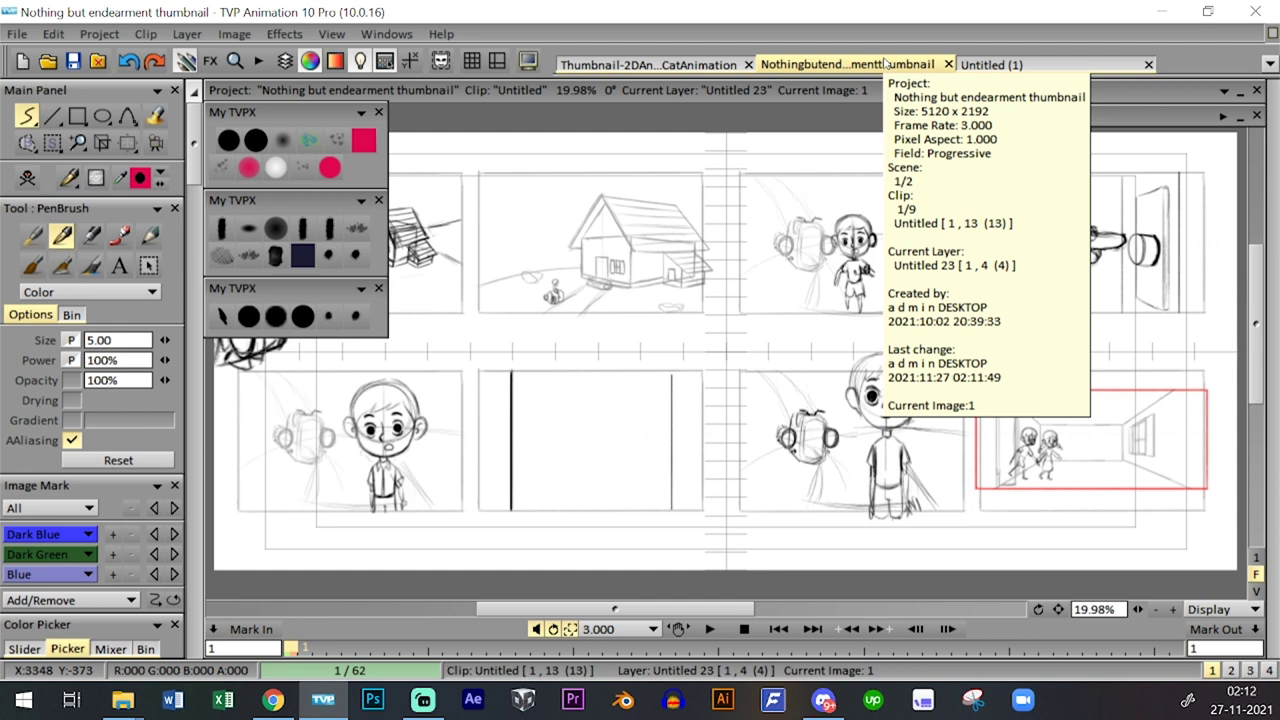
# - Zoom and pan across the Nothing but endearment thumbnail page, then fit it in view
pyautogui.click(1139, 609)
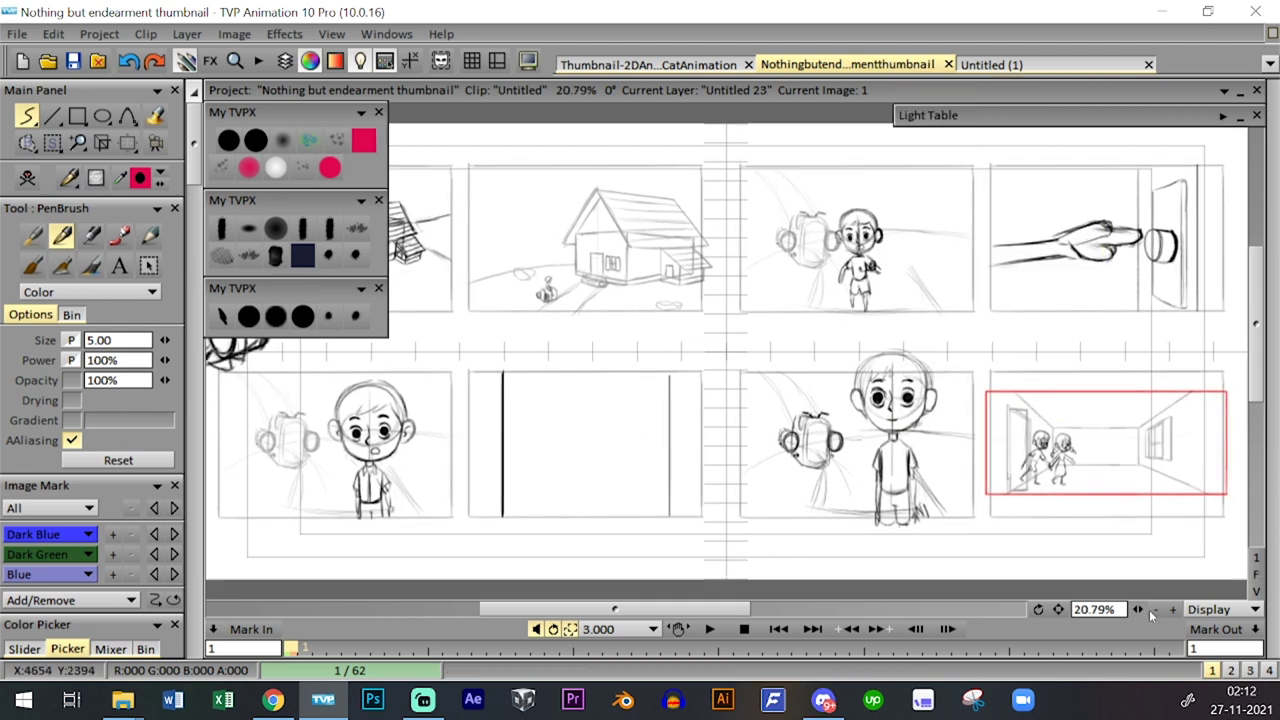
pyautogui.moveTo(1058, 609); pyautogui.dragTo(1161, 607)
pyautogui.moveTo(1061, 607); pyautogui.dragTo(1069, 609)
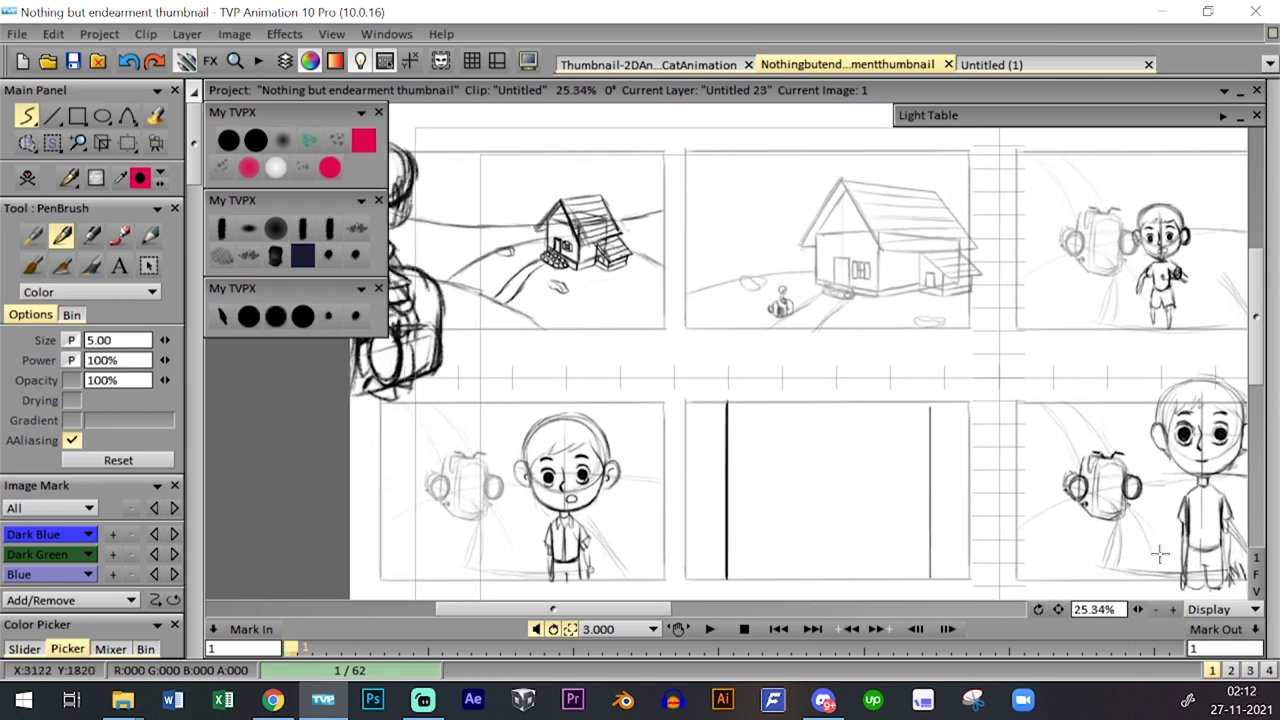
pyautogui.click(1256, 574)
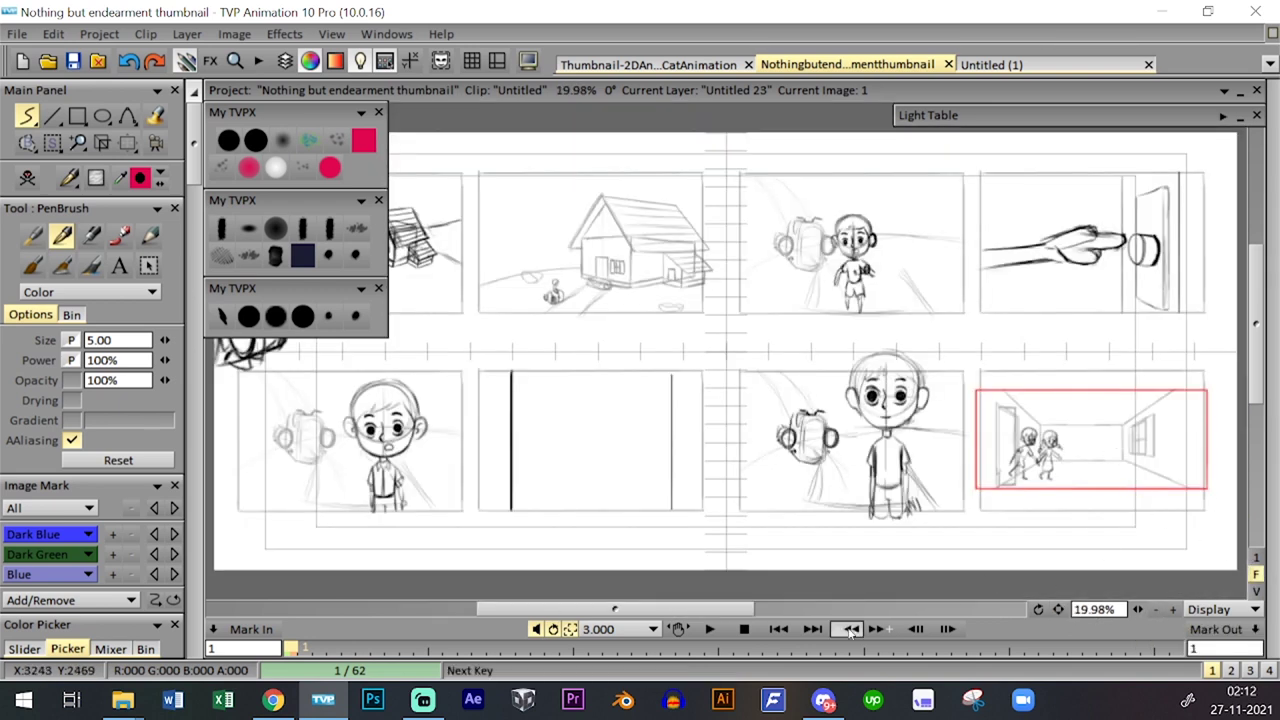
# - Zoom in on the crossed-out panel, then switch to the Dog & Cat animatic storyboard project
pyautogui.moveTo(1059, 609); pyautogui.dragTo(836, 594)
pyautogui.moveTo(1139, 610); pyautogui.dragTo(1086, 590)
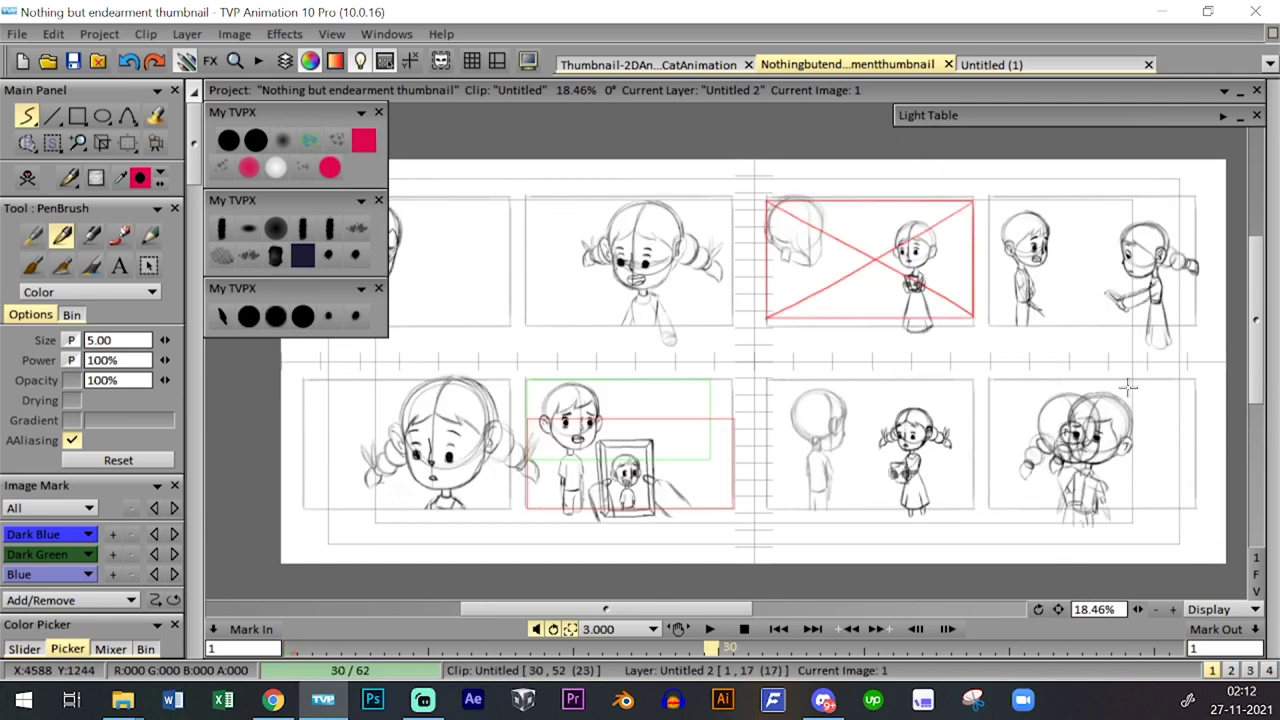
pyautogui.moveTo(1138, 610); pyautogui.dragTo(1176, 609)
pyautogui.moveTo(1058, 609); pyautogui.dragTo(1013, 670)
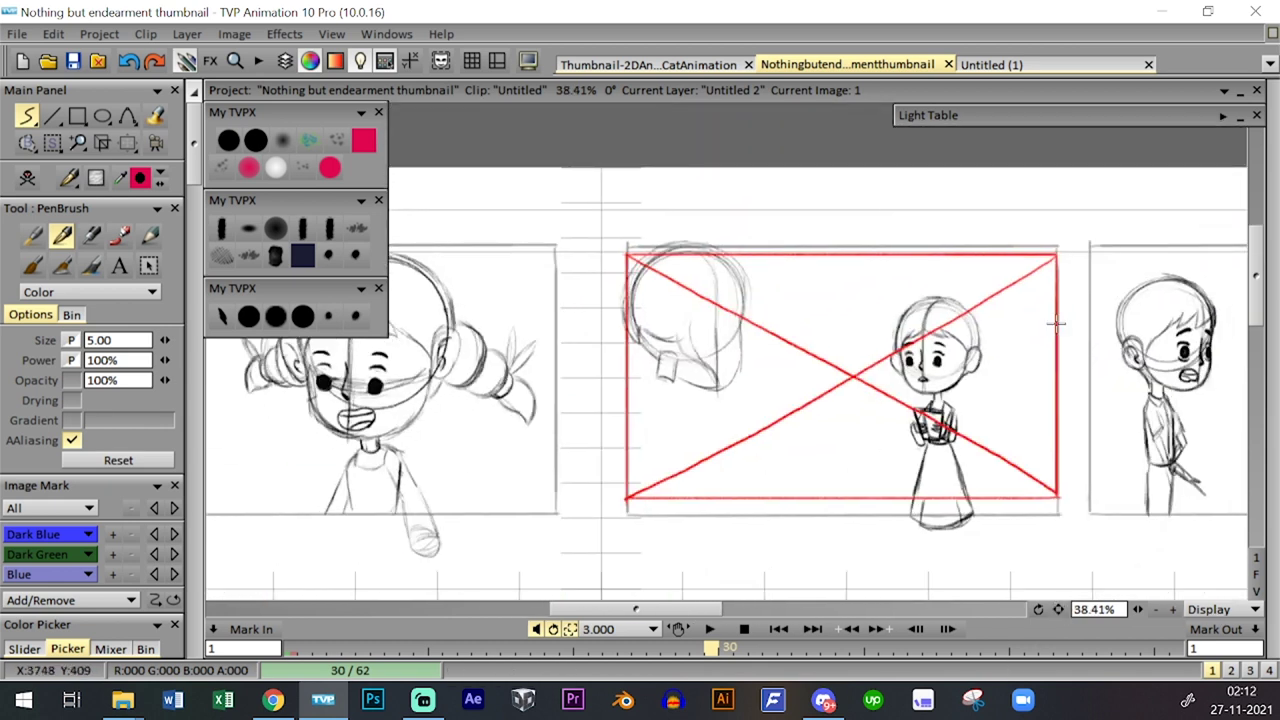
pyautogui.click(710, 65)
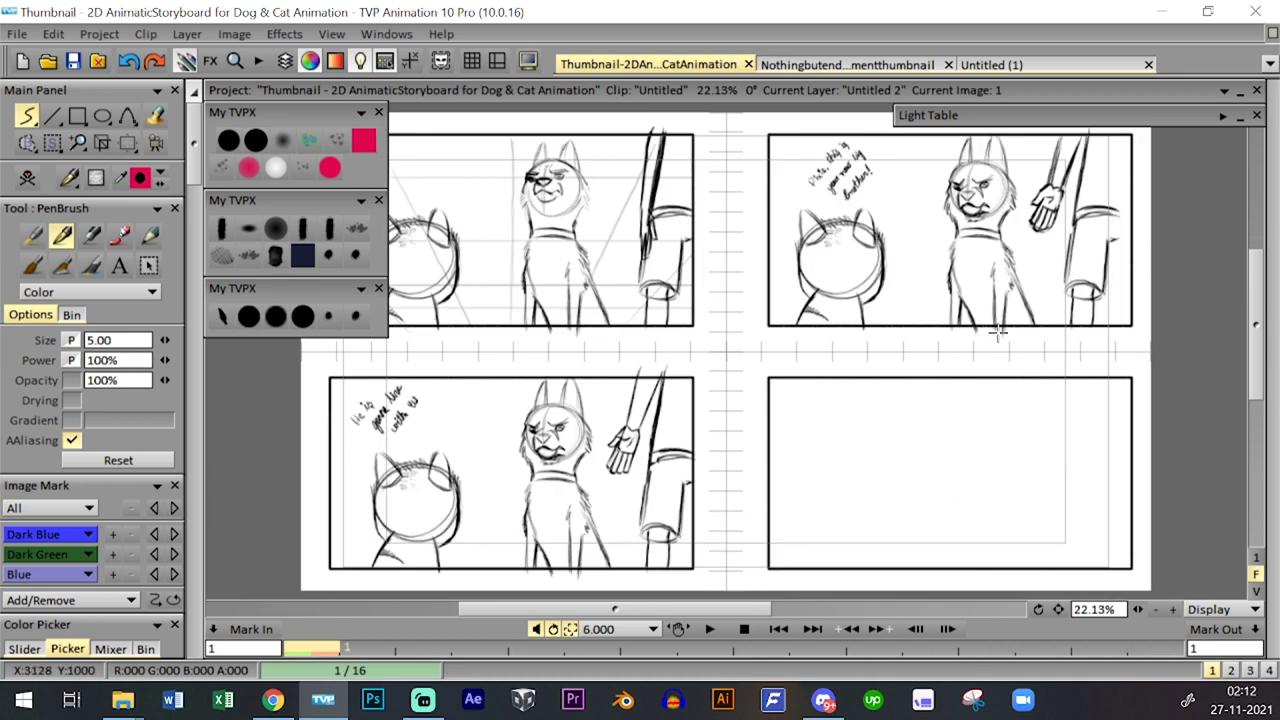
# - Jump to the next clip, then return to the Nothing but endearment thumbnail project zoomed out
pyautogui.press('pagedown')
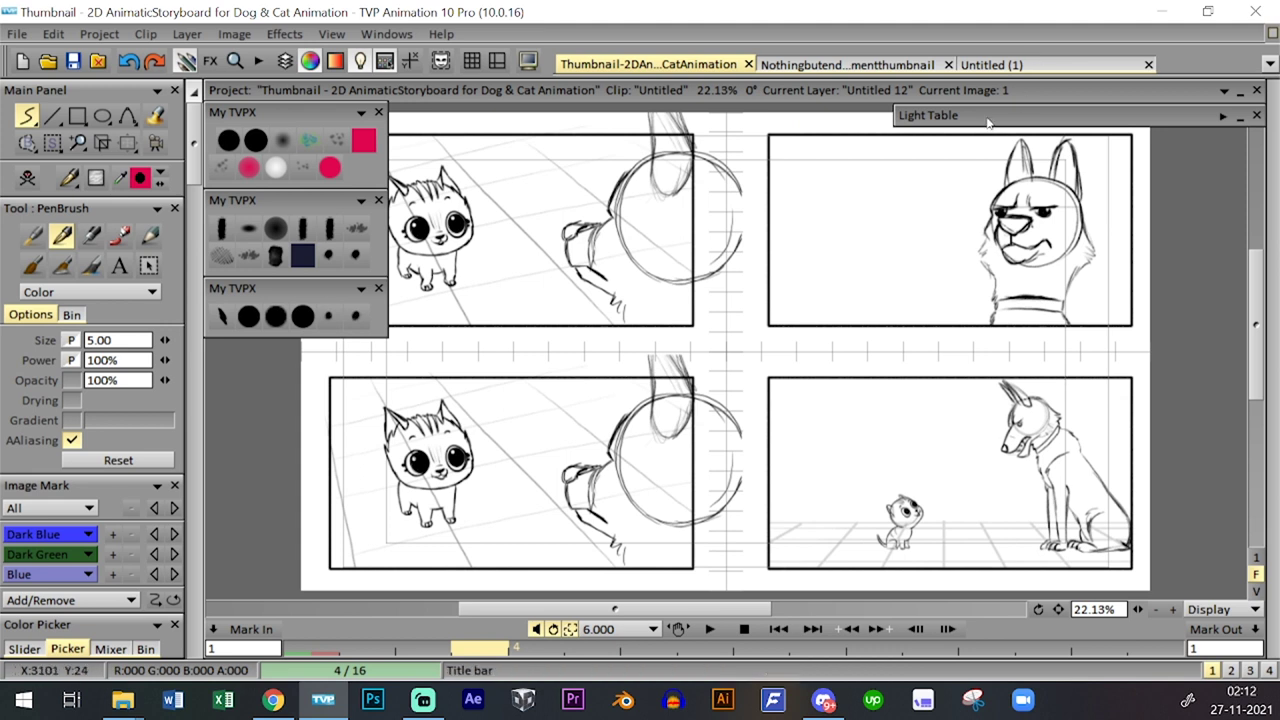
pyautogui.click(896, 63)
pyautogui.moveTo(1138, 610); pyautogui.dragTo(1125, 610)
# - Fit the thumbnail page in view, then pan and zoom onto the top row of thumbnails
pyautogui.click(1256, 574)
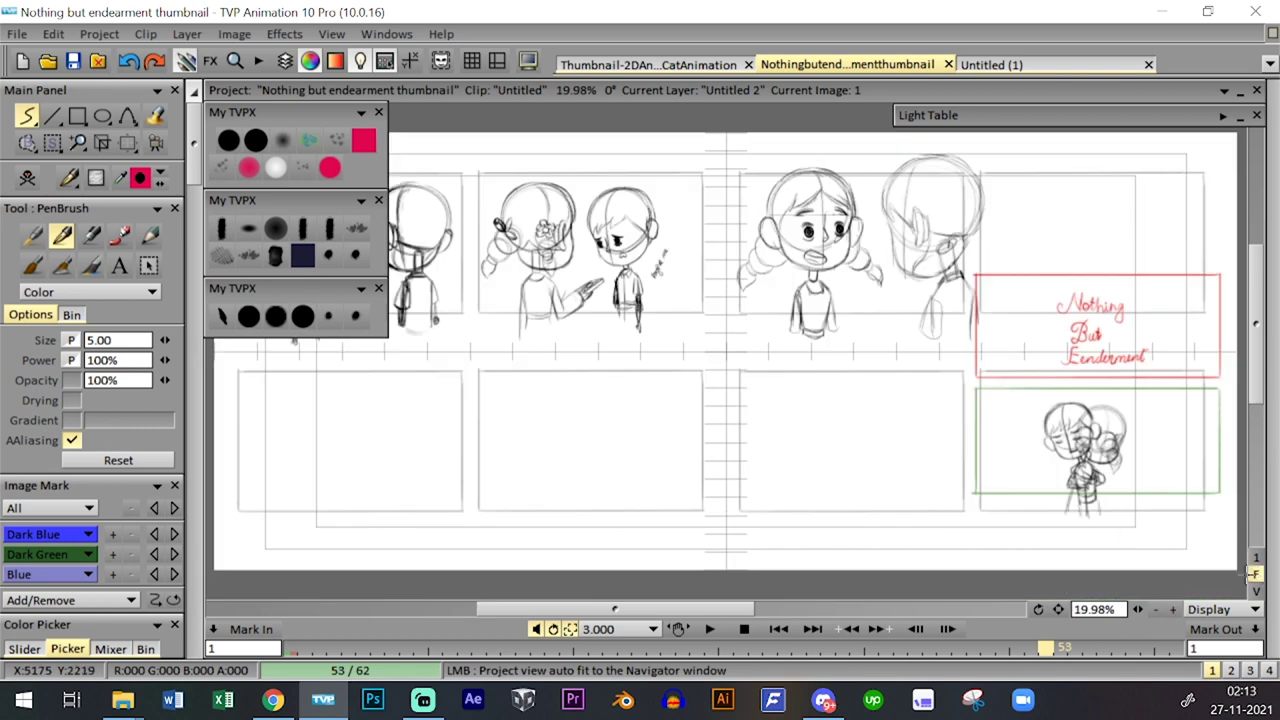
pyautogui.moveTo(1058, 609); pyautogui.dragTo(1251, 649)
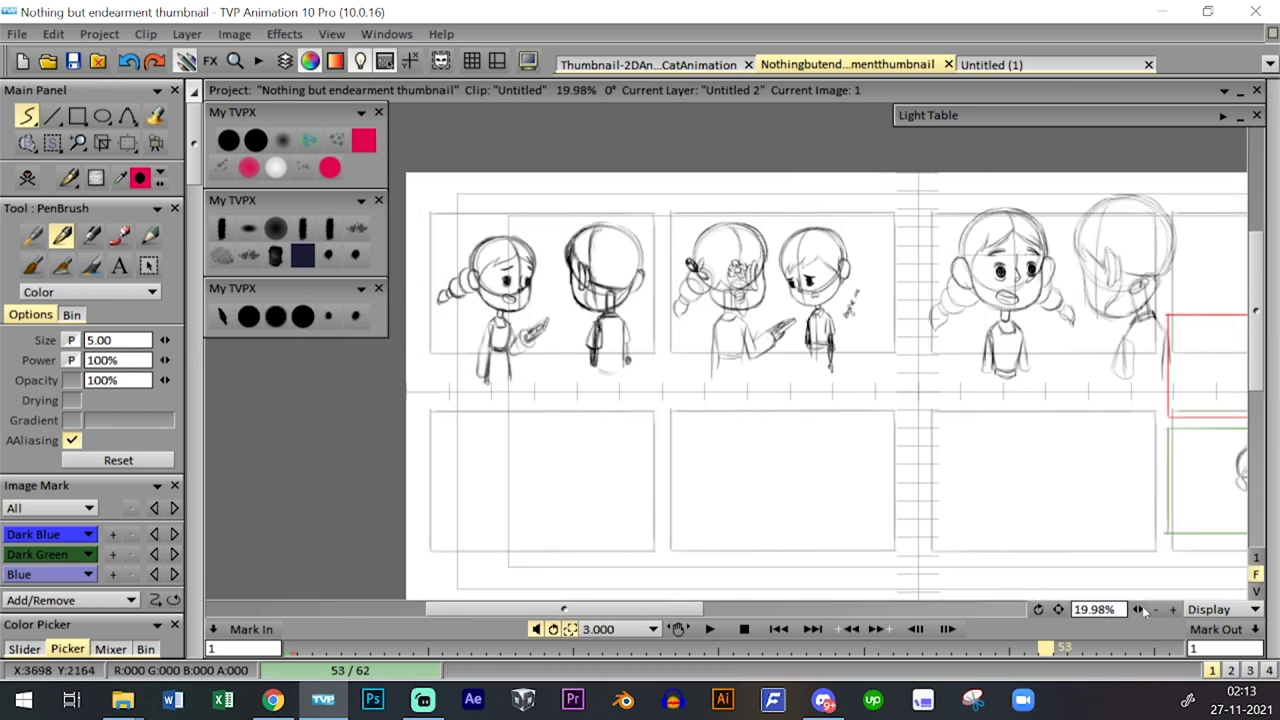
pyautogui.moveTo(1138, 610); pyautogui.dragTo(1191, 621)
pyautogui.moveTo(1058, 609); pyautogui.dragTo(1070, 622)
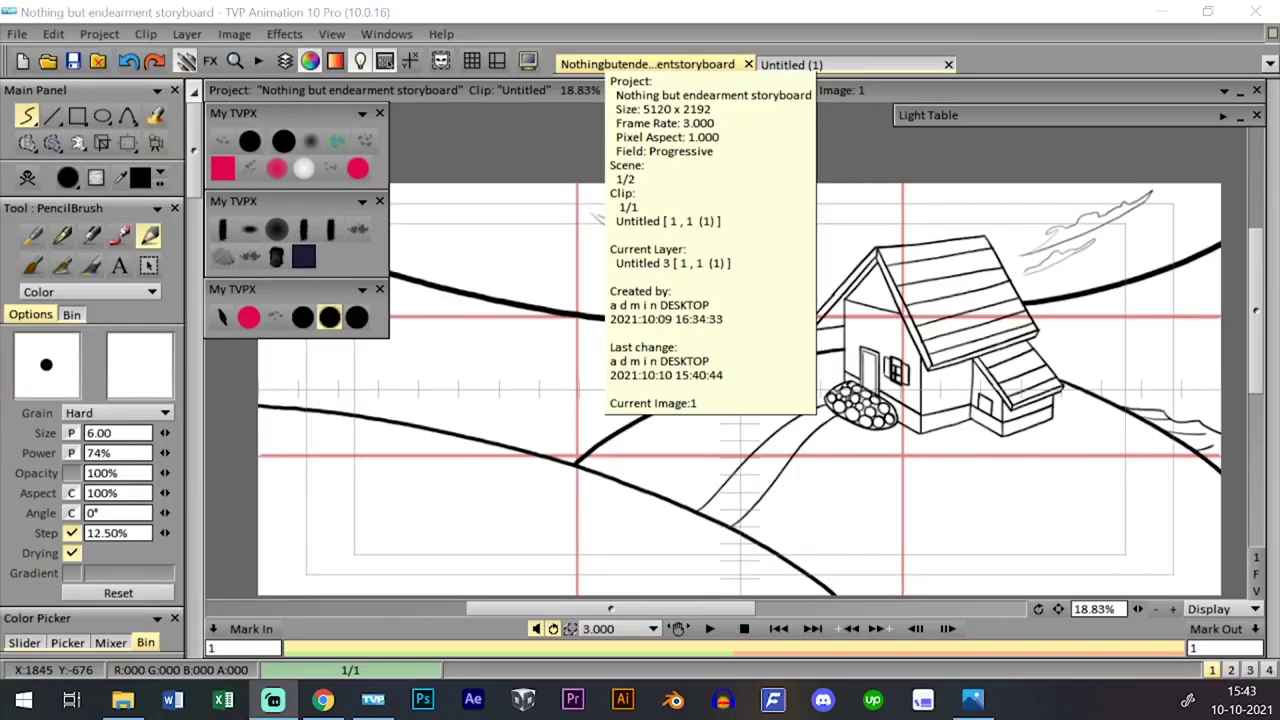
pyautogui.click(790, 66)
pyautogui.click(717, 66)
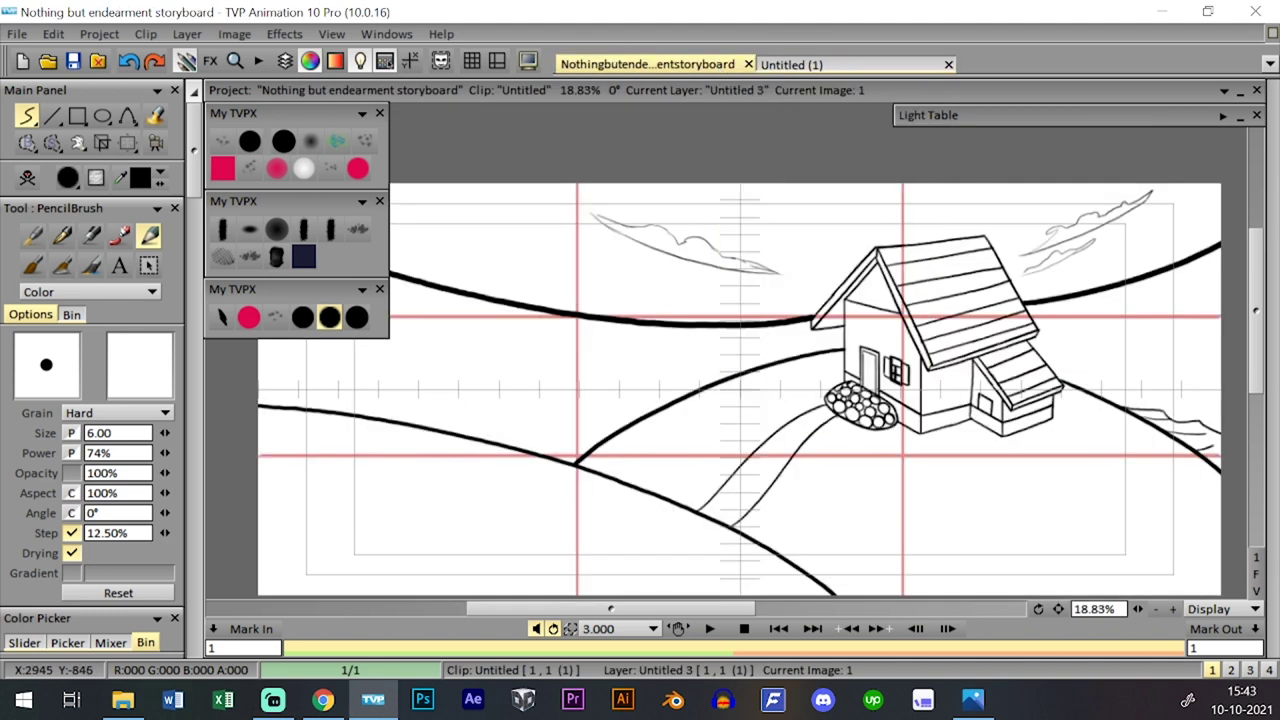
pyautogui.moveTo(1138, 609); pyautogui.dragTo(1065, 618)
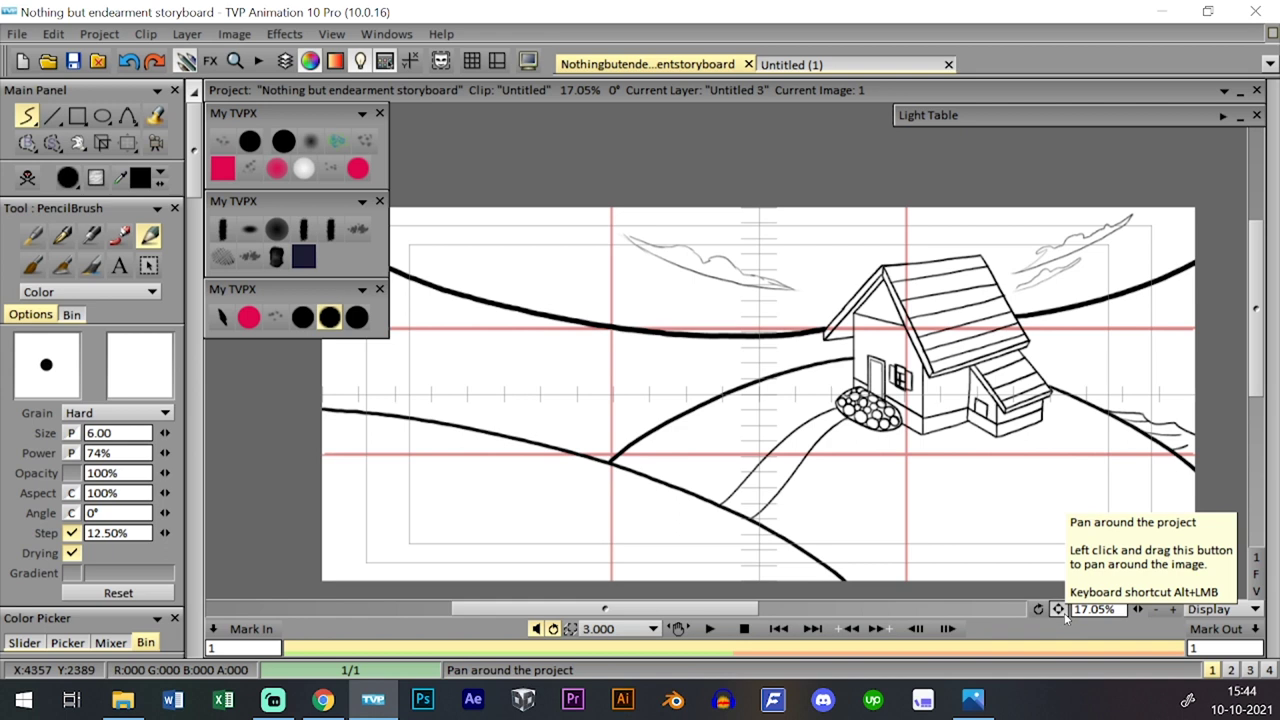
pyautogui.scroll(-1, 1066, 592)
pyautogui.moveTo(1059, 610); pyautogui.dragTo(1111, 609)
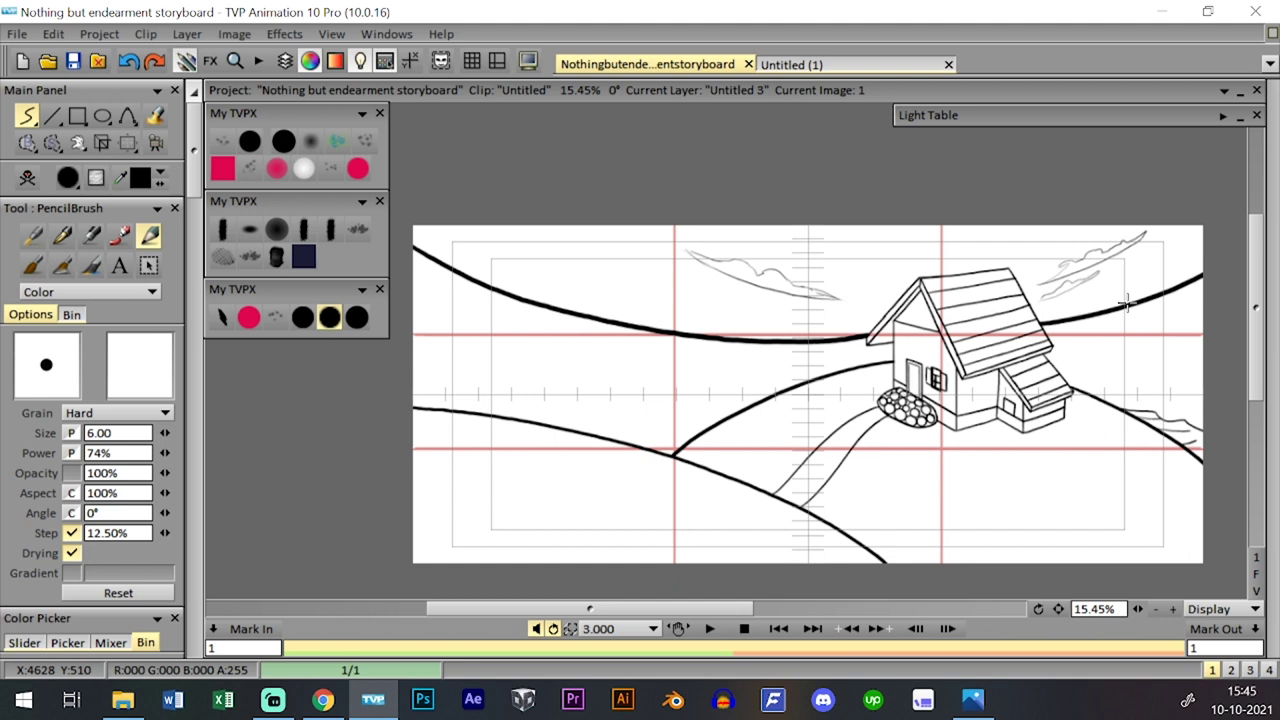
pyautogui.scroll(2, 1127, 303)
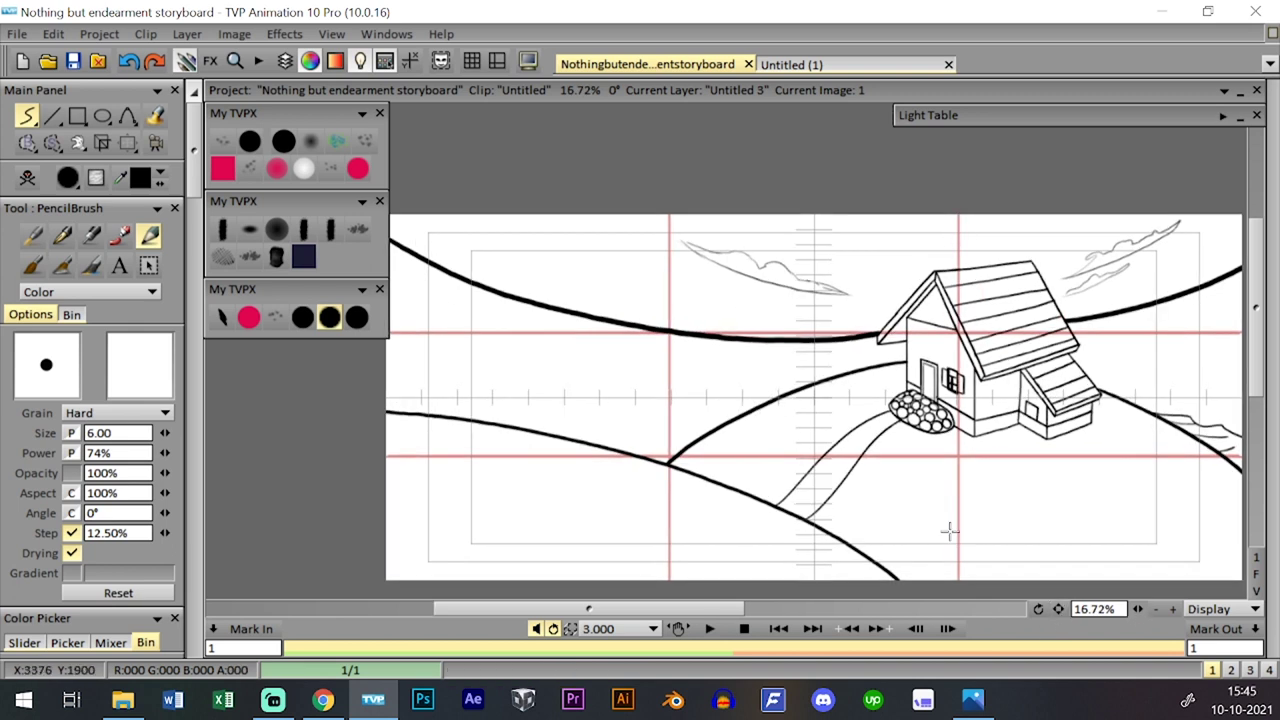
pyautogui.click(955, 347)
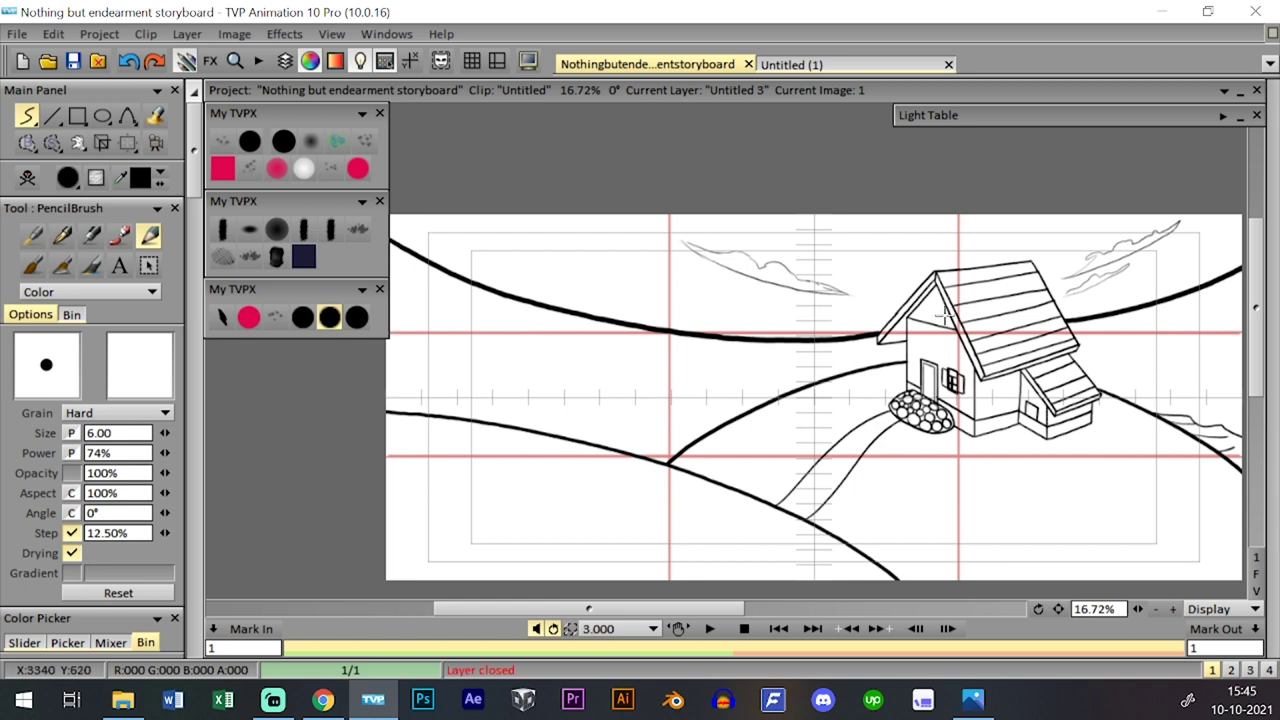
# - Add a new layer from the clip timeline for sketching
pyautogui.press('l')
pyautogui.click(112, 404)
pyautogui.click(685, 458)
pyautogui.press('l')
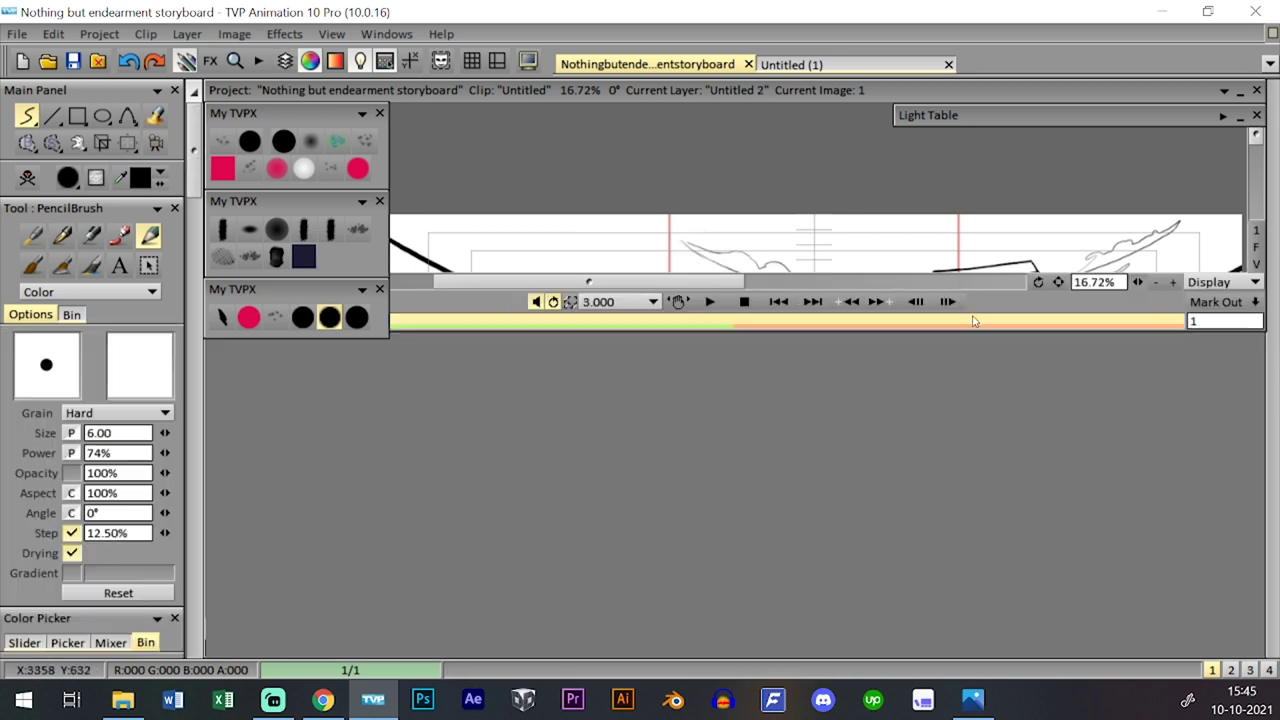
# - Pick a blue-purple pen colour and sketch trial circles at guide intersections, then undo them
pyautogui.moveTo(958, 318)
pyautogui.mouseDown()
pyautogui.moveTo(984, 345)
pyautogui.moveTo(956, 310)
pyautogui.mouseUp()
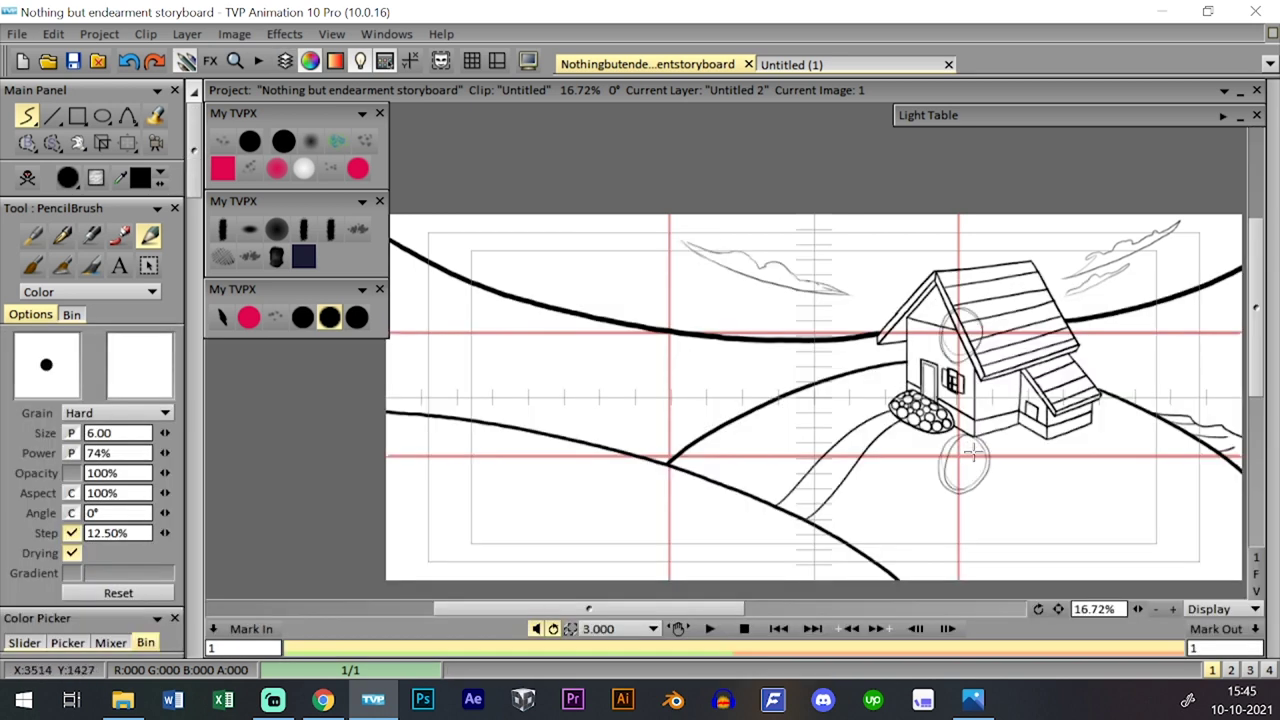
pyautogui.hotkey('ctrl', 'z')
pyautogui.click(161, 173)
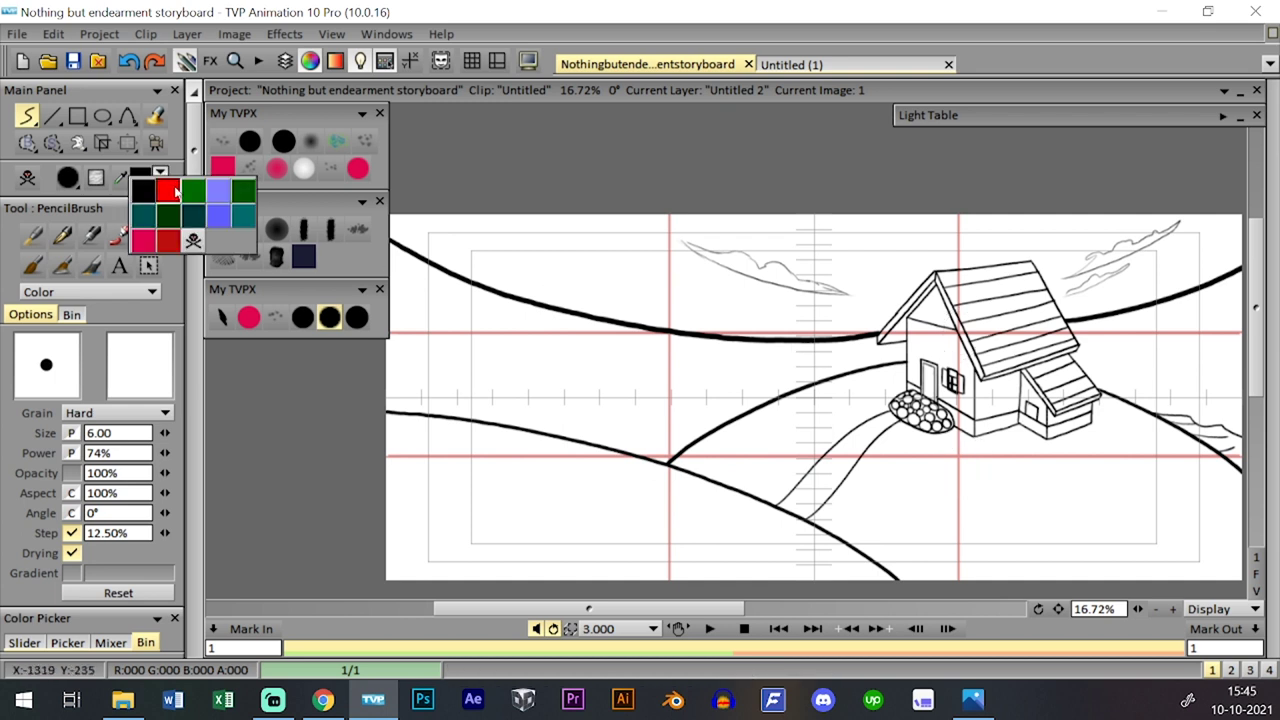
pyautogui.click(221, 194)
pyautogui.moveTo(975, 335); pyautogui.dragTo(948, 350)
pyautogui.moveTo(960, 433); pyautogui.dragTo(943, 476)
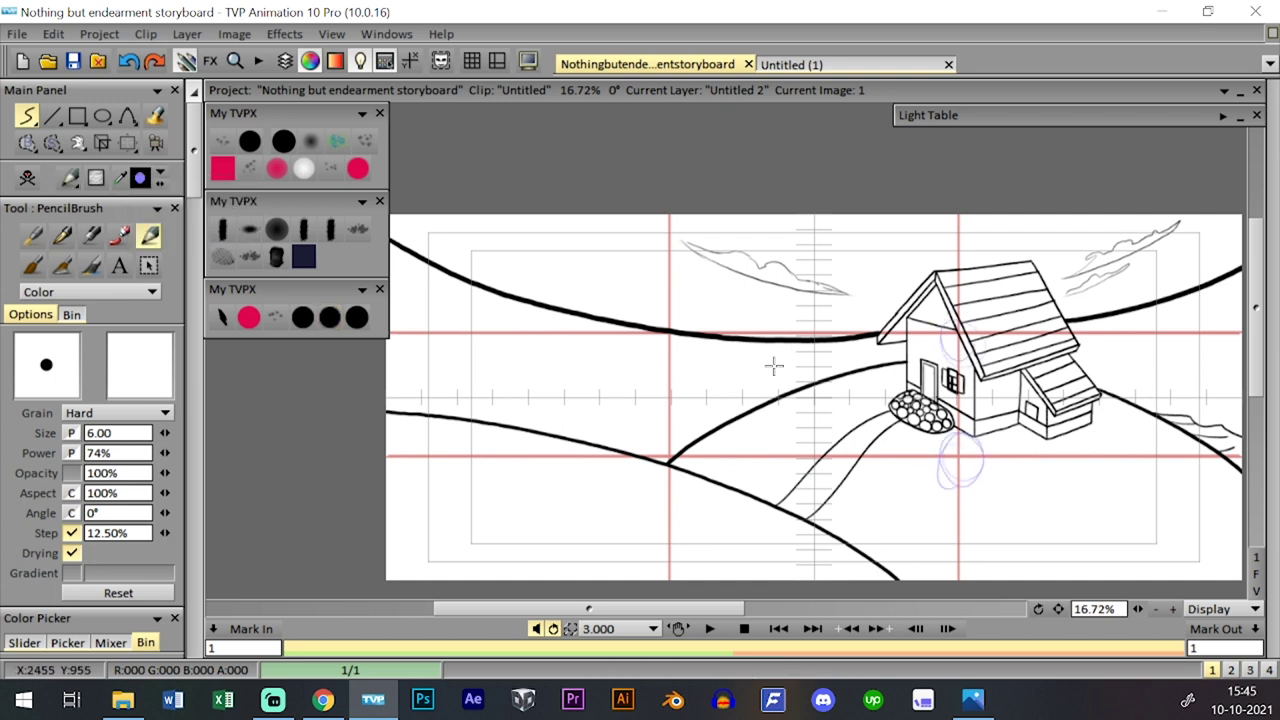
pyautogui.moveTo(687, 316)
pyautogui.mouseDown()
pyautogui.moveTo(668, 301)
pyautogui.moveTo(684, 322)
pyautogui.mouseUp()
pyautogui.moveTo(693, 444); pyautogui.dragTo(685, 446)
pyautogui.hotkey('ctrl', 'z')
pyautogui.hotkey('ctrl', 'z')
pyautogui.hotkey('ctrl', 'z')
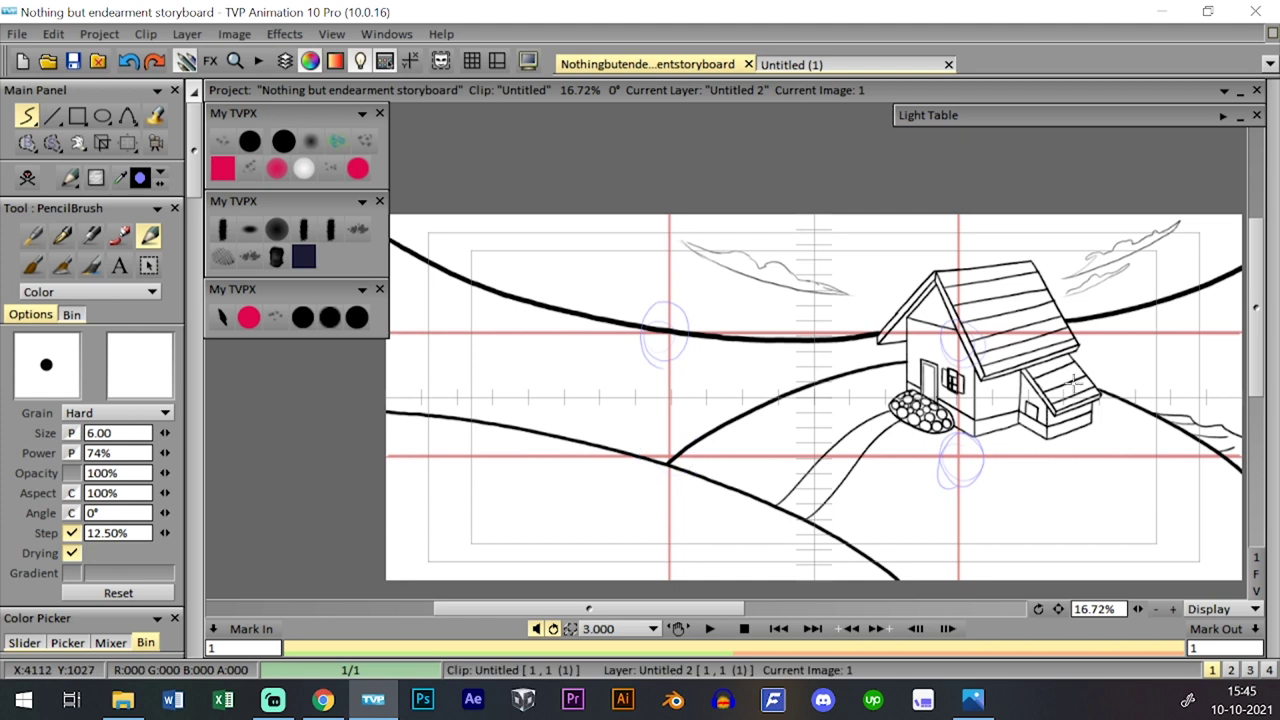
pyautogui.hotkey('ctrl', 'z')
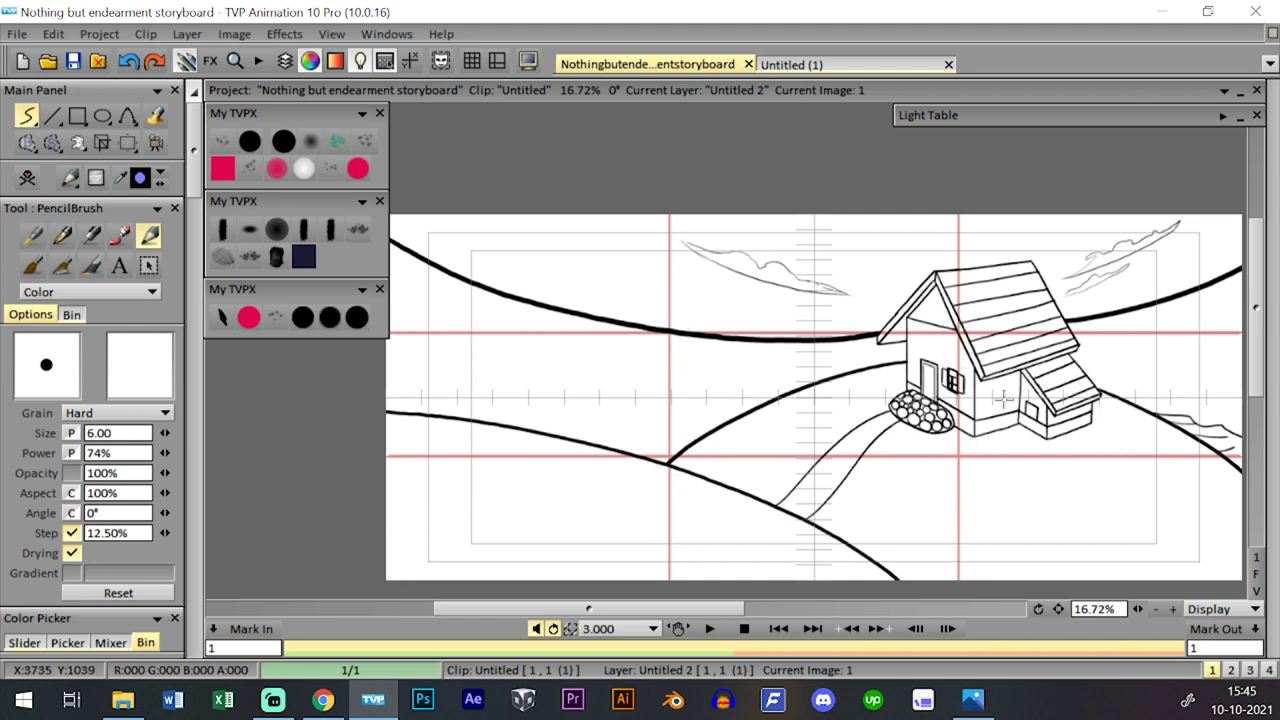
# - Switch to the larger black brush preset and try a circle around the house, undoing it
pyautogui.moveTo(964, 264)
pyautogui.mouseDown()
pyautogui.moveTo(1060, 353)
pyautogui.moveTo(1045, 298)
pyautogui.moveTo(928, 432)
pyautogui.mouseUp()
pyautogui.hotkey('ctrl', 'z')
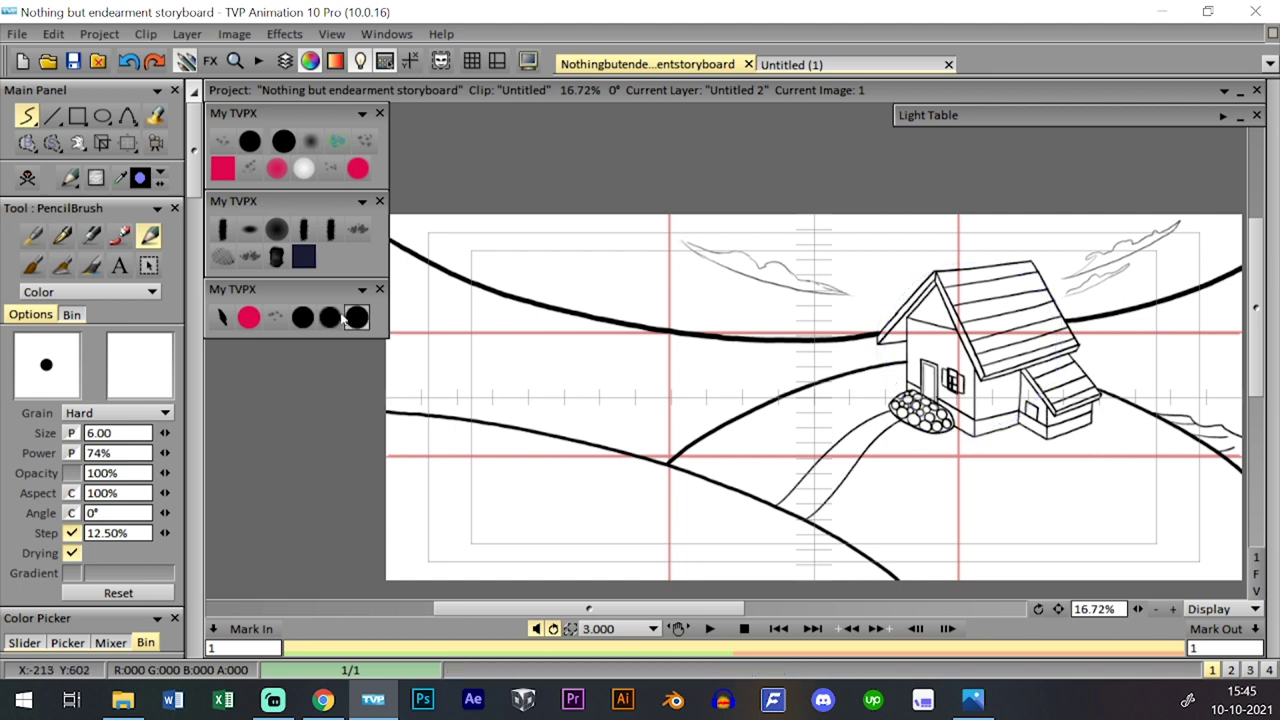
pyautogui.click(302, 317)
pyautogui.moveTo(1036, 284); pyautogui.dragTo(1065, 308)
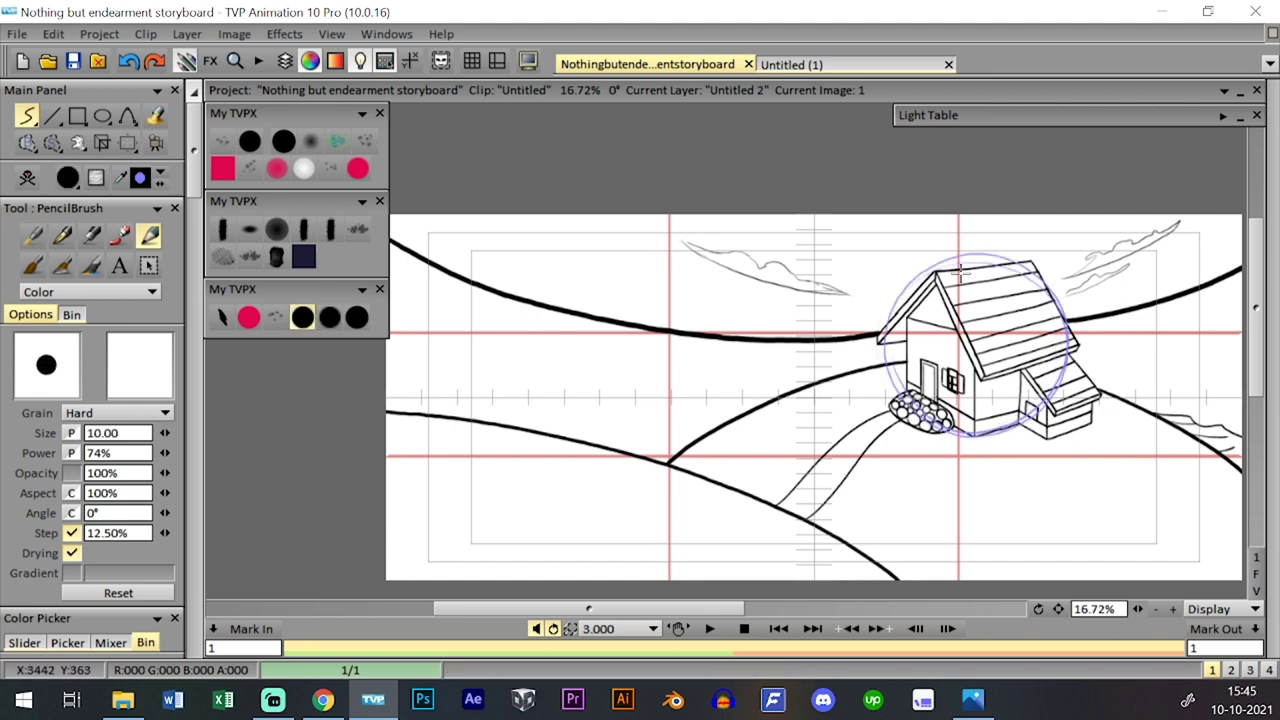
pyautogui.hotkey('ctrl', 'z')
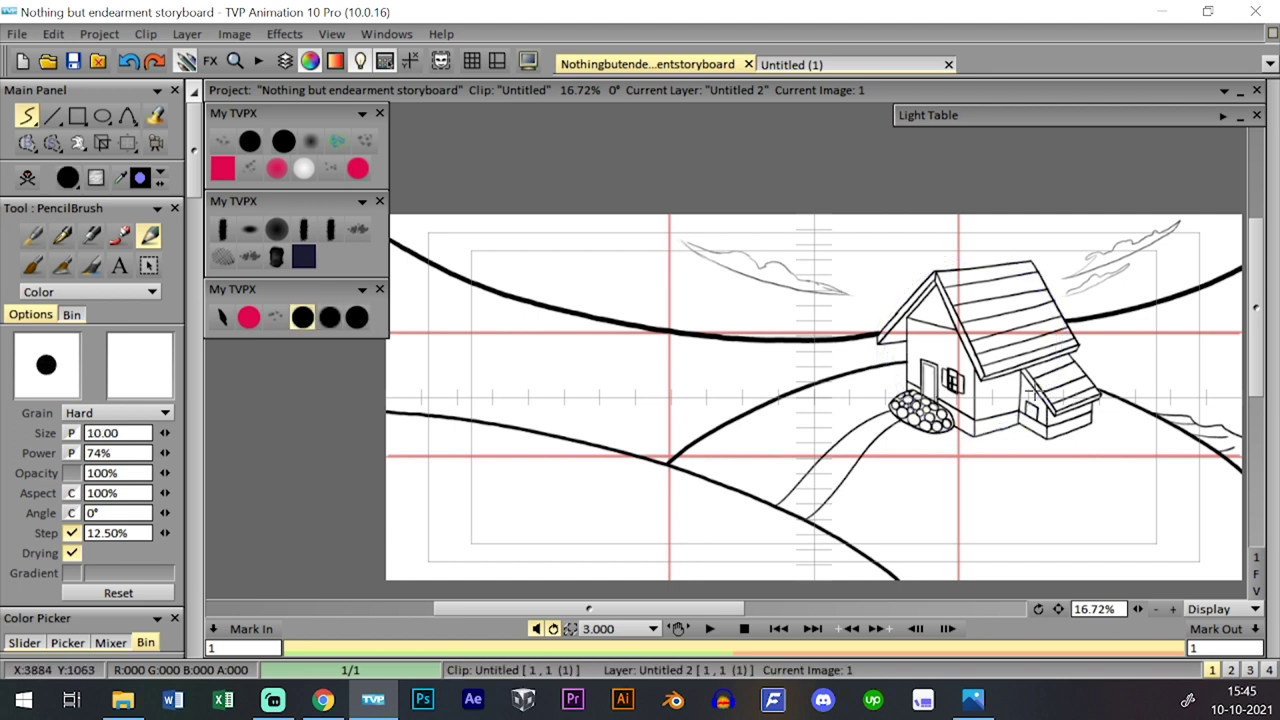
# - Sketch a rough boxy vehicle outline left of the house and an arrowed line to its right
pyautogui.moveTo(740, 330)
pyautogui.mouseDown()
pyautogui.moveTo(808, 257)
pyautogui.moveTo(850, 340)
pyautogui.moveTo(768, 445)
pyautogui.mouseUp()
pyautogui.moveTo(829, 300)
pyautogui.mouseDown()
pyautogui.moveTo(814, 423)
pyautogui.moveTo(776, 417)
pyautogui.moveTo(846, 397)
pyautogui.moveTo(861, 421)
pyautogui.moveTo(917, 420)
pyautogui.mouseUp()
pyautogui.moveTo(790, 242)
pyautogui.mouseDown()
pyautogui.moveTo(929, 236)
pyautogui.moveTo(936, 255)
pyautogui.mouseUp()
pyautogui.moveTo(936, 340); pyautogui.dragTo(926, 419)
pyautogui.moveTo(839, 419); pyautogui.dragTo(921, 427)
pyautogui.moveTo(777, 408)
pyautogui.mouseDown()
pyautogui.moveTo(826, 432)
pyautogui.moveTo(783, 281)
pyautogui.mouseUp()
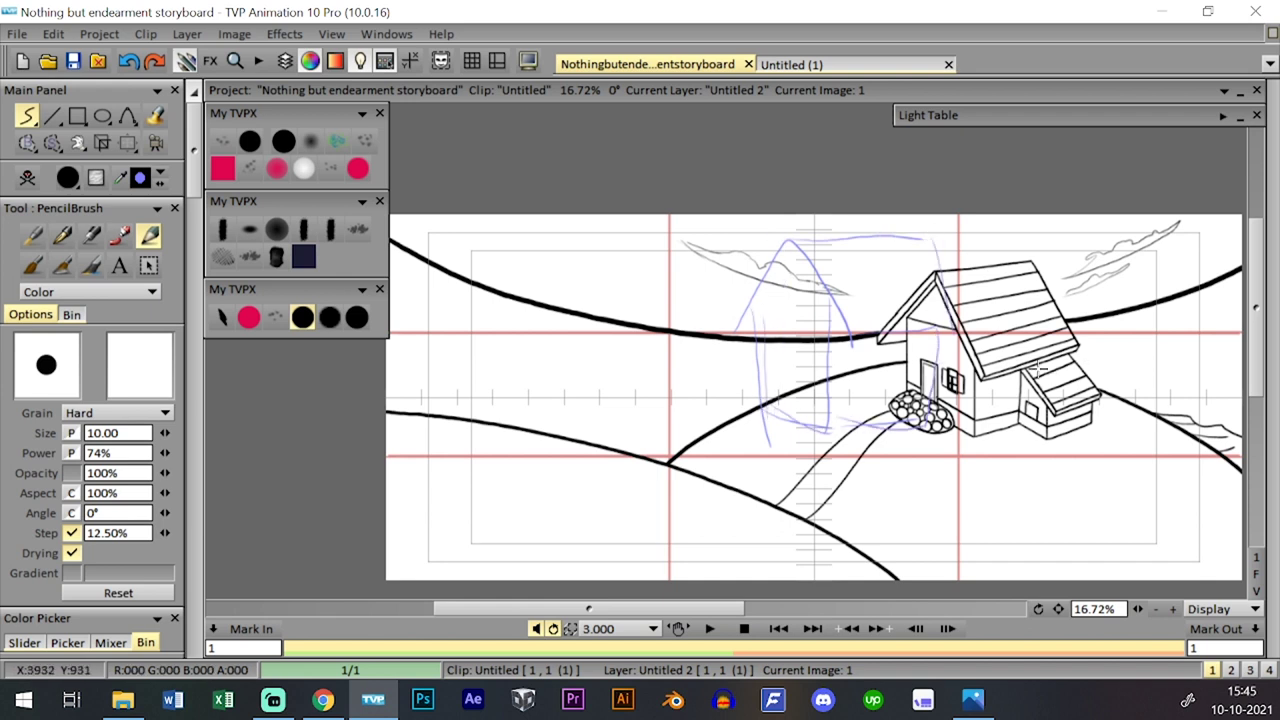
pyautogui.moveTo(1040, 380); pyautogui.dragTo(1202, 391)
pyautogui.moveTo(1031, 352)
pyautogui.mouseDown()
pyautogui.moveTo(1003, 434)
pyautogui.moveTo(1001, 385)
pyautogui.moveTo(1050, 428)
pyautogui.mouseUp()
pyautogui.hotkey('ctrl', 'z')
pyautogui.moveTo(1187, 361)
pyautogui.mouseDown()
pyautogui.moveTo(1217, 375)
pyautogui.moveTo(1206, 437)
pyautogui.mouseUp()
# - Add curved strokes on the left hill and a long vertical line, then undo the sketch strokes
pyautogui.moveTo(657, 364); pyautogui.dragTo(456, 385)
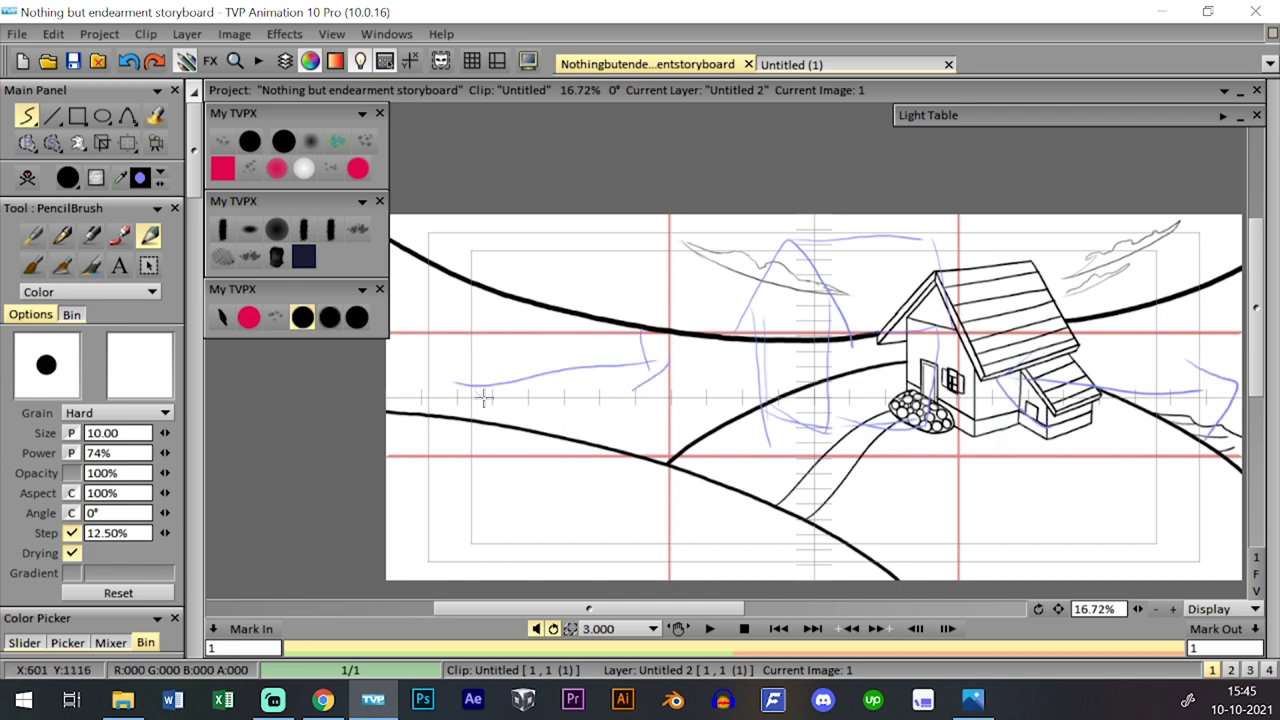
pyautogui.moveTo(484, 398); pyautogui.dragTo(520, 348)
pyautogui.moveTo(838, 305); pyautogui.dragTo(848, 578)
pyautogui.hotkey('ctrl', 'z')
pyautogui.hotkey('ctrl', 'z')
pyautogui.hotkey('ctrl', 'z')
pyautogui.hotkey('ctrl', 'z')
pyautogui.hotkey('ctrl', 'z')
pyautogui.hotkey('ctrl', 'z')
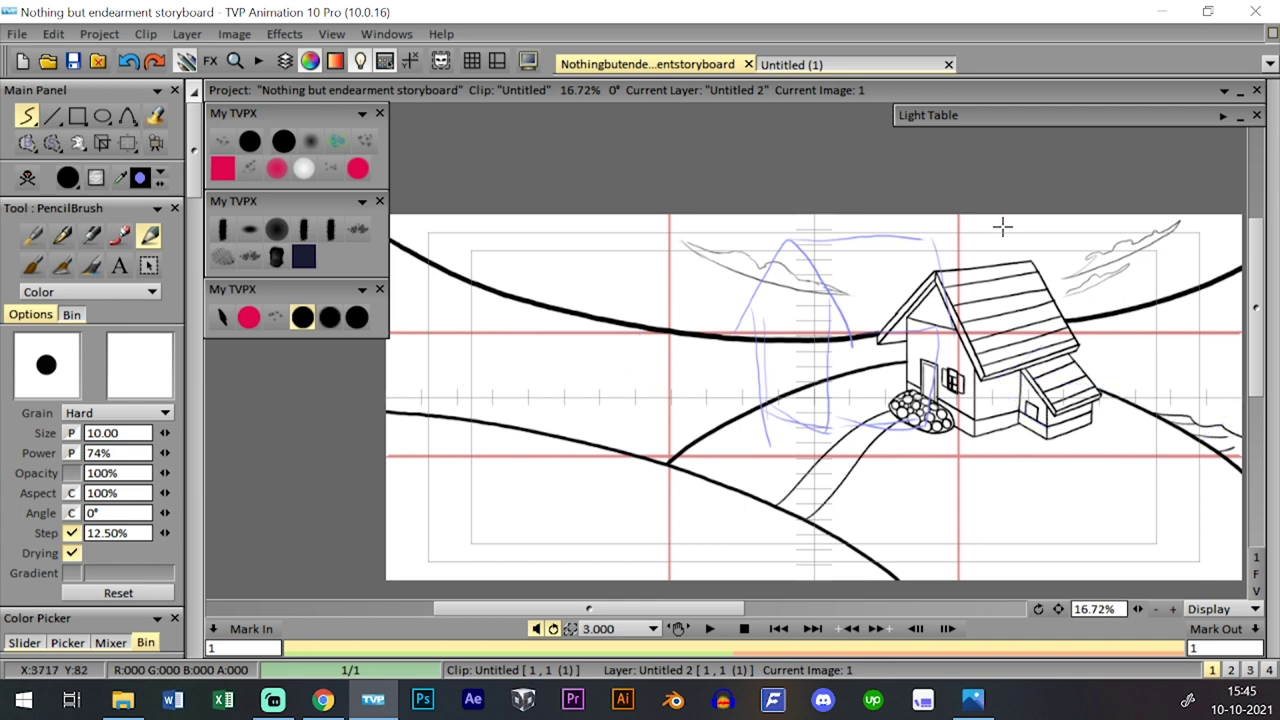
pyautogui.hotkey('ctrl', 'z')
pyautogui.hotkey('ctrl', 'z')
pyautogui.hotkey('ctrl', 'z')
pyautogui.hotkey('ctrl', 'z')
pyautogui.hotkey('ctrl', 'z')
pyautogui.hotkey('ctrl', 'z')
pyautogui.hotkey('ctrl', 'z')
pyautogui.hotkey('ctrl', 'z')
pyautogui.hotkey('ctrl', 'z')
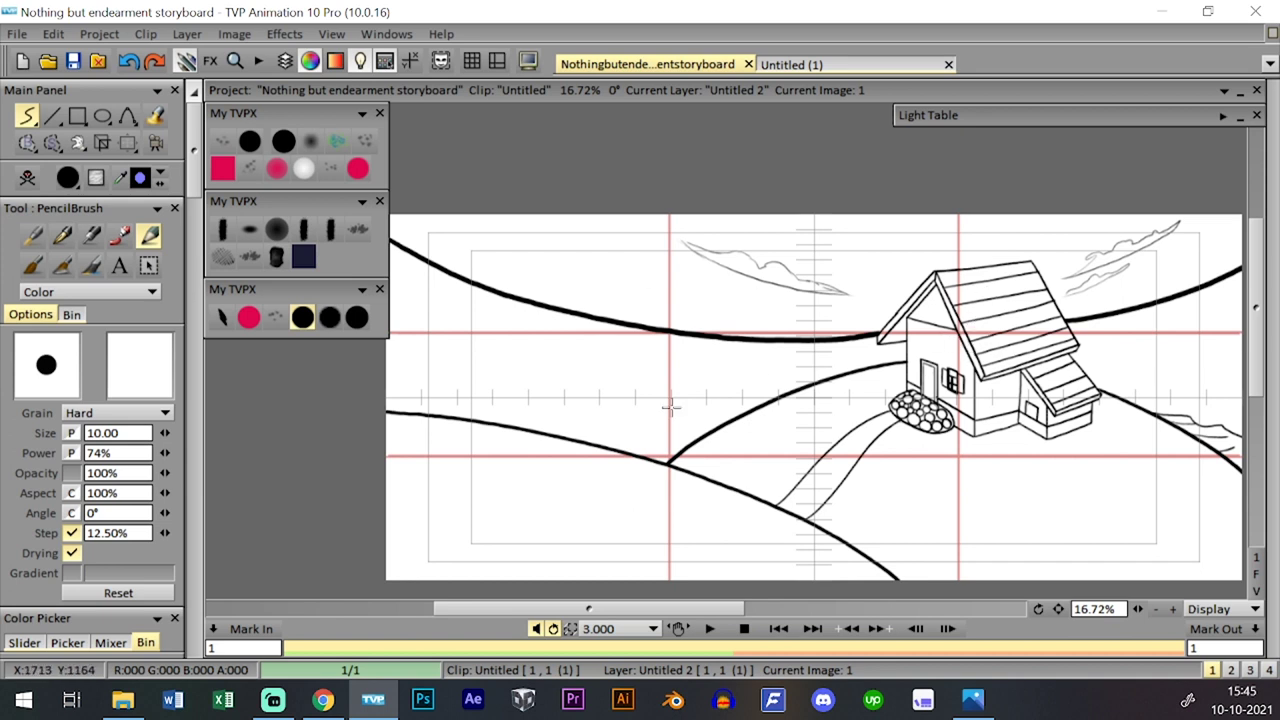
pyautogui.press('Tab')
pyautogui.press('Tab')
pyautogui.press('Tab')
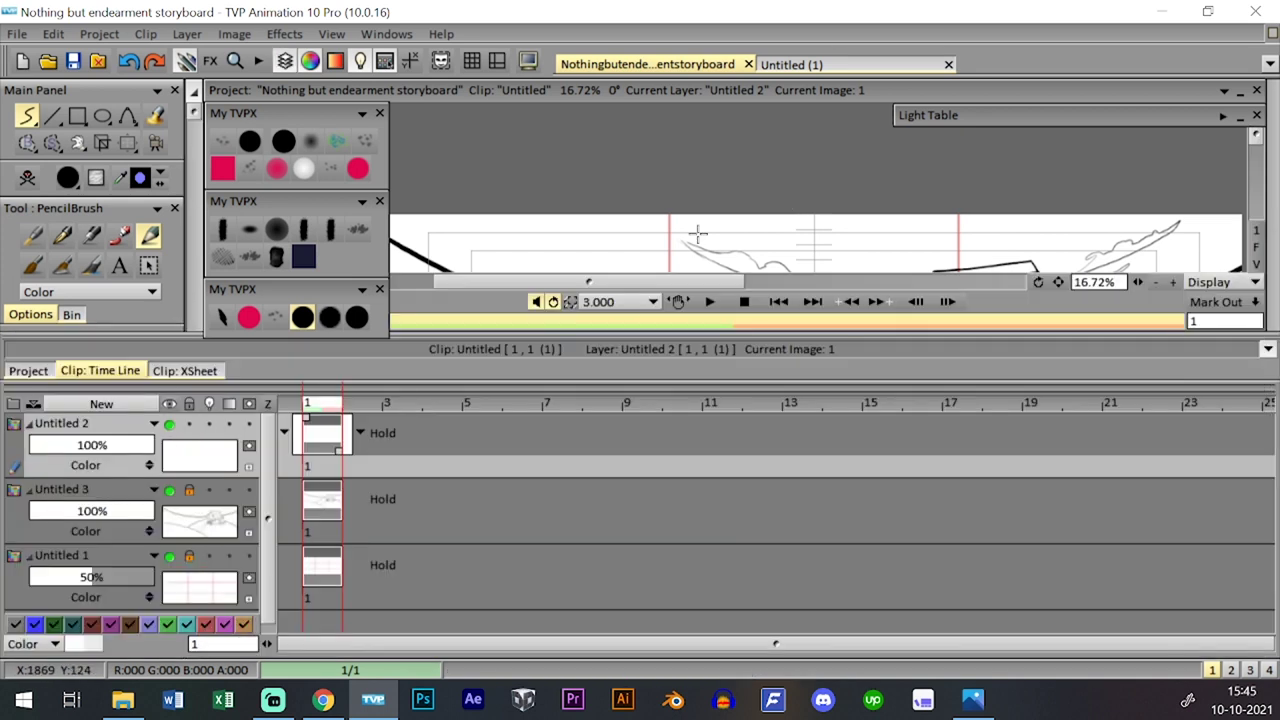
# - Delete the Untitled 2 layer from its layer menu
pyautogui.click(155, 424)
pyautogui.moveTo(268, 455)
pyautogui.click(330, 454)
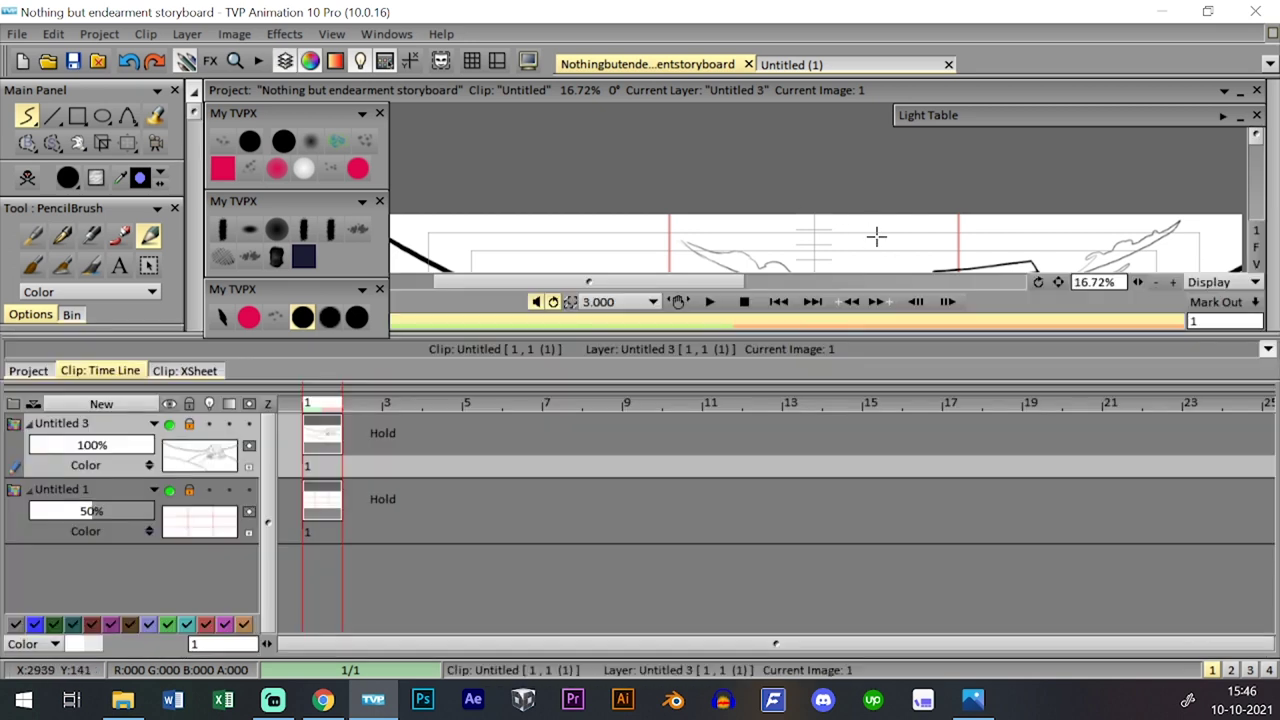
pyautogui.hotkey('ctrl', 't')
pyautogui.moveTo(1059, 608); pyautogui.dragTo(1034, 606)
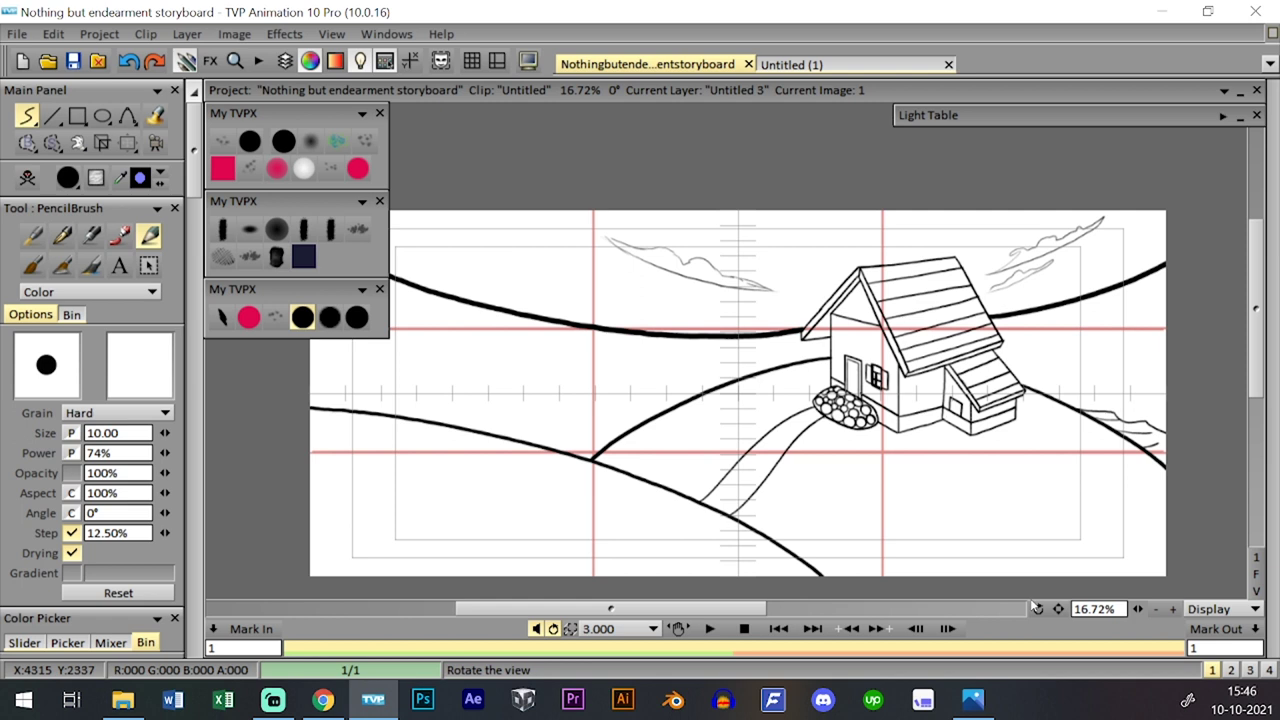
# - Create a fresh empty drawing layer from the timeline
pyautogui.hotkey('ctrl', 't')
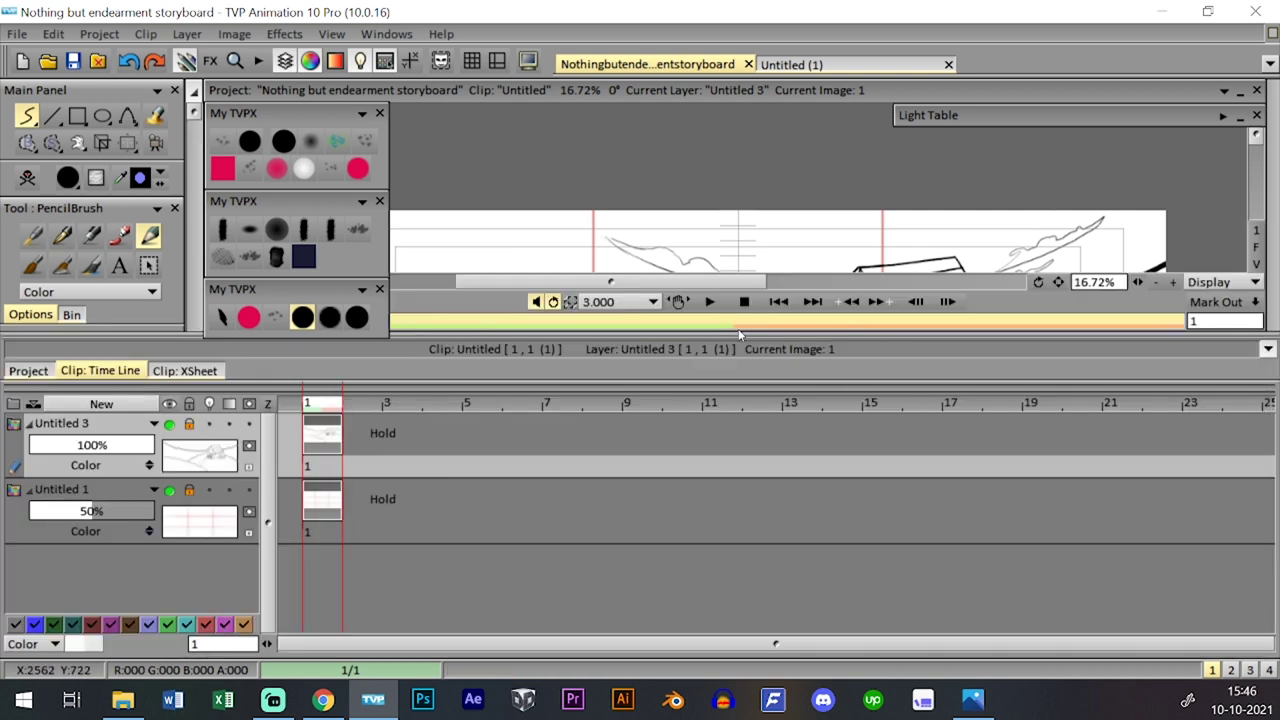
pyautogui.click(101, 403)
pyautogui.click(674, 452)
pyautogui.hotkey('ctrl', 't')
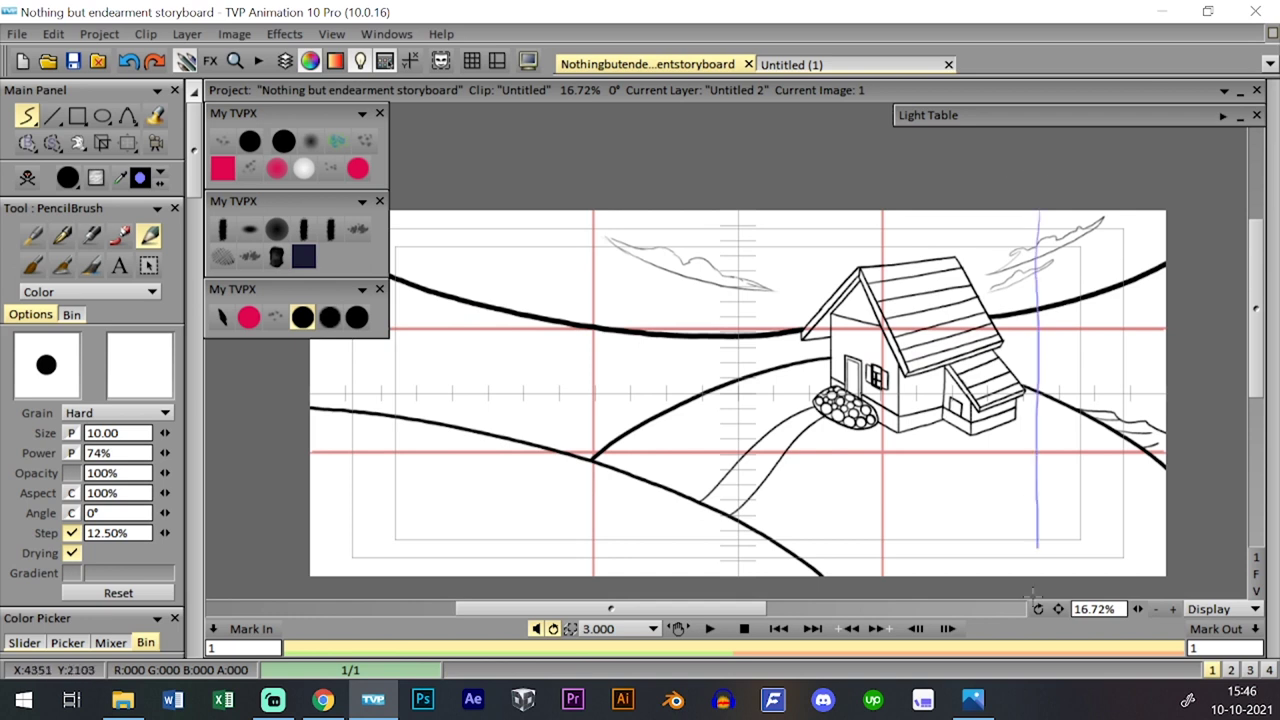
# - Sketch blue vertical lines and scribbles, undoing the scribbles and the left vertical stroke
pyautogui.moveTo(420, 215); pyautogui.dragTo(440, 662)
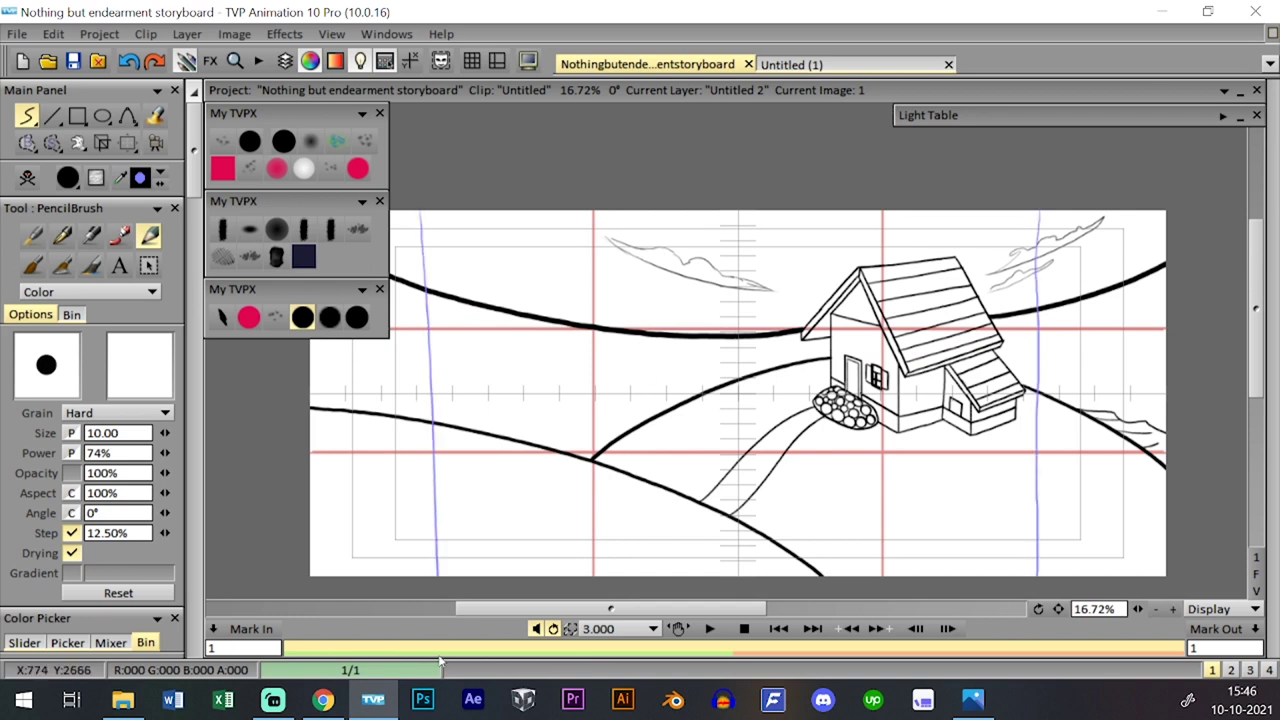
pyautogui.moveTo(1043, 420)
pyautogui.mouseDown()
pyautogui.moveTo(1110, 423)
pyautogui.moveTo(1097, 540)
pyautogui.mouseUp()
pyautogui.moveTo(1060, 298)
pyautogui.mouseDown()
pyautogui.moveTo(1111, 254)
pyautogui.moveTo(1088, 247)
pyautogui.mouseUp()
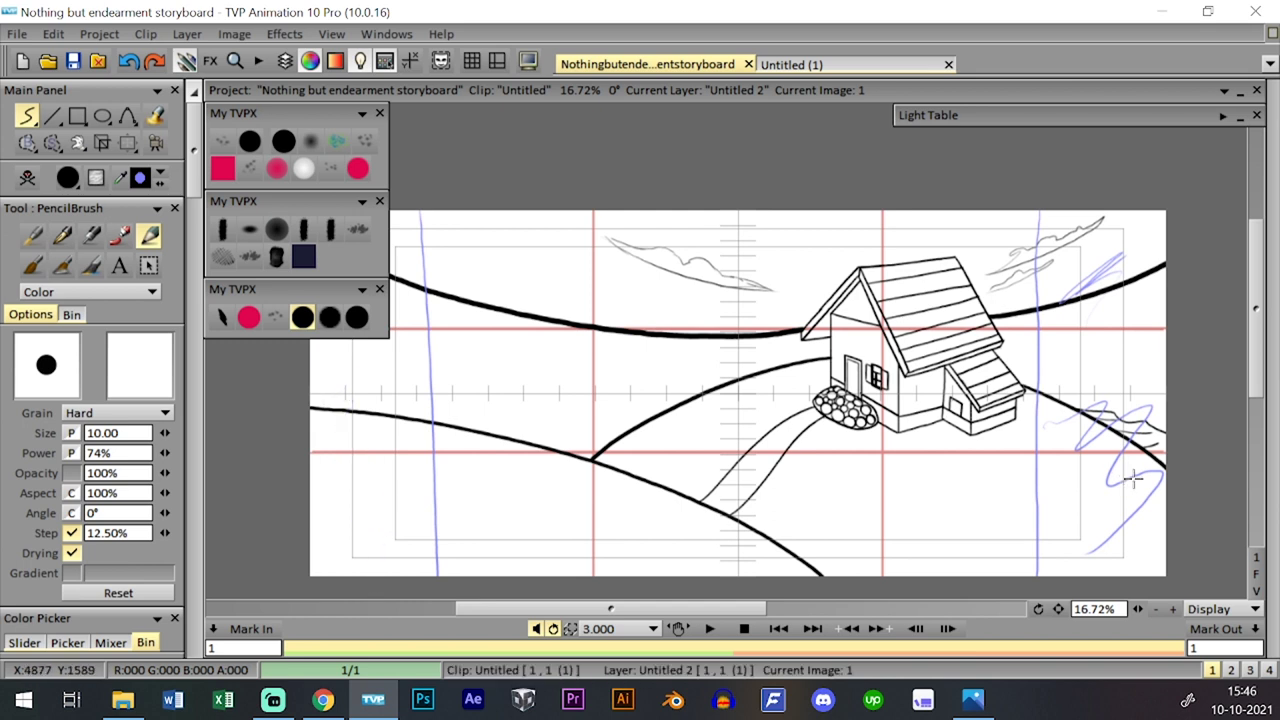
pyautogui.hotkey('ctrl', 'z')
pyautogui.hotkey('ctrl', 'z')
pyautogui.hotkey('ctrl', 'z')
pyautogui.hotkey('ctrl', 'z')
pyautogui.hotkey('ctrl', 'z')
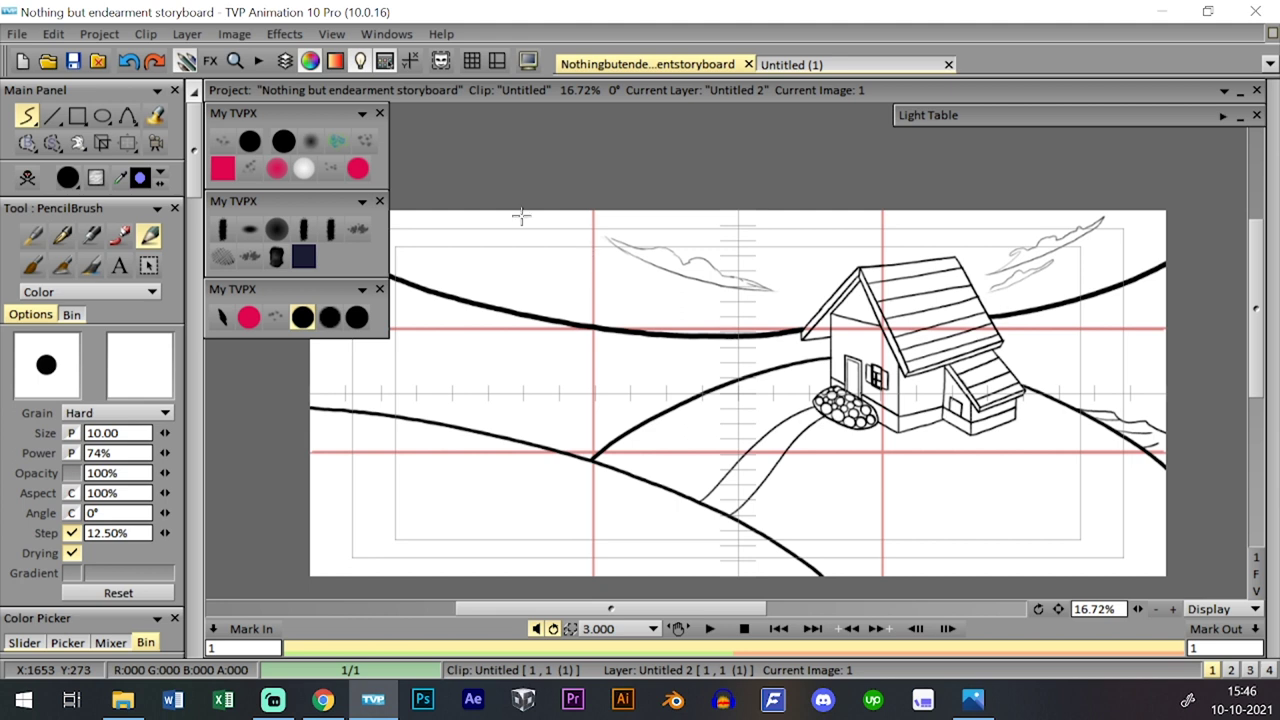
pyautogui.moveTo(511, 196); pyautogui.dragTo(518, 600)
pyautogui.hotkey('ctrl', 'z')
# - Draw blue vertical guide lines beside the house and a rough character head, then undo the head
pyautogui.moveTo(987, 190); pyautogui.dragTo(950, 545)
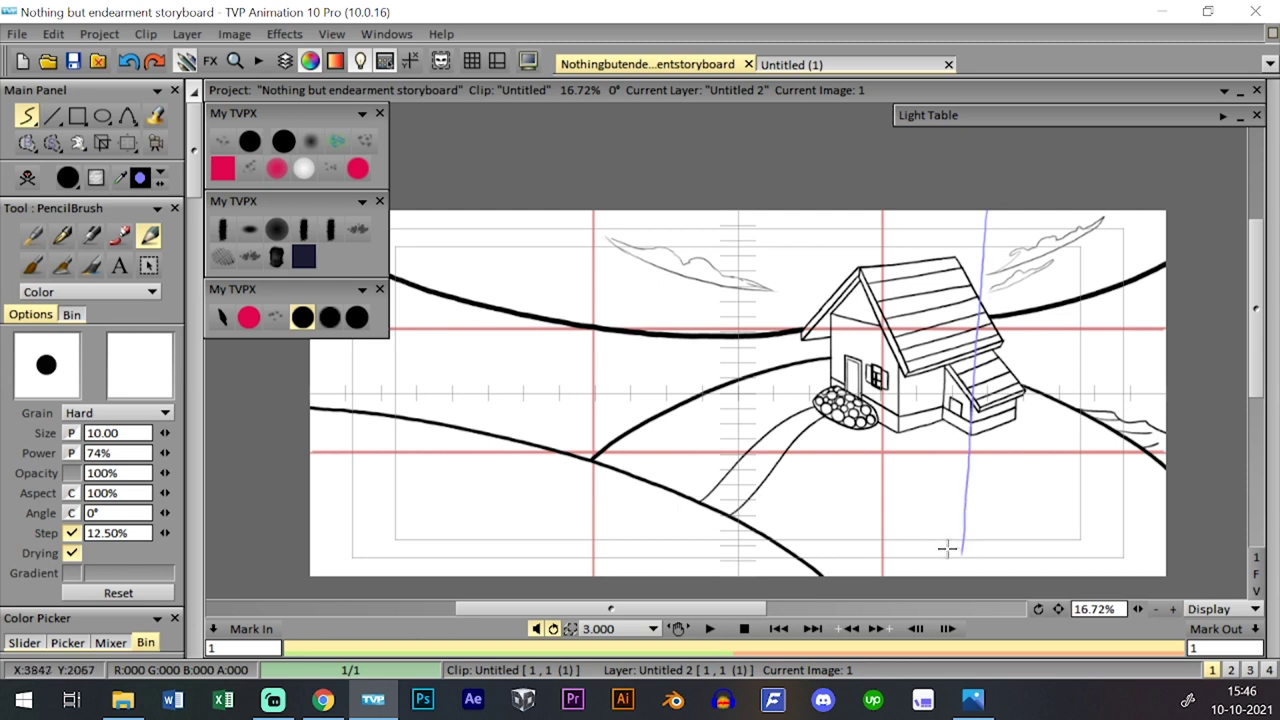
pyautogui.moveTo(528, 200); pyautogui.dragTo(536, 620)
pyautogui.moveTo(998, 186); pyautogui.dragTo(962, 545)
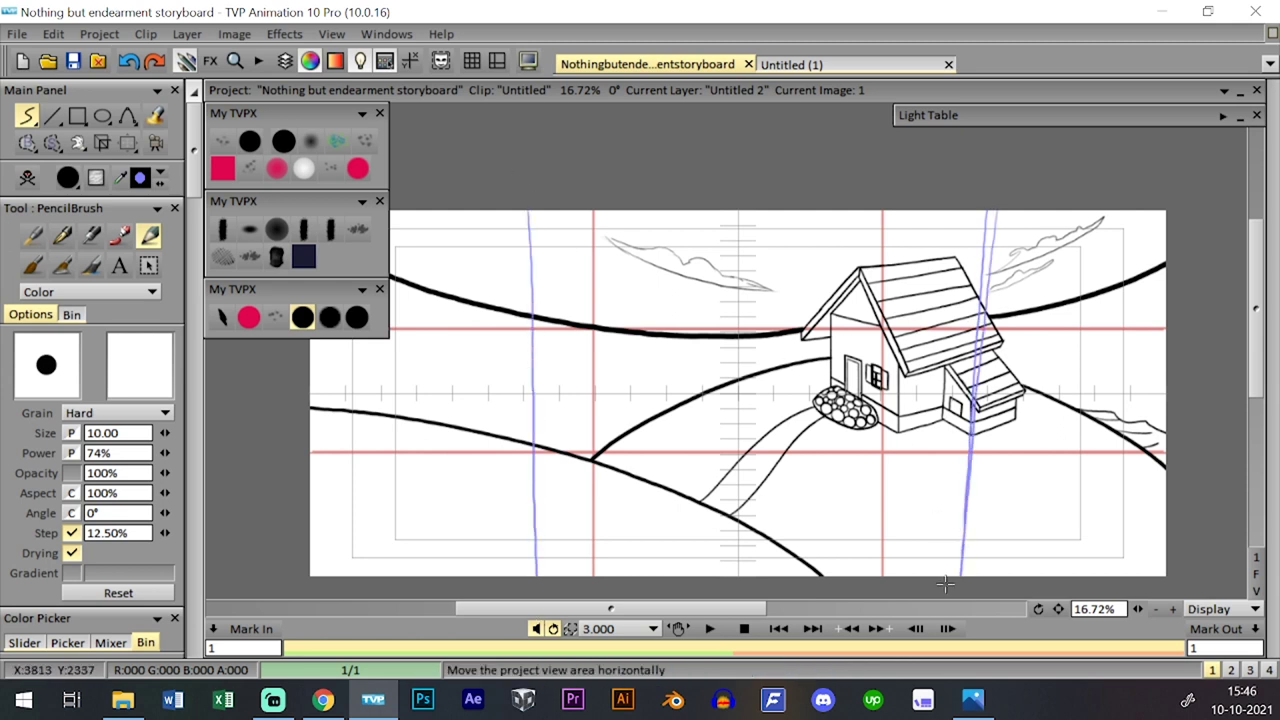
pyautogui.moveTo(677, 369)
pyautogui.mouseDown()
pyautogui.moveTo(709, 403)
pyautogui.moveTo(675, 375)
pyautogui.moveTo(662, 295)
pyautogui.mouseUp()
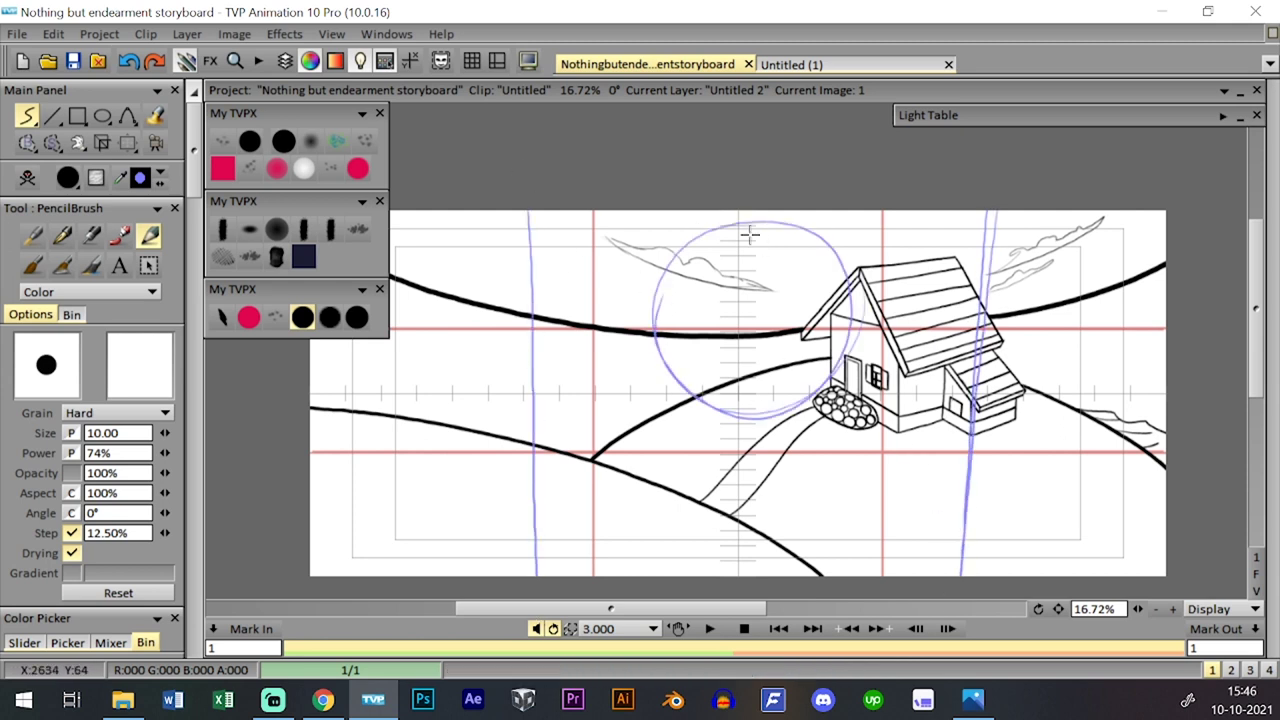
pyautogui.moveTo(751, 226)
pyautogui.mouseDown()
pyautogui.moveTo(706, 512)
pyautogui.moveTo(728, 534)
pyautogui.mouseUp()
pyautogui.moveTo(670, 346)
pyautogui.mouseDown()
pyautogui.moveTo(706, 487)
pyautogui.moveTo(814, 478)
pyautogui.mouseUp()
pyautogui.moveTo(842, 394); pyautogui.dragTo(793, 476)
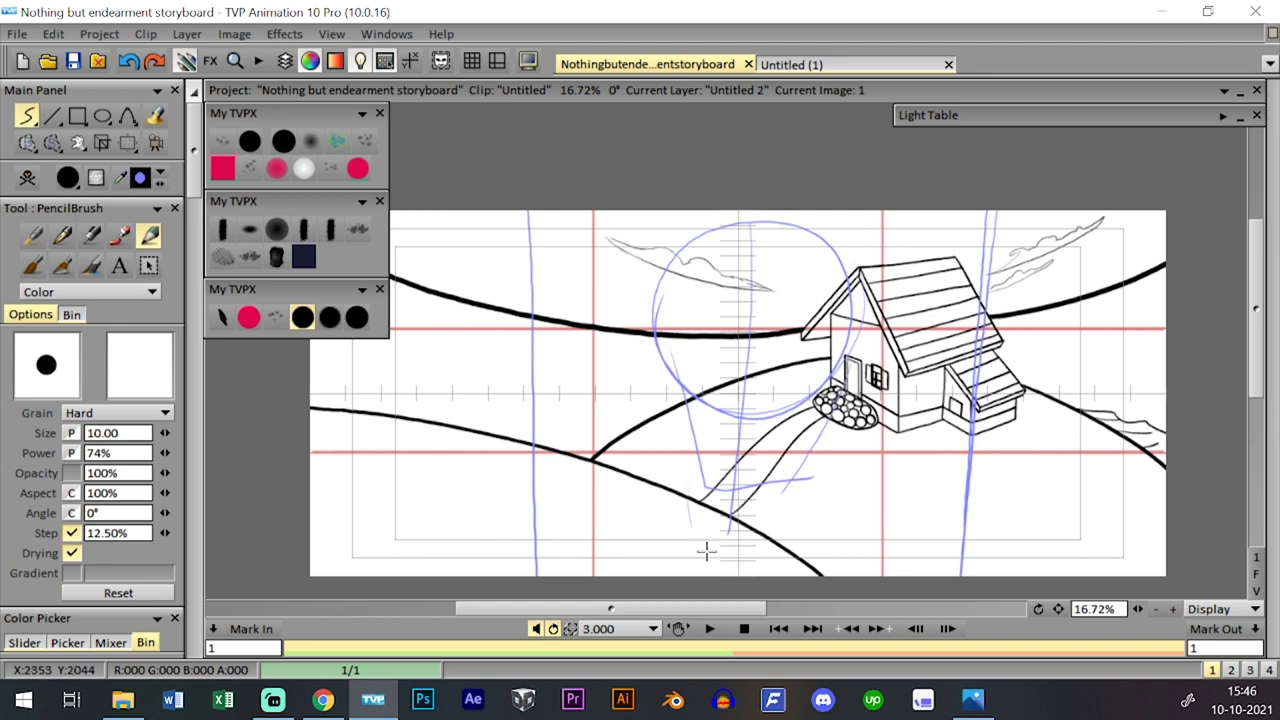
pyautogui.hotkey('ctrl', 'z')
pyautogui.hotkey('ctrl', 'z')
pyautogui.hotkey('ctrl', 'z')
pyautogui.hotkey('ctrl', 'z')
pyautogui.hotkey('ctrl', 'z')
pyautogui.hotkey('ctrl', 'z')
pyautogui.hotkey('ctrl', 'z')
pyautogui.hotkey('ctrl', 'z')
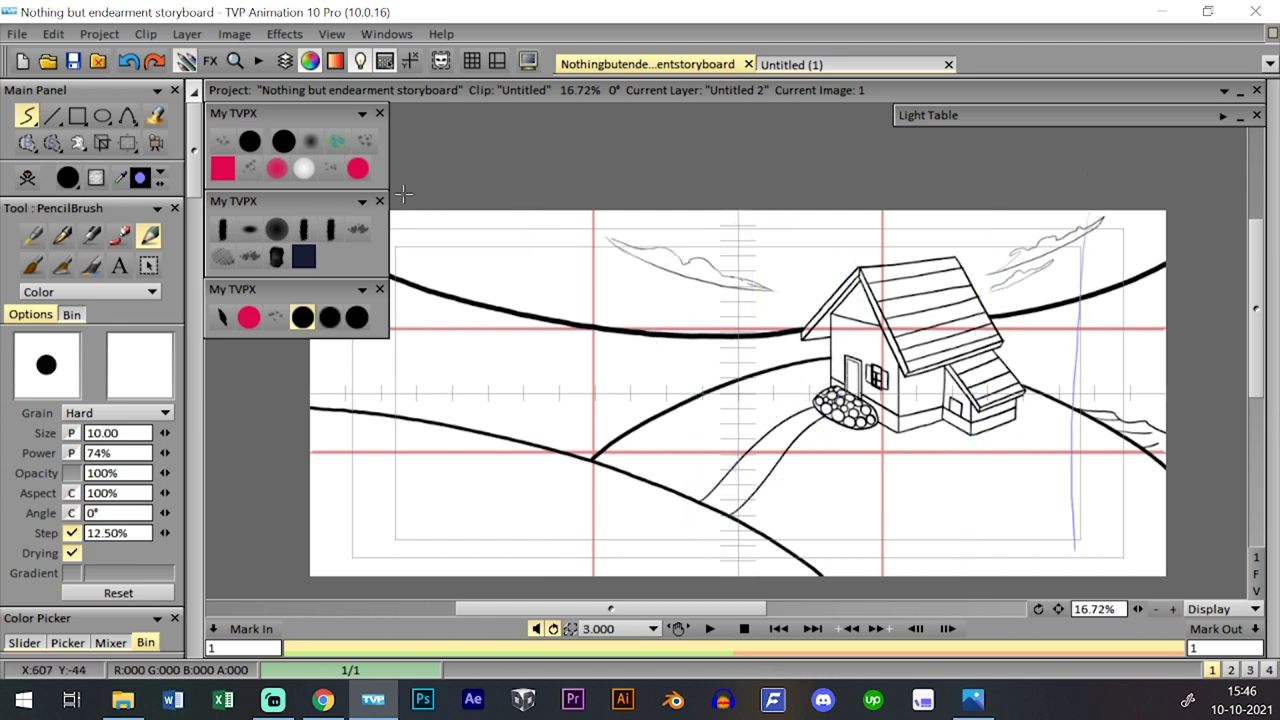
# - Undo the last blue stroke, readjust the zoom and view, and toggle the layers timeline
pyautogui.hotkey('ctrl', 'z')
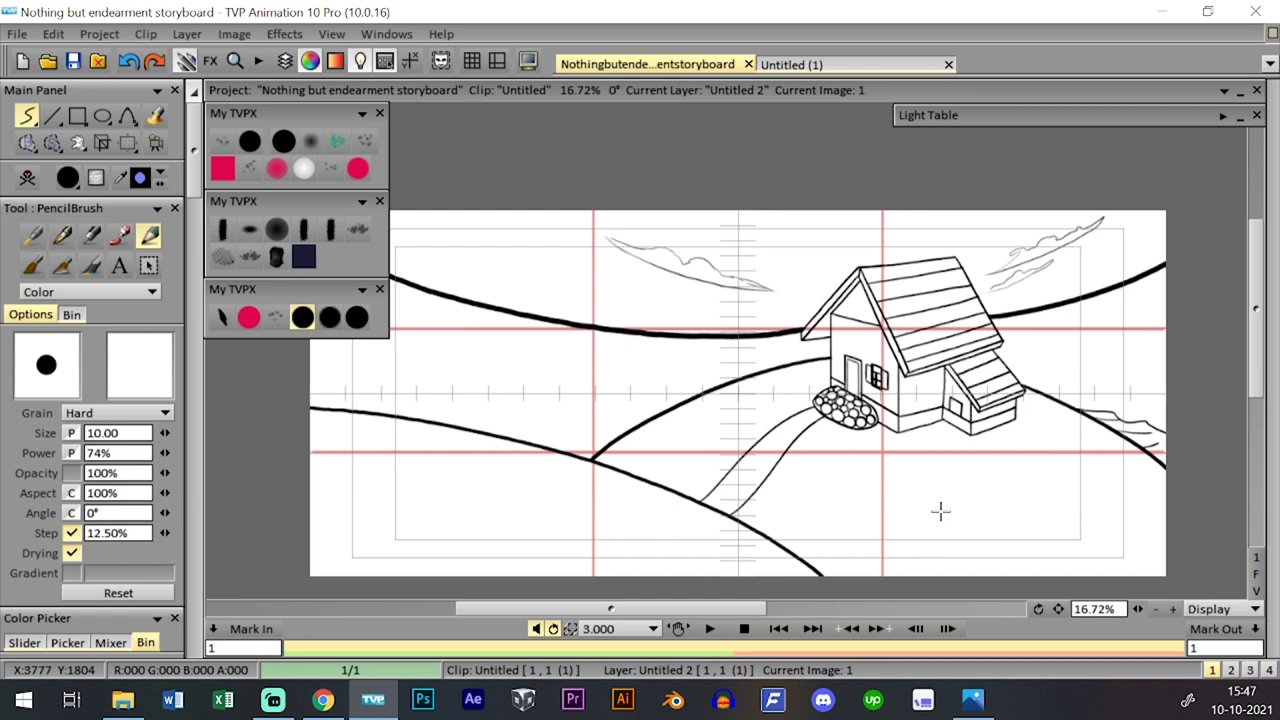
pyautogui.moveTo(1138, 609); pyautogui.dragTo(1067, 614)
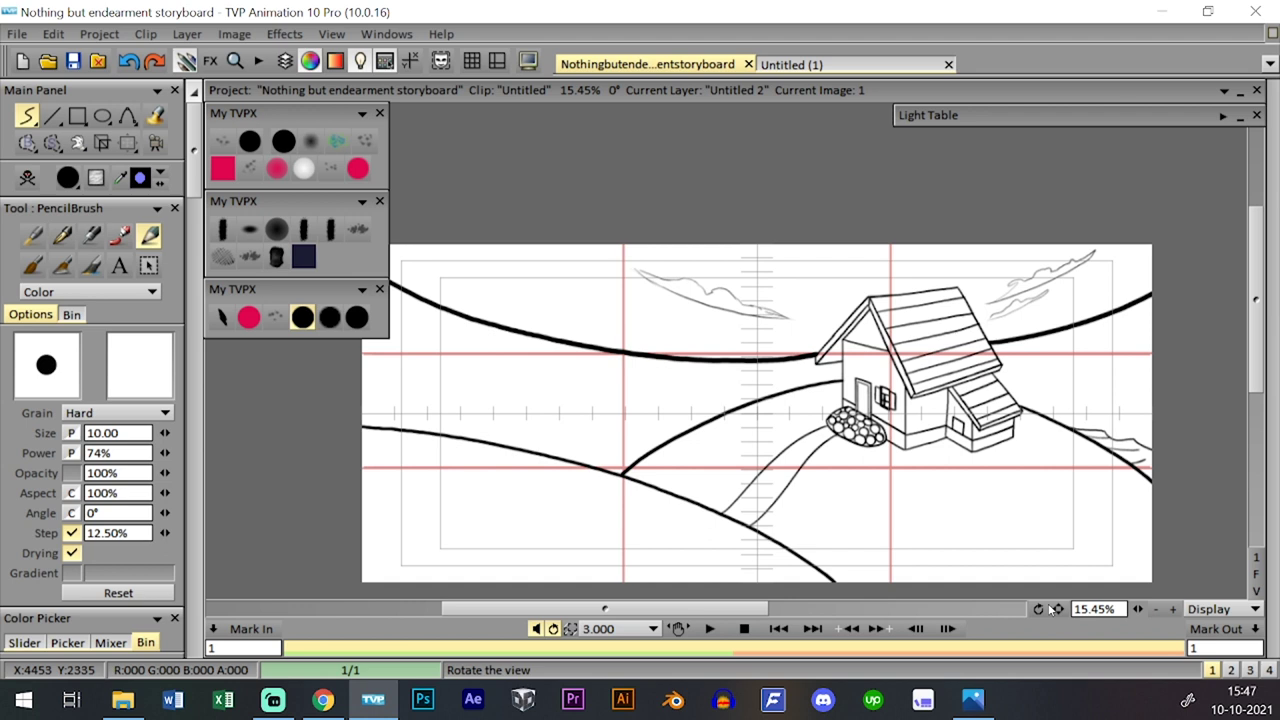
pyautogui.click(1156, 609)
pyautogui.click(1174, 609)
pyautogui.click(1174, 609)
pyautogui.moveTo(1063, 610)
pyautogui.mouseDown()
pyautogui.moveTo(1048, 579)
pyautogui.moveTo(1058, 594)
pyautogui.mouseUp()
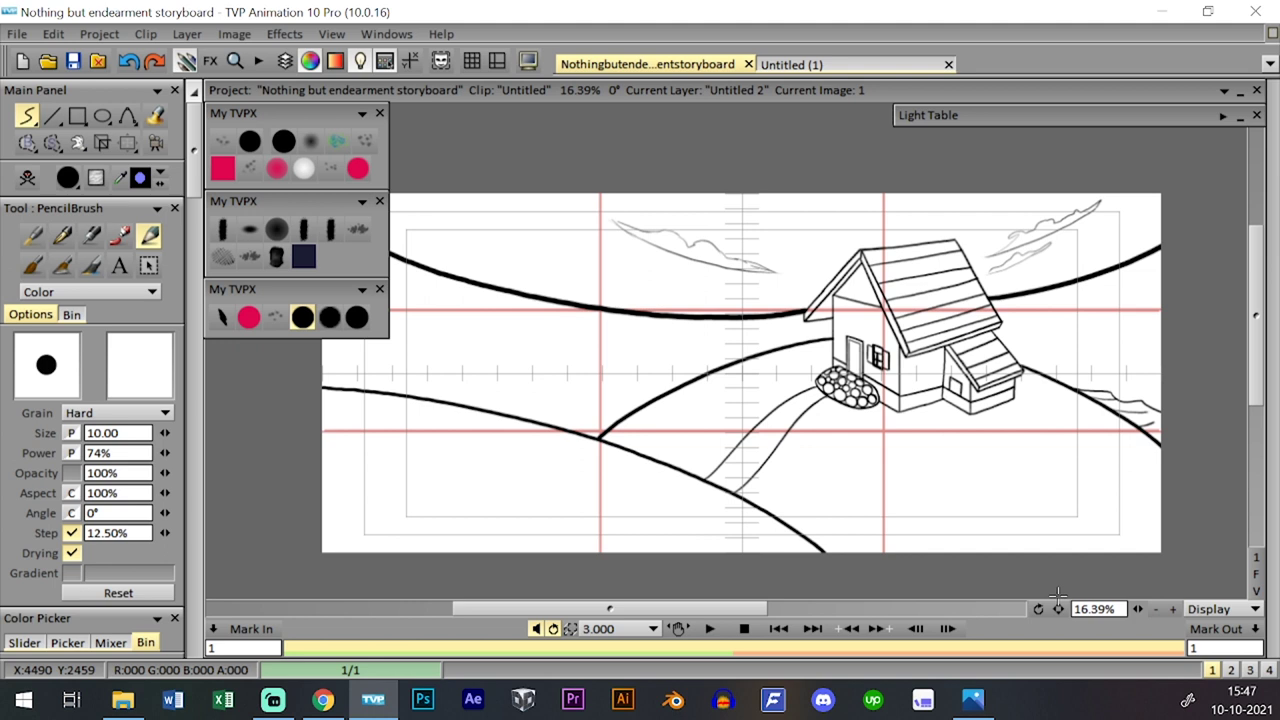
pyautogui.moveTo(1138, 609); pyautogui.dragTo(1150, 609)
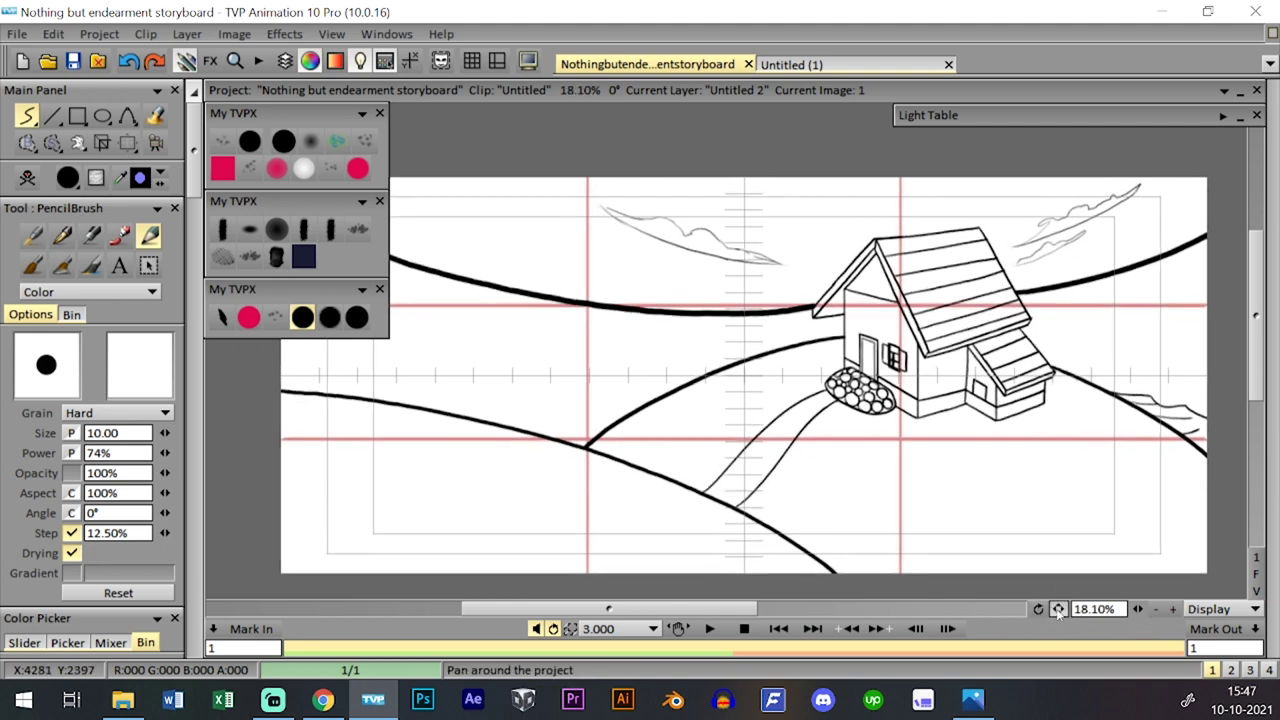
pyautogui.moveTo(1052, 612); pyautogui.dragTo(1055, 609)
pyautogui.press('Tab')
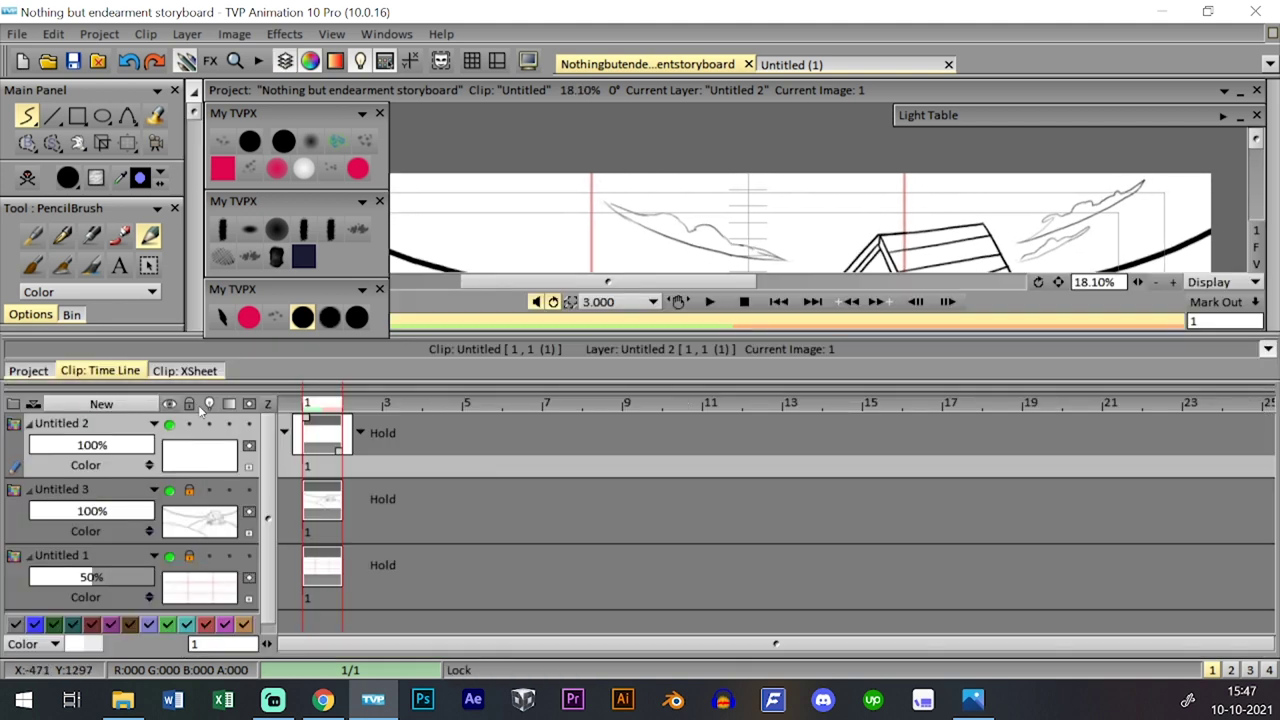
pyautogui.press('Tab')
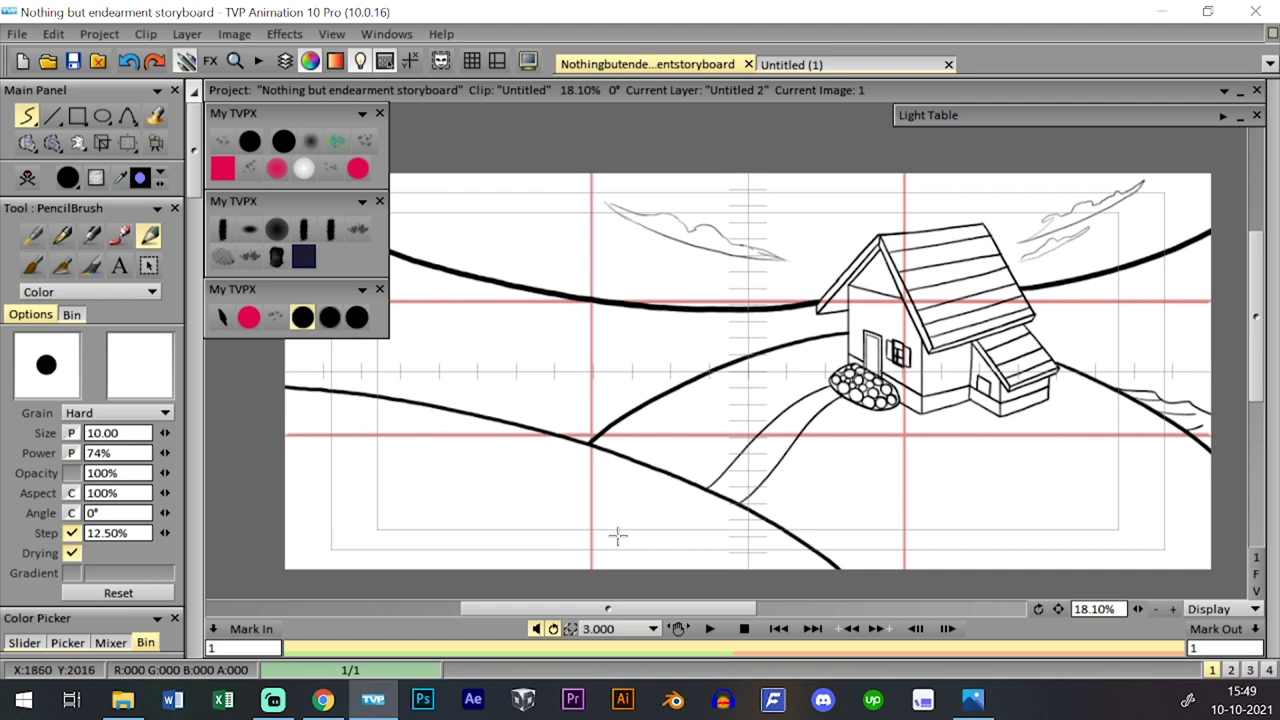
# - Sketch blue direction arrows across the hills and clouds, then undo part of them
pyautogui.moveTo(665, 530)
pyautogui.mouseDown()
pyautogui.moveTo(803, 417)
pyautogui.moveTo(790, 458)
pyautogui.mouseUp()
pyautogui.moveTo(567, 457)
pyautogui.mouseDown()
pyautogui.moveTo(712, 372)
pyautogui.moveTo(748, 398)
pyautogui.mouseUp()
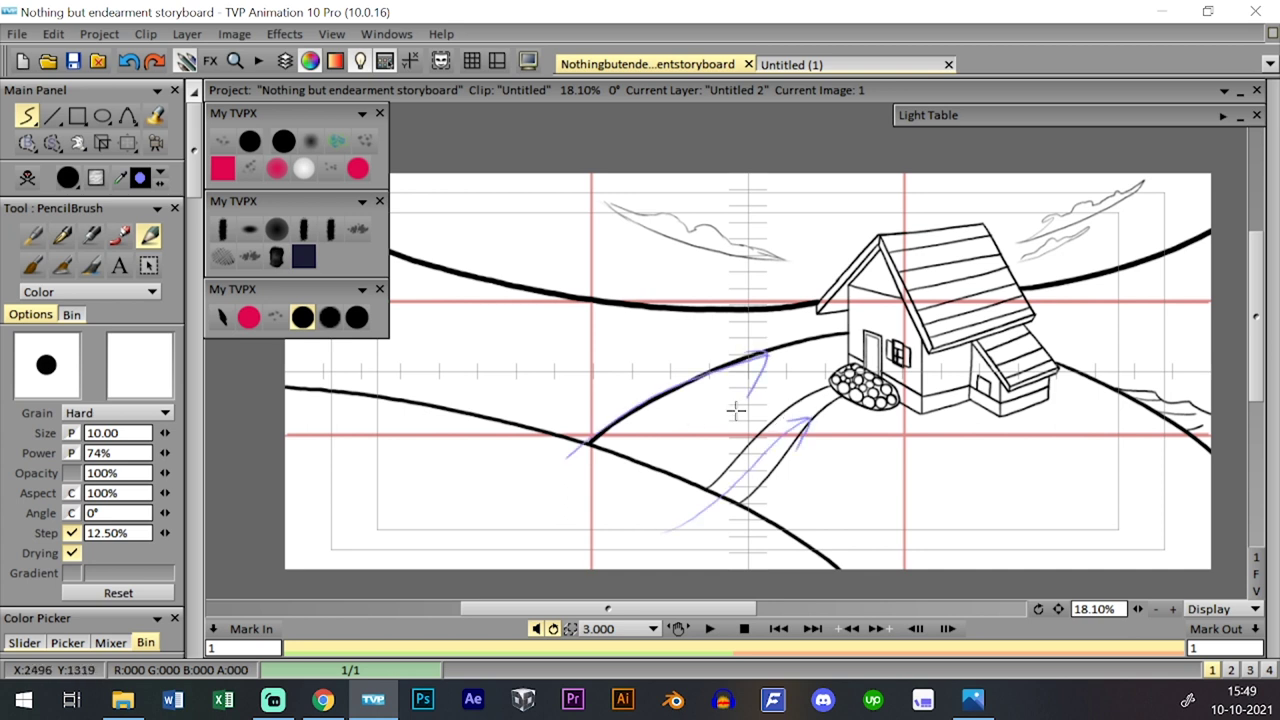
pyautogui.moveTo(597, 182); pyautogui.dragTo(790, 274)
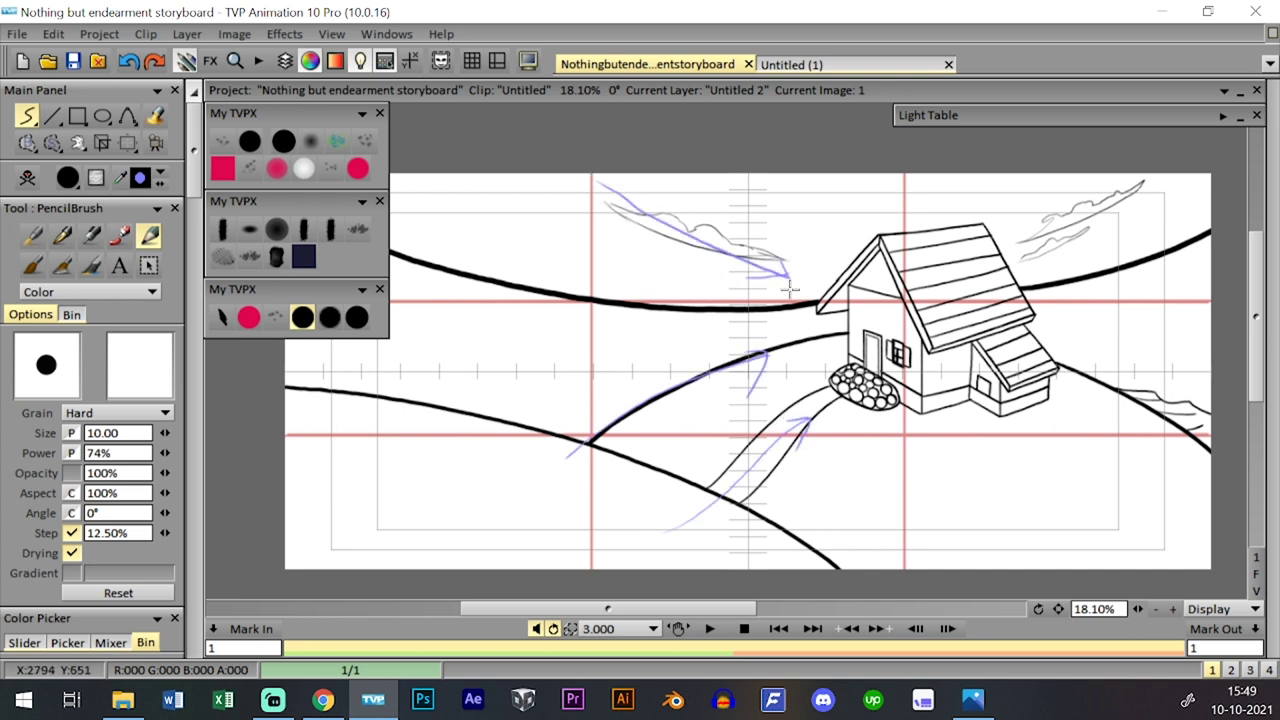
pyautogui.moveTo(1017, 249)
pyautogui.mouseDown()
pyautogui.moveTo(1152, 180)
pyautogui.moveTo(1030, 232)
pyautogui.moveTo(1060, 240)
pyautogui.mouseUp()
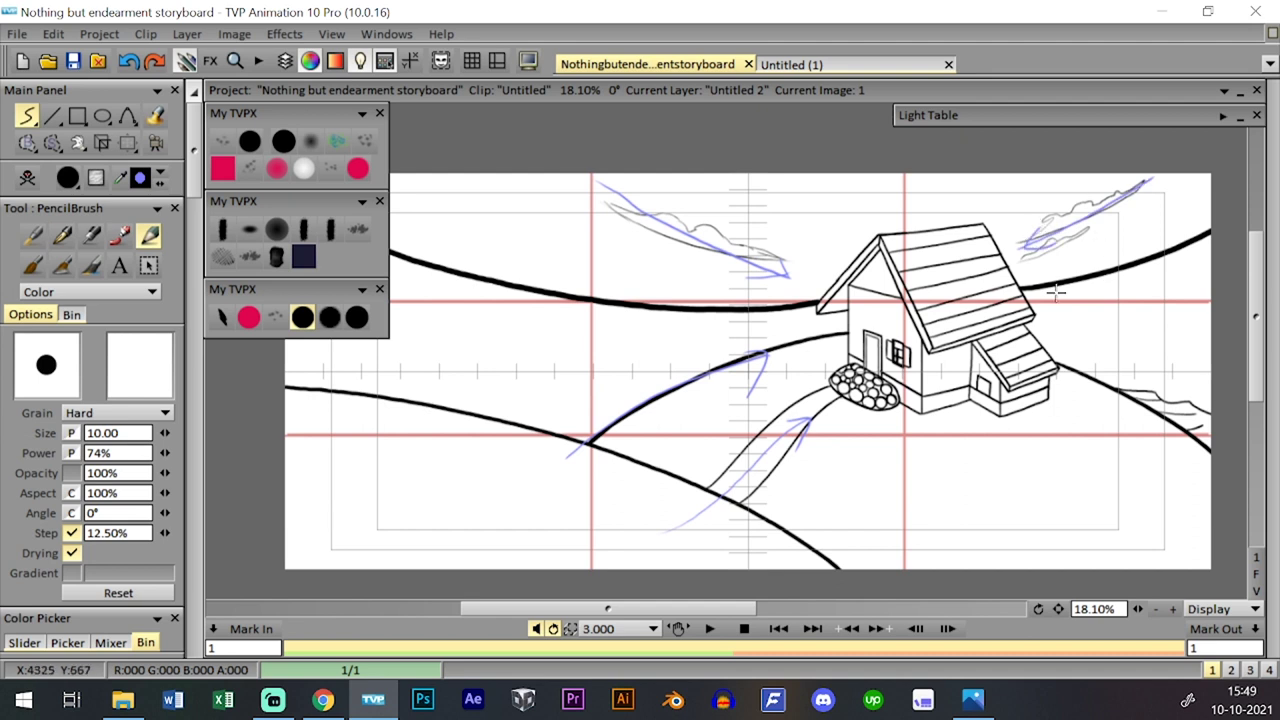
pyautogui.moveTo(1052, 292)
pyautogui.mouseDown()
pyautogui.moveTo(1188, 252)
pyautogui.moveTo(1105, 278)
pyautogui.mouseUp()
pyautogui.moveTo(1078, 375)
pyautogui.mouseDown()
pyautogui.moveTo(1208, 434)
pyautogui.moveTo(1099, 389)
pyautogui.moveTo(1138, 374)
pyautogui.mouseUp()
pyautogui.moveTo(555, 292)
pyautogui.mouseDown()
pyautogui.moveTo(764, 299)
pyautogui.moveTo(702, 321)
pyautogui.mouseUp()
pyautogui.moveTo(758, 275); pyautogui.dragTo(763, 300)
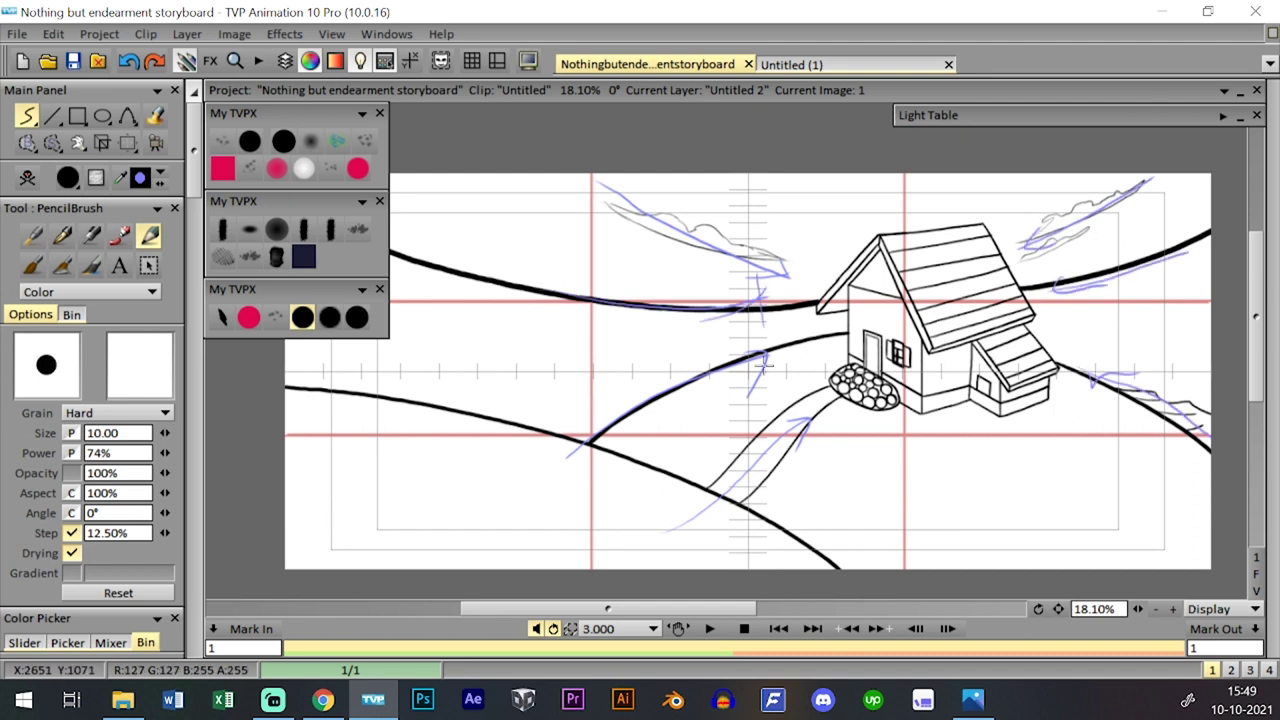
pyautogui.hotkey('ctrl', 'z')
pyautogui.hotkey('ctrl', 'z')
pyautogui.hotkey('ctrl', 'z')
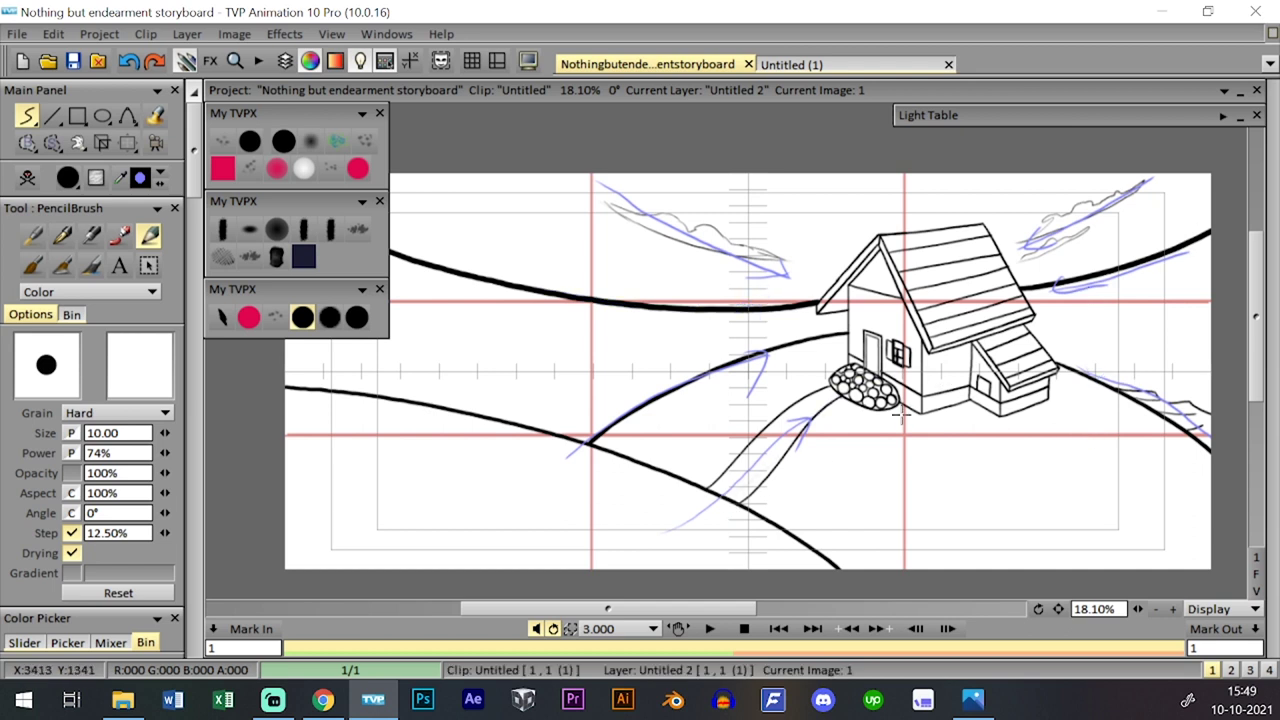
pyautogui.hotkey('ctrl', 'z')
pyautogui.hotkey('ctrl', 'z')
pyautogui.click(30, 177)
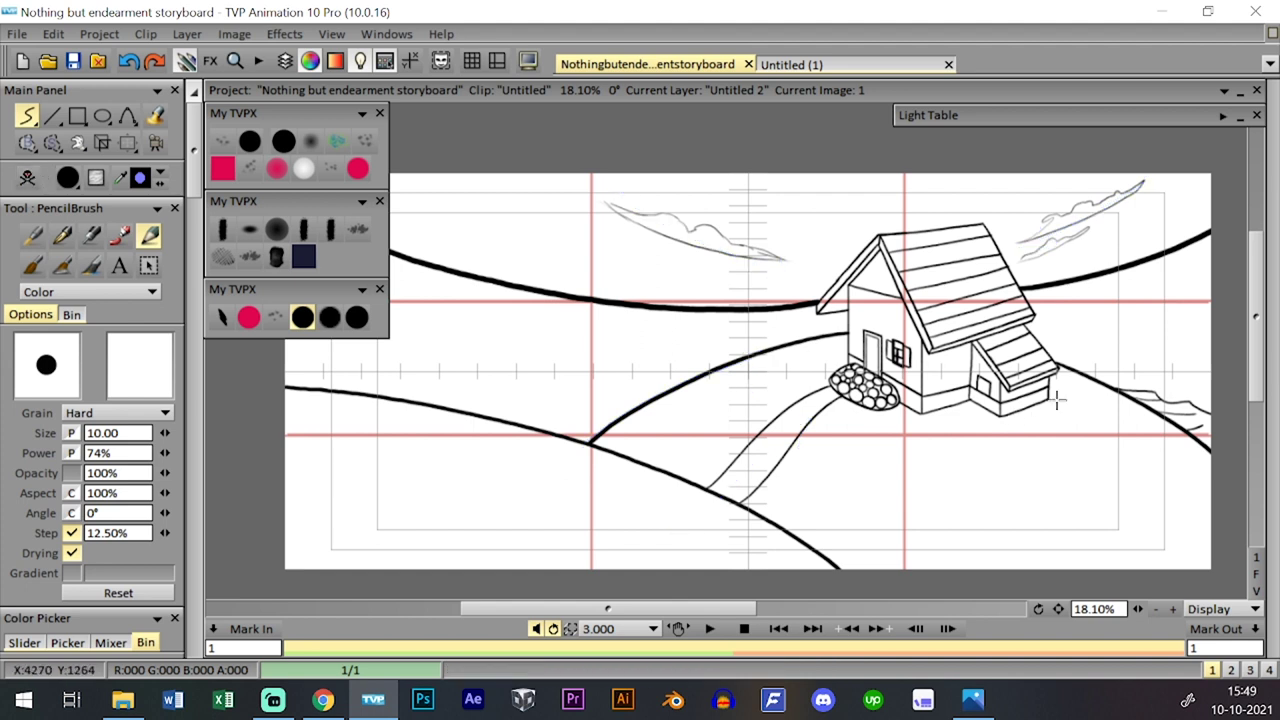
pyautogui.hotkey('ctrl', 'z')
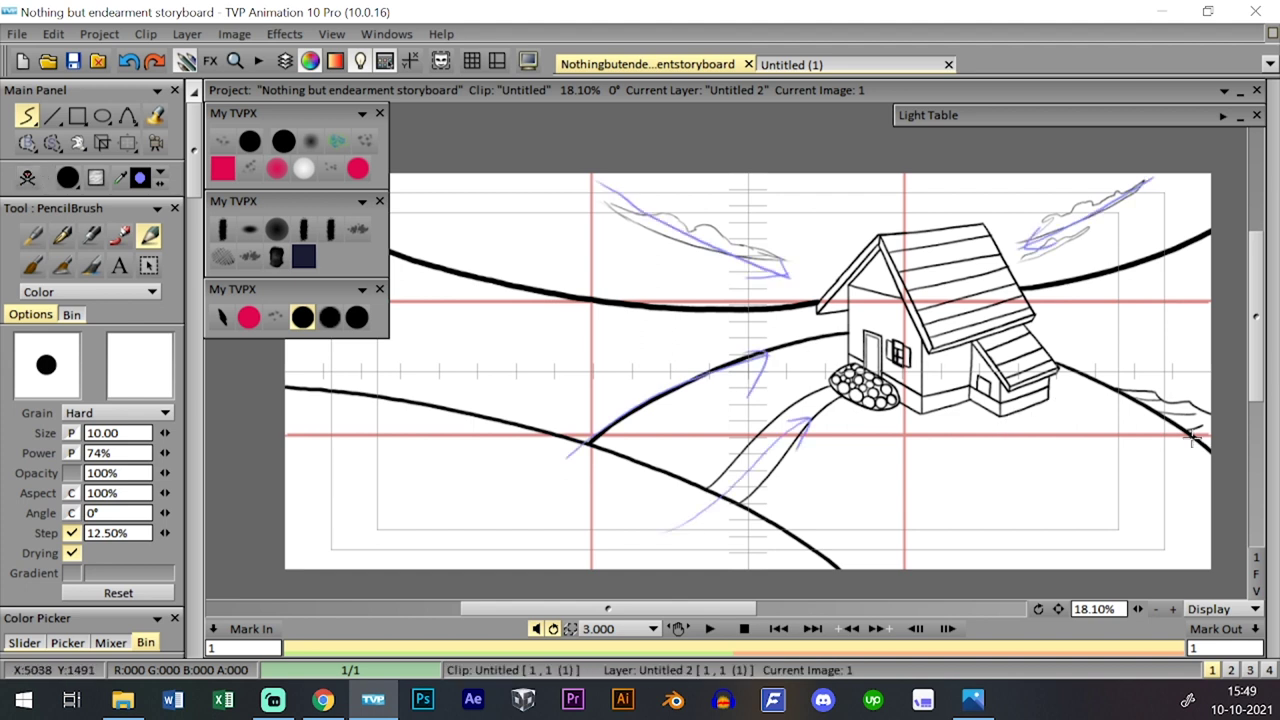
# - Try a blue stroke toward the house and guide arcs over the sky, undoing each
pyautogui.moveTo(336, 400)
pyautogui.mouseDown()
pyautogui.moveTo(446, 433)
pyautogui.moveTo(631, 402)
pyautogui.moveTo(848, 326)
pyautogui.mouseUp()
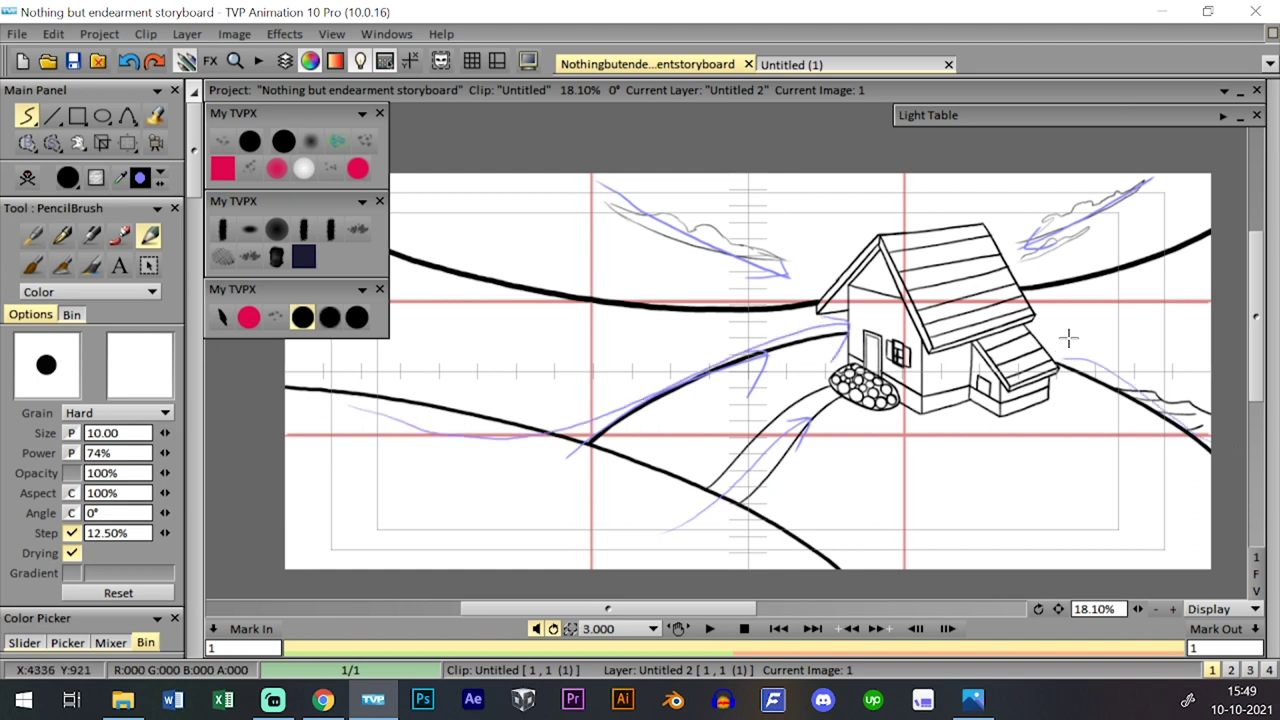
pyautogui.hotkey('ctrl', 'z')
pyautogui.hotkey('ctrl', 'z')
pyautogui.hotkey('ctrl', 'z')
pyautogui.hotkey('ctrl', 'z')
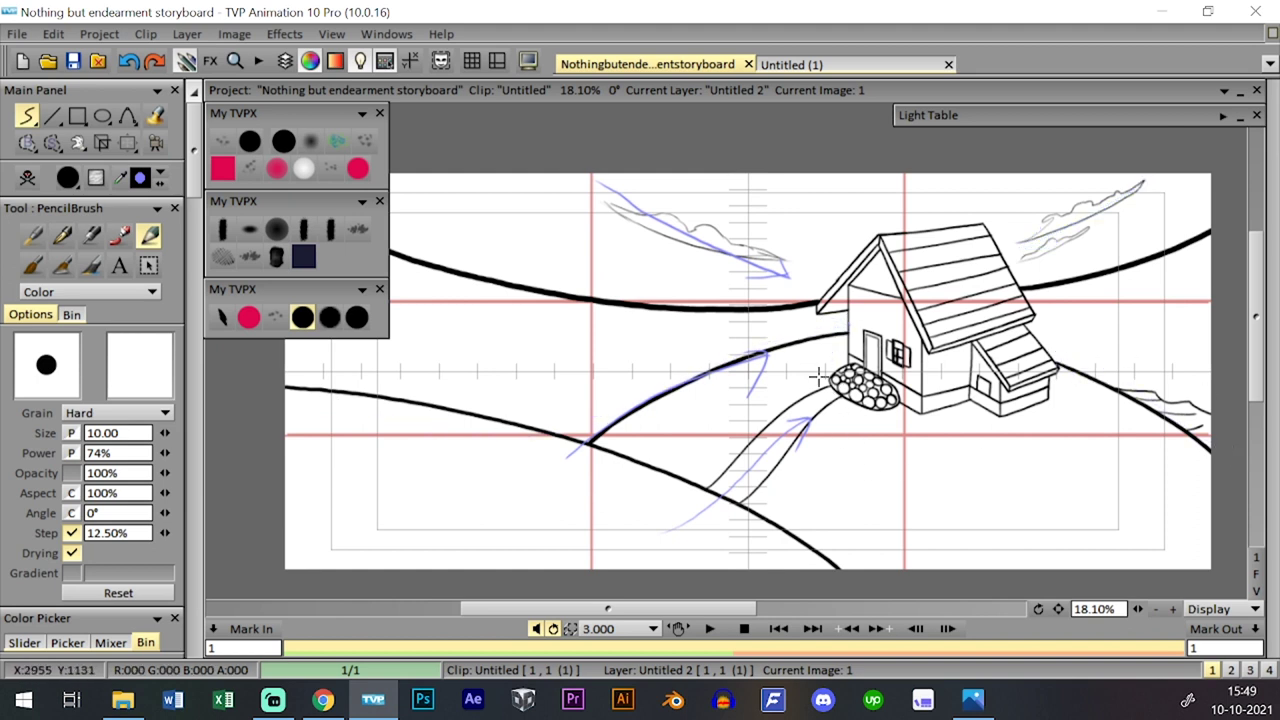
pyautogui.hotkey('ctrl', 'z')
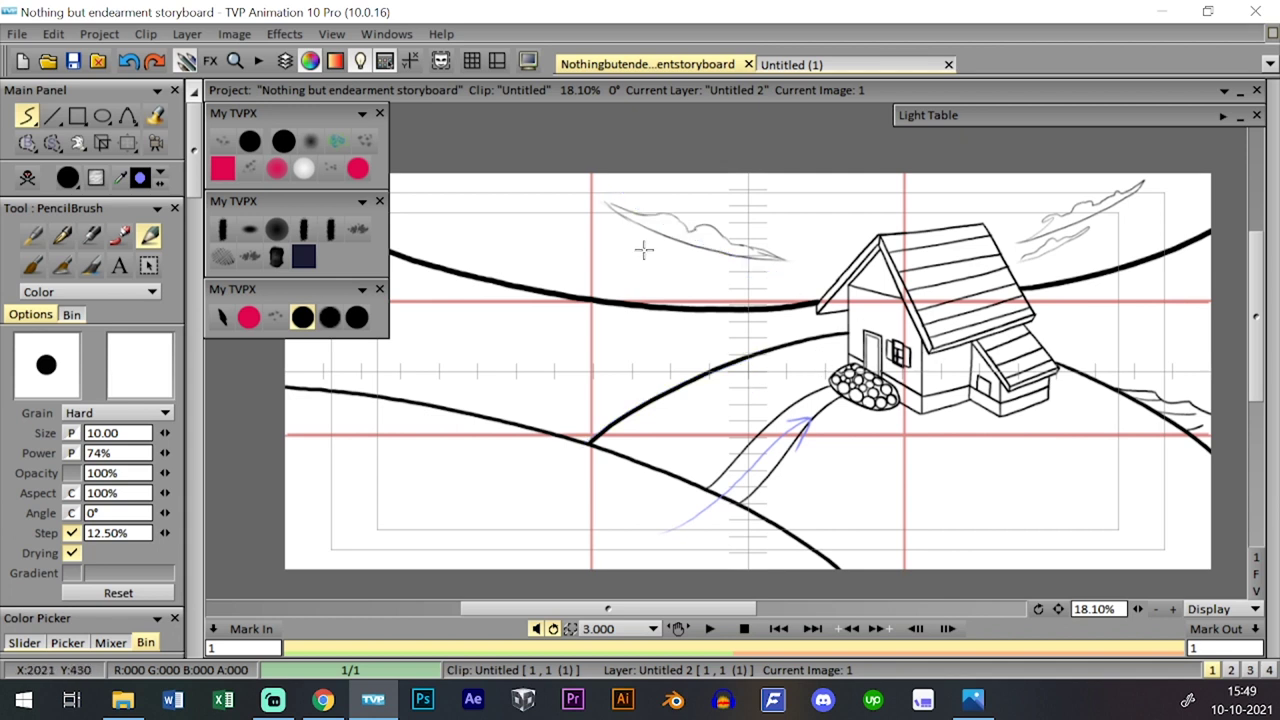
pyautogui.moveTo(578, 225); pyautogui.dragTo(812, 170)
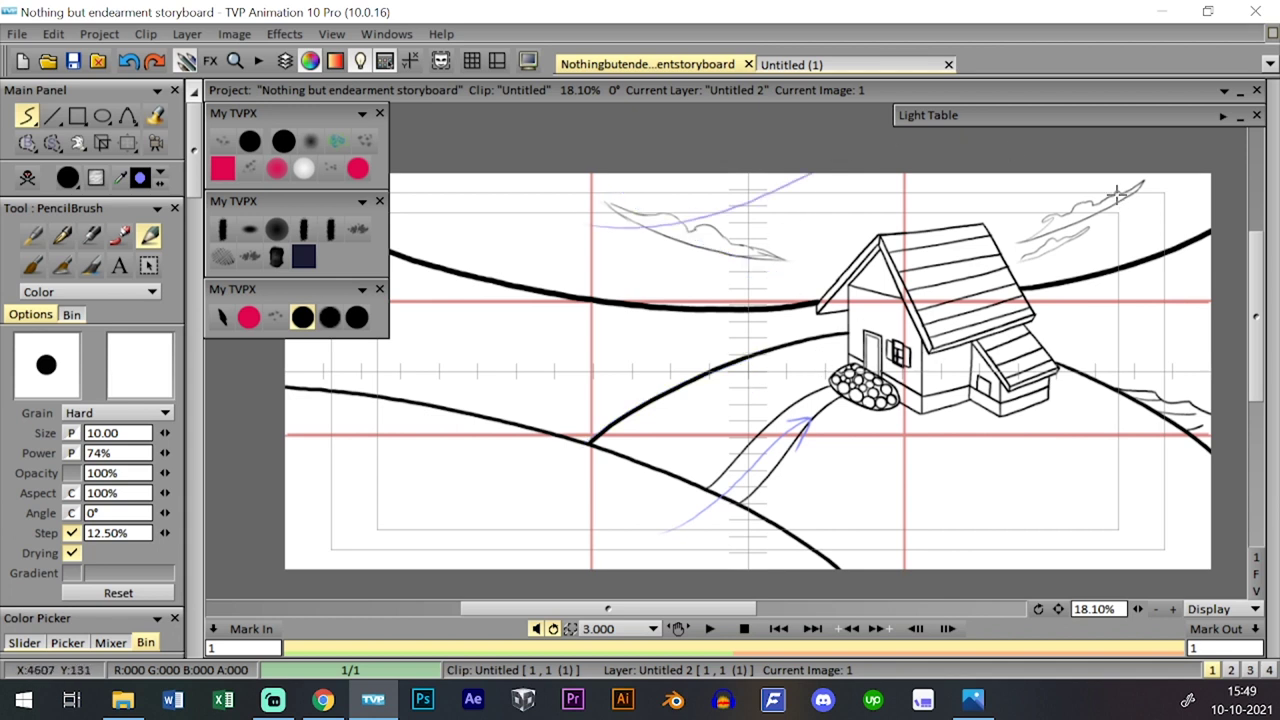
pyautogui.moveTo(1115, 192)
pyautogui.mouseDown()
pyautogui.moveTo(916, 166)
pyautogui.moveTo(985, 186)
pyautogui.moveTo(1146, 188)
pyautogui.mouseUp()
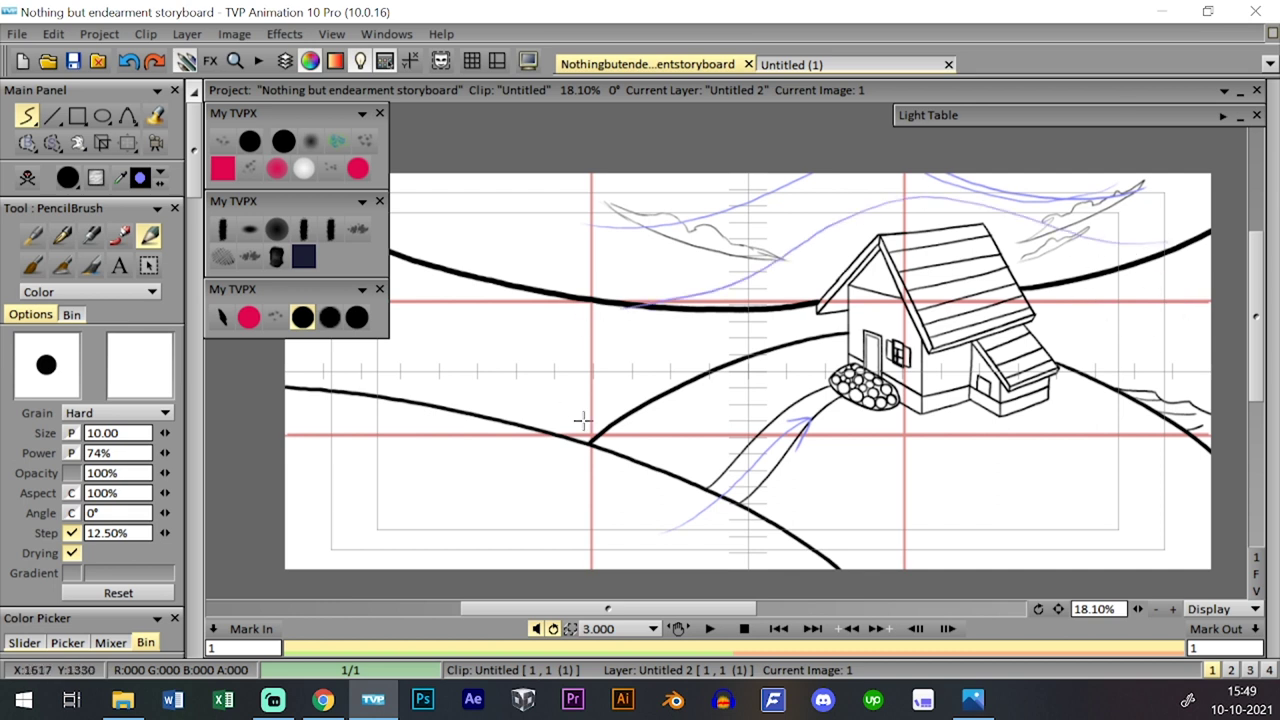
pyautogui.hotkey('ctrl', 'z')
pyautogui.hotkey('ctrl', 'z')
pyautogui.hotkey('ctrl', 'z')
pyautogui.hotkey('ctrl', 'z')
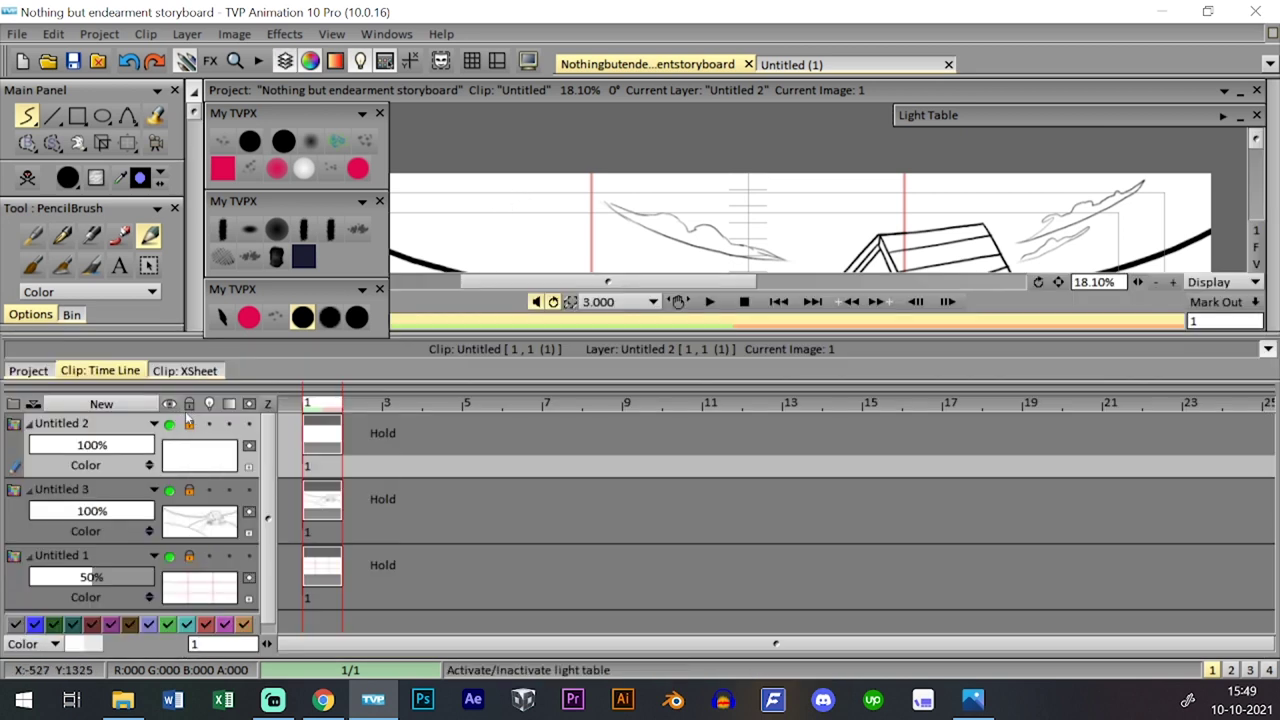
# - Unlock the Untitled 2 layer and pick the size 10 black pencil preset
pyautogui.click(189, 424)
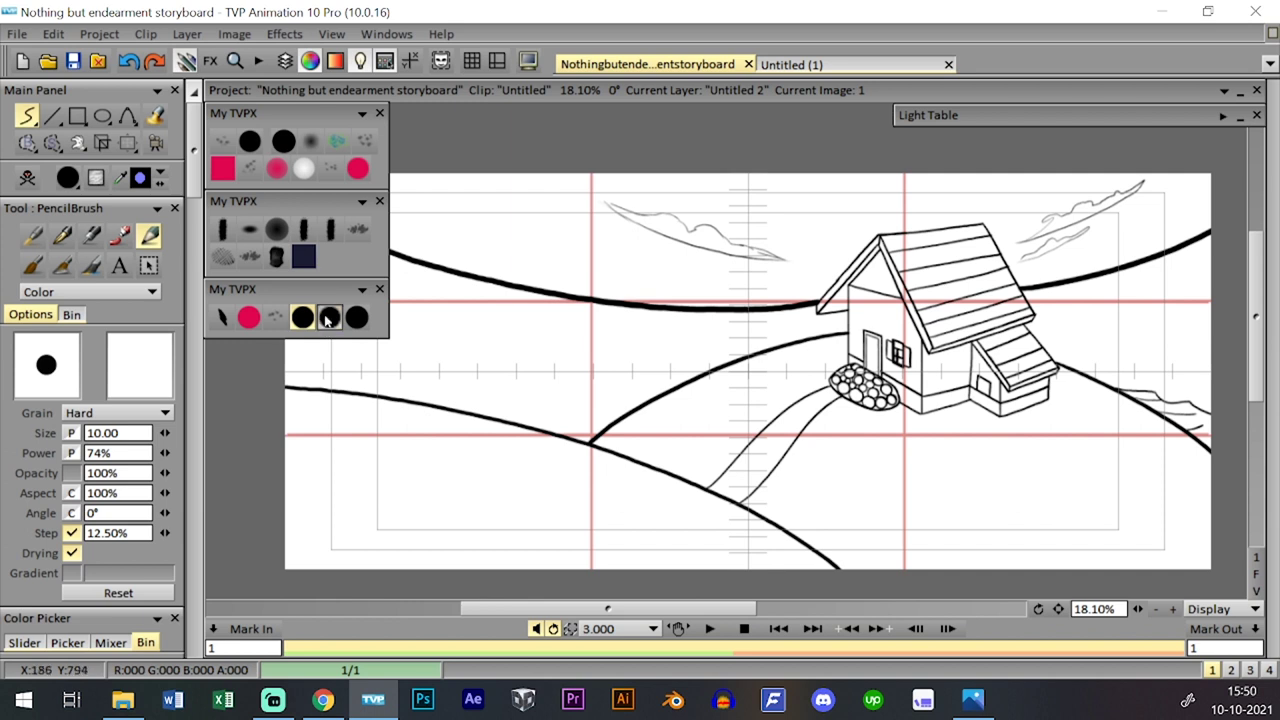
pyautogui.click(302, 317)
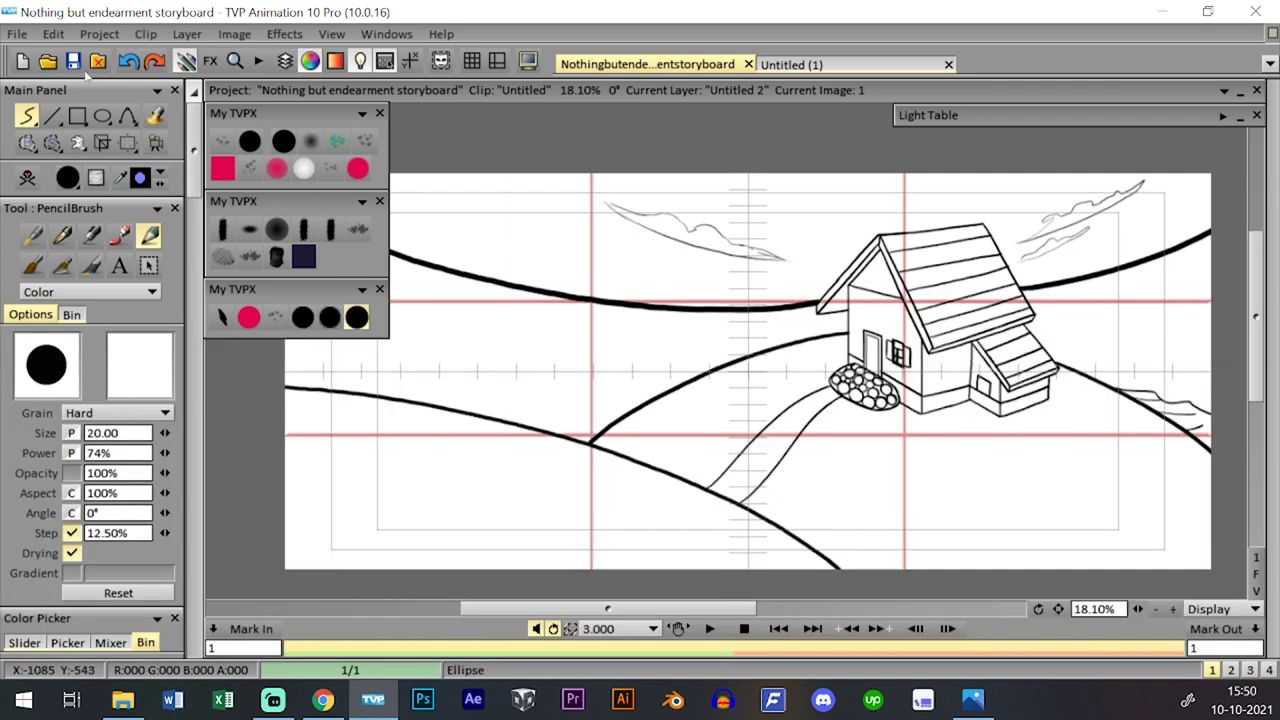
pyautogui.hotkey('ctrl', 's')
pyautogui.click(302, 318)
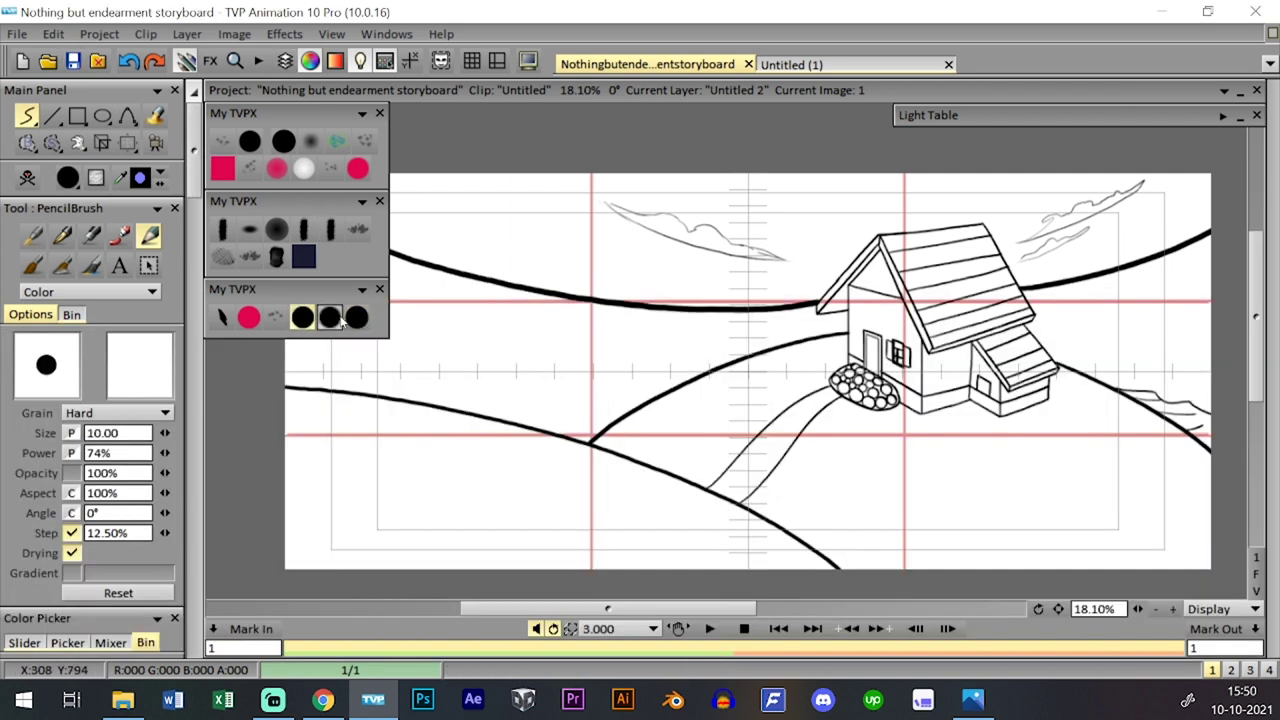
# - Zoom in on the scene and switch to the thinner size 6 pencil
pyautogui.moveTo(1059, 609)
pyautogui.mouseDown()
pyautogui.moveTo(1131, 645)
pyautogui.moveTo(1150, 611)
pyautogui.moveTo(1060, 596)
pyautogui.mouseUp()
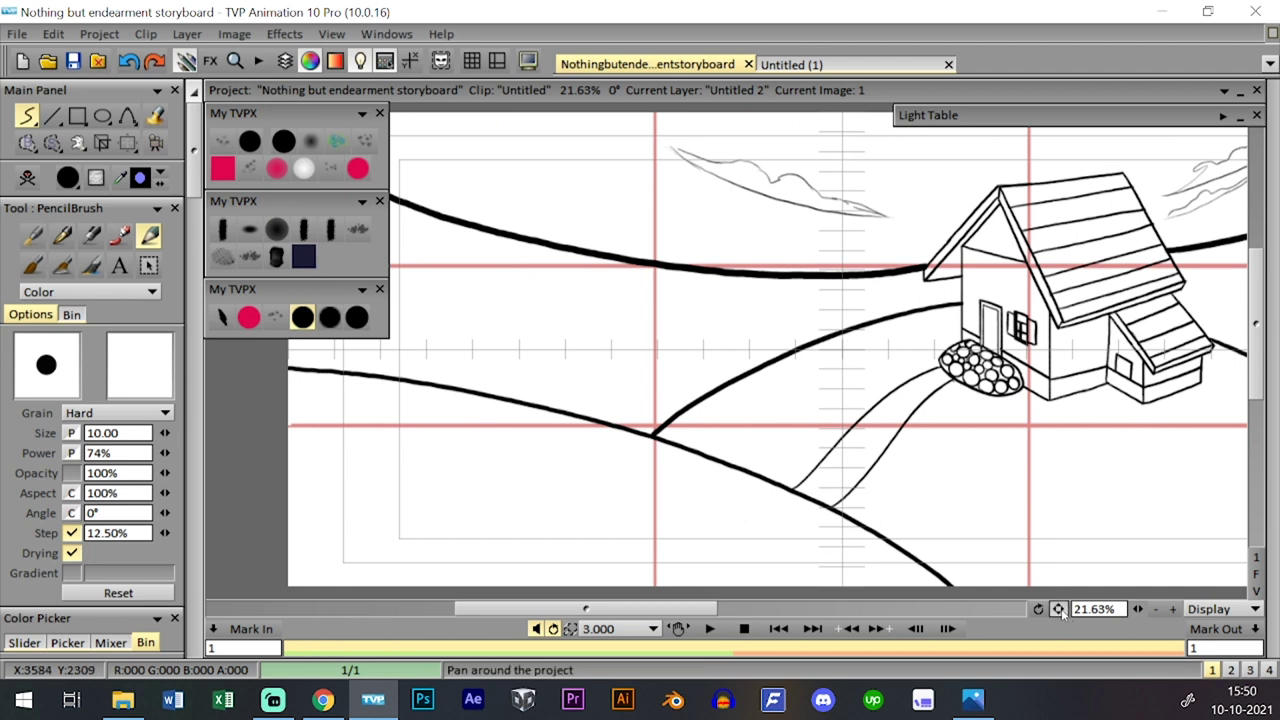
pyautogui.moveTo(1059, 609); pyautogui.dragTo(1075, 573)
pyautogui.moveTo(1137, 609); pyautogui.dragTo(1146, 612)
pyautogui.click(1145, 608)
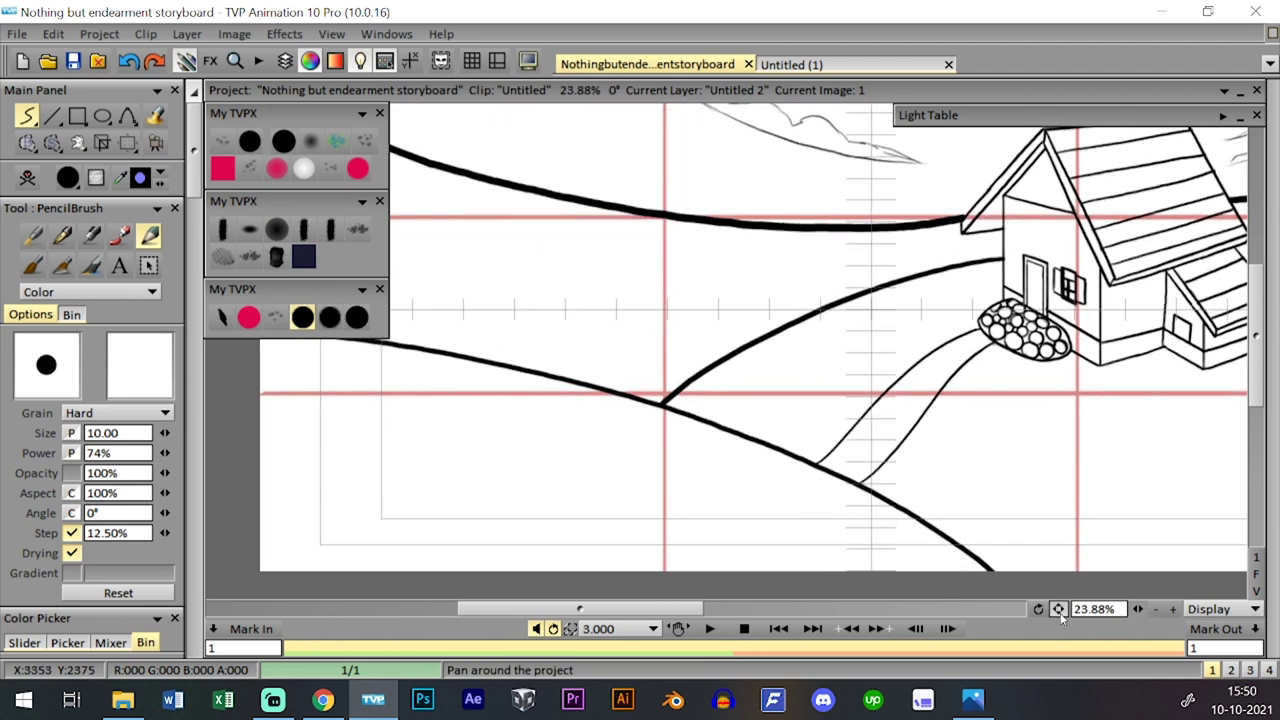
pyautogui.moveTo(1058, 609); pyautogui.dragTo(1122, 613)
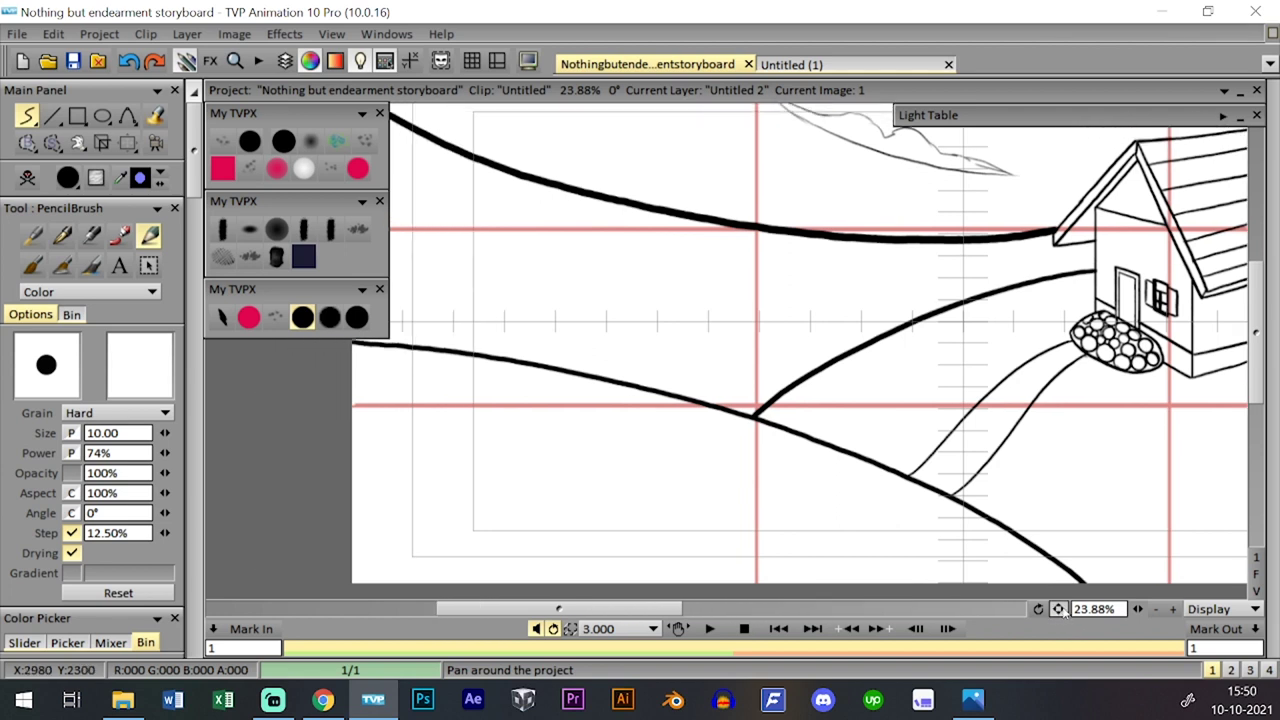
pyautogui.moveTo(350, 366); pyautogui.dragTo(385, 358)
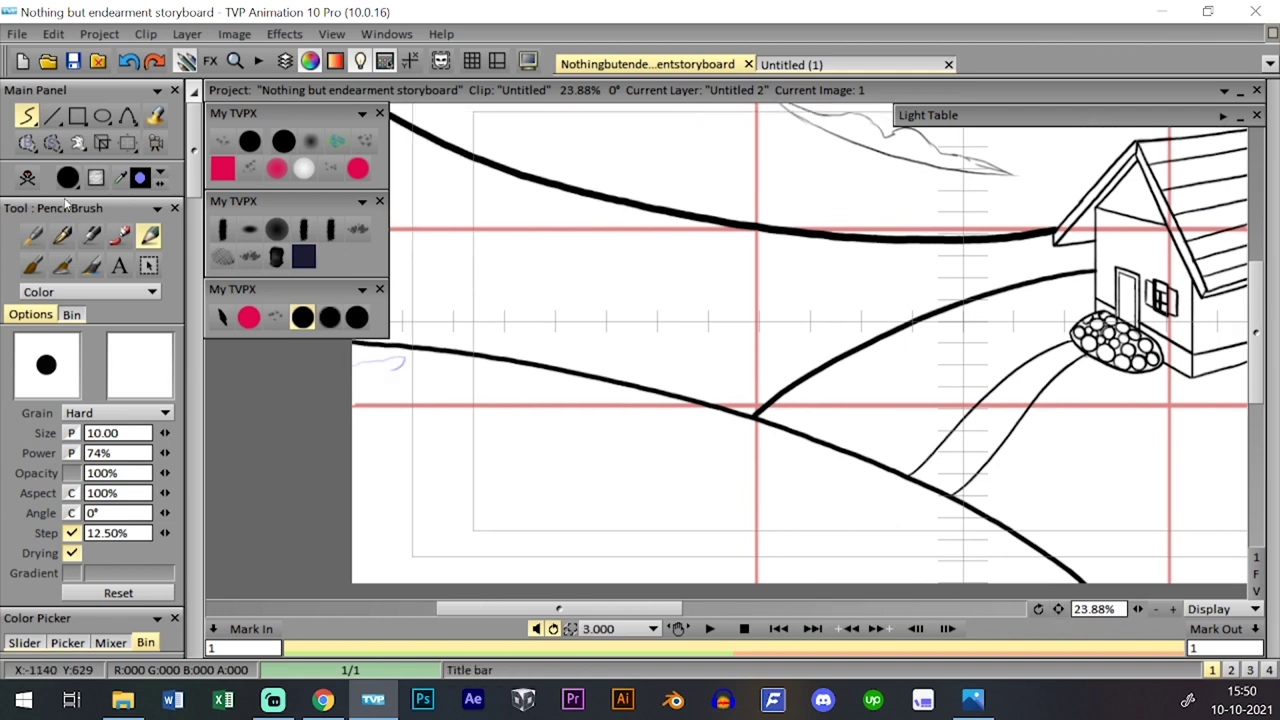
pyautogui.click(331, 317)
# - Zoom the view back out and save the project
pyautogui.press('Tab')
pyautogui.press('Tab')
pyautogui.press('Tab')
pyautogui.press('Tab')
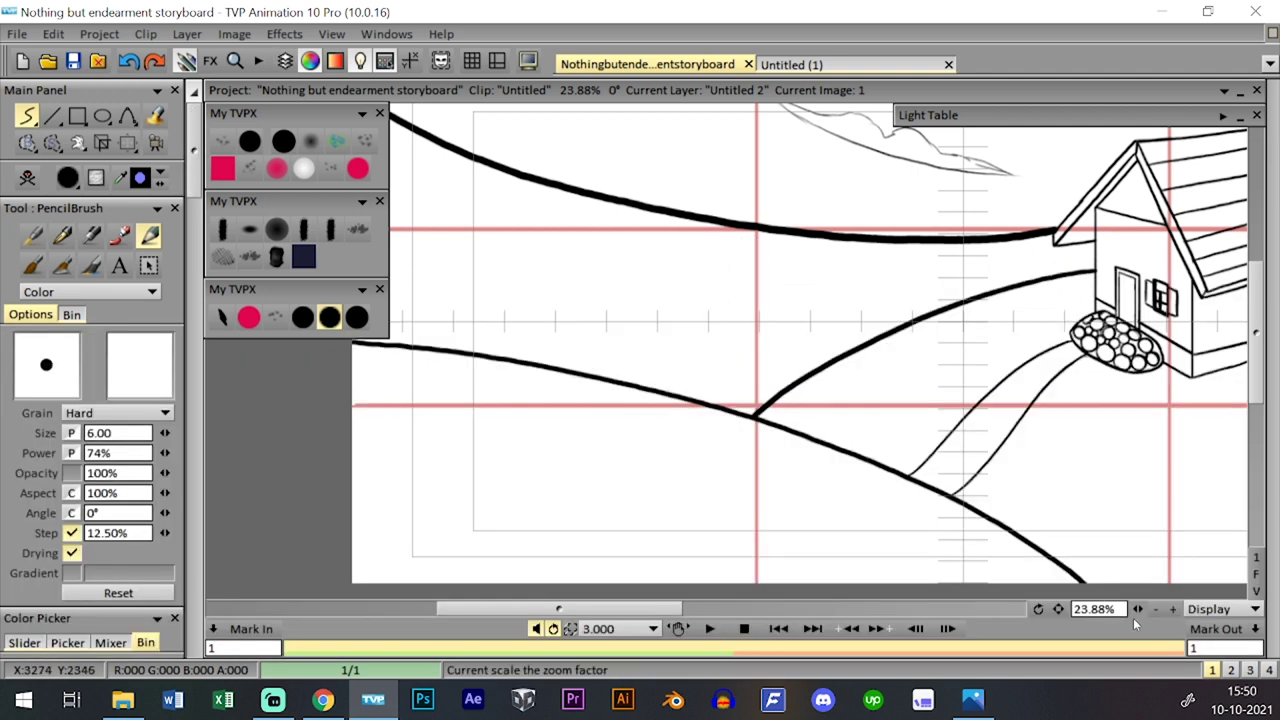
pyautogui.click(1134, 611)
pyautogui.click(1134, 611)
pyautogui.moveTo(1060, 612); pyautogui.dragTo(964, 664)
pyautogui.press('Tab')
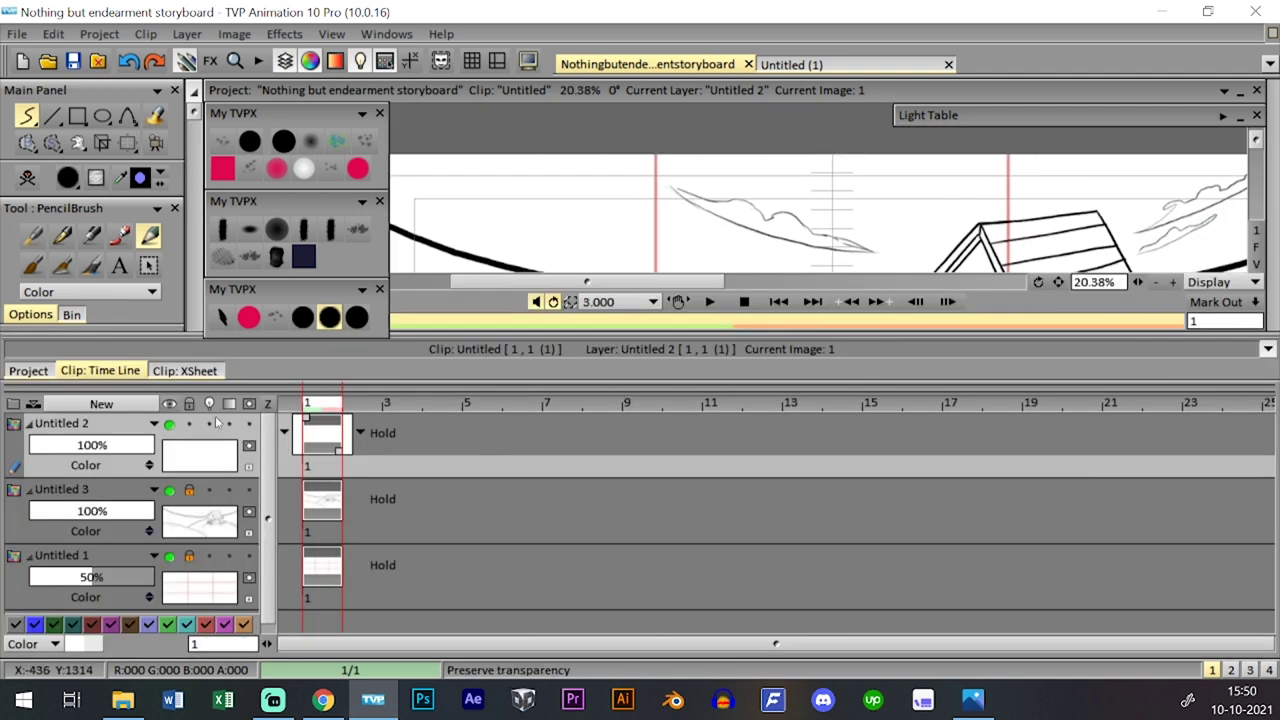
pyautogui.press('Tab')
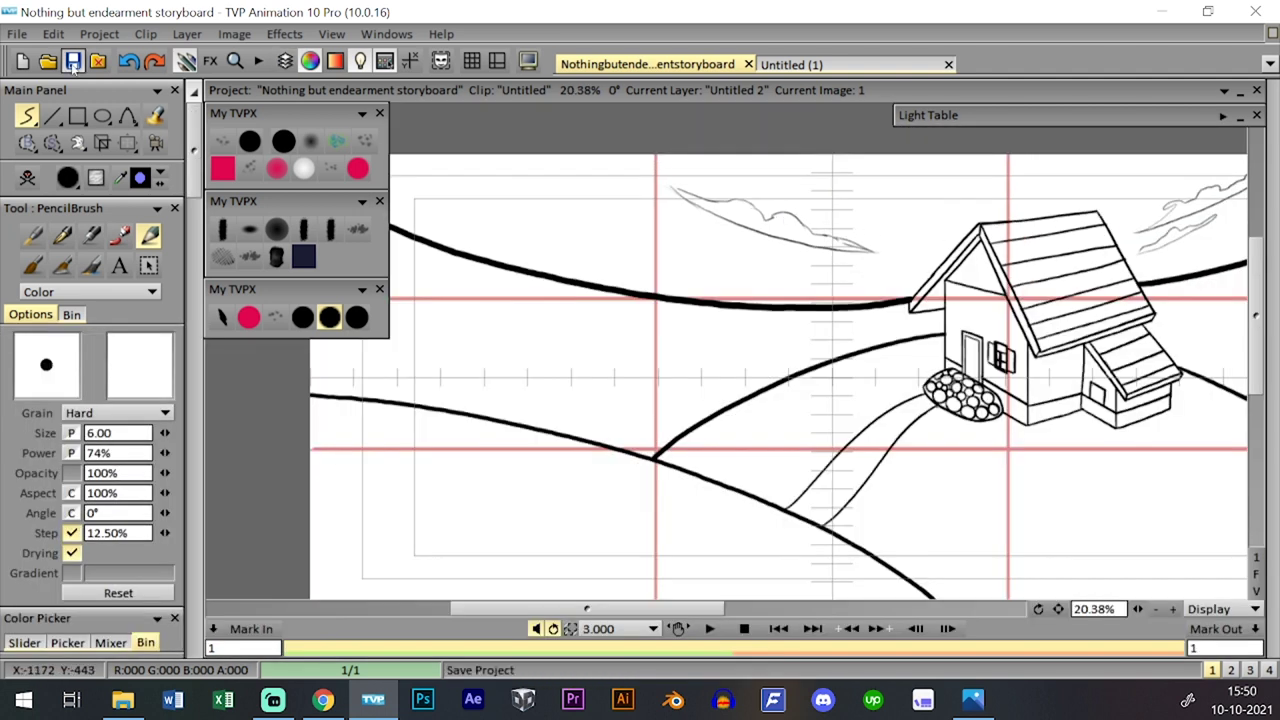
pyautogui.click(73, 61)
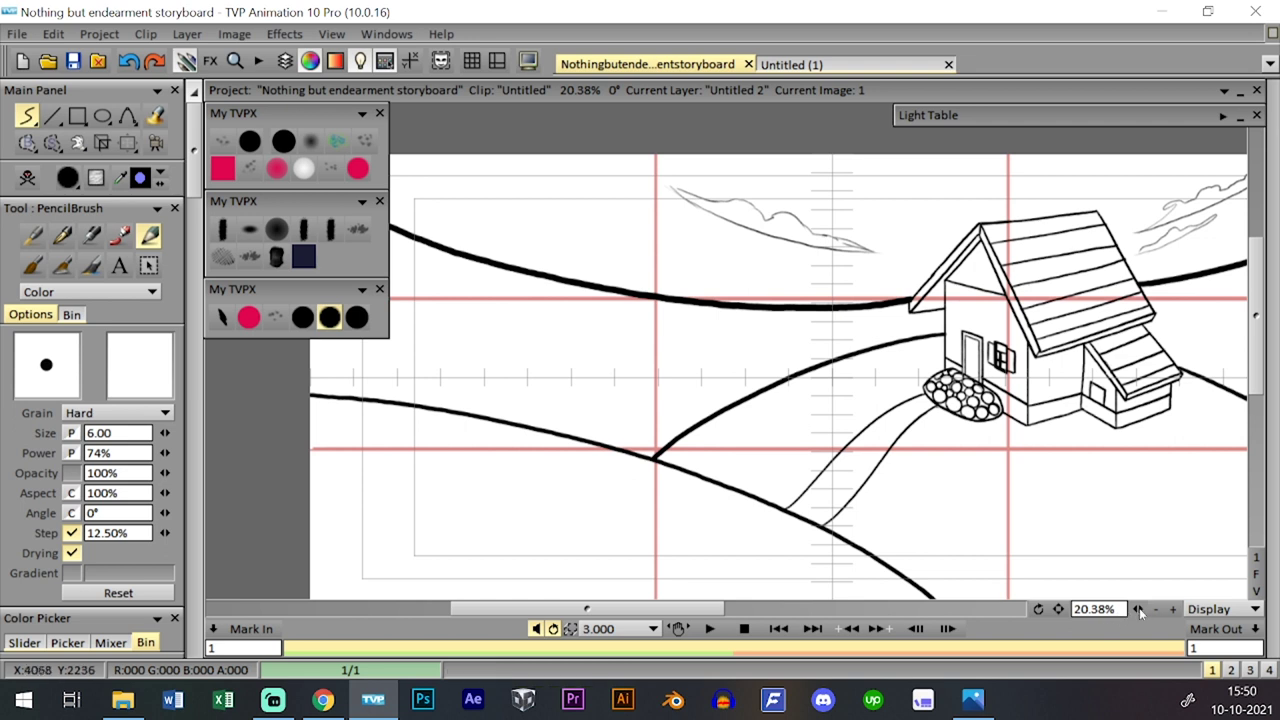
pyautogui.moveTo(1138, 609); pyautogui.dragTo(1127, 609)
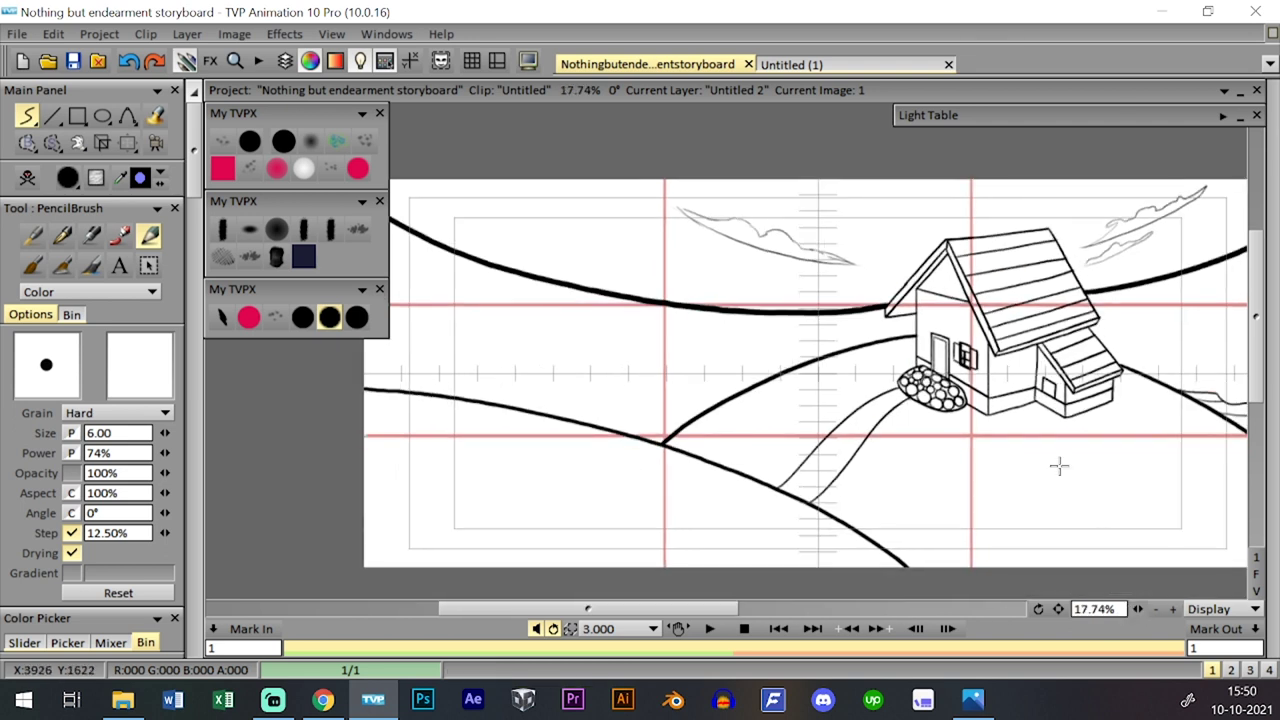
pyautogui.click(1052, 611)
pyautogui.moveTo(1050, 614); pyautogui.dragTo(1034, 617)
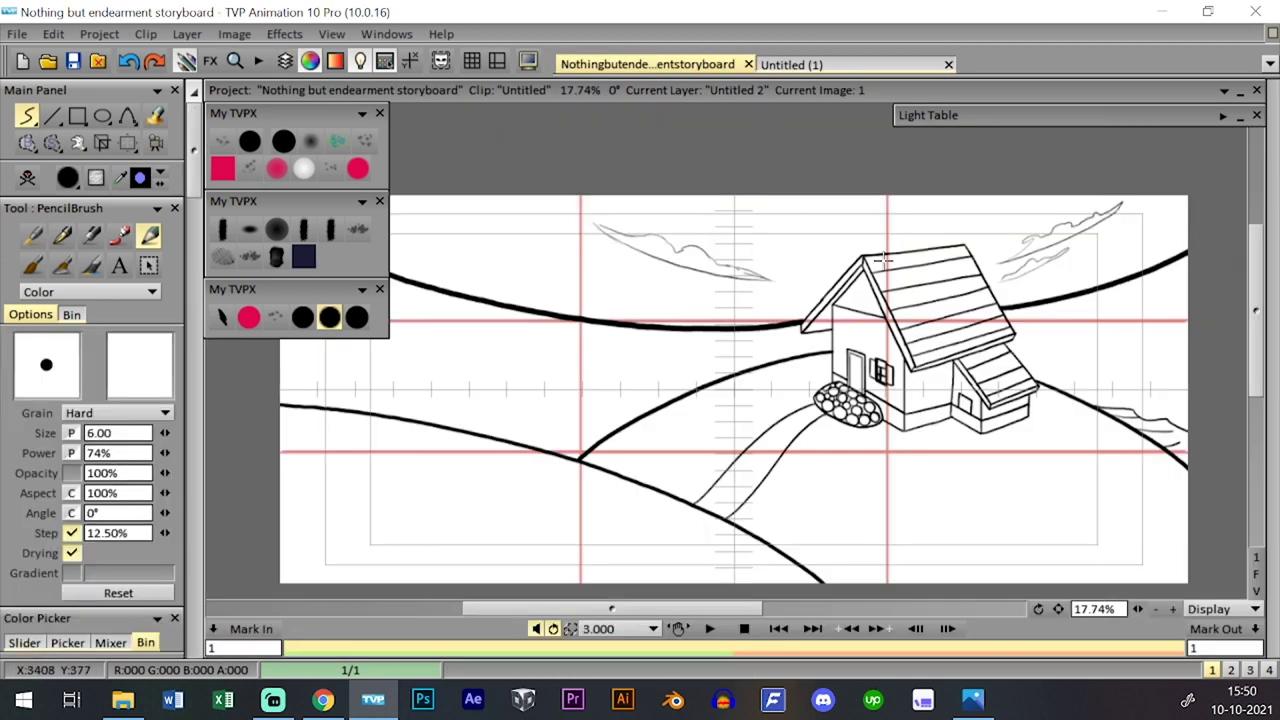
pyautogui.moveTo(1058, 610)
pyautogui.mouseDown()
pyautogui.moveTo(1037, 609)
pyautogui.moveTo(1072, 620)
pyautogui.mouseUp()
pyautogui.scroll(-1, 1106, 582)
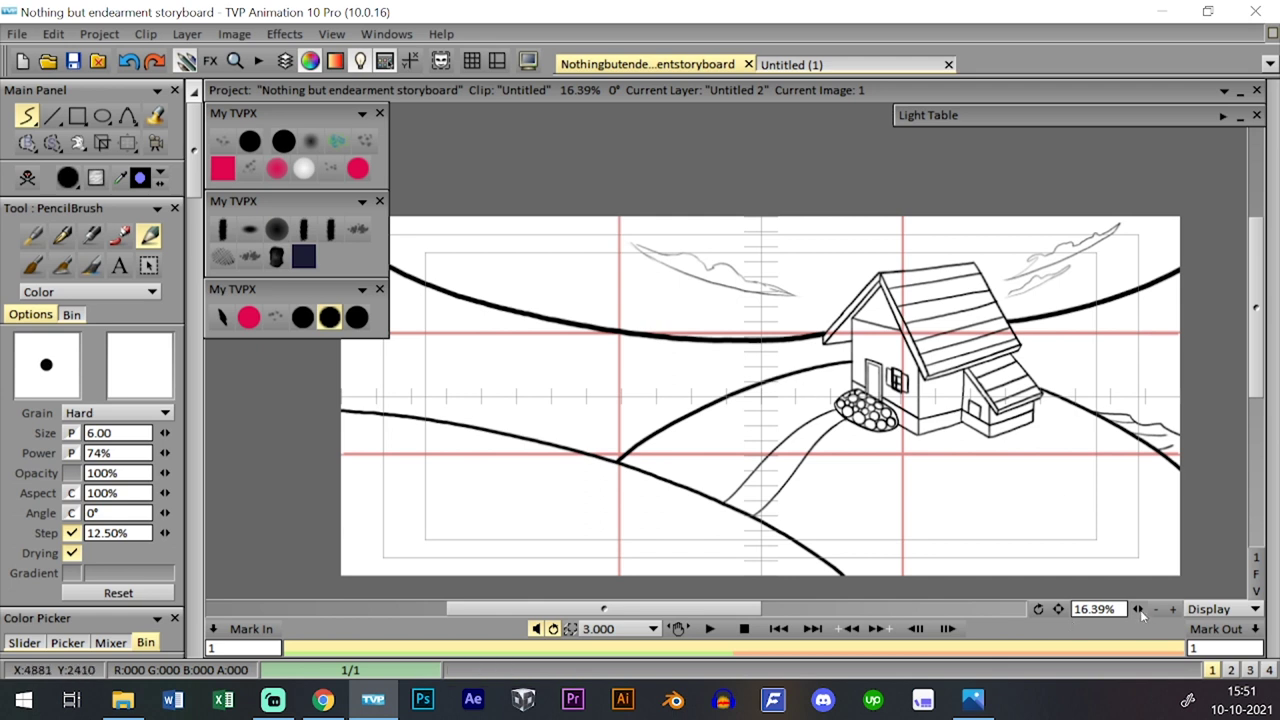
pyautogui.scroll(3, 810, 388)
pyautogui.moveTo(1060, 417); pyautogui.dragTo(670, 468)
pyautogui.moveTo(1036, 465); pyautogui.dragTo(983, 391)
pyautogui.scroll(3, 1070, 462)
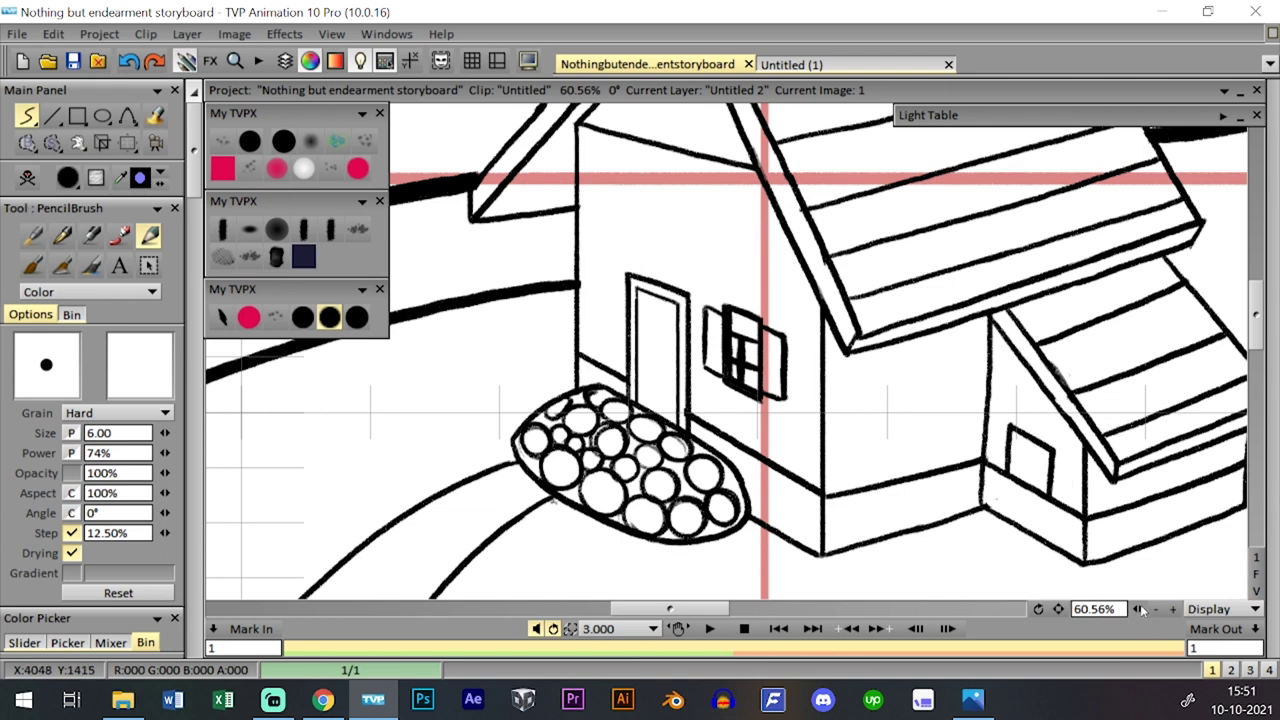
pyautogui.moveTo(1138, 609)
pyautogui.mouseDown()
pyautogui.moveTo(998, 588)
pyautogui.moveTo(1121, 615)
pyautogui.mouseUp()
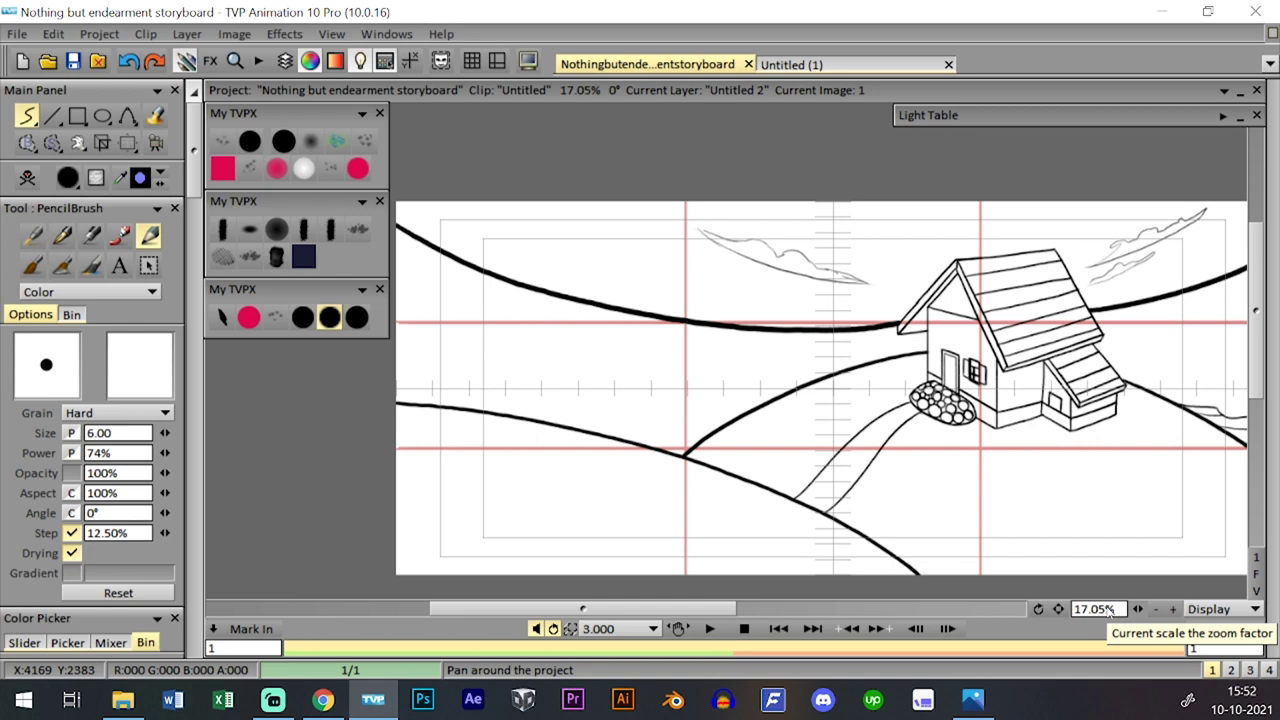
# - Fade the Untitled 3 background layer to 54% opacity
pyautogui.moveTo(1138, 609); pyautogui.dragTo(1153, 609)
pyautogui.moveTo(1058, 609); pyautogui.dragTo(866, 604)
pyautogui.press('Tab')
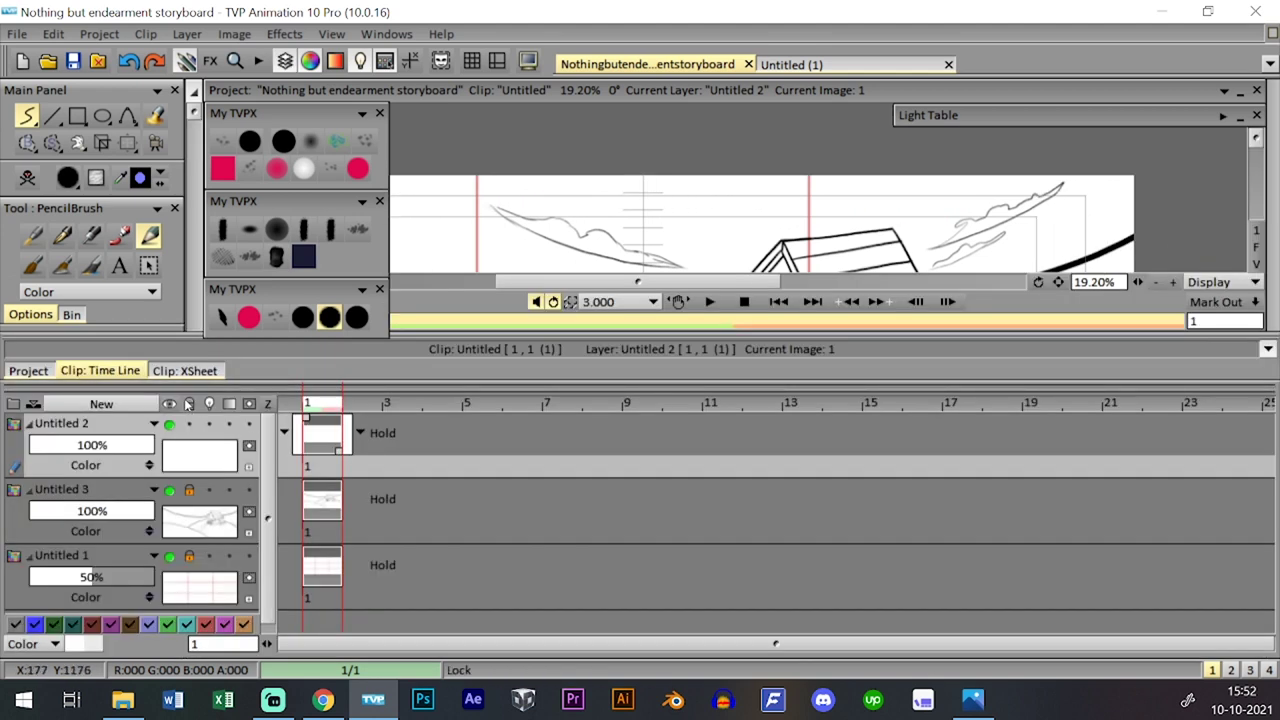
pyautogui.click(187, 423)
pyautogui.click(188, 423)
pyautogui.press('Tab')
pyautogui.moveTo(1061, 612); pyautogui.dragTo(1213, 616)
pyautogui.press('Tab')
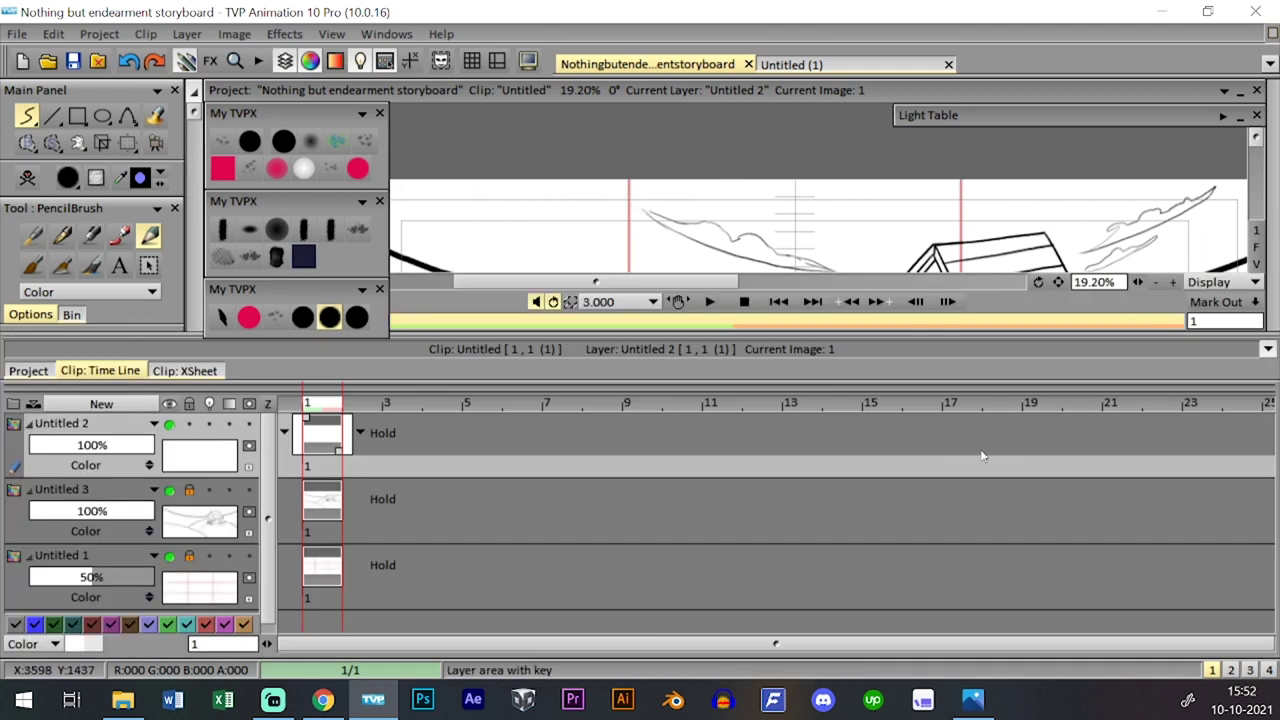
pyautogui.moveTo(132, 511); pyautogui.dragTo(97, 511)
pyautogui.press('Tab')
pyautogui.press('Tab')
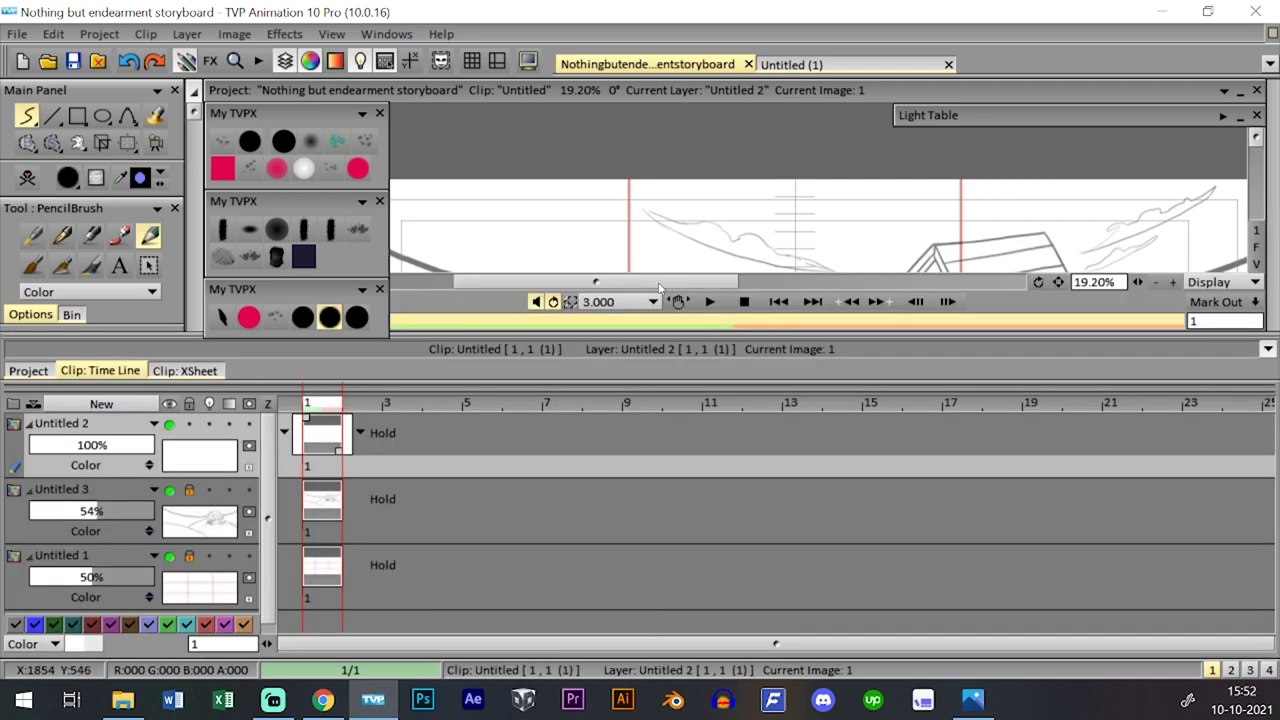
pyautogui.press('Tab')
# - Switch to the size 10 pencil and undo a purple test stroke for the vehicle
pyautogui.click(357, 317)
pyautogui.click(330, 317)
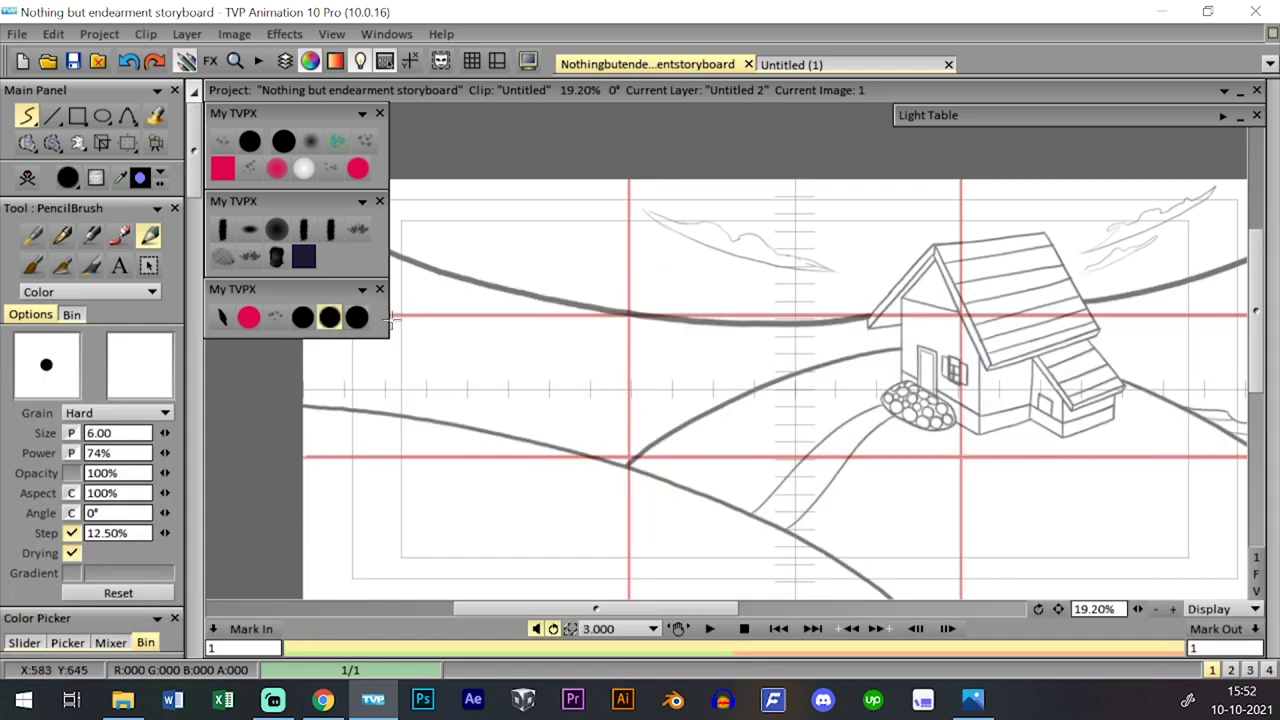
pyautogui.click(302, 317)
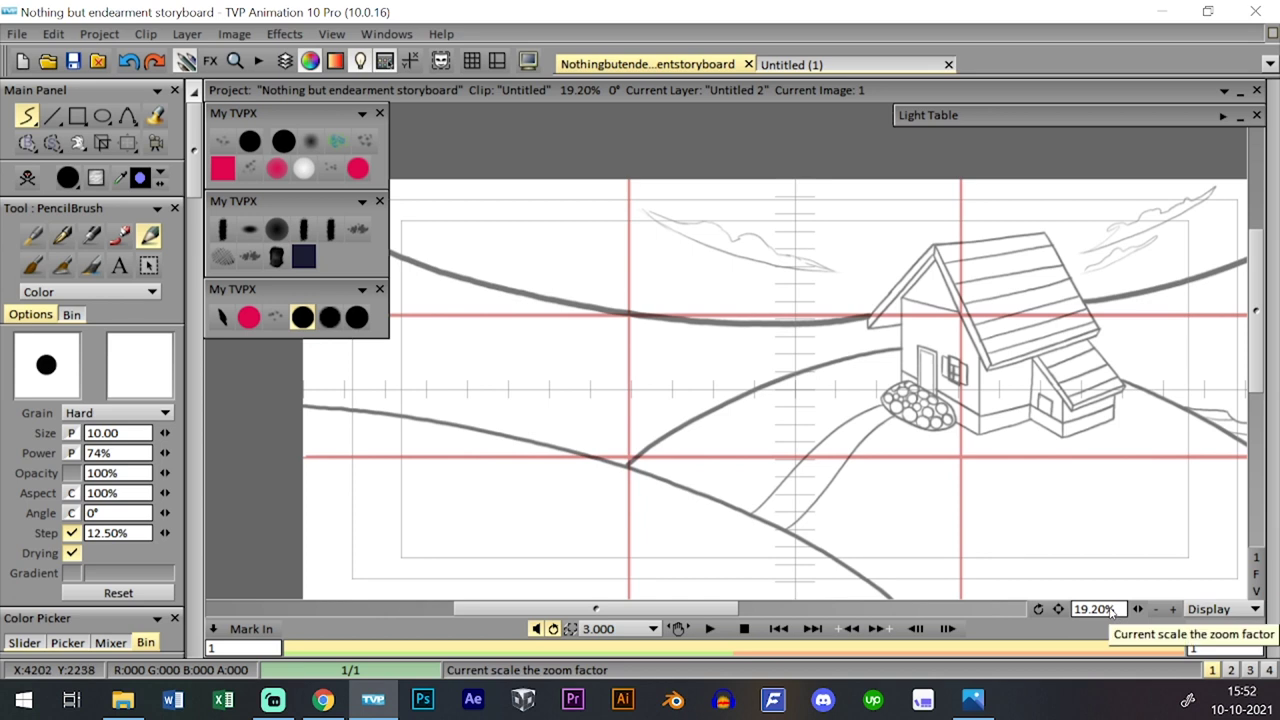
pyautogui.moveTo(1062, 610); pyautogui.dragTo(1090, 554)
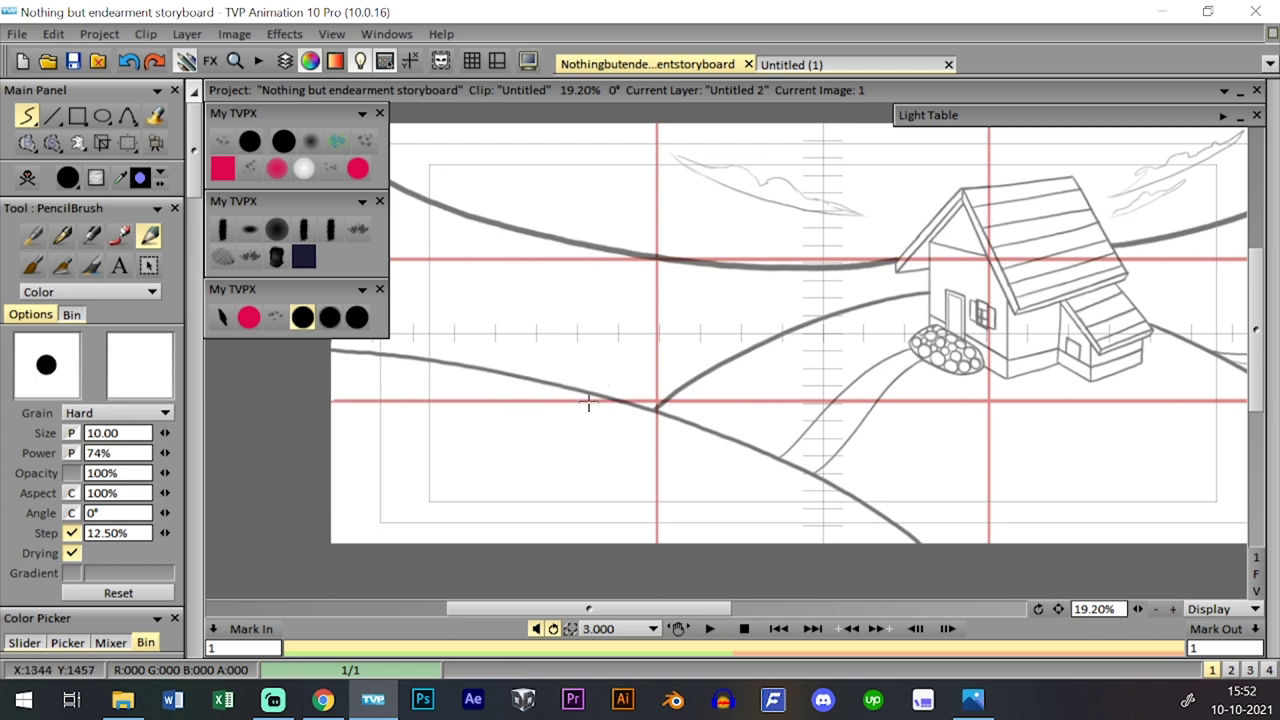
pyautogui.moveTo(606, 443); pyautogui.dragTo(610, 385)
pyautogui.hotkey('ctrl', 'z')
# - Set the drawing colour to black and sketch the vehicle's rounded box beside the path
pyautogui.click(160, 177)
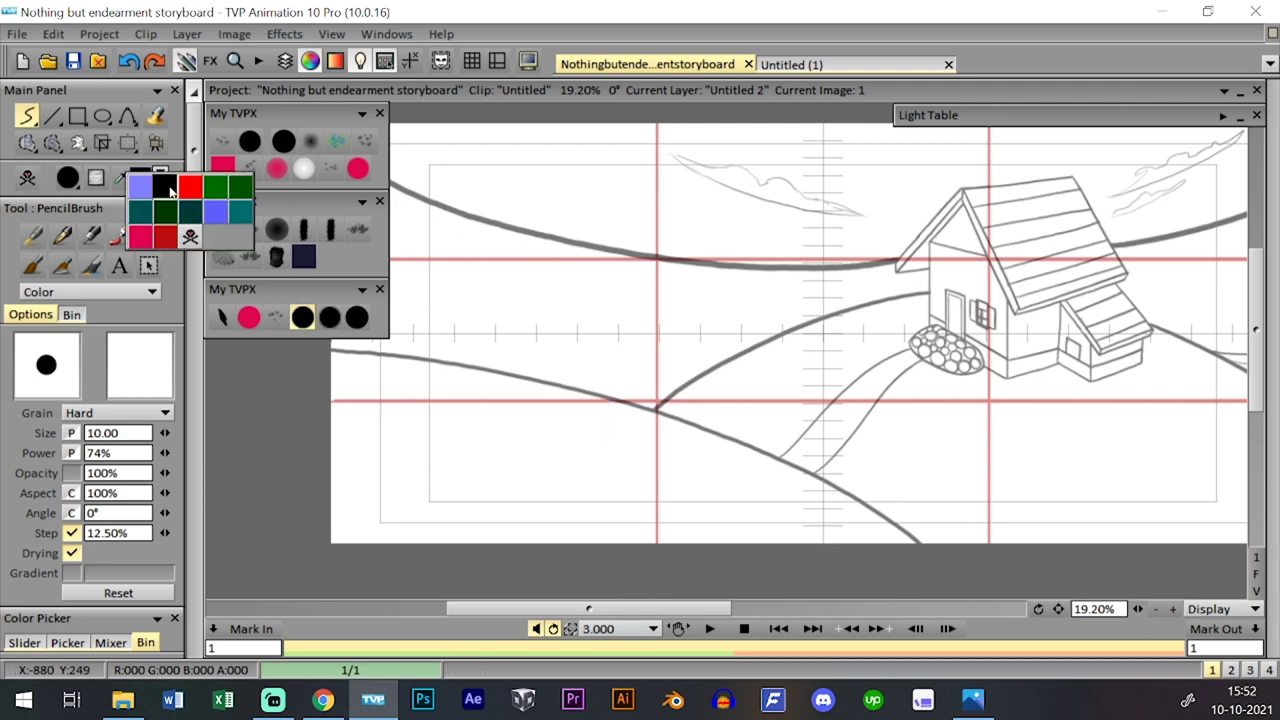
pyautogui.click(168, 188)
pyautogui.moveTo(614, 448)
pyautogui.mouseDown()
pyautogui.moveTo(670, 465)
pyautogui.moveTo(612, 444)
pyautogui.moveTo(666, 466)
pyautogui.moveTo(671, 422)
pyautogui.moveTo(672, 464)
pyautogui.moveTo(695, 419)
pyautogui.moveTo(688, 371)
pyautogui.moveTo(613, 386)
pyautogui.moveTo(615, 343)
pyautogui.mouseUp()
pyautogui.hotkey('ctrl', 'z')
pyautogui.moveTo(613, 446)
pyautogui.mouseDown()
pyautogui.moveTo(622, 297)
pyautogui.moveTo(630, 326)
pyautogui.moveTo(678, 330)
pyautogui.moveTo(695, 408)
pyautogui.moveTo(694, 354)
pyautogui.moveTo(675, 337)
pyautogui.moveTo(696, 367)
pyautogui.mouseUp()
pyautogui.hotkey('ctrl', 'z')
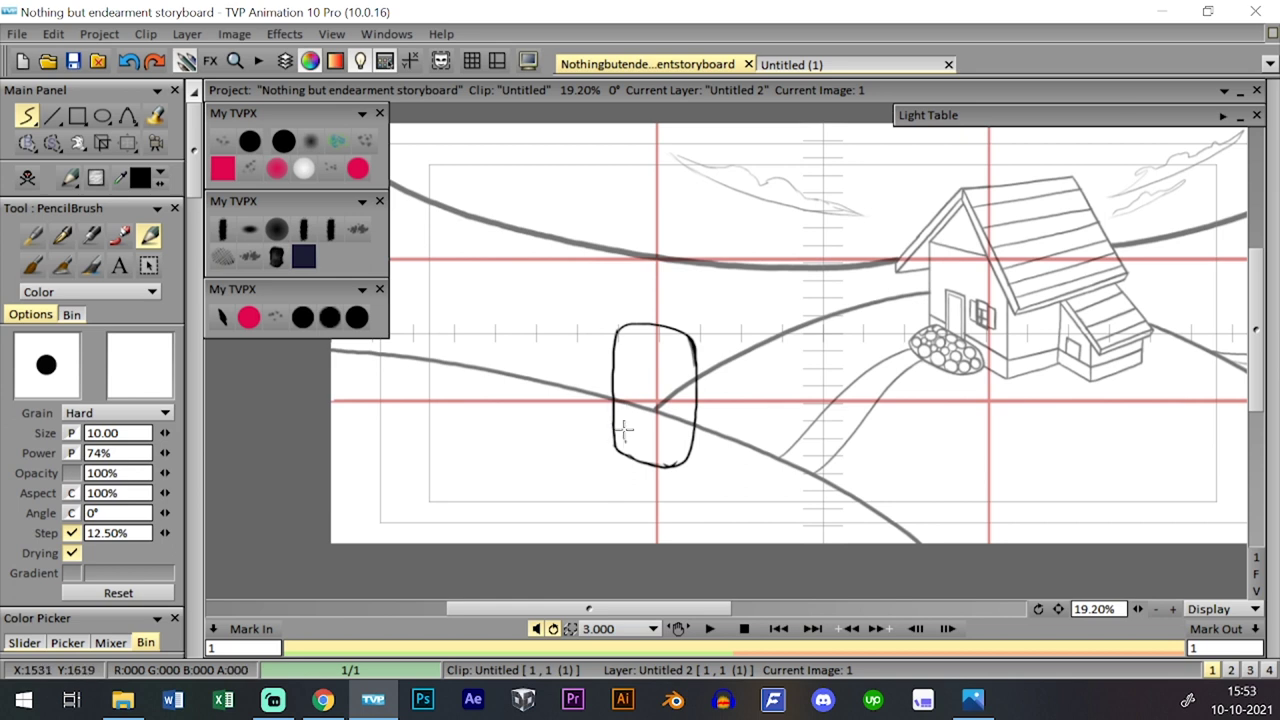
# - Try inner strokes in the box, darken its bottom edge, then erase the box
pyautogui.moveTo(625, 441); pyautogui.dragTo(623, 360)
pyautogui.hotkey('ctrl', 'z')
pyautogui.moveTo(625, 443)
pyautogui.mouseDown()
pyautogui.moveTo(625, 348)
pyautogui.moveTo(655, 333)
pyautogui.moveTo(682, 352)
pyautogui.moveTo(681, 420)
pyautogui.moveTo(642, 456)
pyautogui.moveTo(676, 452)
pyautogui.moveTo(681, 368)
pyautogui.moveTo(659, 325)
pyautogui.mouseUp()
pyautogui.hotkey('ctrl', 'z')
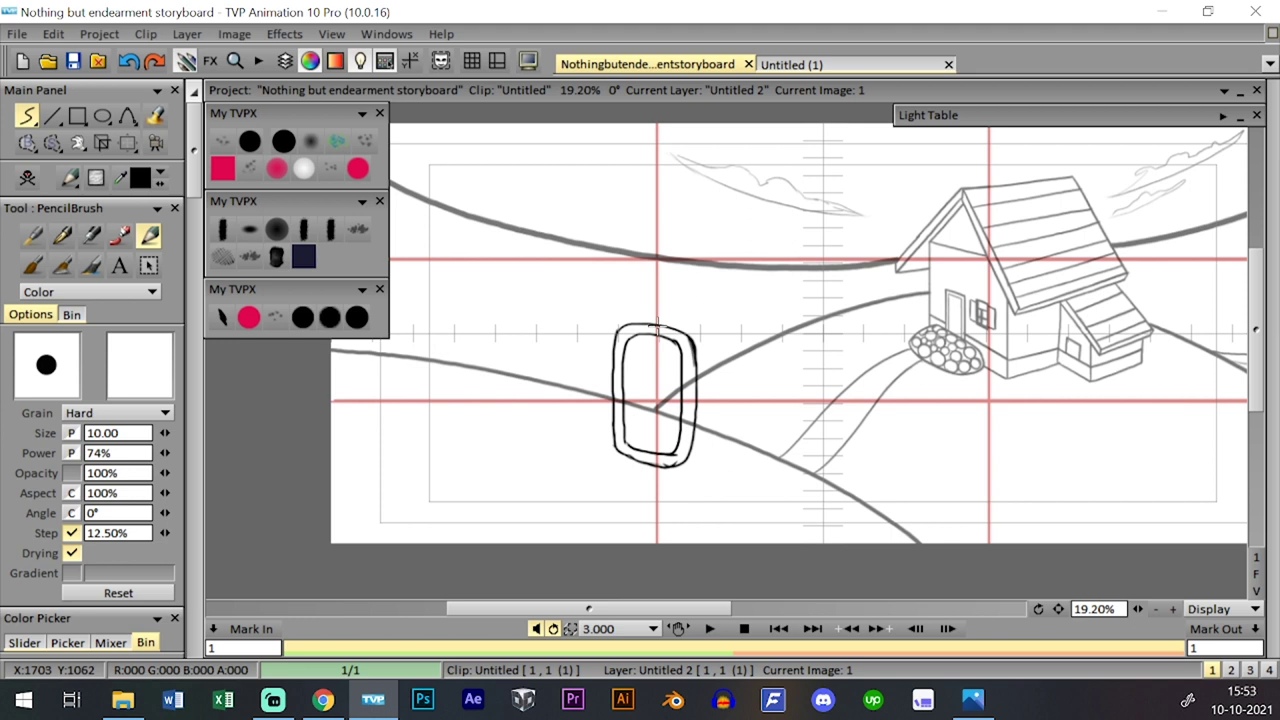
pyautogui.moveTo(632, 457); pyautogui.dragTo(686, 467)
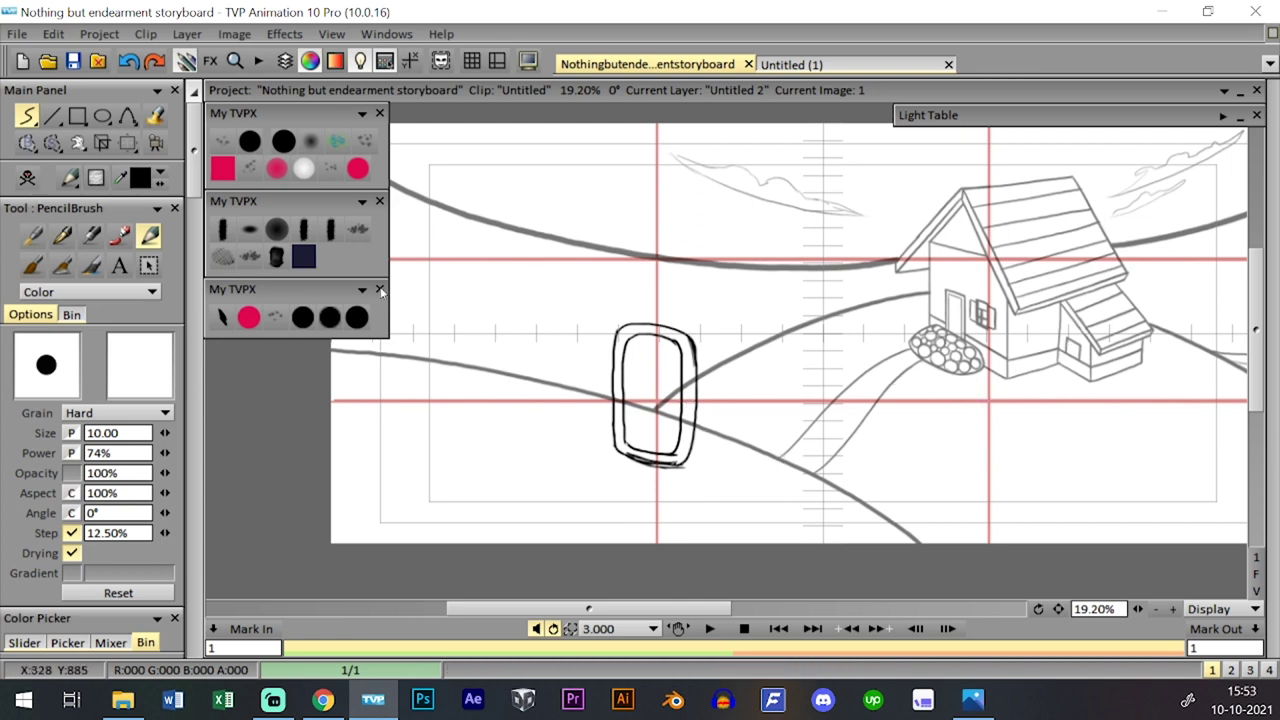
pyautogui.click(27, 177)
# - Redraw the vehicle's left edge with a top hook and thicken its right side
pyautogui.moveTo(646, 477)
pyautogui.mouseDown()
pyautogui.moveTo(601, 447)
pyautogui.moveTo(625, 448)
pyautogui.moveTo(601, 425)
pyautogui.moveTo(606, 440)
pyautogui.moveTo(603, 370)
pyautogui.mouseUp()
pyautogui.hotkey('ctrl', 'z')
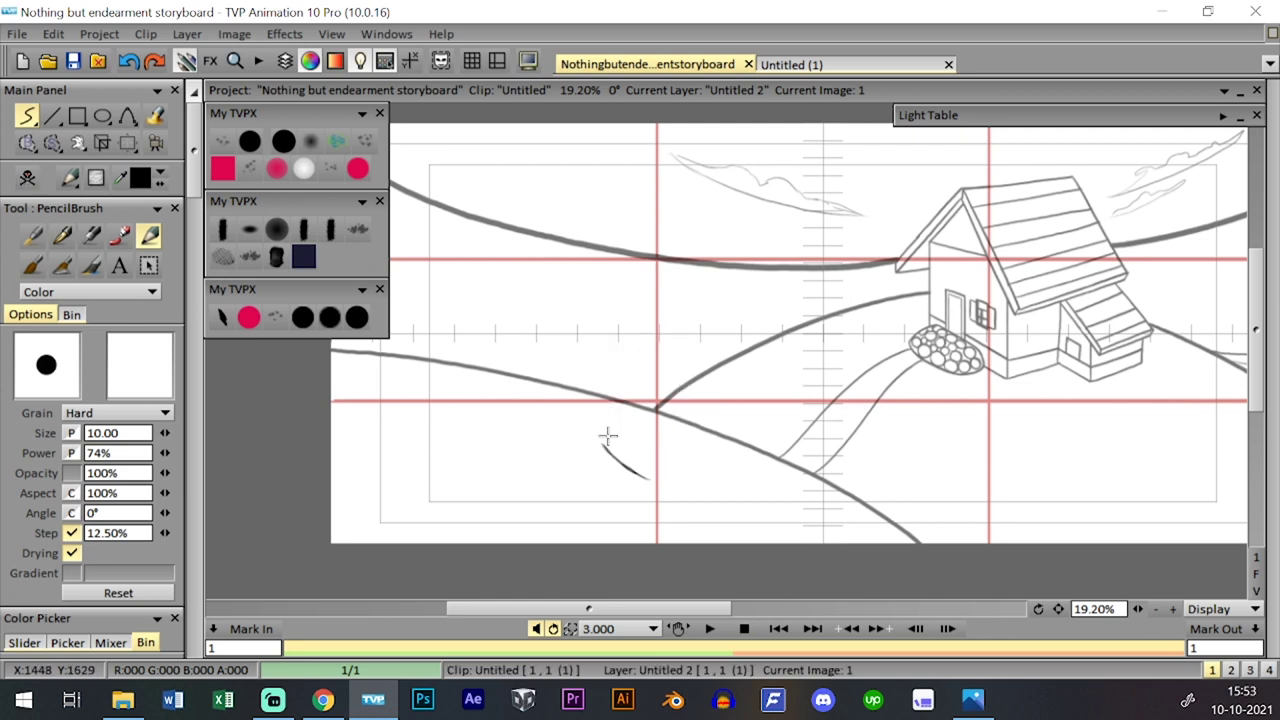
pyautogui.moveTo(604, 446); pyautogui.dragTo(600, 392)
pyautogui.hotkey('ctrl', 'z')
pyautogui.hotkey('ctrl', 'z')
pyautogui.moveTo(600, 444)
pyautogui.mouseDown()
pyautogui.moveTo(602, 340)
pyautogui.moveTo(622, 335)
pyautogui.moveTo(667, 360)
pyautogui.moveTo(654, 474)
pyautogui.moveTo(668, 354)
pyautogui.mouseUp()
pyautogui.moveTo(655, 478)
pyautogui.mouseDown()
pyautogui.moveTo(661, 354)
pyautogui.moveTo(703, 334)
pyautogui.mouseUp()
# - Draw the box's top and angled bottom edges and close its right edge
pyautogui.hotkey('ctrl', 'z')
pyautogui.hotkey('ctrl', 'z')
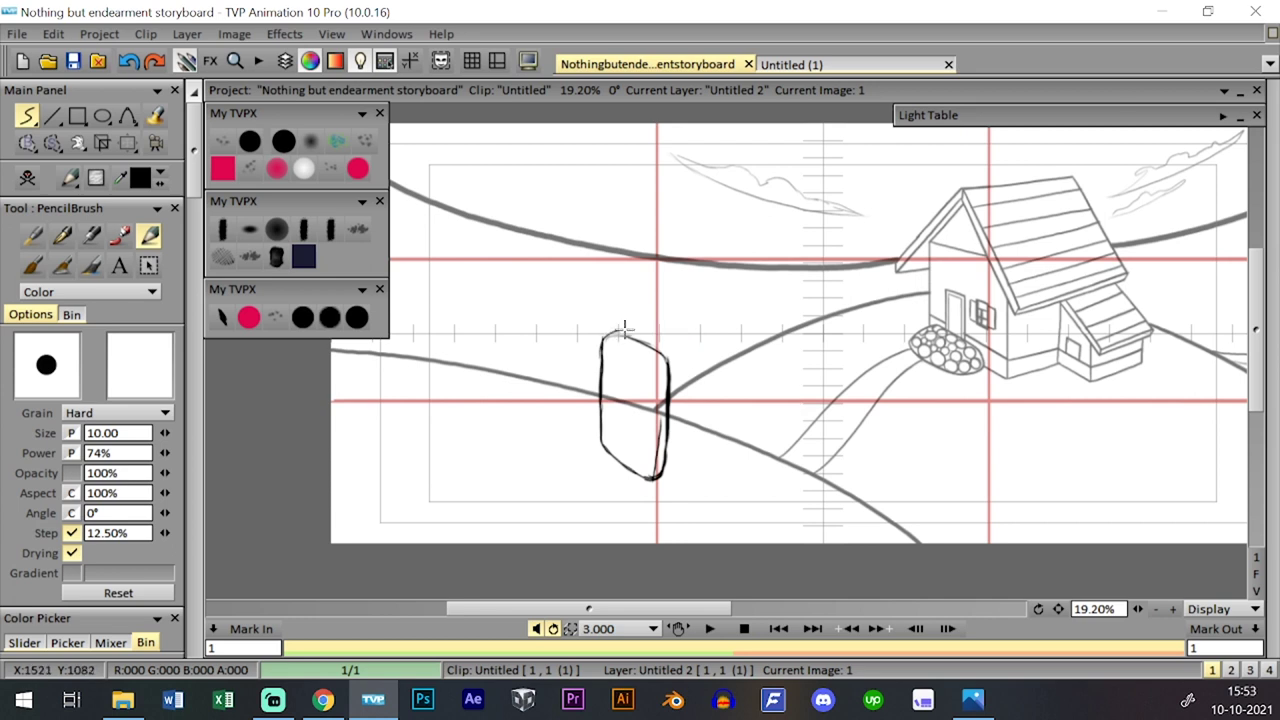
pyautogui.moveTo(619, 331)
pyautogui.mouseDown()
pyautogui.moveTo(728, 344)
pyautogui.moveTo(748, 372)
pyautogui.mouseUp()
pyautogui.moveTo(656, 479); pyautogui.dragTo(710, 459)
pyautogui.moveTo(654, 479); pyautogui.dragTo(737, 452)
pyautogui.hotkey('ctrl', 'z')
pyautogui.moveTo(652, 478)
pyautogui.mouseDown()
pyautogui.moveTo(715, 462)
pyautogui.moveTo(735, 439)
pyautogui.moveTo(731, 455)
pyautogui.moveTo(747, 374)
pyautogui.mouseUp()
pyautogui.hotkey('ctrl', 'z')
pyautogui.moveTo(741, 440)
pyautogui.mouseDown()
pyautogui.moveTo(749, 372)
pyautogui.moveTo(746, 418)
pyautogui.mouseUp()
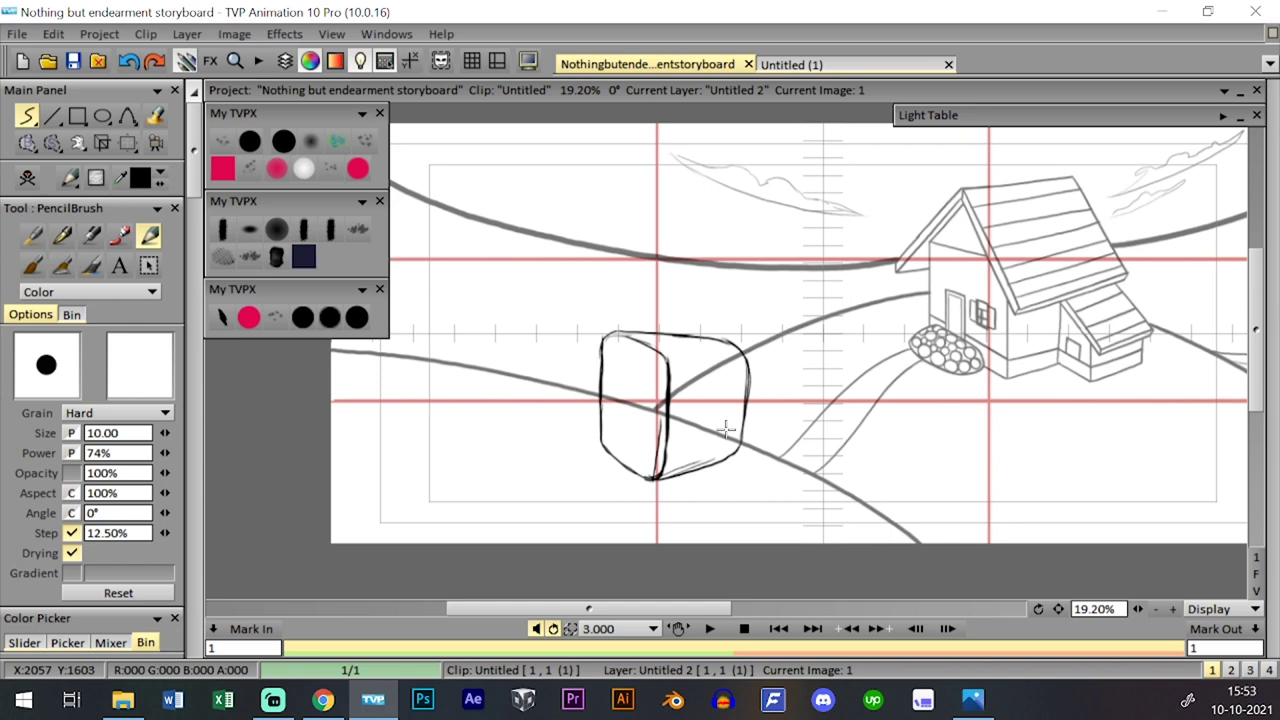
# - Sketch wheels on both sides of the vehicle and outline its front panel
pyautogui.moveTo(678, 406)
pyautogui.mouseDown()
pyautogui.moveTo(680, 457)
pyautogui.moveTo(693, 449)
pyautogui.moveTo(677, 402)
pyautogui.moveTo(710, 401)
pyautogui.moveTo(692, 455)
pyautogui.moveTo(699, 425)
pyautogui.mouseUp()
pyautogui.moveTo(598, 408)
pyautogui.mouseDown()
pyautogui.moveTo(584, 372)
pyautogui.moveTo(596, 370)
pyautogui.moveTo(592, 418)
pyautogui.moveTo(586, 370)
pyautogui.mouseUp()
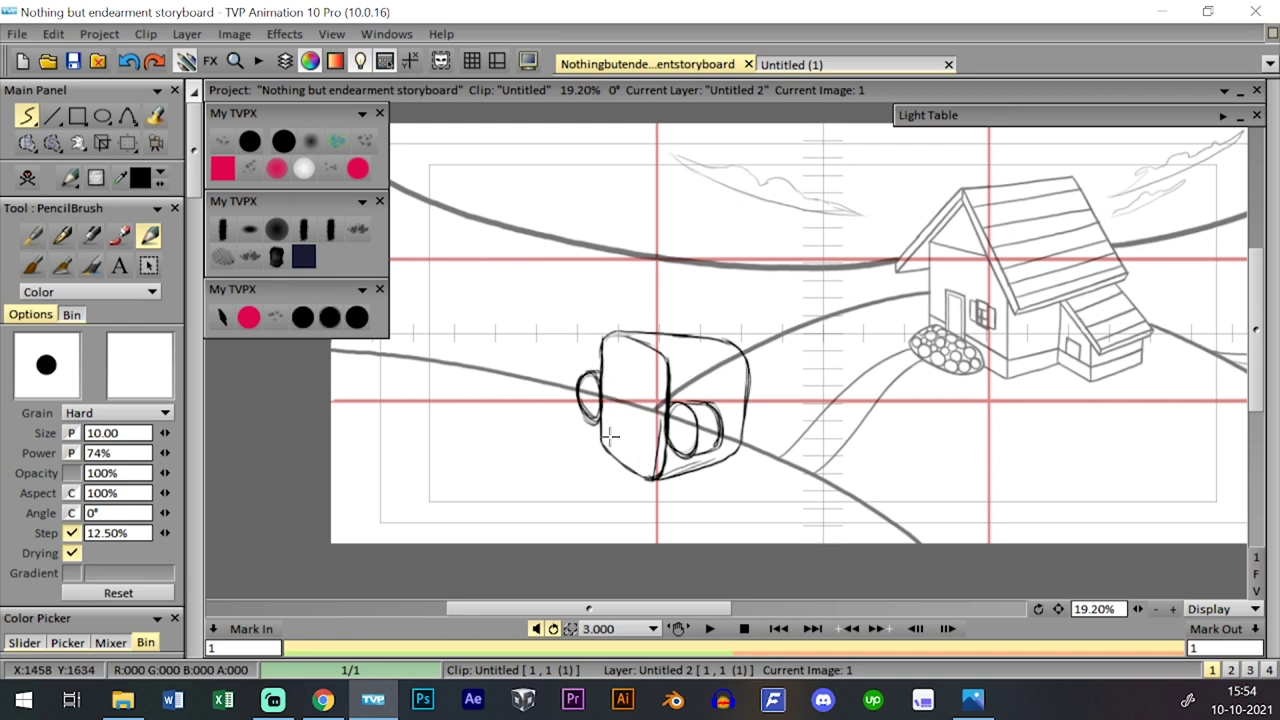
pyautogui.moveTo(608, 420)
pyautogui.mouseDown()
pyautogui.moveTo(645, 358)
pyautogui.moveTo(660, 368)
pyautogui.moveTo(630, 390)
pyautogui.moveTo(612, 440)
pyautogui.moveTo(652, 472)
pyautogui.moveTo(653, 362)
pyautogui.moveTo(654, 450)
pyautogui.moveTo(634, 473)
pyautogui.moveTo(662, 334)
pyautogui.mouseUp()
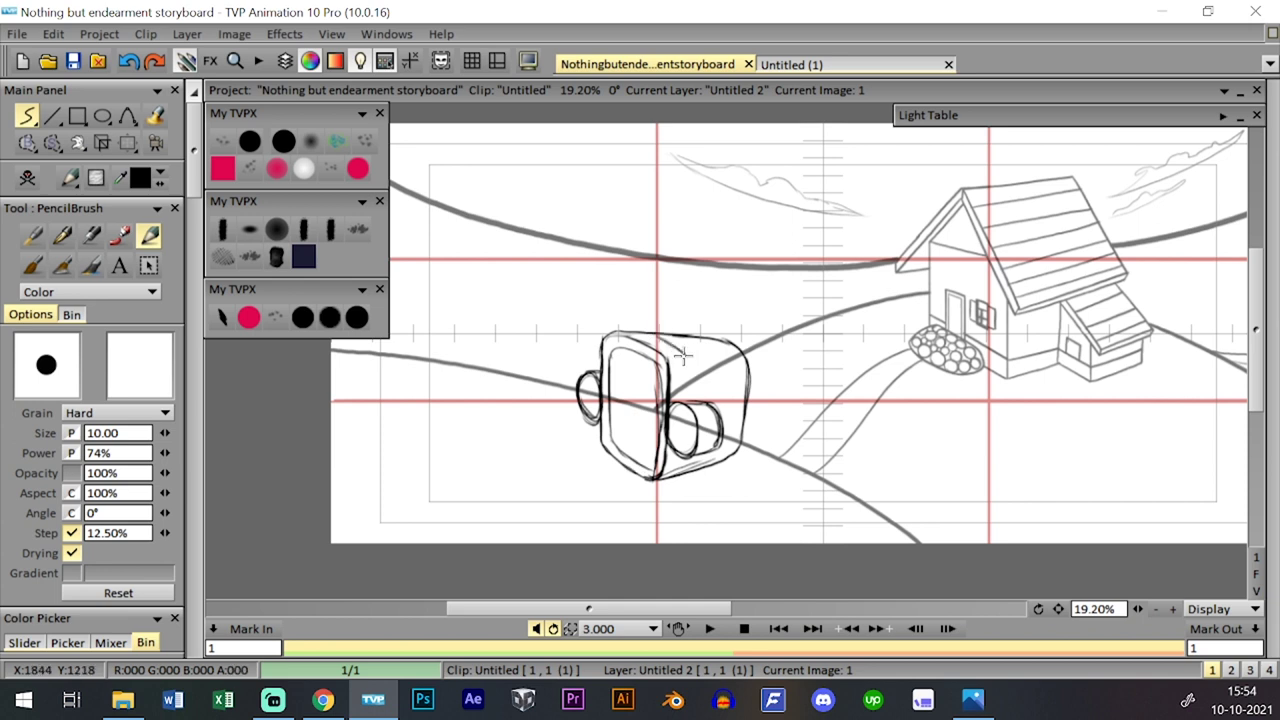
# - Add a small shape with two antennas on the vehicle's top, discarding two stray long lines
pyautogui.moveTo(687, 355)
pyautogui.mouseDown()
pyautogui.moveTo(686, 366)
pyautogui.moveTo(710, 360)
pyautogui.moveTo(697, 340)
pyautogui.mouseUp()
pyautogui.moveTo(288, 528)
pyautogui.mouseDown()
pyautogui.moveTo(453, 432)
pyautogui.moveTo(706, 414)
pyautogui.moveTo(892, 366)
pyautogui.mouseUp()
pyautogui.hotkey('ctrl', 'z')
pyautogui.moveTo(372, 546)
pyautogui.mouseDown()
pyautogui.moveTo(571, 453)
pyautogui.moveTo(810, 444)
pyautogui.moveTo(846, 423)
pyautogui.moveTo(831, 438)
pyautogui.moveTo(918, 340)
pyautogui.mouseUp()
pyautogui.hotkey('ctrl', 'z')
pyautogui.moveTo(686, 322); pyautogui.dragTo(701, 338)
pyautogui.press('Tab')
pyautogui.press('Tab')
pyautogui.press('Tab')
pyautogui.press('Tab')
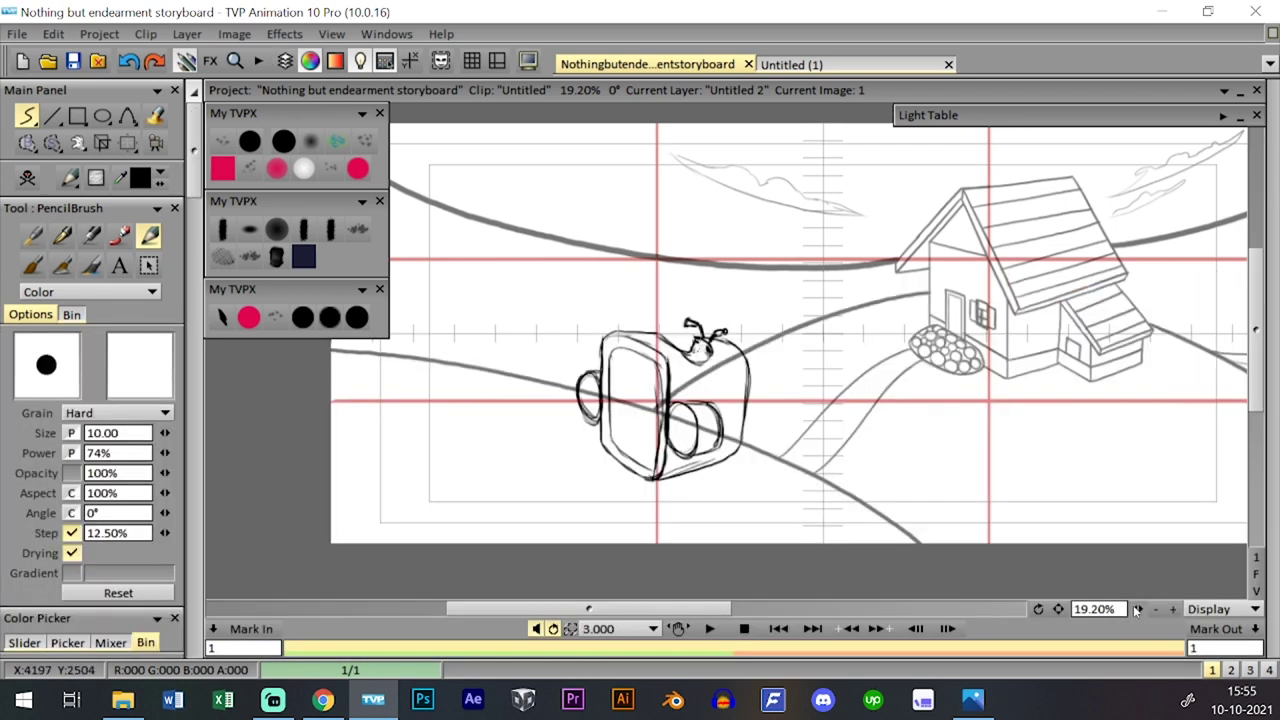
# - Try several head circles above the vehicle, undo every attempt, and bring up the layer timeline
pyautogui.moveTo(1136, 611); pyautogui.dragTo(1152, 611)
pyautogui.moveTo(1058, 609); pyautogui.dragTo(1060, 640)
pyautogui.moveTo(681, 235)
pyautogui.mouseDown()
pyautogui.moveTo(606, 291)
pyautogui.moveTo(680, 292)
pyautogui.moveTo(623, 221)
pyautogui.moveTo(618, 309)
pyautogui.moveTo(672, 236)
pyautogui.moveTo(608, 233)
pyautogui.mouseUp()
pyautogui.hotkey('ctrl', 'z')
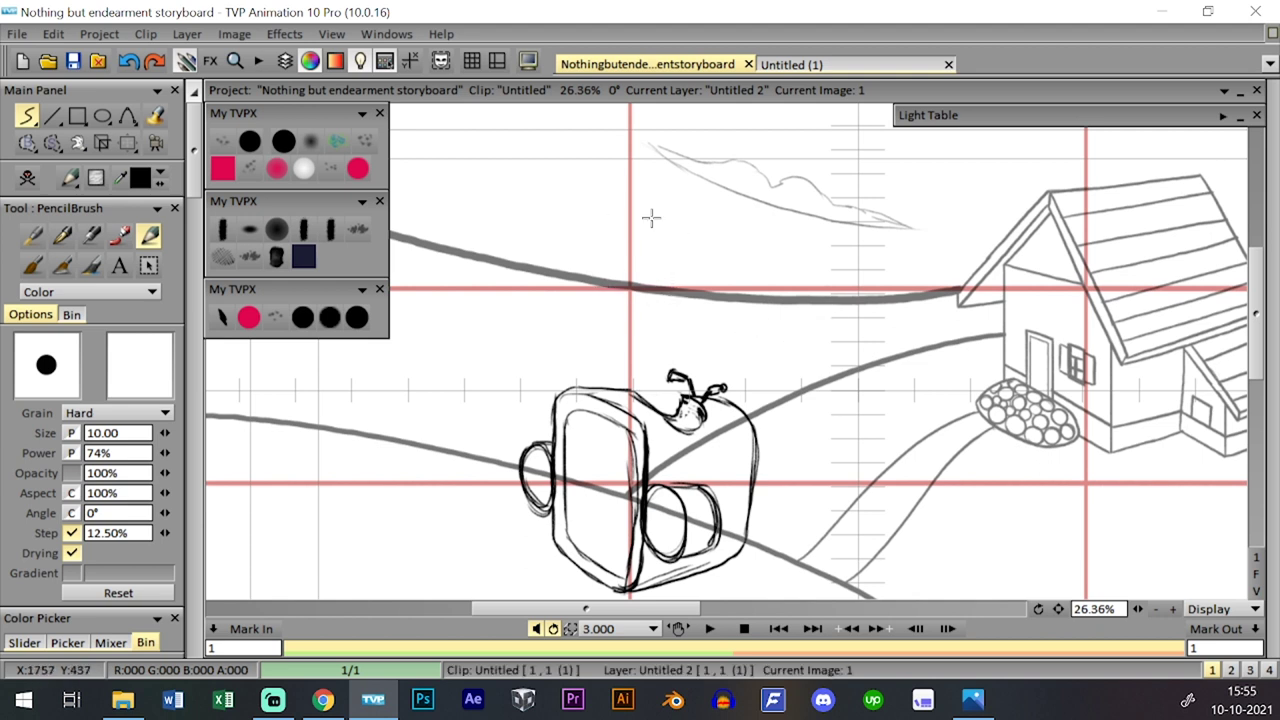
pyautogui.moveTo(600, 289)
pyautogui.mouseDown()
pyautogui.moveTo(659, 212)
pyautogui.moveTo(582, 268)
pyautogui.moveTo(661, 273)
pyautogui.mouseUp()
pyautogui.hotkey('ctrl', 'z')
pyautogui.moveTo(641, 212)
pyautogui.mouseDown()
pyautogui.moveTo(668, 238)
pyautogui.moveTo(628, 294)
pyautogui.moveTo(580, 258)
pyautogui.moveTo(614, 202)
pyautogui.moveTo(664, 232)
pyautogui.moveTo(600, 205)
pyautogui.moveTo(676, 258)
pyautogui.mouseUp()
pyautogui.hotkey('ctrl', 'z')
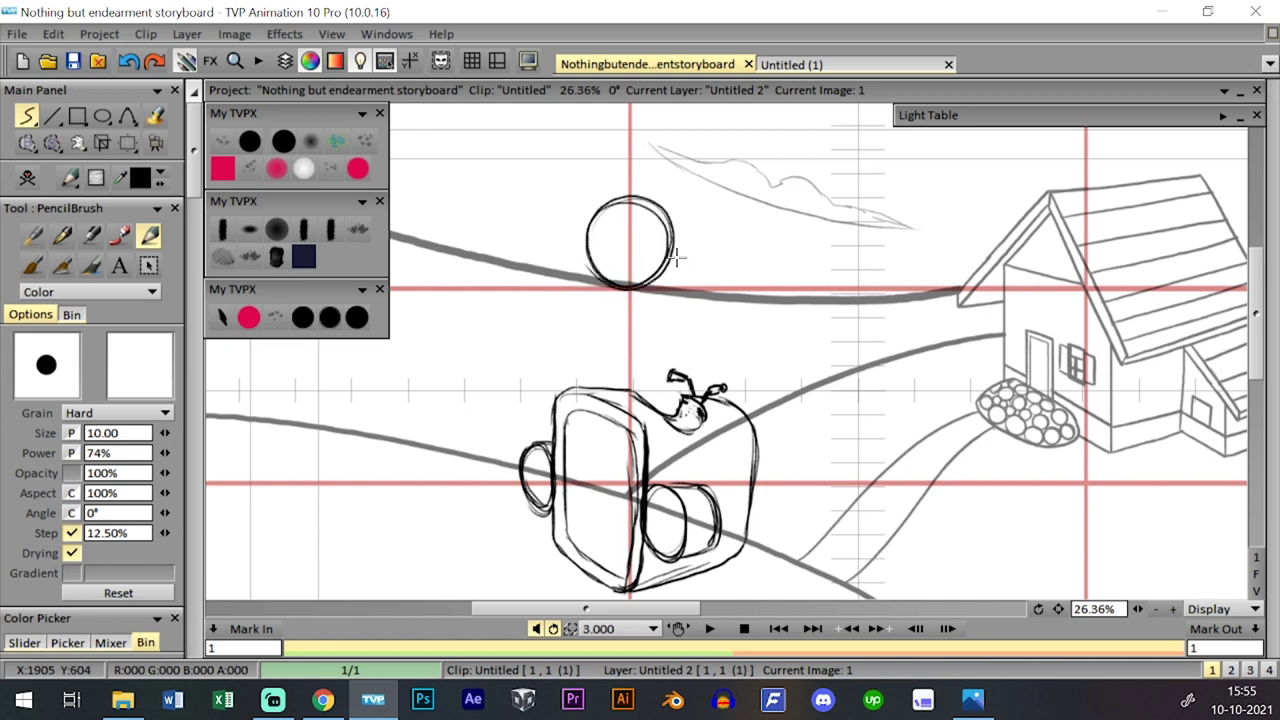
pyautogui.hotkey('ctrl', 'z')
pyautogui.moveTo(622, 208)
pyautogui.mouseDown()
pyautogui.moveTo(650, 290)
pyautogui.moveTo(593, 242)
pyautogui.moveTo(639, 177)
pyautogui.mouseUp()
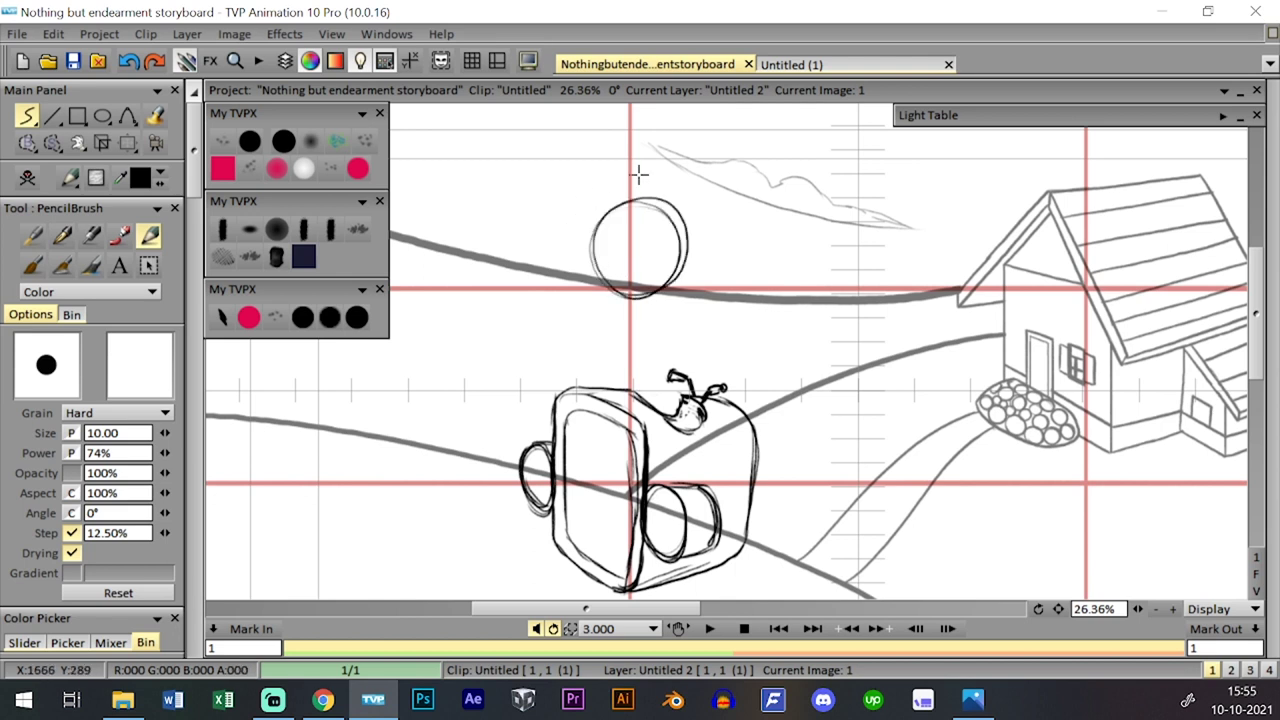
pyautogui.hotkey('ctrl', 'z')
pyautogui.moveTo(596, 274)
pyautogui.mouseDown()
pyautogui.moveTo(691, 240)
pyautogui.moveTo(610, 217)
pyautogui.moveTo(614, 287)
pyautogui.moveTo(600, 246)
pyautogui.mouseUp()
pyautogui.hotkey('ctrl', 'z')
pyautogui.hotkey('ctrl', 'z')
pyautogui.click(285, 61)
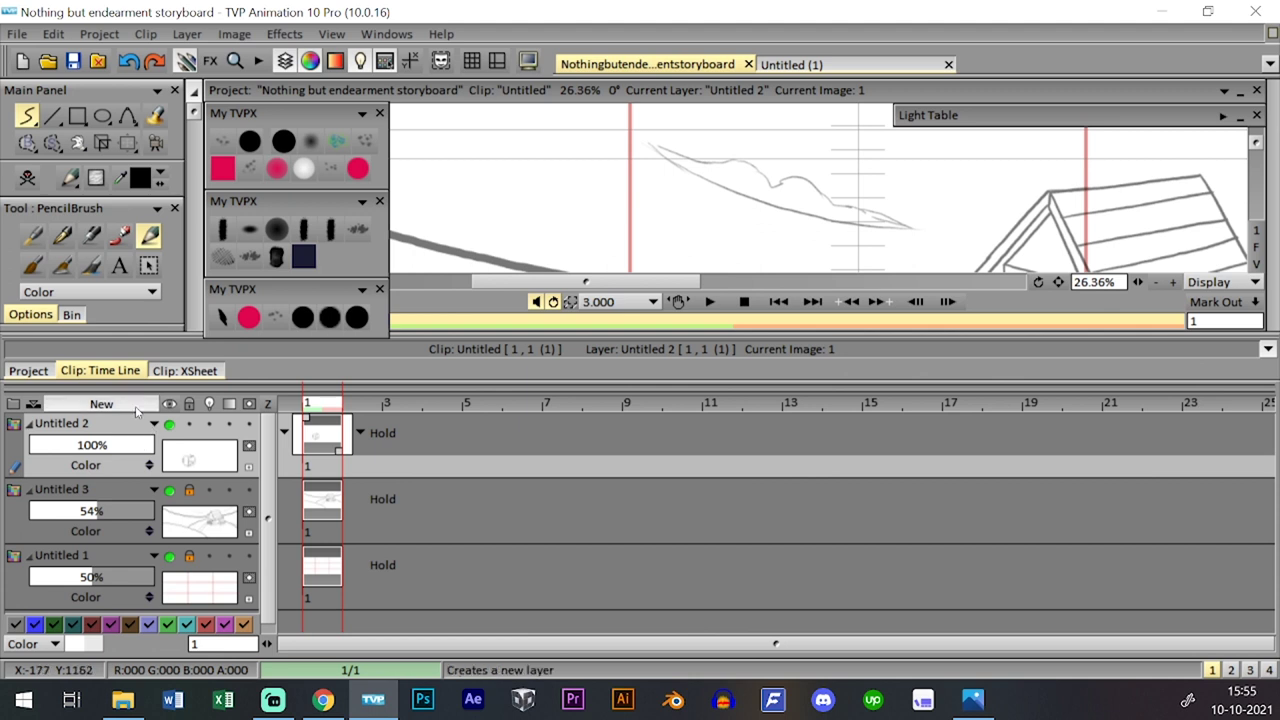
# - Create a new layer, Untitled 4, for the rider
pyautogui.click(134, 405)
pyautogui.click(678, 459)
pyautogui.press('Tab')
pyautogui.press('Tab')
pyautogui.press('Tab')
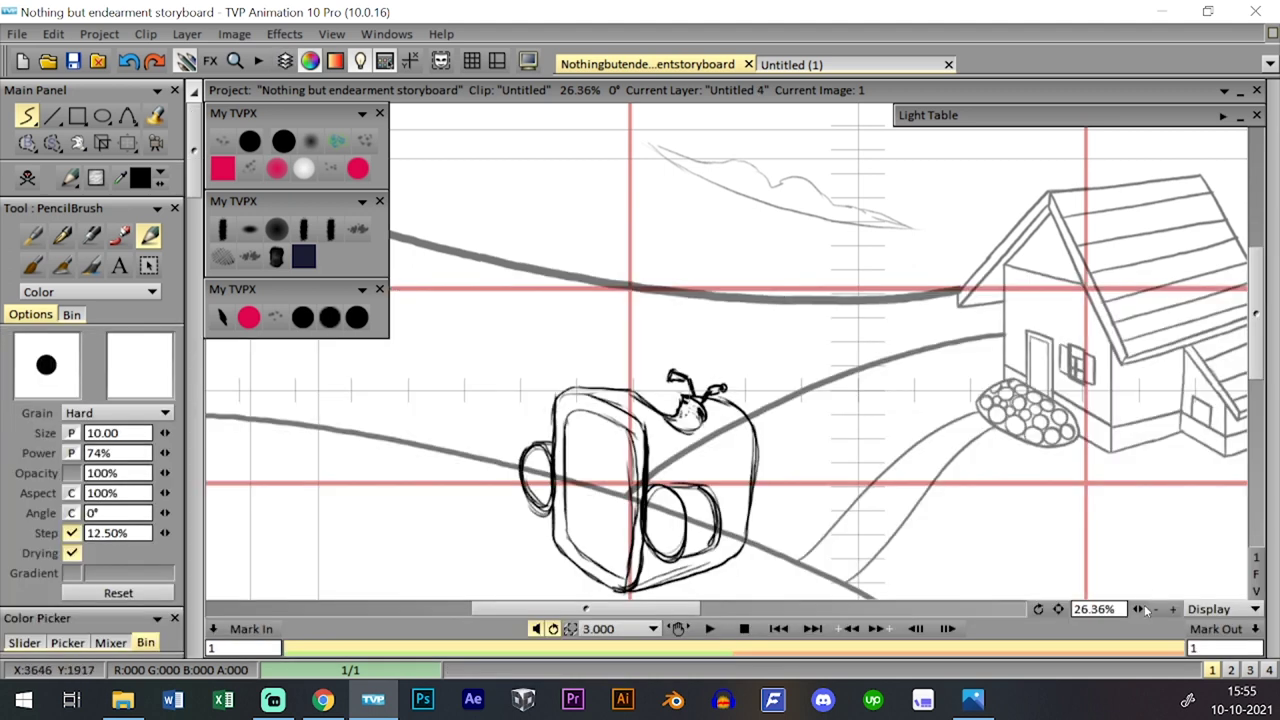
pyautogui.moveTo(1142, 608); pyautogui.dragTo(1160, 609)
pyautogui.moveTo(1058, 611); pyautogui.dragTo(1054, 663)
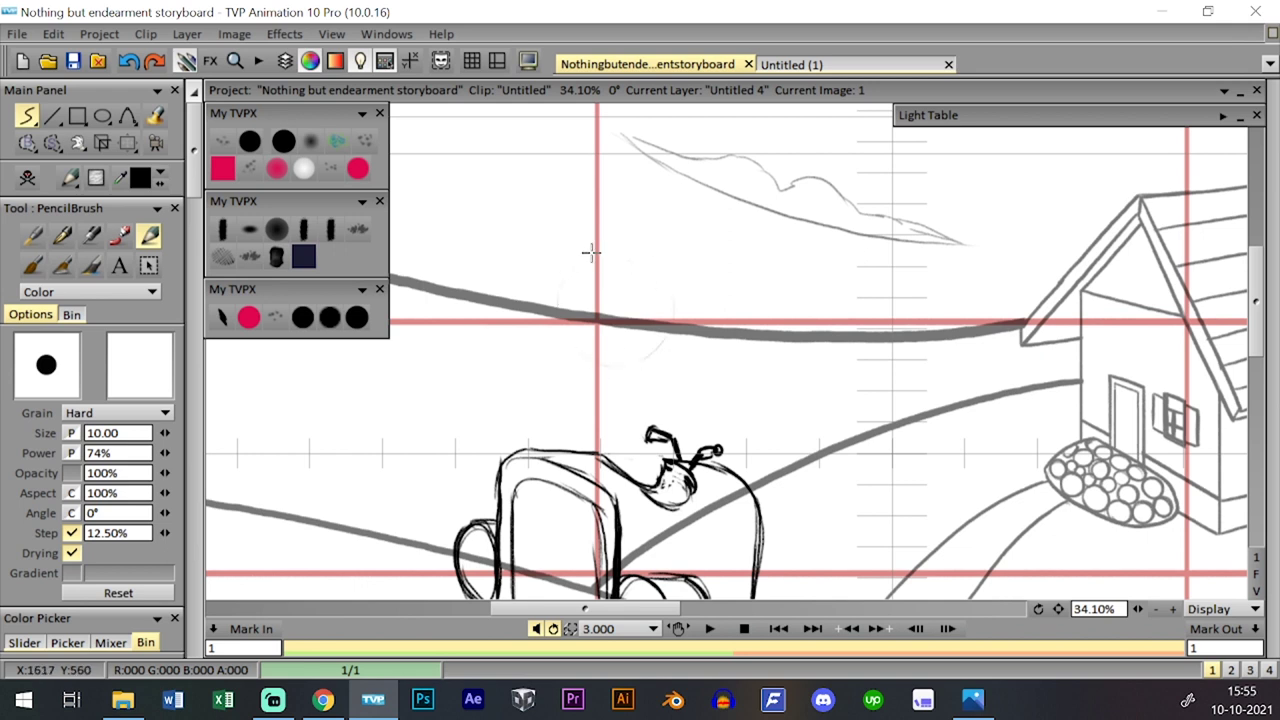
# - Draw the rider's head circle on Untitled 4 with a curved inner guideline
pyautogui.moveTo(590, 252)
pyautogui.mouseDown()
pyautogui.moveTo(662, 248)
pyautogui.moveTo(569, 303)
pyautogui.moveTo(688, 305)
pyautogui.moveTo(578, 253)
pyautogui.mouseUp()
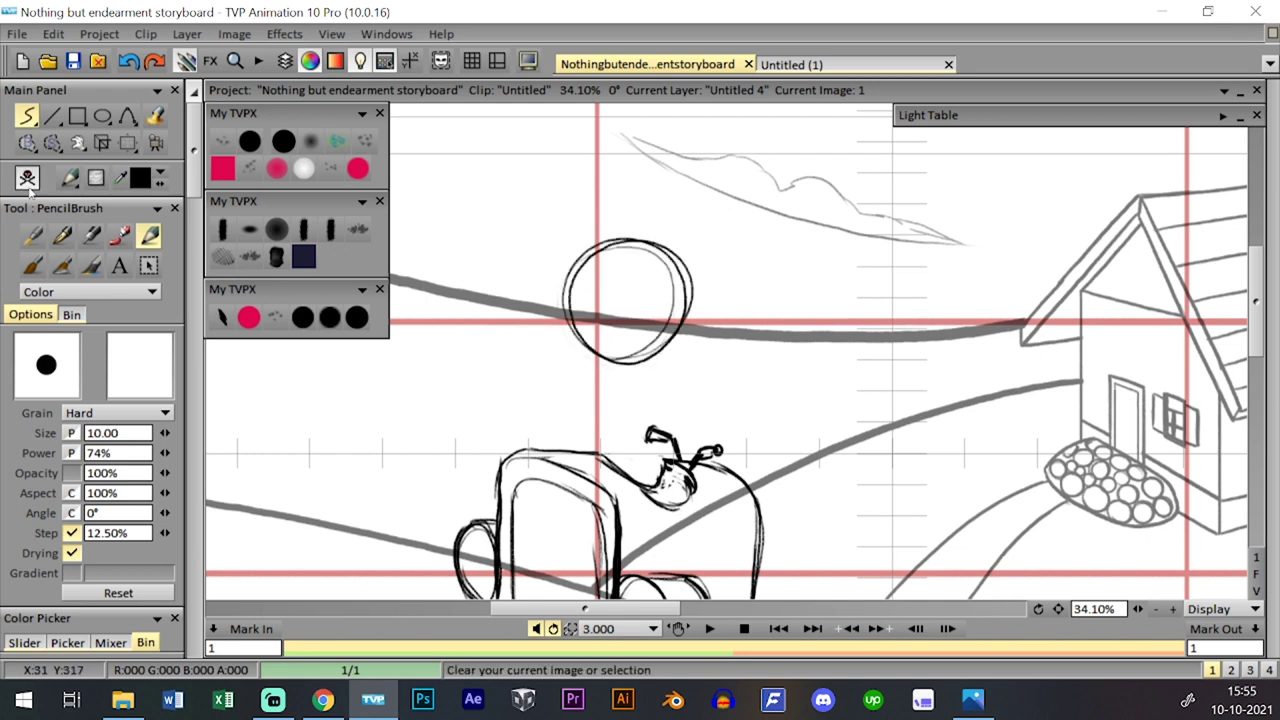
pyautogui.click(29, 186)
pyautogui.moveTo(630, 372)
pyautogui.mouseDown()
pyautogui.moveTo(569, 297)
pyautogui.moveTo(630, 259)
pyautogui.moveTo(601, 267)
pyautogui.mouseUp()
pyautogui.hotkey('ctrl', 'z')
pyautogui.moveTo(670, 292)
pyautogui.mouseDown()
pyautogui.moveTo(651, 362)
pyautogui.moveTo(672, 305)
pyautogui.mouseUp()
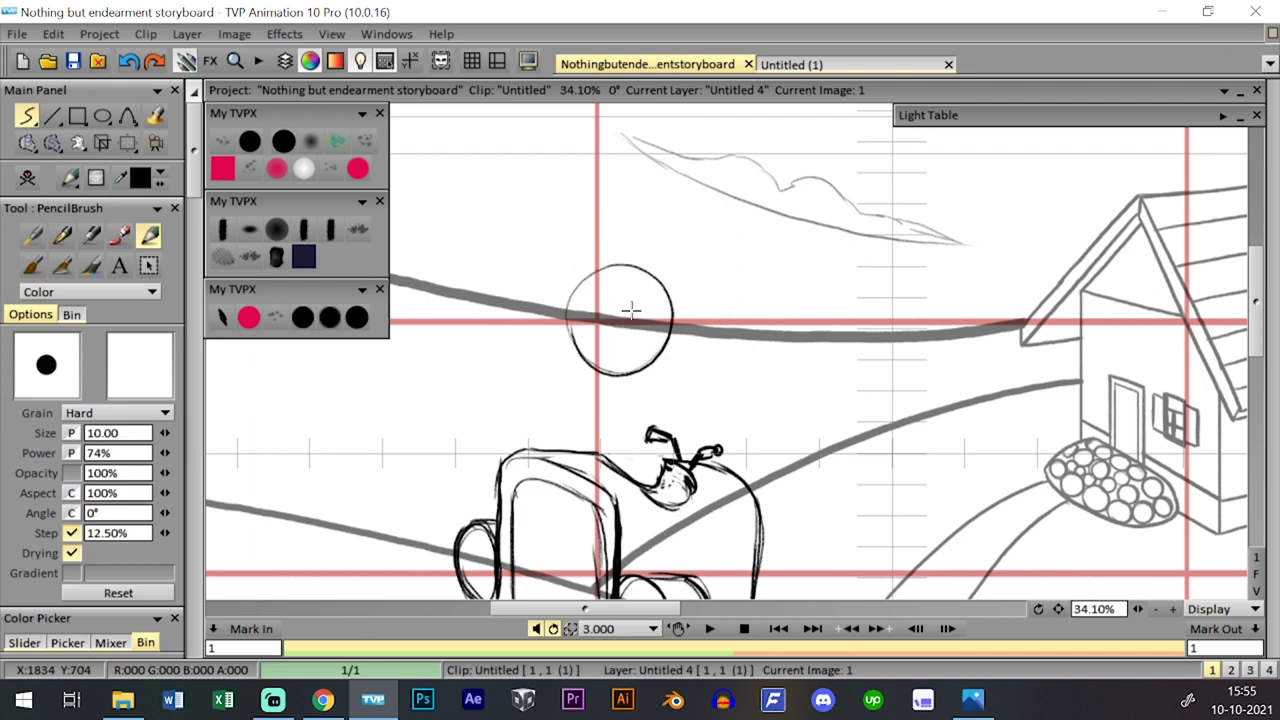
pyautogui.moveTo(623, 267); pyautogui.dragTo(648, 368)
pyautogui.moveTo(648, 298); pyautogui.dragTo(643, 400)
pyautogui.hotkey('ctrl', 'z')
# - Redraw the head's guidelines down to the chin and darken its upper outline
pyautogui.hotkey('ctrl', 'z')
pyautogui.moveTo(624, 270); pyautogui.dragTo(638, 384)
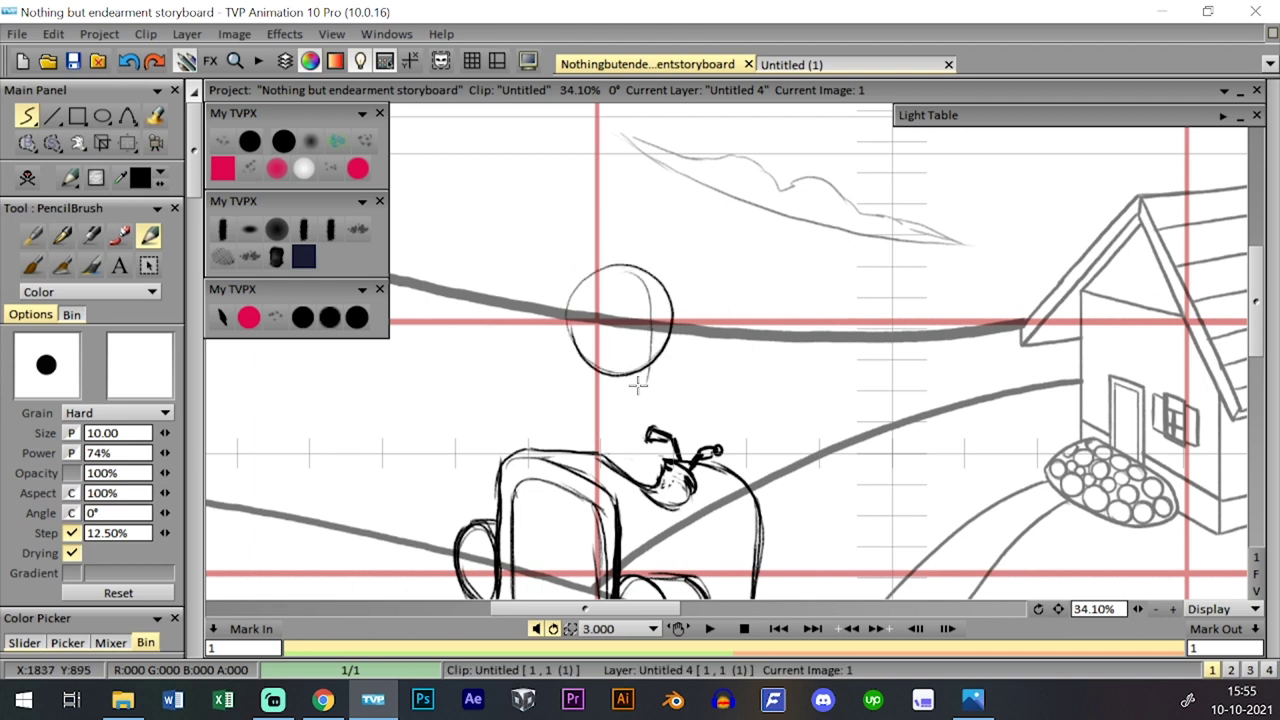
pyautogui.moveTo(645, 322); pyautogui.dragTo(640, 402)
pyautogui.hotkey('ctrl', 'z')
pyautogui.moveTo(649, 325); pyautogui.dragTo(645, 401)
pyautogui.moveTo(629, 266)
pyautogui.mouseDown()
pyautogui.moveTo(633, 388)
pyautogui.moveTo(655, 398)
pyautogui.moveTo(633, 361)
pyautogui.moveTo(619, 362)
pyautogui.moveTo(658, 391)
pyautogui.moveTo(670, 349)
pyautogui.moveTo(658, 388)
pyautogui.moveTo(616, 387)
pyautogui.moveTo(604, 365)
pyautogui.moveTo(641, 397)
pyautogui.moveTo(585, 362)
pyautogui.moveTo(651, 383)
pyautogui.moveTo(641, 395)
pyautogui.moveTo(599, 373)
pyautogui.moveTo(637, 361)
pyautogui.moveTo(654, 394)
pyautogui.moveTo(633, 333)
pyautogui.moveTo(639, 357)
pyautogui.moveTo(651, 319)
pyautogui.moveTo(642, 367)
pyautogui.moveTo(662, 284)
pyautogui.moveTo(664, 328)
pyautogui.mouseUp()
pyautogui.hotkey('ctrl', 'z')
pyautogui.hotkey('ctrl', 'z')
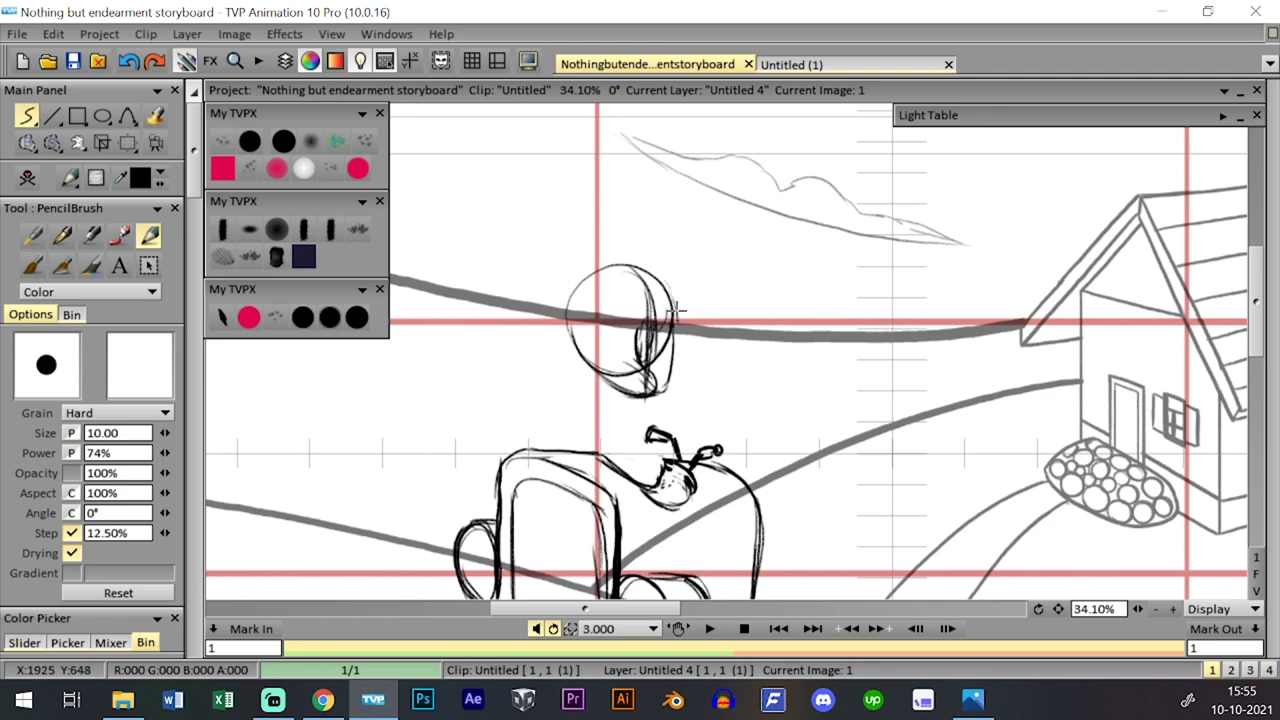
# - Draw the rider's neck and torso lines reaching toward the hand
pyautogui.moveTo(601, 375); pyautogui.dragTo(615, 393)
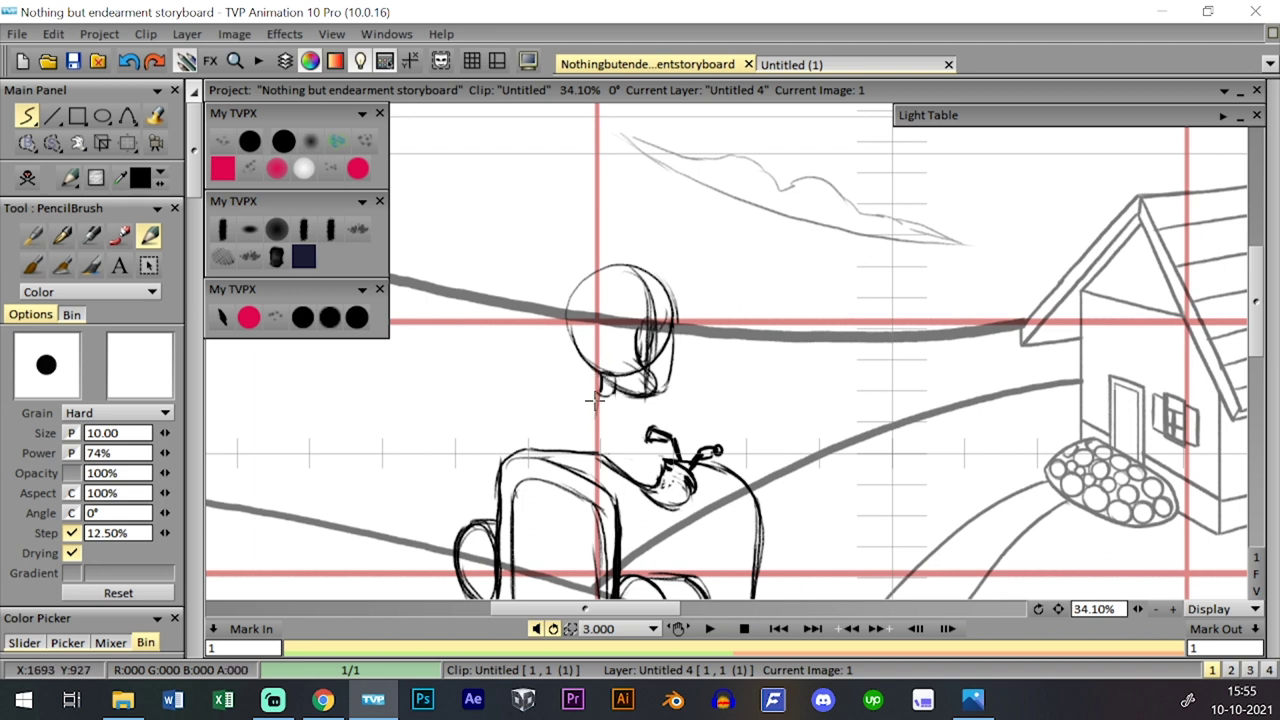
pyautogui.moveTo(599, 388)
pyautogui.mouseDown()
pyautogui.moveTo(628, 410)
pyautogui.moveTo(594, 404)
pyautogui.moveTo(613, 467)
pyautogui.mouseUp()
pyautogui.moveTo(631, 410); pyautogui.dragTo(643, 486)
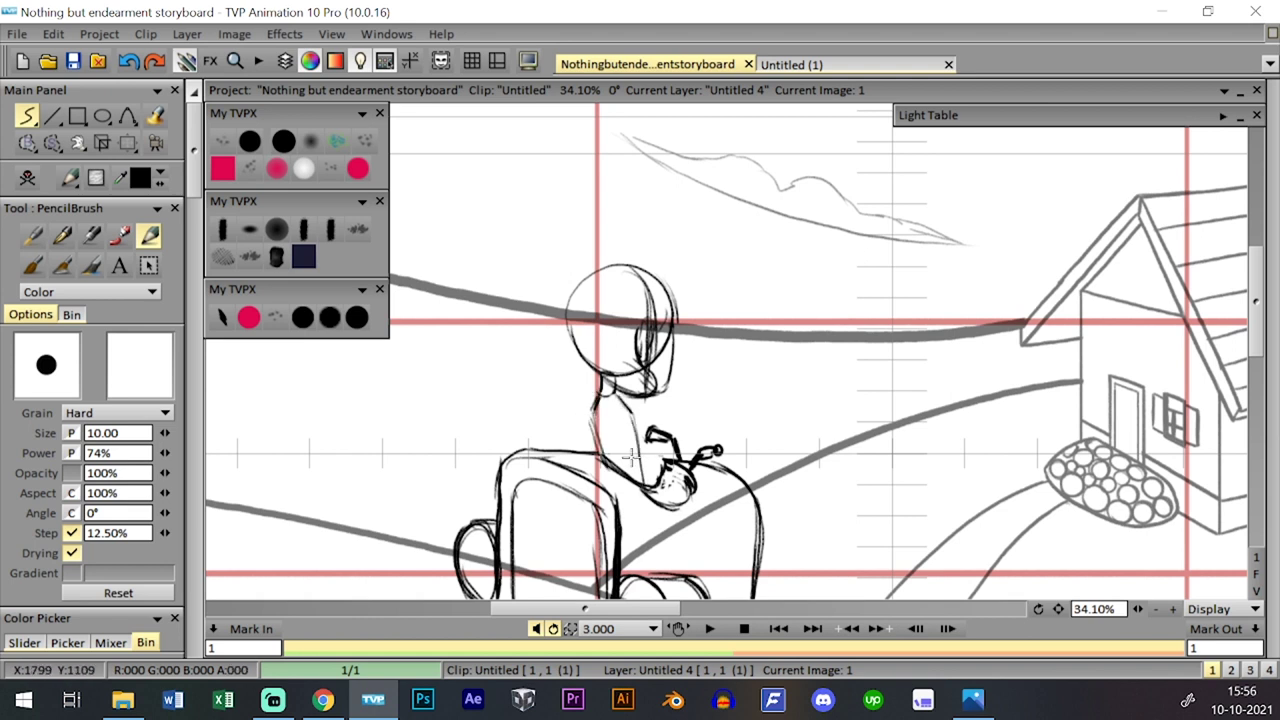
pyautogui.hotkey('ctrl', 'z')
pyautogui.moveTo(632, 413)
pyautogui.mouseDown()
pyautogui.moveTo(670, 505)
pyautogui.moveTo(672, 486)
pyautogui.mouseUp()
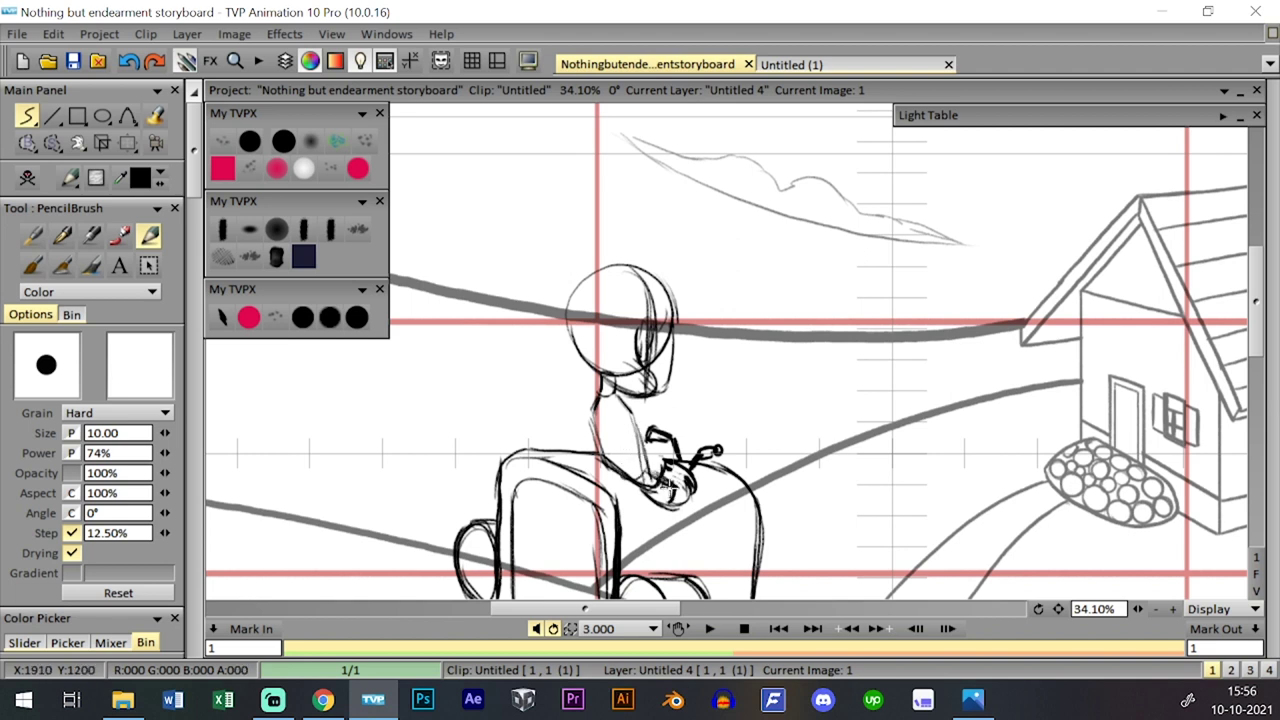
pyautogui.moveTo(1138, 609)
pyautogui.mouseDown()
pyautogui.moveTo(1085, 609)
pyautogui.moveTo(1144, 609)
pyautogui.mouseUp()
pyautogui.moveTo(1058, 610); pyautogui.dragTo(1040, 582)
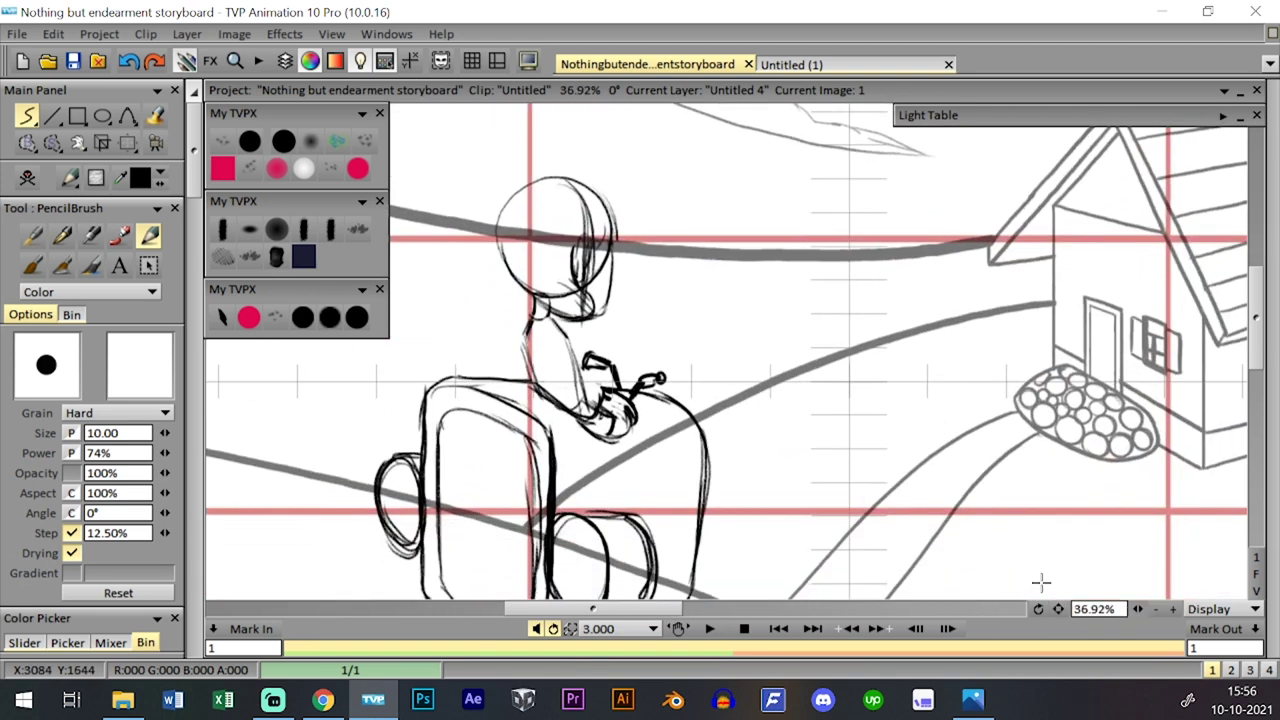
# - Redraw the rider's hands on the handlebars and the line below them
pyautogui.moveTo(626, 426); pyautogui.dragTo(630, 508)
pyautogui.hotkey('ctrl', 'z')
pyautogui.moveTo(626, 443)
pyautogui.mouseDown()
pyautogui.moveTo(632, 513)
pyautogui.moveTo(657, 513)
pyautogui.mouseUp()
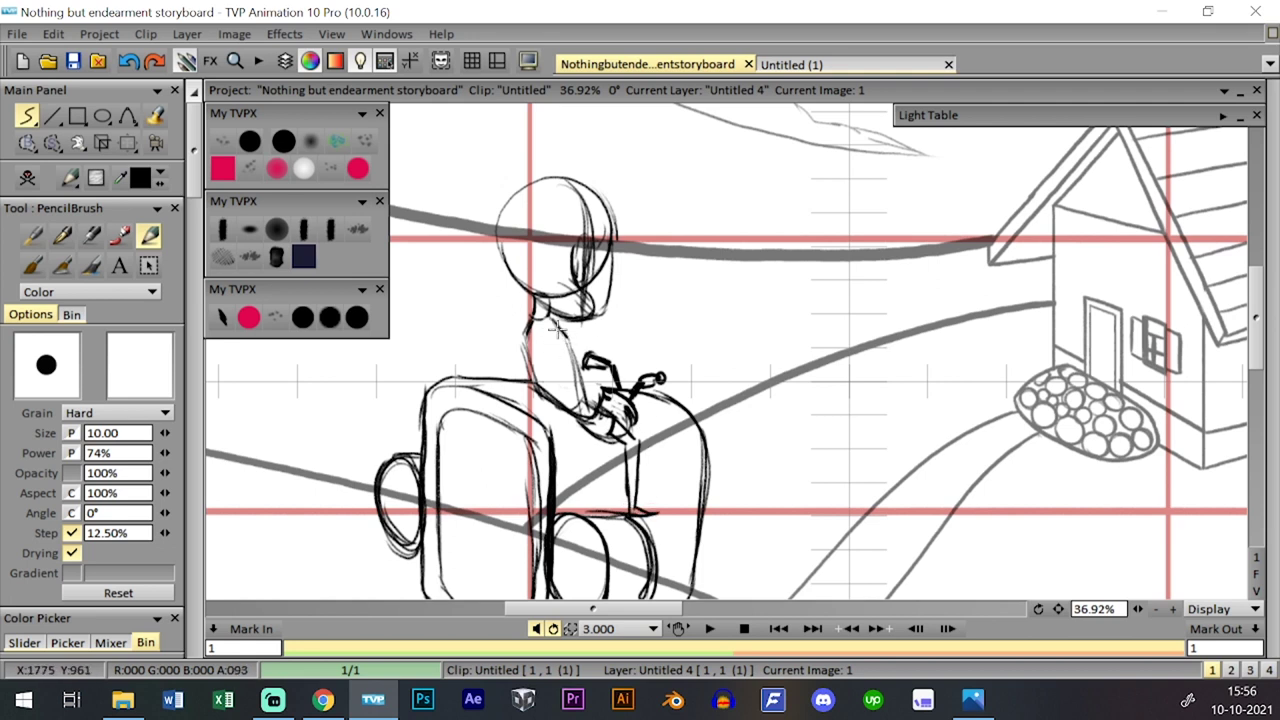
pyautogui.moveTo(557, 329)
pyautogui.mouseDown()
pyautogui.moveTo(584, 349)
pyautogui.moveTo(581, 366)
pyautogui.moveTo(586, 349)
pyautogui.moveTo(583, 368)
pyautogui.moveTo(641, 377)
pyautogui.mouseUp()
pyautogui.hotkey('ctrl', 'z')
pyautogui.hotkey('ctrl', 'z')
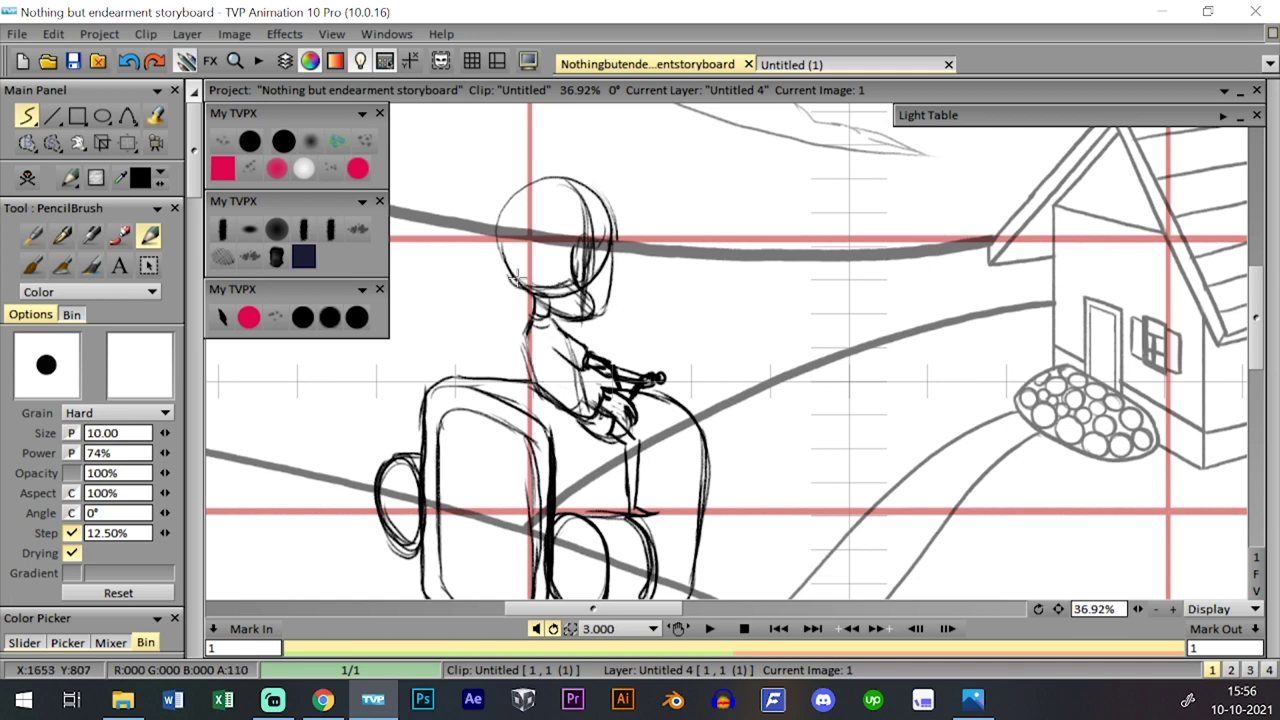
# - Retrace the circle around the rider's head, darken its upper-right outline, and zoom out
pyautogui.moveTo(516, 278)
pyautogui.mouseDown()
pyautogui.moveTo(514, 194)
pyautogui.moveTo(605, 240)
pyautogui.moveTo(612, 215)
pyautogui.moveTo(607, 233)
pyautogui.mouseUp()
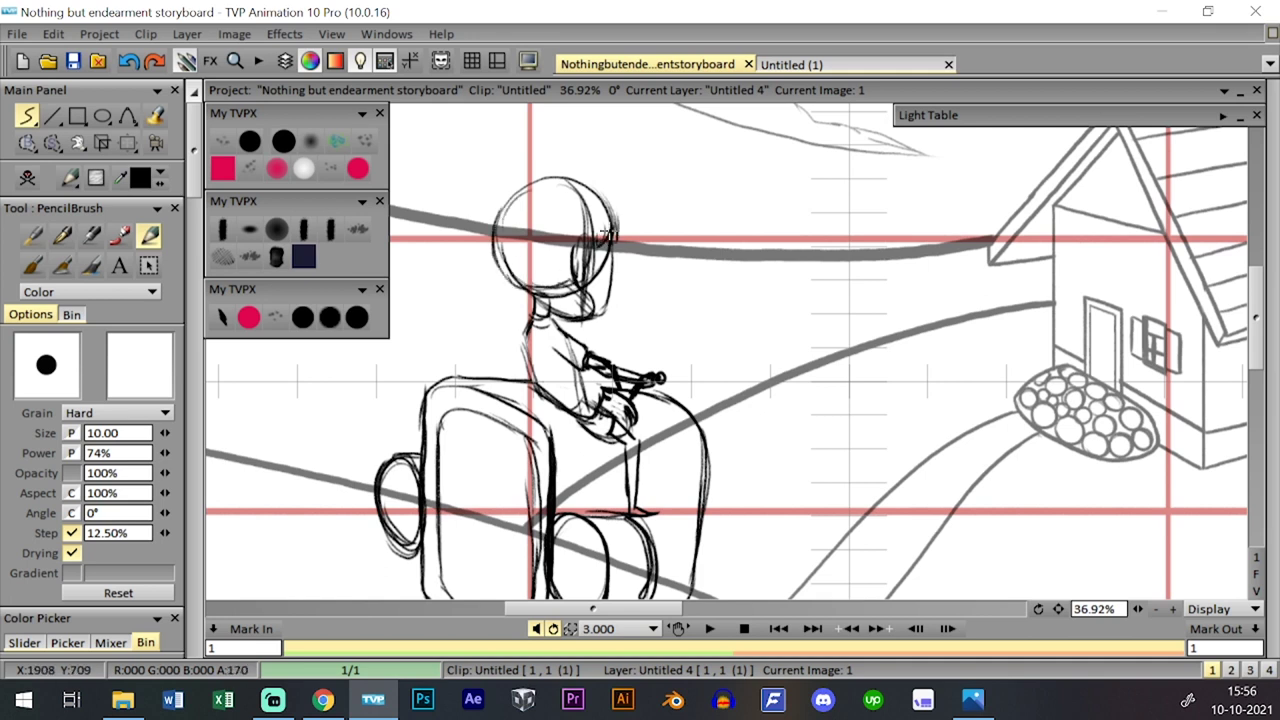
pyautogui.moveTo(574, 179); pyautogui.dragTo(616, 226)
pyautogui.moveTo(1137, 609); pyautogui.dragTo(1090, 600)
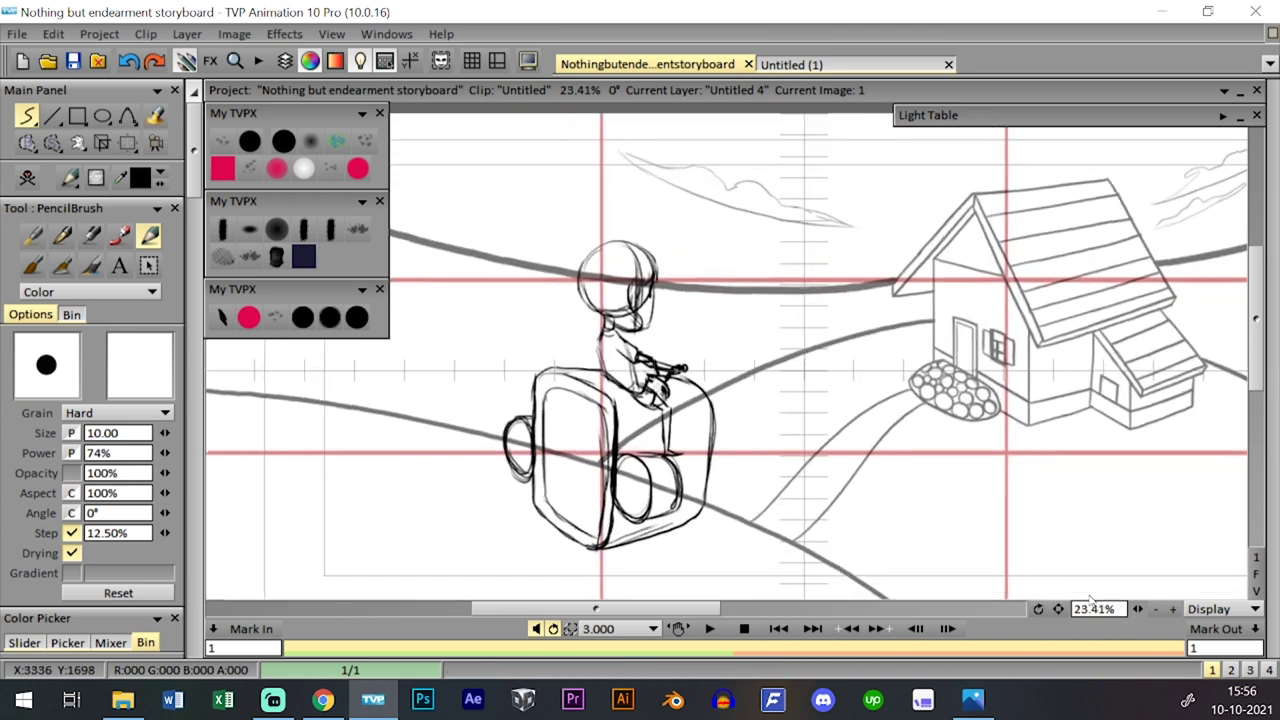
pyautogui.scroll(3, 1100, 608)
pyautogui.scroll(-3, 1110, 608)
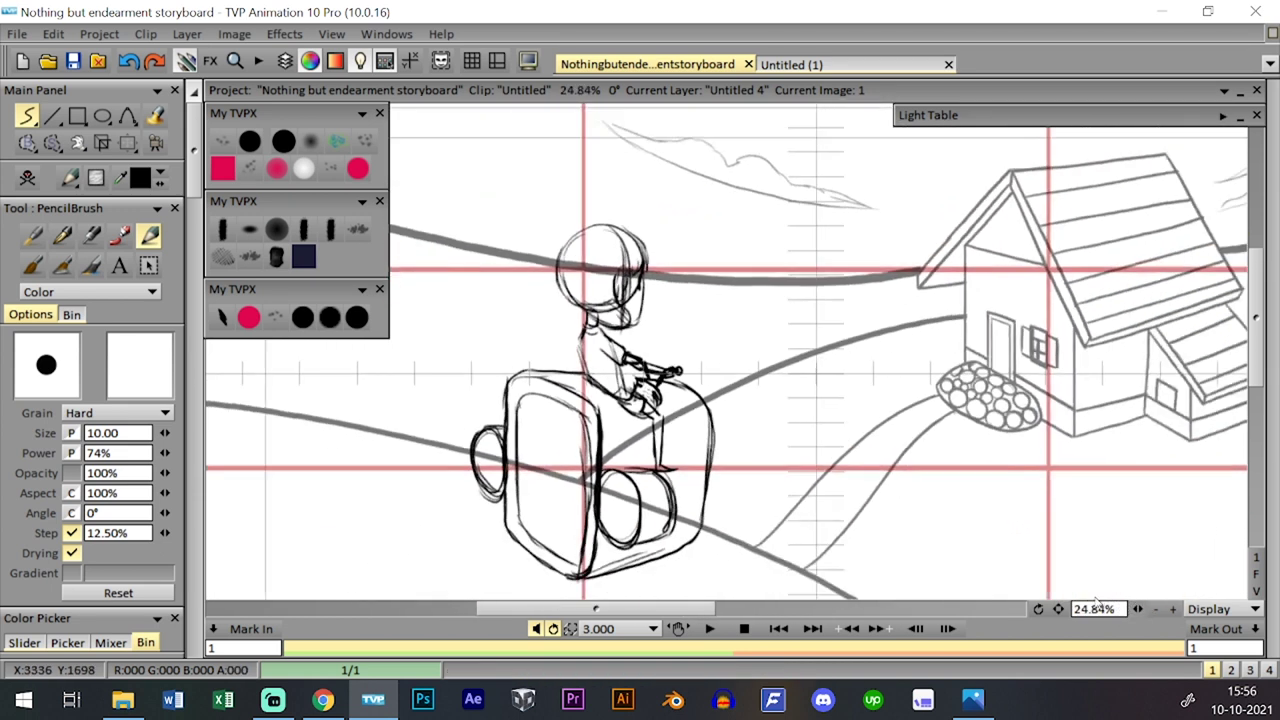
pyautogui.scroll(1, 1120, 610)
pyautogui.scroll(-1, 1120, 610)
pyautogui.scroll(2, 1100, 608)
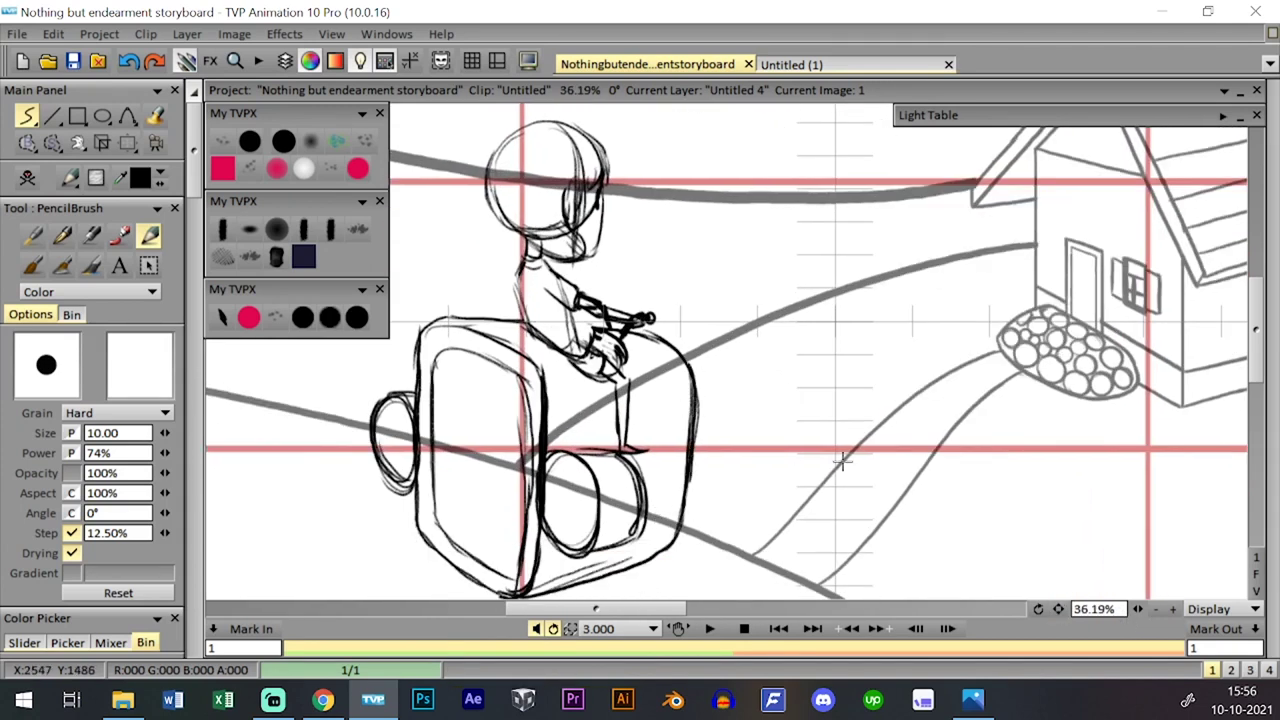
pyautogui.scroll(-3, 1120, 608)
pyautogui.scroll(1, 1094, 604)
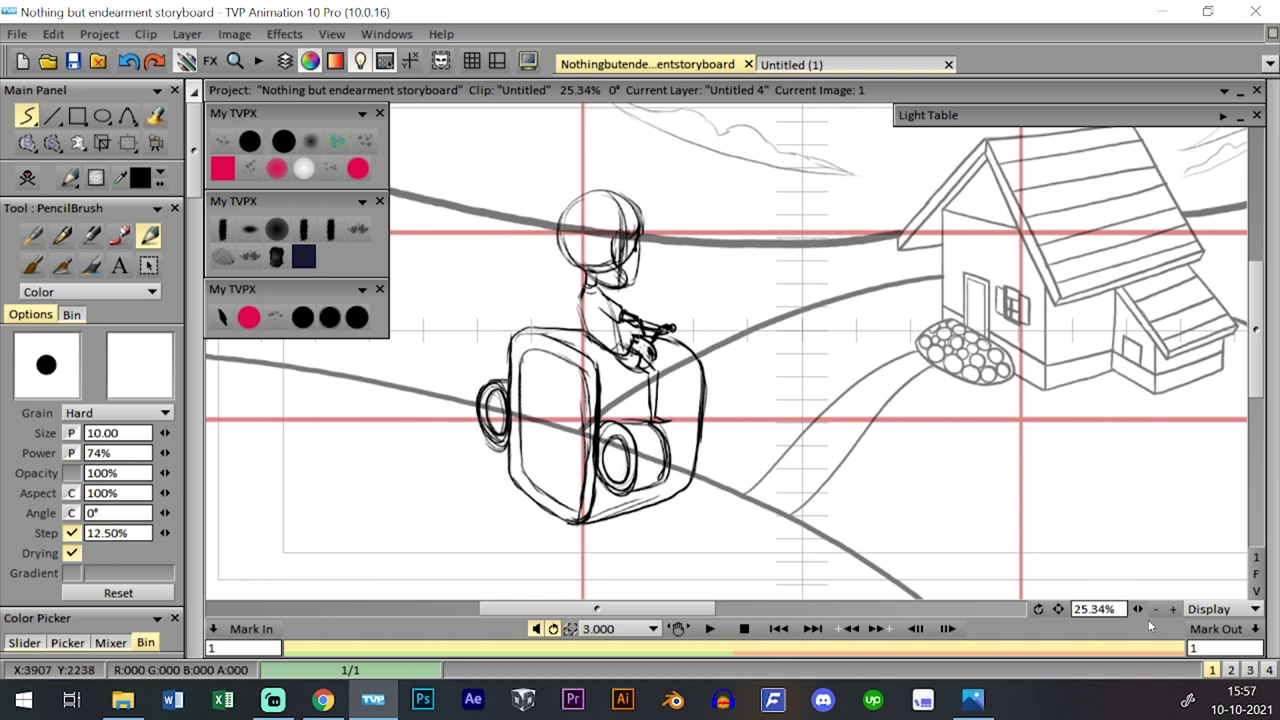
# - Shift the rider's image one frame later on Untitled 4, then undo the shift
pyautogui.moveTo(1138, 609)
pyautogui.mouseDown()
pyautogui.moveTo(1098, 597)
pyautogui.moveTo(1130, 609)
pyautogui.mouseUp()
pyautogui.press('Tab')
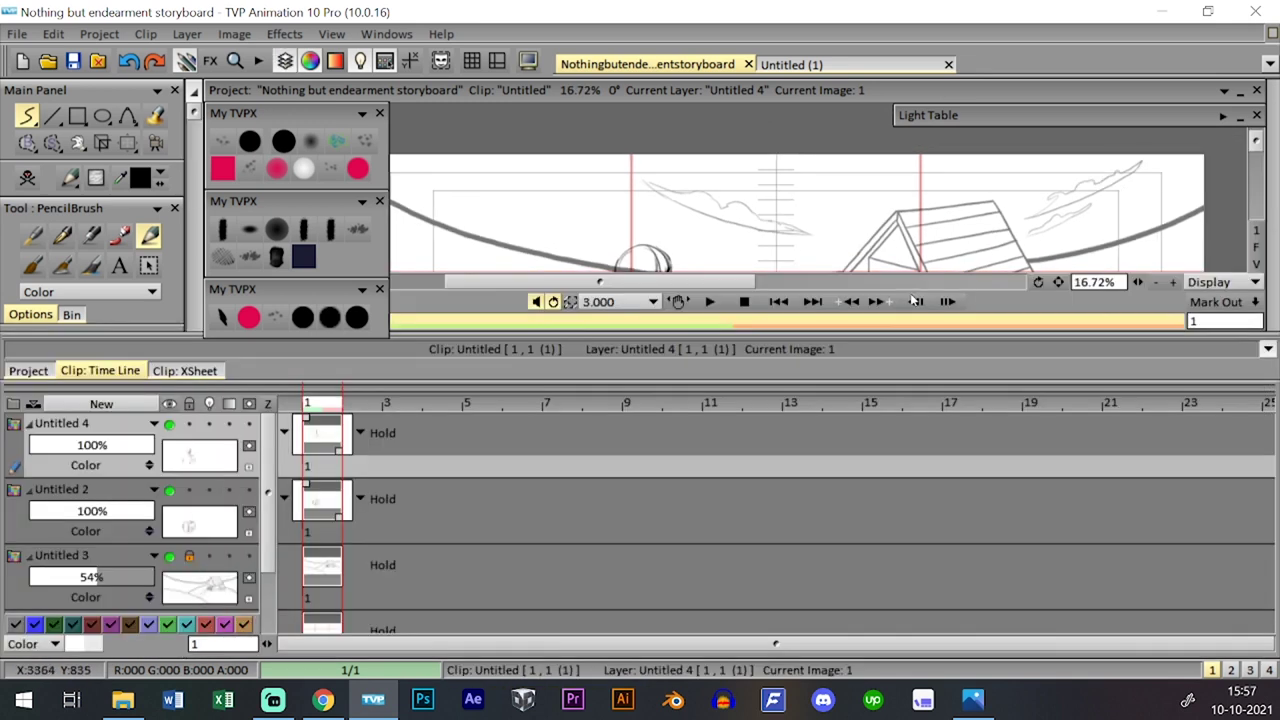
pyautogui.press('Tab')
pyautogui.press('Tab')
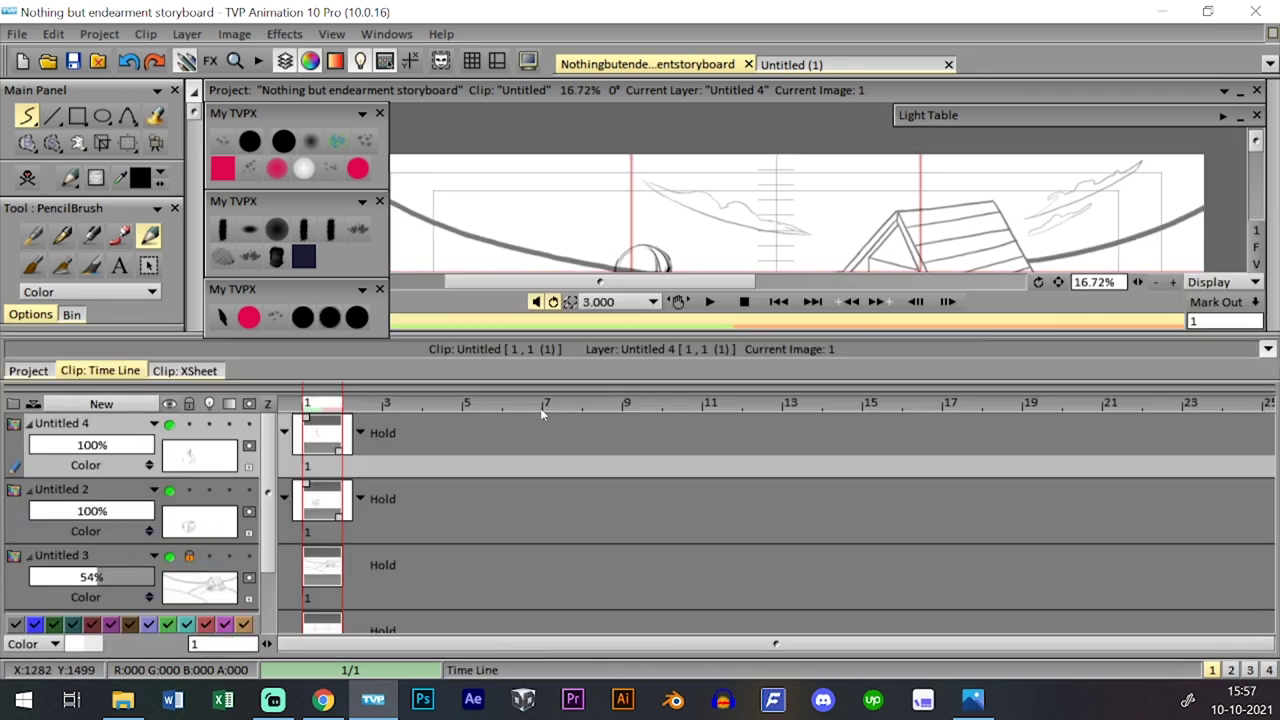
pyautogui.moveTo(322, 433); pyautogui.dragTo(362, 433)
pyautogui.press('Tab')
pyautogui.press('Tab')
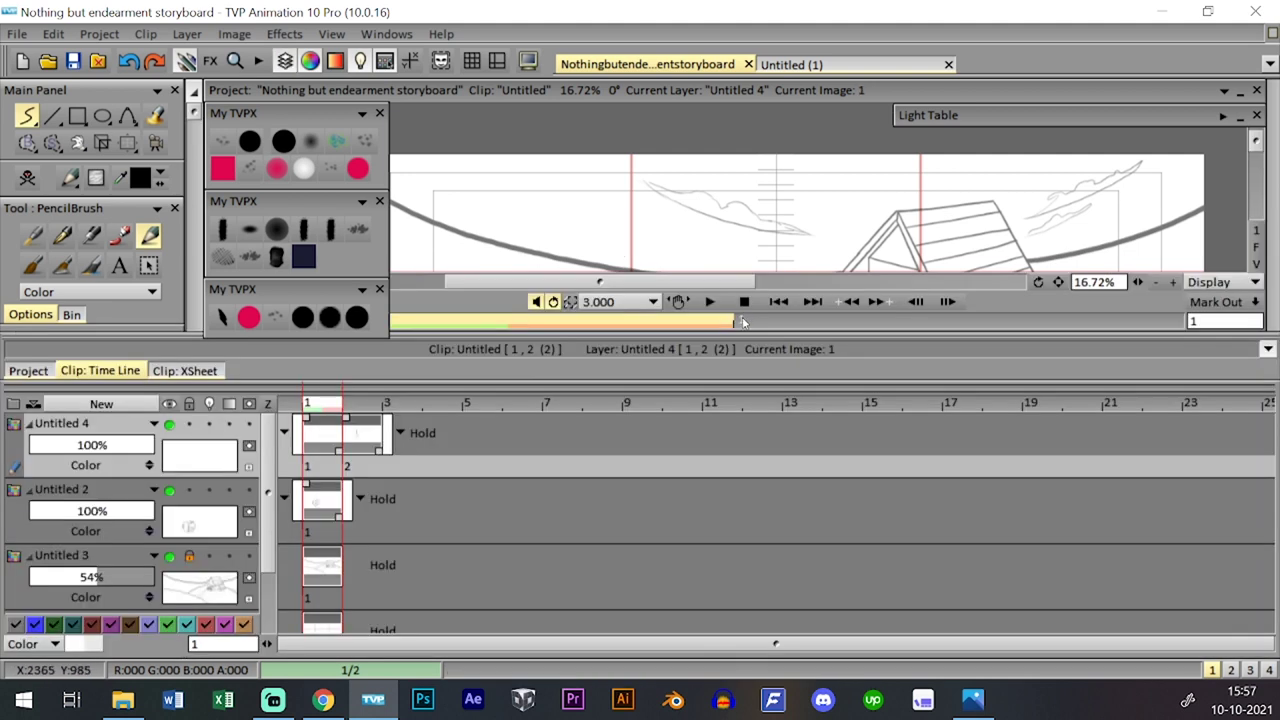
pyautogui.hotkey('ctrl', 'z')
pyautogui.press('Tab')
pyautogui.press('Tab')
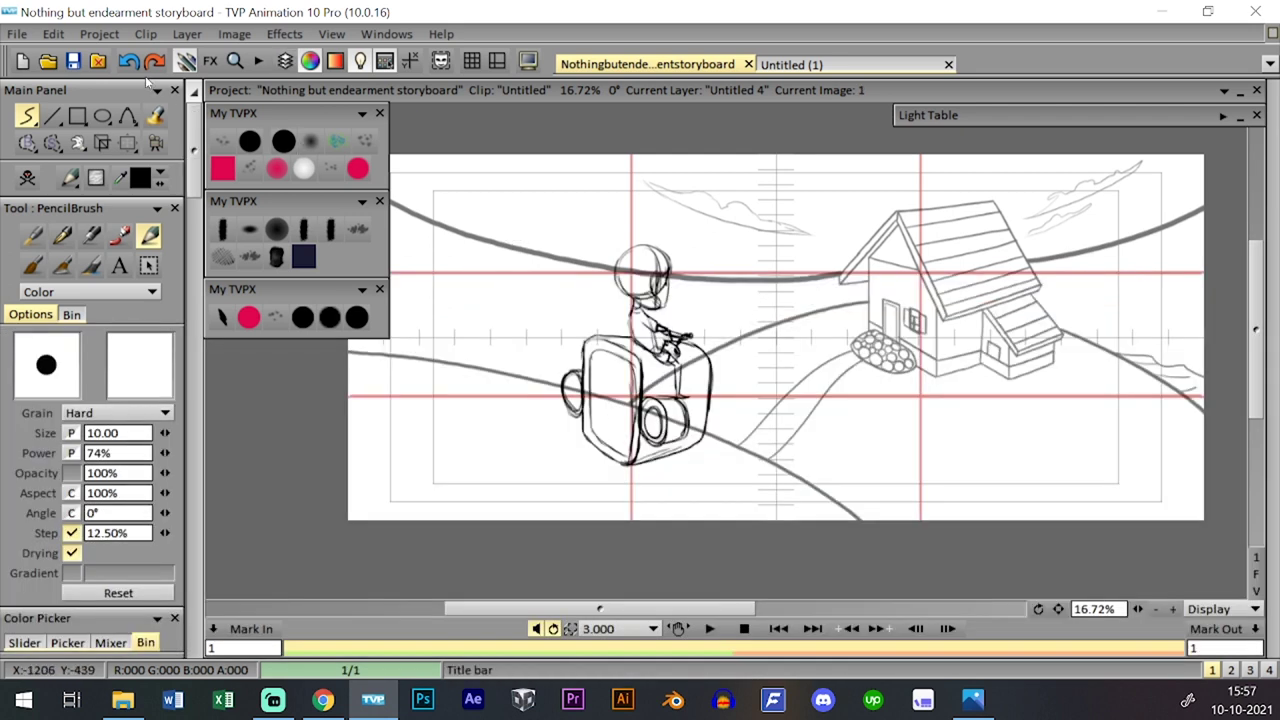
# - Merge the Untitled 4 layer into Untitled 2
pyautogui.click(285, 62)
pyautogui.moveTo(121, 425); pyautogui.dragTo(128, 503)
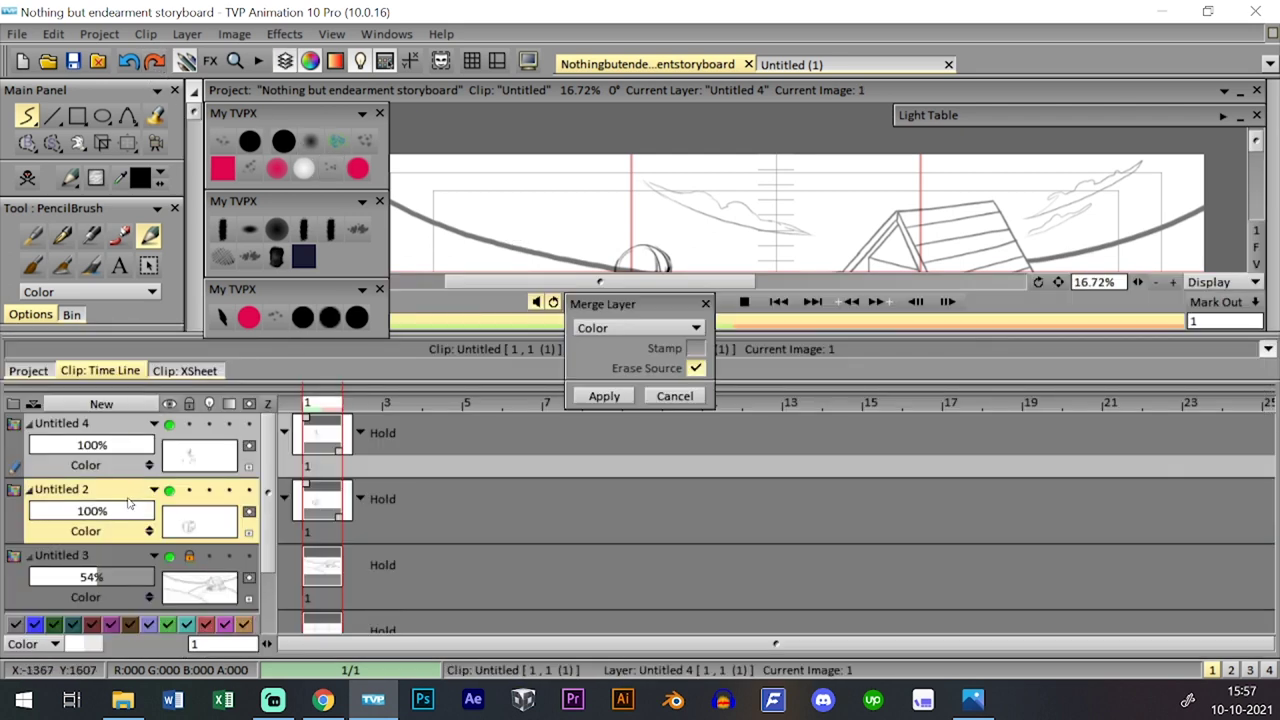
pyautogui.click(617, 398)
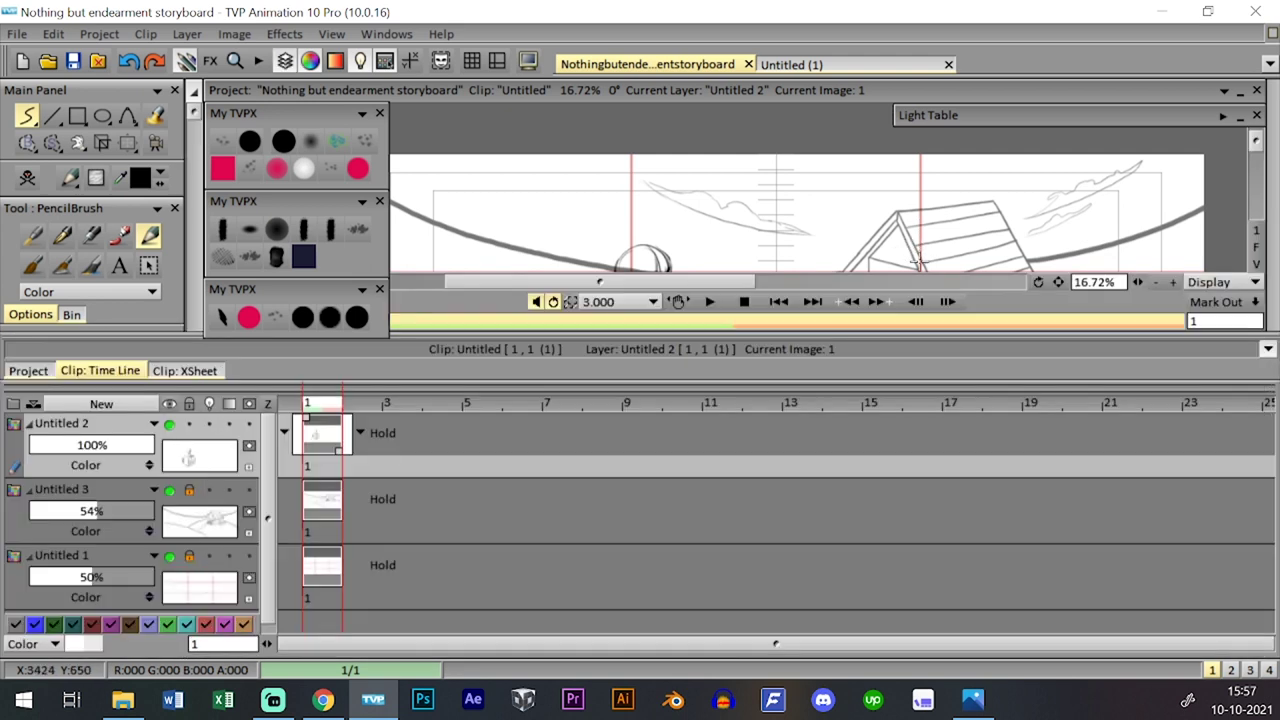
pyautogui.press('Tab')
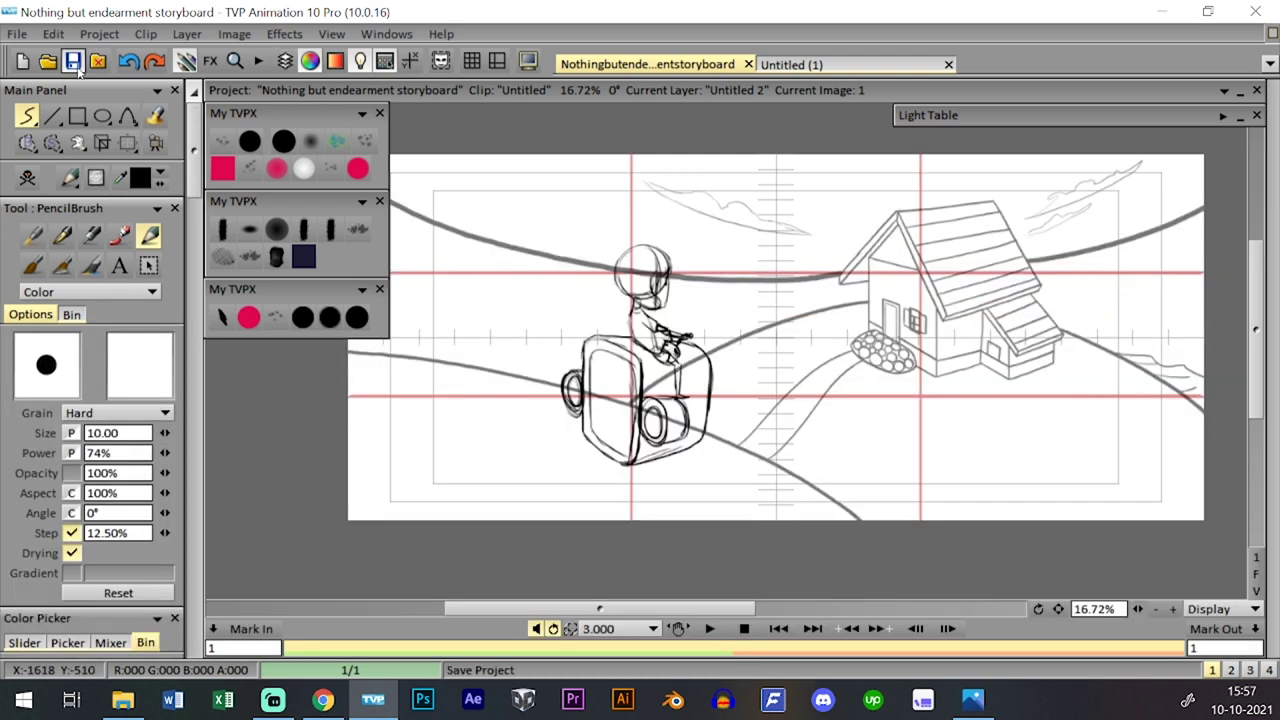
# - Extend Untitled 2 to four instances of the drawing and select the Transform tool
pyautogui.press('Tab')
pyautogui.press('Tab')
pyautogui.press('Tab')
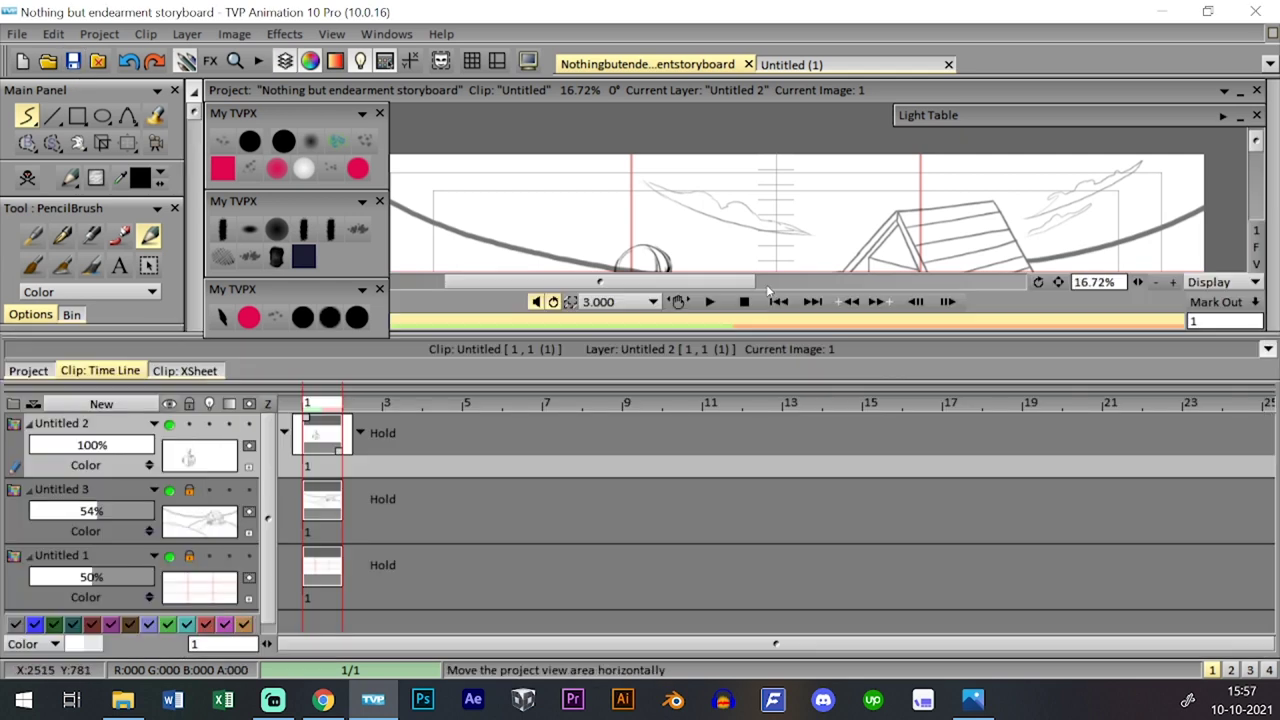
pyautogui.press('Right')
pyautogui.press('Tab')
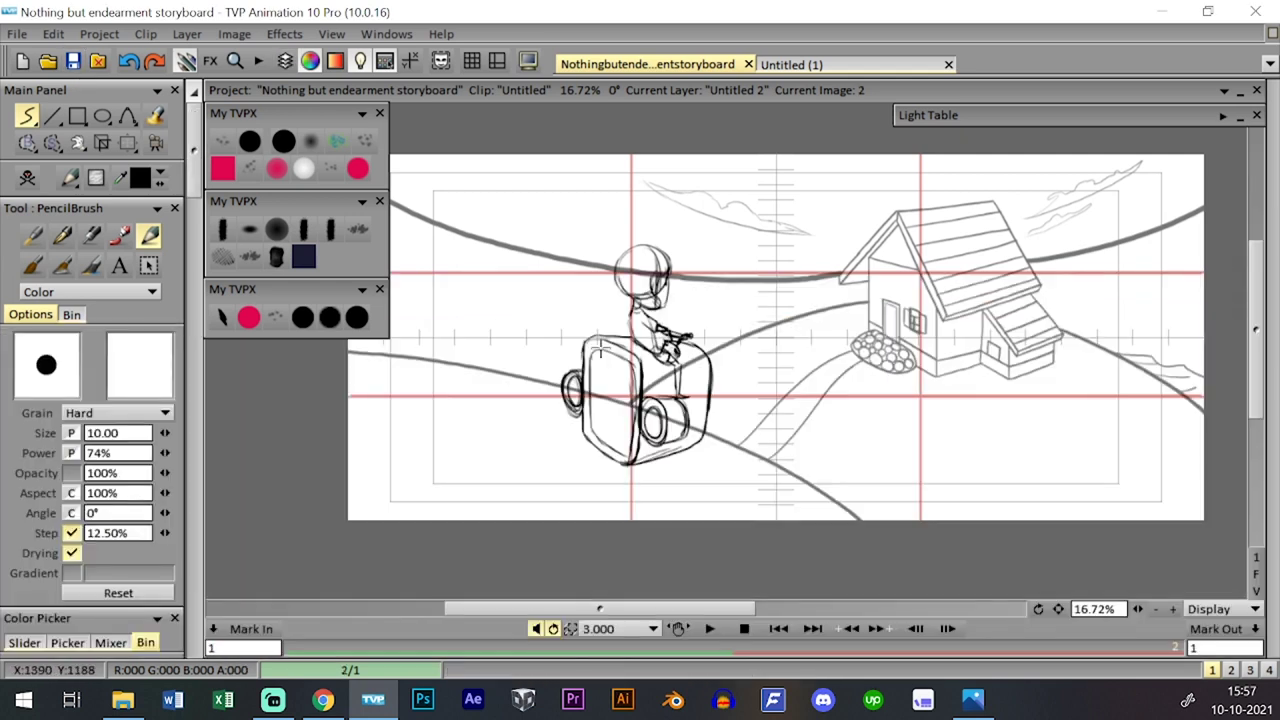
pyautogui.click(664, 338)
pyautogui.press('Tab')
pyautogui.press('Right')
pyautogui.press('Tab')
pyautogui.press('Tab')
pyautogui.press('Tab')
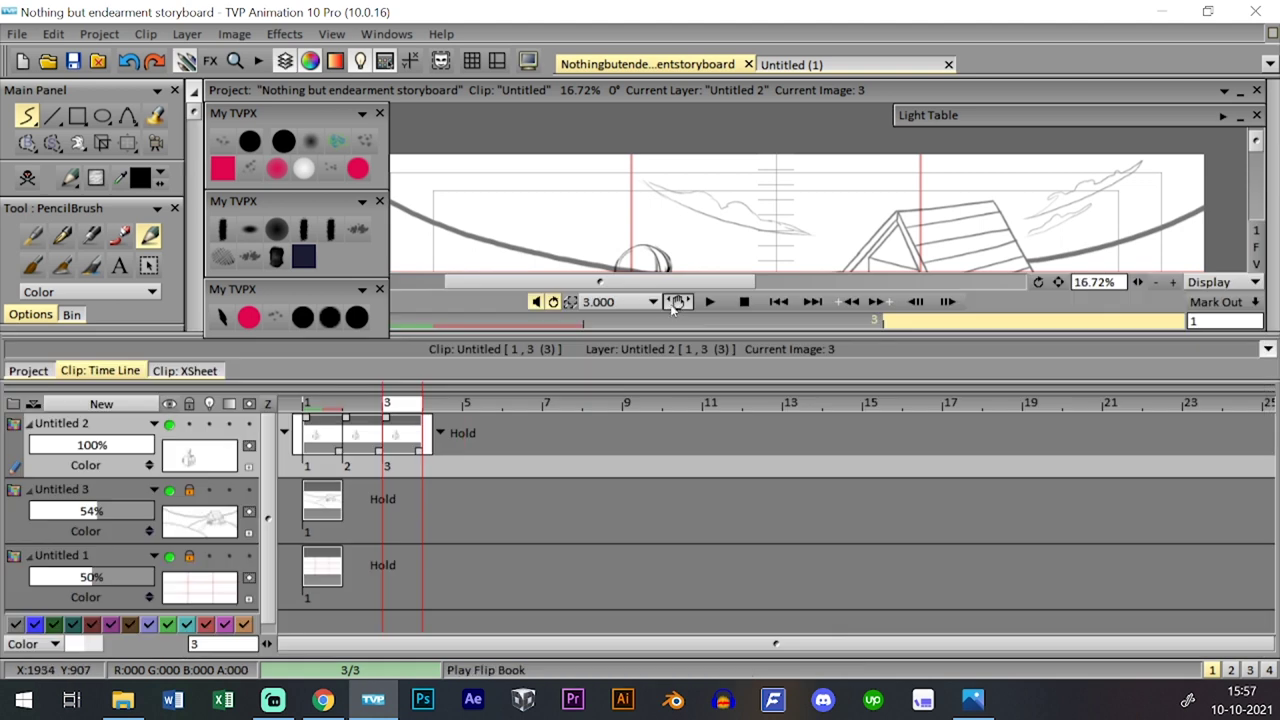
pyautogui.press('Right')
pyautogui.press('Right')
pyautogui.press('Tab')
pyautogui.press('Tab')
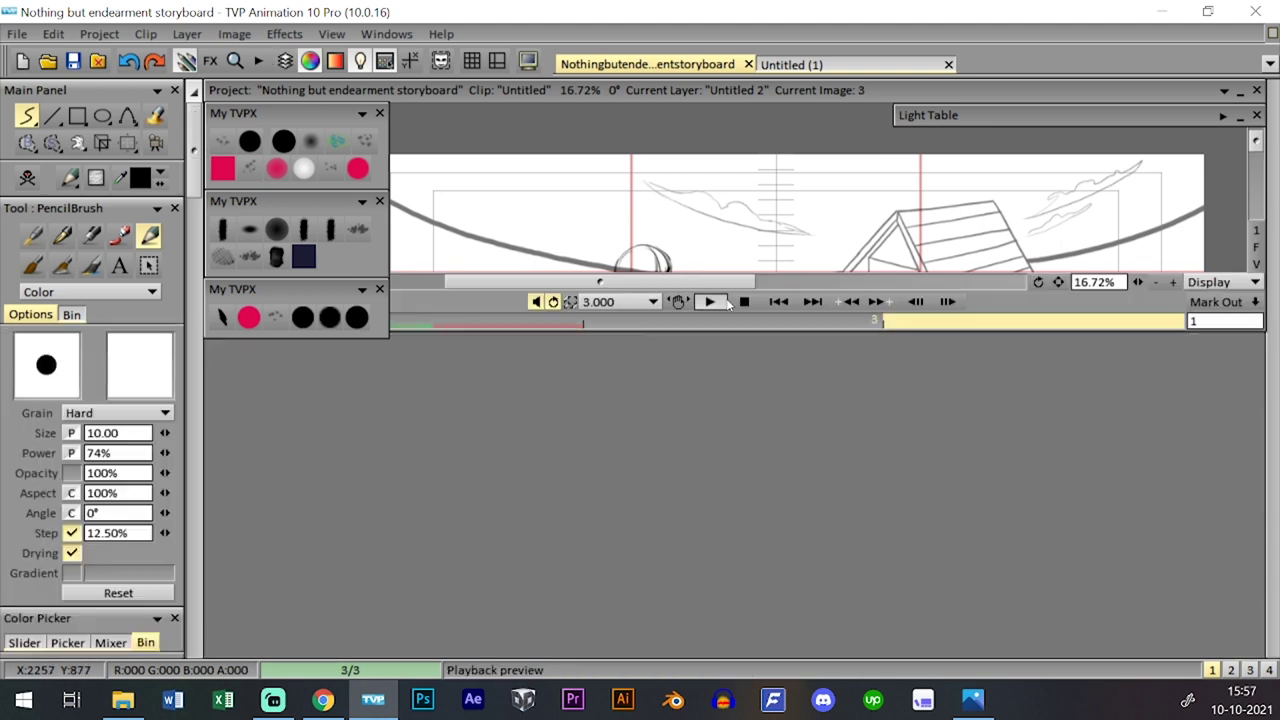
pyautogui.press('Right')
pyautogui.press('Tab')
pyautogui.press('Tab')
pyautogui.press('Tab')
pyautogui.press('Tab')
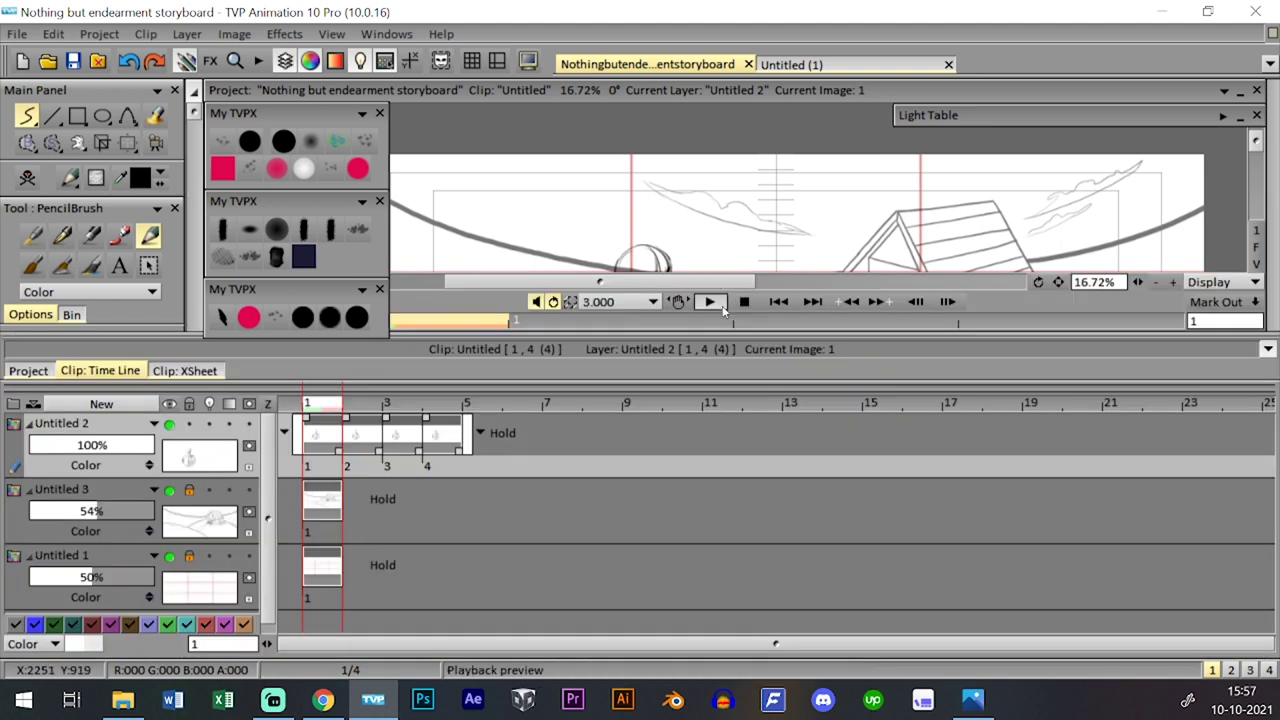
pyautogui.click(128, 143)
pyautogui.click(206, 168)
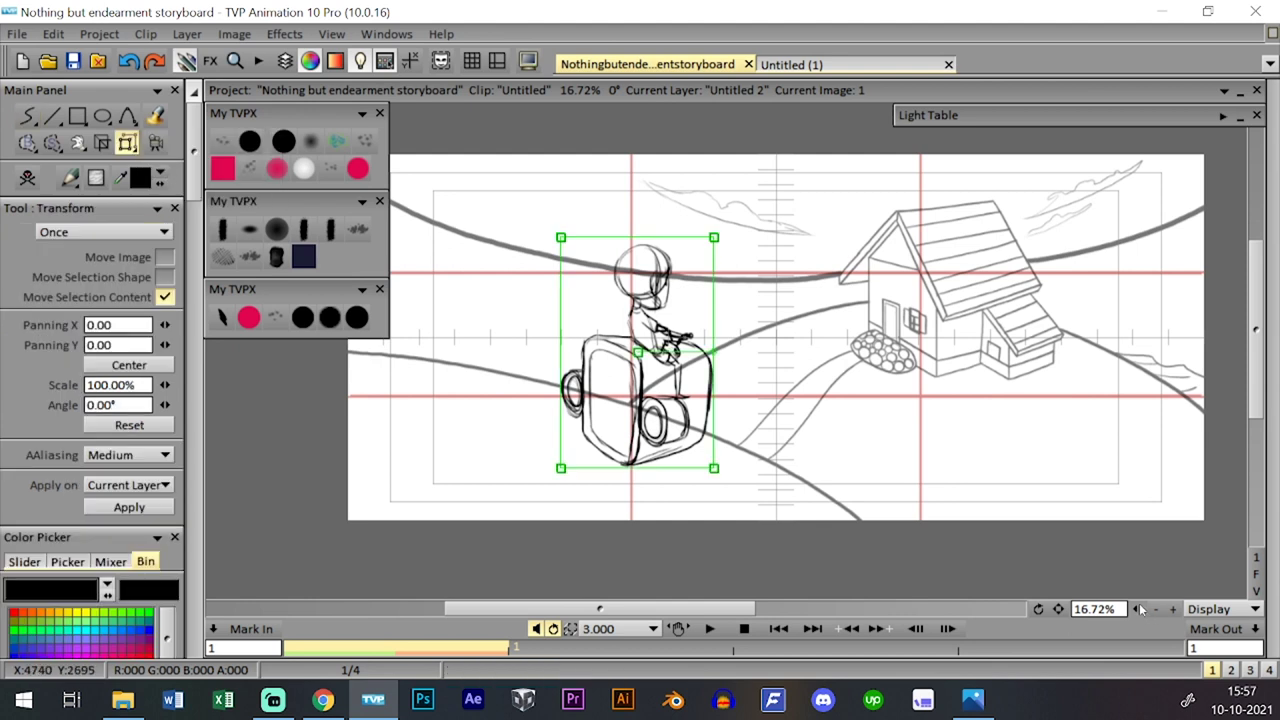
# - Scale image 1's rider and vehicle to about 154%, move them left, apply, and return to the pencil
pyautogui.scroll(-1, 823, 449)
pyautogui.moveTo(767, 267); pyautogui.dragTo(660, 249)
pyautogui.moveTo(616, 340); pyautogui.dragTo(578, 341)
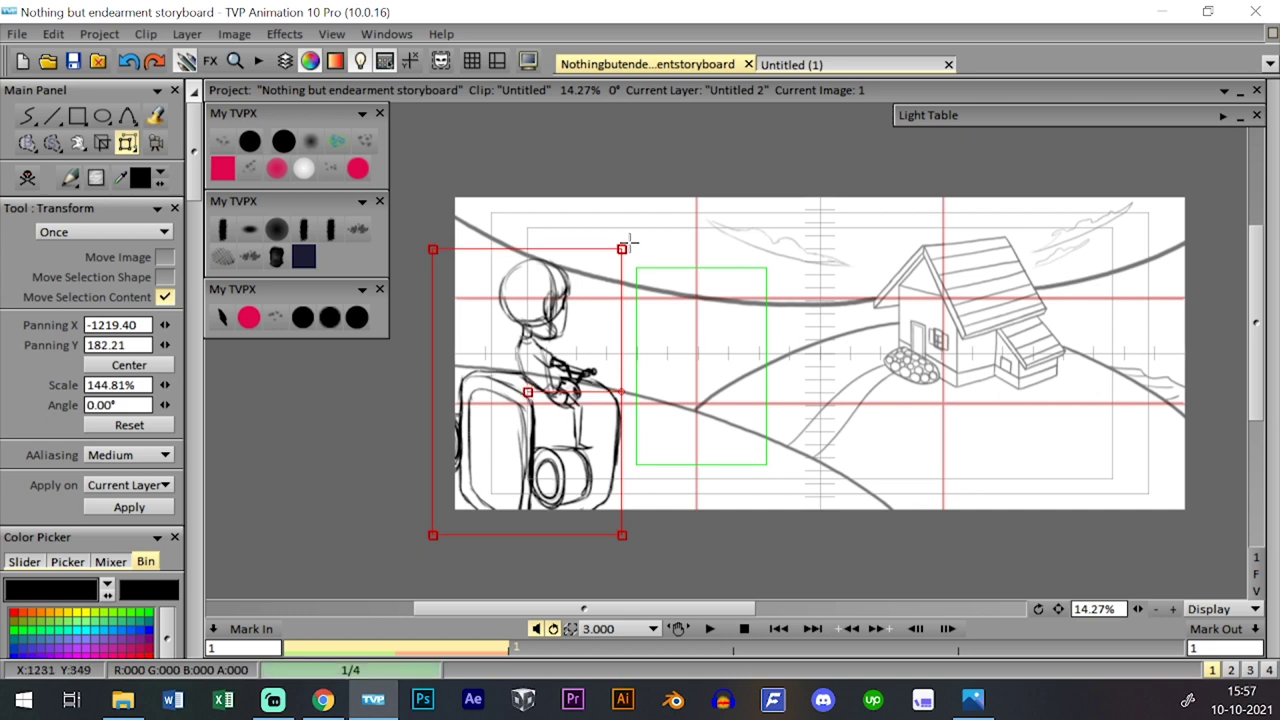
pyautogui.moveTo(622, 249); pyautogui.dragTo(628, 241)
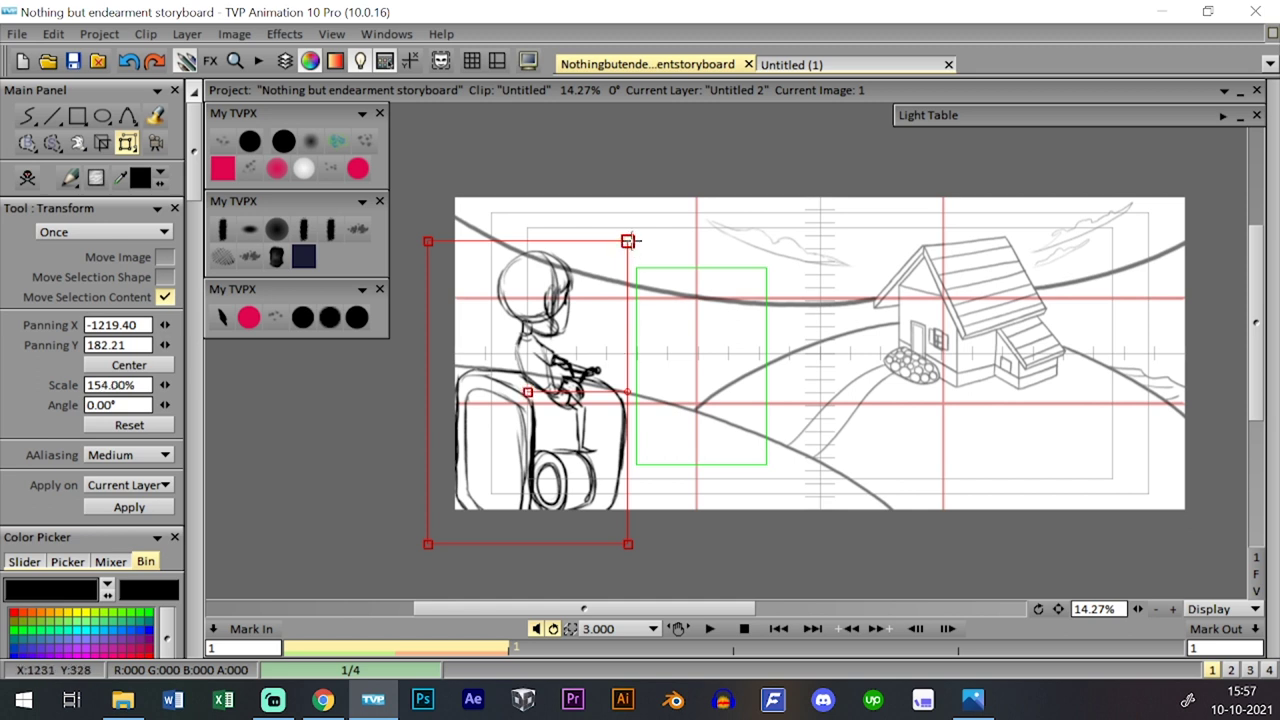
pyautogui.moveTo(628, 241); pyautogui.dragTo(632, 235)
pyautogui.press('Return')
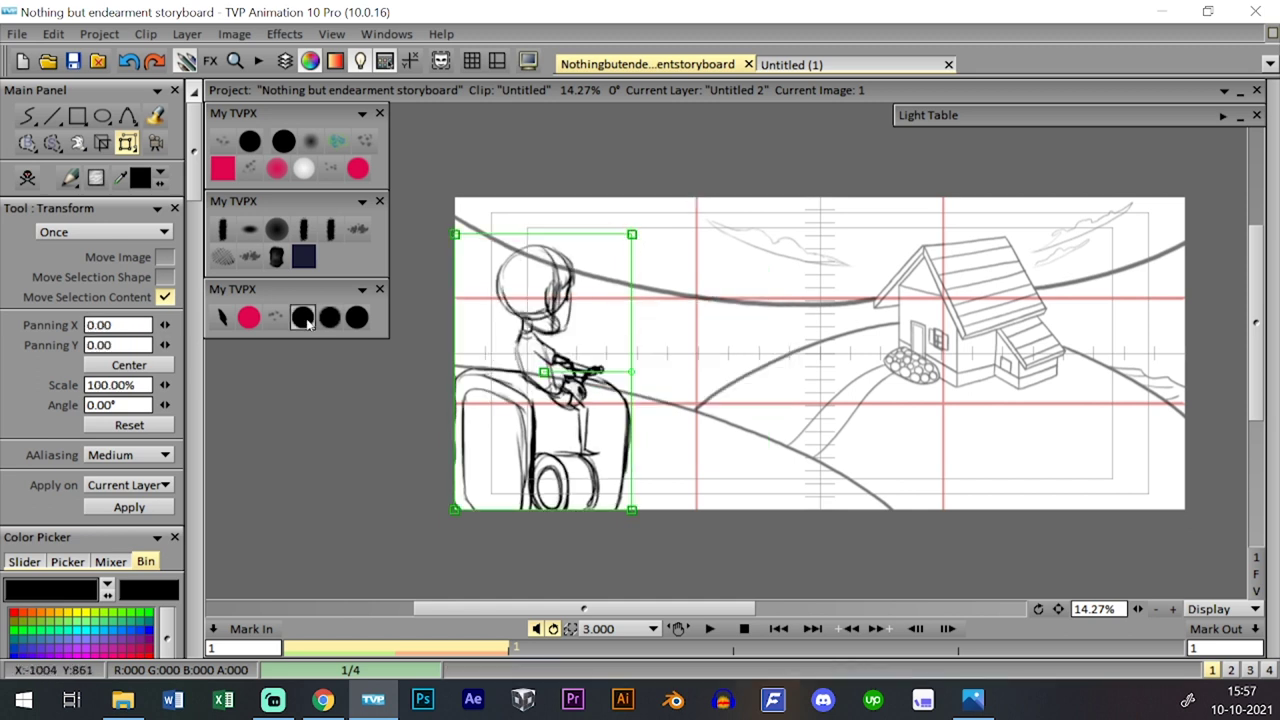
pyautogui.click(329, 317)
pyautogui.press('Tab')
pyautogui.press('Tab')
# - Save the project, then step through images 1, 2 and 3
pyautogui.click(74, 62)
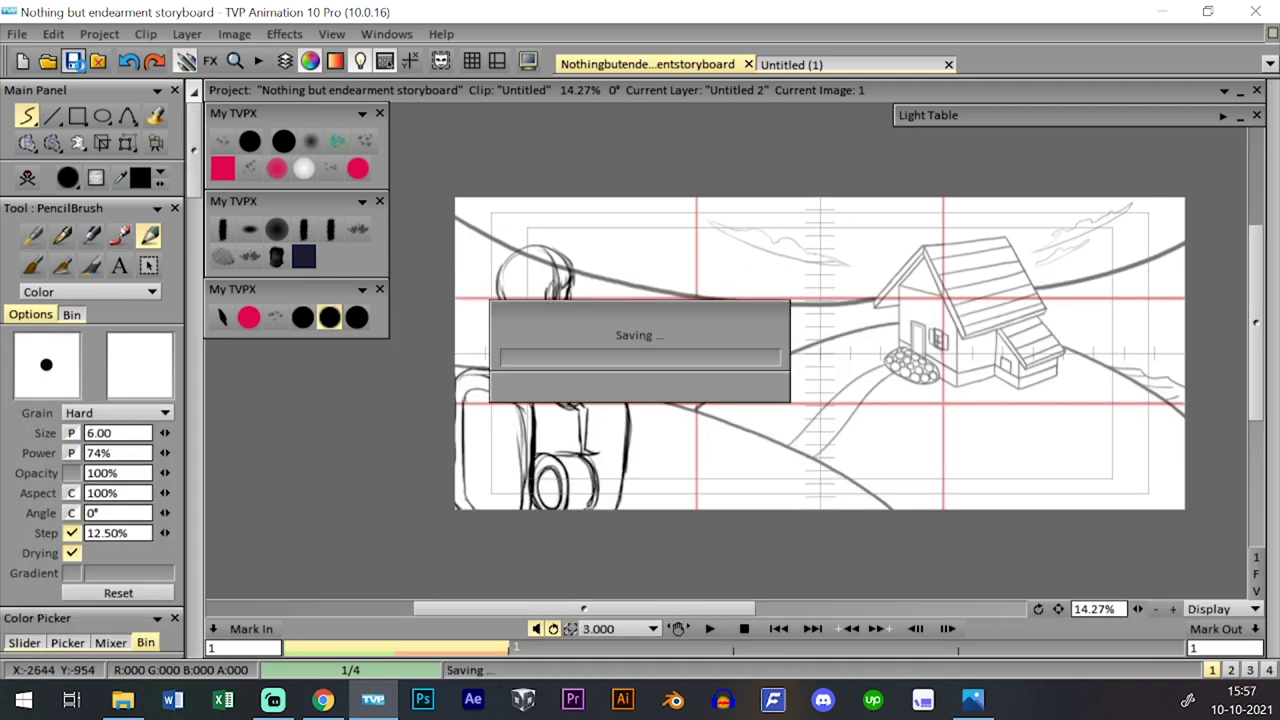
pyautogui.press('Tab')
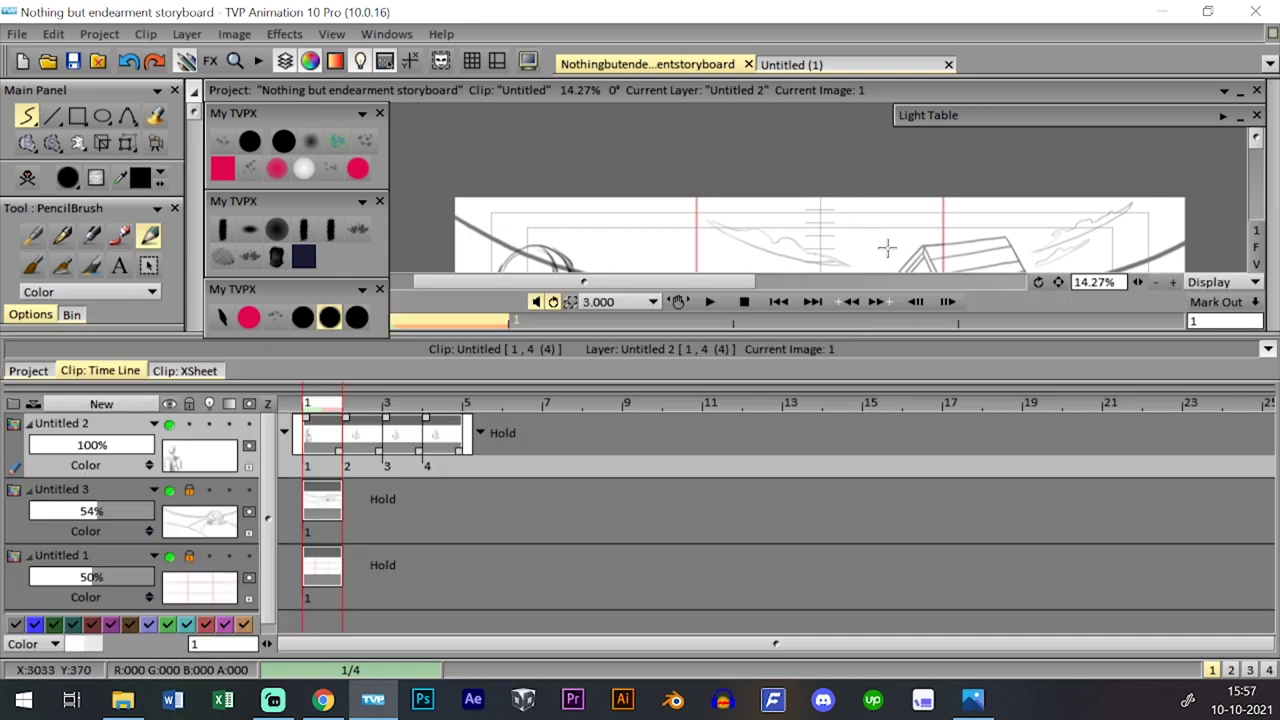
pyautogui.hotkey('ctrl', 't')
pyautogui.press('Right')
pyautogui.press('Left')
pyautogui.press('Right')
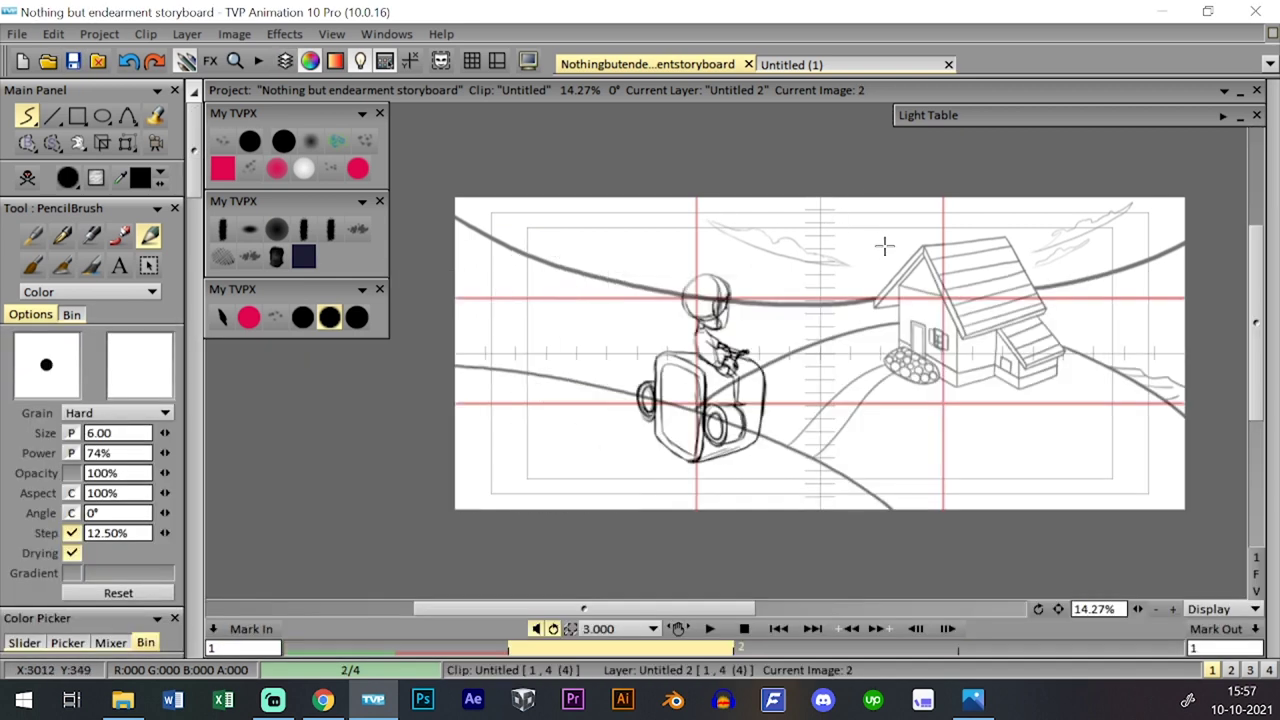
pyautogui.press('Tab')
pyautogui.press('Tab')
pyautogui.press('Right')
pyautogui.press('Tab')
# - Choose the Transform tool from the Panning/Transform flyout to resize drawing 3
pyautogui.press('Tab')
pyautogui.press('Tab')
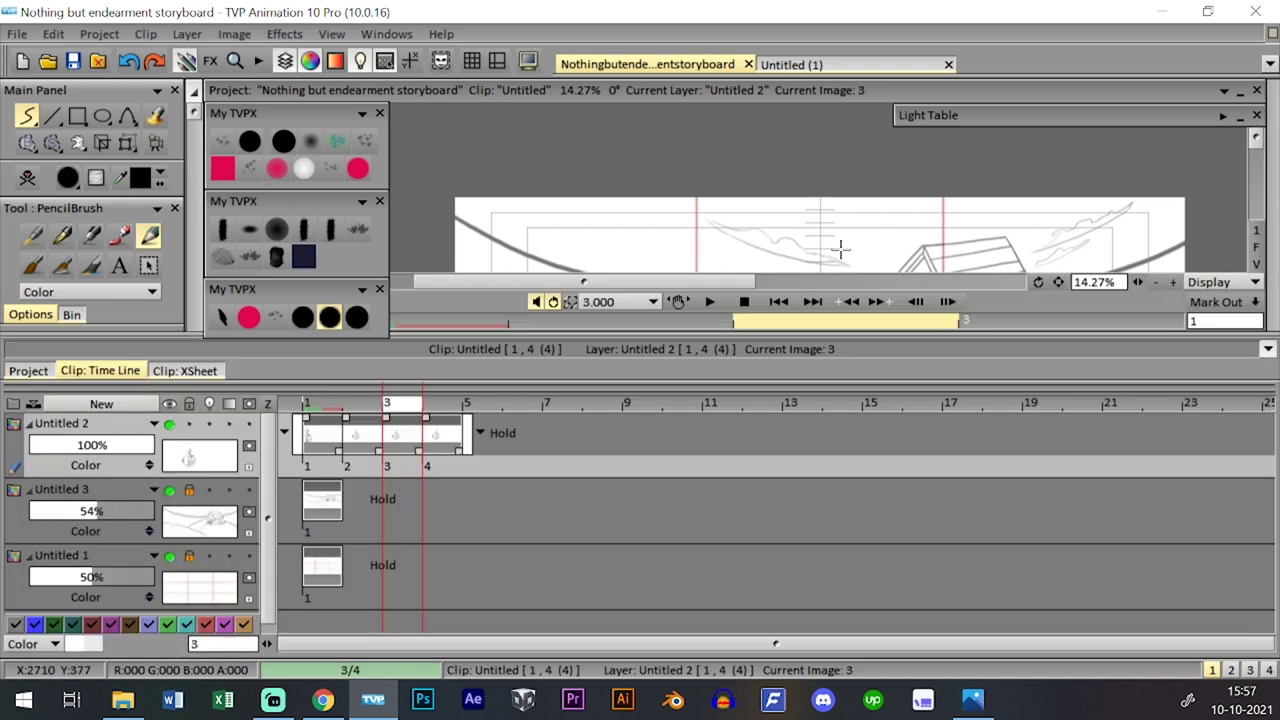
pyautogui.click(128, 144)
pyautogui.click(172, 168)
pyautogui.press('Tab')
# - Turn on Light Table onion skins for the current and next images, dropping the second previous image
pyautogui.moveTo(766, 268); pyautogui.dragTo(760, 279)
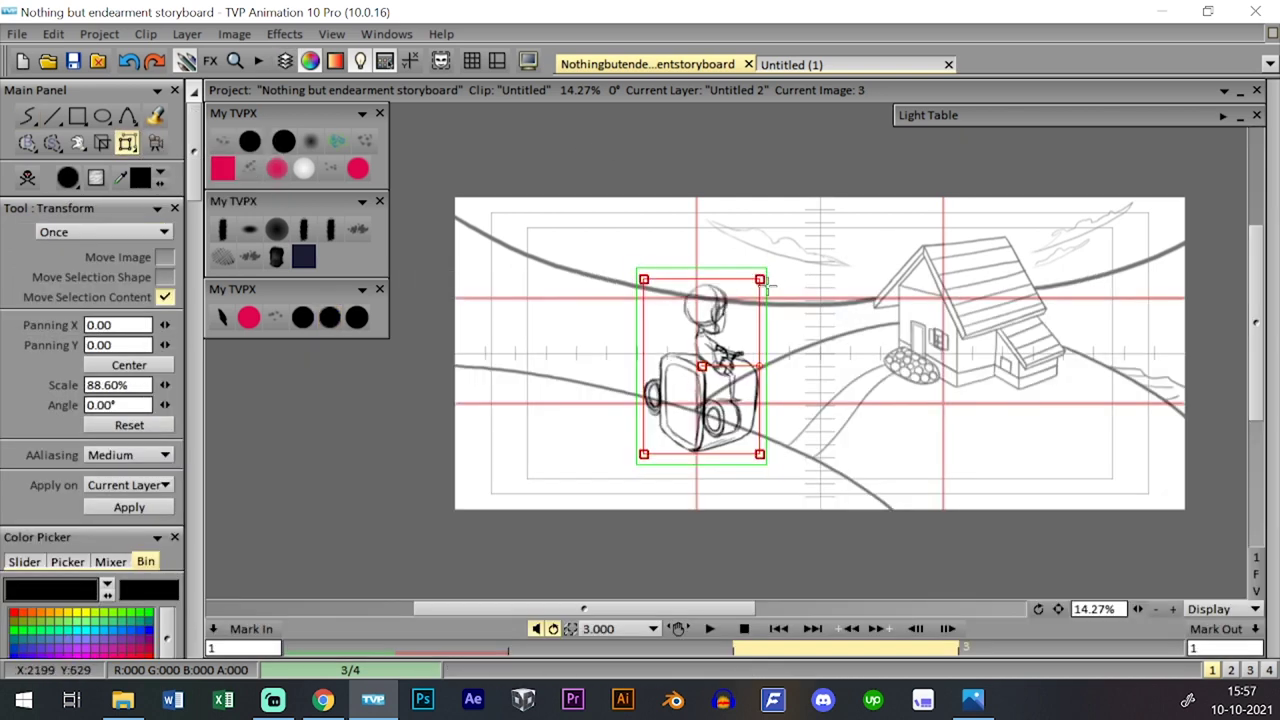
pyautogui.hotkey('ctrl', 't')
pyautogui.hotkey('ctrl', 't')
pyautogui.click(1221, 116)
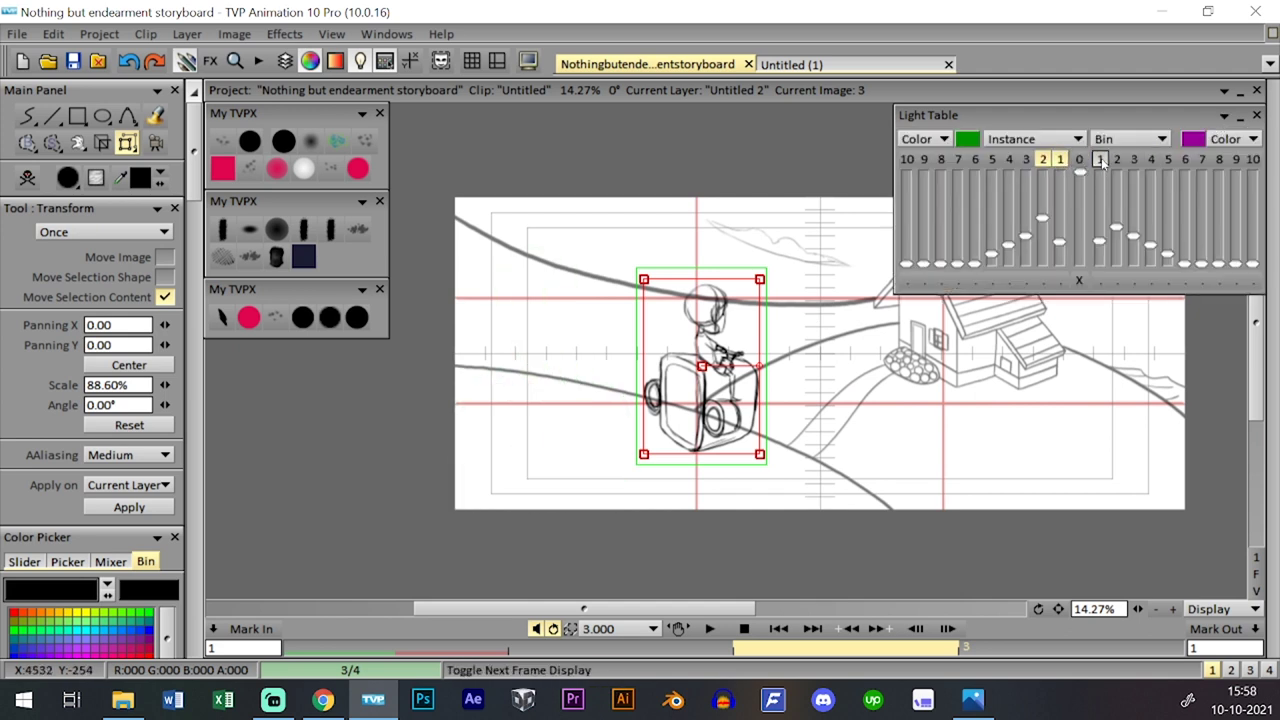
pyautogui.click(1101, 161)
pyautogui.click(1080, 160)
pyautogui.click(1043, 160)
pyautogui.press('Tab')
pyautogui.press('Tab')
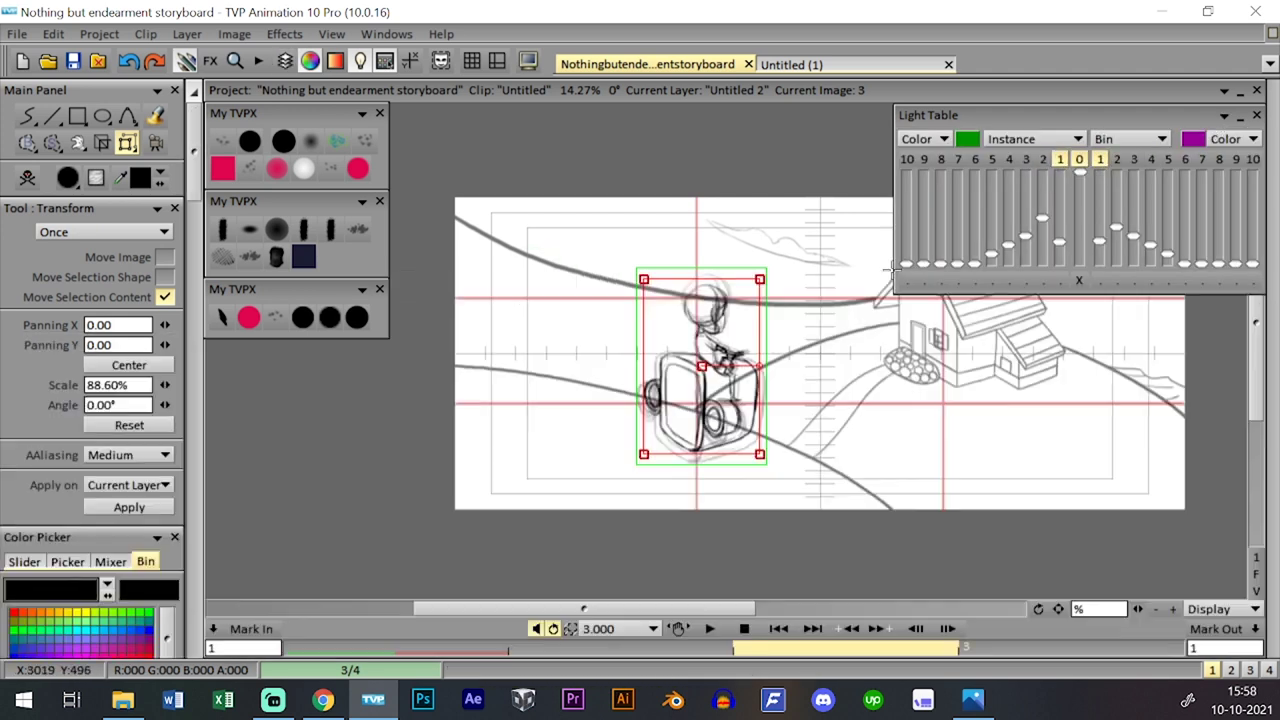
# - Scale image 3's character to about 66%, move it right along the path, and apply
pyautogui.moveTo(752, 285); pyautogui.dragTo(735, 343)
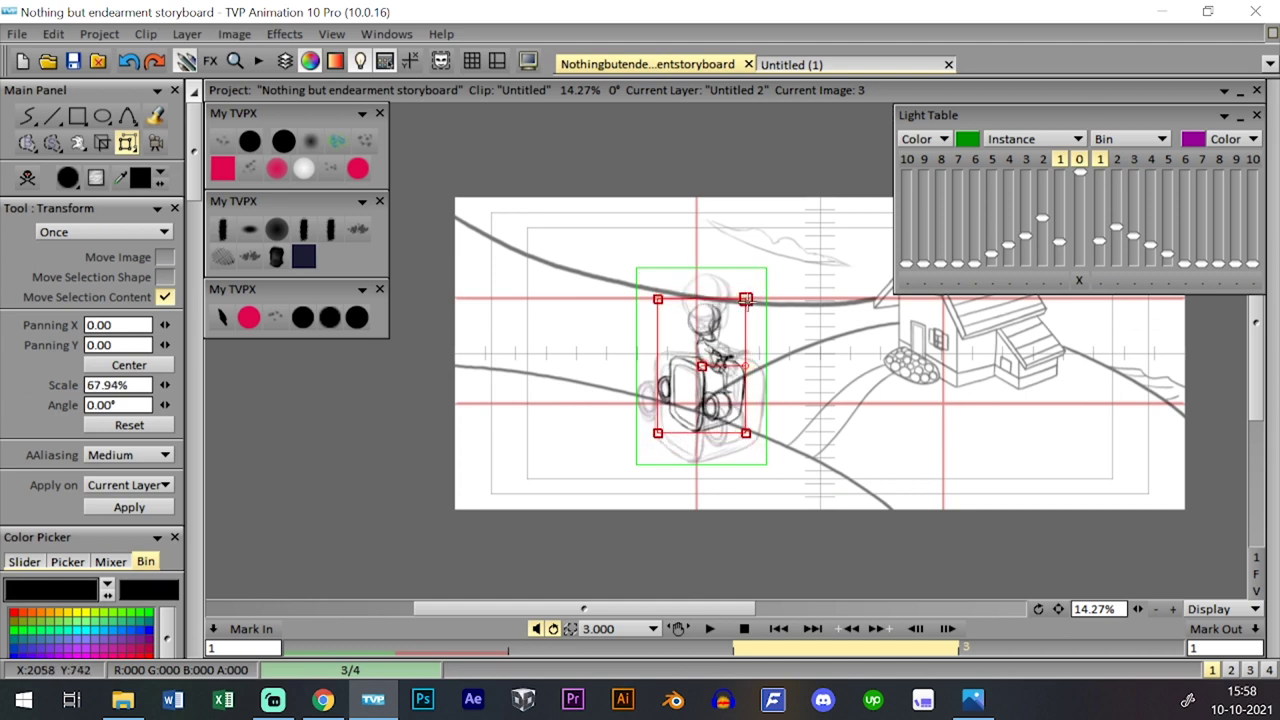
pyautogui.moveTo(746, 300); pyautogui.dragTo(752, 291)
pyautogui.moveTo(726, 356); pyautogui.dragTo(805, 382)
pyautogui.moveTo(829, 316); pyautogui.dragTo(822, 324)
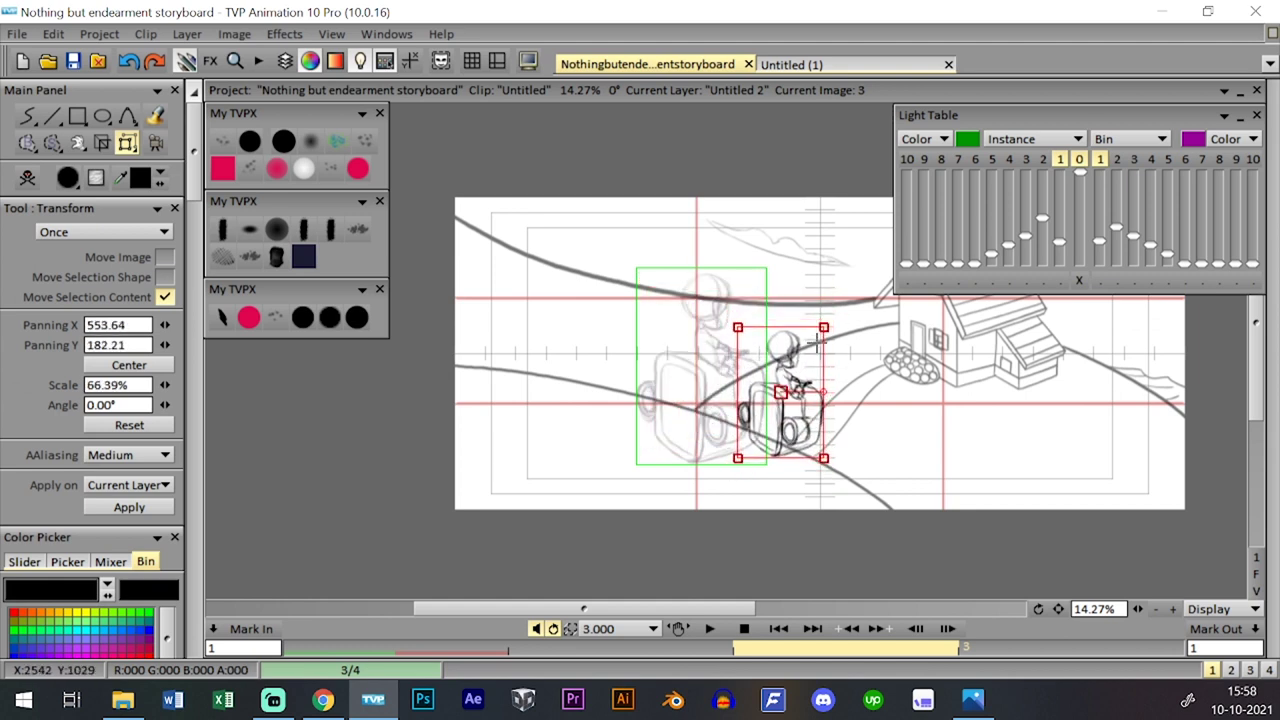
pyautogui.press('Return')
# - On image 4, shrink the character to about 23% and place it beside the house
pyautogui.press('Tab')
pyautogui.press('Tab')
pyautogui.press('Right')
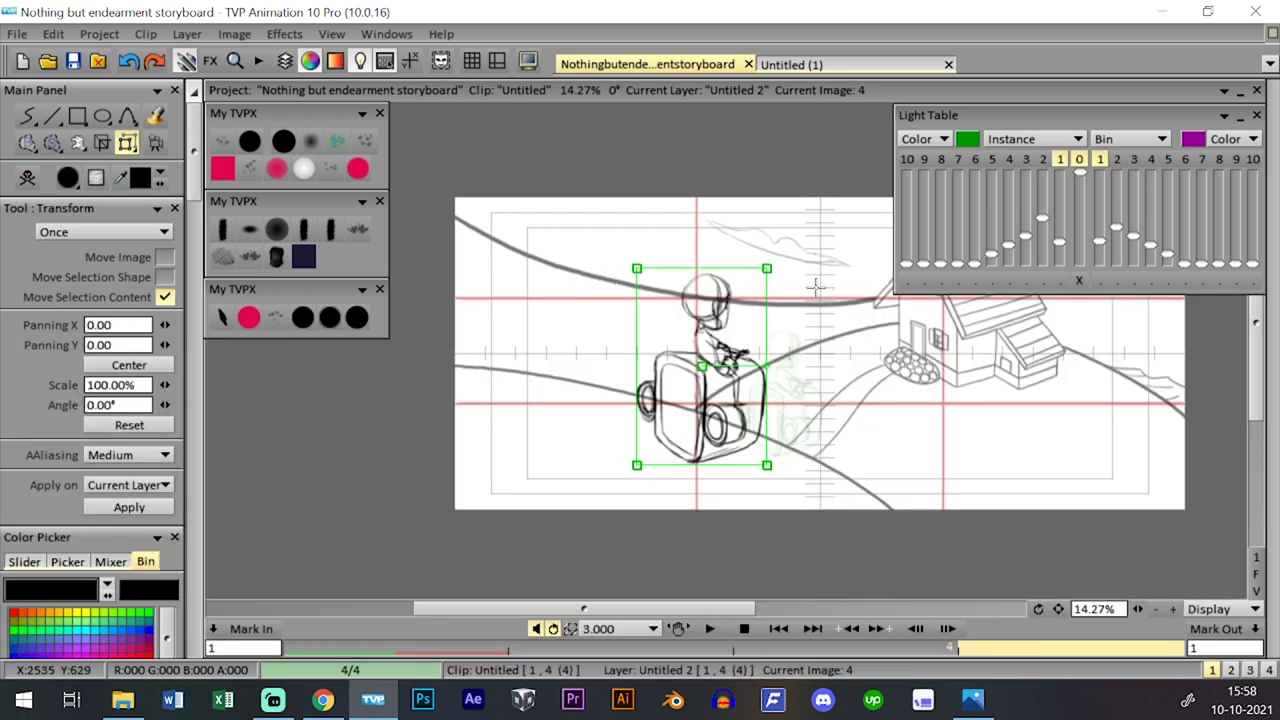
pyautogui.press('Tab')
pyautogui.press('Tab')
pyautogui.moveTo(766, 269); pyautogui.dragTo(731, 322)
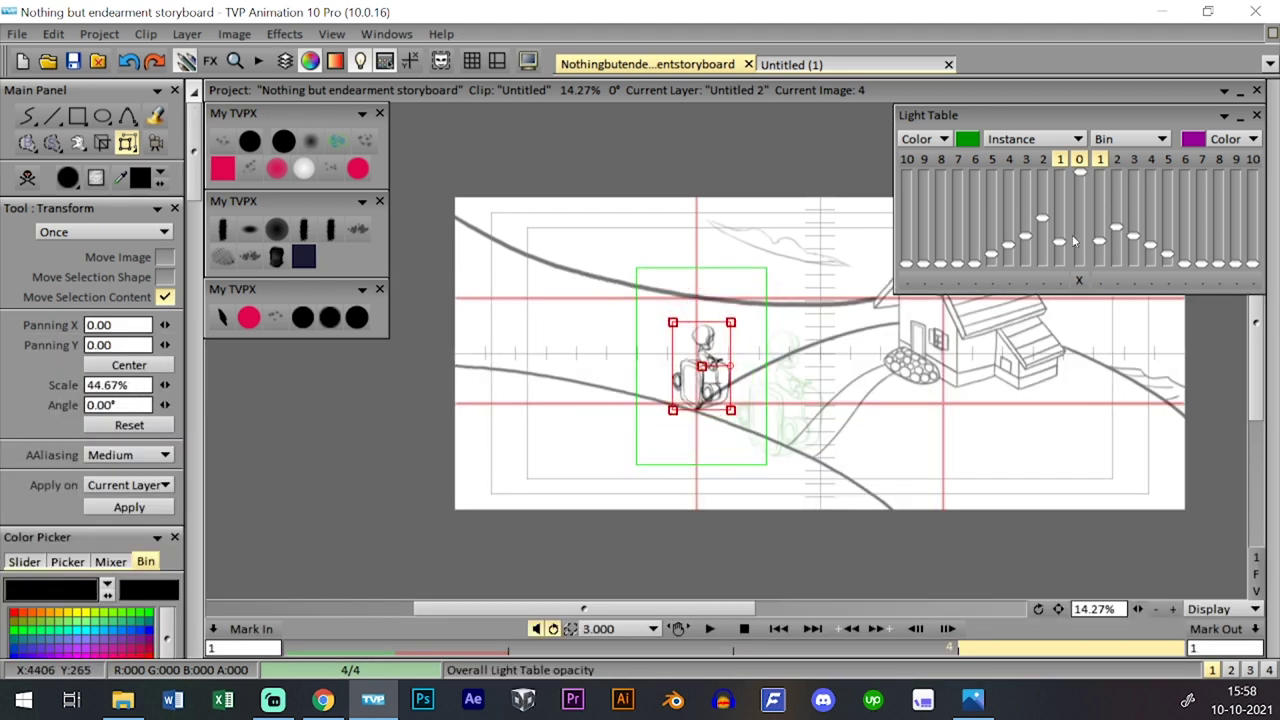
pyautogui.moveTo(1099, 237)
pyautogui.mouseDown()
pyautogui.moveTo(1060, 217)
pyautogui.moveTo(1100, 216)
pyautogui.mouseUp()
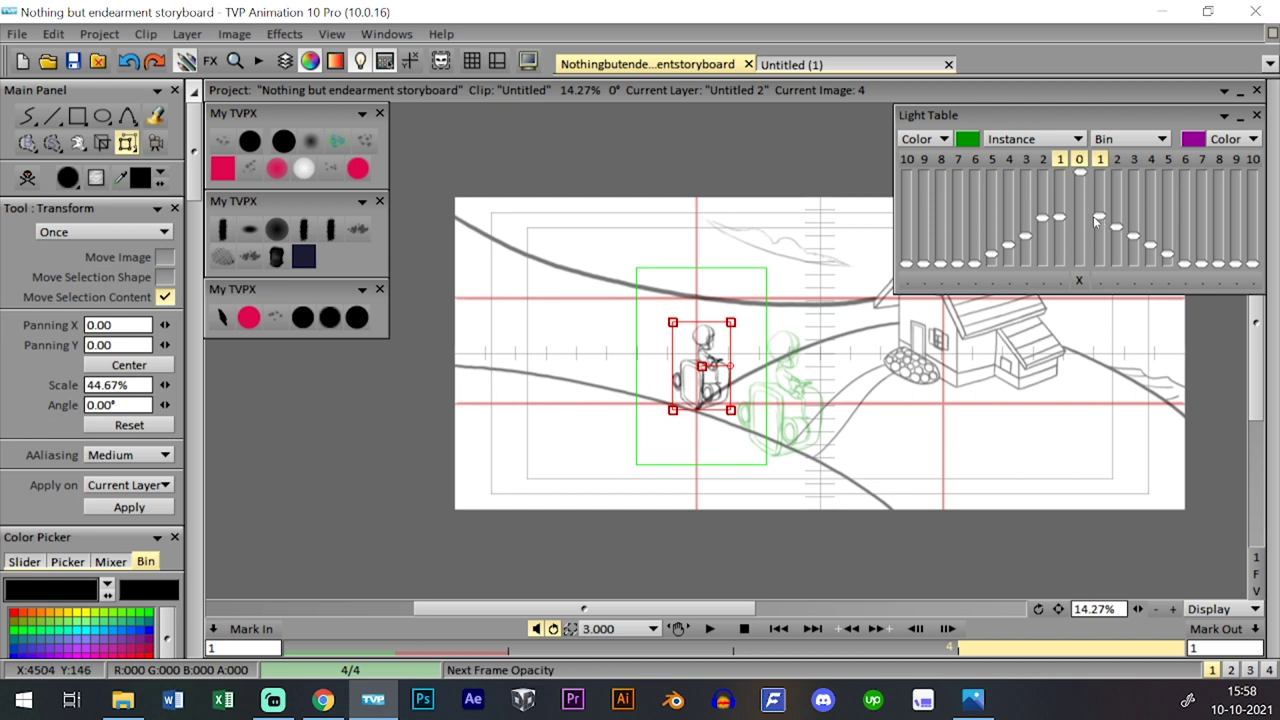
pyautogui.moveTo(731, 322); pyautogui.dragTo(735, 317)
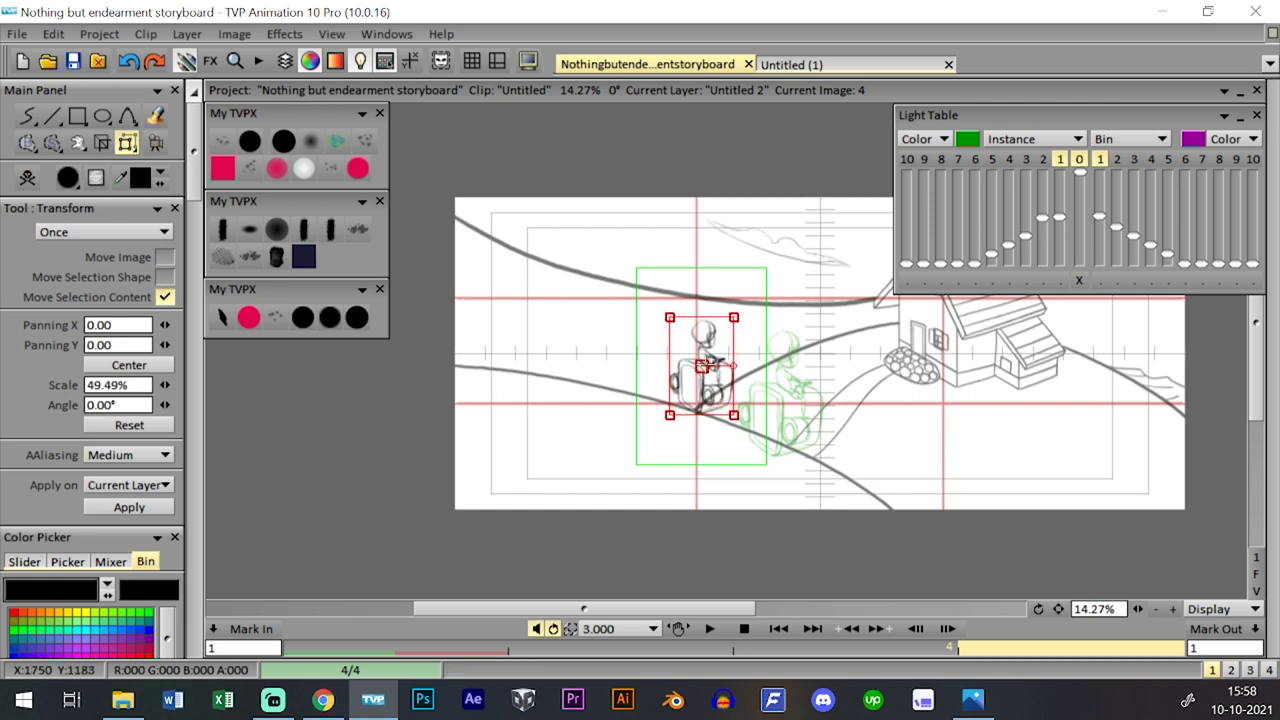
pyautogui.moveTo(702, 366); pyautogui.dragTo(856, 352)
pyautogui.moveTo(876, 306); pyautogui.dragTo(852, 365)
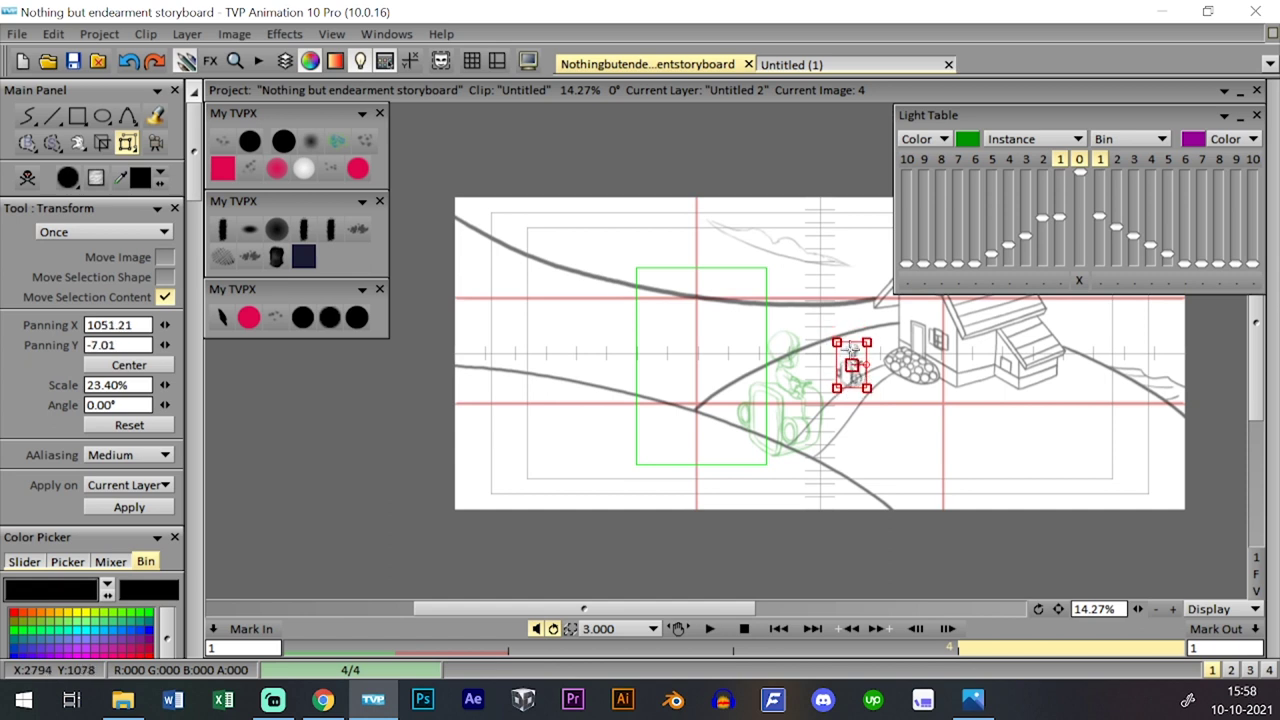
pyautogui.press('Return')
pyautogui.press('l')
pyautogui.press('l')
pyautogui.press('l')
pyautogui.press('l')
# - Flip between the images to check the motion, then switch back to the round pencil brush
pyautogui.press('Left')
pyautogui.press('Left')
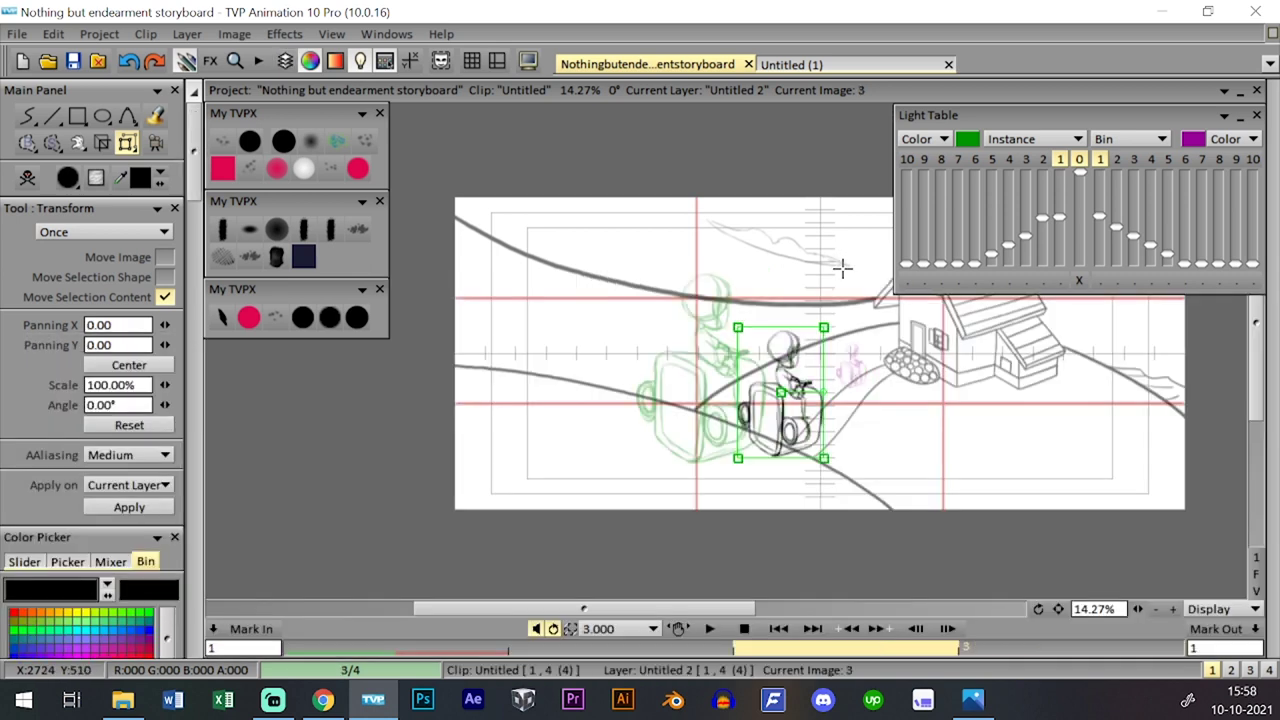
pyautogui.press('Right')
pyautogui.press('Right')
pyautogui.press('Left')
pyautogui.press('Left')
pyautogui.press('Right')
pyautogui.press('Right')
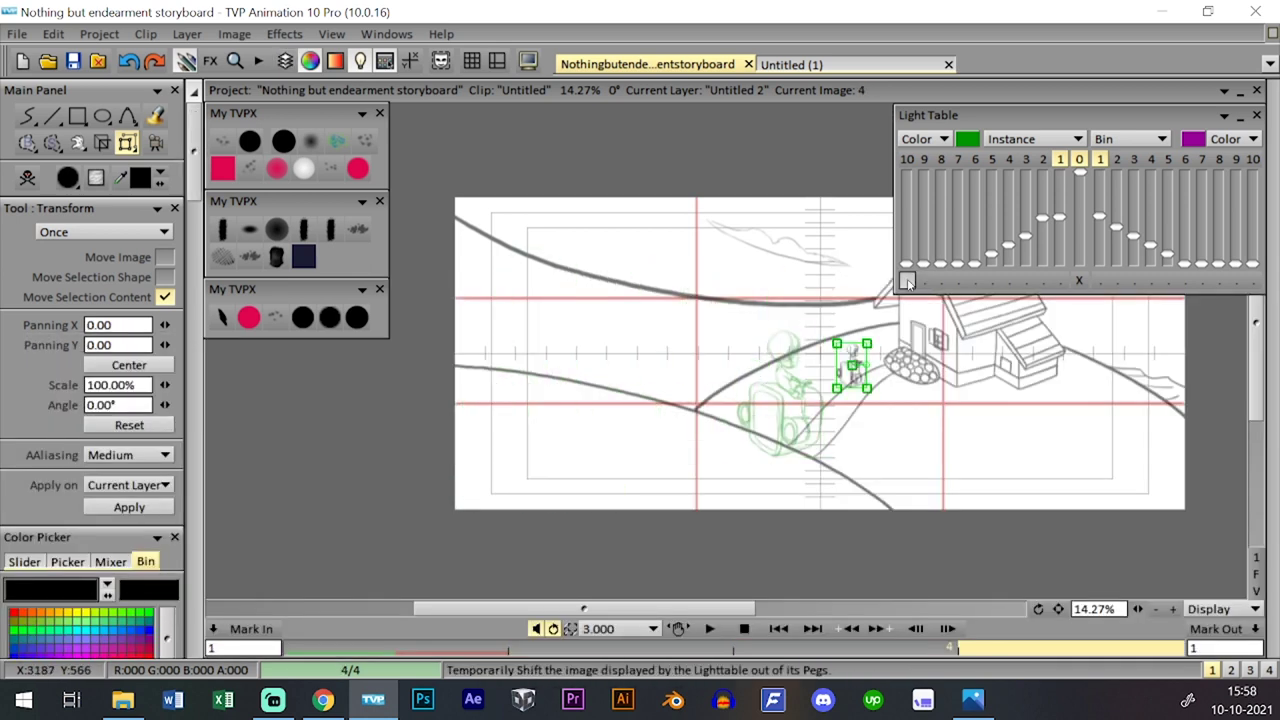
pyautogui.press('Left')
pyautogui.press('Left')
pyautogui.press('Right')
pyautogui.press('Right')
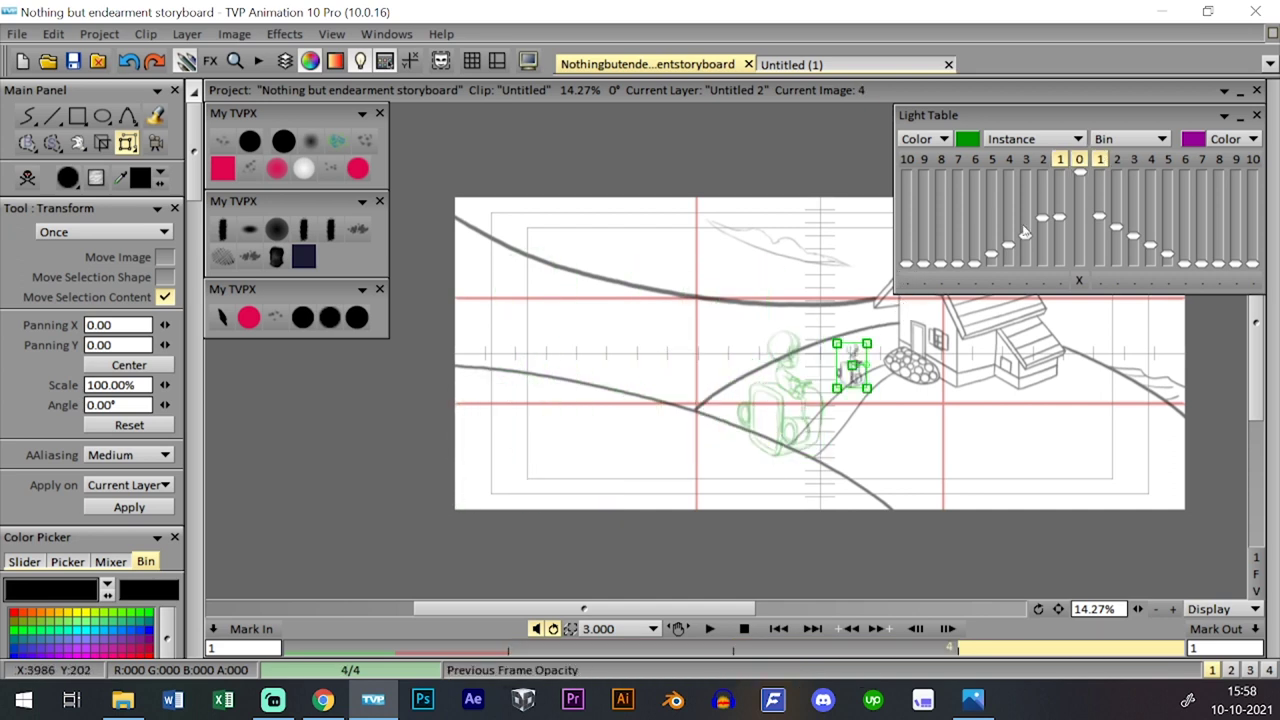
pyautogui.click(330, 317)
# - Step forward to image 4, comparing images 3 and 4 along the way
pyautogui.press('l')
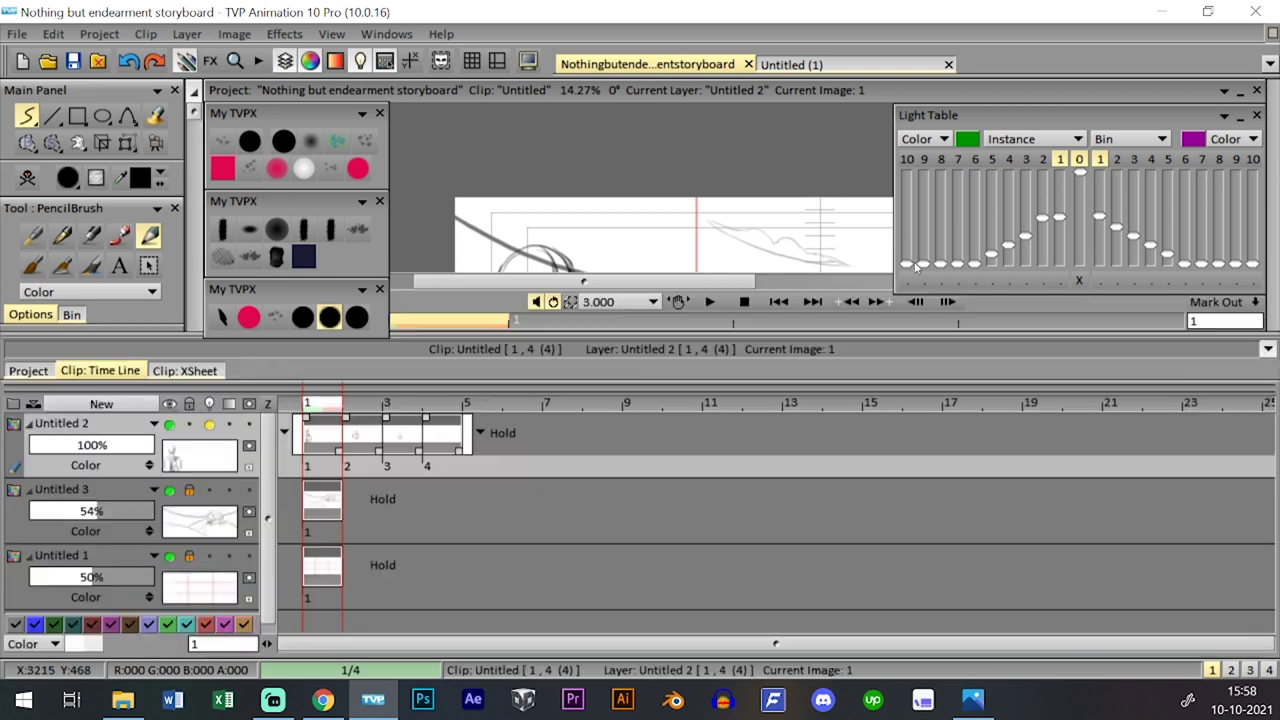
pyautogui.press('Tab')
pyautogui.press('Right')
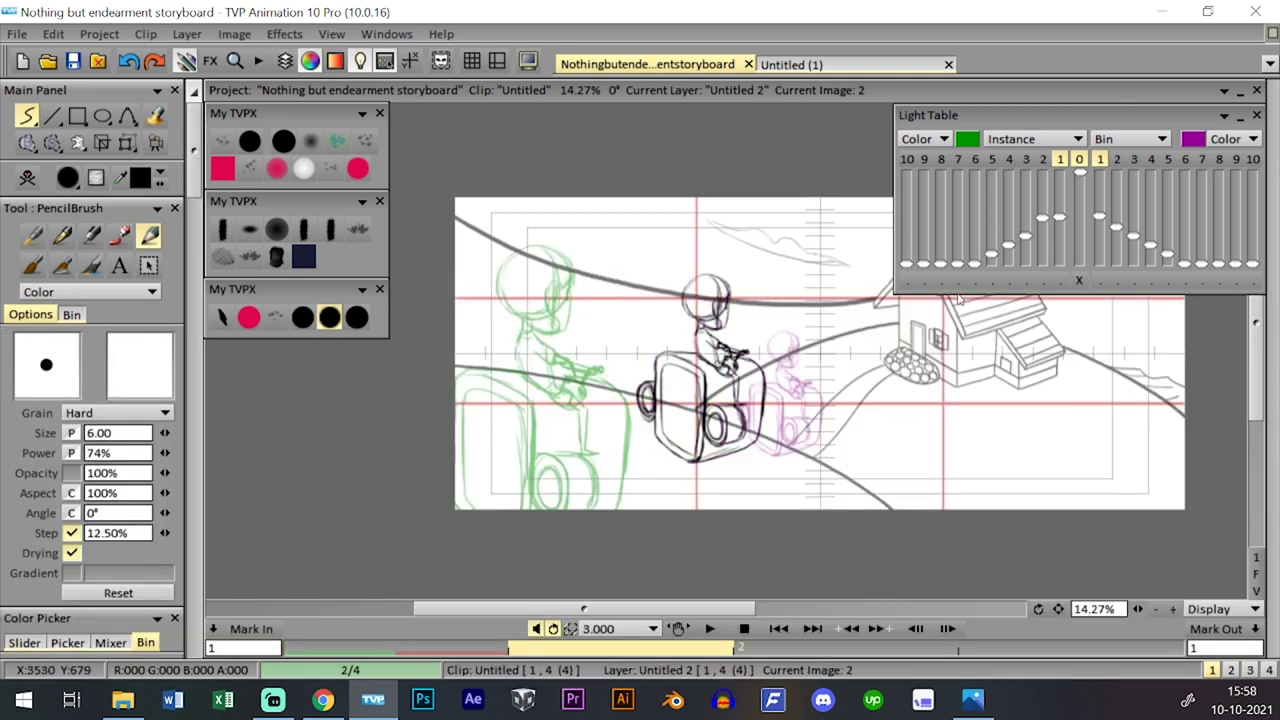
pyautogui.press('Right')
pyautogui.press('Right')
pyautogui.press('Tab')
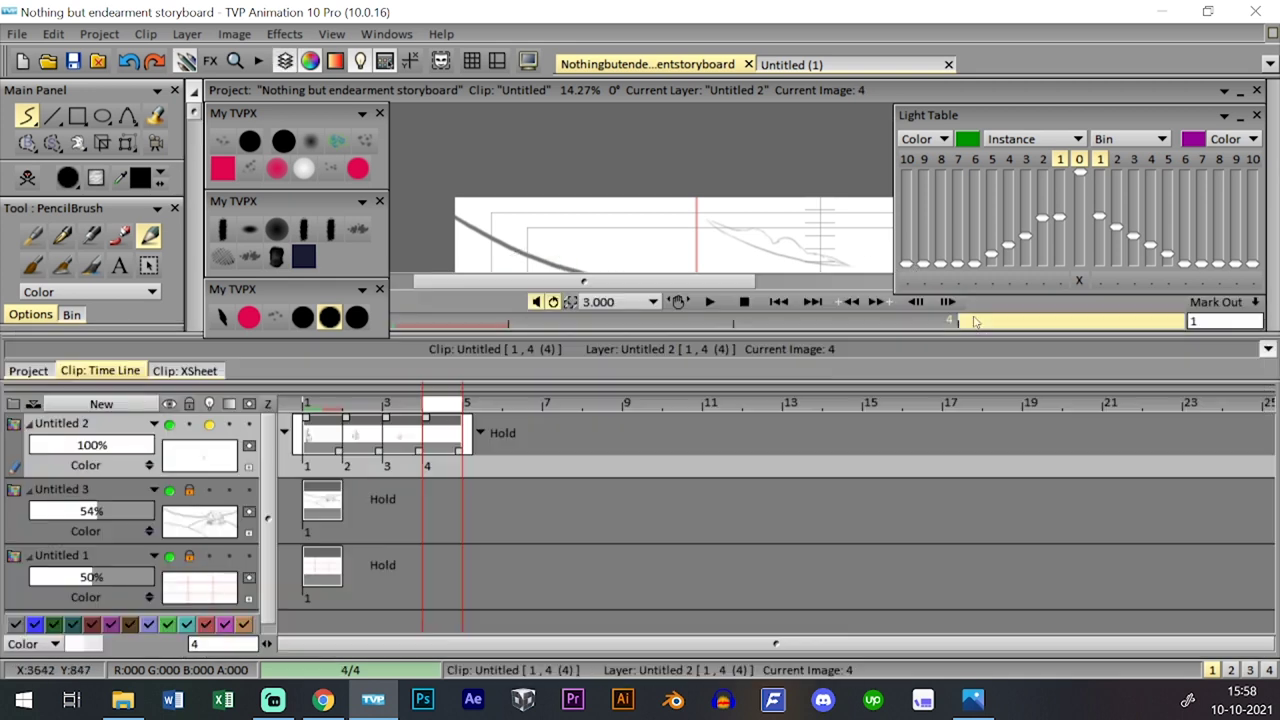
pyautogui.press('Tab')
pyautogui.press('Left')
pyautogui.press('Right')
pyautogui.press('Tab')
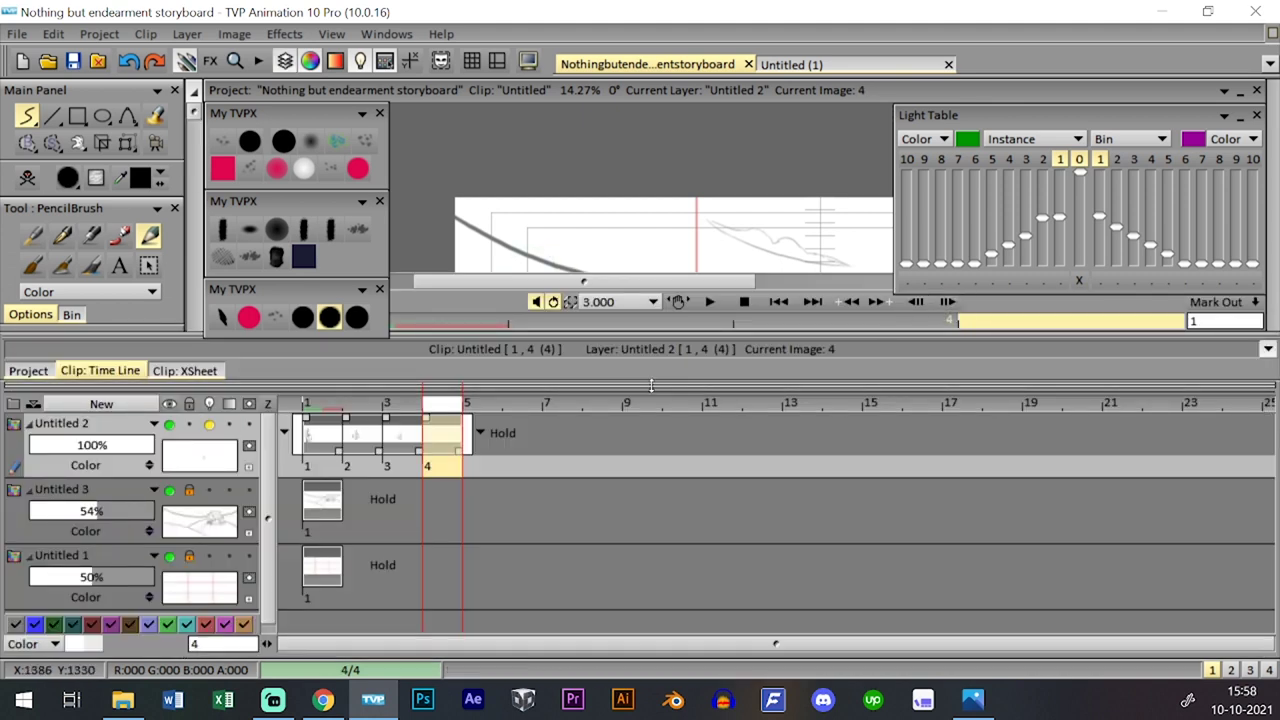
# - Add two new layers, Untitled 4 and Untitled 5, at image 4
pyautogui.click(115, 403)
pyautogui.click(684, 458)
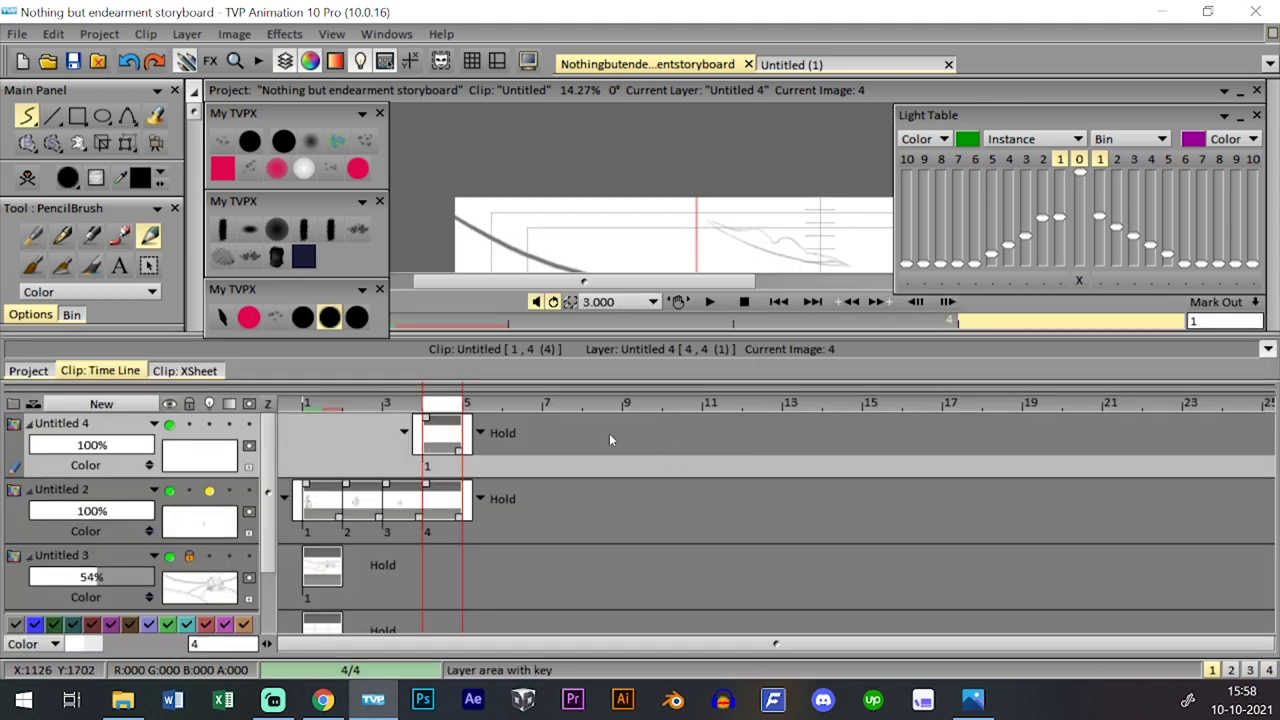
pyautogui.press('Tab')
pyautogui.press('Tab')
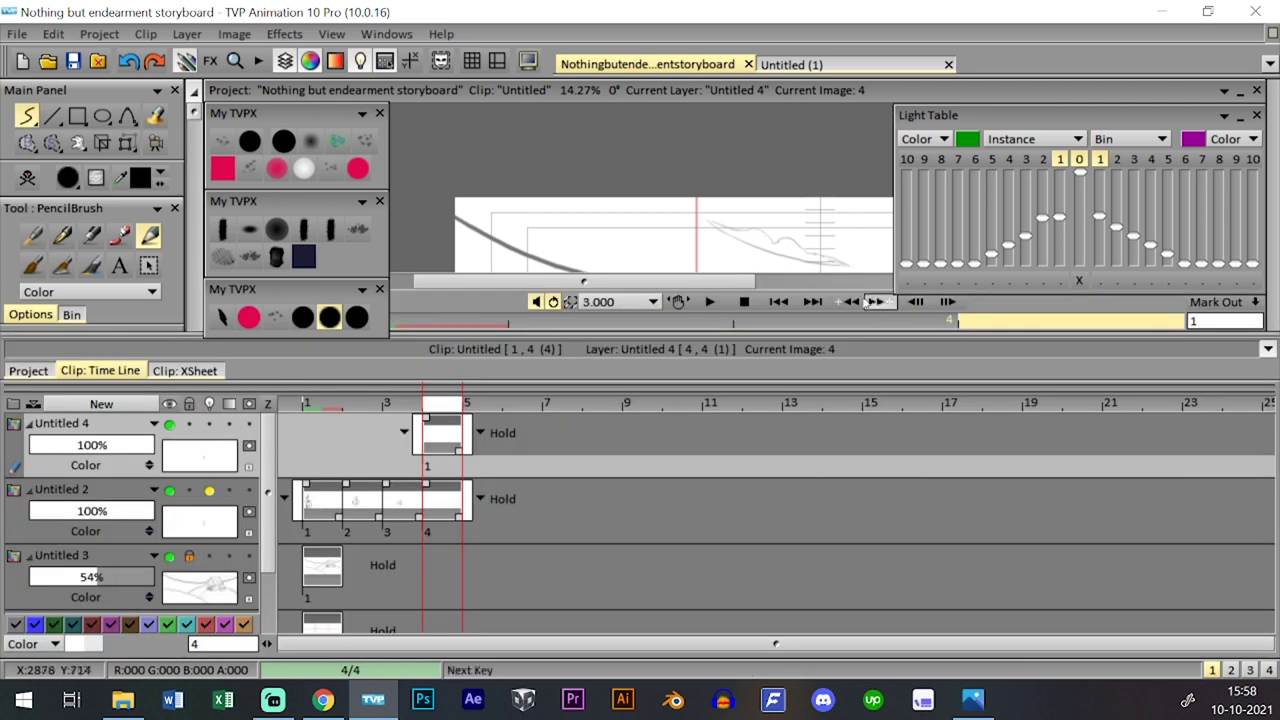
pyautogui.doubleClick(694, 460)
pyautogui.press('Return')
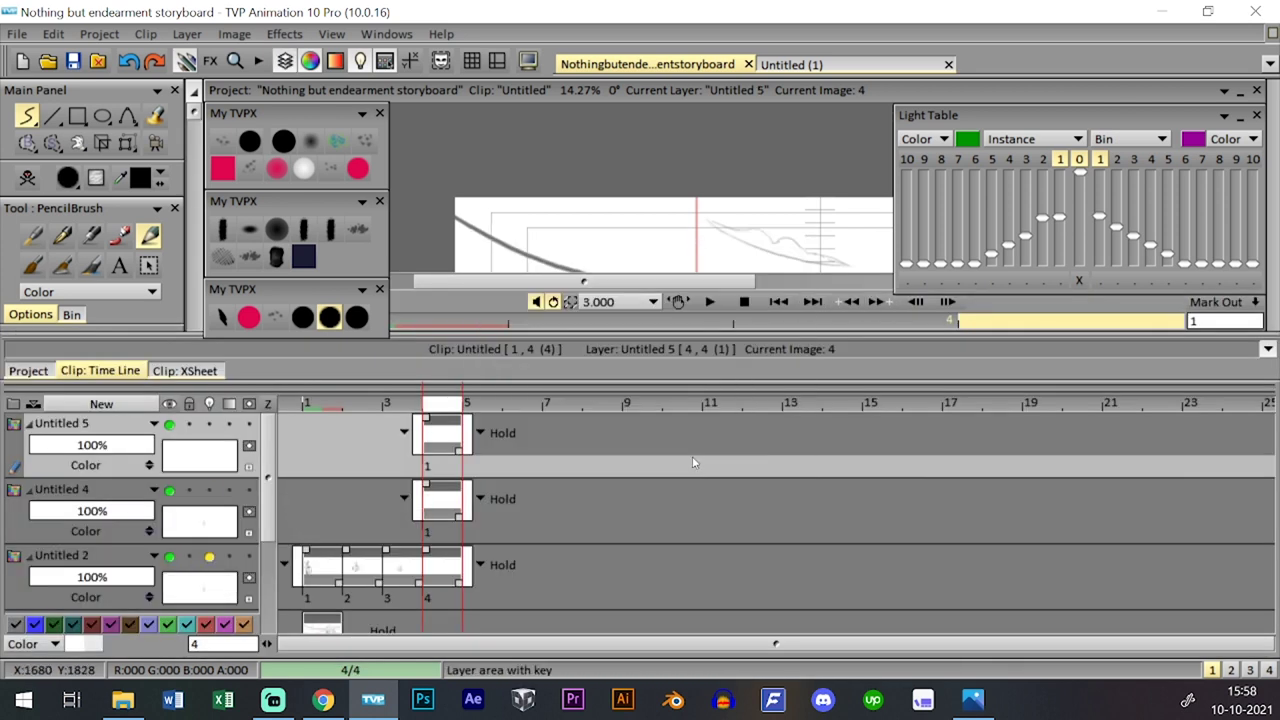
pyautogui.press('Tab')
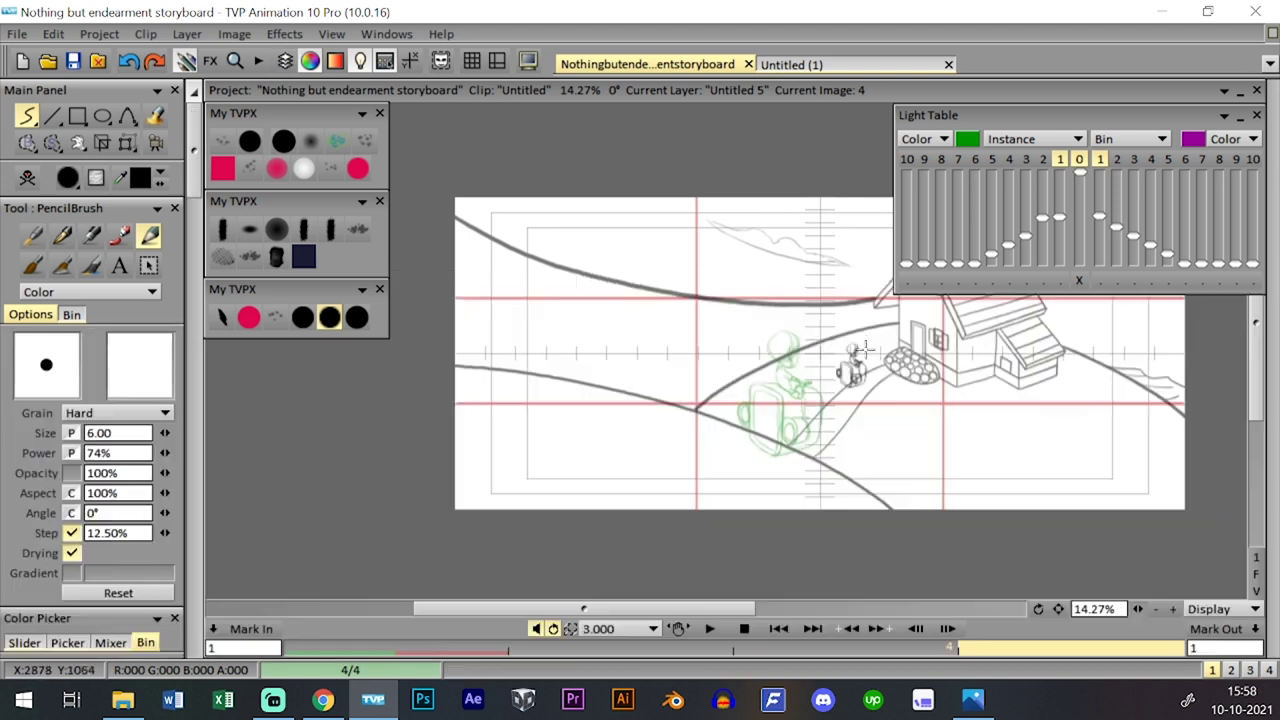
pyautogui.press('Tab')
# - Merge Untitled 5 into Untitled 4, then into Untitled 2, and turn off the previous-image ghost
pyautogui.moveTo(138, 425); pyautogui.dragTo(137, 489)
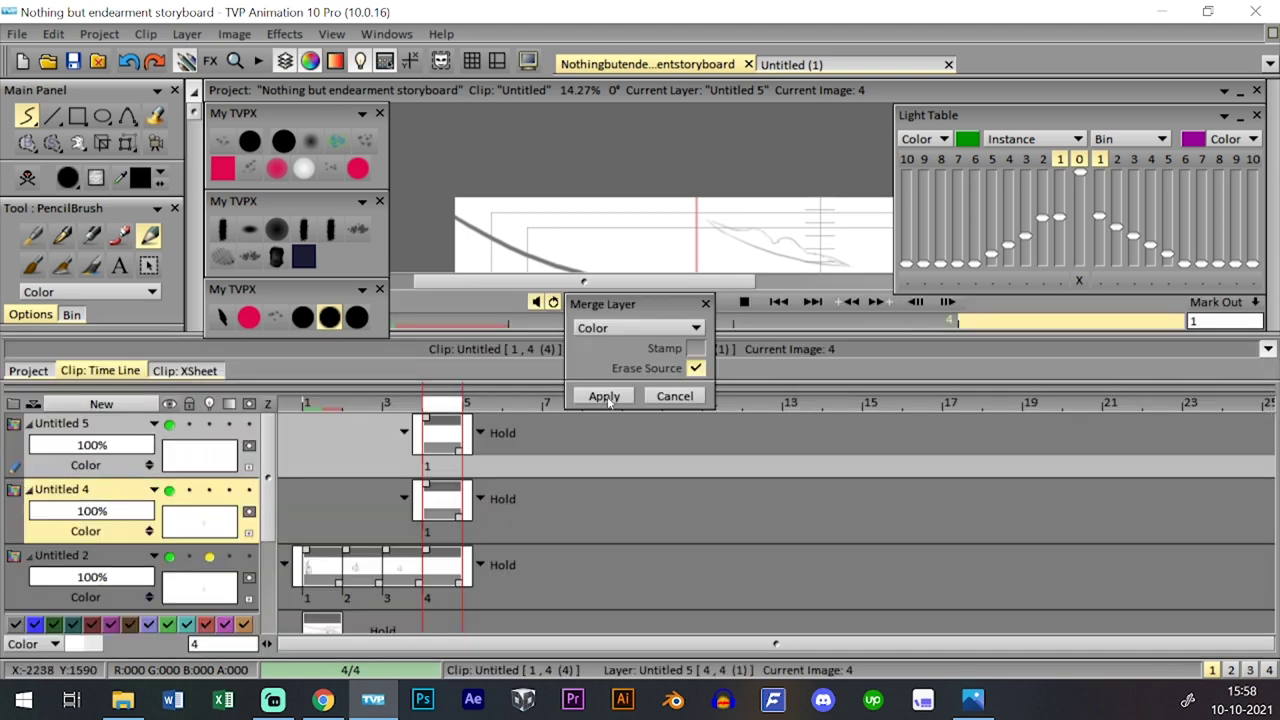
pyautogui.click(604, 396)
pyautogui.keyDown('ctrl'); pyautogui.click(137, 489); pyautogui.keyUp('ctrl')
pyautogui.hotkey('ctrl', 'm')
pyautogui.click(606, 396)
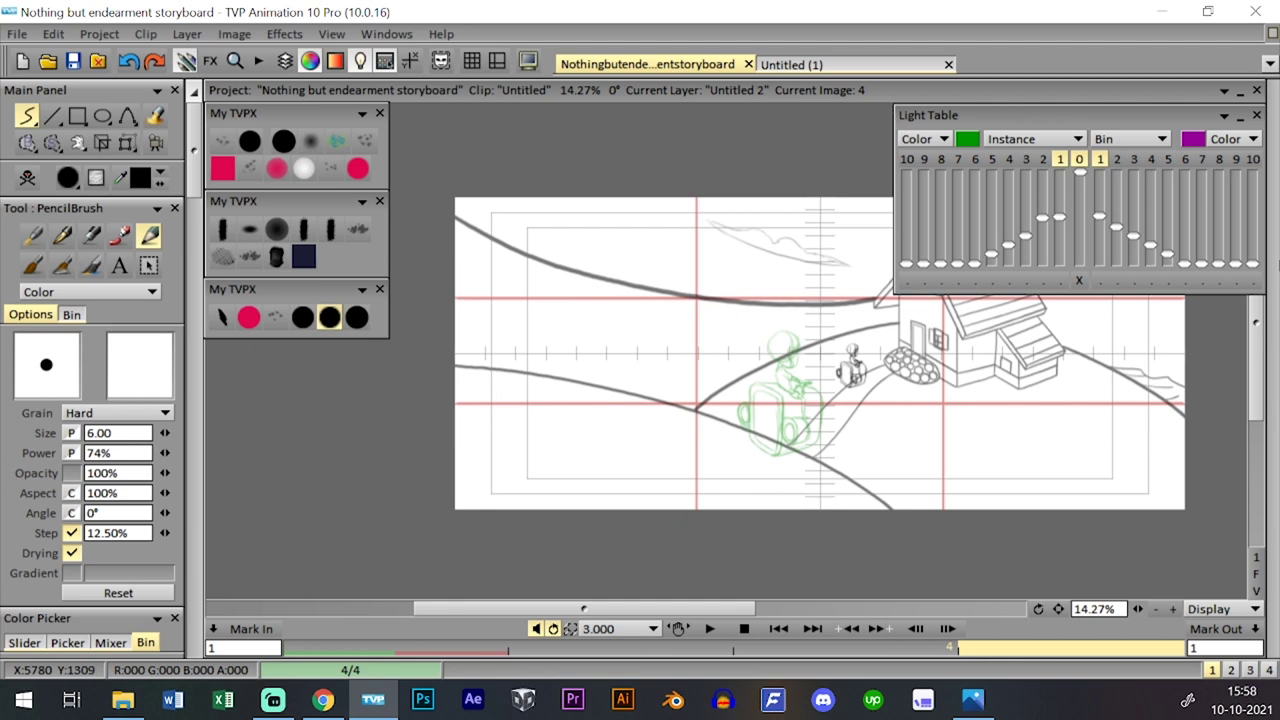
pyautogui.moveTo(1277, 378)
pyautogui.click(1080, 160)
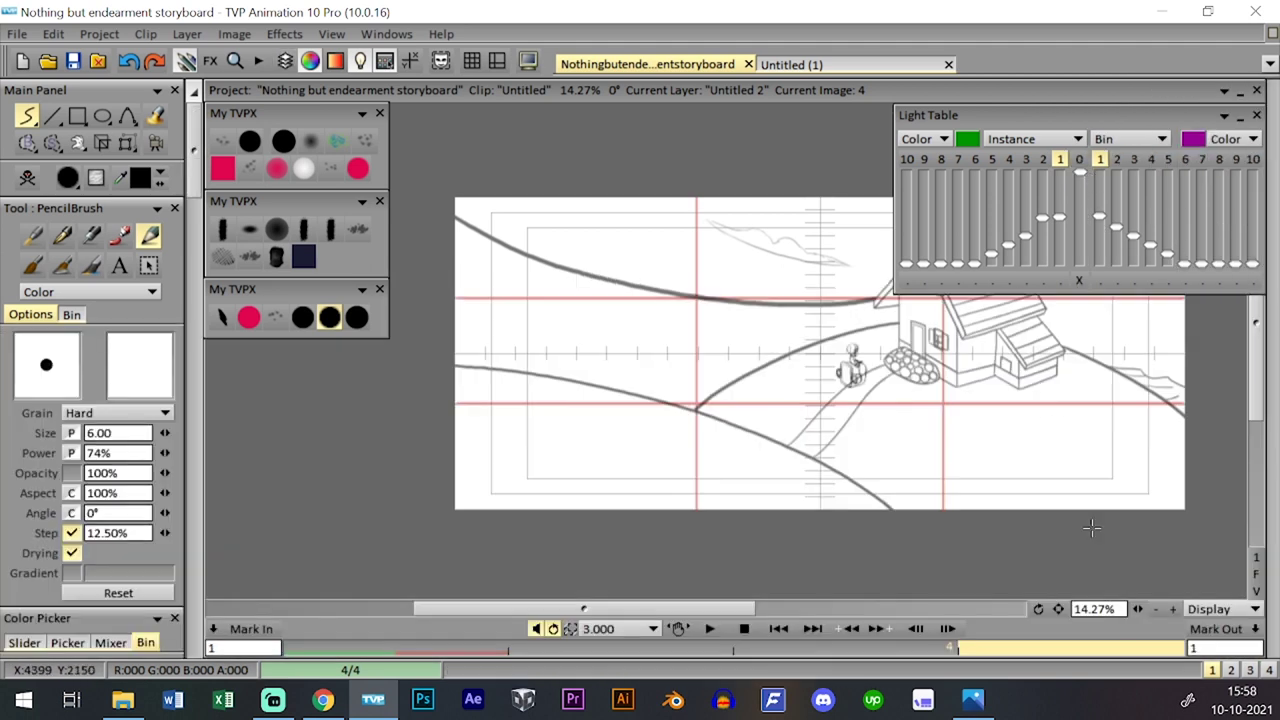
# - Zoom in on the small character near the house, then back out to show the house too
pyautogui.moveTo(1134, 611); pyautogui.dragTo(1180, 608)
pyautogui.moveTo(1186, 494); pyautogui.dragTo(760, 464)
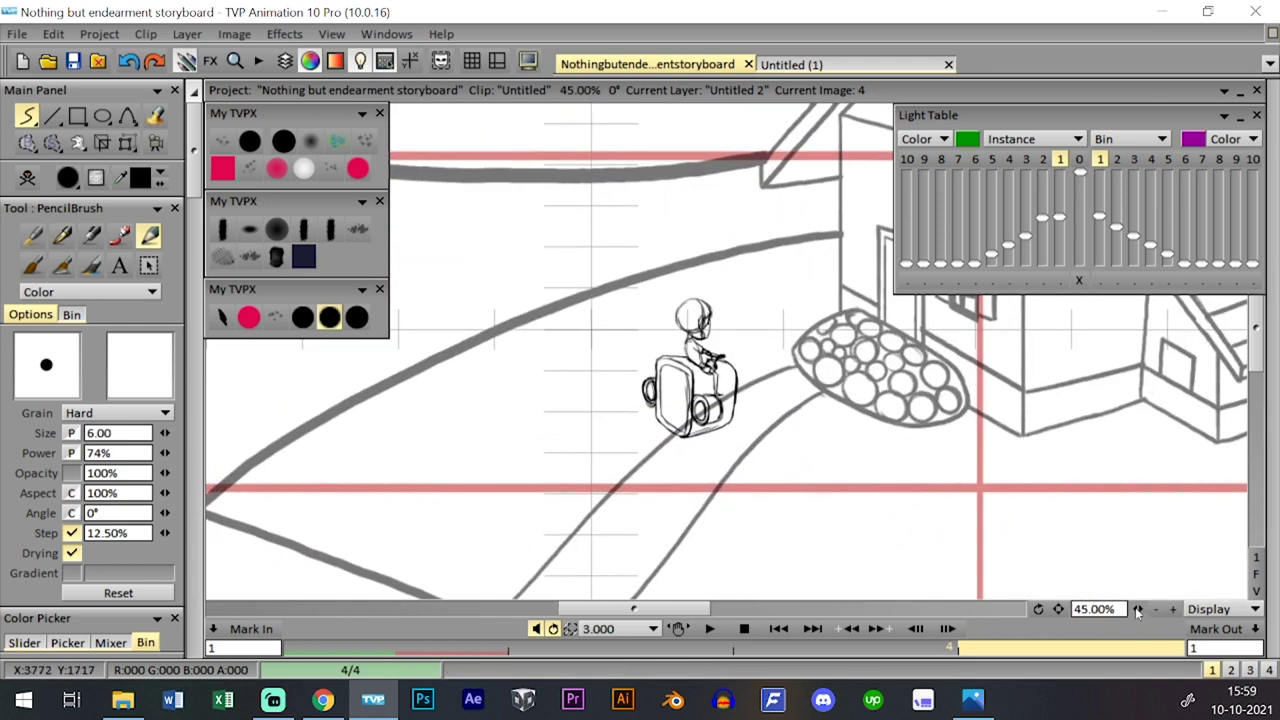
pyautogui.moveTo(1137, 610); pyautogui.dragTo(1163, 610)
pyautogui.moveTo(926, 484); pyautogui.dragTo(934, 486)
pyautogui.press('Tab')
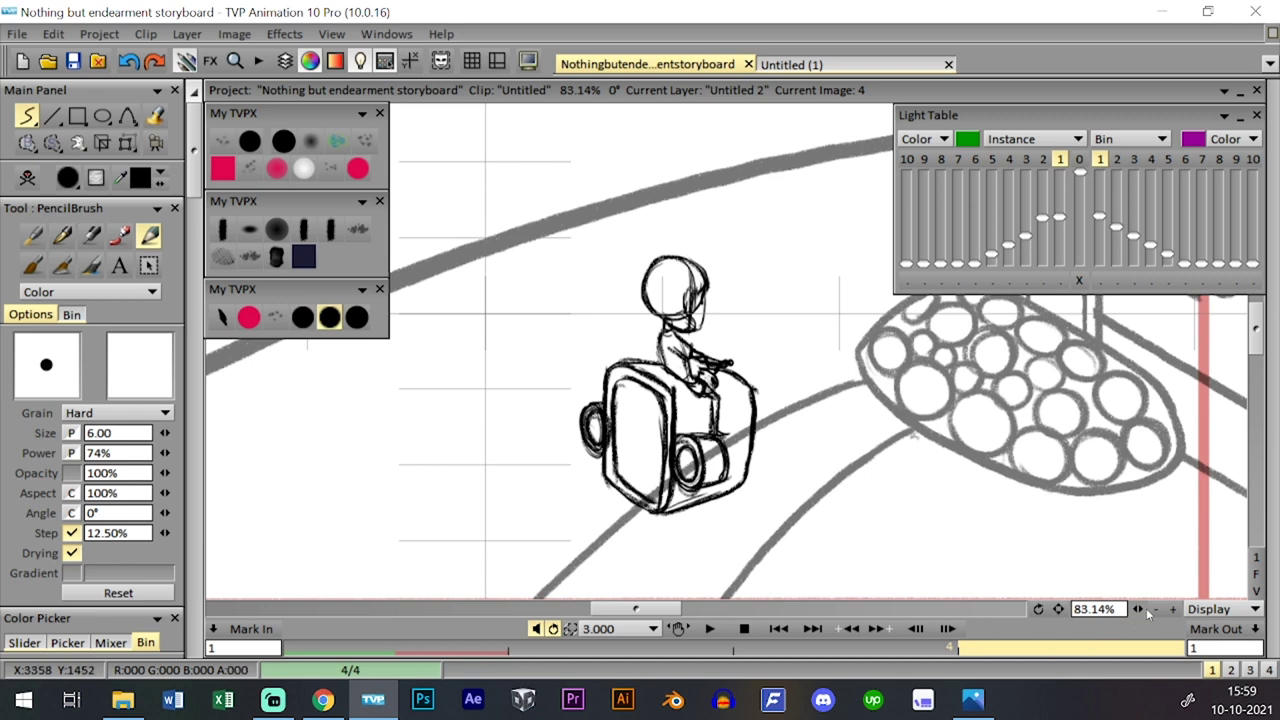
pyautogui.moveTo(1140, 610); pyautogui.dragTo(1046, 580)
pyautogui.moveTo(926, 456); pyautogui.dragTo(918, 447)
pyautogui.press('space')
pyautogui.press('space')
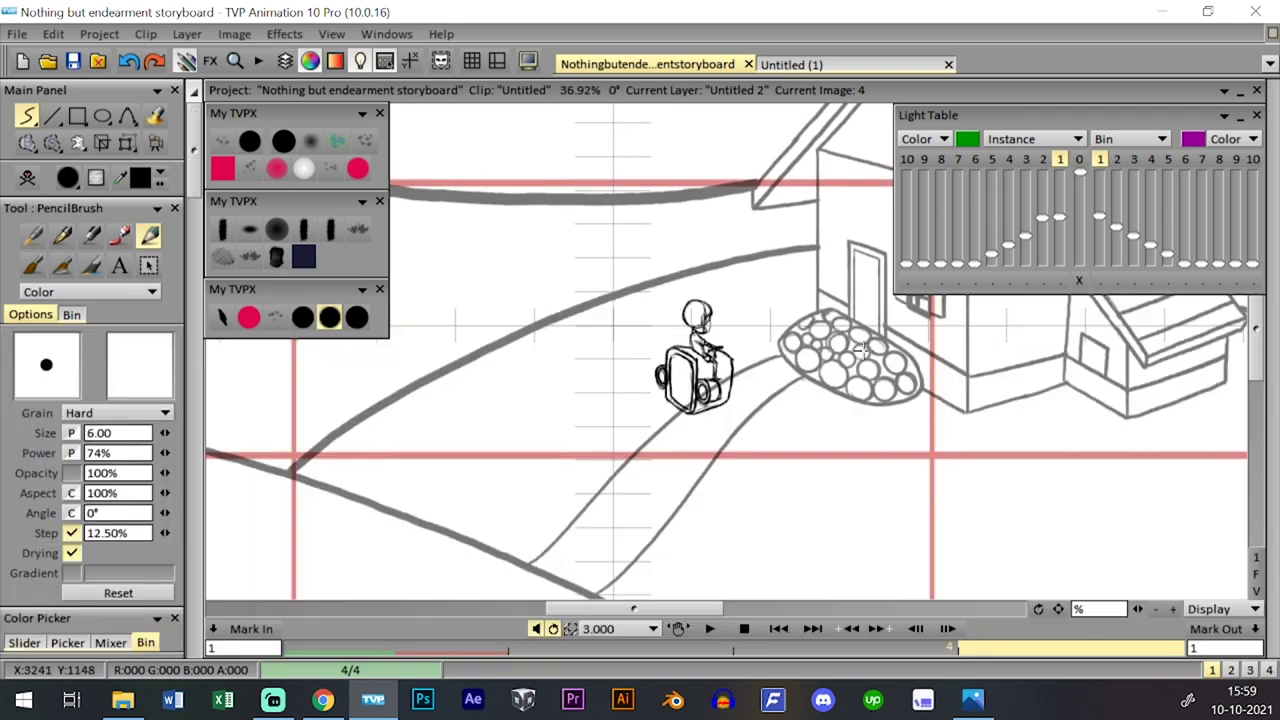
# - Rotate the character about 10.32° with Transform, return to PencilBrush, and fit the frame to the window
pyautogui.click(127, 143)
pyautogui.moveTo(732, 358); pyautogui.dragTo(735, 349)
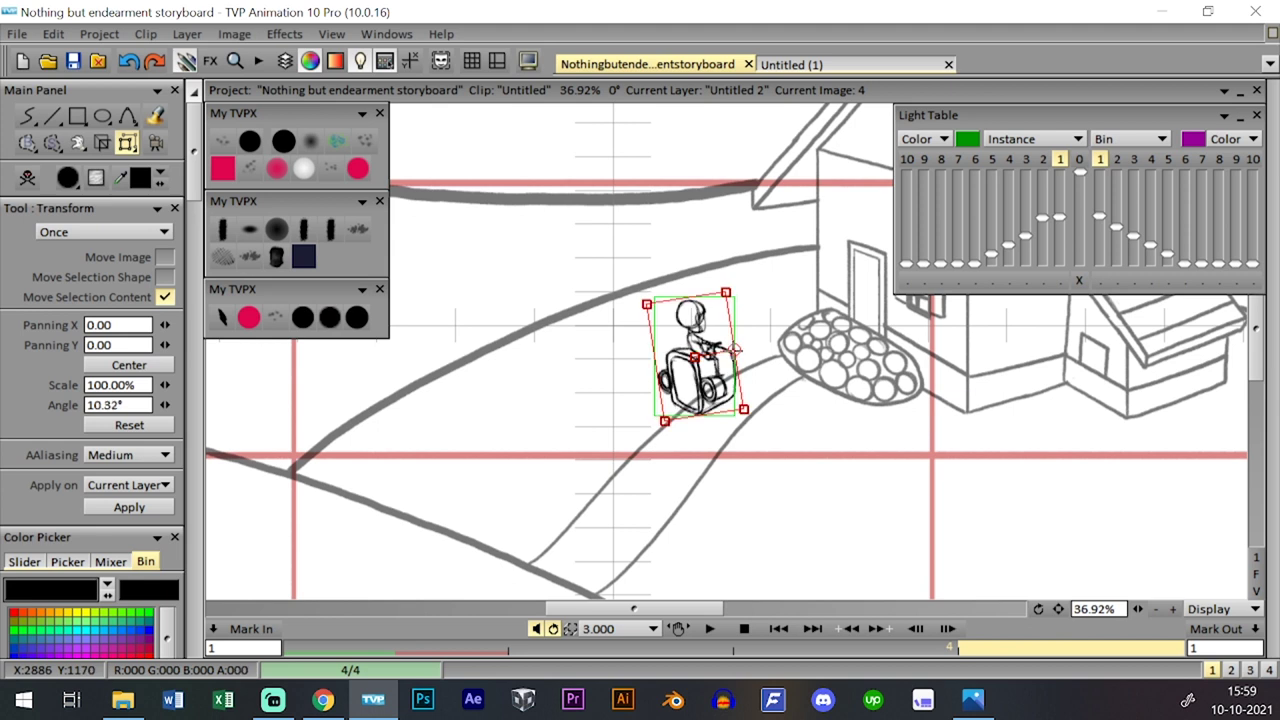
pyautogui.click(330, 317)
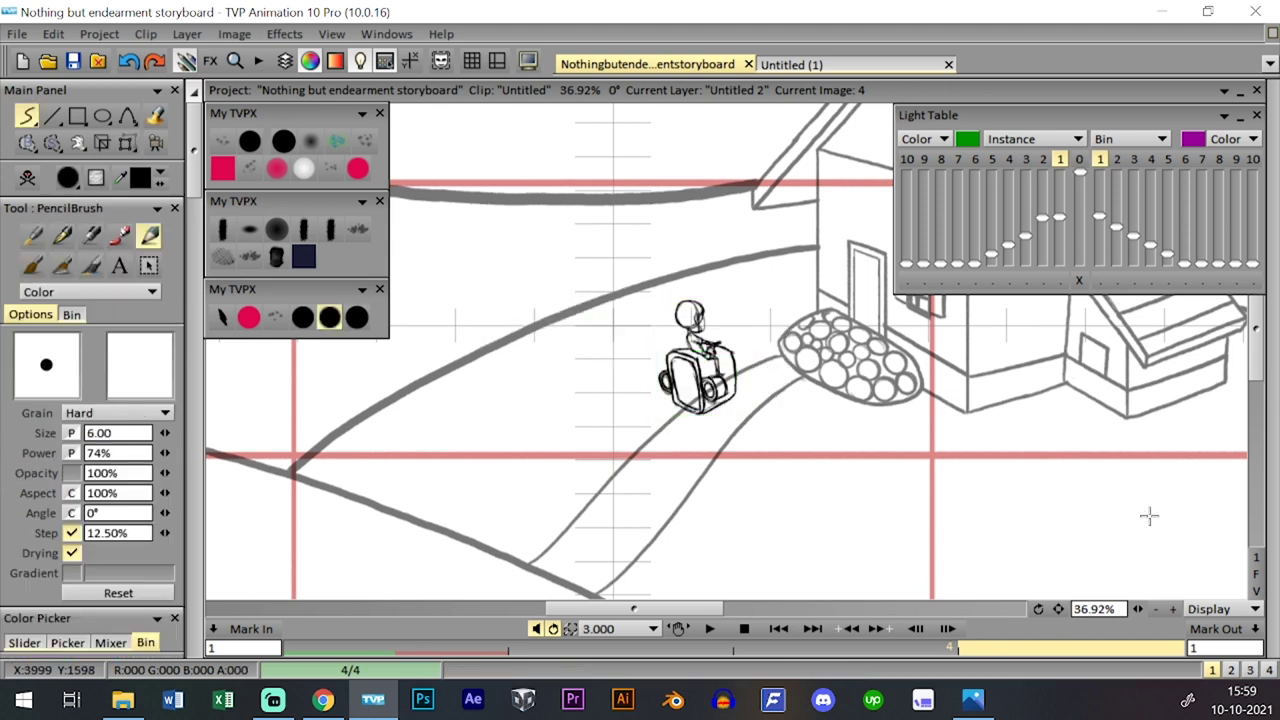
pyautogui.click(1256, 575)
# - Undo the character's rotation, review the images back to image 1, and save the project
pyautogui.hotkey('ctrl', 'z')
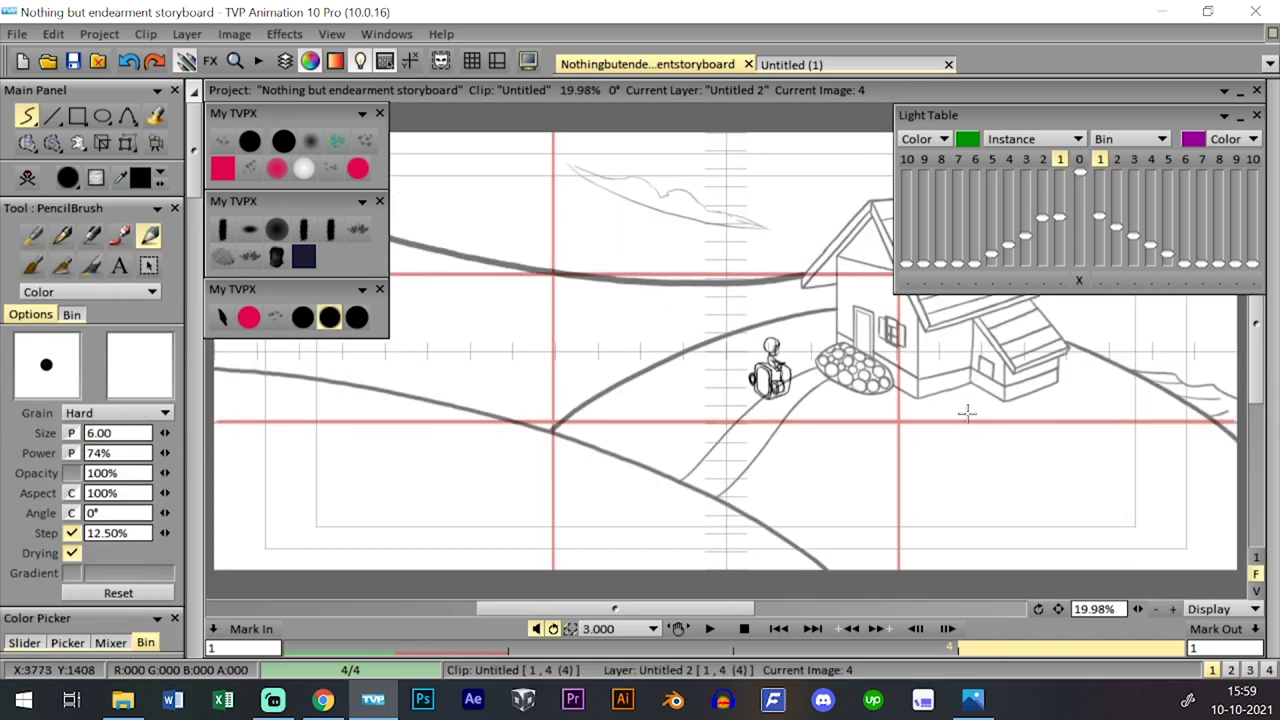
pyautogui.press('Down')
pyautogui.press('Down')
pyautogui.press('Left')
pyautogui.press('Left')
pyautogui.press('Left')
pyautogui.press('Right')
pyautogui.press('Right')
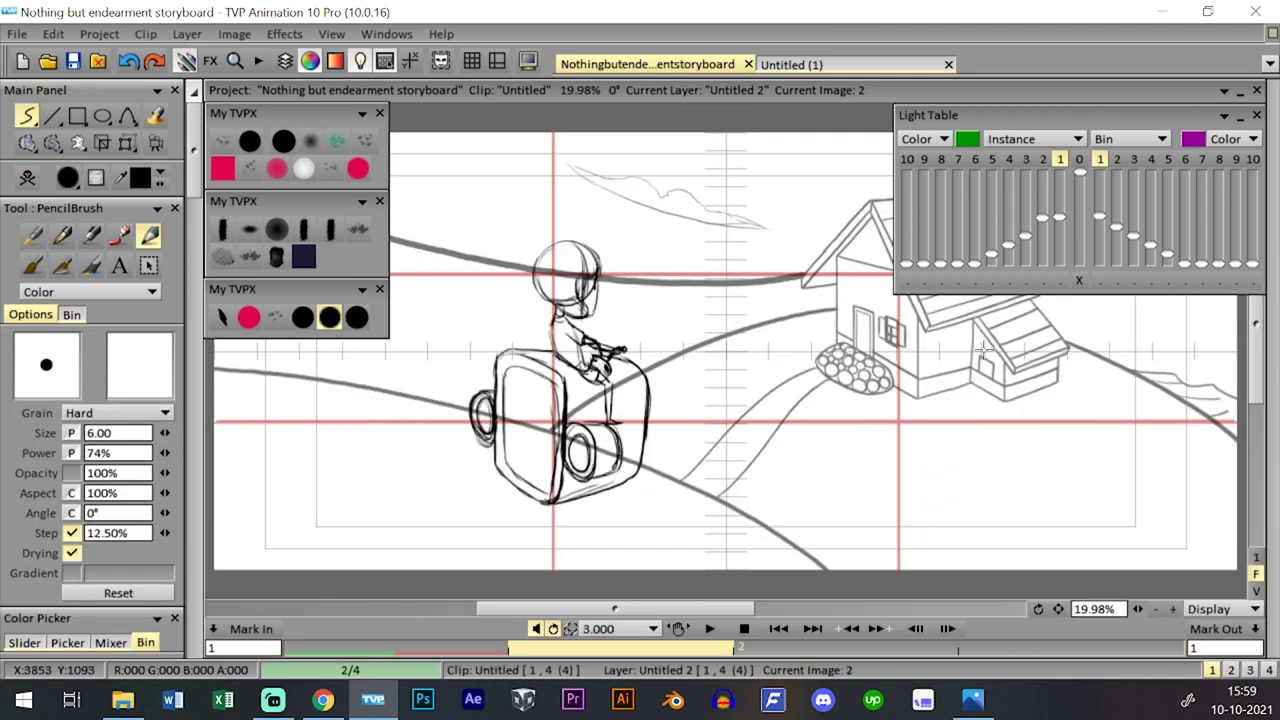
pyautogui.press('Left')
pyautogui.press('Left')
pyautogui.moveTo(1137, 609); pyautogui.dragTo(1166, 646)
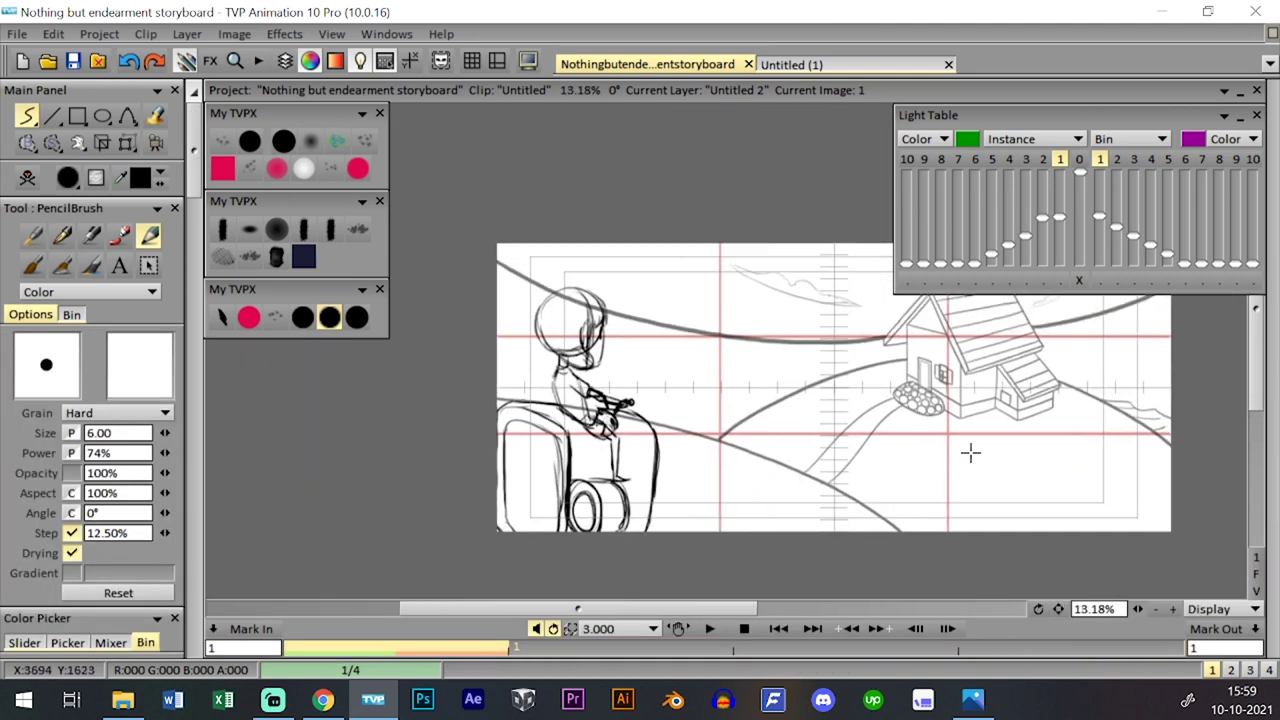
pyautogui.press('Down')
pyautogui.press('Down')
pyautogui.click(73, 61)
# - Flip between images 1 and 2 to compare them, ending on image 2
pyautogui.press('Down')
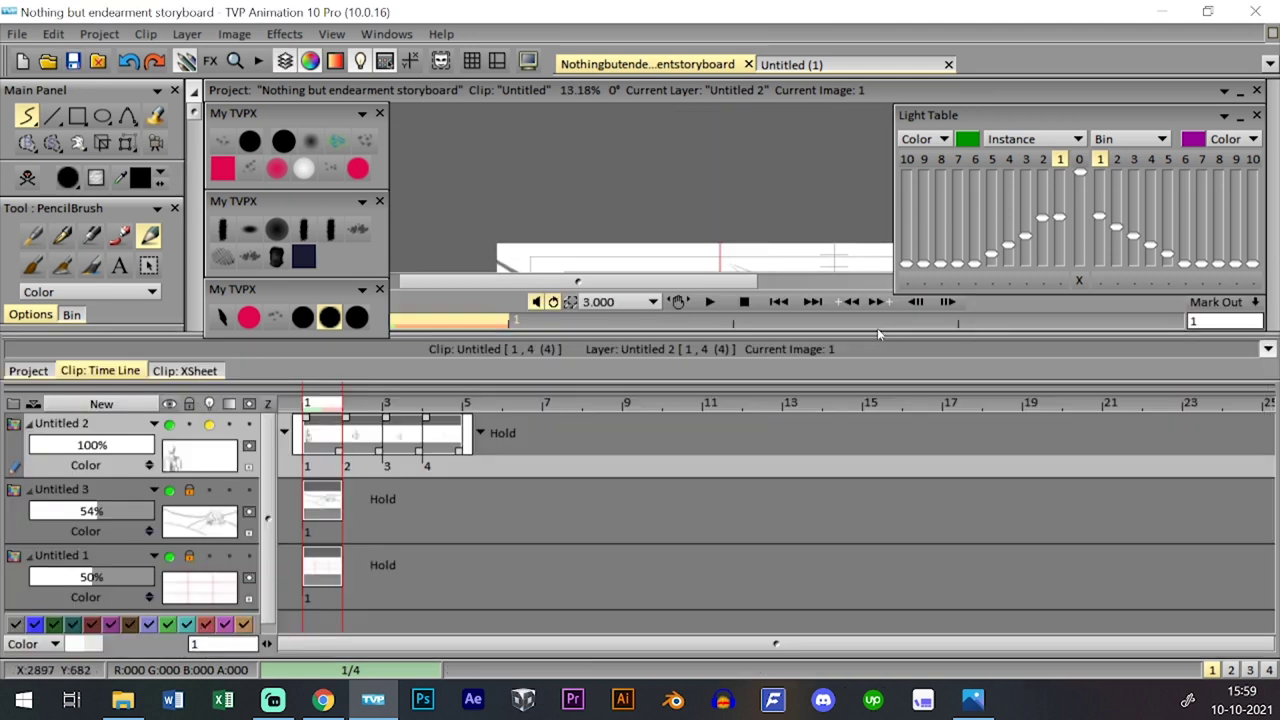
pyautogui.press('Down')
pyautogui.press('Right')
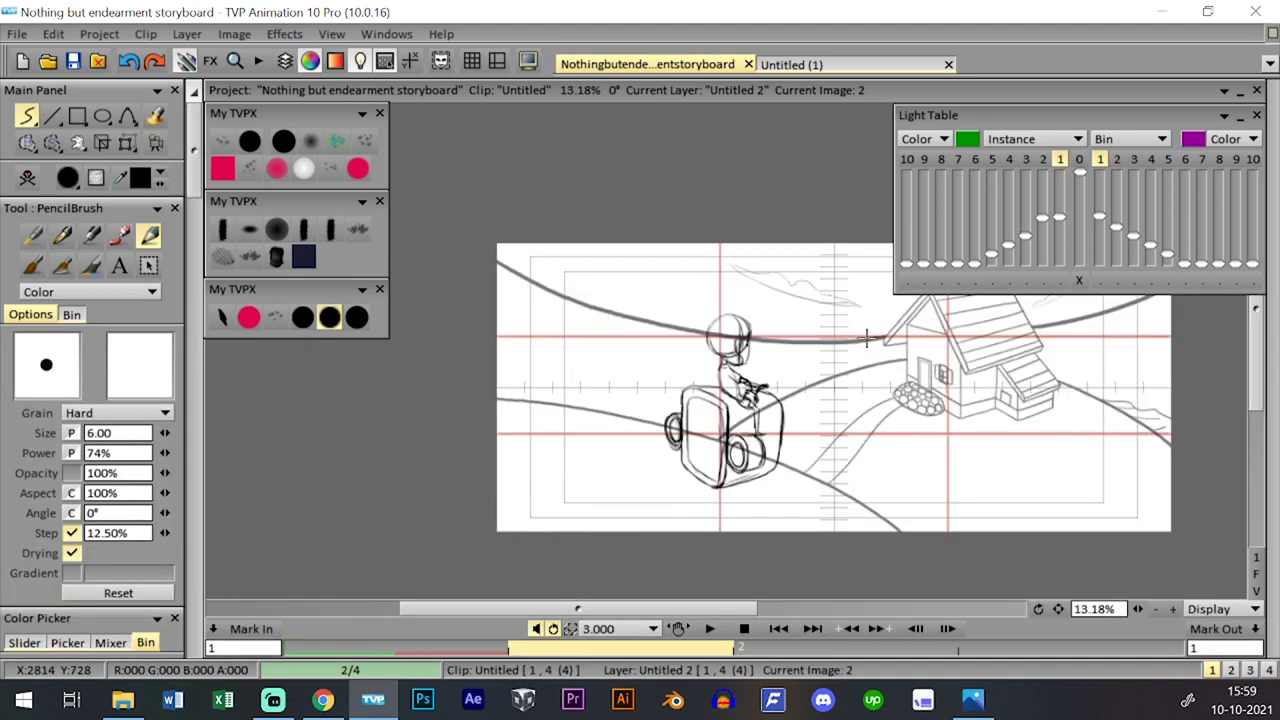
pyautogui.press('Left')
pyautogui.press('Right')
pyautogui.press('Left')
pyautogui.press('Right')
pyautogui.press('Down')
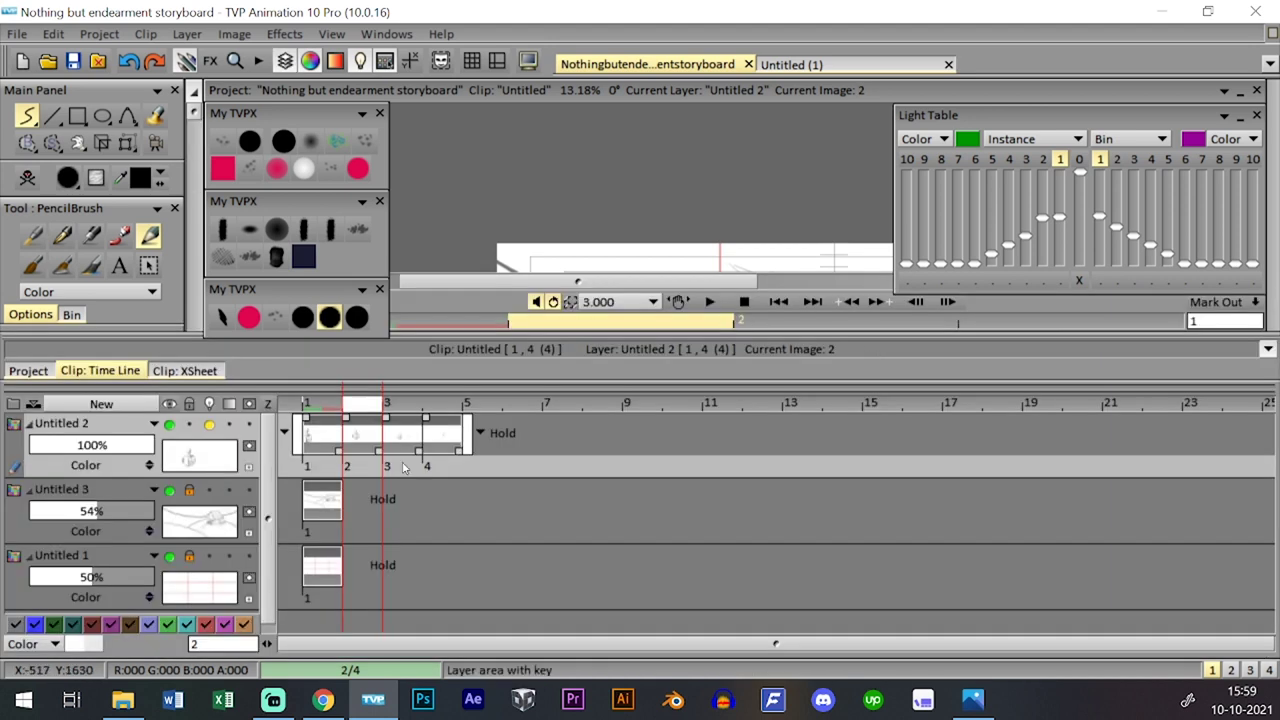
# - Hold image 1 one frame longer and split the extra frame into its own drawing
pyautogui.moveTo(340, 451); pyautogui.dragTo(372, 440)
pyautogui.press('Down')
pyautogui.click(654, 414)
pyautogui.press('Down')
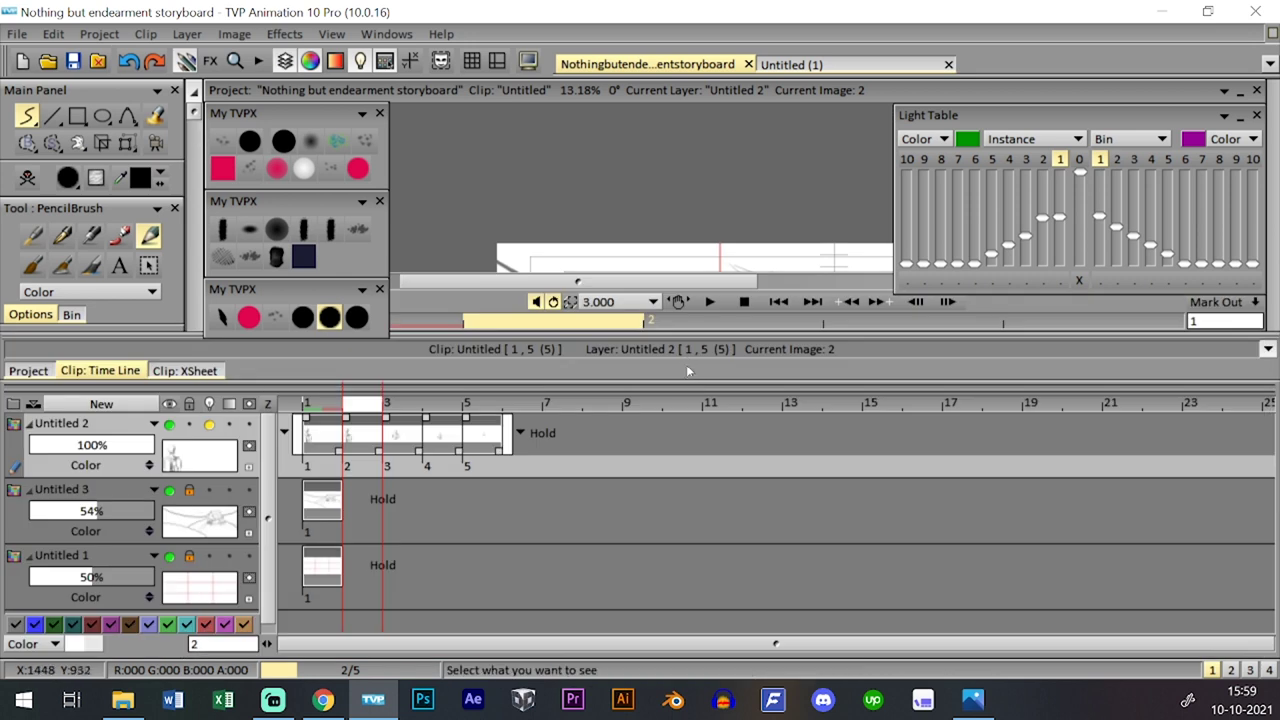
pyautogui.press('Right')
pyautogui.press('Tab')
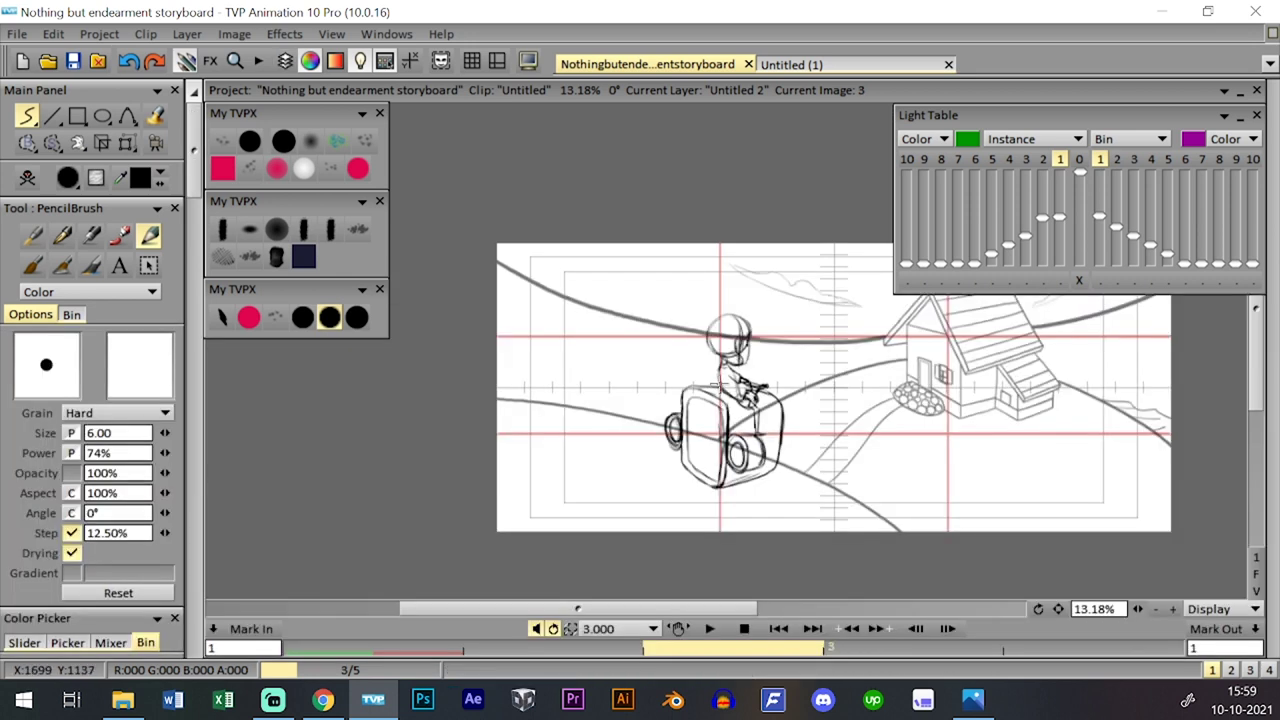
pyautogui.press('Tab')
pyautogui.press('Tab')
pyautogui.press('Left')
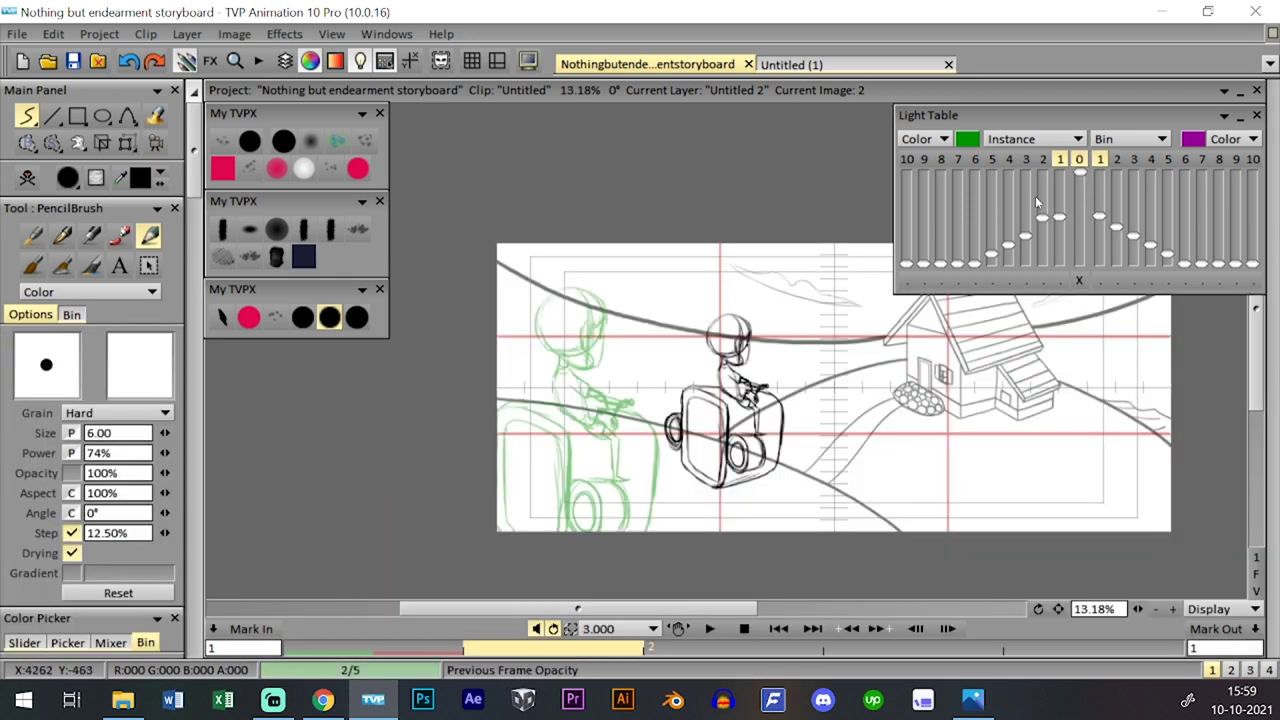
pyautogui.press('Down')
pyautogui.press('Down')
# - Scale the character on image 2 and shift it left with the Transform tool
pyautogui.click(133, 144)
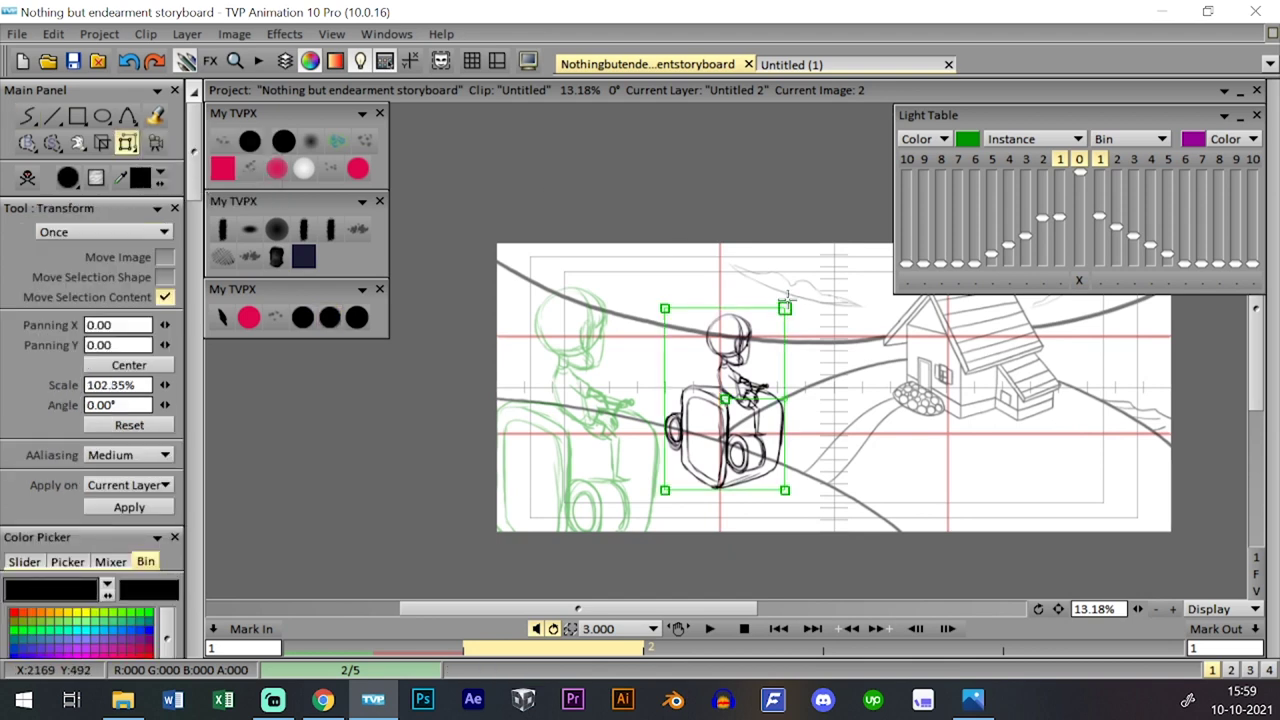
pyautogui.moveTo(785, 296); pyautogui.dragTo(740, 291)
pyautogui.moveTo(751, 273); pyautogui.dragTo(708, 330)
pyautogui.press('Return')
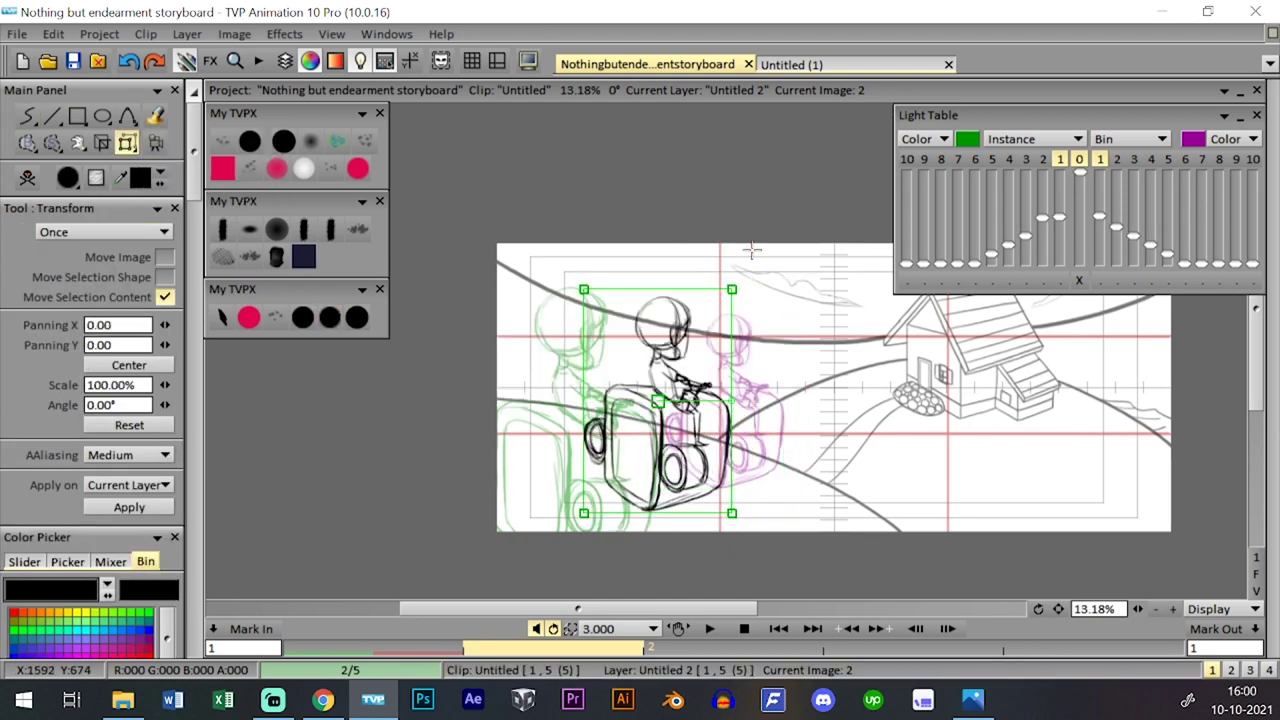
# - Hold image 3 for two frames in the timeline
pyautogui.press('Tab')
pyautogui.click(434, 438)
pyautogui.moveTo(419, 450); pyautogui.dragTo(436, 430)
pyautogui.press('Tab')
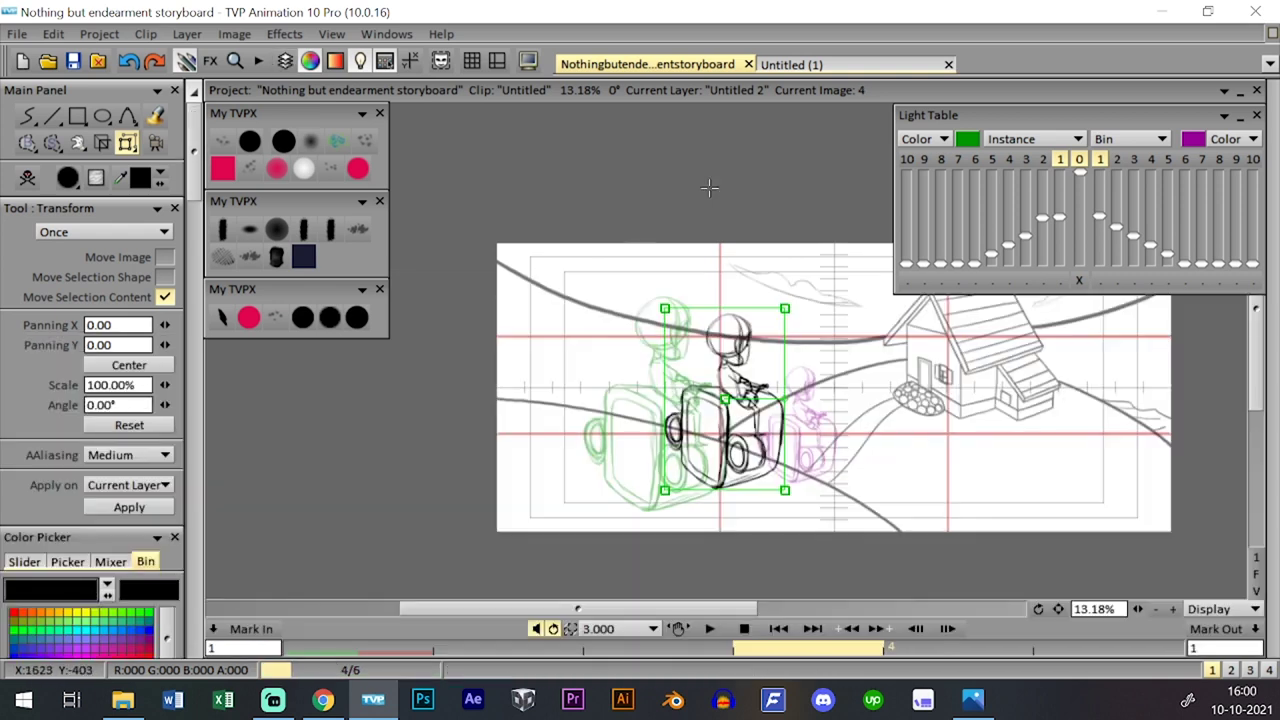
pyautogui.click(329, 317)
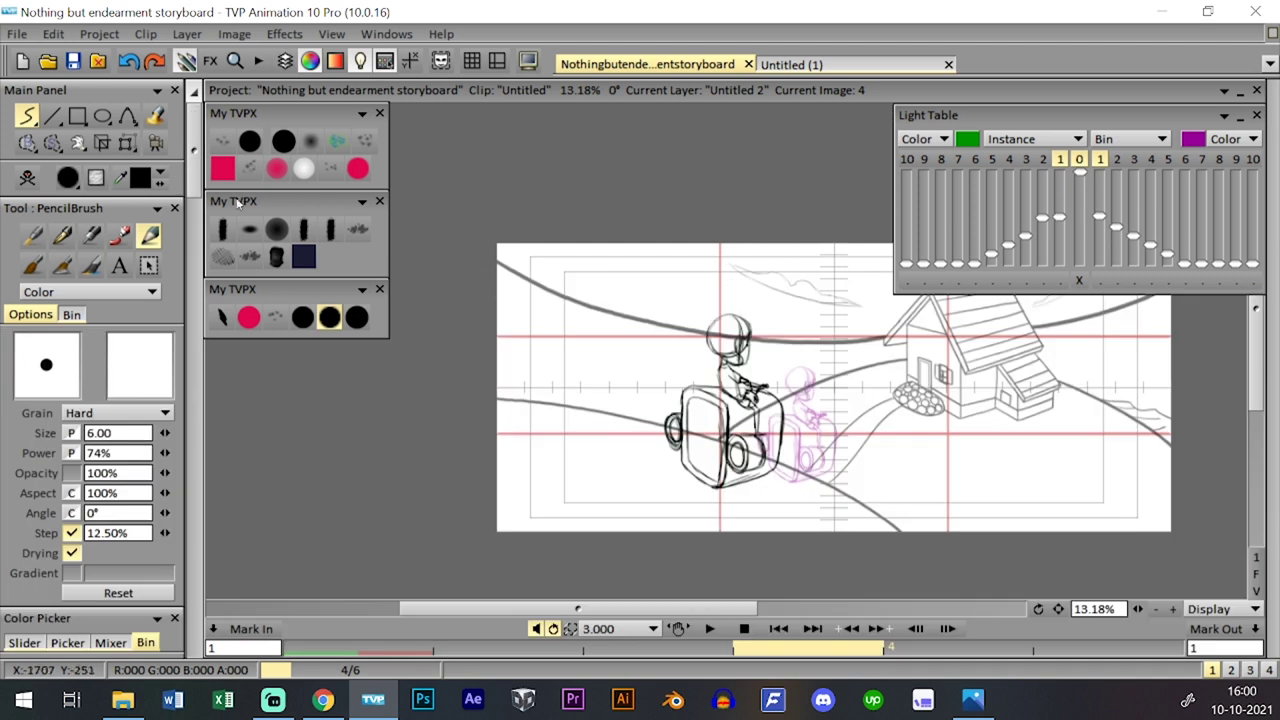
# - Shrink the character to about 81% and move it down-right
pyautogui.click(127, 143)
pyautogui.moveTo(787, 311)
pyautogui.mouseDown()
pyautogui.moveTo(773, 325)
pyautogui.moveTo(782, 313)
pyautogui.mouseUp()
pyautogui.moveTo(770, 340)
pyautogui.mouseDown()
pyautogui.moveTo(791, 344)
pyautogui.moveTo(799, 321)
pyautogui.moveTo(787, 340)
pyautogui.mouseUp()
pyautogui.moveTo(768, 390); pyautogui.dragTo(781, 404)
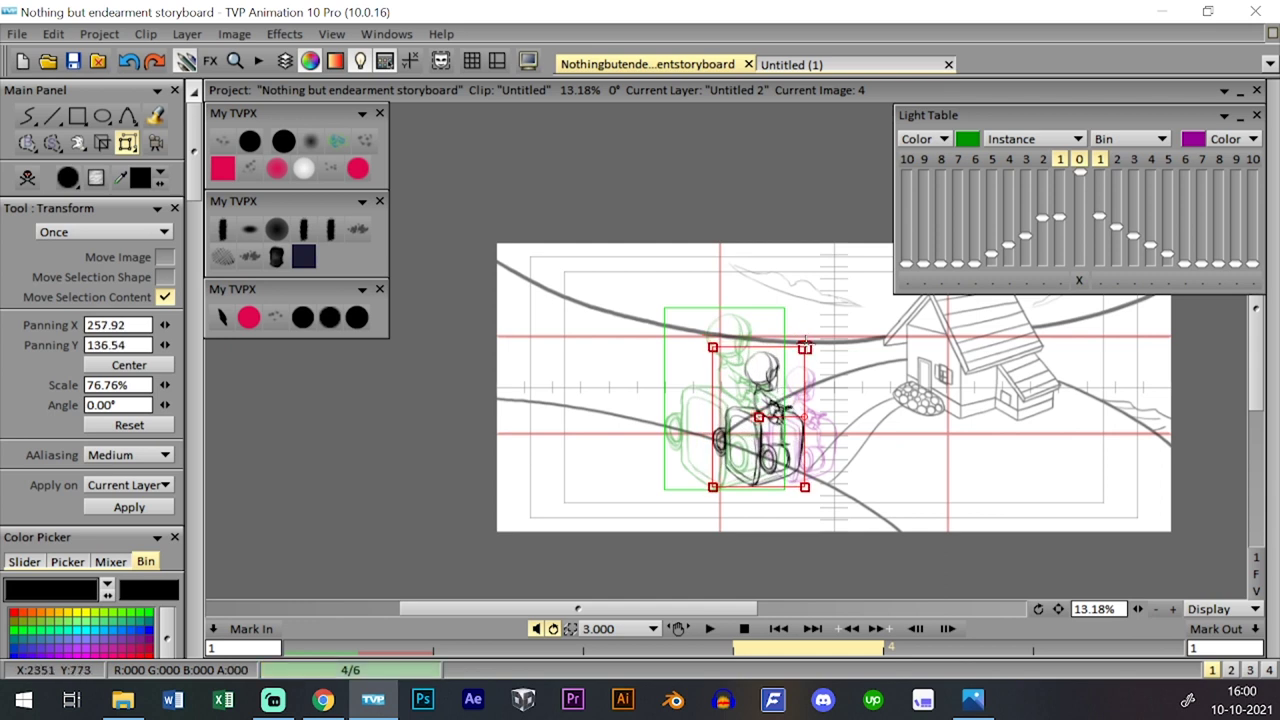
pyautogui.press('l')
# - Extend the layer by one image and select the new image 6
pyautogui.click(483, 405)
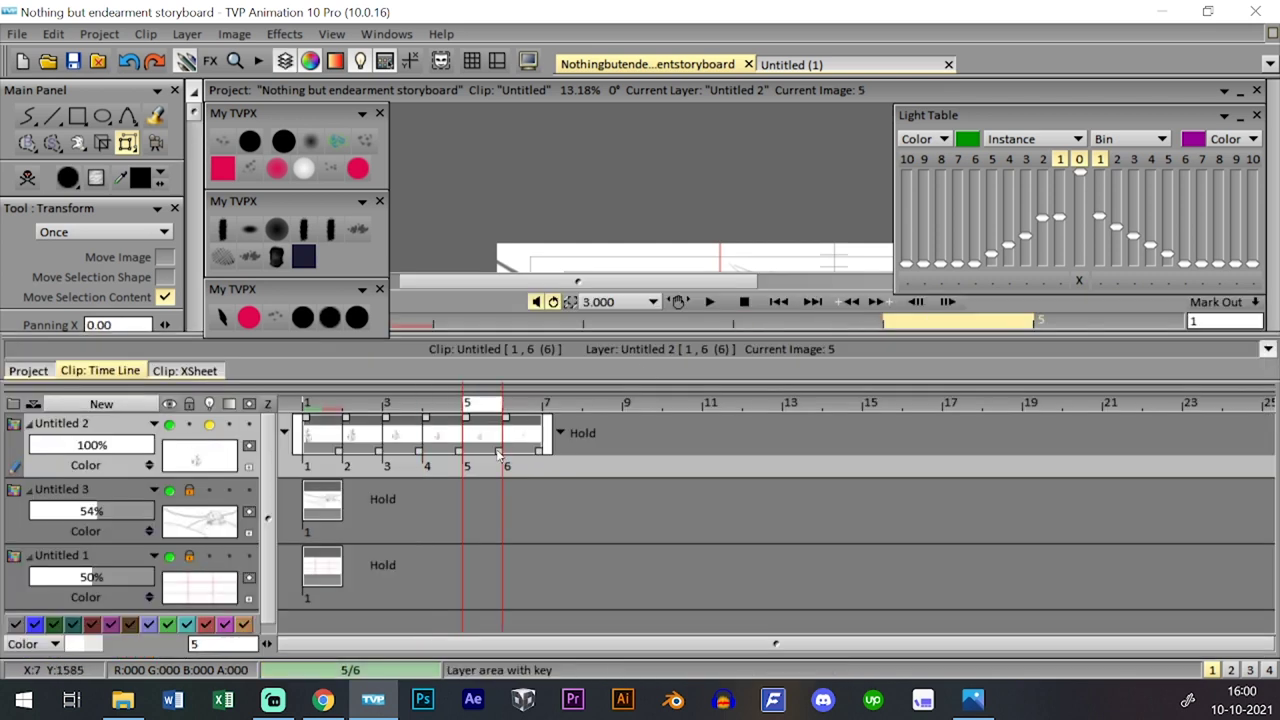
pyautogui.moveTo(500, 451); pyautogui.dragTo(540, 451)
pyautogui.click(525, 406)
pyautogui.press('l')
pyautogui.click(330, 317)
pyautogui.click(751, 356)
pyautogui.press('l')
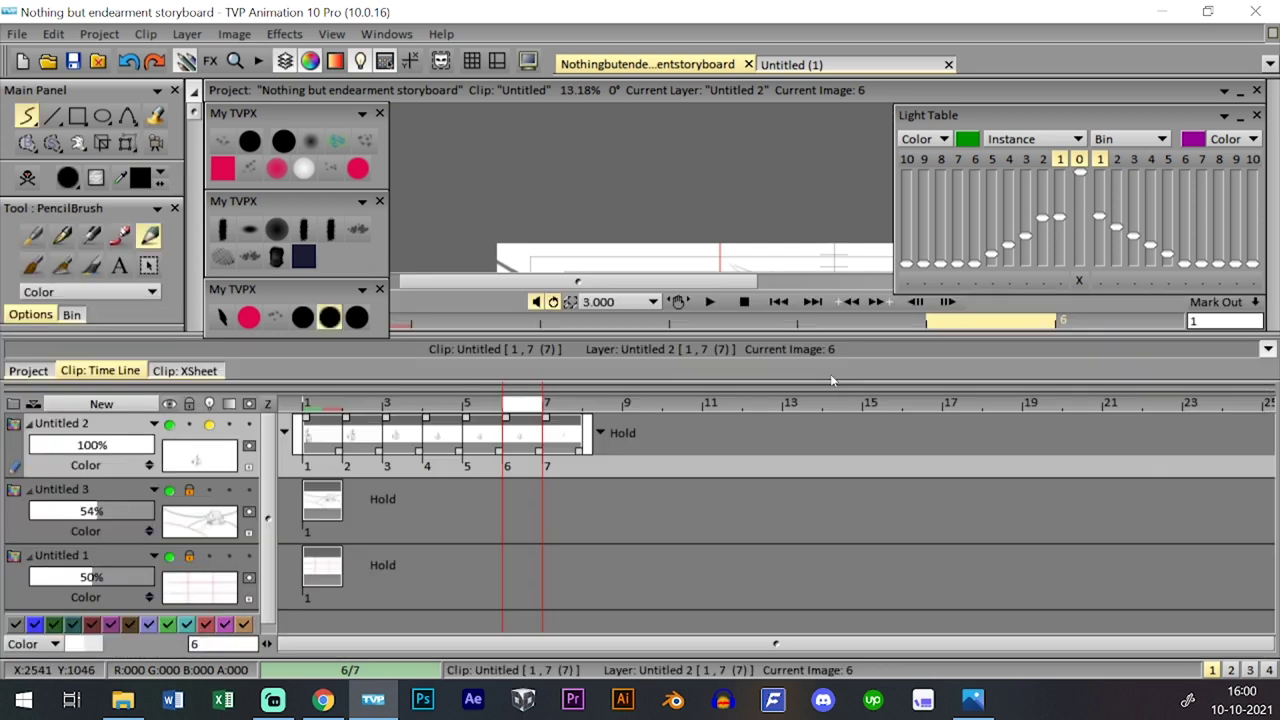
pyautogui.press('l')
pyautogui.press('l')
pyautogui.press('l')
# - Shrink the character to about 74% and move it down
pyautogui.click(138, 151)
pyautogui.click(200, 168)
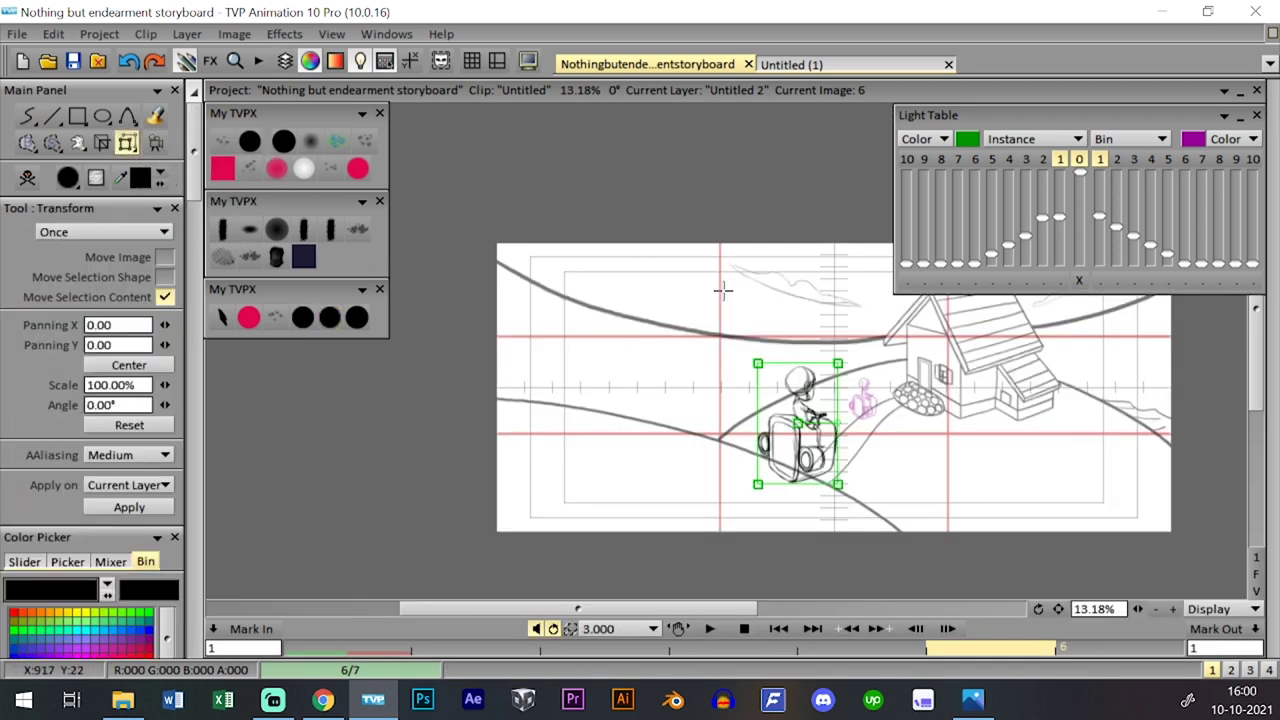
pyautogui.moveTo(838, 363); pyautogui.dragTo(812, 444)
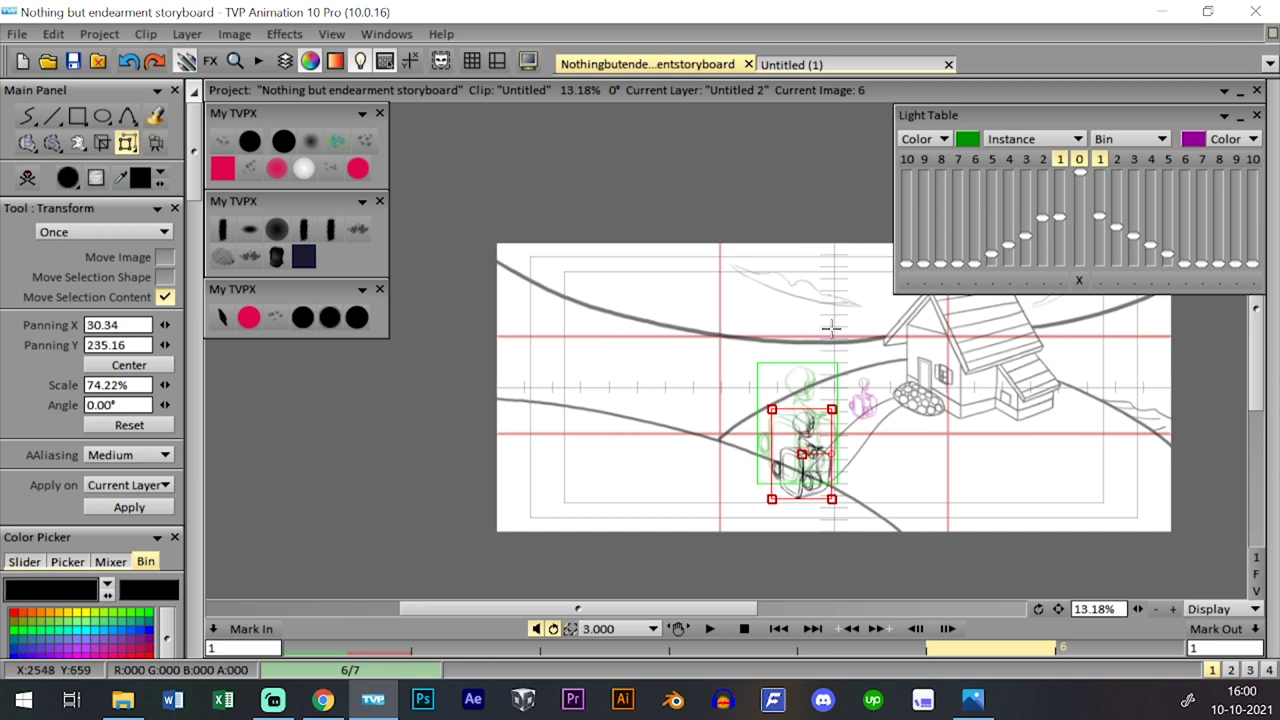
pyautogui.press('Return')
# - Extend the layer with another image and select the new image 7
pyautogui.moveTo(539, 452); pyautogui.dragTo(579, 452)
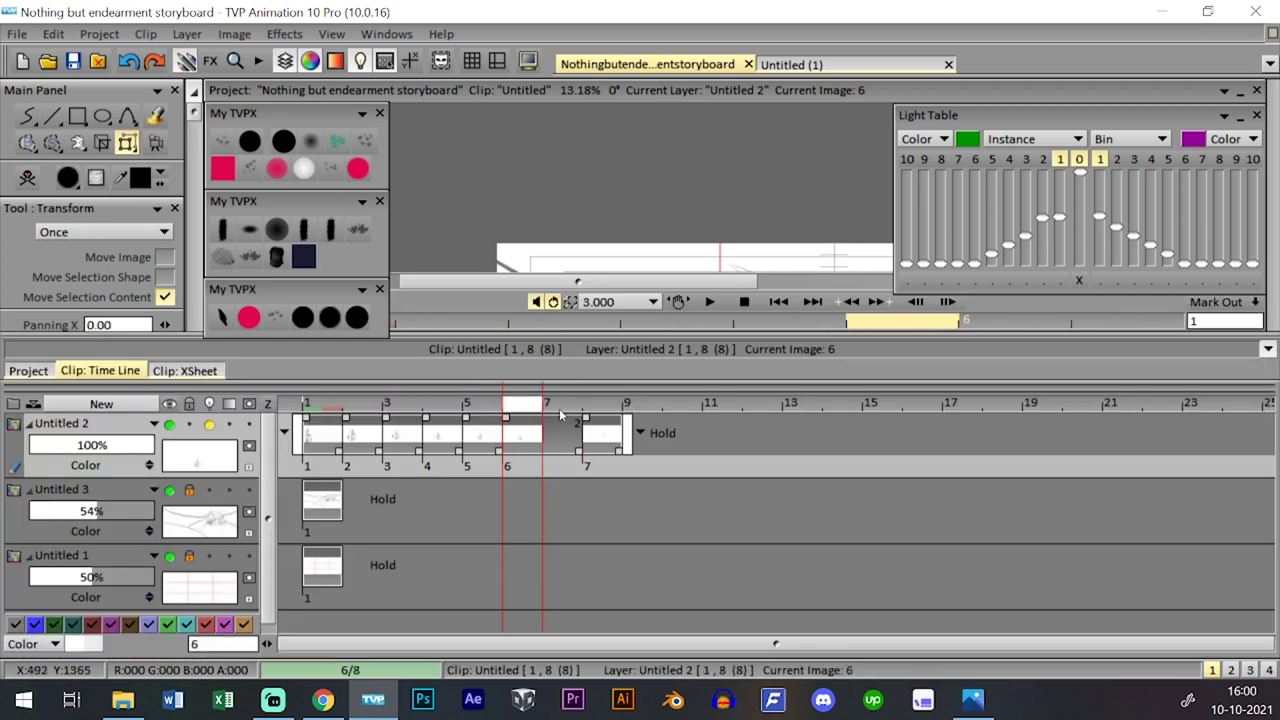
pyautogui.click(563, 404)
pyautogui.press('space')
pyautogui.click(330, 317)
pyautogui.press('space')
pyautogui.press('space')
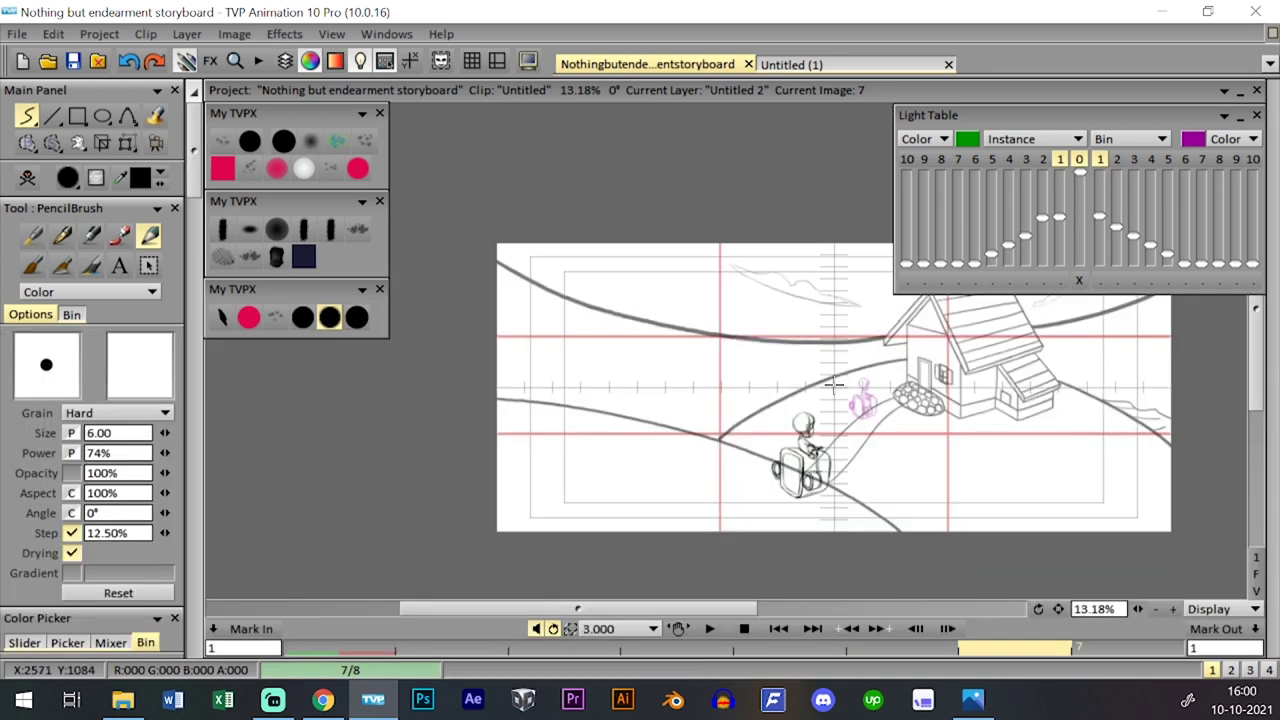
pyautogui.press('space')
pyautogui.press('space')
# - Shrink the character to 77.50% and shift it down
pyautogui.click(133, 144)
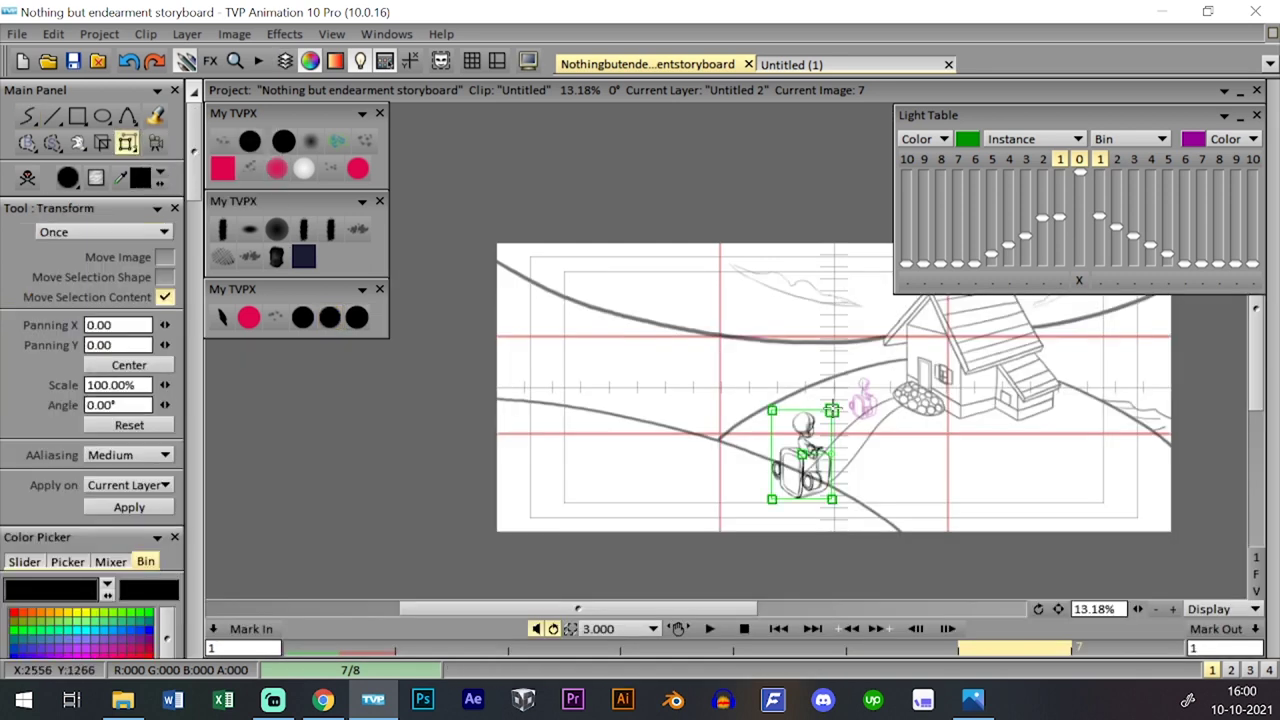
pyautogui.moveTo(832, 410); pyautogui.dragTo(829, 437)
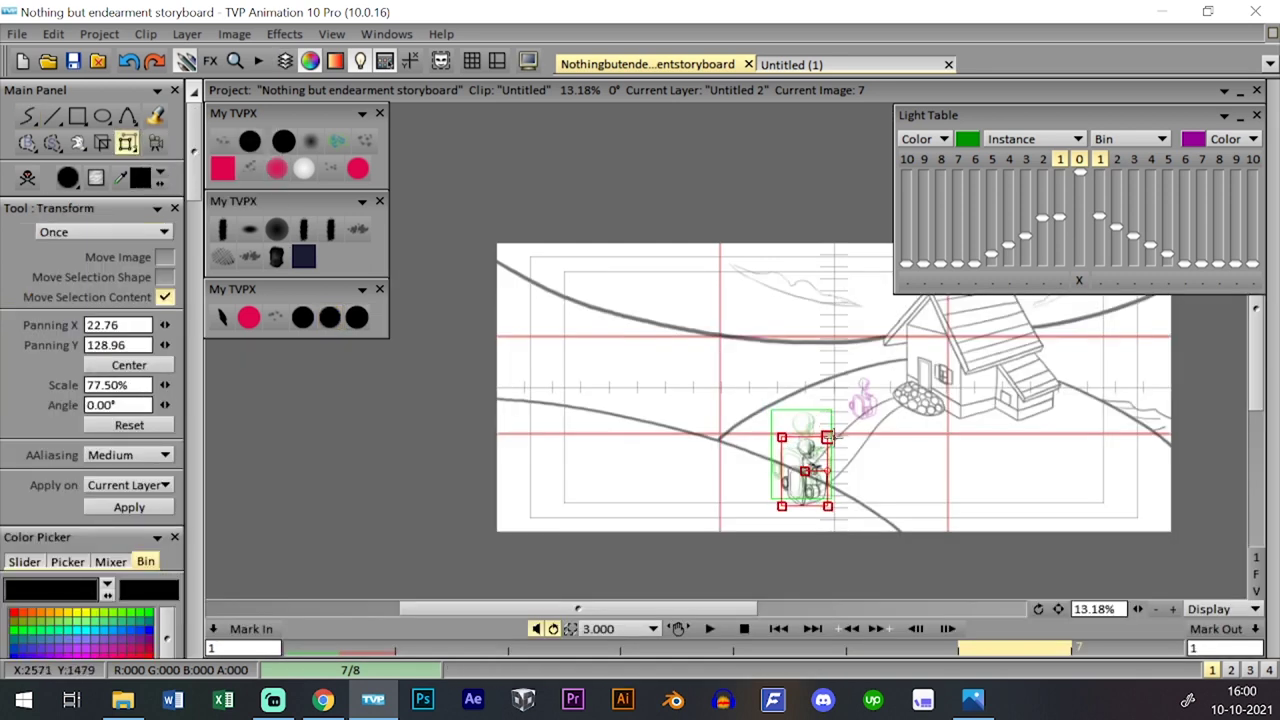
pyautogui.press('Tab')
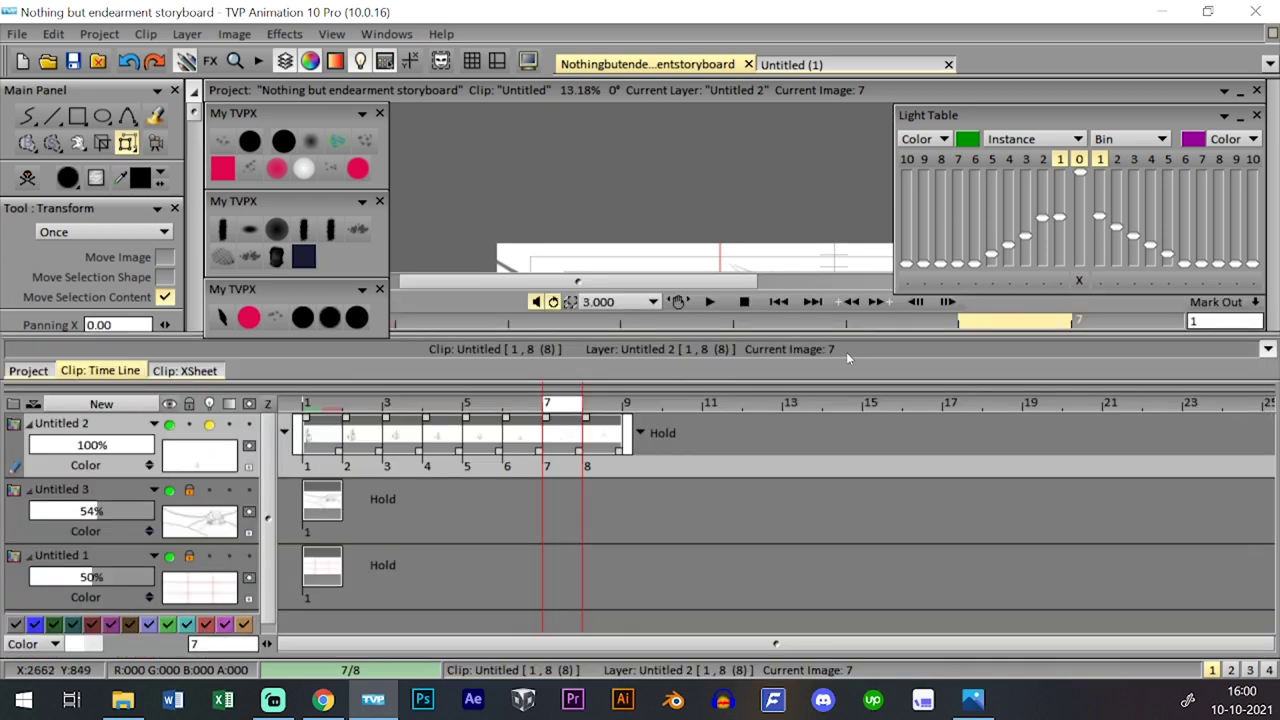
# - Extend the layer to ten images and go to image 10
pyautogui.moveTo(614, 446); pyautogui.dragTo(700, 450)
pyautogui.click(671, 406)
pyautogui.press('Tab')
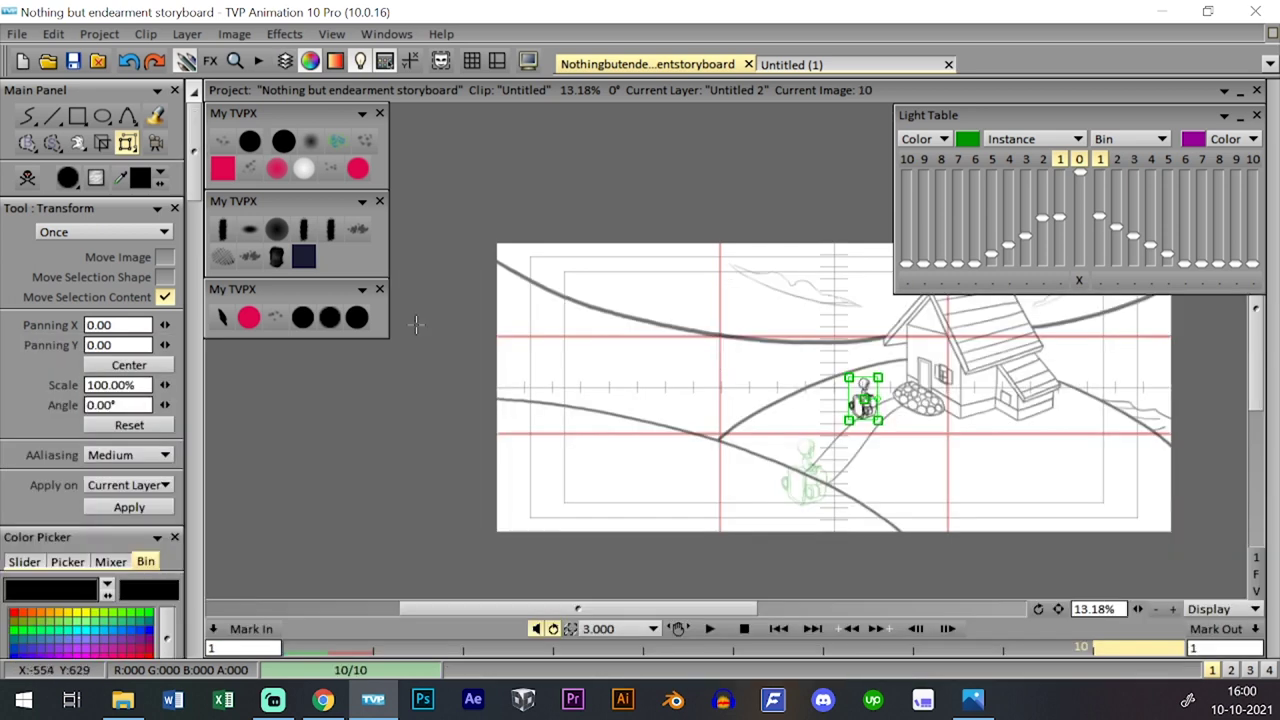
pyautogui.press('Escape')
pyautogui.press('Tab')
pyautogui.press('Tab')
pyautogui.click(868, 370)
# - Step back through the images to land on image 8
pyautogui.press('Tab')
pyautogui.press('Left')
pyautogui.press('Left')
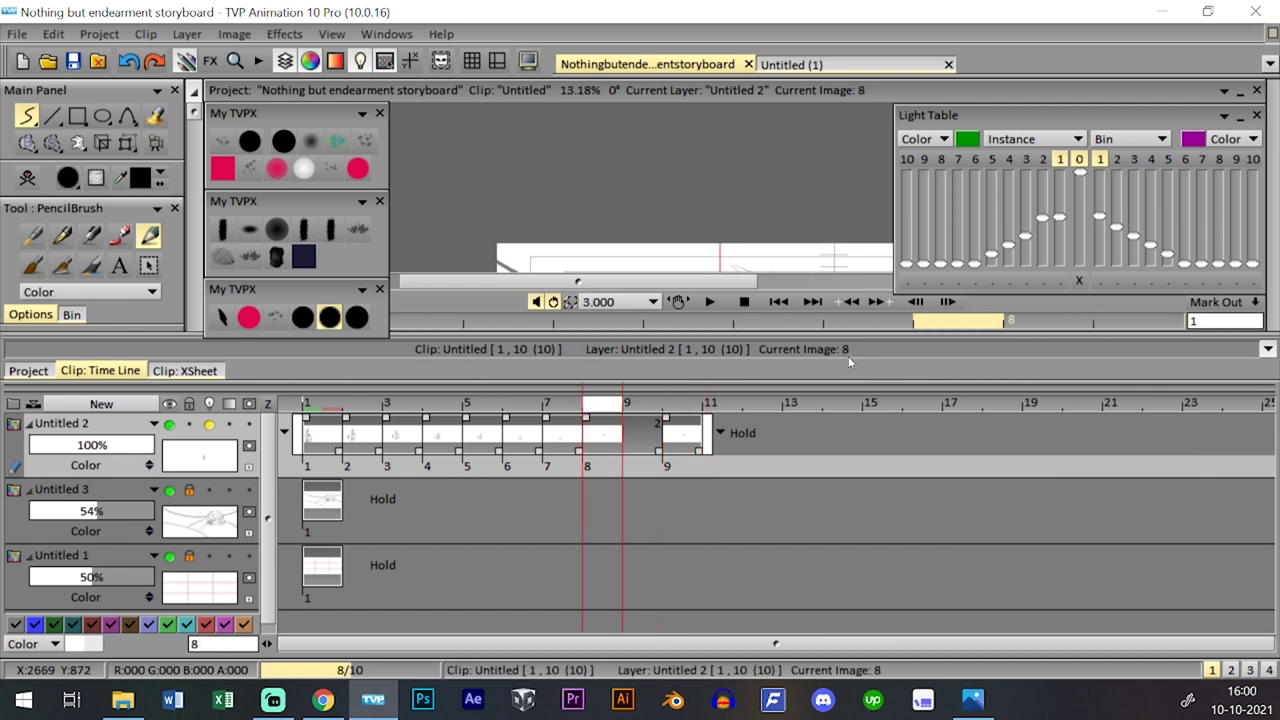
pyautogui.press('Tab')
pyautogui.press('Tab')
pyautogui.press('Tab')
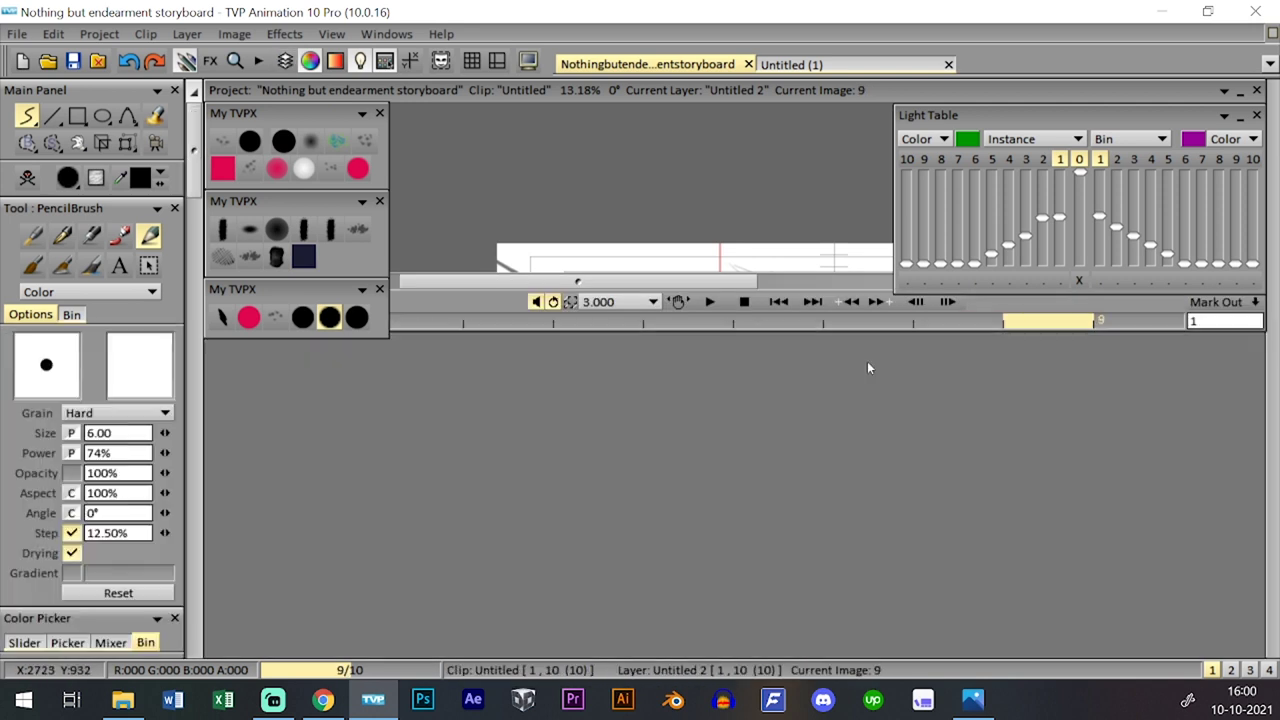
pyautogui.press('Tab')
pyautogui.press('Left')
pyautogui.press('Tab')
pyautogui.press('Right')
pyautogui.press('Tab')
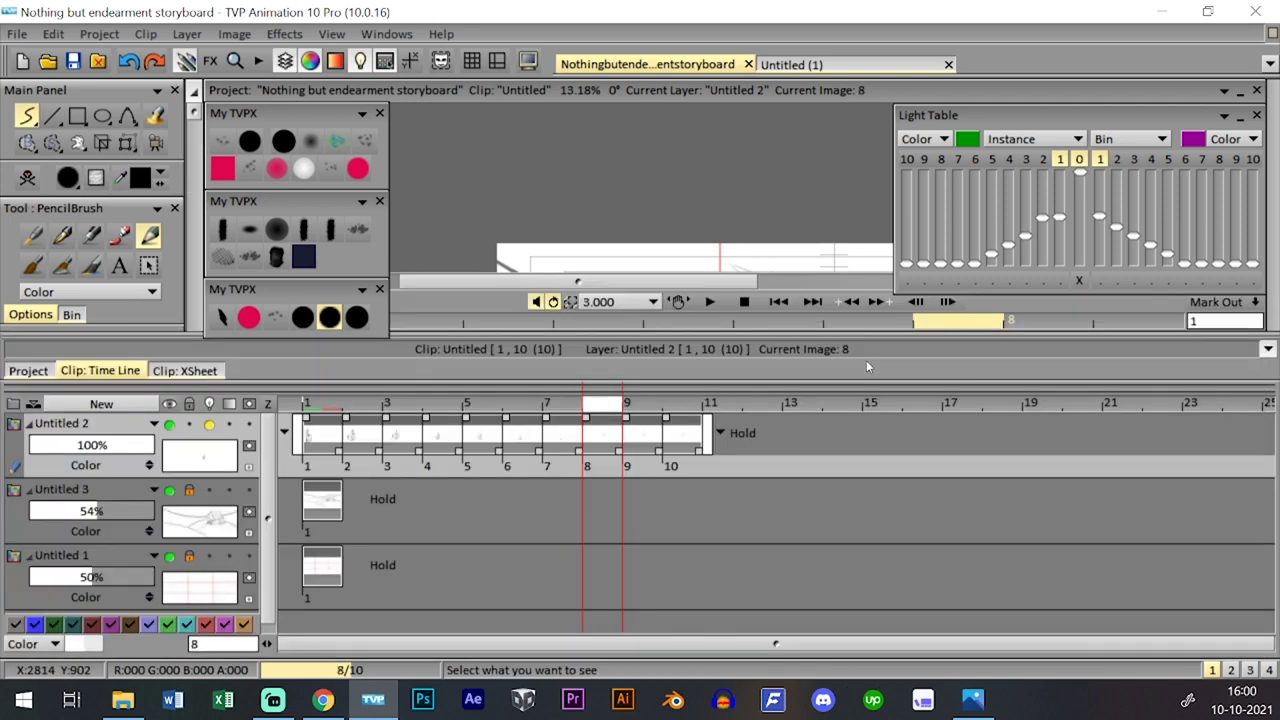
pyautogui.press('Tab')
pyautogui.press('Tab')
pyautogui.press('Tab')
# - Enlarge the character on image 8 to 128% and move it down-left
pyautogui.click(129, 144)
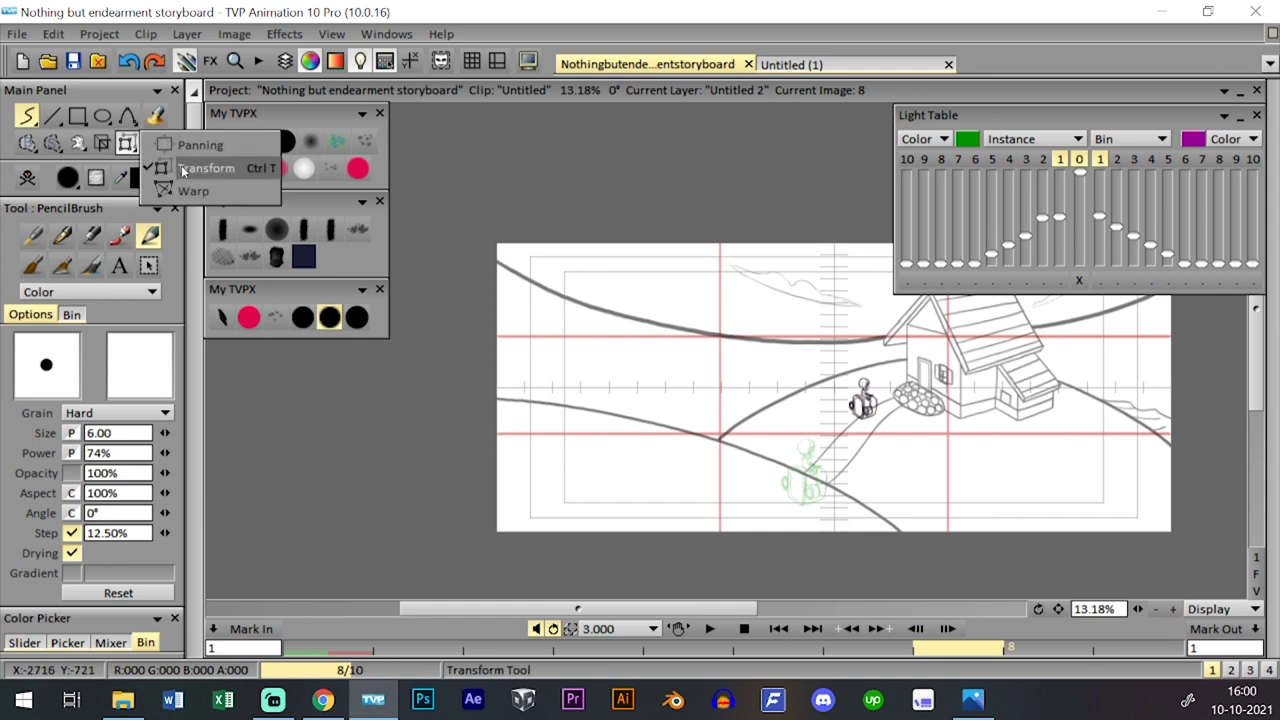
pyautogui.click(181, 168)
pyautogui.moveTo(879, 376); pyautogui.dragTo(826, 450)
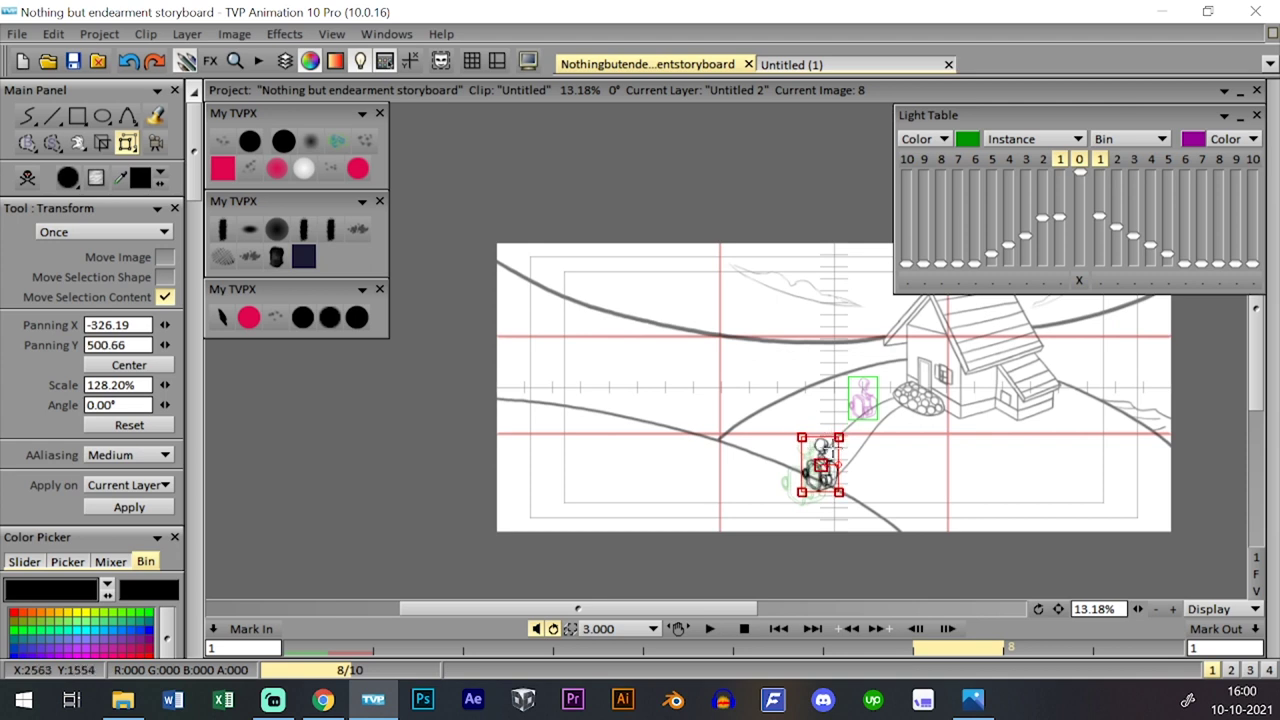
pyautogui.press('Return')
# - Resize the character on image 9 to 104%, move it down-left, and return to image 8
pyautogui.press('space')
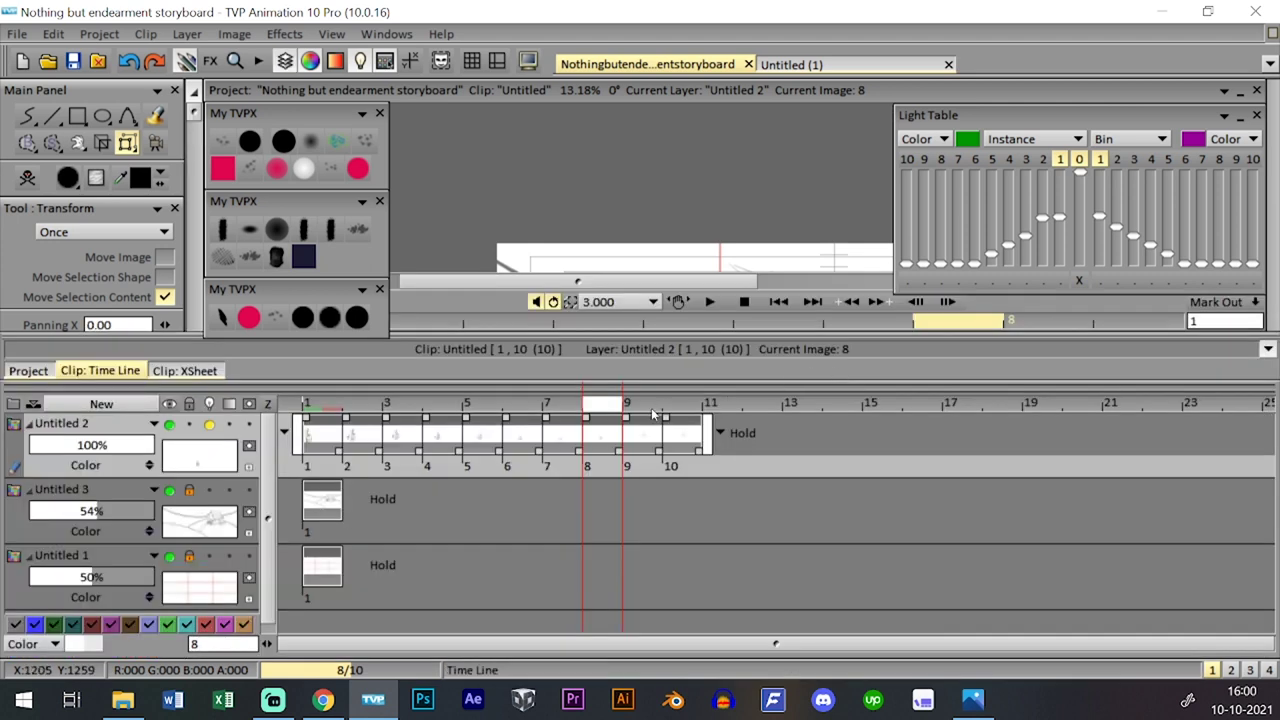
pyautogui.click(654, 414)
pyautogui.press('space')
pyautogui.moveTo(878, 377); pyautogui.dragTo(847, 402)
pyautogui.press('Left')
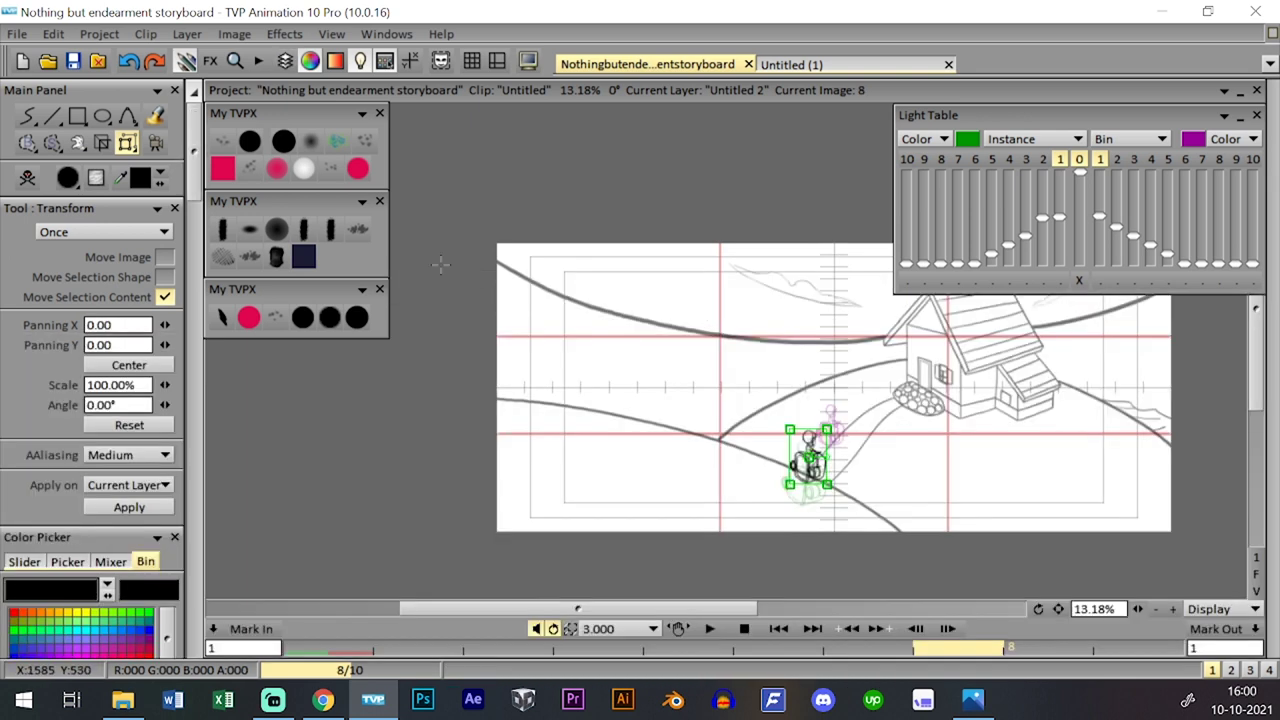
# - Erase stray marks on drawings 7 and 6 with the eraser, stepping back to image 5
pyautogui.click(304, 169)
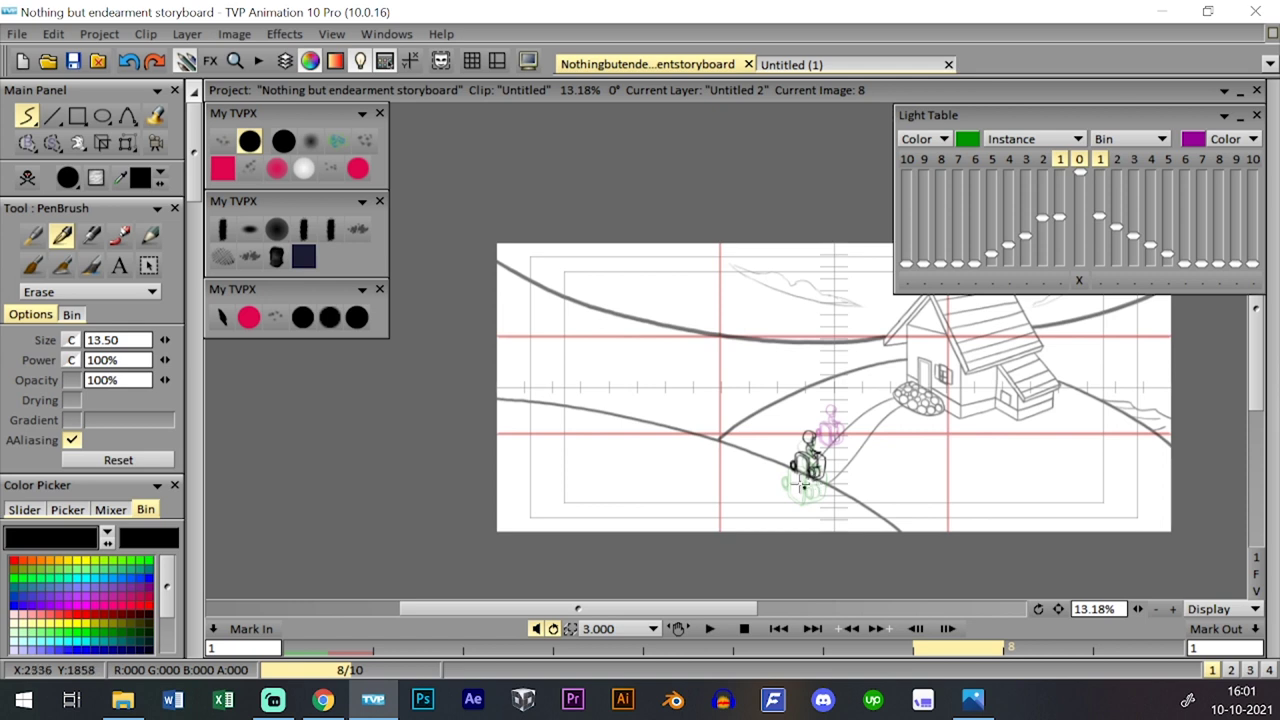
pyautogui.press('Left')
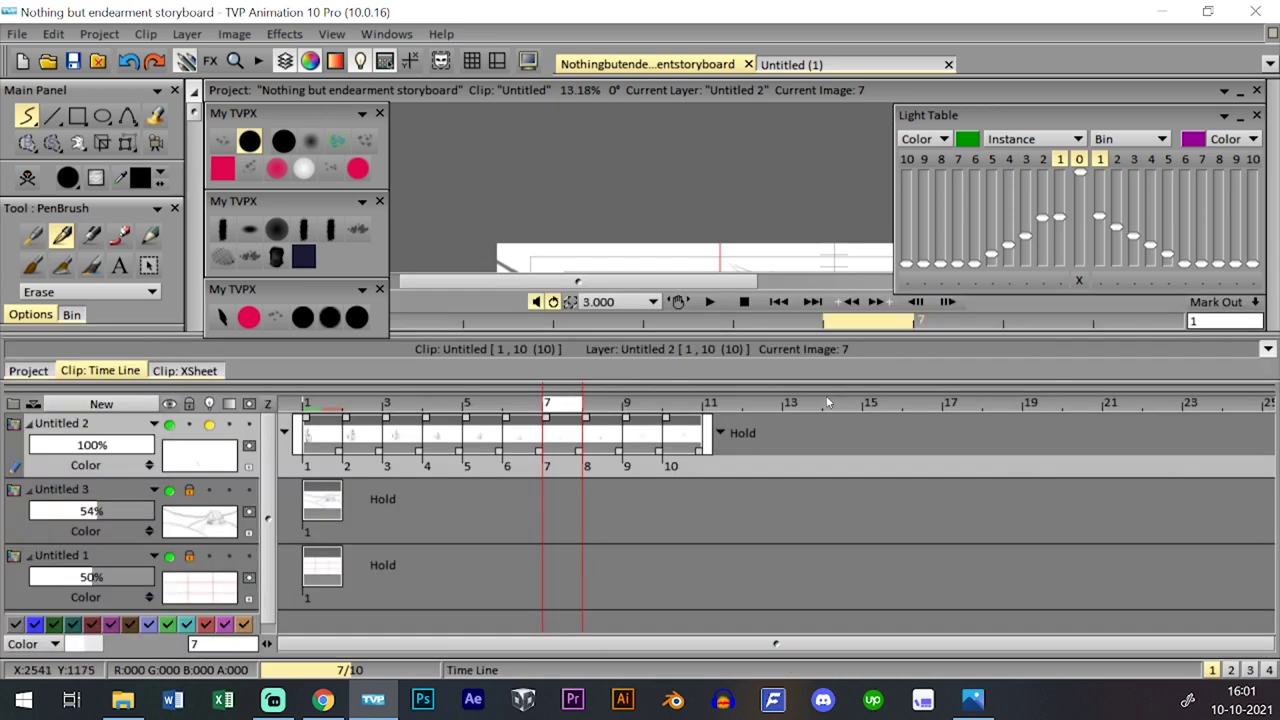
pyautogui.press('Left')
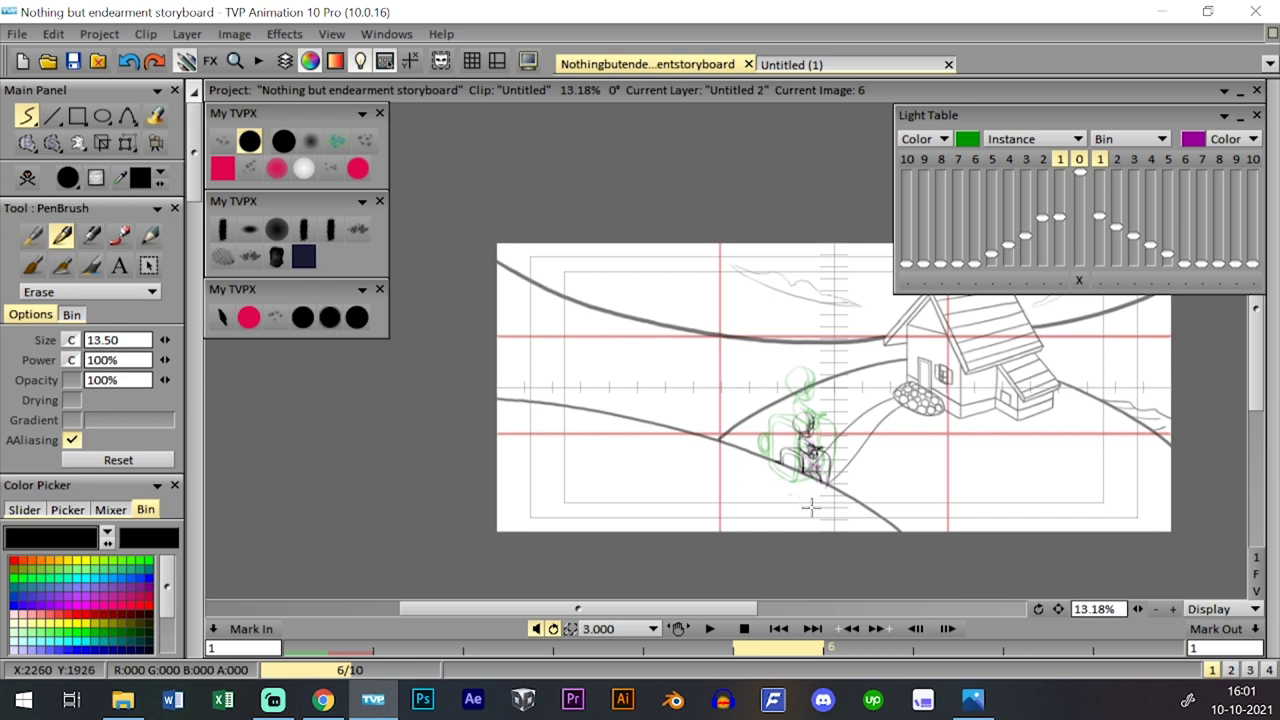
pyautogui.click(329, 317)
pyautogui.press('Left')
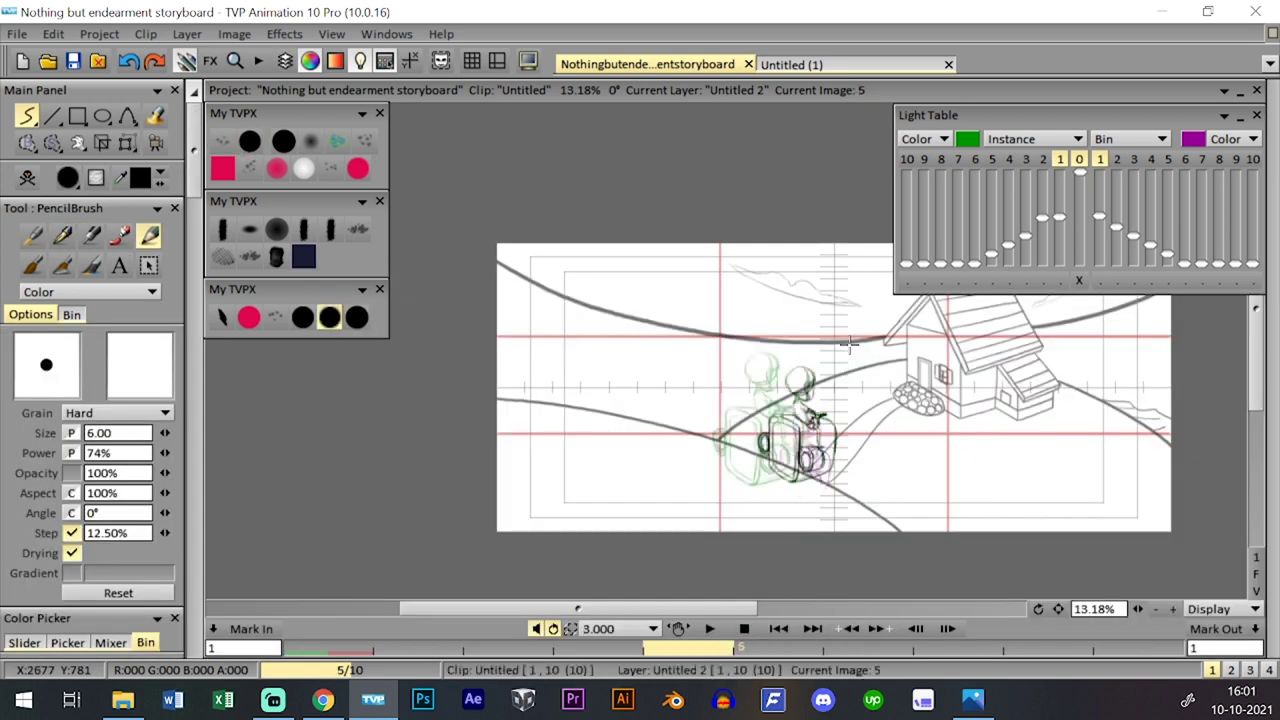
pyautogui.click(249, 141)
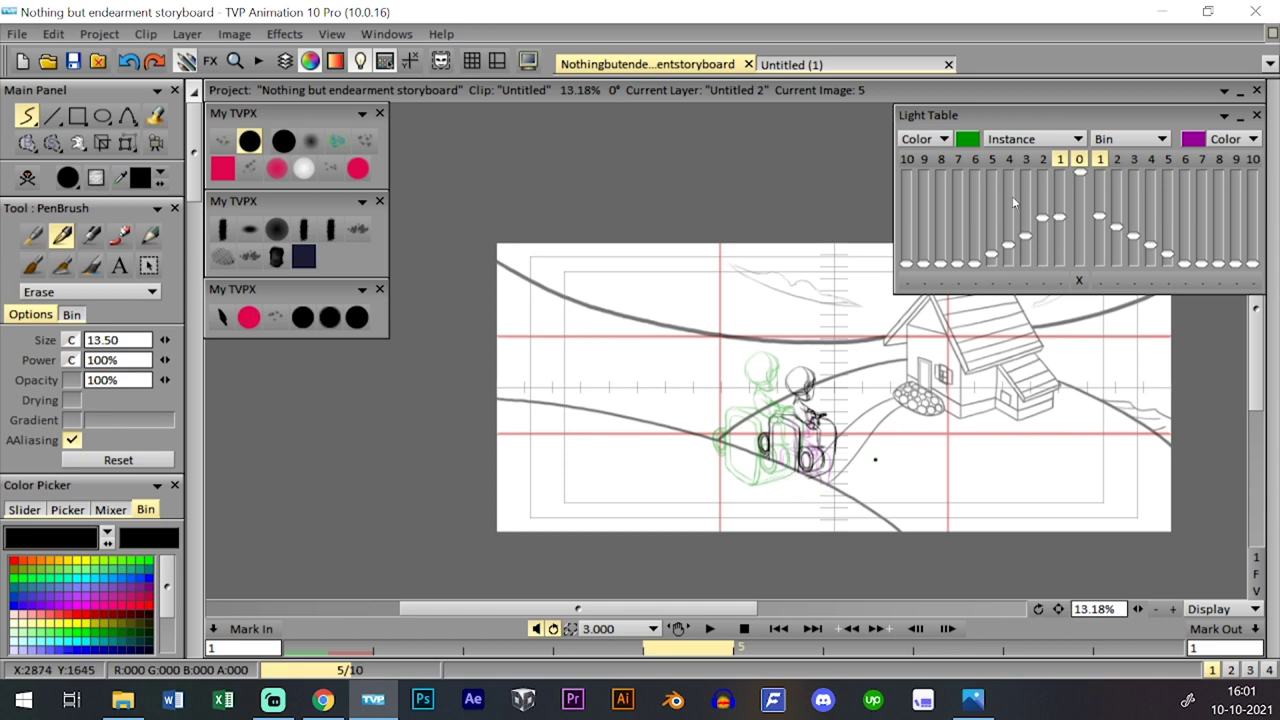
# - Turn off onion skin and flip through images 1 to 9 to review the motion
pyautogui.click(1079, 160)
pyautogui.press('Up')
pyautogui.press('Down')
pyautogui.press('Left')
pyautogui.press('Left')
pyautogui.press('Left')
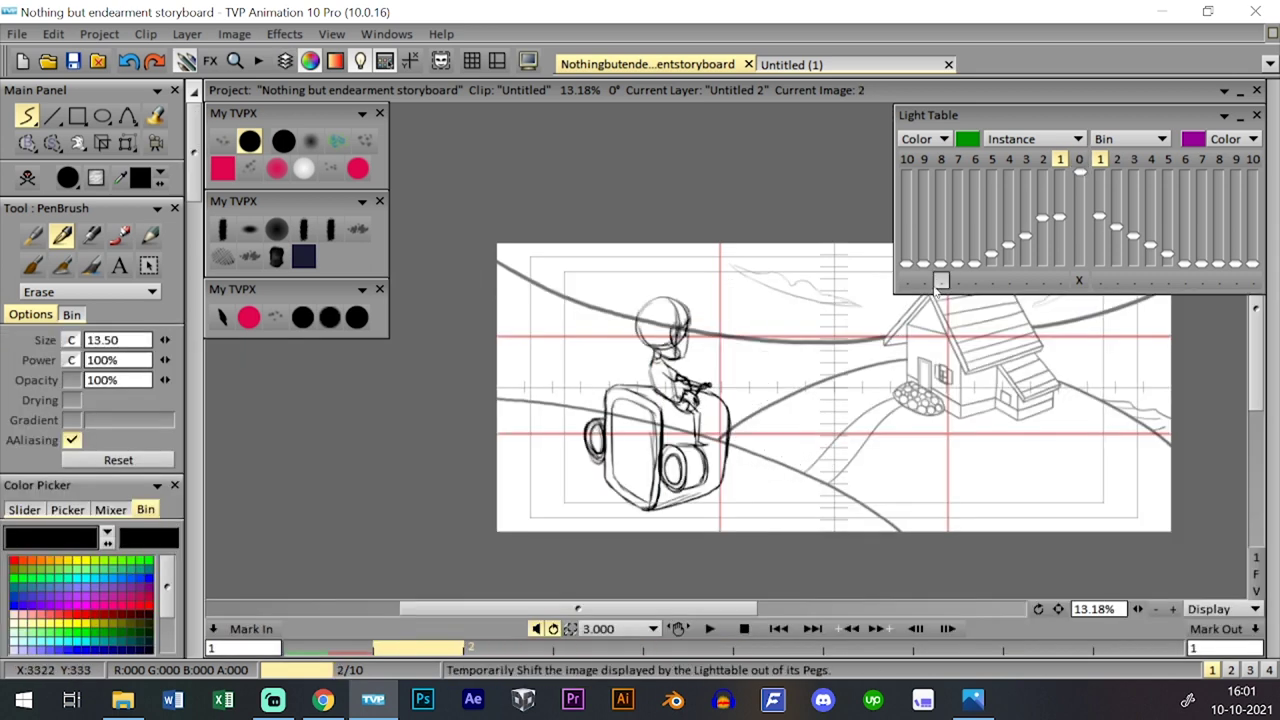
pyautogui.press('Right')
pyautogui.press('Right')
pyautogui.press('Right')
pyautogui.press('Left')
pyautogui.press('Left')
pyautogui.press('Right')
pyautogui.press('Right')
pyautogui.press('Left')
pyautogui.press('Left')
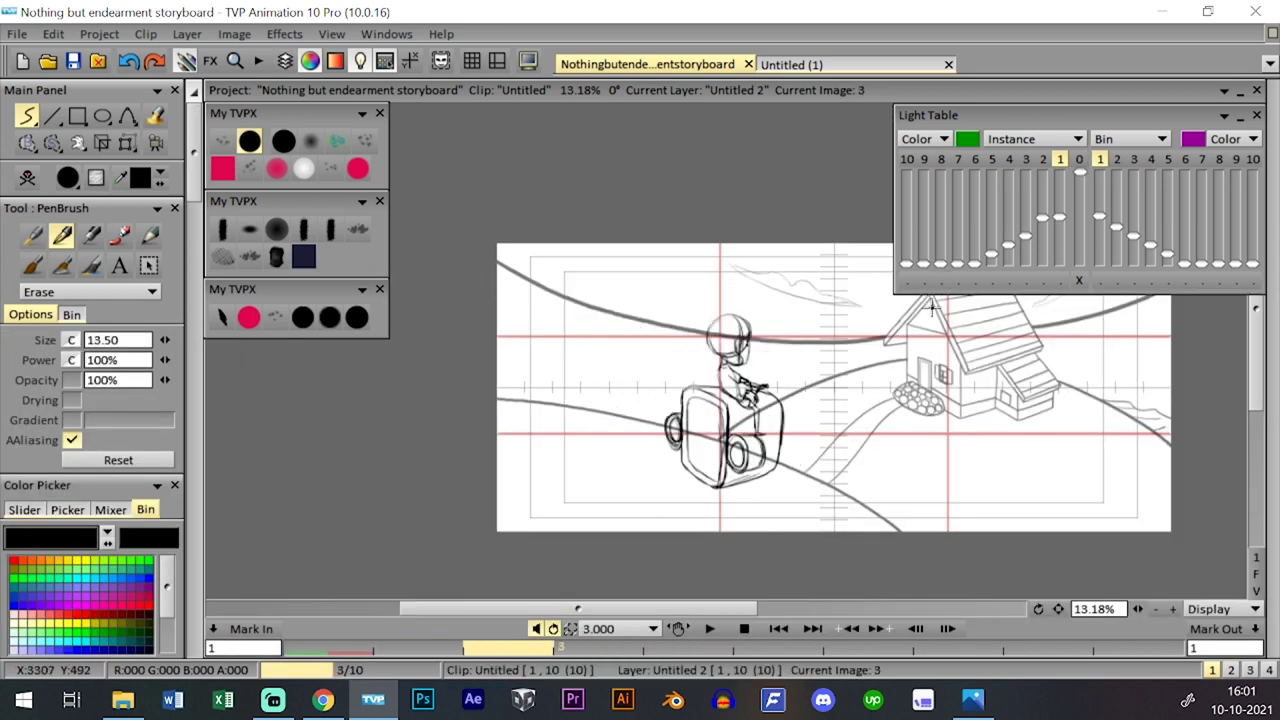
pyautogui.press('Left')
pyautogui.press('Left')
pyautogui.press('Right')
pyautogui.press('Right')
pyautogui.press('Right')
pyautogui.press('Right')
pyautogui.press('Right')
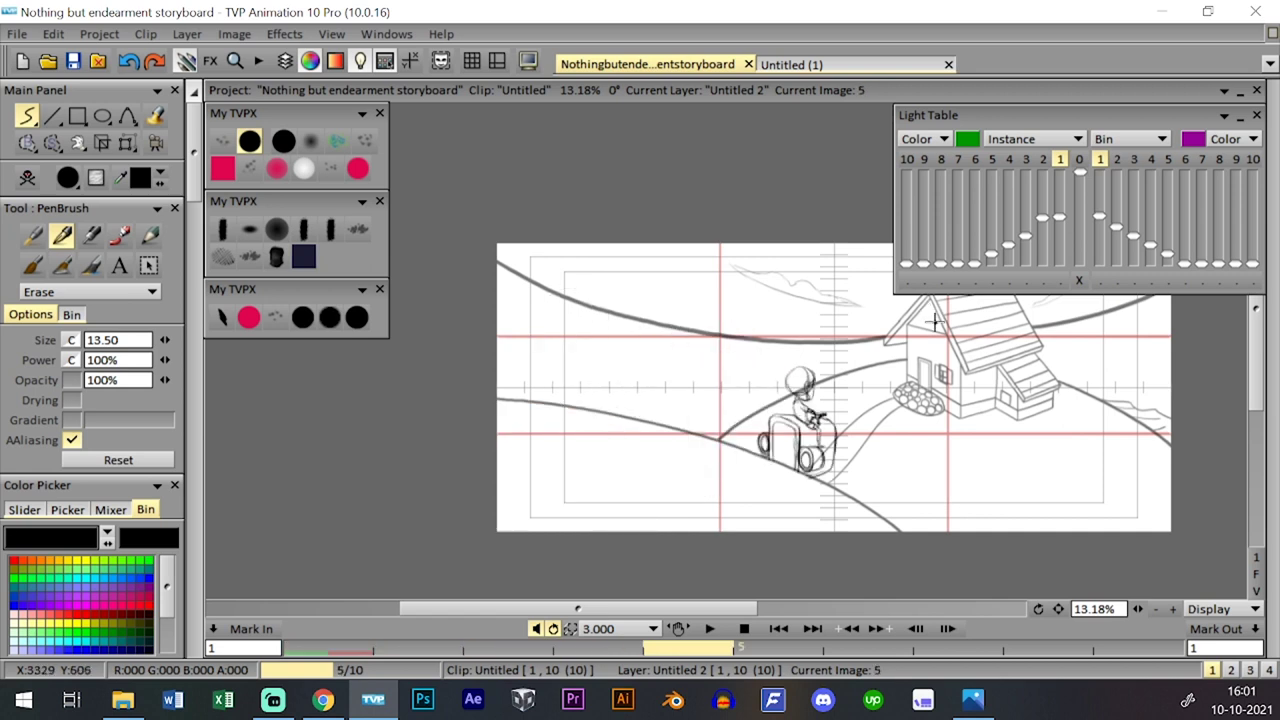
pyautogui.press('Right')
pyautogui.press('Right')
pyautogui.press('Right')
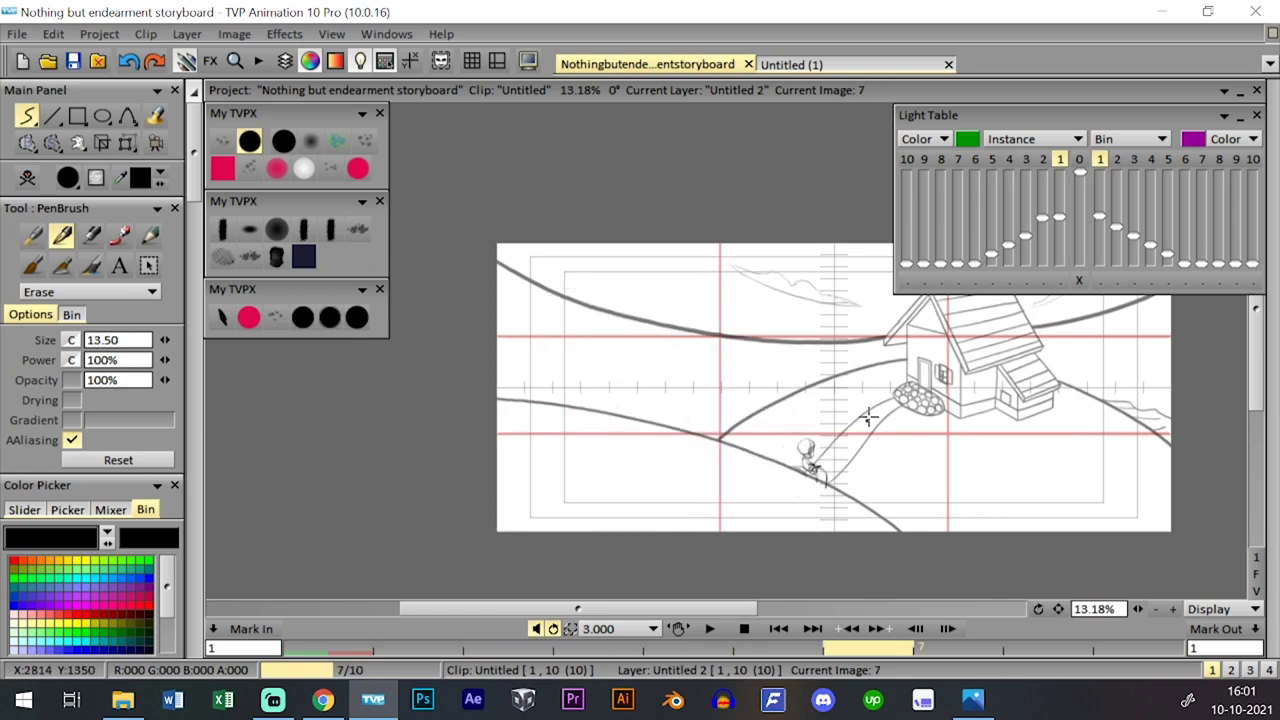
pyautogui.press('Left')
pyautogui.press('Left')
pyautogui.press('Right')
pyautogui.press('Right')
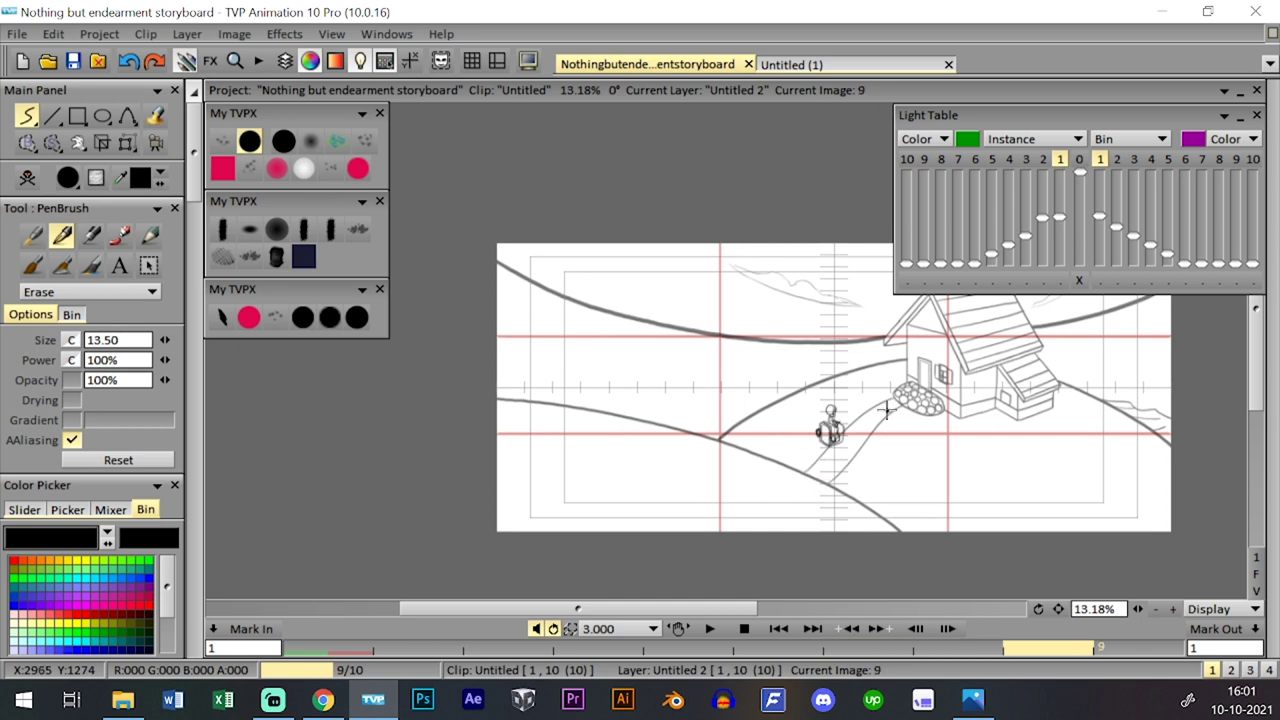
pyautogui.press('Left')
pyautogui.press('Left')
pyautogui.press('Right')
pyautogui.press('Left')
pyautogui.press('Left')
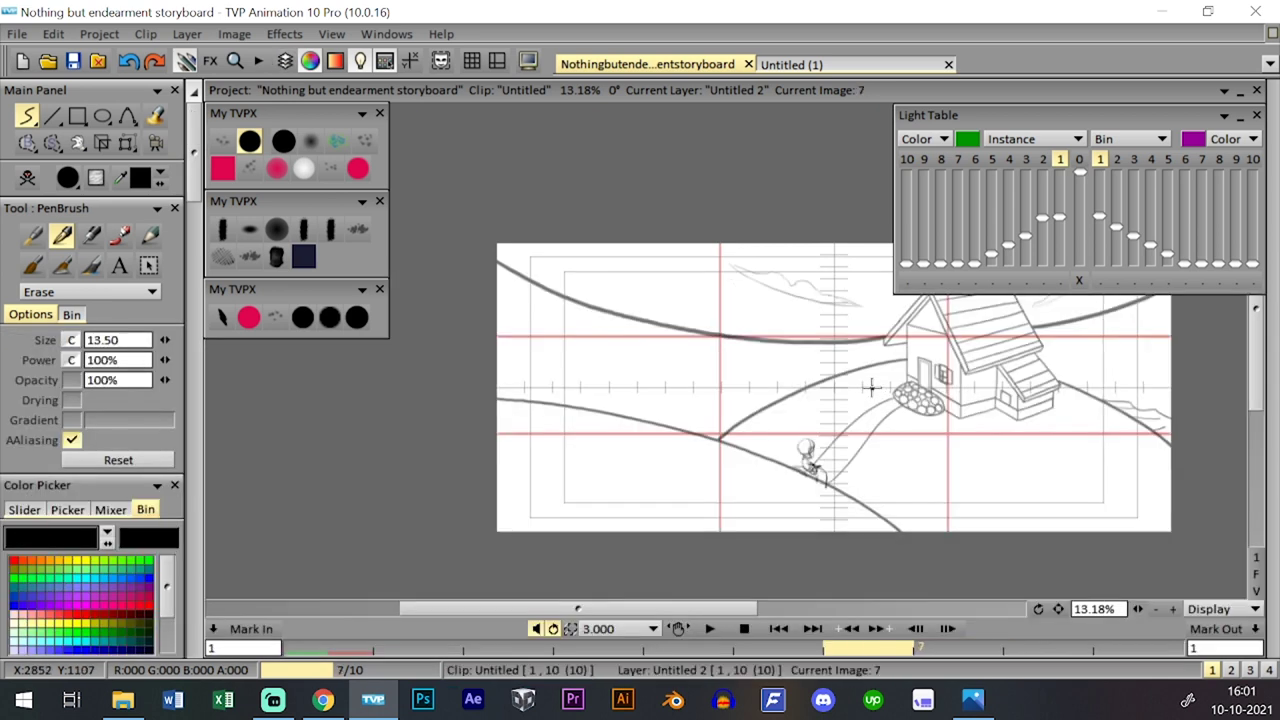
pyautogui.press('Right')
# - Hold image 7 one frame longer in the timeline
pyautogui.press('l')
pyautogui.press('Tab')
pyautogui.press('Right')
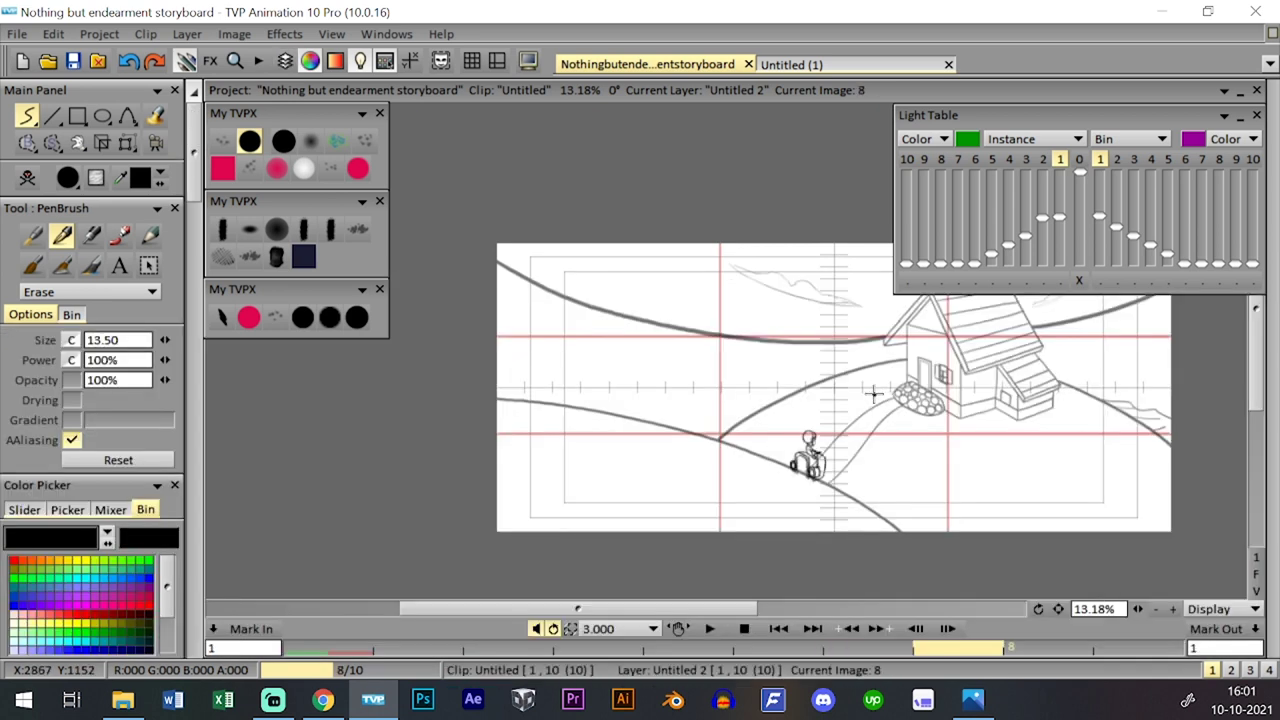
pyautogui.press('Left')
pyautogui.press('Right')
pyautogui.press('Tab')
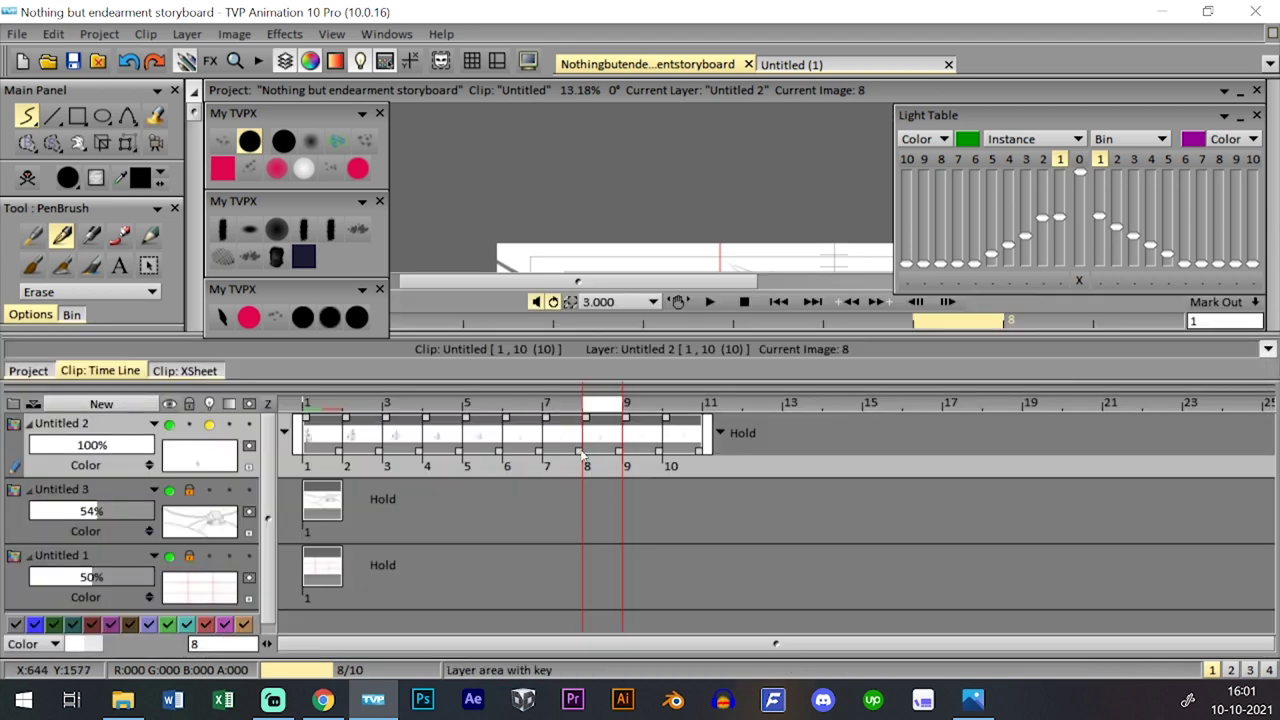
pyautogui.moveTo(581, 454); pyautogui.dragTo(621, 450)
pyautogui.press('Tab')
pyautogui.press('Tab')
pyautogui.press('Tab')
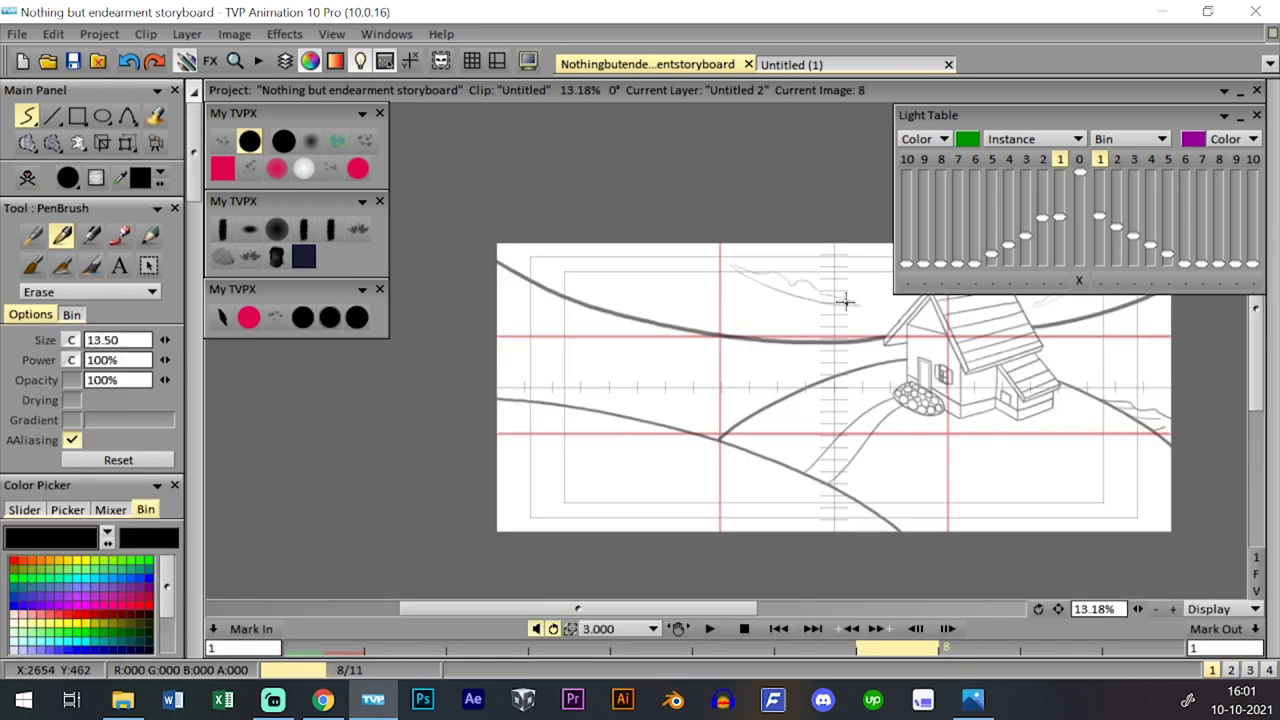
# - Flip through images 3 to 11 to check the revised motion
pyautogui.press('Left')
pyautogui.press('Right')
pyautogui.press('Right')
pyautogui.press('Left')
pyautogui.press('Left')
pyautogui.press('Right')
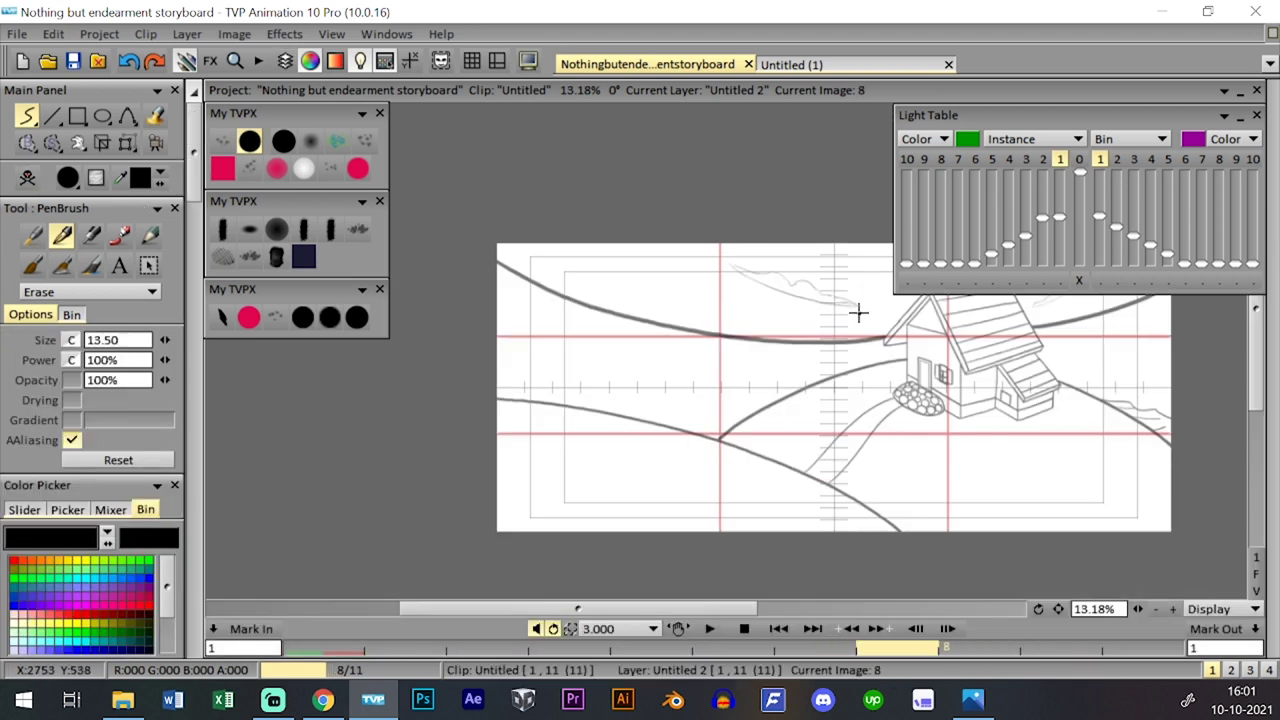
pyautogui.press('Left')
pyautogui.press('Tab')
pyautogui.press('Tab')
pyautogui.press('Tab')
pyautogui.press('Tab')
pyautogui.press('Left')
pyautogui.press('Left')
pyautogui.press('Left')
pyautogui.press('Left')
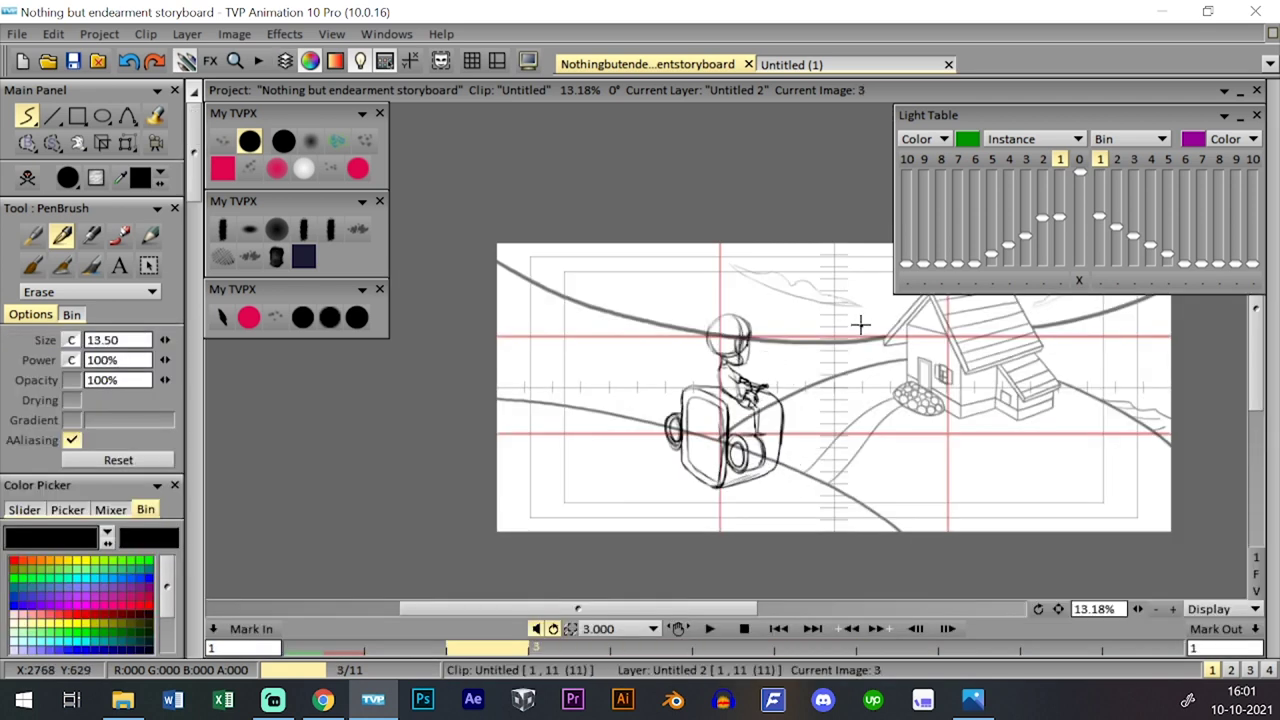
pyautogui.press('Right')
pyautogui.press('Right')
pyautogui.press('Right')
pyautogui.press('Left')
pyautogui.press('Left')
pyautogui.press('Left')
pyautogui.press('Right')
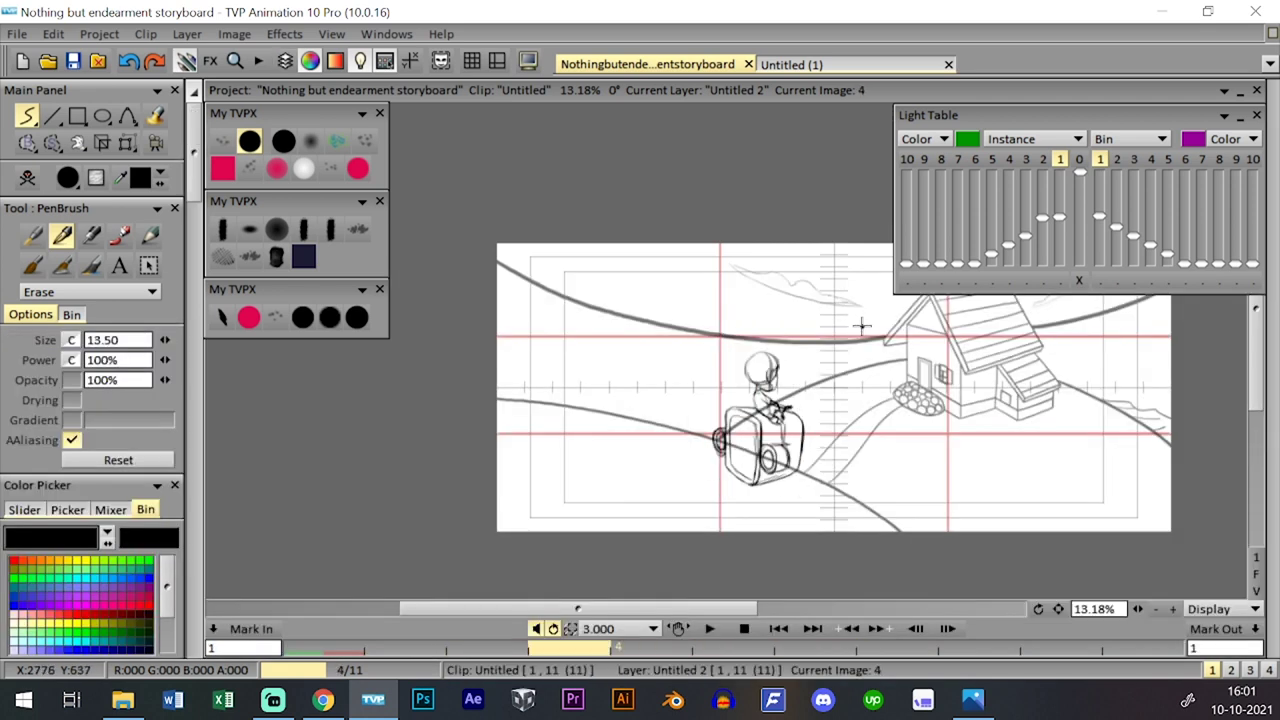
pyautogui.press('Right')
pyautogui.press('Left')
pyautogui.press('Left')
pyautogui.press('Right')
pyautogui.press('Right')
pyautogui.press('Right')
pyautogui.press('Right')
pyautogui.press('Right')
pyautogui.press('Right')
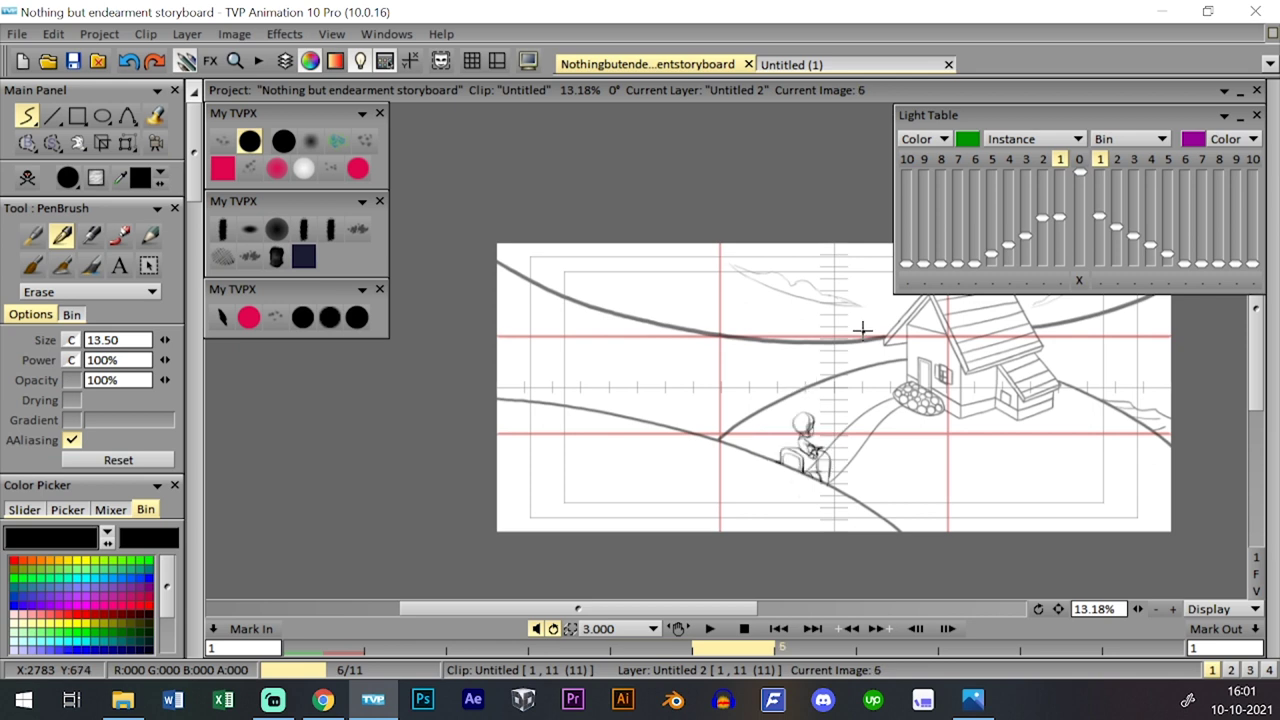
pyautogui.press('Right')
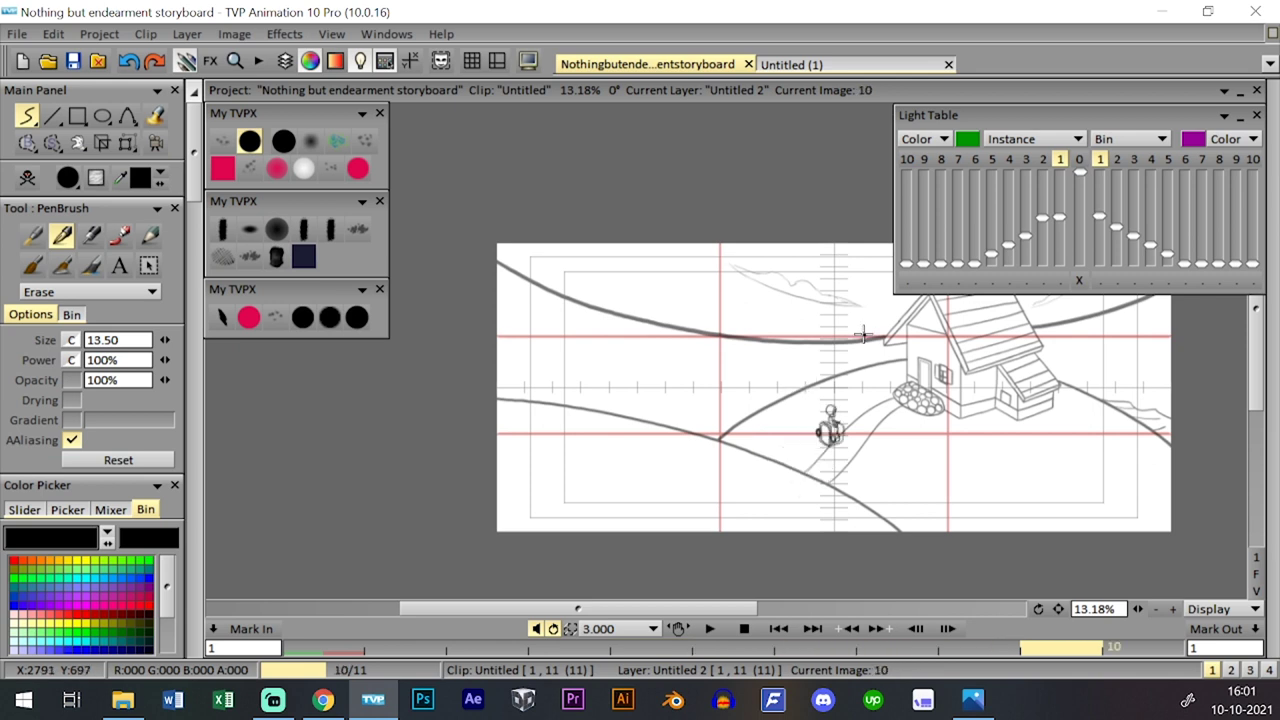
pyautogui.press('Right')
pyautogui.press('Left')
pyautogui.press('Left')
pyautogui.press('Left')
pyautogui.press('Right')
pyautogui.press('Tab')
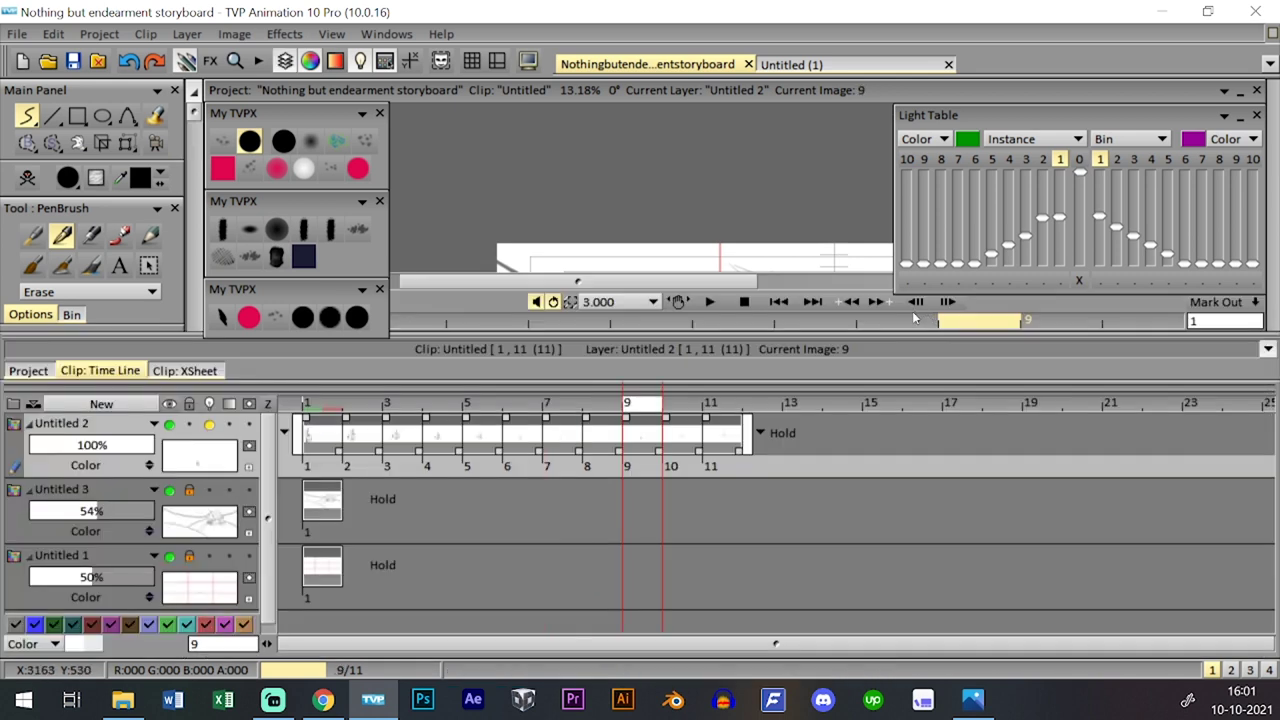
pyautogui.press('Tab')
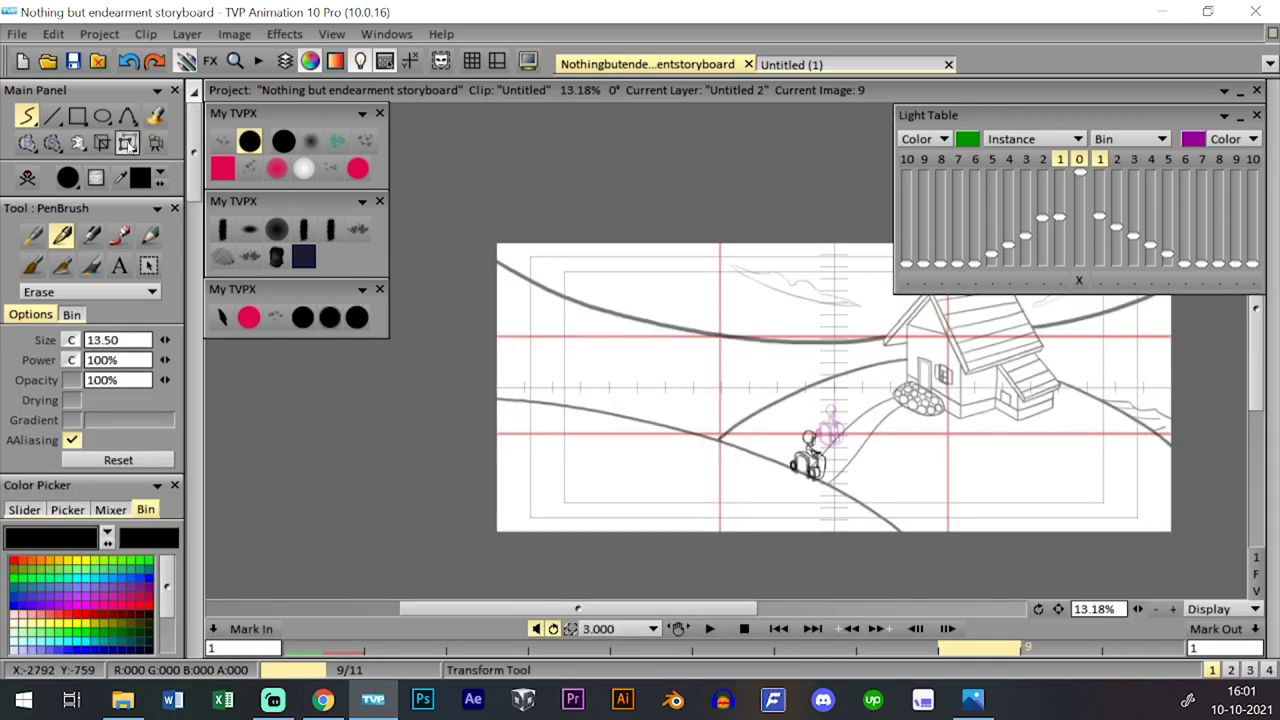
# - Nudge the character on image 9 slightly right and down, then check images 8 to 10
pyautogui.click(127, 143)
pyautogui.moveTo(818, 455); pyautogui.dragTo(826, 459)
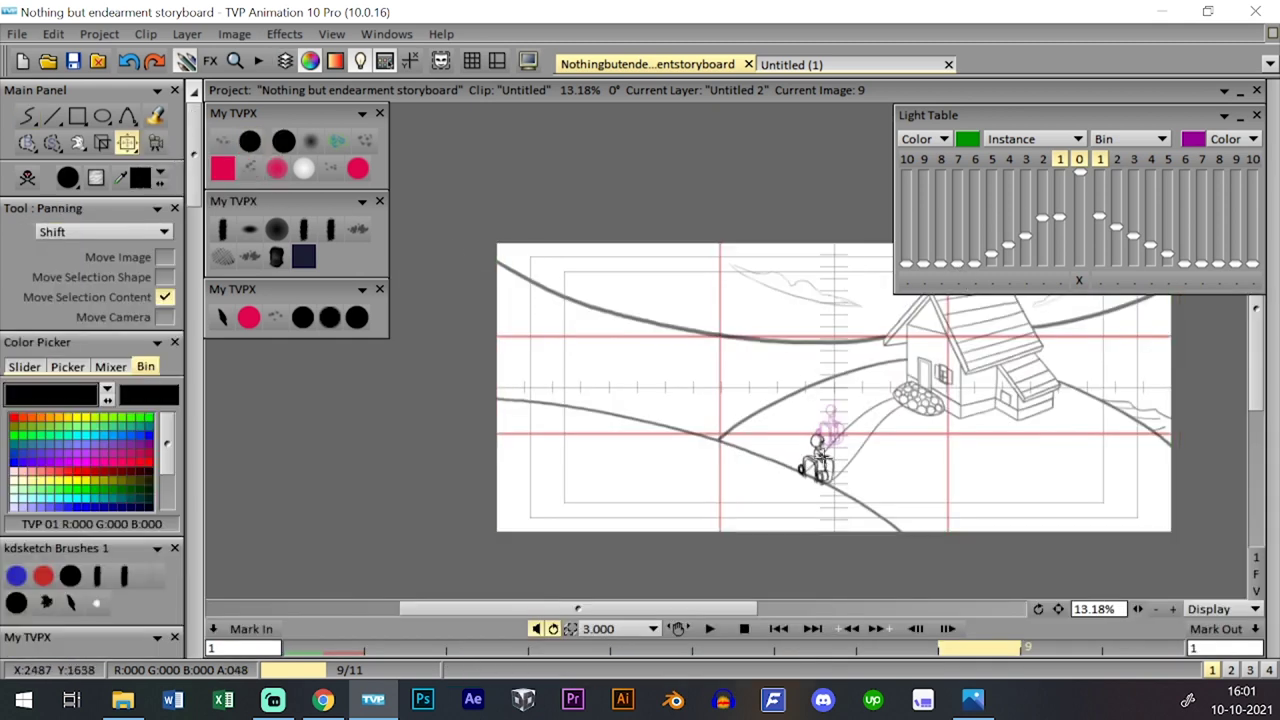
pyautogui.press('Tab')
pyautogui.click(885, 322)
pyautogui.press('Tab')
pyautogui.press('Right')
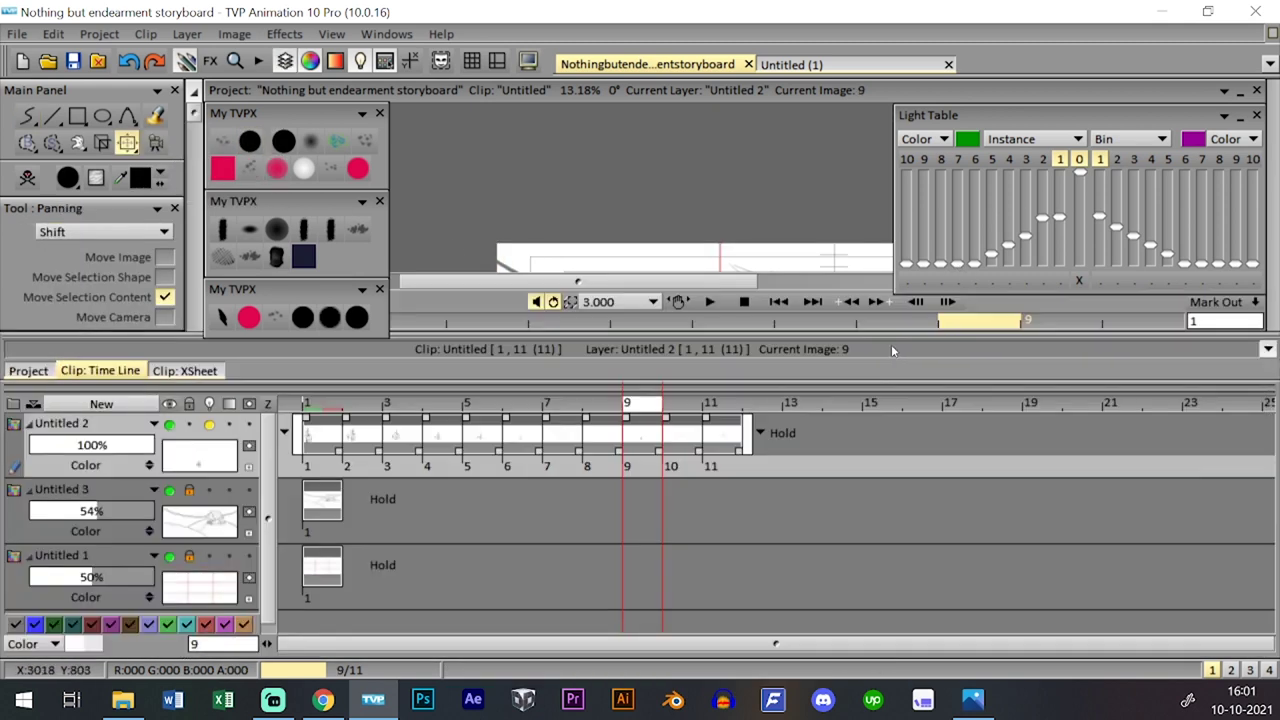
pyautogui.press('Right')
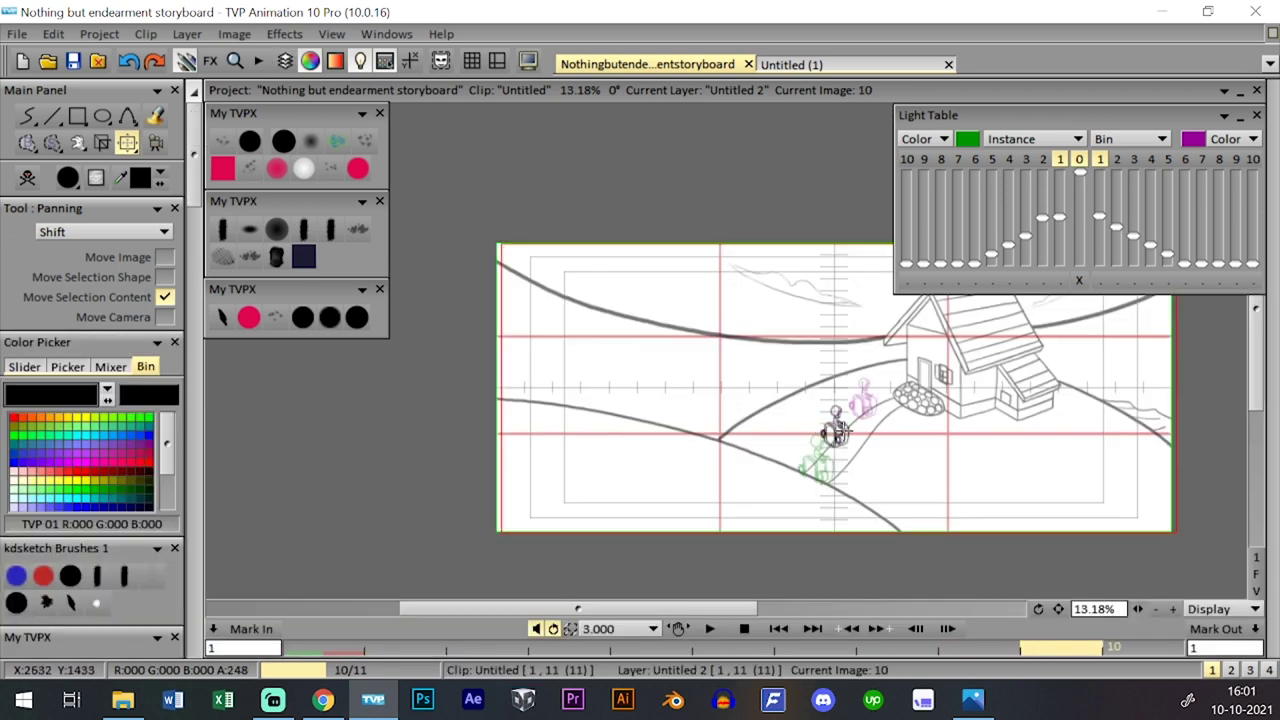
# - Hold image 8 one frame longer so the clip runs 12 images
pyautogui.press('Tab')
pyautogui.press('Left')
pyautogui.press('Left')
pyautogui.press('Right')
pyautogui.press('Right')
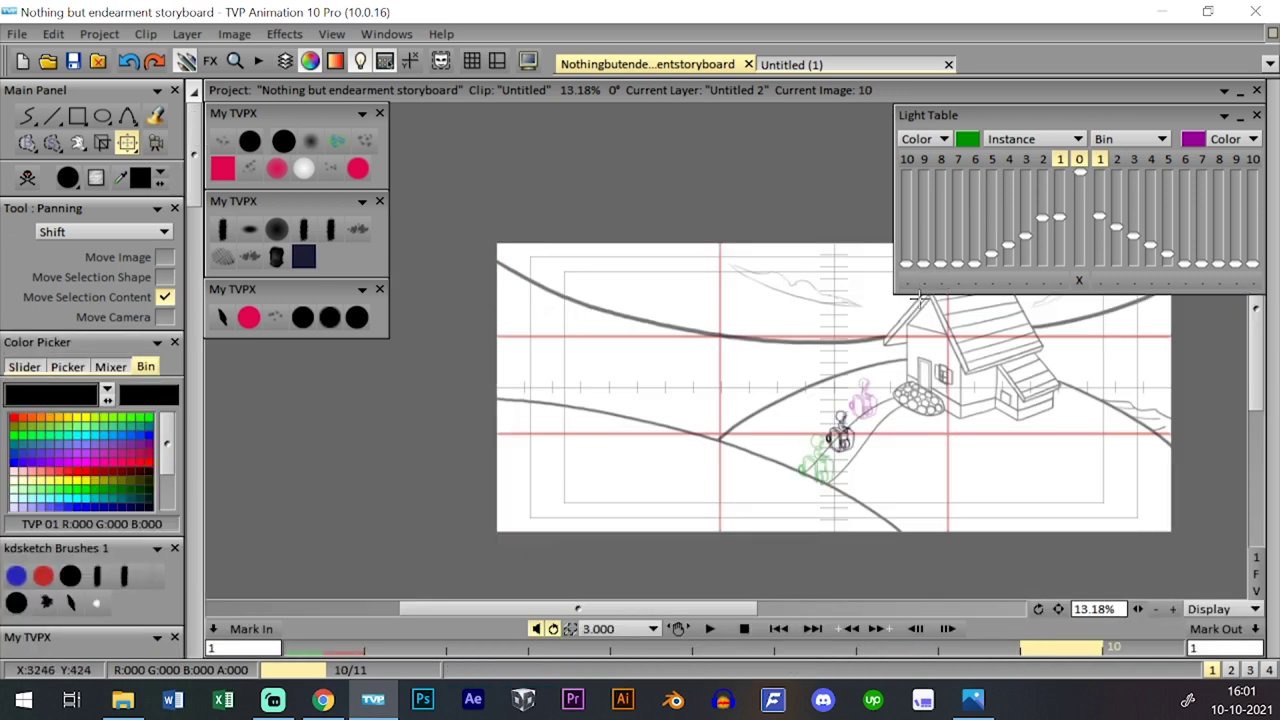
pyautogui.press('Tab')
pyautogui.press('Left')
pyautogui.press('Left')
pyautogui.press('Tab')
pyautogui.press('Left')
pyautogui.press('Tab')
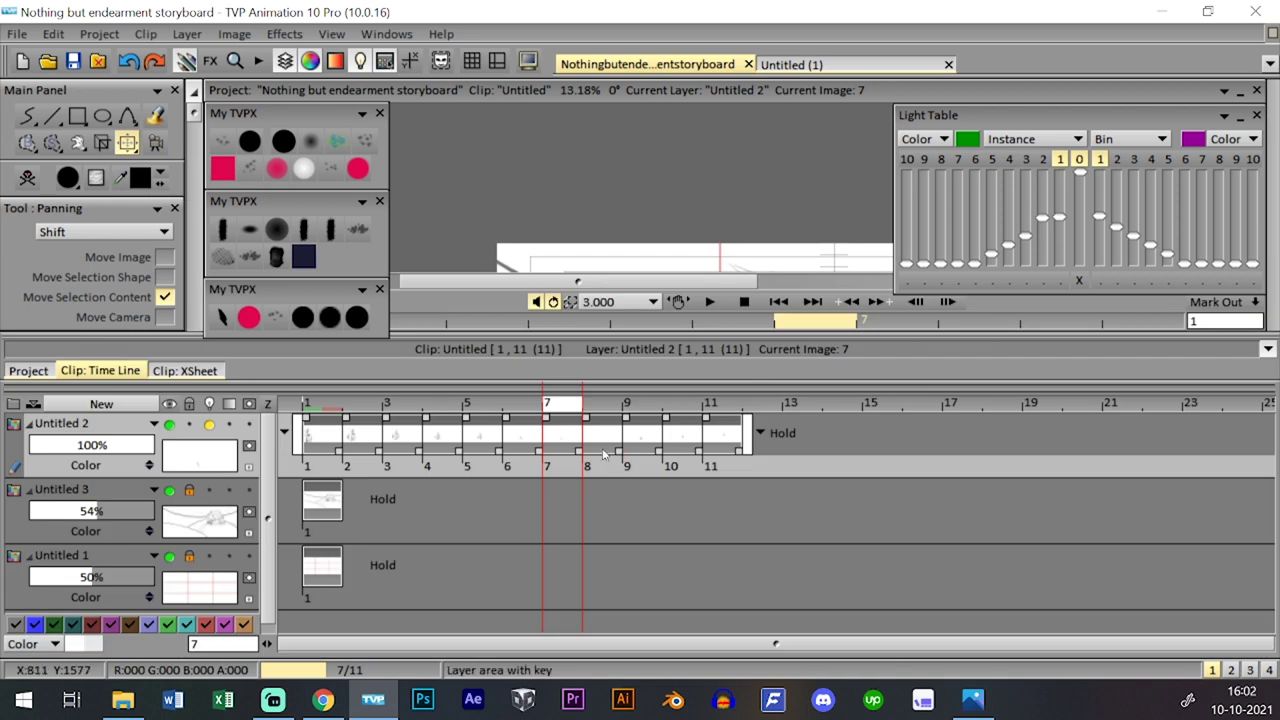
pyautogui.moveTo(622, 448); pyautogui.dragTo(660, 446)
pyautogui.press('Right')
pyautogui.press('Tab')
# - Select the PencilBrush preset and save the project
pyautogui.click(330, 317)
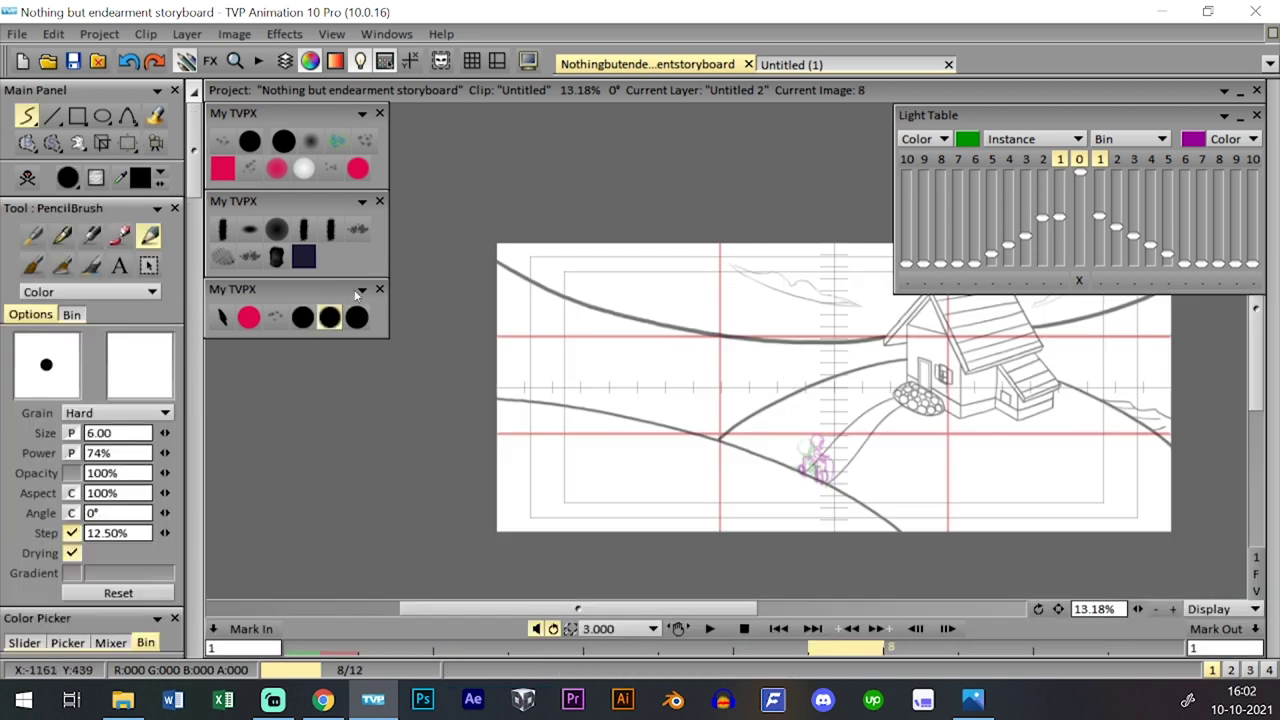
pyautogui.press('Tab')
pyautogui.press('Tab')
pyautogui.click(75, 64)
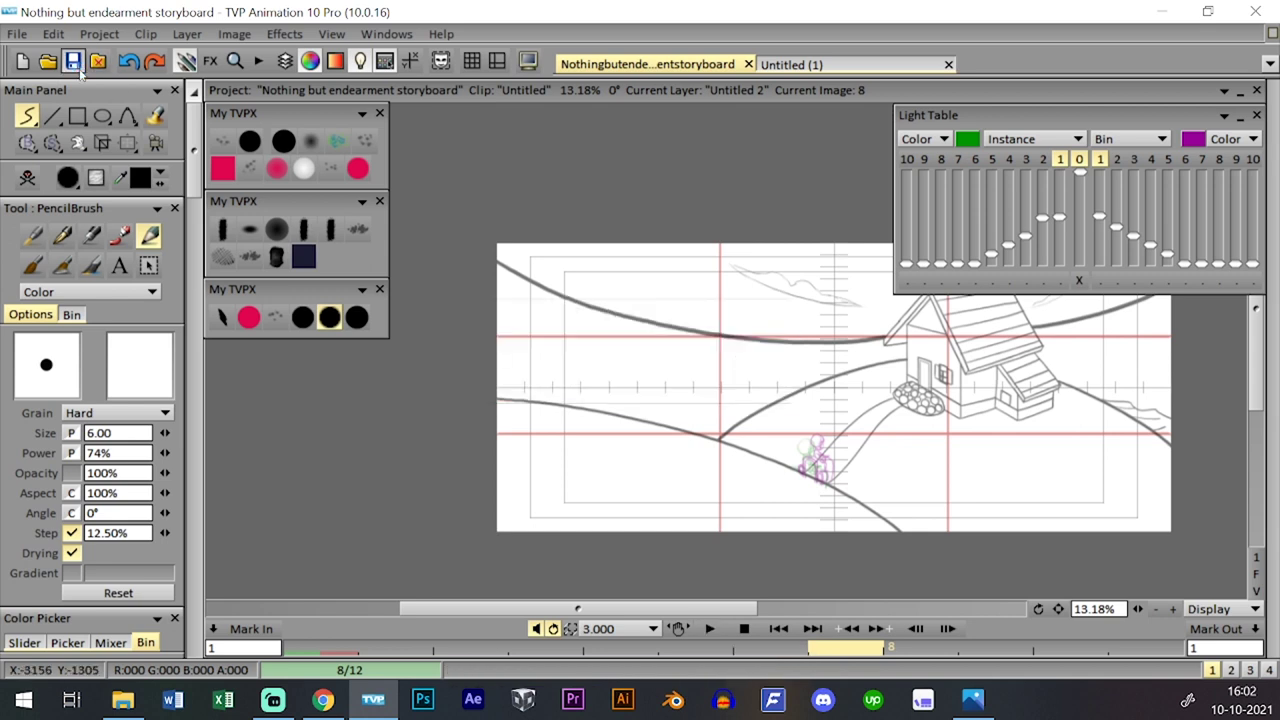
# - Preview the 12-image clip, collapse the Light Table, save, and reopen the timeline
pyautogui.click(711, 629)
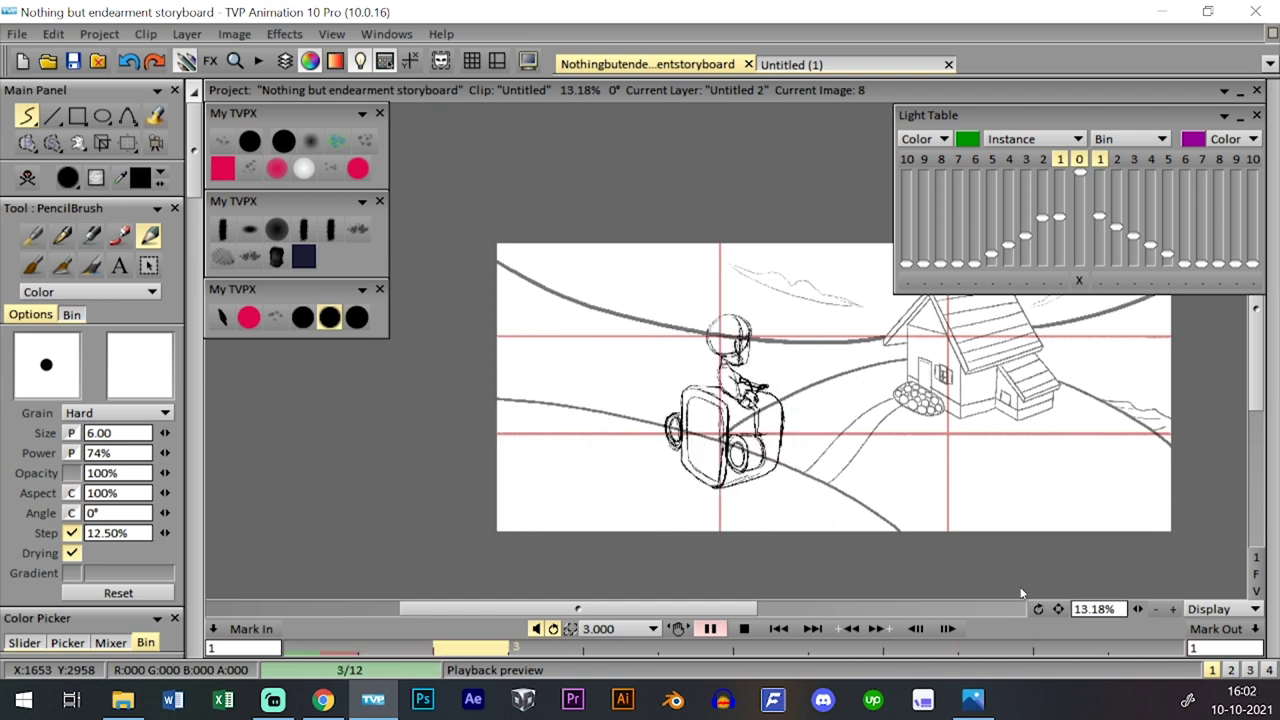
pyautogui.click(744, 629)
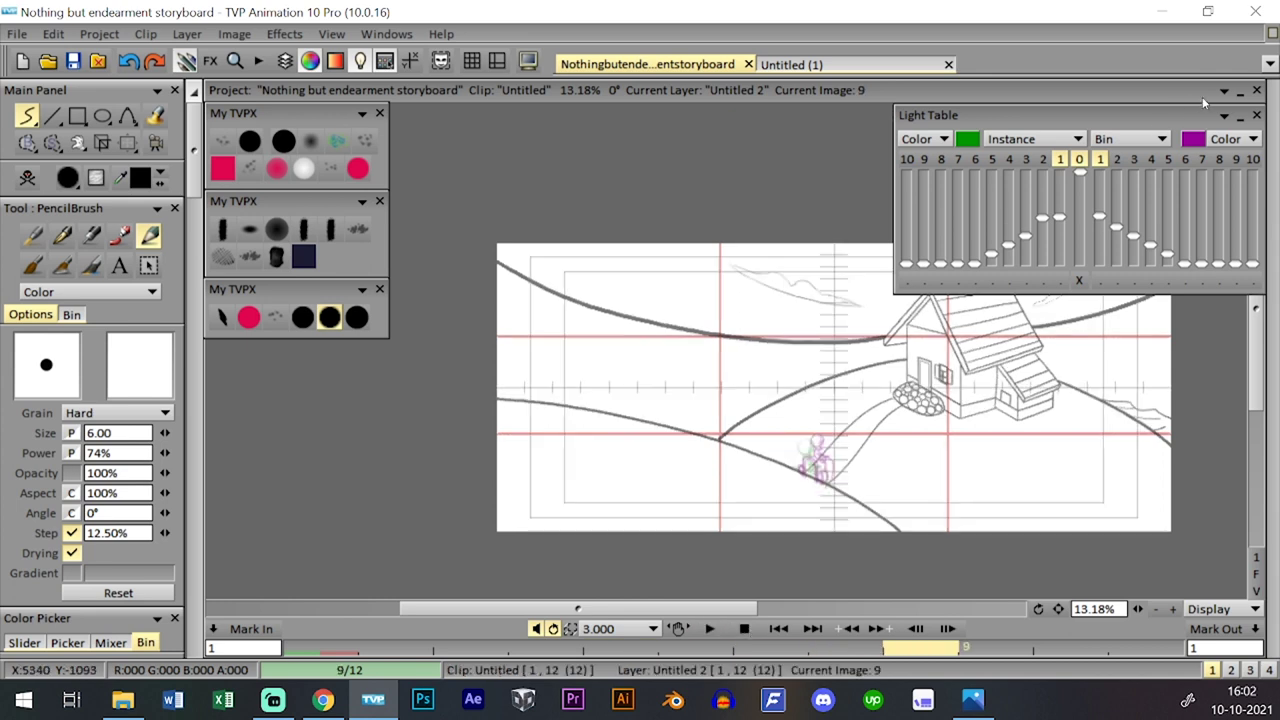
pyautogui.click(1223, 116)
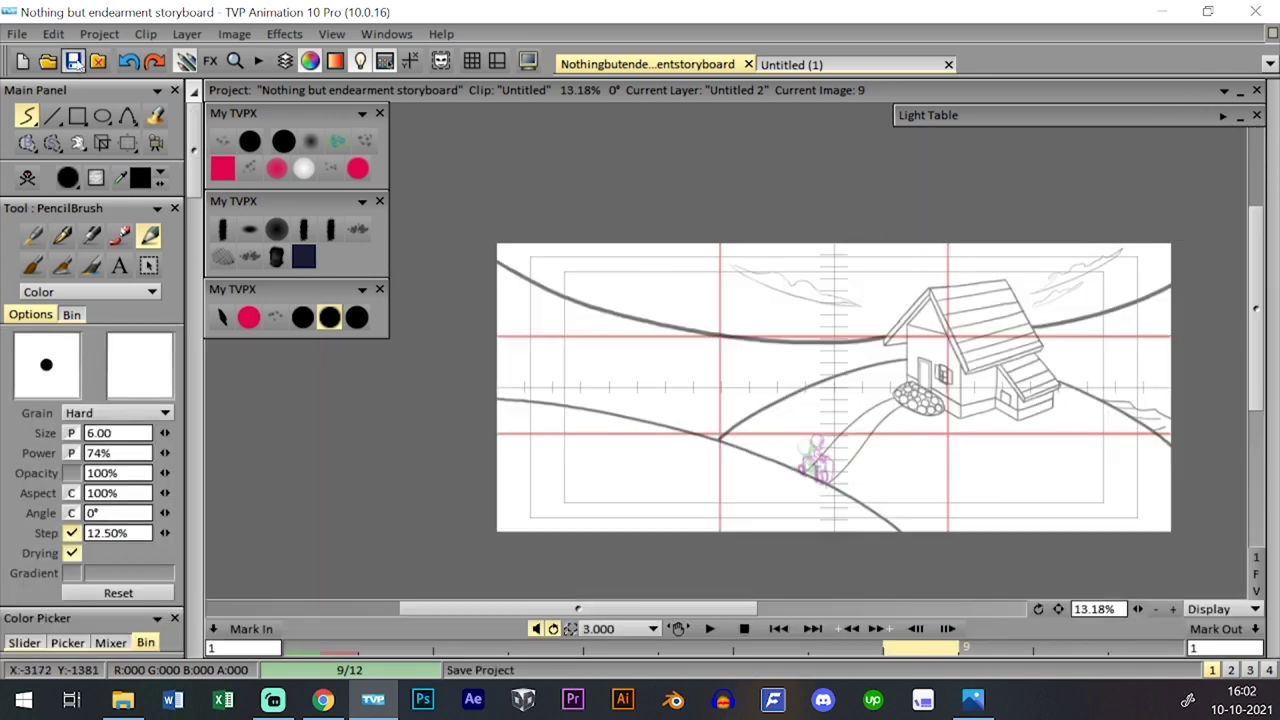
pyautogui.click(75, 62)
pyautogui.press('Tab')
# - Push the Untitled 2 images one frame later in the Time Line
pyautogui.click(322, 403)
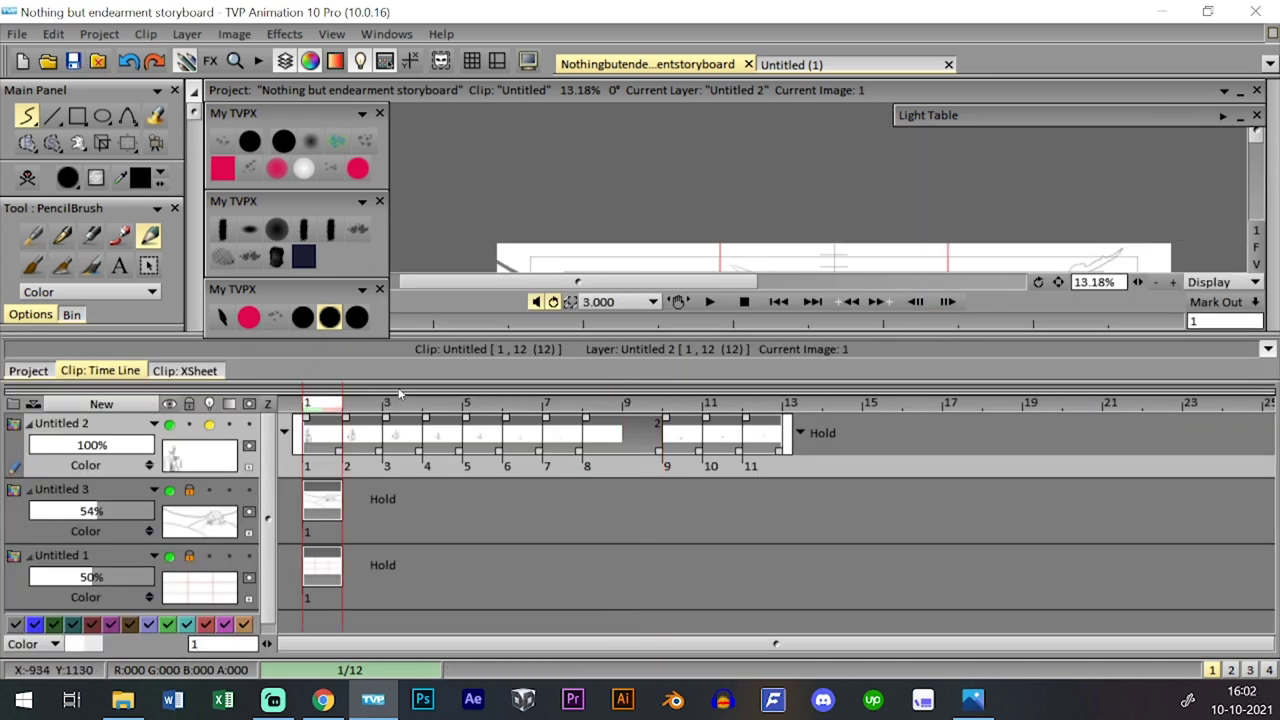
pyautogui.press('Tab')
pyautogui.press('Tab')
pyautogui.moveTo(332, 447); pyautogui.dragTo(372, 447)
pyautogui.click(322, 403)
pyautogui.press('Tab')
pyautogui.press('Tab')
pyautogui.press('Tab')
pyautogui.press('Tab')
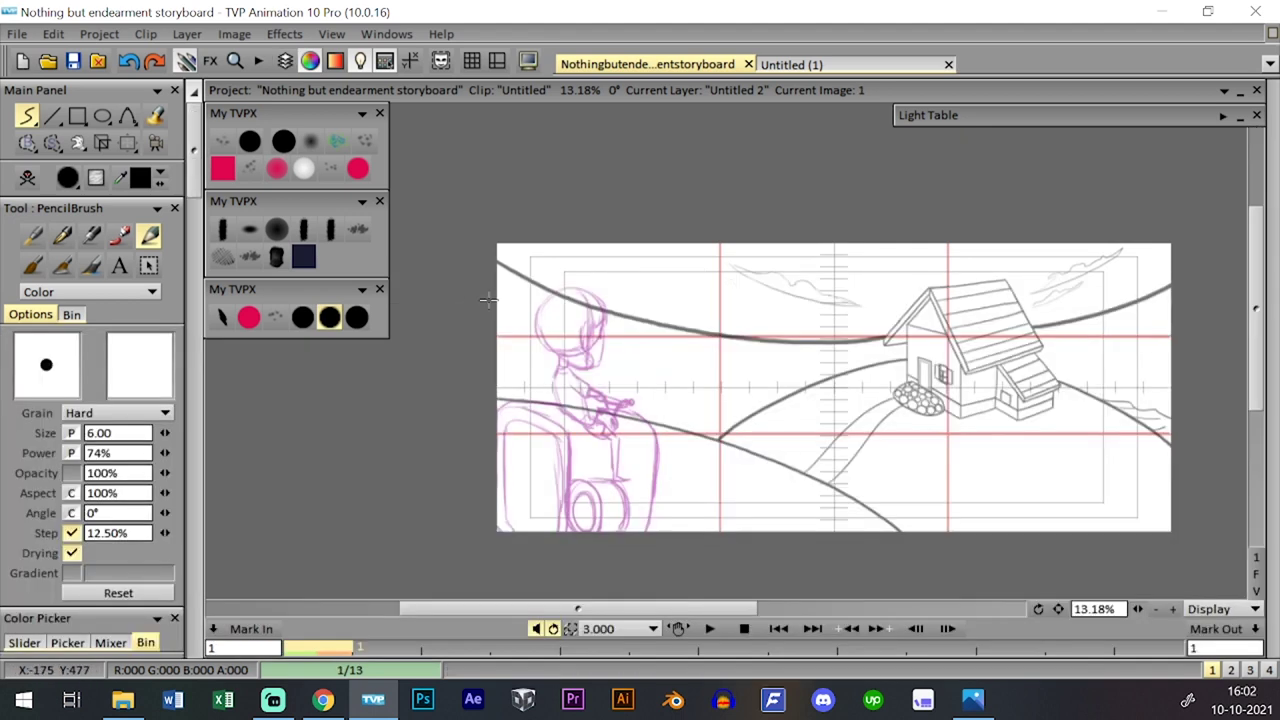
pyautogui.press('Tab')
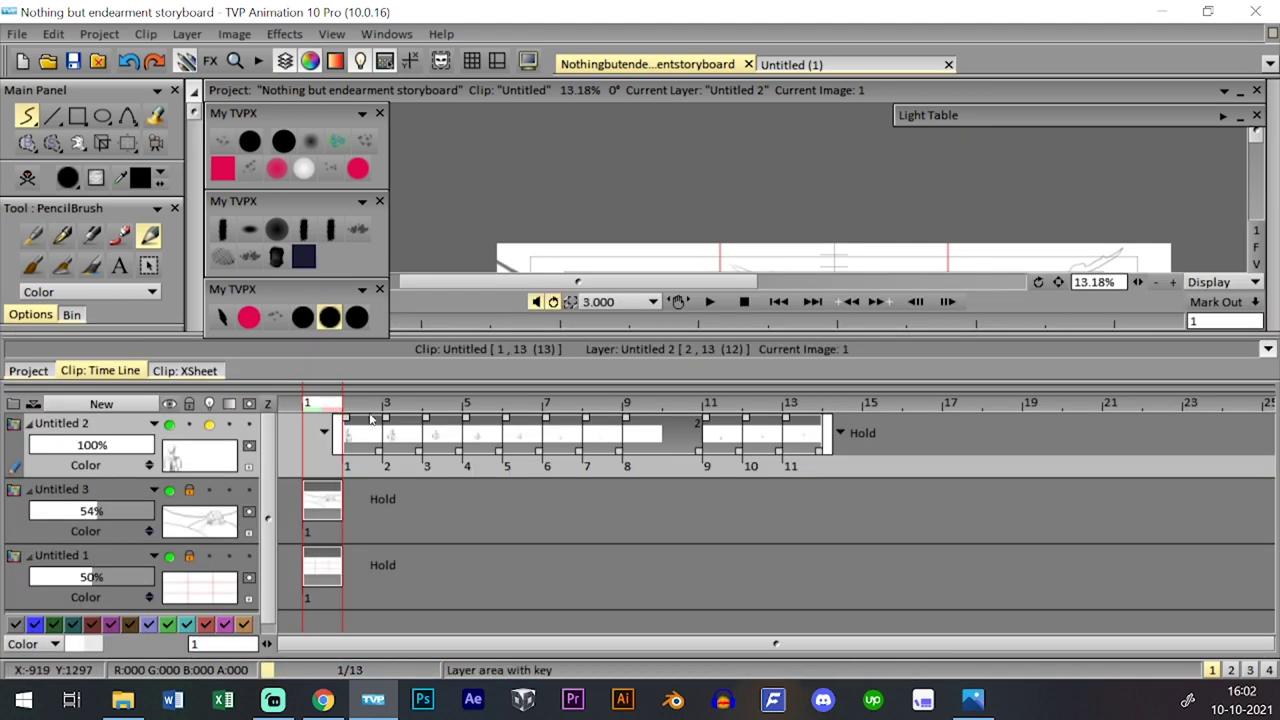
pyautogui.doubleClick(337, 419)
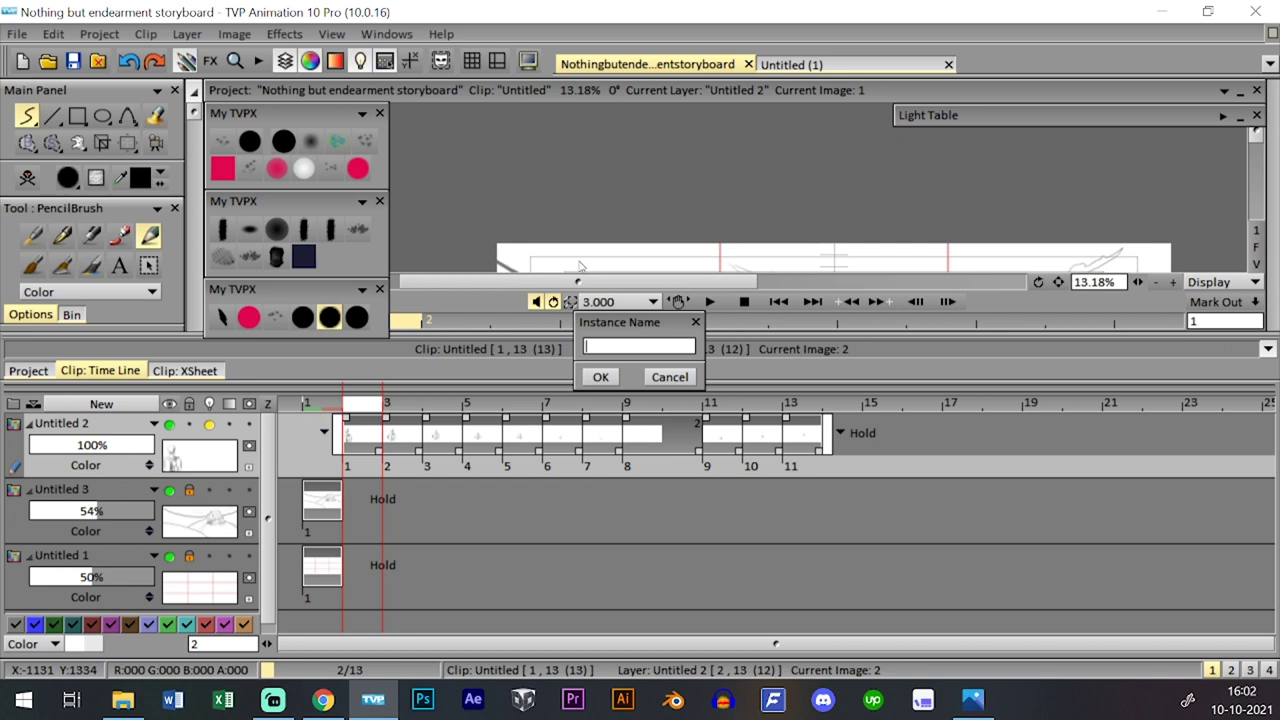
pyautogui.click(682, 381)
pyautogui.press('0')
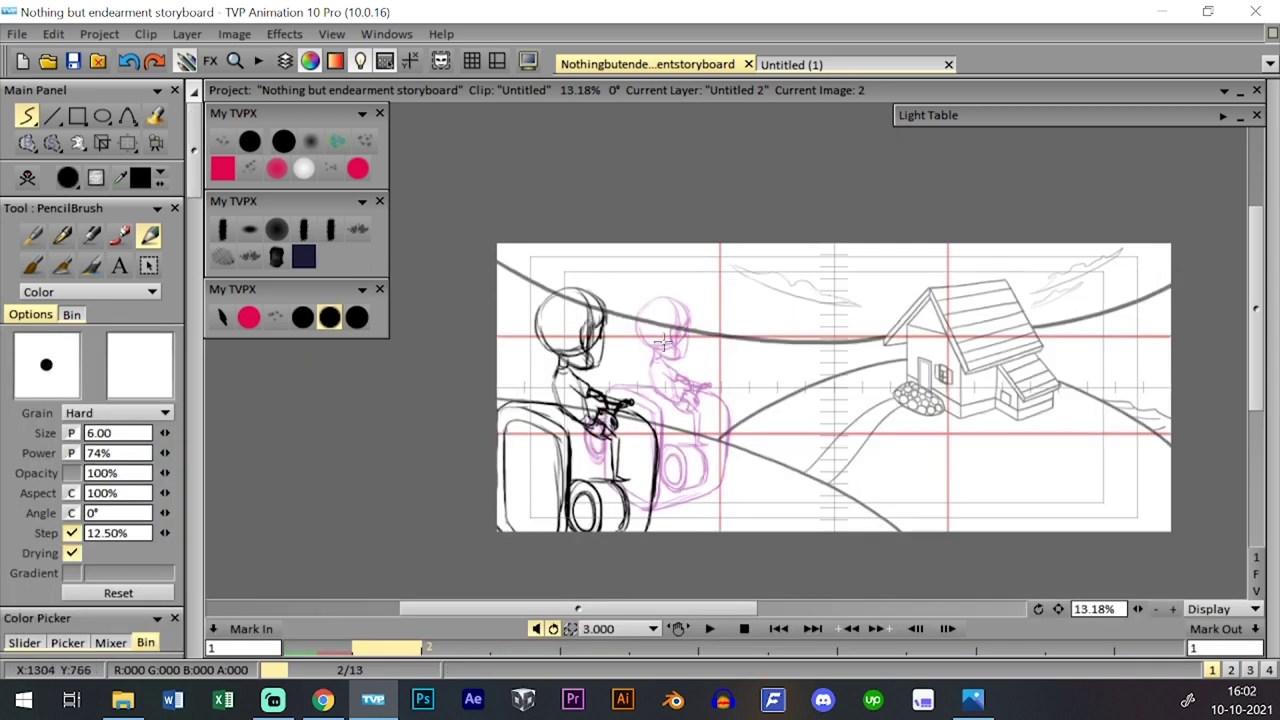
pyautogui.press('0')
pyautogui.press('0')
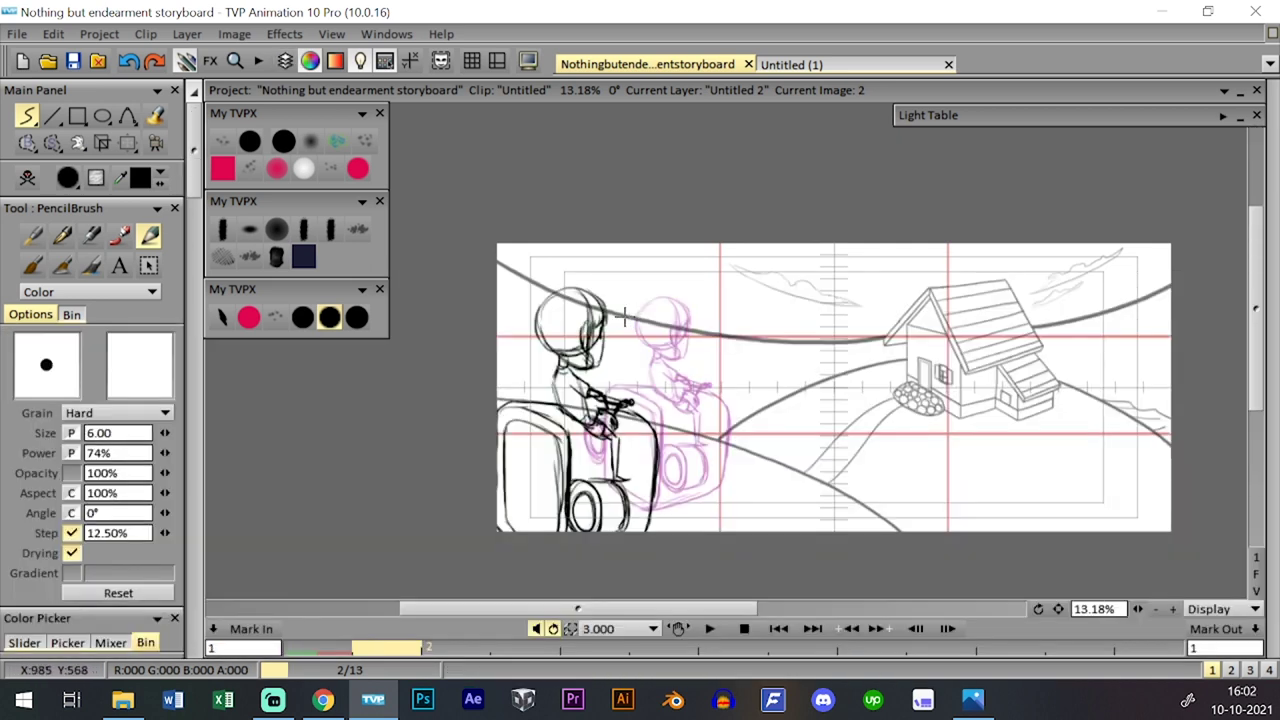
# - Add a new image at frame 2 after image 1 and step to image 2
pyautogui.press('0')
pyautogui.moveTo(341, 453); pyautogui.dragTo(381, 453)
pyautogui.press('Right')
pyautogui.press('0')
pyautogui.click(609, 340)
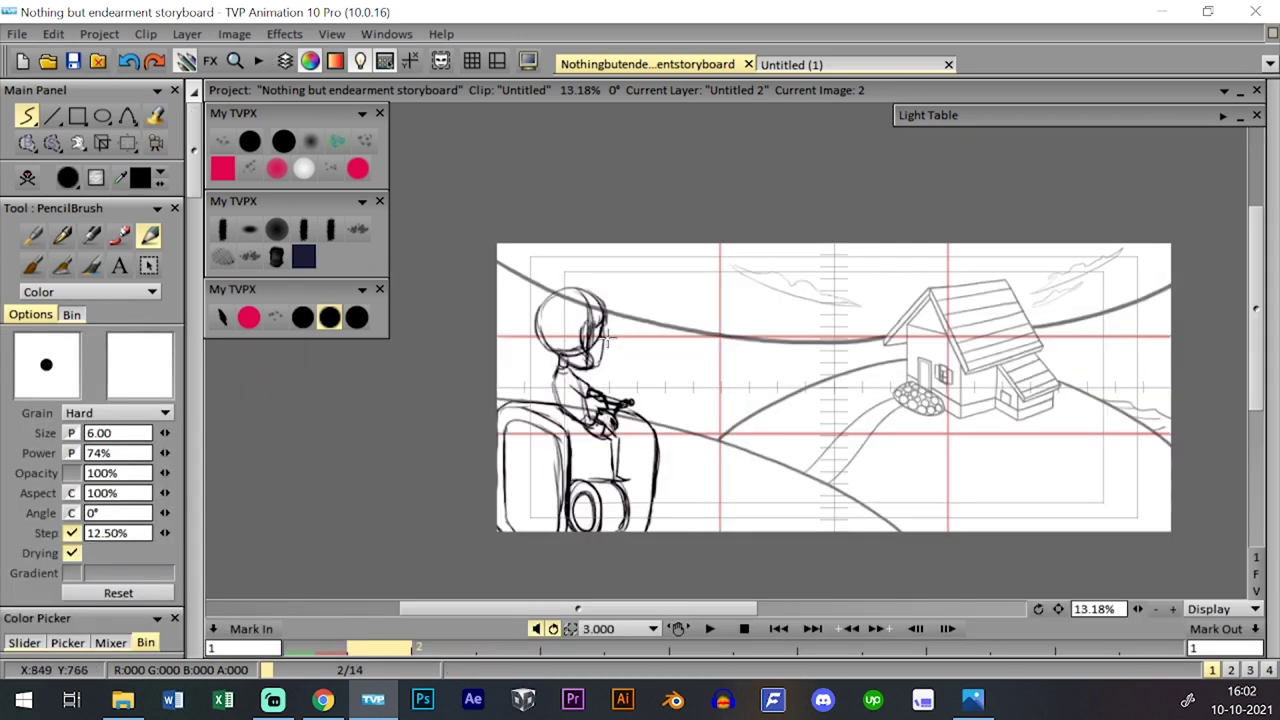
pyautogui.press('0')
pyautogui.press('0')
pyautogui.press('0')
pyautogui.press('0')
pyautogui.press('0')
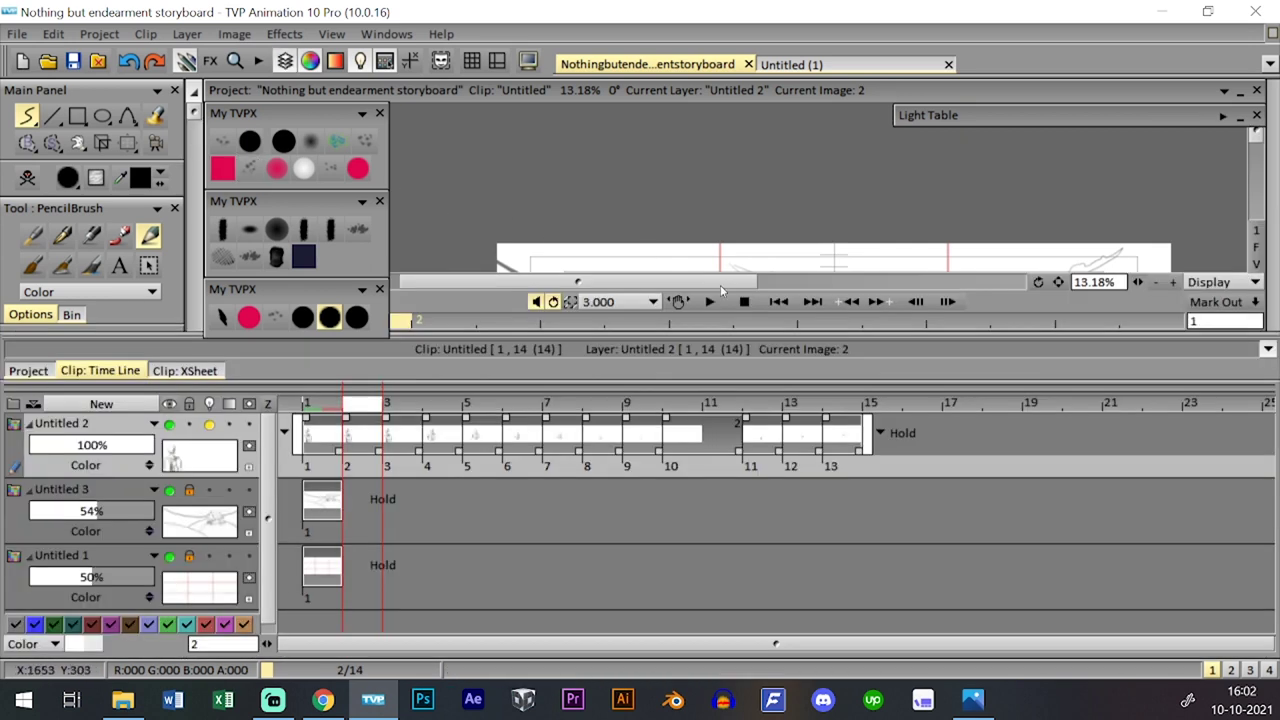
pyautogui.press('0')
pyautogui.press('Right')
pyautogui.press('0')
pyautogui.press('0')
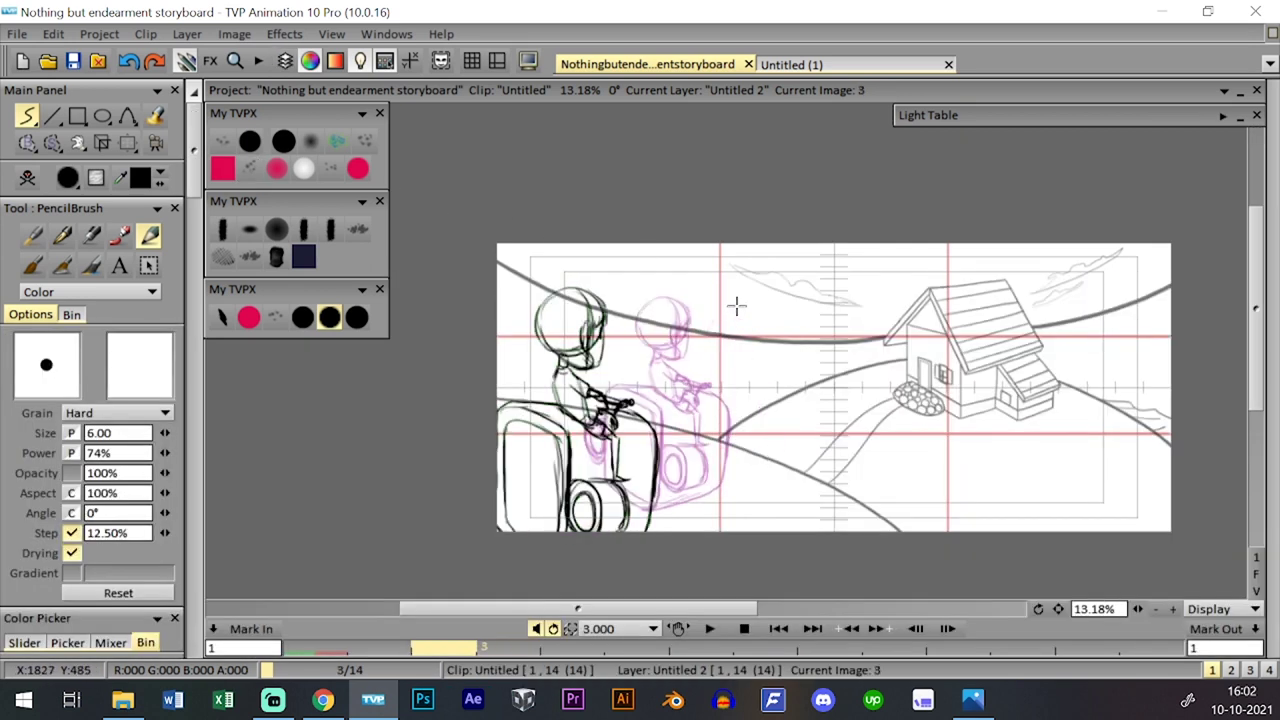
pyautogui.press('Left')
pyautogui.press('0')
# - On image 2, enlarge the rider sketch, shift it left and down, and apply the transform
pyautogui.press('0')
pyautogui.click(128, 143)
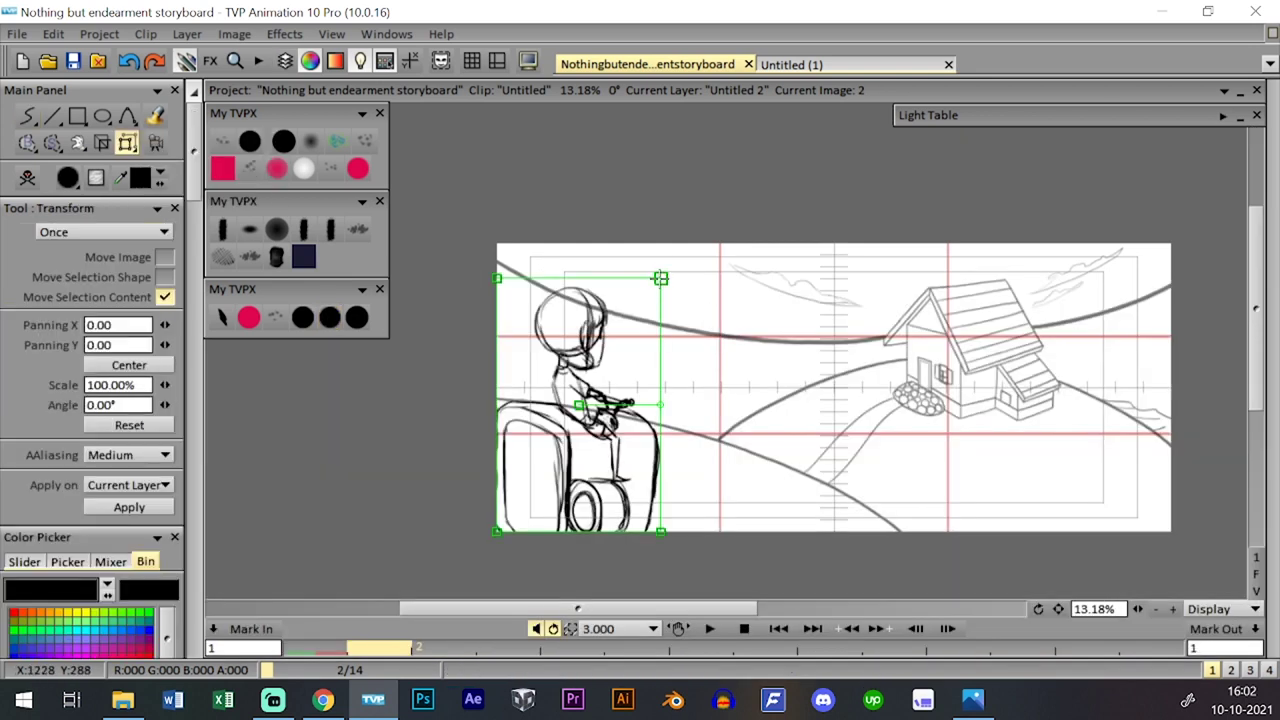
pyautogui.moveTo(660, 278)
pyautogui.mouseDown()
pyautogui.moveTo(677, 253)
pyautogui.moveTo(620, 280)
pyautogui.moveTo(643, 246)
pyautogui.moveTo(621, 263)
pyautogui.mouseUp()
pyautogui.press('Return')
pyautogui.press('0')
pyautogui.press('0')
pyautogui.press('Return')
# - On image 1, enlarge the rider to about 150% toward the lower left, then shift its images two frames later
pyautogui.press('0')
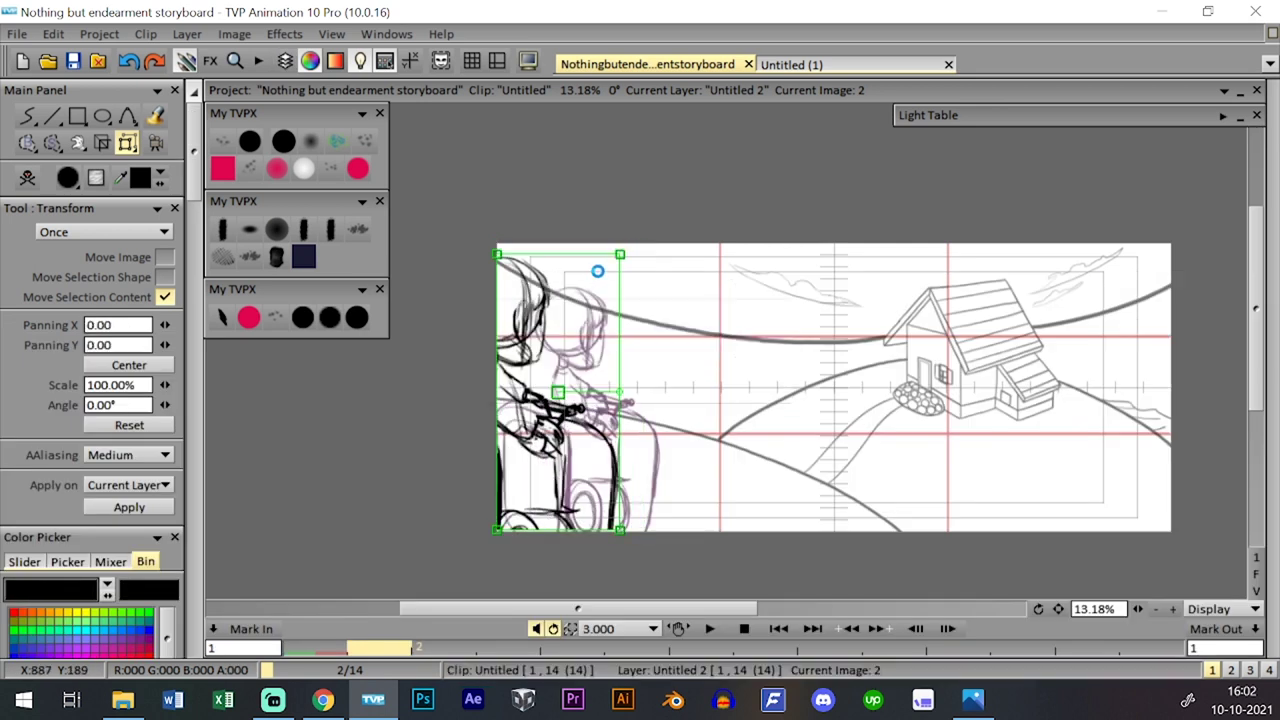
pyautogui.click(322, 402)
pyautogui.press('0')
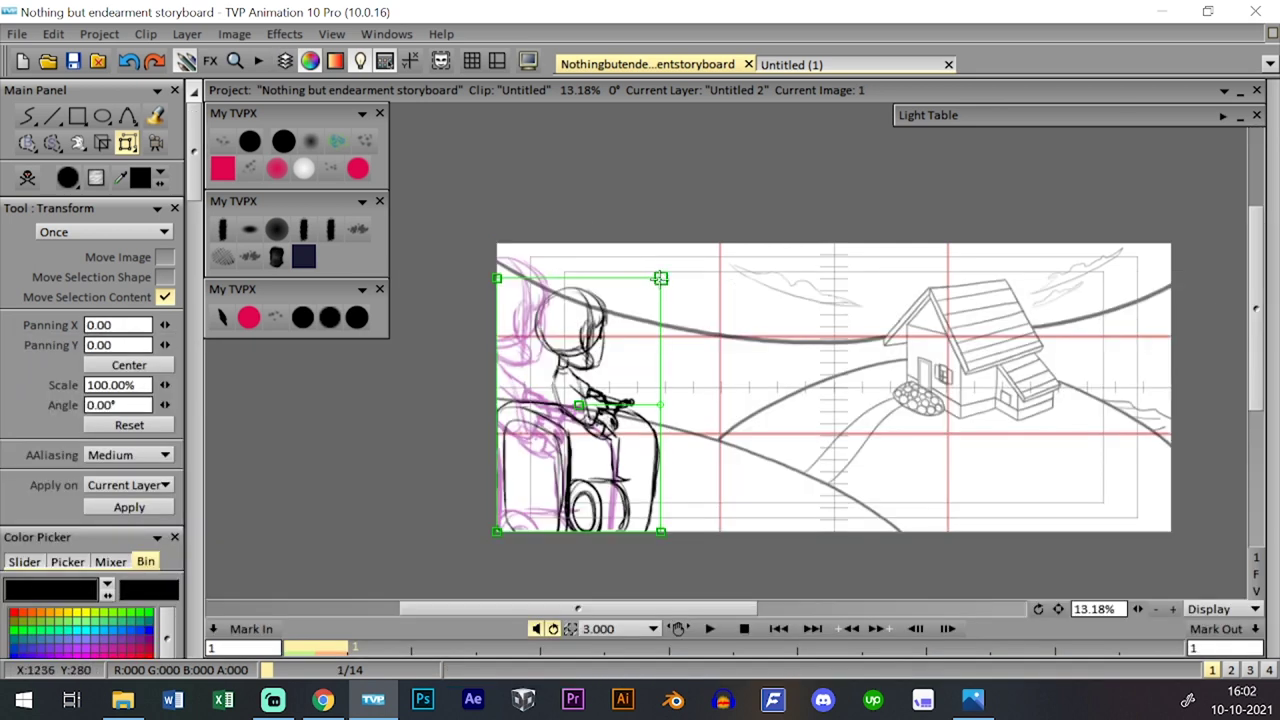
pyautogui.moveTo(660, 278); pyautogui.dragTo(700, 215)
pyautogui.moveTo(602, 317); pyautogui.dragTo(467, 334)
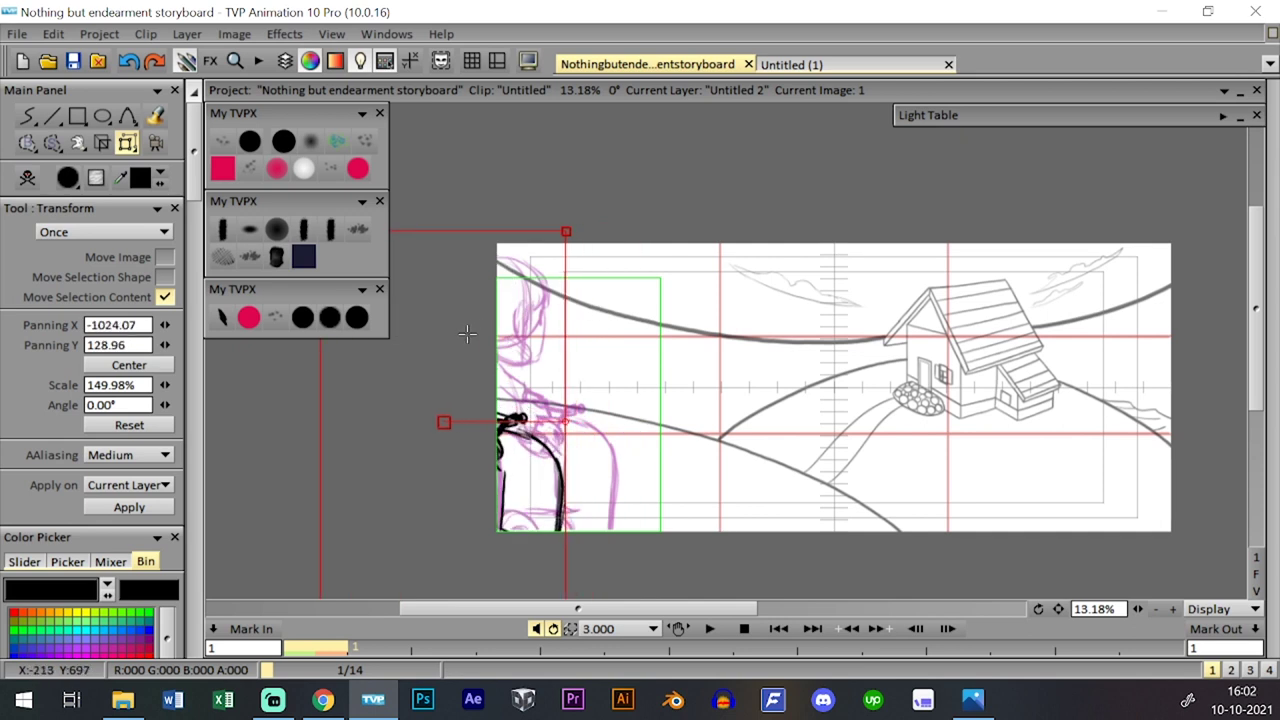
pyautogui.press('Return')
pyautogui.press('0')
pyautogui.moveTo(352, 450); pyautogui.dragTo(432, 450)
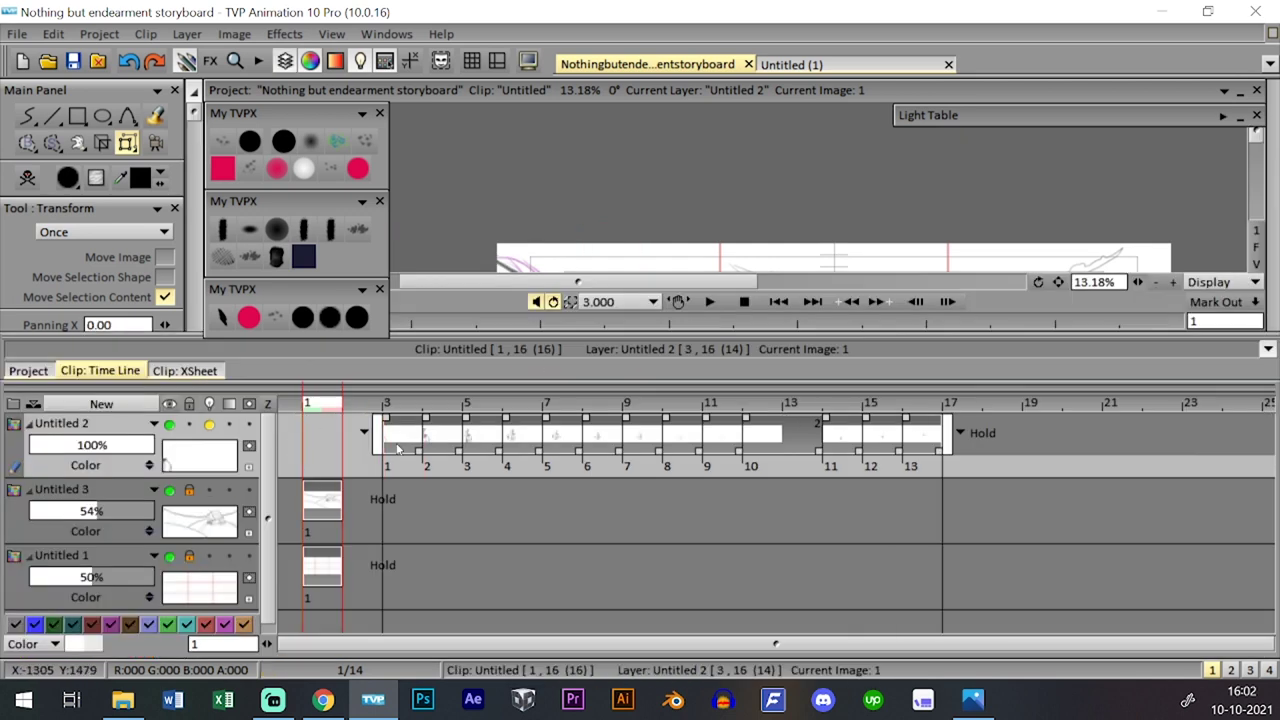
pyautogui.click(330, 317)
# - Check the rider's position at frames 16 and 4
pyautogui.click(322, 404)
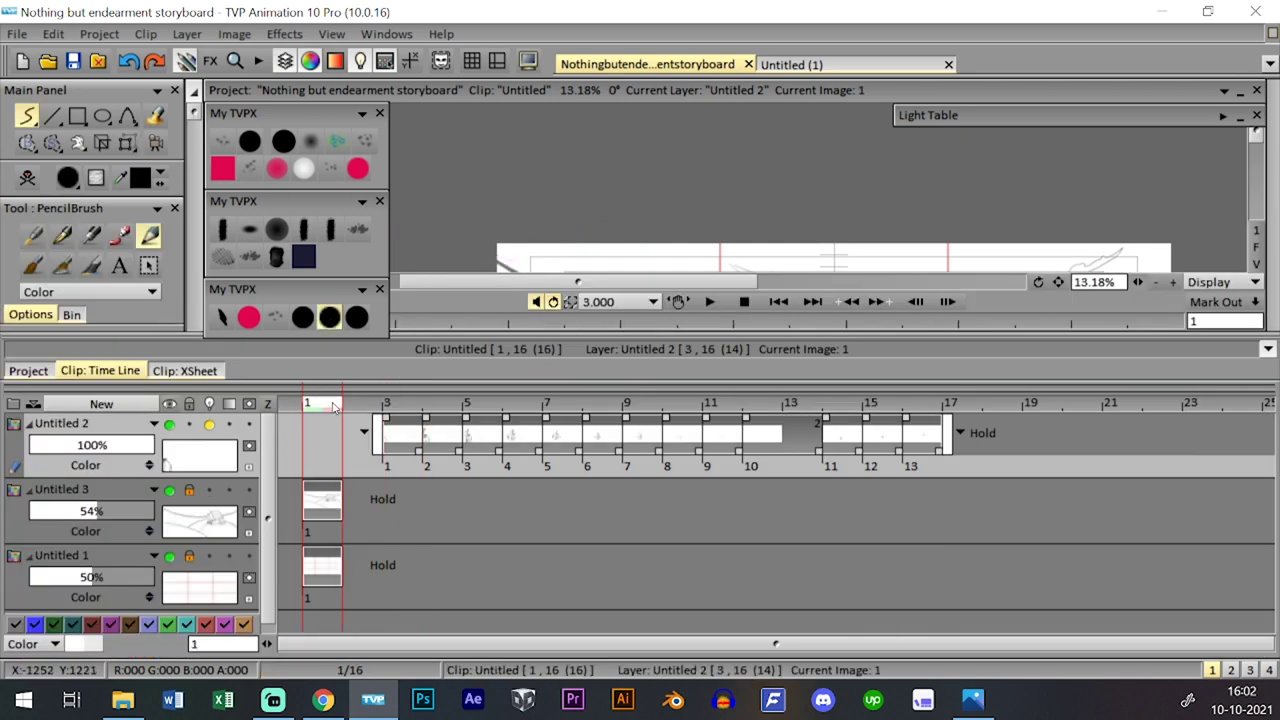
pyautogui.press('0')
pyautogui.press('0')
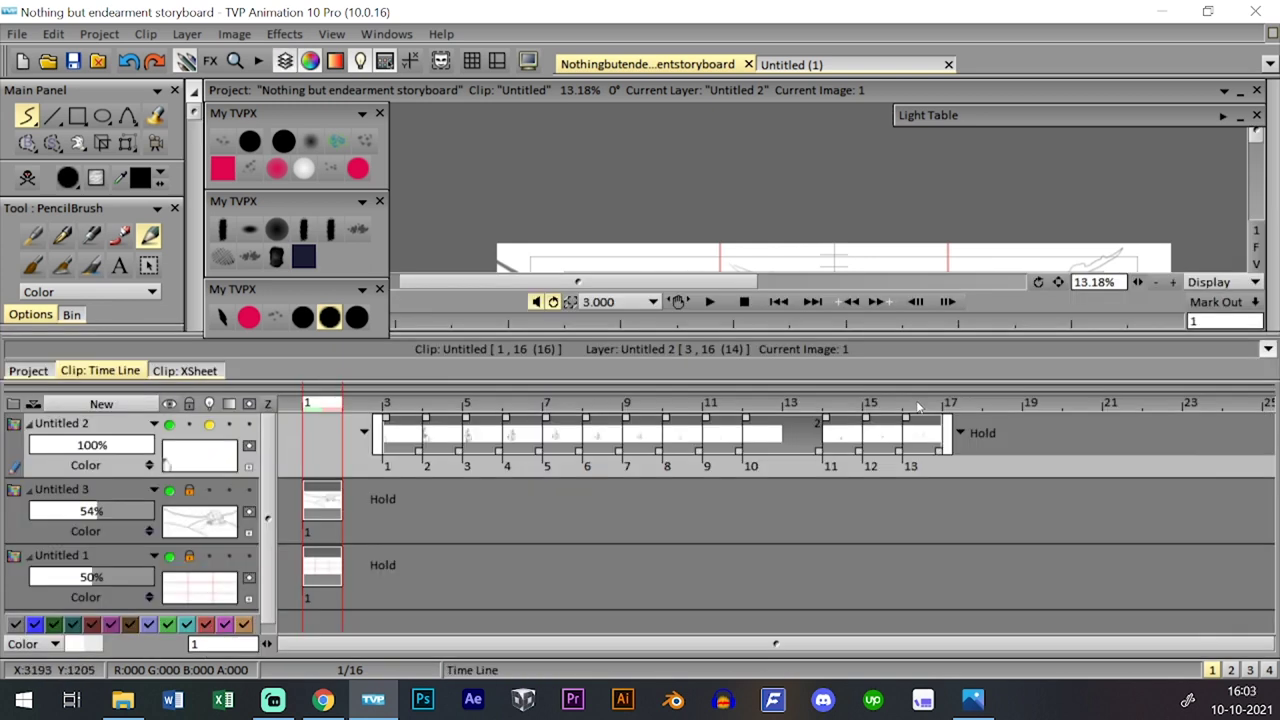
pyautogui.click(918, 407)
pyautogui.press('0')
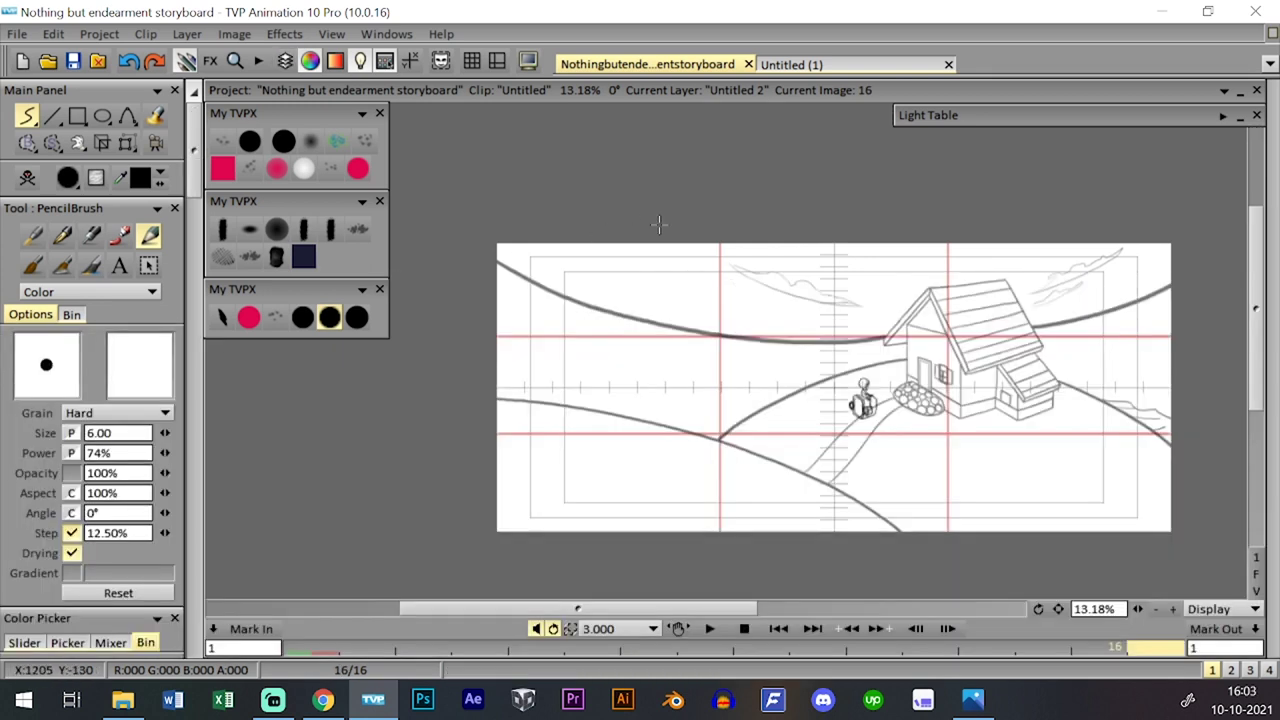
pyautogui.press('0')
pyautogui.click(380, 418)
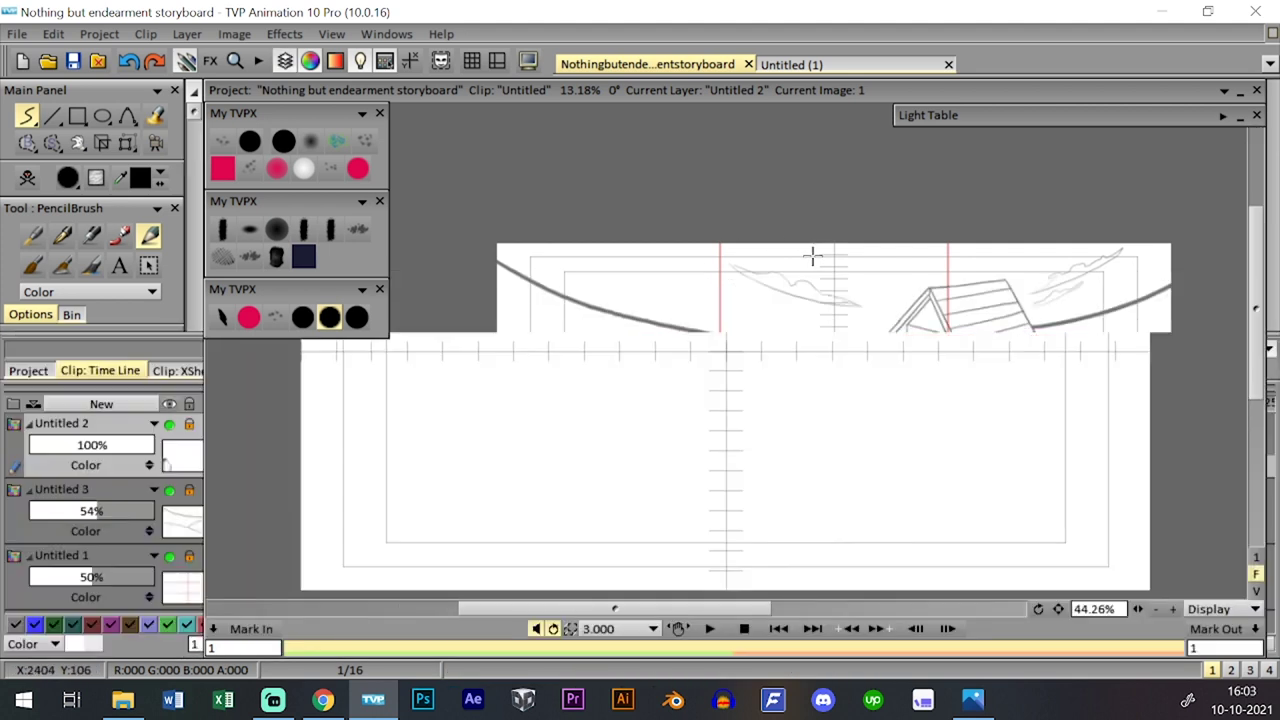
pyautogui.press('0')
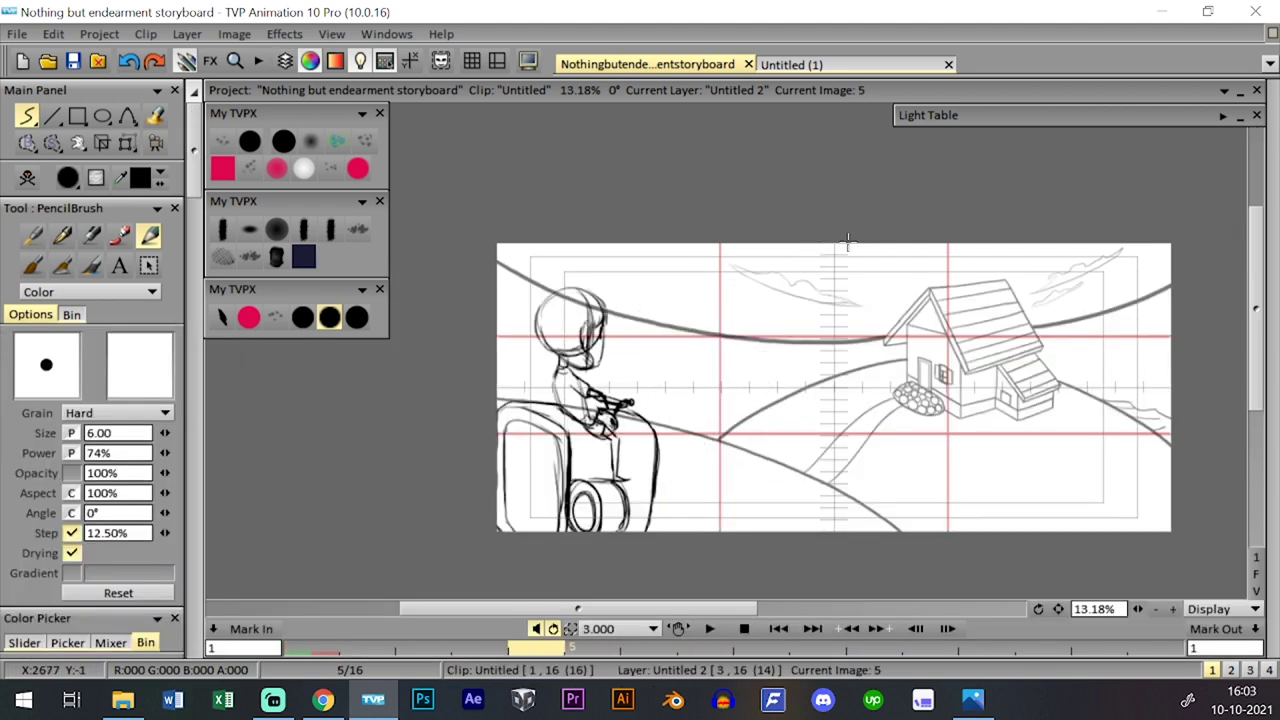
pyautogui.press('0')
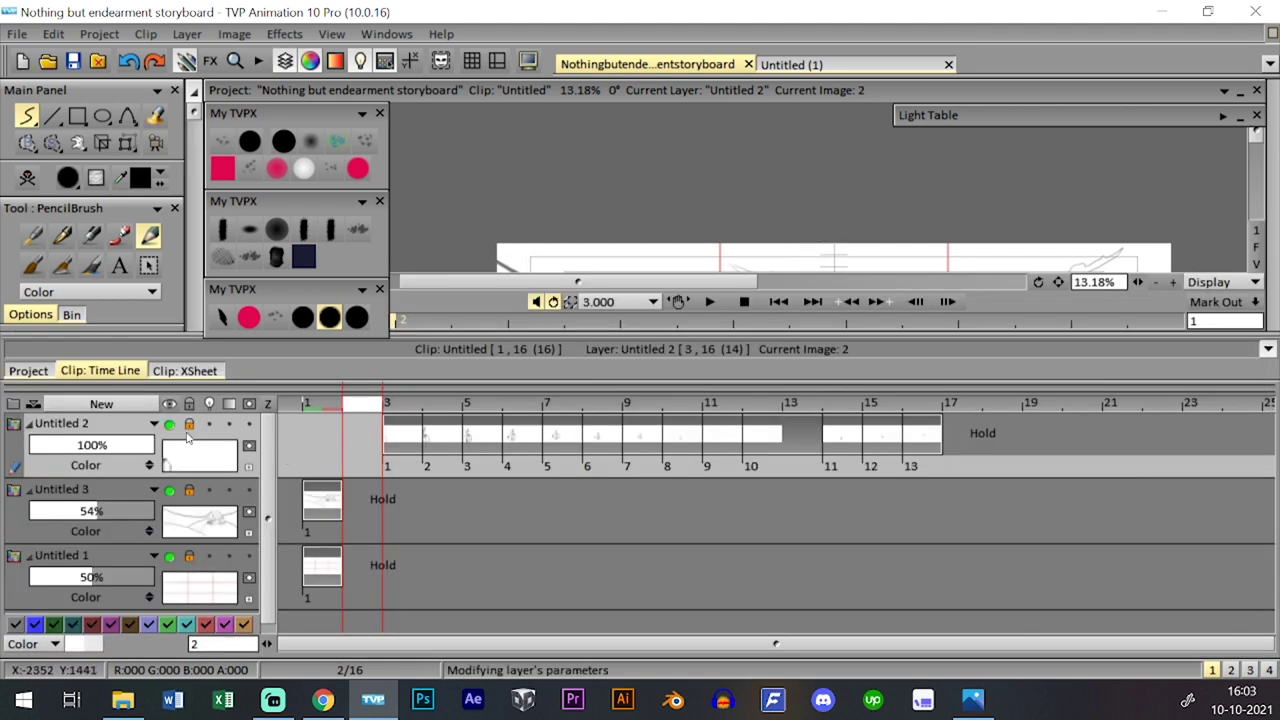
# - Unlock Untitled 2, shift its images one more frame later, and relock it
pyautogui.click(189, 425)
pyautogui.moveTo(396, 436); pyautogui.dragTo(436, 436)
pyautogui.click(189, 424)
pyautogui.press('0')
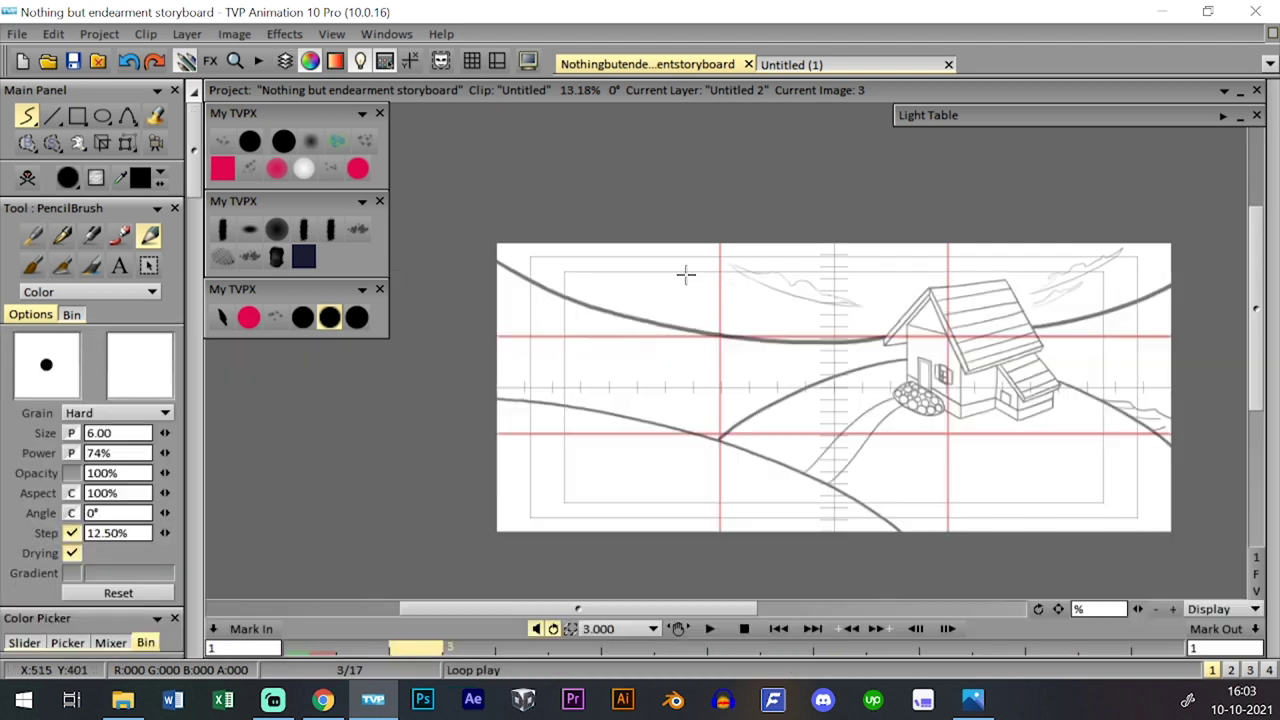
pyautogui.press('0')
pyautogui.click(322, 403)
pyautogui.press('0')
pyautogui.press('0')
pyautogui.press('0')
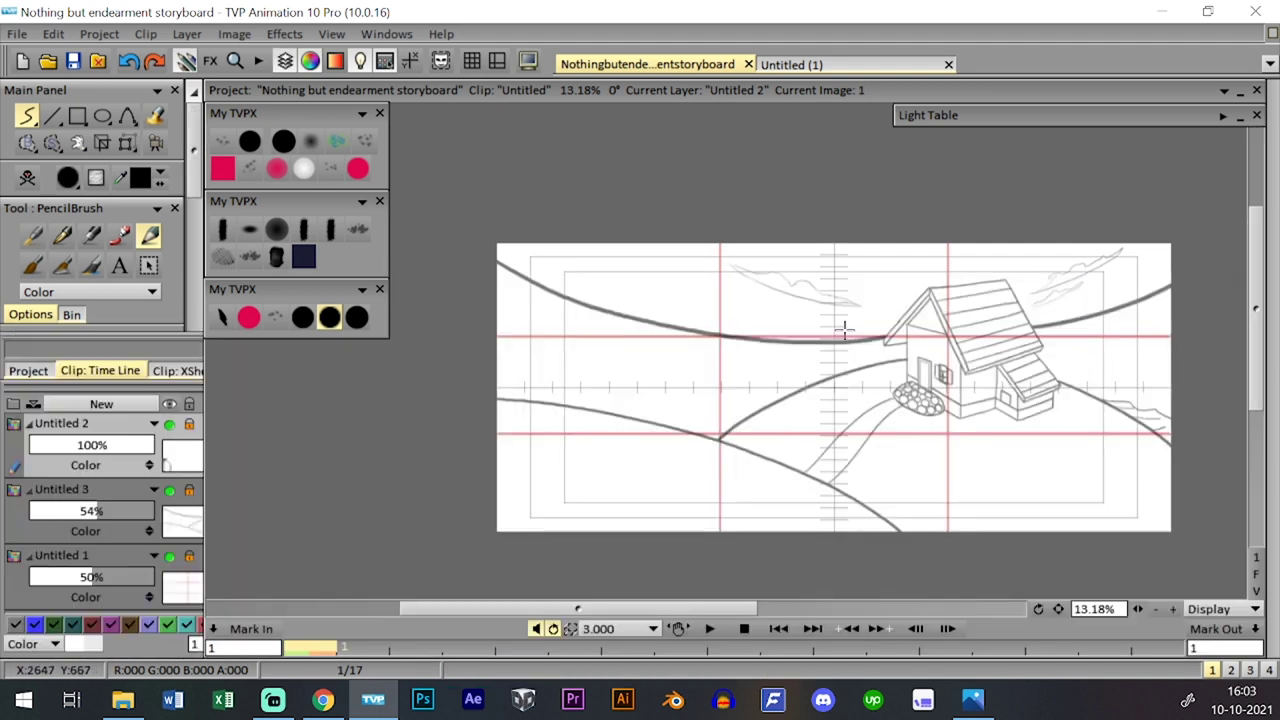
# - Save the project and play a preview of the animation
pyautogui.hotkey('ctrl', 's')
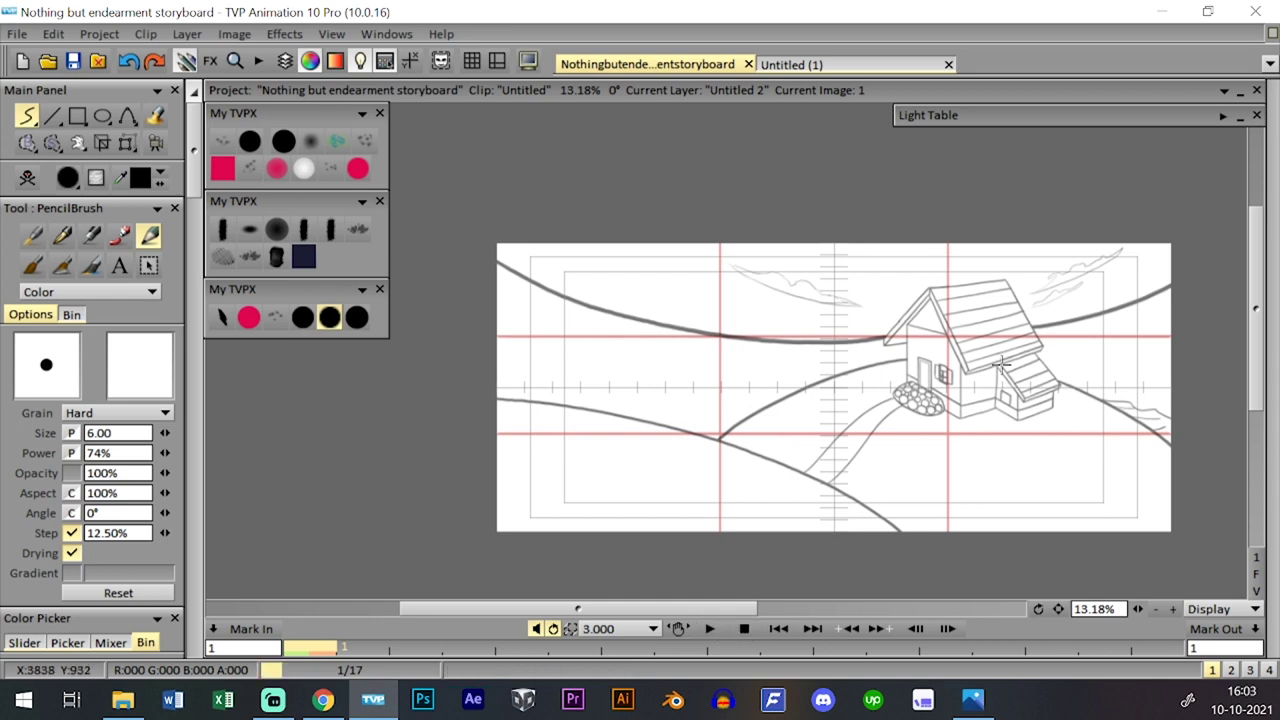
pyautogui.click(714, 630)
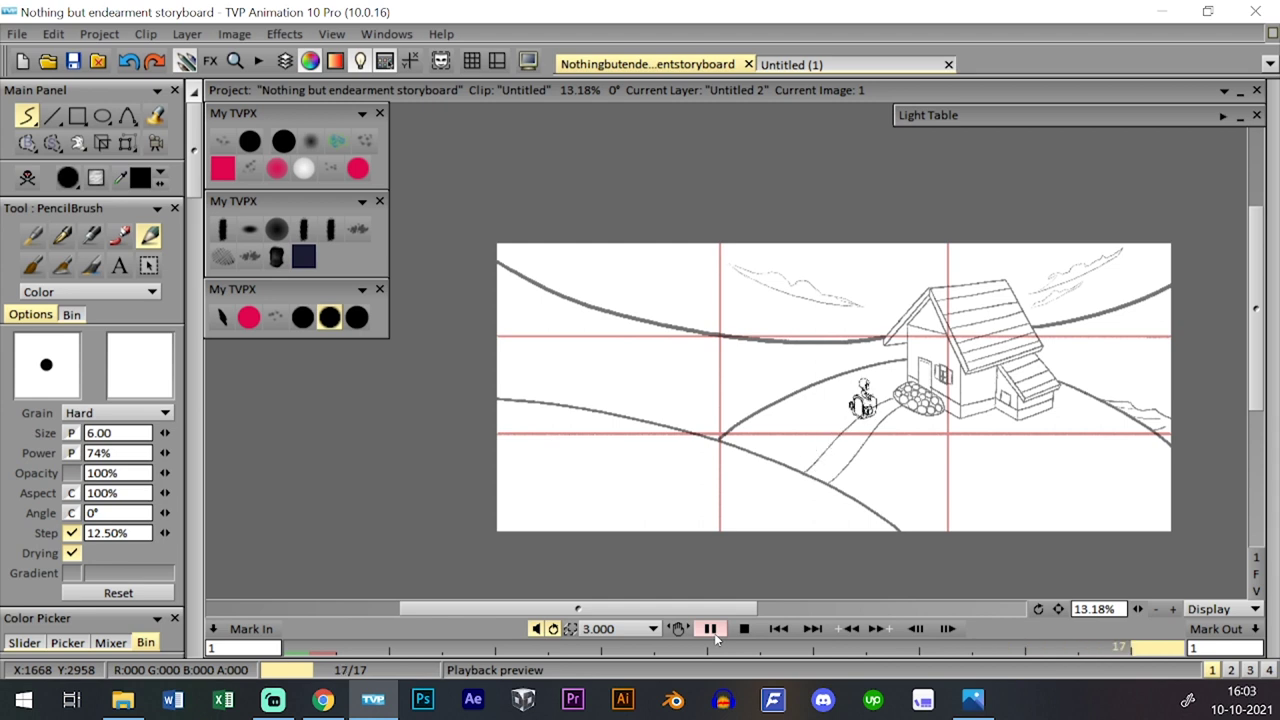
pyautogui.click(710, 629)
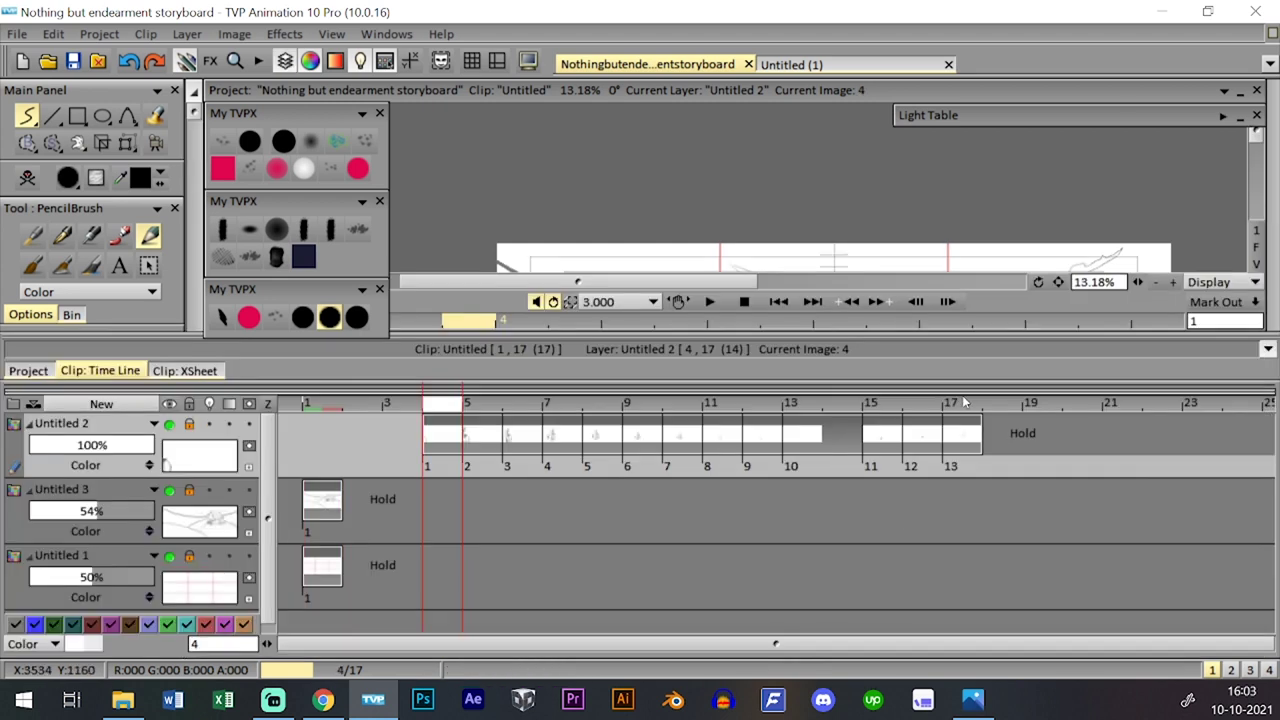
# - Hold Untitled 2's last drawing one frame longer at frame 17
pyautogui.click(964, 403)
pyautogui.click(190, 424)
pyautogui.moveTo(987, 434); pyautogui.dragTo(1027, 434)
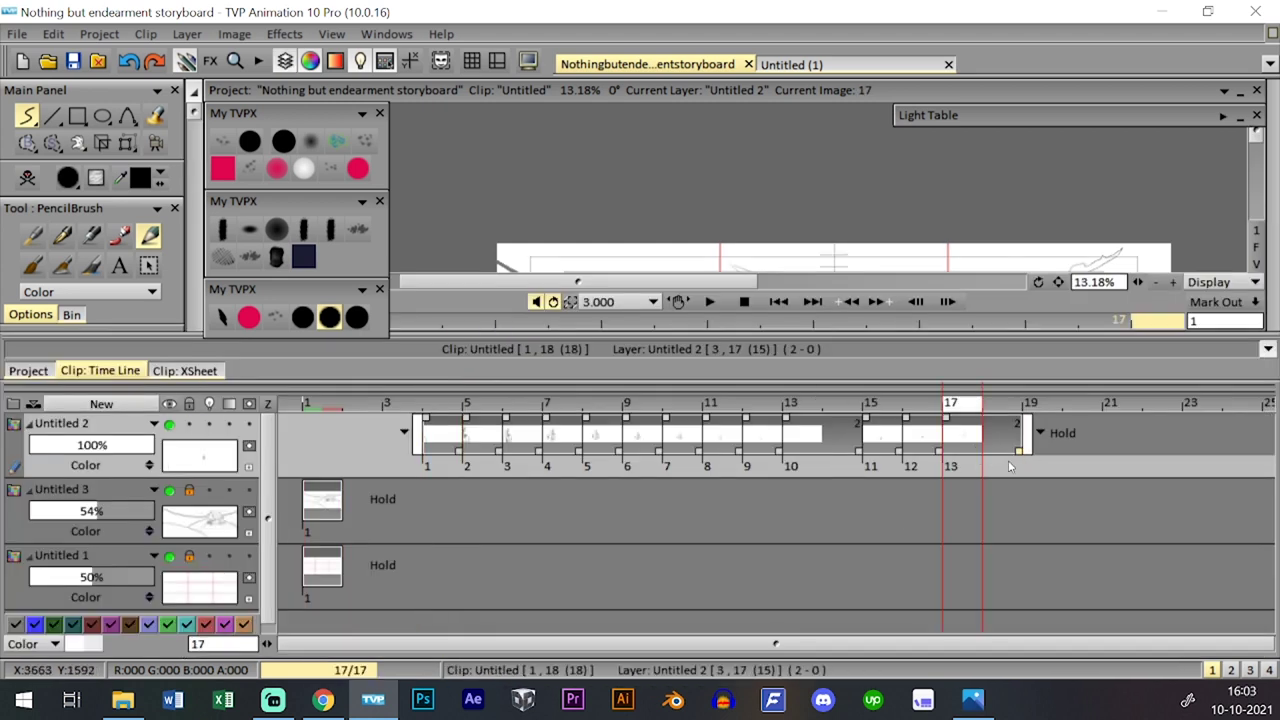
pyautogui.click(285, 61)
pyautogui.click(285, 61)
pyautogui.click(285, 61)
# - Save the storyboard project and return to it from the other open project
pyautogui.click(75, 66)
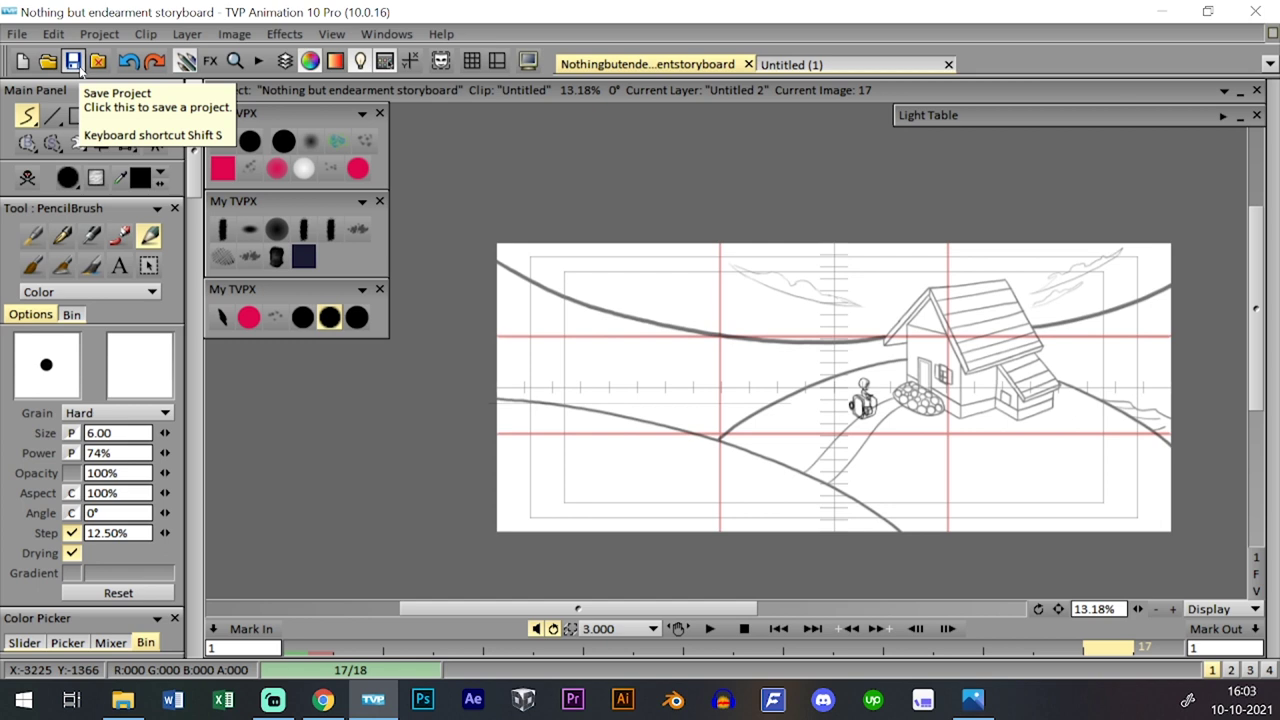
pyautogui.click(795, 65)
pyautogui.click(650, 65)
# - Review frames 15–17, try stretching image 12 over image 13, then undo it
pyautogui.press('l')
pyautogui.click(886, 402)
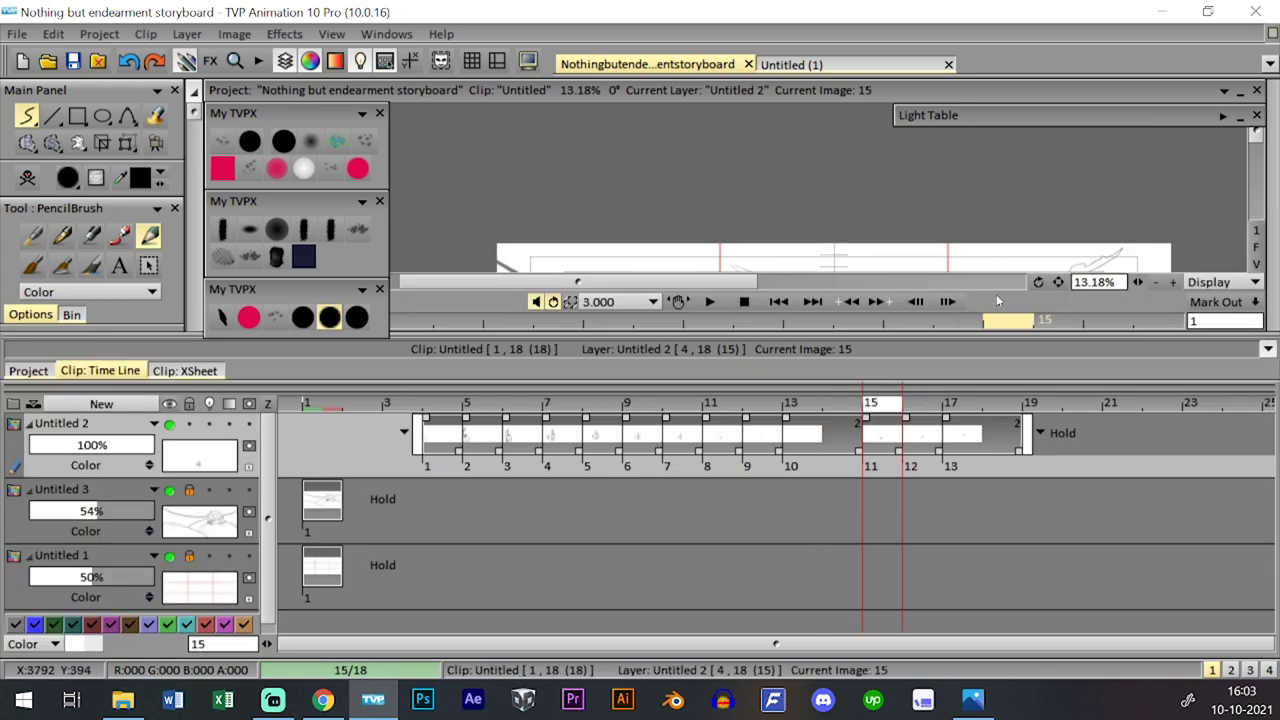
pyautogui.press('l')
pyautogui.press('Right')
pyautogui.press('Right')
pyautogui.press('Left')
pyautogui.press('Left')
pyautogui.press('Right')
pyautogui.press('Right')
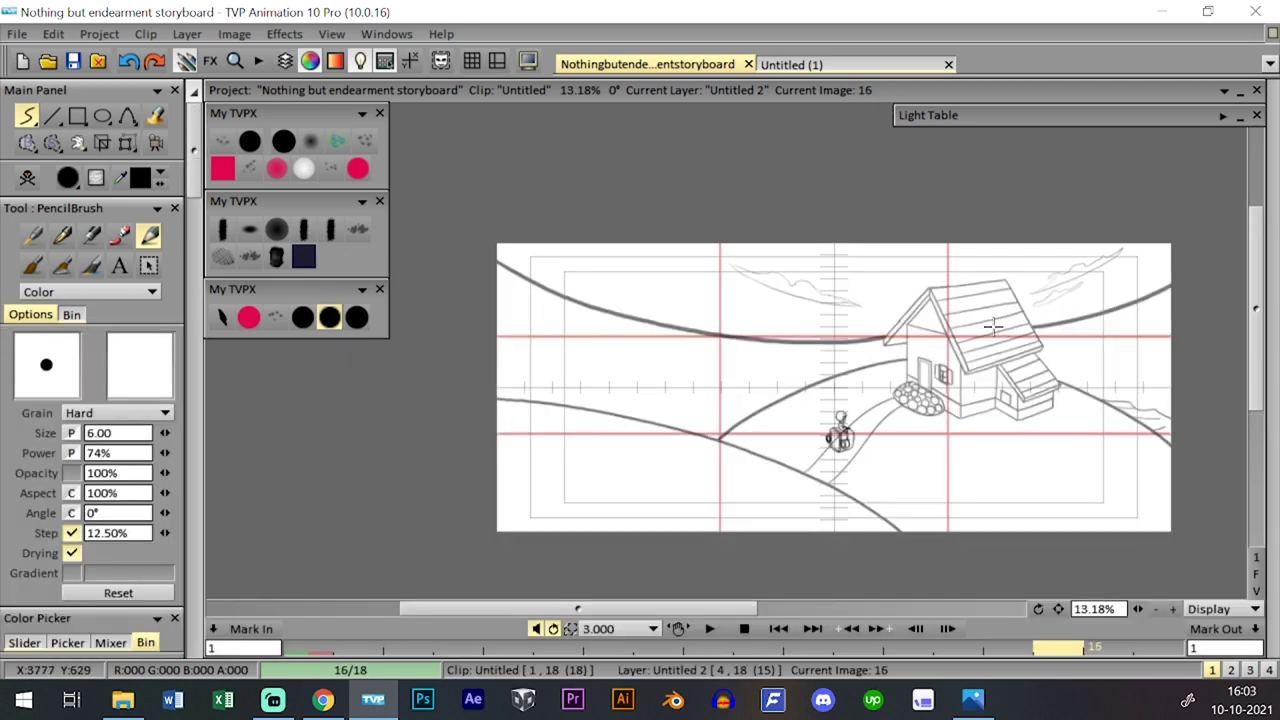
pyautogui.press('l')
pyautogui.moveTo(940, 450); pyautogui.dragTo(1018, 458)
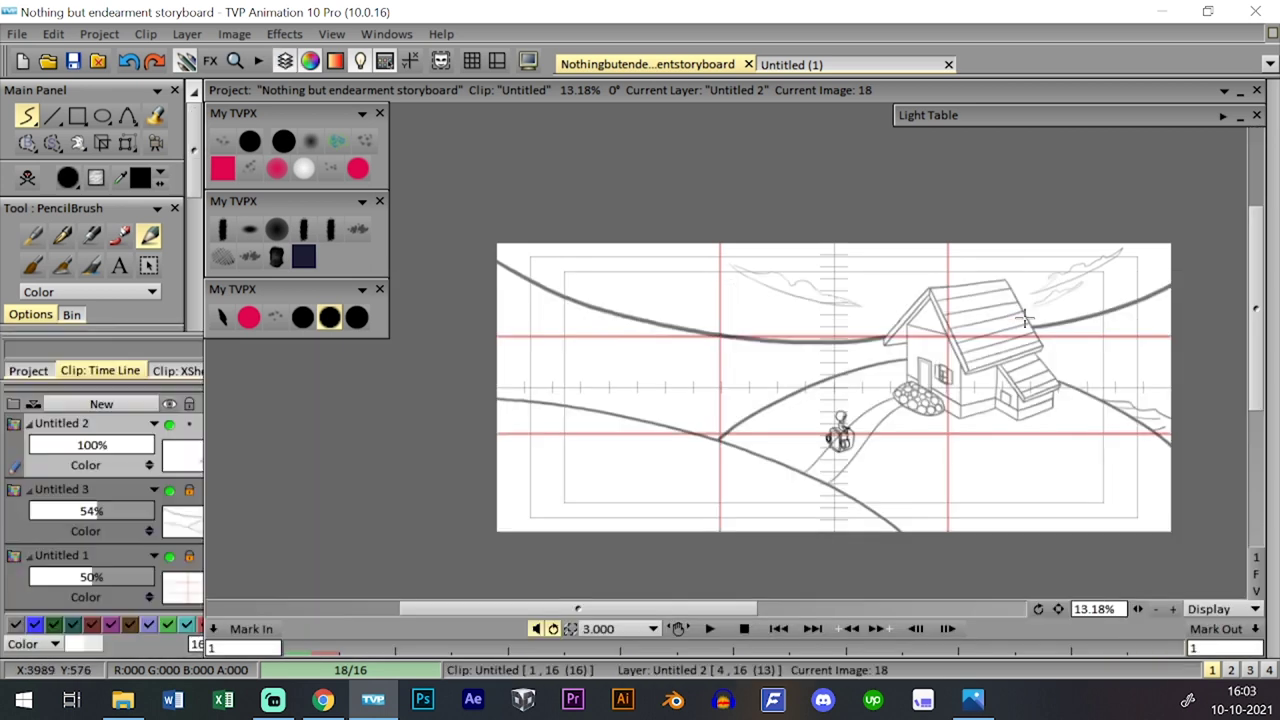
pyautogui.press('l')
pyautogui.hotkey('ctrl', 'z')
pyautogui.press('Left')
pyautogui.press('Left')
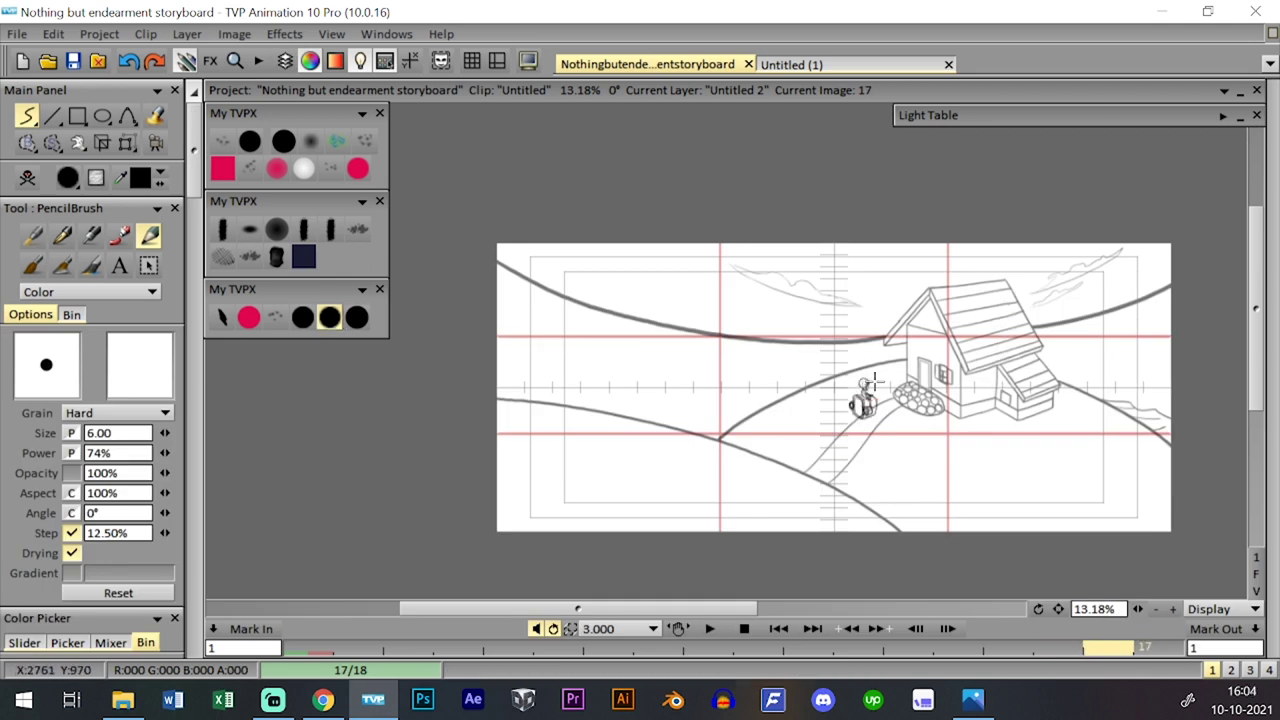
# - Stretch image 12's exposure to 3 frames so the layer ends at frame 16
pyautogui.press('l')
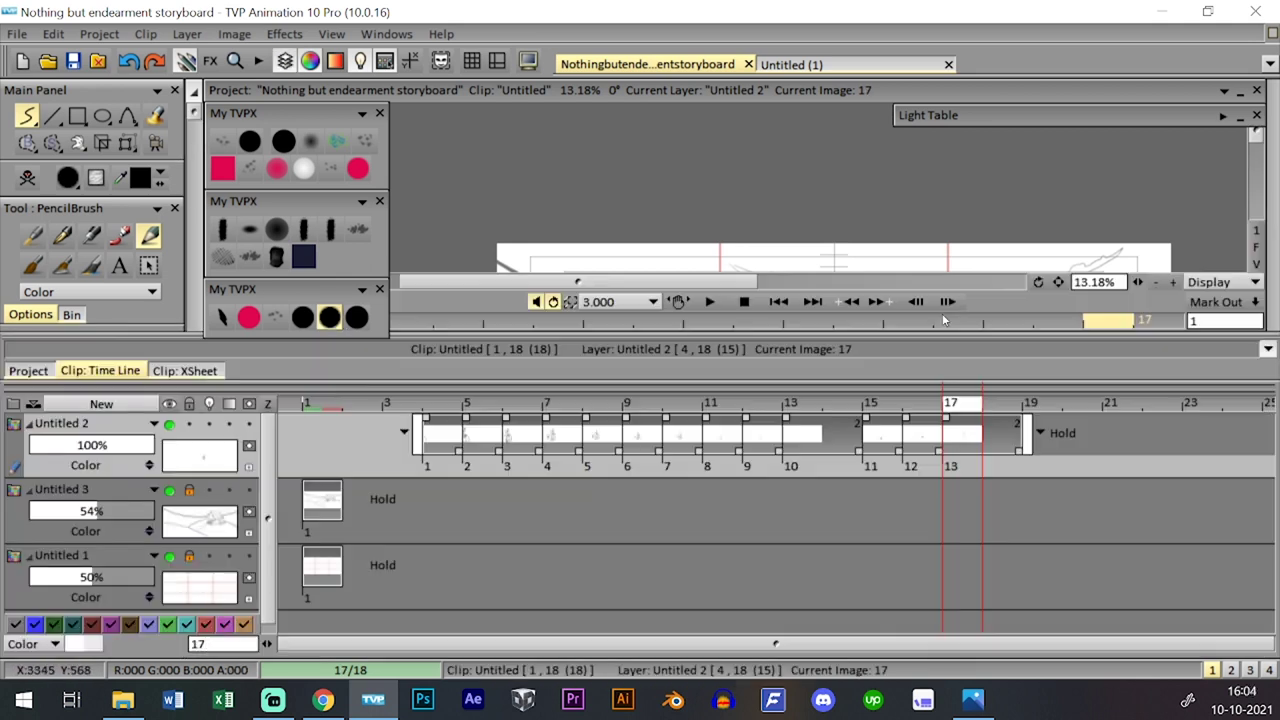
pyautogui.press('l')
pyautogui.press('Left')
pyautogui.press('Right')
pyautogui.press('l')
pyautogui.moveTo(946, 418)
pyautogui.mouseDown()
pyautogui.moveTo(1027, 441)
pyautogui.moveTo(946, 440)
pyautogui.mouseUp()
pyautogui.press('Left')
pyautogui.press('l')
# - Step back and forth through images 14–16 to check the retimed ending
pyautogui.press('Left')
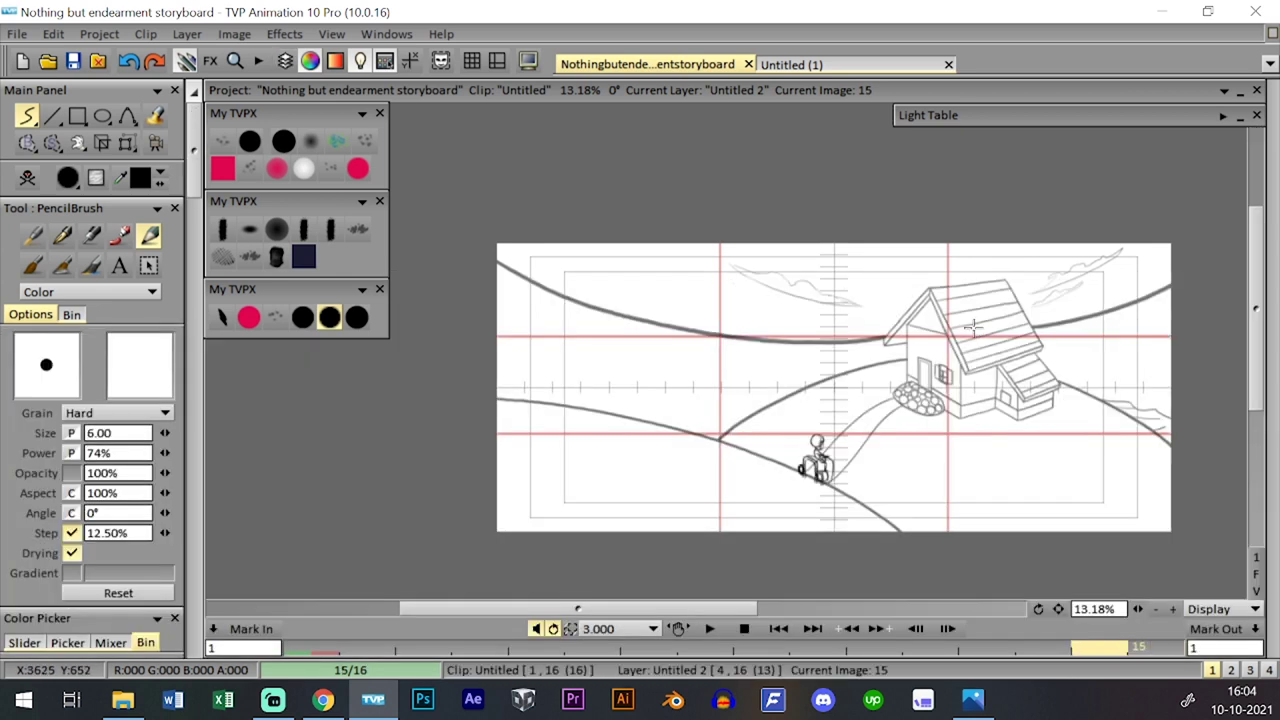
pyautogui.press('Right')
pyautogui.press('Left')
pyautogui.press('Left')
pyautogui.press('Right')
pyautogui.press('Right')
pyautogui.press('Right')
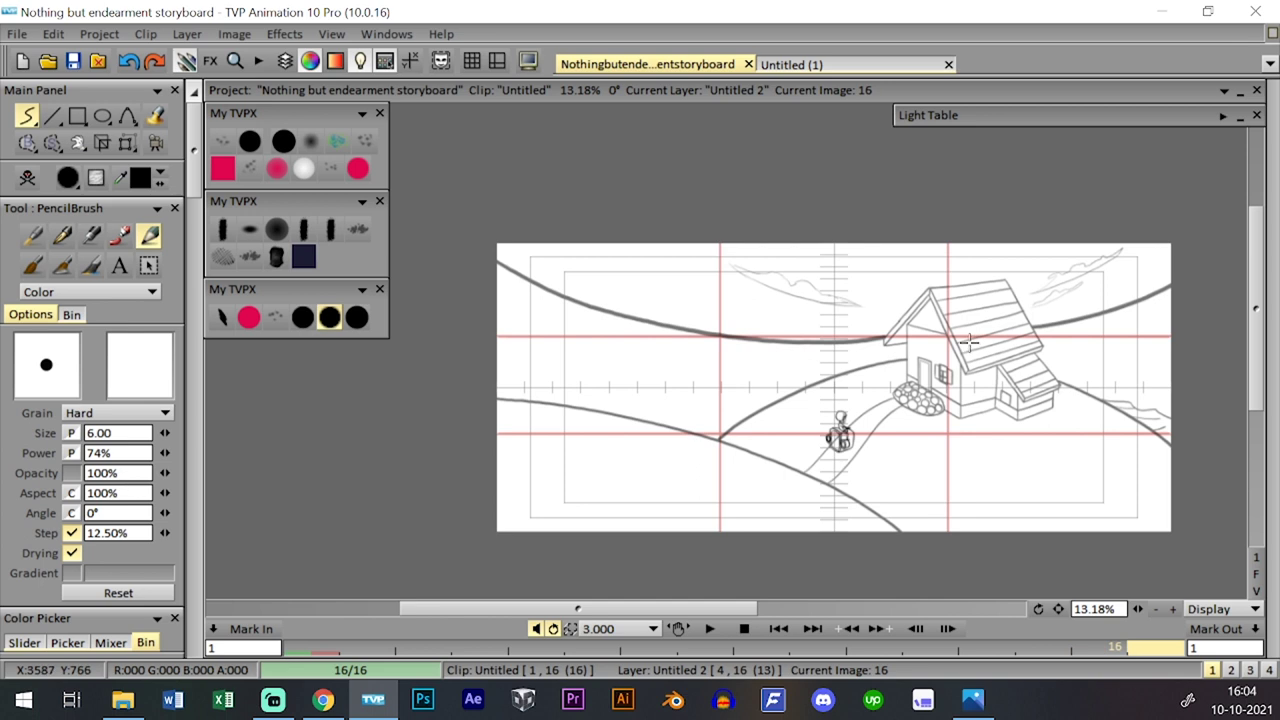
pyautogui.press('Left')
pyautogui.press('Left')
pyautogui.press('Left')
pyautogui.press('Right')
pyautogui.press('Right')
pyautogui.press('Left')
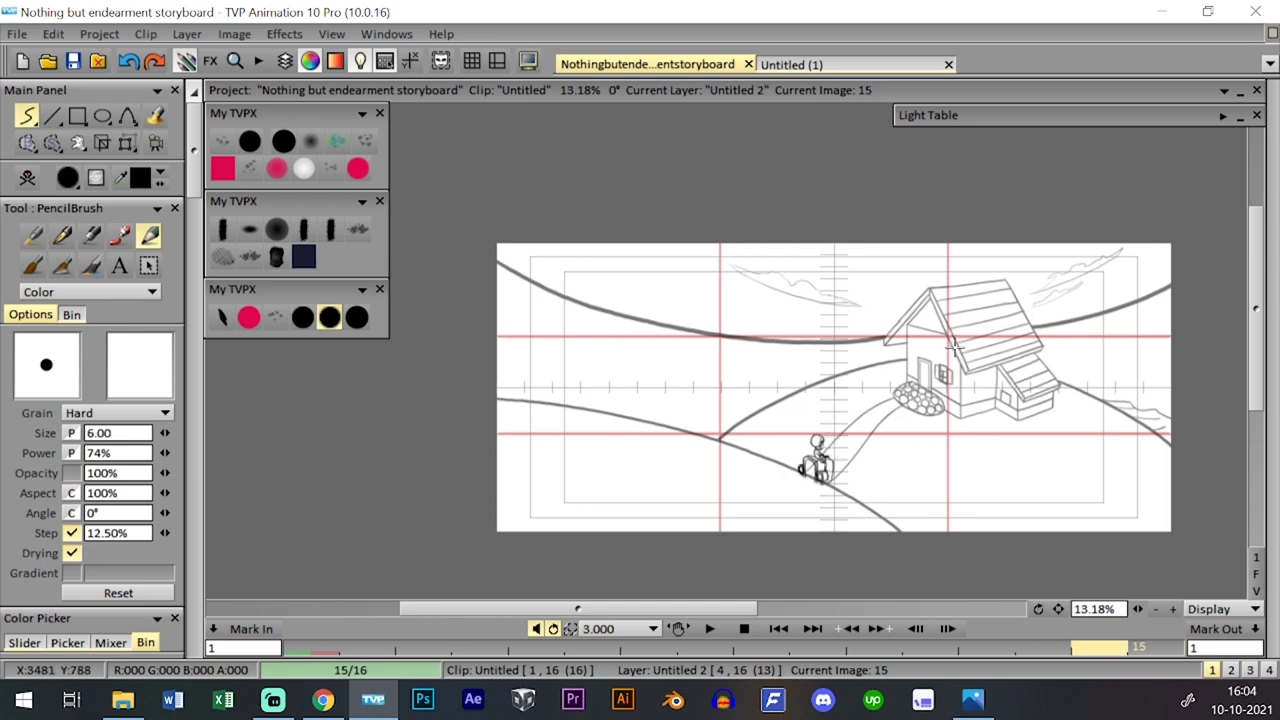
pyautogui.press('Left')
pyautogui.press('Right')
pyautogui.press('Right')
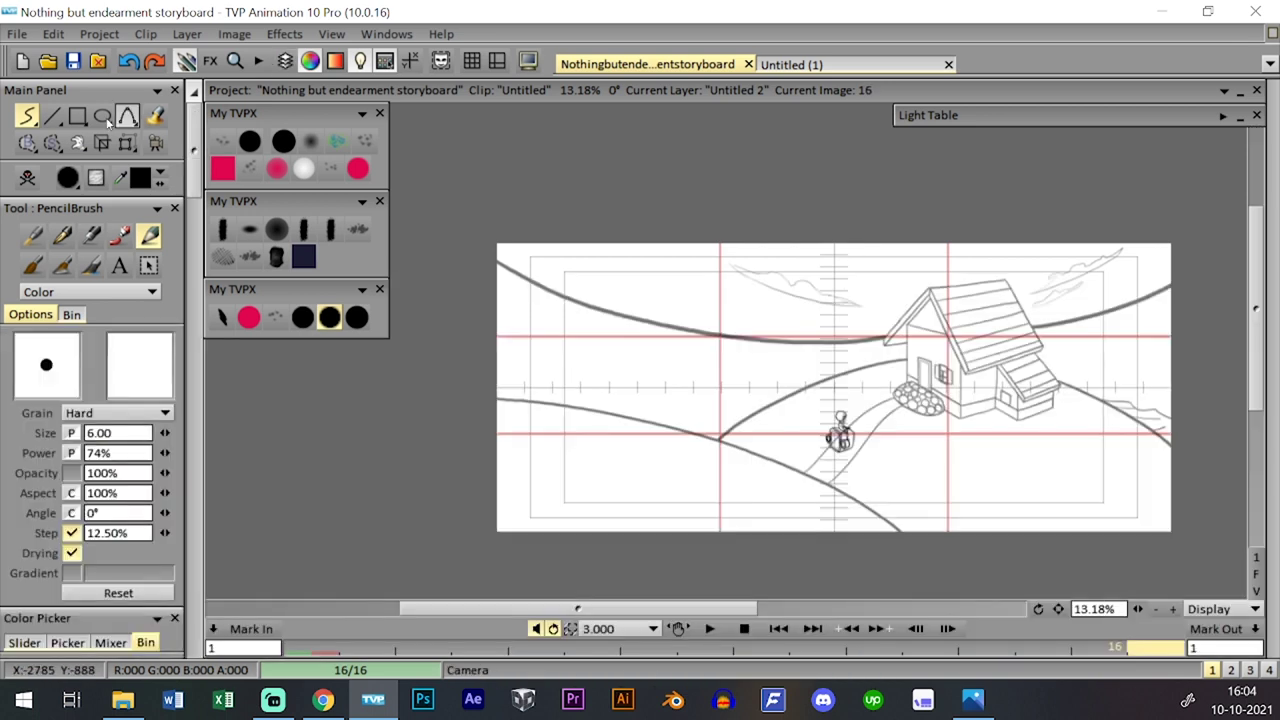
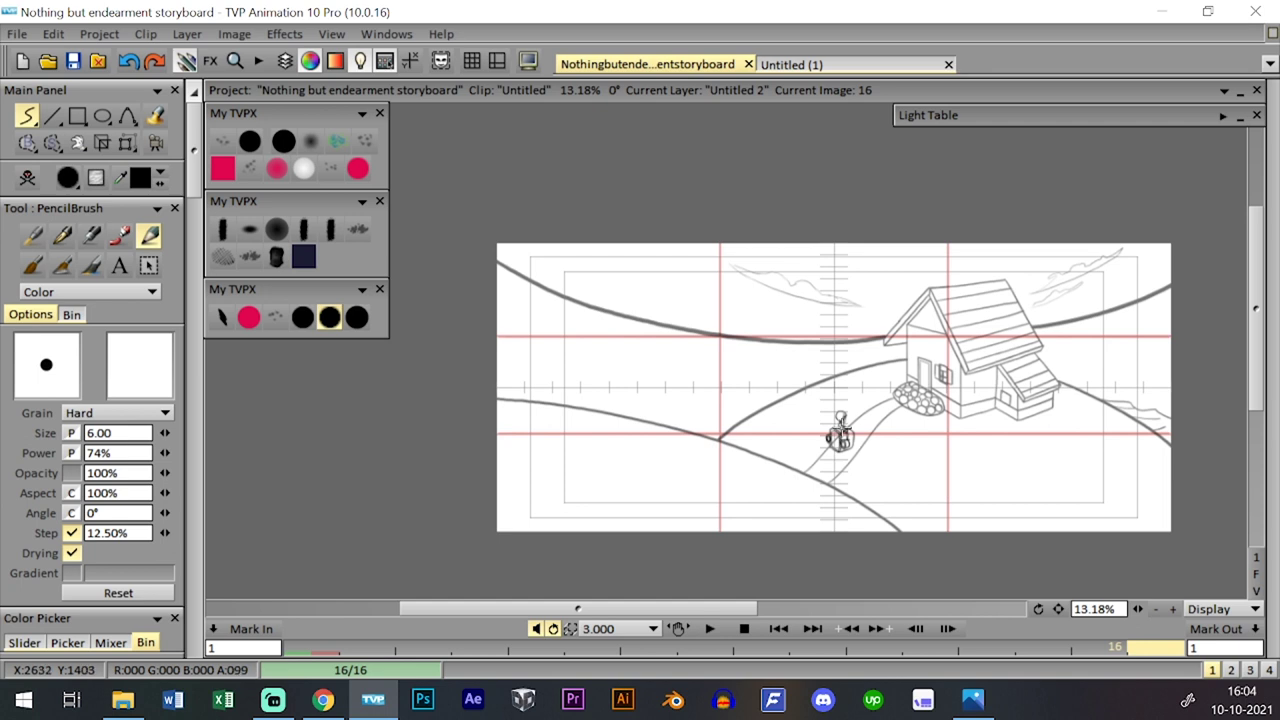
# - Toggle the timeline and step through the rider's frames 14–17 along the hillside path
pyautogui.press('Tab')
pyautogui.press('Tab')
pyautogui.press('Tab')
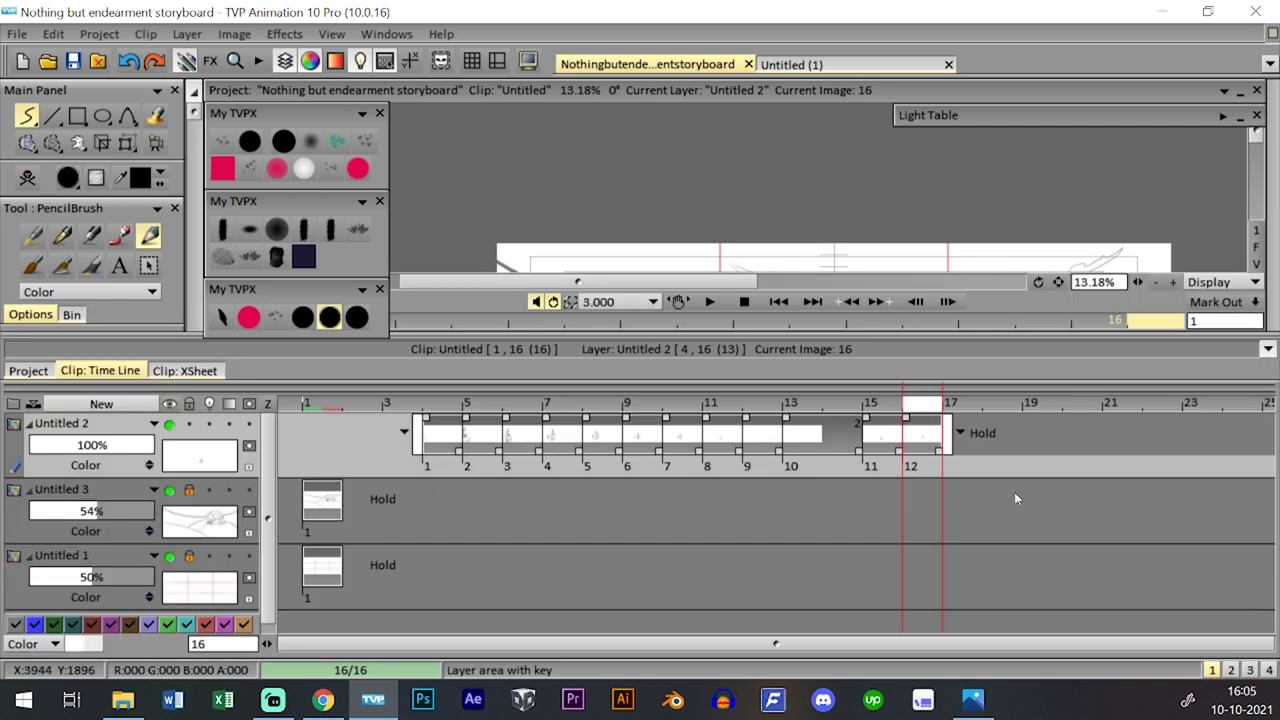
pyautogui.press('Tab')
pyautogui.press('Left')
pyautogui.press('Left')
pyautogui.press('Right')
pyautogui.press('Right')
pyautogui.press('Right')
pyautogui.press('Left')
pyautogui.press('Left')
pyautogui.press('Left')
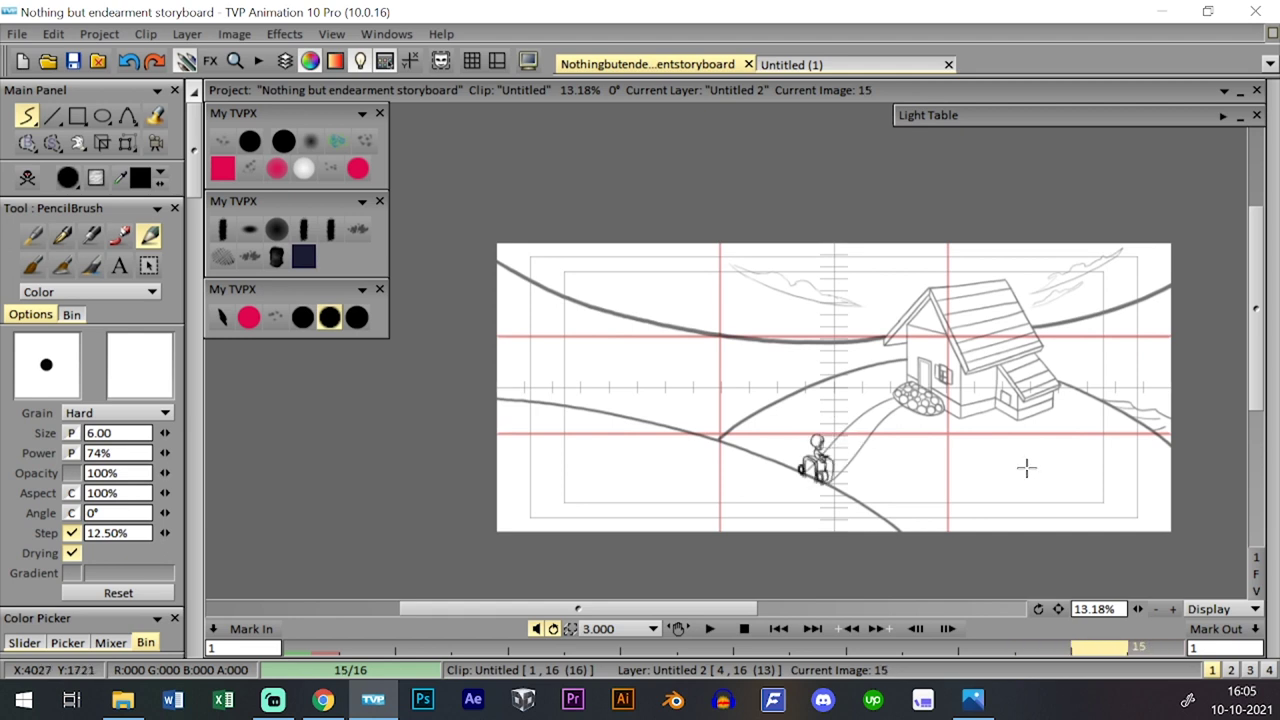
pyautogui.press('0')
pyautogui.press('0')
pyautogui.press('Right')
# - Switch from the project's clip list to the second, empty clip (clip 17)
pyautogui.press('Tab')
pyautogui.press('Tab')
pyautogui.press('Tab')
pyautogui.press('Tab')
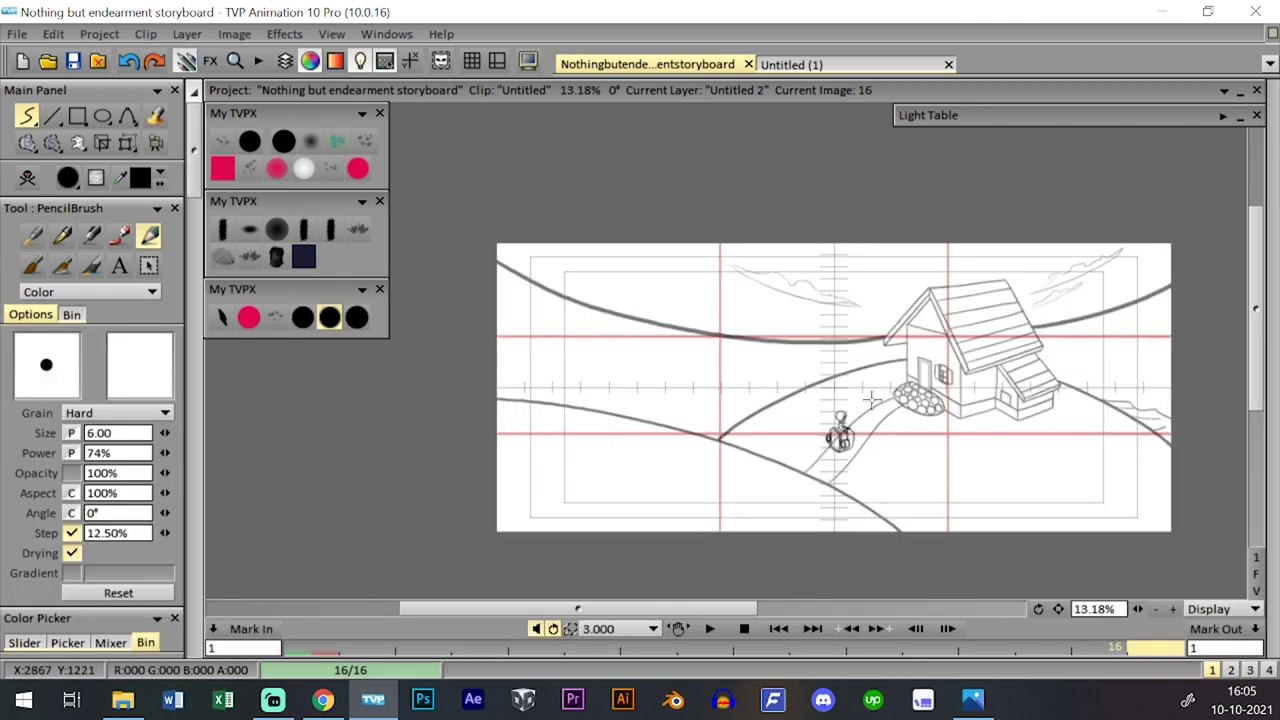
pyautogui.press('Tab')
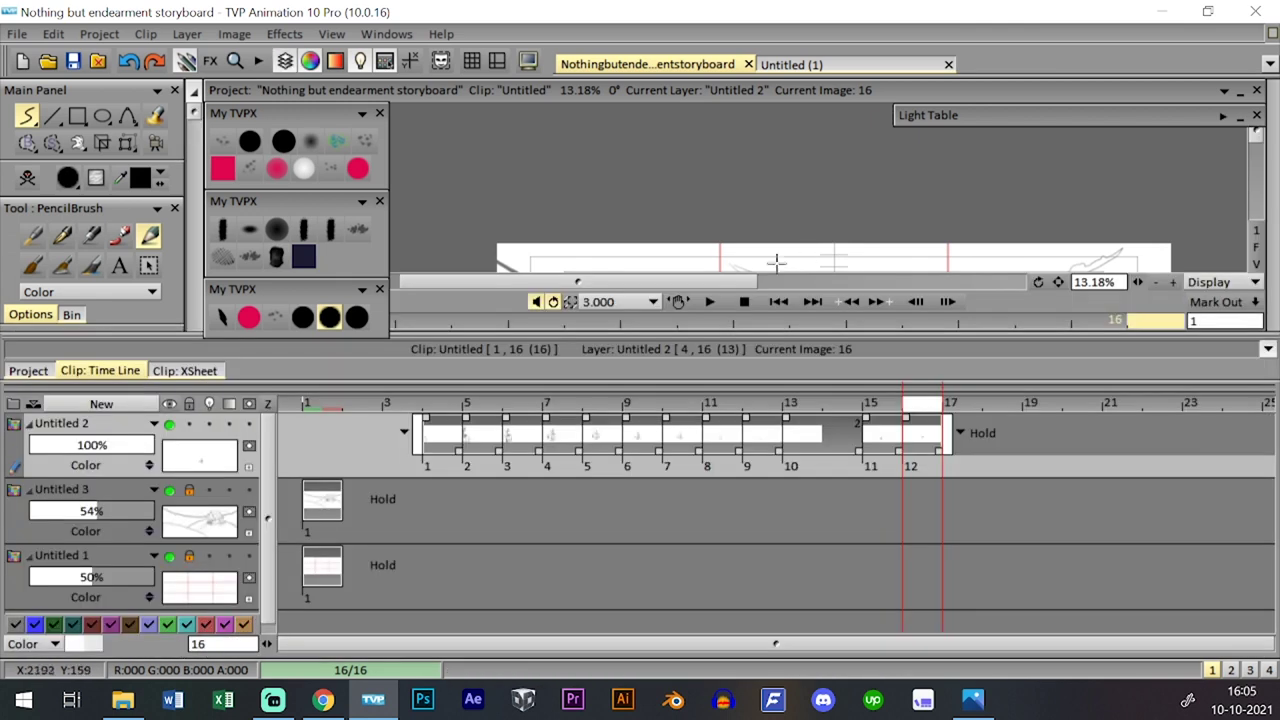
pyautogui.click(29, 371)
pyautogui.click(433, 437)
# - Save the storyboard project from the clip's timeline view
pyautogui.click(100, 371)
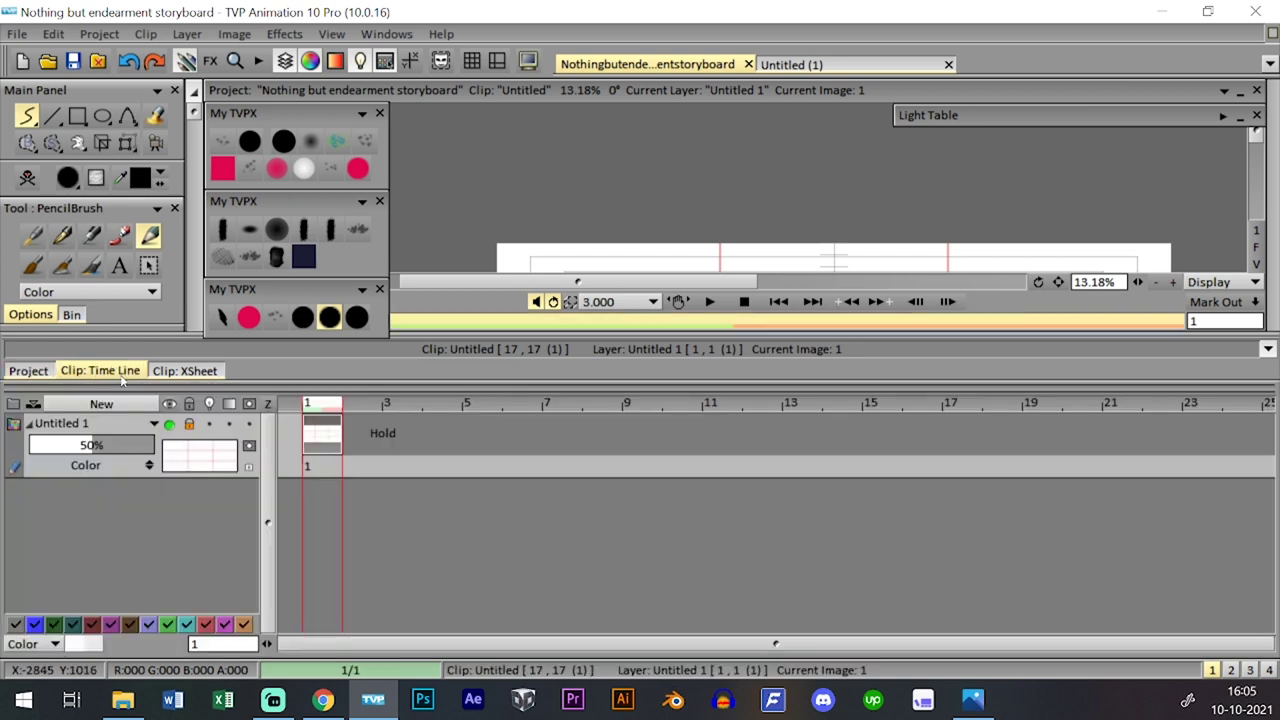
pyautogui.press('Tab')
pyautogui.click(73, 62)
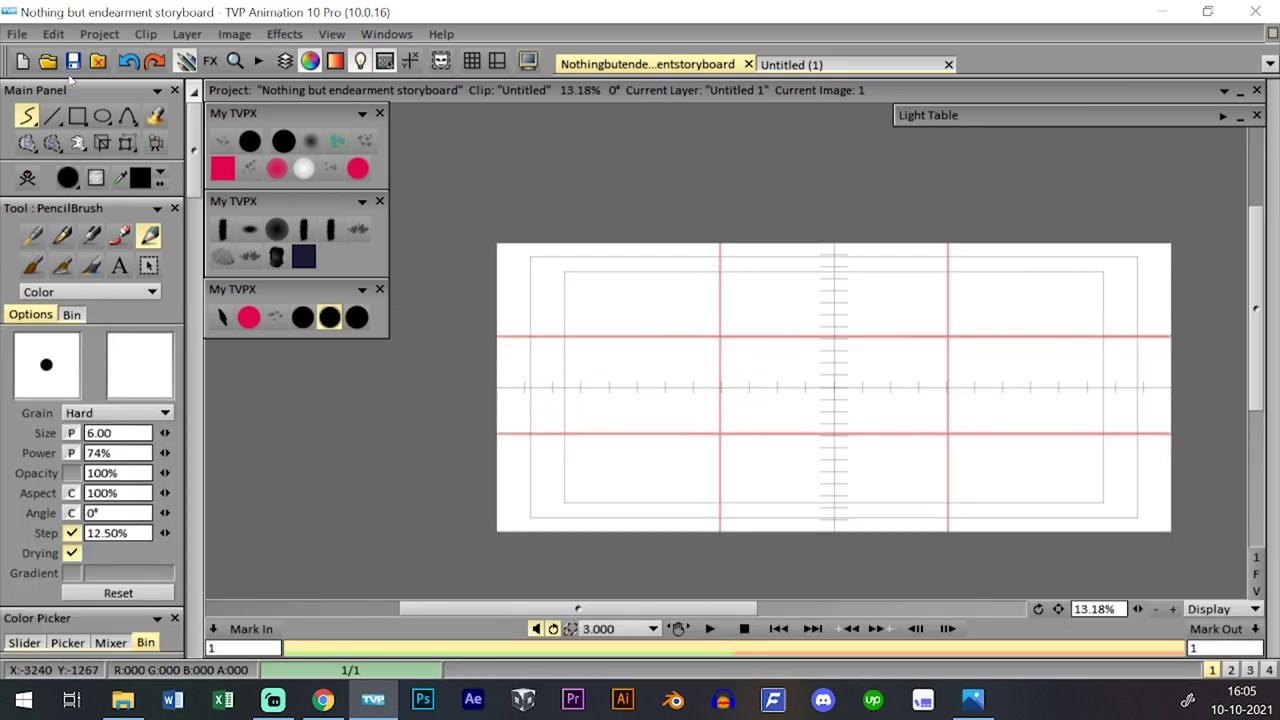
pyautogui.click(83, 71)
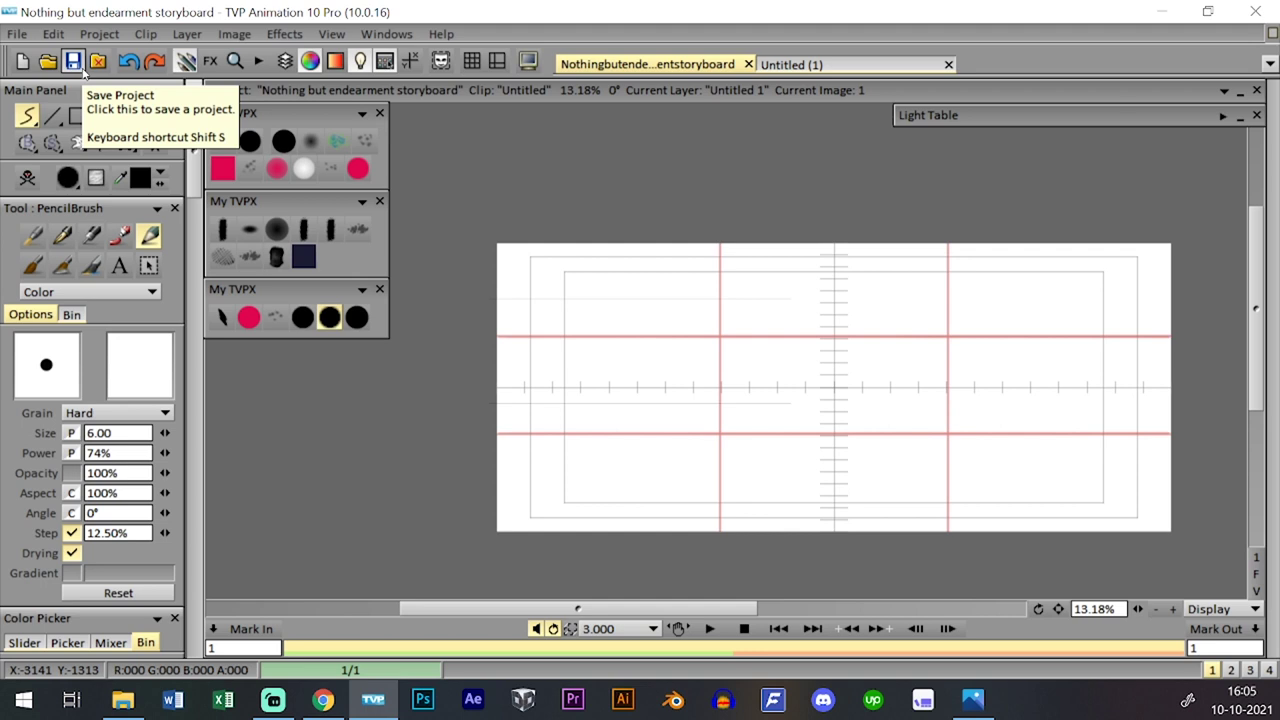
# - Compare the empty clip with the previous clip's house drawing and adjust the canvas view
pyautogui.press('Left')
pyautogui.press('Right')
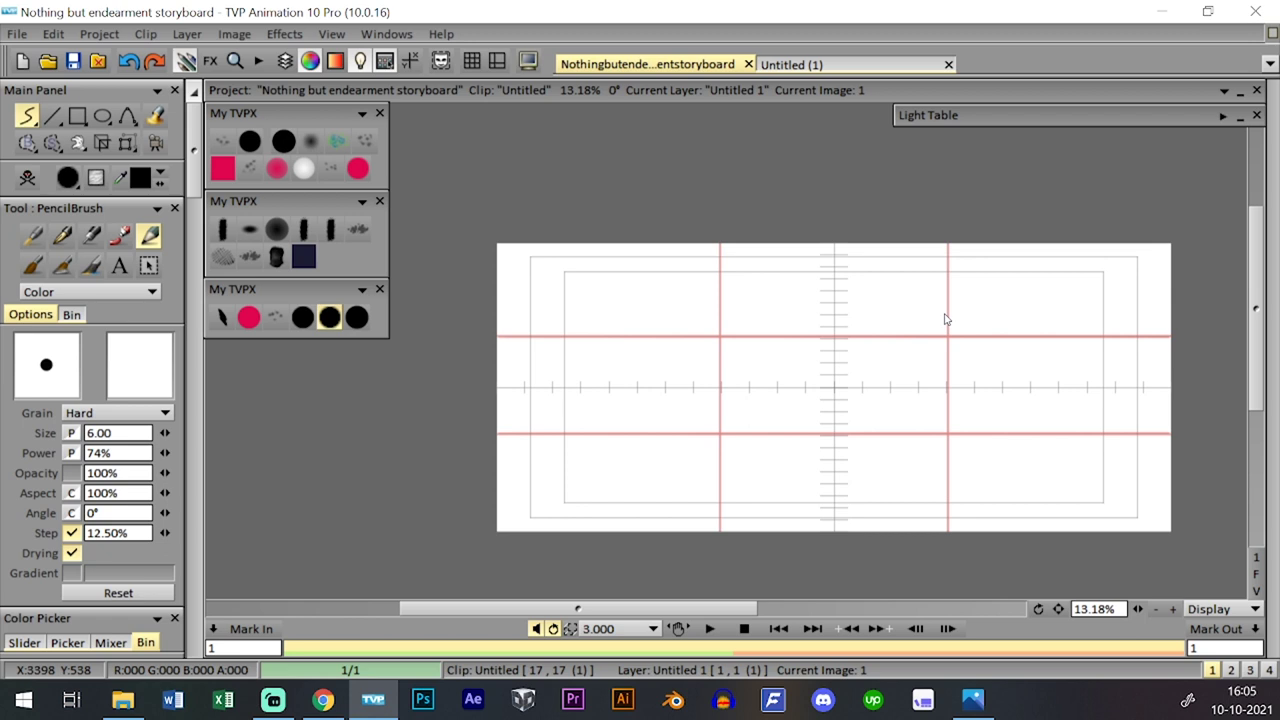
pyautogui.scroll(3, 946, 318)
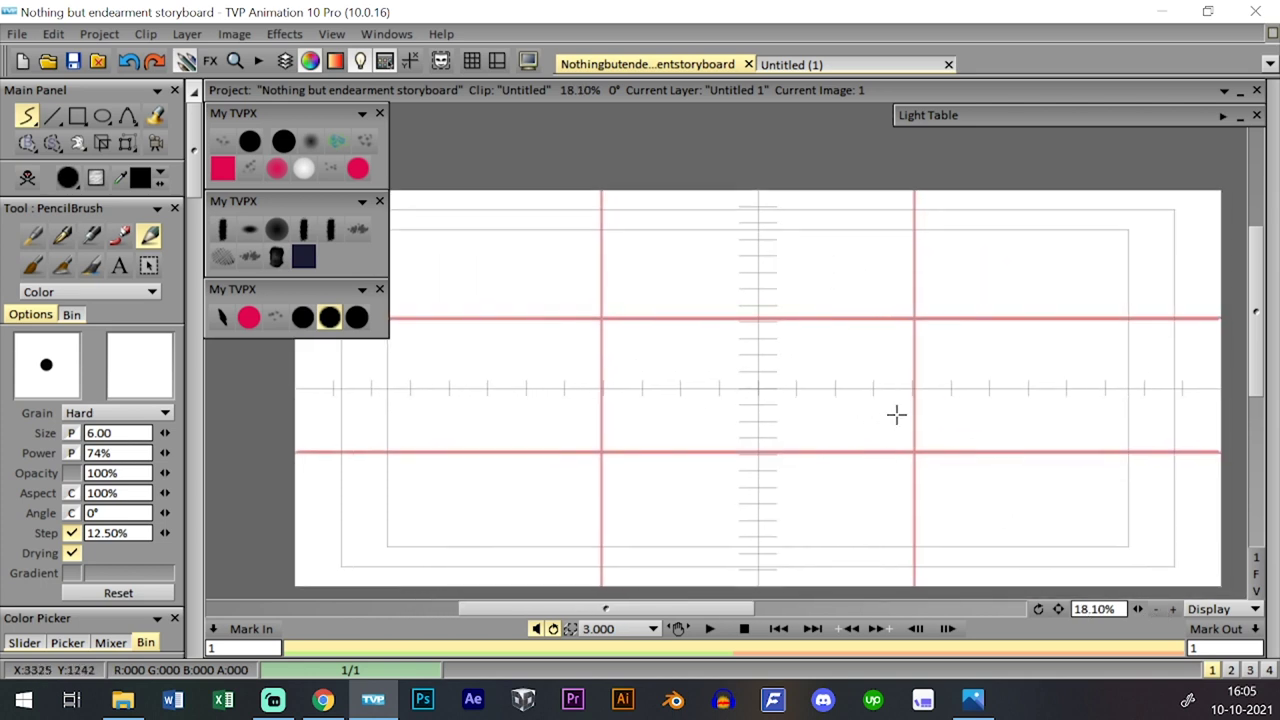
pyautogui.moveTo(897, 415); pyautogui.dragTo(883, 413)
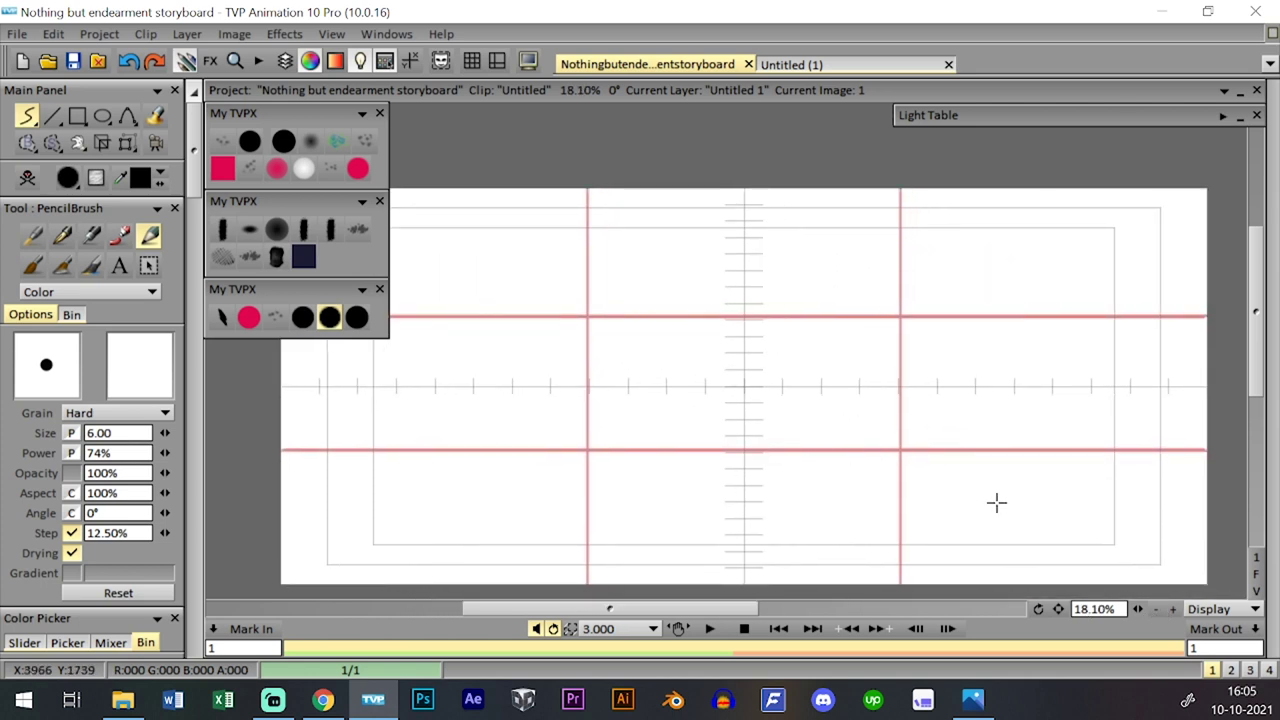
pyautogui.press('Left')
pyautogui.press('Right')
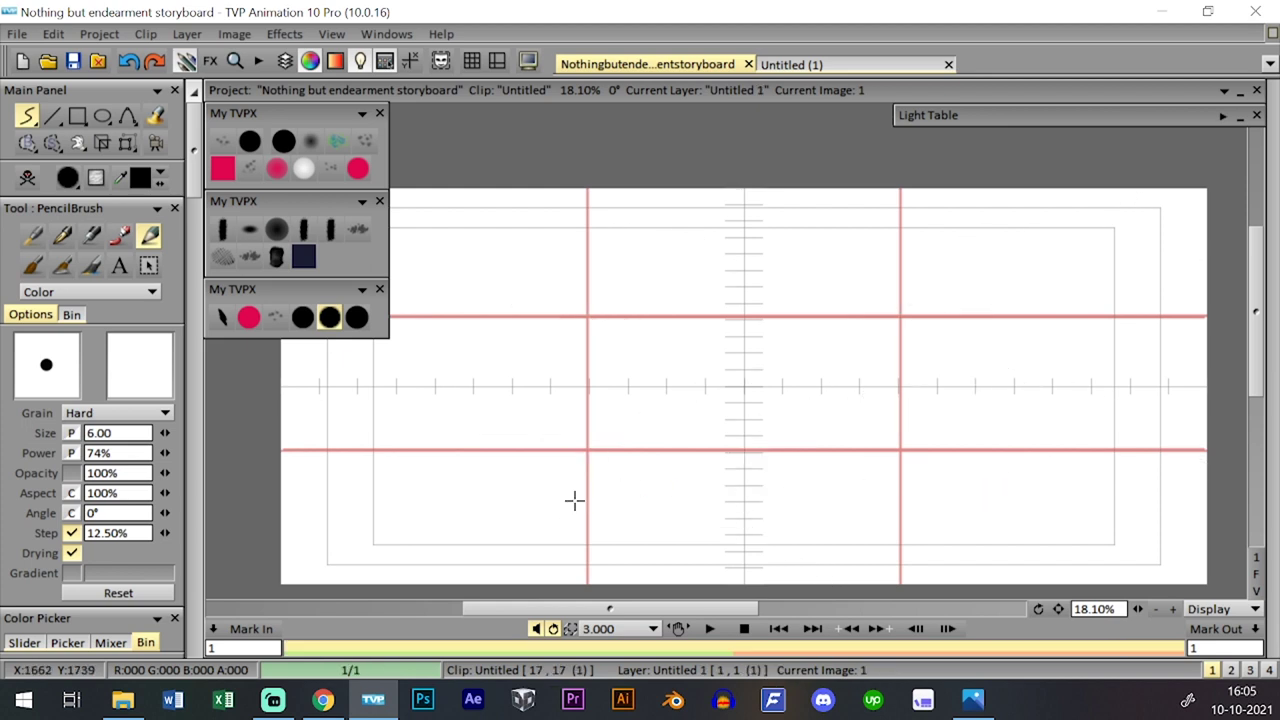
pyautogui.moveTo(685, 482); pyautogui.dragTo(689, 447)
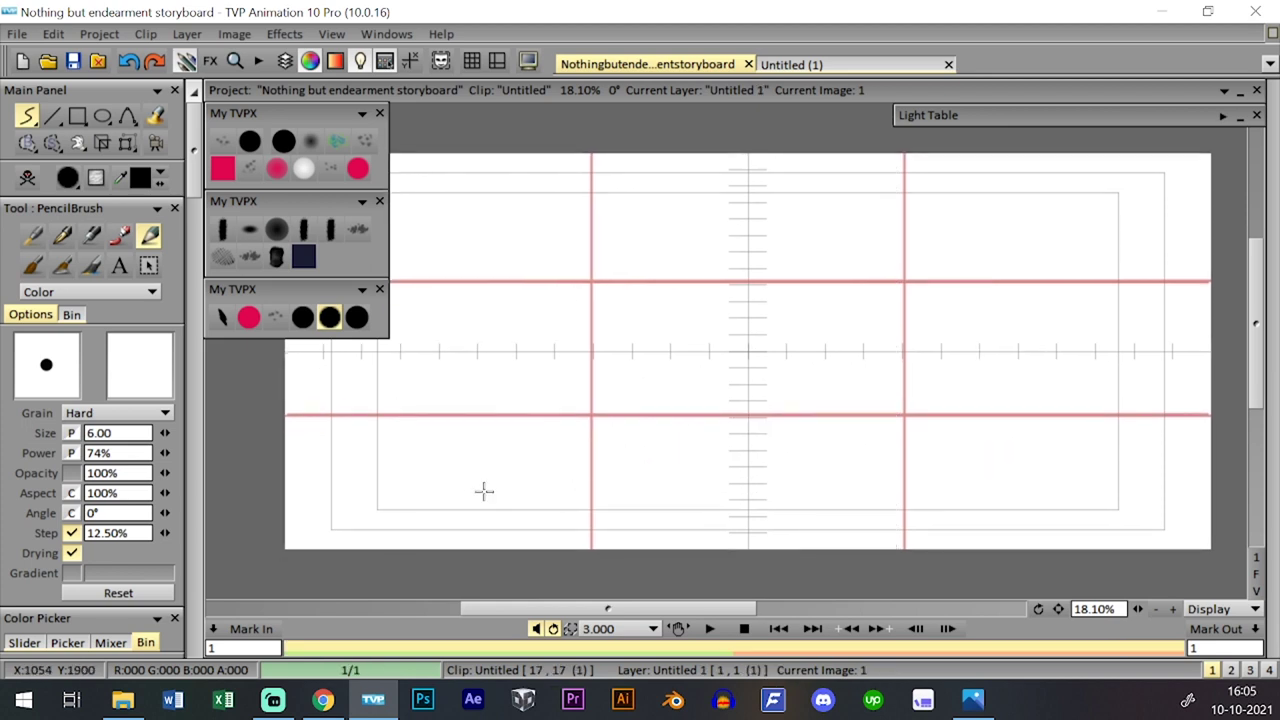
pyautogui.moveTo(408, 538); pyautogui.dragTo(594, 440)
# - Add a new drawing layer, Untitled 2, to the empty clip and save the project
pyautogui.click(285, 61)
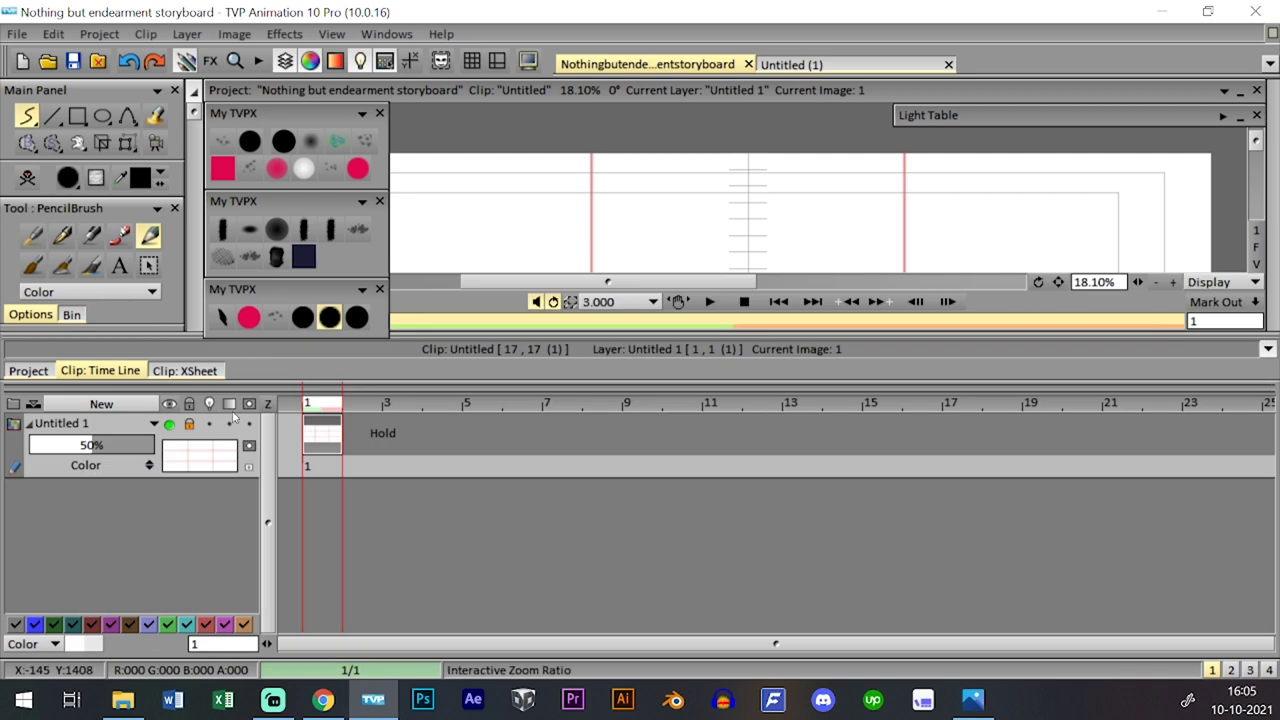
pyautogui.click(101, 403)
pyautogui.press('Return')
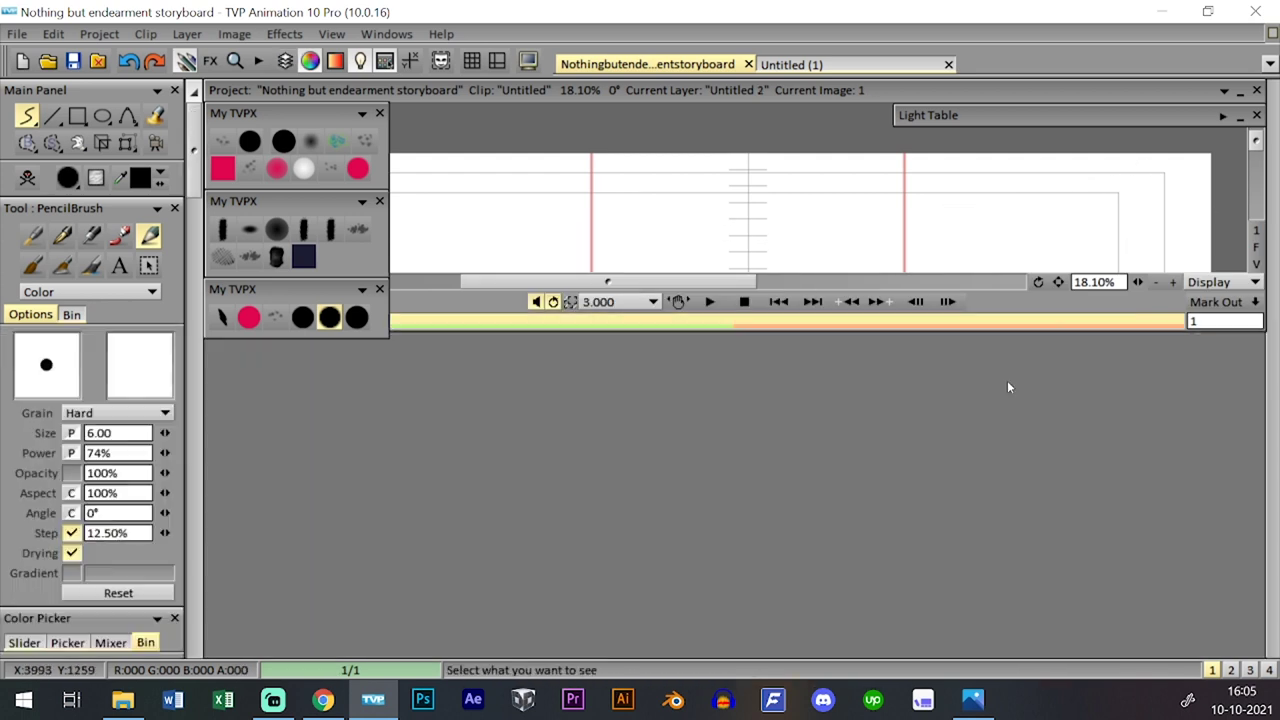
pyautogui.hotkey('ctrl', 't')
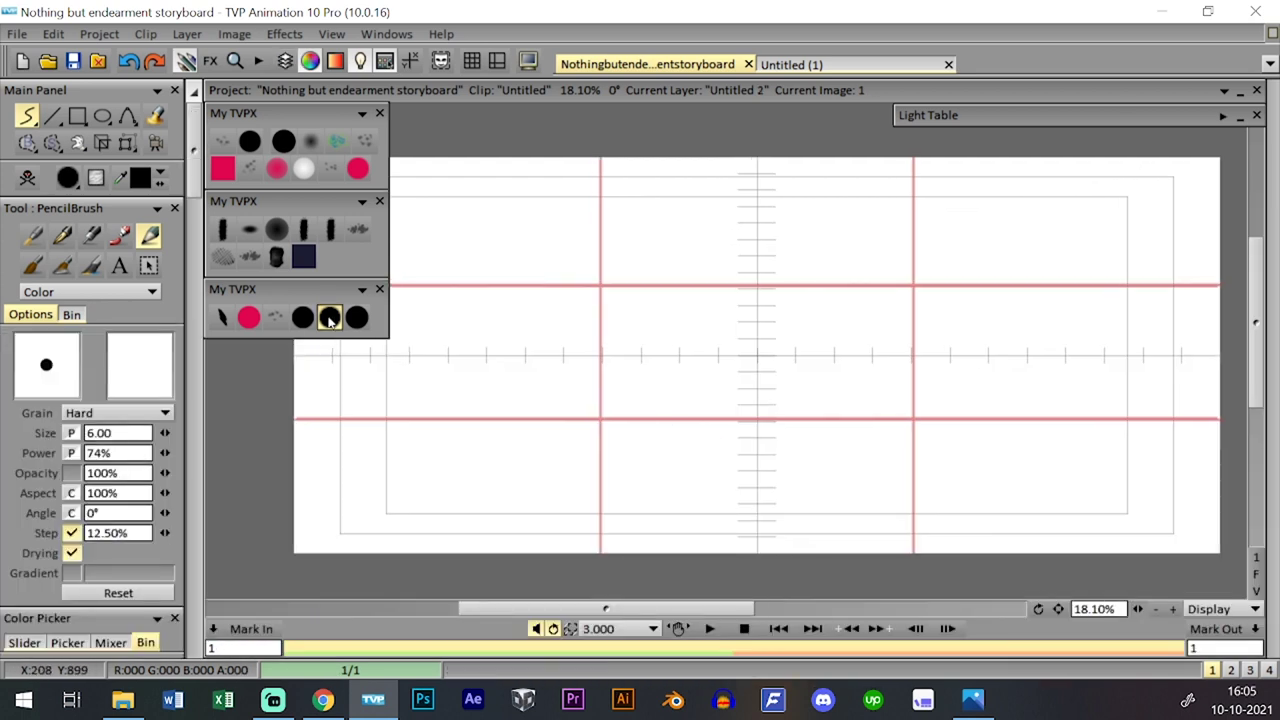
pyautogui.click(74, 64)
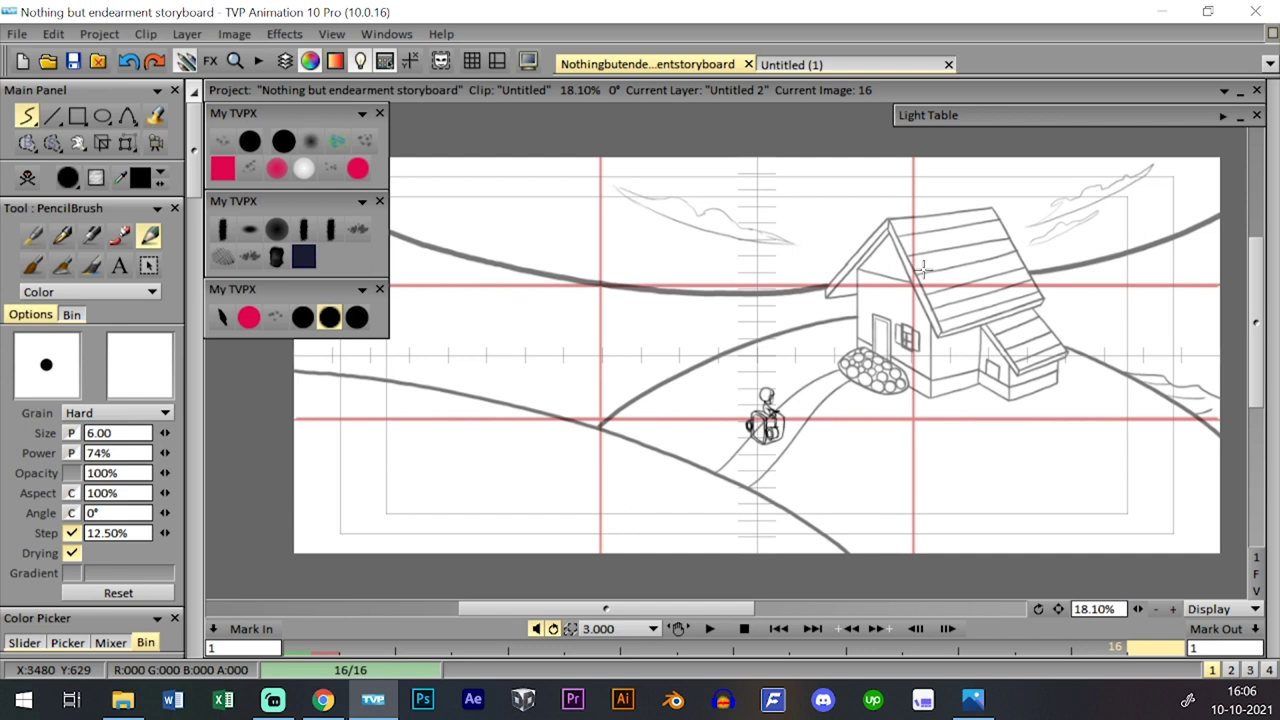
# - Check the new clip's timeline, dismiss the project dialog and save again with Ctrl+S
pyautogui.press('Right')
pyautogui.press('Tab')
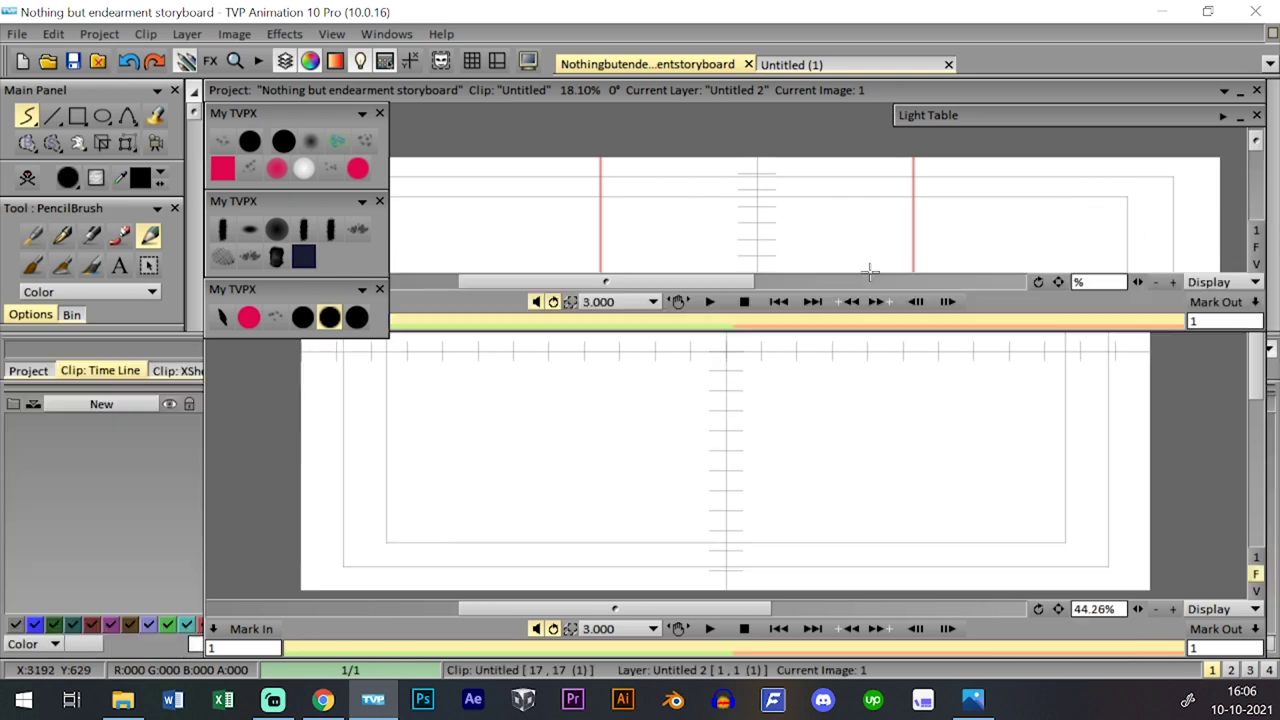
pyautogui.press('Tab')
pyautogui.press('Tab')
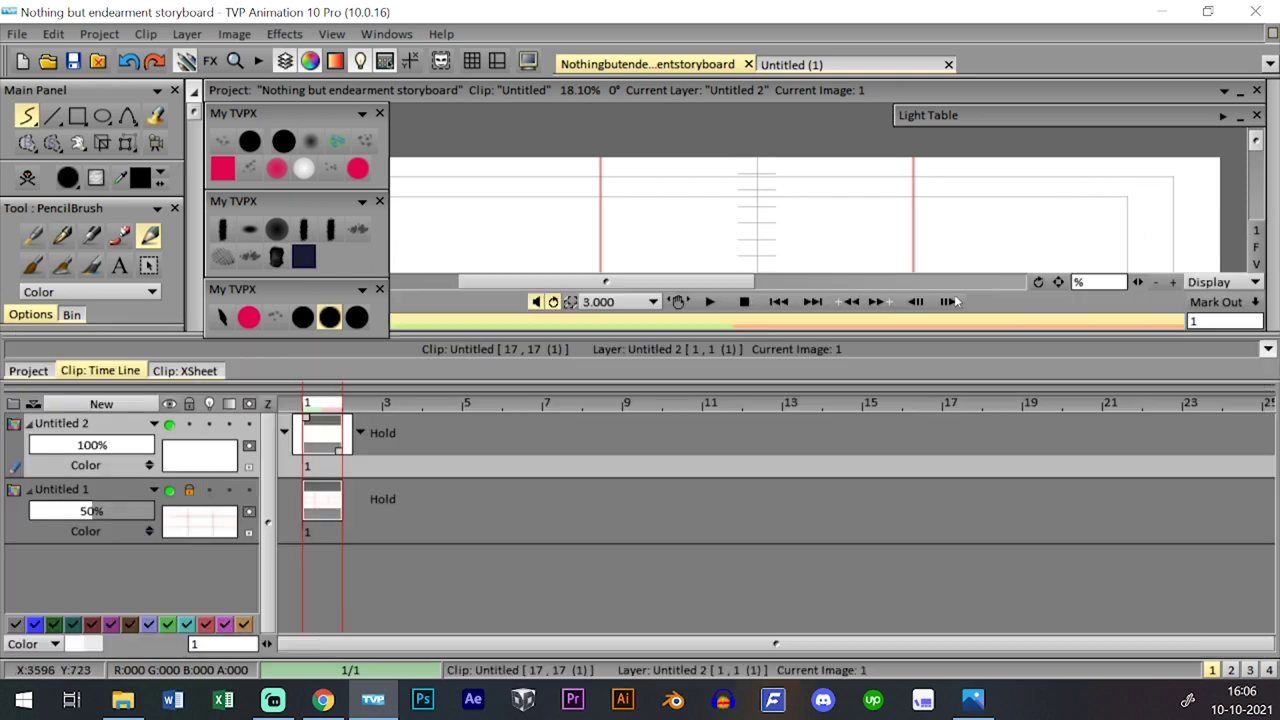
pyautogui.press('Tab')
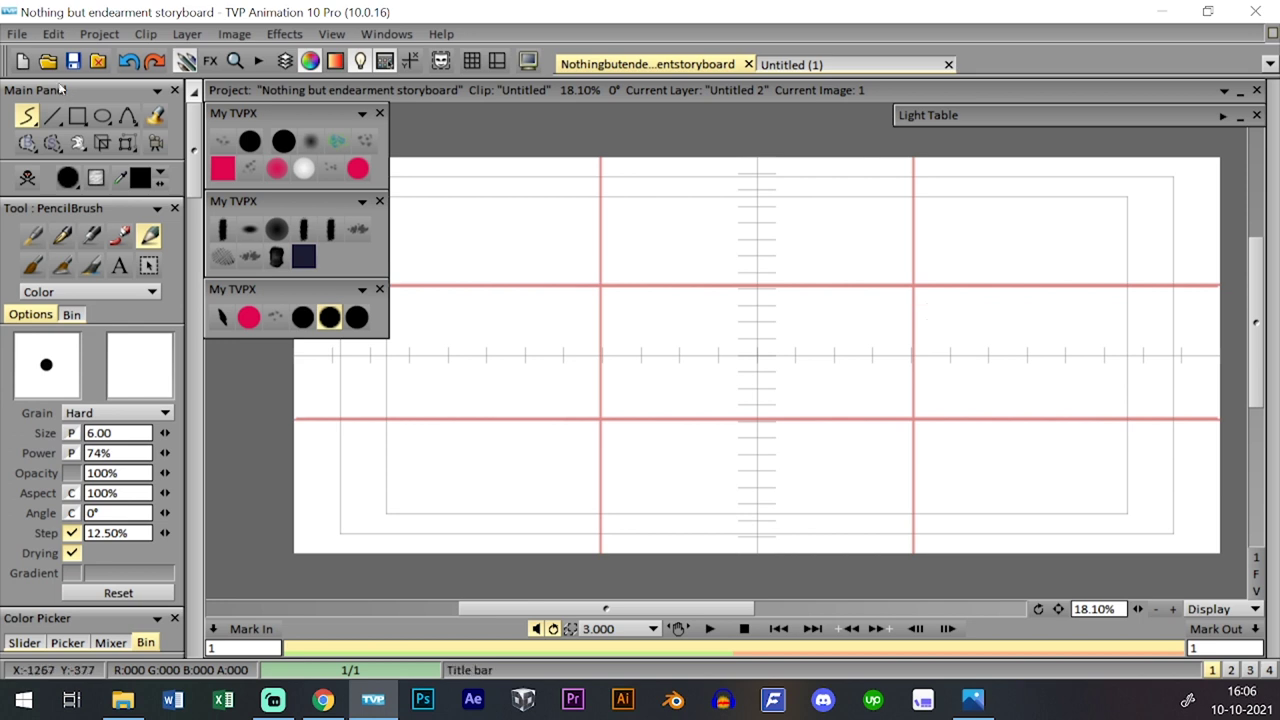
pyautogui.click(55, 63)
pyautogui.click(1042, 51)
pyautogui.hotkey('ctrl', 's')
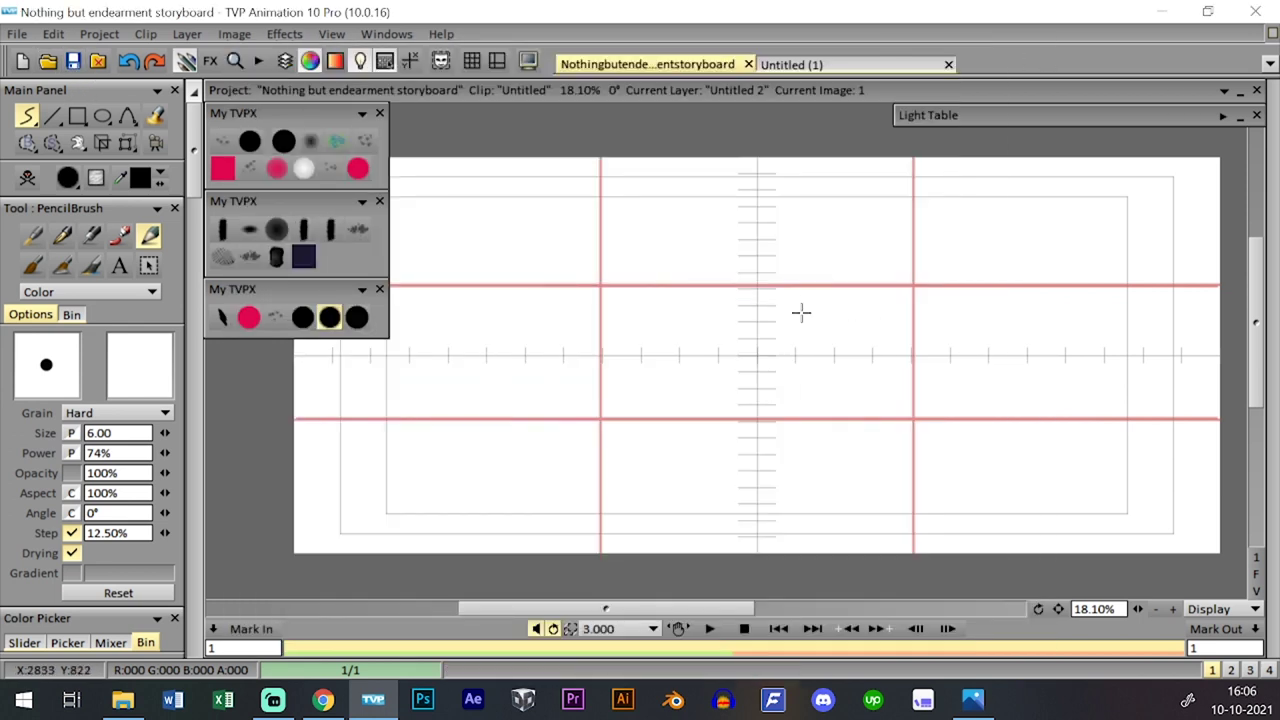
# - Switch to the size 10 pencil and draw the roof's left slope, ridge and bottom edge
pyautogui.moveTo(782, 348); pyautogui.dragTo(837, 223)
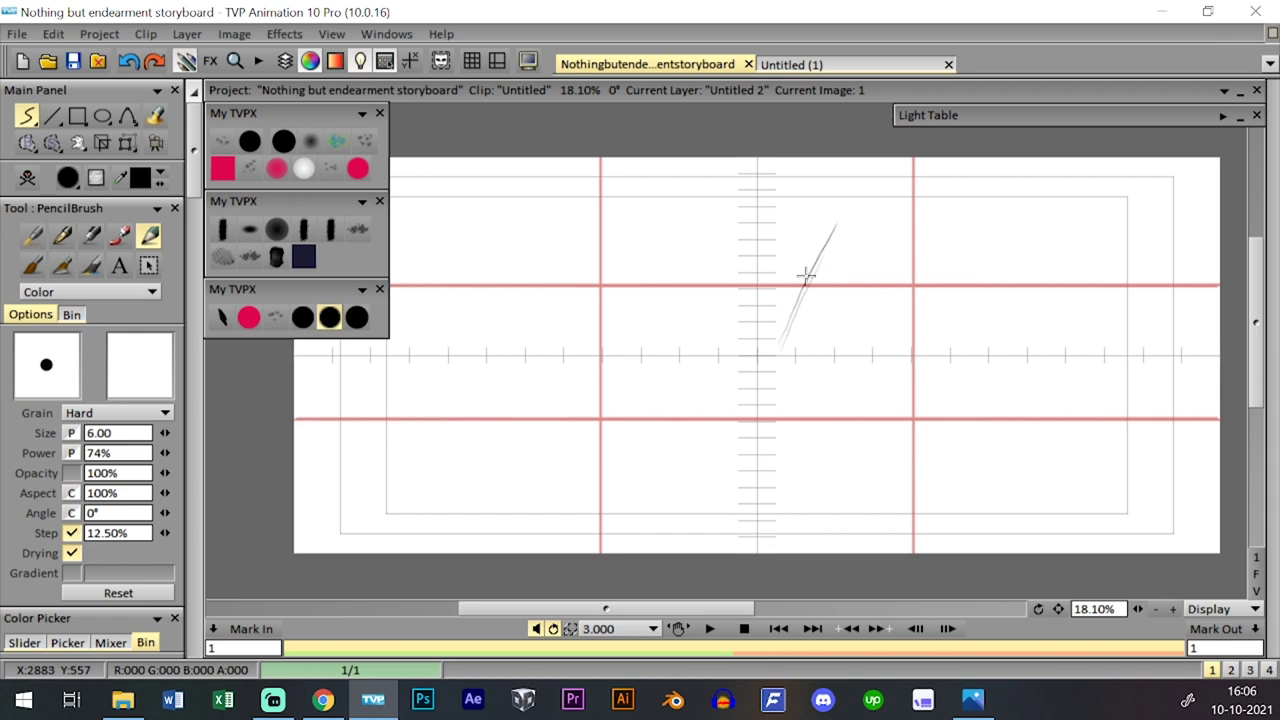
pyautogui.click(302, 317)
pyautogui.click(29, 178)
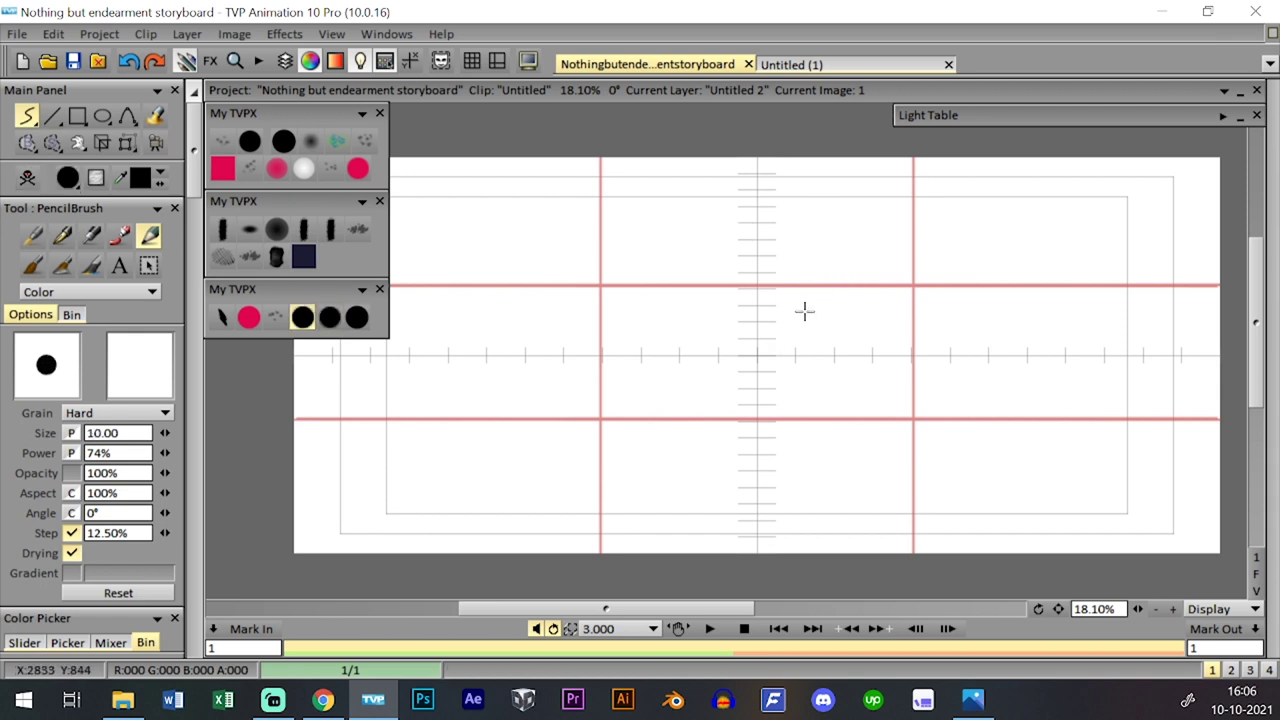
pyautogui.moveTo(783, 335)
pyautogui.mouseDown()
pyautogui.moveTo(846, 200)
pyautogui.moveTo(836, 196)
pyautogui.moveTo(851, 190)
pyautogui.moveTo(937, 371)
pyautogui.mouseUp()
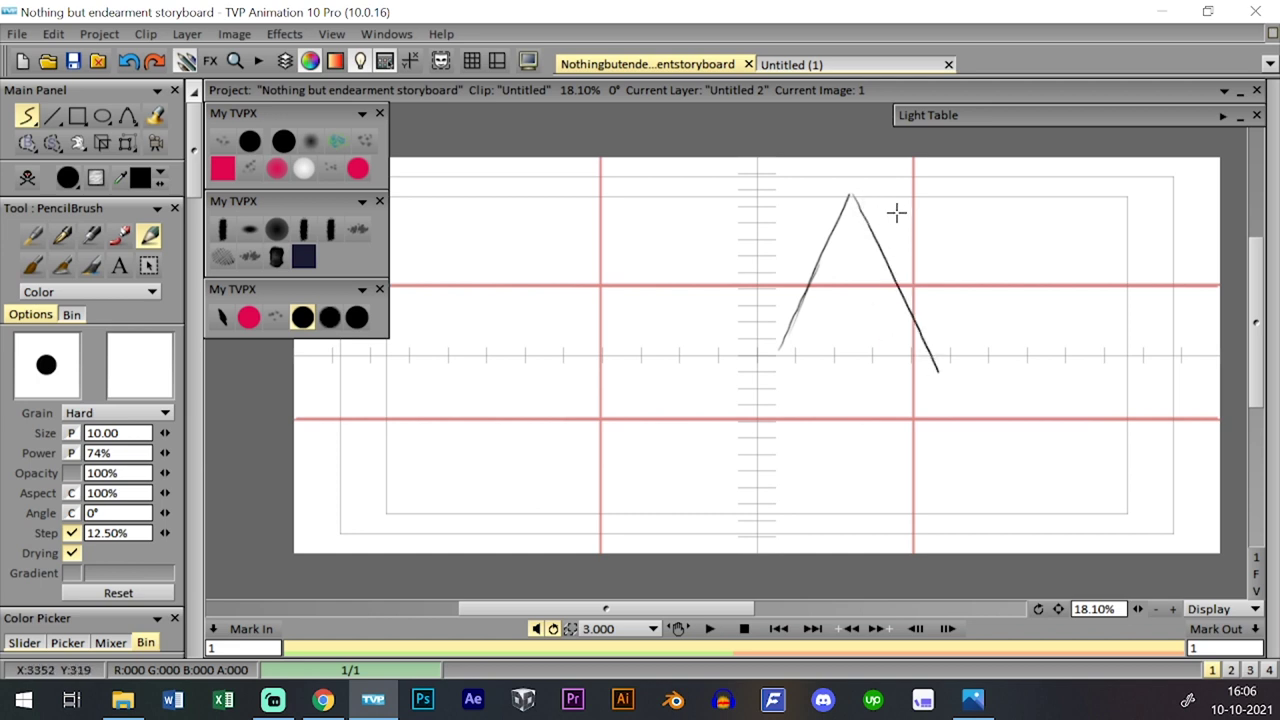
pyautogui.moveTo(856, 194); pyautogui.dragTo(971, 211)
pyautogui.hotkey('ctrl', 'z')
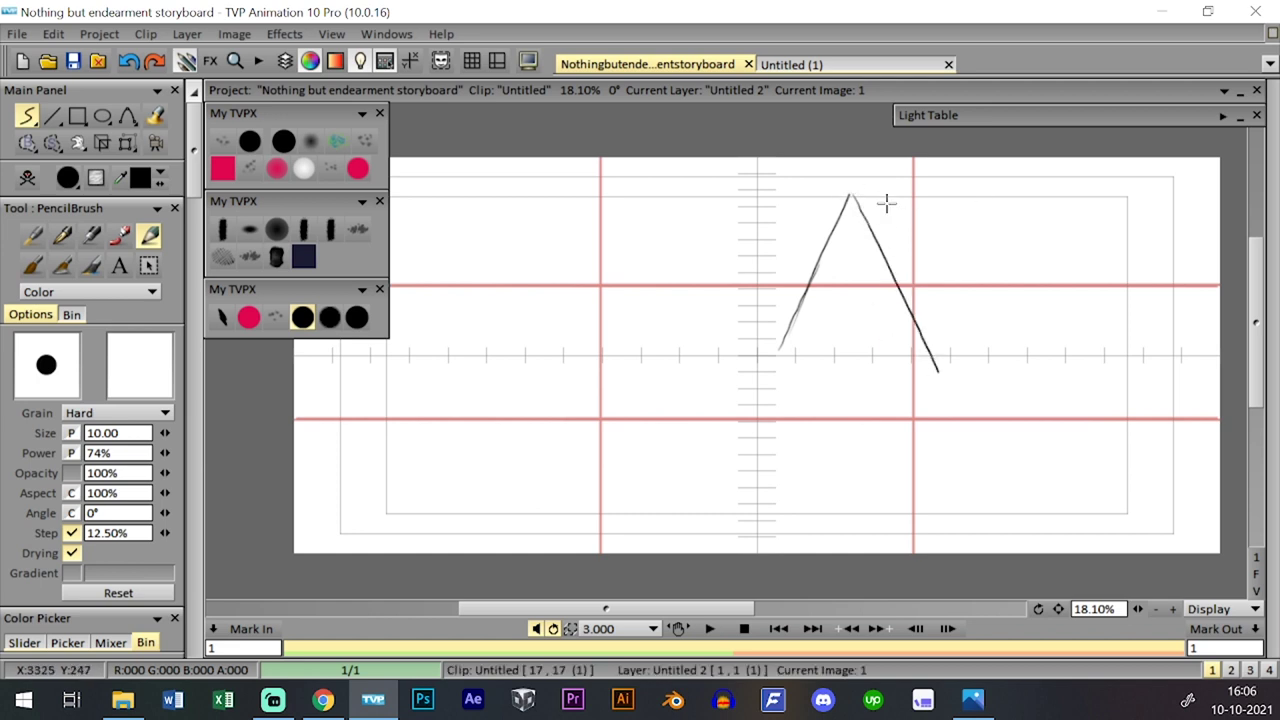
pyautogui.moveTo(851, 194)
pyautogui.mouseDown()
pyautogui.moveTo(1051, 221)
pyautogui.moveTo(1122, 352)
pyautogui.mouseUp()
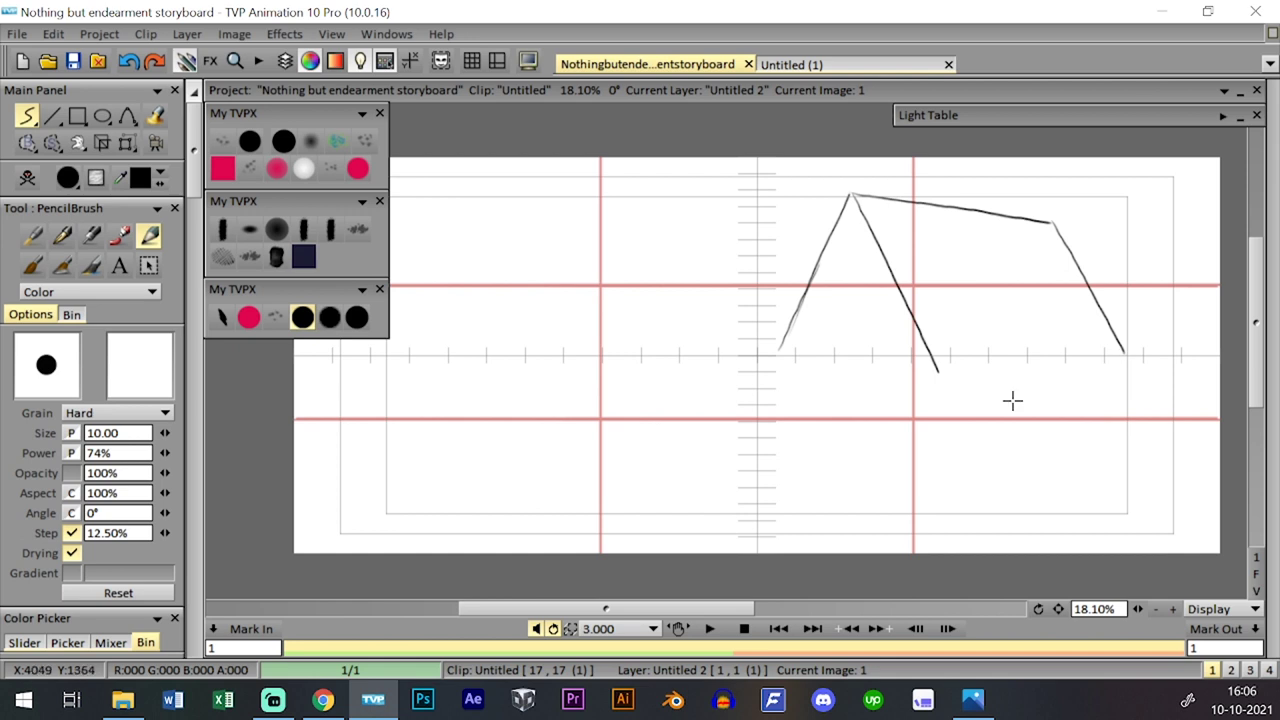
pyautogui.moveTo(938, 373); pyautogui.dragTo(981, 371)
pyautogui.moveTo(1100, 358); pyautogui.dragTo(1122, 350)
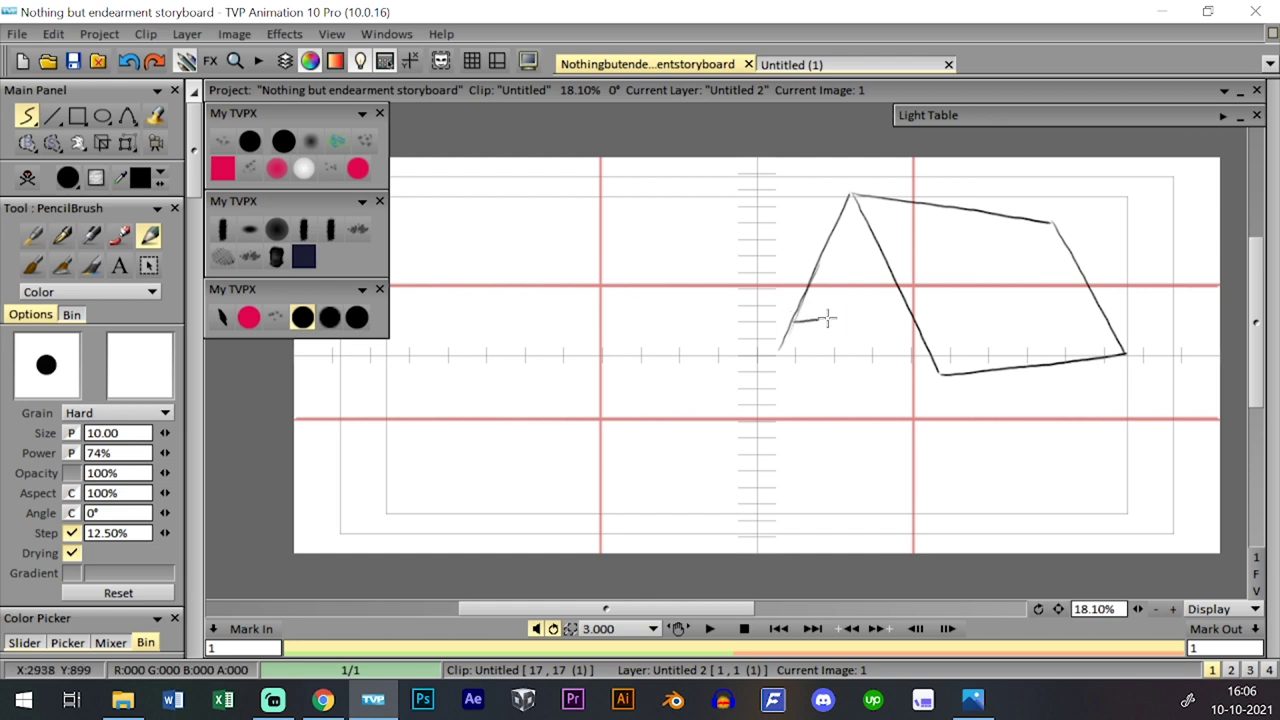
# - Try a gable line and left wall, undo them, and retrace the roof's front slope edge
pyautogui.moveTo(788, 336); pyautogui.dragTo(918, 329)
pyautogui.moveTo(786, 337); pyautogui.dragTo(806, 462)
pyautogui.hotkey('ctrl', 'z')
pyautogui.moveTo(787, 337); pyautogui.dragTo(791, 470)
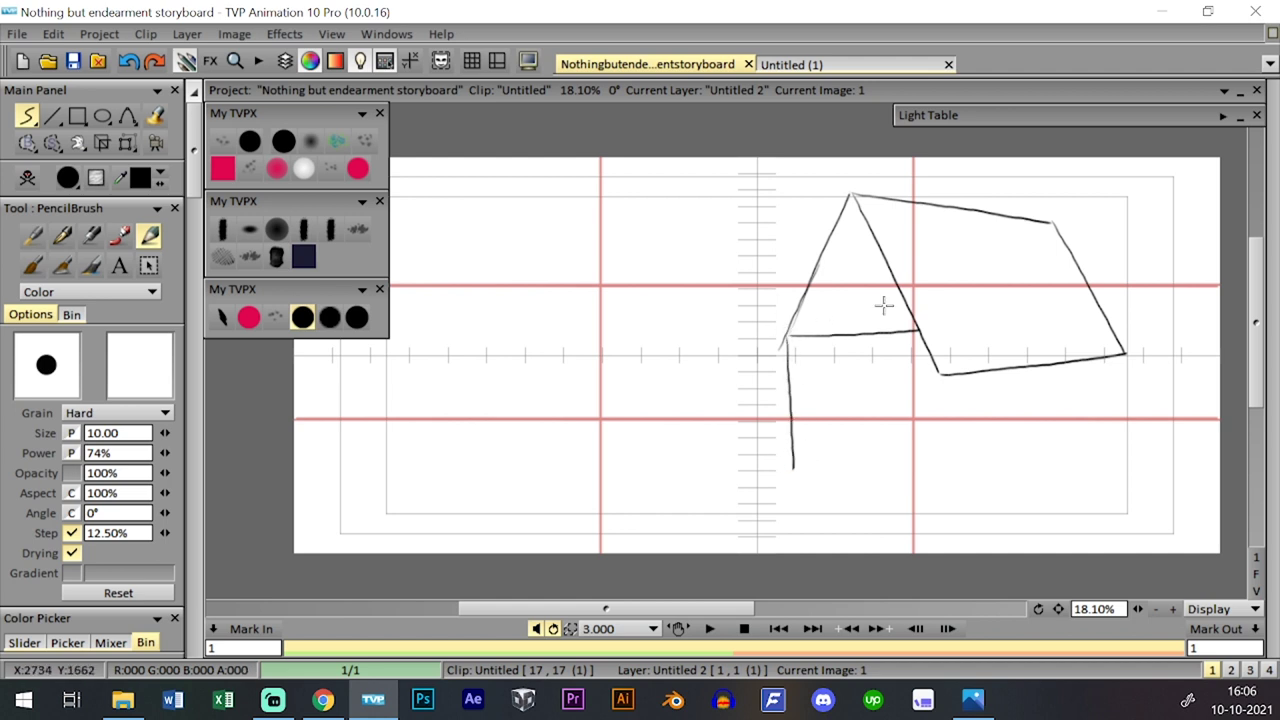
pyautogui.hotkey('ctrl', 'z')
pyautogui.hotkey('ctrl', 'z')
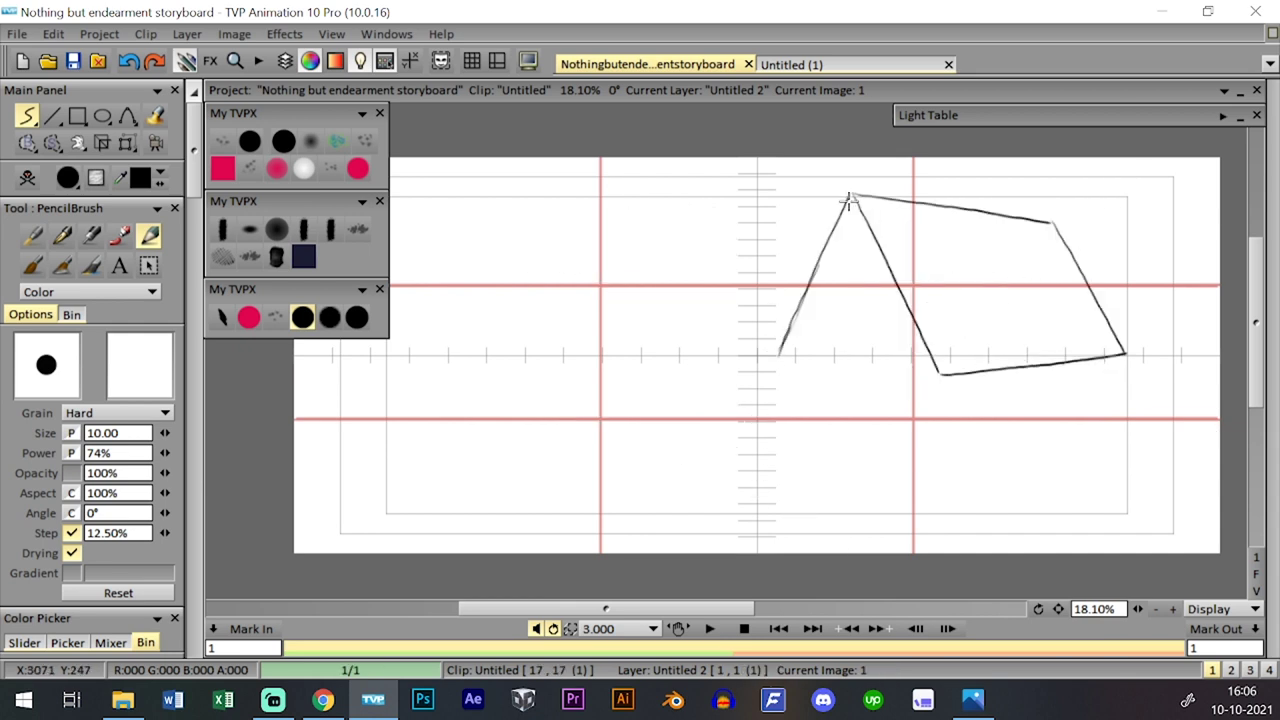
pyautogui.moveTo(849, 199)
pyautogui.mouseDown()
pyautogui.moveTo(935, 381)
pyautogui.moveTo(1118, 362)
pyautogui.mouseUp()
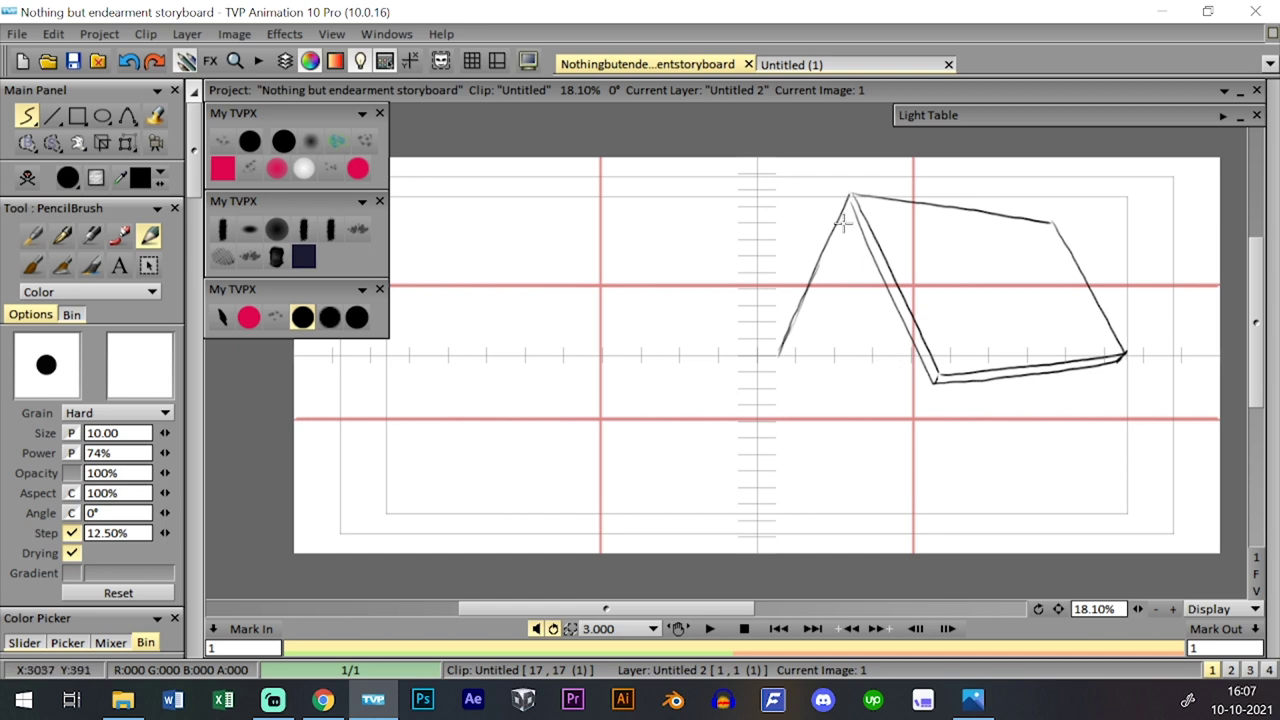
# - Draw the gable's inner left edge and its base line under the roof
pyautogui.moveTo(853, 215); pyautogui.dragTo(806, 352)
pyautogui.hotkey('ctrl', 'z')
pyautogui.moveTo(858, 212)
pyautogui.mouseDown()
pyautogui.moveTo(812, 350)
pyautogui.moveTo(850, 222)
pyautogui.mouseUp()
pyautogui.hotkey('ctrl', 'z')
pyautogui.hotkey('ctrl', 'z')
pyautogui.moveTo(809, 353); pyautogui.dragTo(859, 222)
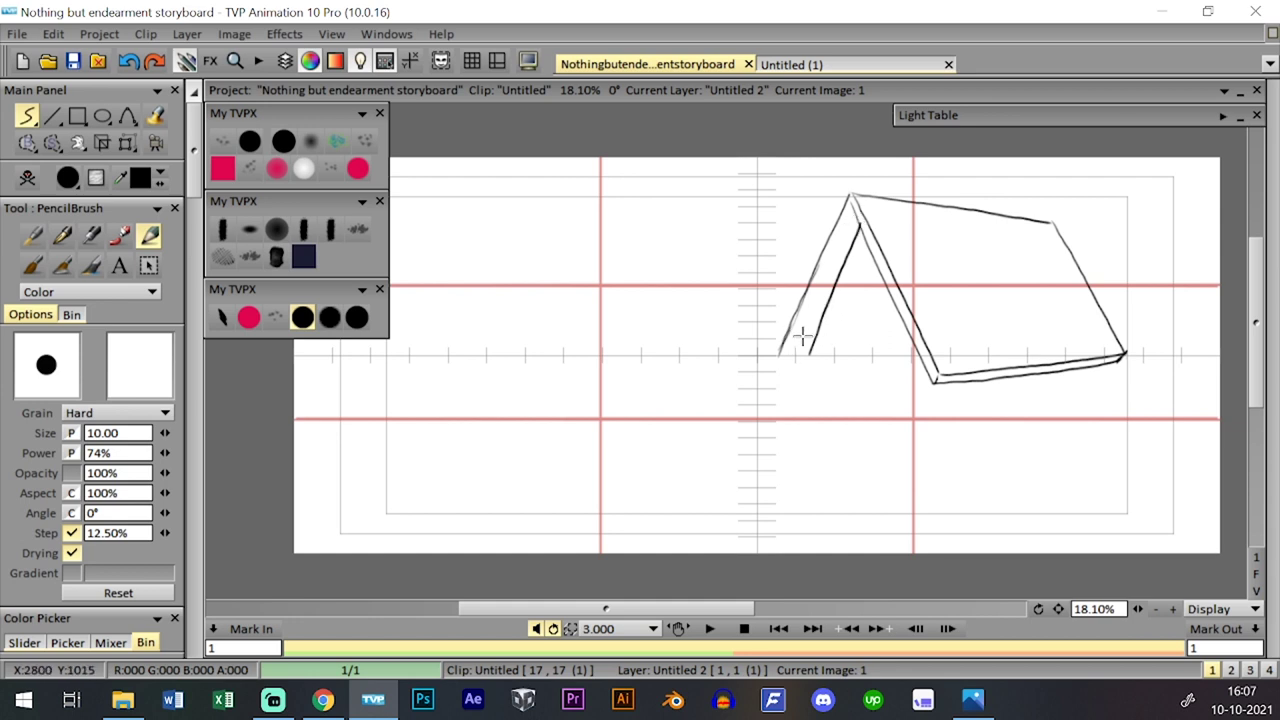
pyautogui.moveTo(810, 352); pyautogui.dragTo(920, 354)
# - Draw the wall's bottom edge below the roof base after several undone left-wall attempts
pyautogui.moveTo(810, 354); pyautogui.dragTo(814, 490)
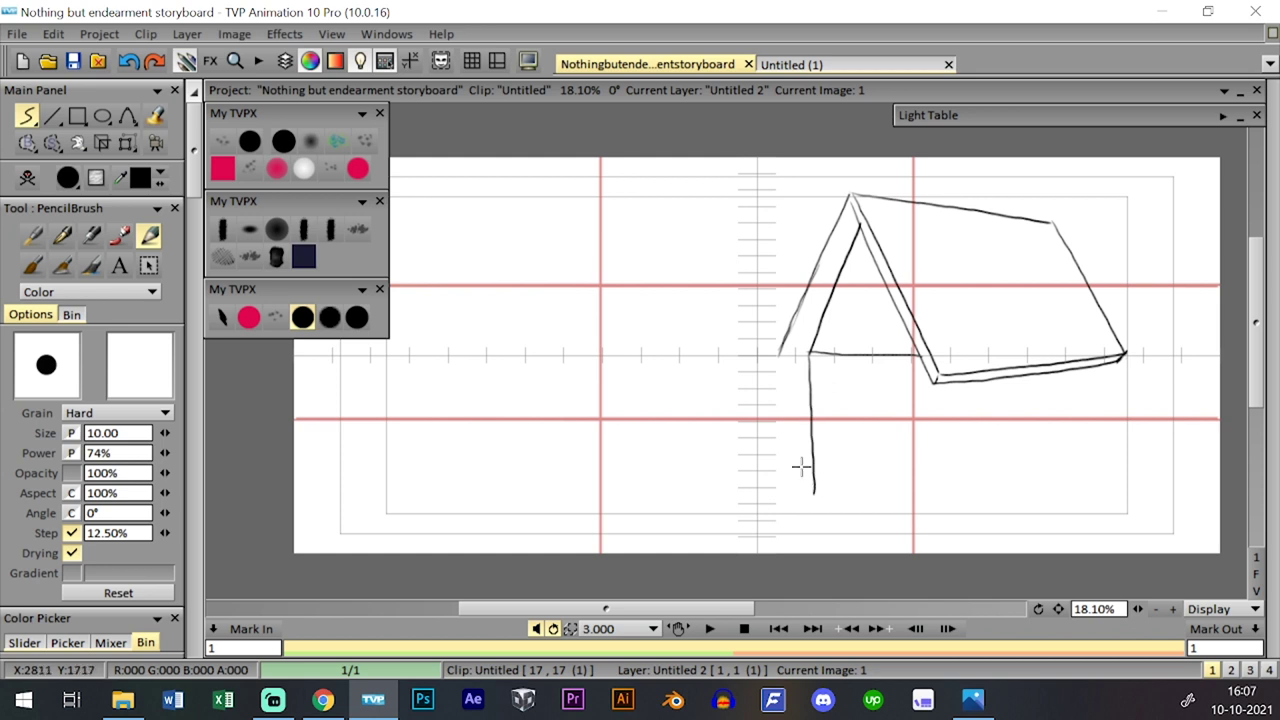
pyautogui.hotkey('ctrl', 'z')
pyautogui.moveTo(810, 350)
pyautogui.mouseDown()
pyautogui.moveTo(813, 459)
pyautogui.moveTo(911, 517)
pyautogui.mouseUp()
pyautogui.hotkey('ctrl', 'z')
pyautogui.hotkey('ctrl', 'z')
pyautogui.moveTo(810, 352); pyautogui.dragTo(812, 472)
pyautogui.hotkey('ctrl', 'z')
pyautogui.moveTo(810, 352); pyautogui.dragTo(811, 453)
pyautogui.hotkey('ctrl', 'z')
pyautogui.moveTo(810, 352)
pyautogui.mouseDown()
pyautogui.moveTo(811, 462)
pyautogui.moveTo(811, 446)
pyautogui.moveTo(810, 459)
pyautogui.moveTo(883, 500)
pyautogui.mouseUp()
pyautogui.hotkey('ctrl', 'z')
pyautogui.moveTo(811, 462); pyautogui.dragTo(918, 487)
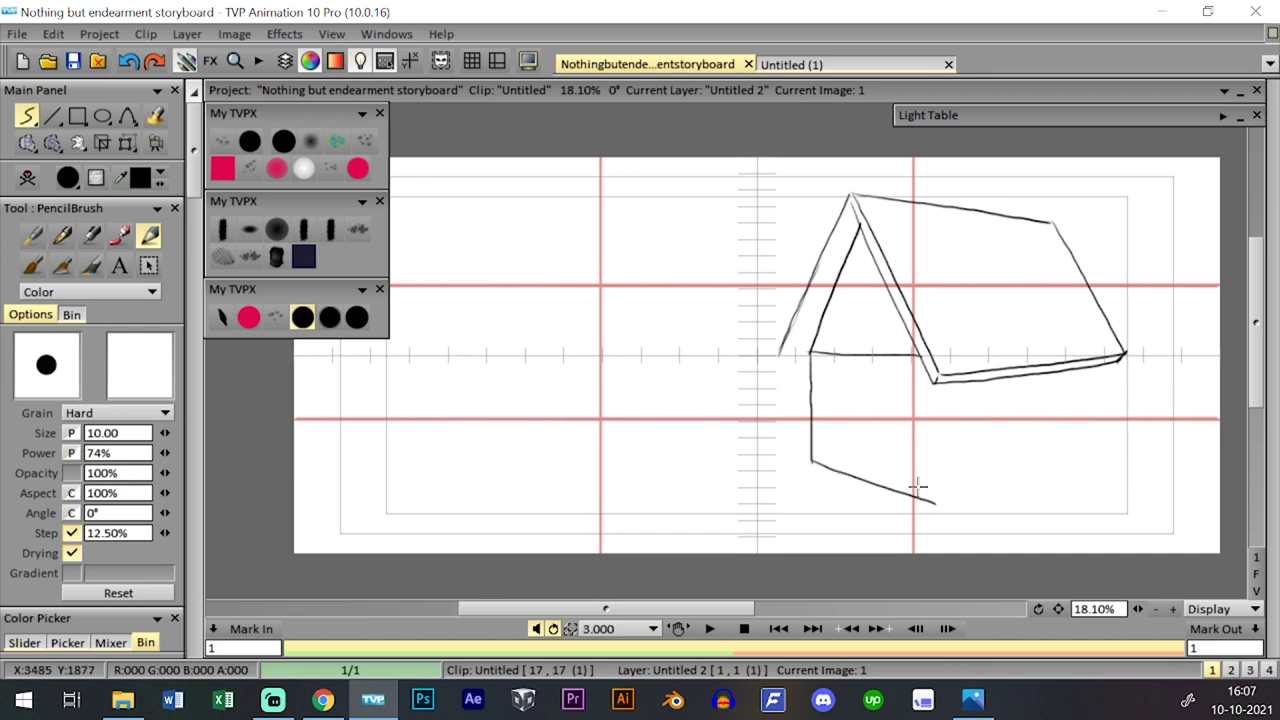
# - Draw the front corner edge, the right wall's bottom edge and its right side edge
pyautogui.moveTo(923, 357); pyautogui.dragTo(928, 490)
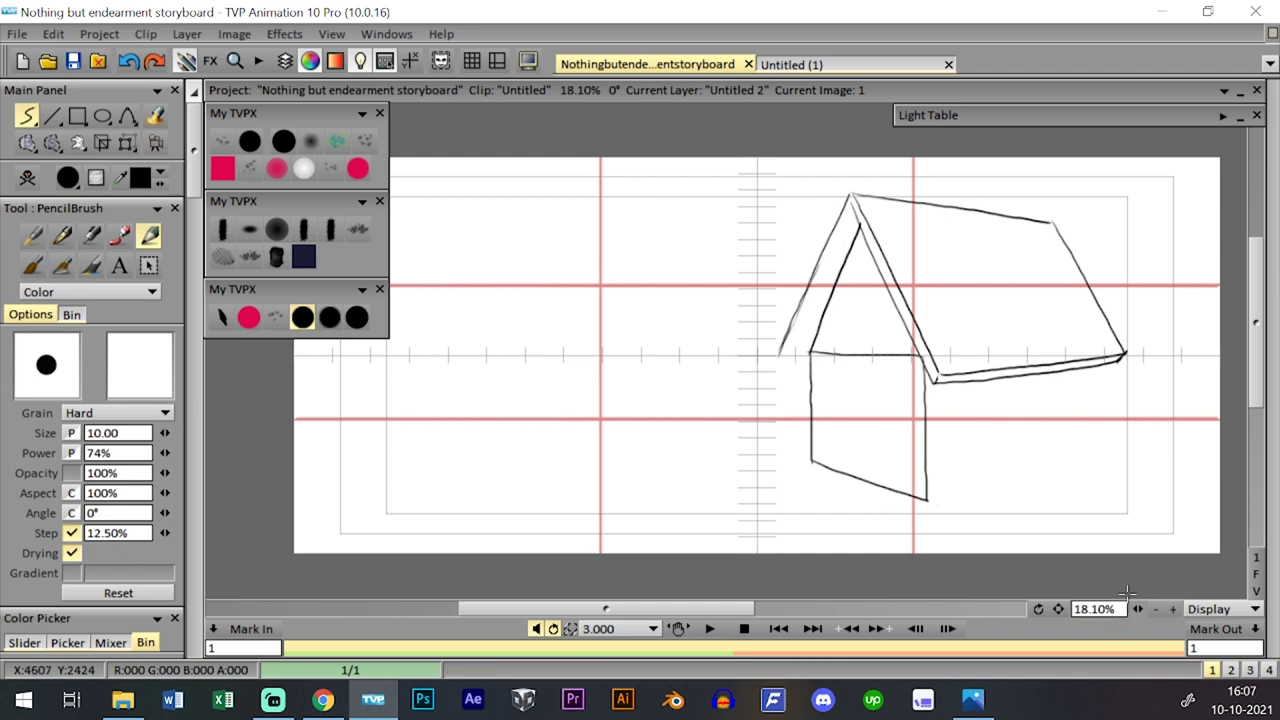
pyautogui.moveTo(930, 502); pyautogui.dragTo(1088, 443)
pyautogui.hotkey('ctrl', 'z')
pyautogui.moveTo(923, 503); pyautogui.dragTo(1106, 450)
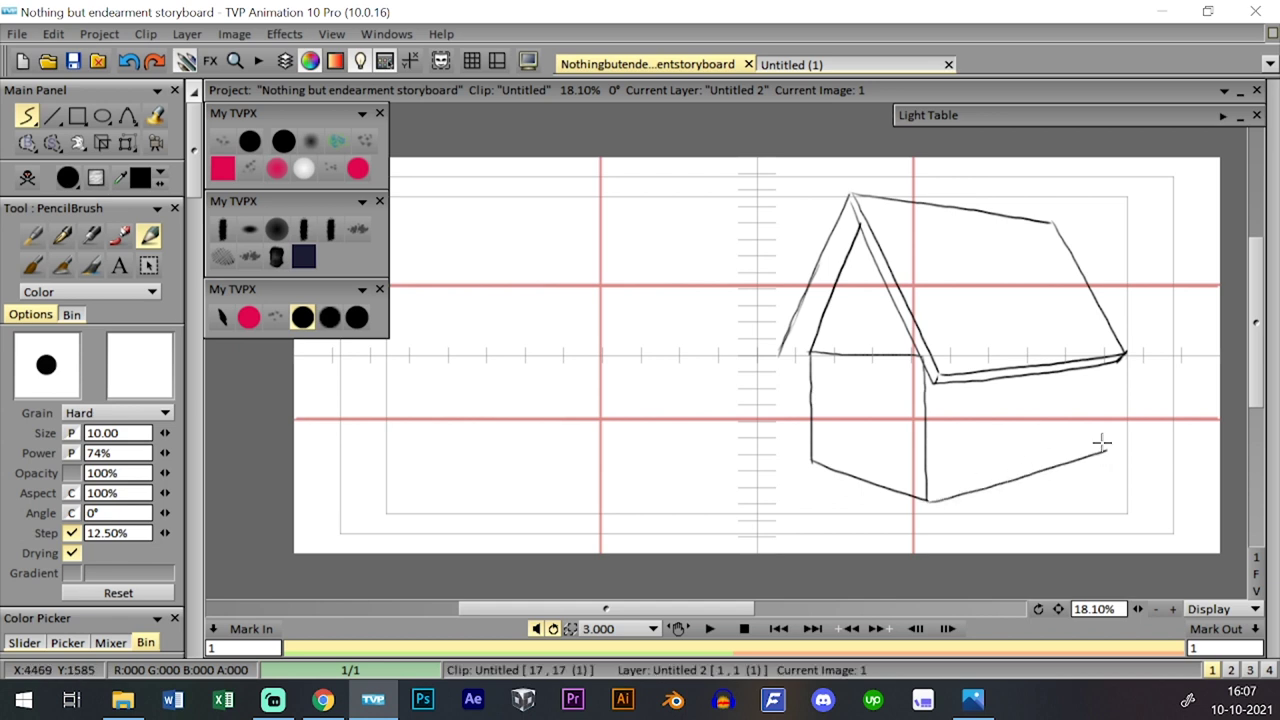
pyautogui.moveTo(1104, 382); pyautogui.dragTo(1103, 436)
pyautogui.hotkey('ctrl', 'z')
pyautogui.moveTo(1107, 380); pyautogui.dragTo(1105, 449)
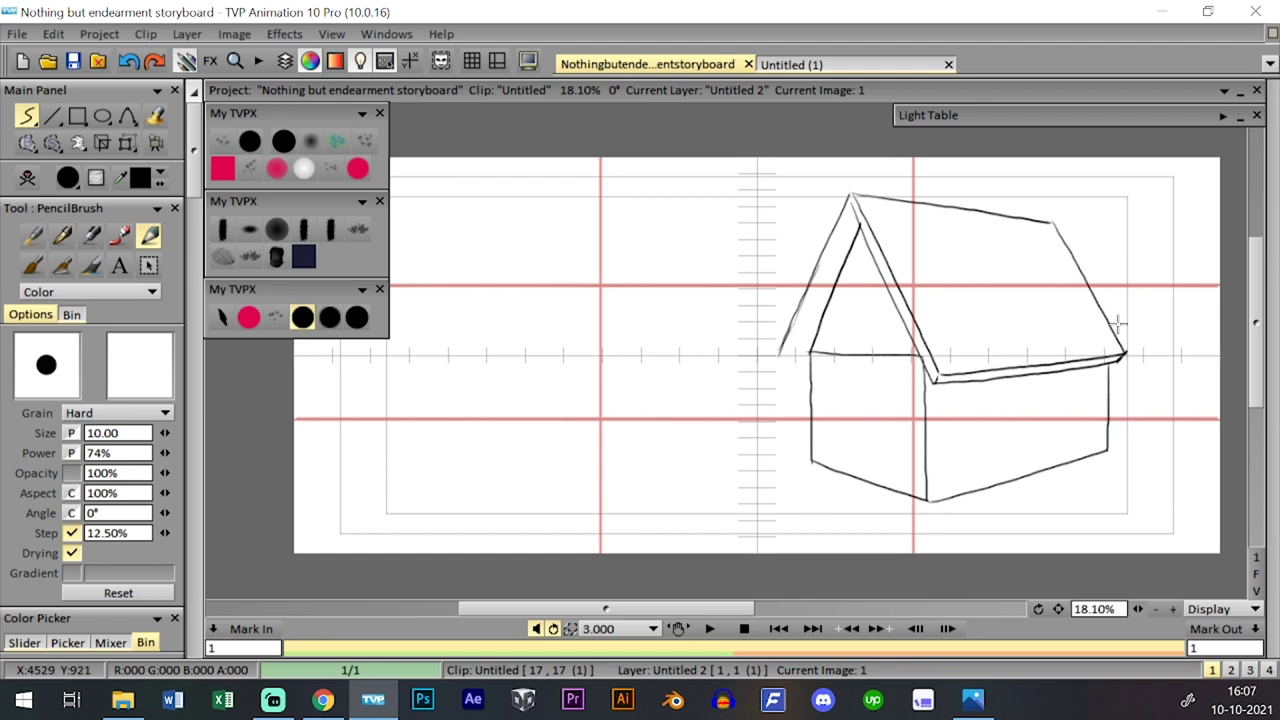
# - Scale the house sketch down to about 92%, move it, and apply the transform
pyautogui.click(127, 143)
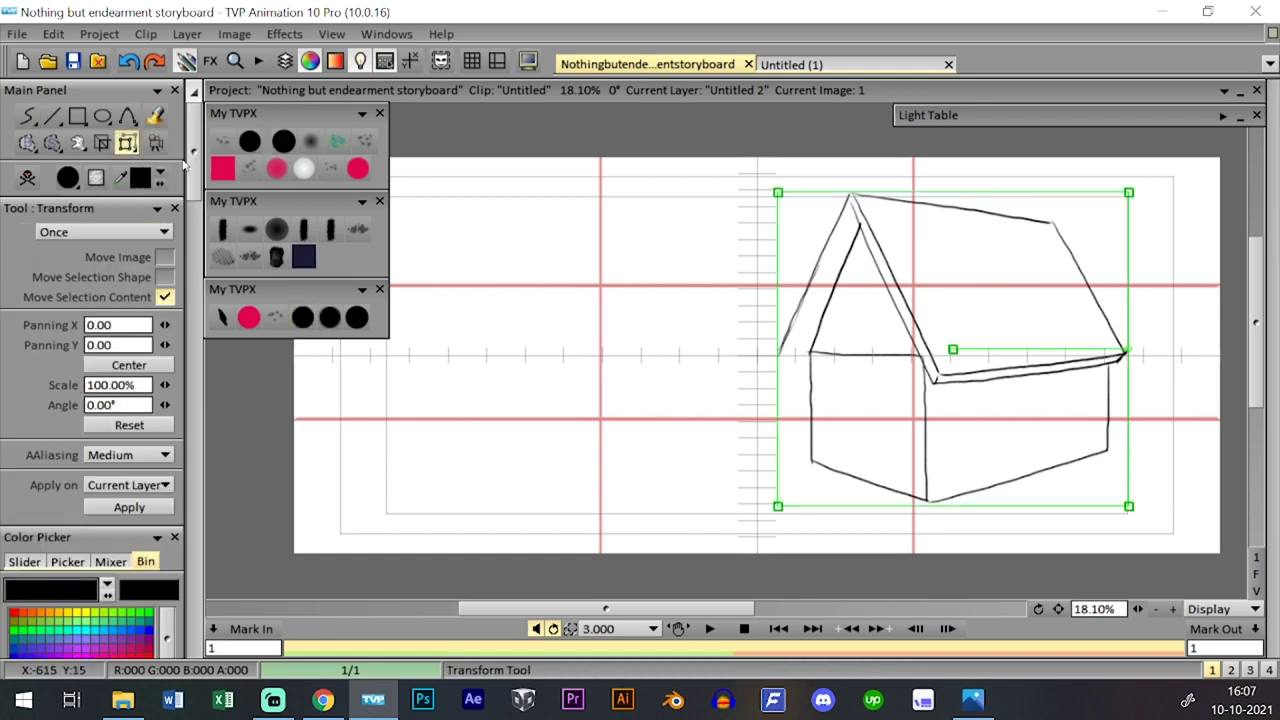
pyautogui.moveTo(1128, 193); pyautogui.dragTo(1057, 200)
pyautogui.moveTo(1015, 278); pyautogui.dragTo(1086, 154)
pyautogui.moveTo(1014, 243); pyautogui.dragTo(1020, 271)
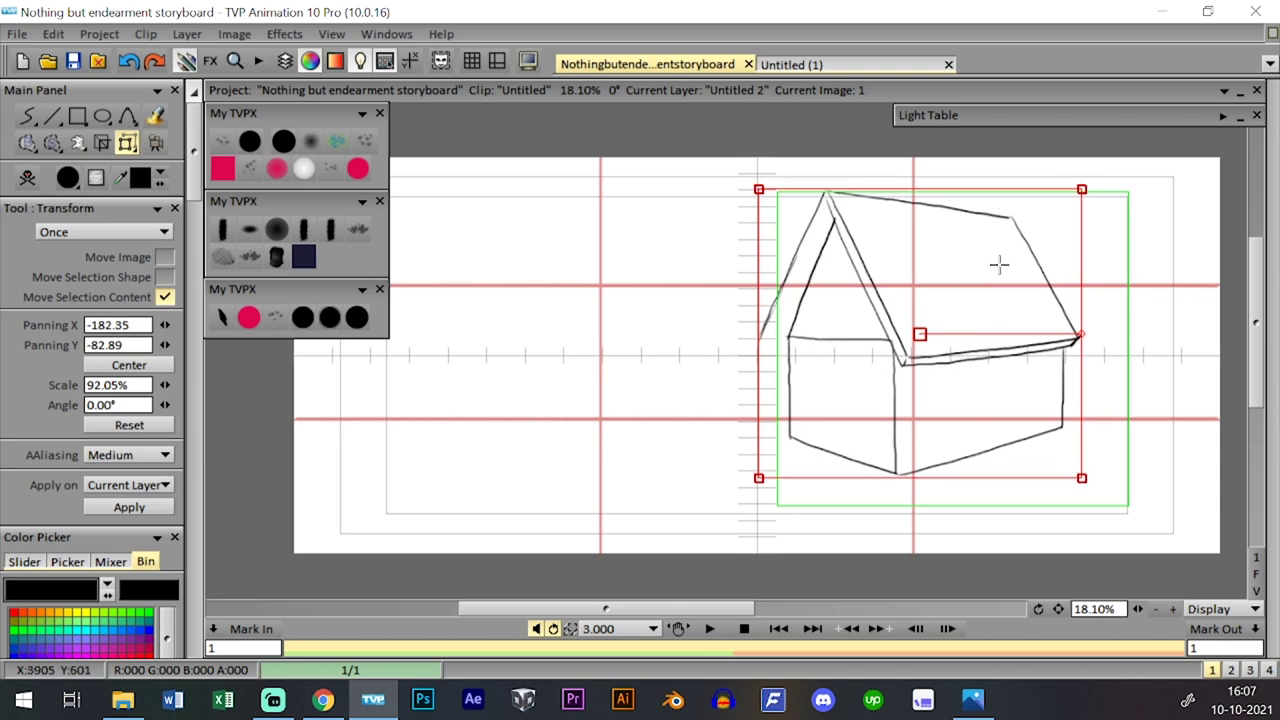
pyautogui.press('Return')
# - Save, then try doubling the left roof edge with the size 10 pencil, undoing the strokes
pyautogui.click(330, 317)
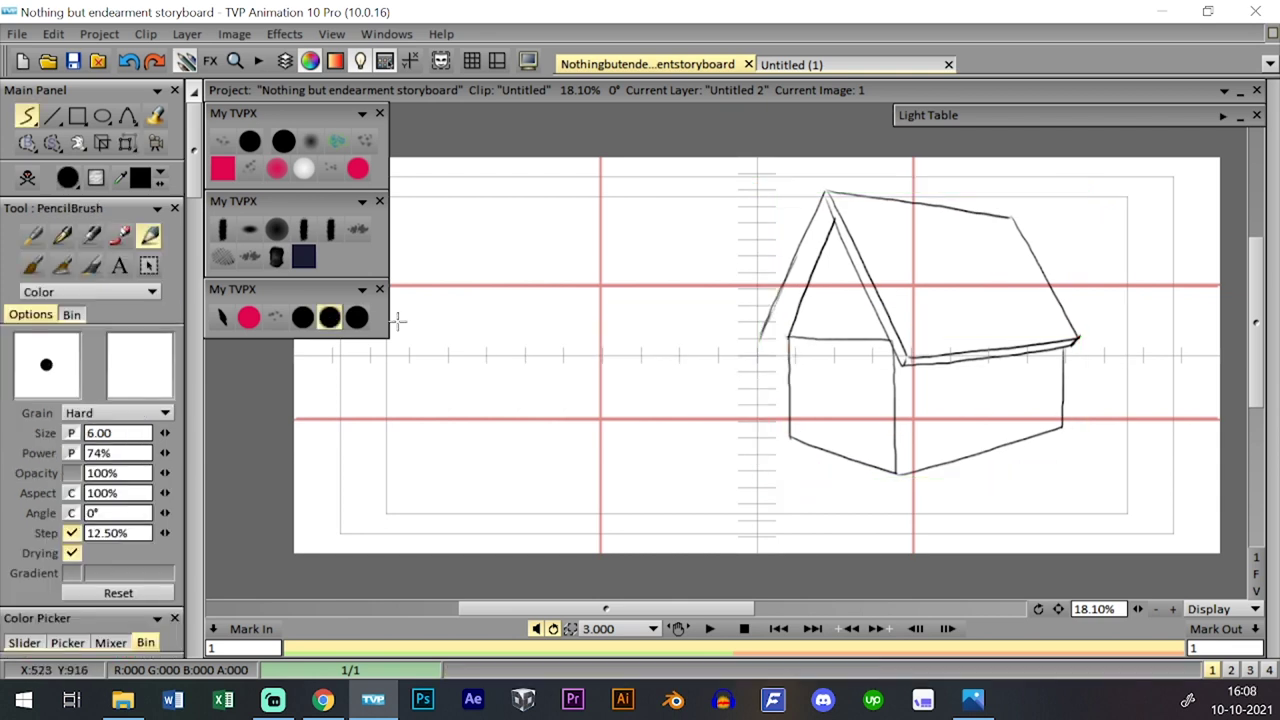
pyautogui.click(302, 317)
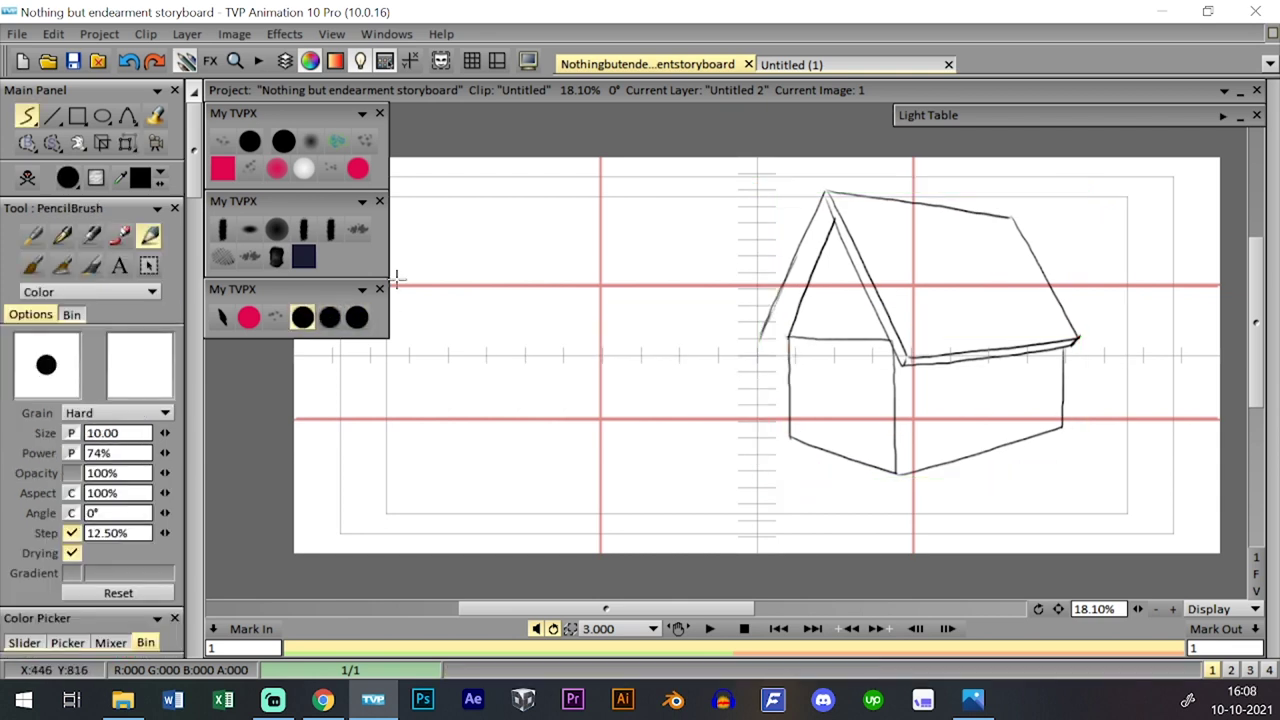
pyautogui.hotkey('ctrl', 's')
pyautogui.moveTo(760, 343); pyautogui.dragTo(823, 198)
pyautogui.hotkey('ctrl', 'z')
pyautogui.moveTo(762, 343); pyautogui.dragTo(826, 191)
pyautogui.hotkey('ctrl', 'z')
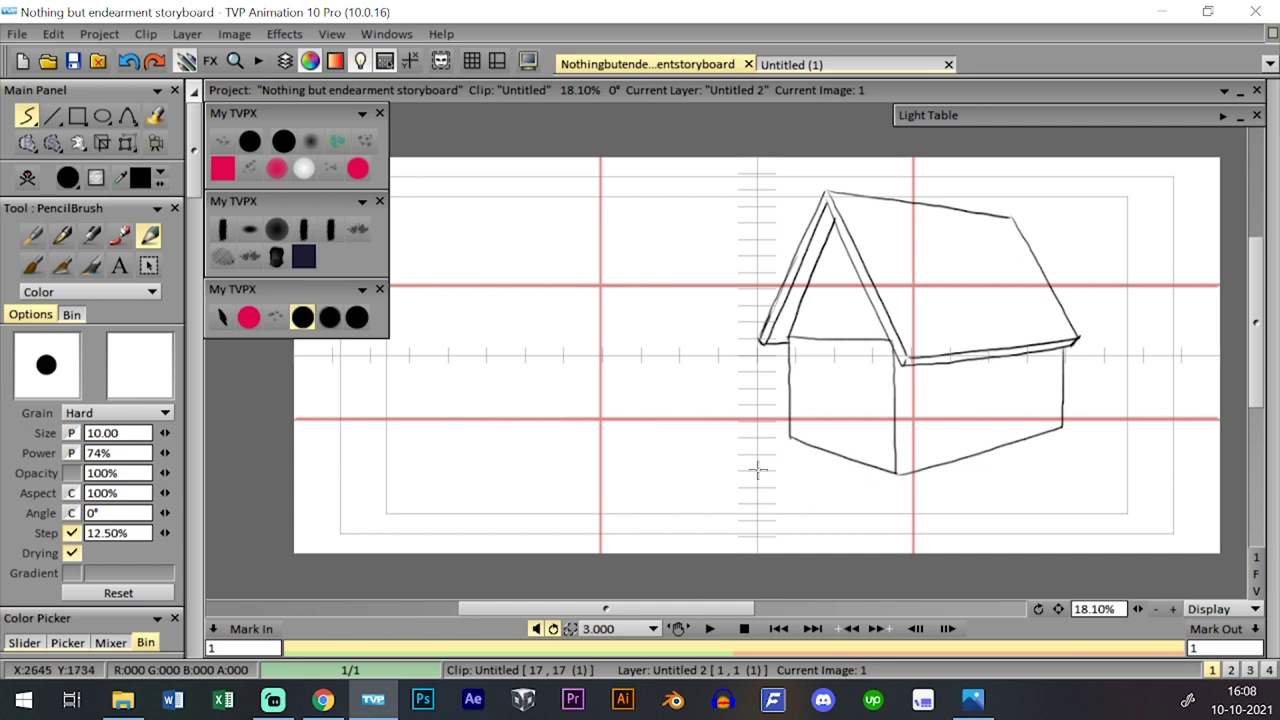
pyautogui.moveTo(871, 438); pyautogui.dragTo(923, 436)
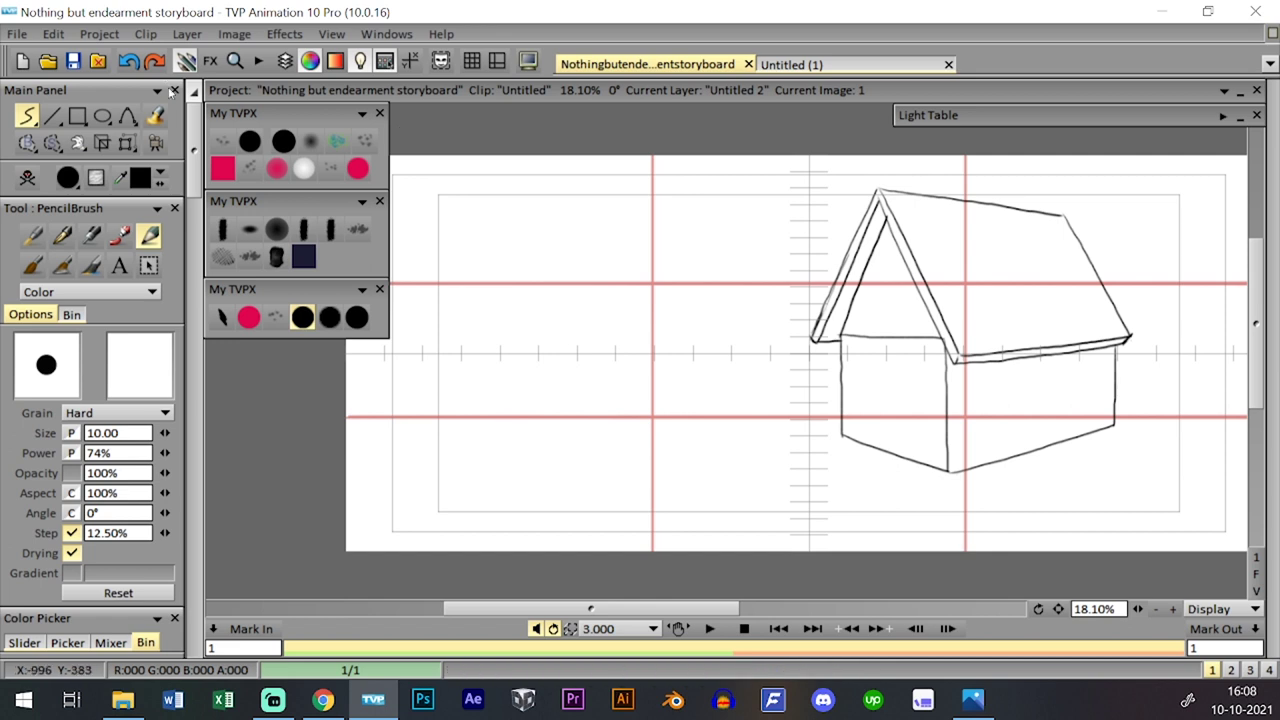
# - Transform the house again, scaling it to about 85%, and apply
pyautogui.moveTo(127, 143); pyautogui.dragTo(172, 152)
pyautogui.moveTo(1133, 187)
pyautogui.mouseDown()
pyautogui.moveTo(1085, 209)
pyautogui.moveTo(1089, 199)
pyautogui.mouseUp()
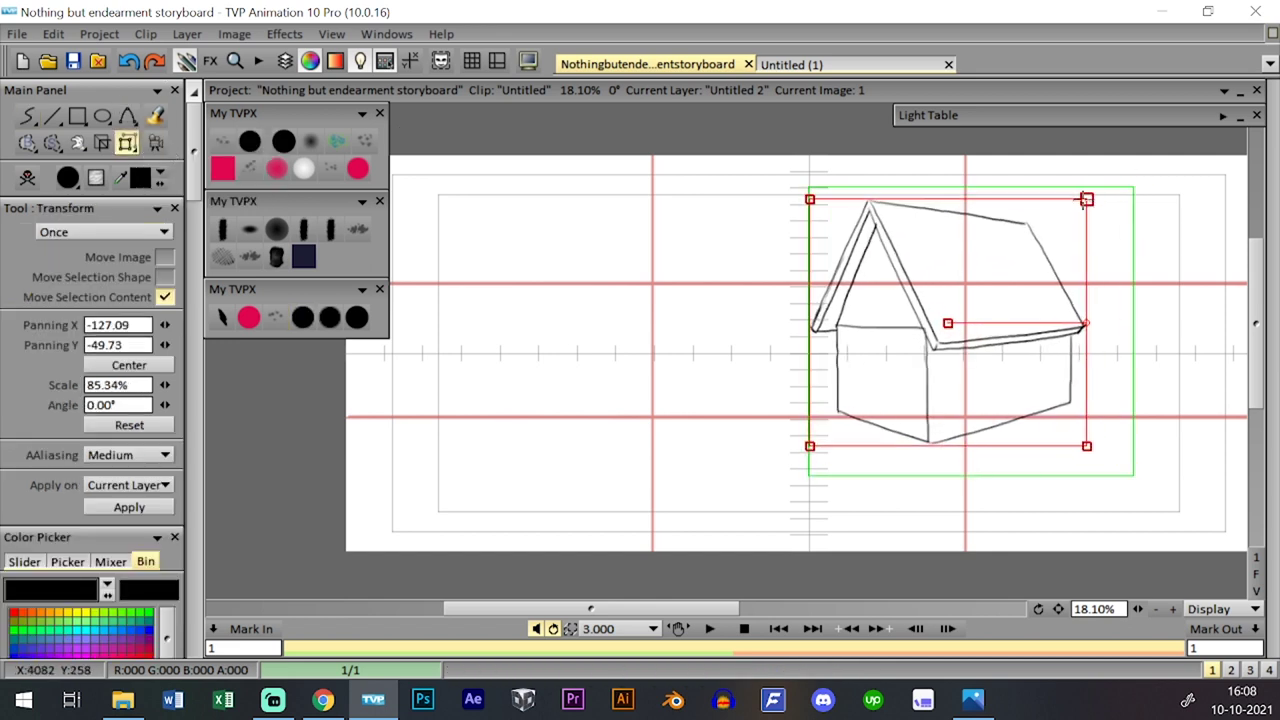
pyautogui.click(330, 317)
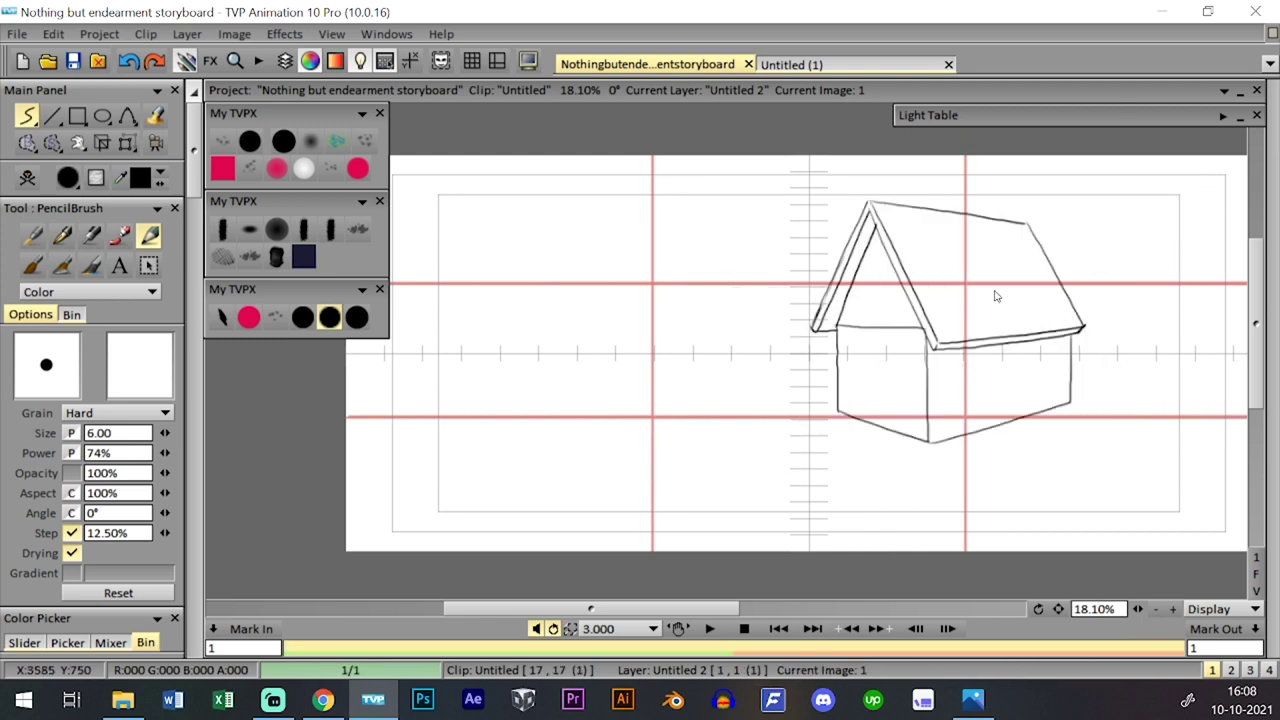
pyautogui.click(234, 34)
pyautogui.moveTo(310, 165)
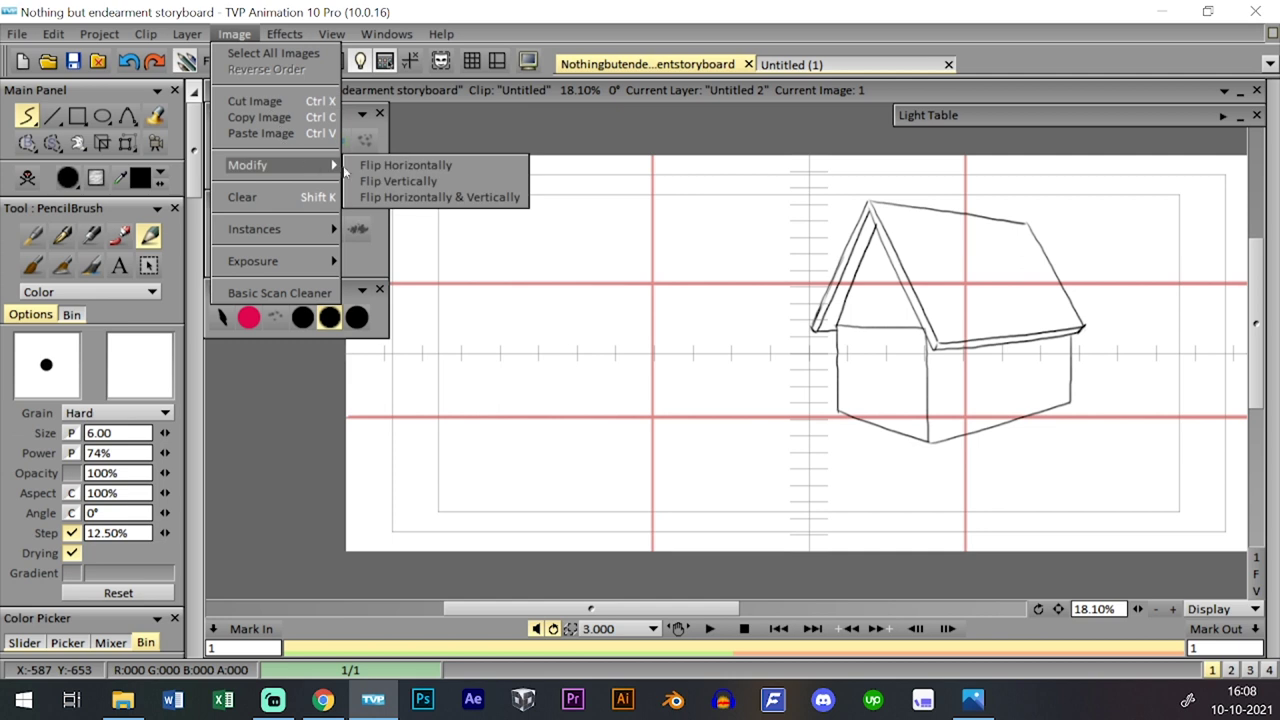
pyautogui.click(372, 166)
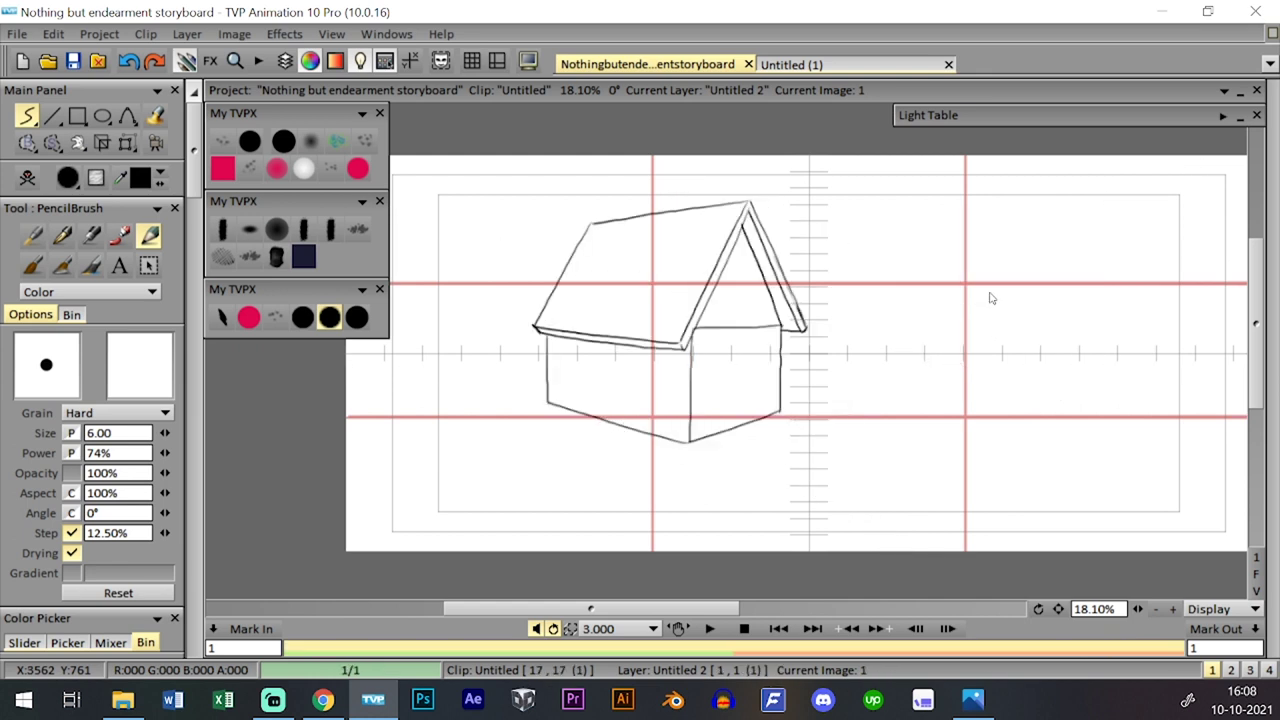
pyautogui.click(234, 33)
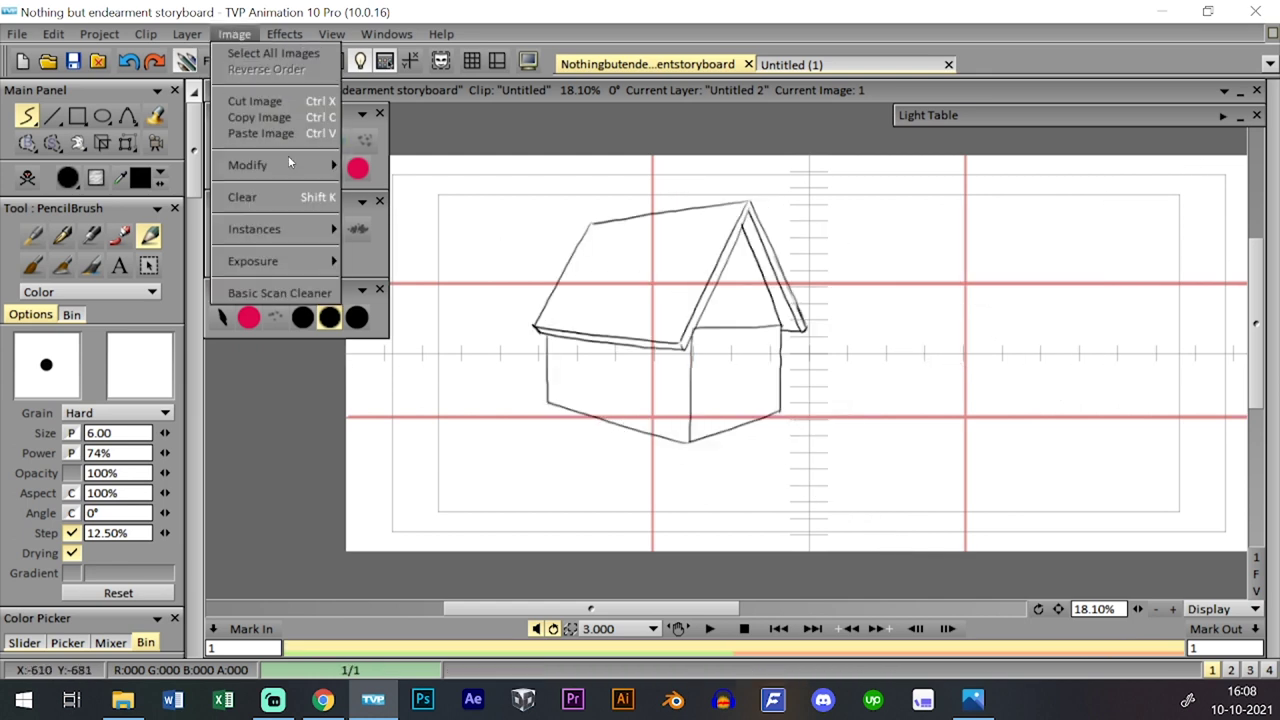
pyautogui.click(390, 166)
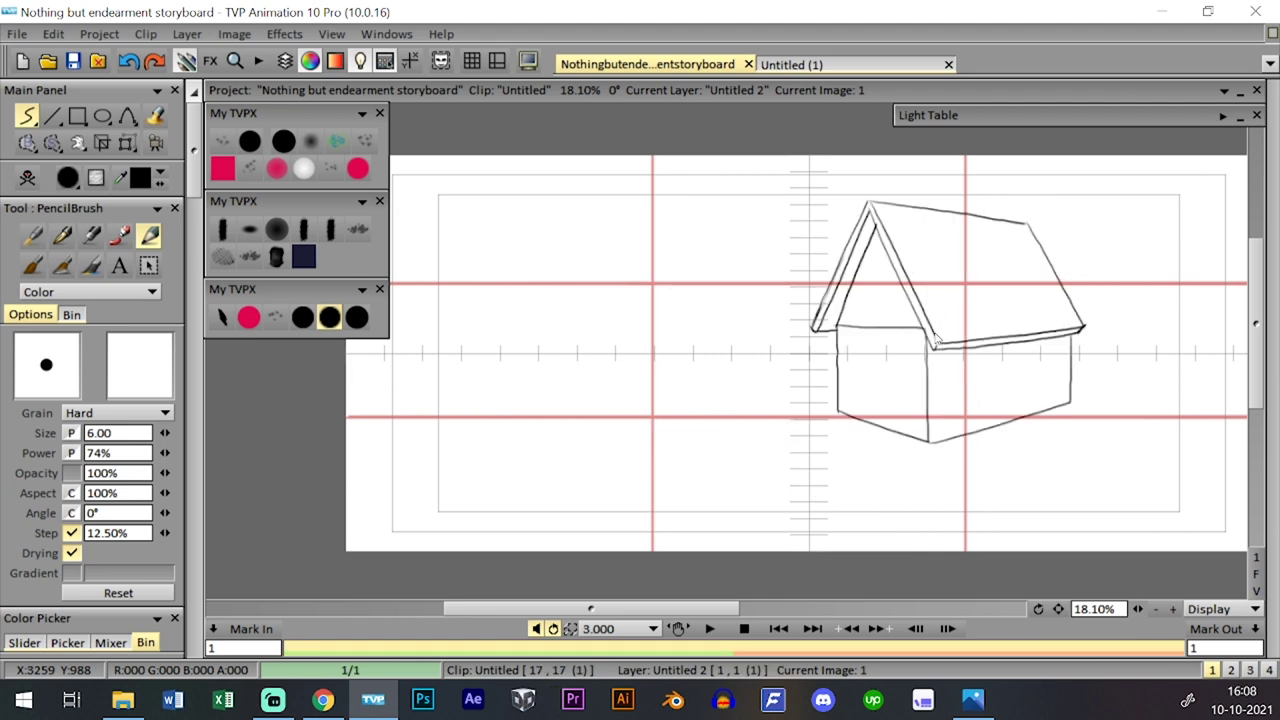
pyautogui.click(276, 317)
pyautogui.click(302, 317)
pyautogui.hotkey('ctrl', 's')
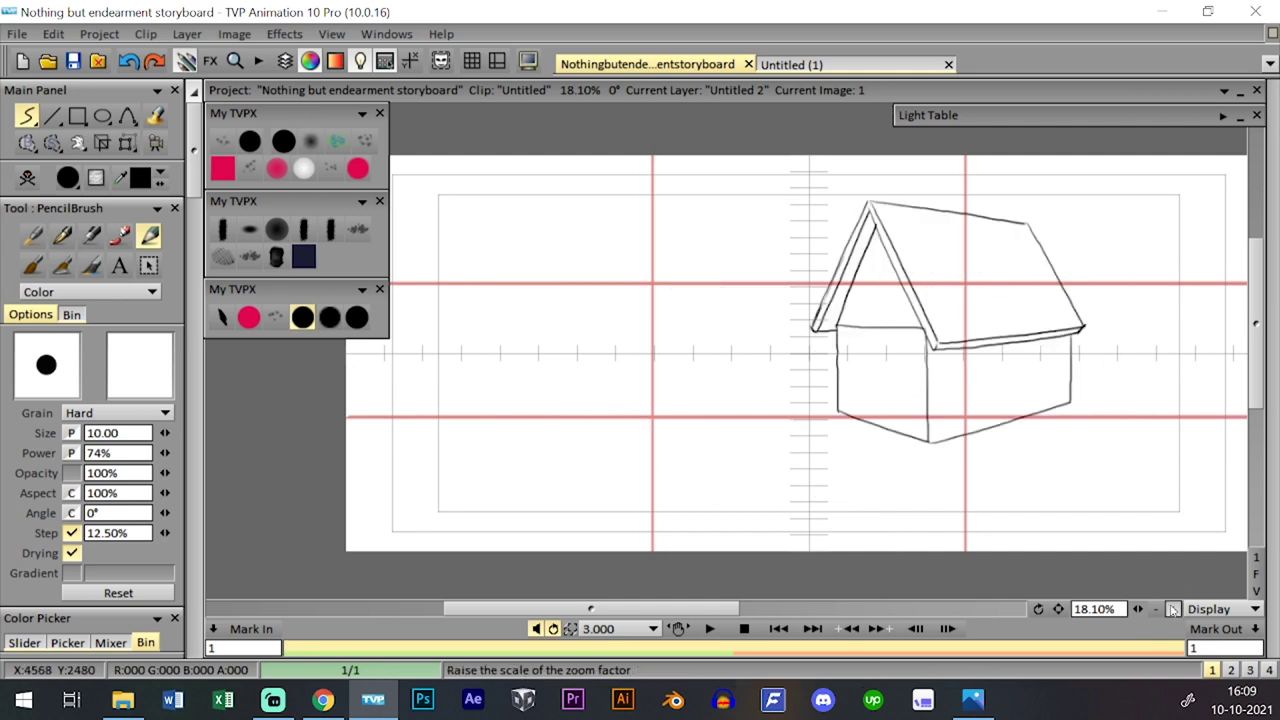
pyautogui.click(1174, 609)
pyautogui.moveTo(1177, 613); pyautogui.dragTo(1218, 611)
pyautogui.moveTo(1041, 464); pyautogui.dragTo(978, 377)
pyautogui.moveTo(1140, 610); pyautogui.dragTo(1072, 610)
pyautogui.moveTo(1000, 467); pyautogui.dragTo(1014, 494)
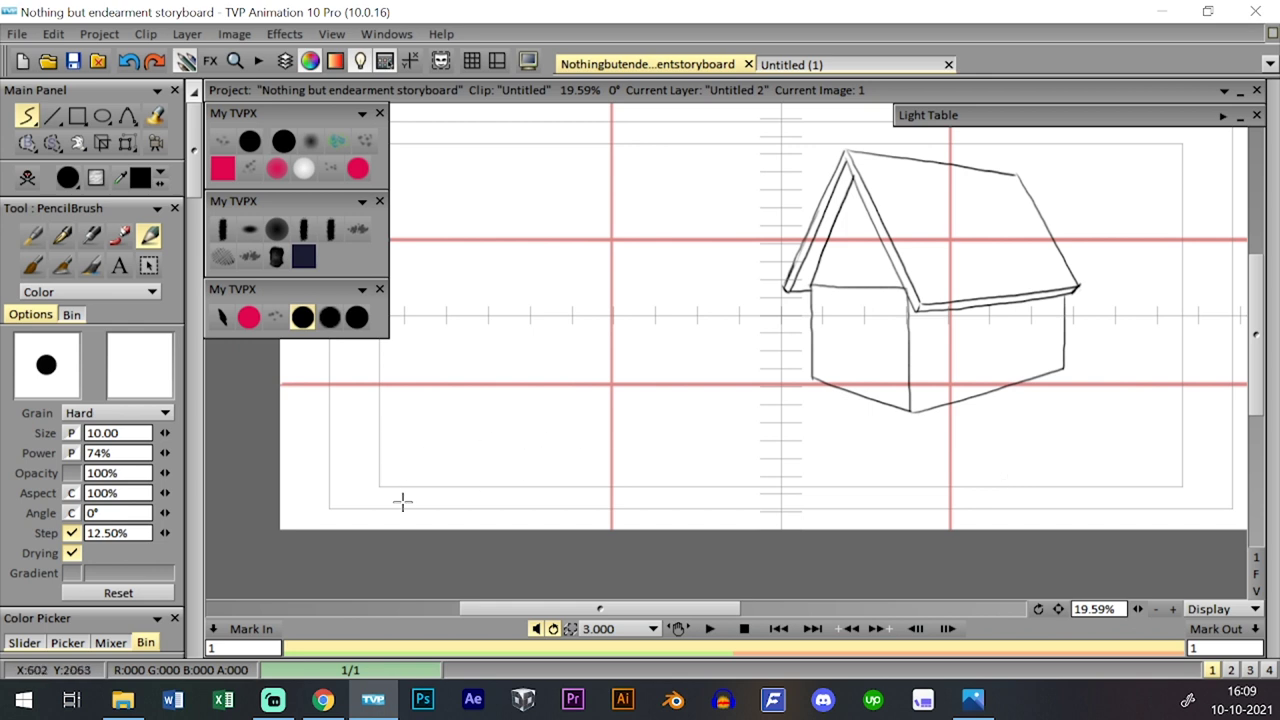
# - Draw the hill curve from the lower left up to the house's left wall, redoing failed strokes
pyautogui.moveTo(393, 511); pyautogui.dragTo(503, 437)
pyautogui.hotkey('ctrl', 'z')
pyautogui.moveTo(331, 529)
pyautogui.mouseDown()
pyautogui.moveTo(559, 407)
pyautogui.moveTo(810, 340)
pyautogui.mouseUp()
pyautogui.hotkey('ctrl', 'z')
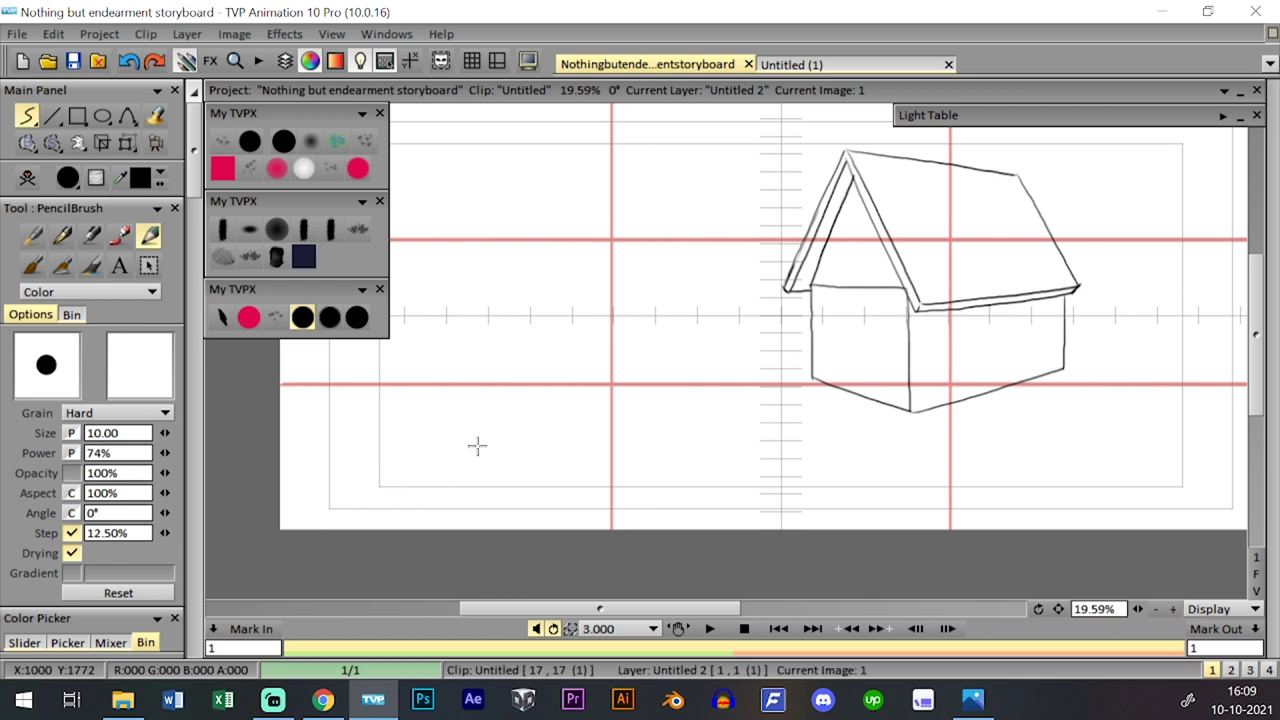
pyautogui.moveTo(330, 540)
pyautogui.mouseDown()
pyautogui.moveTo(484, 440)
pyautogui.moveTo(814, 332)
pyautogui.mouseUp()
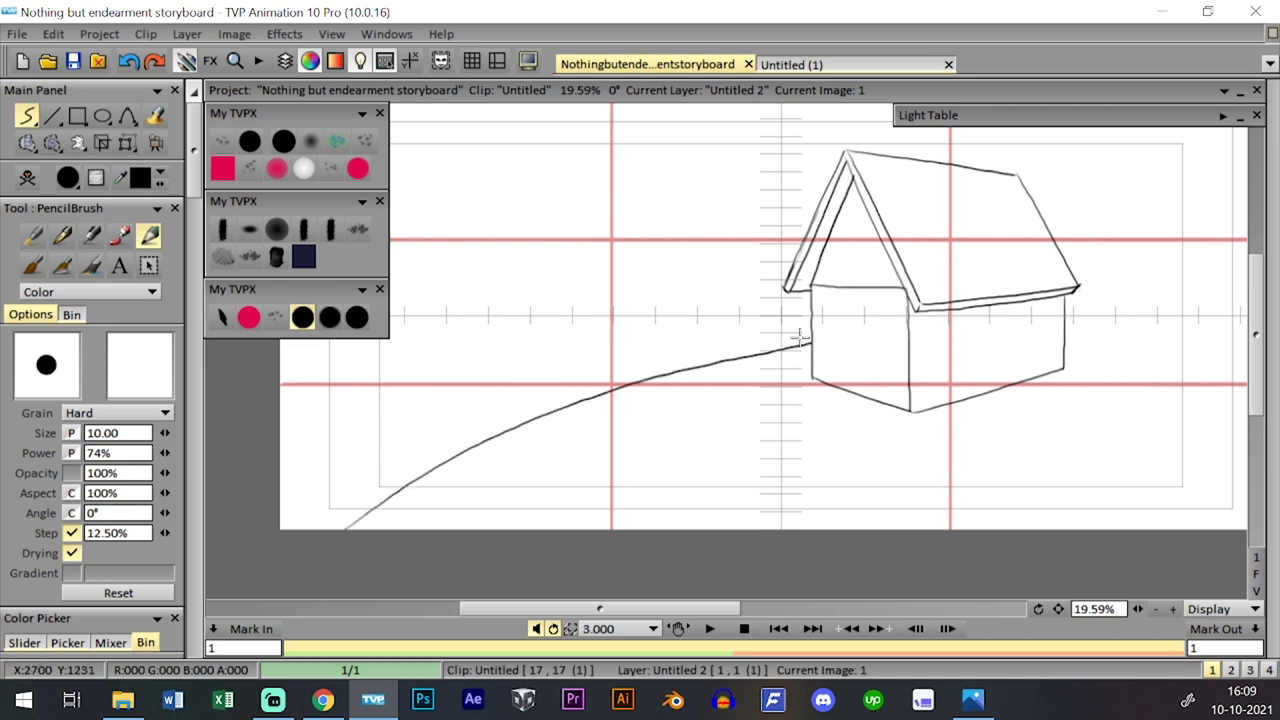
pyautogui.hotkey('ctrl', 'z')
pyautogui.moveTo(364, 532)
pyautogui.mouseDown()
pyautogui.moveTo(463, 463)
pyautogui.moveTo(678, 368)
pyautogui.moveTo(811, 334)
pyautogui.mouseUp()
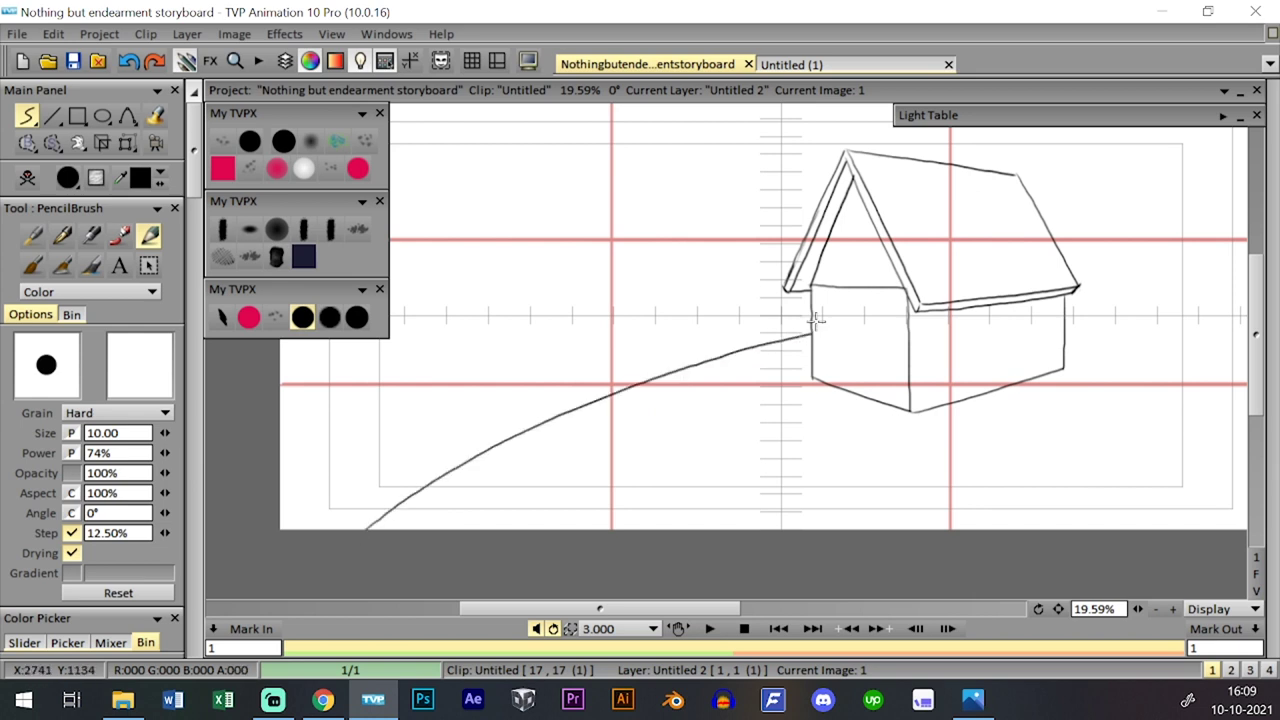
pyautogui.hotkey('ctrl', 'z')
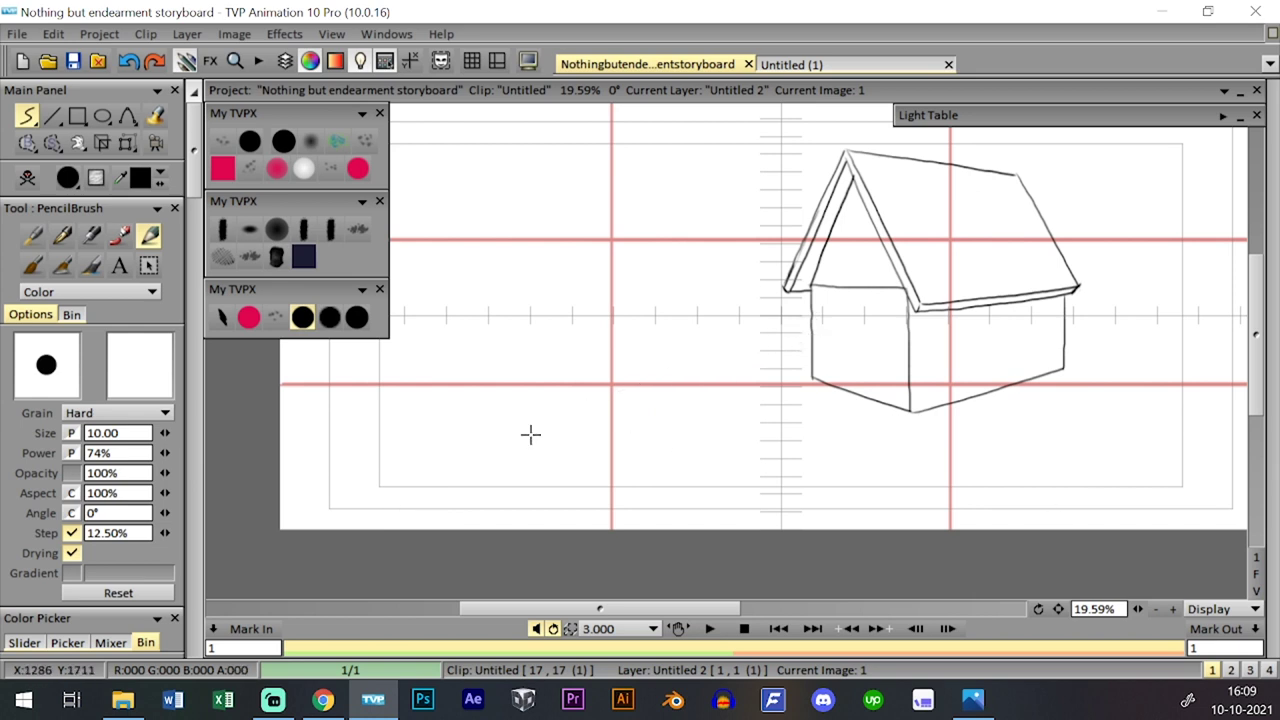
pyautogui.moveTo(265, 480)
pyautogui.mouseDown()
pyautogui.moveTo(588, 363)
pyautogui.moveTo(820, 332)
pyautogui.mouseUp()
# - Shift the whole drawing slightly right, then extend the hill curve to the left canvas edge
pyautogui.moveTo(1139, 609); pyautogui.dragTo(1032, 670)
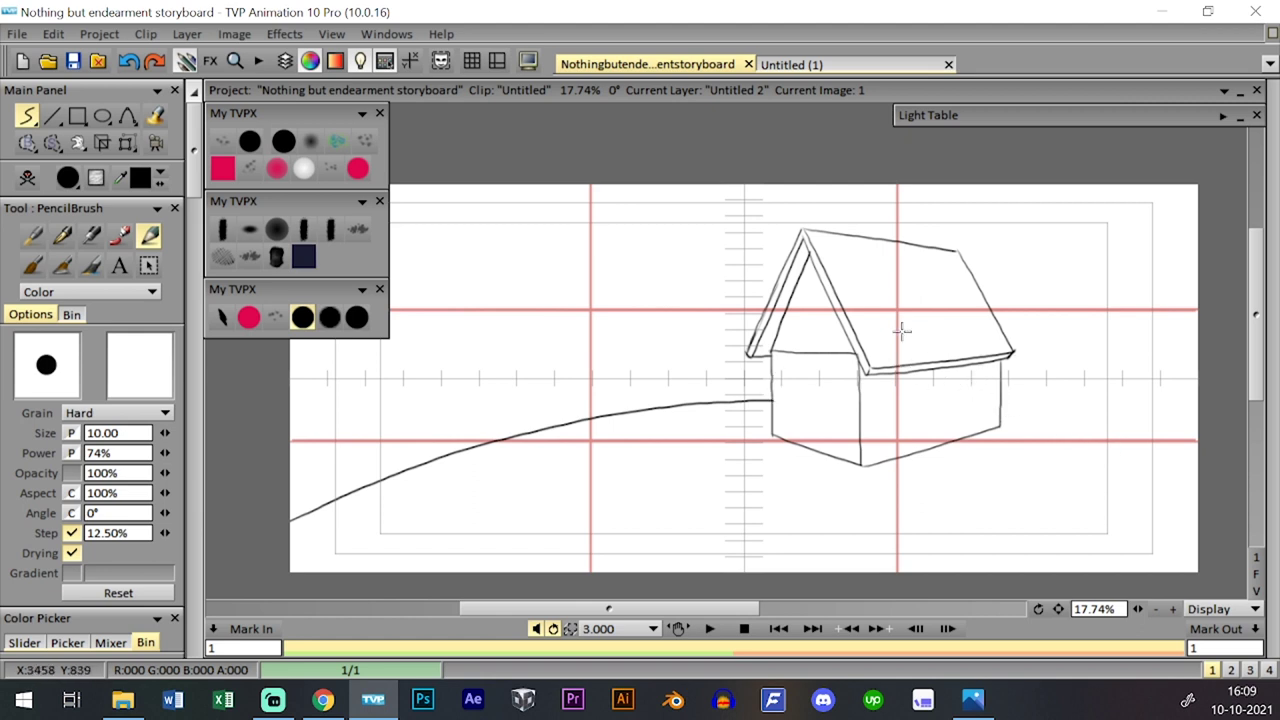
pyautogui.click(127, 143)
pyautogui.click(198, 143)
pyautogui.moveTo(937, 287)
pyautogui.mouseDown()
pyautogui.moveTo(966, 286)
pyautogui.moveTo(948, 276)
pyautogui.mouseUp()
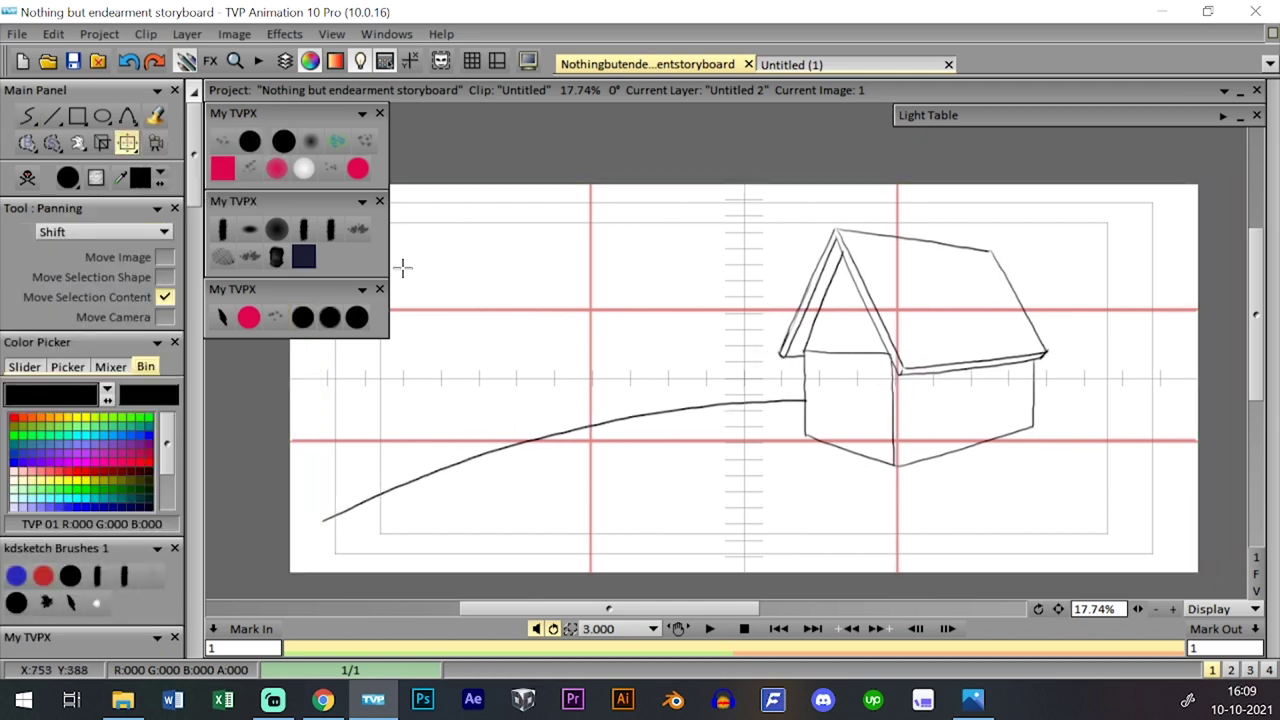
pyautogui.click(302, 317)
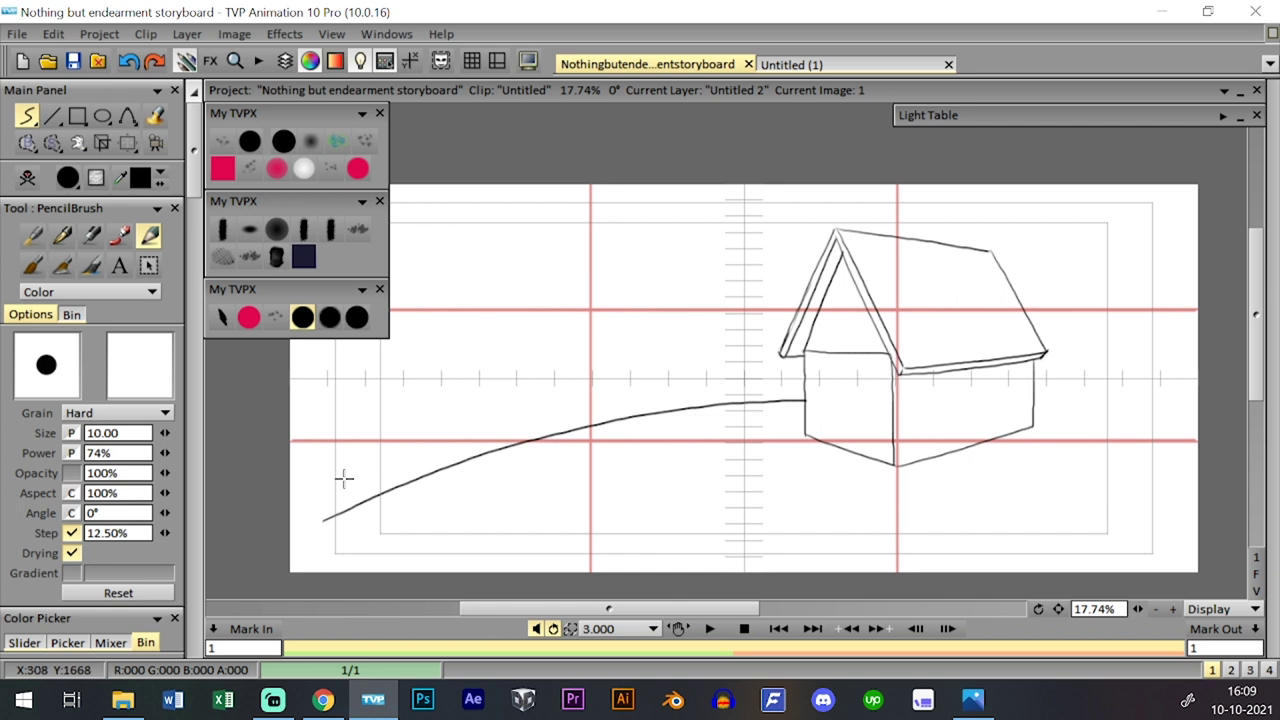
pyautogui.moveTo(277, 540); pyautogui.dragTo(422, 474)
# - Draw the slope from the house's right corner down to the right frame edge
pyautogui.moveTo(1027, 413); pyautogui.dragTo(817, 420)
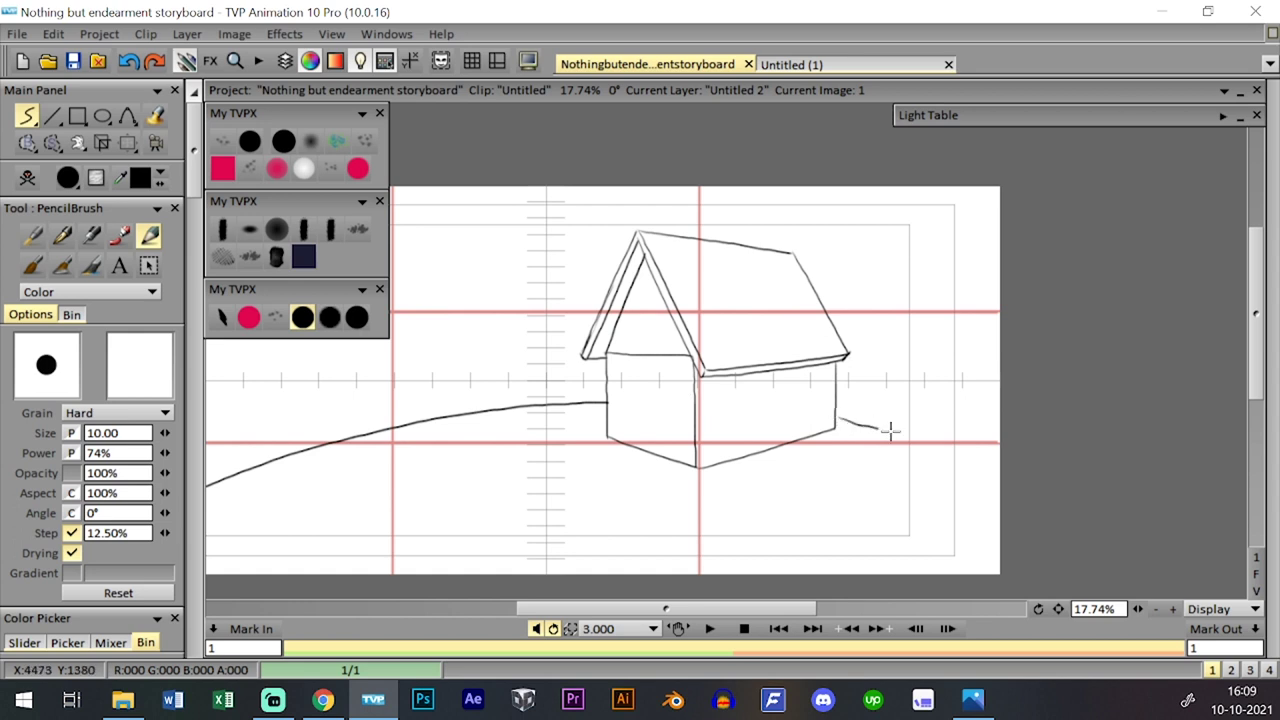
pyautogui.moveTo(838, 415); pyautogui.dragTo(1012, 482)
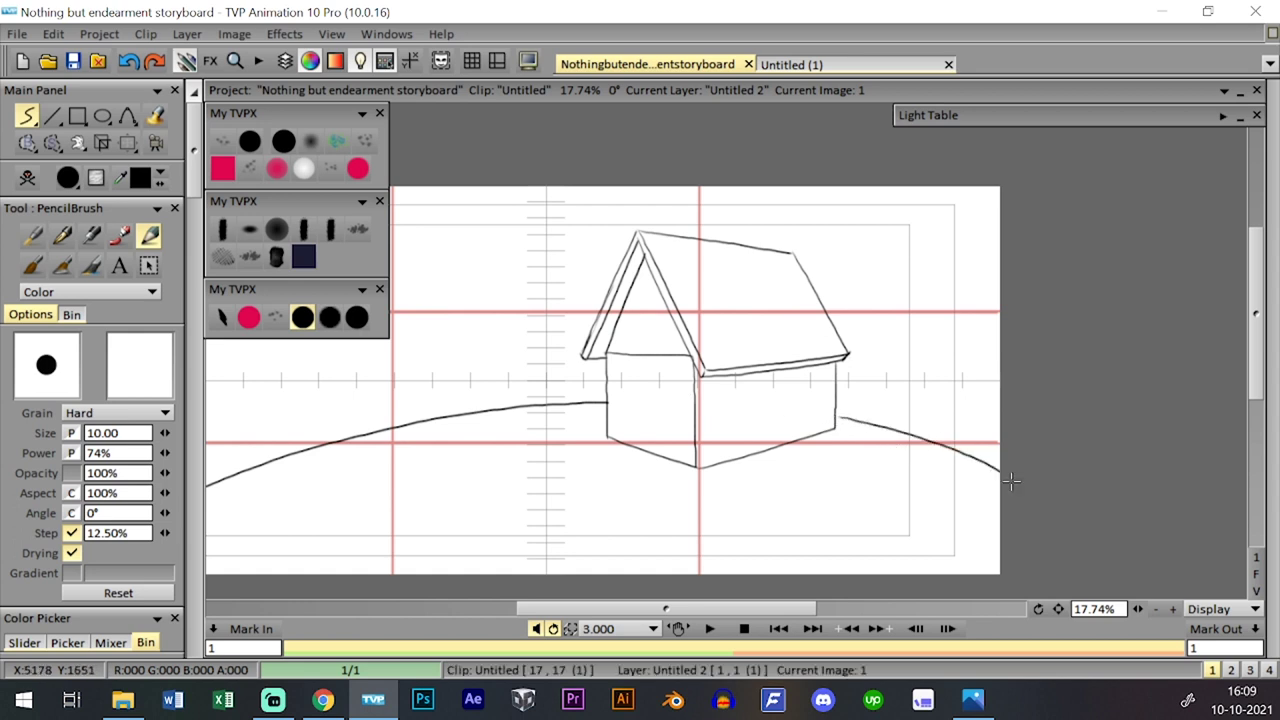
pyautogui.moveTo(836, 415); pyautogui.dragTo(873, 422)
pyautogui.scroll(3, 1014, 534)
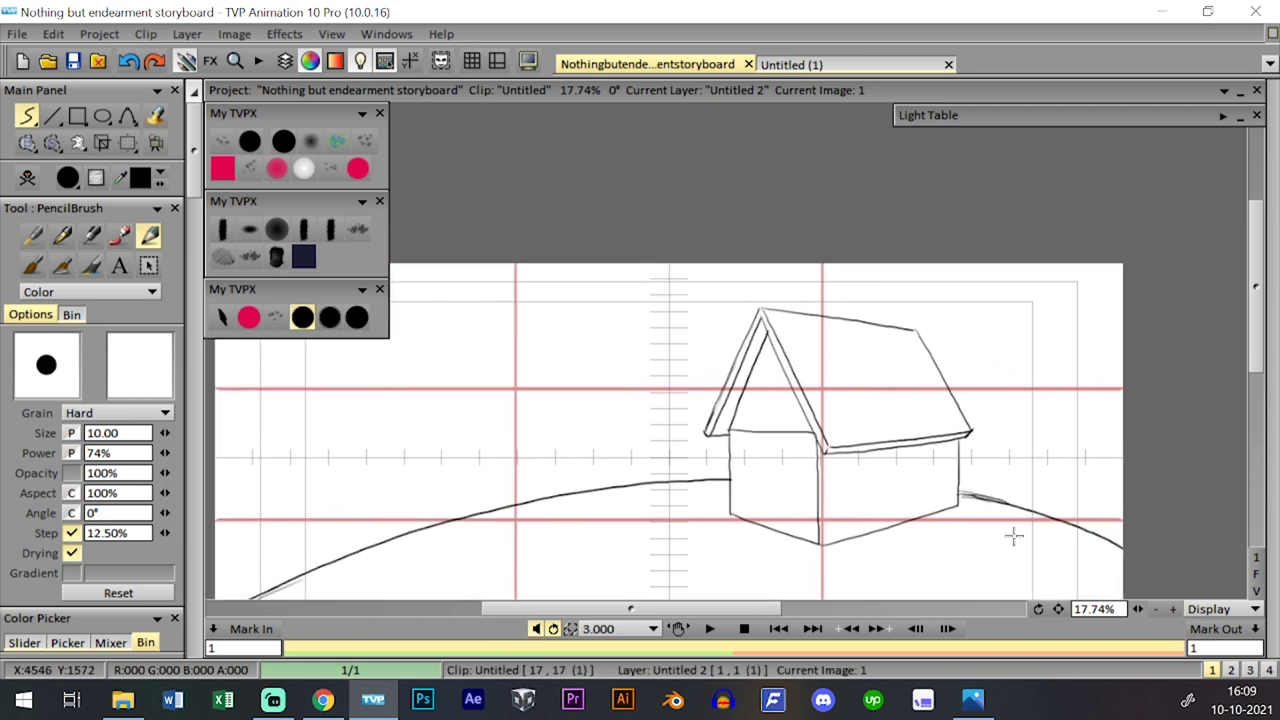
pyautogui.moveTo(957, 454); pyautogui.dragTo(680, 397)
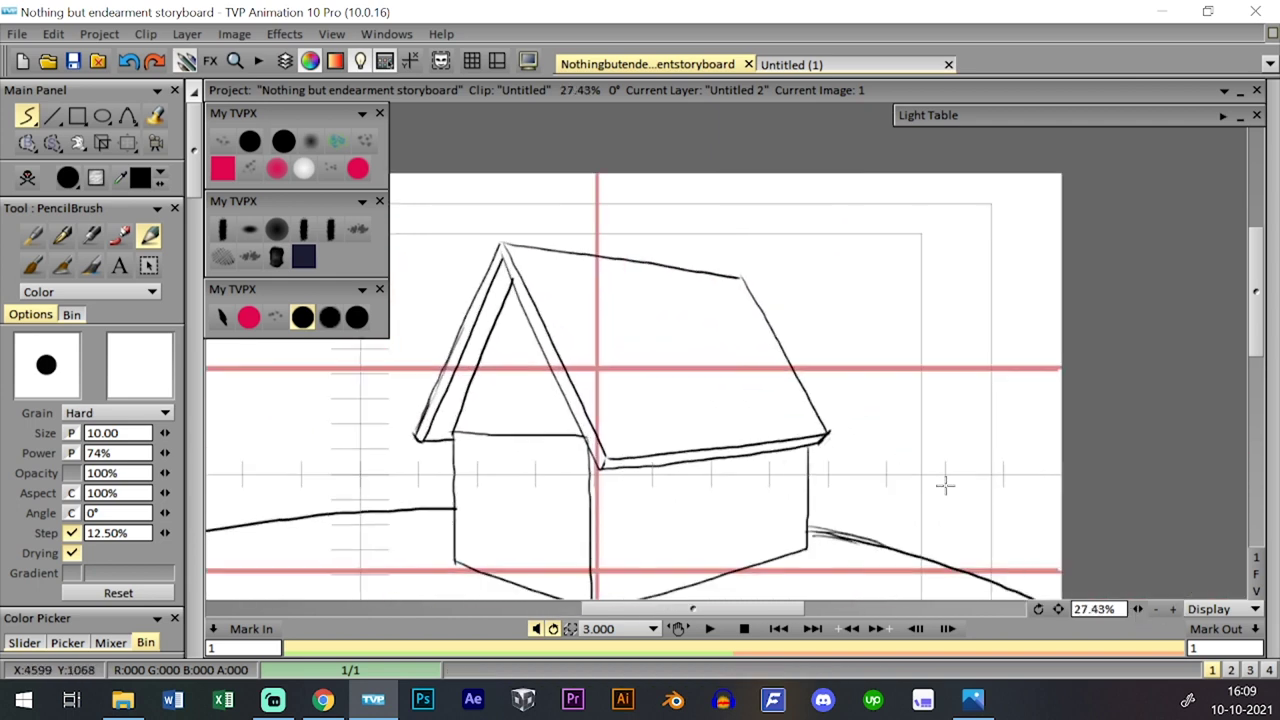
# - Zoom in on the roof and draw the first plank line across the upper right slope
pyautogui.moveTo(1143, 611); pyautogui.dragTo(1148, 611)
pyautogui.moveTo(925, 441); pyautogui.dragTo(904, 478)
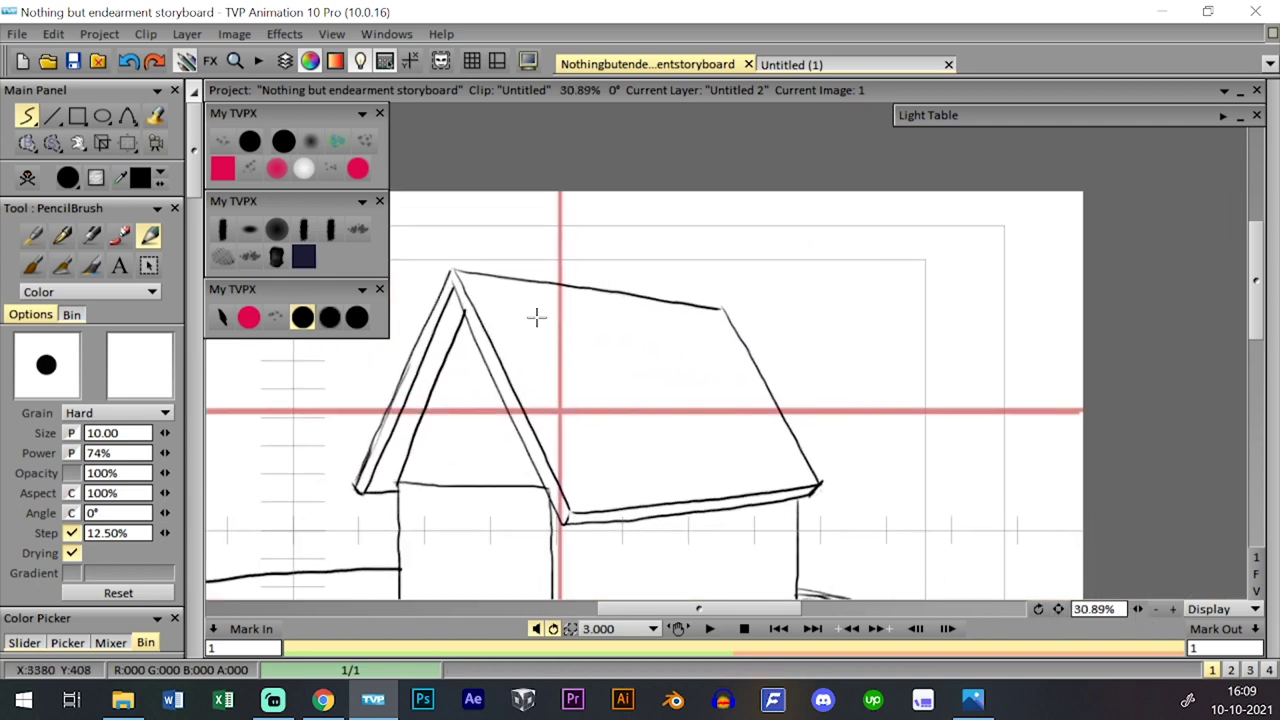
pyautogui.moveTo(456, 287); pyautogui.dragTo(508, 291)
pyautogui.hotkey('ctrl', 'z')
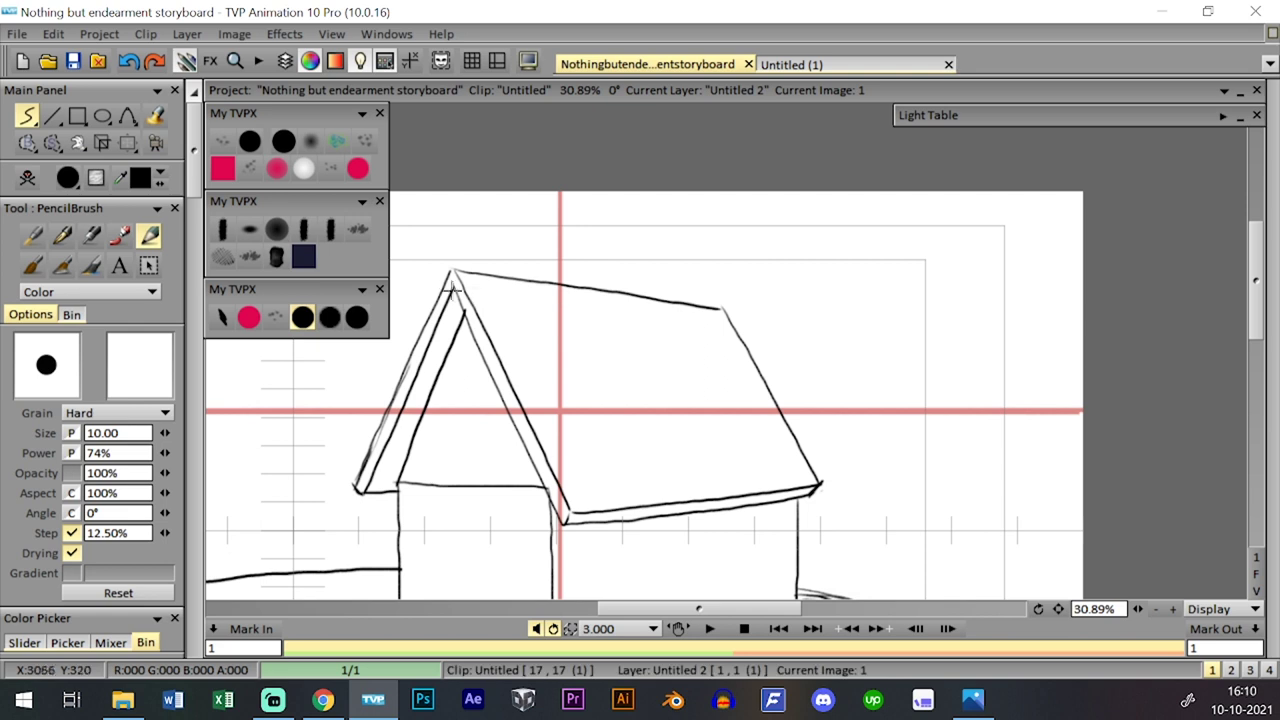
pyautogui.moveTo(463, 291); pyautogui.dragTo(733, 328)
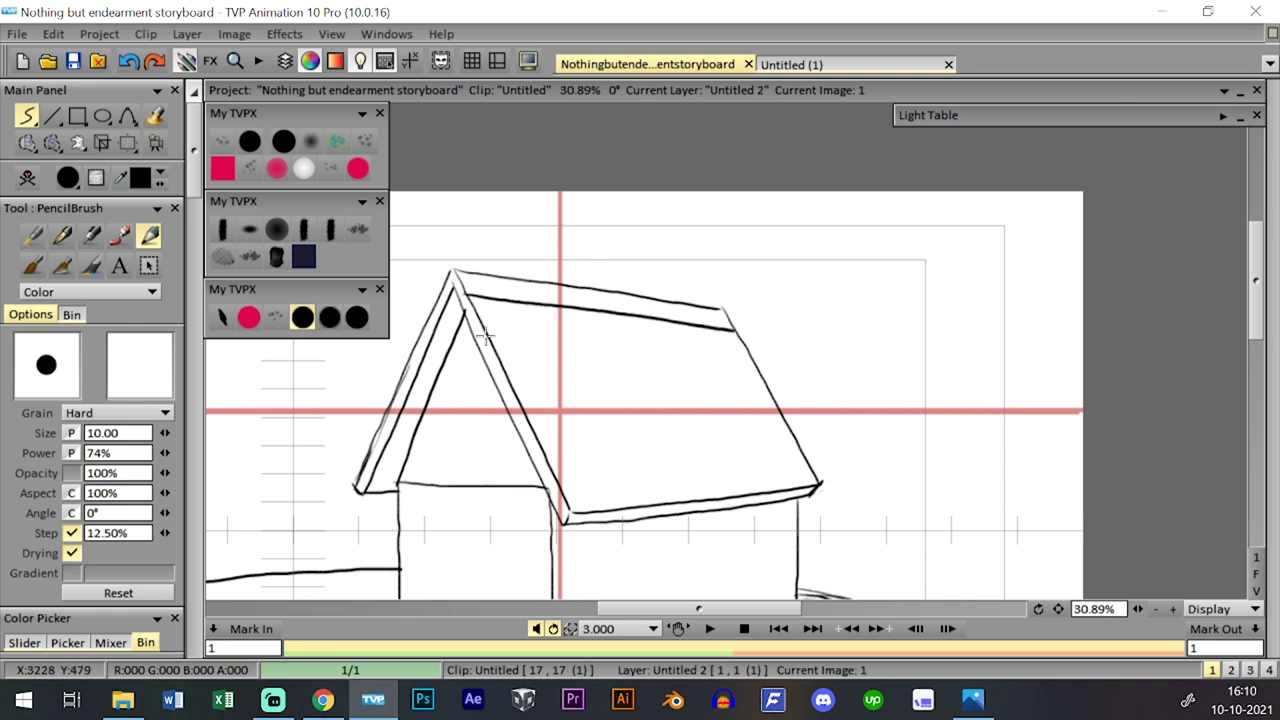
pyautogui.moveTo(480, 322); pyautogui.dragTo(745, 368)
pyautogui.hotkey('ctrl', 'z')
pyautogui.moveTo(481, 336)
pyautogui.mouseDown()
pyautogui.moveTo(651, 337)
pyautogui.moveTo(744, 352)
pyautogui.moveTo(490, 337)
pyautogui.moveTo(748, 356)
pyautogui.mouseUp()
pyautogui.hotkey('ctrl', 'z')
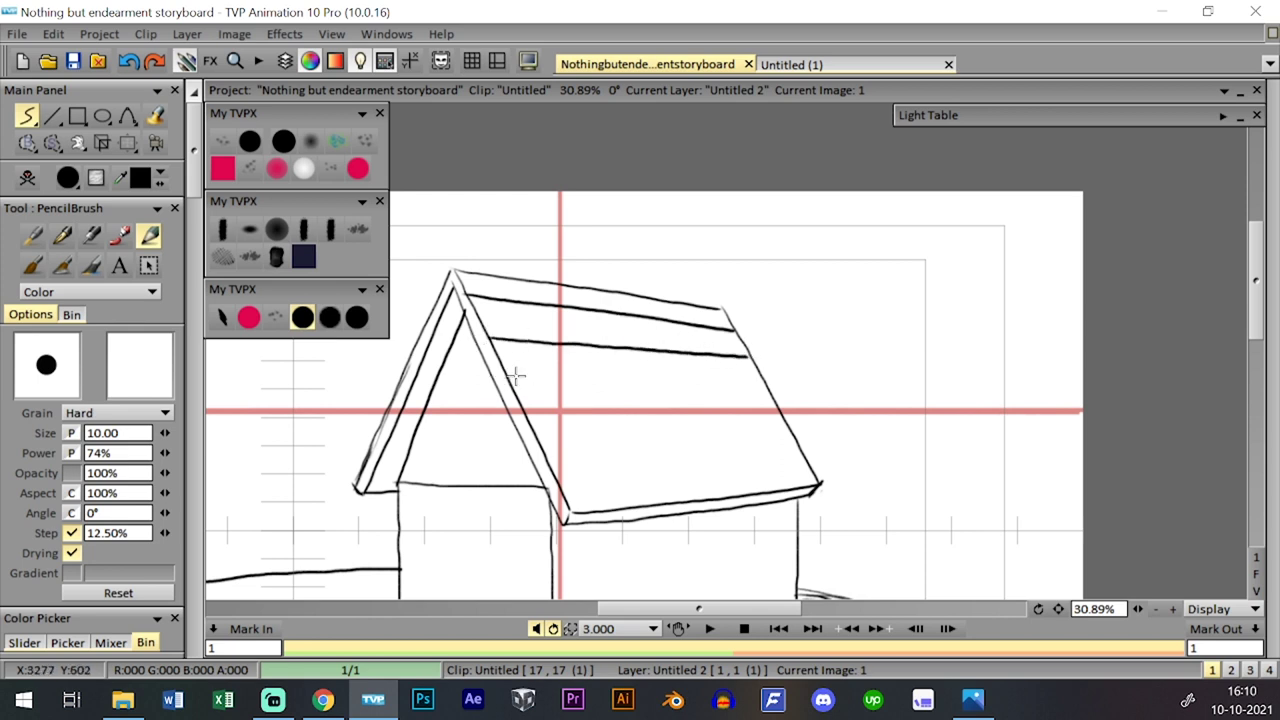
# - Add four more parallel plank lines down the right roof slope to the eave
pyautogui.moveTo(516, 375); pyautogui.dragTo(763, 380)
pyautogui.moveTo(523, 411); pyautogui.dragTo(778, 408)
pyautogui.moveTo(536, 443); pyautogui.dragTo(715, 433)
pyautogui.hotkey('ctrl', 'z')
pyautogui.moveTo(548, 437); pyautogui.dragTo(787, 429)
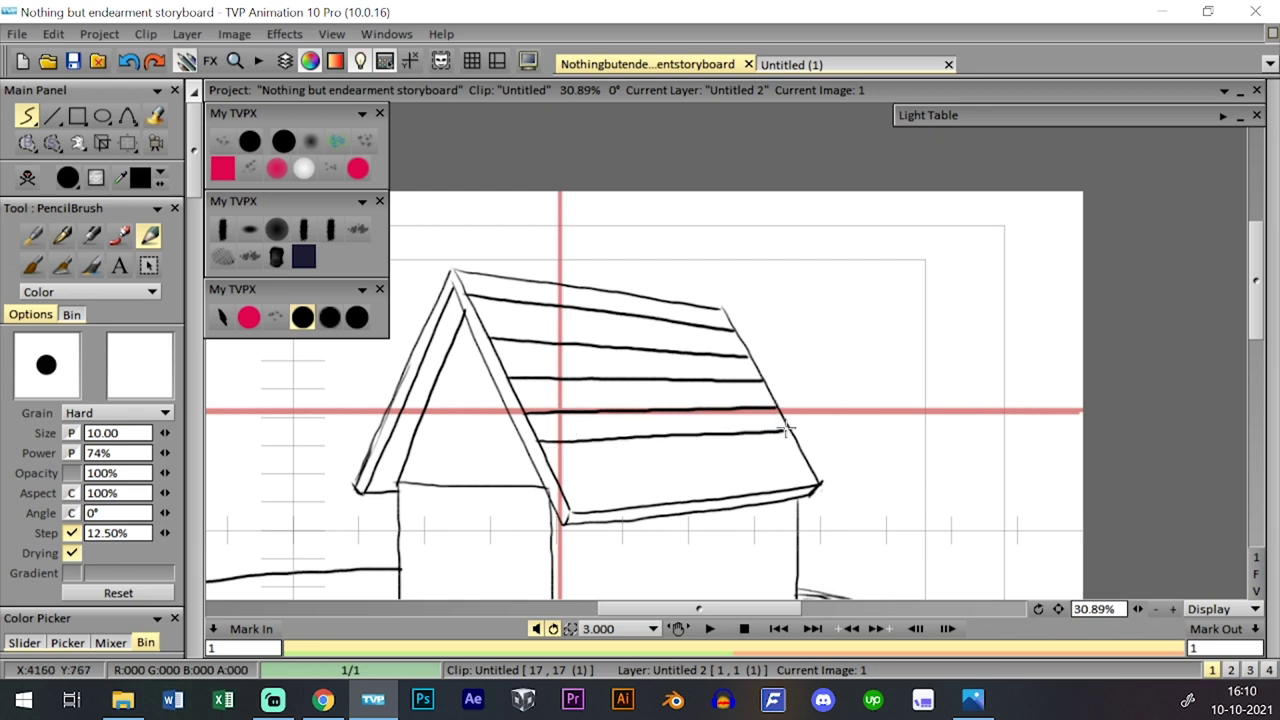
pyautogui.moveTo(538, 481); pyautogui.dragTo(790, 453)
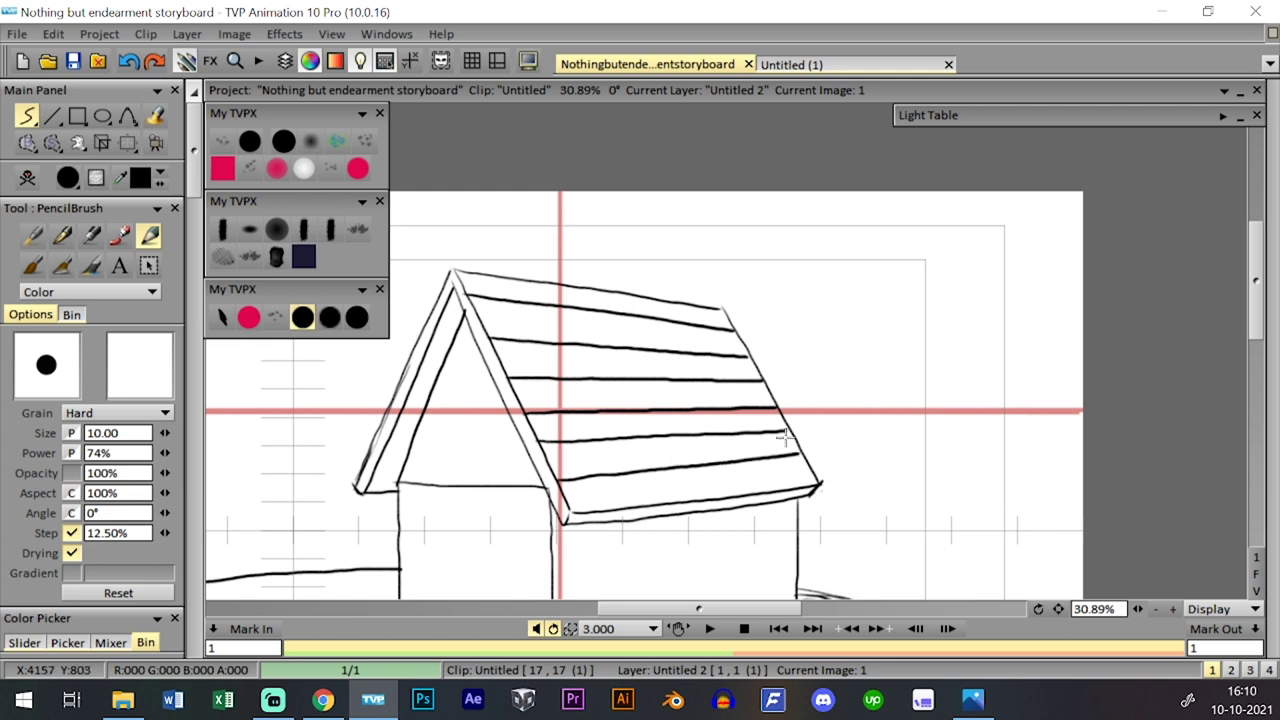
# - Zoom out and draw a base line along the house's left wall
pyautogui.moveTo(1138, 609); pyautogui.dragTo(1089, 586)
pyautogui.scroll(2, 806, 480)
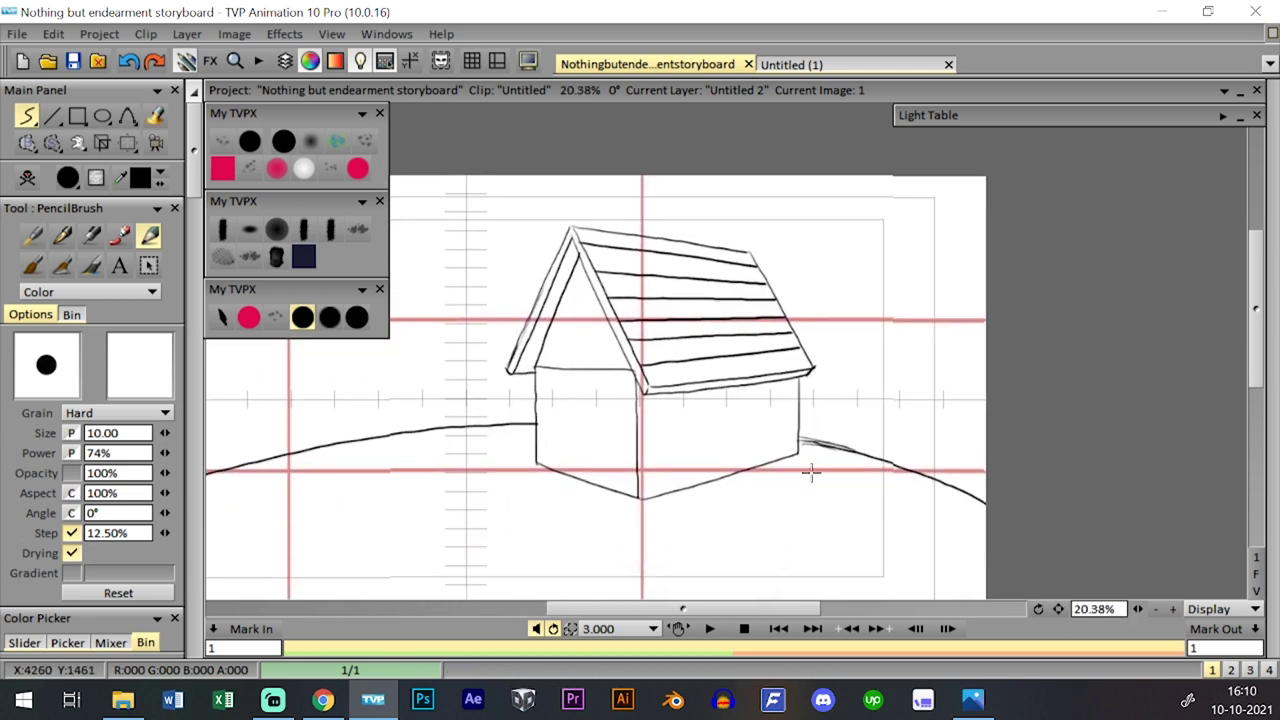
pyautogui.scroll(1, 876, 497)
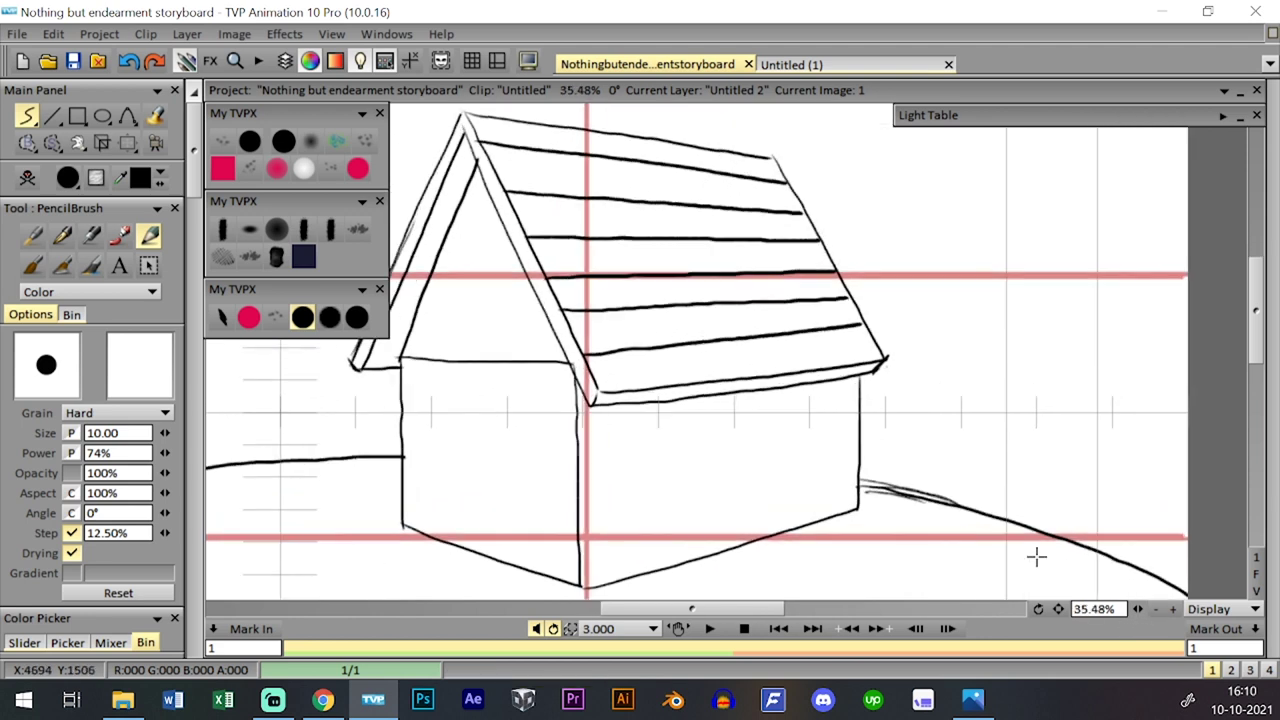
pyautogui.moveTo(397, 450); pyautogui.dragTo(520, 494)
pyautogui.hotkey('ctrl', 'z')
pyautogui.moveTo(400, 453)
pyautogui.mouseDown()
pyautogui.moveTo(575, 513)
pyautogui.moveTo(910, 417)
pyautogui.mouseUp()
# - Try a base line along the right wall, then remove it
pyautogui.hotkey('ctrl', 'z')
pyautogui.moveTo(630, 497); pyautogui.dragTo(880, 397)
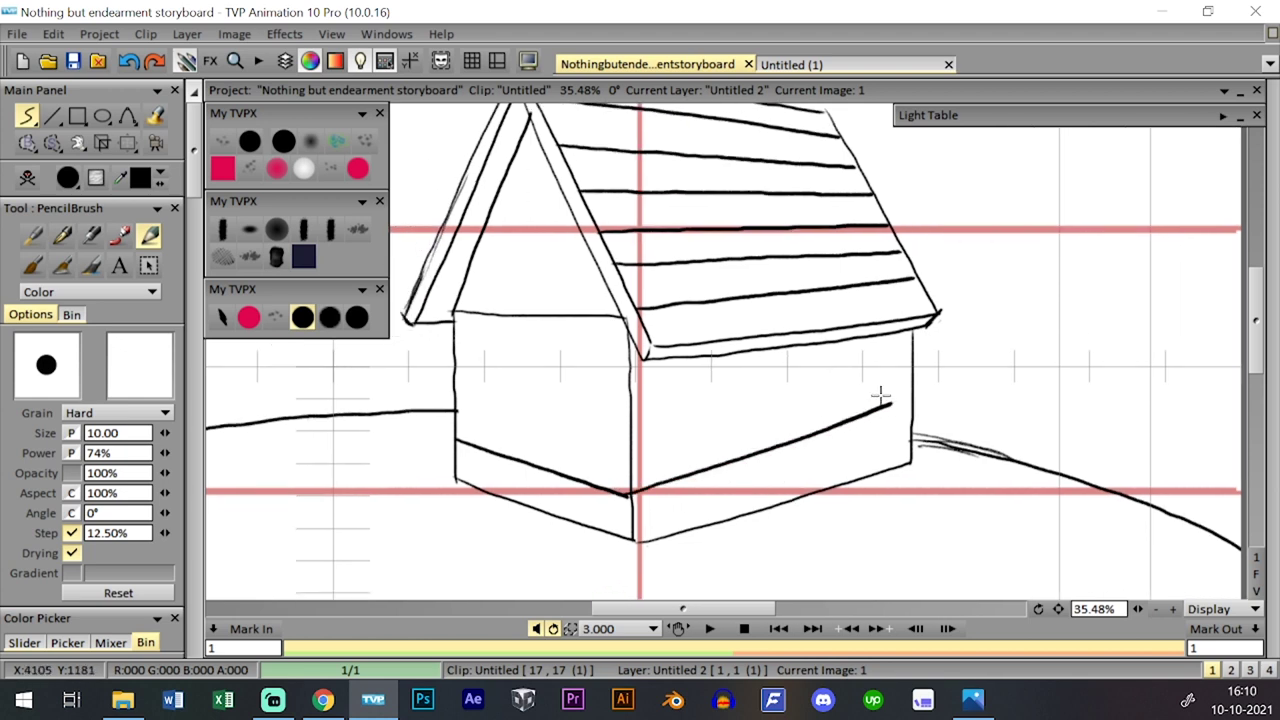
pyautogui.hotkey('ctrl', 'z')
pyautogui.moveTo(632, 496)
pyautogui.mouseDown()
pyautogui.moveTo(909, 407)
pyautogui.moveTo(697, 478)
pyautogui.moveTo(912, 412)
pyautogui.mouseUp()
pyautogui.hotkey('ctrl', 'z')
pyautogui.hotkey('ctrl', 'z')
pyautogui.moveTo(845, 450); pyautogui.dragTo(753, 394)
# - Sketch the box's slanted lid edges and back edge down from the right eave
pyautogui.moveTo(645, 260); pyautogui.dragTo(745, 370)
pyautogui.hotkey('ctrl', 'z')
pyautogui.moveTo(648, 262); pyautogui.dragTo(748, 355)
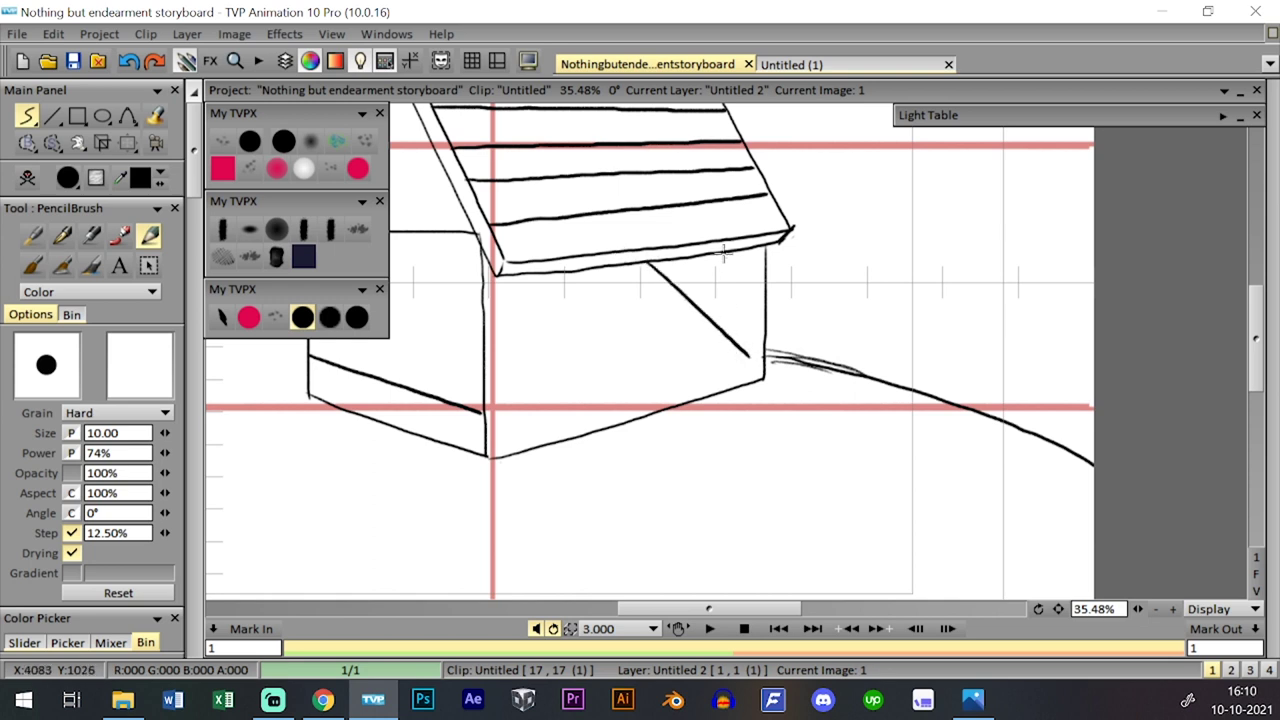
pyautogui.moveTo(740, 249); pyautogui.dragTo(826, 331)
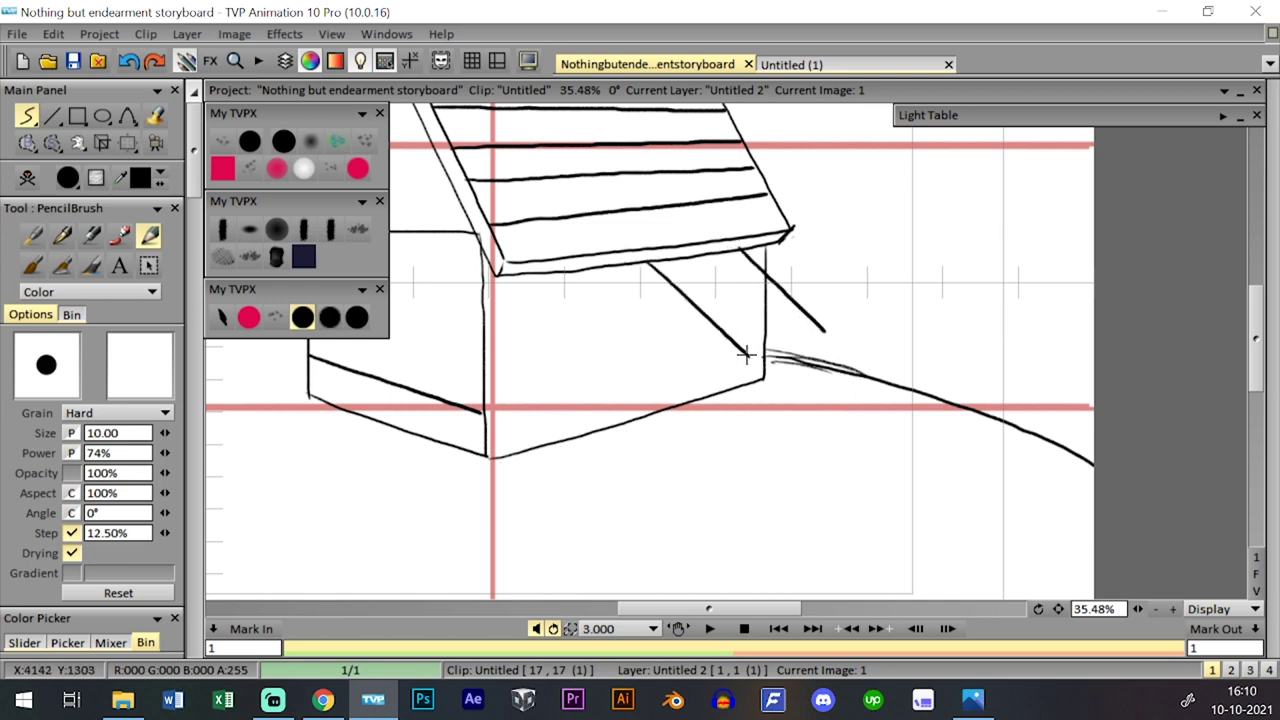
pyautogui.moveTo(745, 353); pyautogui.dragTo(826, 331)
pyautogui.moveTo(648, 262); pyautogui.dragTo(678, 408)
pyautogui.hotkey('ctrl', 'z')
pyautogui.moveTo(646, 259)
pyautogui.mouseDown()
pyautogui.moveTo(664, 409)
pyautogui.moveTo(725, 448)
pyautogui.moveTo(726, 340)
pyautogui.mouseUp()
# - Draw the box's front corner and bottom-right edges, then retrace the lid and corner
pyautogui.hotkey('ctrl', 'z')
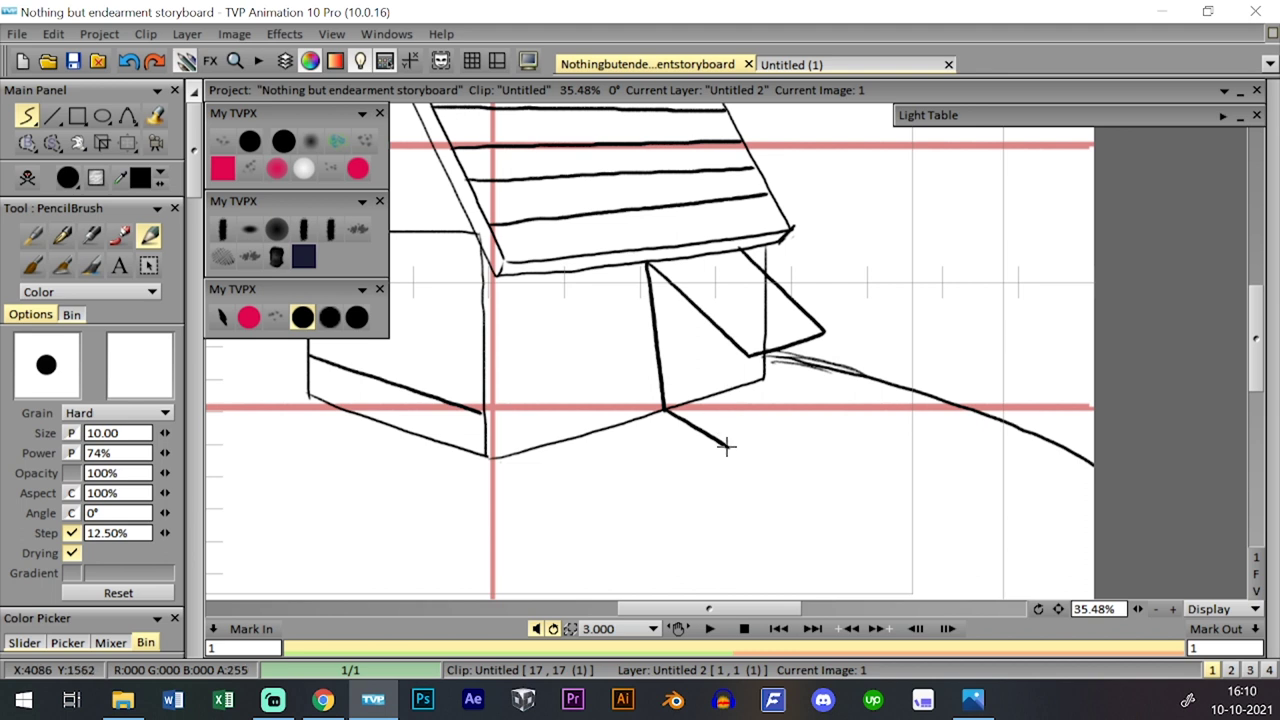
pyautogui.moveTo(727, 447); pyautogui.dragTo(724, 342)
pyautogui.hotkey('ctrl', 'z')
pyautogui.moveTo(725, 446); pyautogui.dragTo(717, 327)
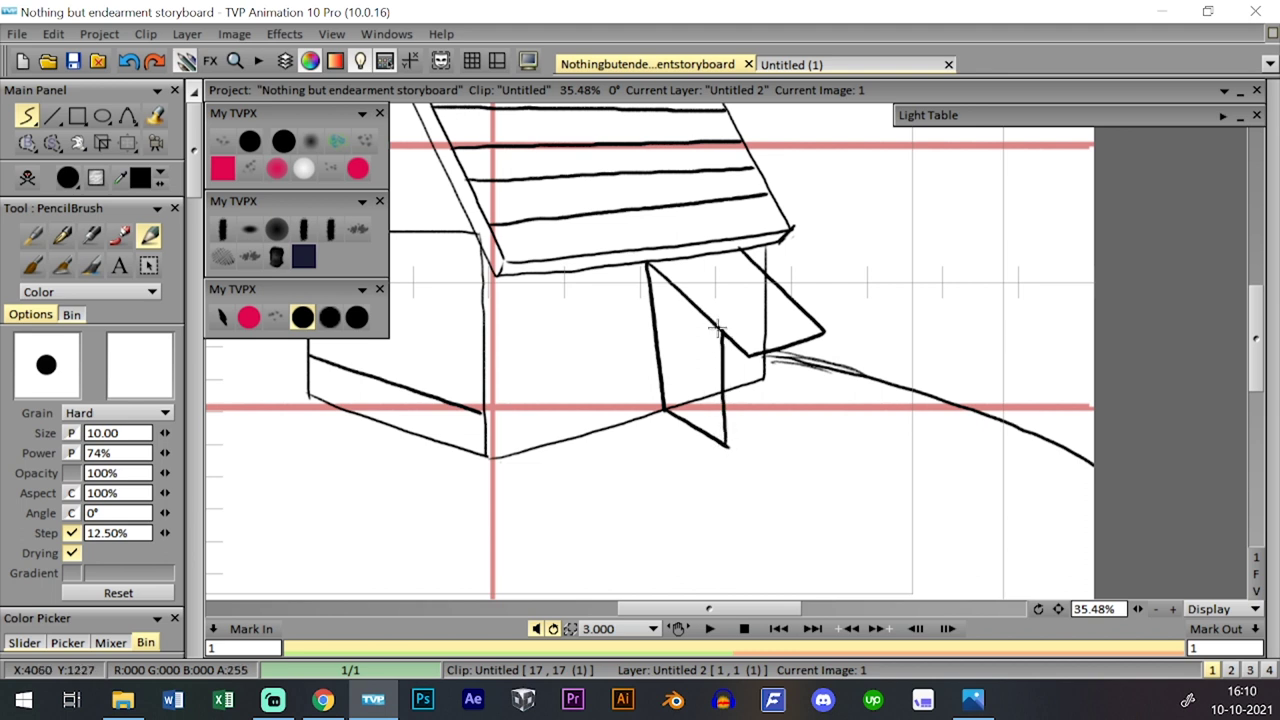
pyautogui.hotkey('ctrl', 'z')
pyautogui.moveTo(727, 446); pyautogui.dragTo(716, 320)
pyautogui.hotkey('ctrl', 'z')
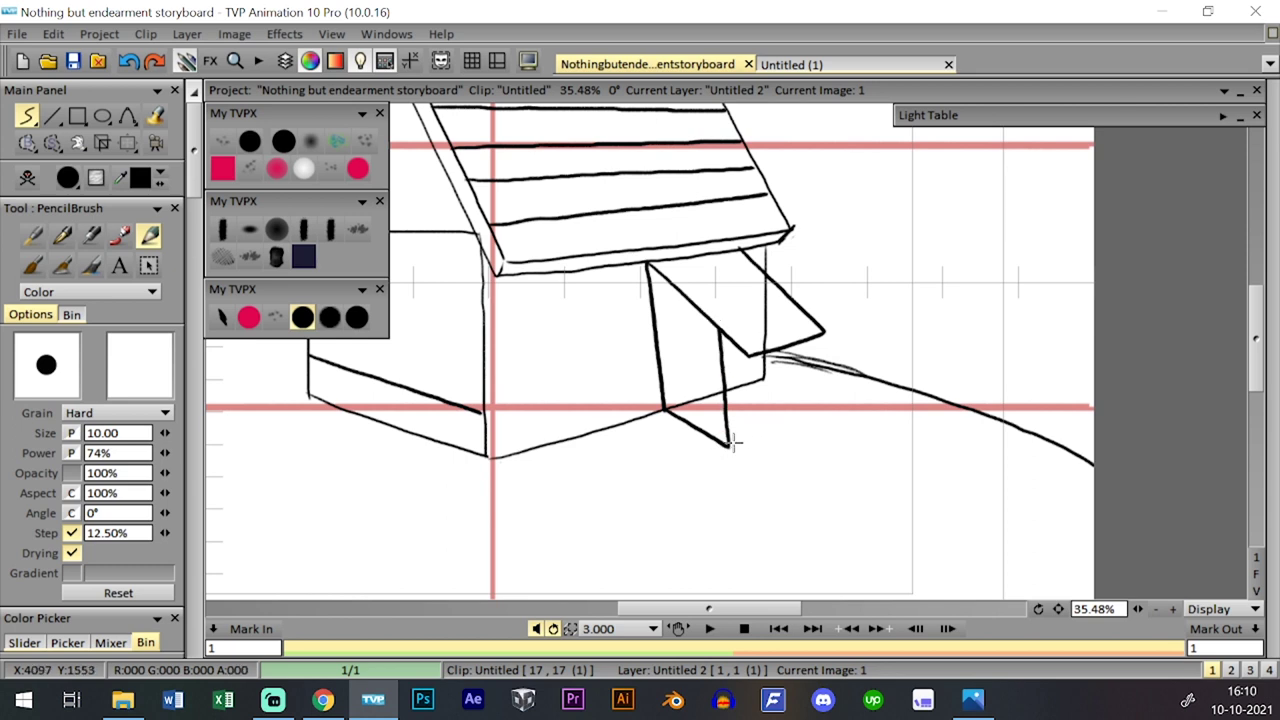
pyautogui.moveTo(728, 446)
pyautogui.mouseDown()
pyautogui.moveTo(799, 401)
pyautogui.moveTo(799, 415)
pyautogui.moveTo(799, 340)
pyautogui.mouseUp()
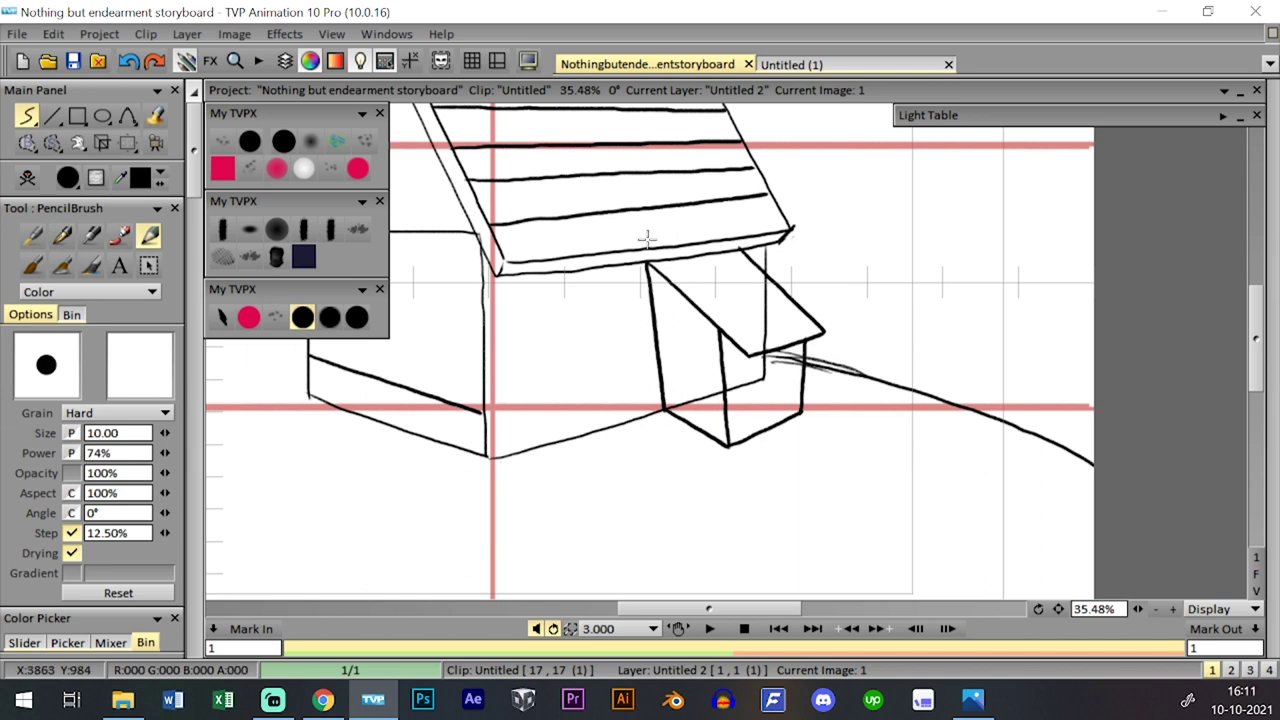
pyautogui.moveTo(648, 266); pyautogui.dragTo(748, 372)
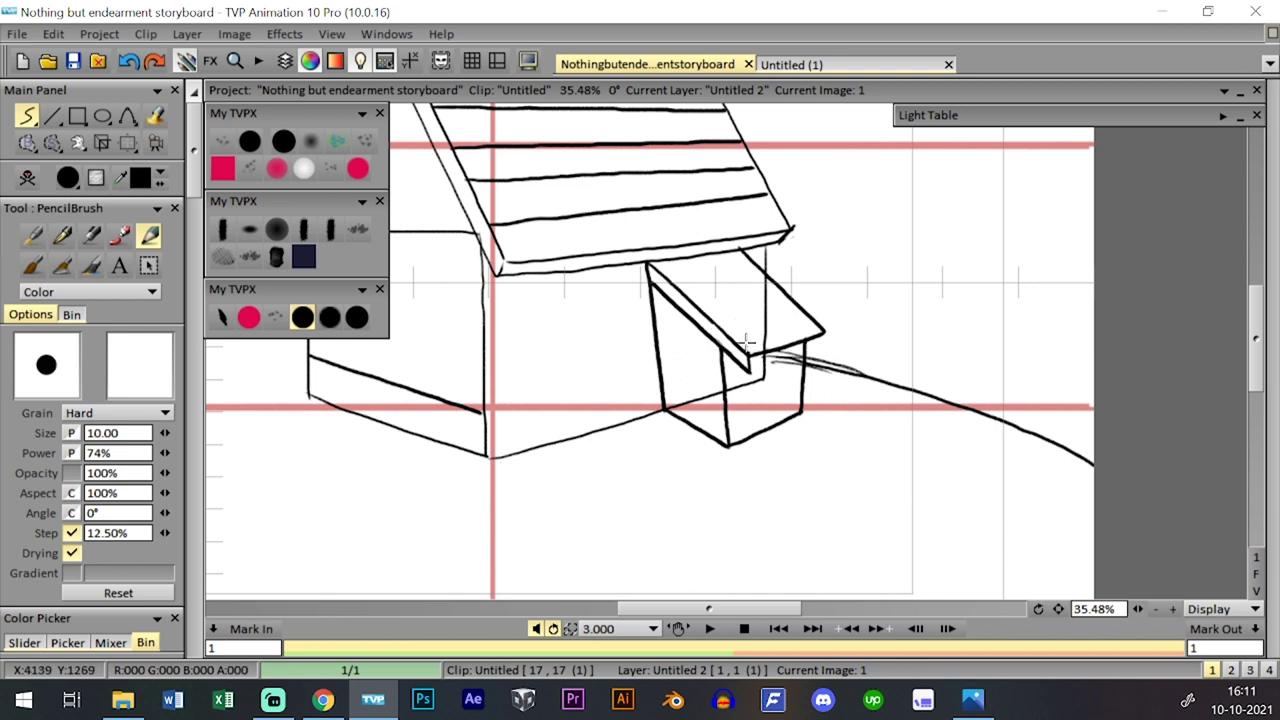
pyautogui.moveTo(748, 370); pyautogui.dragTo(826, 343)
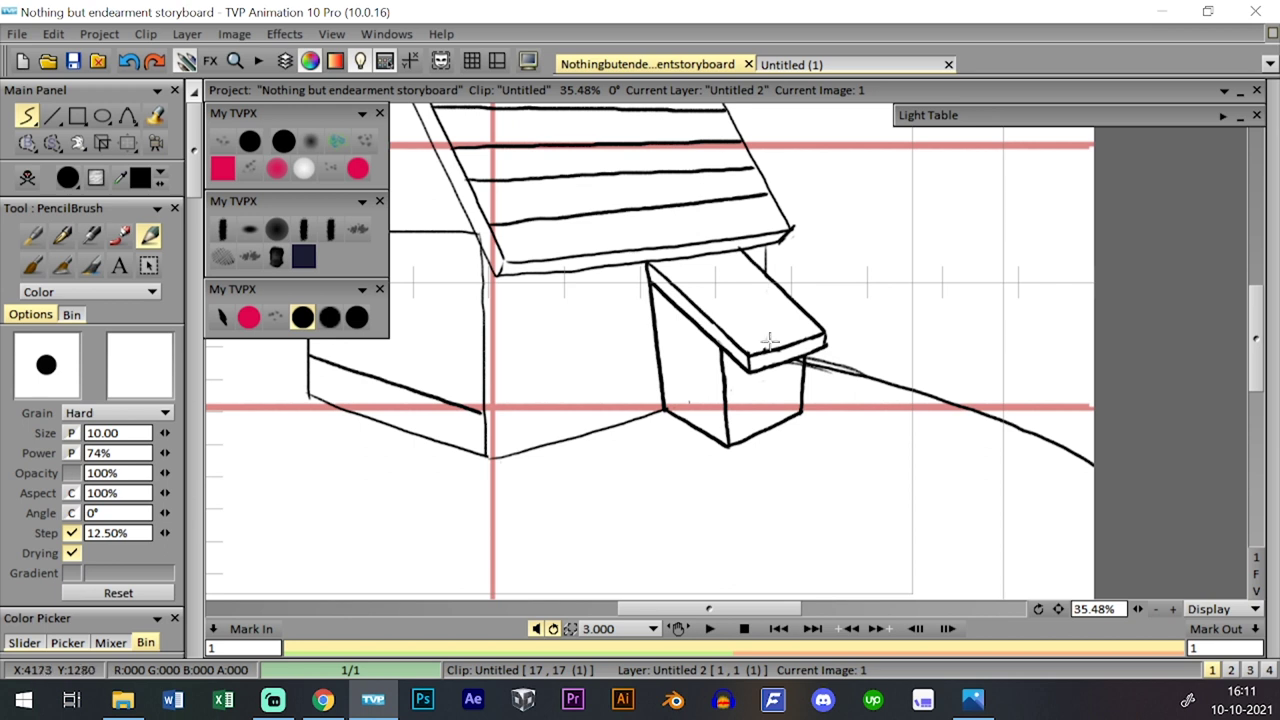
pyautogui.moveTo(727, 438); pyautogui.dragTo(721, 345)
# - Zoom in and stroke five plank lines across the box's slanted lid
pyautogui.click(1173, 609)
pyautogui.click(1173, 609)
pyautogui.moveTo(880, 433); pyautogui.dragTo(967, 564)
pyautogui.moveTo(744, 379); pyautogui.dragTo(848, 362)
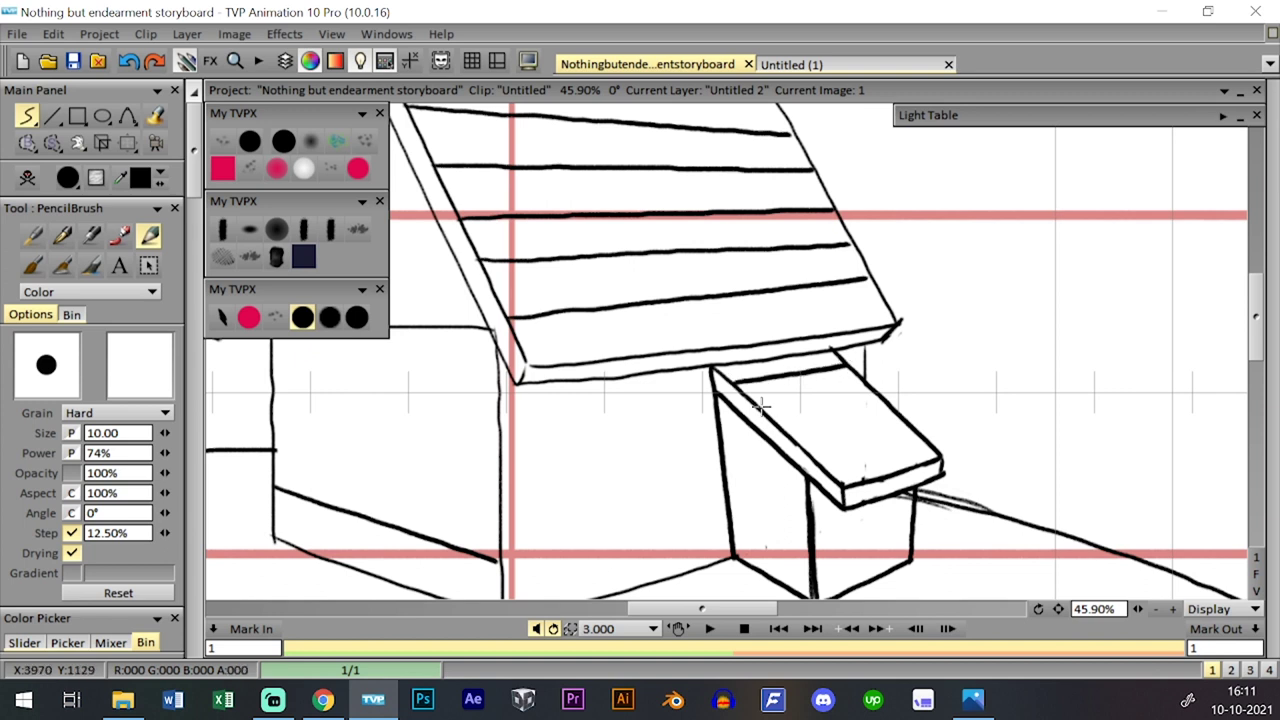
pyautogui.moveTo(760, 408); pyautogui.dragTo(870, 386)
pyautogui.moveTo(770, 432); pyautogui.dragTo(898, 406)
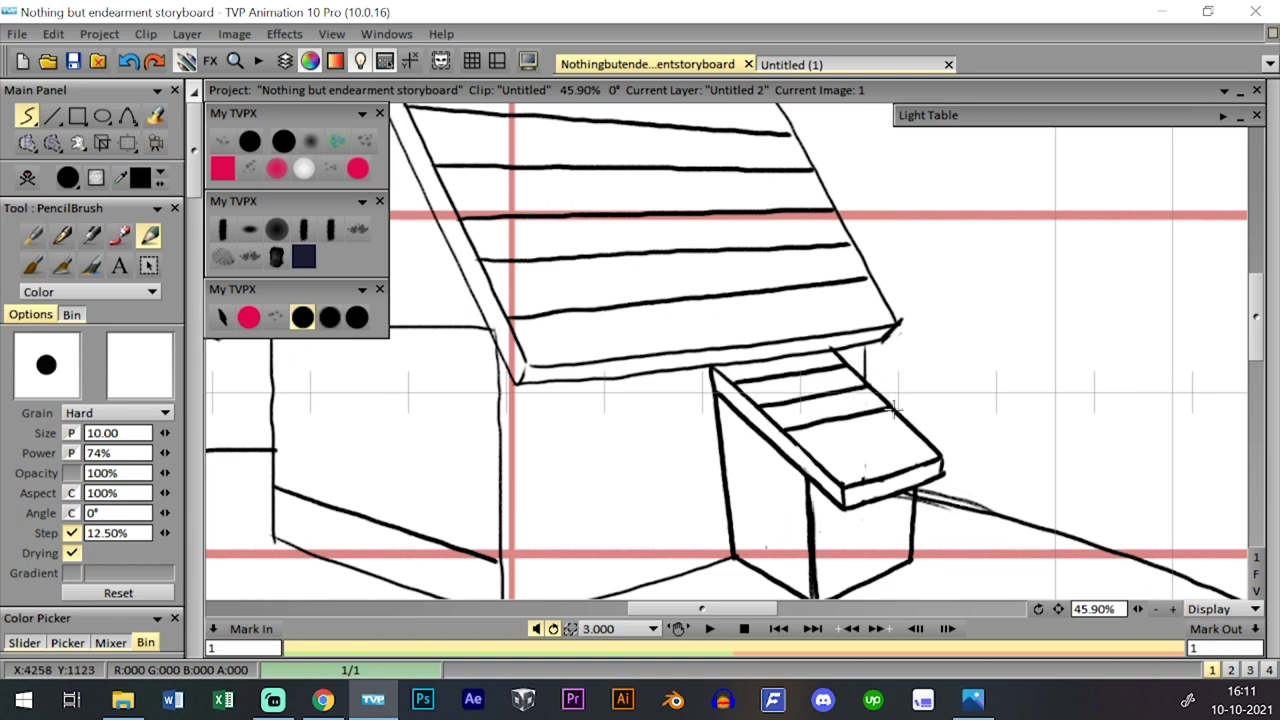
pyautogui.moveTo(810, 465); pyautogui.dragTo(918, 424)
pyautogui.hotkey('ctrl', 'z')
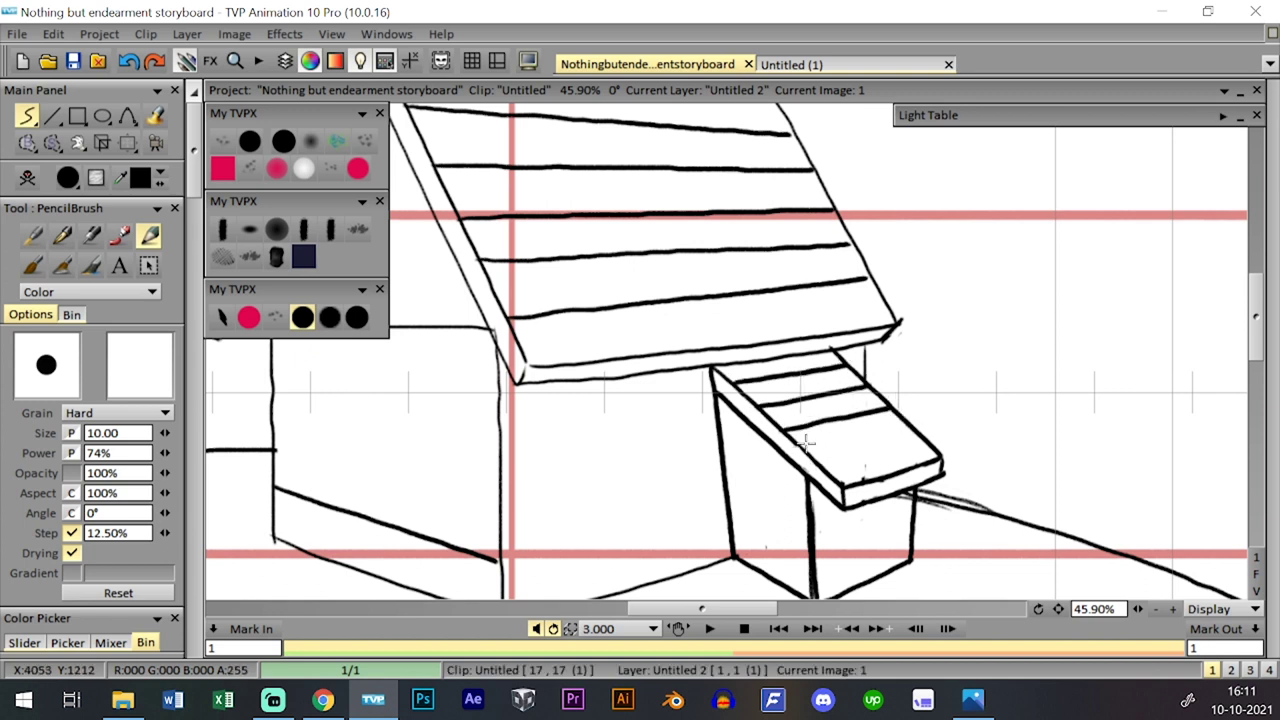
pyautogui.moveTo(797, 446); pyautogui.dragTo(911, 426)
pyautogui.moveTo(816, 474); pyautogui.dragTo(886, 459)
pyautogui.moveTo(1063, 330)
pyautogui.mouseDown()
pyautogui.moveTo(1069, 318)
pyautogui.moveTo(984, 434)
pyautogui.moveTo(1089, 411)
pyautogui.moveTo(1085, 528)
pyautogui.mouseUp()
pyautogui.hotkey('ctrl', 'z')
pyautogui.hotkey('ctrl', 'z')
pyautogui.scroll(-4, 1056, 571)
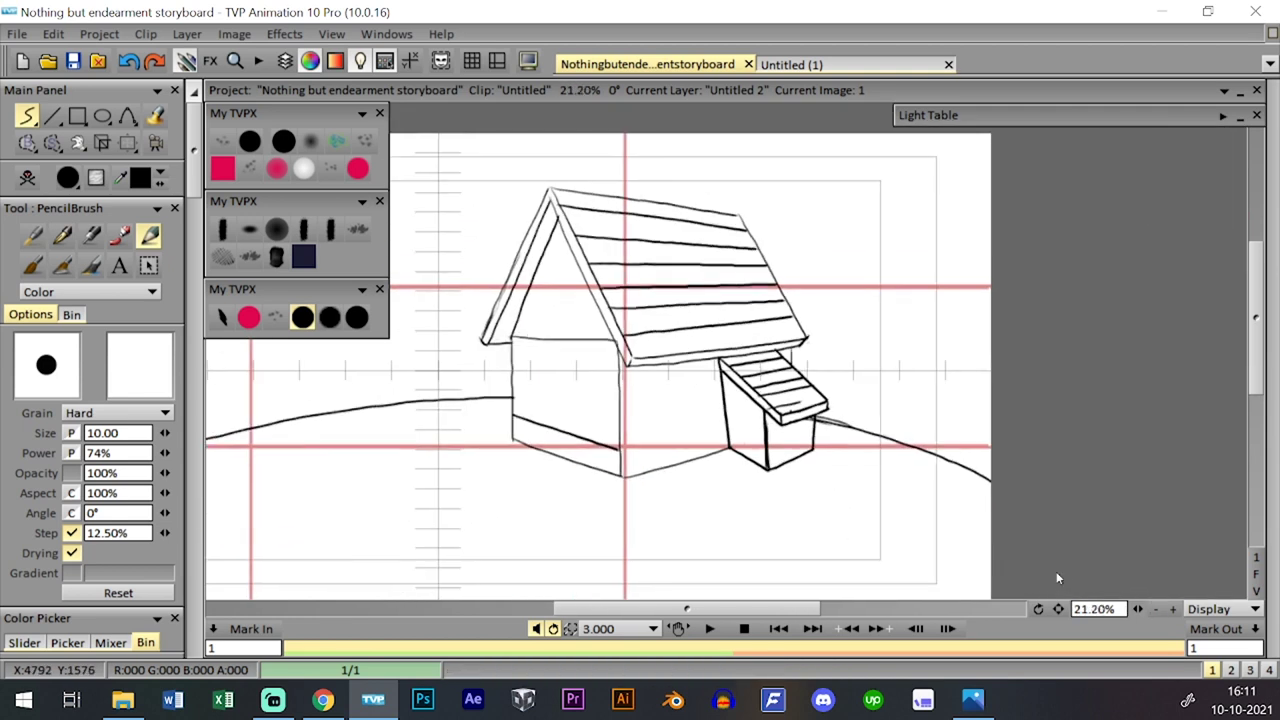
pyautogui.scroll(4, 1066, 520)
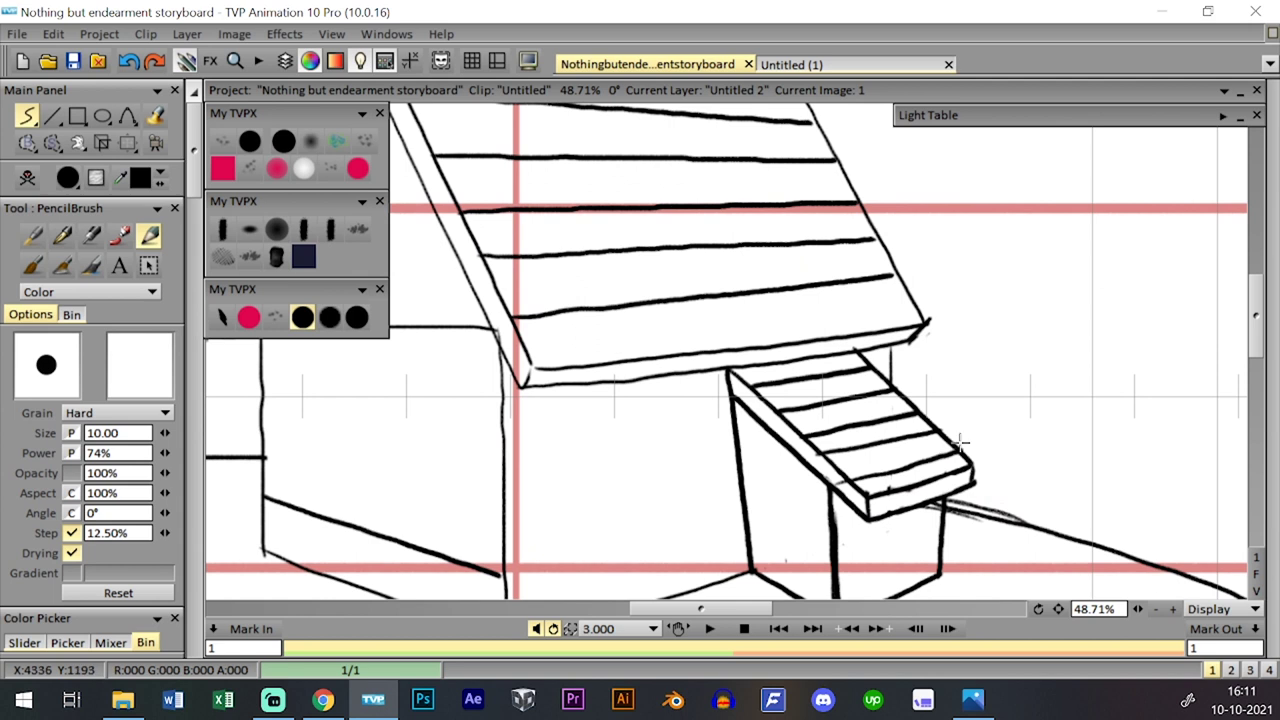
pyautogui.scroll(-5, 1031, 554)
pyautogui.scroll(2, 1034, 556)
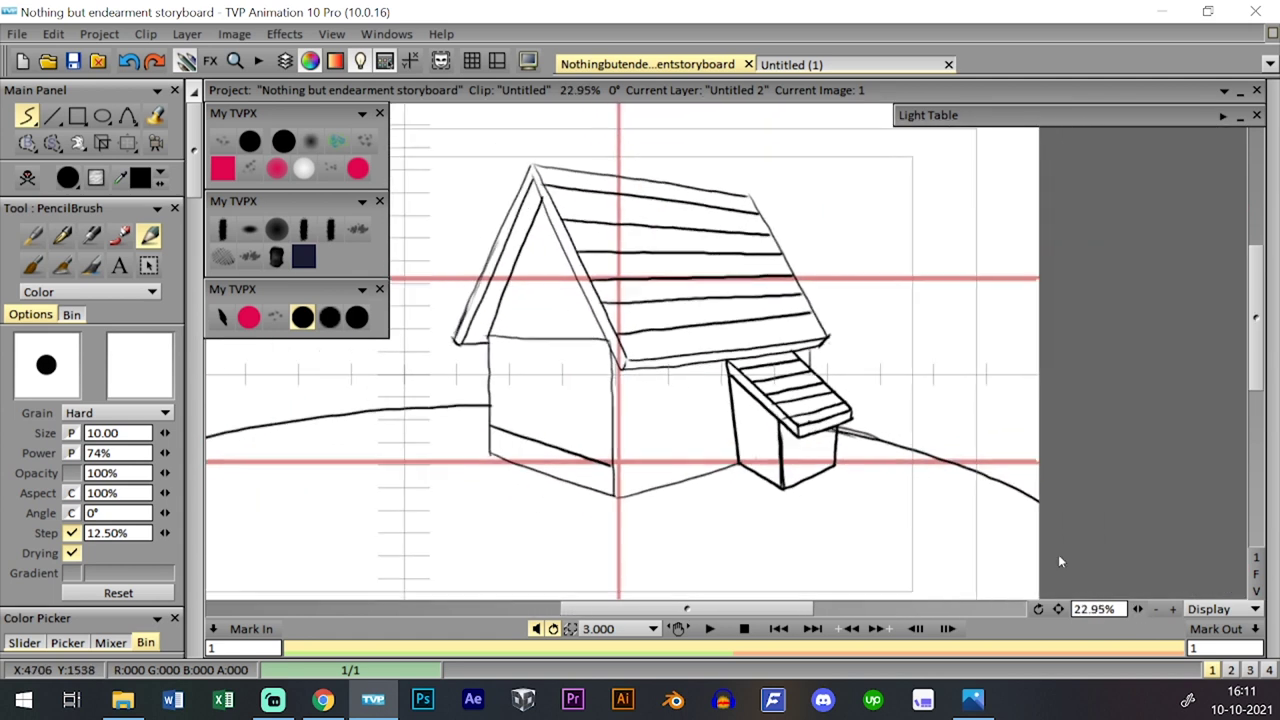
pyautogui.scroll(3, 1060, 560)
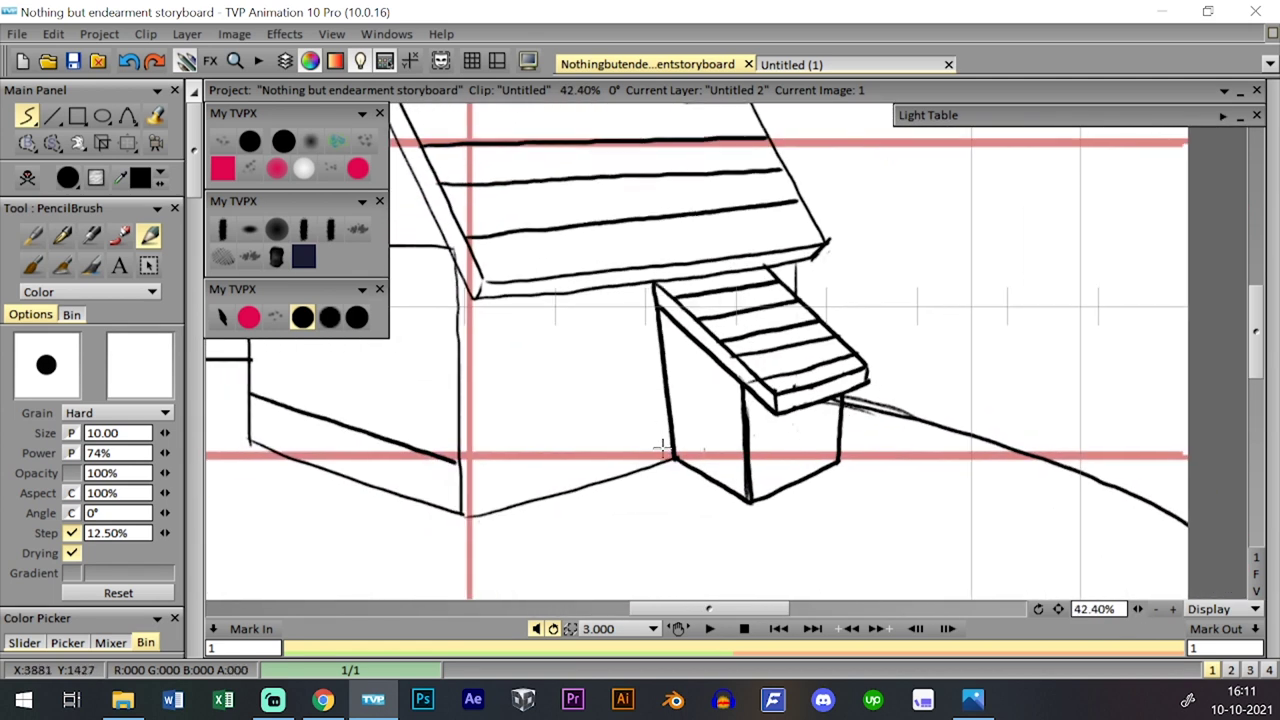
# - Redraw the small box's left edge as a solid, thicker line
pyautogui.moveTo(663, 447); pyautogui.dragTo(659, 345)
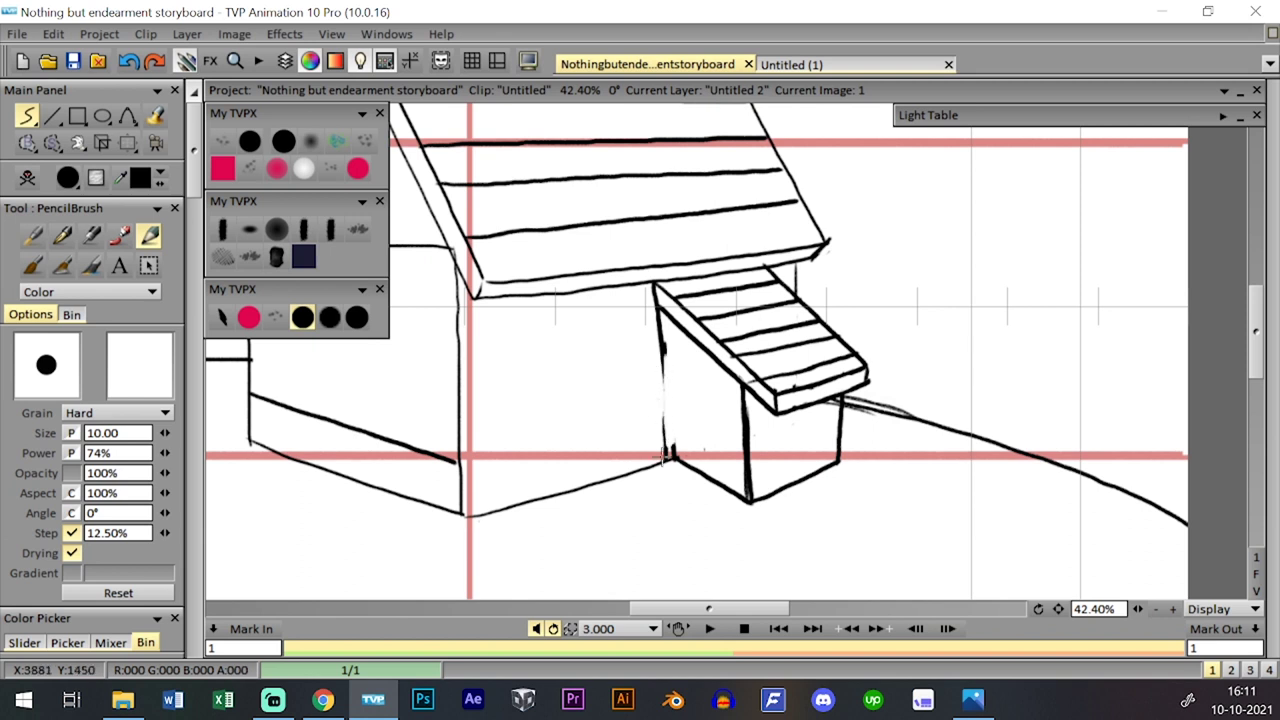
pyautogui.moveTo(662, 455); pyautogui.dragTo(658, 325)
pyautogui.hotkey('ctrl', 'z')
pyautogui.moveTo(664, 447); pyautogui.dragTo(662, 306)
pyautogui.moveTo(704, 470)
pyautogui.mouseDown()
pyautogui.moveTo(664, 456)
pyautogui.moveTo(719, 473)
pyautogui.moveTo(688, 469)
pyautogui.moveTo(748, 500)
pyautogui.mouseUp()
pyautogui.hotkey('ctrl', 'z')
# - Switch to the size 6 brush and draw a thin base line along the wall to the box
pyautogui.click(330, 317)
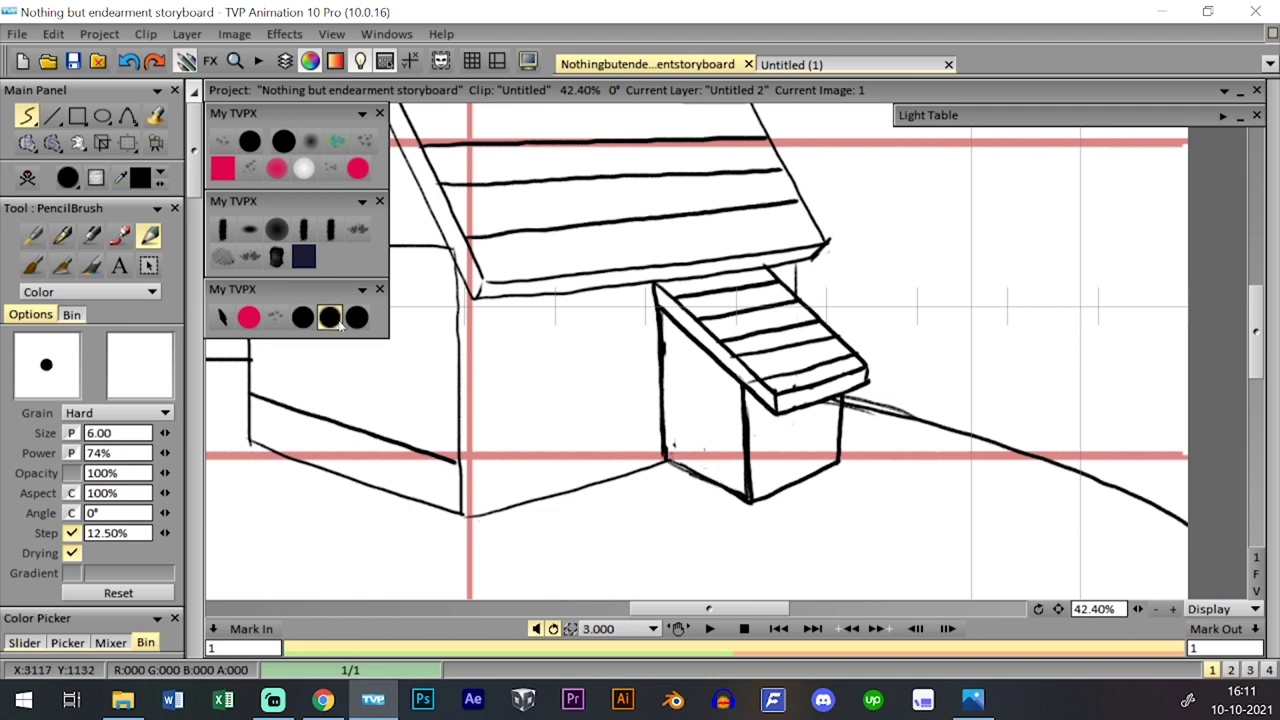
pyautogui.moveTo(682, 396)
pyautogui.mouseDown()
pyautogui.moveTo(686, 449)
pyautogui.moveTo(745, 475)
pyautogui.moveTo(831, 440)
pyautogui.moveTo(935, 434)
pyautogui.mouseUp()
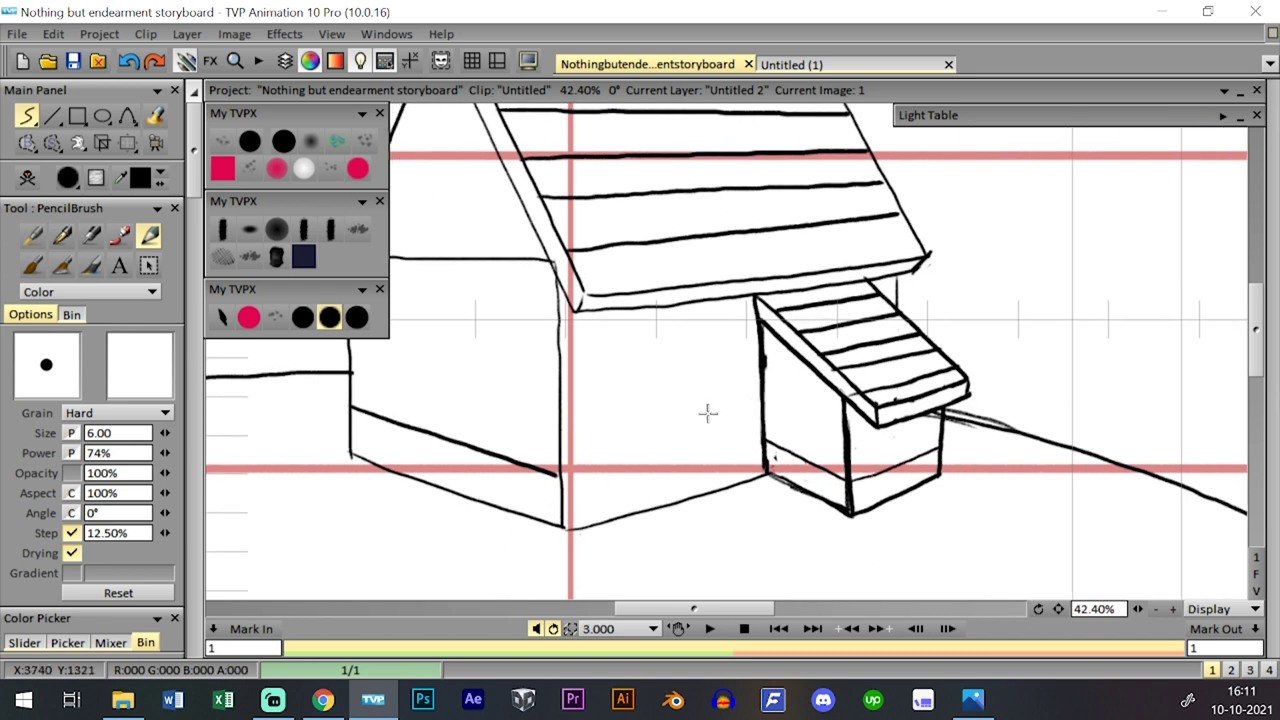
pyautogui.moveTo(783, 406); pyautogui.dragTo(868, 408)
pyautogui.moveTo(643, 477); pyautogui.dragTo(844, 438)
pyautogui.moveTo(1138, 609)
pyautogui.mouseDown()
pyautogui.moveTo(1019, 584)
pyautogui.moveTo(1088, 574)
pyautogui.mouseUp()
pyautogui.moveTo(930, 491); pyautogui.dragTo(881, 487)
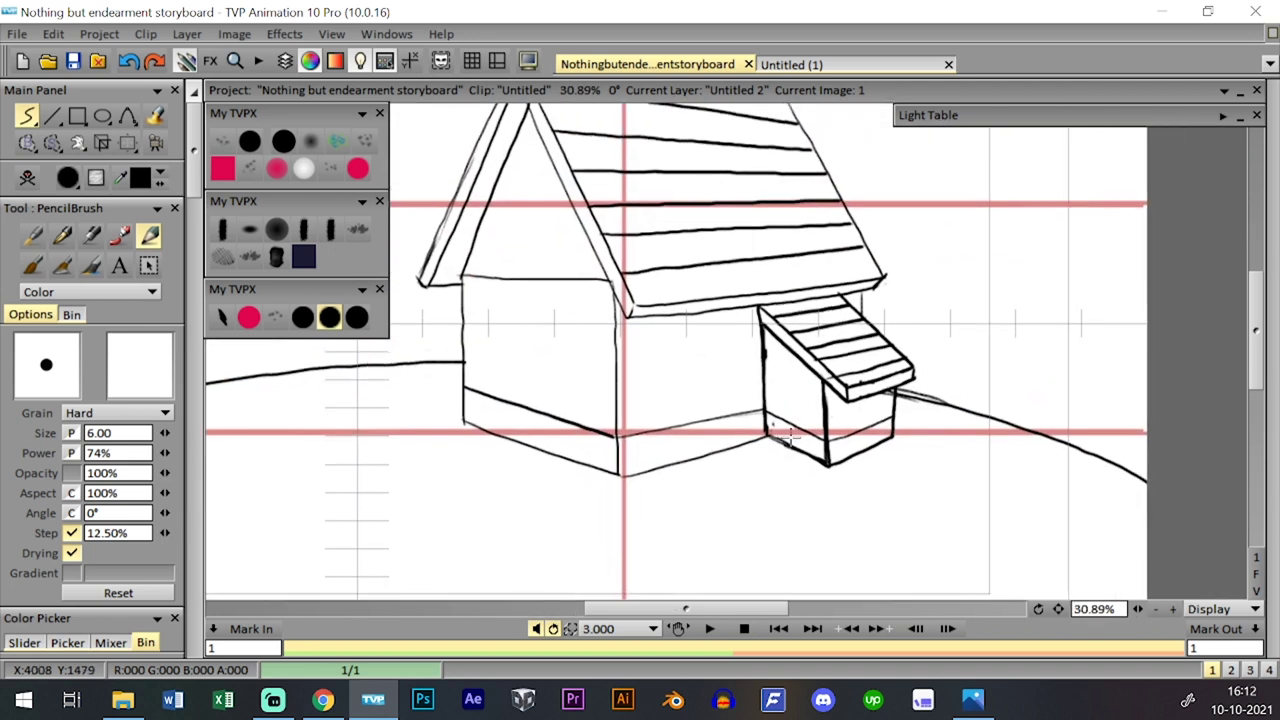
pyautogui.moveTo(770, 437)
pyautogui.mouseDown()
pyautogui.moveTo(822, 463)
pyautogui.moveTo(791, 448)
pyautogui.mouseUp()
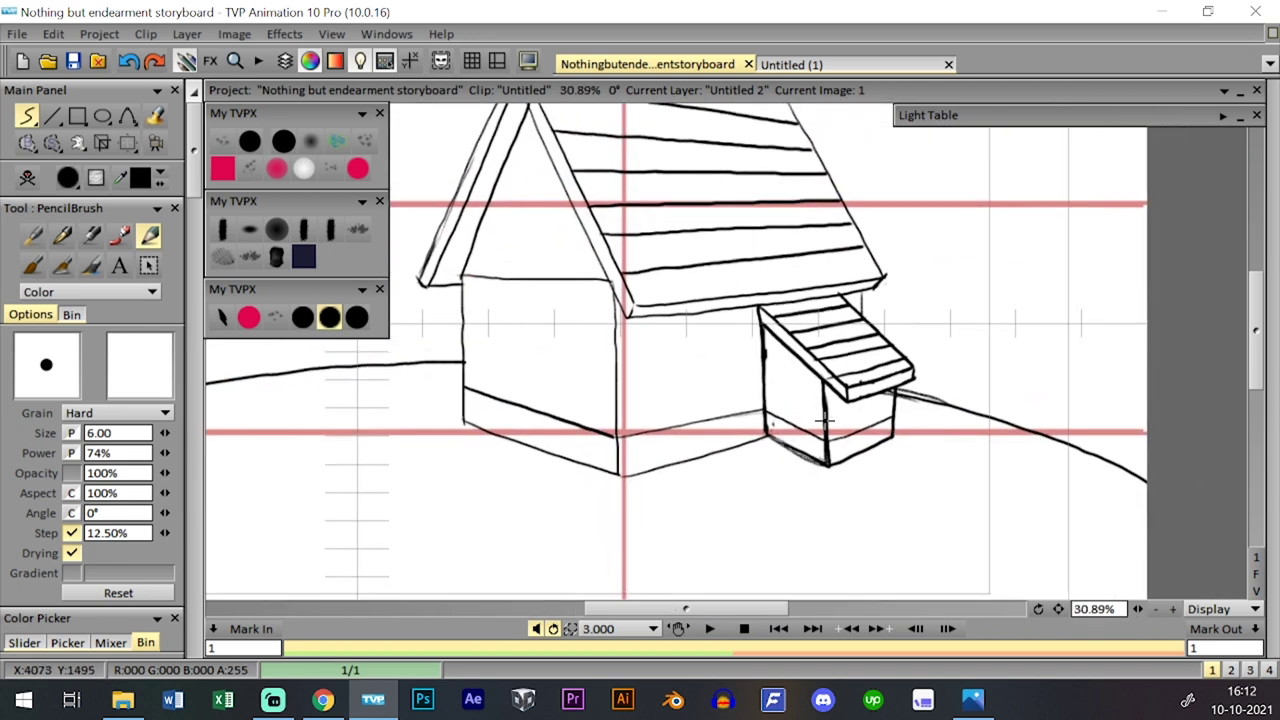
pyautogui.hotkey('ctrl', 'z')
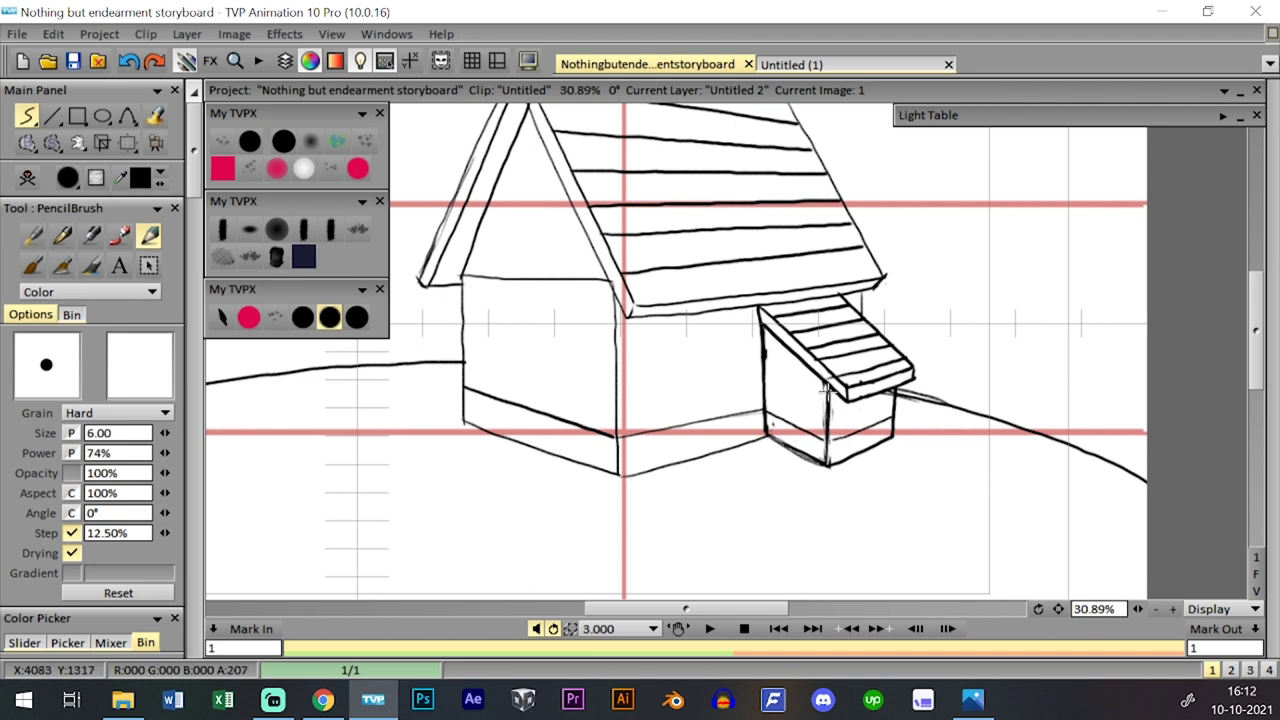
# - Add a thin line up the box's left side and pick the size 10 brush preset
pyautogui.moveTo(1138, 609)
pyautogui.mouseDown()
pyautogui.moveTo(1037, 587)
pyautogui.moveTo(1148, 600)
pyautogui.mouseUp()
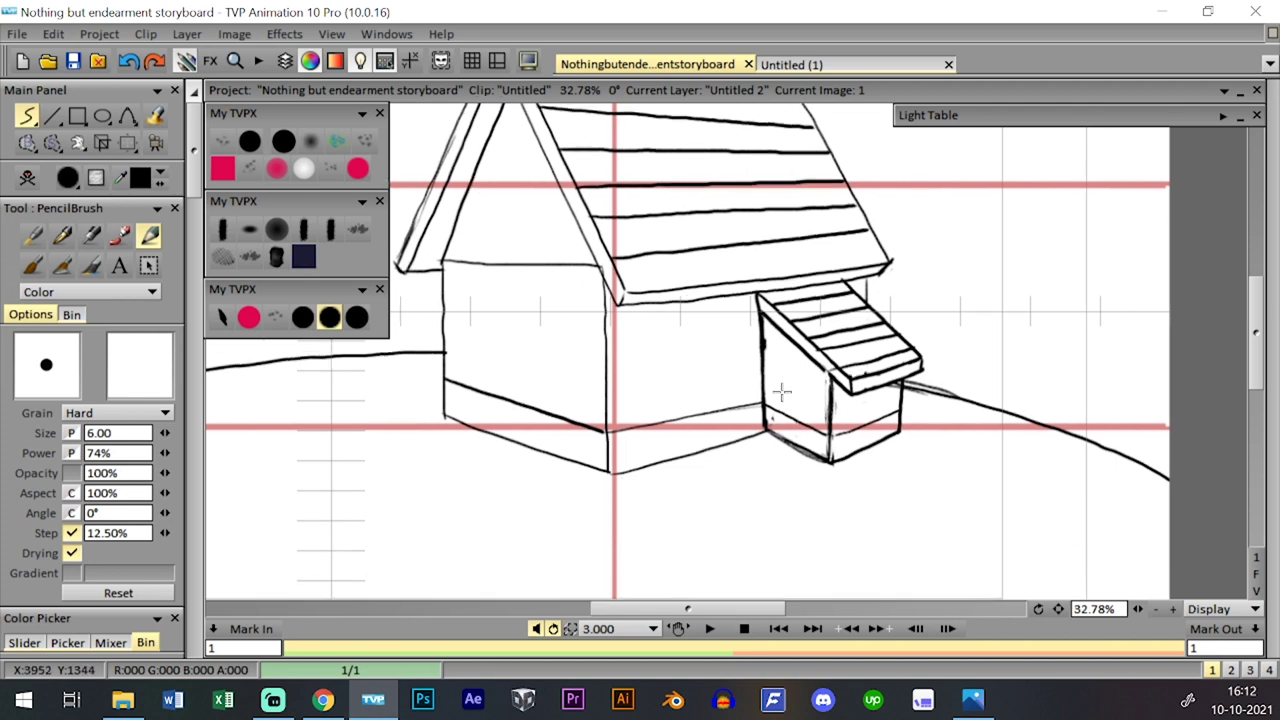
pyautogui.moveTo(776, 420)
pyautogui.mouseDown()
pyautogui.moveTo(777, 364)
pyautogui.moveTo(801, 373)
pyautogui.moveTo(803, 418)
pyautogui.moveTo(797, 374)
pyautogui.moveTo(839, 372)
pyautogui.mouseUp()
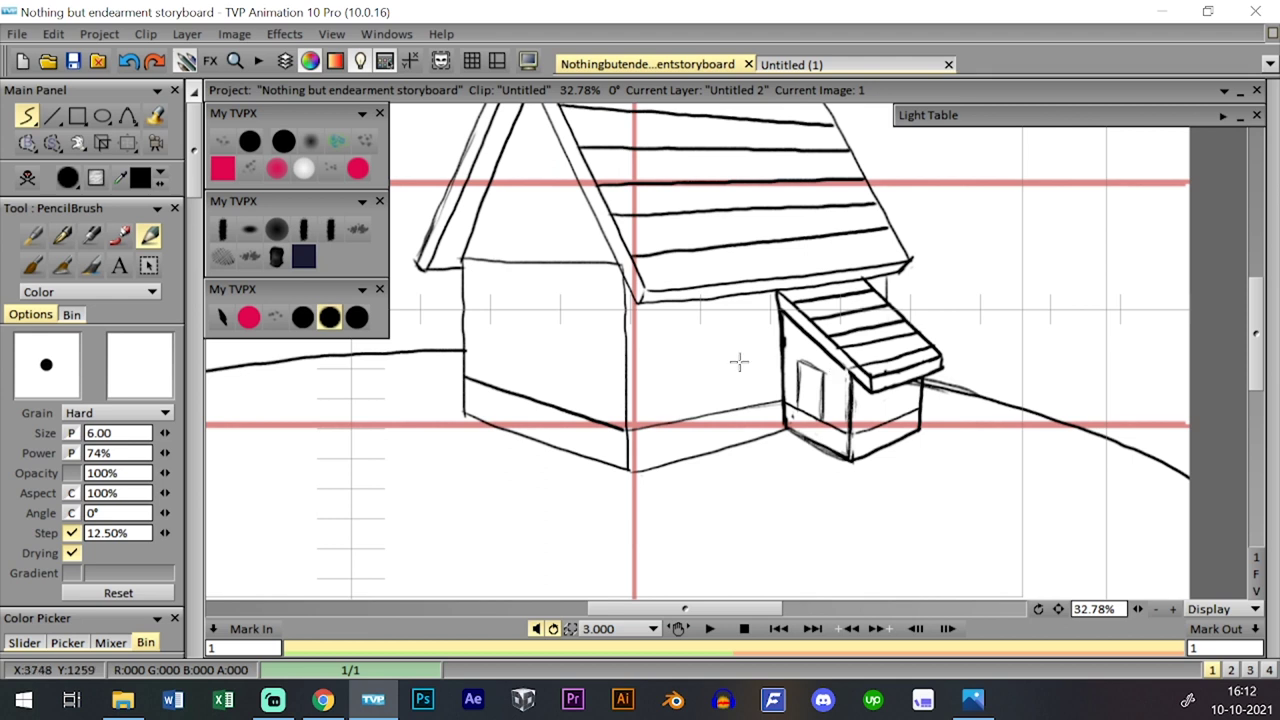
pyautogui.moveTo(744, 385); pyautogui.dragTo(781, 419)
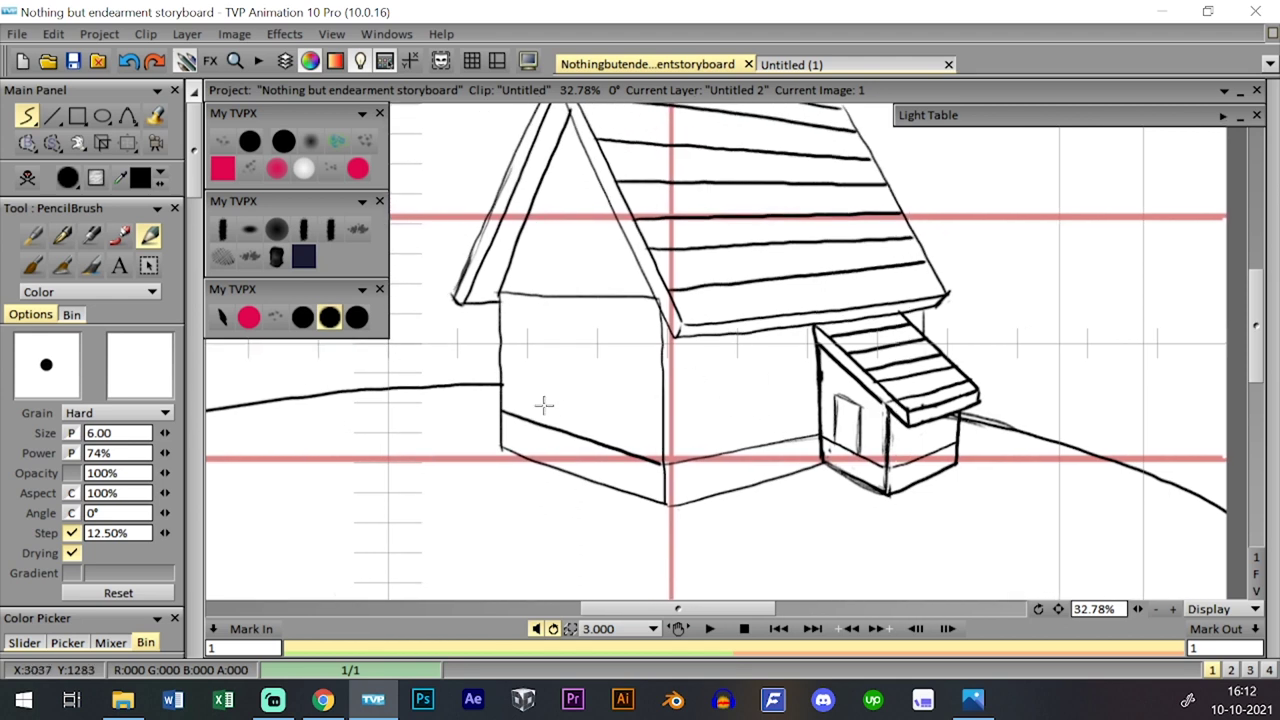
pyautogui.click(302, 317)
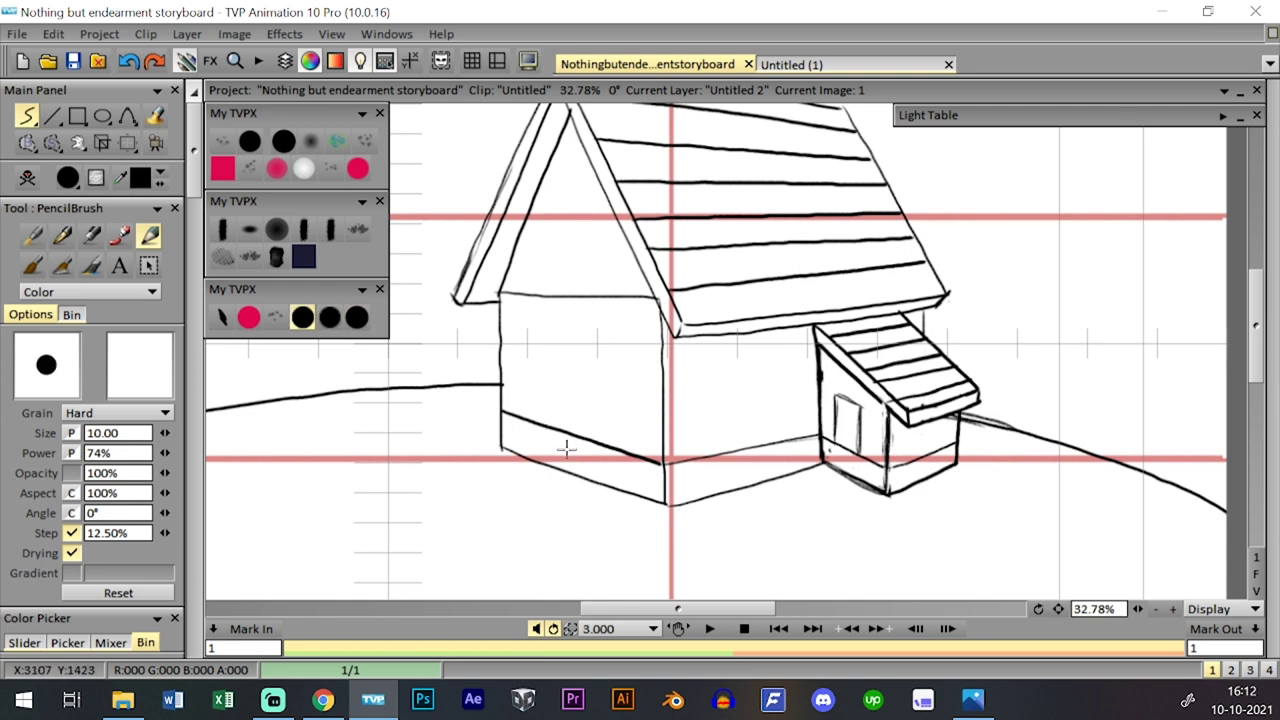
# - Draw the door's left and right sides on the front wall and a small paned window beside it
pyautogui.moveTo(545, 428); pyautogui.dragTo(543, 357)
pyautogui.hotkey('ctrl', 'z')
pyautogui.moveTo(544, 424); pyautogui.dragTo(542, 364)
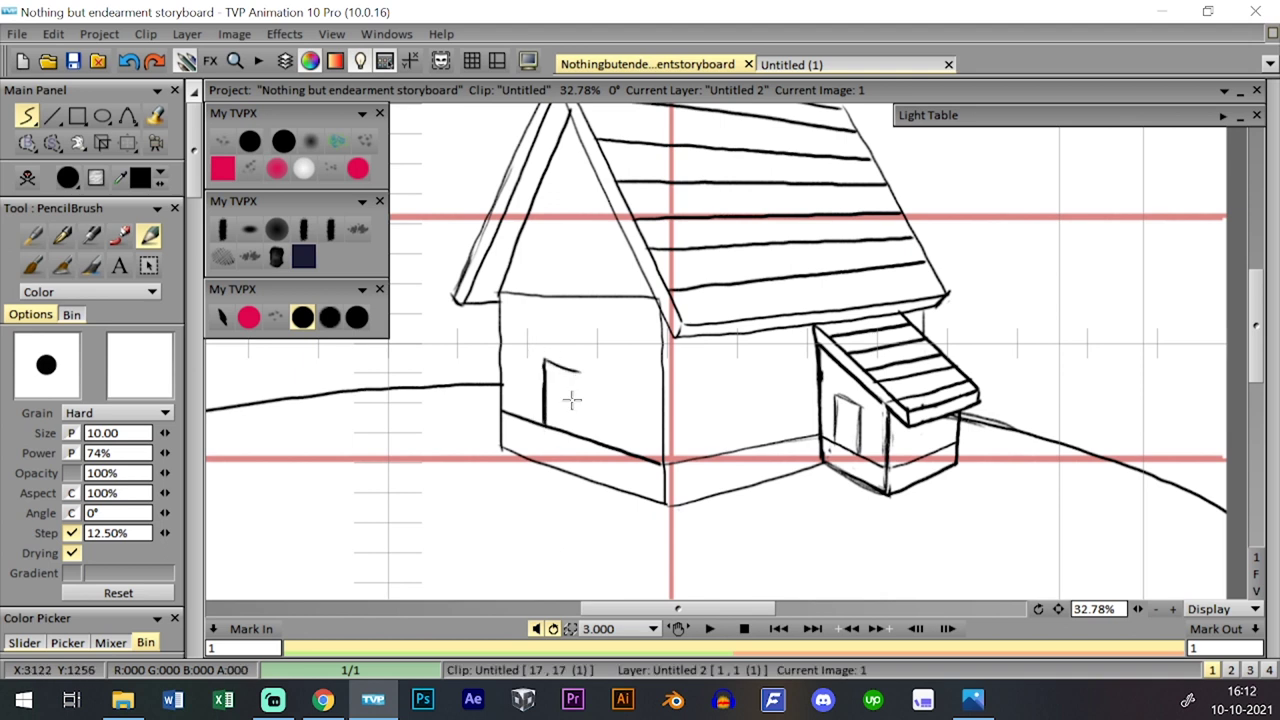
pyautogui.moveTo(575, 432); pyautogui.dragTo(577, 370)
pyautogui.moveTo(607, 359)
pyautogui.mouseDown()
pyautogui.moveTo(645, 422)
pyautogui.moveTo(604, 360)
pyautogui.mouseUp()
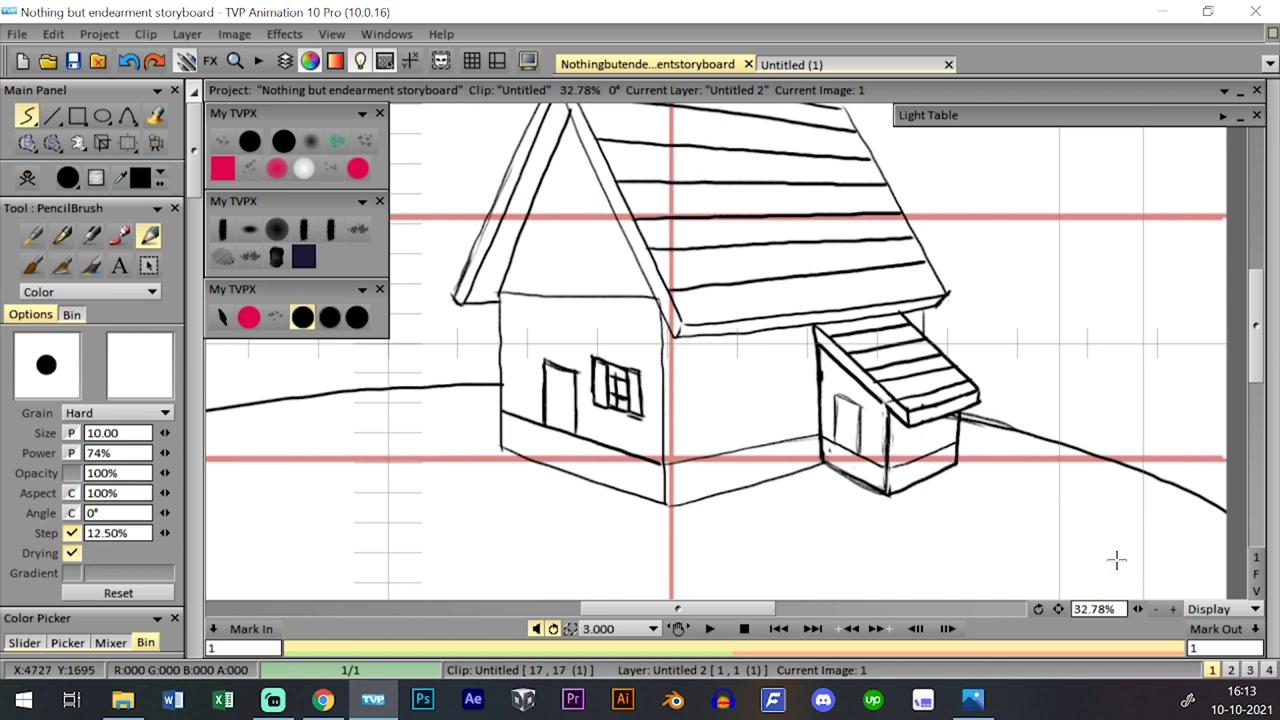
# - Sketch an oval of small rounded pebbles at the house's lower-left corner
pyautogui.moveTo(1138, 609); pyautogui.dragTo(1048, 603)
pyautogui.scroll(3, 1048, 603)
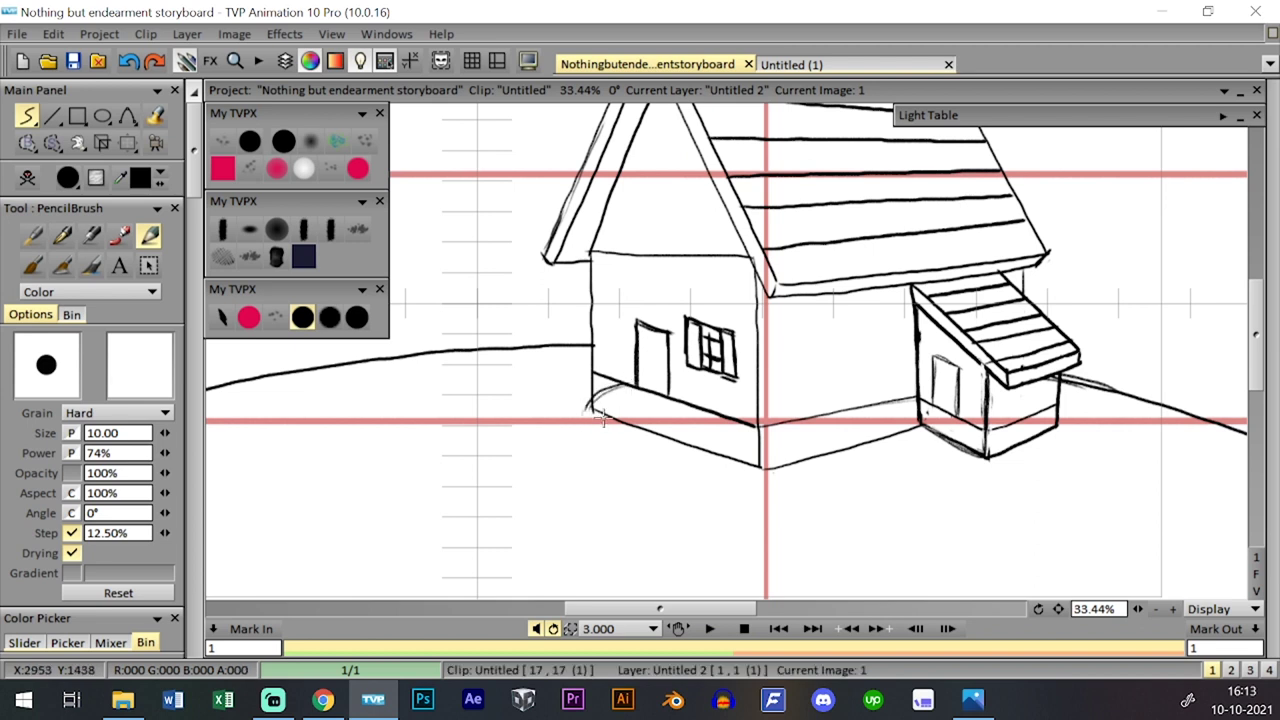
pyautogui.moveTo(617, 396)
pyautogui.mouseDown()
pyautogui.moveTo(620, 440)
pyautogui.moveTo(588, 425)
pyautogui.moveTo(685, 445)
pyautogui.moveTo(668, 400)
pyautogui.moveTo(645, 421)
pyautogui.mouseUp()
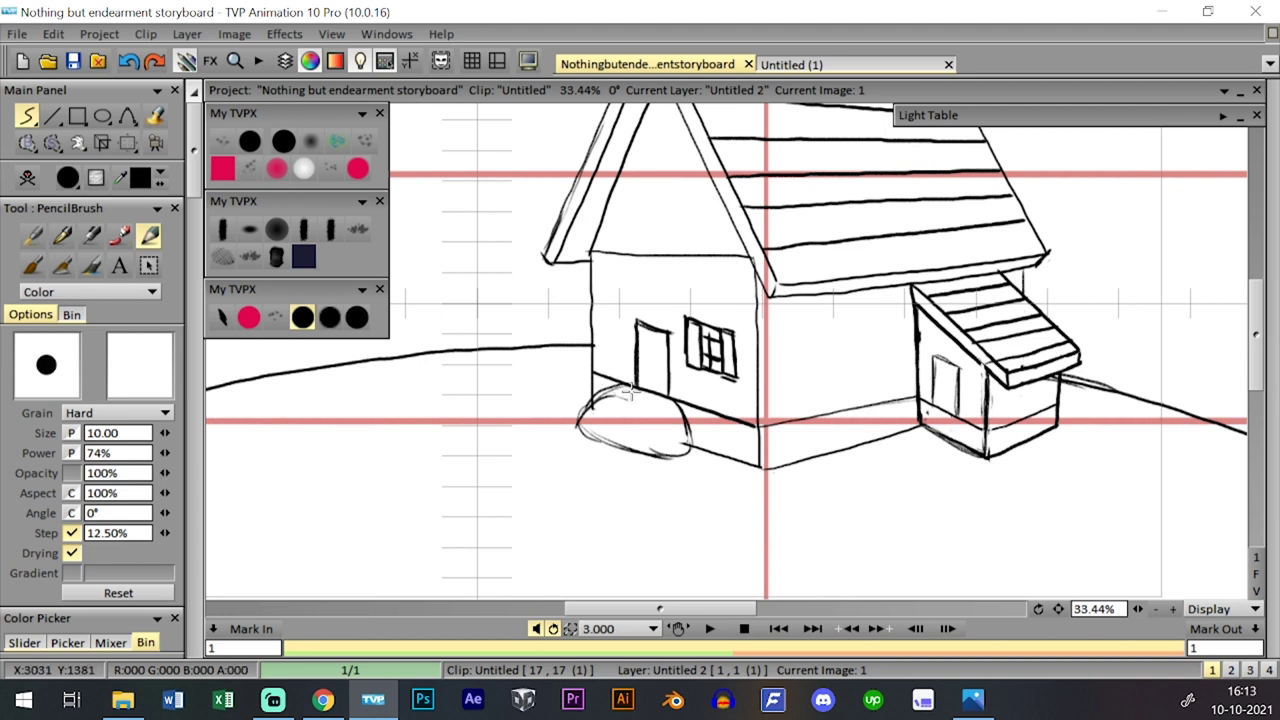
pyautogui.moveTo(661, 406)
pyautogui.mouseDown()
pyautogui.moveTo(593, 404)
pyautogui.moveTo(602, 414)
pyautogui.moveTo(580, 419)
pyautogui.moveTo(595, 423)
pyautogui.moveTo(595, 402)
pyautogui.moveTo(578, 423)
pyautogui.moveTo(600, 422)
pyautogui.moveTo(587, 414)
pyautogui.moveTo(599, 437)
pyautogui.moveTo(597, 425)
pyautogui.moveTo(630, 449)
pyautogui.moveTo(672, 452)
pyautogui.moveTo(667, 427)
pyautogui.moveTo(684, 432)
pyautogui.moveTo(620, 427)
pyautogui.mouseUp()
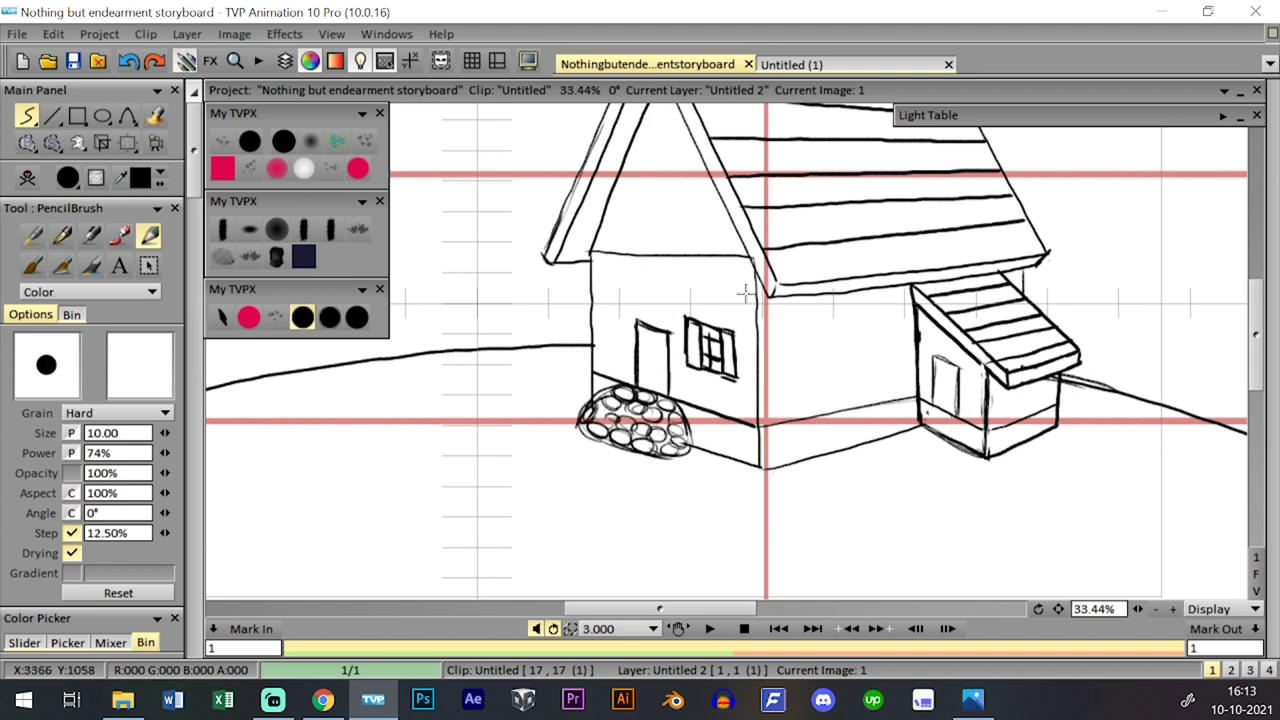
pyautogui.moveTo(589, 412)
pyautogui.mouseDown()
pyautogui.moveTo(604, 440)
pyautogui.moveTo(585, 415)
pyautogui.moveTo(670, 452)
pyautogui.moveTo(575, 404)
pyautogui.mouseUp()
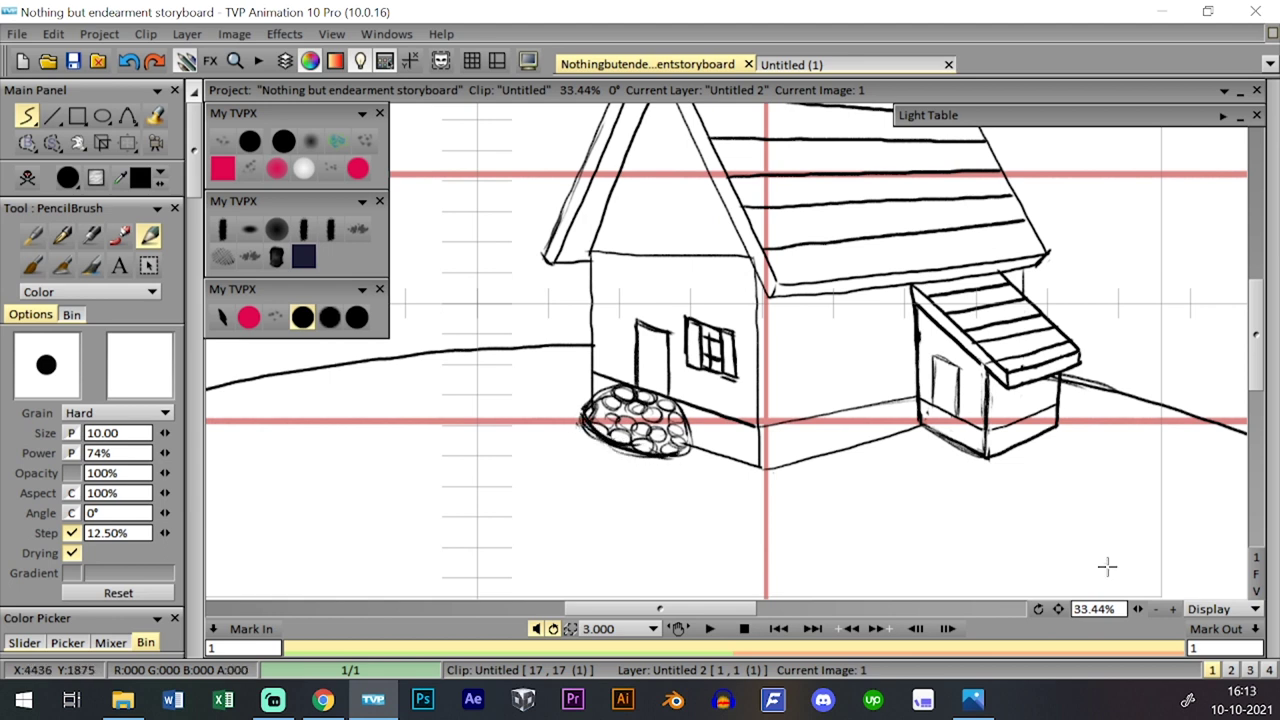
pyautogui.moveTo(1138, 609); pyautogui.dragTo(1096, 597)
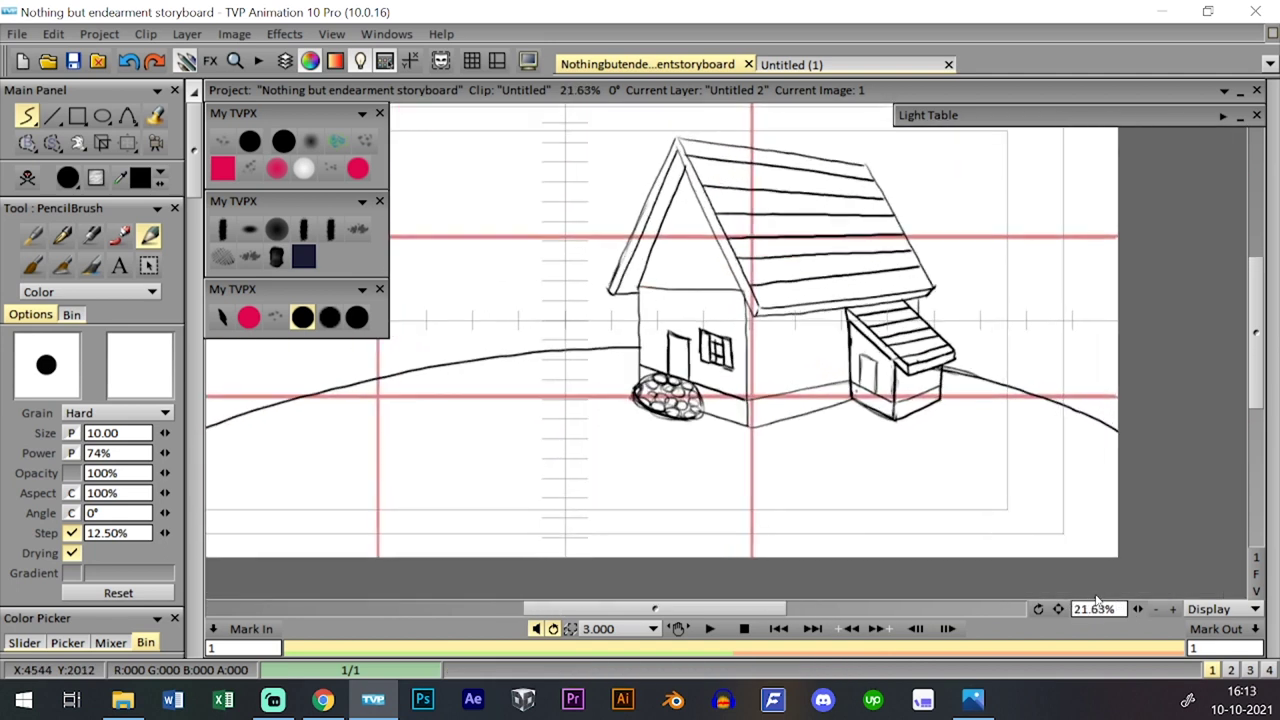
# - Check the previous clip's image 16 for reference
pyautogui.scroll(-1, 1097, 600)
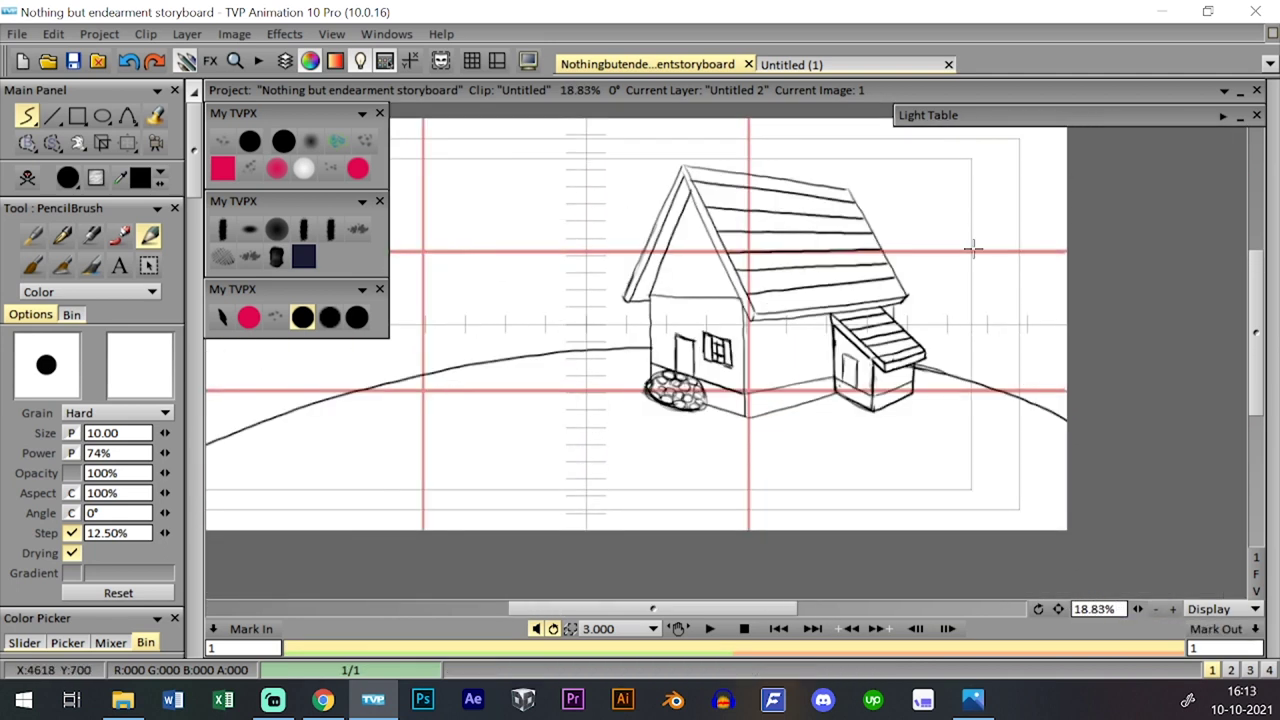
pyautogui.press('Left')
pyautogui.press('Right')
pyautogui.press('Left')
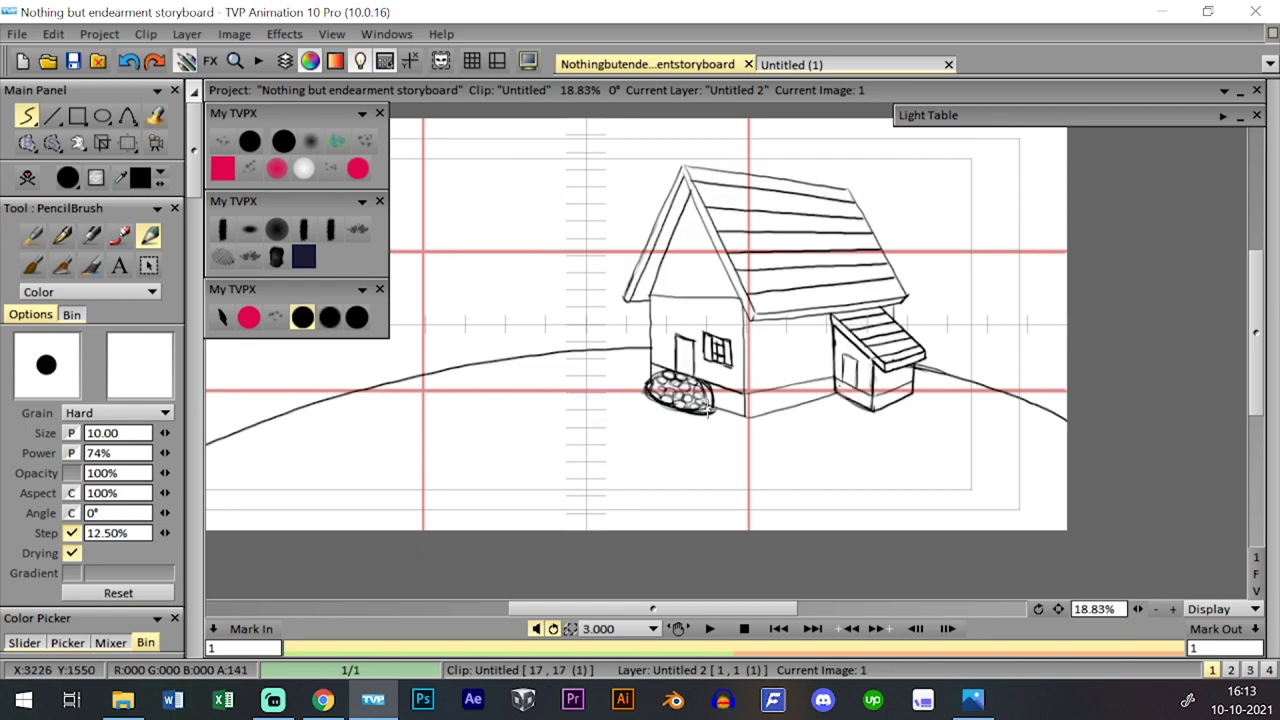
pyautogui.press('Left')
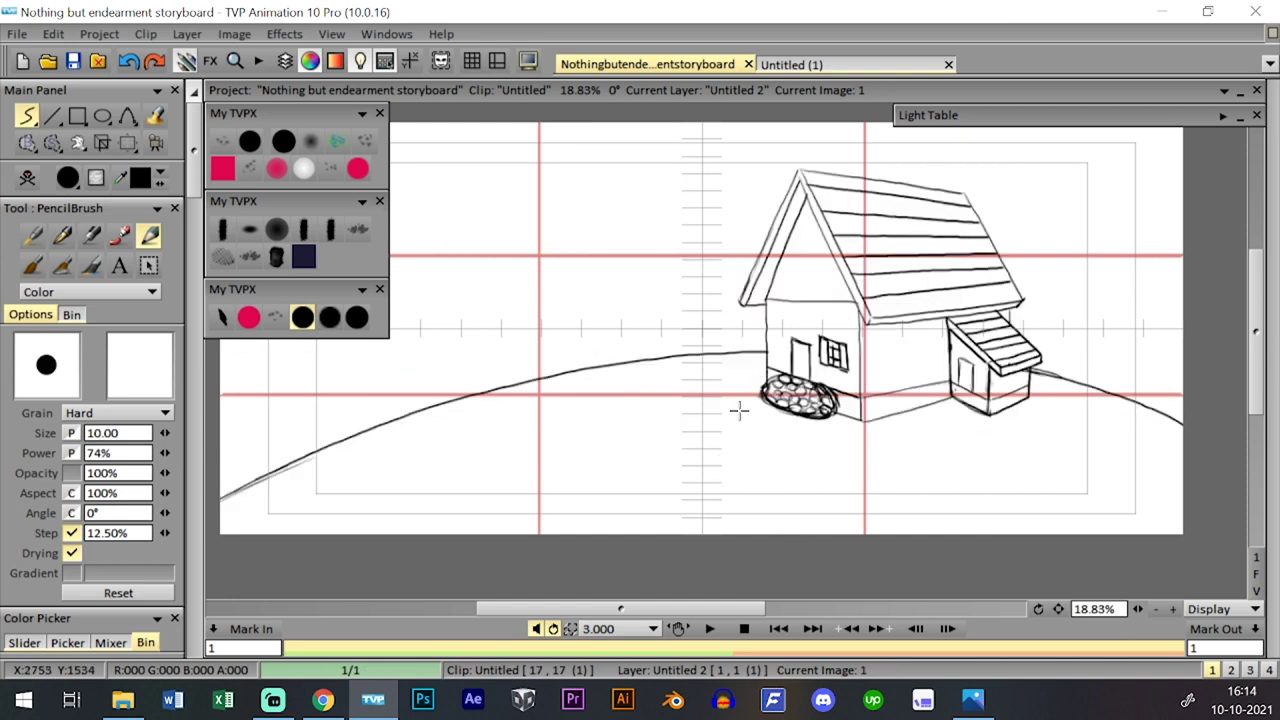
# - Sketch the path's left edge rising from the panel bottom to the rock
pyautogui.moveTo(758, 400); pyautogui.dragTo(640, 490)
pyautogui.hotkey('ctrl', 'z')
pyautogui.hotkey('ctrl', 'z')
pyautogui.moveTo(578, 533); pyautogui.dragTo(684, 449)
pyautogui.moveTo(636, 483); pyautogui.dragTo(737, 415)
pyautogui.moveTo(638, 481)
pyautogui.mouseDown()
pyautogui.moveTo(751, 404)
pyautogui.moveTo(641, 481)
pyautogui.mouseUp()
pyautogui.hotkey('ctrl', 'z')
pyautogui.hotkey('ctrl', 'z')
pyautogui.hotkey('ctrl', 'z')
pyautogui.hotkey('ctrl', 'z')
pyautogui.moveTo(576, 521); pyautogui.dragTo(692, 438)
pyautogui.moveTo(613, 487); pyautogui.dragTo(762, 400)
pyautogui.moveTo(648, 464)
pyautogui.mouseDown()
pyautogui.moveTo(744, 406)
pyautogui.moveTo(727, 494)
pyautogui.mouseUp()
# - Draw the path's right side down to the panel bottom and bolden its left edge
pyautogui.moveTo(793, 427); pyautogui.dragTo(687, 535)
pyautogui.moveTo(560, 534); pyautogui.dragTo(745, 403)
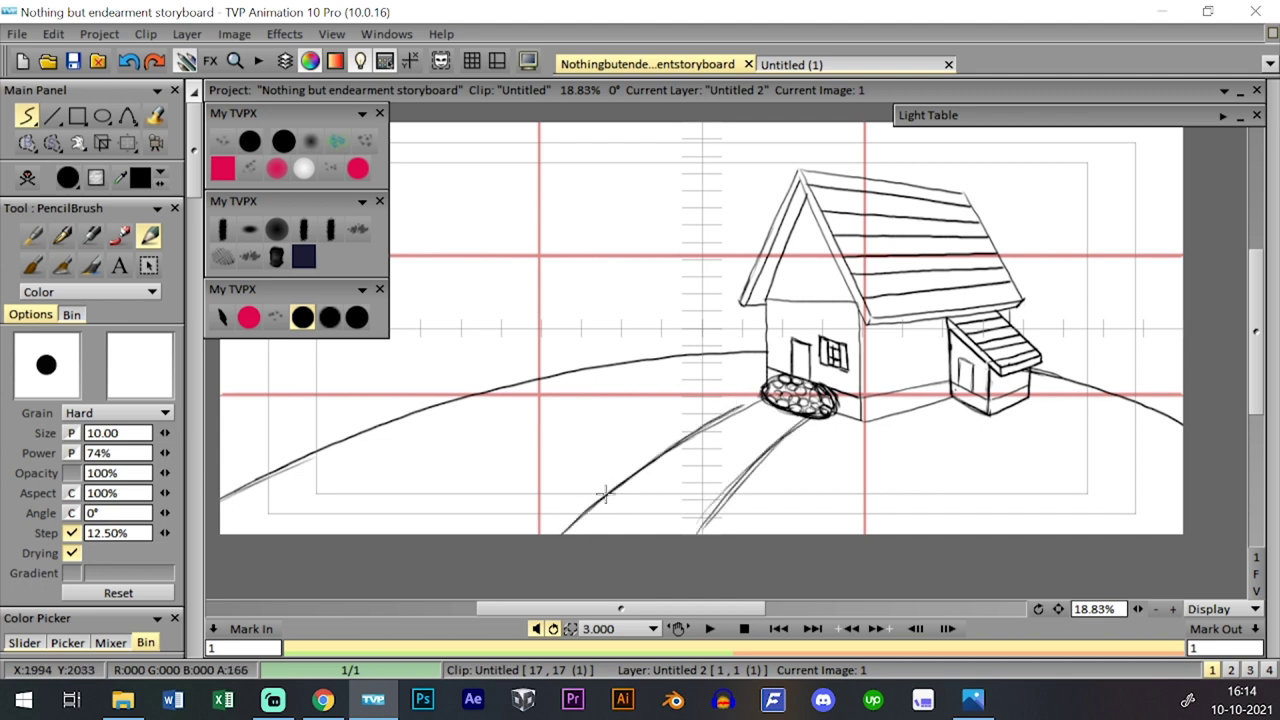
pyautogui.moveTo(606, 494); pyautogui.dragTo(764, 397)
pyautogui.moveTo(703, 527); pyautogui.dragTo(782, 444)
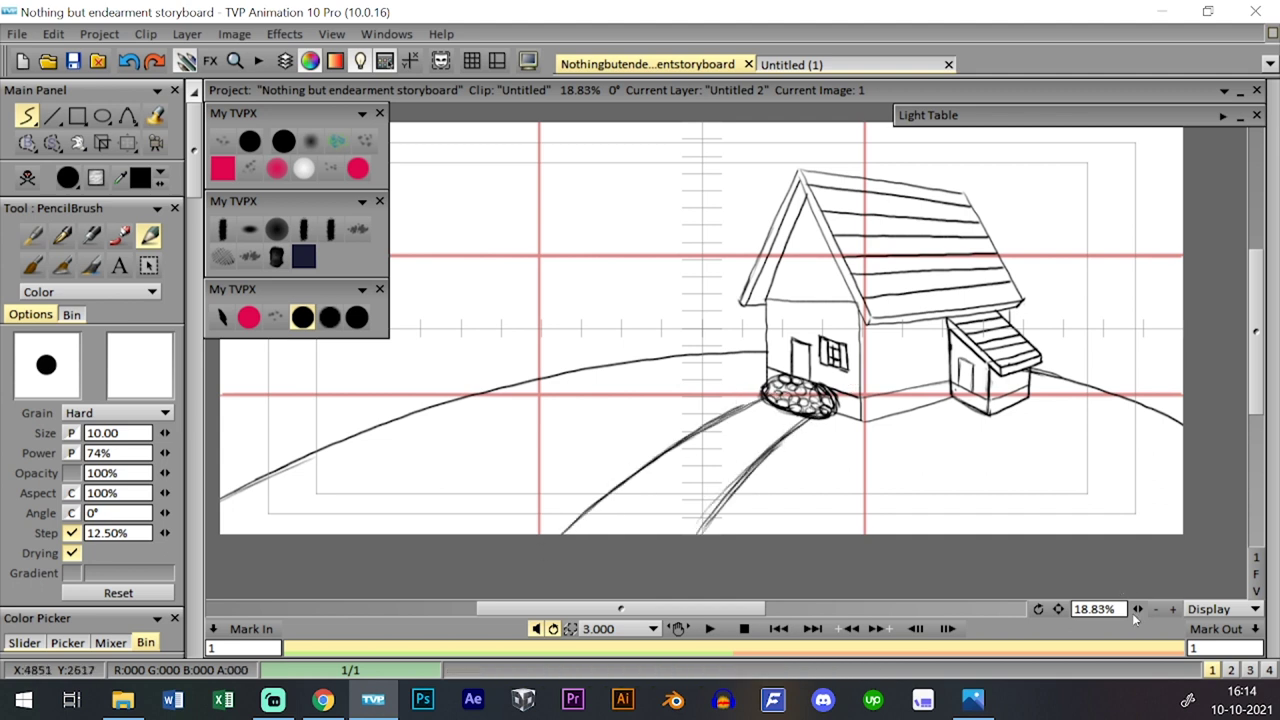
pyautogui.scroll(-3, 1036, 500)
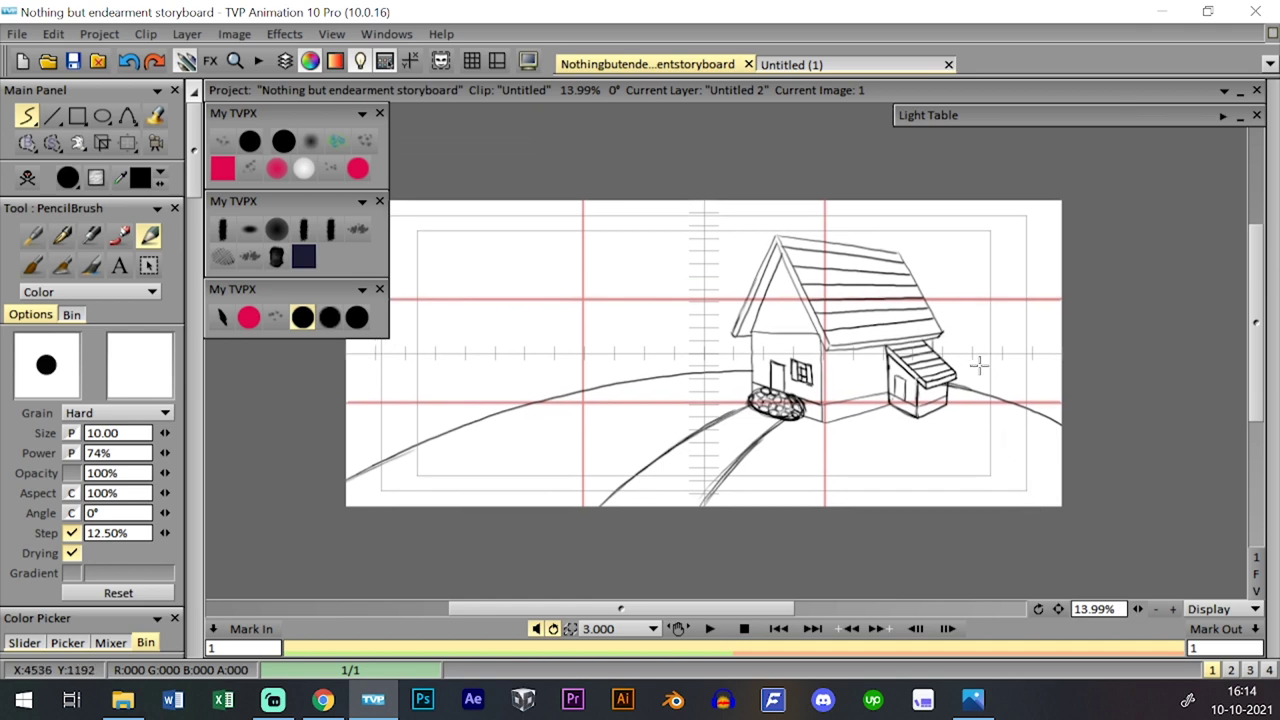
# - Save the storyboard and sketch the right hill line out to the frame edge
pyautogui.hotkey('ctrl', 's')
pyautogui.moveTo(1009, 449); pyautogui.dragTo(1002, 461)
pyautogui.press('Left')
pyautogui.press('Right')
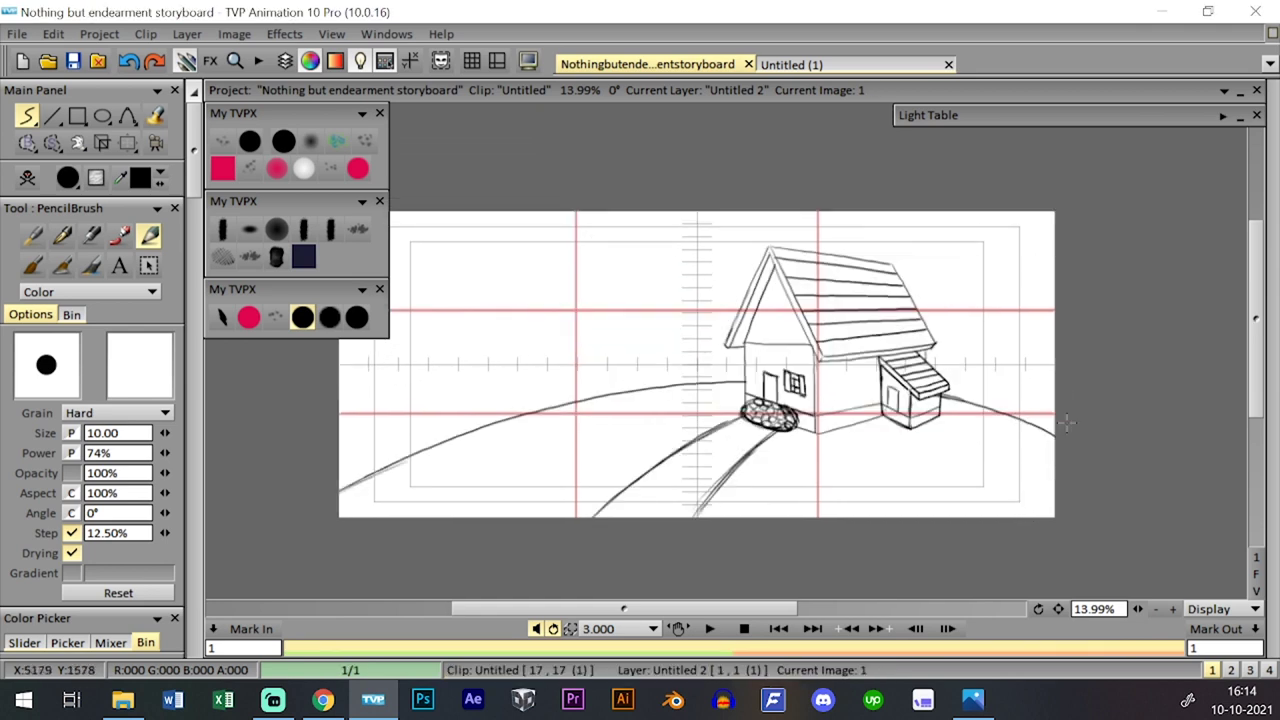
pyautogui.moveTo(920, 312); pyautogui.dragTo(1062, 258)
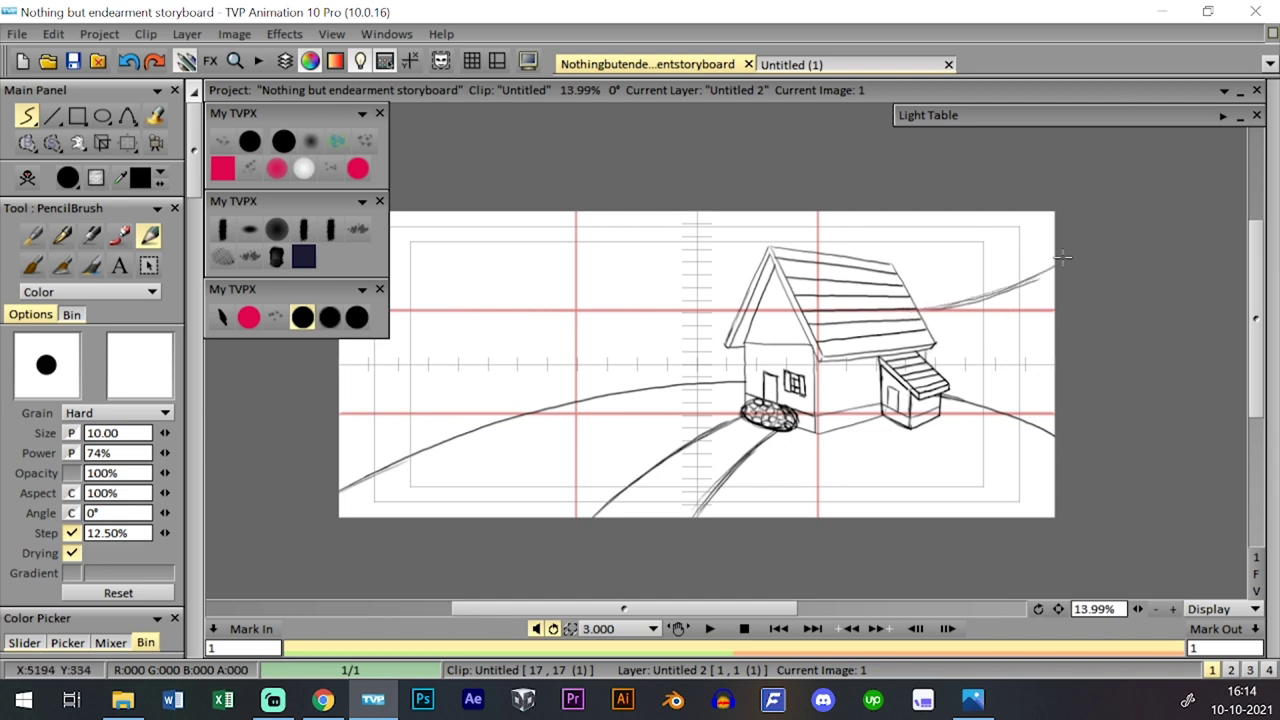
pyautogui.moveTo(969, 300); pyautogui.dragTo(1062, 257)
pyautogui.hotkey('ctrl', 'z')
pyautogui.hotkey('ctrl', 'z')
pyautogui.hotkey('ctrl', 'z')
pyautogui.moveTo(917, 315); pyautogui.dragTo(1058, 256)
pyautogui.moveTo(989, 295); pyautogui.dragTo(1056, 259)
# - Draw a far hill line from the left edge behind the house and darken both hill curves
pyautogui.press('Left')
pyautogui.press('Right')
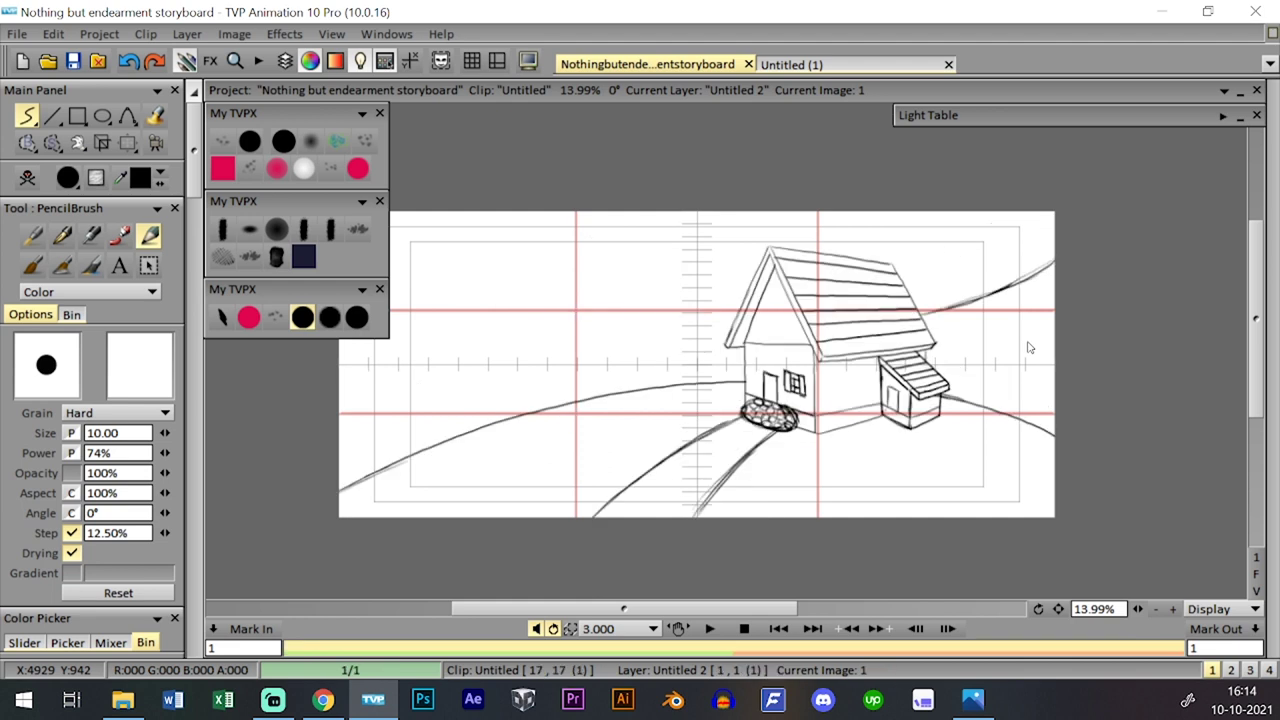
pyautogui.moveTo(684, 264); pyautogui.dragTo(763, 288)
pyautogui.press('Left')
pyautogui.press('Right')
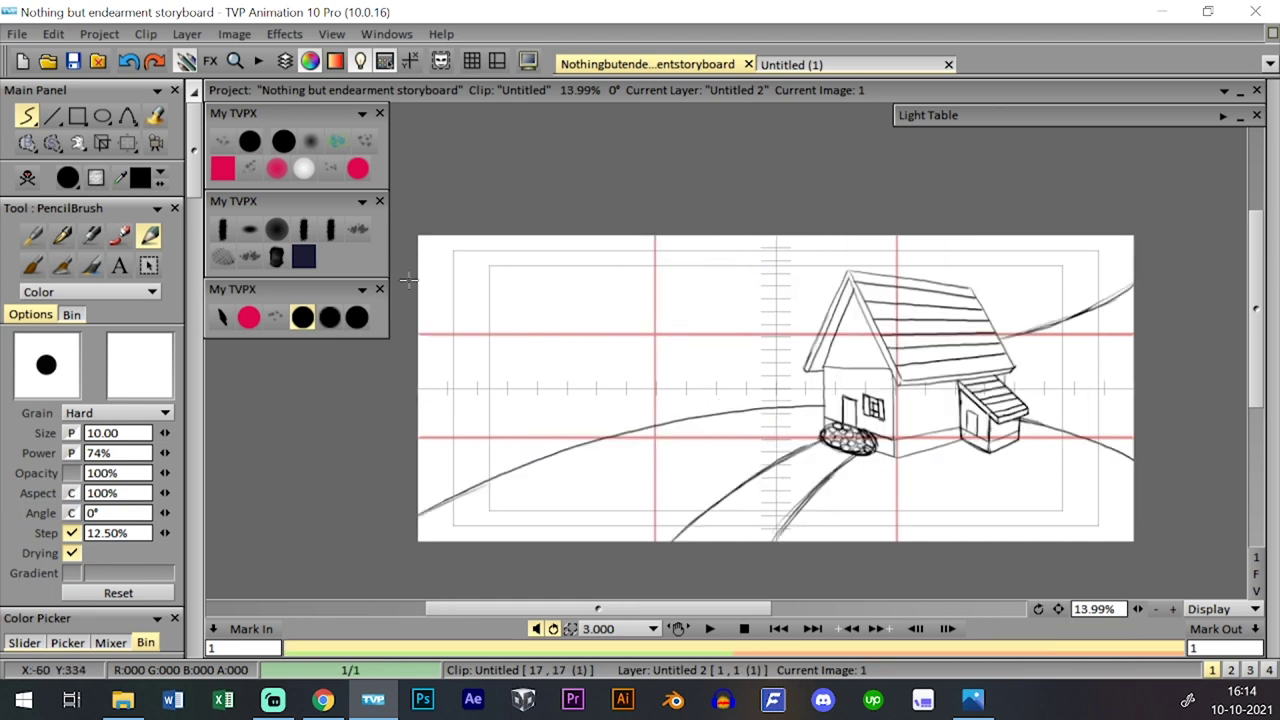
pyautogui.moveTo(407, 280)
pyautogui.mouseDown()
pyautogui.moveTo(500, 313)
pyautogui.moveTo(678, 345)
pyautogui.moveTo(800, 348)
pyautogui.mouseUp()
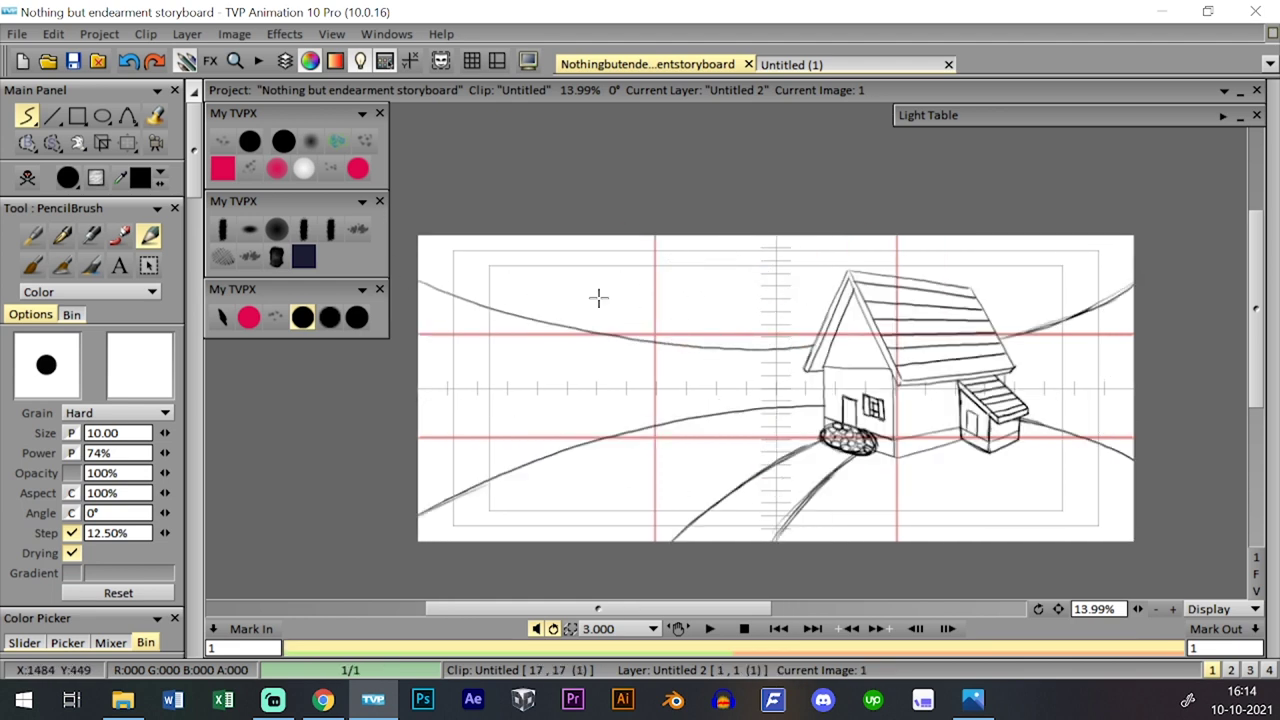
pyautogui.hotkey('ctrl', 'z')
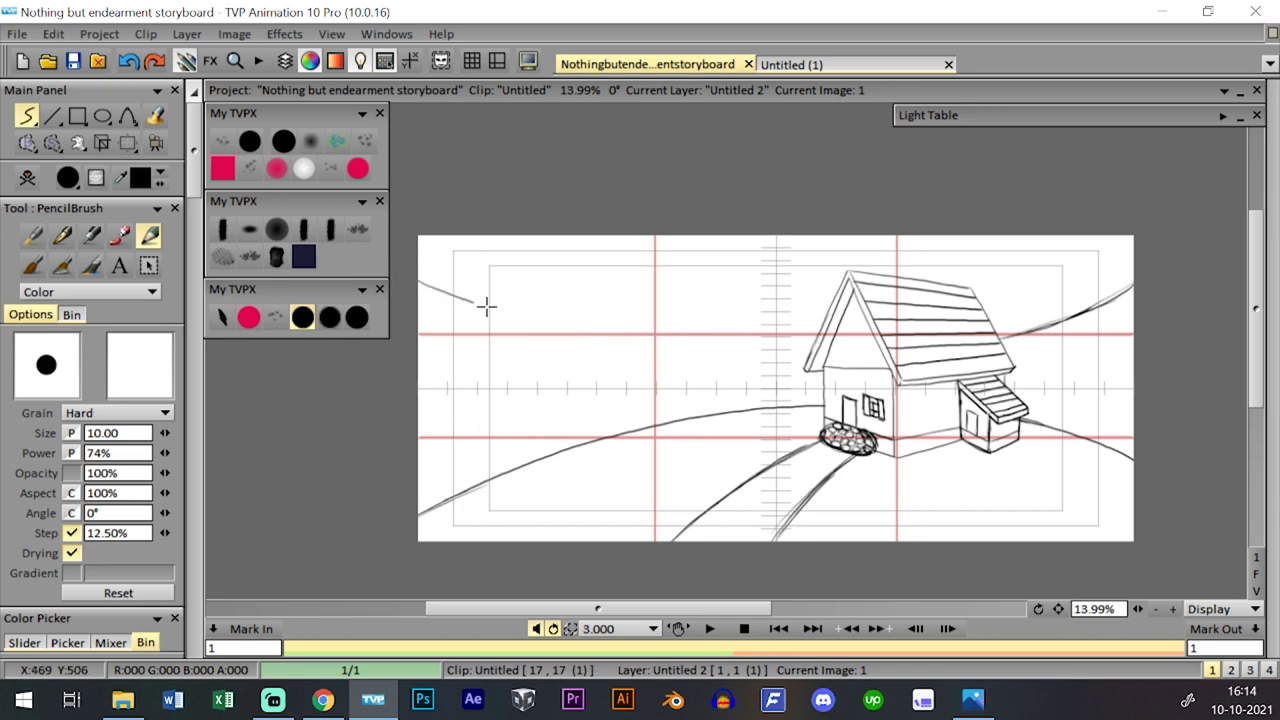
pyautogui.moveTo(486, 307)
pyautogui.mouseDown()
pyautogui.moveTo(684, 353)
pyautogui.moveTo(798, 358)
pyautogui.mouseUp()
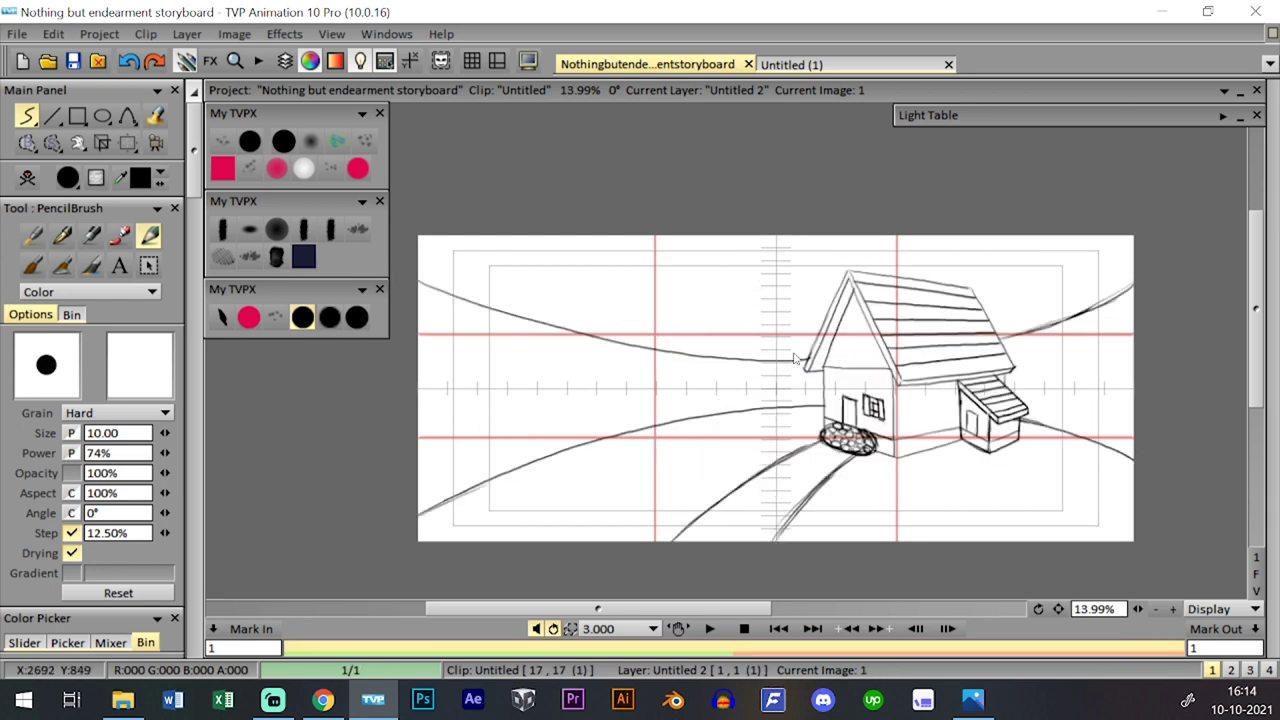
pyautogui.moveTo(418, 283)
pyautogui.mouseDown()
pyautogui.moveTo(620, 343)
pyautogui.moveTo(810, 359)
pyautogui.mouseUp()
pyautogui.moveTo(1001, 340); pyautogui.dragTo(1134, 286)
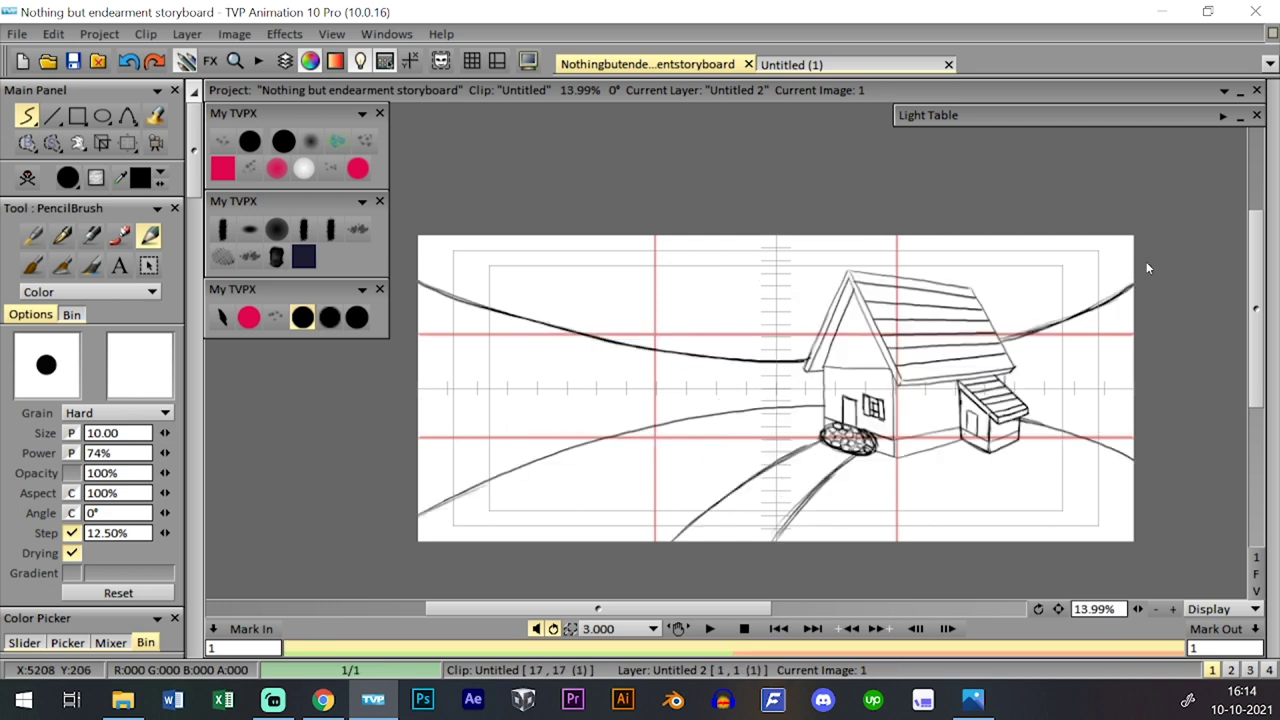
# - Sketch wispy cloud streaks in the upper-right and upper-left sky
pyautogui.moveTo(1002, 294); pyautogui.dragTo(1102, 238)
pyautogui.moveTo(1002, 294); pyautogui.dragTo(1092, 232)
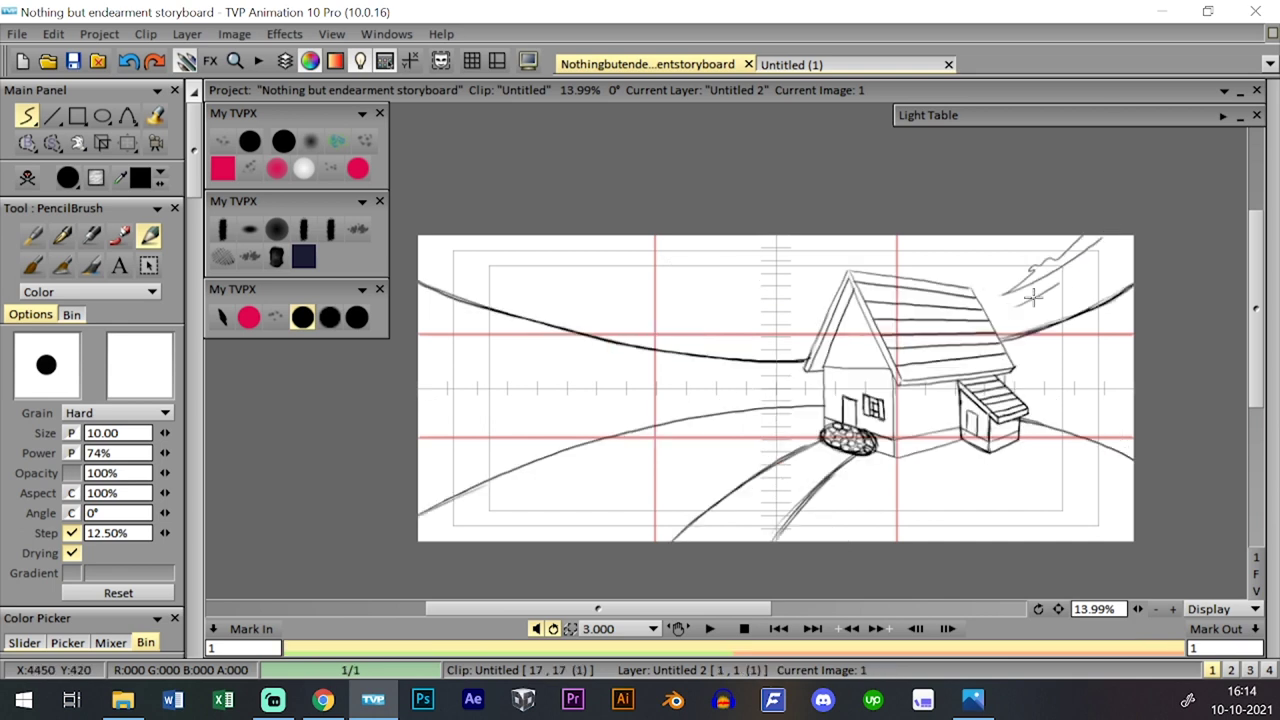
pyautogui.press('Left')
pyautogui.press('Right')
pyautogui.moveTo(650, 263); pyautogui.dragTo(774, 308)
pyautogui.hotkey('ctrl', 'z')
pyautogui.moveTo(619, 249); pyautogui.dragTo(748, 299)
pyautogui.moveTo(608, 243)
pyautogui.mouseDown()
pyautogui.moveTo(668, 257)
pyautogui.moveTo(752, 307)
pyautogui.mouseUp()
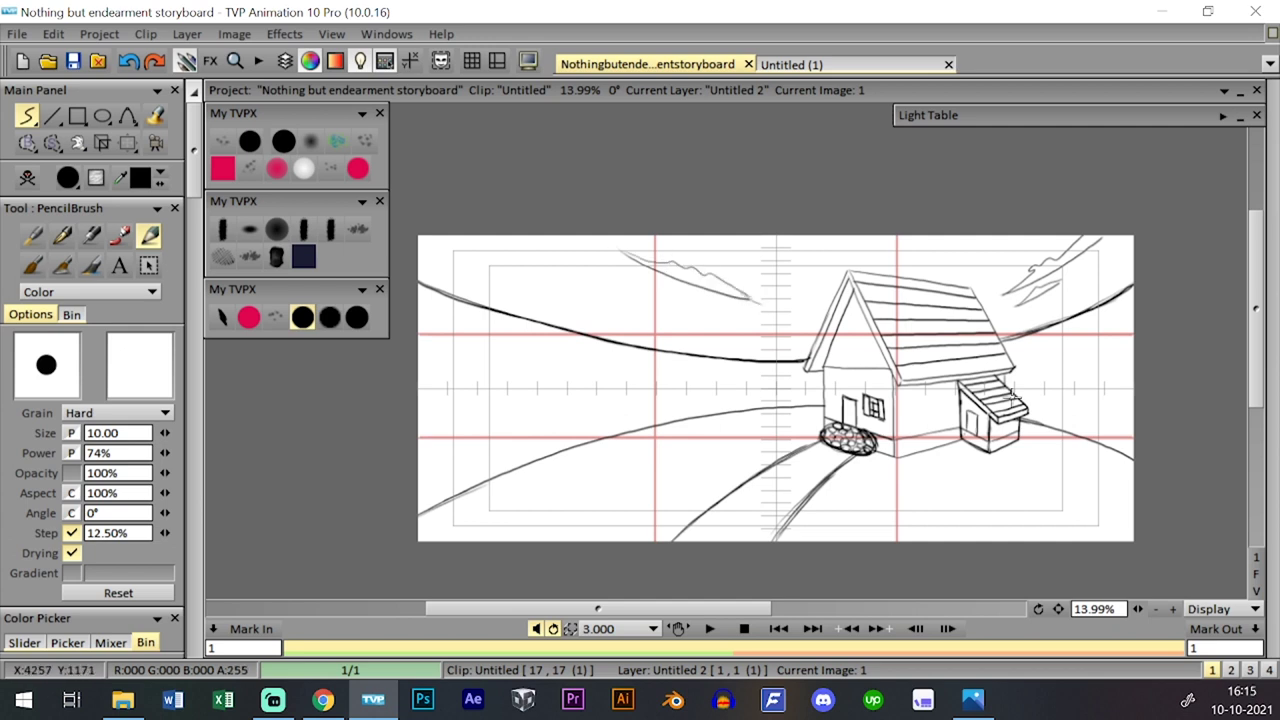
pyautogui.press('Left')
pyautogui.press('Right')
pyautogui.press('Left')
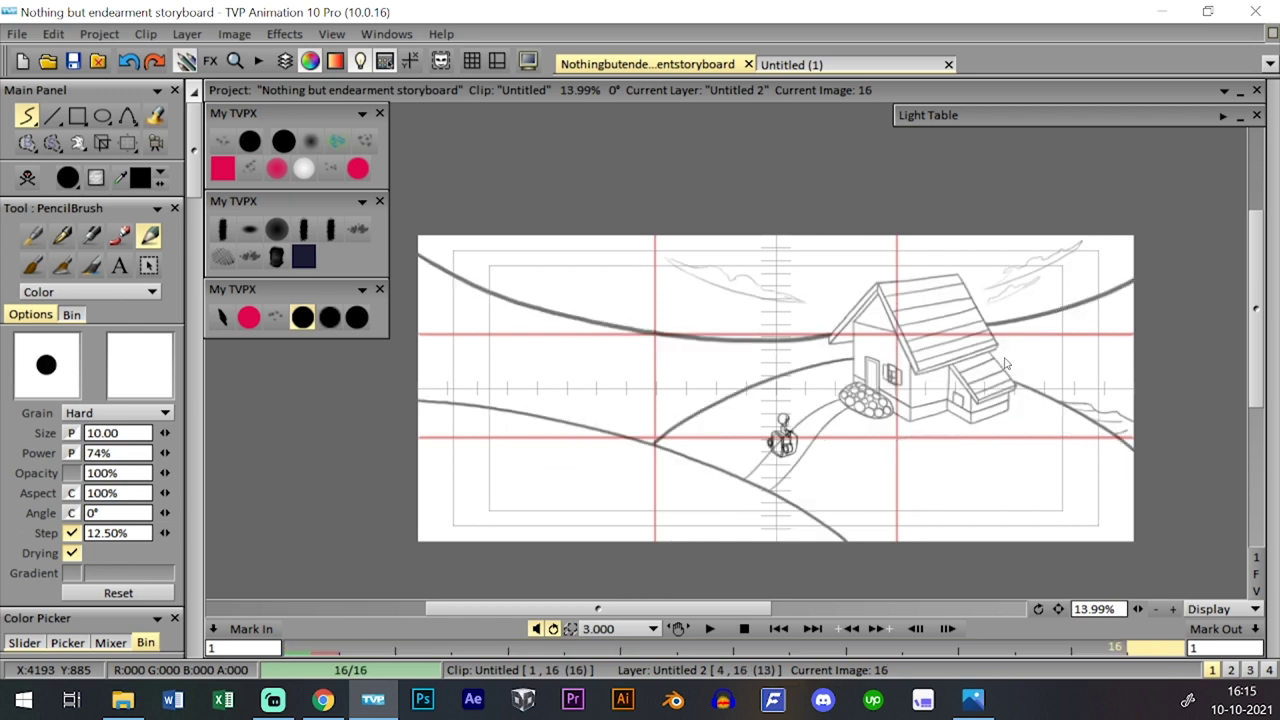
pyautogui.press('Right')
# - Zoom in on the house and extend the line along its eave
pyautogui.click(1173, 609)
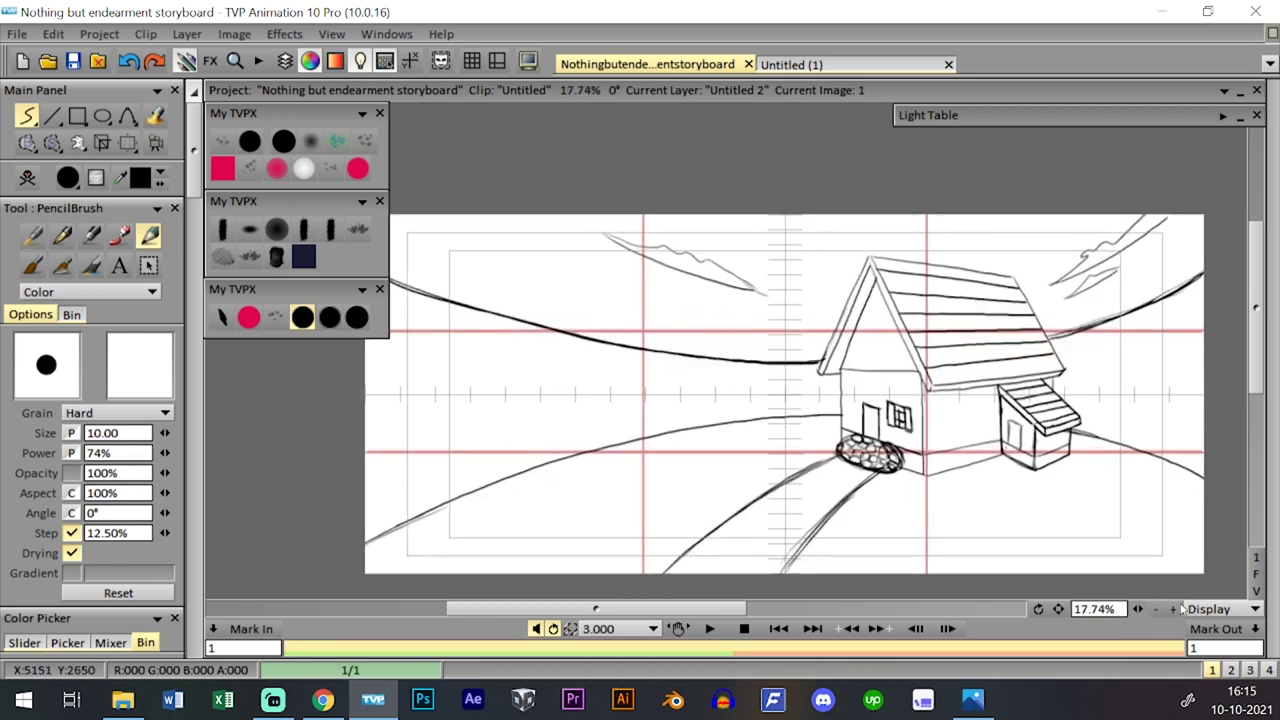
pyautogui.click(1173, 609)
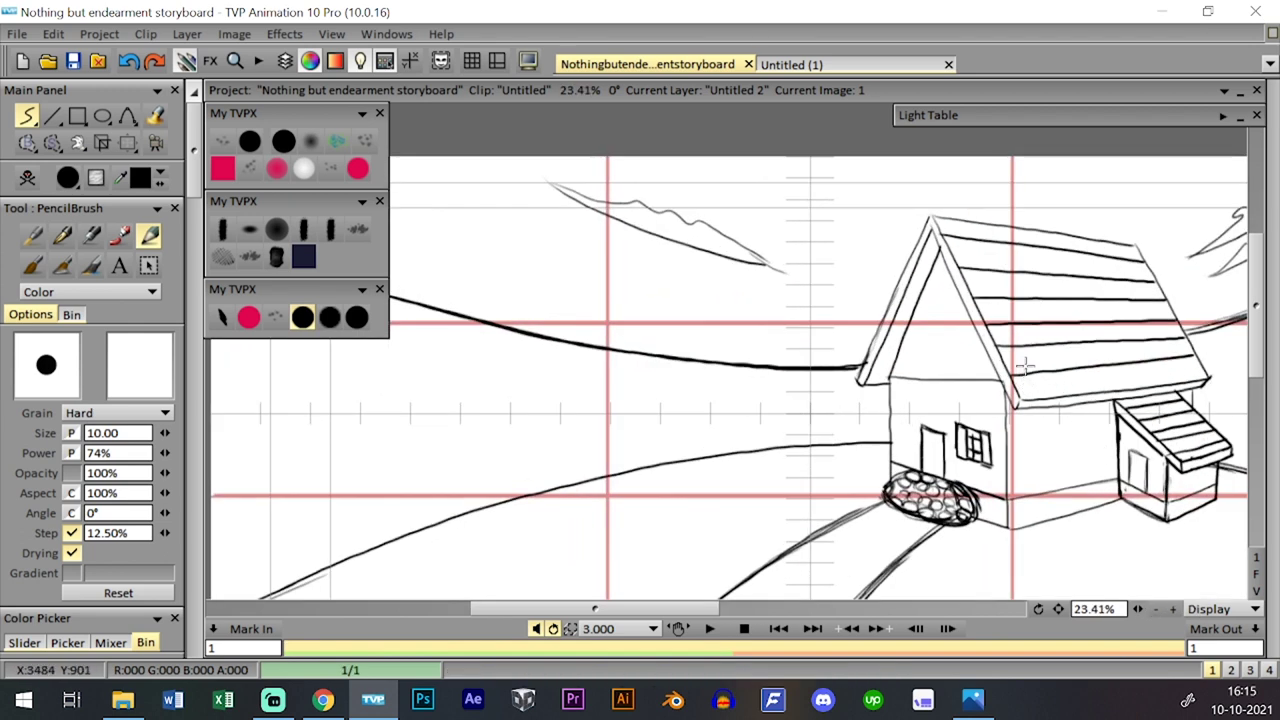
pyautogui.moveTo(937, 326); pyautogui.dragTo(765, 340)
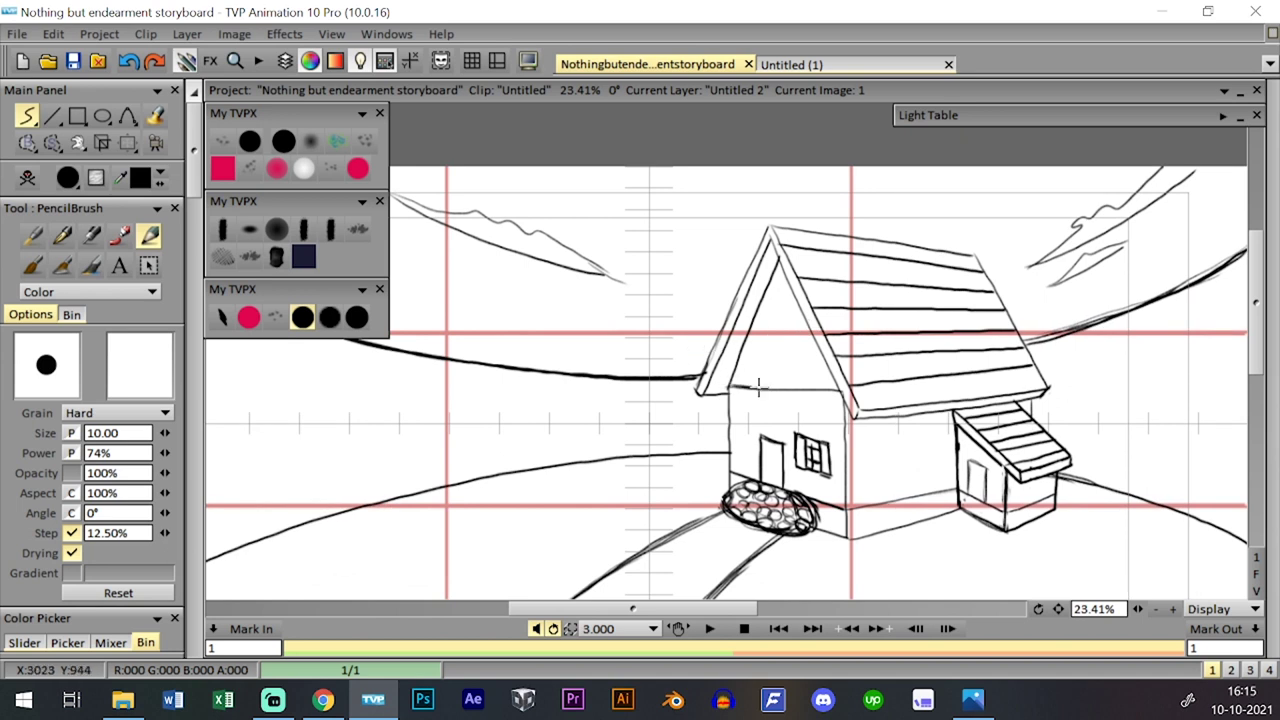
pyautogui.moveTo(758, 387); pyautogui.dragTo(825, 395)
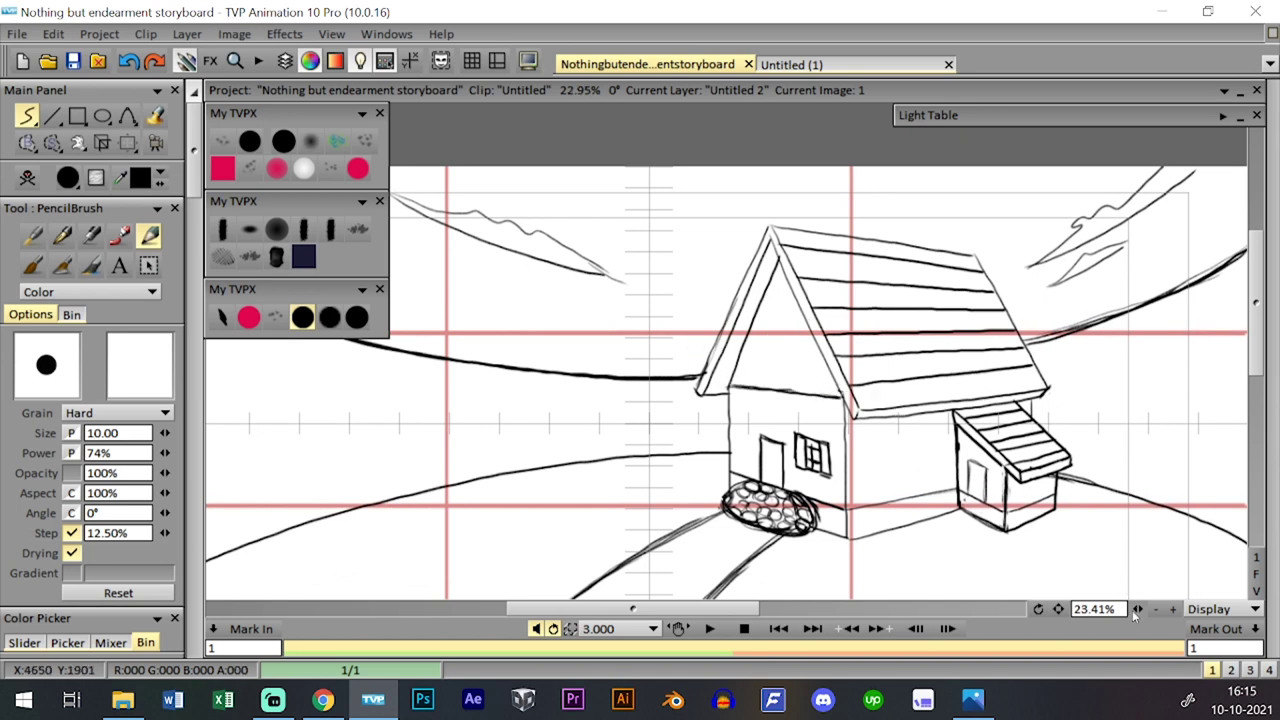
pyautogui.scroll(-3, 1087, 572)
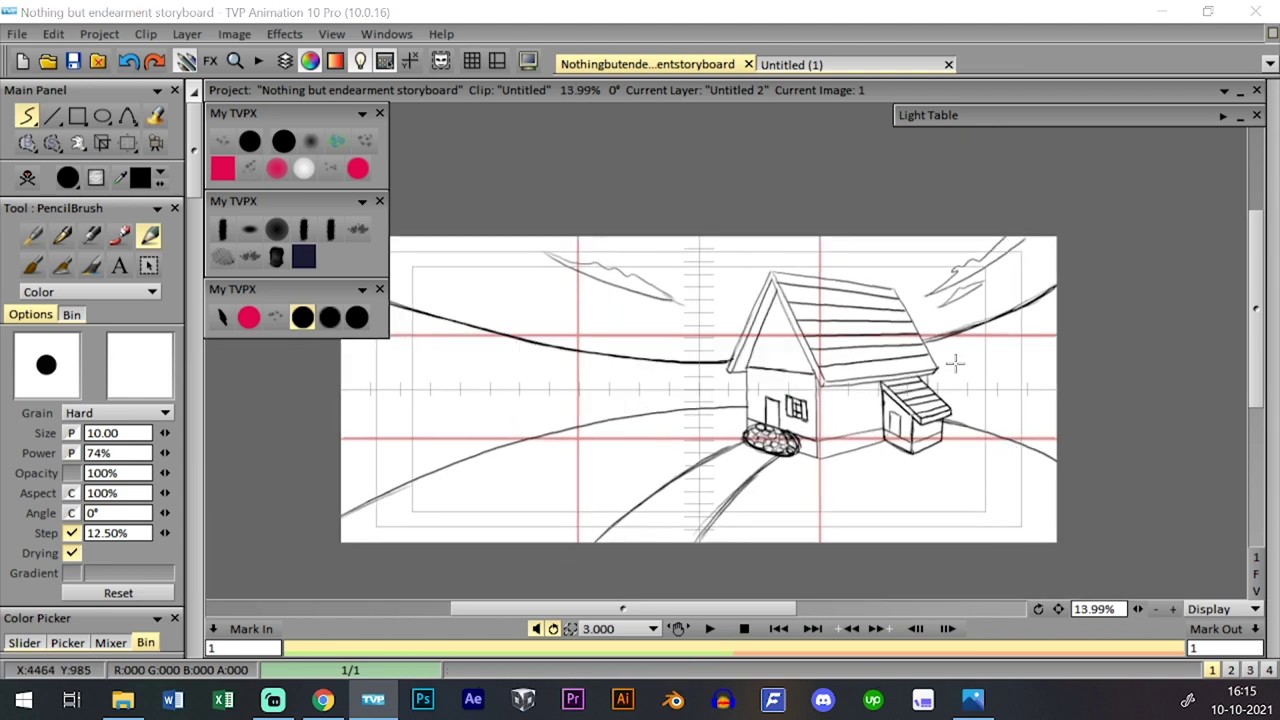
# - Lower the Untitled 2 layer's opacity to 58% and add a new layer above it
pyautogui.press('l')
pyautogui.moveTo(145, 445); pyautogui.dragTo(102, 445)
pyautogui.click(121, 404)
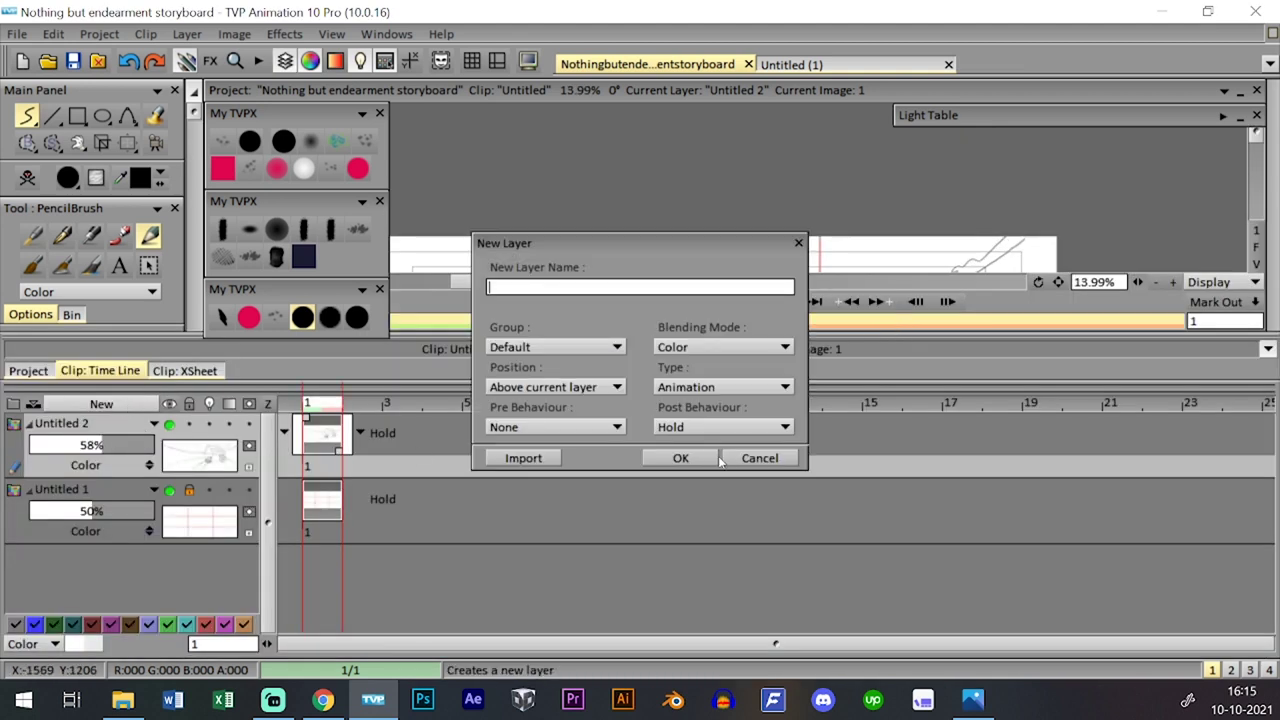
pyautogui.click(680, 458)
# - Hide the timeline and zoom to bring the house and path into view
pyautogui.hotkey('ctrl', 't')
pyautogui.press('l')
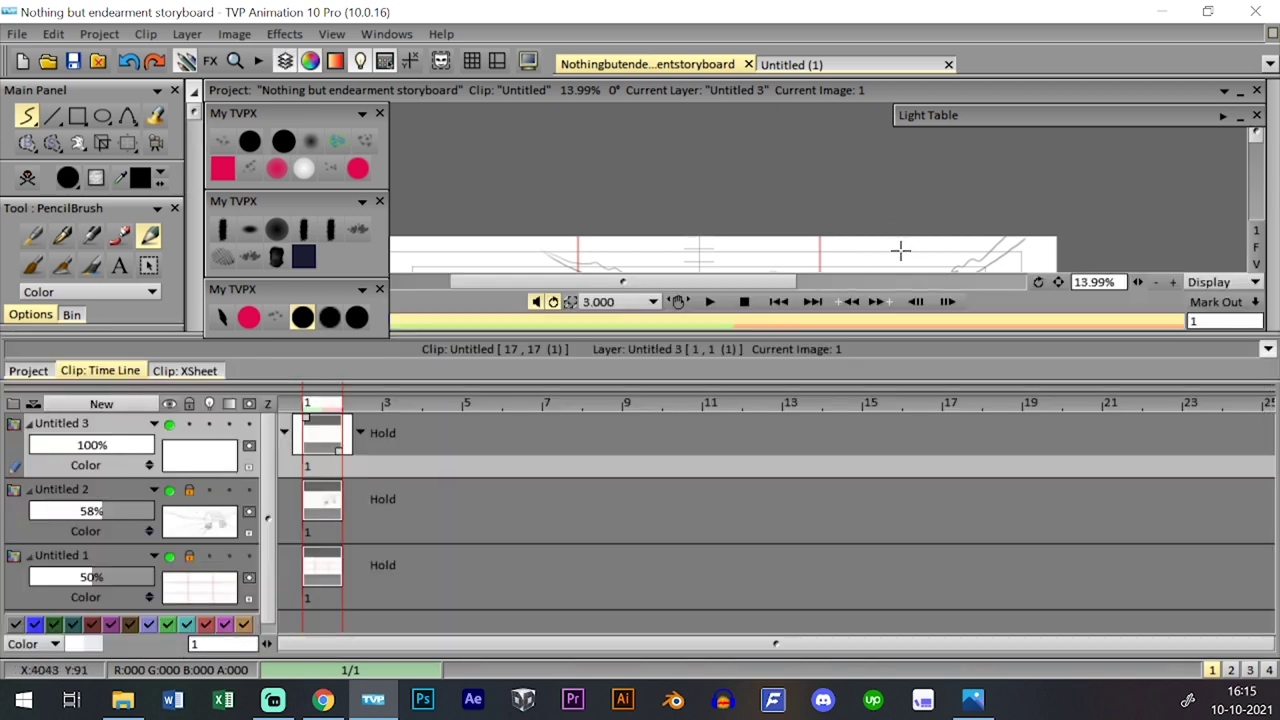
pyautogui.press('l')
pyautogui.moveTo(1137, 609); pyautogui.dragTo(1160, 609)
pyautogui.moveTo(873, 506); pyautogui.dragTo(865, 425)
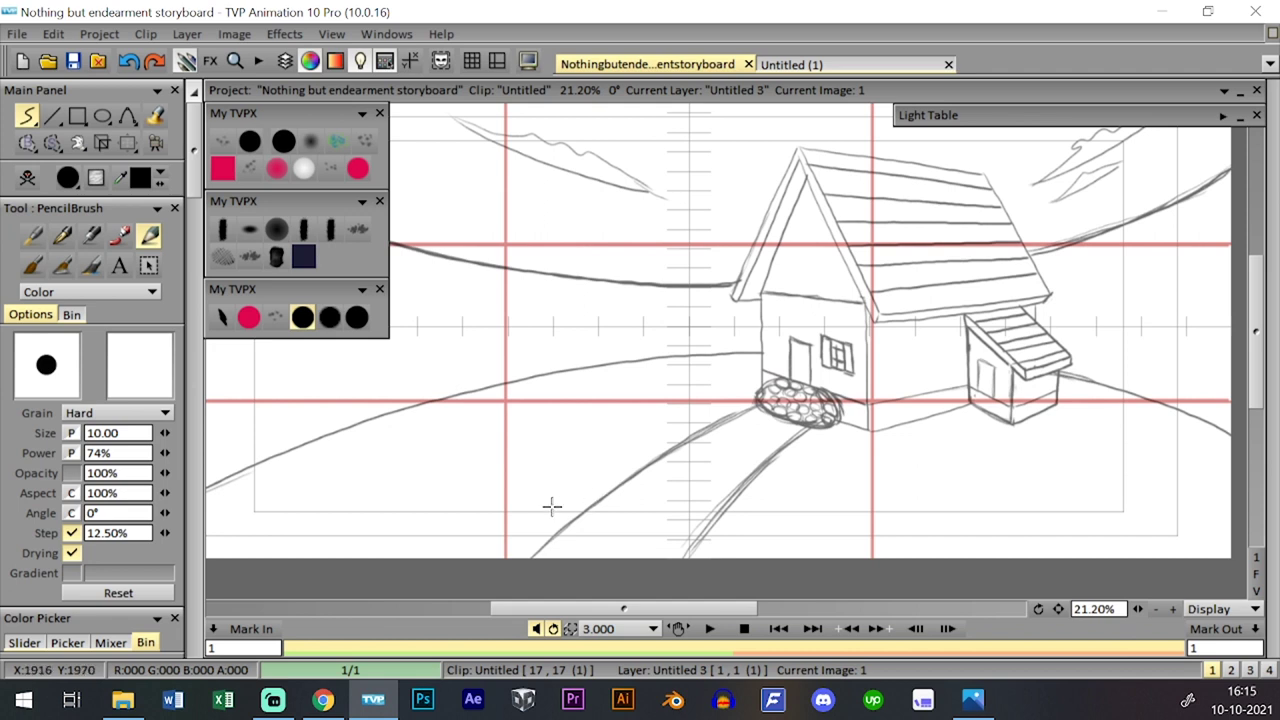
# - Zoom in on the path below the house and clear the stray stroke from the new layer
pyautogui.scroll(2, 1115, 572)
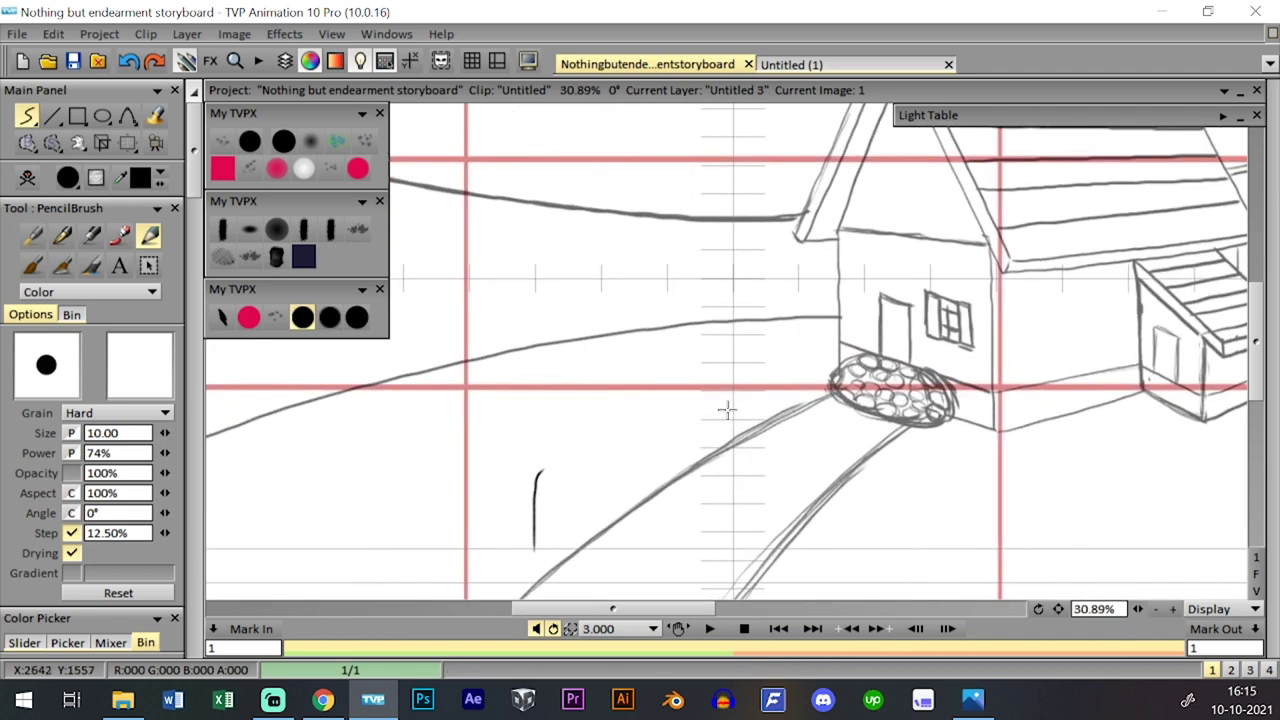
pyautogui.moveTo(691, 351); pyautogui.dragTo(738, 317)
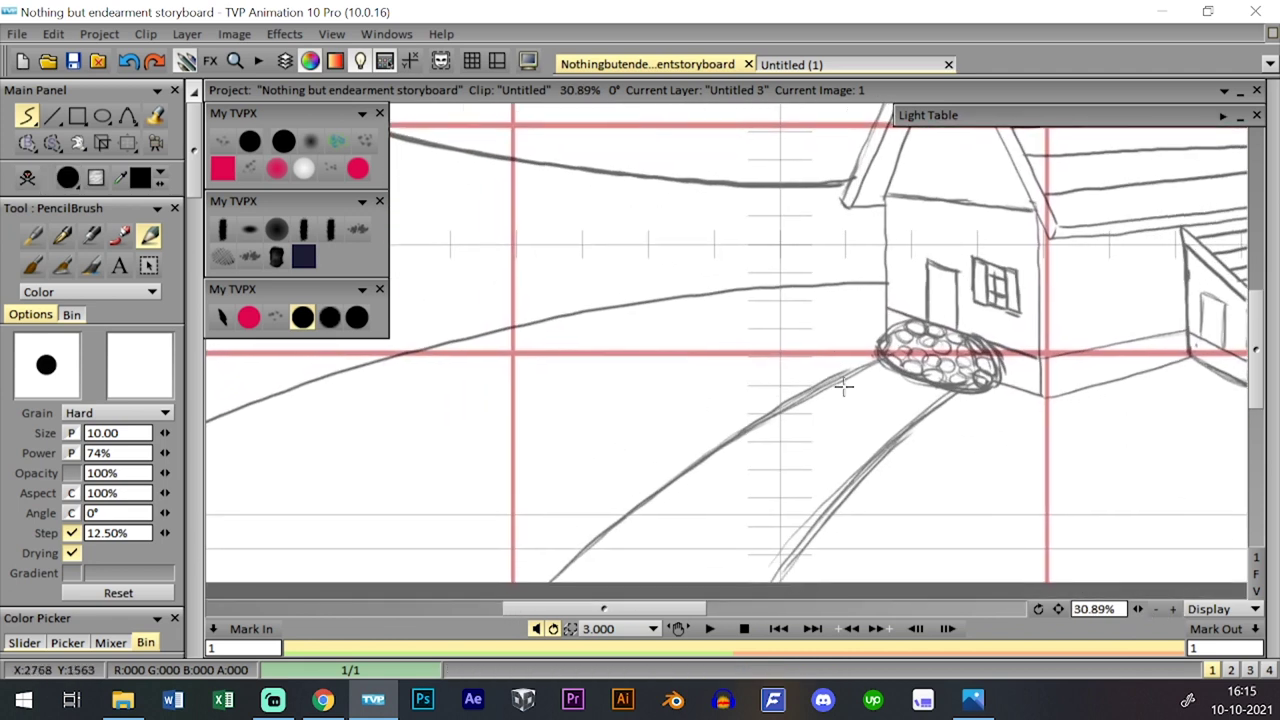
pyautogui.scroll(1, 842, 374)
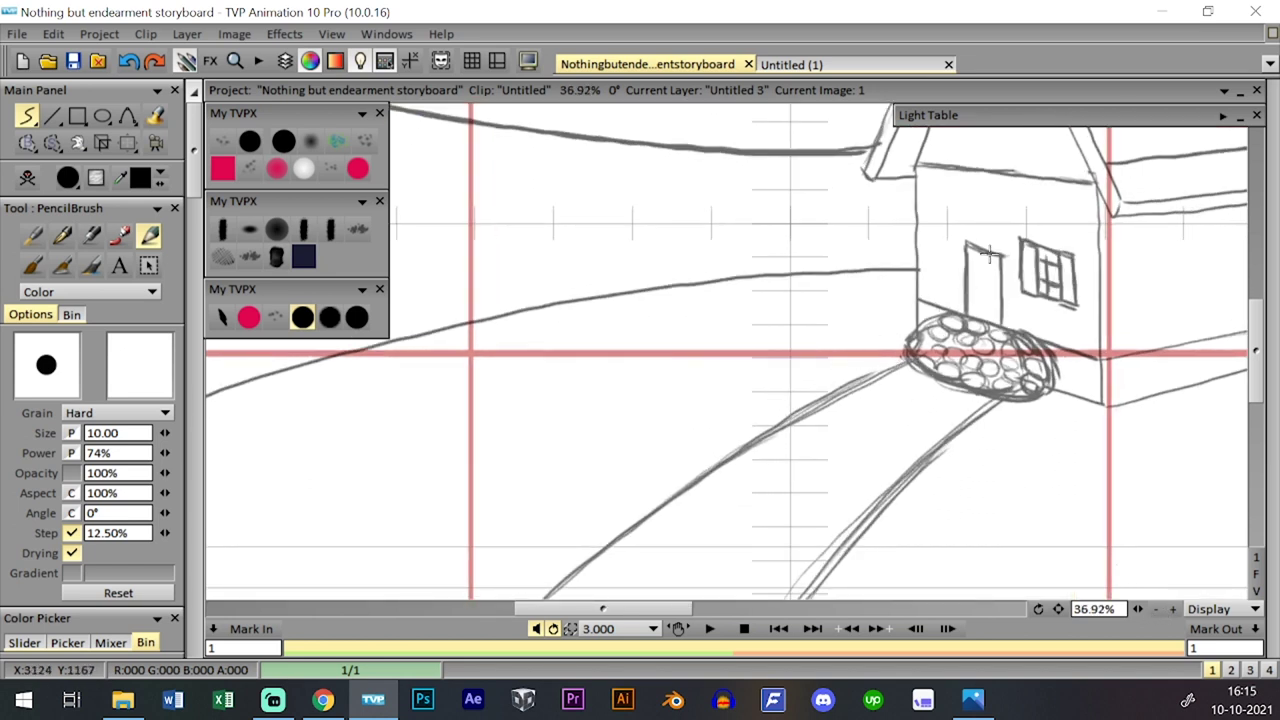
pyautogui.moveTo(906, 383); pyautogui.dragTo(918, 359)
pyautogui.click(1173, 609)
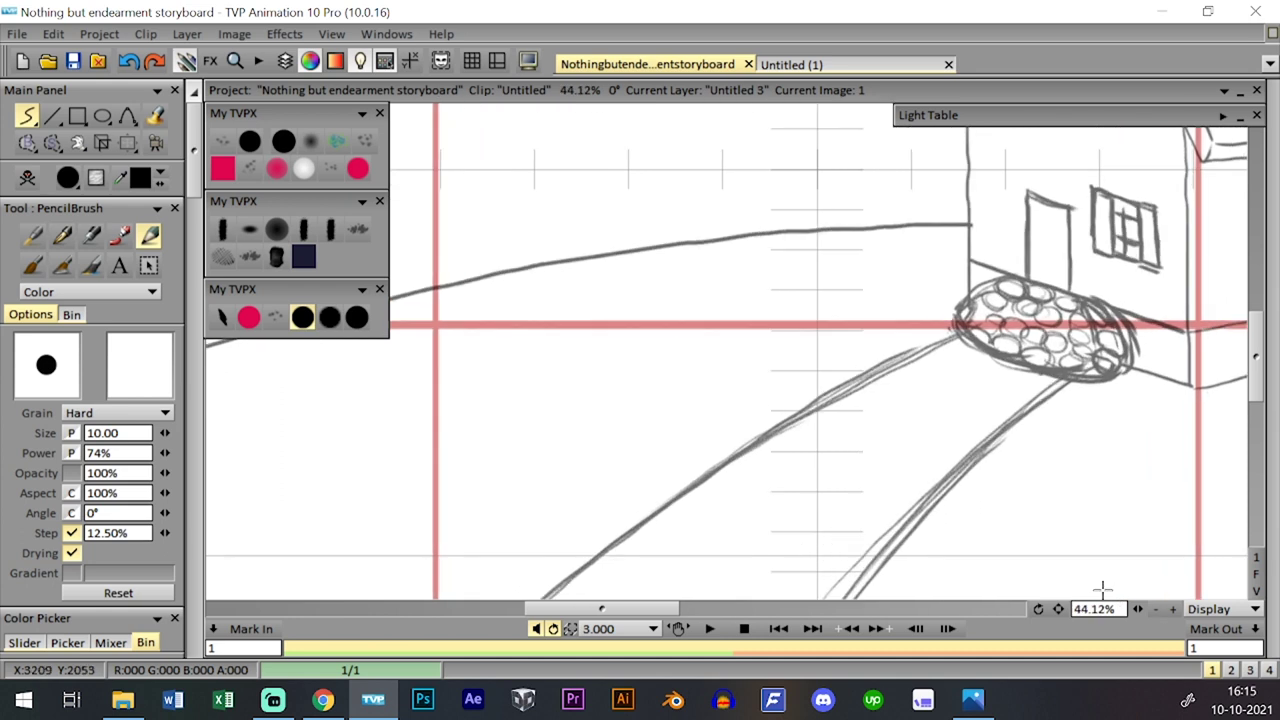
pyautogui.moveTo(618, 527)
pyautogui.mouseDown()
pyautogui.moveTo(613, 486)
pyautogui.moveTo(564, 428)
pyautogui.moveTo(563, 368)
pyautogui.mouseUp()
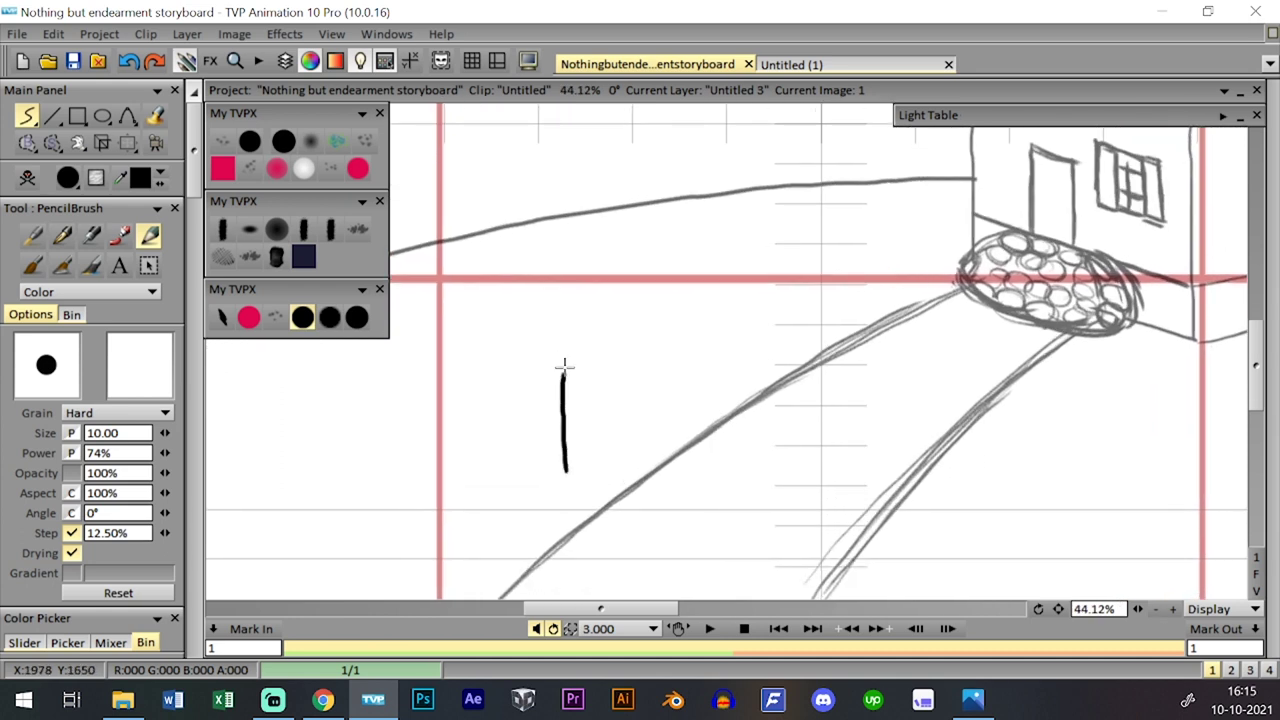
pyautogui.click(27, 177)
# - Sketch a rounded box on the path with the pencil, undoing the rough strokes
pyautogui.moveTo(578, 440); pyautogui.dragTo(578, 385)
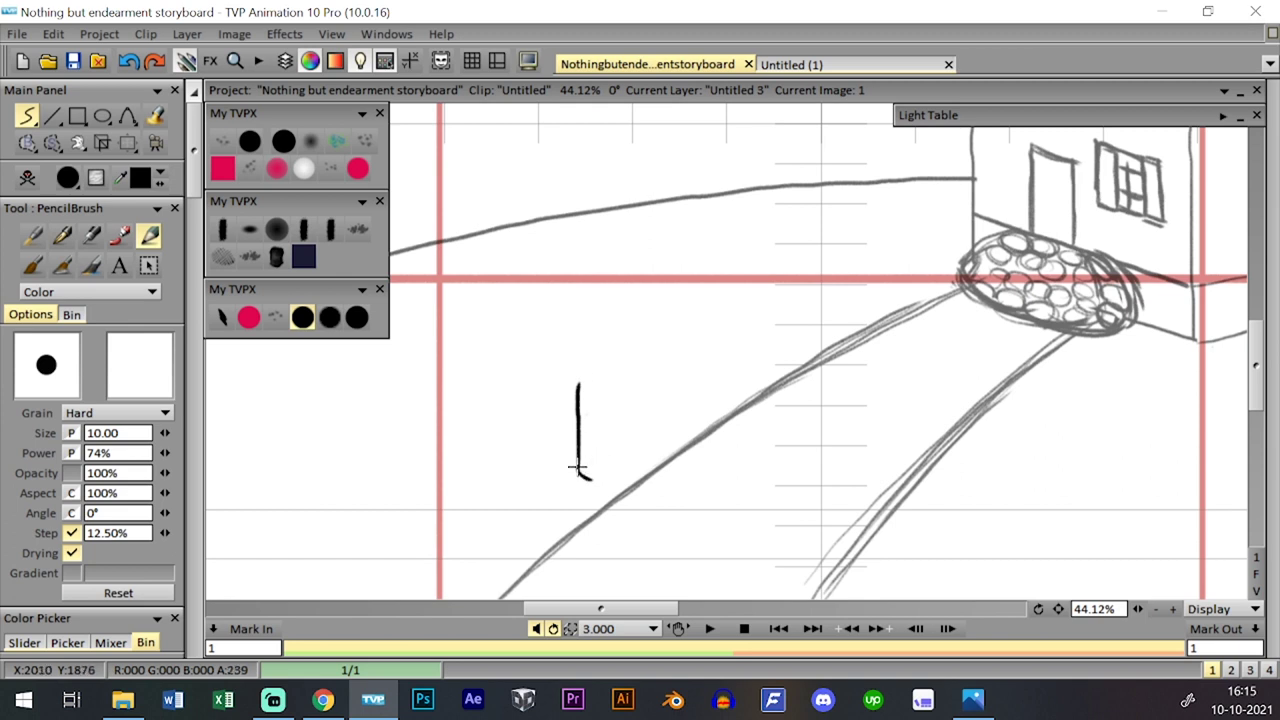
pyautogui.moveTo(580, 468)
pyautogui.mouseDown()
pyautogui.moveTo(650, 475)
pyautogui.moveTo(633, 479)
pyautogui.moveTo(656, 443)
pyautogui.mouseUp()
pyautogui.hotkey('ctrl', 'z')
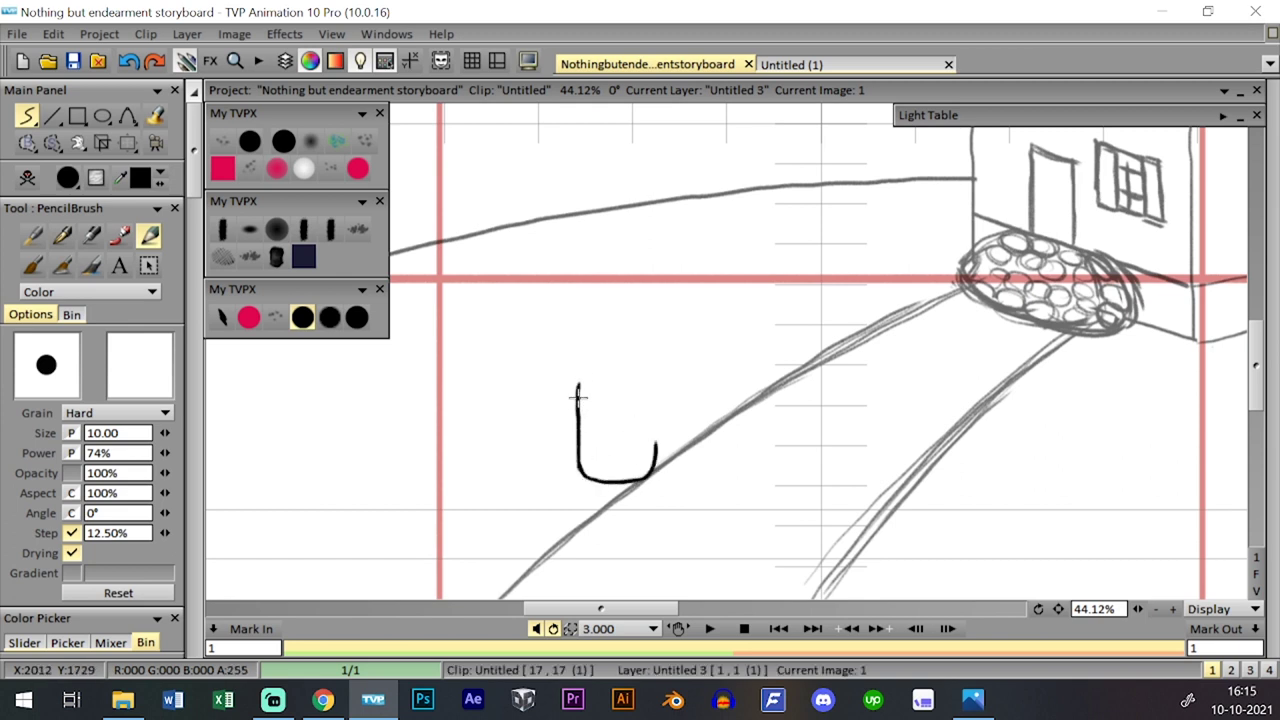
pyautogui.moveTo(578, 397)
pyautogui.mouseDown()
pyautogui.moveTo(581, 357)
pyautogui.moveTo(592, 375)
pyautogui.moveTo(647, 397)
pyautogui.mouseUp()
pyautogui.hotkey('ctrl', 'z')
pyautogui.moveTo(655, 457)
pyautogui.mouseDown()
pyautogui.moveTo(636, 377)
pyautogui.moveTo(655, 413)
pyautogui.mouseUp()
pyautogui.hotkey('ctrl', 'z')
pyautogui.moveTo(631, 371)
pyautogui.mouseDown()
pyautogui.moveTo(658, 402)
pyautogui.moveTo(646, 375)
pyautogui.moveTo(652, 384)
pyautogui.mouseUp()
pyautogui.hotkey('ctrl', 'z')
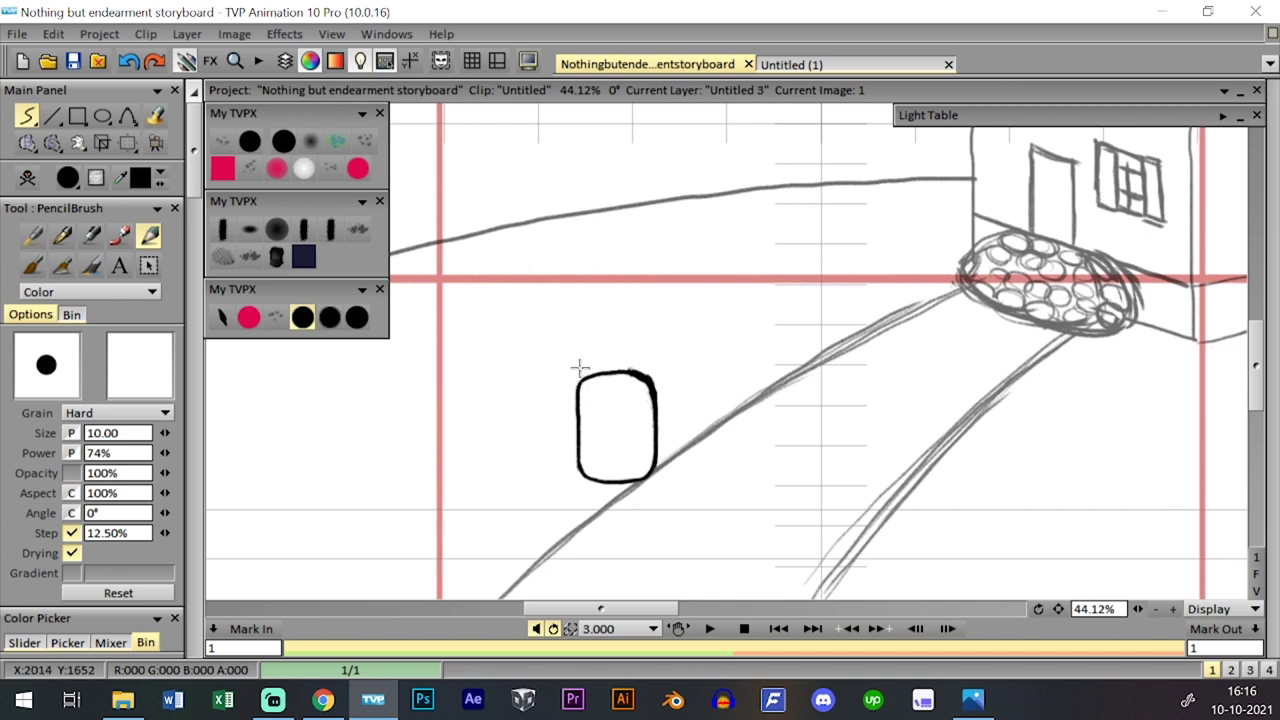
# - Warp the box's lower-left corner upward, apply it, then clear the box off the layer
pyautogui.click(134, 149)
pyautogui.click(182, 192)
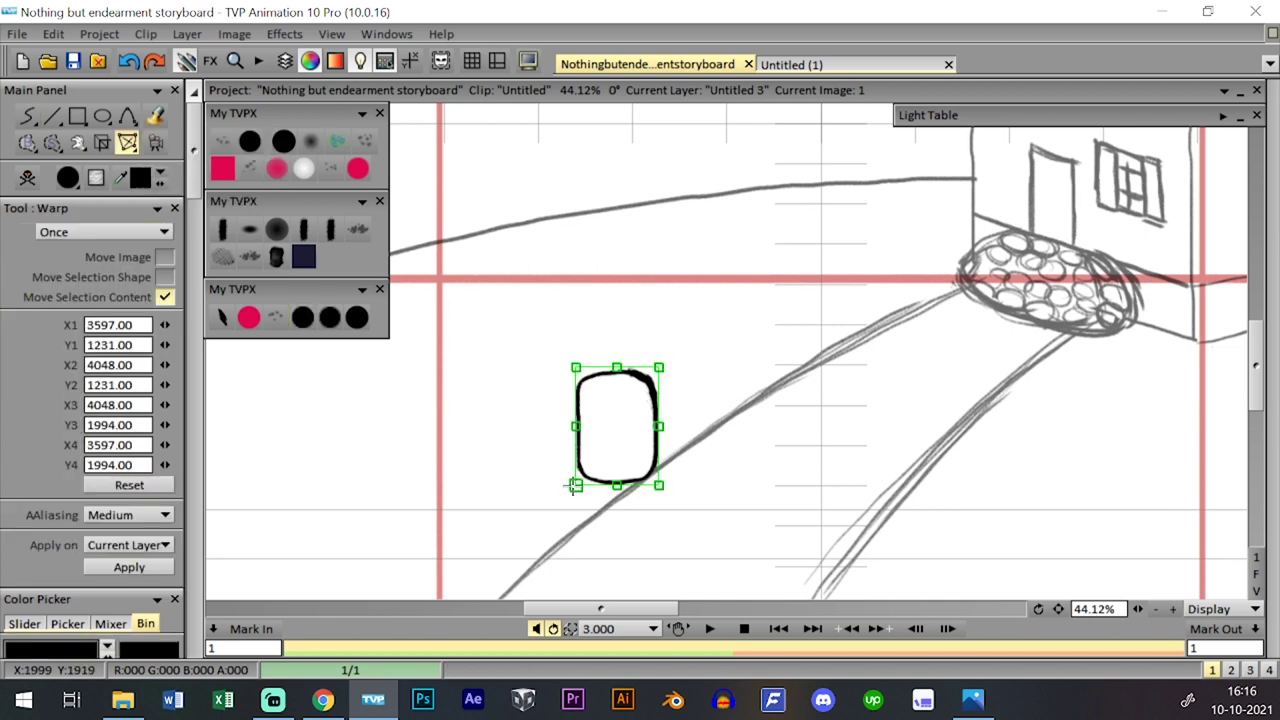
pyautogui.moveTo(575, 485); pyautogui.dragTo(576, 477)
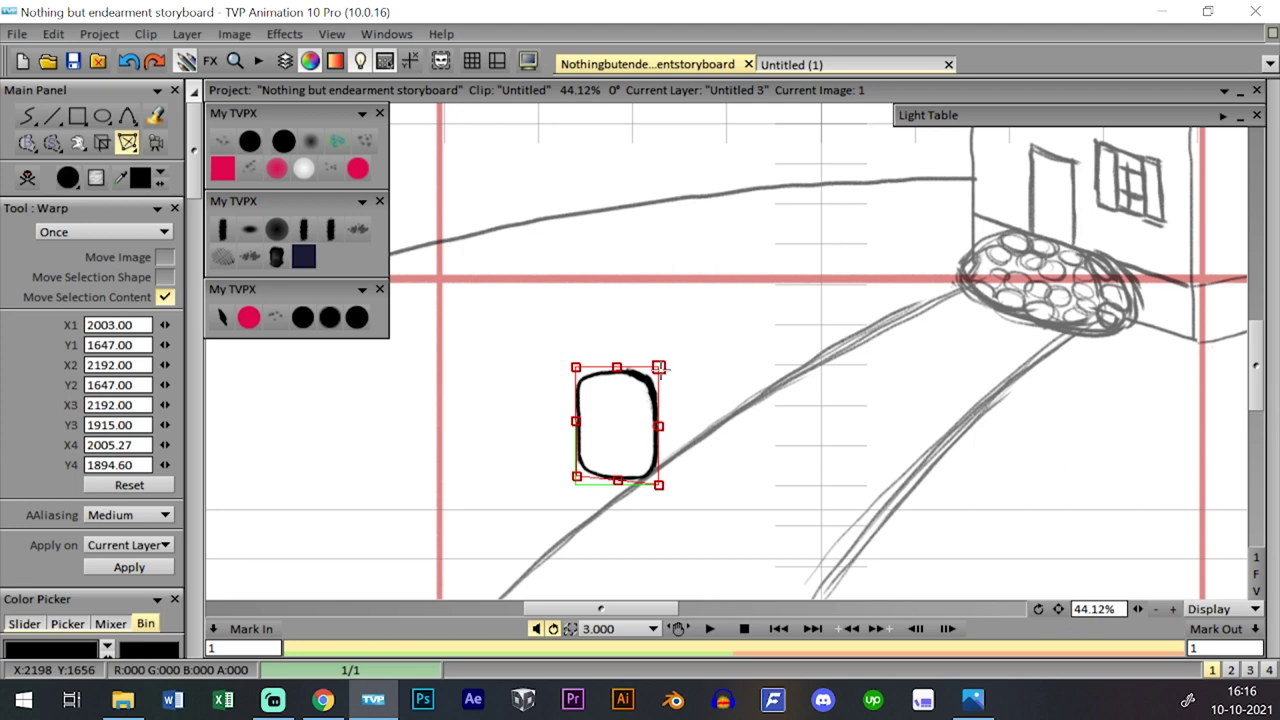
pyautogui.press('Return')
pyautogui.click(330, 317)
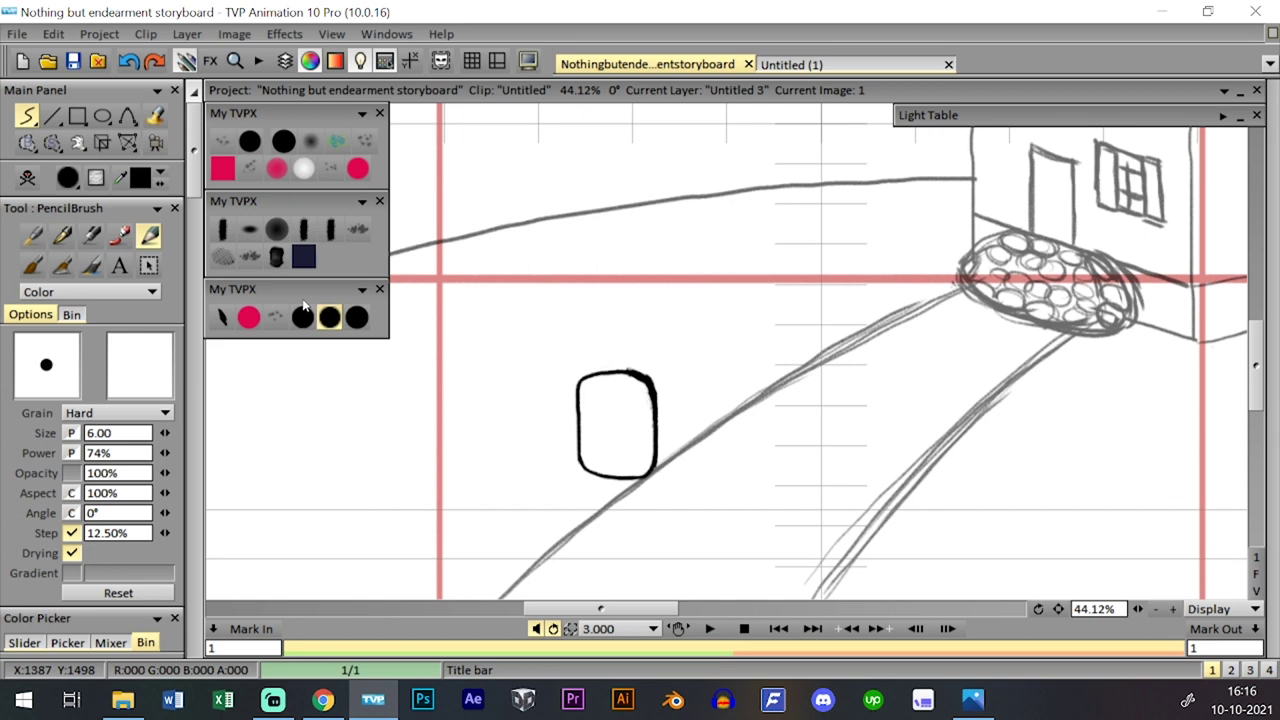
pyautogui.click(27, 177)
# - Switch to the 6 px pencil preset and draw the box body's left side and curved top
pyautogui.click(303, 317)
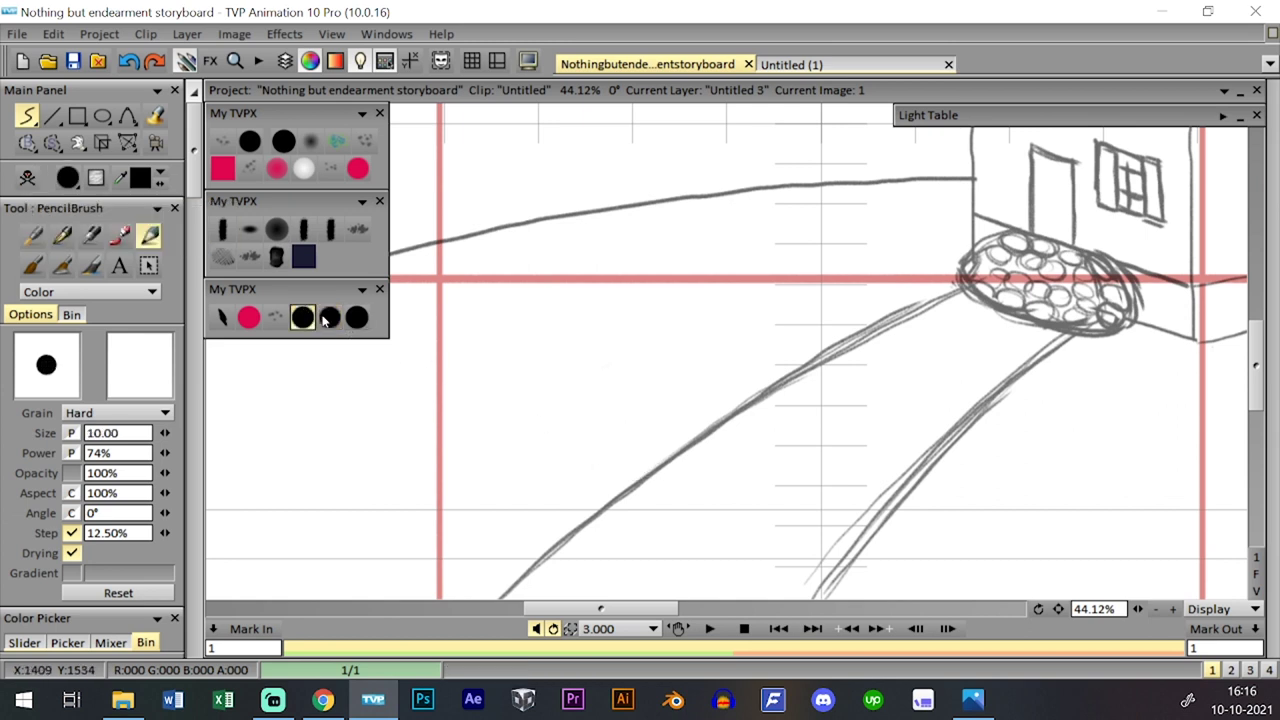
pyautogui.click(328, 317)
pyautogui.moveTo(580, 488)
pyautogui.mouseDown()
pyautogui.moveTo(577, 384)
pyautogui.moveTo(594, 392)
pyautogui.mouseUp()
pyautogui.hotkey('ctrl', 'z')
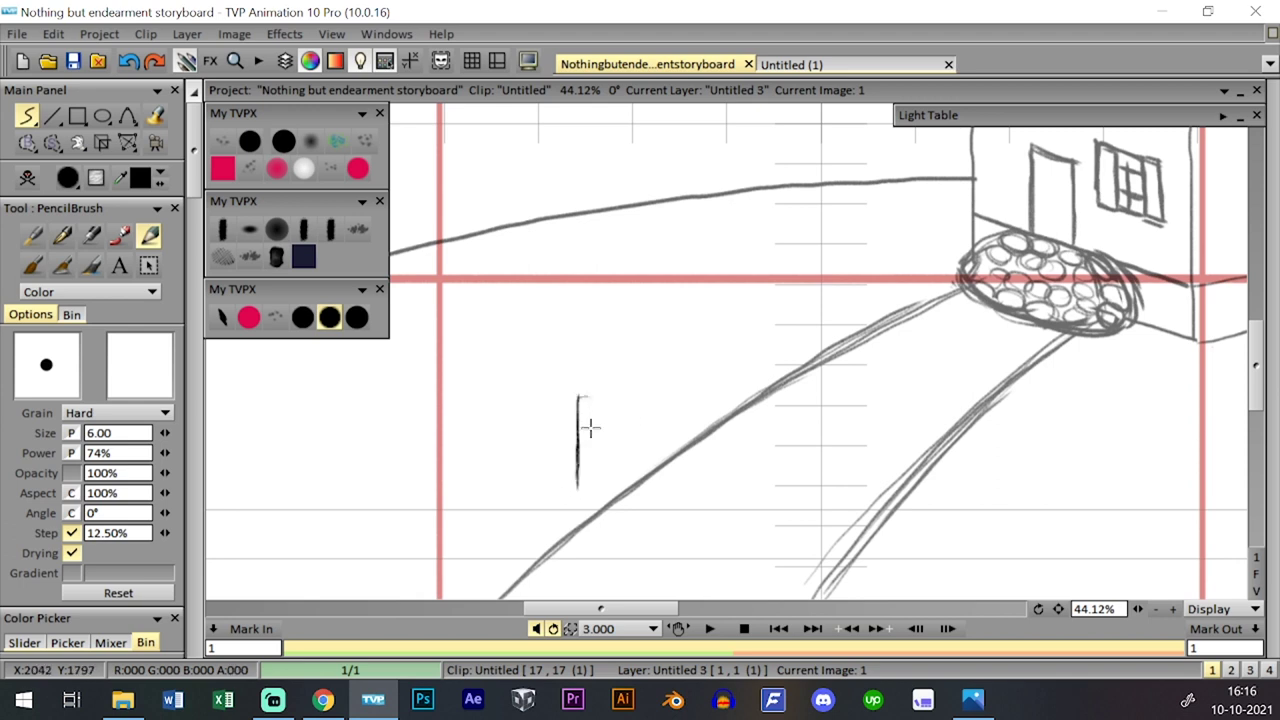
pyautogui.moveTo(579, 395); pyautogui.dragTo(627, 413)
pyautogui.moveTo(578, 490)
pyautogui.mouseDown()
pyautogui.moveTo(606, 505)
pyautogui.moveTo(630, 484)
pyautogui.moveTo(622, 397)
pyautogui.moveTo(622, 490)
pyautogui.moveTo(630, 410)
pyautogui.moveTo(614, 396)
pyautogui.mouseUp()
pyautogui.hotkey('ctrl', 'z')
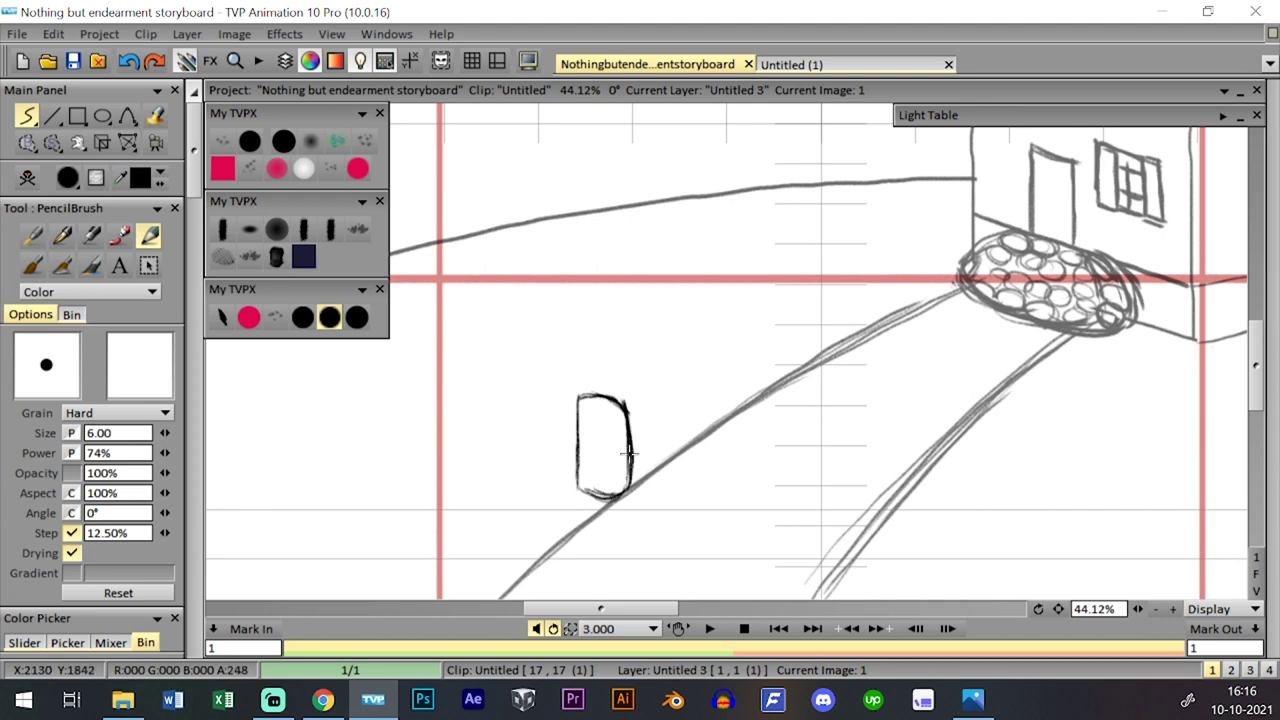
# - Add a dark wheel at the body's right, a straighter top edge and the closed right side
pyautogui.moveTo(633, 458)
pyautogui.mouseDown()
pyautogui.moveTo(660, 452)
pyautogui.moveTo(640, 448)
pyautogui.moveTo(650, 468)
pyautogui.moveTo(634, 442)
pyautogui.mouseUp()
pyautogui.hotkey('ctrl', 'z')
pyautogui.moveTo(584, 392); pyautogui.dragTo(671, 386)
pyautogui.hotkey('ctrl', 'z')
pyautogui.moveTo(591, 389); pyautogui.dragTo(660, 387)
pyautogui.moveTo(682, 386); pyautogui.dragTo(680, 466)
pyautogui.moveTo(615, 503); pyautogui.dragTo(682, 456)
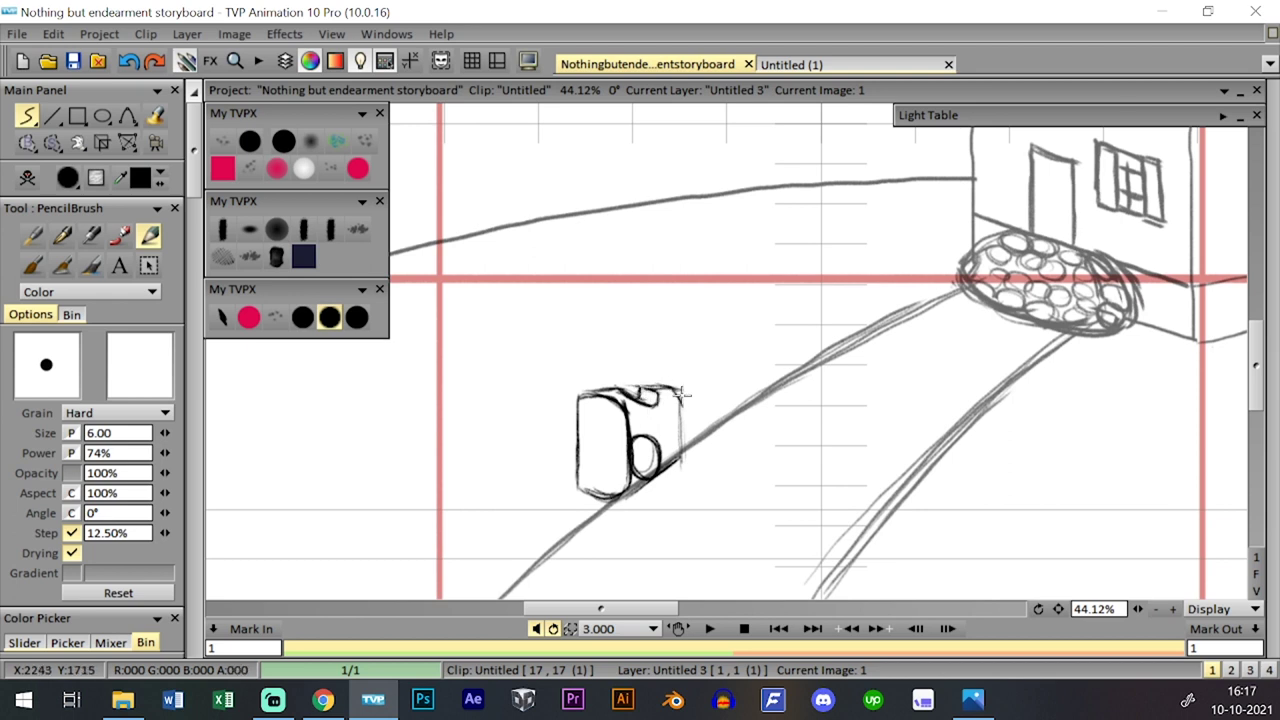
# - Firm up the body's left side, add an inner panel edge and the handlebar knob on top
pyautogui.moveTo(646, 385)
pyautogui.mouseDown()
pyautogui.moveTo(683, 445)
pyautogui.moveTo(678, 391)
pyautogui.moveTo(662, 417)
pyautogui.moveTo(681, 446)
pyautogui.moveTo(673, 402)
pyautogui.moveTo(683, 409)
pyautogui.moveTo(677, 462)
pyautogui.moveTo(662, 457)
pyautogui.moveTo(614, 500)
pyautogui.moveTo(595, 488)
pyautogui.moveTo(584, 421)
pyautogui.moveTo(587, 481)
pyautogui.mouseUp()
pyautogui.hotkey('ctrl', 'z')
pyautogui.hotkey('ctrl', 'z')
pyautogui.moveTo(585, 422); pyautogui.dragTo(587, 486)
pyautogui.moveTo(587, 486)
pyautogui.mouseDown()
pyautogui.moveTo(582, 413)
pyautogui.moveTo(611, 413)
pyautogui.moveTo(580, 412)
pyautogui.moveTo(613, 415)
pyautogui.mouseUp()
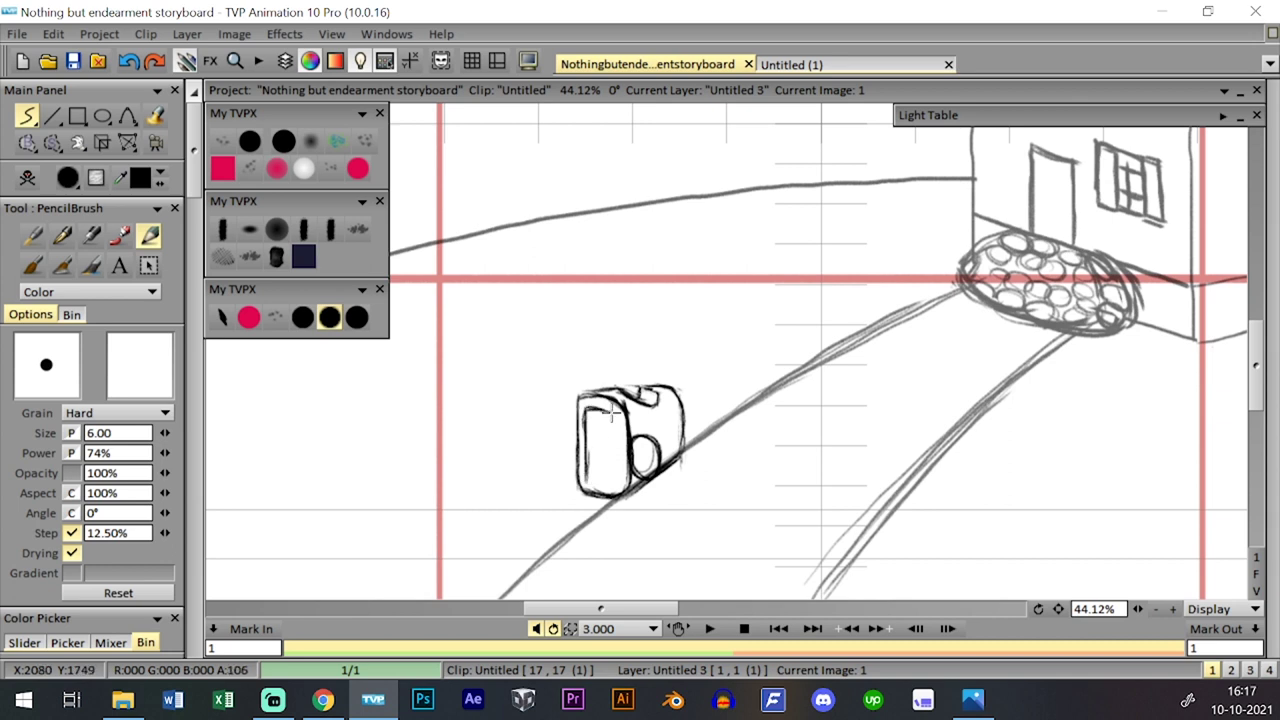
pyautogui.moveTo(587, 482)
pyautogui.mouseDown()
pyautogui.moveTo(614, 492)
pyautogui.moveTo(605, 410)
pyautogui.mouseUp()
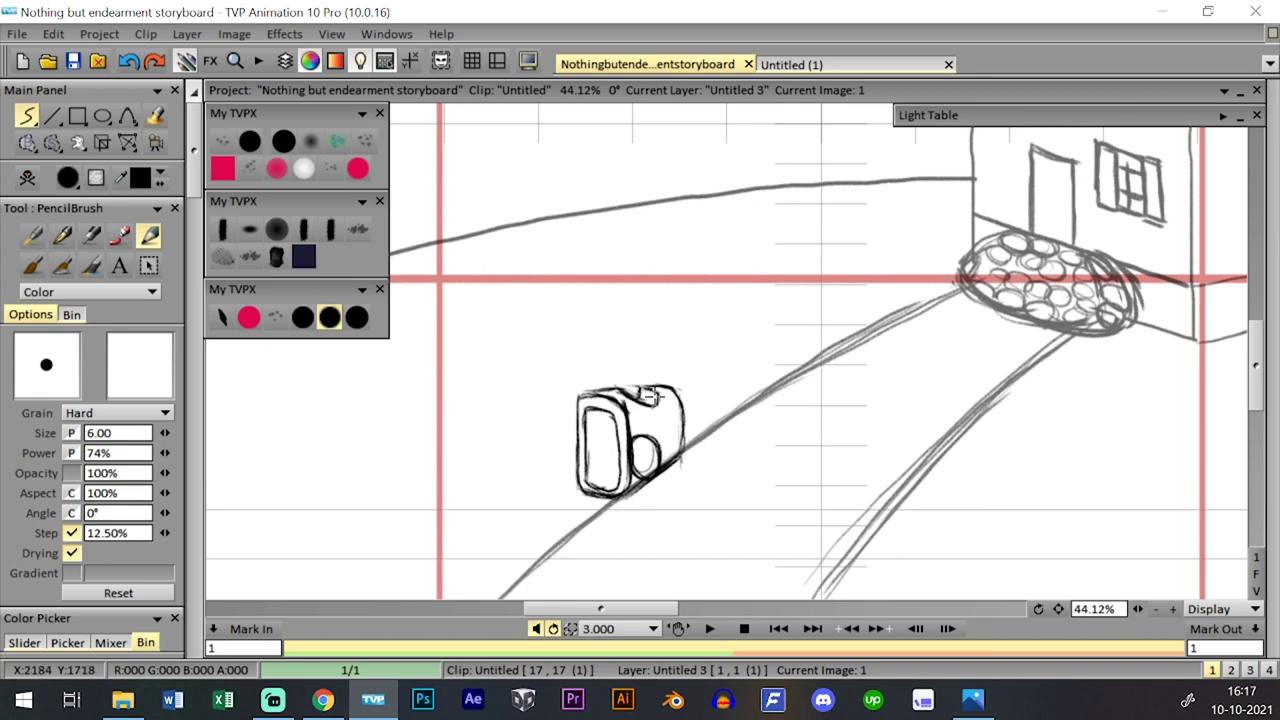
pyautogui.moveTo(642, 388); pyautogui.dragTo(655, 404)
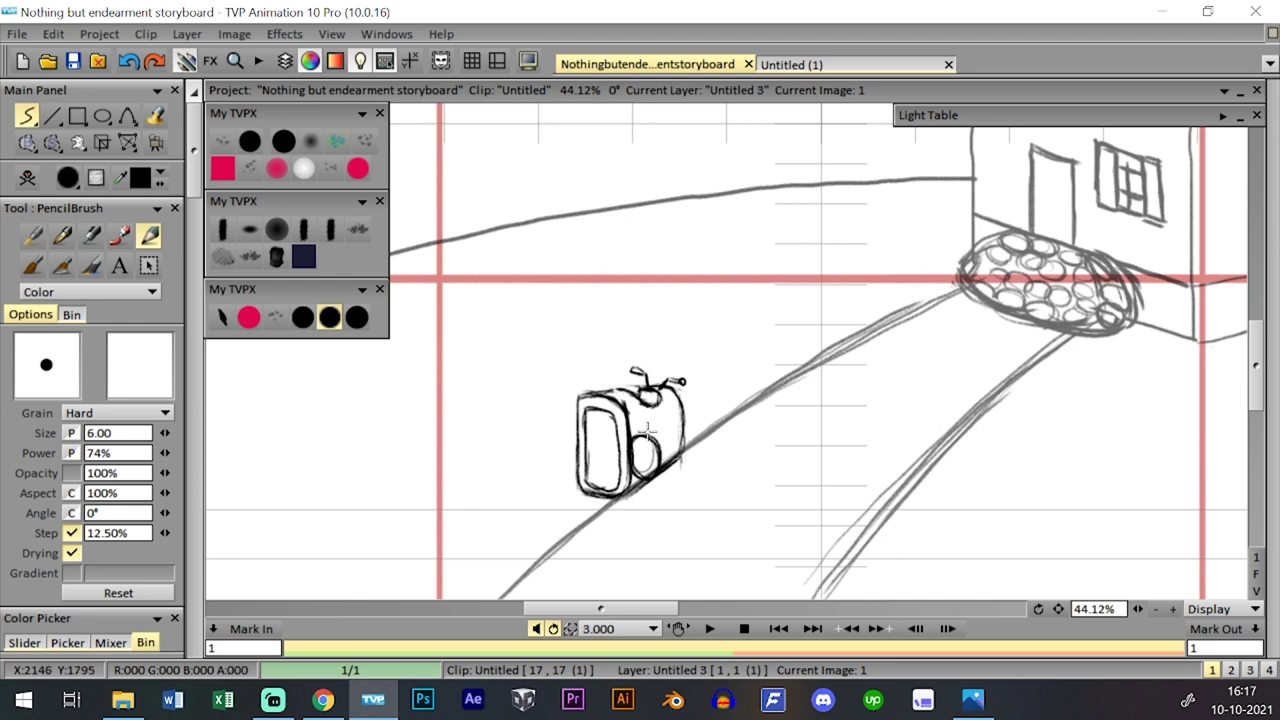
# - Darken the right wheel and outline a second wheel on the body's left
pyautogui.moveTo(656, 430)
pyautogui.mouseDown()
pyautogui.moveTo(676, 468)
pyautogui.moveTo(655, 478)
pyautogui.moveTo(670, 442)
pyautogui.moveTo(665, 477)
pyautogui.moveTo(676, 459)
pyautogui.mouseUp()
pyautogui.moveTo(574, 465)
pyautogui.mouseDown()
pyautogui.moveTo(555, 429)
pyautogui.moveTo(559, 456)
pyautogui.moveTo(571, 444)
pyautogui.moveTo(550, 429)
pyautogui.moveTo(569, 462)
pyautogui.mouseUp()
pyautogui.hotkey('ctrl', 'z')
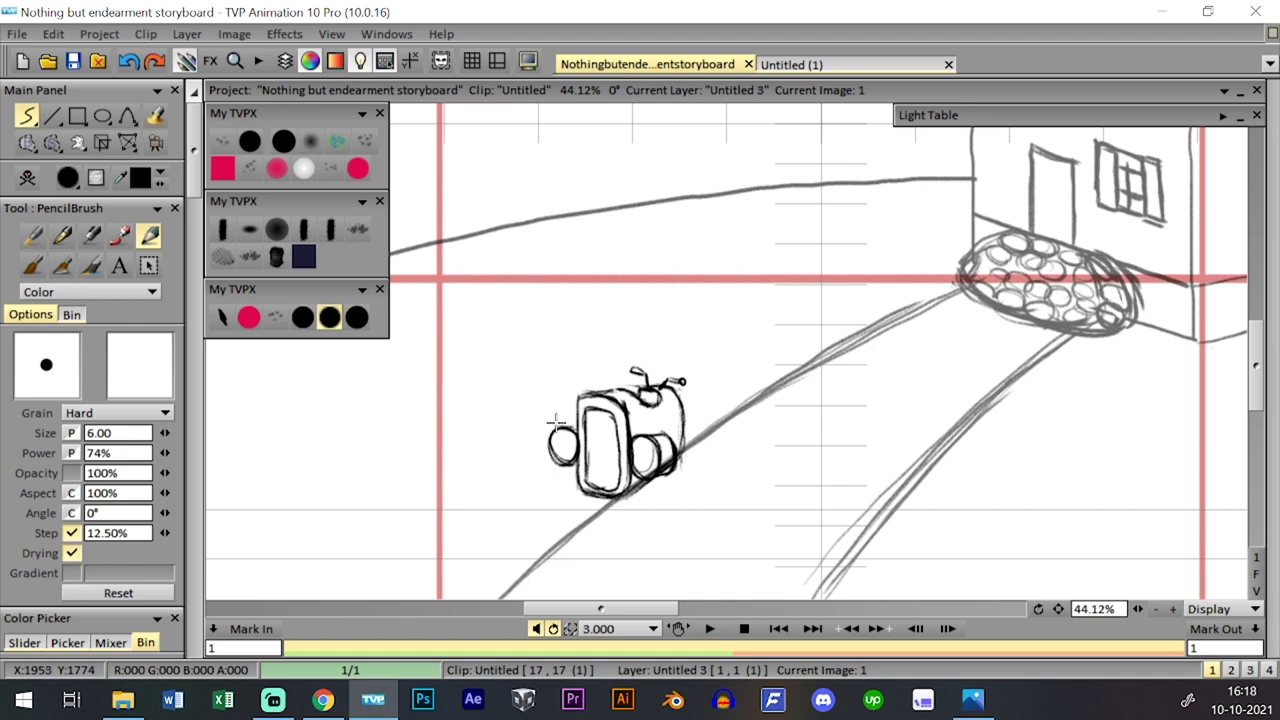
pyautogui.moveTo(560, 422)
pyautogui.mouseDown()
pyautogui.moveTo(563, 454)
pyautogui.moveTo(565, 437)
pyautogui.moveTo(548, 437)
pyautogui.moveTo(569, 447)
pyautogui.moveTo(566, 436)
pyautogui.moveTo(558, 456)
pyautogui.moveTo(638, 457)
pyautogui.moveTo(640, 444)
pyautogui.moveTo(639, 461)
pyautogui.moveTo(640, 427)
pyautogui.mouseUp()
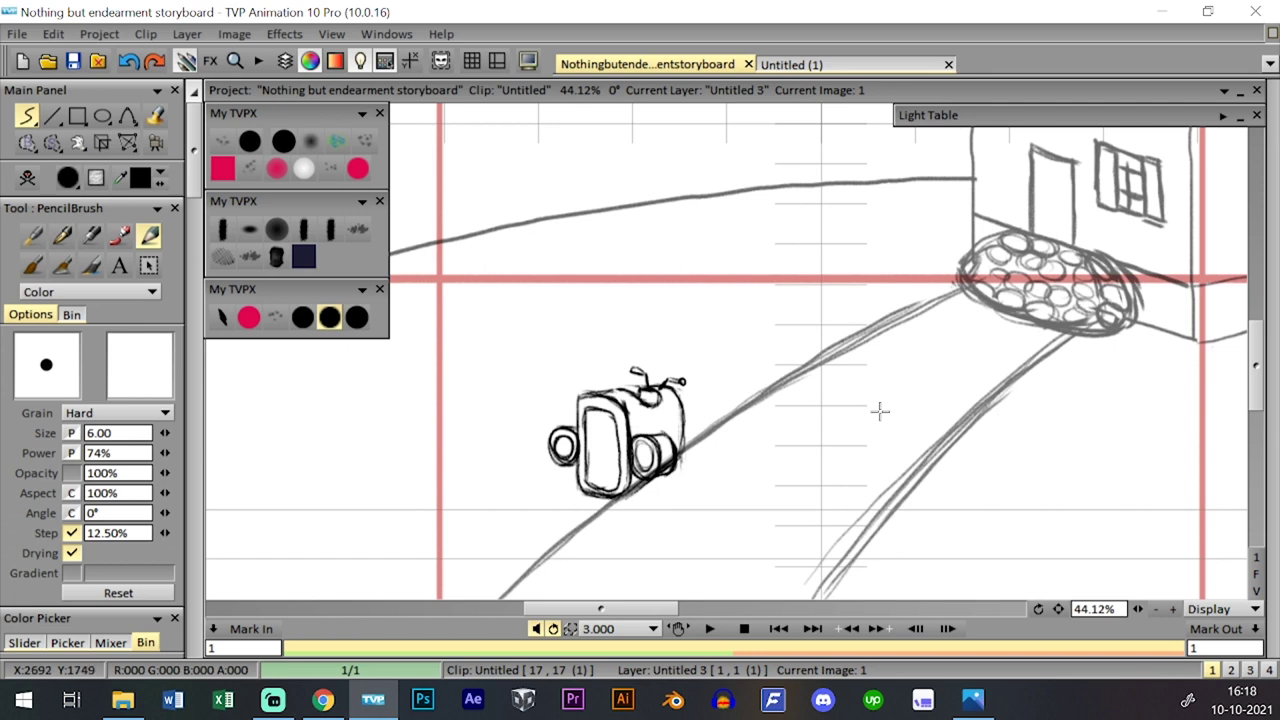
# - Warp the vehicle slightly wider to the right and return to the PencilBrush
pyautogui.click(127, 142)
pyautogui.click(186, 213)
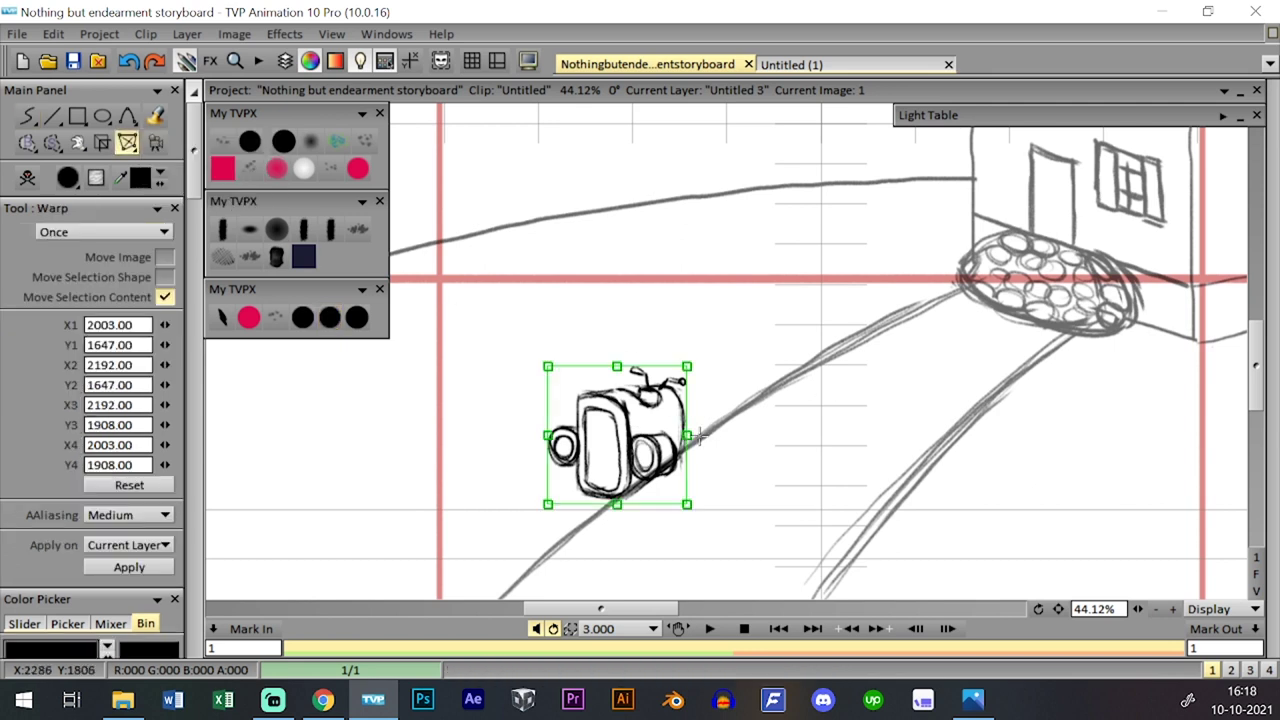
pyautogui.moveTo(699, 438); pyautogui.dragTo(696, 432)
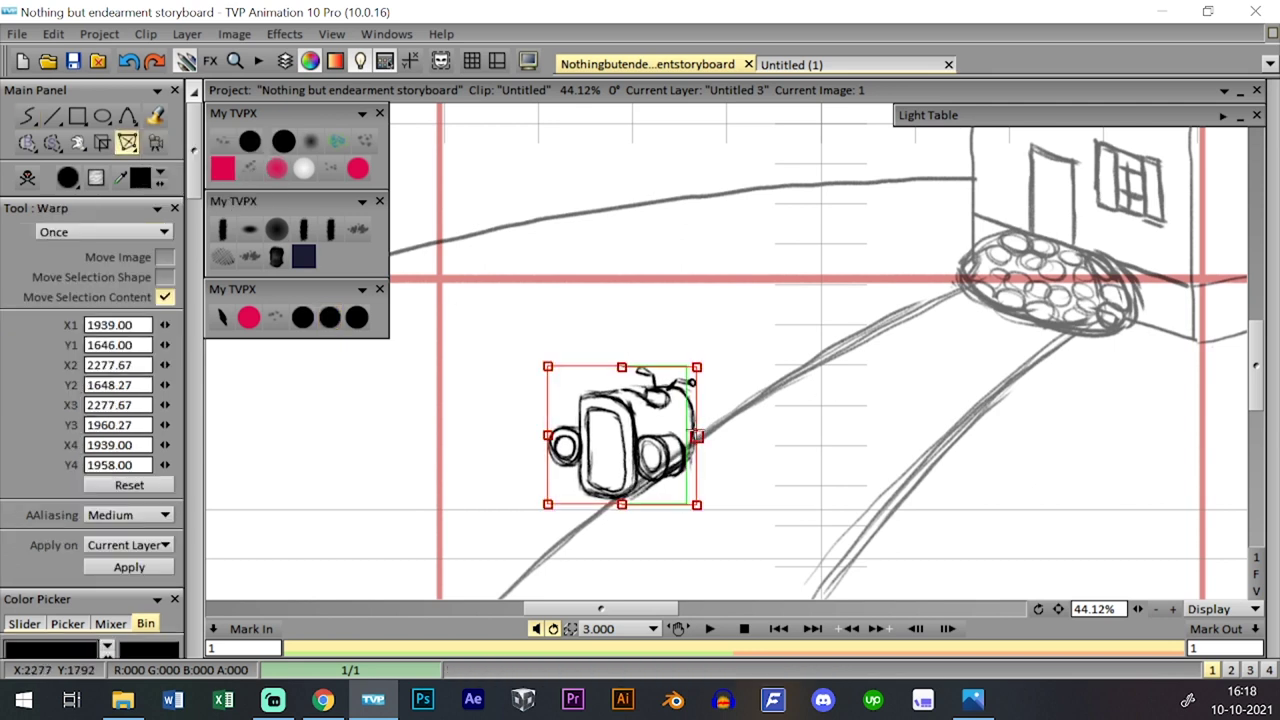
pyautogui.press('Return')
pyautogui.click(330, 317)
# - Add a new layer, Untitled 4, above the vehicle layer
pyautogui.press('Tab')
pyautogui.press('Tab')
pyautogui.press('Tab')
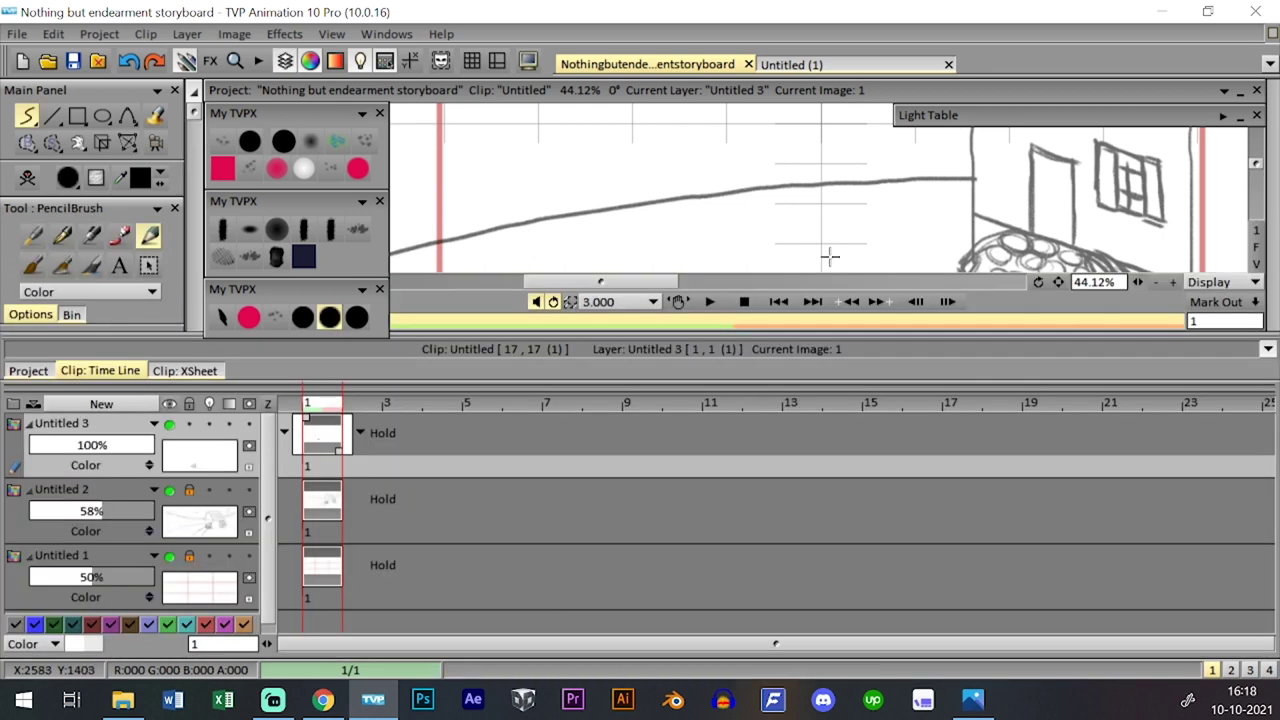
pyautogui.press('0')
pyautogui.press('0')
pyautogui.press('0')
pyautogui.press('0')
pyautogui.press('0')
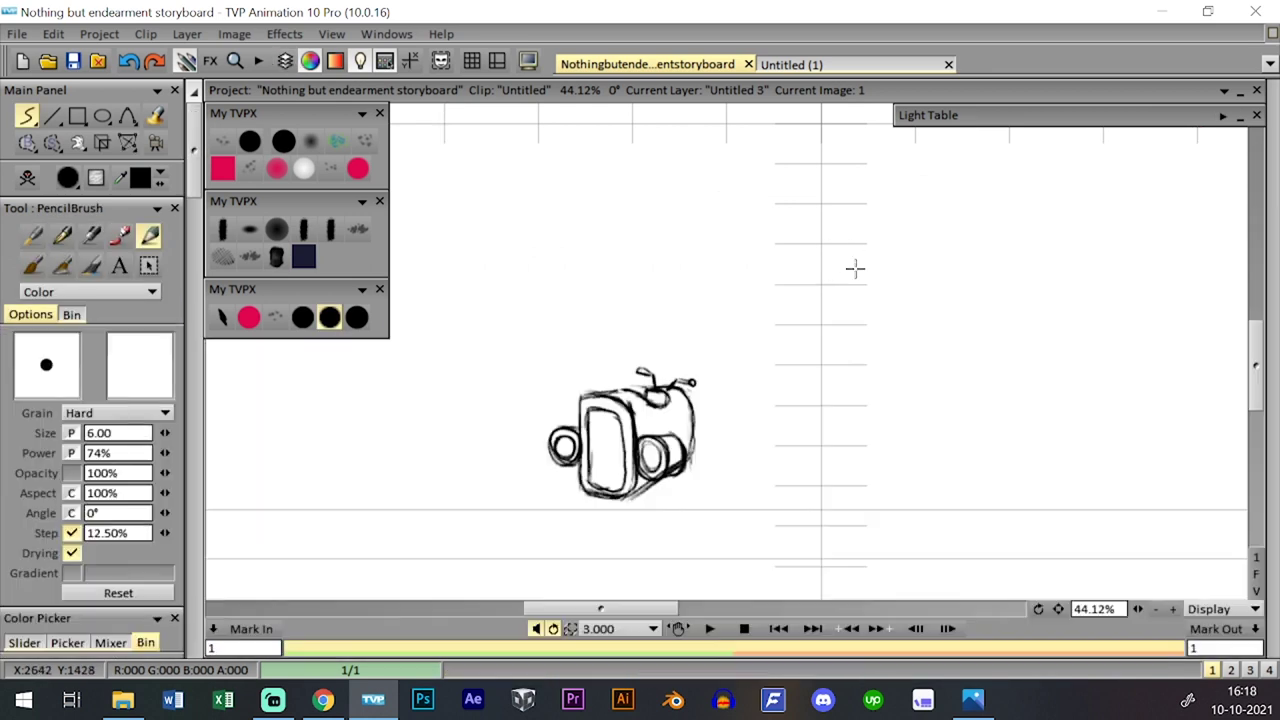
pyautogui.press('0')
pyautogui.click(101, 404)
pyautogui.click(681, 457)
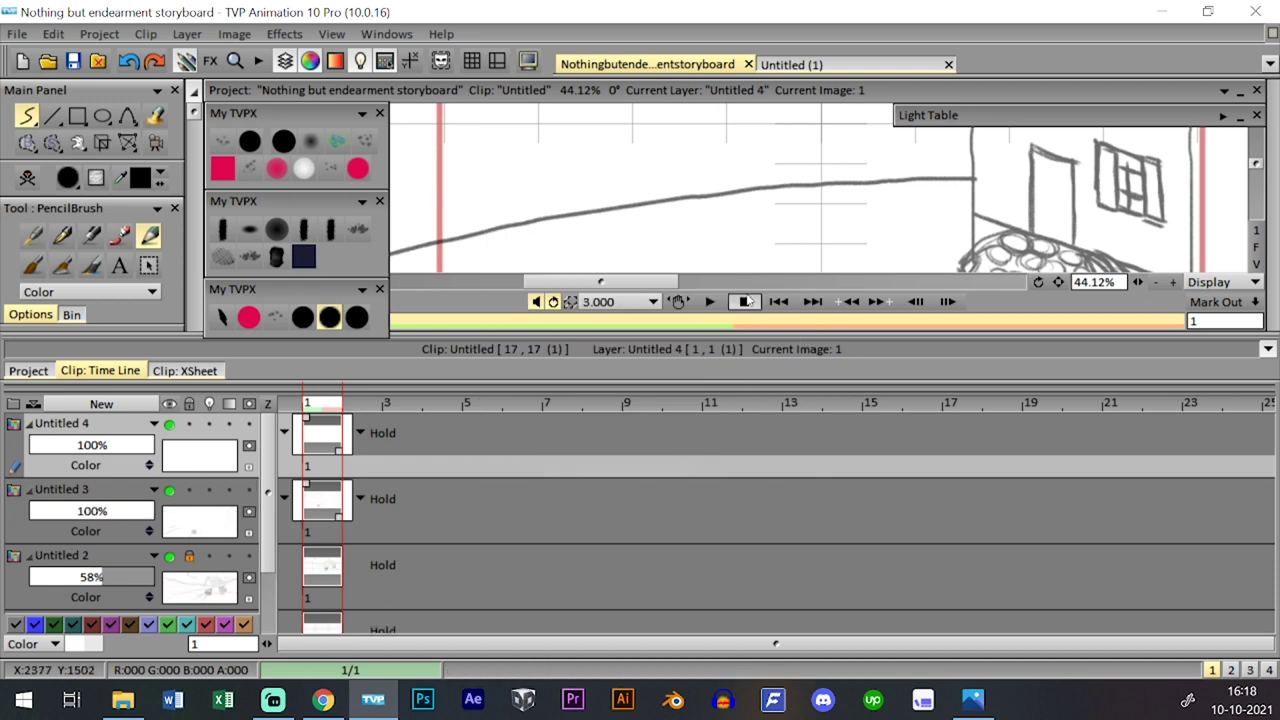
pyautogui.press('0')
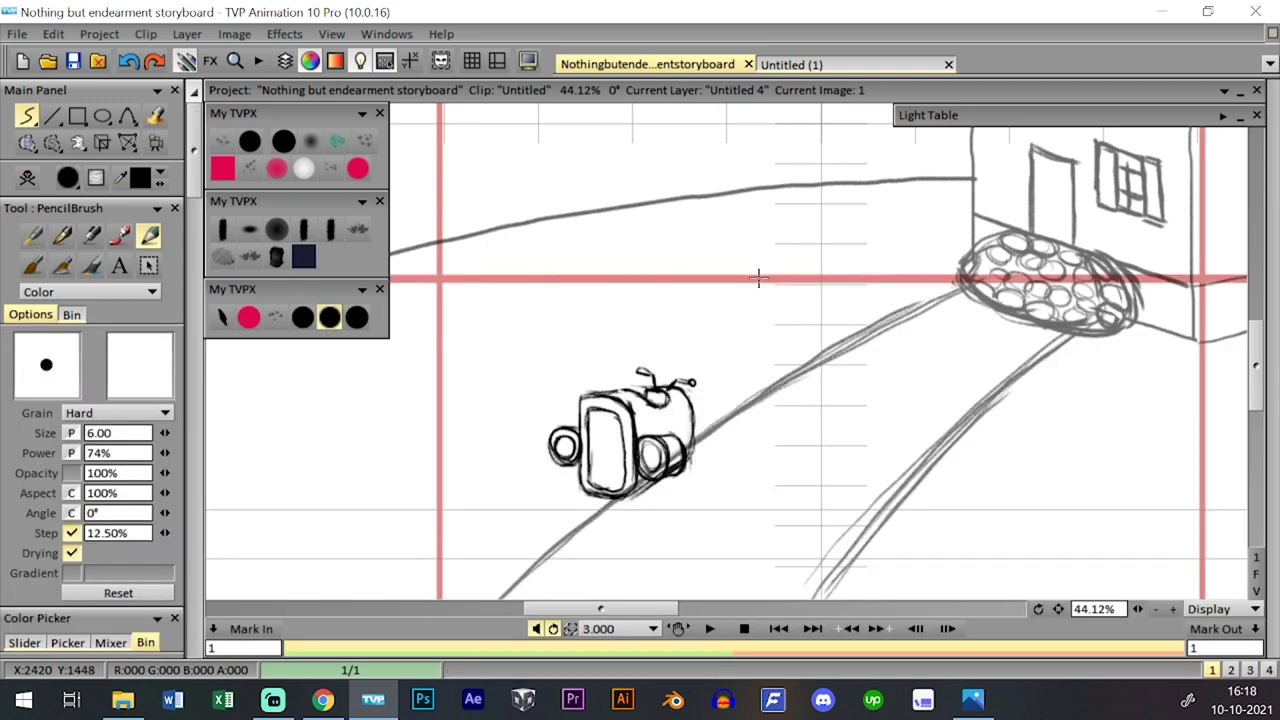
# - Zoom the canvas from 69.57% to 88.23% on the vehicle, checking each layer on its own
pyautogui.moveTo(1138, 609); pyautogui.dragTo(1047, 568)
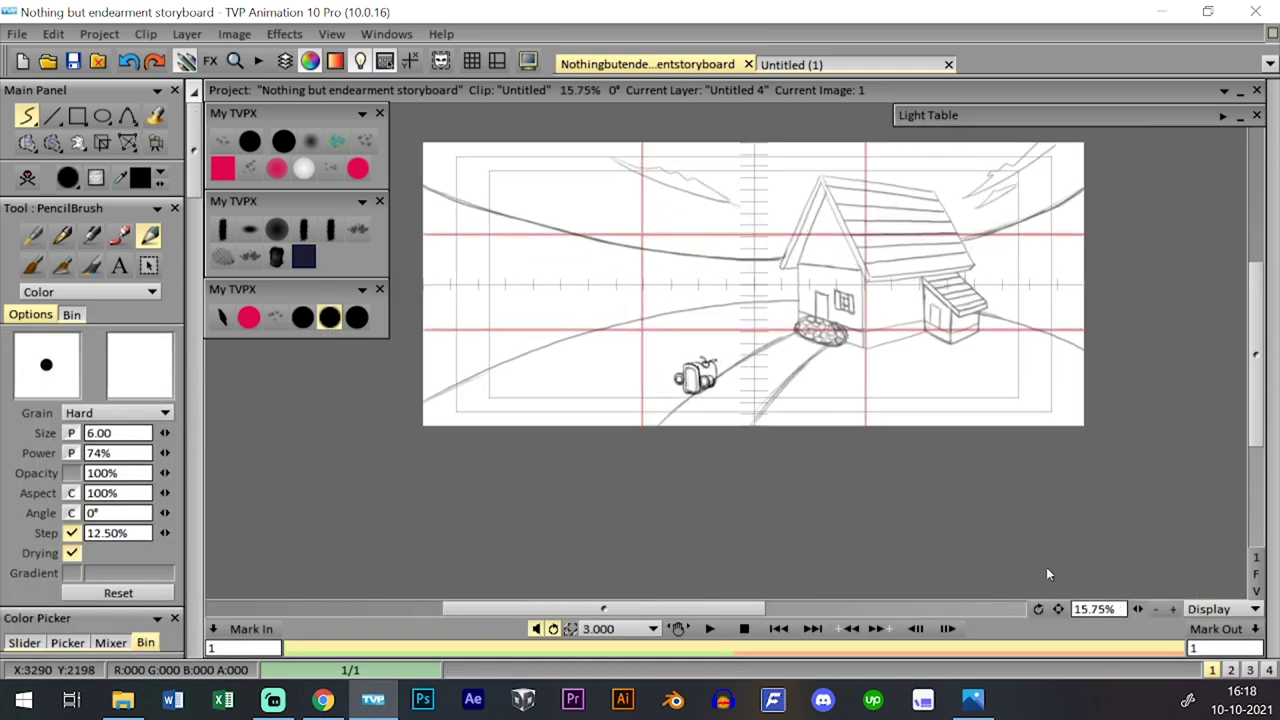
pyautogui.scroll(6, 1048, 573)
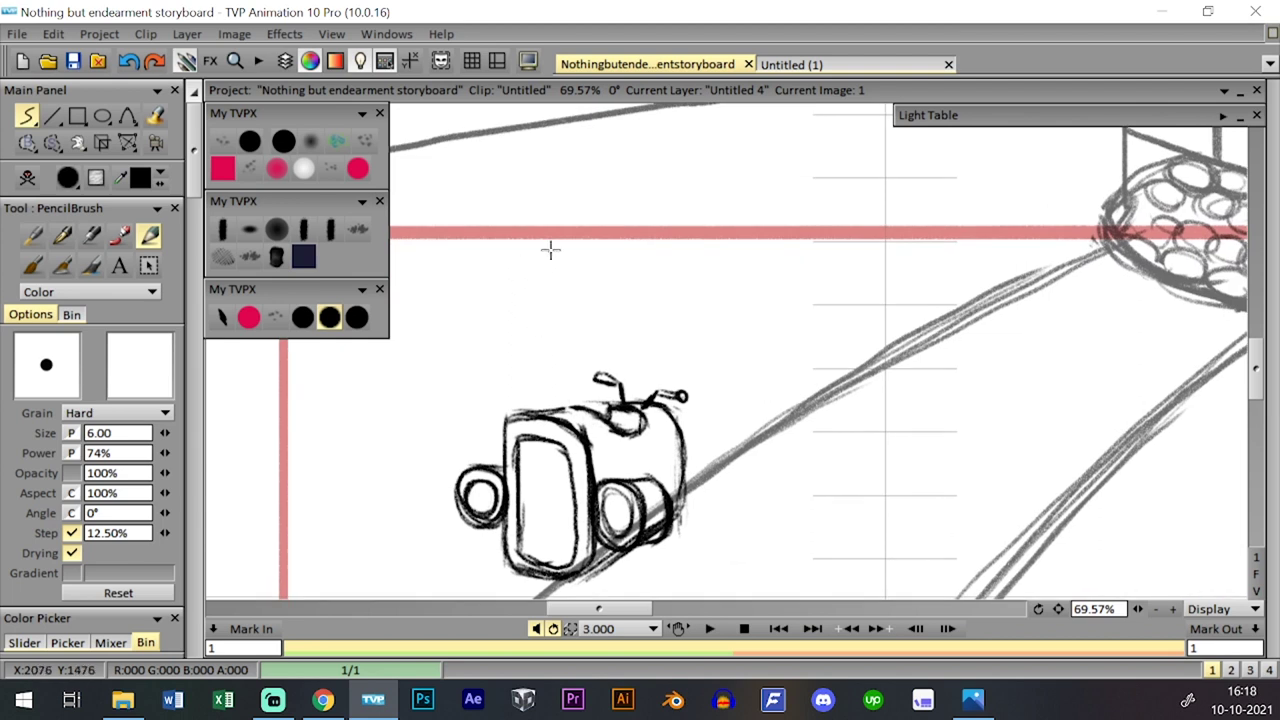
pyautogui.press('0')
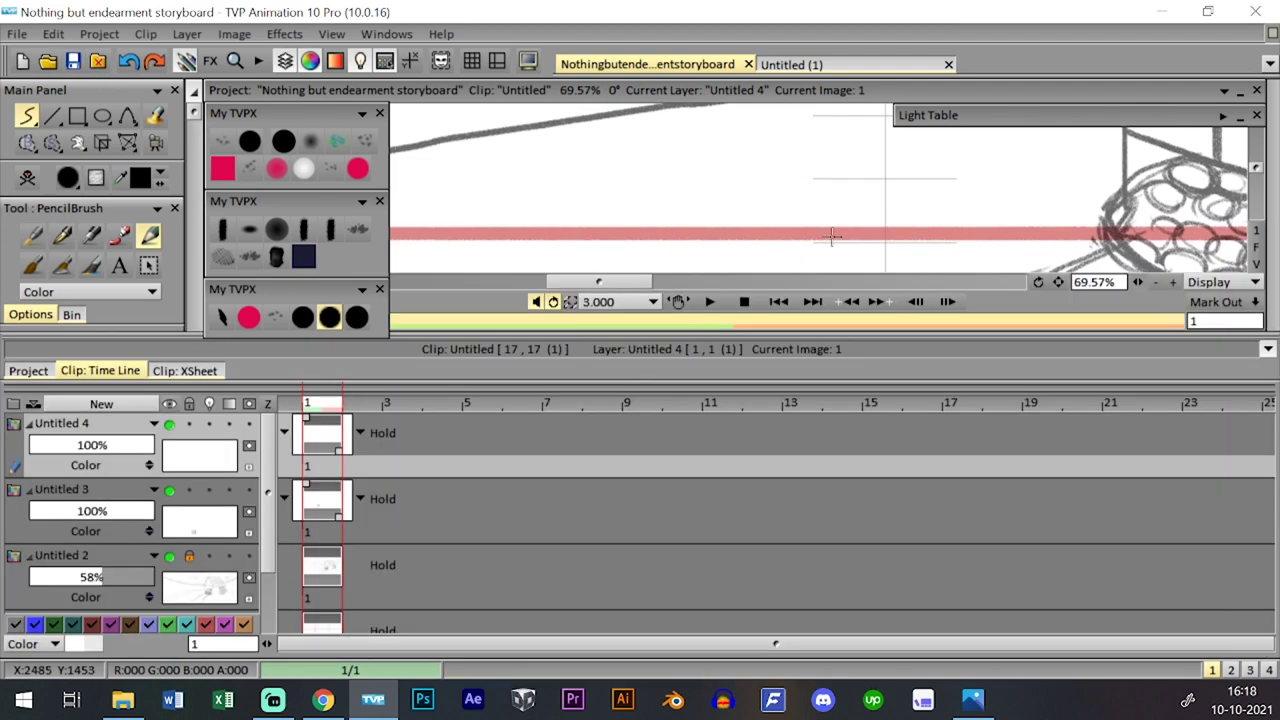
pyautogui.press('0')
pyautogui.press('j')
pyautogui.press('Down')
pyautogui.press('Up')
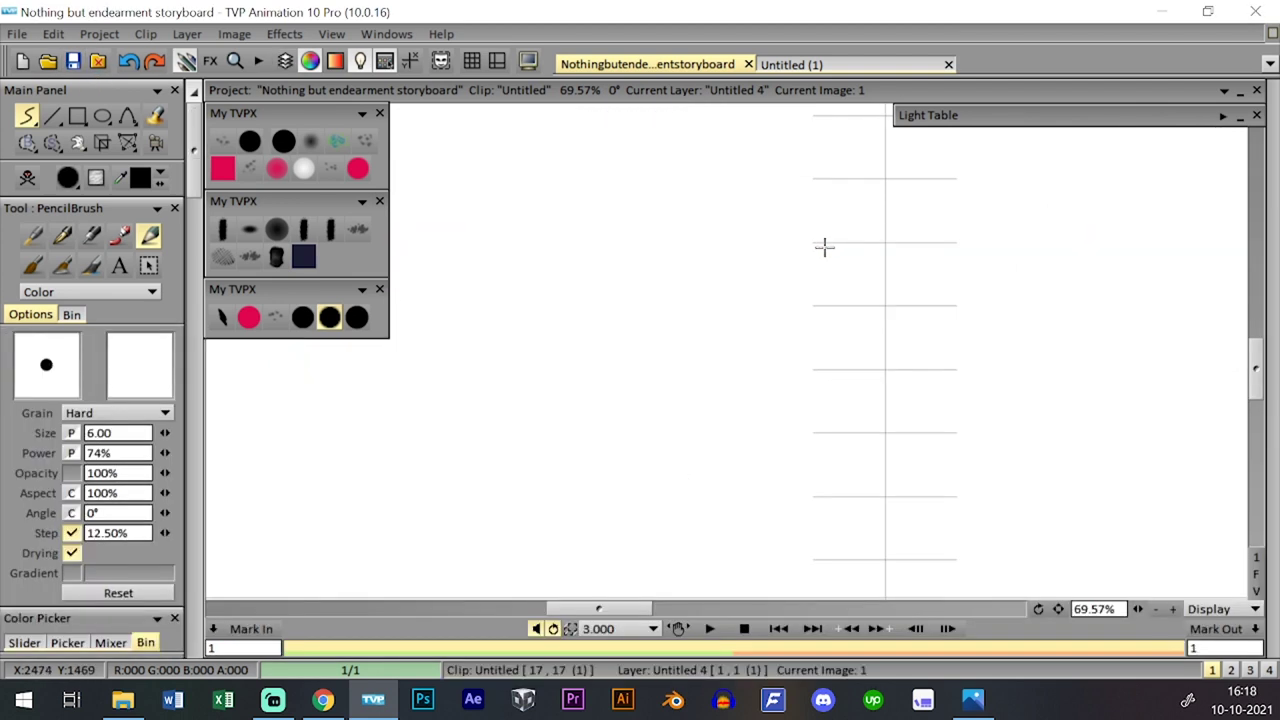
pyautogui.press('0')
pyautogui.press('0')
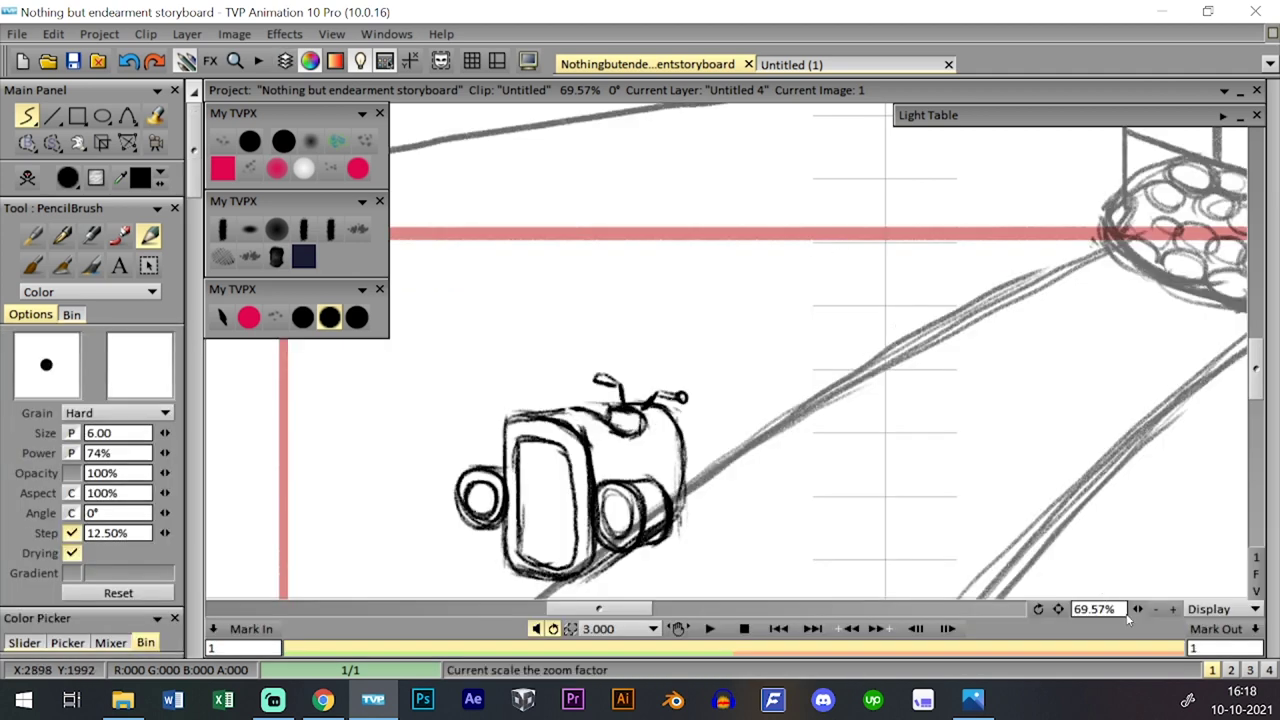
pyautogui.scroll(1, 959, 485)
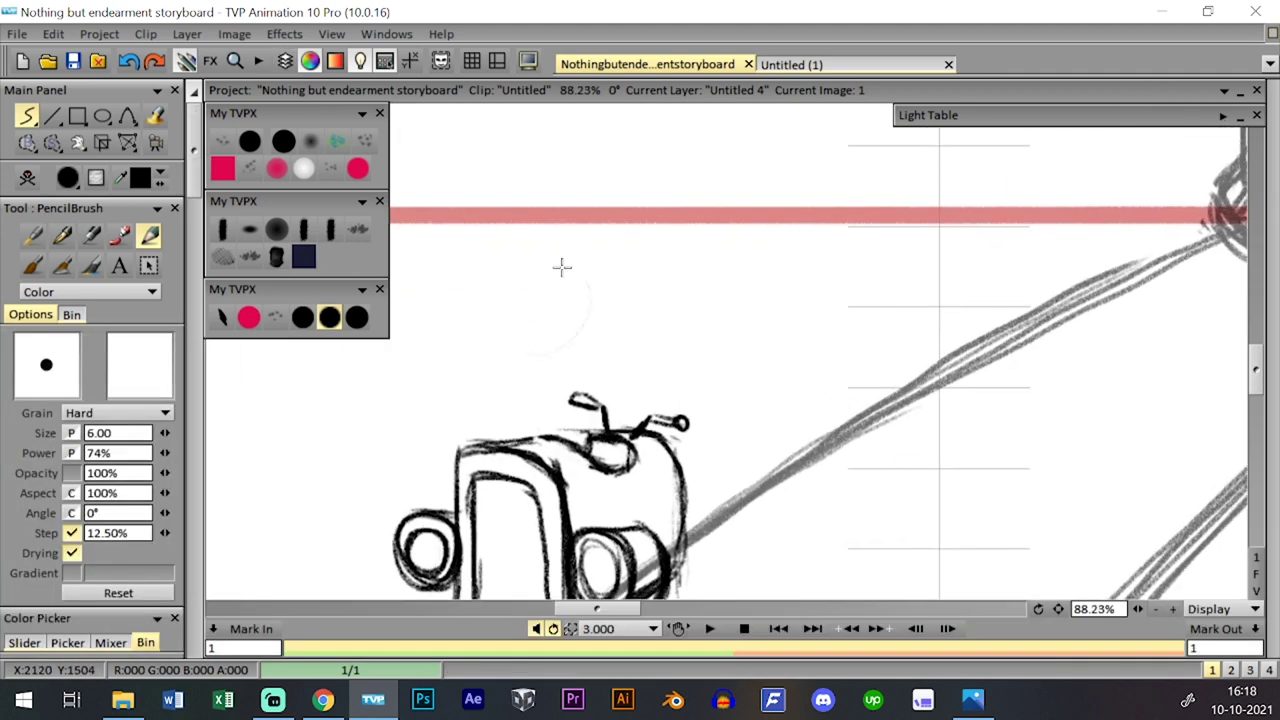
# - Sketch the rider's head, neck, torso and arm reaching to the handlebars on Untitled 4
pyautogui.moveTo(562, 266)
pyautogui.mouseDown()
pyautogui.moveTo(509, 303)
pyautogui.moveTo(581, 321)
pyautogui.moveTo(570, 261)
pyautogui.moveTo(520, 326)
pyautogui.moveTo(587, 314)
pyautogui.moveTo(528, 264)
pyautogui.moveTo(536, 336)
pyautogui.moveTo(591, 289)
pyautogui.moveTo(546, 262)
pyautogui.moveTo(582, 297)
pyautogui.moveTo(566, 275)
pyautogui.moveTo(535, 327)
pyautogui.moveTo(608, 318)
pyautogui.moveTo(545, 270)
pyautogui.moveTo(522, 336)
pyautogui.mouseUp()
pyautogui.hotkey('ctrl', 'z')
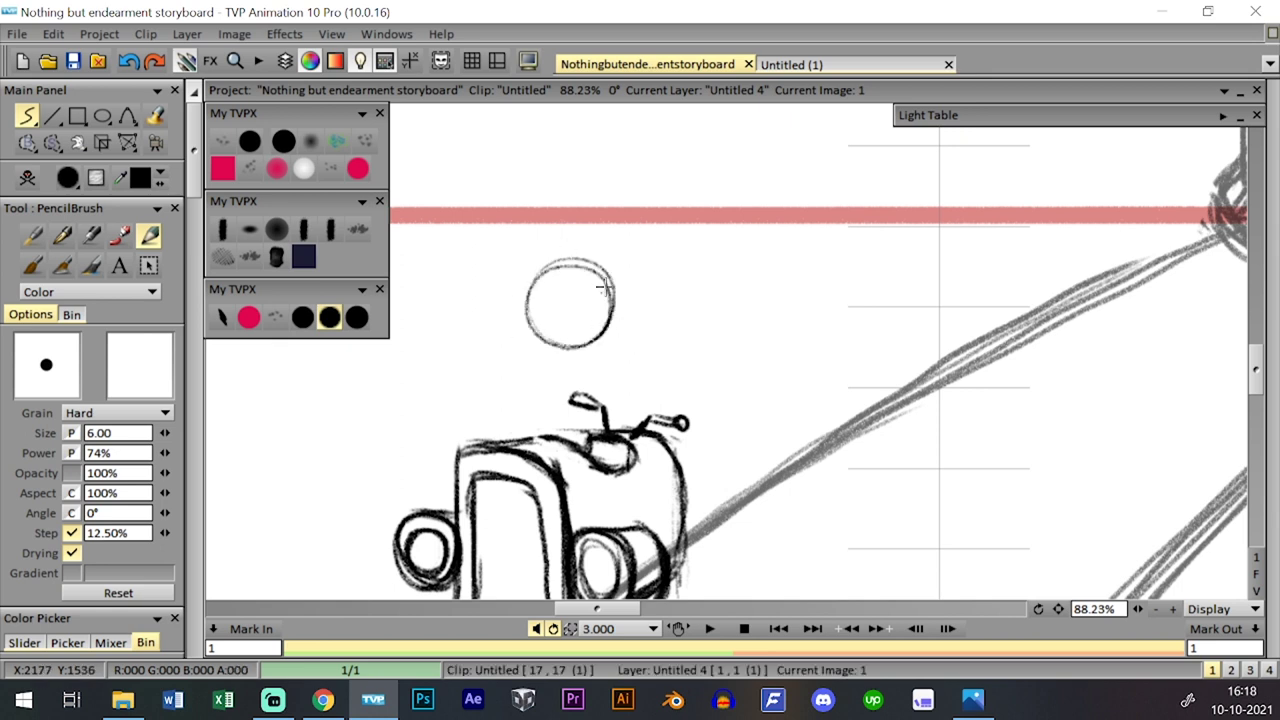
pyautogui.moveTo(604, 287)
pyautogui.mouseDown()
pyautogui.moveTo(612, 355)
pyautogui.moveTo(580, 350)
pyautogui.moveTo(601, 352)
pyautogui.moveTo(582, 361)
pyautogui.moveTo(590, 352)
pyautogui.moveTo(540, 338)
pyautogui.moveTo(605, 362)
pyautogui.moveTo(554, 335)
pyautogui.moveTo(552, 362)
pyautogui.moveTo(571, 345)
pyautogui.moveTo(557, 355)
pyautogui.mouseUp()
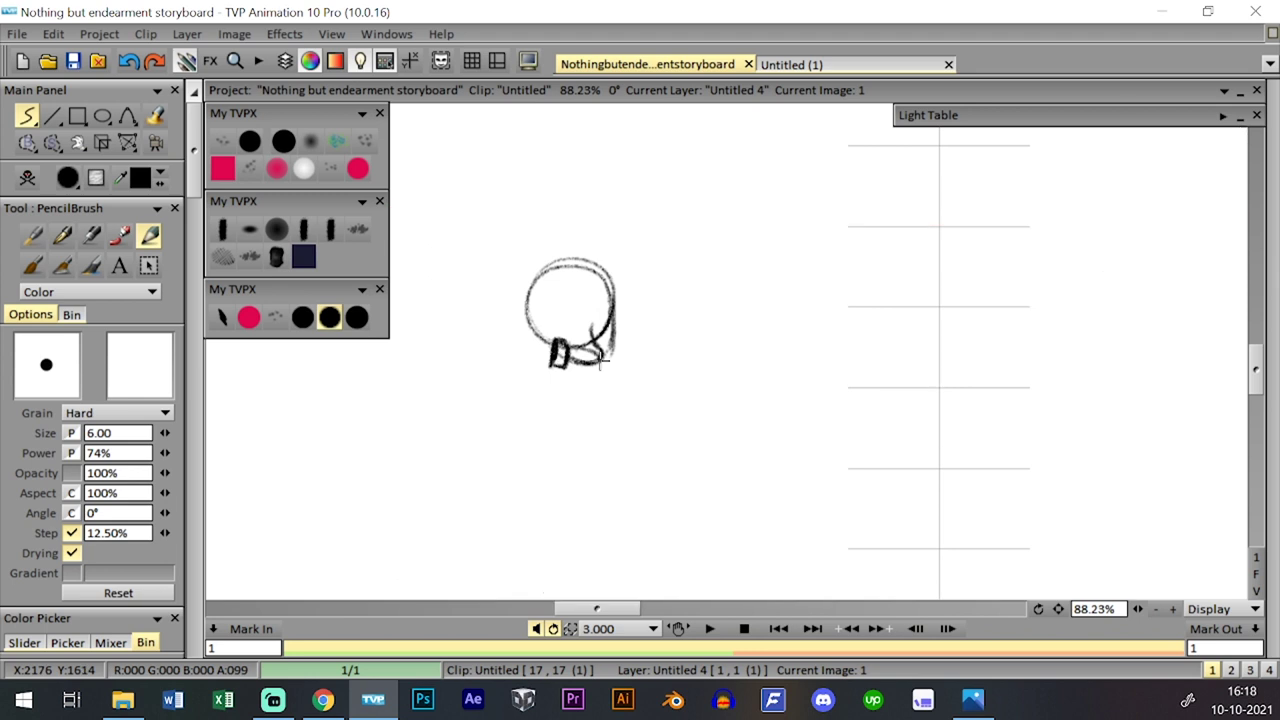
pyautogui.moveTo(568, 366)
pyautogui.mouseDown()
pyautogui.moveTo(583, 386)
pyautogui.moveTo(544, 389)
pyautogui.mouseUp()
pyautogui.moveTo(550, 435)
pyautogui.mouseDown()
pyautogui.moveTo(581, 390)
pyautogui.moveTo(580, 446)
pyautogui.mouseUp()
pyautogui.hotkey('ctrl', 'z')
pyautogui.moveTo(582, 386)
pyautogui.mouseDown()
pyautogui.moveTo(590, 454)
pyautogui.moveTo(573, 447)
pyautogui.moveTo(619, 449)
pyautogui.moveTo(623, 470)
pyautogui.moveTo(613, 457)
pyautogui.moveTo(652, 488)
pyautogui.mouseUp()
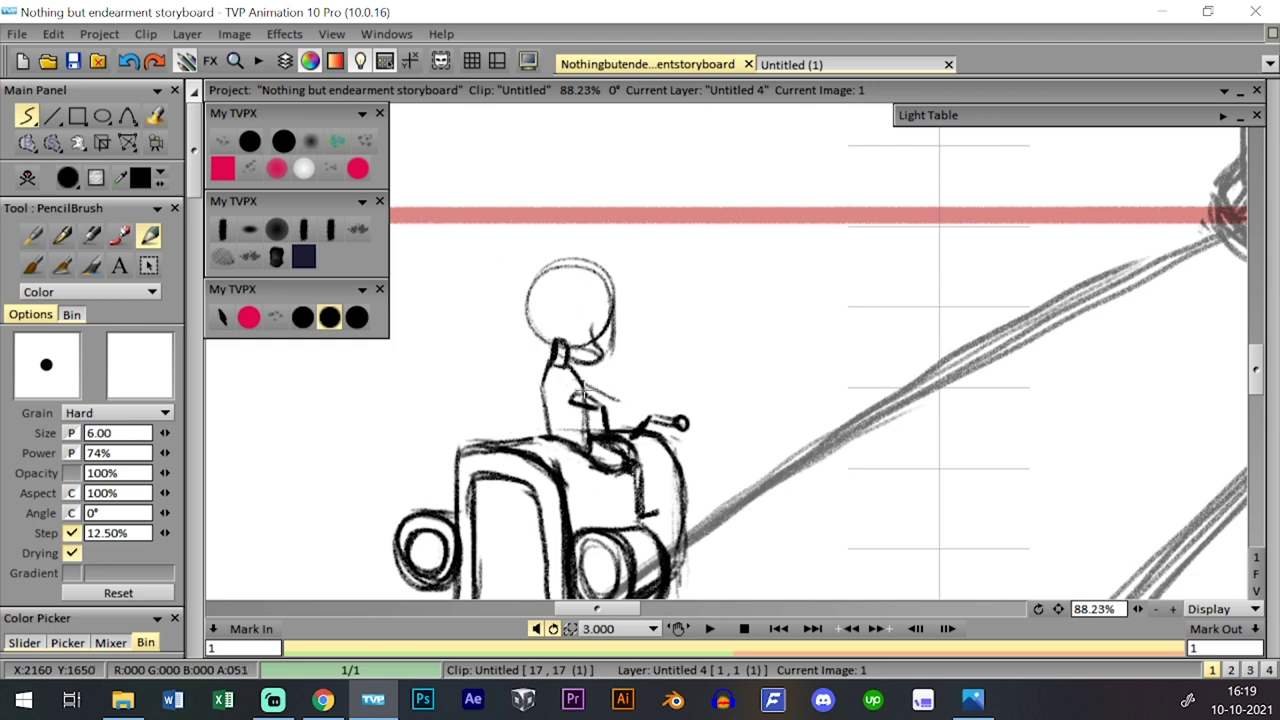
pyautogui.moveTo(575, 373)
pyautogui.mouseDown()
pyautogui.moveTo(603, 406)
pyautogui.moveTo(564, 394)
pyautogui.moveTo(599, 419)
pyautogui.moveTo(610, 380)
pyautogui.moveTo(605, 404)
pyautogui.moveTo(672, 424)
pyautogui.mouseUp()
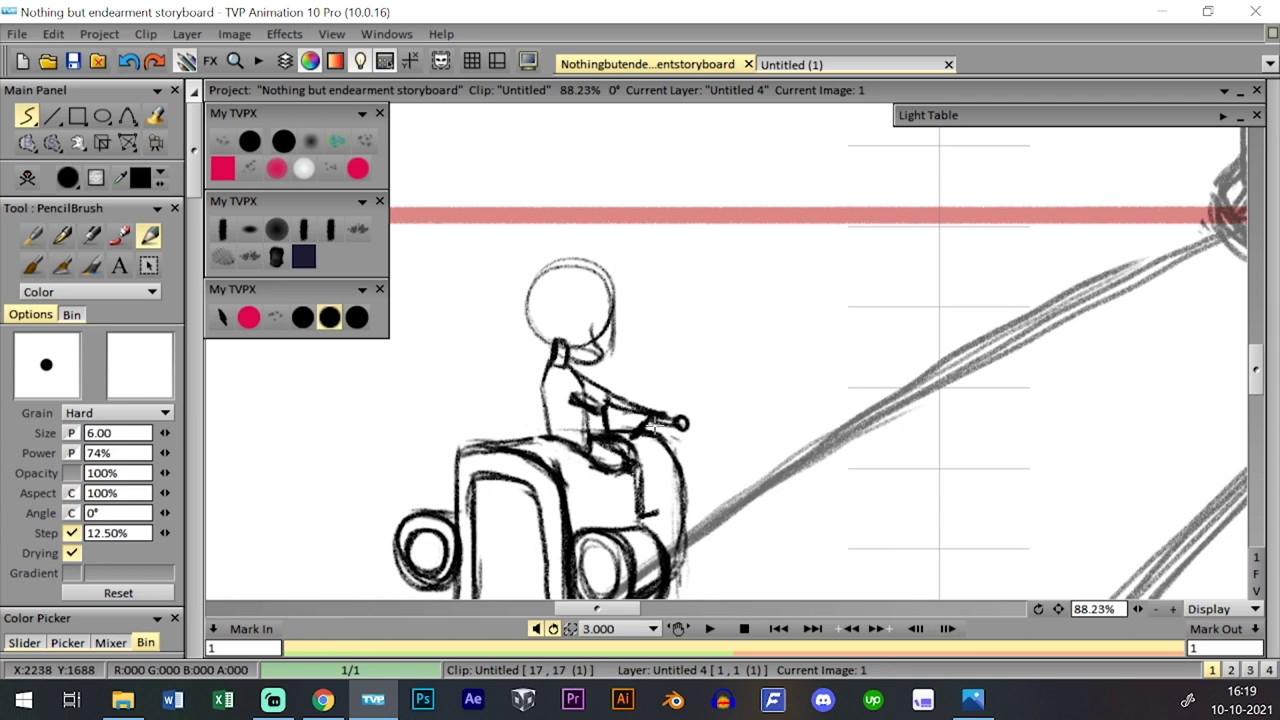
pyautogui.hotkey('ctrl', 'z')
pyautogui.hotkey('ctrl', 'z')
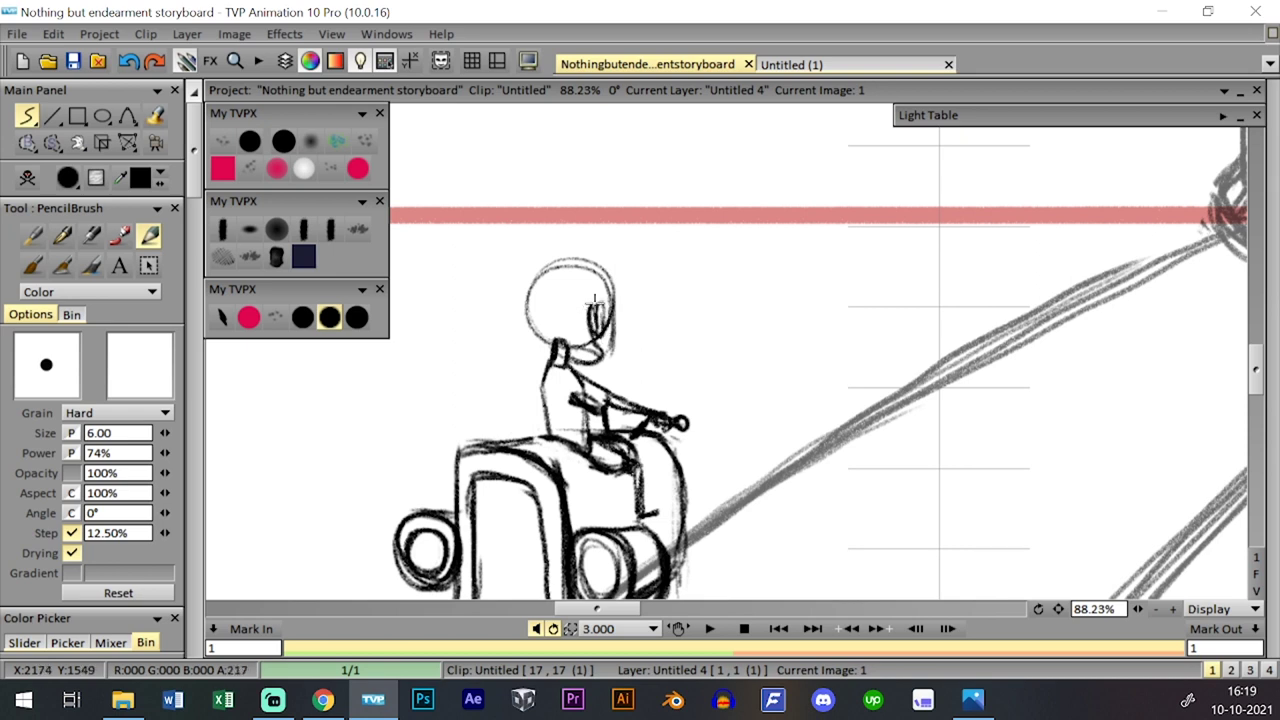
# - Draw a helmet around the head and darken its edges and the collar lines
pyautogui.moveTo(534, 332)
pyautogui.mouseDown()
pyautogui.moveTo(541, 268)
pyautogui.moveTo(600, 266)
pyautogui.moveTo(620, 300)
pyautogui.mouseUp()
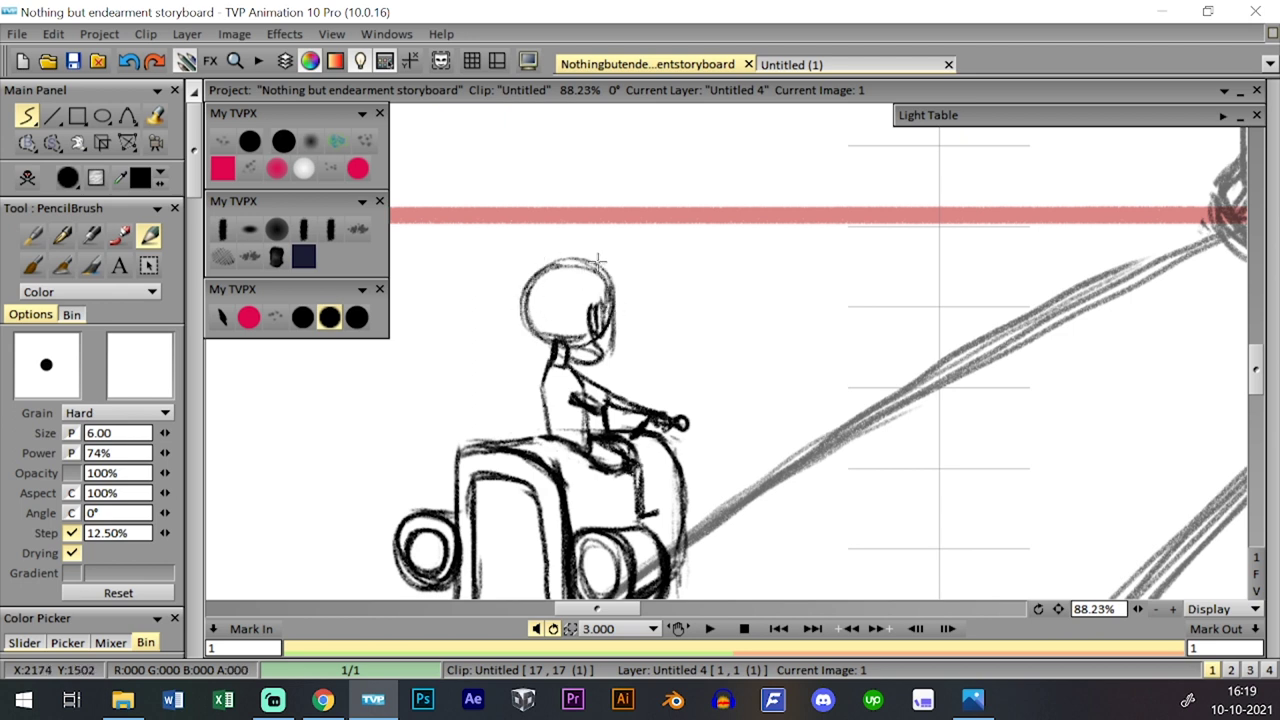
pyautogui.moveTo(1138, 609)
pyautogui.mouseDown()
pyautogui.moveTo(1056, 604)
pyautogui.moveTo(1152, 606)
pyautogui.mouseUp()
pyautogui.moveTo(506, 331); pyautogui.dragTo(548, 331)
pyautogui.moveTo(492, 341)
pyautogui.mouseDown()
pyautogui.moveTo(476, 291)
pyautogui.moveTo(506, 366)
pyautogui.moveTo(507, 327)
pyautogui.mouseUp()
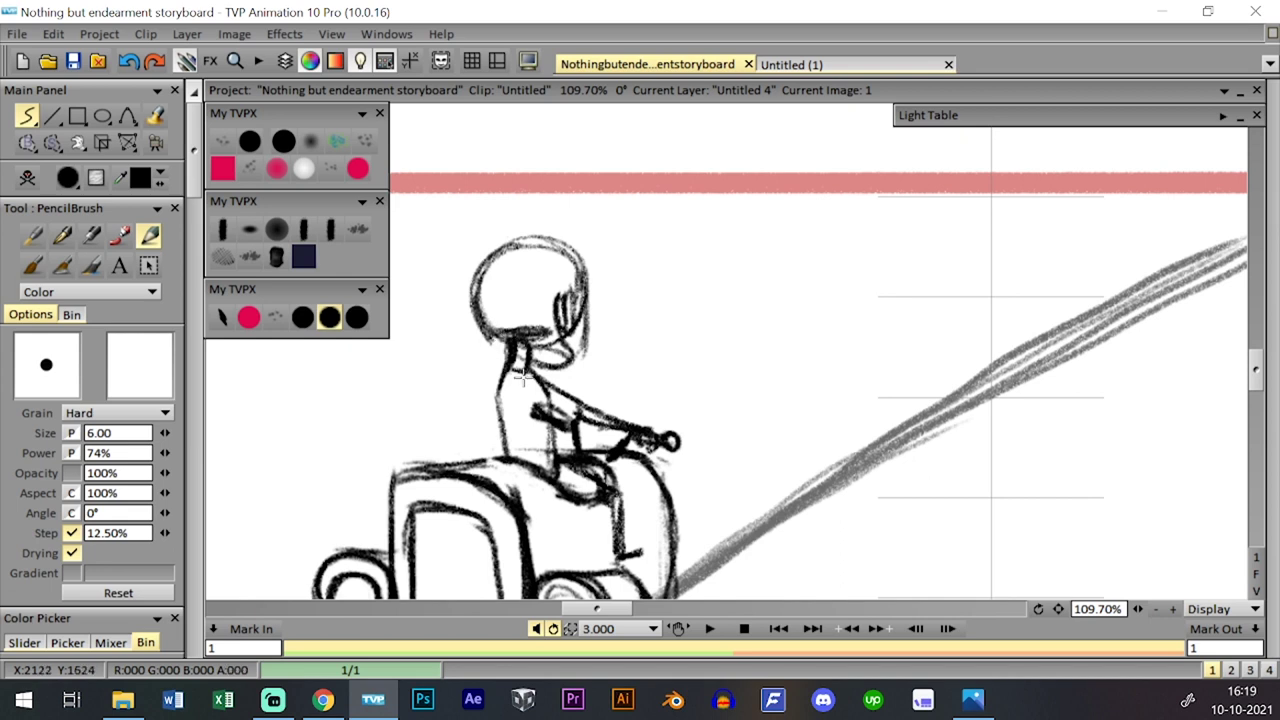
pyautogui.moveTo(522, 376); pyautogui.dragTo(540, 371)
pyautogui.moveTo(1140, 609); pyautogui.dragTo(1047, 575)
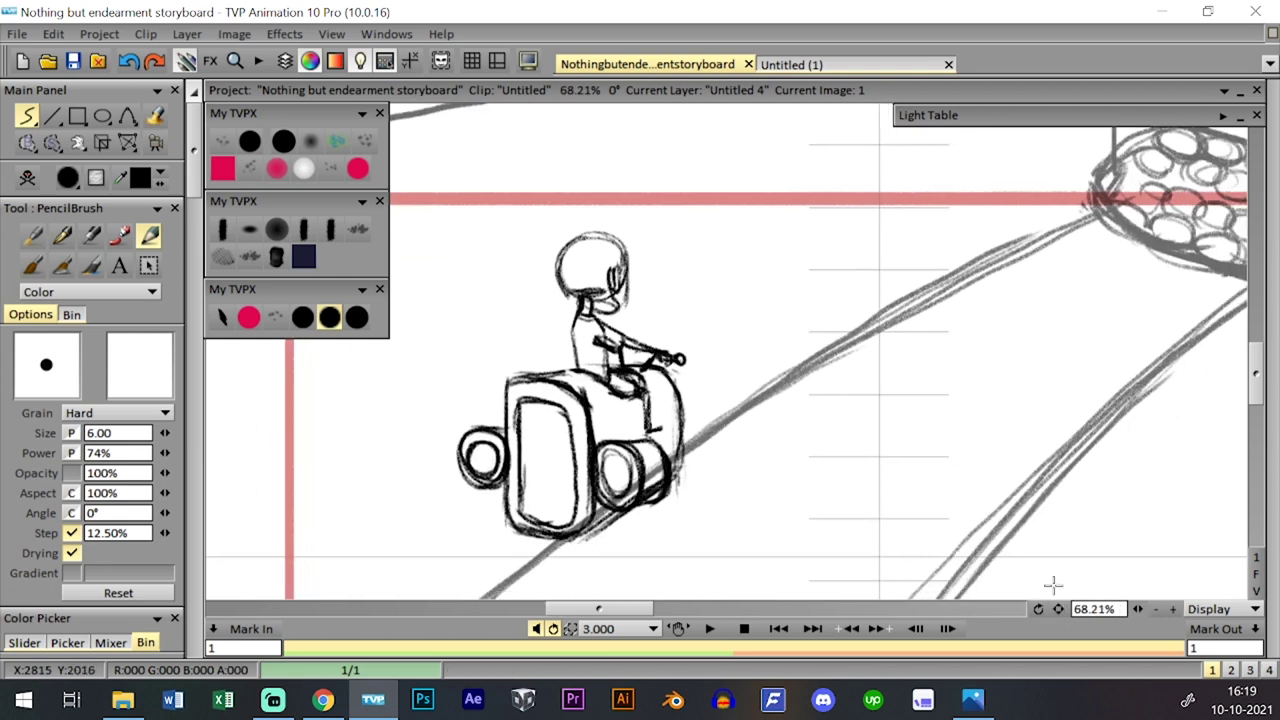
# - Zoom out to the whole panel and add a second image to layer Untitled 3
pyautogui.press('Tab')
pyautogui.press('Tab')
pyautogui.press('Tab')
pyautogui.press('Tab')
pyautogui.moveTo(1140, 609); pyautogui.dragTo(1102, 609)
pyautogui.moveTo(976, 437); pyautogui.dragTo(950, 461)
pyautogui.press('Tab')
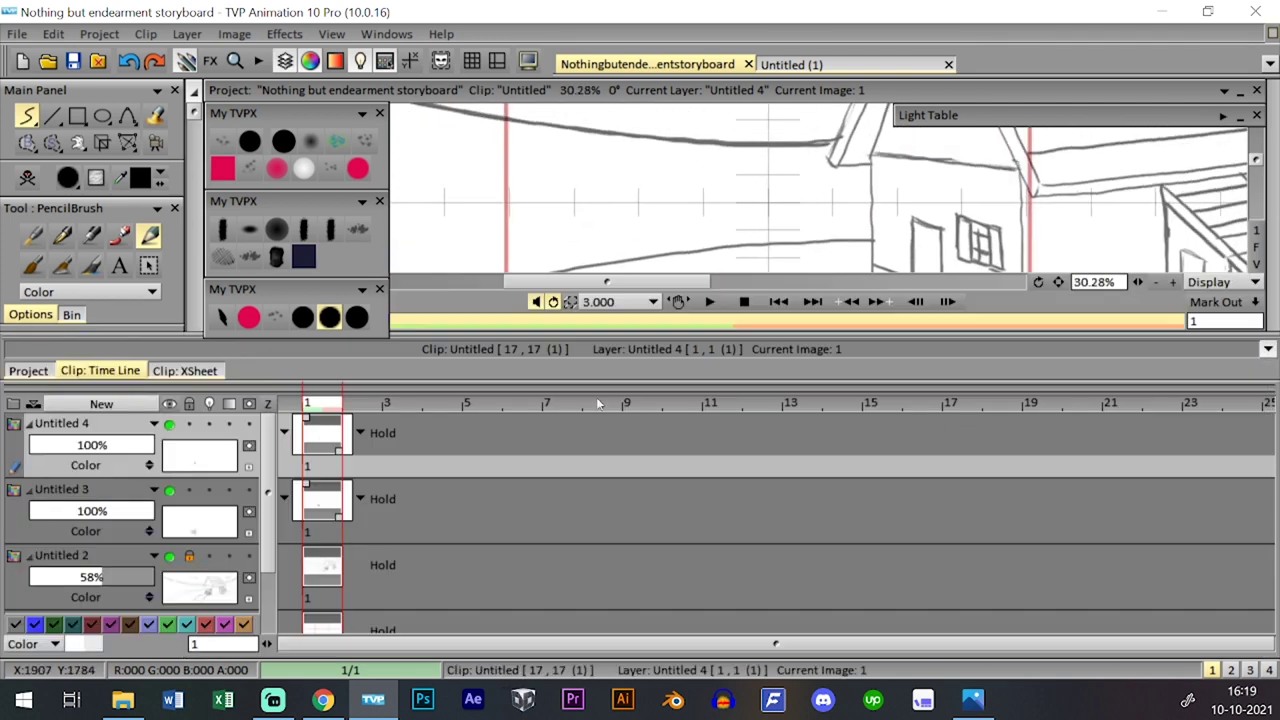
pyautogui.press('Tab')
pyautogui.press('Tab')
pyautogui.click(378, 522)
pyautogui.press('Tab')
# - Extend the rider layer Untitled 4 and vehicle layer Untitled 3 to three images
pyautogui.hotkey('ctrl', 't')
pyautogui.click(526, 440)
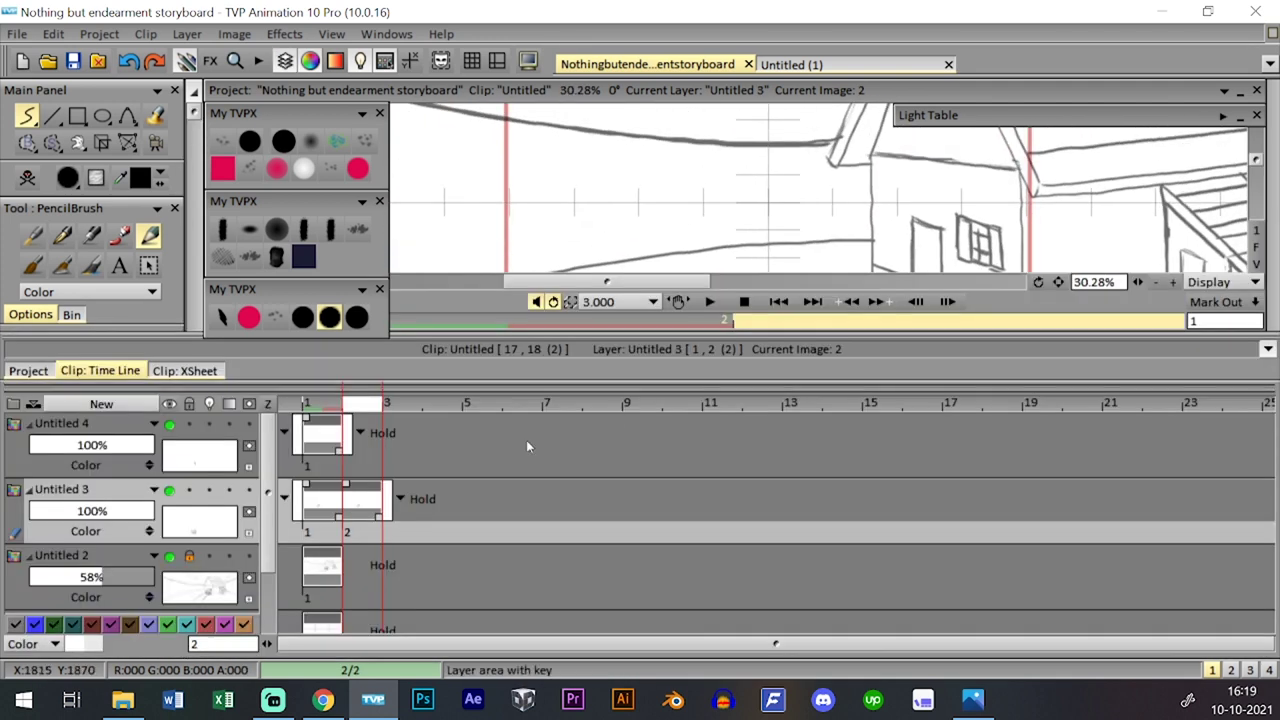
pyautogui.hotkey('ctrl', 't')
pyautogui.press('Tab')
pyautogui.press('Tab')
pyautogui.press('Tab')
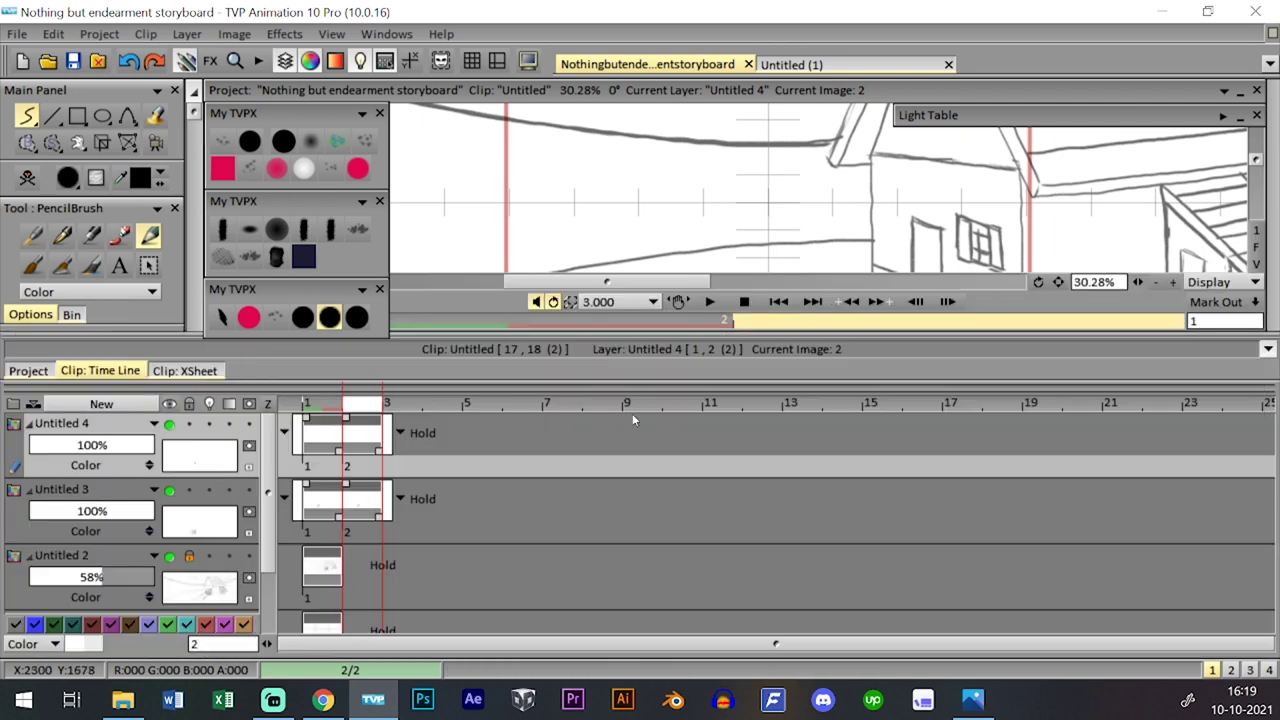
pyautogui.click(510, 490)
pyautogui.press('Tab')
pyautogui.press('Tab')
pyautogui.moveTo(397, 435); pyautogui.dragTo(435, 435)
pyautogui.press('Tab')
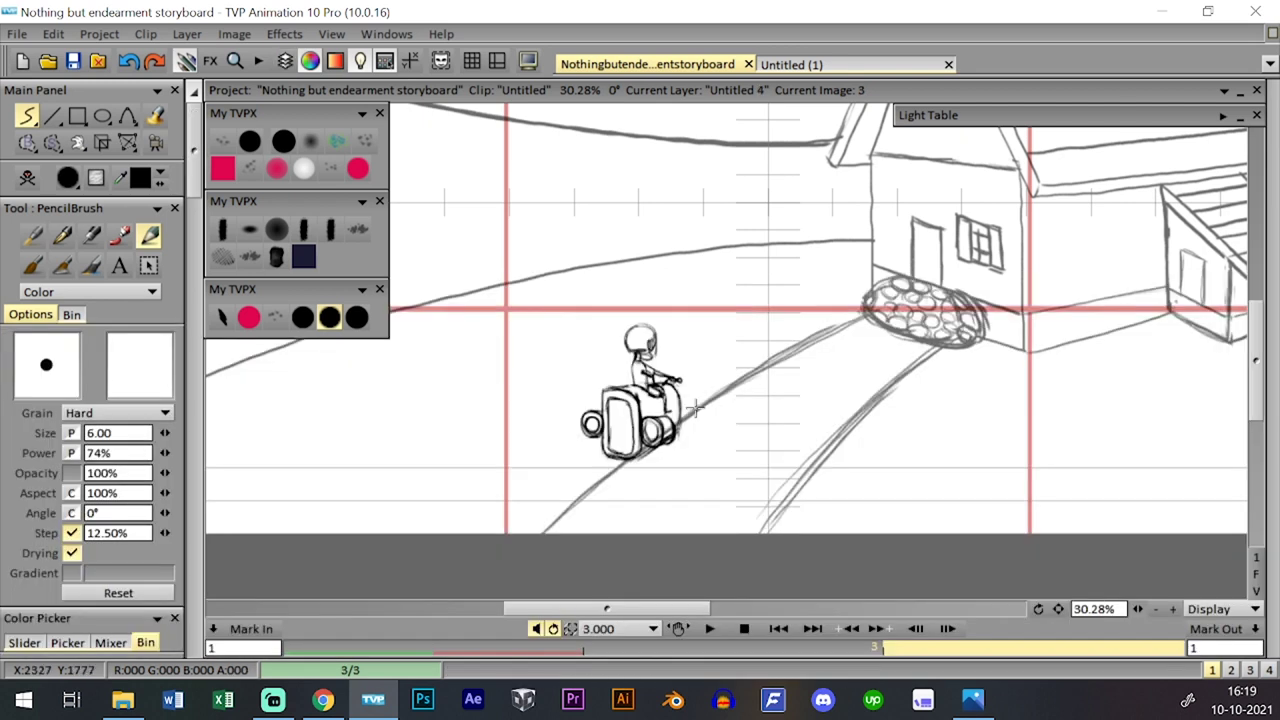
pyautogui.press('Tab')
# - On image 3, move the vehicle up the path toward the house
pyautogui.press('Tab')
pyautogui.moveTo(1138, 610); pyautogui.dragTo(1161, 610)
pyautogui.moveTo(969, 505); pyautogui.dragTo(886, 479)
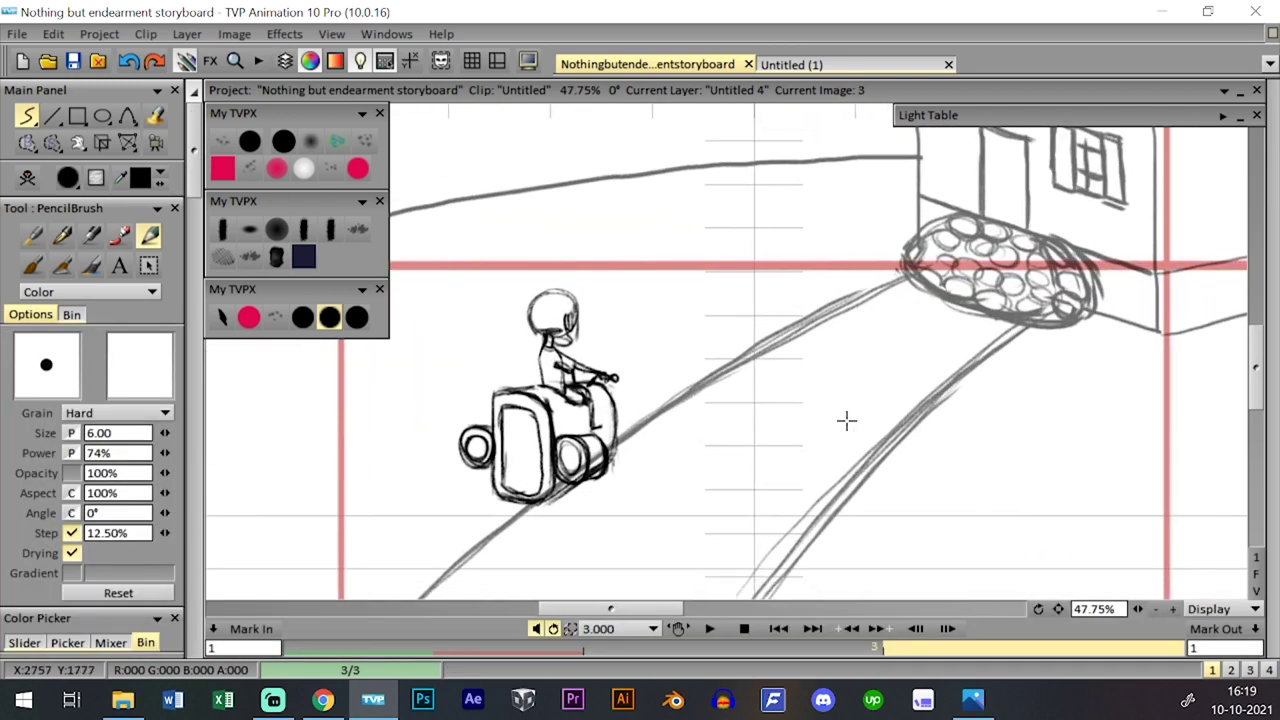
pyautogui.press('Tab')
pyautogui.press('Tab')
pyautogui.press('Tab')
pyautogui.click(405, 530)
pyautogui.hotkey('ctrl', 't')
pyautogui.moveTo(127, 143); pyautogui.dragTo(200, 147)
pyautogui.moveTo(536, 455)
pyautogui.mouseDown()
pyautogui.moveTo(605, 304)
pyautogui.moveTo(785, 305)
pyautogui.mouseUp()
pyautogui.hotkey('ctrl', 't')
pyautogui.press('Tab')
pyautogui.press('Tab')
pyautogui.press('Tab')
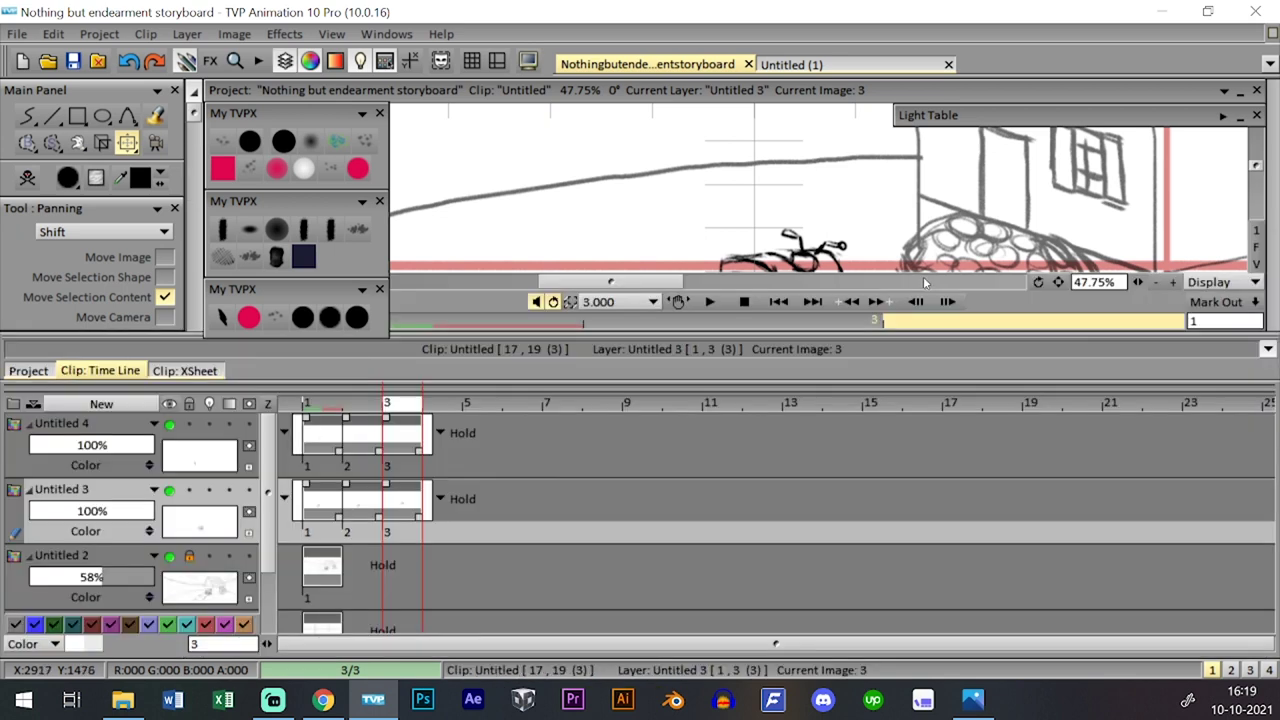
# - Compare against image 2 and shrink the moved vehicle slightly as it recedes
pyautogui.press('Left')
pyautogui.press('Right')
pyautogui.press('Left')
pyautogui.press('Right')
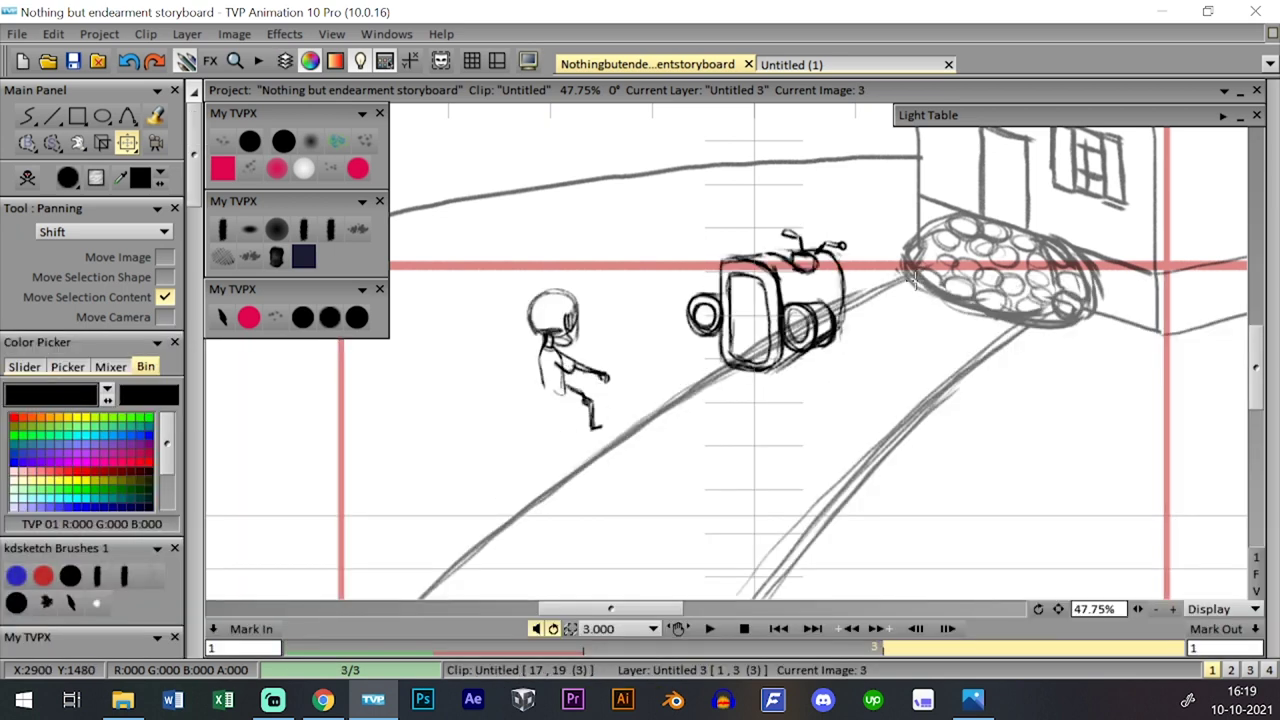
pyautogui.click(127, 143)
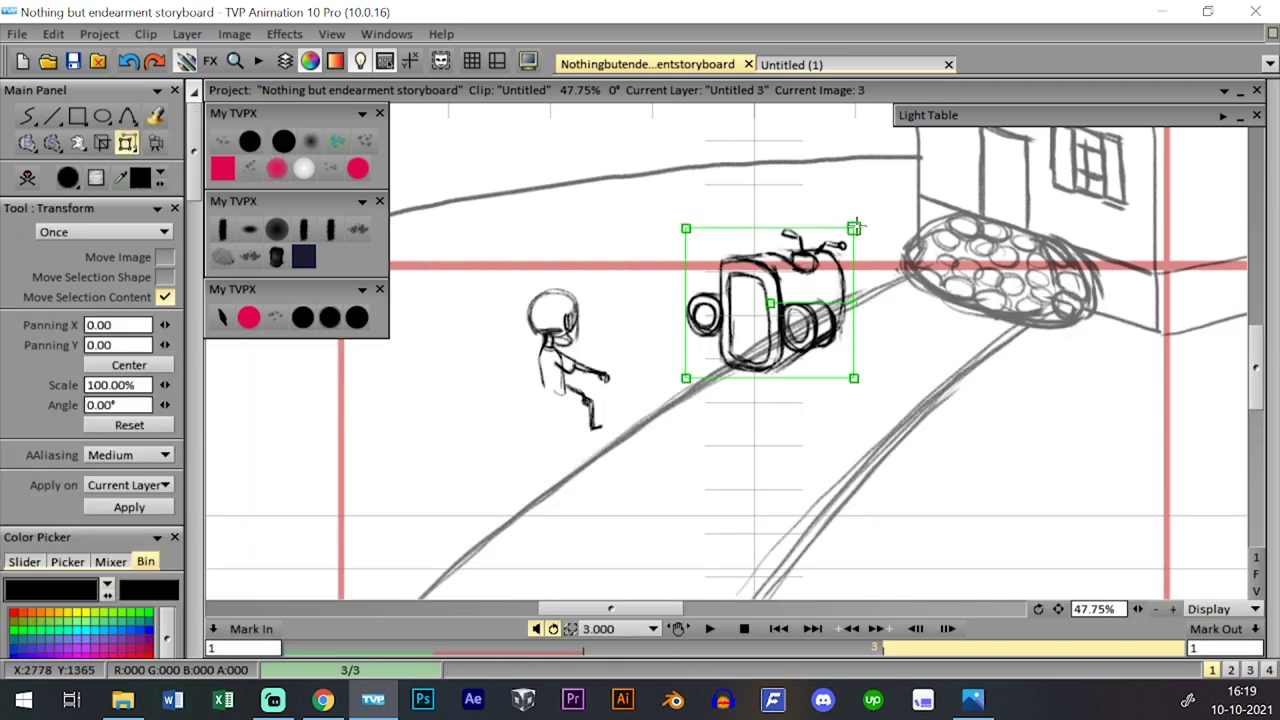
pyautogui.moveTo(852, 228); pyautogui.dragTo(842, 226)
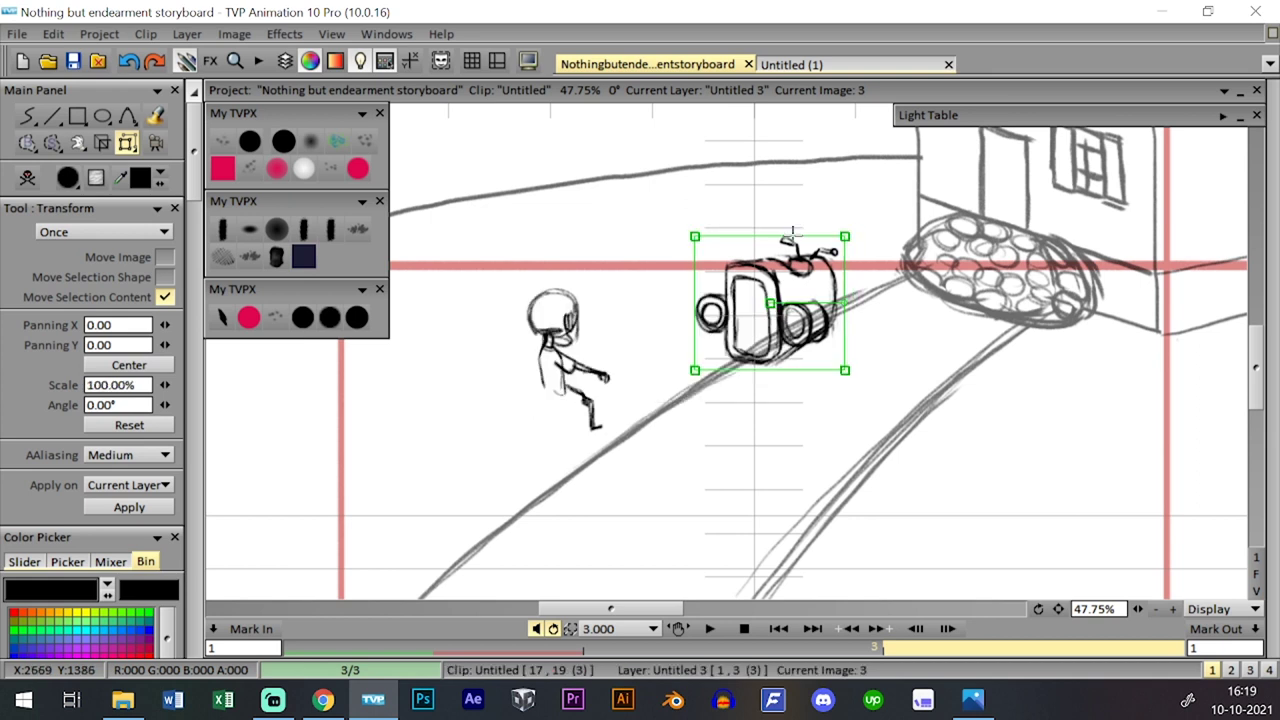
pyautogui.click(330, 317)
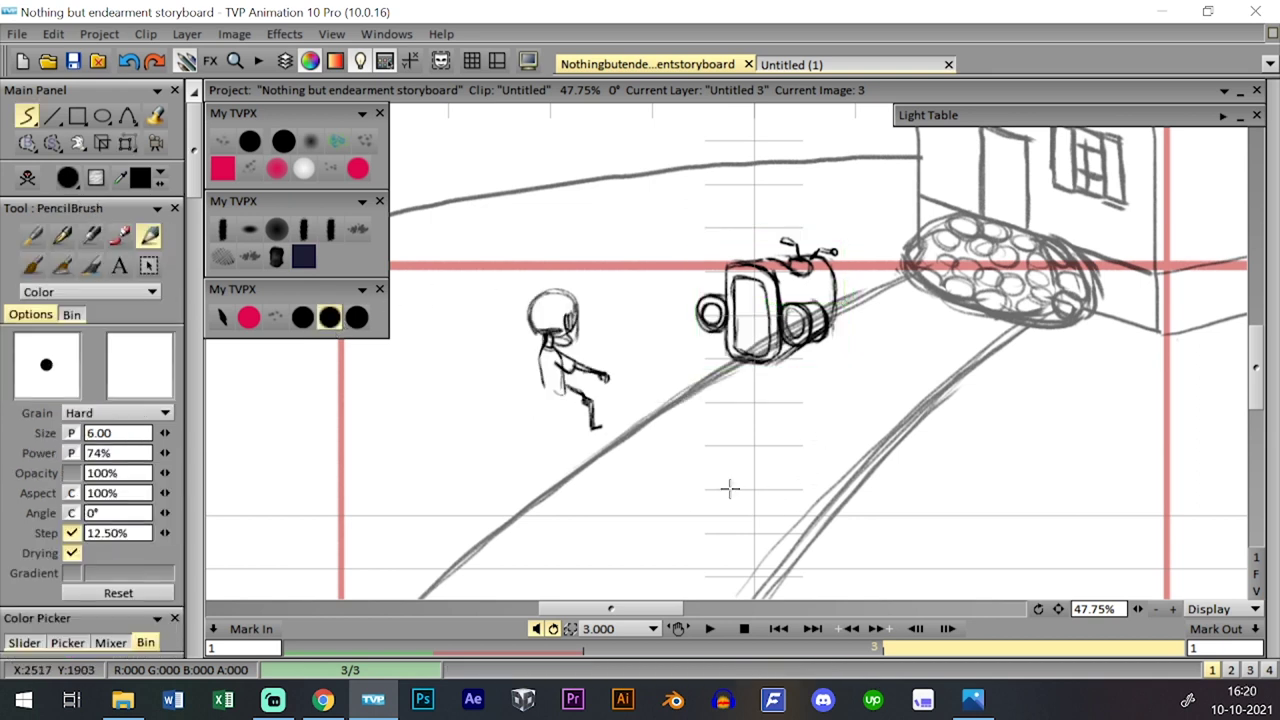
pyautogui.hotkey('ctrl', 'z')
# - Flip back and forth through images 1 to 3 to preview the vehicle's movement
pyautogui.press('Left')
pyautogui.press('Left')
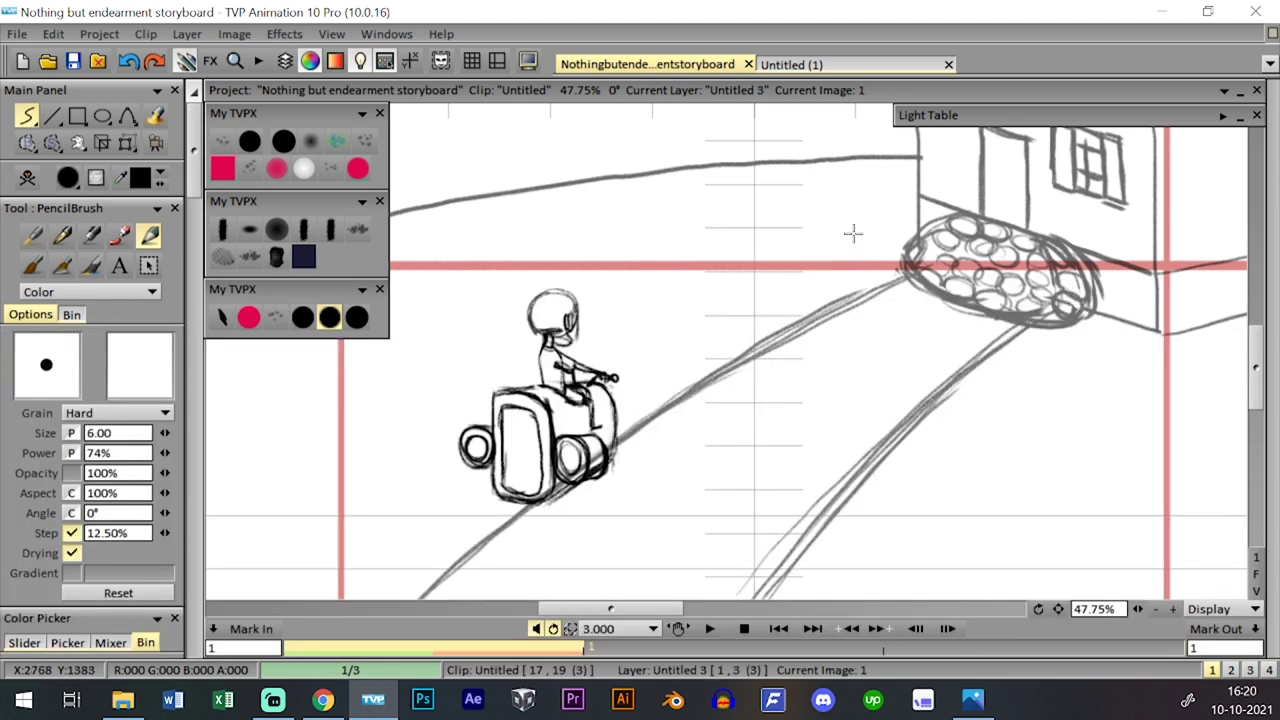
pyautogui.press('Up')
pyautogui.press('Down')
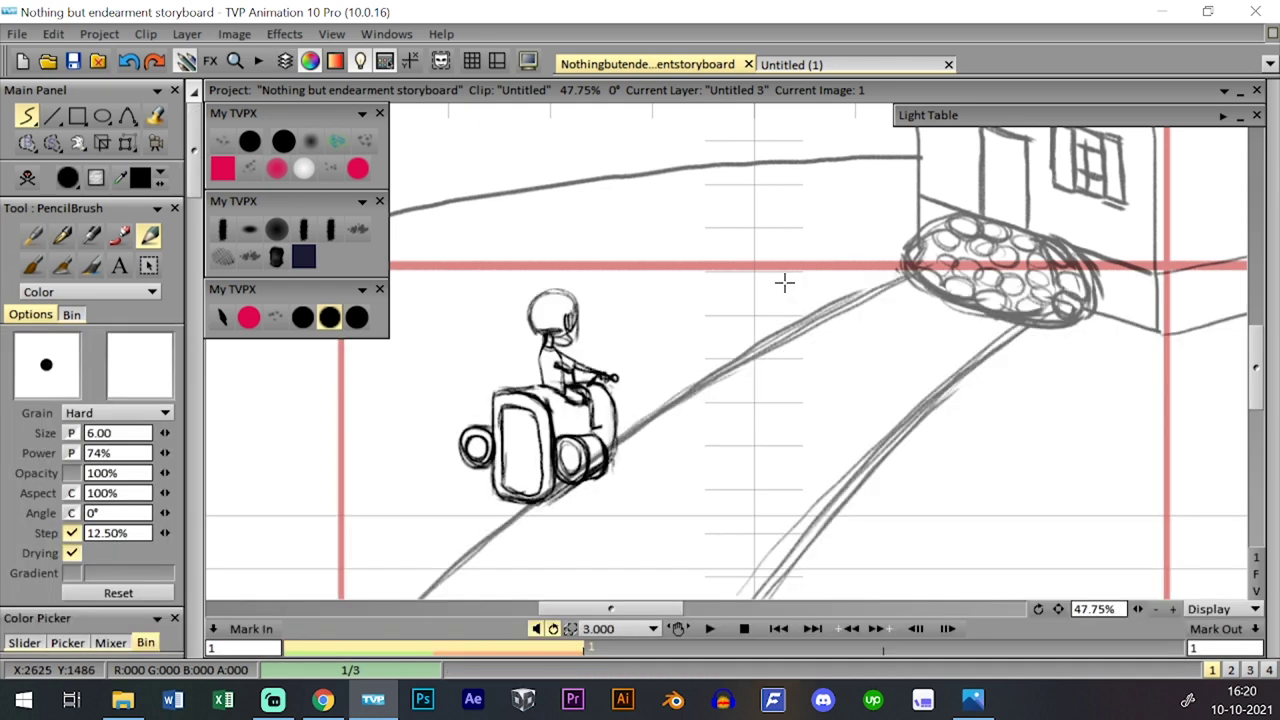
pyautogui.press('Right')
pyautogui.press('Right')
pyautogui.press('Left')
pyautogui.press('Left')
pyautogui.press('Right')
pyautogui.press('Right')
pyautogui.press('Up')
pyautogui.press('Down')
pyautogui.press('Left')
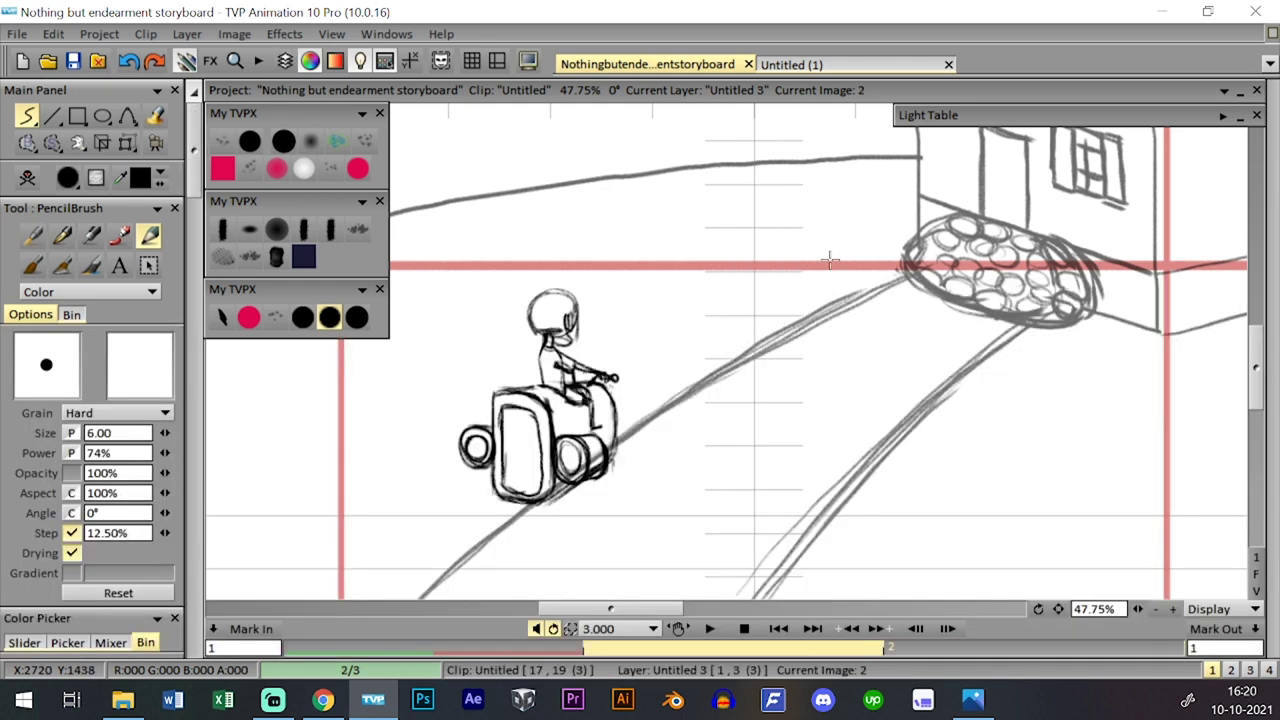
pyautogui.press('Up')
pyautogui.press('Down')
pyautogui.press('Up')
pyautogui.press('Down')
pyautogui.press('Up')
pyautogui.press('Down')
pyautogui.press('Up')
pyautogui.press('Down')
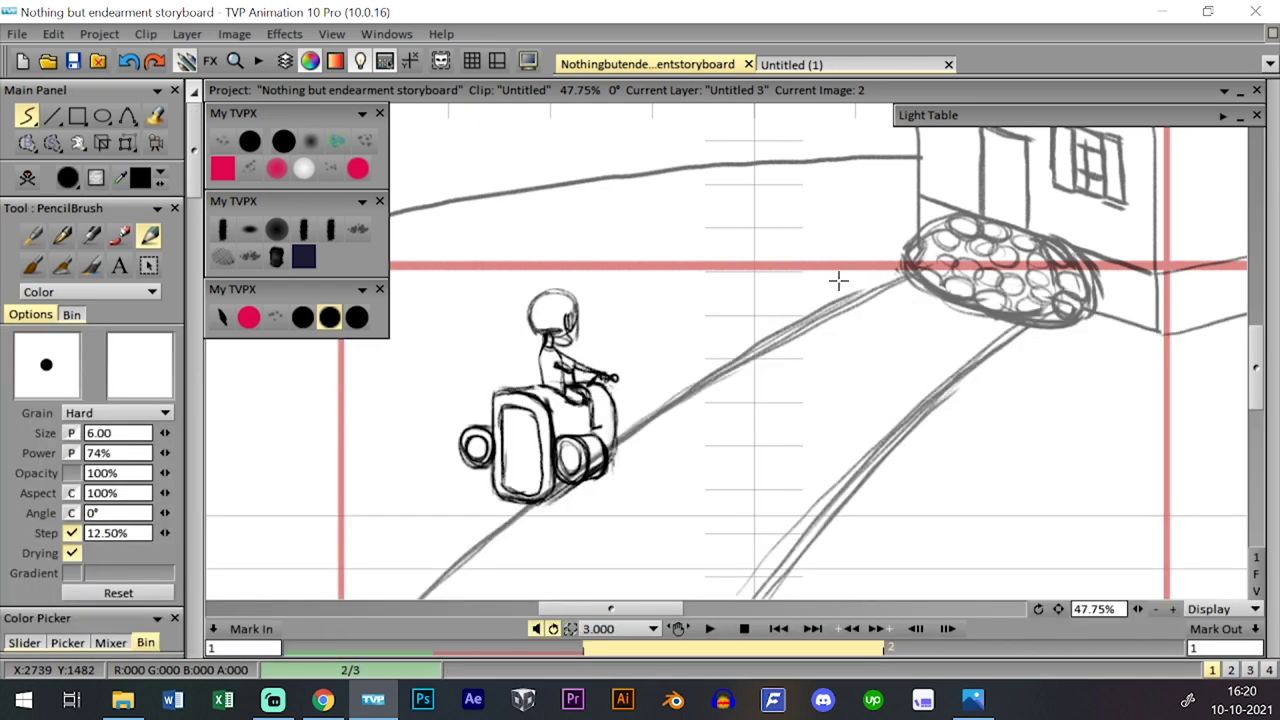
pyautogui.press('Up')
pyautogui.press('Down')
pyautogui.press('Up')
pyautogui.press('Down')
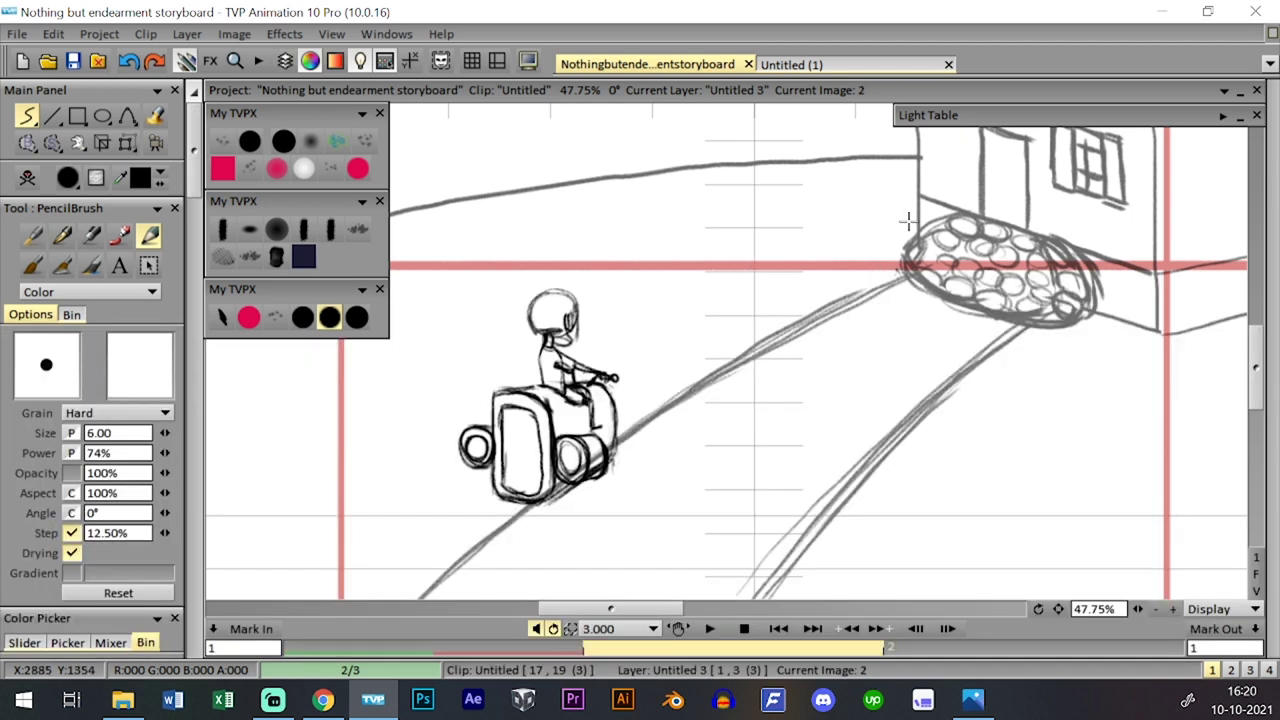
pyautogui.press('Up')
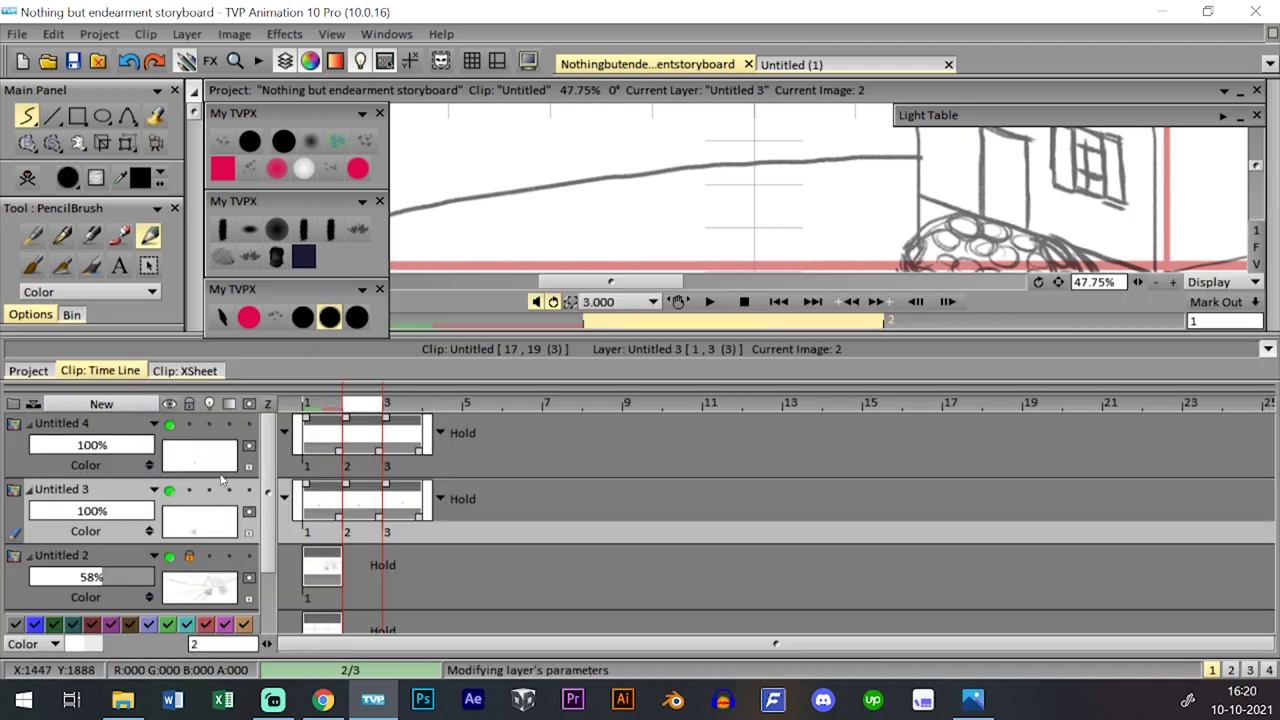
# - Shrink the vehicle in image 2 to about 94%, move it up the path, and set the rider on it
pyautogui.press('Down')
pyautogui.click(128, 143)
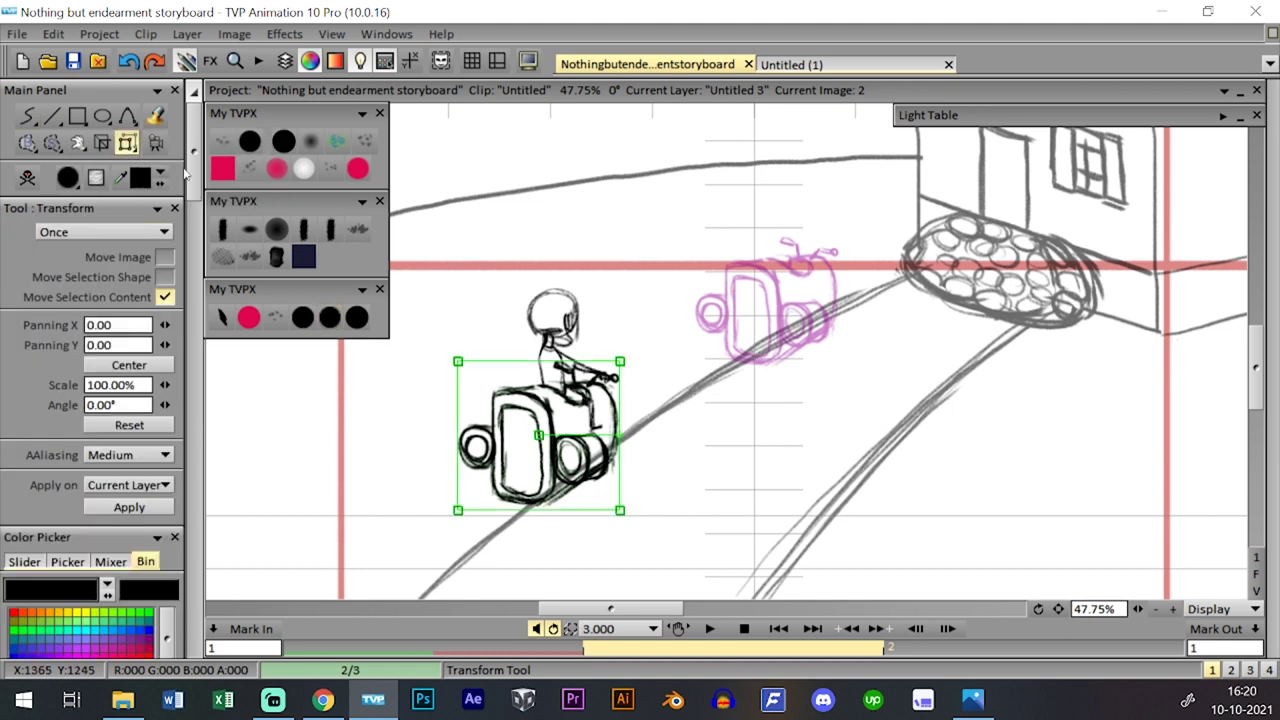
pyautogui.moveTo(614, 374); pyautogui.dragTo(606, 376)
pyautogui.moveTo(540, 433); pyautogui.dragTo(656, 361)
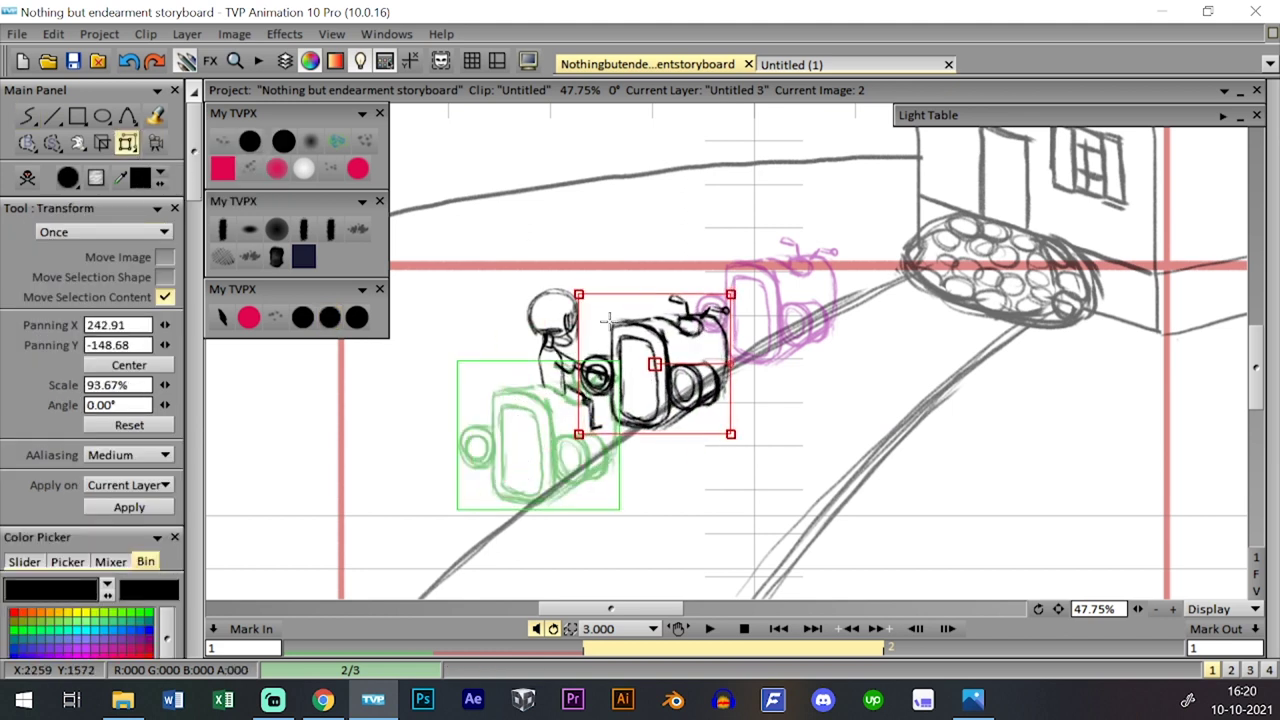
pyautogui.press('Return')
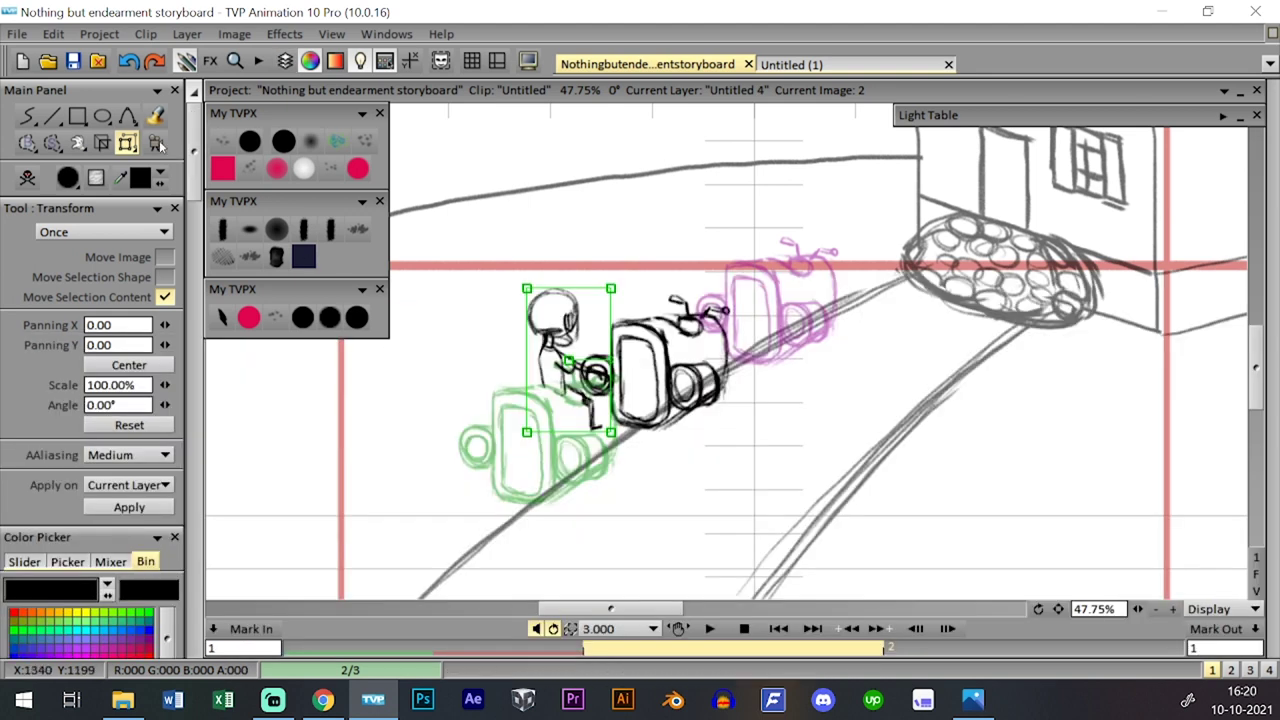
pyautogui.click(158, 143)
pyautogui.moveTo(582, 352)
pyautogui.mouseDown()
pyautogui.moveTo(714, 280)
pyautogui.moveTo(697, 302)
pyautogui.mouseUp()
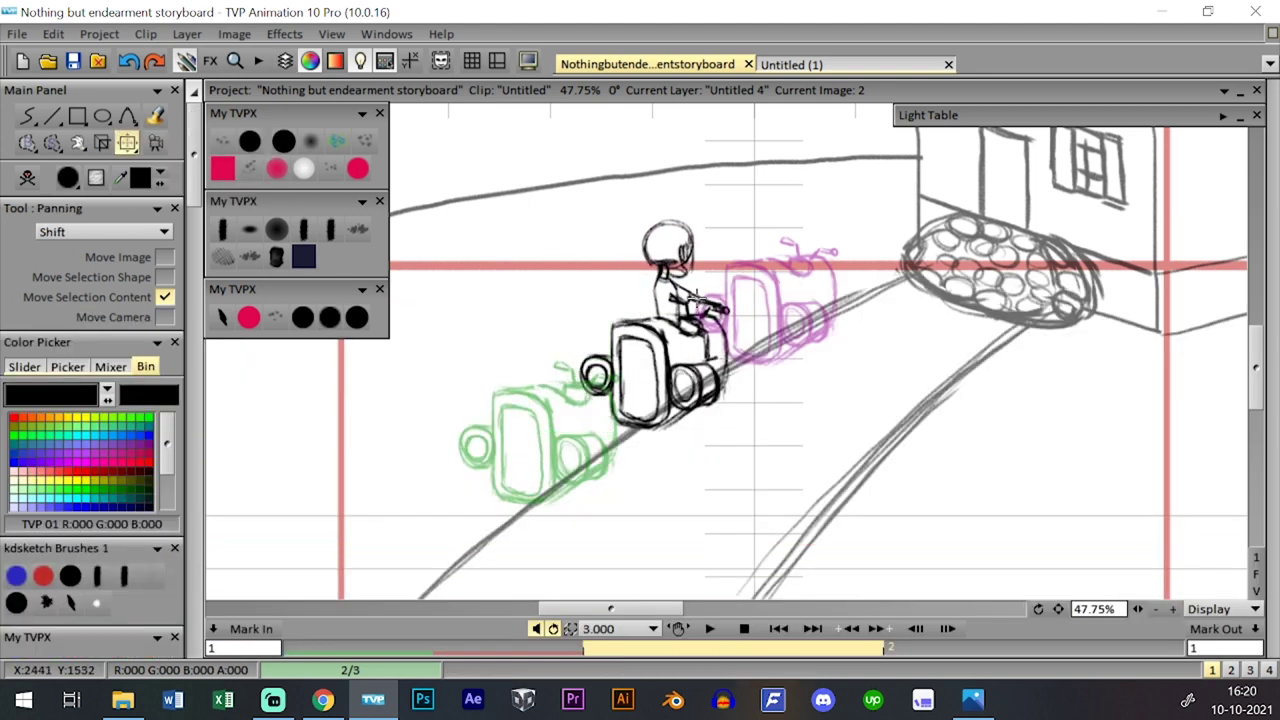
pyautogui.press('Tab')
pyautogui.press('Tab')
pyautogui.press('Tab')
pyautogui.press('Tab')
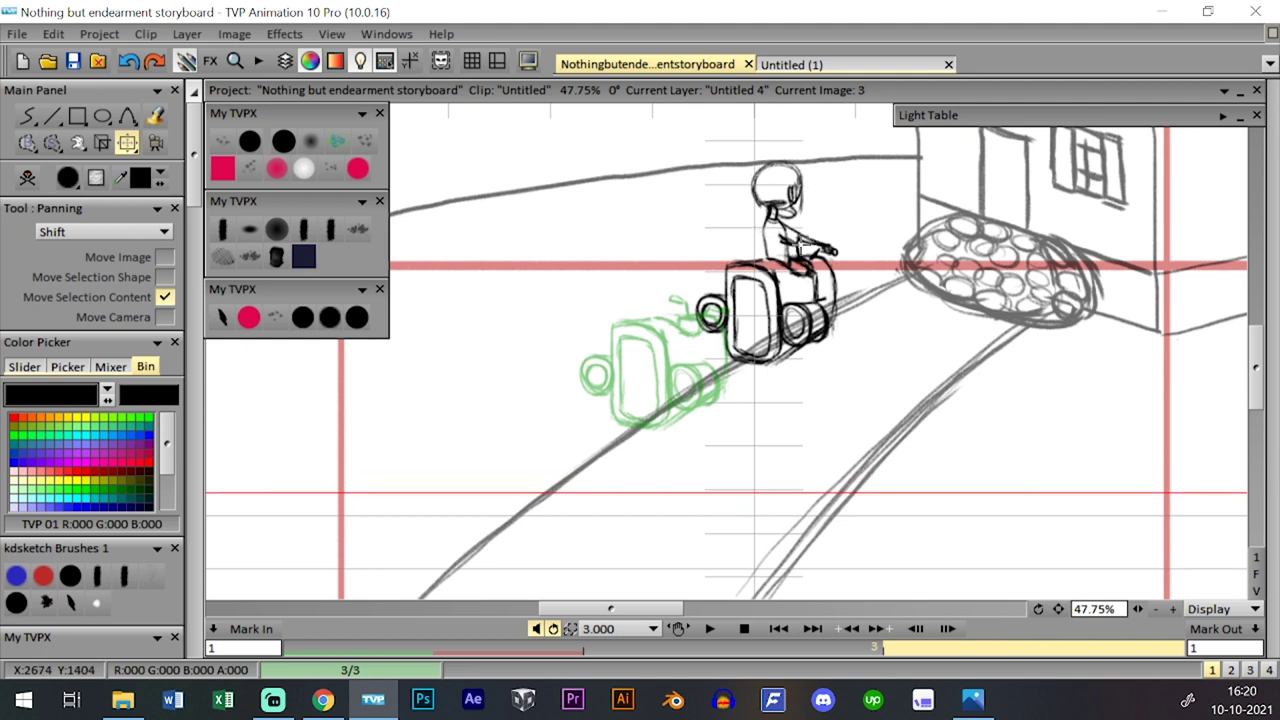
# - Return to the pencil, zoom out, and step through the three scooter images
pyautogui.click(330, 317)
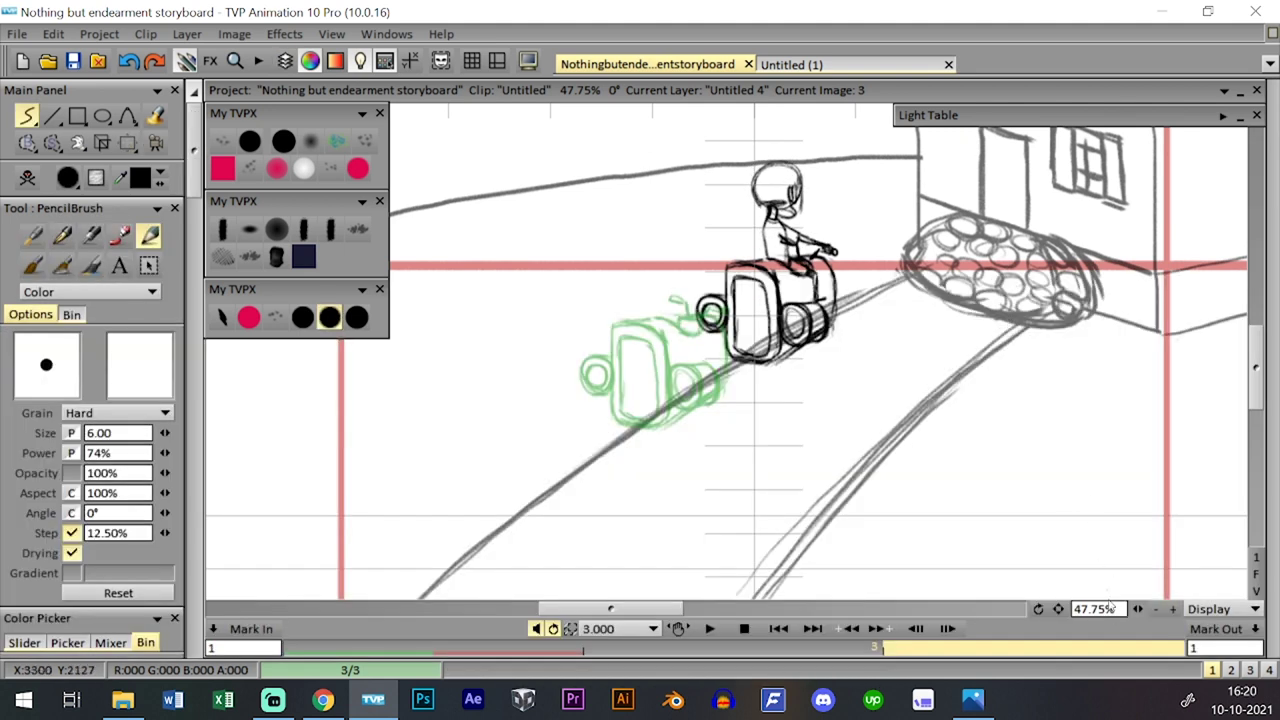
pyautogui.click(1136, 609)
pyautogui.moveTo(1134, 612); pyautogui.dragTo(1121, 612)
pyautogui.moveTo(1059, 609); pyautogui.dragTo(967, 629)
pyautogui.press('Left')
pyautogui.press('Left')
pyautogui.press('Right')
pyautogui.press('Right')
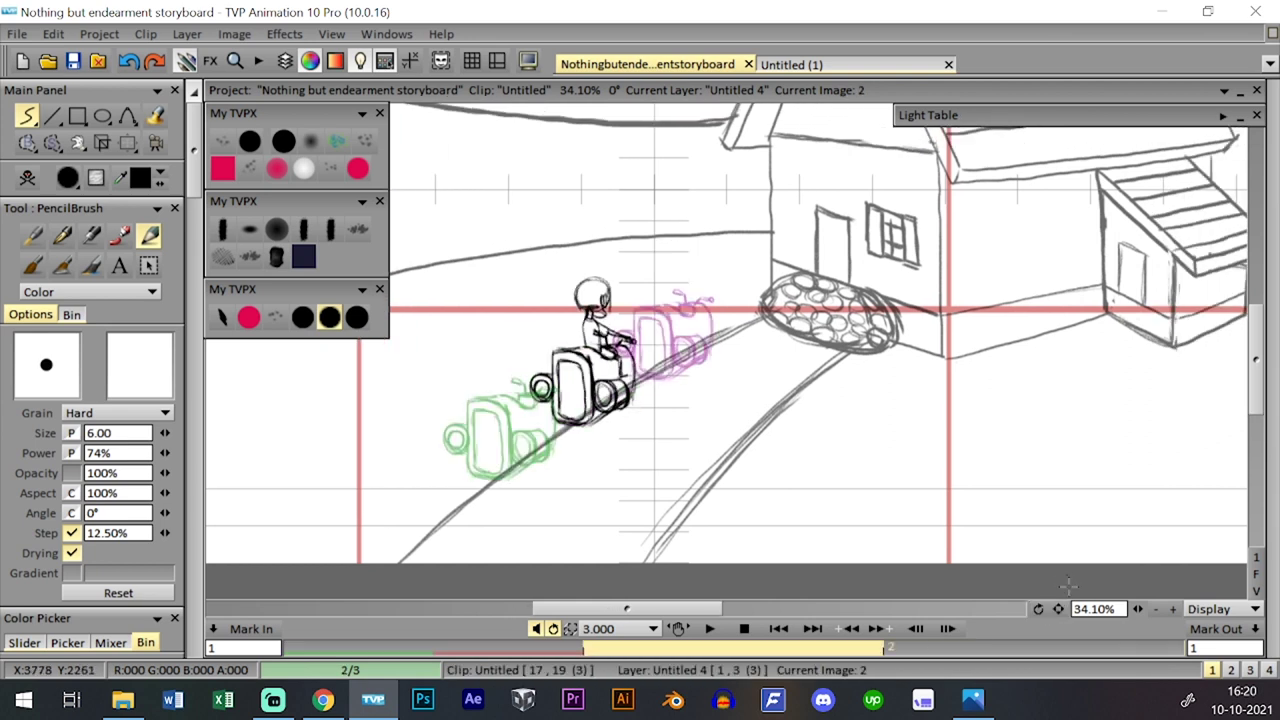
pyautogui.press('Left')
pyautogui.press('Left')
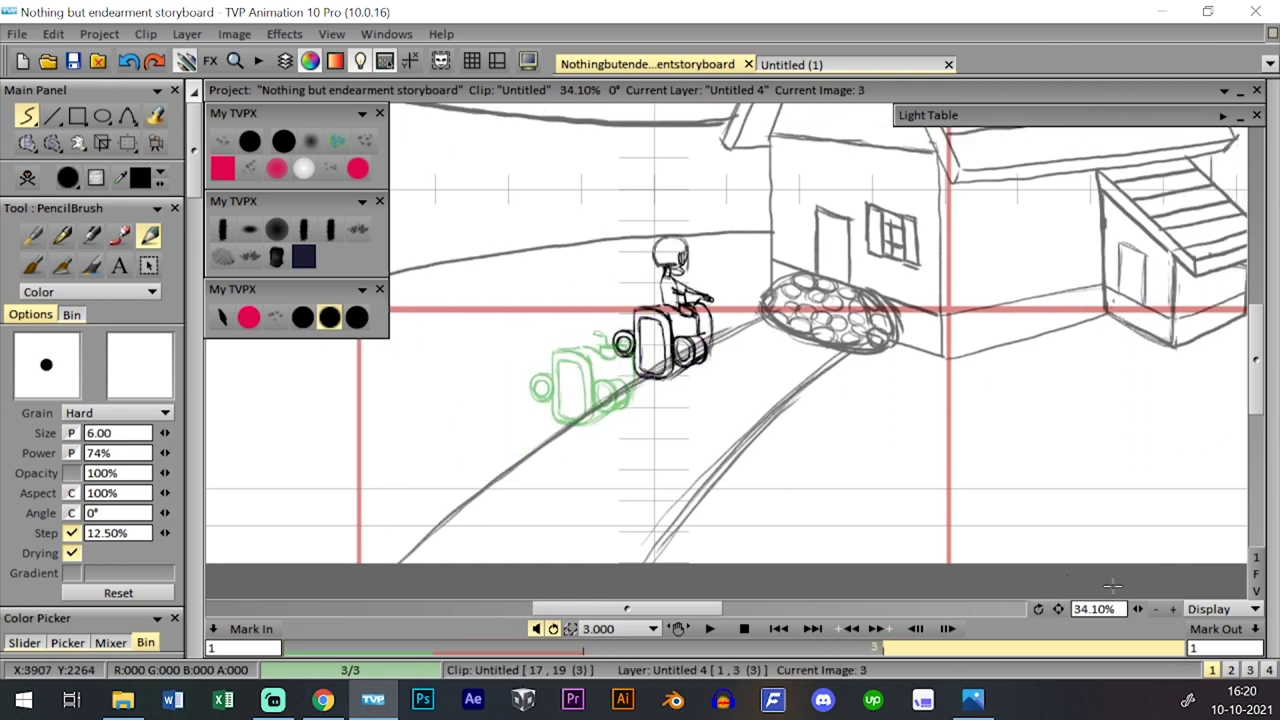
pyautogui.press('Tab')
# - On layer Untitled 3, move the scooter down and right along the path, then undo it
pyautogui.click(411, 532)
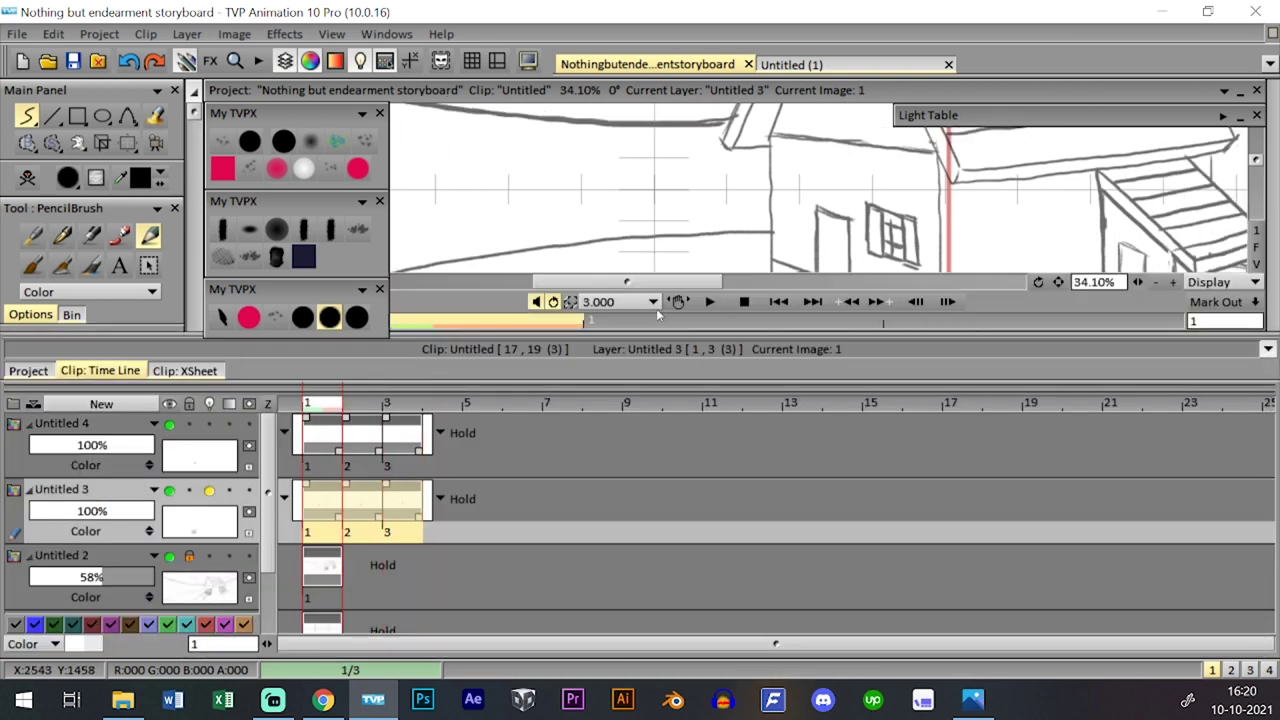
pyautogui.click(641, 336)
pyautogui.click(128, 143)
pyautogui.click(195, 168)
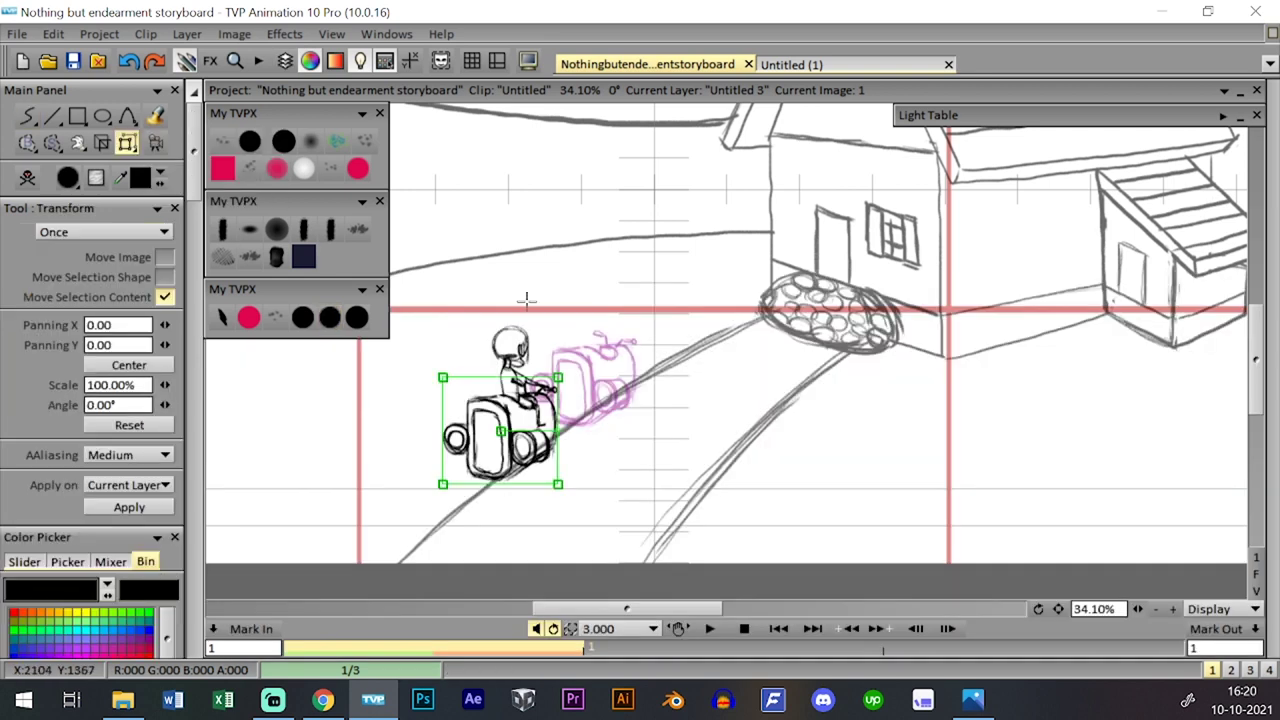
pyautogui.moveTo(497, 430); pyautogui.dragTo(666, 474)
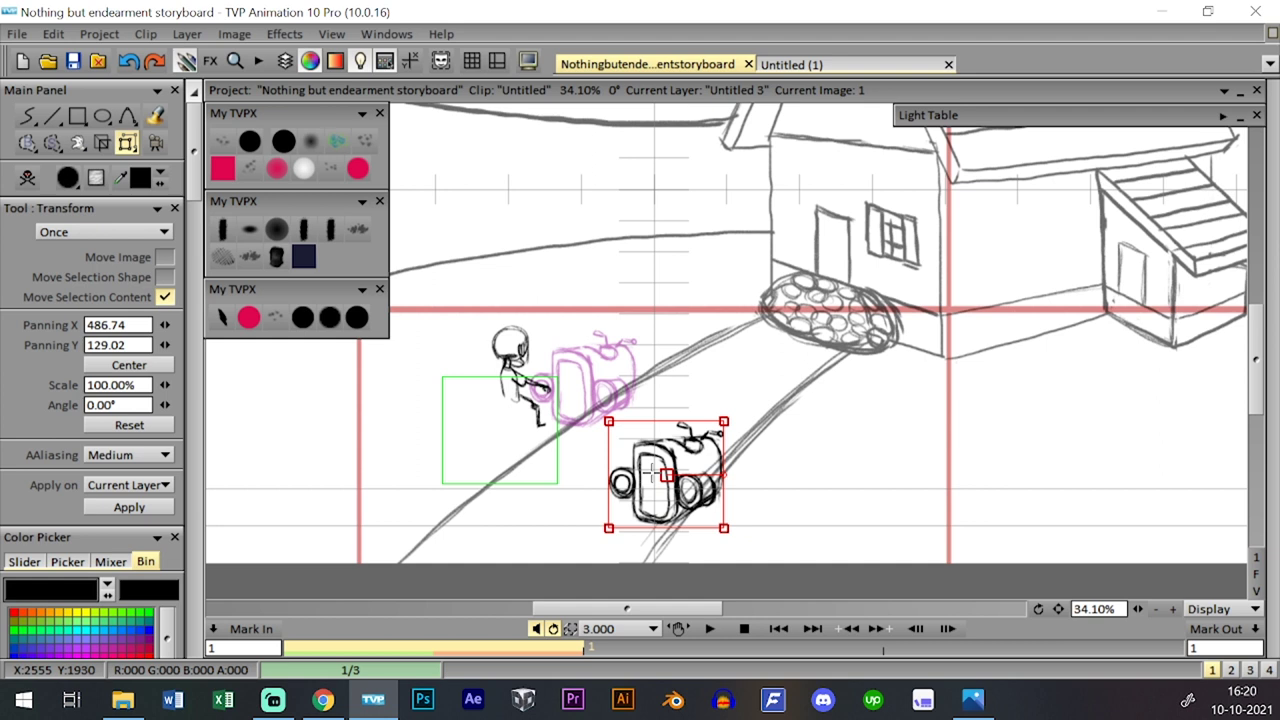
pyautogui.press('Return')
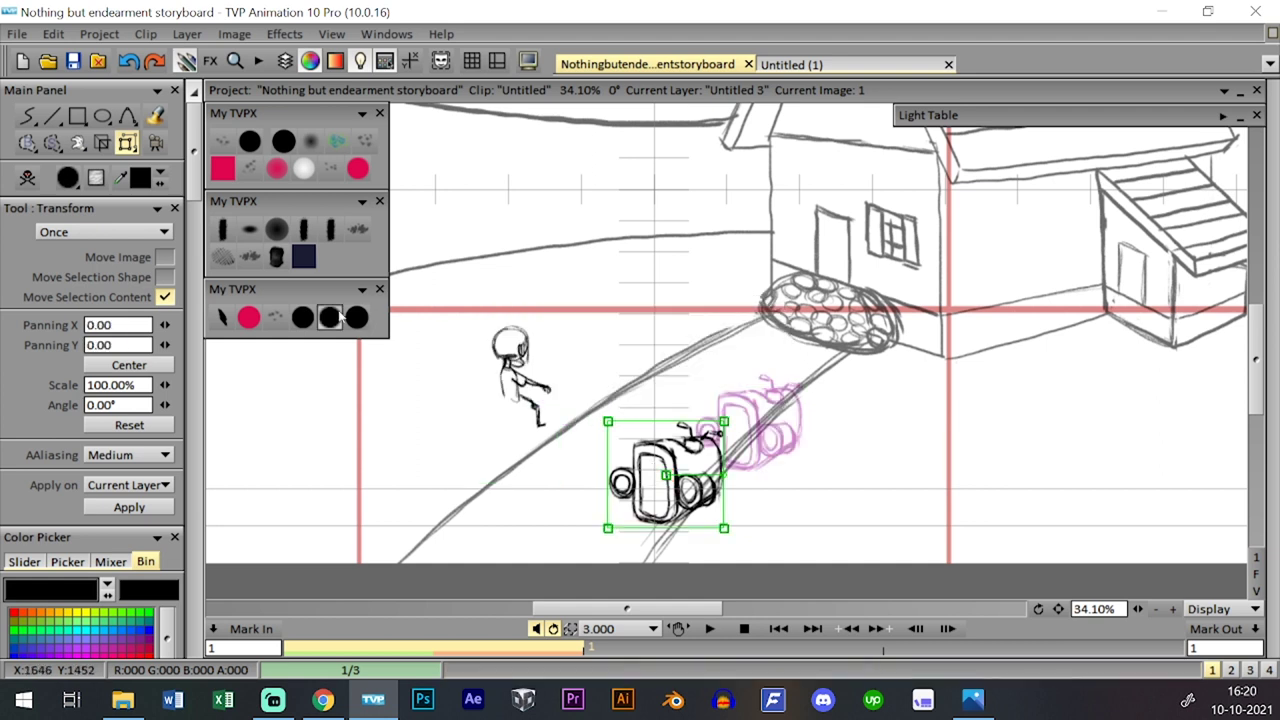
pyautogui.click(331, 317)
pyautogui.hotkey('ctrl', 'z')
# - Scrub back to image 1, zoom further out, and jump to image 16 of the earlier clip
pyautogui.click(641, 657)
pyautogui.click(362, 404)
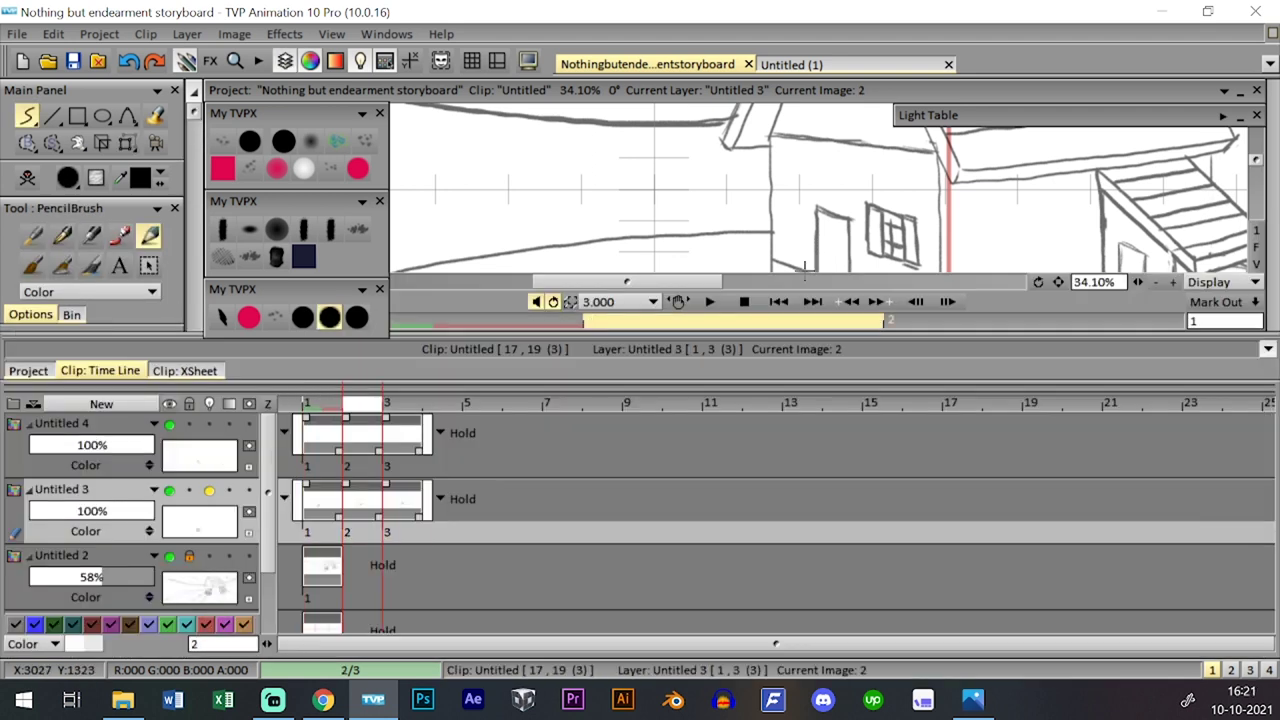
pyautogui.moveTo(393, 407); pyautogui.dragTo(324, 405)
pyautogui.click(735, 334)
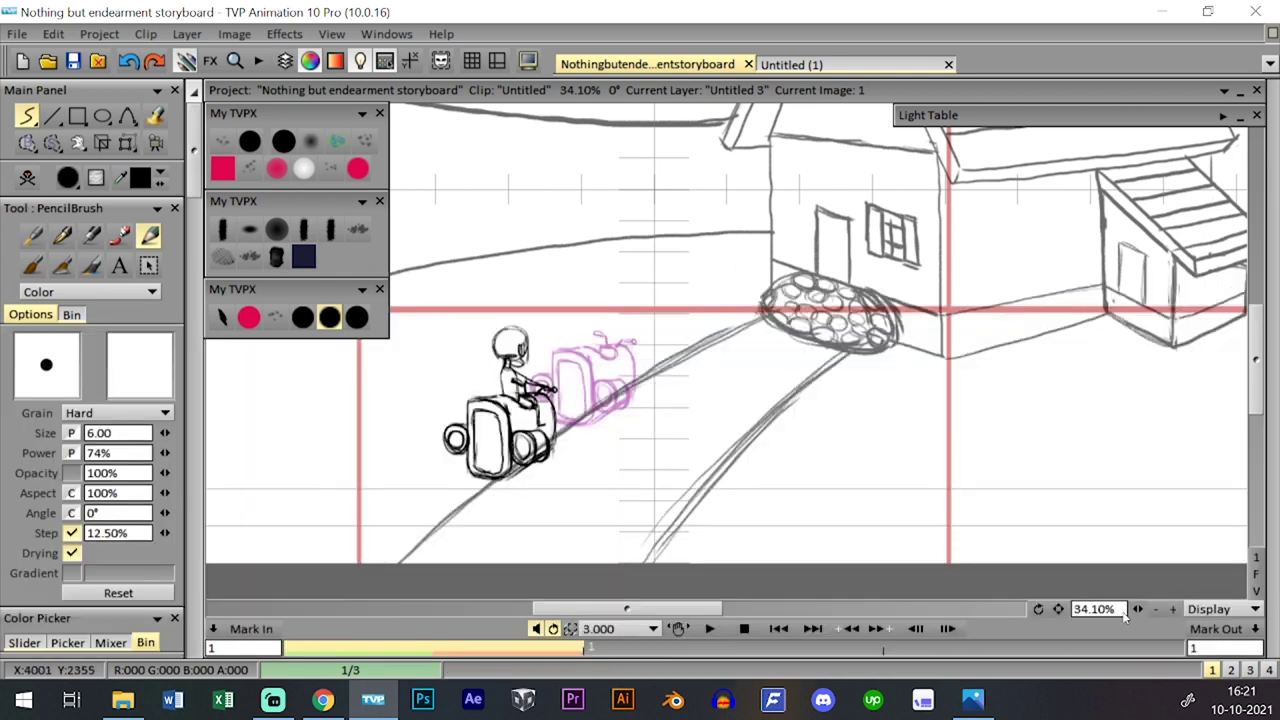
pyautogui.moveTo(1137, 609); pyautogui.dragTo(1090, 580)
pyautogui.press('Left')
pyautogui.click(975, 657)
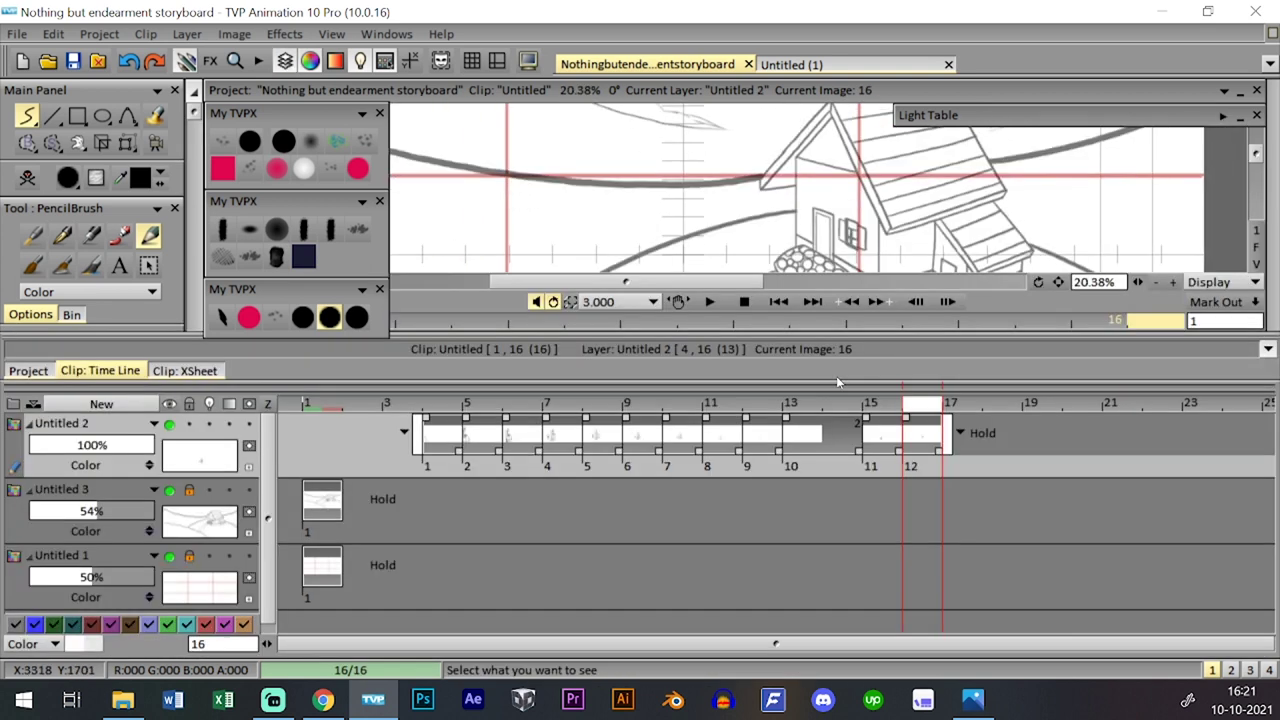
# - Zoom to fit the whole panel, play back the entire storyboard, then stop it
pyautogui.click(47, 372)
pyautogui.click(804, 334)
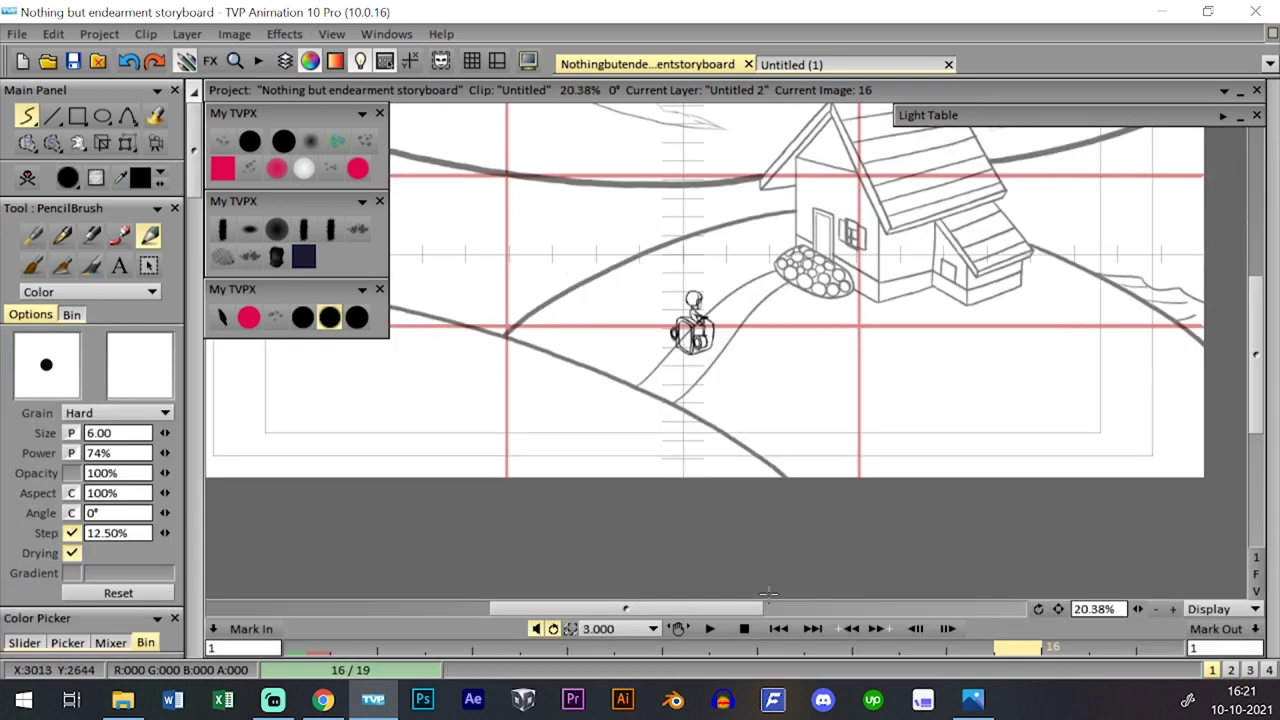
pyautogui.moveTo(1137, 611); pyautogui.dragTo(1142, 673)
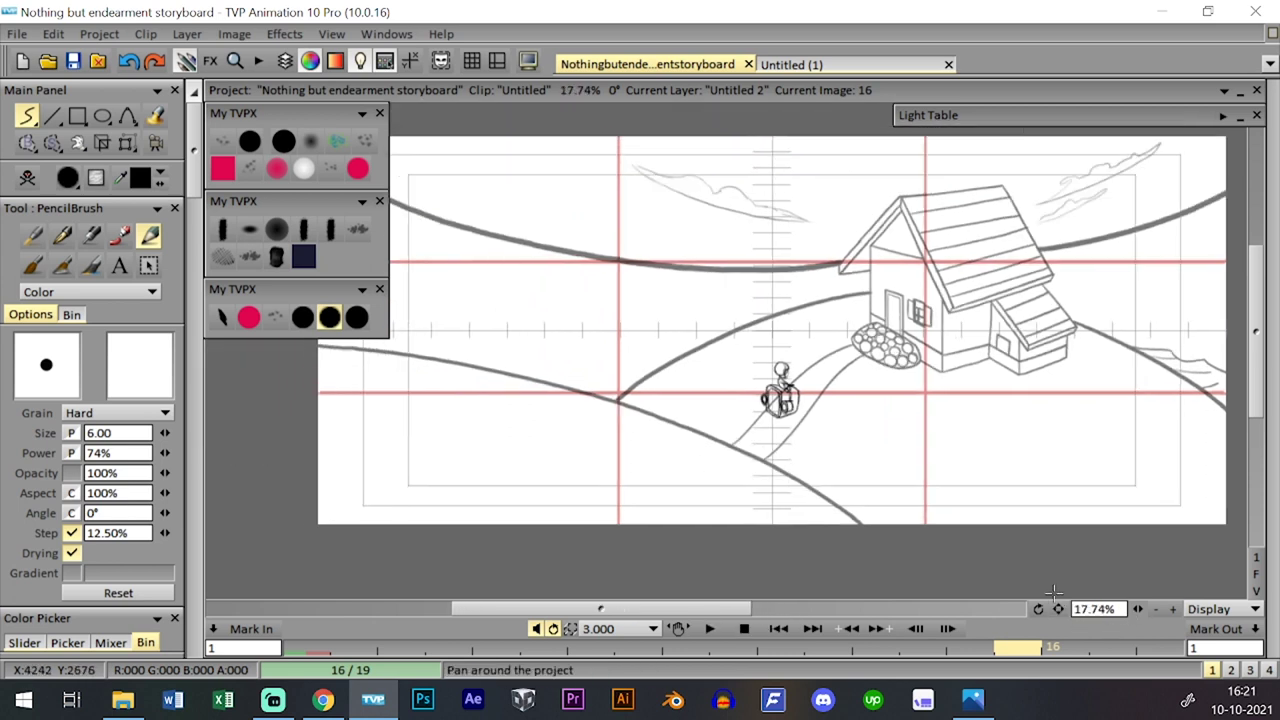
pyautogui.click(709, 628)
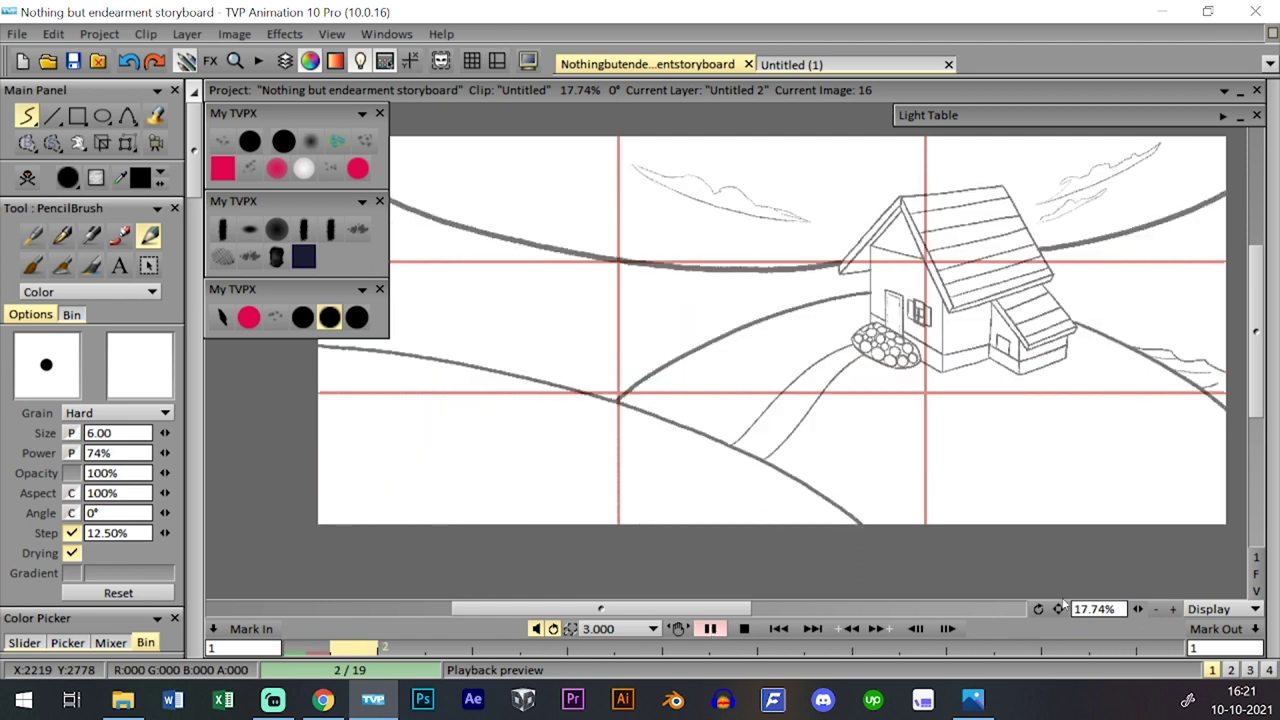
pyautogui.click(744, 628)
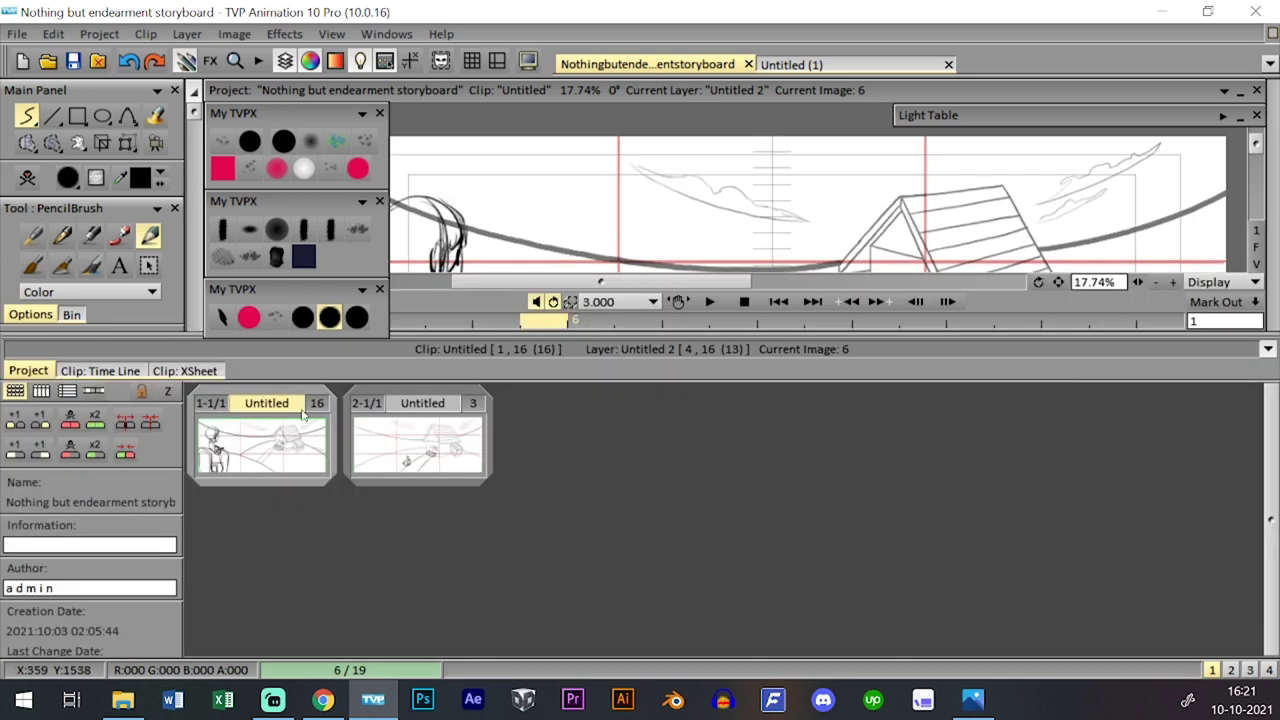
# - Open the first clip's timeline at image 16 and compare it with the scooter clip
pyautogui.doubleClick(290, 440)
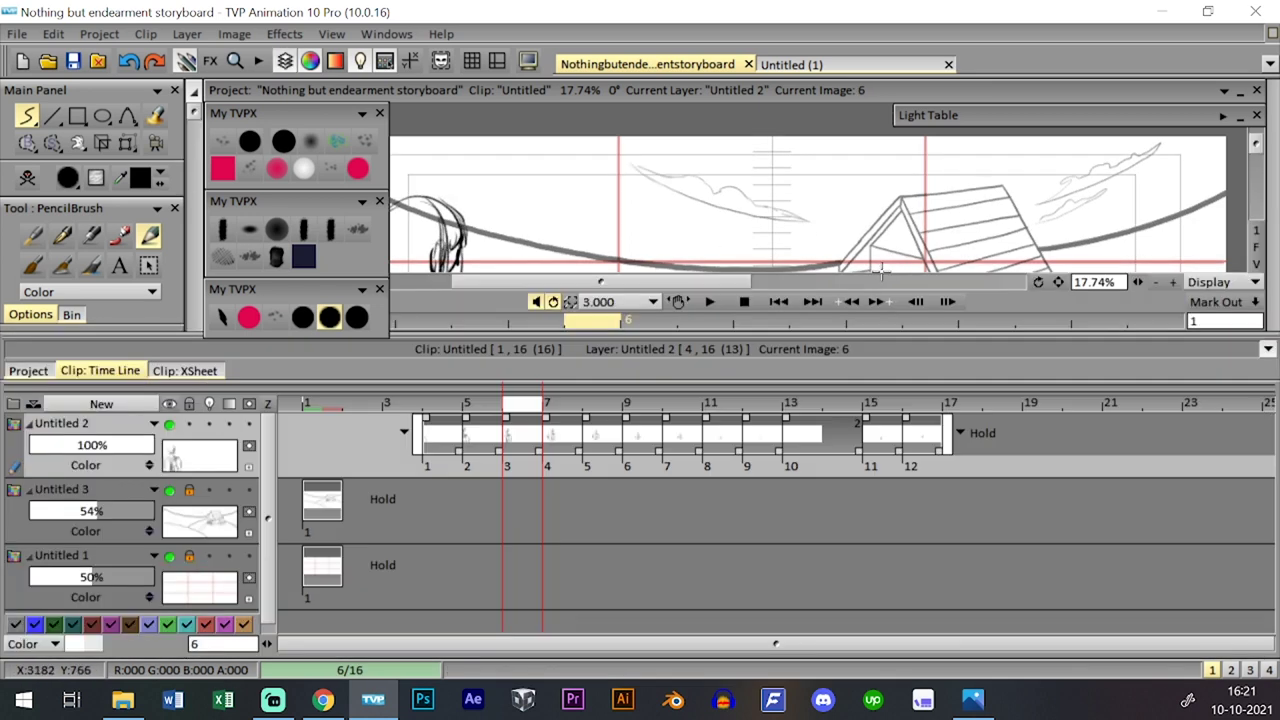
pyautogui.click(922, 403)
pyautogui.press('Tab')
pyautogui.press('Tab')
pyautogui.press('Tab')
pyautogui.press('Right')
pyautogui.press('Left')
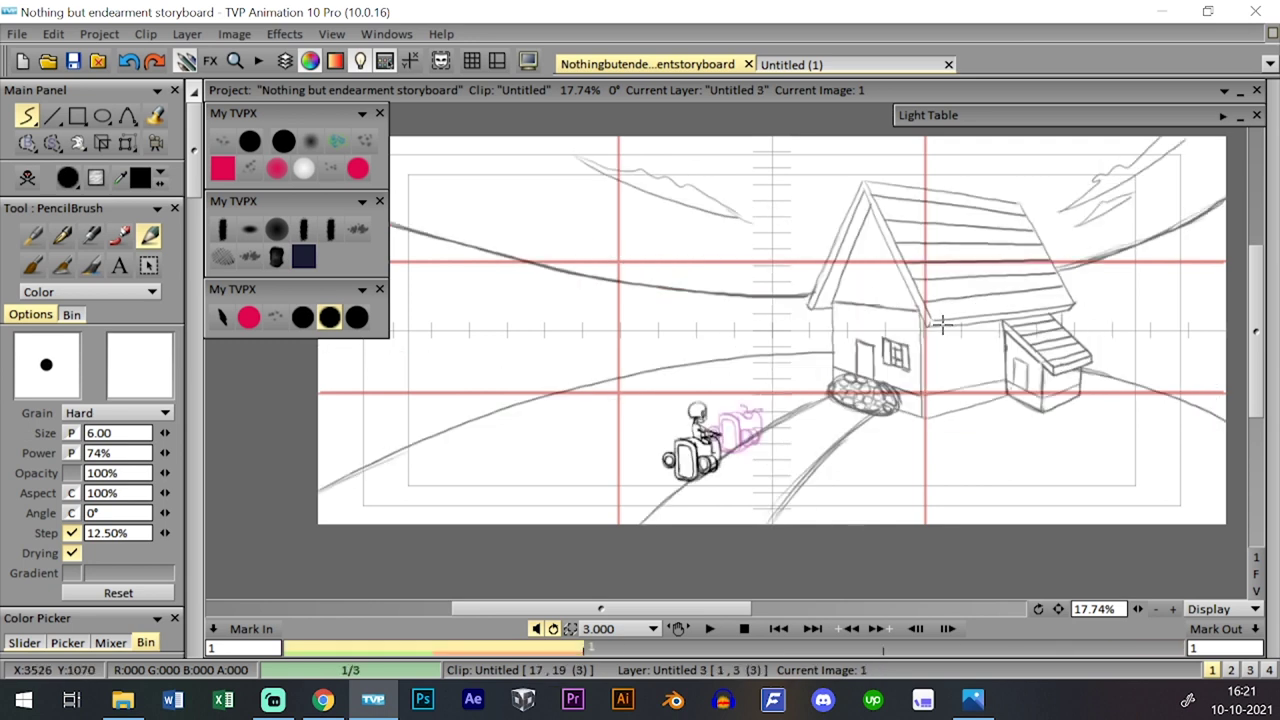
pyautogui.press('Tab')
pyautogui.press('Tab')
pyautogui.press('Tab')
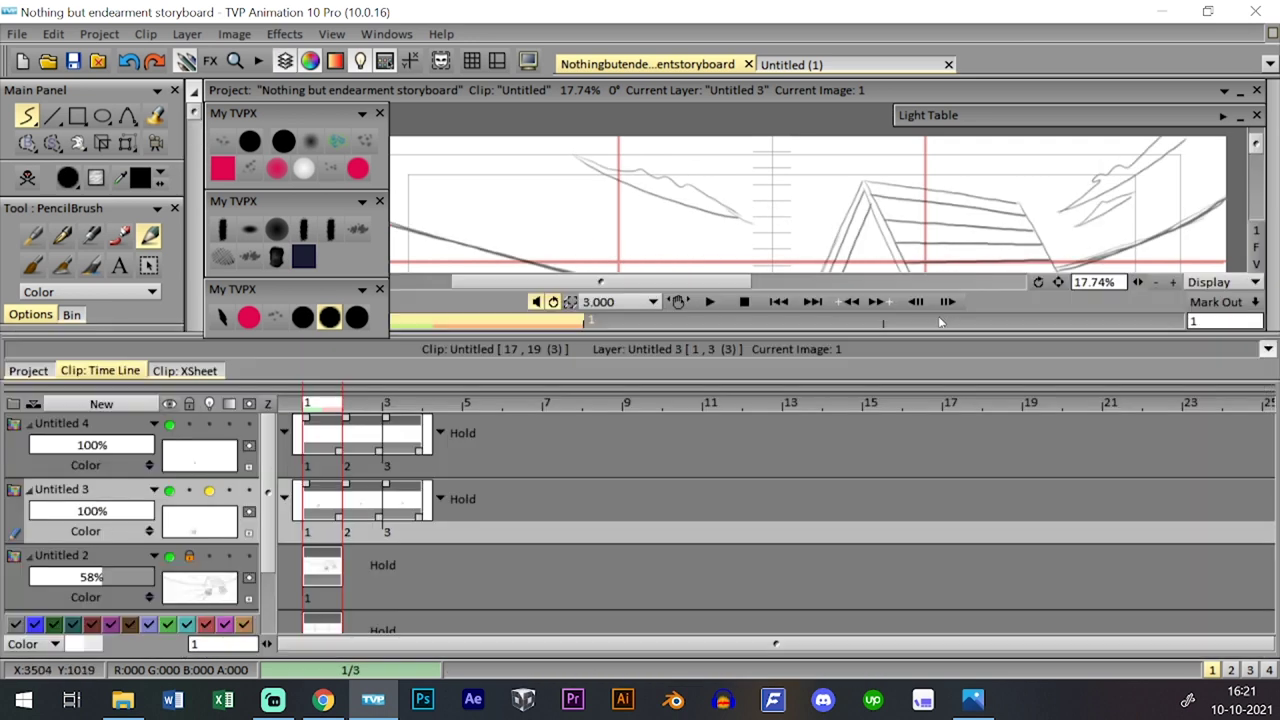
pyautogui.press('Tab')
pyautogui.press('Tab')
pyautogui.click(414, 408)
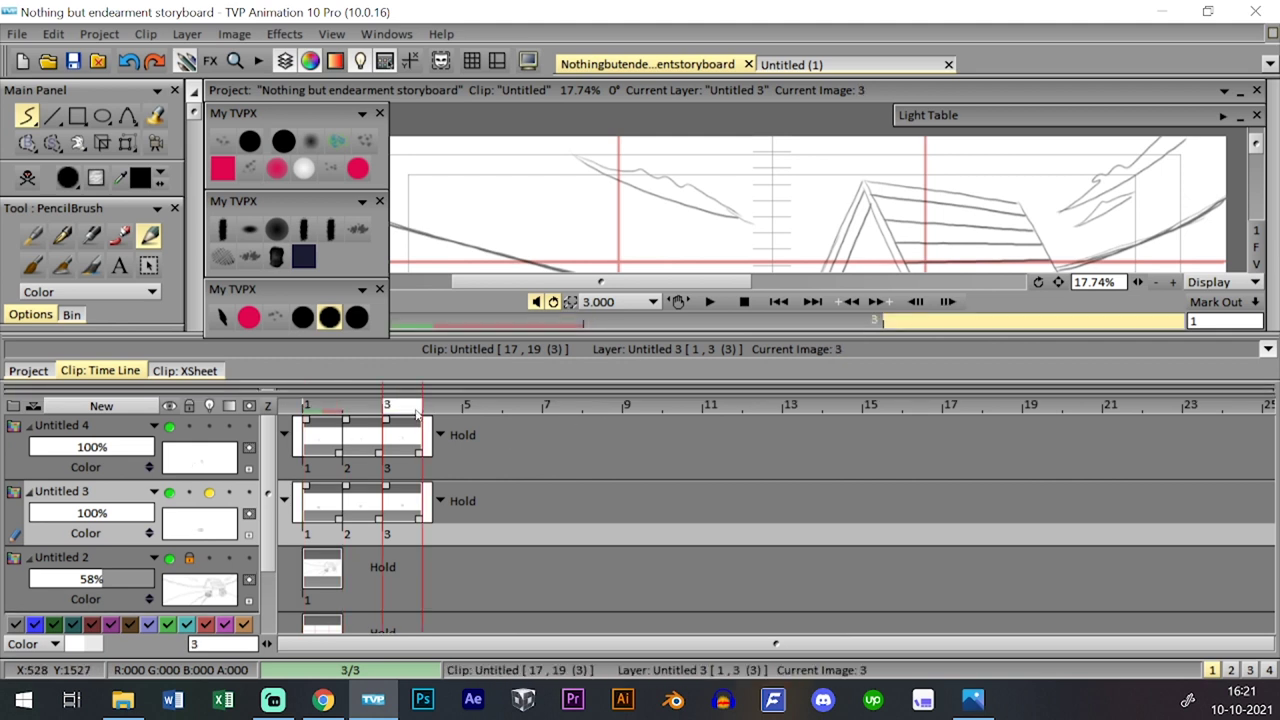
pyautogui.press('Tab')
pyautogui.press('Tab')
pyautogui.press('Tab')
# - Flip between the walking clip's image 15 and the scooter clip's image 3 to compare positions
pyautogui.press('pageup')
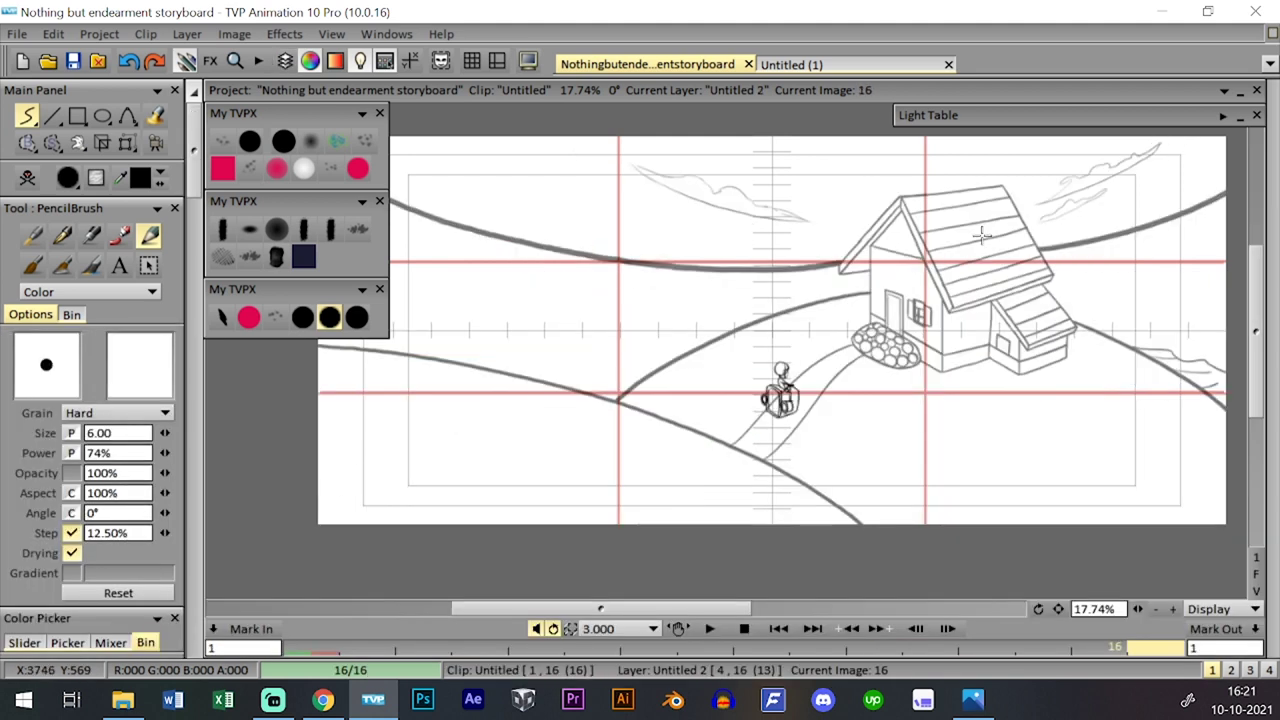
pyautogui.press('pagedown')
pyautogui.press('pageup')
pyautogui.press('Return')
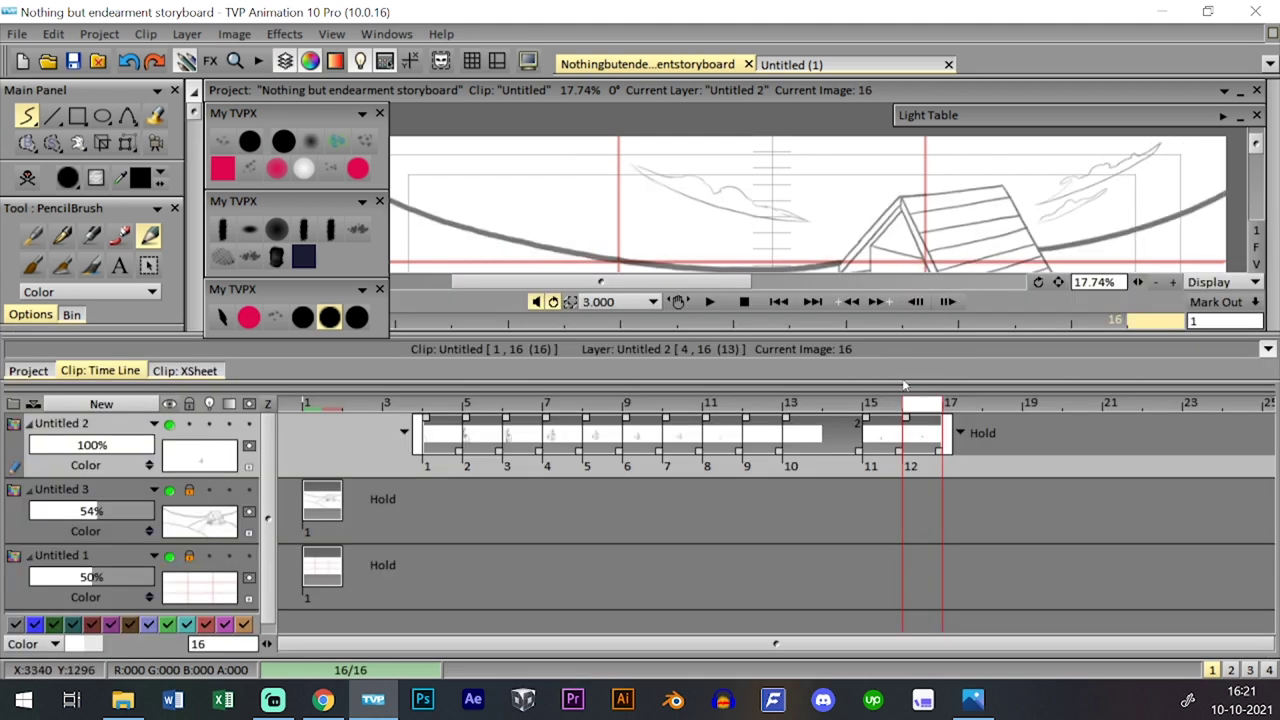
pyautogui.press('Return')
pyautogui.press('Left')
pyautogui.press('pagedown')
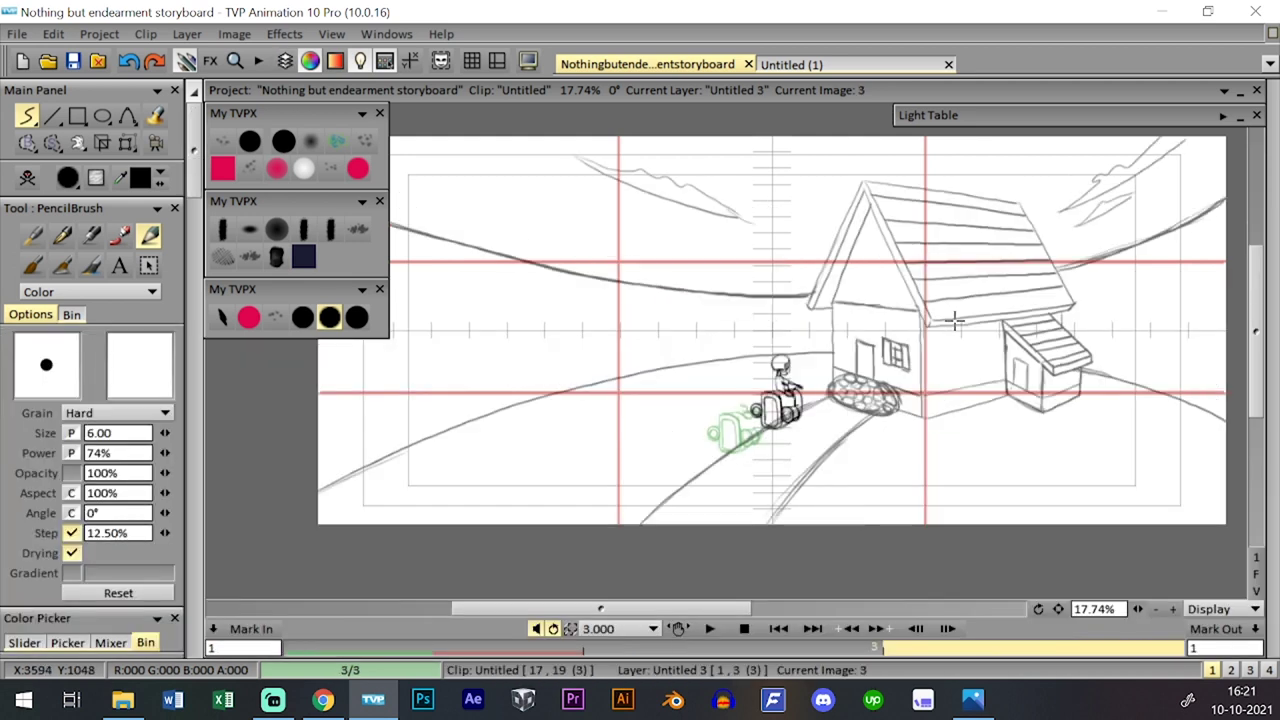
pyautogui.press('pageup')
pyautogui.press('Return')
pyautogui.press('Return')
pyautogui.press('pagedown')
pyautogui.press('Return')
pyautogui.press('Left')
pyautogui.press('Return')
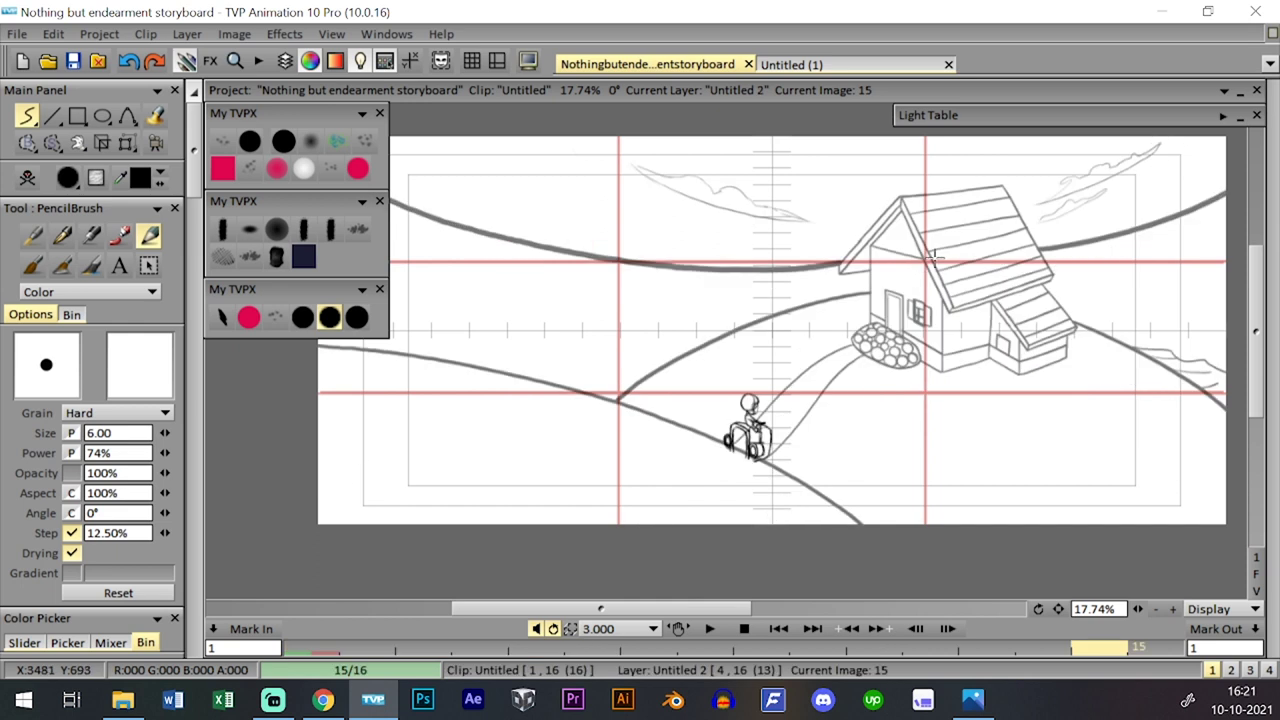
pyautogui.press('Return')
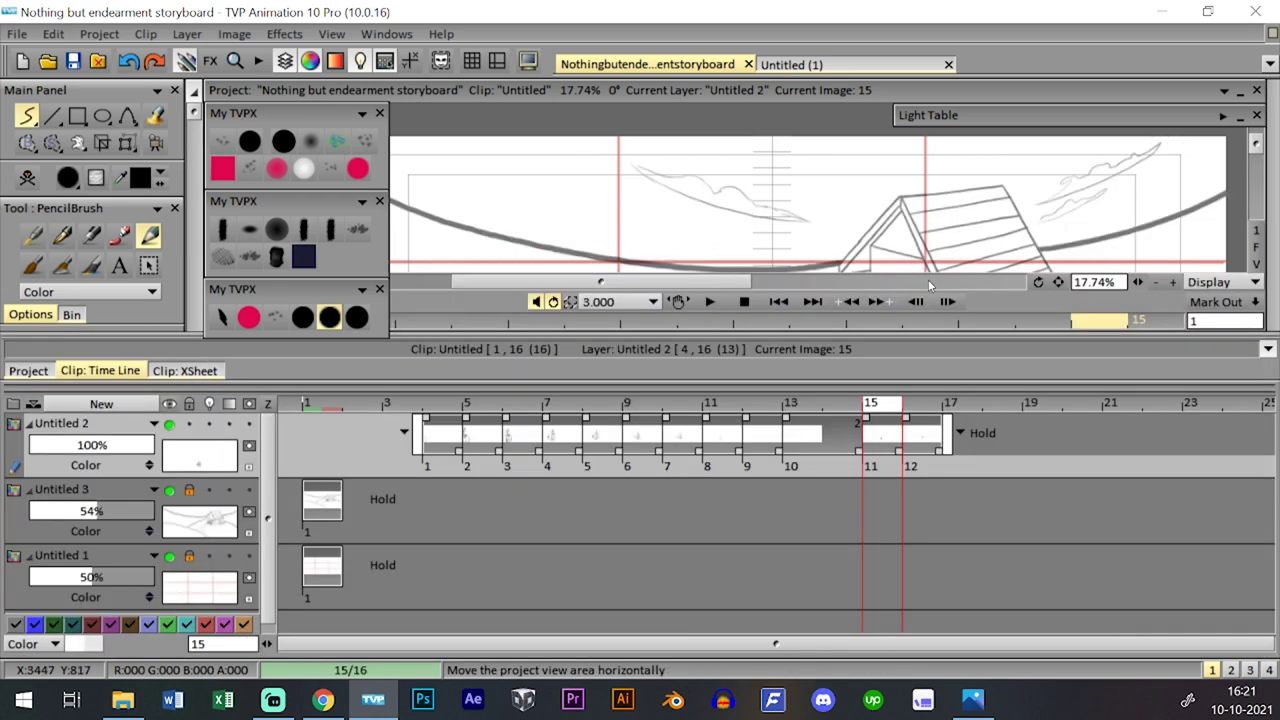
# - Flip between walking image 16 and the first scooter image to compare them
pyautogui.press('Return')
pyautogui.press('Return')
pyautogui.press('Right')
pyautogui.press('Return')
pyautogui.press('Right')
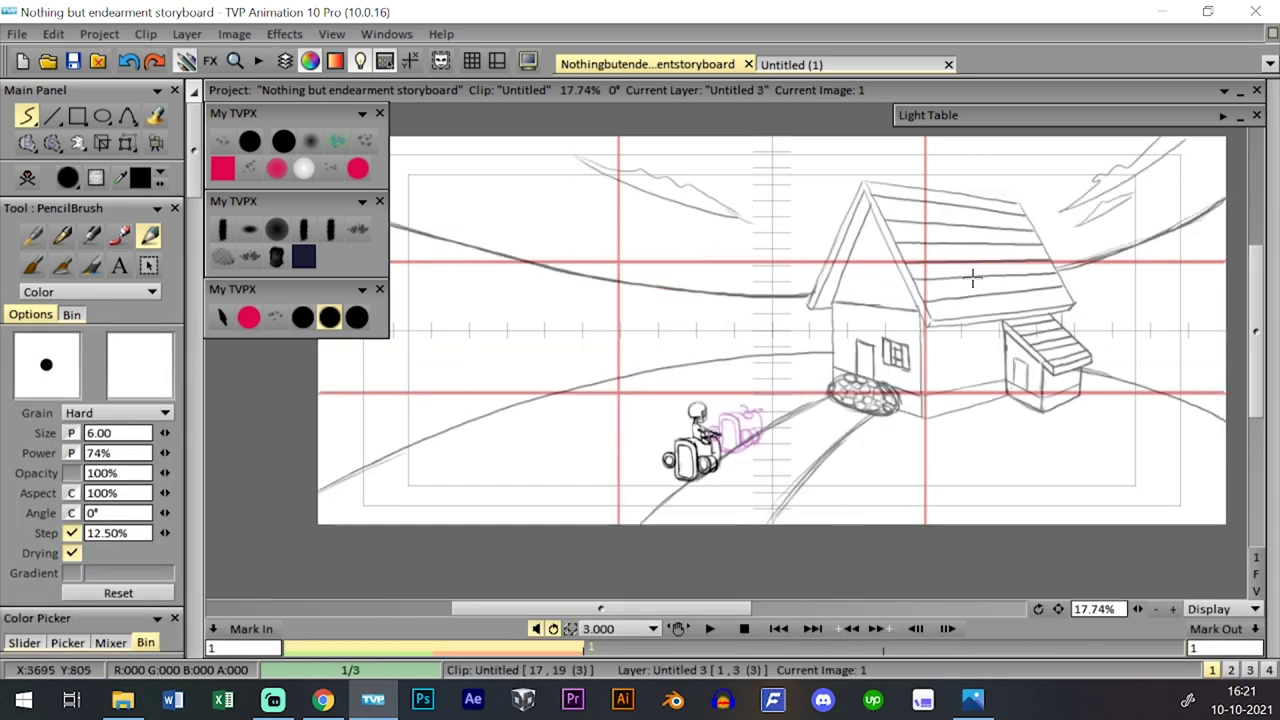
pyautogui.press('Left')
pyautogui.press('Right')
pyautogui.press('Left')
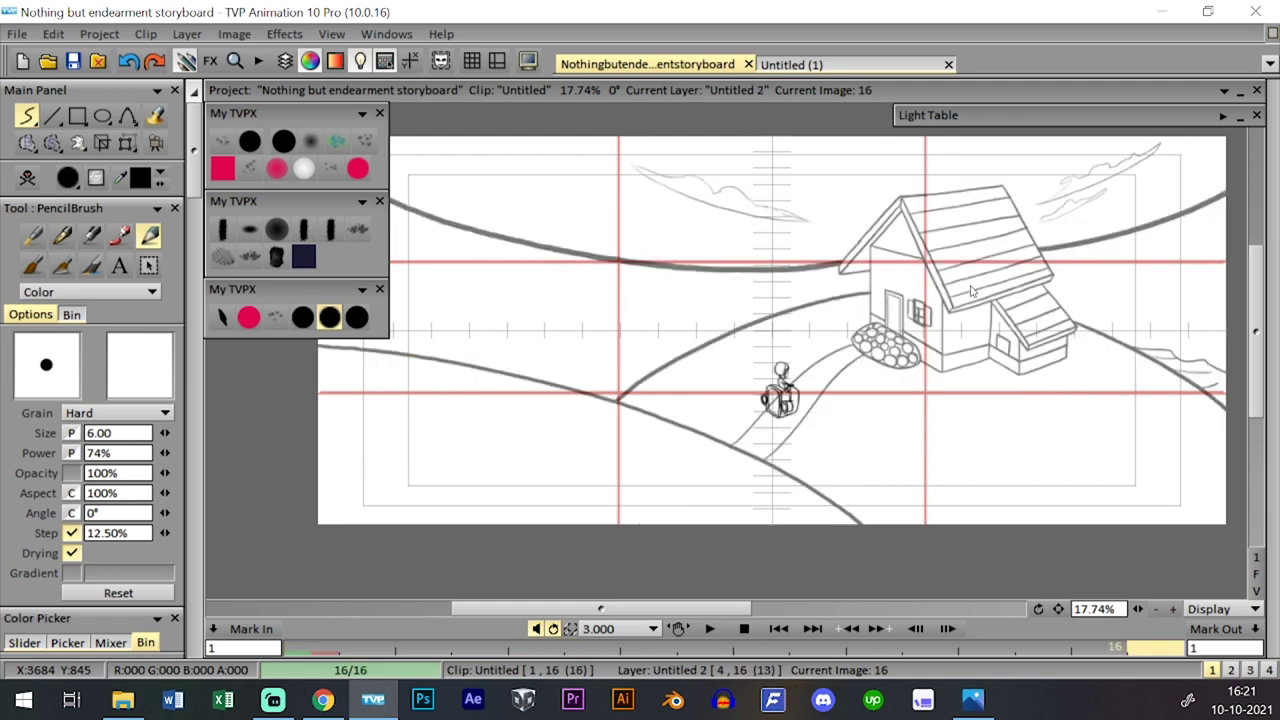
pyautogui.press('Right')
pyautogui.press('Left')
pyautogui.press('Right')
pyautogui.press('Return')
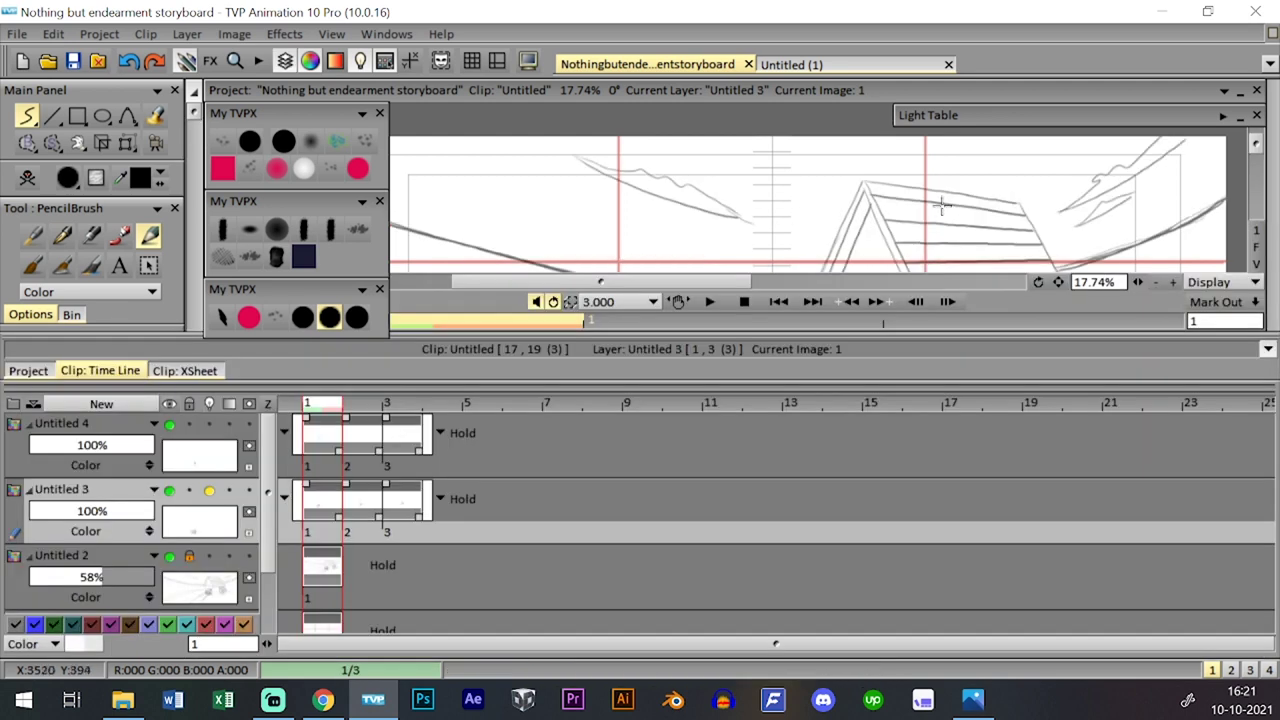
pyautogui.press('Return')
pyautogui.press('Left')
pyautogui.press('Return')
pyautogui.press('Return')
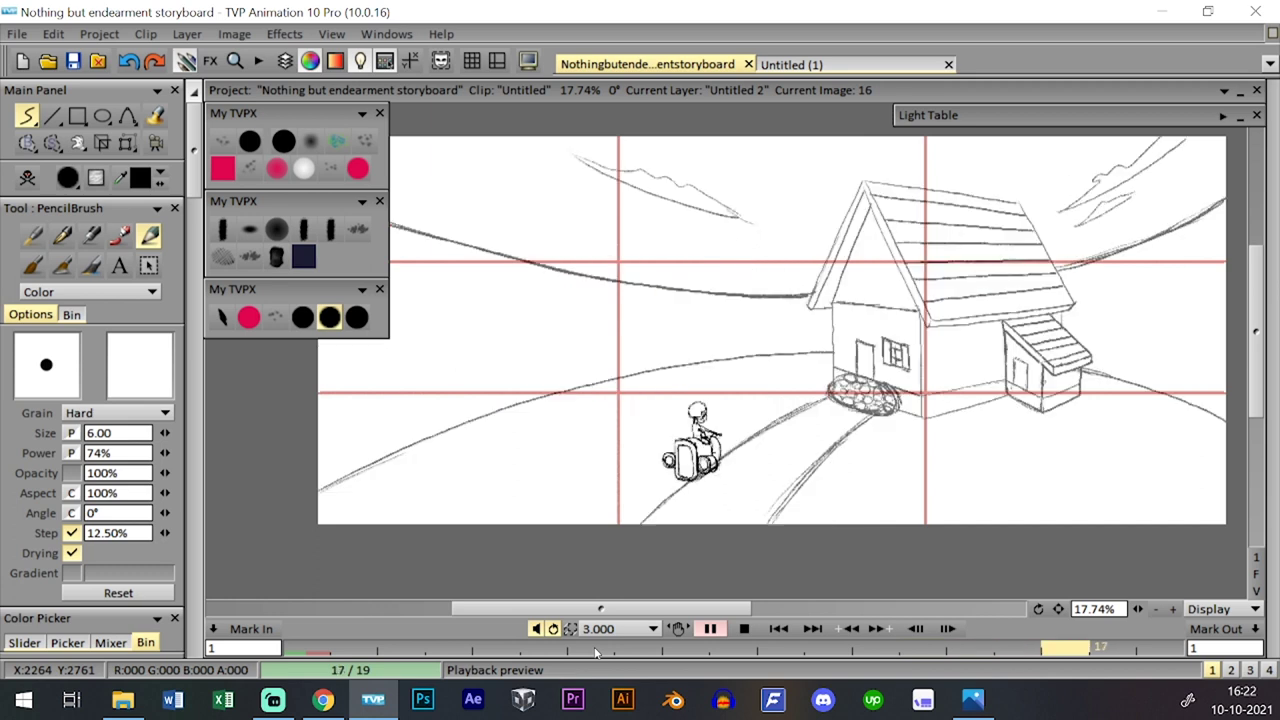
# - Stop the playback preview and pick the neighbouring brush preset
pyautogui.click(742, 629)
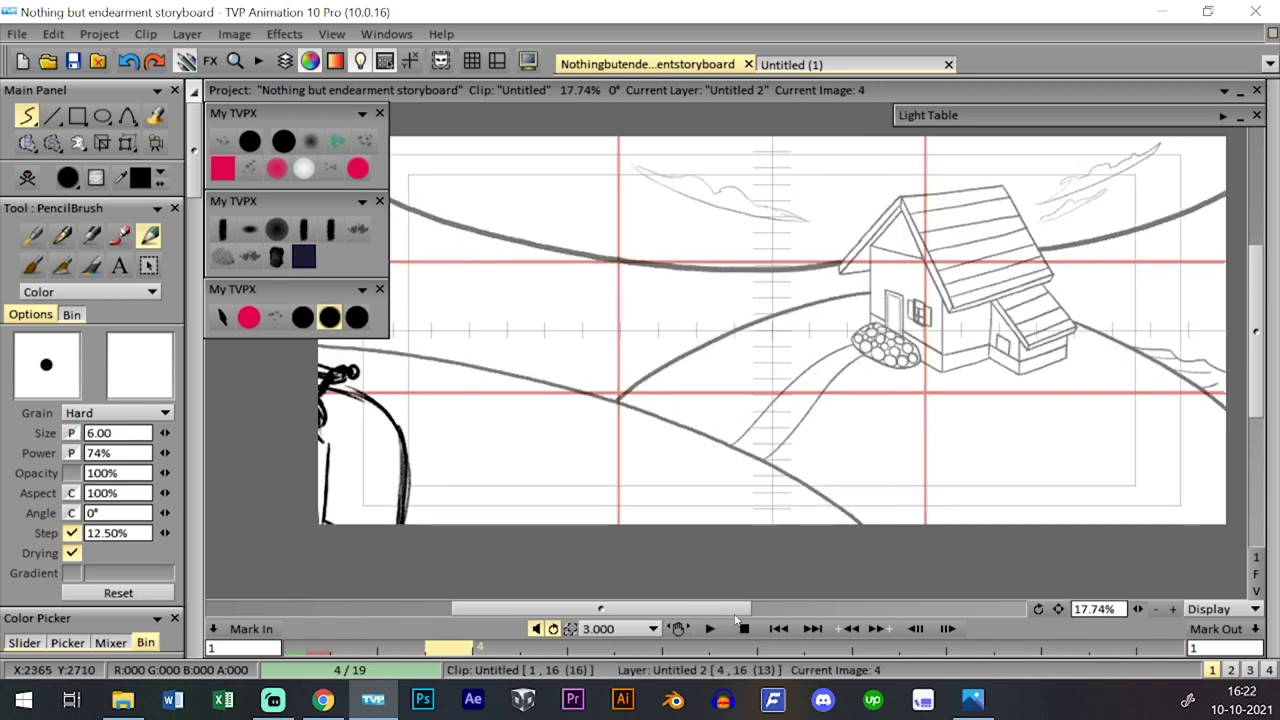
pyautogui.click(331, 318)
pyautogui.press('Tab')
# - Add a new empty clip to the storyboard project
pyautogui.press('Tab')
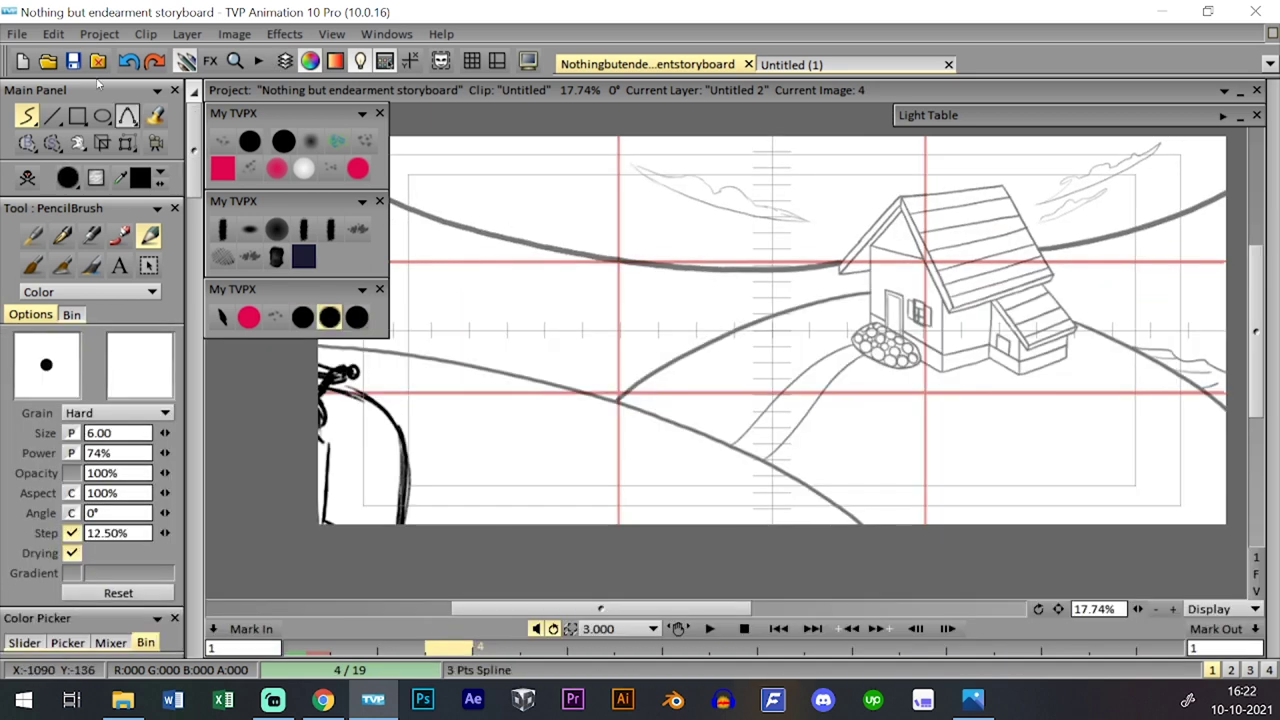
pyautogui.click(73, 62)
pyautogui.press('Tab')
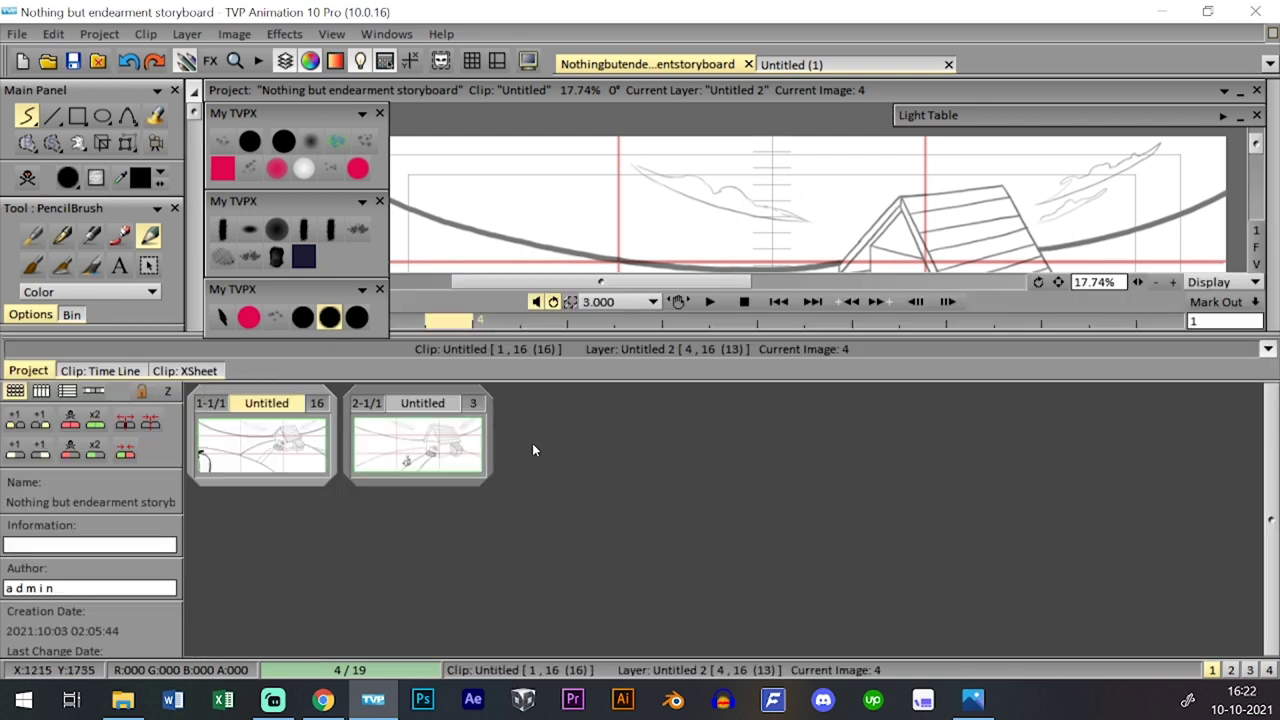
pyautogui.doubleClick(568, 445)
pyautogui.doubleClick(574, 445)
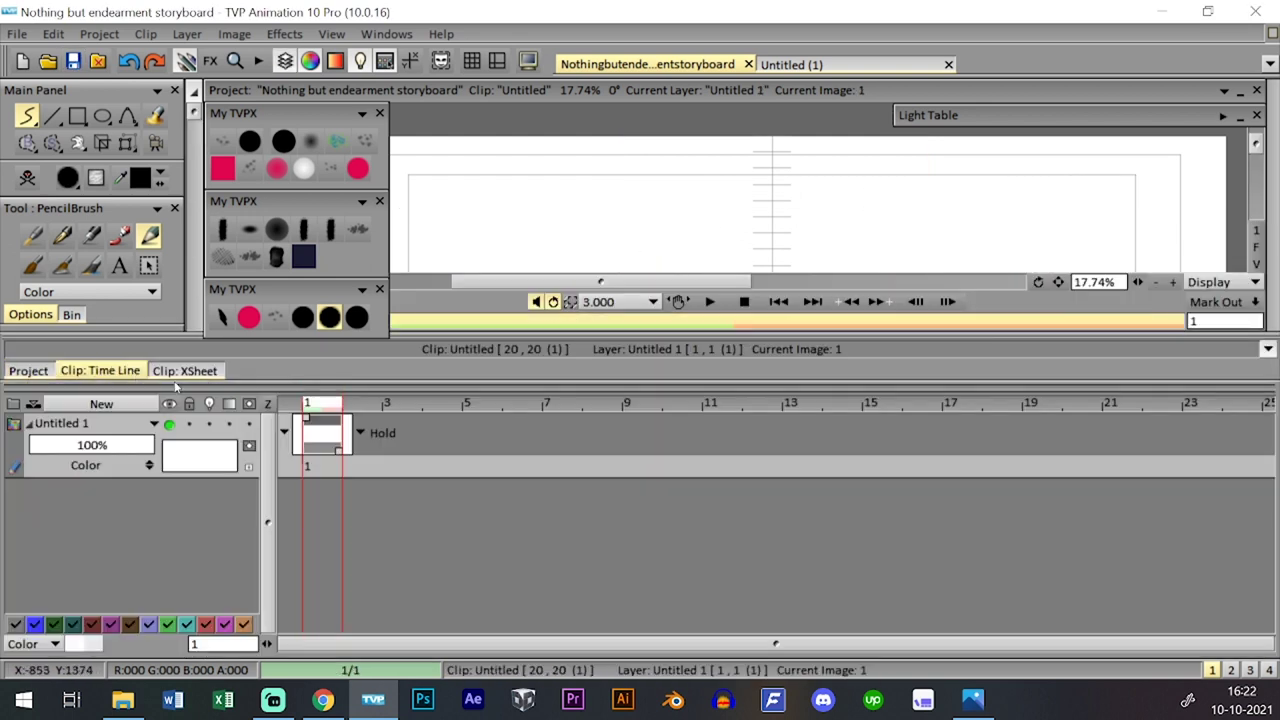
pyautogui.click(28, 371)
# - Copy the red grid frame from layer Untitled 1 into the new clip and delete its empty frame
pyautogui.doubleClick(416, 444)
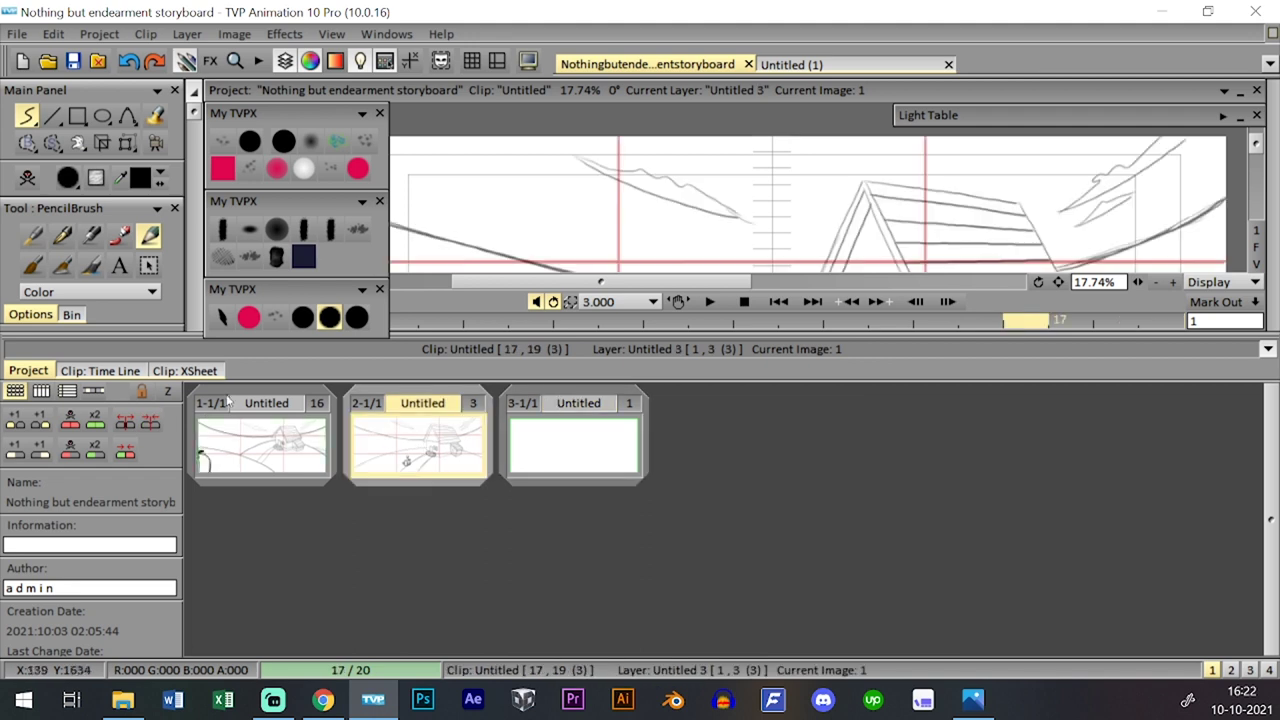
pyautogui.moveTo(267, 510); pyautogui.dragTo(266, 575)
pyautogui.click(323, 597)
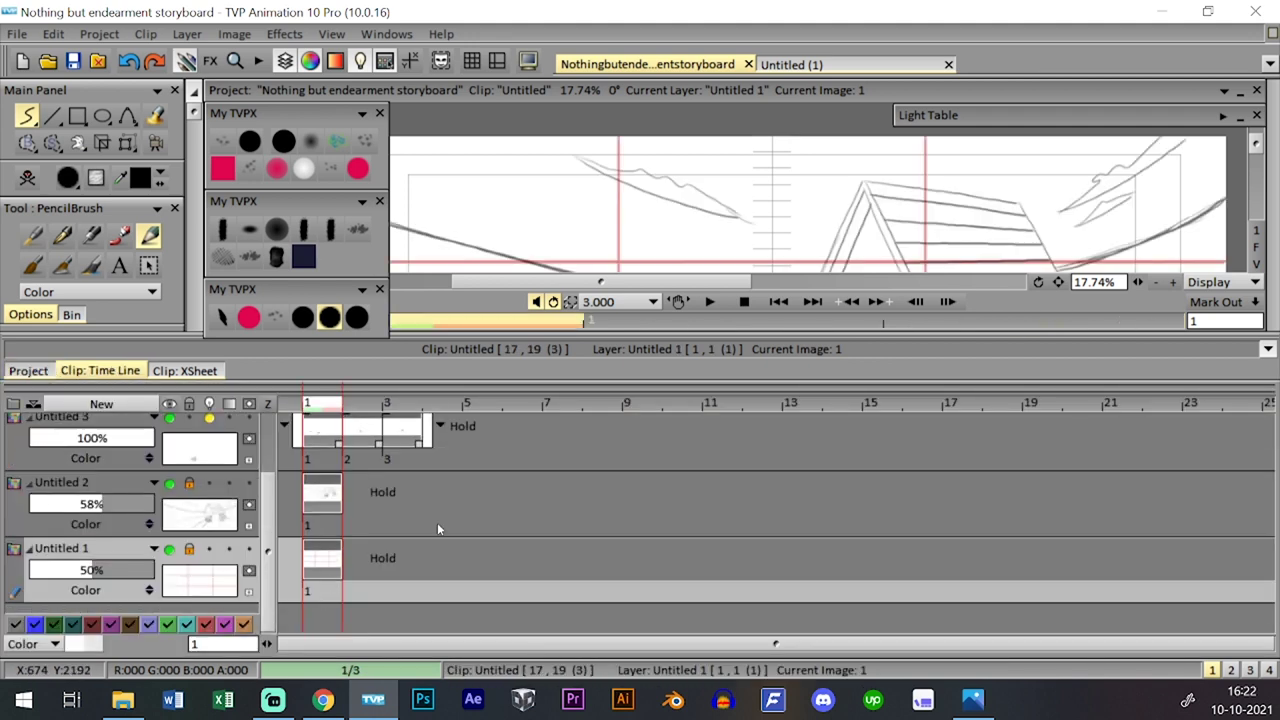
pyautogui.hotkey('ctrl', 'a')
pyautogui.press('pagedown')
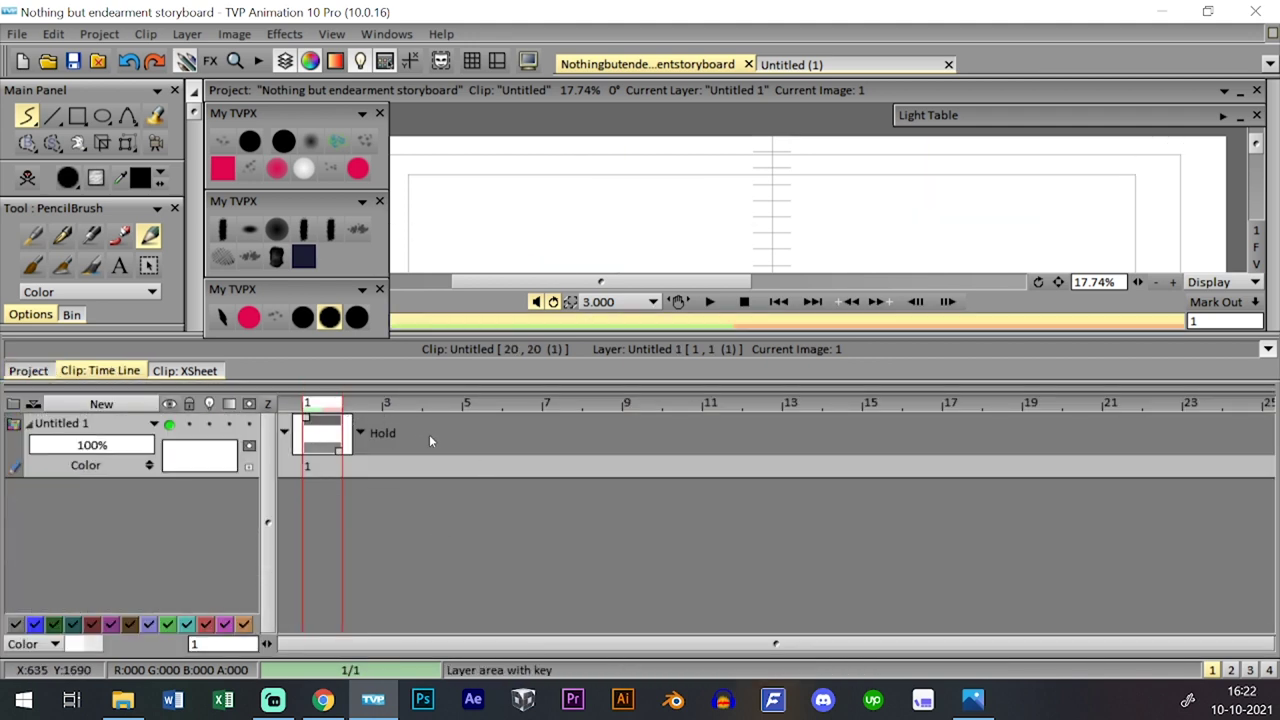
pyautogui.hotkey('ctrl', 'v')
pyautogui.click(364, 431)
pyautogui.press('Delete')
# - Return to the three-frame house clip, toggling the timeline view
pyautogui.press('l')
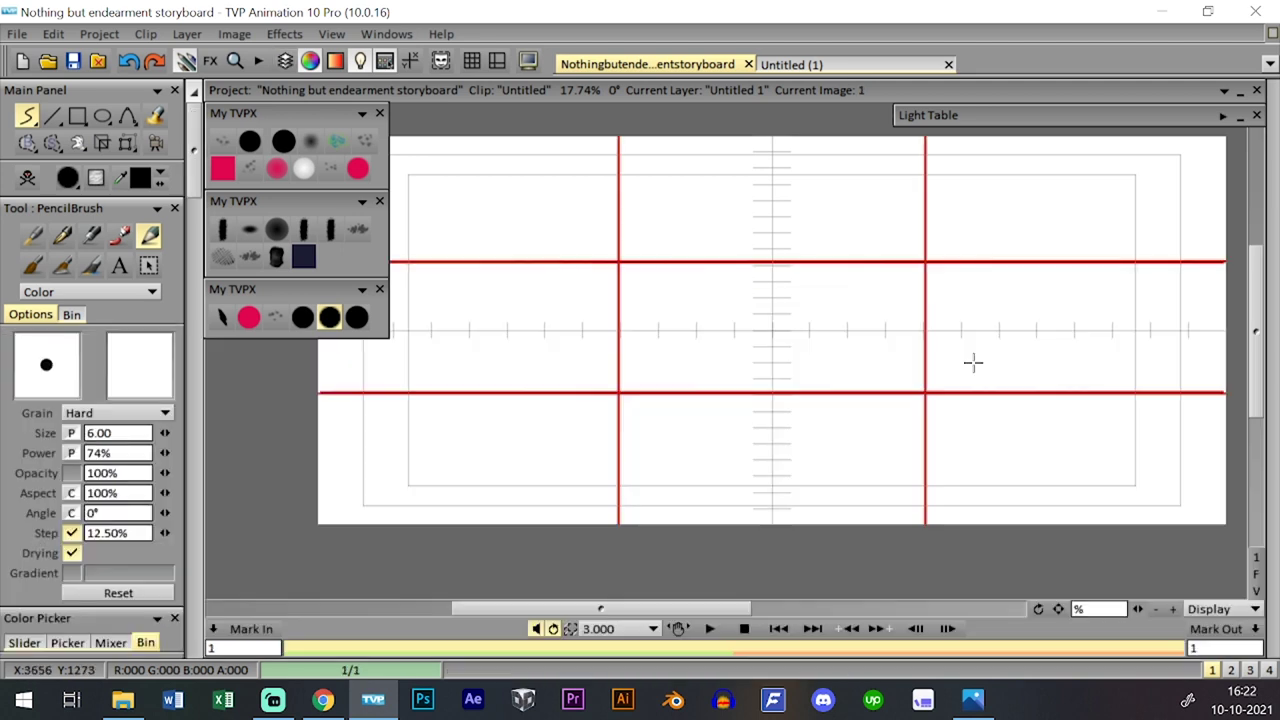
pyautogui.press('l')
pyautogui.press('pageup')
pyautogui.press('l')
pyautogui.press('l')
pyautogui.press('l')
pyautogui.press('l')
pyautogui.press('l')
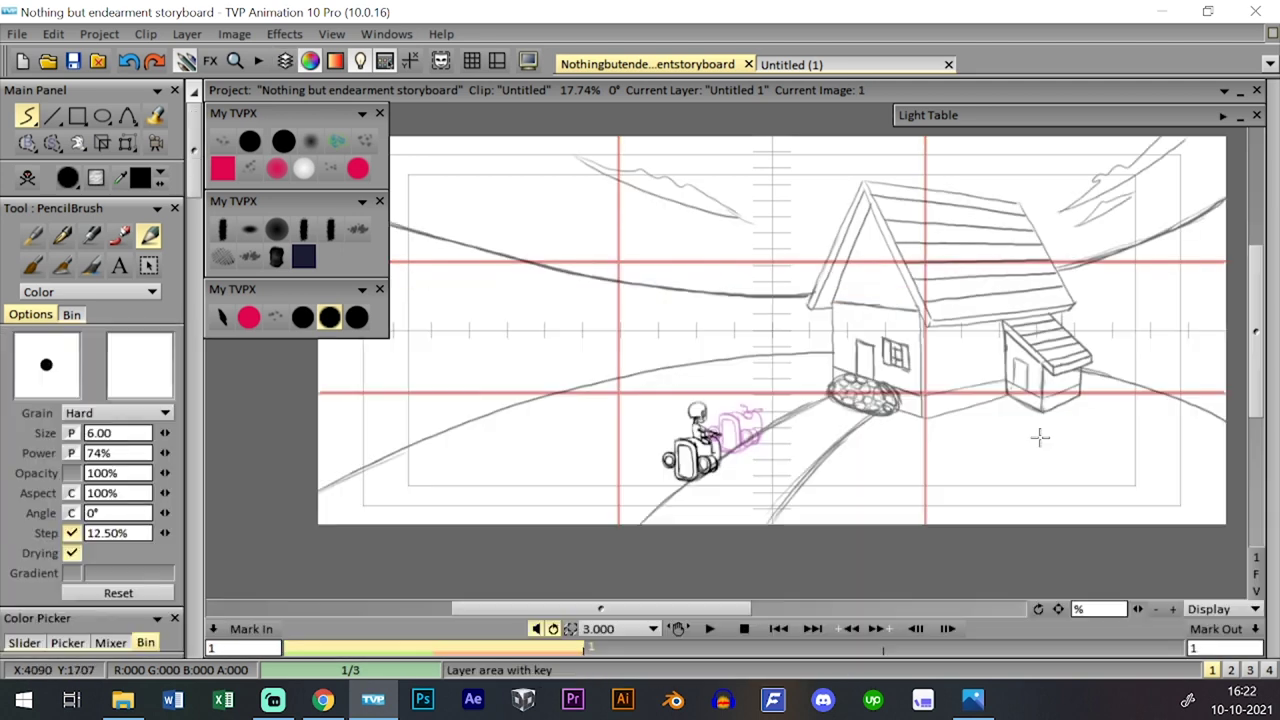
pyautogui.press('pageup')
pyautogui.press('l')
pyautogui.press('End')
pyautogui.press('l')
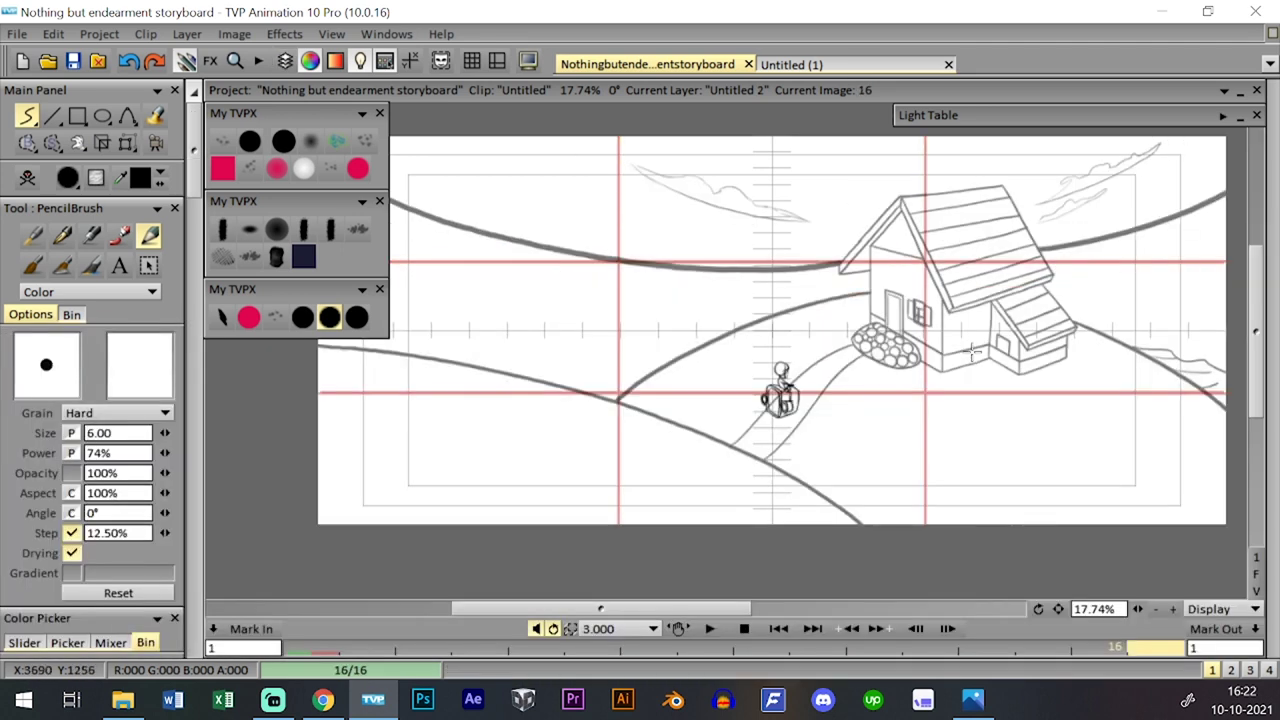
pyautogui.press('pagedown')
pyautogui.press('pageup')
pyautogui.press('pagedown')
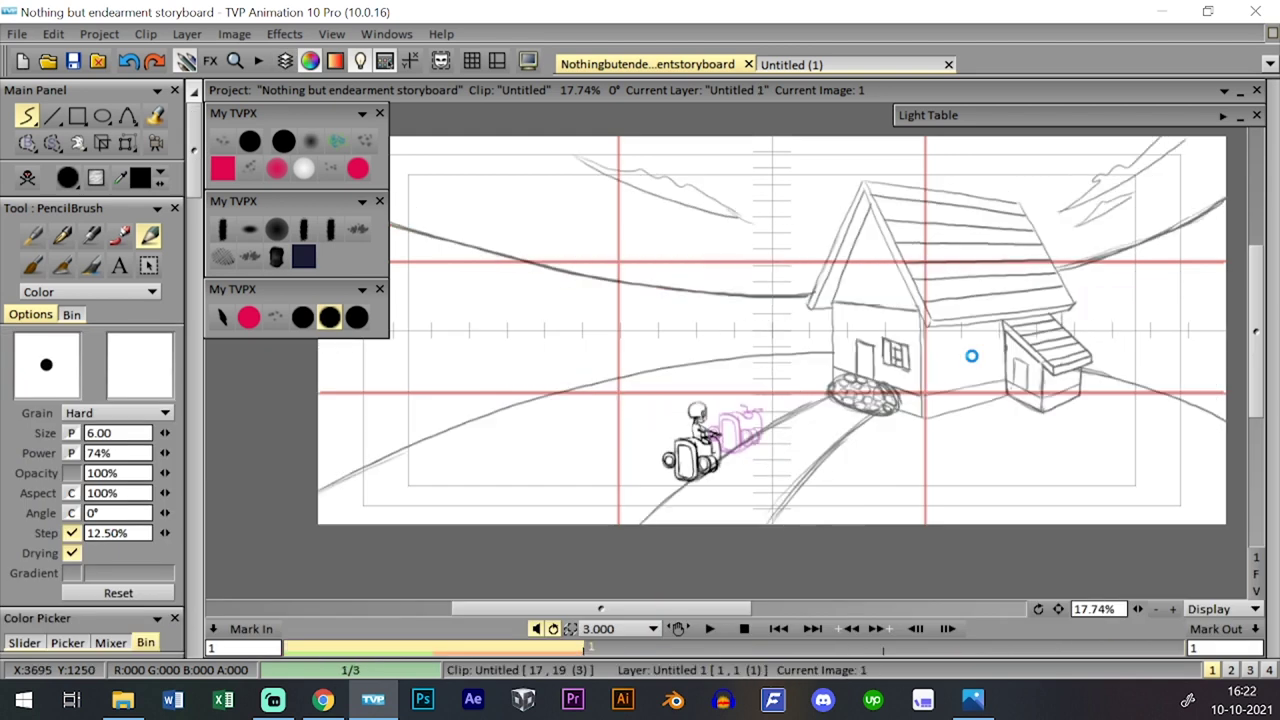
pyautogui.press('pageup')
pyautogui.press('pagedown')
pyautogui.press('pageup')
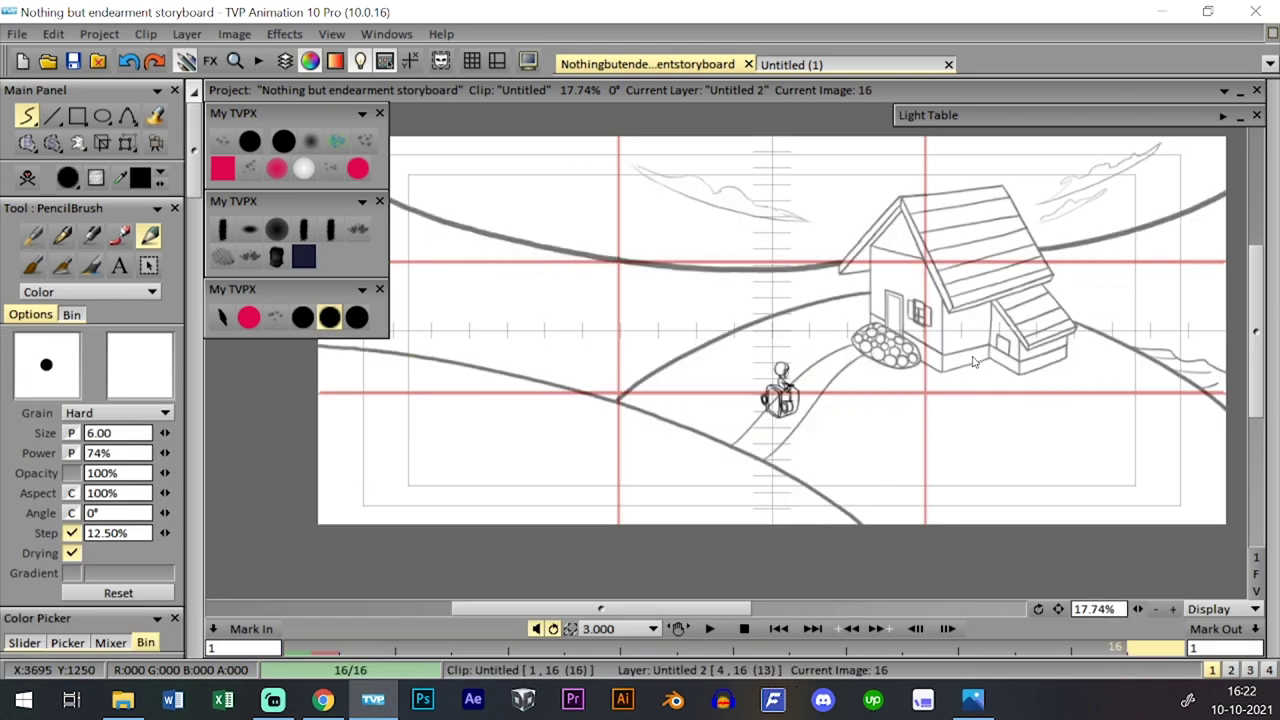
pyautogui.press('pageup')
pyautogui.press('pageup')
pyautogui.press('pageup')
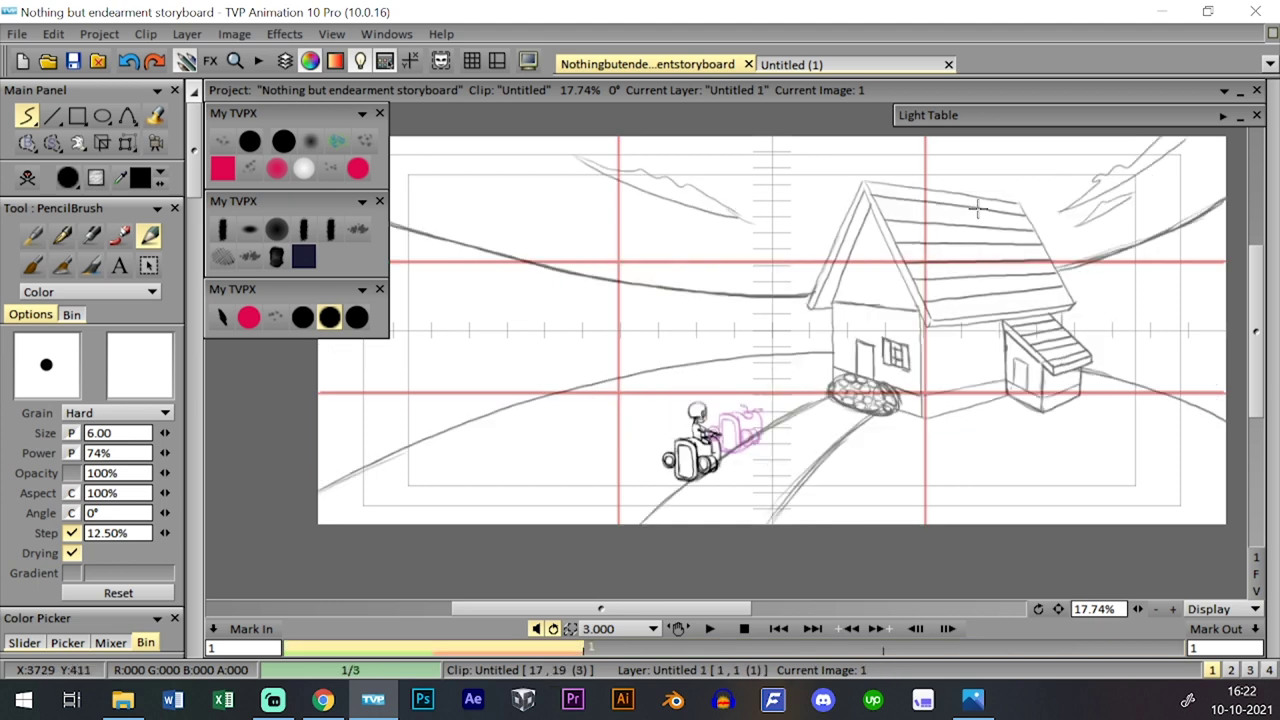
pyautogui.press('pageup')
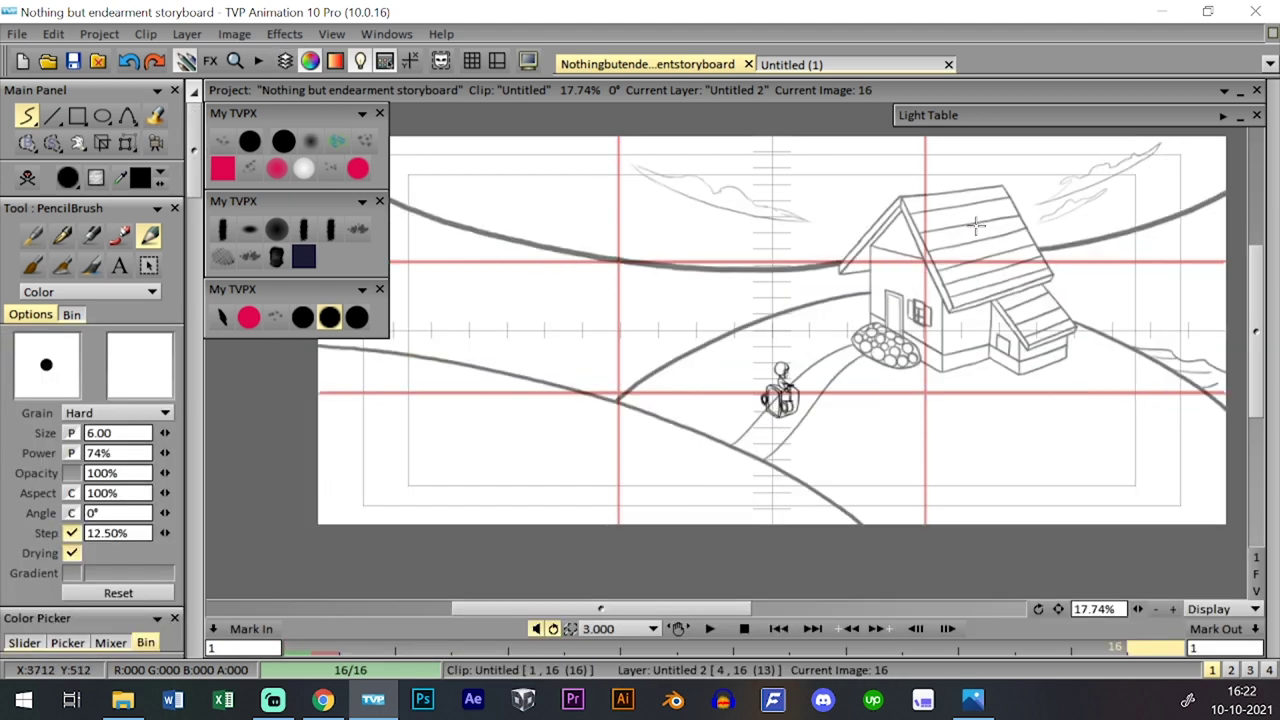
pyautogui.press('pagedown')
pyautogui.press('pageup')
pyautogui.press('pagedown')
pyautogui.press('pageup')
pyautogui.press('pagedown')
pyautogui.press('pageup')
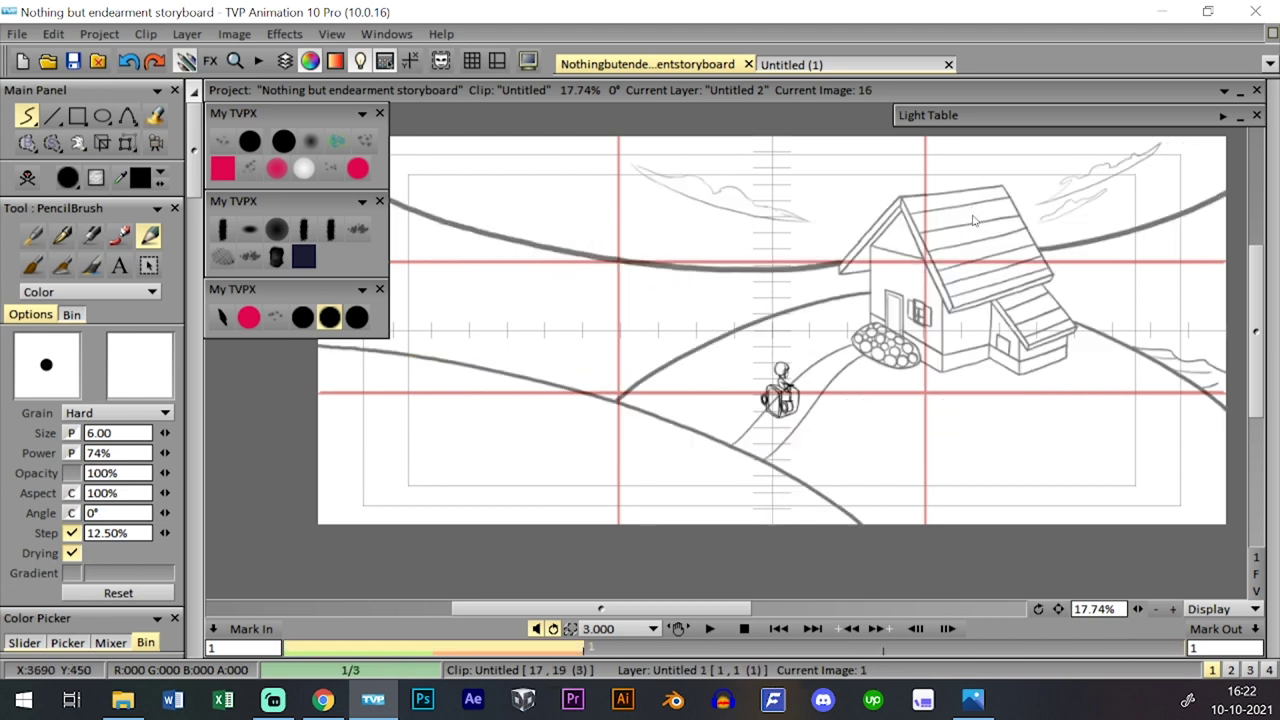
pyautogui.press('pagedown')
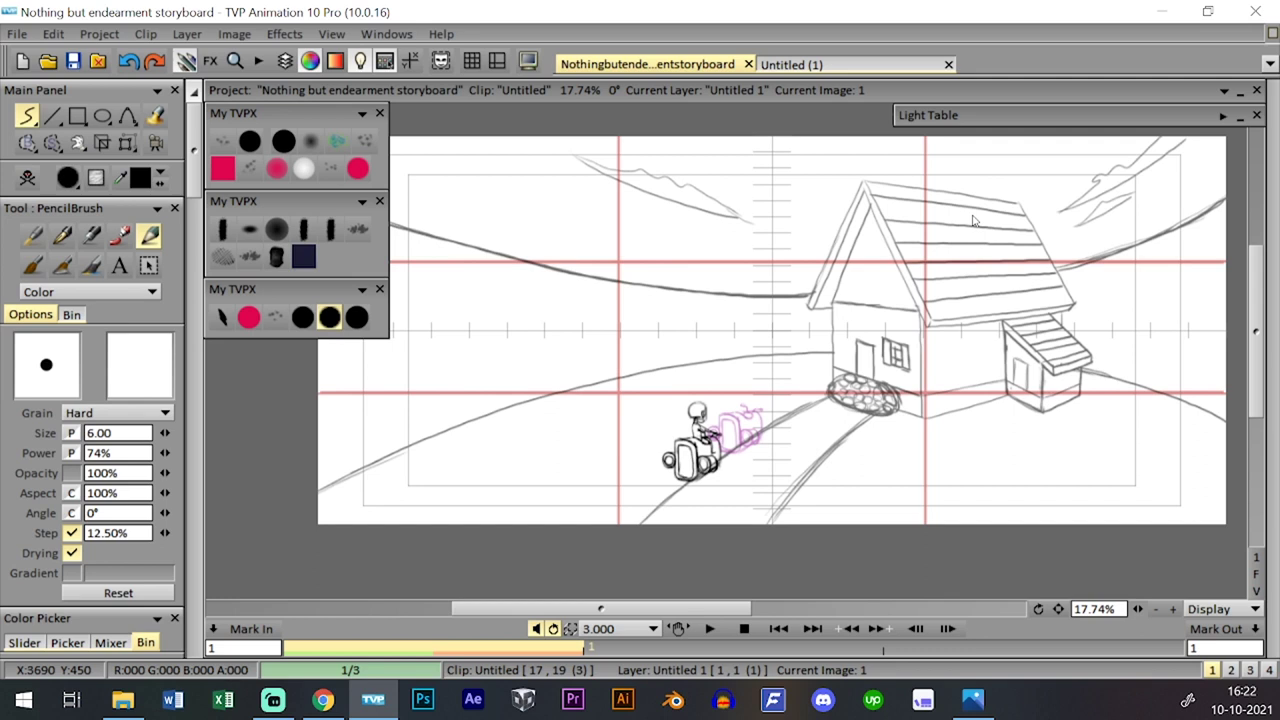
pyautogui.press('Tab')
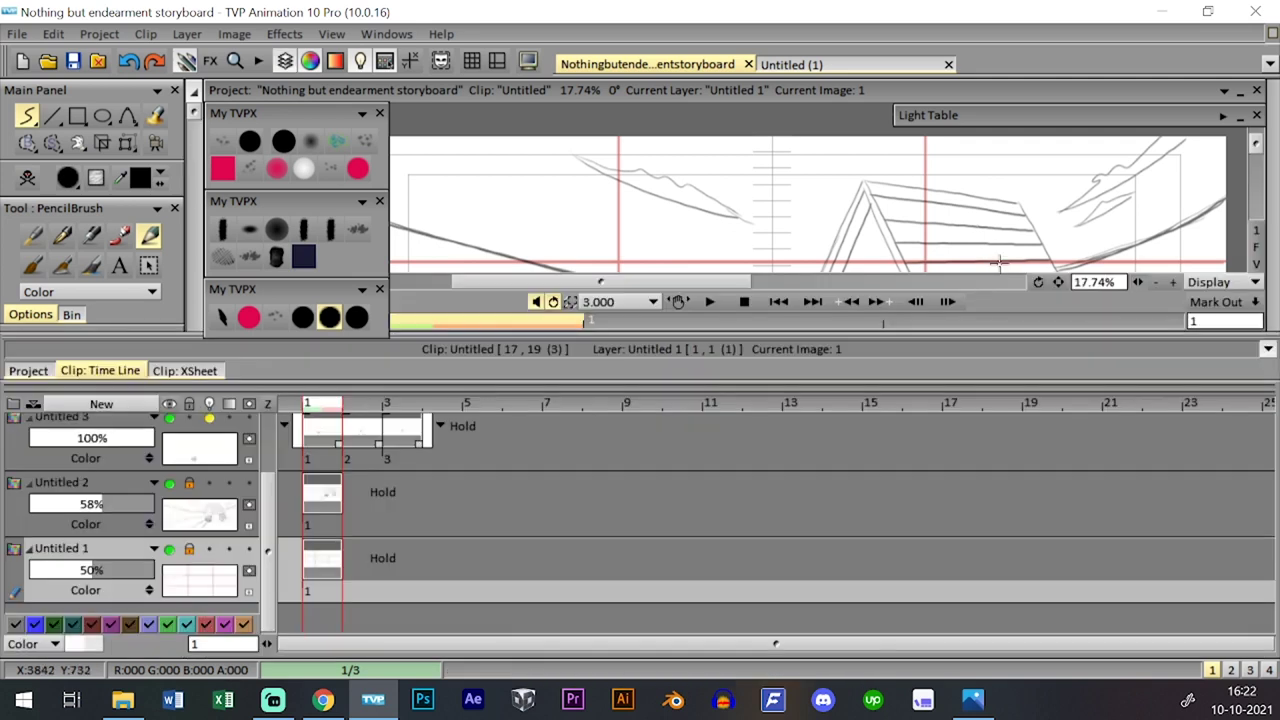
pyautogui.click(322, 530)
pyautogui.press('Tab')
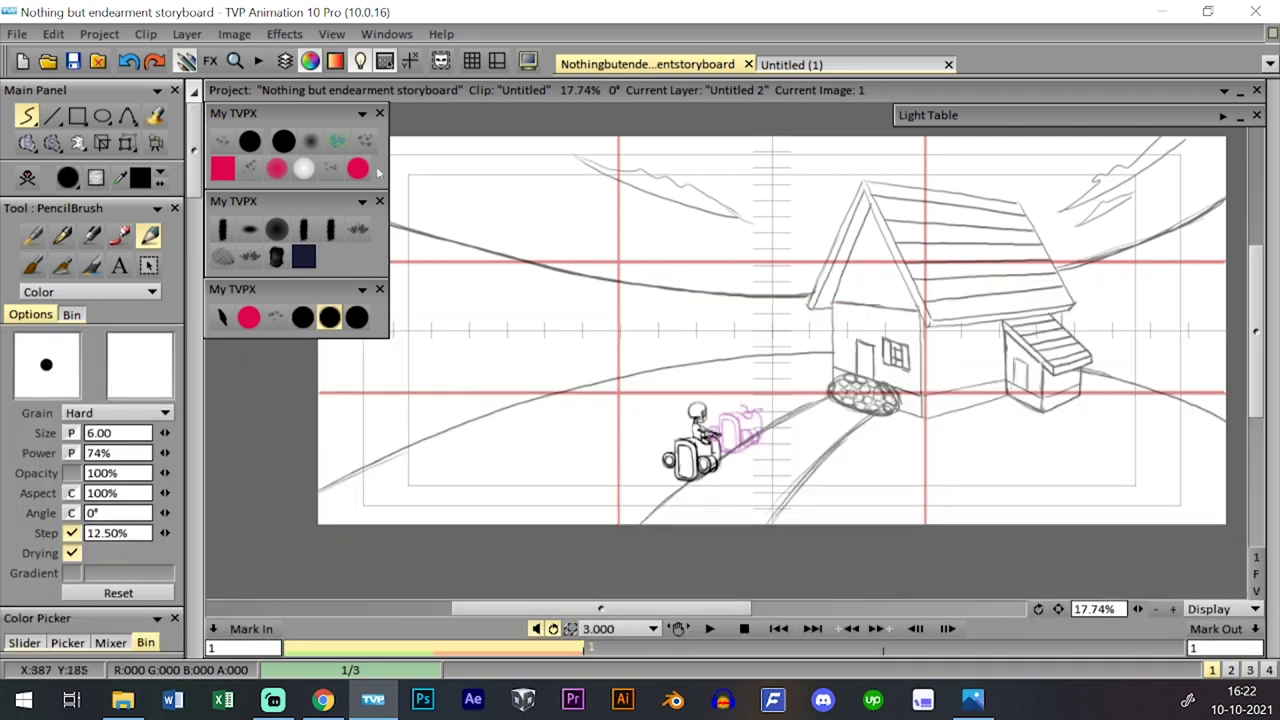
pyautogui.moveTo(128, 144); pyautogui.dragTo(158, 145)
pyautogui.click(160, 145)
pyautogui.hotkey('ctrl', 't')
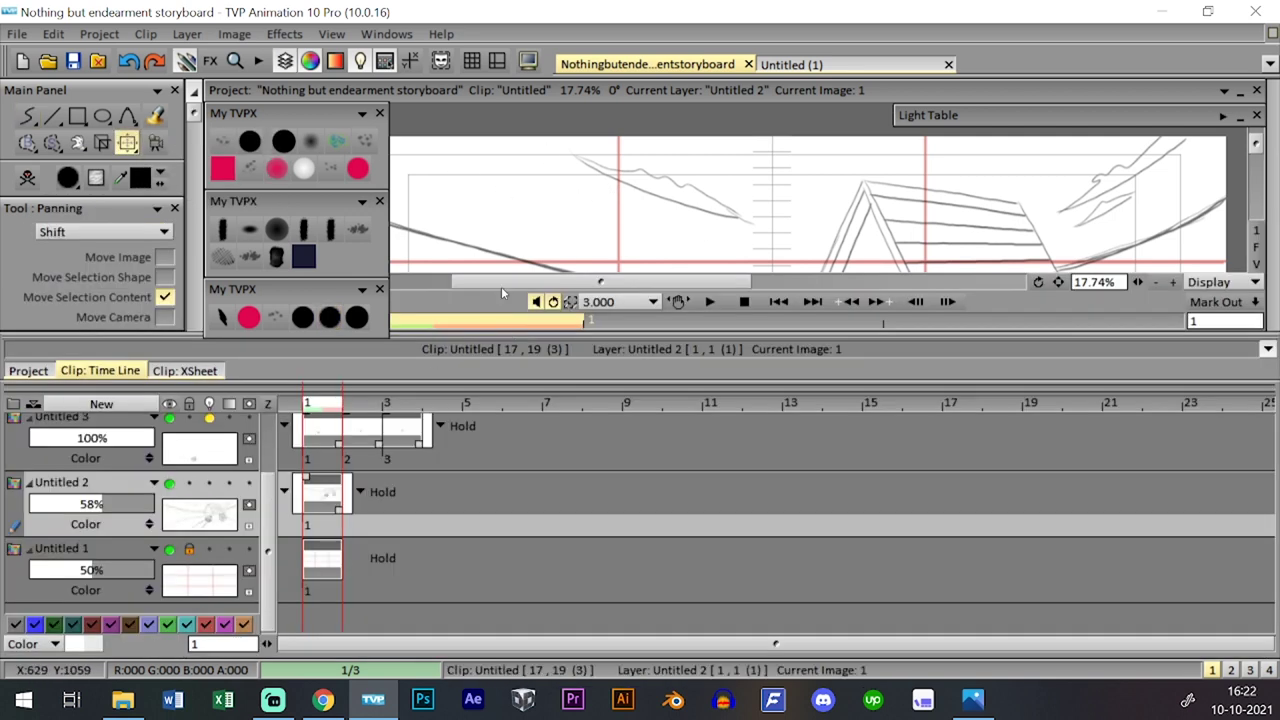
pyautogui.hotkey('ctrl', 't')
pyautogui.press('Tab')
pyautogui.press('Tab')
pyautogui.press('Left')
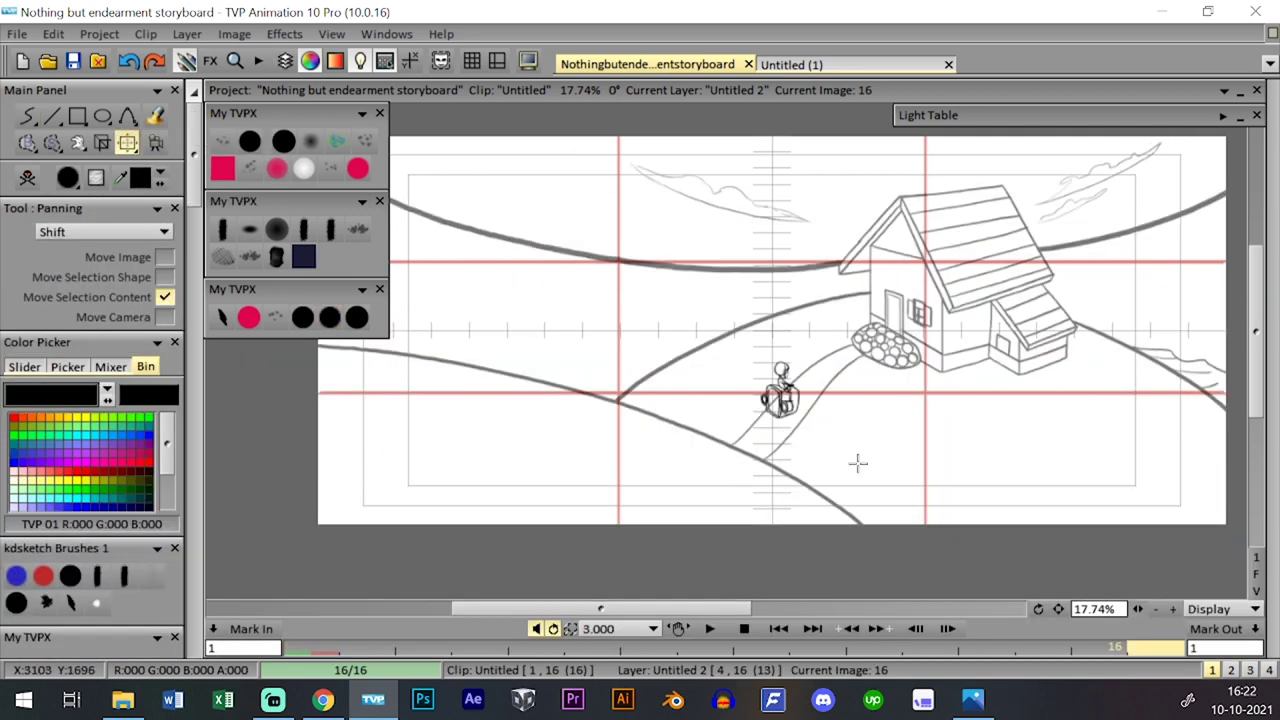
pyautogui.click(358, 317)
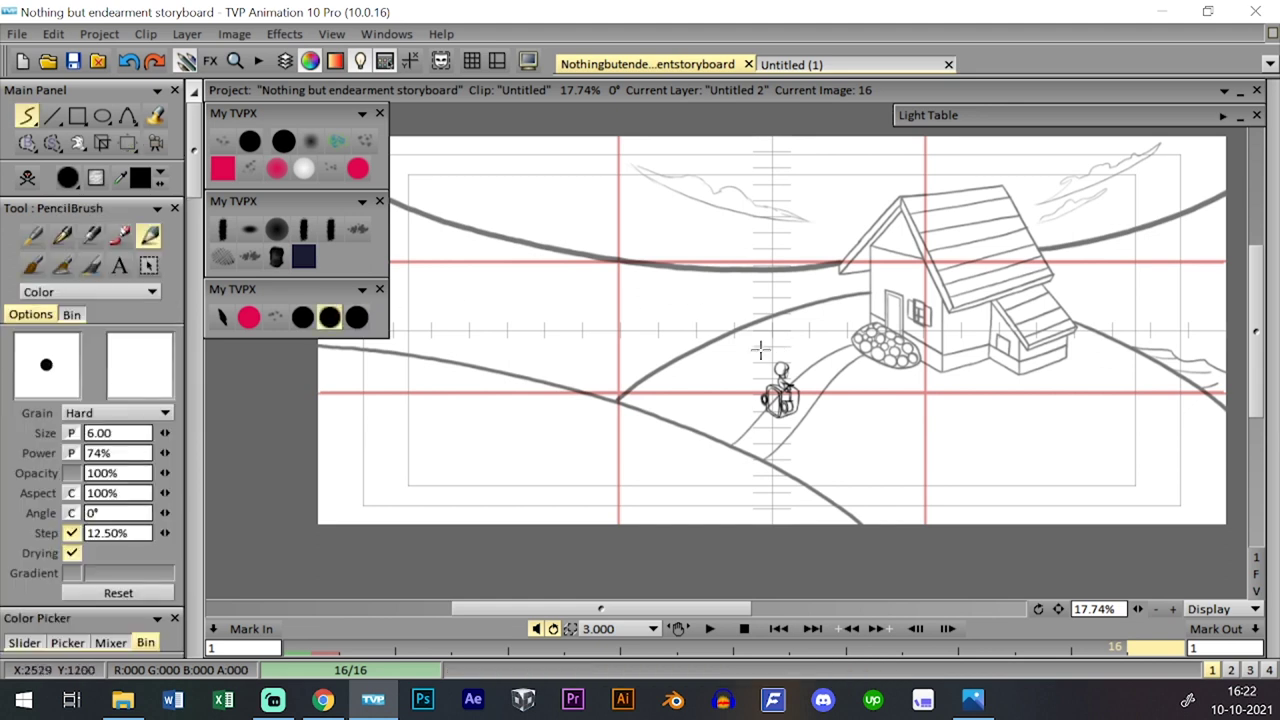
pyautogui.hotkey('ctrl', 't')
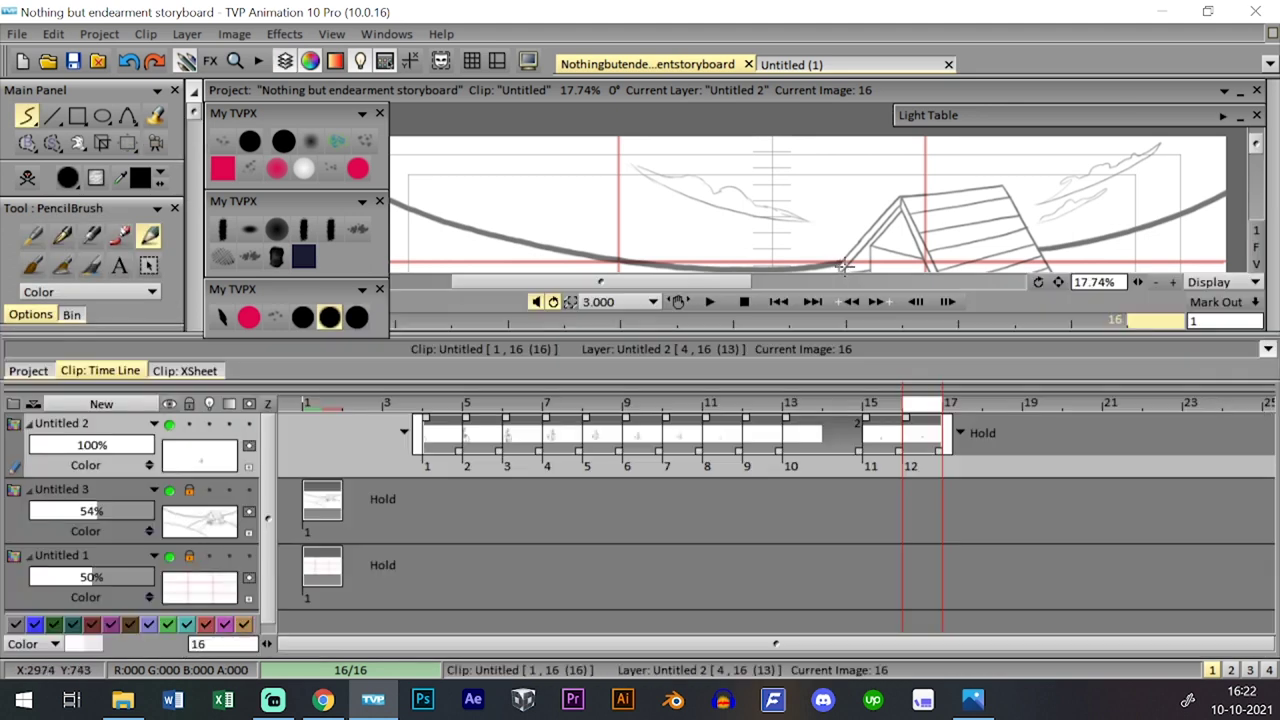
pyautogui.hotkey('ctrl', 't')
pyautogui.press('Home')
pyautogui.press('End')
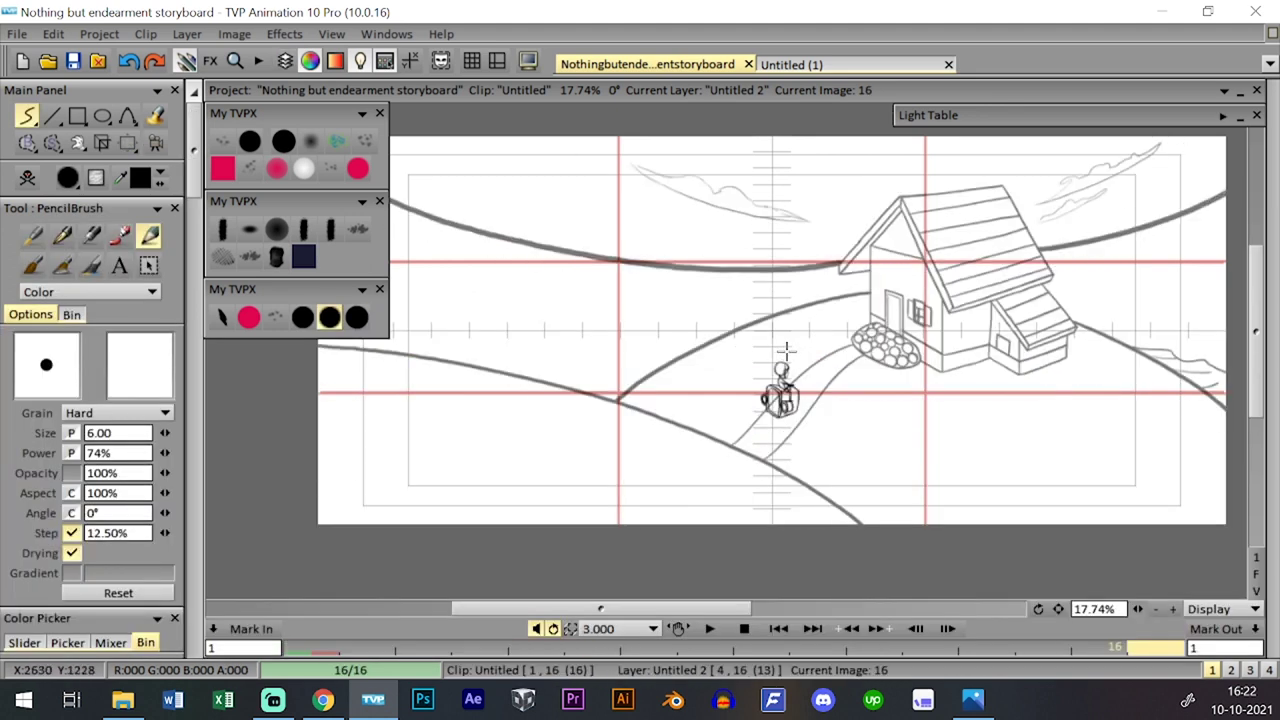
pyautogui.press('Home')
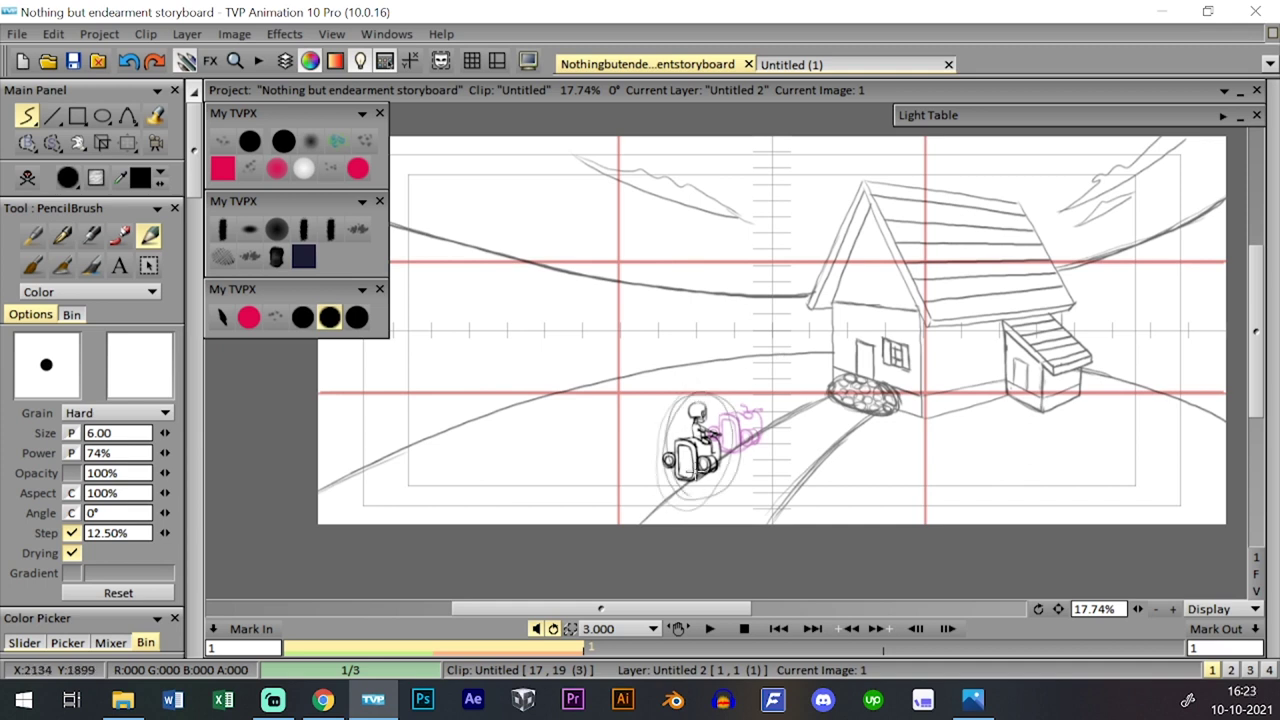
pyautogui.press('pagedown')
pyautogui.press('pageup')
pyautogui.press('pagedown')
pyautogui.press('pageup')
pyautogui.hotkey('ctrl', 't')
pyautogui.hotkey('ctrl', 't')
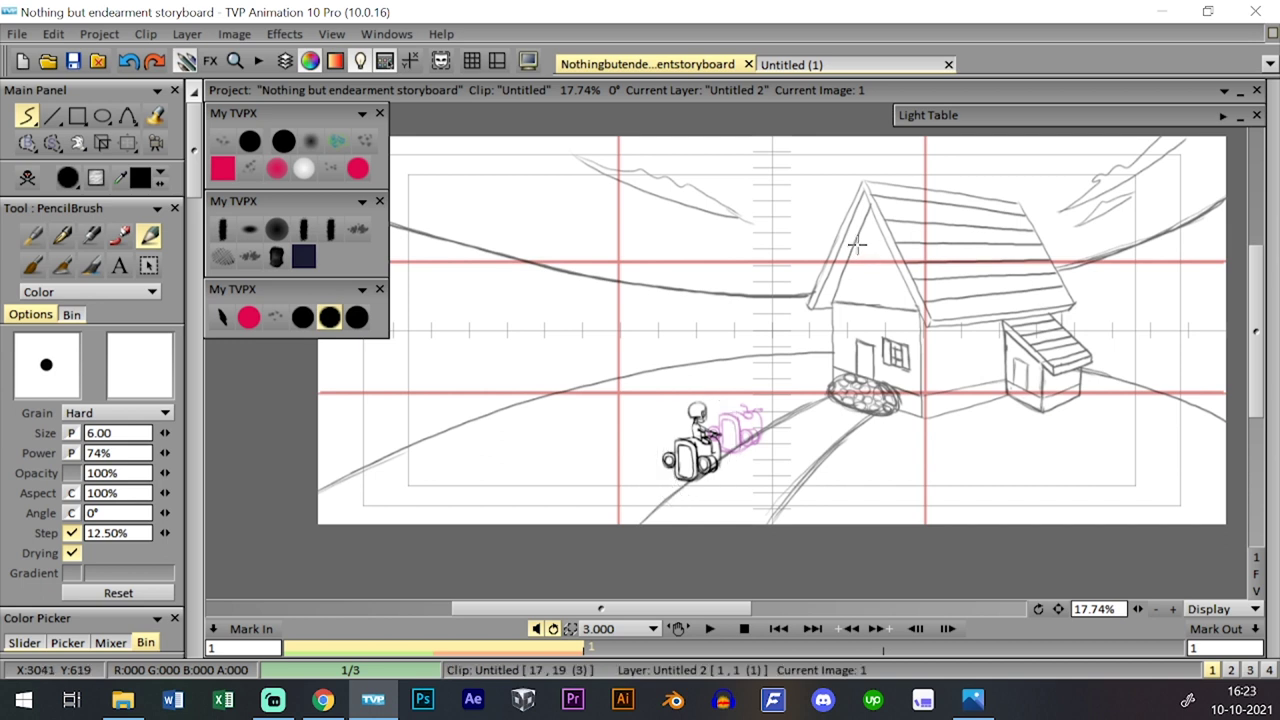
pyautogui.press('End')
pyautogui.press('Home')
pyautogui.press('End')
pyautogui.press('Home')
# - Undo the sketched rounded square and flip between neighbouring images
pyautogui.hotkey('ctrl', 'z')
pyautogui.press('Tab')
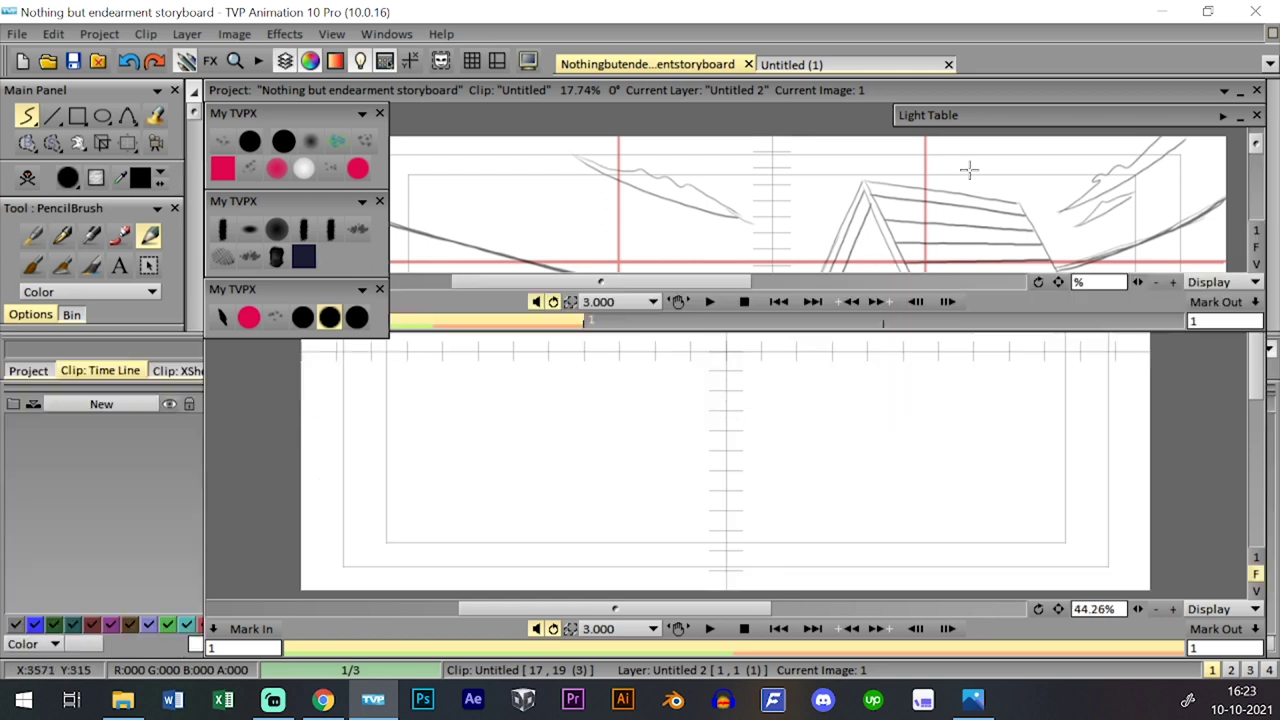
pyautogui.press('Tab')
pyautogui.press('Tab')
pyautogui.press('Tab')
pyautogui.press('Left')
pyautogui.press('Right')
pyautogui.press('Tab')
pyautogui.press('Tab')
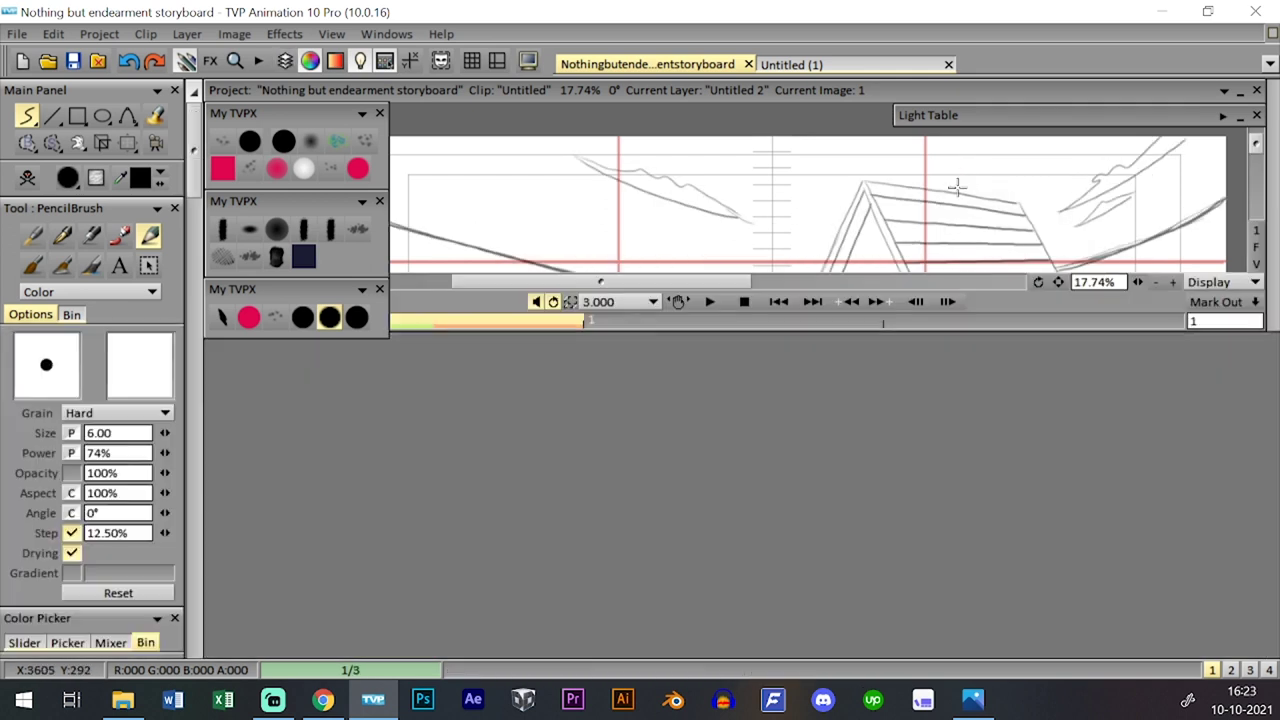
# - Shift the house drawing about 67 px right, then return to the pencil brush
pyautogui.click(128, 143)
pyautogui.moveTo(958, 267); pyautogui.dragTo(1021, 264)
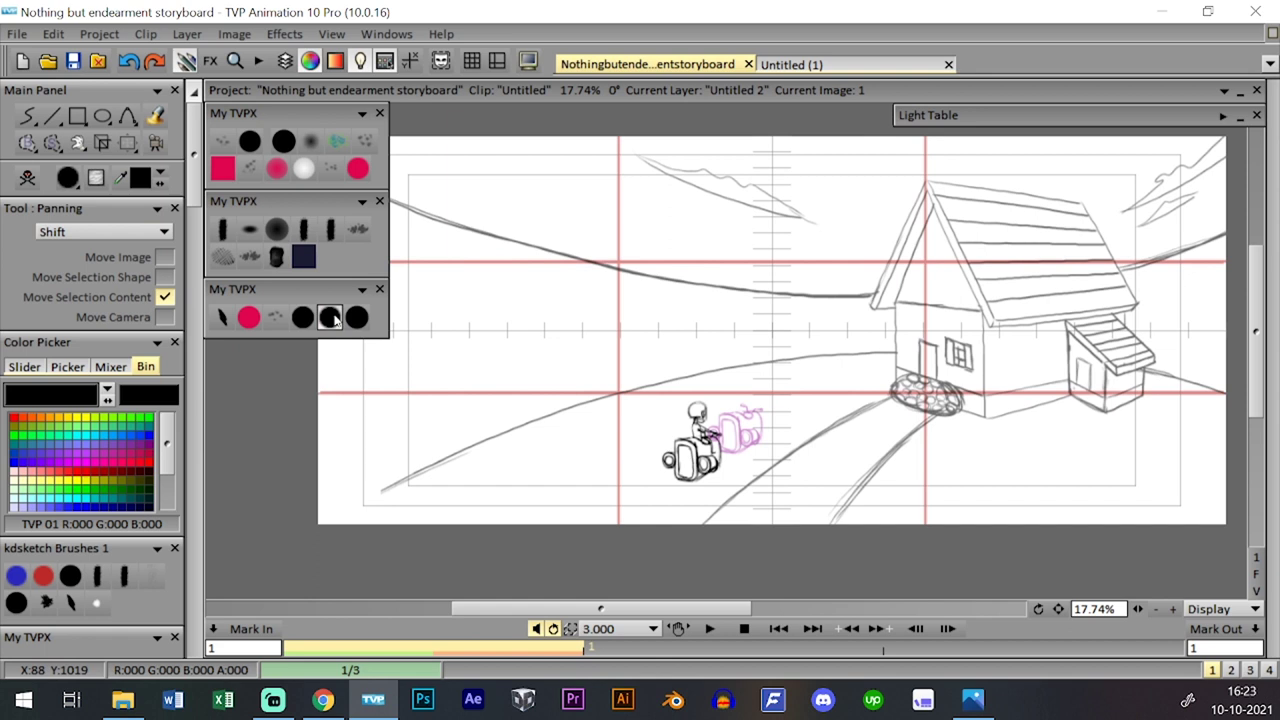
pyautogui.click(332, 318)
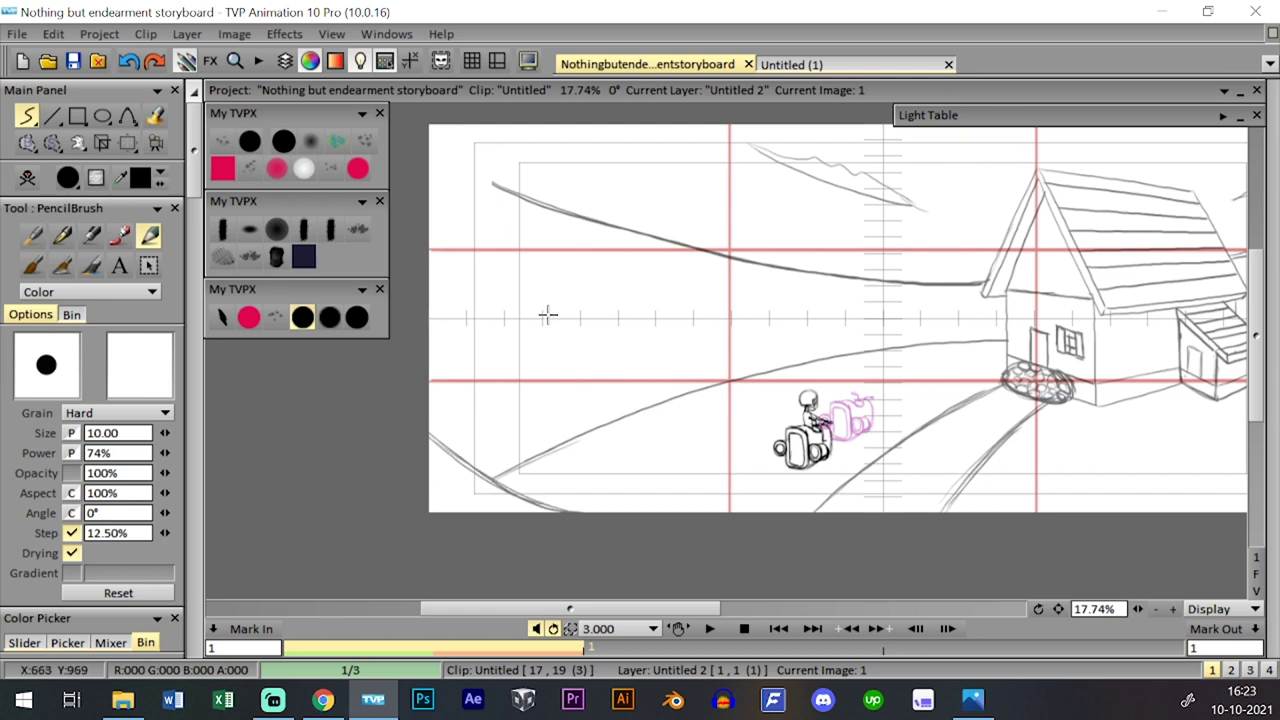
pyautogui.moveTo(547, 315); pyautogui.dragTo(552, 370)
pyautogui.moveTo(1126, 390); pyautogui.dragTo(842, 372)
pyautogui.press('Tab')
pyautogui.press('Tab')
pyautogui.press('Tab')
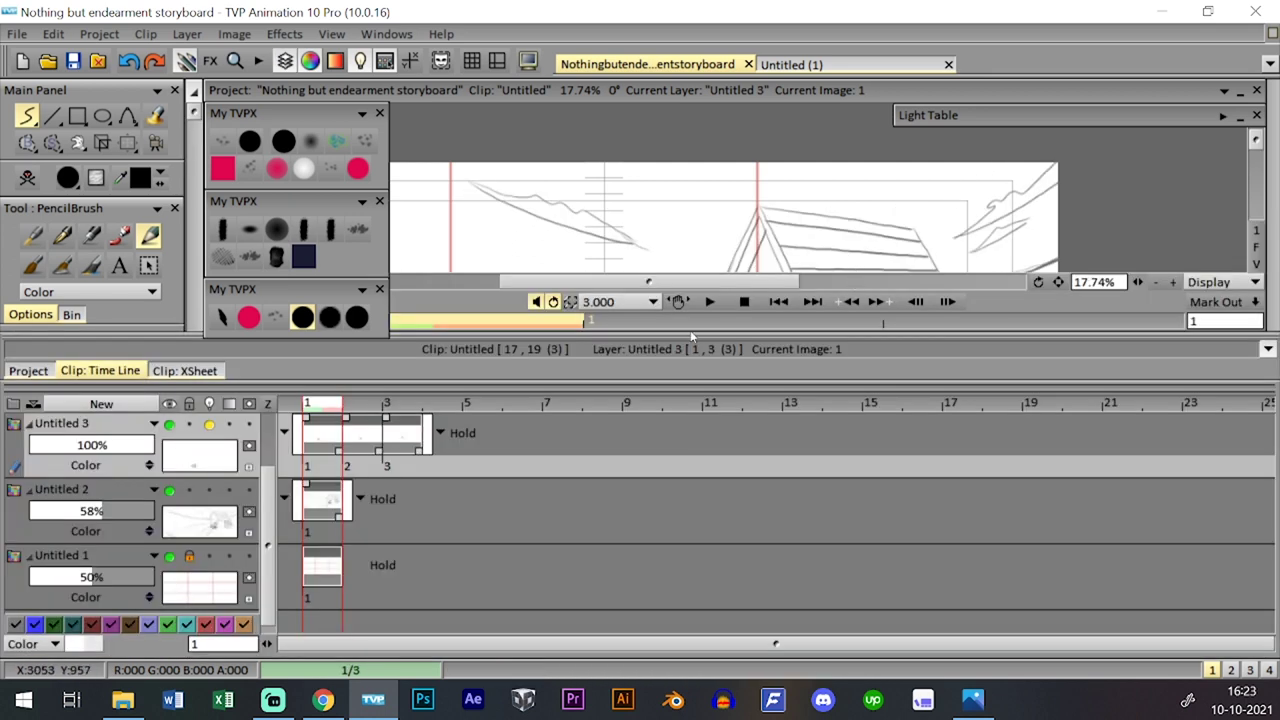
# - Select frames 1–3 of Untitled 3 and move the vehicle up and right along the path
pyautogui.click(300, 463)
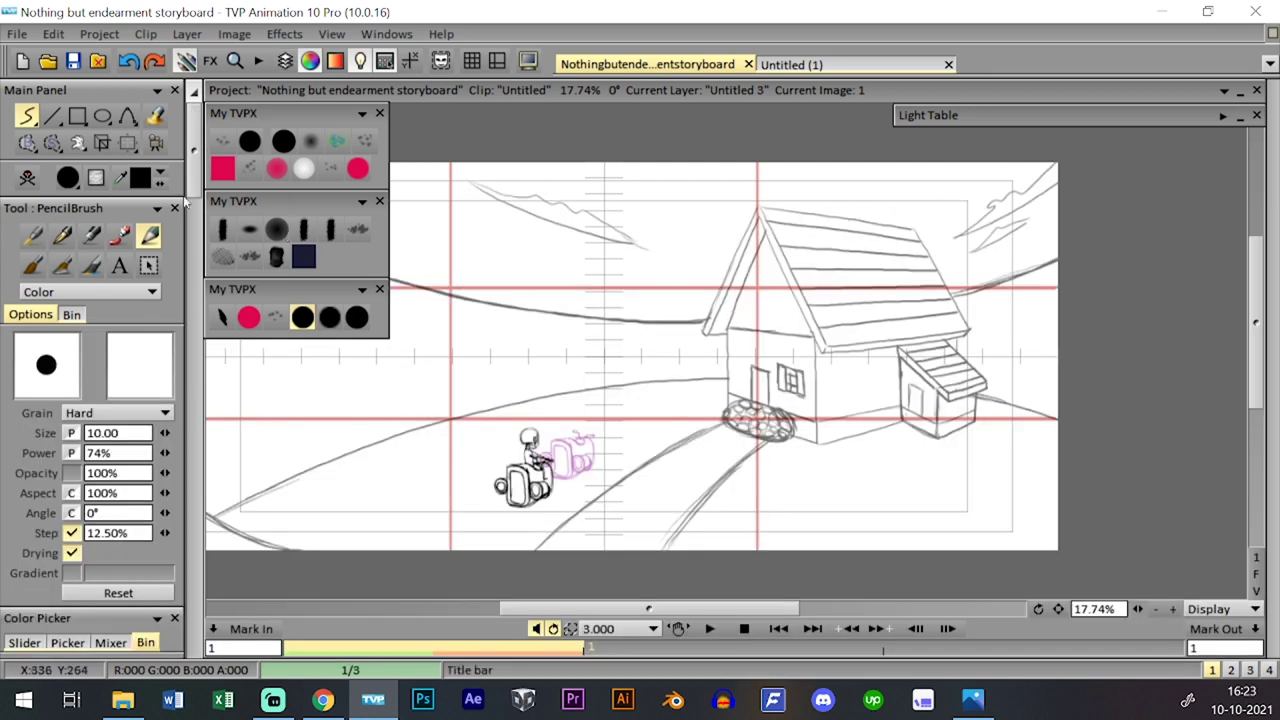
pyautogui.moveTo(127, 143); pyautogui.dragTo(160, 163)
pyautogui.moveTo(527, 481); pyautogui.dragTo(592, 440)
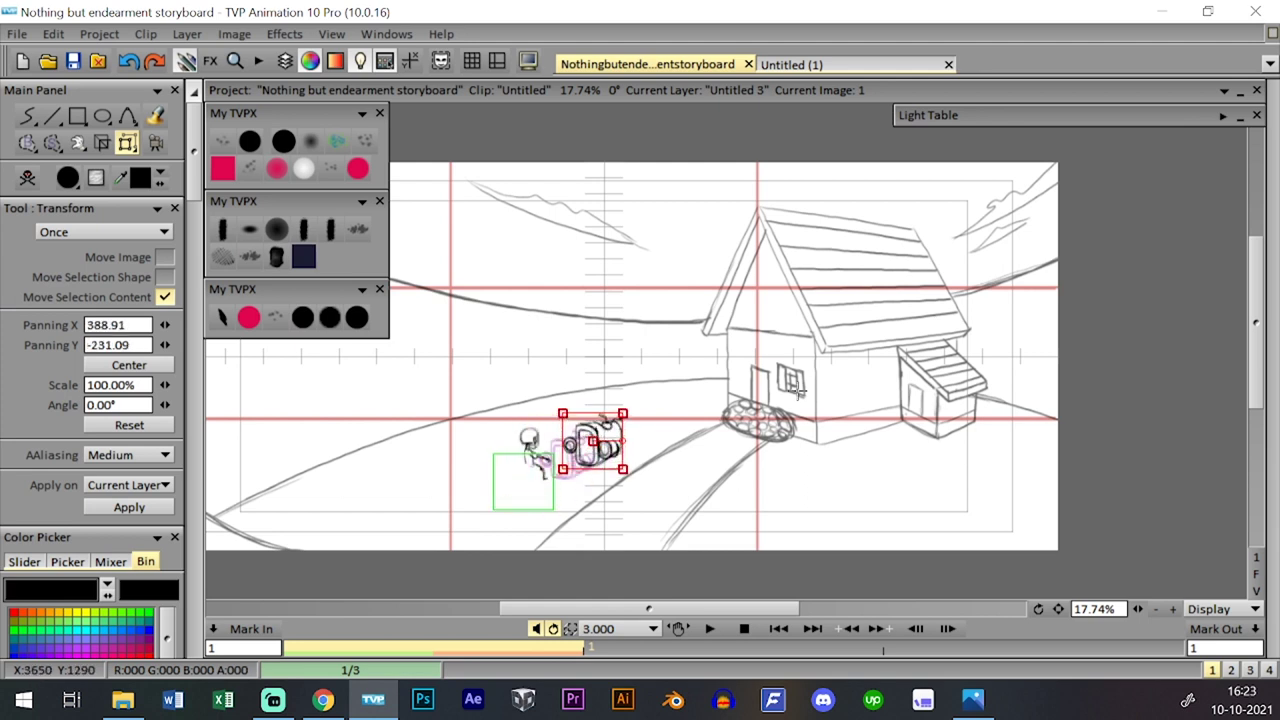
pyautogui.press('Return')
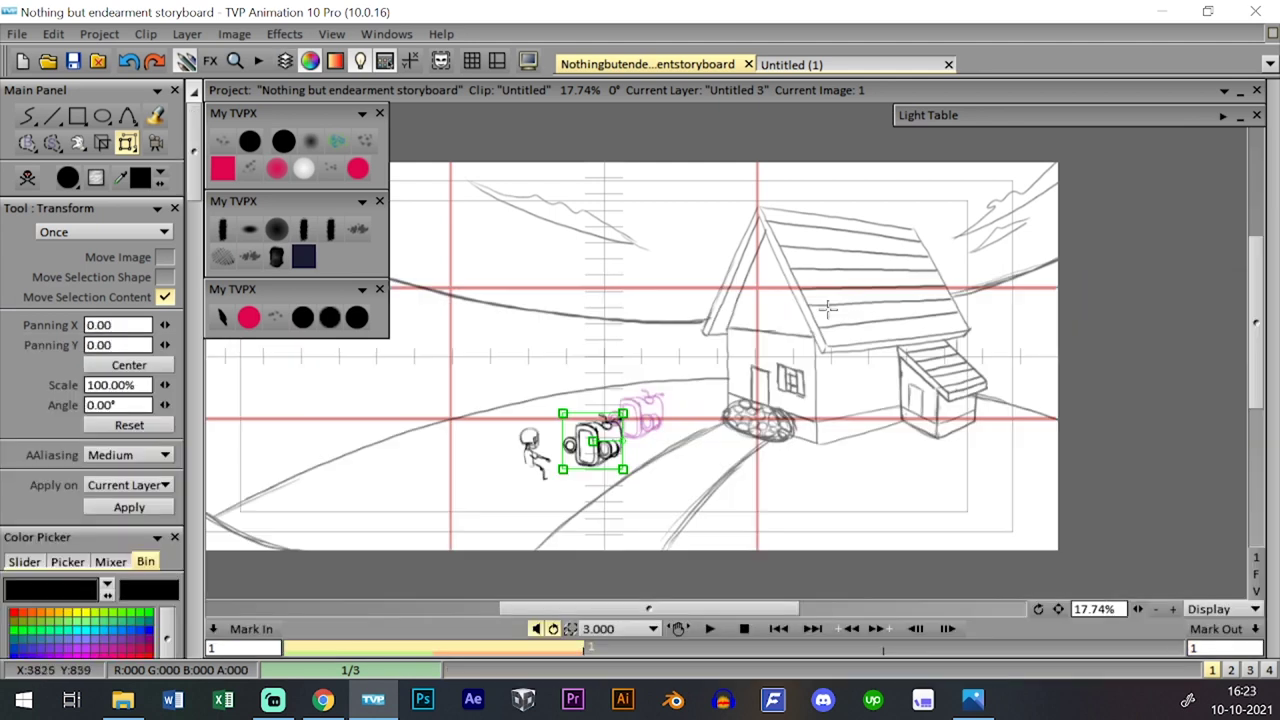
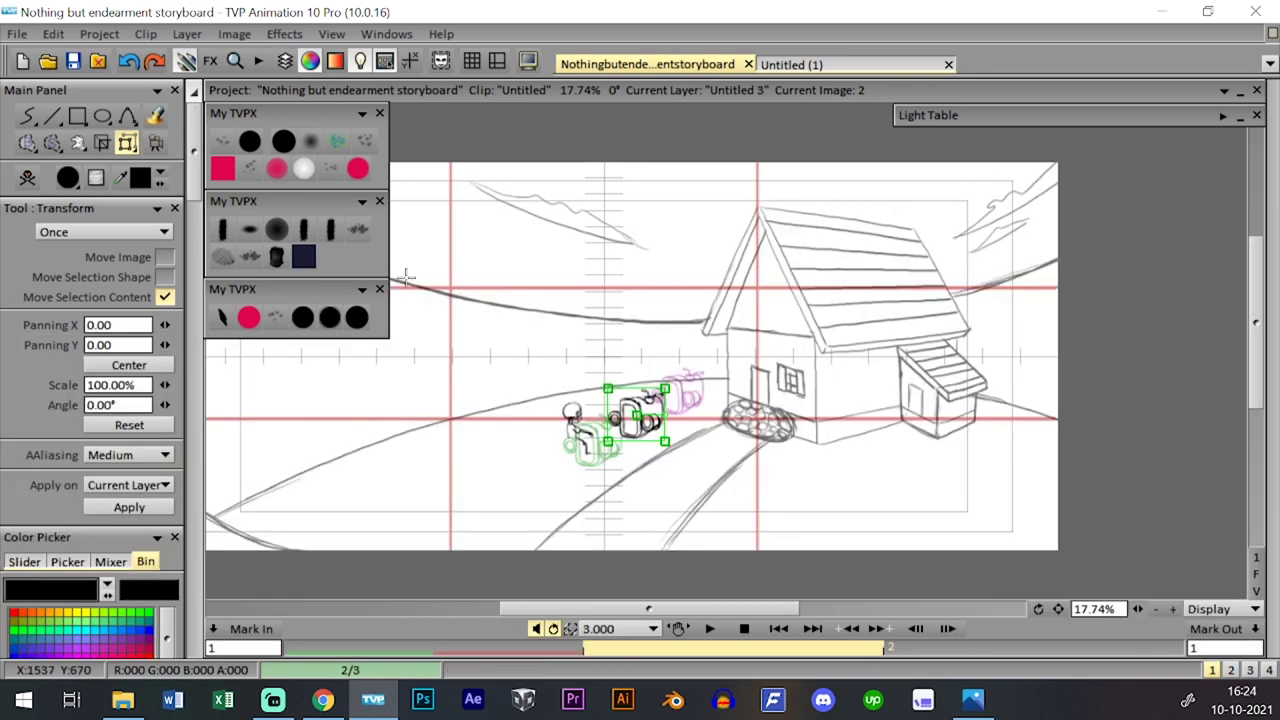
# - Nudge the rider sketch in frame 2 slightly down-right, then compare it against frame 1
pyautogui.moveTo(127, 143); pyautogui.dragTo(180, 141)
pyautogui.moveTo(646, 414); pyautogui.dragTo(651, 429)
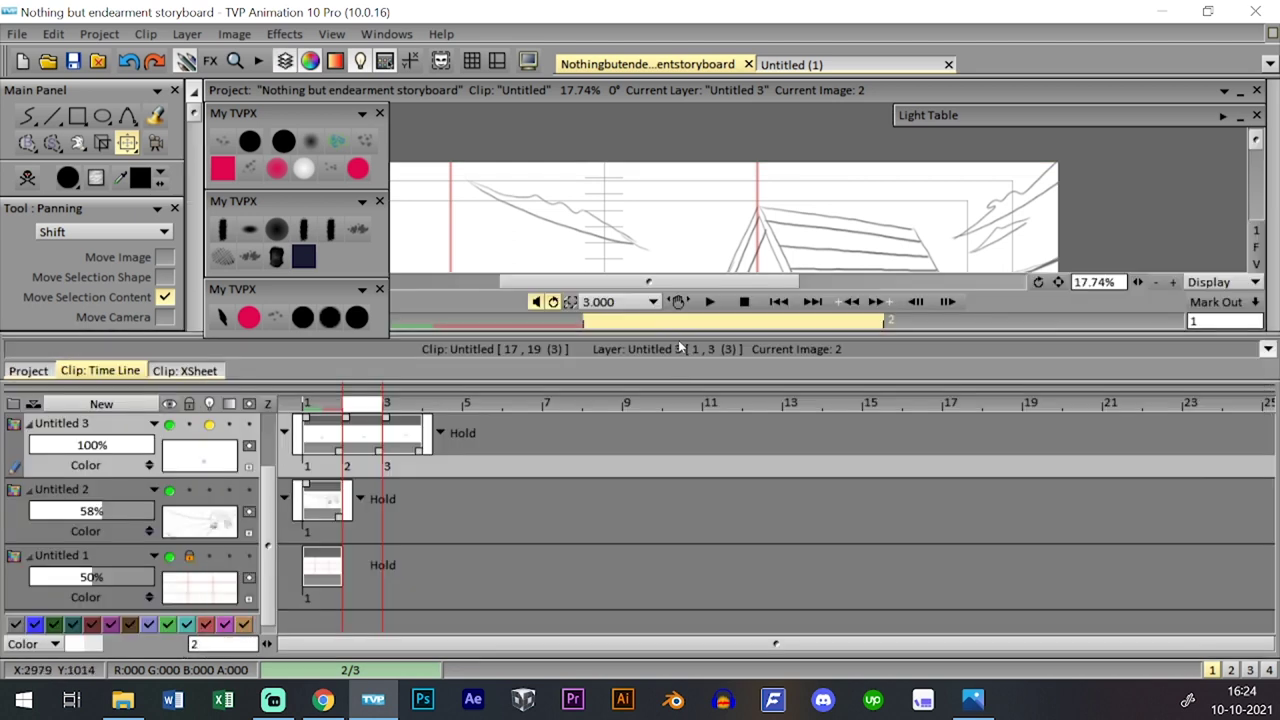
pyautogui.press('Left')
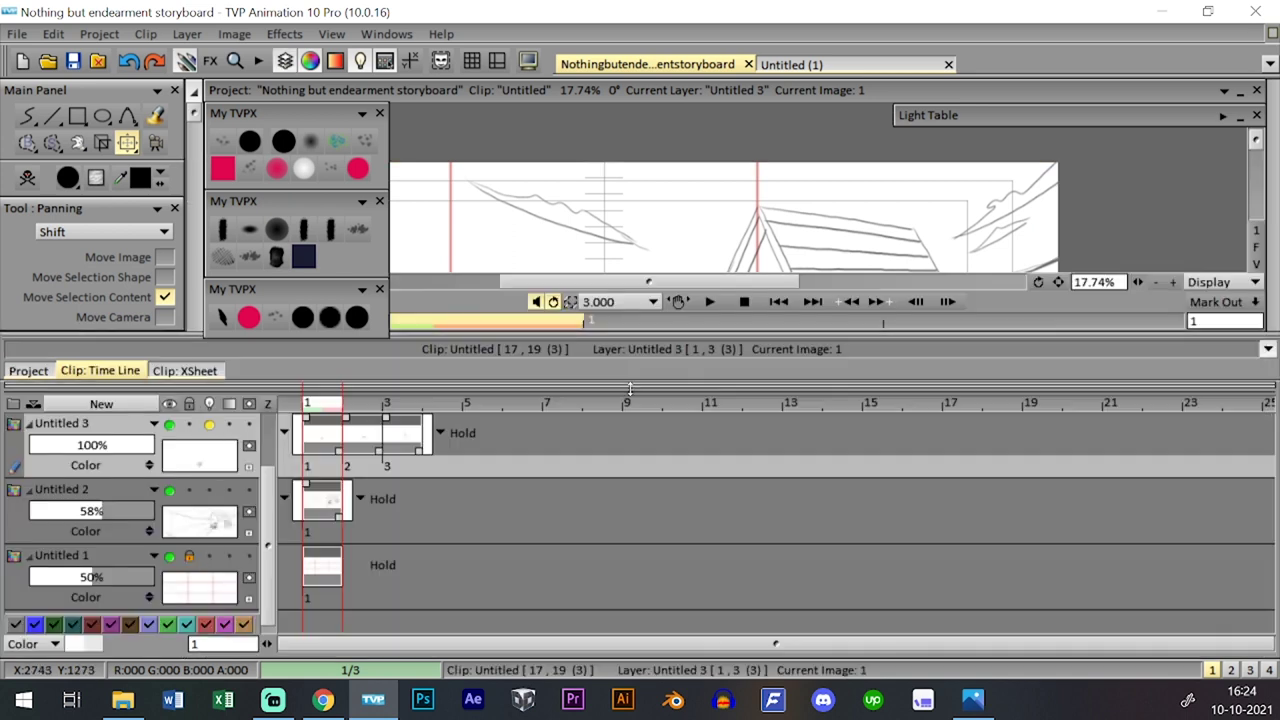
pyautogui.press('Right')
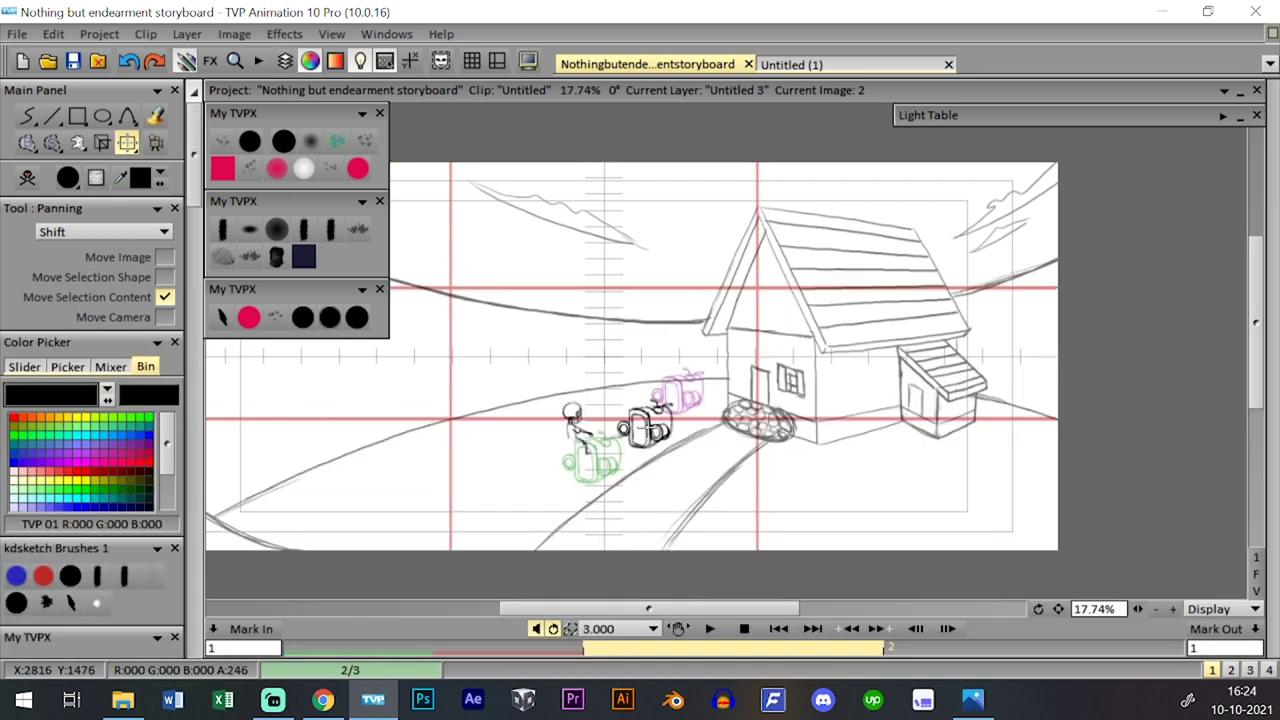
pyautogui.press('Right')
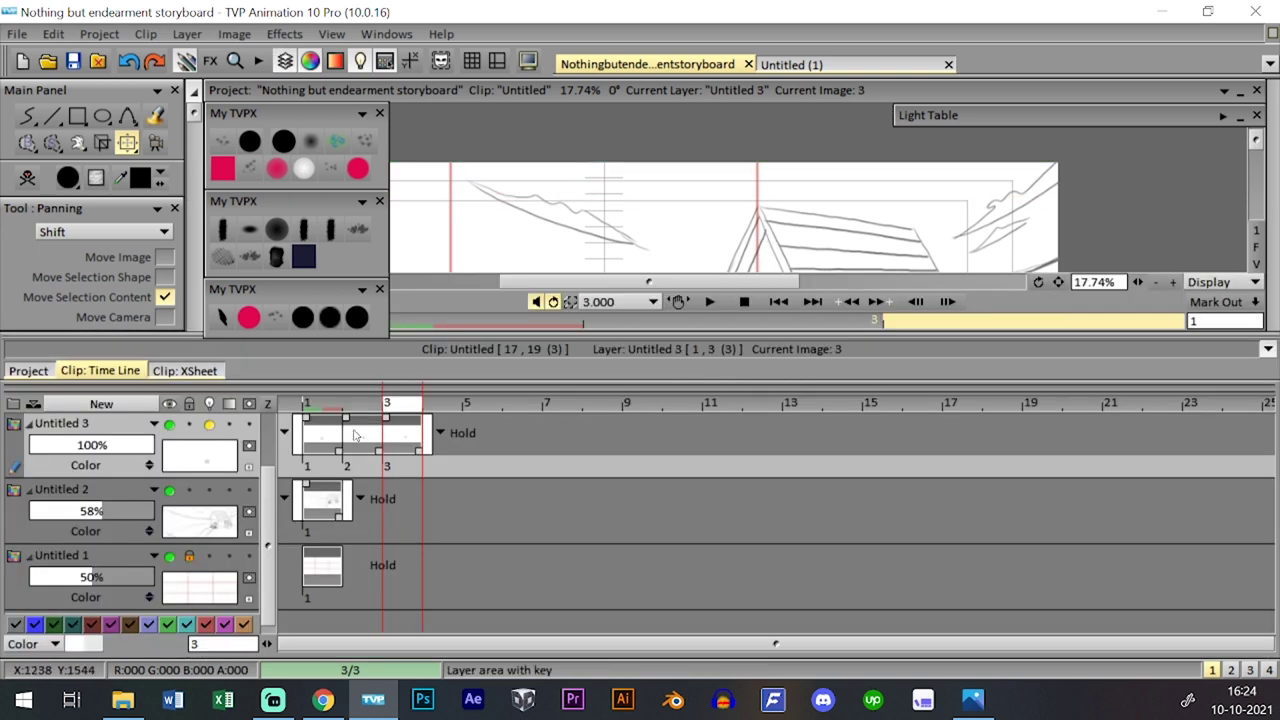
# - Lock all layers except Untitled 4 and turn off Untitled 3's light table
pyautogui.click(190, 404)
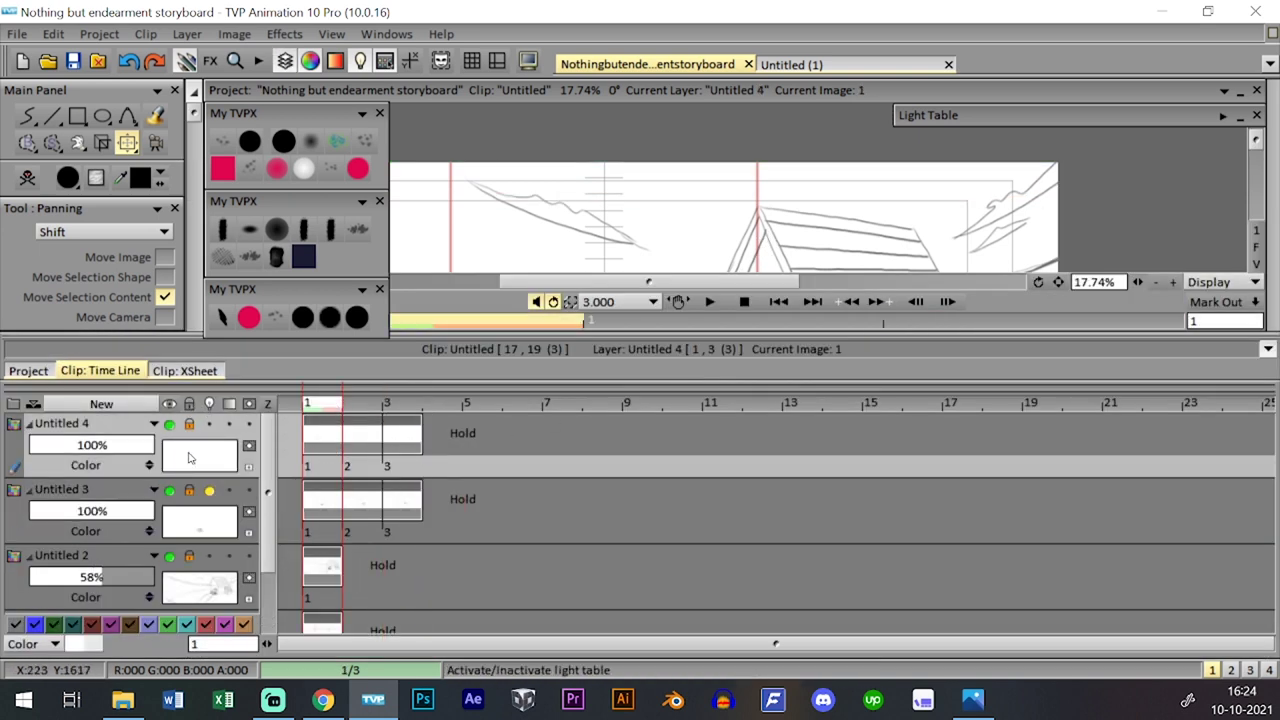
pyautogui.click(189, 424)
pyautogui.click(209, 490)
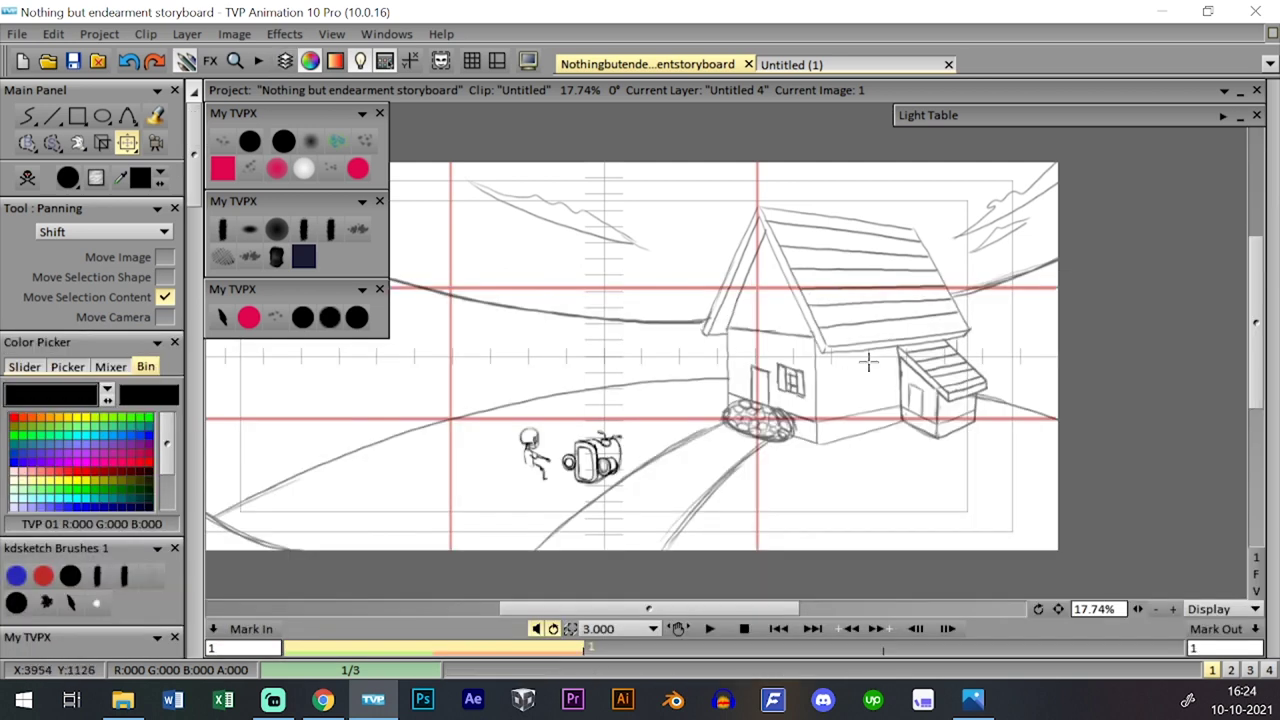
pyautogui.scroll(5, 707, 340)
pyautogui.moveTo(707, 340); pyautogui.dragTo(760, 318)
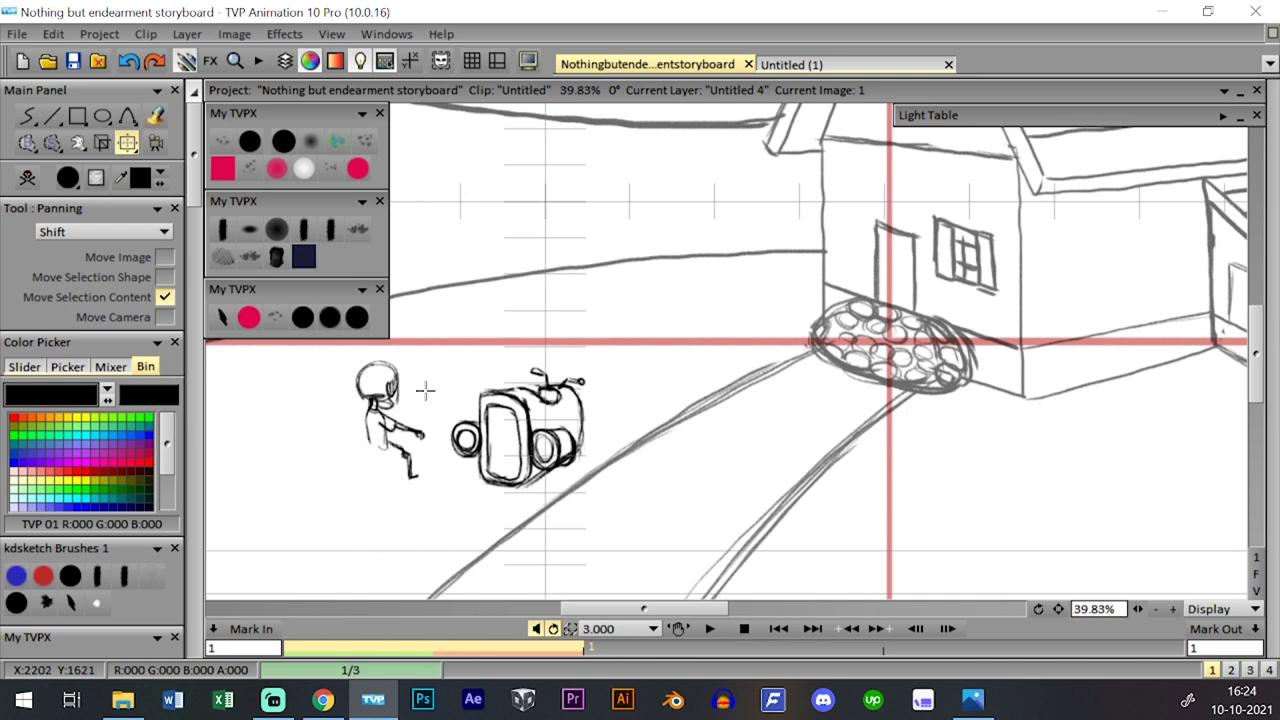
# - Move the rider onto the vehicle in frames 1 through 3 of Untitled 4
pyautogui.moveTo(425, 390)
pyautogui.mouseDown()
pyautogui.moveTo(591, 317)
pyautogui.moveTo(577, 339)
pyautogui.mouseUp()
pyautogui.press('l')
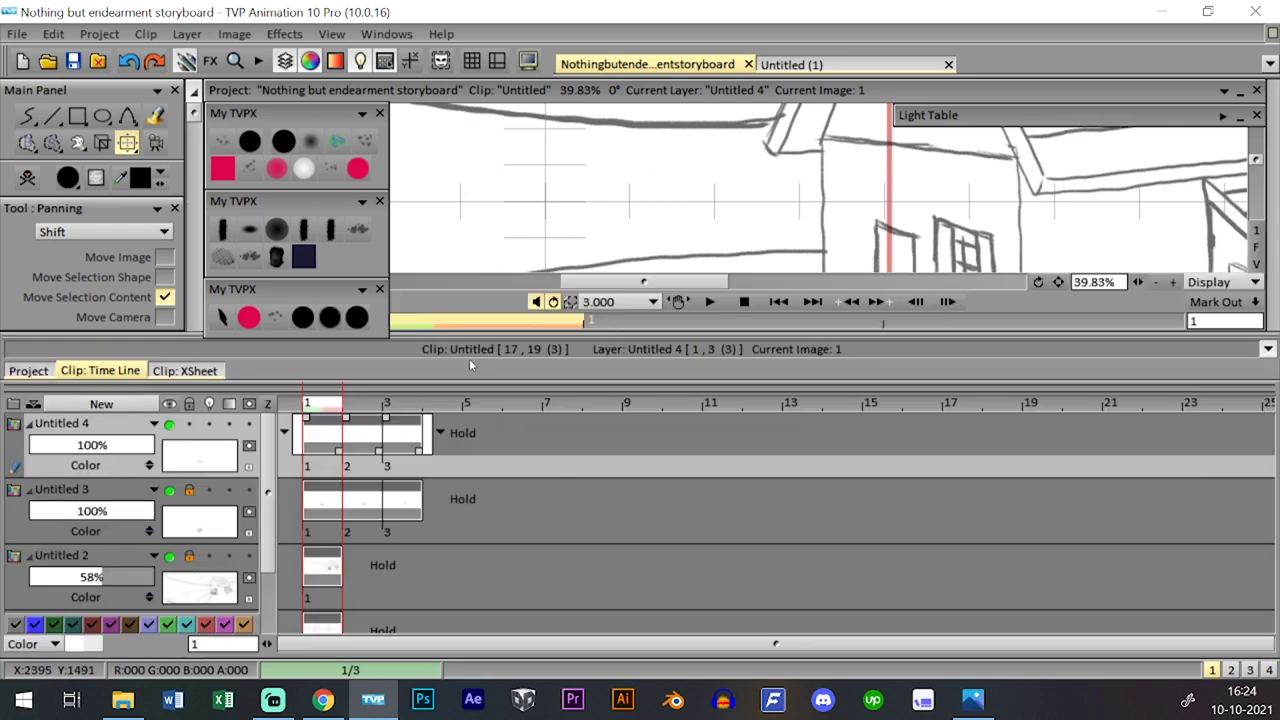
pyautogui.press('Tab')
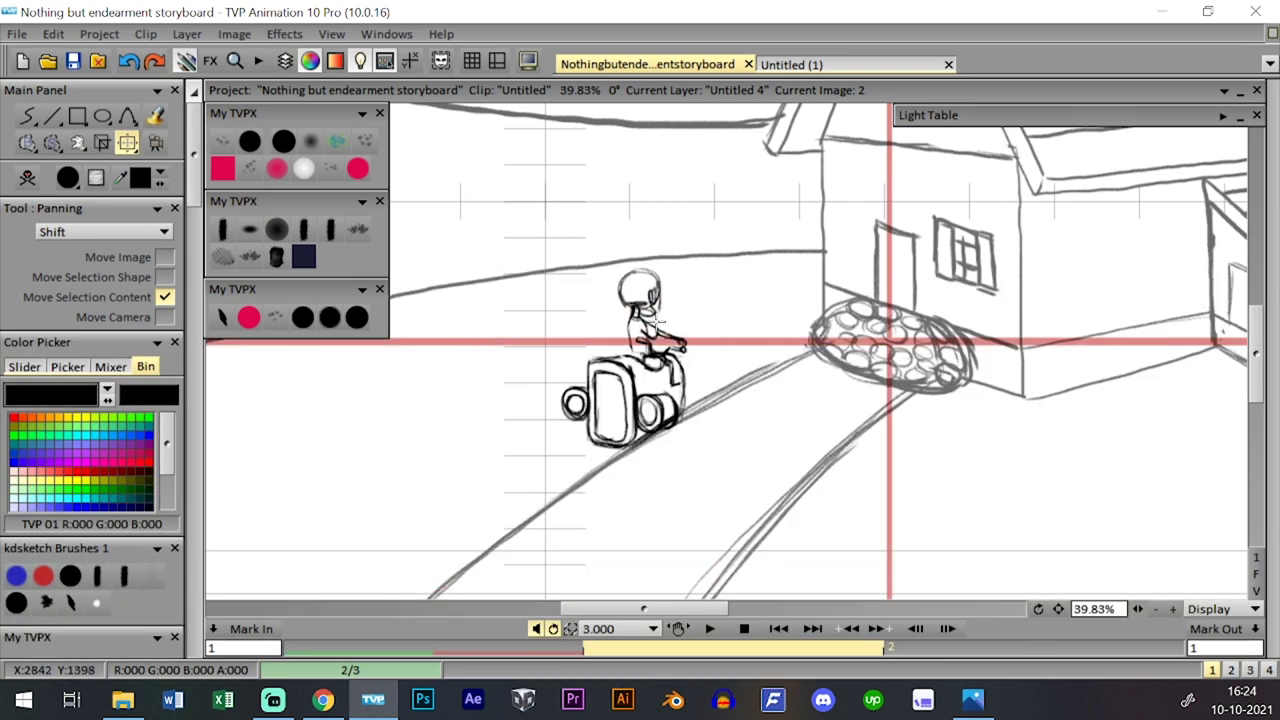
pyautogui.moveTo(656, 320); pyautogui.dragTo(653, 326)
pyautogui.press('Tab')
pyautogui.click(405, 432)
pyautogui.press('Tab')
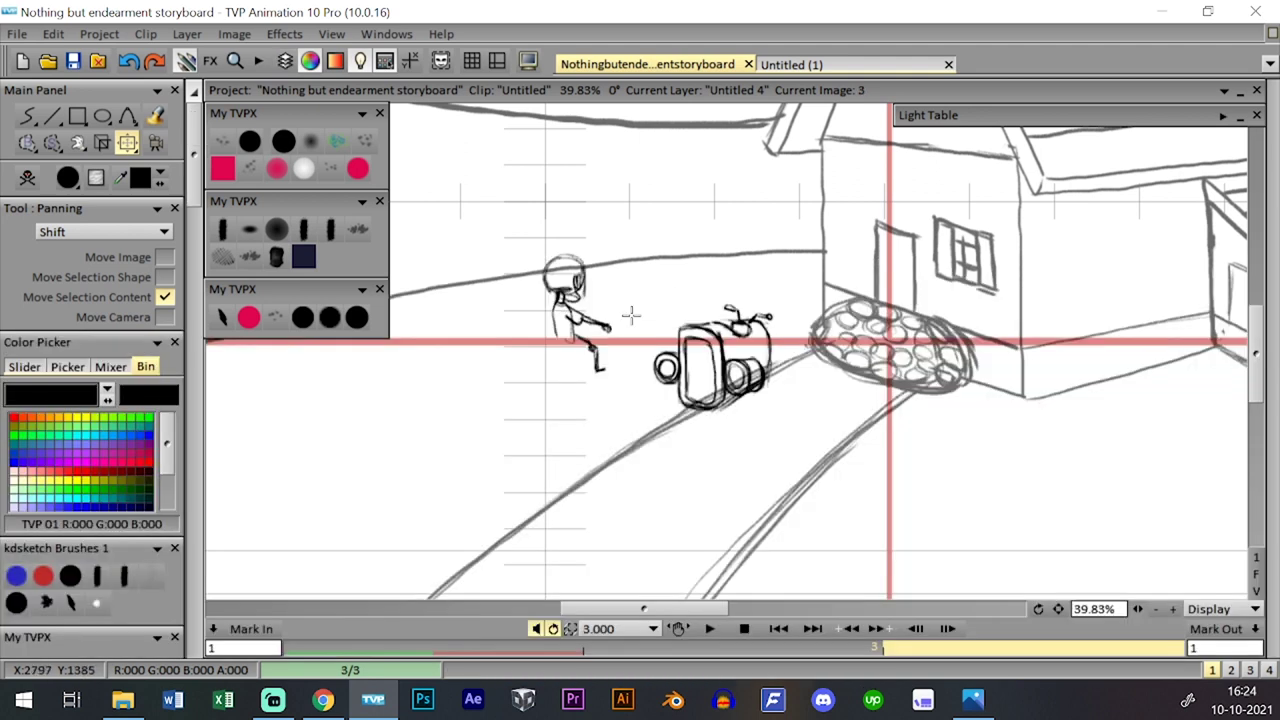
pyautogui.press('Tab')
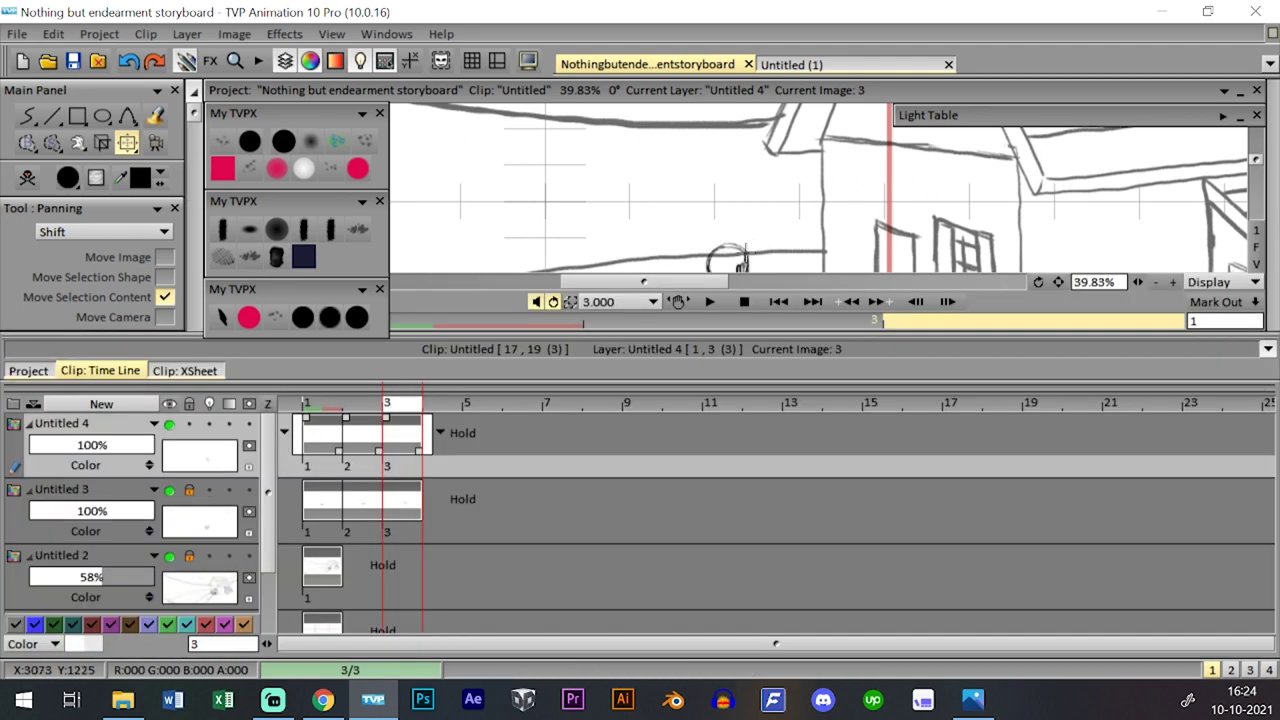
# - Lock the Untitled 4 layer and play the storyboard from the project overview
pyautogui.click(189, 424)
pyautogui.click(28, 371)
pyautogui.press('Tab')
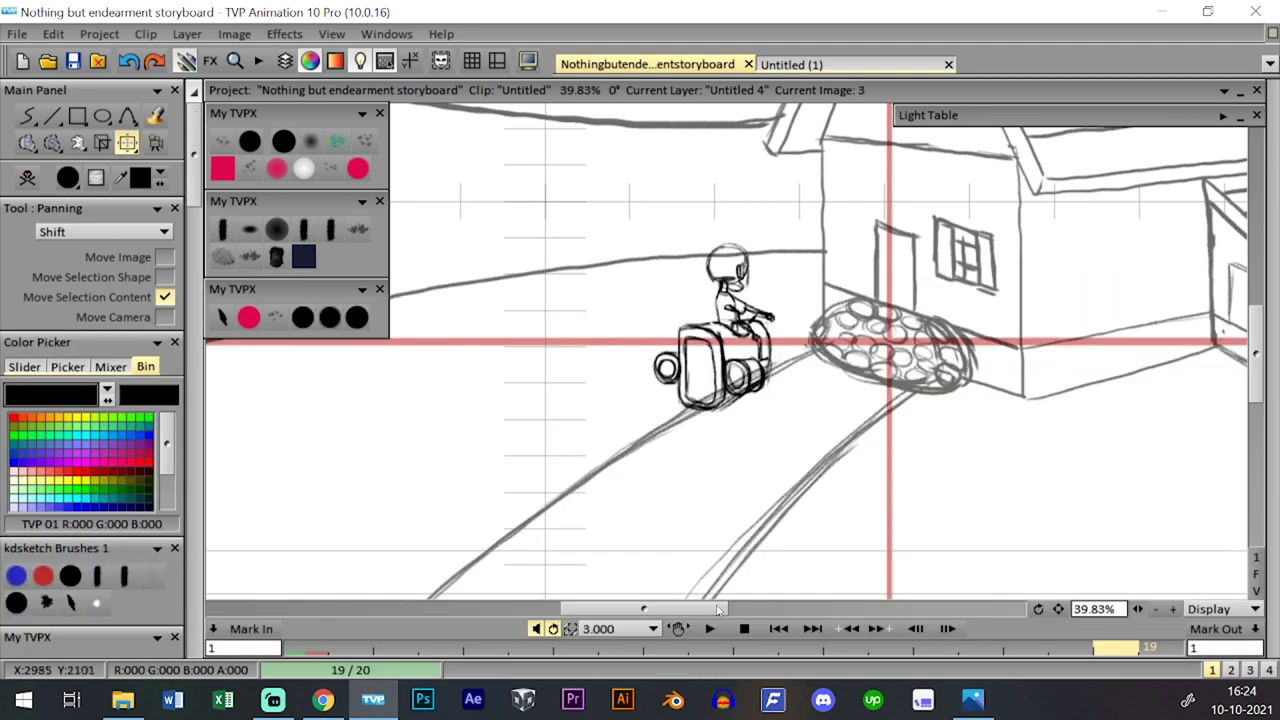
pyautogui.click(710, 628)
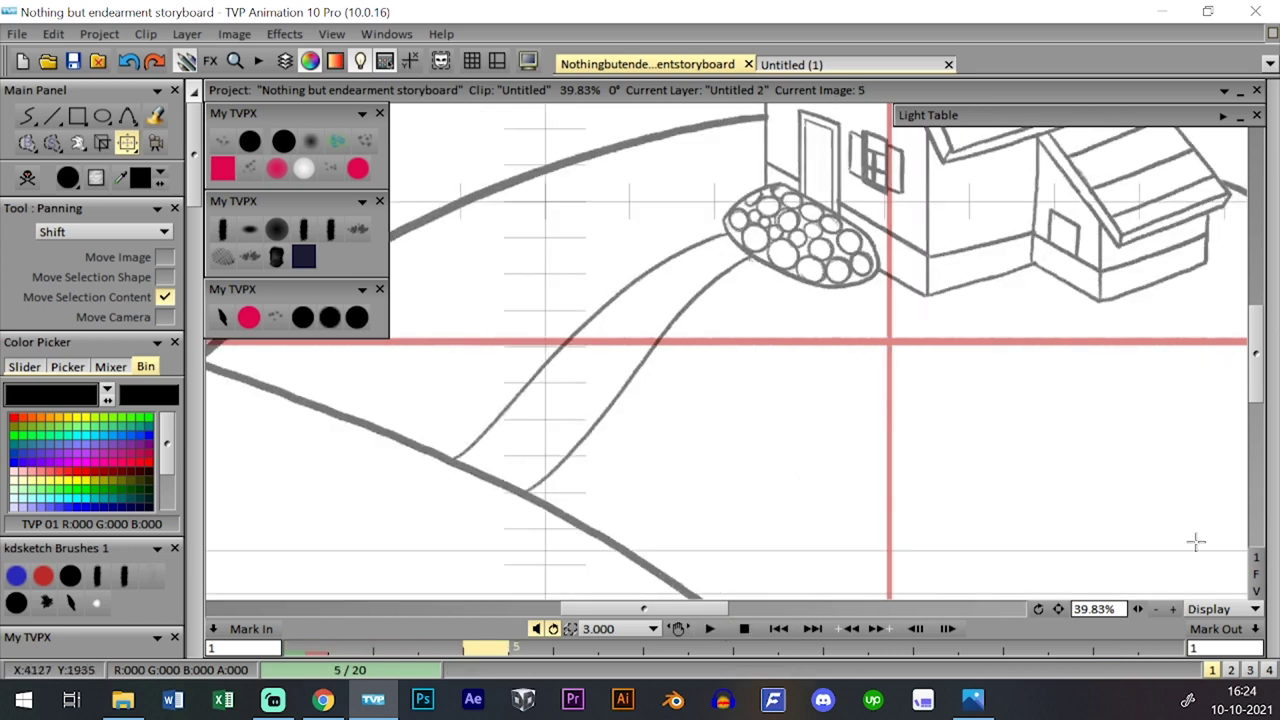
# - Fit the canvas in the window and play a full preview of the storyboard
pyautogui.click(1256, 575)
pyautogui.press('Tab')
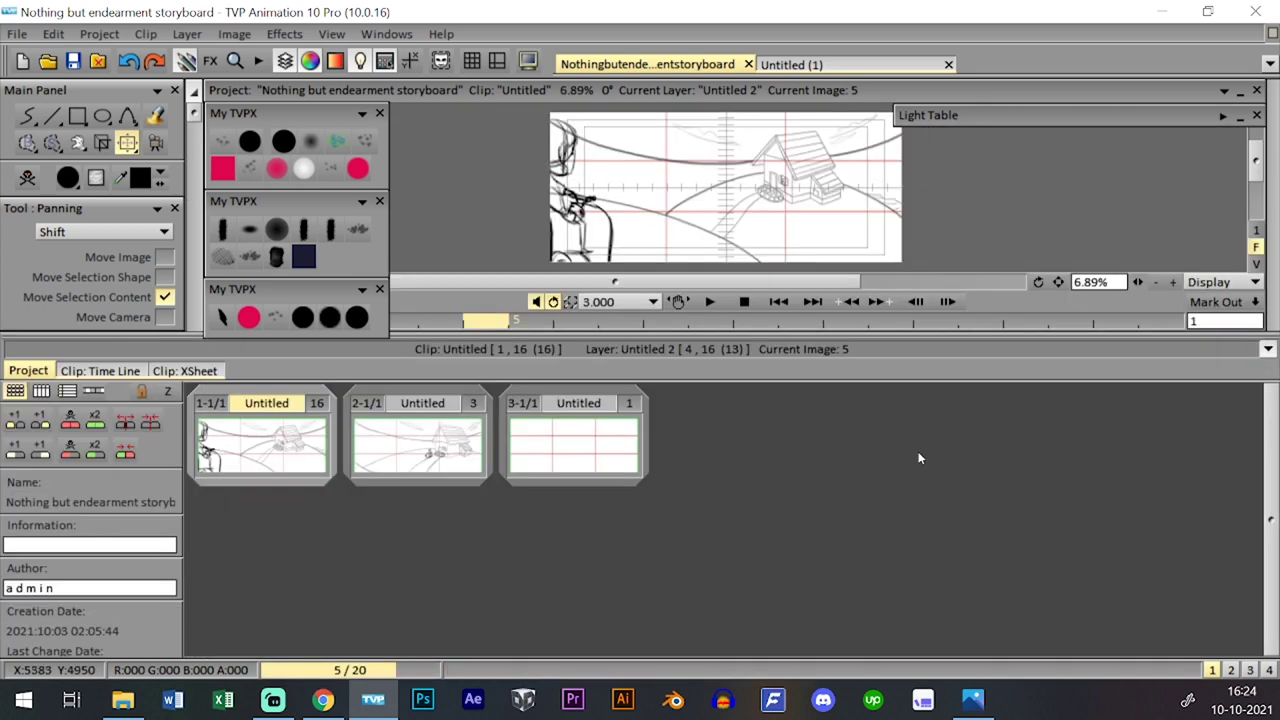
pyautogui.press('Tab')
pyautogui.moveTo(1139, 611); pyautogui.dragTo(1194, 606)
pyautogui.press('Tab')
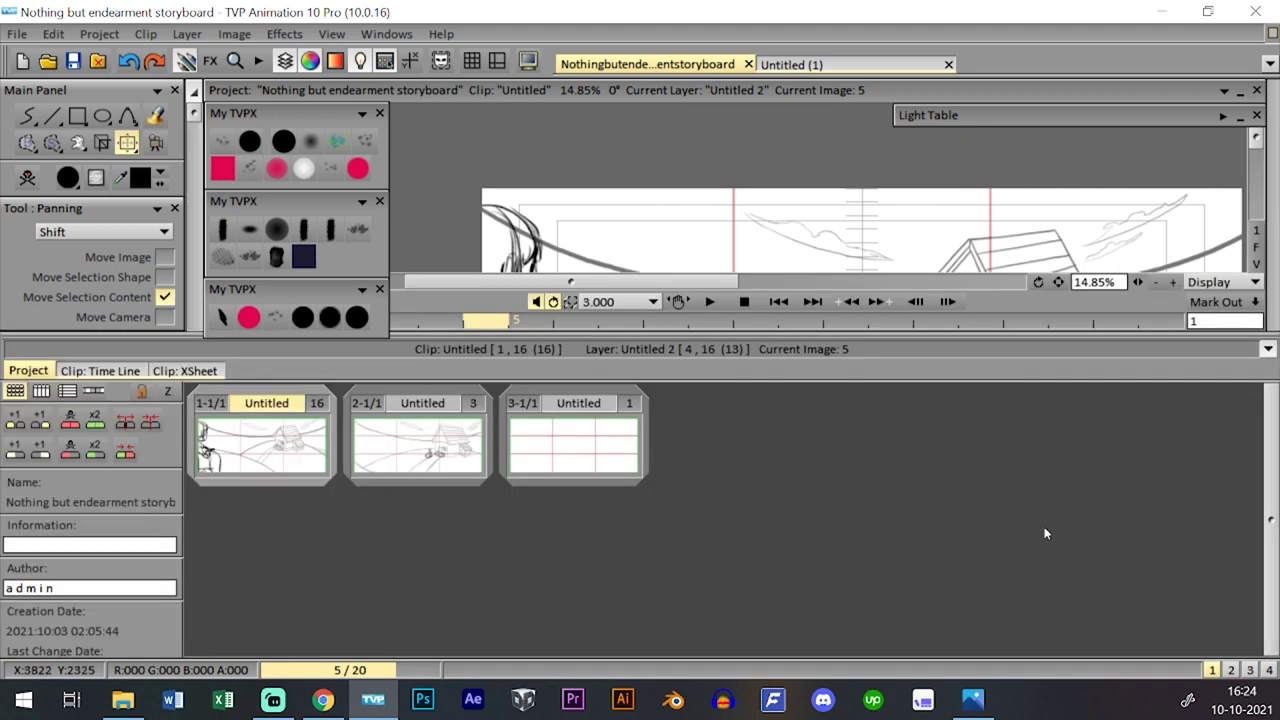
pyautogui.press('Tab')
pyautogui.click(711, 624)
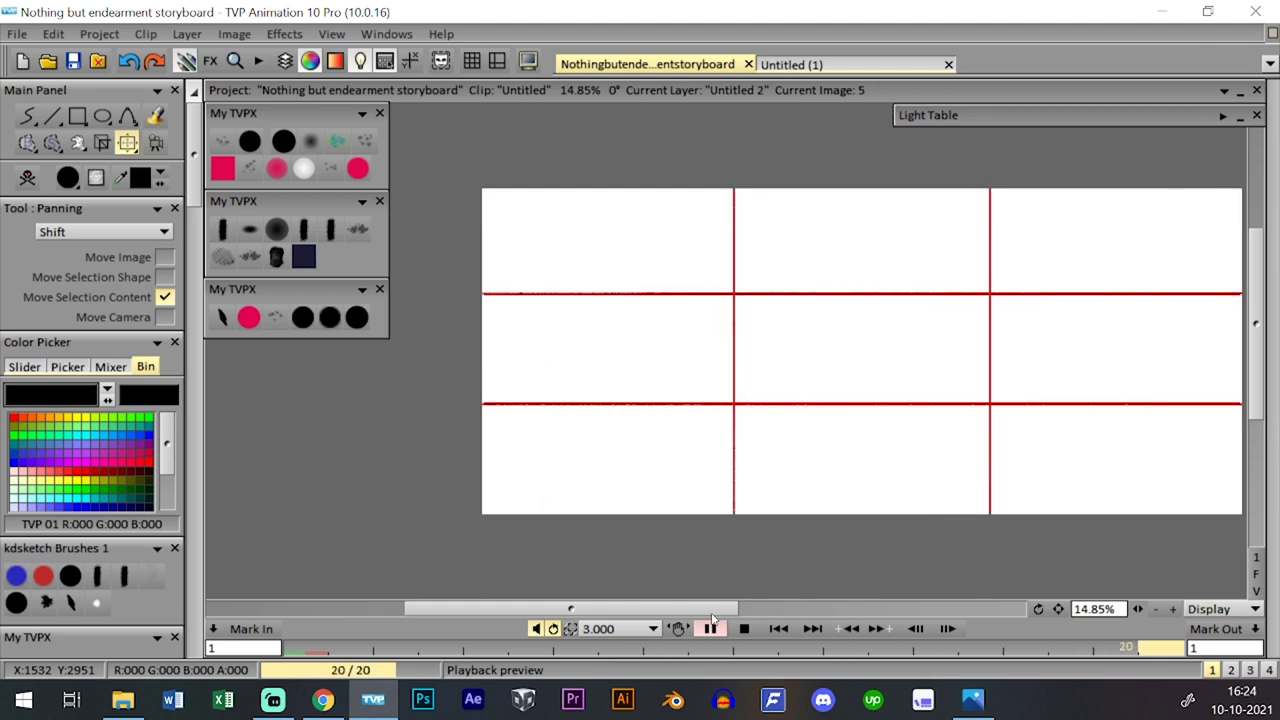
pyautogui.click(711, 627)
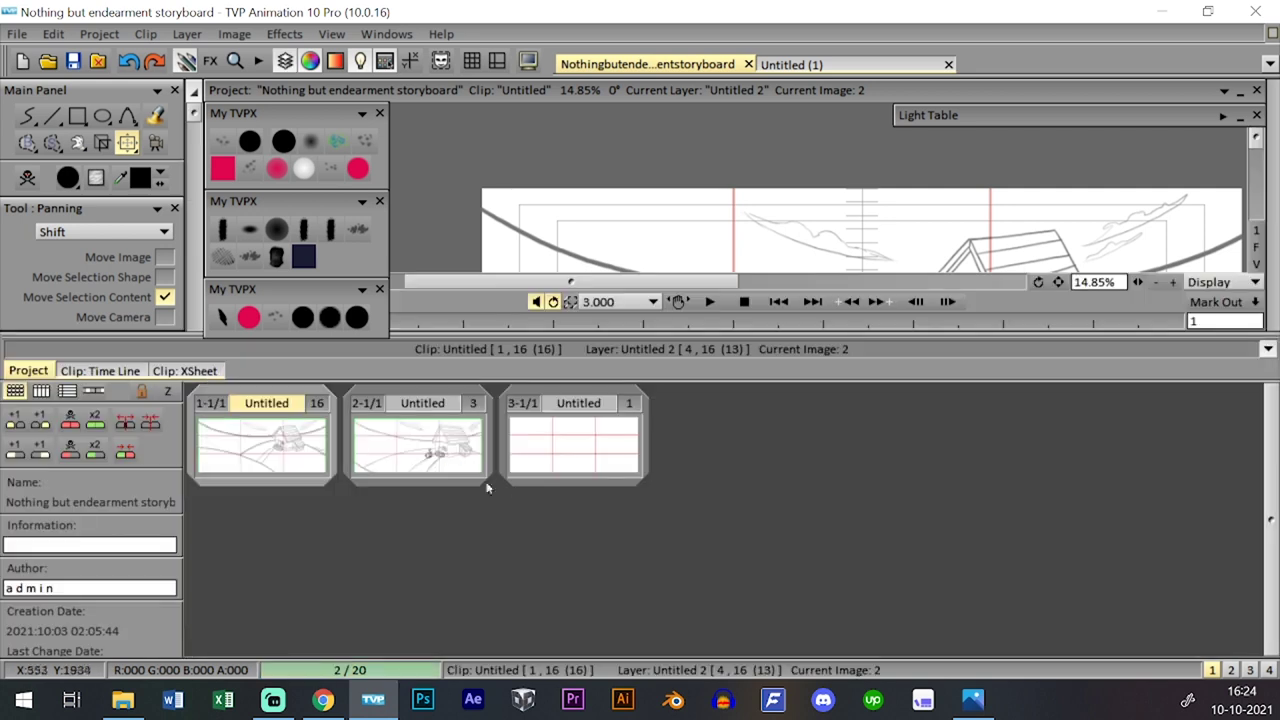
# - Open the second clip's timeline and choose a PencilBrush preset
pyautogui.click(418, 445)
pyautogui.click(100, 370)
pyautogui.click(329, 317)
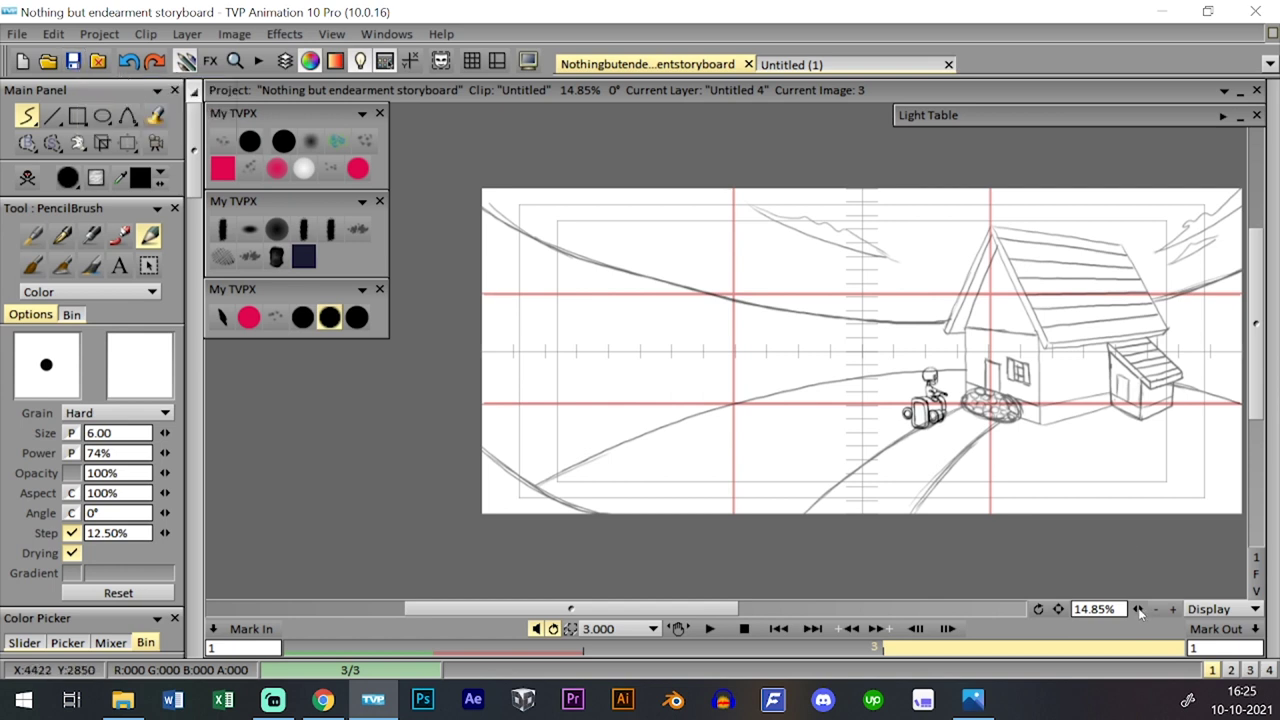
# - Extend the Untitled 4 rider layer to a fourth image
pyautogui.moveTo(1138, 610); pyautogui.dragTo(1010, 617)
pyautogui.press('l')
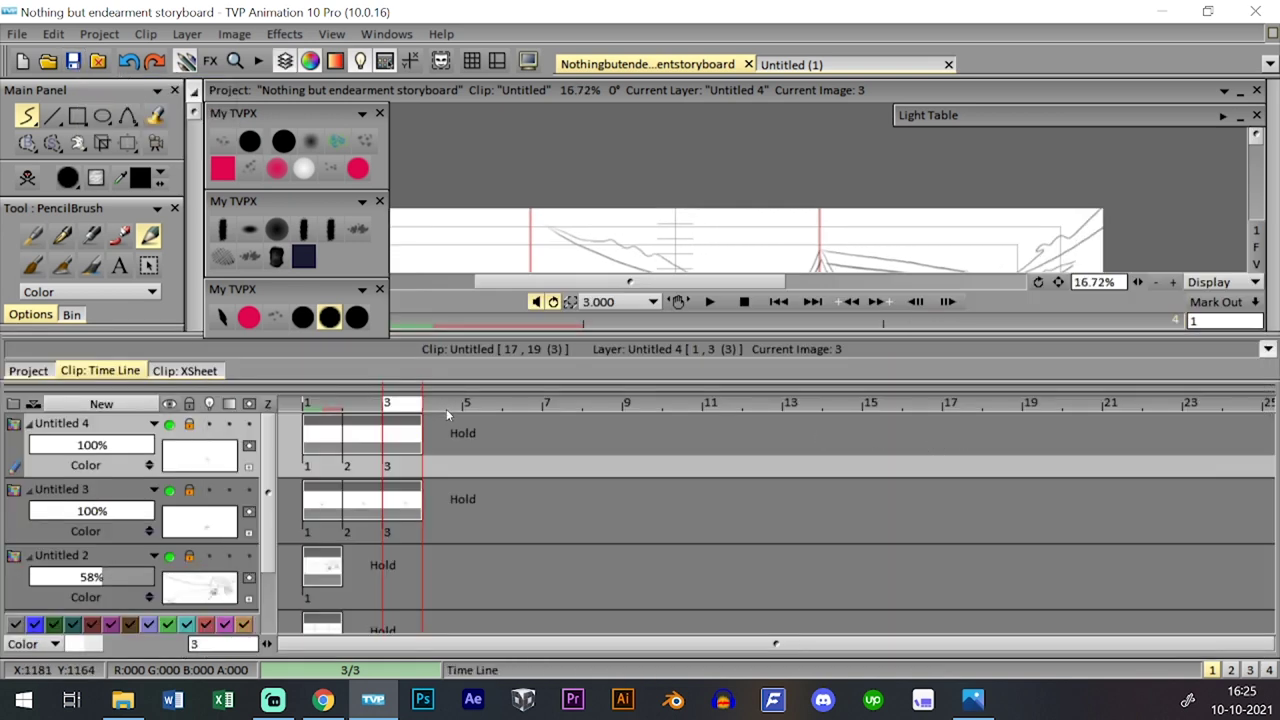
pyautogui.click(446, 408)
pyautogui.press('Tab')
pyautogui.press('Tab')
pyautogui.press('Tab')
pyautogui.press('Tab')
pyautogui.press('Tab')
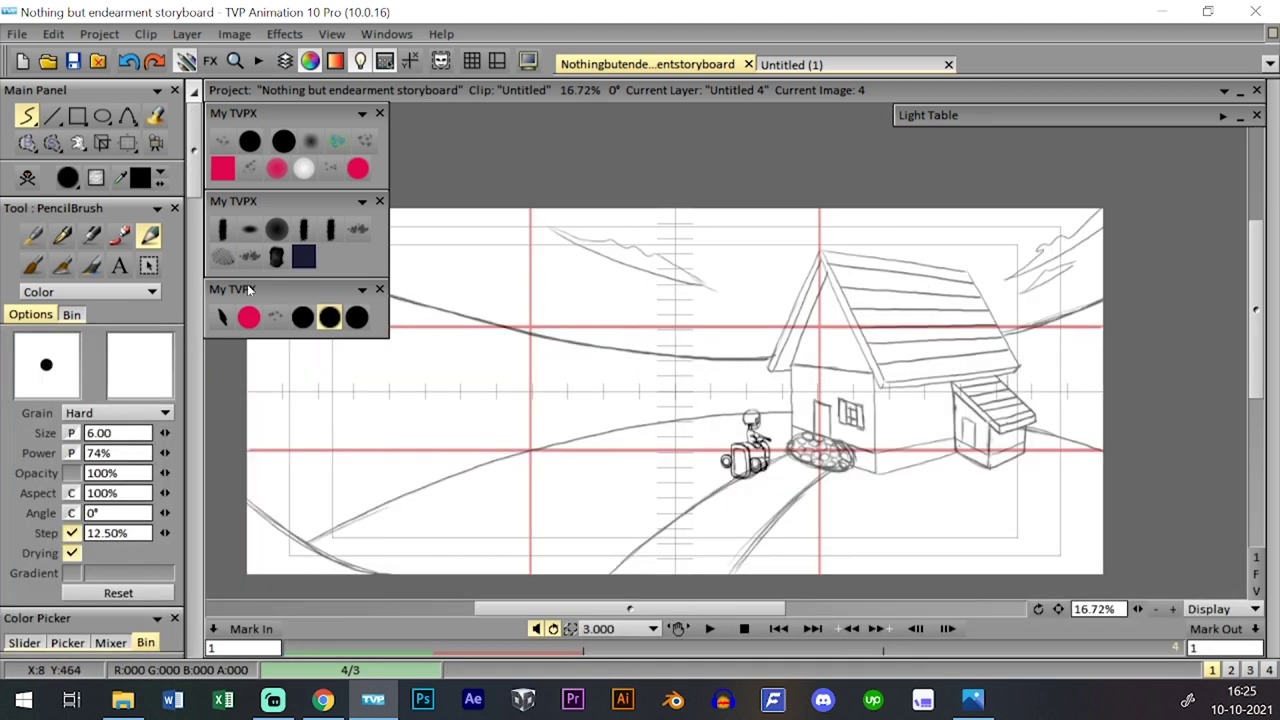
pyautogui.press('Tab')
pyautogui.press('Right')
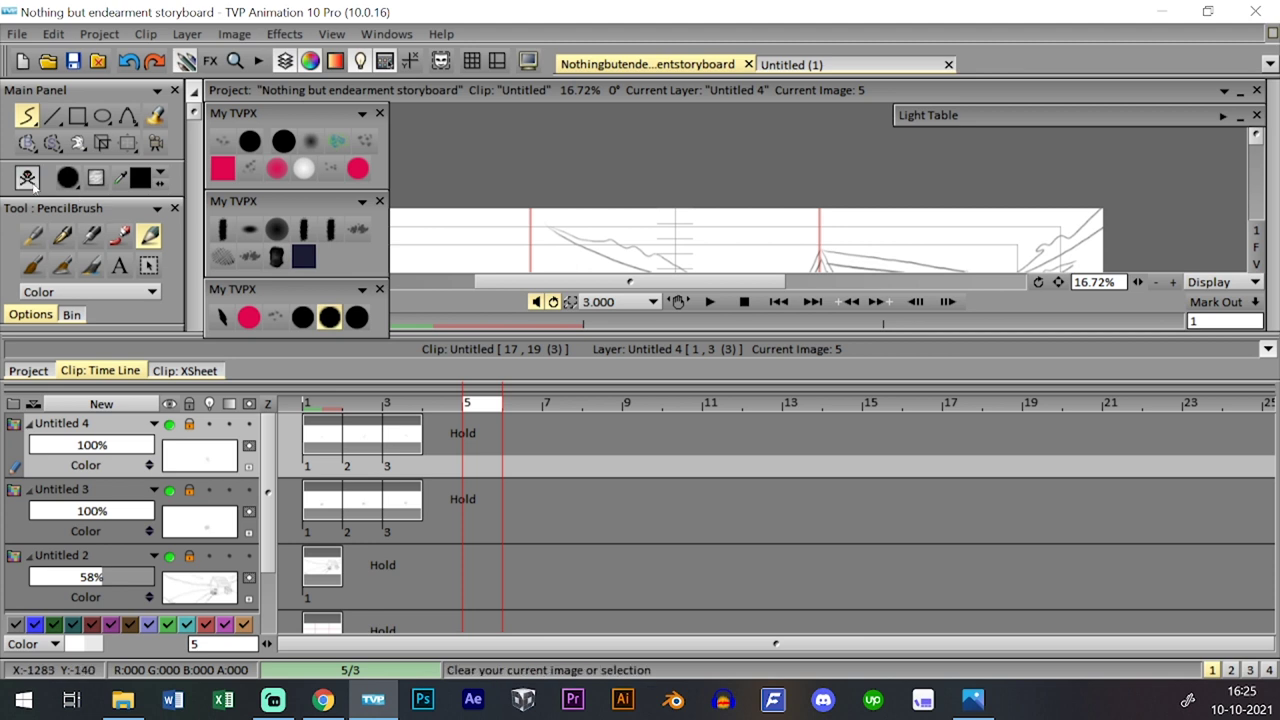
pyautogui.press('Left')
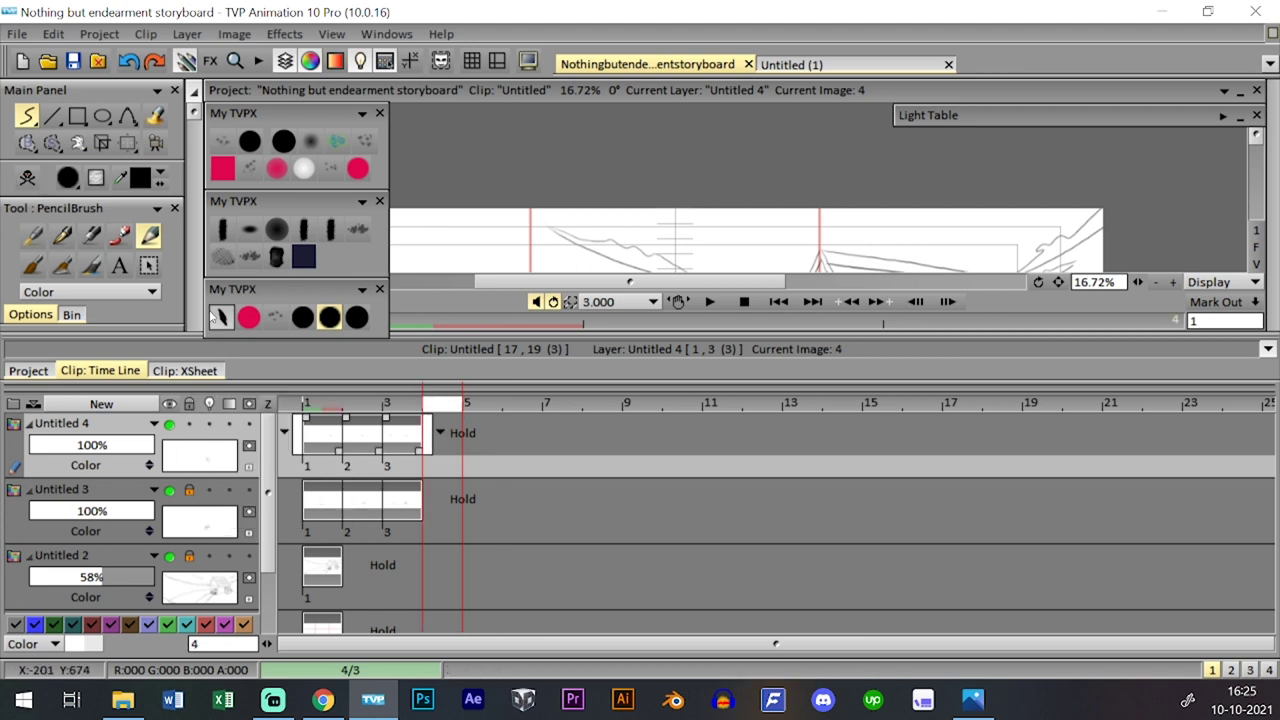
pyautogui.press('Tab')
pyautogui.press('Tab')
pyautogui.press('Tab')
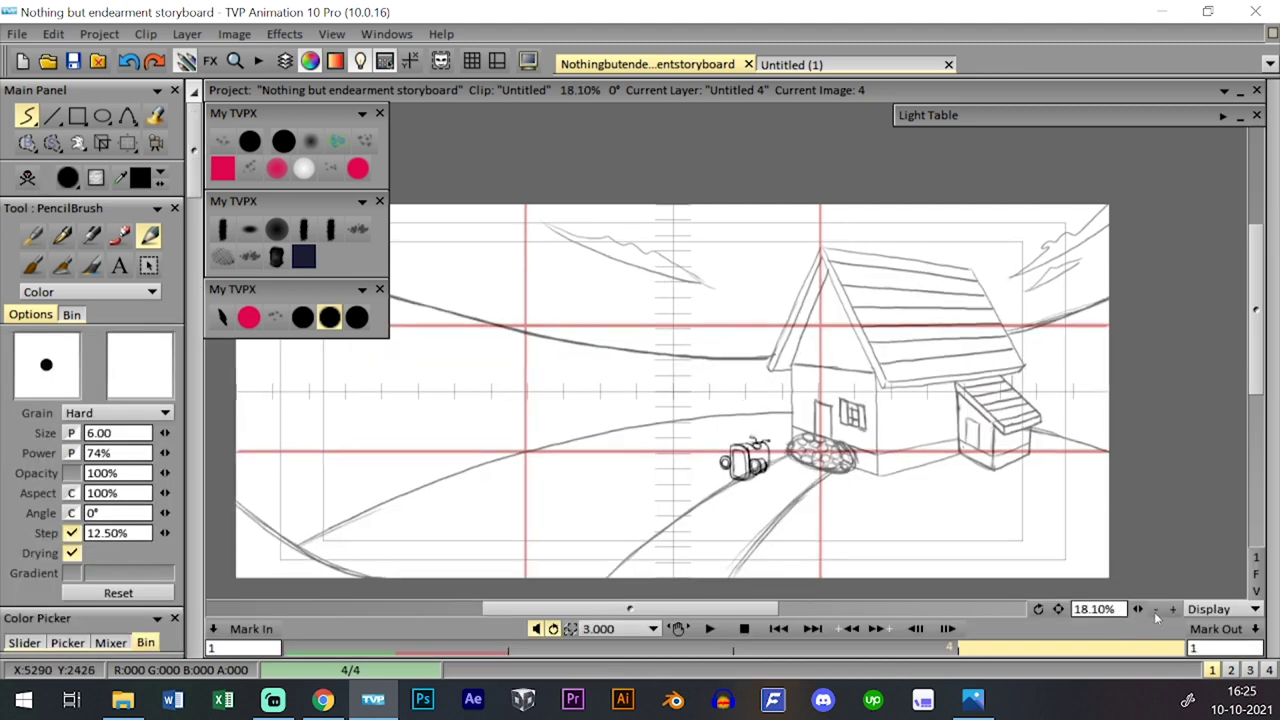
# - Zoom in on the vehicle and lower Untitled 3's opacity to 80%
pyautogui.moveTo(1138, 609); pyautogui.dragTo(1175, 558)
pyautogui.moveTo(928, 475); pyautogui.dragTo(812, 250)
pyautogui.press('Tab')
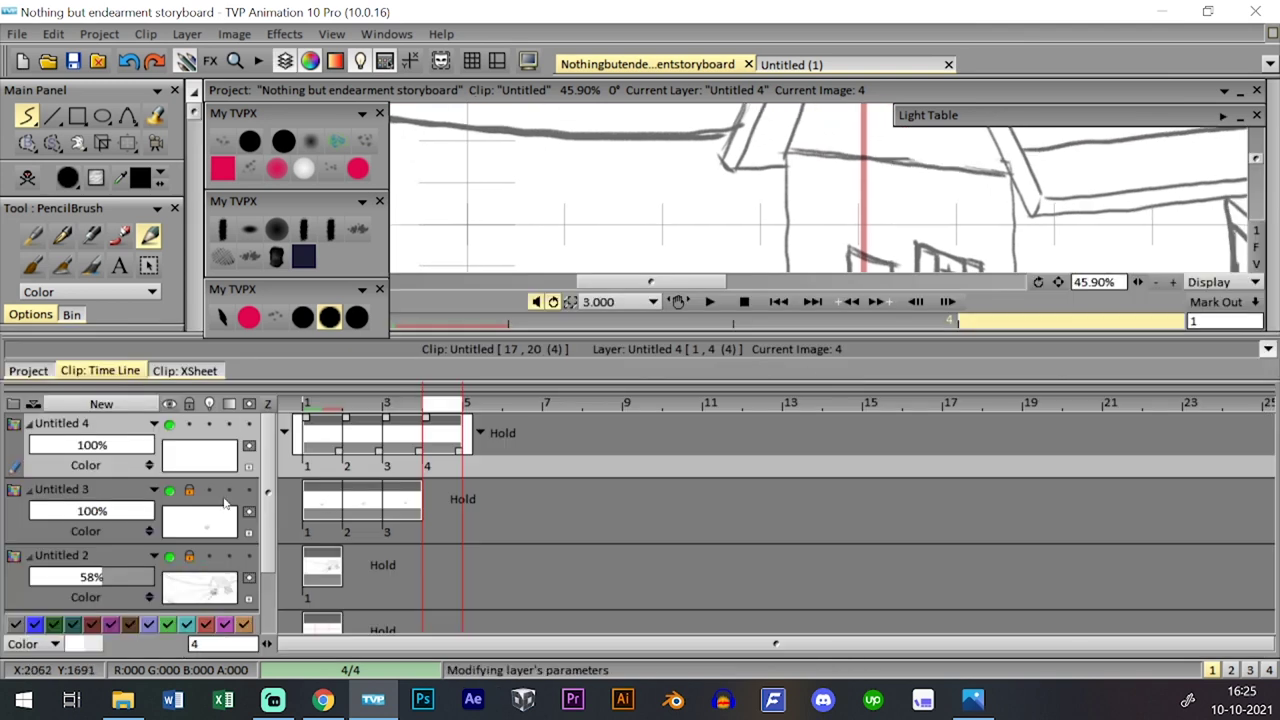
pyautogui.click(130, 513)
pyautogui.press('Tab')
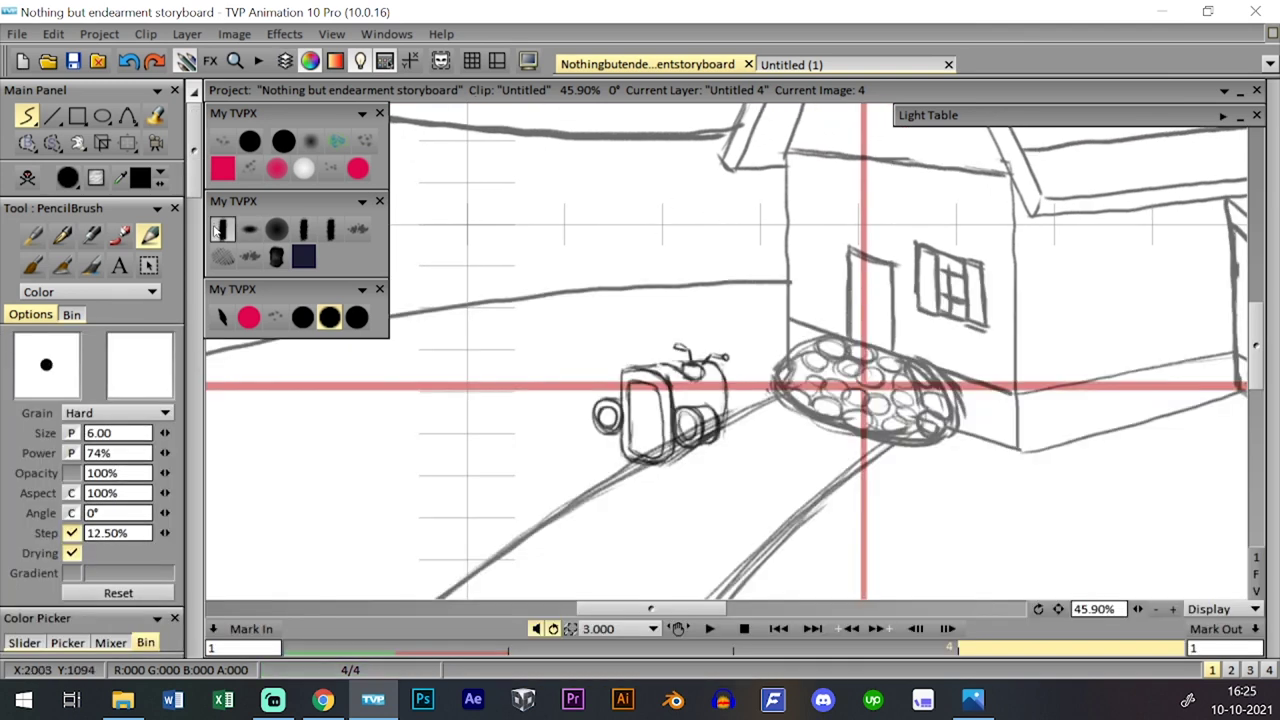
# - Save the project with Ctrl+S
pyautogui.hotkey('ctrl', 's')
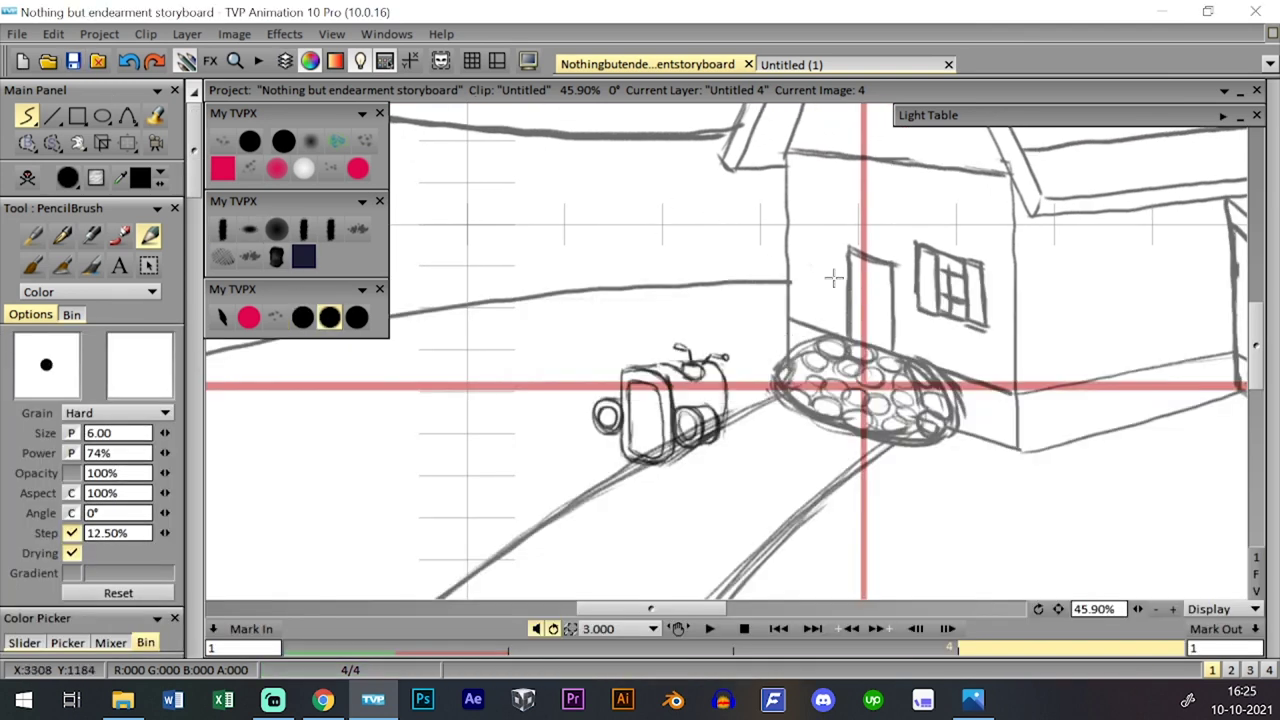
pyautogui.press('Tab')
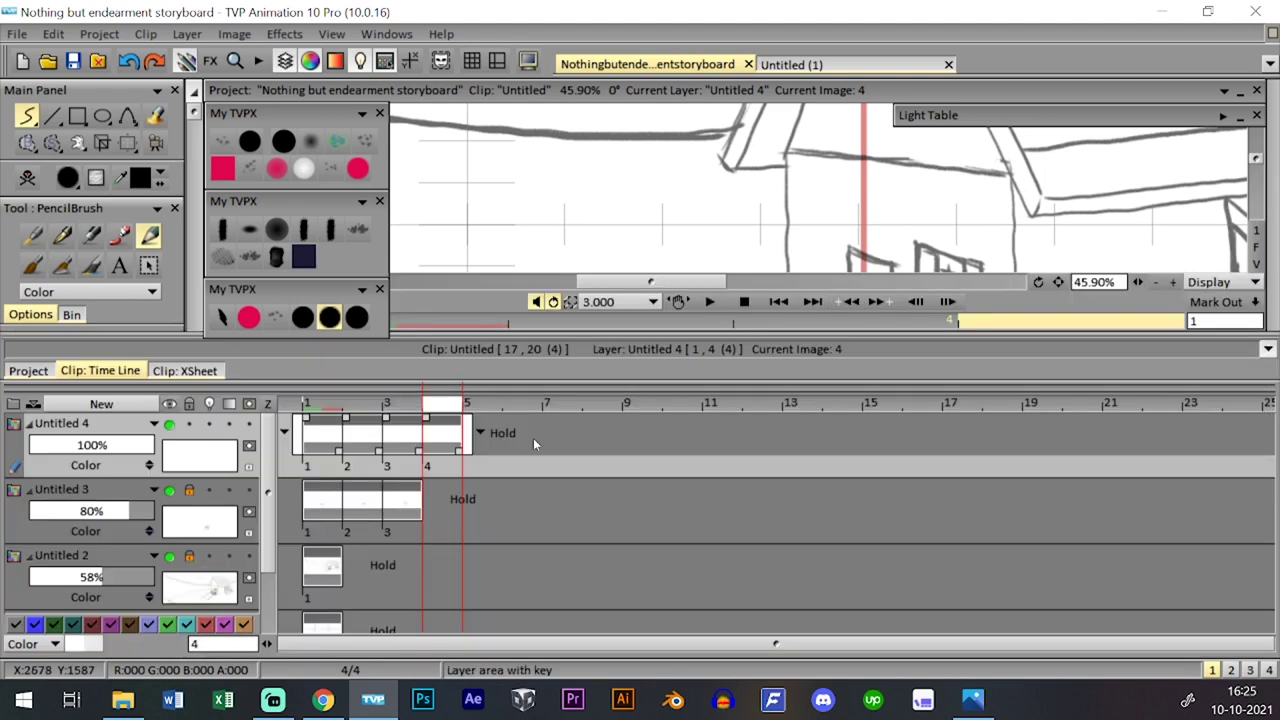
pyautogui.press('Tab')
pyautogui.scroll(3, 632, 385)
pyautogui.press('Tab')
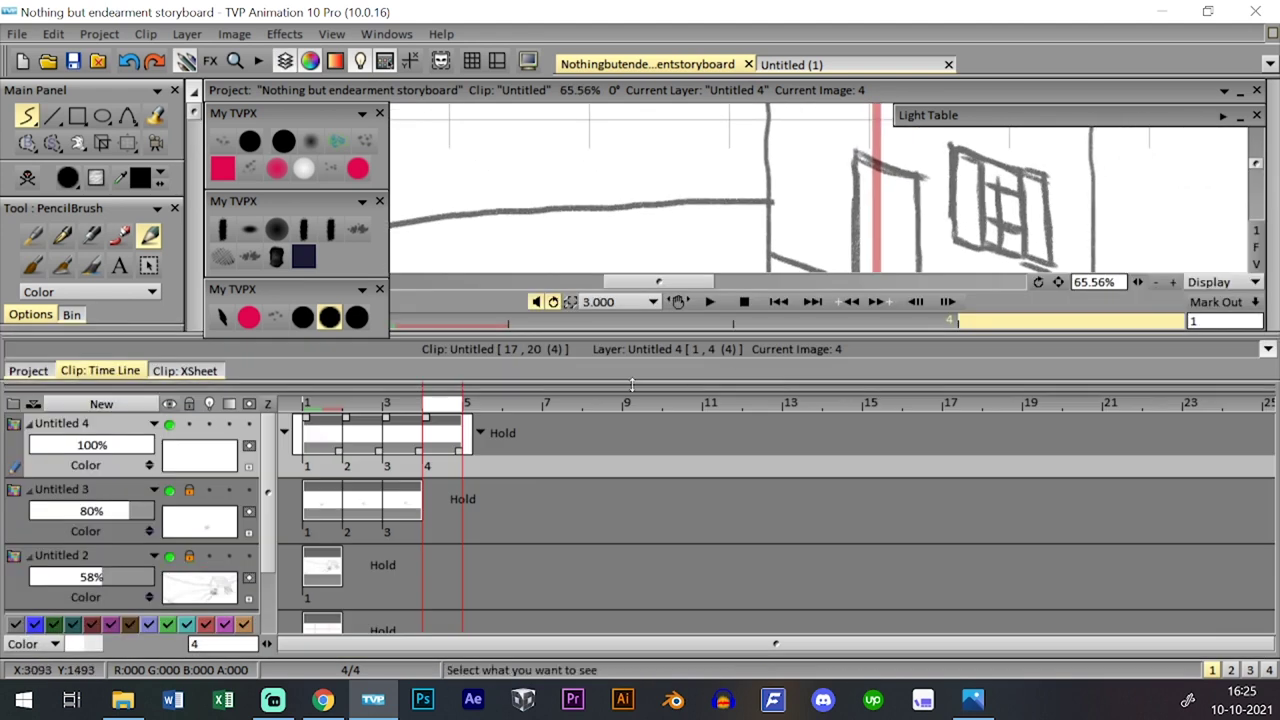
pyautogui.press('Tab')
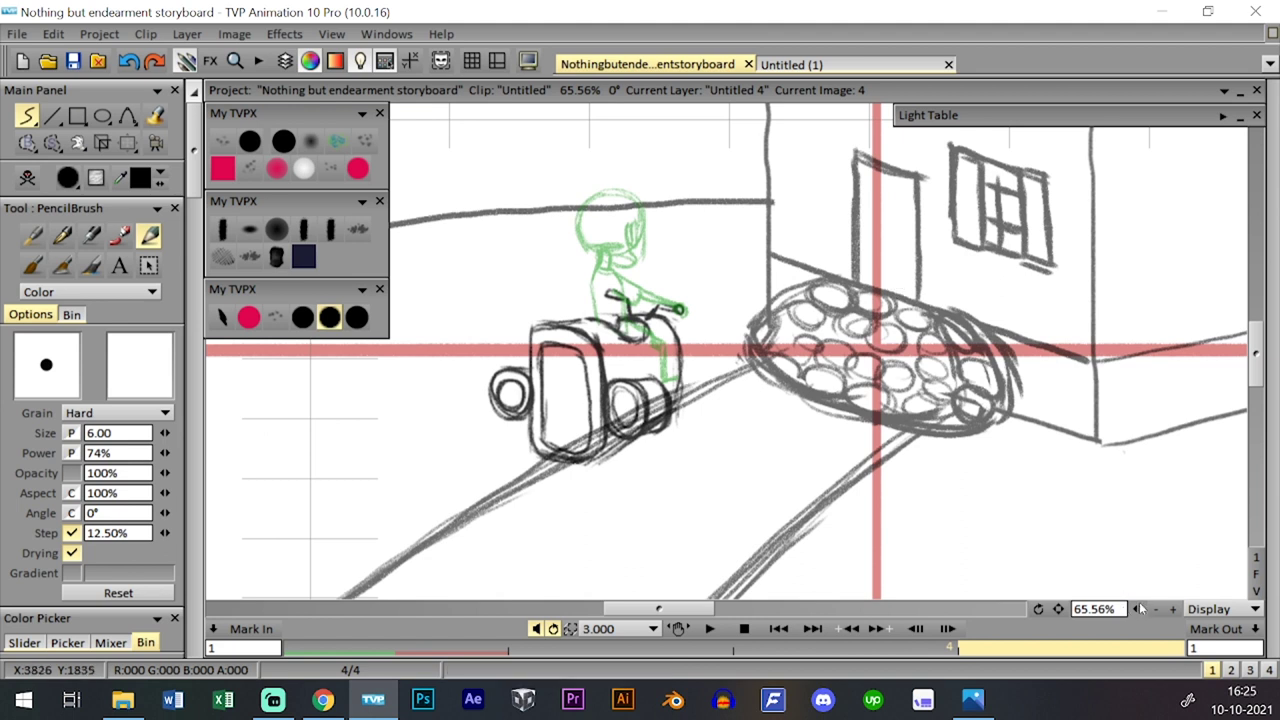
# - Zoom in on the vehicle, try the size-20 brush, and return to size 6
pyautogui.click(1140, 608)
pyautogui.moveTo(870, 437); pyautogui.dragTo(872, 417)
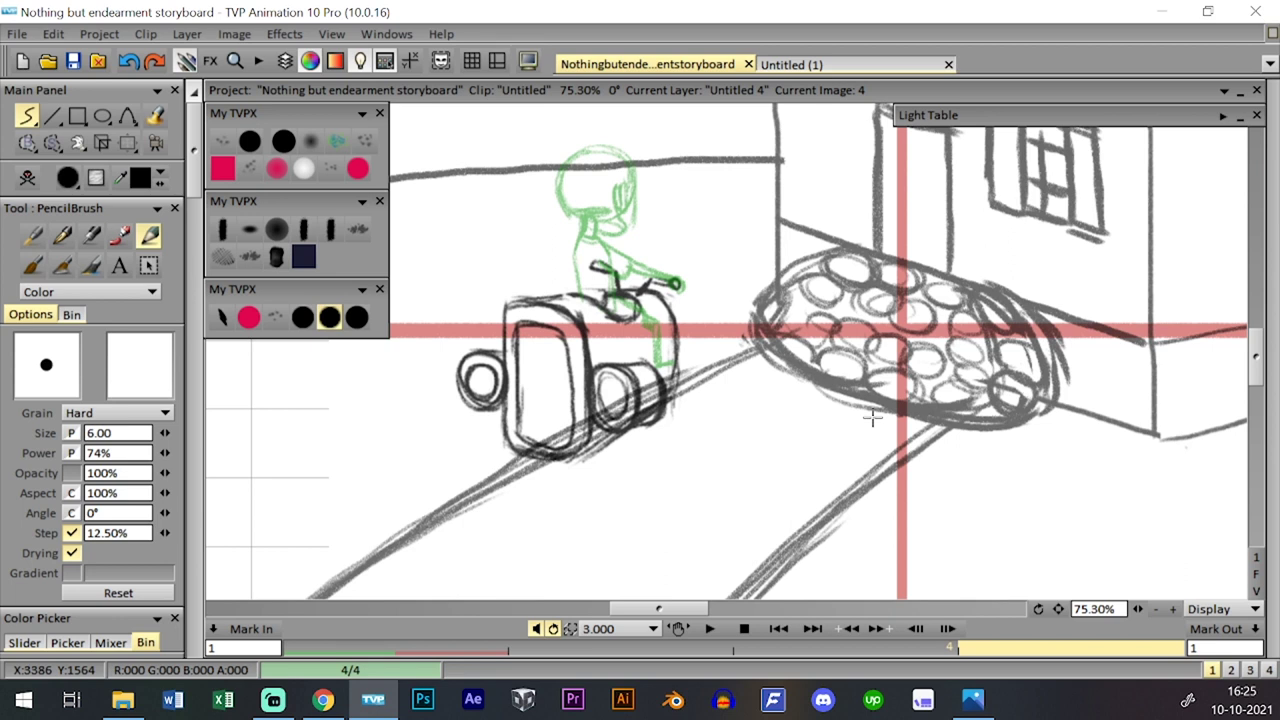
pyautogui.click(357, 318)
pyautogui.click(331, 320)
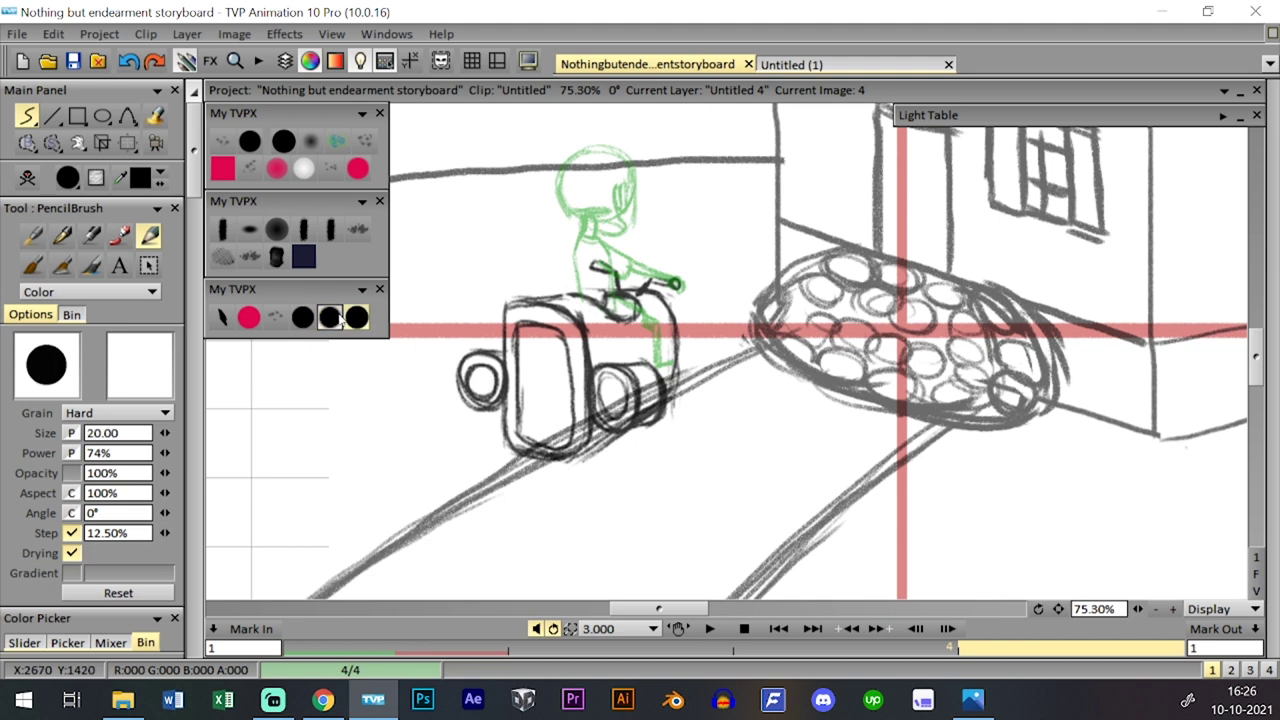
# - Lower Untitled 3's opacity to 56% and pan the house into view
pyautogui.press('Tab')
pyautogui.press('Tab')
pyautogui.press('Tab')
pyautogui.click(99, 511)
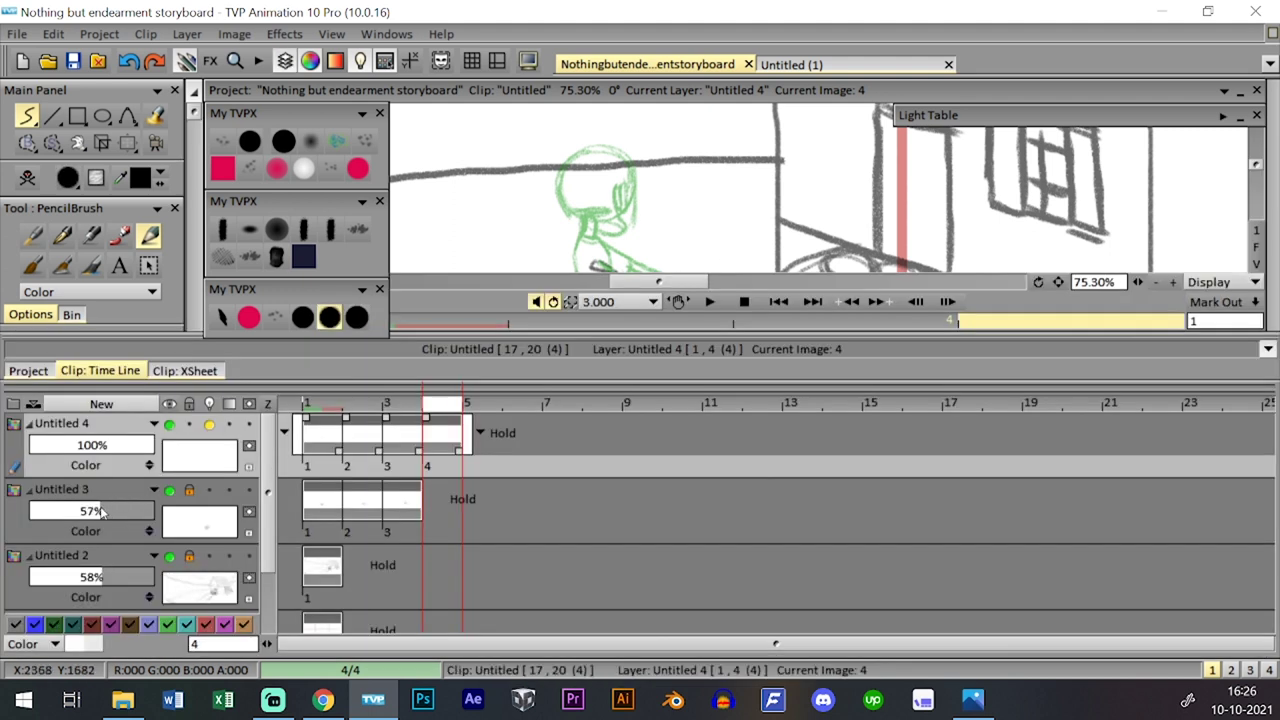
pyautogui.press('0')
pyautogui.press('0')
pyautogui.press('0')
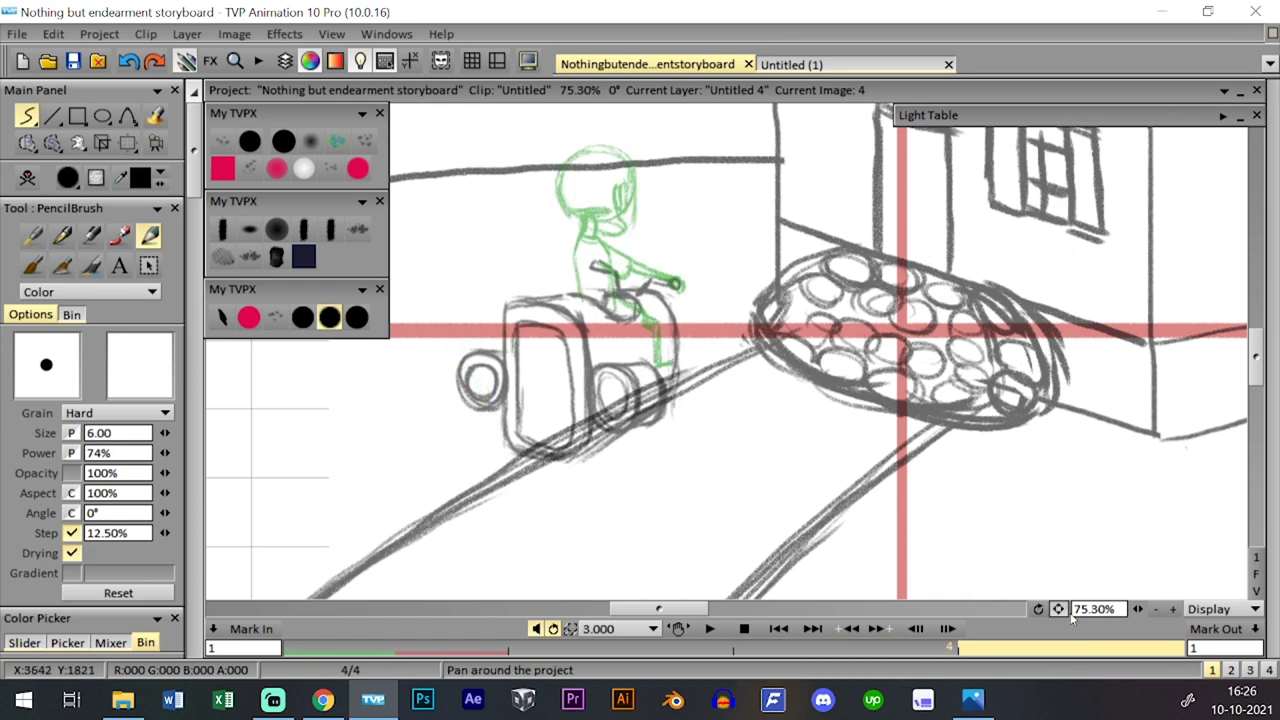
pyautogui.moveTo(1042, 637); pyautogui.dragTo(1010, 676)
# - Make Untitled 2 the active layer and settle on the size-10 brush preset
pyautogui.press('0')
pyautogui.click(310, 568)
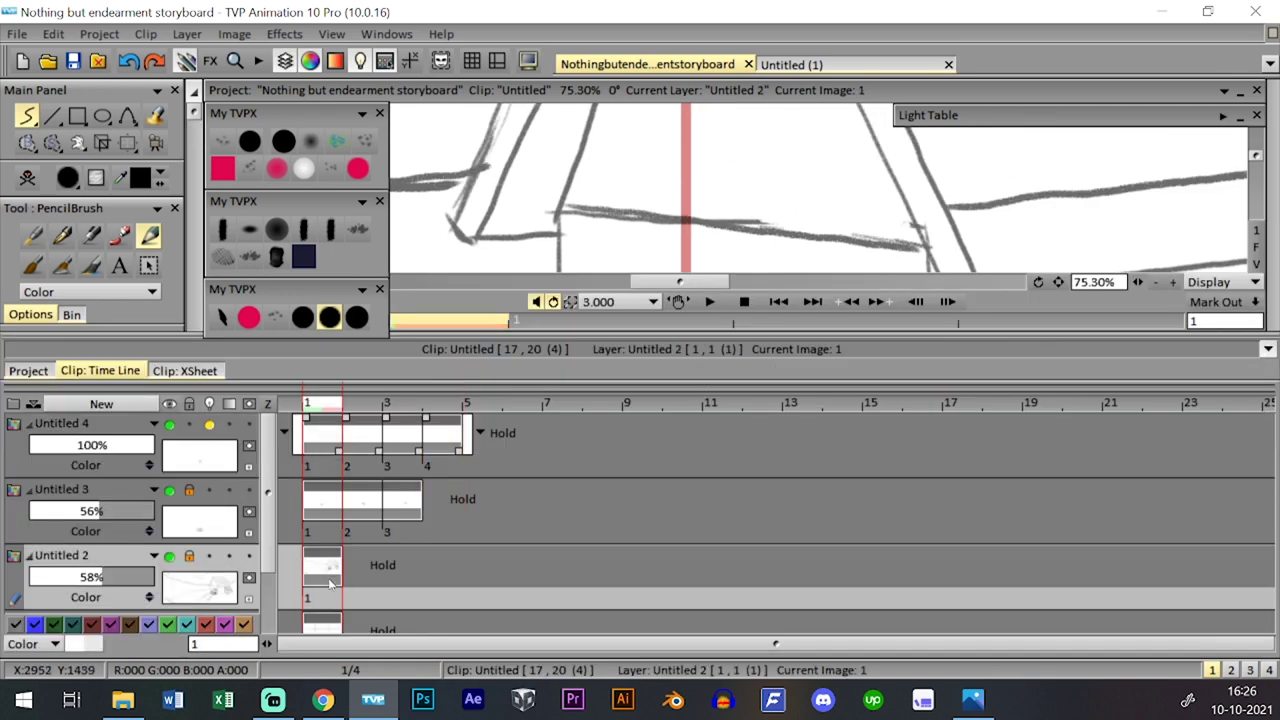
pyautogui.press('0')
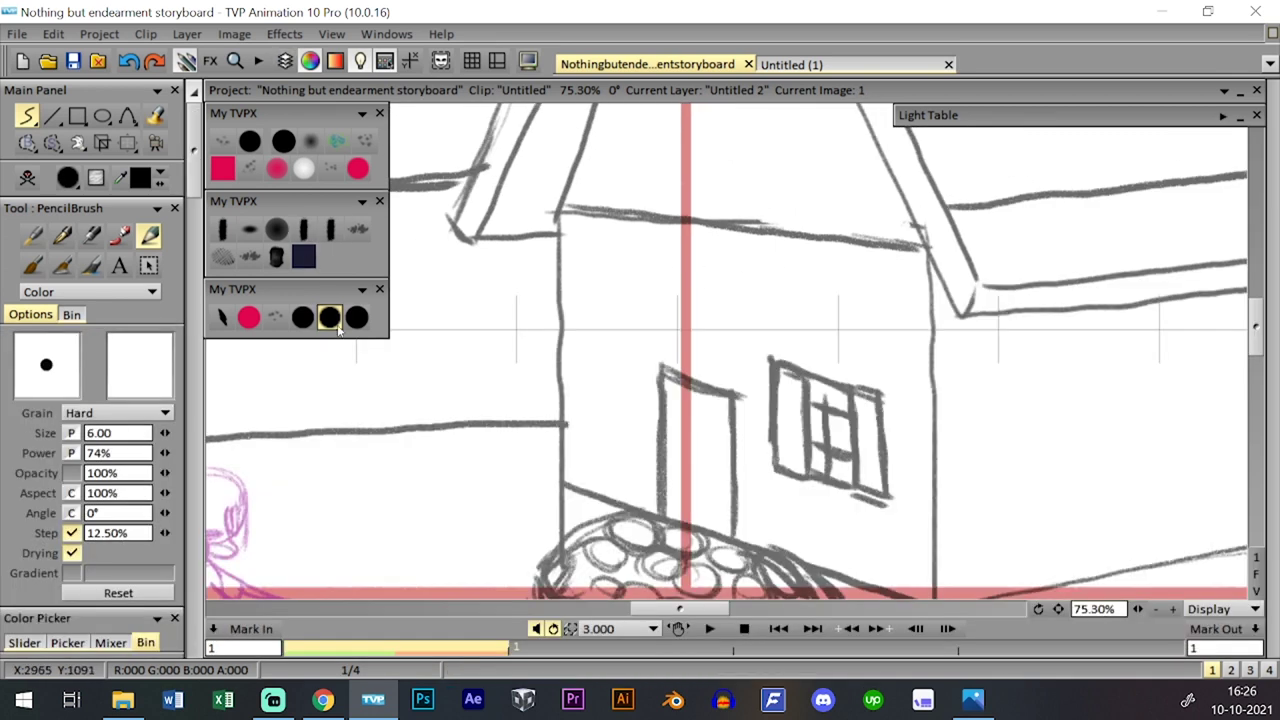
pyautogui.click(302, 317)
pyautogui.click(357, 318)
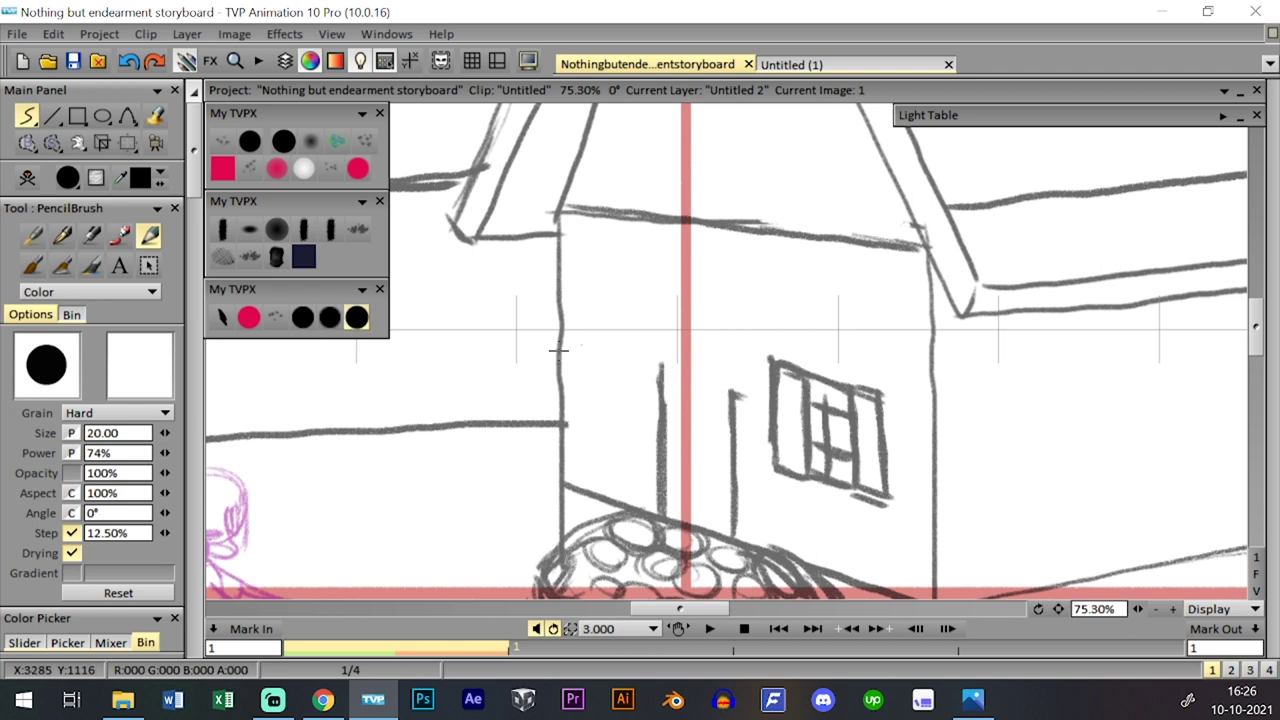
pyautogui.click(329, 317)
pyautogui.click(302, 317)
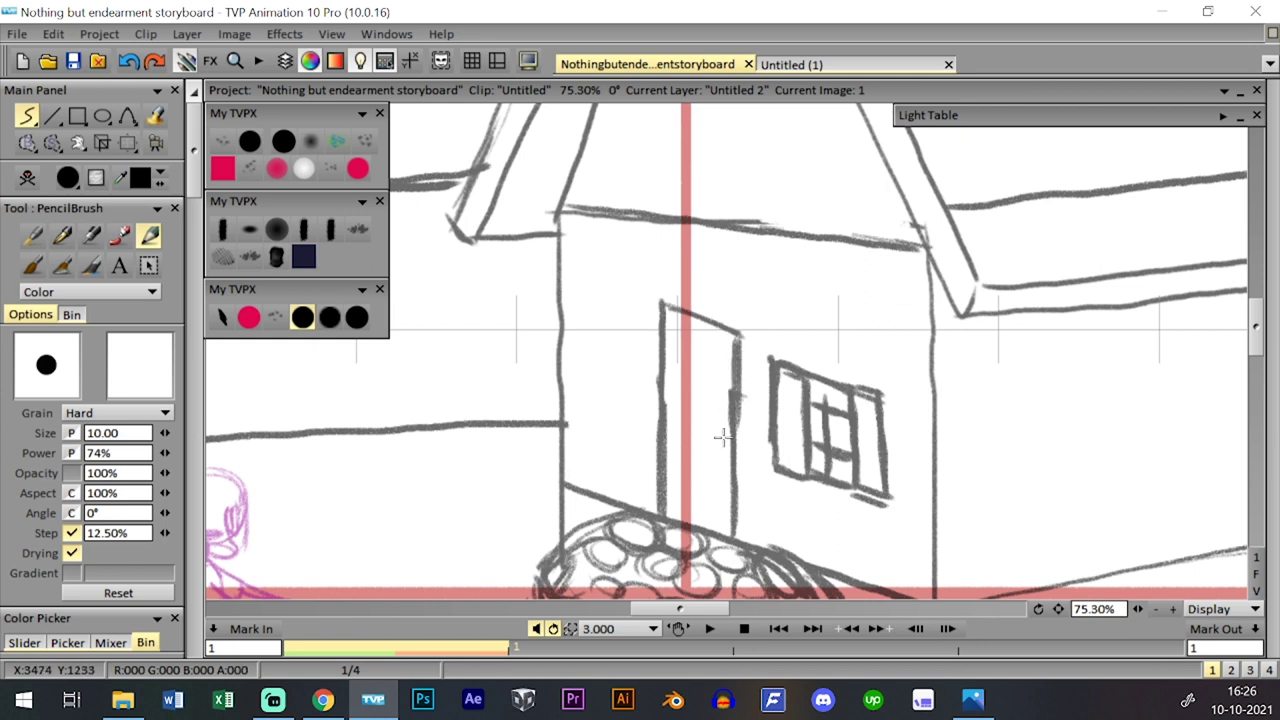
# - Try a stroke on the door's right edge, undo it, and reframe on the house
pyautogui.moveTo(727, 430); pyautogui.dragTo(734, 465)
pyautogui.moveTo(738, 535); pyautogui.dragTo(739, 422)
pyautogui.hotkey('ctrl', 'z')
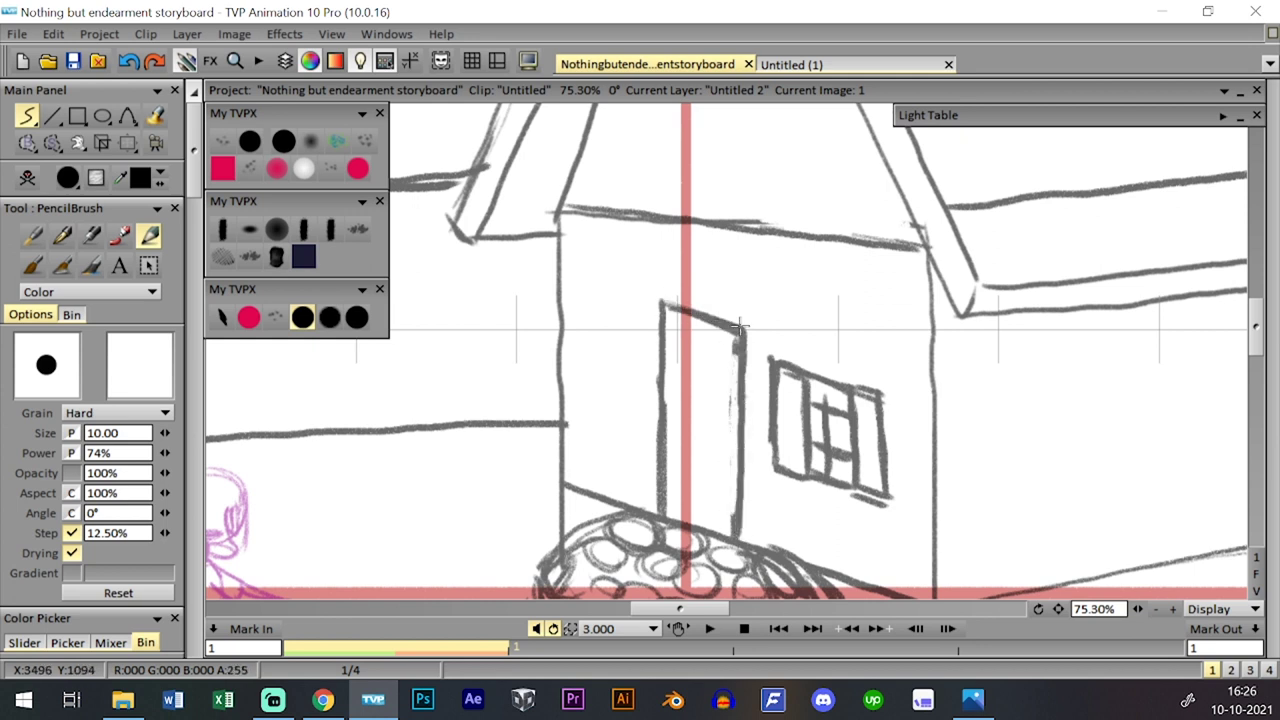
pyautogui.click(1256, 574)
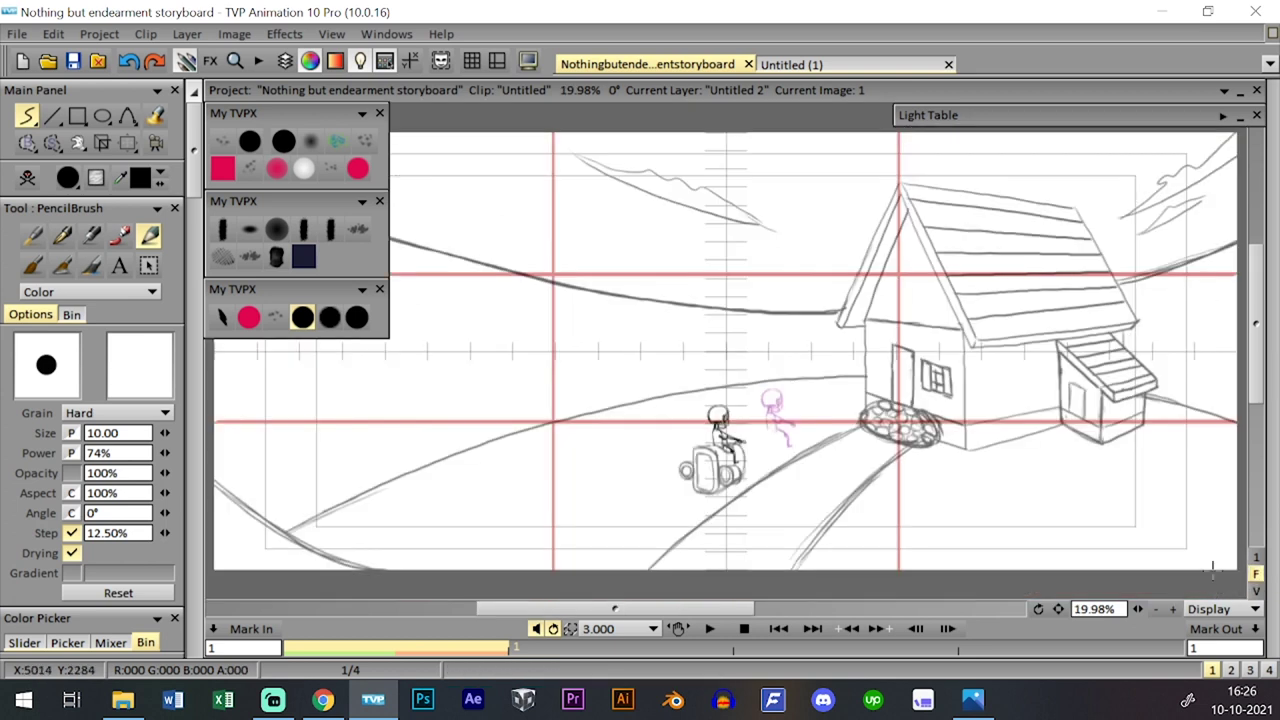
pyautogui.press('Tab')
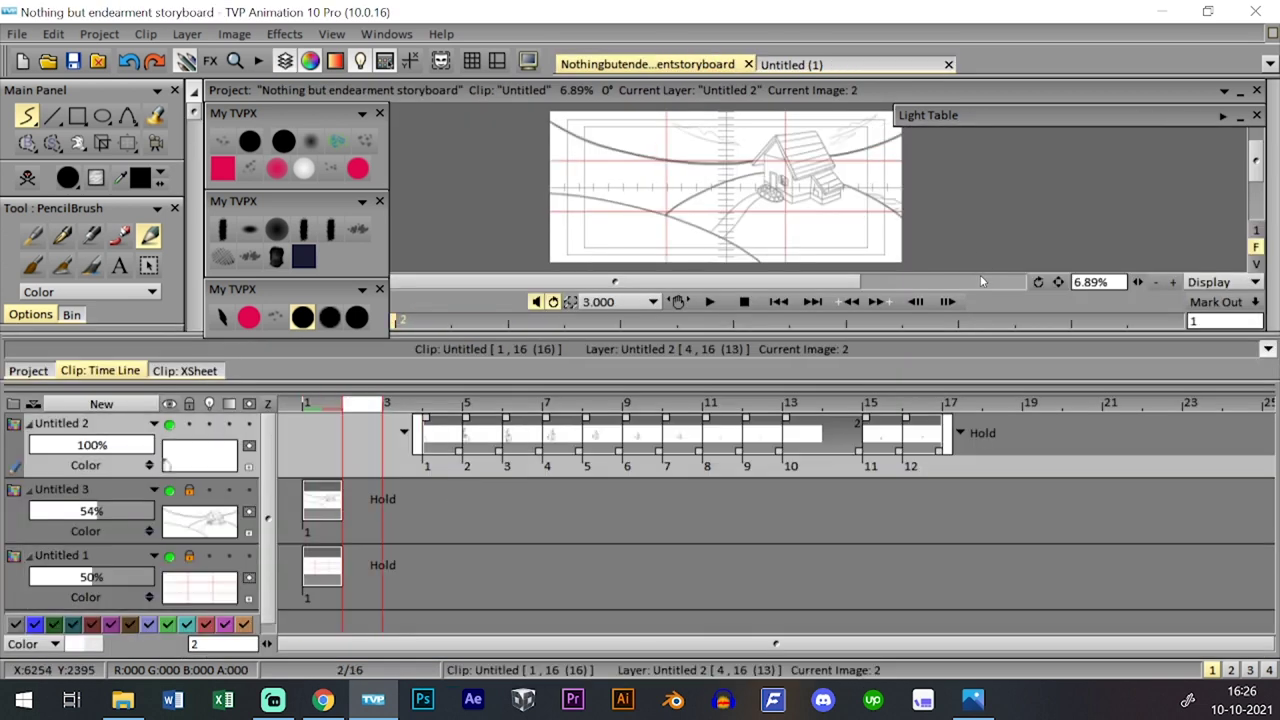
pyautogui.press('0')
pyautogui.press('0')
pyautogui.press('0')
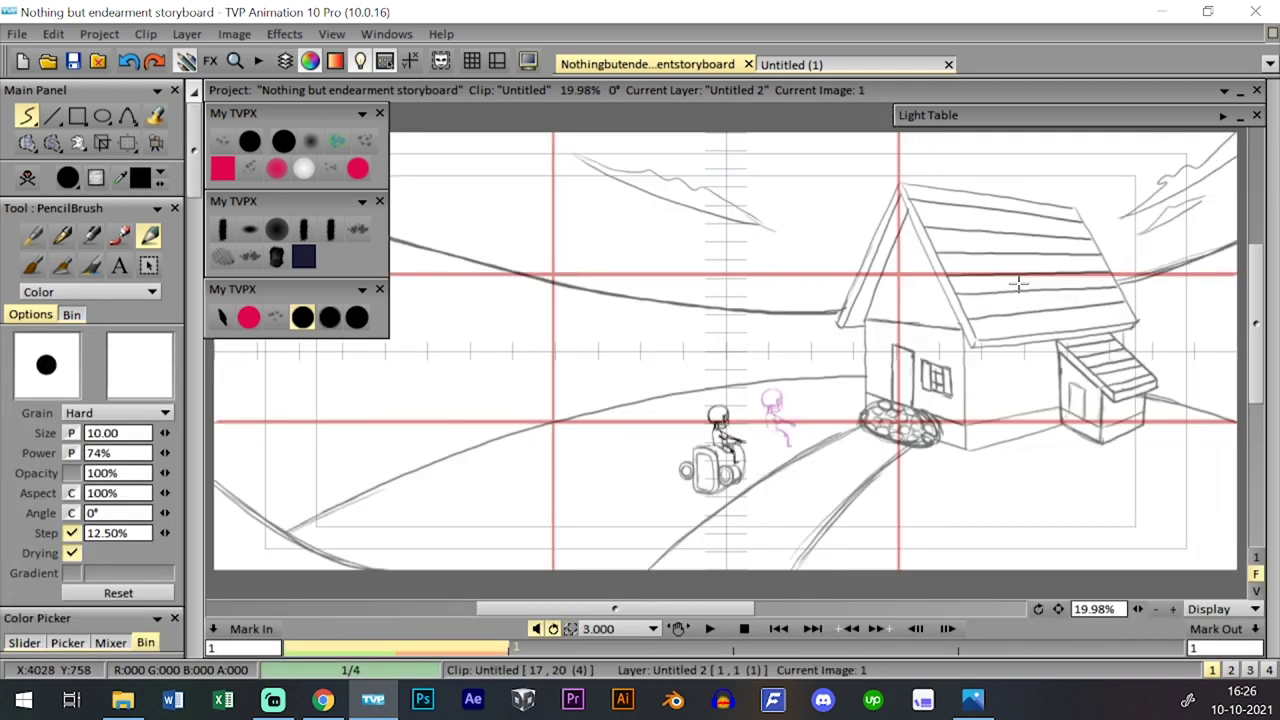
pyautogui.press('0')
pyautogui.press('0')
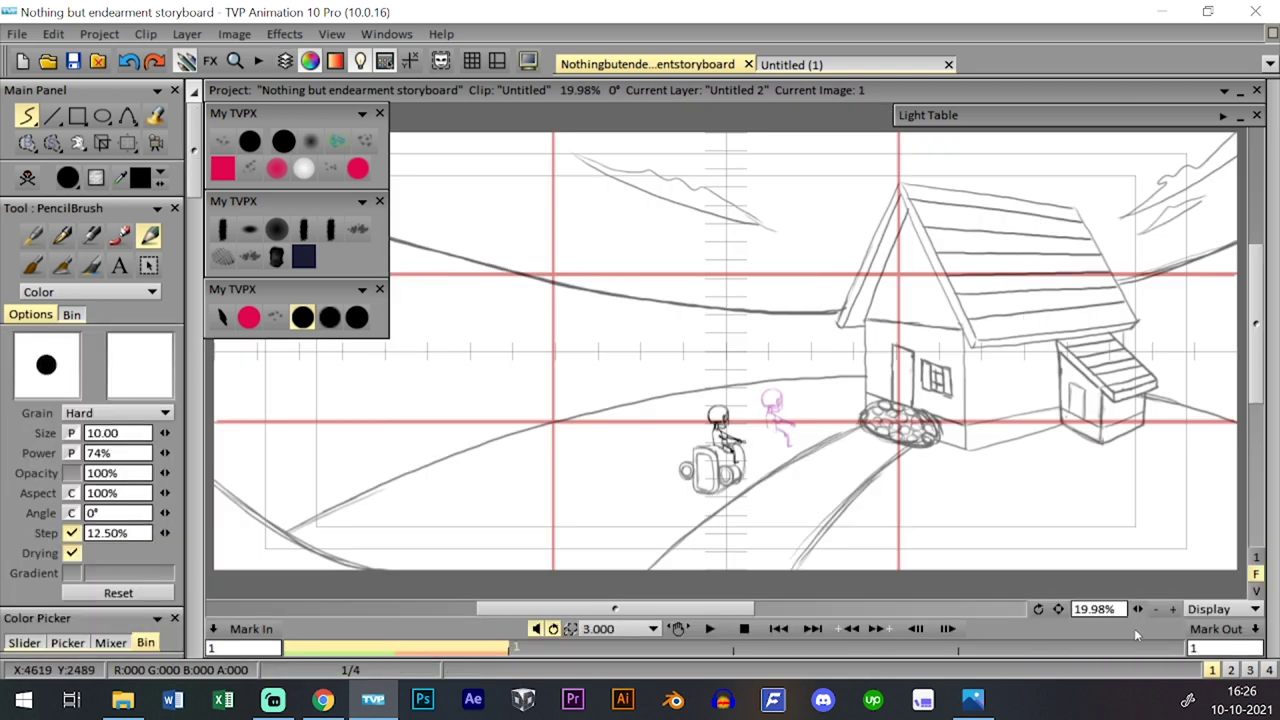
pyautogui.scroll(3, 1157, 553)
pyautogui.moveTo(1158, 553); pyautogui.dragTo(818, 454)
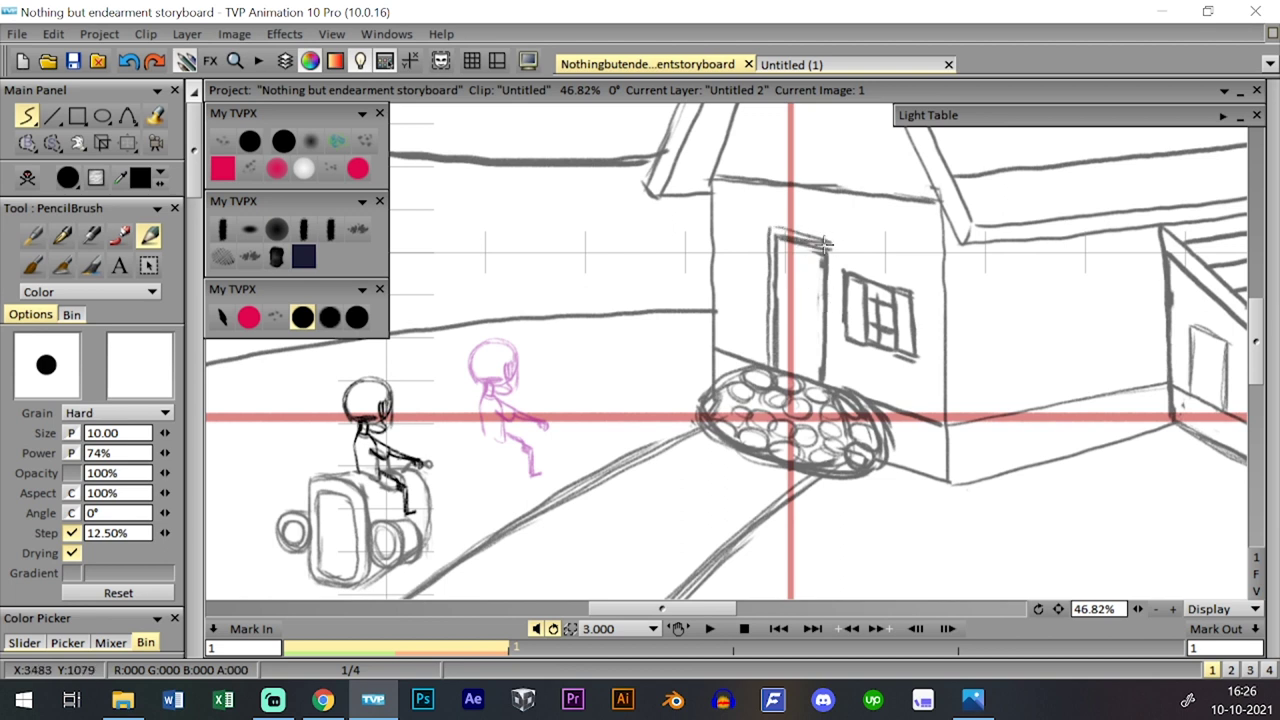
# - Redraw the door's top and right edges, undoing stray strokes, and save the storyboard
pyautogui.moveTo(826, 244)
pyautogui.mouseDown()
pyautogui.moveTo(774, 227)
pyautogui.moveTo(837, 237)
pyautogui.moveTo(769, 222)
pyautogui.moveTo(832, 236)
pyautogui.mouseUp()
pyautogui.hotkey('ctrl', 'z')
pyautogui.moveTo(834, 387); pyautogui.dragTo(833, 239)
pyautogui.hotkey('ctrl', 'z')
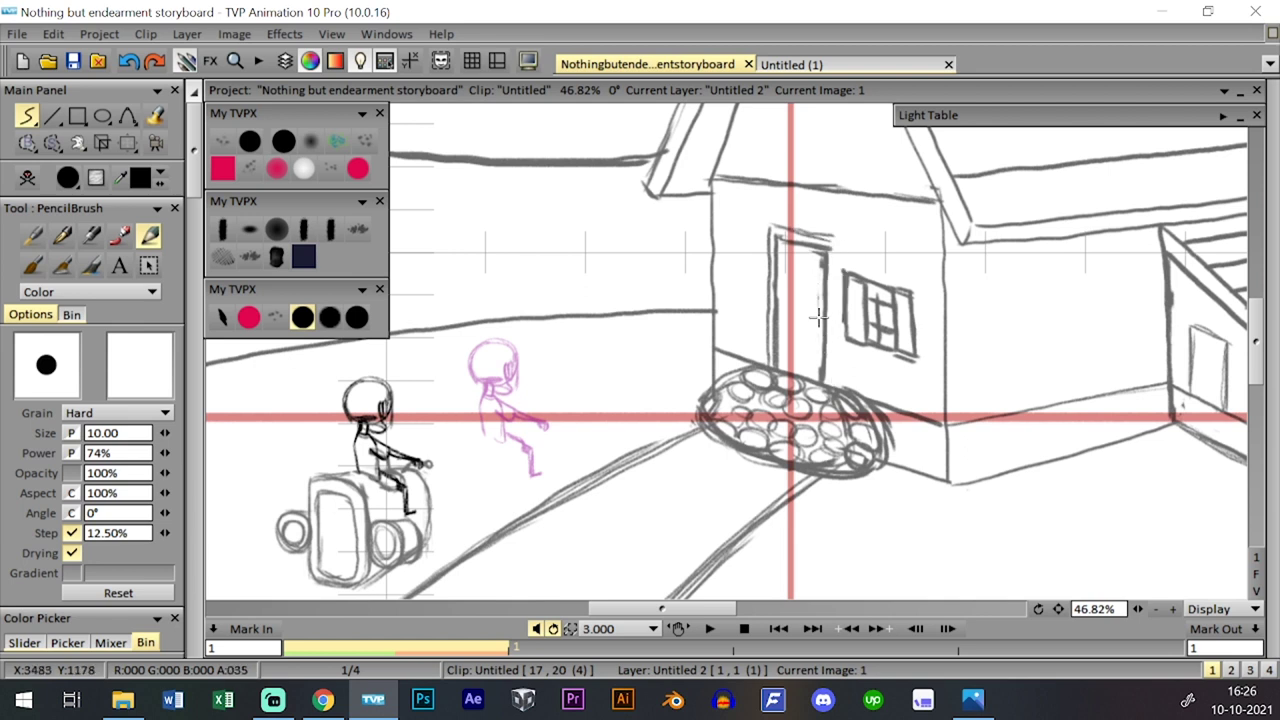
pyautogui.moveTo(831, 392); pyautogui.dragTo(830, 234)
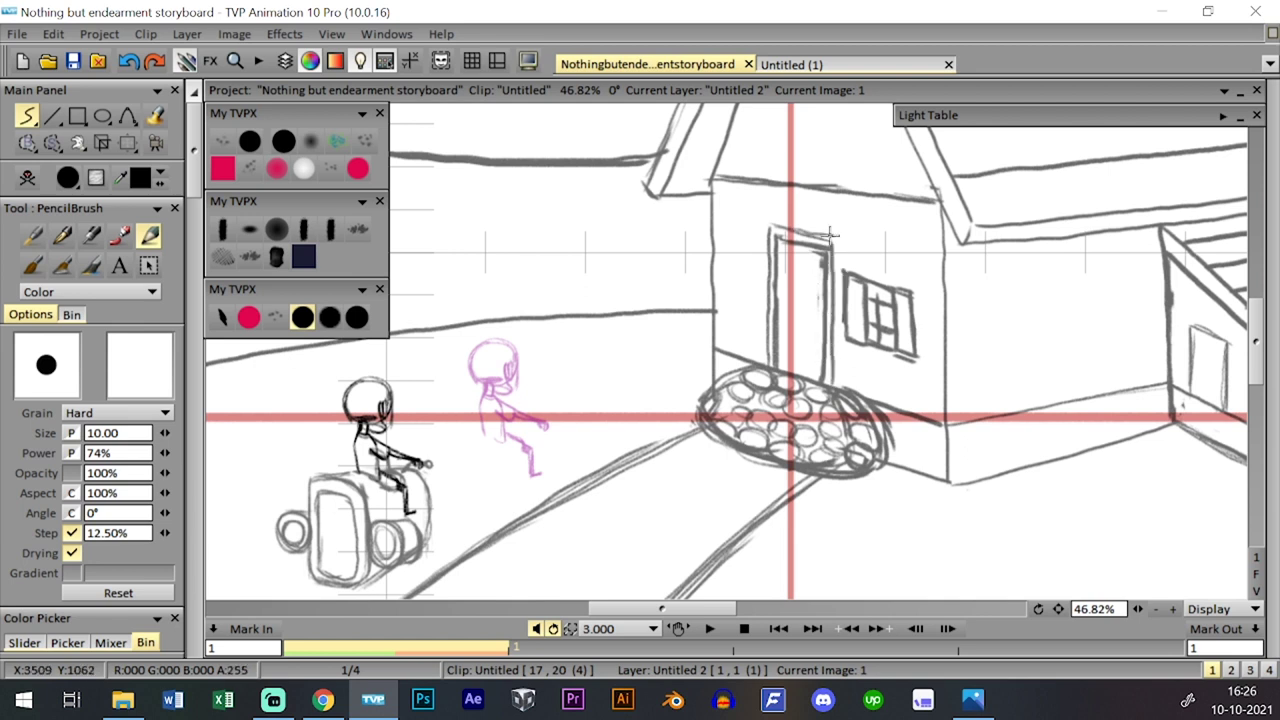
pyautogui.press('Tab')
pyautogui.press('Tab')
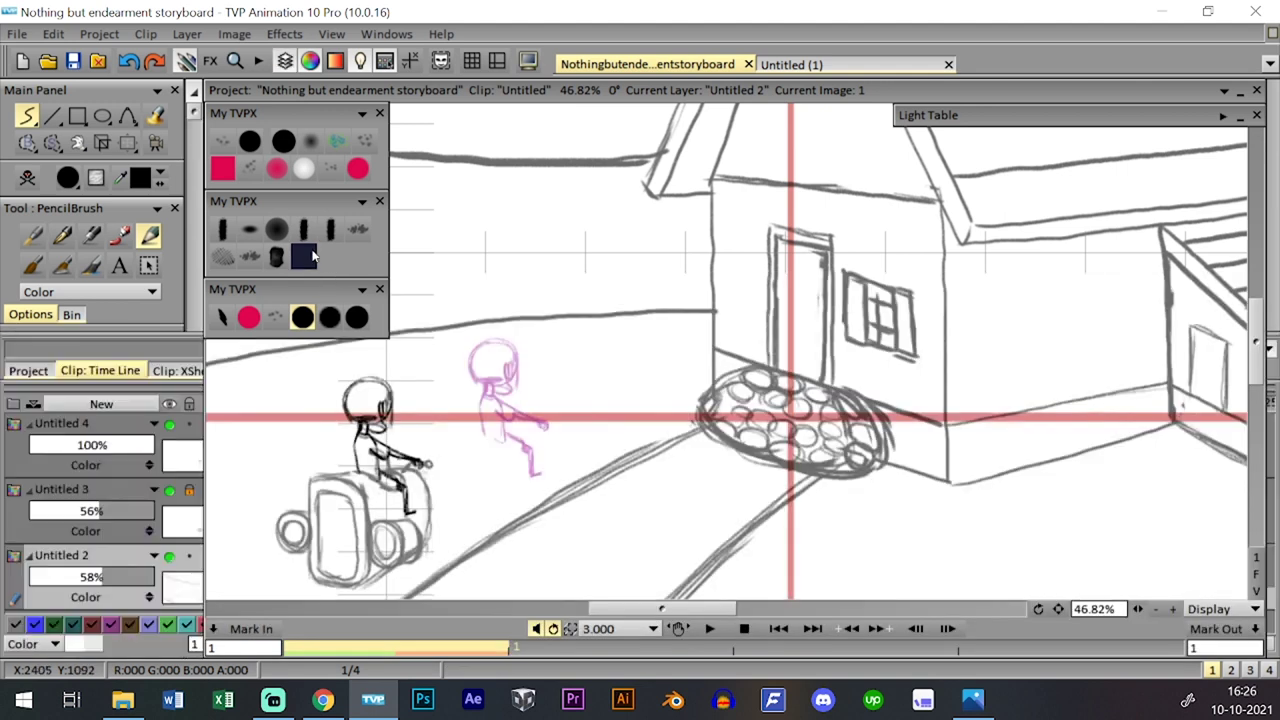
pyautogui.click(74, 62)
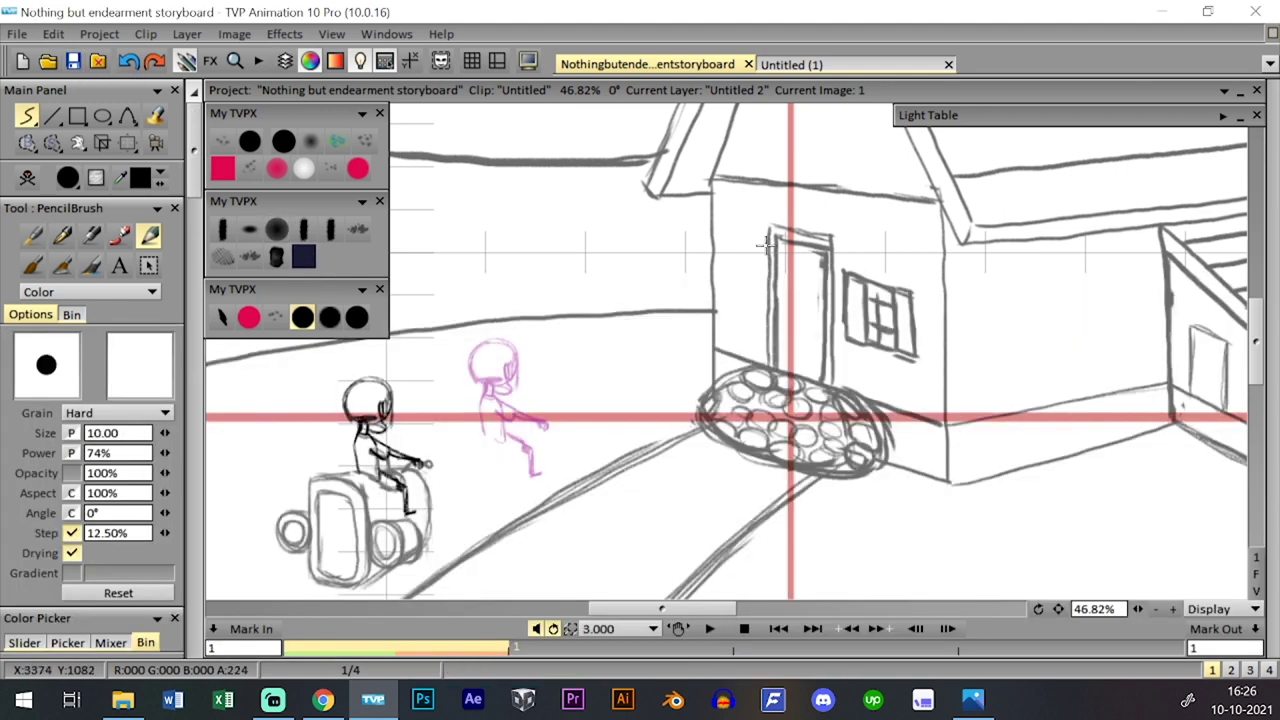
# - Make Untitled 4 the active layer and flip between its rider frames
pyautogui.press('Tab')
pyautogui.click(326, 464)
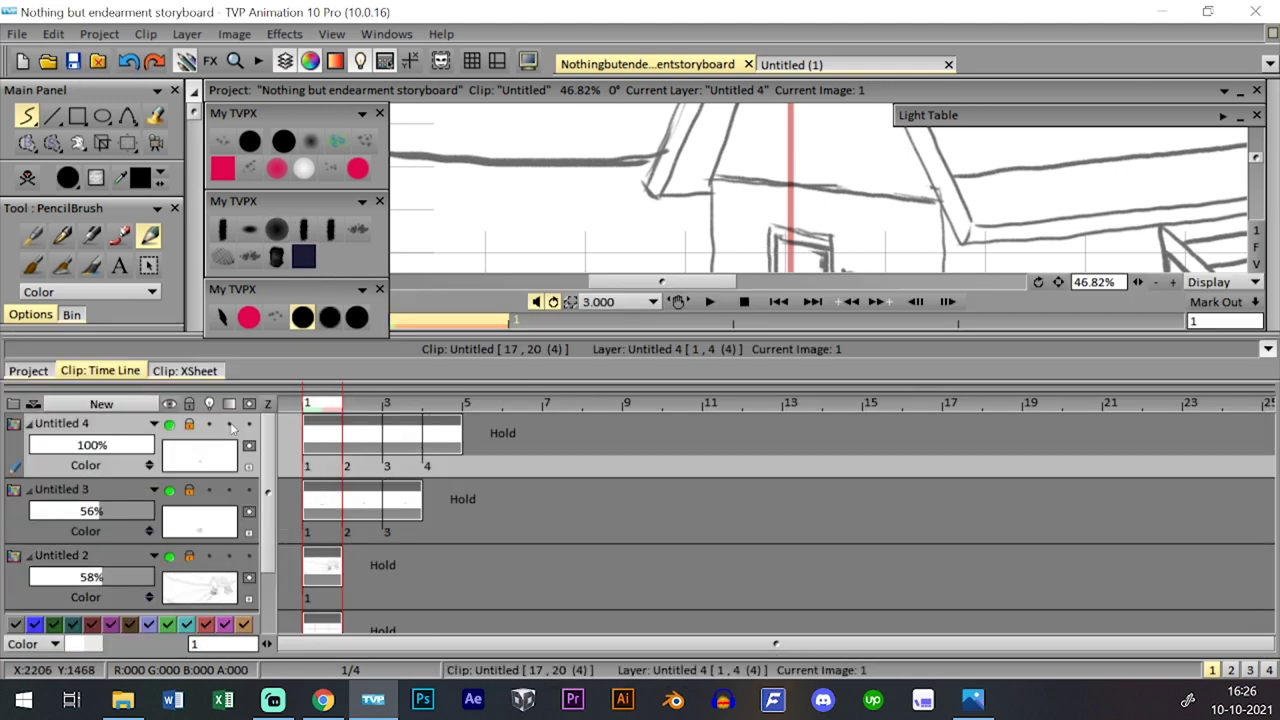
pyautogui.press('Tab')
pyautogui.press('Right')
pyautogui.press('Right')
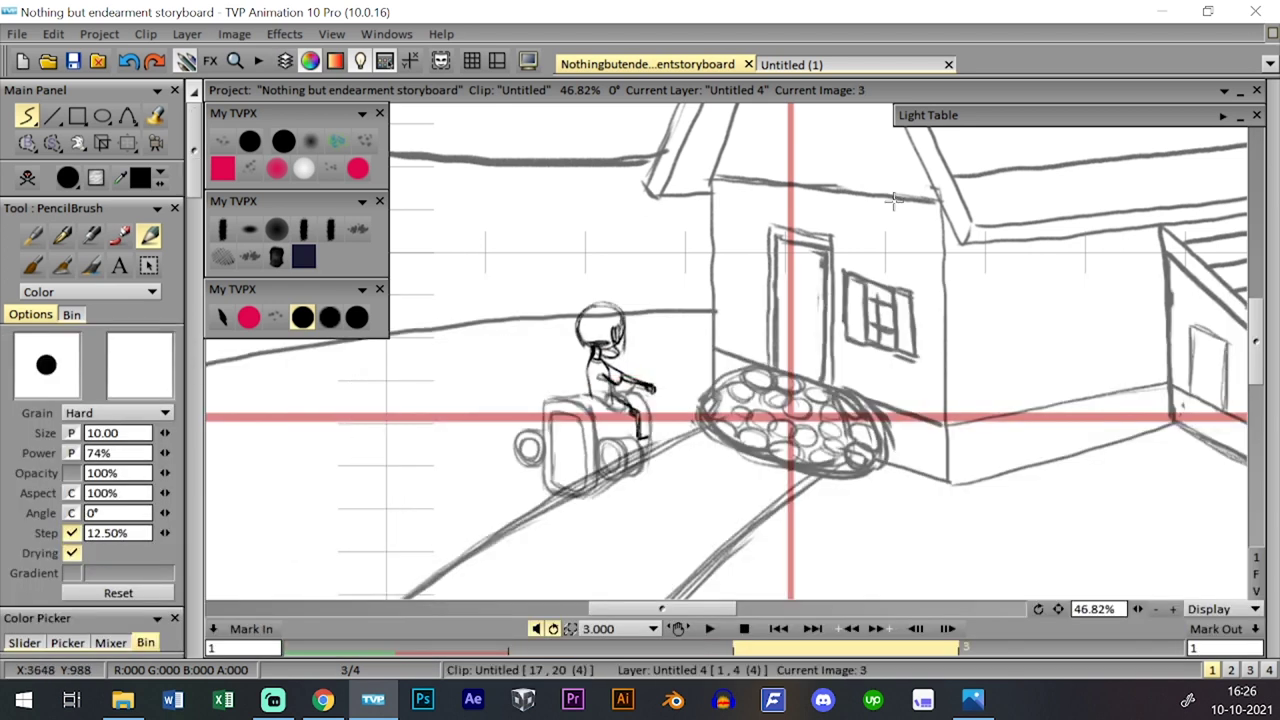
pyautogui.press('Left')
pyautogui.press('Left')
pyautogui.press('Right')
pyautogui.press('Right')
pyautogui.press('Right')
pyautogui.press('Tab')
pyautogui.press('Tab')
pyautogui.press('Left')
# - Go to image 4 and zoom in on the green rider sketch
pyautogui.hotkey('ctrl', 't')
pyautogui.click(940, 305)
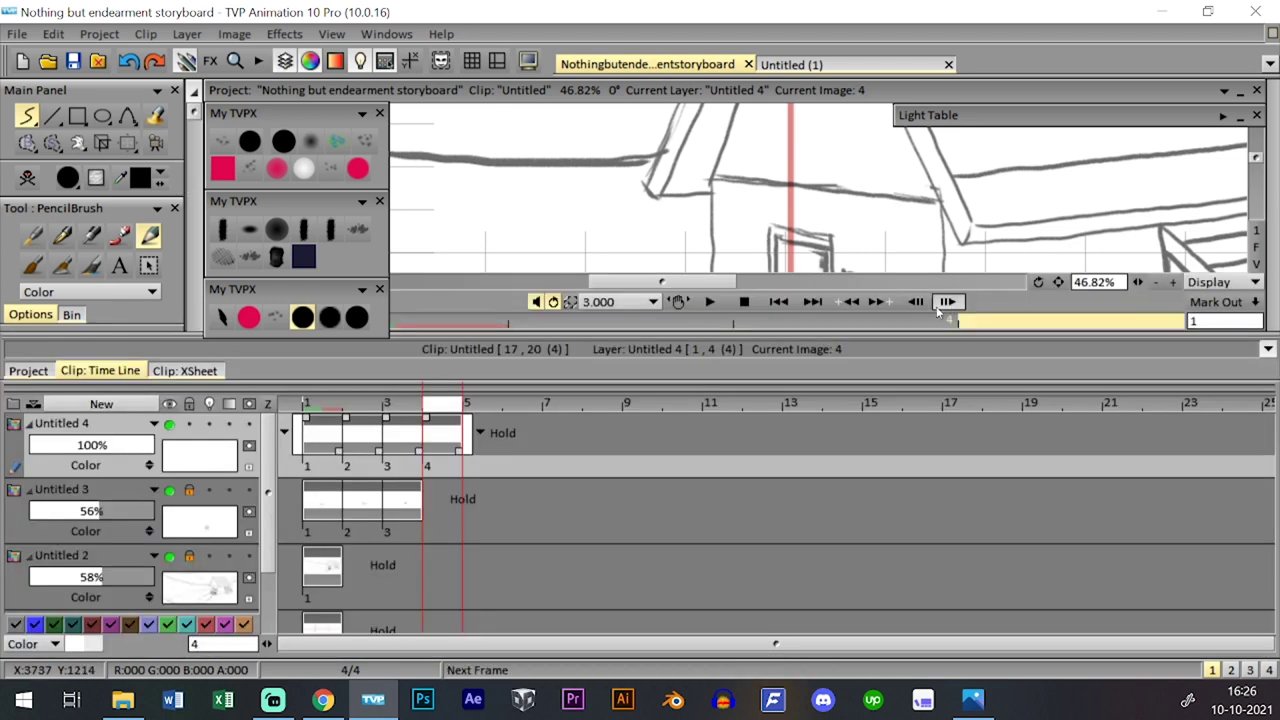
pyautogui.hotkey('ctrl', 't')
pyautogui.scroll(2, 1080, 560)
pyautogui.hotkey('ctrl', 't')
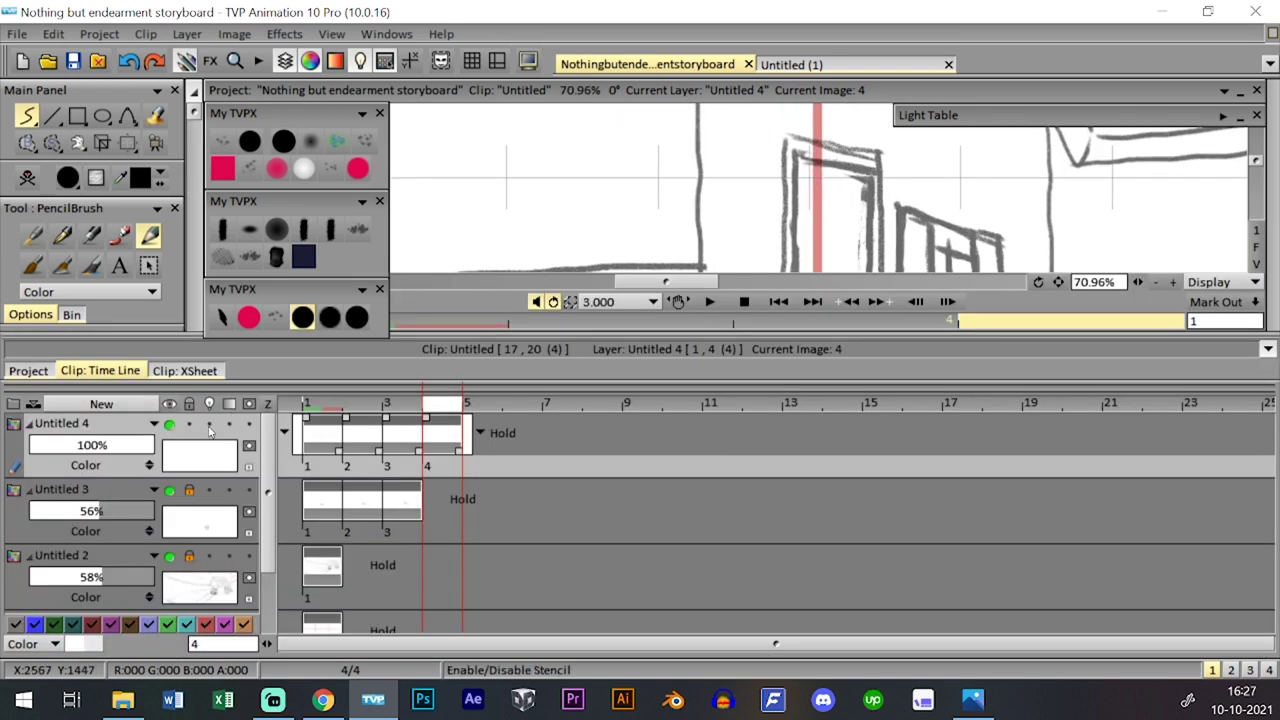
pyautogui.hotkey('ctrl', 't')
pyautogui.scroll(2, 706, 419)
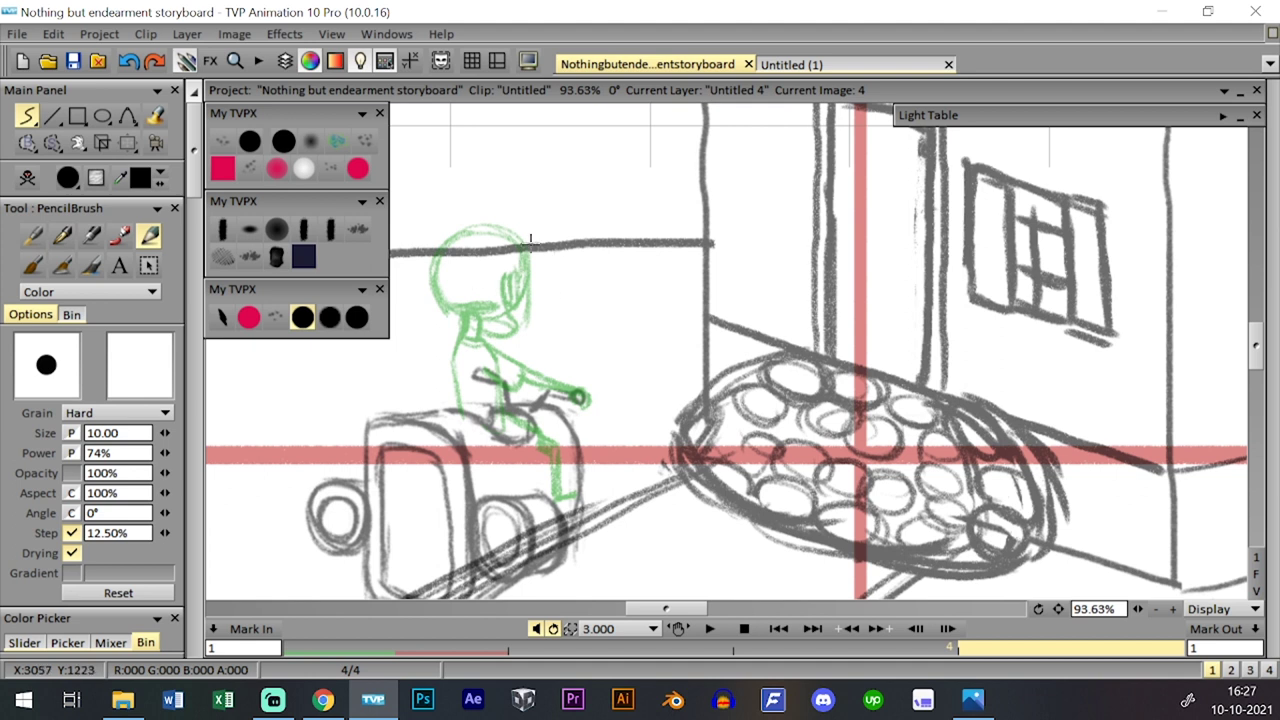
# - Ink the rider's head circle in black with the size-6 brush, redoing it as needed
pyautogui.moveTo(530, 262)
pyautogui.mouseDown()
pyautogui.moveTo(520, 343)
pyautogui.moveTo(573, 290)
pyautogui.moveTo(492, 292)
pyautogui.moveTo(528, 346)
pyautogui.moveTo(526, 263)
pyautogui.mouseUp()
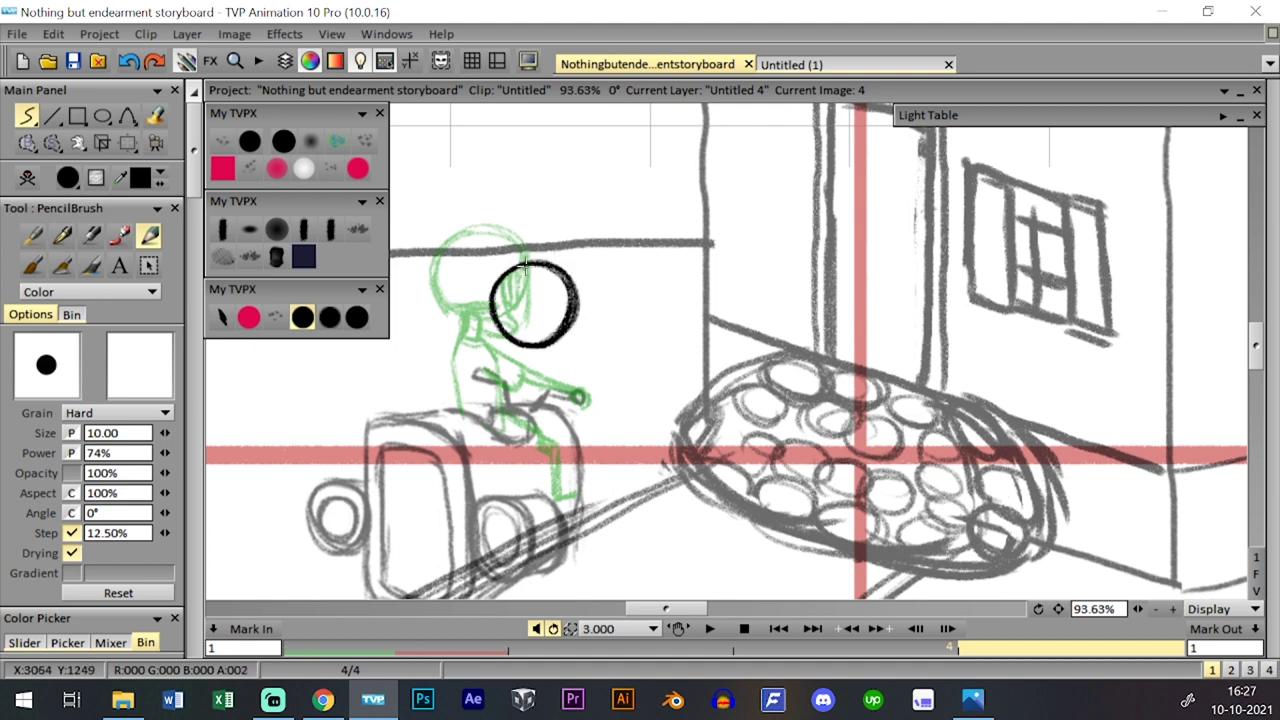
pyautogui.click(330, 317)
pyautogui.hotkey('ctrl', 'z')
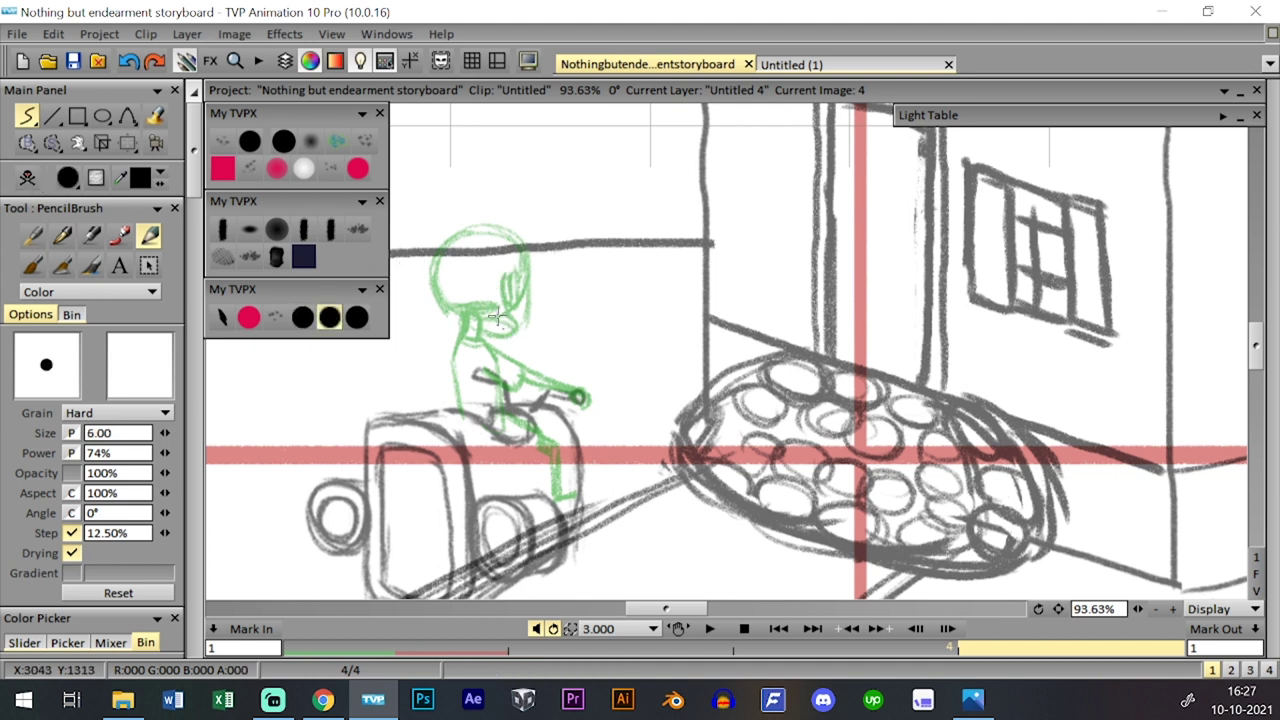
pyautogui.moveTo(557, 267)
pyautogui.mouseDown()
pyautogui.moveTo(566, 355)
pyautogui.moveTo(577, 294)
pyautogui.moveTo(503, 322)
pyautogui.moveTo(506, 285)
pyautogui.moveTo(560, 334)
pyautogui.moveTo(566, 369)
pyautogui.mouseUp()
pyautogui.hotkey('ctrl', 'z')
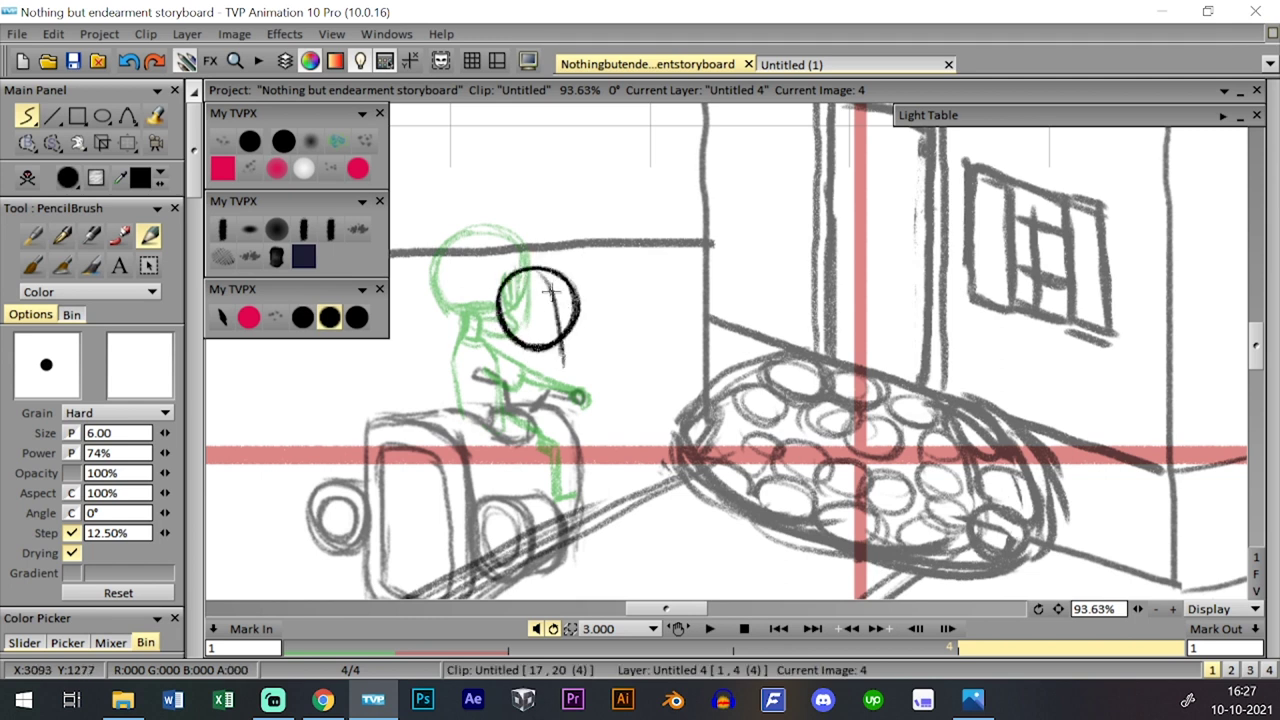
# - Add hair strokes, a jaw line, ears, and a small stroke below the jaw
pyautogui.moveTo(554, 294)
pyautogui.mouseDown()
pyautogui.moveTo(563, 345)
pyautogui.moveTo(565, 304)
pyautogui.moveTo(577, 323)
pyautogui.moveTo(553, 352)
pyautogui.moveTo(539, 339)
pyautogui.moveTo(577, 308)
pyautogui.moveTo(579, 336)
pyautogui.moveTo(547, 357)
pyautogui.moveTo(567, 352)
pyautogui.moveTo(559, 366)
pyautogui.moveTo(521, 345)
pyautogui.moveTo(540, 353)
pyautogui.moveTo(575, 310)
pyautogui.mouseUp()
pyautogui.hotkey('ctrl', 'z')
pyautogui.hotkey('ctrl', 'z')
pyautogui.moveTo(518, 350)
pyautogui.mouseDown()
pyautogui.moveTo(550, 363)
pyautogui.moveTo(505, 337)
pyautogui.moveTo(522, 354)
pyautogui.mouseUp()
pyautogui.hotkey('ctrl', 'z')
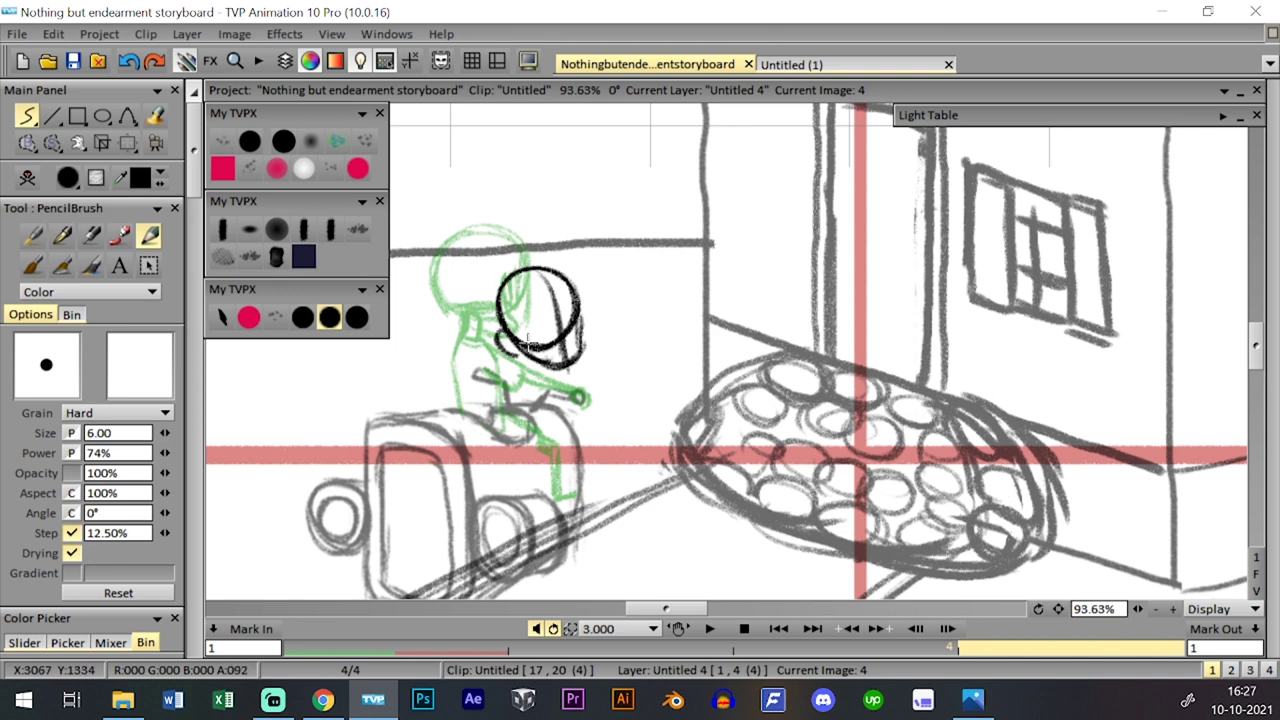
pyautogui.moveTo(579, 298)
pyautogui.mouseDown()
pyautogui.moveTo(579, 340)
pyautogui.moveTo(566, 320)
pyautogui.moveTo(572, 340)
pyautogui.moveTo(580, 307)
pyautogui.mouseUp()
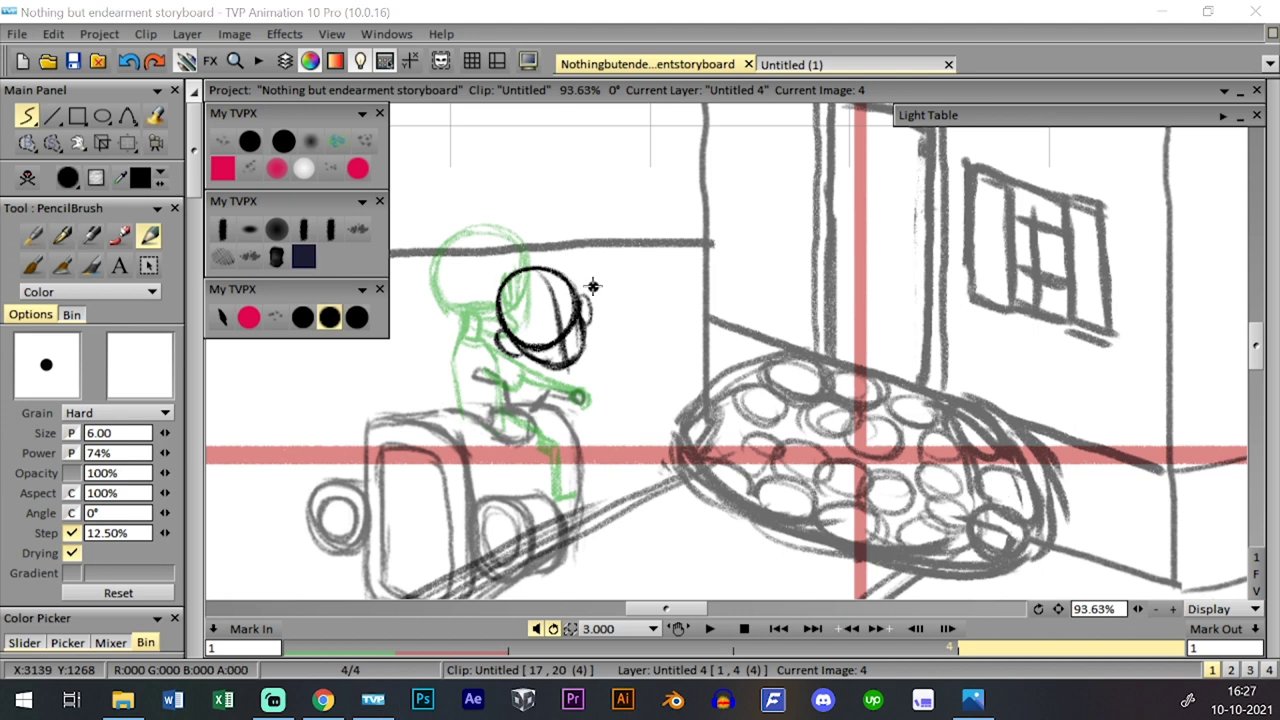
pyautogui.click(555, 365)
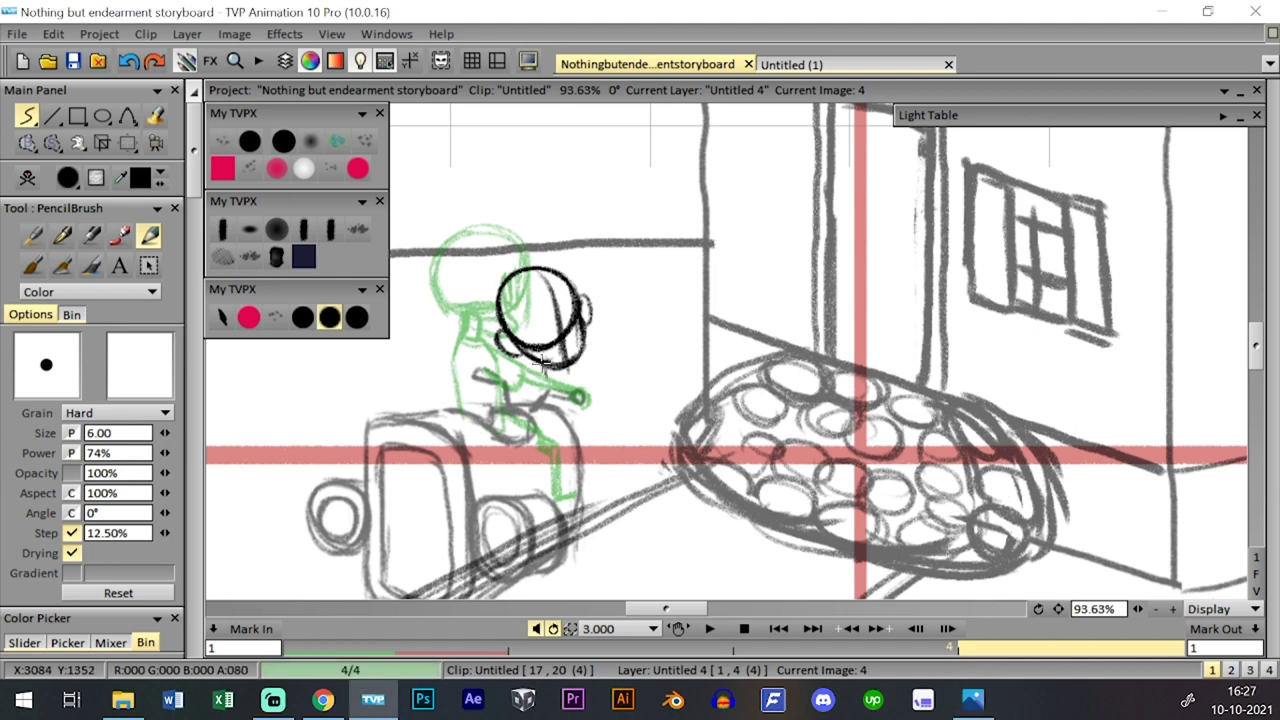
pyautogui.moveTo(545, 368); pyautogui.dragTo(557, 371)
# - Maximize the character reference sheet in Photos, then return to TVP Animation
pyautogui.hotkey('alt', 'Tab')
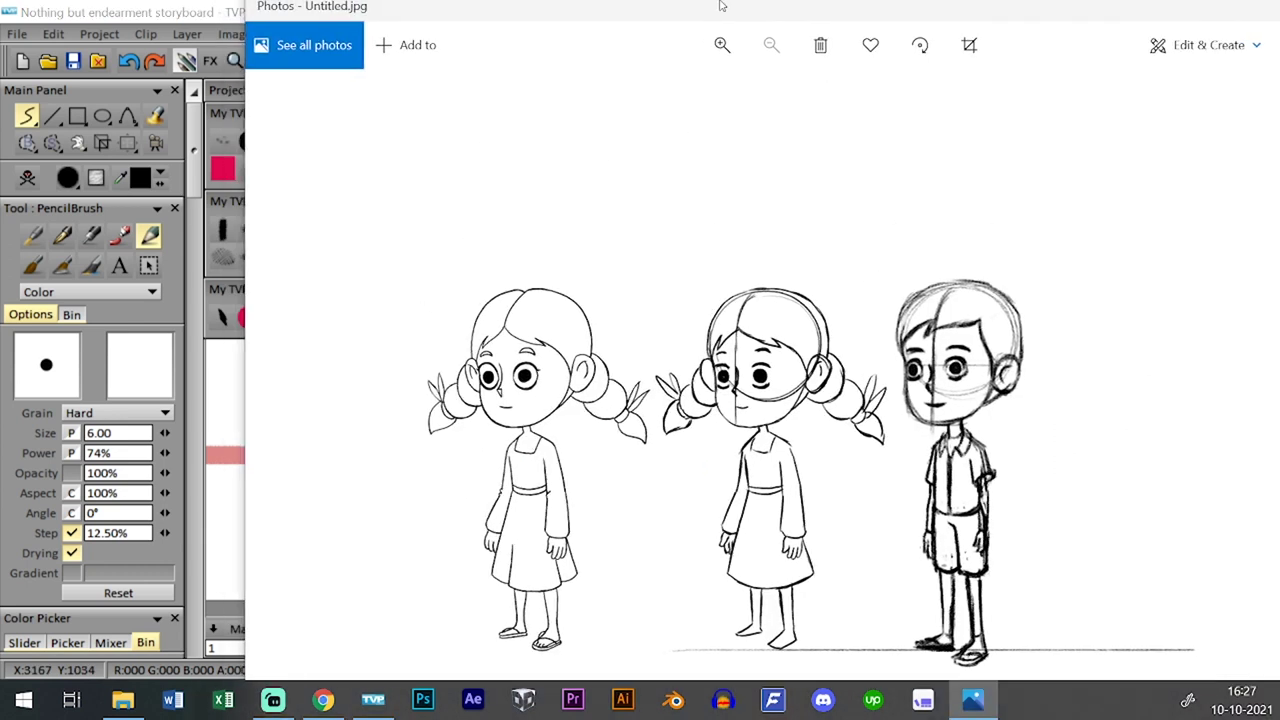
pyautogui.doubleClick(650, 99)
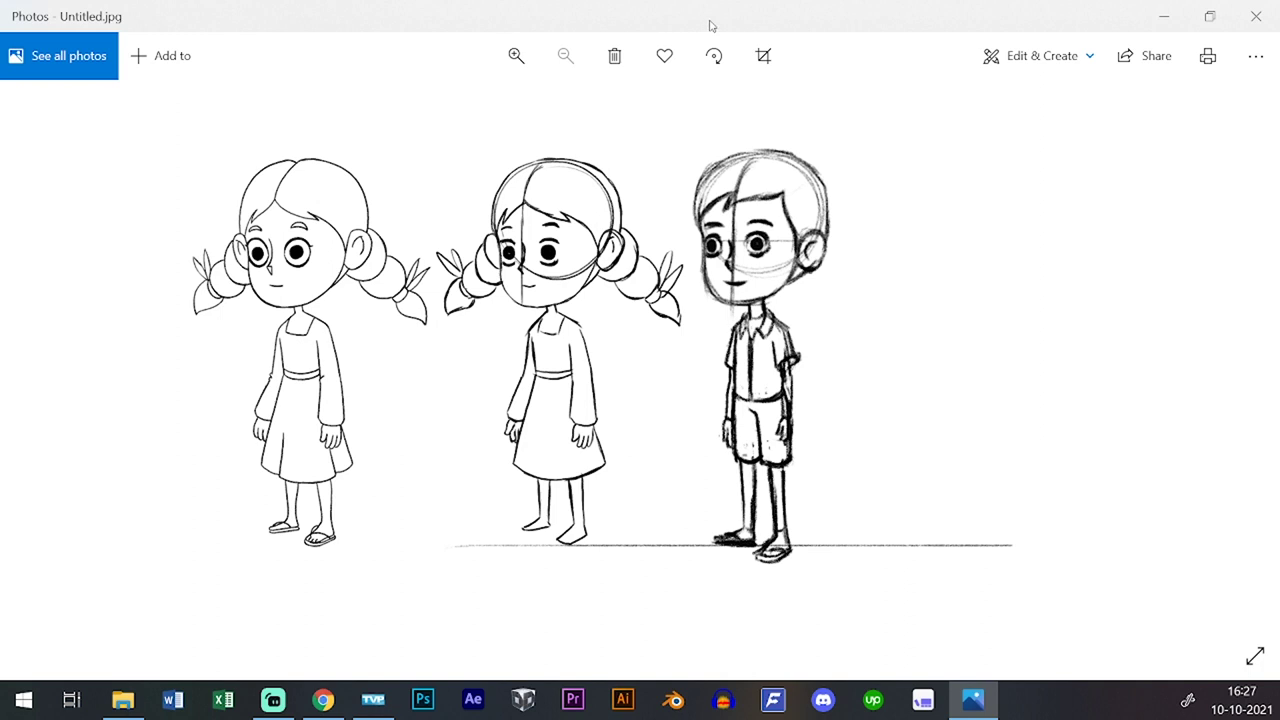
pyautogui.hotkey('alt', 'Tab')
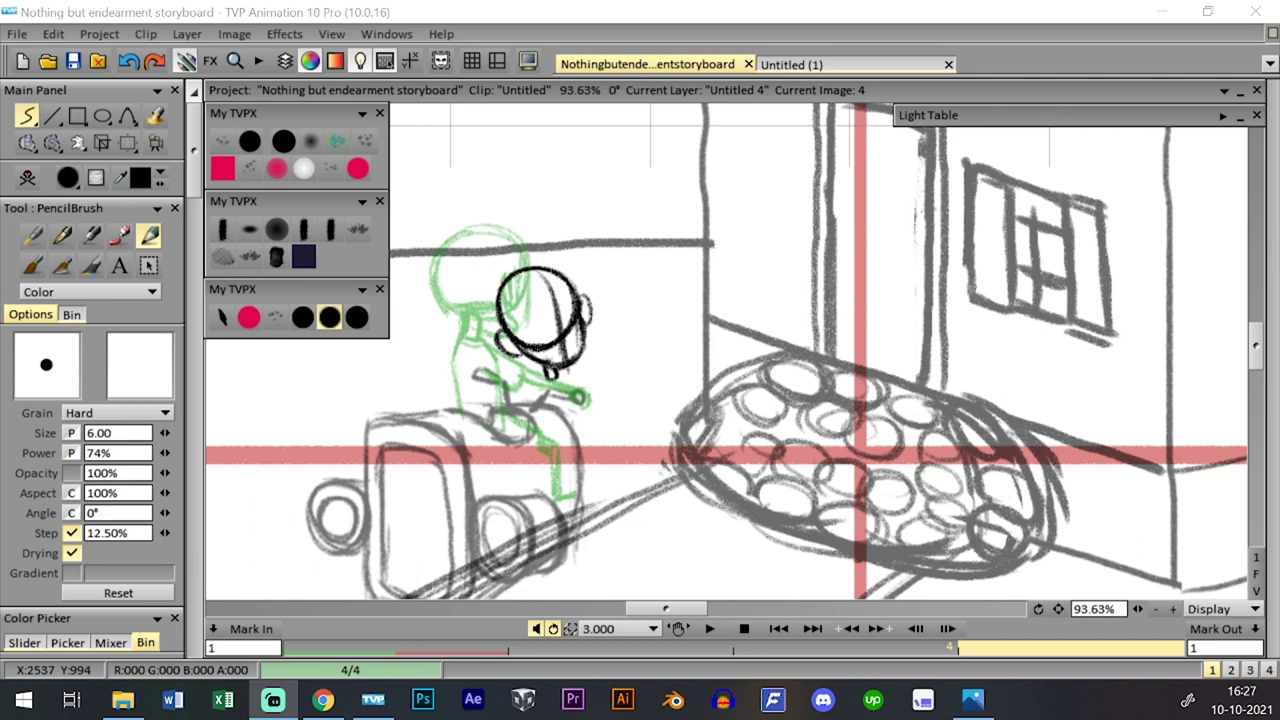
# - Center the rider and ink the torso line down from the neck
pyautogui.hotkey('alt', 'Tab')
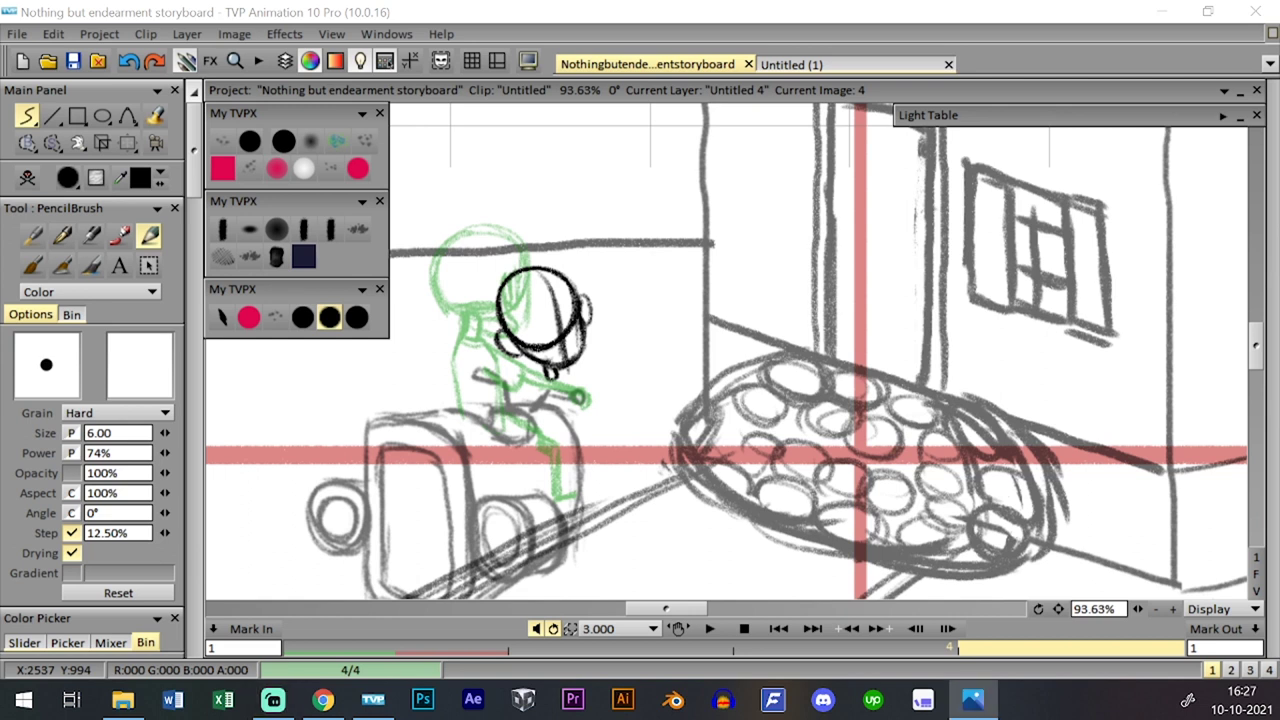
pyautogui.hotkey('alt', 'Tab')
pyautogui.hotkey('alt', 'Tab')
pyautogui.moveTo(593, 399)
pyautogui.mouseDown()
pyautogui.moveTo(600, 420)
pyautogui.moveTo(624, 410)
pyautogui.mouseUp()
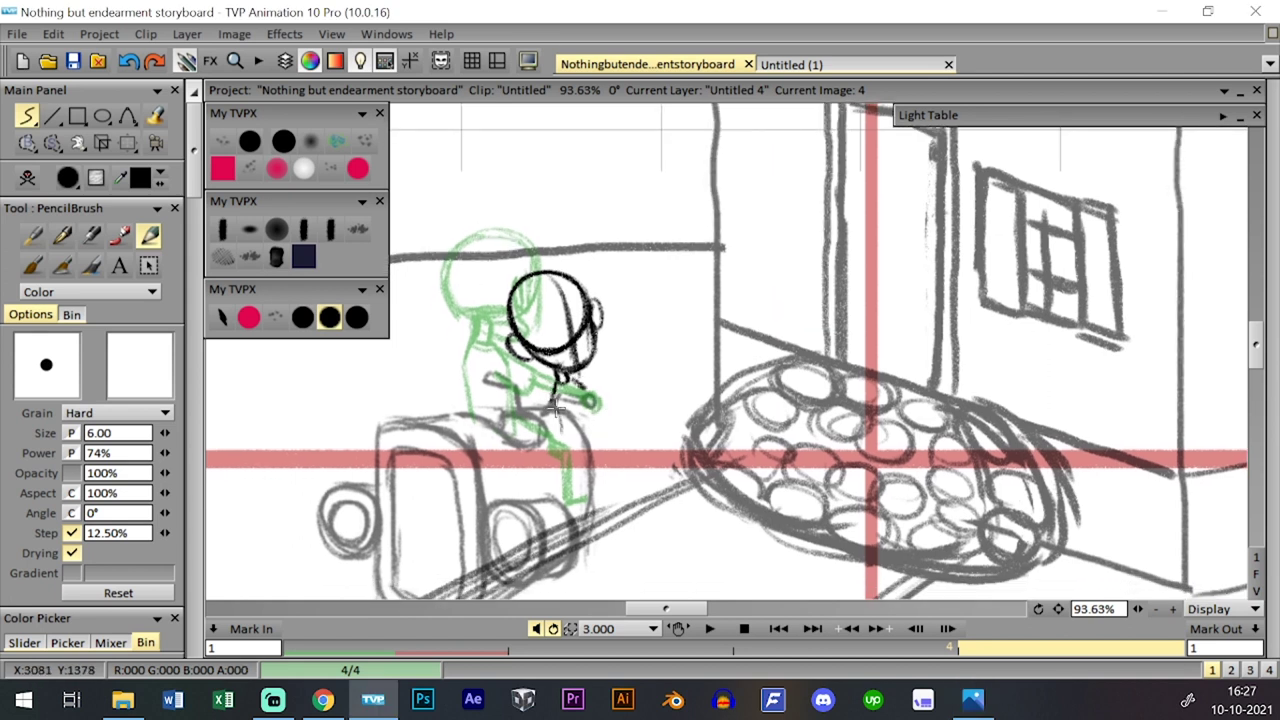
pyautogui.moveTo(557, 395)
pyautogui.mouseDown()
pyautogui.moveTo(564, 453)
pyautogui.moveTo(603, 443)
pyautogui.moveTo(575, 451)
pyautogui.moveTo(582, 383)
pyautogui.moveTo(562, 455)
pyautogui.moveTo(573, 467)
pyautogui.moveTo(585, 456)
pyautogui.moveTo(547, 457)
pyautogui.moveTo(565, 442)
pyautogui.moveTo(565, 488)
pyautogui.moveTo(567, 473)
pyautogui.moveTo(582, 495)
pyautogui.moveTo(588, 463)
pyautogui.moveTo(610, 453)
pyautogui.moveTo(601, 445)
pyautogui.moveTo(611, 490)
pyautogui.moveTo(608, 460)
pyautogui.moveTo(625, 485)
pyautogui.moveTo(608, 480)
pyautogui.moveTo(620, 493)
pyautogui.moveTo(623, 477)
pyautogui.moveTo(613, 497)
pyautogui.moveTo(583, 503)
pyautogui.moveTo(588, 535)
pyautogui.moveTo(570, 493)
pyautogui.moveTo(588, 492)
pyautogui.moveTo(604, 578)
pyautogui.mouseUp()
pyautogui.hotkey('ctrl', 'z')
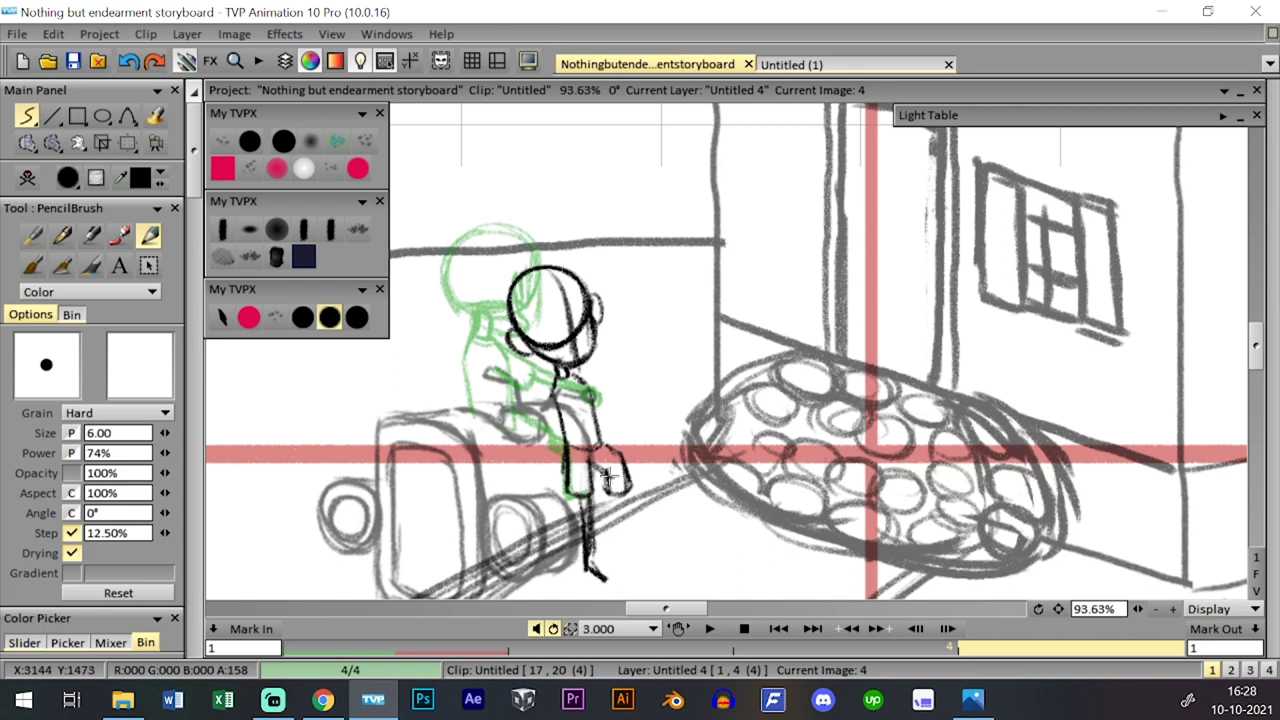
# - Sketch the rider's leg beside the hand, comparing image 4 against image 3
pyautogui.moveTo(607, 491); pyautogui.dragTo(631, 486)
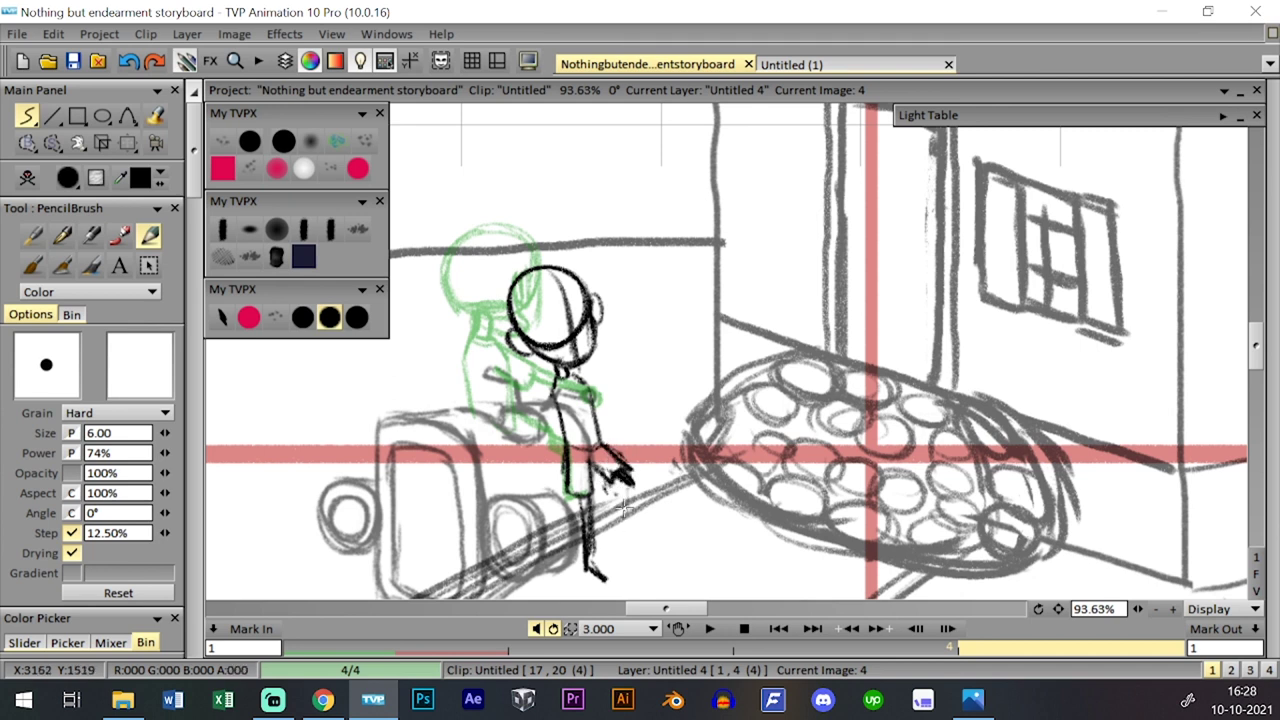
pyautogui.moveTo(627, 486); pyautogui.dragTo(627, 526)
pyautogui.moveTo(622, 486)
pyautogui.mouseDown()
pyautogui.moveTo(613, 473)
pyautogui.moveTo(645, 546)
pyautogui.mouseUp()
pyautogui.hotkey('ctrl', 'z')
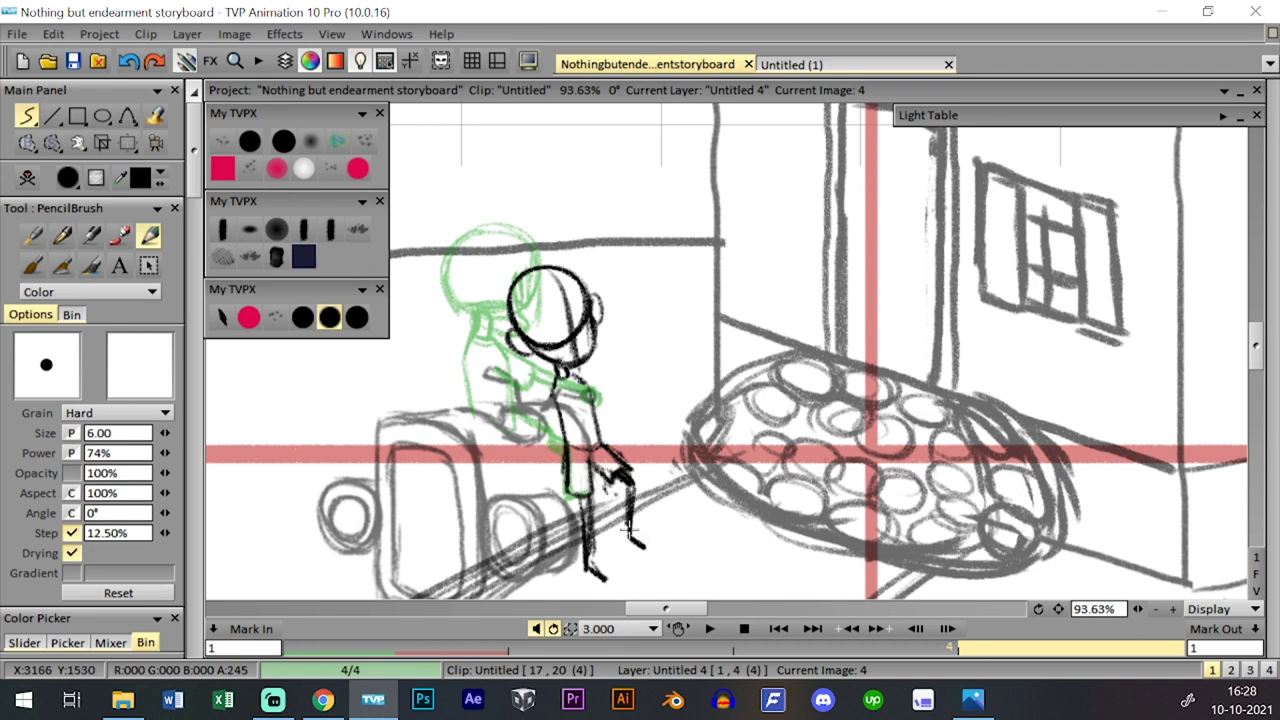
pyautogui.press('Left')
pyautogui.press('Right')
pyautogui.press('Left')
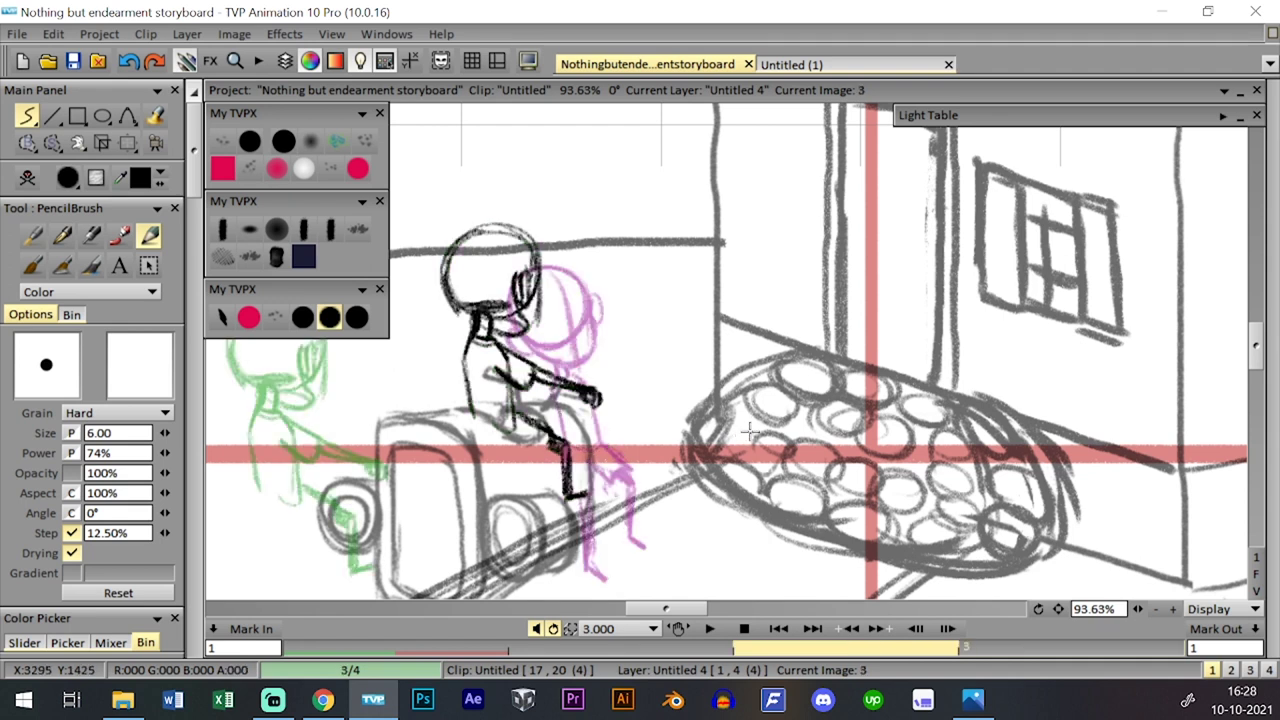
pyautogui.press('Right')
pyautogui.press('Left')
pyautogui.press('Right')
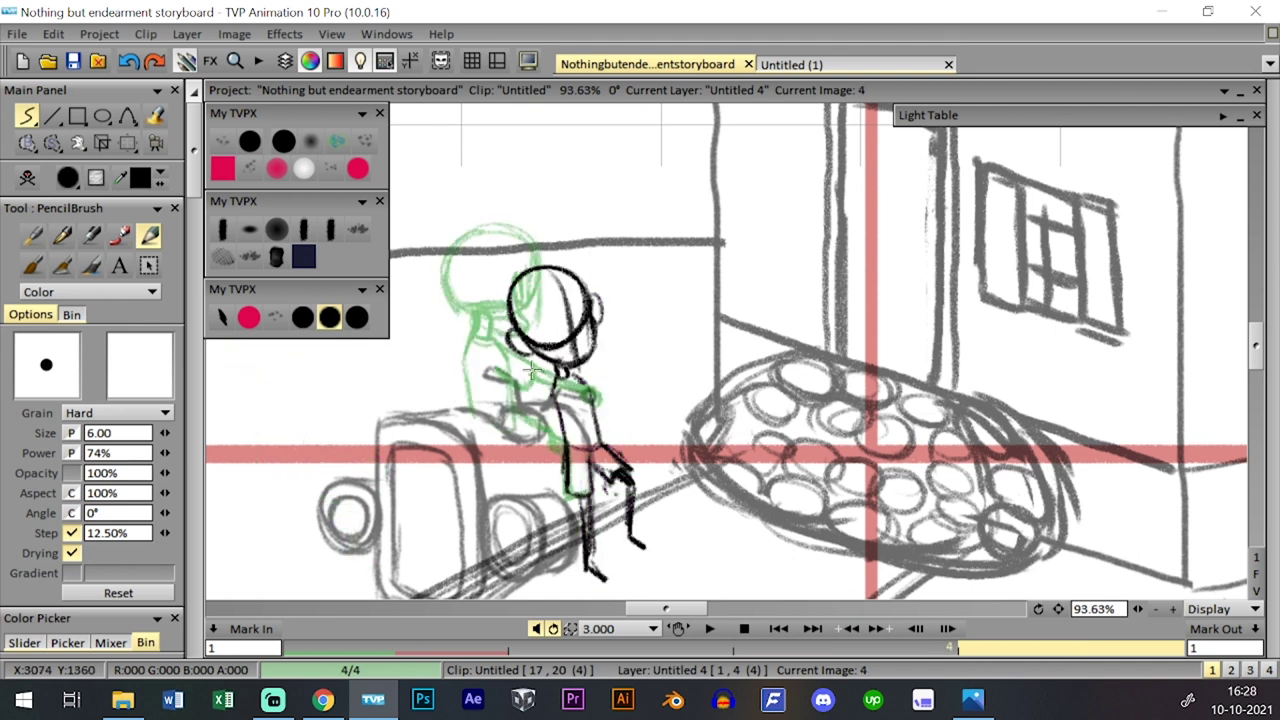
# - Ink the arm beside the torso, darken the neck, and draw the raised arm
pyautogui.moveTo(552, 378)
pyautogui.mouseDown()
pyautogui.moveTo(520, 369)
pyautogui.moveTo(552, 401)
pyautogui.moveTo(536, 376)
pyautogui.moveTo(508, 385)
pyautogui.moveTo(514, 397)
pyautogui.moveTo(558, 405)
pyautogui.mouseUp()
pyautogui.hotkey('ctrl', 'z')
pyautogui.moveTo(579, 357)
pyautogui.mouseDown()
pyautogui.moveTo(596, 402)
pyautogui.moveTo(578, 339)
pyautogui.mouseUp()
pyautogui.moveTo(530, 378); pyautogui.dragTo(543, 405)
pyautogui.moveTo(505, 341); pyautogui.dragTo(468, 285)
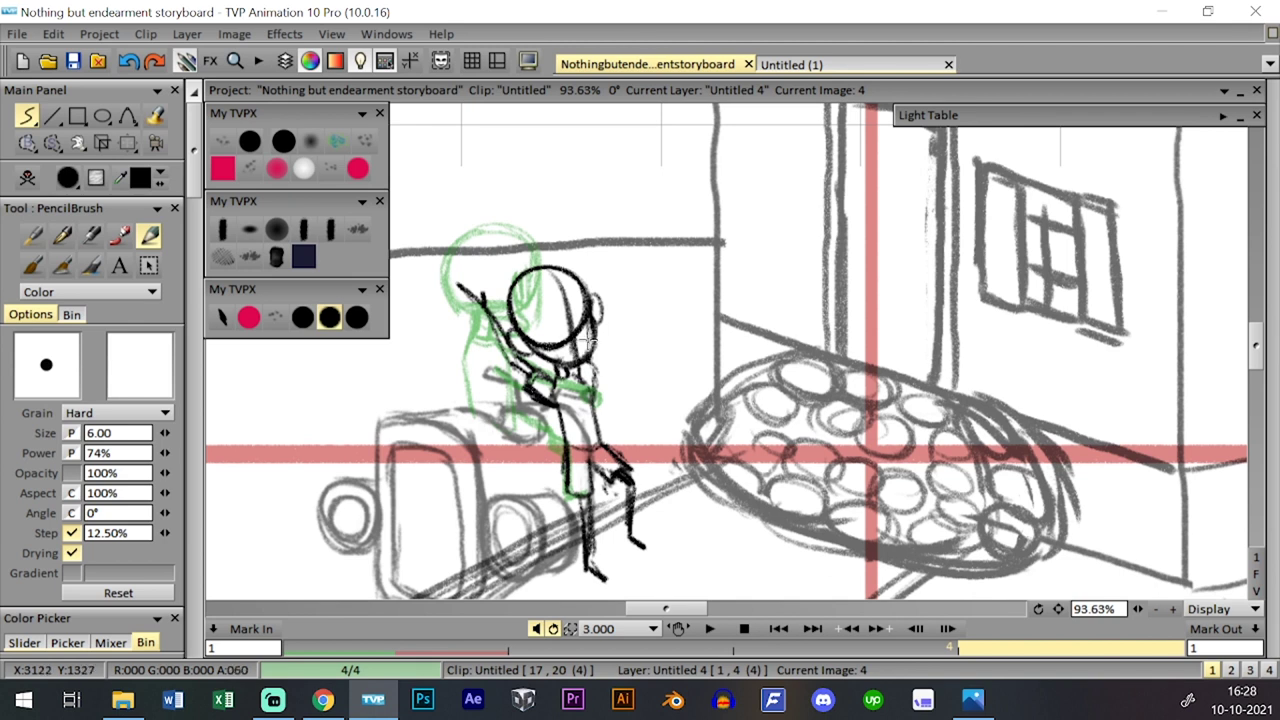
pyautogui.moveTo(1138, 609)
pyautogui.mouseDown()
pyautogui.moveTo(1117, 609)
pyautogui.moveTo(1135, 609)
pyautogui.mouseUp()
# - Check the frames on the timeline, then zoom in on the rider's head on the full canvas
pyautogui.moveTo(826, 424); pyautogui.dragTo(885, 423)
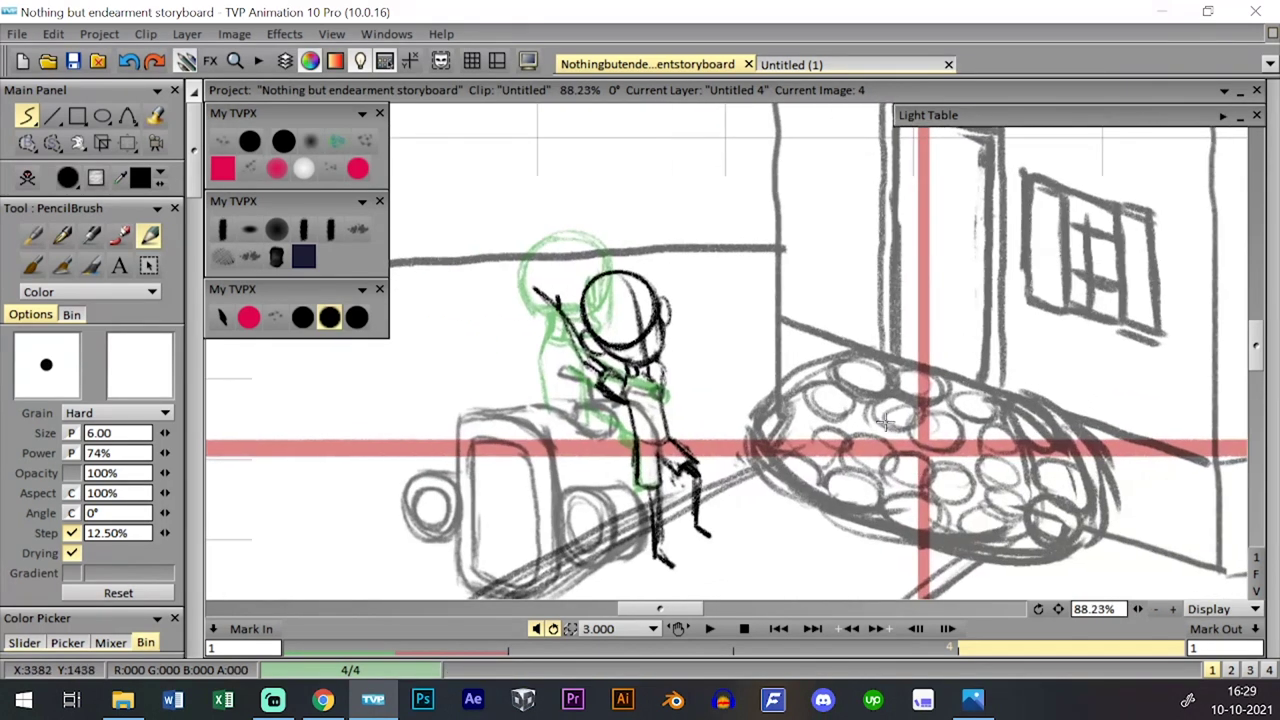
pyautogui.press('Tab')
pyautogui.press('Tab')
pyautogui.moveTo(1138, 609); pyautogui.dragTo(886, 418)
pyautogui.scroll(-2, 963, 550)
pyautogui.scroll(6, 1090, 519)
pyautogui.press('Tab')
pyautogui.press('Tab')
pyautogui.press('Tab')
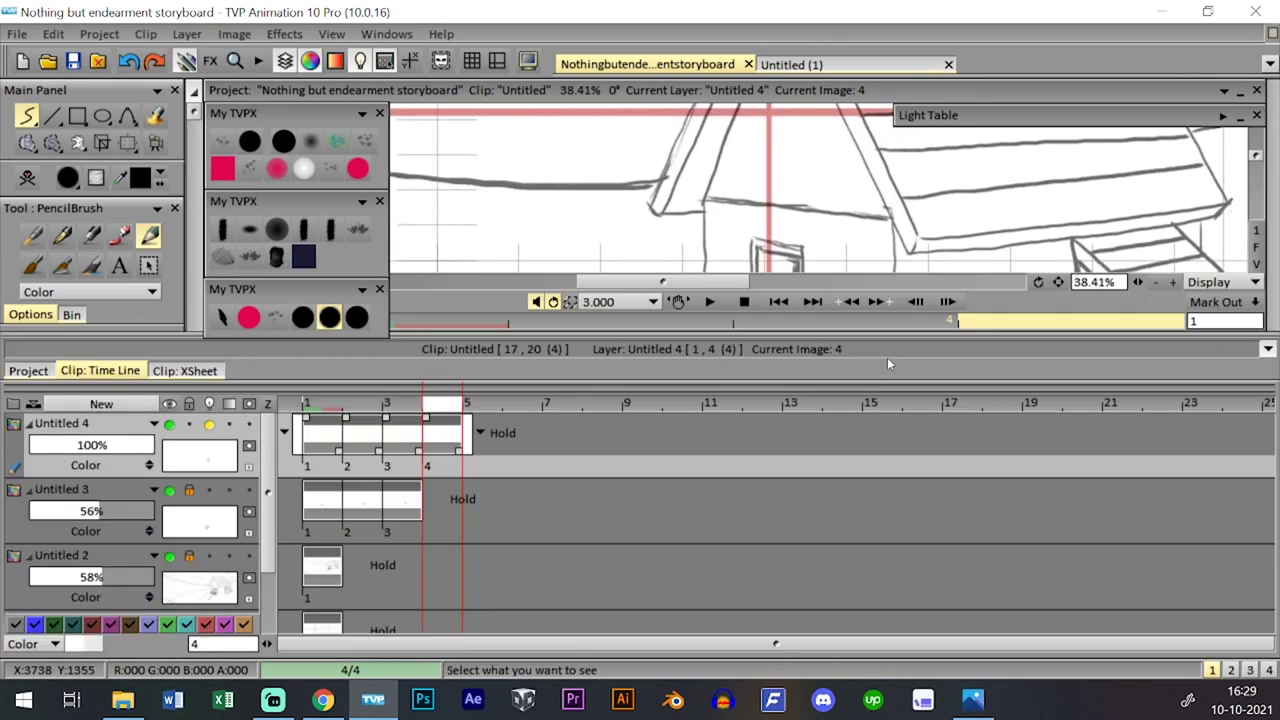
pyautogui.hotkey('ctrl', 't')
pyautogui.scroll(3, 1215, 595)
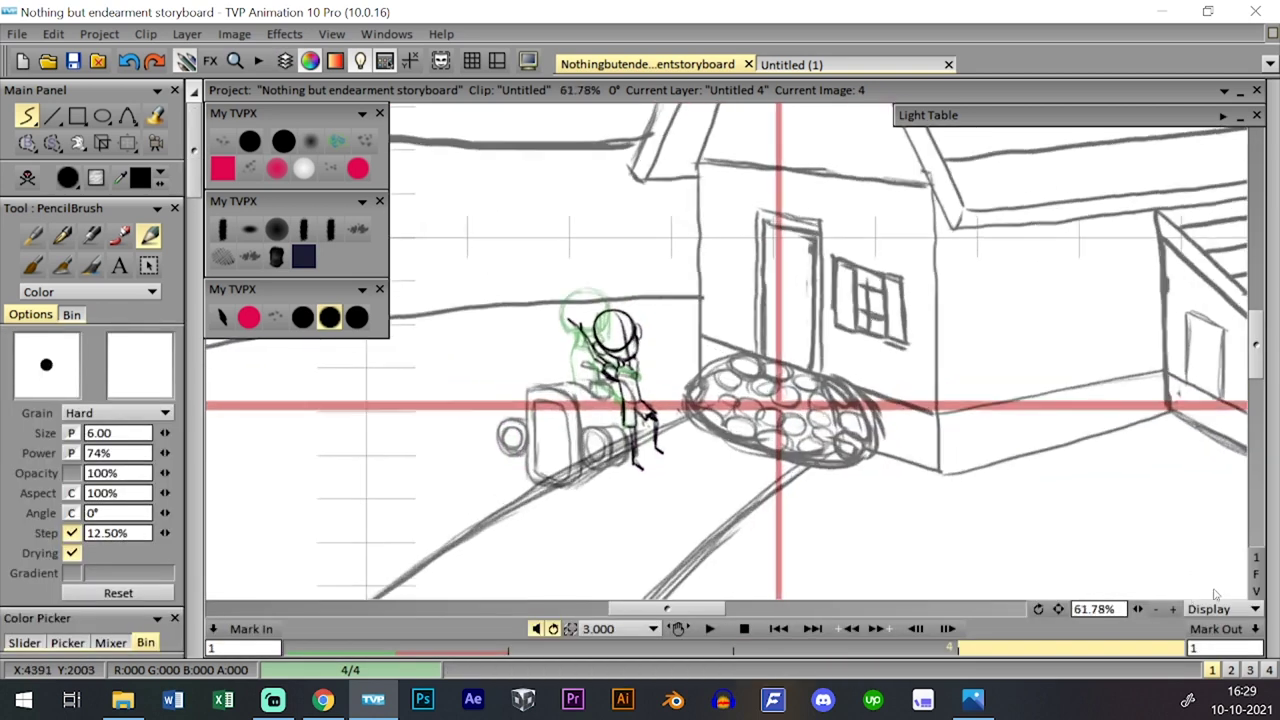
pyautogui.scroll(4, 777, 475)
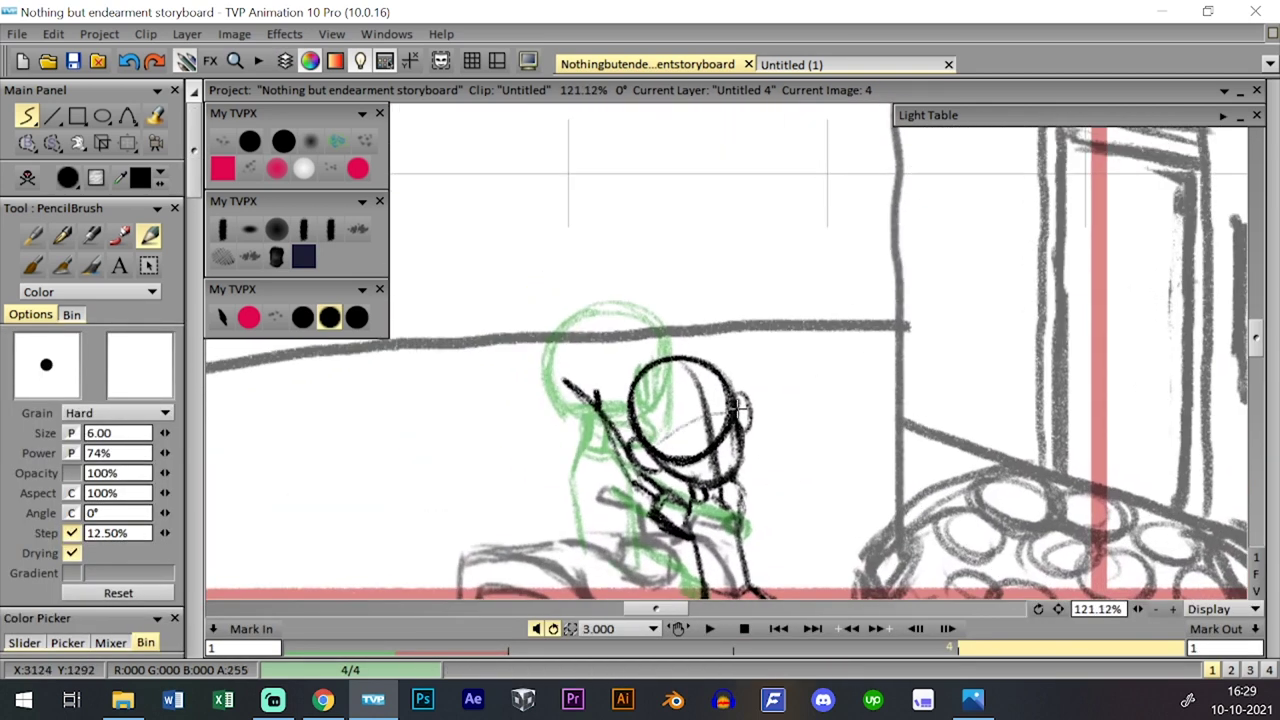
# - Draw the rider's eye and left and right eyebrows, undoing strokes that came out too heavy
pyautogui.moveTo(677, 437)
pyautogui.mouseDown()
pyautogui.moveTo(726, 417)
pyautogui.moveTo(721, 430)
pyautogui.mouseUp()
pyautogui.hotkey('ctrl', 'z')
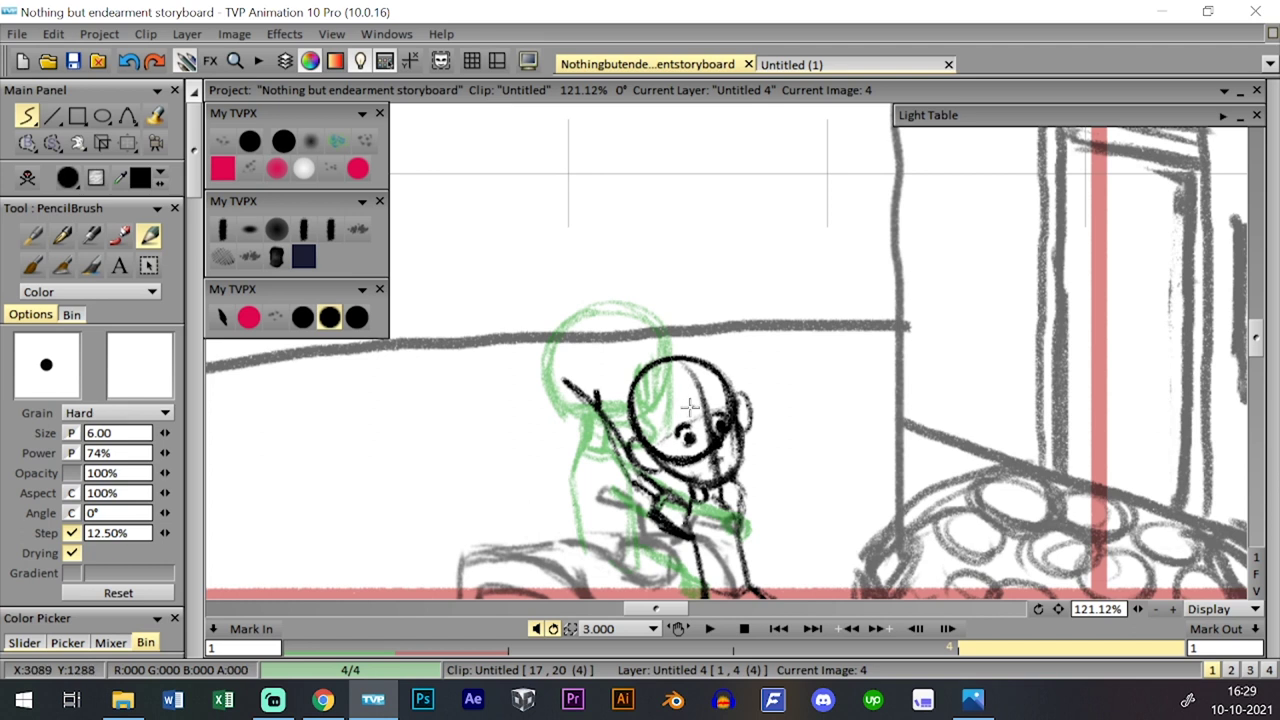
pyautogui.moveTo(670, 413); pyautogui.dragTo(667, 426)
pyautogui.moveTo(711, 397); pyautogui.dragTo(721, 395)
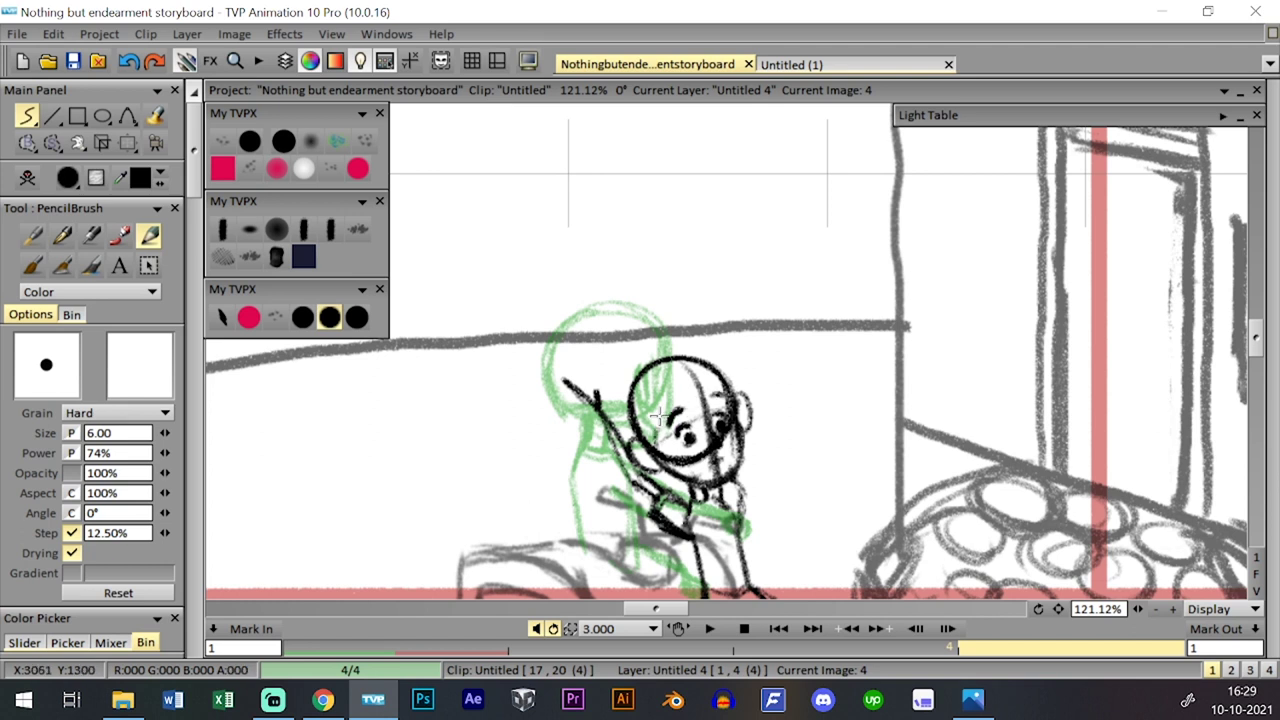
pyautogui.hotkey('ctrl', 'z')
# - Add thin zigzag hair on the forehead and redraw the head outline, then view the rider in context
pyautogui.moveTo(655, 443)
pyautogui.mouseDown()
pyautogui.moveTo(658, 399)
pyautogui.moveTo(672, 393)
pyautogui.mouseUp()
pyautogui.hotkey('ctrl', 'z')
pyautogui.moveTo(657, 438)
pyautogui.mouseDown()
pyautogui.moveTo(658, 397)
pyautogui.moveTo(661, 410)
pyautogui.moveTo(704, 362)
pyautogui.moveTo(691, 394)
pyautogui.moveTo(696, 382)
pyautogui.moveTo(718, 403)
pyautogui.mouseUp()
pyautogui.moveTo(622, 402)
pyautogui.mouseDown()
pyautogui.moveTo(630, 370)
pyautogui.moveTo(690, 358)
pyautogui.moveTo(718, 368)
pyautogui.moveTo(716, 395)
pyautogui.mouseUp()
pyautogui.moveTo(755, 444); pyautogui.dragTo(735, 372)
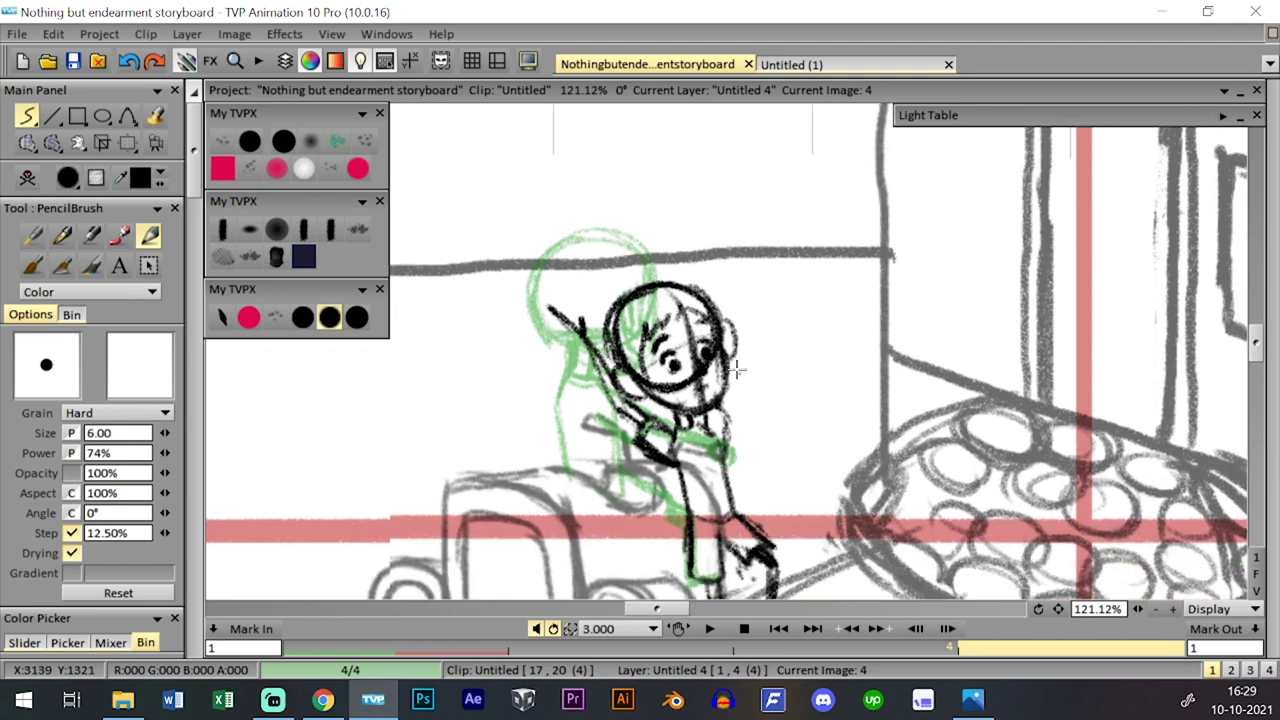
pyautogui.moveTo(768, 497); pyautogui.dragTo(744, 434)
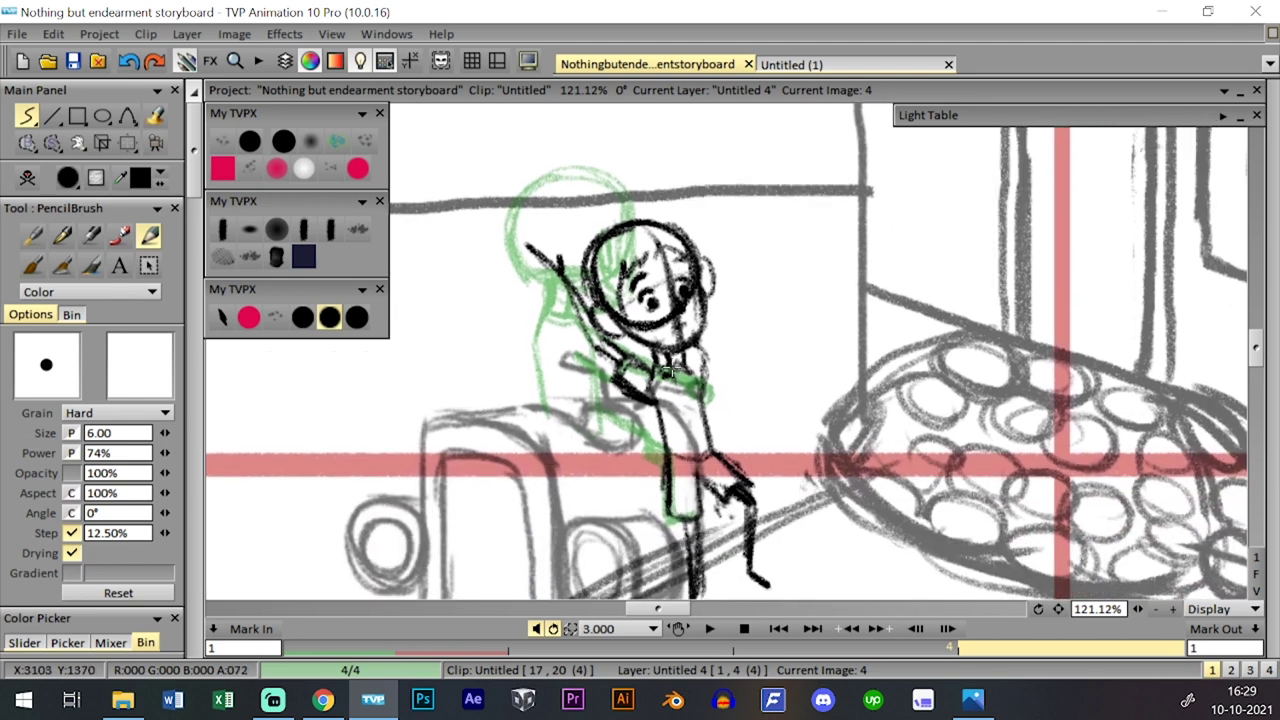
pyautogui.moveTo(1138, 607); pyautogui.dragTo(1057, 604)
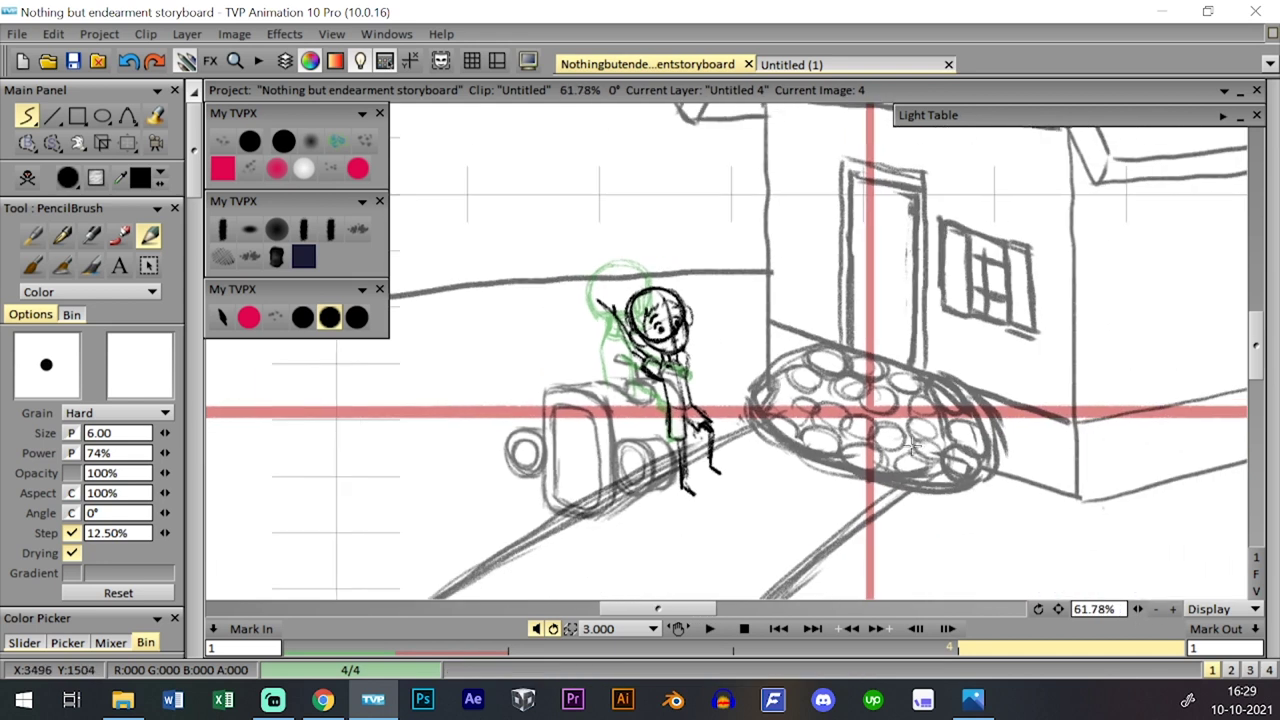
# - Extend image 3 on the rider layer so it holds for two frames
pyautogui.press('Tab')
pyautogui.press('Tab')
pyautogui.press('Tab')
pyautogui.press('Tab')
pyautogui.press('Left')
pyautogui.press('Tab')
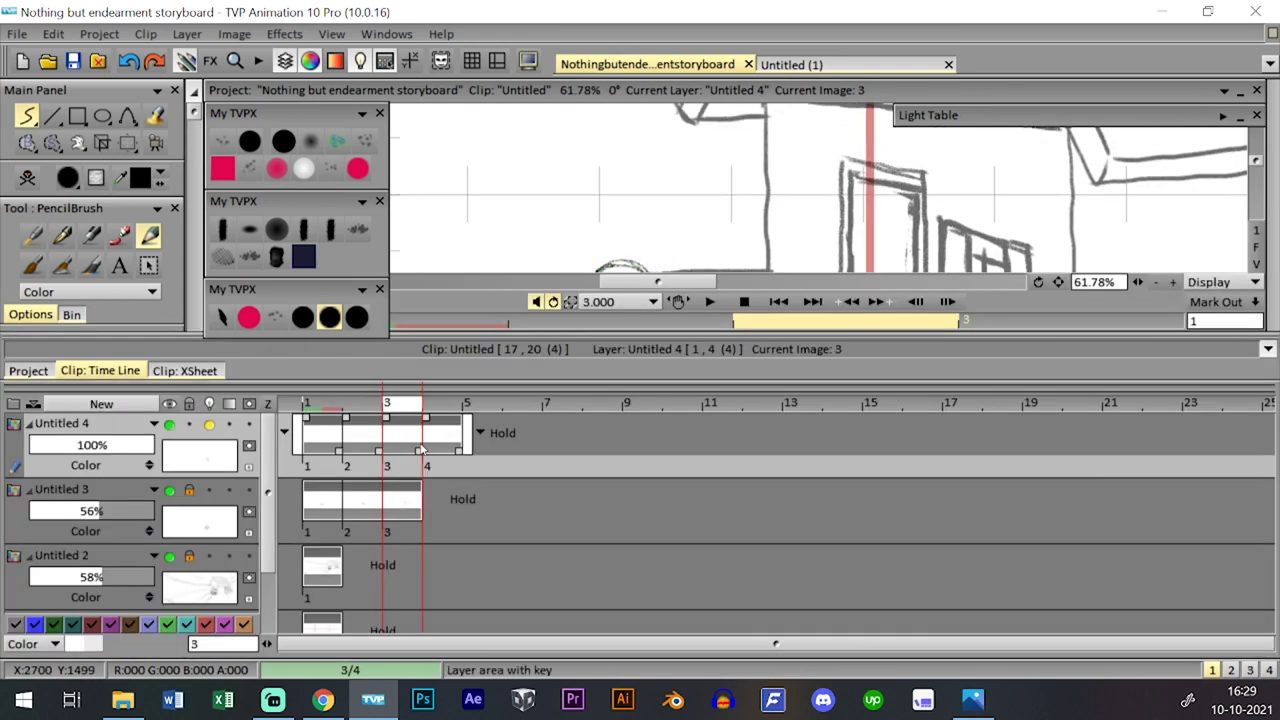
pyautogui.moveTo(422, 450); pyautogui.dragTo(462, 450)
# - Return to the full canvas, zoom out and save the storyboard project with Ctrl+S
pyautogui.hotkey('ctrl', 't')
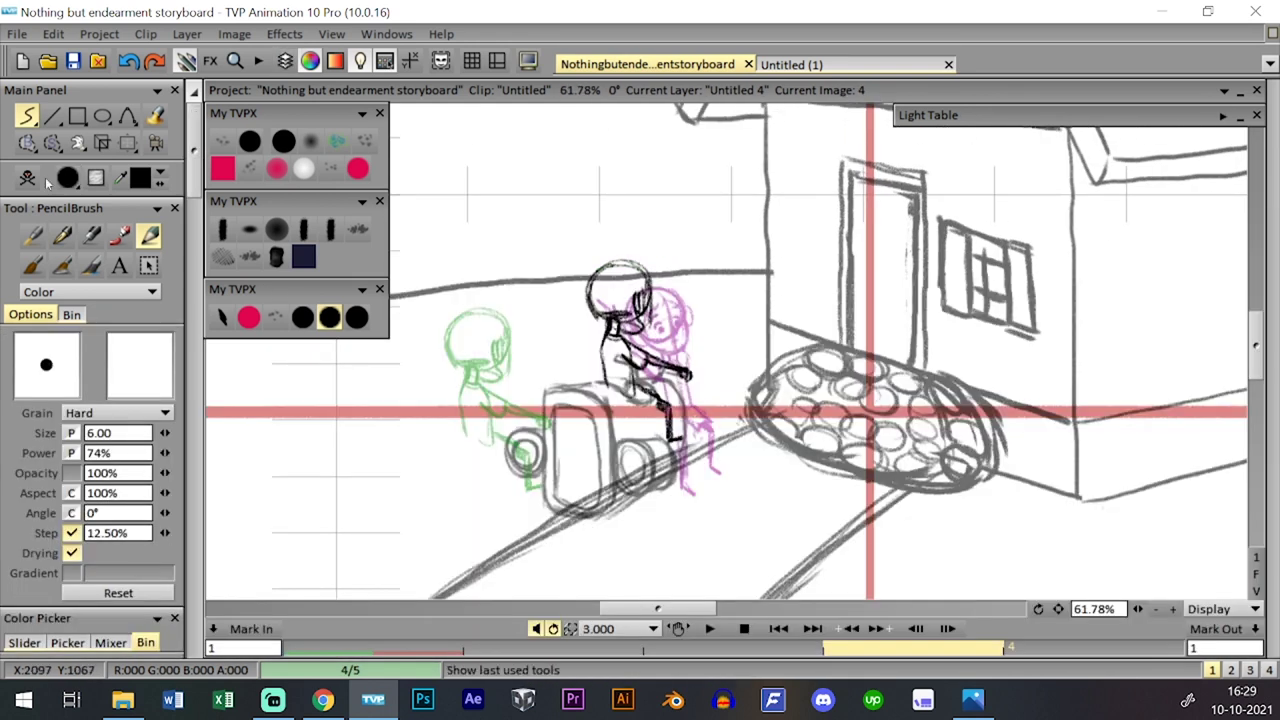
pyautogui.scroll(-2, 1095, 608)
pyautogui.scroll(-4, 1034, 534)
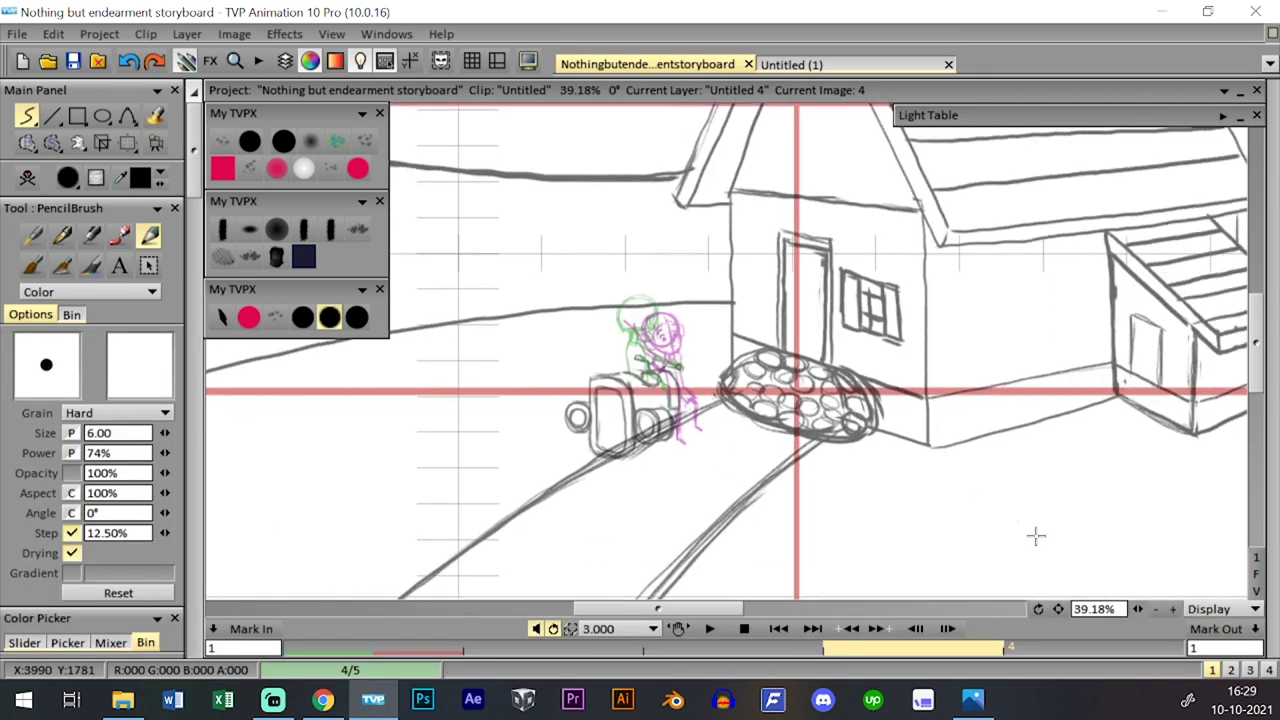
pyautogui.hotkey('ctrl', 's')
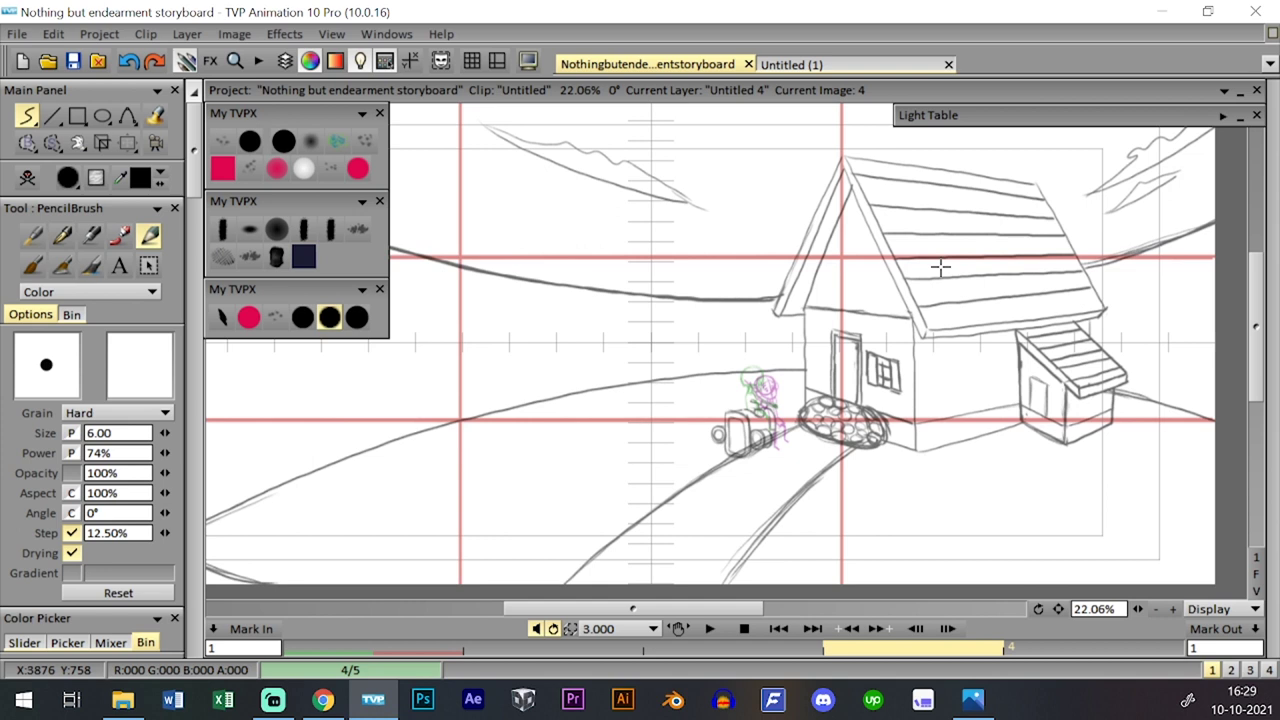
# - Zoom in close on the rider's head on image 4 and try a new head circle
pyautogui.moveTo(1138, 610)
pyautogui.mouseDown()
pyautogui.moveTo(1214, 583)
pyautogui.moveTo(1277, 580)
pyautogui.moveTo(1162, 604)
pyautogui.mouseUp()
pyautogui.moveTo(1006, 520); pyautogui.dragTo(866, 370)
pyautogui.moveTo(1138, 610); pyautogui.dragTo(1165, 602)
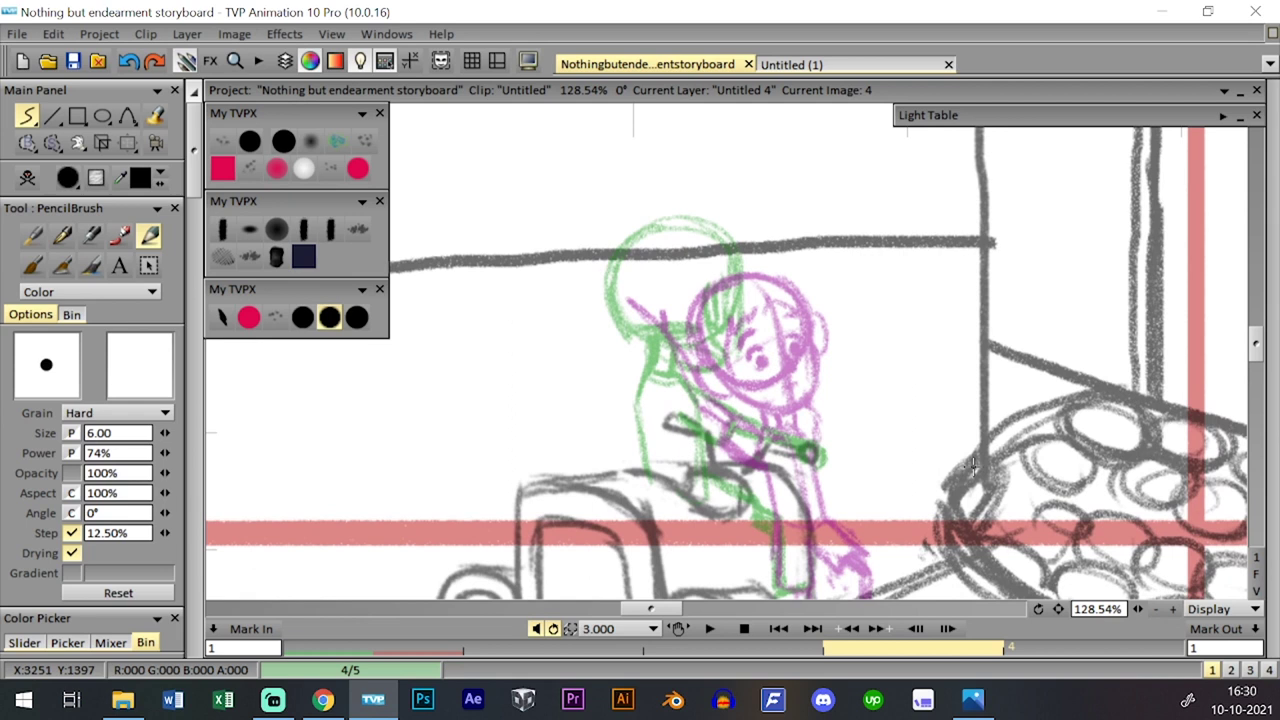
pyautogui.moveTo(745, 358); pyautogui.dragTo(738, 359)
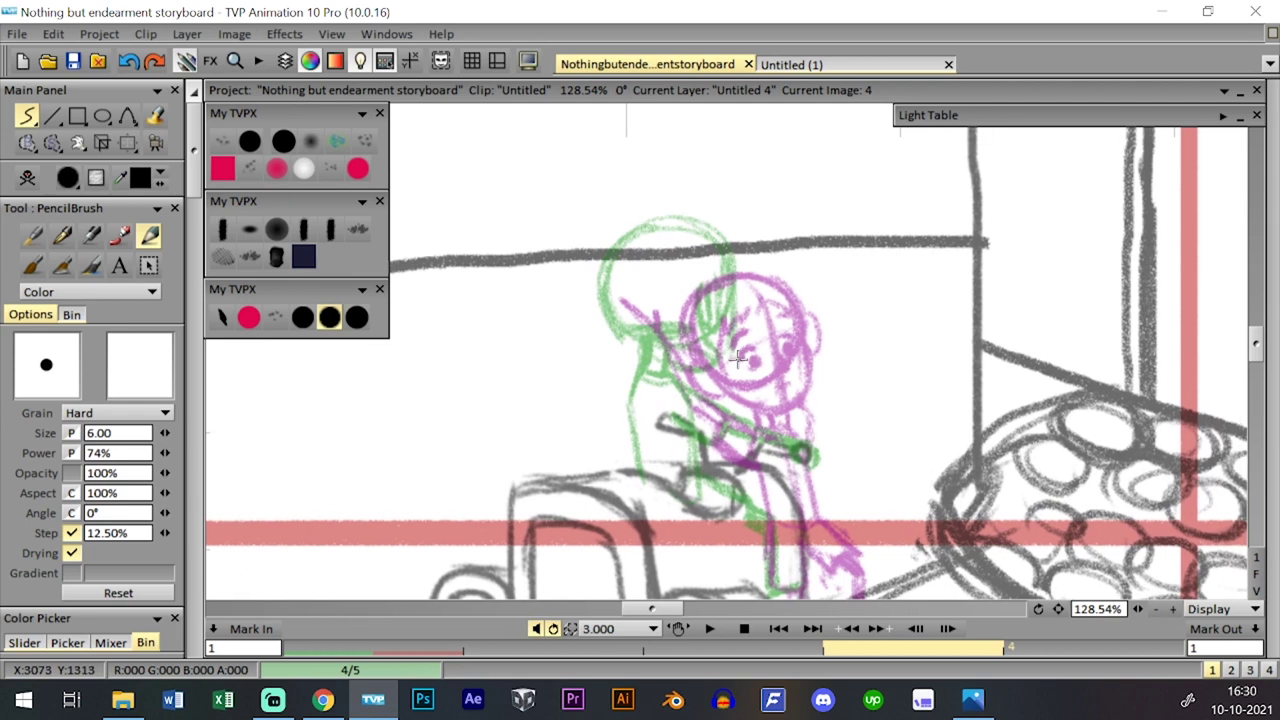
pyautogui.moveTo(730, 242)
pyautogui.mouseDown()
pyautogui.moveTo(657, 327)
pyautogui.moveTo(756, 318)
pyautogui.moveTo(665, 251)
pyautogui.moveTo(708, 345)
pyautogui.moveTo(718, 235)
pyautogui.moveTo(662, 325)
pyautogui.moveTo(733, 245)
pyautogui.moveTo(742, 336)
pyautogui.moveTo(718, 240)
pyautogui.moveTo(664, 345)
pyautogui.moveTo(755, 291)
pyautogui.moveTo(645, 300)
pyautogui.moveTo(748, 358)
pyautogui.mouseUp()
pyautogui.hotkey('ctrl', 'z')
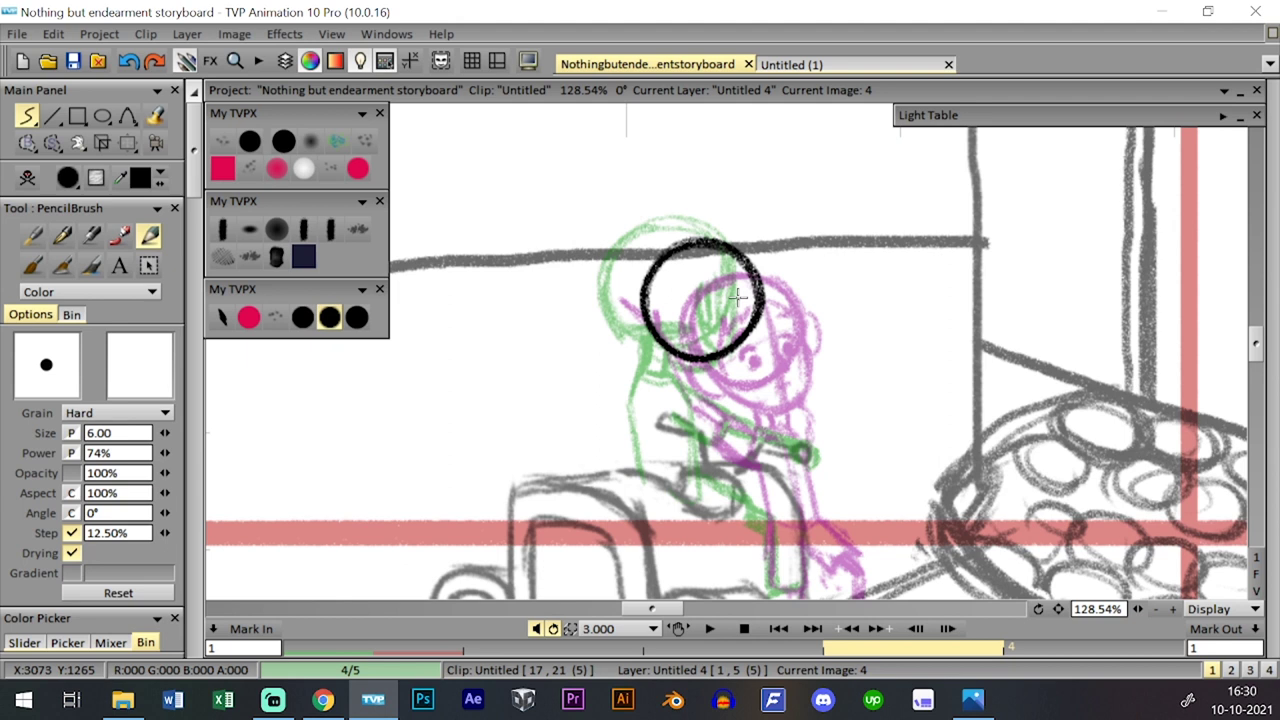
pyautogui.moveTo(845, 390); pyautogui.dragTo(838, 383)
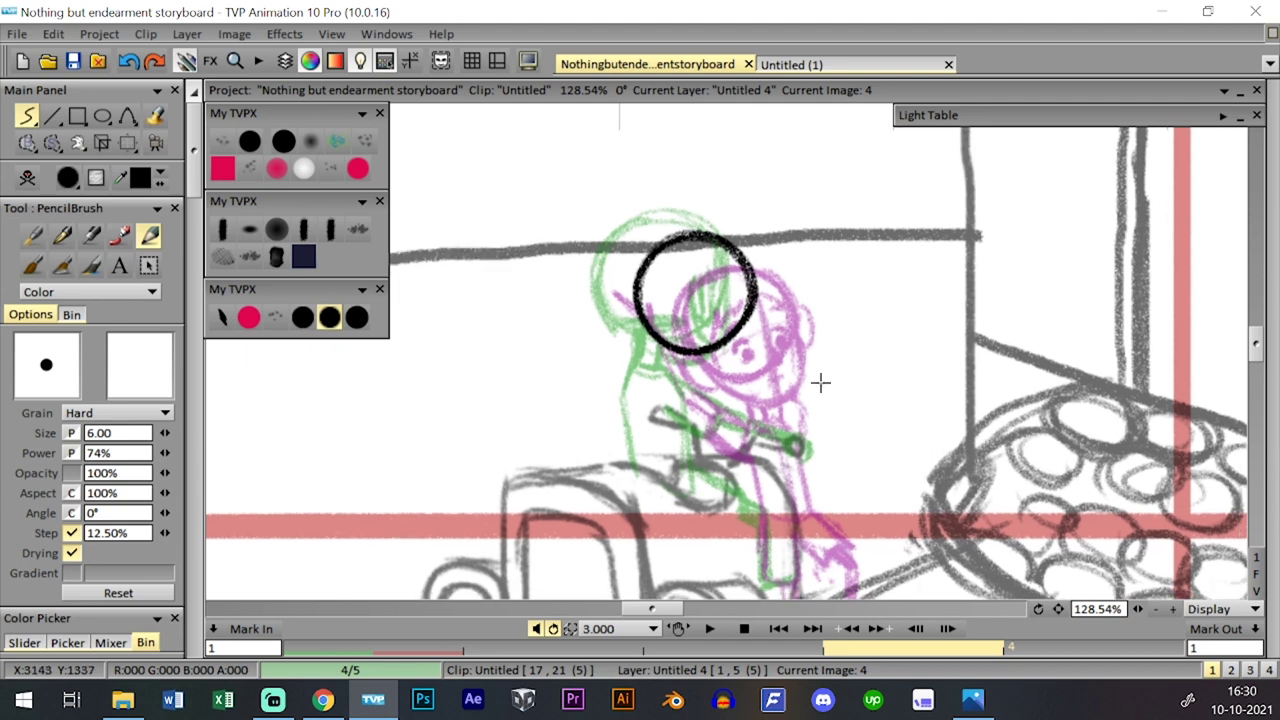
# - Ink the head outline, face guideline and eye marks in black
pyautogui.moveTo(708, 243); pyautogui.dragTo(741, 382)
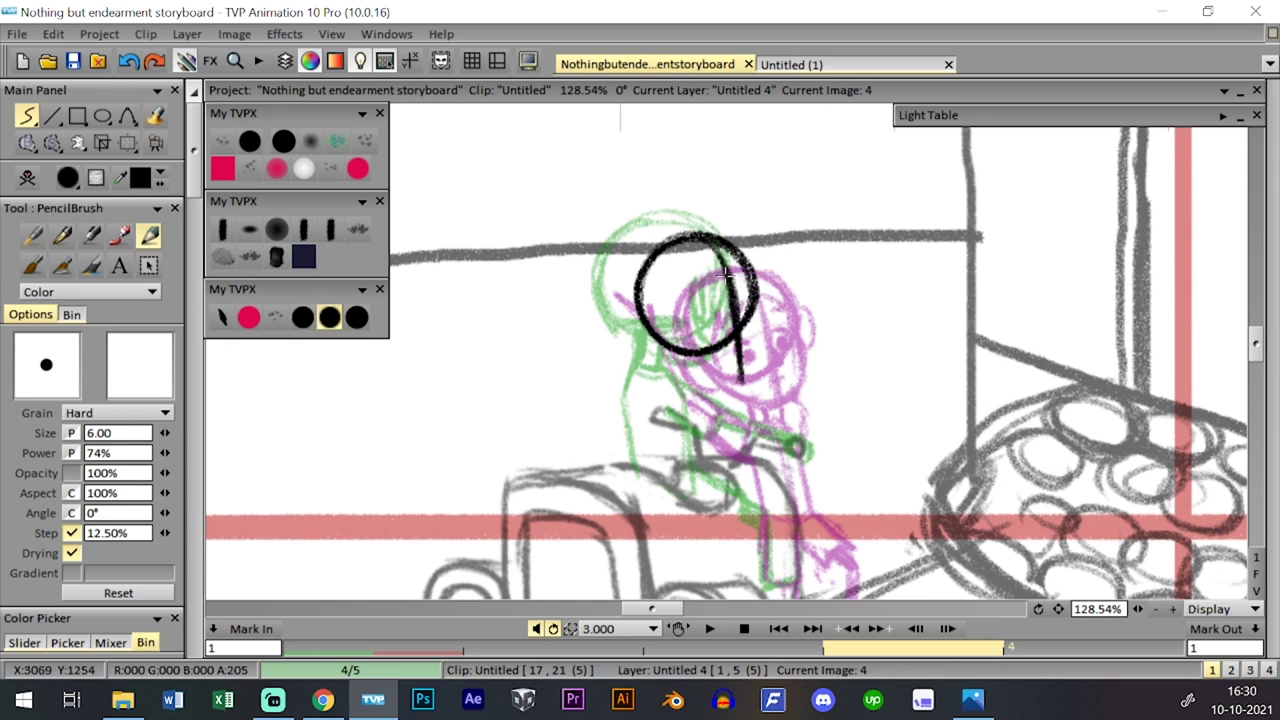
pyautogui.moveTo(732, 284); pyautogui.dragTo(737, 345)
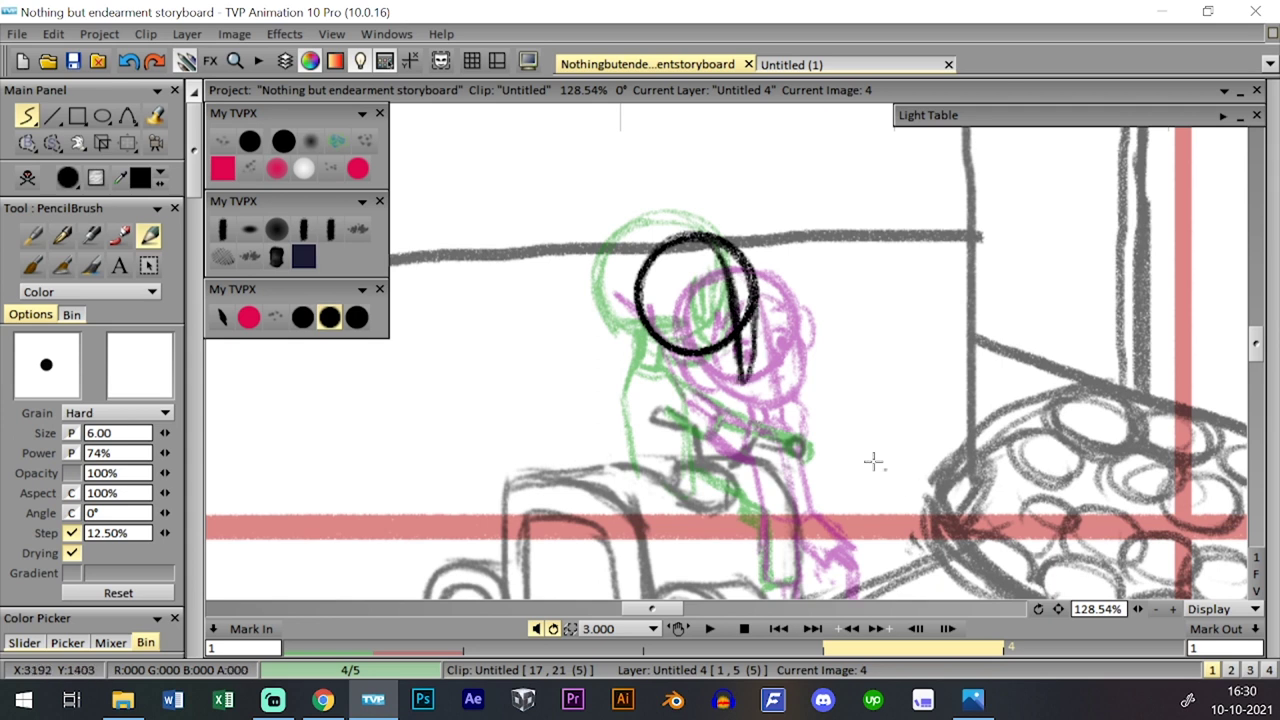
pyautogui.moveTo(752, 292)
pyautogui.mouseDown()
pyautogui.moveTo(759, 329)
pyautogui.moveTo(753, 317)
pyautogui.moveTo(746, 366)
pyautogui.mouseUp()
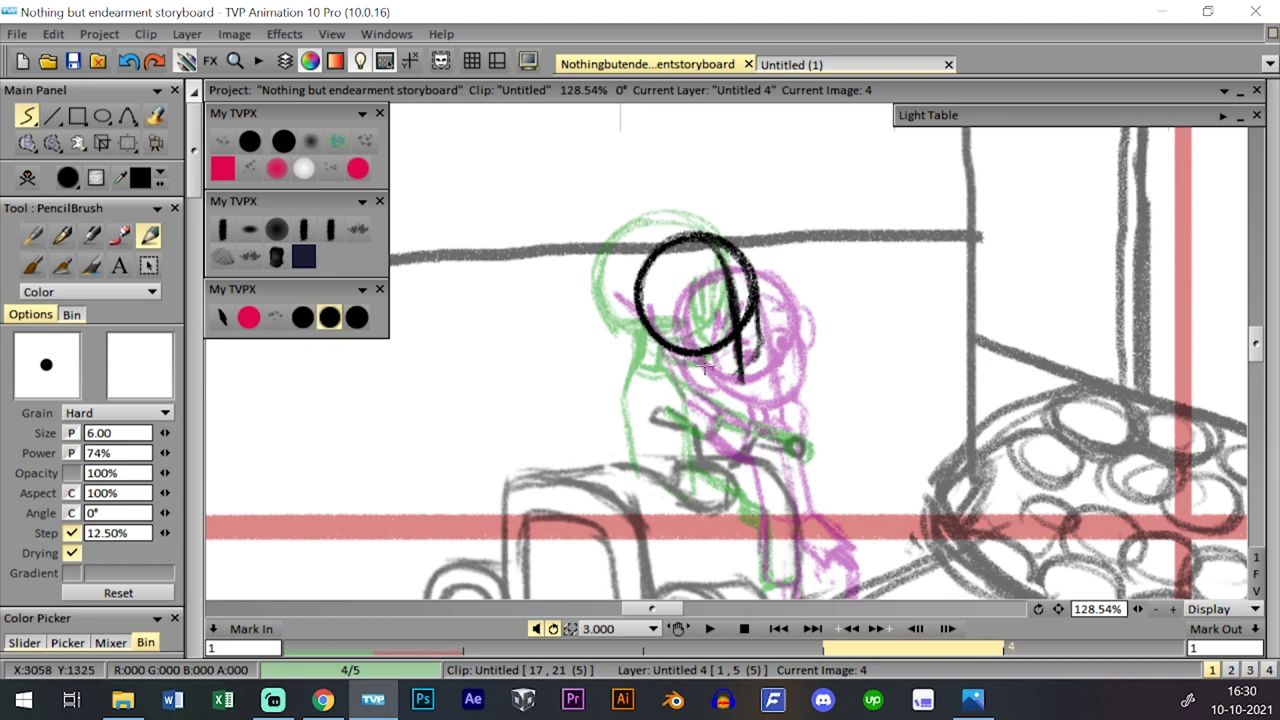
pyautogui.moveTo(706, 368)
pyautogui.mouseDown()
pyautogui.moveTo(745, 356)
pyautogui.moveTo(758, 302)
pyautogui.mouseUp()
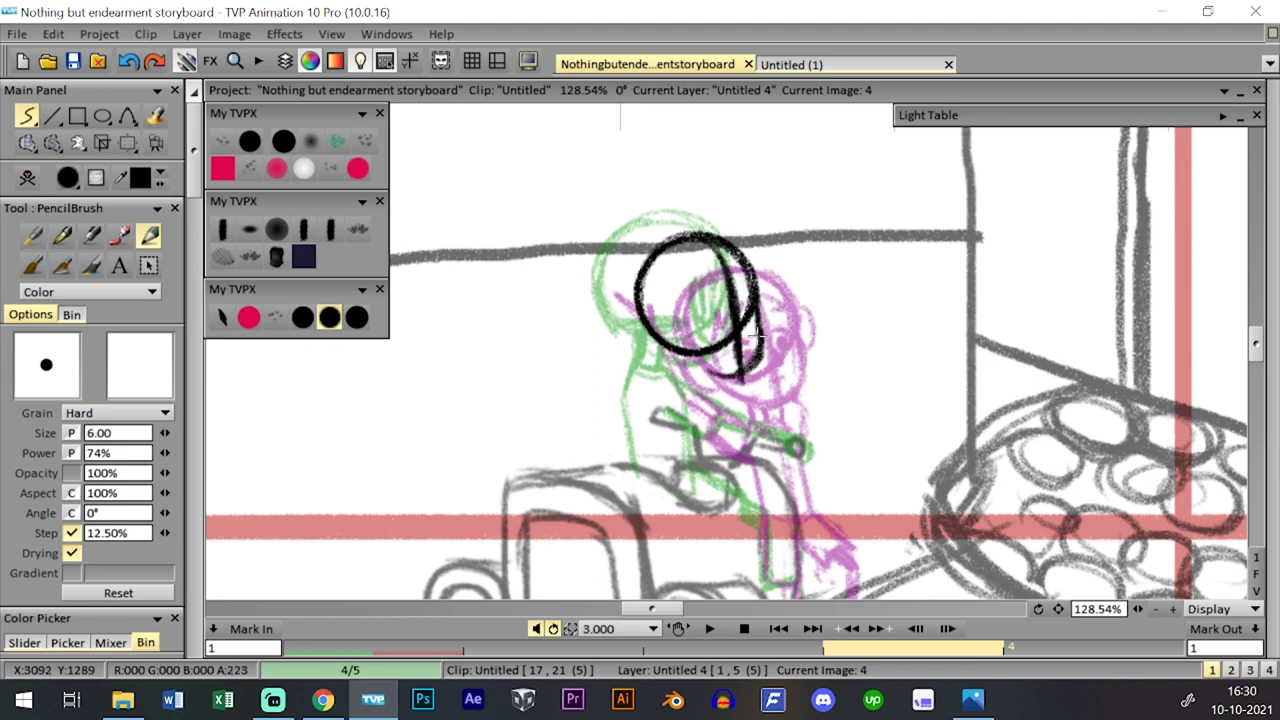
pyautogui.moveTo(675, 353); pyautogui.dragTo(734, 377)
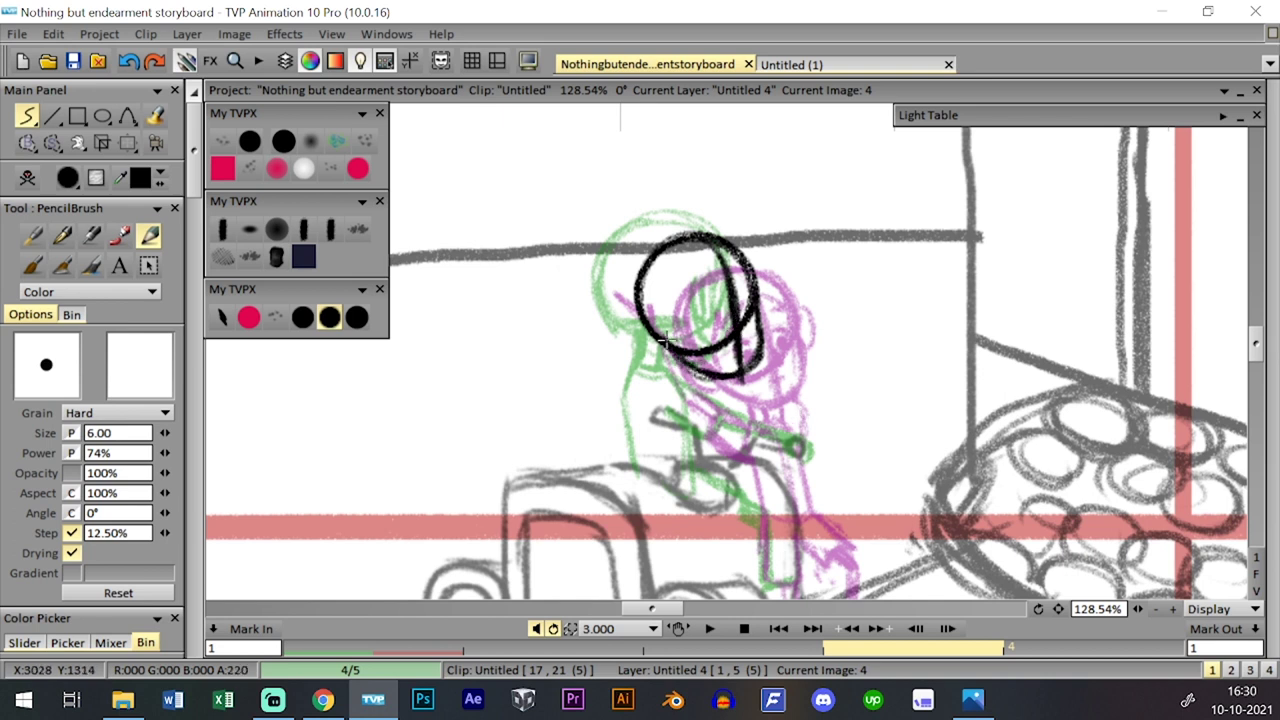
pyautogui.moveTo(651, 327); pyautogui.dragTo(657, 347)
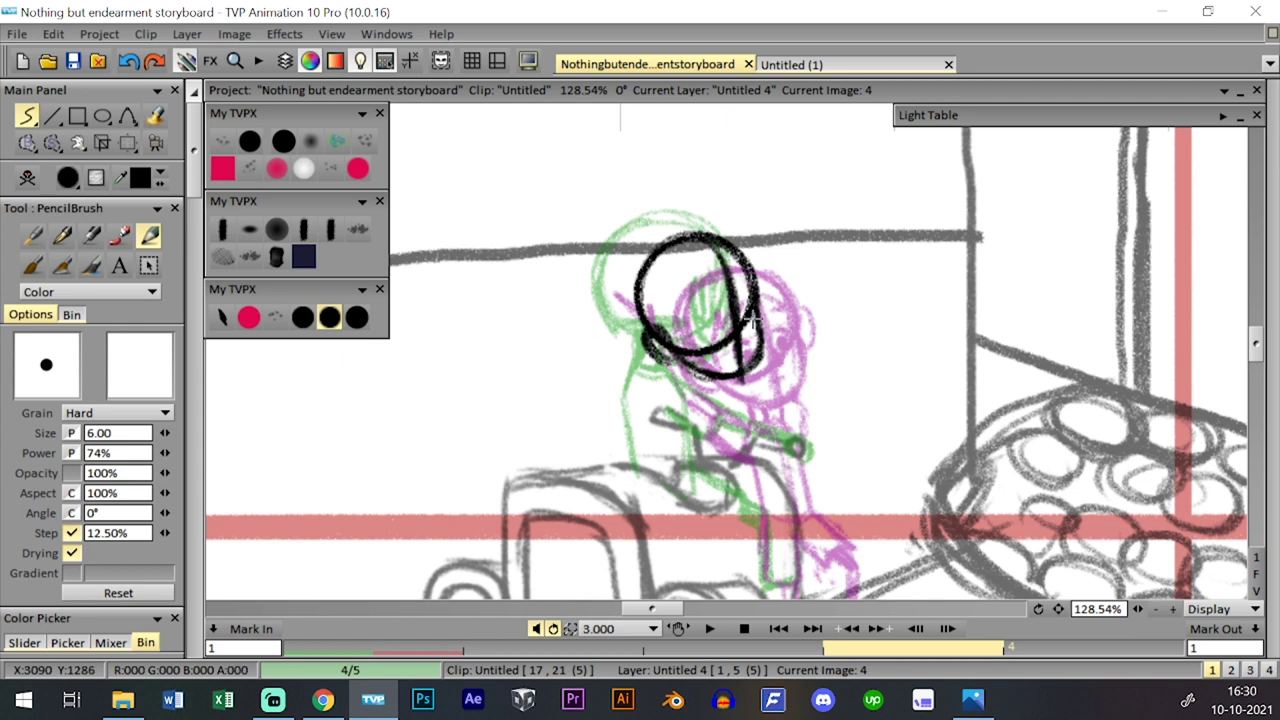
pyautogui.moveTo(751, 318)
pyautogui.mouseDown()
pyautogui.moveTo(763, 290)
pyautogui.moveTo(767, 304)
pyautogui.moveTo(753, 280)
pyautogui.moveTo(763, 290)
pyautogui.moveTo(692, 315)
pyautogui.moveTo(723, 295)
pyautogui.mouseUp()
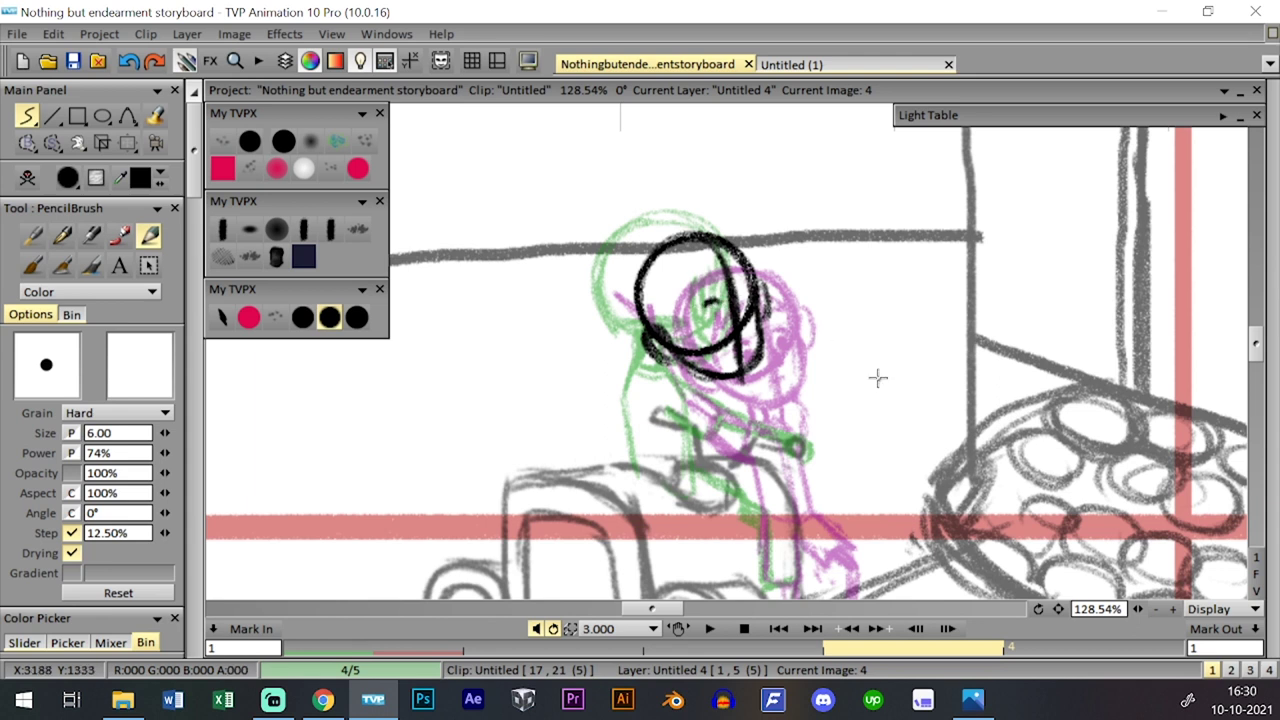
pyautogui.moveTo(694, 306)
pyautogui.mouseDown()
pyautogui.moveTo(735, 289)
pyautogui.moveTo(752, 312)
pyautogui.moveTo(745, 298)
pyautogui.moveTo(742, 327)
pyautogui.mouseUp()
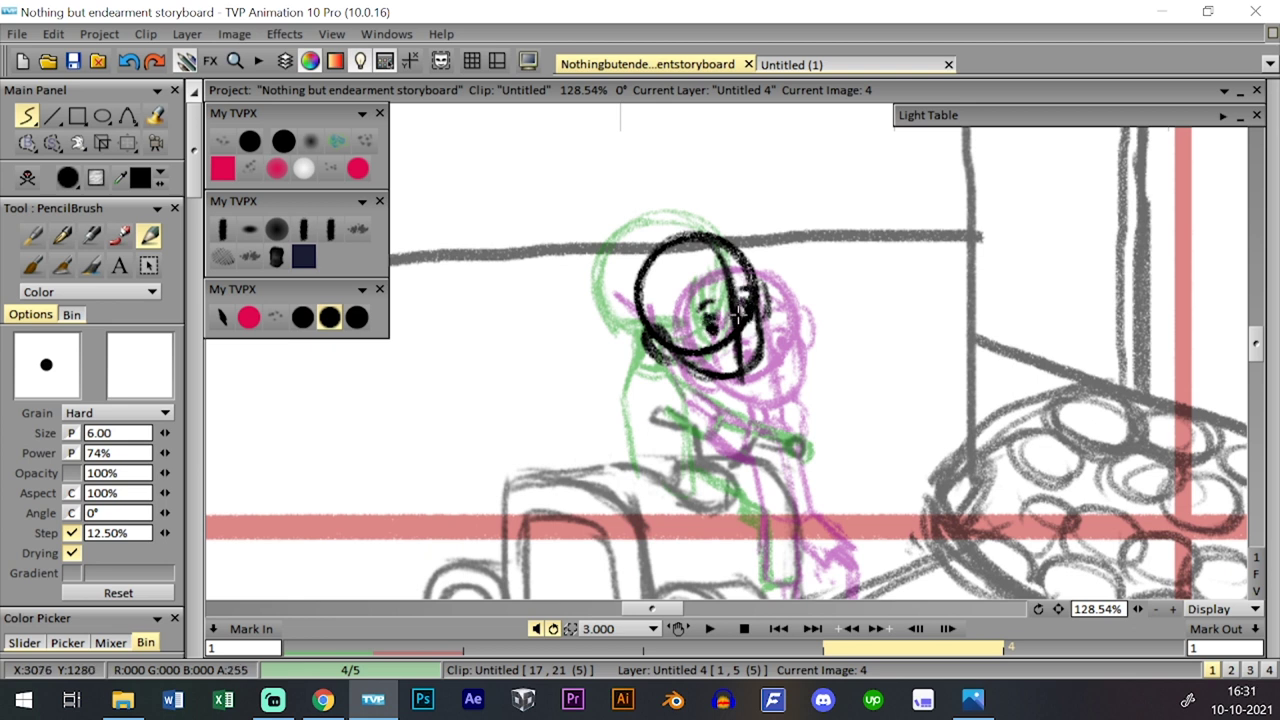
# - Compare with image 3 and ink the rider's neck down from the chin
pyautogui.press('Left')
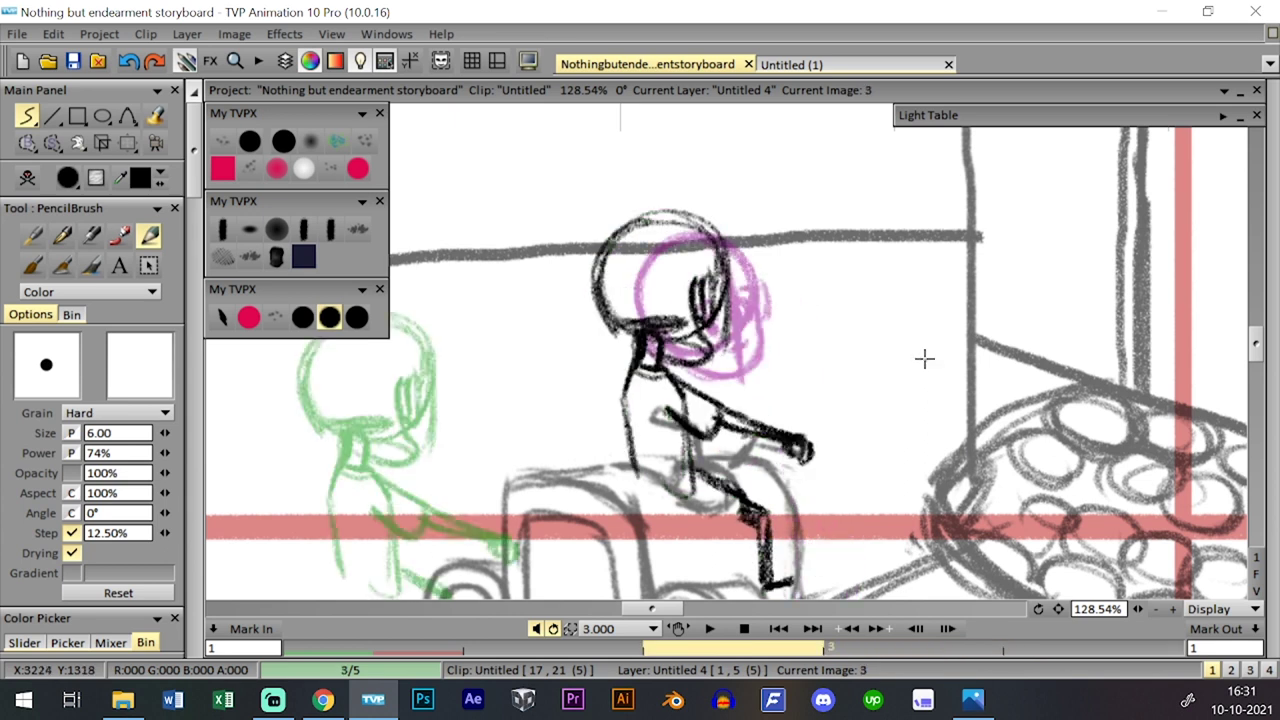
pyautogui.press('Right')
pyautogui.click(128, 144)
pyautogui.click(198, 144)
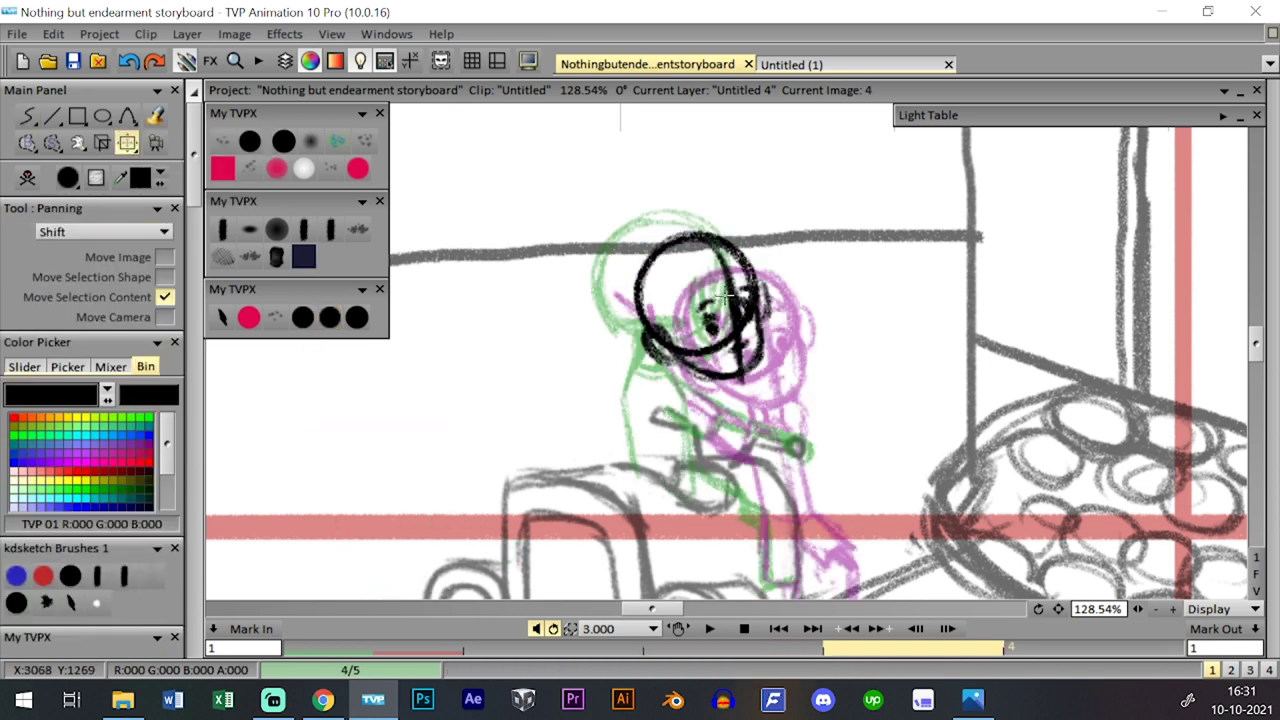
pyautogui.click(357, 317)
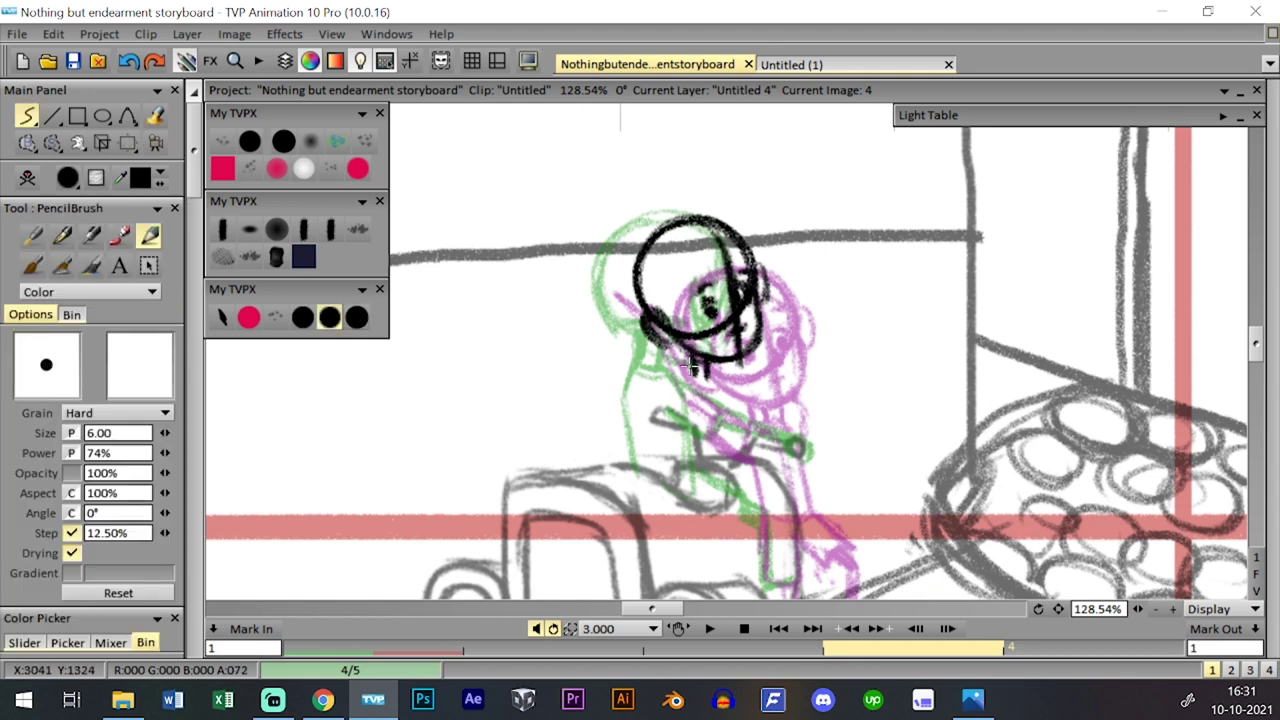
pyautogui.moveTo(692, 372); pyautogui.dragTo(708, 374)
pyautogui.click(130, 144)
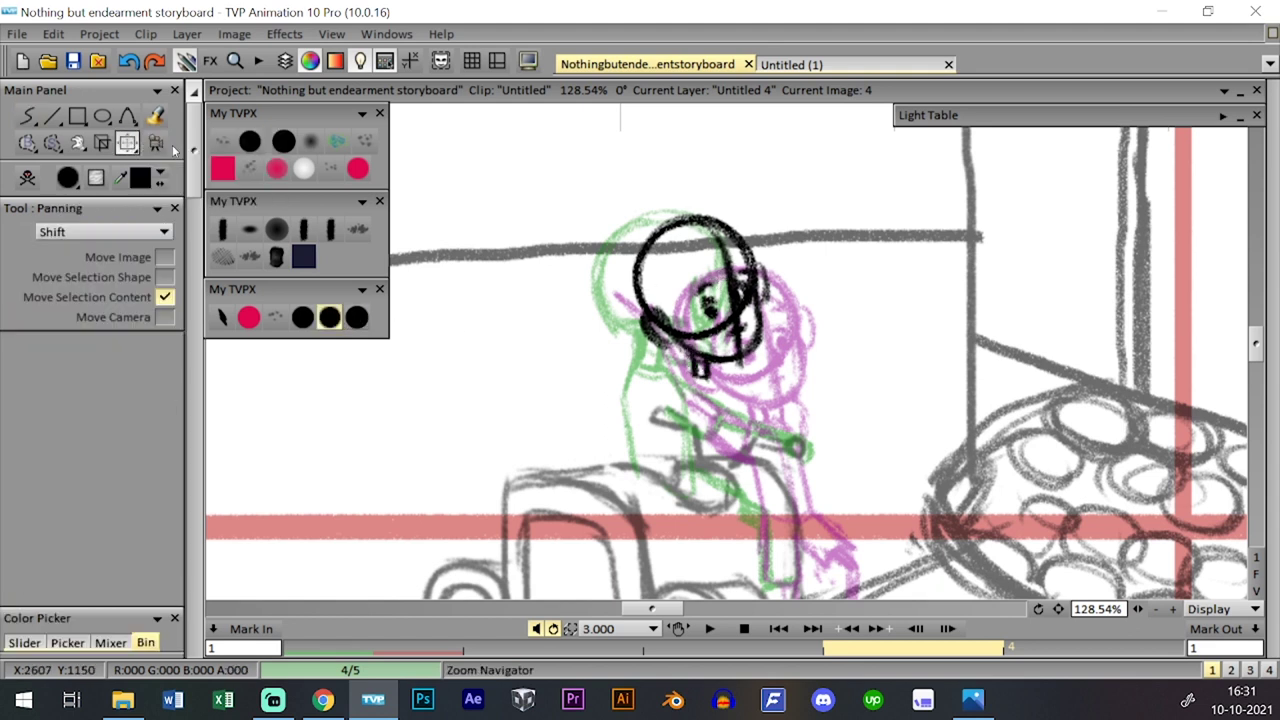
pyautogui.click(340, 317)
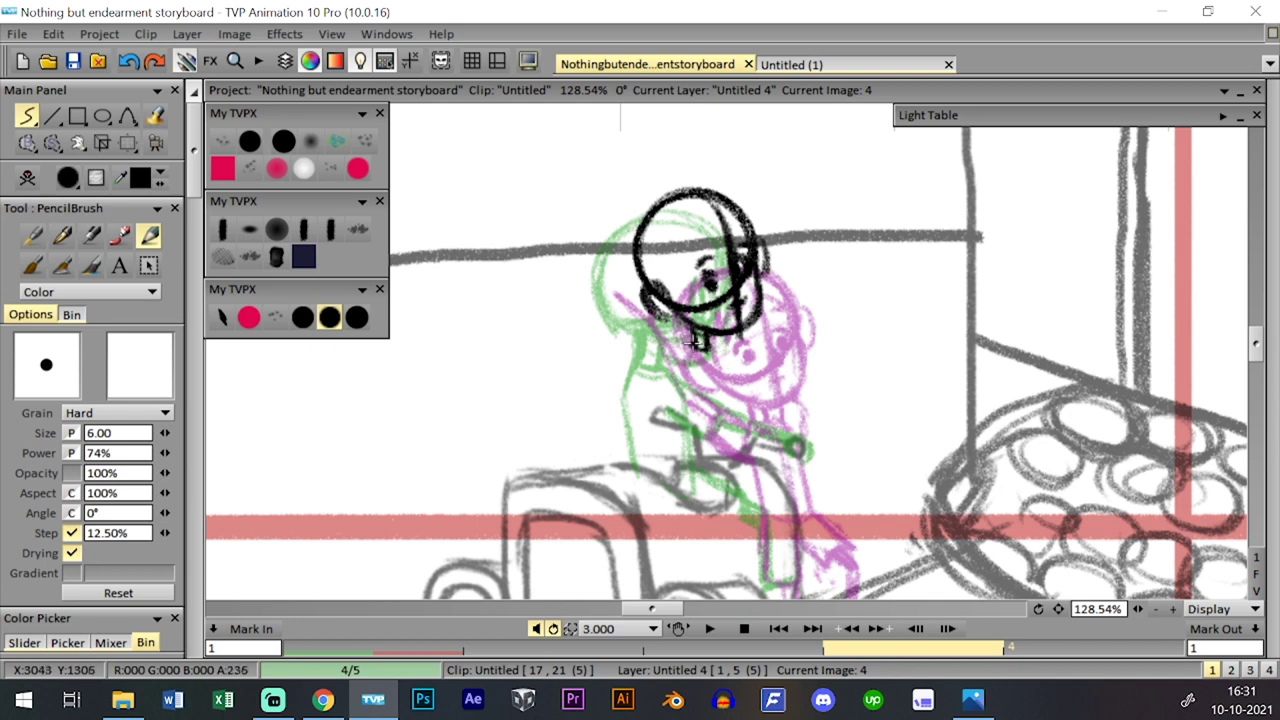
pyautogui.moveTo(697, 352)
pyautogui.mouseDown()
pyautogui.moveTo(688, 456)
pyautogui.moveTo(730, 420)
pyautogui.moveTo(685, 430)
pyautogui.moveTo(700, 460)
pyautogui.moveTo(729, 385)
pyautogui.moveTo(725, 460)
pyautogui.moveTo(726, 378)
pyautogui.mouseUp()
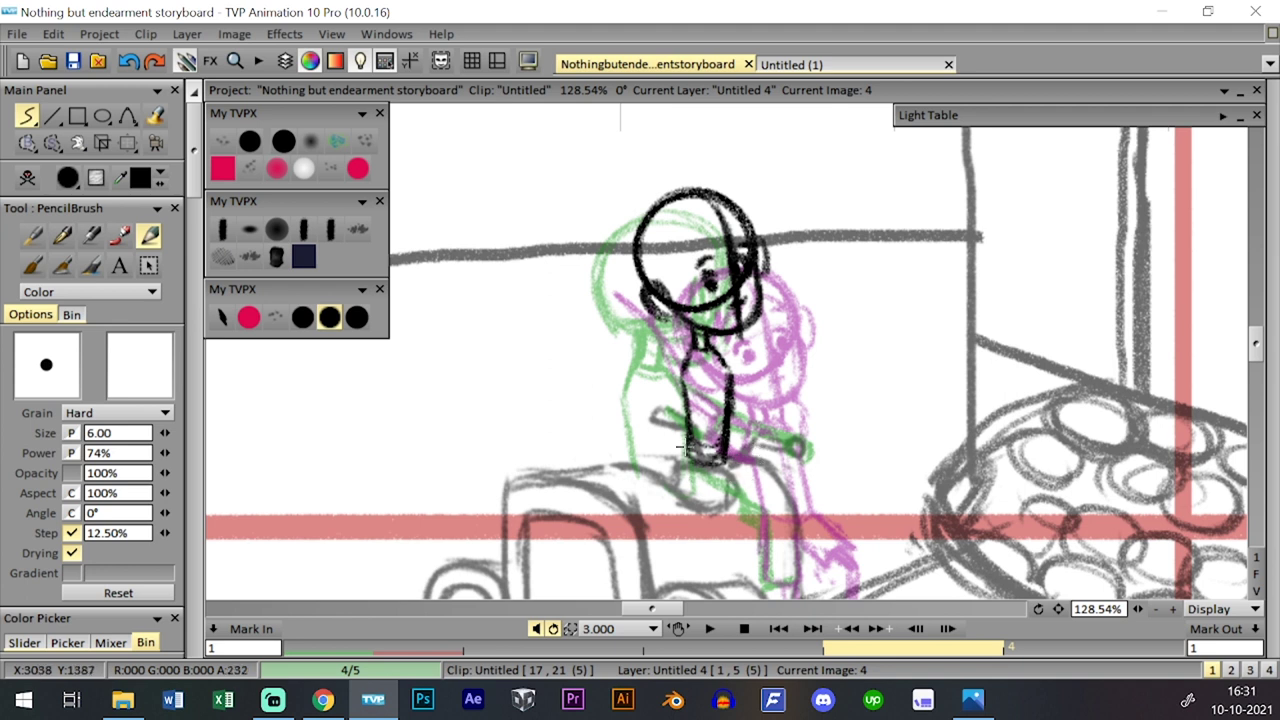
# - Draw the torso line and the thigh to the knee, discarding the first lower leg attempt
pyautogui.moveTo(688, 450)
pyautogui.mouseDown()
pyautogui.moveTo(688, 490)
pyautogui.moveTo(741, 538)
pyautogui.mouseUp()
pyautogui.moveTo(725, 464)
pyautogui.mouseDown()
pyautogui.moveTo(757, 508)
pyautogui.moveTo(735, 520)
pyautogui.moveTo(725, 460)
pyautogui.moveTo(755, 430)
pyautogui.moveTo(726, 472)
pyautogui.moveTo(766, 440)
pyautogui.moveTo(770, 468)
pyautogui.moveTo(763, 432)
pyautogui.moveTo(812, 424)
pyautogui.mouseUp()
pyautogui.hotkey('ctrl', 'z')
pyautogui.moveTo(810, 424)
pyautogui.mouseDown()
pyautogui.moveTo(810, 508)
pyautogui.moveTo(848, 512)
pyautogui.mouseUp()
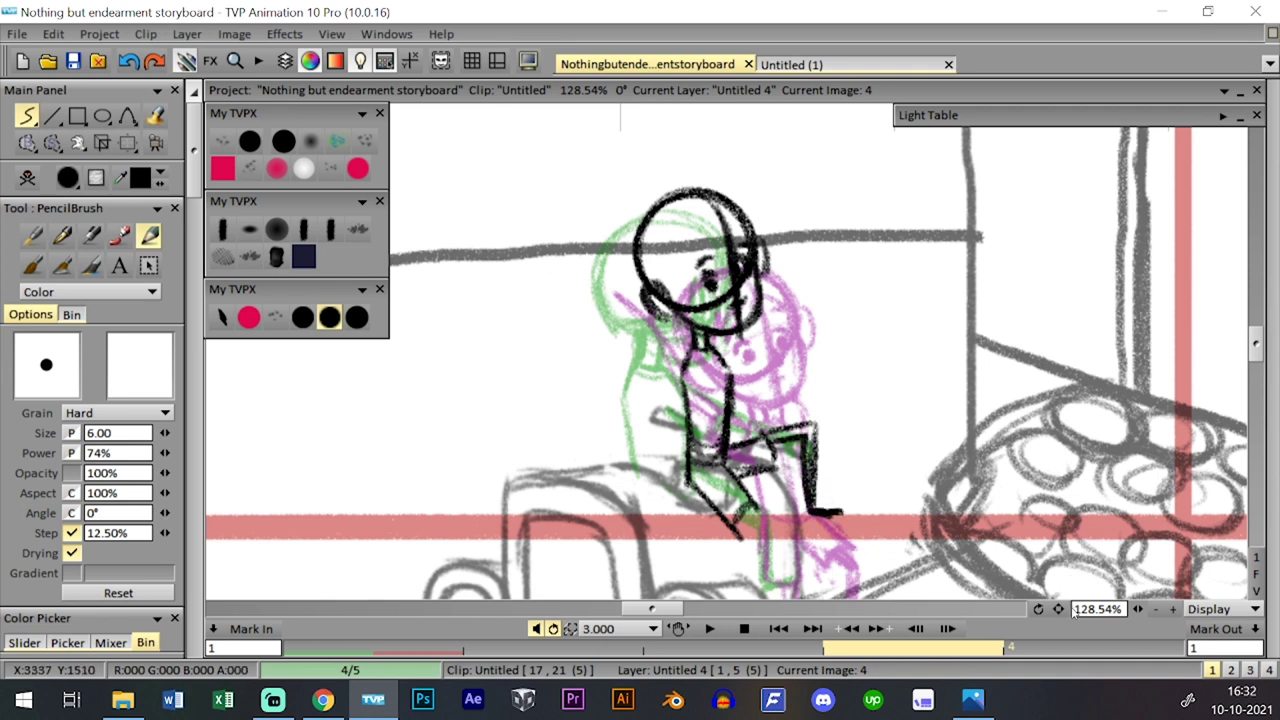
pyautogui.moveTo(1060, 609); pyautogui.dragTo(1052, 590)
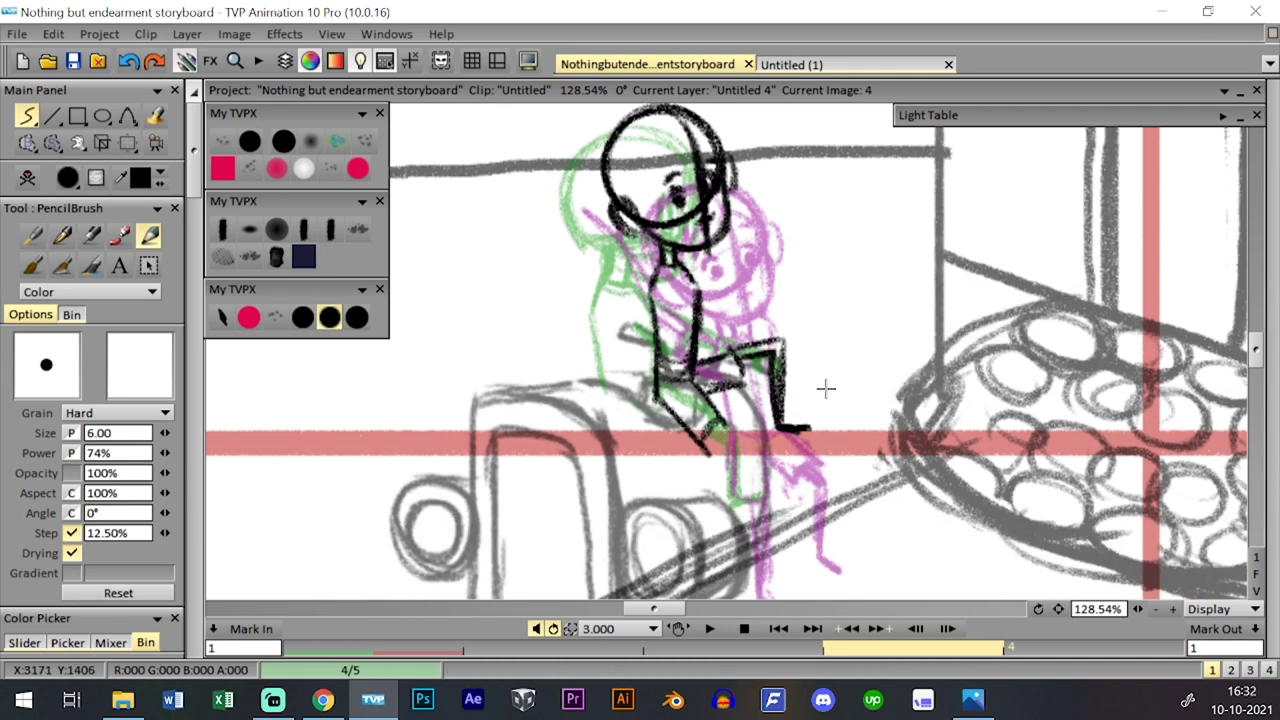
pyautogui.press('Left')
pyautogui.press('Right')
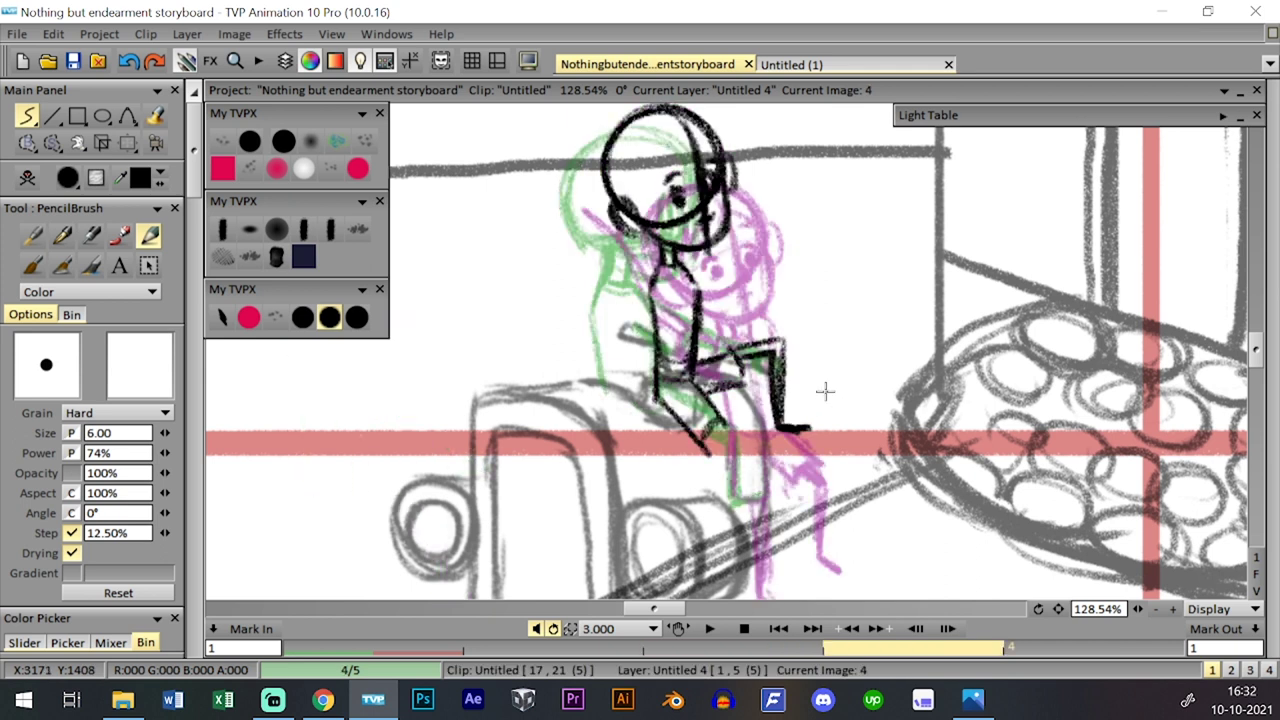
pyautogui.press('Left')
pyautogui.press('Right')
pyautogui.hotkey('ctrl', 'z')
pyautogui.hotkey('ctrl', 'z')
pyautogui.hotkey('ctrl', 'z')
pyautogui.hotkey('ctrl', 'z')
pyautogui.hotkey('ctrl', 'z')
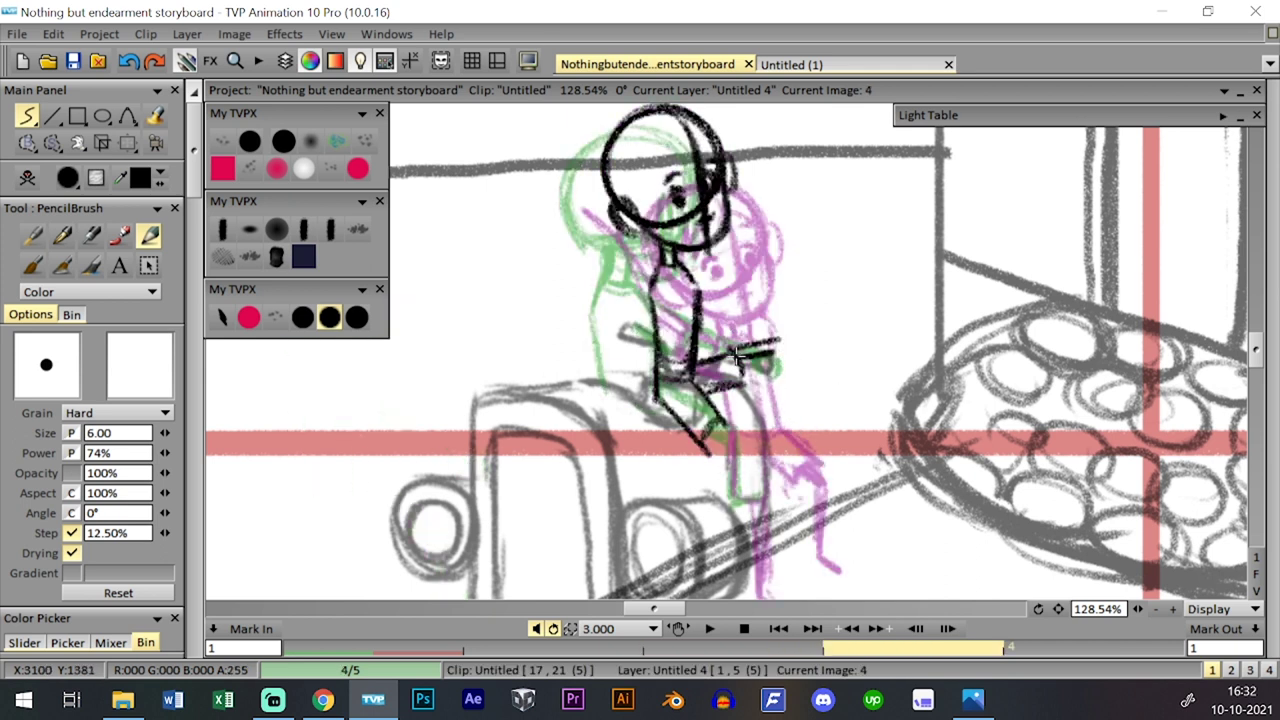
# - Redraw the line under the thigh, then add the foot, knee and both shin lines
pyautogui.moveTo(736, 357)
pyautogui.mouseDown()
pyautogui.moveTo(774, 352)
pyautogui.moveTo(815, 378)
pyautogui.moveTo(837, 367)
pyautogui.mouseUp()
pyautogui.press('Left')
pyautogui.press('Right')
pyautogui.press('Left')
pyautogui.press('Right')
pyautogui.moveTo(812, 373); pyautogui.dragTo(832, 364)
pyautogui.moveTo(709, 454)
pyautogui.mouseDown()
pyautogui.moveTo(722, 440)
pyautogui.moveTo(757, 546)
pyautogui.mouseUp()
pyautogui.moveTo(726, 478); pyautogui.dragTo(757, 546)
pyautogui.moveTo(757, 546); pyautogui.dragTo(773, 556)
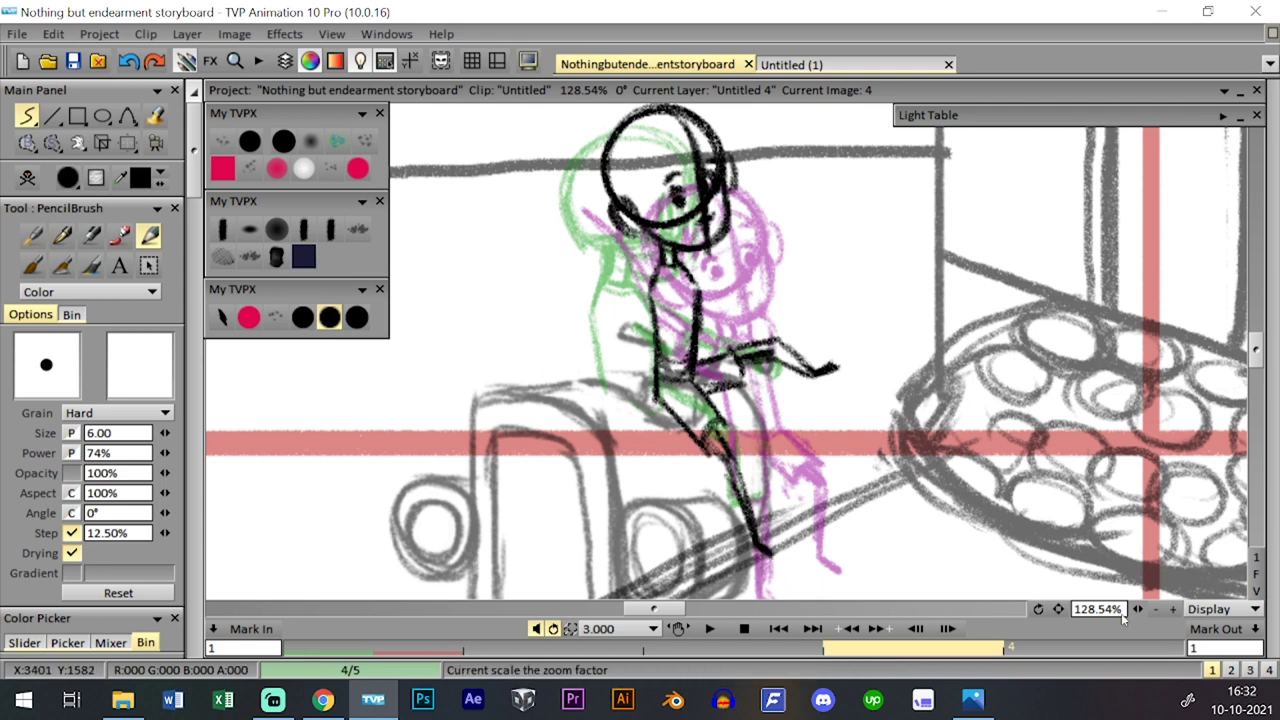
pyautogui.moveTo(1138, 609); pyautogui.dragTo(1090, 609)
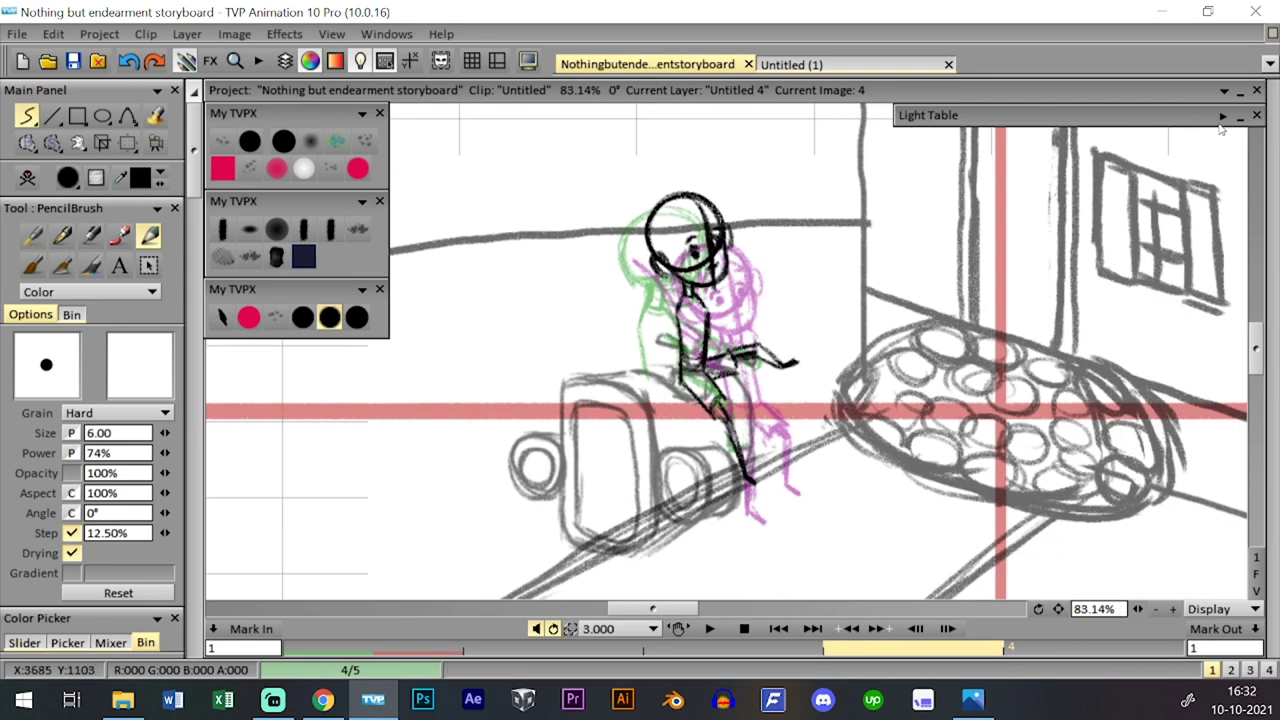
# - Turn off the light table onion skins and flip between drawings to check the rider's pose
pyautogui.click(1223, 117)
pyautogui.click(1085, 178)
pyautogui.press('Left')
pyautogui.press('Right')
pyautogui.press('Right')
pyautogui.press('Left')
pyautogui.press('Left')
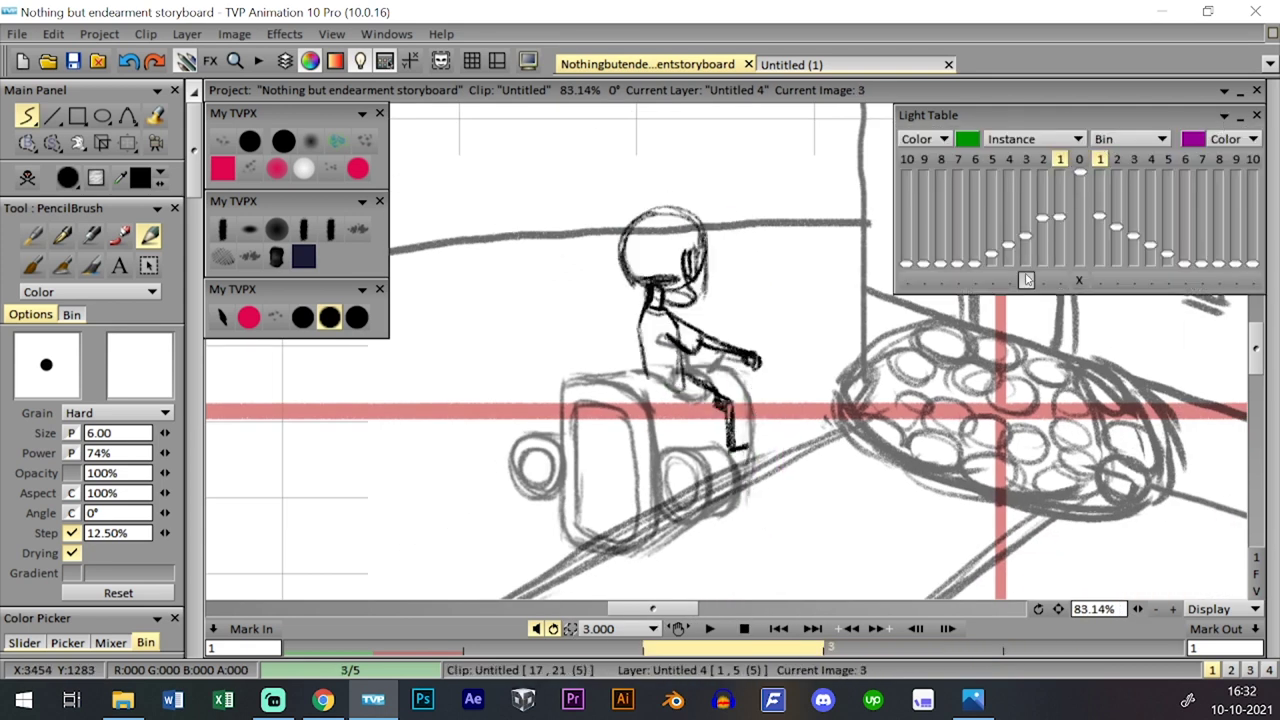
pyautogui.press('Right')
pyautogui.press('Right')
pyautogui.press('Left')
pyautogui.press('Left')
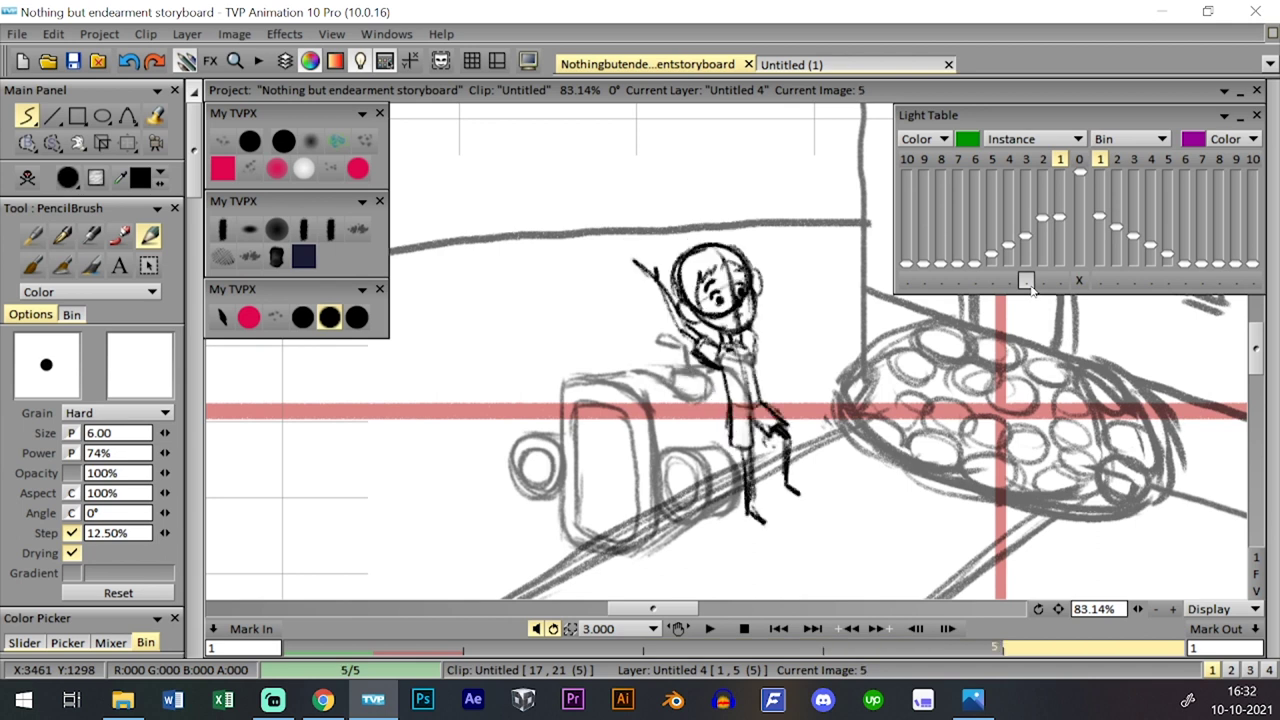
pyautogui.click(1079, 172)
pyautogui.scroll(3, 1128, 563)
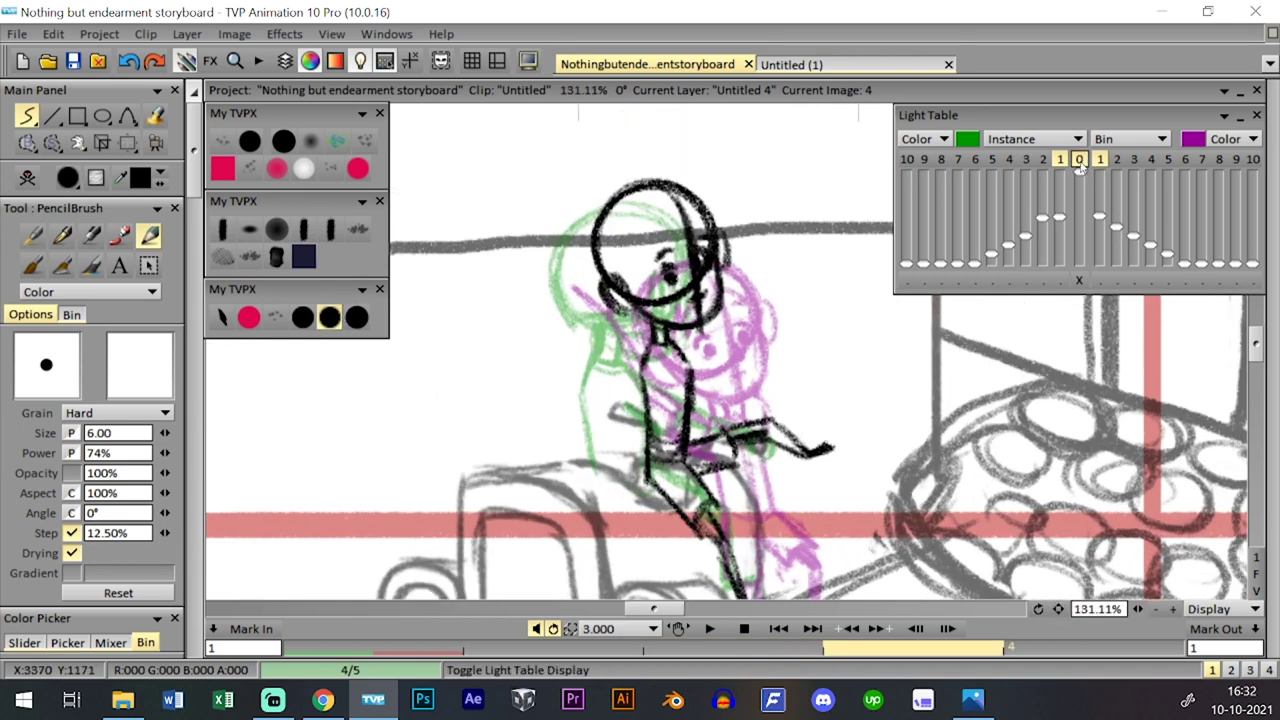
pyautogui.click(360, 61)
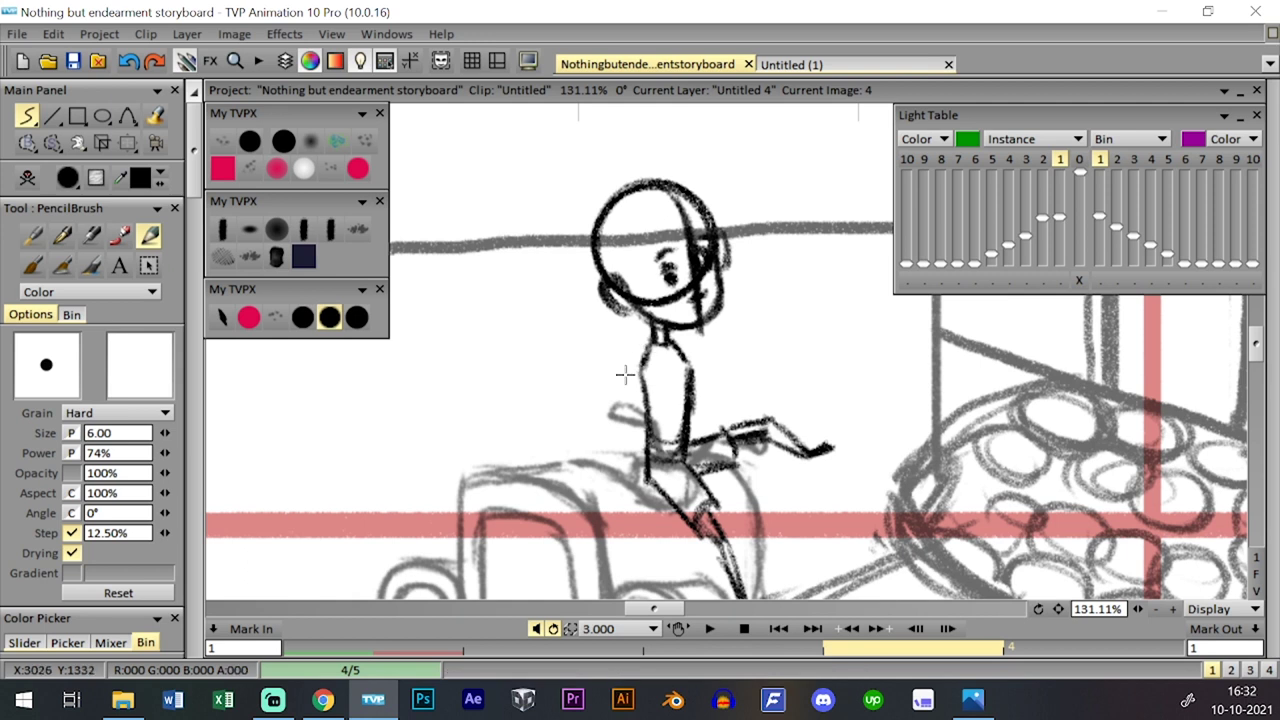
# - Pencil short arms beside the torso with forearms and fists, undoing the failed hand strokes
pyautogui.moveTo(640, 354)
pyautogui.mouseDown()
pyautogui.moveTo(630, 412)
pyautogui.moveTo(614, 399)
pyautogui.moveTo(649, 399)
pyautogui.moveTo(698, 340)
pyautogui.moveTo(634, 359)
pyautogui.moveTo(644, 343)
pyautogui.moveTo(688, 352)
pyautogui.moveTo(712, 396)
pyautogui.mouseUp()
pyautogui.moveTo(622, 402)
pyautogui.mouseDown()
pyautogui.moveTo(582, 405)
pyautogui.moveTo(600, 418)
pyautogui.moveTo(551, 389)
pyautogui.moveTo(577, 389)
pyautogui.moveTo(603, 411)
pyautogui.moveTo(542, 381)
pyautogui.moveTo(618, 436)
pyautogui.mouseUp()
pyautogui.hotkey('ctrl', 'z')
pyautogui.hotkey('ctrl', 'z')
pyautogui.hotkey('ctrl', 'z')
pyautogui.moveTo(726, 378)
pyautogui.mouseDown()
pyautogui.moveTo(712, 402)
pyautogui.moveTo(770, 381)
pyautogui.moveTo(800, 392)
pyautogui.mouseUp()
pyautogui.moveTo(624, 440)
pyautogui.mouseDown()
pyautogui.moveTo(632, 454)
pyautogui.moveTo(616, 420)
pyautogui.mouseUp()
pyautogui.press('Left')
pyautogui.press('Right')
pyautogui.press('Right')
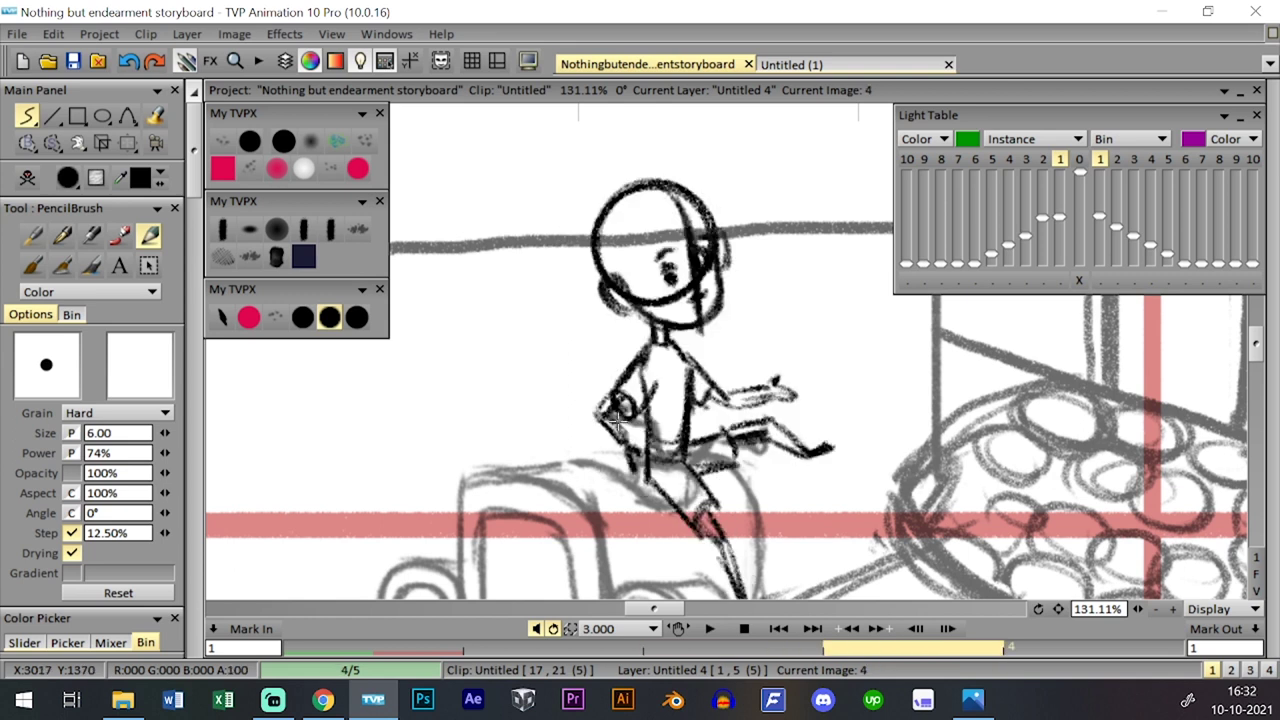
pyautogui.press('Left')
pyautogui.press('Left')
pyautogui.press('Right')
pyautogui.press('Right')
pyautogui.press('Left')
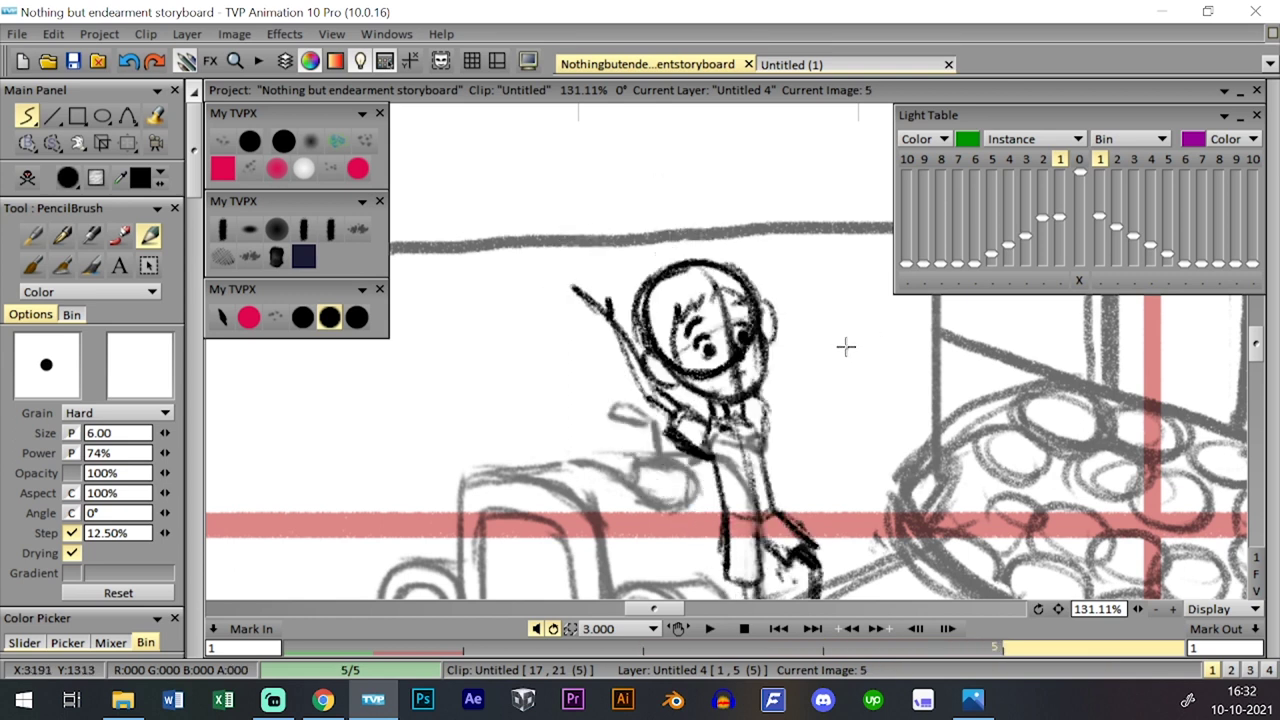
pyautogui.hotkey('ctrl', 'z')
pyautogui.hotkey('ctrl', 'z')
pyautogui.hotkey('ctrl', 'z')
pyautogui.hotkey('ctrl', 'z')
pyautogui.hotkey('ctrl', 'z')
pyautogui.hotkey('ctrl', 'z')
pyautogui.hotkey('ctrl', 'z')
pyautogui.hotkey('ctrl', 'z')
pyautogui.hotkey('ctrl', 'z')
pyautogui.hotkey('ctrl', 'z')
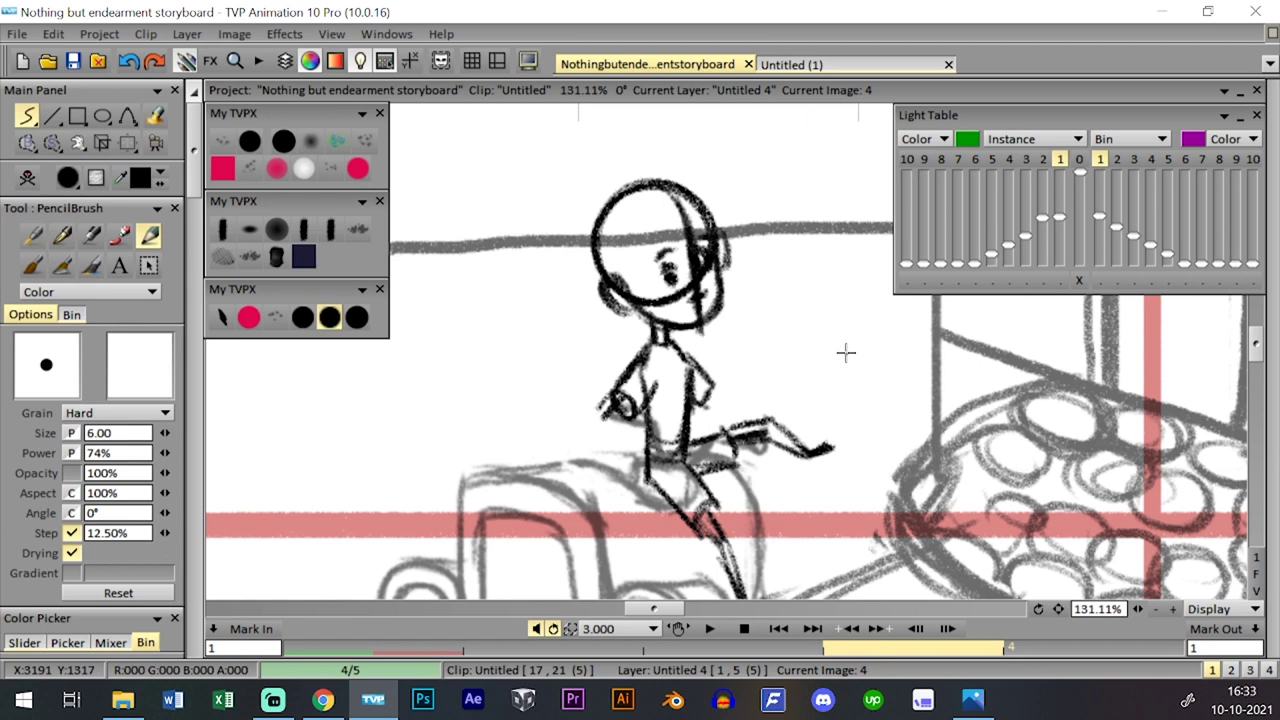
# - Extend the rider's right arm downward on image 4, comparing against images 3 and 5
pyautogui.moveTo(700, 386)
pyautogui.mouseDown()
pyautogui.moveTo(718, 404)
pyautogui.moveTo(731, 391)
pyautogui.mouseUp()
pyautogui.press('Left')
pyautogui.press('Right')
pyautogui.press('Left')
pyautogui.press('Right')
pyautogui.press('Right')
pyautogui.press('Left')
pyautogui.press('Left')
pyautogui.press('Right')
pyautogui.moveTo(554, 374)
pyautogui.mouseDown()
pyautogui.moveTo(595, 412)
pyautogui.moveTo(556, 378)
pyautogui.moveTo(577, 385)
pyautogui.moveTo(542, 368)
pyautogui.mouseUp()
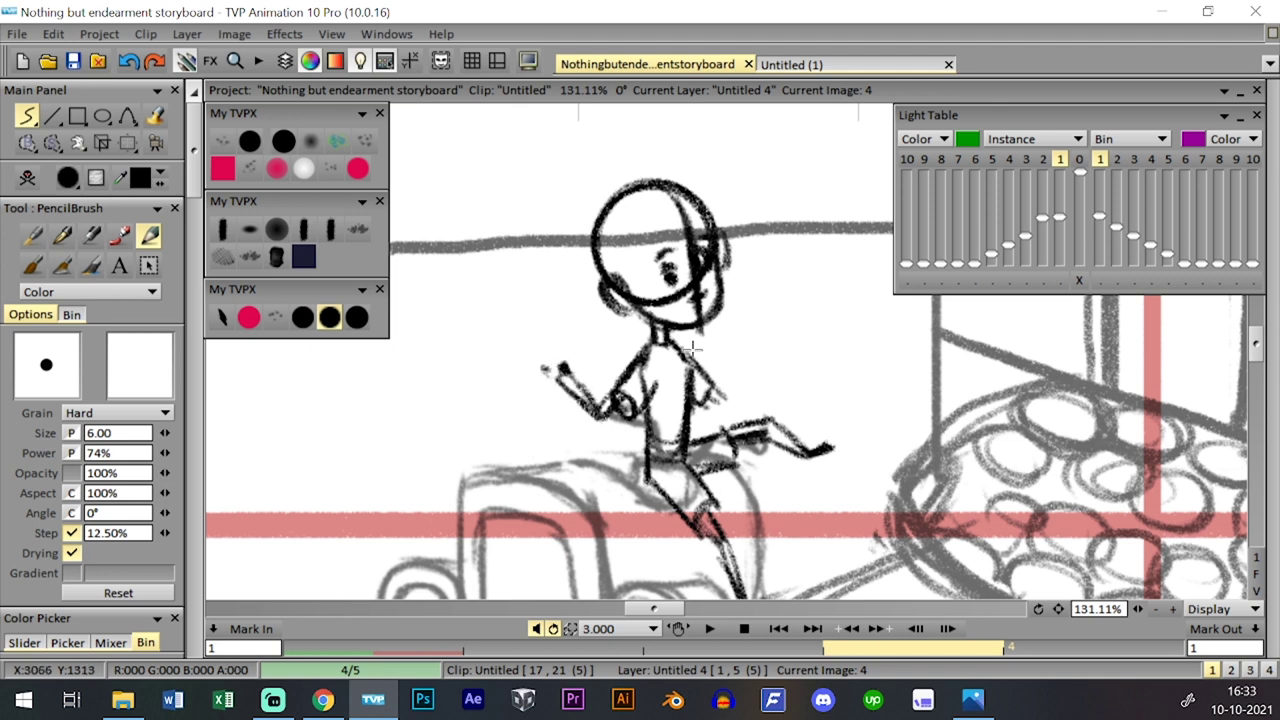
# - Replace the raised forearm with a lower, flatter forearm drawn from the elbow
pyautogui.moveTo(720, 391); pyautogui.dragTo(757, 346)
pyautogui.moveTo(723, 403); pyautogui.dragTo(757, 350)
pyautogui.hotkey('ctrl', 'z')
pyautogui.hotkey('ctrl', 'z')
pyautogui.moveTo(722, 393)
pyautogui.mouseDown()
pyautogui.moveTo(799, 374)
pyautogui.moveTo(773, 377)
pyautogui.mouseUp()
# - Flip through images 3 to 5 to check the arm motion, then save the storyboard project
pyautogui.press('Left')
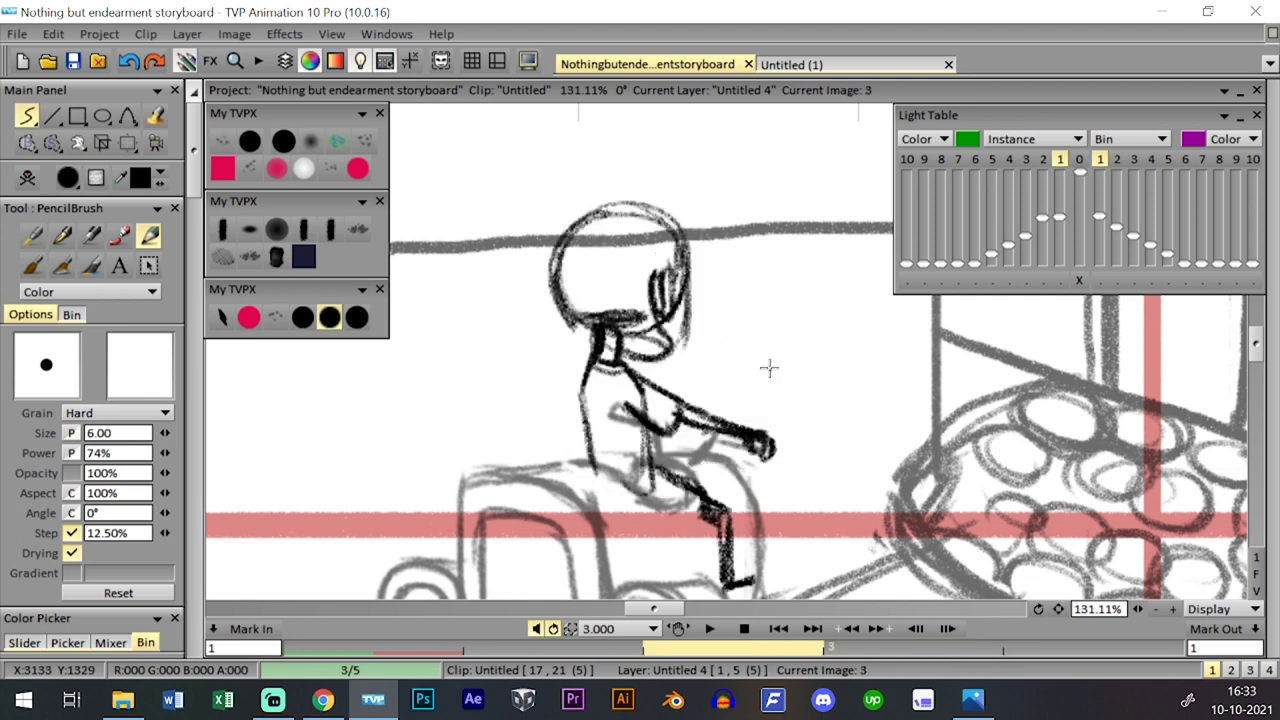
pyautogui.press('Right')
pyautogui.press('Right')
pyautogui.press('Left')
pyautogui.press('Left')
pyautogui.press('Right')
pyautogui.press('Right')
pyautogui.press('Left')
pyautogui.press('Left')
pyautogui.press('Right')
pyautogui.press('Right')
pyautogui.press('Left')
pyautogui.press('Right')
pyautogui.click(78, 68)
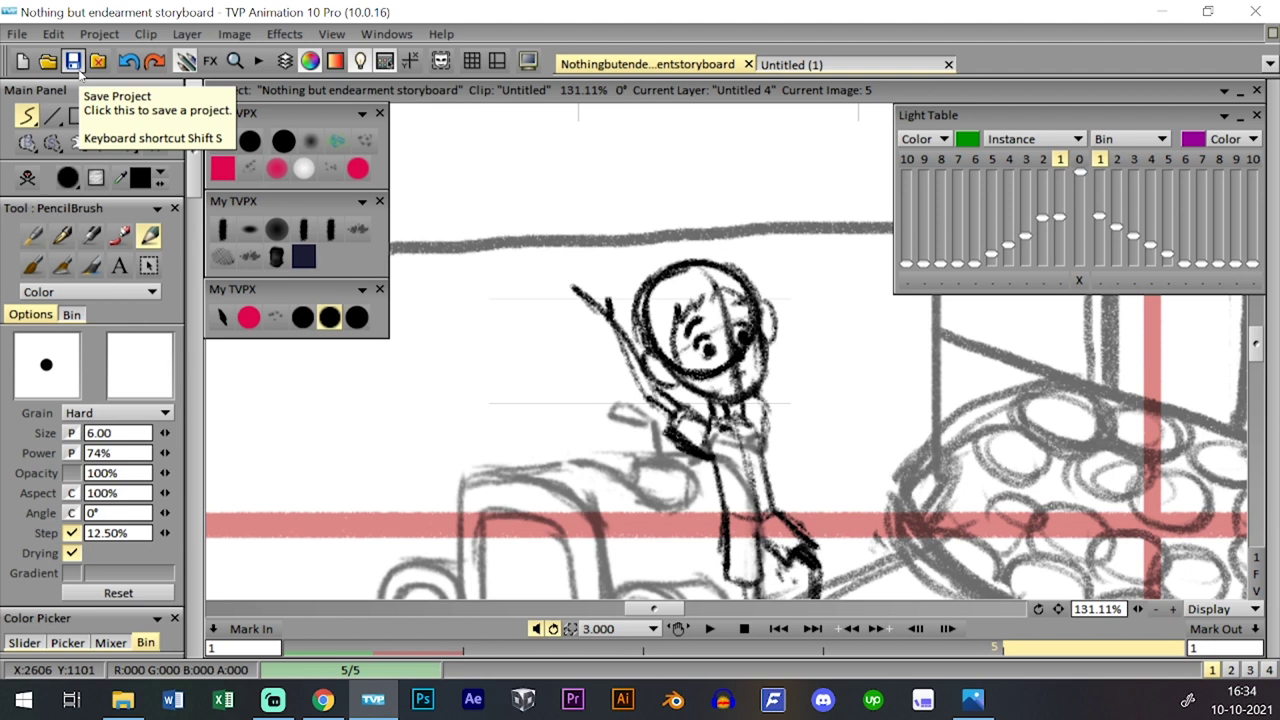
pyautogui.scroll(-5, 897, 455)
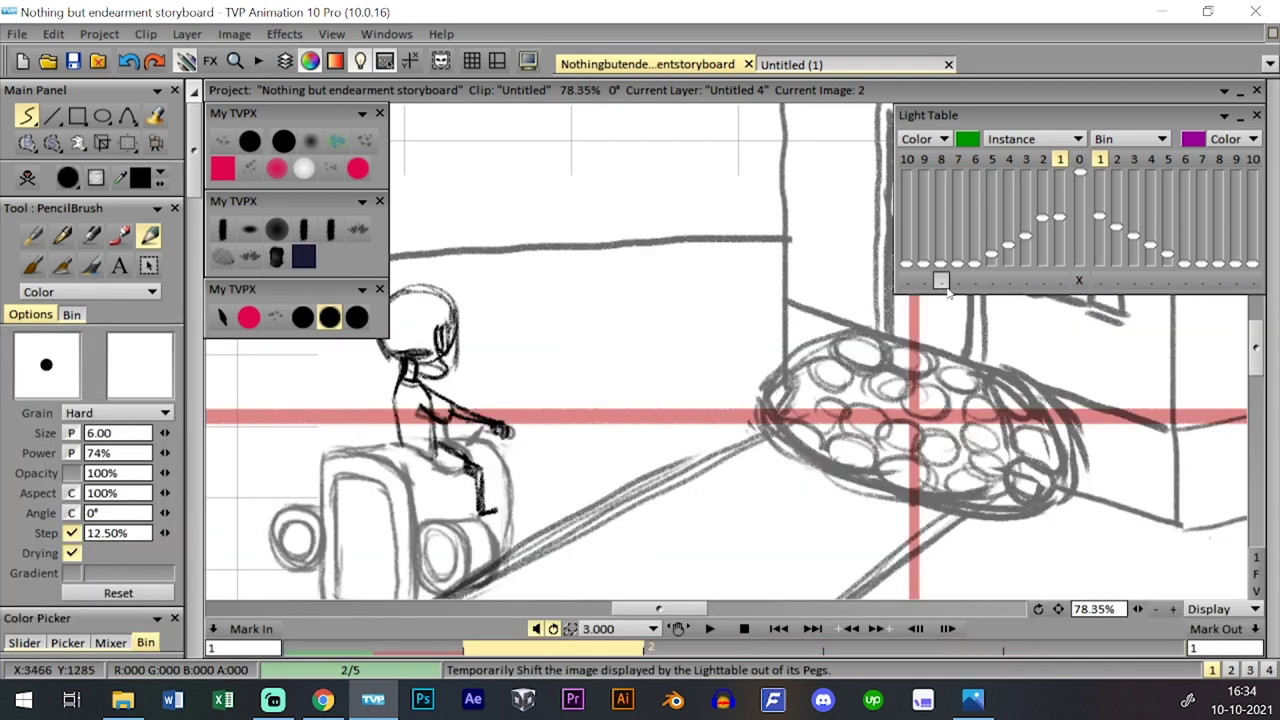
# - Flip back and forth through the rider's five poses to check the motion
pyautogui.press('Right')
pyautogui.press('Right')
pyautogui.press('Right')
pyautogui.press('Left')
pyautogui.press('Left')
pyautogui.press('Right')
pyautogui.press('Right')
pyautogui.press('Tab')
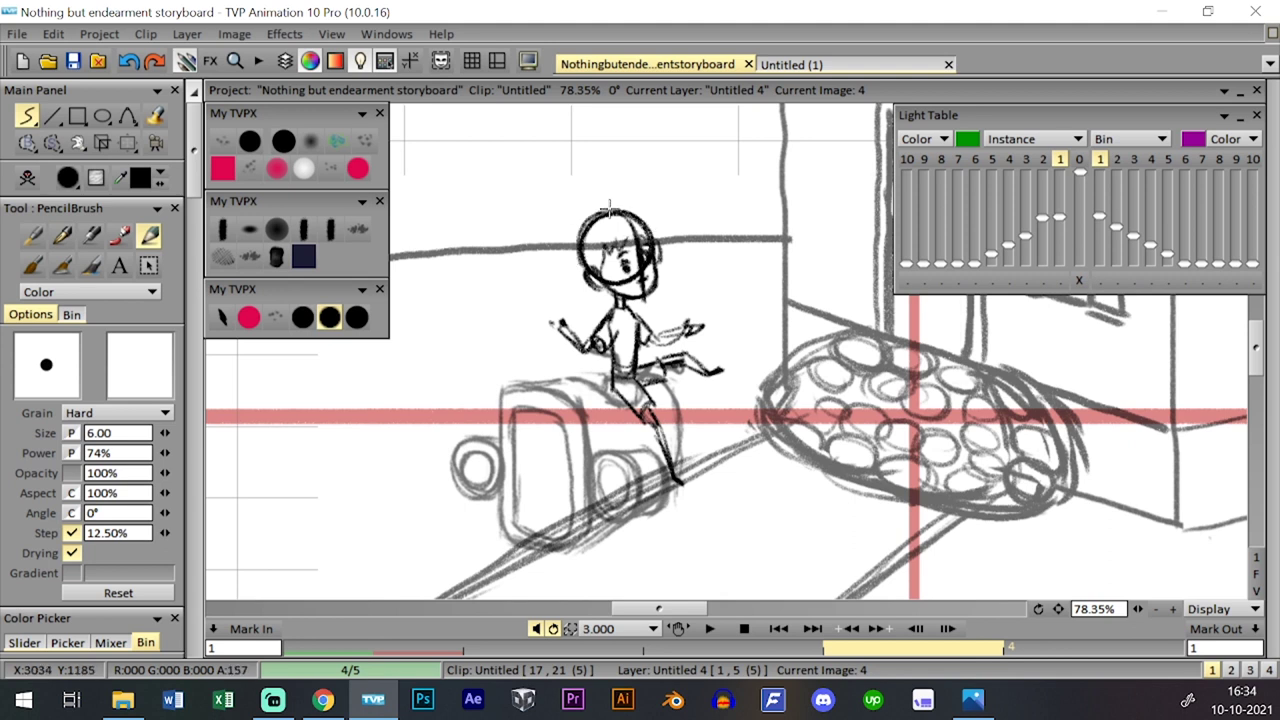
pyautogui.press('Left')
pyautogui.press('Right')
pyautogui.press('Right')
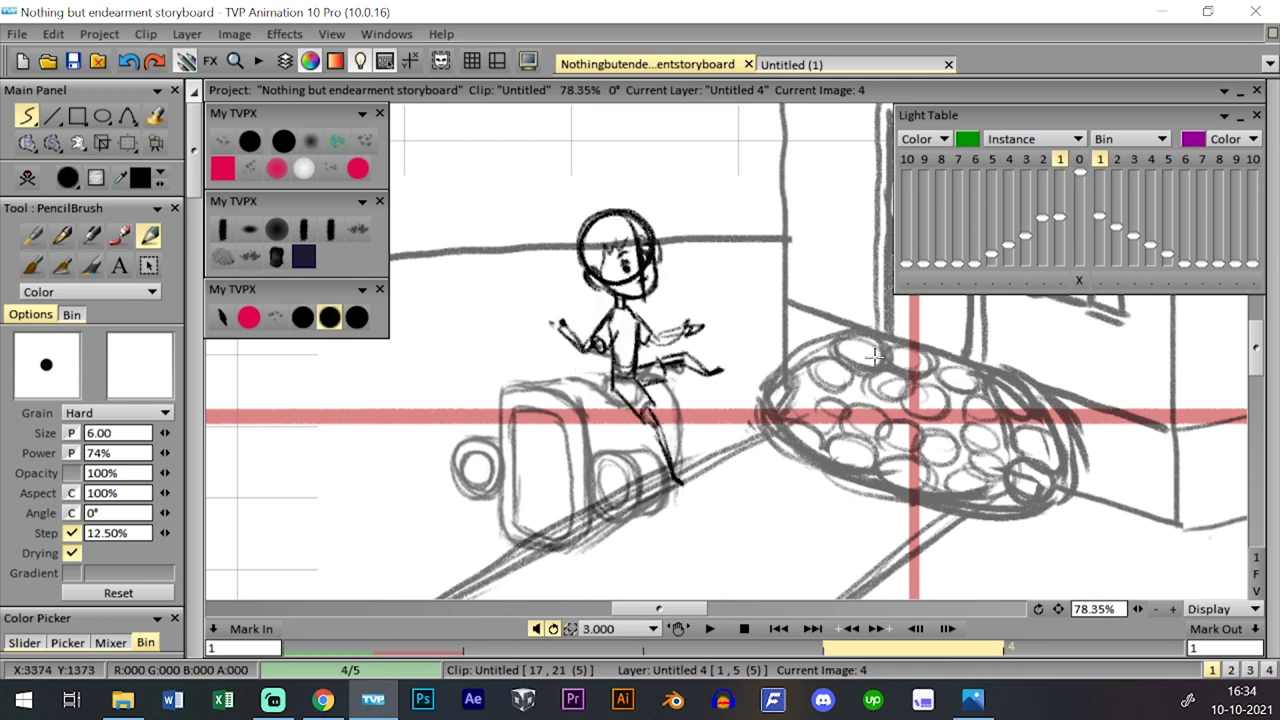
pyautogui.press('Left')
pyautogui.press('Left')
pyautogui.press('Right')
pyautogui.press('Right')
pyautogui.press('Tab')
# - Add a blank sixth image with the Clear button, then step through the poses to it
pyautogui.press('Tab')
pyautogui.press('Right')
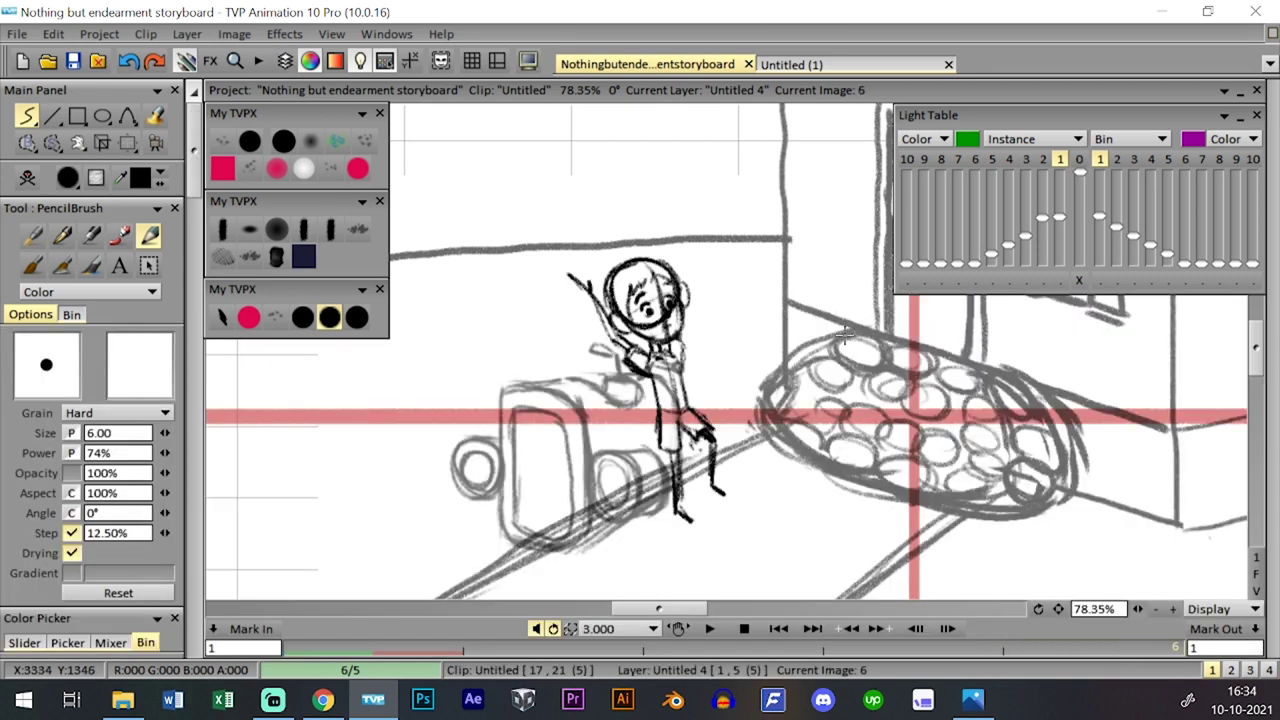
pyautogui.click(27, 178)
pyautogui.press('Tab')
pyautogui.press('Tab')
pyautogui.press('Left')
pyautogui.press('Left')
pyautogui.press('Left')
pyautogui.press('Left')
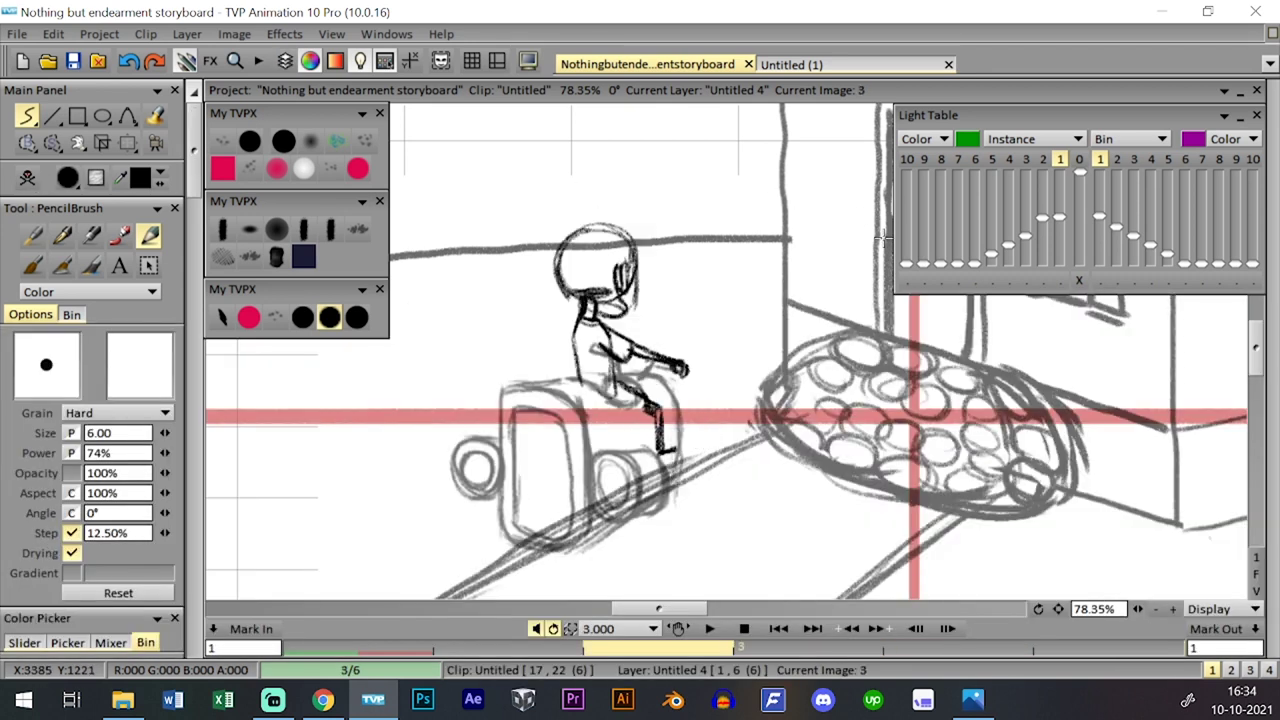
pyautogui.press('Right')
pyautogui.press('Right')
pyautogui.press('Right')
pyautogui.press('Left')
pyautogui.press('Left')
pyautogui.press('Left')
pyautogui.press('Right')
pyautogui.press('Right')
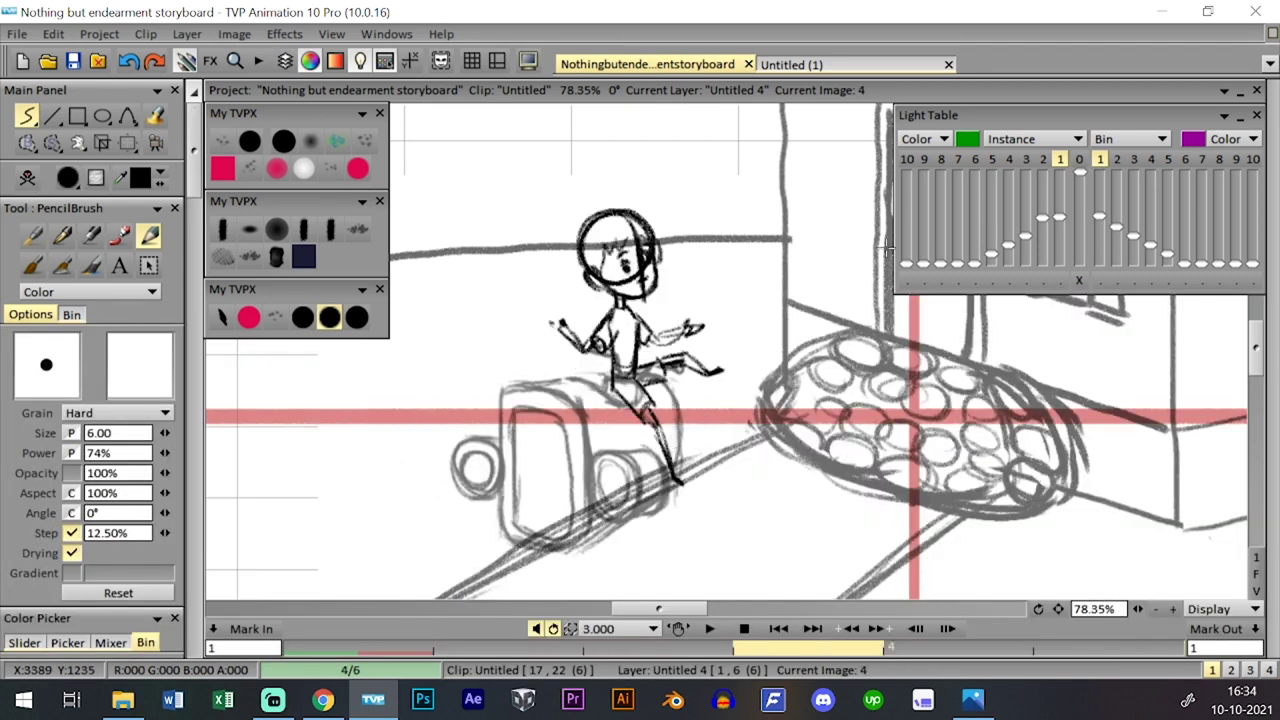
pyautogui.press('Tab')
pyautogui.press('Tab')
pyautogui.press('Right')
pyautogui.press('Right')
pyautogui.press('Tab')
pyautogui.press('Tab')
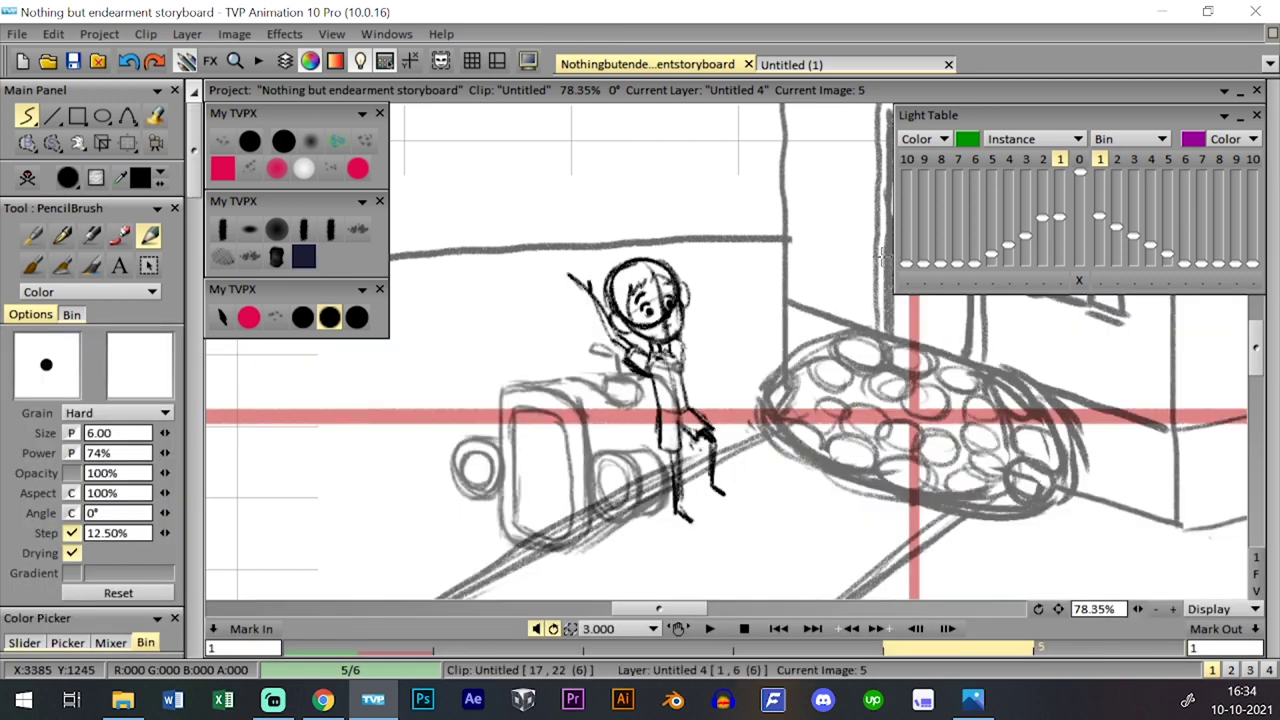
pyautogui.hotkey('shift', 'Tab')
pyautogui.press('Tab')
pyautogui.press('Tab')
pyautogui.press('Tab')
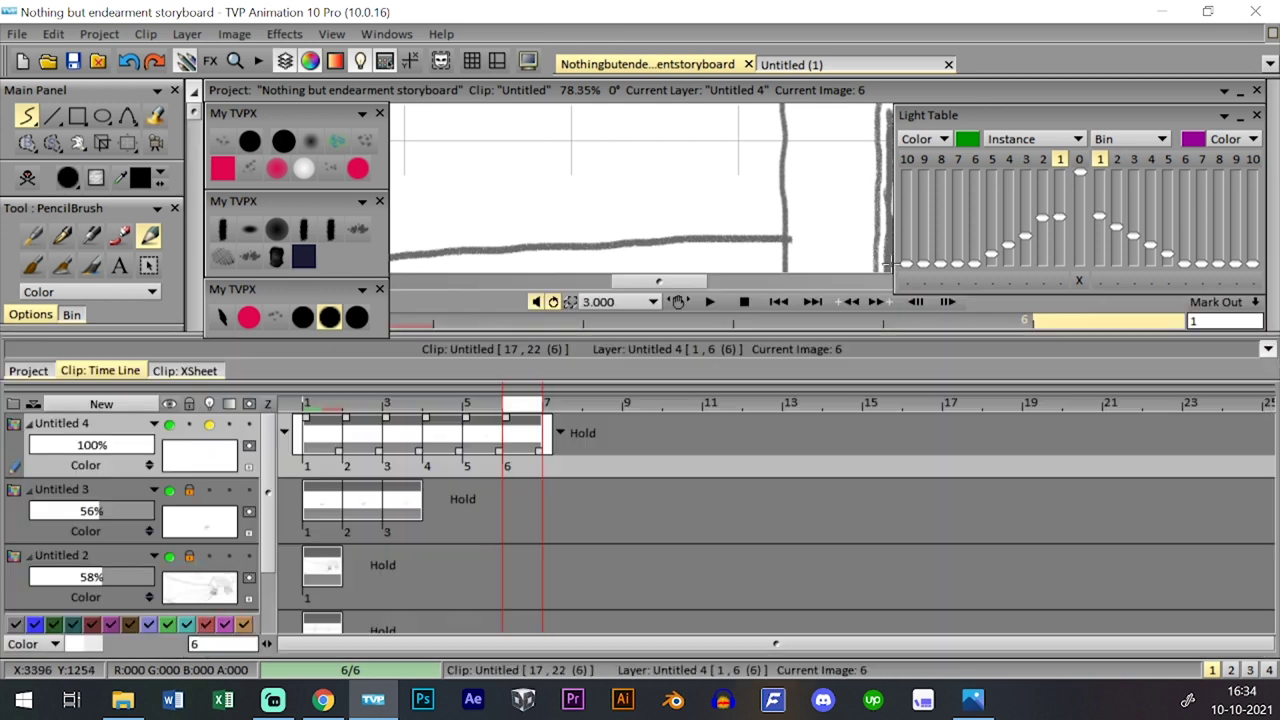
# - Zoom to 86.50% around the roller and show the previous pose as a green onion skin
pyautogui.moveTo(1137, 609); pyautogui.dragTo(1129, 609)
pyautogui.moveTo(1060, 518); pyautogui.dragTo(963, 499)
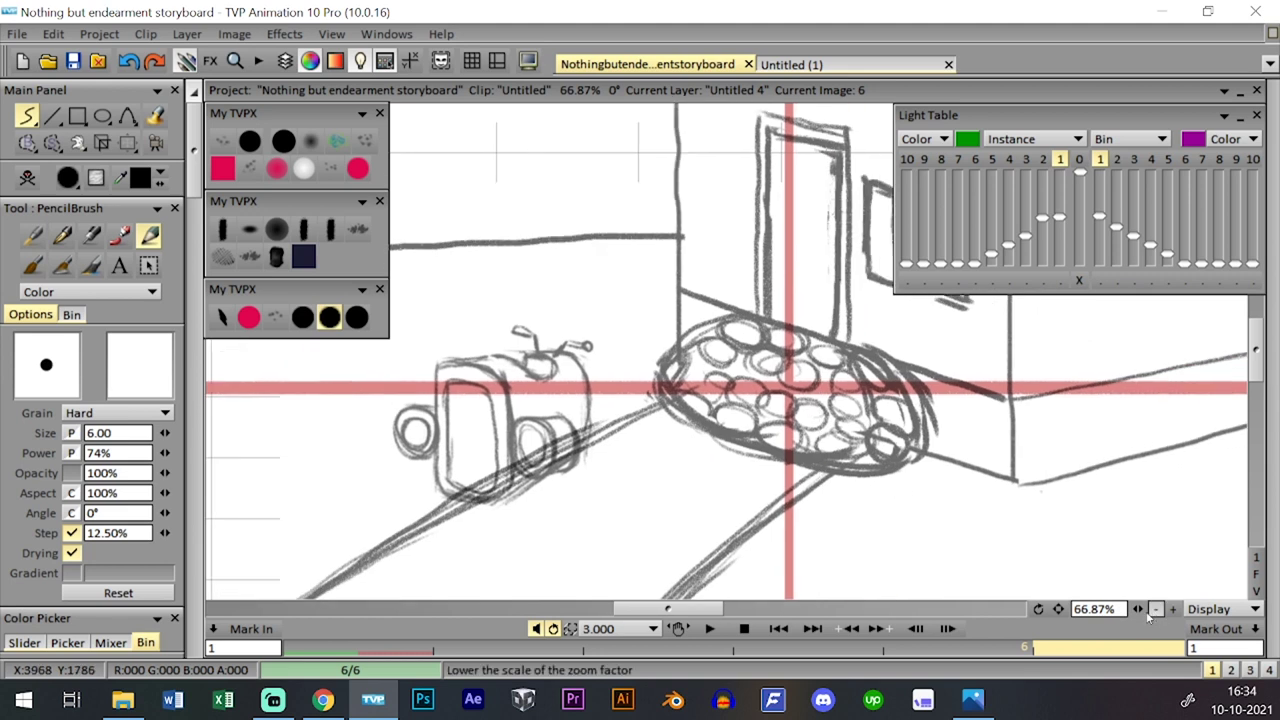
pyautogui.moveTo(1138, 609); pyautogui.dragTo(1100, 612)
pyautogui.scroll(1, 1100, 609)
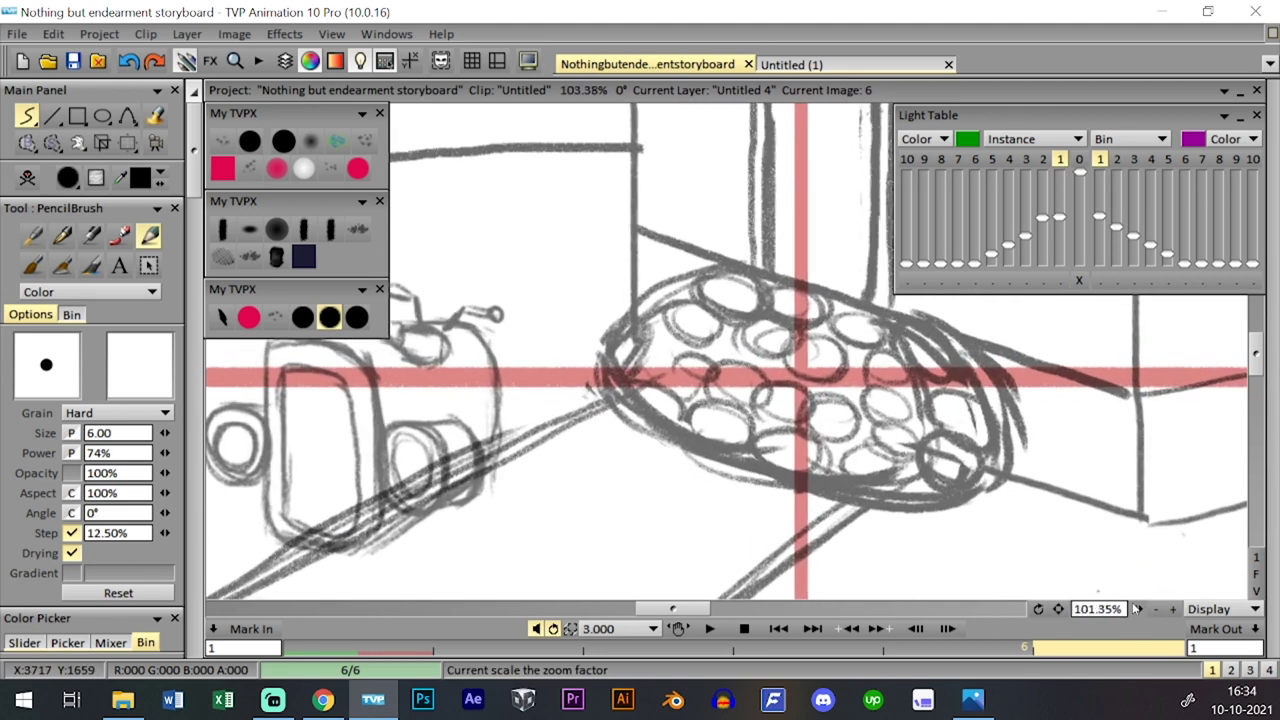
pyautogui.scroll(-4, 1100, 609)
pyautogui.scroll(-2, 915, 598)
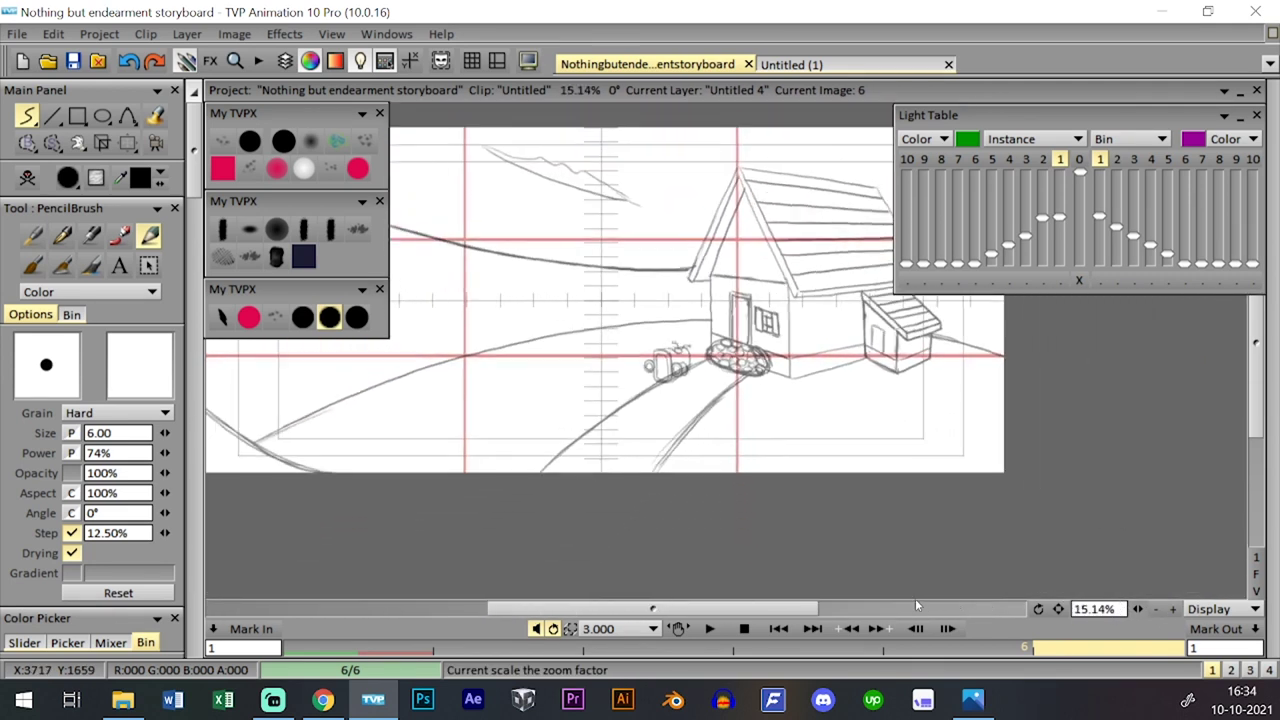
pyautogui.scroll(8, 915, 598)
pyautogui.scroll(-6, 924, 444)
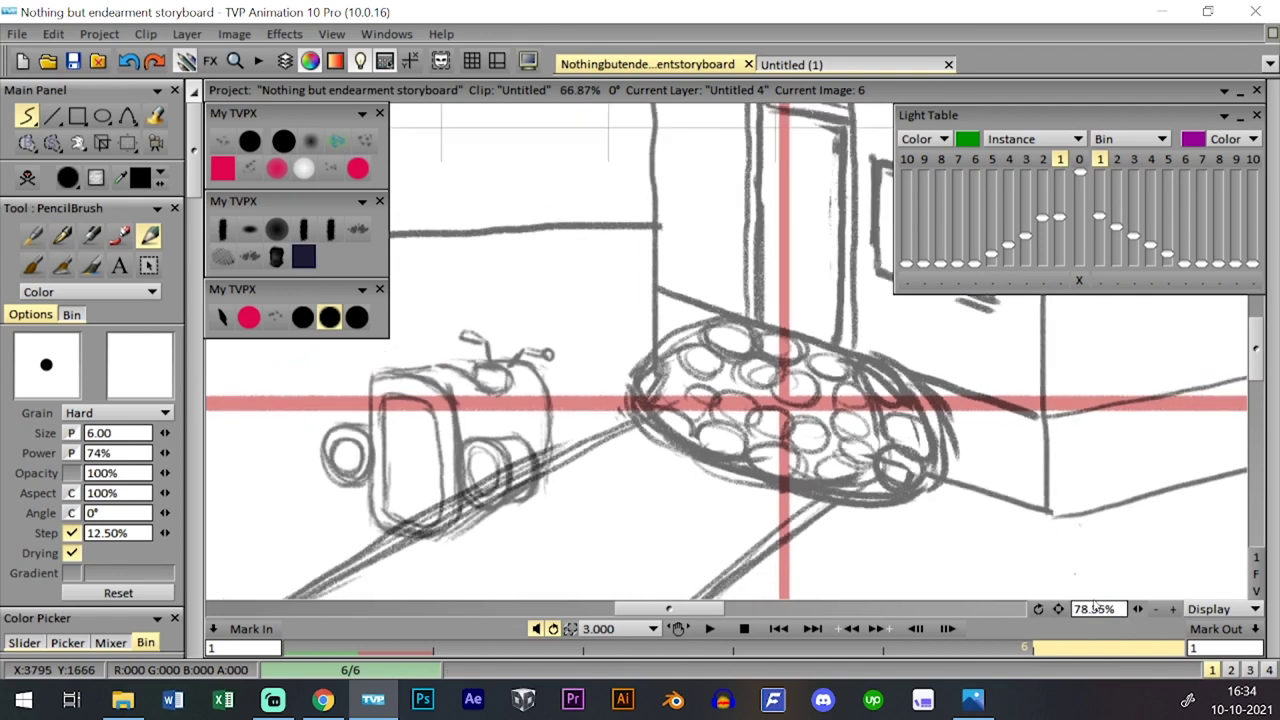
pyautogui.scroll(5, 934, 558)
pyautogui.scroll(1, 1117, 586)
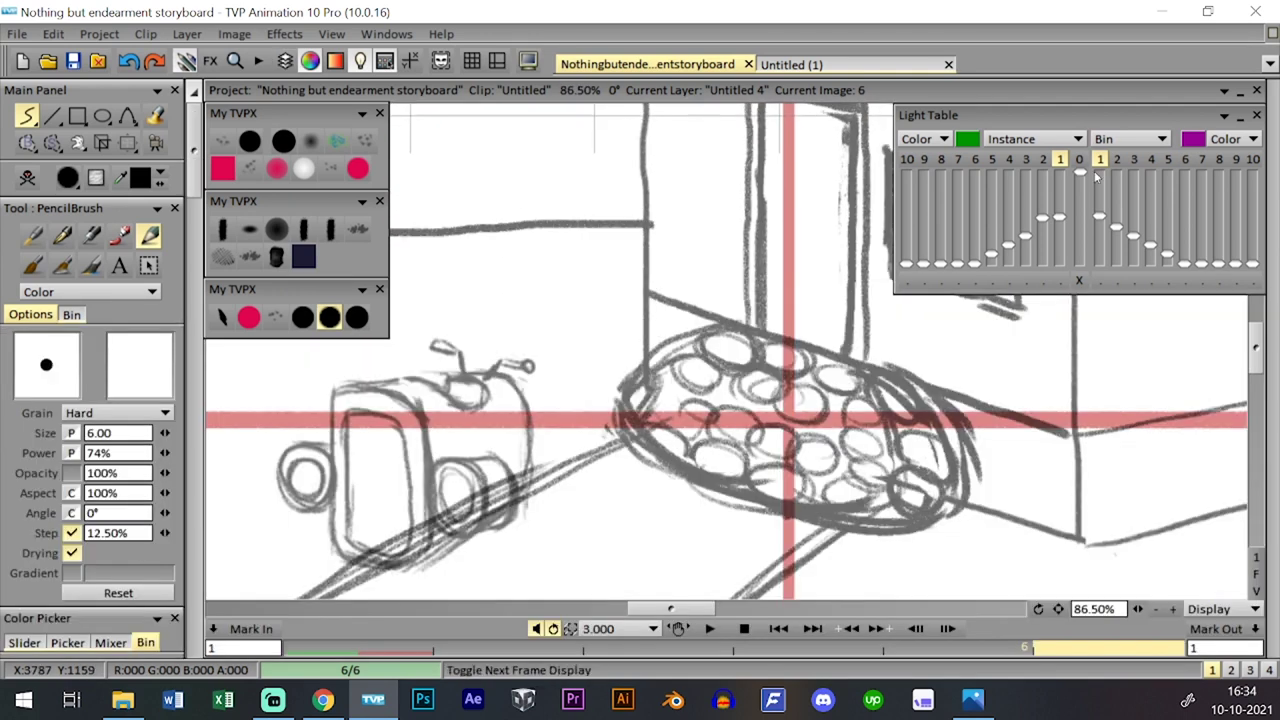
pyautogui.click(1099, 162)
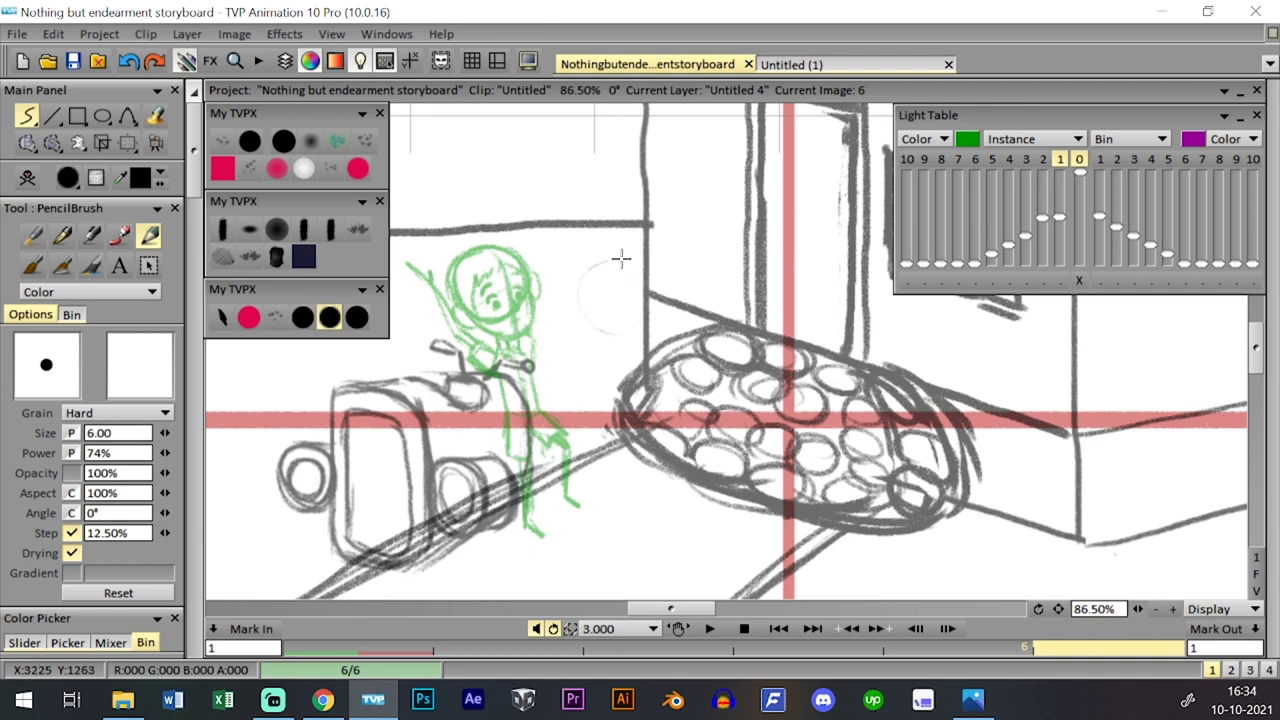
# - Draw the rider's head beside the roller and the neck below it
pyautogui.moveTo(621, 259)
pyautogui.mouseDown()
pyautogui.moveTo(654, 292)
pyautogui.moveTo(596, 261)
pyautogui.moveTo(631, 320)
pyautogui.moveTo(642, 254)
pyautogui.moveTo(597, 316)
pyautogui.moveTo(656, 295)
pyautogui.moveTo(588, 275)
pyautogui.moveTo(625, 321)
pyautogui.moveTo(627, 256)
pyautogui.moveTo(629, 324)
pyautogui.moveTo(634, 257)
pyautogui.mouseUp()
pyautogui.hotkey('ctrl', 'z')
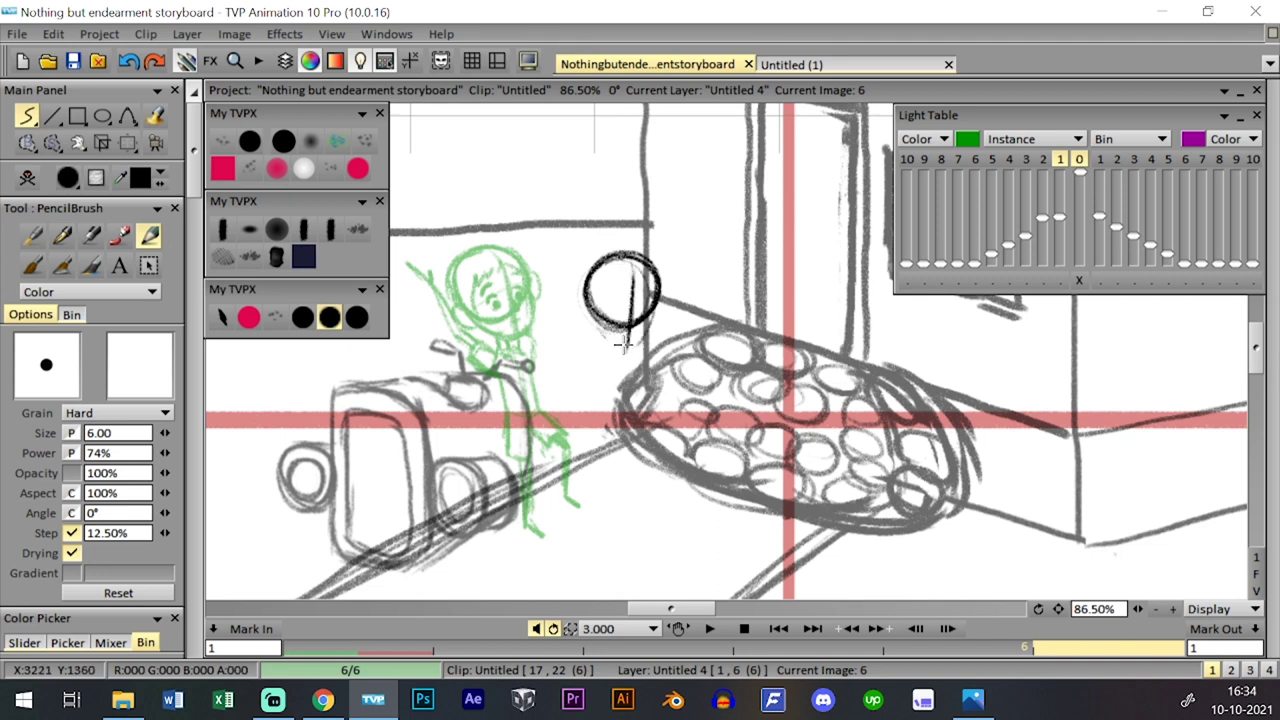
pyautogui.moveTo(622, 337); pyautogui.dragTo(643, 322)
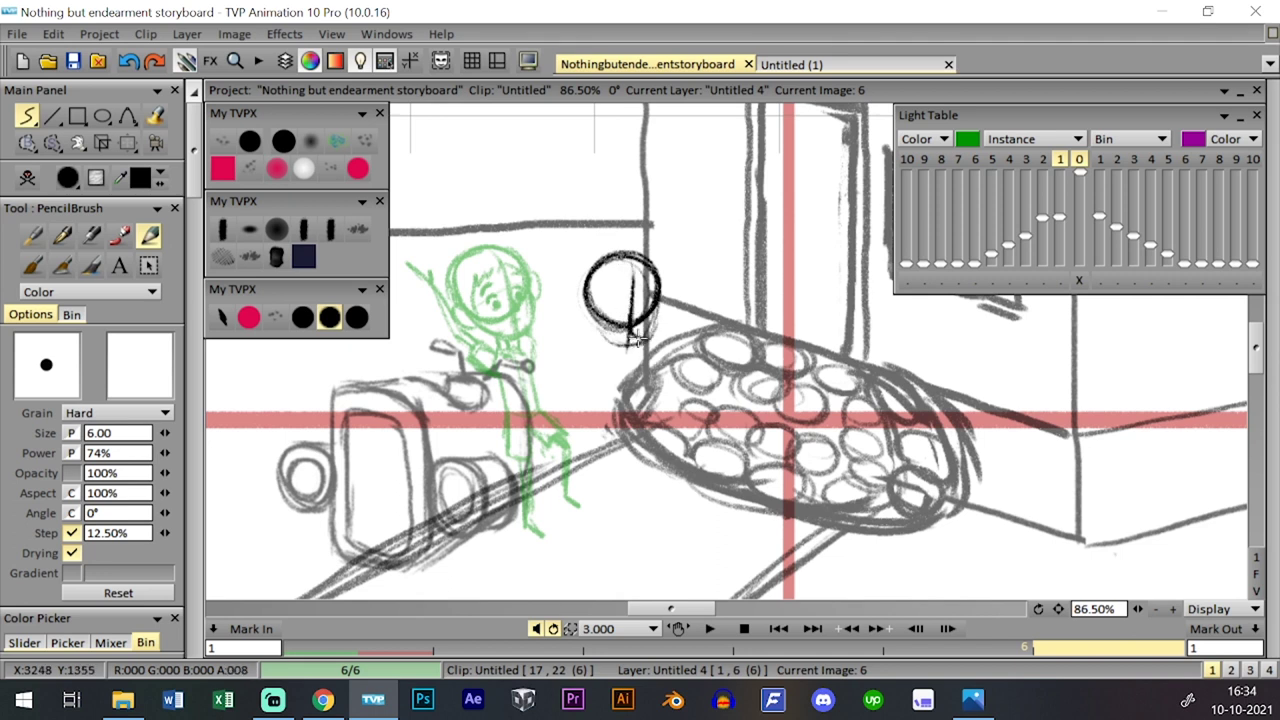
pyautogui.moveTo(637, 301)
pyautogui.mouseDown()
pyautogui.moveTo(641, 318)
pyautogui.moveTo(642, 298)
pyautogui.mouseUp()
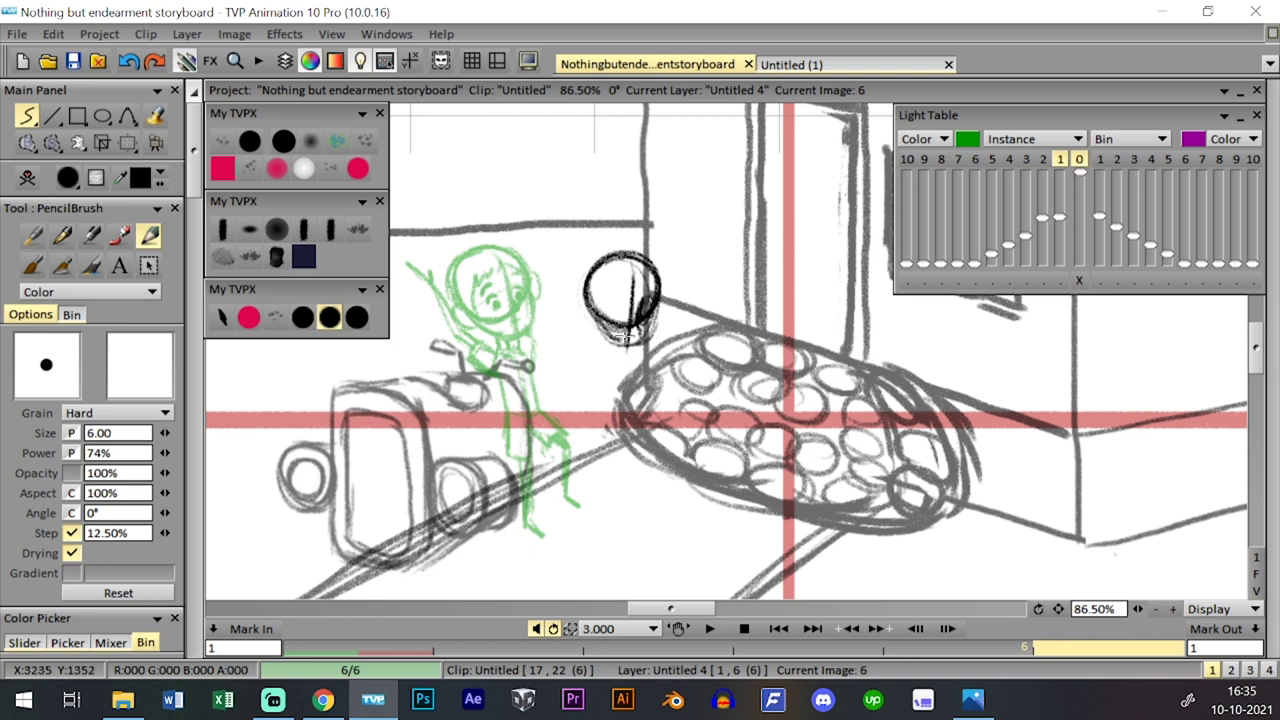
pyautogui.moveTo(650, 346); pyautogui.dragTo(650, 354)
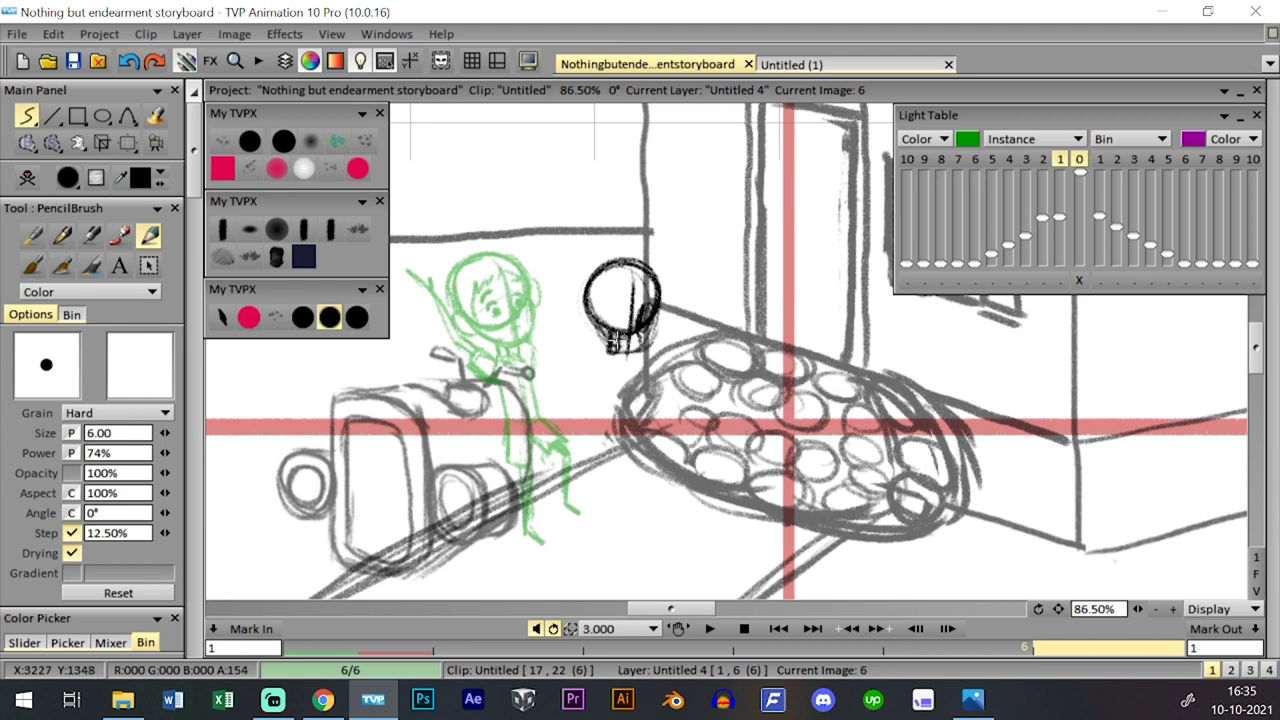
pyautogui.moveTo(627, 366)
pyautogui.mouseDown()
pyautogui.moveTo(622, 357)
pyautogui.moveTo(592, 367)
pyautogui.moveTo(596, 403)
pyautogui.moveTo(633, 371)
pyautogui.moveTo(620, 401)
pyautogui.moveTo(600, 366)
pyautogui.moveTo(602, 452)
pyautogui.mouseUp()
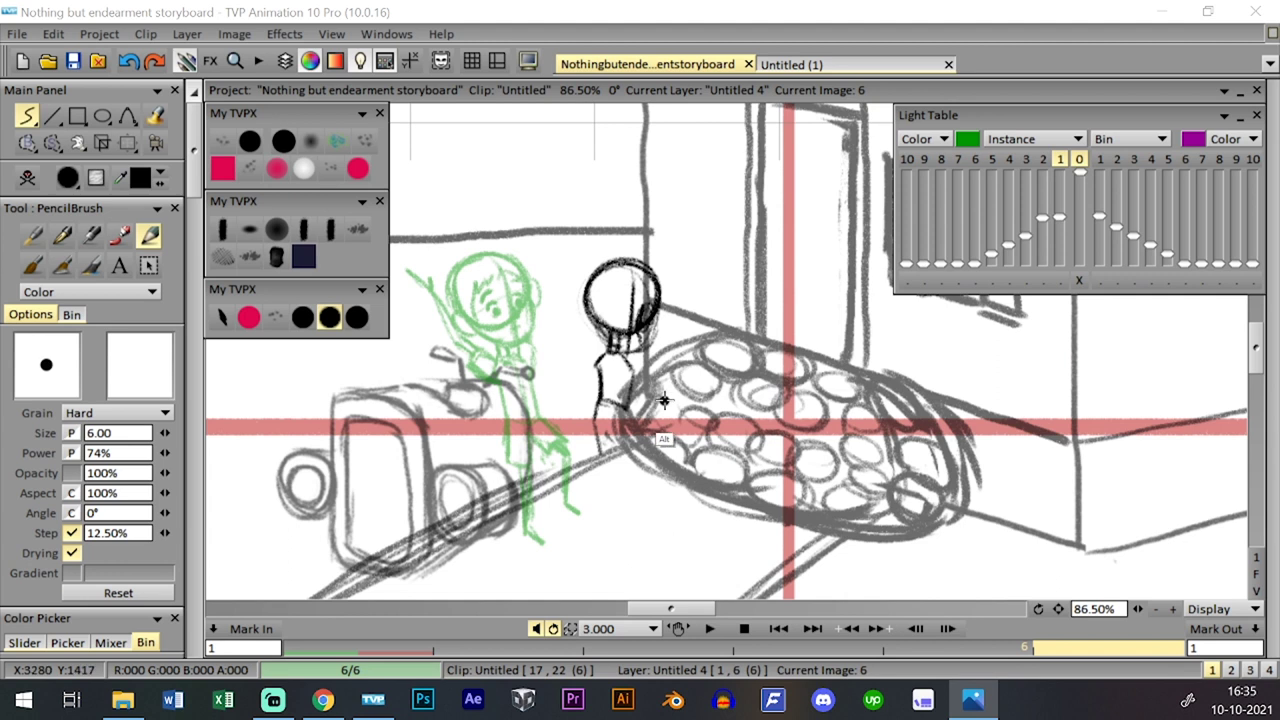
# - Ink the rider's leg, lower leg, reaching arm, torso and back in black
pyautogui.moveTo(665, 400); pyautogui.dragTo(669, 383)
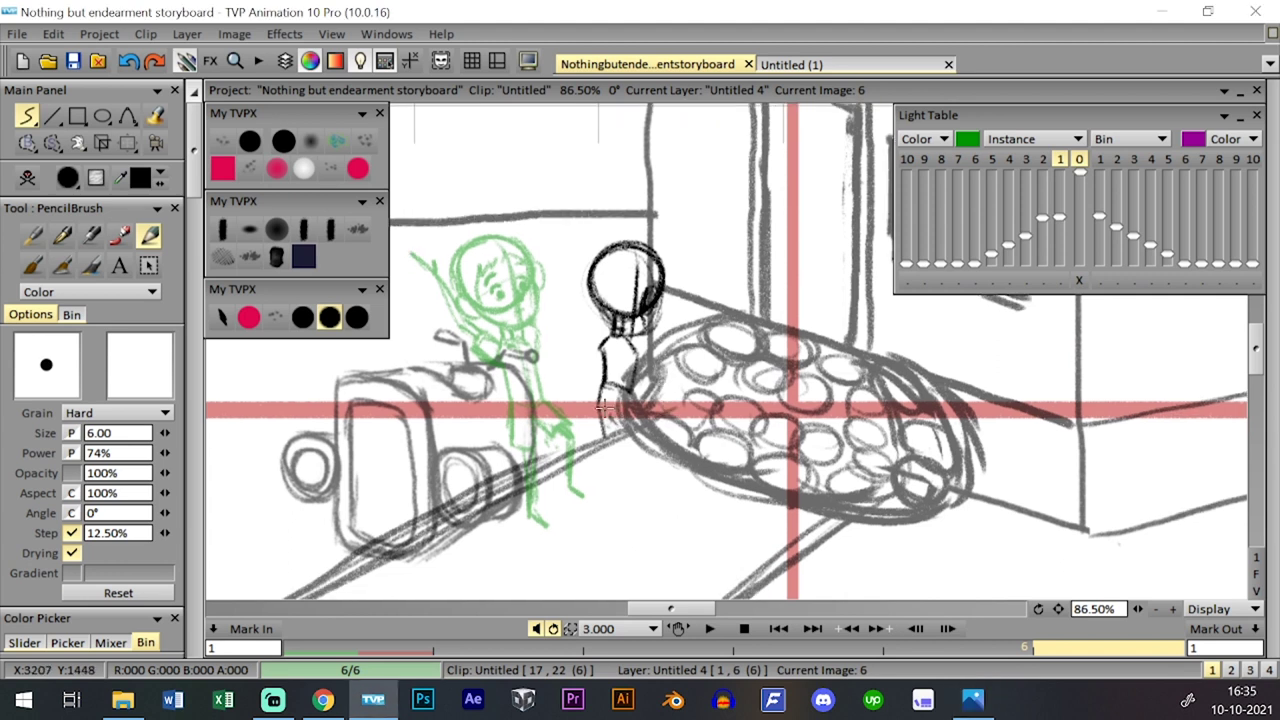
pyautogui.hotkey('ctrl', 'z')
pyautogui.moveTo(599, 402)
pyautogui.mouseDown()
pyautogui.moveTo(631, 393)
pyautogui.moveTo(622, 409)
pyautogui.moveTo(609, 396)
pyautogui.moveTo(608, 436)
pyautogui.moveTo(621, 436)
pyautogui.moveTo(606, 428)
pyautogui.moveTo(625, 447)
pyautogui.moveTo(627, 392)
pyautogui.moveTo(577, 453)
pyautogui.mouseUp()
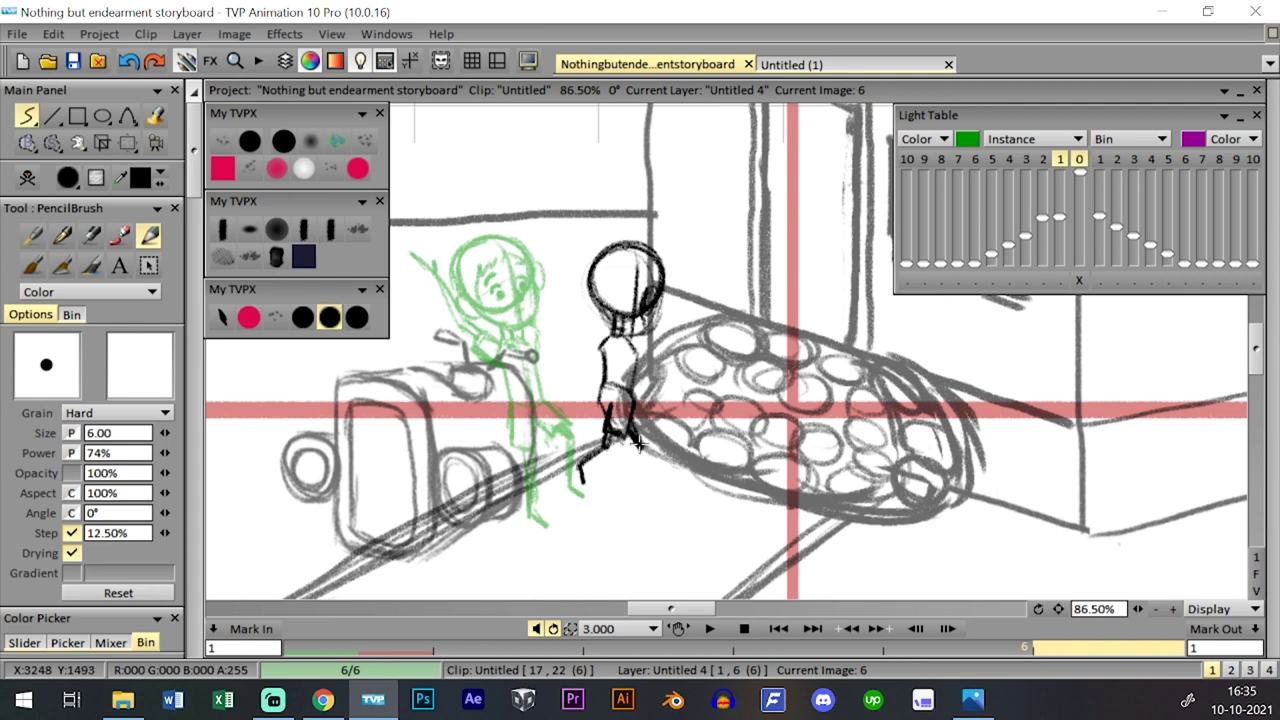
pyautogui.moveTo(638, 443)
pyautogui.mouseDown()
pyautogui.moveTo(640, 474)
pyautogui.moveTo(636, 452)
pyautogui.moveTo(650, 446)
pyautogui.moveTo(638, 478)
pyautogui.moveTo(655, 458)
pyautogui.mouseUp()
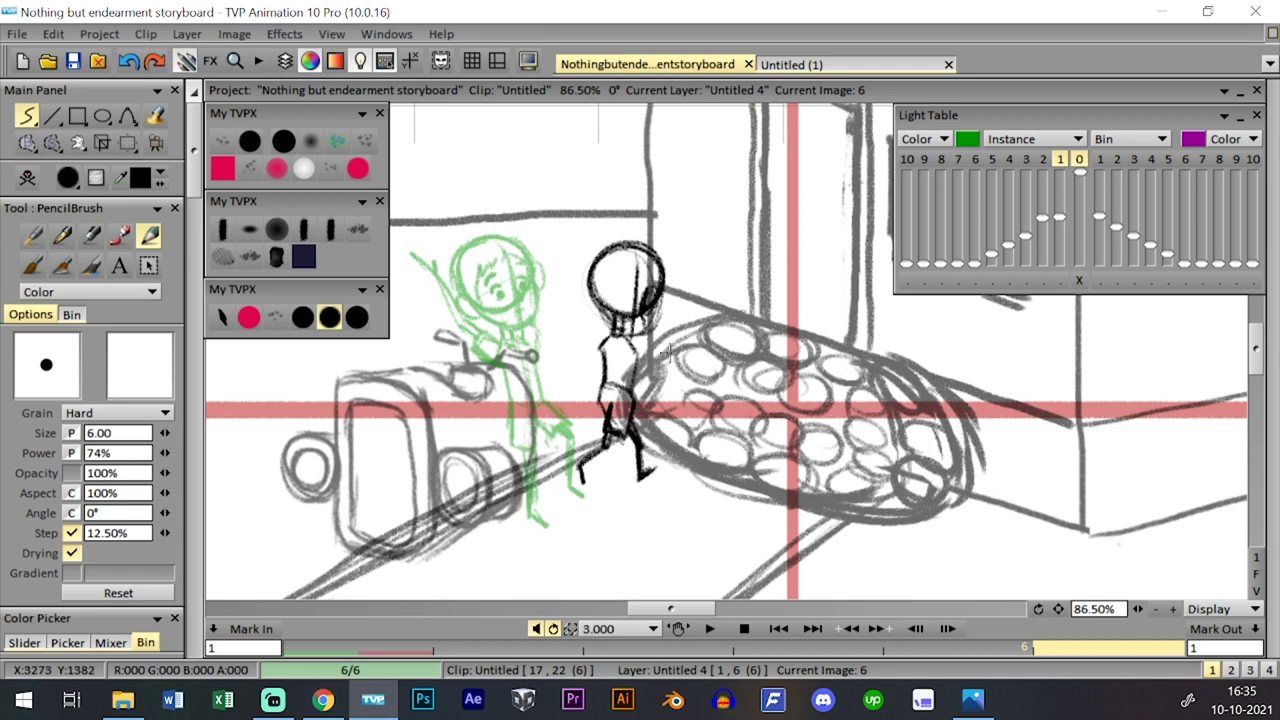
pyautogui.moveTo(671, 384); pyautogui.dragTo(661, 385)
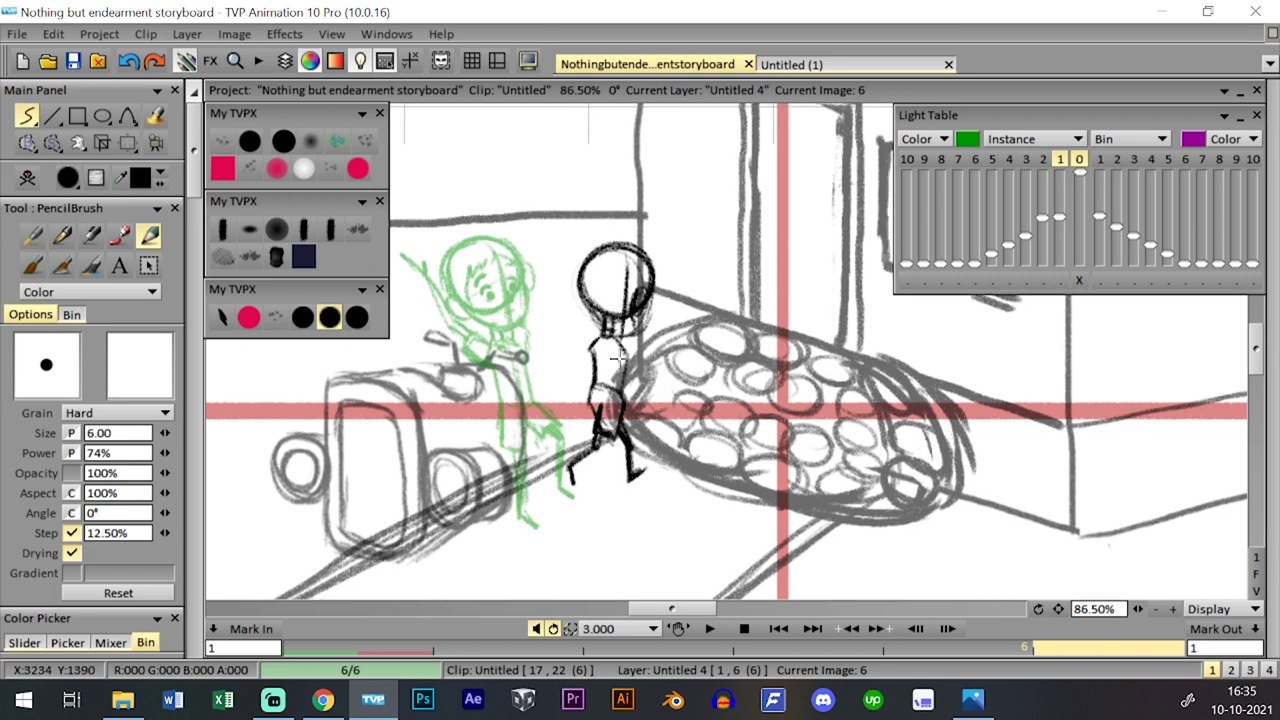
pyautogui.moveTo(614, 361)
pyautogui.mouseDown()
pyautogui.moveTo(642, 367)
pyautogui.moveTo(661, 348)
pyautogui.mouseUp()
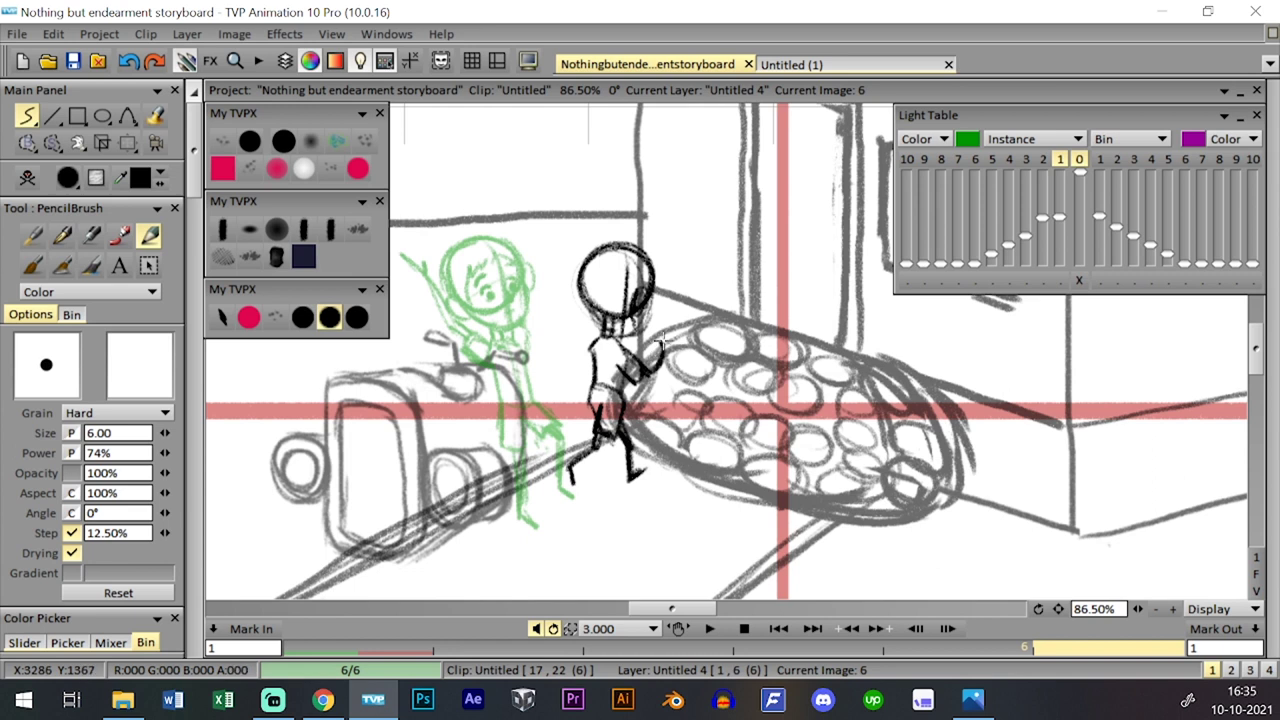
pyautogui.moveTo(589, 344); pyautogui.dragTo(580, 364)
pyautogui.moveTo(573, 383)
pyautogui.mouseDown()
pyautogui.moveTo(571, 418)
pyautogui.moveTo(571, 404)
pyautogui.mouseUp()
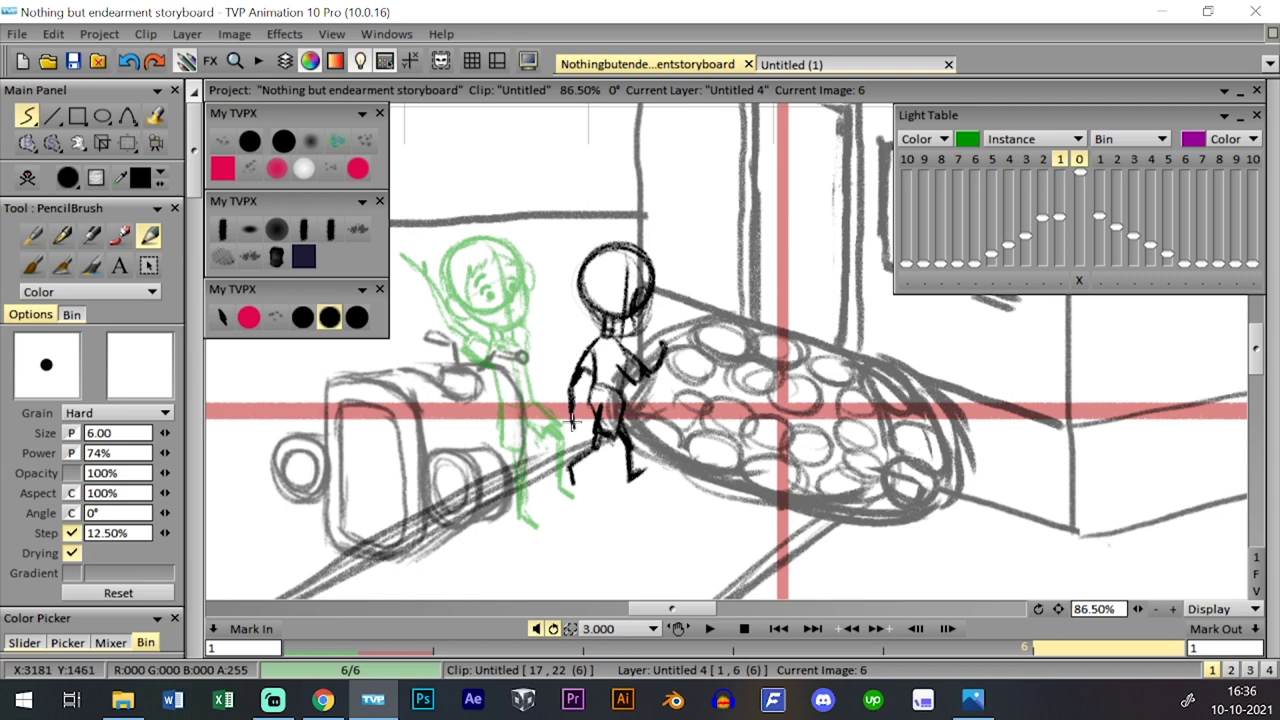
# - Show the timeline and compare the fifth and sixth poses
pyautogui.press('Tab')
pyautogui.press('Tab')
pyautogui.press('Tab')
pyautogui.press('Tab')
pyautogui.press('Tab')
pyautogui.press('Tab')
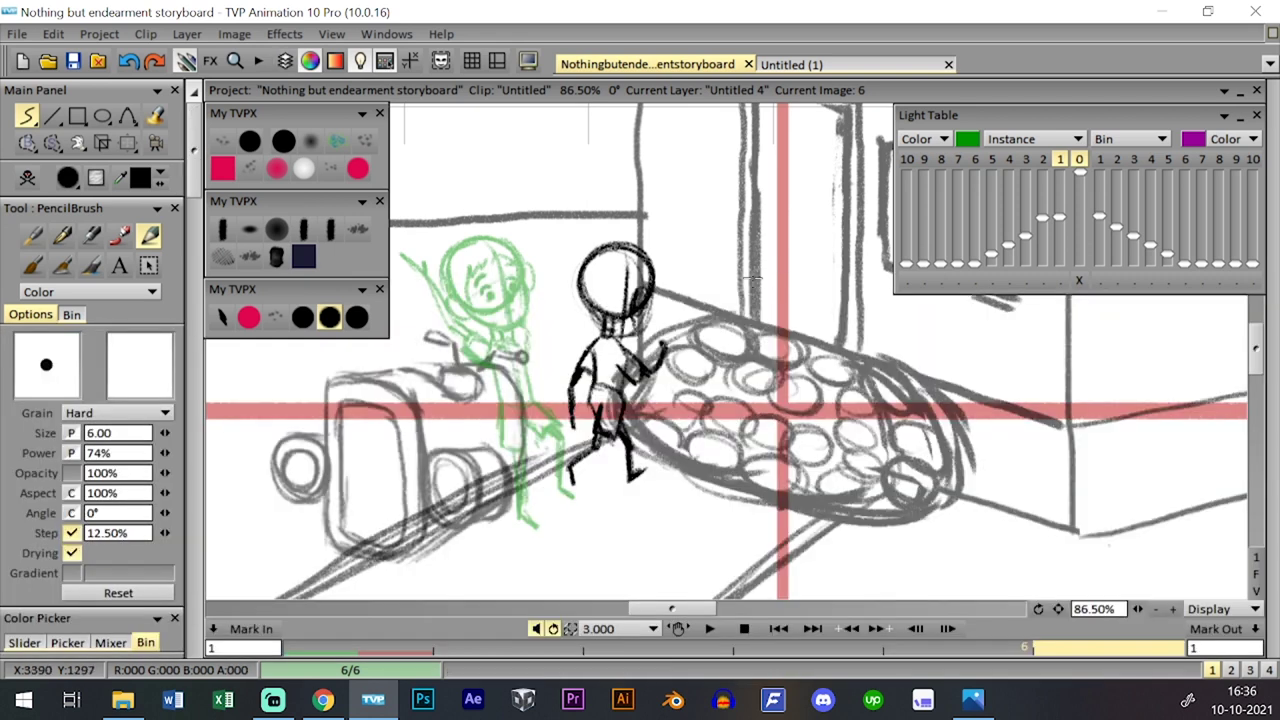
pyautogui.press('Left')
pyautogui.press('Right')
# - Extend the rider layer to seven images and hide the timeline
pyautogui.press('Right')
pyautogui.press('Tab')
pyautogui.press('Tab')
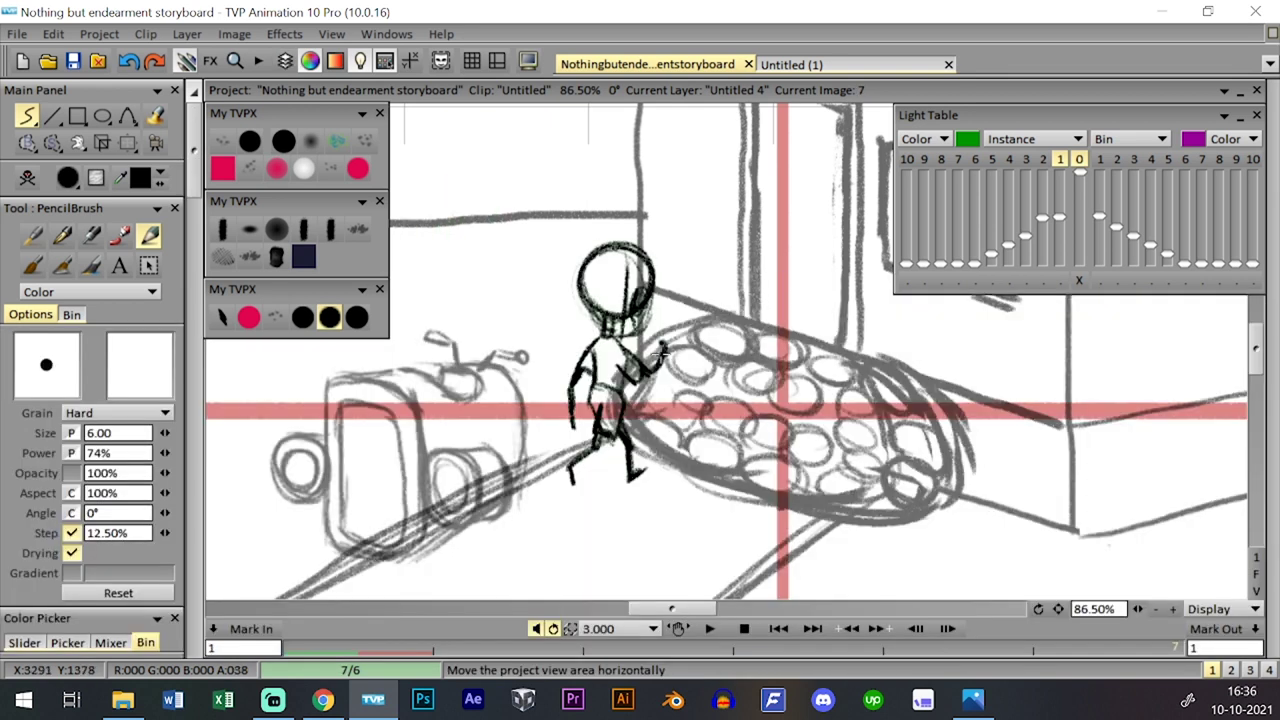
pyautogui.click(661, 354)
pyautogui.press('Tab')
pyautogui.press('Tab')
pyautogui.press('Left')
pyautogui.press('Right')
pyautogui.press('Tab')
pyautogui.press('Tab')
pyautogui.press('Left')
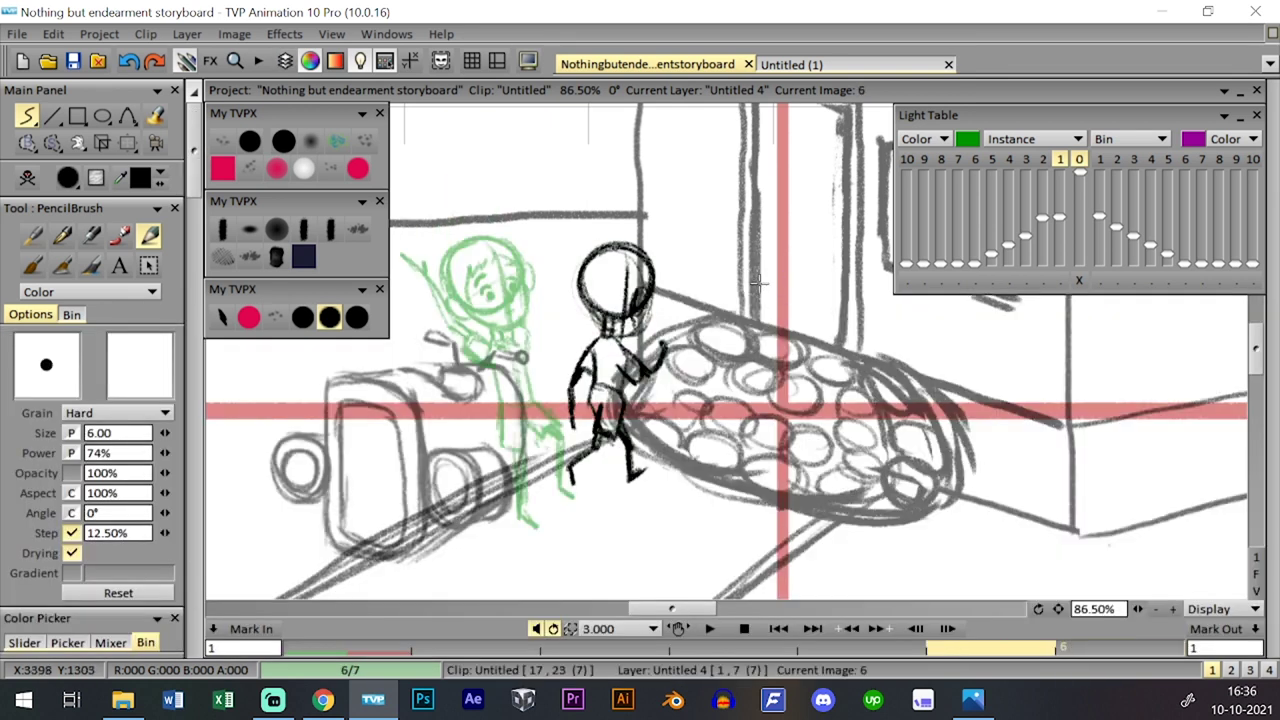
pyautogui.press('Right')
pyautogui.press('Tab')
pyautogui.press('Tab')
pyautogui.press('Tab')
pyautogui.hotkey('ctrl', 't')
pyautogui.press('space')
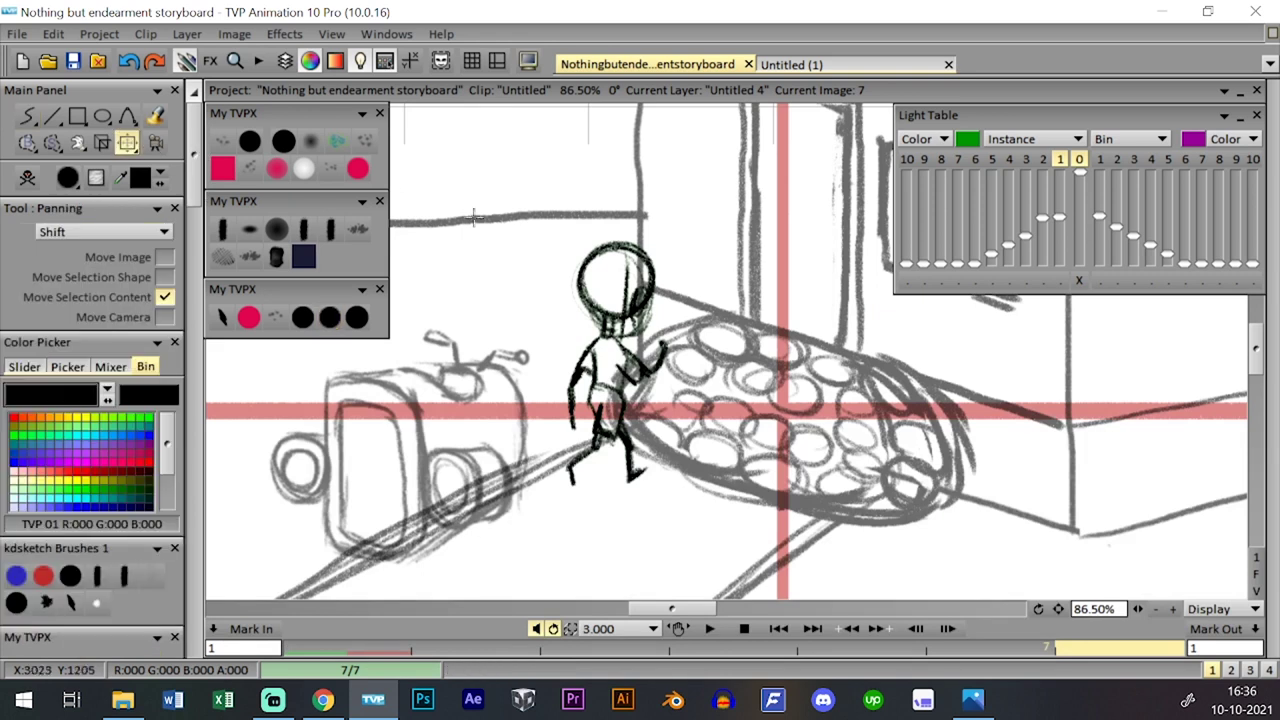
# - Move the rider up and right in frame 7, fit the scene, and hide the onion-skin ghost
pyautogui.moveTo(628, 330); pyautogui.dragTo(665, 305)
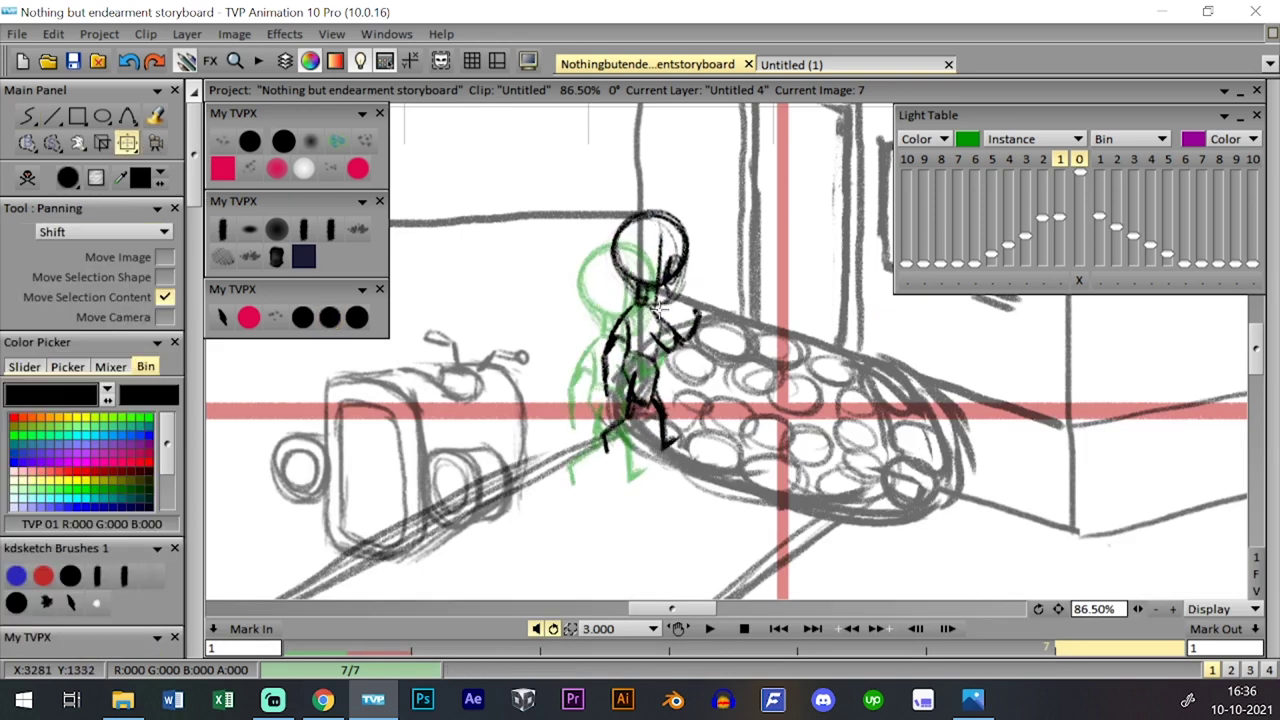
pyautogui.press('Left')
pyautogui.press('Left')
pyautogui.press('Right')
pyautogui.press('Right')
pyautogui.press('Left')
pyautogui.press('Left')
pyautogui.click(1256, 576)
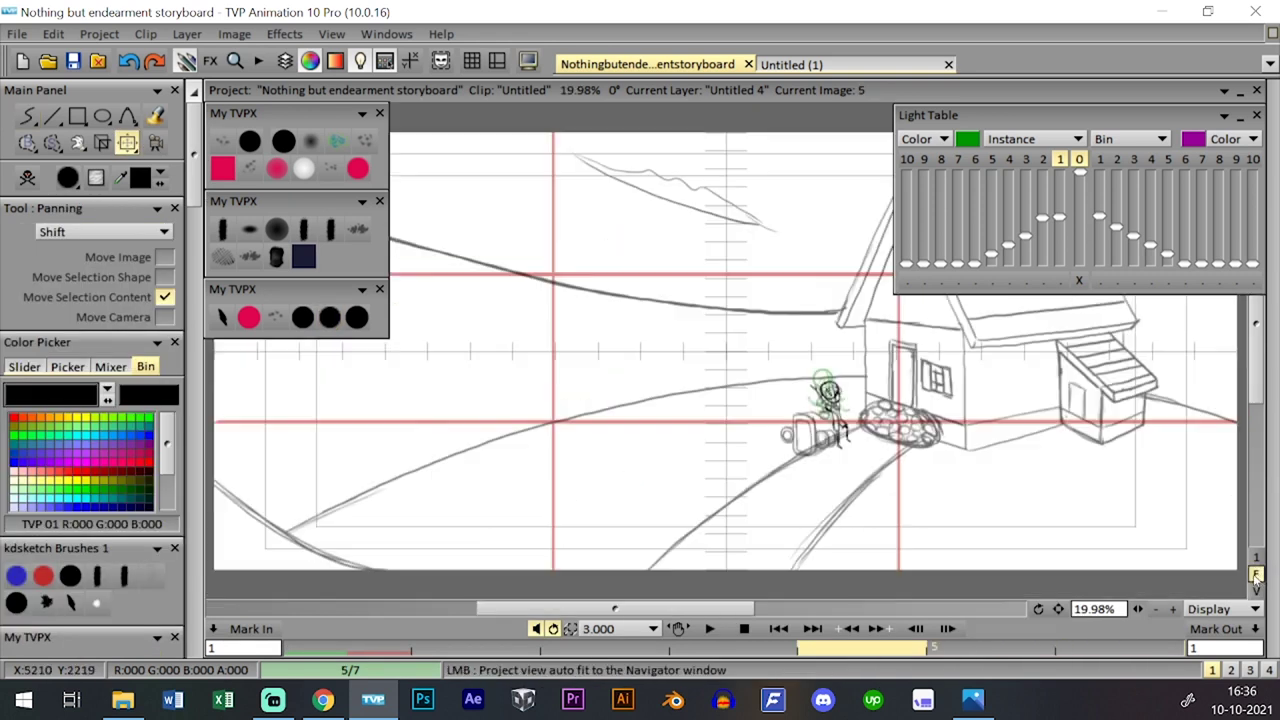
pyautogui.click(1080, 160)
# - Flip between frames 4 to 6 to check the rider's motion
pyautogui.press('Left')
pyautogui.press('Left')
pyautogui.press('Left')
pyautogui.press('Right')
pyautogui.press('Right')
pyautogui.press('Right')
pyautogui.press('Right')
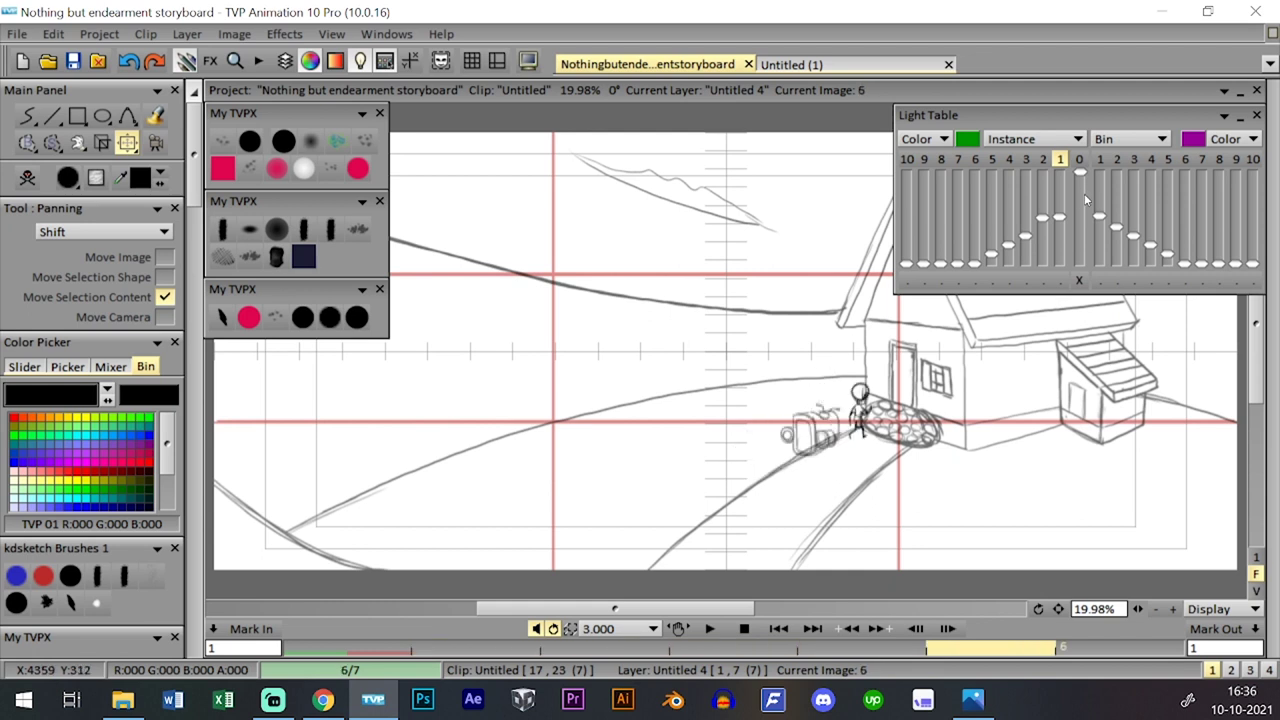
pyautogui.press('Left')
pyautogui.press('Left')
pyautogui.press('Right')
pyautogui.press('Right')
pyautogui.press('Left')
pyautogui.press('Left')
pyautogui.press('Right')
pyautogui.press('Right')
pyautogui.press('Left')
pyautogui.press('Left')
pyautogui.press('Right')
pyautogui.press('Right')
pyautogui.press('Left')
pyautogui.press('Left')
pyautogui.press('Right')
pyautogui.press('Right')
pyautogui.press('Tab')
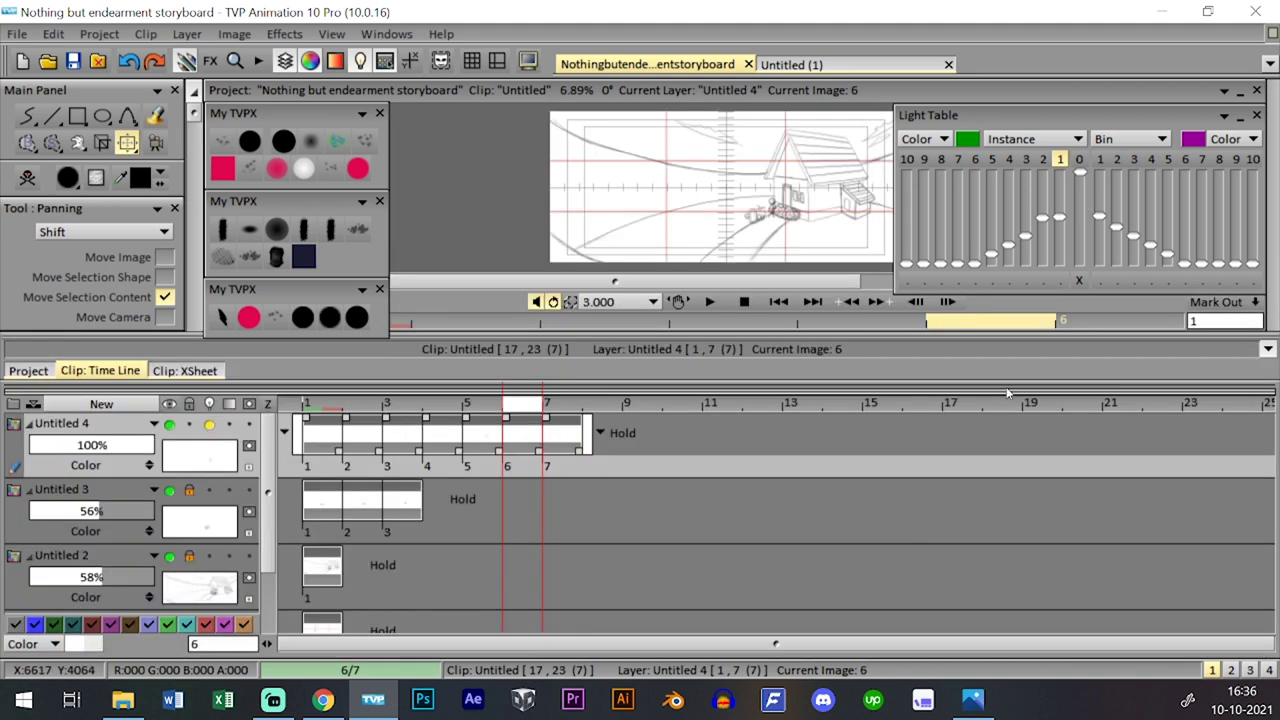
pyautogui.press('Tab')
# - Zoom in on the house and rider and compare frames 5 and 7
pyautogui.moveTo(1142, 609); pyautogui.dragTo(1205, 609)
pyautogui.moveTo(1058, 609); pyautogui.dragTo(731, 496)
pyautogui.press('Tab')
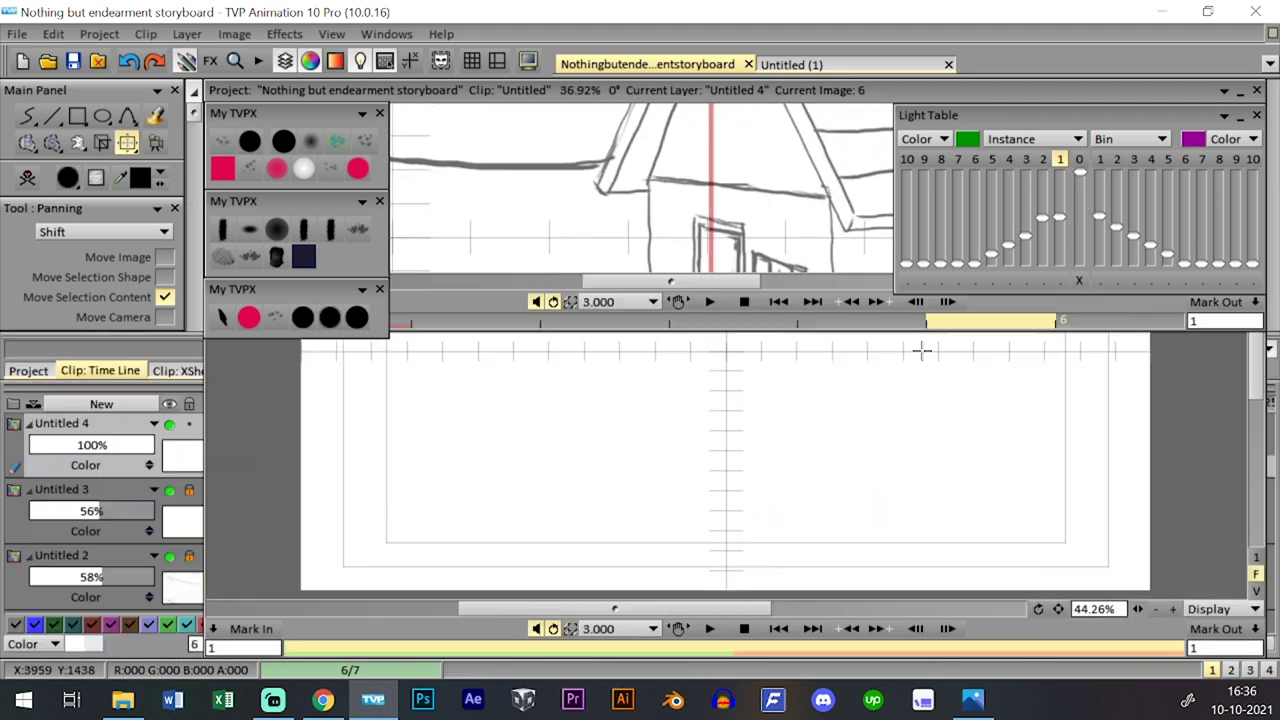
pyautogui.press('Tab')
pyautogui.press('Right')
pyautogui.press('Left')
pyautogui.press('Left')
pyautogui.press('Right')
pyautogui.press('Right')
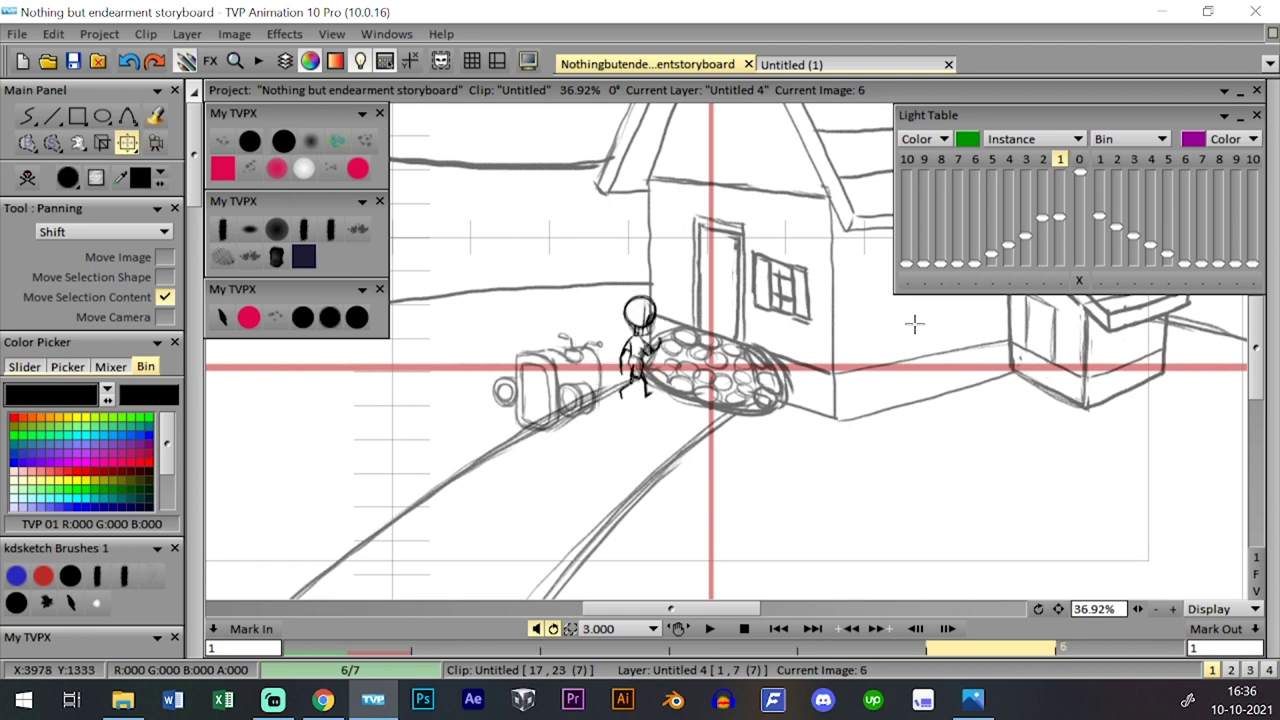
# - Reframe the house, select the pencil brush, and save the project with Ctrl+S
pyautogui.click(1156, 609)
pyautogui.moveTo(902, 445); pyautogui.dragTo(937, 489)
pyautogui.click(329, 318)
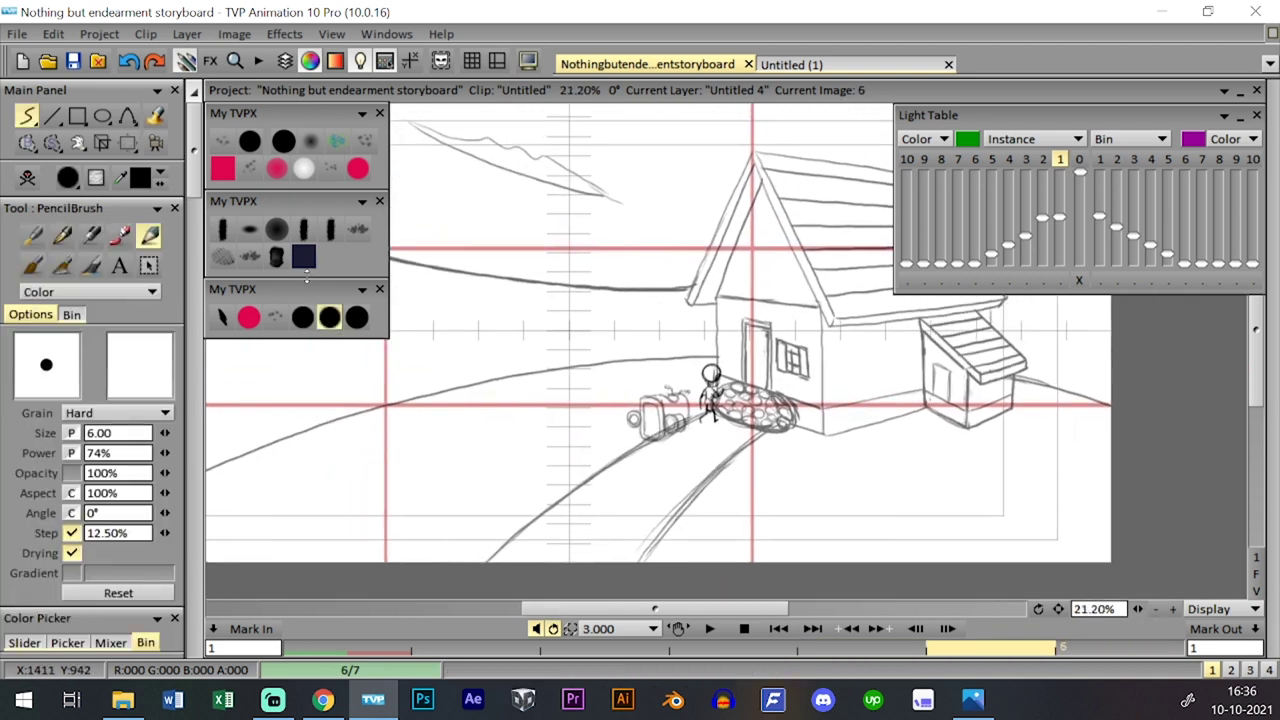
pyautogui.hotkey('ctrl', 's')
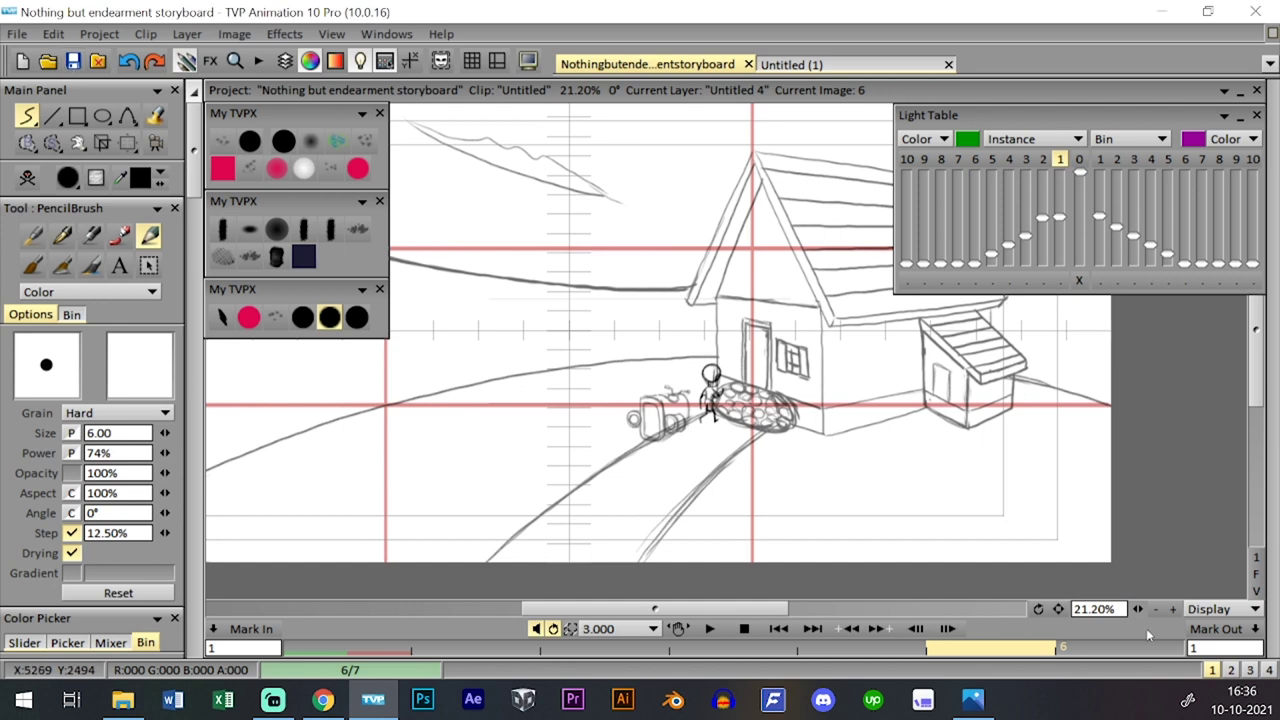
pyautogui.moveTo(1138, 607); pyautogui.dragTo(1115, 604)
pyautogui.moveTo(904, 376); pyautogui.dragTo(910, 414)
# - Toggle the layer timeline and go to frame 7
pyautogui.press('l')
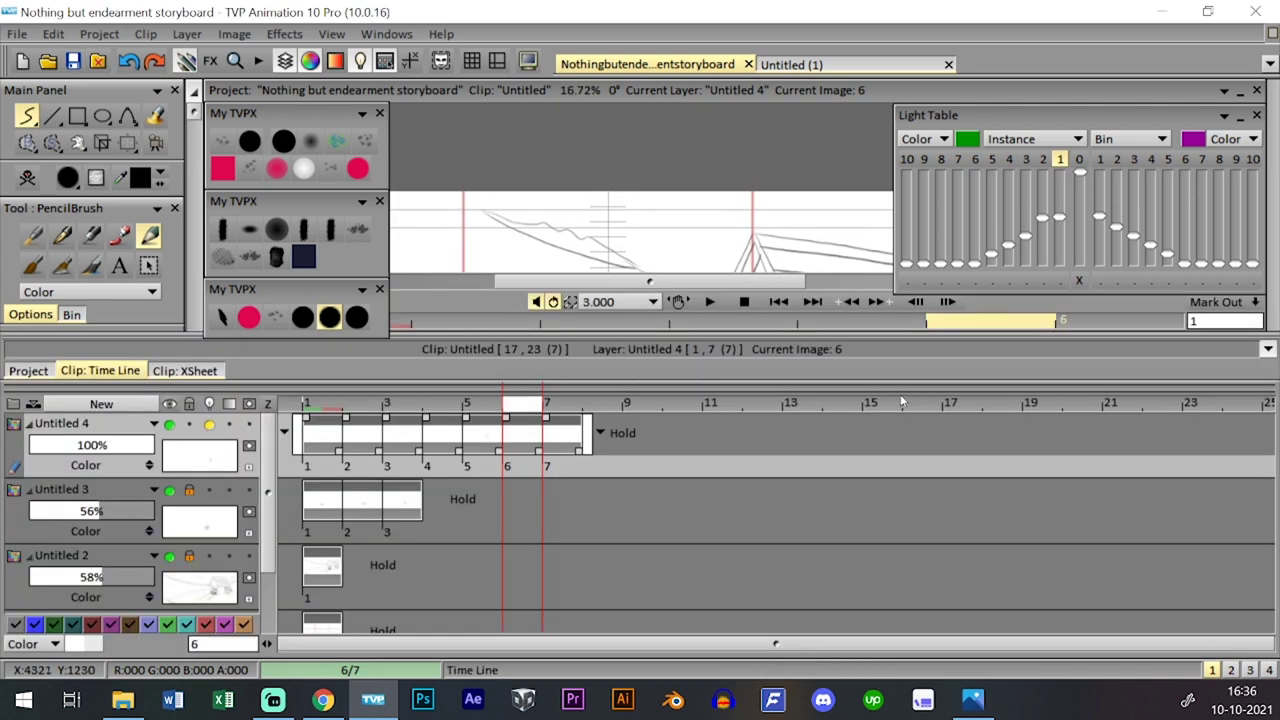
pyautogui.hotkey('ctrl', 't')
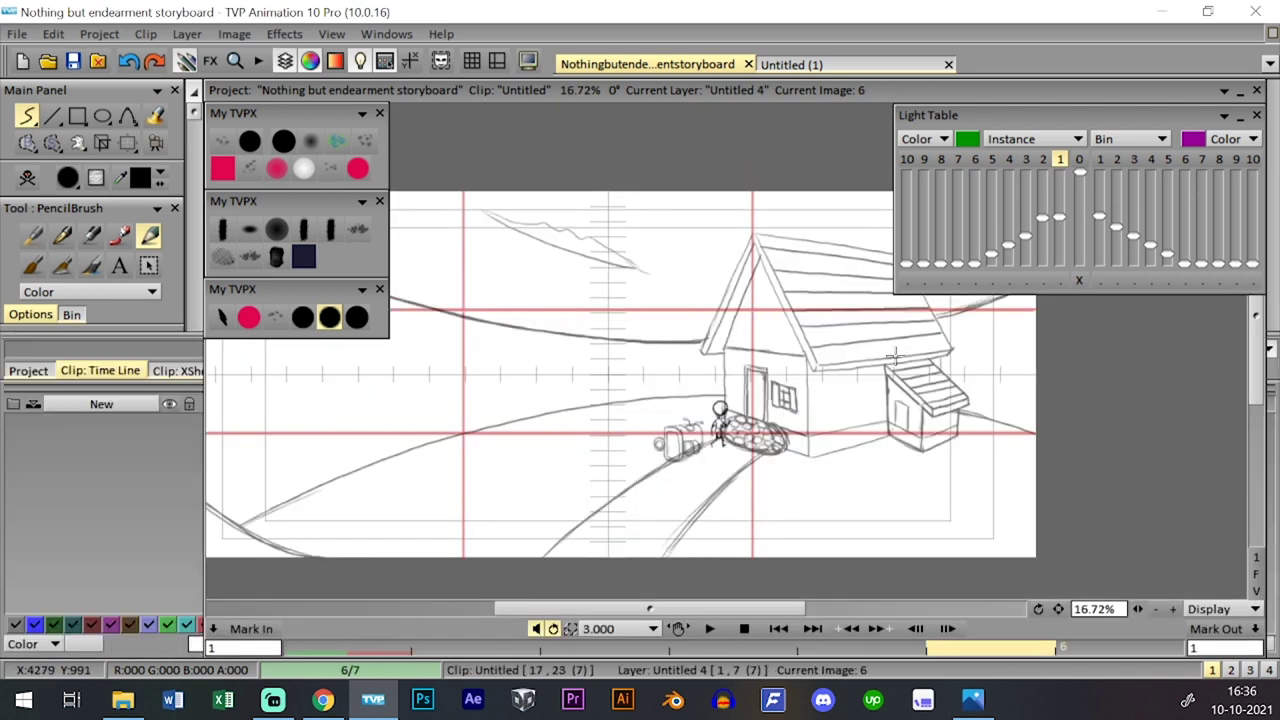
pyautogui.press('l')
pyautogui.press('l')
pyautogui.press('l')
pyautogui.press('pageup')
pyautogui.press('l')
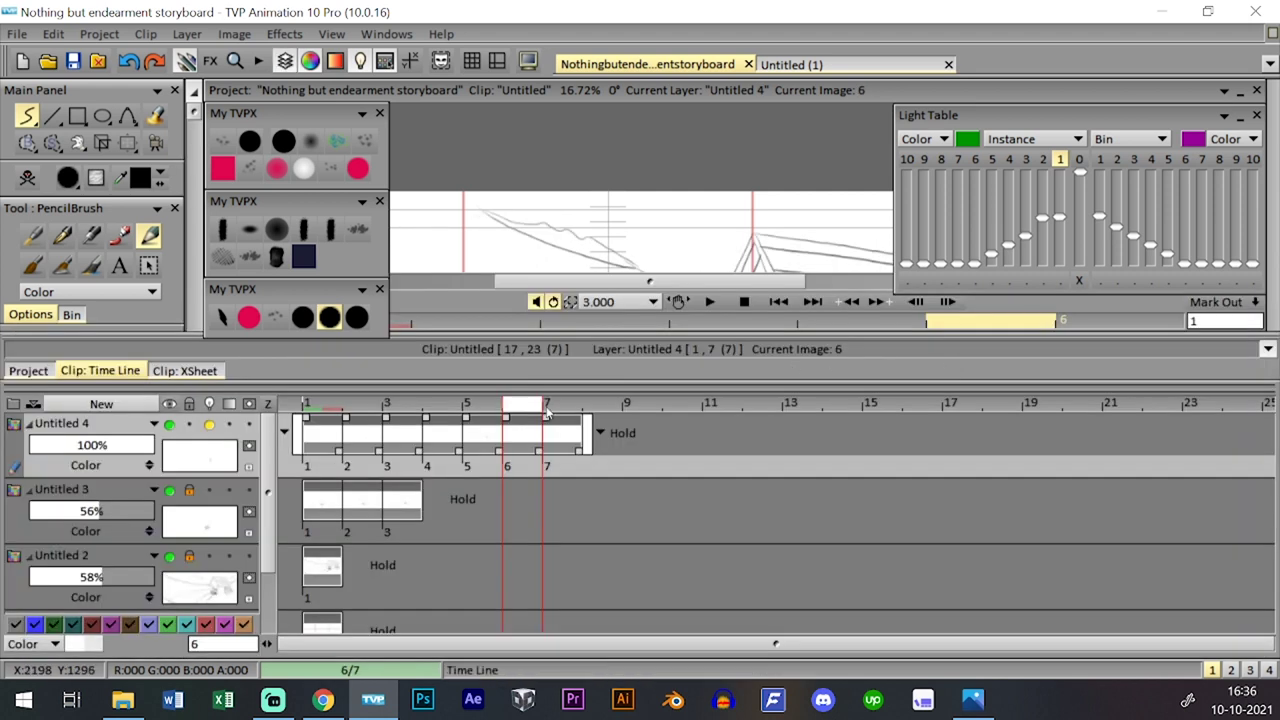
pyautogui.click(576, 405)
pyautogui.hotkey('ctrl', 't')
# - Step between the final frames to review the motion, then show the project's three-clip overview
pyautogui.press('Tab')
pyautogui.press('Left')
pyautogui.press('Left')
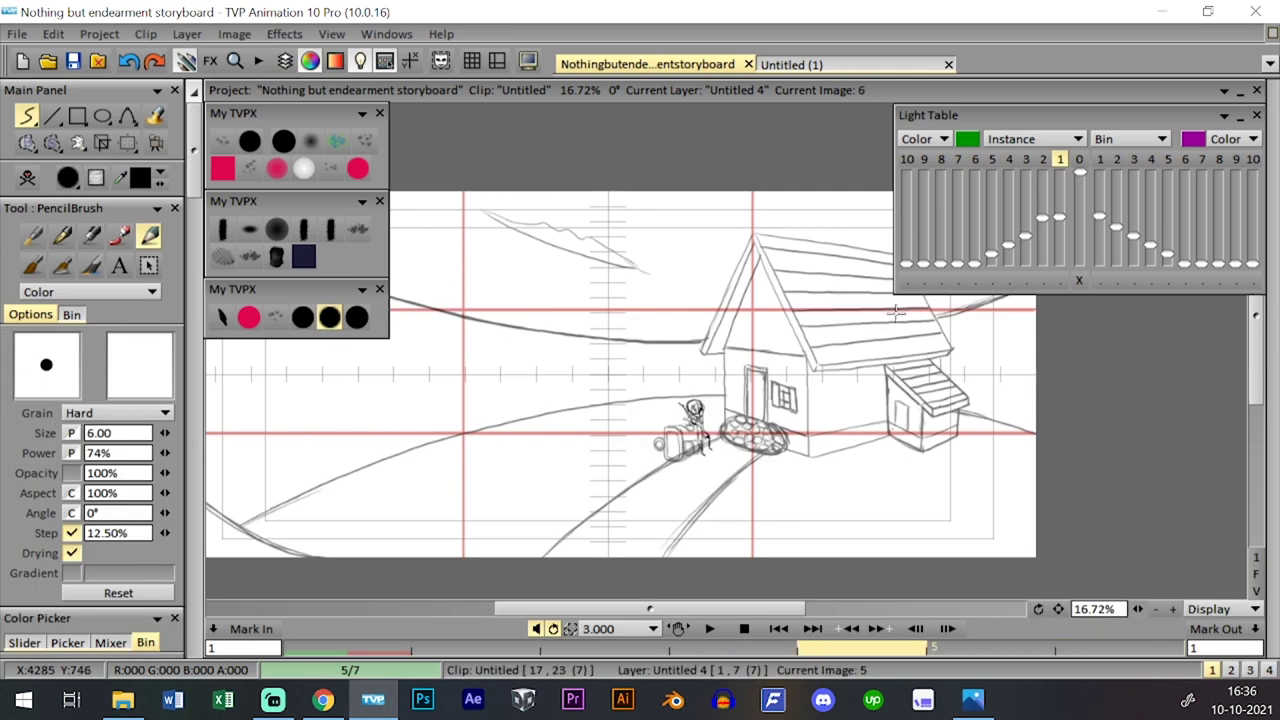
pyautogui.press('Right')
pyautogui.press('Right')
pyautogui.press('Left')
pyautogui.press('Left')
pyautogui.press('Left')
pyautogui.press('Right')
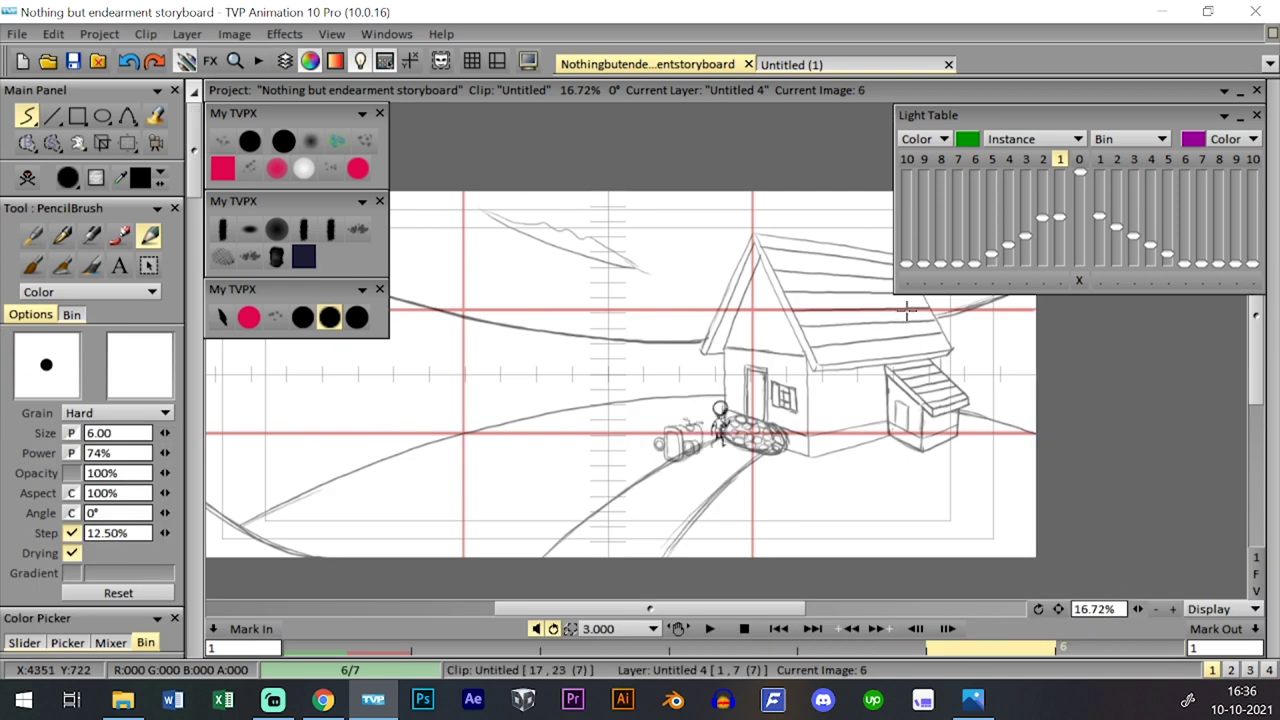
pyautogui.press('Right')
pyautogui.press('Tab')
pyautogui.press('Tab')
pyautogui.press('Tab')
pyautogui.press('Tab')
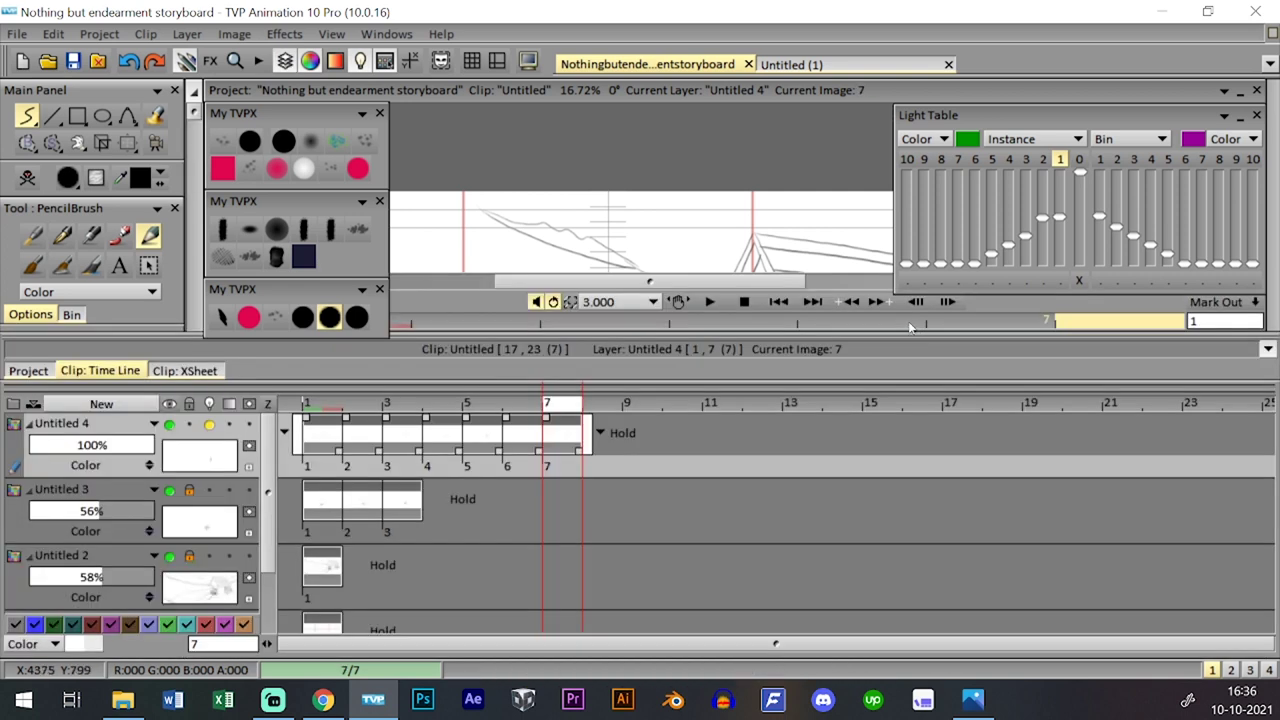
pyautogui.press('Left')
pyautogui.press('Left')
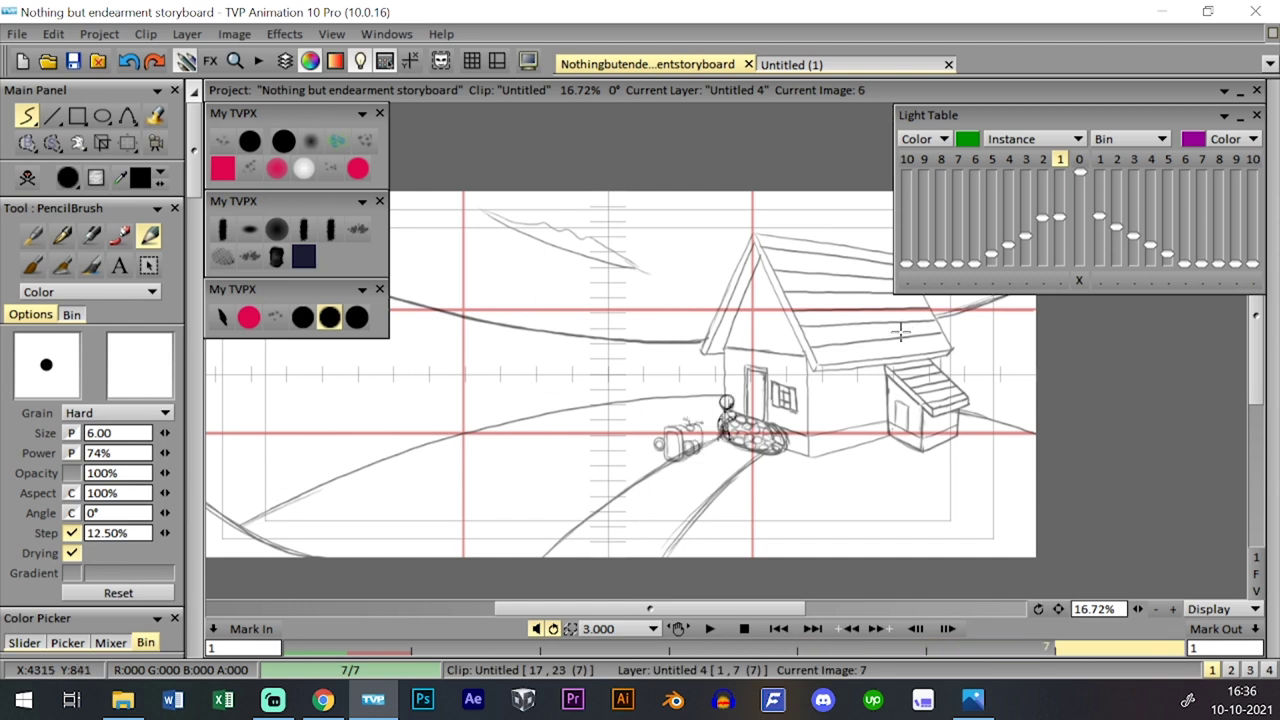
pyautogui.press('Tab')
# - From the scene overview, duplicate the empty third scene five times
pyautogui.click(28, 371)
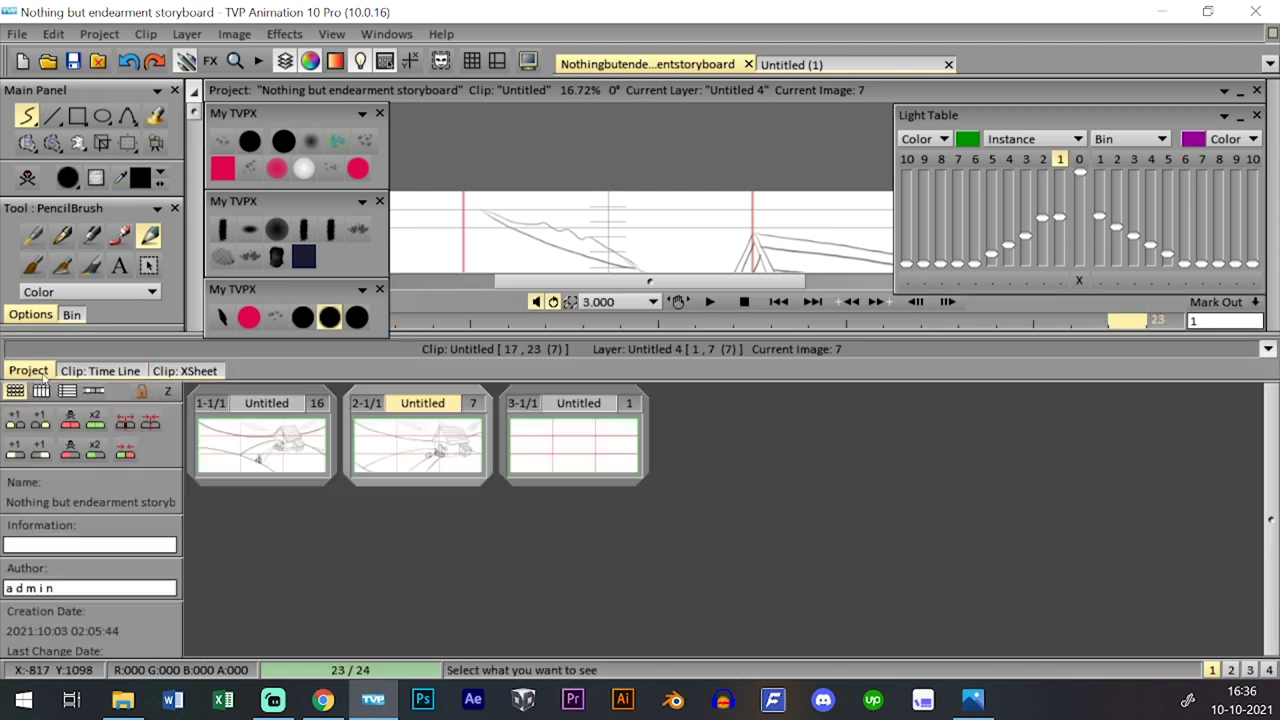
pyautogui.click(596, 442)
pyautogui.click(95, 420)
pyautogui.click(95, 420)
pyautogui.click(95, 420)
pyautogui.click(95, 420)
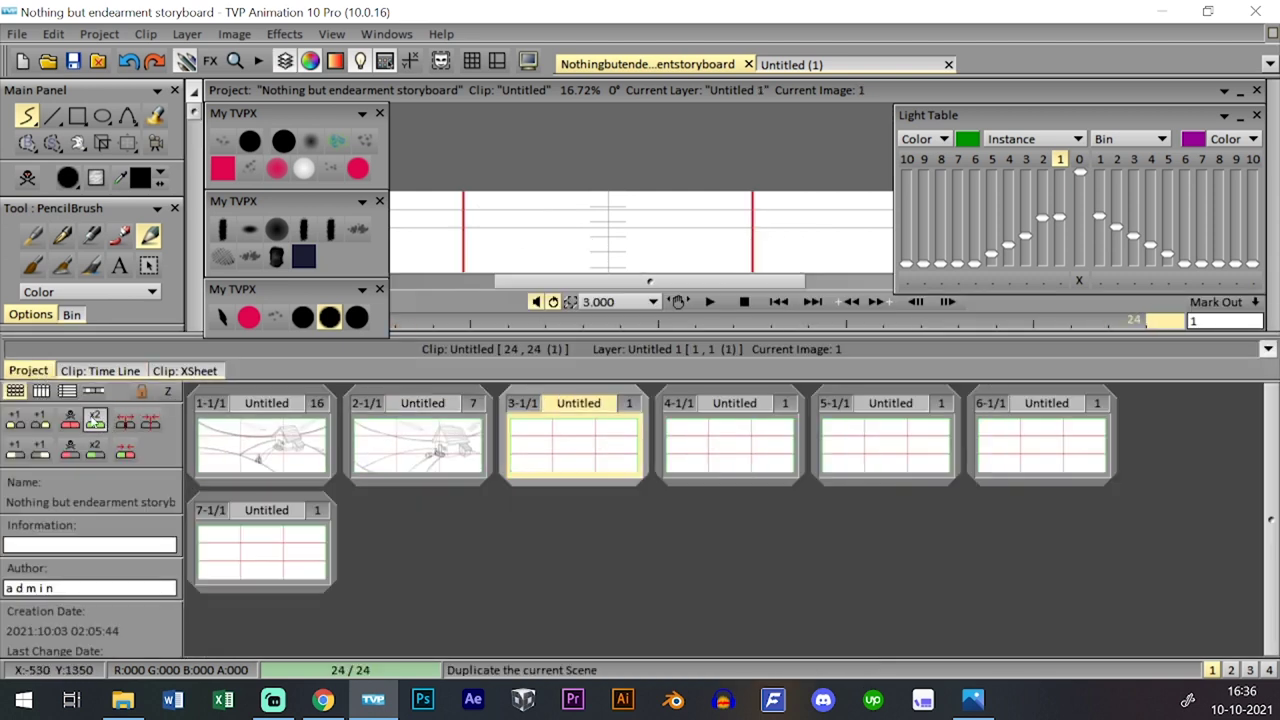
pyautogui.click(95, 420)
pyautogui.click(95, 420)
pyautogui.click(95, 420)
pyautogui.click(95, 420)
pyautogui.click(95, 420)
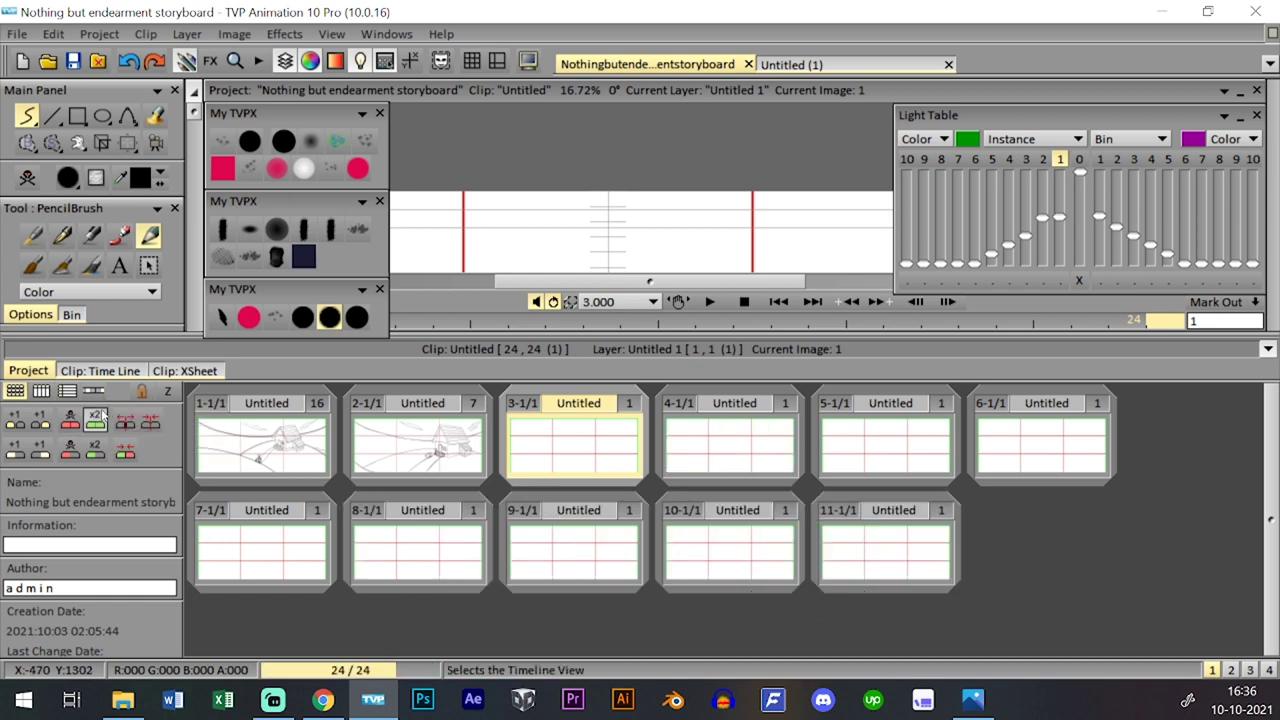
pyautogui.click(95, 420)
pyautogui.click(95, 420)
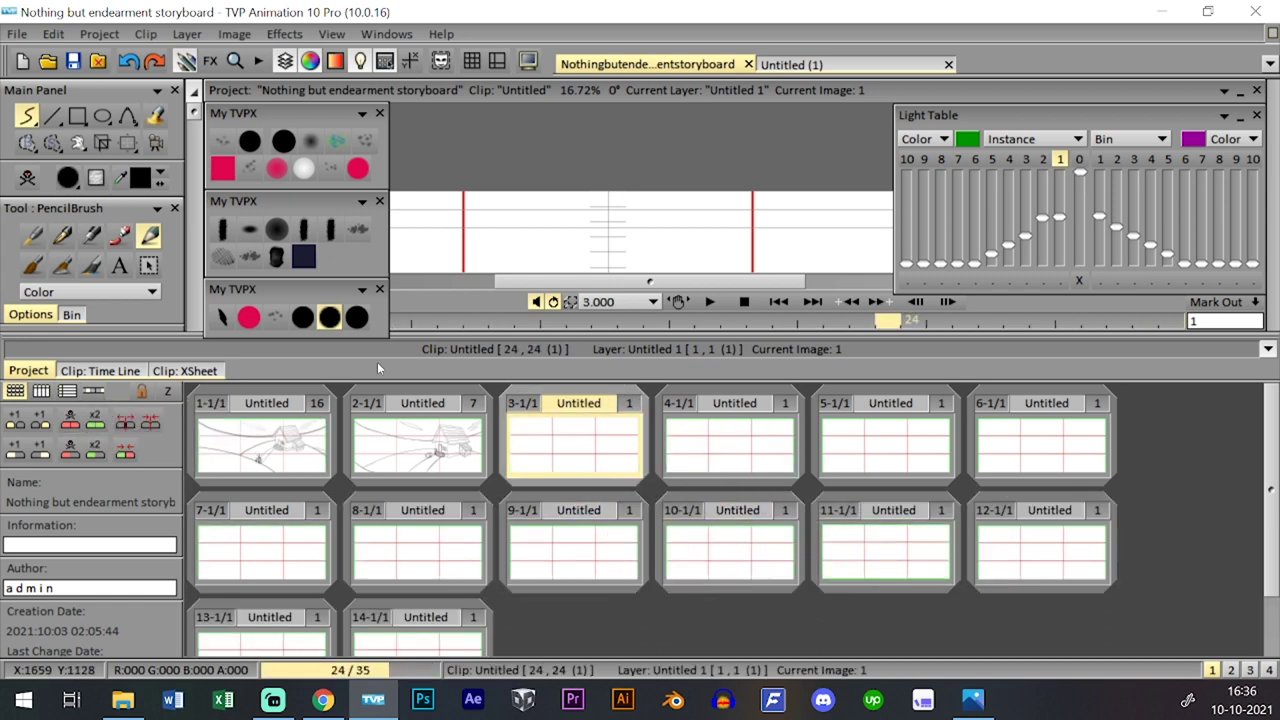
# - Add a new layer above Untitled 1 in the third scene
pyautogui.click(130, 370)
pyautogui.click(101, 403)
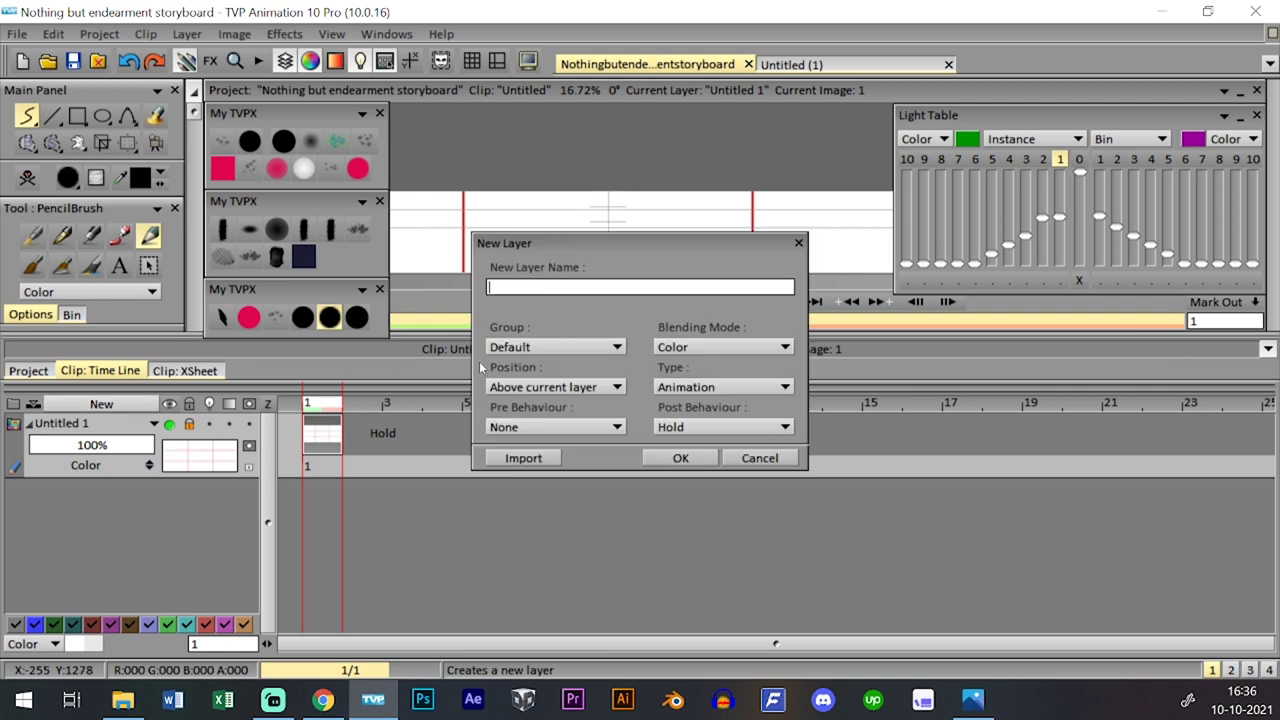
pyautogui.click(672, 457)
pyautogui.click(40, 371)
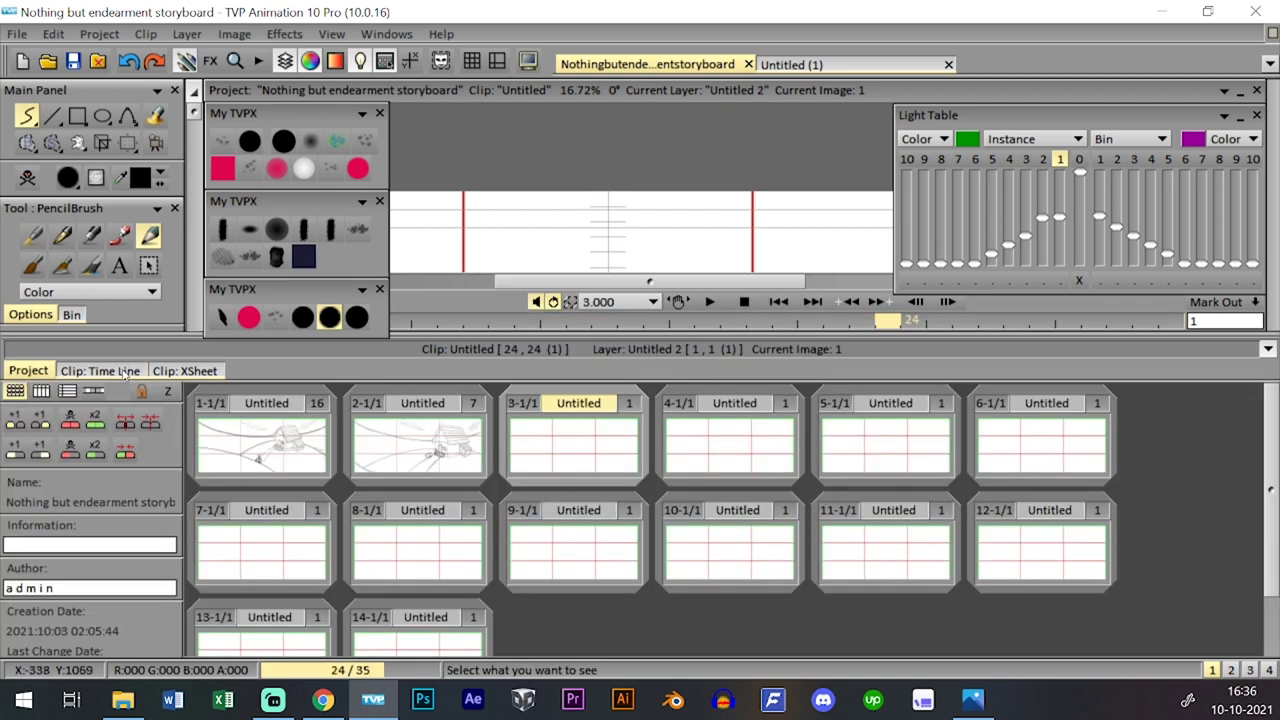
pyautogui.click(126, 371)
# - Reselect the pencil brush, hide the timeline, save the project, and peek at the previous scene
pyautogui.click(303, 317)
pyautogui.click(330, 318)
pyautogui.click(285, 61)
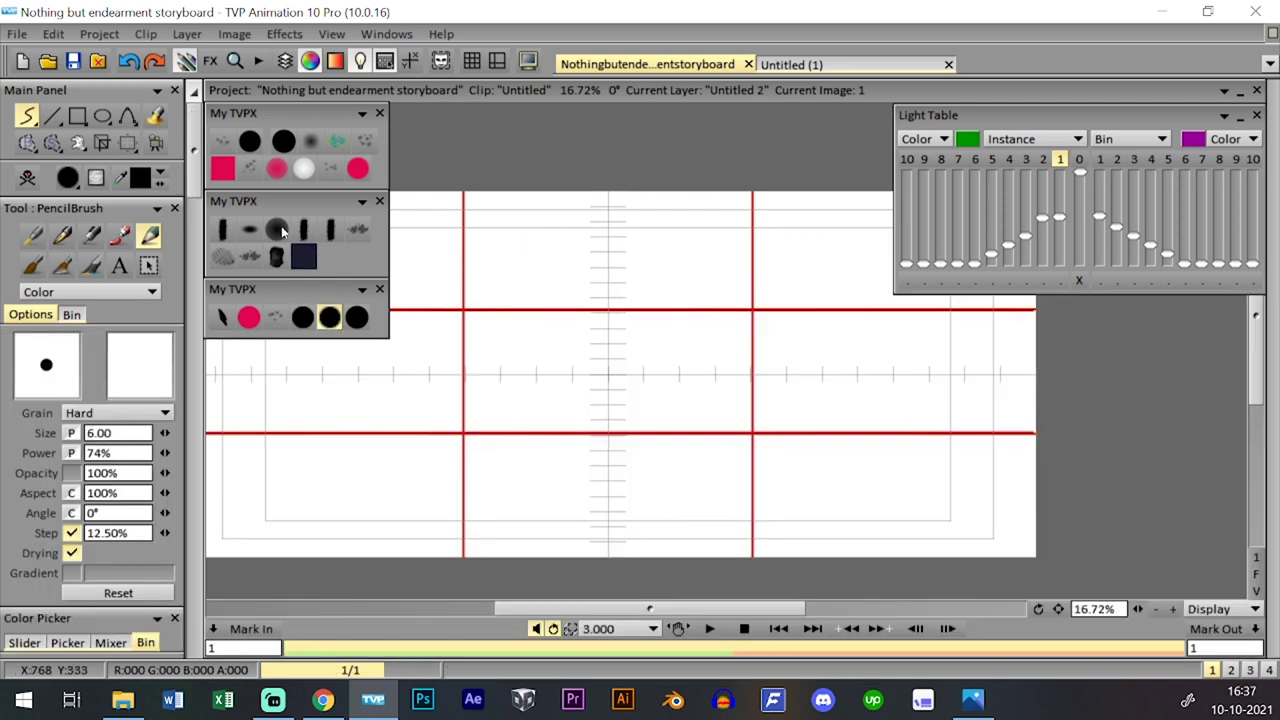
pyautogui.click(73, 61)
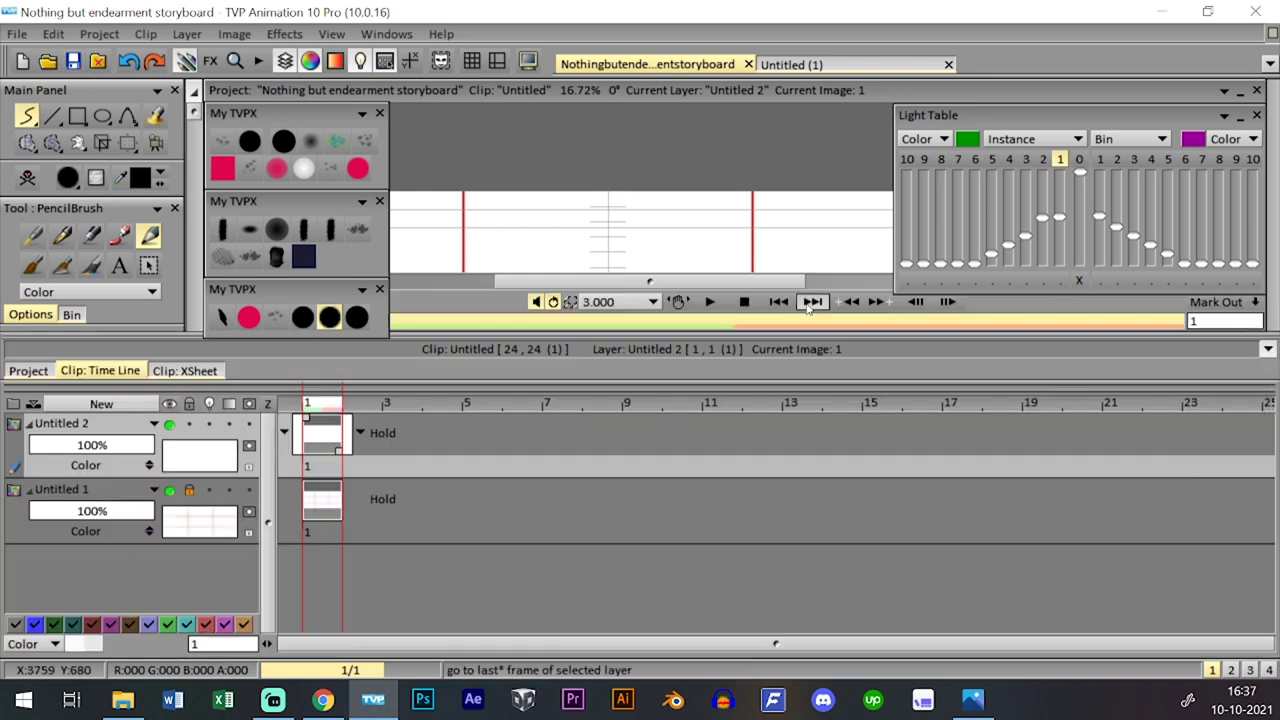
pyautogui.press('Left')
pyautogui.press('Right')
pyautogui.press('Down')
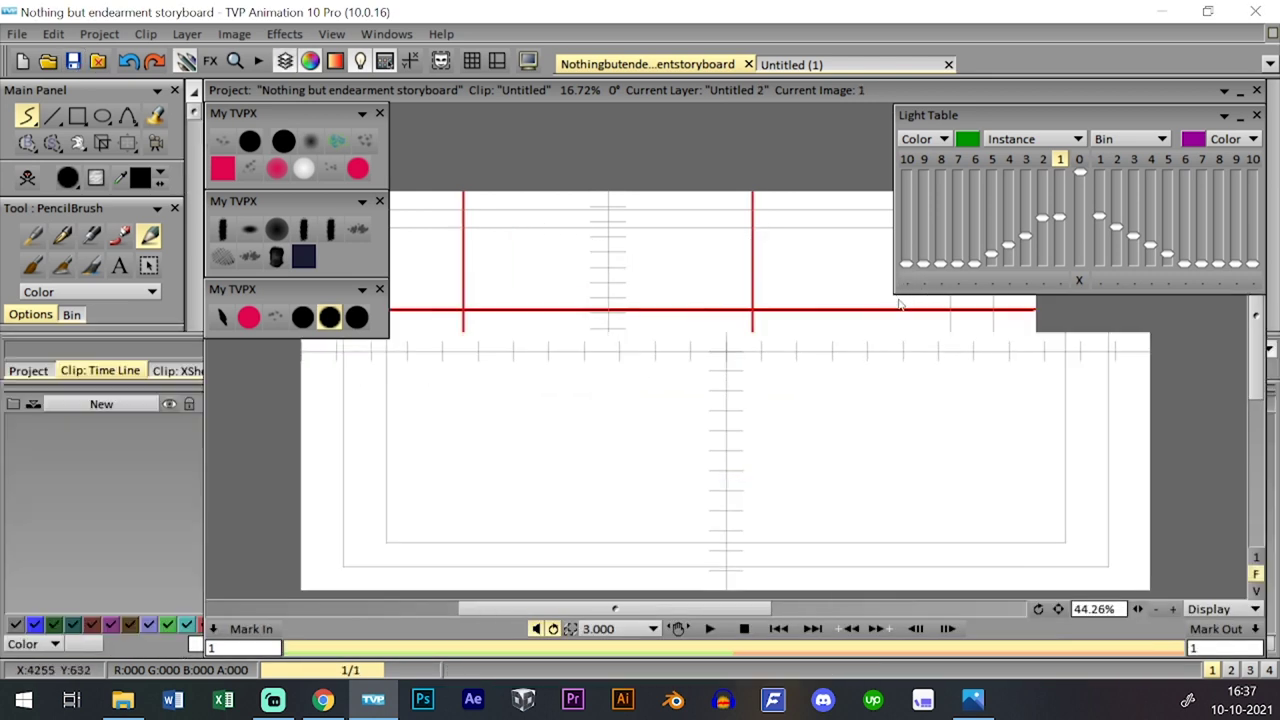
# - Inspect the second scene's layer timeline
pyautogui.click(38, 372)
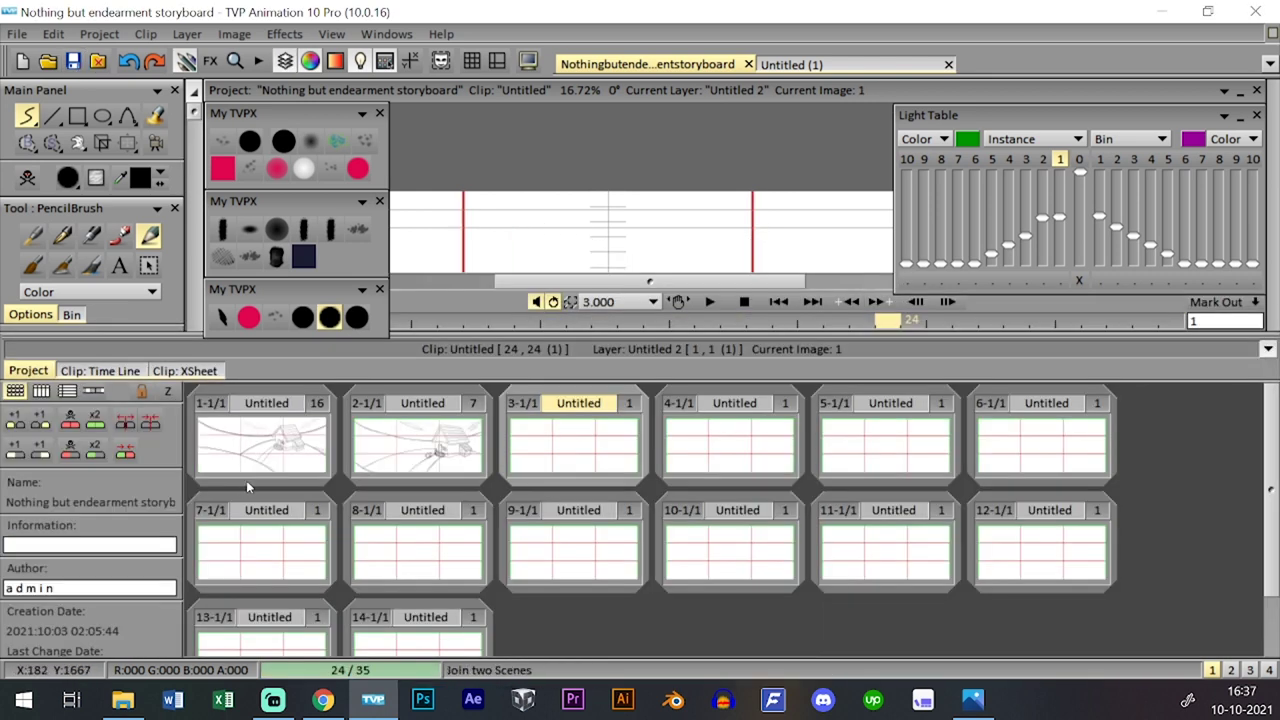
pyautogui.click(425, 443)
pyautogui.click(128, 373)
pyautogui.moveTo(267, 478)
pyautogui.mouseDown()
pyautogui.moveTo(266, 536)
pyautogui.moveTo(263, 470)
pyautogui.mouseUp()
# - Set the third scene's Untitled 1 layer to 50% opacity
pyautogui.click(36, 372)
pyautogui.click(574, 444)
pyautogui.click(125, 372)
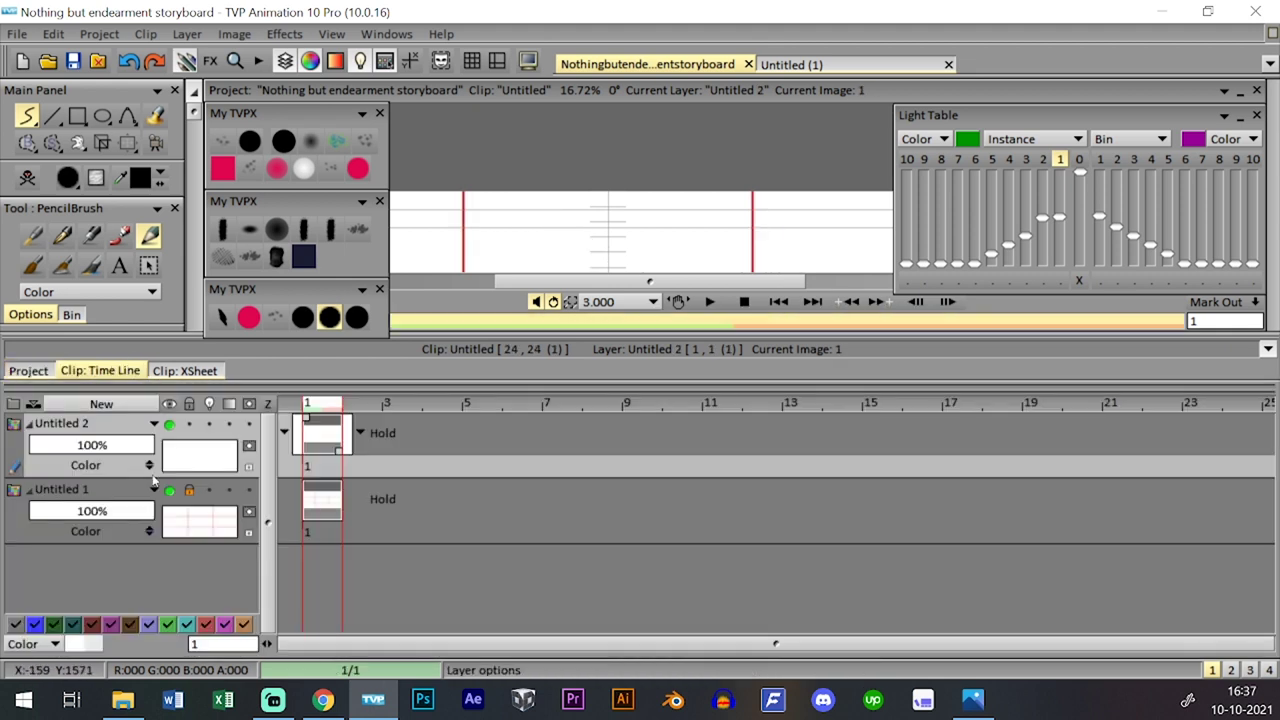
pyautogui.rightClick(142, 510)
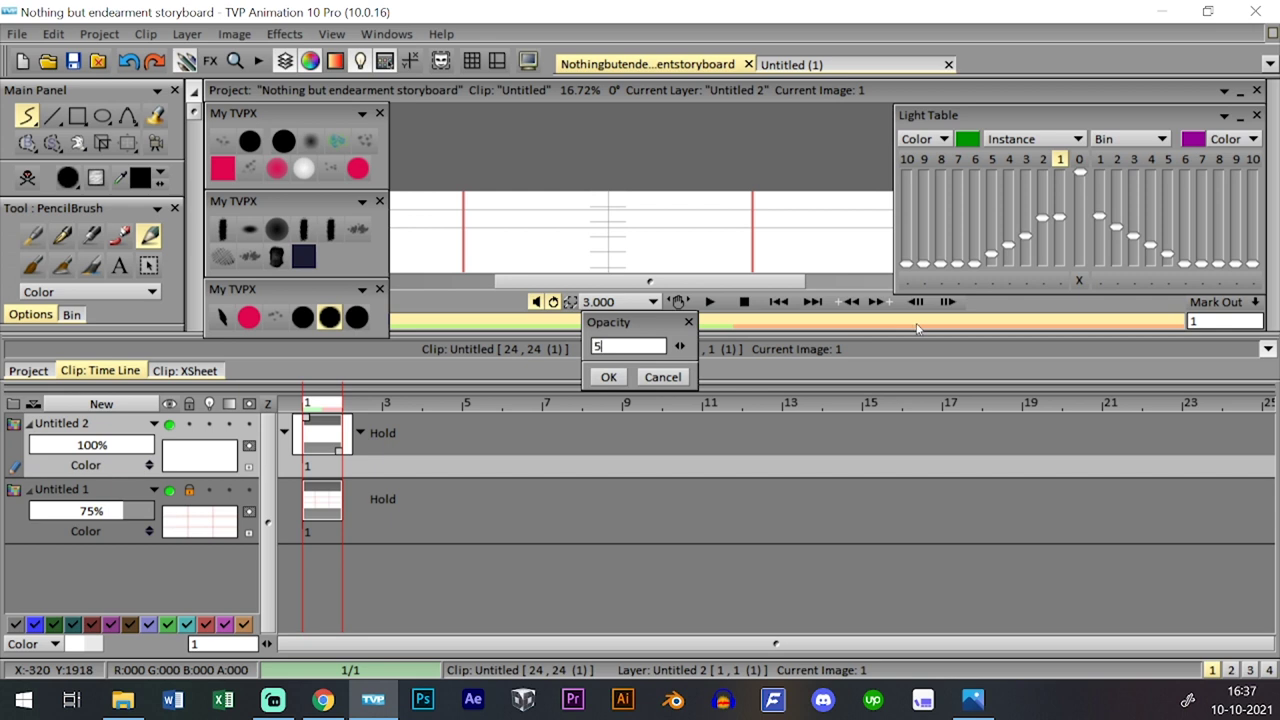
pyautogui.press('Return')
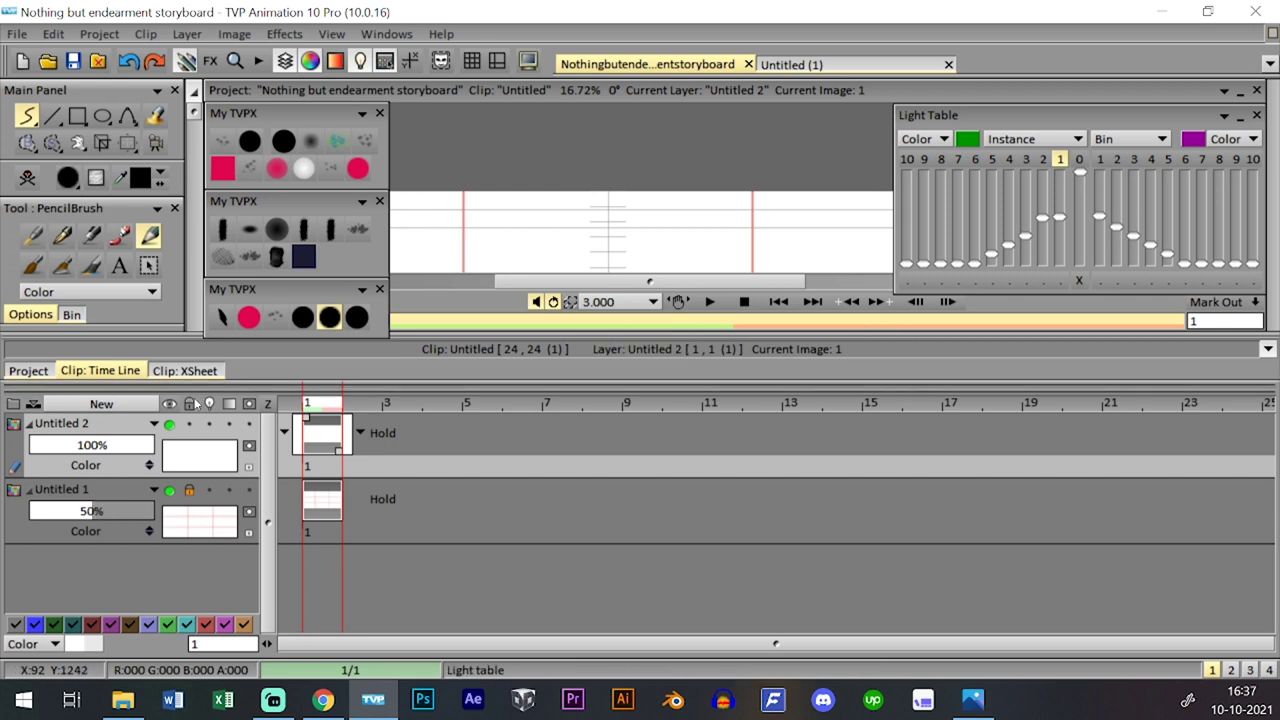
# - Select scenes 4 through 14 and duplicate the blank scene four more times
pyautogui.click(44, 373)
pyautogui.click(720, 457)
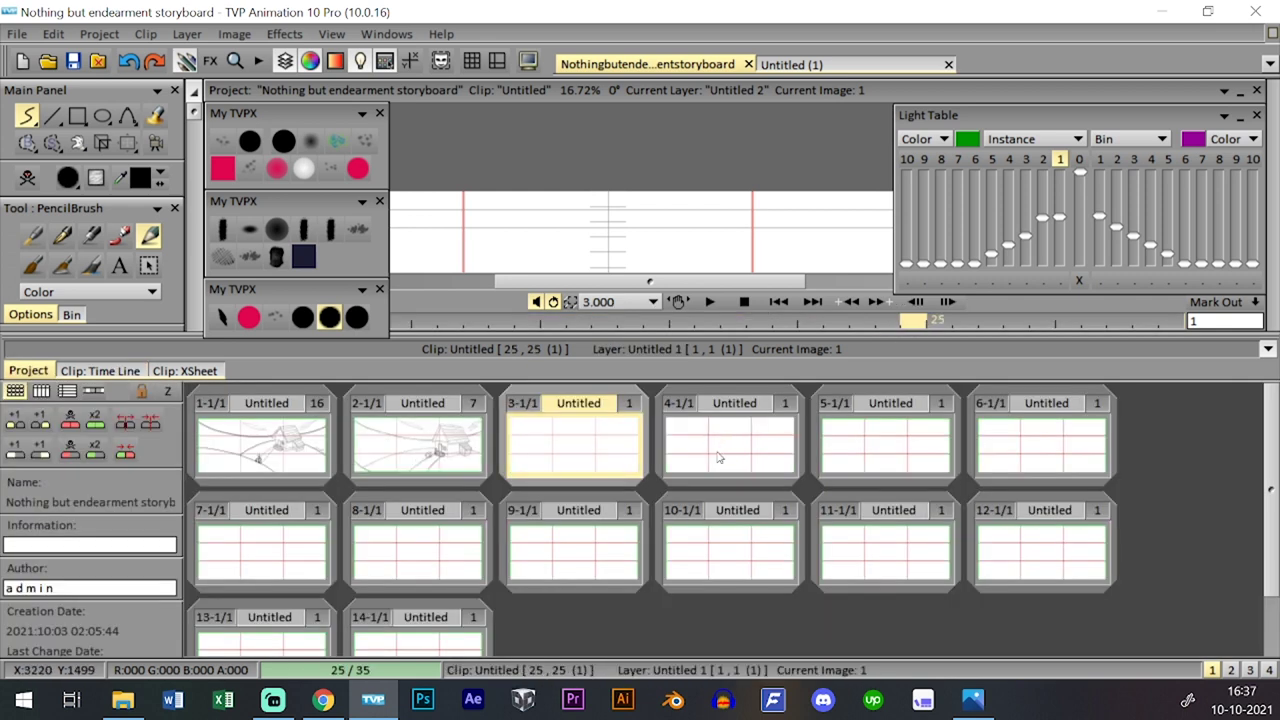
pyautogui.keyDown('shift'); pyautogui.click(458, 641); pyautogui.keyUp('shift')
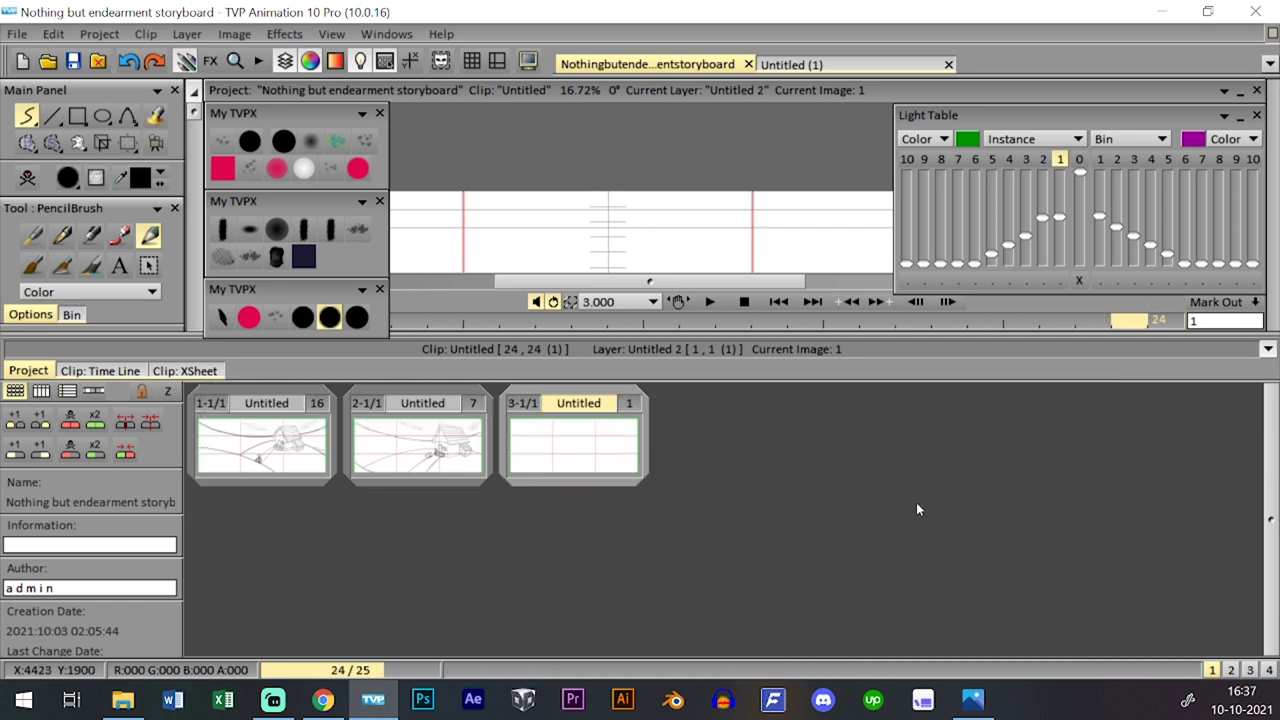
pyautogui.click(97, 420)
pyautogui.click(99, 420)
pyautogui.click(99, 420)
pyautogui.click(99, 420)
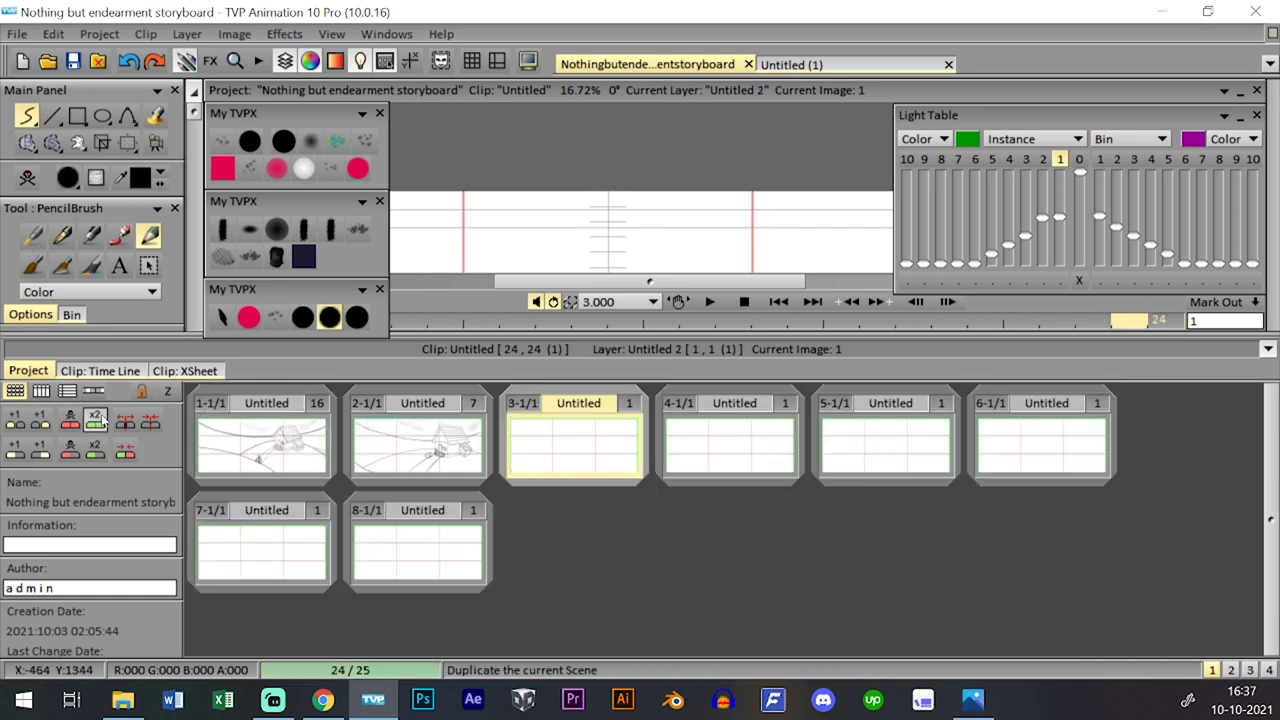
pyautogui.click(99, 420)
pyautogui.click(99, 420)
pyautogui.click(99, 420)
pyautogui.click(99, 420)
pyautogui.click(99, 420)
# - Lock the second scene's top layer, view the first scene, then reselect the blank third scene
pyautogui.doubleClick(456, 446)
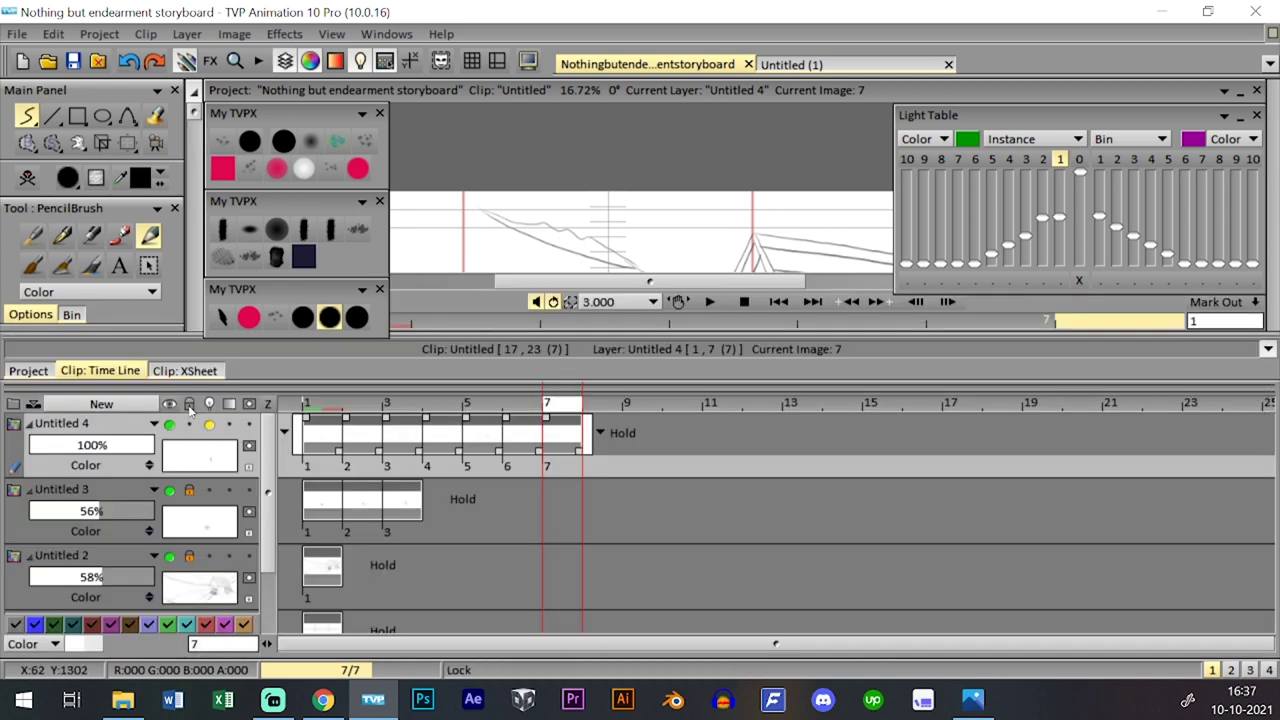
pyautogui.click(190, 408)
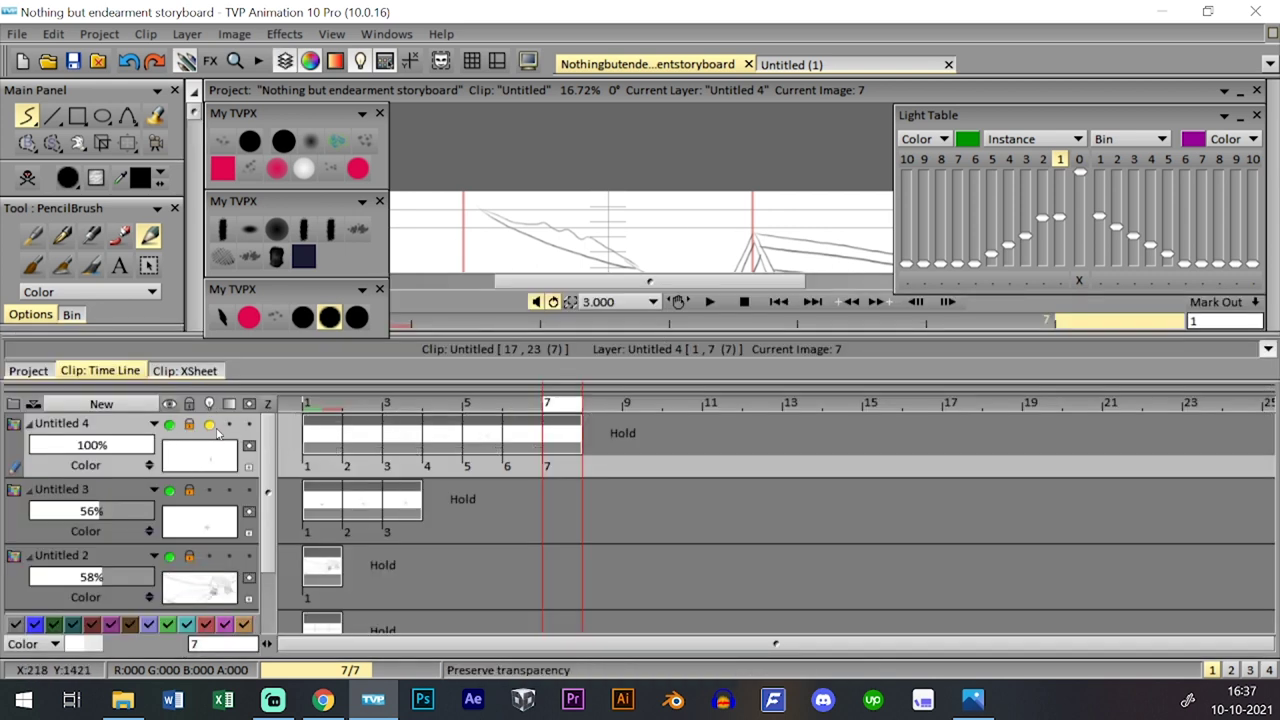
pyautogui.click(29, 371)
pyautogui.click(262, 440)
pyautogui.click(107, 369)
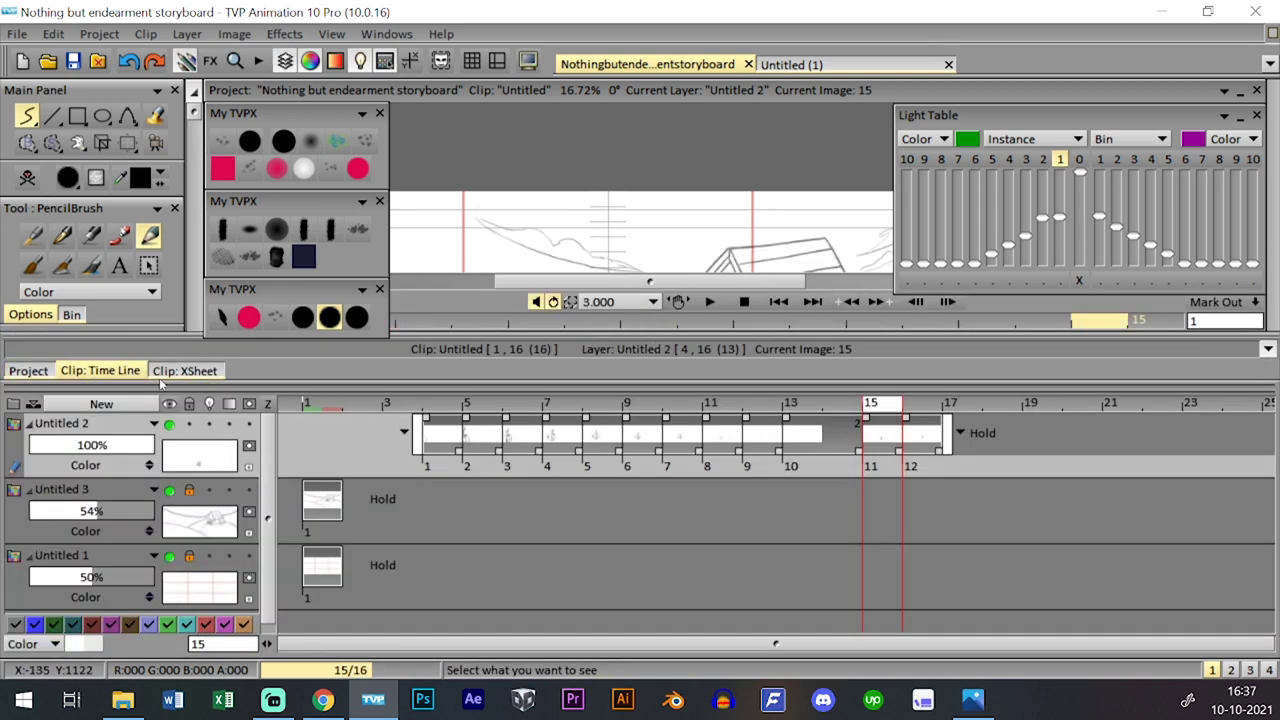
pyautogui.click(30, 372)
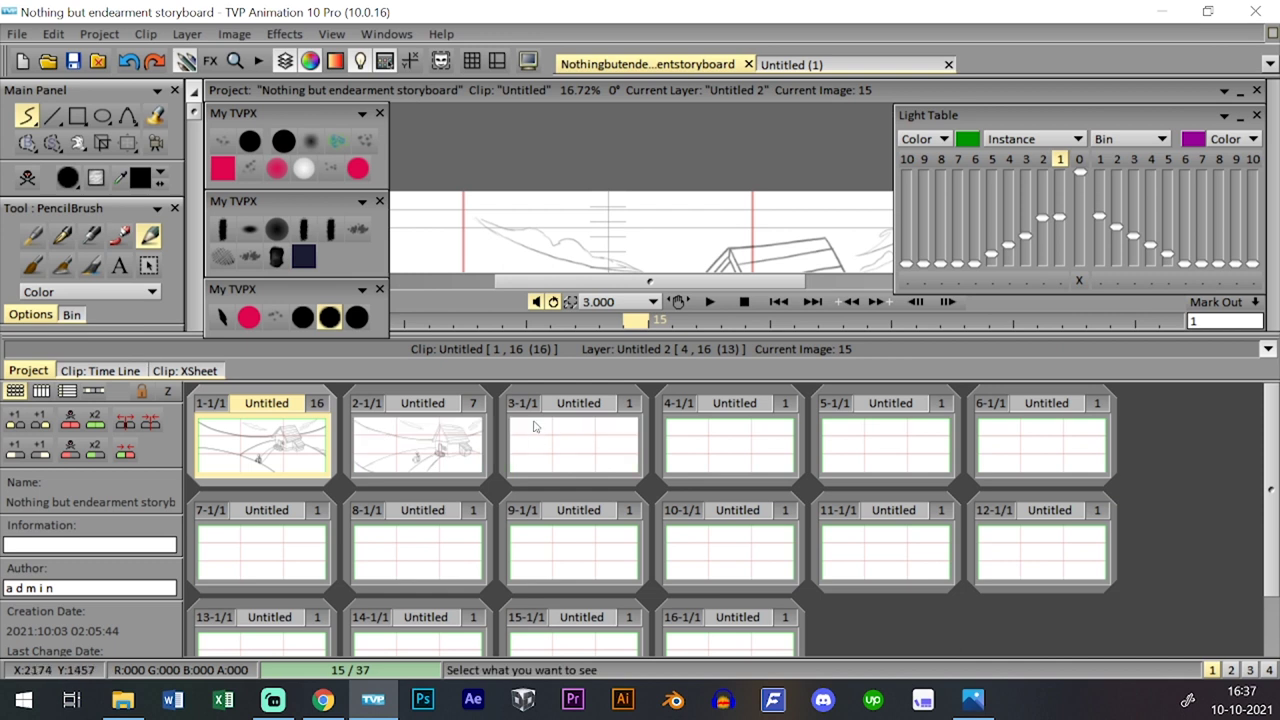
pyautogui.click(534, 427)
# - Open the third scene with the timeline hidden, save, and pick the thin pencil preset
pyautogui.click(105, 370)
pyautogui.press('Tab')
pyautogui.press('Tab')
pyautogui.press('Tab')
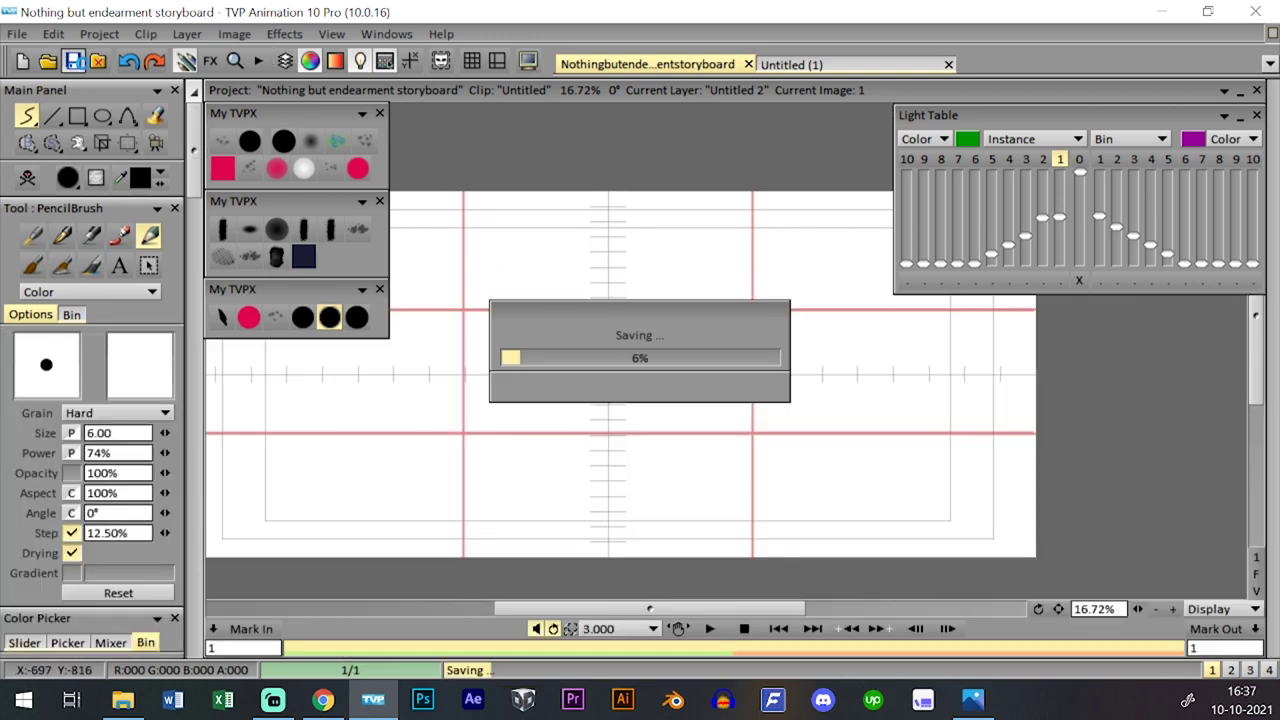
pyautogui.click(331, 317)
pyautogui.click(336, 318)
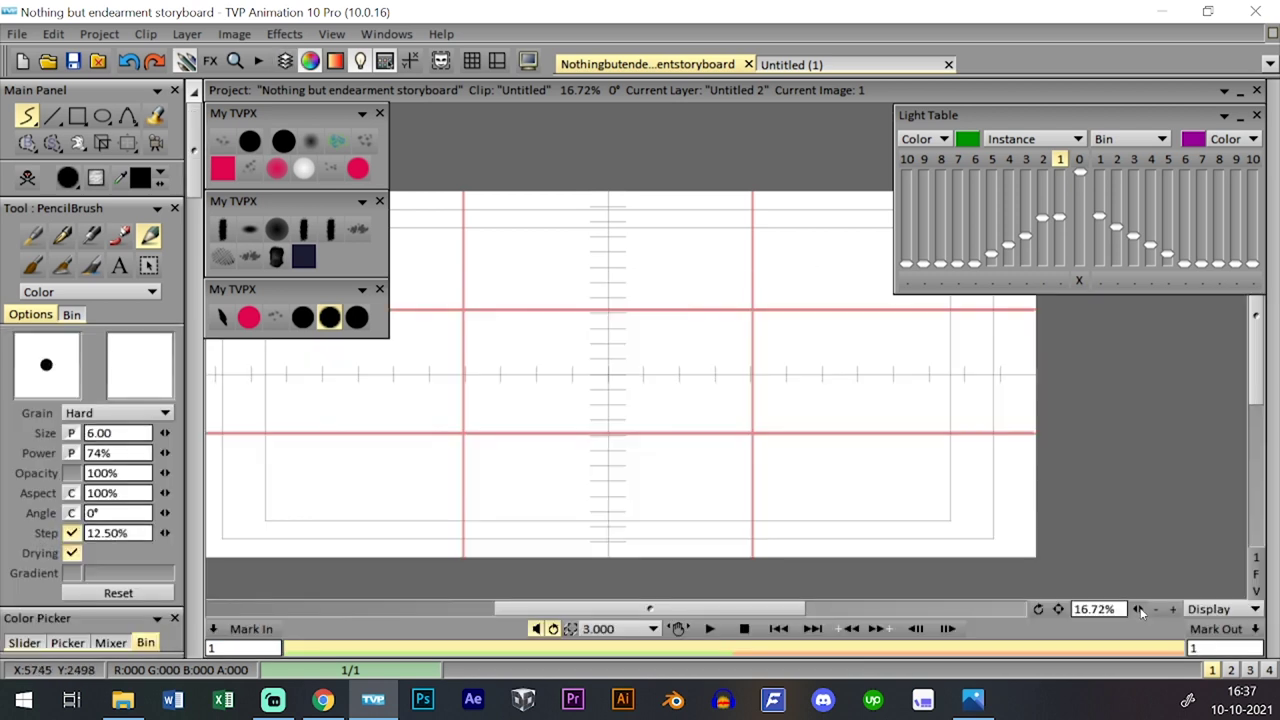
# - Adjust zoom and pan so the whole empty frame fits in view
pyautogui.moveTo(1139, 610); pyautogui.dragTo(1154, 611)
pyautogui.moveTo(868, 402); pyautogui.dragTo(892, 409)
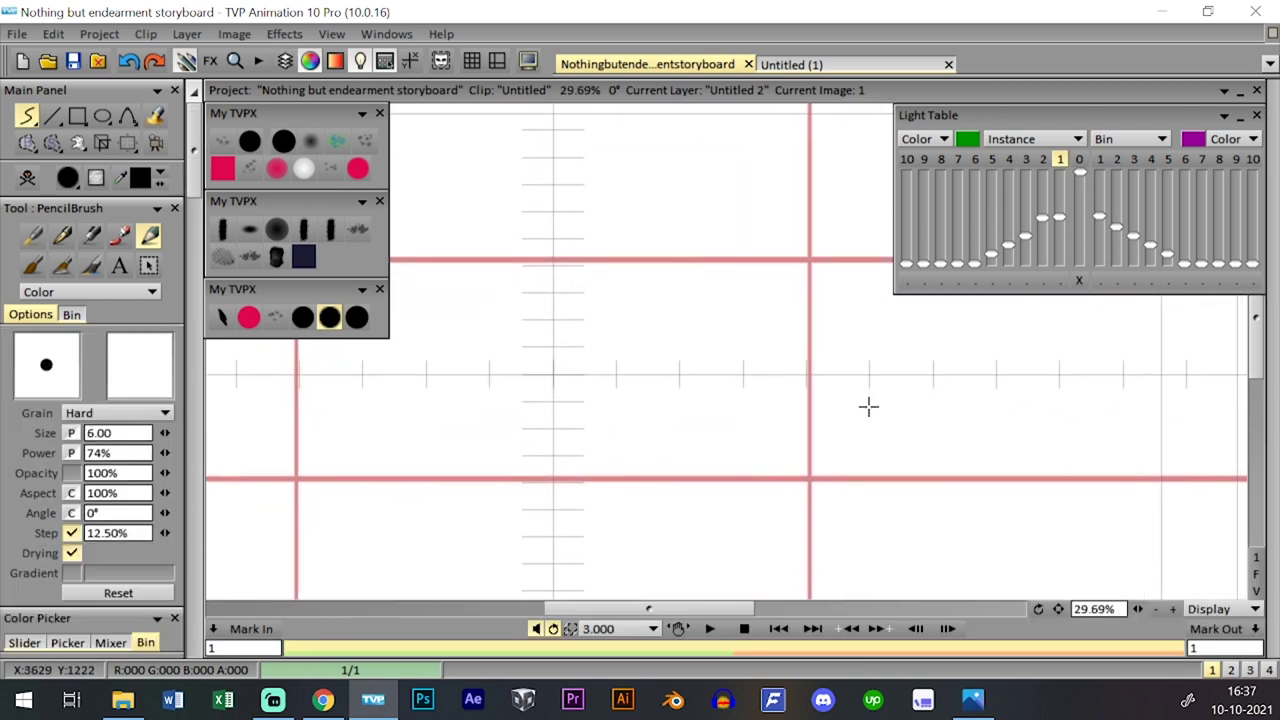
pyautogui.click(1256, 577)
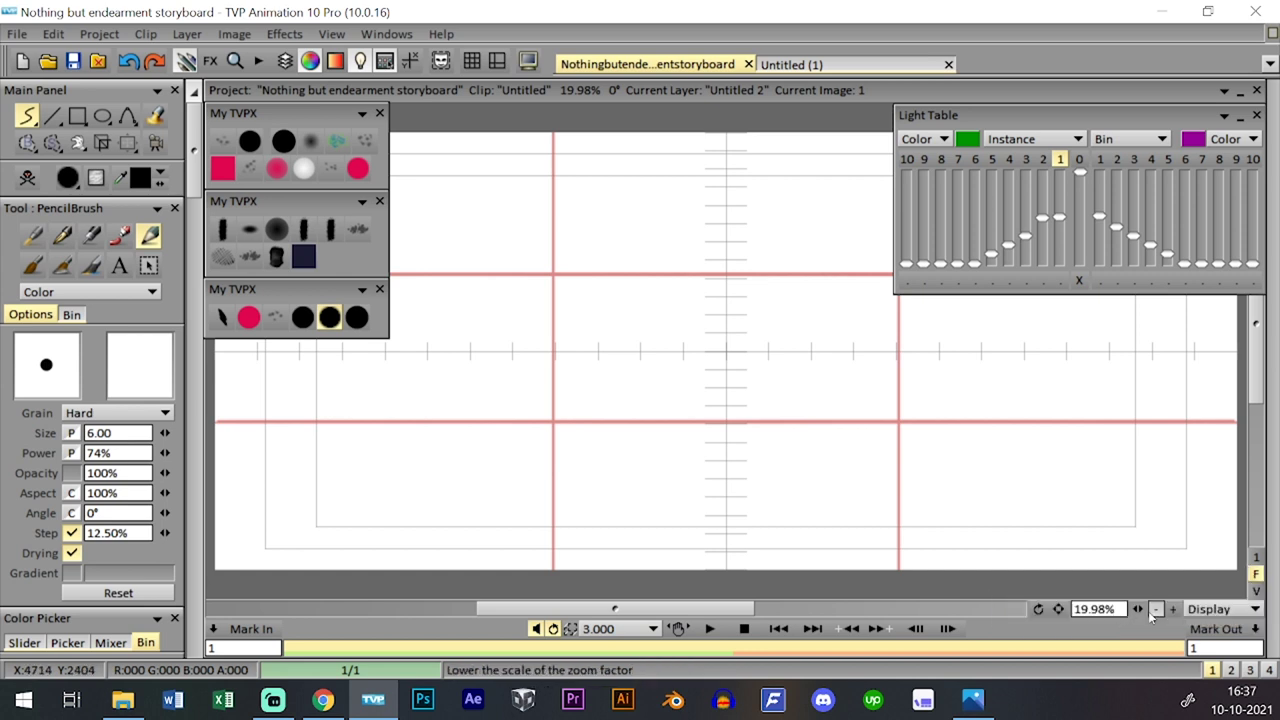
pyautogui.click(1157, 609)
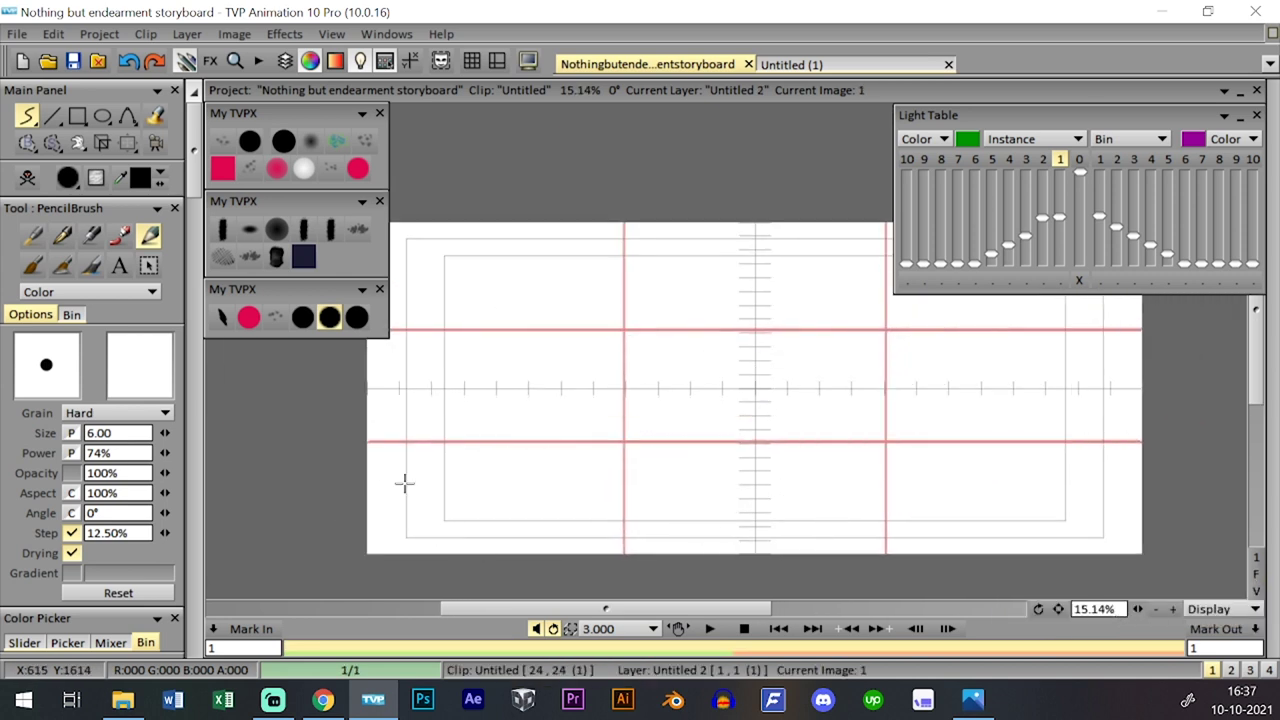
# - Sketch thin rising ground strokes across the canvas, then undo them
pyautogui.moveTo(403, 465); pyautogui.dragTo(752, 397)
pyautogui.moveTo(362, 481); pyautogui.dragTo(917, 387)
pyautogui.moveTo(581, 428)
pyautogui.mouseDown()
pyautogui.moveTo(994, 380)
pyautogui.moveTo(1118, 386)
pyautogui.mouseUp()
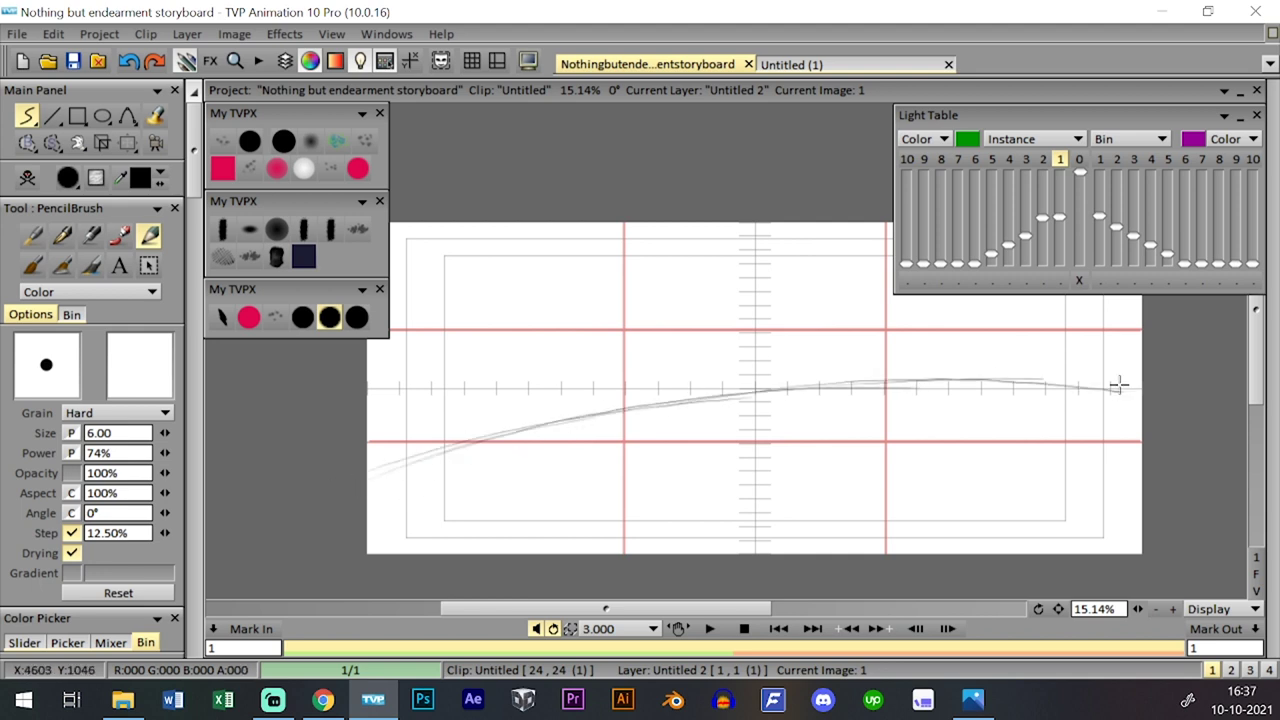
pyautogui.hotkey('ctrl', 'z')
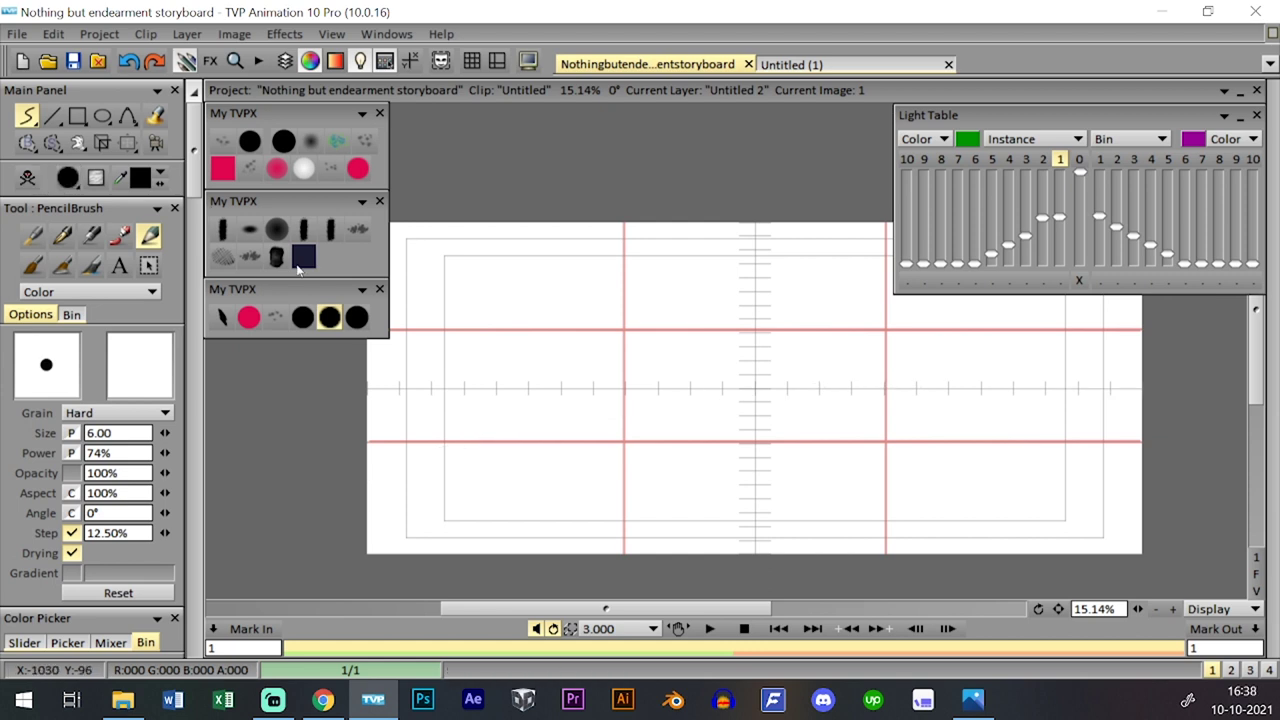
# - Switch to the bold black brush and try several full-width hill lines, undoing each
pyautogui.click(302, 317)
pyautogui.moveTo(338, 486)
pyautogui.mouseDown()
pyautogui.moveTo(623, 400)
pyautogui.moveTo(1171, 411)
pyautogui.mouseUp()
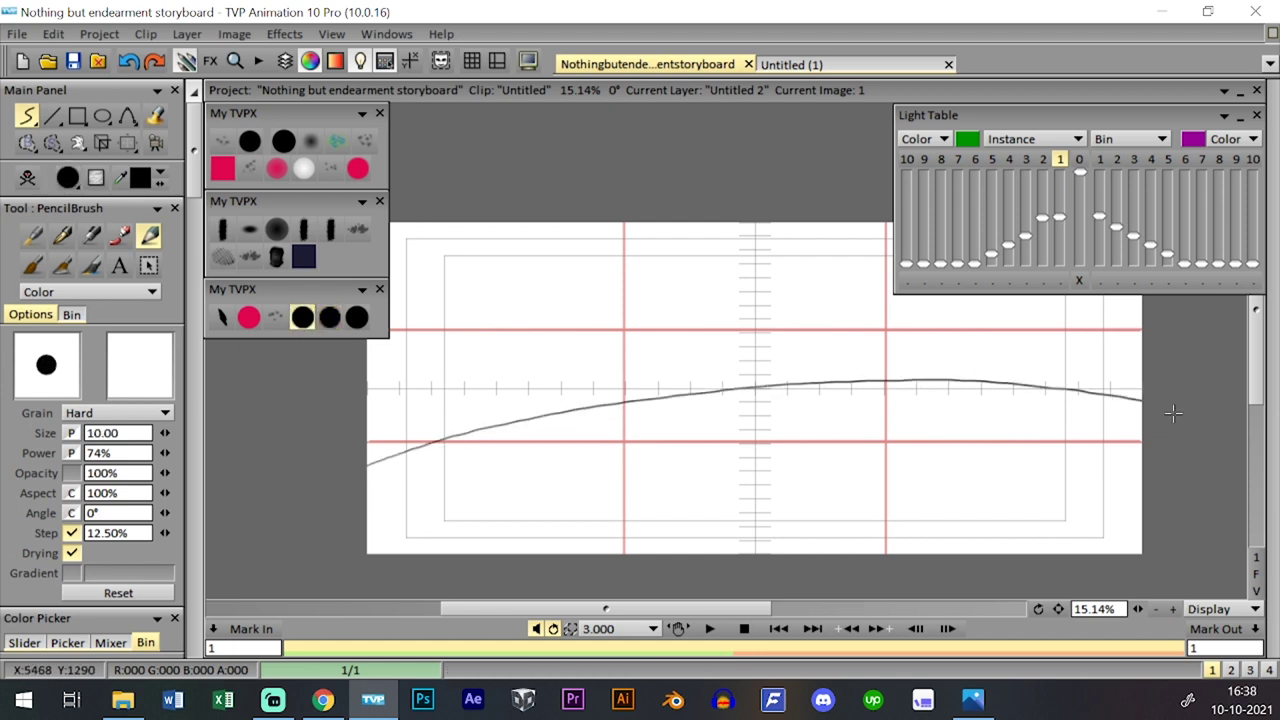
pyautogui.hotkey('ctrl', 'z')
pyautogui.moveTo(351, 485)
pyautogui.mouseDown()
pyautogui.moveTo(745, 398)
pyautogui.moveTo(1227, 409)
pyautogui.mouseUp()
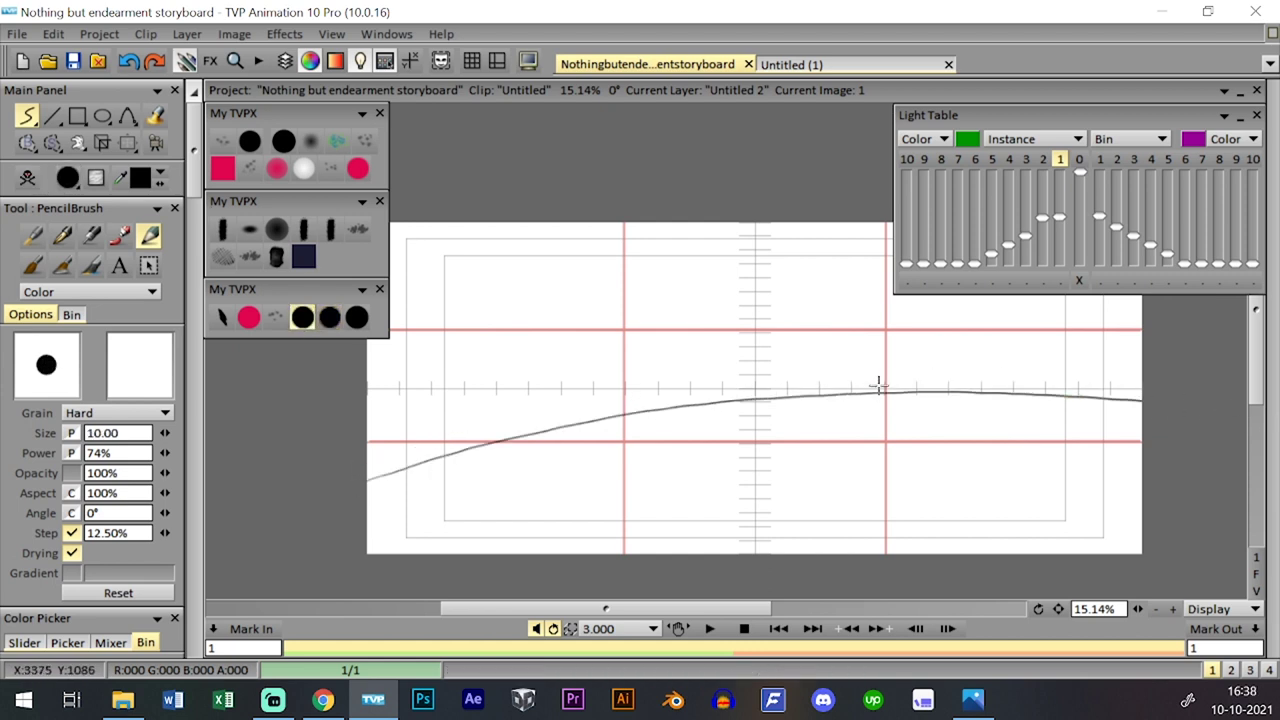
pyautogui.hotkey('ctrl', 'z')
pyautogui.moveTo(456, 447)
pyautogui.mouseDown()
pyautogui.moveTo(913, 398)
pyautogui.moveTo(1180, 401)
pyautogui.mouseUp()
pyautogui.hotkey('ctrl', 'z')
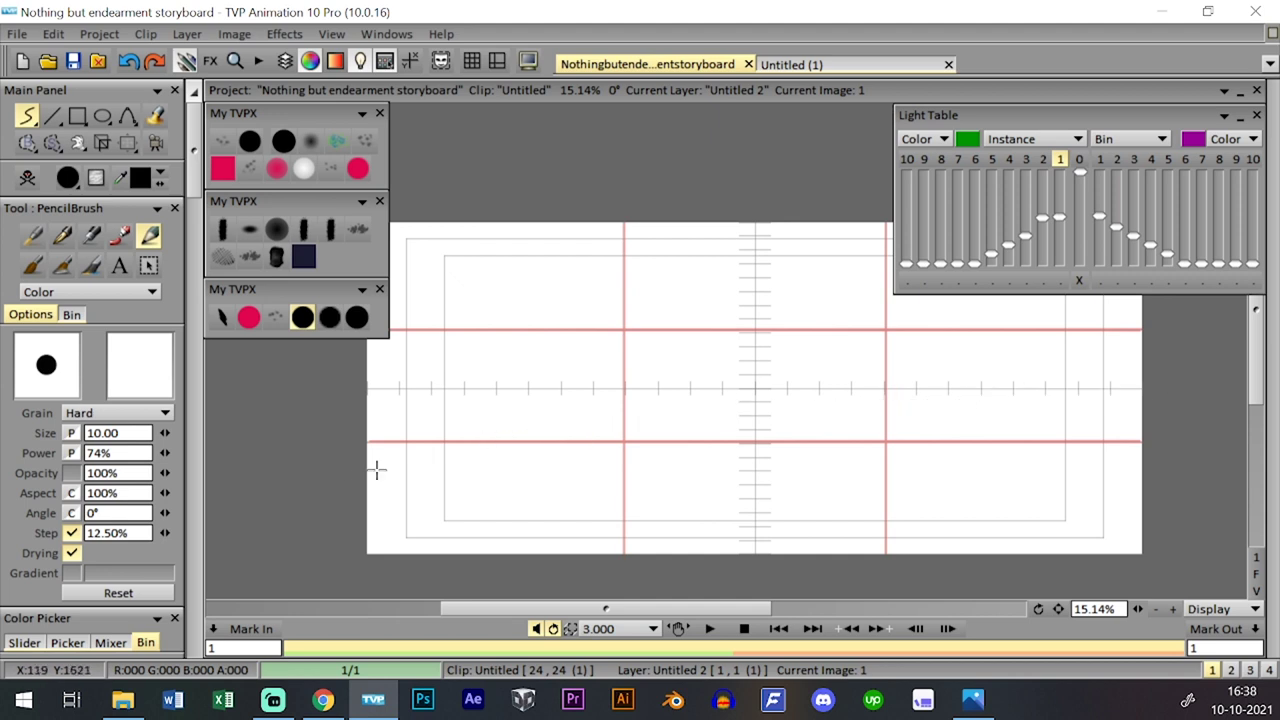
pyautogui.moveTo(374, 466)
pyautogui.mouseDown()
pyautogui.moveTo(696, 409)
pyautogui.moveTo(1099, 409)
pyautogui.mouseUp()
pyautogui.hotkey('ctrl', 'z')
# - Build the hill line in sections and darken its right part to the canvas edge
pyautogui.moveTo(374, 466)
pyautogui.mouseDown()
pyautogui.moveTo(620, 404)
pyautogui.moveTo(420, 463)
pyautogui.moveTo(856, 420)
pyautogui.mouseUp()
pyautogui.hotkey('ctrl', 'z')
pyautogui.moveTo(624, 437); pyautogui.dragTo(1142, 431)
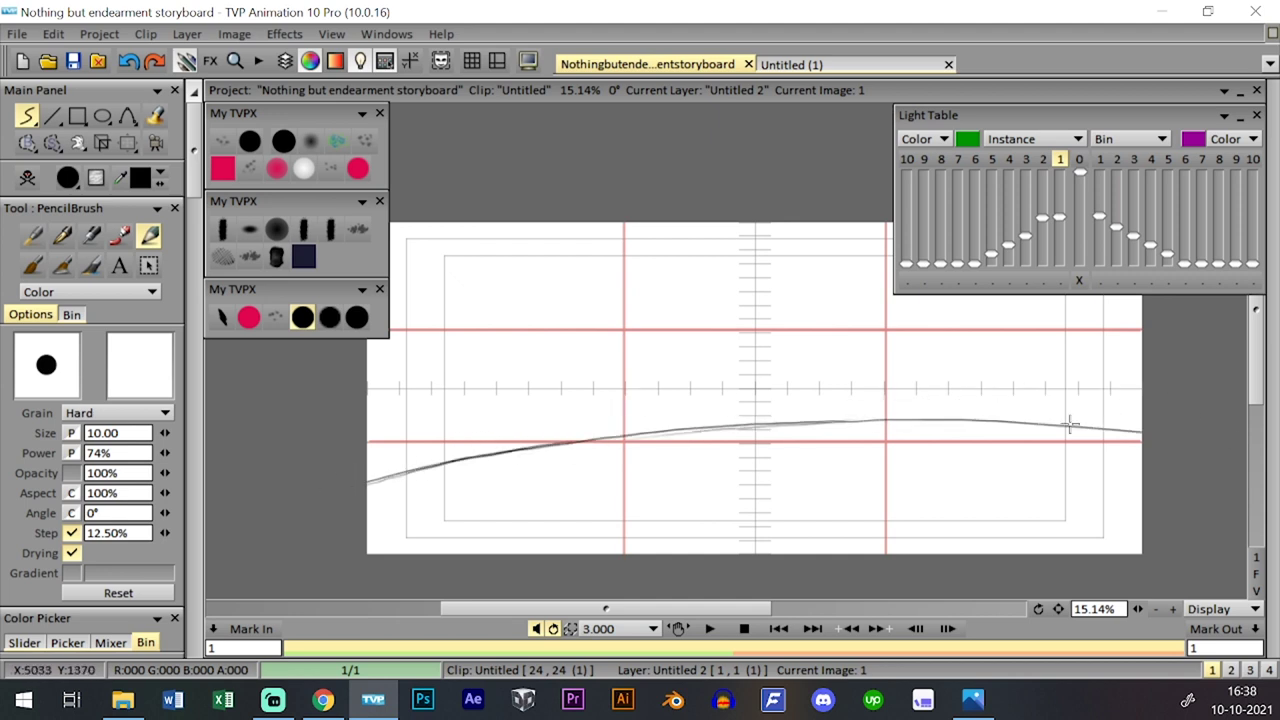
pyautogui.hotkey('ctrl', 'z')
pyautogui.moveTo(744, 421); pyautogui.dragTo(1101, 421)
pyautogui.moveTo(1001, 414); pyautogui.dragTo(1165, 421)
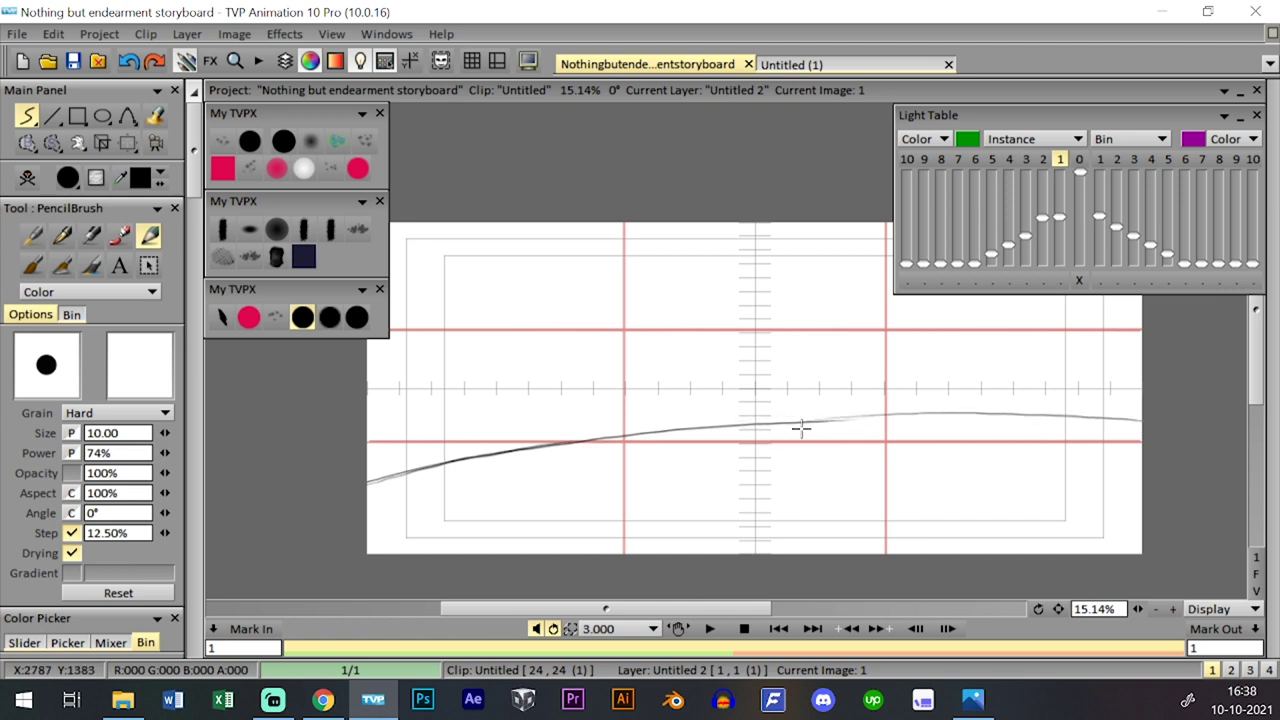
pyautogui.moveTo(804, 426); pyautogui.dragTo(979, 414)
pyautogui.moveTo(836, 420); pyautogui.dragTo(1142, 423)
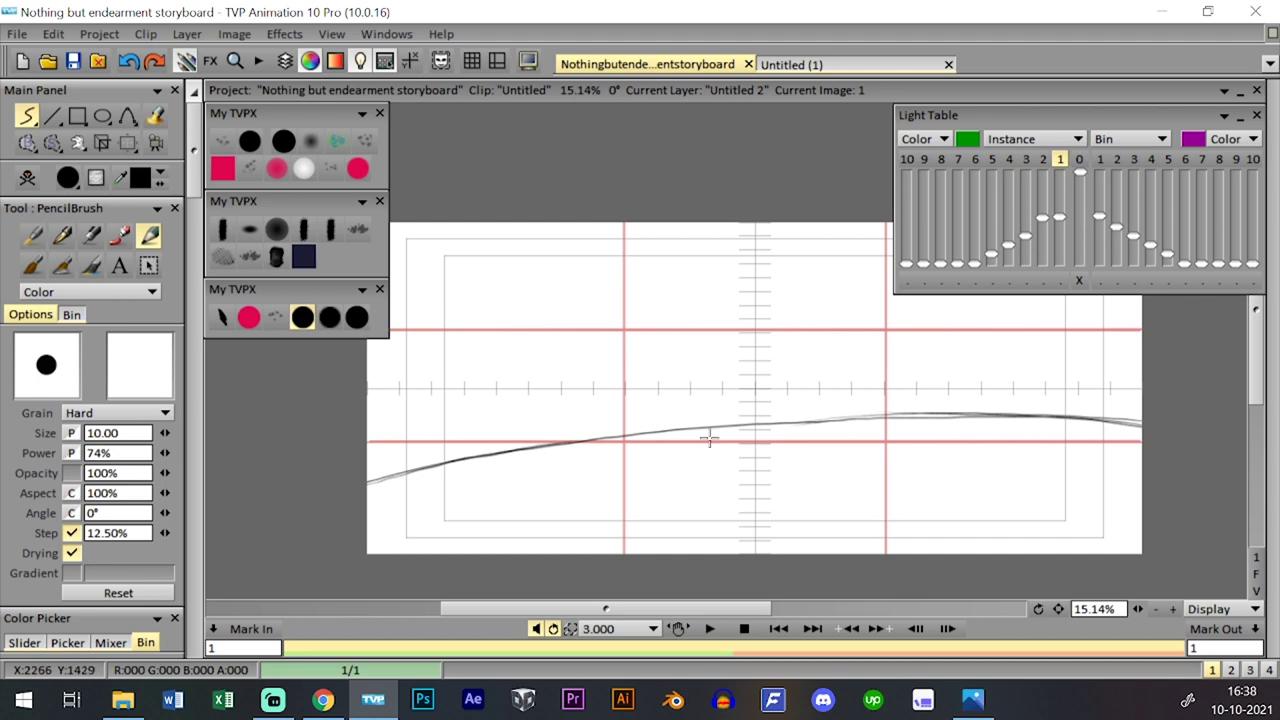
# - Draw two curved path lines running down from the hill, tracing each more darkly
pyautogui.moveTo(568, 449)
pyautogui.mouseDown()
pyautogui.moveTo(683, 523)
pyautogui.moveTo(598, 452)
pyautogui.moveTo(648, 485)
pyautogui.mouseUp()
pyautogui.hotkey('ctrl', 'z')
pyautogui.moveTo(572, 448); pyautogui.dragTo(692, 538)
pyautogui.hotkey('ctrl', 'z')
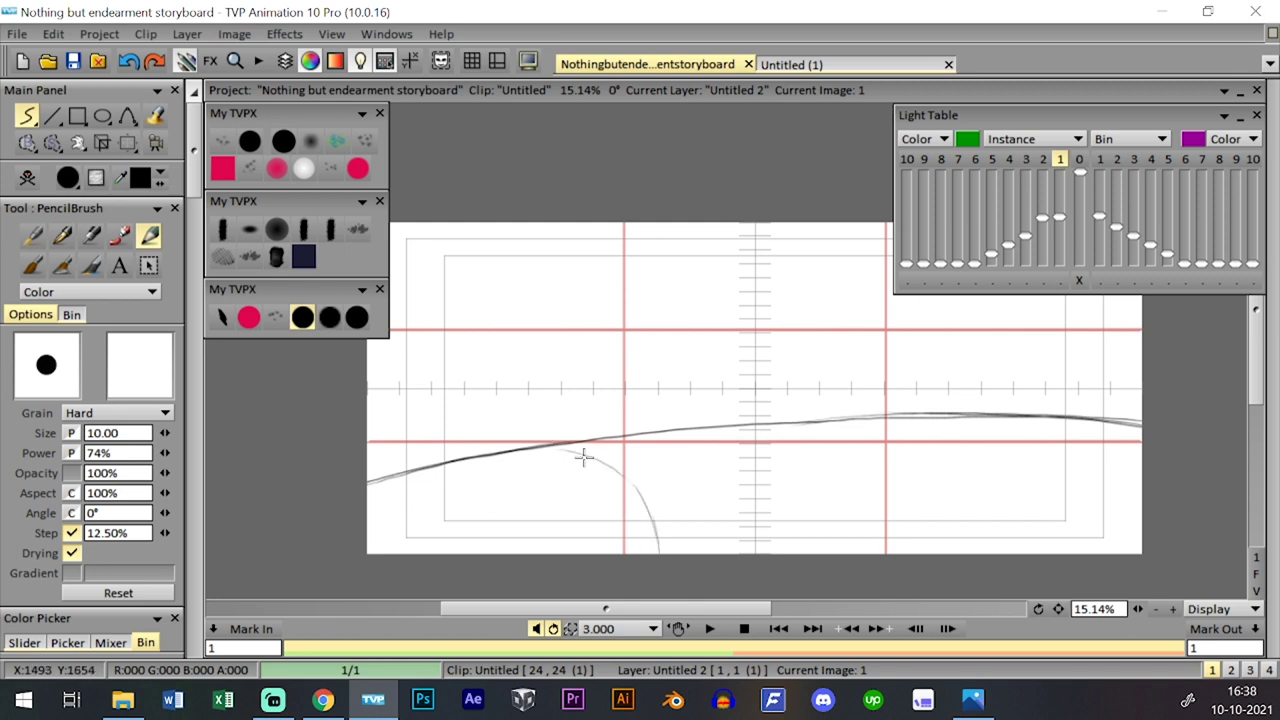
pyautogui.moveTo(584, 457); pyautogui.dragTo(636, 486)
pyautogui.moveTo(768, 428)
pyautogui.mouseDown()
pyautogui.moveTo(909, 523)
pyautogui.moveTo(842, 477)
pyautogui.moveTo(890, 522)
pyautogui.mouseUp()
pyautogui.moveTo(766, 428); pyautogui.dragTo(860, 490)
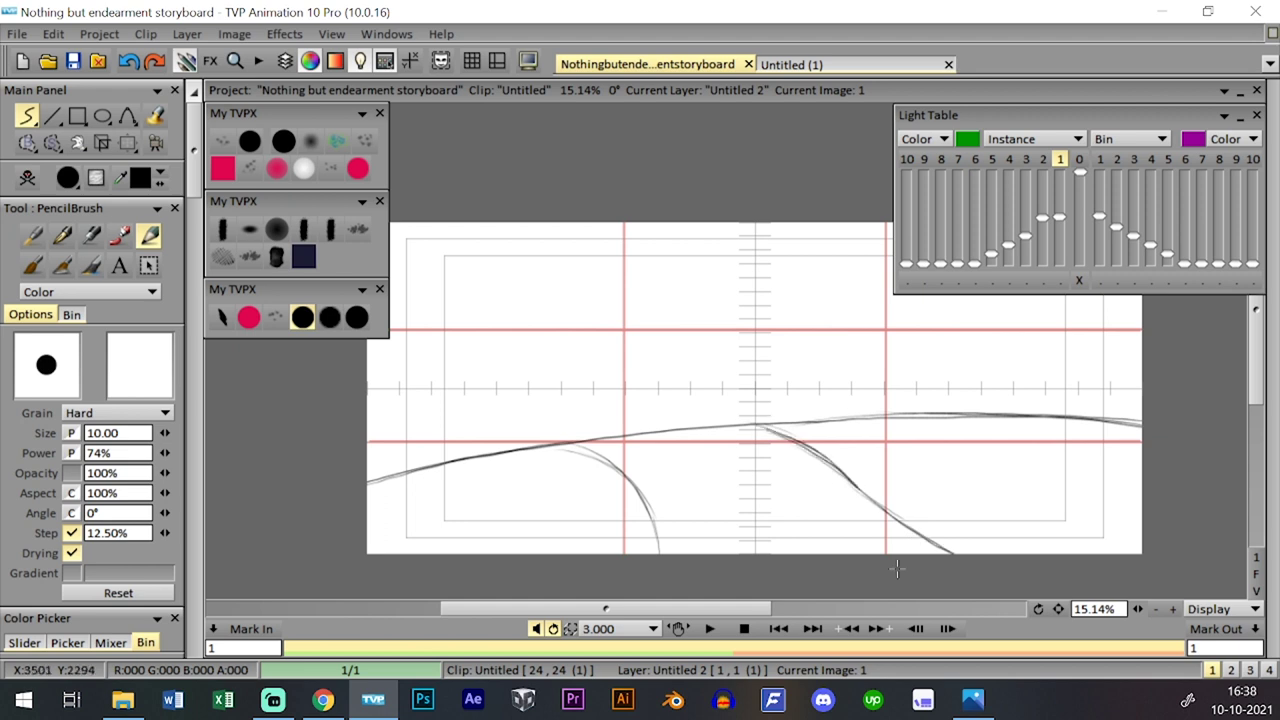
pyautogui.moveTo(664, 370); pyautogui.dragTo(683, 394)
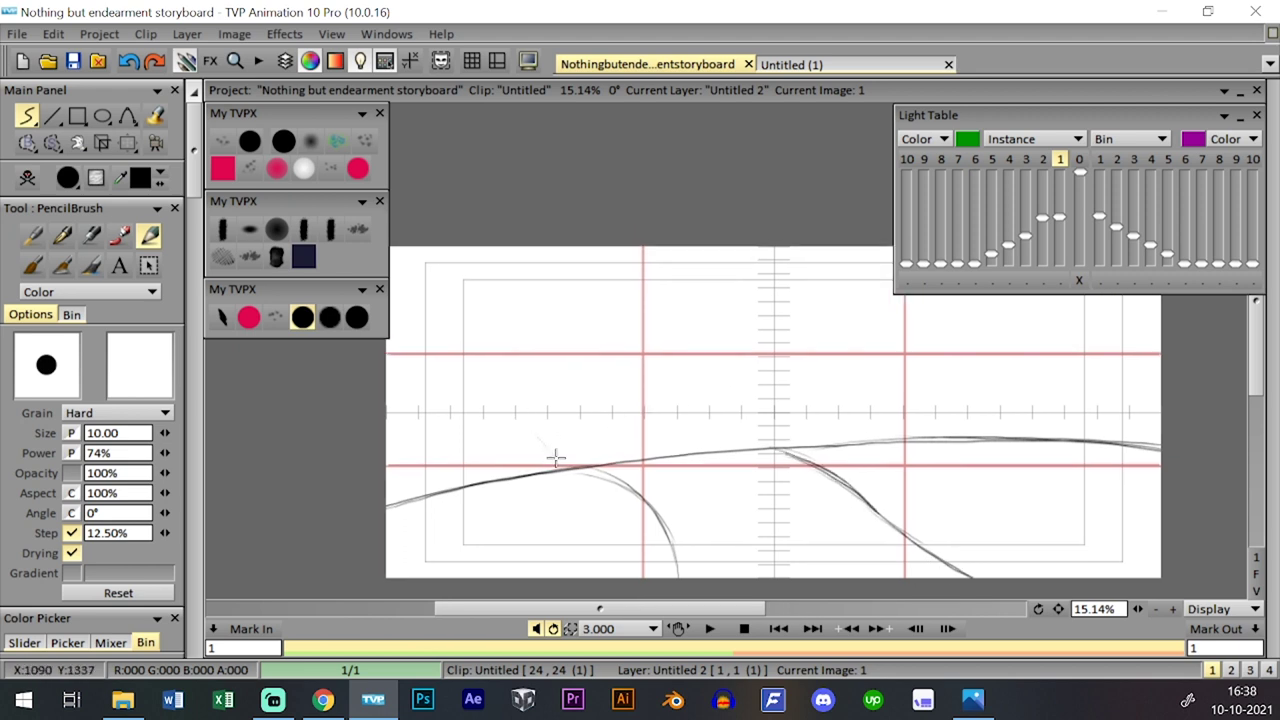
# - Add curves rising up-left from the path and long lines from the top-left down across the scene
pyautogui.moveTo(556, 458); pyautogui.dragTo(479, 358)
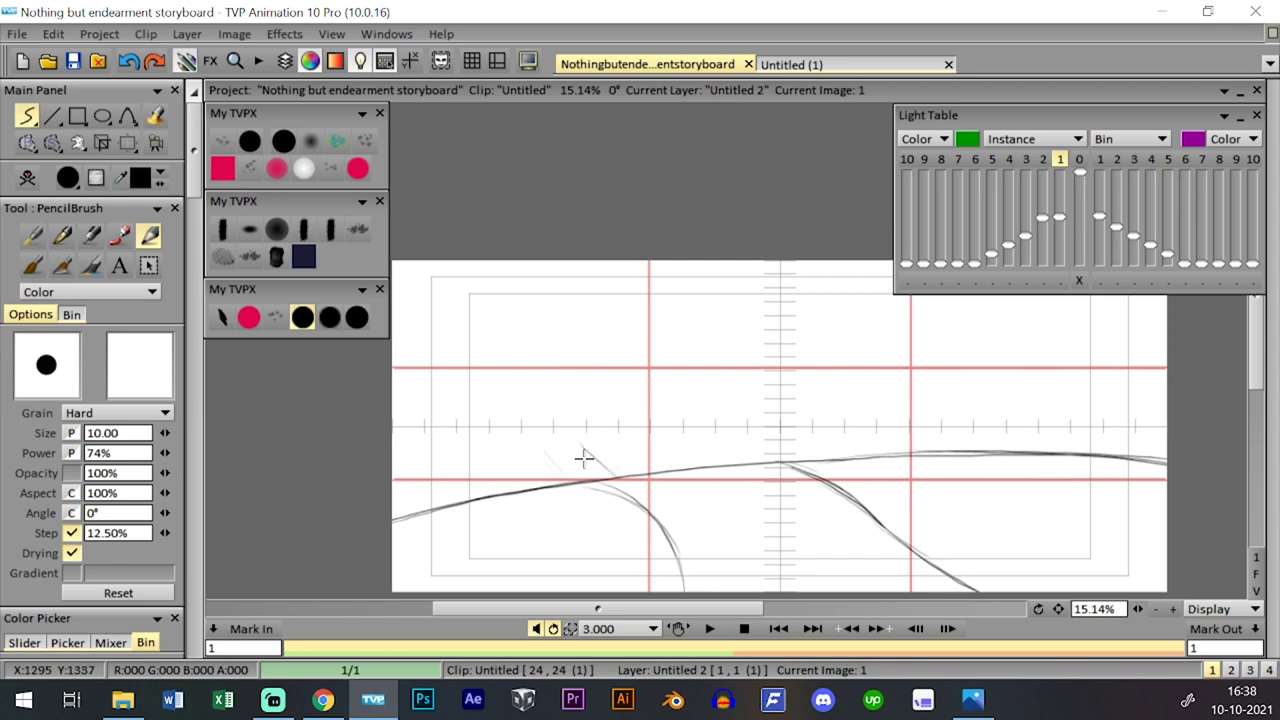
pyautogui.moveTo(610, 470); pyautogui.dragTo(556, 412)
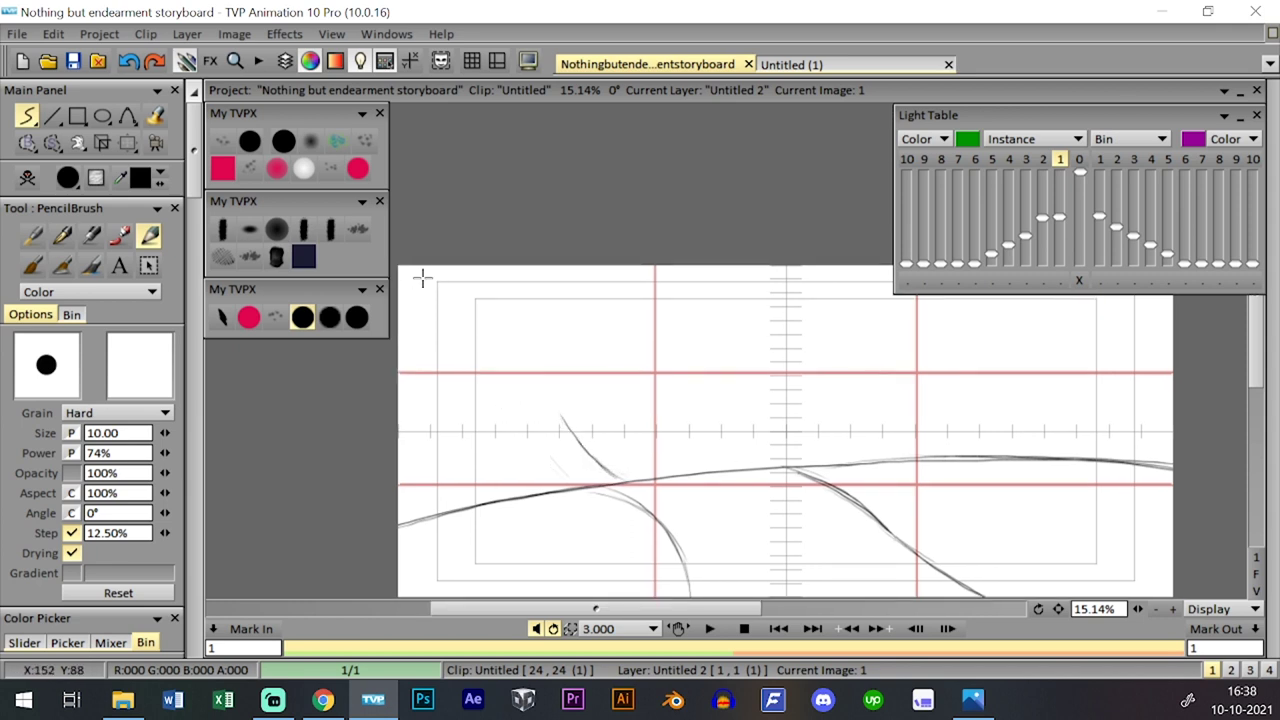
pyautogui.moveTo(432, 264); pyautogui.dragTo(546, 402)
pyautogui.hotkey('ctrl', 'z')
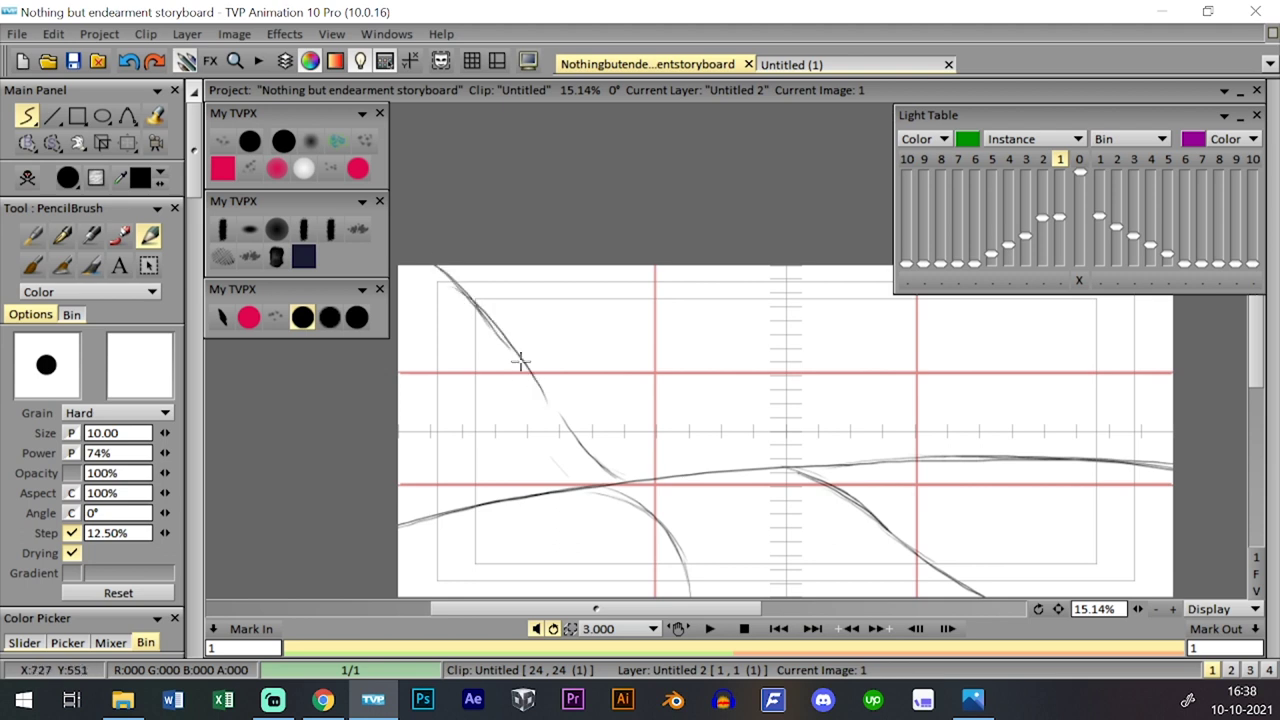
pyautogui.moveTo(512, 350); pyautogui.dragTo(568, 433)
pyautogui.moveTo(557, 276); pyautogui.dragTo(618, 350)
pyautogui.hotkey('ctrl', 'z')
pyautogui.moveTo(538, 275); pyautogui.dragTo(596, 352)
pyautogui.hotkey('ctrl', 'z')
pyautogui.hotkey('ctrl', 'z')
pyautogui.hotkey('ctrl', 'z')
pyautogui.hotkey('ctrl', 'z')
pyautogui.moveTo(498, 259); pyautogui.dragTo(557, 320)
pyautogui.moveTo(512, 281)
pyautogui.mouseDown()
pyautogui.moveTo(576, 349)
pyautogui.moveTo(714, 451)
pyautogui.moveTo(753, 462)
pyautogui.mouseUp()
pyautogui.press('space')
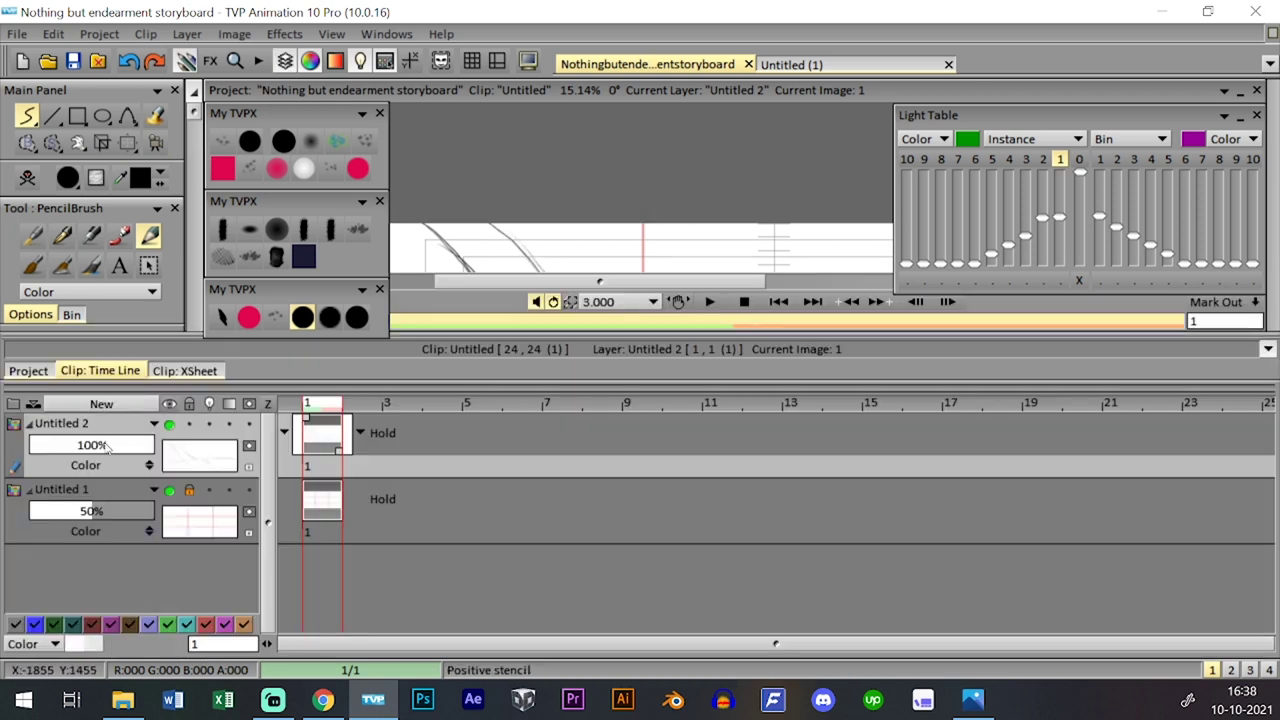
# - Halve the sketch layer's opacity, add layer Untitled 3, and pick the size 20 brush
pyautogui.moveTo(143, 444); pyautogui.dragTo(93, 444)
pyautogui.click(115, 405)
pyautogui.click(680, 458)
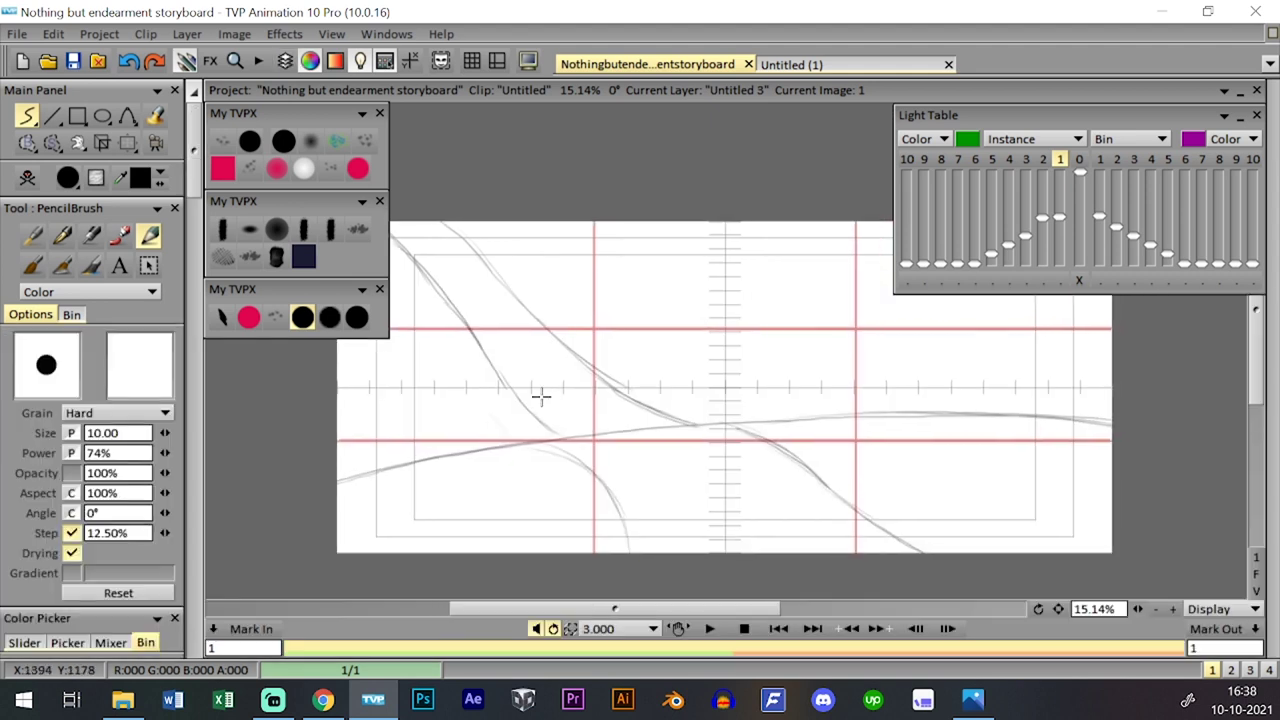
pyautogui.click(304, 318)
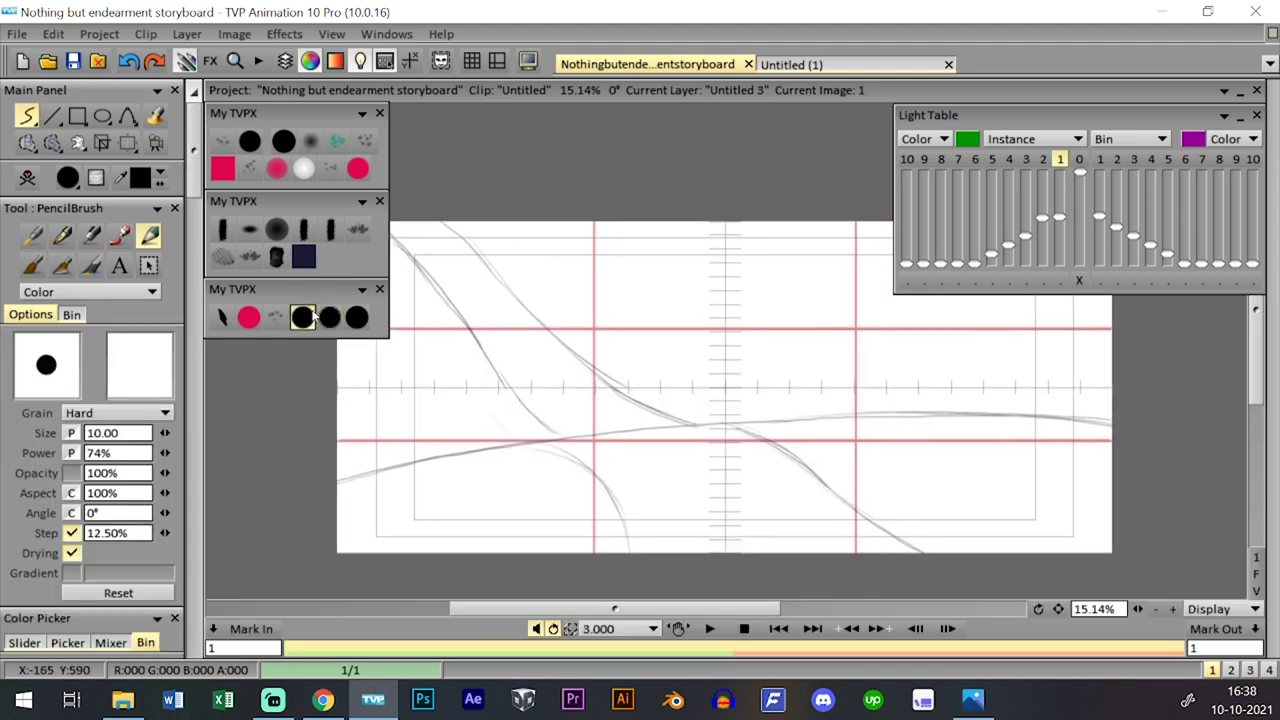
pyautogui.moveTo(466, 402); pyautogui.dragTo(403, 409)
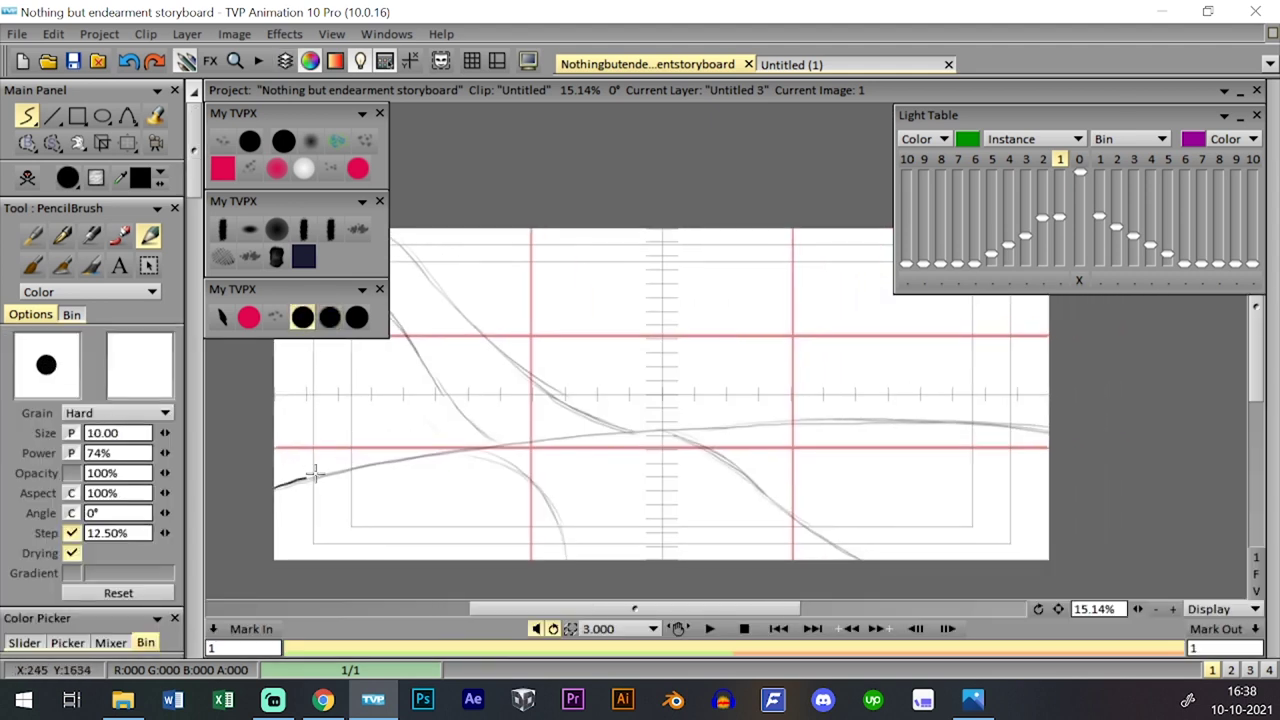
pyautogui.hotkey('ctrl', 'z')
pyautogui.click(356, 318)
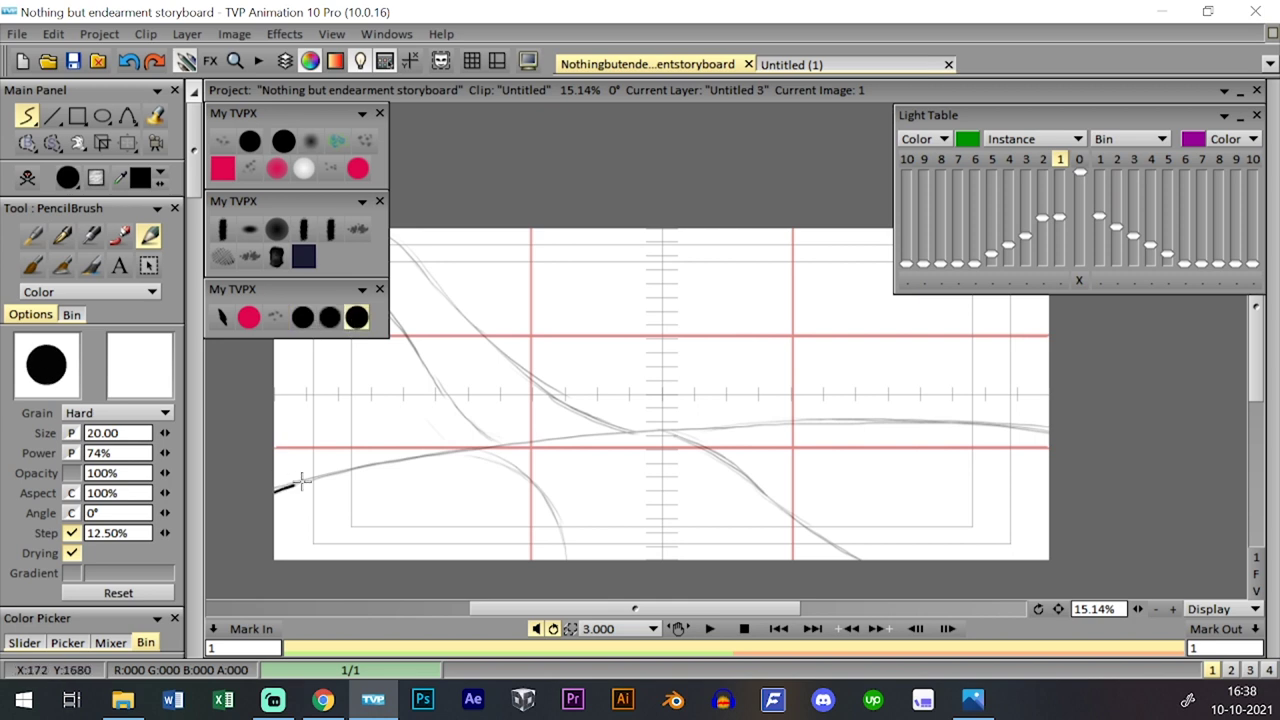
# - Ink the horizon line plus upper and left slopes; undo attempts at the lower path curve
pyautogui.moveTo(512, 441); pyautogui.dragTo(1030, 428)
pyautogui.moveTo(510, 293); pyautogui.dragTo(610, 320)
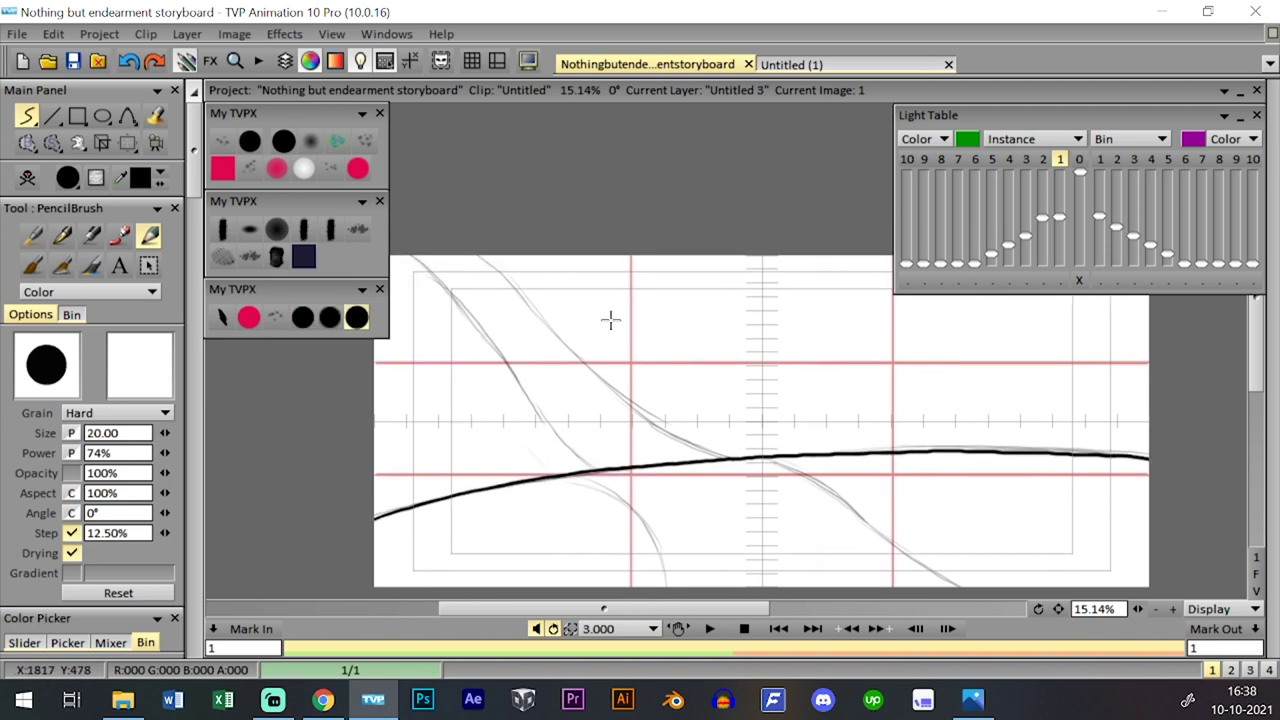
pyautogui.moveTo(463, 243); pyautogui.dragTo(697, 441)
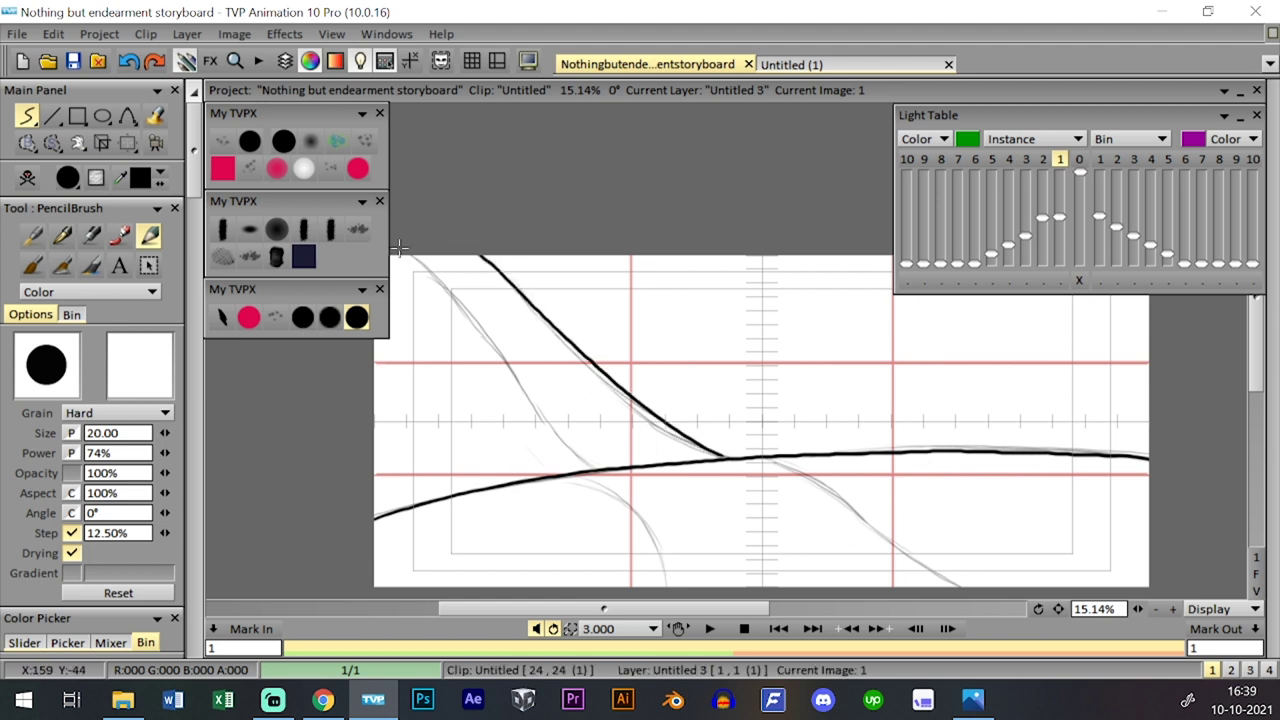
pyautogui.moveTo(445, 285); pyautogui.dragTo(605, 470)
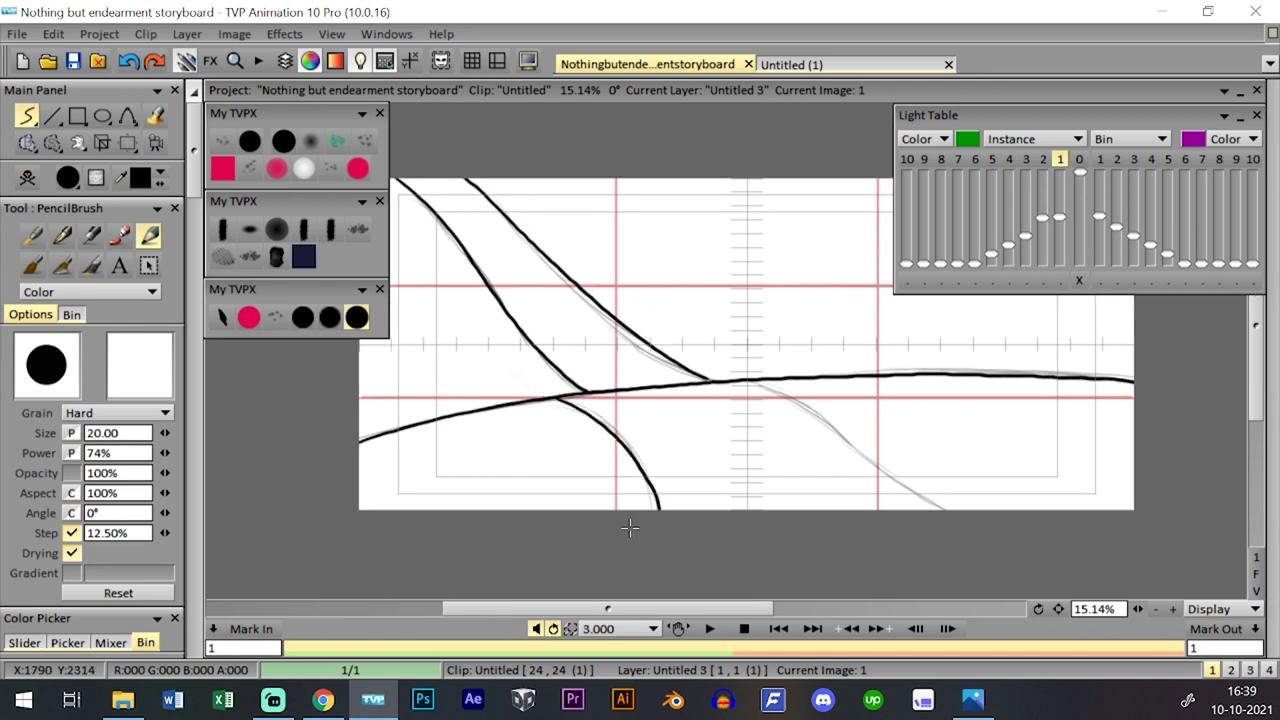
pyautogui.hotkey('ctrl', 'z')
pyautogui.moveTo(595, 415)
pyautogui.mouseDown()
pyautogui.moveTo(624, 446)
pyautogui.moveTo(650, 505)
pyautogui.mouseUp()
pyautogui.hotkey('ctrl', 'z')
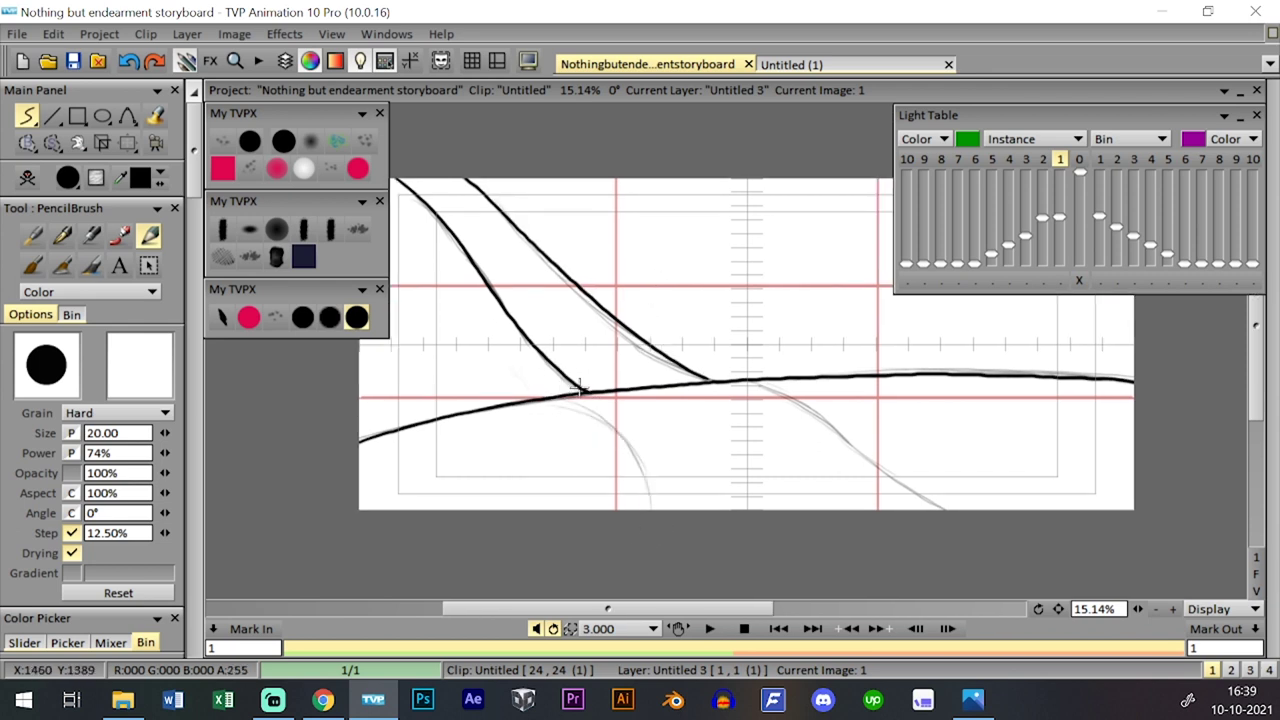
pyautogui.moveTo(602, 412); pyautogui.dragTo(640, 508)
pyautogui.hotkey('ctrl', 'z')
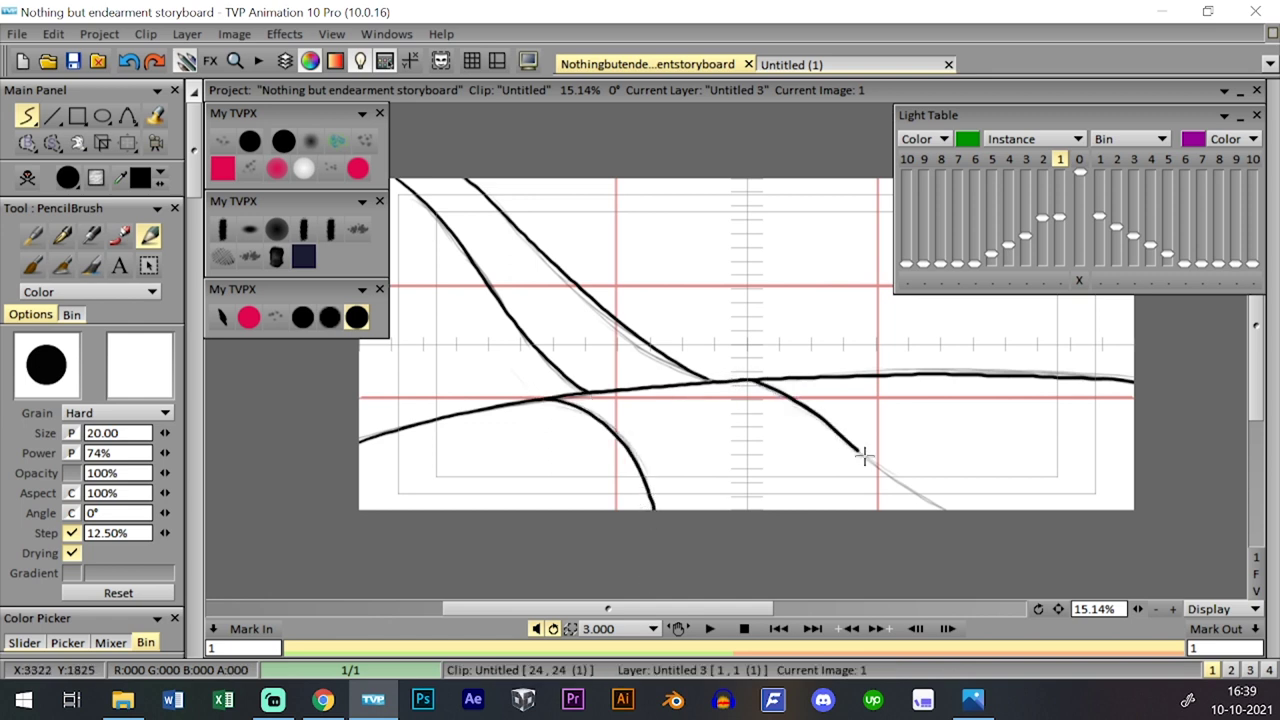
pyautogui.hotkey('ctrl', 'z')
# - Ink the right slope toward the bottom, then try and undo several up-left lines
pyautogui.moveTo(825, 423); pyautogui.dragTo(920, 493)
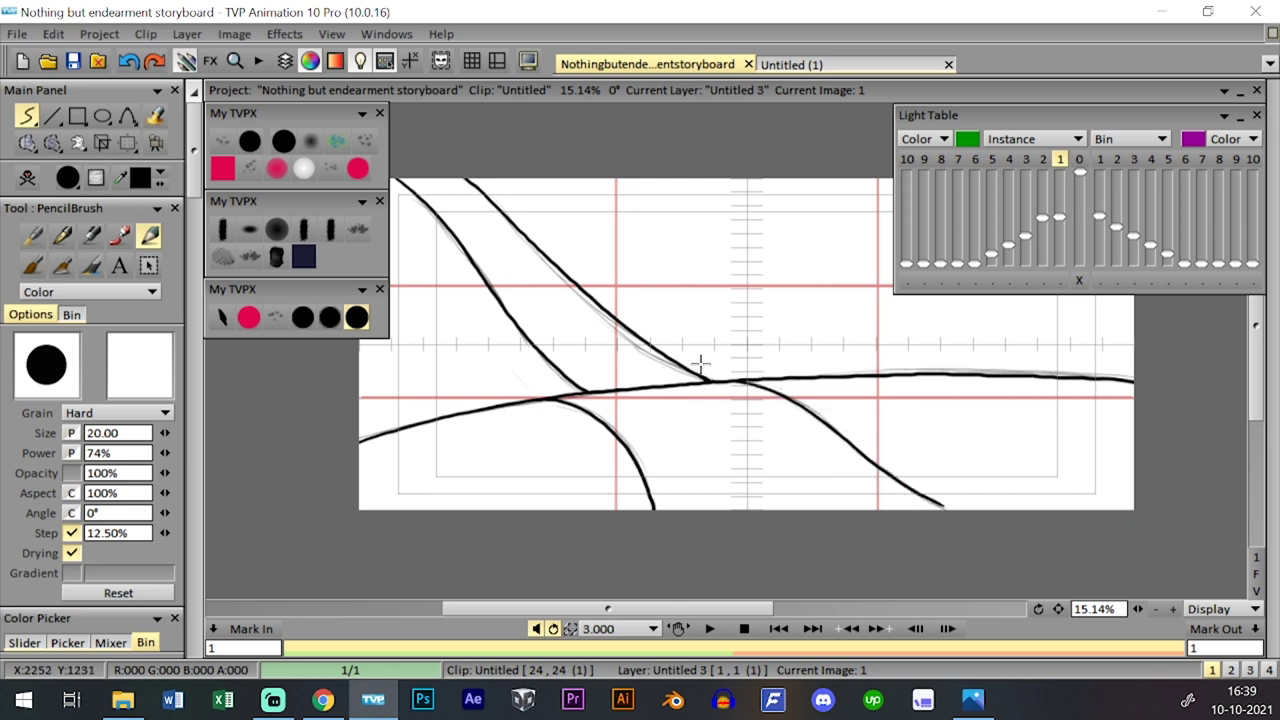
pyautogui.moveTo(672, 398); pyautogui.dragTo(596, 413)
pyautogui.hotkey('ctrl', 'z')
pyautogui.moveTo(668, 389)
pyautogui.mouseDown()
pyautogui.moveTo(572, 374)
pyautogui.moveTo(508, 298)
pyautogui.mouseUp()
pyautogui.hotkey('ctrl', 'z')
pyautogui.moveTo(780, 496)
pyautogui.mouseDown()
pyautogui.moveTo(718, 421)
pyautogui.moveTo(644, 403)
pyautogui.moveTo(593, 370)
pyautogui.moveTo(533, 295)
pyautogui.moveTo(458, 236)
pyautogui.mouseUp()
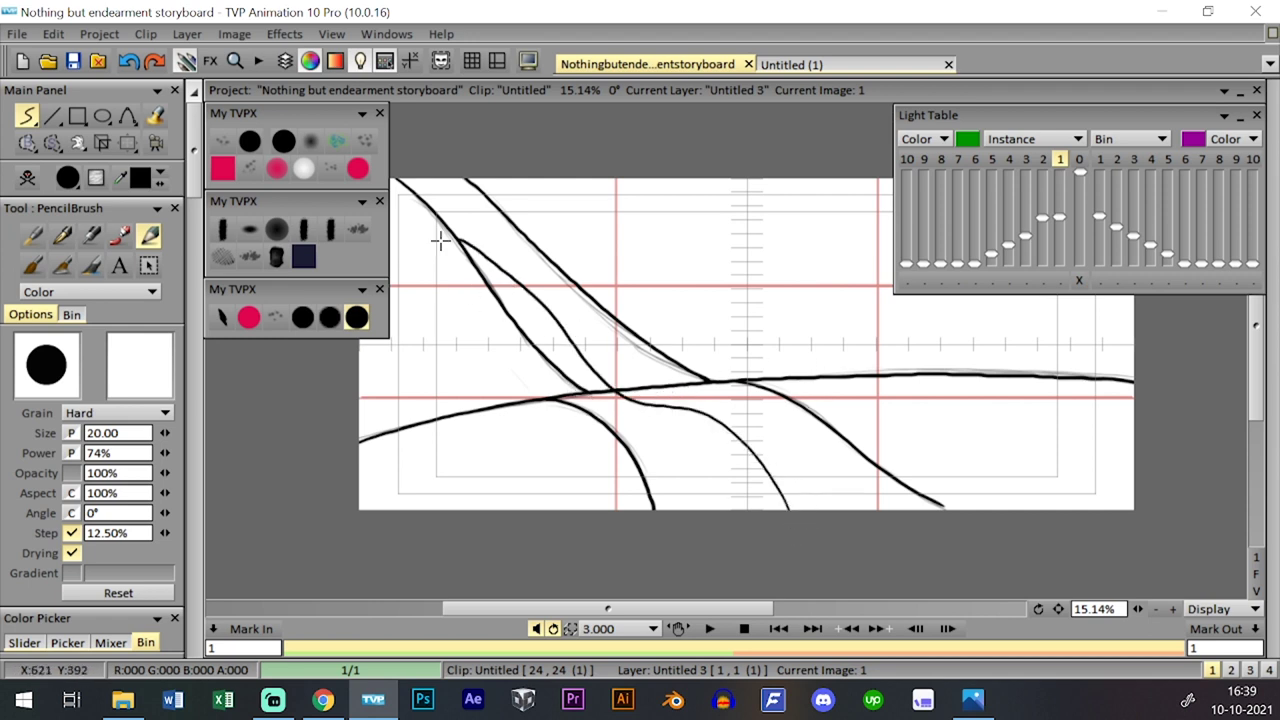
pyautogui.hotkey('ctrl', 'z')
pyautogui.moveTo(764, 500)
pyautogui.mouseDown()
pyautogui.moveTo(711, 417)
pyautogui.moveTo(630, 385)
pyautogui.moveTo(494, 251)
pyautogui.moveTo(460, 198)
pyautogui.mouseUp()
pyautogui.hotkey('ctrl', 'z')
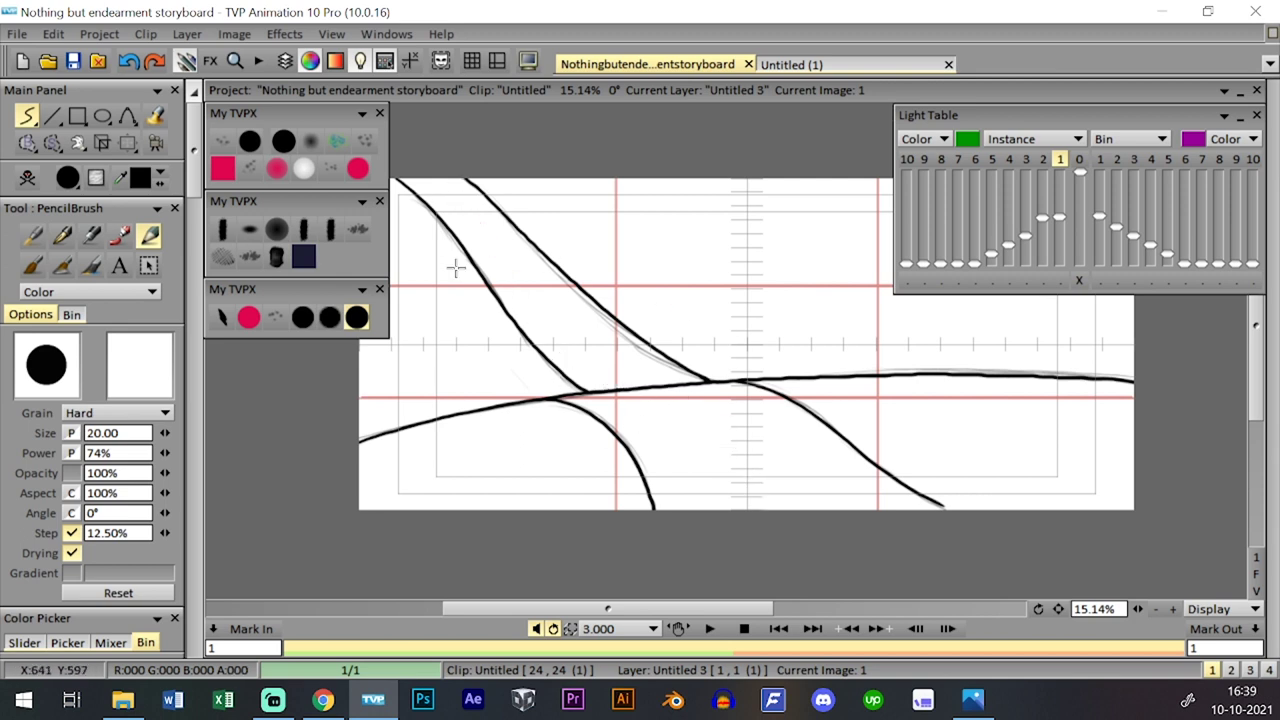
pyautogui.moveTo(783, 322); pyautogui.dragTo(777, 336)
pyautogui.press('space')
# - Delete layer Untitled 2 and lower Untitled 3's opacity to 55%
pyautogui.click(327, 522)
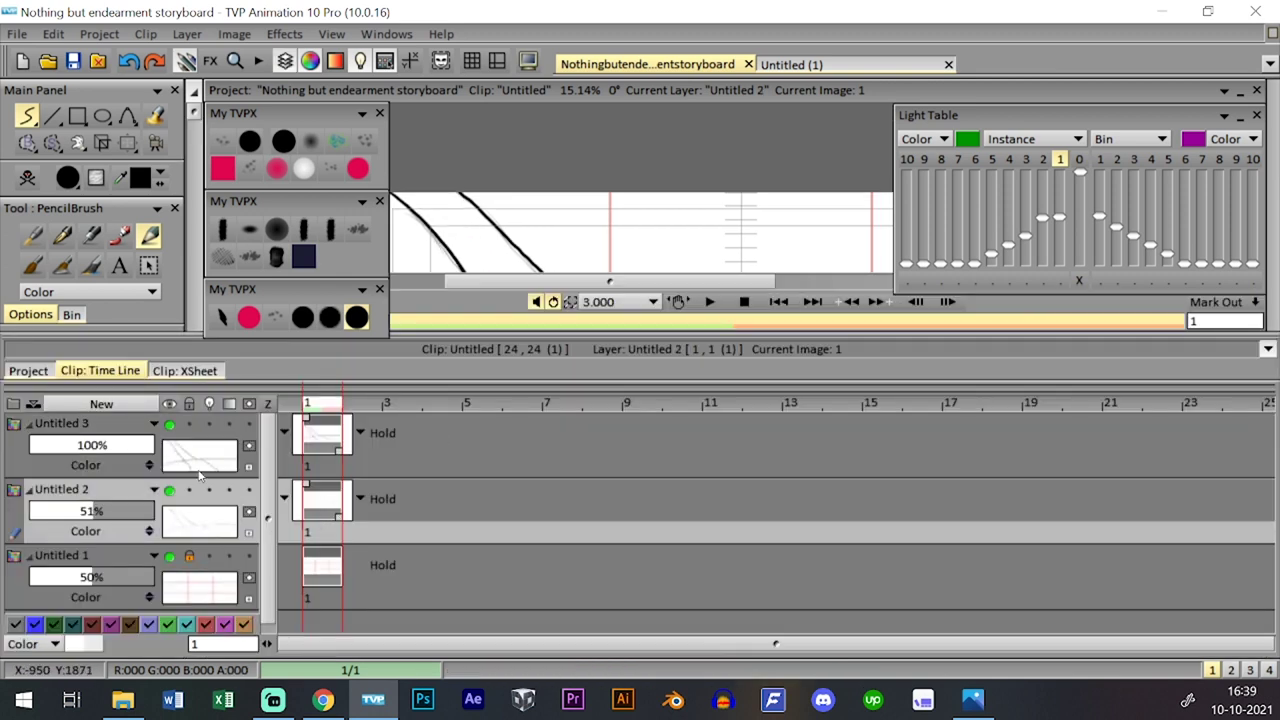
pyautogui.click(155, 490)
pyautogui.click(328, 477)
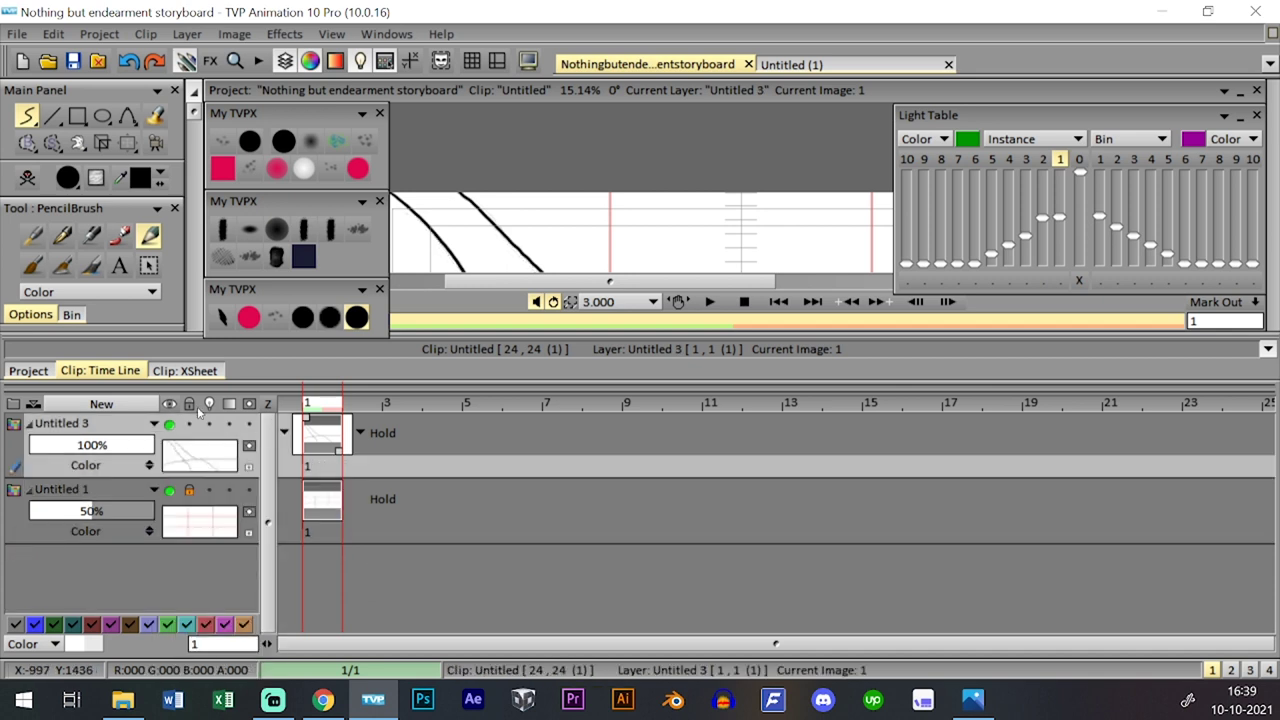
pyautogui.moveTo(105, 441)
pyautogui.mouseDown()
pyautogui.moveTo(76, 445)
pyautogui.moveTo(100, 445)
pyautogui.mouseUp()
# - Add a new empty layer above the inked one and lock the layers underneath
pyautogui.click(101, 403)
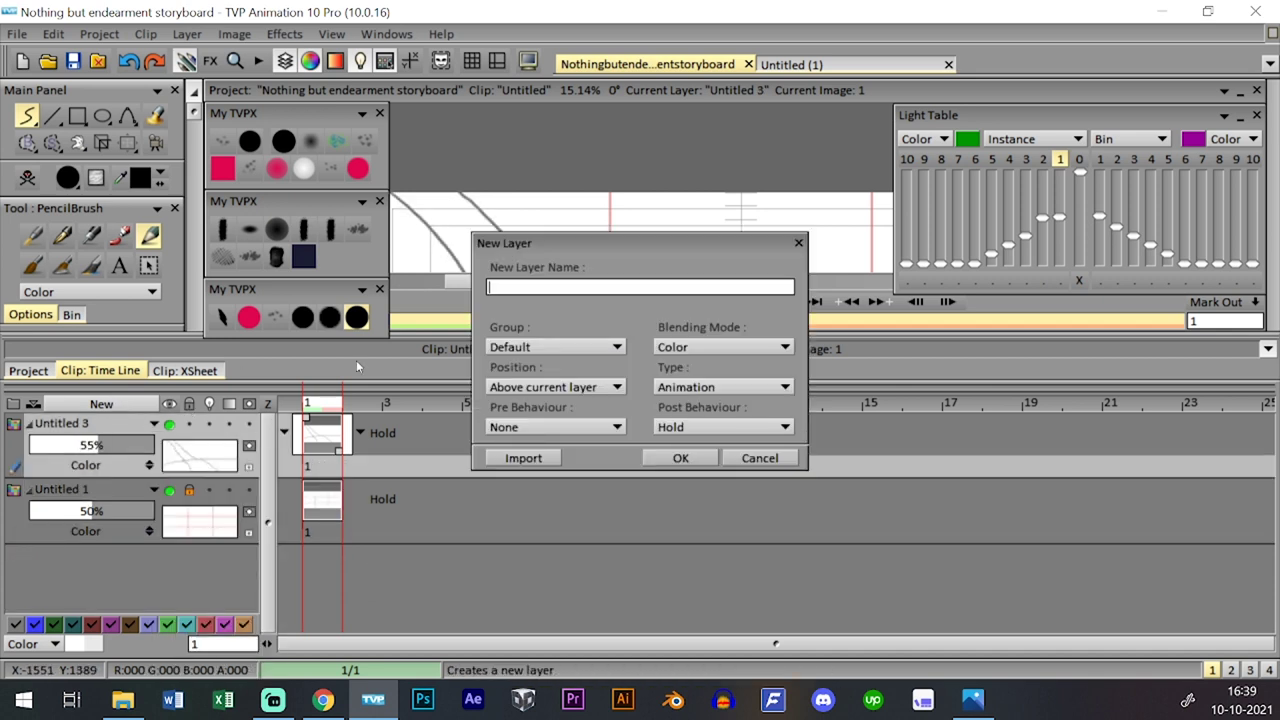
pyautogui.click(673, 459)
pyautogui.click(189, 404)
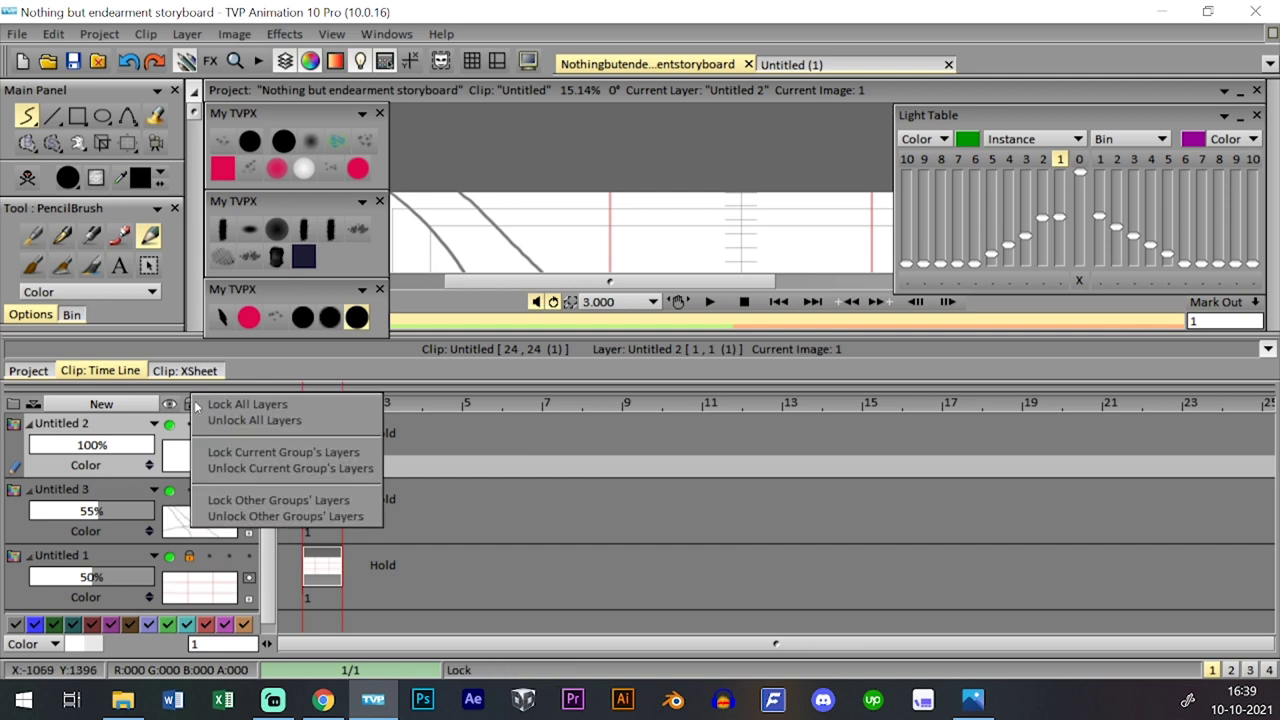
pyautogui.click(240, 406)
# - Save the project with Ctrl+S
pyautogui.press('Tab')
pyautogui.hotkey('ctrl', 's')
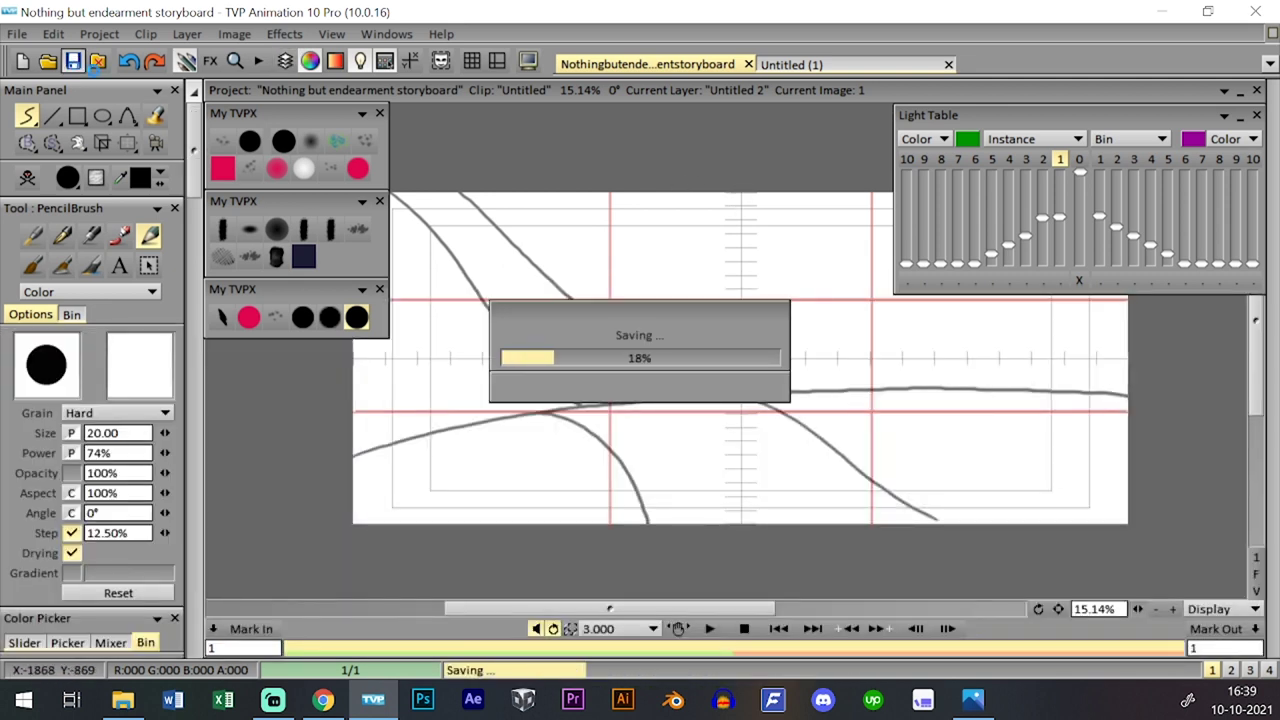
pyautogui.press('Tab')
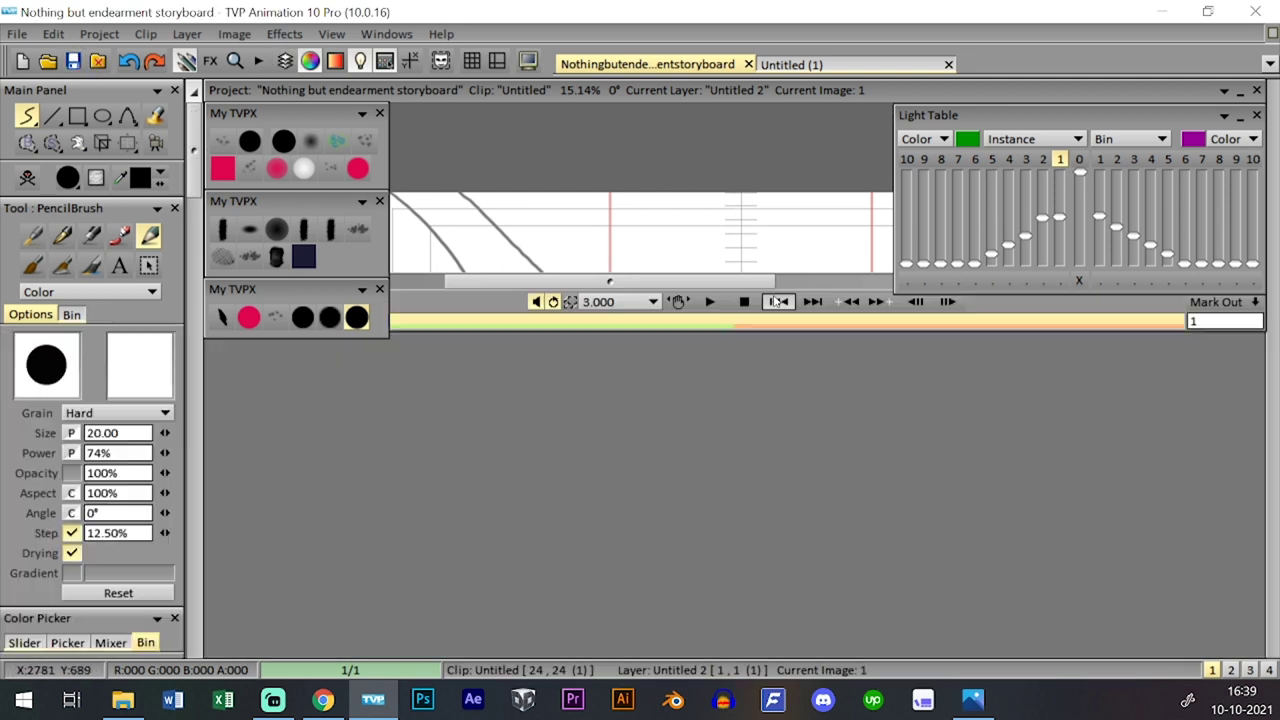
pyautogui.press('Tab')
pyautogui.press('Tab')
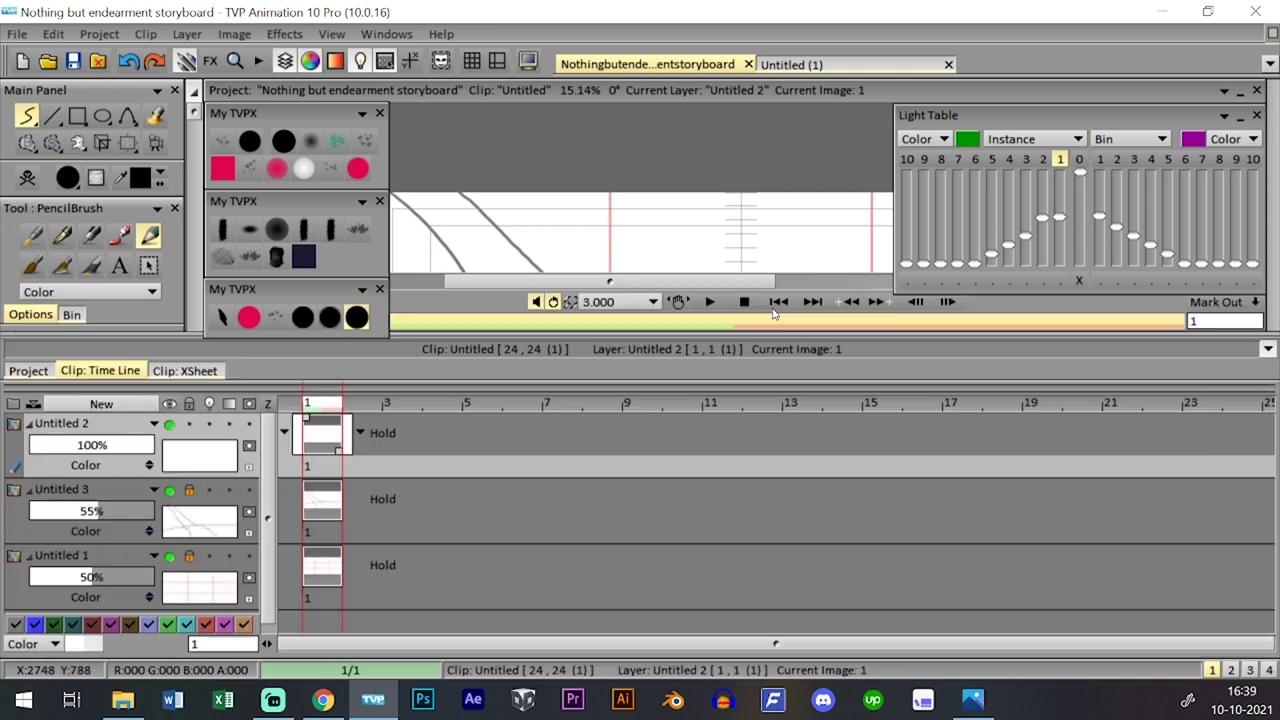
# - On Untitled 3, try curved strokes along the canvas bottom, then undo them
pyautogui.click(332, 503)
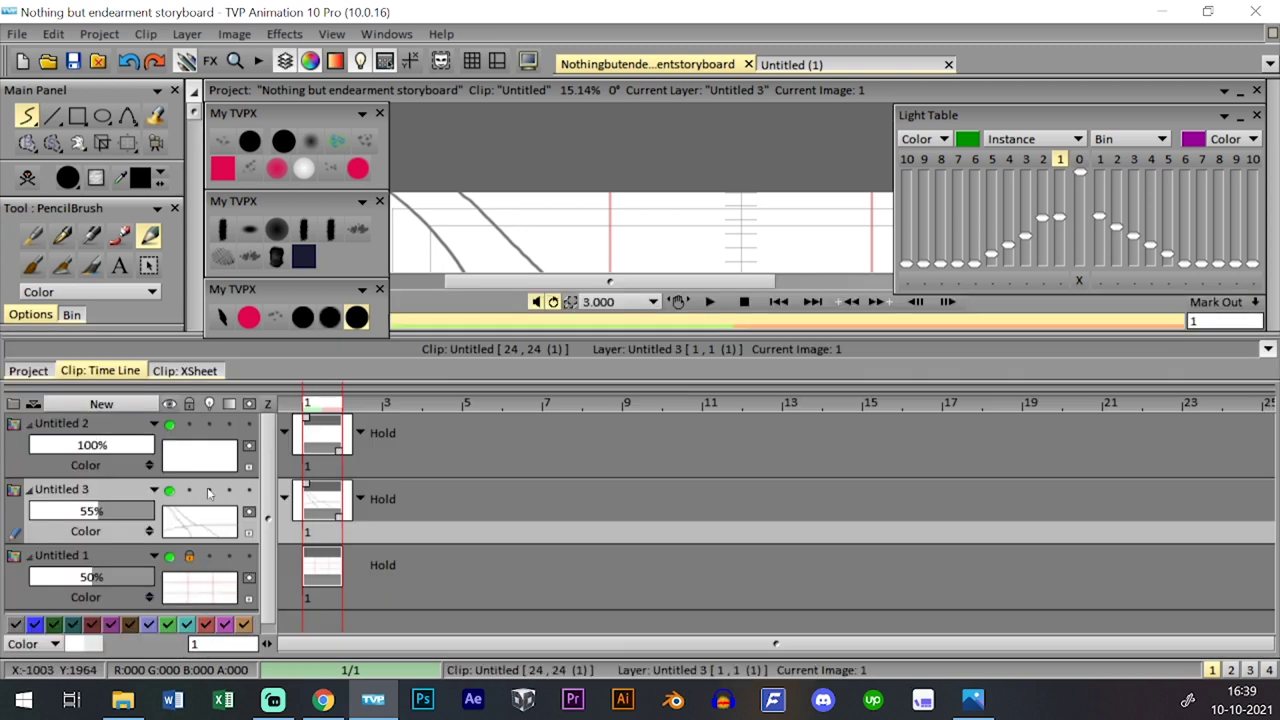
pyautogui.press('Tab')
pyautogui.moveTo(650, 523); pyautogui.dragTo(758, 514)
pyautogui.moveTo(649, 523); pyautogui.dragTo(908, 507)
pyautogui.moveTo(698, 515)
pyautogui.mouseDown()
pyautogui.moveTo(792, 507)
pyautogui.moveTo(968, 523)
pyautogui.mouseUp()
pyautogui.hotkey('ctrl', 'z')
pyautogui.hotkey('ctrl', 'z')
pyautogui.hotkey('ctrl', 'z')
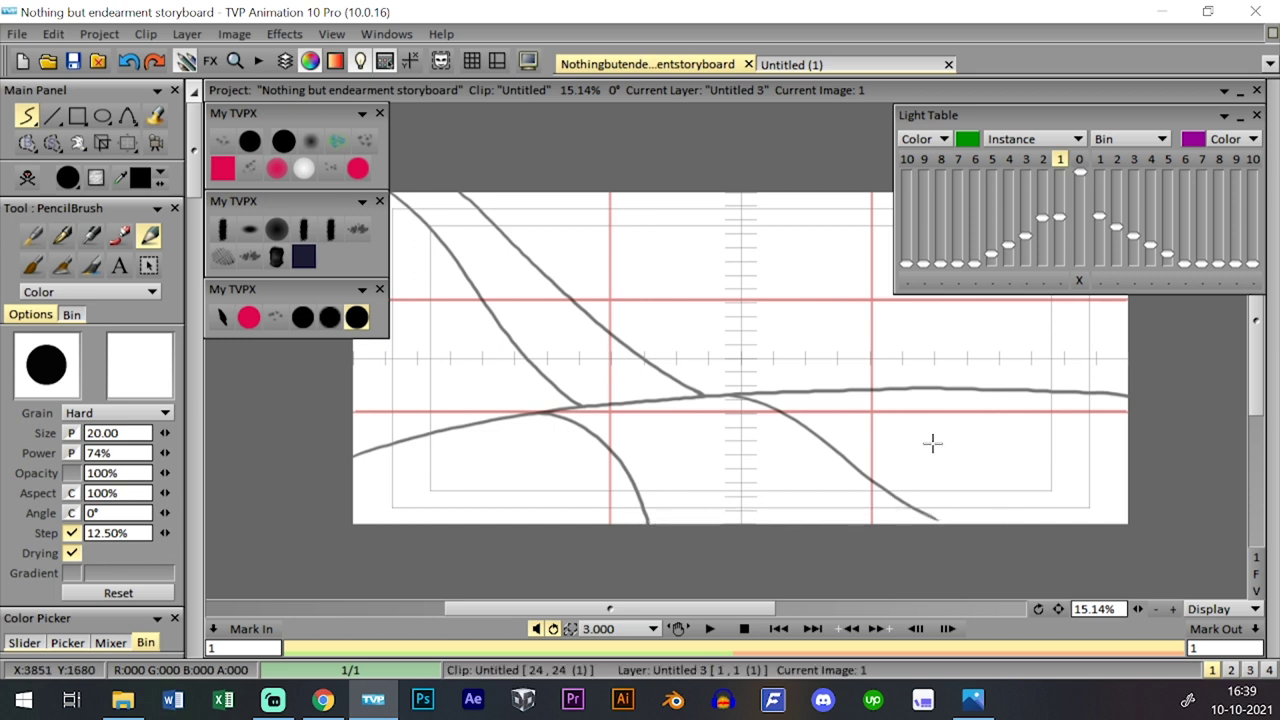
pyautogui.moveTo(812, 426)
pyautogui.mouseDown()
pyautogui.moveTo(791, 426)
pyautogui.moveTo(792, 438)
pyautogui.mouseUp()
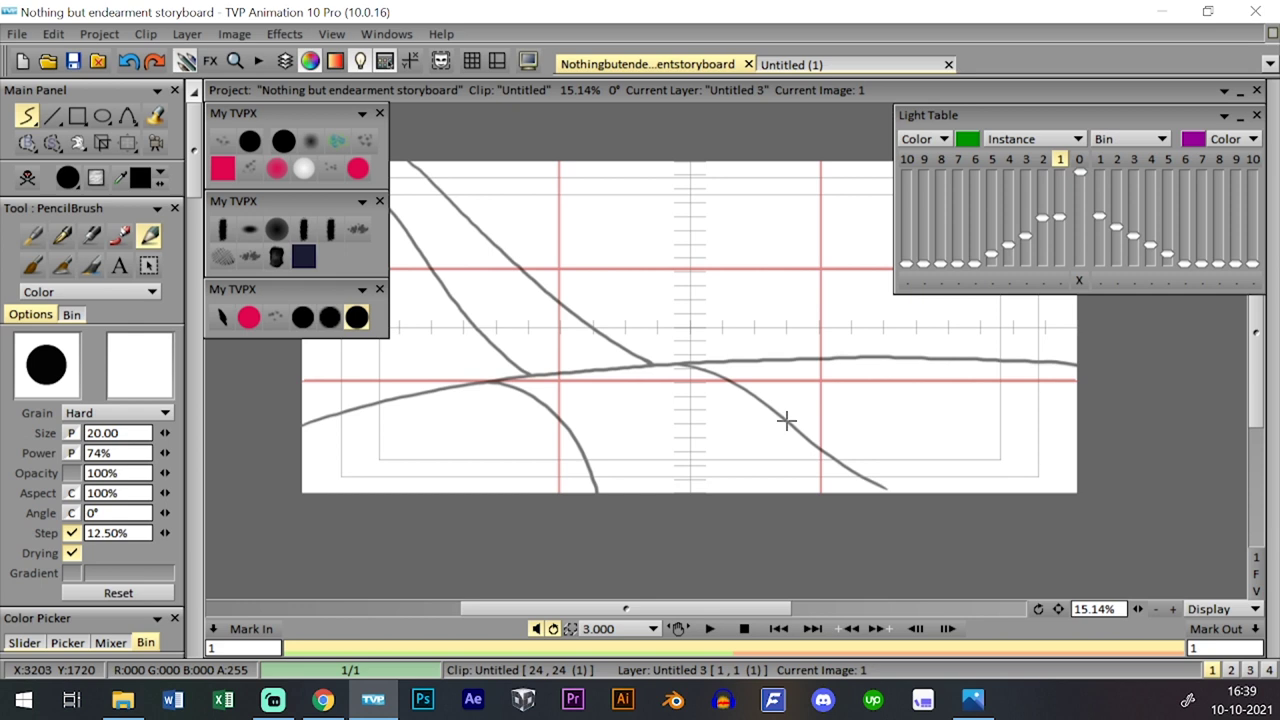
# - Make the new layer Untitled 2 current and compare the house scene with the line sketch
pyautogui.press('l')
pyautogui.press('l')
pyautogui.press('l')
pyautogui.click(416, 440)
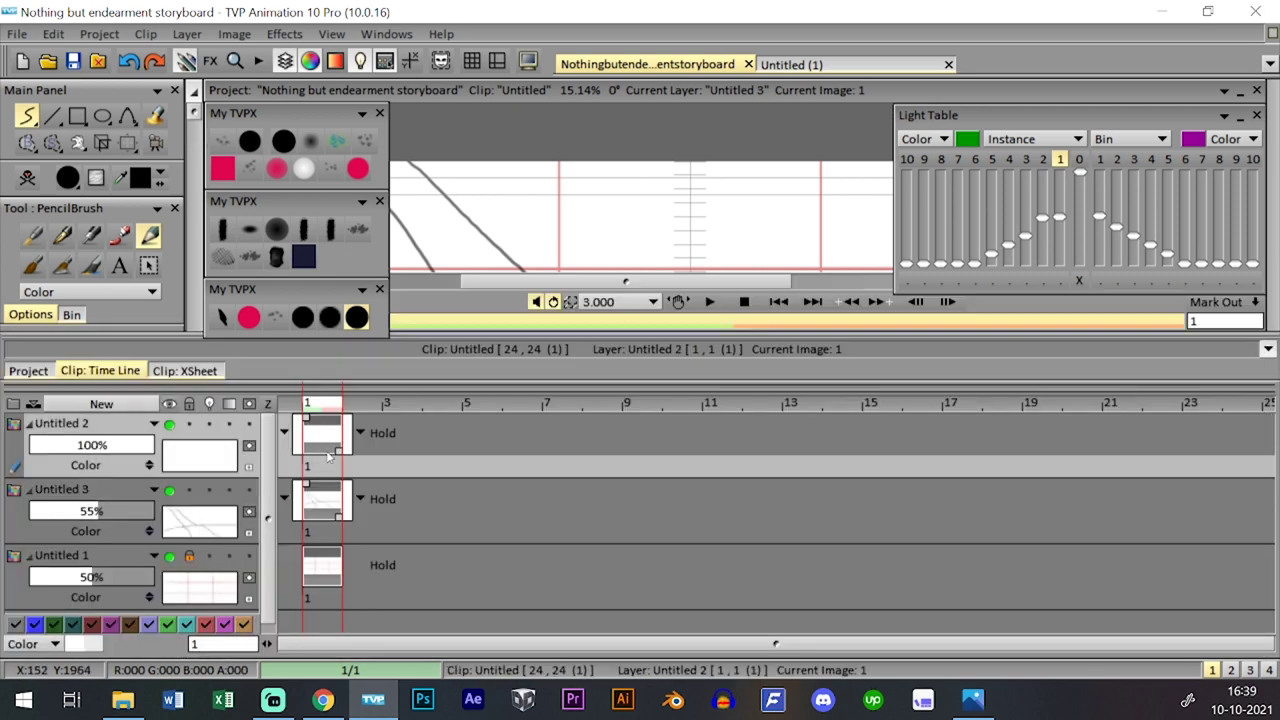
pyautogui.press('l')
pyautogui.press('Left')
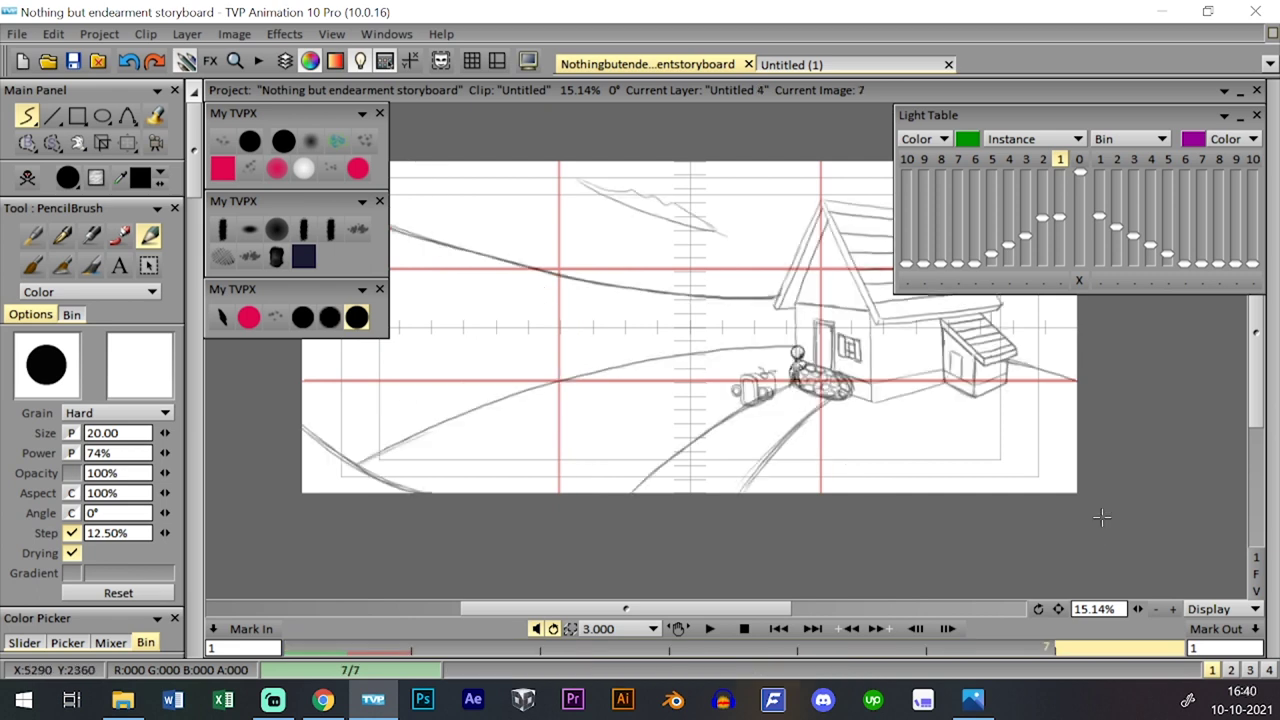
pyautogui.press('Right')
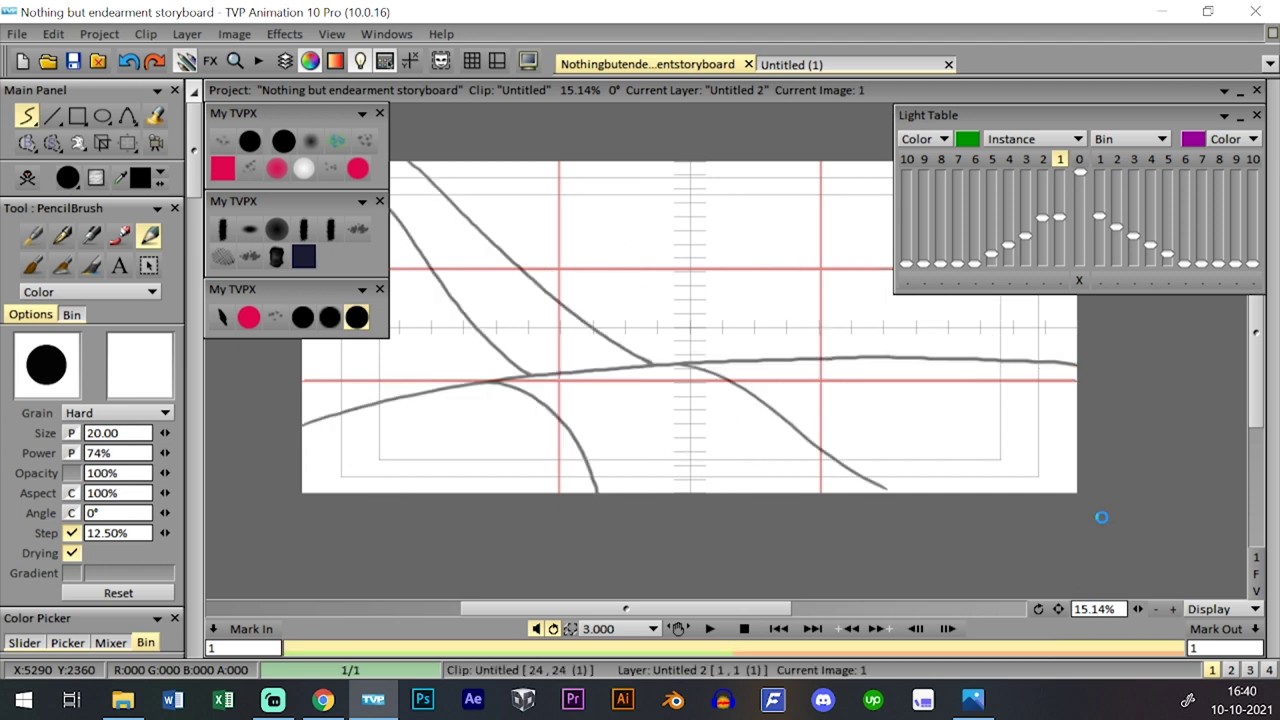
pyautogui.press('Left')
pyautogui.press('Right')
# - Switch between the house drawing, the empty next clip and the inked line sketch
pyautogui.press('pageup')
pyautogui.press('pagedown')
pyautogui.press('pageup')
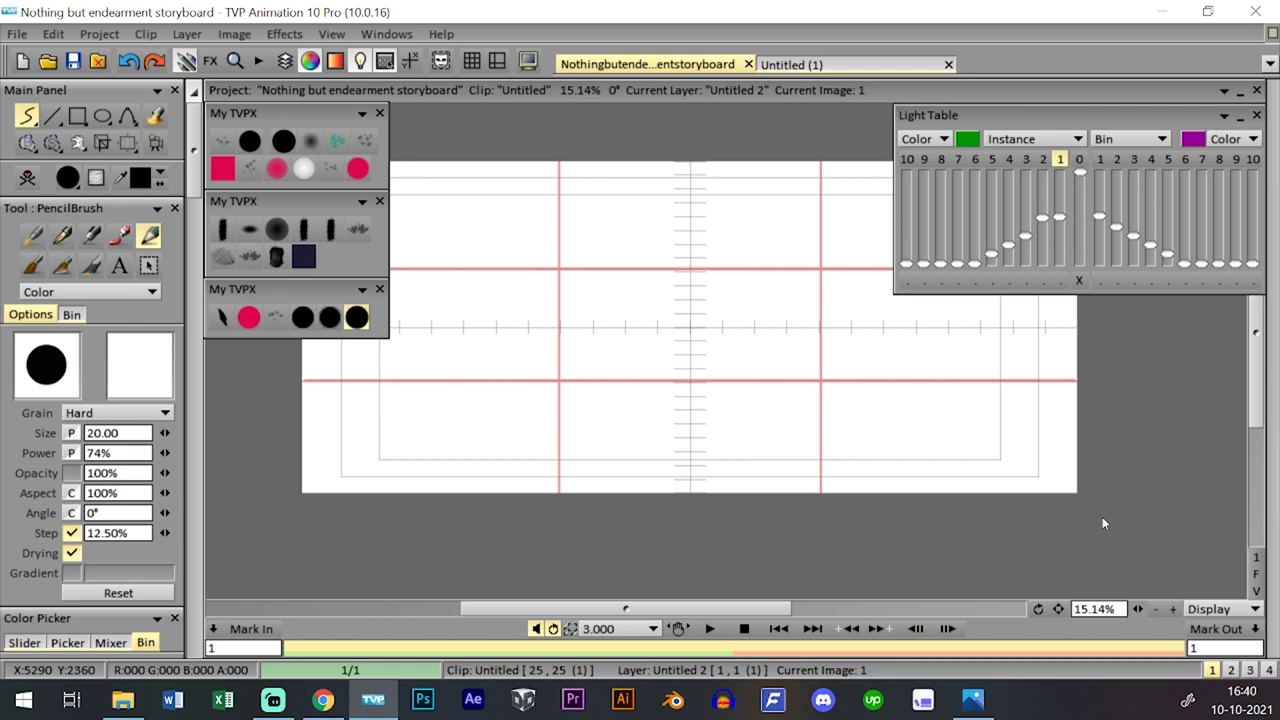
pyautogui.press('pageup')
pyautogui.press('pagedown')
# - Pick the size 6 brush preset, save the project, and return to the house drawing
pyautogui.click(329, 317)
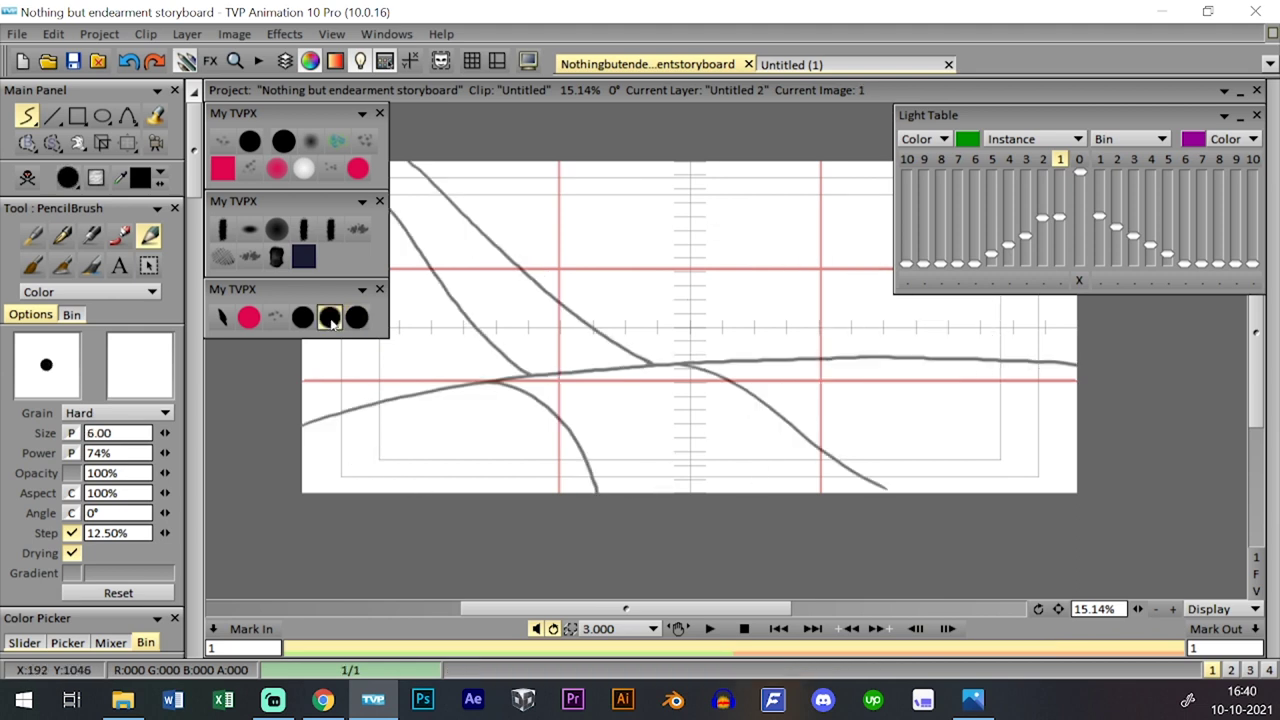
pyautogui.click(302, 317)
pyautogui.click(329, 317)
pyautogui.click(73, 61)
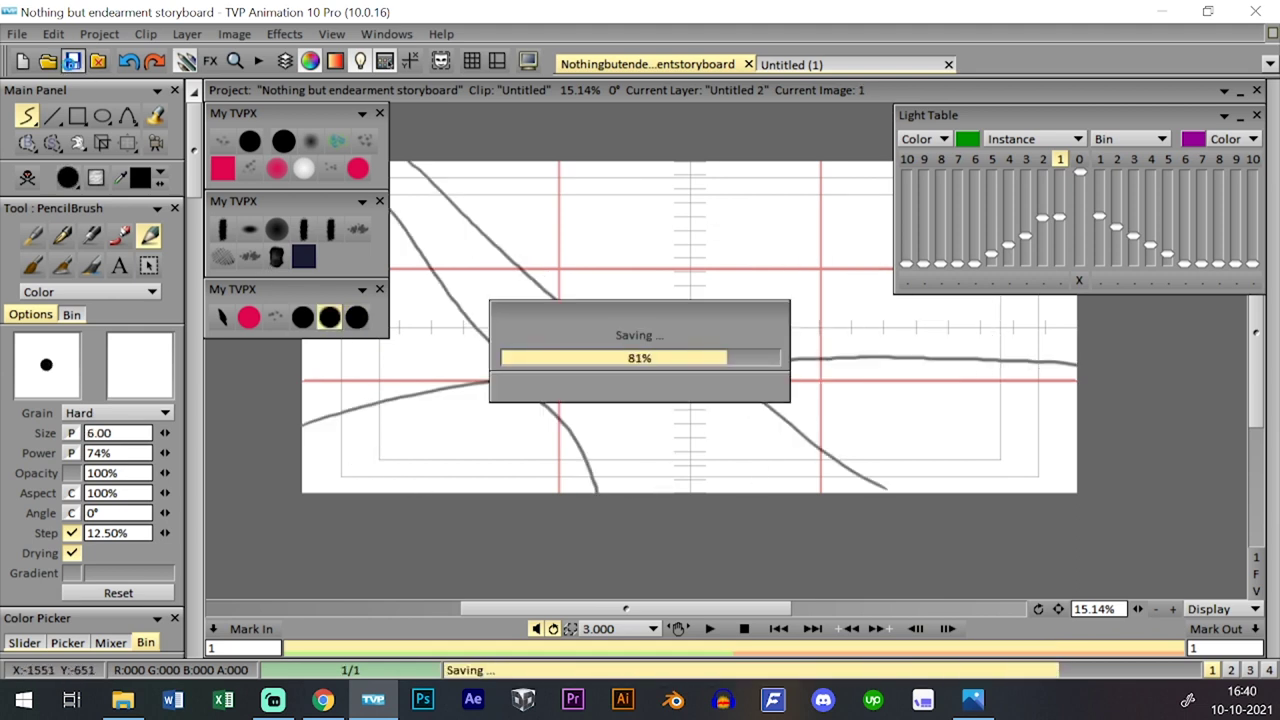
pyautogui.press('pageup')
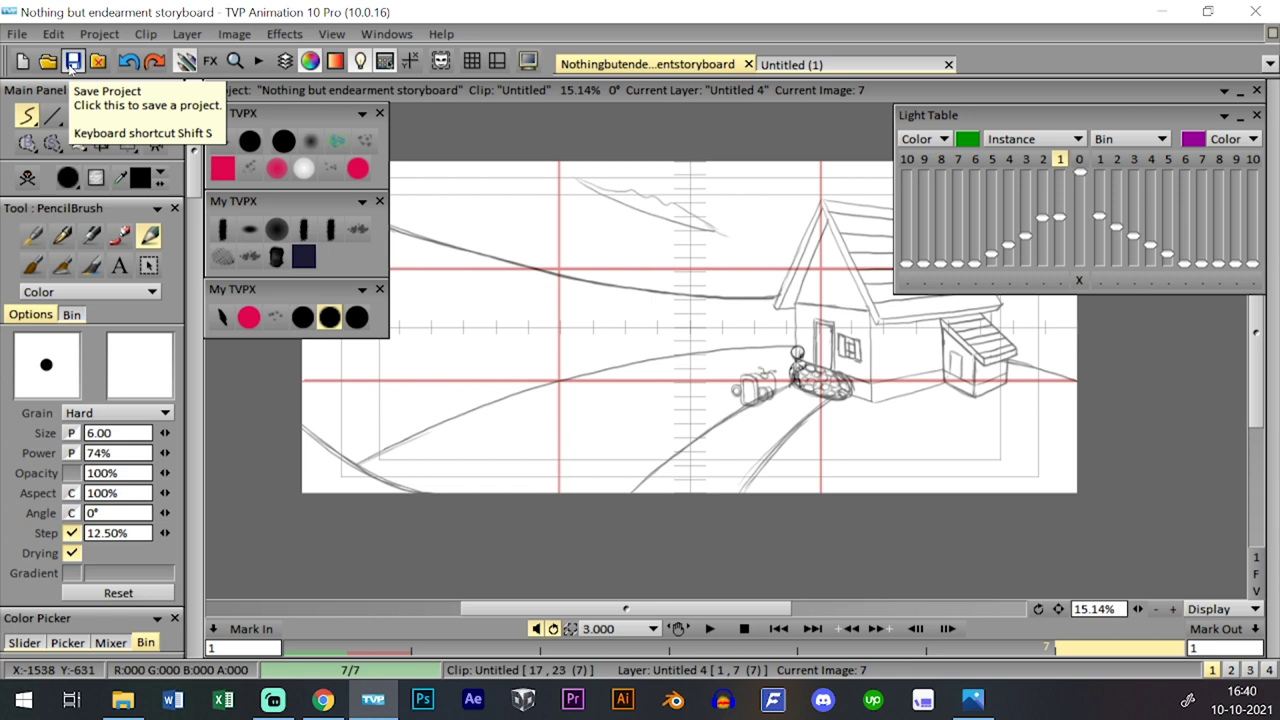
# - Save the project and zoom in on the house sketch
pyautogui.moveTo(778, 296); pyautogui.dragTo(757, 325)
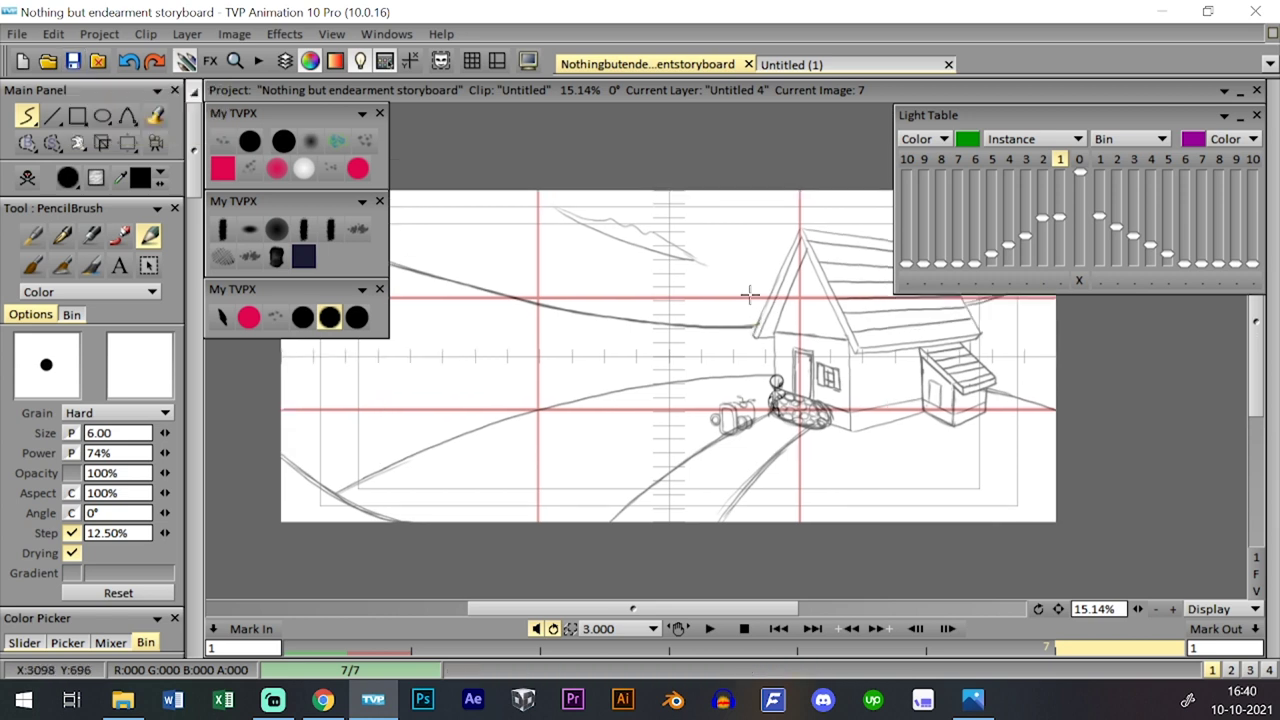
pyautogui.hotkey('ctrl', 's')
pyautogui.click(1171, 609)
pyautogui.click(1171, 609)
pyautogui.moveTo(983, 474); pyautogui.dragTo(917, 393)
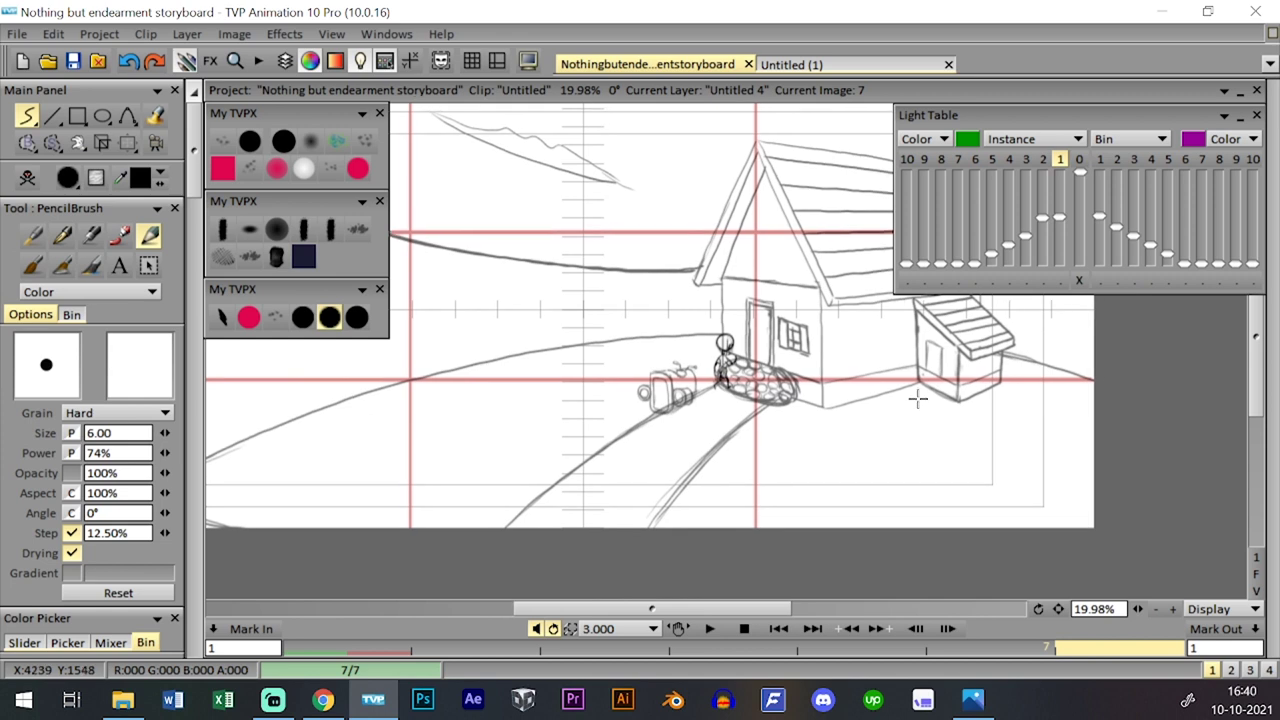
# - Step through the clips to reach panel 2's frame with the hill lines
pyautogui.press('pageup')
pyautogui.press('pagedown')
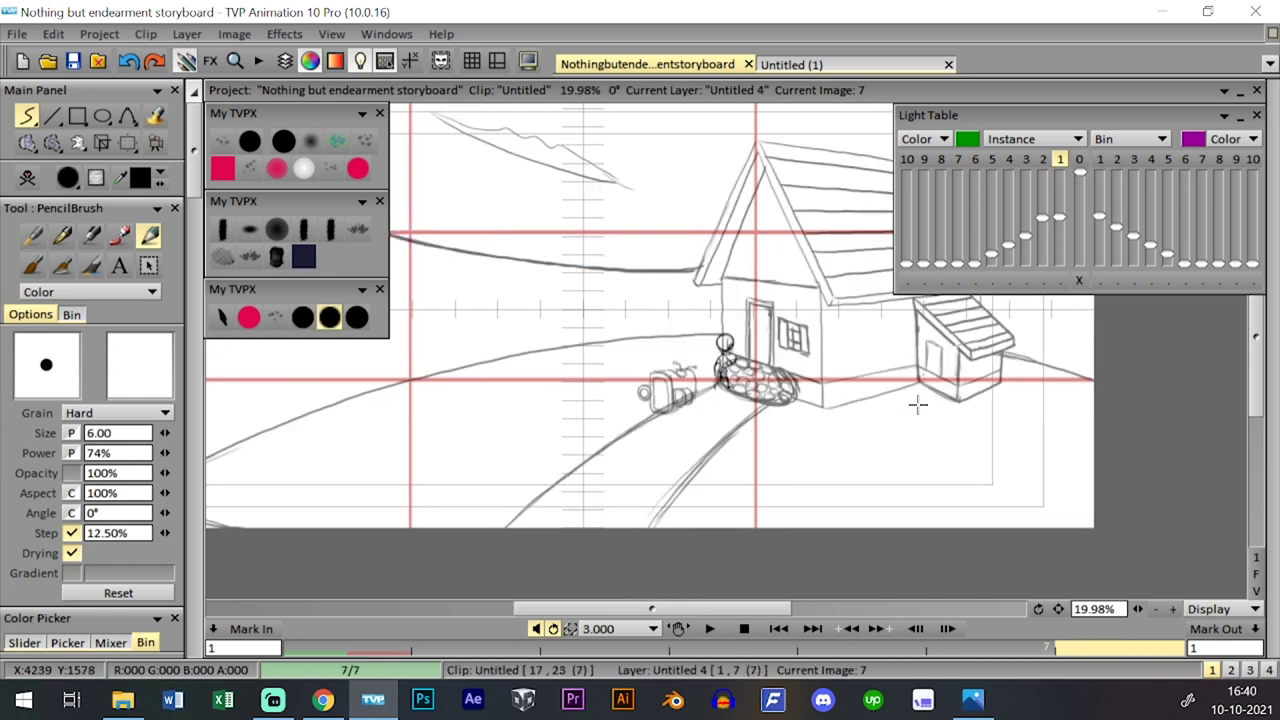
pyautogui.press('Tab')
pyautogui.press('Tab')
pyautogui.press('pagedown')
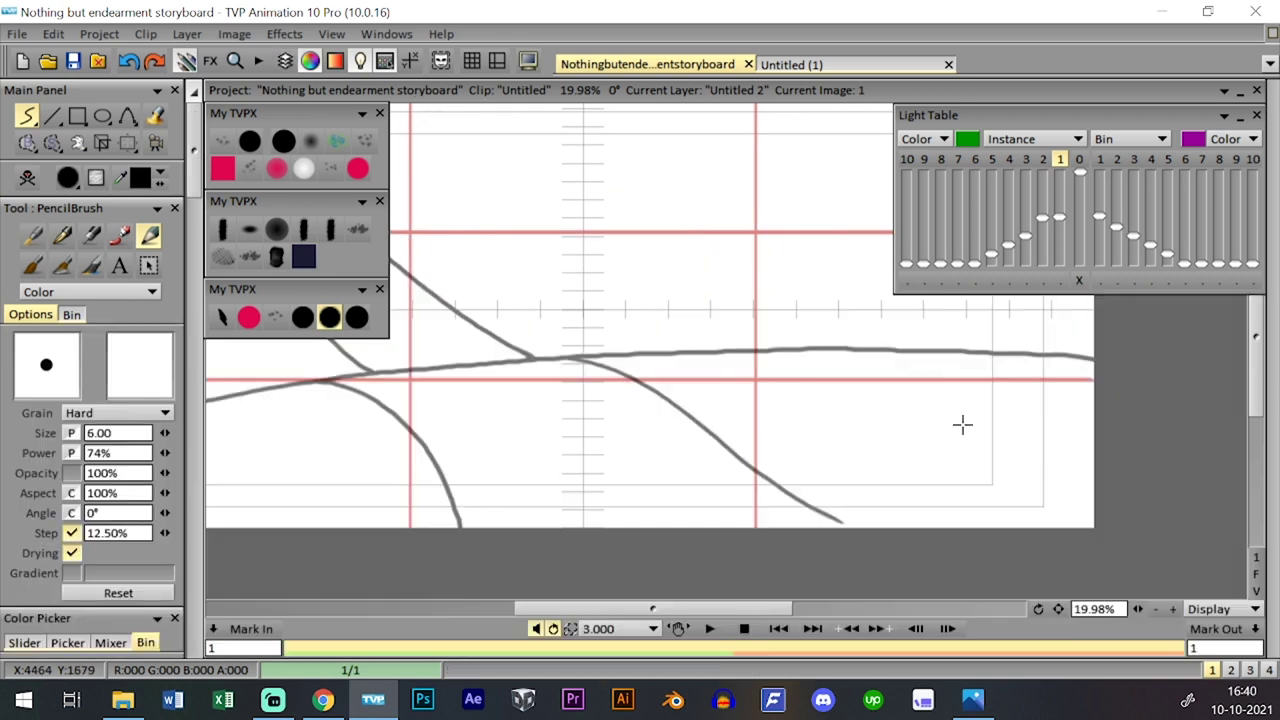
pyautogui.scroll(-2, 963, 423)
pyautogui.moveTo(880, 473); pyautogui.dragTo(895, 491)
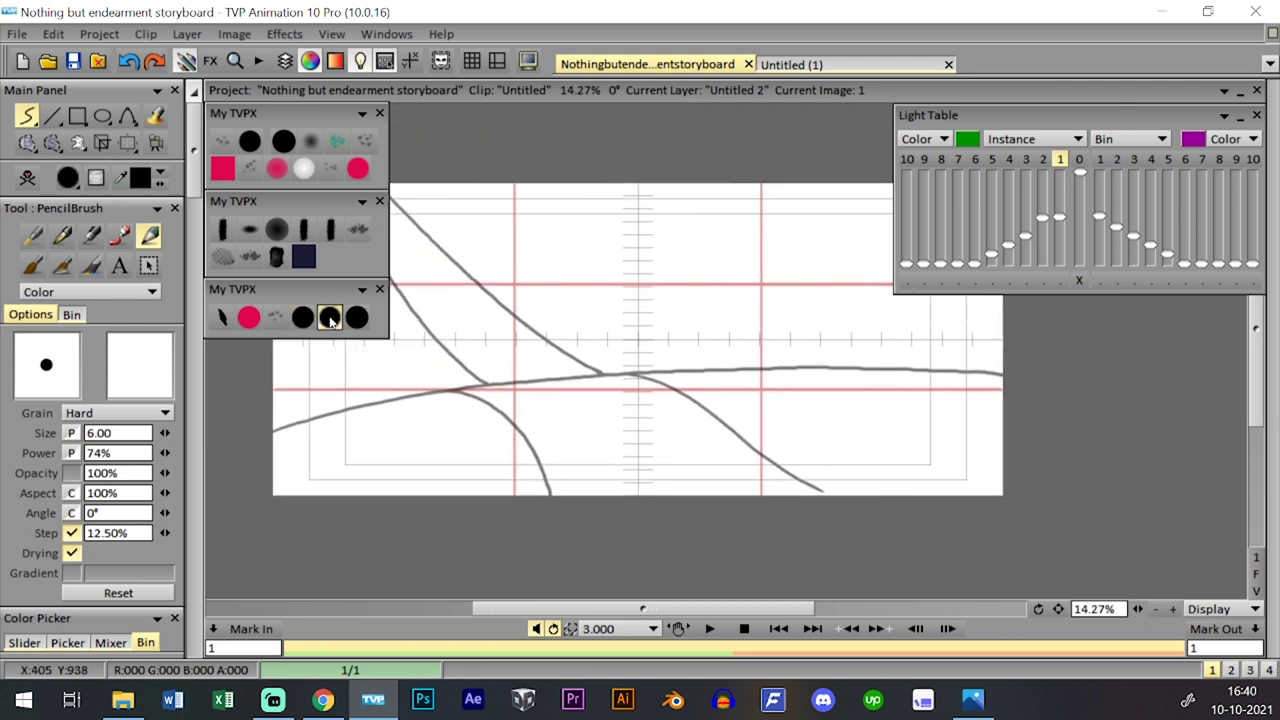
pyautogui.press('Tab')
# - Pick the size 10 black brush preset from My TVPX and return to panel 2's frame
pyautogui.press('Tab')
pyautogui.click(357, 317)
pyautogui.click(303, 317)
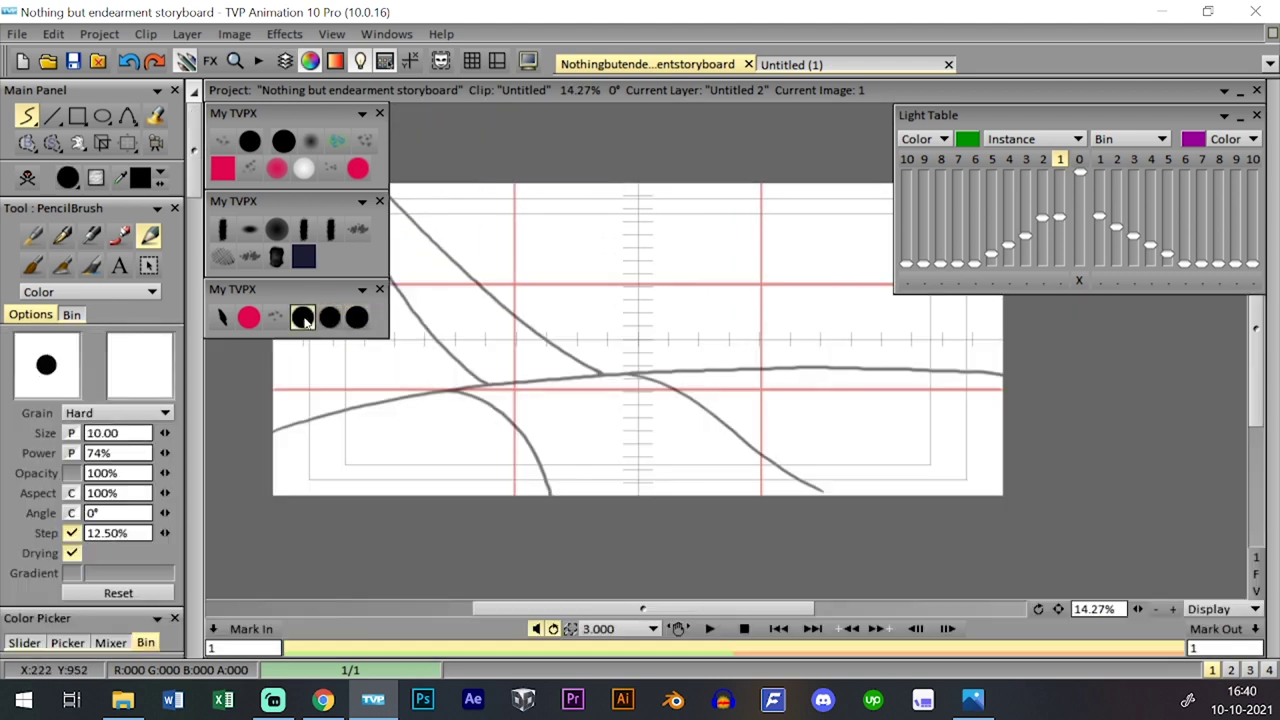
pyautogui.press('Tab')
pyautogui.press('Tab')
pyautogui.press('Tab')
pyautogui.press('Tab')
pyautogui.press('Tab')
pyautogui.press('Tab')
pyautogui.press('Tab')
pyautogui.press('Tab')
pyautogui.press('Tab')
pyautogui.press('Tab')
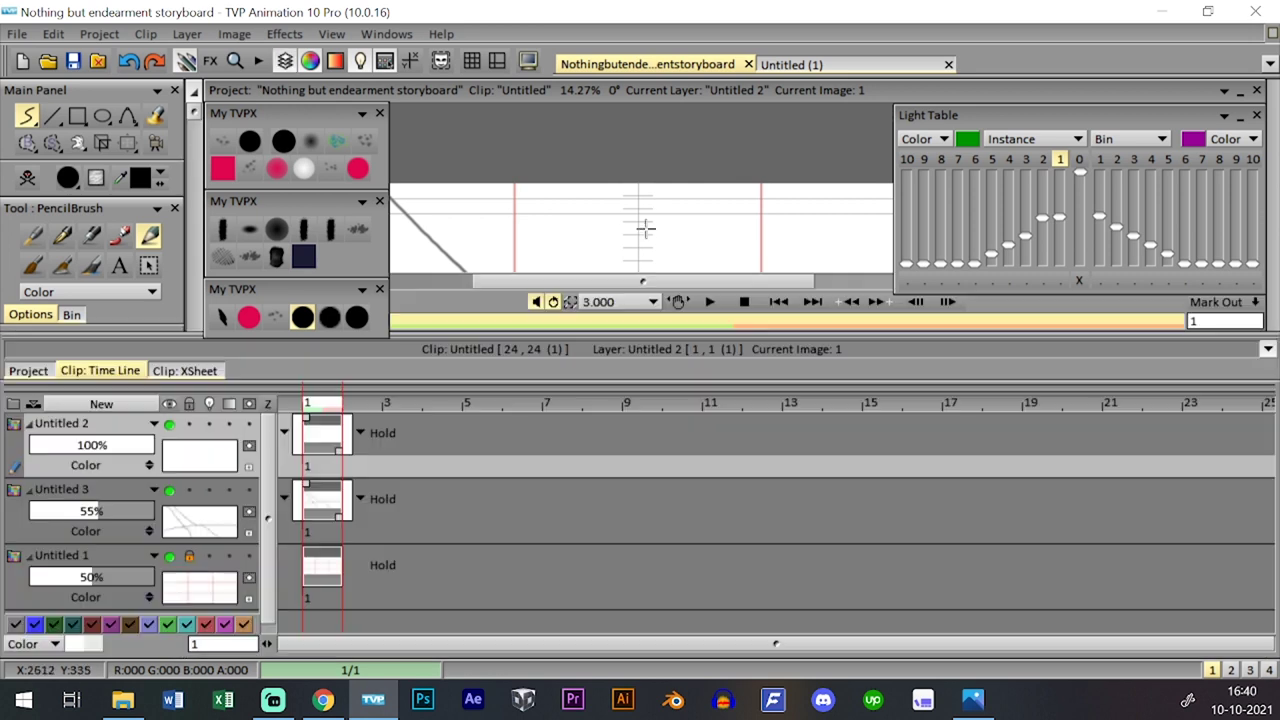
pyautogui.press('Left')
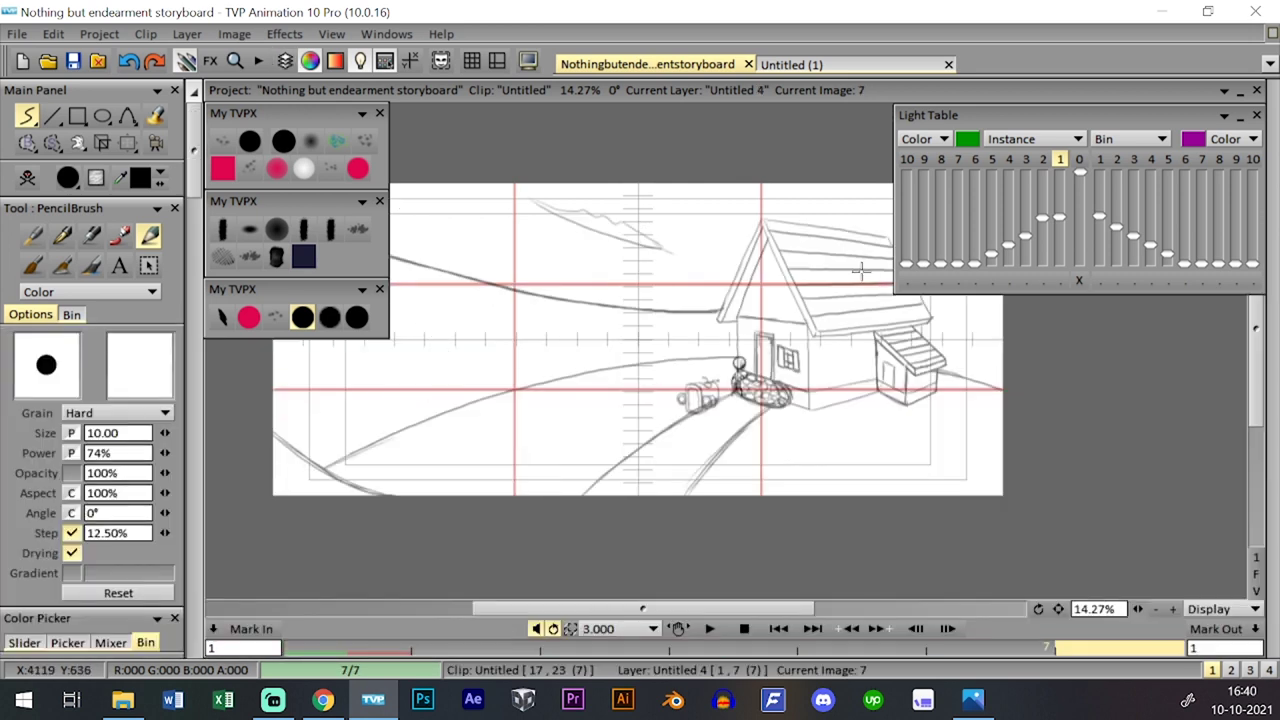
pyautogui.press('Right')
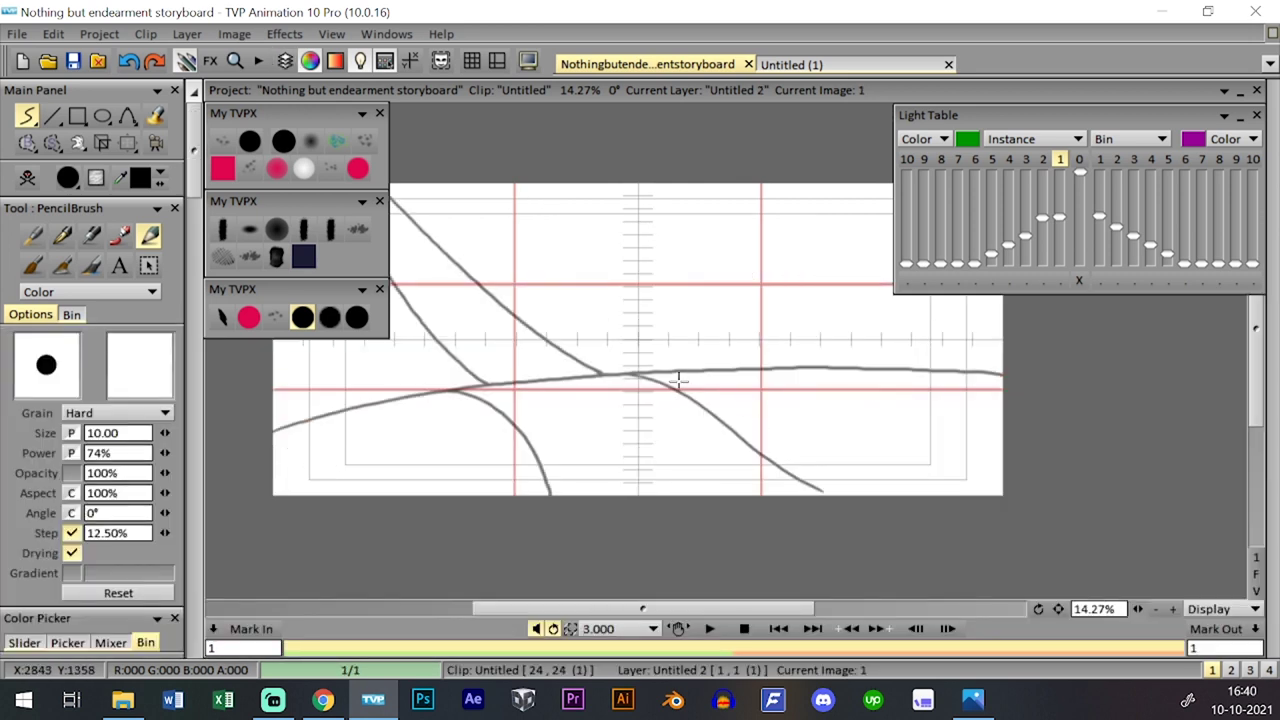
# - Try a vertical ink stroke over the hill lines, undo it, and zoom in on the panel
pyautogui.moveTo(691, 357); pyautogui.dragTo(692, 340)
pyautogui.hotkey('ctrl', 'z')
pyautogui.press('Left')
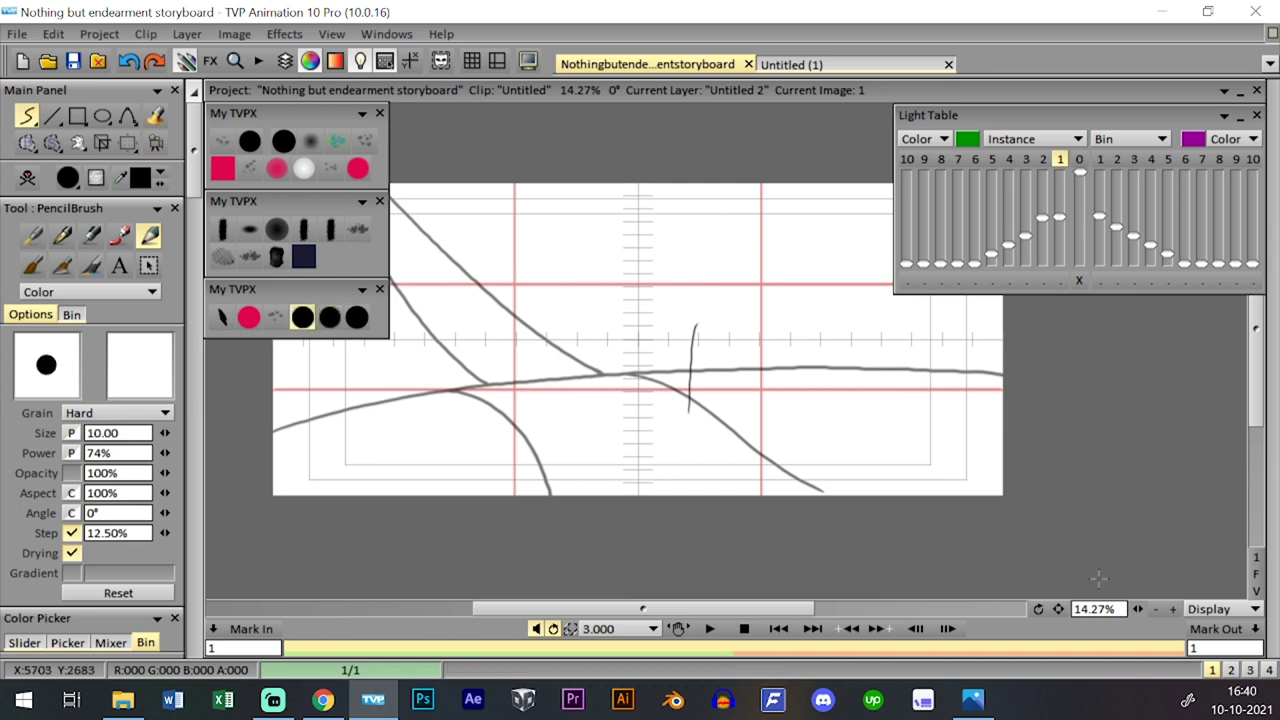
pyautogui.click(1173, 610)
pyautogui.click(1173, 609)
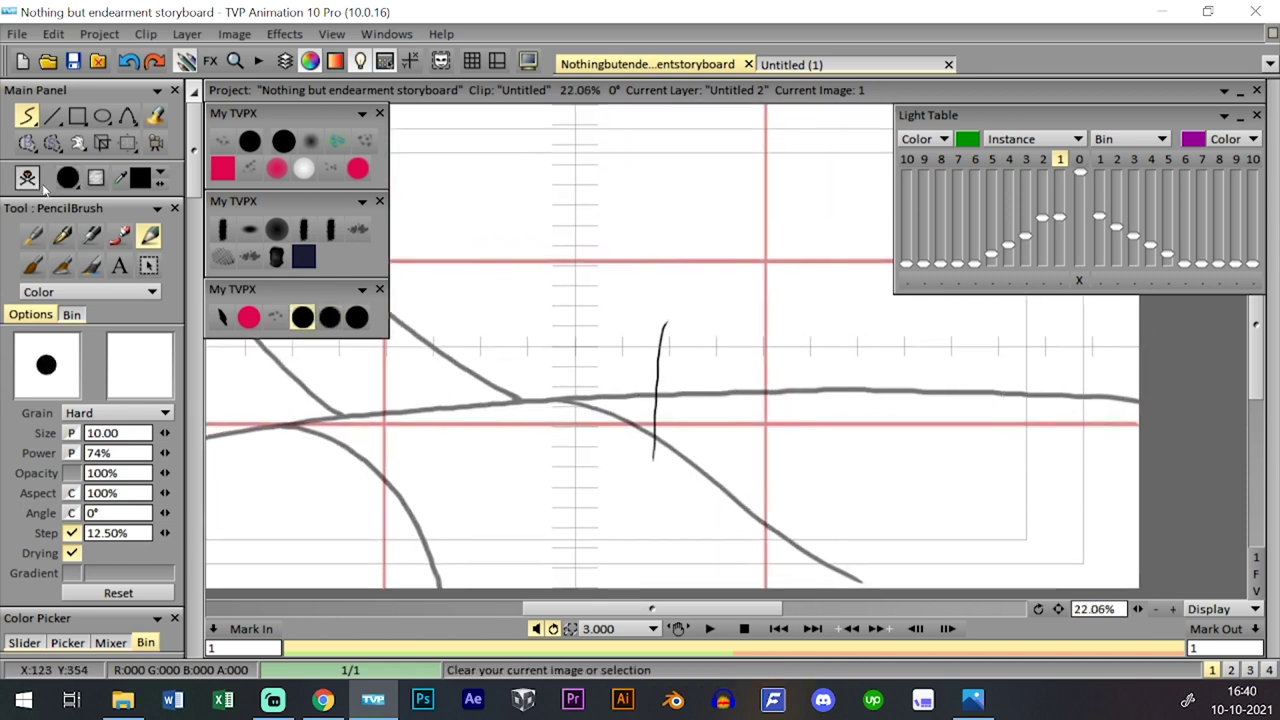
# - Ink the head's rounded outline with the thick black brush, redoing rough edges
pyautogui.click(357, 317)
pyautogui.moveTo(643, 452)
pyautogui.mouseDown()
pyautogui.moveTo(645, 329)
pyautogui.moveTo(643, 434)
pyautogui.moveTo(644, 340)
pyautogui.mouseUp()
pyautogui.hotkey('ctrl', 'z')
pyautogui.moveTo(643, 388); pyautogui.dragTo(651, 321)
pyautogui.hotkey('ctrl', 'z')
pyautogui.moveTo(646, 342)
pyautogui.mouseDown()
pyautogui.moveTo(669, 317)
pyautogui.moveTo(648, 331)
pyautogui.moveTo(703, 314)
pyautogui.mouseUp()
pyautogui.hotkey('ctrl', 'z')
pyautogui.moveTo(646, 458); pyautogui.dragTo(684, 471)
pyautogui.moveTo(650, 460)
pyautogui.mouseDown()
pyautogui.moveTo(694, 456)
pyautogui.moveTo(702, 425)
pyautogui.moveTo(714, 441)
pyautogui.moveTo(712, 368)
pyautogui.moveTo(674, 461)
pyautogui.moveTo(708, 468)
pyautogui.moveTo(732, 455)
pyautogui.moveTo(733, 358)
pyautogui.moveTo(735, 398)
pyautogui.moveTo(705, 313)
pyautogui.moveTo(720, 344)
pyautogui.mouseUp()
pyautogui.hotkey('ctrl', 'z')
pyautogui.hotkey('ctrl', 'z')
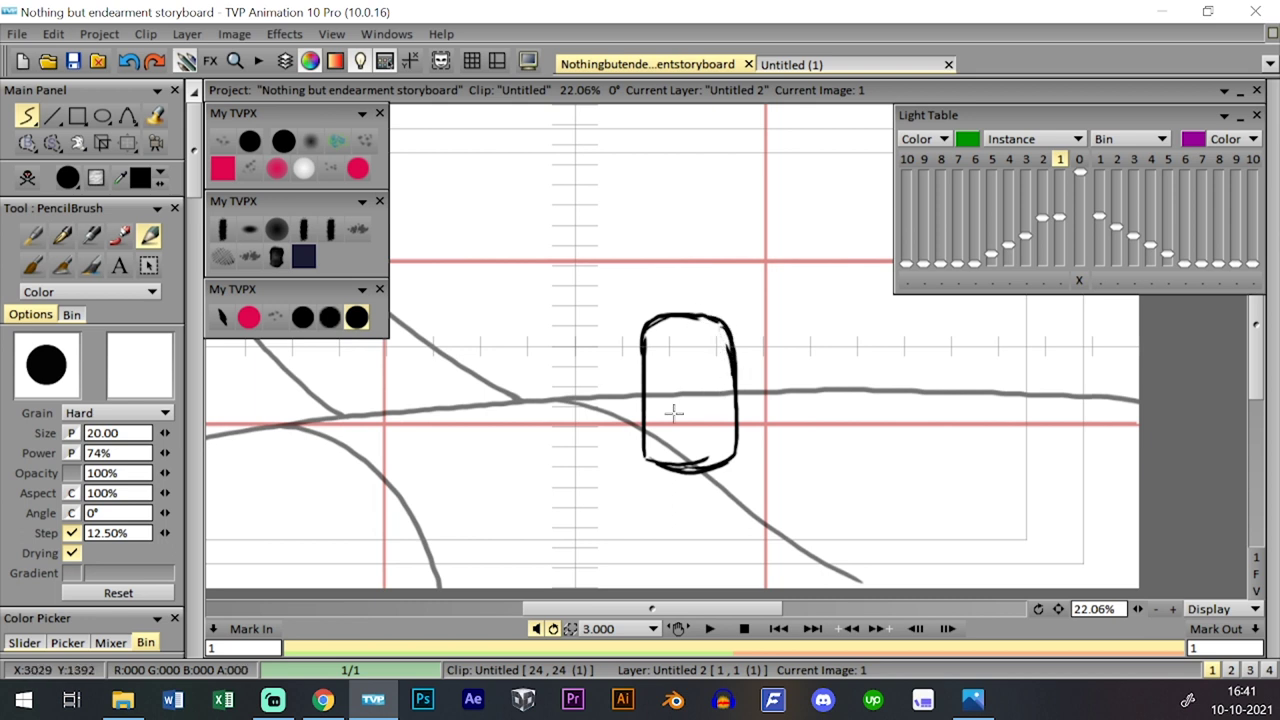
pyautogui.moveTo(680, 453)
pyautogui.mouseDown()
pyautogui.moveTo(637, 451)
pyautogui.moveTo(617, 424)
pyautogui.moveTo(615, 332)
pyautogui.moveTo(651, 311)
pyautogui.moveTo(613, 349)
pyautogui.moveTo(616, 435)
pyautogui.moveTo(652, 460)
pyautogui.mouseUp()
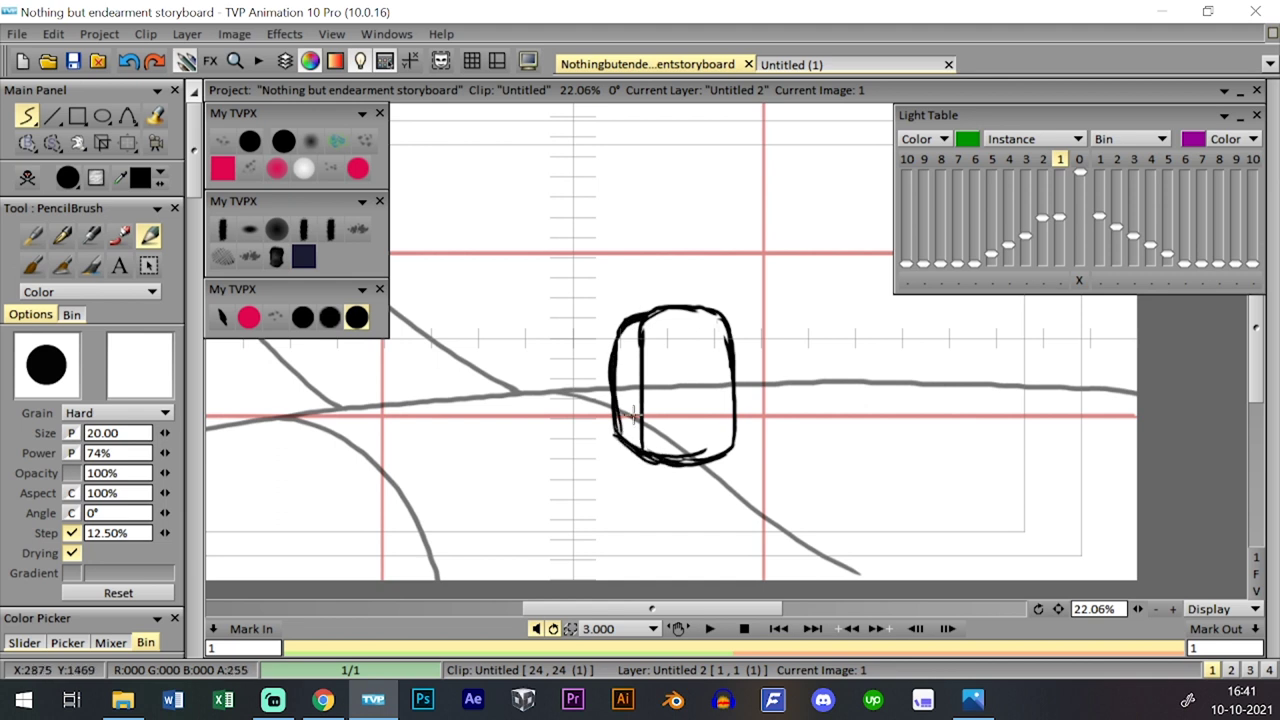
# - Add the left and right headphone ear cups and a diagonally hatched visor
pyautogui.moveTo(615, 408)
pyautogui.mouseDown()
pyautogui.moveTo(621, 390)
pyautogui.moveTo(602, 377)
pyautogui.moveTo(604, 412)
pyautogui.moveTo(578, 402)
pyautogui.moveTo(594, 372)
pyautogui.moveTo(620, 372)
pyautogui.mouseUp()
pyautogui.hotkey('ctrl', 'z')
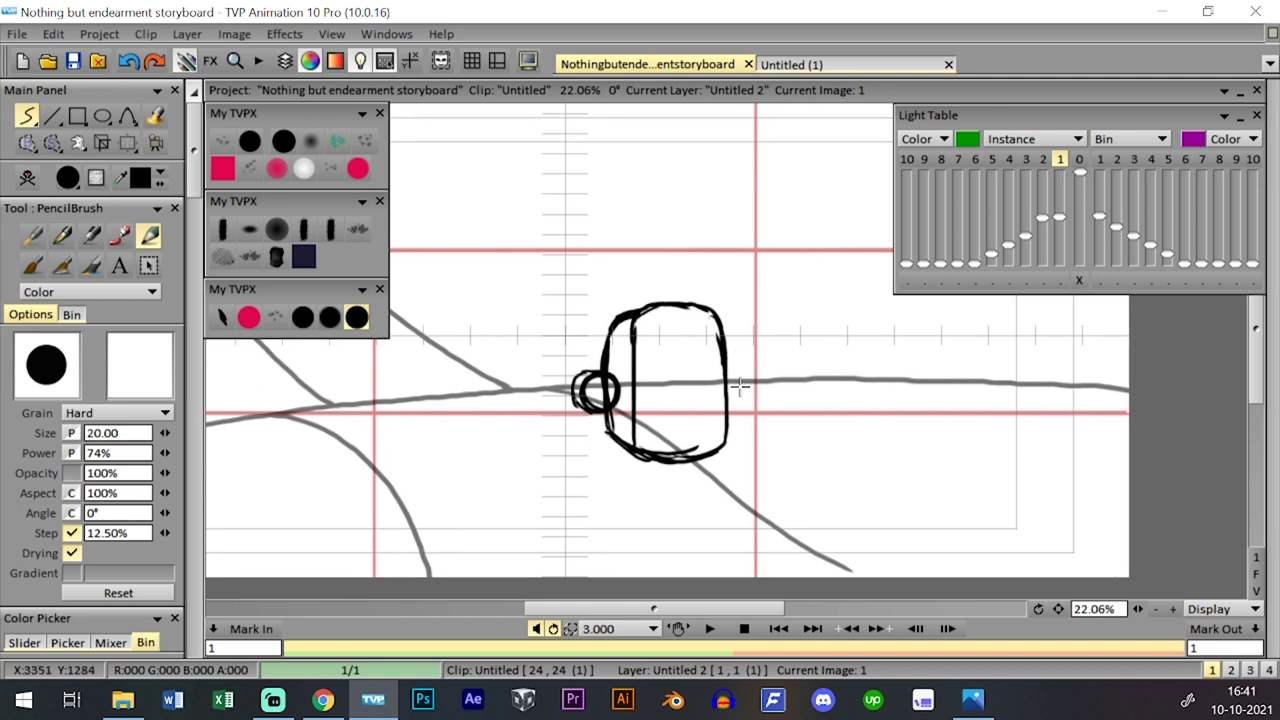
pyautogui.moveTo(729, 406)
pyautogui.mouseDown()
pyautogui.moveTo(730, 364)
pyautogui.moveTo(745, 366)
pyautogui.moveTo(748, 394)
pyautogui.moveTo(756, 379)
pyautogui.moveTo(745, 369)
pyautogui.moveTo(742, 402)
pyautogui.moveTo(736, 386)
pyautogui.moveTo(688, 375)
pyautogui.mouseUp()
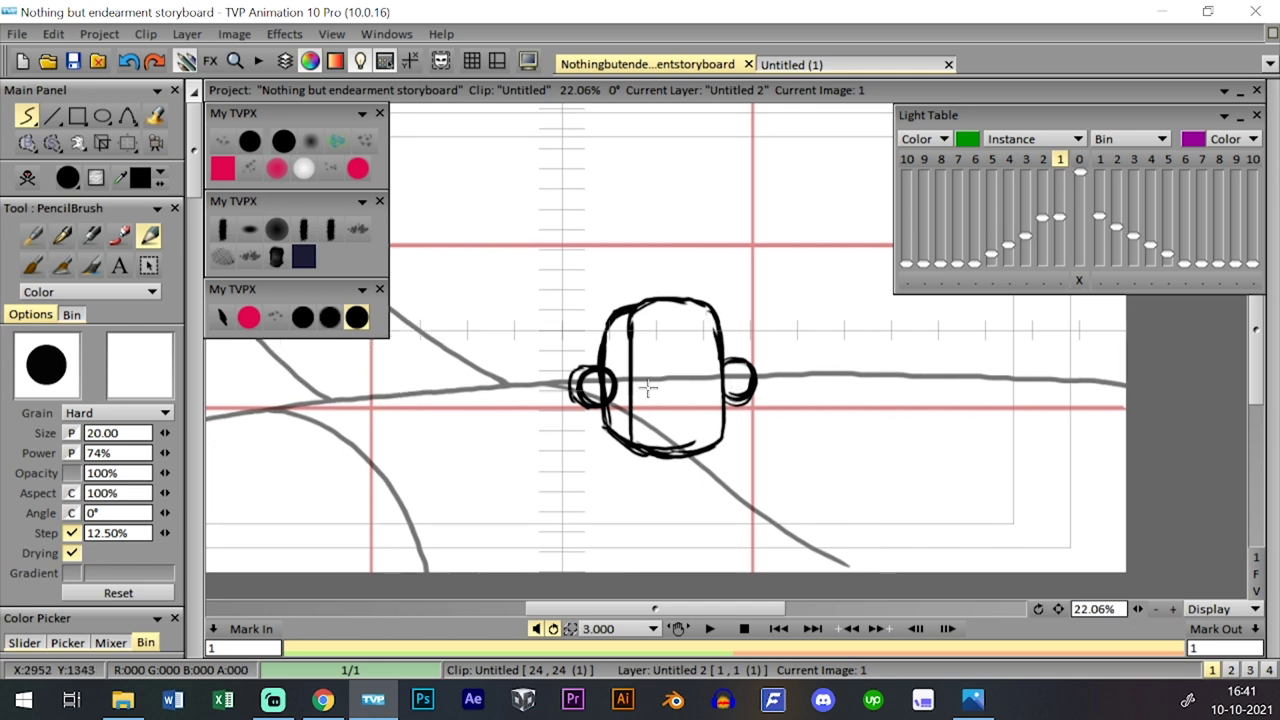
pyautogui.moveTo(644, 442)
pyautogui.mouseDown()
pyautogui.moveTo(641, 332)
pyautogui.moveTo(662, 310)
pyautogui.moveTo(712, 332)
pyautogui.moveTo(686, 434)
pyautogui.moveTo(718, 424)
pyautogui.moveTo(703, 326)
pyautogui.moveTo(714, 405)
pyautogui.mouseUp()
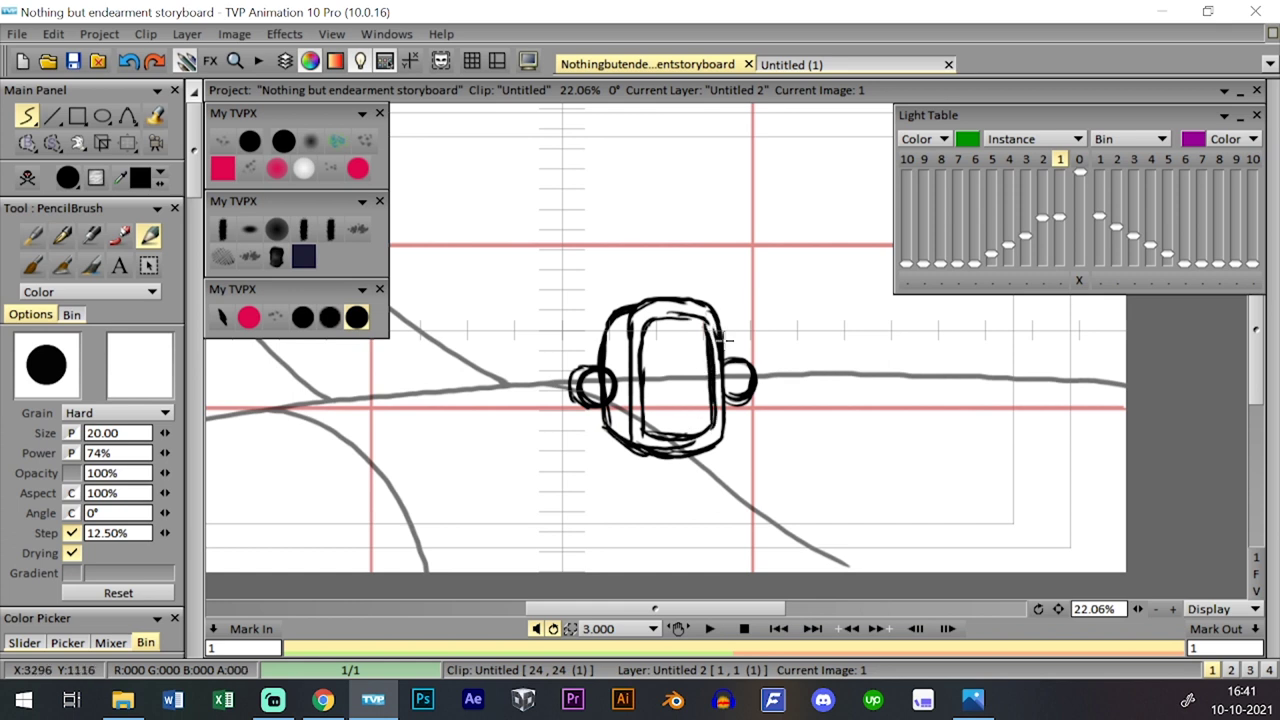
pyautogui.moveTo(722, 338)
pyautogui.mouseDown()
pyautogui.moveTo(732, 350)
pyautogui.moveTo(652, 392)
pyautogui.moveTo(708, 330)
pyautogui.mouseUp()
pyautogui.moveTo(652, 405); pyautogui.dragTo(716, 345)
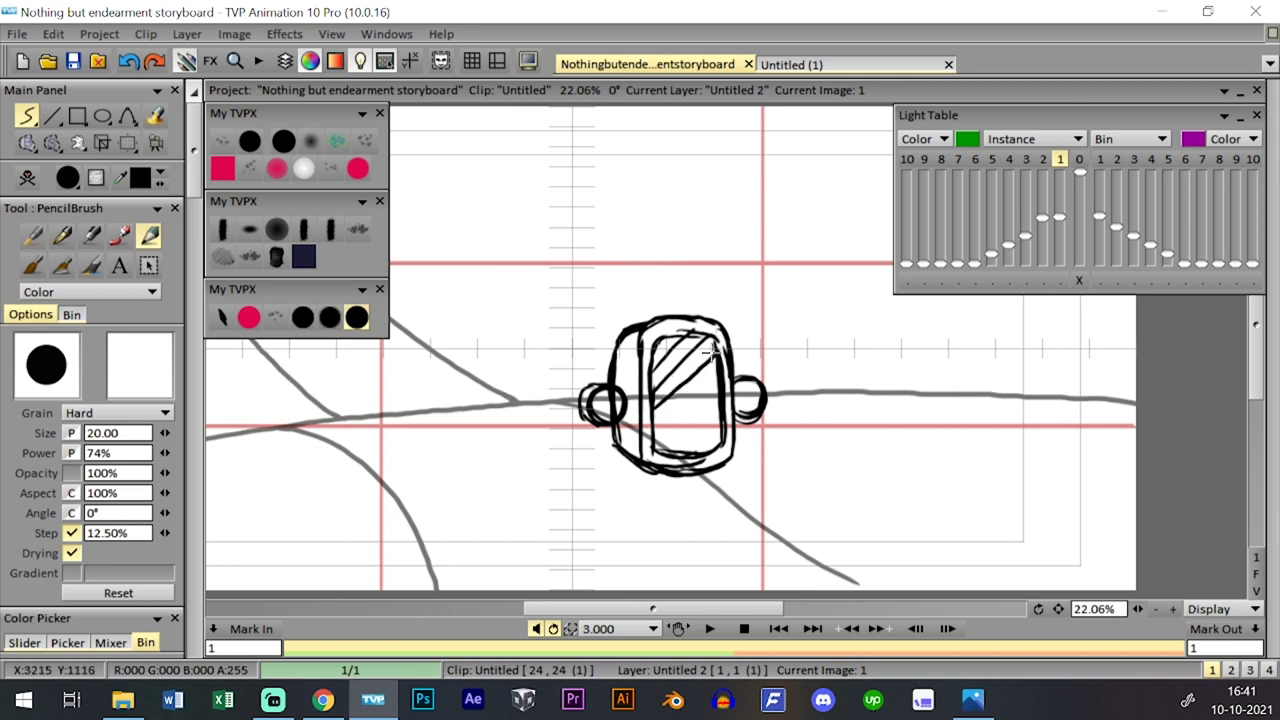
pyautogui.moveTo(655, 440)
pyautogui.mouseDown()
pyautogui.moveTo(720, 375)
pyautogui.moveTo(713, 406)
pyautogui.mouseUp()
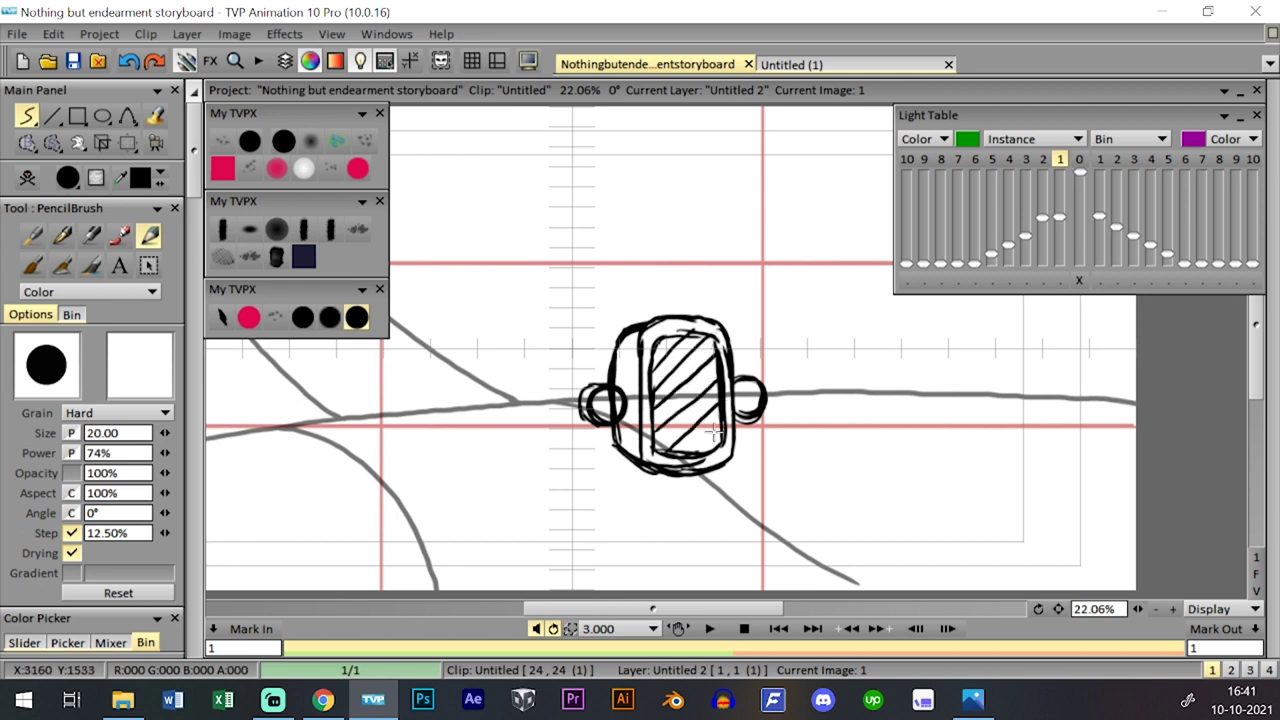
pyautogui.moveTo(698, 452); pyautogui.dragTo(718, 420)
# - Add an antenna on top and touch up both ear cups and the top-left outline
pyautogui.scroll(1, 806, 334)
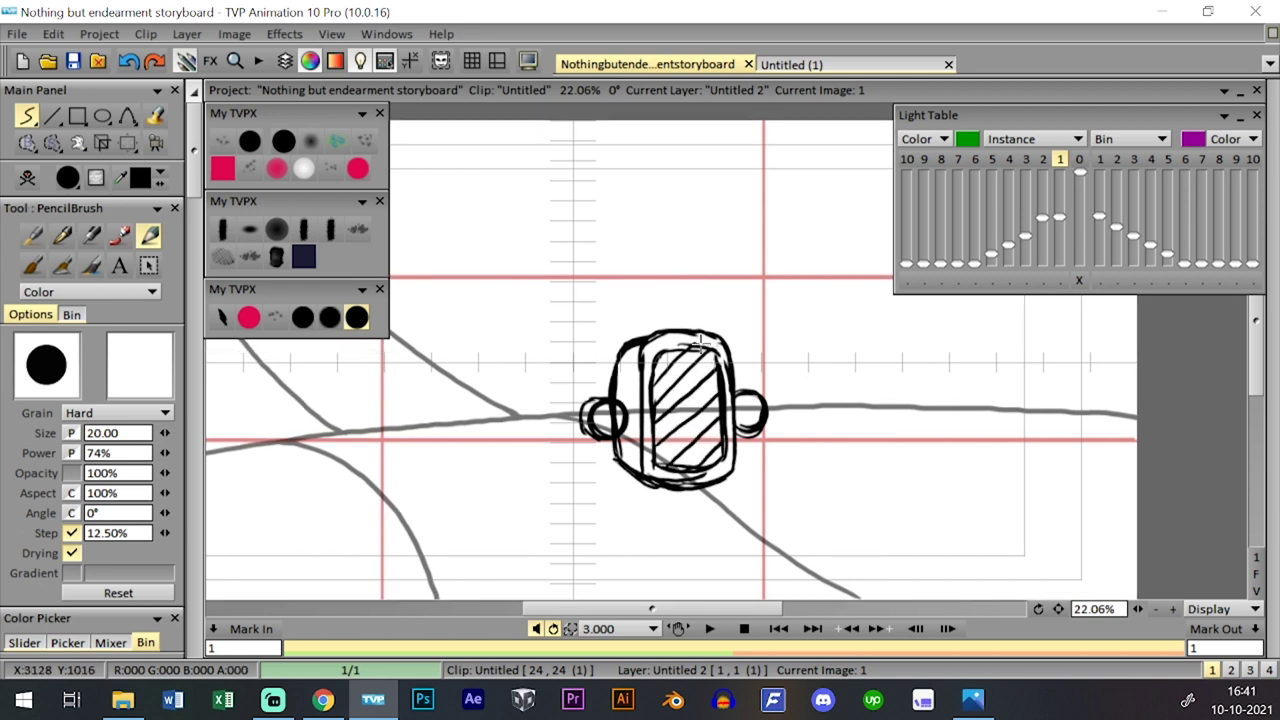
pyautogui.hscroll(1, 693, 338)
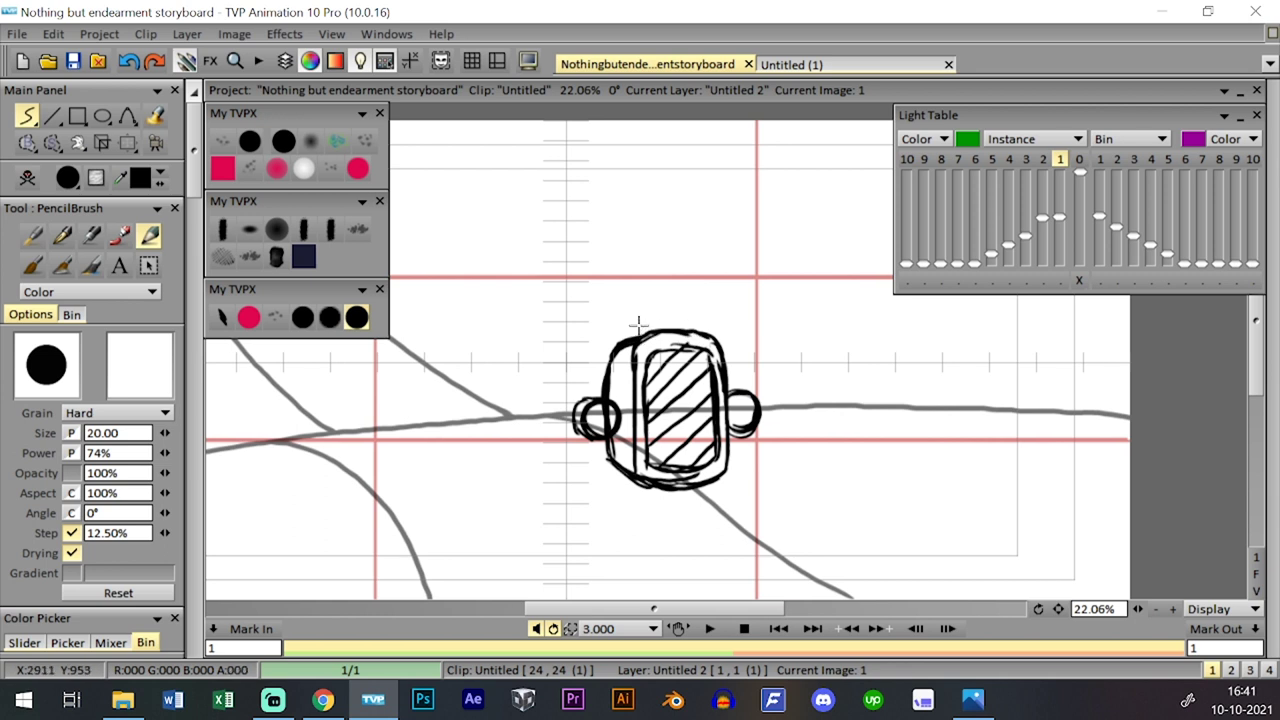
pyautogui.moveTo(625, 322)
pyautogui.mouseDown()
pyautogui.moveTo(643, 334)
pyautogui.moveTo(638, 321)
pyautogui.moveTo(699, 320)
pyautogui.mouseUp()
pyautogui.hotkey('ctrl', 'z')
pyautogui.scroll(-3, 707, 322)
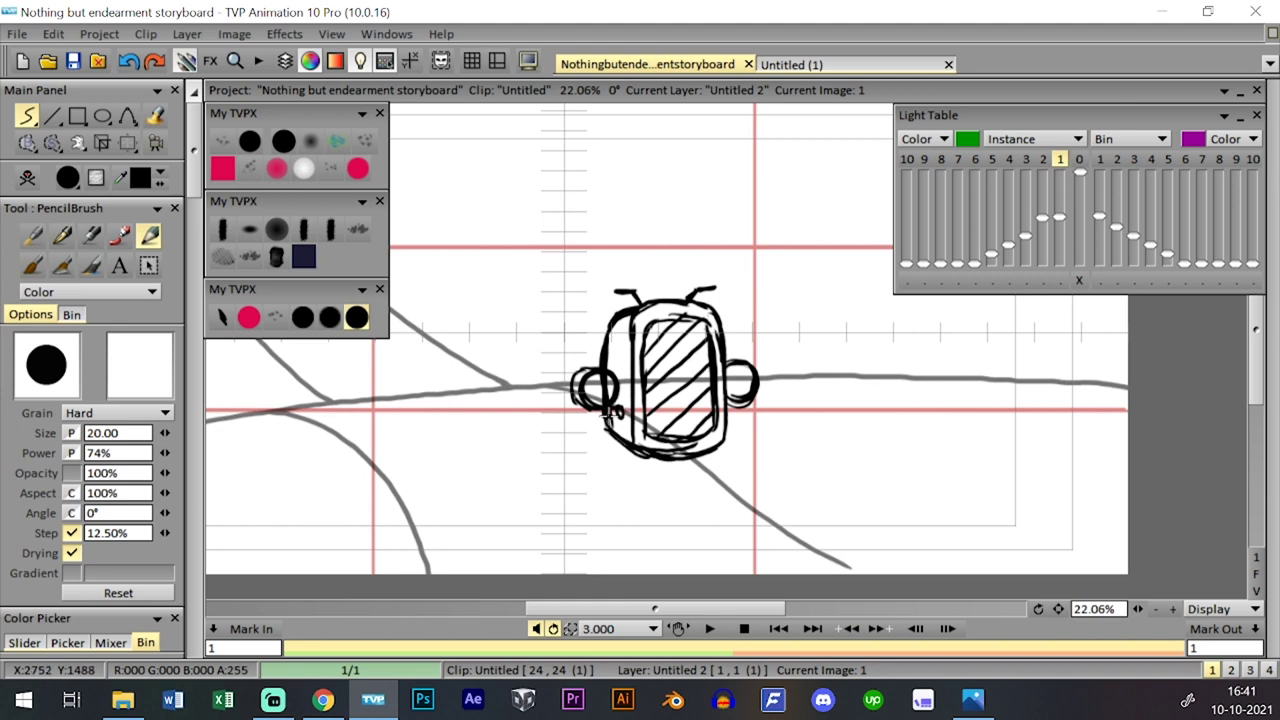
pyautogui.moveTo(606, 414); pyautogui.dragTo(626, 399)
pyautogui.moveTo(726, 413); pyautogui.dragTo(734, 404)
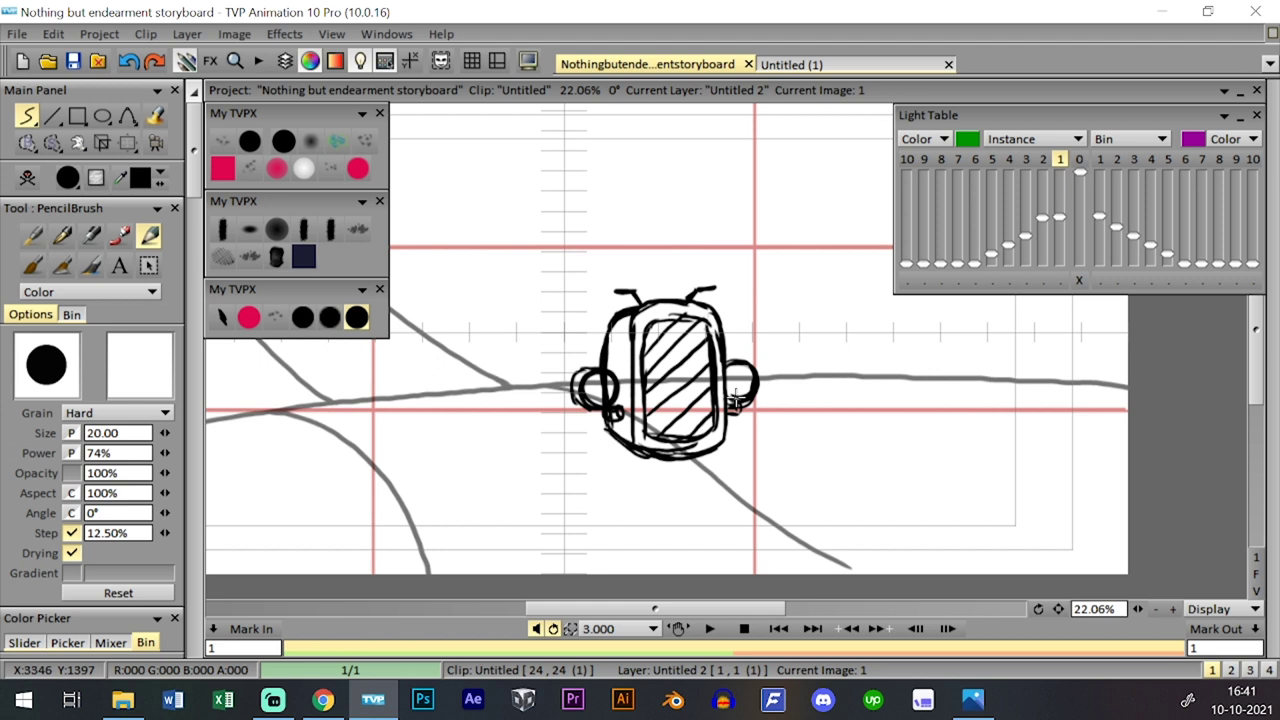
pyautogui.moveTo(859, 339); pyautogui.dragTo(840, 358)
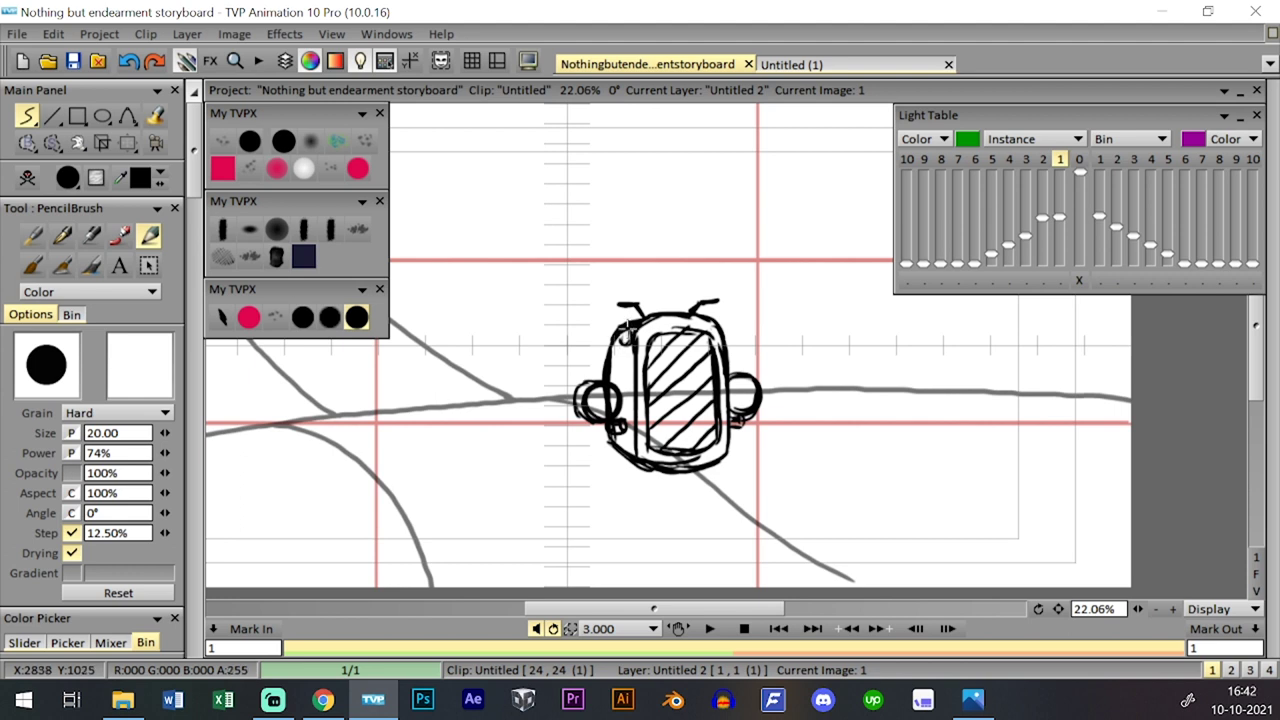
pyautogui.hotkey('ctrl', 'z')
pyautogui.moveTo(614, 334); pyautogui.dragTo(631, 326)
pyautogui.moveTo(845, 370); pyautogui.dragTo(843, 365)
# - Adjust the zoom and add a second image after the head in the timeline
pyautogui.press('Tab')
pyautogui.press('Tab')
pyautogui.press('Tab')
pyautogui.press('Tab')
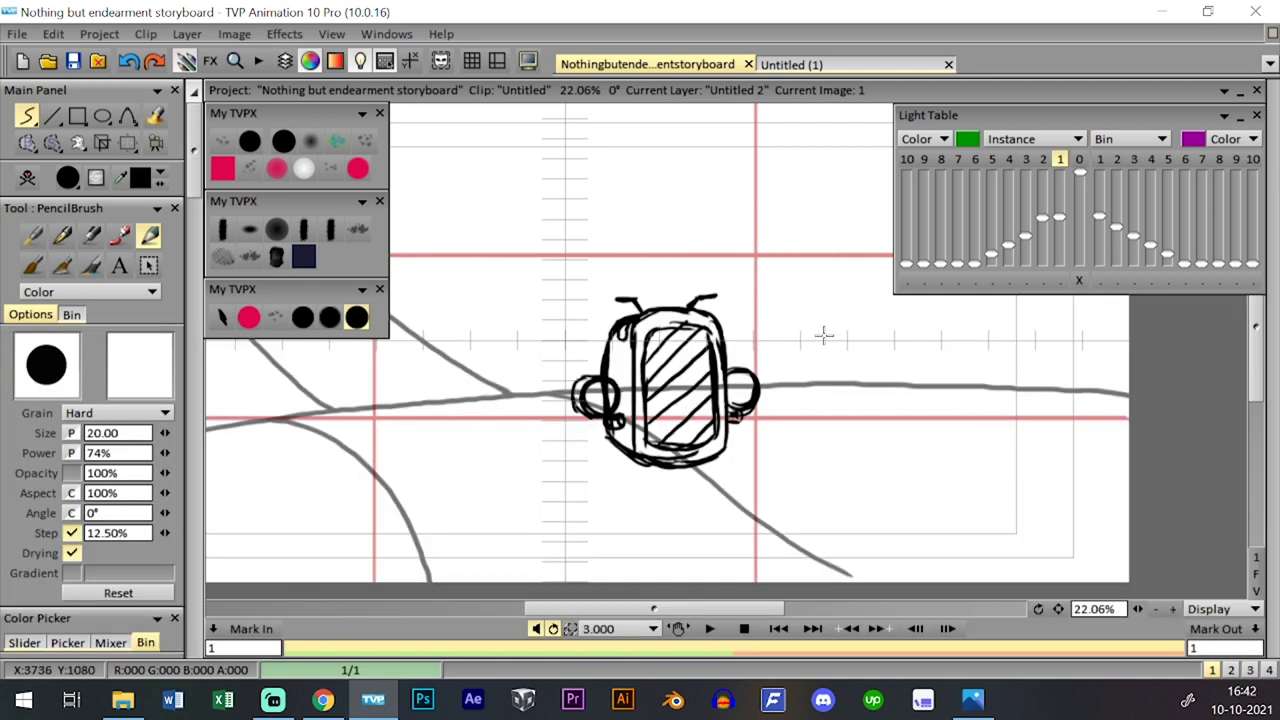
pyautogui.moveTo(1138, 609); pyautogui.dragTo(1130, 576)
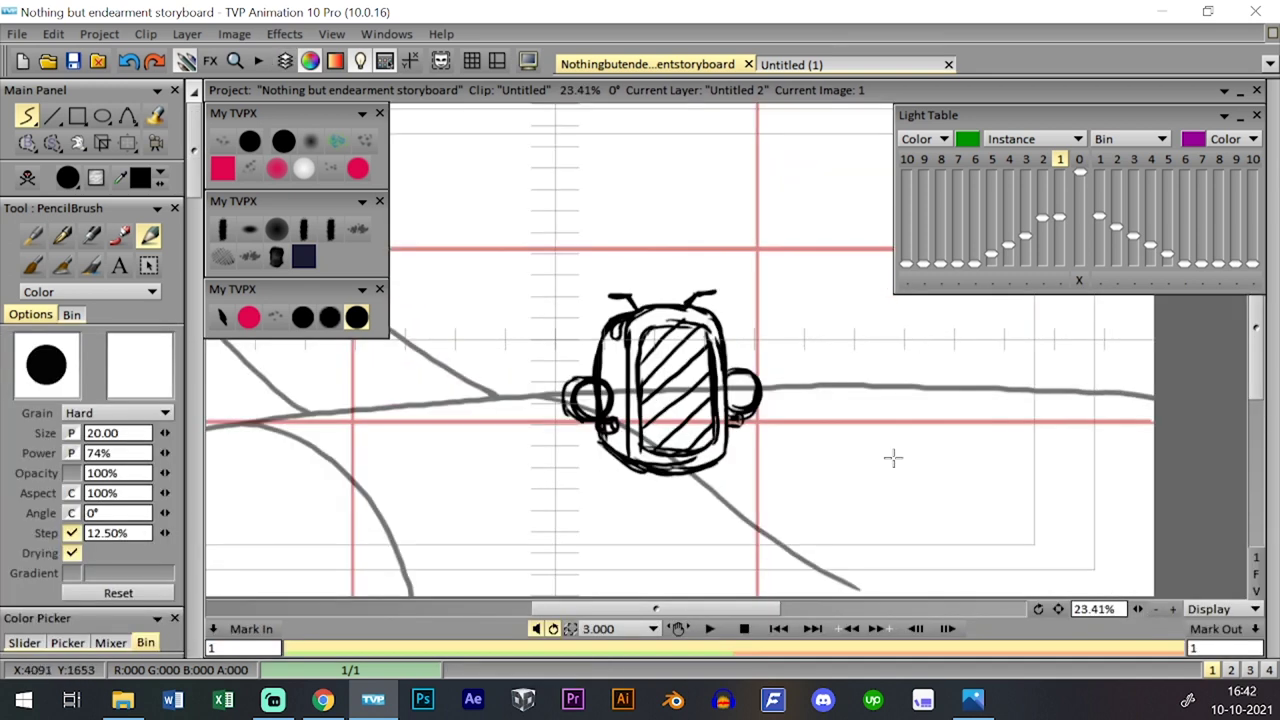
pyautogui.moveTo(893, 458); pyautogui.dragTo(911, 469)
pyautogui.press('Tab')
pyautogui.click(362, 396)
# - Clear image 2 and show image 1 as a faded onion skin behind it
pyautogui.press('Tab')
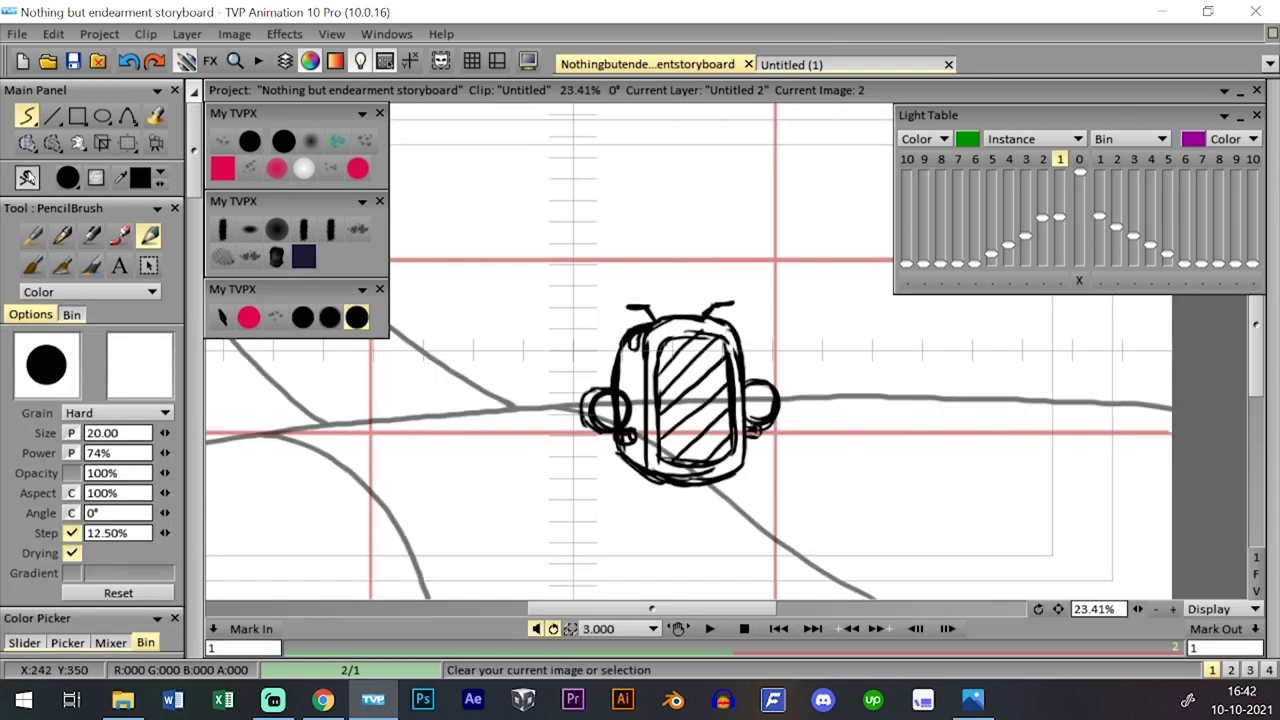
pyautogui.click(29, 179)
pyautogui.press('Tab')
pyautogui.click(209, 425)
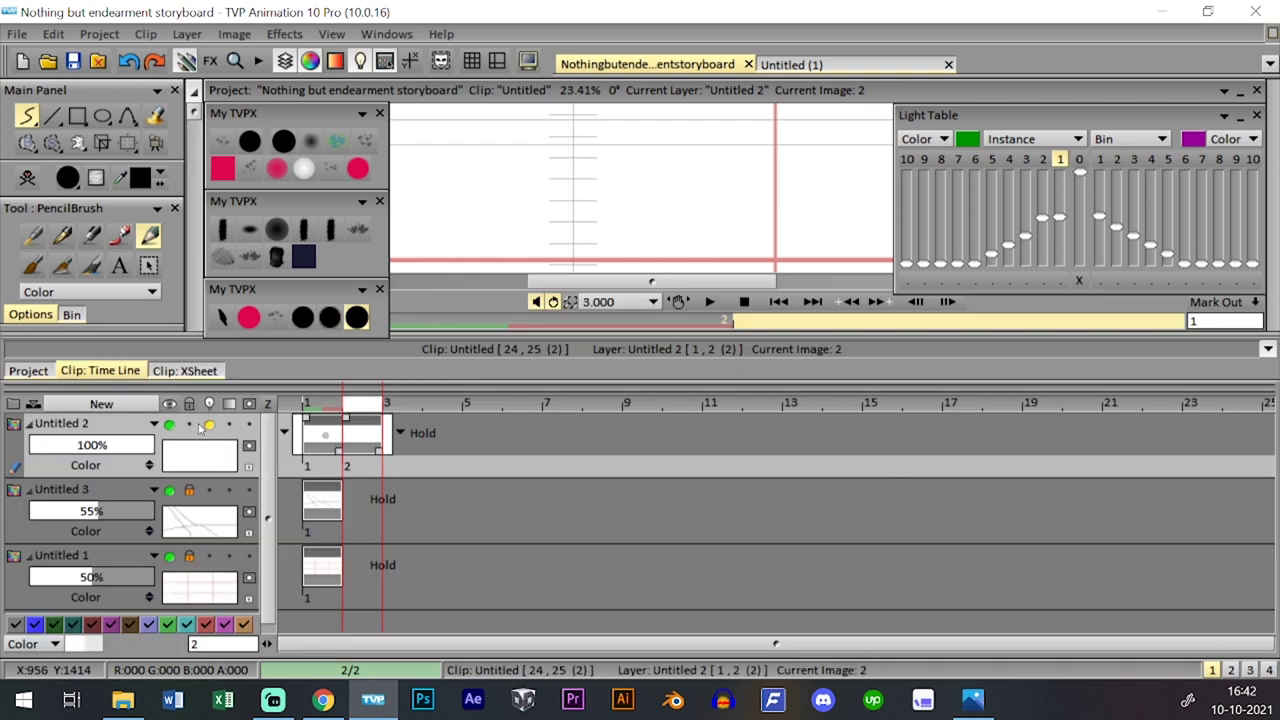
pyautogui.scroll(1, 808, 286)
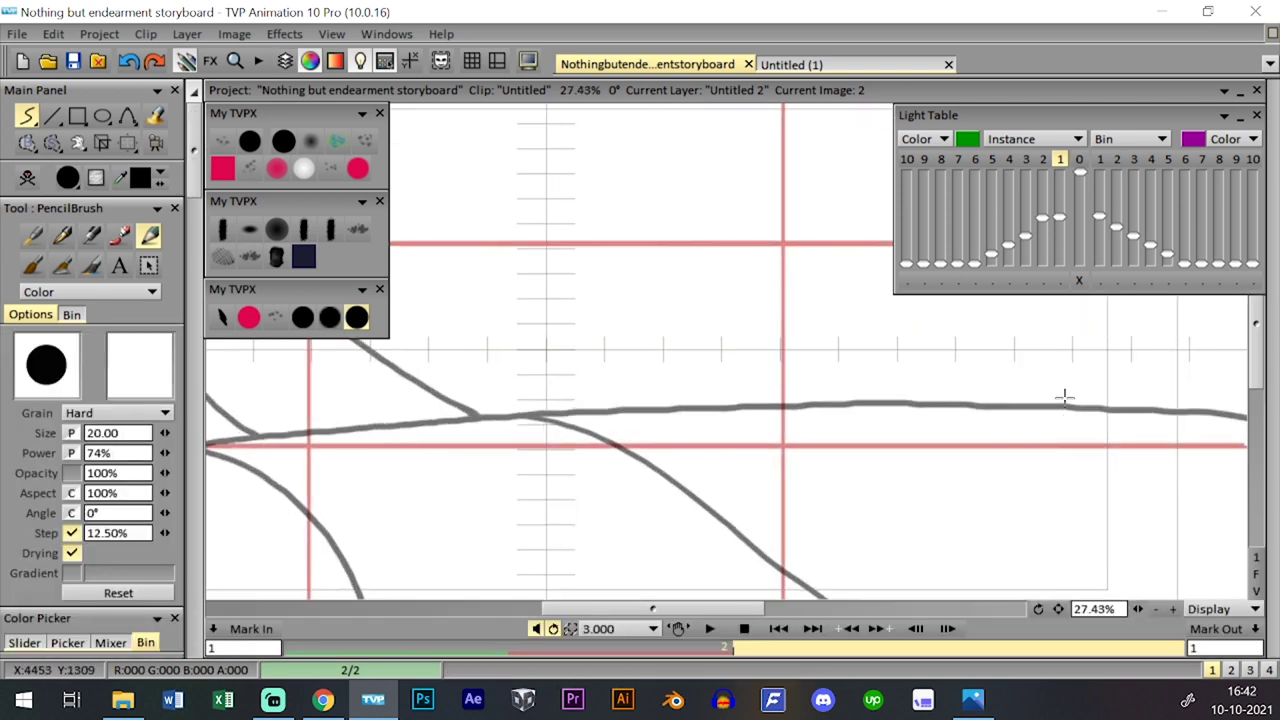
pyautogui.click(1079, 160)
pyautogui.press('Tab')
pyautogui.press('Tab')
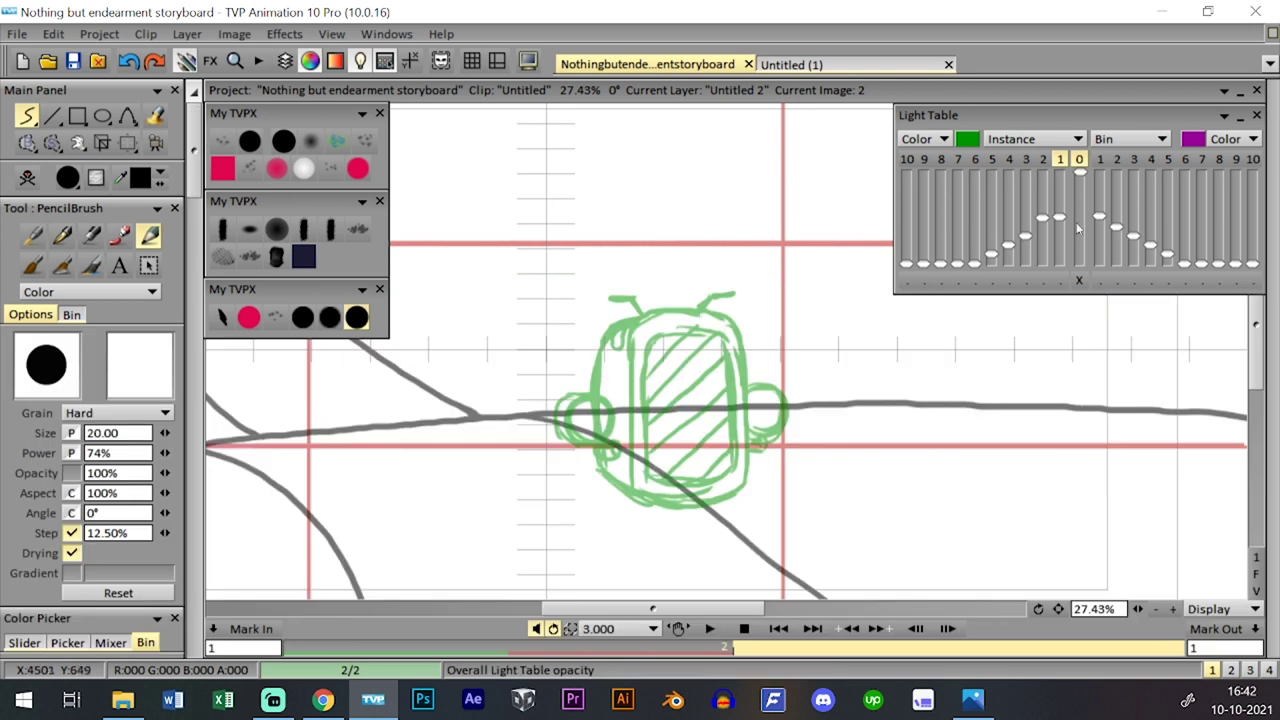
pyautogui.moveTo(1059, 217); pyautogui.dragTo(1059, 237)
pyautogui.scroll(2, 757, 491)
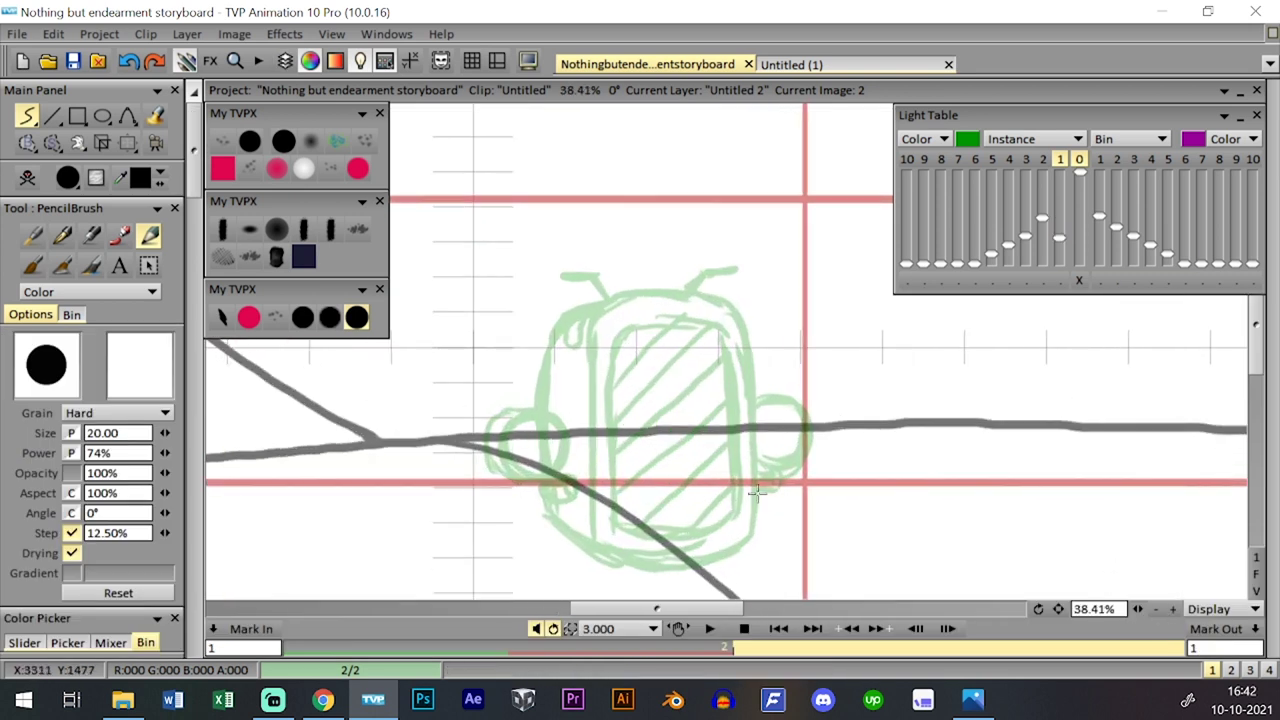
pyautogui.moveTo(757, 493); pyautogui.dragTo(763, 469)
# - Ink the larger head outline's right, left and top edges with a rounded top-left corner
pyautogui.moveTo(755, 321); pyautogui.dragTo(758, 490)
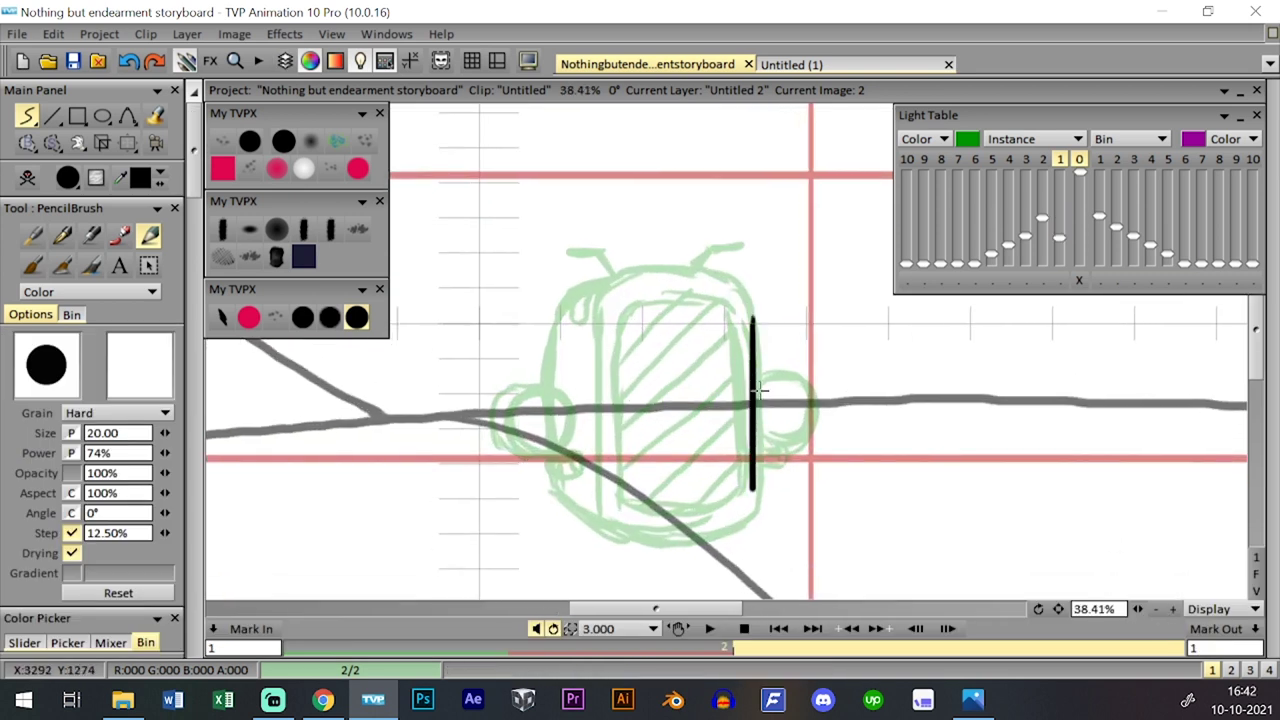
pyautogui.hotkey('ctrl', 'z')
pyautogui.moveTo(757, 320)
pyautogui.mouseDown()
pyautogui.moveTo(762, 491)
pyautogui.moveTo(754, 325)
pyautogui.mouseUp()
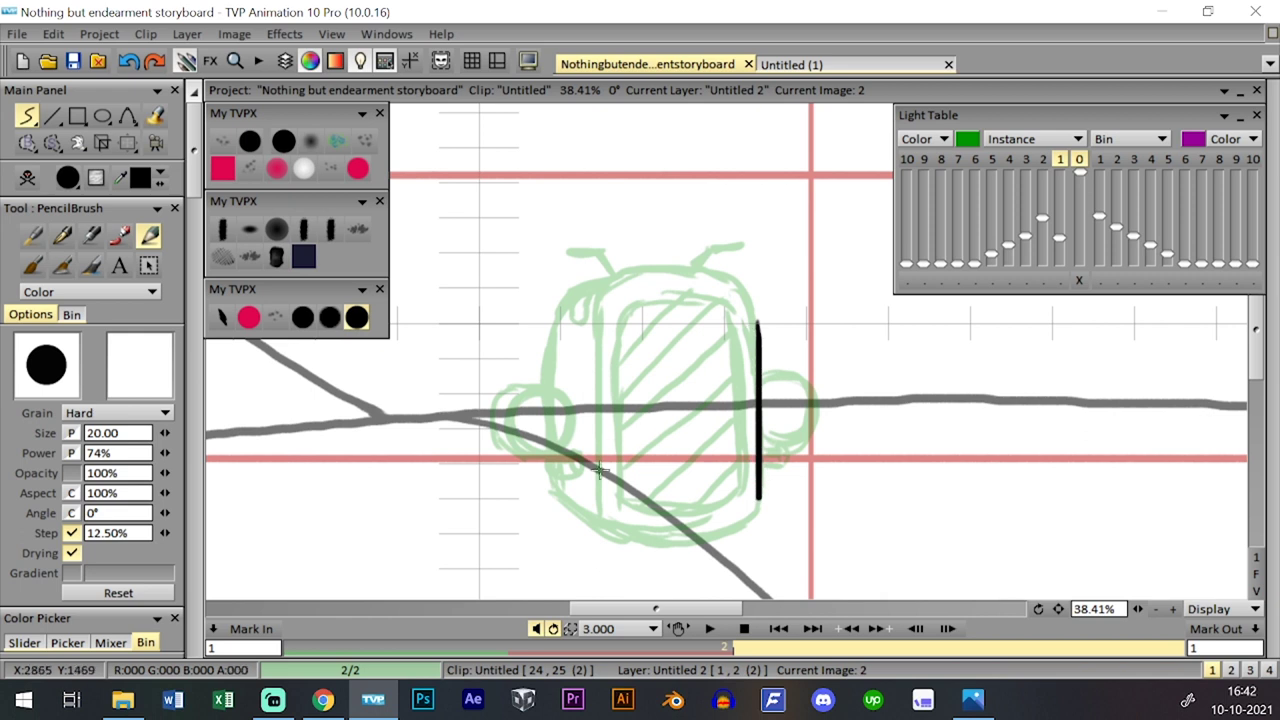
pyautogui.moveTo(599, 469)
pyautogui.mouseDown()
pyautogui.moveTo(588, 296)
pyautogui.moveTo(728, 268)
pyautogui.mouseUp()
pyautogui.hotkey('ctrl', 'z')
pyautogui.moveTo(631, 270)
pyautogui.mouseDown()
pyautogui.moveTo(713, 260)
pyautogui.moveTo(638, 264)
pyautogui.moveTo(718, 269)
pyautogui.moveTo(745, 290)
pyautogui.moveTo(757, 330)
pyautogui.mouseUp()
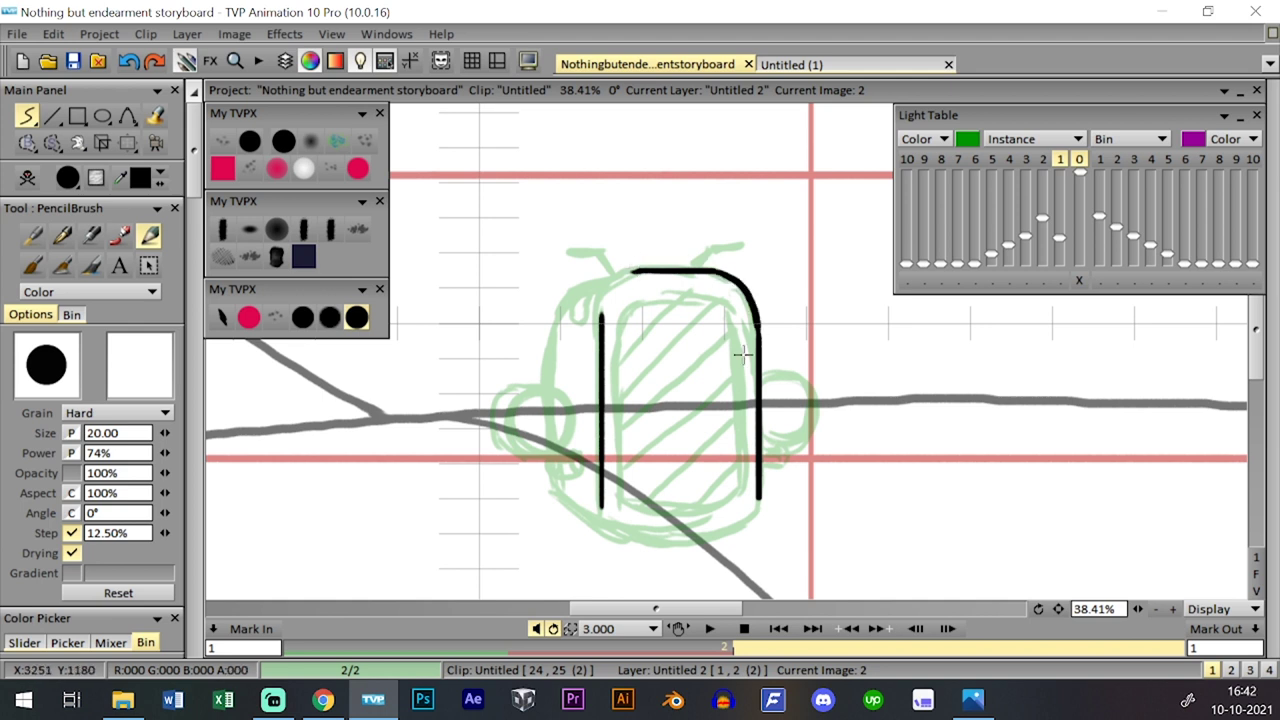
pyautogui.moveTo(600, 322); pyautogui.dragTo(622, 270)
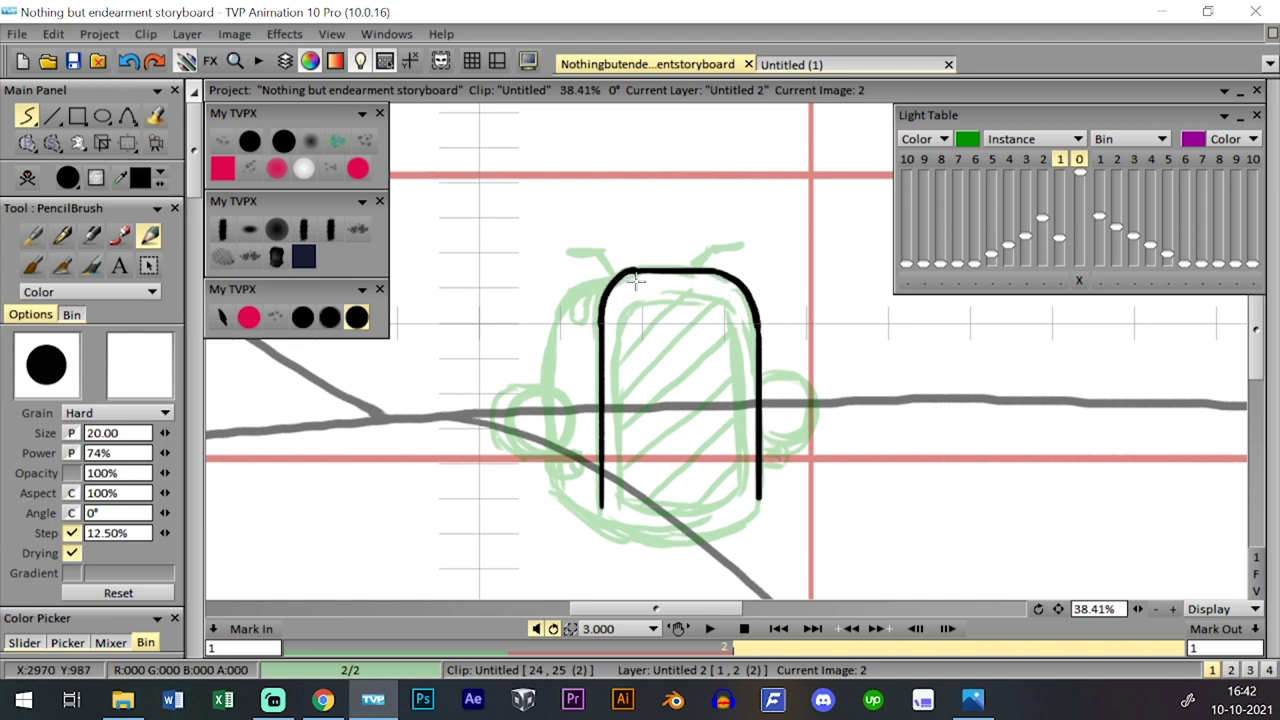
pyautogui.hotkey('ctrl', 'z')
pyautogui.moveTo(600, 314); pyautogui.dragTo(634, 269)
# - Ink the outline's straight bottom edge and its rounded bottom corners
pyautogui.hotkey('ctrl', 'z')
pyautogui.moveTo(641, 540); pyautogui.dragTo(740, 533)
pyautogui.hotkey('ctrl', 'z')
pyautogui.moveTo(641, 536)
pyautogui.mouseDown()
pyautogui.moveTo(724, 531)
pyautogui.moveTo(748, 521)
pyautogui.moveTo(747, 505)
pyautogui.moveTo(732, 532)
pyautogui.moveTo(760, 500)
pyautogui.mouseUp()
pyautogui.hotkey('ctrl', 'z')
pyautogui.hotkey('ctrl', 'z')
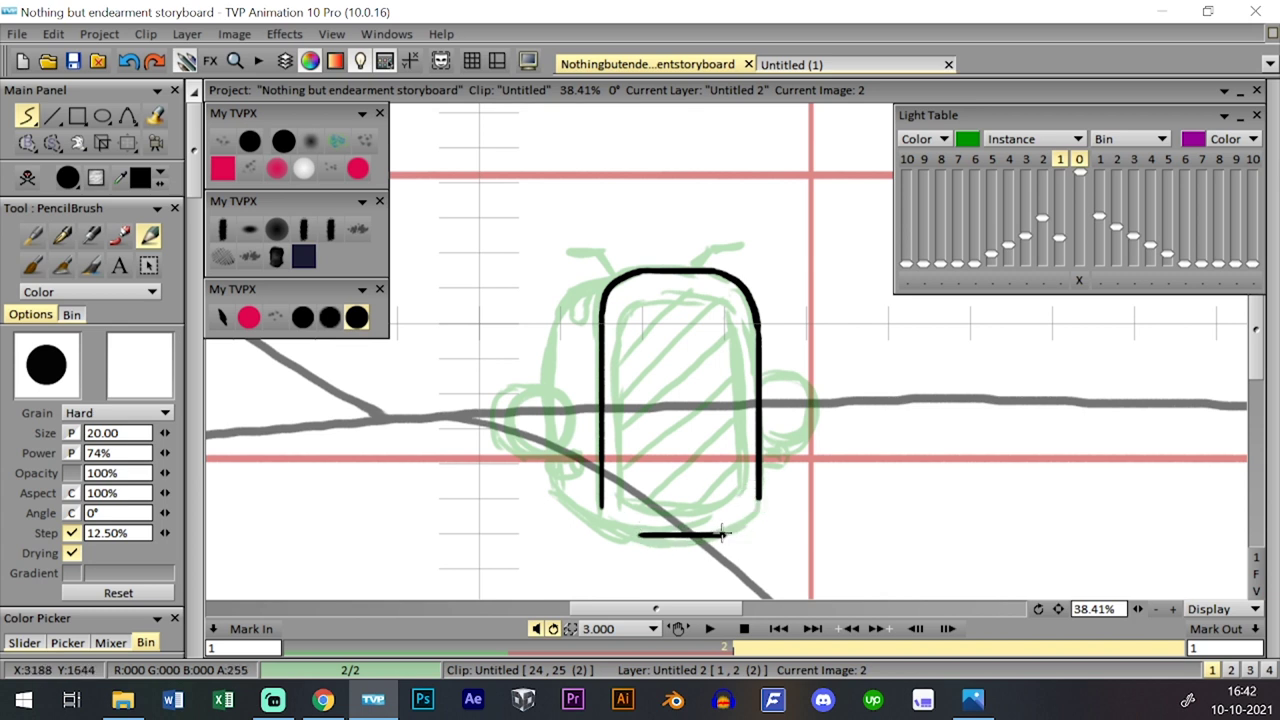
pyautogui.moveTo(714, 536)
pyautogui.mouseDown()
pyautogui.moveTo(757, 517)
pyautogui.moveTo(761, 484)
pyautogui.mouseUp()
pyautogui.moveTo(600, 500)
pyautogui.mouseDown()
pyautogui.moveTo(640, 528)
pyautogui.moveTo(599, 498)
pyautogui.moveTo(645, 537)
pyautogui.mouseUp()
pyautogui.hotkey('ctrl', 'z')
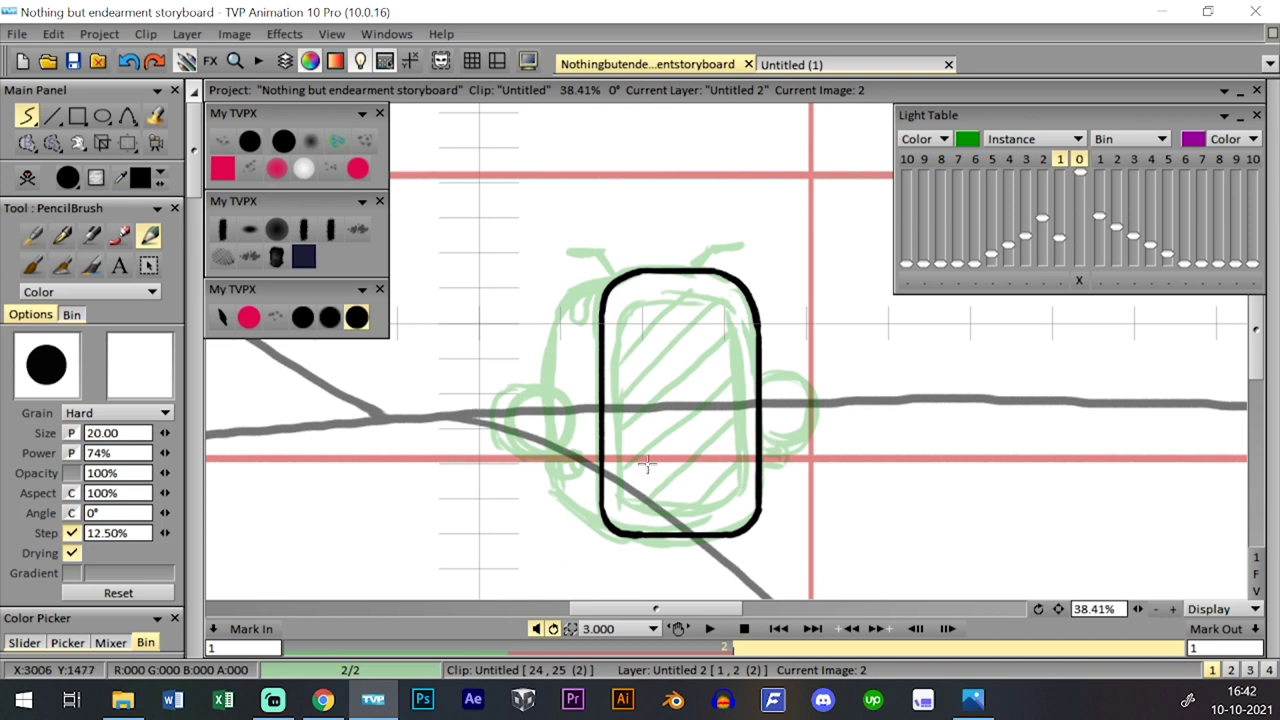
# - Ink the inner rounded rectangle and toggle the onion skin to check it
pyautogui.moveTo(620, 495); pyautogui.dragTo(622, 318)
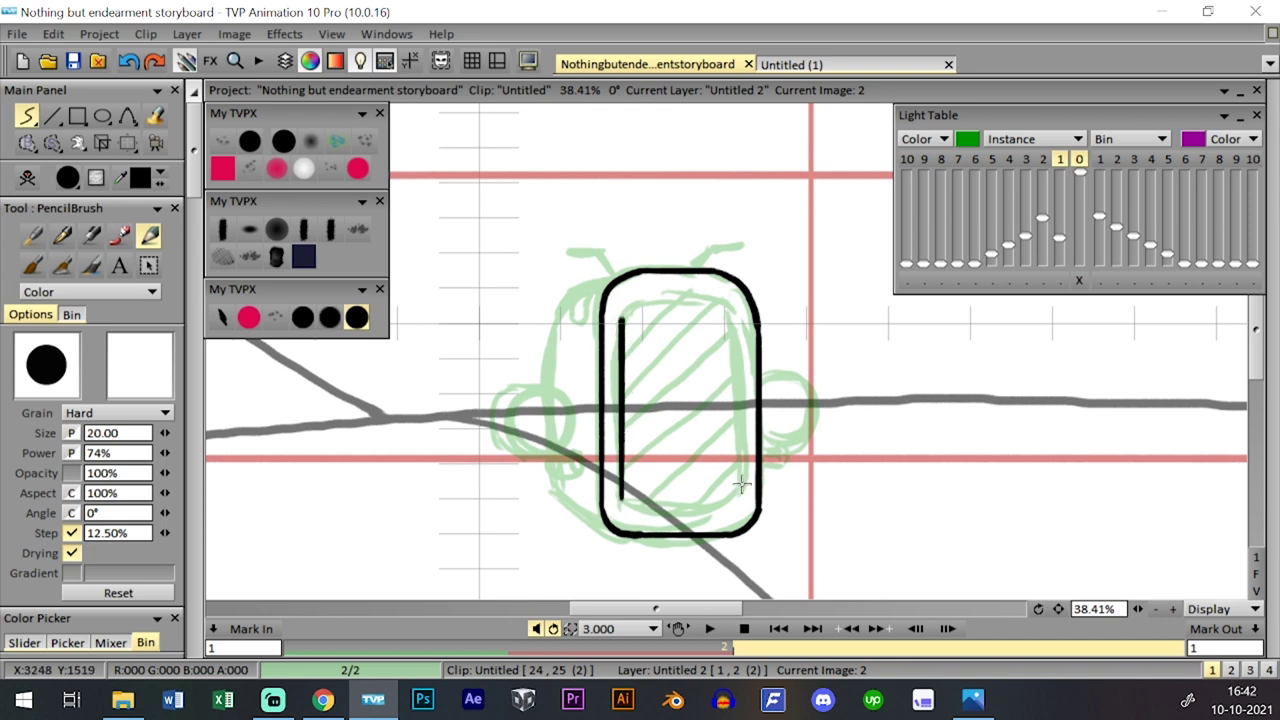
pyautogui.moveTo(741, 485); pyautogui.dragTo(740, 318)
pyautogui.moveTo(645, 300)
pyautogui.mouseDown()
pyautogui.moveTo(712, 300)
pyautogui.moveTo(735, 315)
pyautogui.mouseUp()
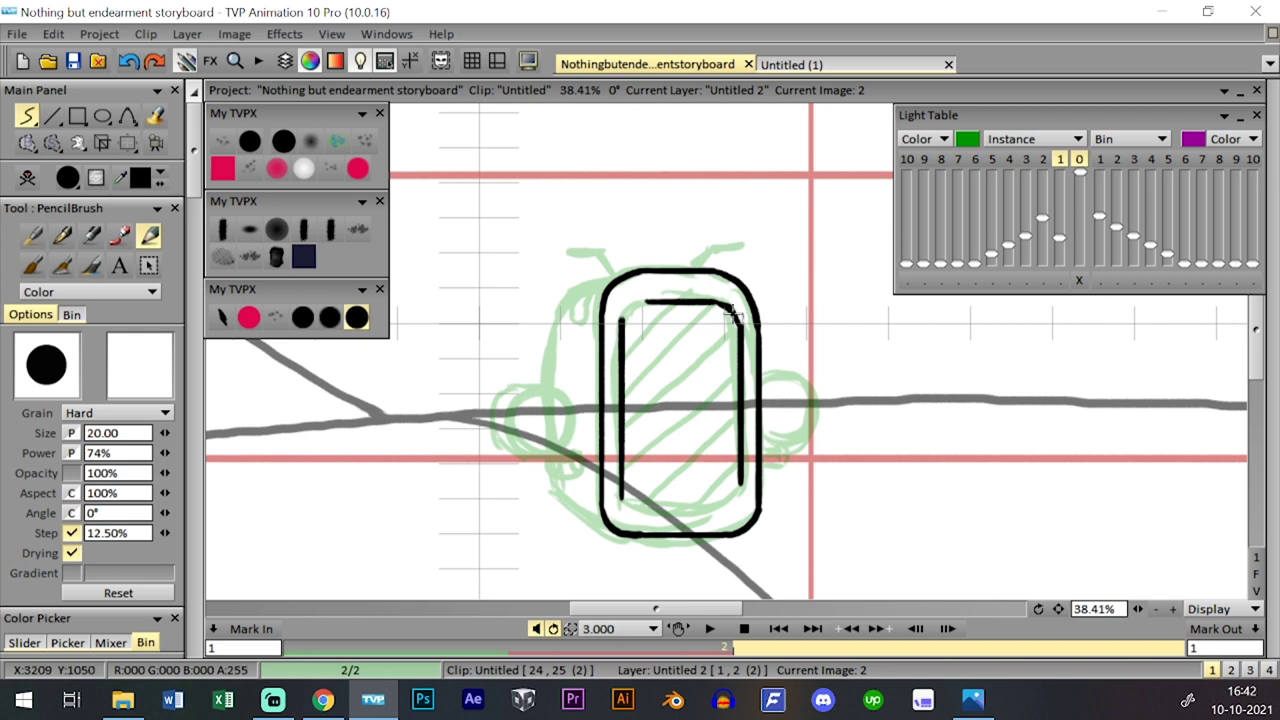
pyautogui.moveTo(621, 324)
pyautogui.mouseDown()
pyautogui.moveTo(628, 304)
pyautogui.moveTo(656, 302)
pyautogui.mouseUp()
pyautogui.moveTo(621, 488)
pyautogui.mouseDown()
pyautogui.moveTo(641, 507)
pyautogui.moveTo(719, 498)
pyautogui.moveTo(742, 472)
pyautogui.mouseUp()
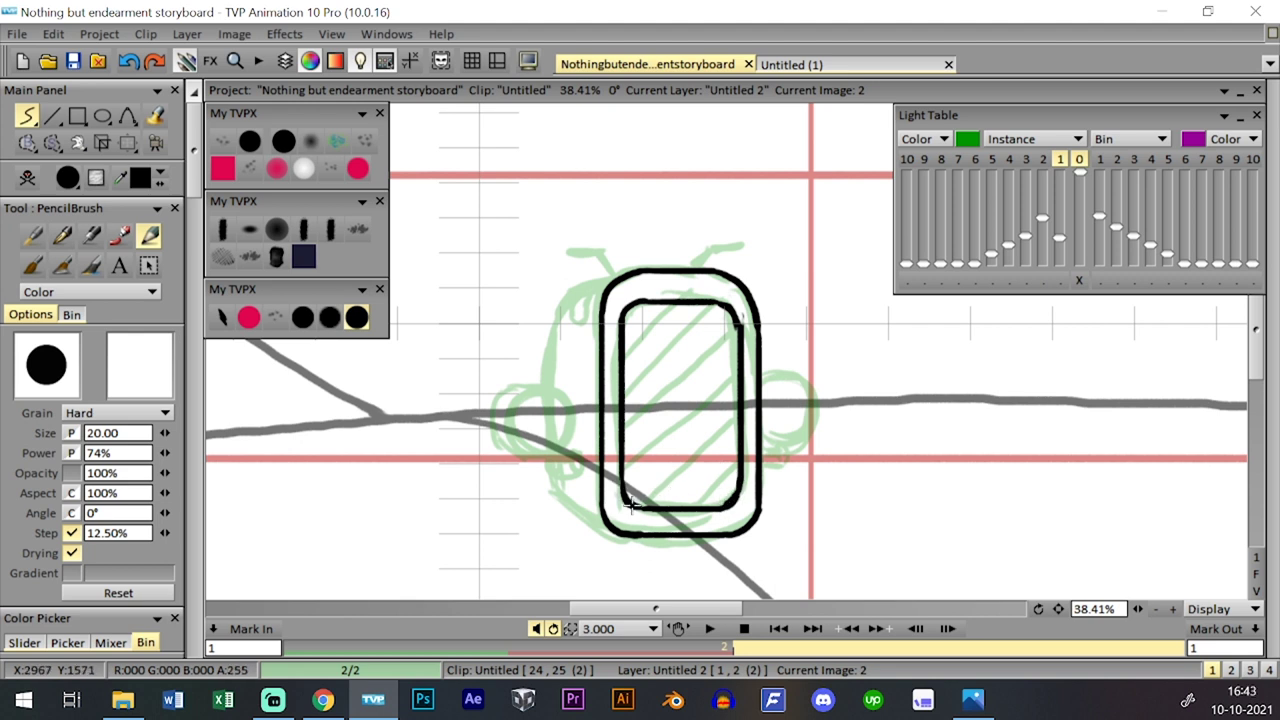
pyautogui.moveTo(632, 505); pyautogui.dragTo(624, 458)
pyautogui.click(1079, 160)
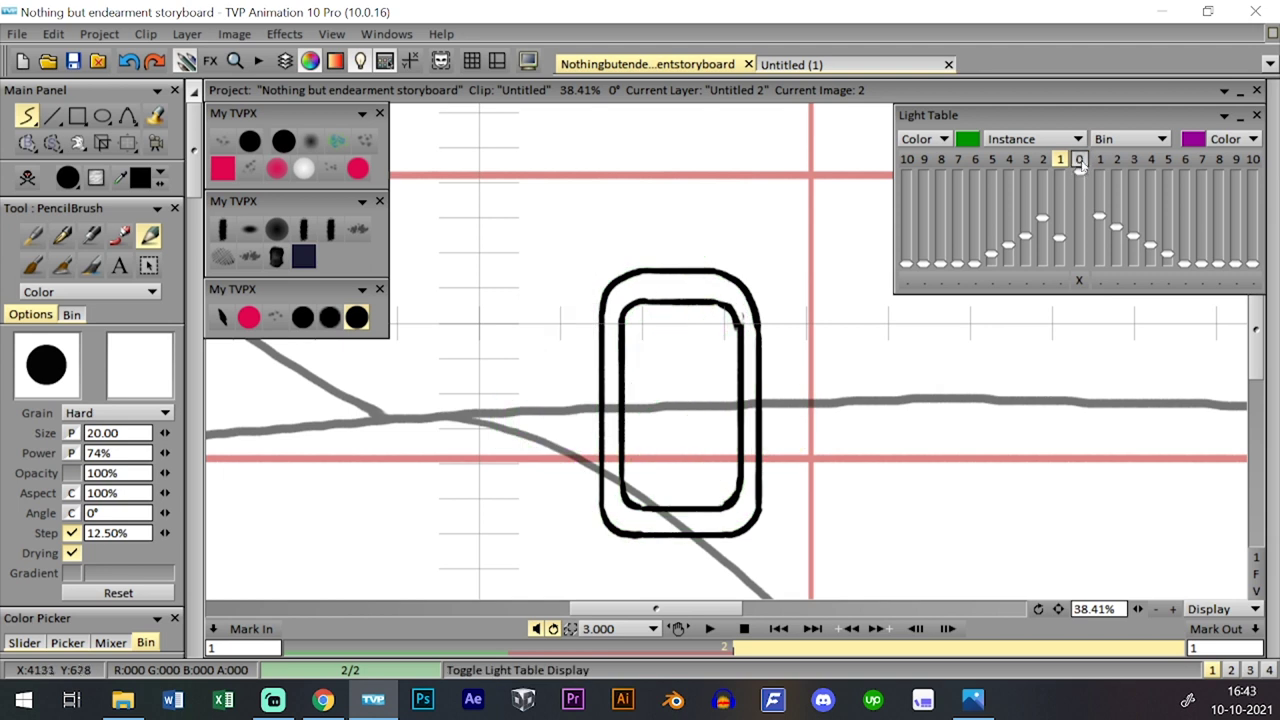
pyautogui.click(1079, 160)
# - With the size 10 brush, hatch the inner rectangle with parallel diagonal lines
pyautogui.click(302, 317)
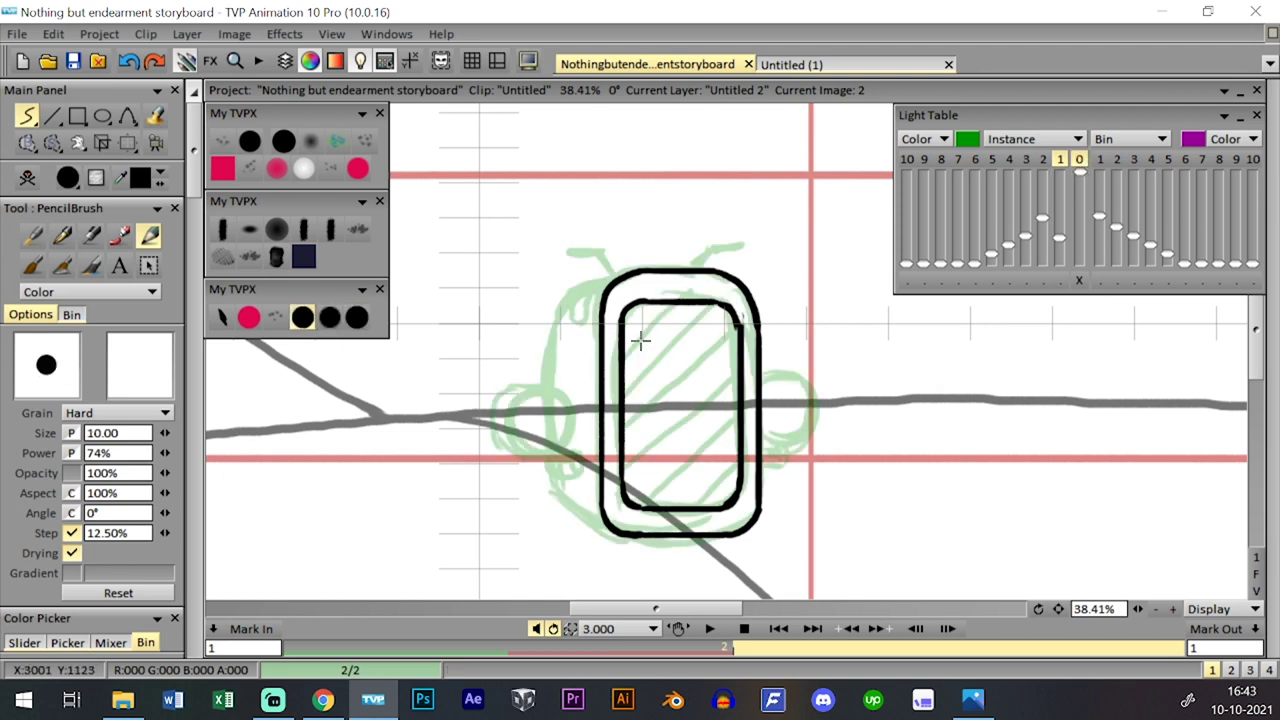
pyautogui.moveTo(626, 352); pyautogui.dragTo(673, 300)
pyautogui.hotkey('ctrl', 'z')
pyautogui.moveTo(622, 357); pyautogui.dragTo(673, 302)
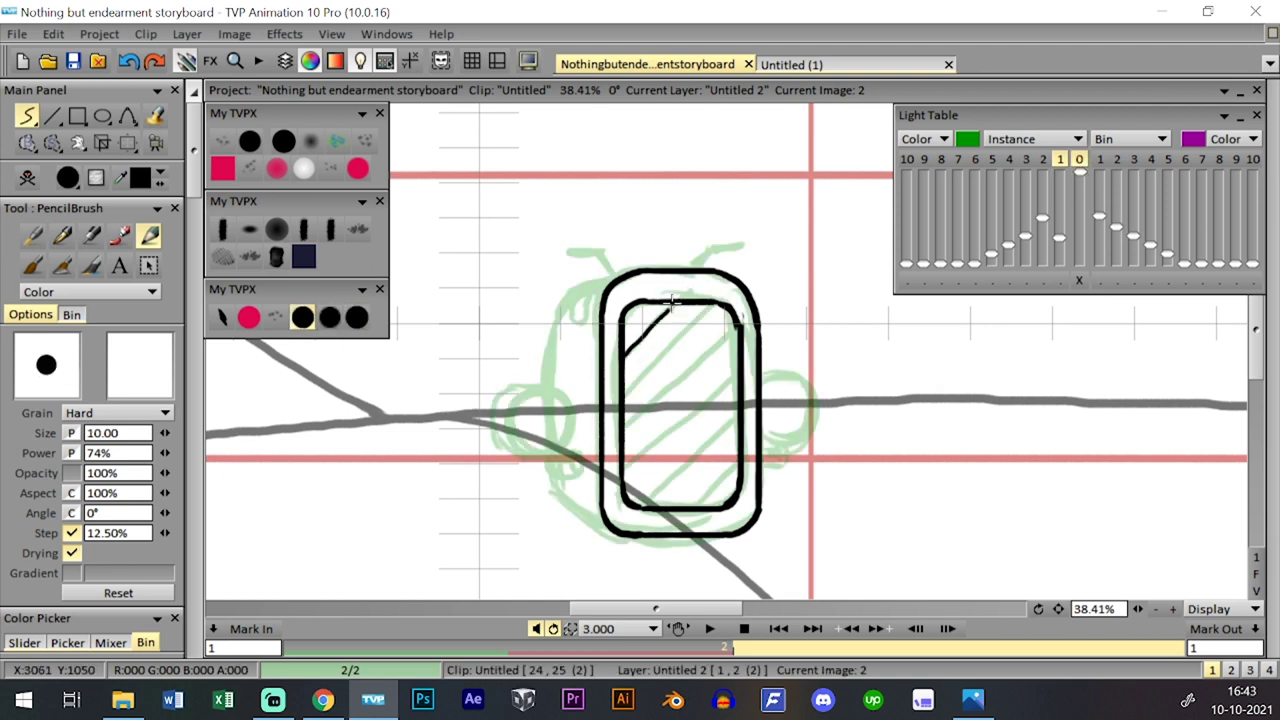
pyautogui.hotkey('ctrl', 'z')
pyautogui.moveTo(622, 357); pyautogui.dragTo(670, 301)
pyautogui.moveTo(623, 396); pyautogui.dragTo(702, 306)
pyautogui.moveTo(620, 430); pyautogui.dragTo(740, 317)
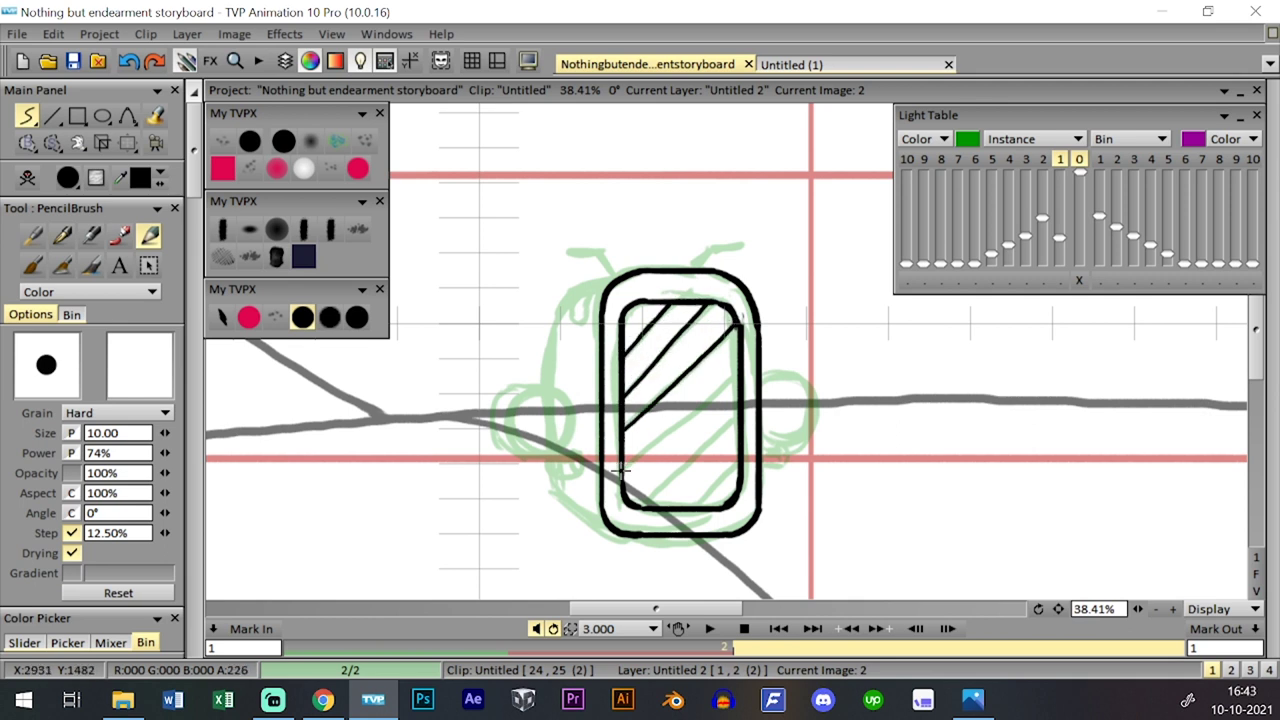
pyautogui.moveTo(622, 470); pyautogui.dragTo(739, 356)
pyautogui.moveTo(640, 507); pyautogui.dragTo(741, 410)
pyautogui.moveTo(698, 508); pyautogui.dragTo(741, 466)
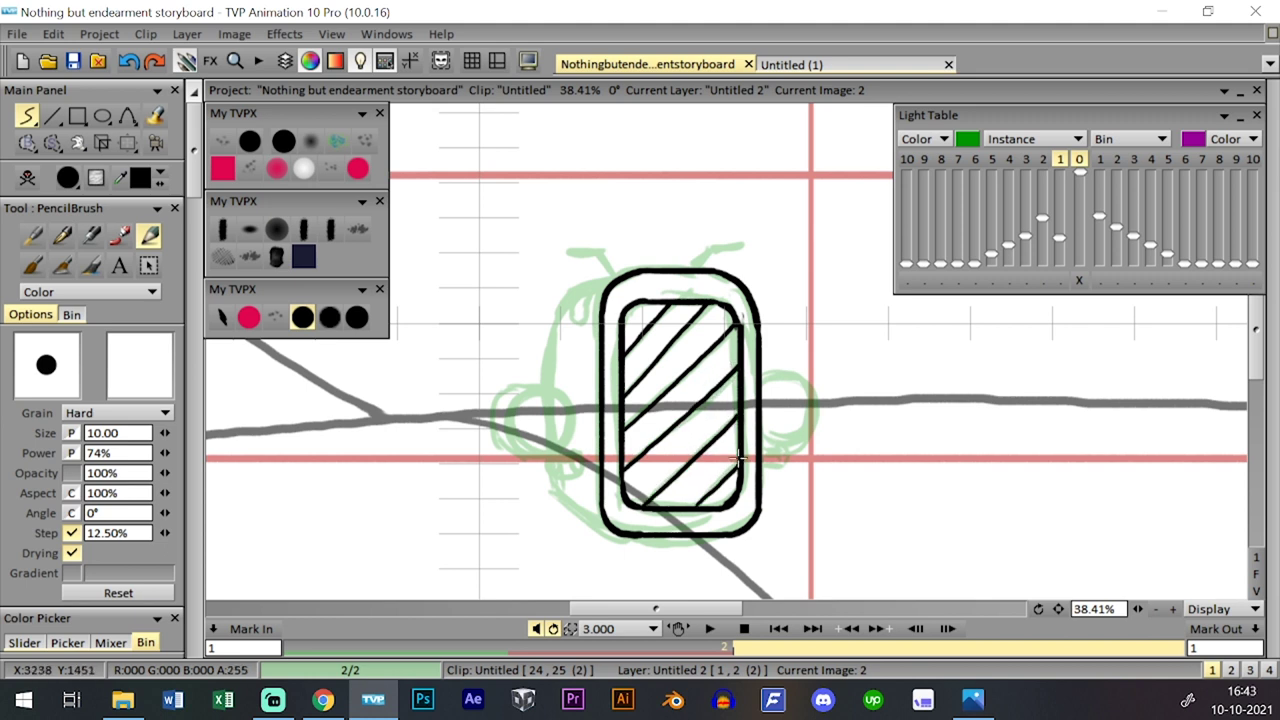
pyautogui.click(1079, 162)
pyautogui.click(1079, 160)
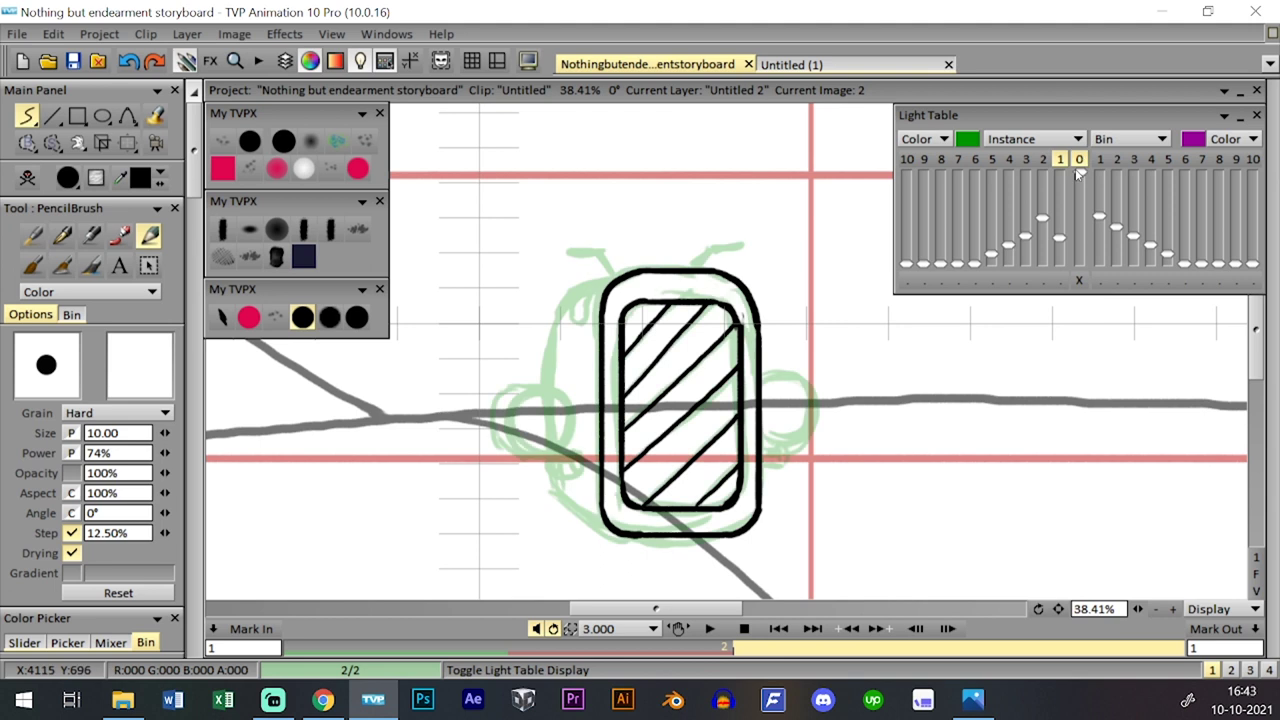
# - Draw the head's left side edge for depth and thicken the top-right corner line
pyautogui.scroll(3, 615, 455)
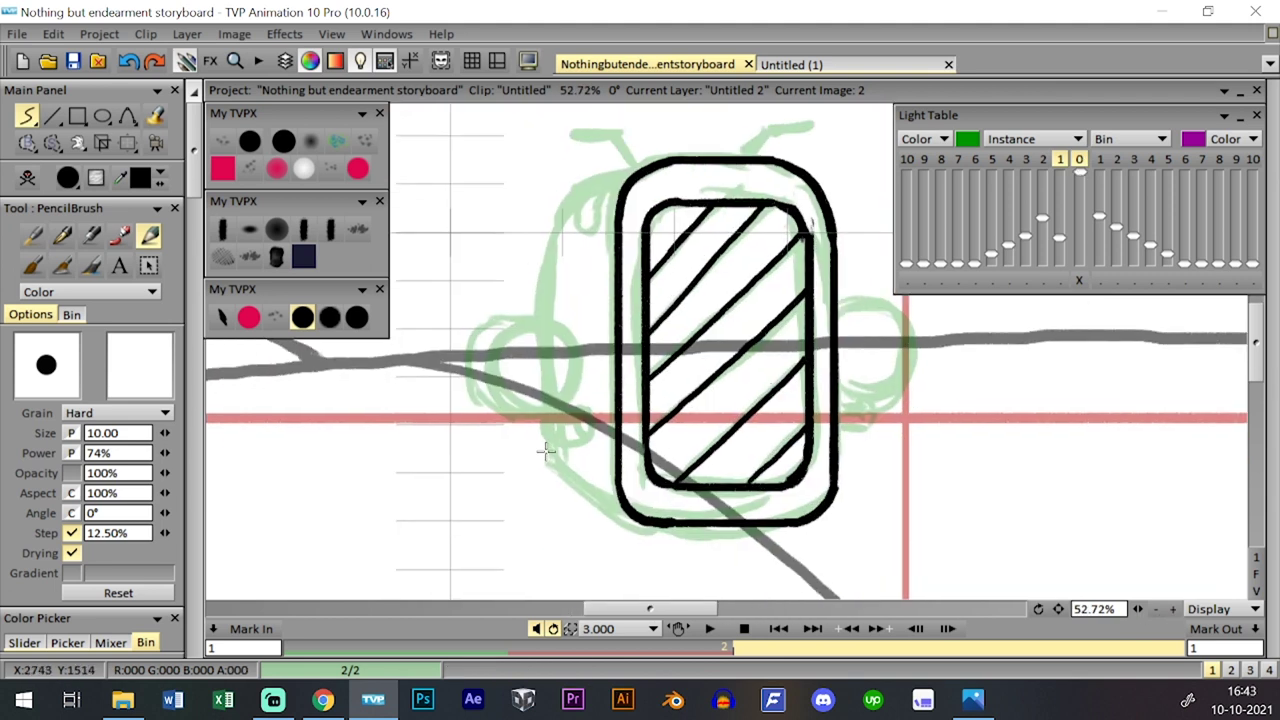
pyautogui.moveTo(546, 450); pyautogui.dragTo(630, 514)
pyautogui.moveTo(552, 455)
pyautogui.mouseDown()
pyautogui.moveTo(542, 312)
pyautogui.moveTo(557, 209)
pyautogui.moveTo(570, 200)
pyautogui.moveTo(588, 218)
pyautogui.moveTo(595, 261)
pyautogui.moveTo(633, 273)
pyautogui.moveTo(596, 273)
pyautogui.moveTo(577, 311)
pyautogui.moveTo(640, 246)
pyautogui.moveTo(604, 268)
pyautogui.moveTo(618, 256)
pyautogui.moveTo(707, 231)
pyautogui.moveTo(649, 246)
pyautogui.moveTo(614, 284)
pyautogui.moveTo(622, 257)
pyautogui.moveTo(606, 299)
pyautogui.moveTo(622, 307)
pyautogui.moveTo(639, 249)
pyautogui.moveTo(664, 238)
pyautogui.moveTo(616, 270)
pyautogui.mouseUp()
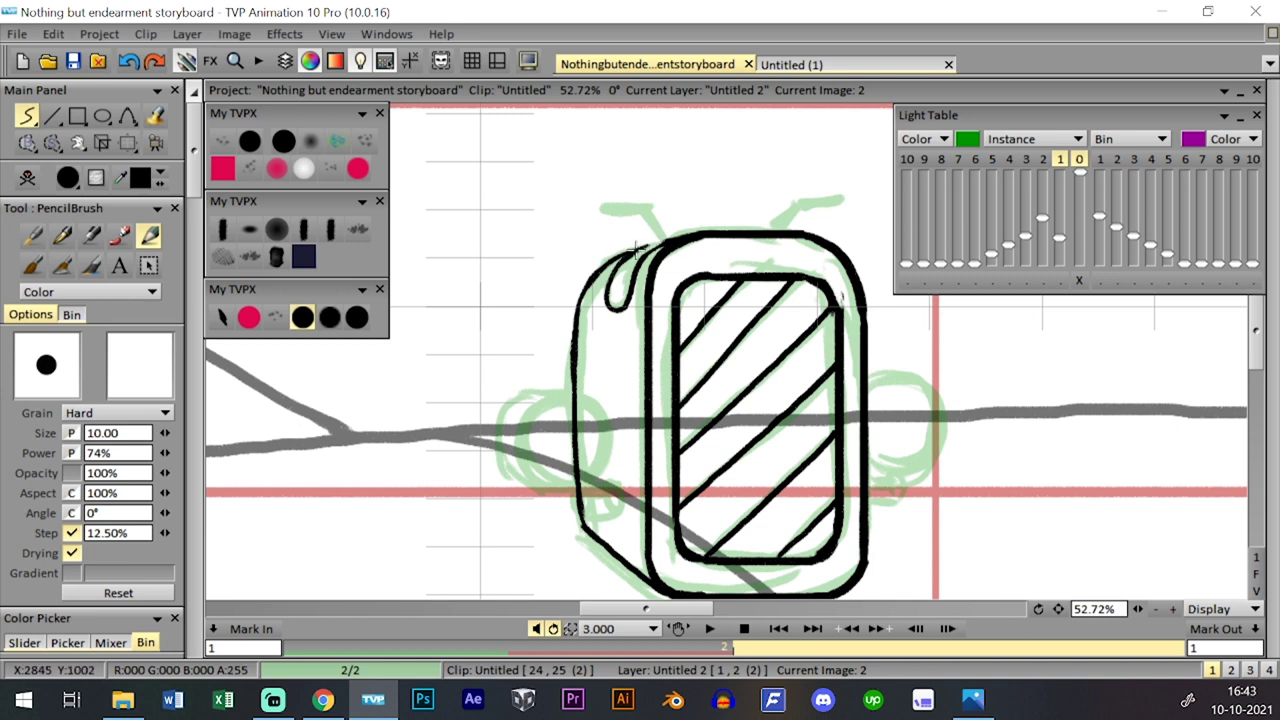
pyautogui.moveTo(786, 251); pyautogui.dragTo(685, 186)
pyautogui.moveTo(810, 350); pyautogui.dragTo(850, 372)
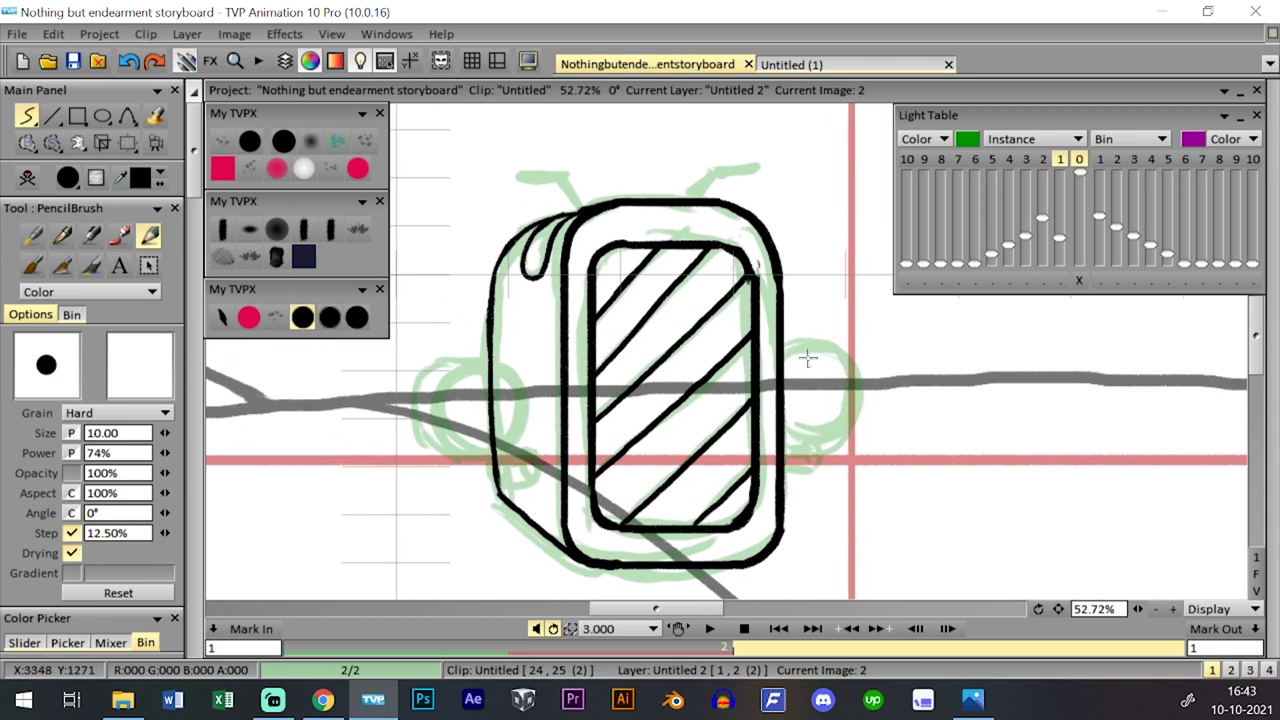
pyautogui.moveTo(1138, 610); pyautogui.dragTo(1159, 610)
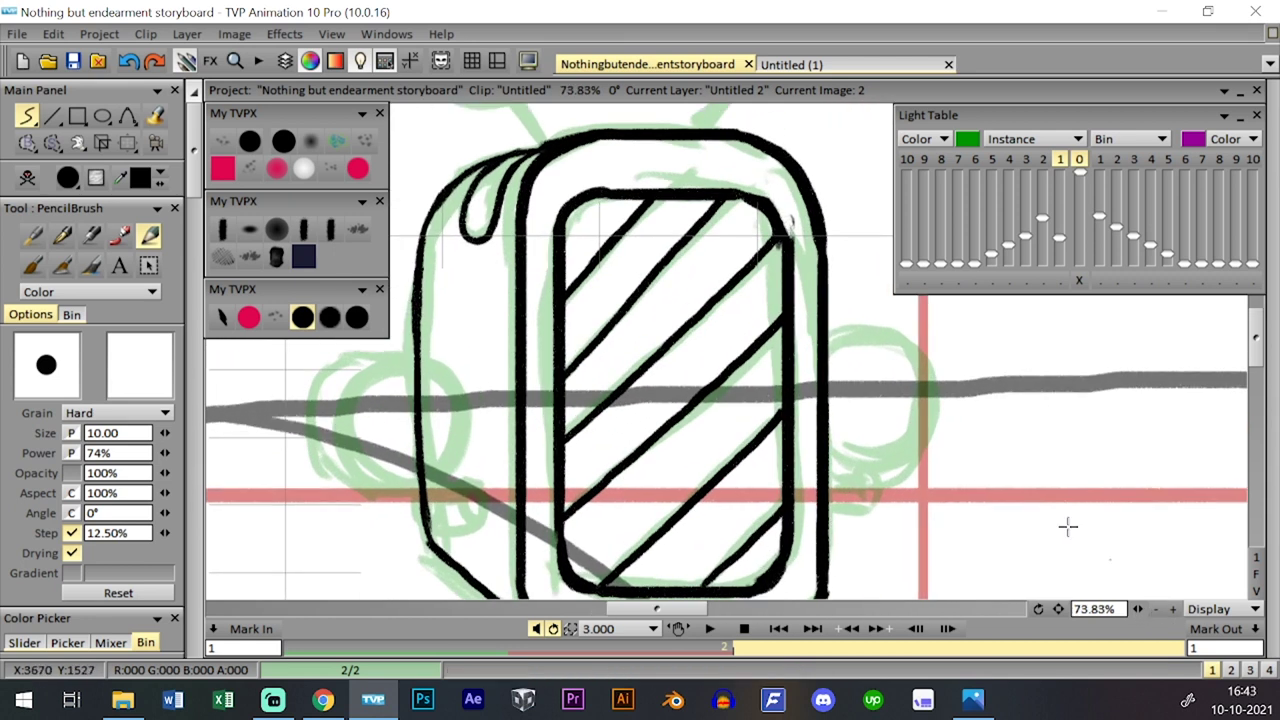
pyautogui.moveTo(852, 265); pyautogui.dragTo(808, 425)
pyautogui.moveTo(720, 356); pyautogui.dragTo(738, 399)
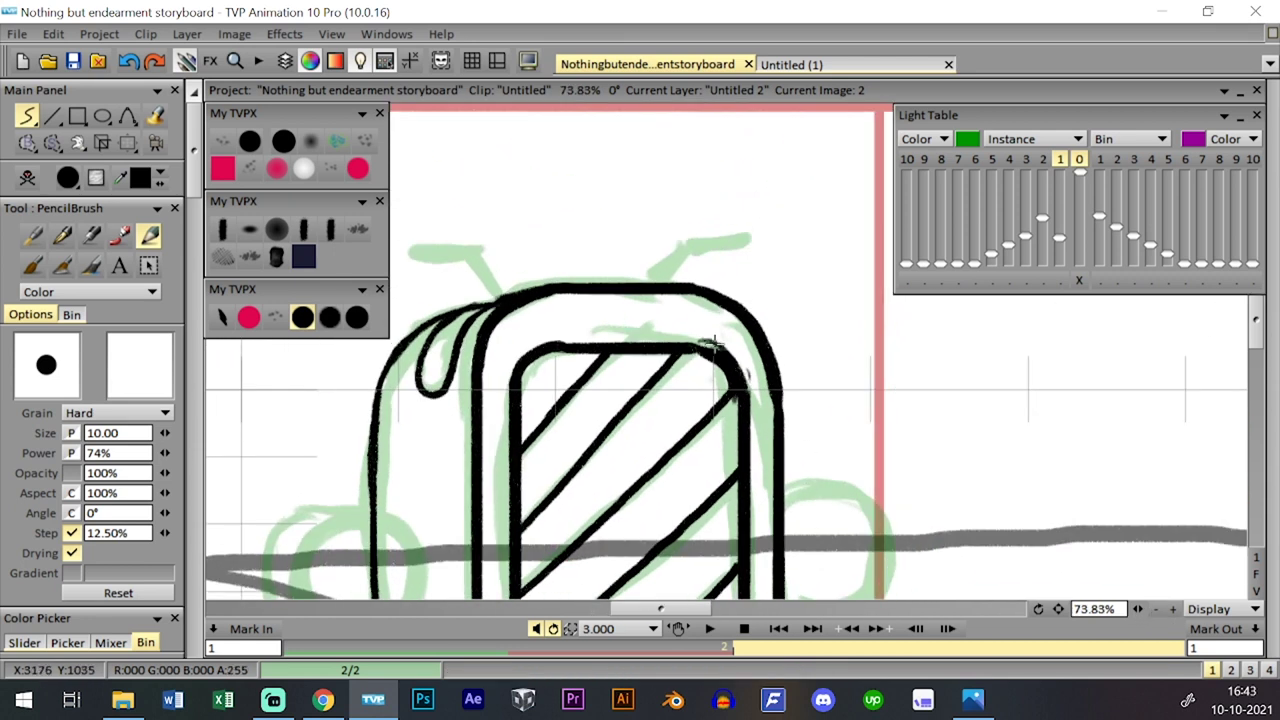
# - Ink the left stalk and left ear circle, erasing the head line inside the ear
pyautogui.moveTo(772, 340)
pyautogui.mouseDown()
pyautogui.moveTo(766, 351)
pyautogui.moveTo(788, 360)
pyautogui.moveTo(810, 343)
pyautogui.moveTo(739, 368)
pyautogui.moveTo(690, 318)
pyautogui.moveTo(705, 308)
pyautogui.moveTo(672, 346)
pyautogui.moveTo(701, 298)
pyautogui.moveTo(667, 311)
pyautogui.moveTo(702, 313)
pyautogui.moveTo(704, 300)
pyautogui.moveTo(692, 314)
pyautogui.moveTo(650, 308)
pyautogui.moveTo(689, 306)
pyautogui.moveTo(671, 297)
pyautogui.moveTo(730, 311)
pyautogui.moveTo(741, 327)
pyautogui.moveTo(796, 316)
pyautogui.moveTo(790, 328)
pyautogui.moveTo(797, 313)
pyautogui.moveTo(783, 329)
pyautogui.moveTo(794, 325)
pyautogui.moveTo(733, 293)
pyautogui.mouseUp()
pyautogui.hotkey('ctrl', 'z')
pyautogui.hotkey('ctrl', 'z')
pyautogui.hotkey('ctrl', 'z')
pyautogui.hotkey('ctrl', 'z')
pyautogui.hotkey('ctrl', 'z')
pyautogui.hotkey('ctrl', 'z')
pyautogui.hotkey('ctrl', 'z')
pyautogui.moveTo(552, 370)
pyautogui.mouseDown()
pyautogui.moveTo(516, 328)
pyautogui.moveTo(552, 368)
pyautogui.moveTo(527, 325)
pyautogui.mouseUp()
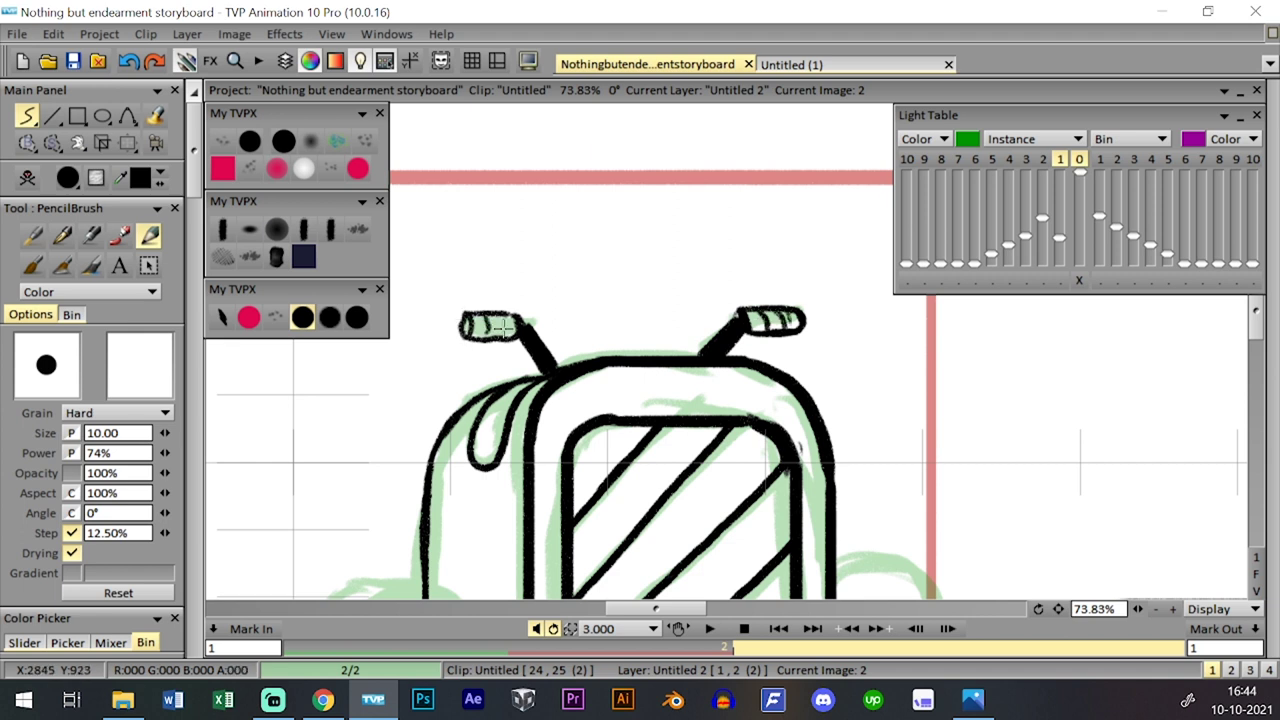
pyautogui.moveTo(531, 552)
pyautogui.mouseDown()
pyautogui.moveTo(634, 301)
pyautogui.moveTo(655, 295)
pyautogui.mouseUp()
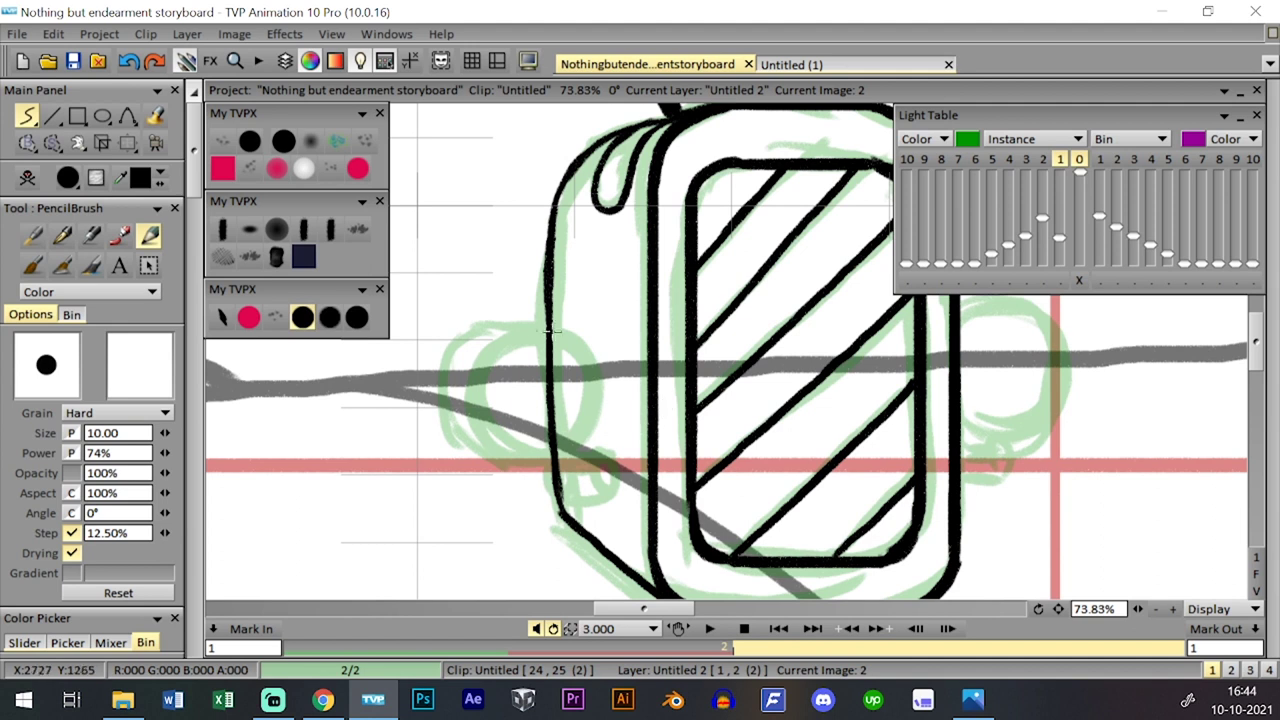
pyautogui.moveTo(551, 331)
pyautogui.mouseDown()
pyautogui.moveTo(592, 389)
pyautogui.moveTo(492, 339)
pyautogui.moveTo(512, 462)
pyautogui.moveTo(464, 391)
pyautogui.moveTo(454, 437)
pyautogui.moveTo(472, 346)
pyautogui.moveTo(444, 399)
pyautogui.moveTo(445, 371)
pyautogui.moveTo(479, 317)
pyautogui.moveTo(446, 384)
pyautogui.moveTo(476, 326)
pyautogui.moveTo(545, 321)
pyautogui.mouseUp()
pyautogui.hotkey('ctrl', 'z')
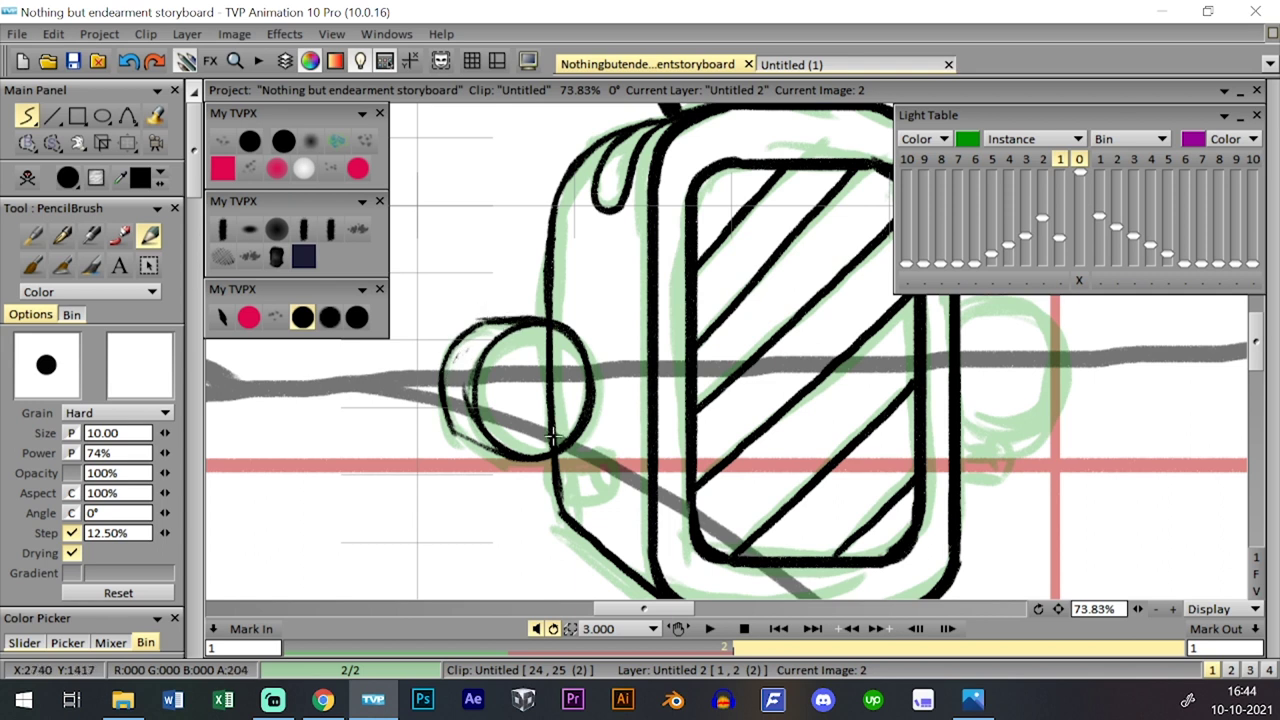
pyautogui.moveTo(552, 437); pyautogui.dragTo(547, 335)
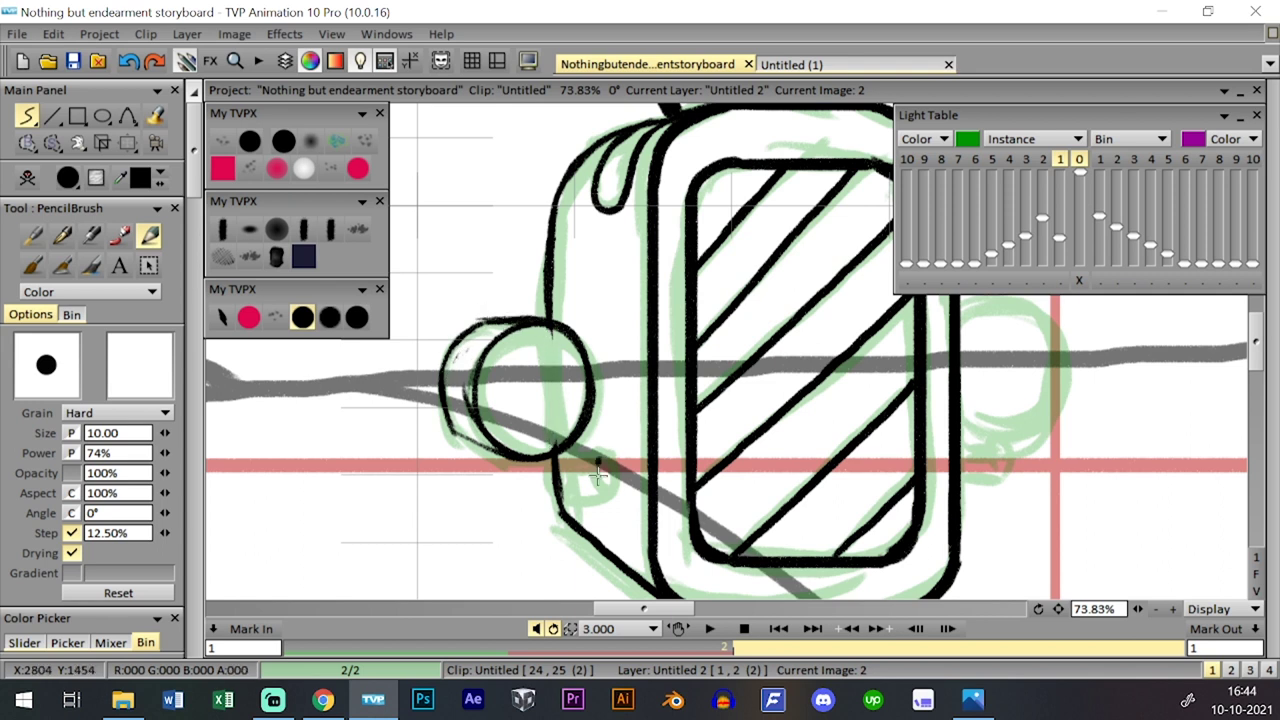
# - Add the small oval below the ear and the arc over the right ear, then zoom out
pyautogui.moveTo(598, 475)
pyautogui.mouseDown()
pyautogui.moveTo(613, 493)
pyautogui.moveTo(606, 457)
pyautogui.moveTo(611, 496)
pyautogui.moveTo(545, 481)
pyautogui.moveTo(554, 502)
pyautogui.mouseUp()
pyautogui.hotkey('ctrl', 'z')
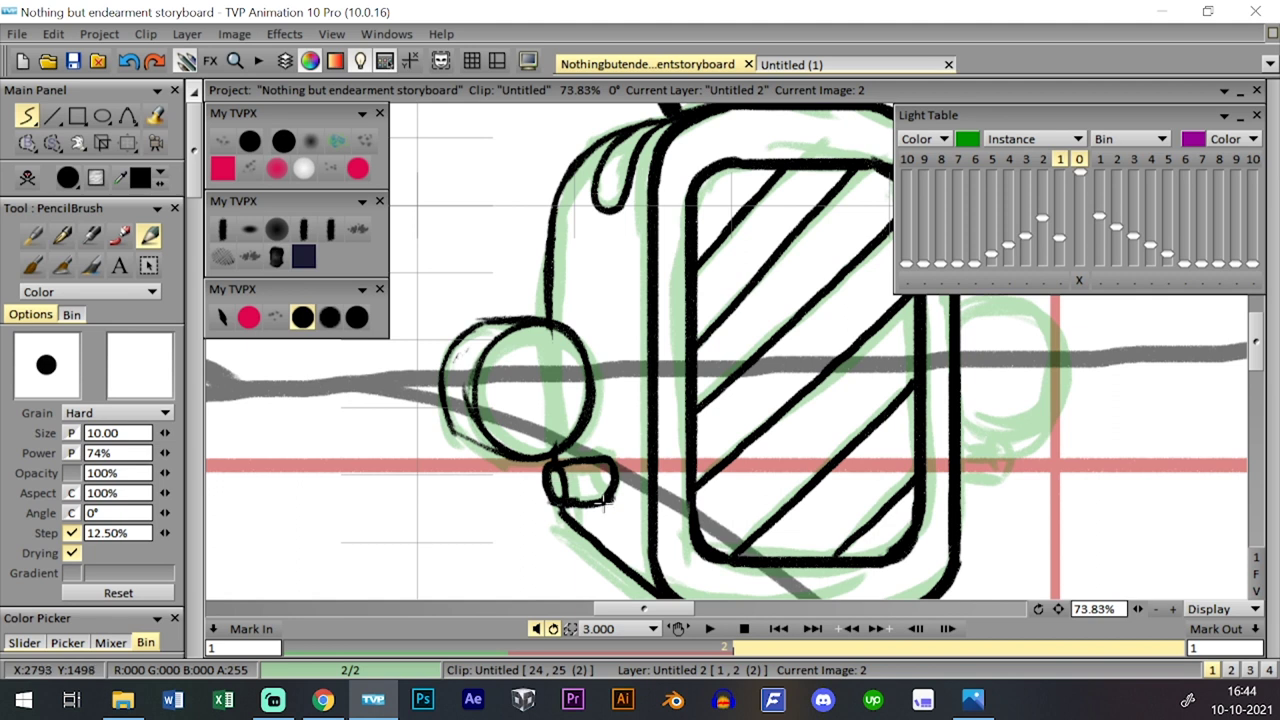
pyautogui.moveTo(977, 420)
pyautogui.mouseDown()
pyautogui.moveTo(883, 404)
pyautogui.moveTo(800, 414)
pyautogui.mouseUp()
pyautogui.moveTo(786, 474)
pyautogui.mouseDown()
pyautogui.moveTo(824, 474)
pyautogui.moveTo(778, 450)
pyautogui.moveTo(826, 458)
pyautogui.moveTo(852, 446)
pyautogui.moveTo(866, 374)
pyautogui.mouseUp()
pyautogui.moveTo(750, 316)
pyautogui.mouseDown()
pyautogui.moveTo(818, 304)
pyautogui.moveTo(866, 354)
pyautogui.moveTo(870, 396)
pyautogui.mouseUp()
pyautogui.moveTo(1138, 609); pyautogui.dragTo(895, 438)
pyautogui.press('Tab')
# - Delete the layer's second image so the inked headphone head is one held image
pyautogui.click(329, 420)
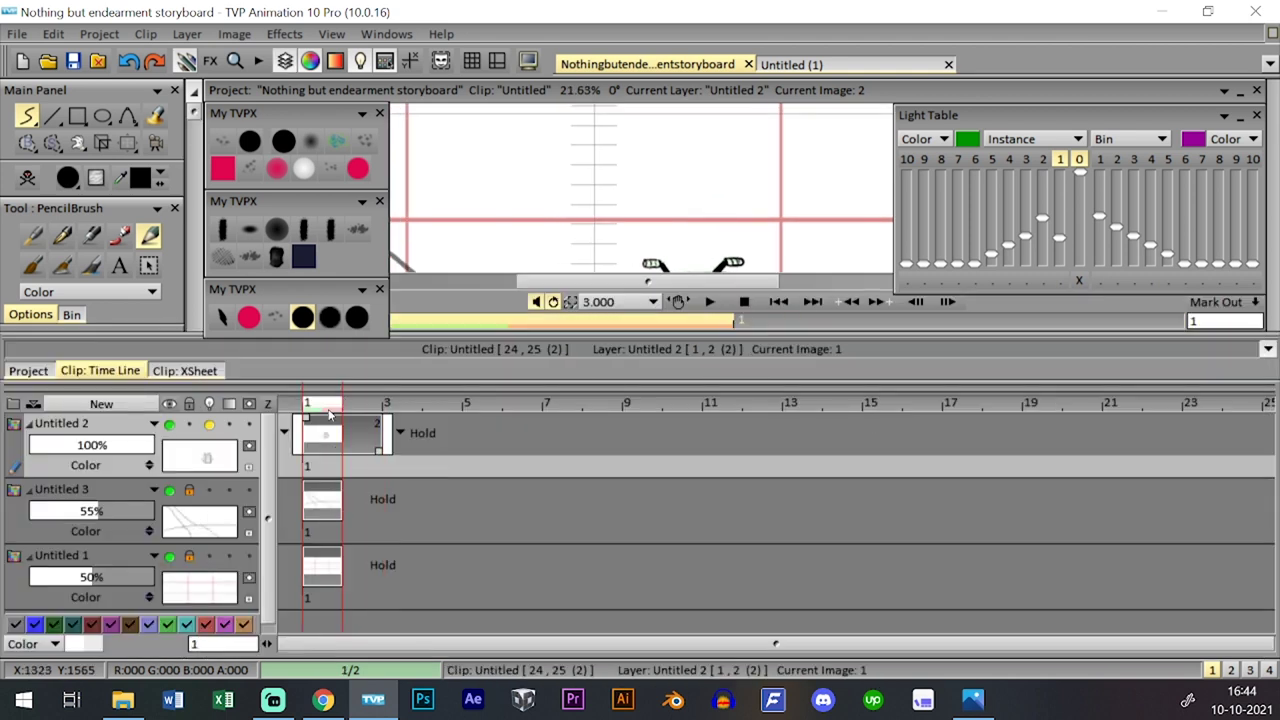
pyautogui.press('Delete')
pyautogui.click(210, 425)
pyautogui.press('Tab')
pyautogui.press('Tab')
pyautogui.press('Tab')
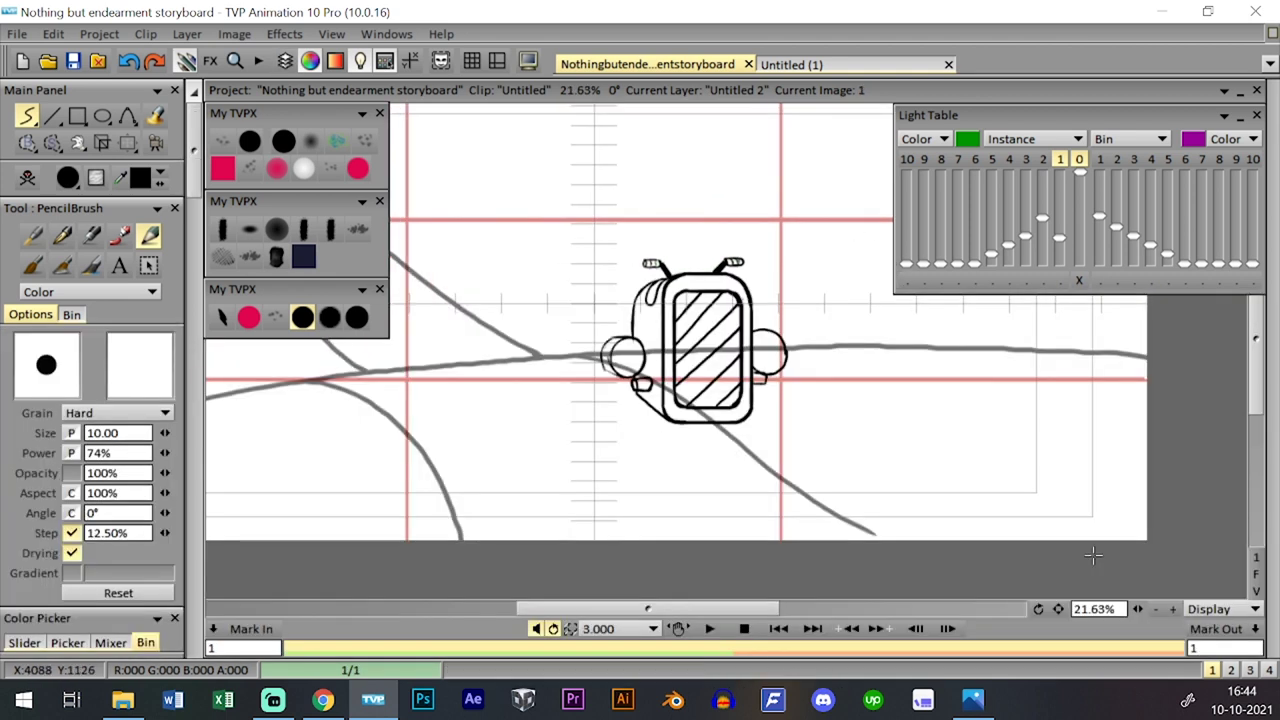
pyautogui.scroll(-2, 857, 428)
pyautogui.press('Tab')
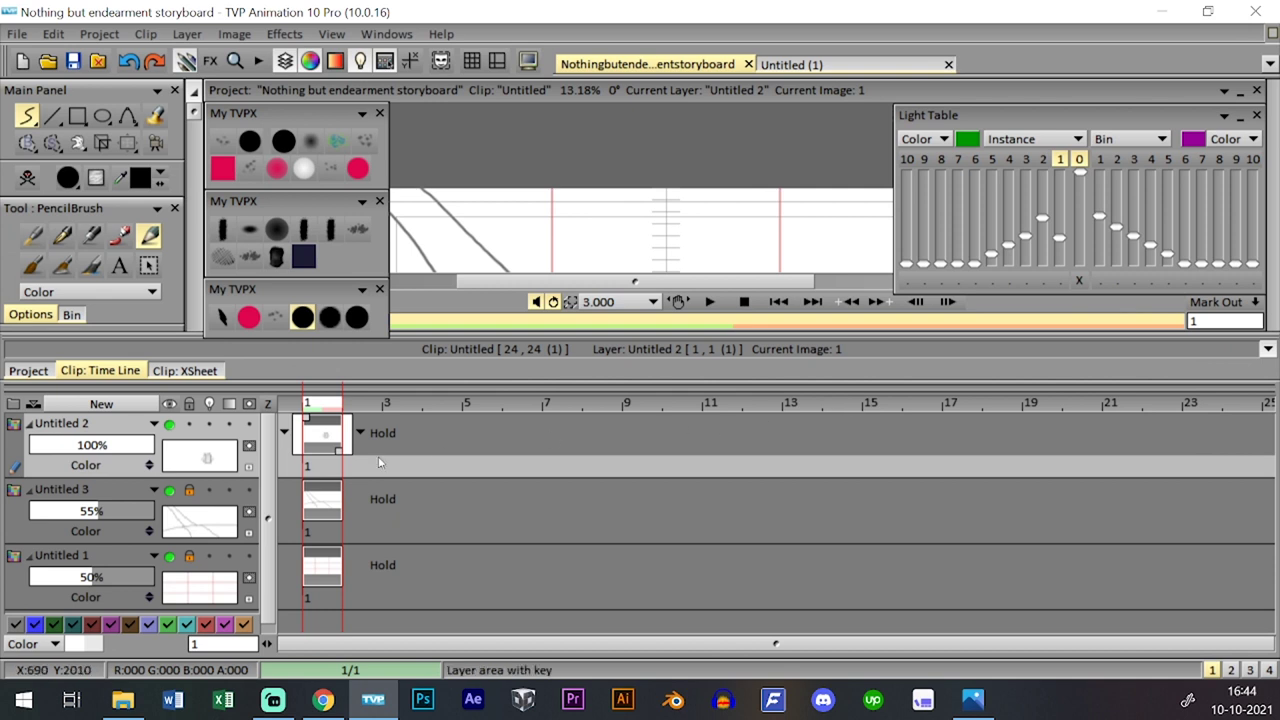
# - Fade the Untitled 3 layer to 35% opacity and add a new layer
pyautogui.click(88, 510)
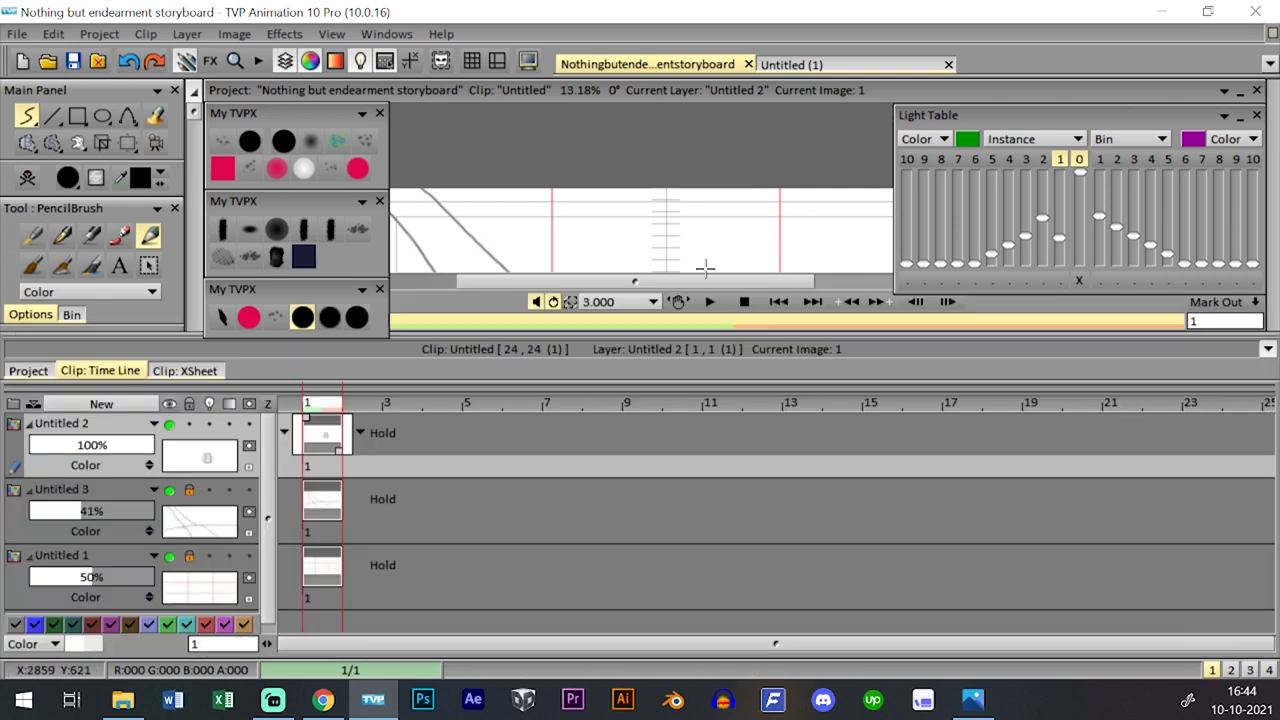
pyautogui.doubleClick(92, 511)
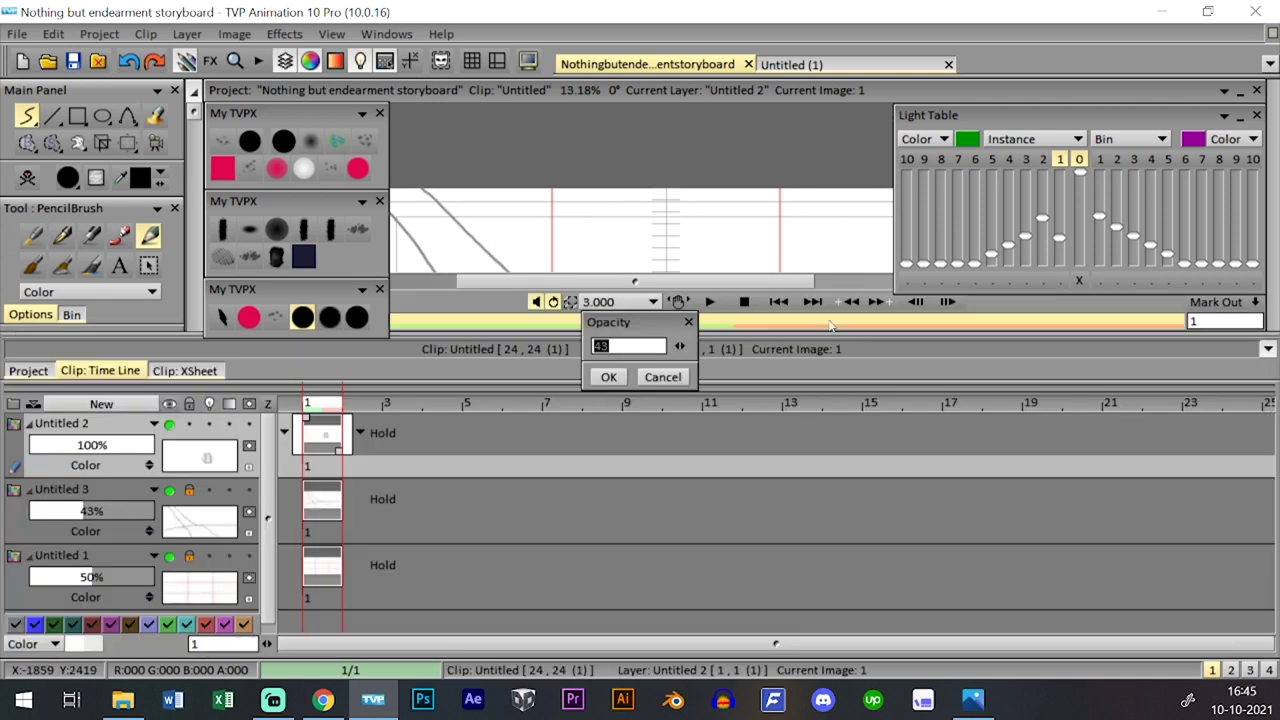
pyautogui.write('35')
pyautogui.click(608, 377)
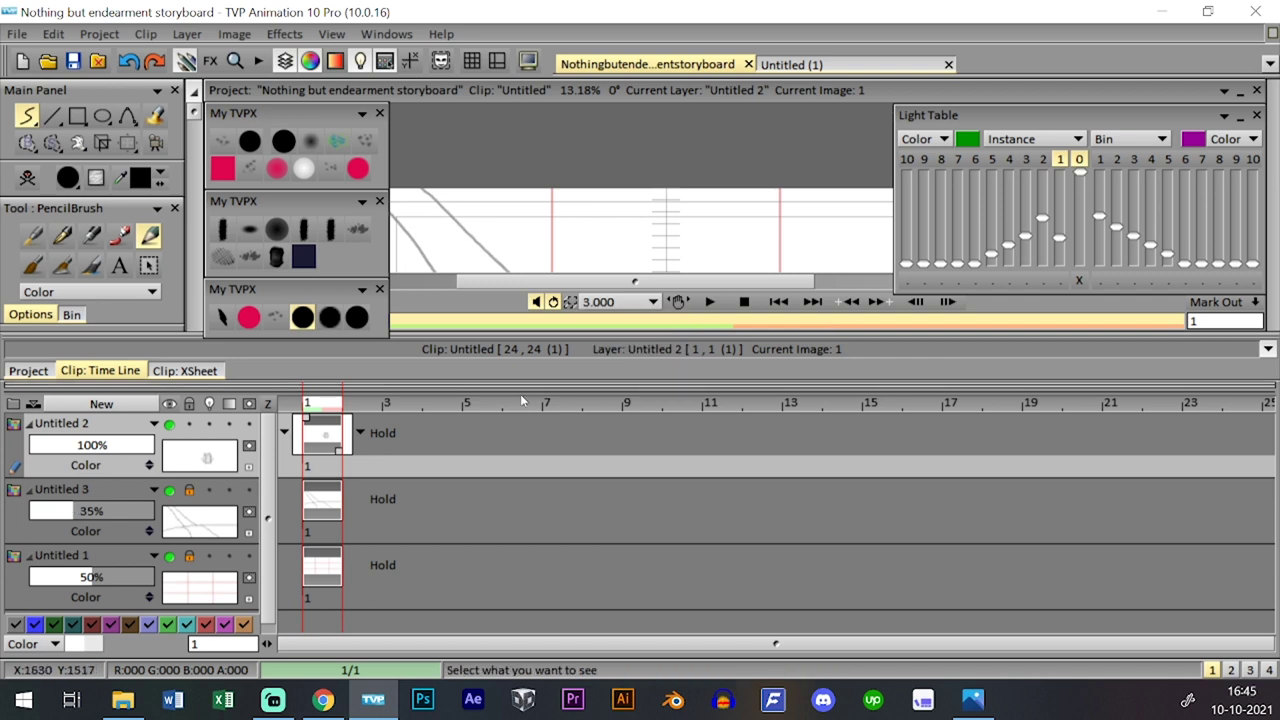
pyautogui.click(189, 403)
pyautogui.click(133, 407)
pyautogui.press('Return')
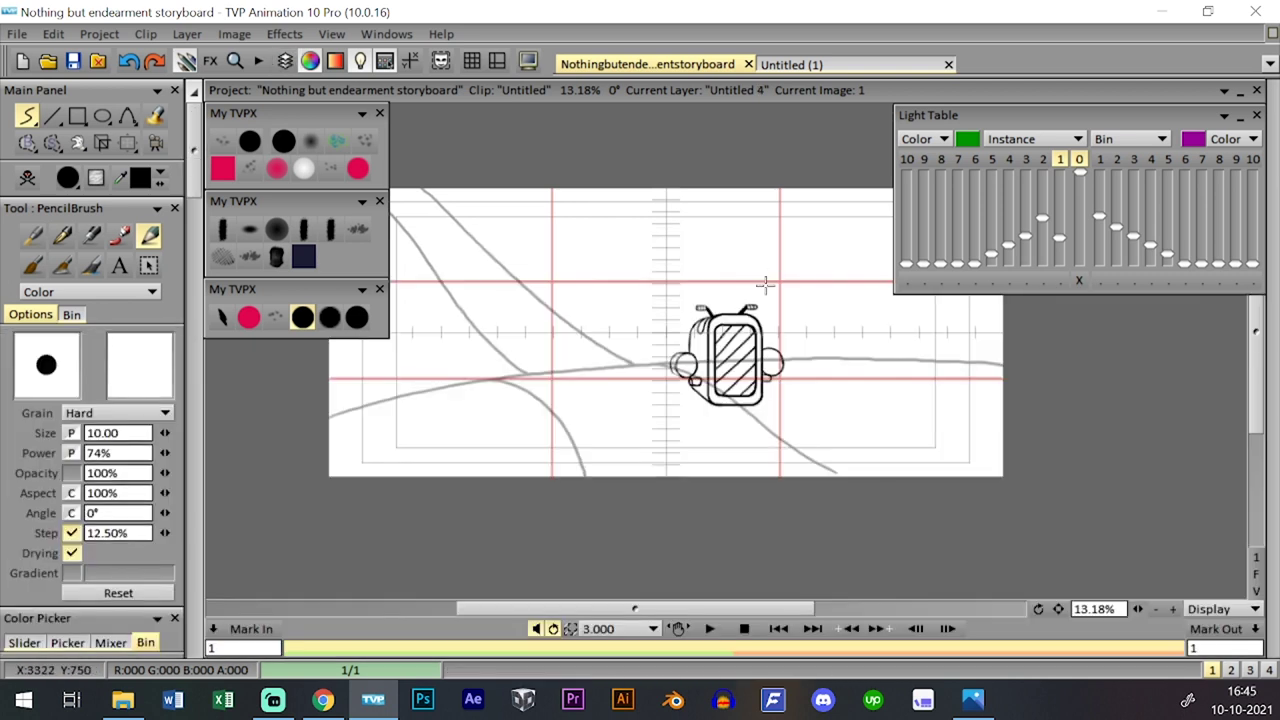
# - Cancel closing the unsaved project and save it instead
pyautogui.click(97, 61)
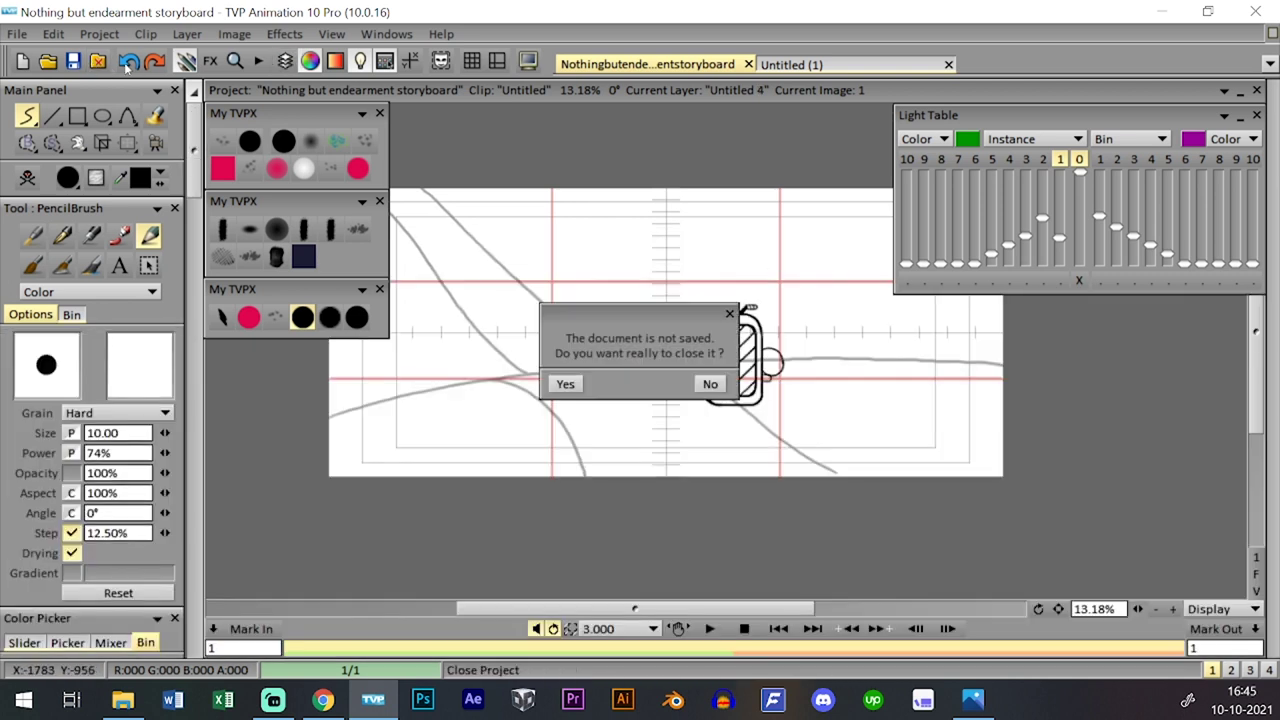
pyautogui.click(709, 380)
pyautogui.click(73, 61)
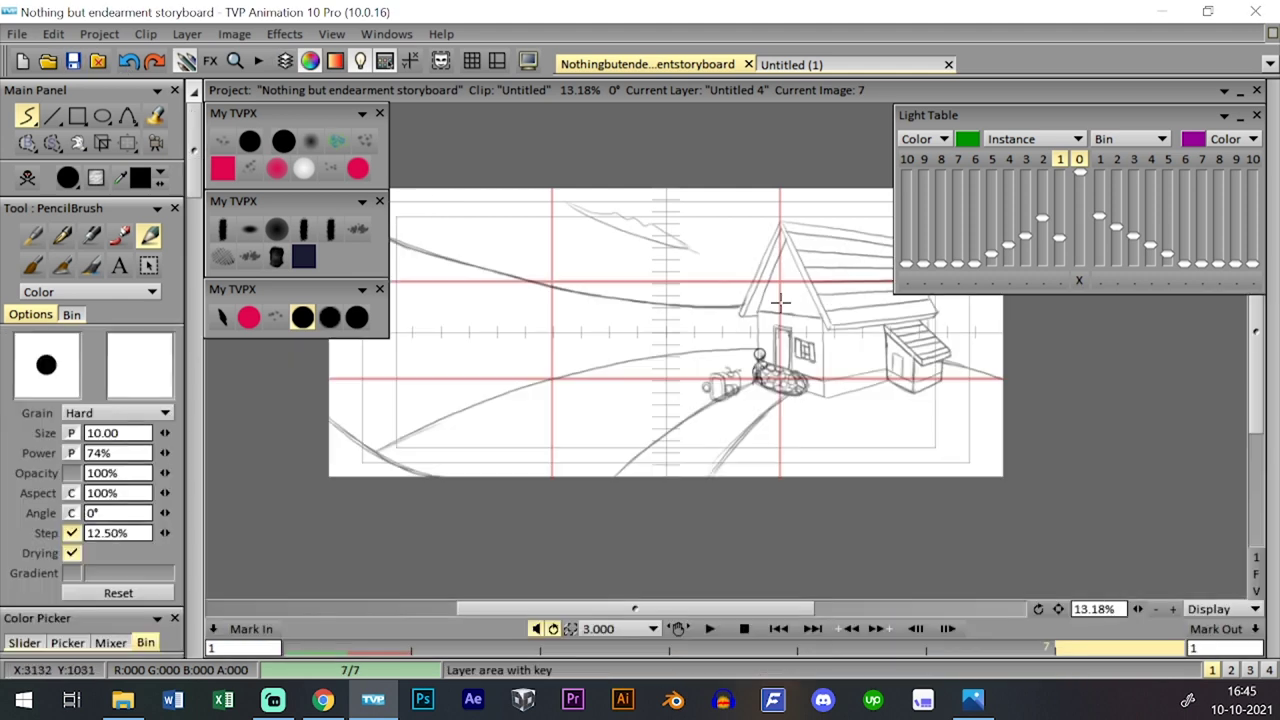
# - Flip back and forth through the house clip's in-between images to compare them
pyautogui.scroll(5, 880, 385)
pyautogui.press('space')
pyautogui.press('space')
pyautogui.press('space')
pyautogui.press('space')
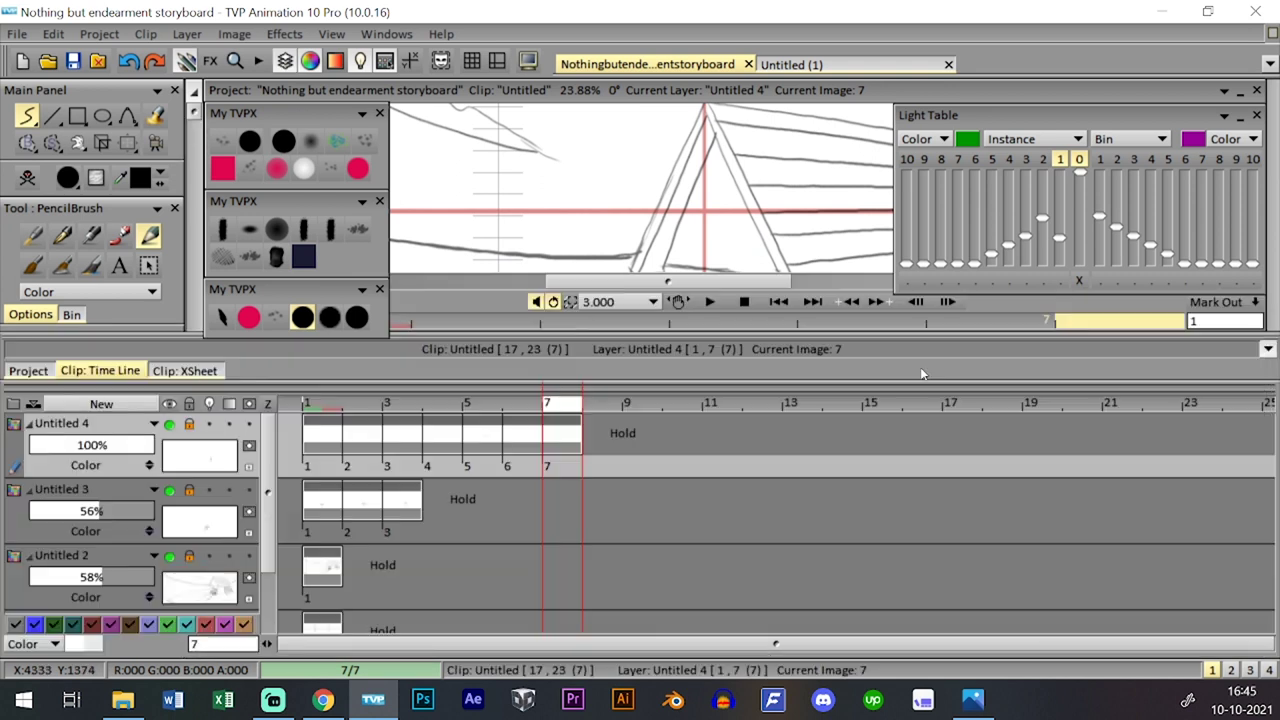
pyautogui.press('space')
pyautogui.press('space')
pyautogui.press('Left')
pyautogui.press('Left')
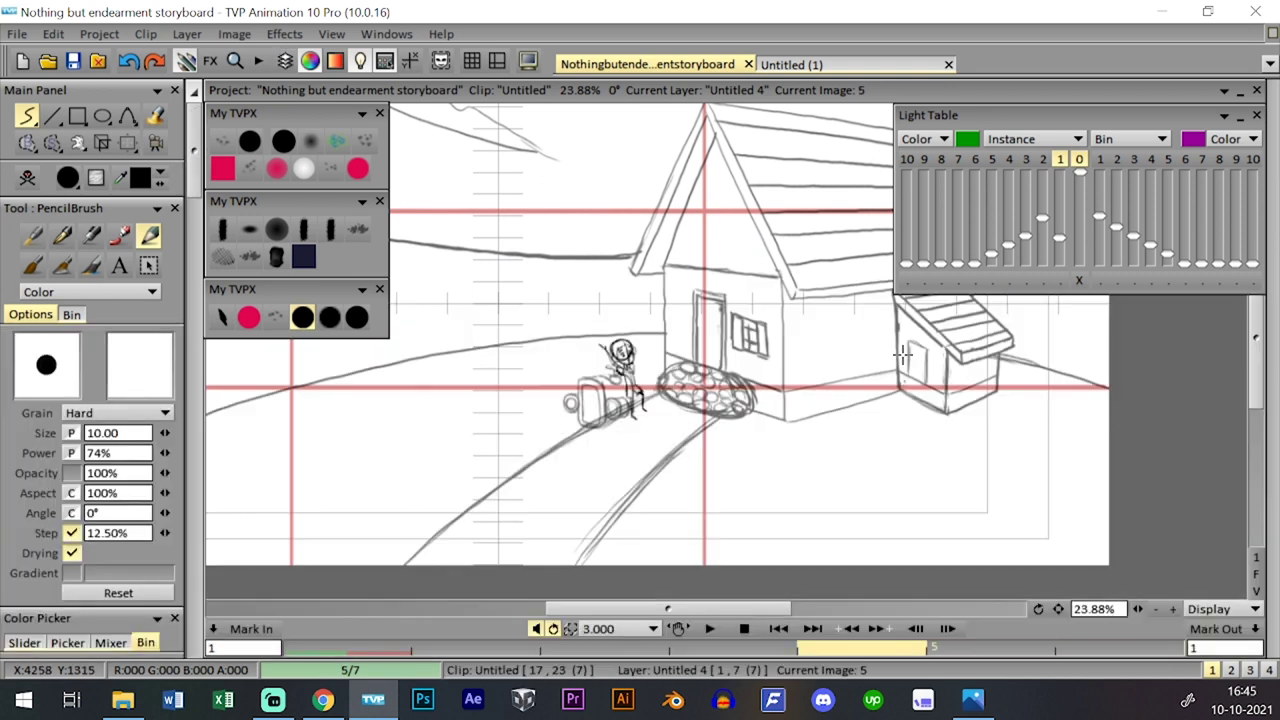
pyautogui.press('Right')
pyautogui.press('Right')
pyautogui.press('Left')
pyautogui.press('Left')
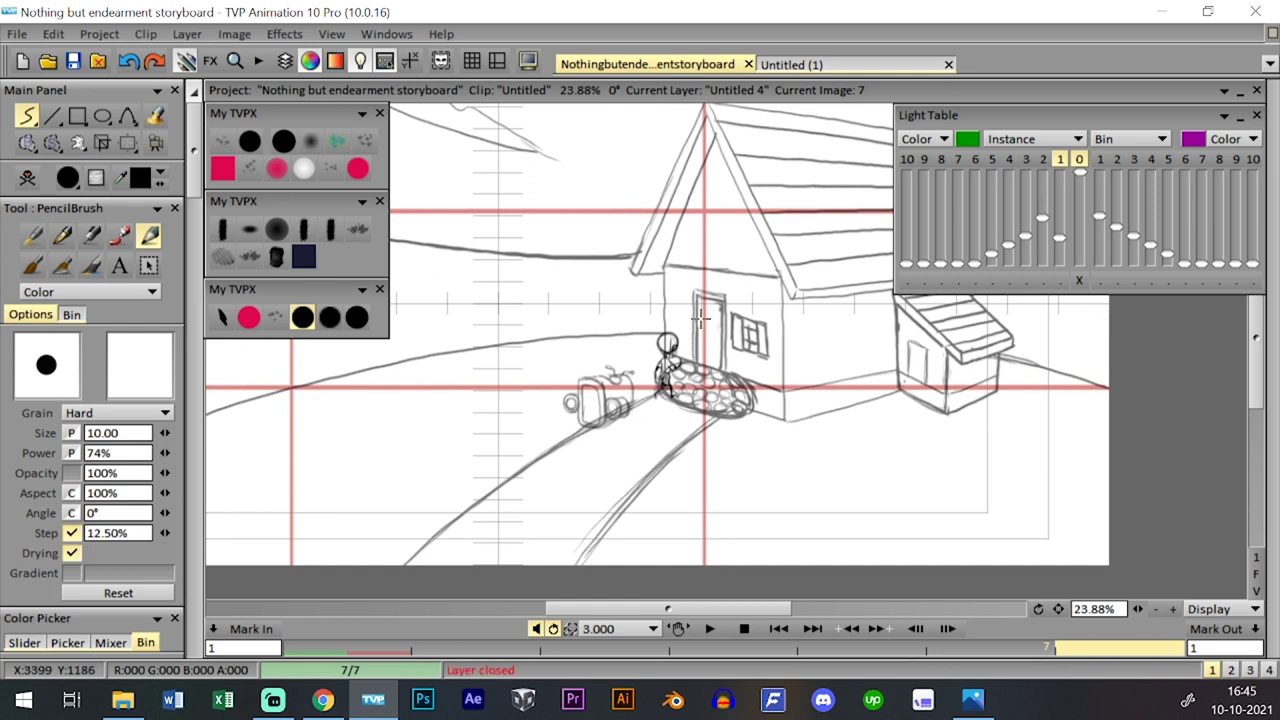
# - Step forward to the next clip's first image, checking the last house image along the way
pyautogui.press('space')
pyautogui.press('Right')
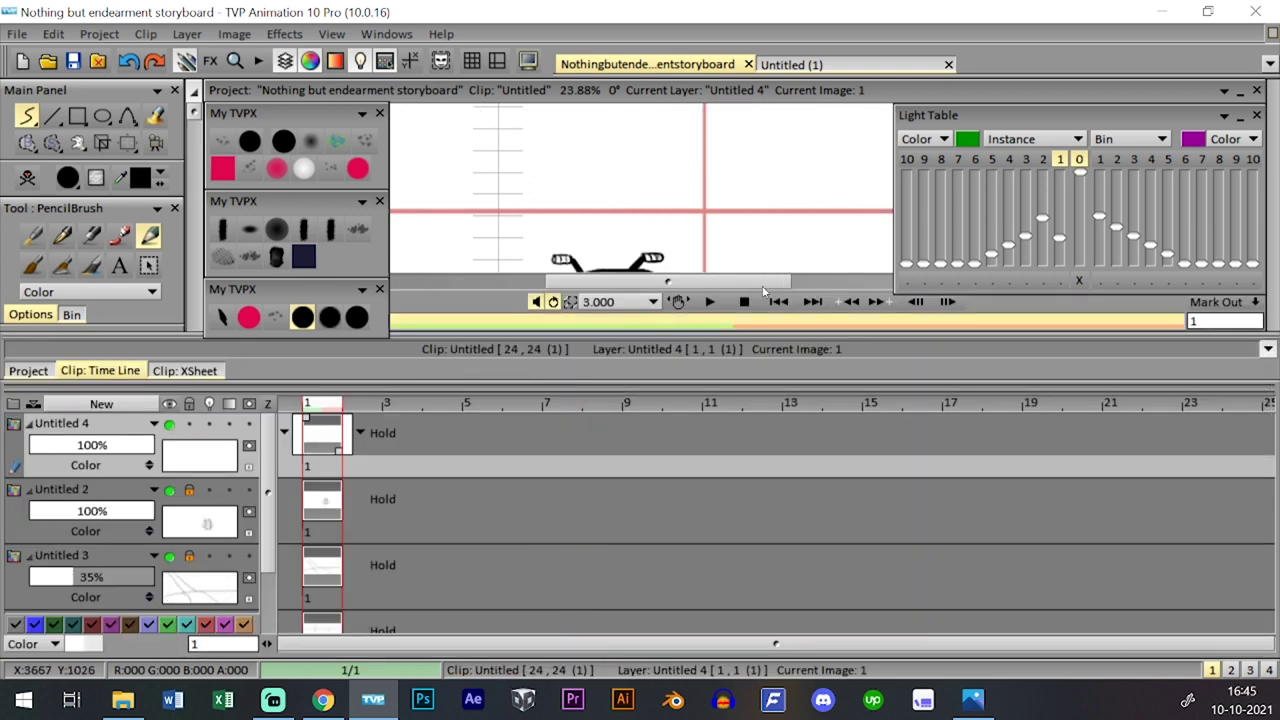
pyautogui.press('space')
pyautogui.press('space')
pyautogui.scroll(-2, 820, 464)
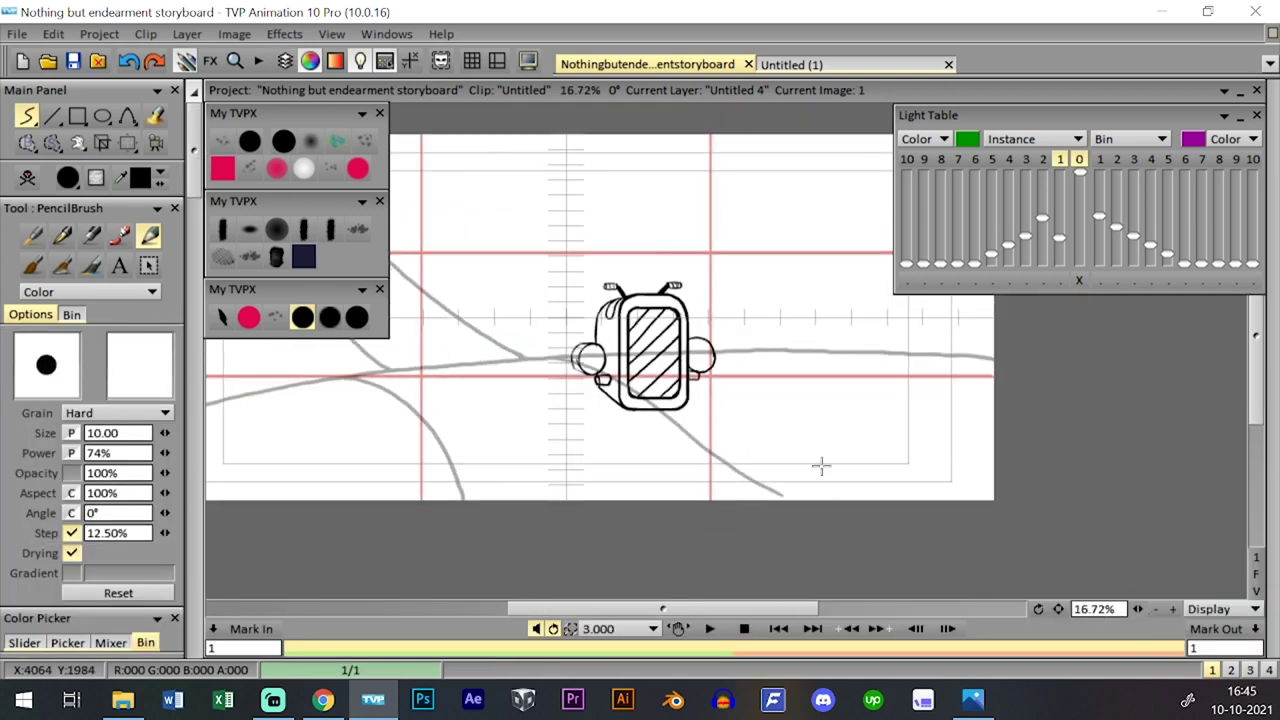
pyautogui.press('space')
pyautogui.press('space')
pyautogui.press('space')
pyautogui.press('space')
pyautogui.press('space')
pyautogui.press('space')
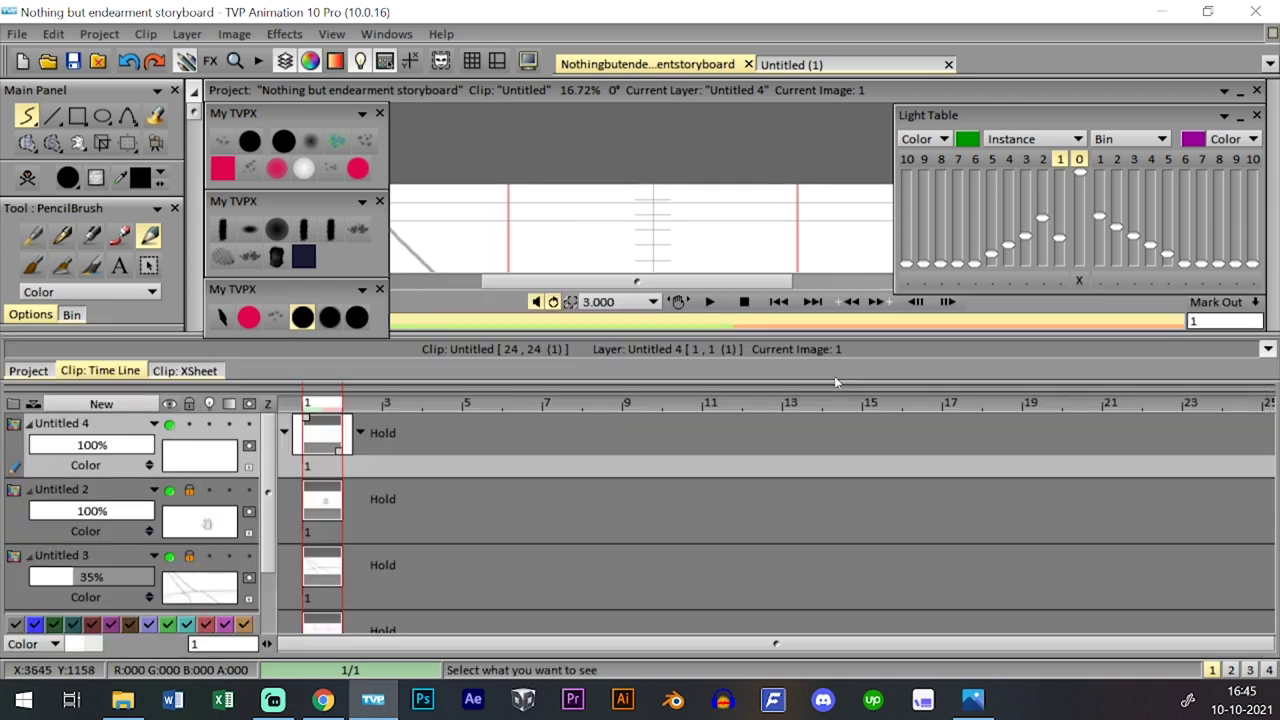
pyautogui.press('Left')
pyautogui.press('Right')
pyautogui.press('space')
pyautogui.press('space')
pyautogui.press('space')
pyautogui.press('space')
pyautogui.press('space')
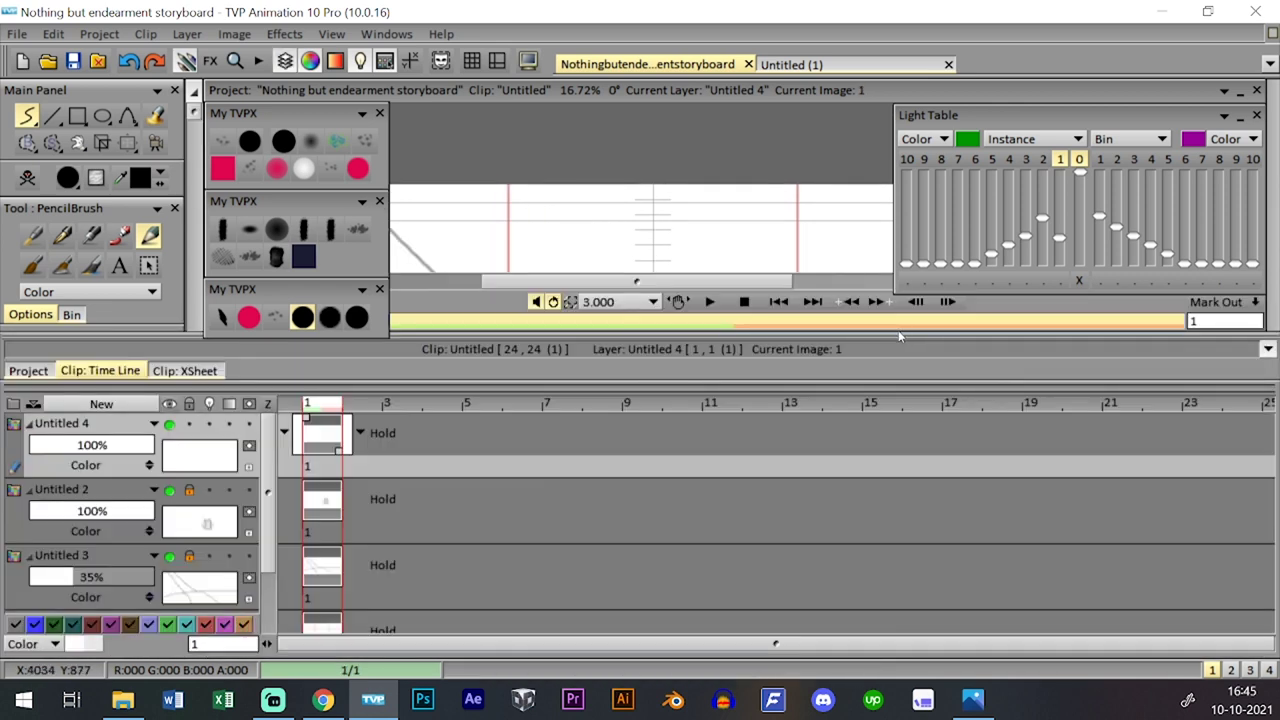
pyautogui.press('space')
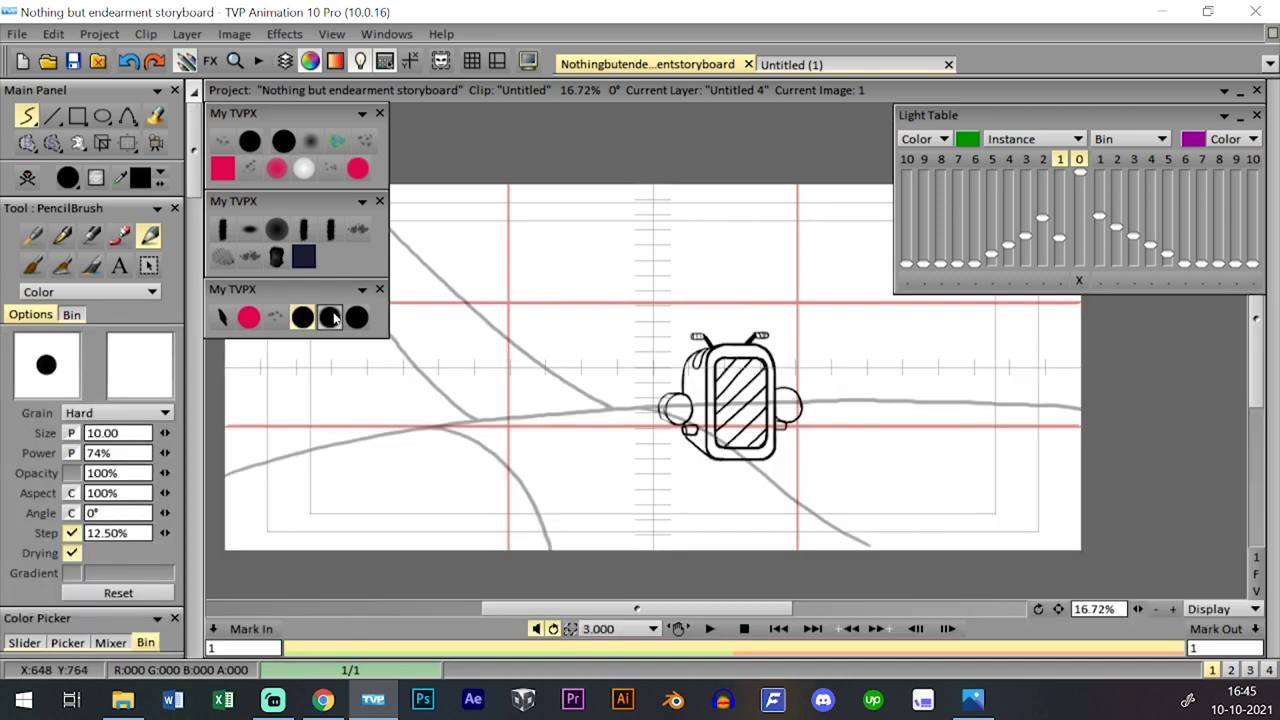
# - Keep the size 10 black brush, zoom in on the figure and fade Untitled 2 to 58%
pyautogui.click(357, 317)
pyautogui.click(302, 317)
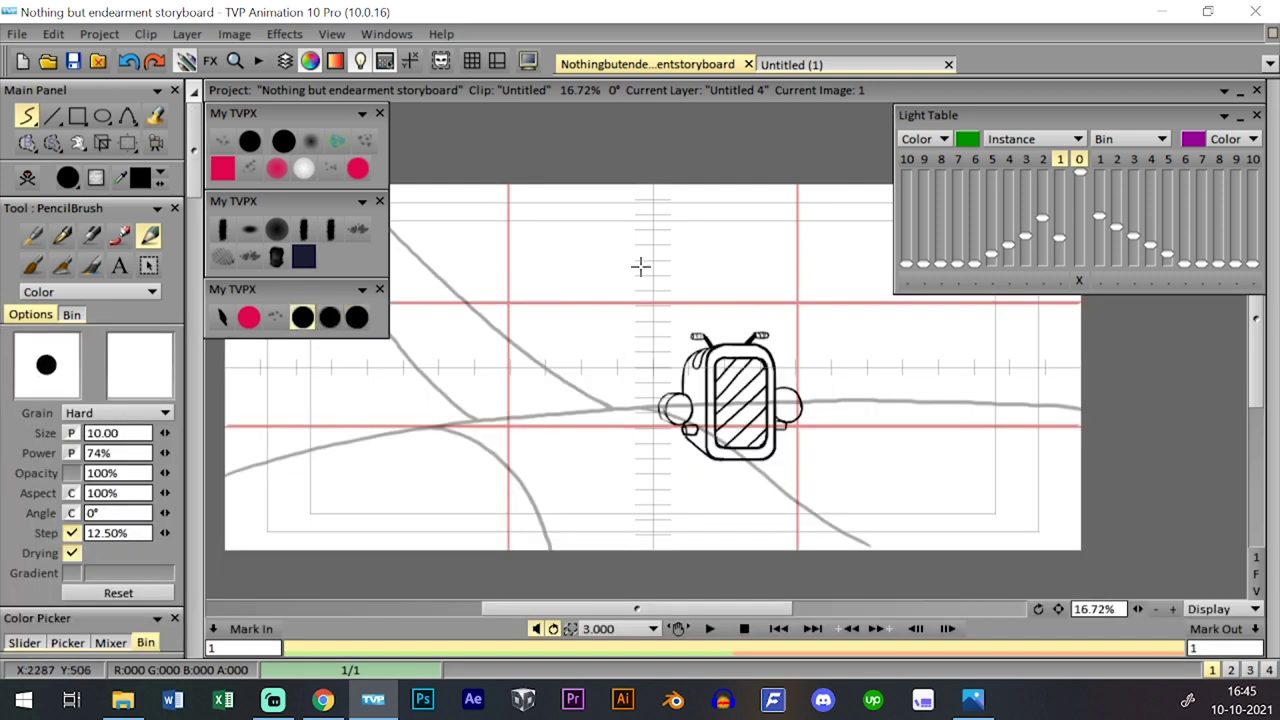
pyautogui.moveTo(1138, 609); pyautogui.dragTo(1154, 609)
pyautogui.moveTo(801, 456); pyautogui.dragTo(803, 446)
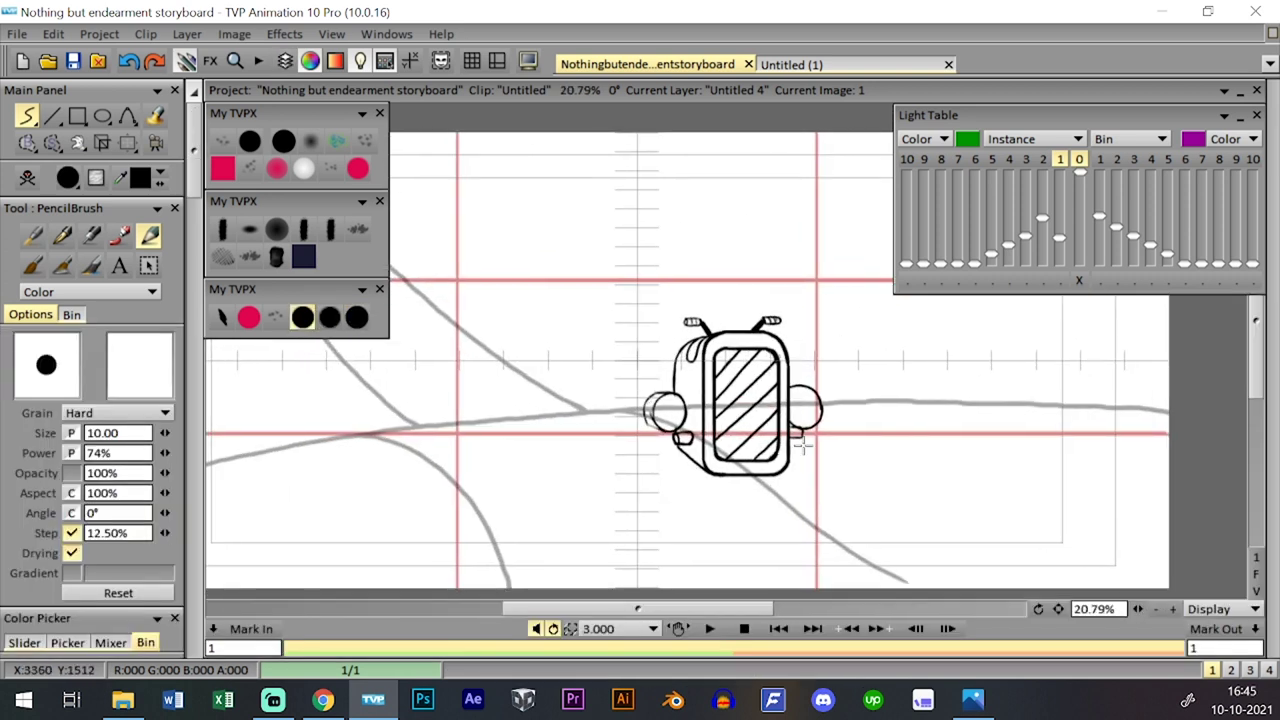
pyautogui.press('space')
pyautogui.click(104, 512)
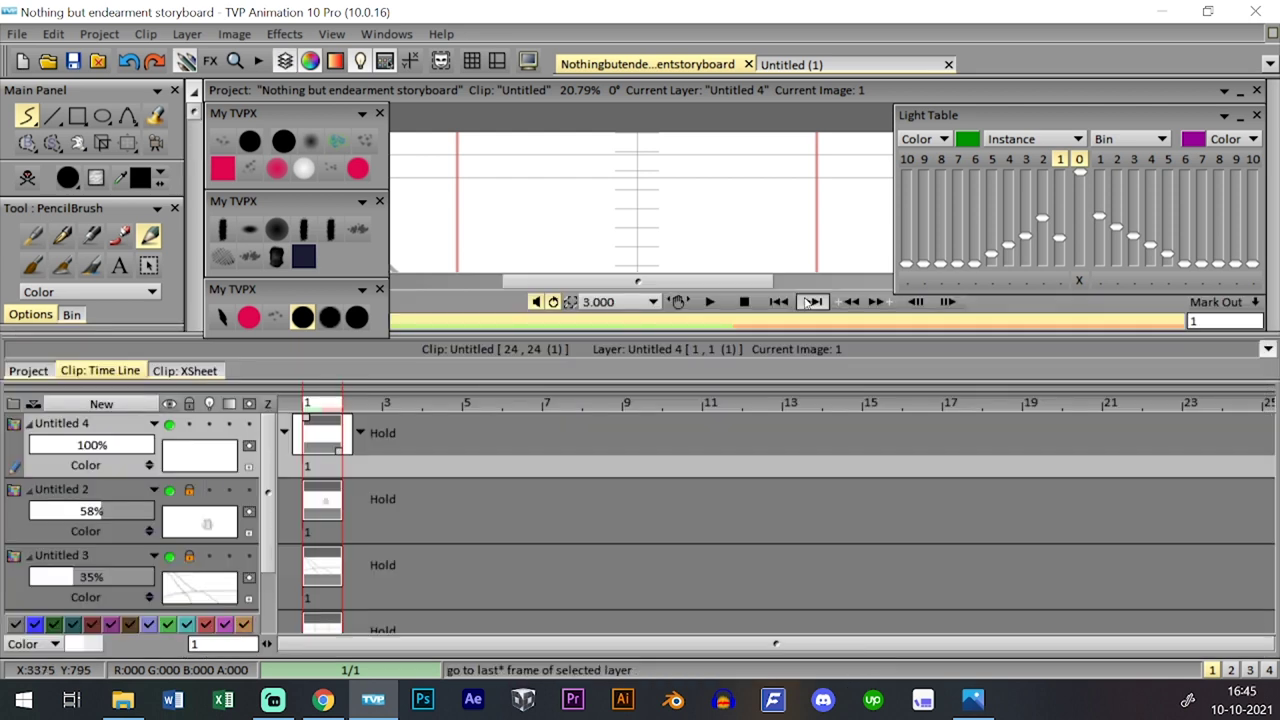
pyautogui.press('space')
pyautogui.moveTo(786, 375); pyautogui.dragTo(787, 390)
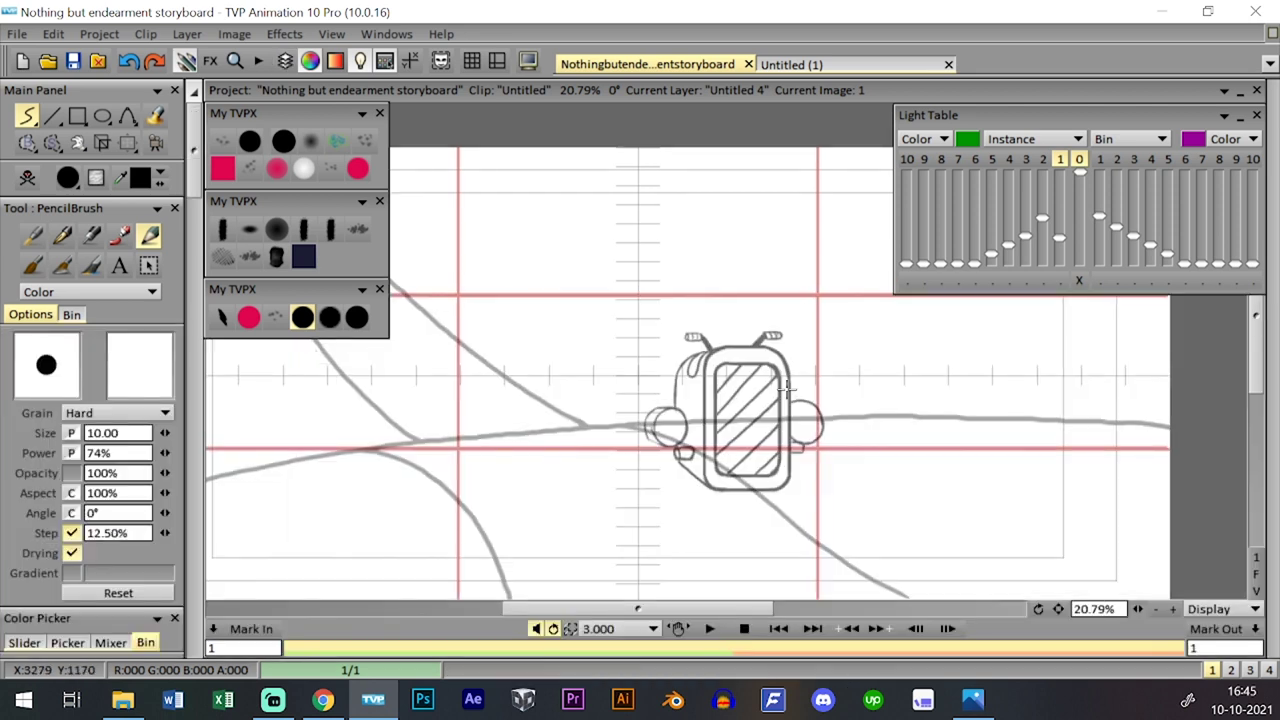
# - Try sketching a head circle above the figure, then undo the attempts
pyautogui.moveTo(646, 231)
pyautogui.mouseDown()
pyautogui.moveTo(593, 361)
pyautogui.moveTo(706, 245)
pyautogui.moveTo(569, 319)
pyautogui.moveTo(732, 302)
pyautogui.moveTo(616, 238)
pyautogui.mouseUp()
pyautogui.hotkey('ctrl', 'z')
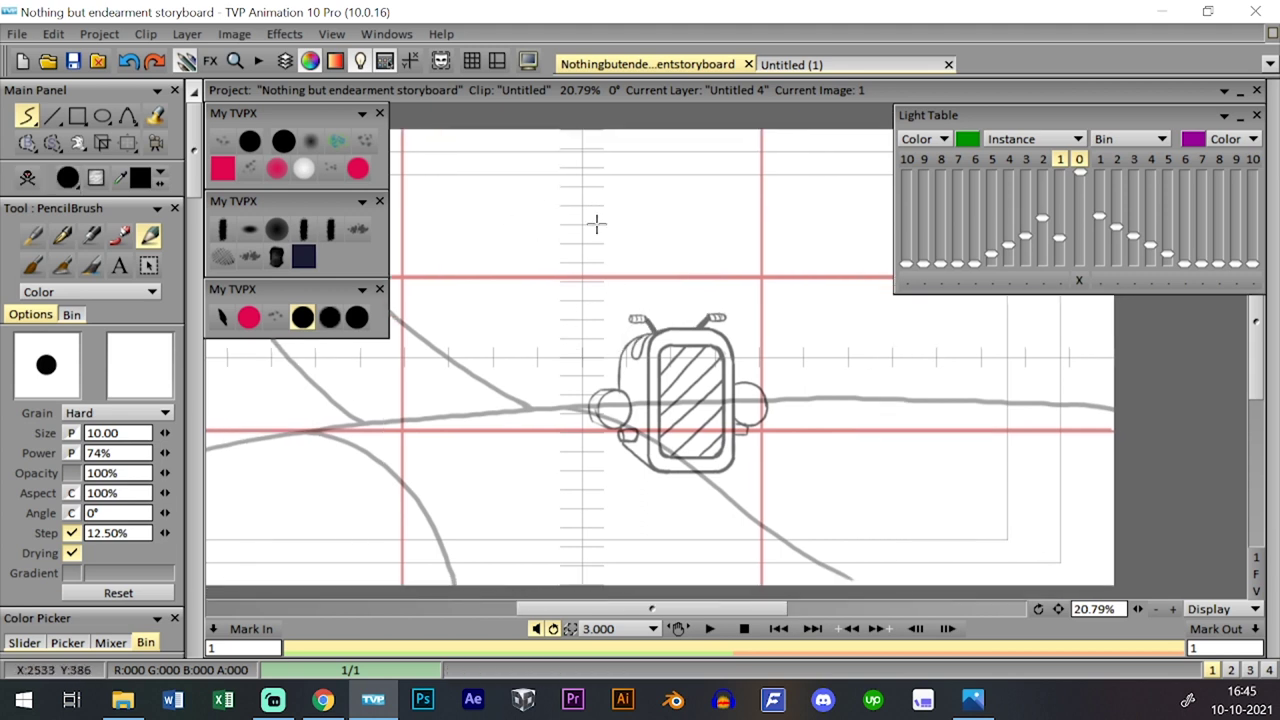
pyautogui.moveTo(474, 262)
pyautogui.mouseDown()
pyautogui.moveTo(619, 271)
pyautogui.moveTo(505, 205)
pyautogui.moveTo(566, 325)
pyautogui.moveTo(588, 195)
pyautogui.moveTo(502, 316)
pyautogui.moveTo(584, 200)
pyautogui.mouseUp()
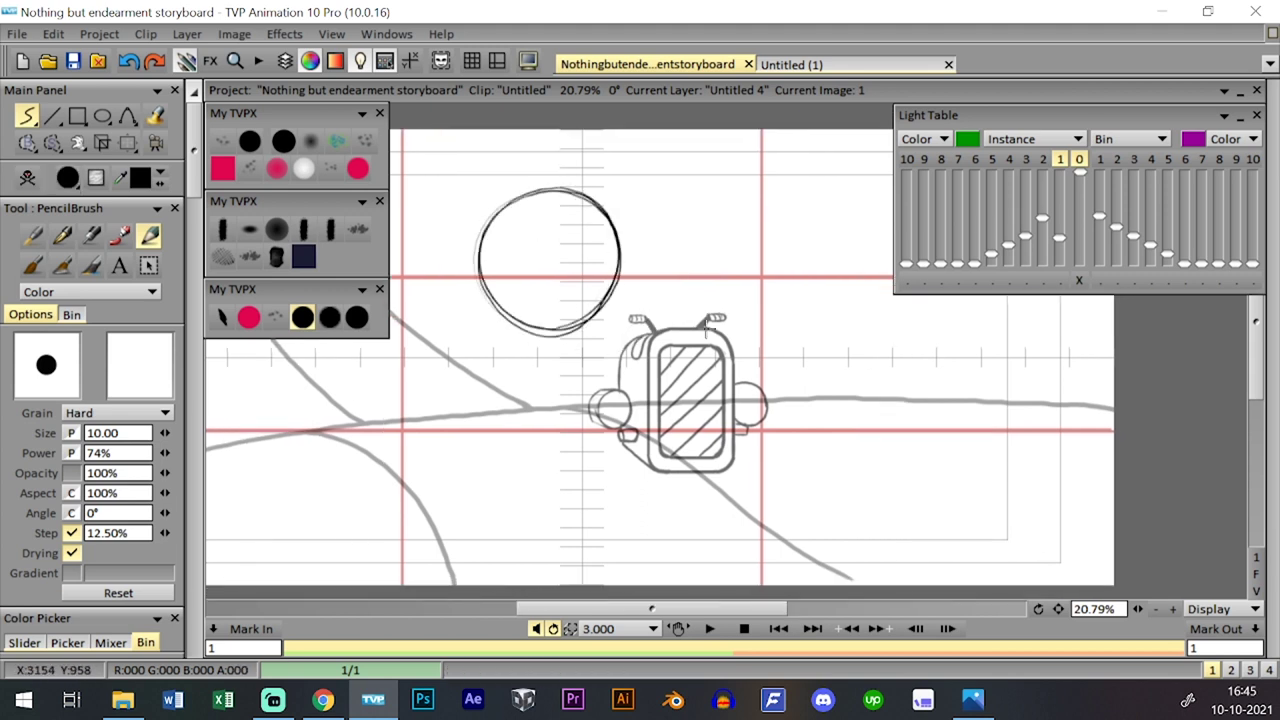
pyautogui.moveTo(684, 355); pyautogui.dragTo(739, 357)
pyautogui.moveTo(582, 358); pyautogui.dragTo(634, 360)
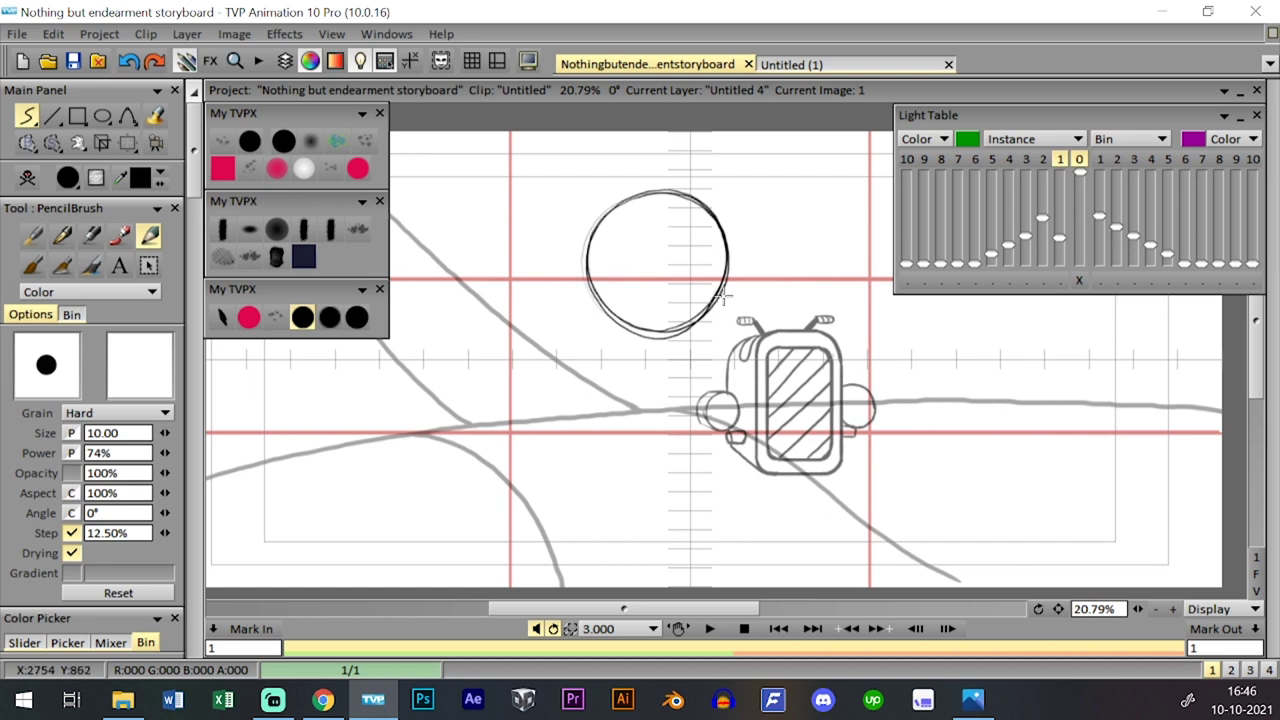
pyautogui.hotkey('ctrl', 'z')
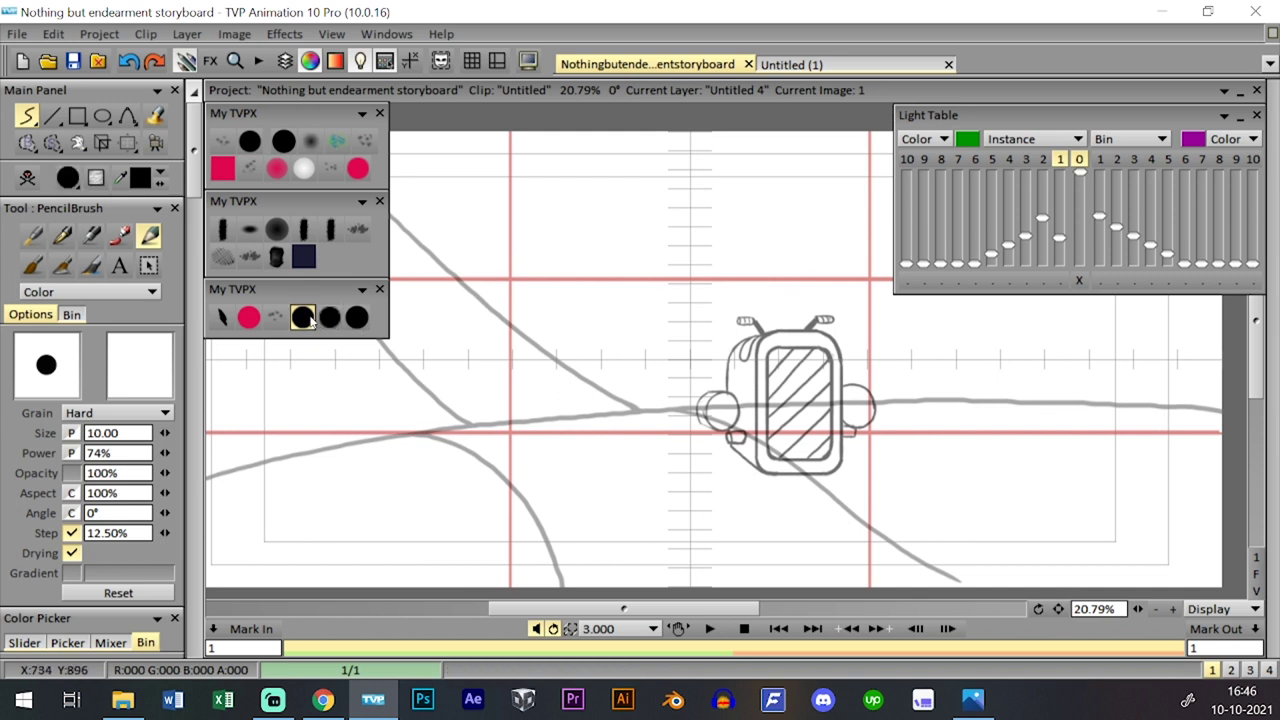
# - With a size 6 ink brush, draw a double-lined head circle and a vertical centre line
pyautogui.click(333, 325)
pyautogui.click(333, 322)
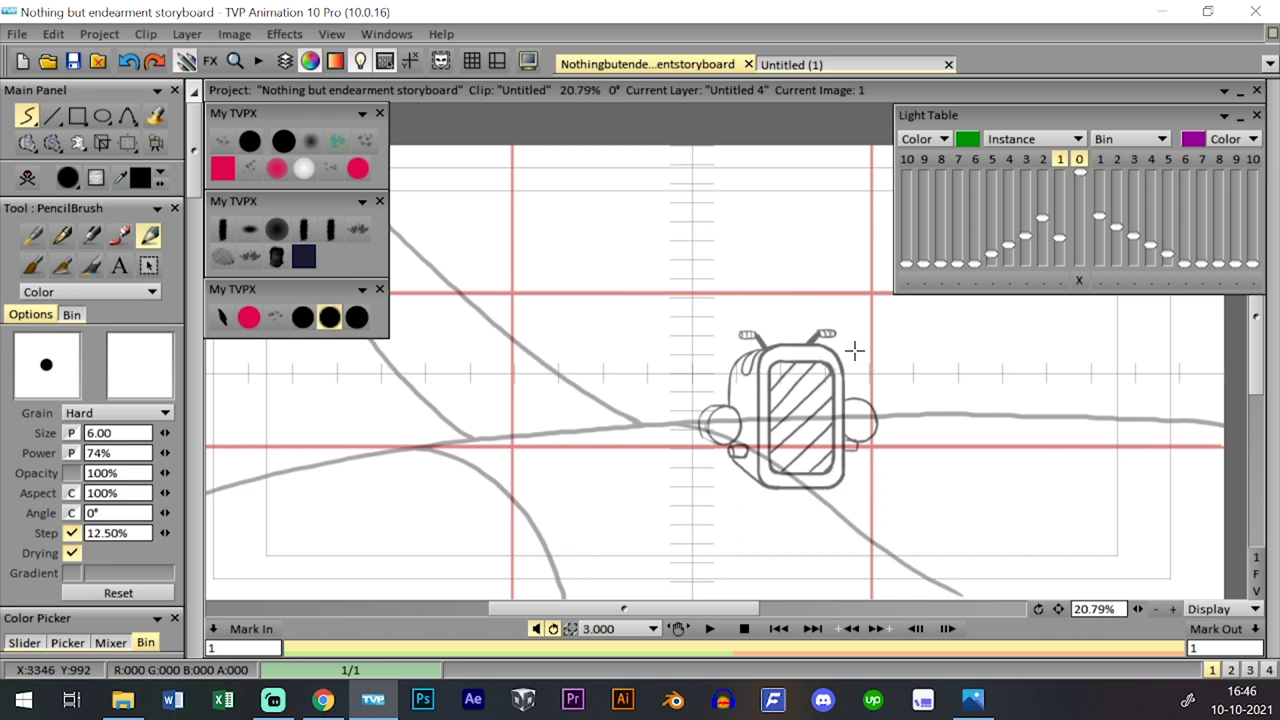
pyautogui.press('Down')
pyautogui.press('Down')
pyautogui.press('Down')
pyautogui.press('Down')
pyautogui.press('Down')
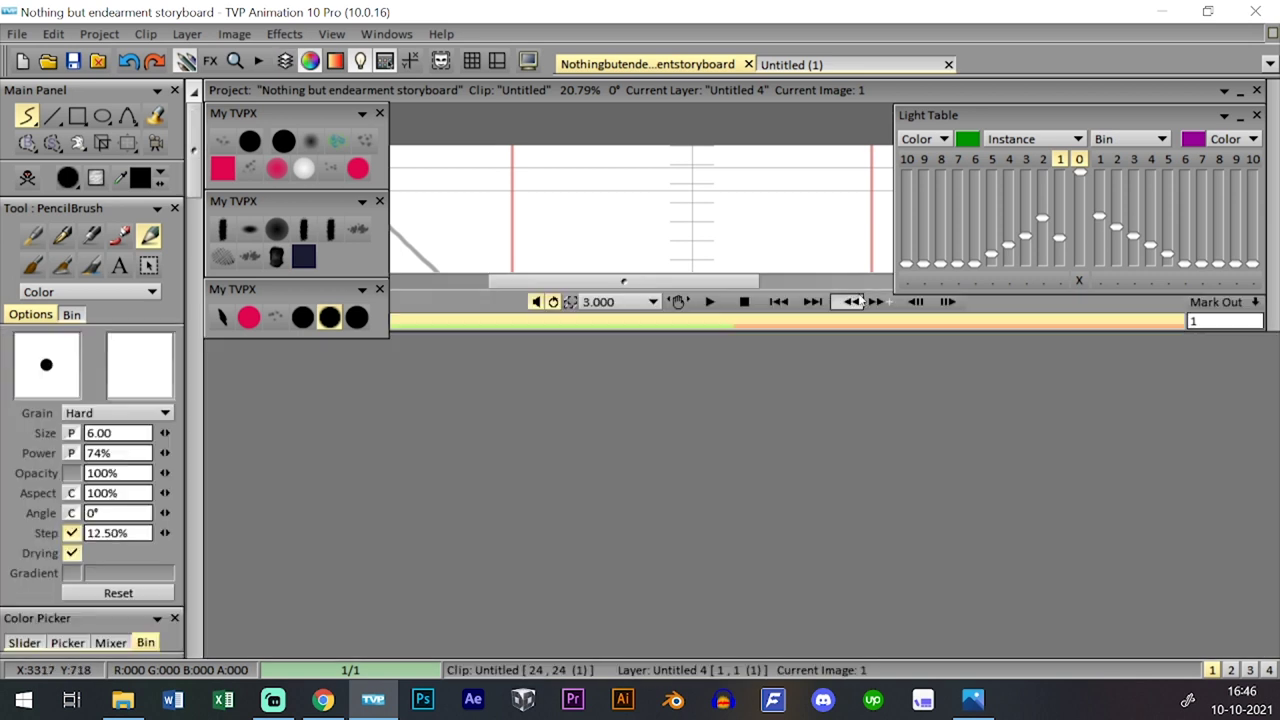
pyautogui.press('Down')
pyautogui.moveTo(1139, 610); pyautogui.dragTo(1145, 548)
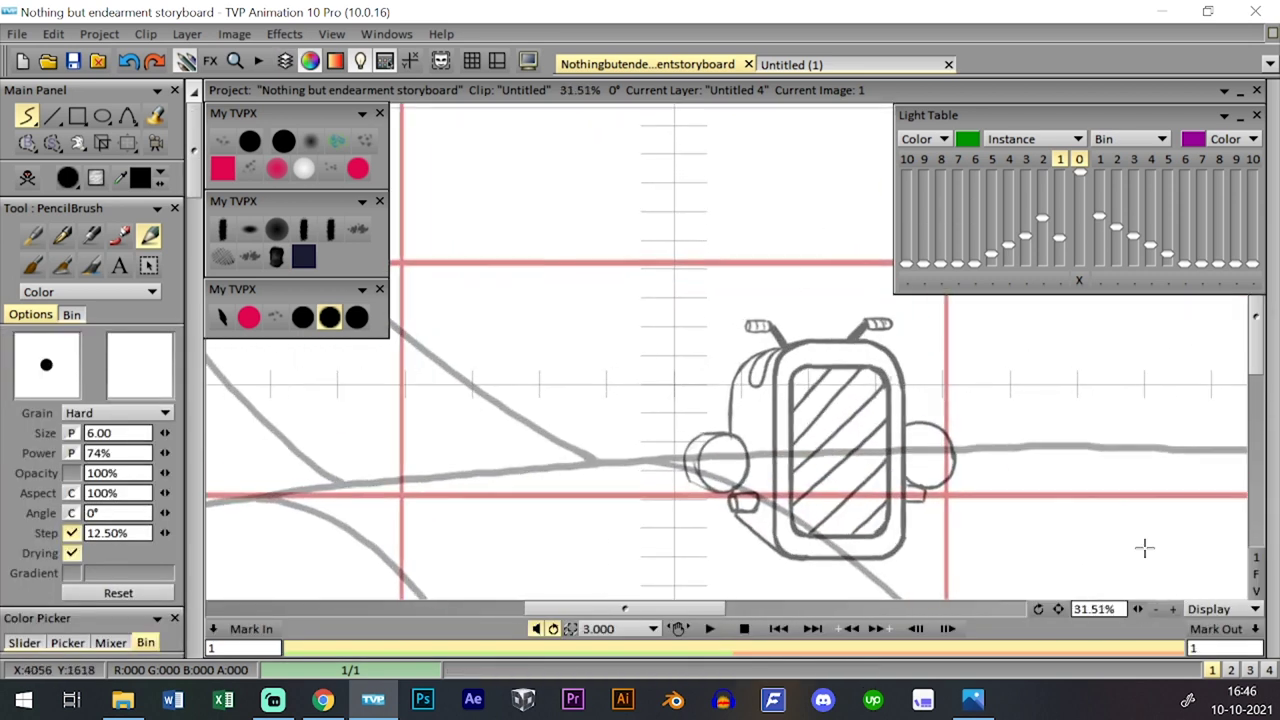
pyautogui.moveTo(738, 261); pyautogui.dragTo(742, 291)
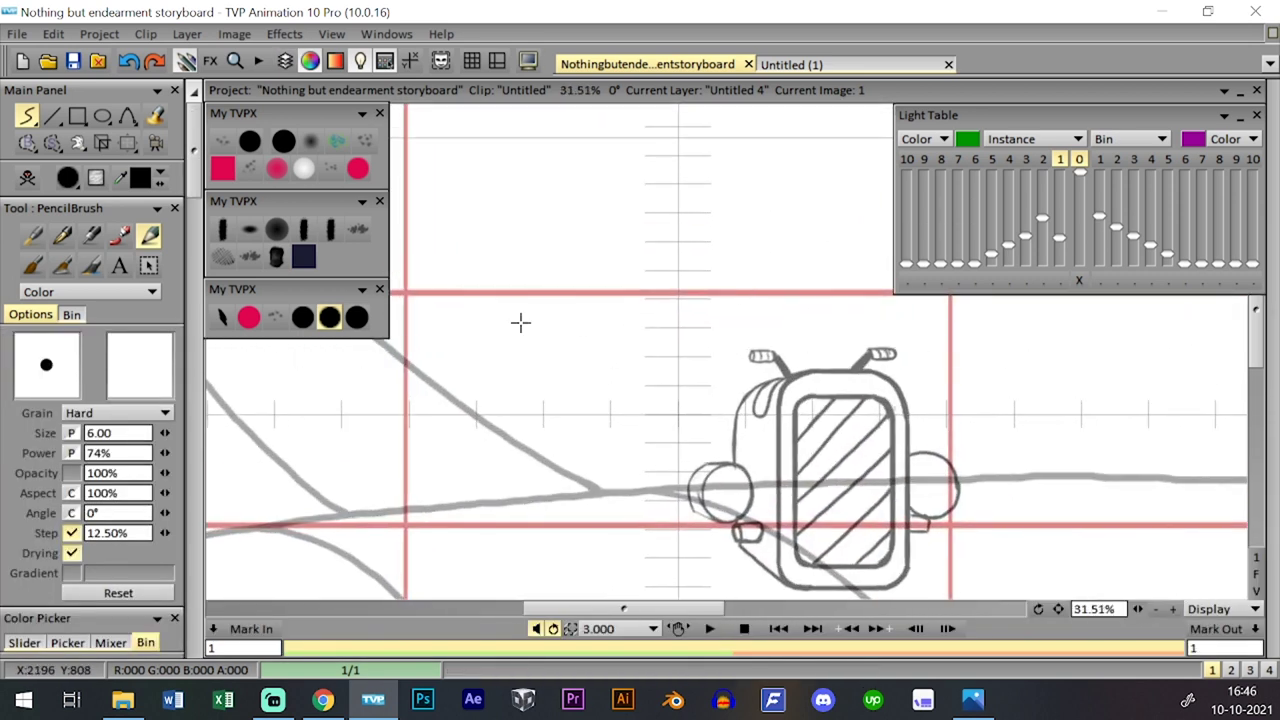
pyautogui.scroll(2, 1094, 537)
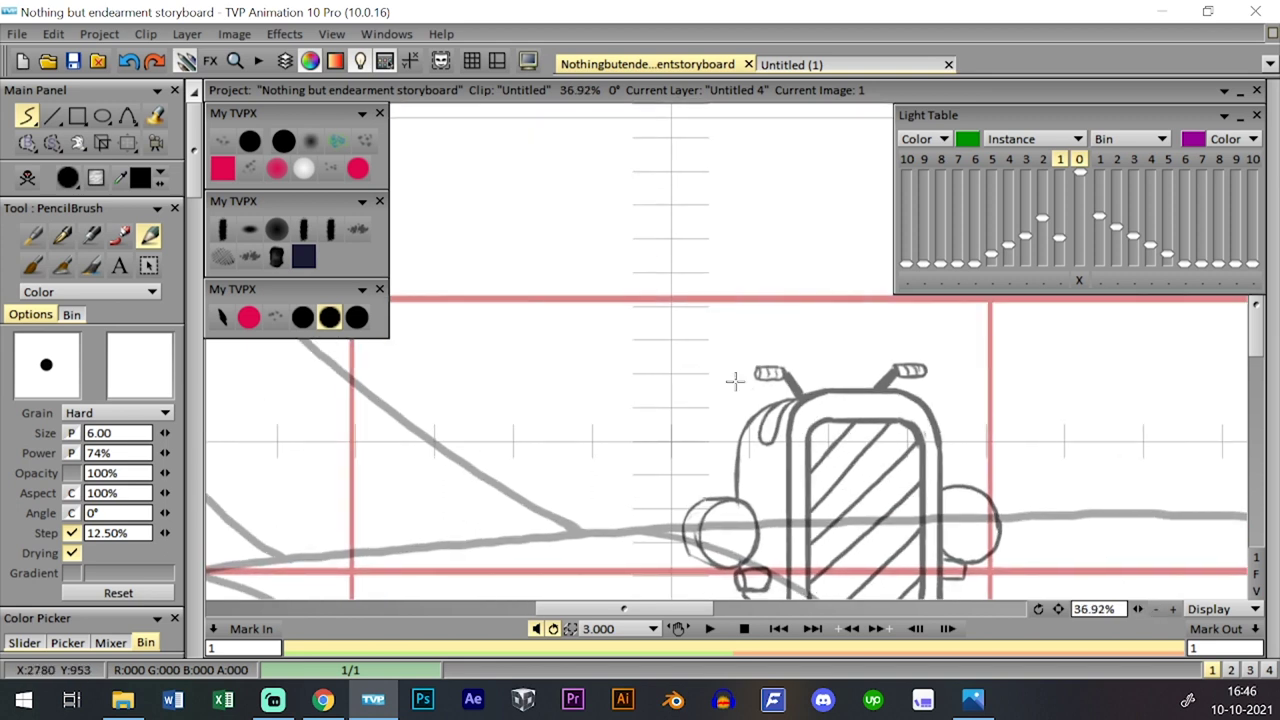
pyautogui.moveTo(682, 351)
pyautogui.mouseDown()
pyautogui.moveTo(646, 349)
pyautogui.moveTo(665, 347)
pyautogui.mouseUp()
pyautogui.moveTo(677, 127); pyautogui.dragTo(677, 433)
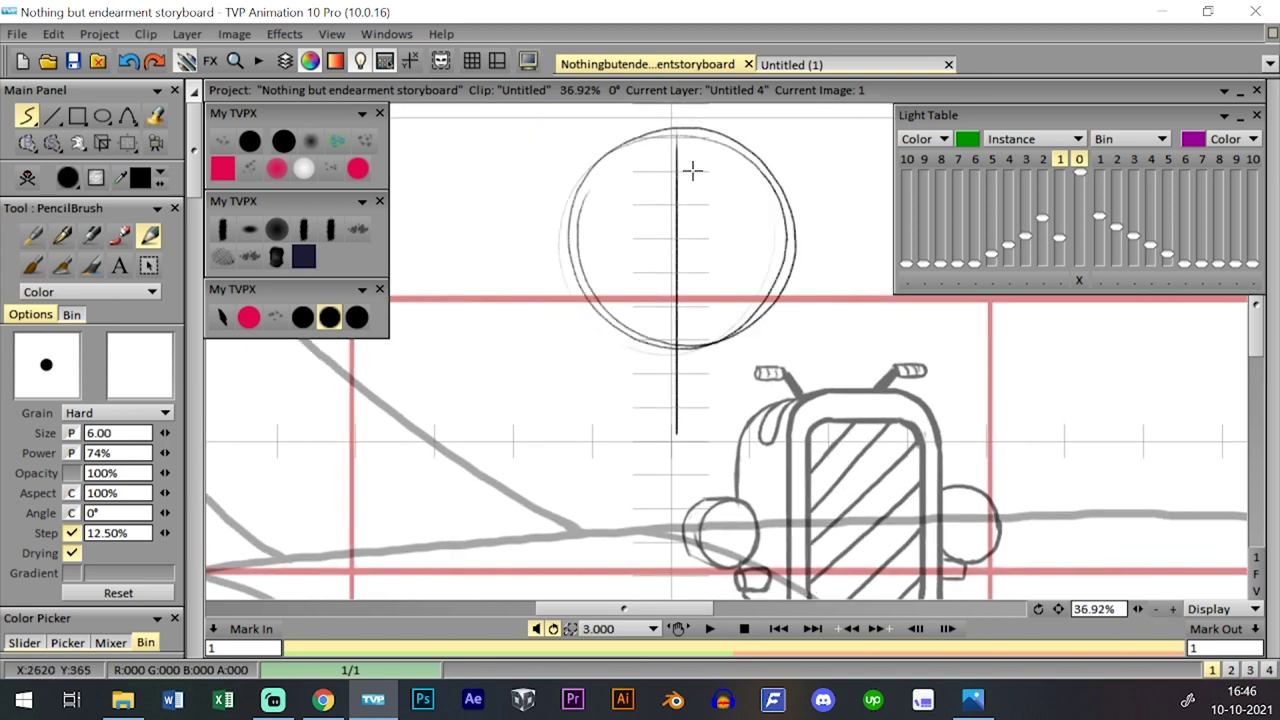
# - Trim the centre line's lower end and sketch the jaw, undoing stray strokes
pyautogui.moveTo(1141, 608)
pyautogui.mouseDown()
pyautogui.moveTo(1074, 587)
pyautogui.moveTo(1149, 602)
pyautogui.mouseUp()
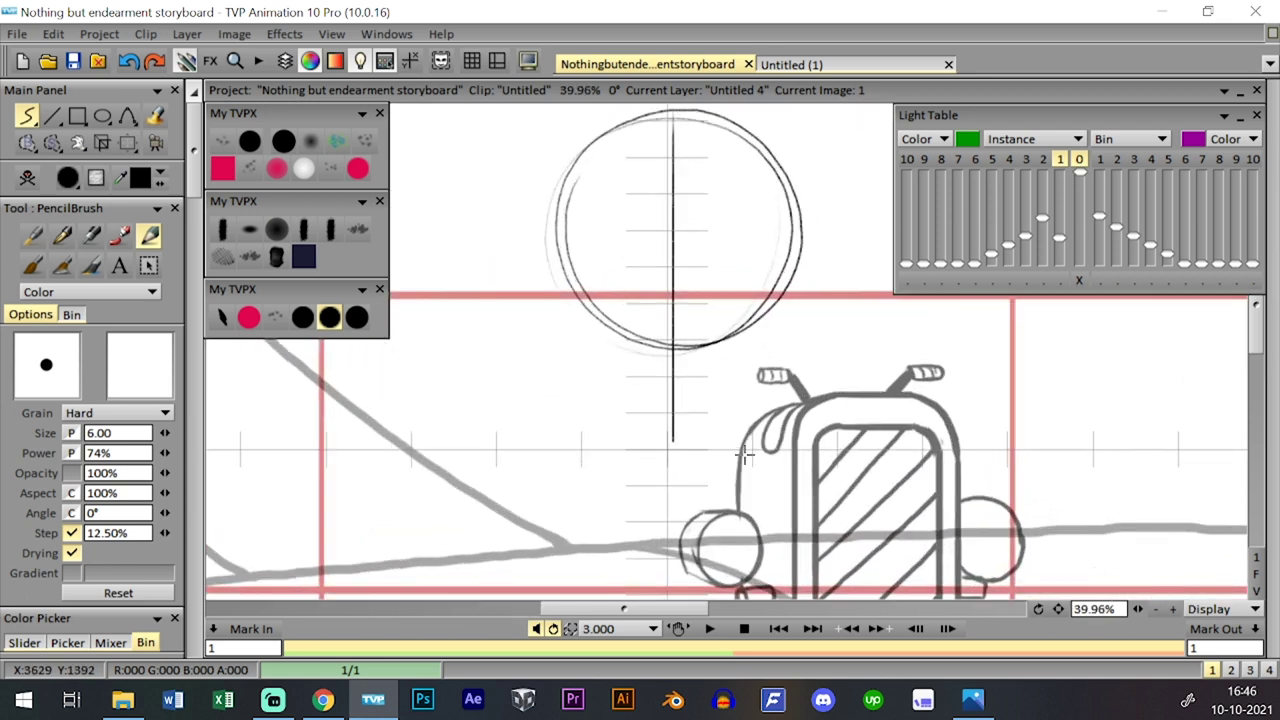
pyautogui.moveTo(675, 417); pyautogui.dragTo(675, 448)
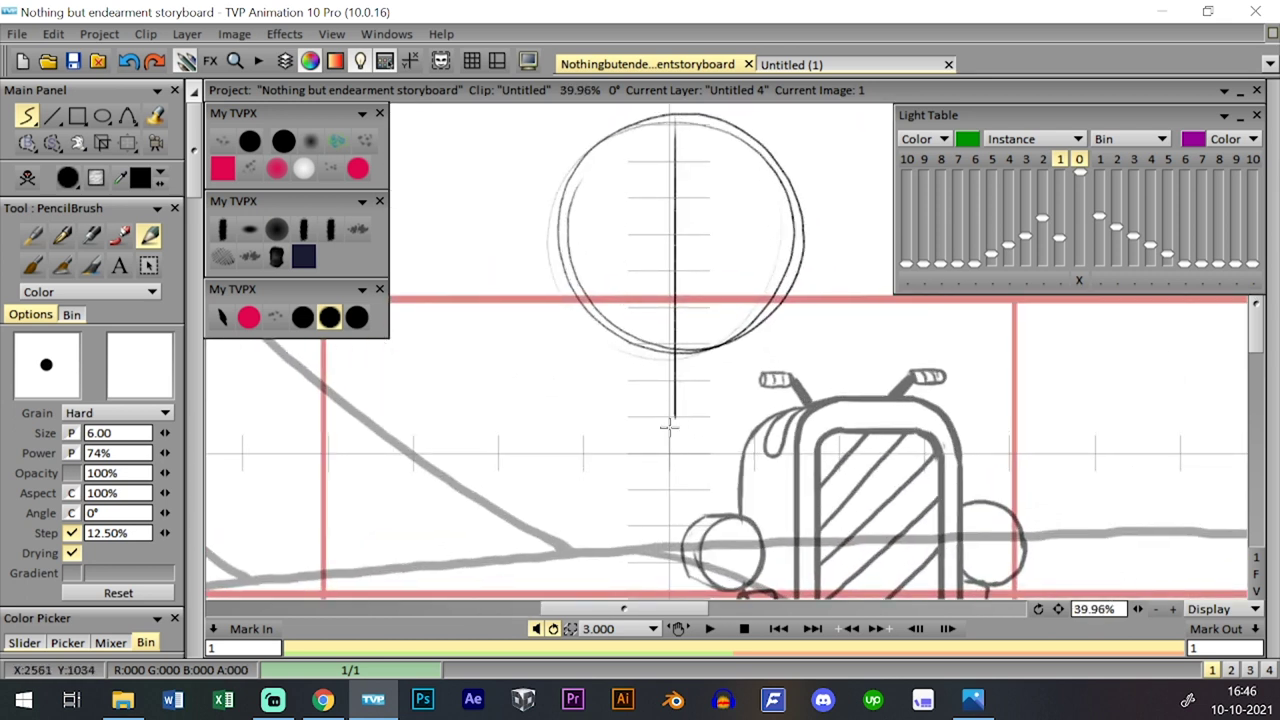
pyautogui.moveTo(746, 336); pyautogui.dragTo(748, 348)
pyautogui.moveTo(570, 296)
pyautogui.mouseDown()
pyautogui.moveTo(575, 333)
pyautogui.moveTo(573, 305)
pyautogui.moveTo(575, 331)
pyautogui.moveTo(642, 399)
pyautogui.moveTo(704, 411)
pyautogui.mouseUp()
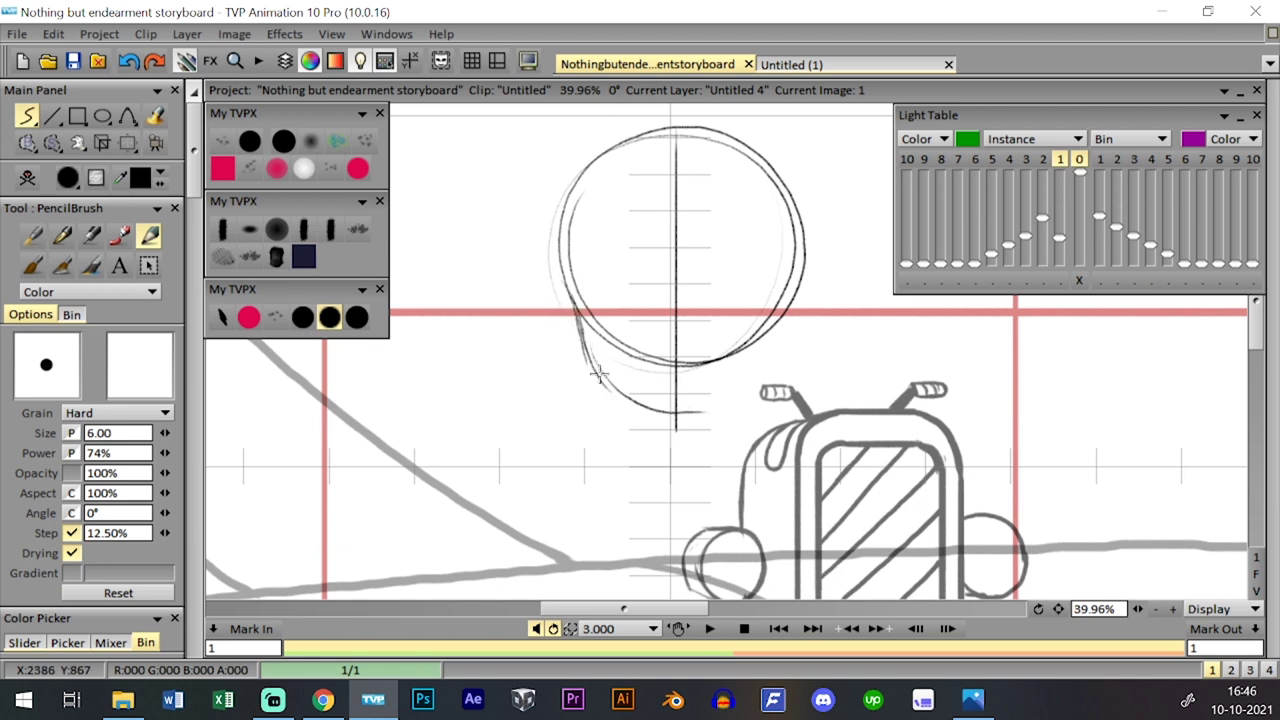
pyautogui.hotkey('ctrl', 'z')
pyautogui.moveTo(600, 374)
pyautogui.mouseDown()
pyautogui.moveTo(651, 401)
pyautogui.moveTo(708, 408)
pyautogui.moveTo(670, 412)
pyautogui.moveTo(735, 405)
pyautogui.mouseUp()
pyautogui.hotkey('ctrl', 'z')
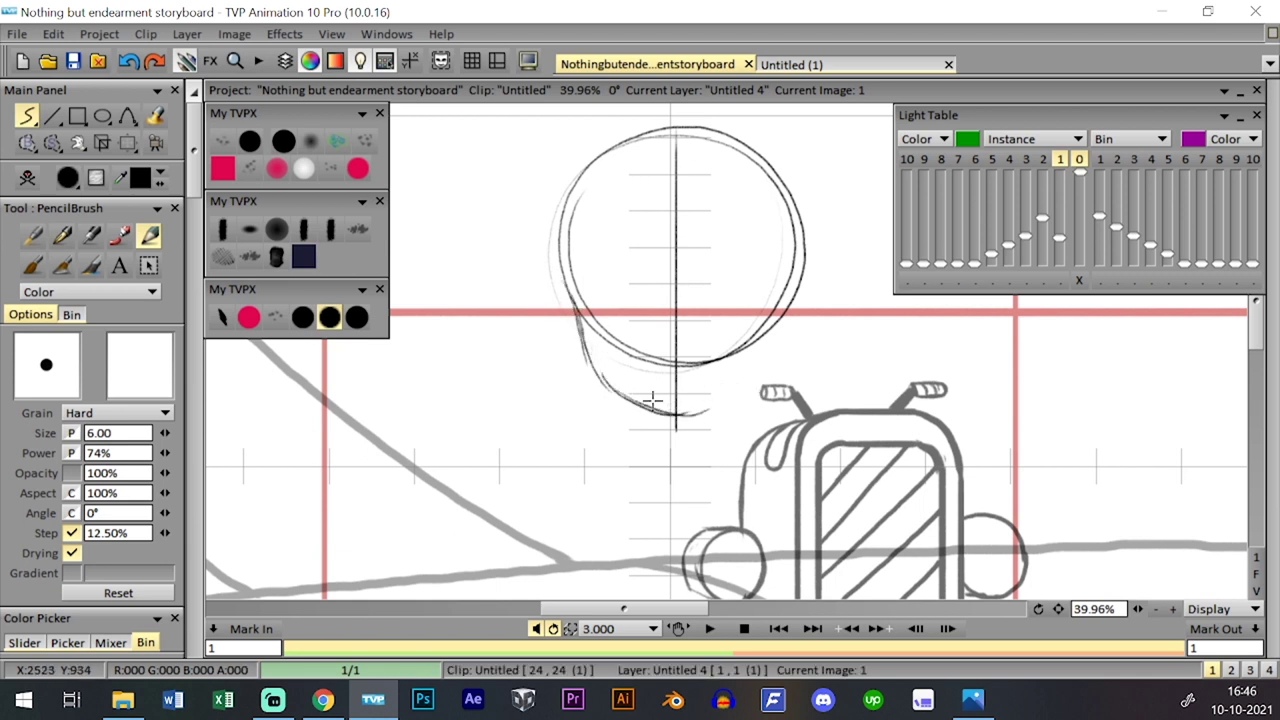
pyautogui.moveTo(658, 409); pyautogui.dragTo(729, 415)
pyautogui.hotkey('ctrl', 'z')
# - Return to the size 10 brush, zoom out to the whole panel and recheck the light table
pyautogui.click(302, 317)
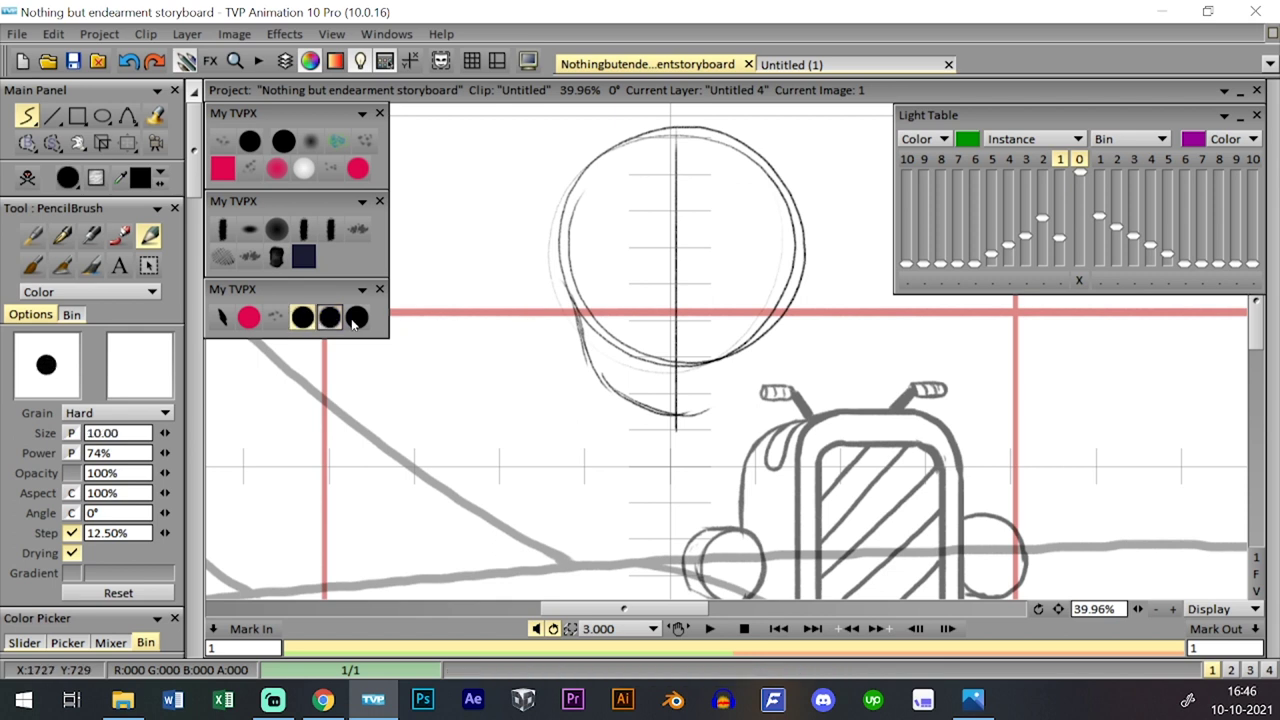
pyautogui.click(1157, 609)
pyautogui.click(1085, 163)
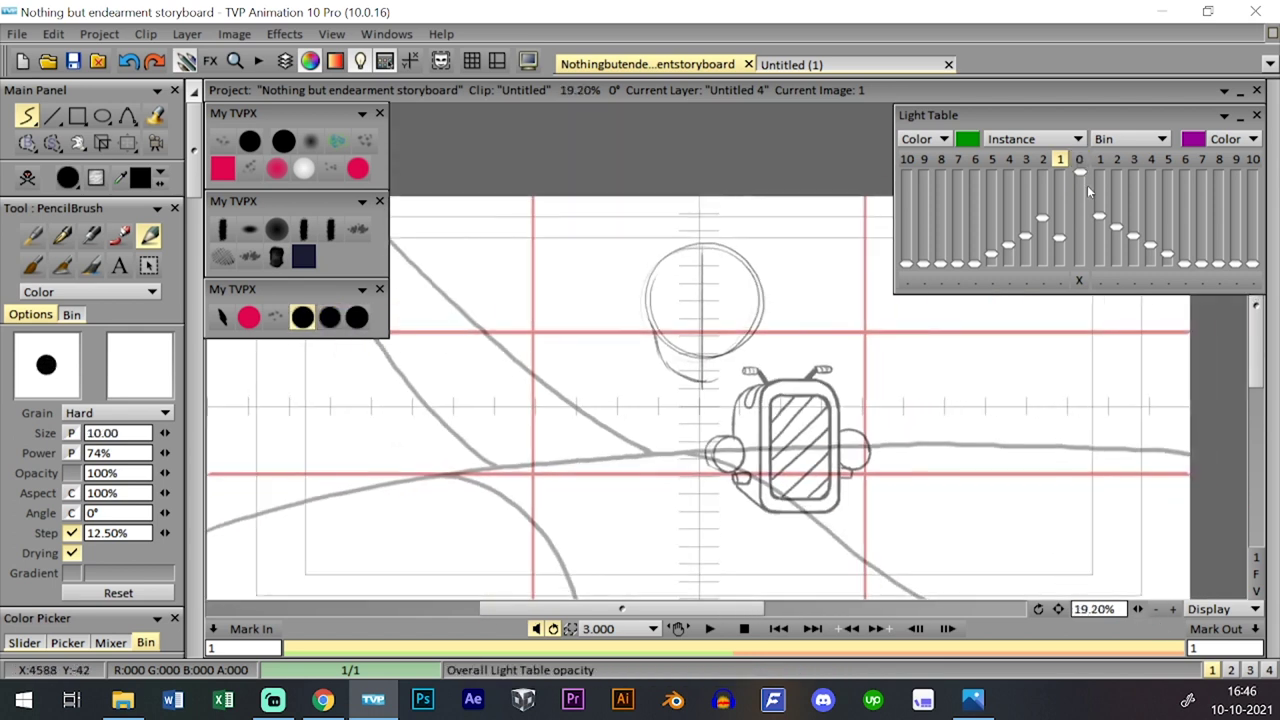
pyautogui.click(1083, 162)
# - Set the Untitled 1 layer's opacity to 20%
pyautogui.press('l')
pyautogui.scroll(-2, 265, 481)
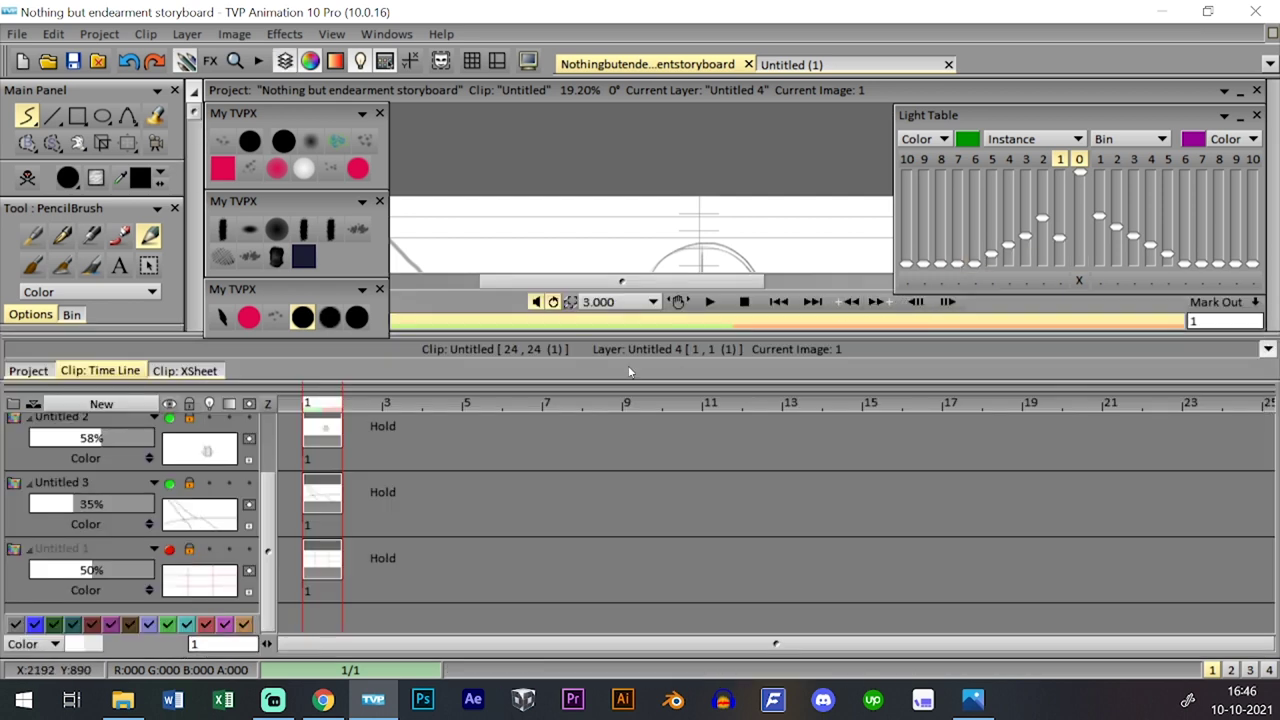
pyautogui.scroll(2, 266, 500)
pyautogui.scroll(-2, 266, 500)
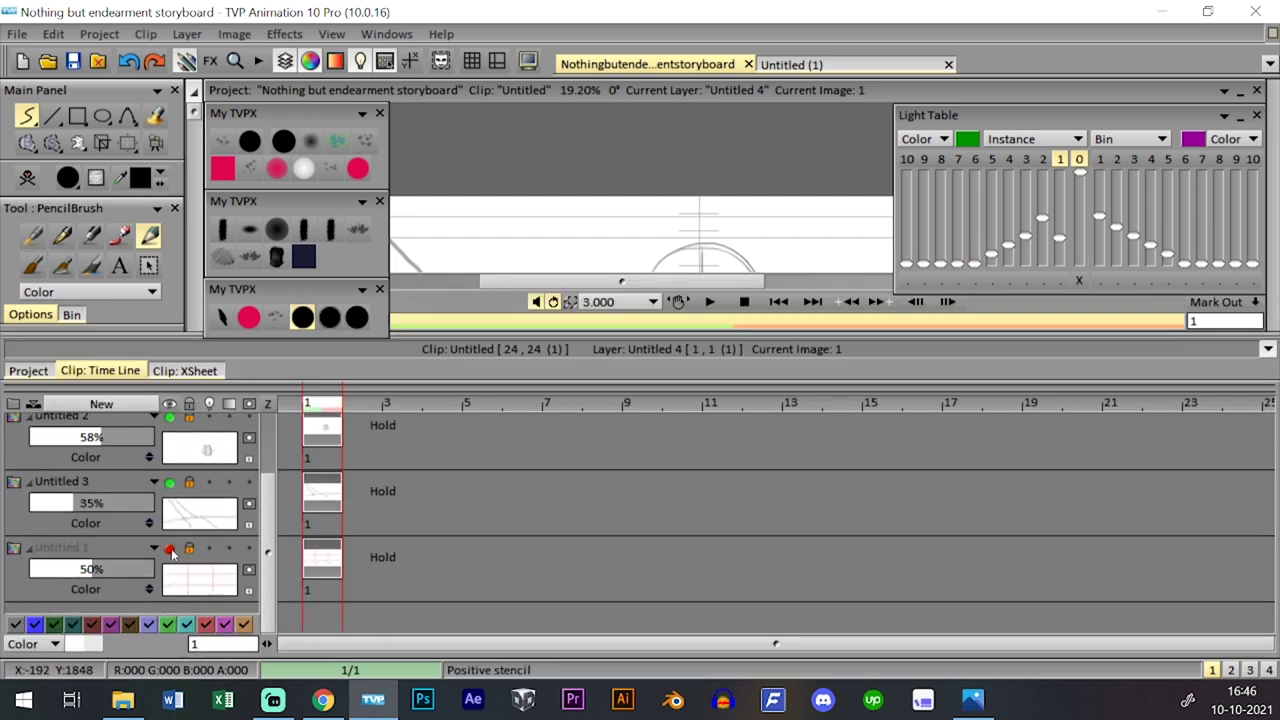
pyautogui.moveTo(75, 573); pyautogui.dragTo(64, 568)
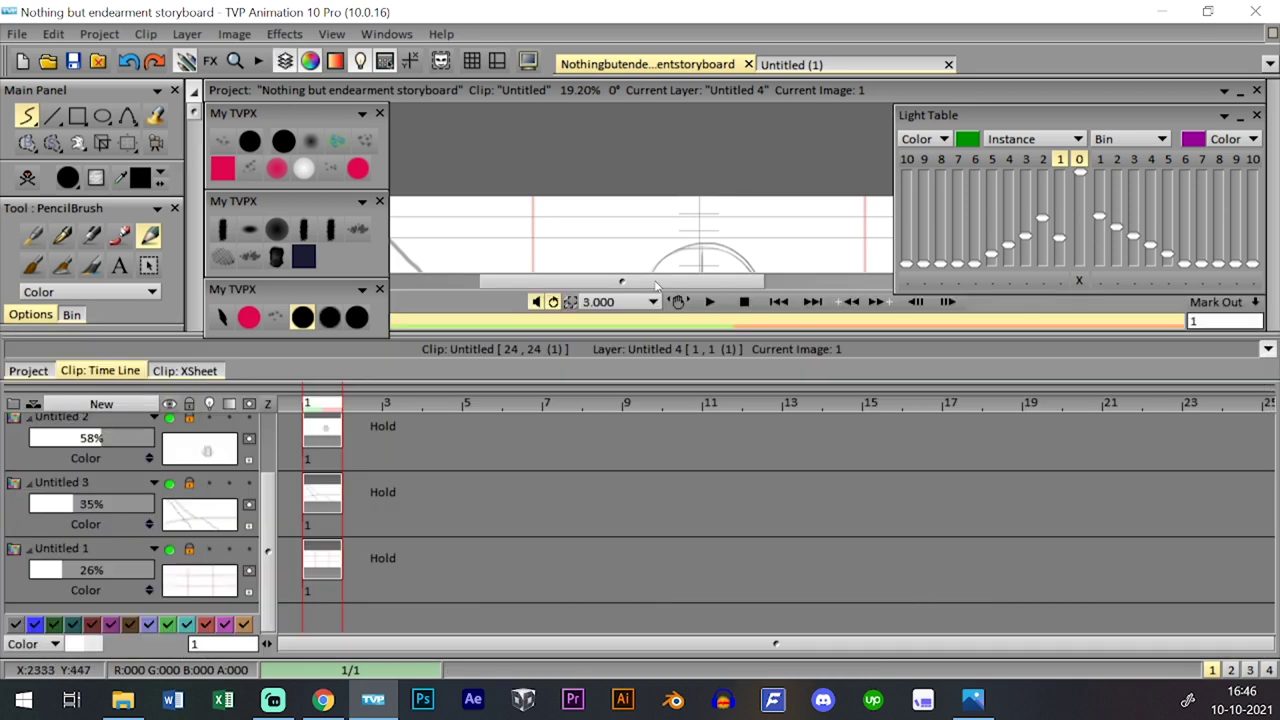
pyautogui.click(104, 570)
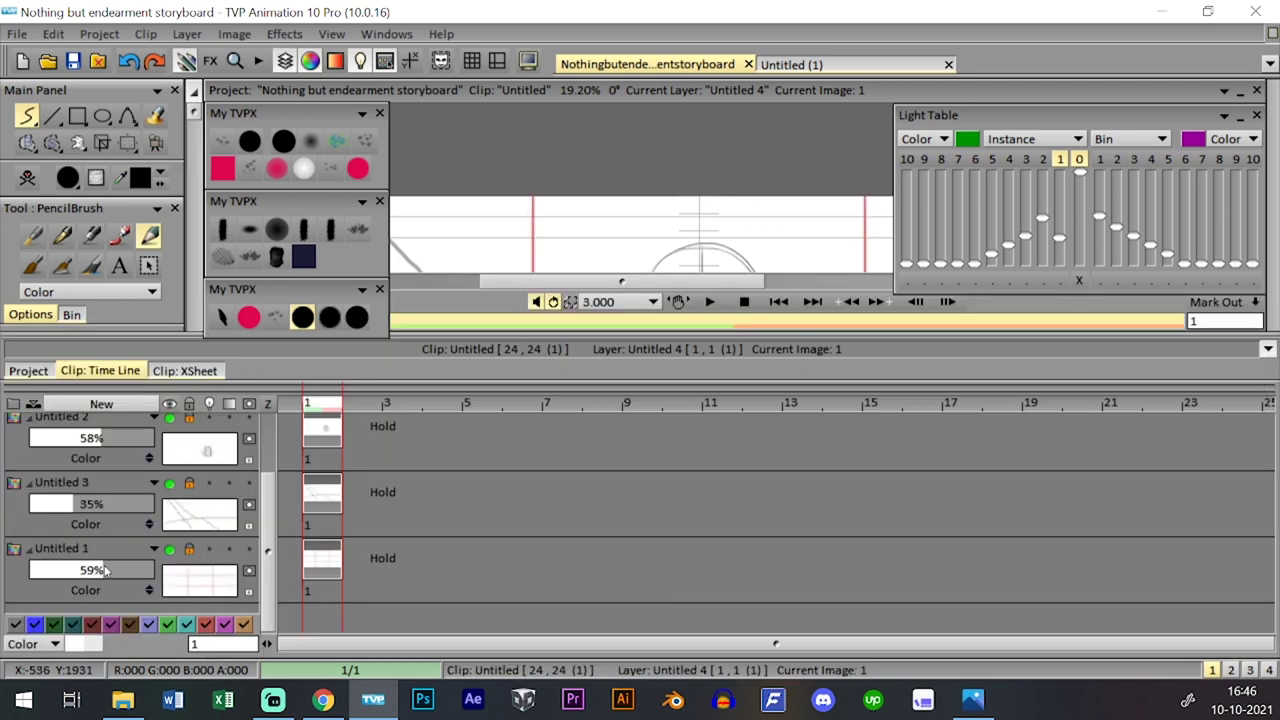
pyautogui.doubleClick(104, 570)
pyautogui.write('20')
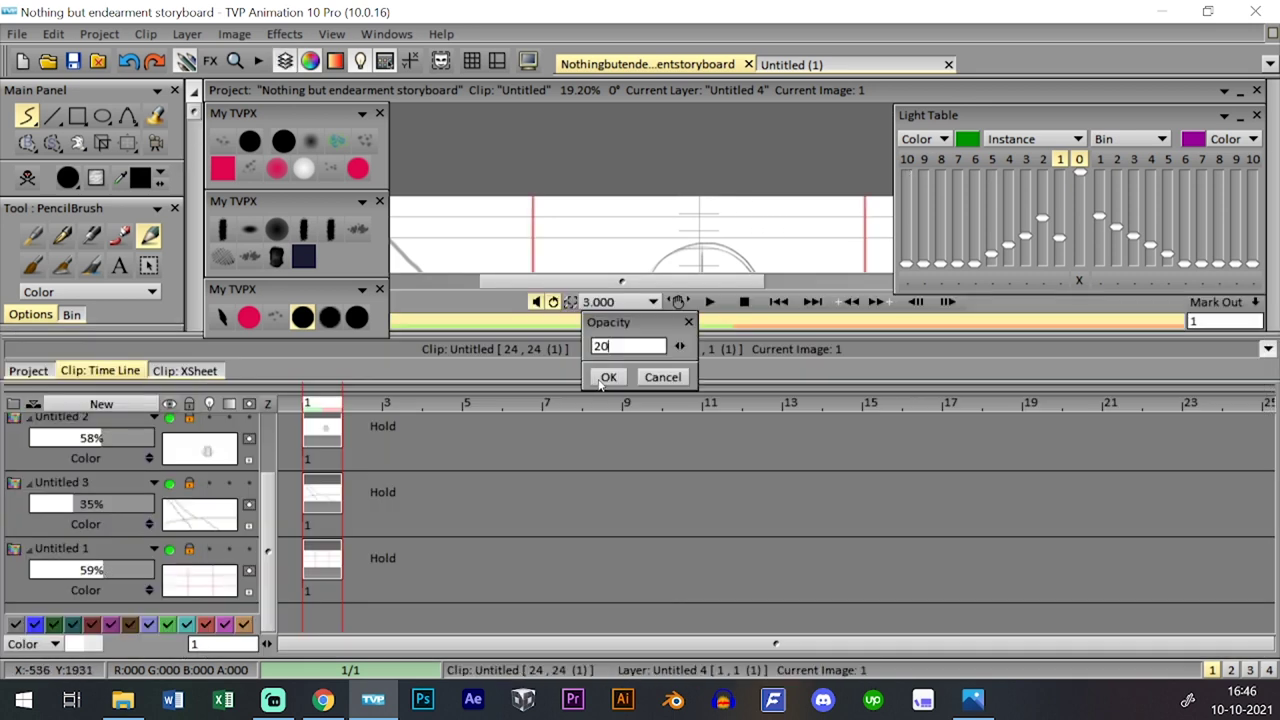
pyautogui.click(606, 377)
# - Select Untitled 4 and clear its old sketch
pyautogui.scroll(2, 284, 504)
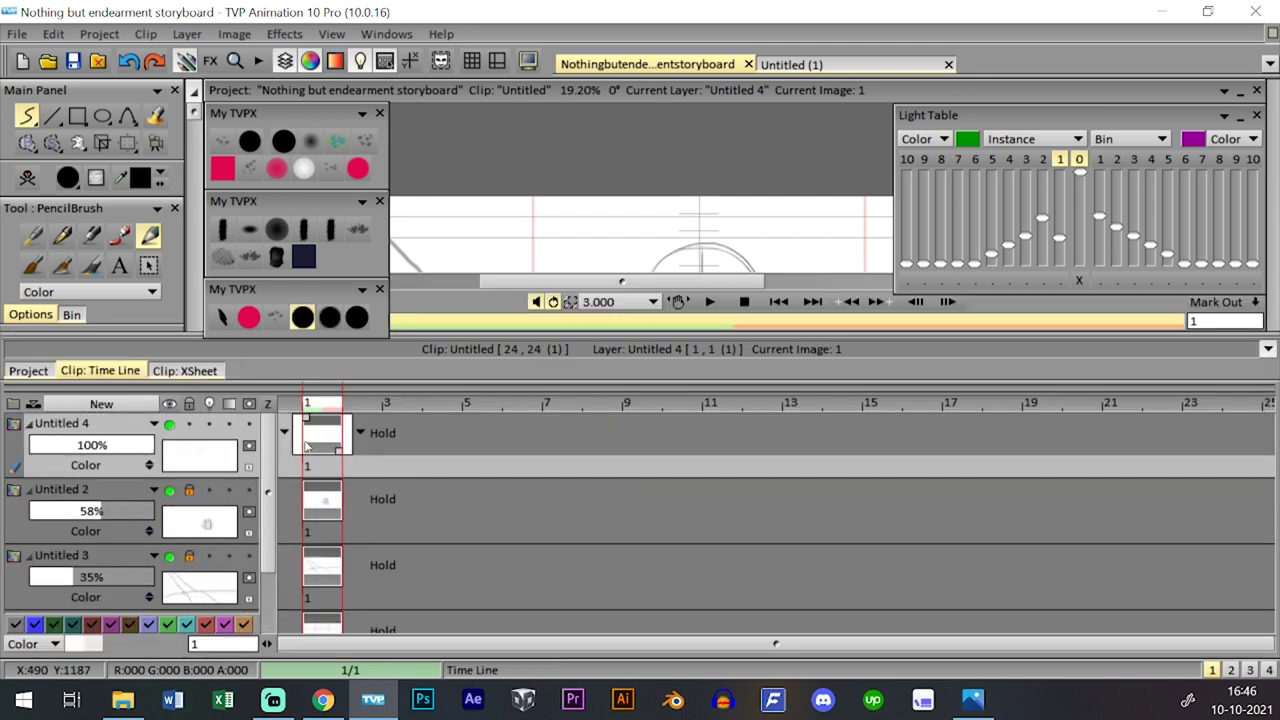
pyautogui.click(190, 424)
pyautogui.click(192, 425)
pyautogui.press('l')
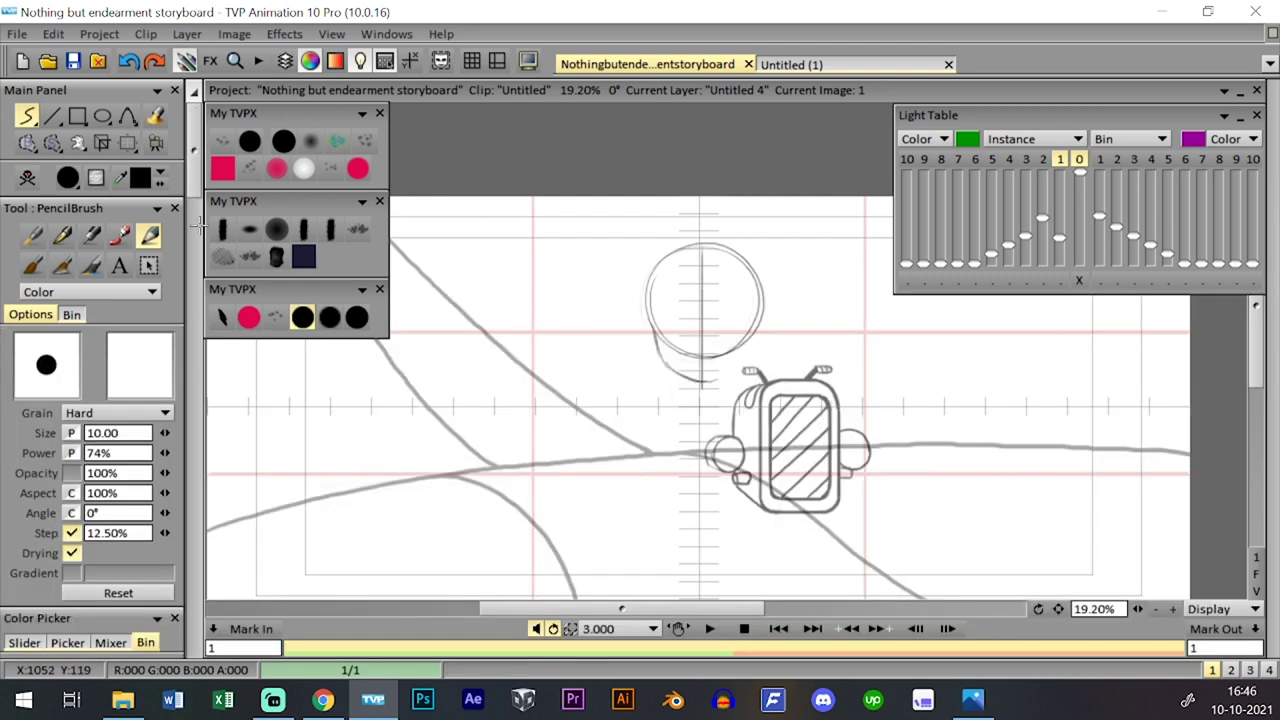
pyautogui.click(28, 179)
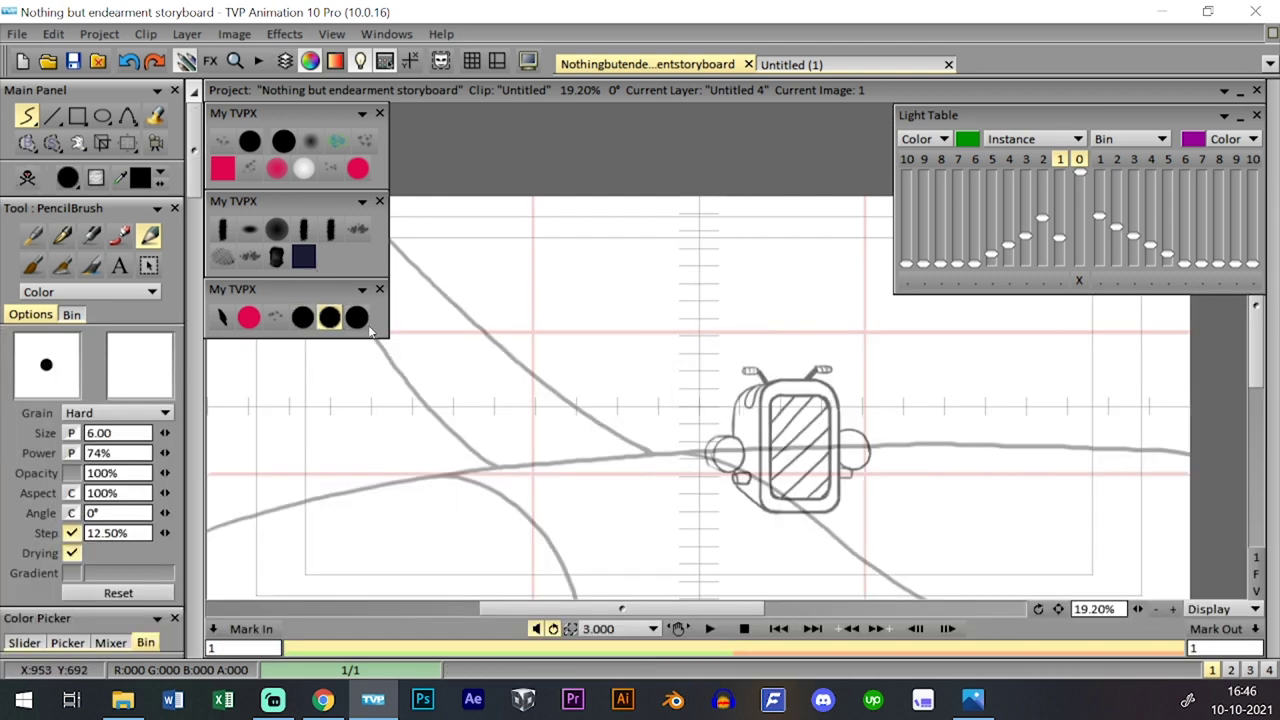
# - Draw the large head circle above the car and nudge it slightly right
pyautogui.scroll(3, 760, 350)
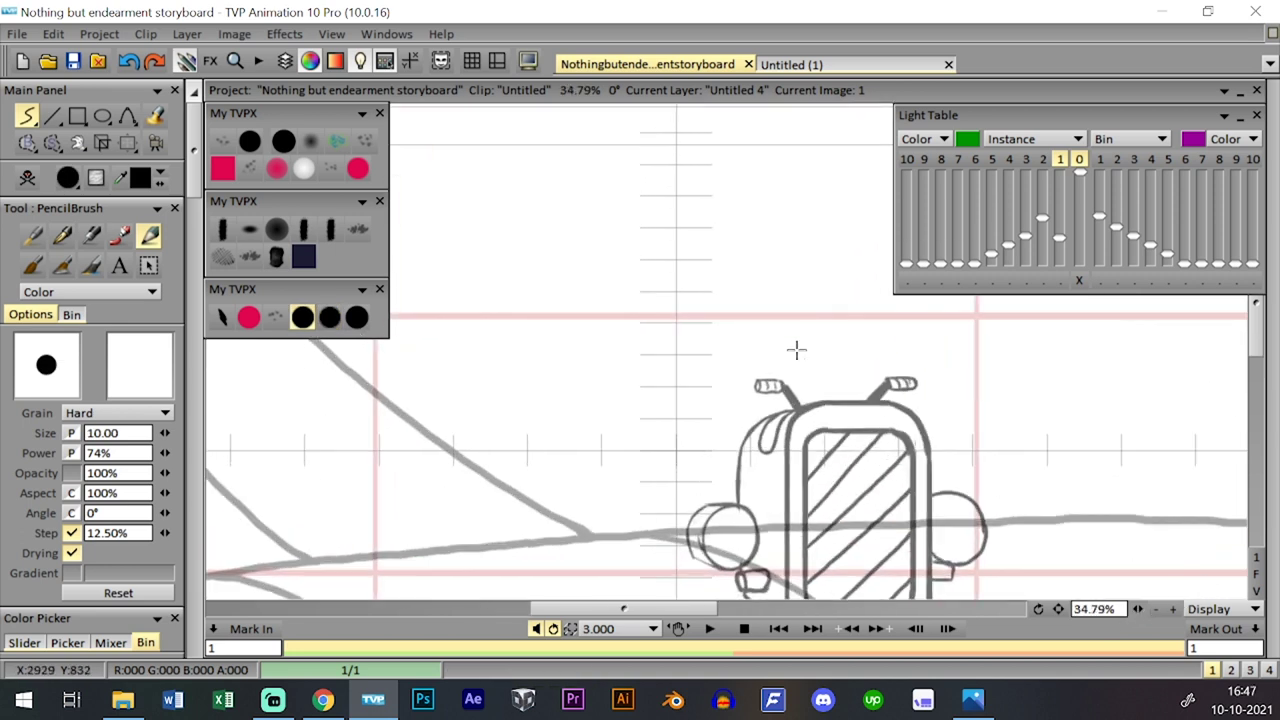
pyautogui.moveTo(730, 213)
pyautogui.mouseDown()
pyautogui.moveTo(641, 387)
pyautogui.moveTo(790, 254)
pyautogui.moveTo(593, 349)
pyautogui.moveTo(774, 287)
pyautogui.mouseUp()
pyautogui.hotkey('ctrl', 'z')
pyautogui.moveTo(655, 226)
pyautogui.mouseDown()
pyautogui.moveTo(680, 420)
pyautogui.moveTo(690, 224)
pyautogui.moveTo(705, 418)
pyautogui.mouseUp()
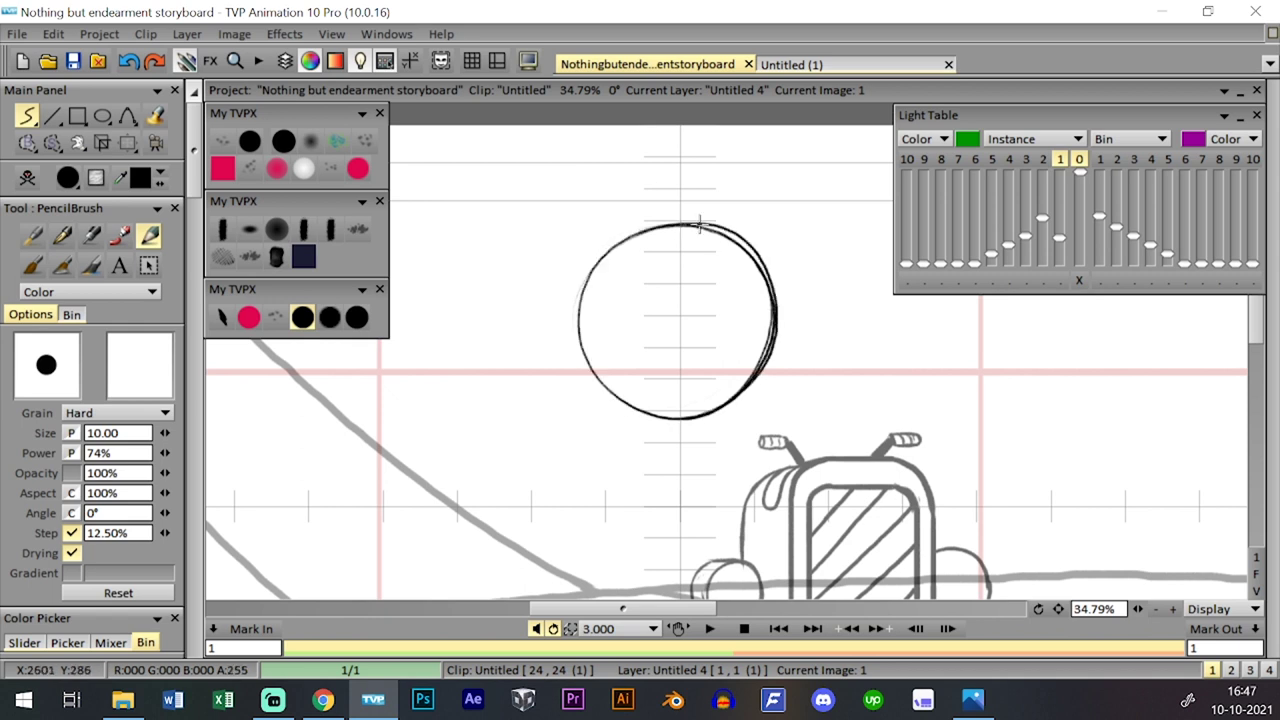
pyautogui.click(127, 142)
pyautogui.moveTo(749, 280); pyautogui.dragTo(762, 281)
# - With the size 10 pencil, clean up the circle's upper right and draw a vertical centre line
pyautogui.click(331, 317)
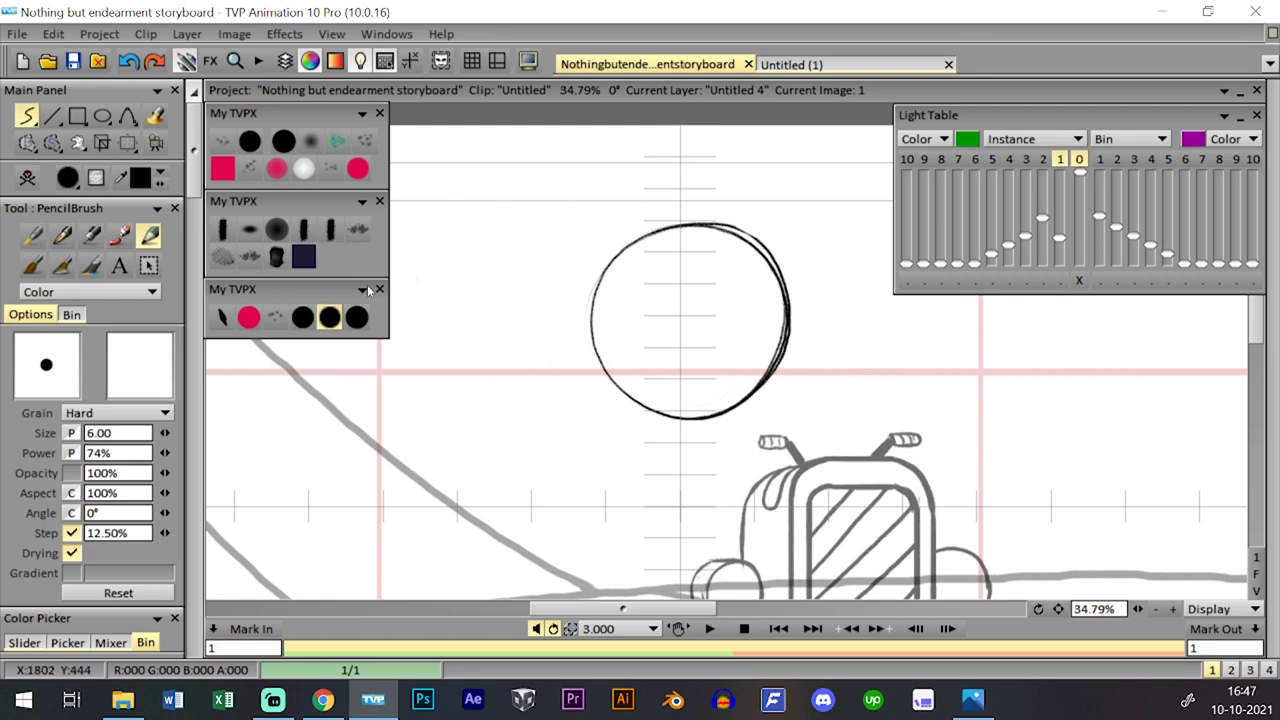
pyautogui.click(303, 317)
pyautogui.moveTo(722, 220); pyautogui.dragTo(768, 248)
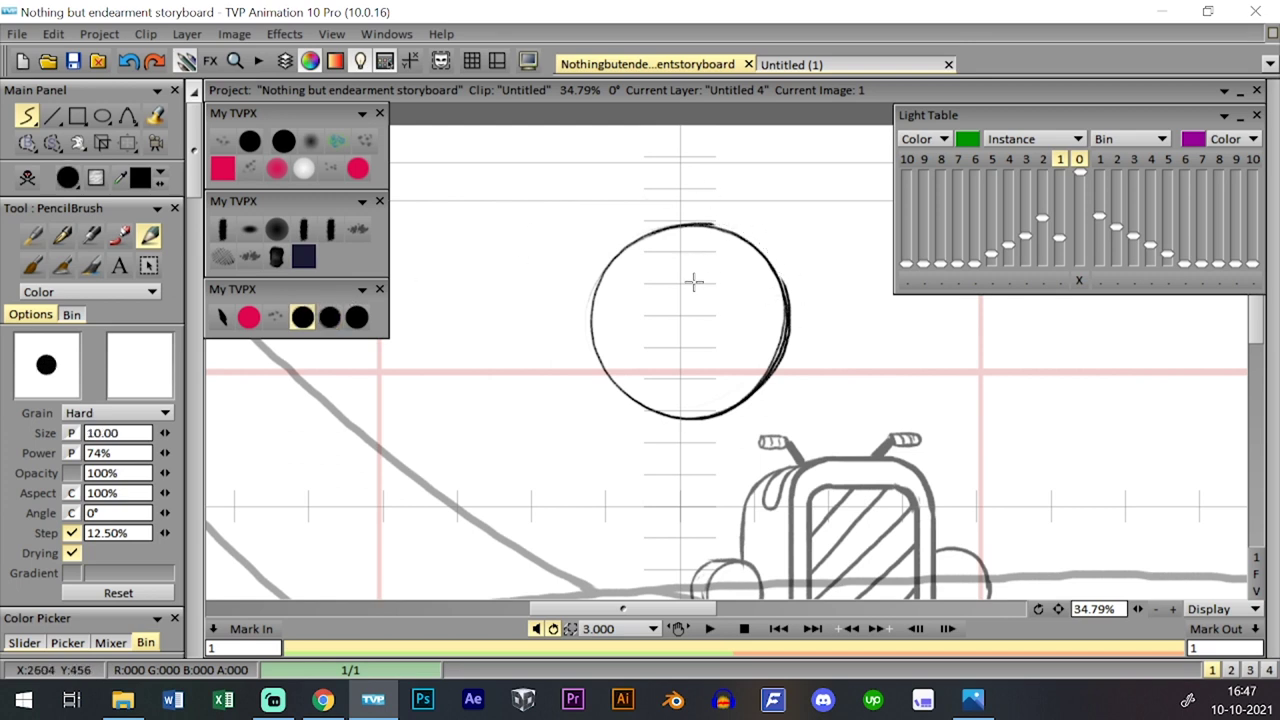
pyautogui.moveTo(686, 226); pyautogui.dragTo(686, 448)
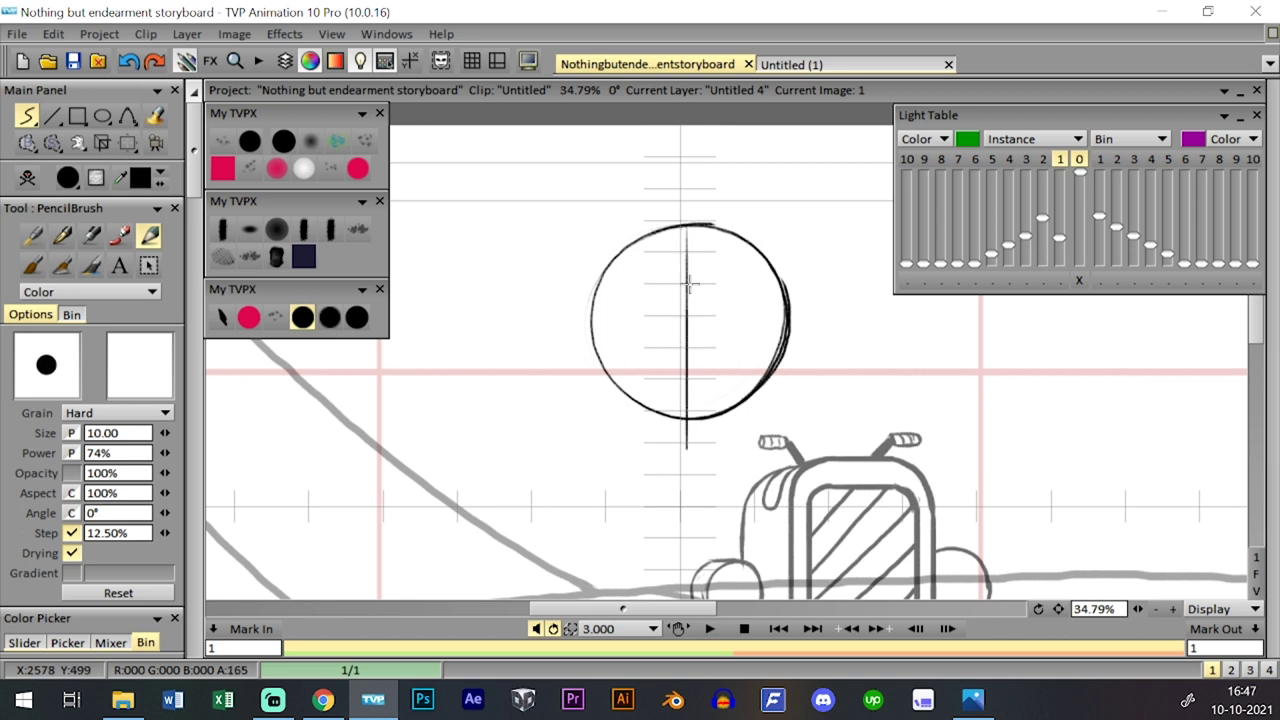
pyautogui.moveTo(689, 284); pyautogui.dragTo(688, 228)
pyautogui.moveTo(686, 457); pyautogui.dragTo(686, 418)
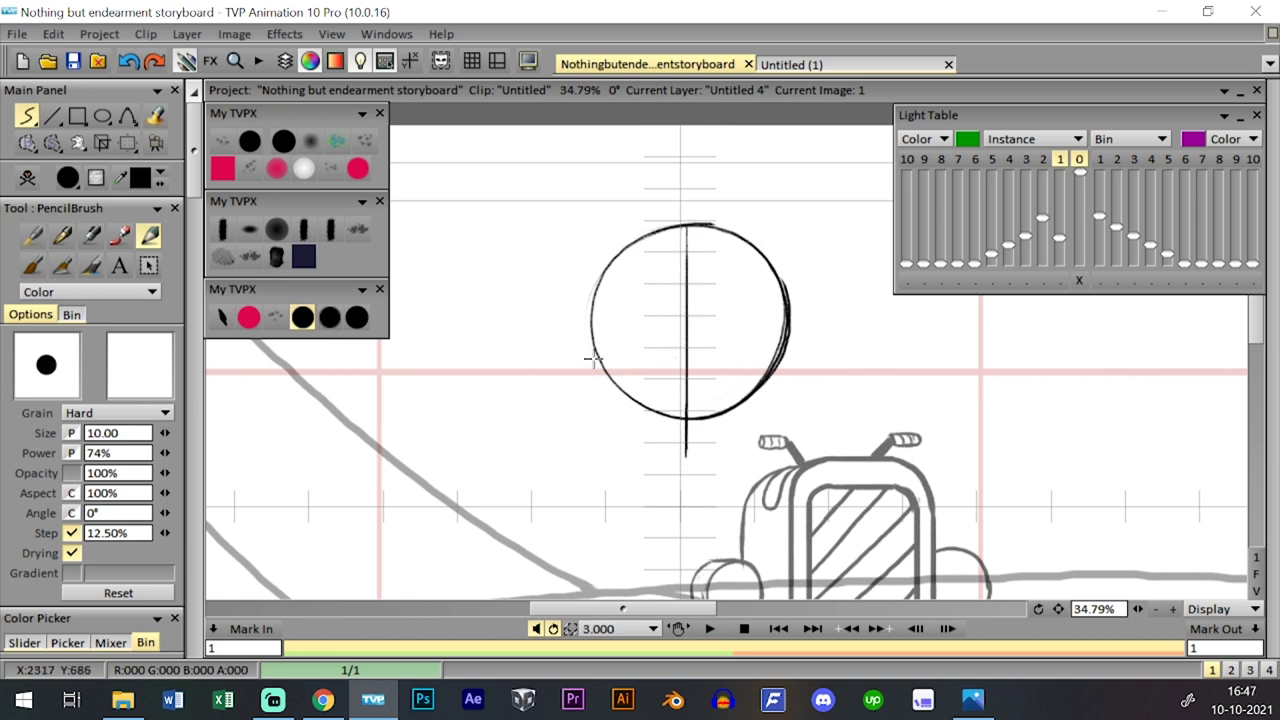
# - Draw the jaw along the head's lower-left and lower-right edges
pyautogui.moveTo(601, 368); pyautogui.dragTo(617, 415)
pyautogui.hotkey('ctrl', 'z')
pyautogui.moveTo(602, 369)
pyautogui.mouseDown()
pyautogui.moveTo(629, 428)
pyautogui.moveTo(714, 446)
pyautogui.mouseUp()
pyautogui.moveTo(629, 422); pyautogui.dragTo(604, 376)
pyautogui.moveTo(714, 449)
pyautogui.mouseDown()
pyautogui.moveTo(783, 363)
pyautogui.moveTo(790, 318)
pyautogui.moveTo(783, 366)
pyautogui.mouseUp()
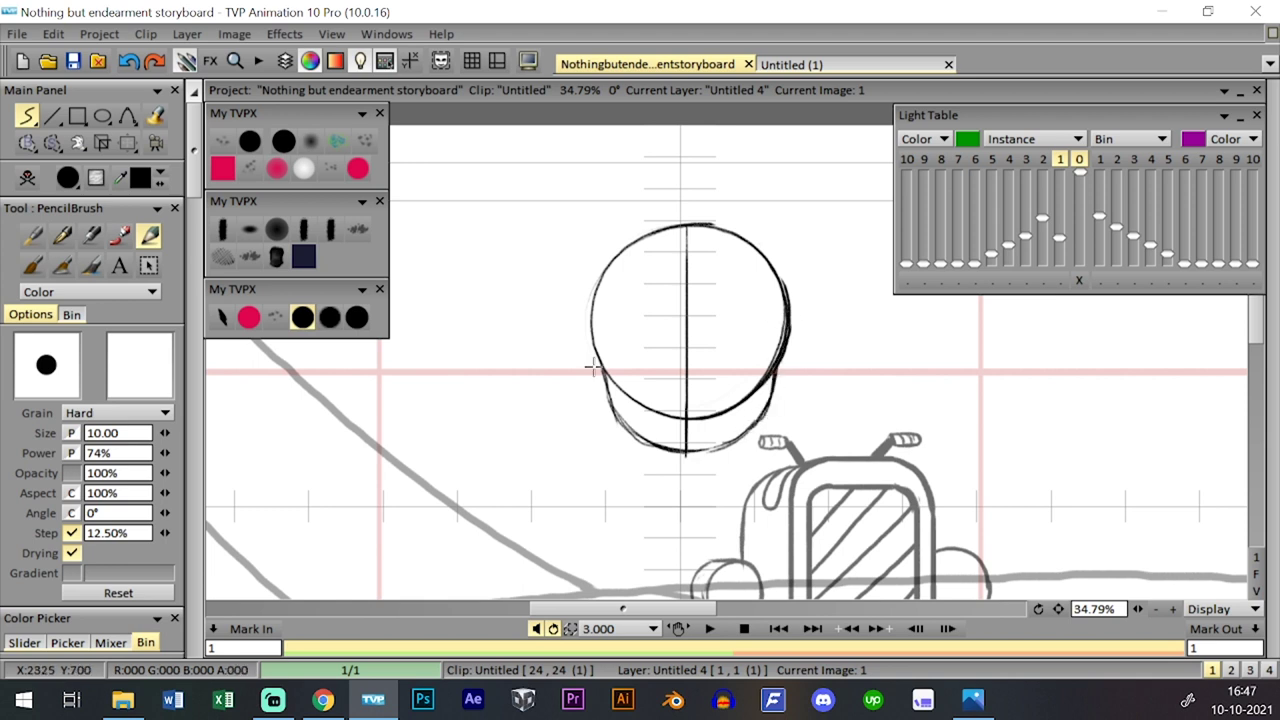
# - Reframe the view at 32.14% around the head and begin the ear on its right side
pyautogui.moveTo(1138, 609); pyautogui.dragTo(1060, 608)
pyautogui.moveTo(548, 375); pyautogui.dragTo(782, 446)
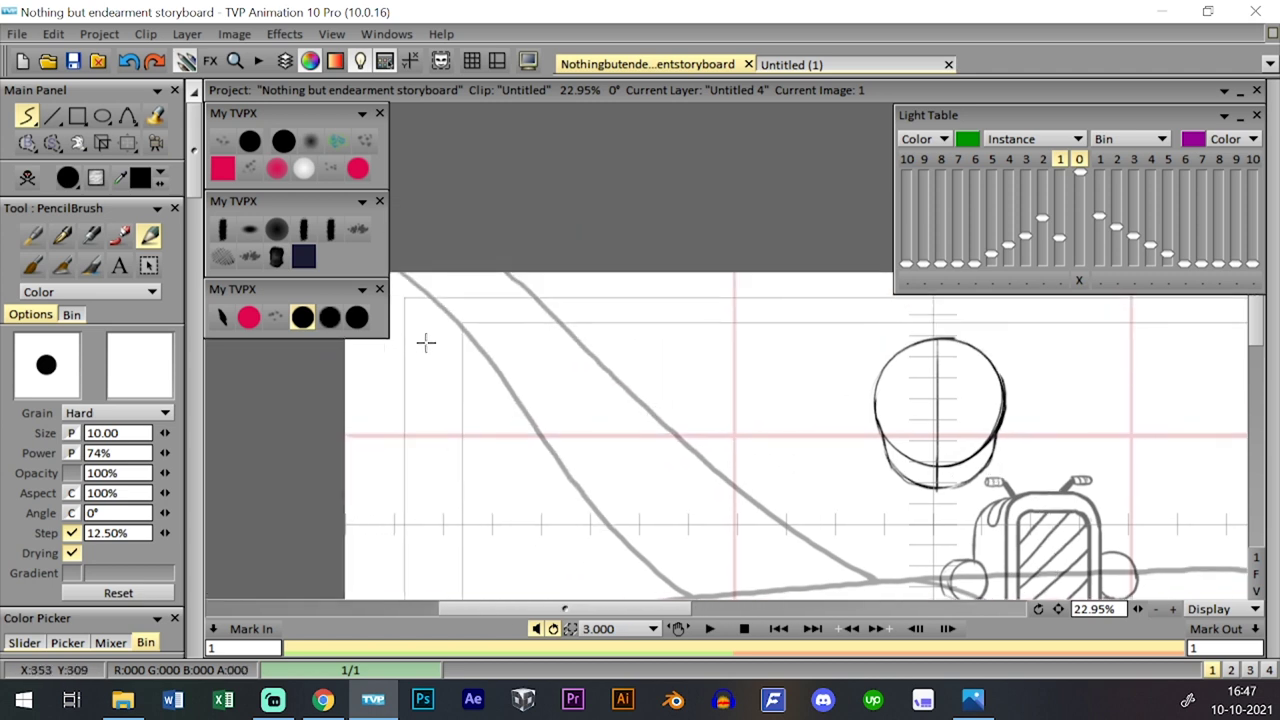
pyautogui.moveTo(427, 349); pyautogui.dragTo(435, 335)
pyautogui.hotkey('ctrl', 'z')
pyautogui.hotkey('ctrl', 'z')
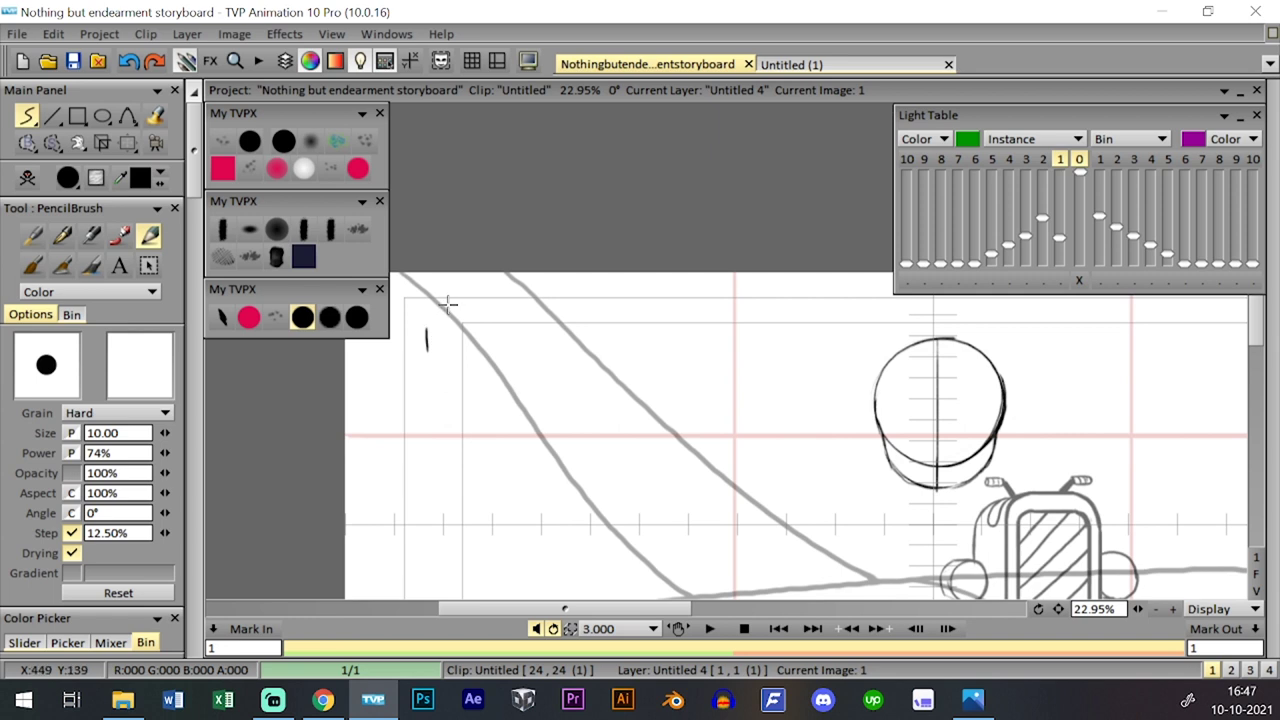
pyautogui.hotkey('ctrl', 'z')
pyautogui.moveTo(1028, 472); pyautogui.dragTo(821, 438)
pyautogui.moveTo(1138, 610); pyautogui.dragTo(1150, 610)
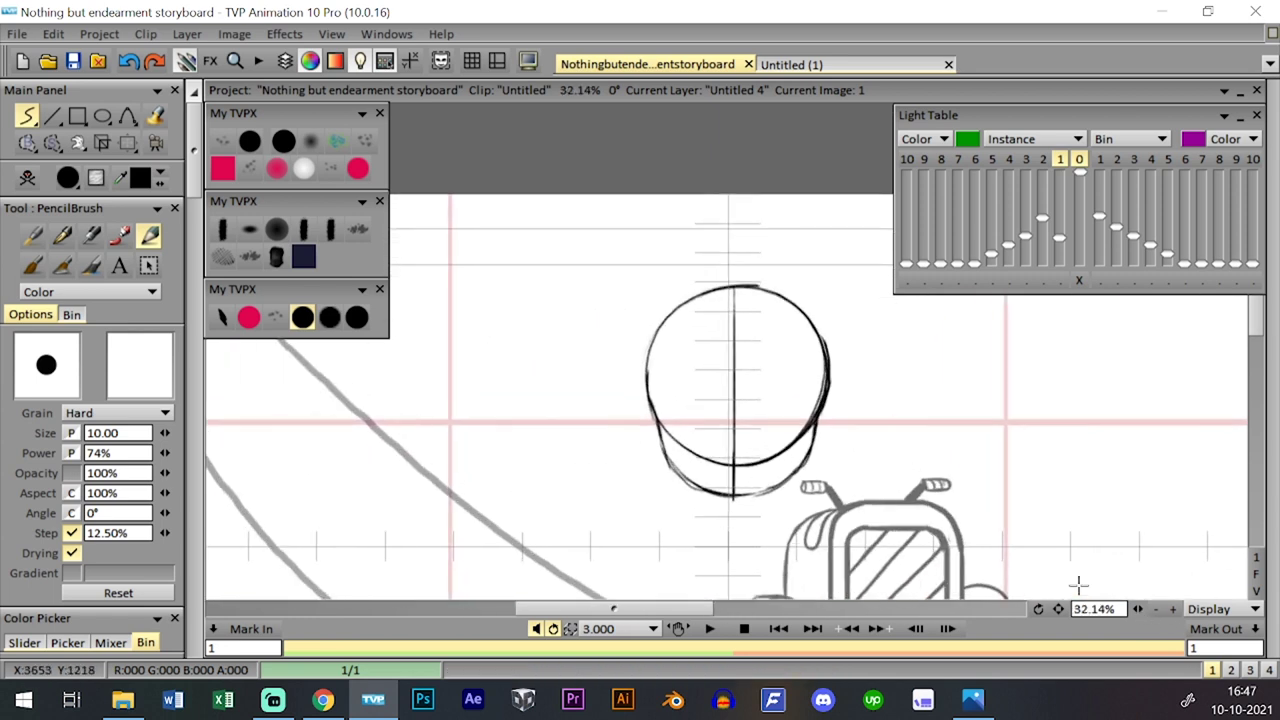
pyautogui.moveTo(878, 441); pyautogui.dragTo(843, 435)
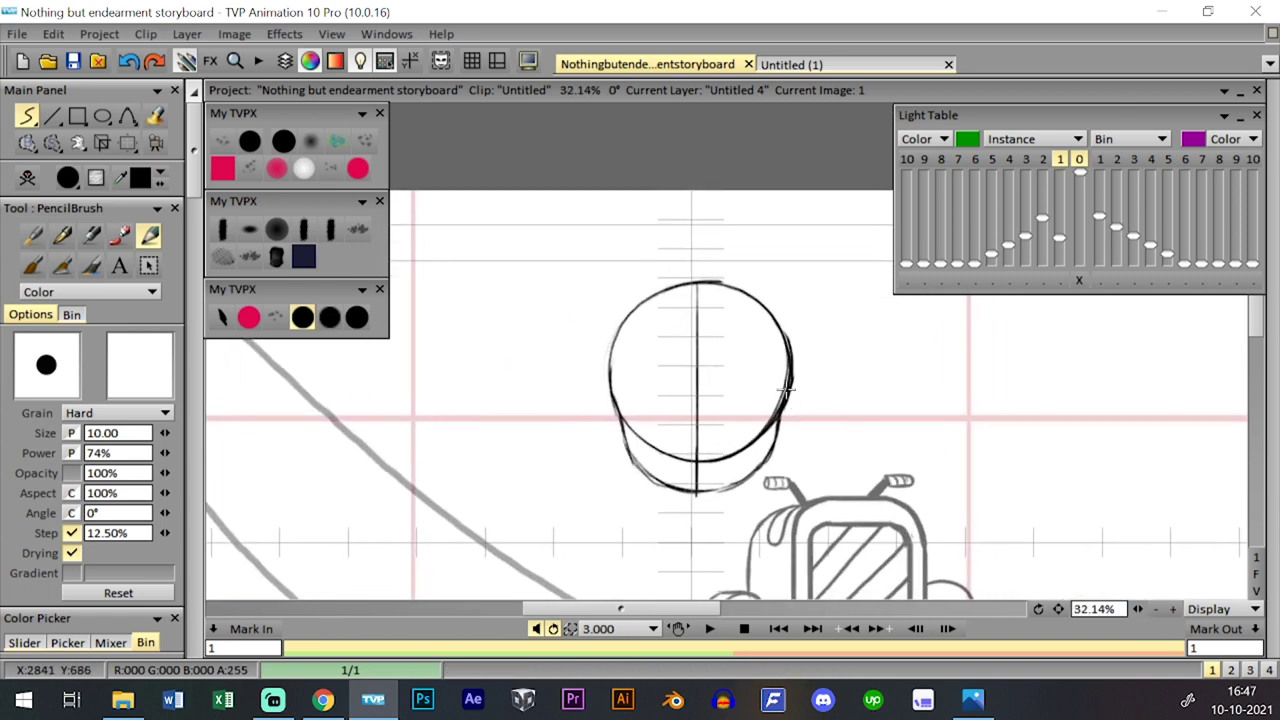
pyautogui.moveTo(797, 390)
pyautogui.mouseDown()
pyautogui.moveTo(816, 400)
pyautogui.moveTo(795, 413)
pyautogui.moveTo(816, 410)
pyautogui.moveTo(808, 387)
pyautogui.moveTo(792, 430)
pyautogui.mouseUp()
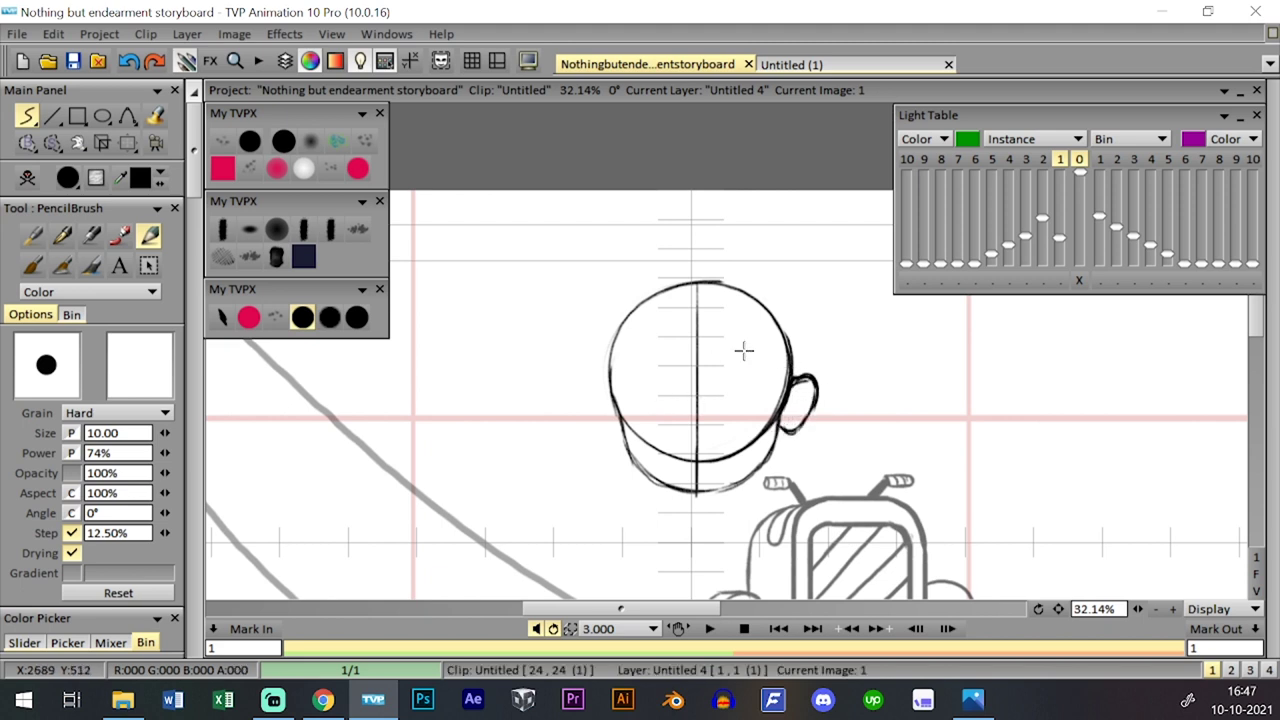
# - Draw the left ear and a small arc-shaped eye on the face
pyautogui.moveTo(610, 367)
pyautogui.mouseDown()
pyautogui.moveTo(609, 415)
pyautogui.moveTo(602, 373)
pyautogui.moveTo(588, 374)
pyautogui.moveTo(592, 403)
pyautogui.moveTo(617, 436)
pyautogui.moveTo(605, 385)
pyautogui.mouseUp()
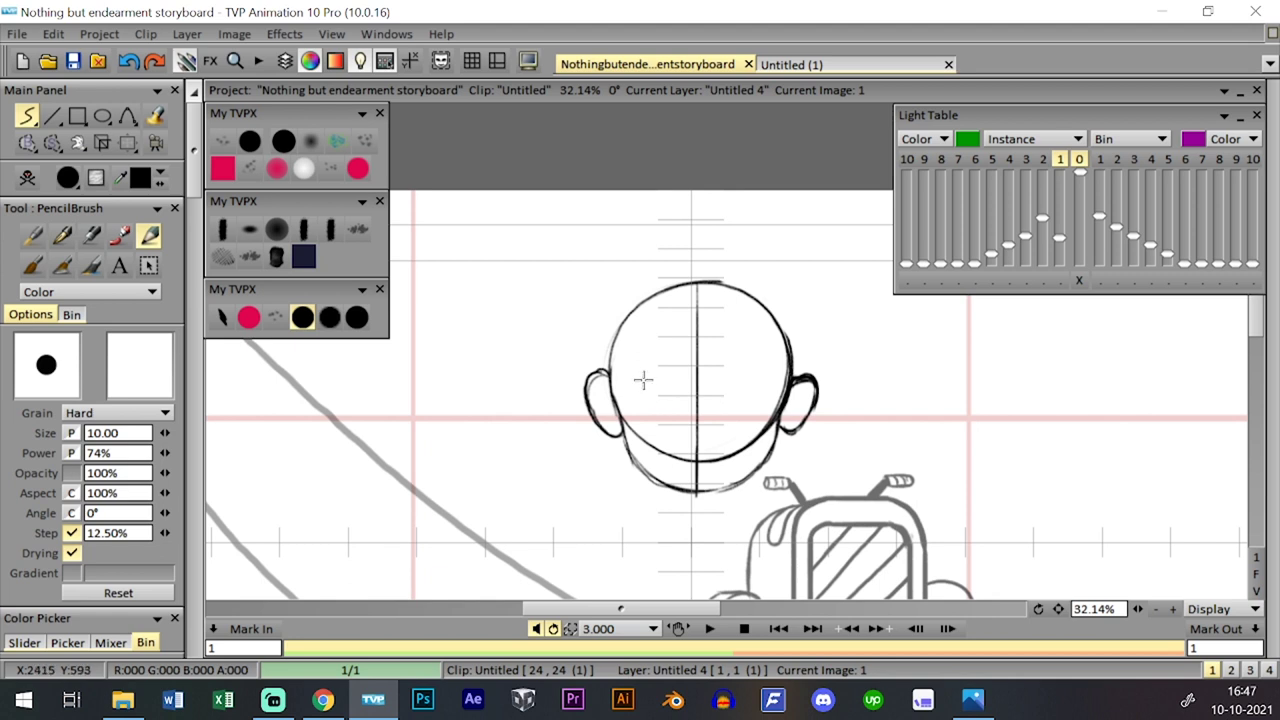
pyautogui.moveTo(629, 374)
pyautogui.mouseDown()
pyautogui.moveTo(610, 375)
pyautogui.moveTo(628, 379)
pyautogui.mouseUp()
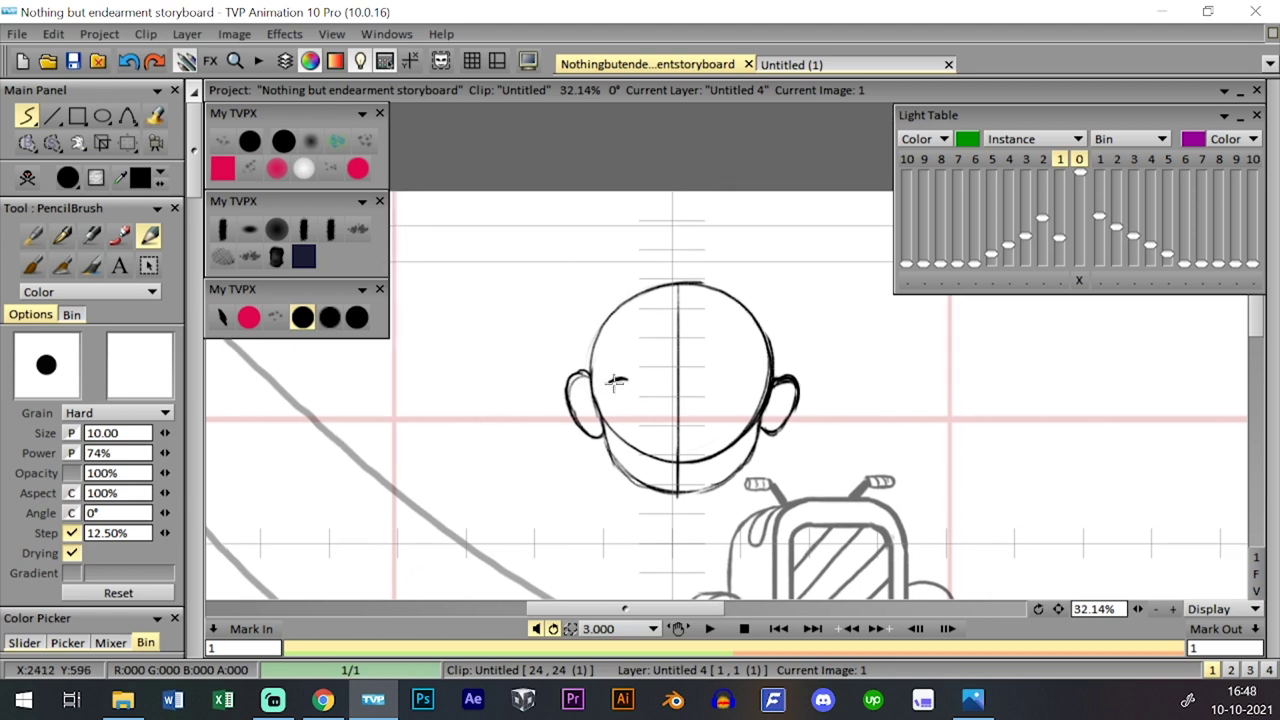
pyautogui.moveTo(705, 382); pyautogui.dragTo(729, 381)
pyautogui.moveTo(708, 389)
pyautogui.mouseDown()
pyautogui.moveTo(725, 388)
pyautogui.moveTo(714, 402)
pyautogui.mouseUp()
pyautogui.hotkey('ctrl', 'z')
pyautogui.hotkey('ctrl', 'z')
pyautogui.hotkey('ctrl', 'z')
pyautogui.hotkey('ctrl', 'z')
pyautogui.hotkey('ctrl', 'z')
pyautogui.moveTo(711, 376)
pyautogui.mouseDown()
pyautogui.moveTo(726, 377)
pyautogui.moveTo(713, 403)
pyautogui.mouseUp()
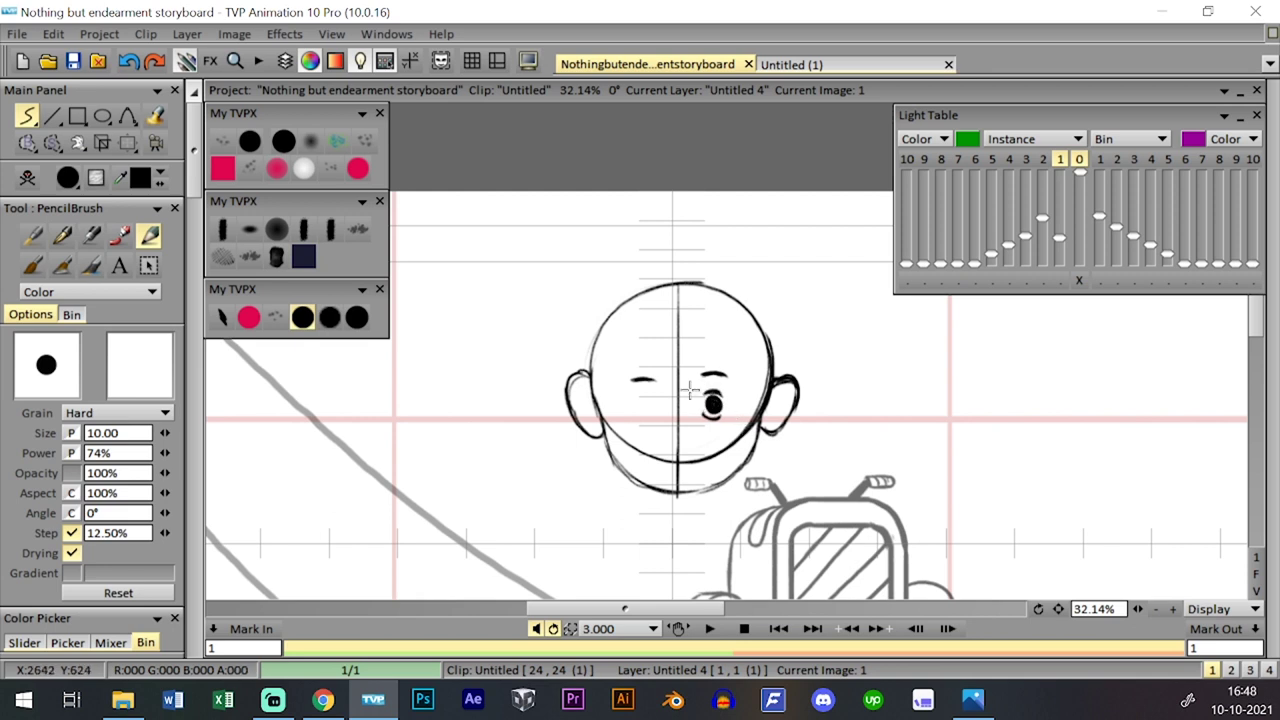
pyautogui.moveTo(686, 381)
pyautogui.mouseDown()
pyautogui.moveTo(689, 368)
pyautogui.moveTo(652, 392)
pyautogui.mouseUp()
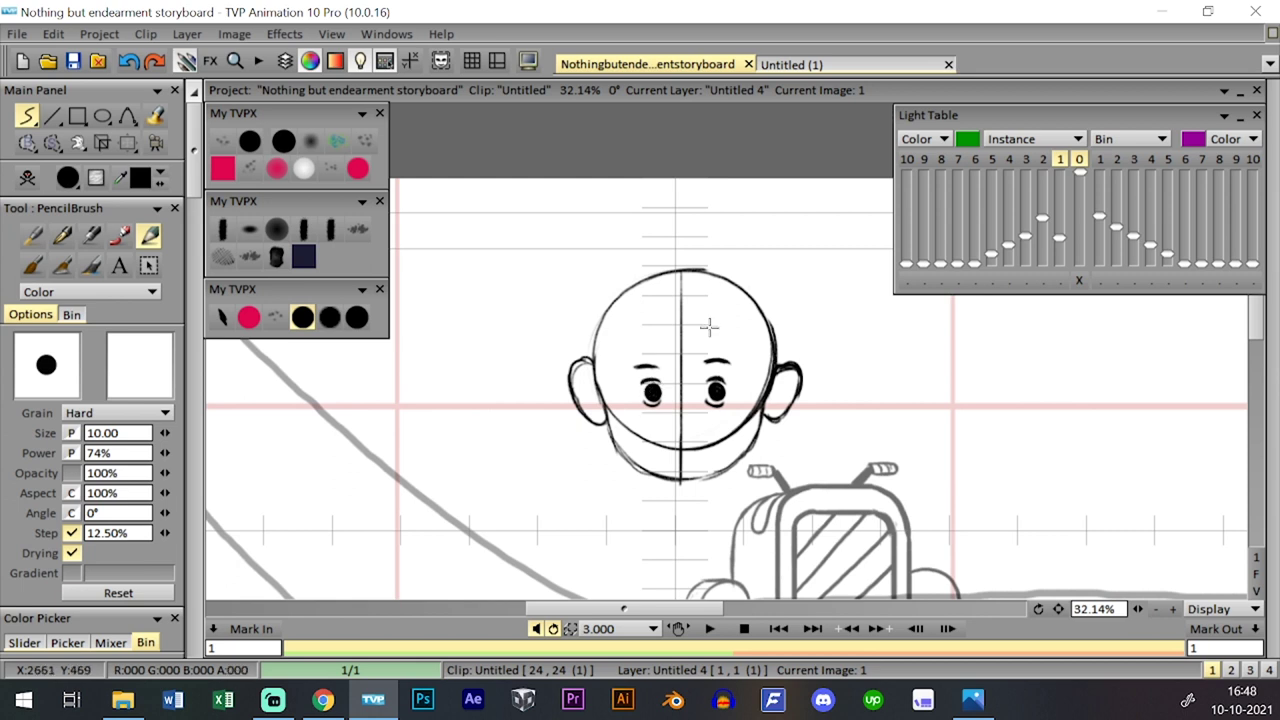
# - Add eyebrows above both eyes and try a mouth near the chin
pyautogui.moveTo(626, 338); pyautogui.dragTo(655, 328)
pyautogui.hotkey('ctrl', 'z')
pyautogui.hotkey('ctrl', 'z')
pyautogui.hotkey('ctrl', 'z')
pyautogui.hotkey('ctrl', 'z')
pyautogui.hotkey('ctrl', 'z')
pyautogui.moveTo(729, 341); pyautogui.dragTo(731, 343)
pyautogui.moveTo(637, 338); pyautogui.dragTo(659, 330)
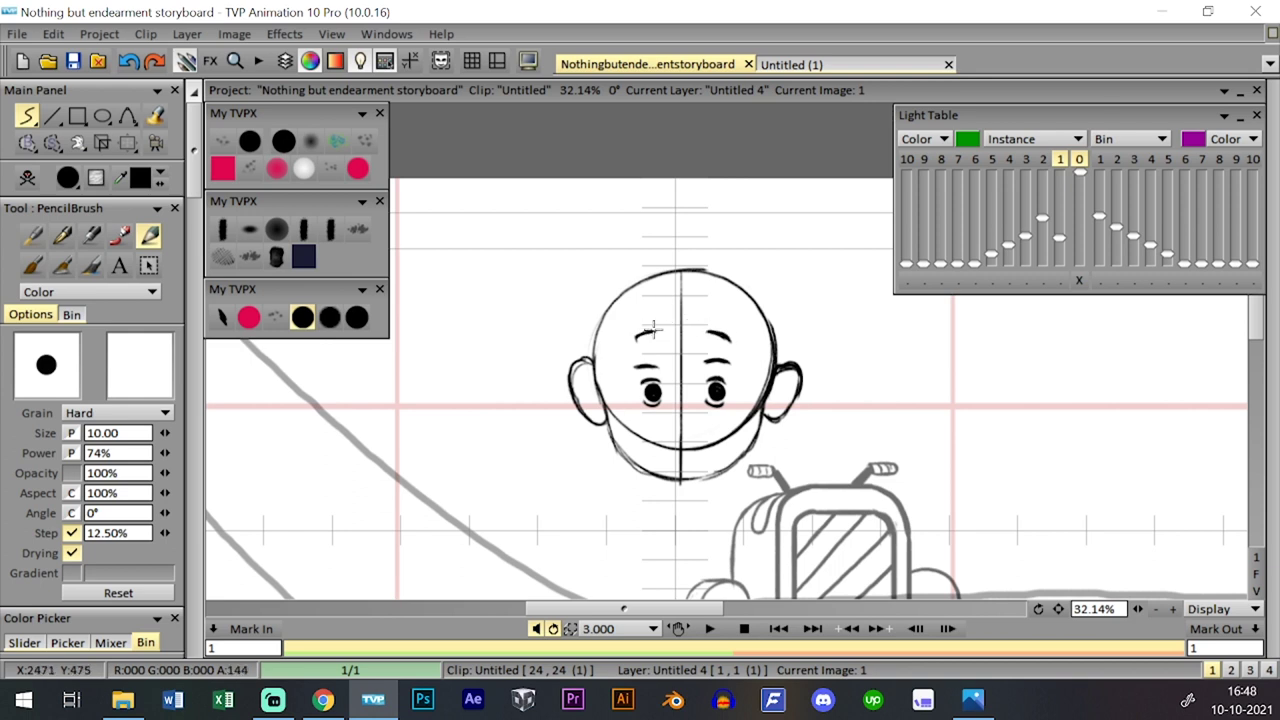
pyautogui.moveTo(692, 393); pyautogui.dragTo(684, 387)
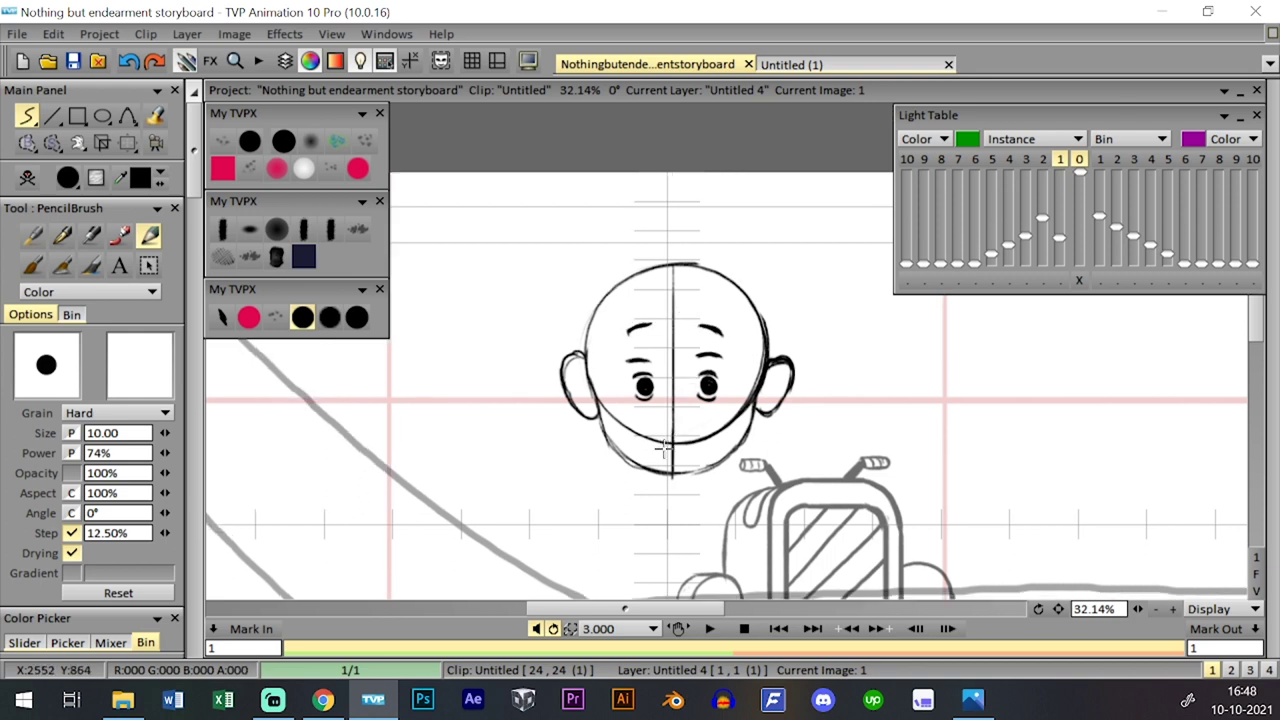
pyautogui.moveTo(664, 447)
pyautogui.mouseDown()
pyautogui.moveTo(687, 422)
pyautogui.moveTo(683, 439)
pyautogui.moveTo(662, 442)
pyautogui.moveTo(673, 454)
pyautogui.moveTo(705, 439)
pyautogui.moveTo(678, 416)
pyautogui.moveTo(701, 421)
pyautogui.moveTo(697, 436)
pyautogui.moveTo(665, 421)
pyautogui.moveTo(706, 430)
pyautogui.moveTo(675, 438)
pyautogui.moveTo(665, 410)
pyautogui.moveTo(681, 432)
pyautogui.moveTo(677, 391)
pyautogui.moveTo(673, 416)
pyautogui.moveTo(671, 402)
pyautogui.moveTo(698, 412)
pyautogui.moveTo(661, 432)
pyautogui.moveTo(698, 422)
pyautogui.moveTo(707, 433)
pyautogui.mouseUp()
pyautogui.hotkey('ctrl', 'z')
pyautogui.hotkey('ctrl', 'z')
pyautogui.hotkey('ctrl', 'z')
pyautogui.hotkey('ctrl', 'z')
# - Sketch trial hair strokes on both sides of the head and across the forehead, undoing the misfits
pyautogui.press('Tab')
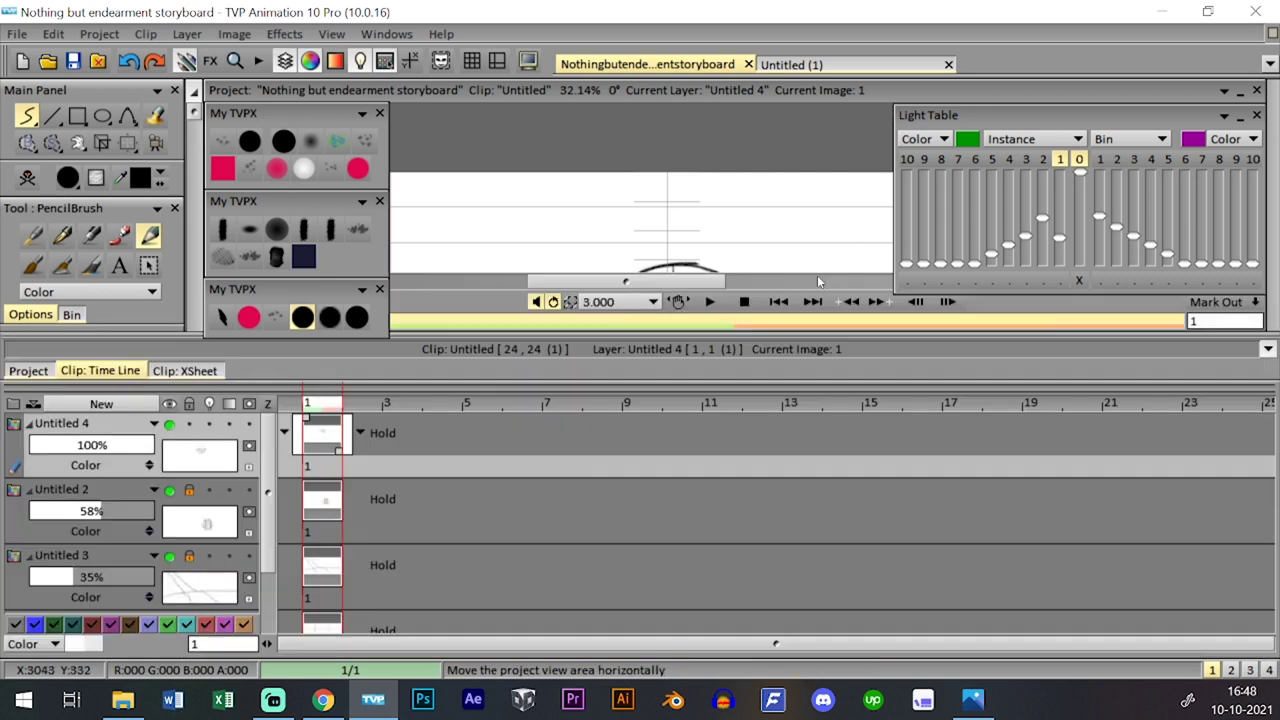
pyautogui.press('Tab')
pyautogui.press('Tab')
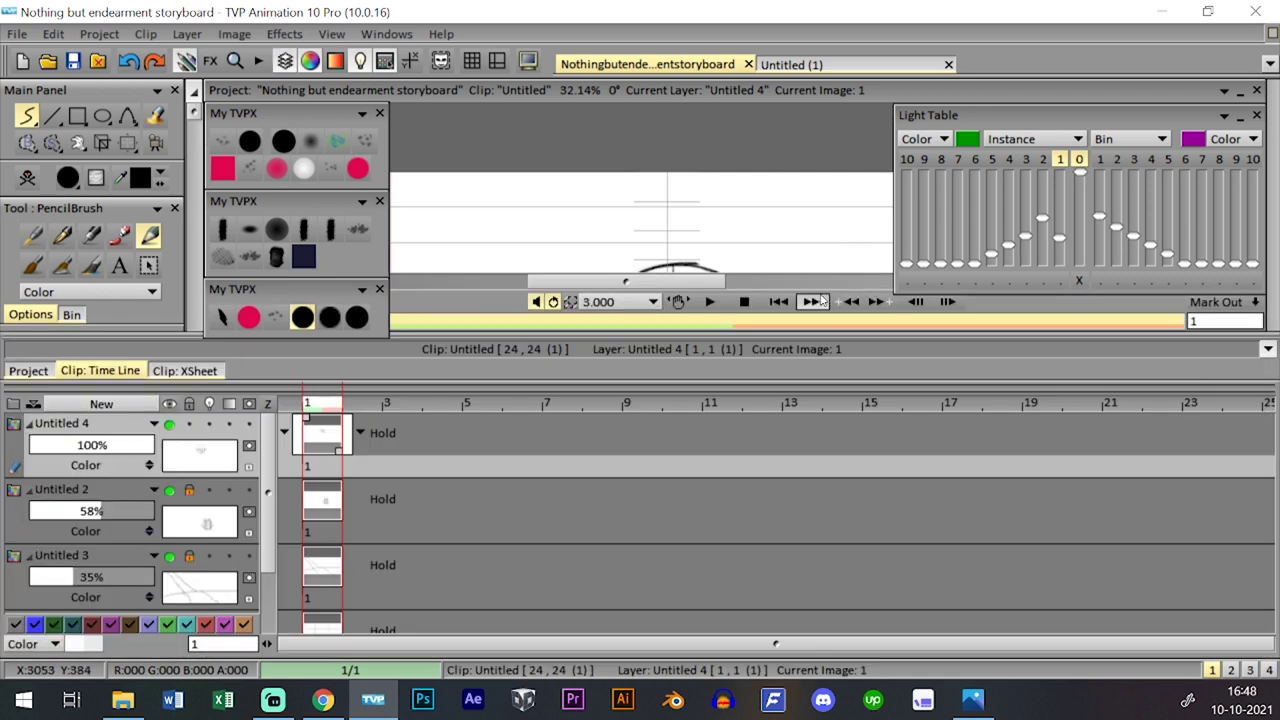
pyautogui.hotkey('ctrl', 't')
pyautogui.moveTo(727, 312); pyautogui.dragTo(764, 376)
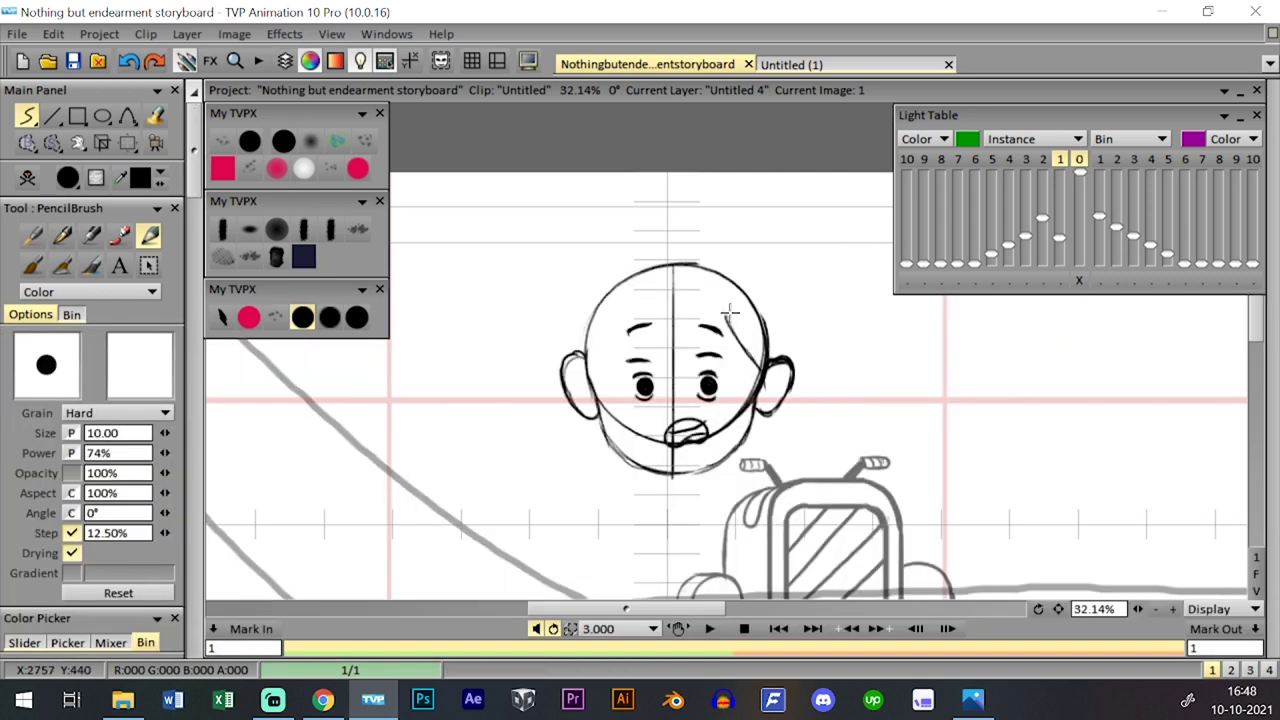
pyautogui.hotkey('ctrl', 'z')
pyautogui.moveTo(728, 313); pyautogui.dragTo(760, 370)
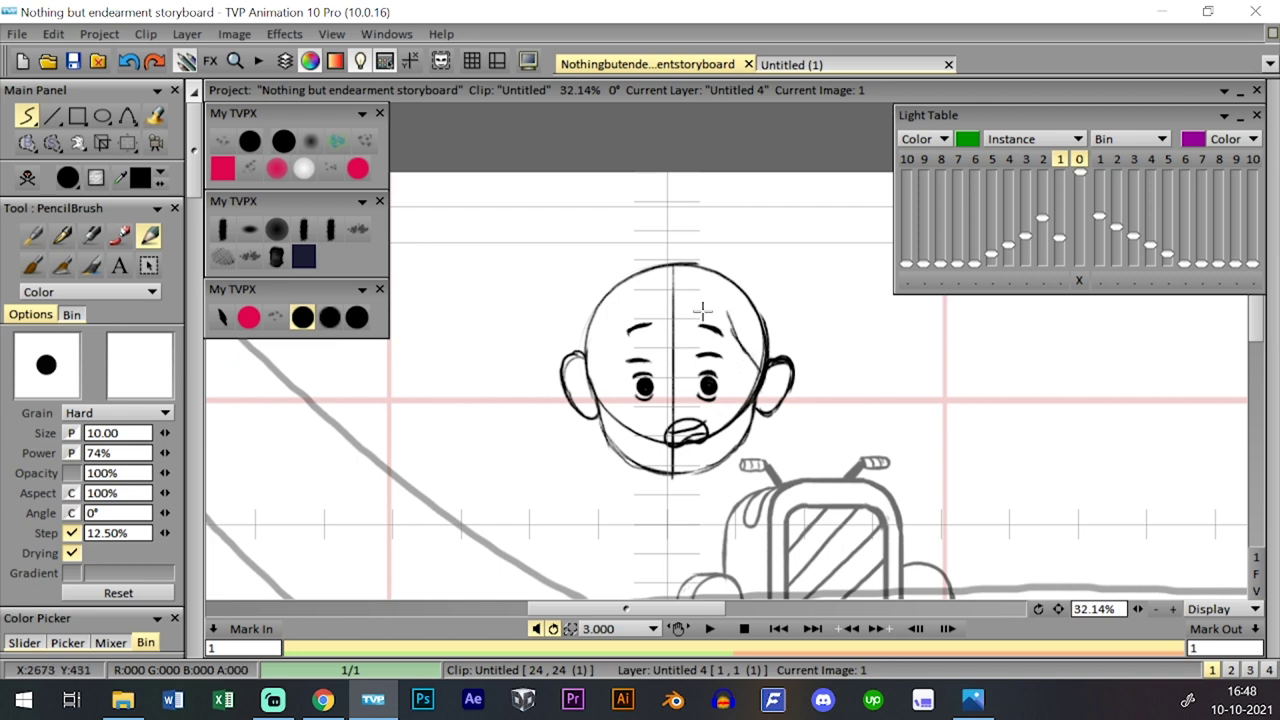
pyautogui.moveTo(595, 378)
pyautogui.mouseDown()
pyautogui.moveTo(603, 320)
pyautogui.moveTo(598, 351)
pyautogui.moveTo(616, 321)
pyautogui.moveTo(611, 336)
pyautogui.moveTo(603, 319)
pyautogui.moveTo(595, 349)
pyautogui.moveTo(634, 315)
pyautogui.mouseUp()
pyautogui.hotkey('ctrl', 'z')
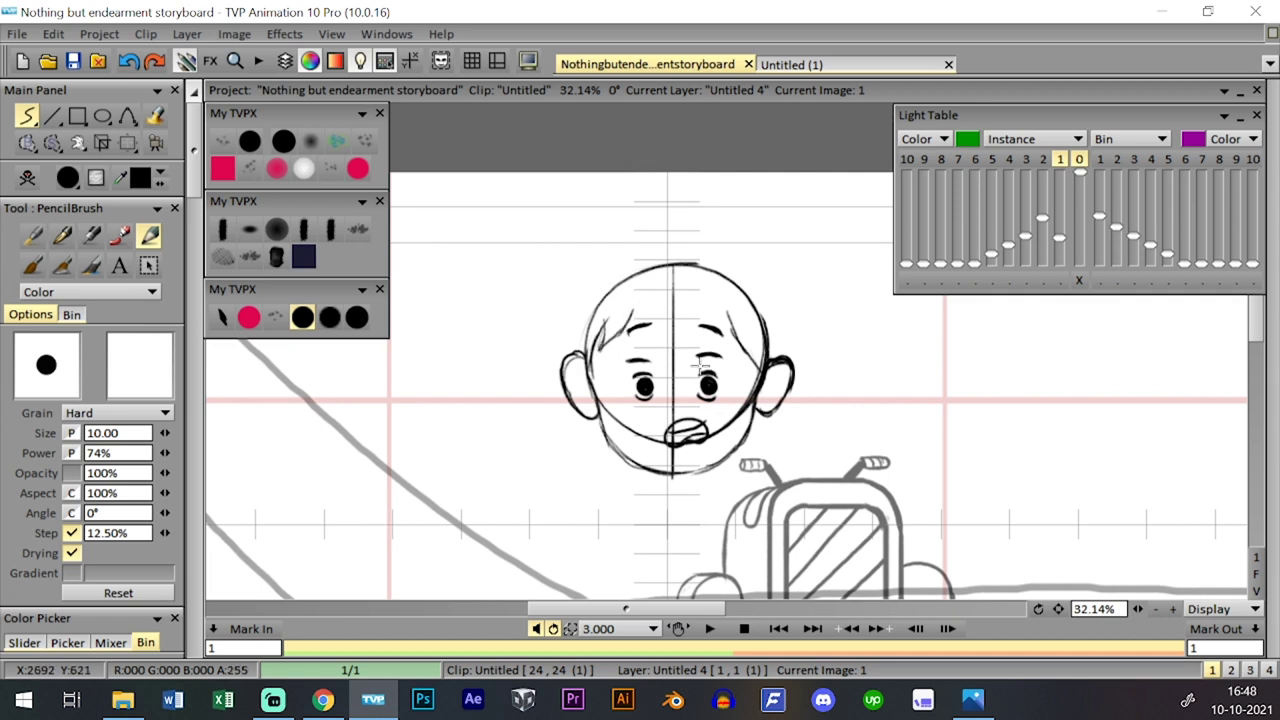
pyautogui.hotkey('ctrl', 'z')
pyautogui.moveTo(596, 390)
pyautogui.mouseDown()
pyautogui.moveTo(610, 320)
pyautogui.moveTo(603, 362)
pyautogui.moveTo(616, 347)
pyautogui.moveTo(601, 327)
pyautogui.moveTo(599, 342)
pyautogui.moveTo(611, 314)
pyautogui.moveTo(596, 354)
pyautogui.moveTo(652, 298)
pyautogui.mouseUp()
pyautogui.hotkey('ctrl', 'z')
pyautogui.moveTo(636, 342)
pyautogui.mouseDown()
pyautogui.moveTo(664, 310)
pyautogui.moveTo(752, 352)
pyautogui.moveTo(735, 335)
pyautogui.mouseUp()
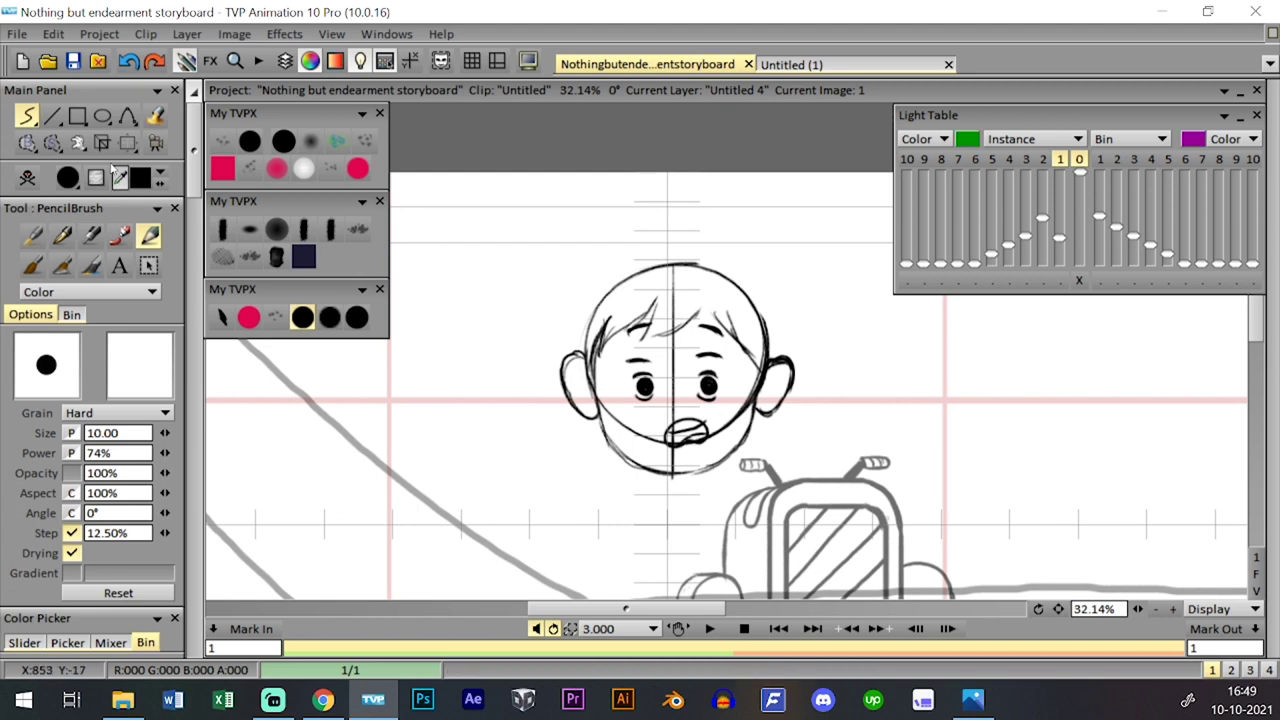
# - With the eraser, remove the face details, right-side hair, mouth and part of the chin
pyautogui.click(68, 177)
pyautogui.click(62, 228)
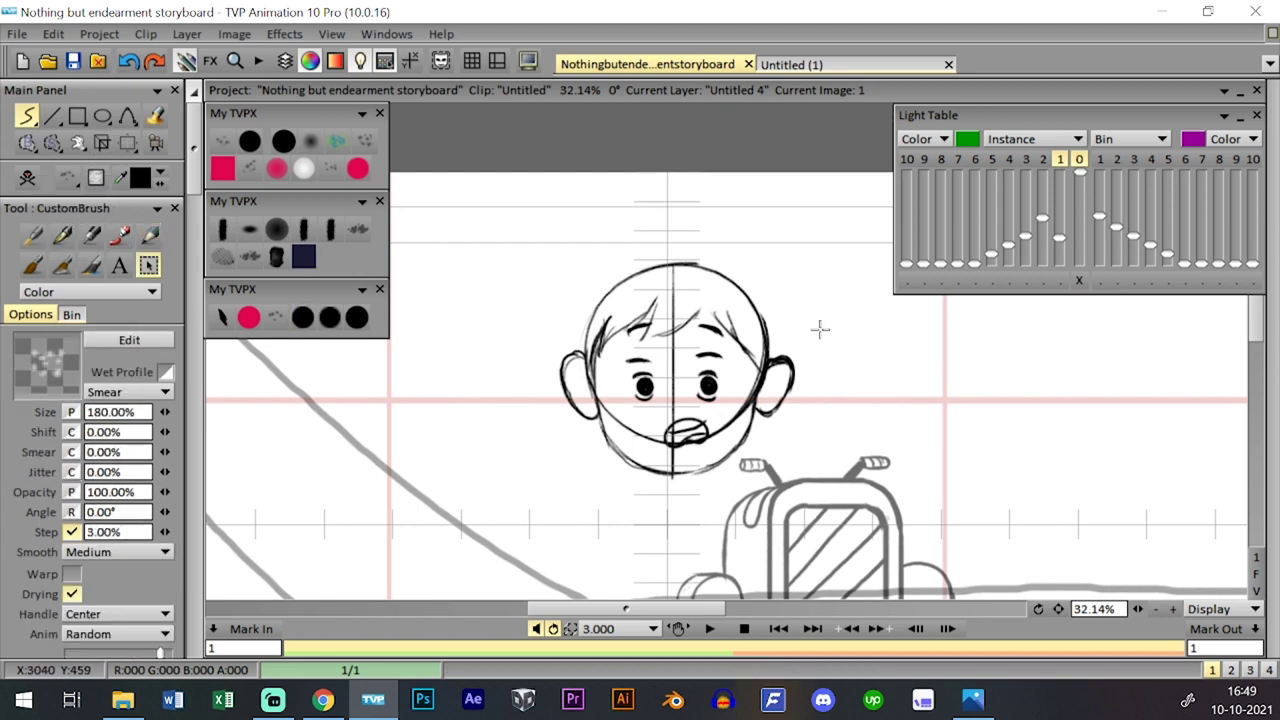
pyautogui.click(284, 142)
pyautogui.moveTo(697, 380)
pyautogui.mouseDown()
pyautogui.moveTo(688, 424)
pyautogui.moveTo(690, 331)
pyautogui.moveTo(726, 346)
pyautogui.moveTo(736, 327)
pyautogui.moveTo(745, 336)
pyautogui.moveTo(686, 340)
pyautogui.moveTo(646, 363)
pyautogui.moveTo(640, 308)
pyautogui.moveTo(616, 364)
pyautogui.moveTo(611, 332)
pyautogui.moveTo(602, 368)
pyautogui.mouseUp()
pyautogui.moveTo(678, 401)
pyautogui.mouseDown()
pyautogui.moveTo(674, 418)
pyautogui.moveTo(707, 412)
pyautogui.moveTo(694, 429)
pyautogui.mouseUp()
# - With the size 10 pencil, close the chin gap and draw a vertical centre line down the head
pyautogui.click(332, 317)
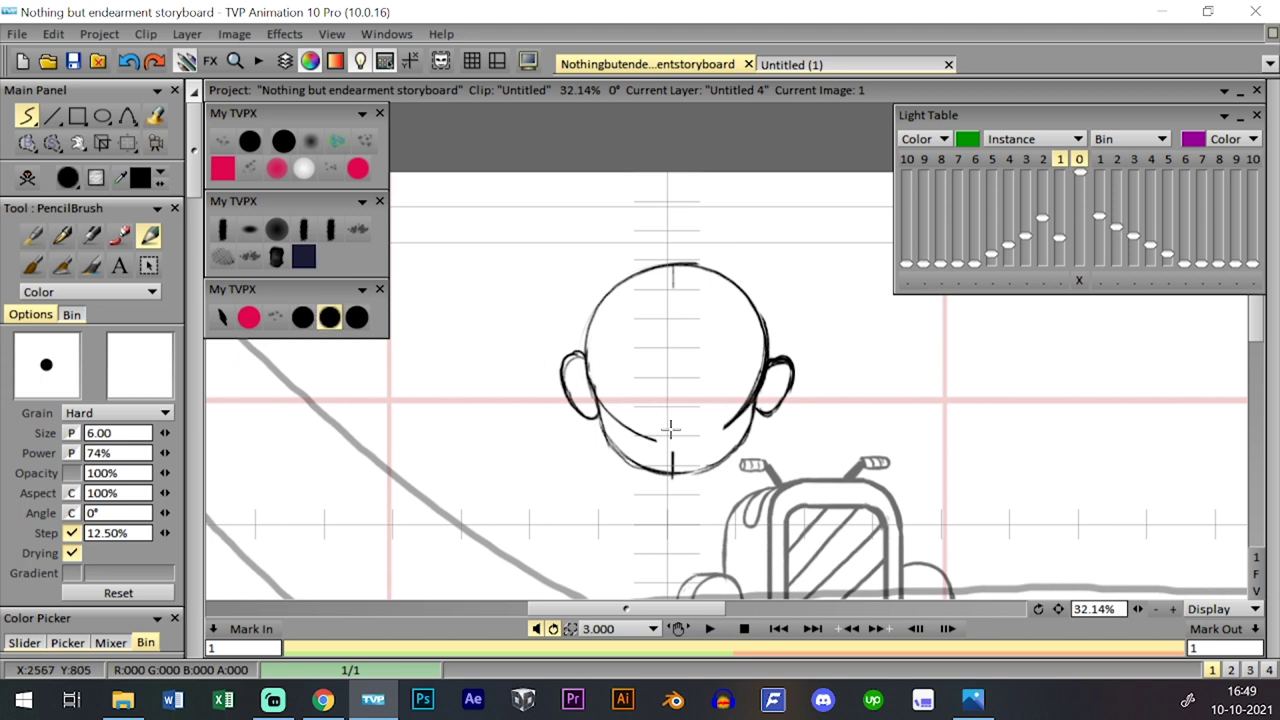
pyautogui.click(303, 317)
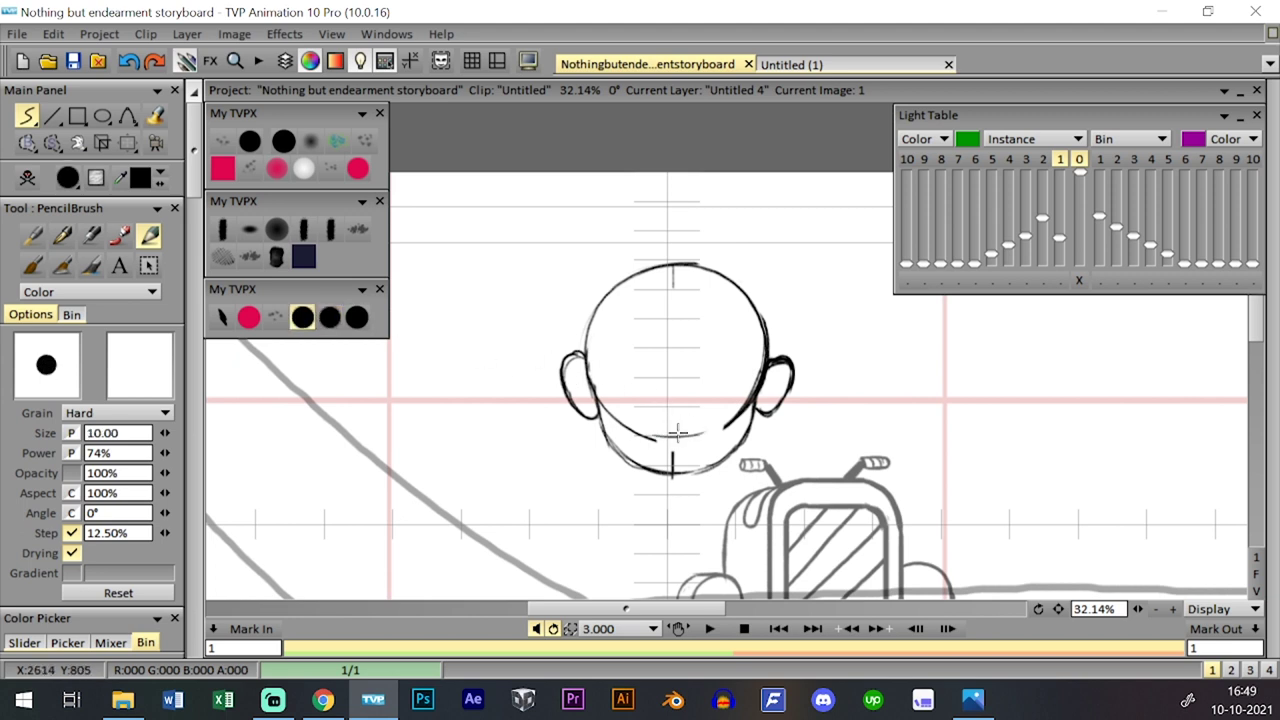
pyautogui.moveTo(645, 440)
pyautogui.mouseDown()
pyautogui.moveTo(704, 438)
pyautogui.moveTo(728, 422)
pyautogui.mouseUp()
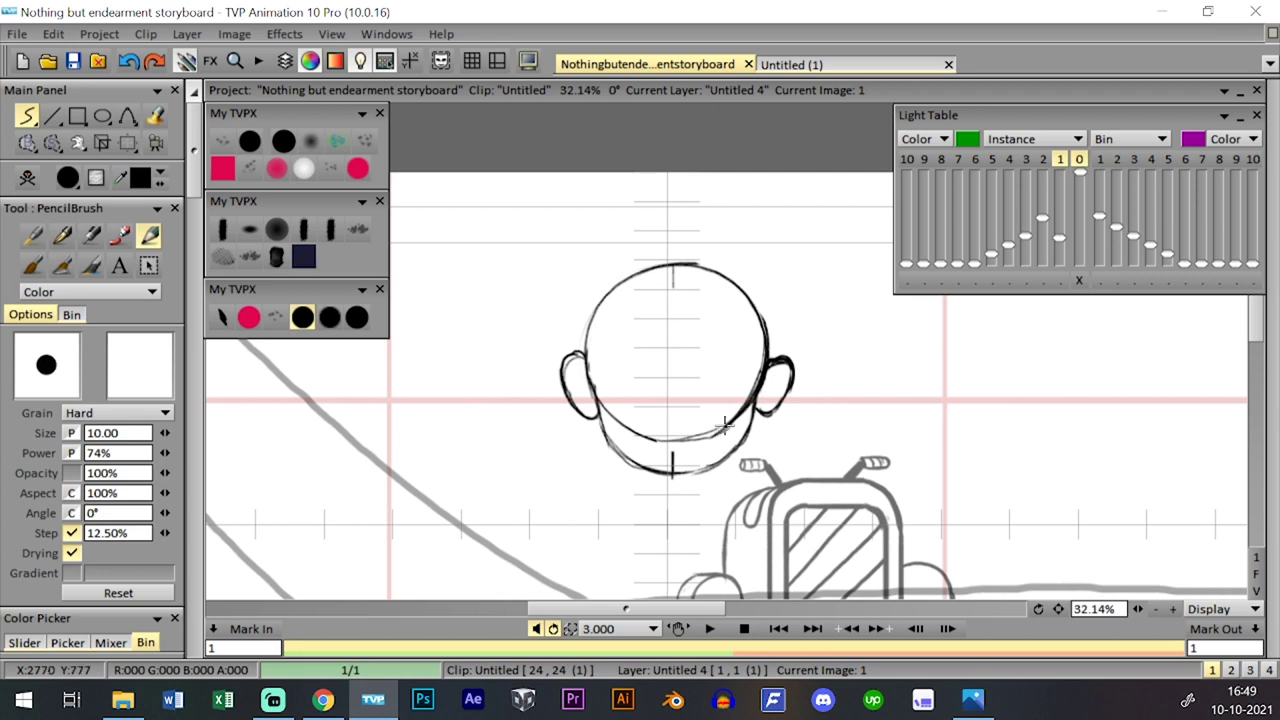
pyautogui.moveTo(673, 264); pyautogui.dragTo(673, 447)
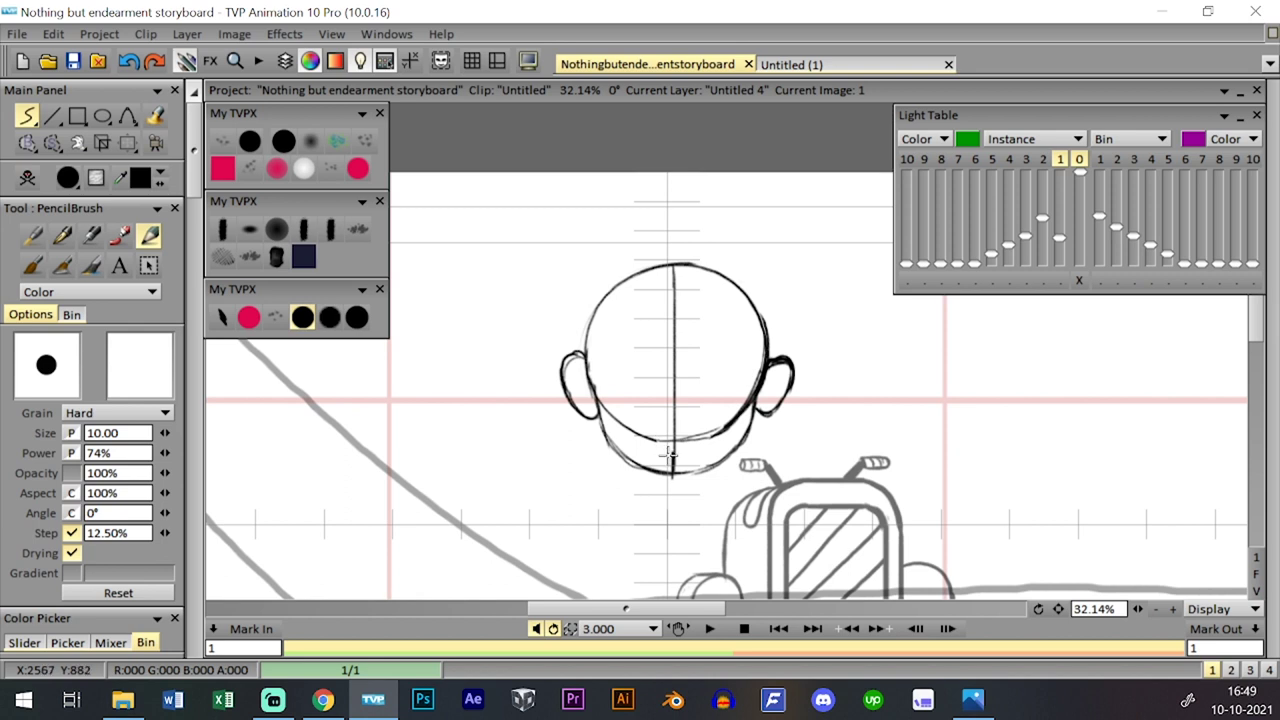
# - Try several curved strokes at the chin and beside the head, undoing each one
pyautogui.moveTo(665, 454)
pyautogui.mouseDown()
pyautogui.moveTo(665, 441)
pyautogui.moveTo(696, 435)
pyautogui.mouseUp()
pyautogui.hotkey('ctrl', 'z')
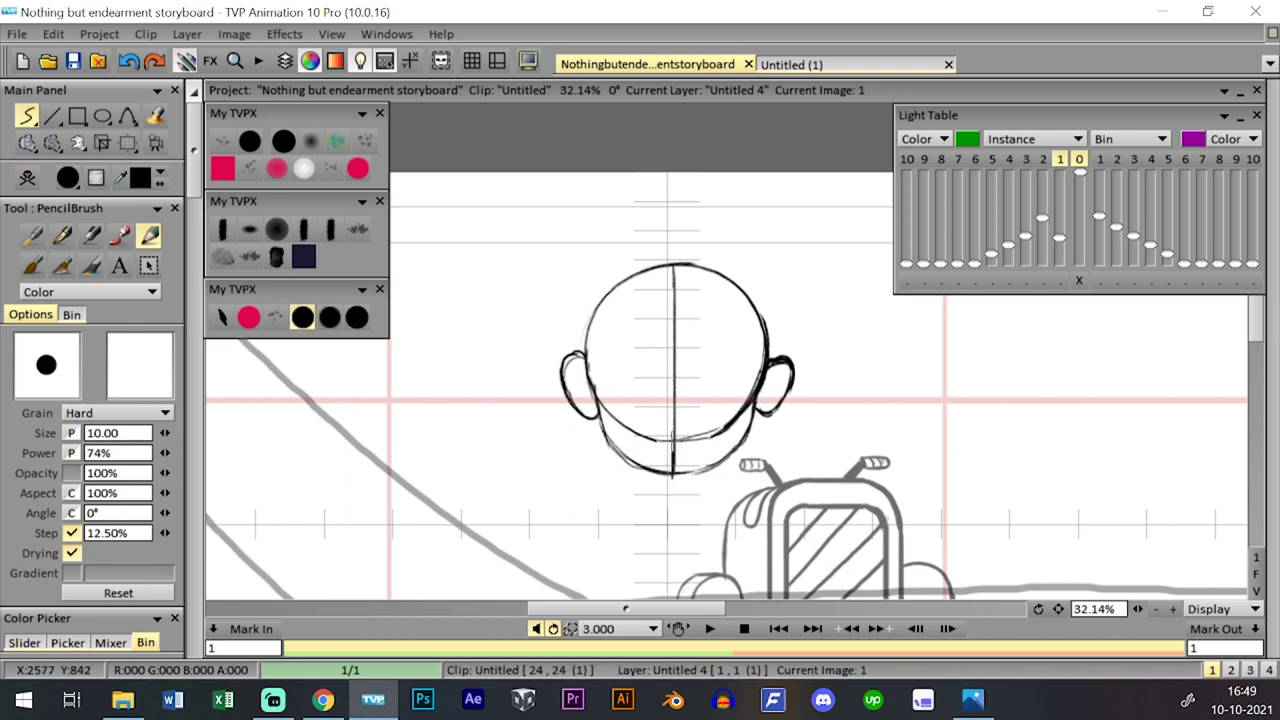
pyautogui.moveTo(636, 398); pyautogui.dragTo(686, 422)
pyautogui.hotkey('ctrl', 'z')
pyautogui.moveTo(468, 274)
pyautogui.mouseDown()
pyautogui.moveTo(524, 273)
pyautogui.moveTo(550, 288)
pyautogui.mouseUp()
pyautogui.hotkey('ctrl', 'z')
pyautogui.moveTo(489, 331); pyautogui.dragTo(545, 365)
pyautogui.hotkey('ctrl', 'z')
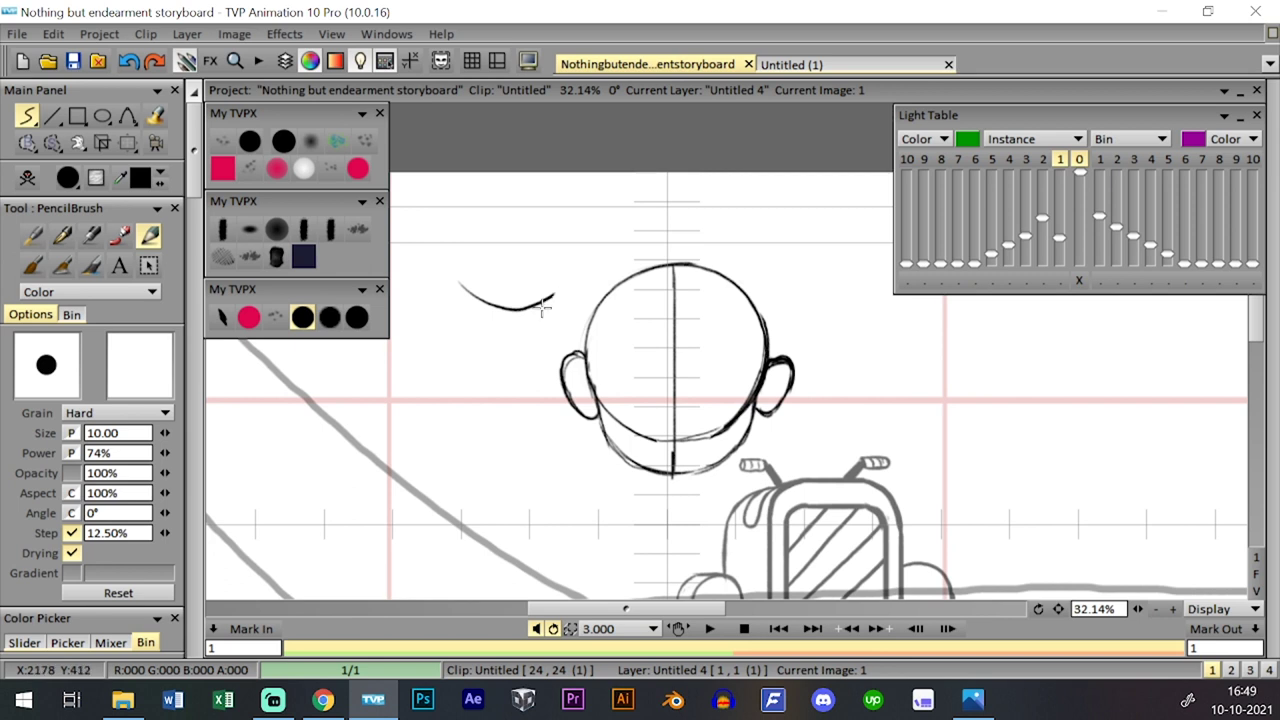
pyautogui.hotkey('ctrl', 'z')
# - Draw a small bean-shaped nose outline at the chin after discarding trial arcs
pyautogui.moveTo(457, 291); pyautogui.dragTo(534, 320)
pyautogui.moveTo(450, 334)
pyautogui.mouseDown()
pyautogui.moveTo(450, 278)
pyautogui.moveTo(566, 305)
pyautogui.moveTo(438, 322)
pyautogui.moveTo(534, 332)
pyautogui.mouseUp()
pyautogui.hotkey('ctrl', 'z')
pyautogui.hotkey('ctrl', 'z')
pyautogui.hotkey('ctrl', 'z')
pyautogui.moveTo(468, 284)
pyautogui.mouseDown()
pyautogui.moveTo(552, 347)
pyautogui.moveTo(444, 278)
pyautogui.moveTo(491, 274)
pyautogui.mouseUp()
pyautogui.hotkey('ctrl', 'z')
pyautogui.hotkey('ctrl', 'z')
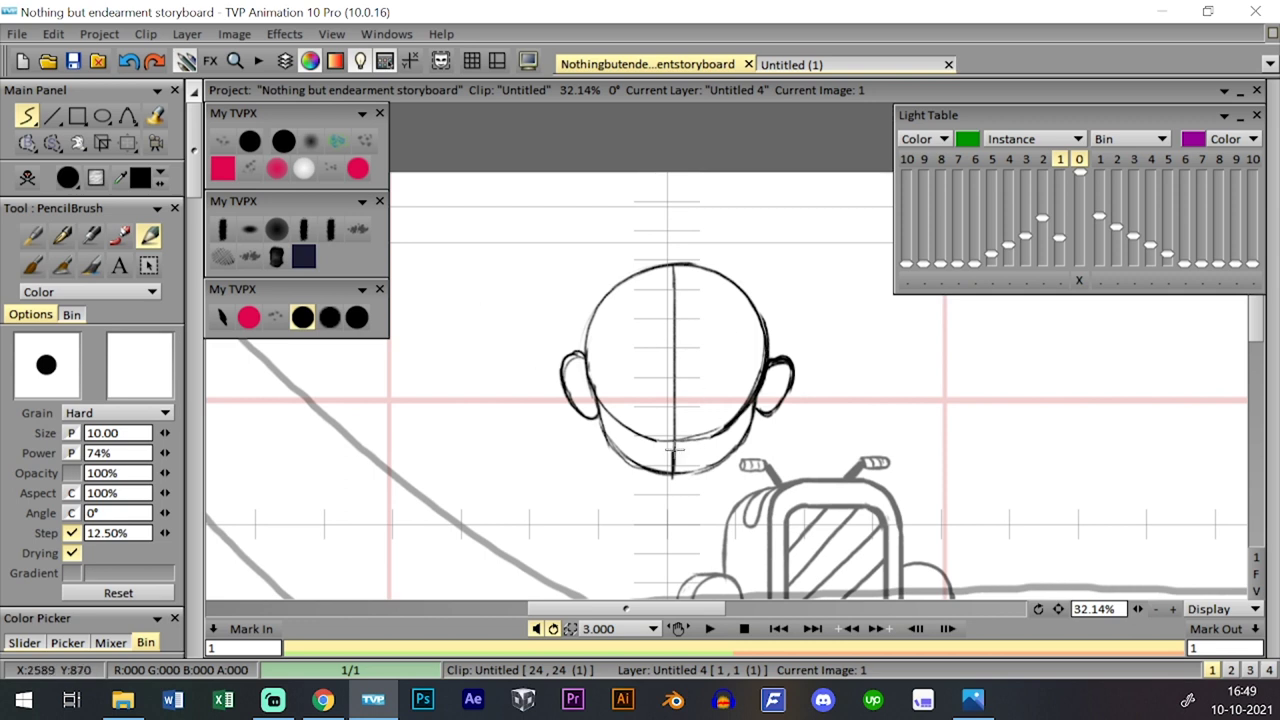
pyautogui.moveTo(672, 444); pyautogui.dragTo(707, 436)
pyautogui.hotkey('ctrl', 'z')
pyautogui.moveTo(693, 447)
pyautogui.mouseDown()
pyautogui.moveTo(675, 448)
pyautogui.moveTo(697, 432)
pyautogui.mouseUp()
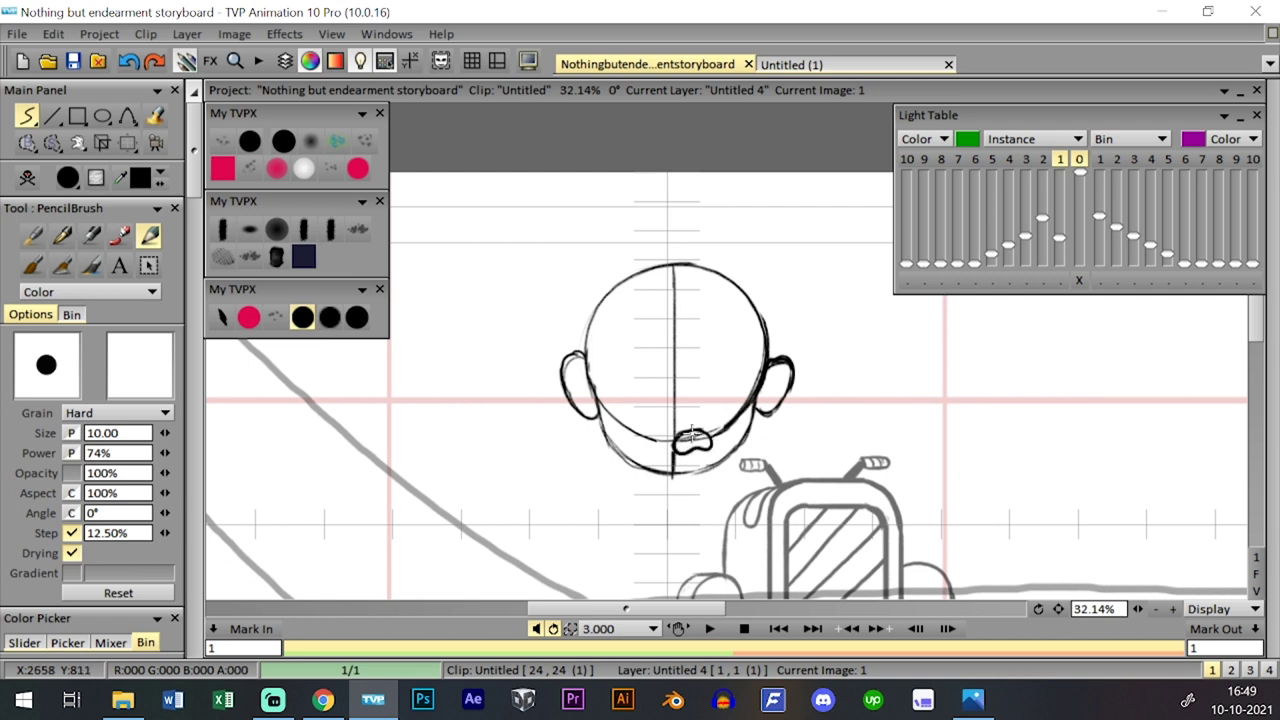
# - Darken the head's centre line and draw hair strands along the temples and hairline
pyautogui.moveTo(677, 400); pyautogui.dragTo(680, 395)
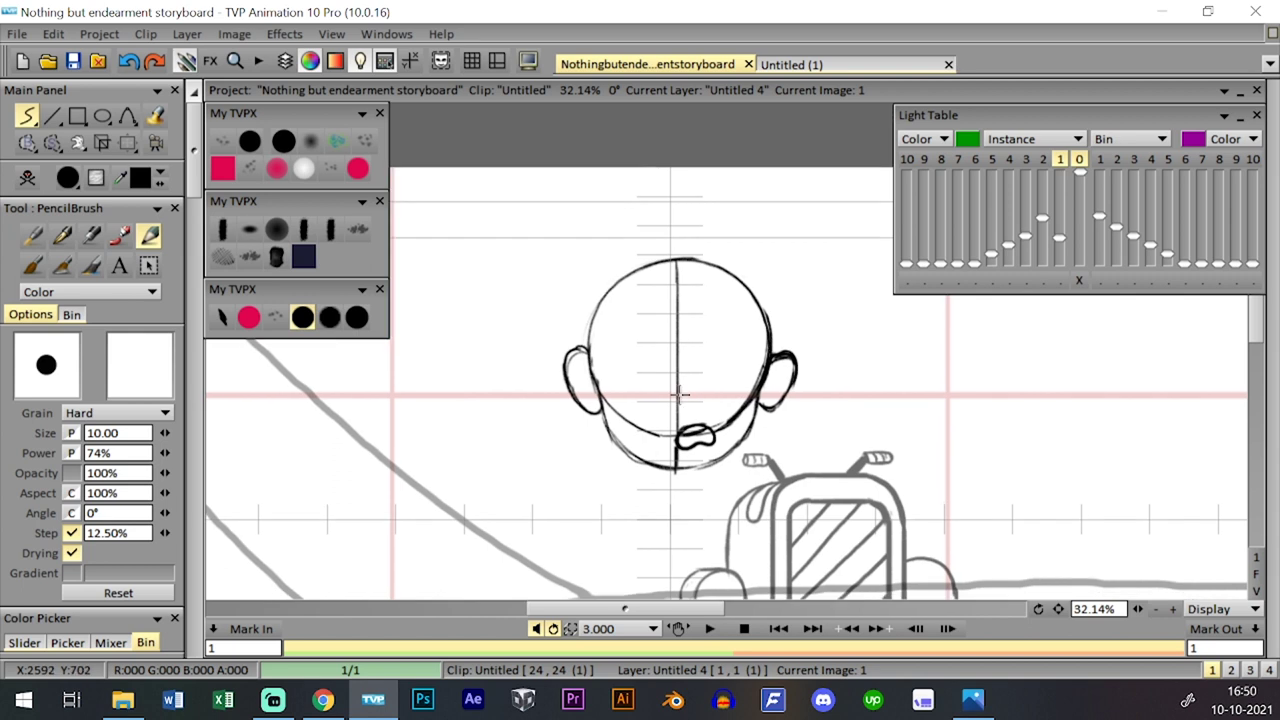
pyautogui.moveTo(677, 454)
pyautogui.mouseDown()
pyautogui.moveTo(664, 387)
pyautogui.moveTo(663, 403)
pyautogui.moveTo(674, 386)
pyautogui.moveTo(670, 396)
pyautogui.moveTo(629, 361)
pyautogui.moveTo(729, 354)
pyautogui.moveTo(710, 396)
pyautogui.moveTo(718, 388)
pyautogui.moveTo(623, 375)
pyautogui.moveTo(627, 397)
pyautogui.moveTo(642, 392)
pyautogui.moveTo(631, 387)
pyautogui.moveTo(726, 342)
pyautogui.mouseUp()
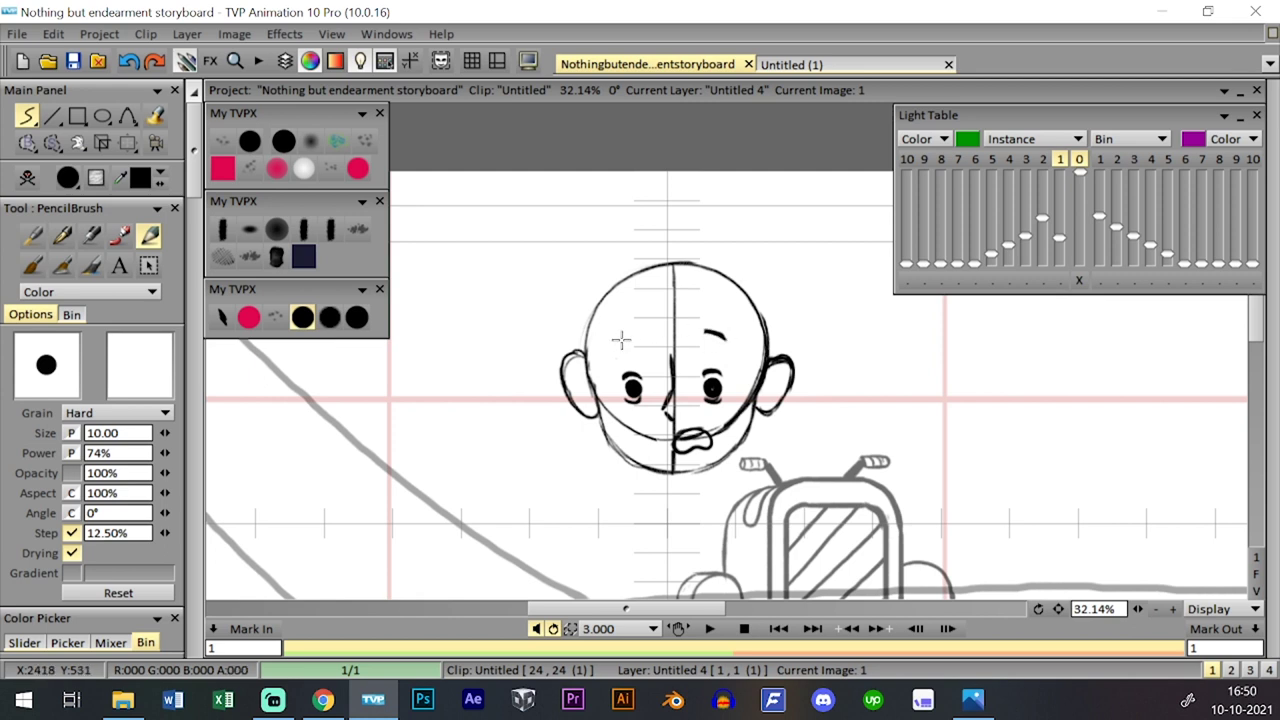
pyautogui.moveTo(620, 338); pyautogui.dragTo(624, 333)
pyautogui.hotkey('ctrl', 'z')
pyautogui.moveTo(598, 366)
pyautogui.mouseDown()
pyautogui.moveTo(632, 293)
pyautogui.moveTo(622, 324)
pyautogui.moveTo(607, 320)
pyautogui.moveTo(608, 352)
pyautogui.moveTo(670, 294)
pyautogui.moveTo(655, 328)
pyautogui.moveTo(704, 305)
pyautogui.moveTo(653, 312)
pyautogui.moveTo(662, 331)
pyautogui.moveTo(701, 316)
pyautogui.mouseUp()
pyautogui.hotkey('ctrl', 'z')
pyautogui.hotkey('ctrl', 'z')
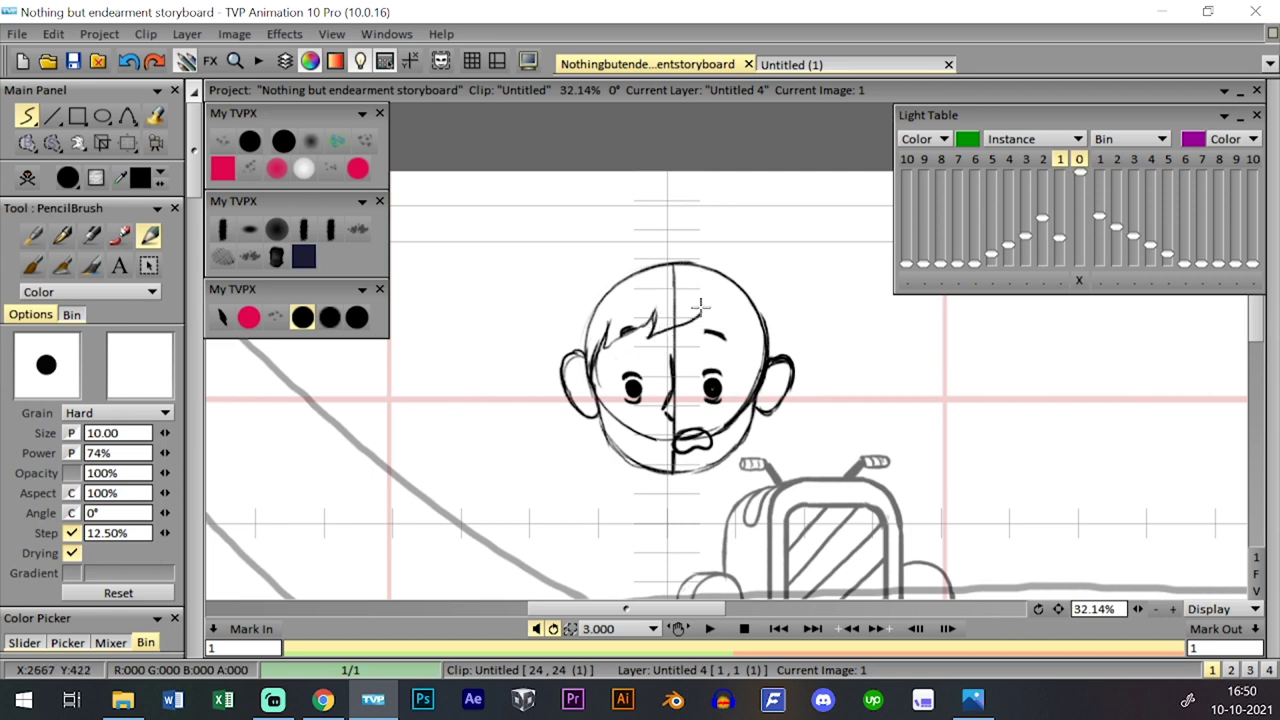
pyautogui.moveTo(690, 322)
pyautogui.mouseDown()
pyautogui.moveTo(744, 326)
pyautogui.moveTo(758, 365)
pyautogui.mouseUp()
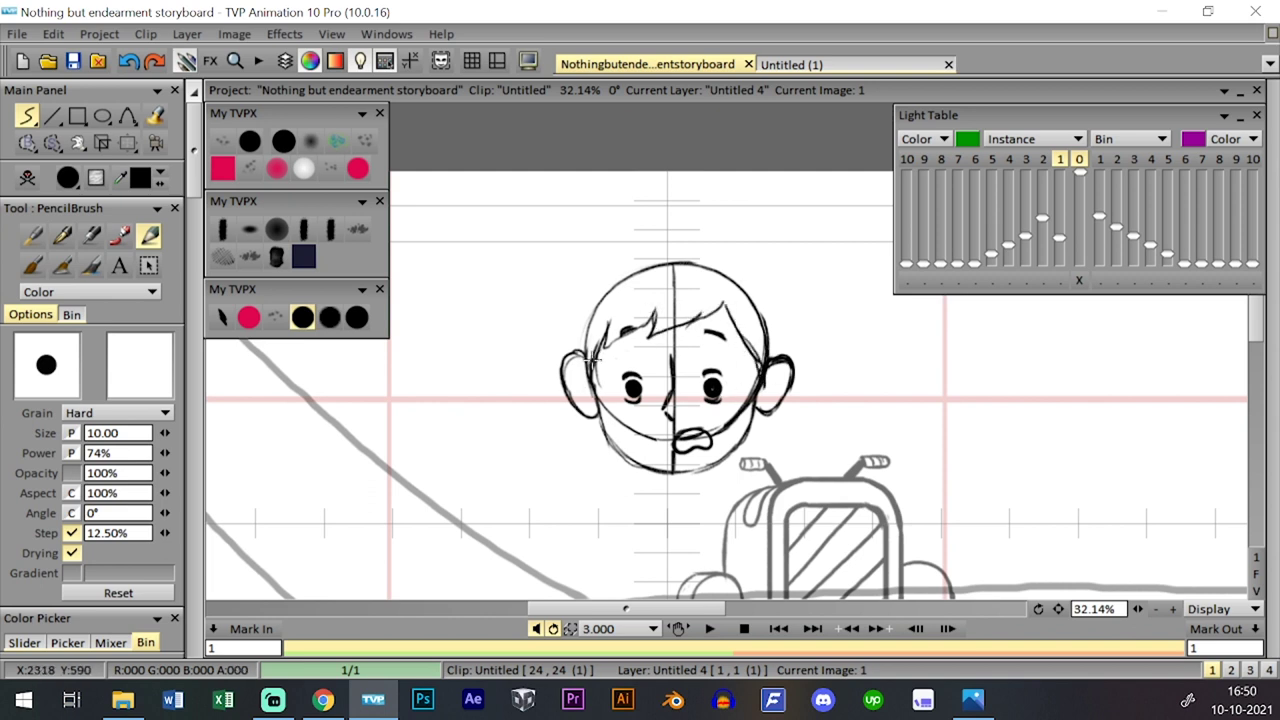
pyautogui.moveTo(588, 378)
pyautogui.mouseDown()
pyautogui.moveTo(609, 323)
pyautogui.moveTo(598, 351)
pyautogui.moveTo(653, 311)
pyautogui.moveTo(634, 348)
pyautogui.moveTo(576, 351)
pyautogui.moveTo(600, 285)
pyautogui.mouseUp()
# - Sketch the headphone band over the crown from both sides, then zoom out to the full panel
pyautogui.moveTo(572, 348)
pyautogui.mouseDown()
pyautogui.moveTo(632, 266)
pyautogui.moveTo(700, 258)
pyautogui.moveTo(765, 323)
pyautogui.moveTo(757, 298)
pyautogui.mouseUp()
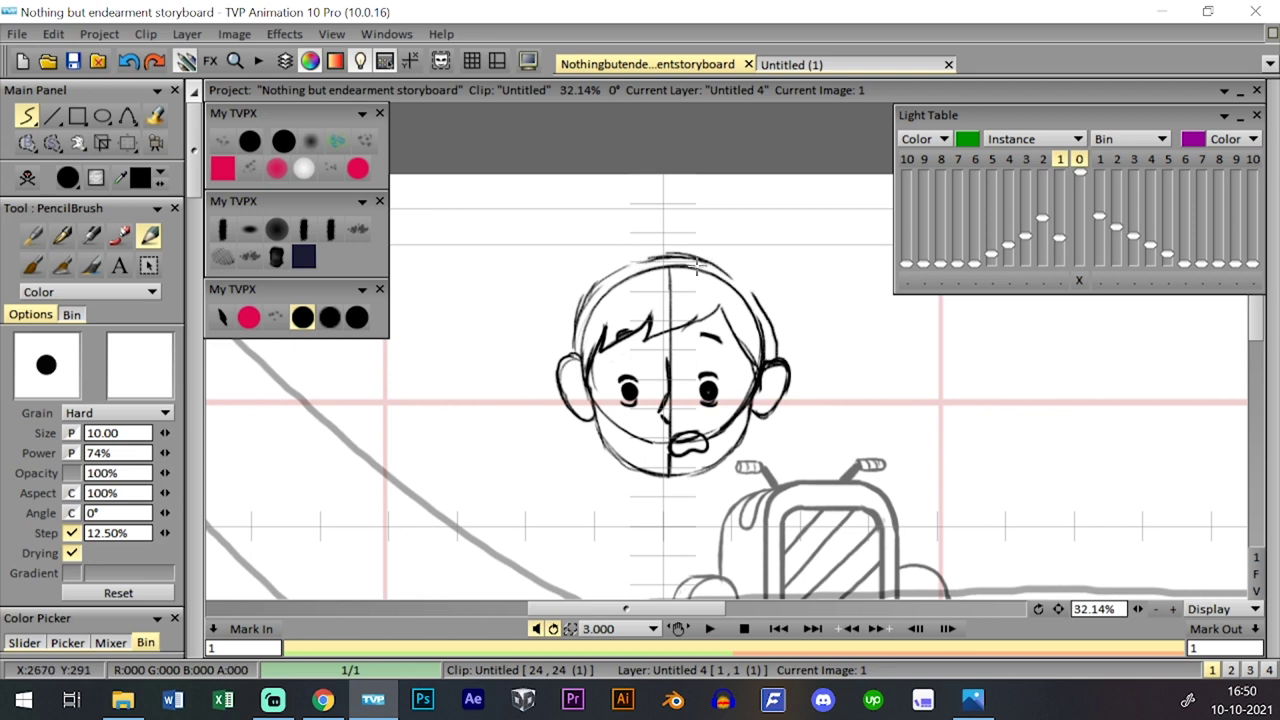
pyautogui.moveTo(699, 264); pyautogui.dragTo(762, 305)
pyautogui.hotkey('ctrl', 'z')
pyautogui.hotkey('ctrl', 'z')
pyautogui.moveTo(701, 256); pyautogui.dragTo(759, 297)
pyautogui.moveTo(660, 256)
pyautogui.mouseDown()
pyautogui.moveTo(742, 268)
pyautogui.moveTo(776, 322)
pyautogui.moveTo(773, 365)
pyautogui.mouseUp()
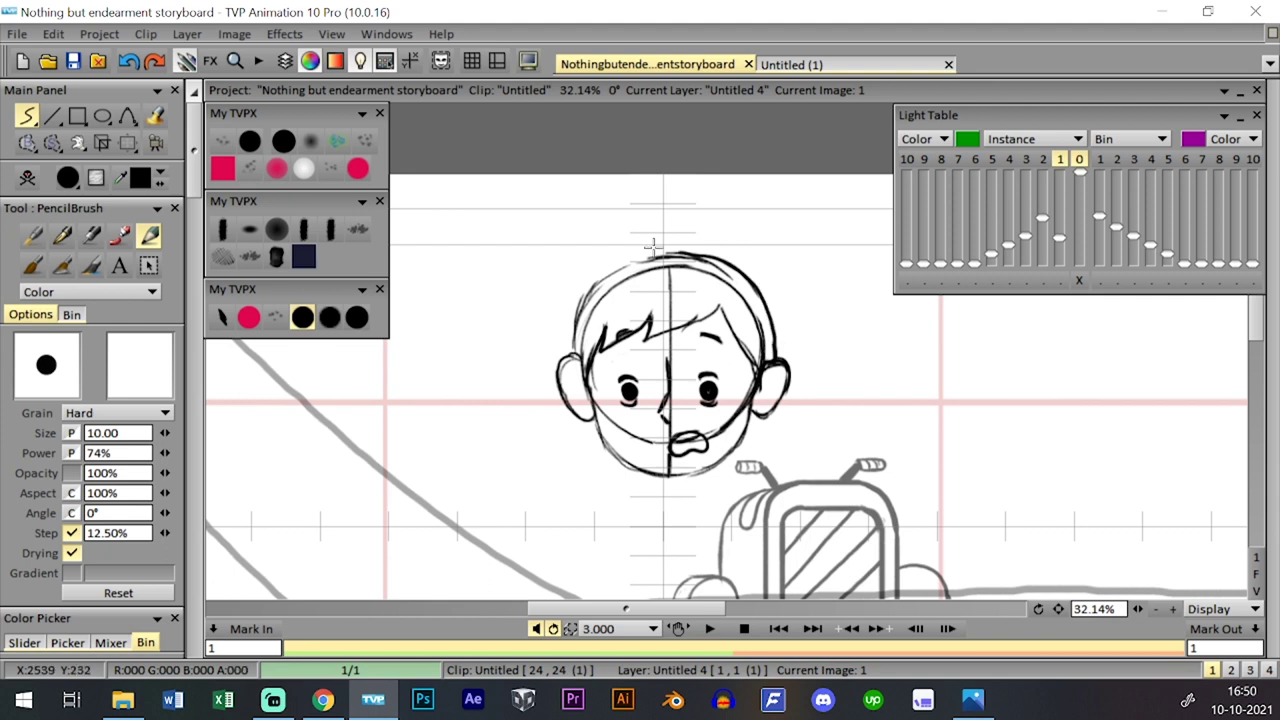
pyautogui.moveTo(575, 350)
pyautogui.mouseDown()
pyautogui.moveTo(578, 312)
pyautogui.moveTo(606, 273)
pyautogui.mouseUp()
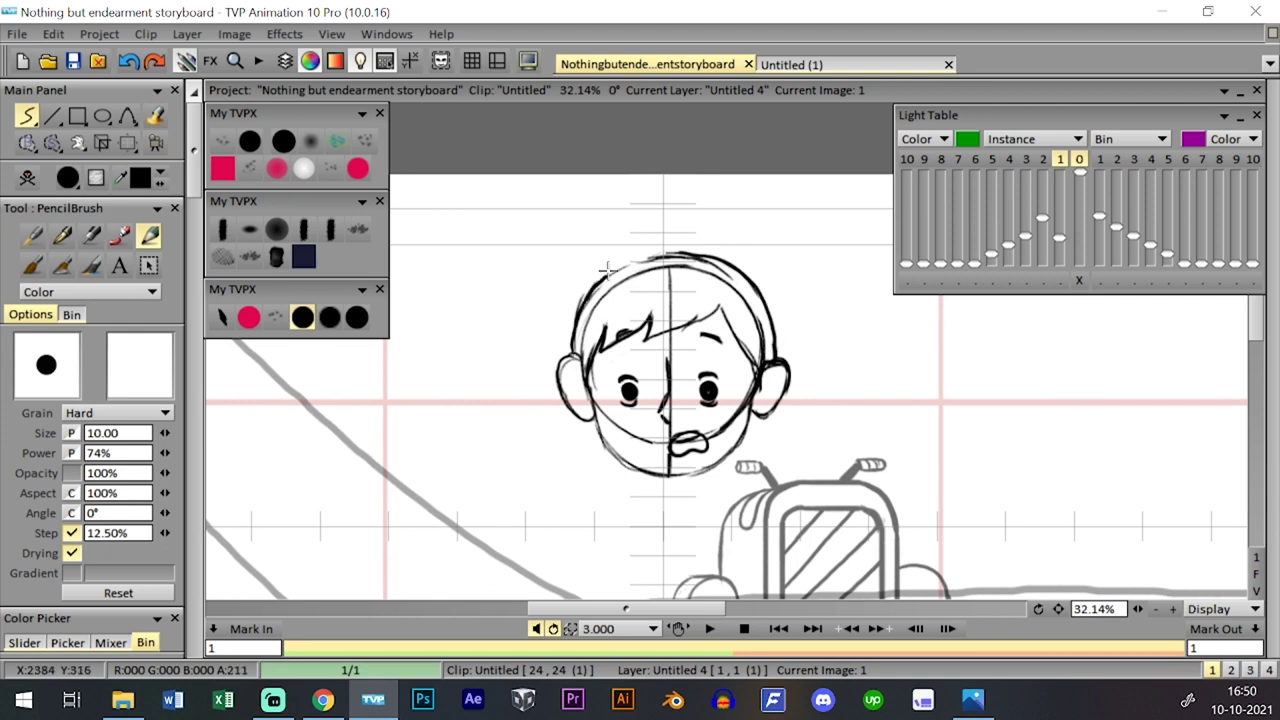
pyautogui.hotkey('ctrl', 'z')
pyautogui.moveTo(573, 350)
pyautogui.mouseDown()
pyautogui.moveTo(586, 294)
pyautogui.moveTo(629, 259)
pyautogui.moveTo(704, 253)
pyautogui.mouseUp()
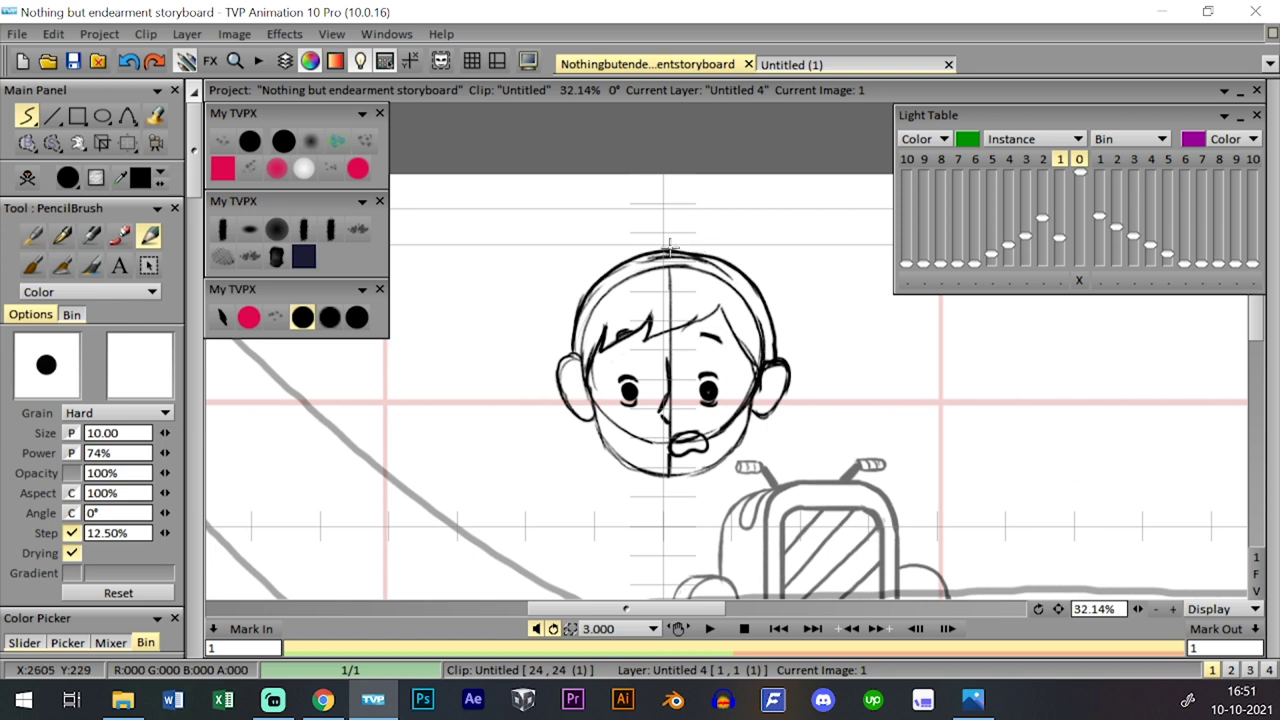
pyautogui.moveTo(1138, 609)
pyautogui.mouseDown()
pyautogui.moveTo(1066, 591)
pyautogui.moveTo(1083, 588)
pyautogui.mouseUp()
pyautogui.moveTo(907, 438); pyautogui.dragTo(909, 411)
# - Draw the neck under the chin and the torso's left and right sides
pyautogui.scroll(3, 710, 400)
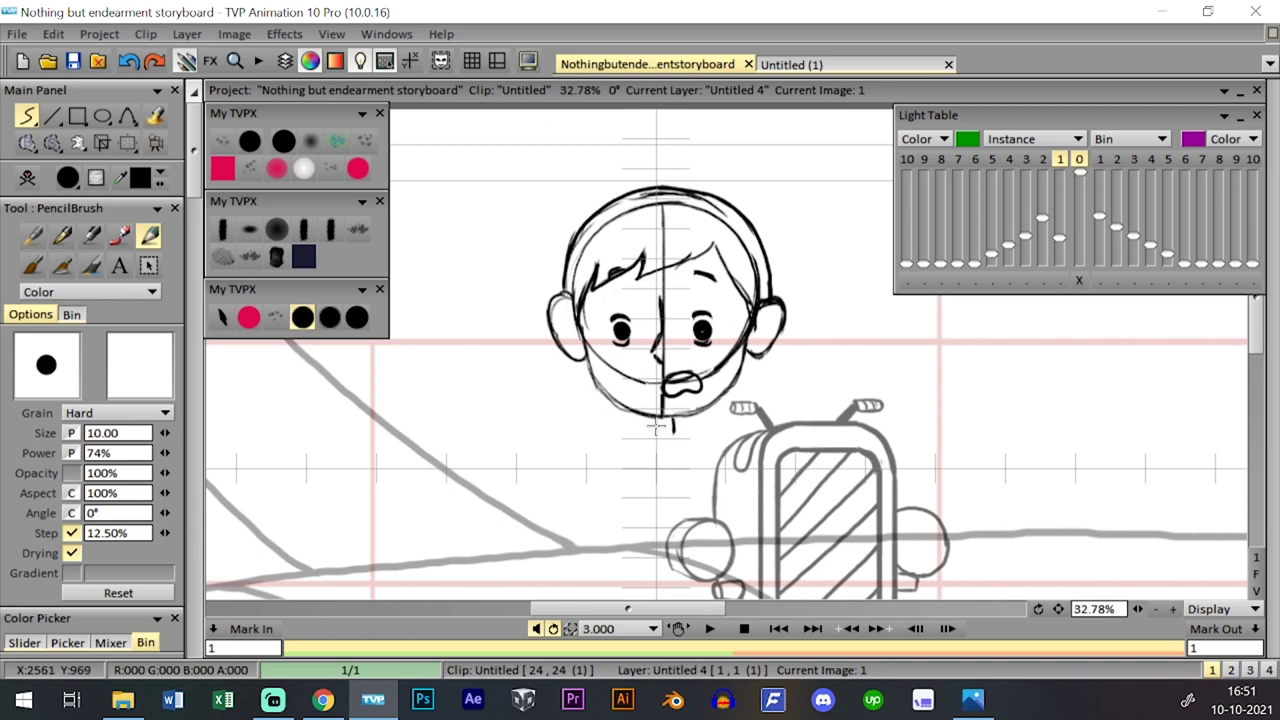
pyautogui.moveTo(660, 424)
pyautogui.mouseDown()
pyautogui.moveTo(674, 427)
pyautogui.moveTo(670, 410)
pyautogui.mouseUp()
pyautogui.moveTo(794, 452)
pyautogui.mouseDown()
pyautogui.moveTo(789, 427)
pyautogui.moveTo(783, 437)
pyautogui.mouseUp()
pyautogui.moveTo(701, 405)
pyautogui.mouseDown()
pyautogui.moveTo(637, 402)
pyautogui.moveTo(634, 500)
pyautogui.mouseUp()
pyautogui.hotkey('ctrl', 'z')
pyautogui.hotkey('ctrl', 'z')
pyautogui.moveTo(631, 404); pyautogui.dragTo(635, 498)
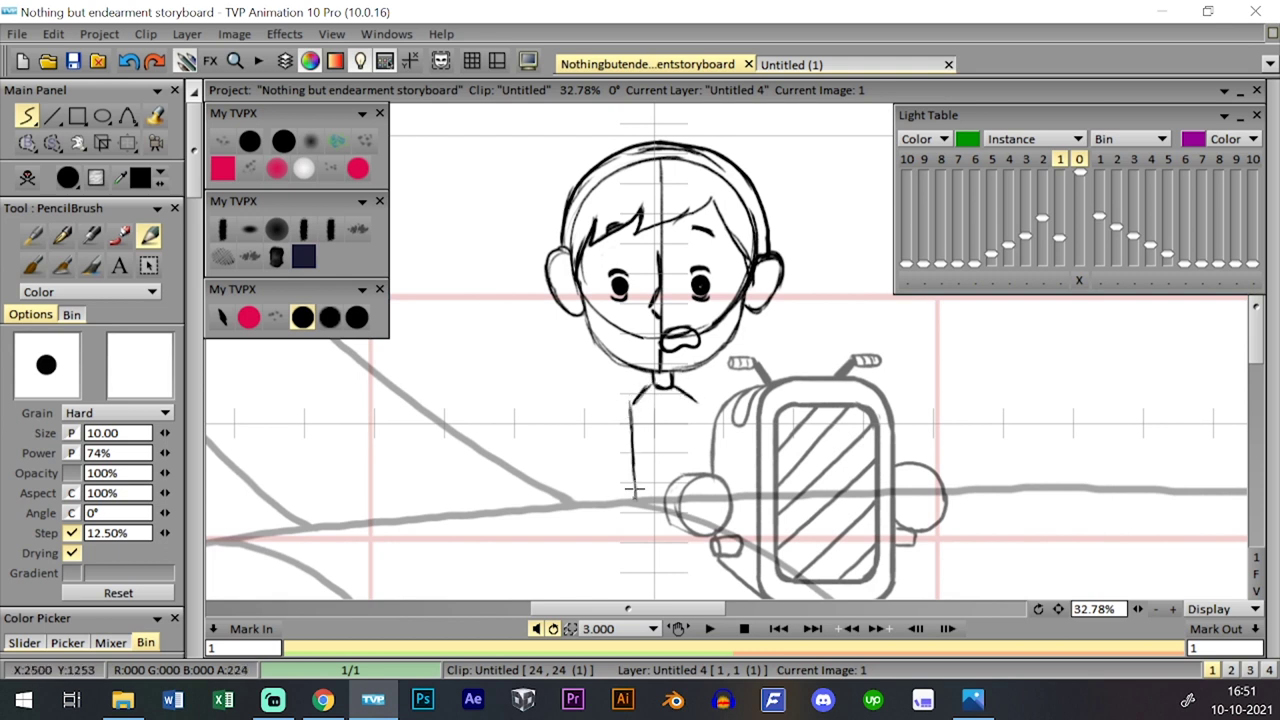
pyautogui.moveTo(697, 404)
pyautogui.mouseDown()
pyautogui.moveTo(691, 502)
pyautogui.moveTo(660, 488)
pyautogui.moveTo(692, 476)
pyautogui.mouseUp()
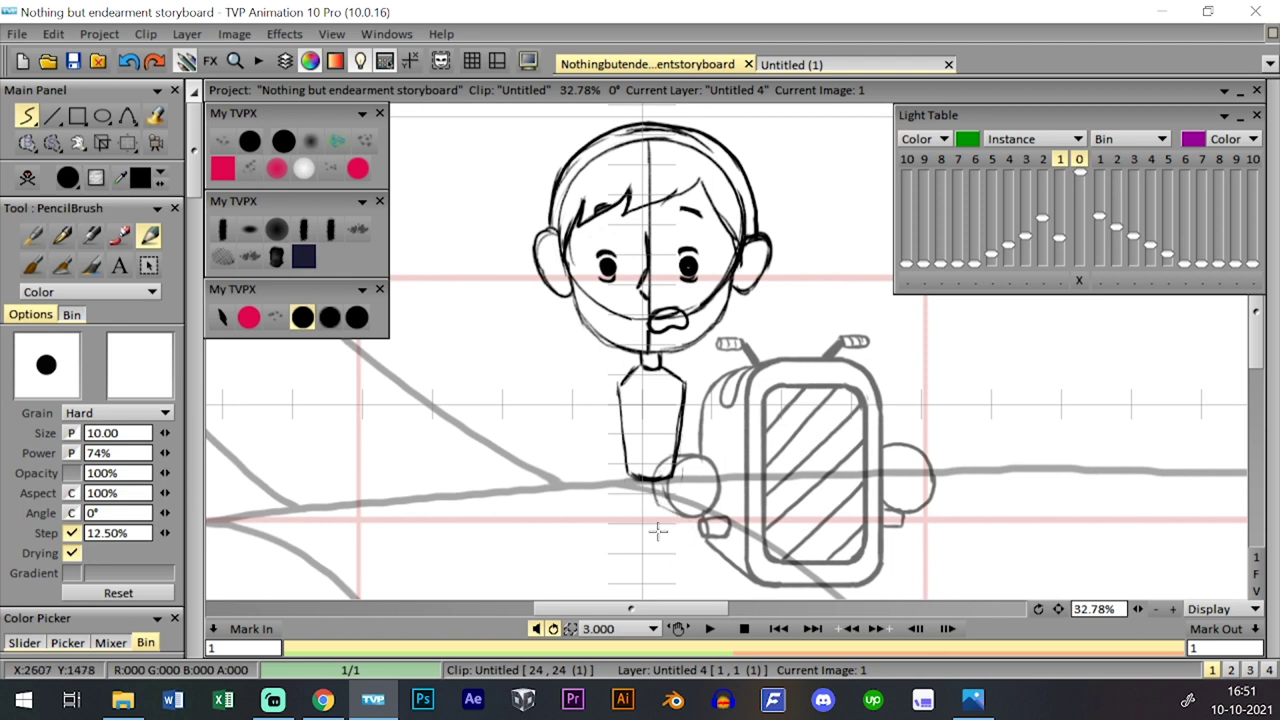
# - Add a round hand below the torso and a single leg stroke down from it
pyautogui.moveTo(667, 537)
pyautogui.mouseDown()
pyautogui.moveTo(652, 553)
pyautogui.moveTo(690, 548)
pyautogui.moveTo(668, 533)
pyautogui.mouseUp()
pyautogui.moveTo(628, 478); pyautogui.dragTo(627, 537)
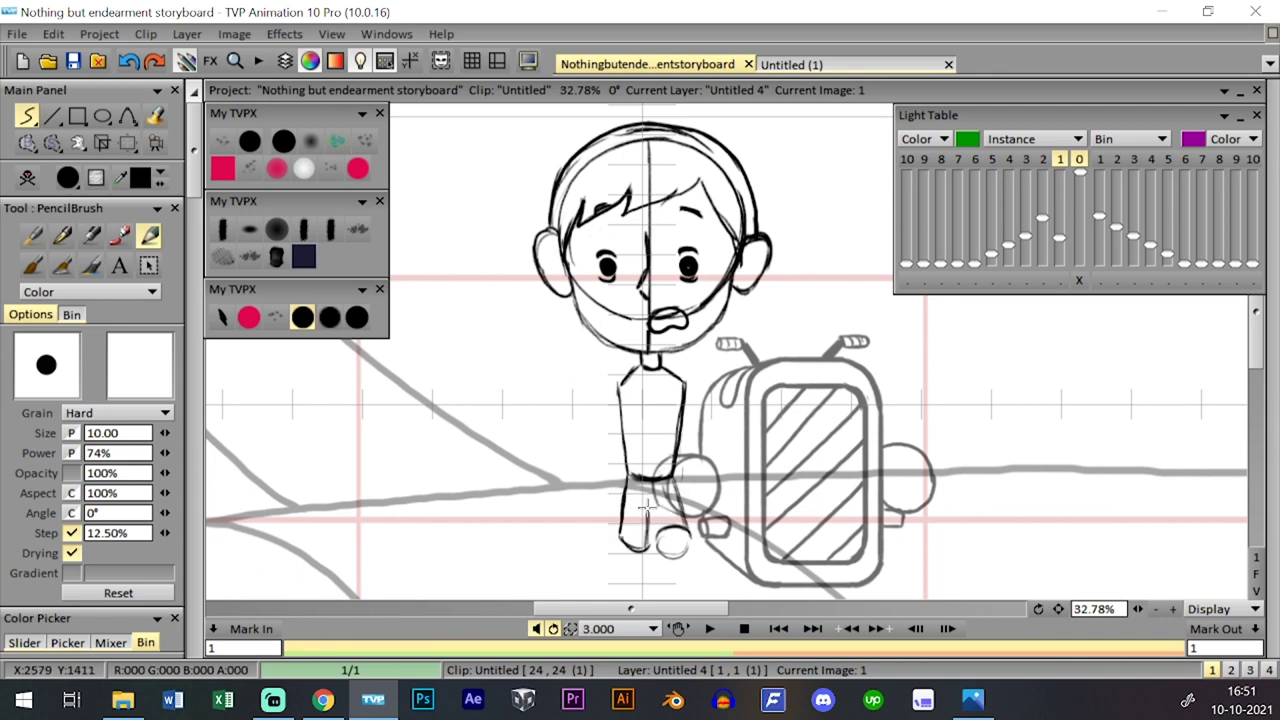
pyautogui.hotkey('ctrl', 'z')
pyautogui.hotkey('ctrl', 'z')
pyautogui.hotkey('ctrl', 'z')
pyautogui.moveTo(626, 479); pyautogui.dragTo(614, 528)
pyautogui.hotkey('ctrl', 'z')
pyautogui.hotkey('ctrl', 'z')
pyautogui.moveTo(628, 478)
pyautogui.mouseDown()
pyautogui.moveTo(614, 538)
pyautogui.moveTo(636, 528)
pyautogui.mouseUp()
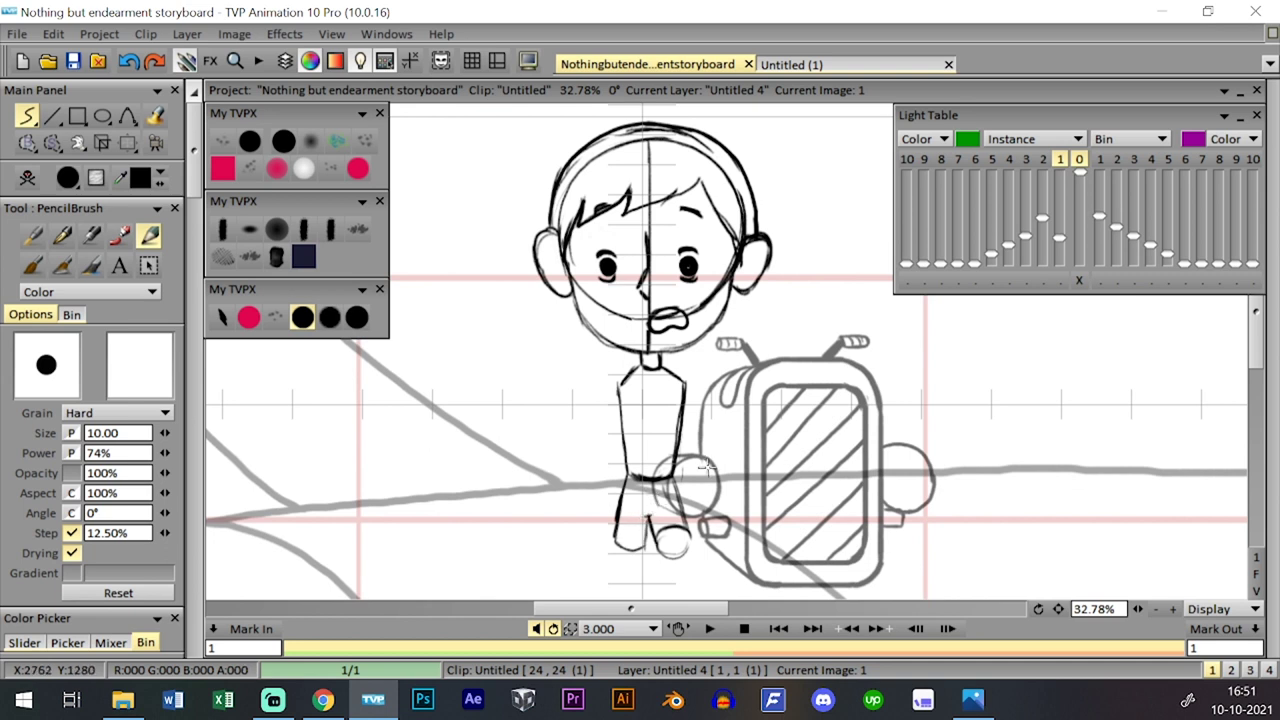
pyautogui.moveTo(703, 489)
pyautogui.mouseDown()
pyautogui.moveTo(710, 473)
pyautogui.moveTo(684, 538)
pyautogui.mouseUp()
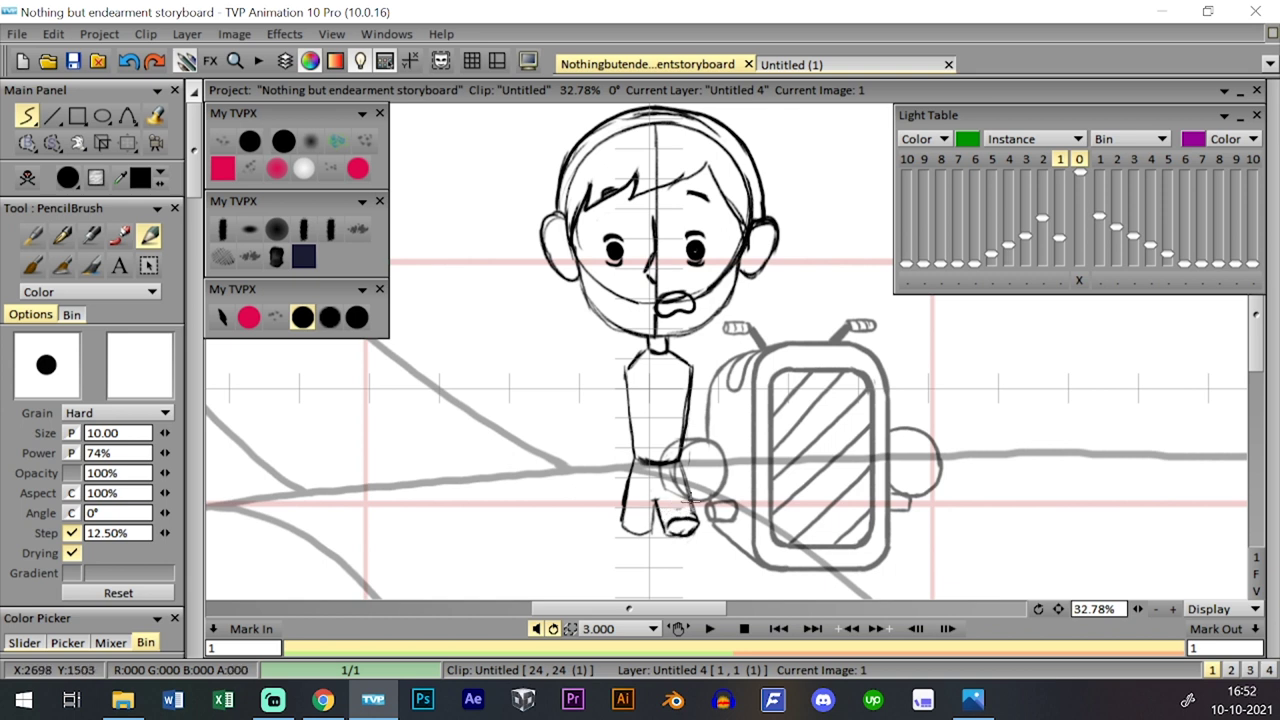
# - Draw the right leg's outer and inner sides, extending the lower leg line
pyautogui.moveTo(690, 502); pyautogui.dragTo(678, 458)
pyautogui.moveTo(674, 511); pyautogui.dragTo(678, 469)
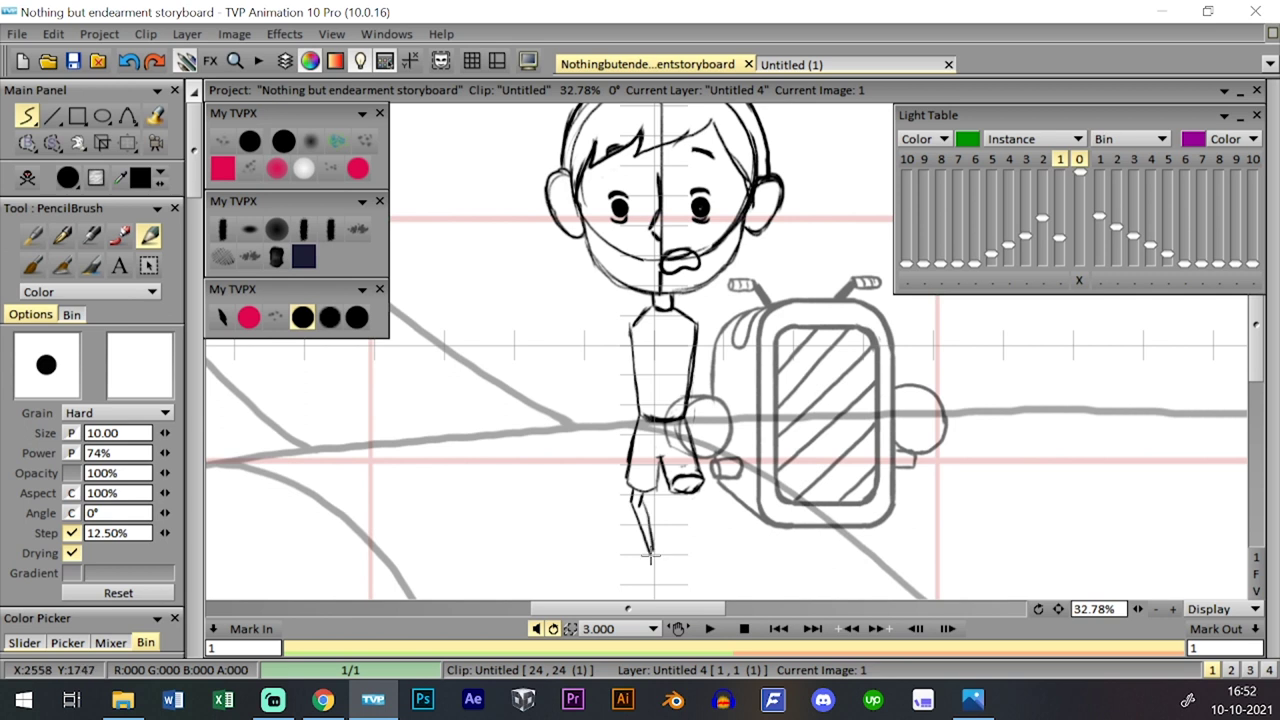
pyautogui.moveTo(635, 505)
pyautogui.mouseDown()
pyautogui.moveTo(630, 495)
pyautogui.moveTo(648, 552)
pyautogui.mouseUp()
pyautogui.scroll(-1, 645, 530)
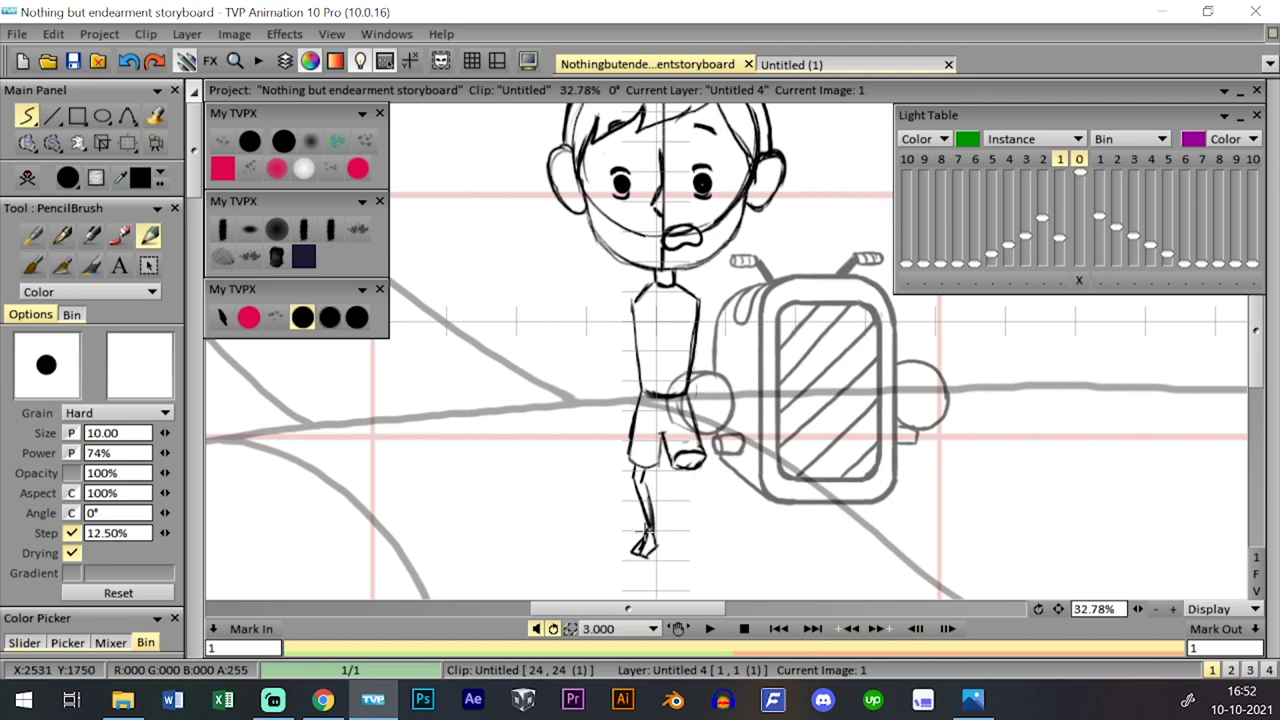
pyautogui.hscroll(3, 704, 455)
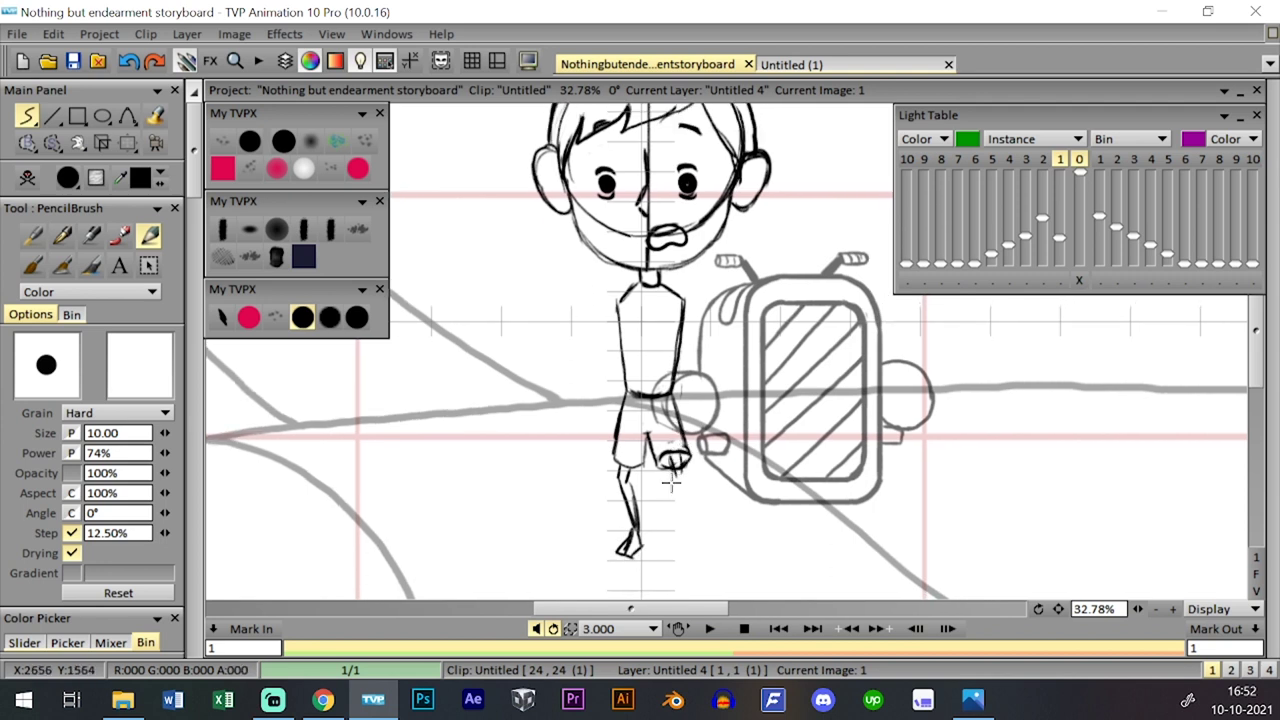
pyautogui.moveTo(670, 483); pyautogui.dragTo(681, 540)
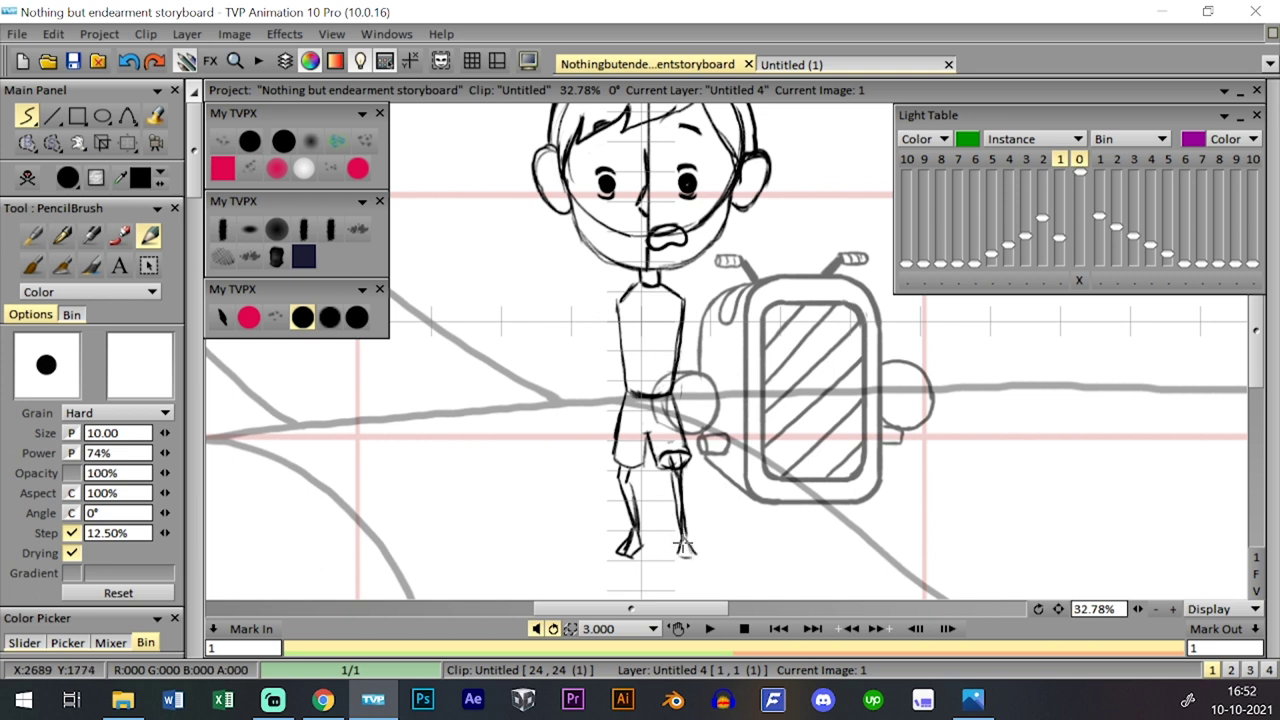
# - Draw an arm along the torso and darken the hand near the backpack
pyautogui.moveTo(730, 403); pyautogui.dragTo(710, 418)
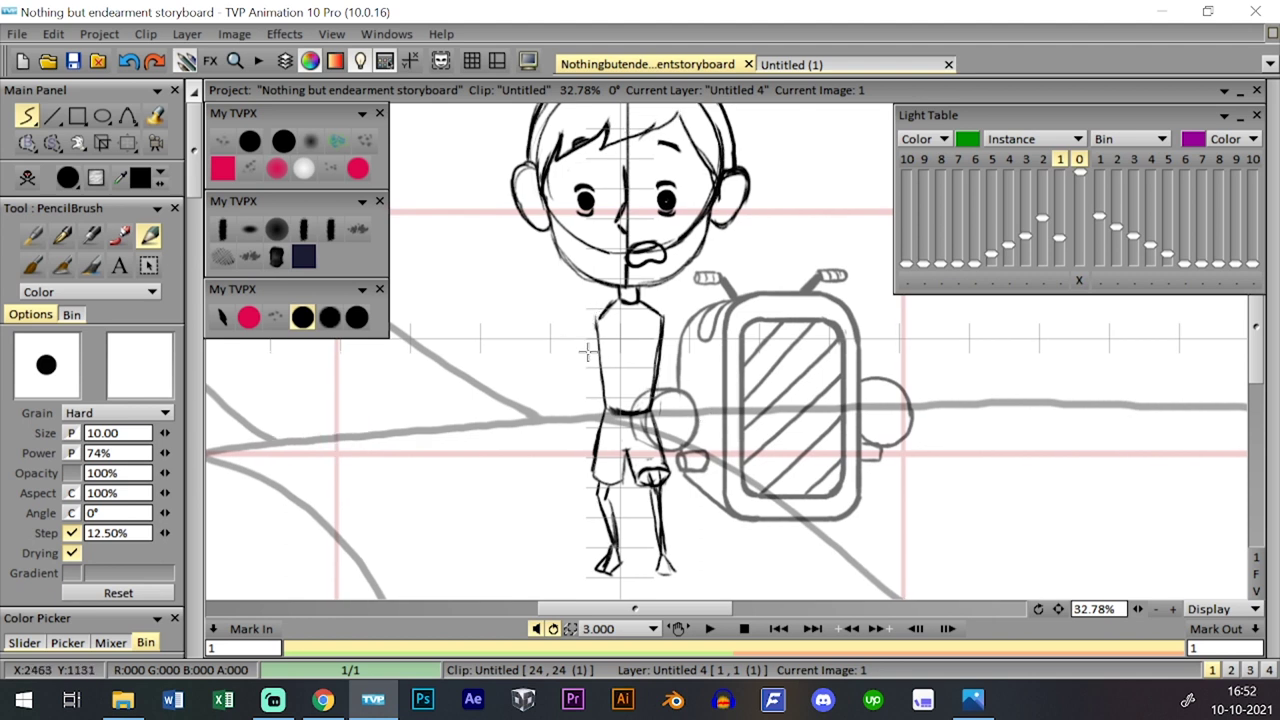
pyautogui.moveTo(588, 351)
pyautogui.mouseDown()
pyautogui.moveTo(594, 321)
pyautogui.moveTo(580, 351)
pyautogui.moveTo(602, 341)
pyautogui.moveTo(609, 366)
pyautogui.moveTo(600, 323)
pyautogui.moveTo(589, 369)
pyautogui.moveTo(584, 359)
pyautogui.moveTo(586, 381)
pyautogui.moveTo(632, 370)
pyautogui.mouseUp()
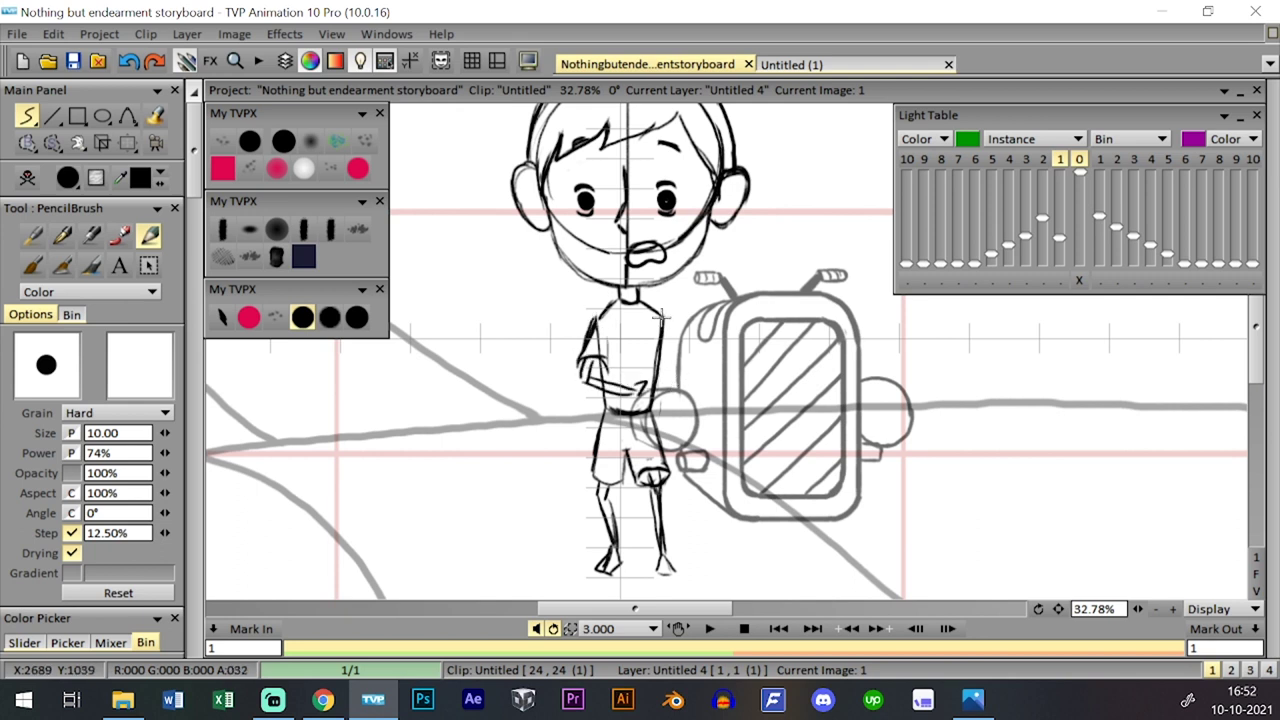
pyautogui.moveTo(671, 324); pyautogui.dragTo(663, 316)
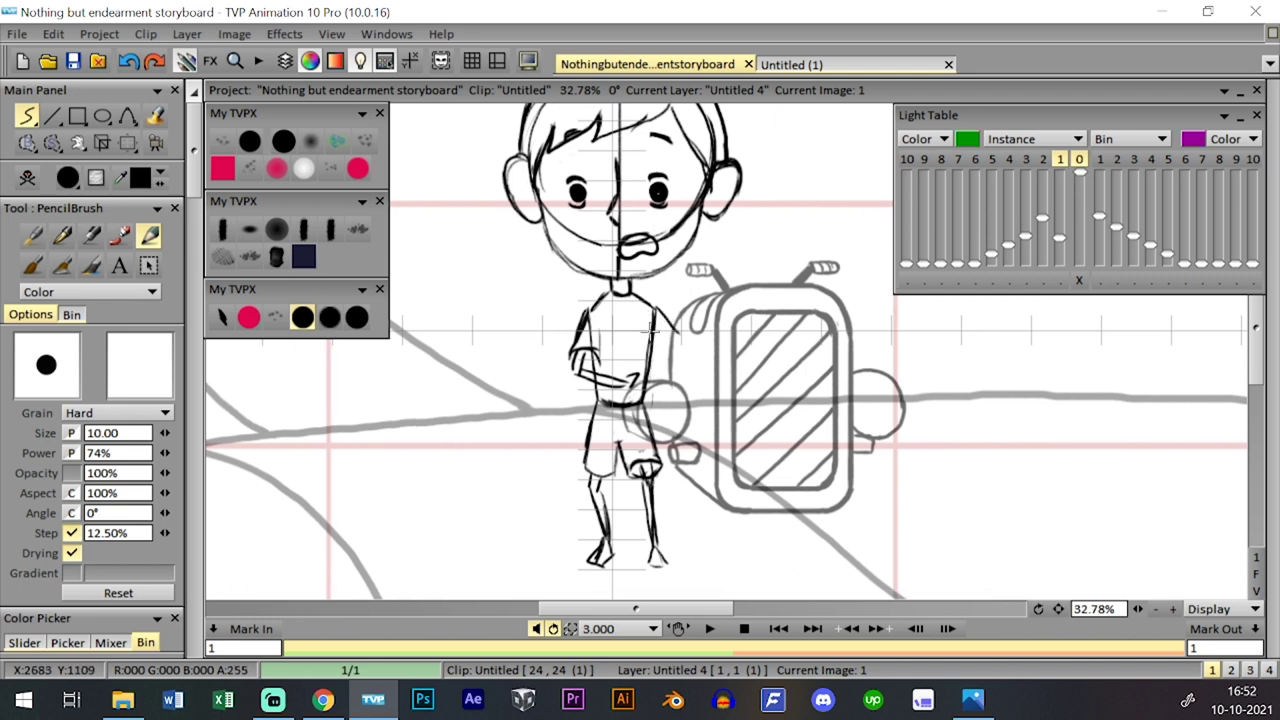
pyautogui.moveTo(684, 346)
pyautogui.mouseDown()
pyautogui.moveTo(696, 371)
pyautogui.moveTo(690, 350)
pyautogui.moveTo(687, 374)
pyautogui.moveTo(686, 362)
pyautogui.mouseUp()
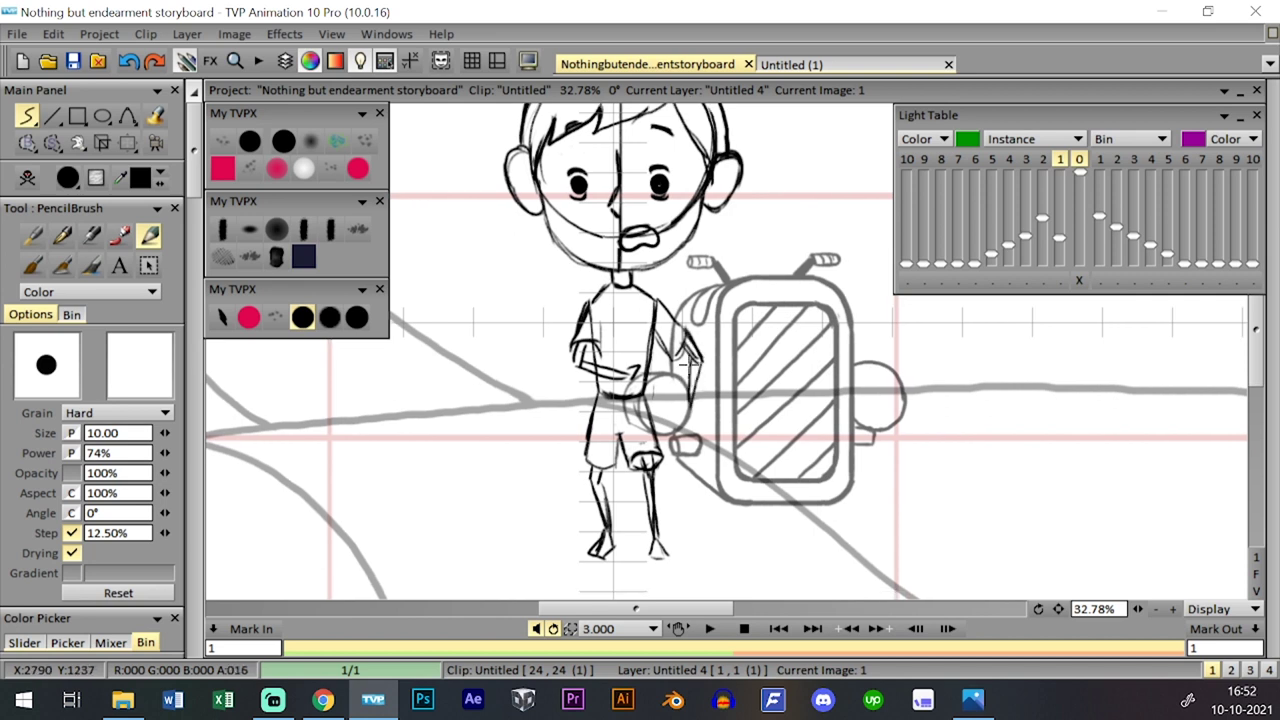
# - Enlarge the child drawing to about 142%, move it lower, and apply the transform
pyautogui.moveTo(1138, 609); pyautogui.dragTo(1076, 598)
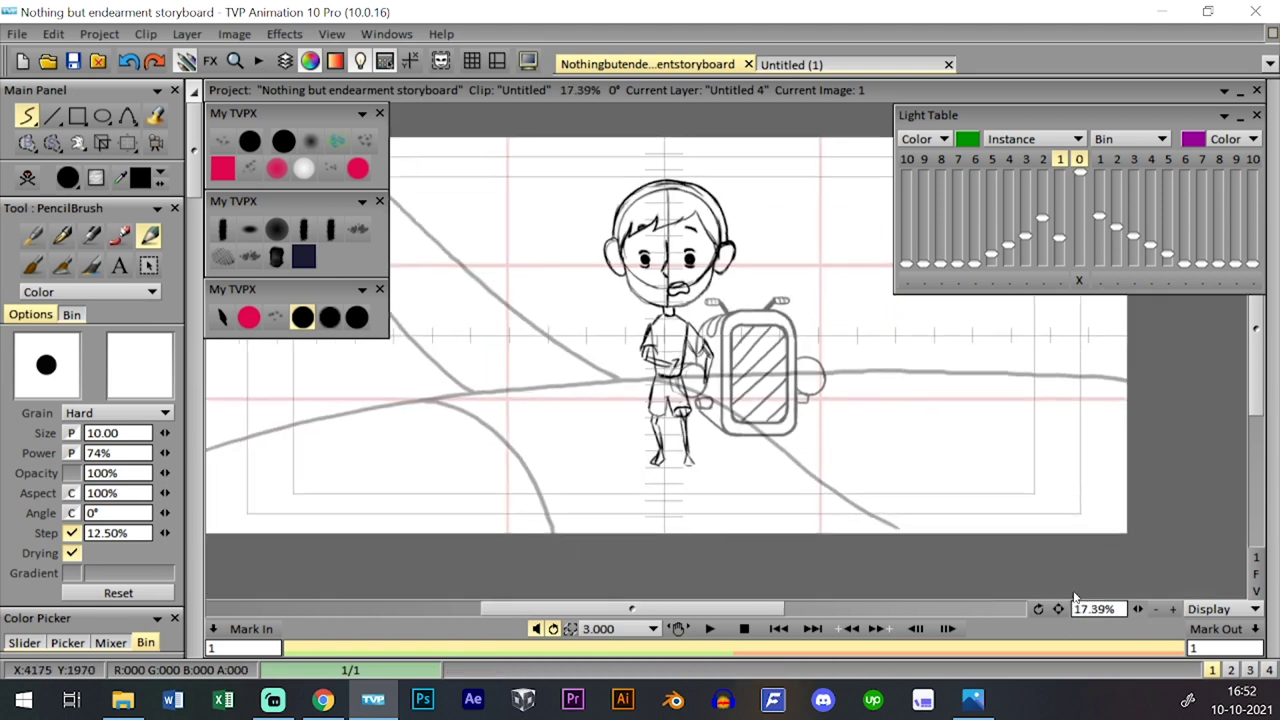
pyautogui.click(127, 143)
pyautogui.click(178, 169)
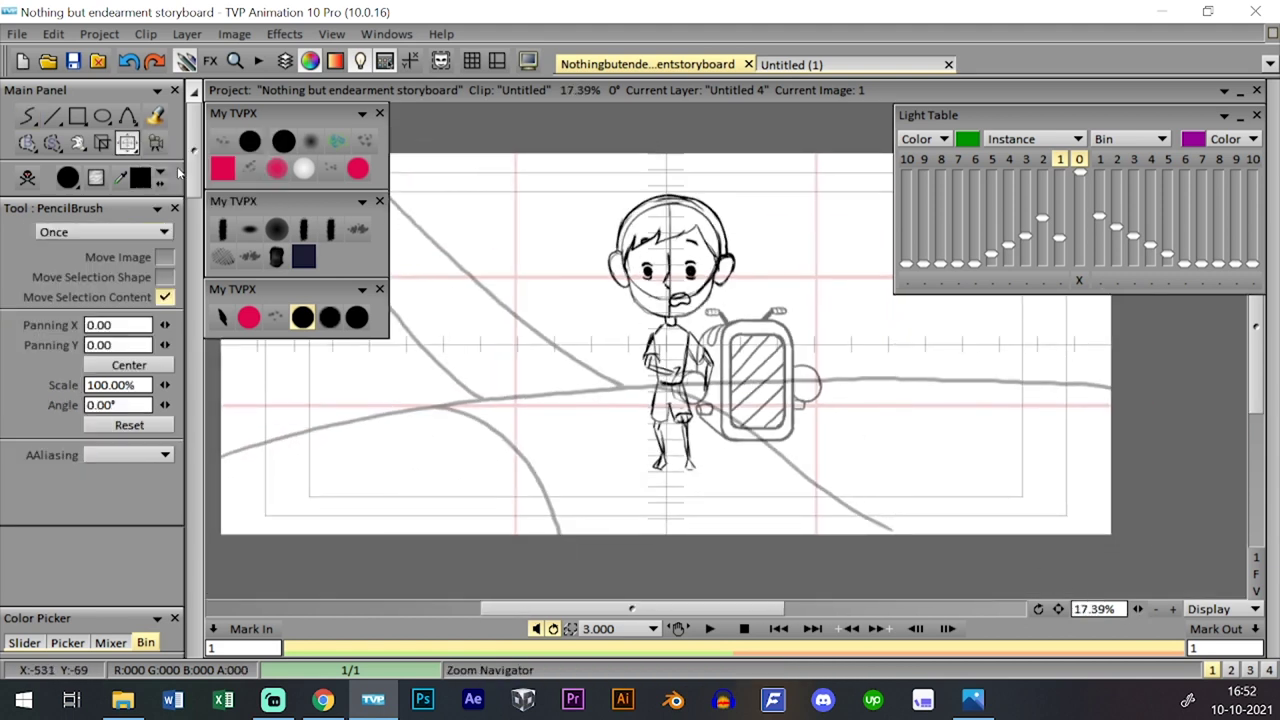
pyautogui.moveTo(735, 196); pyautogui.dragTo(764, 148)
pyautogui.moveTo(721, 195); pyautogui.dragTo(718, 242)
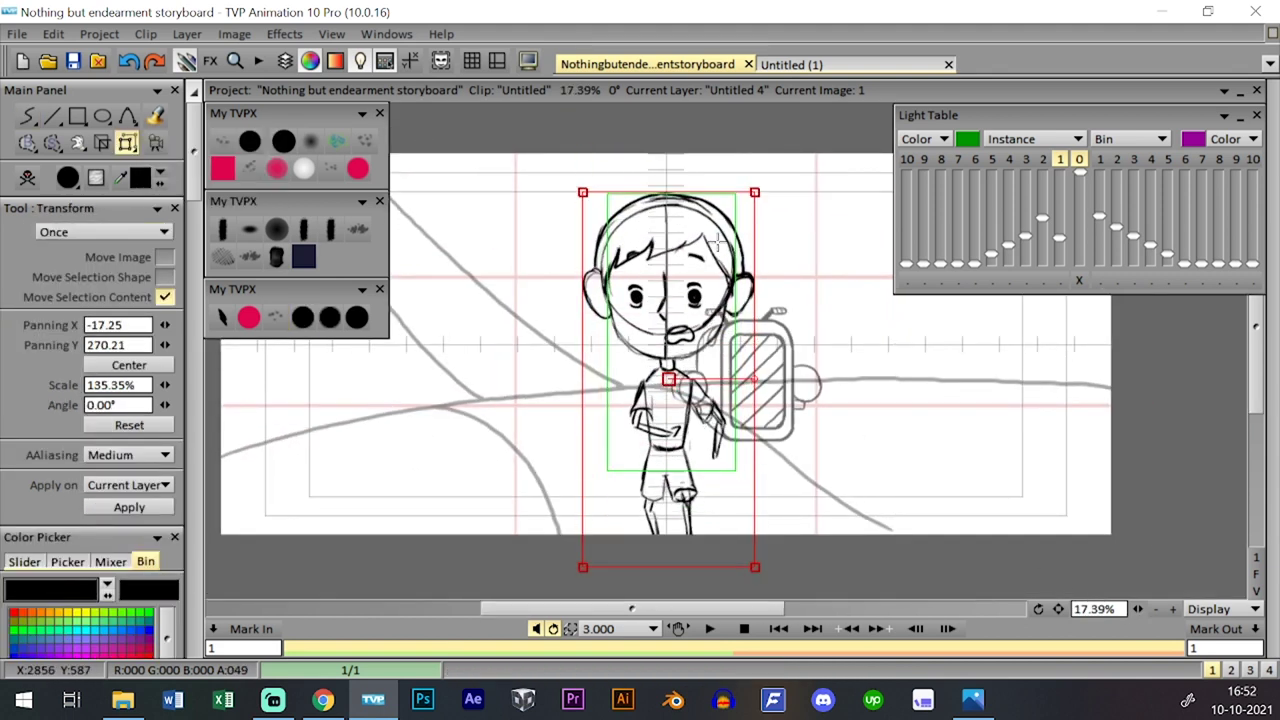
pyautogui.moveTo(752, 190); pyautogui.dragTo(740, 222)
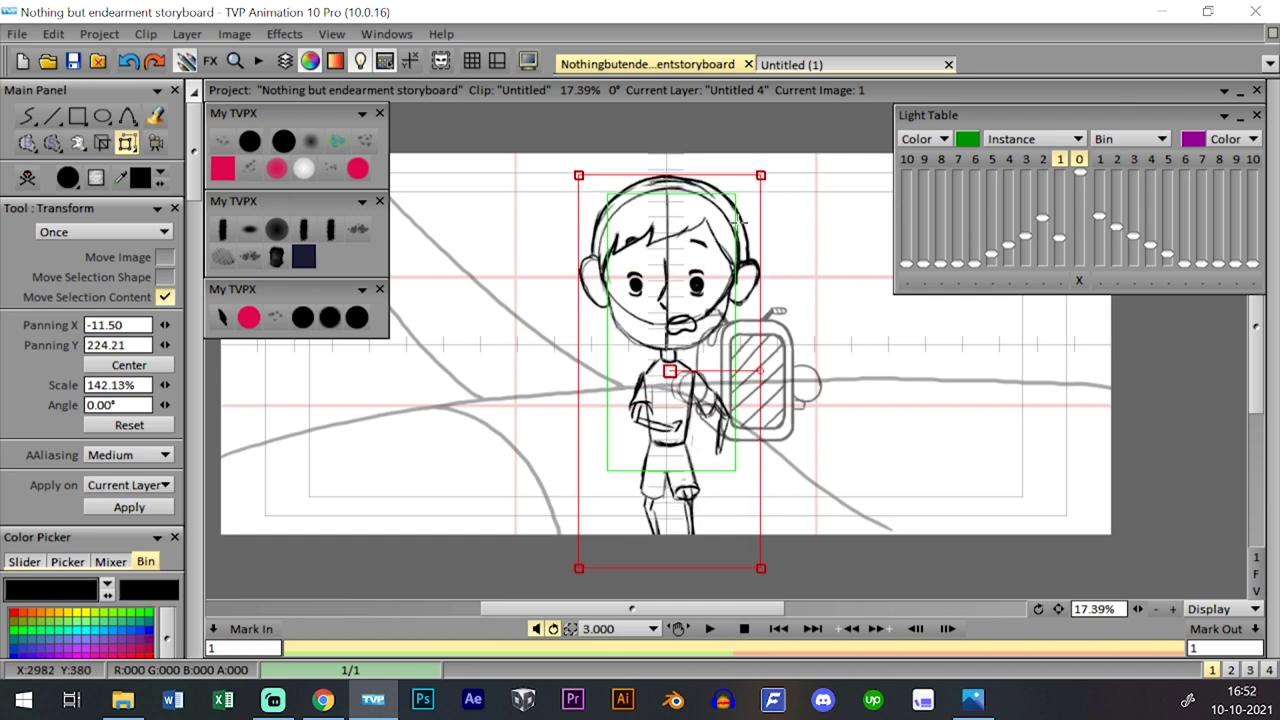
pyautogui.press('Return')
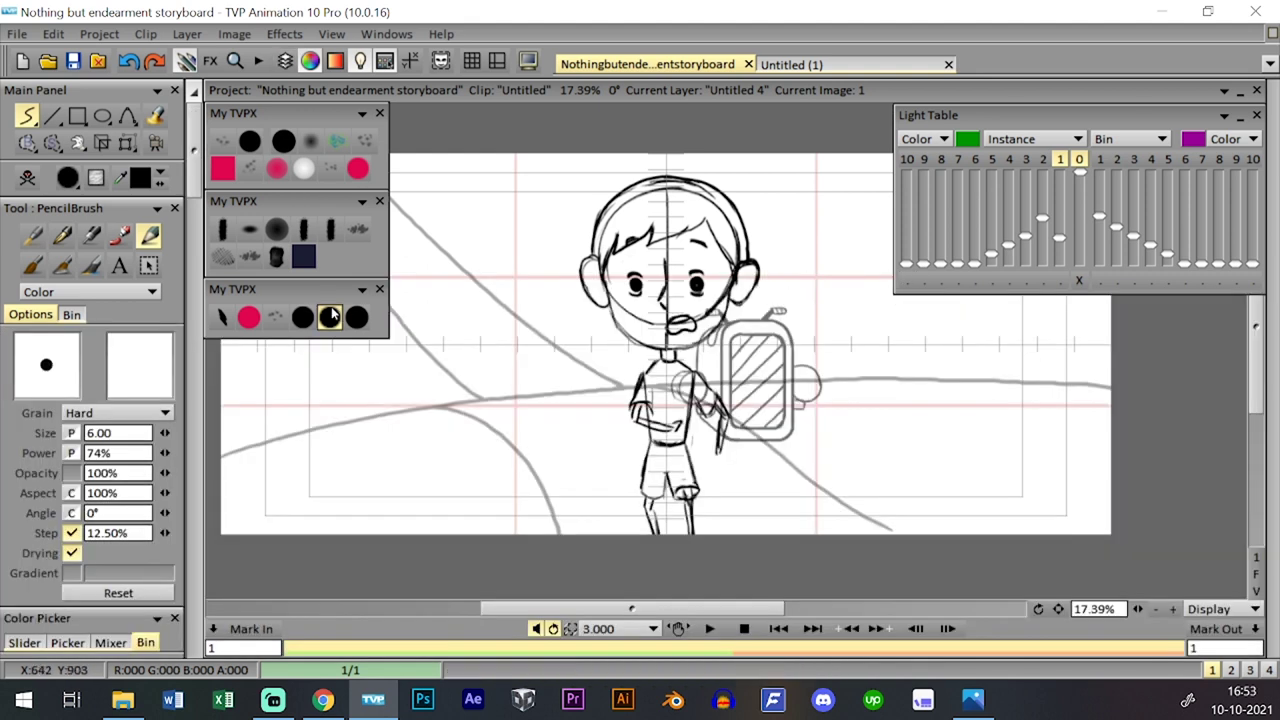
# - Rescale the child to about 117% and commit by picking the pencil preset
pyautogui.click(302, 317)
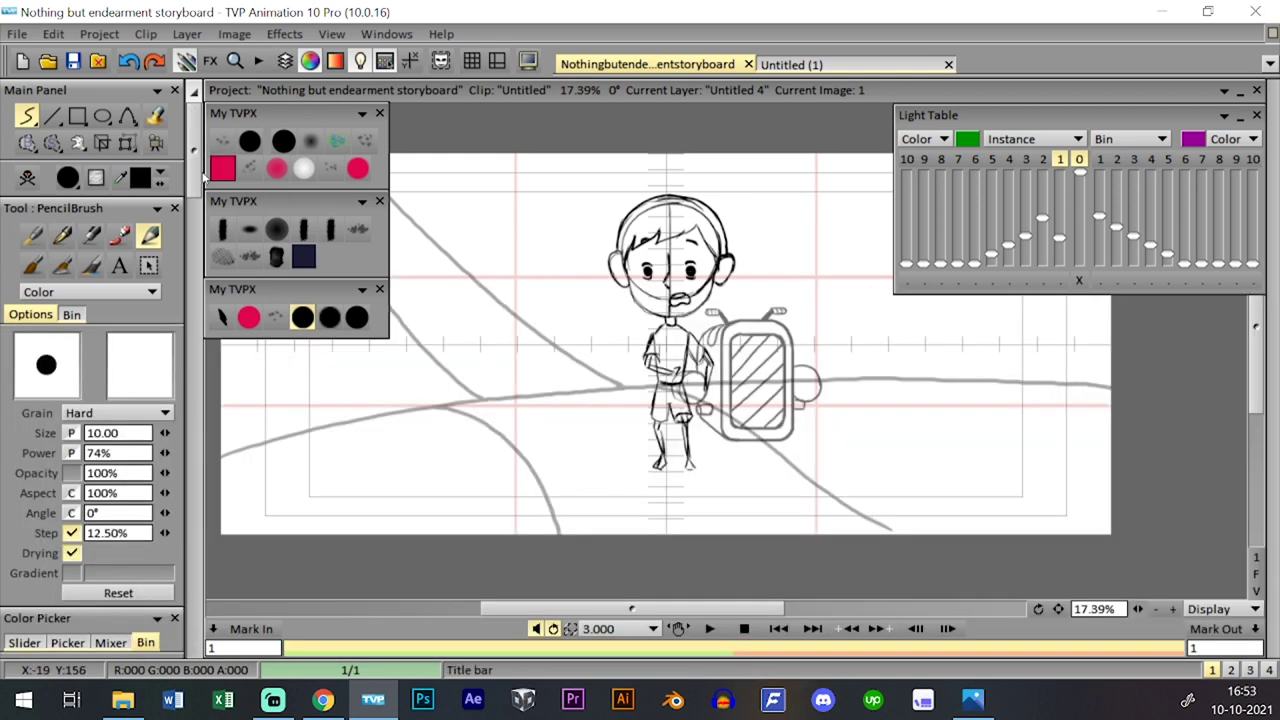
pyautogui.click(127, 142)
pyautogui.moveTo(734, 193); pyautogui.dragTo(721, 246)
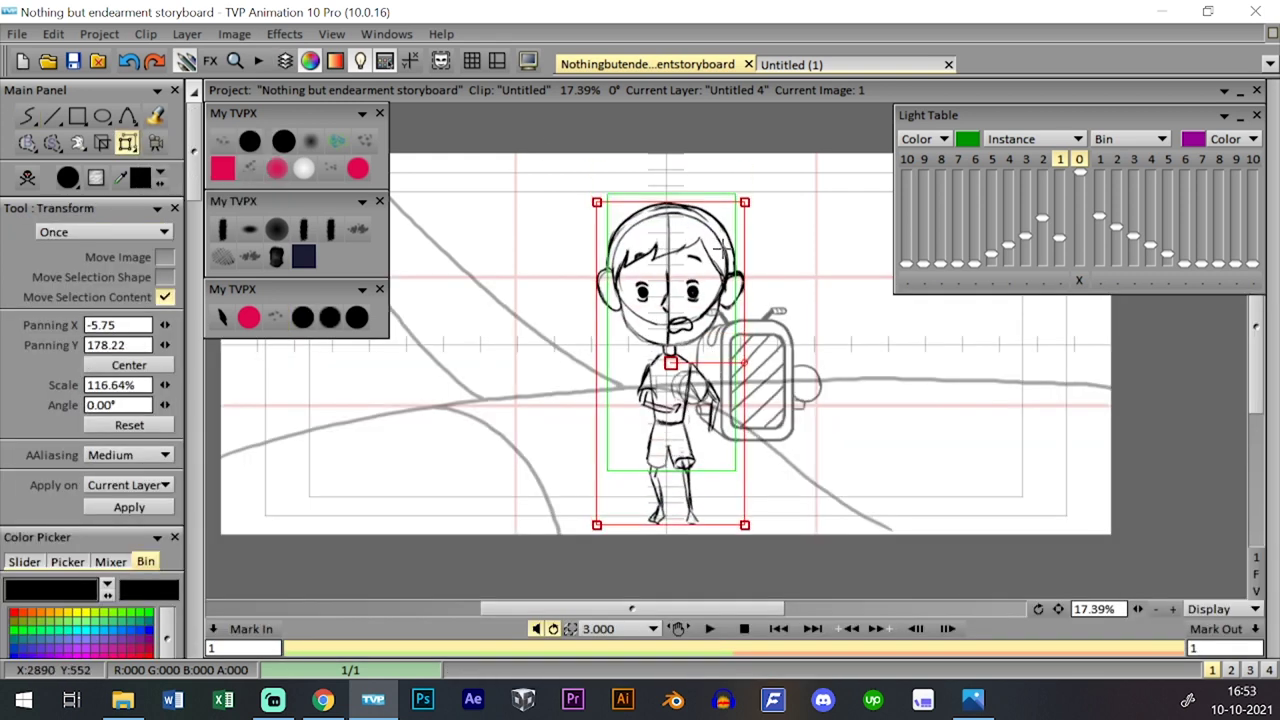
pyautogui.click(330, 317)
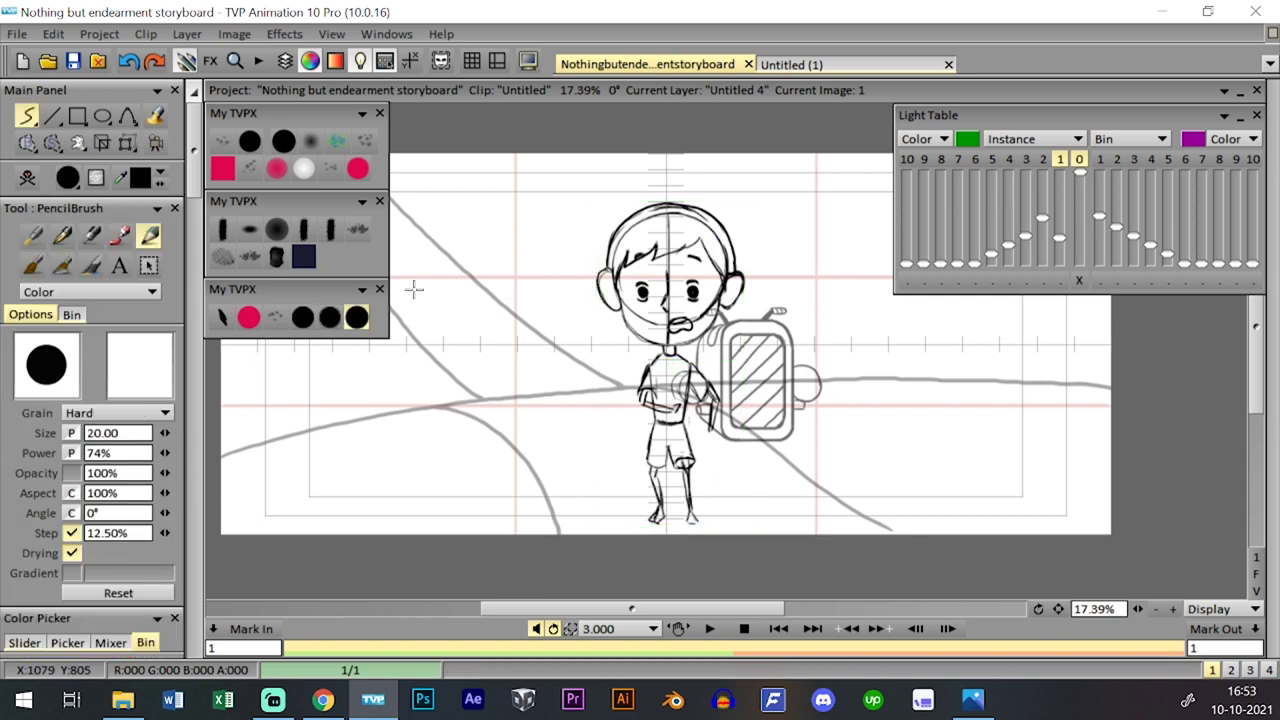
# - Create a blank image 2 on the drawing layer in the timeline
pyautogui.press('Tab')
pyautogui.click(399, 362)
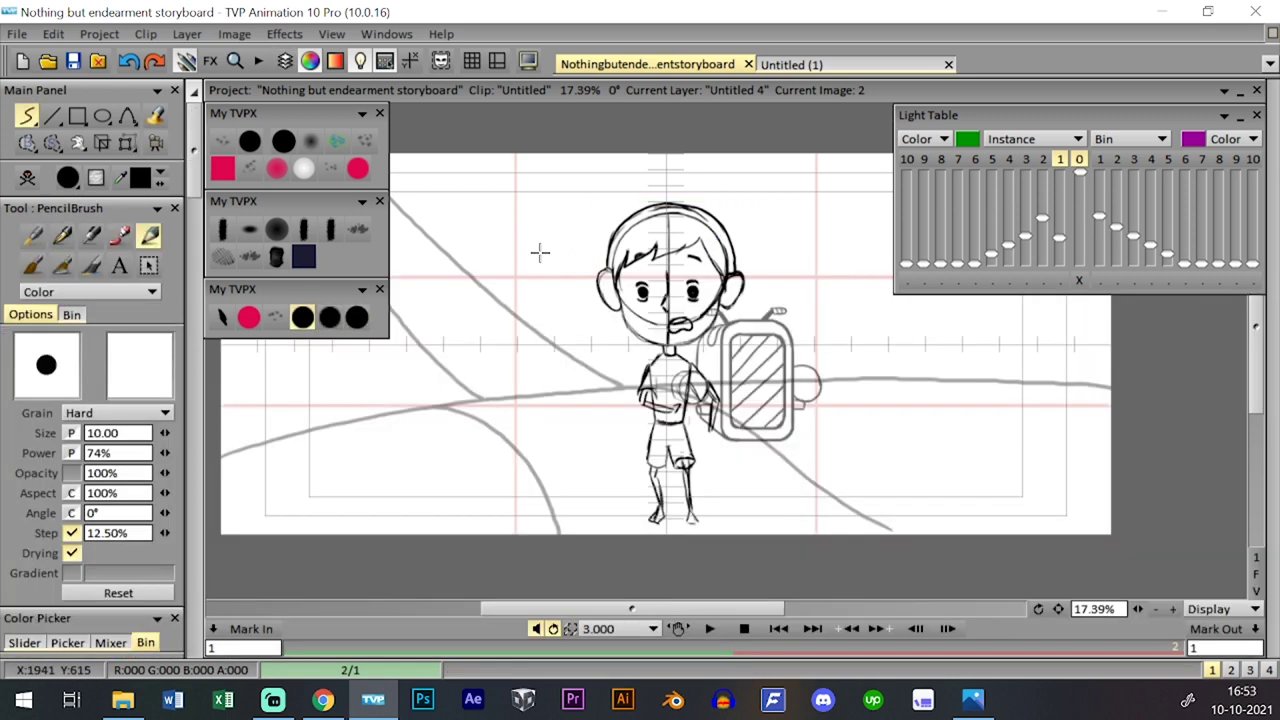
pyautogui.click(28, 178)
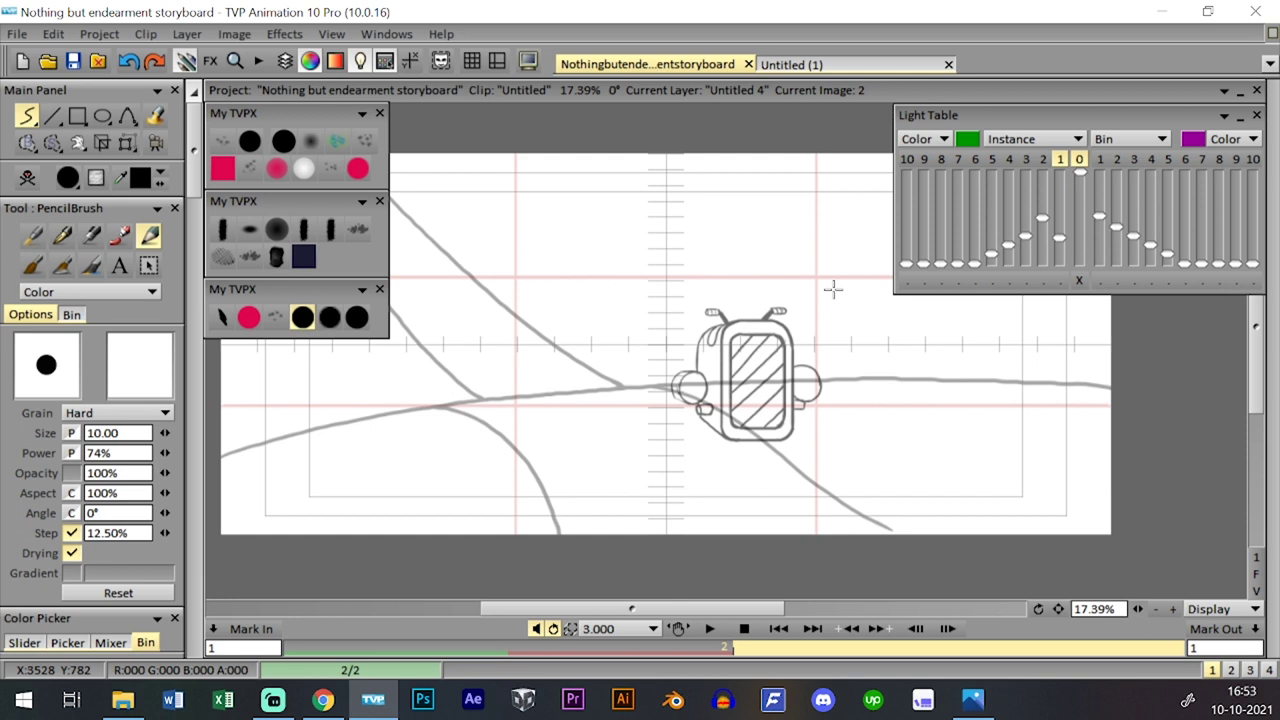
# - Return to image 1 and start scaling the child from its top-right corner
pyautogui.press('Tab')
pyautogui.press('Tab')
pyautogui.press('Tab')
pyautogui.press('Tab')
pyautogui.press('Left')
pyautogui.press('Tab')
pyautogui.press('Tab')
pyautogui.press('Tab')
pyautogui.press('Tab')
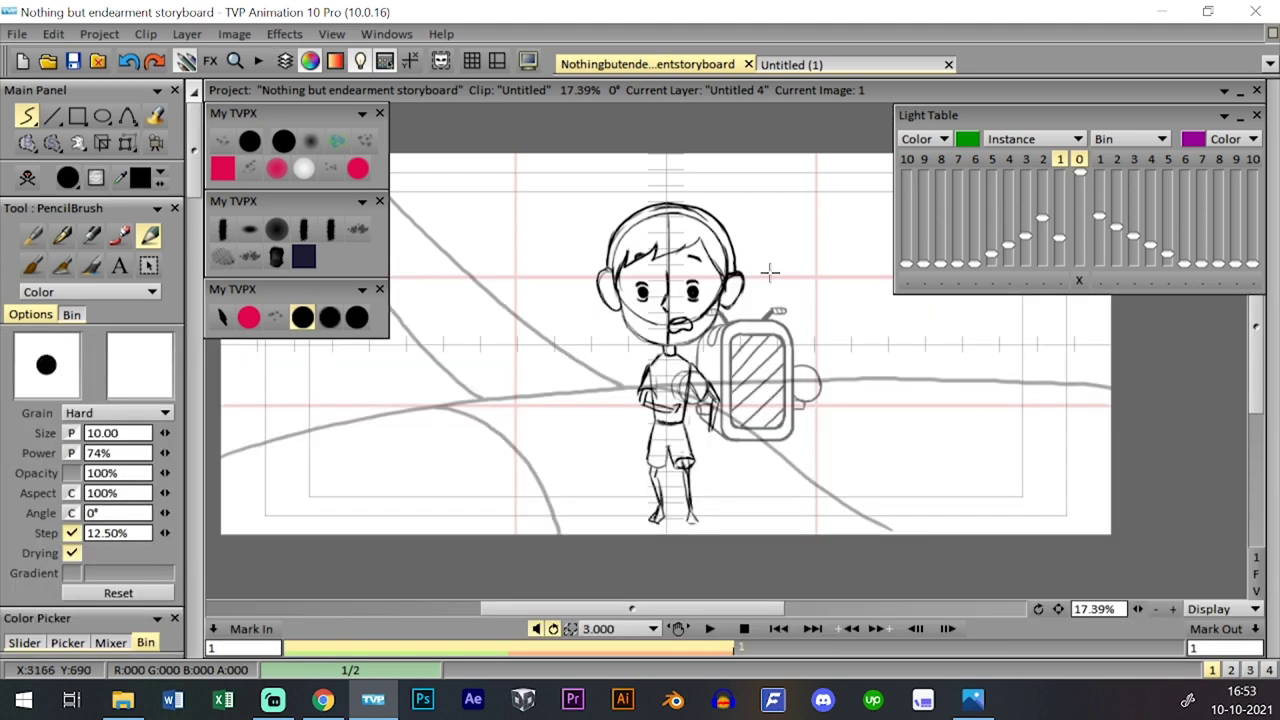
pyautogui.click(127, 142)
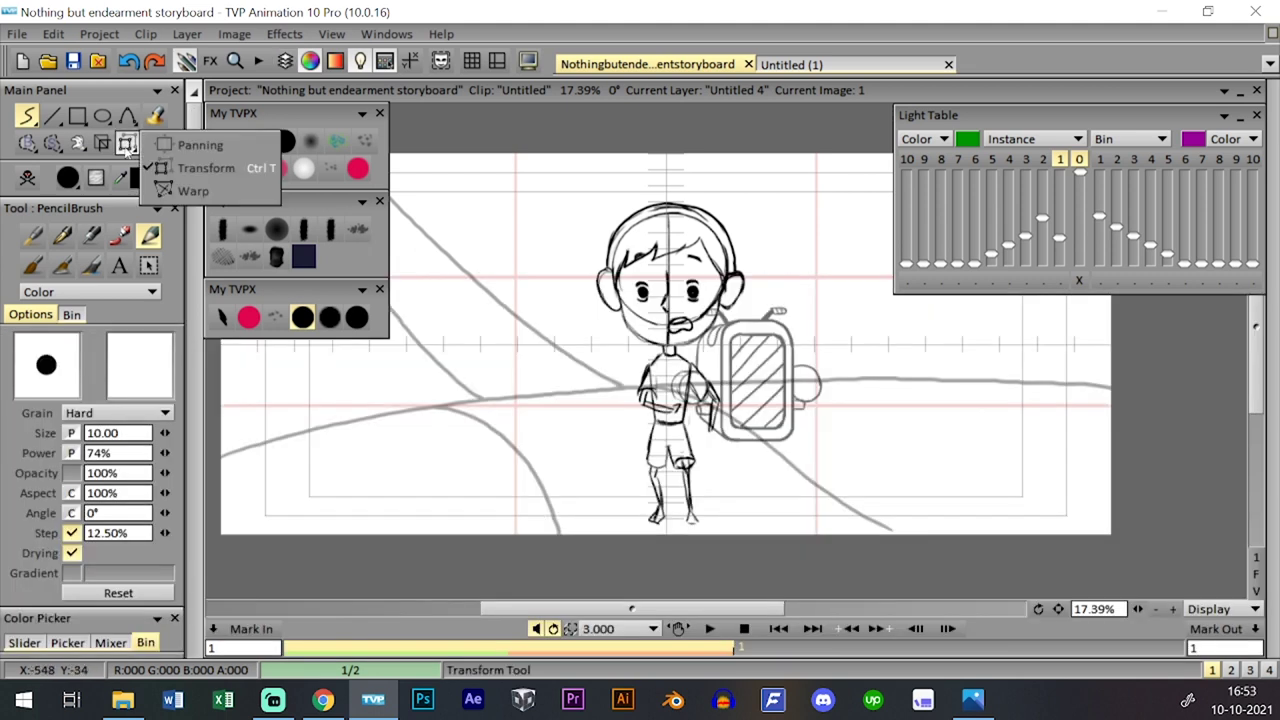
pyautogui.moveTo(744, 202); pyautogui.dragTo(754, 184)
# - Move the child slightly lower, scale it to about 116% and apply it
pyautogui.moveTo(724, 238); pyautogui.dragTo(724, 261)
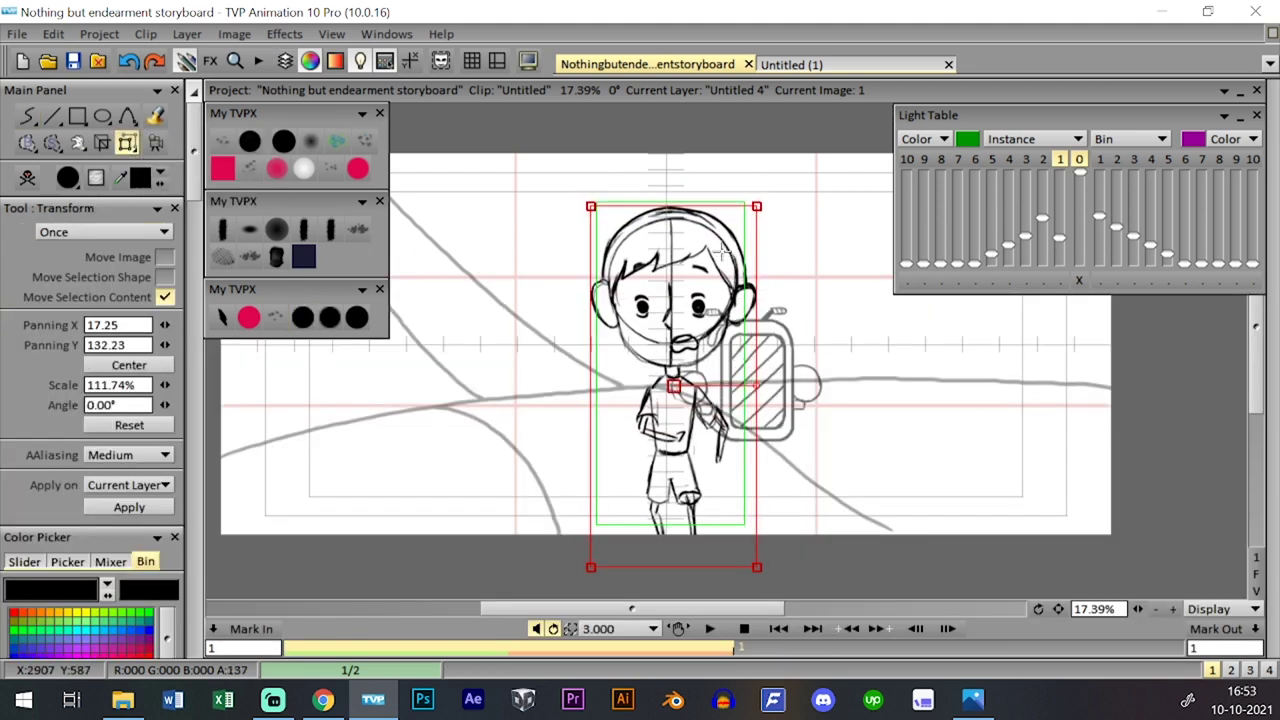
pyautogui.moveTo(762, 206); pyautogui.dragTo(755, 209)
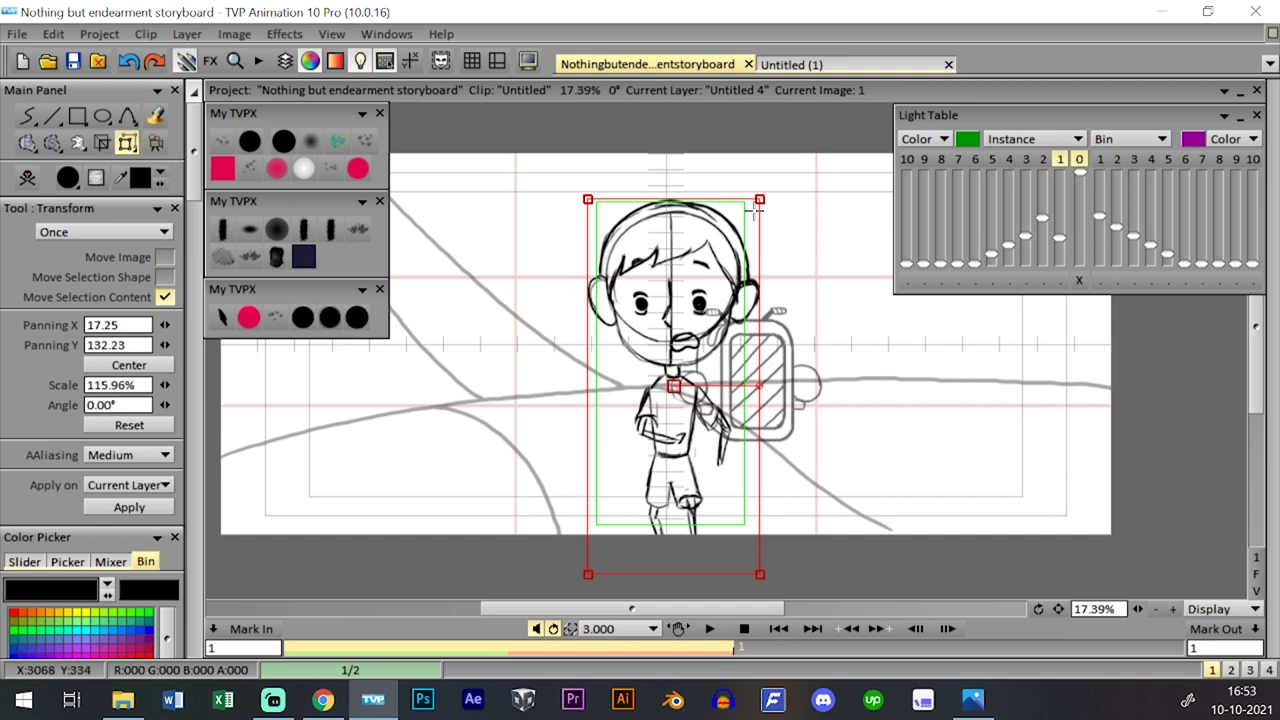
pyautogui.press('Return')
pyautogui.click(305, 319)
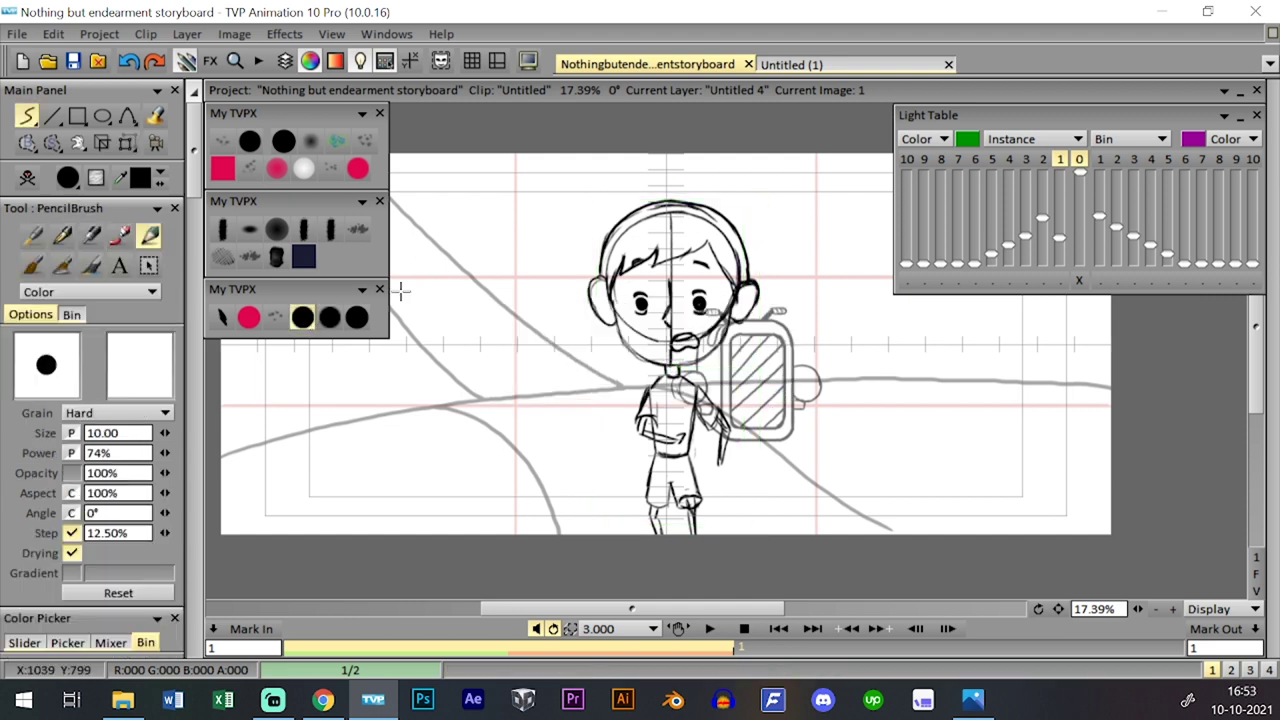
# - Go to blank image 2 with the timeline hidden and zoom the canvas to about 22%
pyautogui.press('Tab')
pyautogui.click(363, 402)
pyautogui.press('Tab')
pyautogui.press('Tab')
pyautogui.press('0')
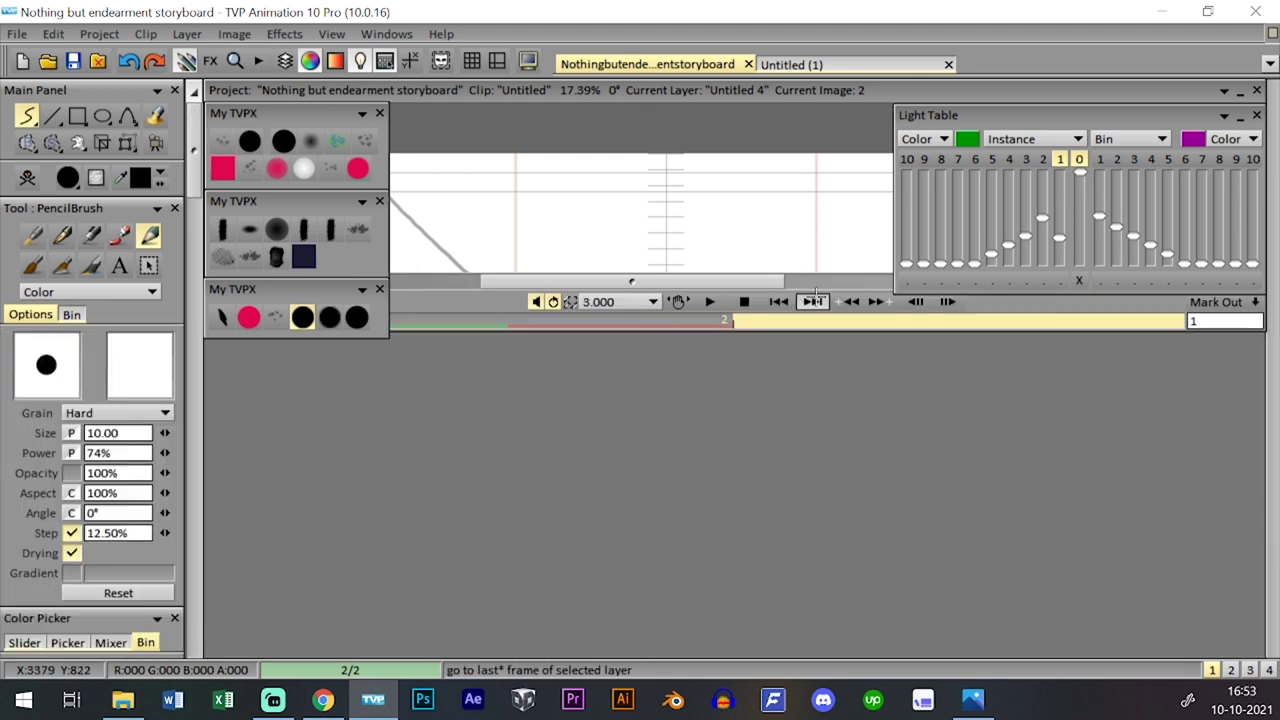
pyautogui.moveTo(1138, 611); pyautogui.dragTo(1146, 611)
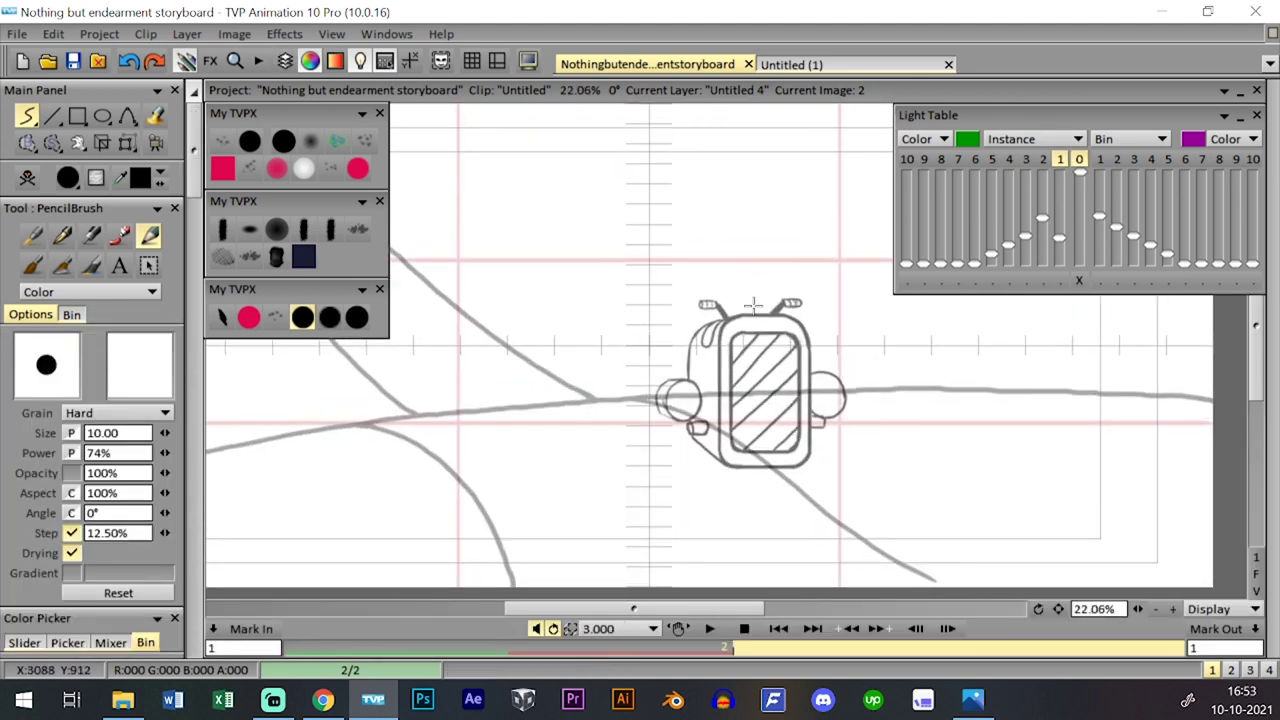
# - Turn on the layer's Light Table so image 1's child shows as onion skin
pyautogui.press('0')
pyautogui.click(208, 423)
pyautogui.press('0')
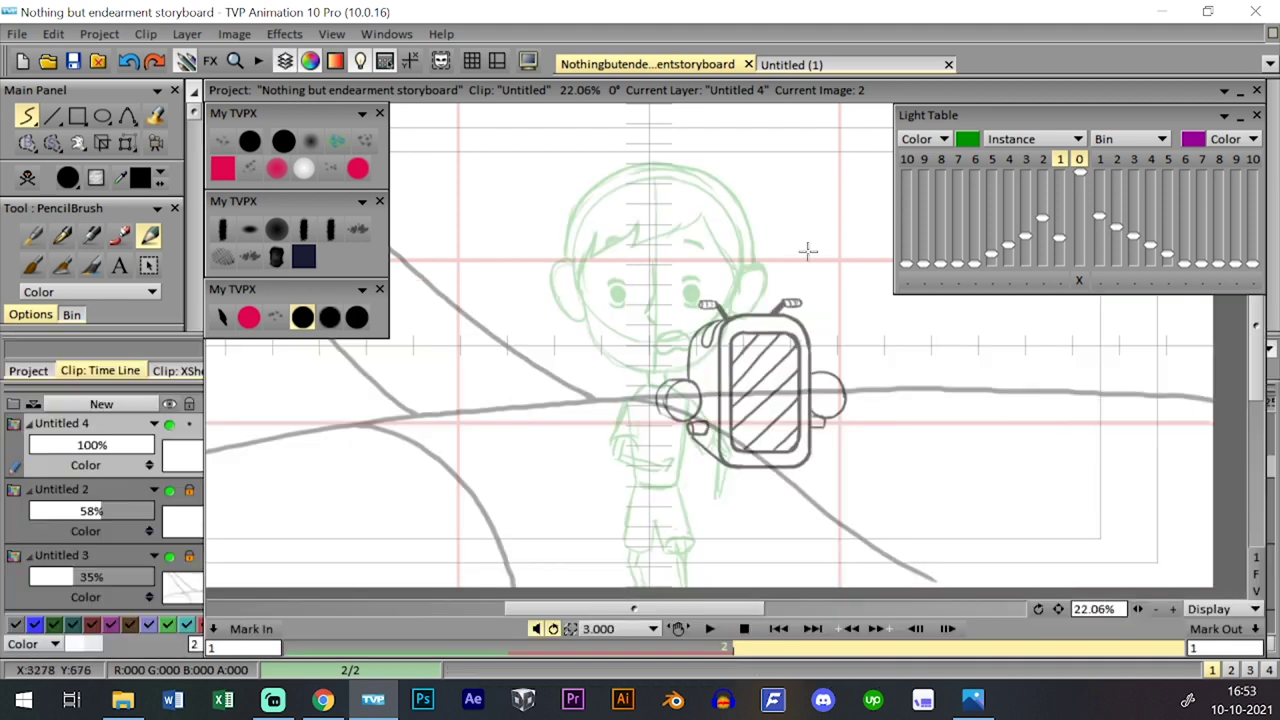
pyautogui.press('0')
pyautogui.press('0')
pyautogui.press('0')
pyautogui.press('0')
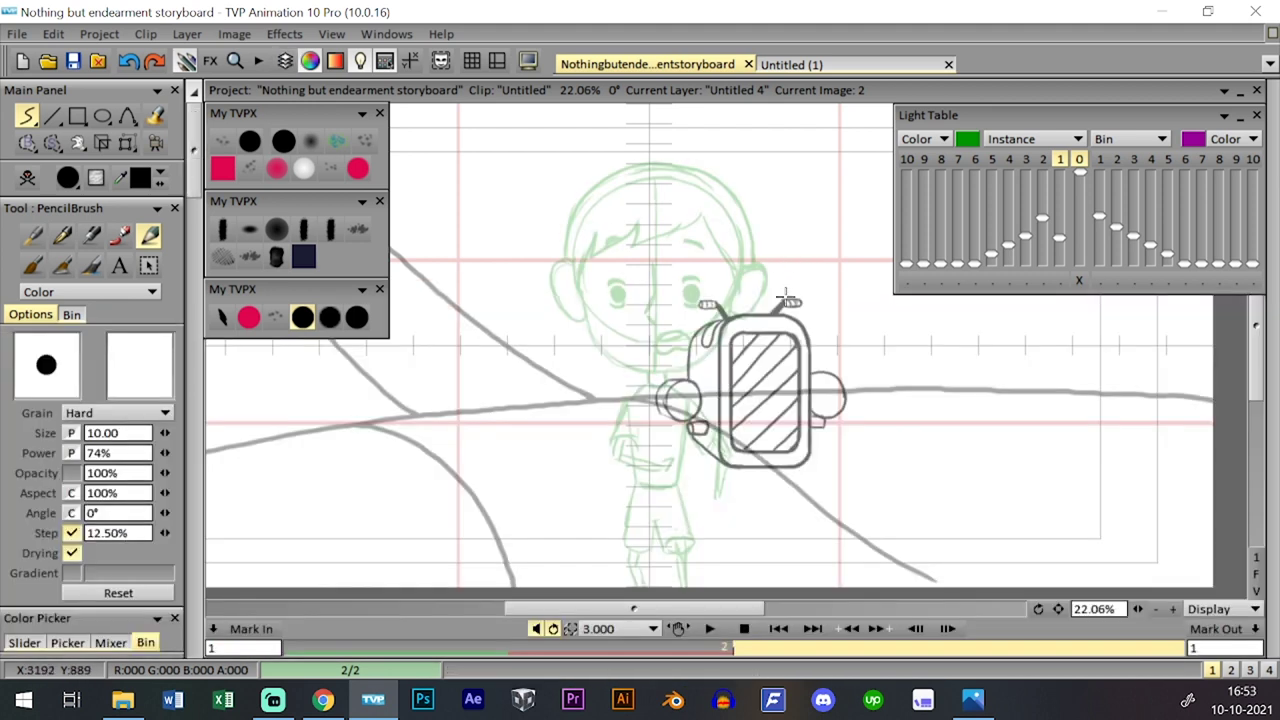
pyautogui.moveTo(786, 297); pyautogui.dragTo(785, 304)
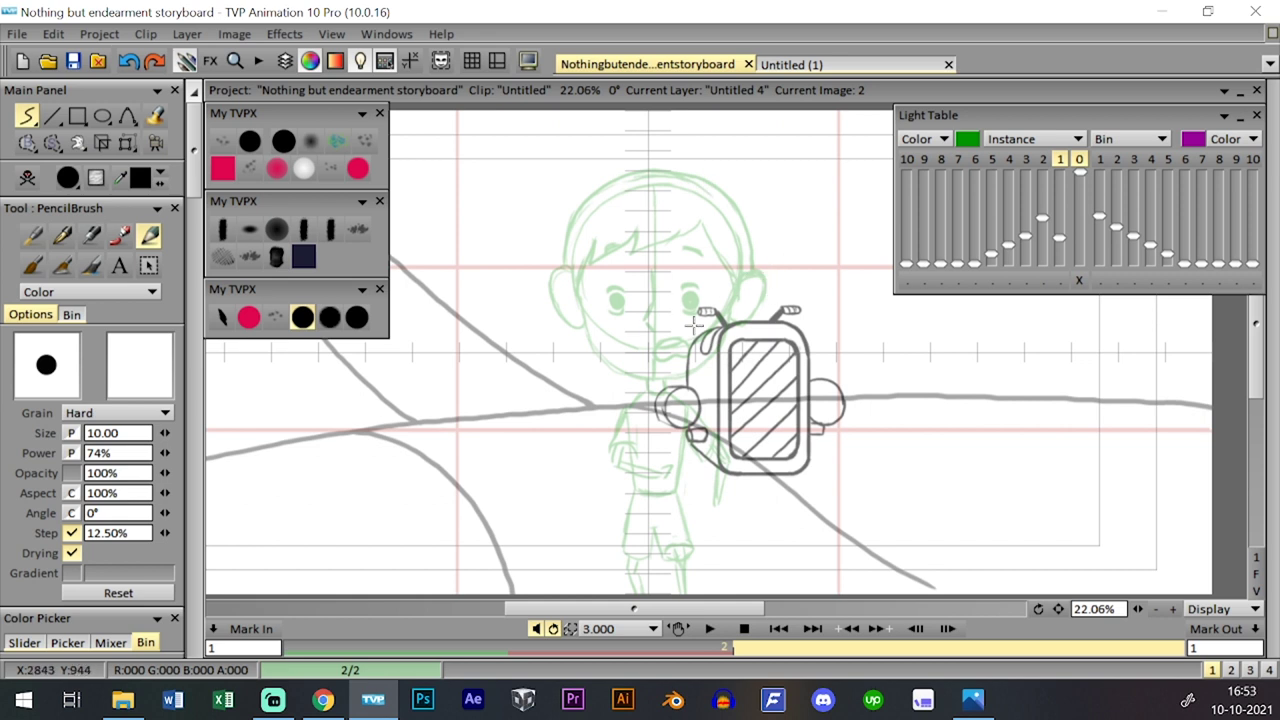
# - Try several freehand circles around the onion-skinned head, undoing each attempt
pyautogui.moveTo(672, 144)
pyautogui.mouseDown()
pyautogui.moveTo(667, 340)
pyautogui.moveTo(729, 155)
pyautogui.moveTo(609, 318)
pyautogui.moveTo(739, 214)
pyautogui.moveTo(742, 237)
pyautogui.moveTo(557, 193)
pyautogui.mouseUp()
pyautogui.hotkey('ctrl', 'z')
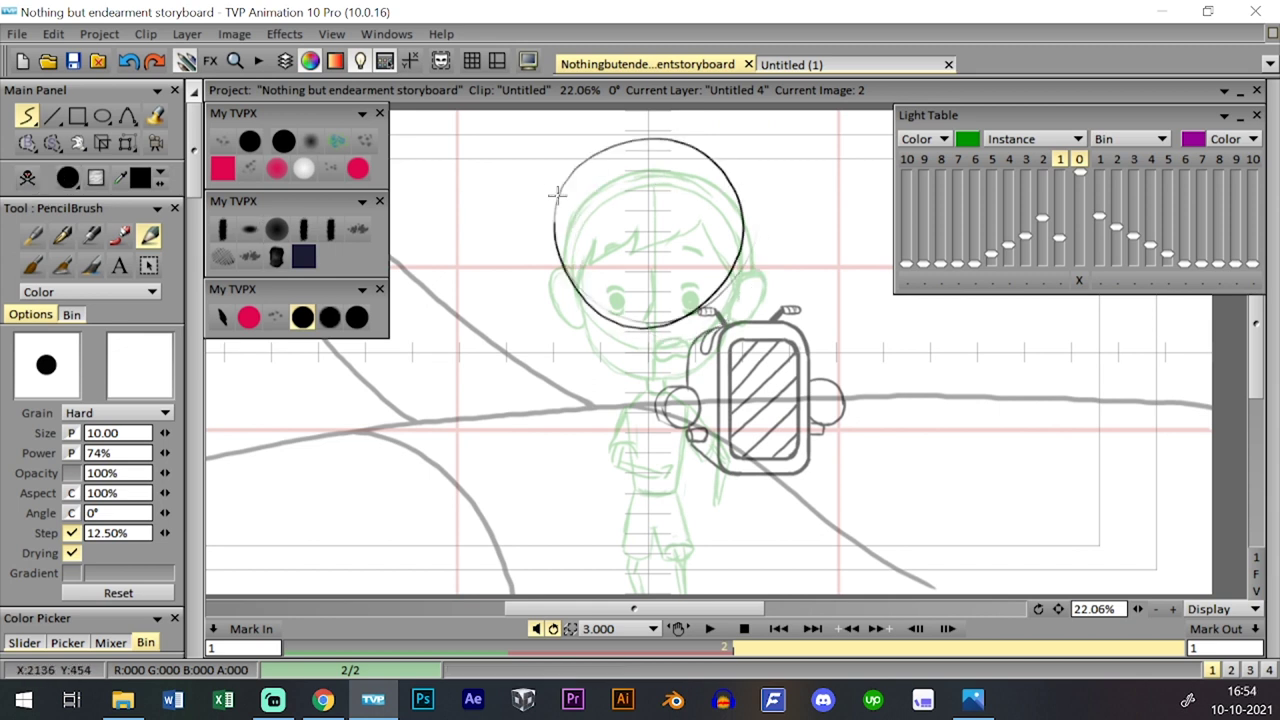
pyautogui.hotkey('ctrl', 'z')
pyautogui.moveTo(652, 152)
pyautogui.mouseDown()
pyautogui.moveTo(560, 203)
pyautogui.moveTo(650, 155)
pyautogui.moveTo(756, 206)
pyautogui.moveTo(749, 177)
pyautogui.moveTo(757, 220)
pyautogui.moveTo(666, 324)
pyautogui.mouseUp()
pyautogui.hotkey('ctrl', 'z')
pyautogui.hotkey('ctrl', 'z')
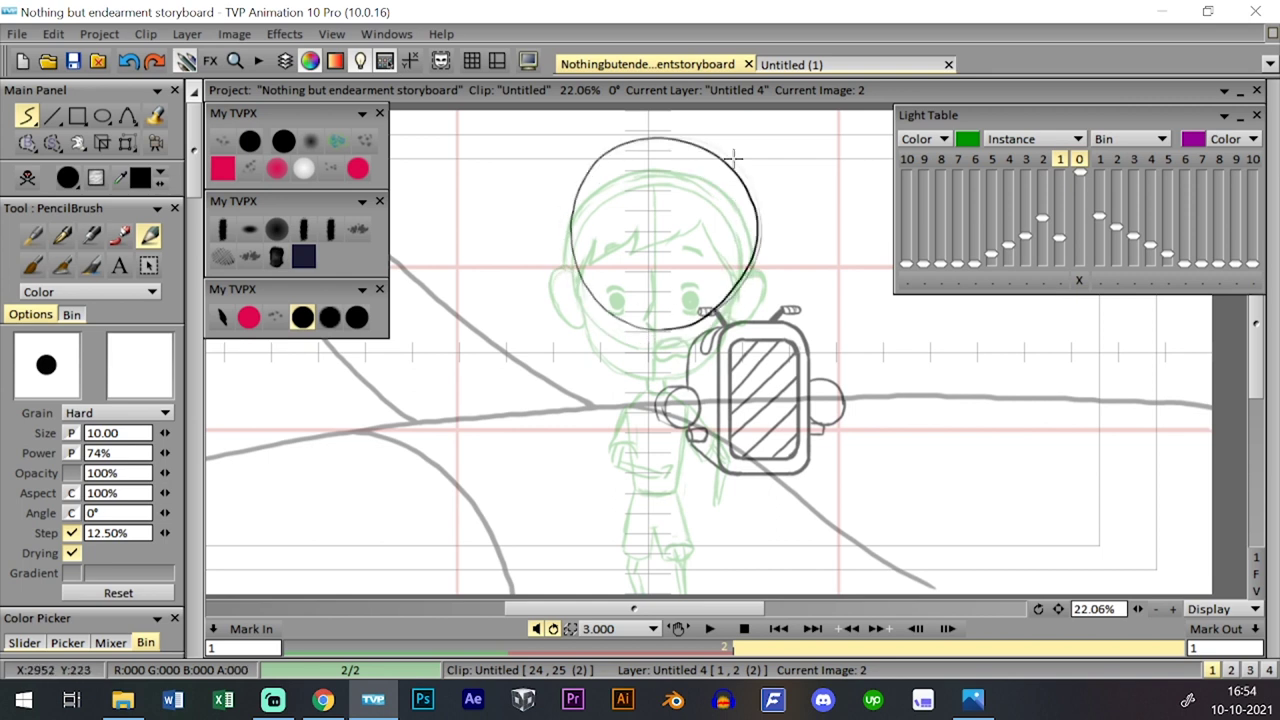
pyautogui.hotkey('ctrl', 'z')
pyautogui.moveTo(754, 195)
pyautogui.mouseDown()
pyautogui.moveTo(720, 296)
pyautogui.moveTo(632, 322)
pyautogui.mouseUp()
pyautogui.hotkey('ctrl', 'z')
pyautogui.moveTo(700, 151)
pyautogui.mouseDown()
pyautogui.moveTo(597, 309)
pyautogui.moveTo(700, 318)
pyautogui.mouseUp()
pyautogui.hotkey('ctrl', 'z')
pyautogui.moveTo(700, 152)
pyautogui.mouseDown()
pyautogui.moveTo(575, 175)
pyautogui.moveTo(734, 224)
pyautogui.mouseUp()
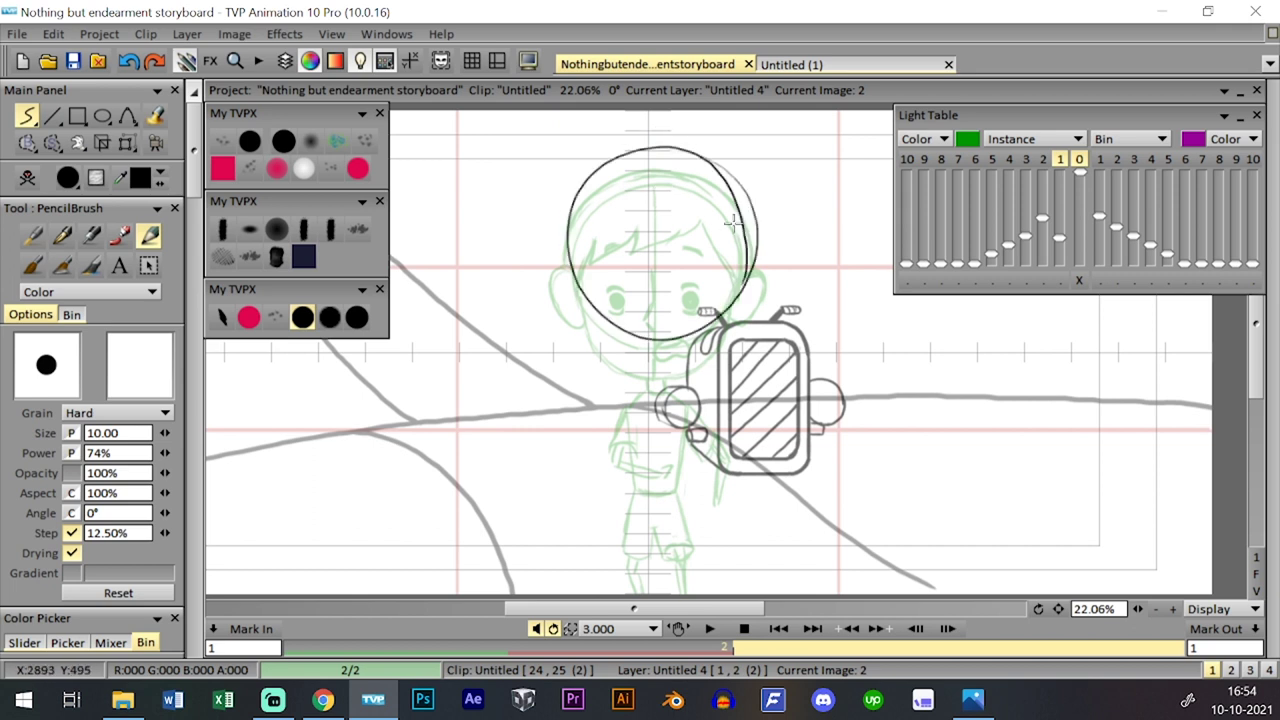
pyautogui.hotkey('ctrl', 'z')
# - Zoom closer to the head area and draw the final head circle above the car
pyautogui.moveTo(851, 392)
pyautogui.mouseDown()
pyautogui.moveTo(874, 481)
pyautogui.moveTo(863, 464)
pyautogui.mouseUp()
pyautogui.click(1173, 609)
pyautogui.moveTo(768, 353)
pyautogui.mouseDown()
pyautogui.moveTo(598, 235)
pyautogui.moveTo(695, 393)
pyautogui.moveTo(648, 195)
pyautogui.mouseUp()
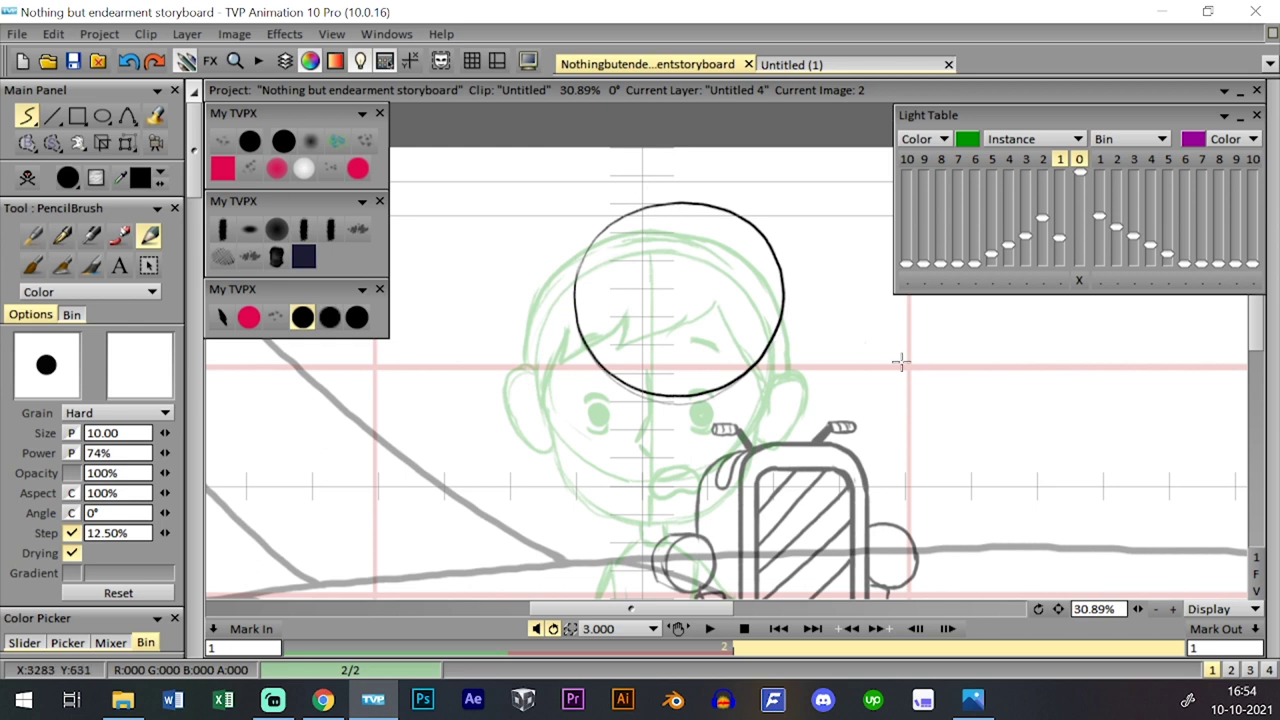
pyautogui.scroll(-4, 931, 486)
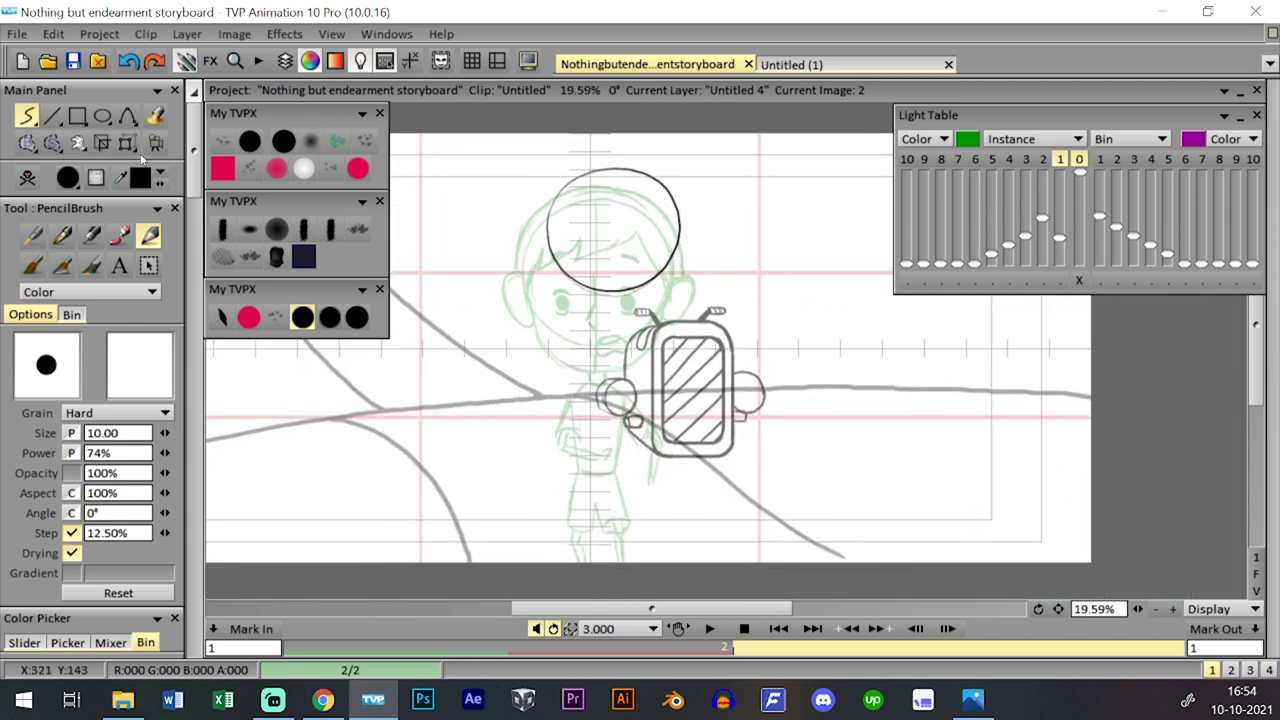
# - Scale the head circle to about 118% and shift it down over the onion-skinned head
pyautogui.click(127, 143)
pyautogui.moveTo(684, 168); pyautogui.dragTo(674, 199)
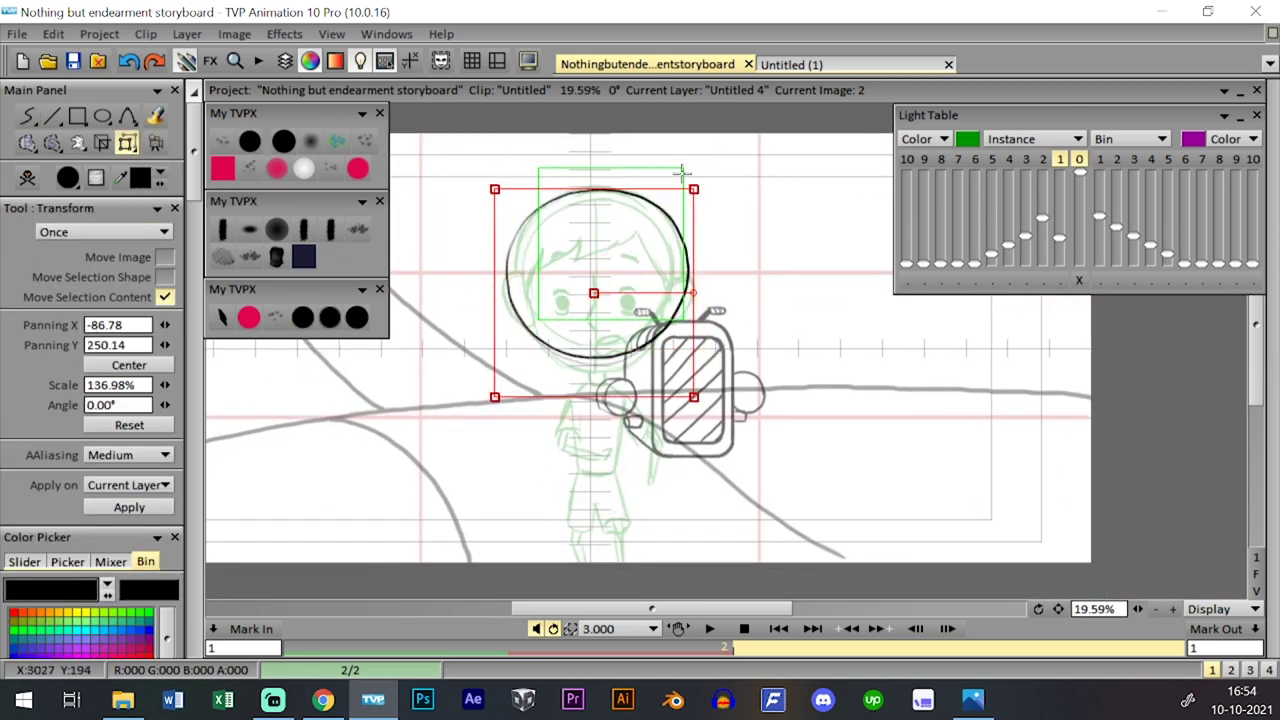
pyautogui.press('Return')
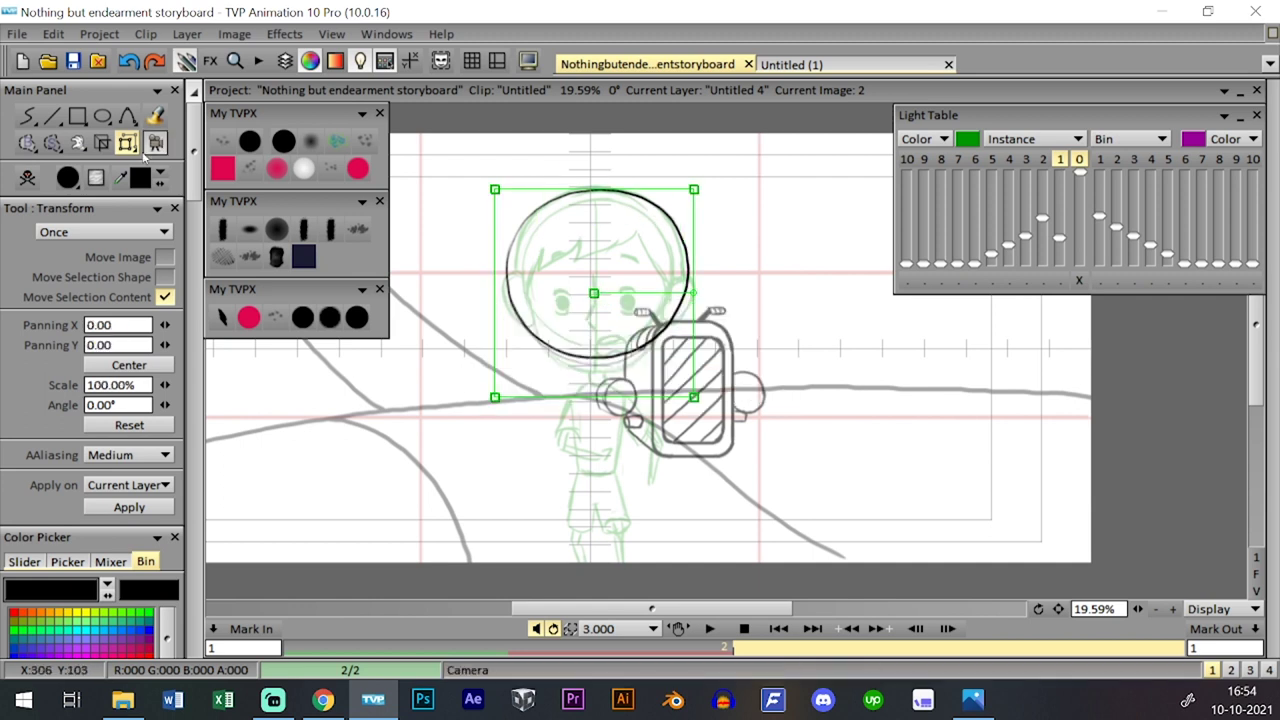
pyautogui.click(143, 146)
pyautogui.click(205, 184)
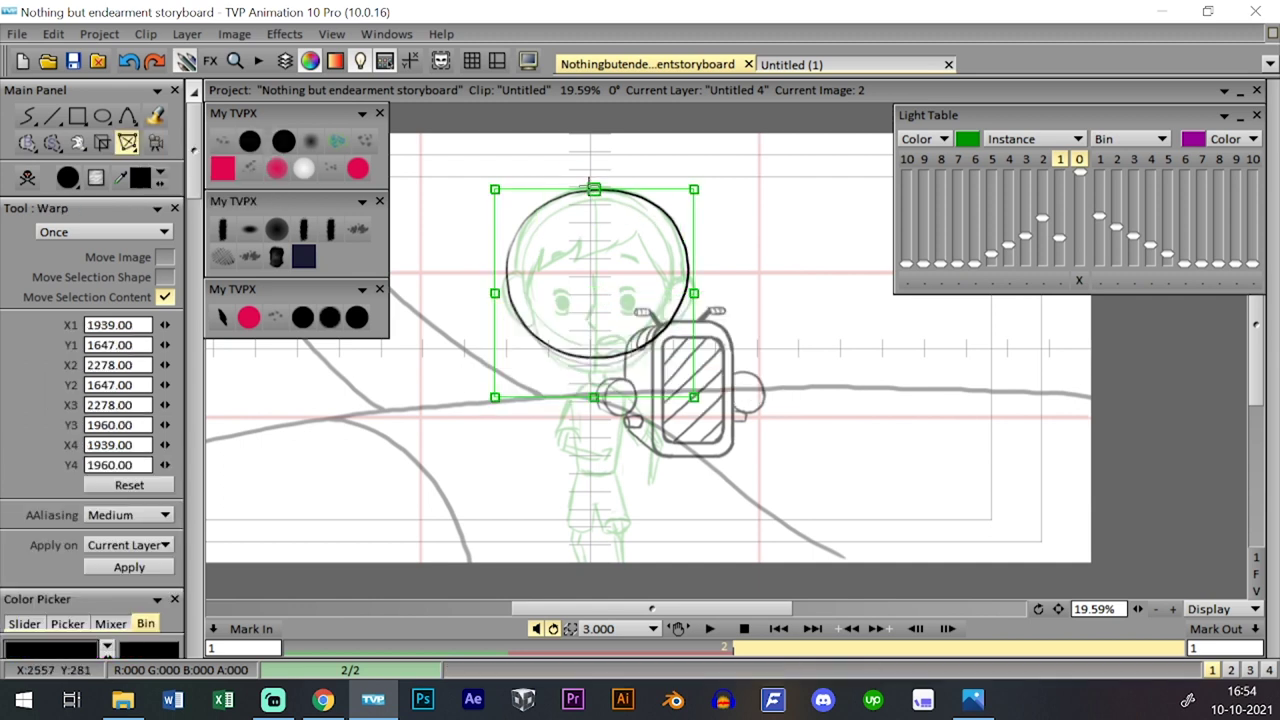
pyautogui.click(303, 317)
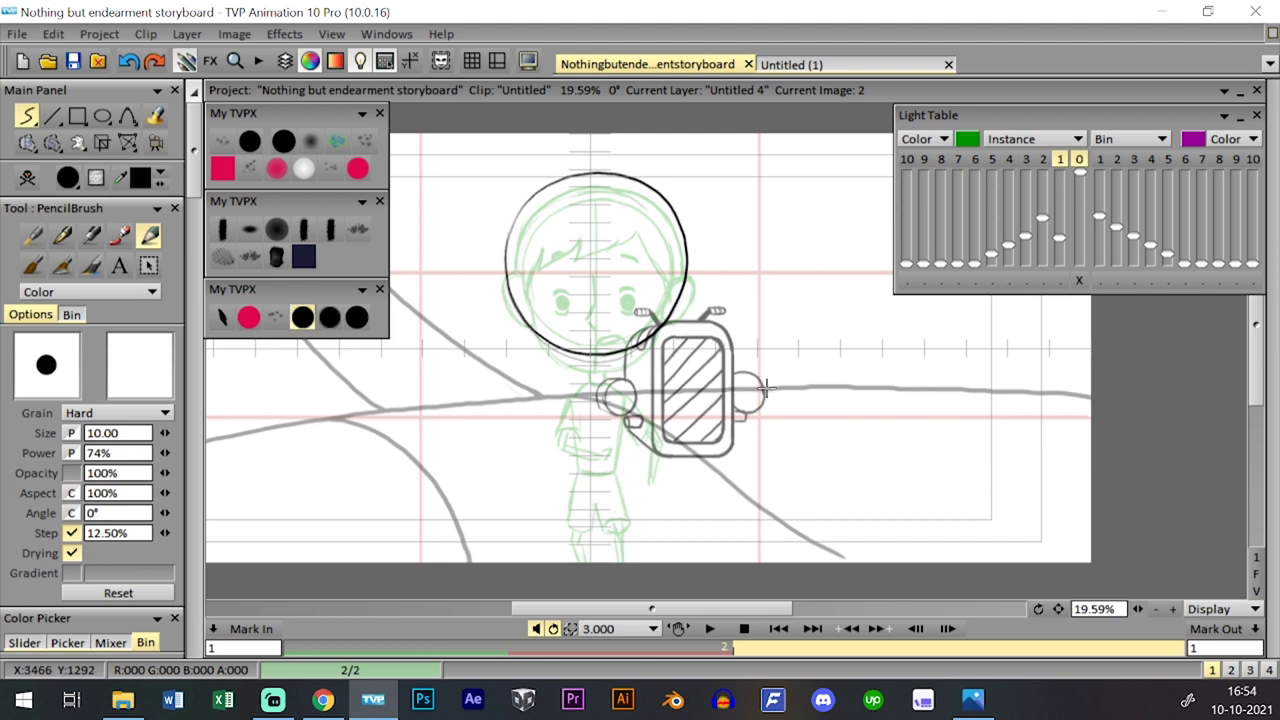
pyautogui.click(128, 142)
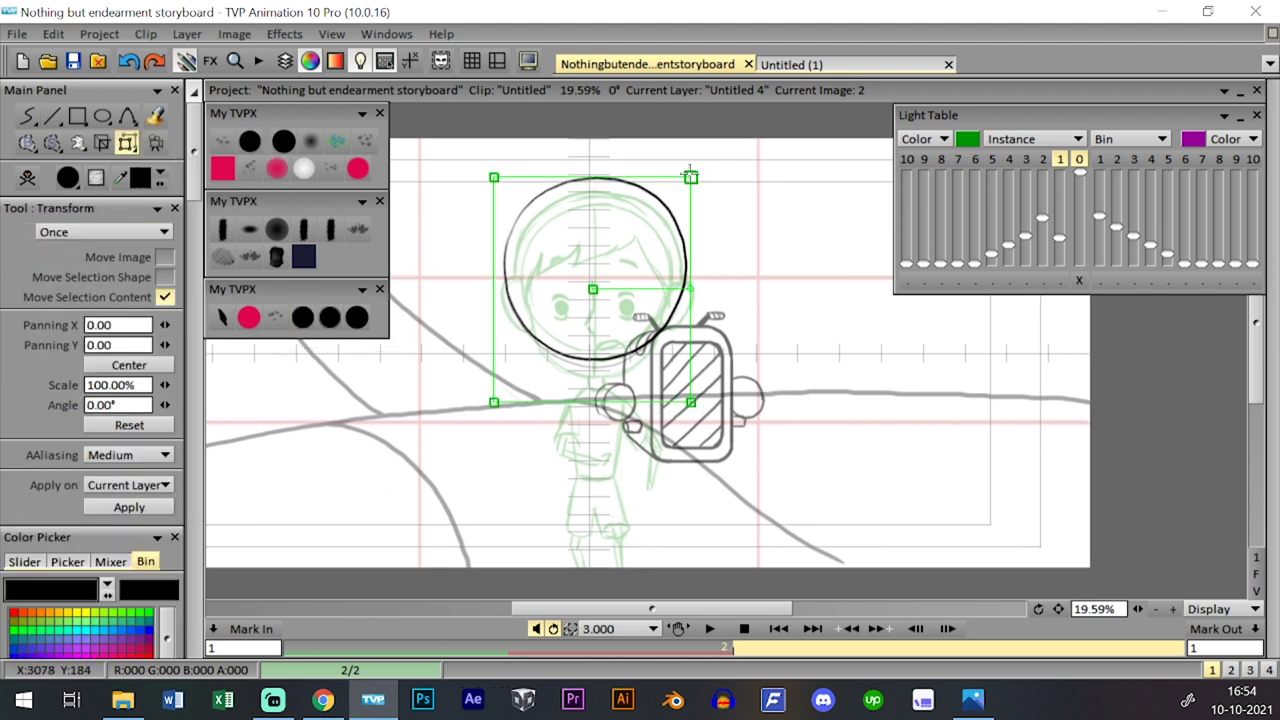
pyautogui.moveTo(690, 172); pyautogui.dragTo(681, 220)
pyautogui.click(302, 317)
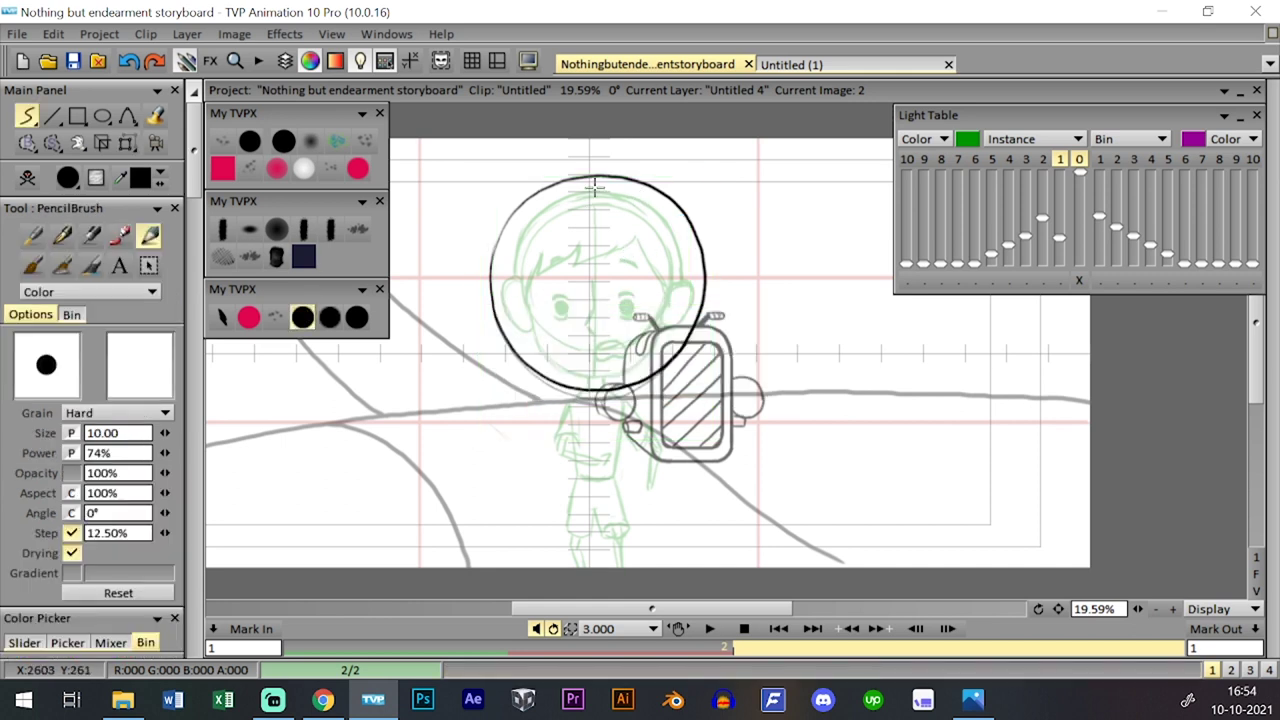
# - Draw the head's centre line, a right-side line, the headphone arc and the left ear curve
pyautogui.moveTo(592, 176); pyautogui.dragTo(597, 440)
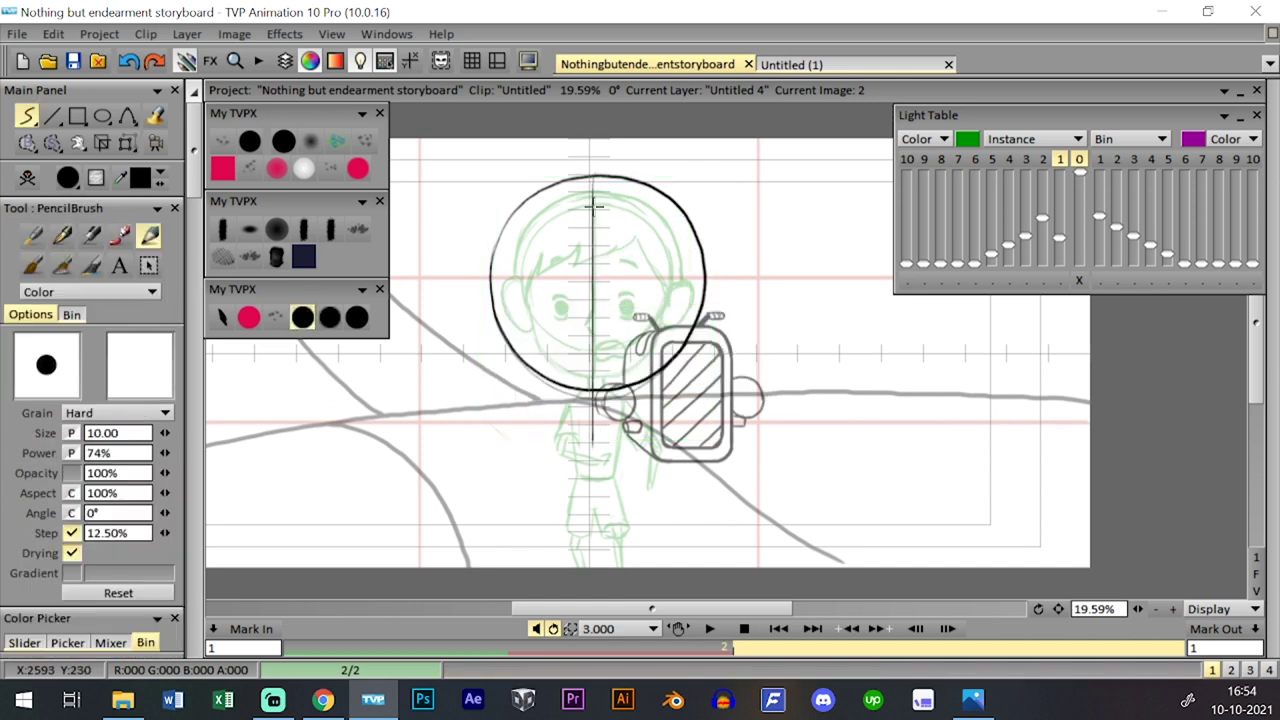
pyautogui.moveTo(594, 180); pyautogui.dragTo(596, 441)
pyautogui.hotkey('ctrl', 'z')
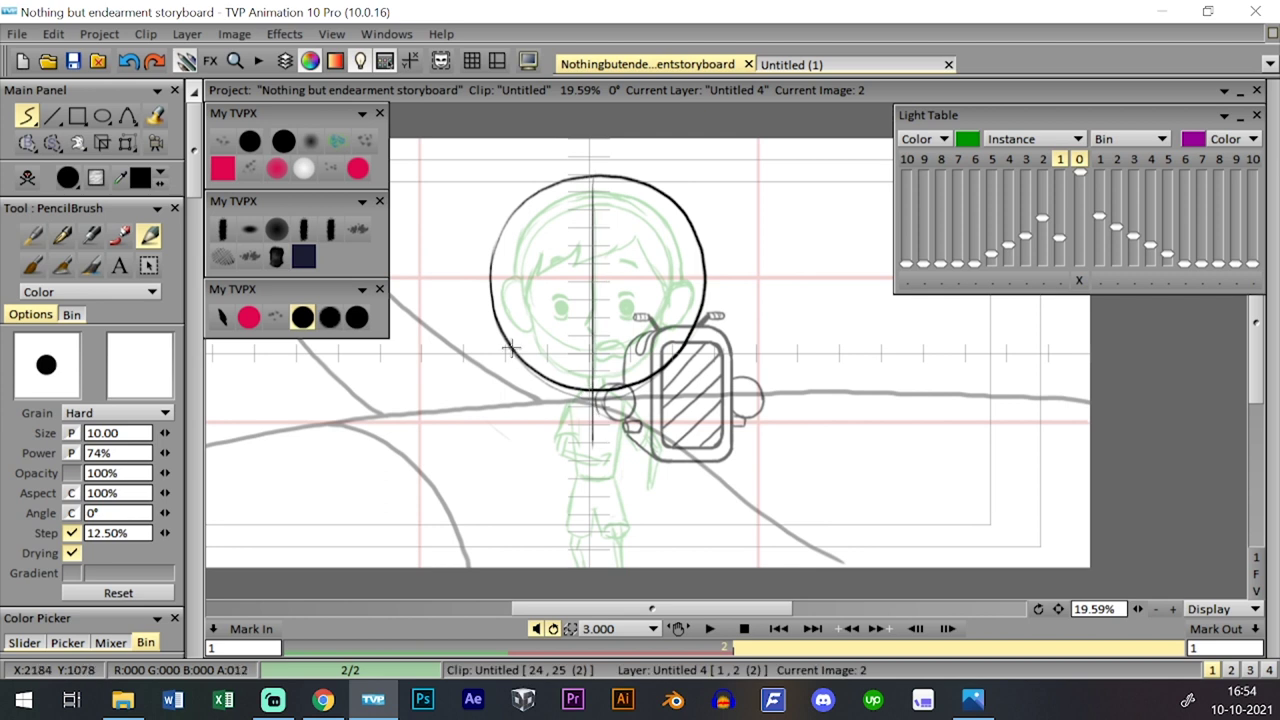
pyautogui.moveTo(510, 347)
pyautogui.mouseDown()
pyautogui.moveTo(580, 414)
pyautogui.moveTo(548, 414)
pyautogui.moveTo(583, 424)
pyautogui.moveTo(661, 399)
pyautogui.moveTo(592, 426)
pyautogui.moveTo(534, 407)
pyautogui.moveTo(571, 424)
pyautogui.moveTo(494, 321)
pyautogui.mouseUp()
pyautogui.hotkey('ctrl', 'z')
pyautogui.hotkey('ctrl', 'z')
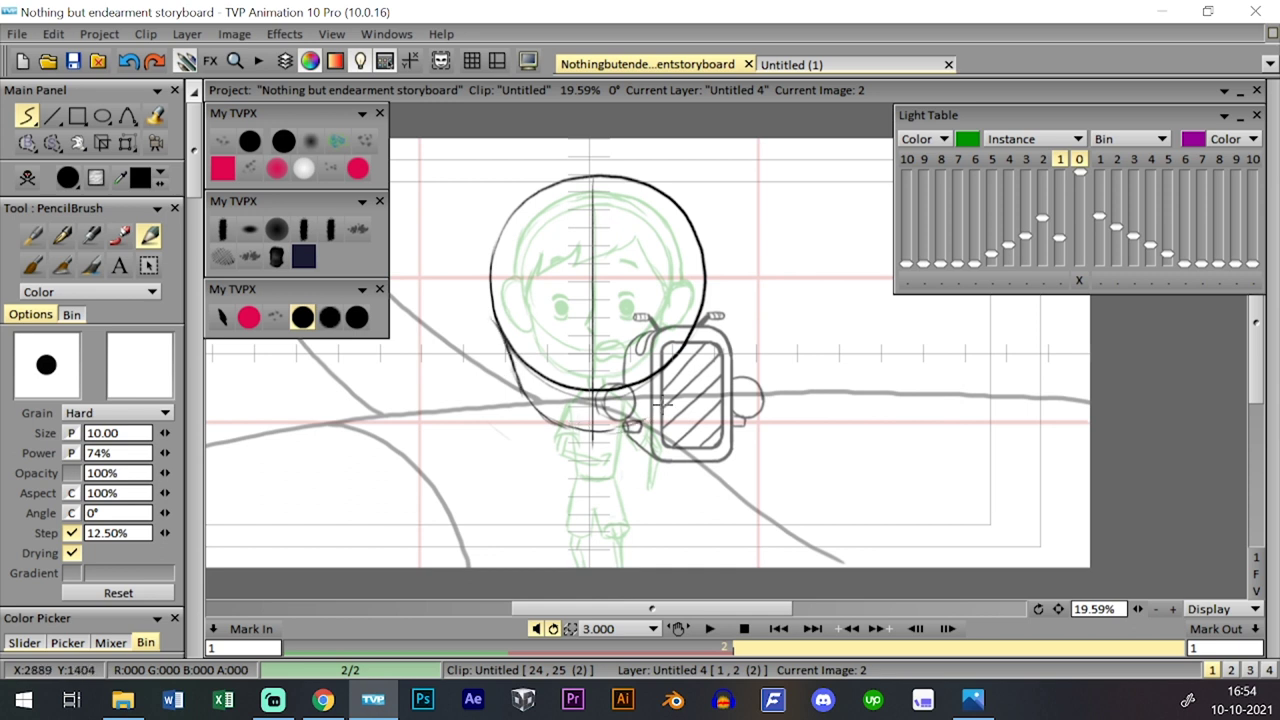
pyautogui.moveTo(654, 408)
pyautogui.mouseDown()
pyautogui.moveTo(688, 355)
pyautogui.moveTo(697, 262)
pyautogui.mouseUp()
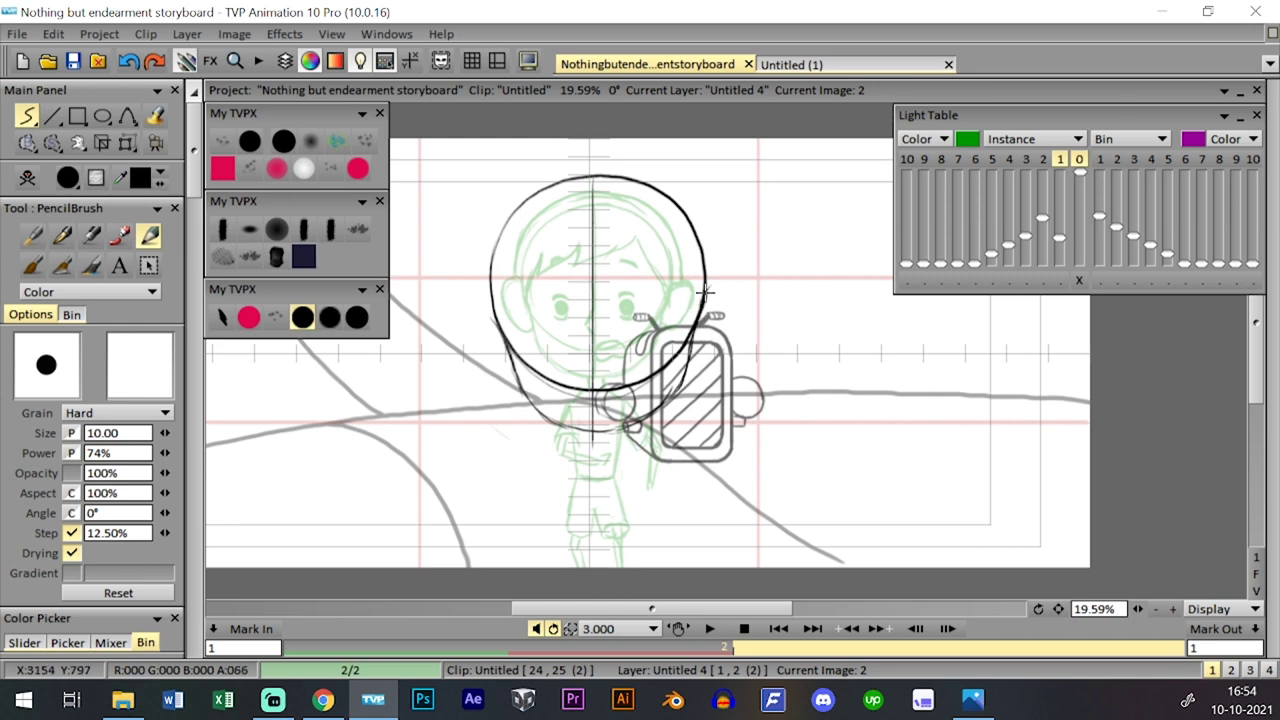
pyautogui.moveTo(706, 292)
pyautogui.mouseDown()
pyautogui.moveTo(685, 356)
pyautogui.moveTo(709, 356)
pyautogui.moveTo(725, 302)
pyautogui.moveTo(715, 291)
pyautogui.moveTo(737, 316)
pyautogui.moveTo(714, 356)
pyautogui.mouseUp()
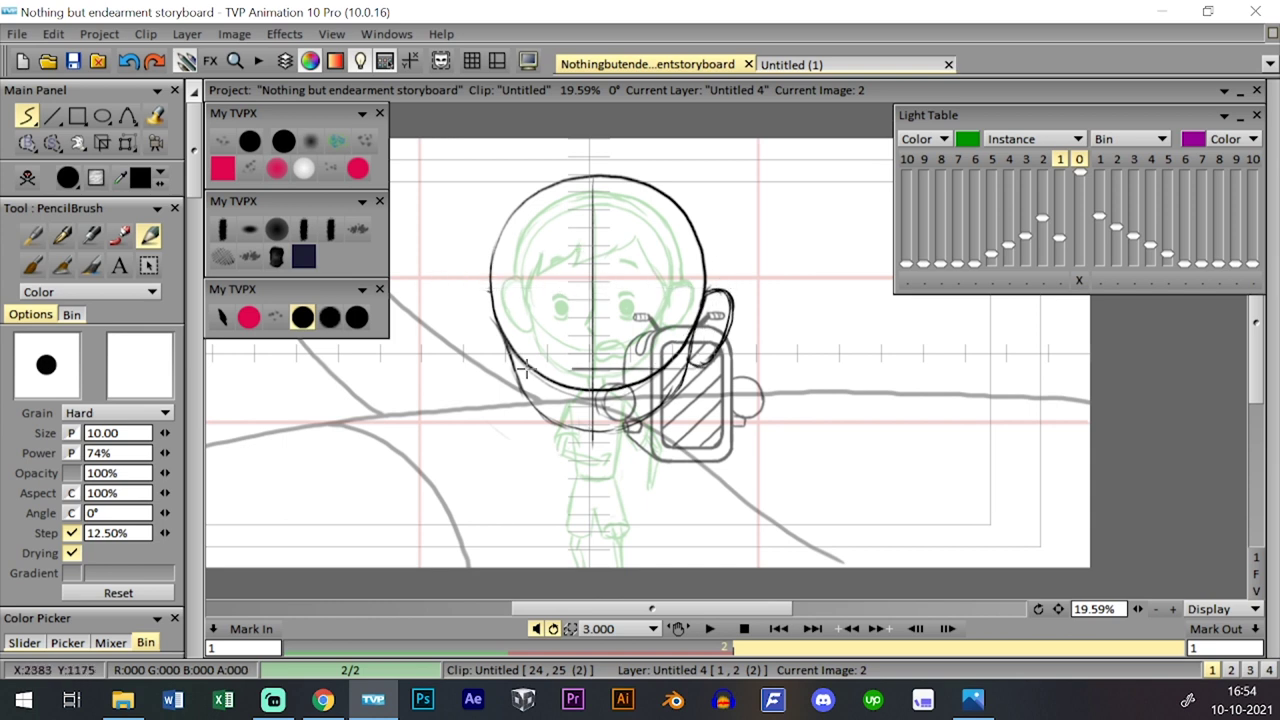
pyautogui.moveTo(481, 288)
pyautogui.mouseDown()
pyautogui.moveTo(505, 368)
pyautogui.moveTo(462, 300)
pyautogui.moveTo(492, 300)
pyautogui.mouseUp()
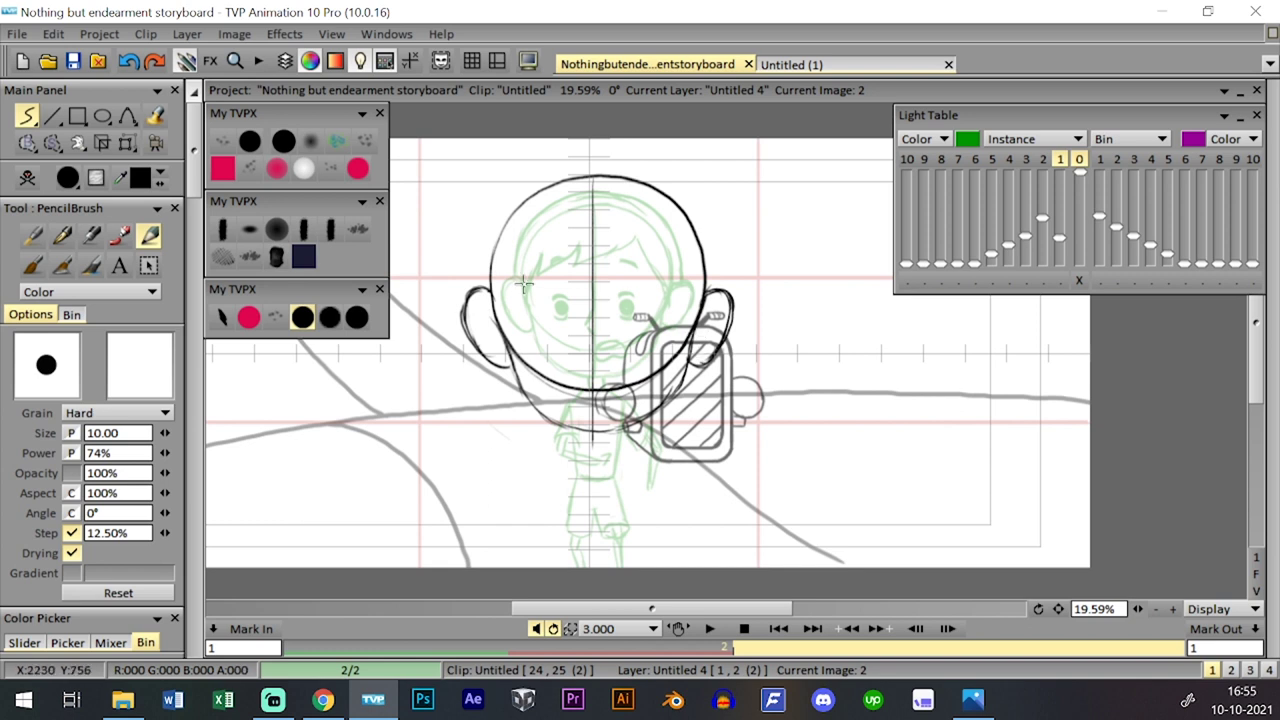
# - Draw both eyebrows, a round right eye with a pupil, and the nose
pyautogui.moveTo(623, 273); pyautogui.dragTo(656, 280)
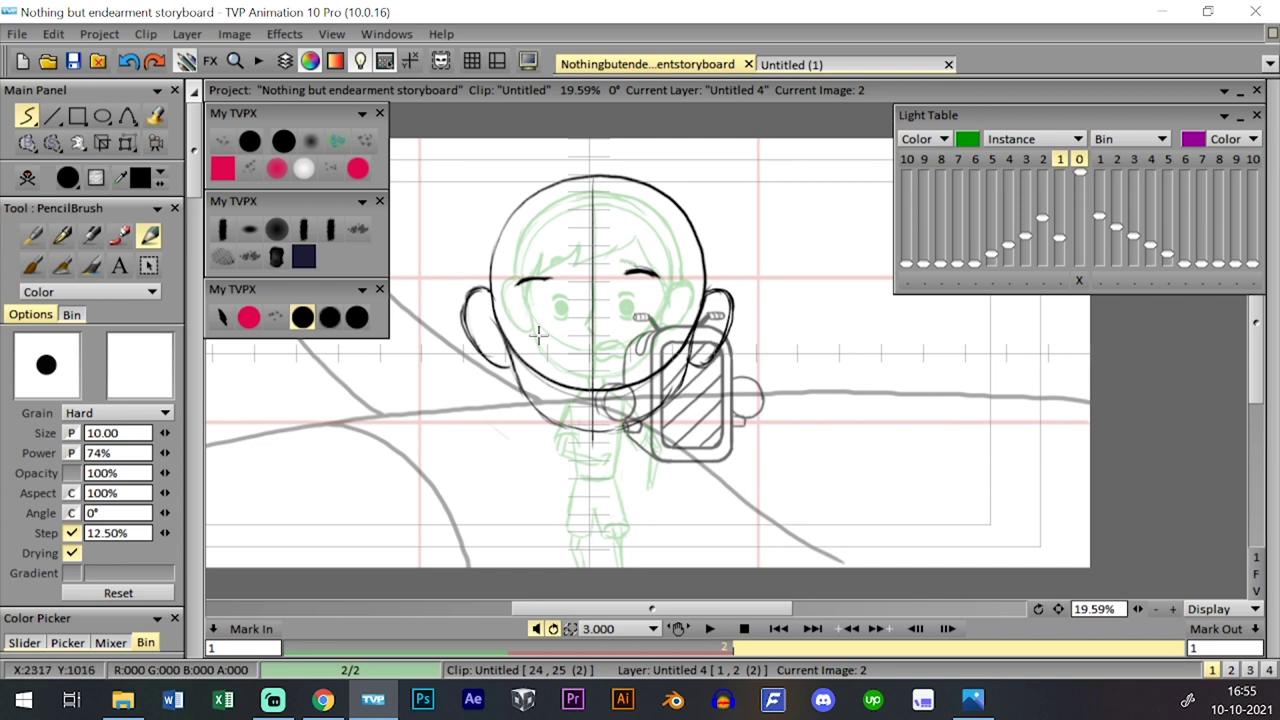
pyautogui.moveTo(538, 337)
pyautogui.mouseDown()
pyautogui.moveTo(557, 331)
pyautogui.moveTo(540, 326)
pyautogui.moveTo(536, 300)
pyautogui.mouseUp()
pyautogui.moveTo(636, 340); pyautogui.dragTo(640, 308)
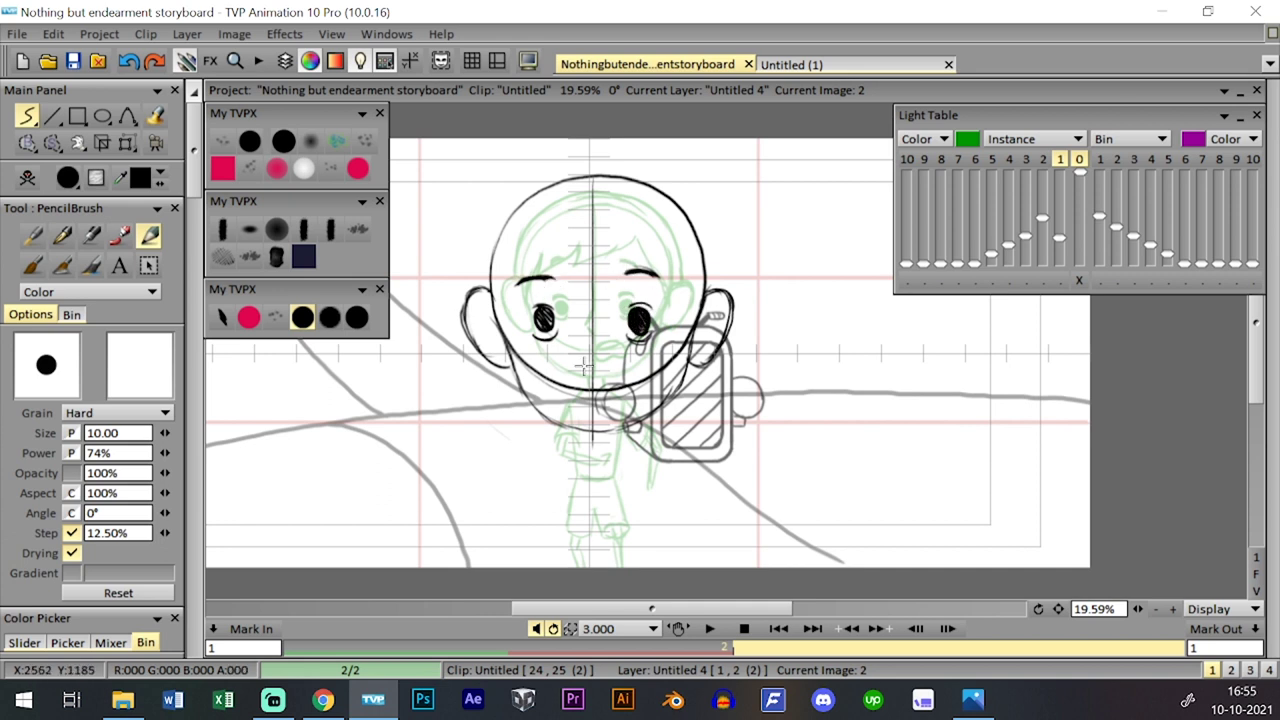
pyautogui.moveTo(585, 358); pyautogui.dragTo(582, 318)
# - Flip between images 1 and 2 to compare the new face with the first panel
pyautogui.press('Left')
pyautogui.press('Right')
pyautogui.press('Left')
pyautogui.press('Right')
# - Fill in the left eye with black on image 2
pyautogui.press('Left')
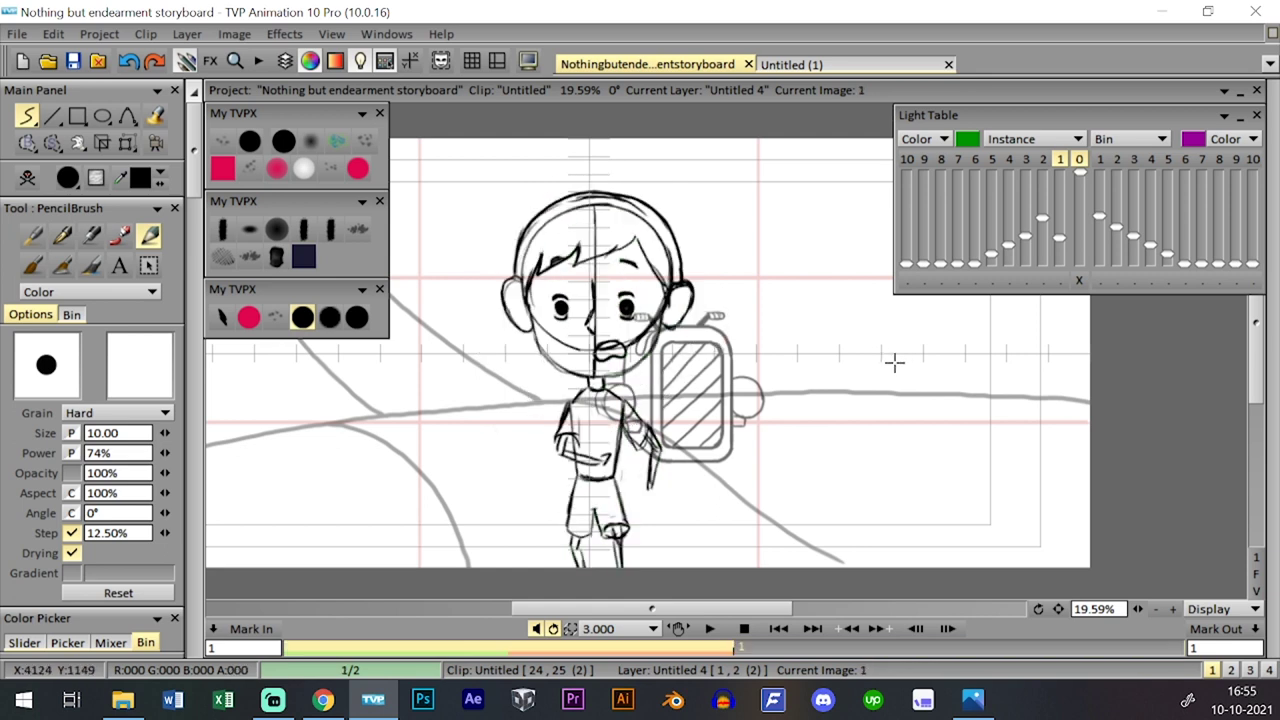
pyautogui.press('Right')
pyautogui.press('Left')
pyautogui.press('Right')
pyautogui.moveTo(553, 315); pyautogui.dragTo(550, 332)
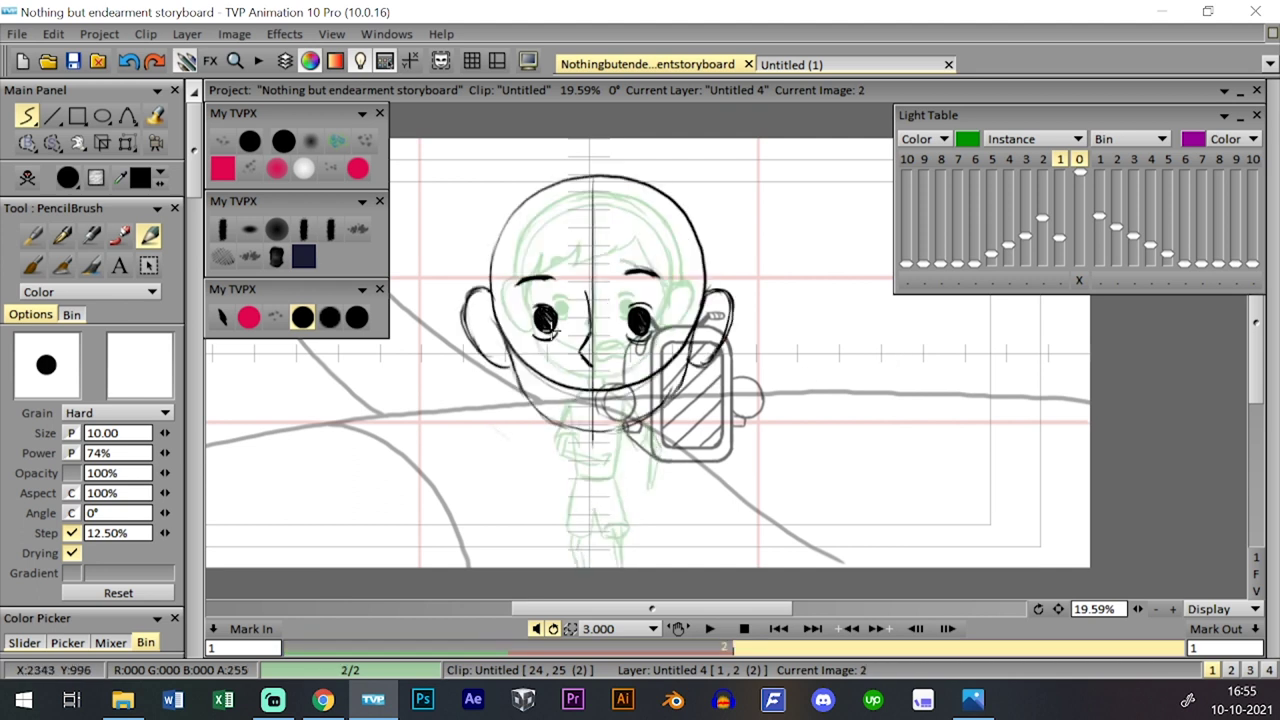
# - Fade the first panel's onion skin and draw an open mouth below the nose
pyautogui.moveTo(1060, 238); pyautogui.dragTo(1060, 246)
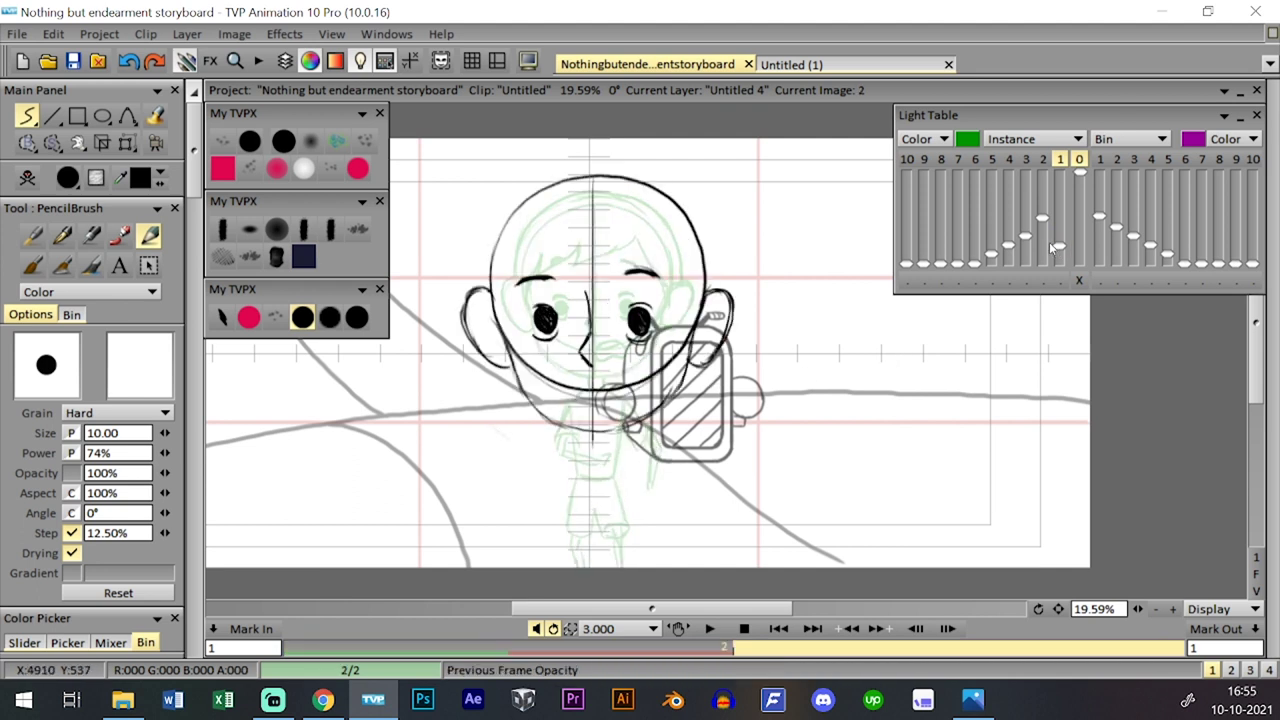
pyautogui.moveTo(626, 358); pyautogui.dragTo(626, 353)
pyautogui.scroll(-3, 625, 350)
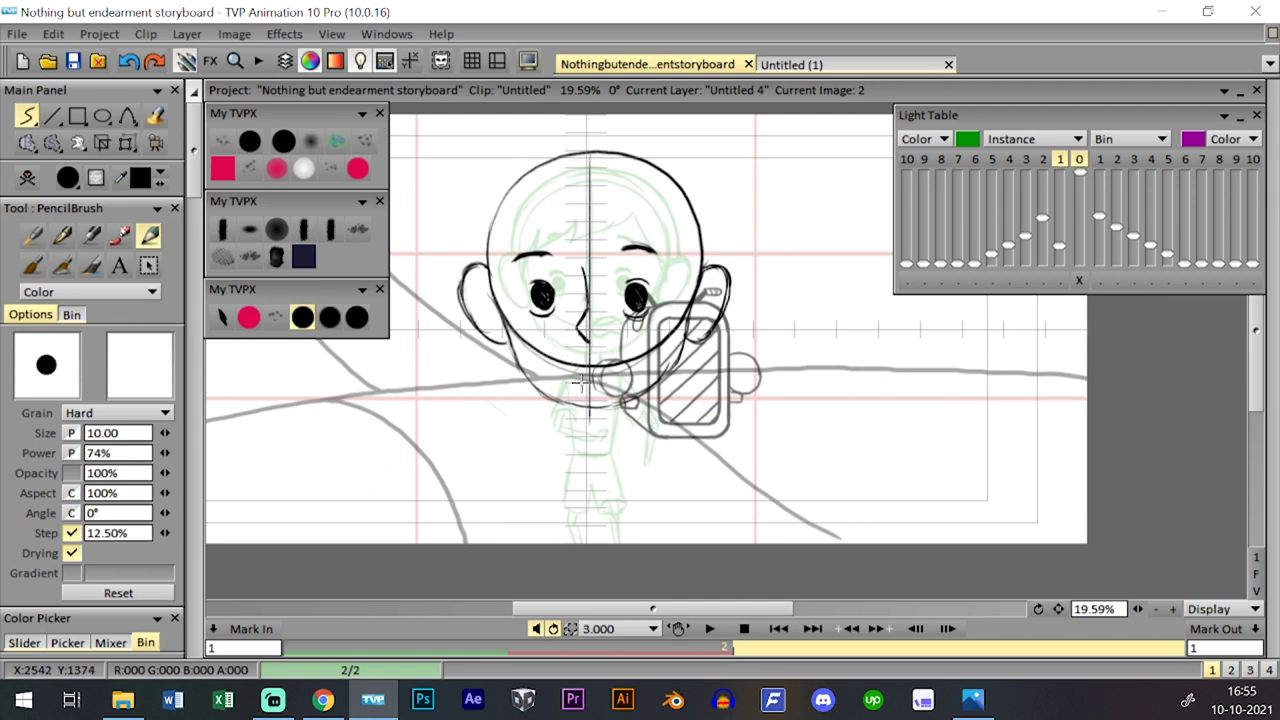
pyautogui.moveTo(600, 381)
pyautogui.mouseDown()
pyautogui.moveTo(585, 372)
pyautogui.moveTo(620, 352)
pyautogui.moveTo(600, 362)
pyautogui.mouseUp()
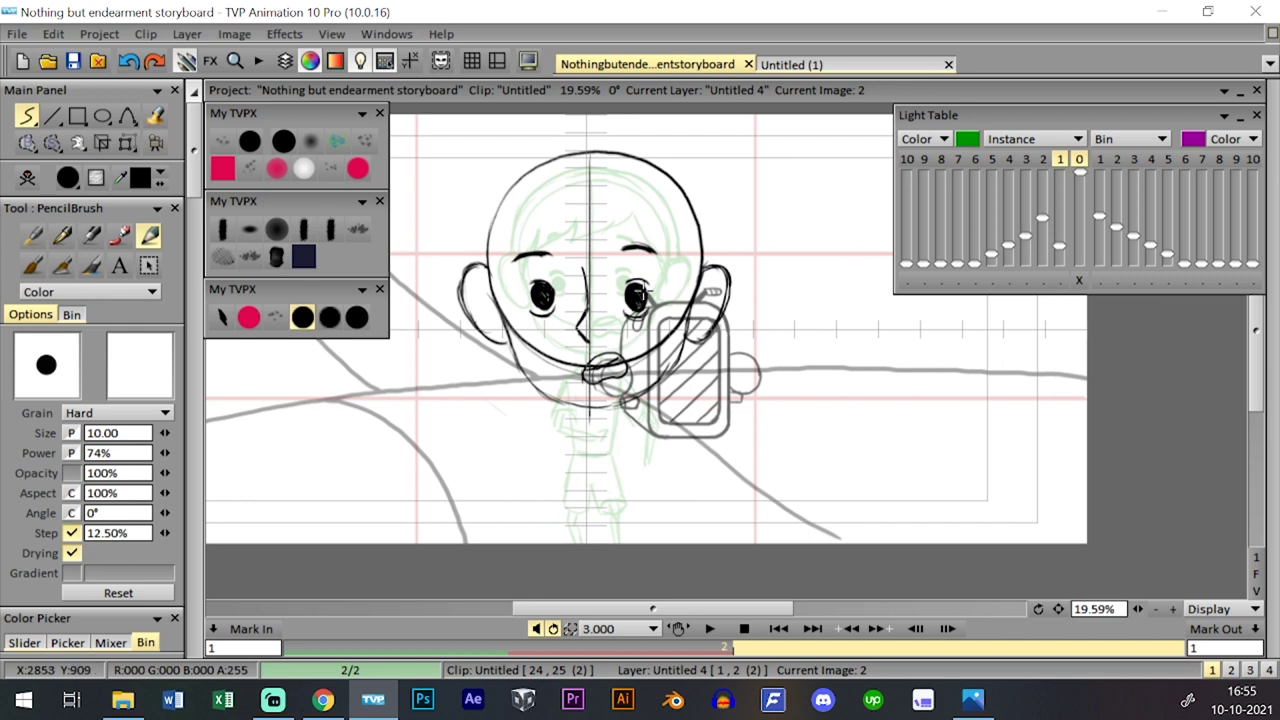
pyautogui.scroll(3, 645, 290)
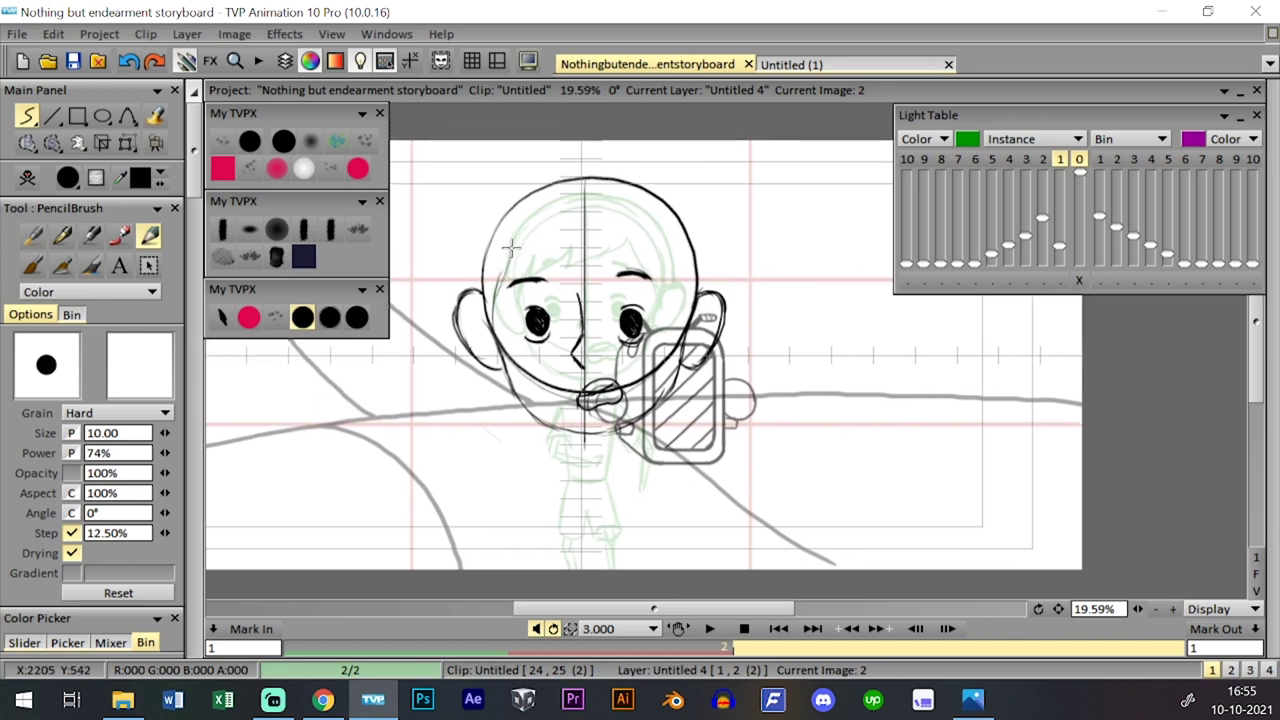
# - Draw hair bangs across the forehead and darken the head's upper outline
pyautogui.moveTo(505, 271)
pyautogui.mouseDown()
pyautogui.moveTo(524, 237)
pyautogui.moveTo(517, 267)
pyautogui.moveTo(543, 250)
pyautogui.moveTo(538, 272)
pyautogui.moveTo(582, 232)
pyautogui.moveTo(575, 268)
pyautogui.moveTo(617, 226)
pyautogui.moveTo(643, 222)
pyautogui.moveTo(635, 241)
pyautogui.moveTo(692, 309)
pyautogui.mouseUp()
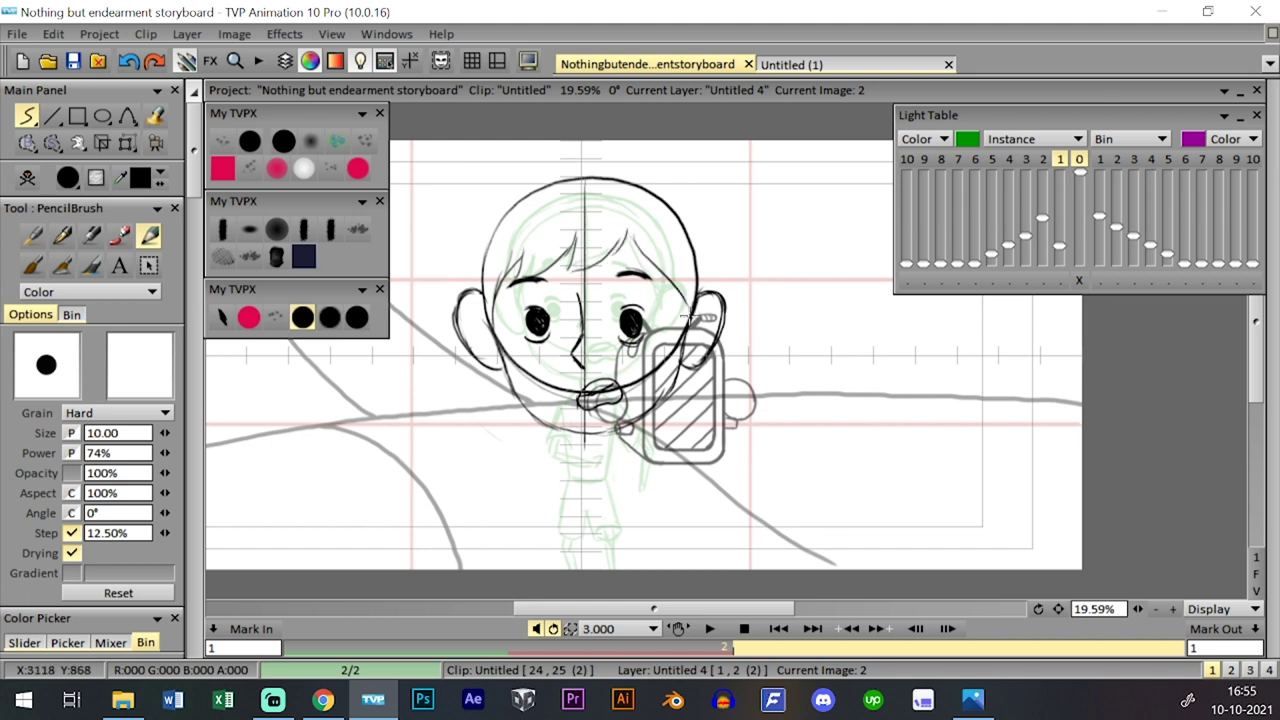
pyautogui.moveTo(610, 260); pyautogui.dragTo(622, 274)
pyautogui.moveTo(490, 302)
pyautogui.mouseDown()
pyautogui.moveTo(503, 240)
pyautogui.moveTo(528, 206)
pyautogui.moveTo(614, 180)
pyautogui.moveTo(676, 204)
pyautogui.moveTo(718, 288)
pyautogui.moveTo(710, 256)
pyautogui.mouseUp()
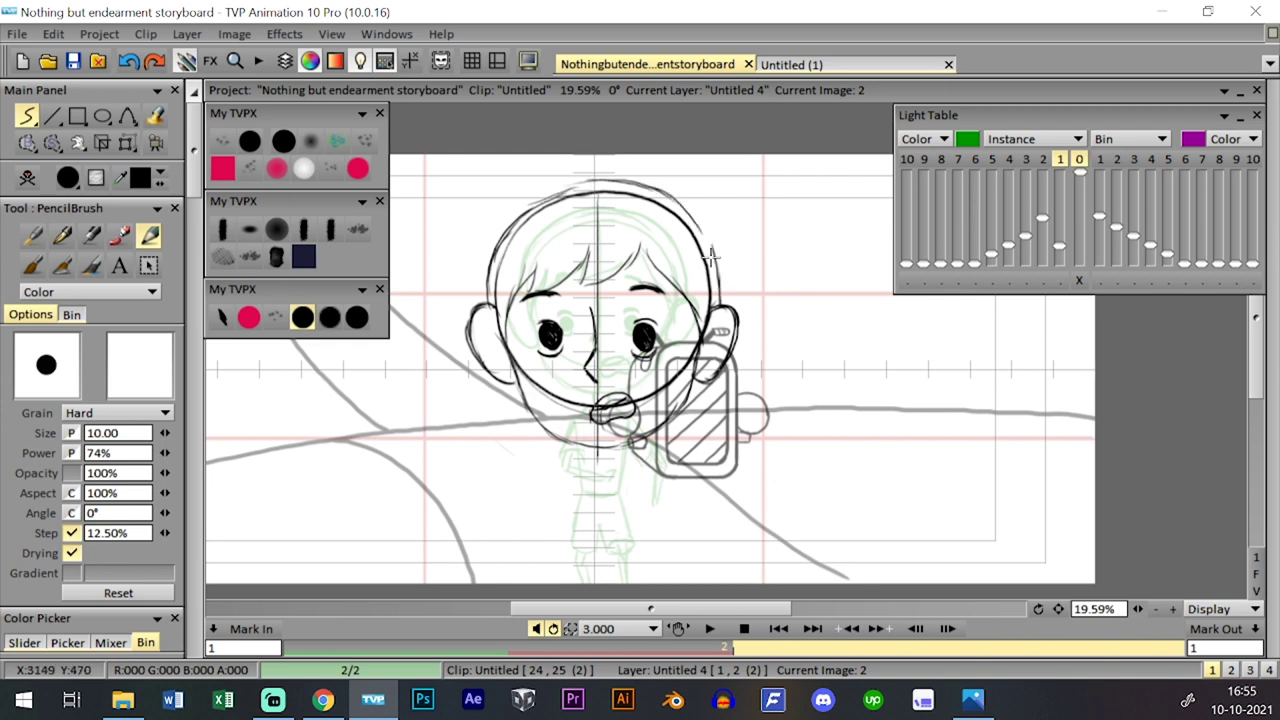
pyautogui.moveTo(680, 211); pyautogui.dragTo(718, 280)
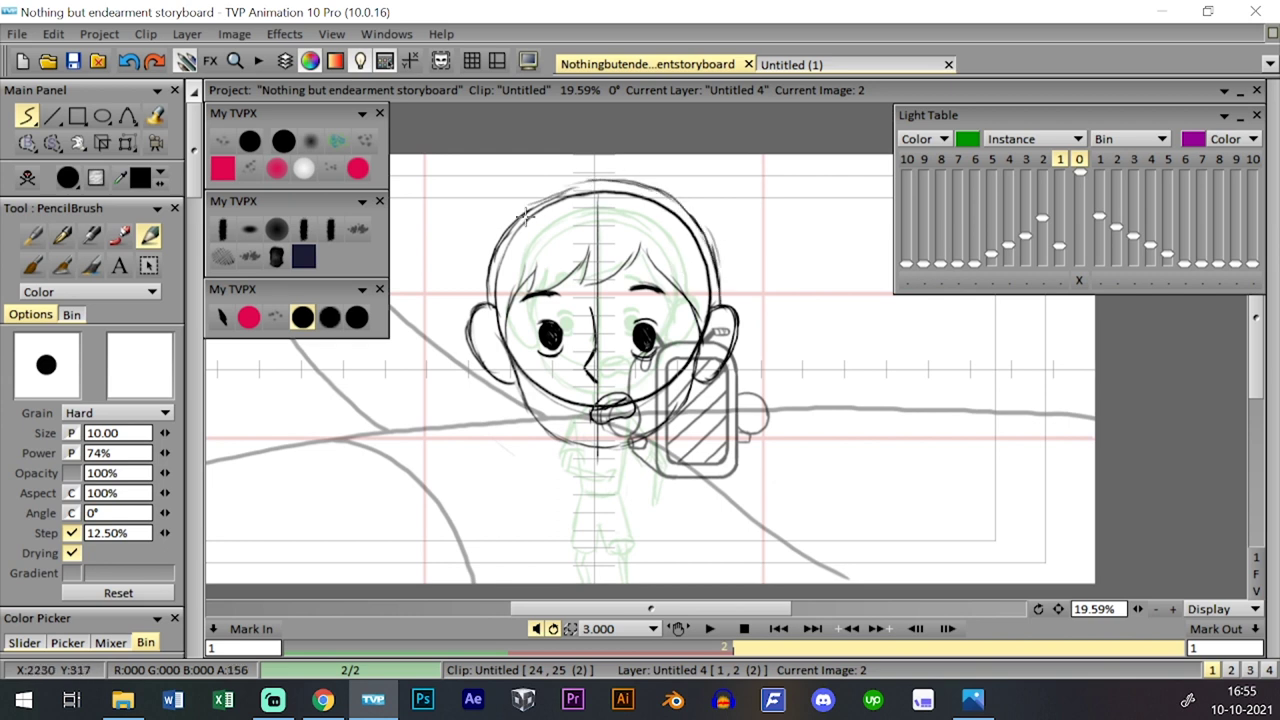
pyautogui.moveTo(525, 217); pyautogui.dragTo(592, 183)
pyautogui.moveTo(850, 232); pyautogui.dragTo(842, 238)
# - Turn off the Light Table onion skin and flip between images 1 and 2 to compare
pyautogui.click(1079, 162)
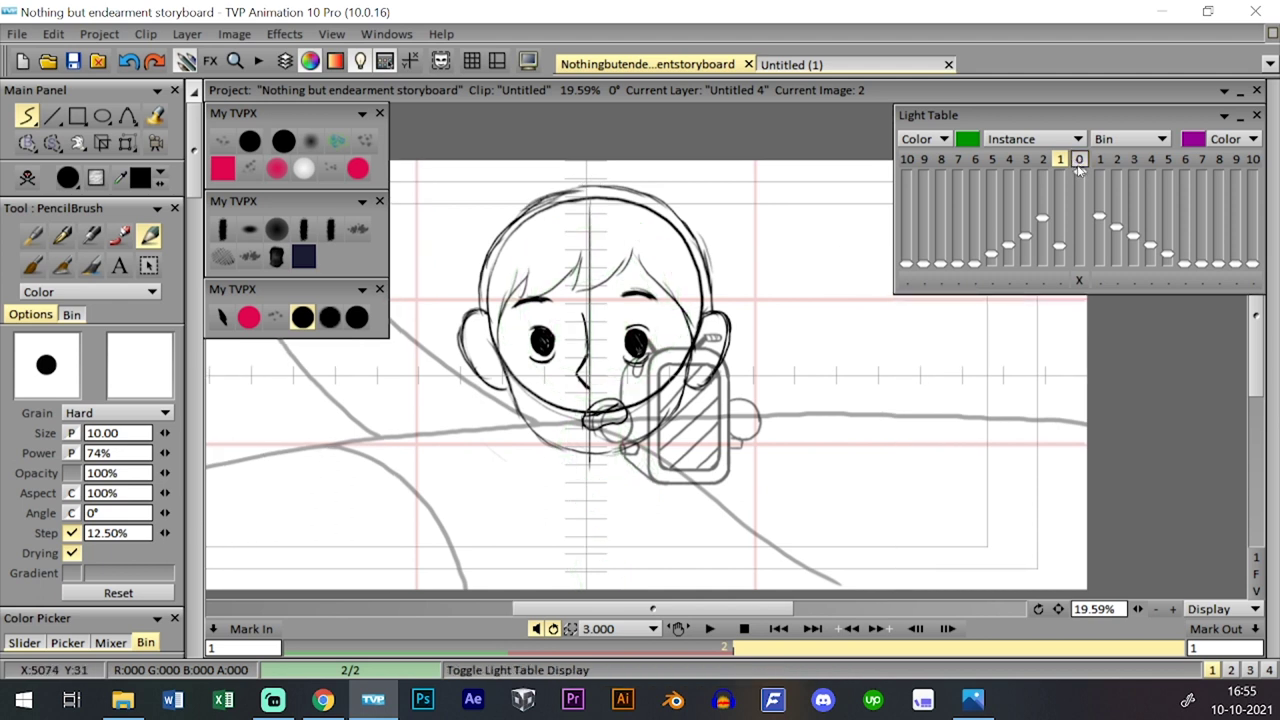
pyautogui.press('Left')
pyautogui.press('Right')
pyautogui.press('Left')
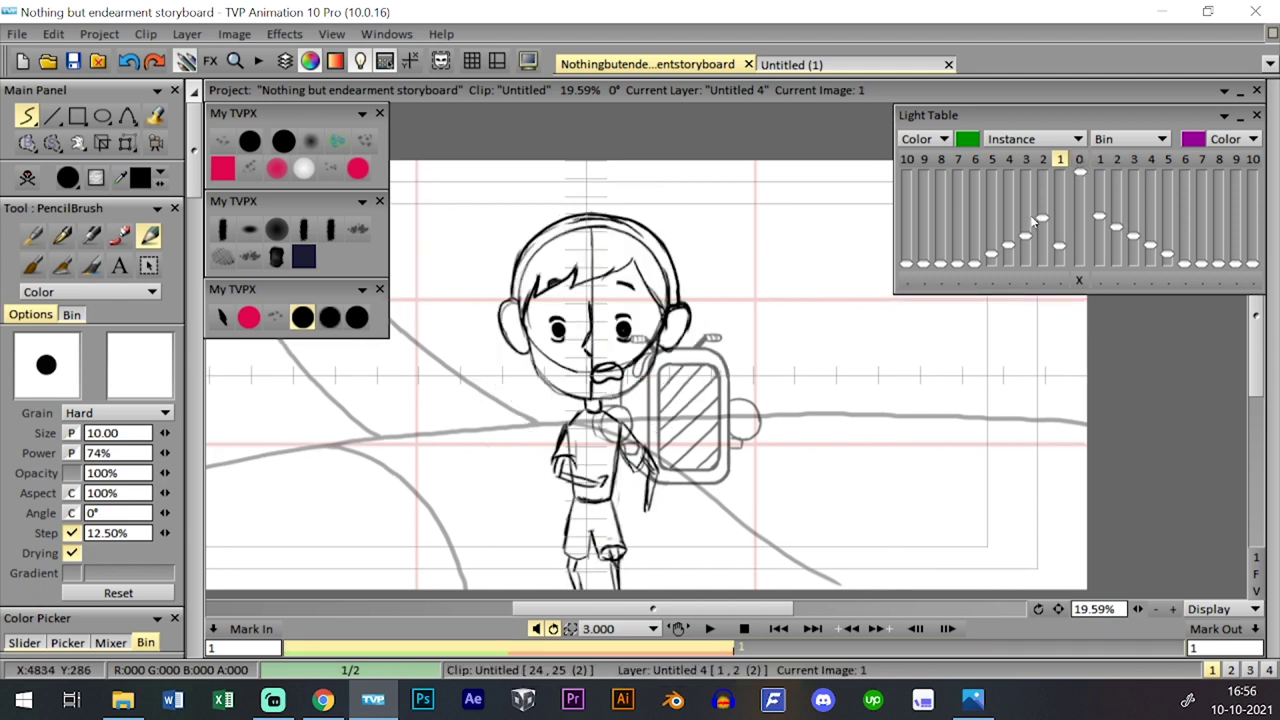
pyautogui.press('Right')
pyautogui.press('Left')
pyautogui.press('Right')
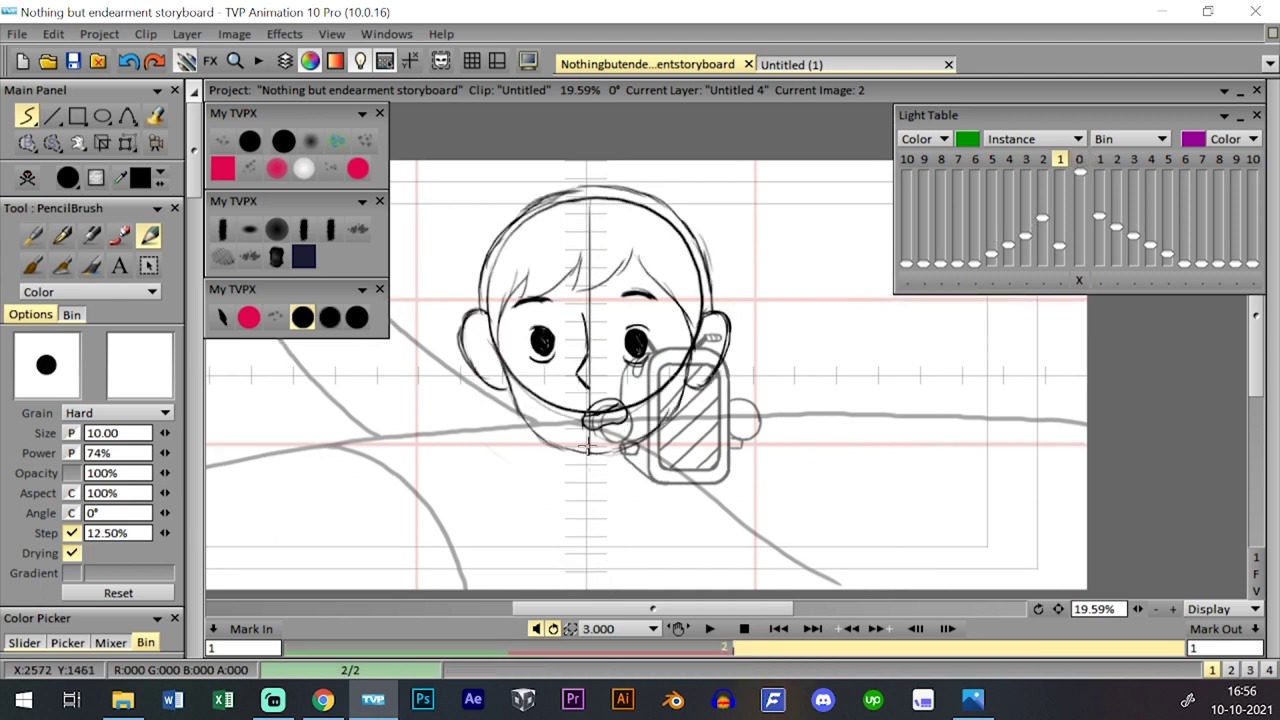
pyautogui.press('Left')
pyautogui.press('Right')
pyautogui.press('Left')
pyautogui.press('Left')
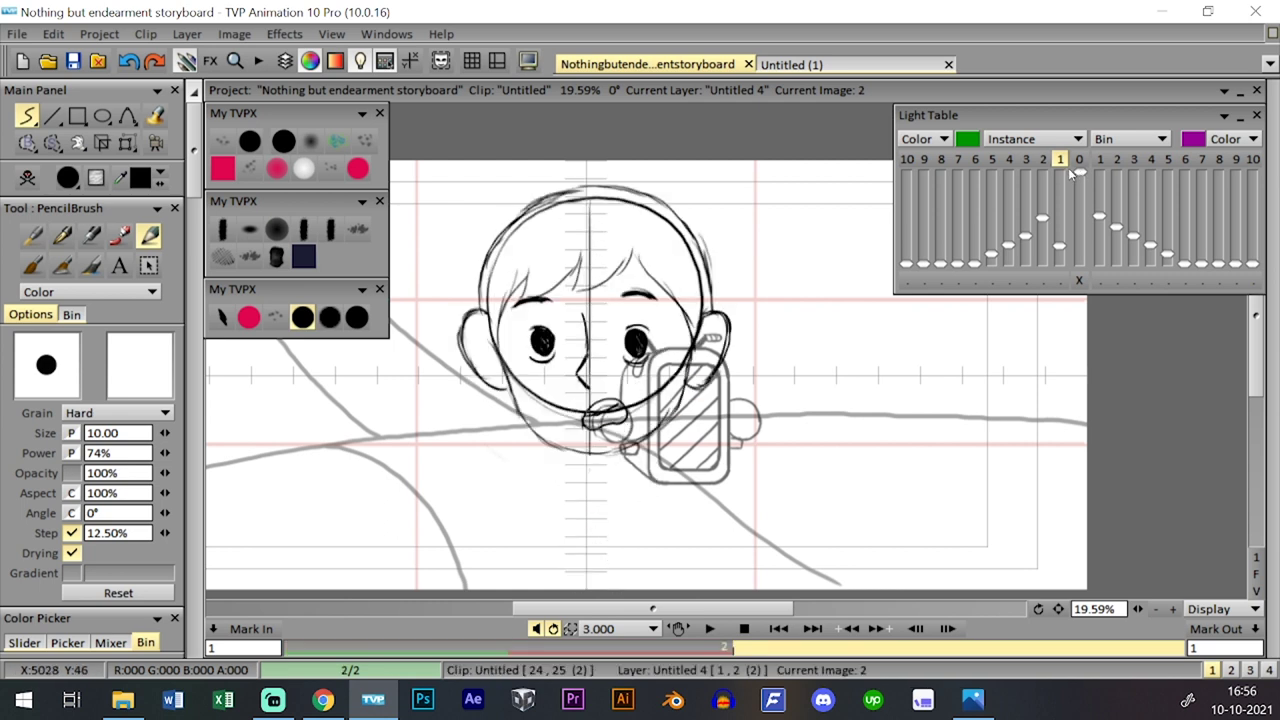
pyautogui.press('Left')
pyautogui.press('Right')
pyautogui.press('Left')
# - Return to image 2 and turn the first panel's onion skin back on
pyautogui.click(340, 321)
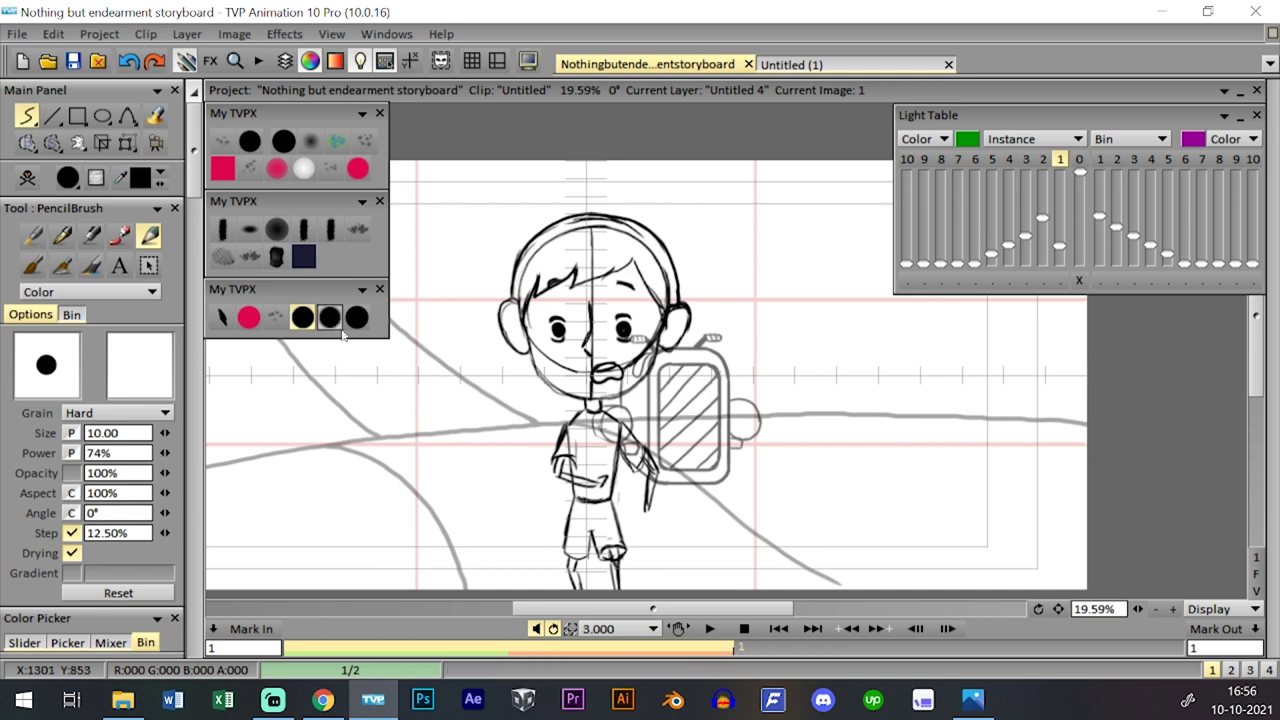
pyautogui.press('Up')
pyautogui.press('Down')
pyautogui.press('Right')
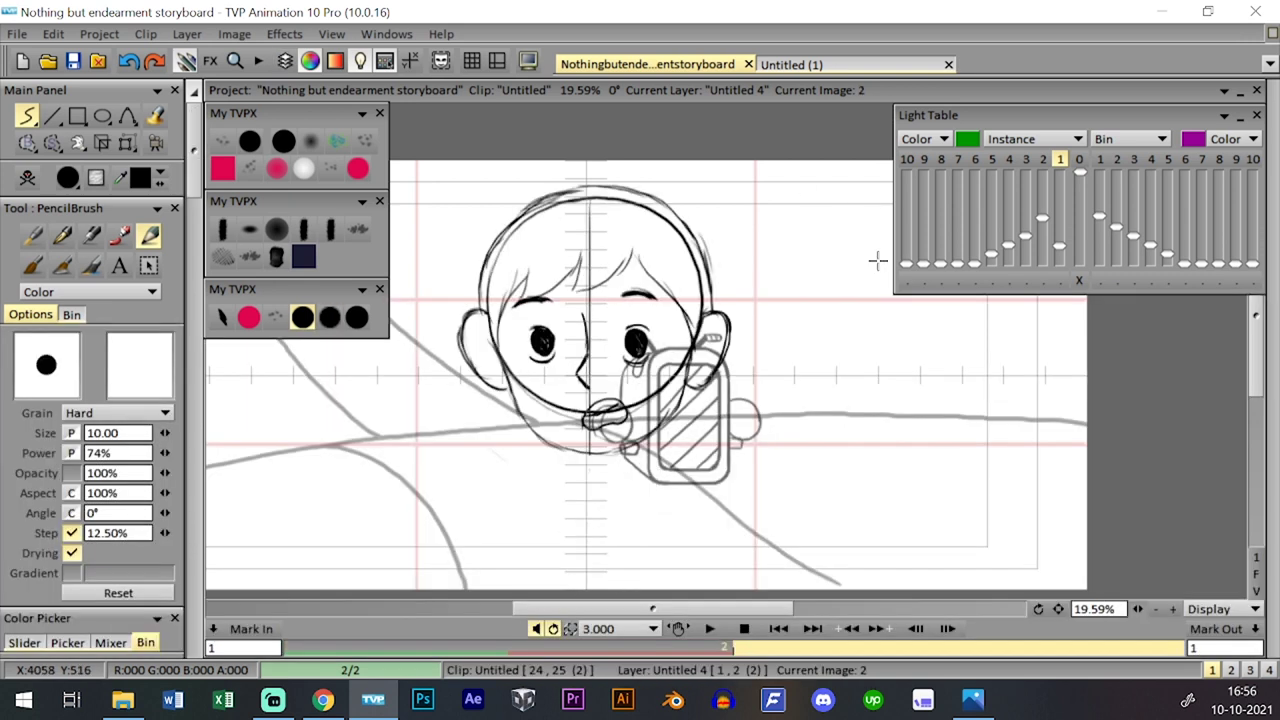
pyautogui.press('Left')
pyautogui.press('Right')
pyautogui.click(1079, 161)
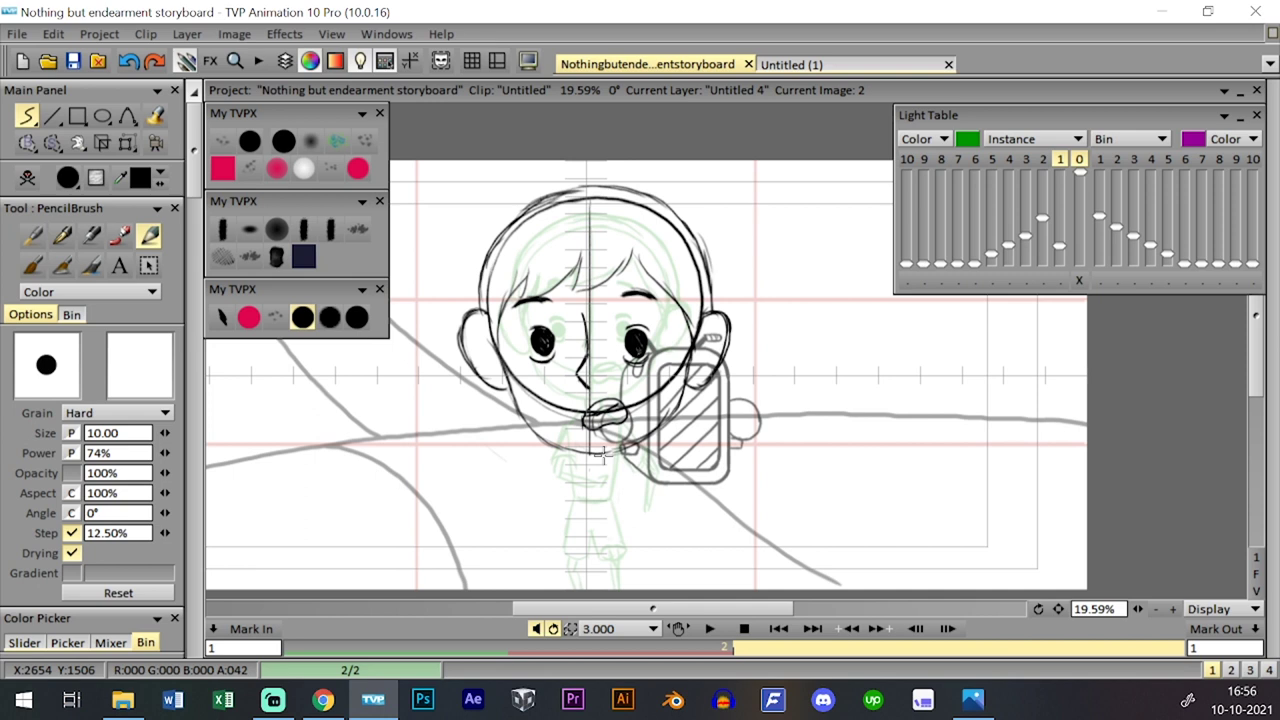
# - Scale the head down to about 85% and raise it slightly
pyautogui.click(128, 144)
pyautogui.moveTo(733, 183); pyautogui.dragTo(713, 194)
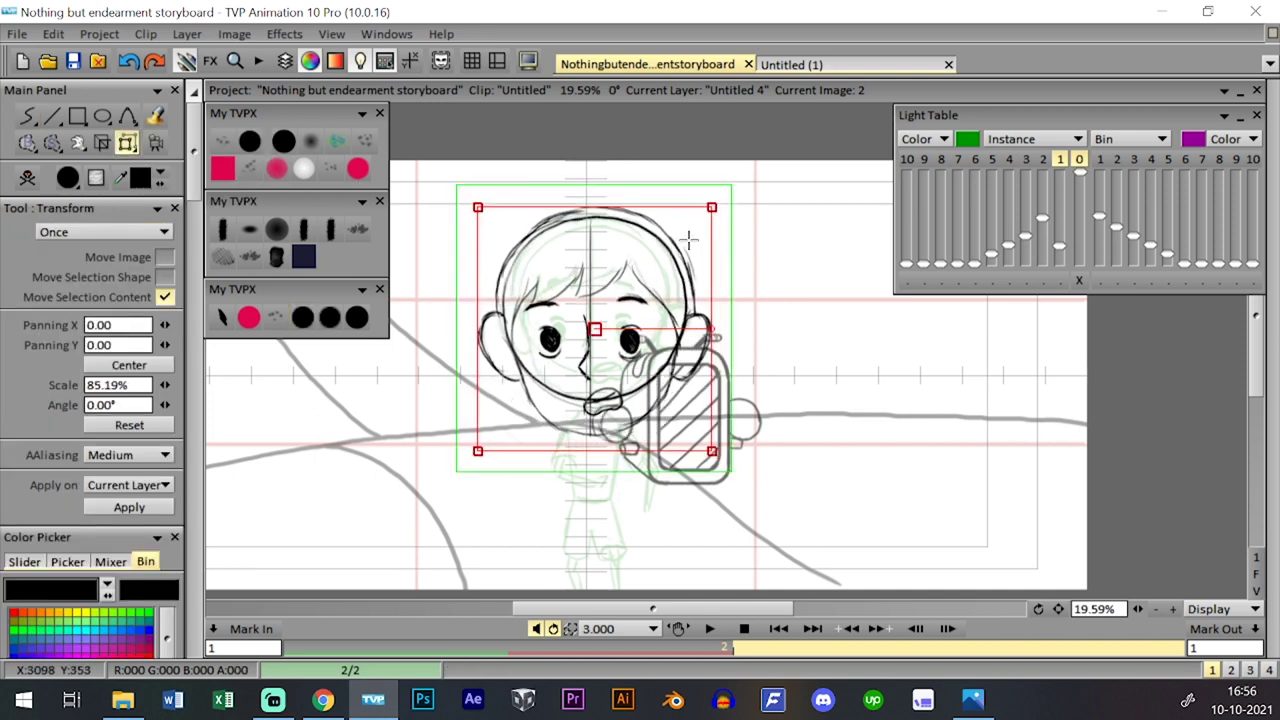
pyautogui.moveTo(679, 241); pyautogui.dragTo(679, 229)
pyautogui.press('Return')
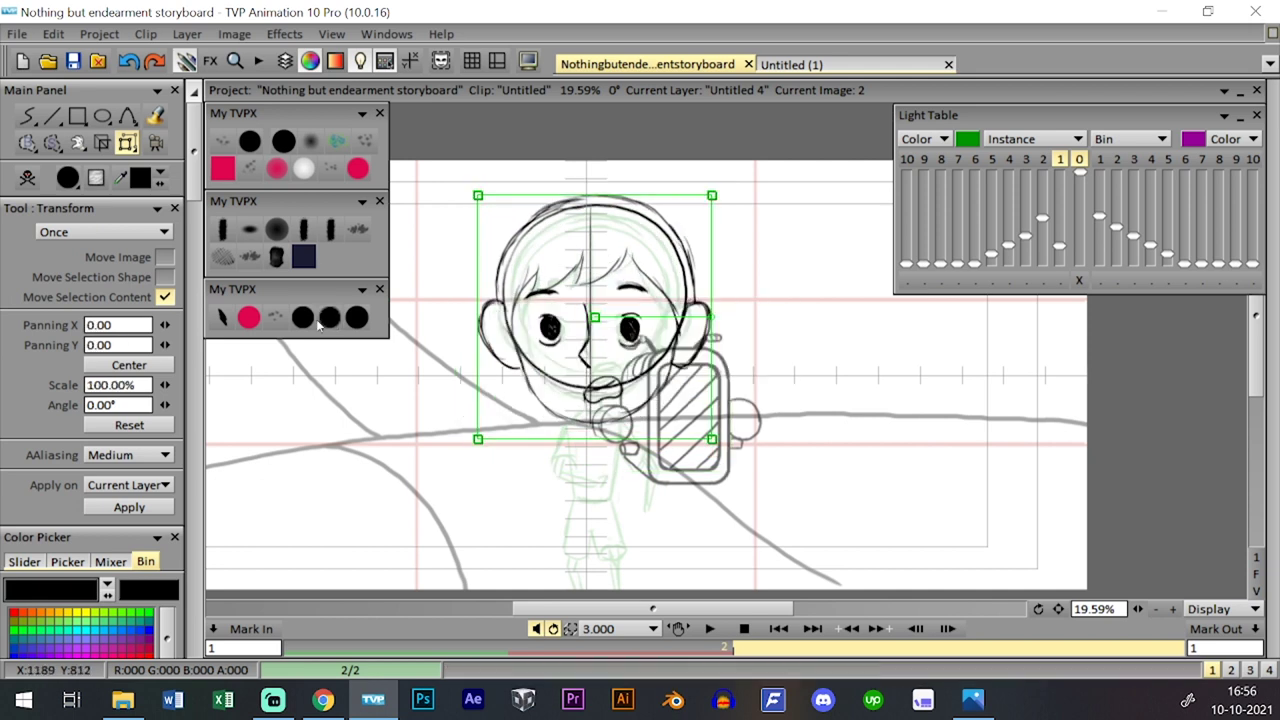
pyautogui.click(305, 319)
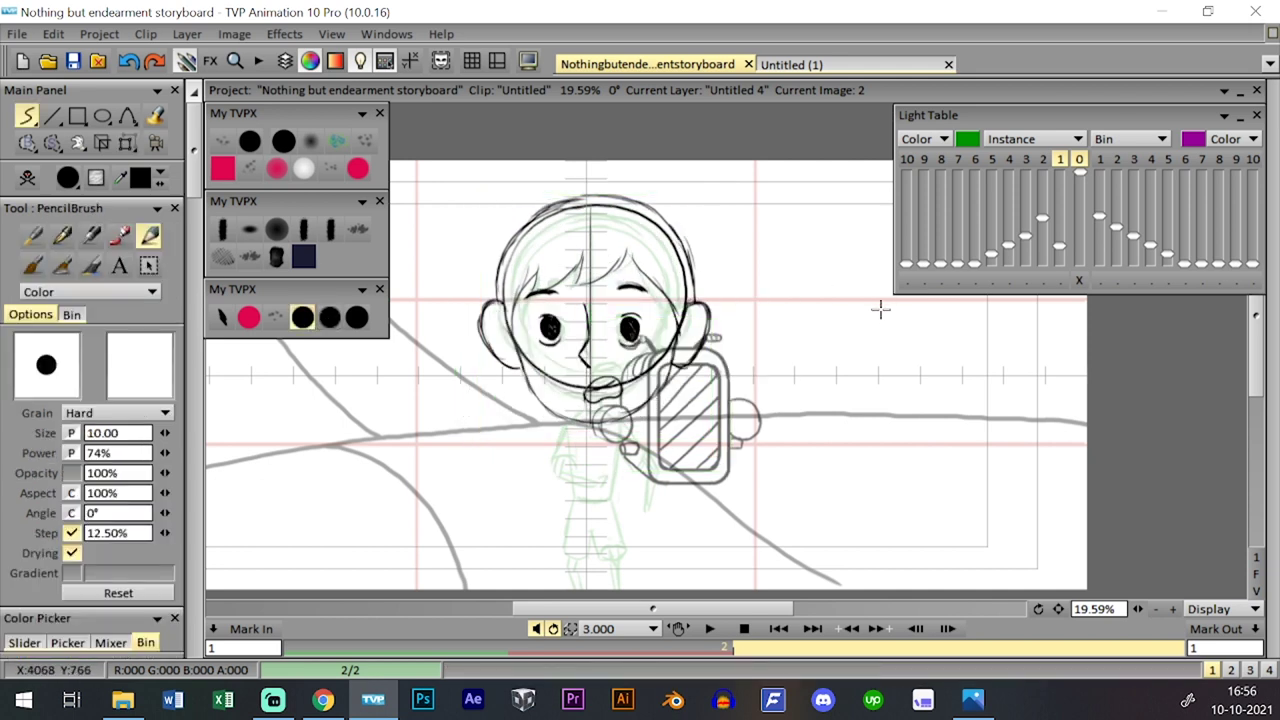
# - Flip between images 1 and 2 to compare the head size against the first panel
pyautogui.press('Left')
pyautogui.press('Right')
pyautogui.press('Right')
pyautogui.press('Left')
pyautogui.press('Left')
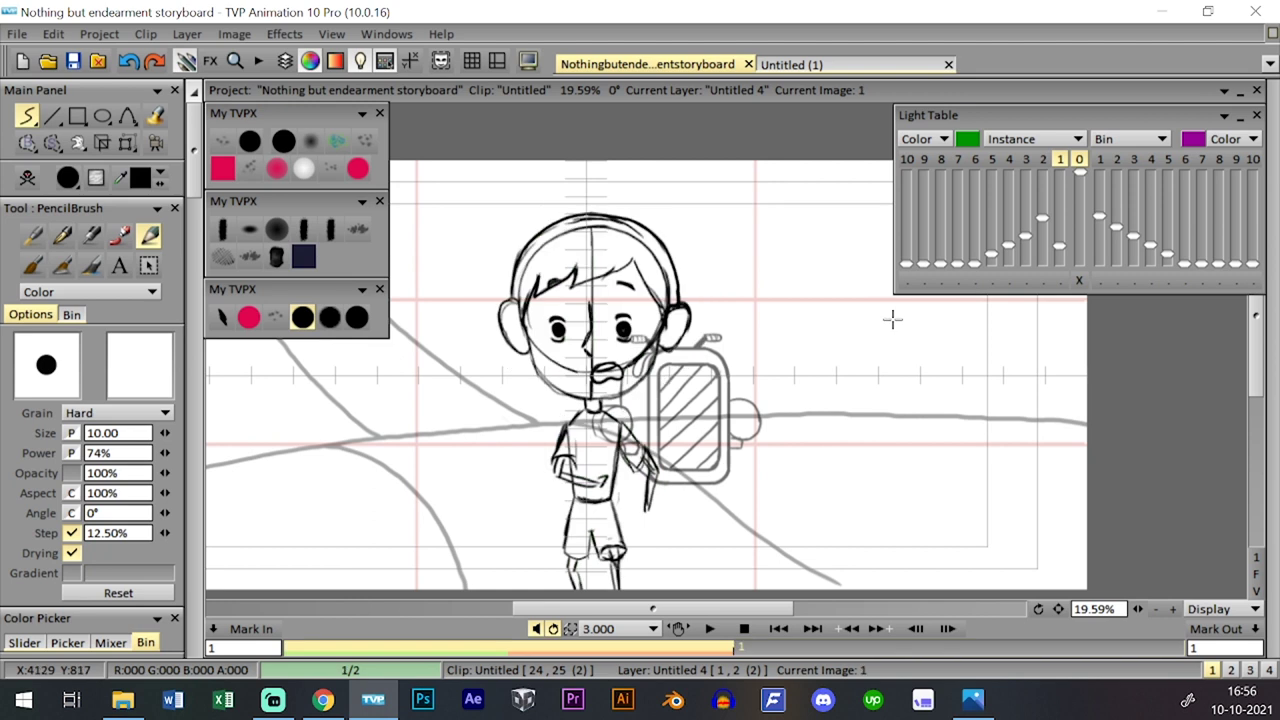
pyautogui.press('Right')
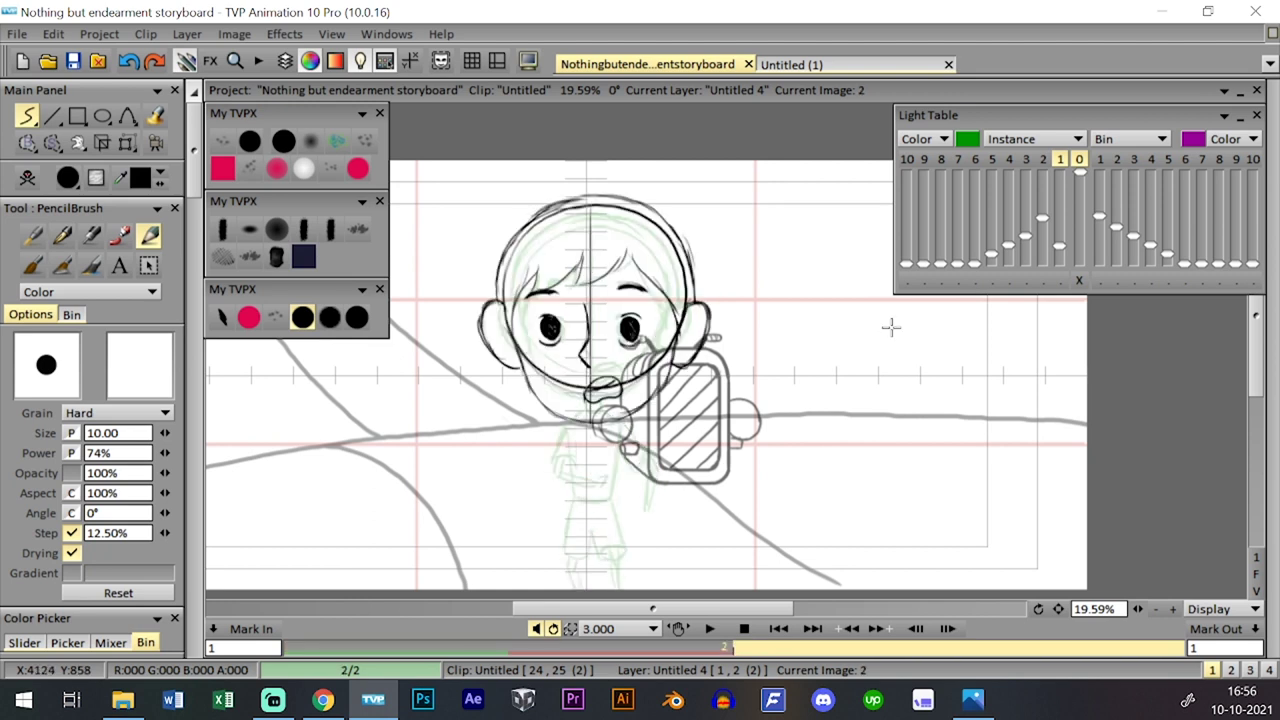
pyautogui.press('Left')
pyautogui.press('Right')
pyautogui.press('Left')
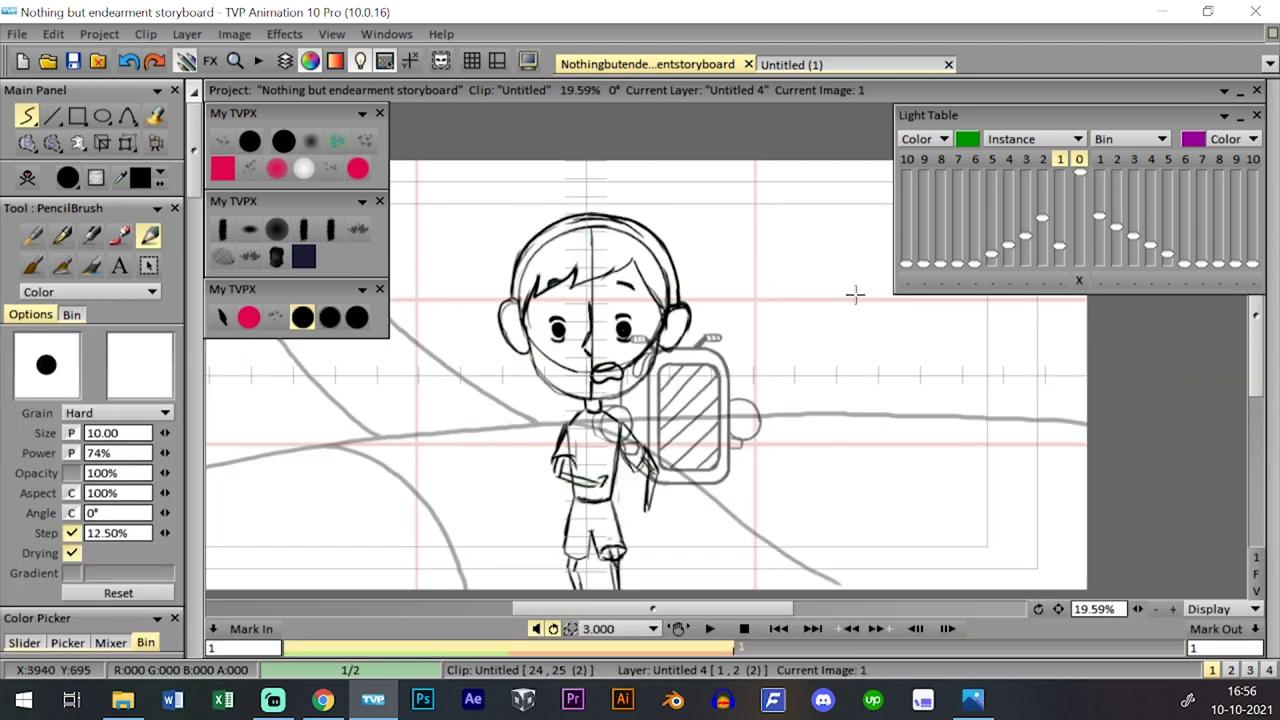
pyautogui.press('Tab')
pyautogui.press('Tab')
pyautogui.press('Right')
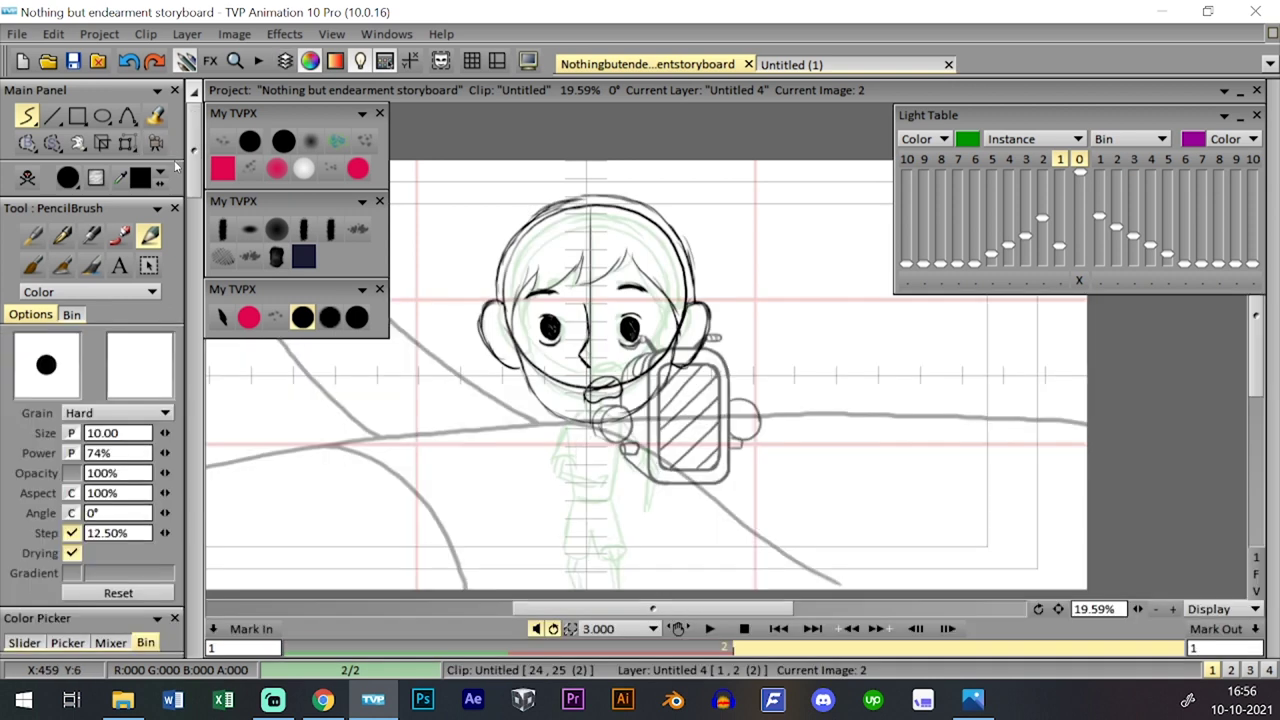
# - Rescale the head with free transform to about 92% and nudge it upward
pyautogui.click(128, 144)
pyautogui.click(168, 167)
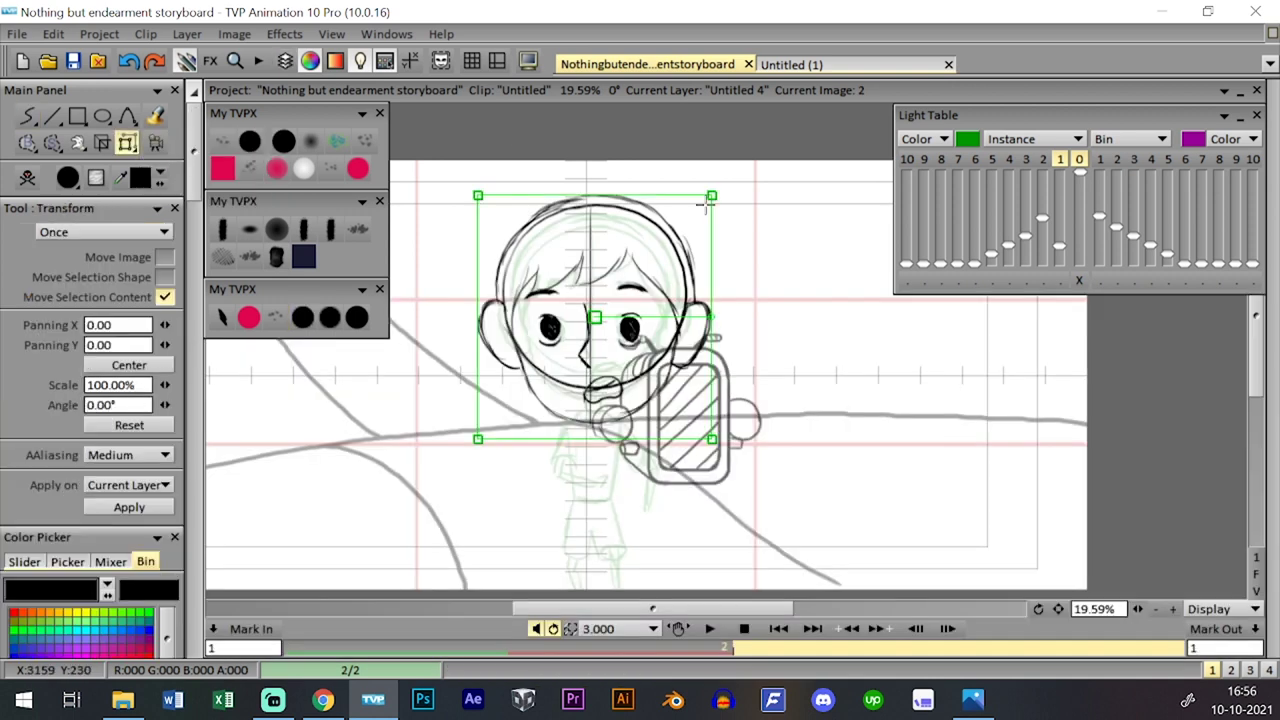
pyautogui.moveTo(712, 196); pyautogui.dragTo(703, 204)
pyautogui.moveTo(668, 243)
pyautogui.mouseDown()
pyautogui.moveTo(672, 228)
pyautogui.moveTo(669, 238)
pyautogui.mouseUp()
pyautogui.press('Return')
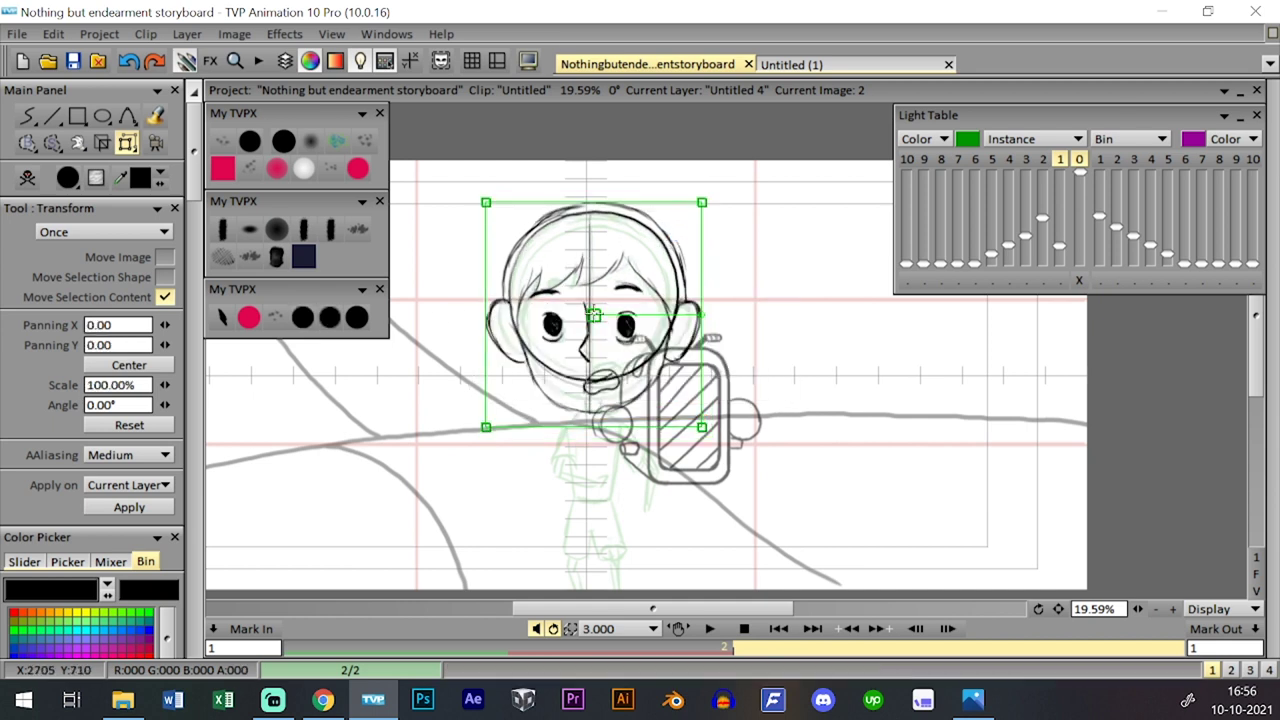
# - Ink the arm line over the green sketch on image 2
pyautogui.click(303, 320)
pyautogui.press('Tab')
pyautogui.press('Tab')
pyautogui.press('Tab')
pyautogui.press('Tab')
pyautogui.press('Tab')
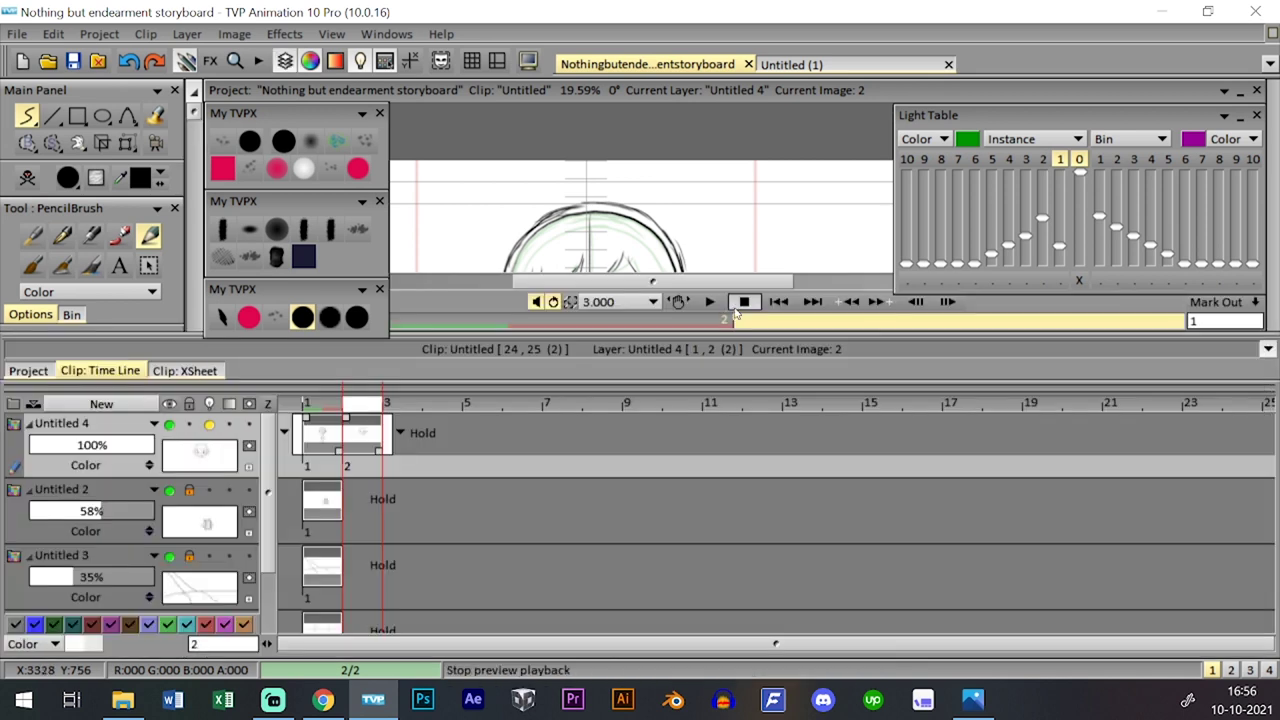
pyautogui.press('Left')
pyautogui.press('Right')
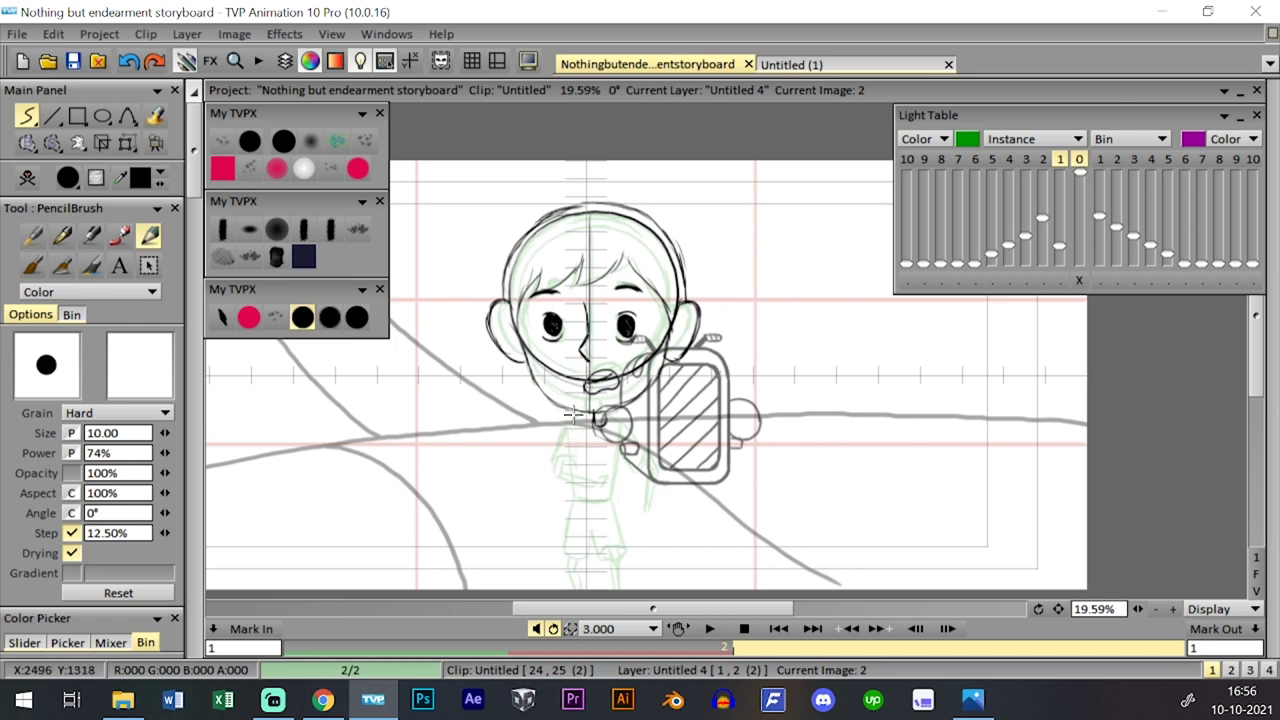
pyautogui.moveTo(564, 460); pyautogui.dragTo(600, 418)
pyautogui.moveTo(562, 494)
pyautogui.mouseDown()
pyautogui.moveTo(580, 470)
pyautogui.moveTo(583, 503)
pyautogui.moveTo(598, 467)
pyautogui.mouseUp()
pyautogui.hotkey('ctrl', 'z')
# - Draw the sleeve line, torso side and curved bottom, then disable onion skin and show the timeline
pyautogui.press('Left')
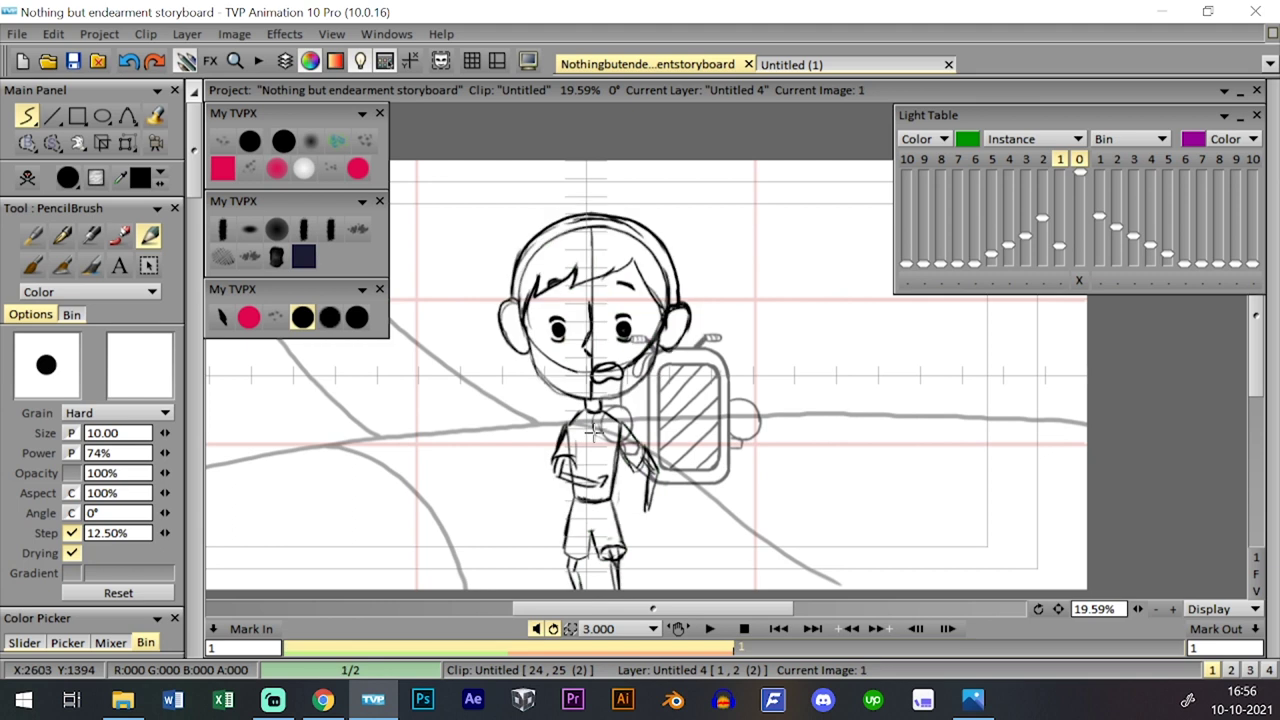
pyautogui.press('Right')
pyautogui.press('Left')
pyautogui.press('Right')
pyautogui.press('Right')
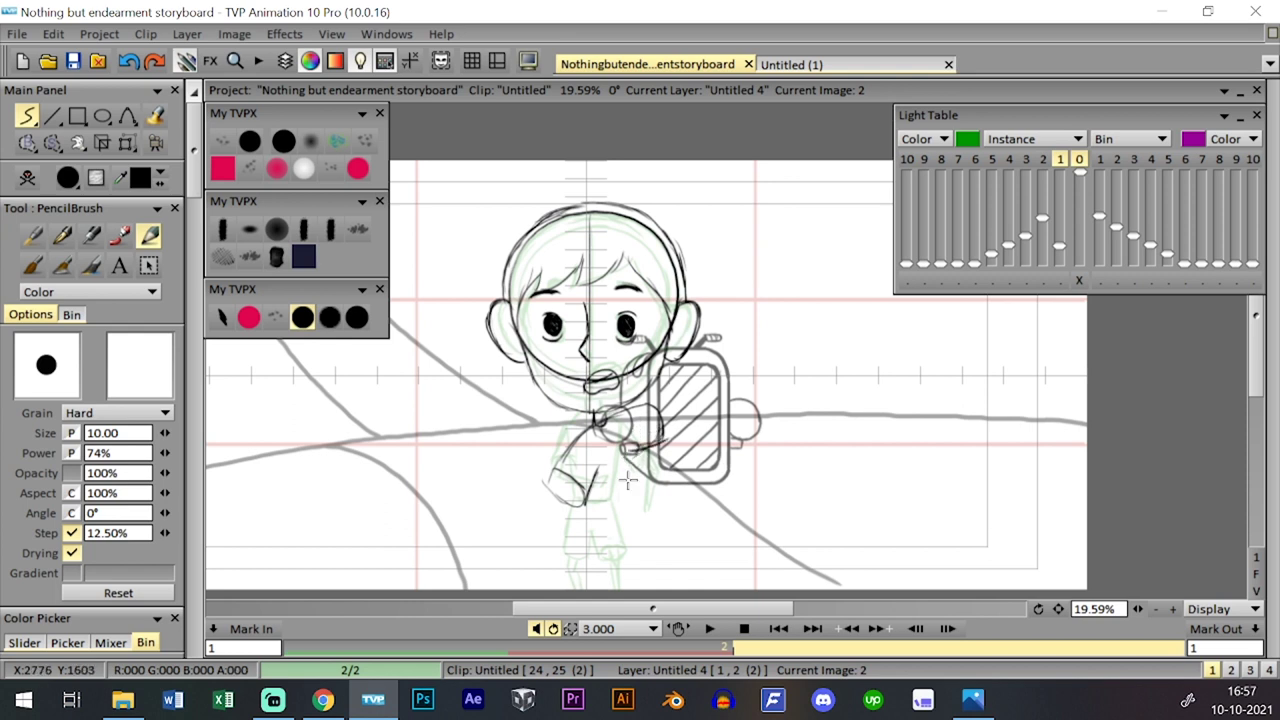
pyautogui.moveTo(593, 484); pyautogui.dragTo(602, 541)
pyautogui.hotkey('ctrl', 'z')
pyautogui.hotkey('ctrl', 'z')
pyautogui.hotkey('ctrl', 'z')
pyautogui.moveTo(589, 488); pyautogui.dragTo(601, 540)
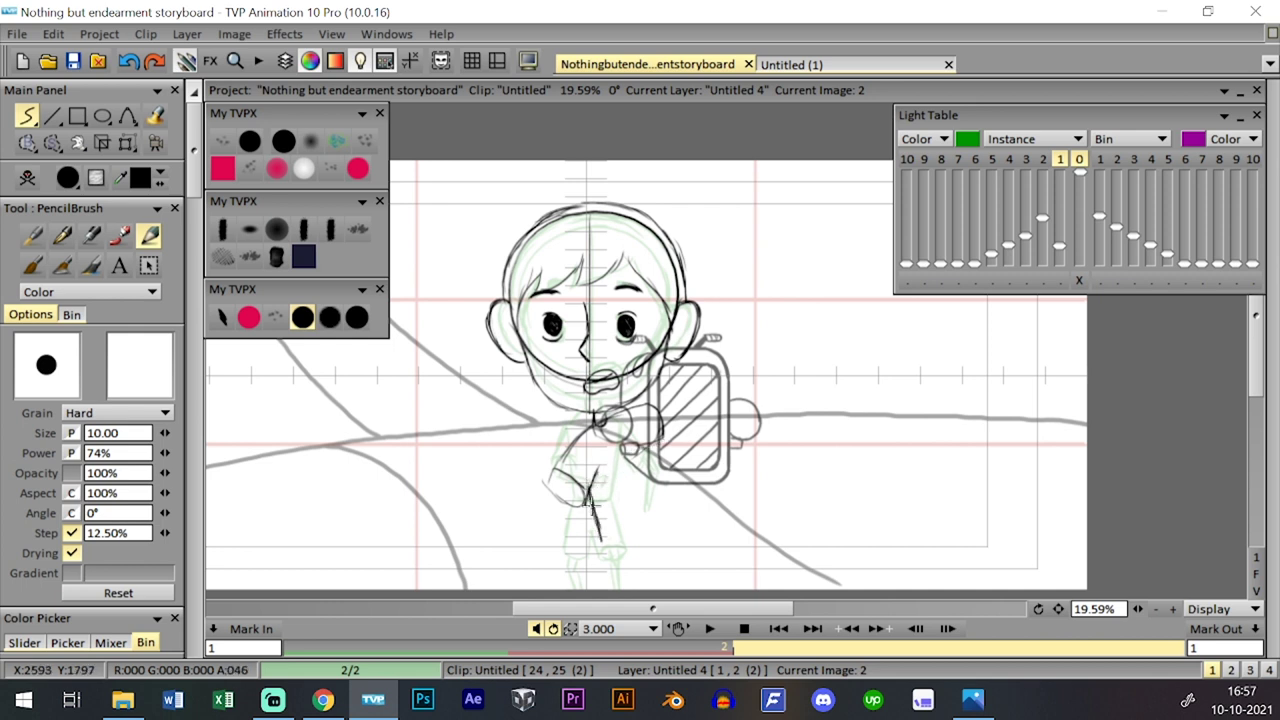
pyautogui.moveTo(632, 446)
pyautogui.mouseDown()
pyautogui.moveTo(629, 517)
pyautogui.moveTo(585, 497)
pyautogui.moveTo(586, 531)
pyautogui.moveTo(592, 500)
pyautogui.mouseUp()
pyautogui.moveTo(589, 531)
pyautogui.mouseDown()
pyautogui.moveTo(637, 518)
pyautogui.moveTo(633, 462)
pyautogui.moveTo(637, 508)
pyautogui.mouseUp()
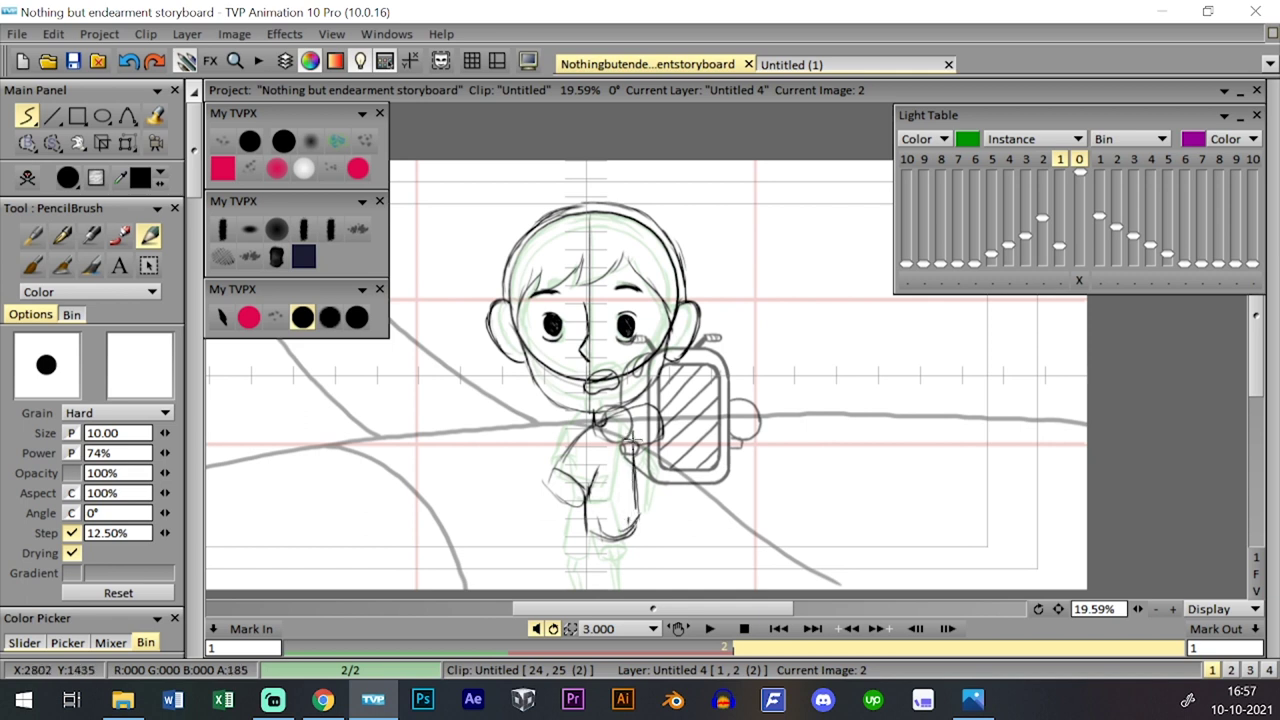
pyautogui.click(1079, 160)
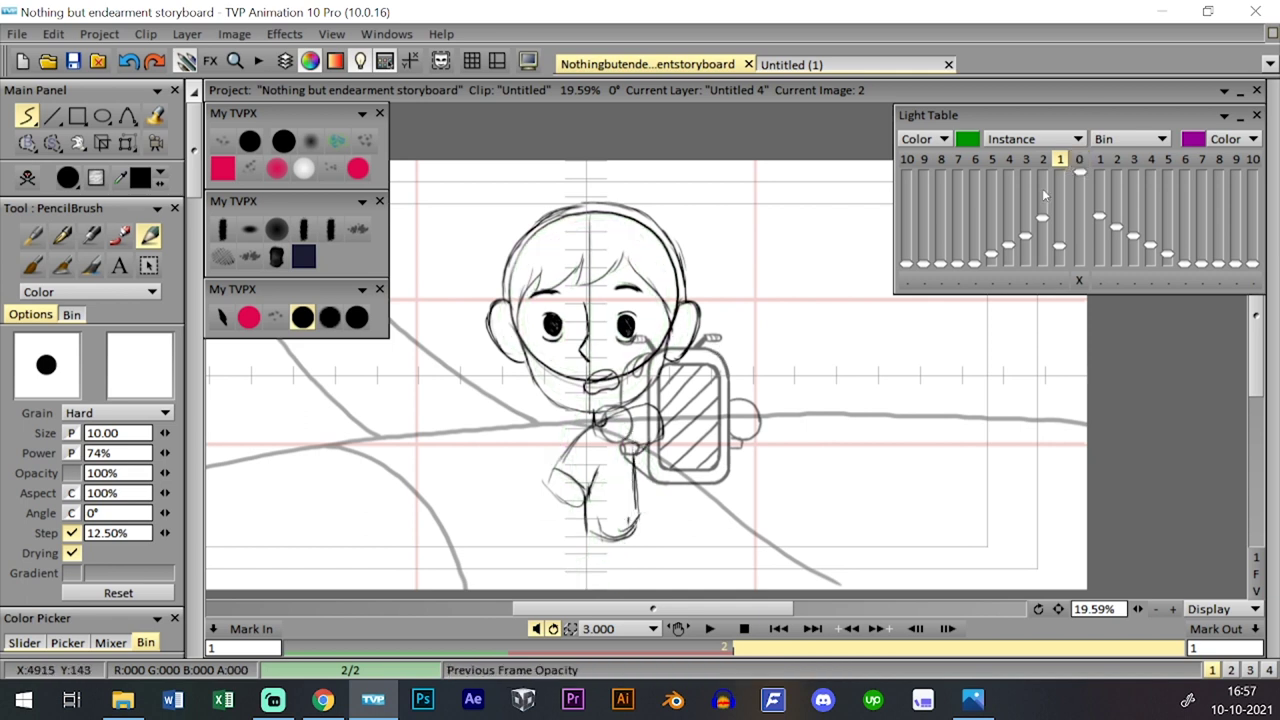
pyautogui.press('Tab')
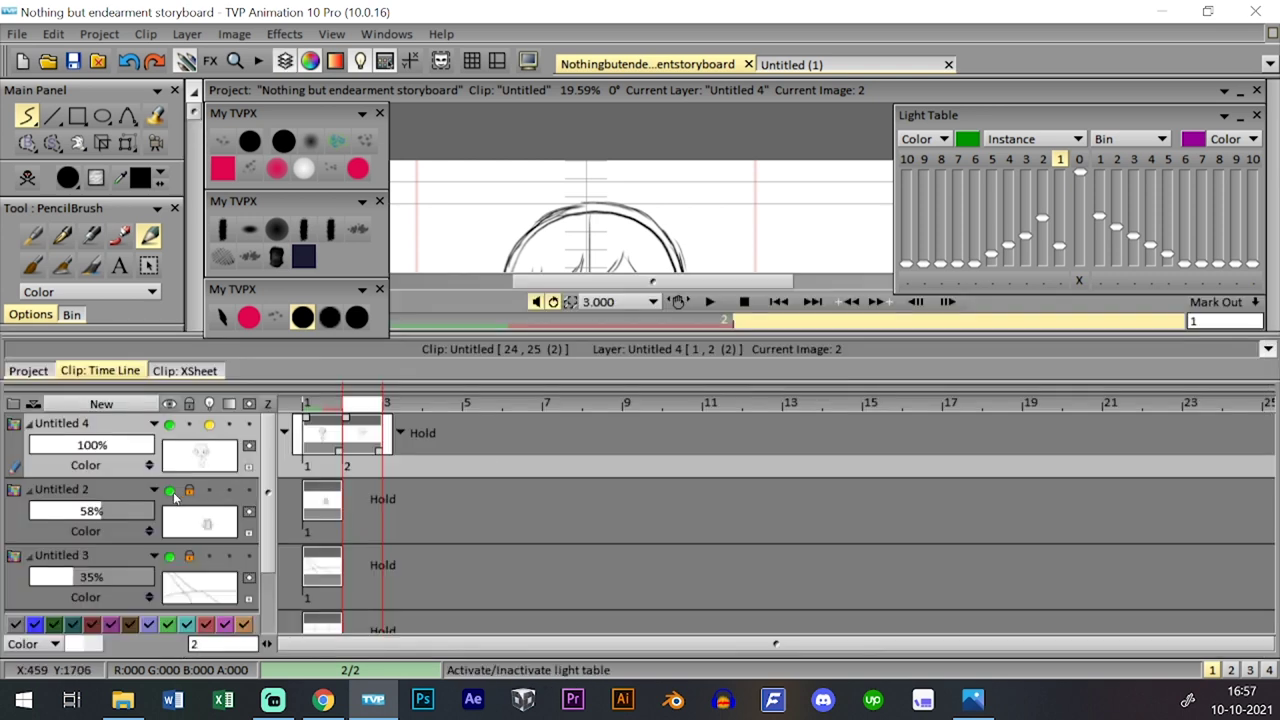
# - Hide the Untitled 2 layer and switch to the size 6 brush while comparing images
pyautogui.click(170, 490)
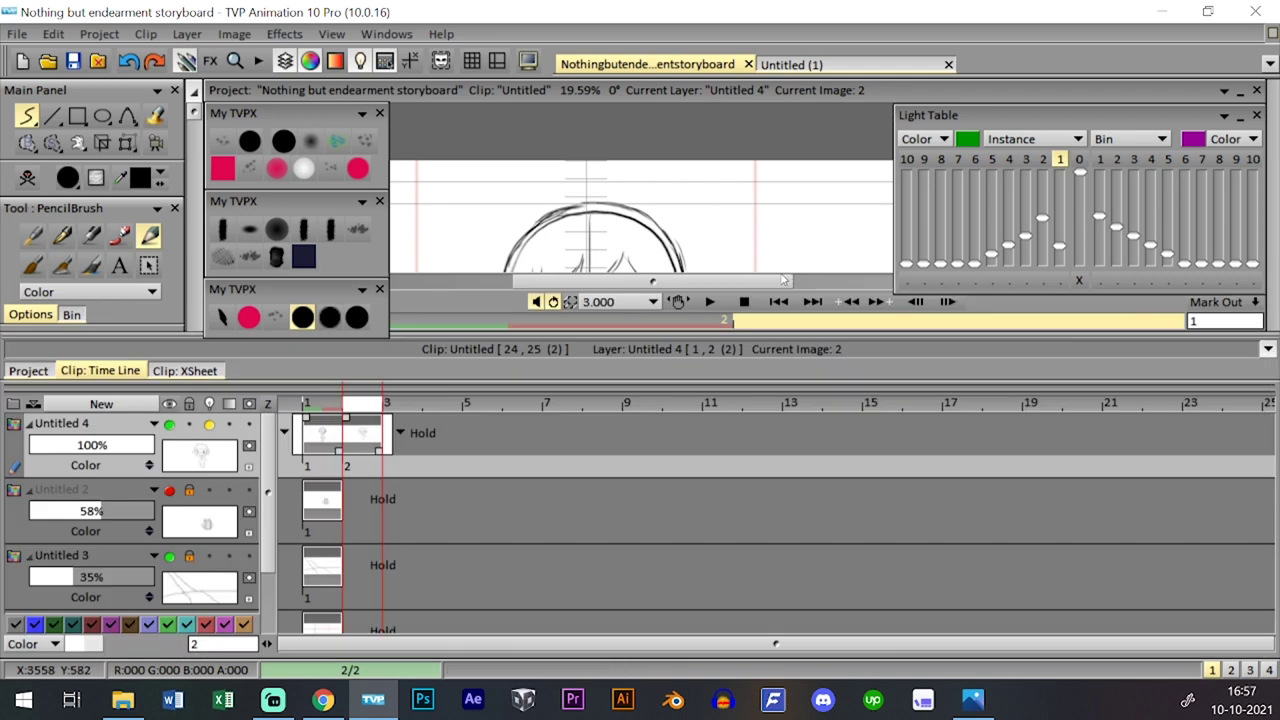
pyautogui.press('Tab')
pyautogui.press('Left')
pyautogui.press('Right')
pyautogui.press('Left')
pyautogui.press('Right')
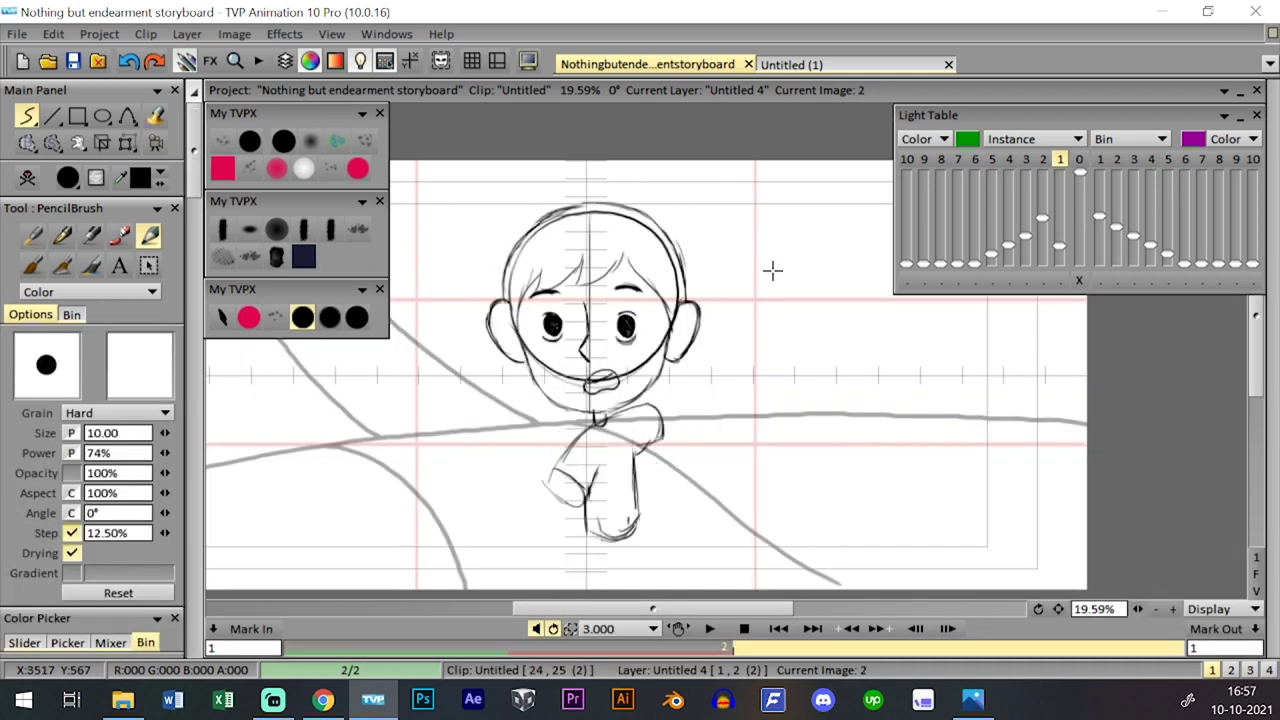
pyautogui.click(330, 317)
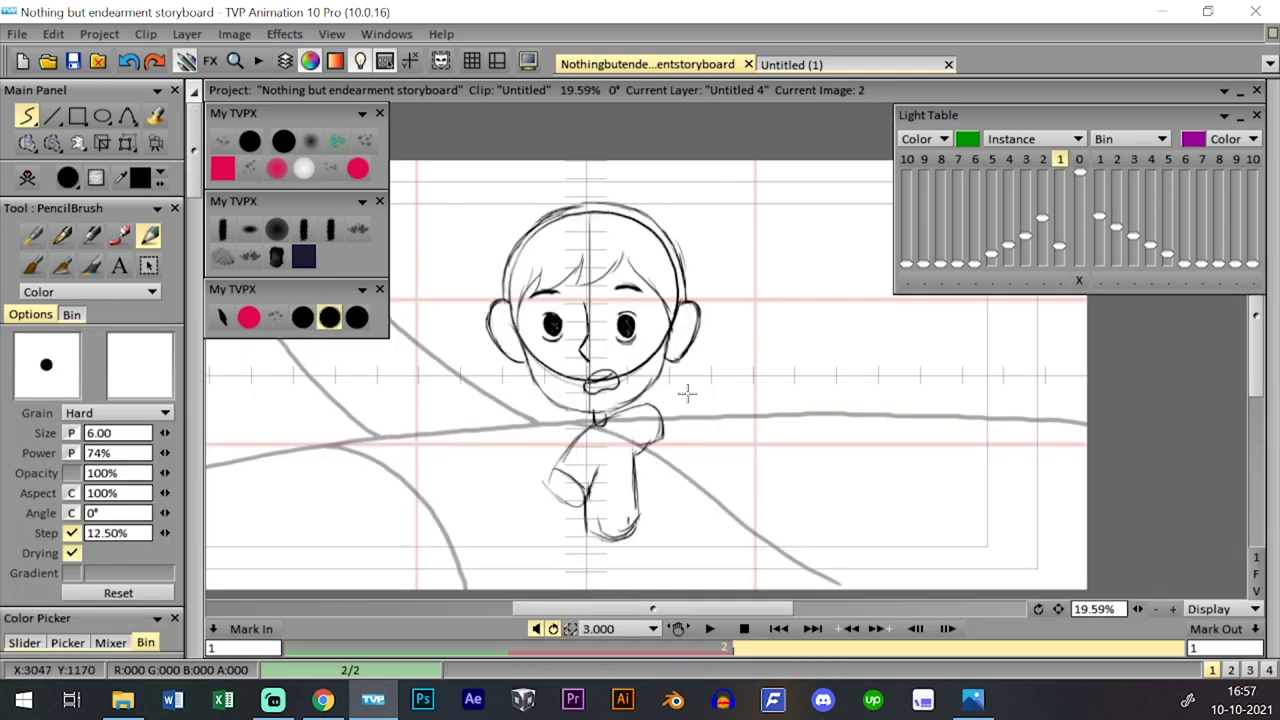
pyautogui.press('Left')
pyautogui.press('Right')
pyautogui.press('Left')
pyautogui.press('Right')
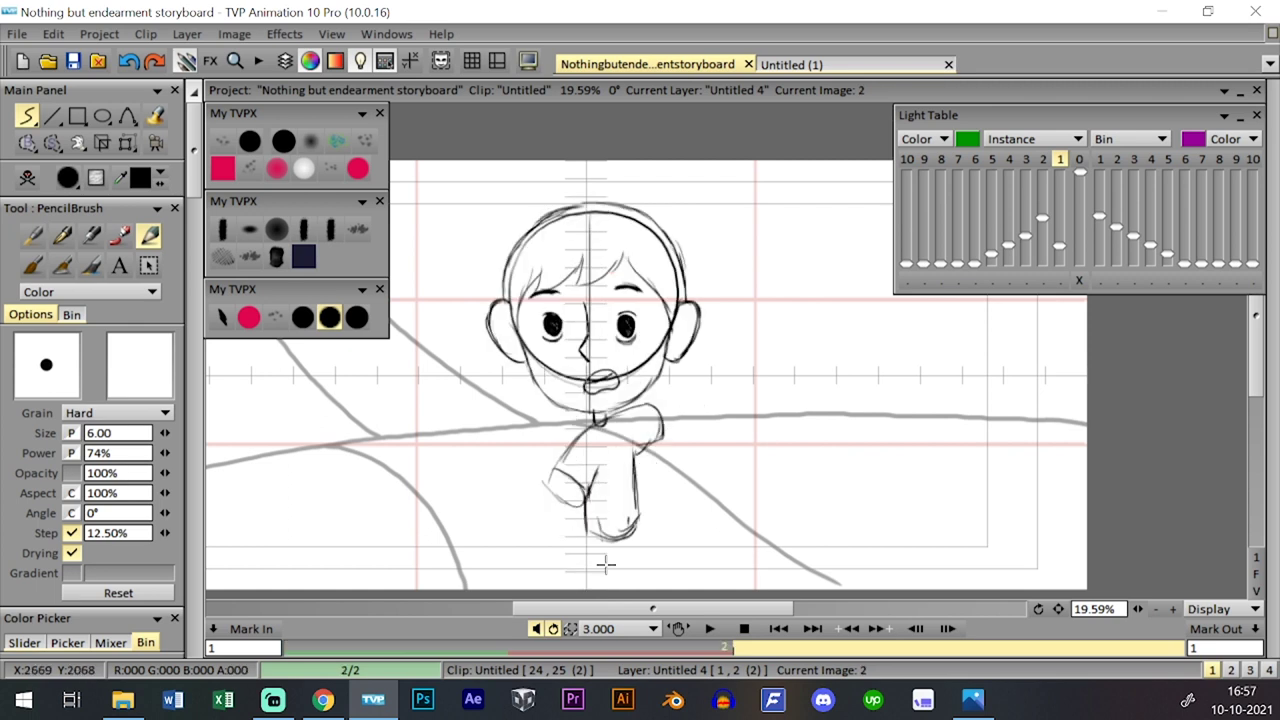
# - Draw a vertical leg line below the torso with the size 10 brush
pyautogui.press('Left')
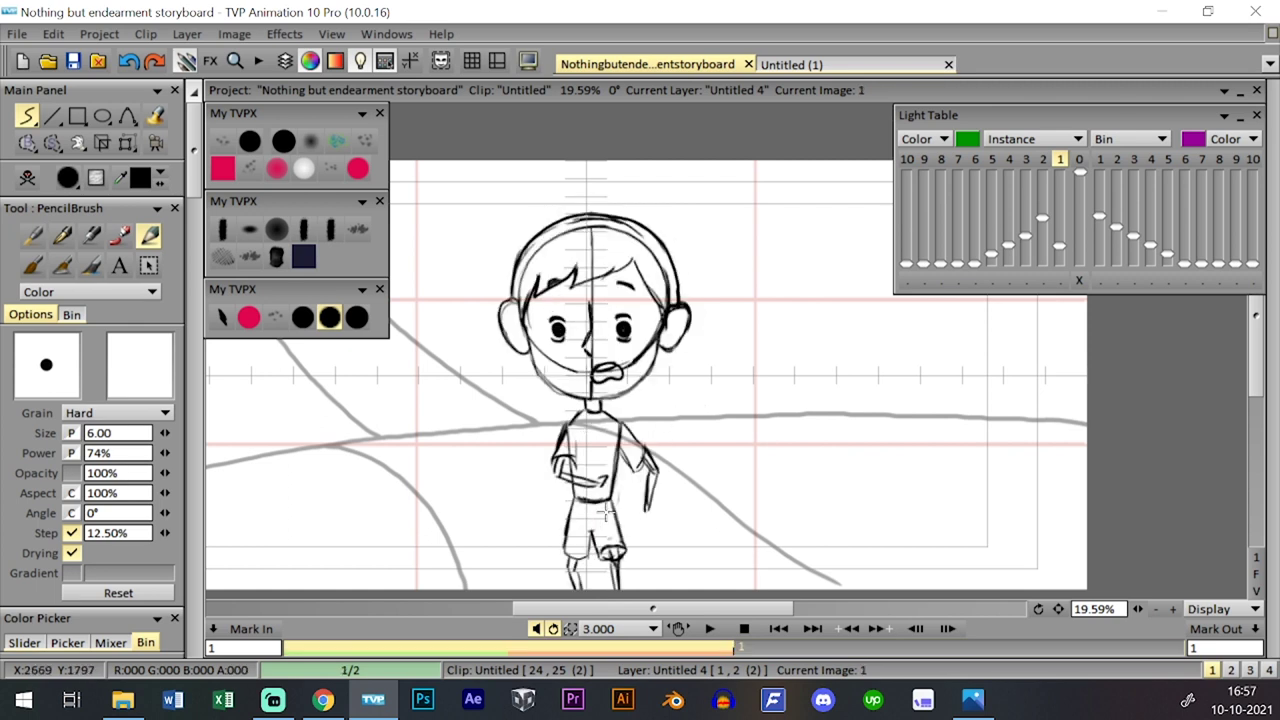
pyautogui.press('Right')
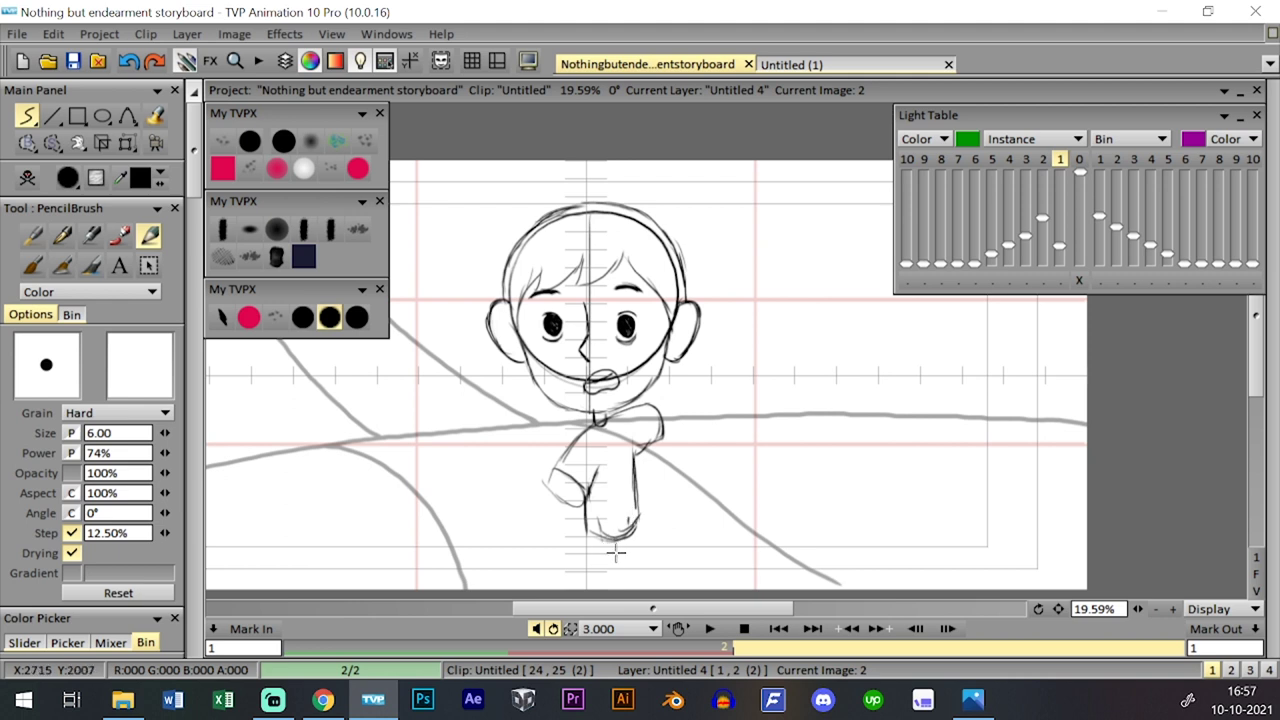
pyautogui.press('Left')
pyautogui.press('Right')
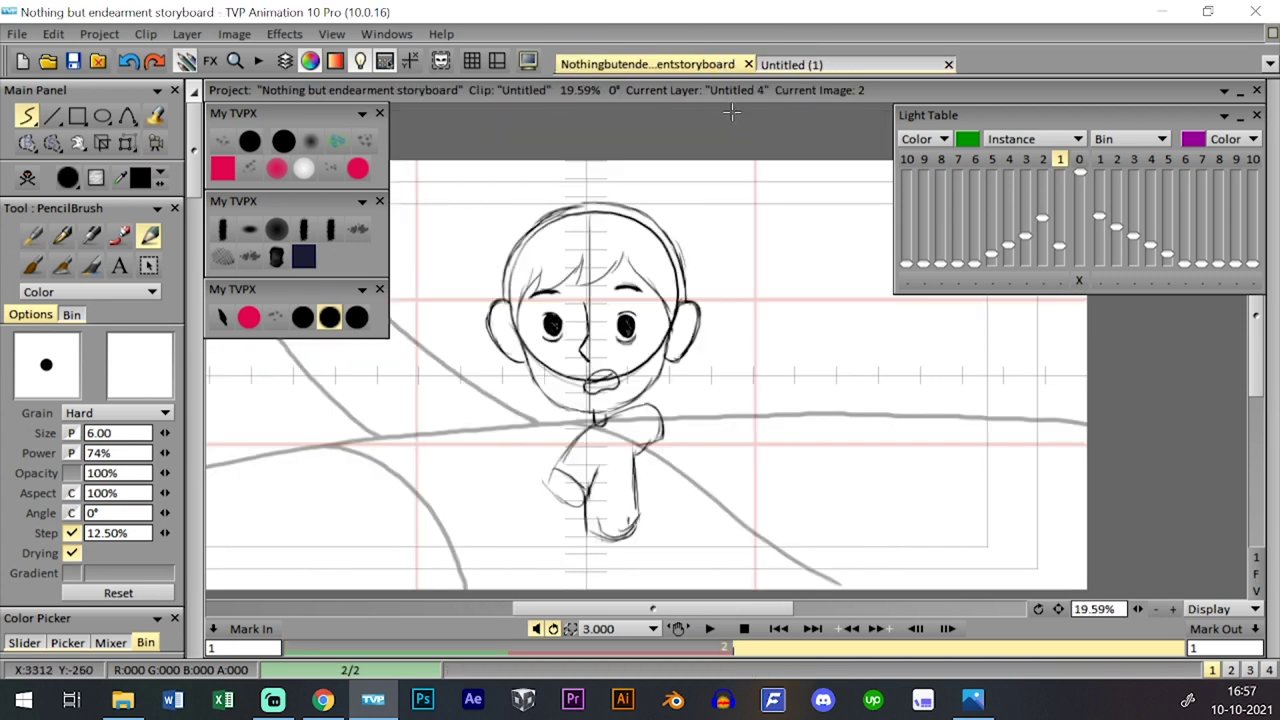
pyautogui.press('Down')
pyautogui.press('Down')
pyautogui.press('Down')
pyautogui.hotkey('ctrl', 't')
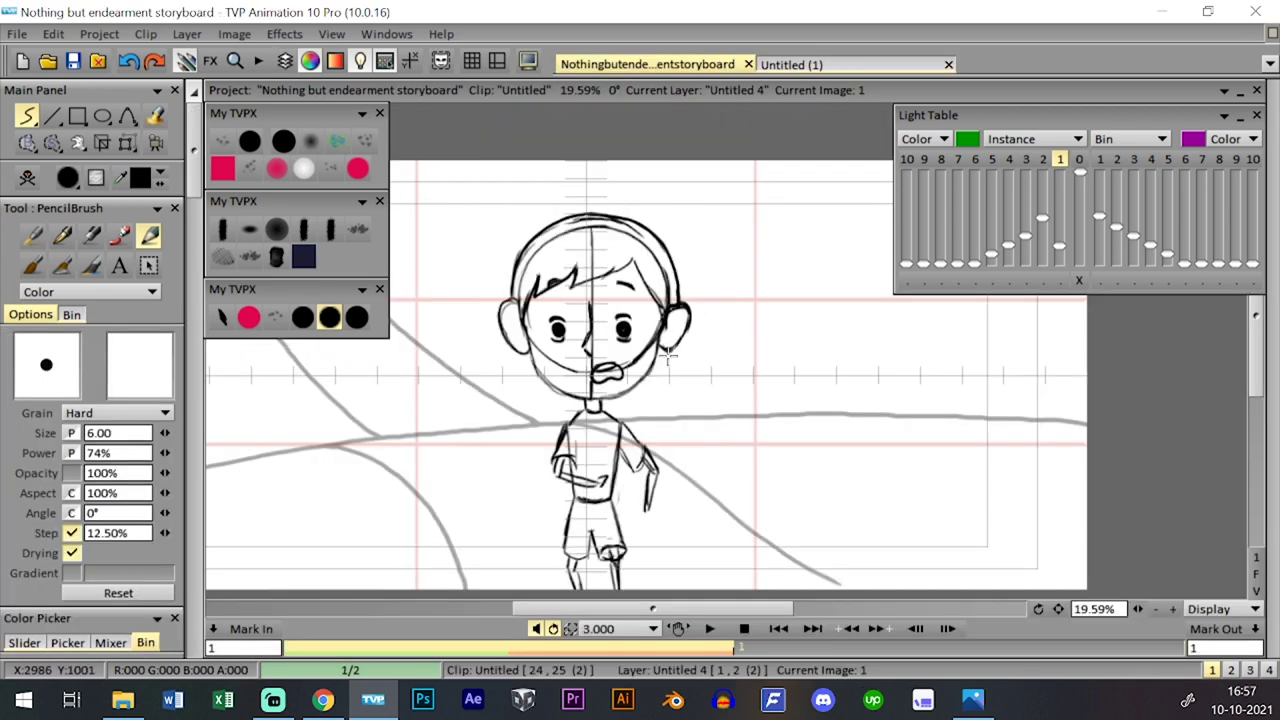
pyautogui.click(302, 317)
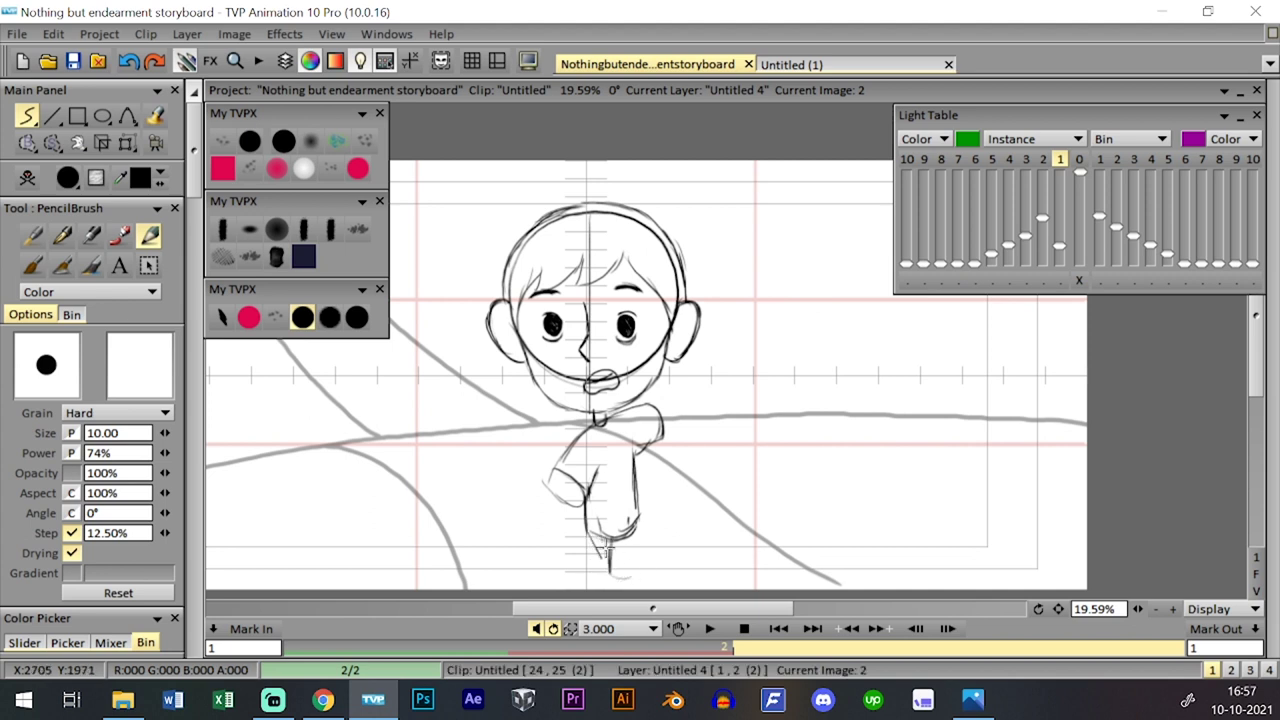
pyautogui.moveTo(640, 518); pyautogui.dragTo(644, 572)
# - Compare image 2 against image 1 and shift the view so the figure sits higher
pyautogui.press('Left')
pyautogui.press('Right')
pyautogui.press('Left')
pyautogui.press('Right')
pyautogui.press('Left')
pyautogui.press('Right')
pyautogui.press('Left')
pyautogui.press('Right')
pyautogui.moveTo(1058, 609); pyautogui.dragTo(1090, 589)
pyautogui.press('Left')
pyautogui.press('Right')
pyautogui.press('Left')
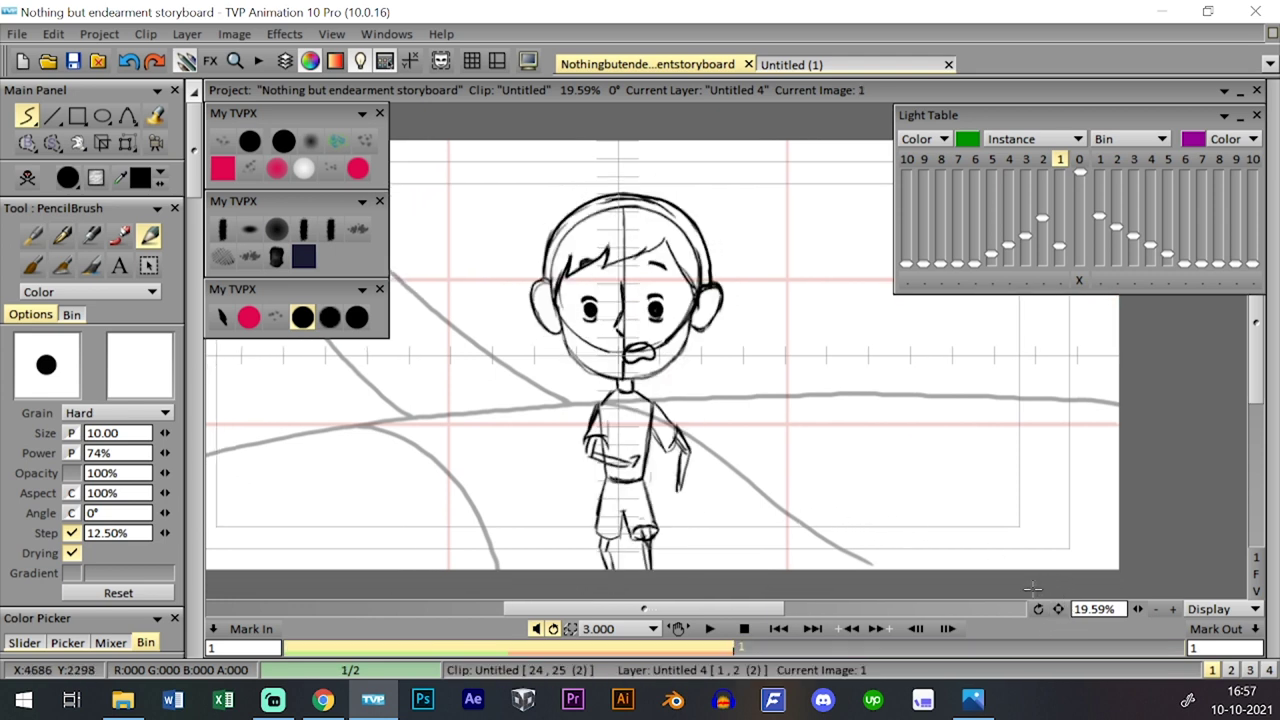
pyautogui.press('Right')
pyautogui.press('Left')
pyautogui.press('Right')
pyautogui.press('Left')
pyautogui.press('Right')
# - Lasso the child's body and nudge it slightly to the left
pyautogui.click(52, 142)
pyautogui.click(140, 191)
pyautogui.moveTo(548, 460)
pyautogui.mouseDown()
pyautogui.moveTo(671, 570)
pyautogui.moveTo(724, 386)
pyautogui.moveTo(708, 376)
pyautogui.moveTo(624, 392)
pyautogui.mouseUp()
pyautogui.click(127, 142)
pyautogui.click(156, 142)
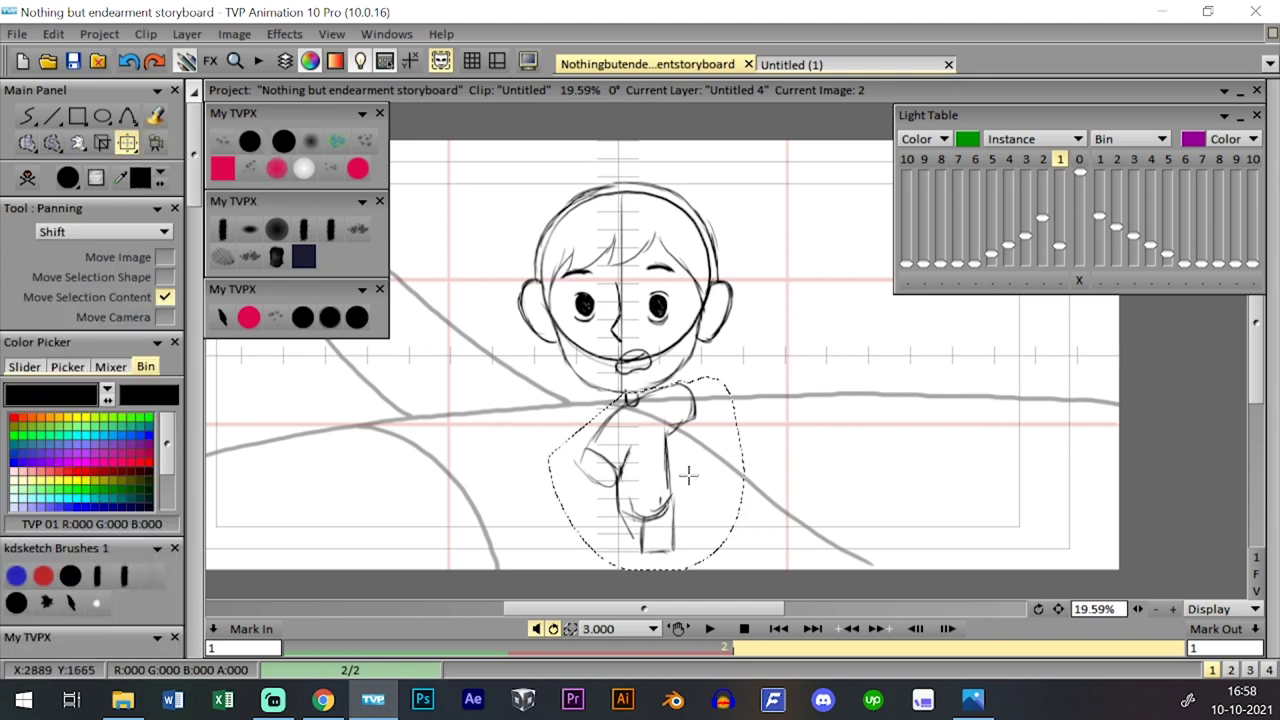
pyautogui.moveTo(679, 485); pyautogui.dragTo(675, 485)
# - Reselect the size 10 pencil brush, clear the selection and recentre the canvas
pyautogui.click(330, 317)
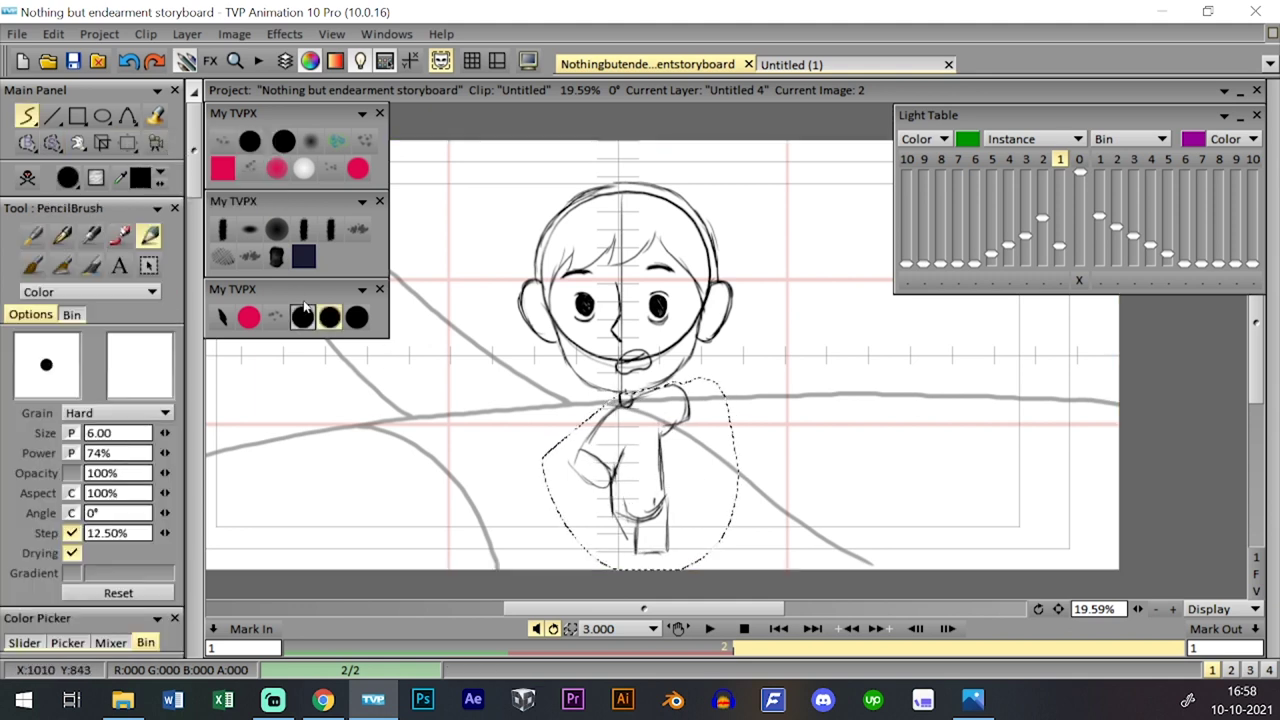
pyautogui.click(304, 316)
pyautogui.click(54, 144)
pyautogui.click(144, 305)
pyautogui.press('Left')
pyautogui.press('Right')
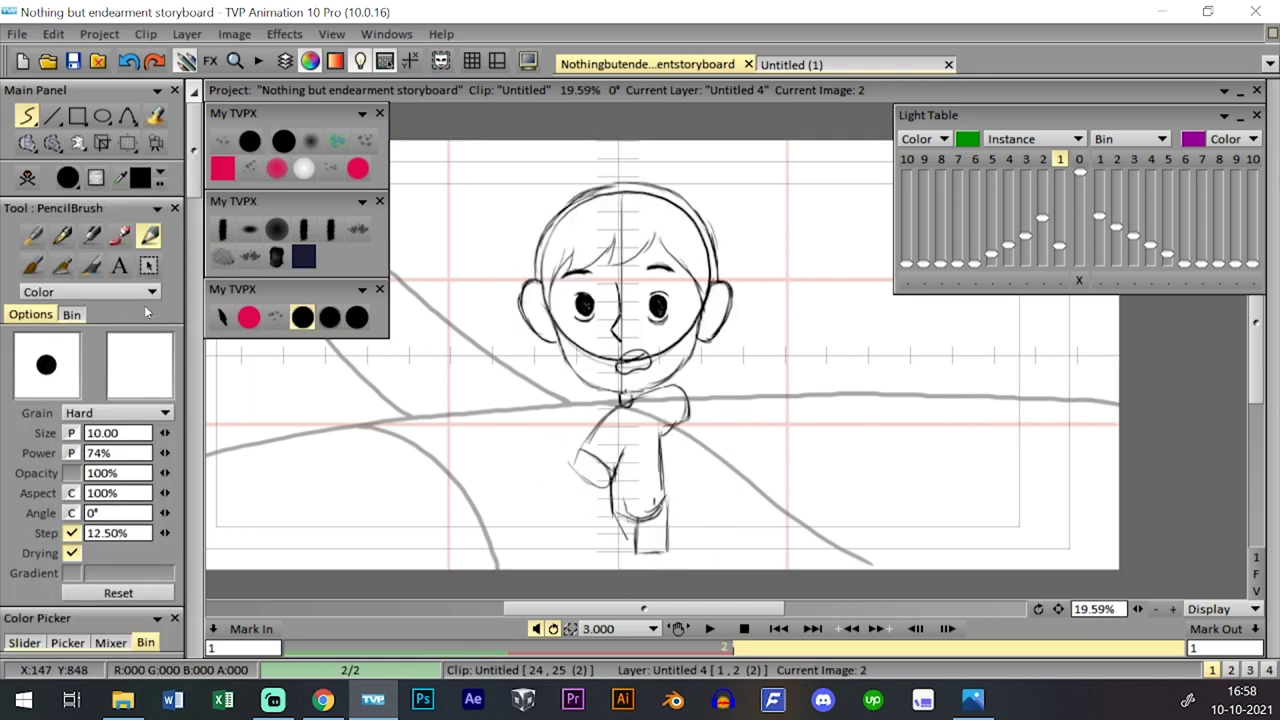
pyautogui.press('Left')
pyautogui.click(1058, 609)
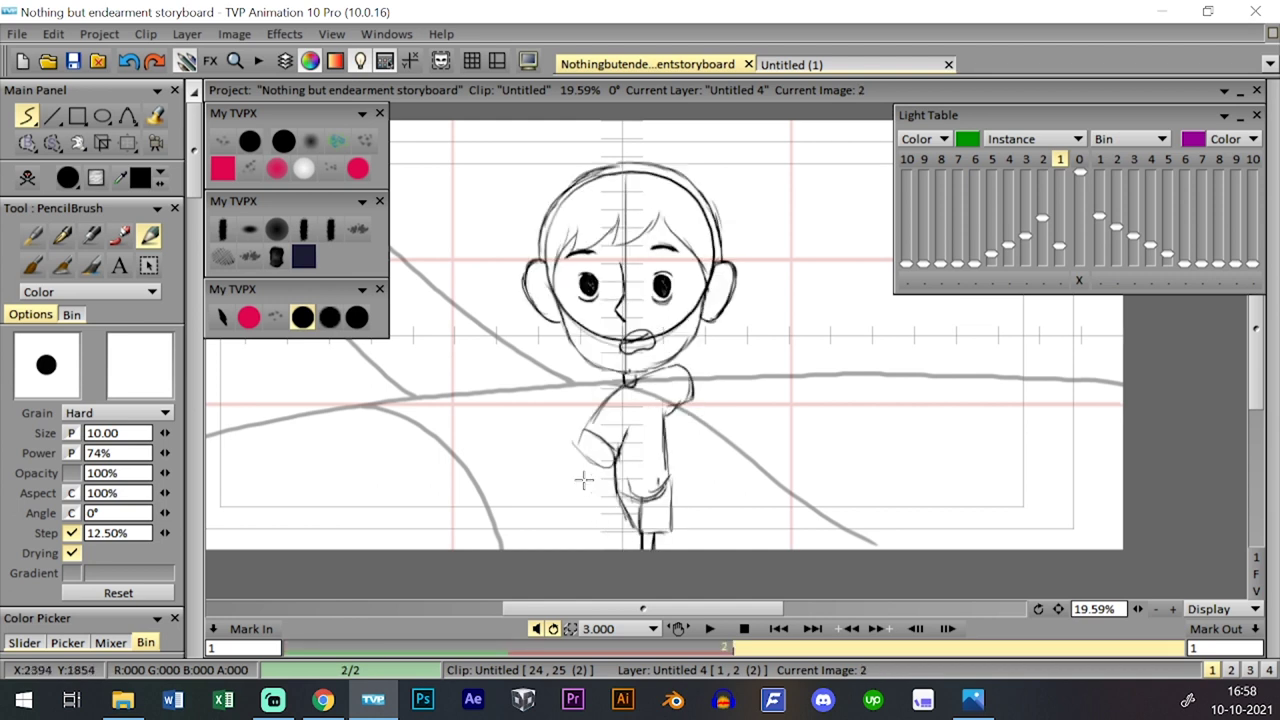
# - Ink the left sleeve's edges, undo its bottom line, and compare against image 1
pyautogui.moveTo(586, 430)
pyautogui.mouseDown()
pyautogui.moveTo(566, 459)
pyautogui.moveTo(599, 456)
pyautogui.moveTo(636, 470)
pyautogui.moveTo(578, 461)
pyautogui.moveTo(657, 484)
pyautogui.mouseUp()
pyautogui.hotkey('ctrl', 'z')
pyautogui.hotkey('ctrl', 'z')
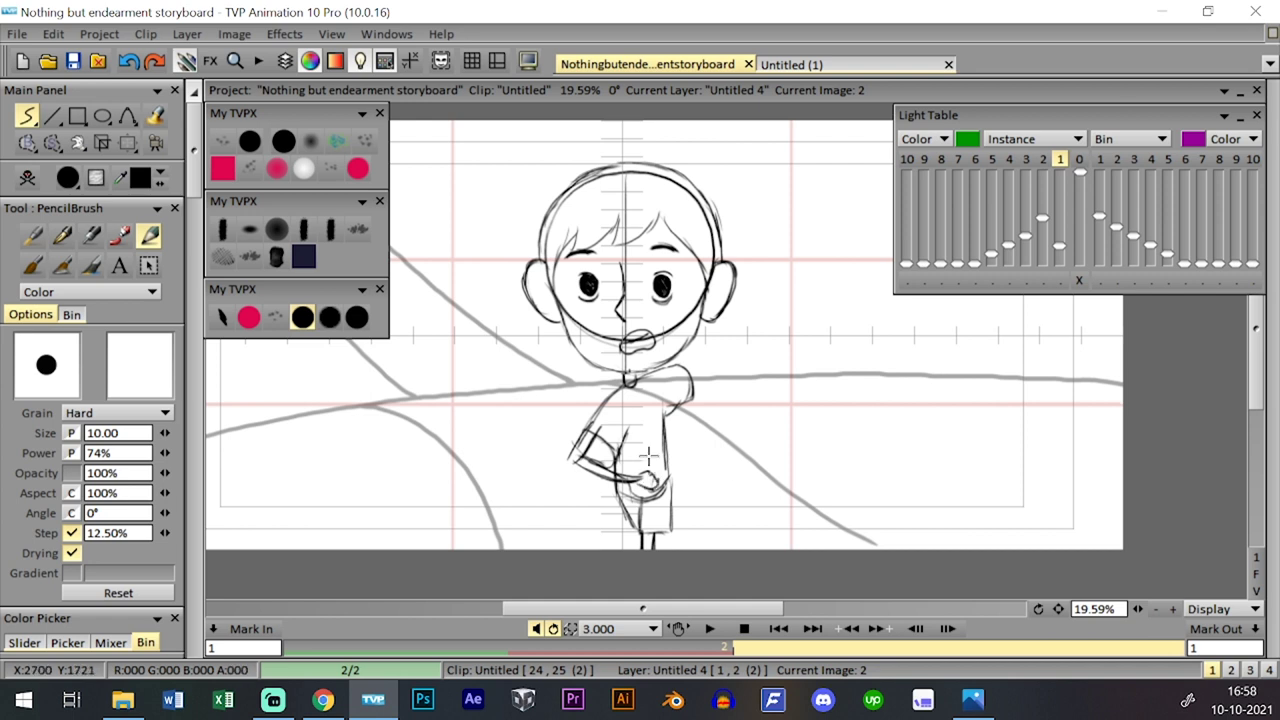
pyautogui.press('Left')
pyautogui.press('Right')
pyautogui.press('Left')
pyautogui.press('Right')
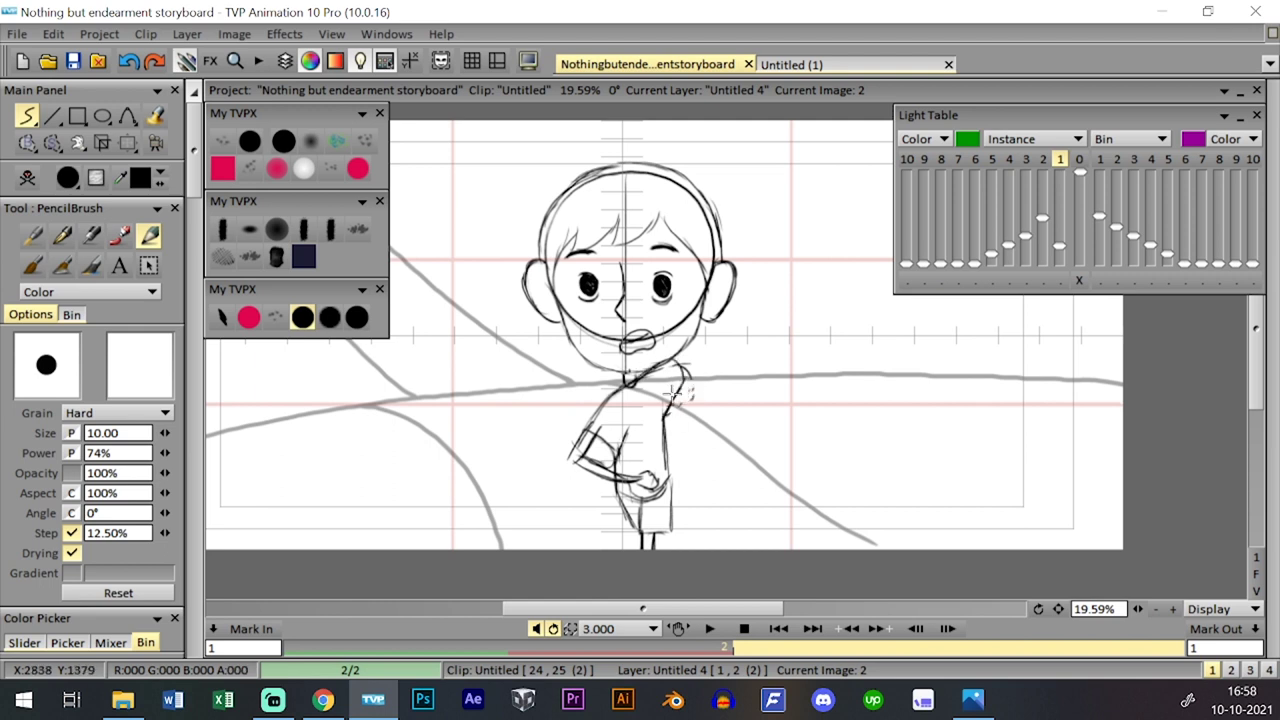
# - Draw the cuff and the raised sleeve down from the shoulder, checking against image 1
pyautogui.moveTo(690, 383)
pyautogui.mouseDown()
pyautogui.moveTo(663, 407)
pyautogui.moveTo(688, 385)
pyautogui.moveTo(682, 401)
pyautogui.mouseUp()
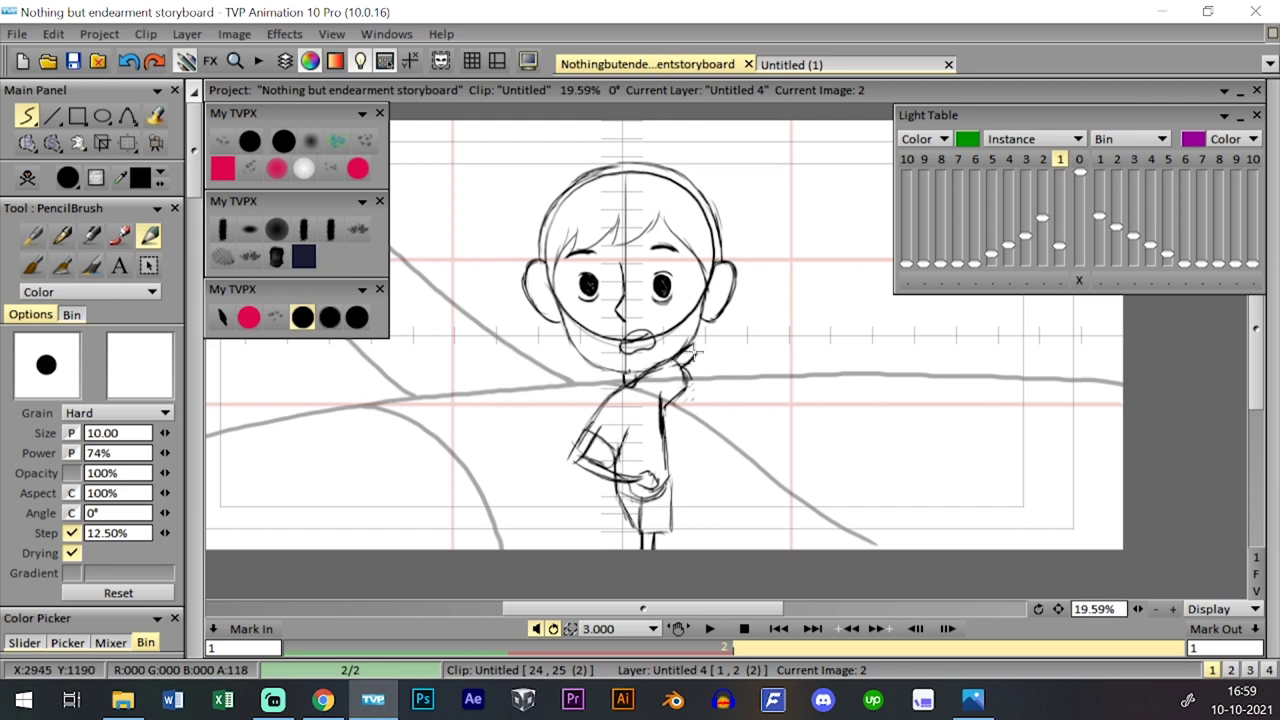
pyautogui.moveTo(690, 357); pyautogui.dragTo(730, 402)
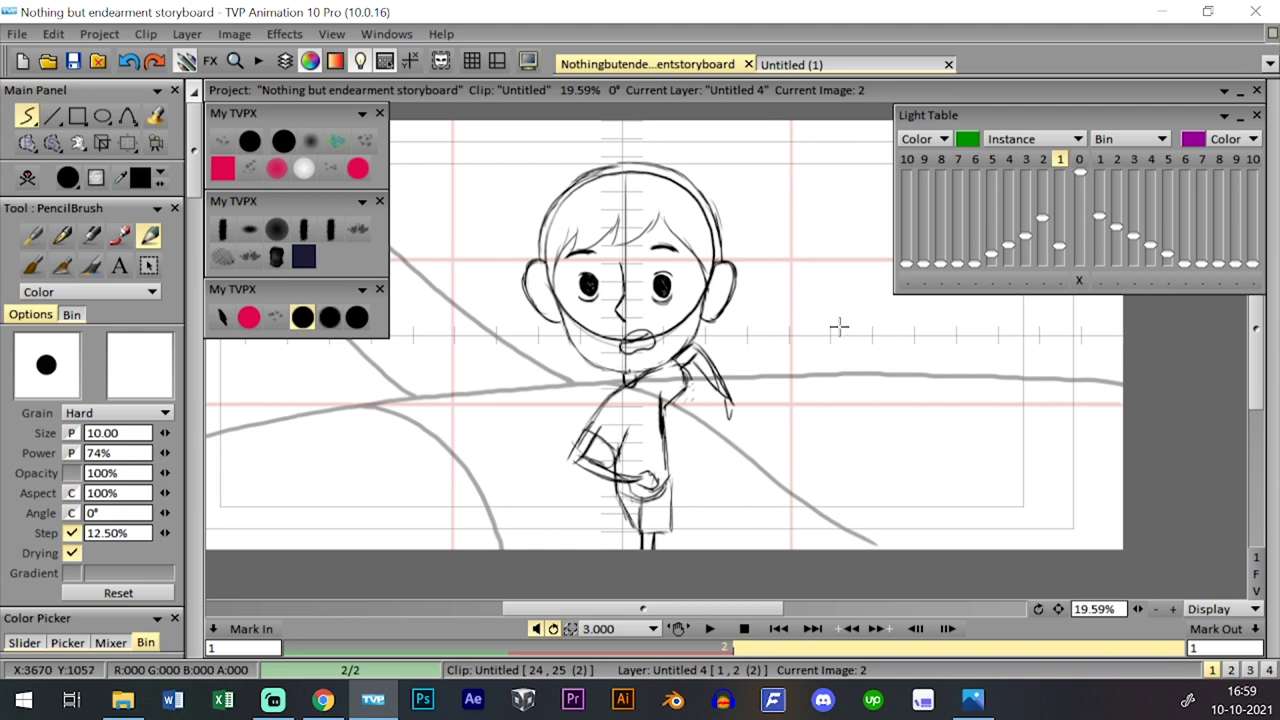
pyautogui.press('Left')
pyautogui.press('Right')
pyautogui.press('Left')
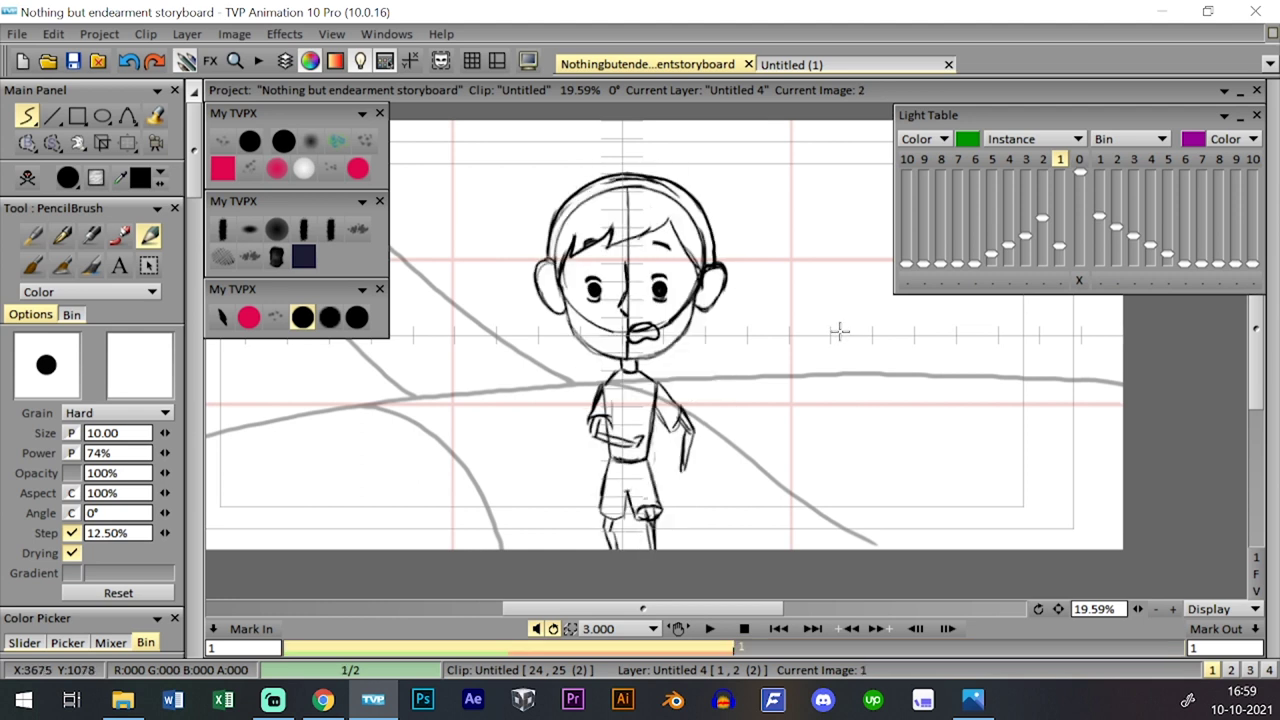
pyautogui.press('Right')
pyautogui.press('Left')
pyautogui.press('Right')
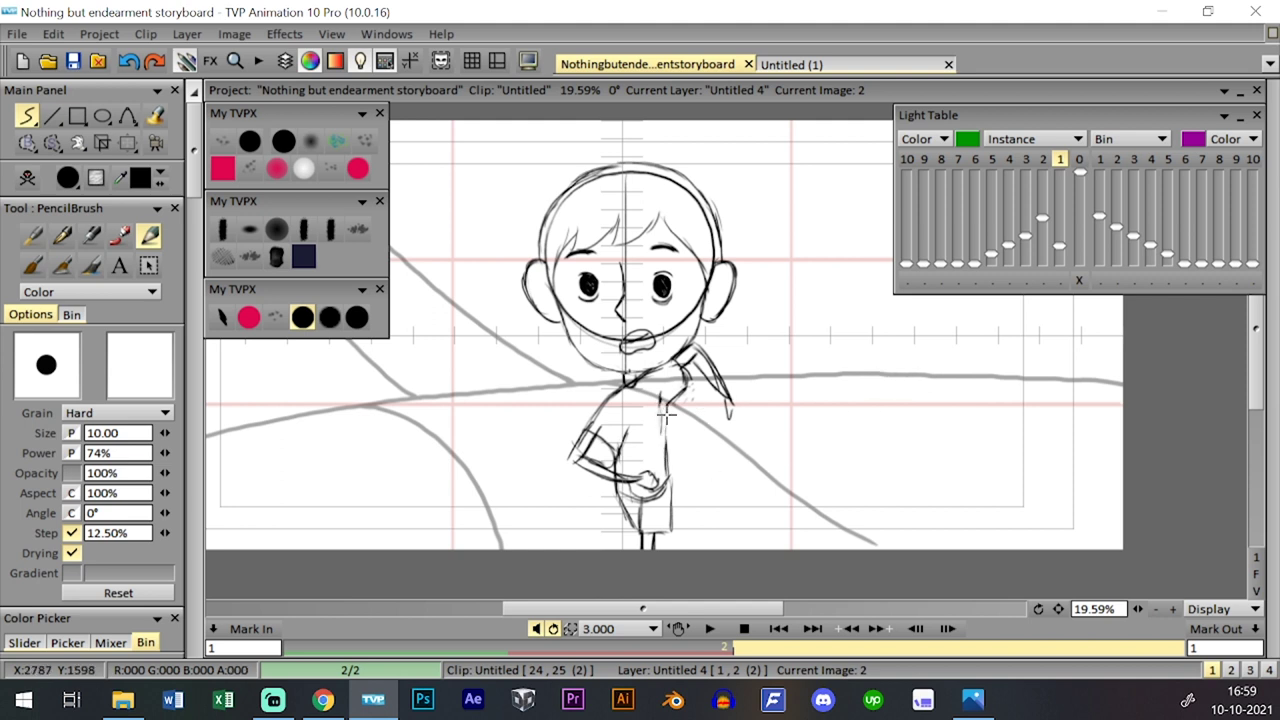
# - Darken the torso's right-side line and erase the loose strands right of the neck
pyautogui.moveTo(668, 467); pyautogui.dragTo(672, 396)
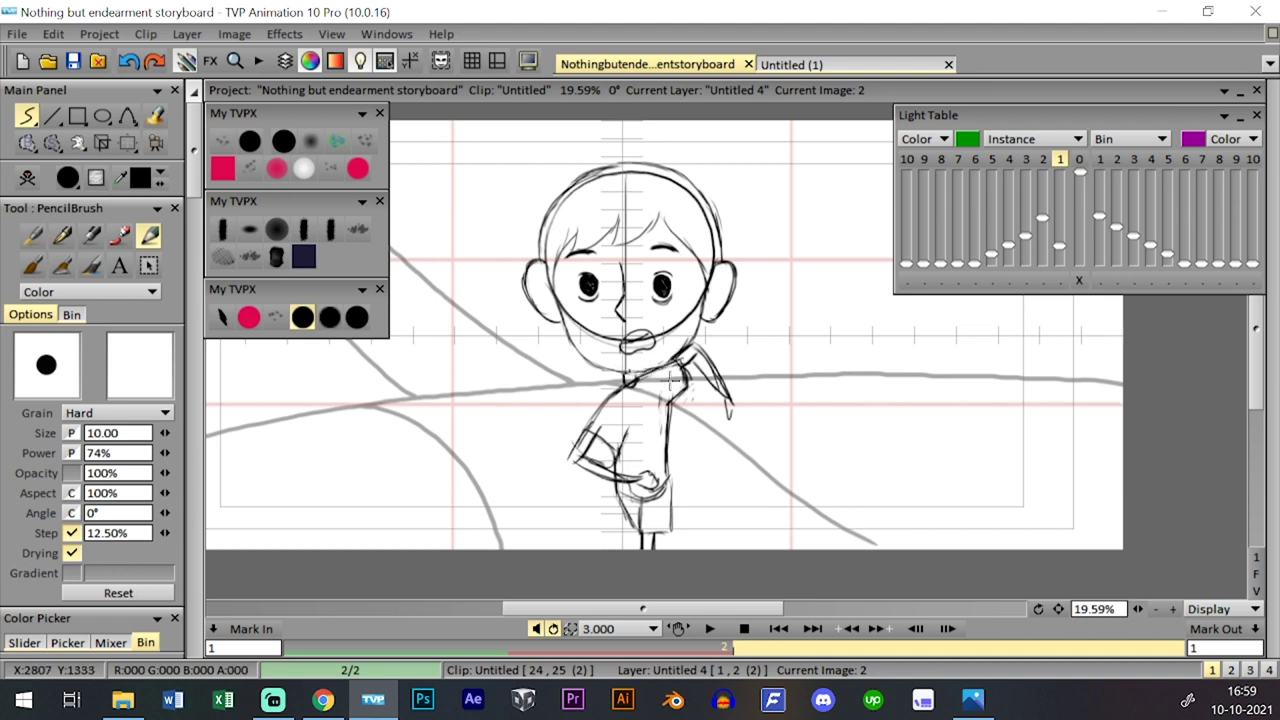
pyautogui.click(284, 141)
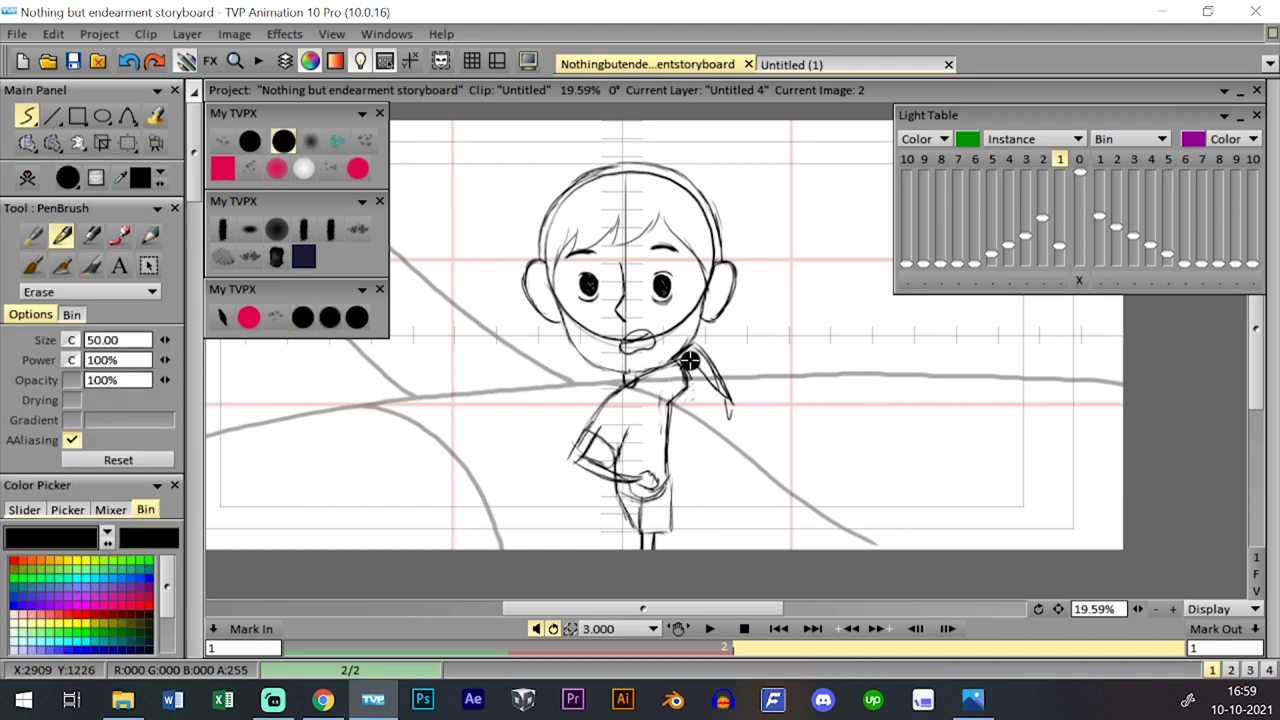
pyautogui.moveTo(690, 361); pyautogui.dragTo(729, 411)
pyautogui.click(302, 317)
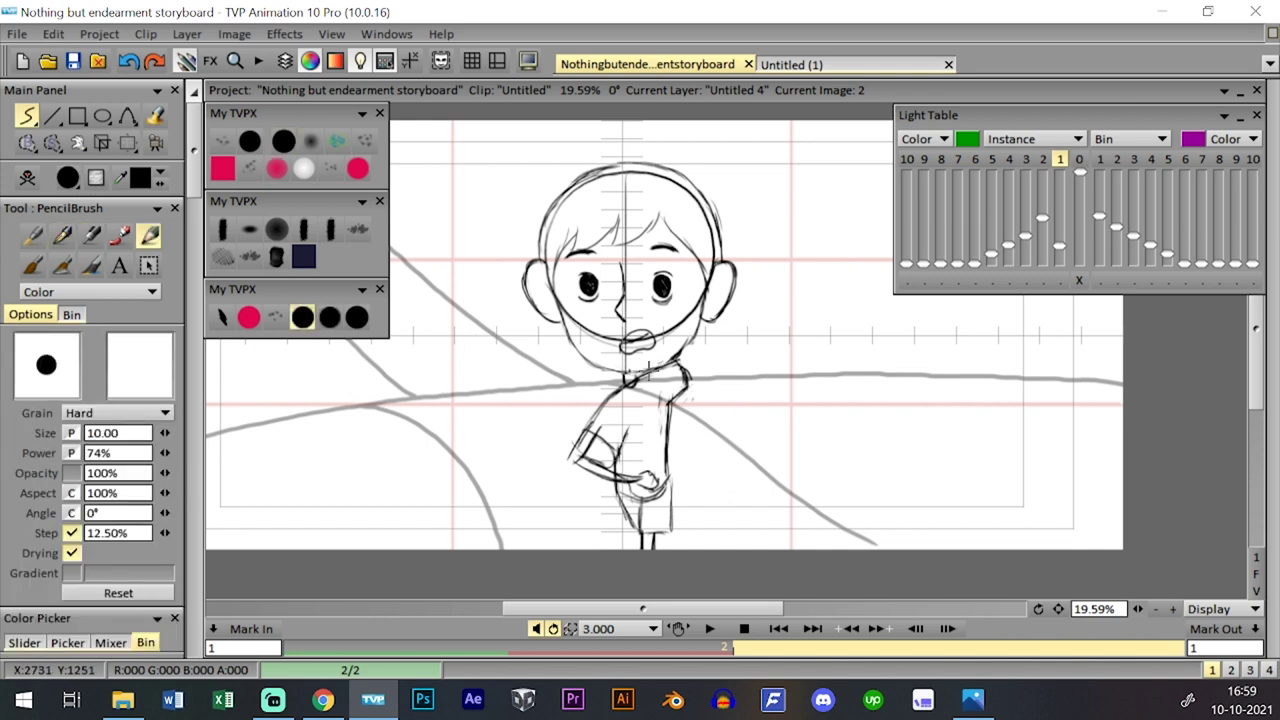
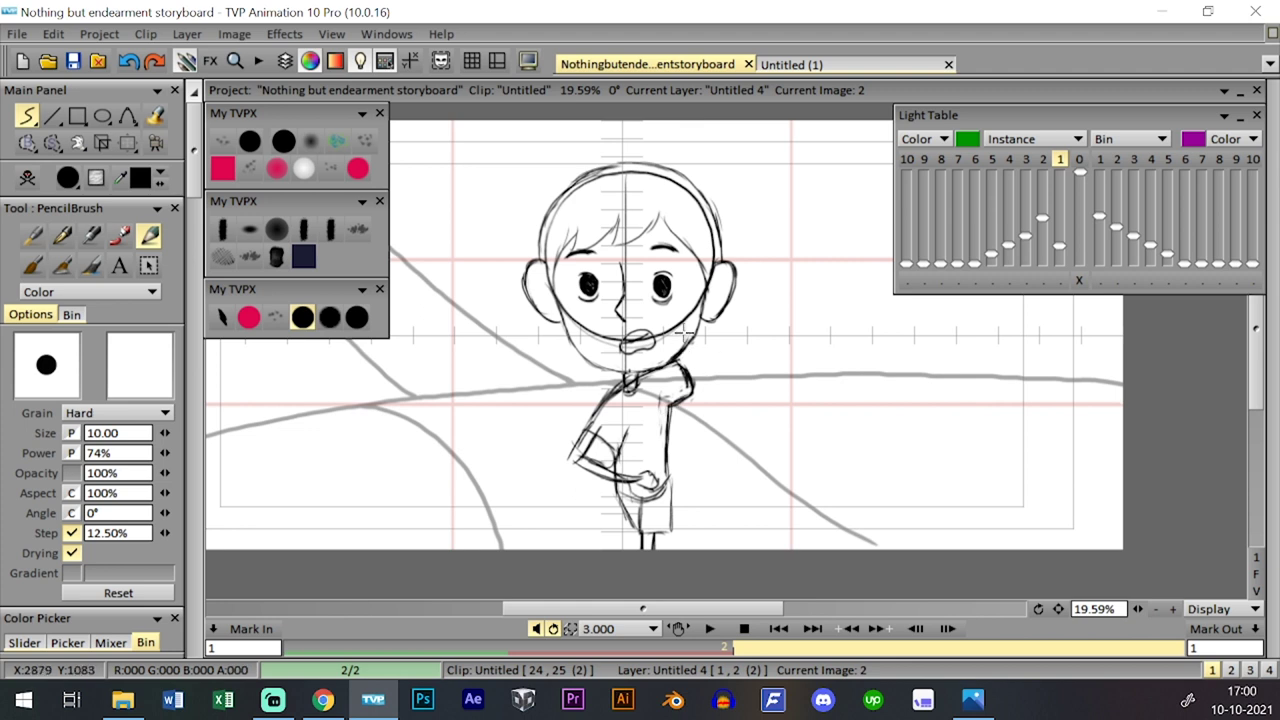
# - Erase the old sleeve with a large eraser and redraw the arm reaching out right in pencil
pyautogui.click(284, 140)
pyautogui.moveTo(693, 400); pyautogui.dragTo(682, 378)
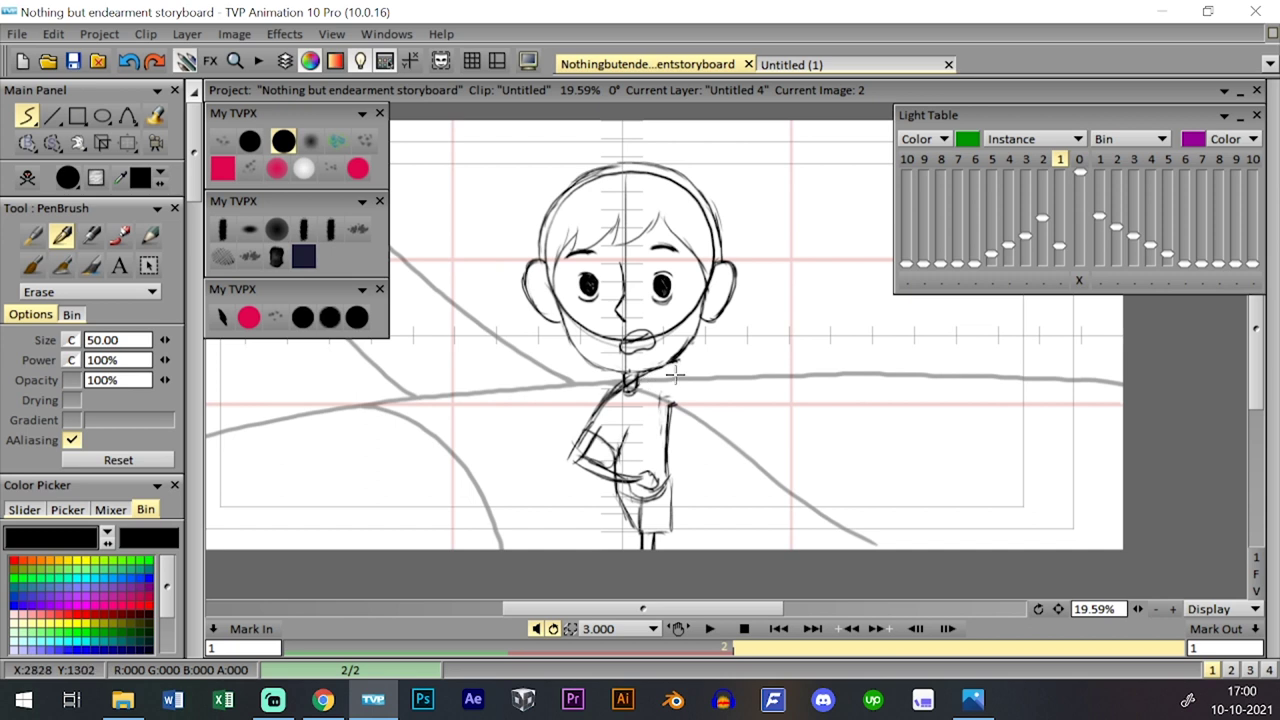
pyautogui.click(302, 317)
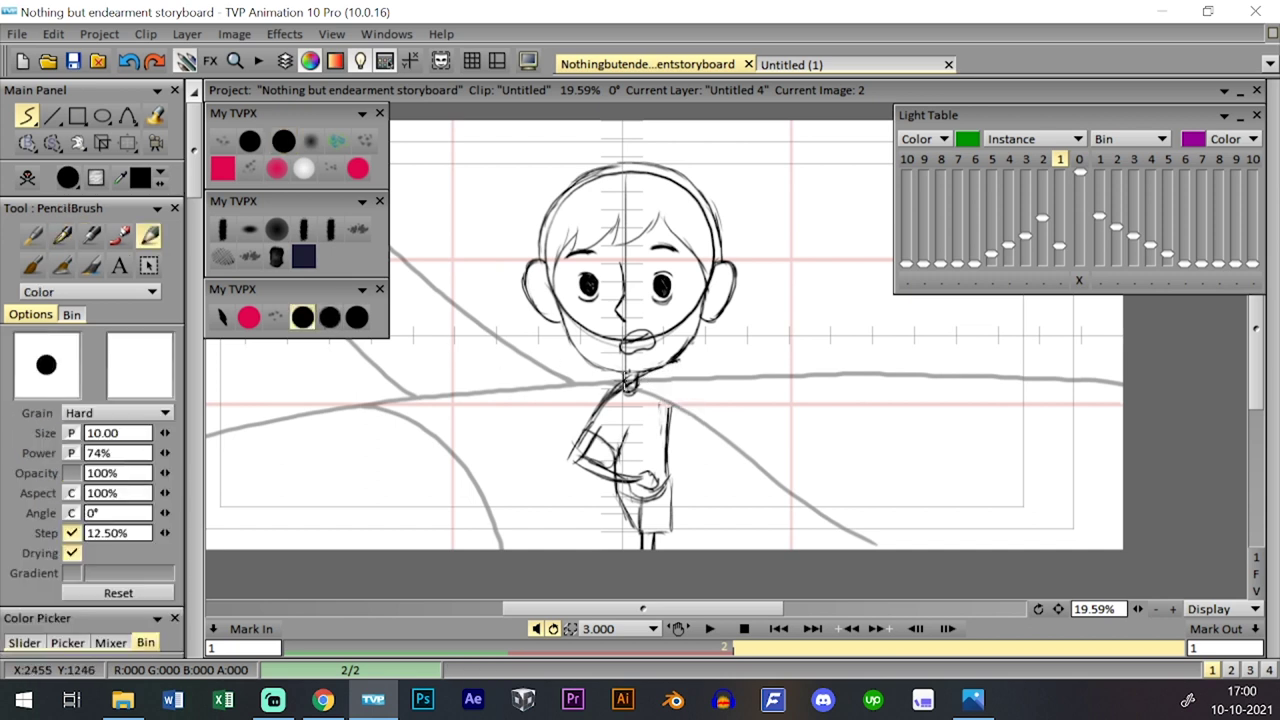
pyautogui.moveTo(672, 436); pyautogui.dragTo(666, 391)
pyautogui.moveTo(691, 381)
pyautogui.mouseDown()
pyautogui.moveTo(669, 413)
pyautogui.moveTo(702, 338)
pyautogui.moveTo(686, 356)
pyautogui.mouseUp()
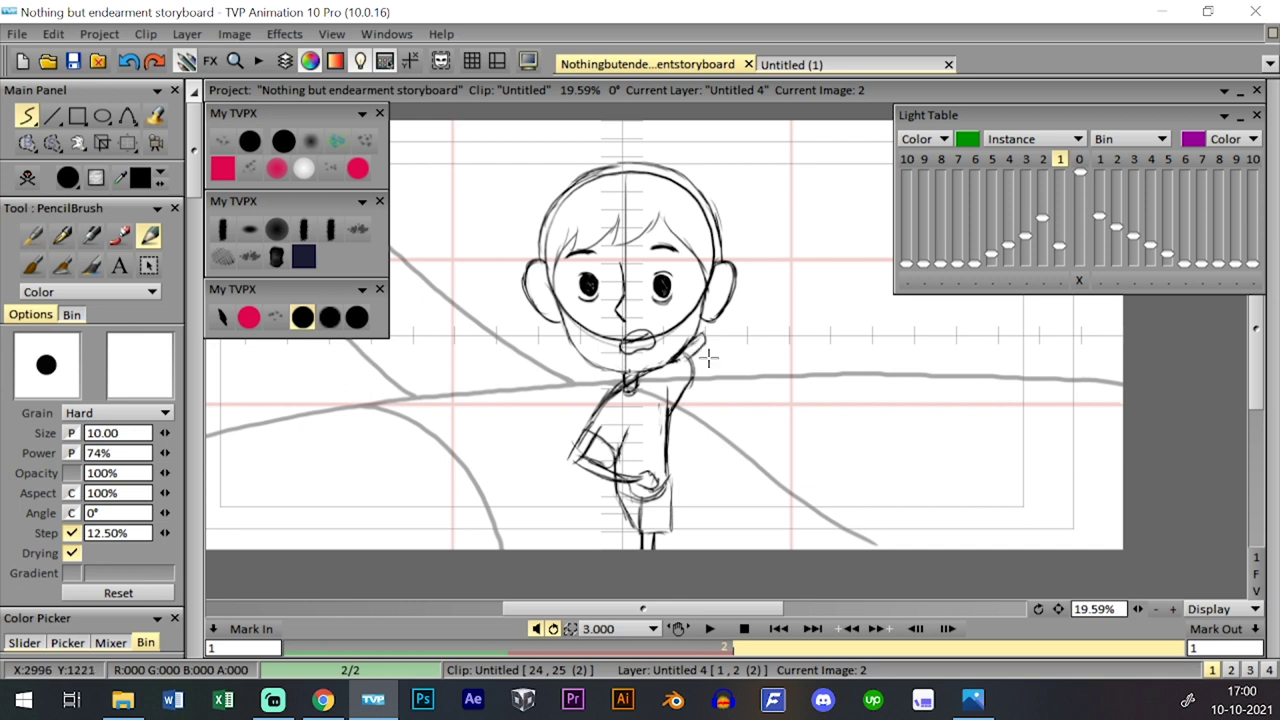
pyautogui.moveTo(703, 335)
pyautogui.mouseDown()
pyautogui.moveTo(742, 379)
pyautogui.moveTo(729, 355)
pyautogui.moveTo(738, 367)
pyautogui.mouseUp()
pyautogui.hotkey('ctrl', 'z')
pyautogui.moveTo(708, 345); pyautogui.dragTo(758, 408)
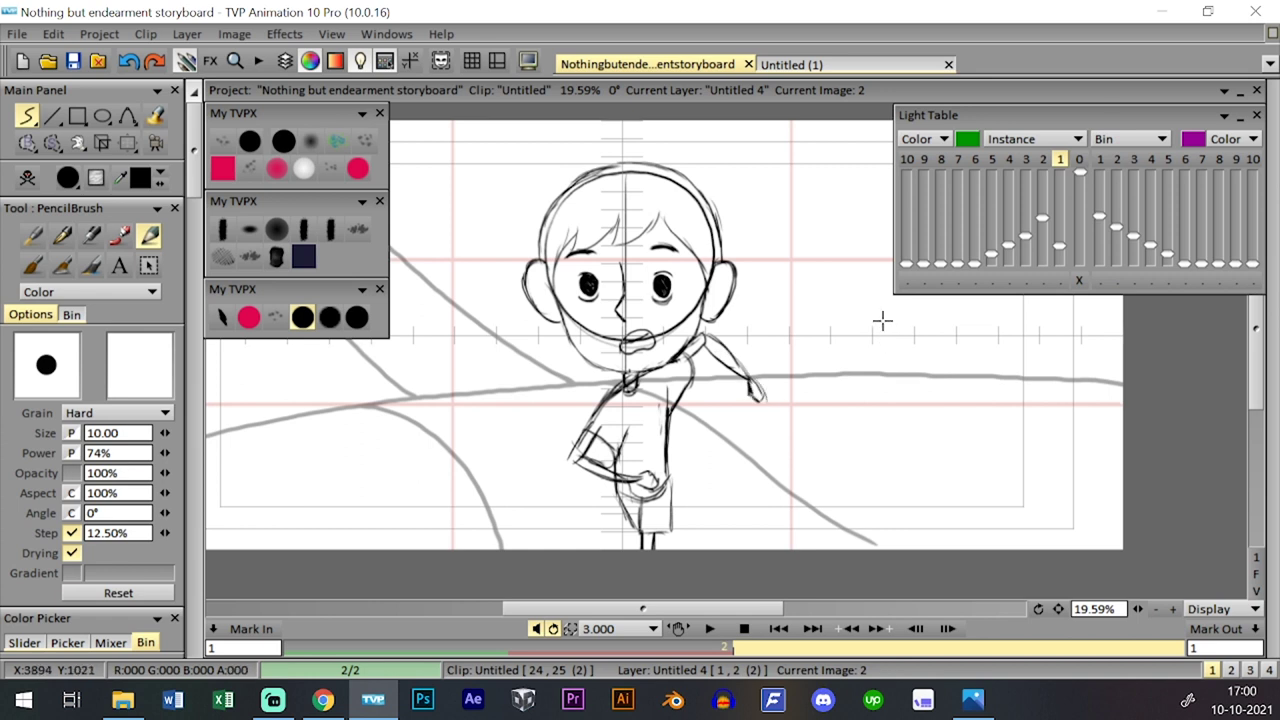
# - Flip between images 1 and 2 and loop the clip to check the arm's motion
pyautogui.press('Down')
pyautogui.press('Down')
pyautogui.press('Down')
pyautogui.press('Down')
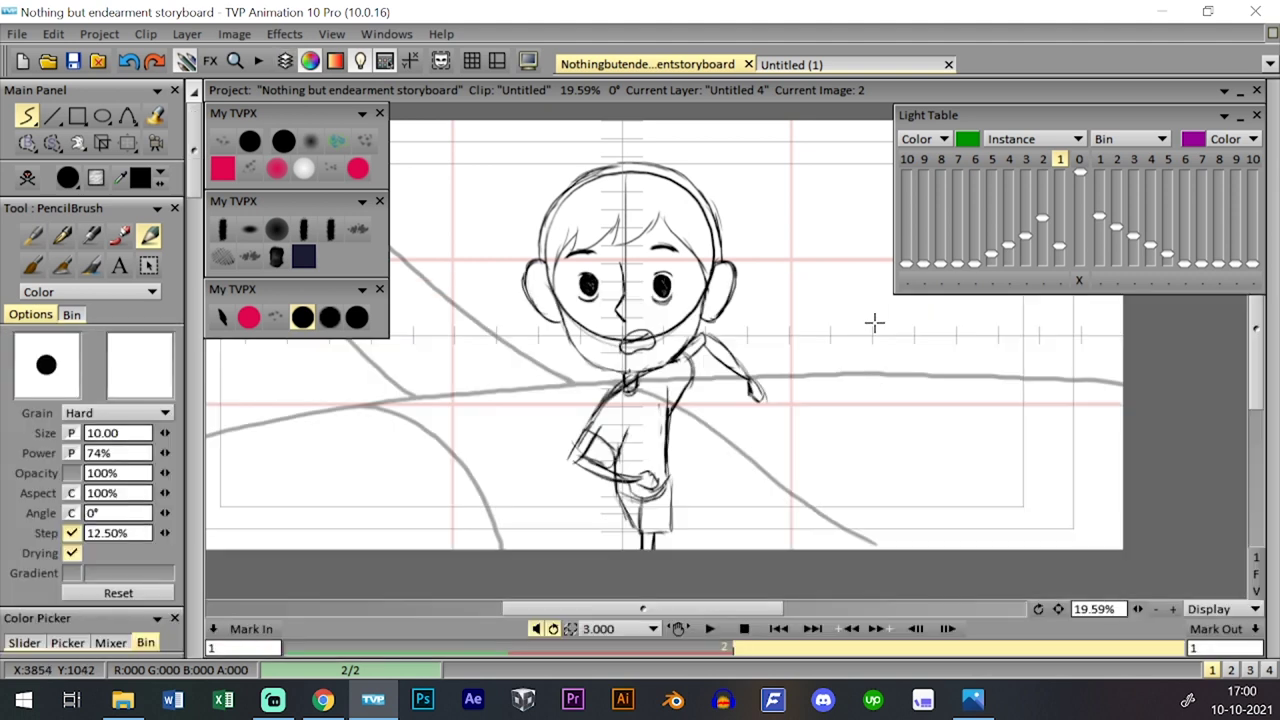
pyautogui.press('Left')
pyautogui.press('Right')
pyautogui.press('Left')
pyautogui.press('Right')
pyautogui.press('Left')
pyautogui.press('Right')
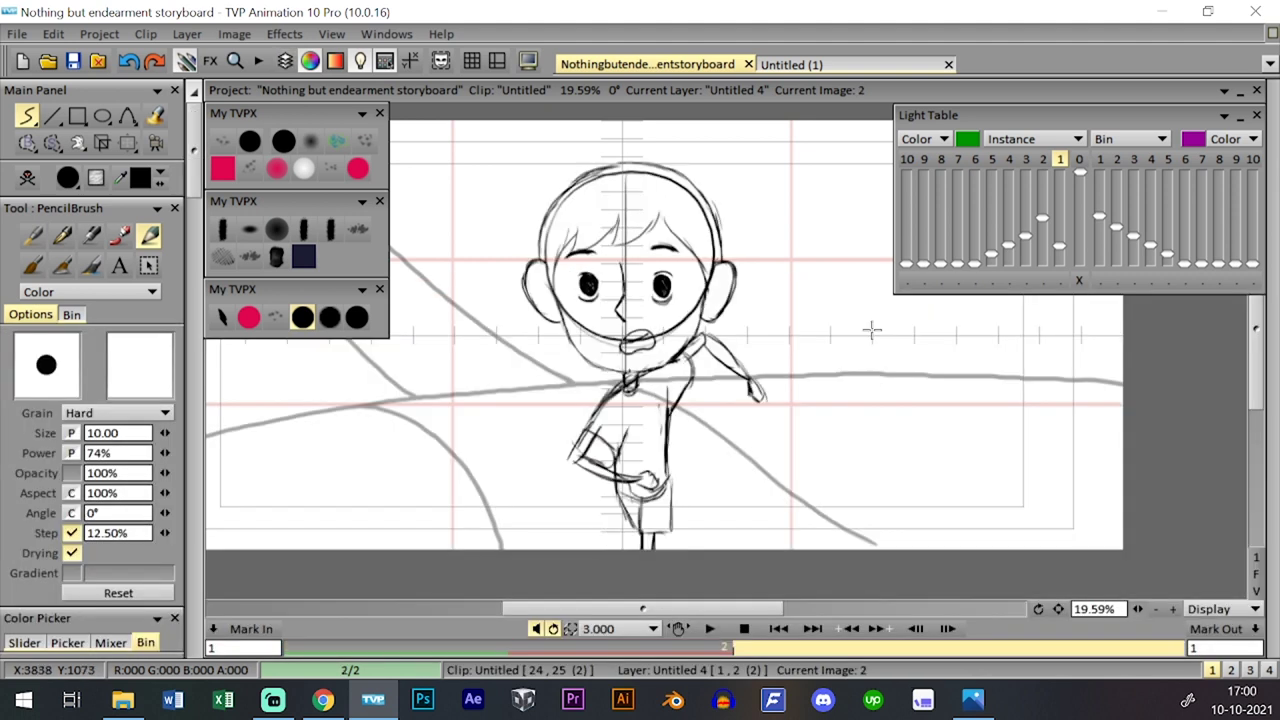
pyautogui.press('Left')
pyautogui.press('Tab')
pyautogui.press('Tab')
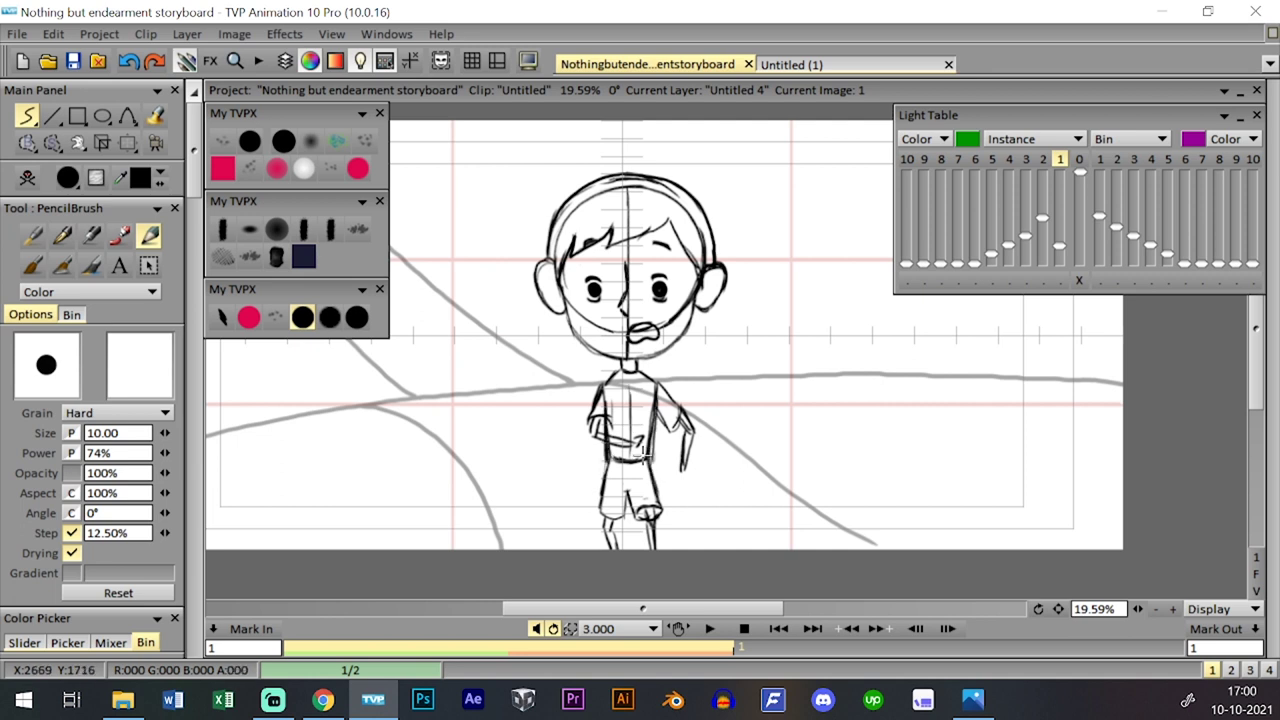
pyautogui.press('Tab')
pyautogui.press('Tab')
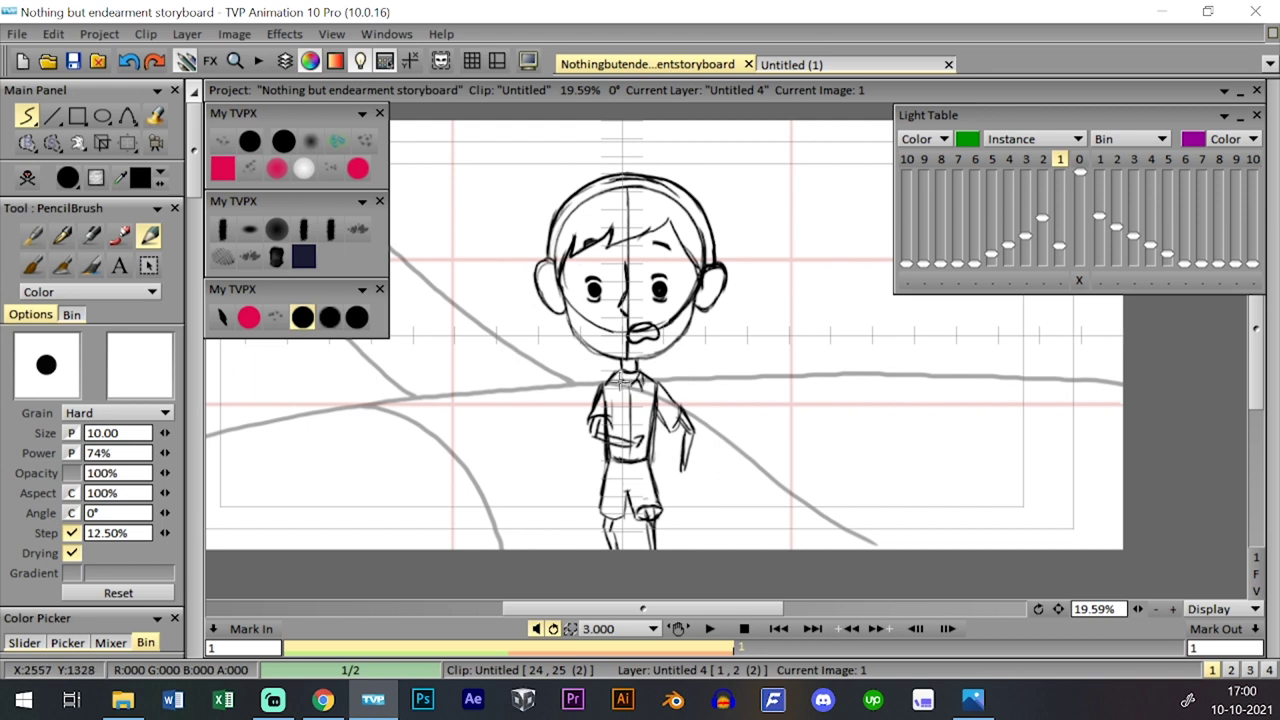
pyautogui.press('Tab')
pyautogui.press('Tab')
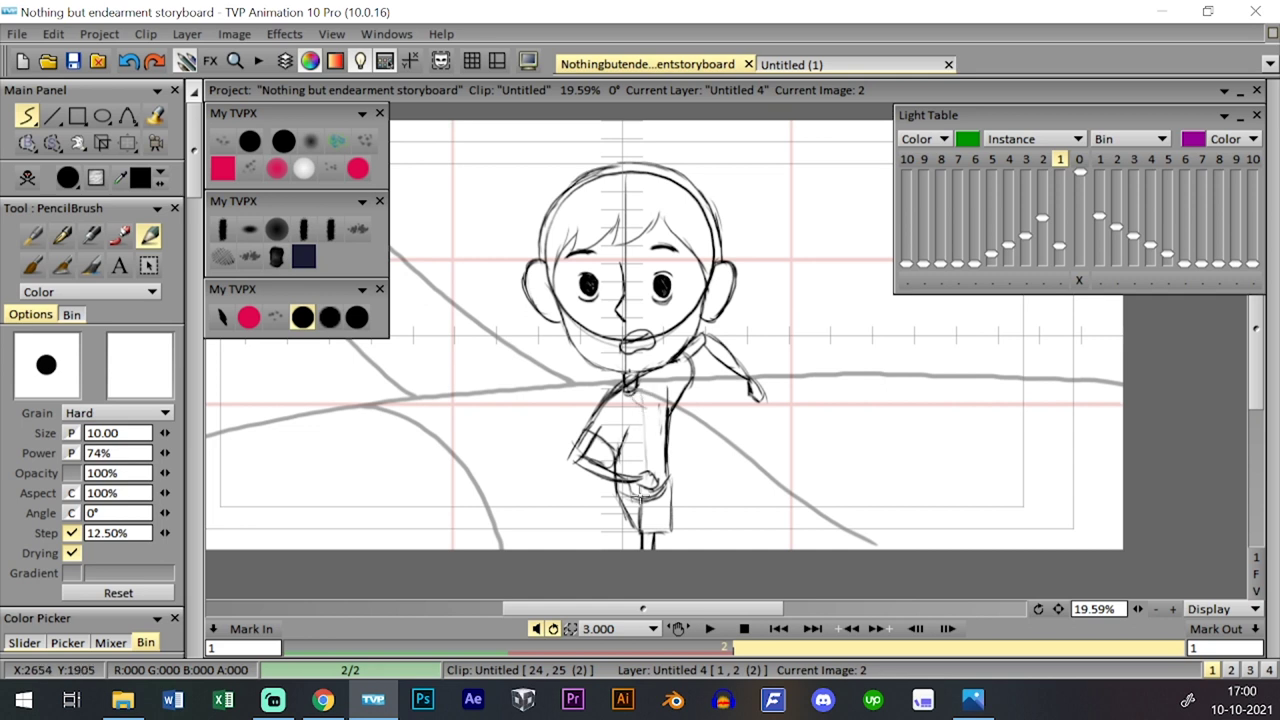
# - Add a vertical fold line down the torso and a collar mark, comparing with image 1
pyautogui.moveTo(640, 490)
pyautogui.mouseDown()
pyautogui.moveTo(640, 398)
pyautogui.moveTo(645, 478)
pyautogui.mouseUp()
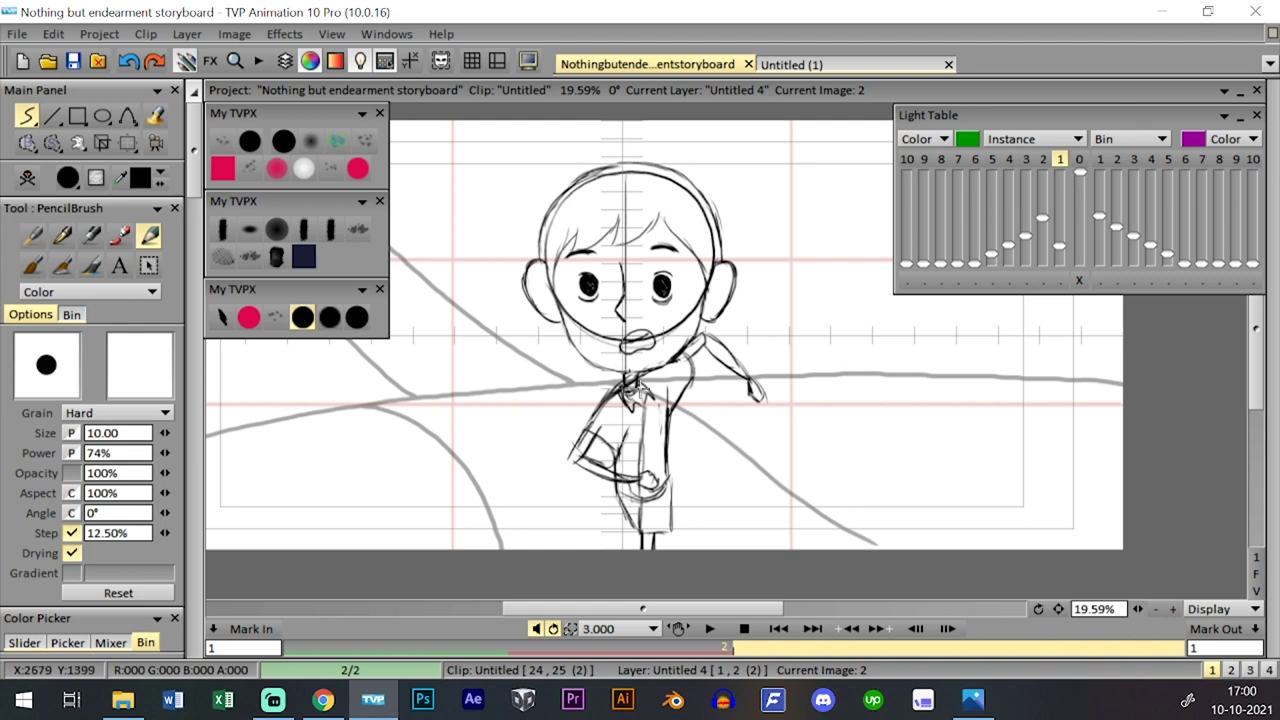
pyautogui.moveTo(641, 390); pyautogui.dragTo(631, 375)
pyautogui.press('Left')
pyautogui.press('Right')
pyautogui.press('Left')
pyautogui.press('Right')
pyautogui.press('Up')
pyautogui.press('Down')
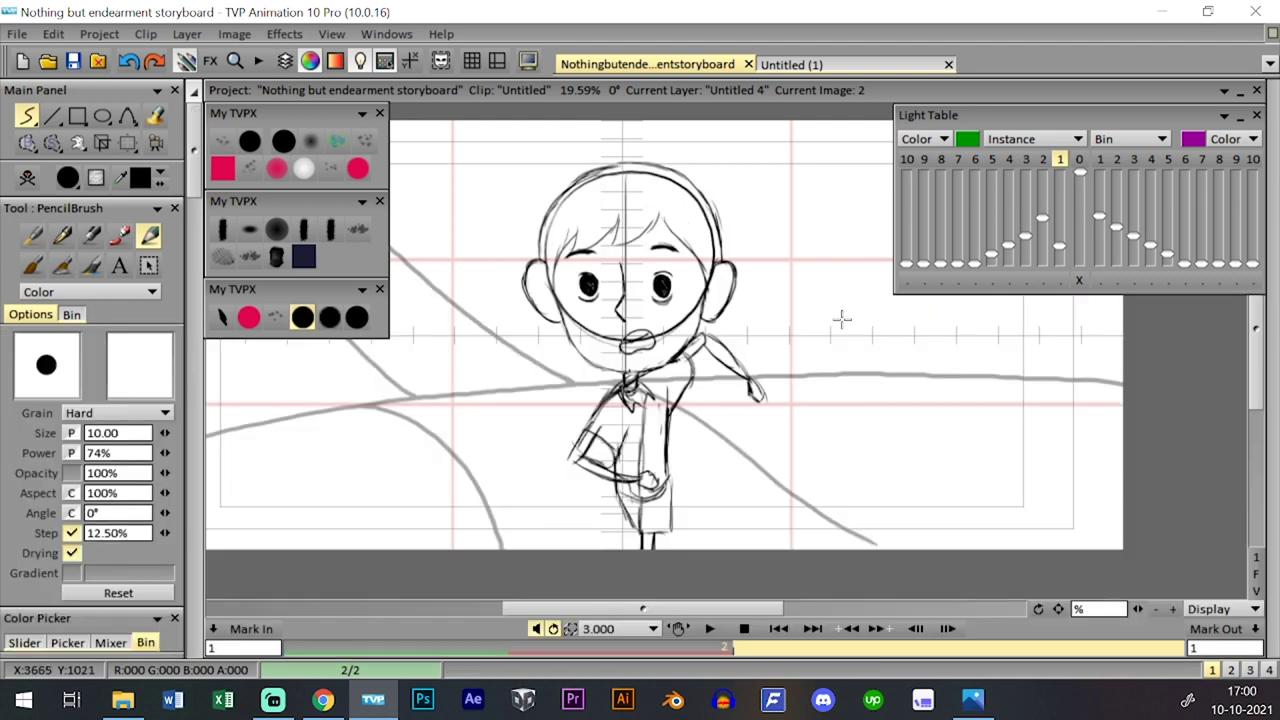
# - Move on to image 3 and clear it to a blank drawing
pyautogui.press('Right')
pyautogui.click(27, 178)
pyautogui.press('Up')
# - Loop the clip, then sketch a head circle on image 3 over image 2's faint onion-skin guide
pyautogui.press('Down')
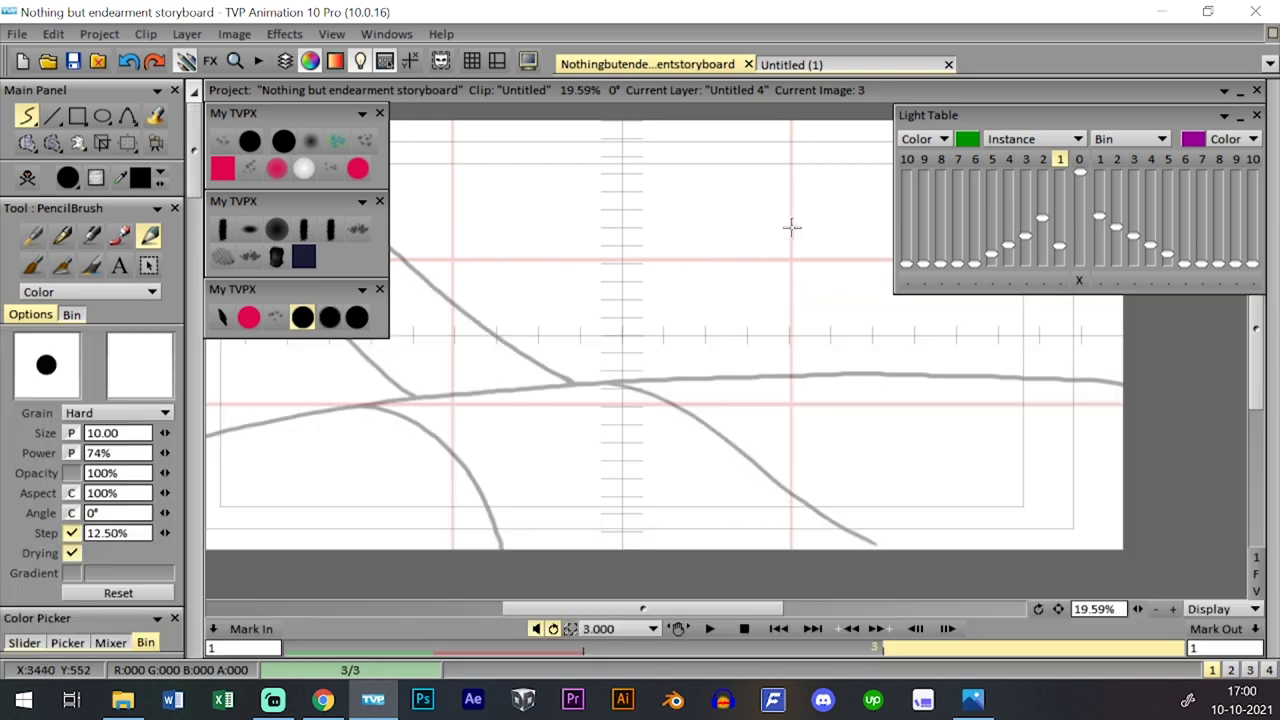
pyautogui.press('Return')
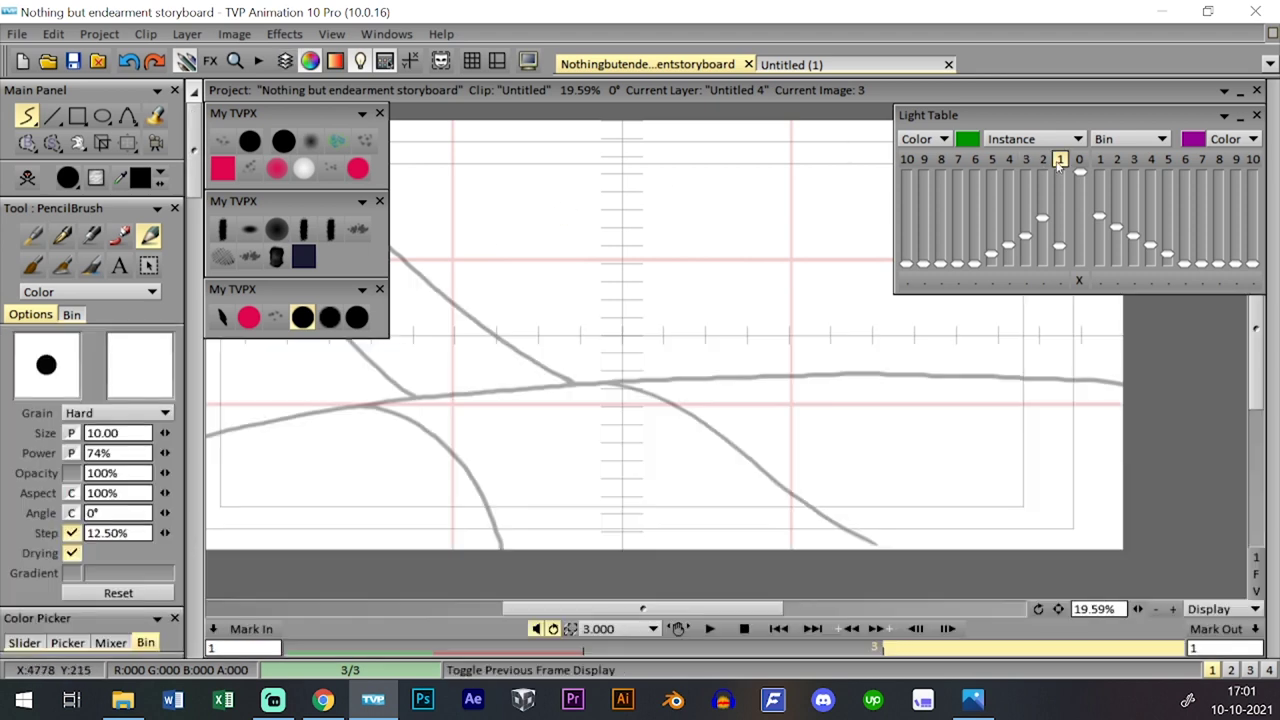
pyautogui.scroll(2, 658, 278)
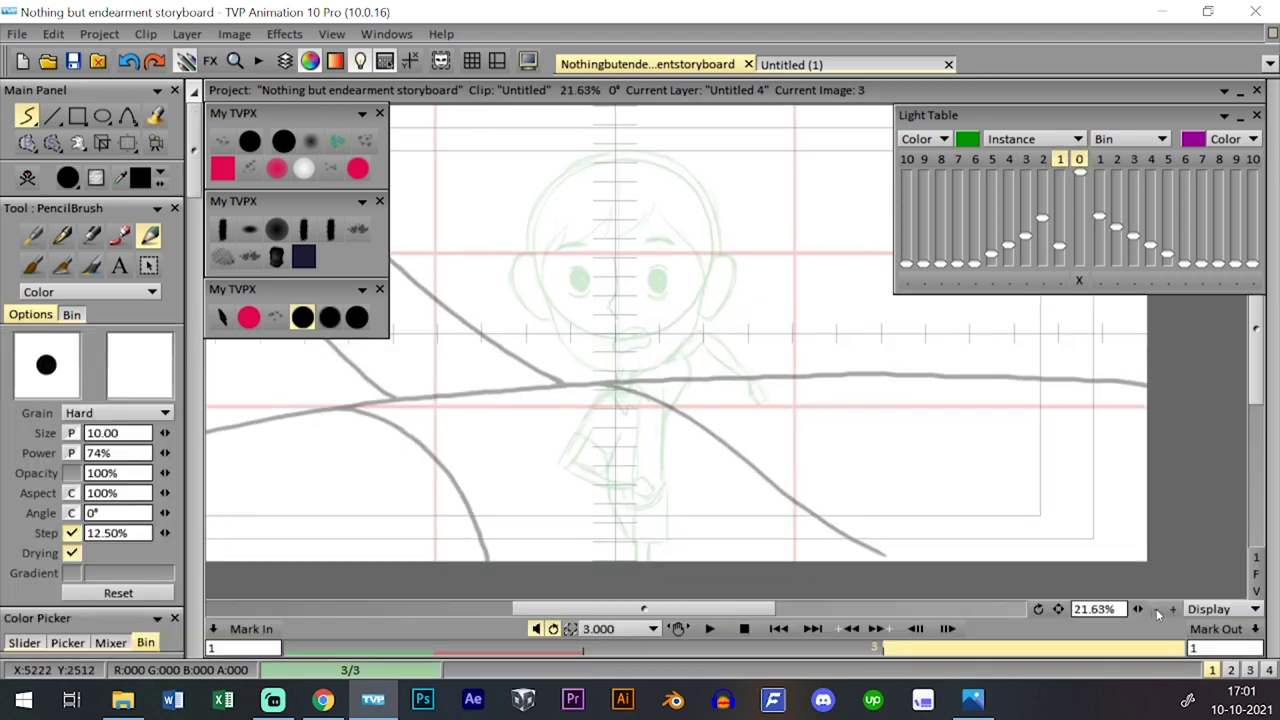
pyautogui.moveTo(624, 295); pyautogui.dragTo(637, 314)
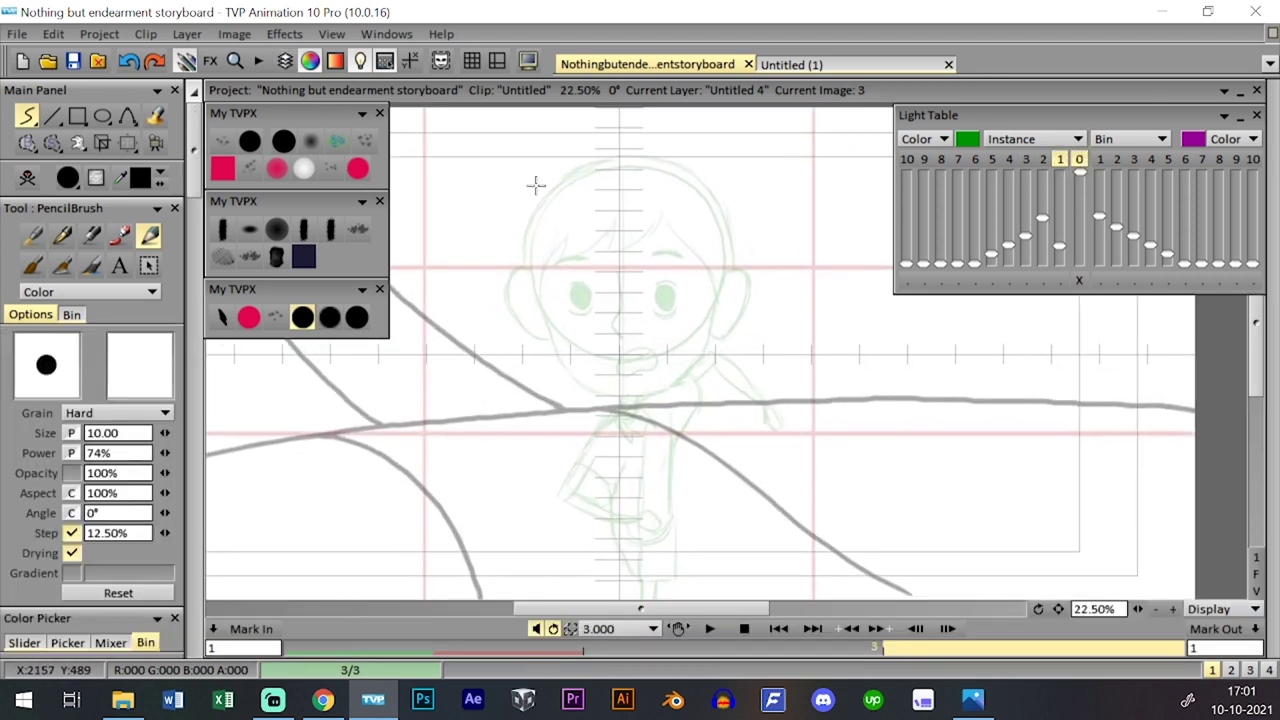
pyautogui.moveTo(536, 184)
pyautogui.mouseDown()
pyautogui.moveTo(651, 338)
pyautogui.moveTo(614, 132)
pyautogui.moveTo(569, 325)
pyautogui.moveTo(716, 195)
pyautogui.mouseUp()
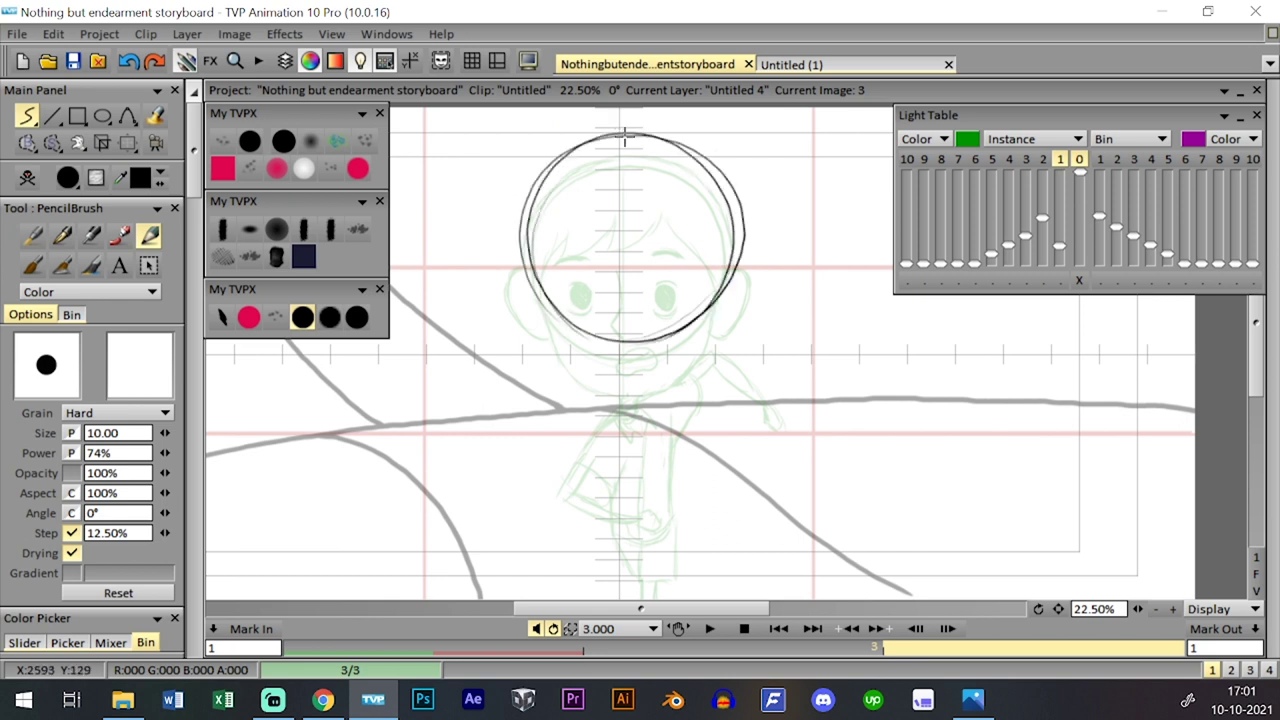
# - Shift the head circle slightly left and draw a vertical centre line down it
pyautogui.click(127, 142)
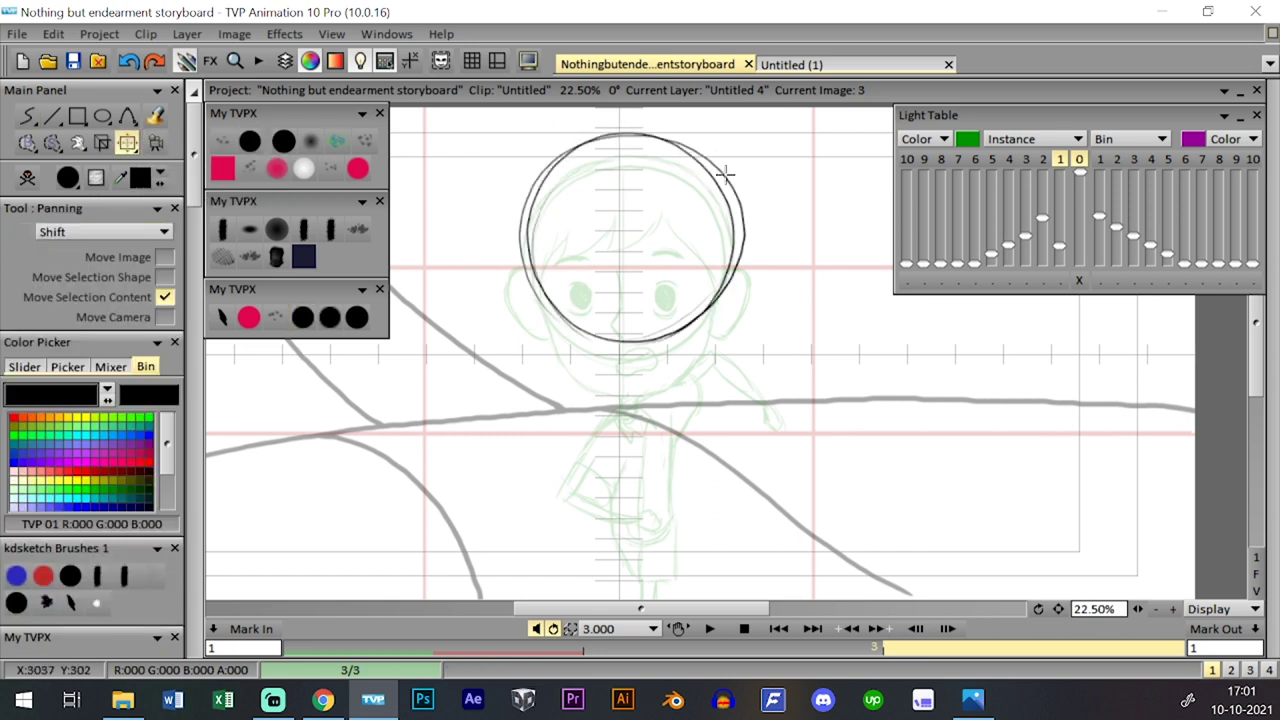
pyautogui.moveTo(722, 172); pyautogui.dragTo(714, 172)
pyautogui.click(302, 317)
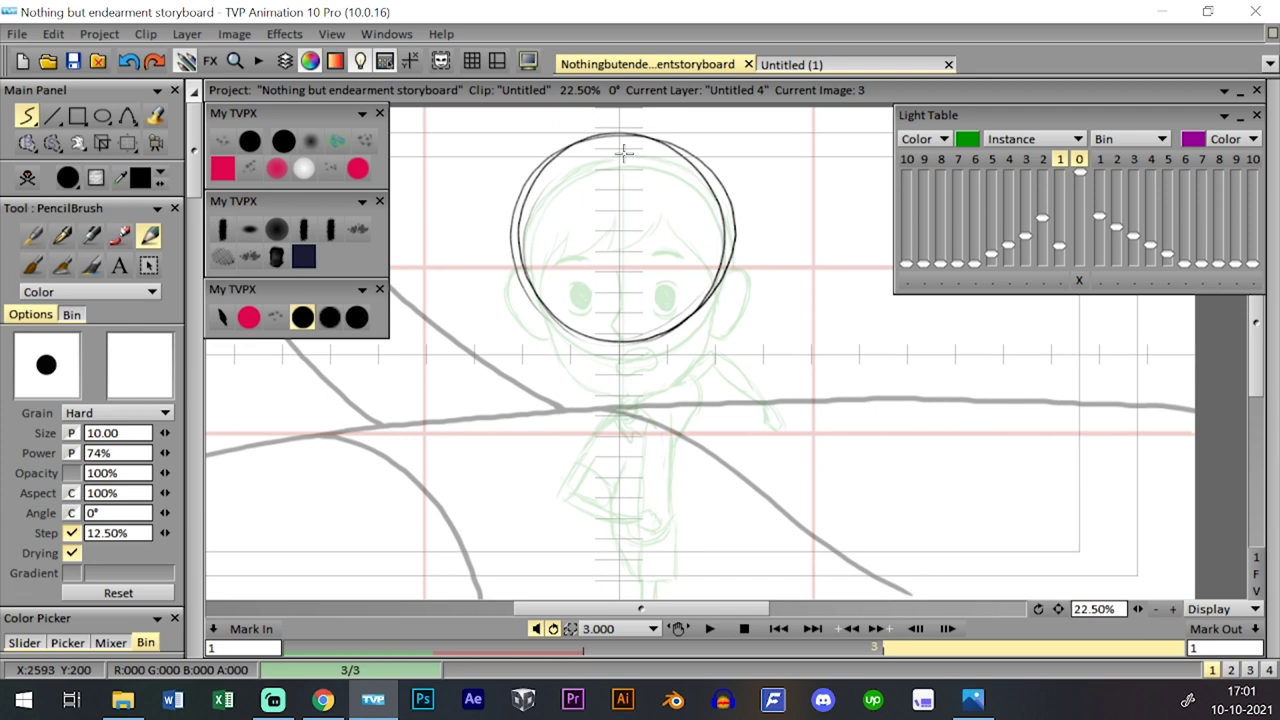
pyautogui.moveTo(620, 136); pyautogui.dragTo(620, 408)
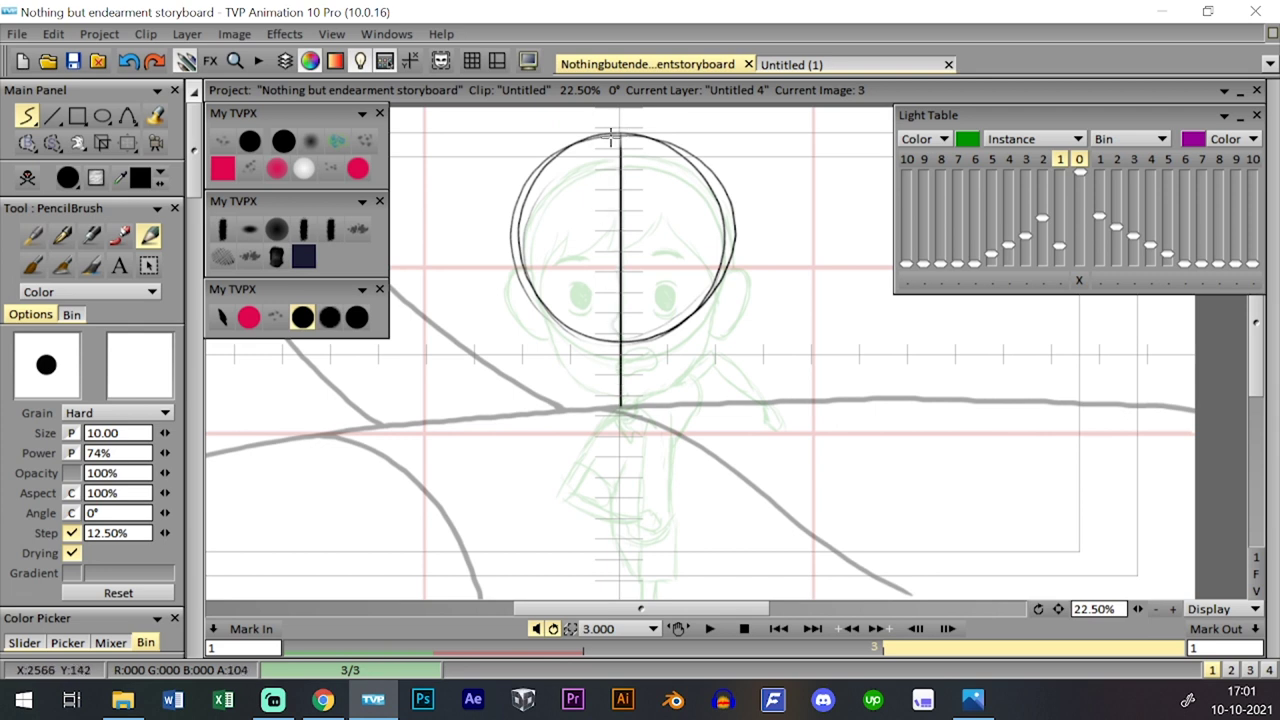
pyautogui.hotkey('alt', 'Tab')
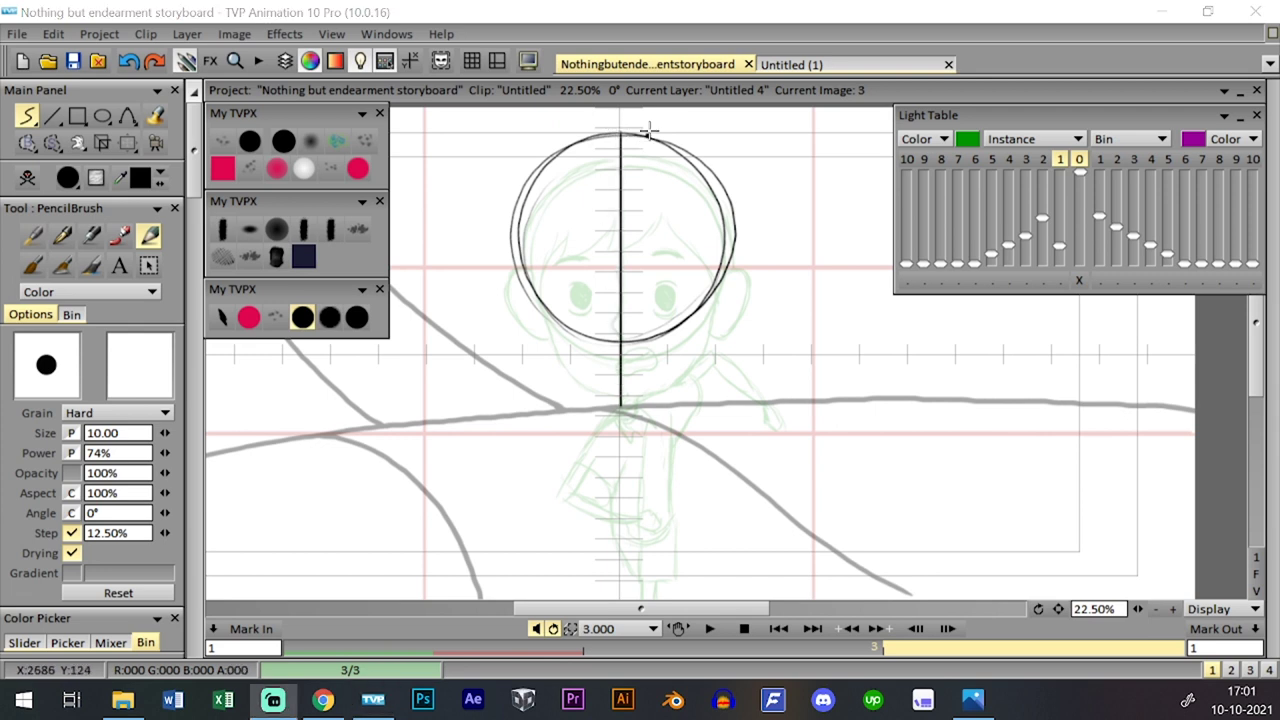
pyautogui.hotkey('alt', 'Tab')
pyautogui.hotkey('alt', 'Tab')
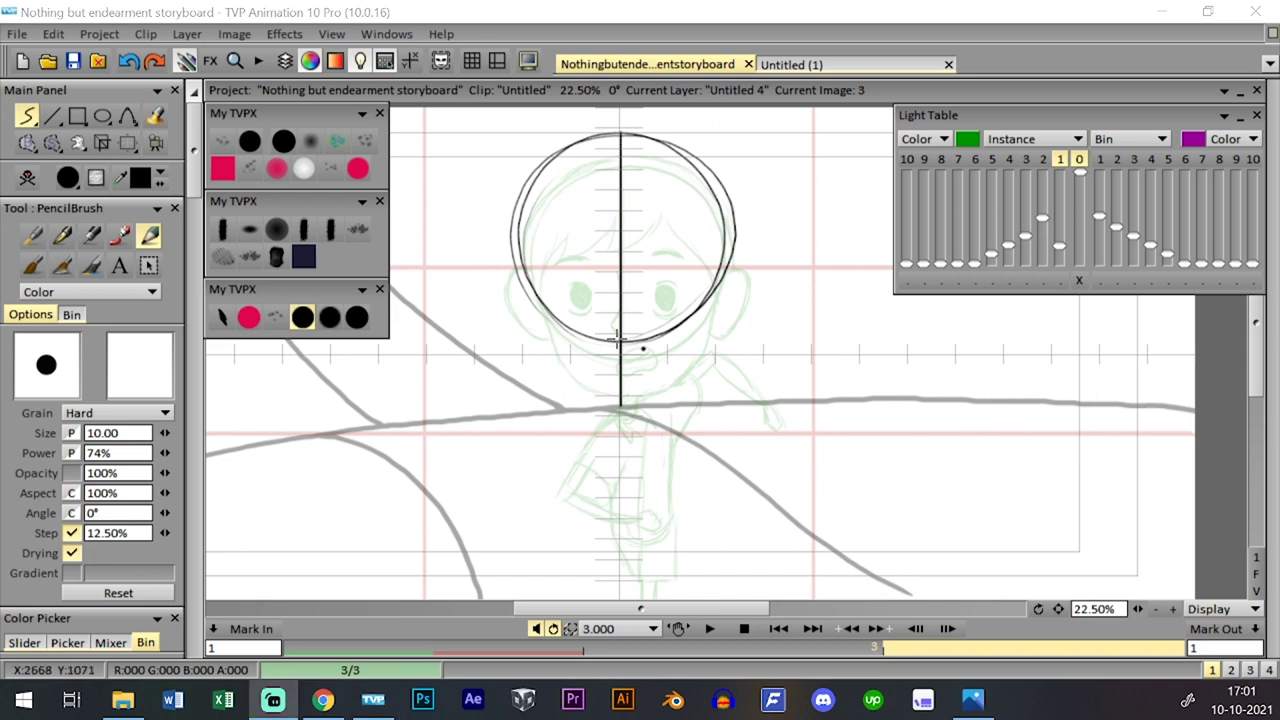
# - Redraw the jaw curve under the head, then ink the right jaw and left ear with the size-20 brush
pyautogui.moveTo(519, 274)
pyautogui.mouseDown()
pyautogui.moveTo(539, 362)
pyautogui.moveTo(533, 324)
pyautogui.moveTo(599, 392)
pyautogui.moveTo(648, 392)
pyautogui.mouseUp()
pyautogui.hotkey('ctrl', 'z')
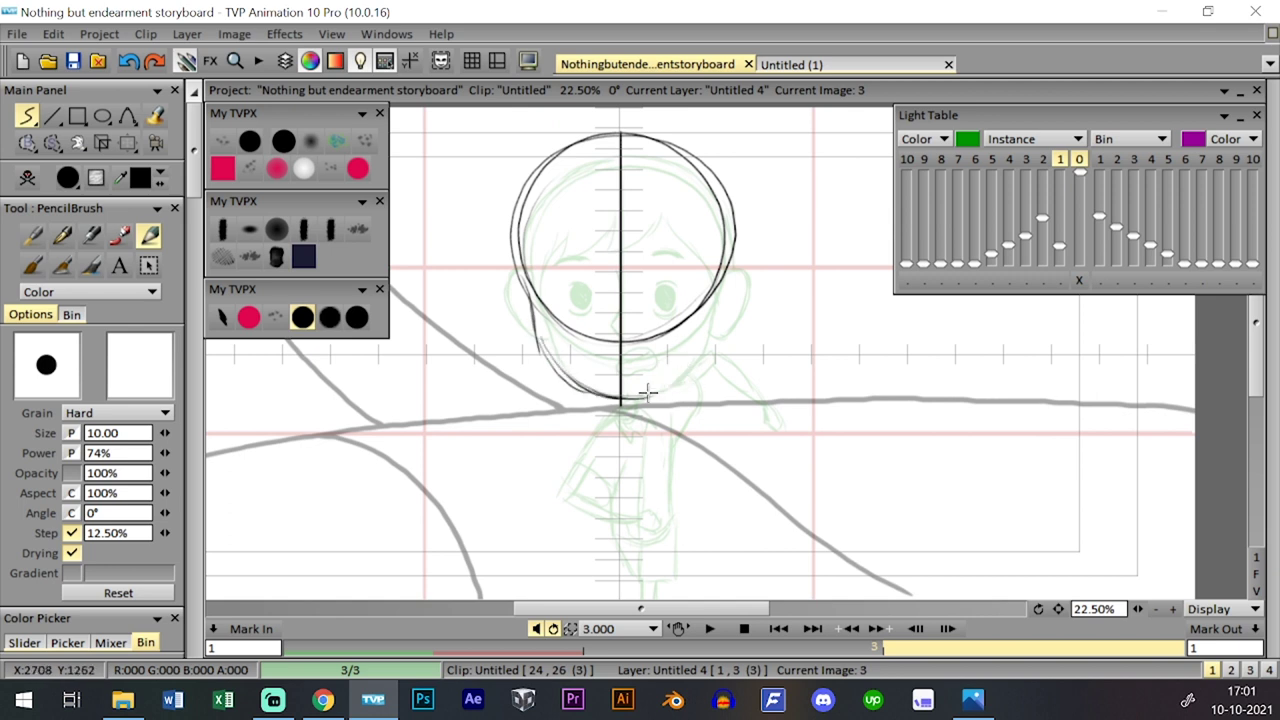
pyautogui.hotkey('ctrl', 'z')
pyautogui.hotkey('ctrl', 'z')
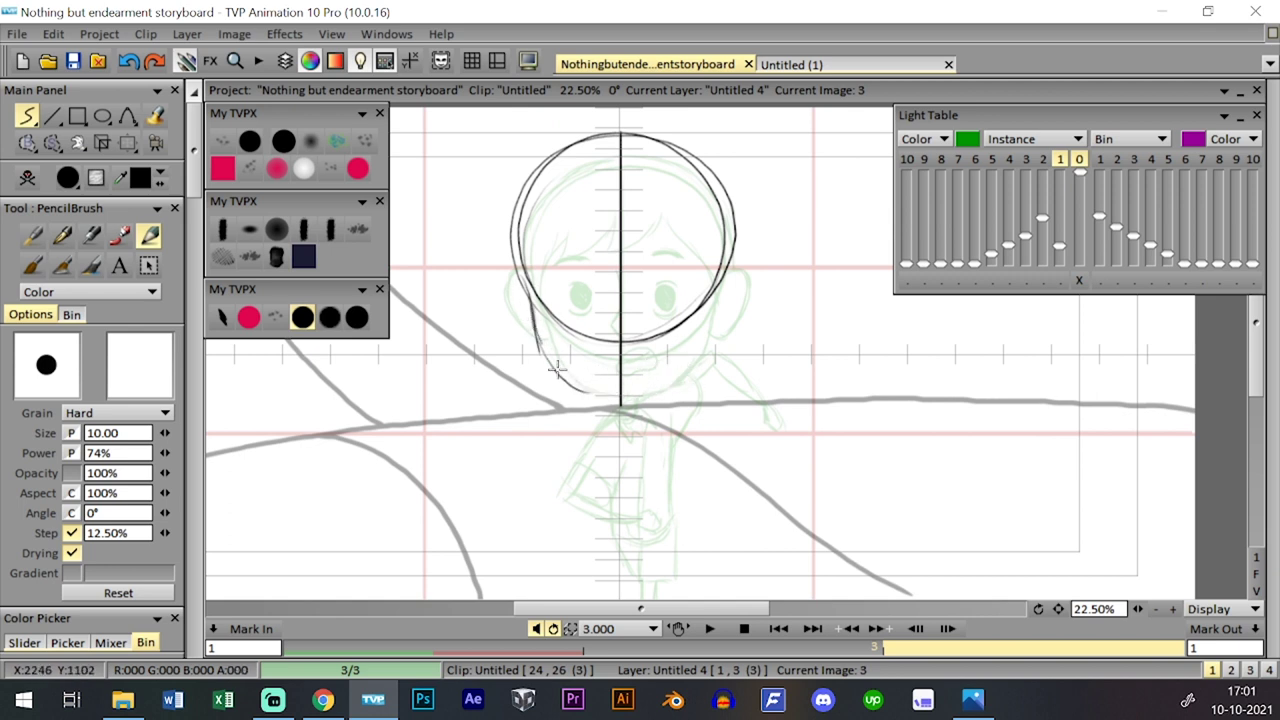
pyautogui.moveTo(530, 312)
pyautogui.mouseDown()
pyautogui.moveTo(592, 380)
pyautogui.moveTo(642, 384)
pyautogui.moveTo(576, 378)
pyautogui.moveTo(637, 384)
pyautogui.moveTo(694, 349)
pyautogui.moveTo(728, 250)
pyautogui.moveTo(704, 355)
pyautogui.mouseUp()
pyautogui.click(356, 317)
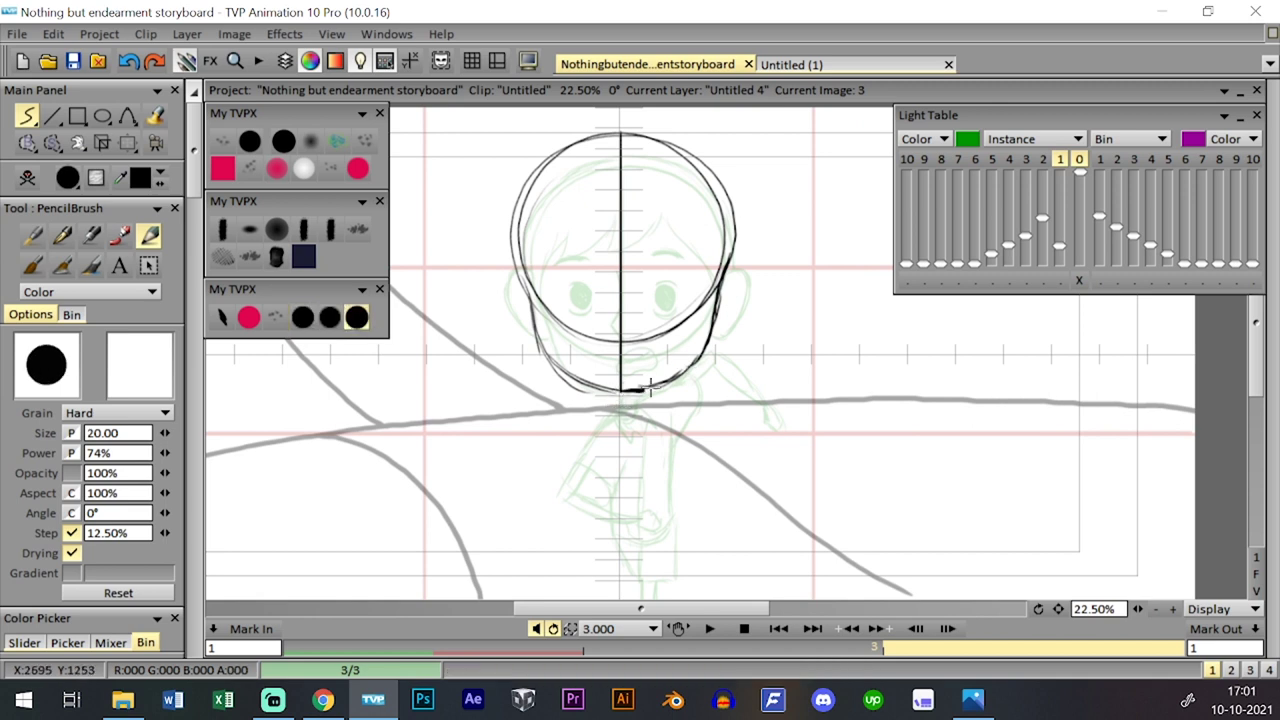
pyautogui.moveTo(655, 383)
pyautogui.mouseDown()
pyautogui.moveTo(693, 332)
pyautogui.moveTo(689, 360)
pyautogui.moveTo(704, 345)
pyautogui.moveTo(733, 229)
pyautogui.moveTo(753, 252)
pyautogui.moveTo(729, 307)
pyautogui.moveTo(743, 309)
pyautogui.moveTo(762, 262)
pyautogui.mouseUp()
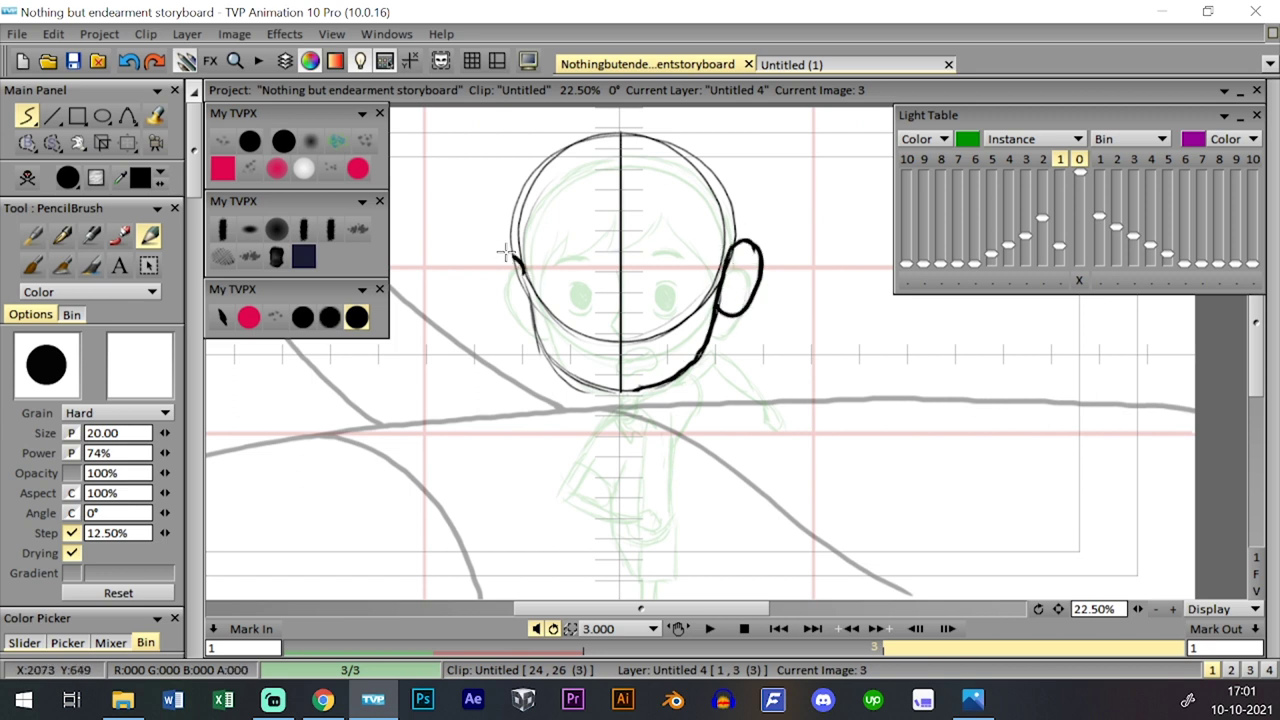
pyautogui.moveTo(520, 274)
pyautogui.mouseDown()
pyautogui.moveTo(477, 285)
pyautogui.moveTo(518, 326)
pyautogui.moveTo(534, 300)
pyautogui.moveTo(522, 293)
pyautogui.moveTo(550, 356)
pyautogui.moveTo(628, 392)
pyautogui.mouseUp()
# - Draw the left hairline and the head outline over the top and down to the right ear
pyautogui.press('Left')
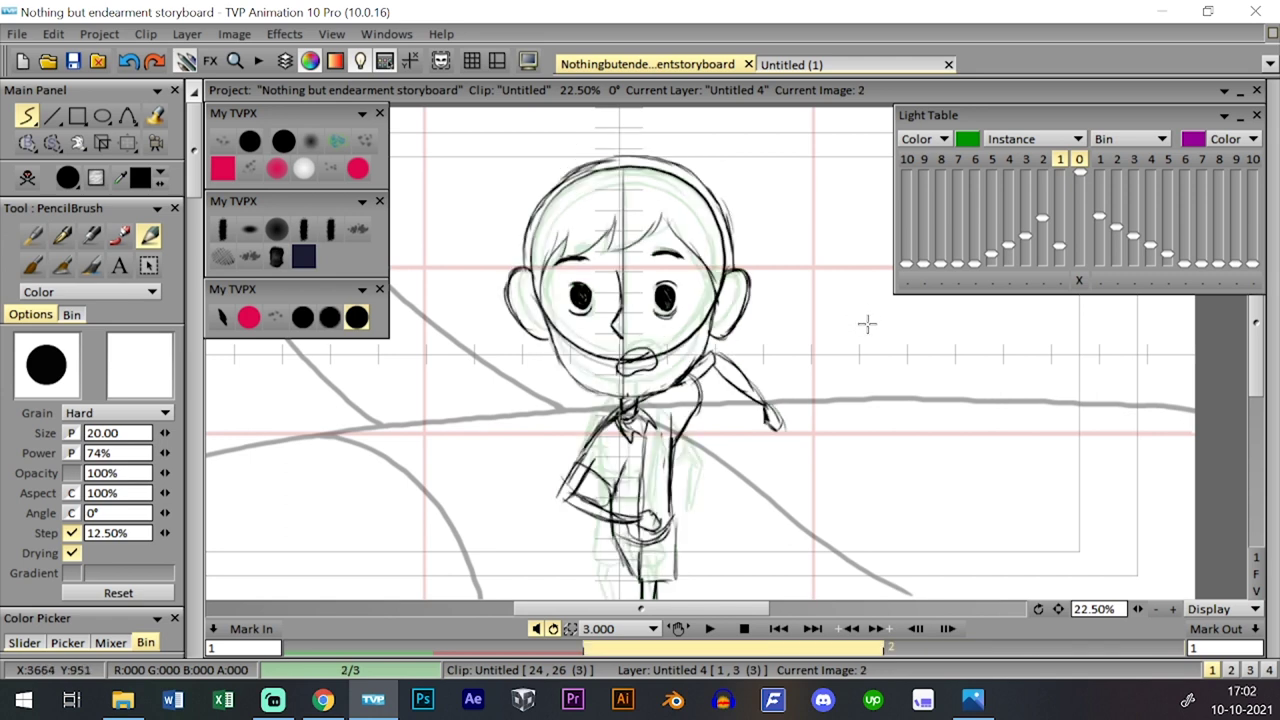
pyautogui.press('Right')
pyautogui.press('Left')
pyautogui.press('Right')
pyautogui.moveTo(532, 250)
pyautogui.mouseDown()
pyautogui.moveTo(548, 205)
pyautogui.moveTo(544, 244)
pyautogui.moveTo(558, 250)
pyautogui.moveTo(542, 245)
pyautogui.moveTo(614, 186)
pyautogui.moveTo(600, 222)
pyautogui.moveTo(663, 205)
pyautogui.moveTo(721, 290)
pyautogui.mouseUp()
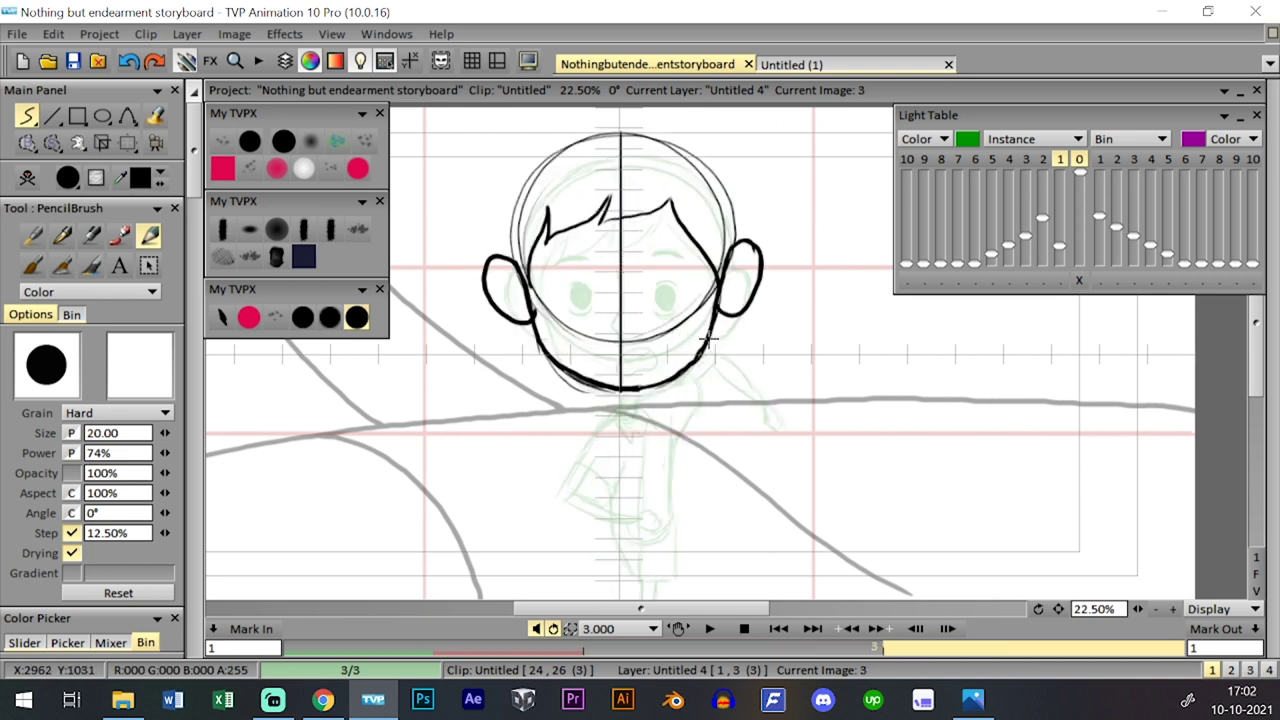
pyautogui.moveTo(512, 252)
pyautogui.mouseDown()
pyautogui.moveTo(516, 179)
pyautogui.moveTo(603, 124)
pyautogui.moveTo(688, 138)
pyautogui.moveTo(750, 228)
pyautogui.mouseUp()
pyautogui.hotkey('ctrl', 'z')
pyautogui.moveTo(522, 166)
pyautogui.mouseDown()
pyautogui.moveTo(653, 125)
pyautogui.moveTo(701, 148)
pyautogui.moveTo(748, 240)
pyautogui.mouseUp()
pyautogui.moveTo(714, 155); pyautogui.dragTo(740, 214)
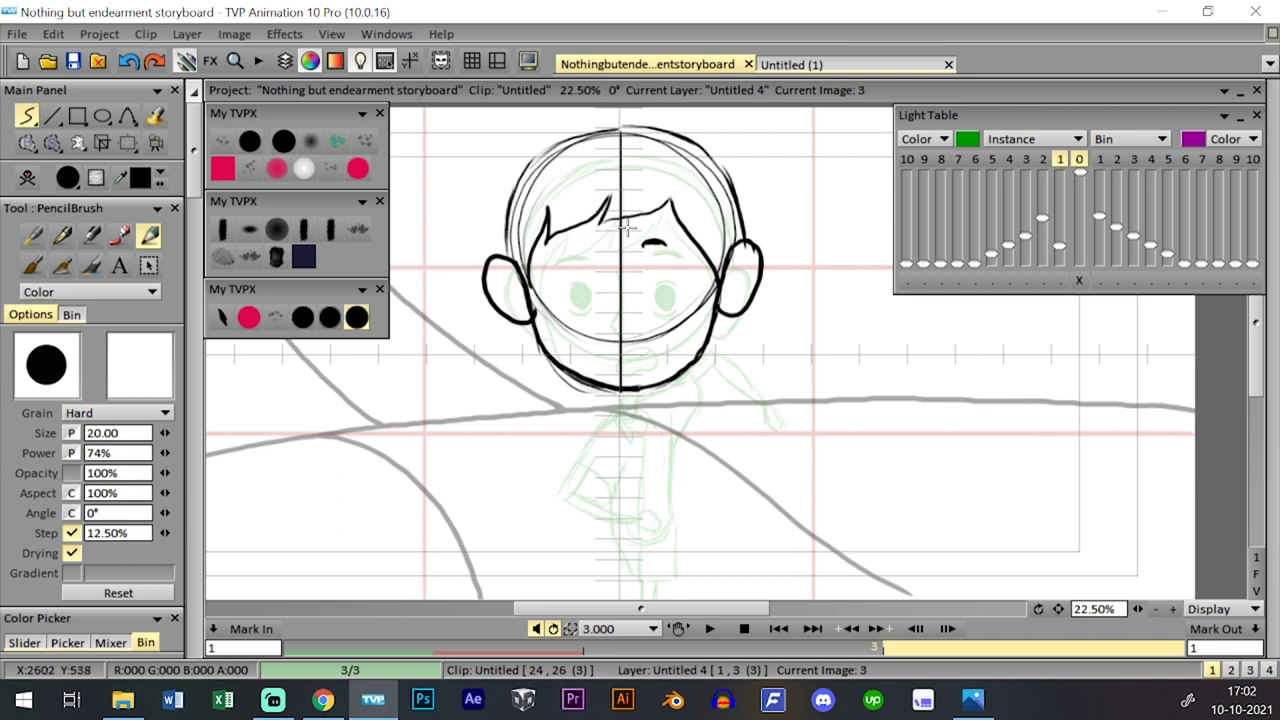
# - Redraw slanted eyebrows and draw both eyes, the left one with a pupil
pyautogui.hotkey('ctrl', 'z')
pyautogui.moveTo(646, 229); pyautogui.dragTo(671, 243)
pyautogui.moveTo(556, 245); pyautogui.dragTo(577, 239)
pyautogui.press('Left')
pyautogui.press('Right')
pyautogui.moveTo(654, 268)
pyautogui.mouseDown()
pyautogui.moveTo(672, 272)
pyautogui.moveTo(669, 295)
pyautogui.moveTo(664, 276)
pyautogui.mouseUp()
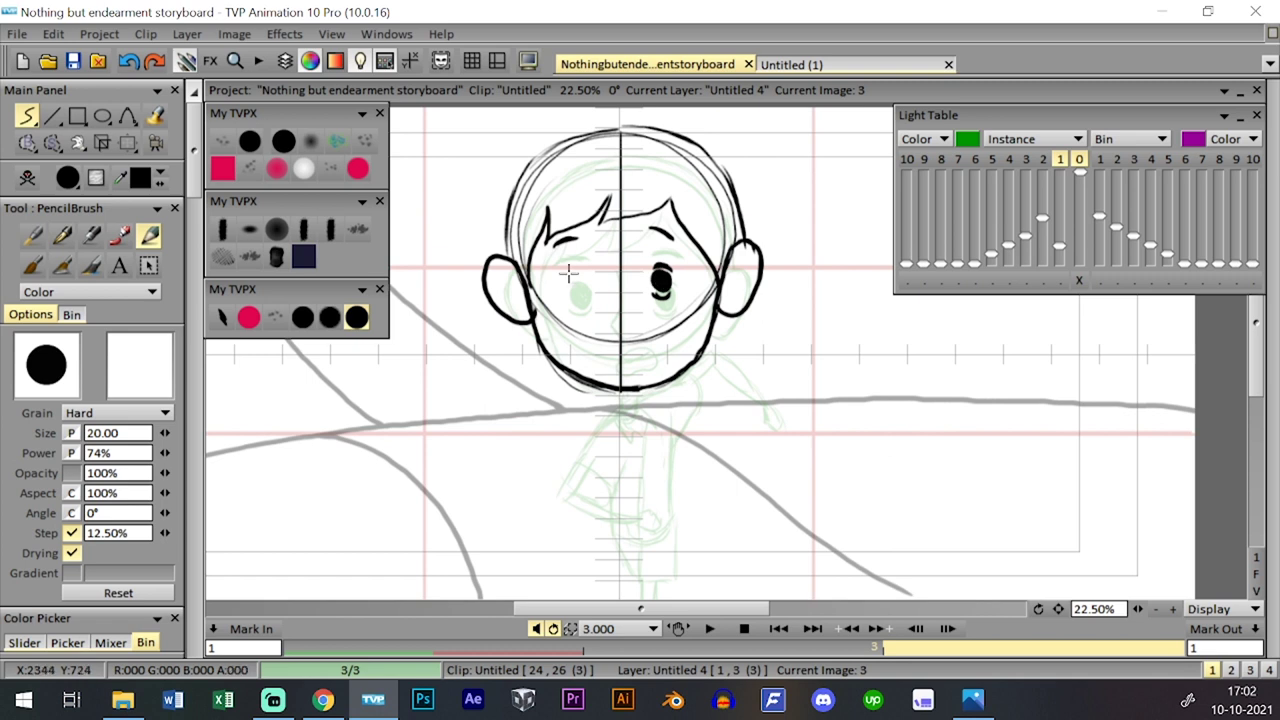
pyautogui.moveTo(578, 295); pyautogui.dragTo(564, 282)
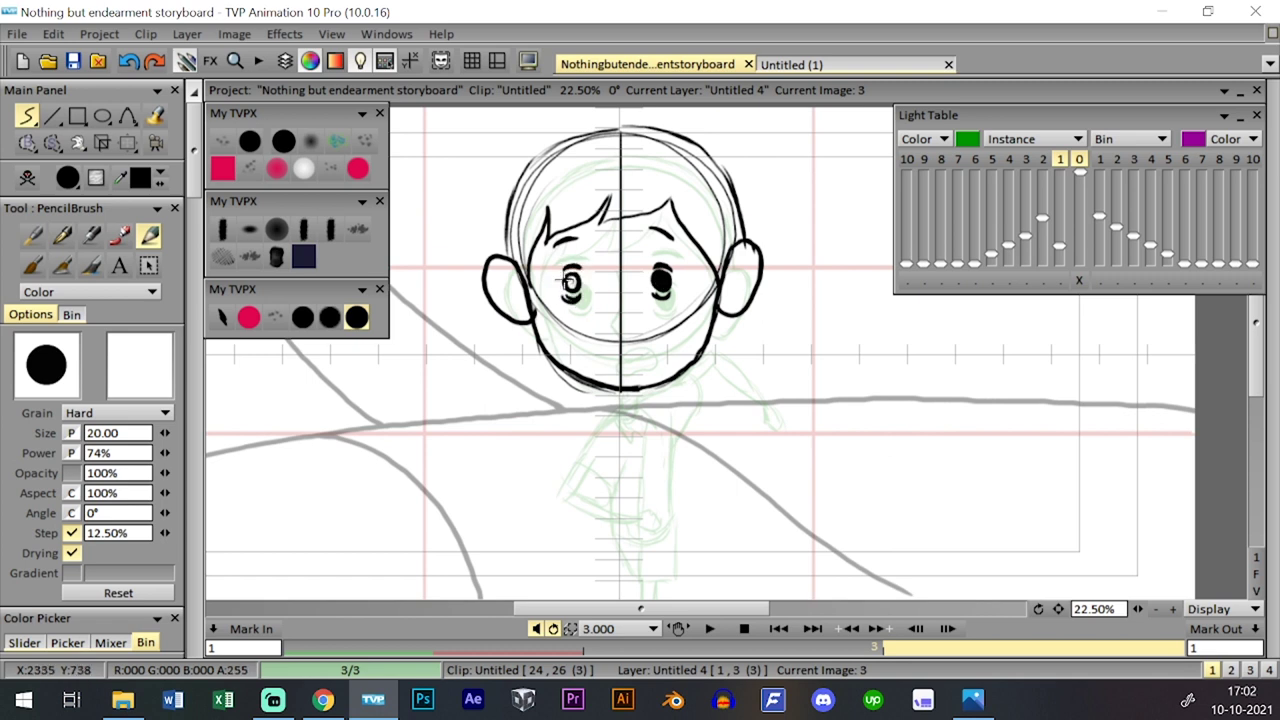
# - Draw a small nose below the eyes, comparing the face against image 2
pyautogui.press('Left')
pyautogui.press('Right')
pyautogui.press('Left')
pyautogui.press('Right')
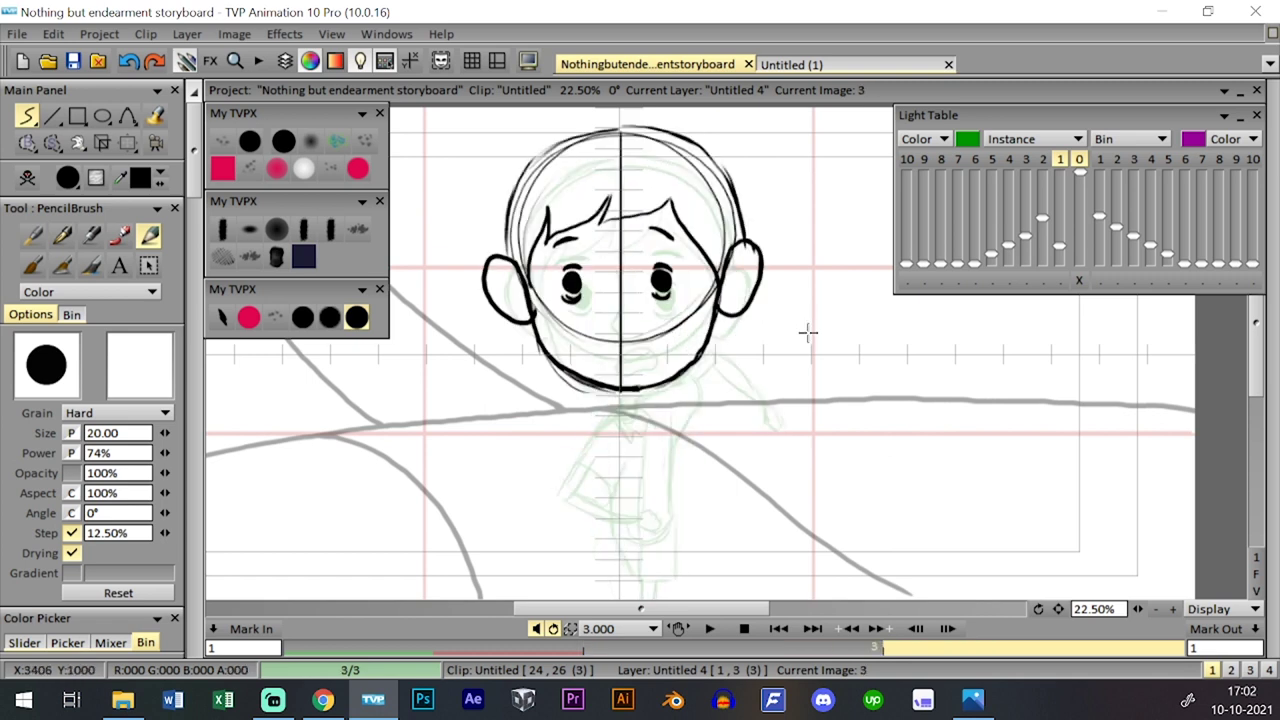
pyautogui.press('Left')
pyautogui.press('Right')
pyautogui.moveTo(618, 302)
pyautogui.mouseDown()
pyautogui.moveTo(608, 317)
pyautogui.moveTo(619, 329)
pyautogui.mouseUp()
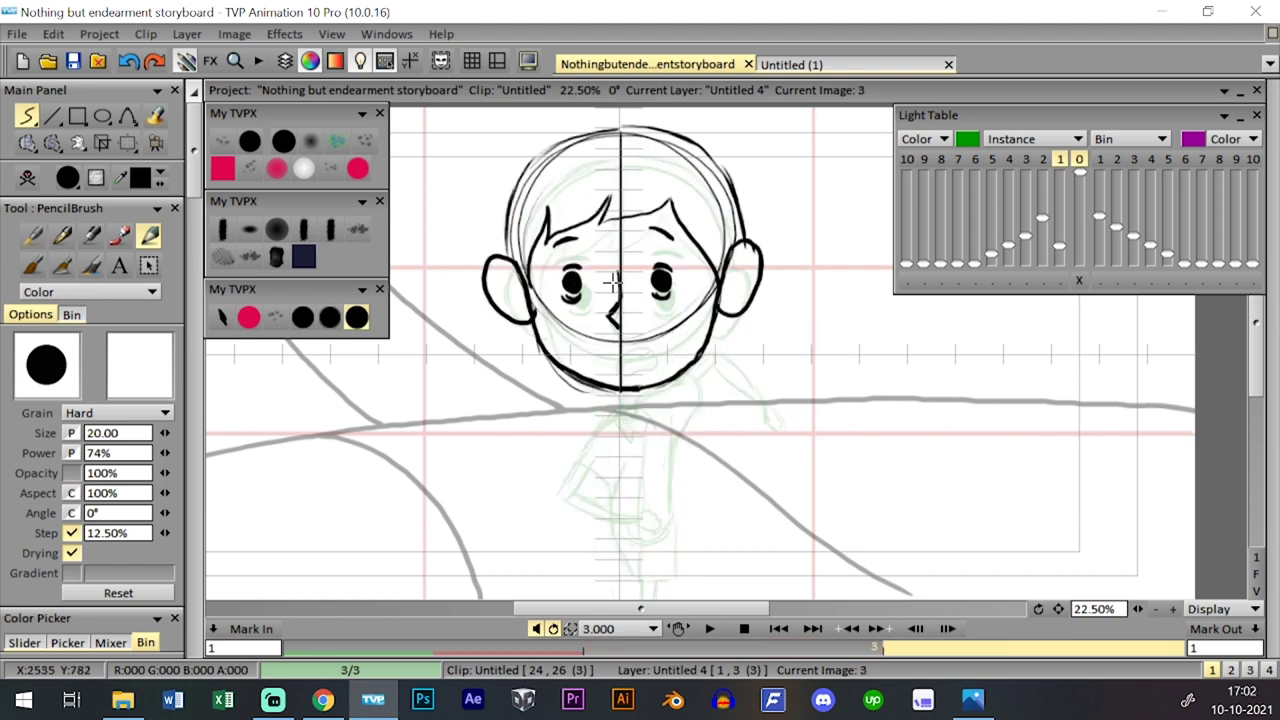
pyautogui.press('Left')
pyautogui.press('Right')
pyautogui.press('Left')
pyautogui.press('Right')
# - Replace the small mouth with an open mouth below the nose and compare with image 2
pyautogui.hotkey('ctrl', 'z')
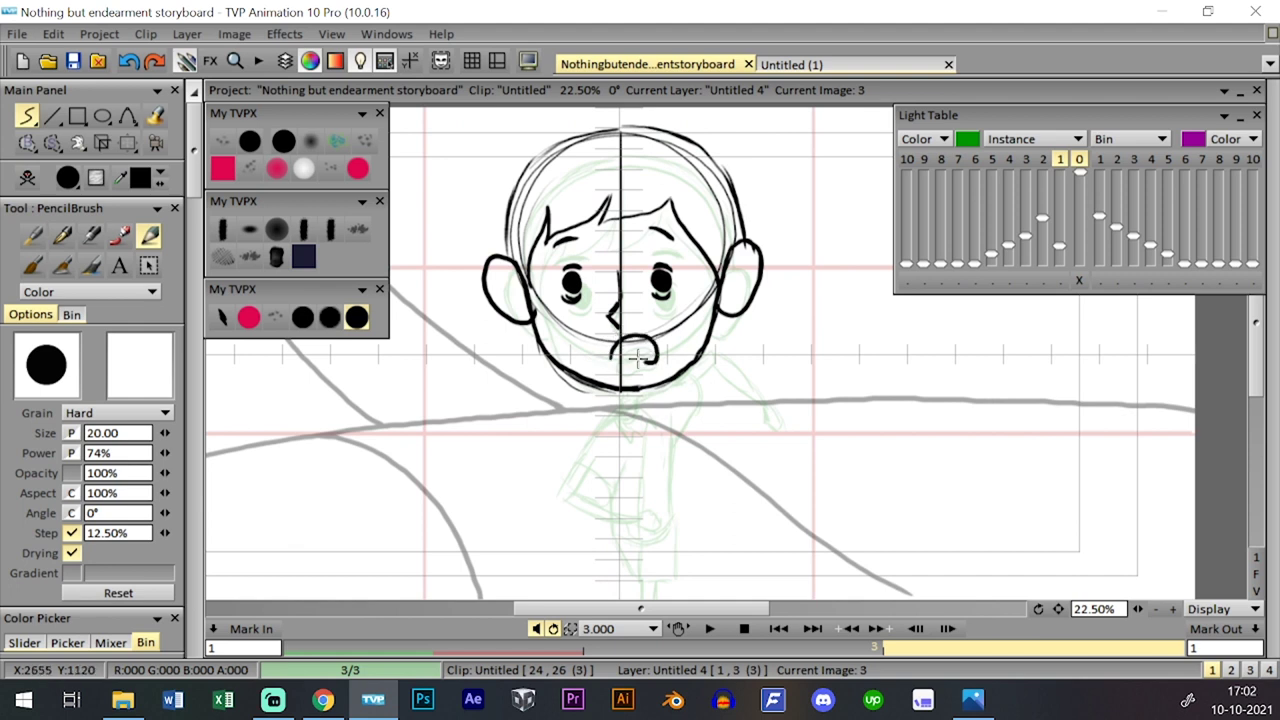
pyautogui.moveTo(638, 359)
pyautogui.mouseDown()
pyautogui.moveTo(621, 350)
pyautogui.moveTo(652, 341)
pyautogui.mouseUp()
pyautogui.press('Left')
pyautogui.press('Right')
pyautogui.press('Left')
pyautogui.press('Right')
pyautogui.press('Left')
pyautogui.press('Right')
pyautogui.press('Left')
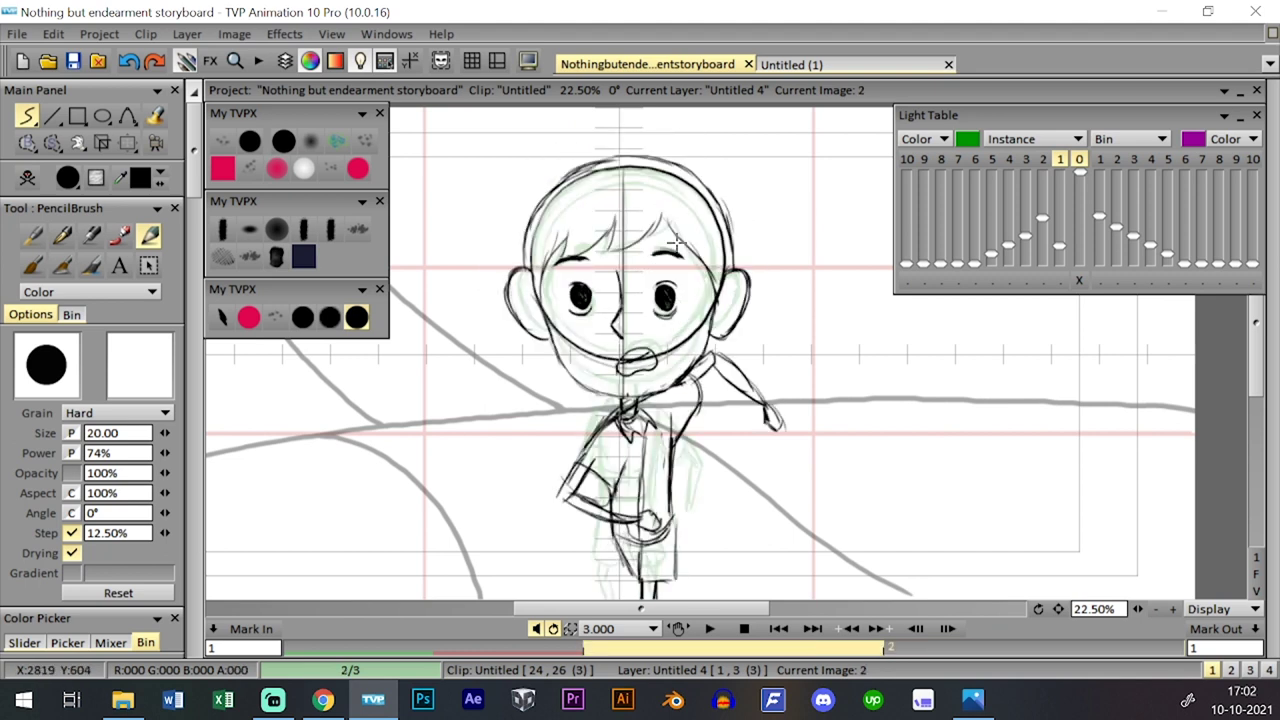
# - Scale the head on image 3 up to about 108.71% and apply the transform
pyautogui.click(127, 143)
pyautogui.moveTo(764, 125); pyautogui.dragTo(777, 113)
pyautogui.moveTo(1140, 610)
pyautogui.mouseDown()
pyautogui.moveTo(1118, 609)
pyautogui.moveTo(1125, 588)
pyautogui.mouseUp()
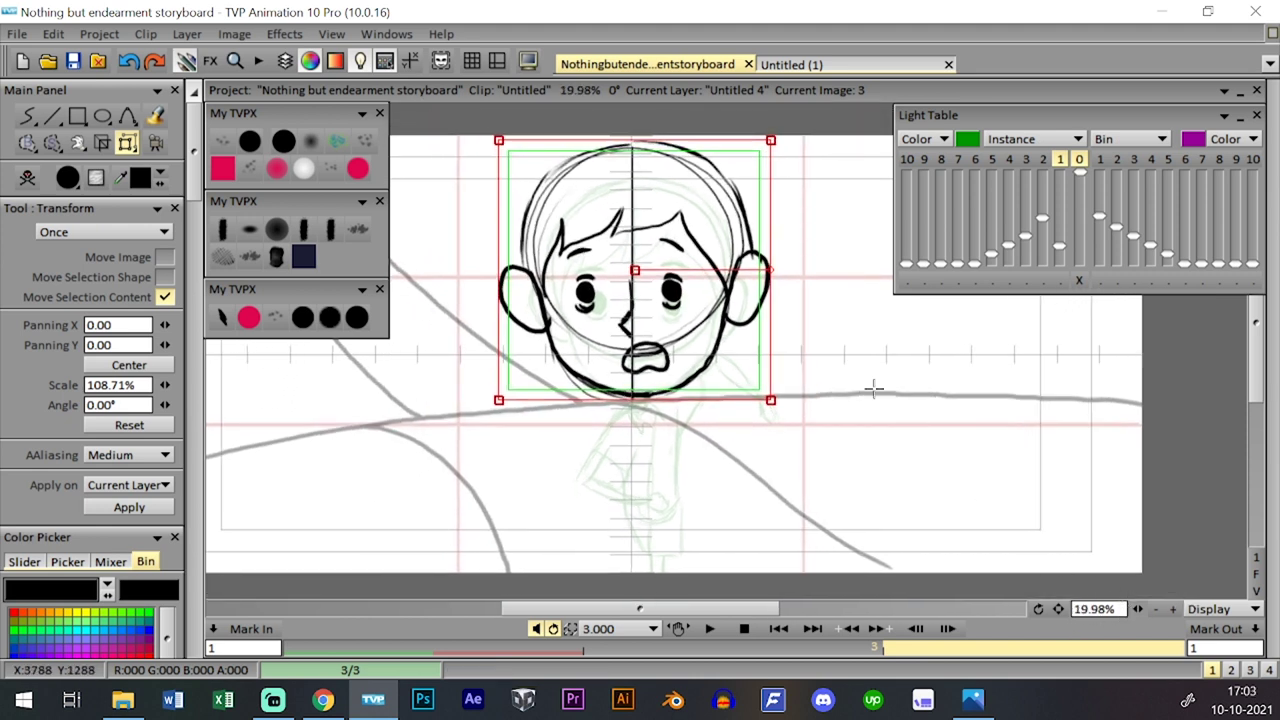
pyautogui.press('Return')
# - Pick the size-20 pencil, check images 1 to 3, save, and stroke along the red guide
pyautogui.click(305, 317)
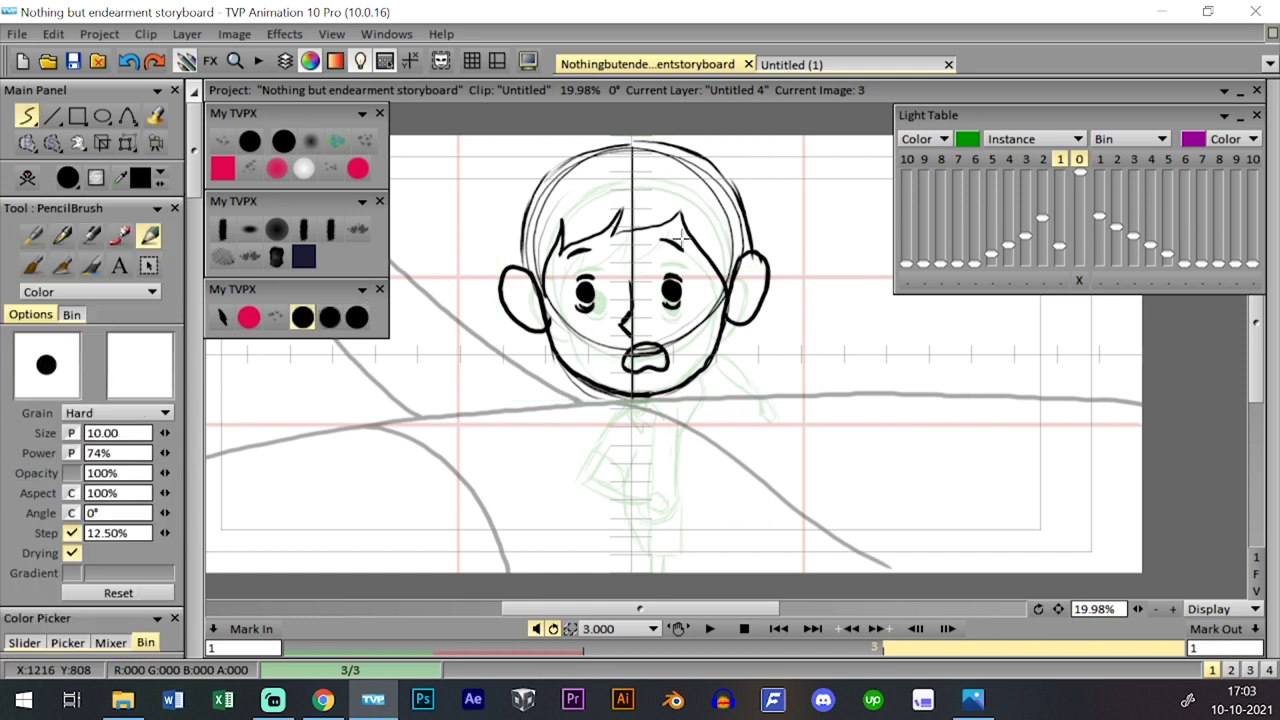
pyautogui.press('Left')
pyautogui.press('Left')
pyautogui.press('Right')
pyautogui.press('Right')
pyautogui.press('Right')
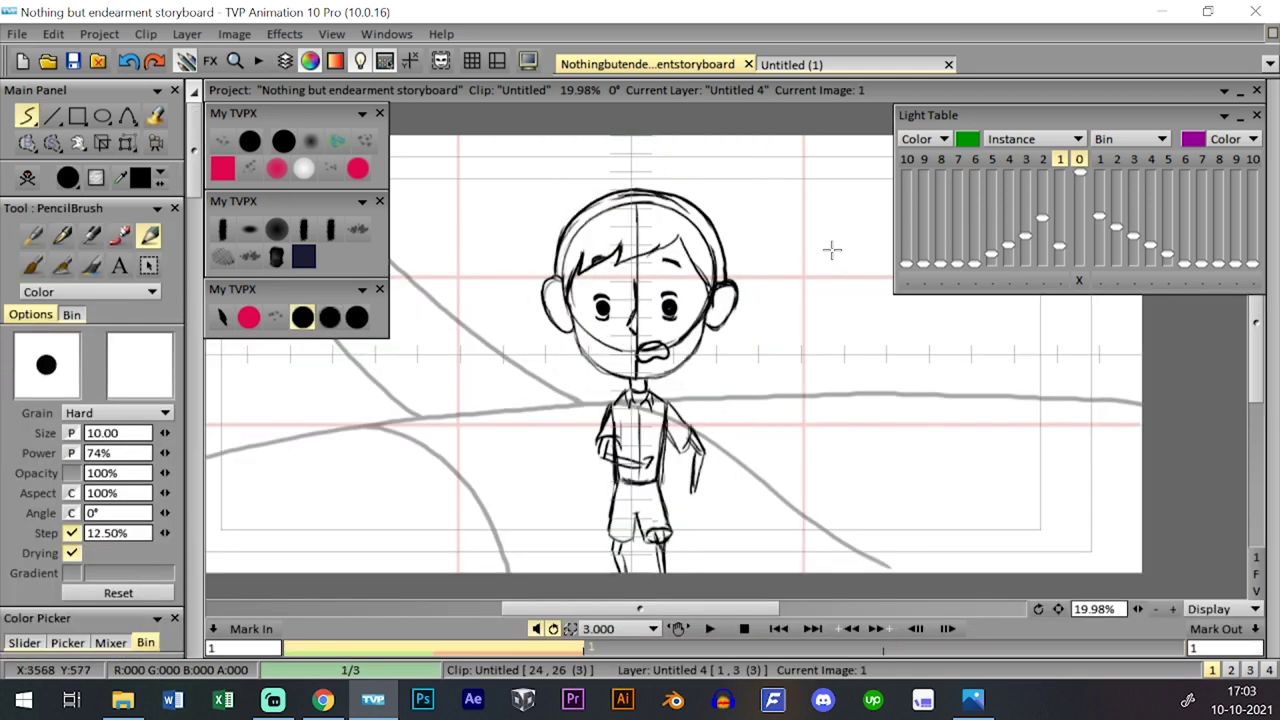
pyautogui.press('Left')
pyautogui.click(74, 61)
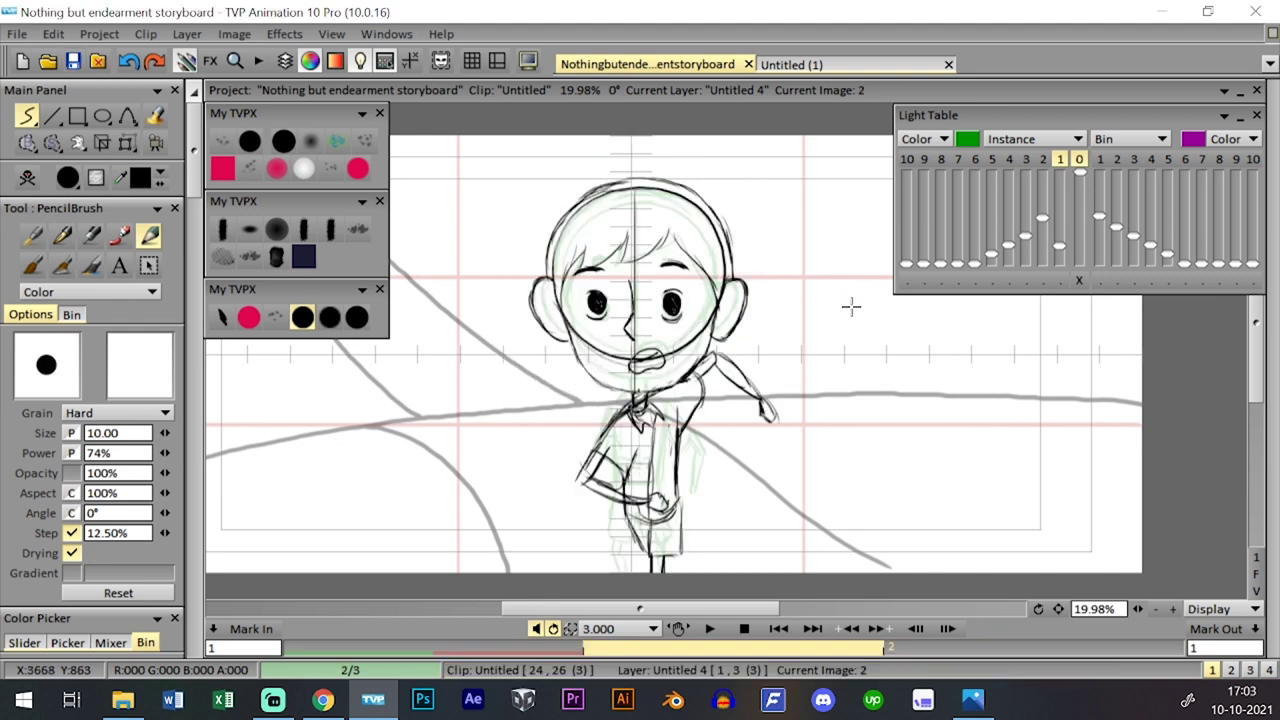
pyautogui.moveTo(812, 277)
pyautogui.mouseDown()
pyautogui.moveTo(390, 277)
pyautogui.moveTo(888, 277)
pyautogui.moveTo(1020, 252)
pyautogui.mouseUp()
# - Undo the stray horizontal stroke and select the size-20 pencil brush in My TVPX
pyautogui.hotkey('ctrl', 'z')
pyautogui.click(357, 317)
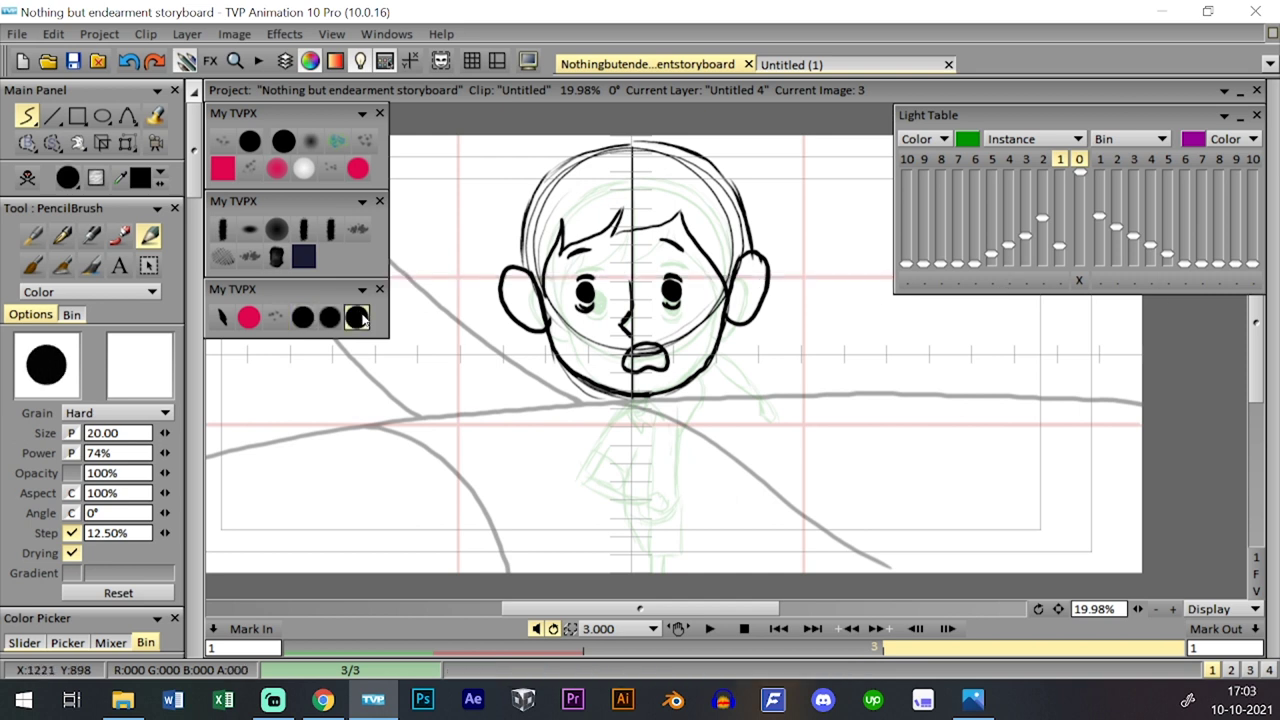
pyautogui.press('Tab')
pyautogui.press('Tab')
pyautogui.press('Tab')
pyautogui.press('Tab')
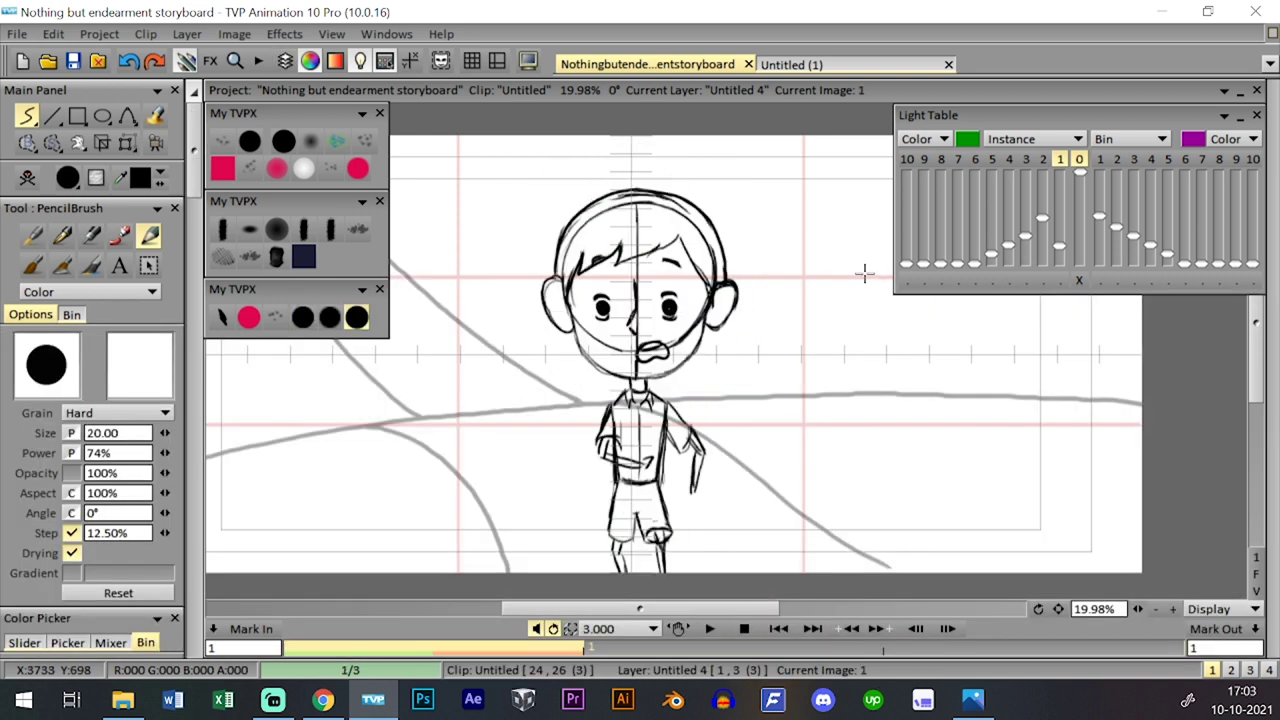
pyautogui.press('Right')
pyautogui.press('Left')
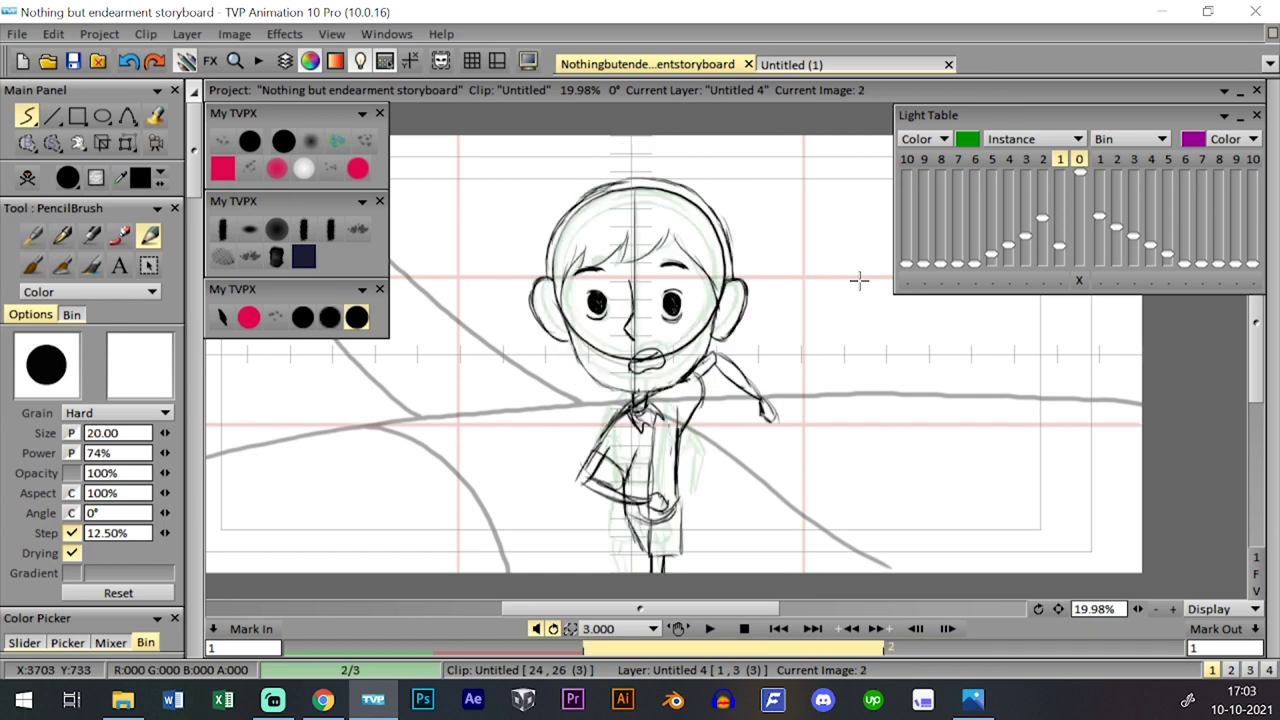
pyautogui.press('Left')
pyautogui.press('Right')
pyautogui.press('Right')
pyautogui.press('Down')
pyautogui.press('Down')
pyautogui.press('Down')
pyautogui.press('Down')
pyautogui.press('Down')
pyautogui.press('Down')
pyautogui.press('Down')
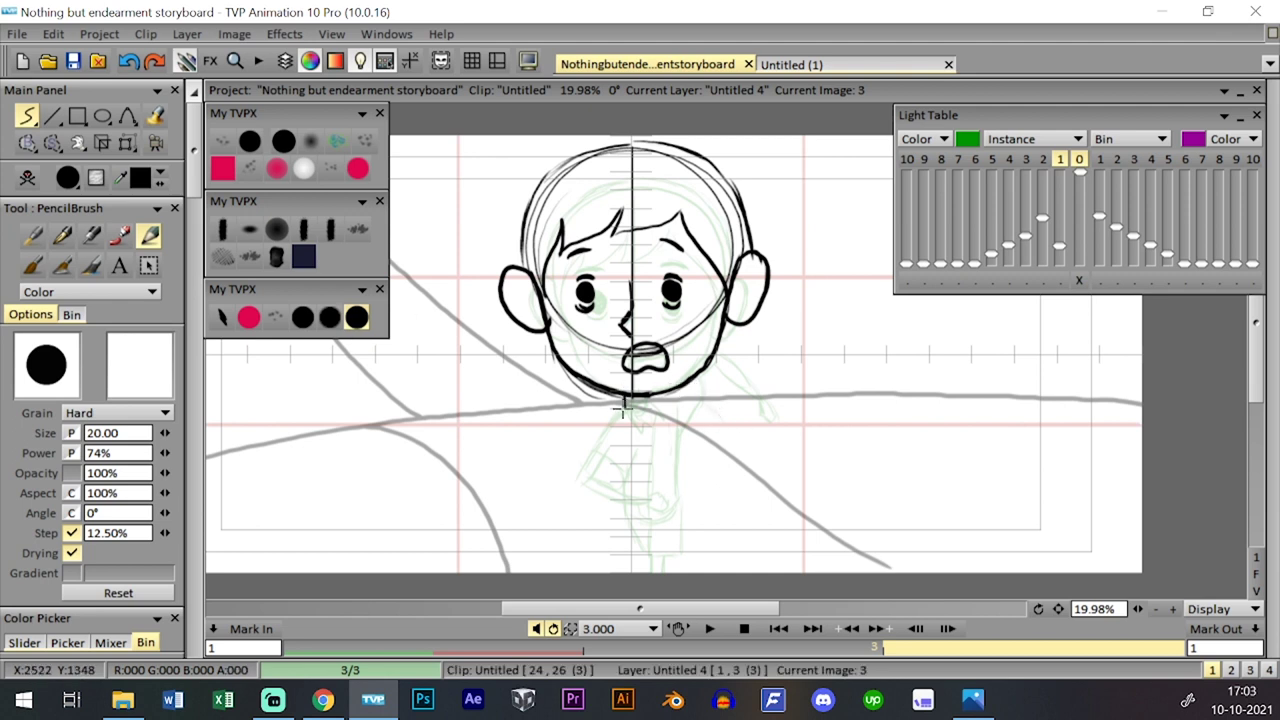
# - Sketch the neck, shoulder curve, right arm, and the torso's sides and bottom edge
pyautogui.moveTo(641, 397)
pyautogui.mouseDown()
pyautogui.moveTo(642, 410)
pyautogui.moveTo(623, 408)
pyautogui.moveTo(641, 414)
pyautogui.mouseUp()
pyautogui.hotkey('ctrl', 'z')
pyautogui.hotkey('ctrl', 'z')
pyautogui.hotkey('ctrl', 'z')
pyautogui.hotkey('ctrl', 'z')
pyautogui.moveTo(648, 410); pyautogui.dragTo(688, 450)
pyautogui.moveTo(684, 448)
pyautogui.mouseDown()
pyautogui.moveTo(679, 478)
pyautogui.moveTo(663, 492)
pyautogui.moveTo(689, 492)
pyautogui.moveTo(655, 501)
pyautogui.moveTo(659, 443)
pyautogui.moveTo(691, 458)
pyautogui.moveTo(647, 504)
pyautogui.mouseUp()
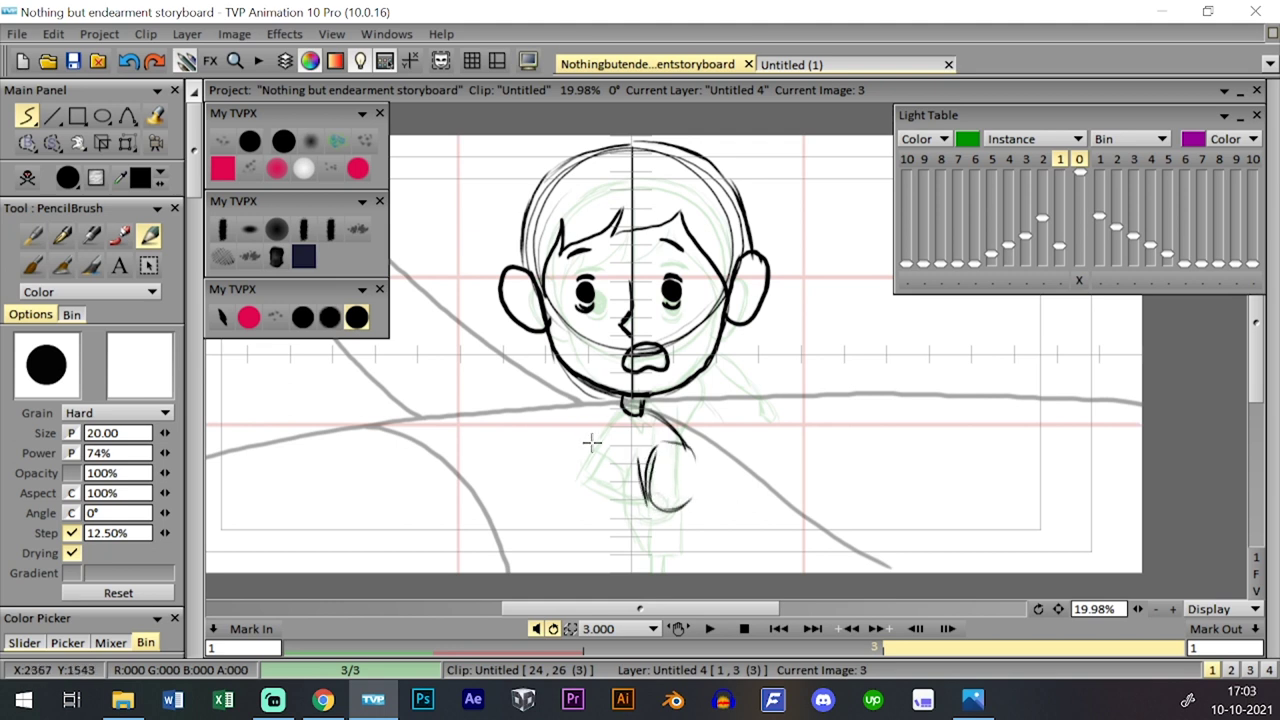
pyautogui.moveTo(623, 400); pyautogui.dragTo(643, 403)
pyautogui.moveTo(604, 414); pyautogui.dragTo(607, 535)
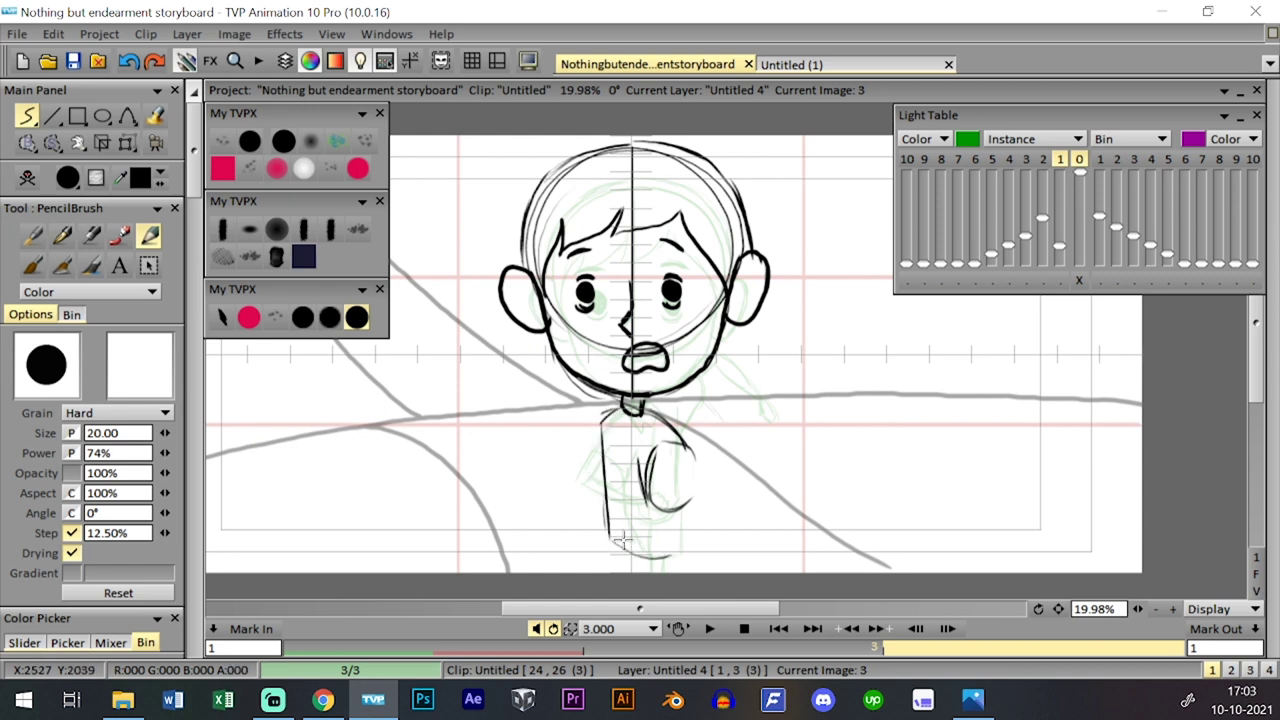
pyautogui.moveTo(618, 547); pyautogui.dragTo(672, 556)
pyautogui.moveTo(625, 554); pyautogui.dragTo(687, 545)
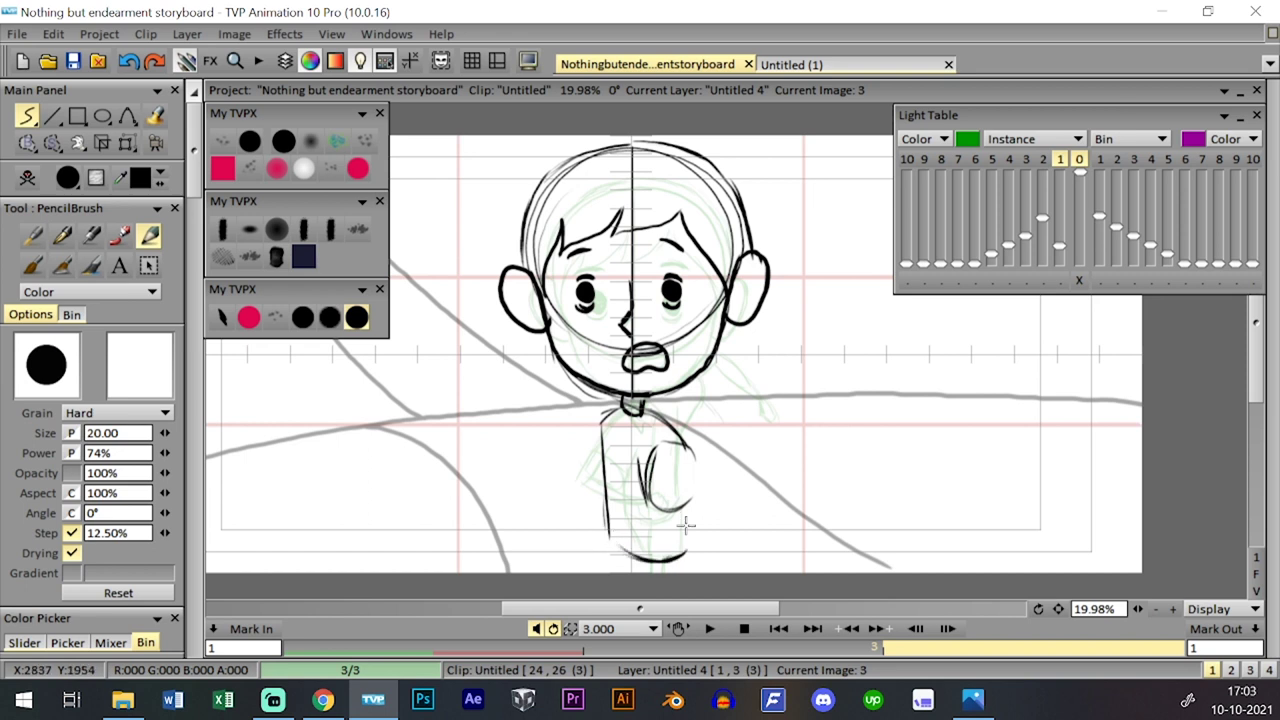
pyautogui.hotkey('ctrl', 'z')
pyautogui.hotkey('ctrl', 'z')
pyautogui.moveTo(611, 561)
pyautogui.mouseDown()
pyautogui.moveTo(671, 570)
pyautogui.moveTo(680, 519)
pyautogui.moveTo(680, 562)
pyautogui.mouseUp()
# - Draw the collar lines below the neck, checking the shirt against image 2
pyautogui.press('Left')
pyautogui.press('Right')
pyautogui.press('Left')
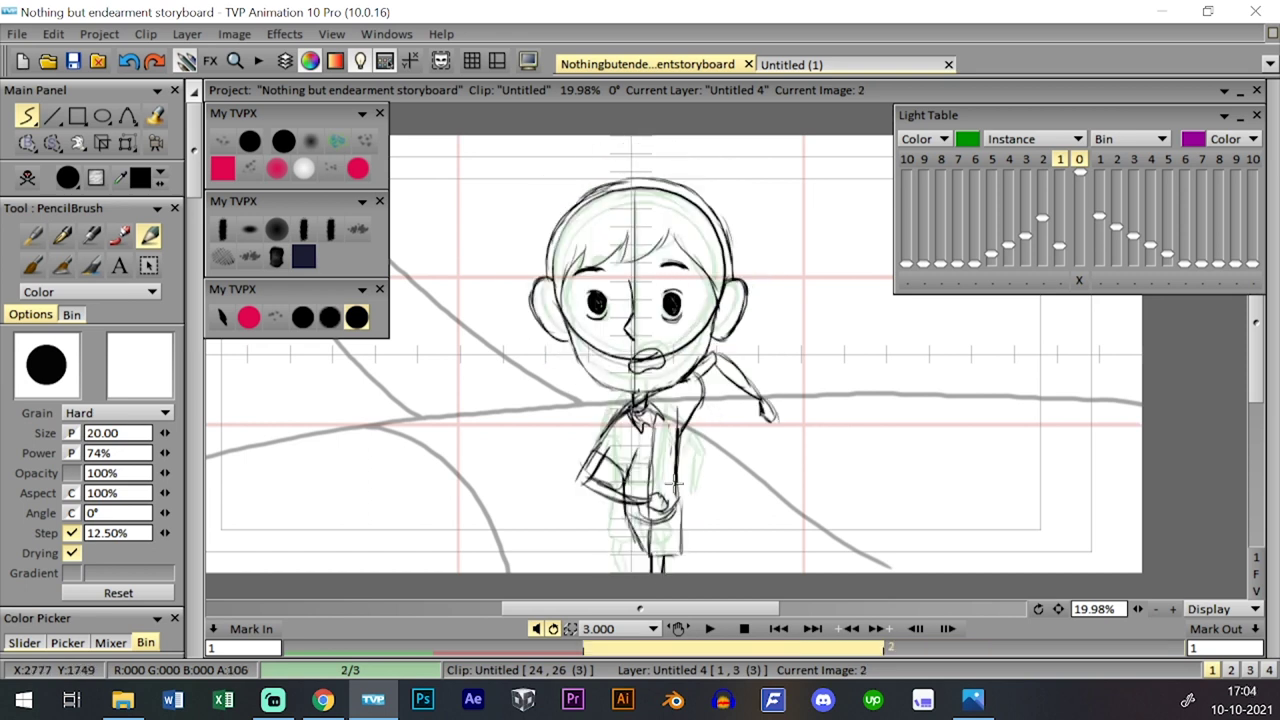
pyautogui.press('Right')
pyautogui.press('Left')
pyautogui.press('Right')
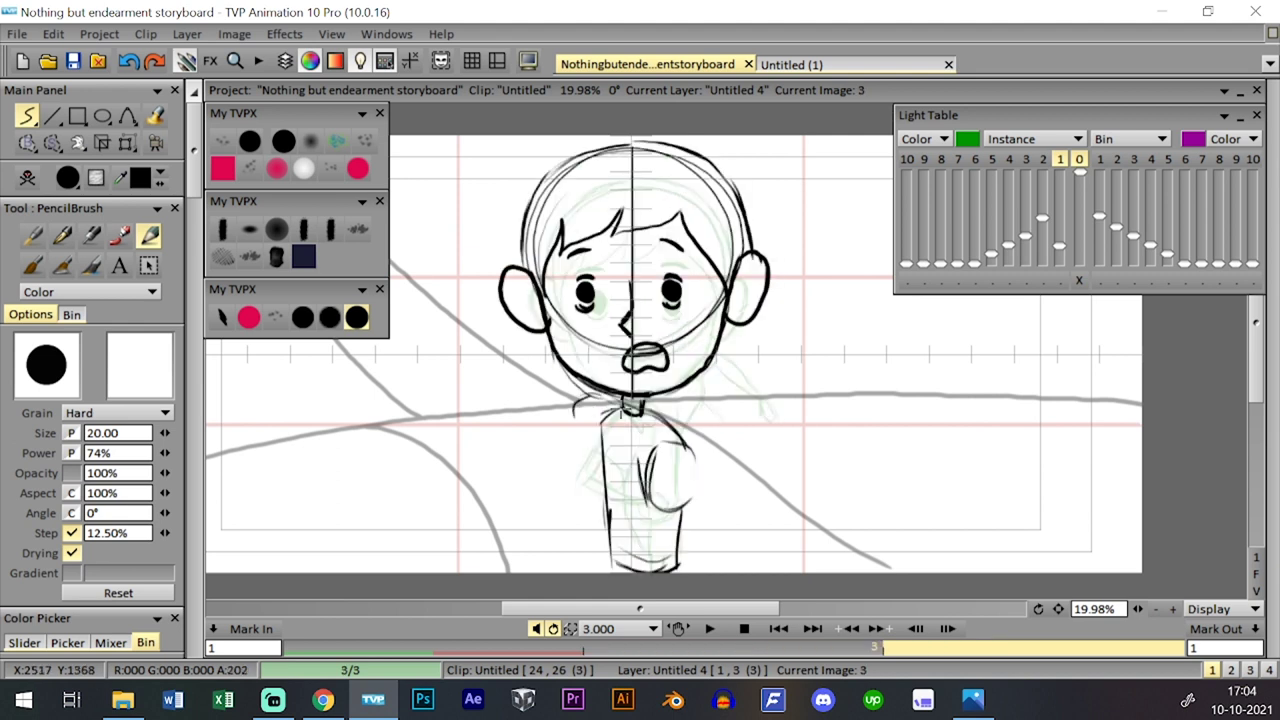
pyautogui.moveTo(580, 401)
pyautogui.mouseDown()
pyautogui.moveTo(620, 416)
pyautogui.moveTo(570, 424)
pyautogui.moveTo(590, 448)
pyautogui.moveTo(574, 431)
pyautogui.moveTo(588, 396)
pyautogui.mouseUp()
pyautogui.hotkey('ctrl', 'z')
pyautogui.press('Left')
pyautogui.press('Right')
pyautogui.press('Left')
pyautogui.press('Right')
pyautogui.press('Left')
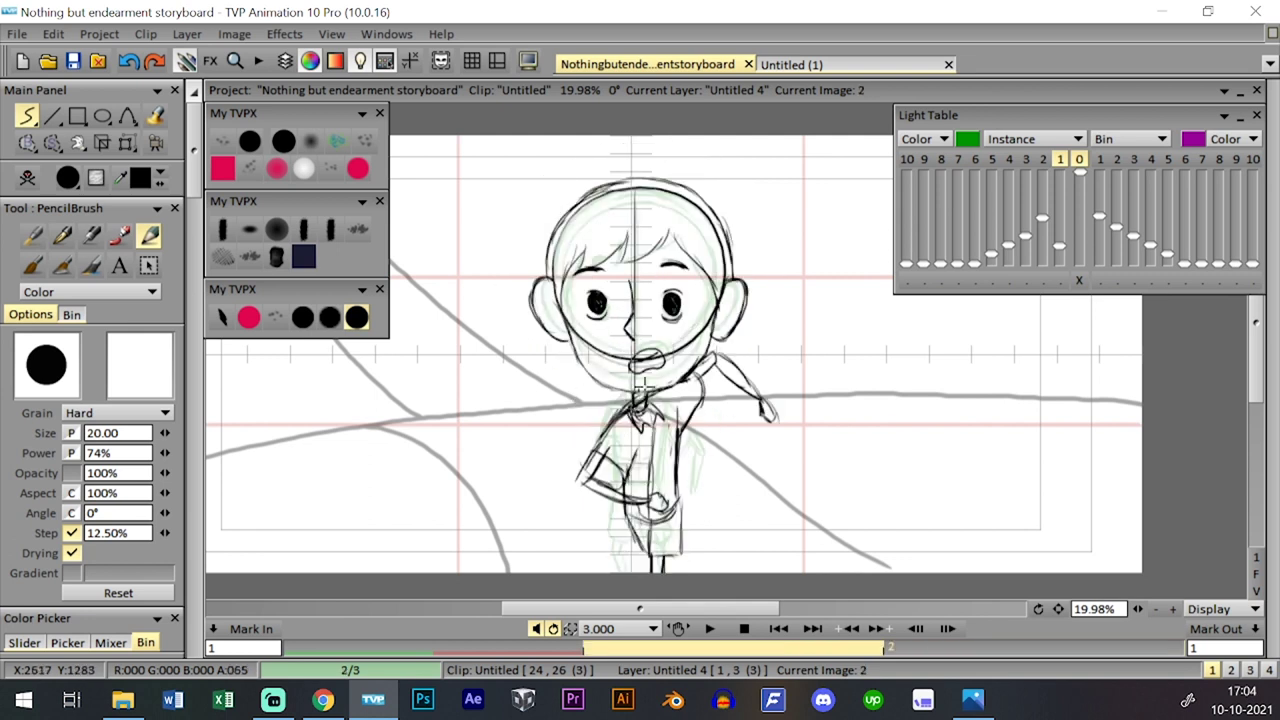
pyautogui.press('Right')
pyautogui.press('Left')
pyautogui.press('Right')
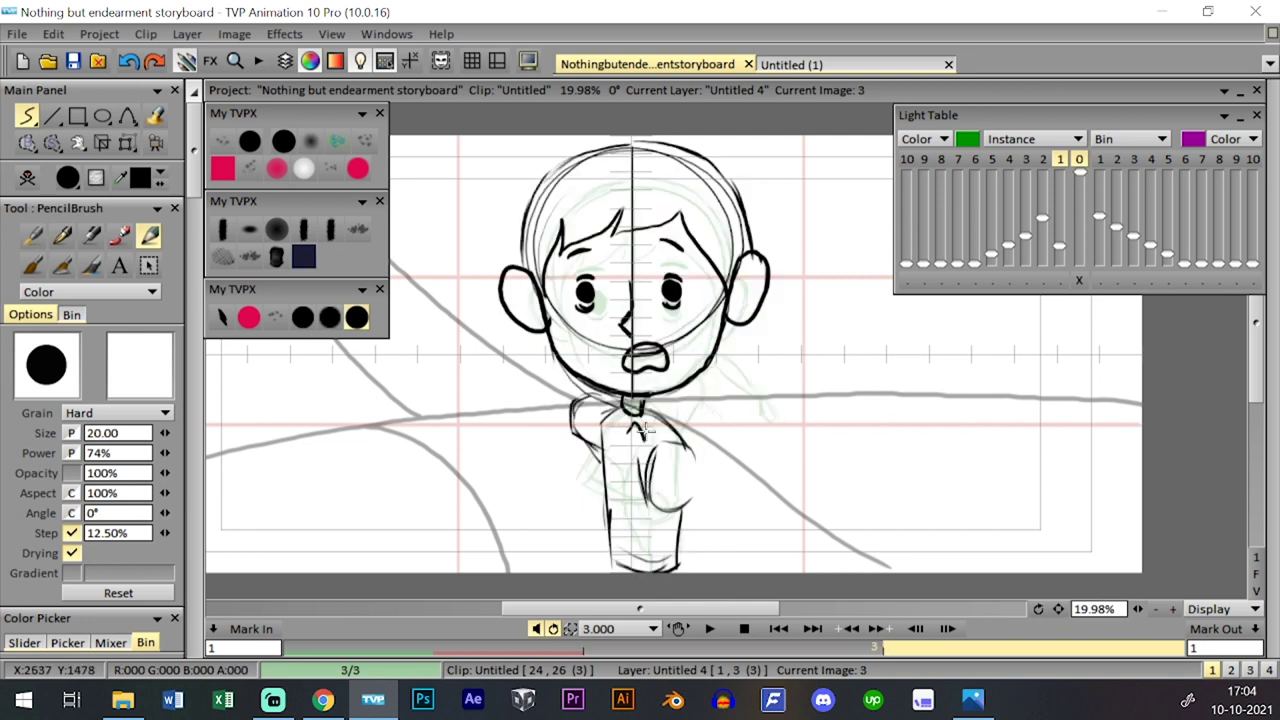
pyautogui.moveTo(645, 438)
pyautogui.mouseDown()
pyautogui.moveTo(625, 436)
pyautogui.moveTo(614, 425)
pyautogui.moveTo(623, 411)
pyautogui.moveTo(627, 536)
pyautogui.mouseUp()
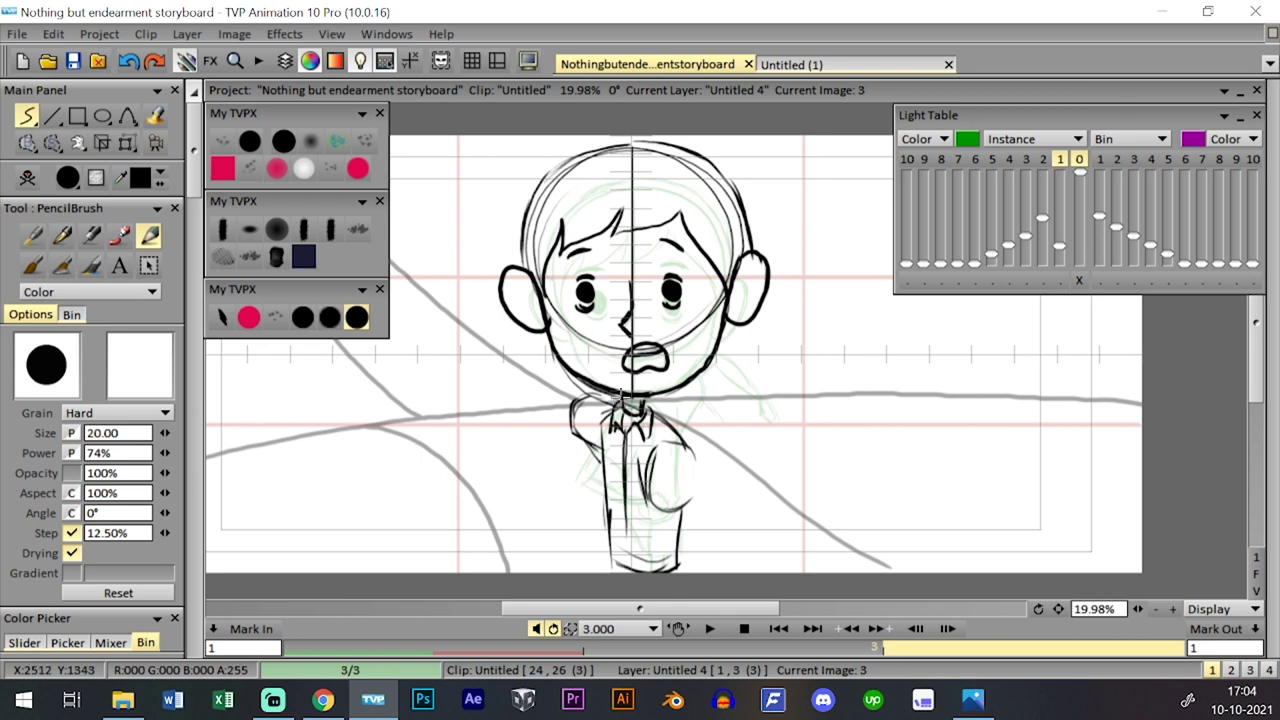
pyautogui.press('Left')
pyautogui.press('Right')
pyautogui.press('Left')
pyautogui.press('Right')
# - Sketch the forearm and an arm pointing out to the left
pyautogui.moveTo(538, 384); pyautogui.dragTo(572, 407)
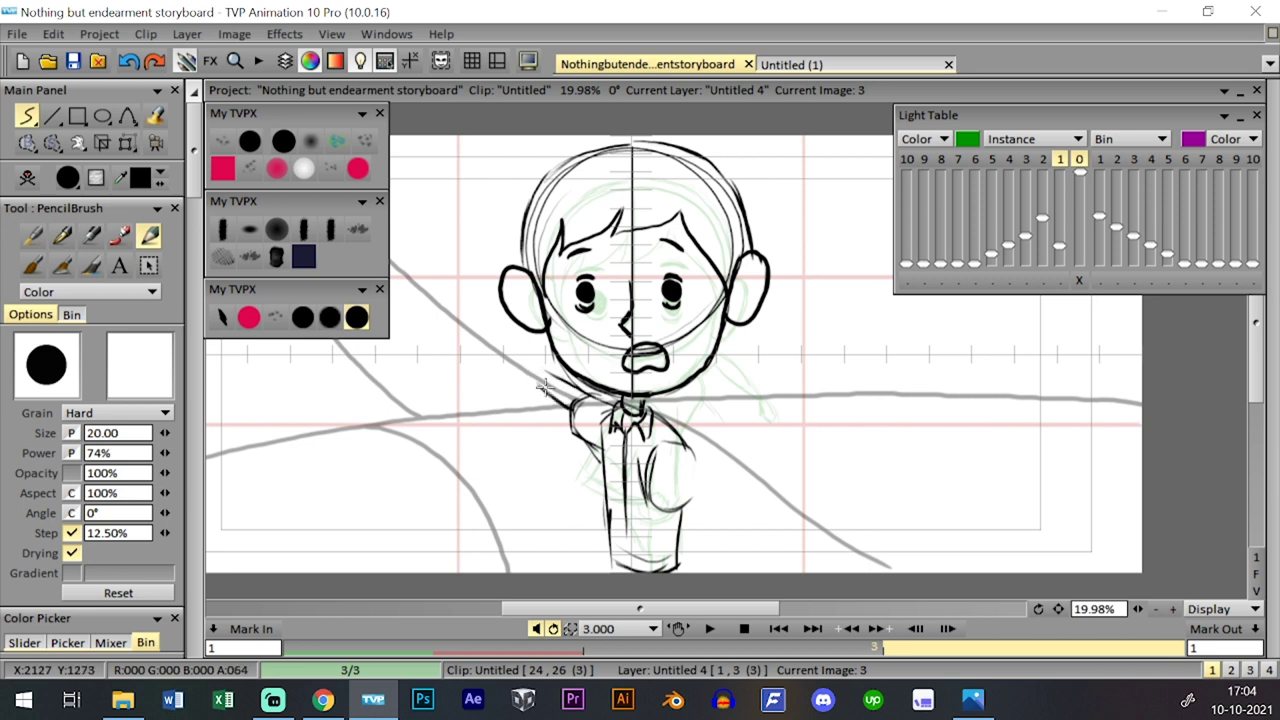
pyautogui.press('Left')
pyautogui.press('Right')
pyautogui.press('Left')
pyautogui.press('Right')
pyautogui.moveTo(533, 385)
pyautogui.mouseDown()
pyautogui.moveTo(495, 368)
pyautogui.moveTo(550, 372)
pyautogui.moveTo(500, 382)
pyautogui.moveTo(544, 381)
pyautogui.moveTo(437, 366)
pyautogui.moveTo(448, 375)
pyautogui.moveTo(434, 368)
pyautogui.moveTo(436, 388)
pyautogui.mouseUp()
pyautogui.press('Left')
pyautogui.press('Right')
pyautogui.press('Left')
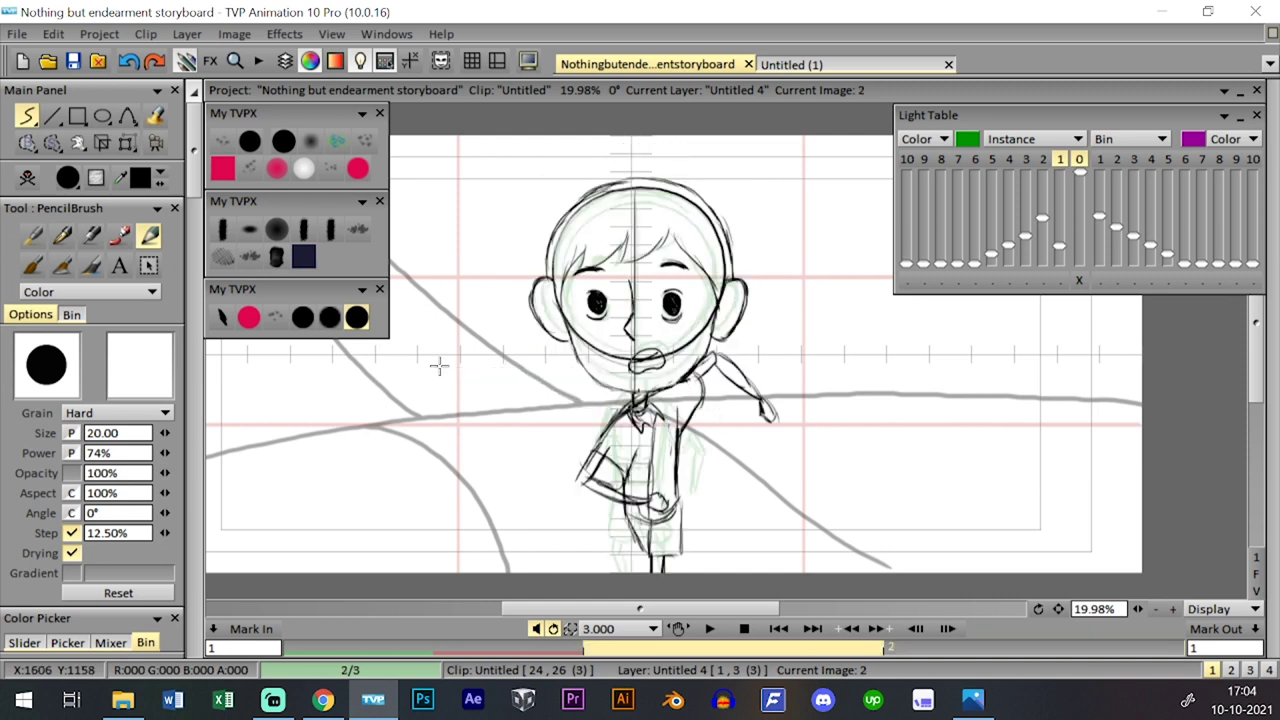
pyautogui.press('Right')
pyautogui.press('Left')
pyautogui.press('Right')
pyautogui.press('Left')
pyautogui.press('Right')
pyautogui.press('Left')
pyautogui.press('Right')
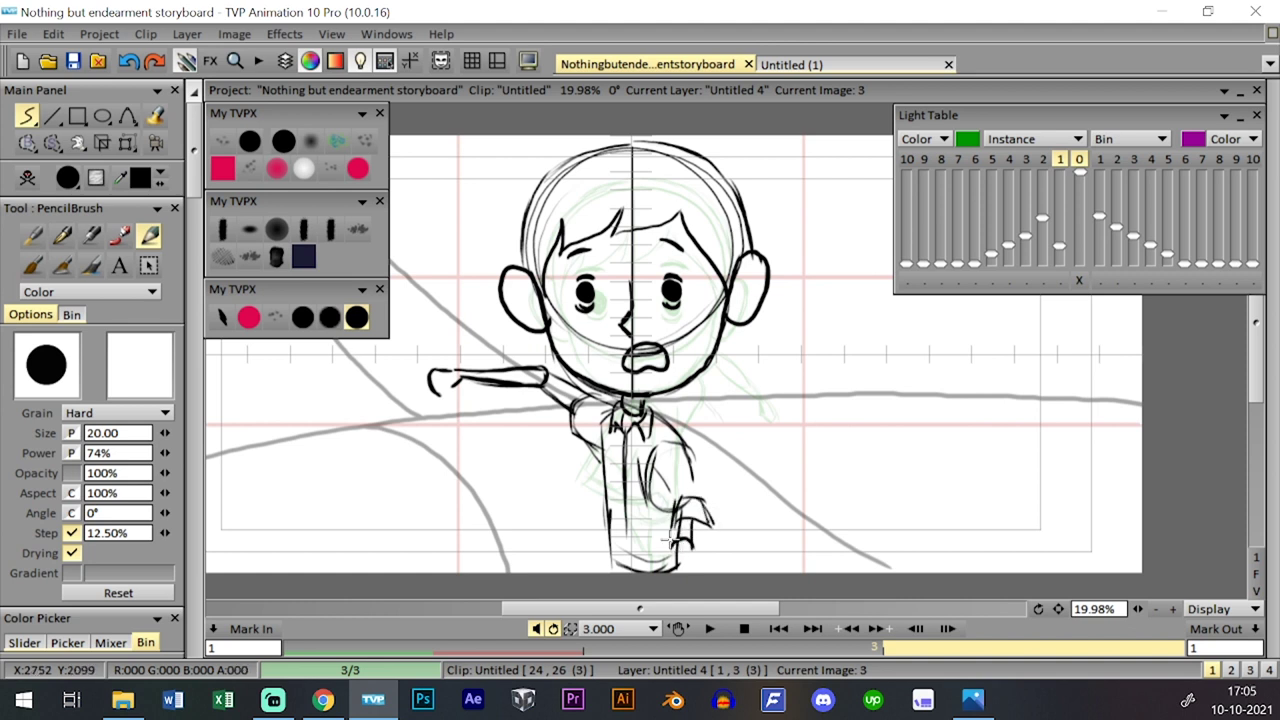
# - Draw a finger on the lowered hand and turn off the Light Table ghost of the previous image
pyautogui.moveTo(670, 538)
pyautogui.mouseDown()
pyautogui.moveTo(680, 555)
pyautogui.moveTo(714, 524)
pyautogui.mouseUp()
pyautogui.press('Left')
pyautogui.press('Right')
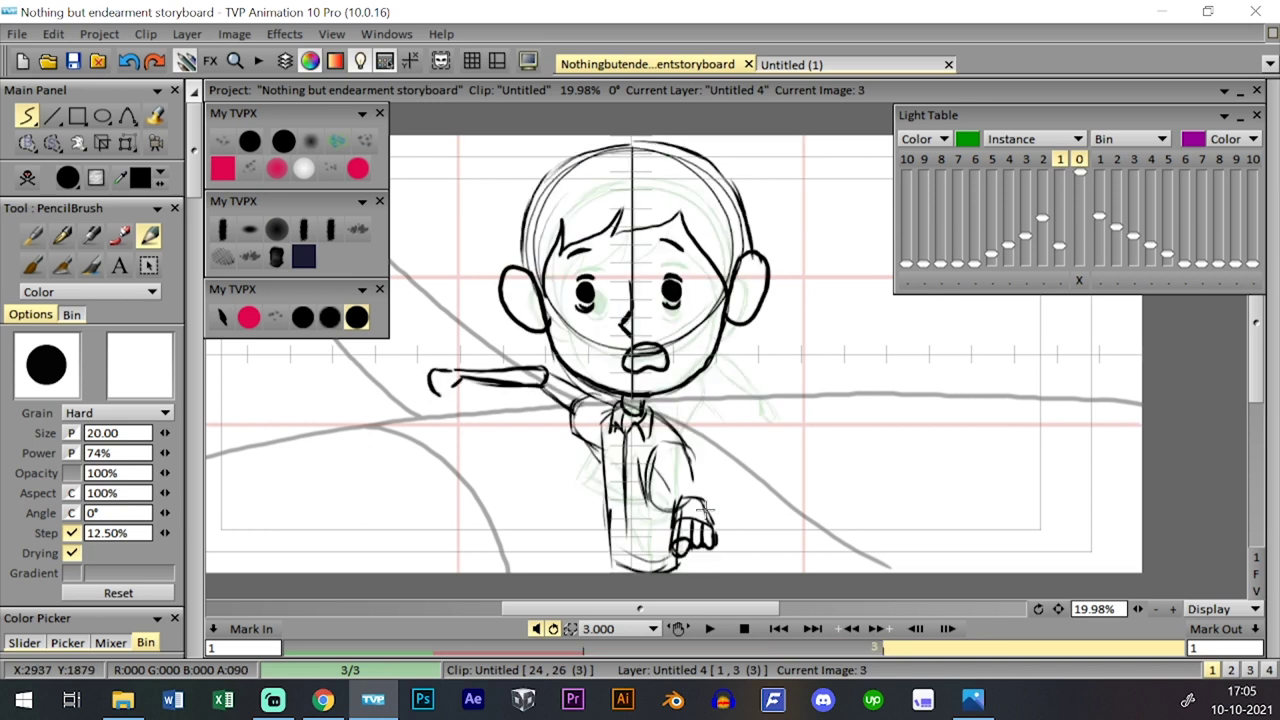
pyautogui.press('Left')
pyautogui.press('Right')
pyautogui.click(1079, 160)
pyautogui.press('Left')
pyautogui.press('Right')
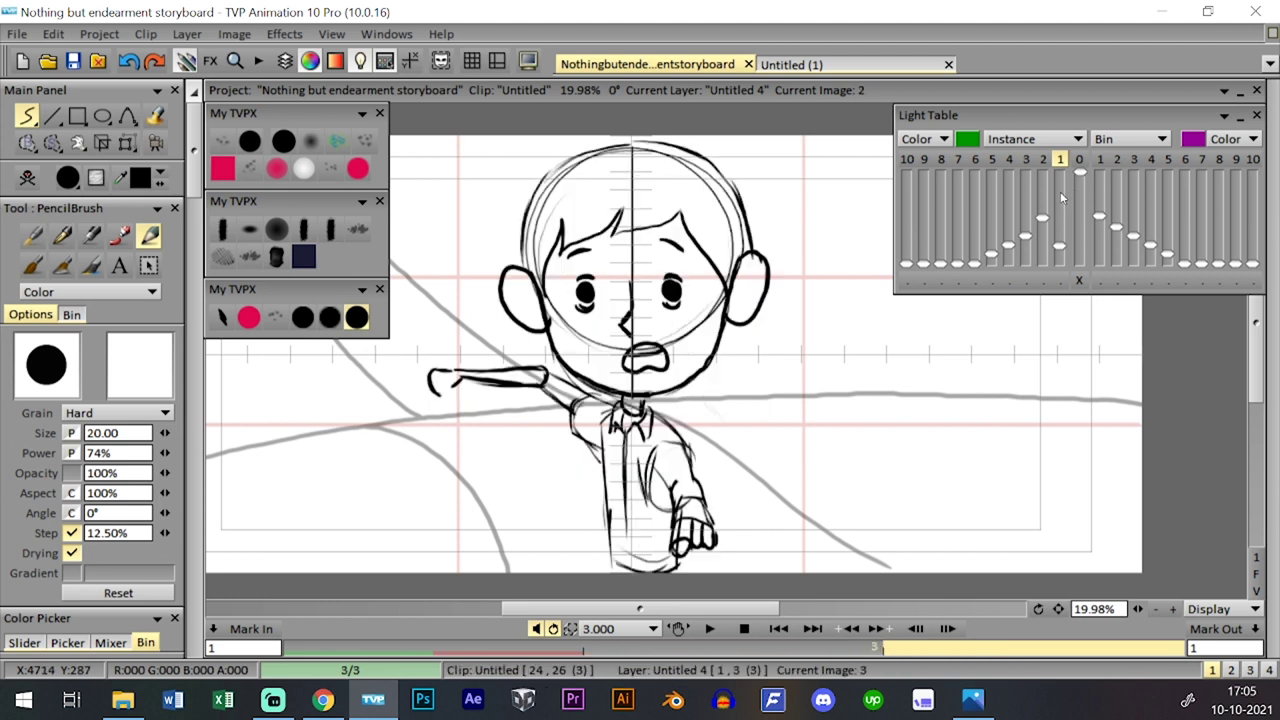
pyautogui.press('Left')
pyautogui.press('Right')
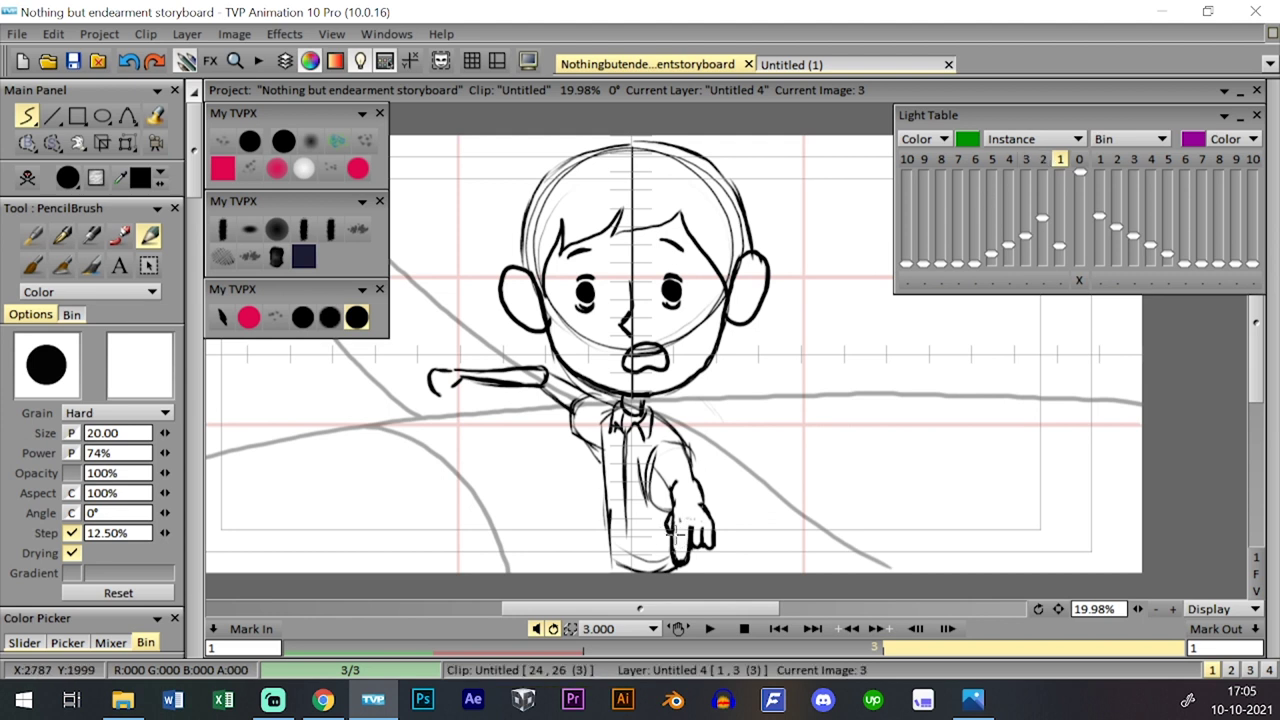
# - Add a short stroke to finish the hand, comparing against image 2
pyautogui.moveTo(680, 543); pyautogui.dragTo(679, 552)
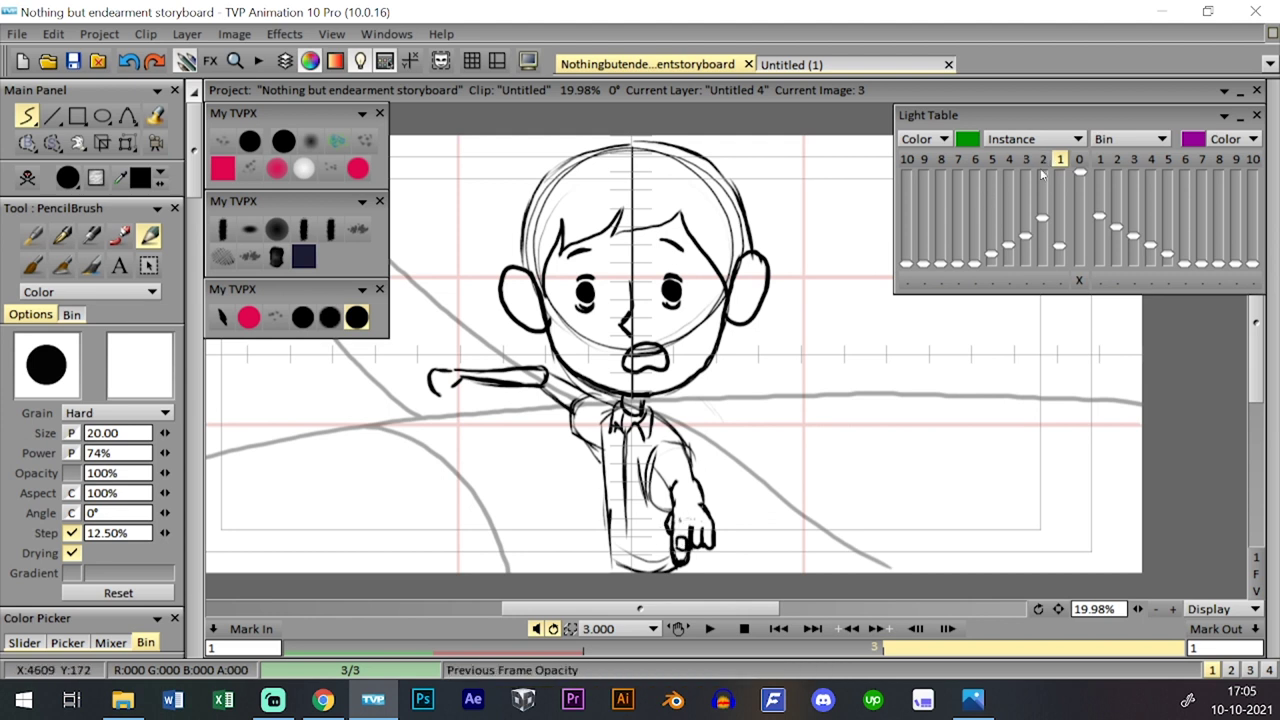
pyautogui.press('Left')
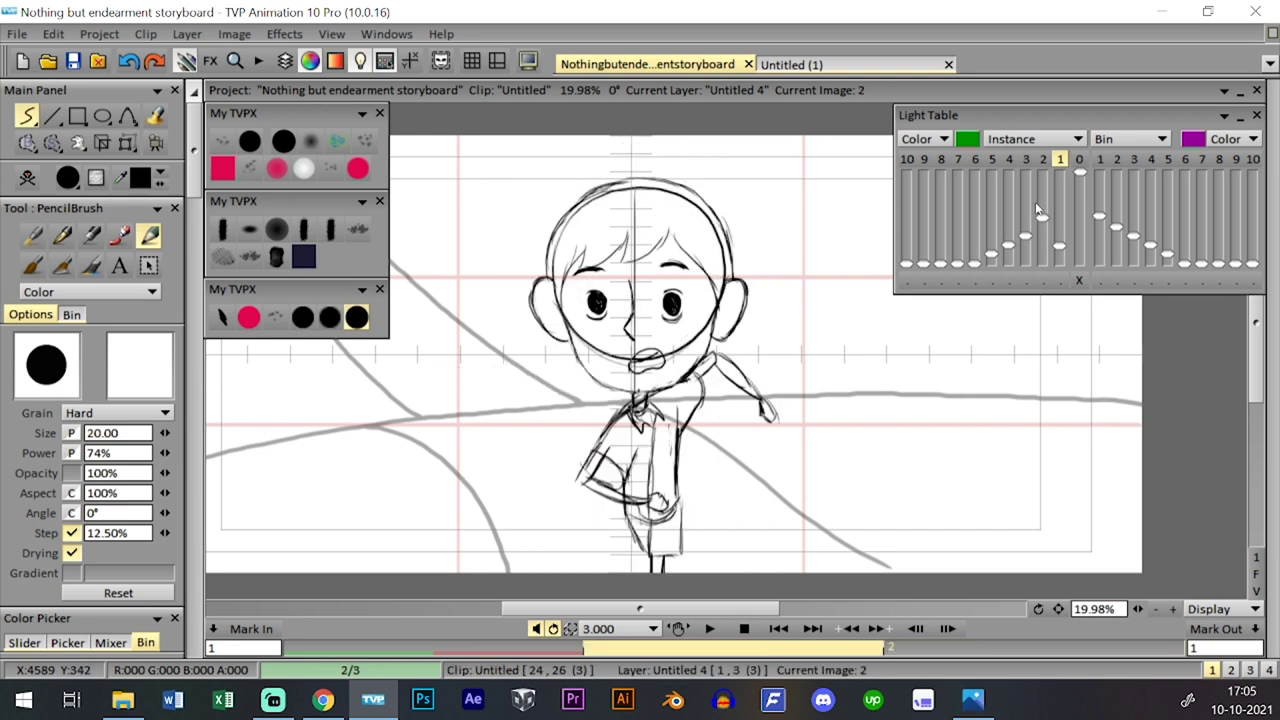
pyautogui.press('Right')
pyautogui.press('Left')
pyautogui.press('Right')
pyautogui.press('Left')
pyautogui.press('Right')
pyautogui.press('Left')
pyautogui.press('Right')
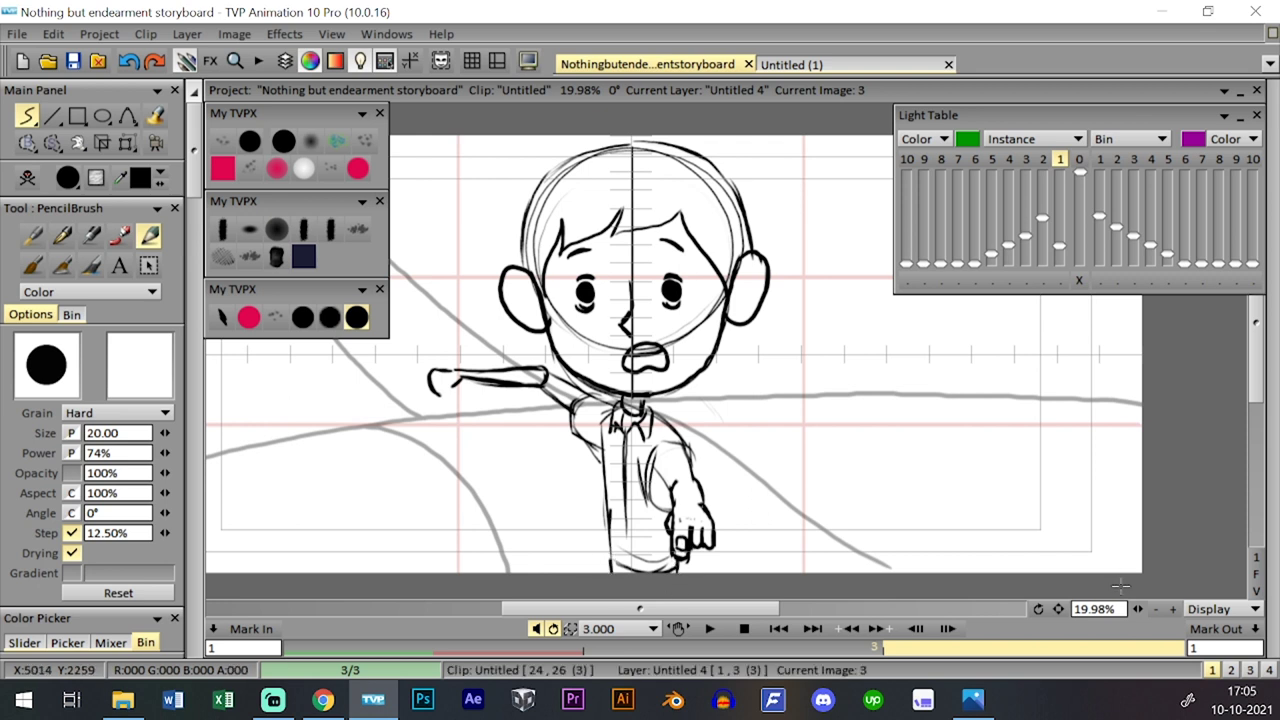
# - Strengthen the right sleeve and left torso lines, then zoom the canvas out two steps
pyautogui.moveTo(652, 440)
pyautogui.mouseDown()
pyautogui.moveTo(648, 494)
pyautogui.moveTo(686, 464)
pyautogui.mouseUp()
pyautogui.moveTo(607, 550); pyautogui.dragTo(603, 450)
pyautogui.moveTo(608, 520); pyautogui.dragTo(606, 426)
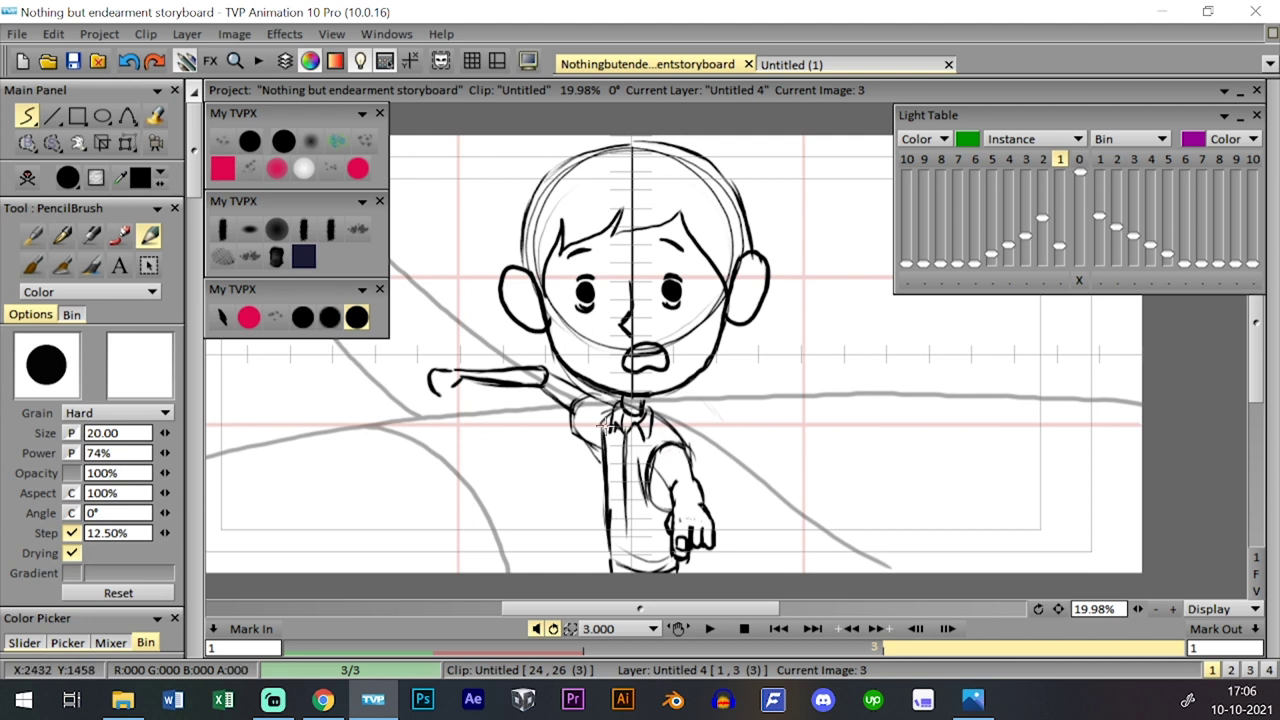
pyautogui.click(1154, 609)
pyautogui.click(1154, 609)
# - Review the drawings and save the storyboard project
pyautogui.moveTo(857, 401); pyautogui.dragTo(847, 412)
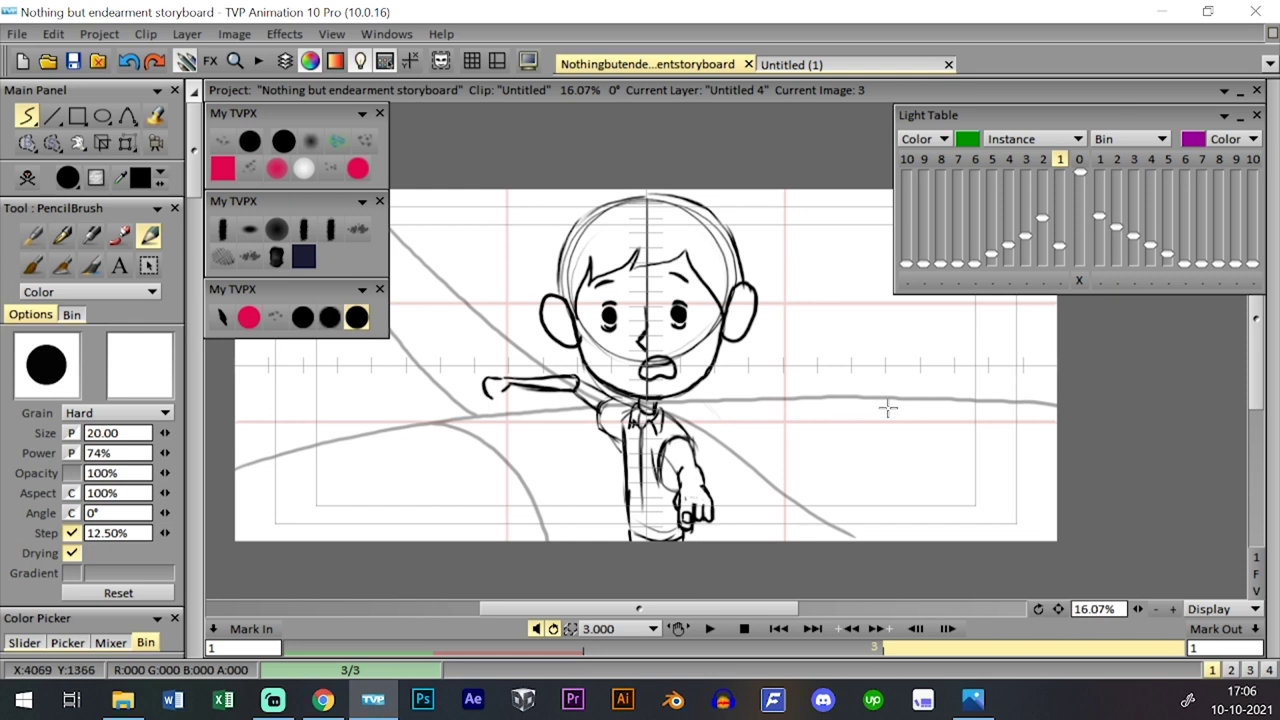
pyautogui.press('Tab')
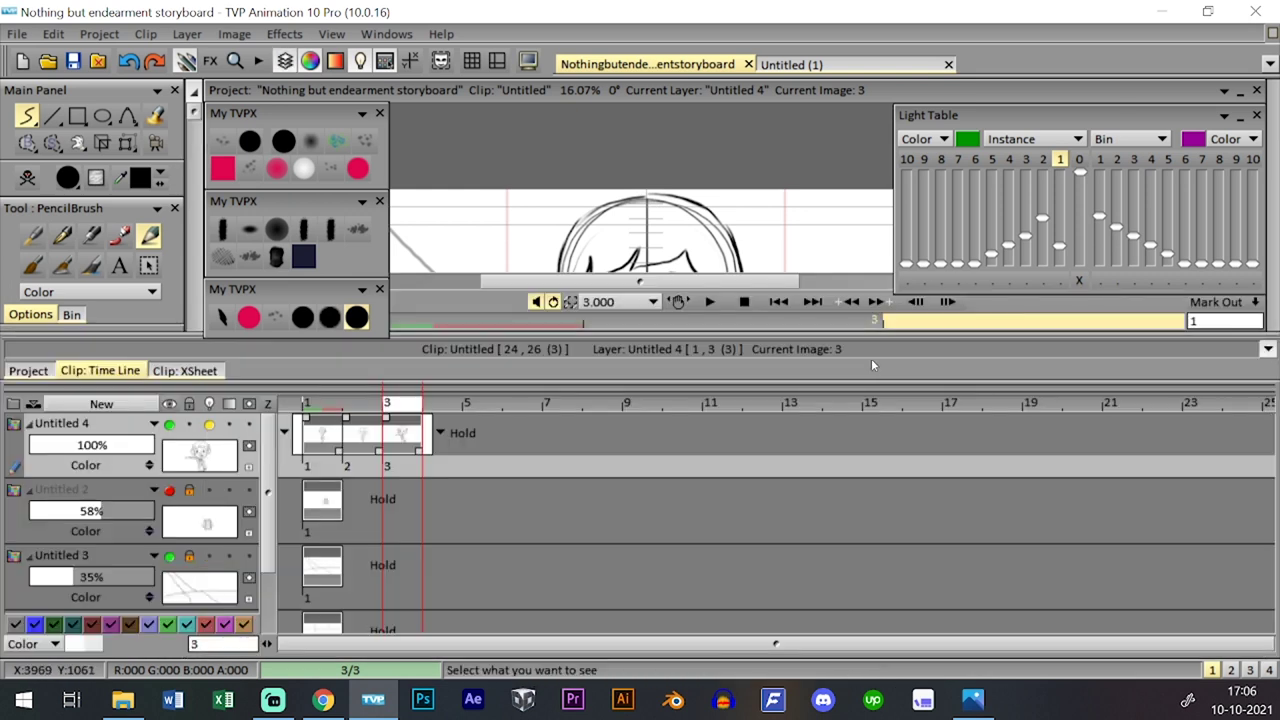
pyautogui.press('Tab')
pyautogui.press('Tab')
pyautogui.press('Tab')
pyautogui.press('Left')
pyautogui.press('Left')
pyautogui.press('Left')
pyautogui.press('Left')
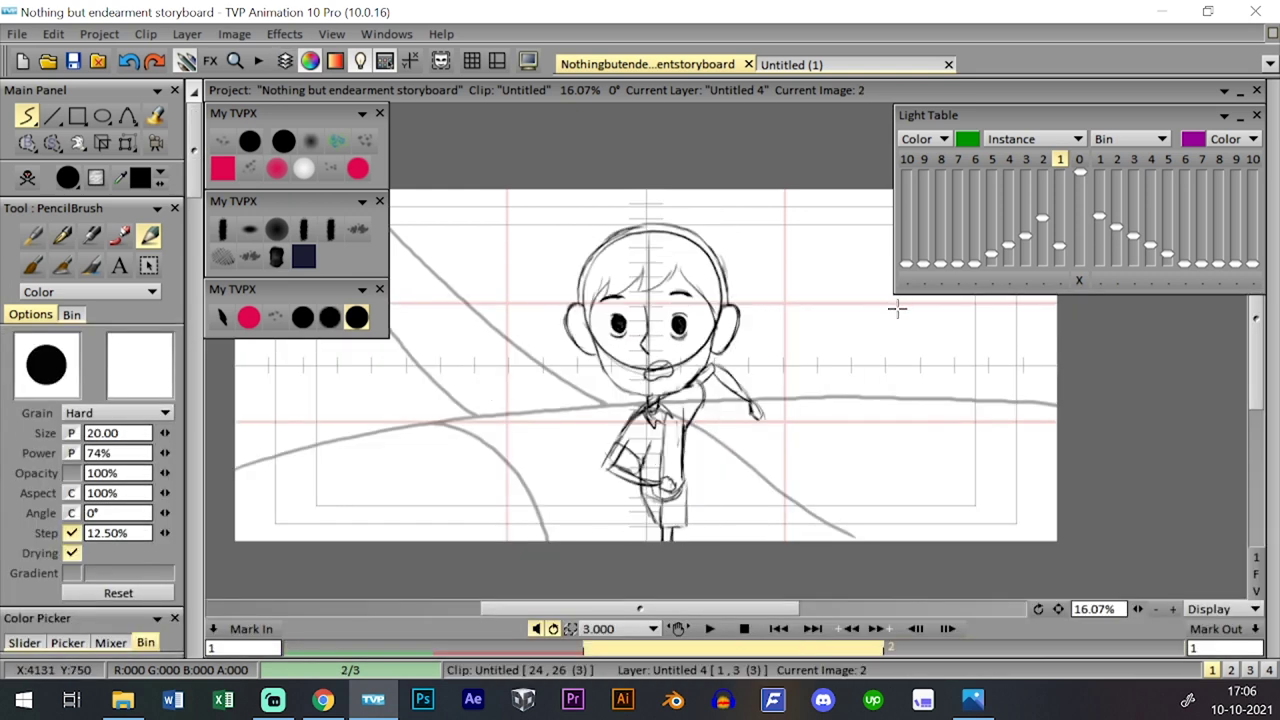
pyautogui.click(73, 61)
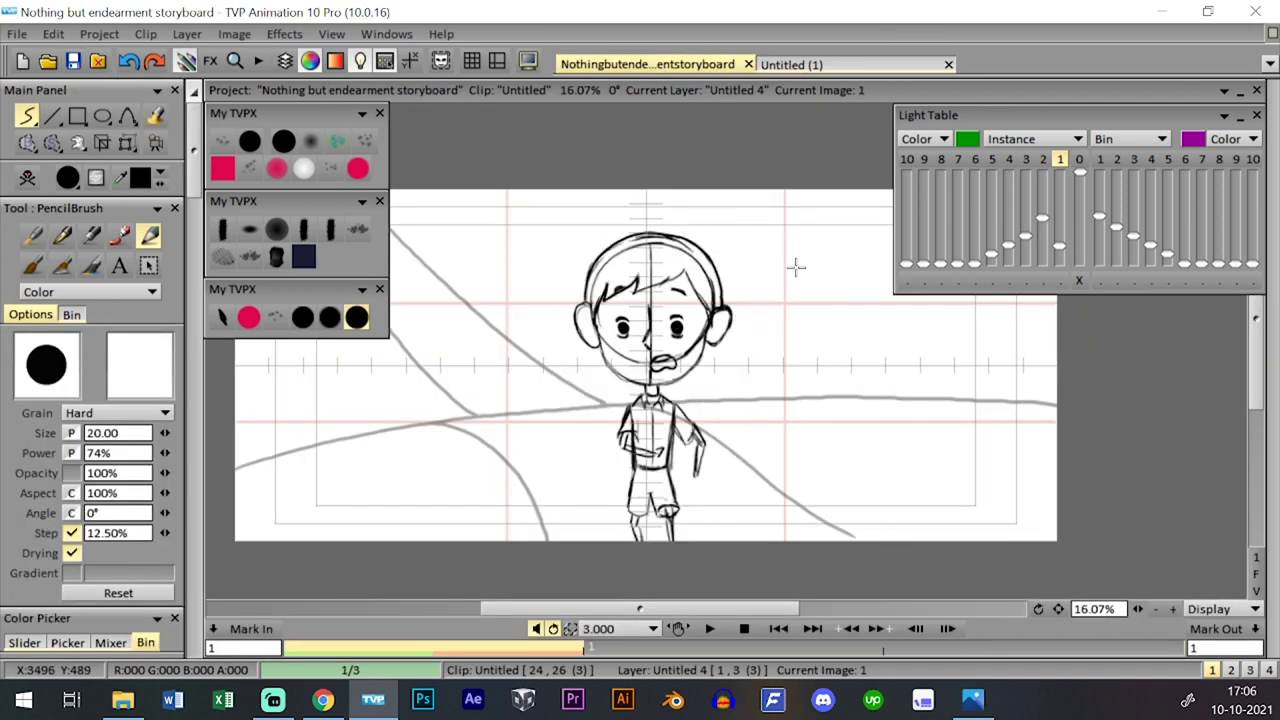
# - Hold images 1–3 for two frames each and play the clip back to check timing
pyautogui.press('Right')
pyautogui.press('Right')
pyautogui.press('Tab')
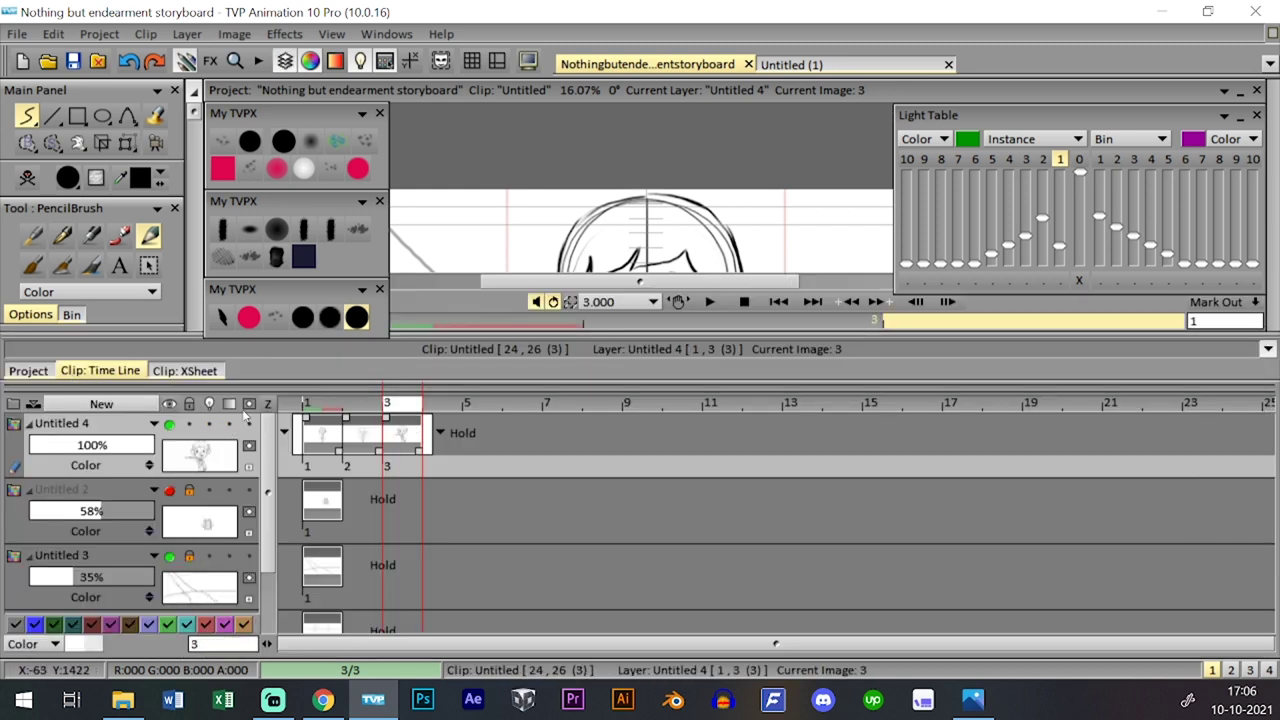
pyautogui.moveTo(341, 452); pyautogui.dragTo(545, 454)
pyautogui.click(30, 371)
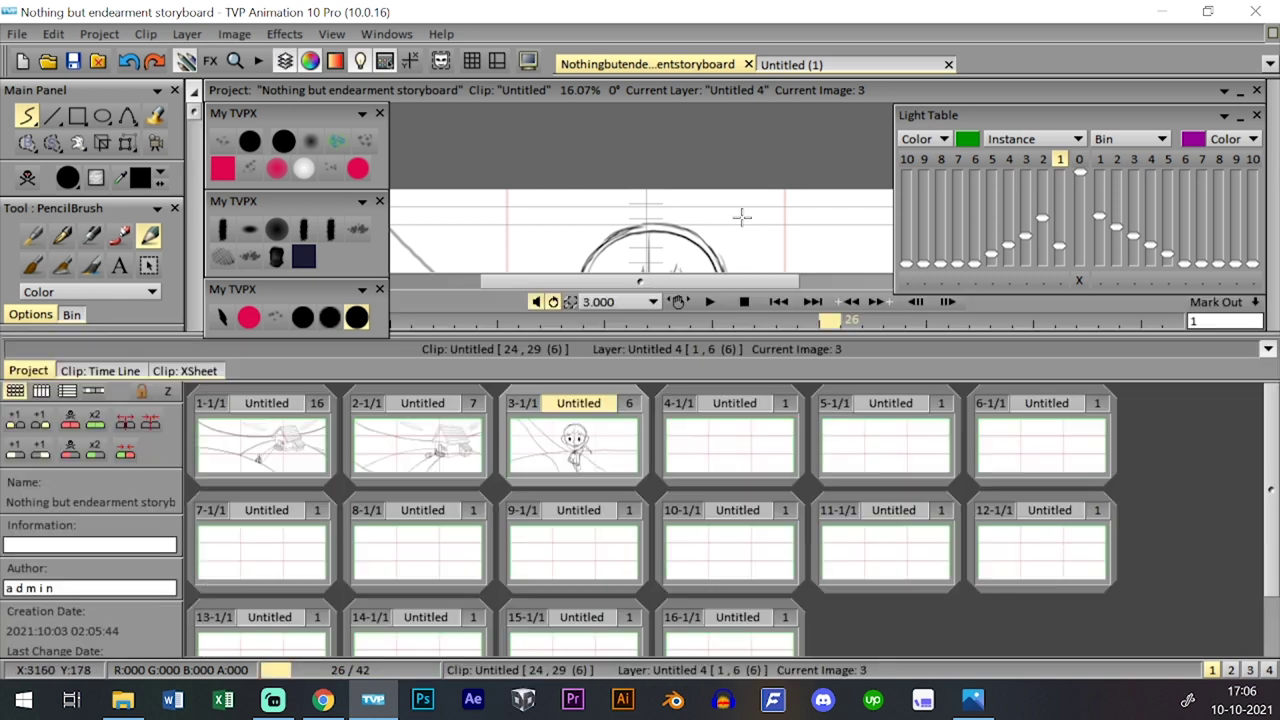
pyautogui.click(712, 628)
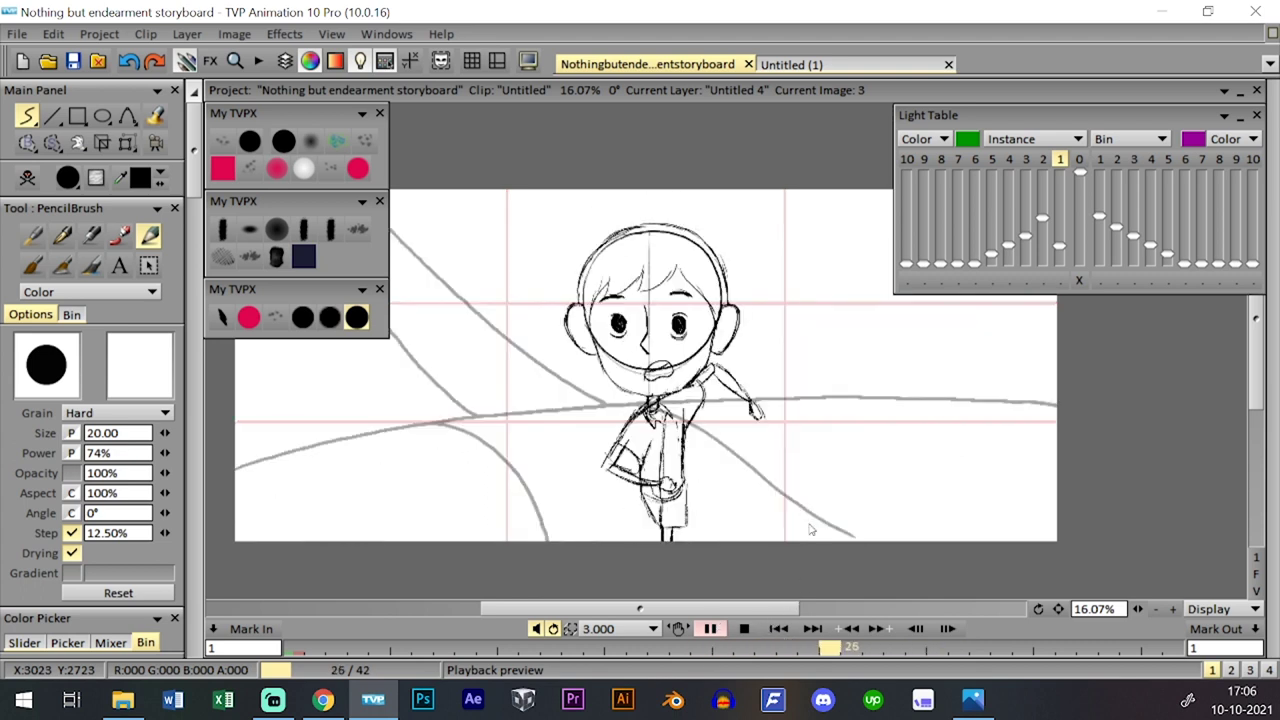
pyautogui.click(744, 628)
# - Open the empty fourth clip from the project's clip overview for drawing
pyautogui.press('Tab')
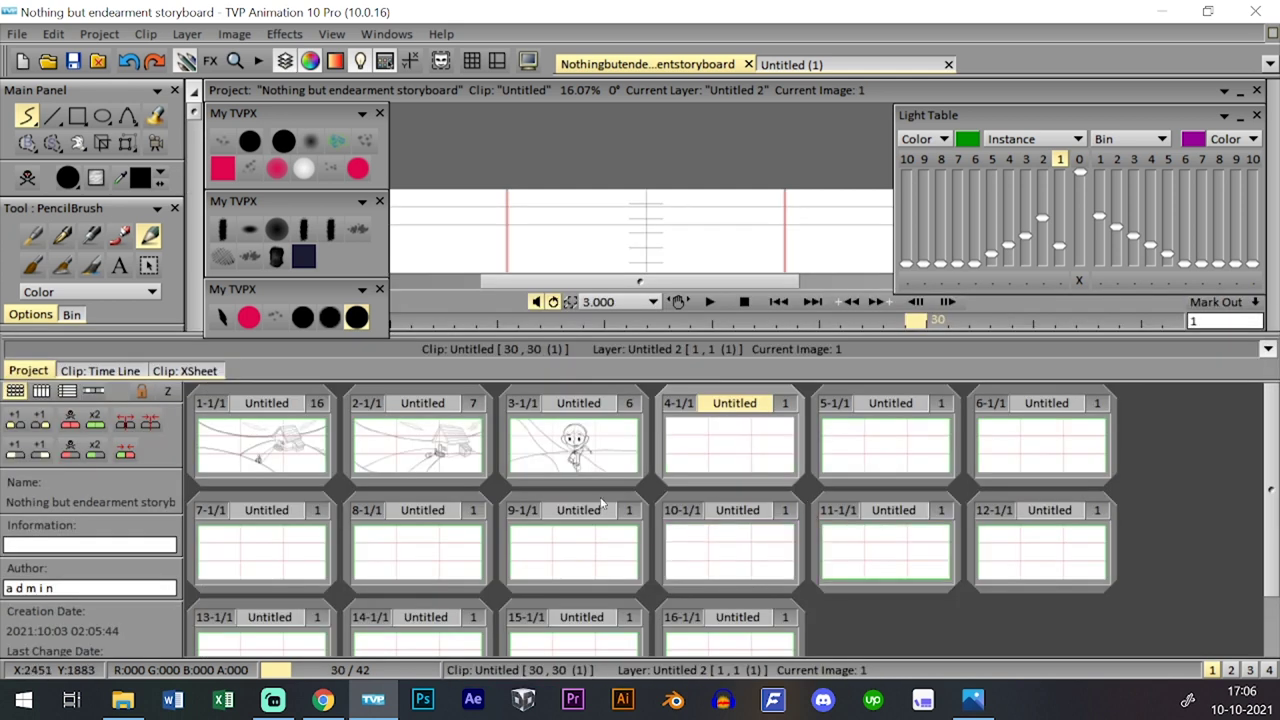
pyautogui.click(604, 443)
pyautogui.click(100, 371)
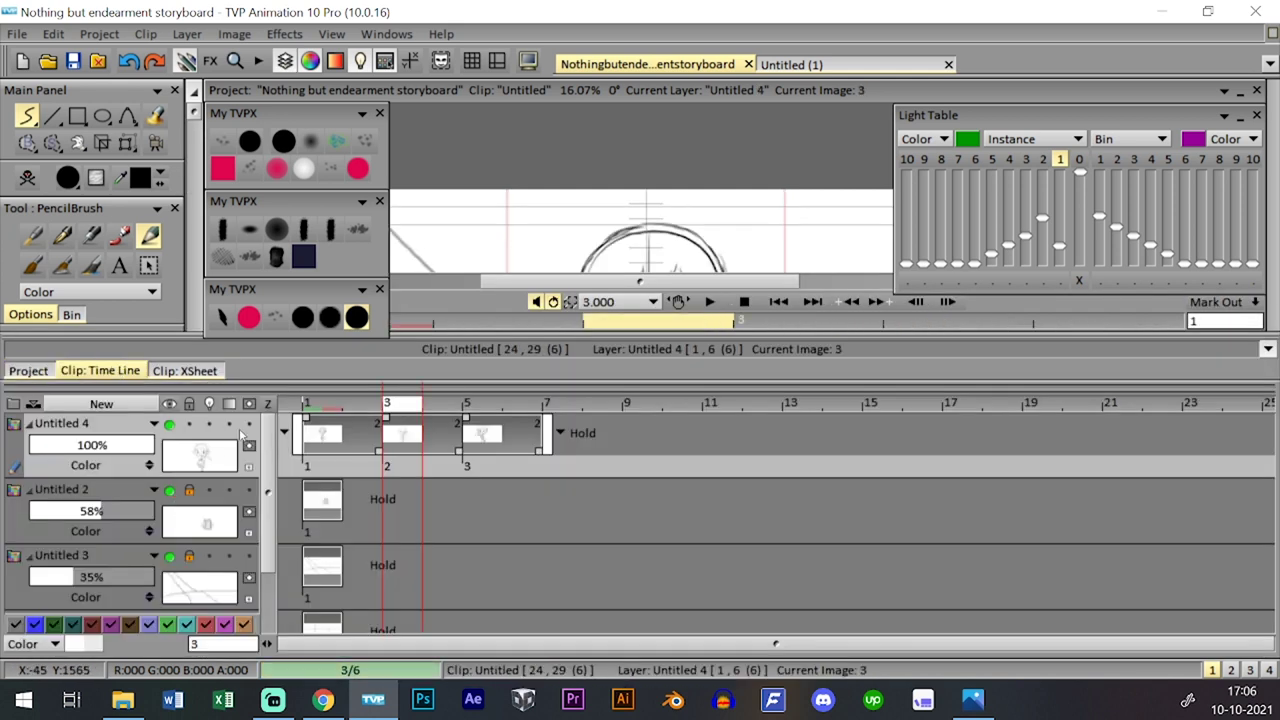
pyautogui.click(28, 370)
pyautogui.click(691, 441)
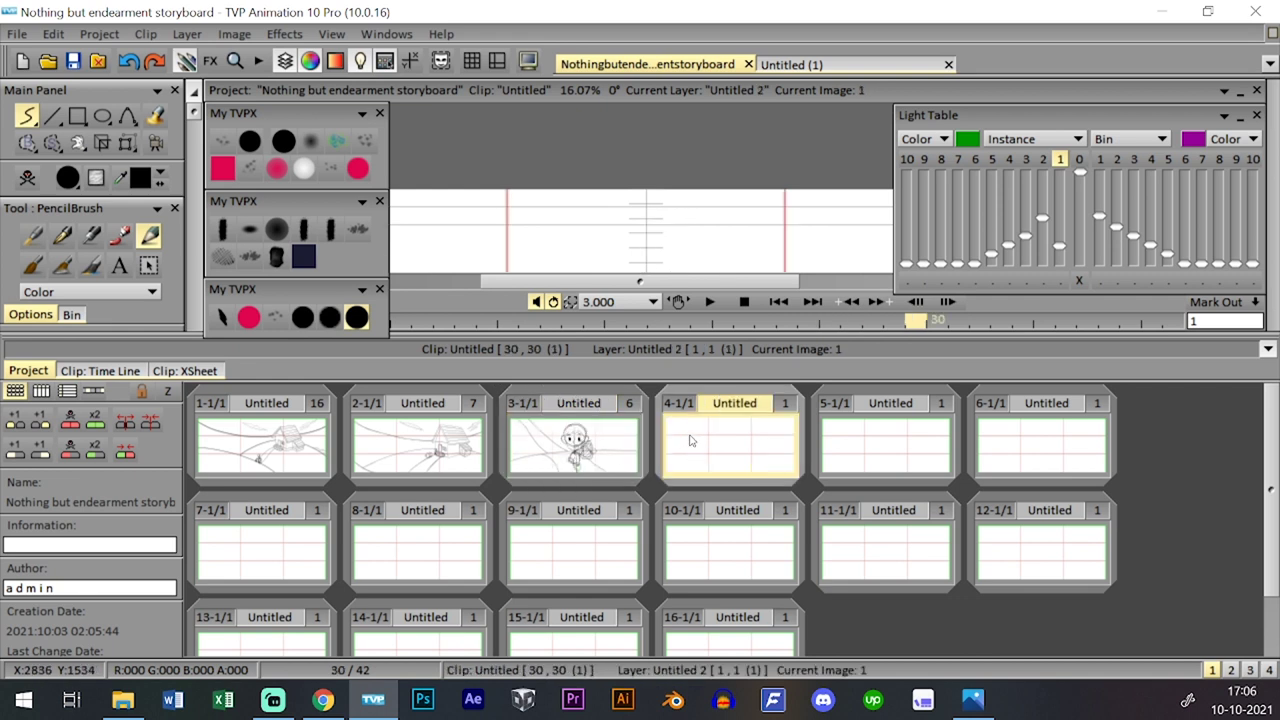
pyautogui.click(132, 372)
pyautogui.press('Tab')
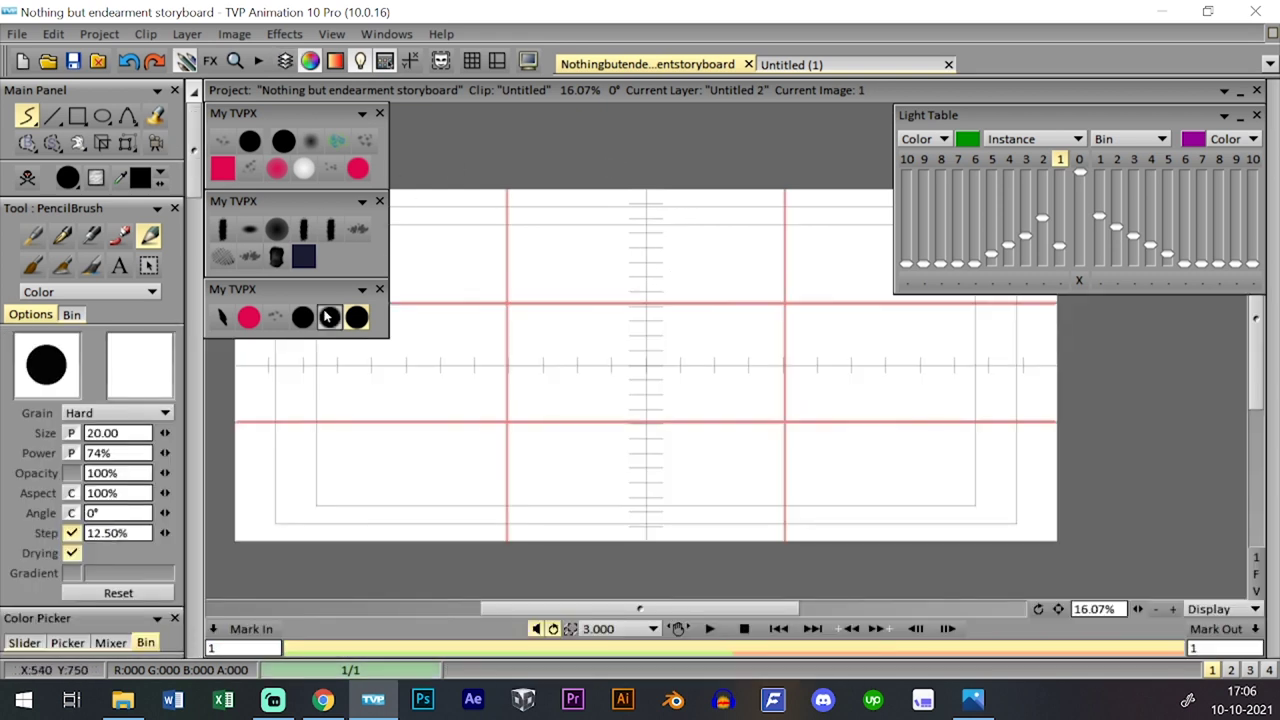
# - Save the project and draw a thin vertical line down the panel
pyautogui.click(302, 317)
pyautogui.click(73, 61)
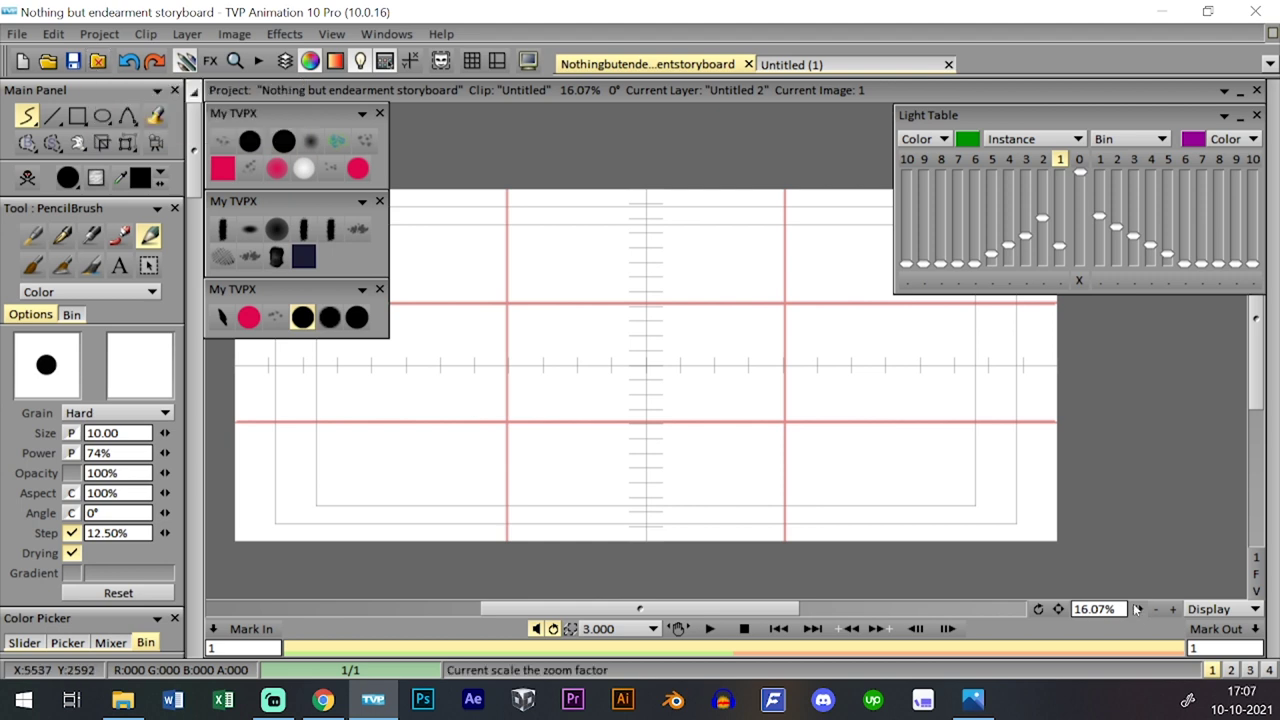
pyautogui.scroll(-2, 823, 400)
pyautogui.moveTo(718, 236); pyautogui.dragTo(716, 518)
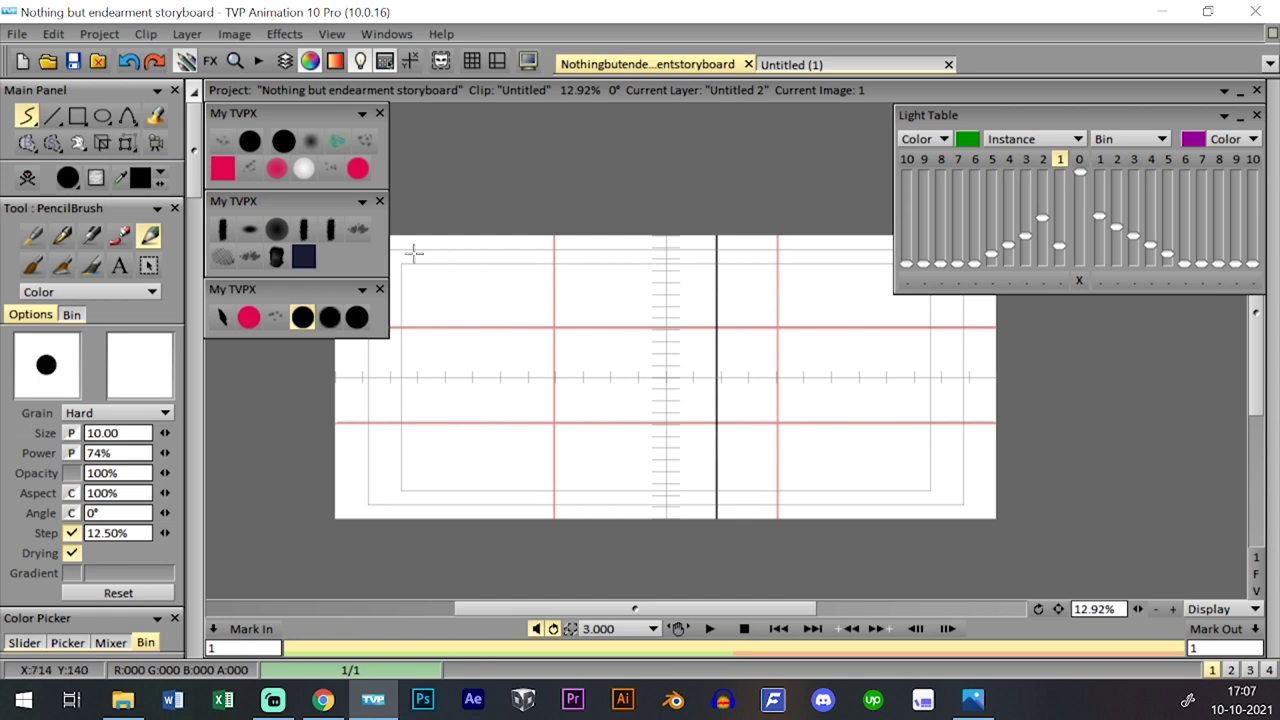
pyautogui.click(357, 317)
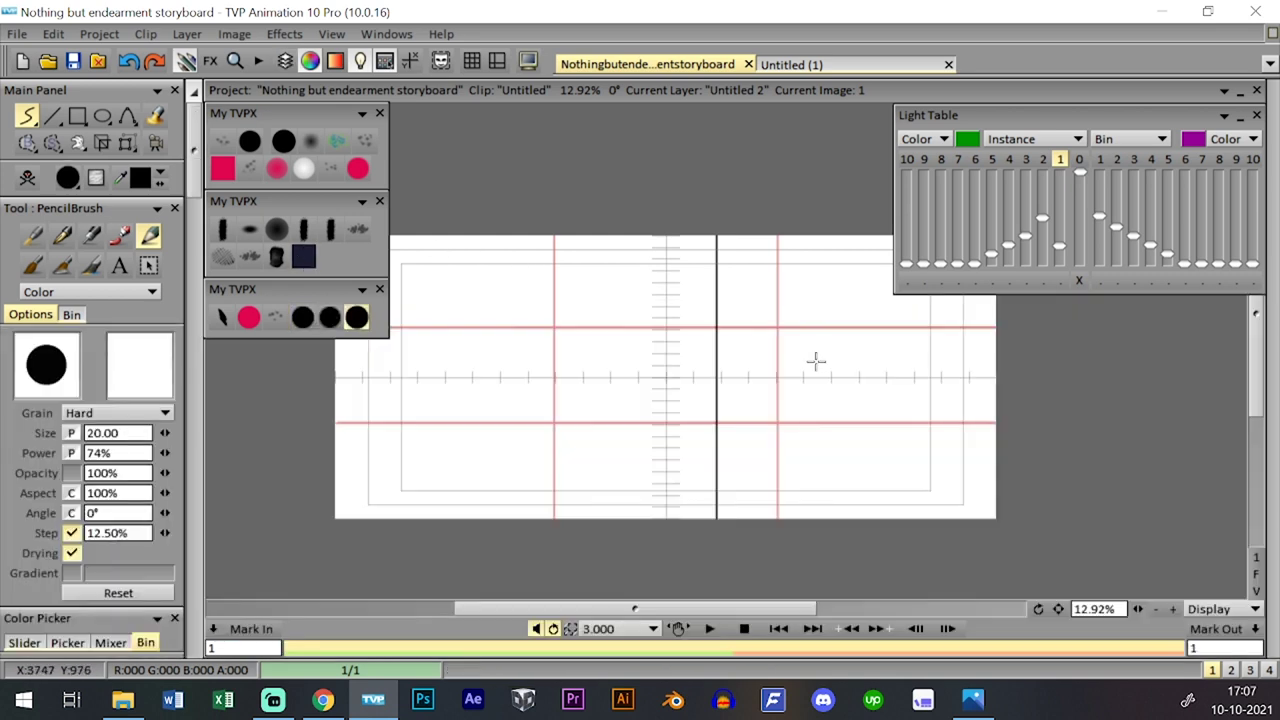
pyautogui.press('l')
pyautogui.press('l')
pyautogui.moveTo(714, 232); pyautogui.dragTo(701, 578)
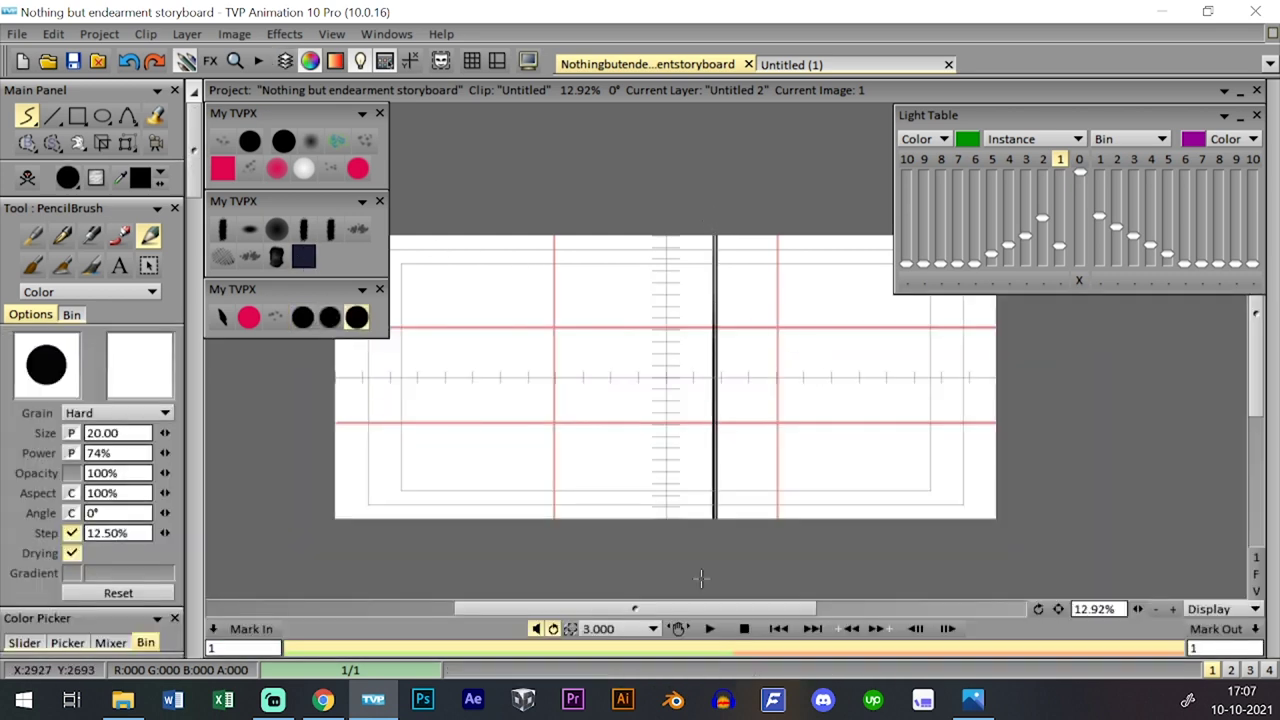
pyautogui.hotkey('ctrl', 'z')
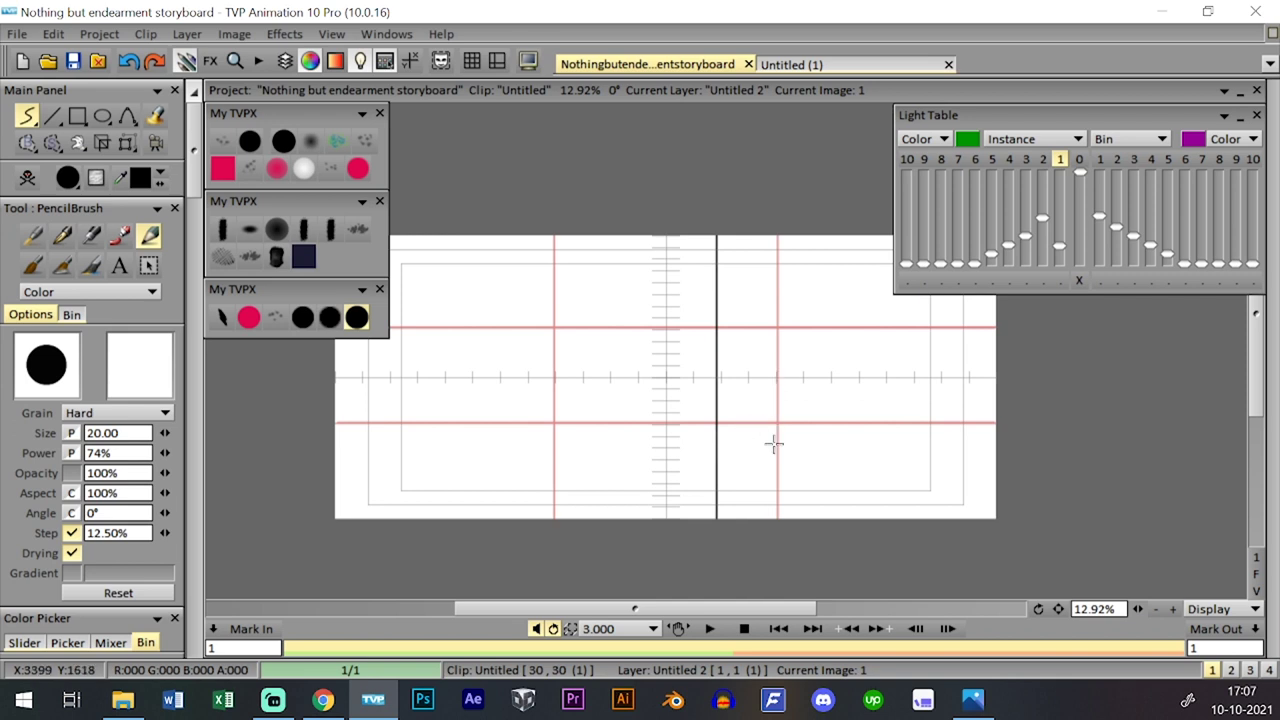
# - Draw the door's slanted bottom edge, left vertical edge and a shorter top edge
pyautogui.moveTo(805, 476); pyautogui.dragTo(842, 492)
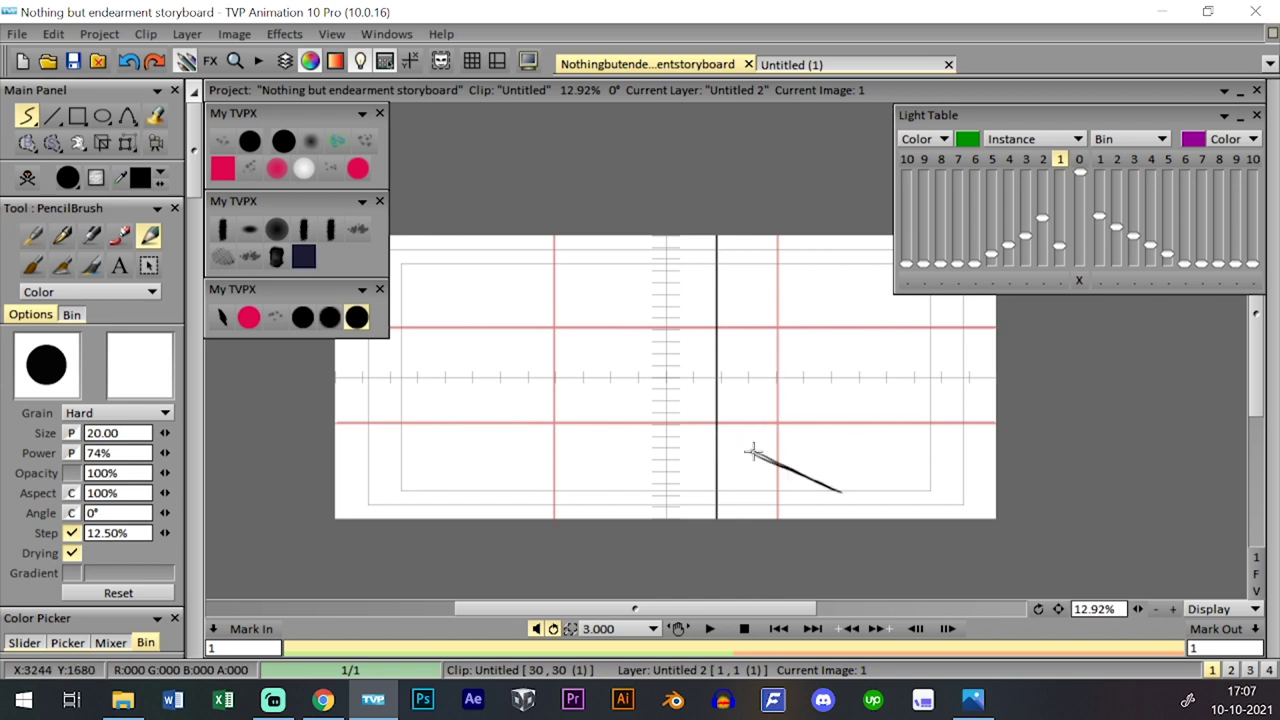
pyautogui.moveTo(752, 452); pyautogui.dragTo(753, 280)
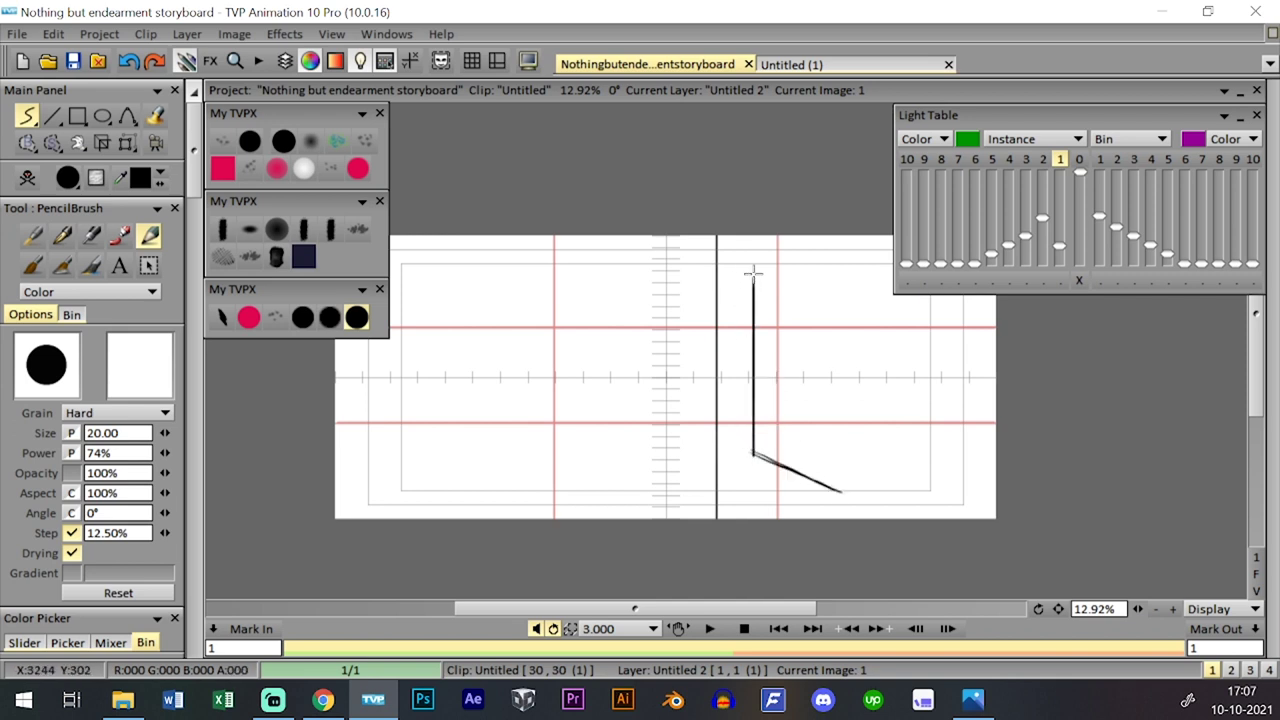
pyautogui.hotkey('ctrl', 'z')
pyautogui.moveTo(750, 277)
pyautogui.mouseDown()
pyautogui.moveTo(843, 244)
pyautogui.moveTo(845, 492)
pyautogui.moveTo(856, 491)
pyautogui.moveTo(843, 247)
pyautogui.mouseUp()
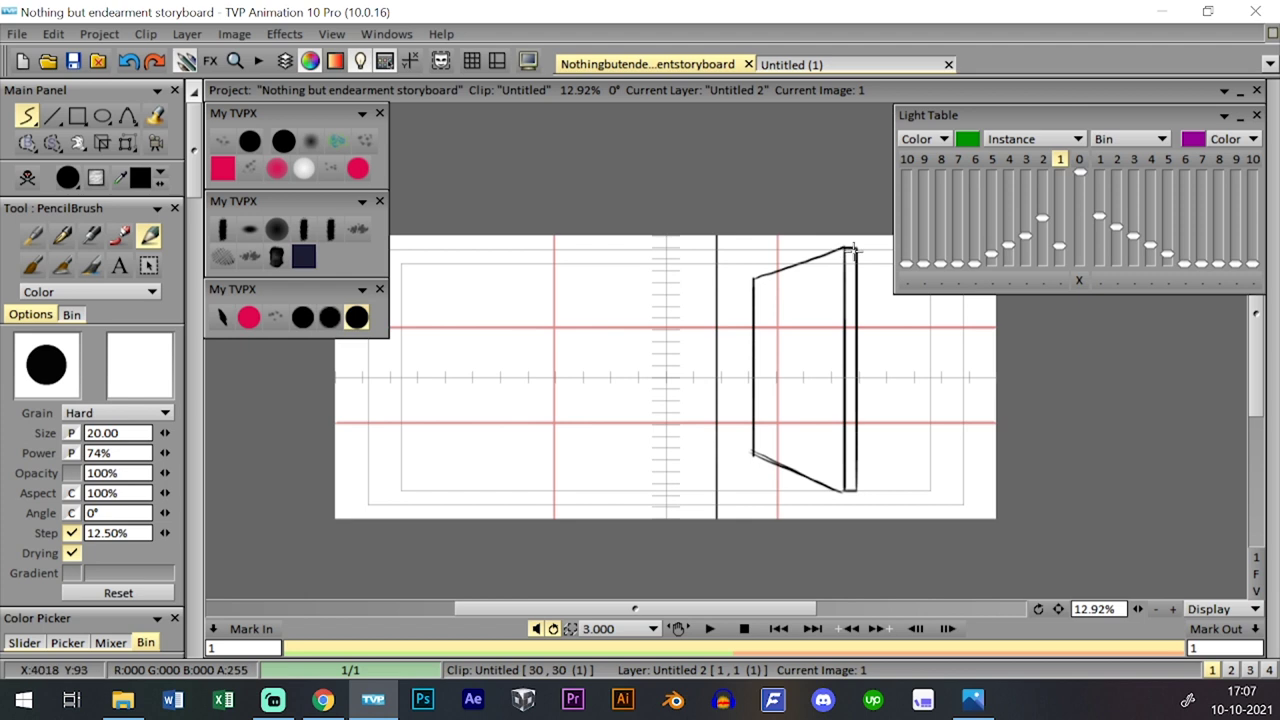
# - Shift the door drawing slightly left and zoom in closer on the door
pyautogui.moveTo(1138, 609); pyautogui.dragTo(1152, 609)
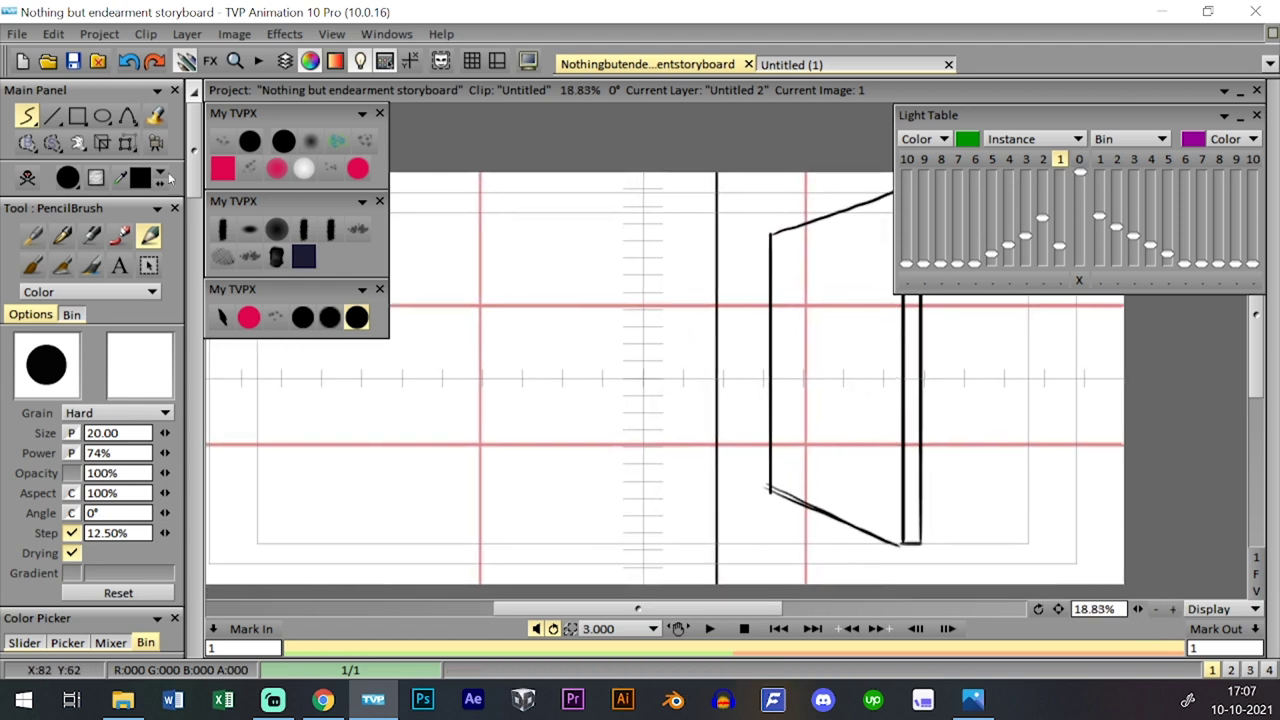
pyautogui.click(127, 142)
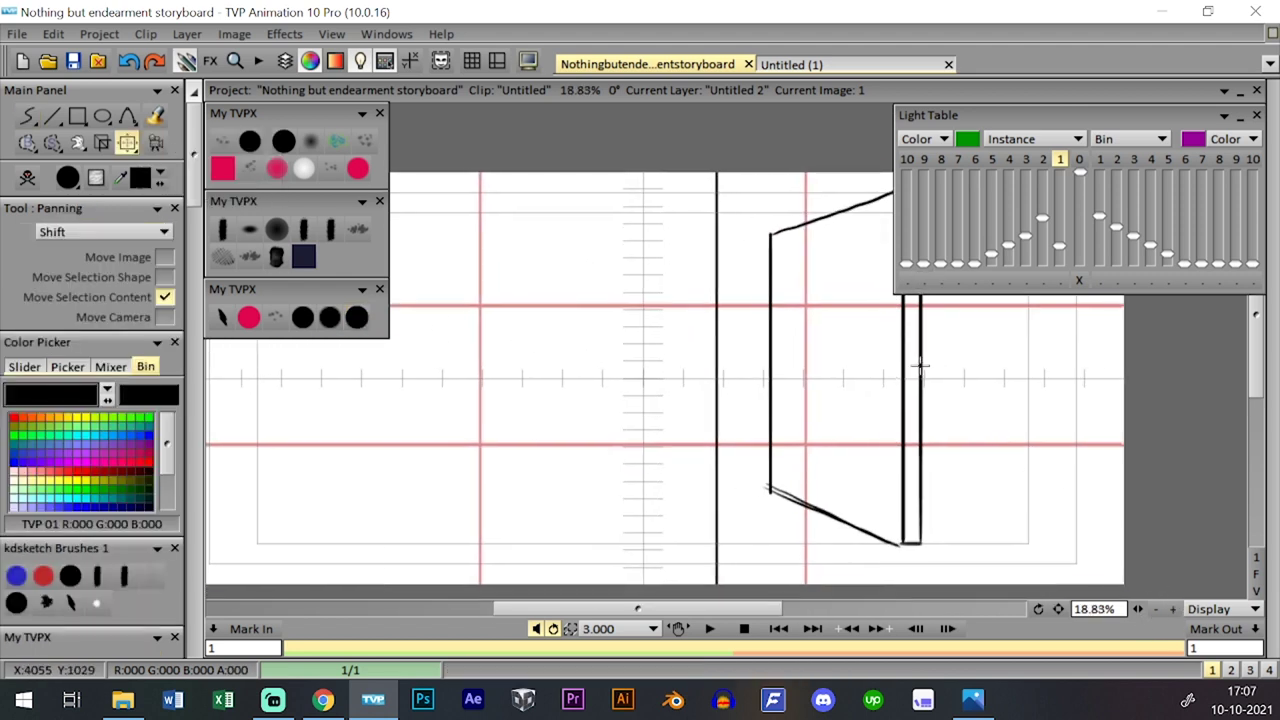
pyautogui.moveTo(925, 365); pyautogui.dragTo(899, 363)
pyautogui.click(329, 317)
pyautogui.click(357, 317)
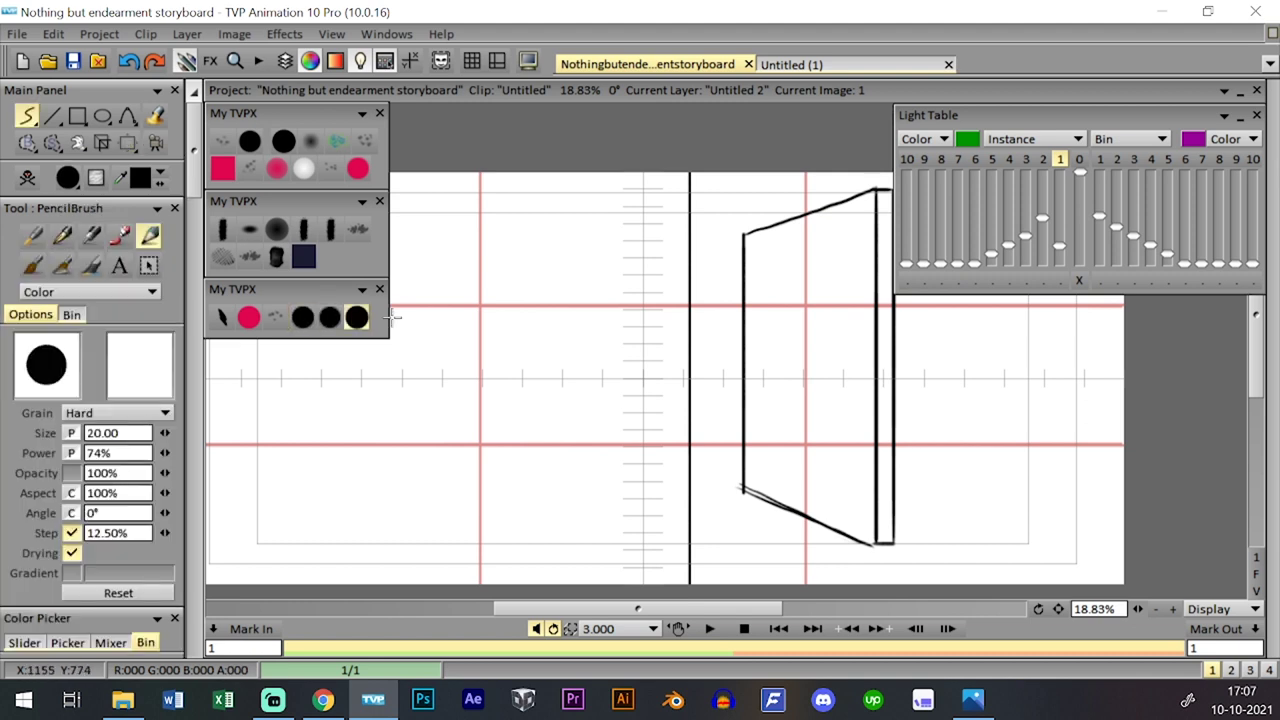
pyautogui.moveTo(1139, 609); pyautogui.dragTo(1162, 609)
pyautogui.moveTo(905, 497); pyautogui.dragTo(788, 449)
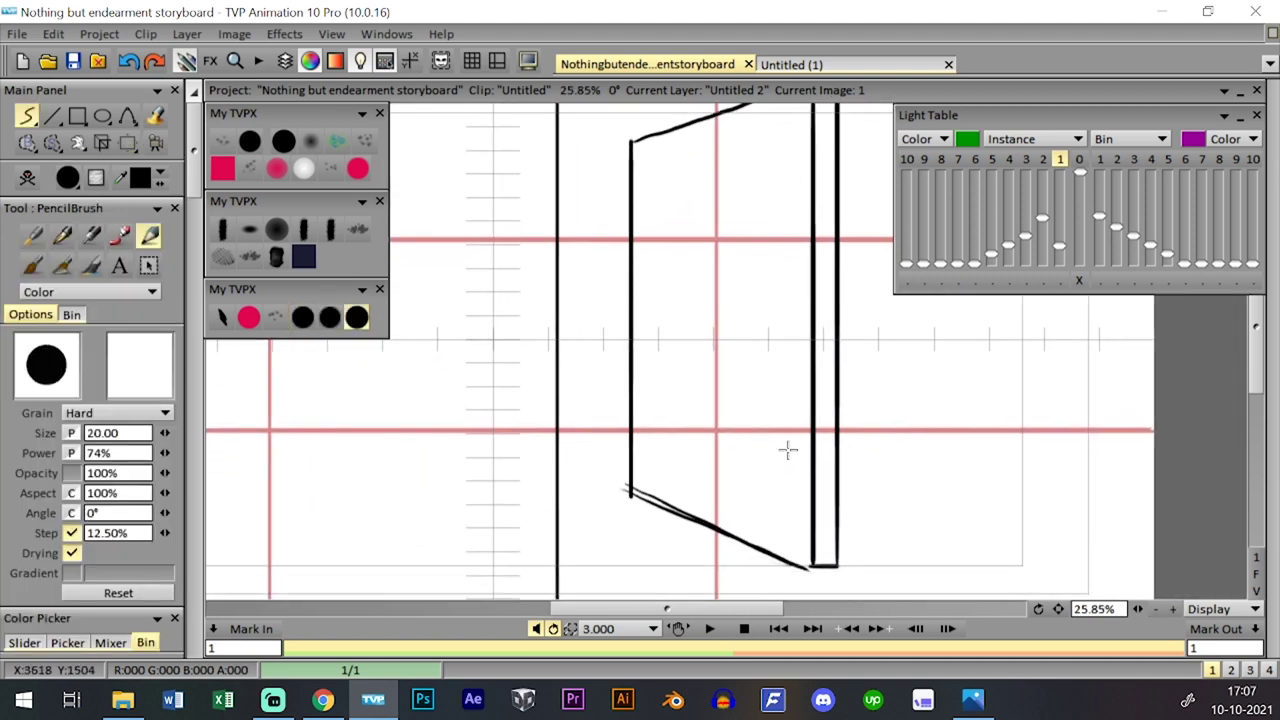
pyautogui.click(1172, 609)
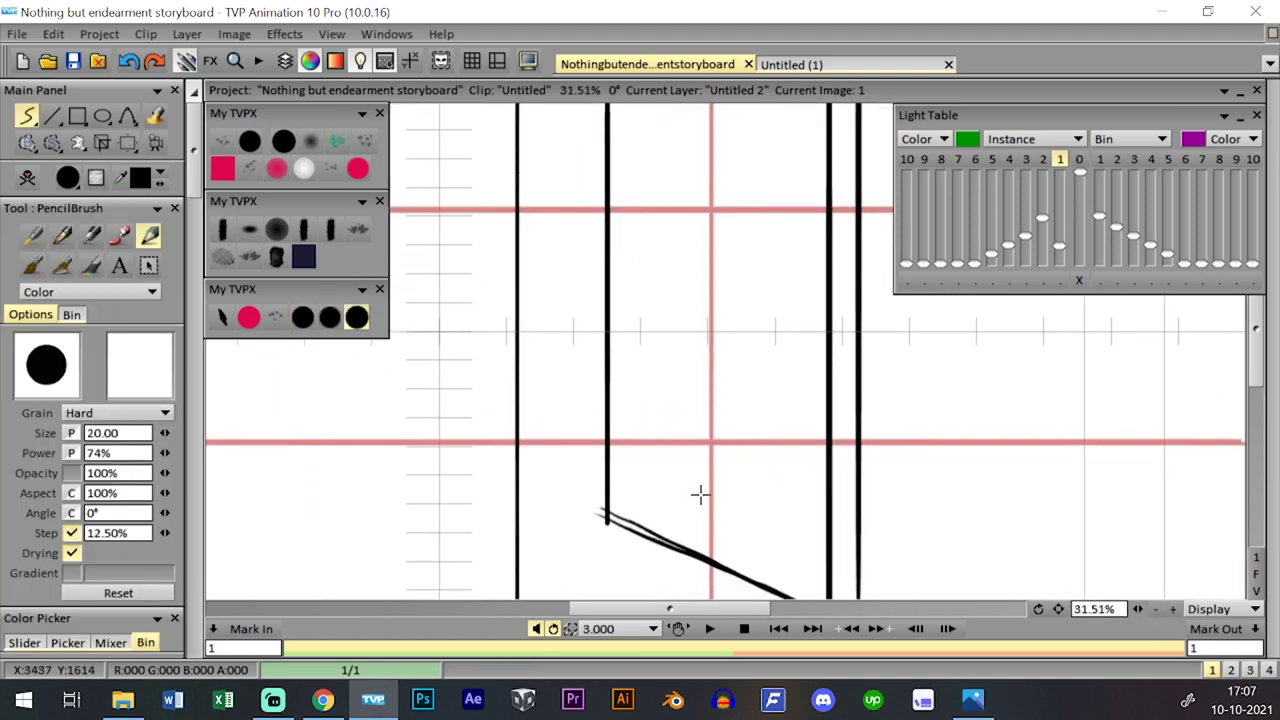
# - Add a new layer Untitled 3, then make layer Untitled 2 current
pyautogui.press('Tab')
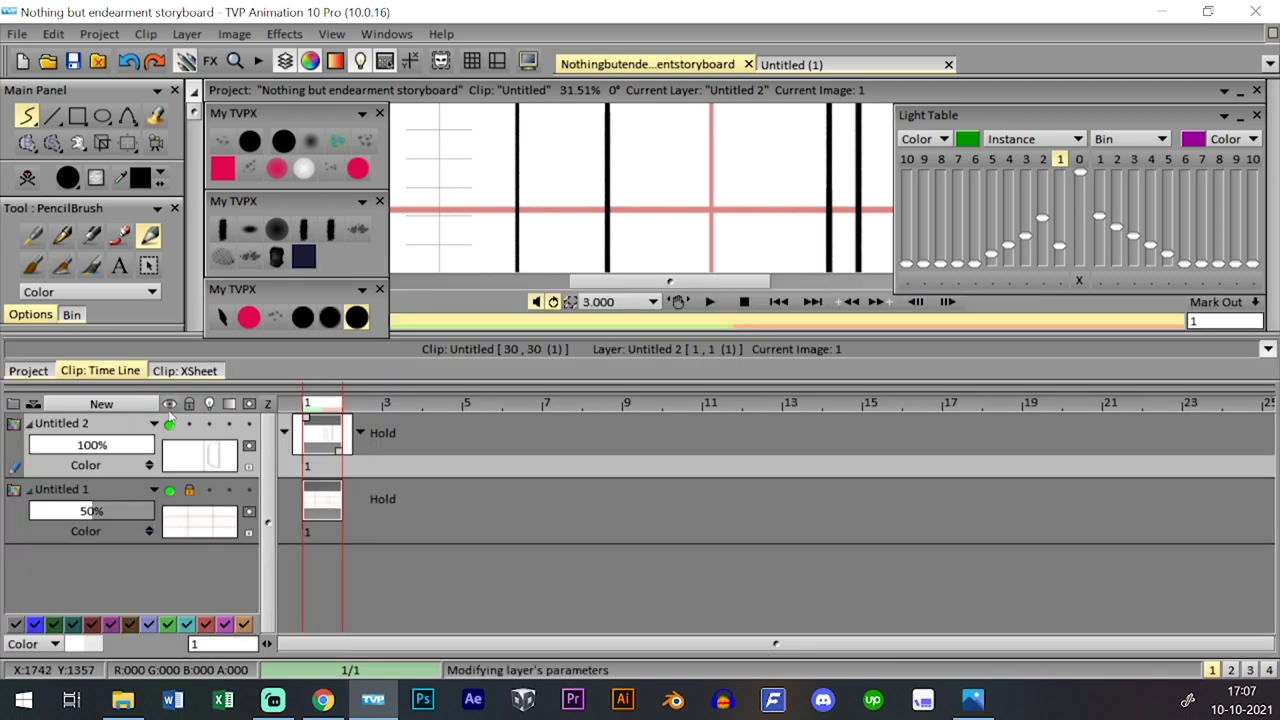
pyautogui.click(102, 405)
pyautogui.click(685, 458)
pyautogui.press('Tab')
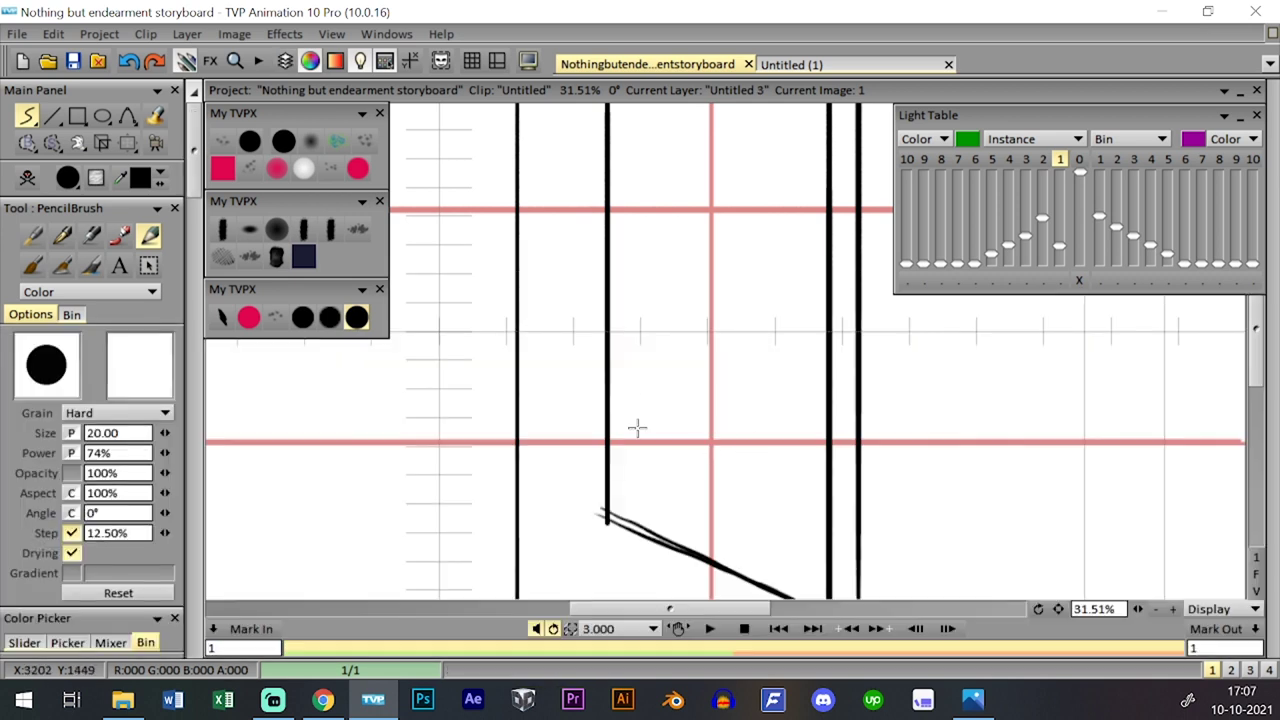
pyautogui.hotkey('ctrl', 't')
pyautogui.click(321, 537)
pyautogui.hotkey('ctrl', 't')
# - Sketch the oval doorknob, adding a second oval for depth on layer Untitled 3
pyautogui.moveTo(680, 490)
pyautogui.mouseDown()
pyautogui.moveTo(755, 433)
pyautogui.moveTo(669, 435)
pyautogui.moveTo(658, 420)
pyautogui.moveTo(722, 505)
pyautogui.moveTo(680, 369)
pyautogui.mouseUp()
pyautogui.hotkey('ctrl', 'z')
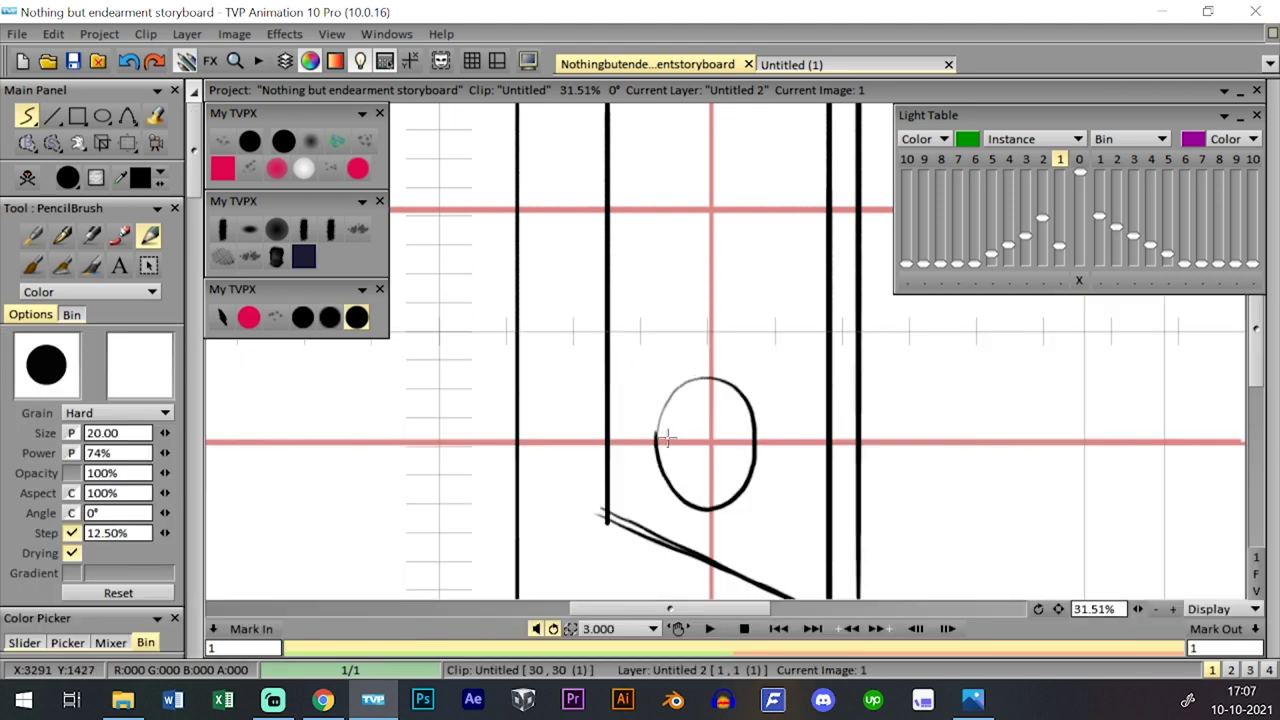
pyautogui.hotkey('ctrl', 't')
pyautogui.click(339, 462)
pyautogui.hotkey('ctrl', 't')
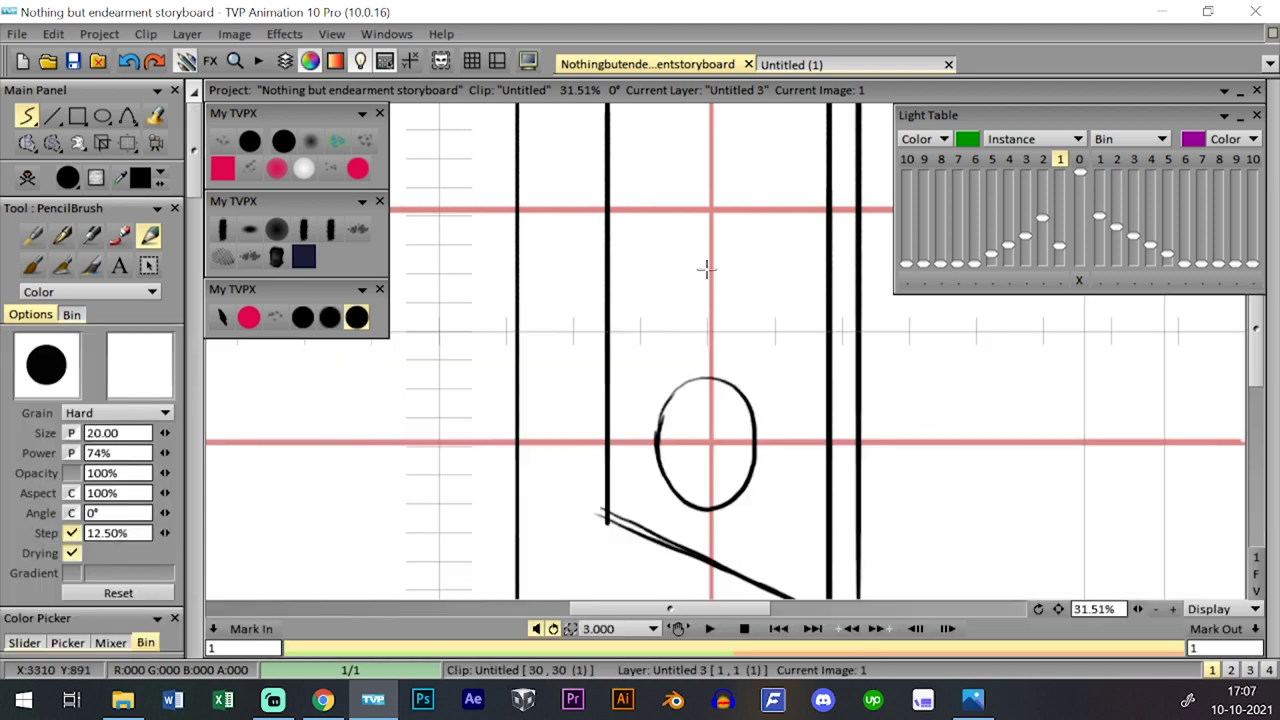
pyautogui.hotkey('ctrl', 't')
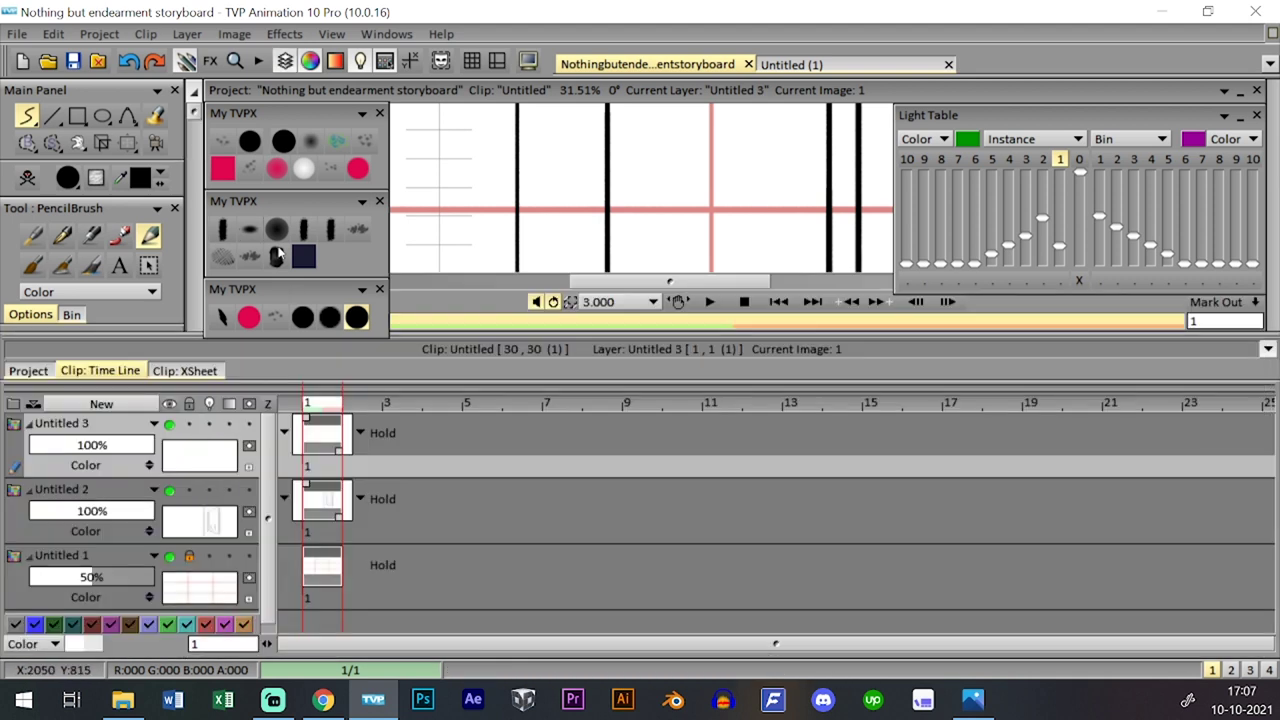
pyautogui.hotkey('ctrl', 't')
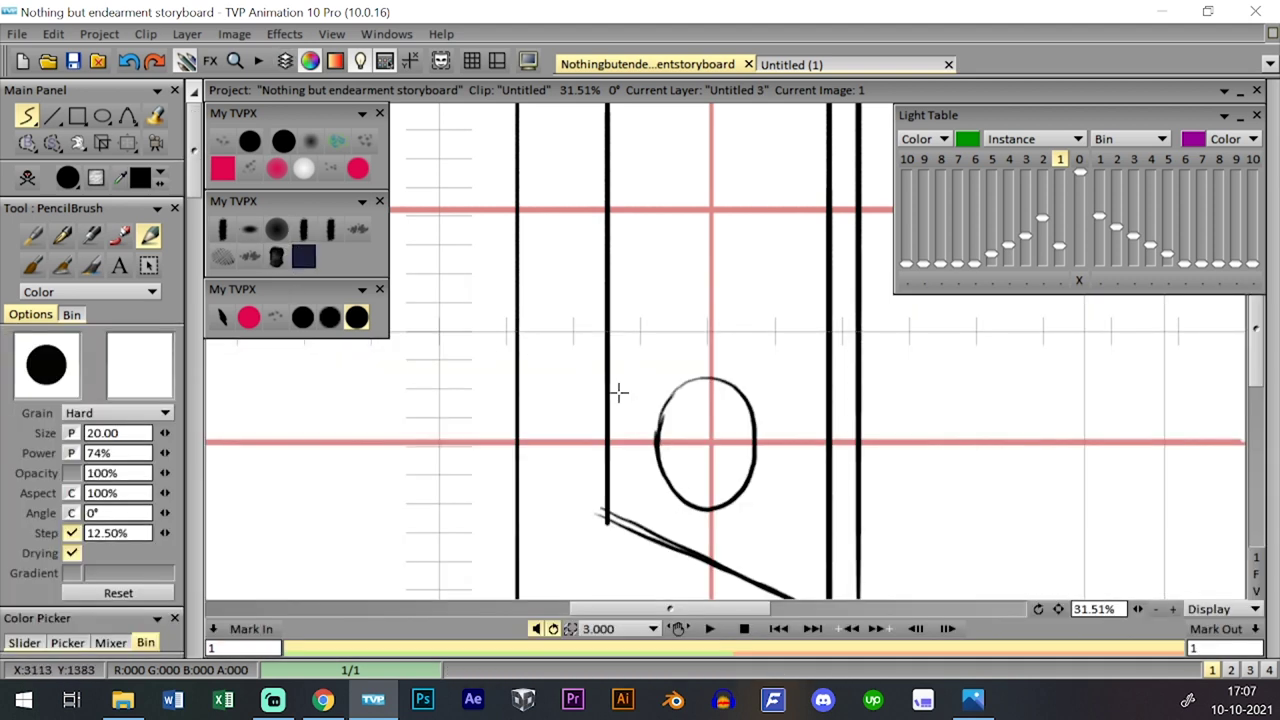
pyautogui.moveTo(619, 392)
pyautogui.mouseDown()
pyautogui.moveTo(651, 354)
pyautogui.moveTo(672, 364)
pyautogui.mouseUp()
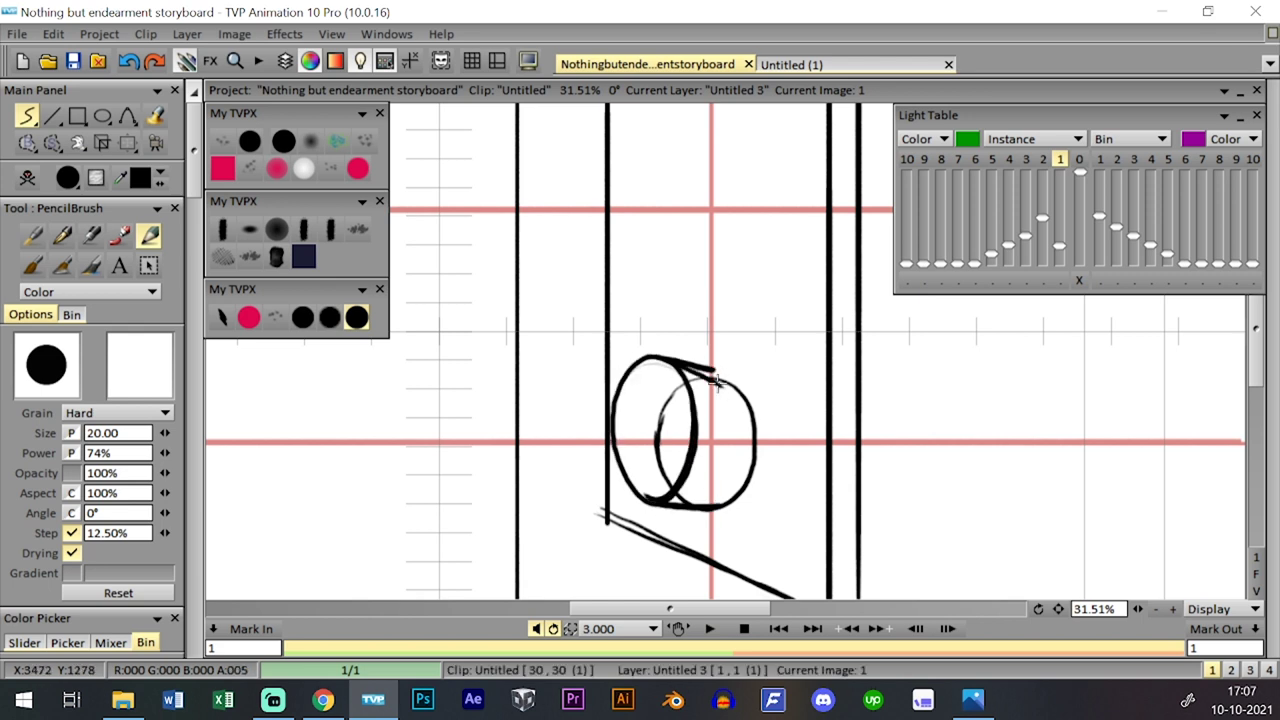
pyautogui.hotkey('ctrl', 'z')
# - Warp the top of the doorknob ovals downward and apply it
pyautogui.click(128, 144)
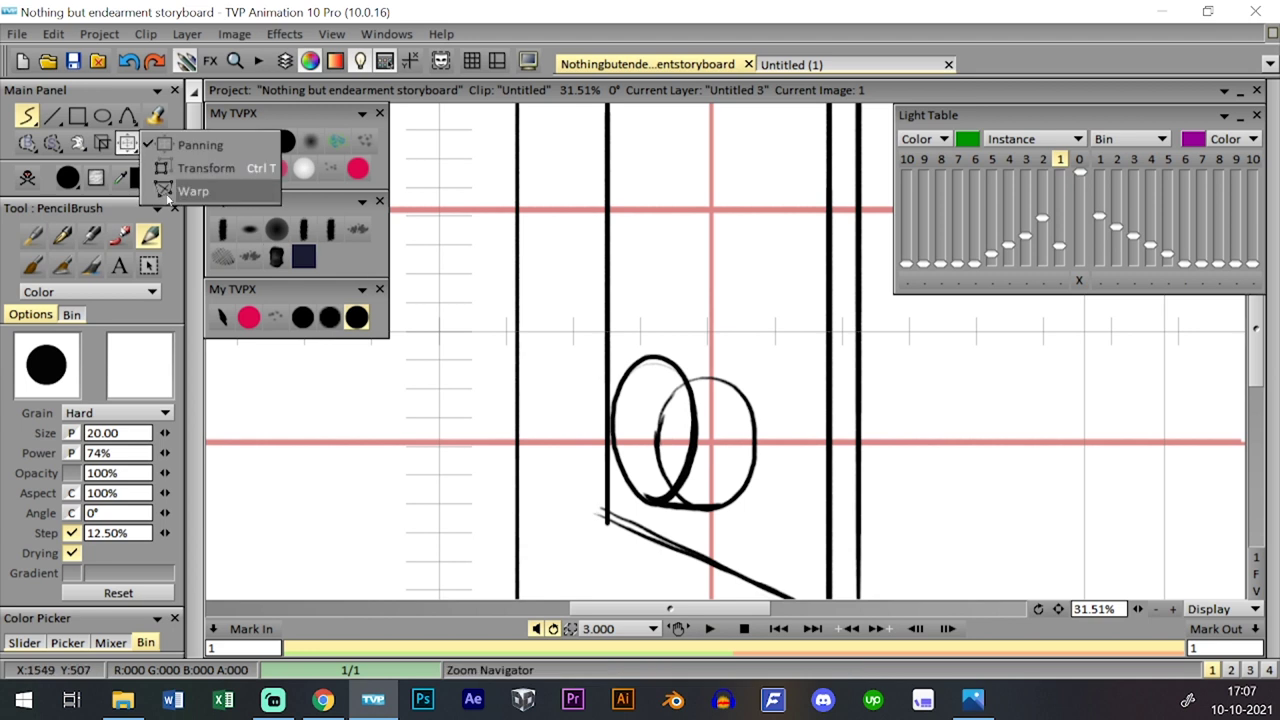
pyautogui.click(166, 191)
pyautogui.moveTo(664, 356); pyautogui.dragTo(664, 367)
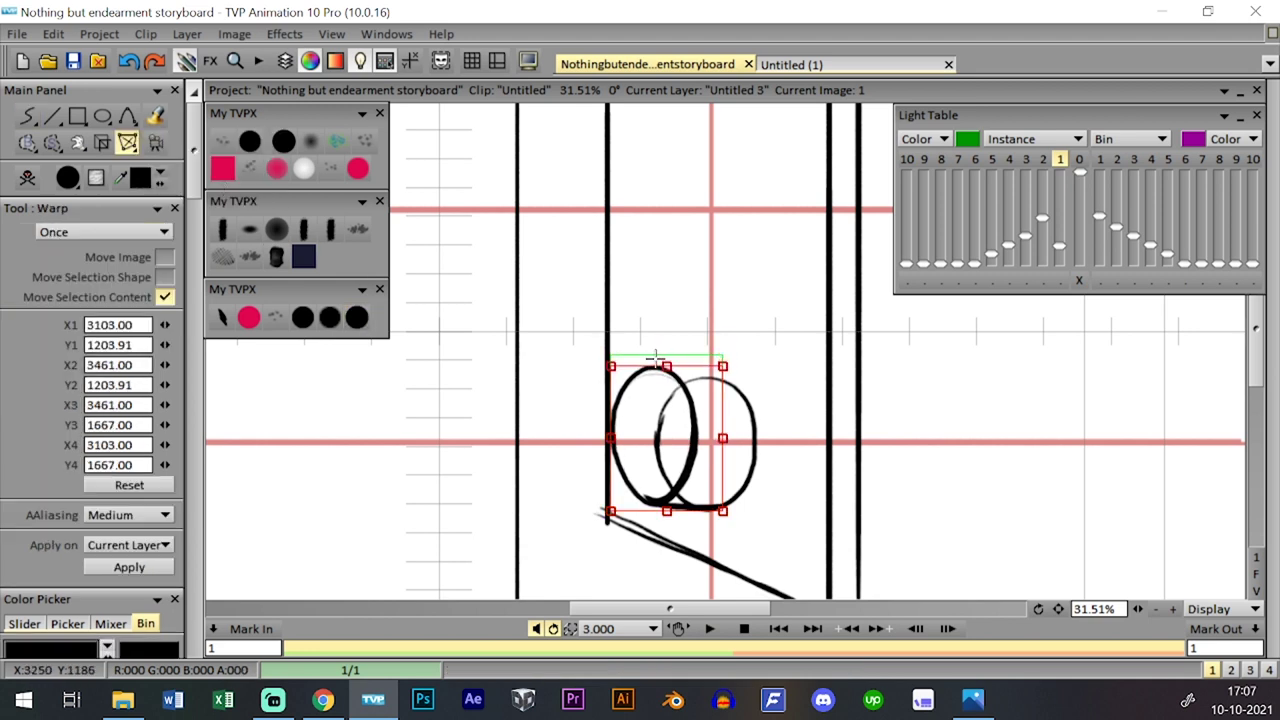
pyautogui.press('Return')
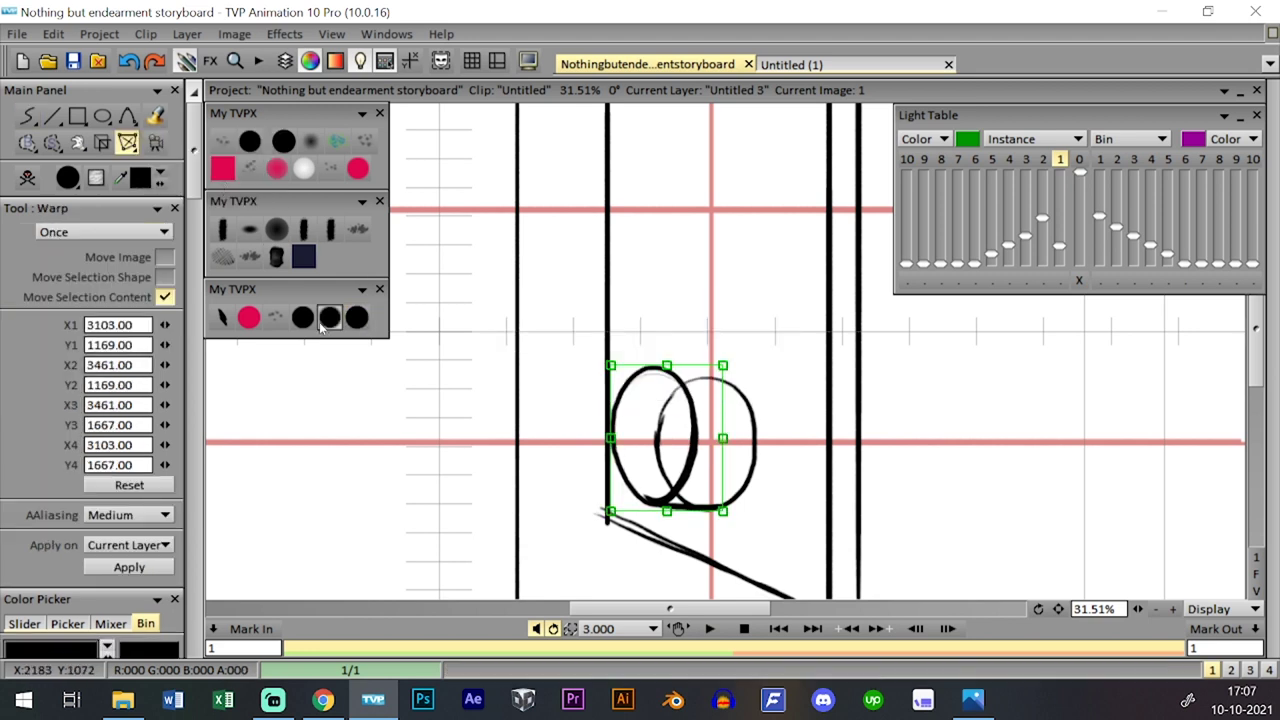
pyautogui.click(329, 317)
pyautogui.click(307, 317)
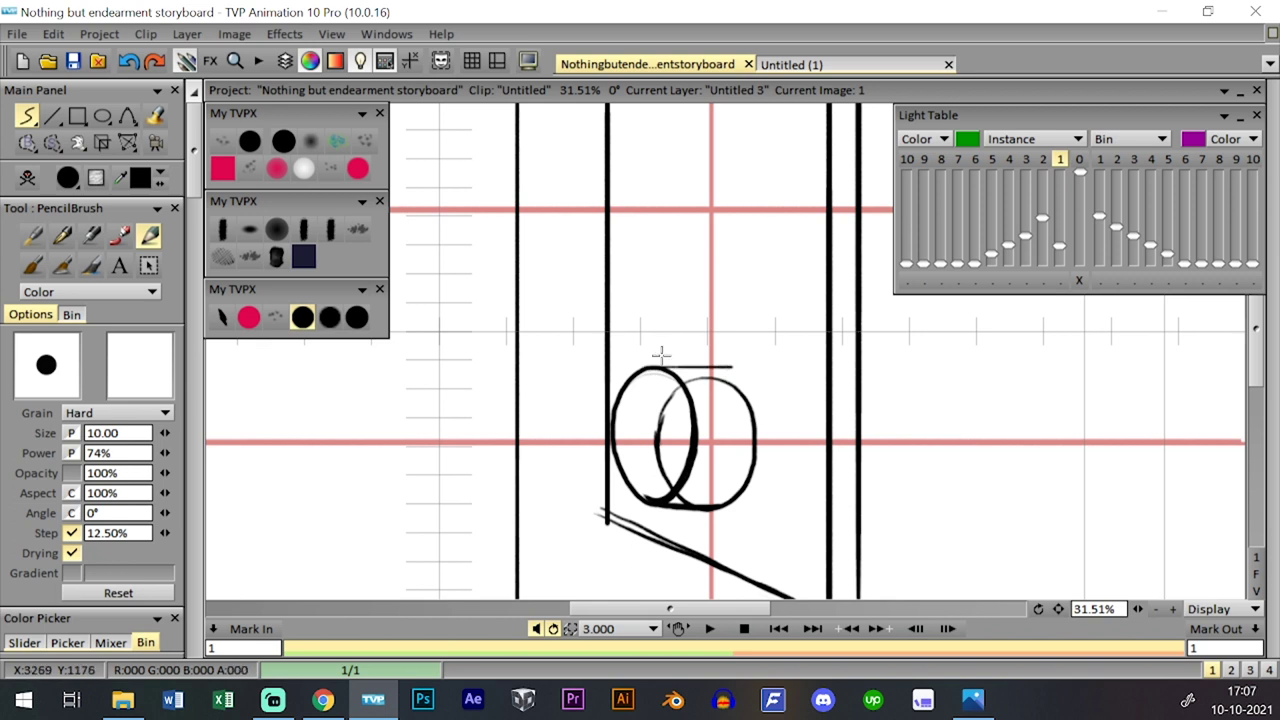
pyautogui.click(357, 317)
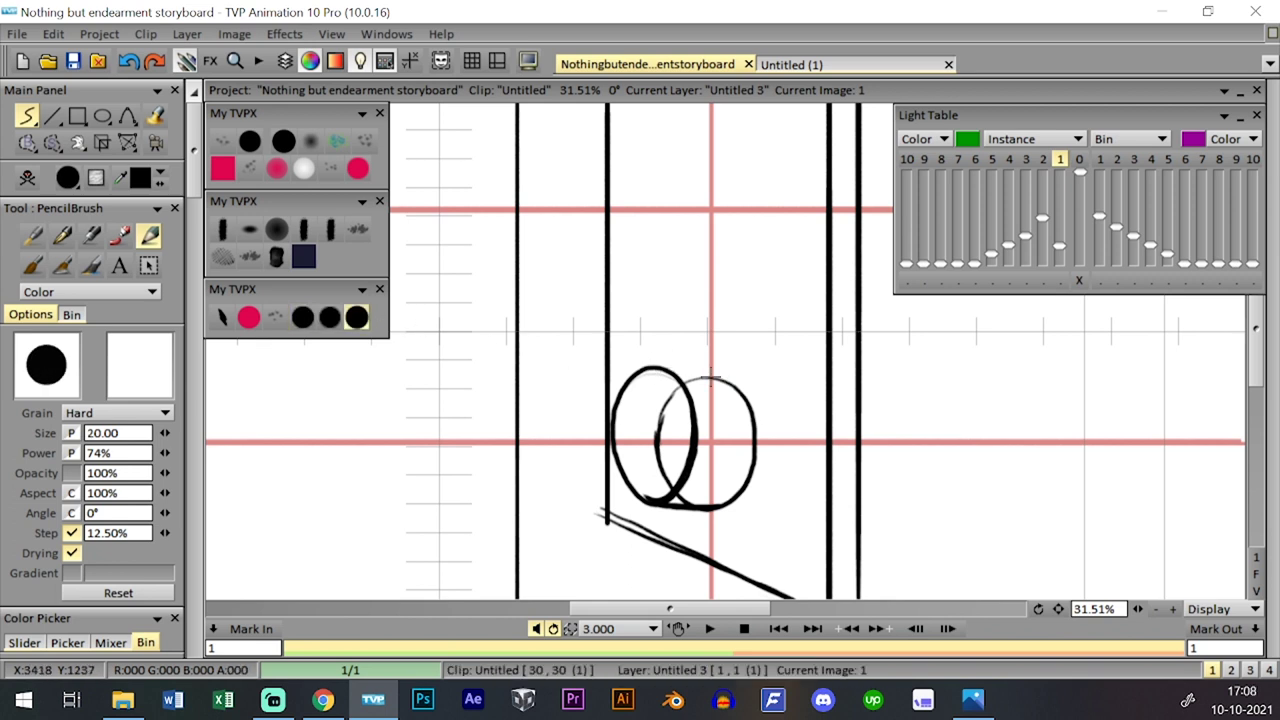
pyautogui.hotkey('ctrl', 'z')
# - Squash the doorknob circles again with Warp and trace the cylinder's top edge
pyautogui.click(128, 143)
pyautogui.click(192, 191)
pyautogui.moveTo(667, 365); pyautogui.dragTo(667, 376)
pyautogui.press('Return')
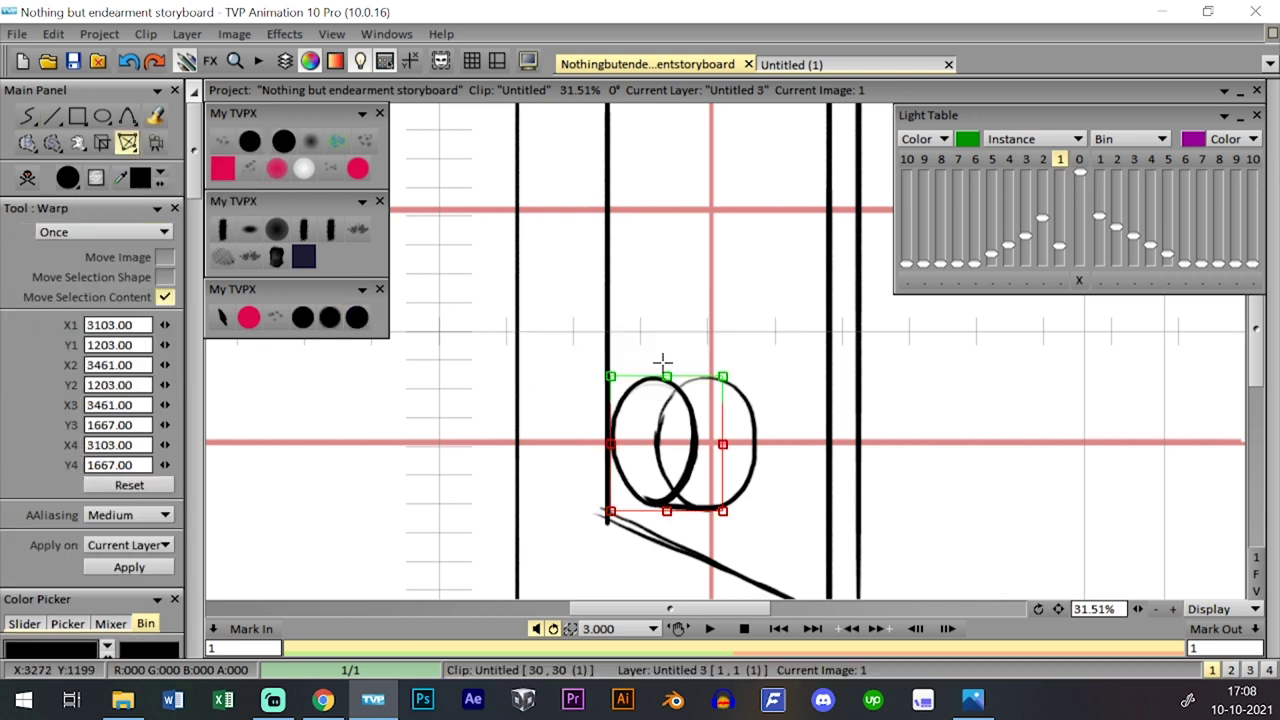
pyautogui.click(357, 317)
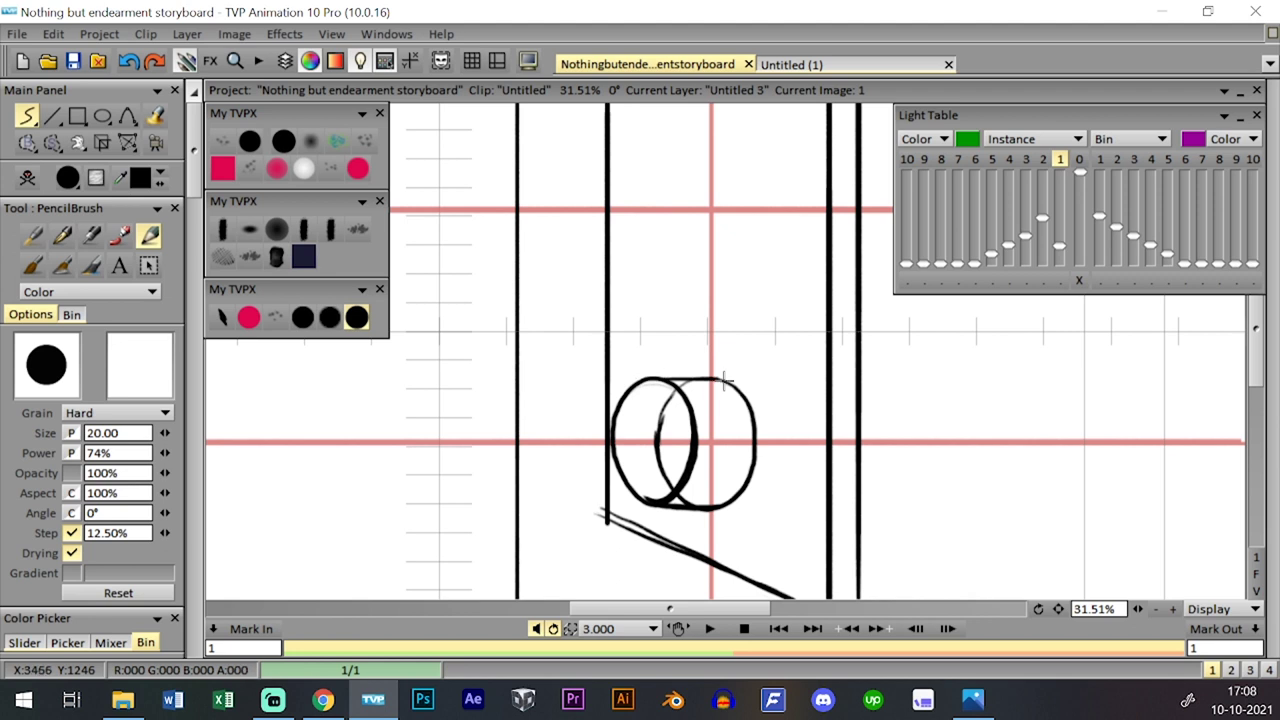
pyautogui.moveTo(724, 379); pyautogui.dragTo(648, 378)
# - Undo the extra strokes on the inner ellipse and view the full frame
pyautogui.moveTo(1138, 609); pyautogui.dragTo(1078, 587)
pyautogui.scroll(2, 1077, 587)
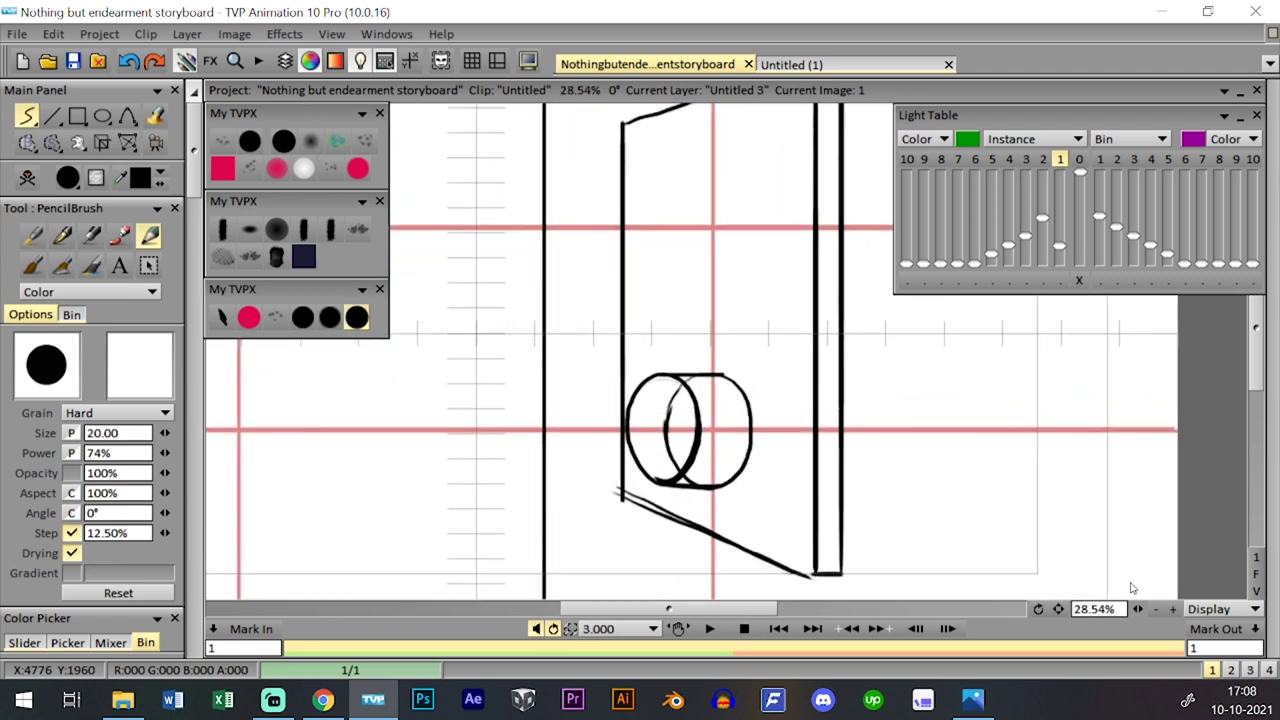
pyautogui.scroll(-2, 1077, 587)
pyautogui.scroll(1, 1077, 587)
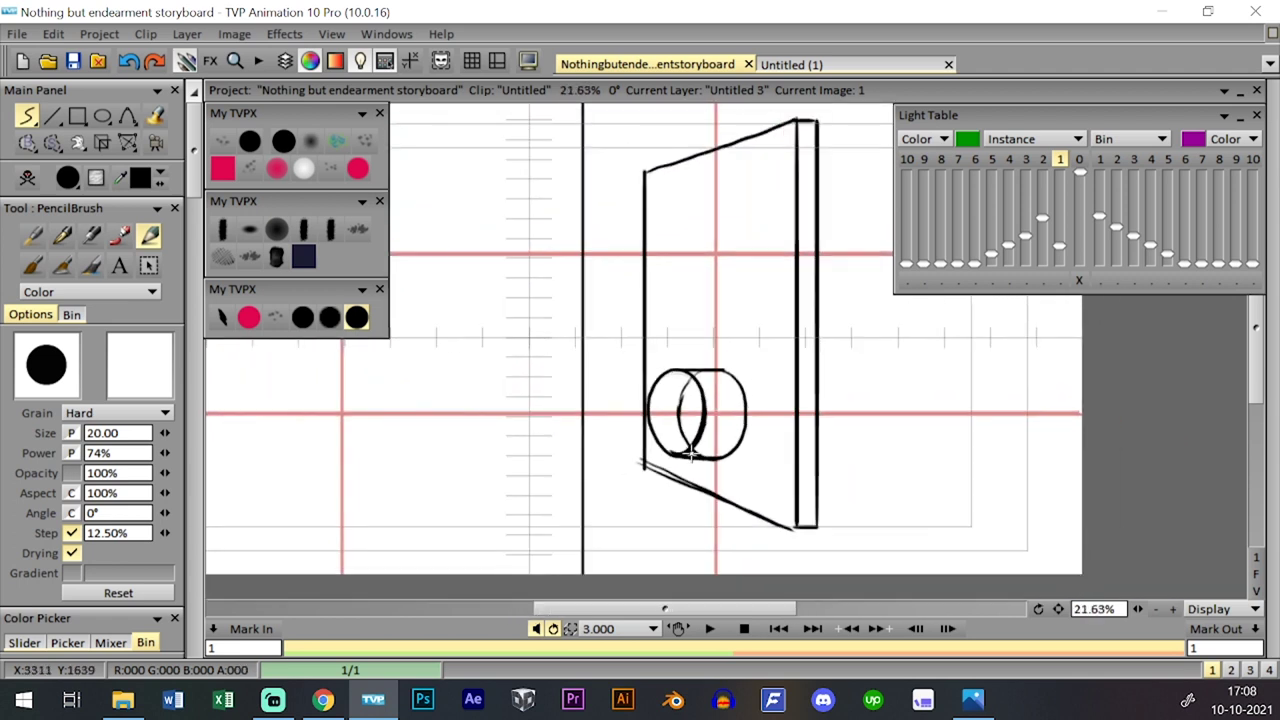
pyautogui.hotkey('ctrl', 'z')
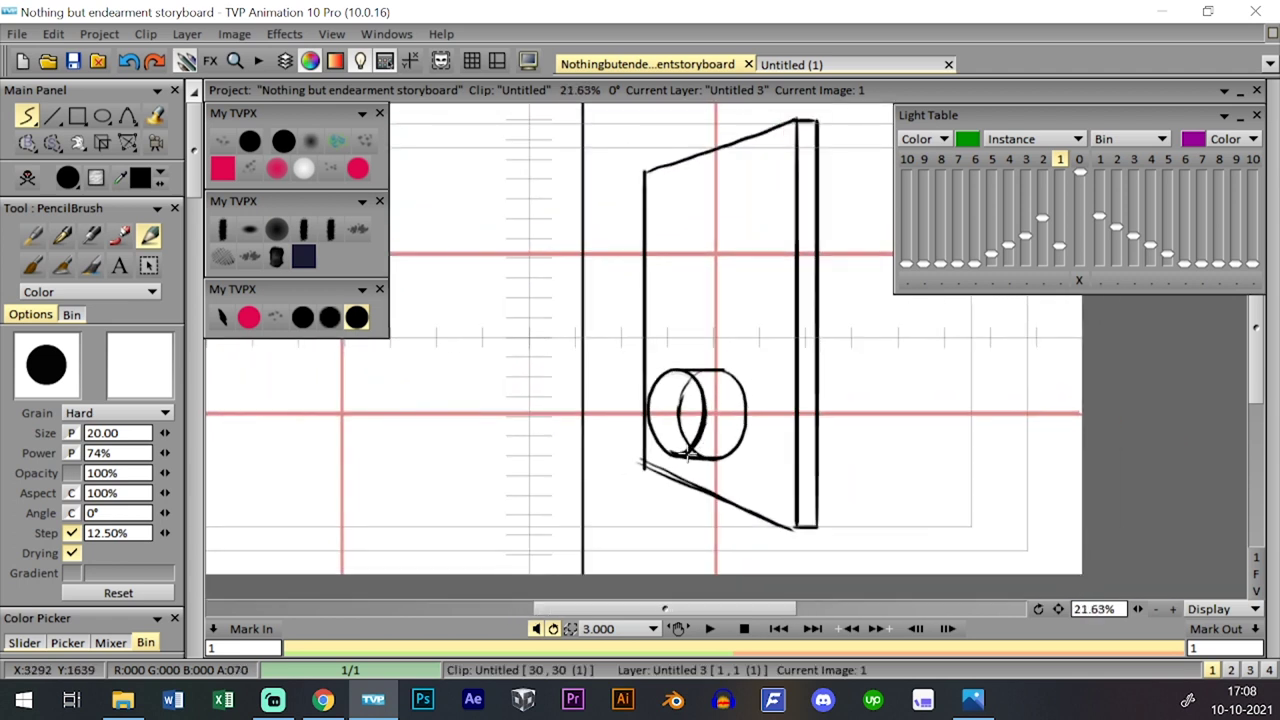
pyautogui.hotkey('ctrl', 'z')
pyautogui.hotkey('ctrl', 'z')
pyautogui.hotkey('ctrl', 'z')
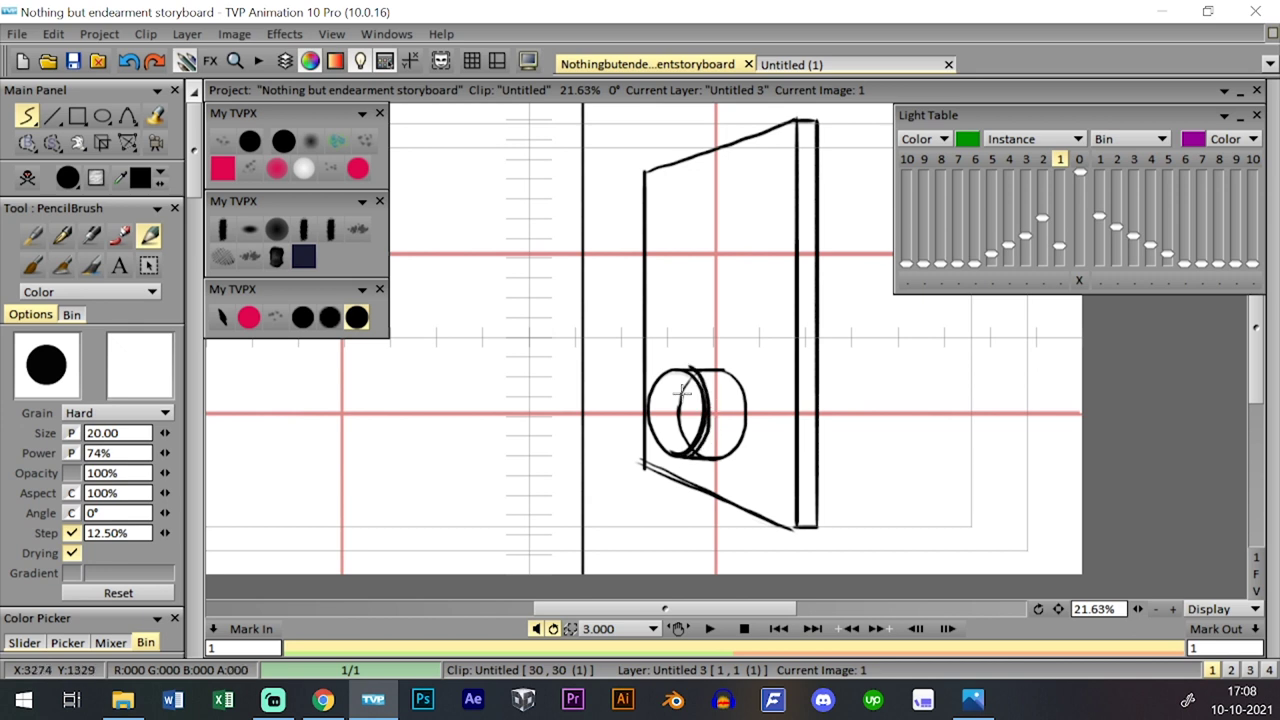
pyautogui.press('Tab')
pyautogui.press('Tab')
pyautogui.press('Tab')
pyautogui.press('Tab')
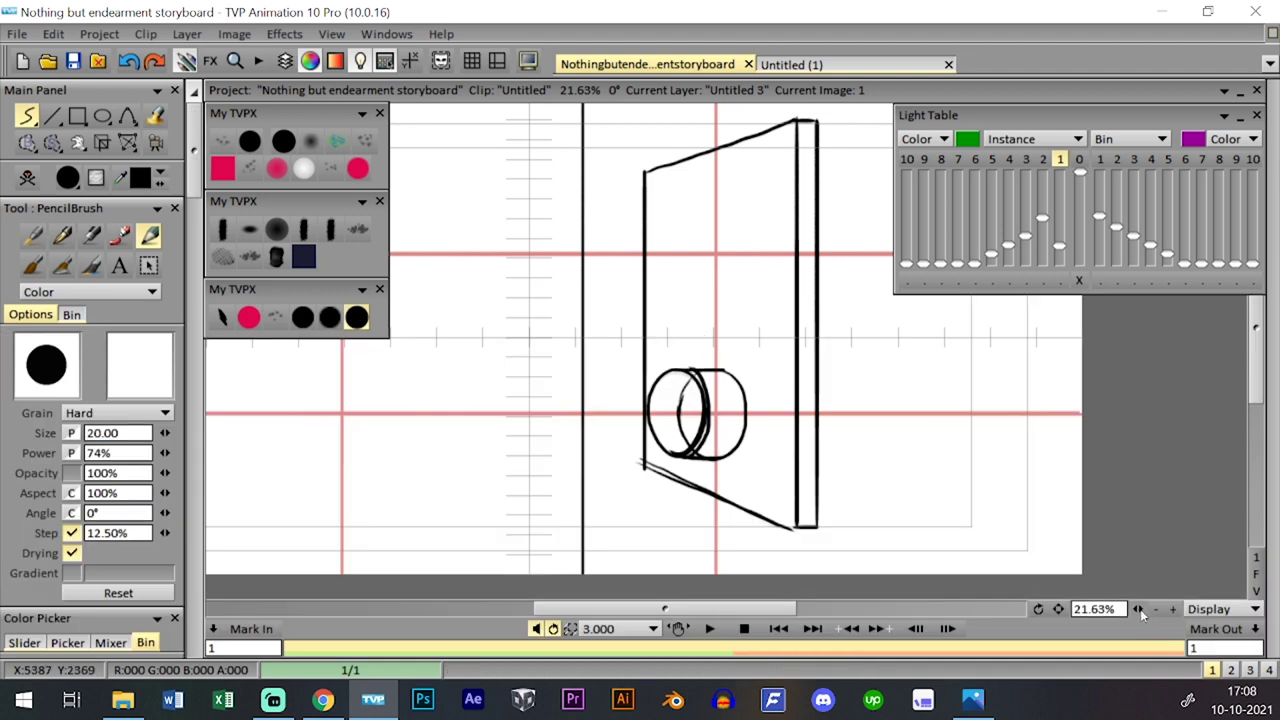
pyautogui.moveTo(1139, 609); pyautogui.dragTo(1112, 609)
# - Save the storyboard and add a new layer, Untitled 4, with default settings
pyautogui.moveTo(854, 360); pyautogui.dragTo(920, 397)
pyautogui.press('space')
pyautogui.press('space')
pyautogui.press('space')
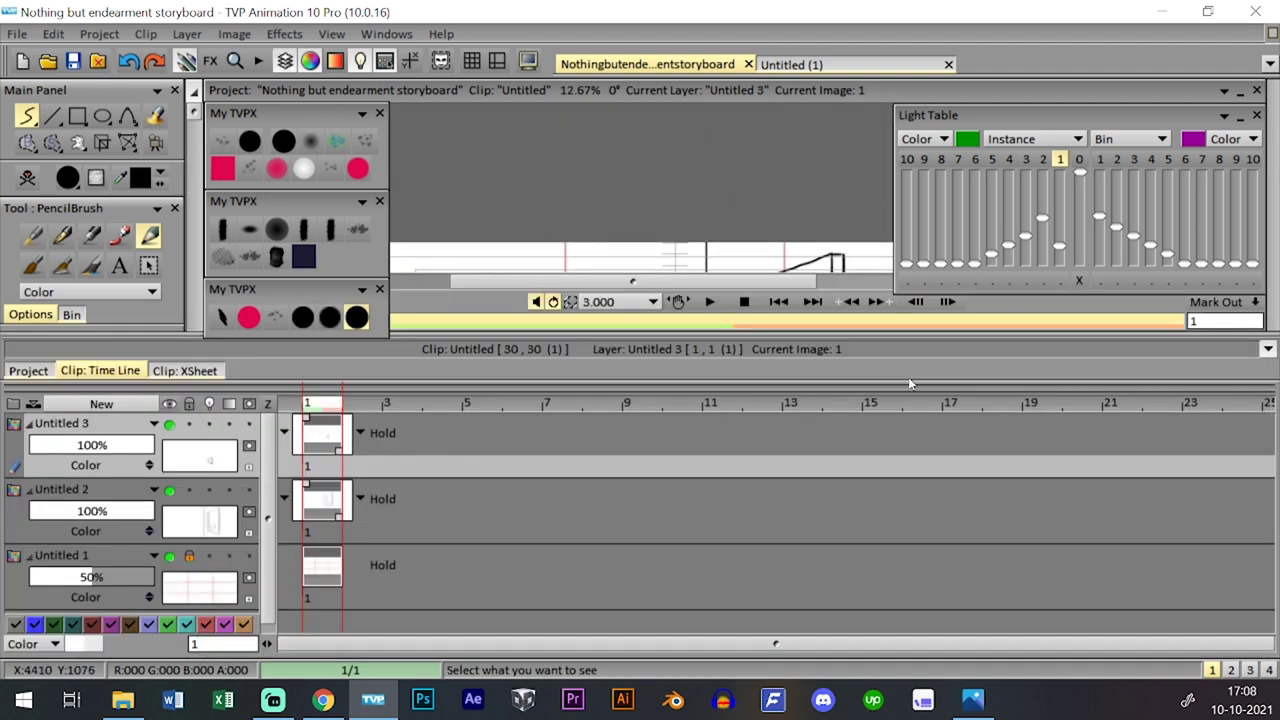
pyautogui.press('0')
pyautogui.click(73, 61)
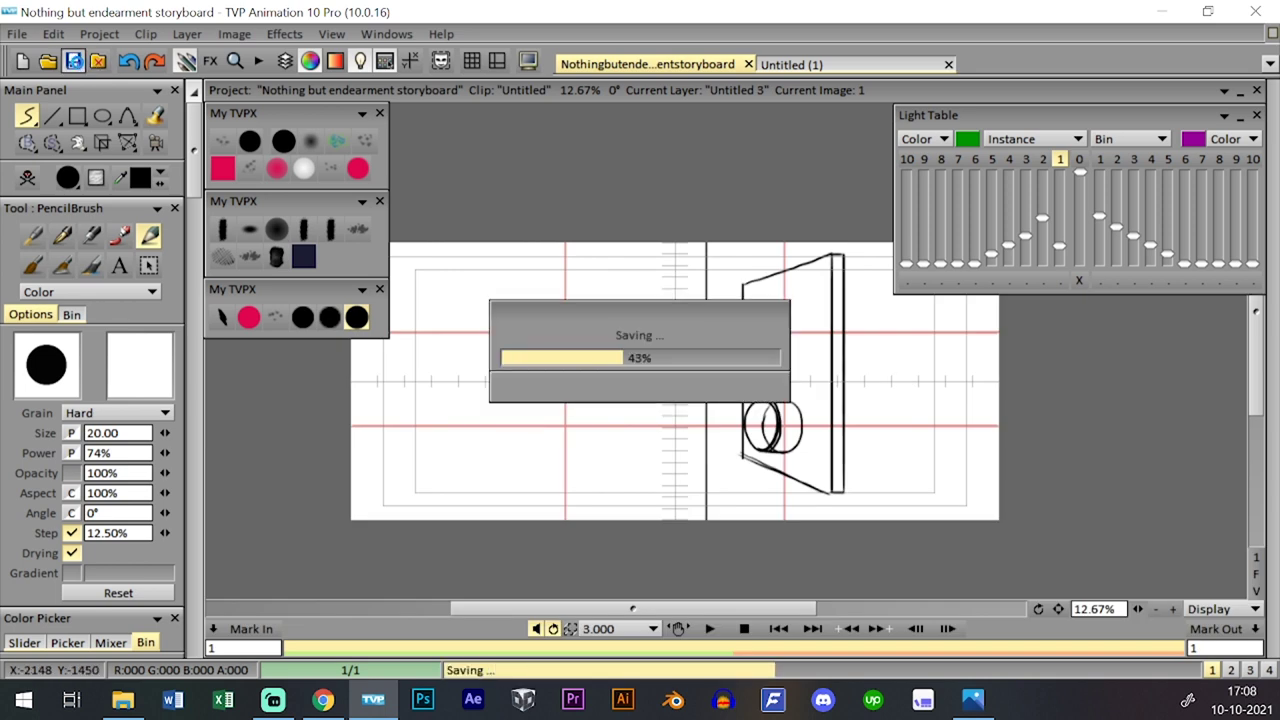
pyautogui.press('0')
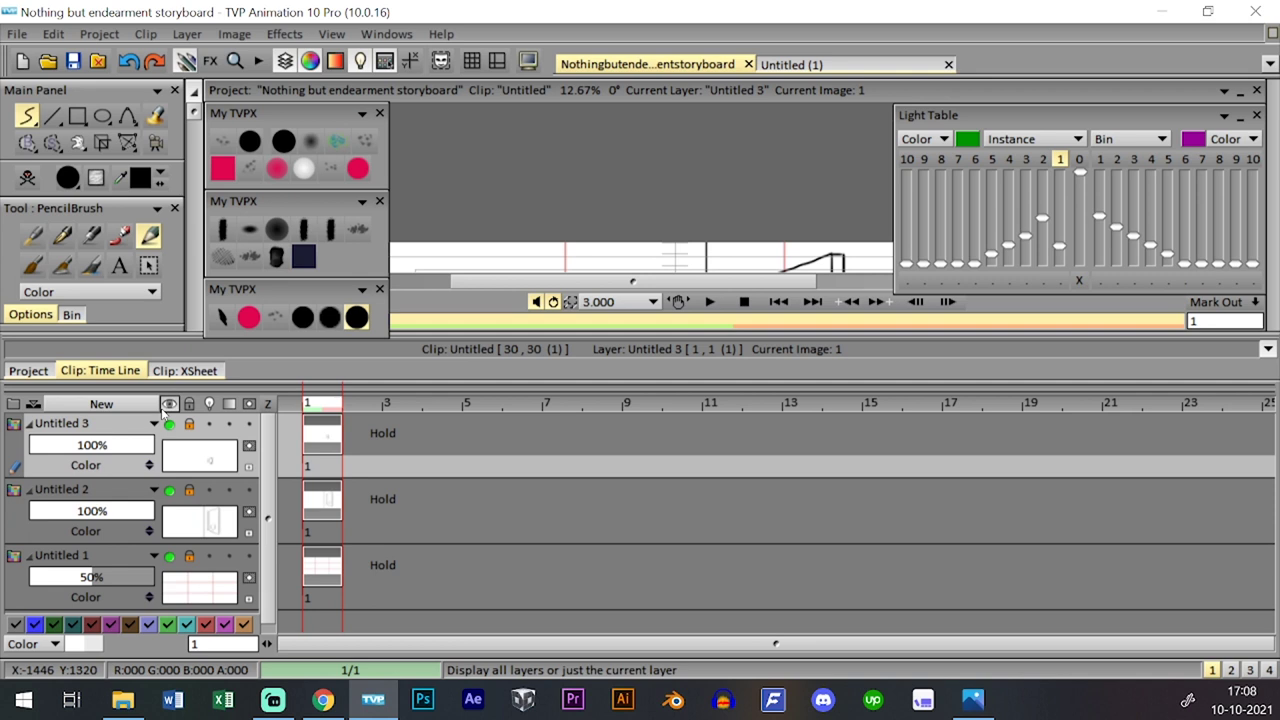
pyautogui.click(101, 403)
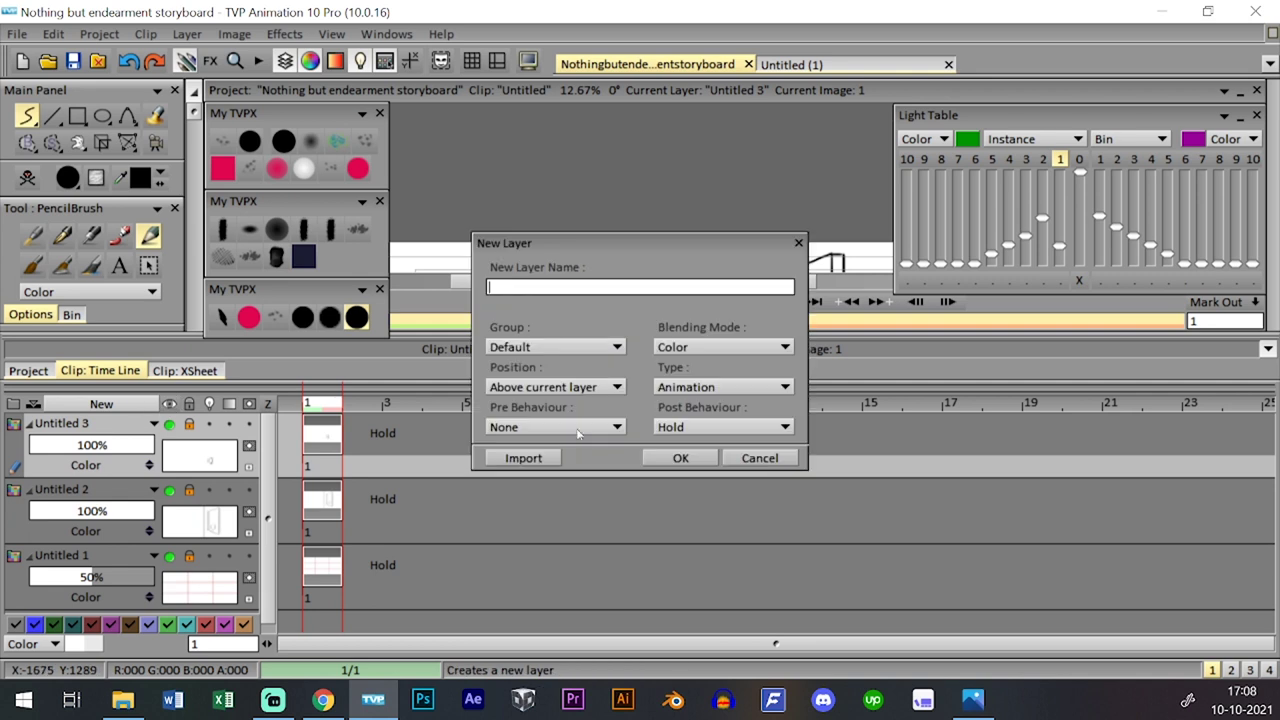
pyautogui.click(684, 462)
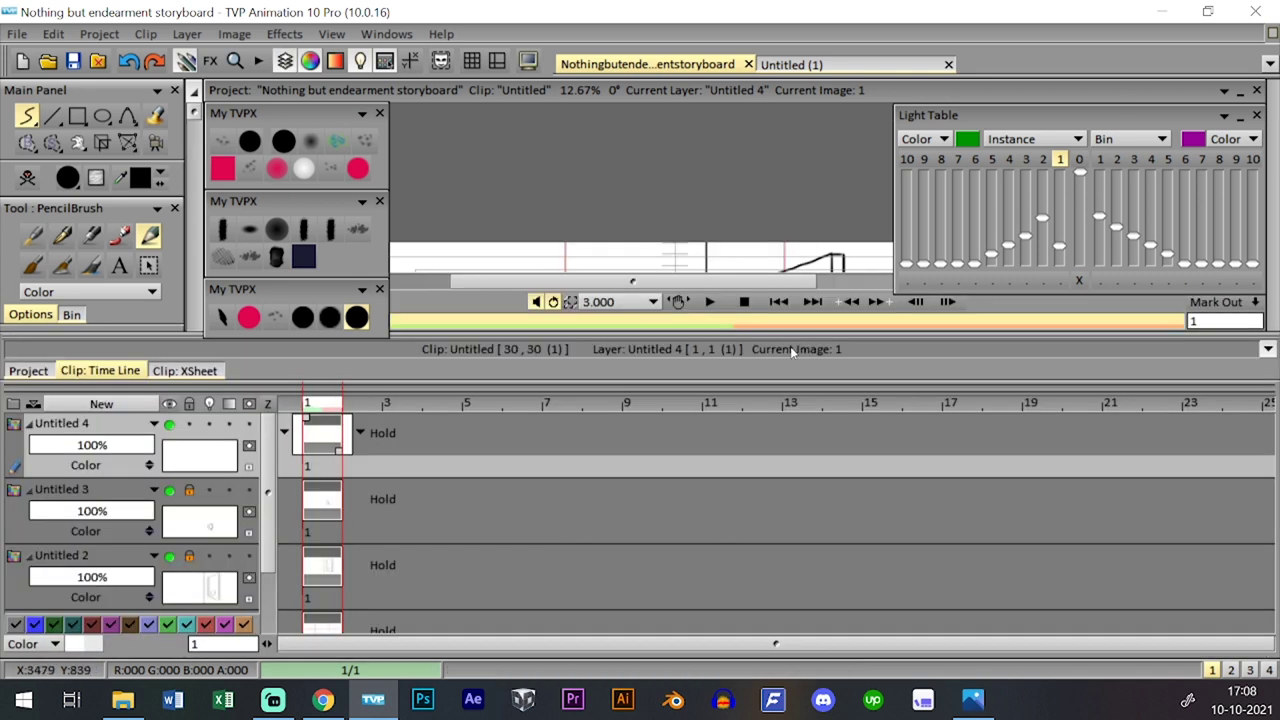
pyautogui.press('0')
pyautogui.press('0')
pyautogui.press('0')
pyautogui.press('0')
pyautogui.press('0')
pyautogui.press('0')
pyautogui.press('0')
pyautogui.press('0')
pyautogui.press('0')
pyautogui.press('0')
pyautogui.press('0')
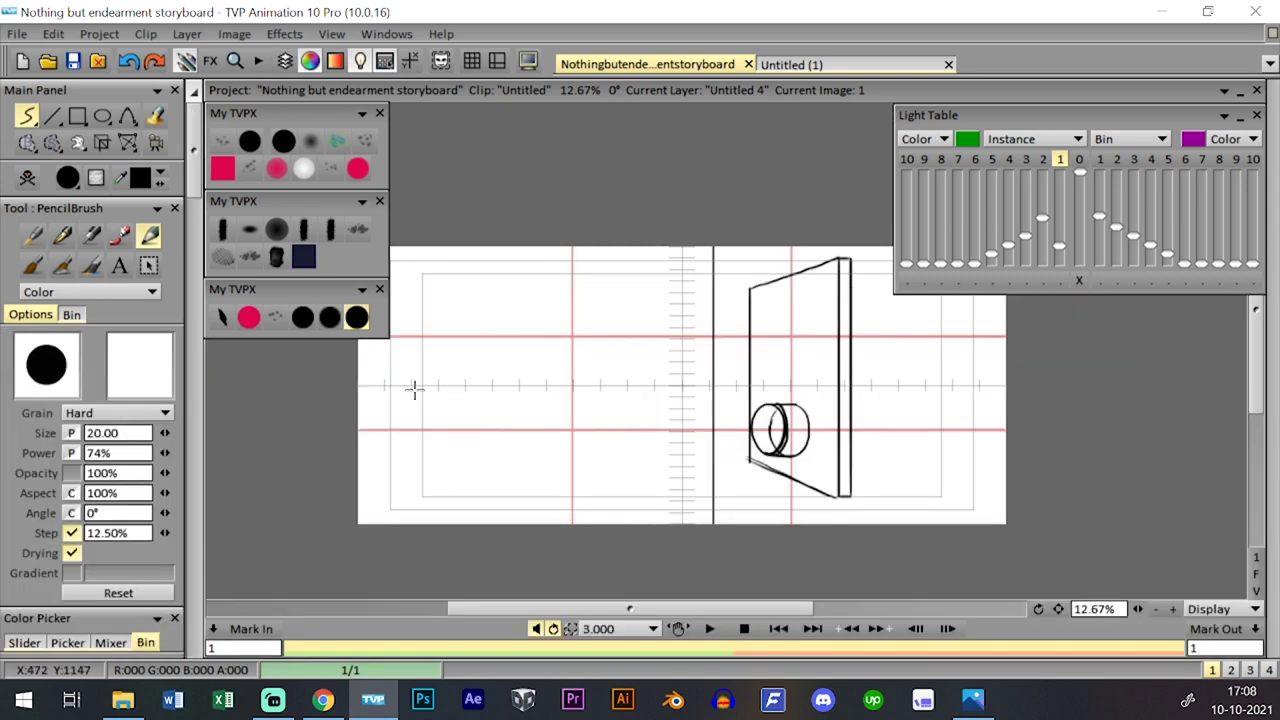
# - Sketch the arm's upper and lower edges and begin the hand at its end
pyautogui.moveTo(432, 393)
pyautogui.mouseDown()
pyautogui.moveTo(516, 384)
pyautogui.moveTo(625, 412)
pyautogui.mouseUp()
pyautogui.hotkey('ctrl', 'z')
pyautogui.moveTo(451, 423)
pyautogui.mouseDown()
pyautogui.moveTo(505, 438)
pyautogui.moveTo(631, 421)
pyautogui.mouseUp()
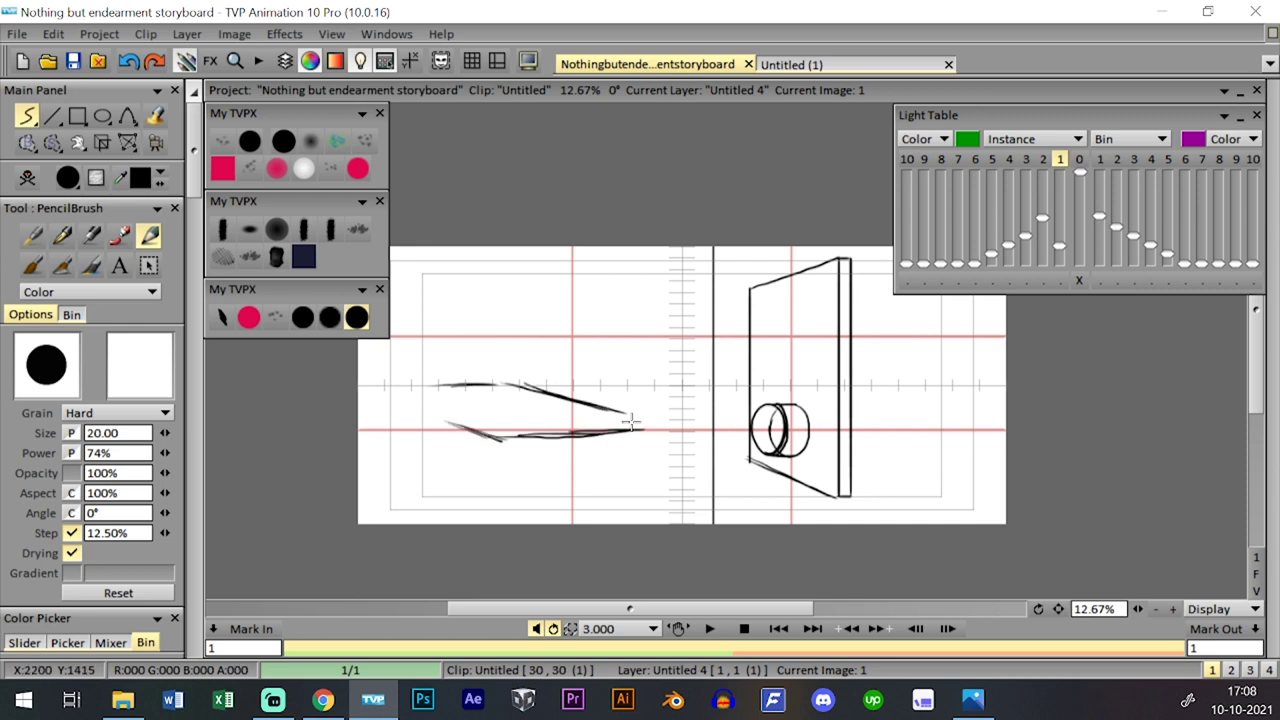
pyautogui.click(27, 177)
pyautogui.moveTo(410, 378); pyautogui.dragTo(505, 378)
pyautogui.hotkey('ctrl', 'z')
pyautogui.moveTo(401, 368)
pyautogui.mouseDown()
pyautogui.moveTo(450, 372)
pyautogui.moveTo(443, 403)
pyautogui.moveTo(488, 422)
pyautogui.moveTo(620, 422)
pyautogui.mouseUp()
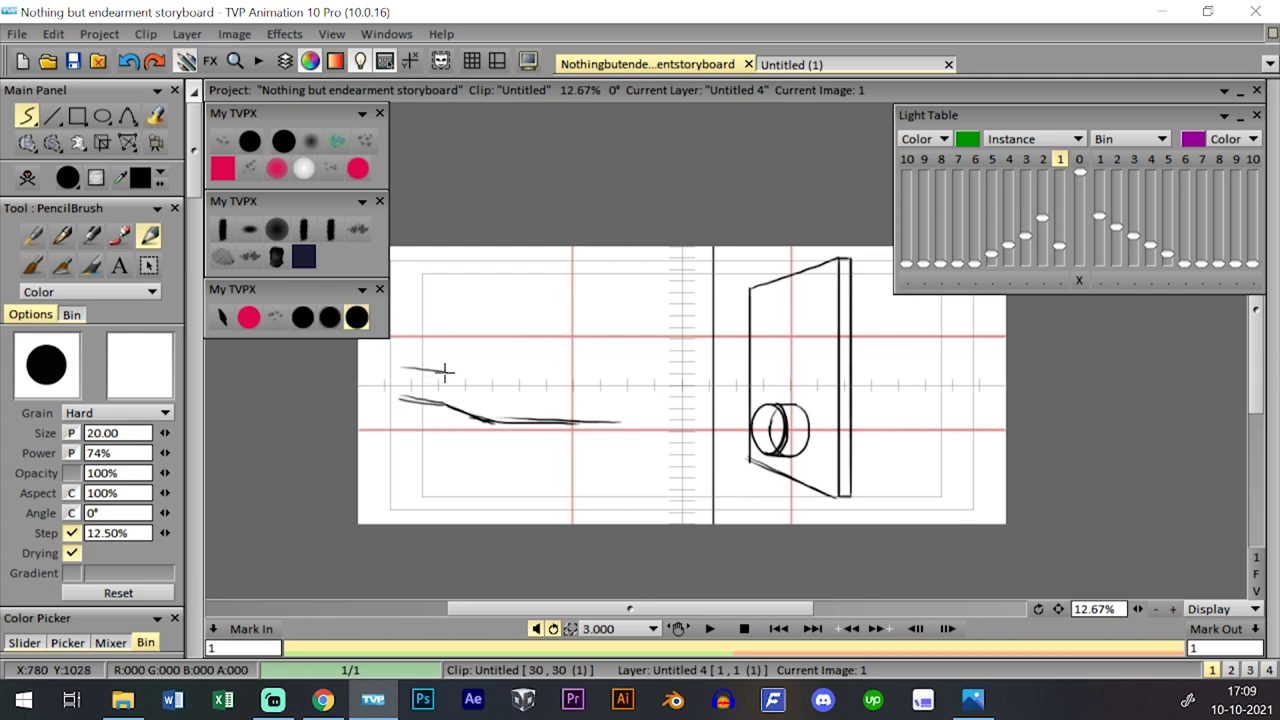
pyautogui.moveTo(445, 372); pyautogui.dragTo(642, 401)
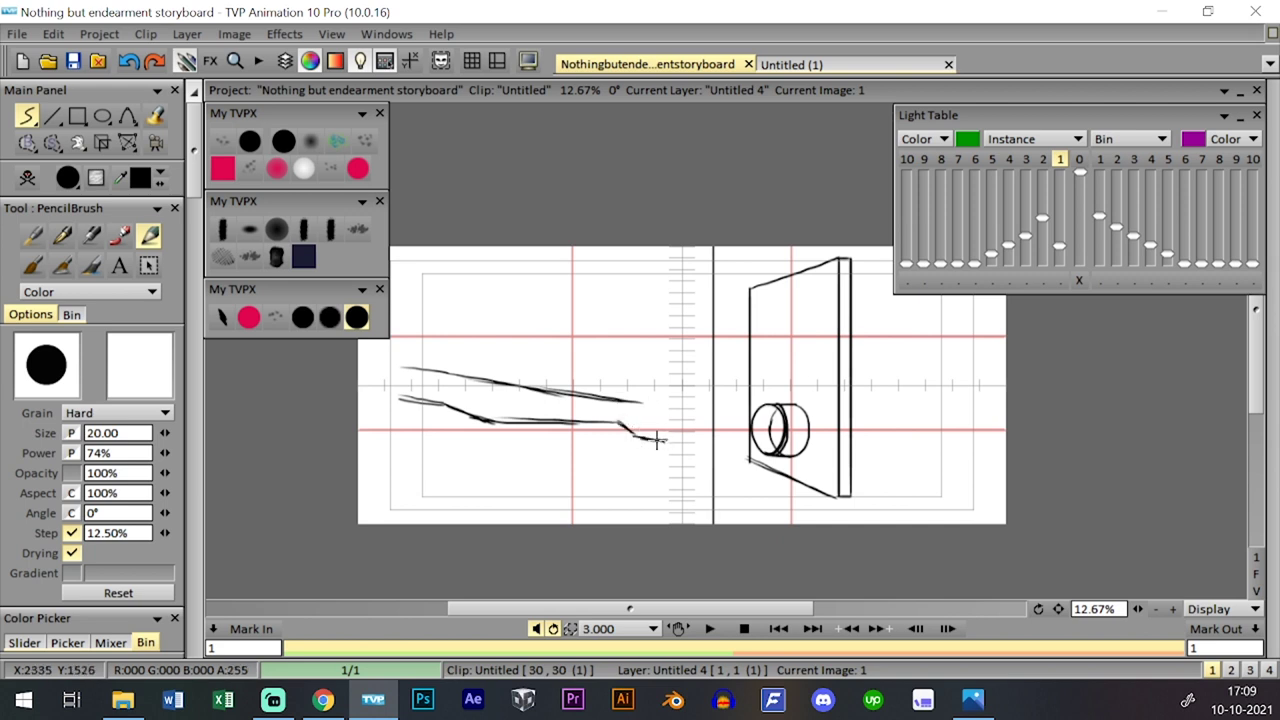
pyautogui.moveTo(668, 441); pyautogui.dragTo(657, 424)
# - Rotate the arm about 4°, scale it to 159% and move it lower left
pyautogui.click(128, 143)
pyautogui.click(176, 167)
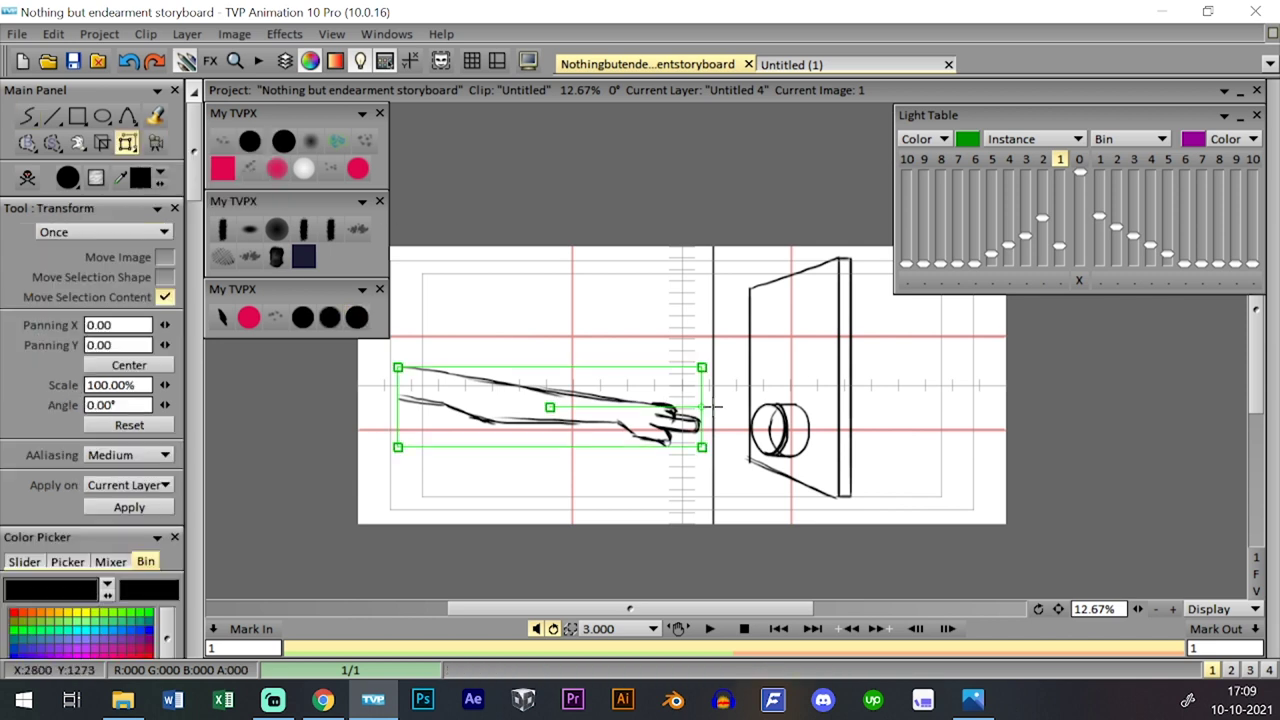
pyautogui.moveTo(711, 406); pyautogui.dragTo(704, 397)
pyautogui.click(302, 317)
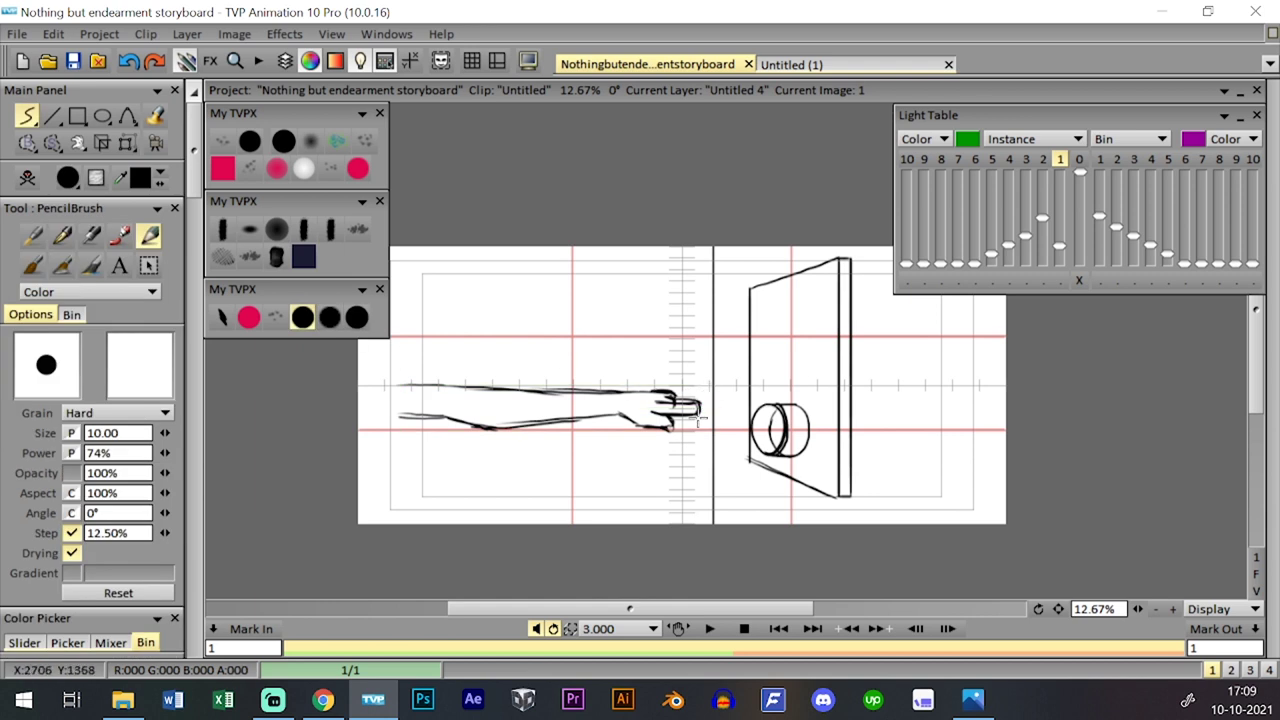
pyautogui.click(127, 142)
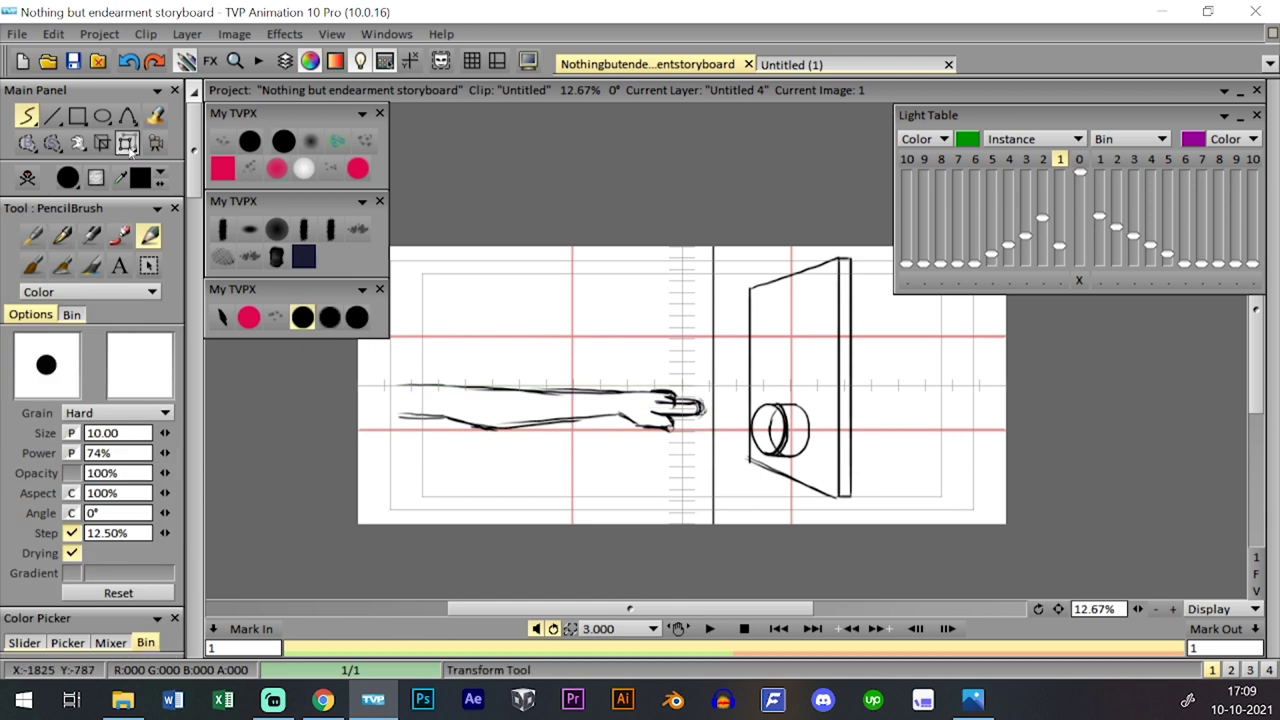
pyautogui.moveTo(716, 374); pyautogui.dragTo(756, 264)
pyautogui.moveTo(736, 434); pyautogui.dragTo(677, 454)
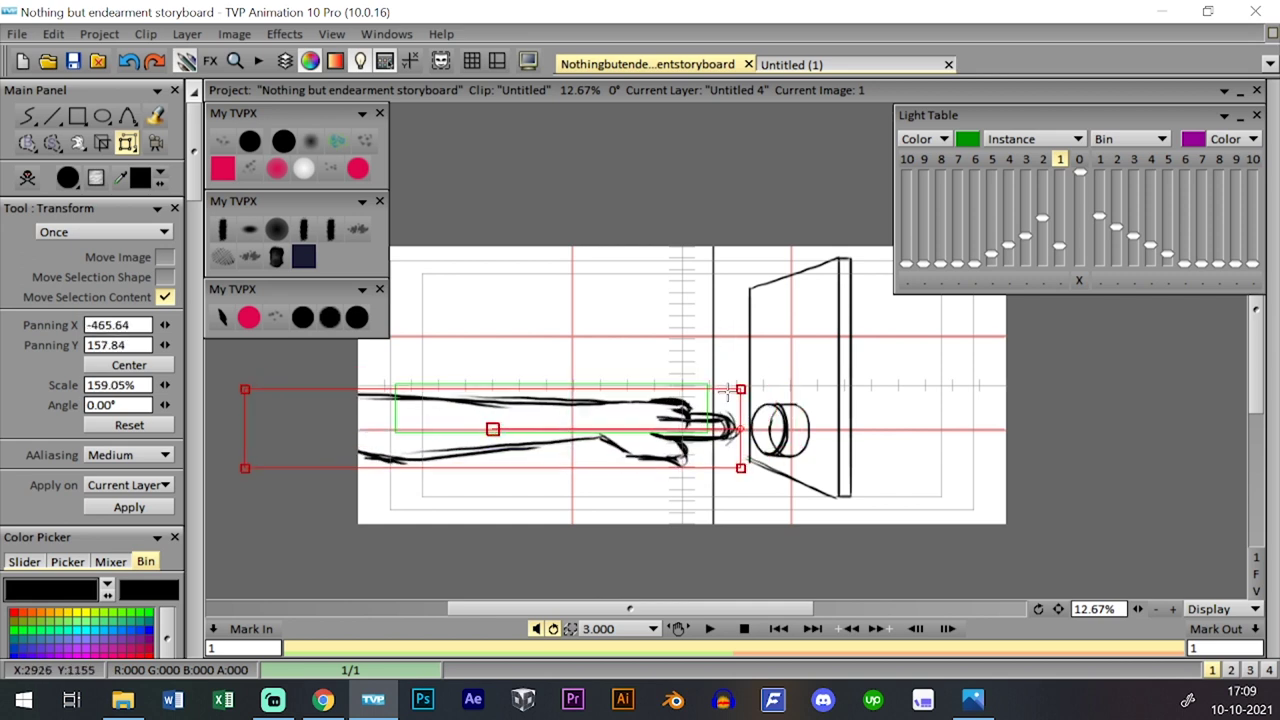
pyautogui.press('l')
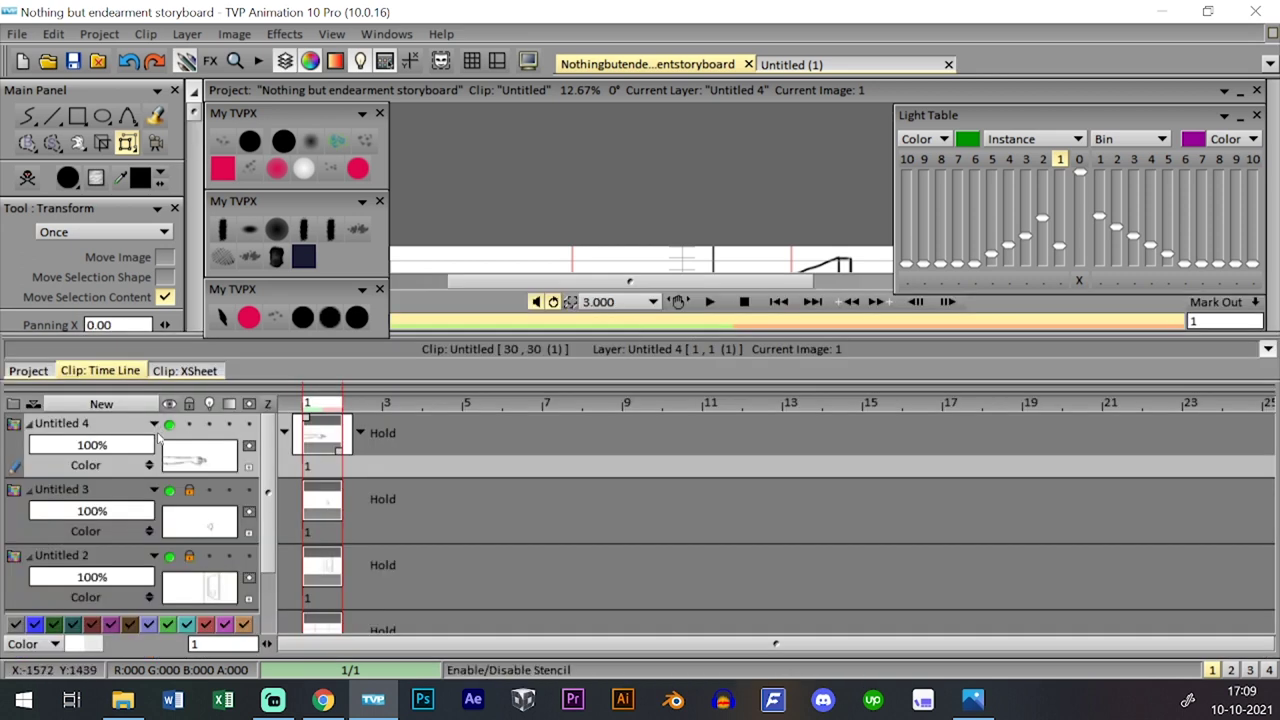
pyautogui.moveTo(147, 447); pyautogui.dragTo(82, 444)
# - Lower the arm layer to 43% opacity, add a blank image 2 and enable onion skinning
pyautogui.click(362, 418)
pyautogui.press('l')
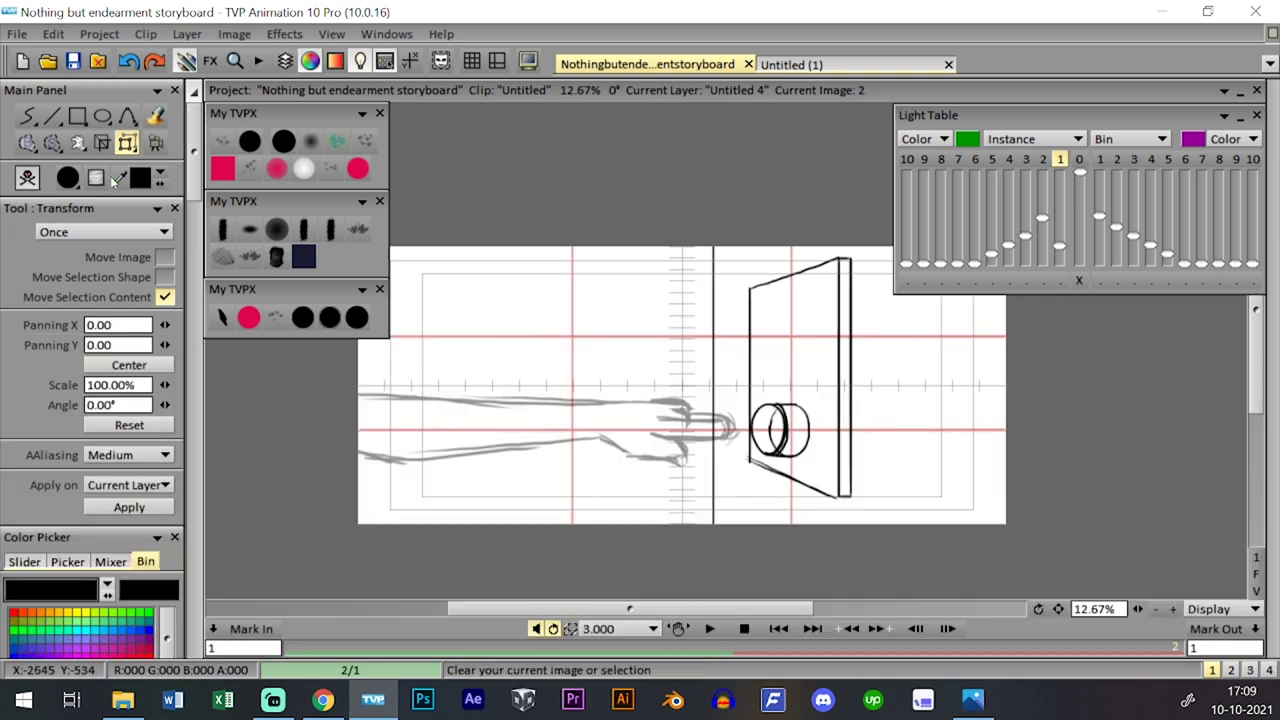
pyautogui.click(27, 179)
pyautogui.press('l')
pyautogui.press('l')
pyautogui.press('l')
pyautogui.press('l')
pyautogui.click(303, 317)
pyautogui.press('l')
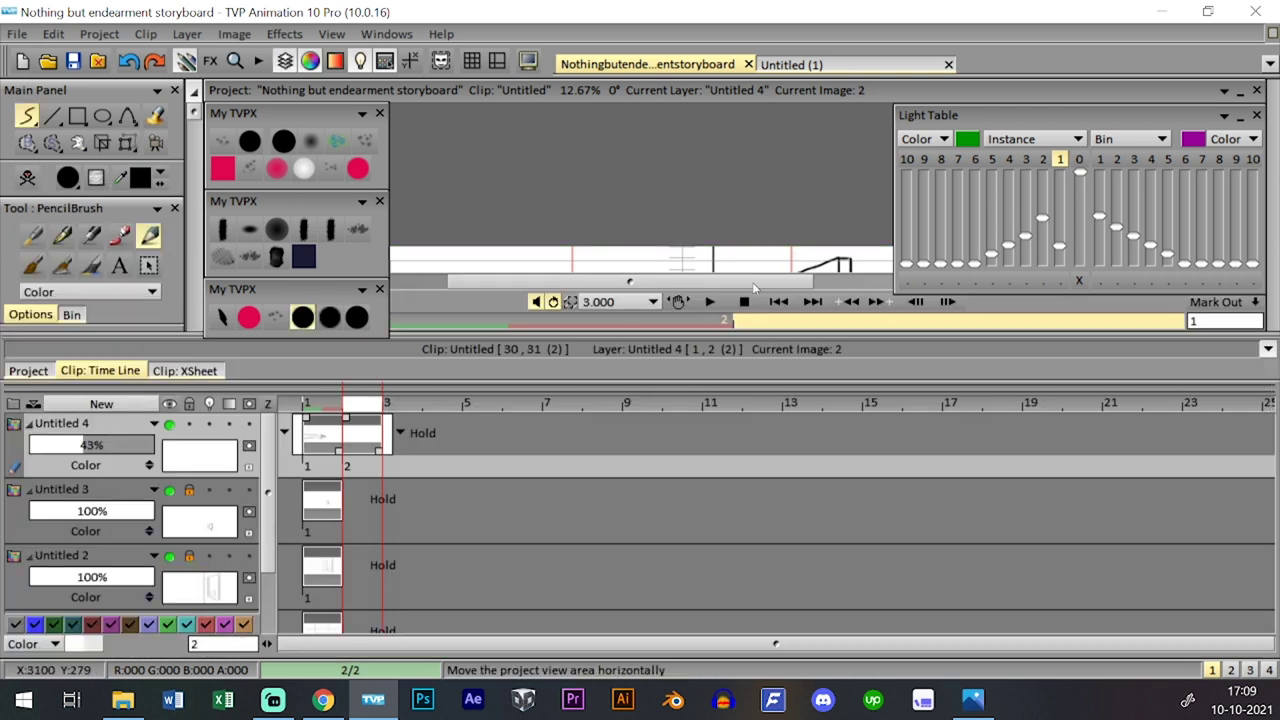
pyautogui.press('l')
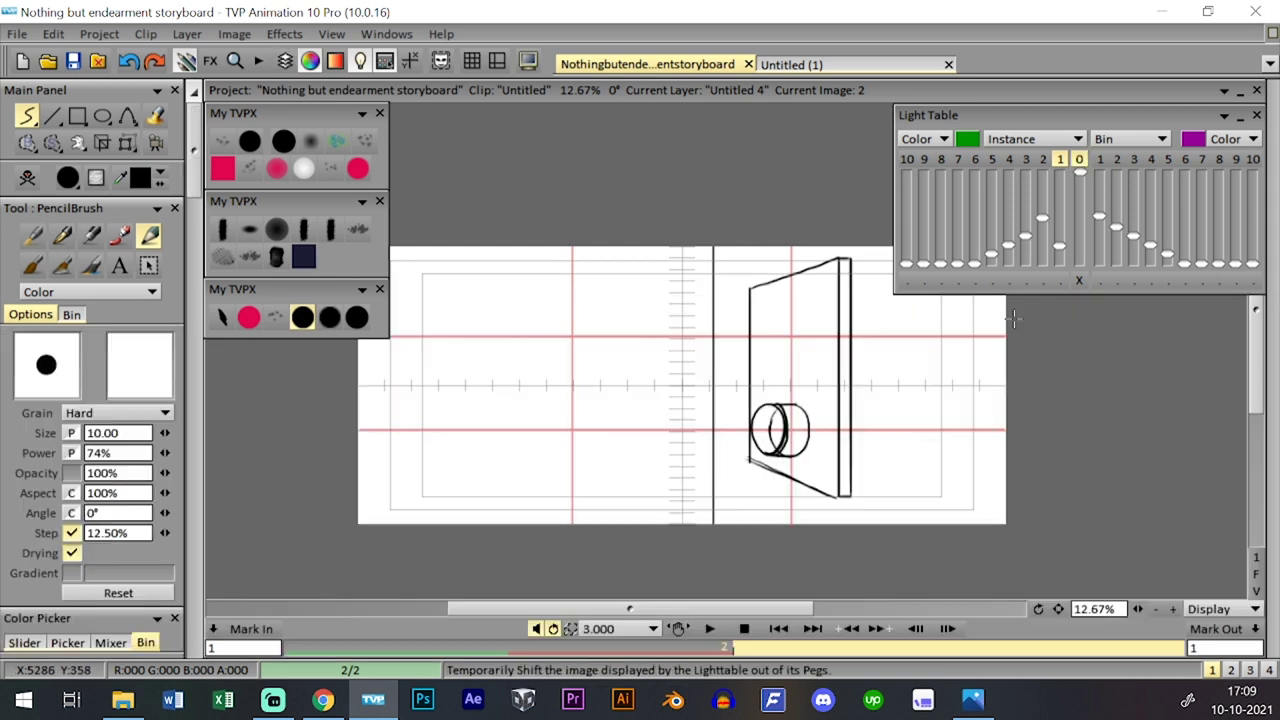
pyautogui.press('l')
pyautogui.click(212, 423)
pyautogui.press('l')
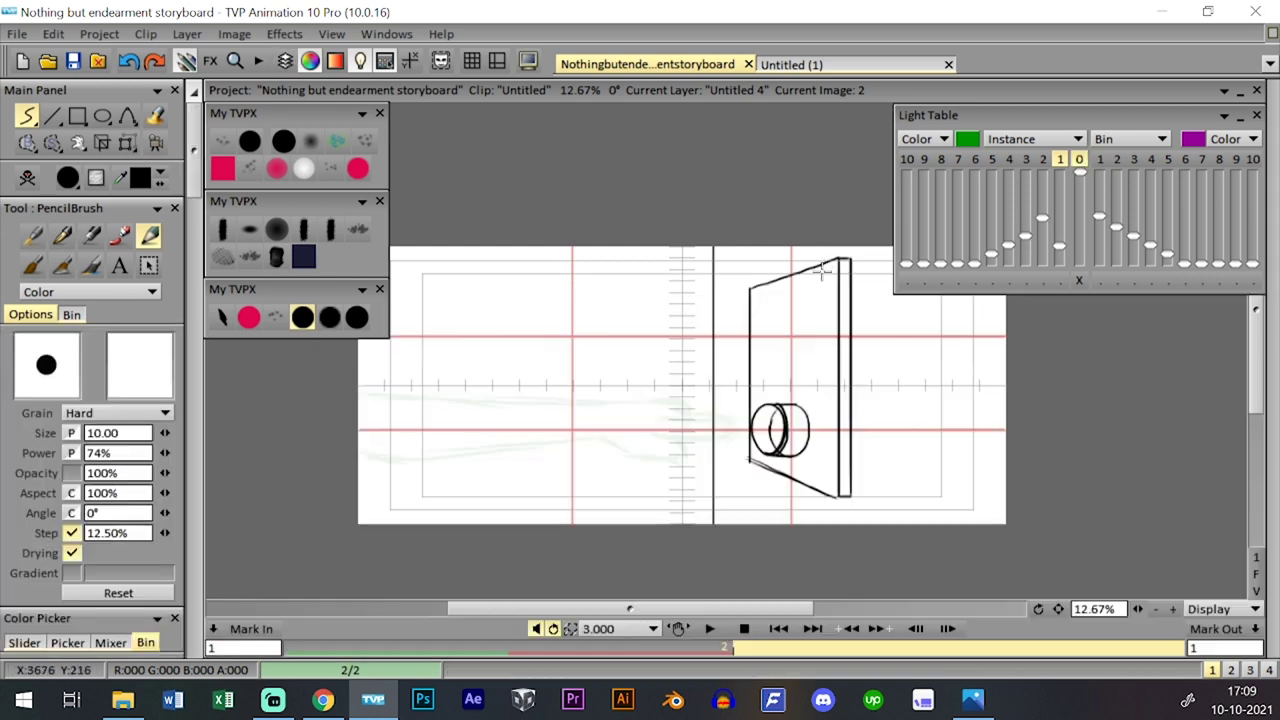
pyautogui.press('l')
pyautogui.press('l')
pyautogui.press('l')
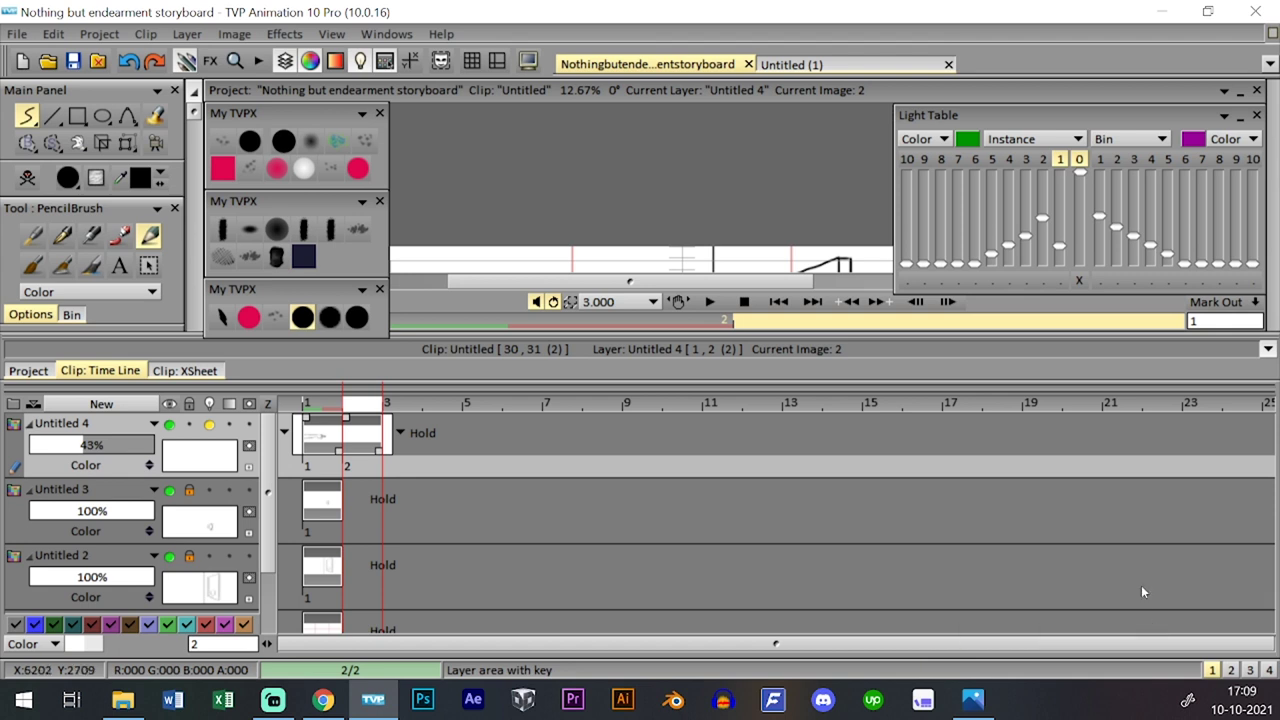
pyautogui.press('l')
# - Strengthen the previous image's onion skin and select the size 20 black brush
pyautogui.moveTo(1139, 609); pyautogui.dragTo(1183, 575)
pyautogui.moveTo(822, 436); pyautogui.dragTo(892, 358)
pyautogui.press('l')
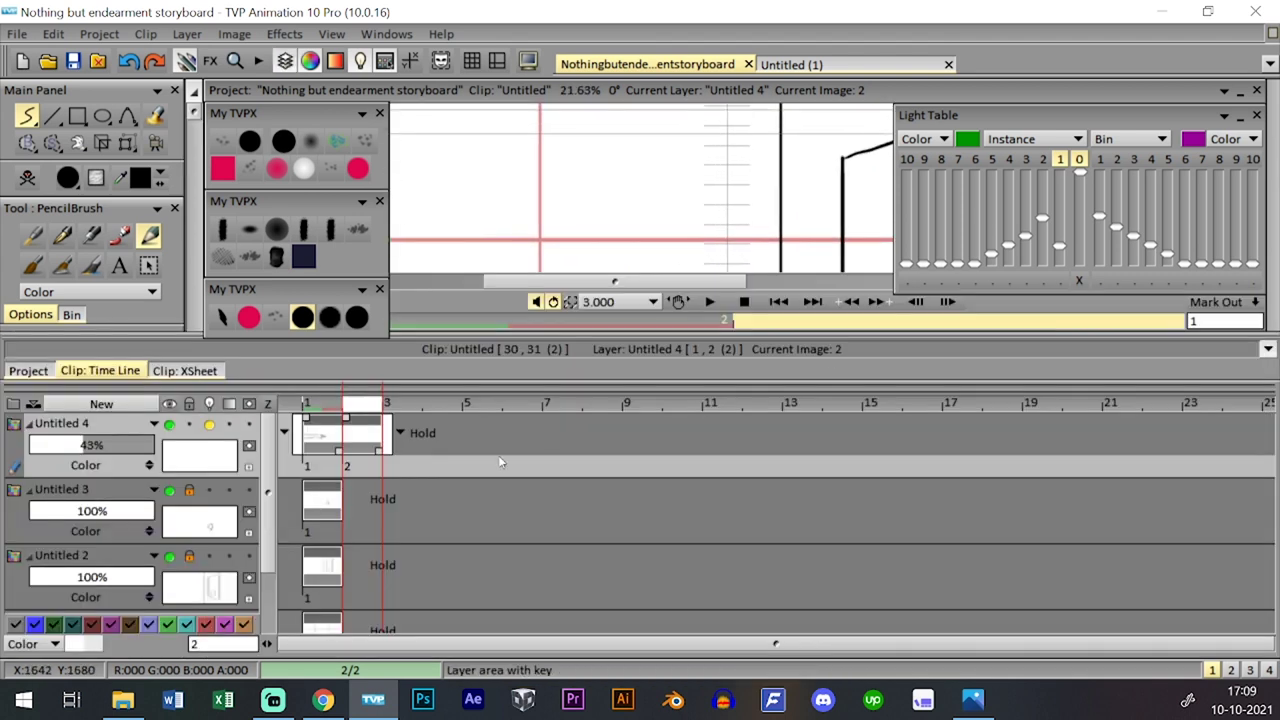
pyautogui.press('l')
pyautogui.click(1060, 223)
pyautogui.press('l')
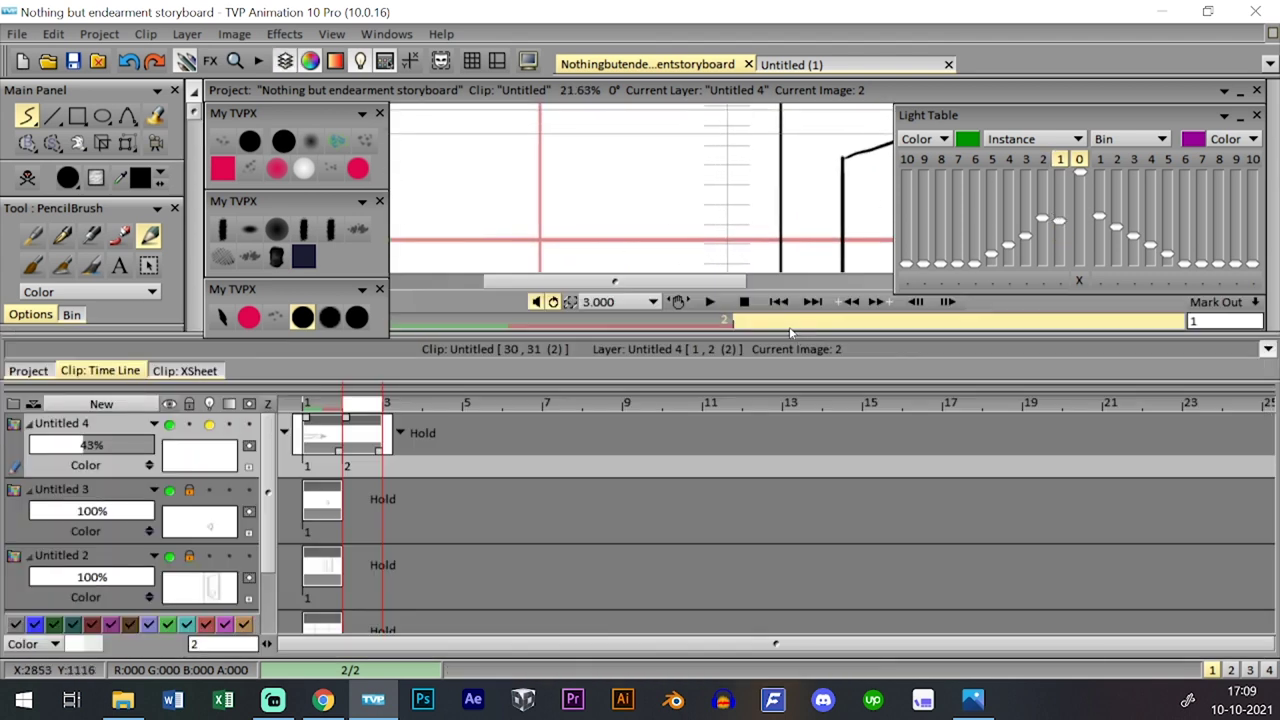
pyautogui.press('l')
pyautogui.moveTo(924, 452); pyautogui.dragTo(981, 469)
pyautogui.moveTo(1139, 609); pyautogui.dragTo(1165, 600)
pyautogui.moveTo(632, 424); pyautogui.dragTo(740, 432)
pyautogui.hscroll(-3, 684, 420)
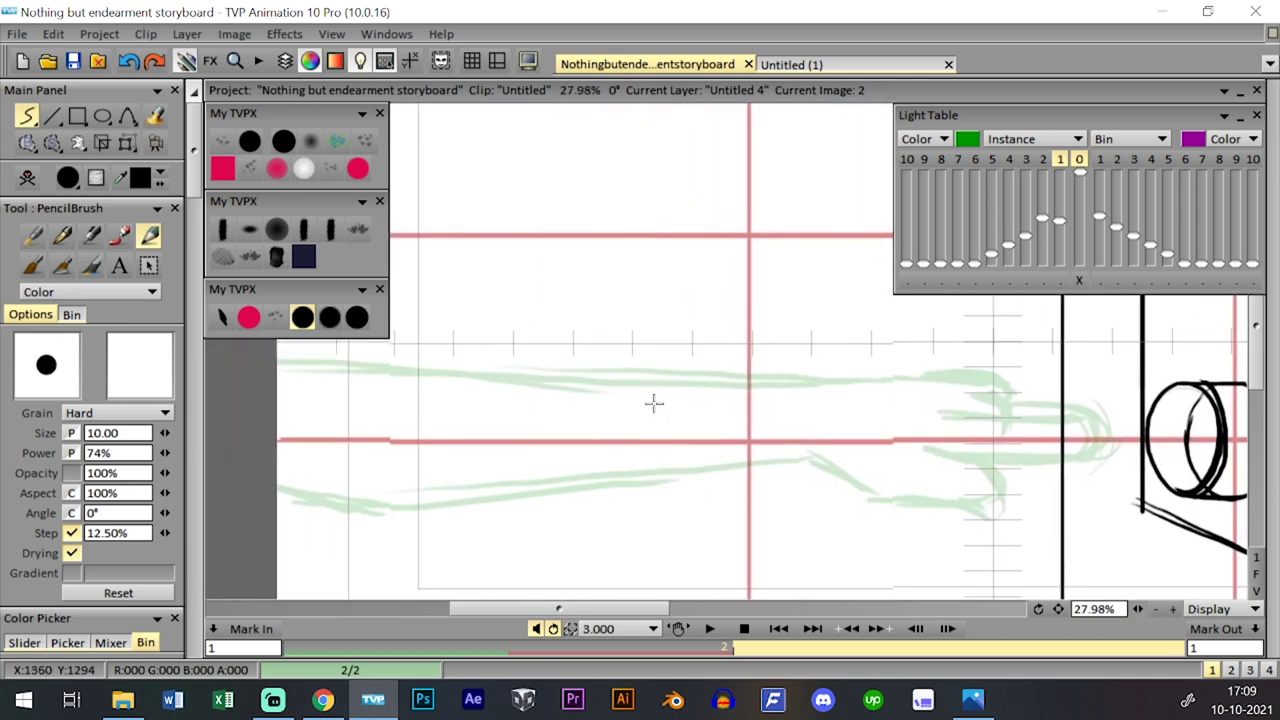
pyautogui.scroll(1, 651, 403)
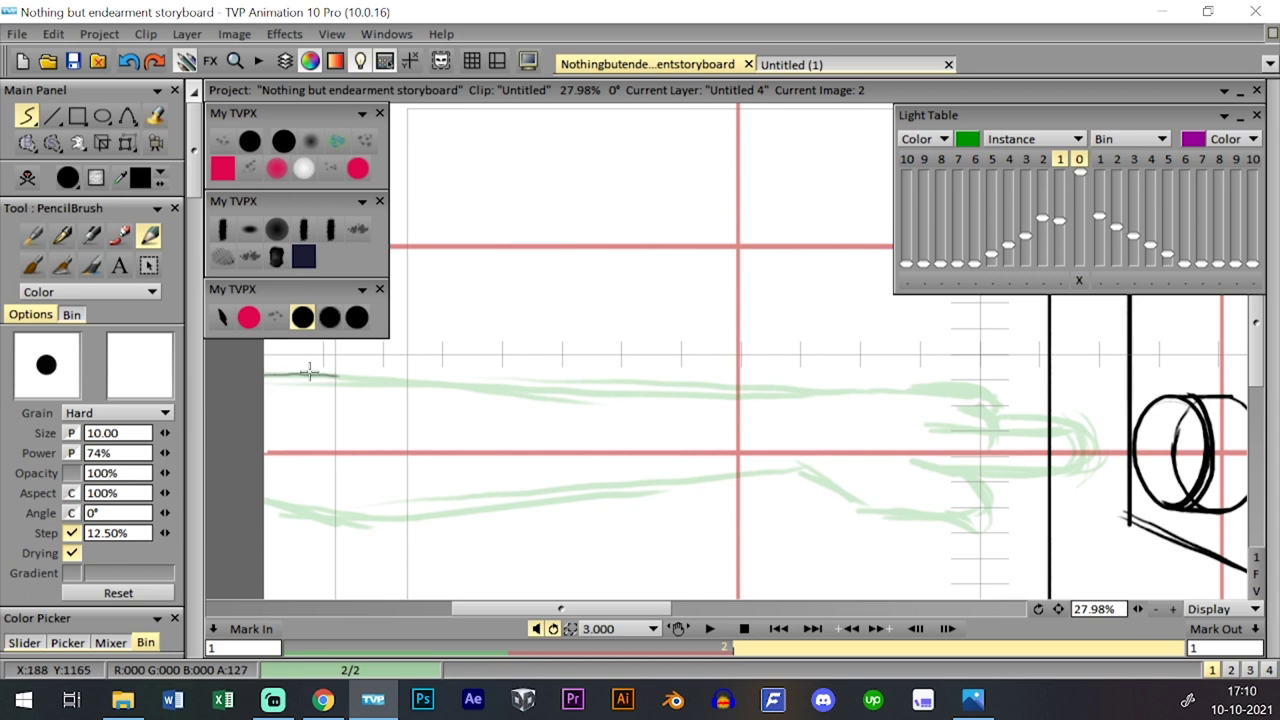
pyautogui.click(356, 317)
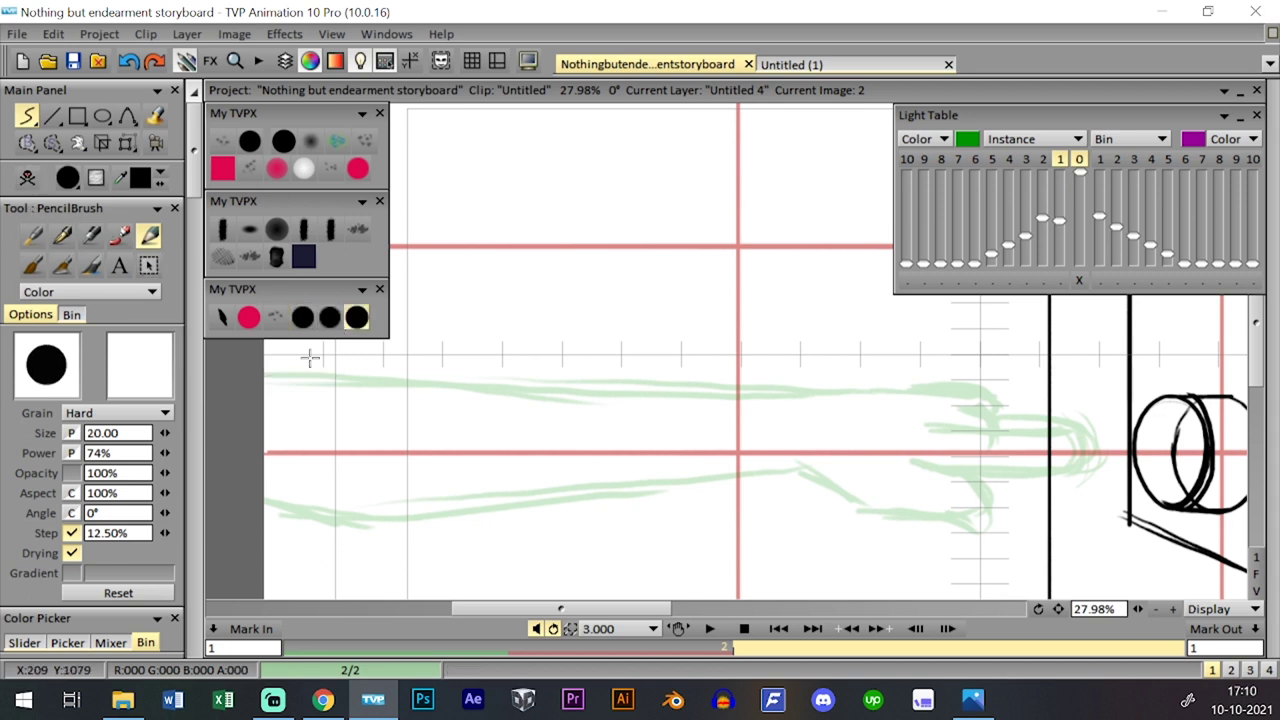
pyautogui.hotkey('ctrl', 'z')
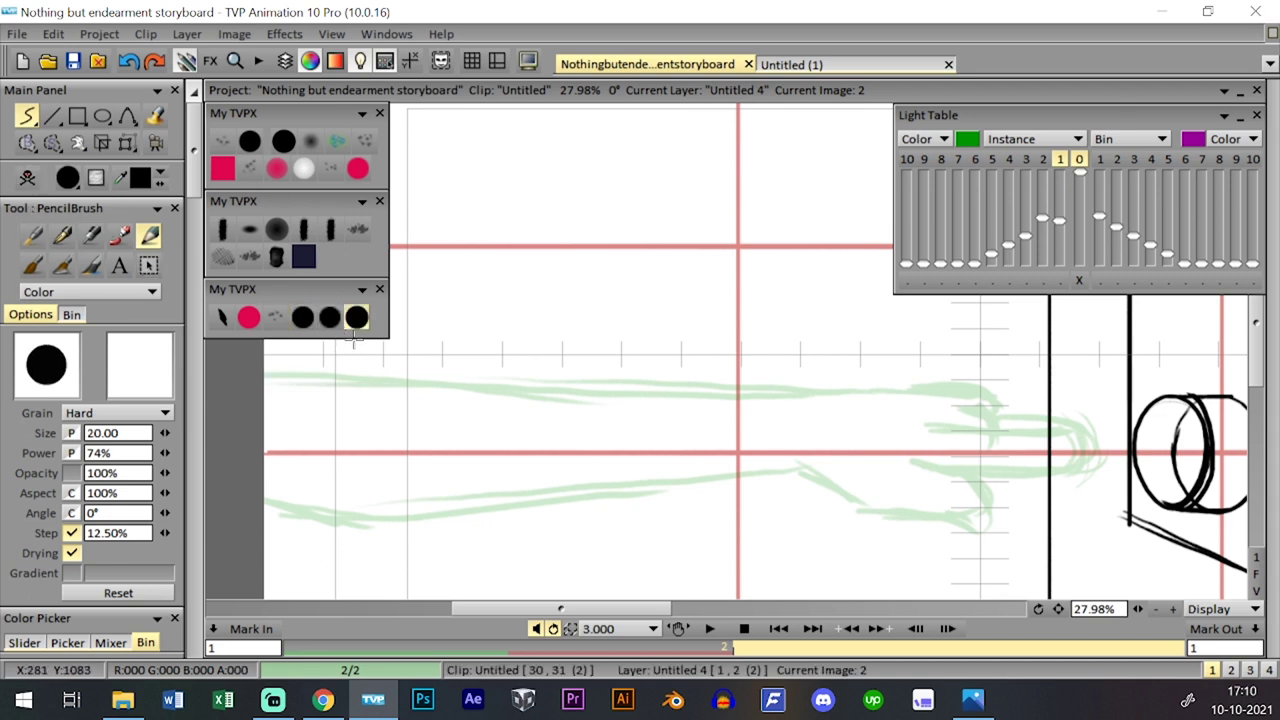
# - Raise the layer opacity to 100% and make the green guide sketch fainter
pyautogui.press('Tab')
pyautogui.moveTo(86, 445); pyautogui.dragTo(158, 445)
pyautogui.press('Tab')
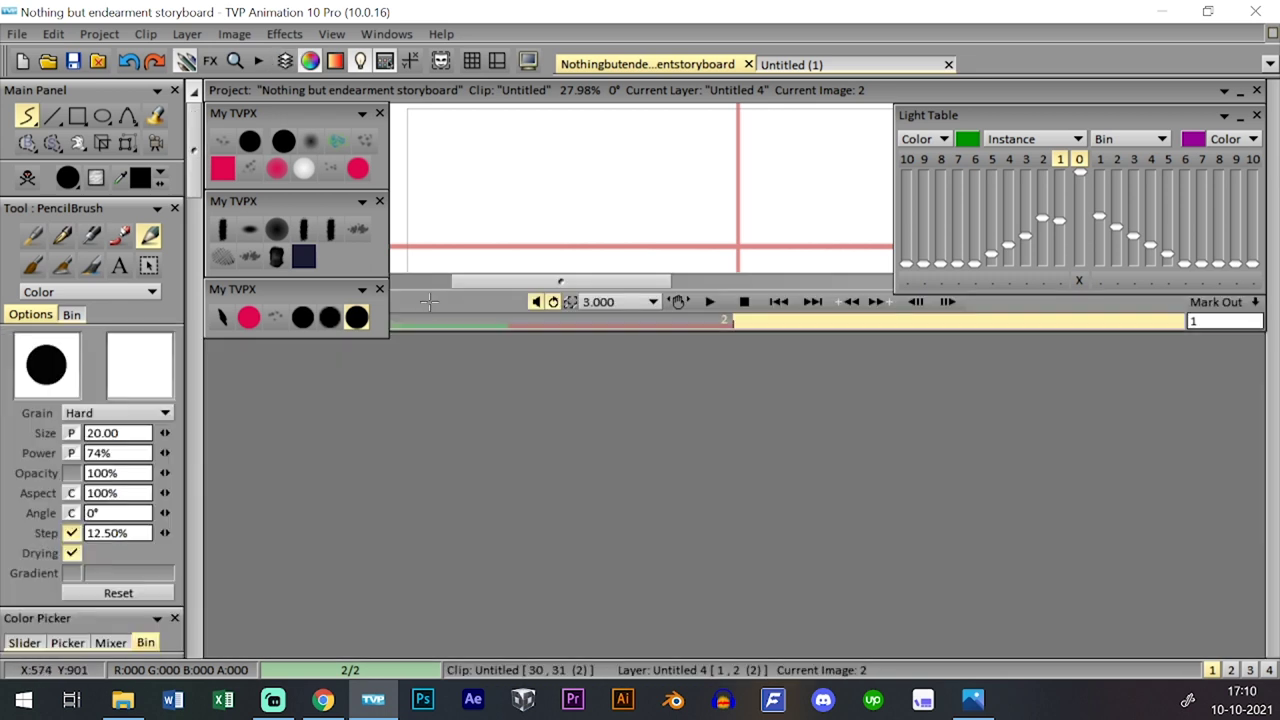
pyautogui.moveTo(1060, 220); pyautogui.dragTo(1058, 235)
pyautogui.hotkey('shift', 'Tab')
pyautogui.hotkey('shift', 'Tab')
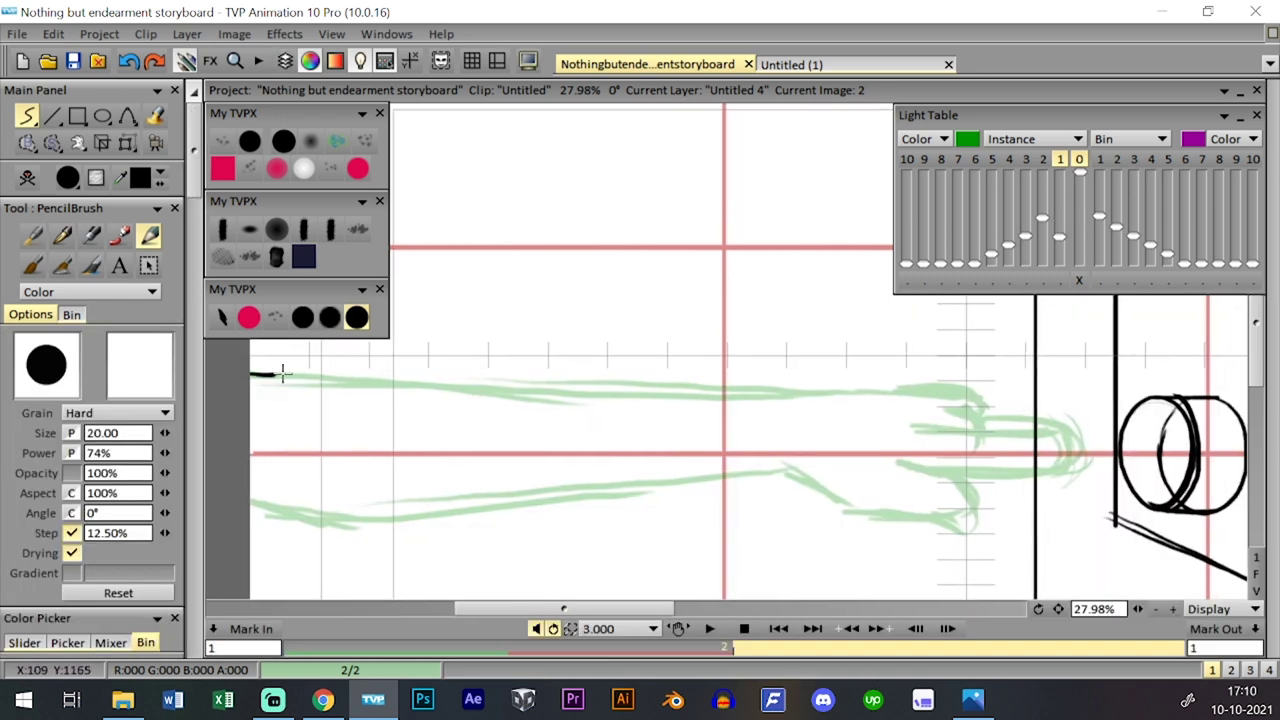
# - Ink the arm's upper and lower edges and outstretched fingers in black
pyautogui.moveTo(518, 389); pyautogui.dragTo(650, 394)
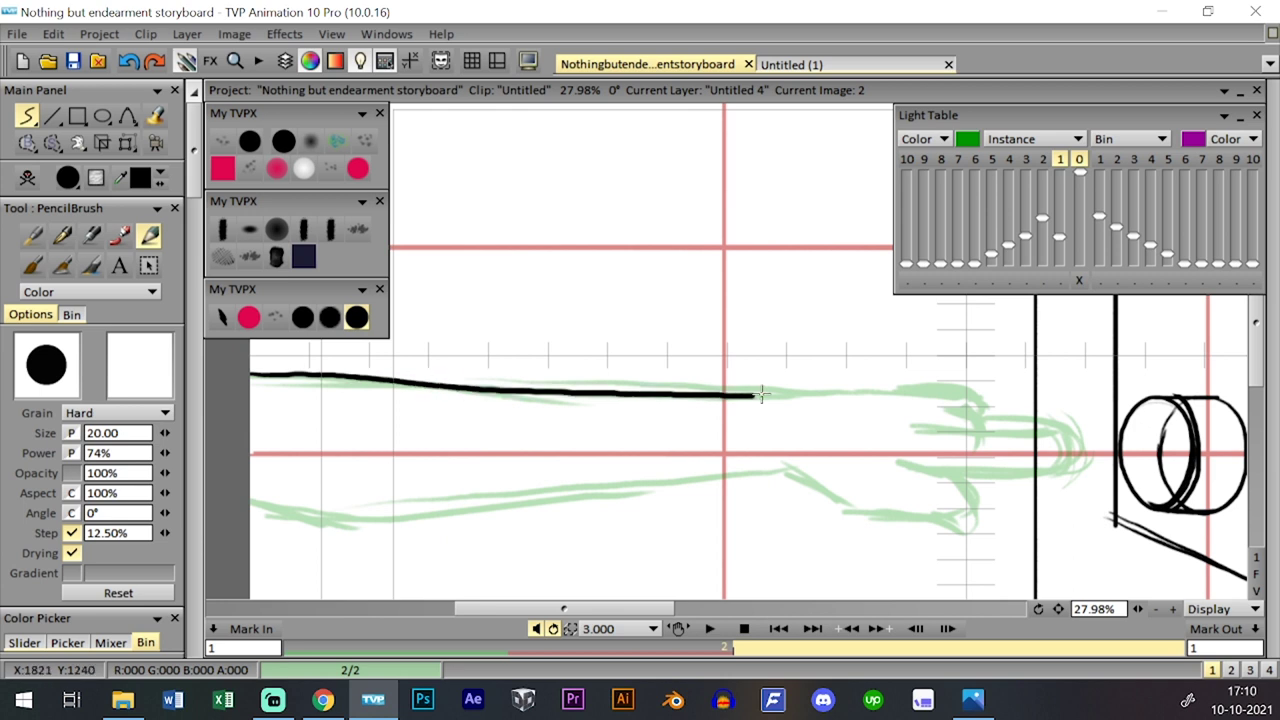
pyautogui.moveTo(525, 397); pyautogui.dragTo(523, 372)
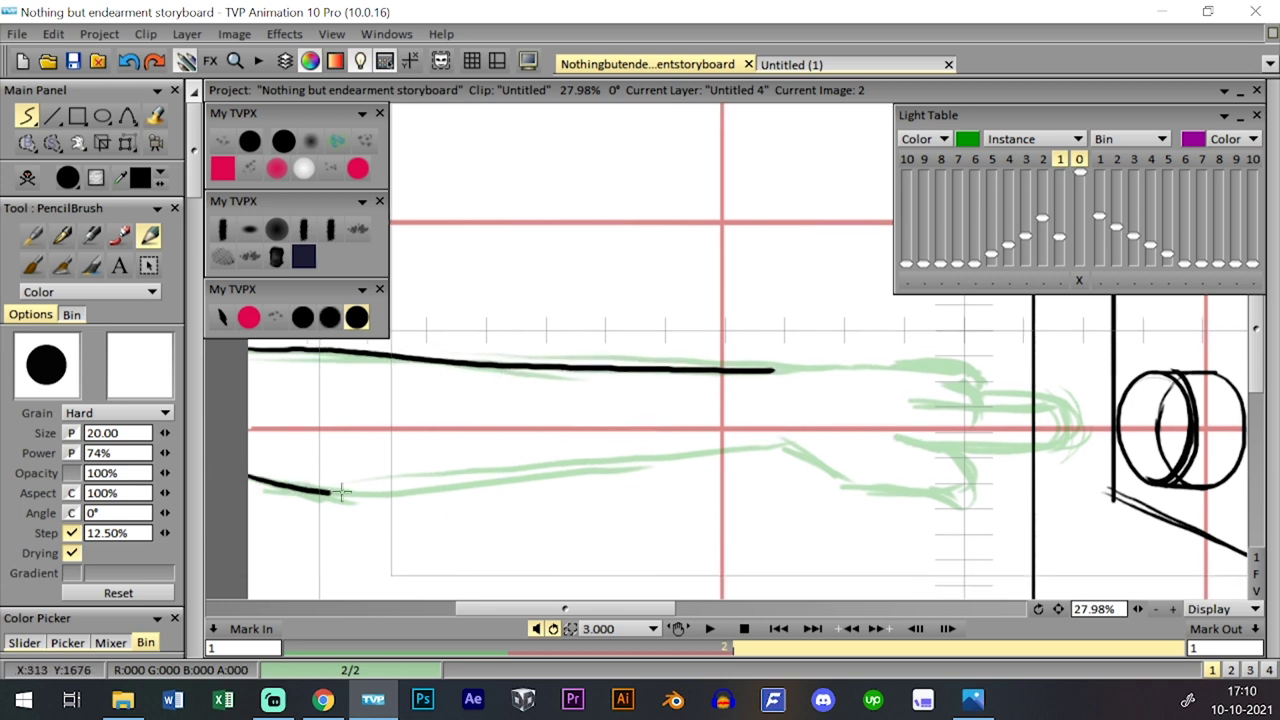
pyautogui.moveTo(341, 491); pyautogui.dragTo(624, 457)
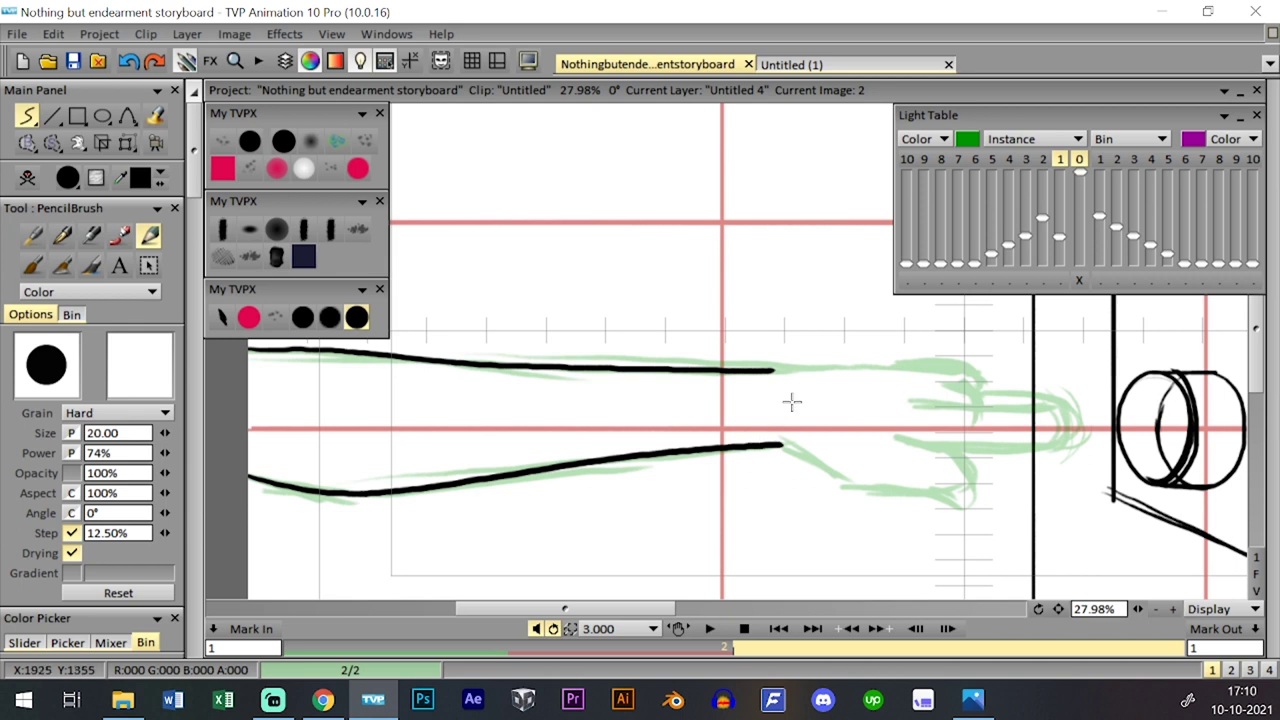
pyautogui.moveTo(791, 402); pyautogui.dragTo(574, 400)
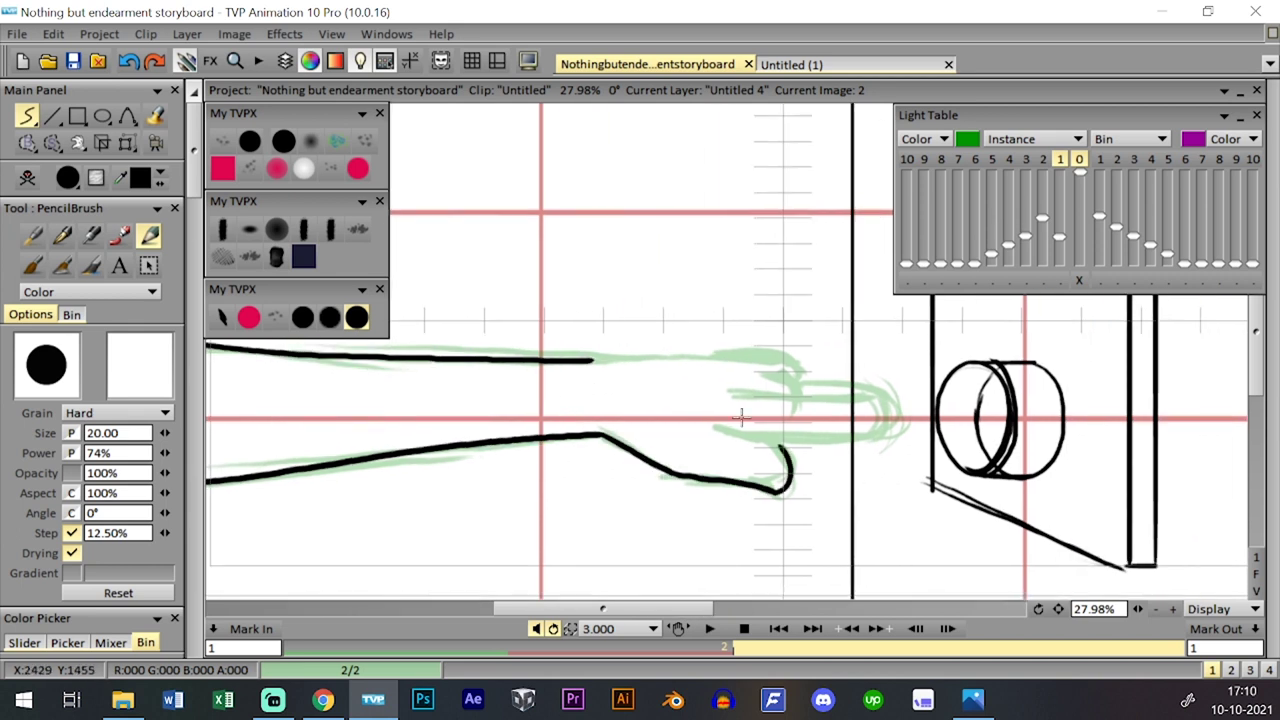
pyautogui.moveTo(785, 447); pyautogui.dragTo(511, 468)
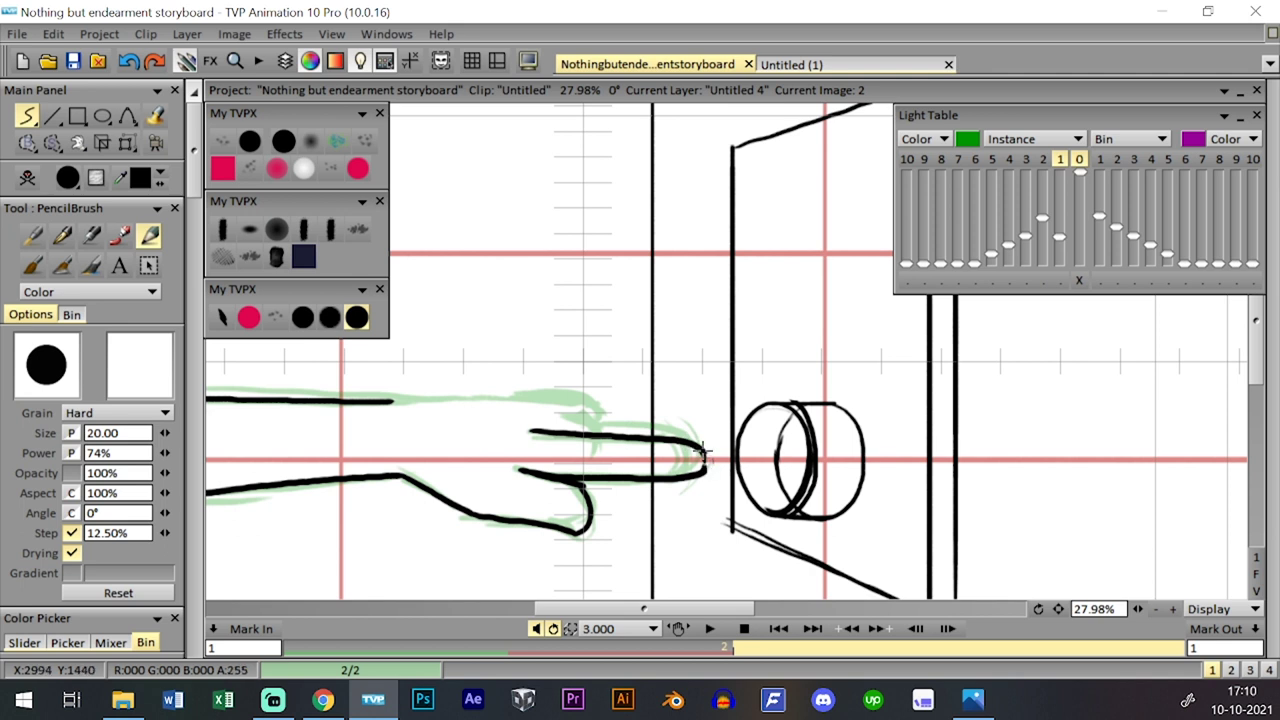
pyautogui.moveTo(415, 377); pyautogui.dragTo(421, 375)
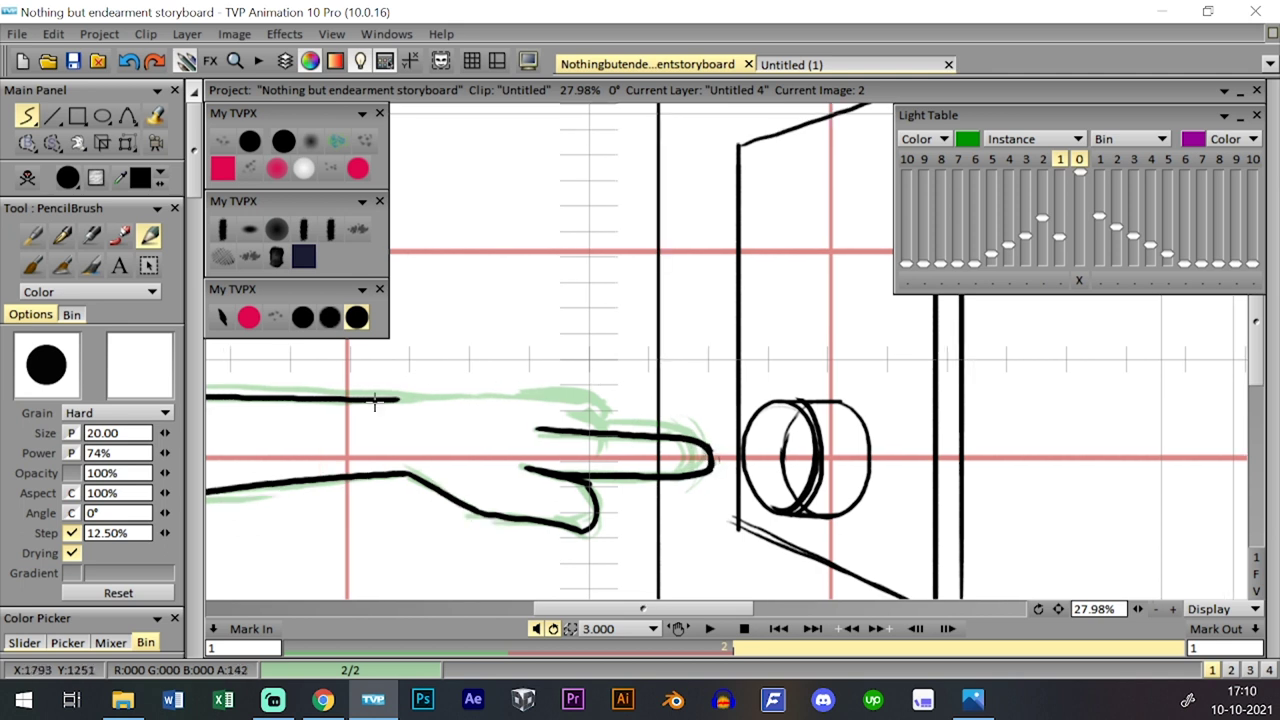
pyautogui.hotkey('ctrl', 'z')
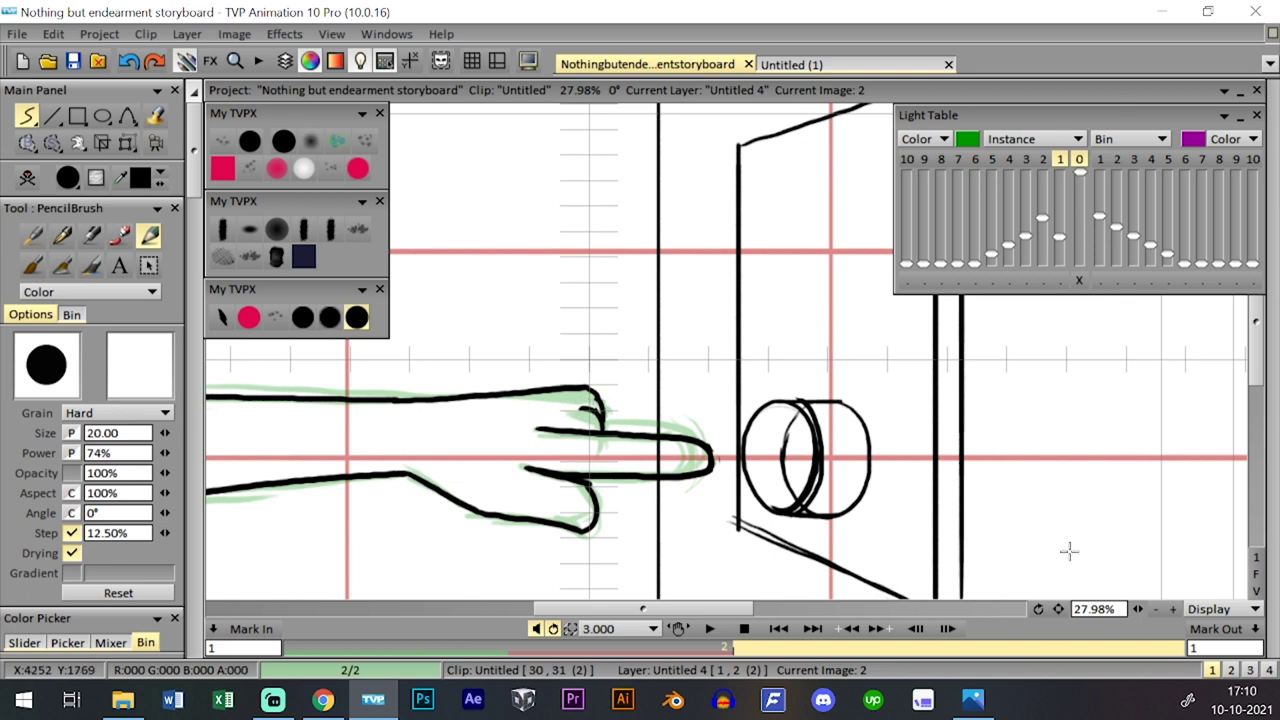
# - Zoom out and flip between images 1 and 2 to compare the arm with the doorknob
pyautogui.moveTo(1138, 609); pyautogui.dragTo(973, 540)
pyautogui.click(740, 670)
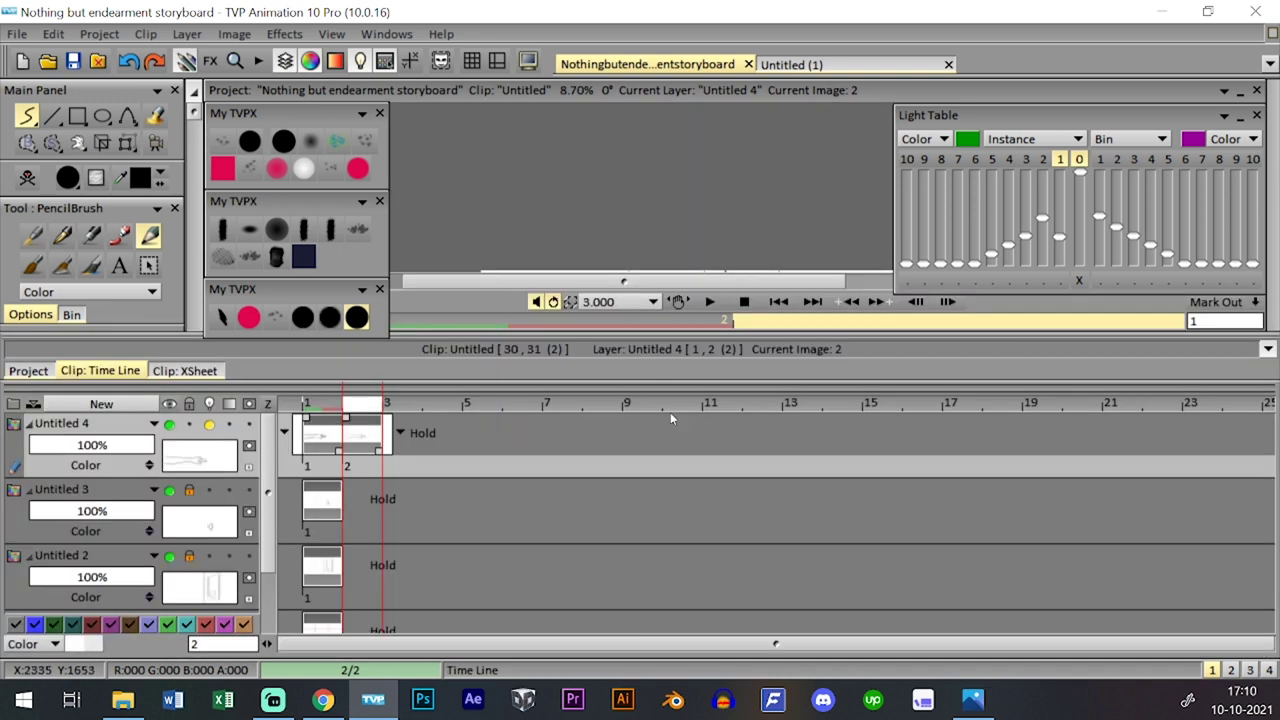
pyautogui.click(324, 406)
pyautogui.press('l')
pyautogui.press('l')
pyautogui.press('l')
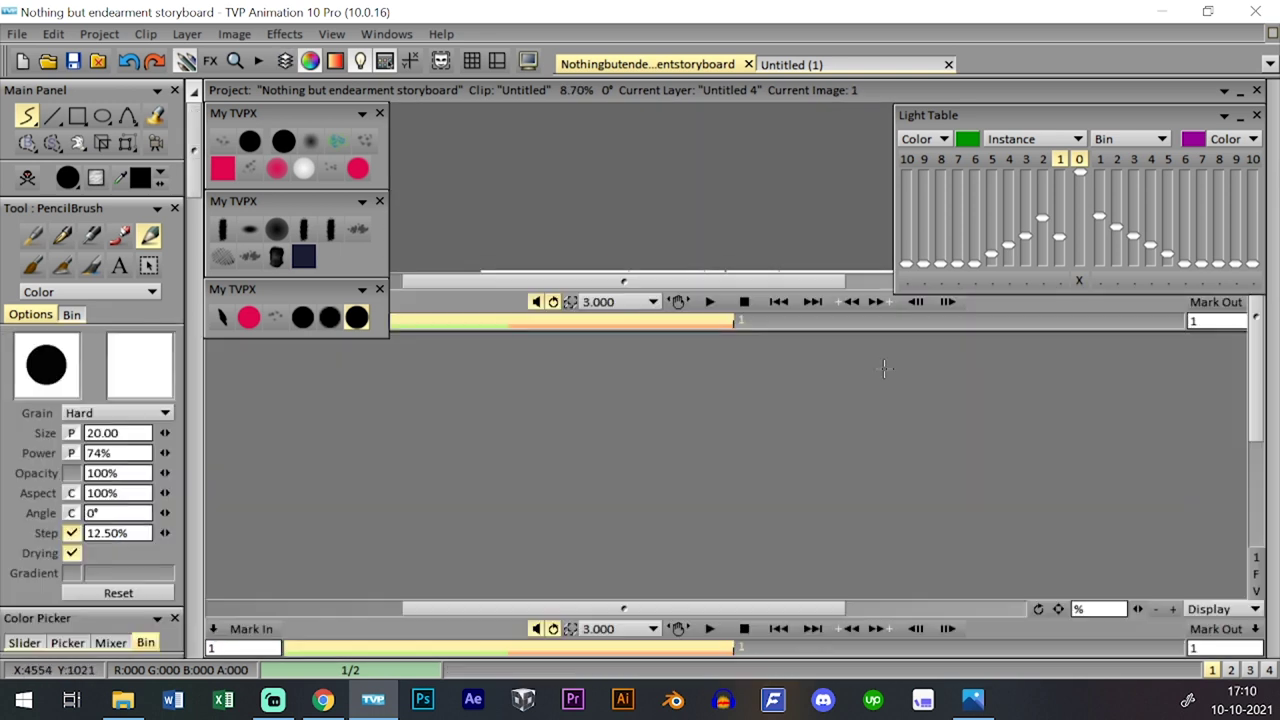
pyautogui.scroll(2, 884, 368)
pyautogui.press('0')
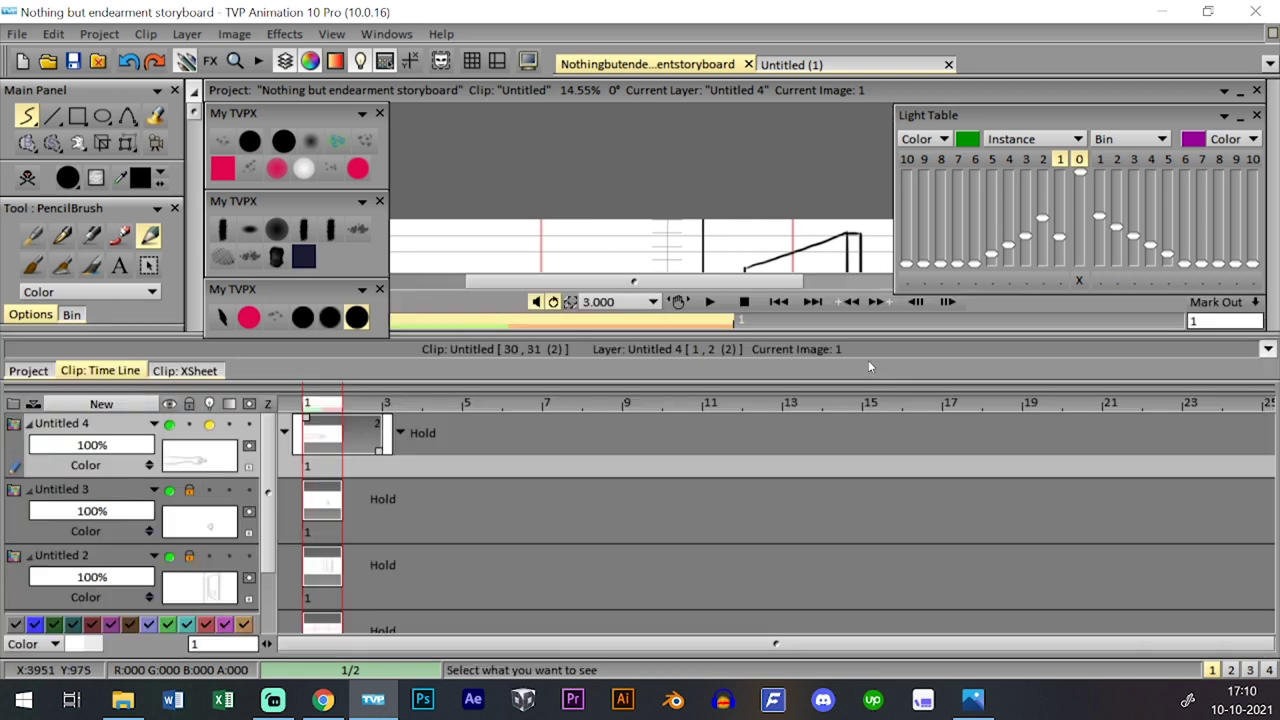
pyautogui.press('0')
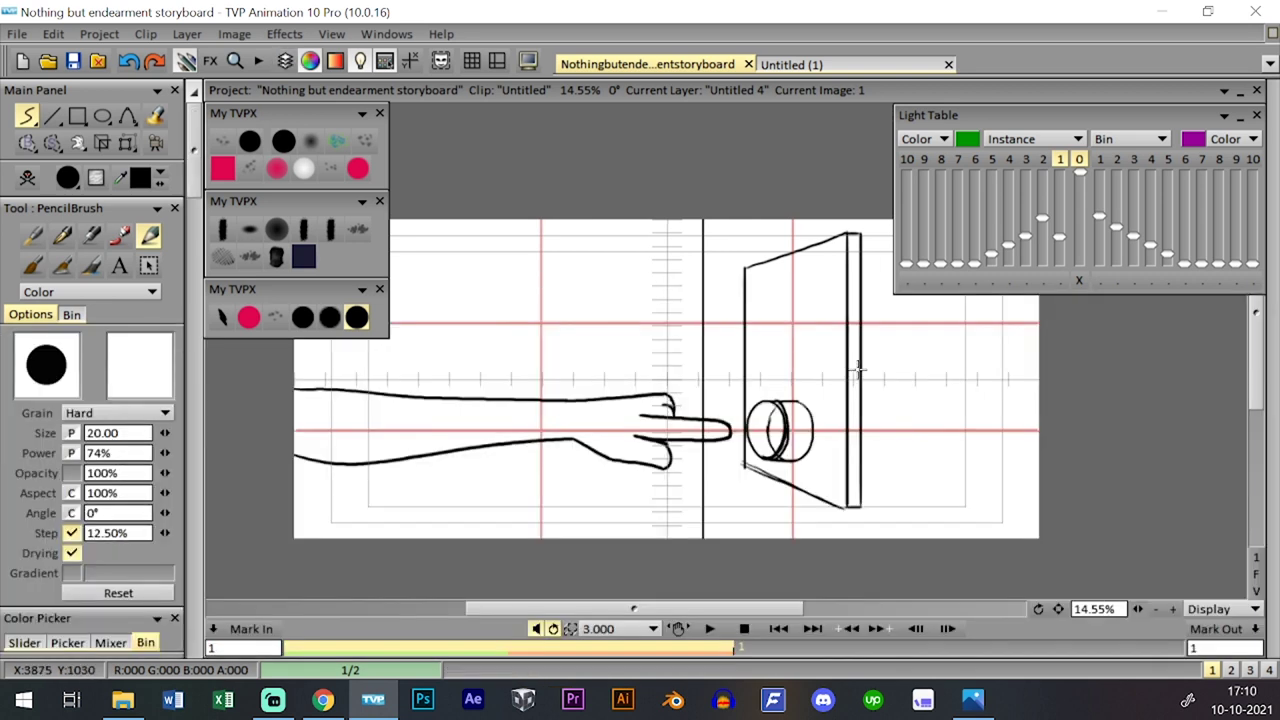
pyautogui.press('Right')
pyautogui.press('0')
pyautogui.press('0')
pyautogui.press('Left')
pyautogui.press('Right')
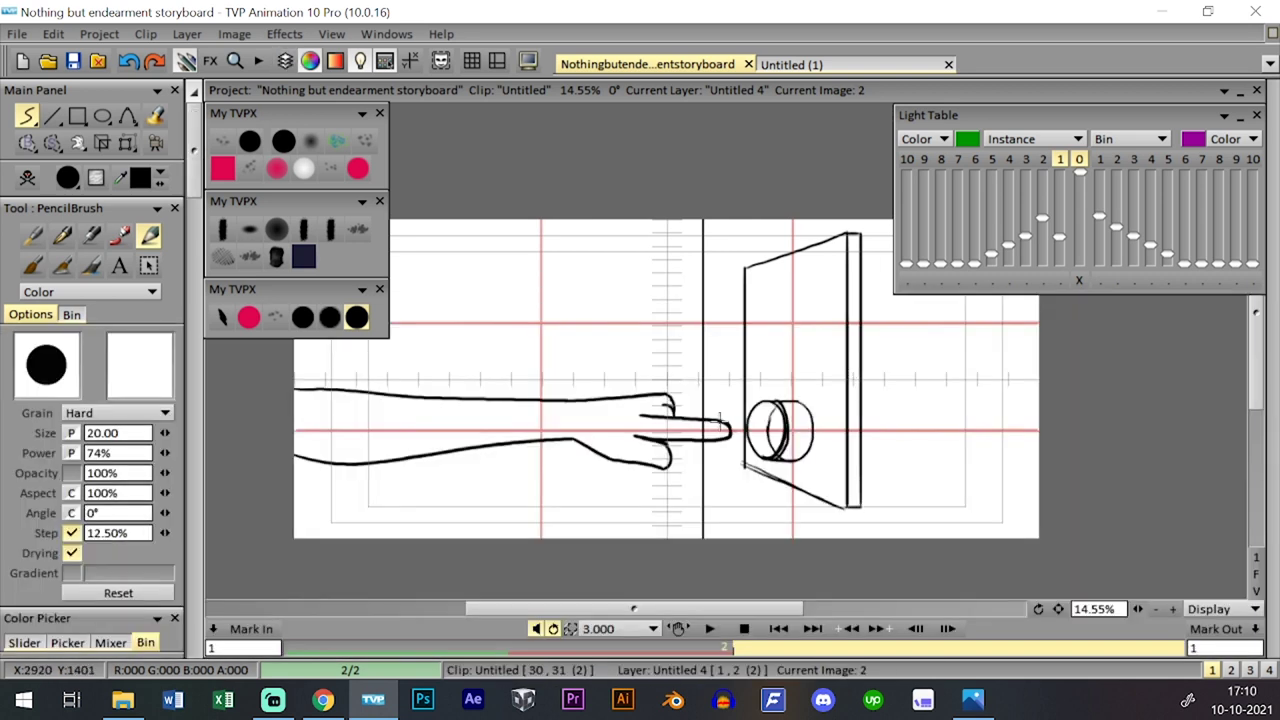
pyautogui.press('0')
pyautogui.press('0')
pyautogui.press('0')
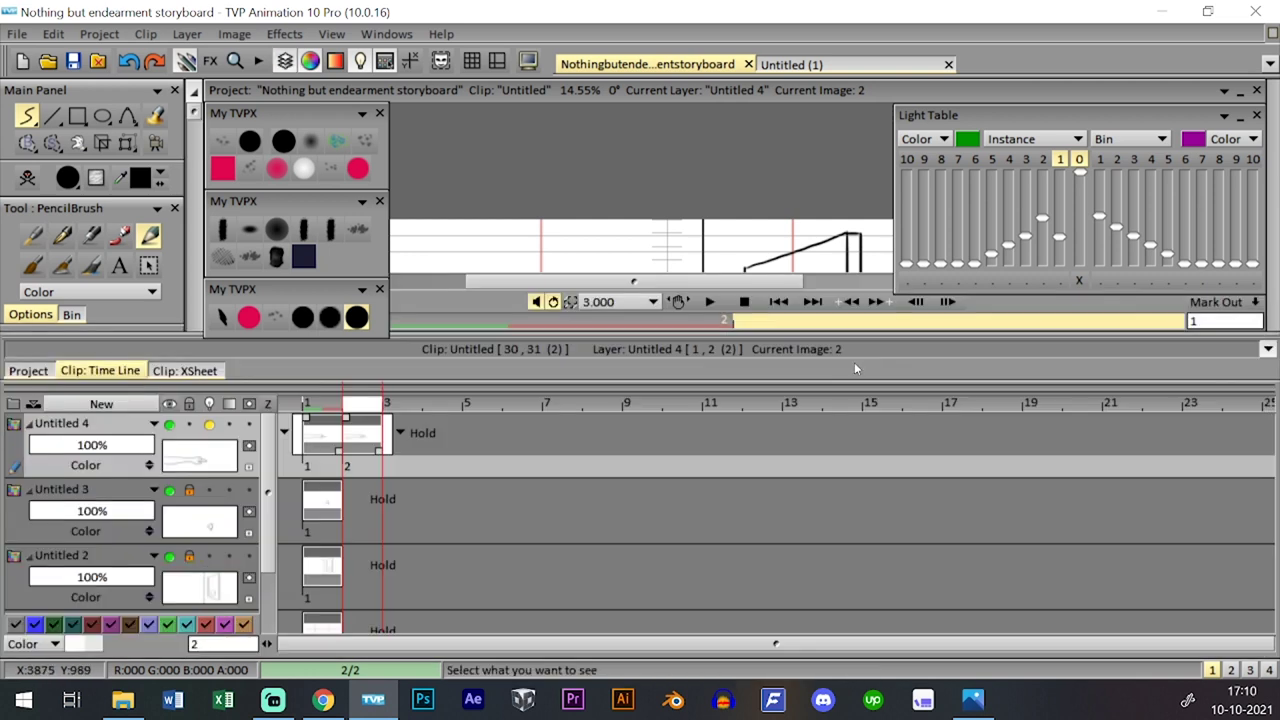
pyautogui.press('0')
# - Pan the image 2 arm drawing right toward the doorknob, then return to the PencilBrush preset
pyautogui.click(127, 143)
pyautogui.moveTo(539, 404)
pyautogui.mouseDown()
pyautogui.moveTo(592, 350)
pyautogui.moveTo(592, 405)
pyautogui.moveTo(626, 403)
pyautogui.mouseUp()
pyautogui.hotkey('ctrl', 'z')
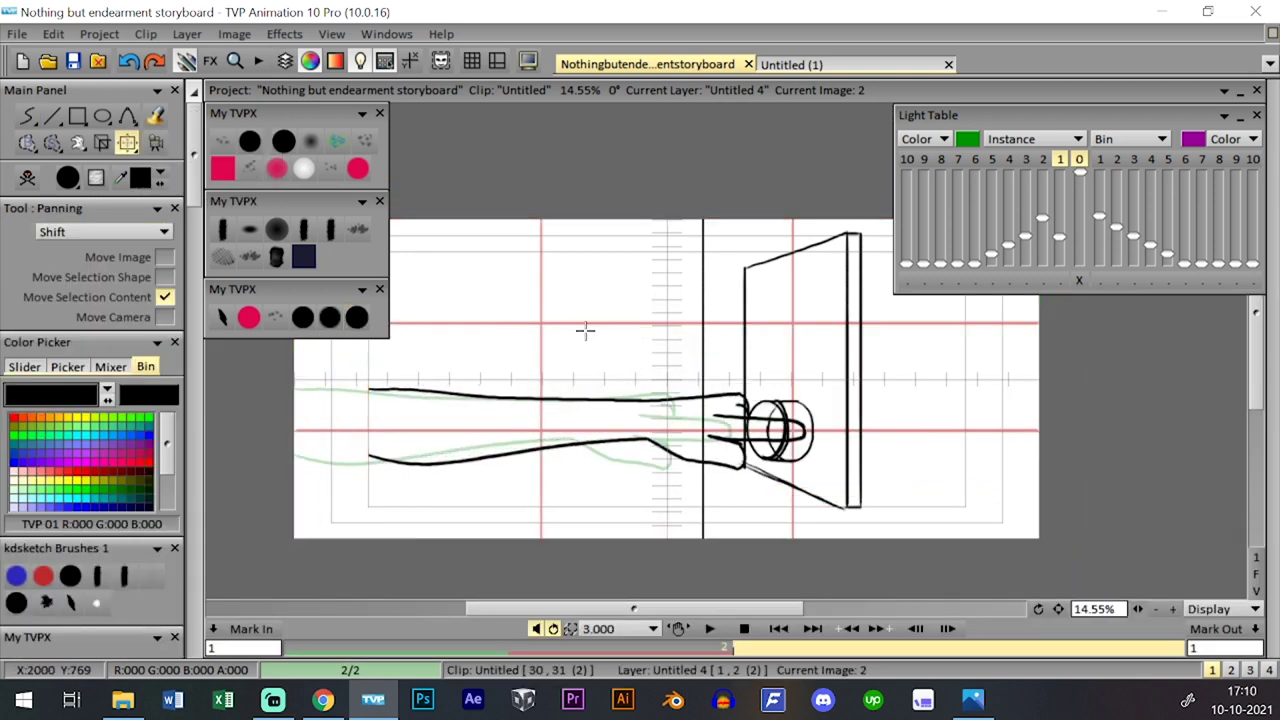
pyautogui.press('0')
pyautogui.press('0')
pyautogui.press('0')
pyautogui.press('0')
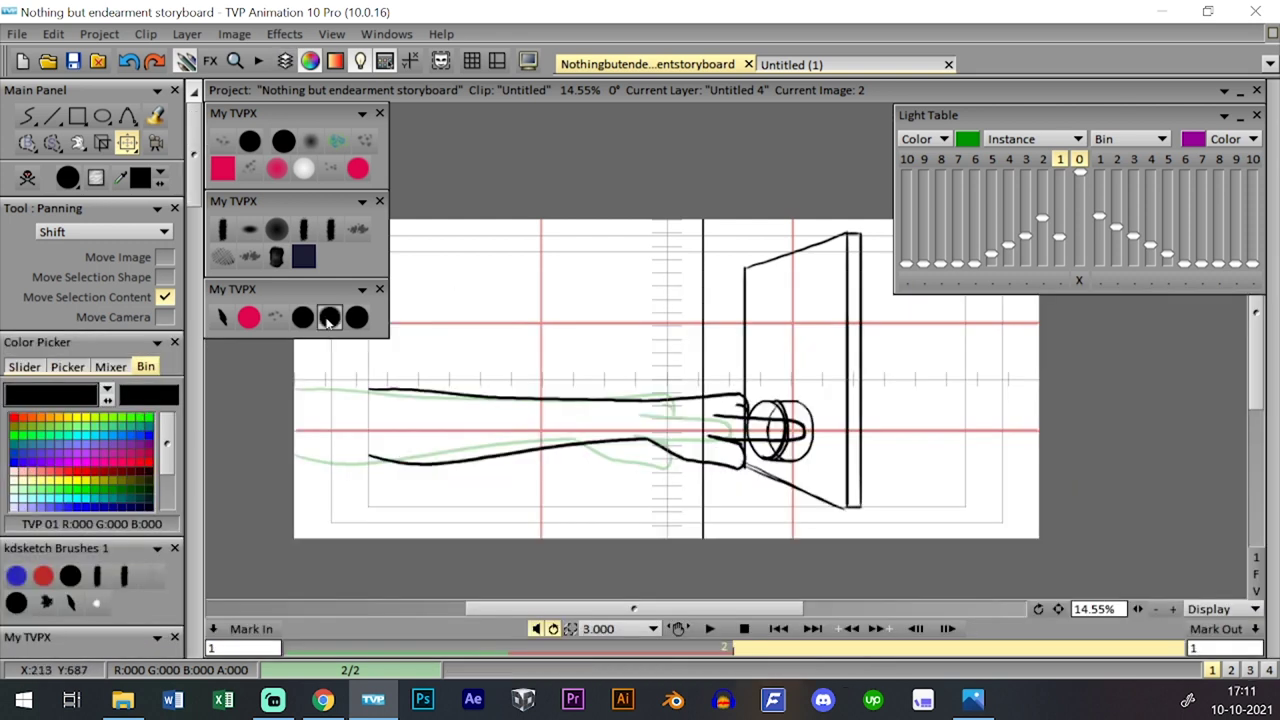
pyautogui.click(357, 317)
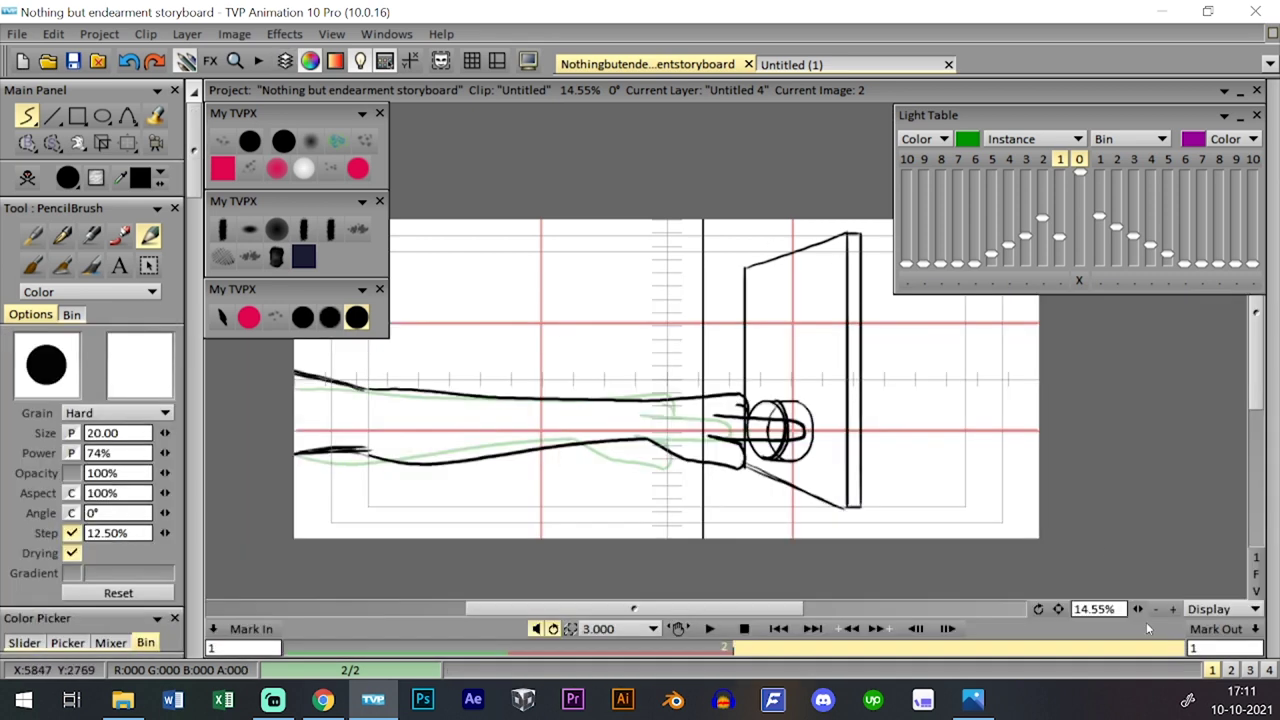
pyautogui.scroll(3, 1151, 577)
# - Rework the fingertips around the knob with the eraser and pencil brushes, undoing one stroke
pyautogui.click(283, 141)
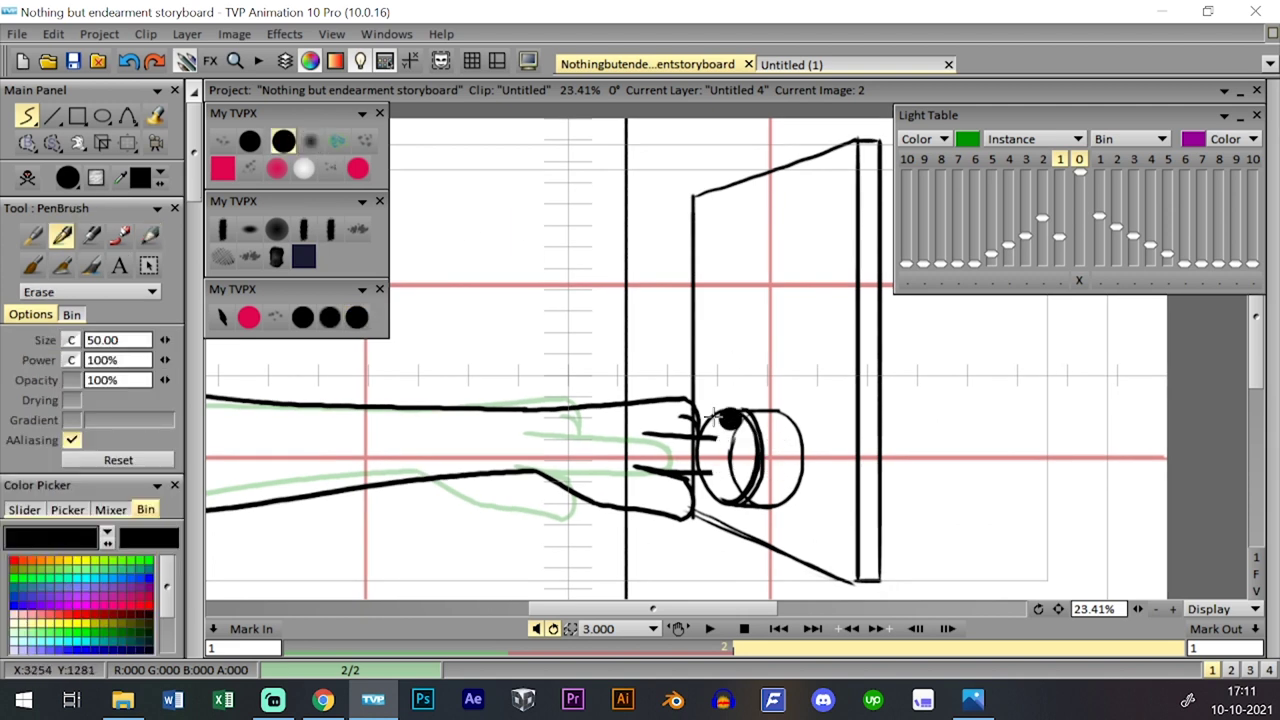
pyautogui.click(362, 319)
pyautogui.click(361, 317)
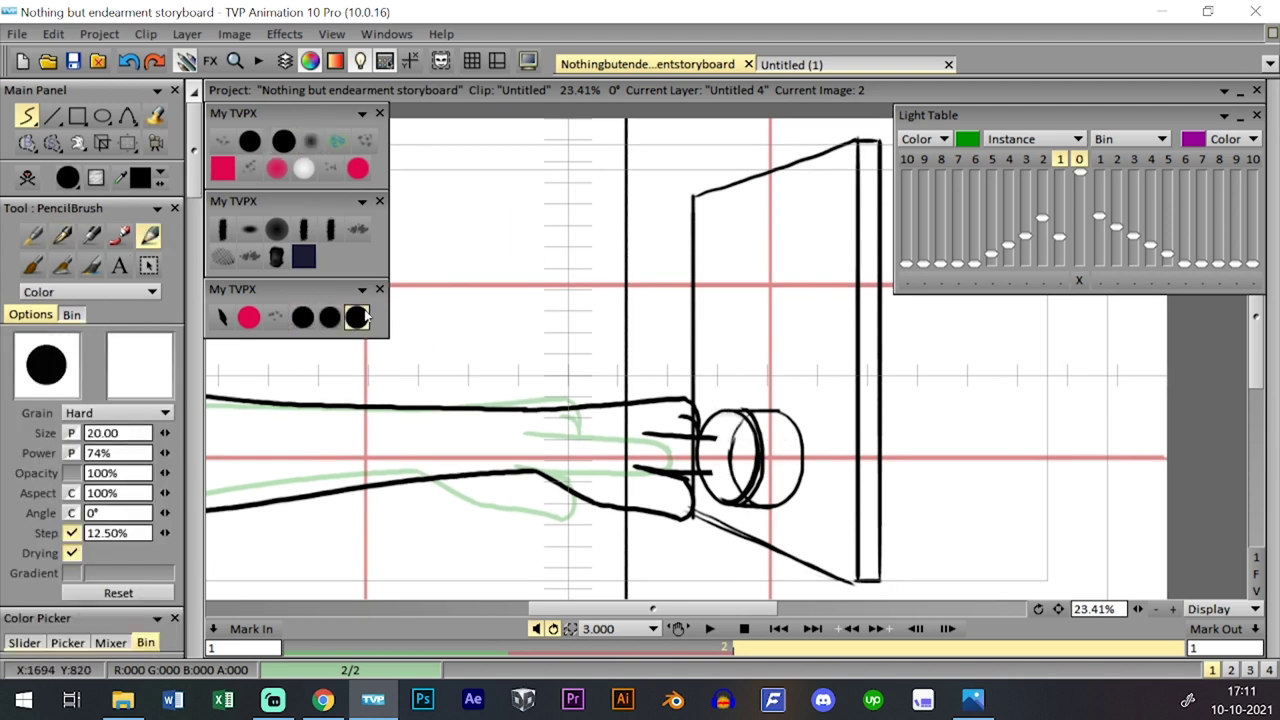
pyautogui.hotkey('ctrl', 'z')
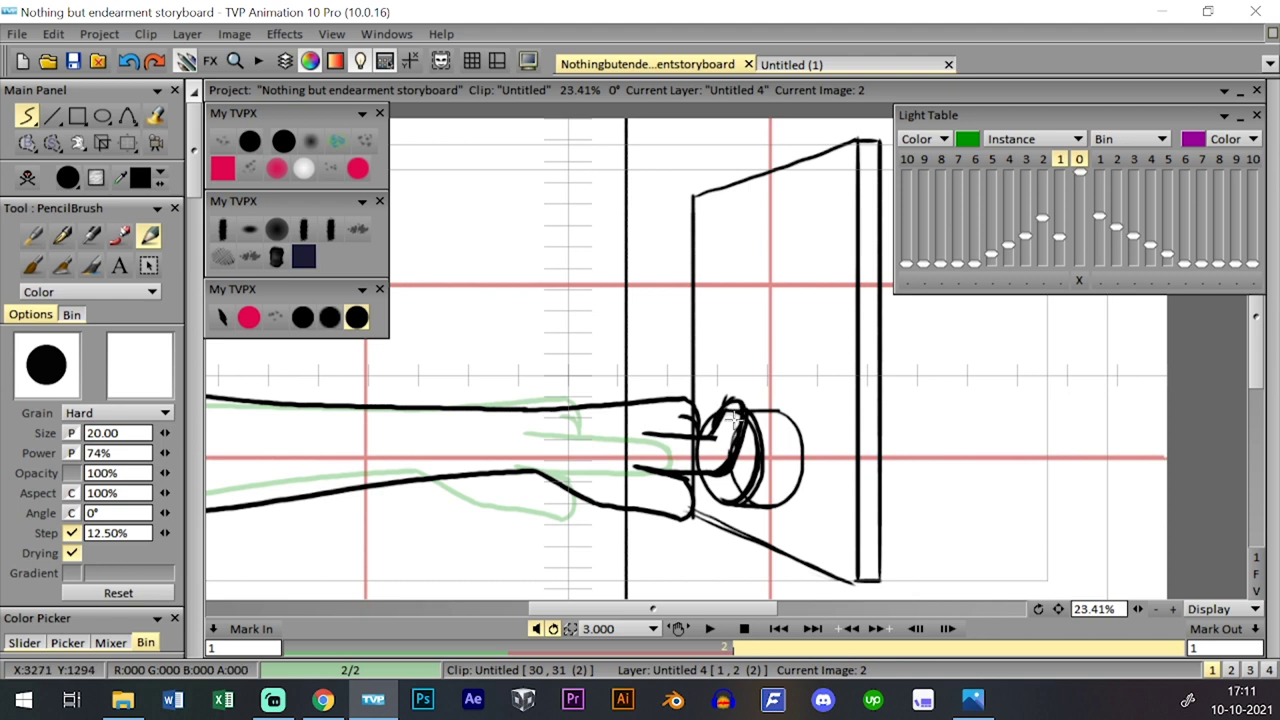
# - Zoom out and select both images of the arm layer in the Time Line
pyautogui.click(1157, 609)
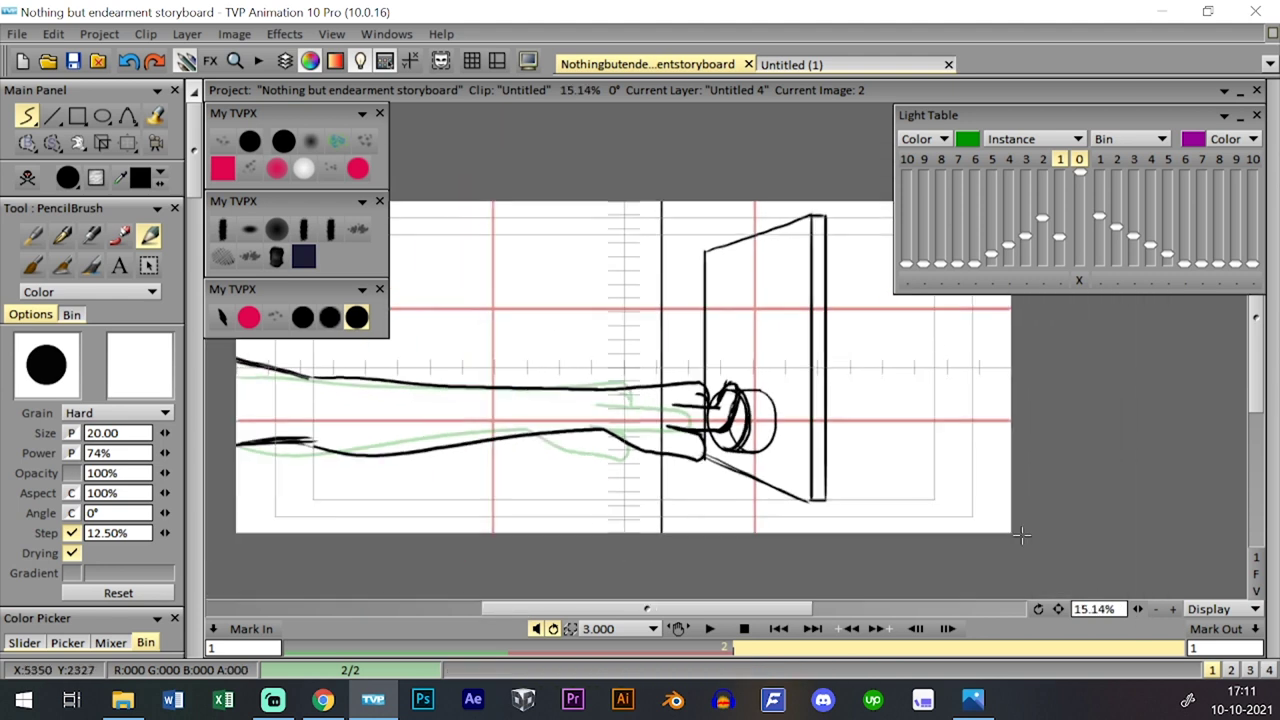
pyautogui.press('space')
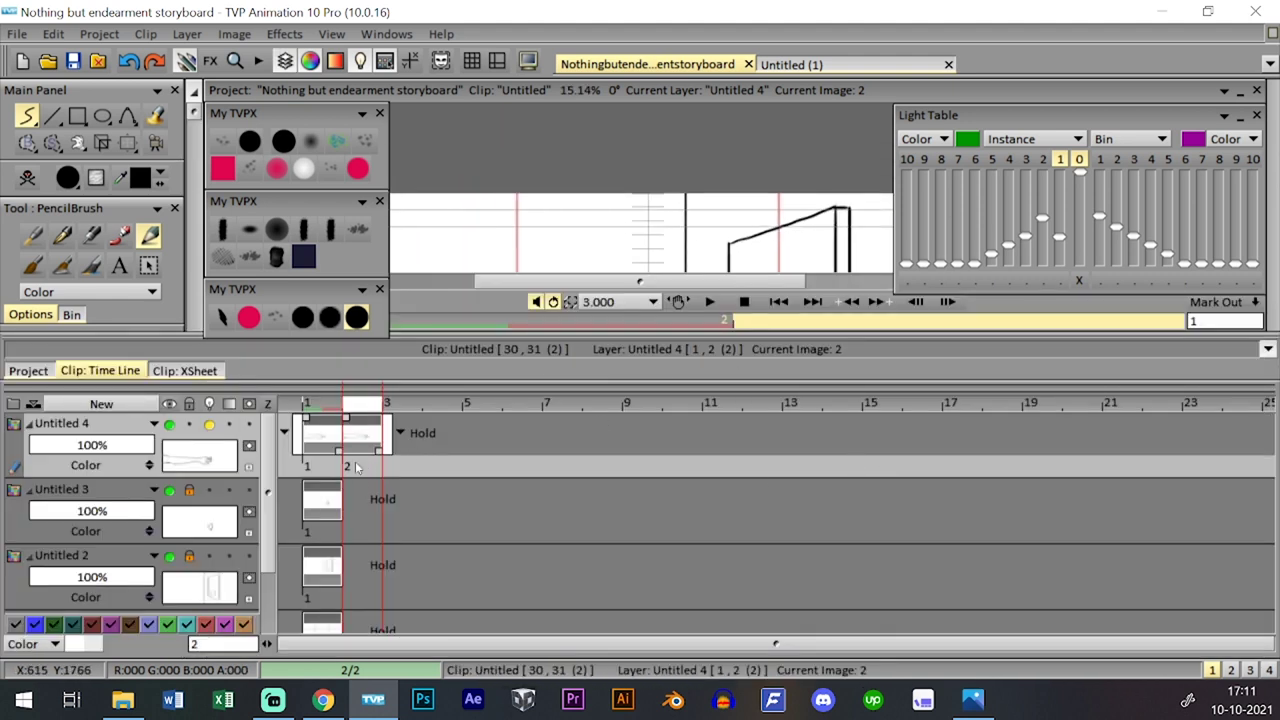
pyautogui.click(440, 403)
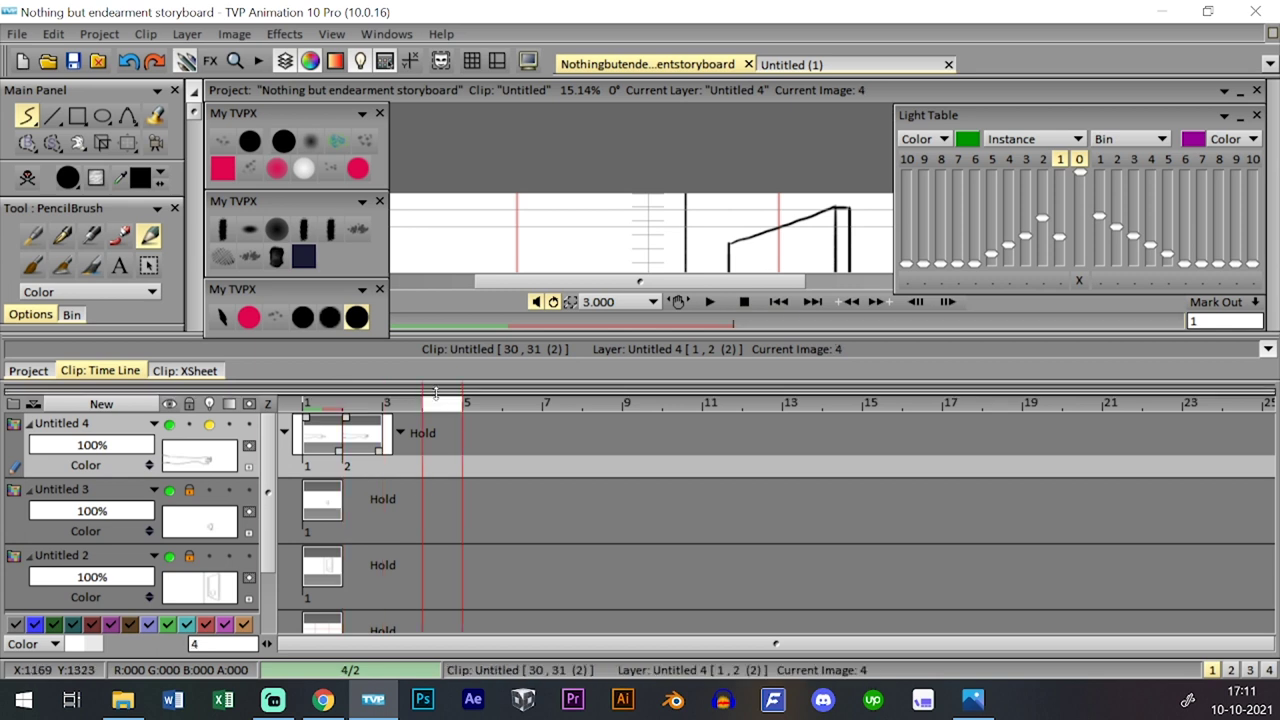
pyautogui.click(374, 404)
pyautogui.doubleClick(371, 464)
pyautogui.press('space')
pyautogui.press('space')
pyautogui.press('space')
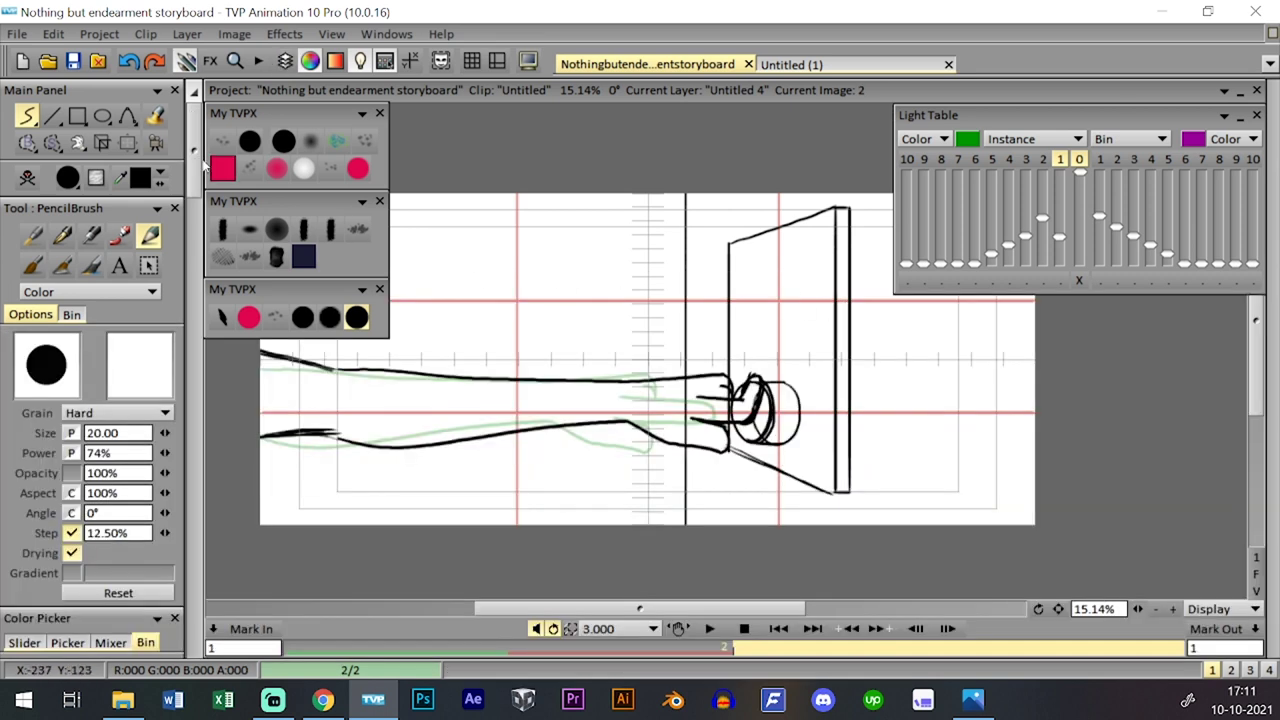
# - Nudge the arm drawing slightly down with free transform, apply it, and return to the pencil brush
pyautogui.click(128, 143)
pyautogui.click(205, 167)
pyautogui.moveTo(732, 389); pyautogui.dragTo(730, 400)
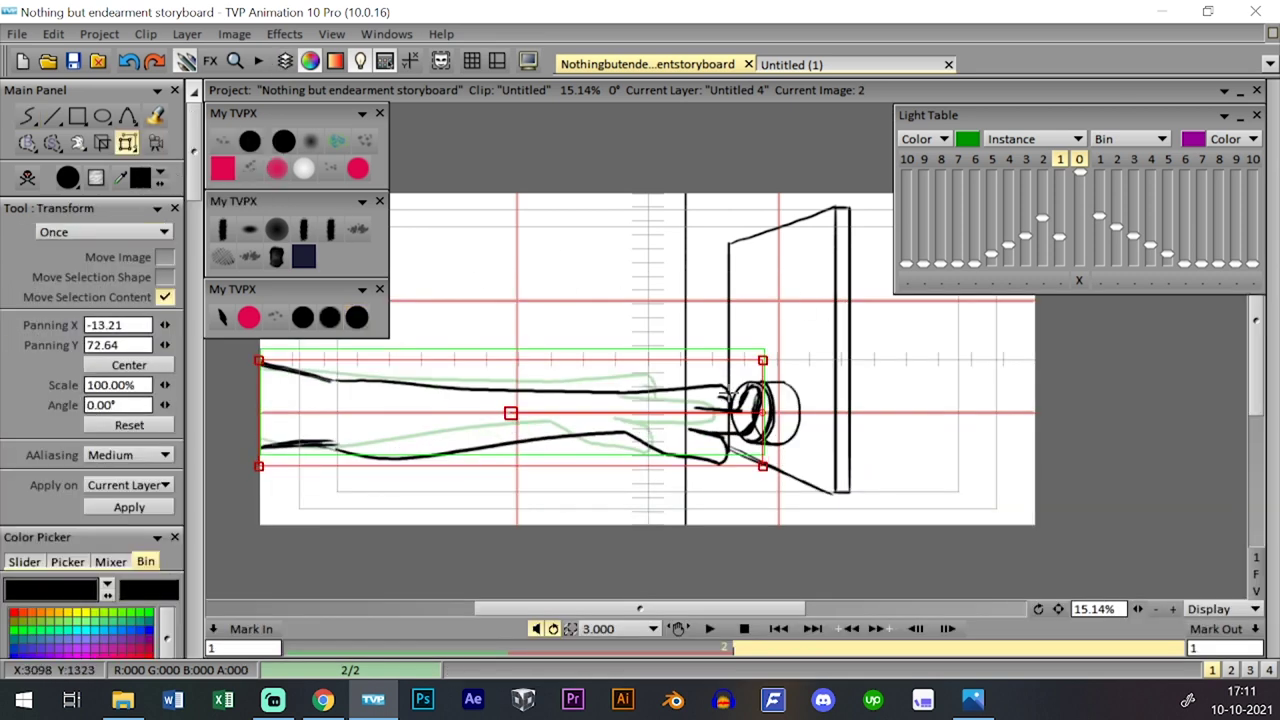
pyautogui.press('Return')
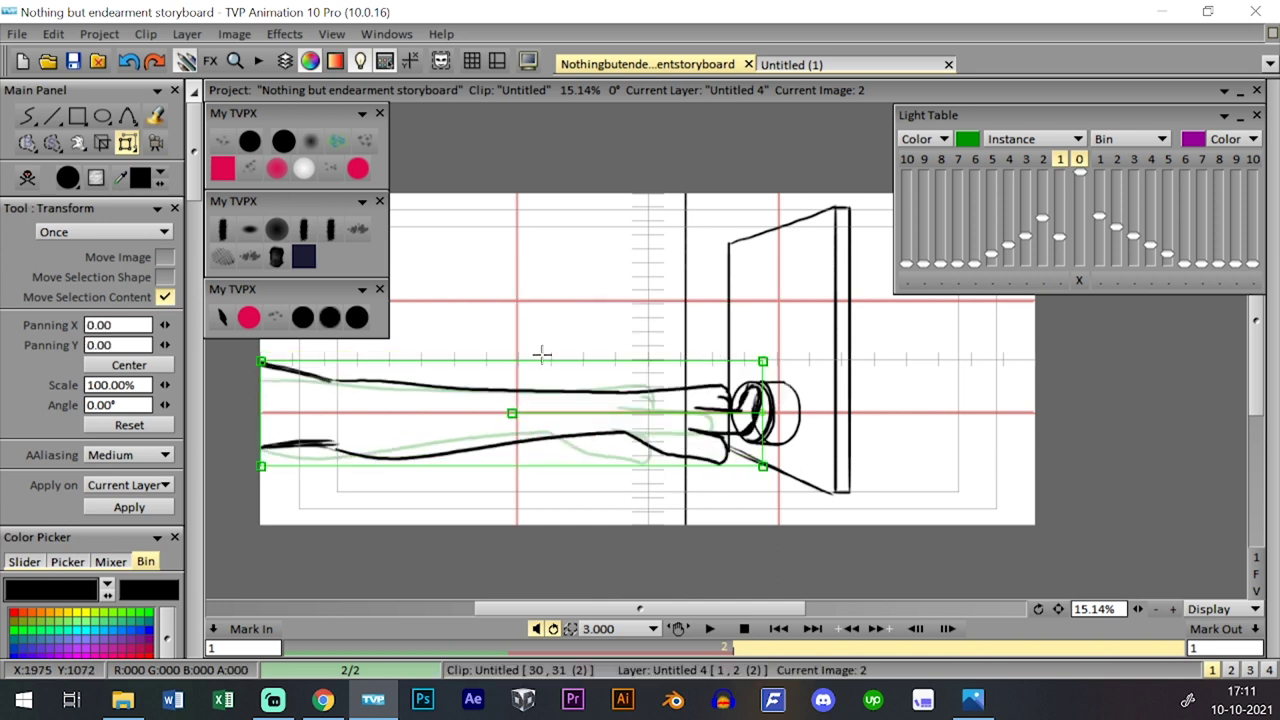
pyautogui.click(357, 317)
pyautogui.press('space')
pyautogui.hotkey('ctrl', 't')
pyautogui.hotkey('ctrl', 't')
pyautogui.hotkey('ctrl', 't')
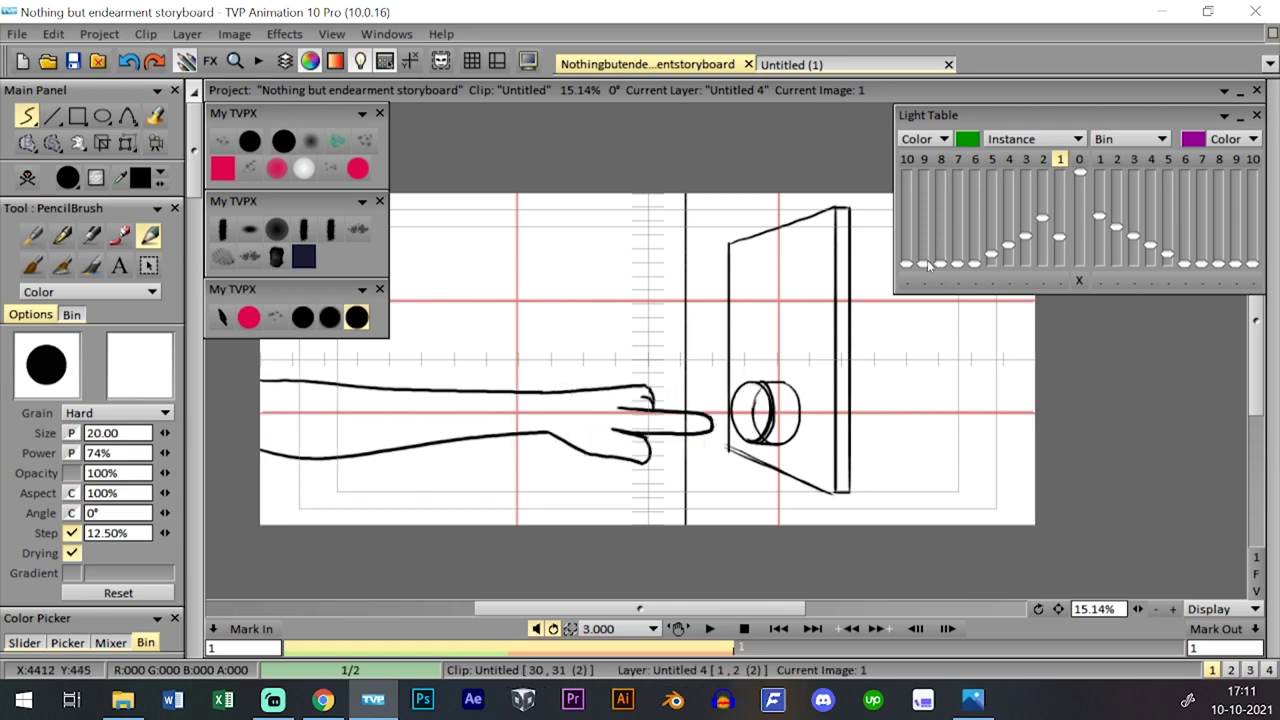
# - Shift the Untitled 4 clip one frame later in the Time Line
pyautogui.hotkey('ctrl', 't')
pyautogui.click(320, 514)
pyautogui.hotkey('ctrl', 't')
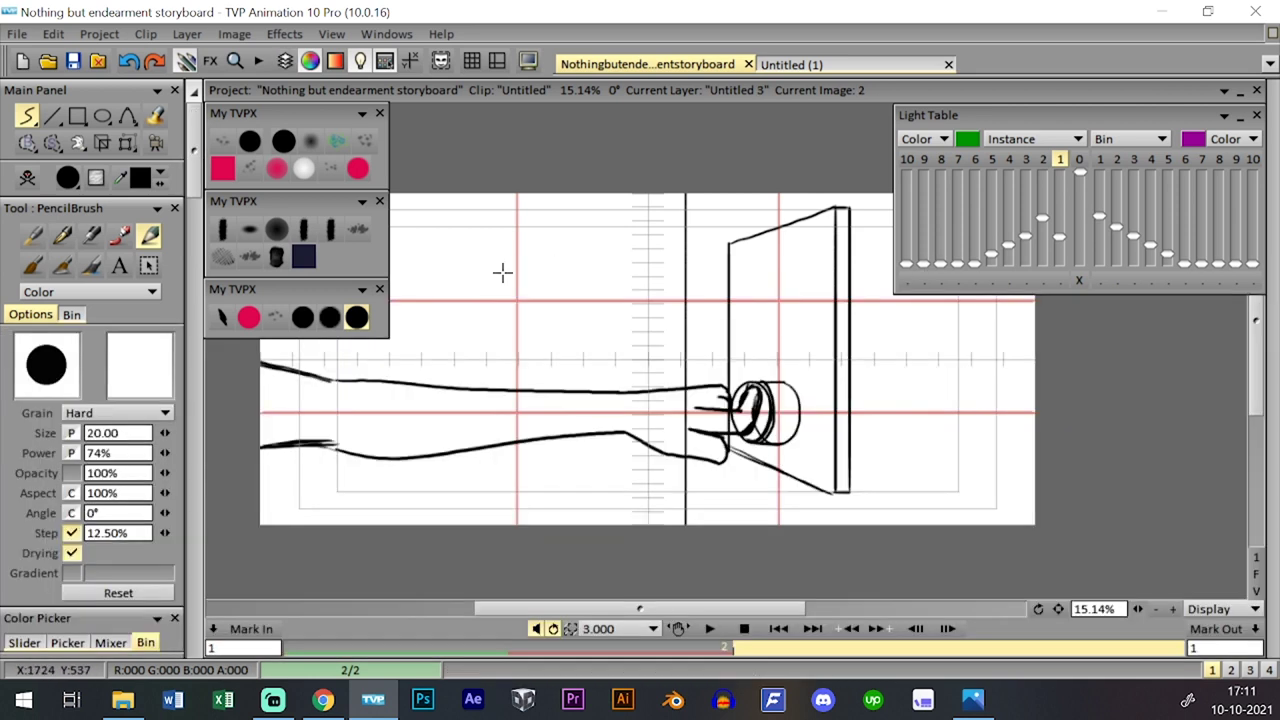
pyautogui.click(127, 142)
pyautogui.click(235, 140)
pyautogui.hotkey('ctrl', 't')
pyautogui.moveTo(325, 415); pyautogui.dragTo(365, 415)
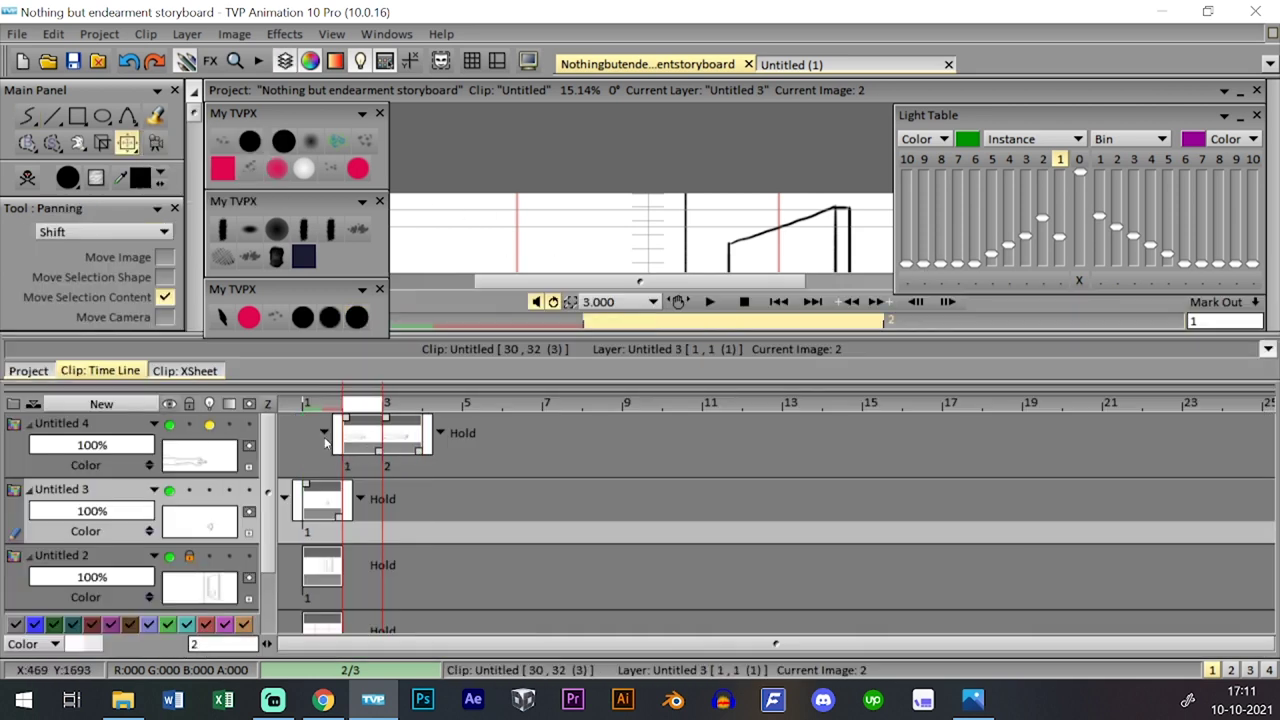
pyautogui.hotkey('ctrl', 't')
pyautogui.hotkey('ctrl', 't')
pyautogui.hotkey('ctrl', 't')
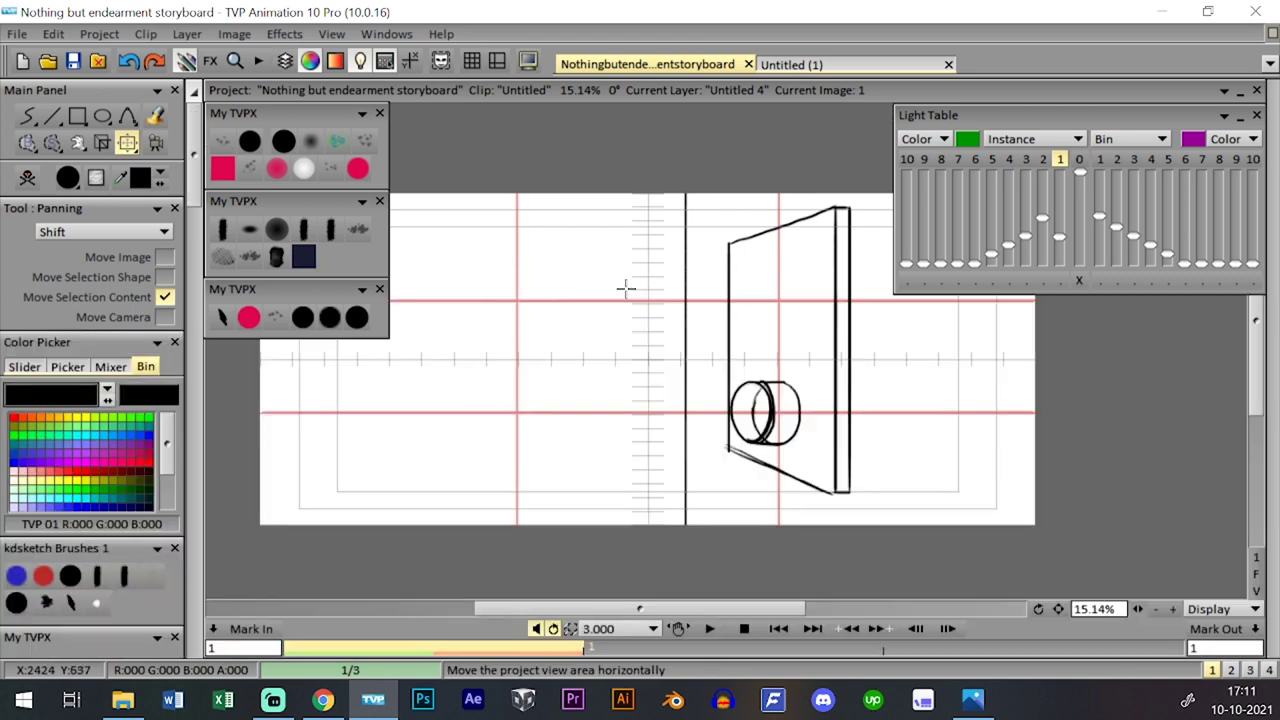
pyautogui.hotkey('ctrl', 't')
pyautogui.press('Right')
pyautogui.hotkey('ctrl', 't')
pyautogui.click(357, 317)
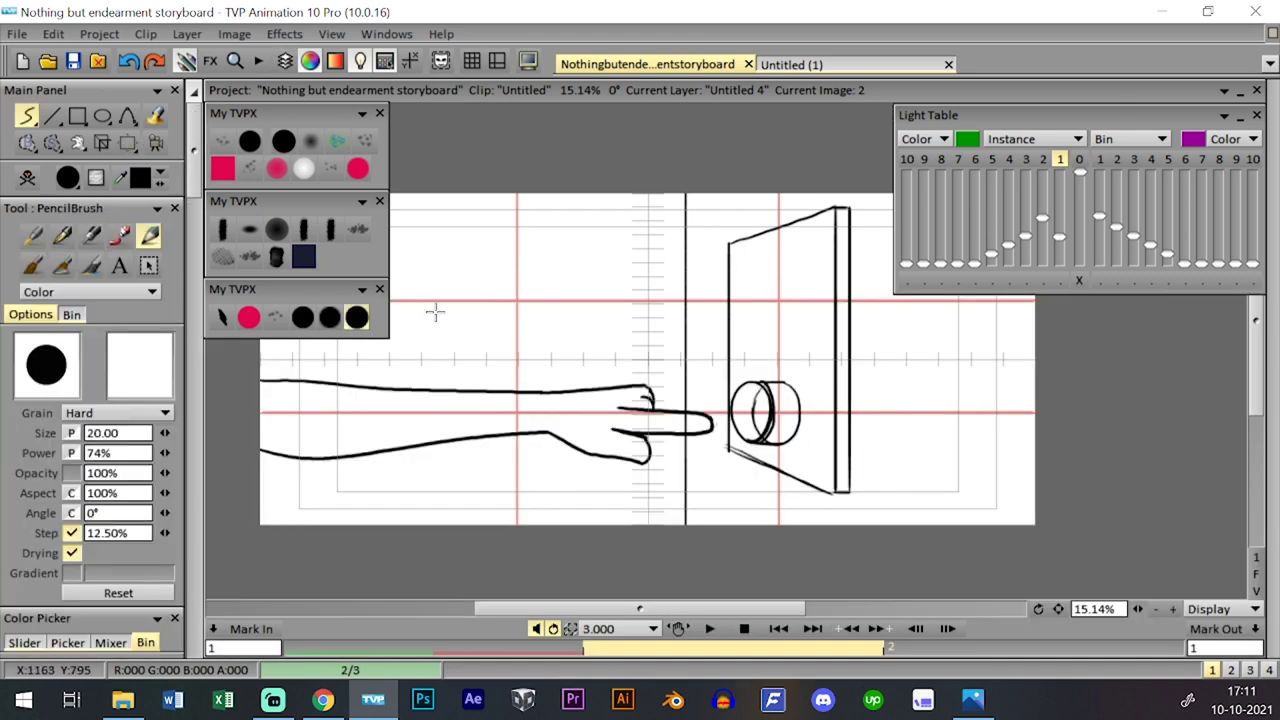
# - Pan the arm drawing about 84 px left
pyautogui.press('Down')
pyautogui.click(327, 403)
pyautogui.press('Down')
pyautogui.click(127, 144)
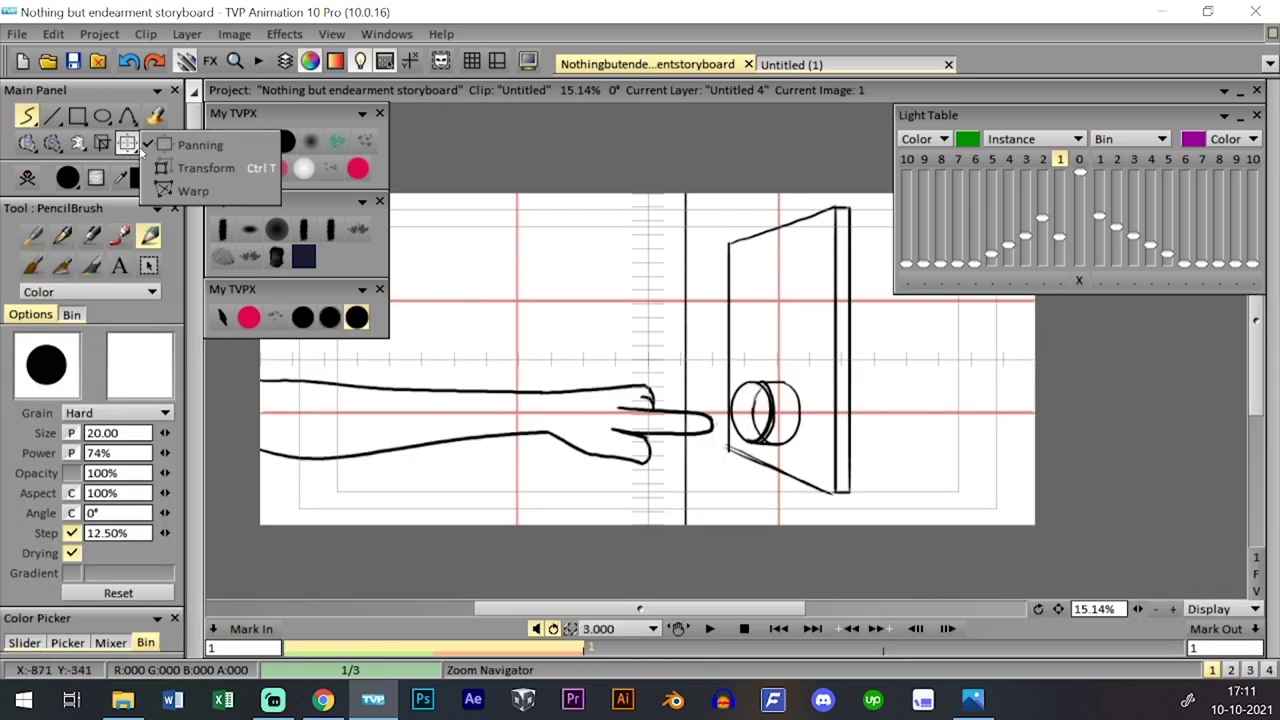
pyautogui.moveTo(669, 397); pyautogui.dragTo(585, 395)
pyautogui.press('Down')
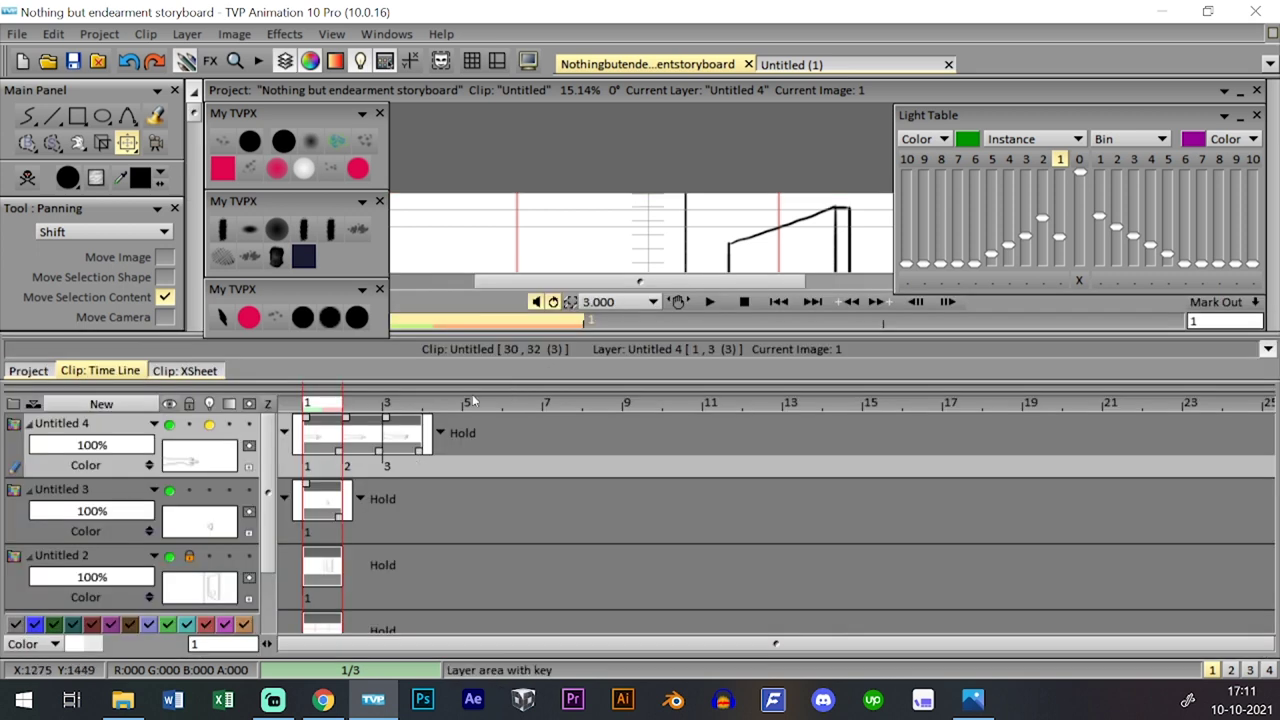
pyautogui.press('Down')
pyautogui.press('Down')
pyautogui.hotkey('ctrl', 't')
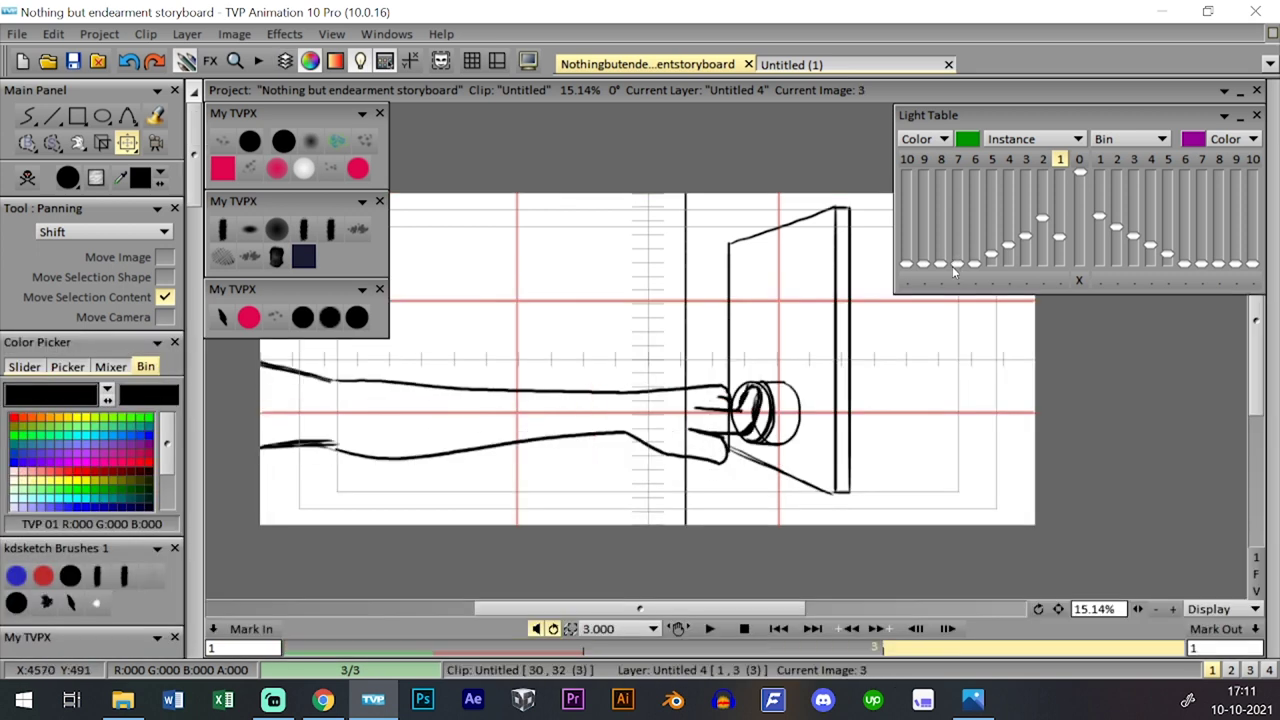
pyautogui.hotkey('ctrl', 't')
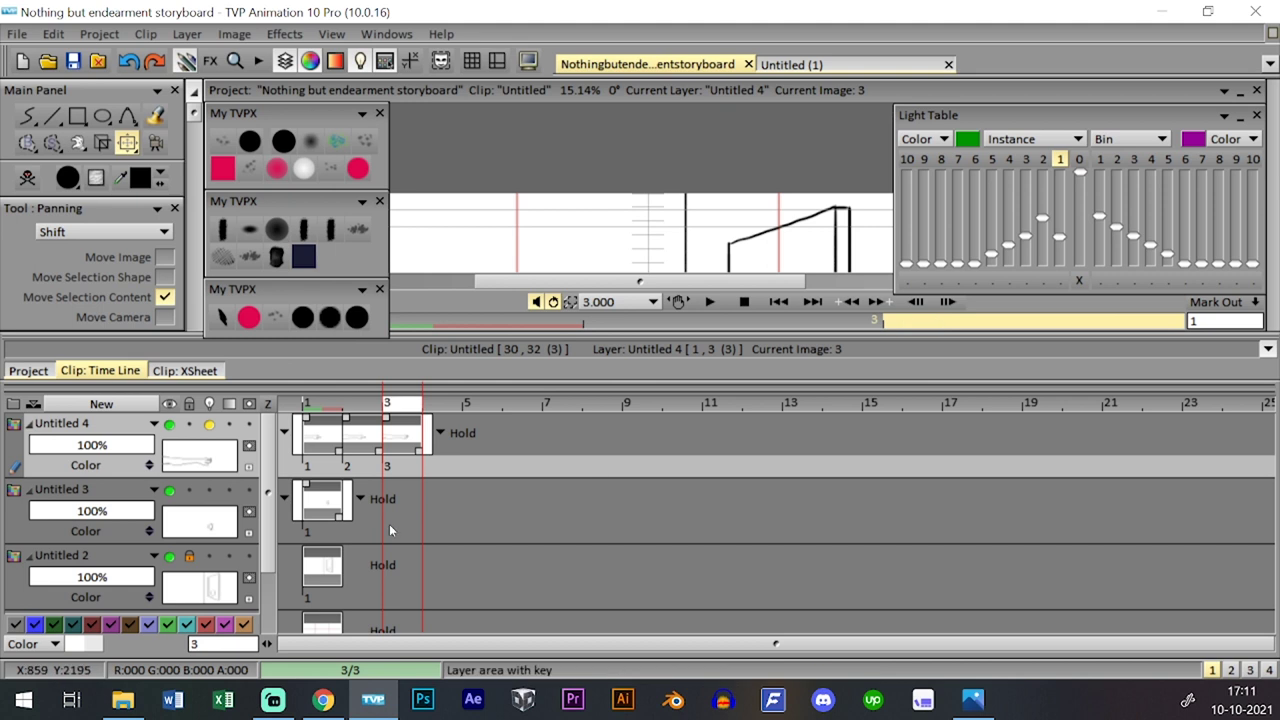
# - Nudge the doorknob ring on layer Untitled 3 about 16 px right
pyautogui.click(389, 524)
pyautogui.hotkey('ctrl', 't')
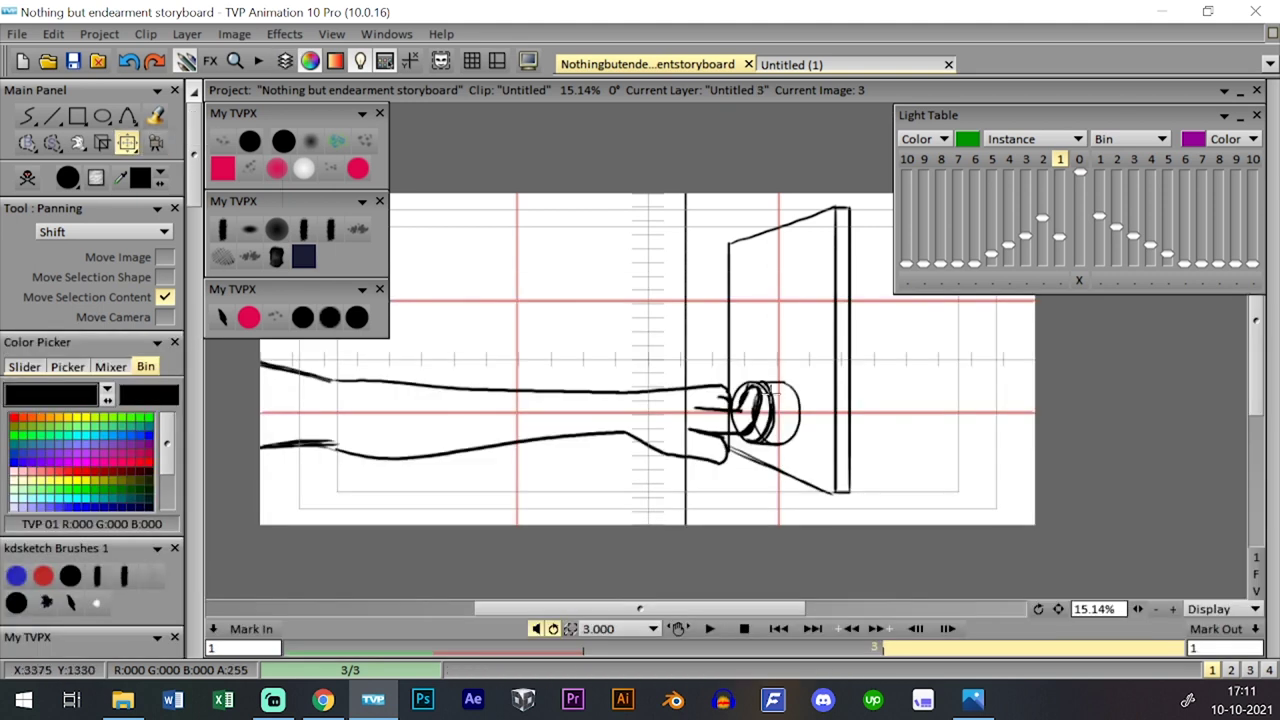
pyautogui.moveTo(770, 398); pyautogui.dragTo(787, 402)
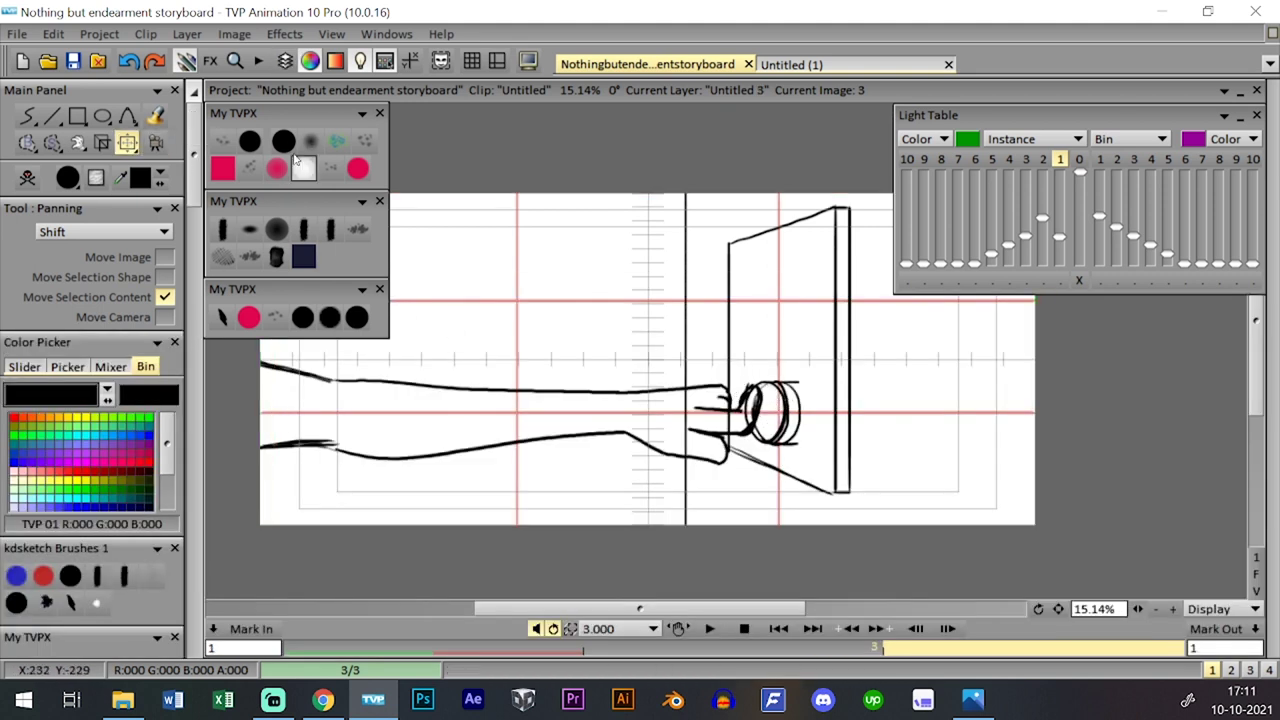
pyautogui.click(283, 141)
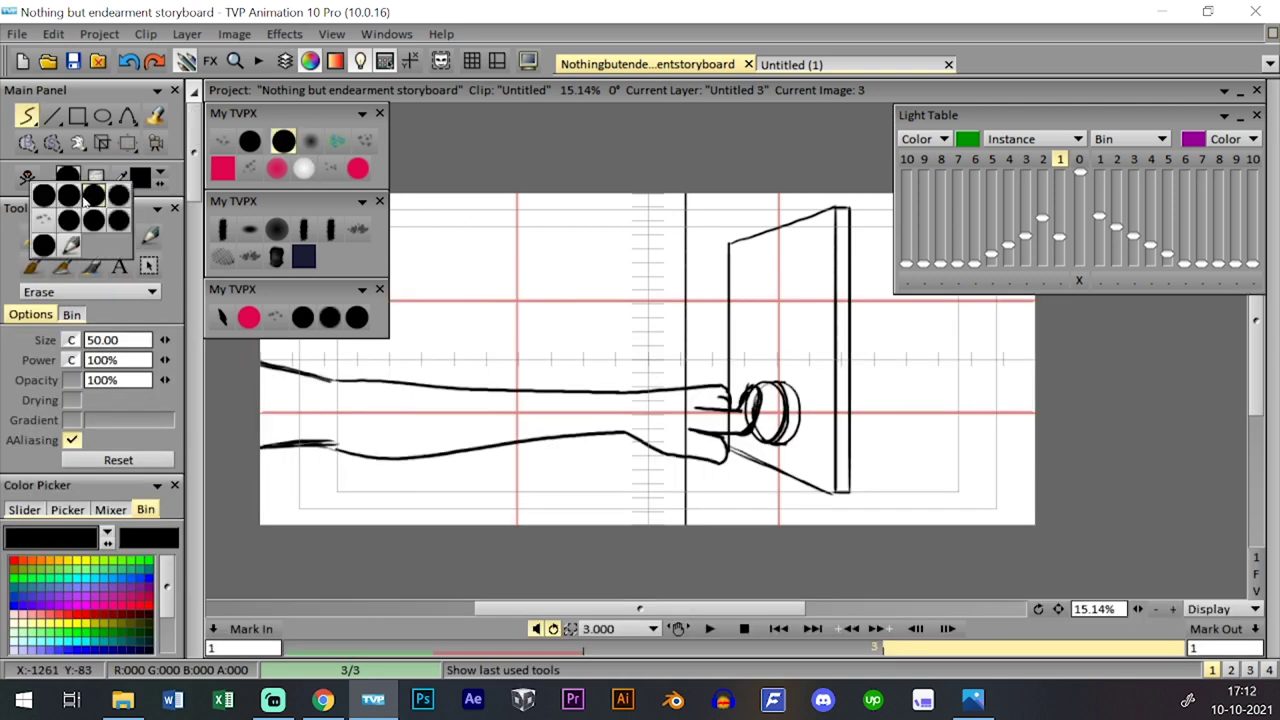
pyautogui.click(276, 257)
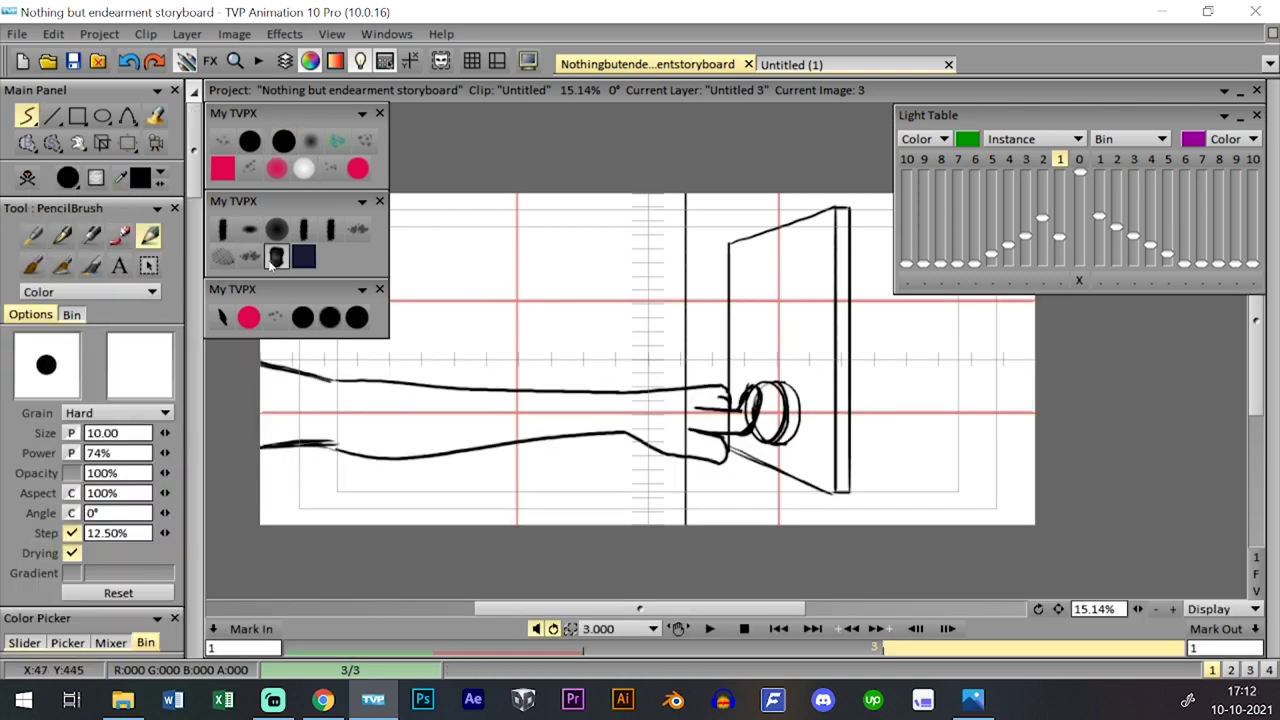
pyautogui.click(67, 178)
pyautogui.click(74, 194)
# - Paste a copy of the drawing at frame 4 and flip through the arm frames to compare
pyautogui.press('Tab')
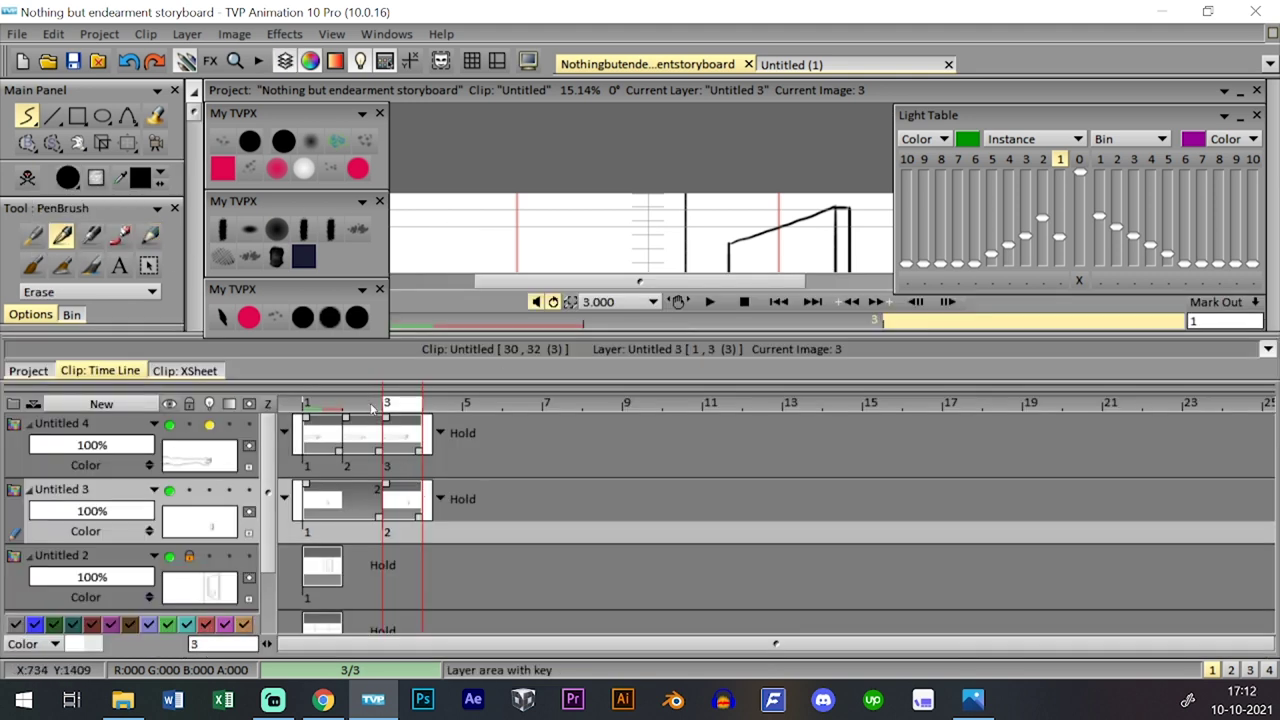
pyautogui.click(372, 406)
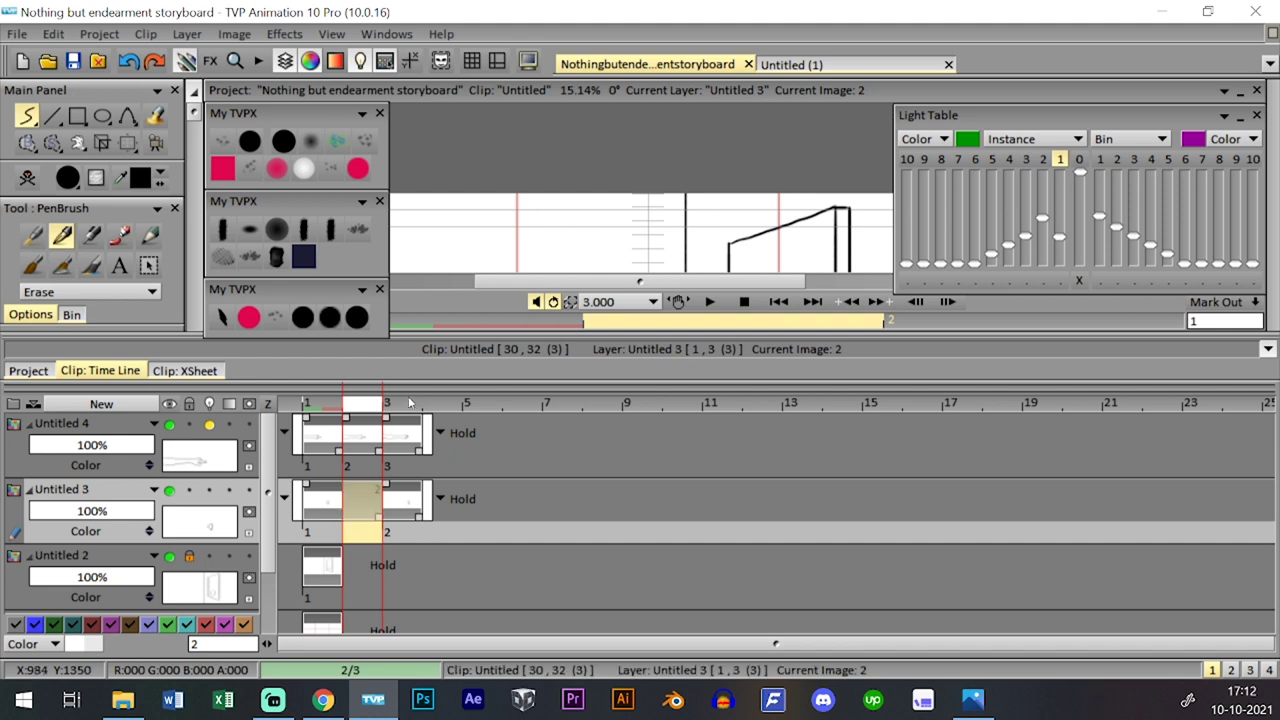
pyautogui.click(433, 403)
pyautogui.hotkey('ctrl', 'v')
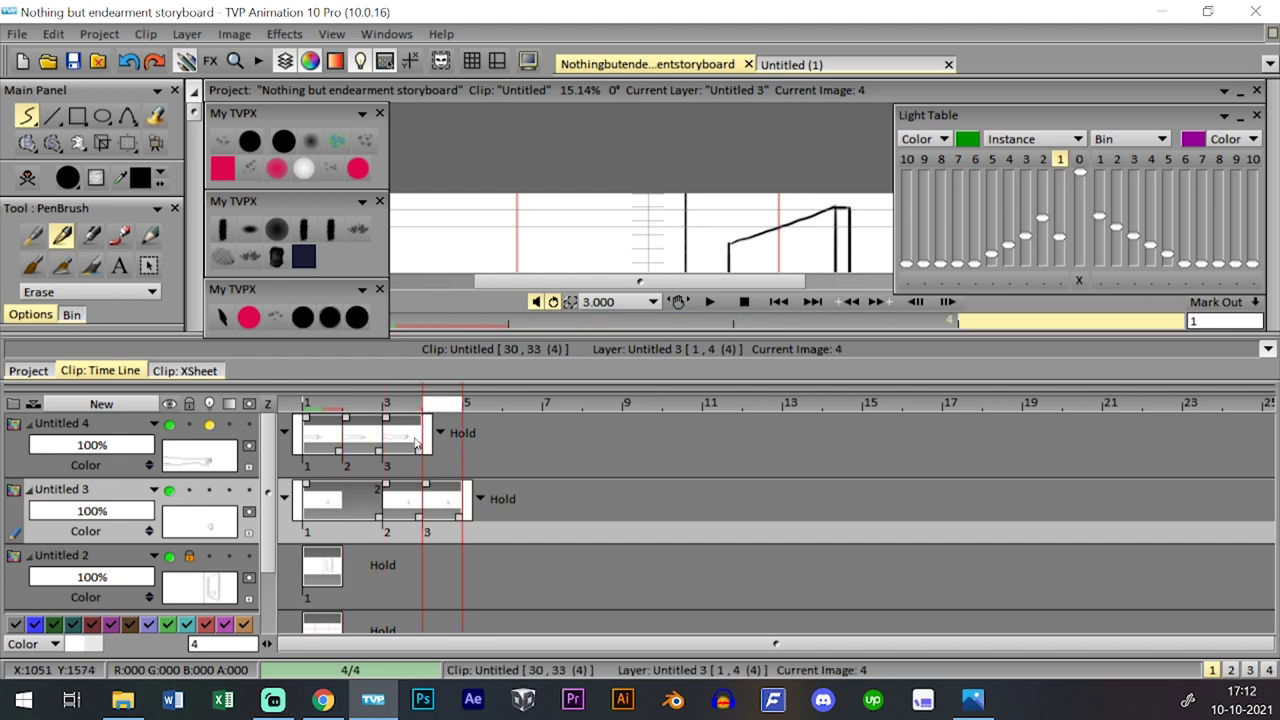
pyautogui.click(370, 434)
pyautogui.press('l')
pyautogui.press('Left')
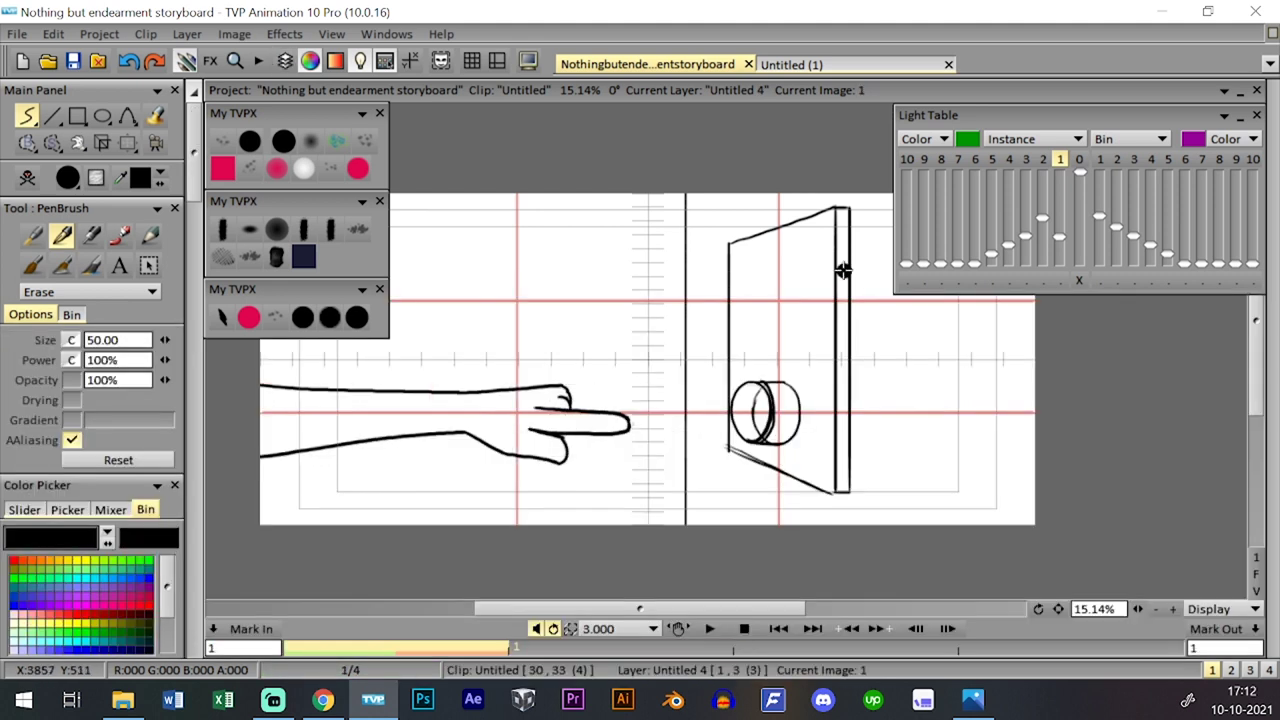
pyautogui.press('Right')
pyautogui.press('Right')
pyautogui.press('Left')
pyautogui.press('Left')
pyautogui.press('Right')
# - Go to frame 4 and flip between it and the previous drawing
pyautogui.hotkey('ctrl', 't')
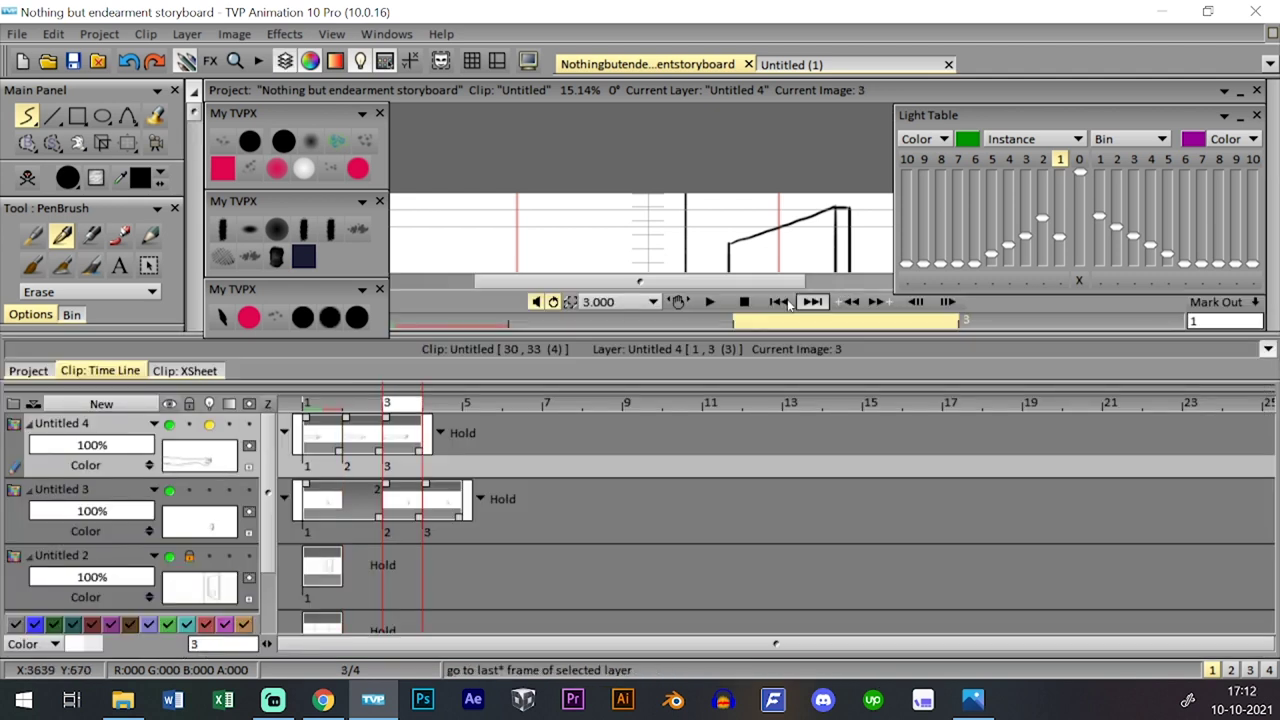
pyautogui.click(464, 398)
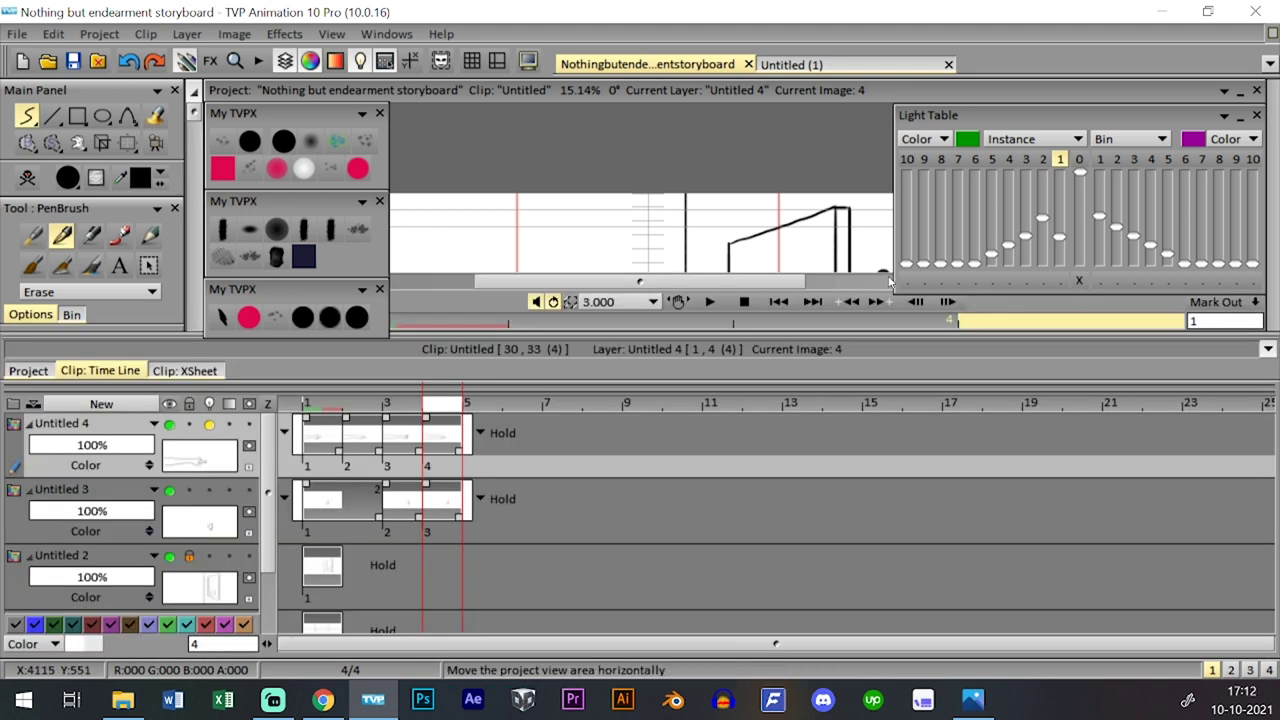
pyautogui.hotkey('ctrl', 't')
pyautogui.hotkey('ctrl', 't')
pyautogui.hotkey('ctrl', 't')
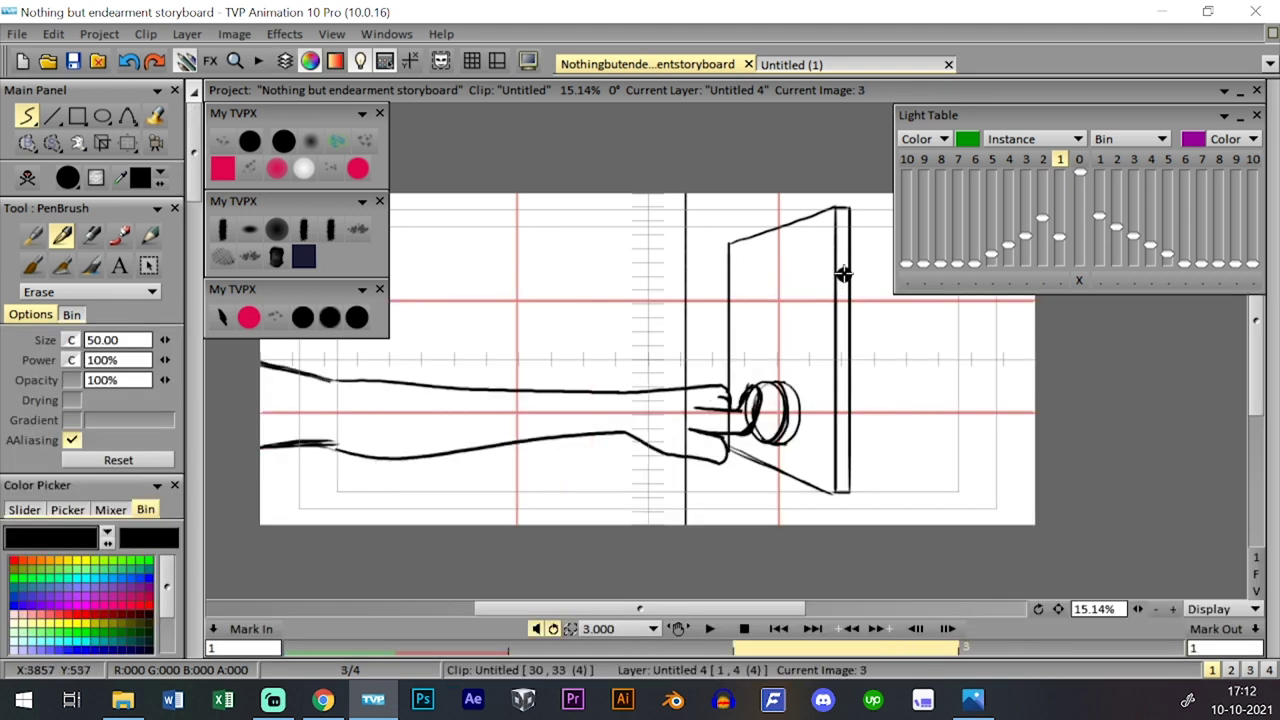
pyautogui.press('Left')
pyautogui.press('Right')
pyautogui.press('Right')
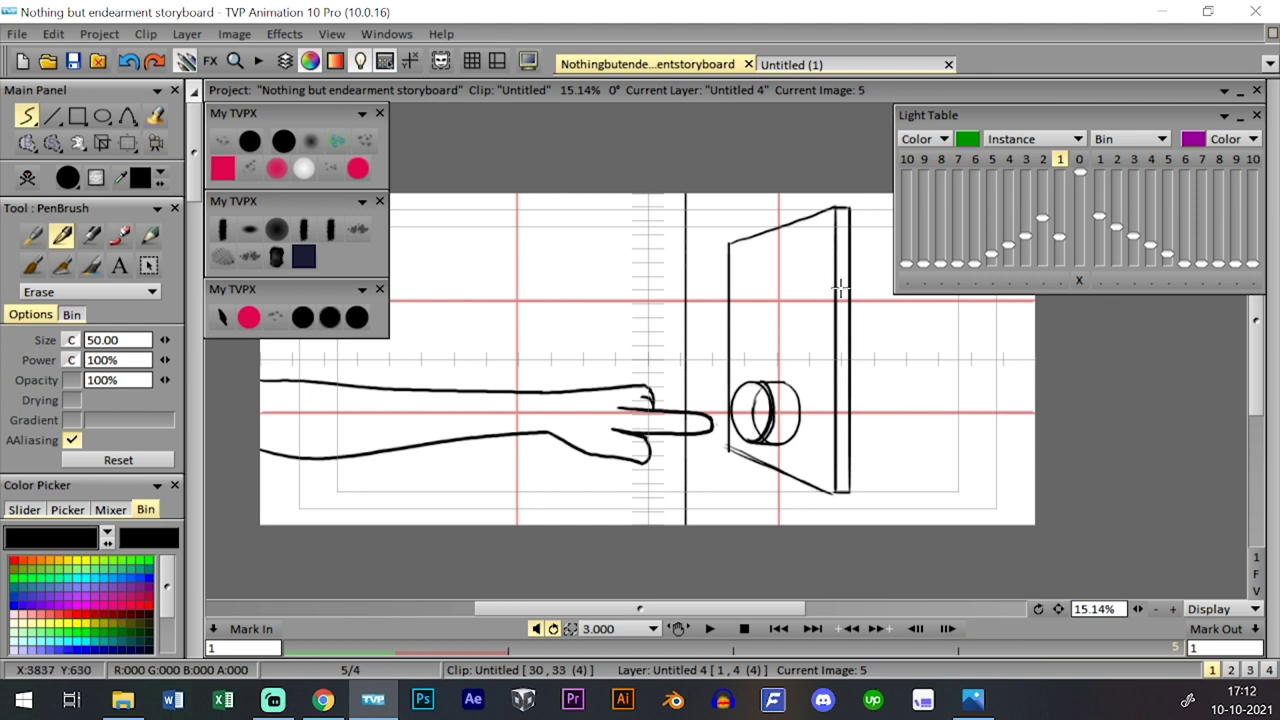
# - Flip between frame 4 and the previous frame to check the gripping hand
pyautogui.press('Left')
pyautogui.hotkey('ctrl', 't')
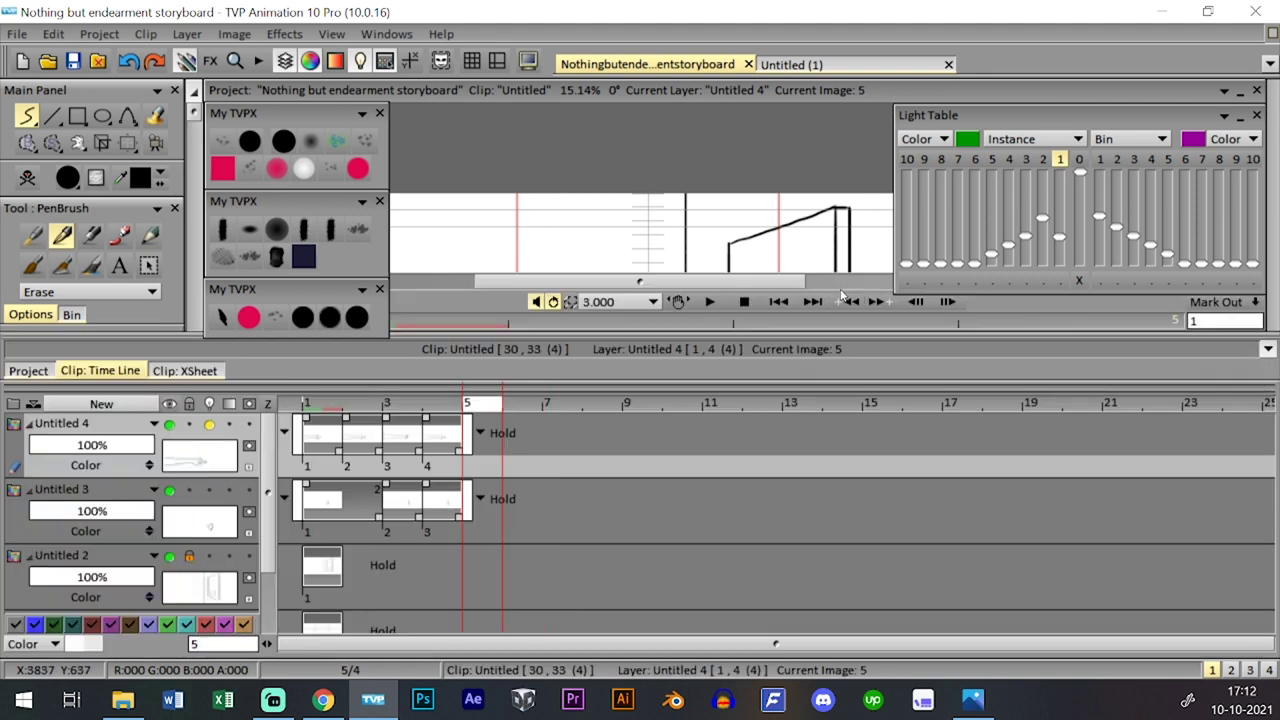
pyautogui.press('Down')
pyautogui.press('Left')
pyautogui.press('Right')
pyautogui.press('Down')
pyautogui.press('Down')
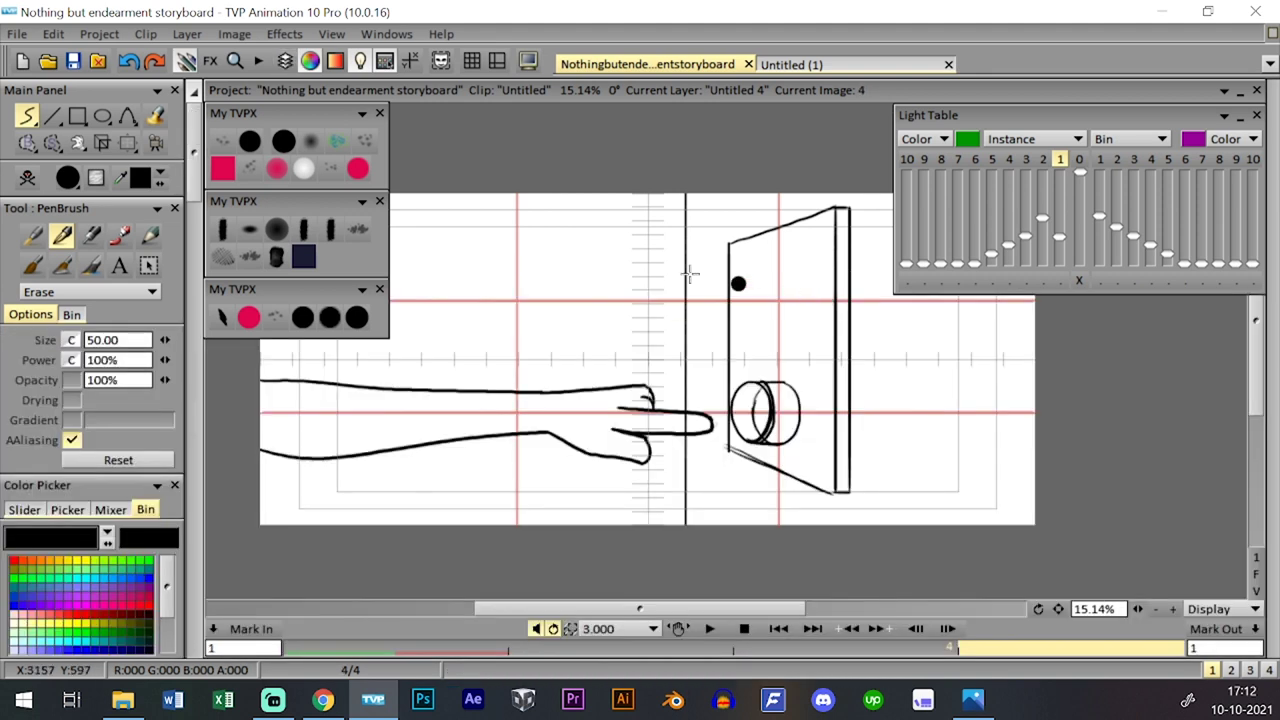
# - Turn on the previous-frame onion skin and pan the frame 4 arm about 40 px right
pyautogui.click(129, 145)
pyautogui.click(146, 148)
pyautogui.hotkey('ctrl', 't')
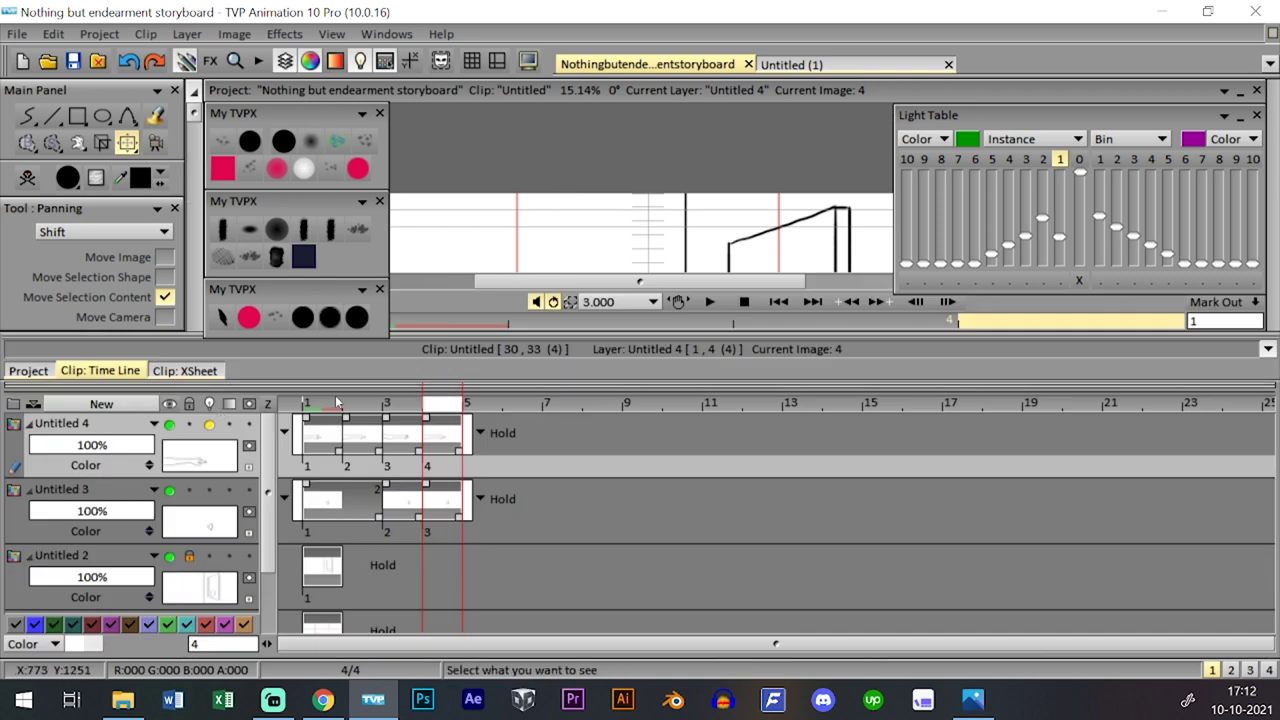
pyautogui.hotkey('ctrl', 't')
pyautogui.click(1060, 160)
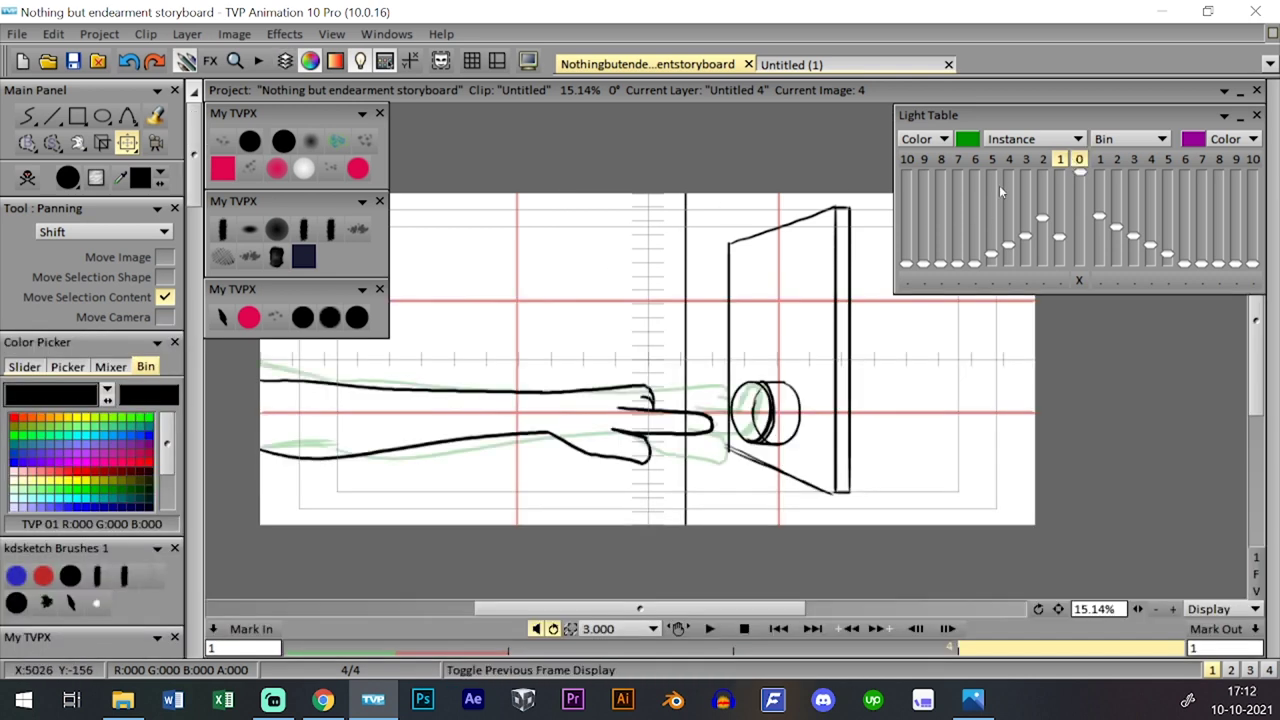
pyautogui.moveTo(452, 334); pyautogui.dragTo(492, 334)
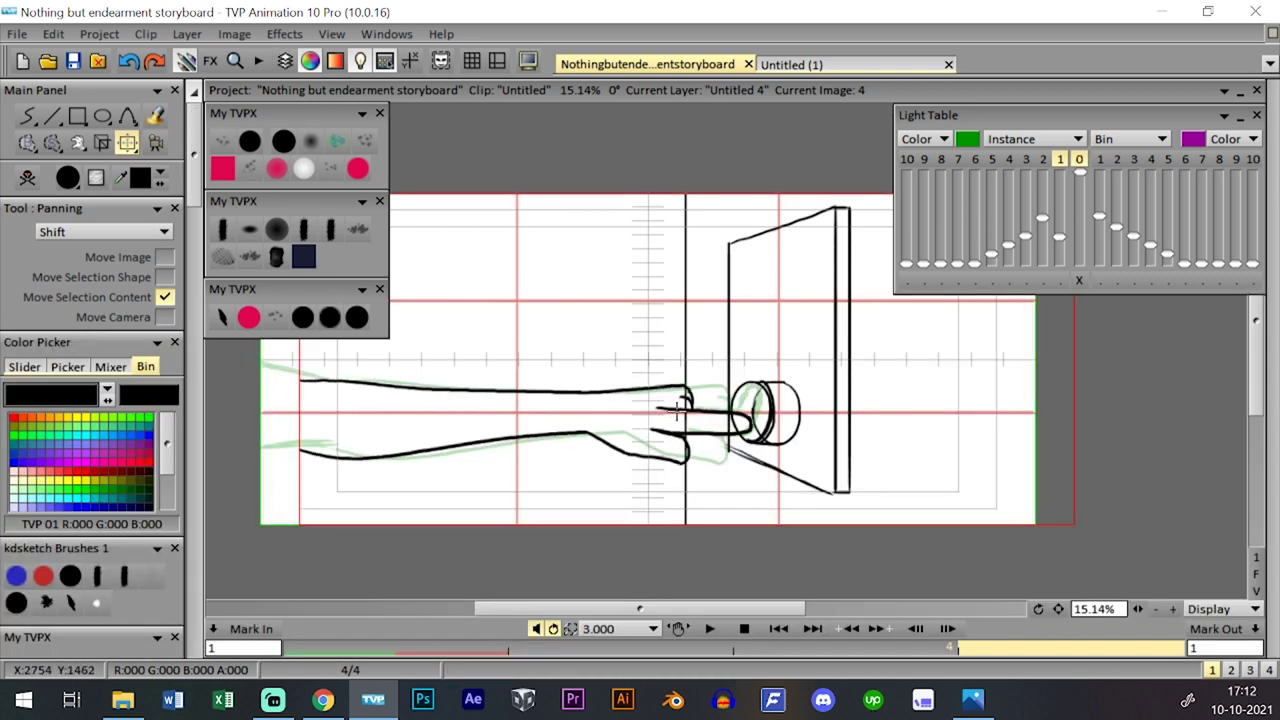
pyautogui.click(357, 317)
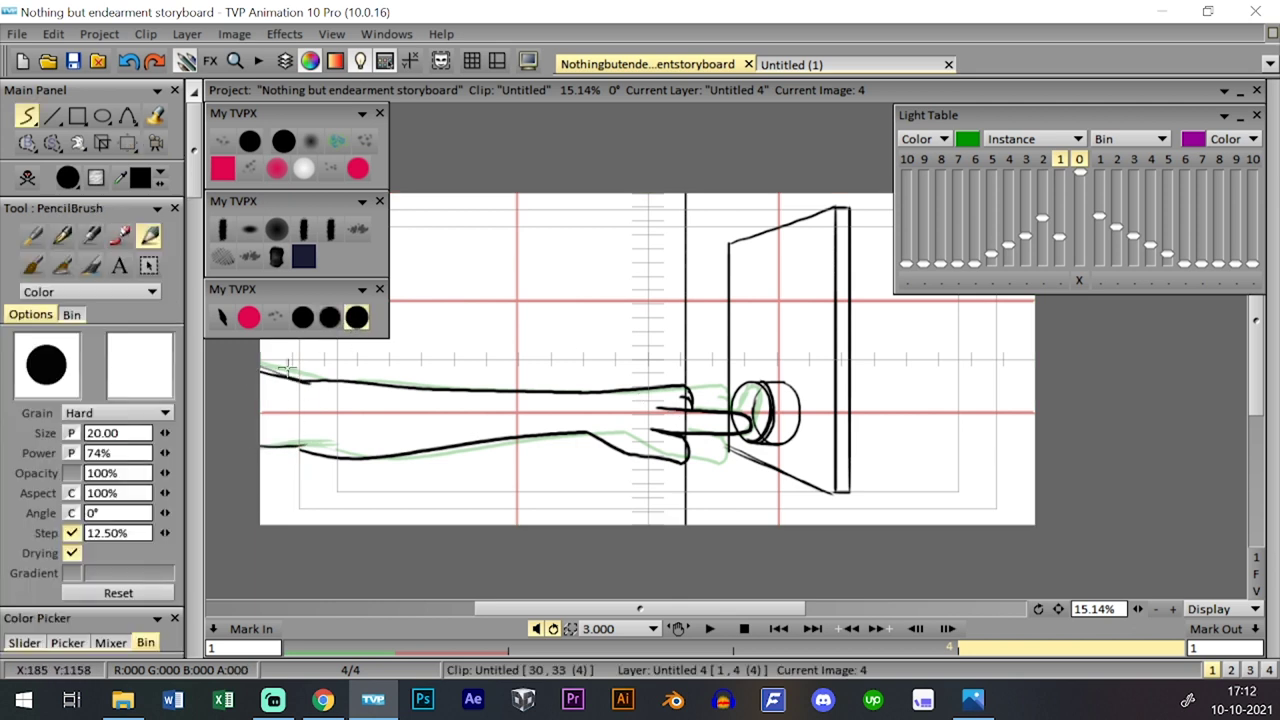
# - Add a fifth image to the arm layer and flip between frames 4 and 5
pyautogui.press('n')
pyautogui.press('n')
pyautogui.press('Left')
pyautogui.press('Right')
pyautogui.press('Right')
pyautogui.press('n')
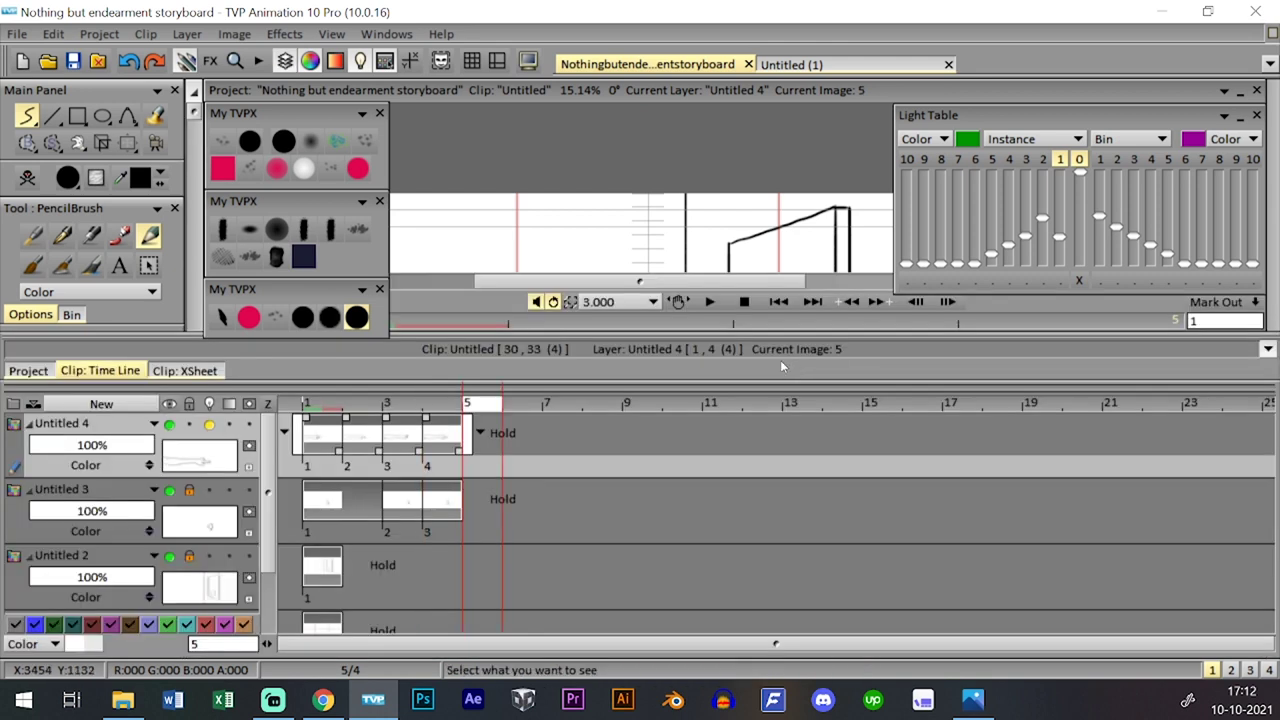
pyautogui.press('n')
pyautogui.hotkey('ctrl', 'd')
pyautogui.press('n')
pyautogui.press('n')
pyautogui.press('Left')
pyautogui.press('Left')
pyautogui.press('Right')
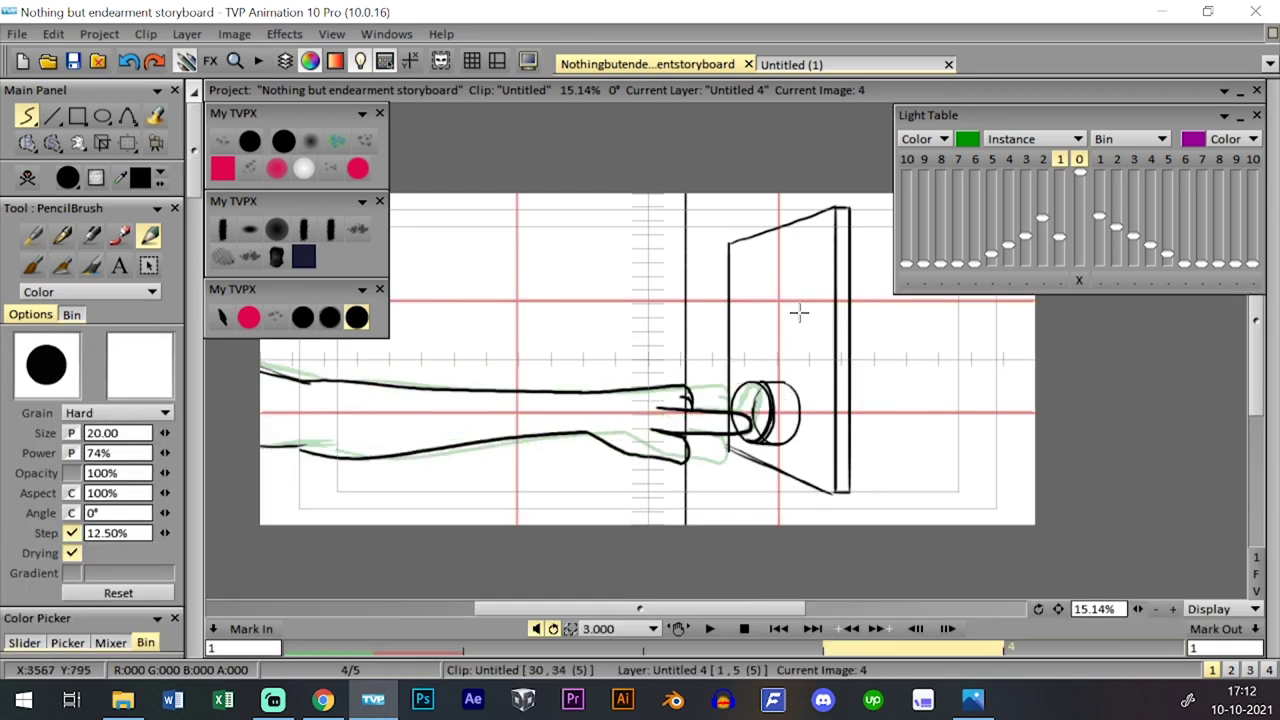
pyautogui.press('n')
pyautogui.press('n')
pyautogui.press('n')
pyautogui.press('n')
pyautogui.press('Right')
pyautogui.press('Left')
pyautogui.press('Left')
pyautogui.press('Left')
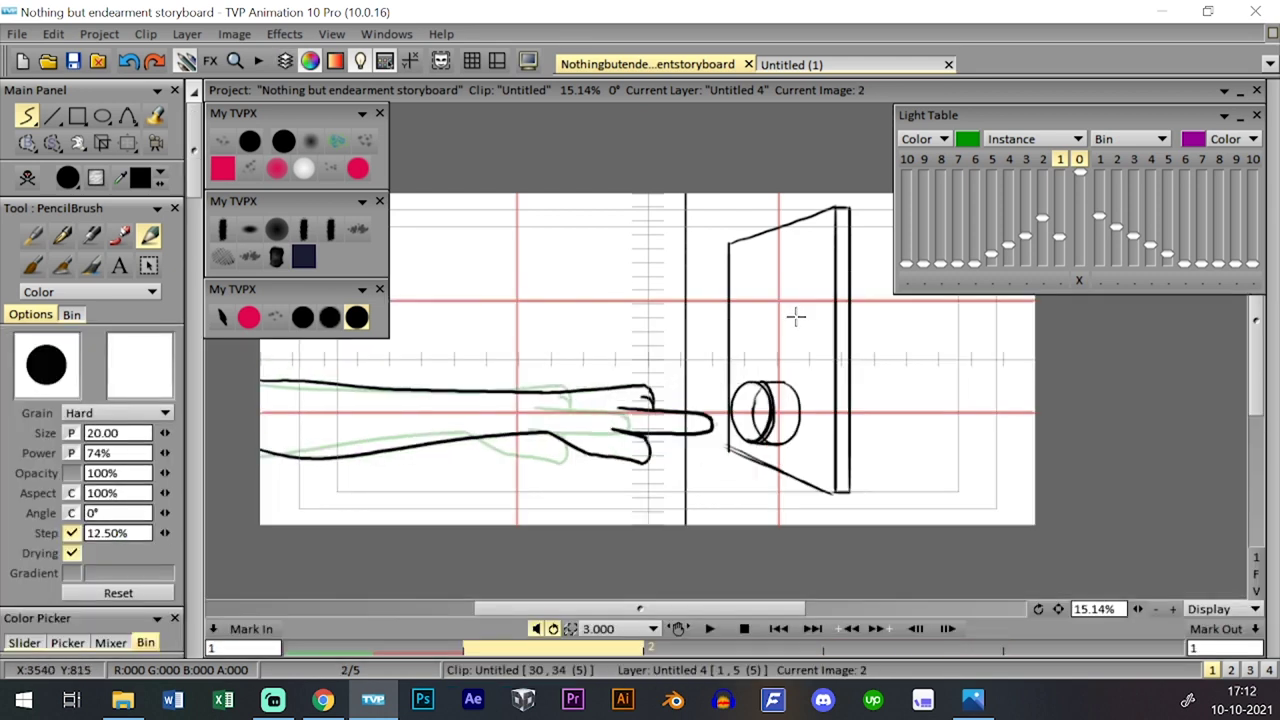
pyautogui.press('Right')
pyautogui.press('Right')
pyautogui.press('n')
pyautogui.press('n')
pyautogui.press('Right')
# - Rotate the frame 5 arm about -14.35° downward, move it slightly down, and apply
pyautogui.click(128, 143)
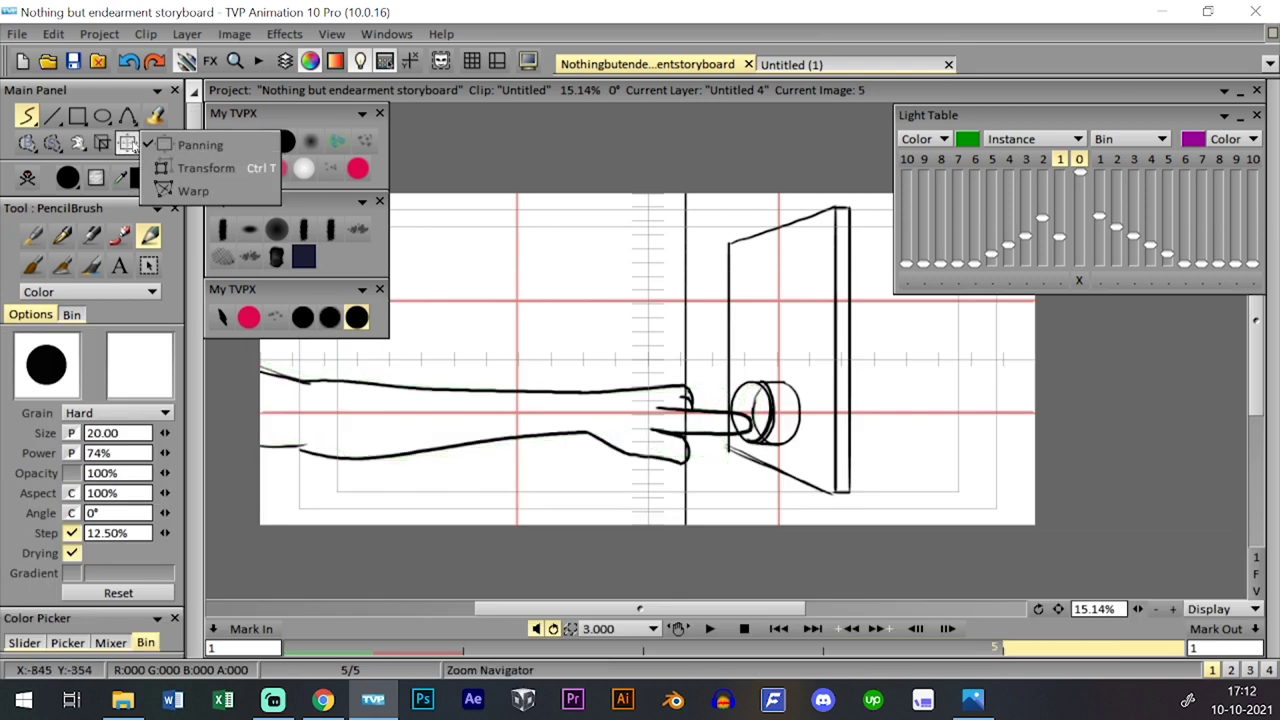
pyautogui.click(205, 168)
pyautogui.press('n')
pyautogui.press('n')
pyautogui.moveTo(752, 414)
pyautogui.mouseDown()
pyautogui.moveTo(704, 513)
pyautogui.moveTo(718, 536)
pyautogui.mouseUp()
pyautogui.moveTo(696, 493); pyautogui.dragTo(694, 510)
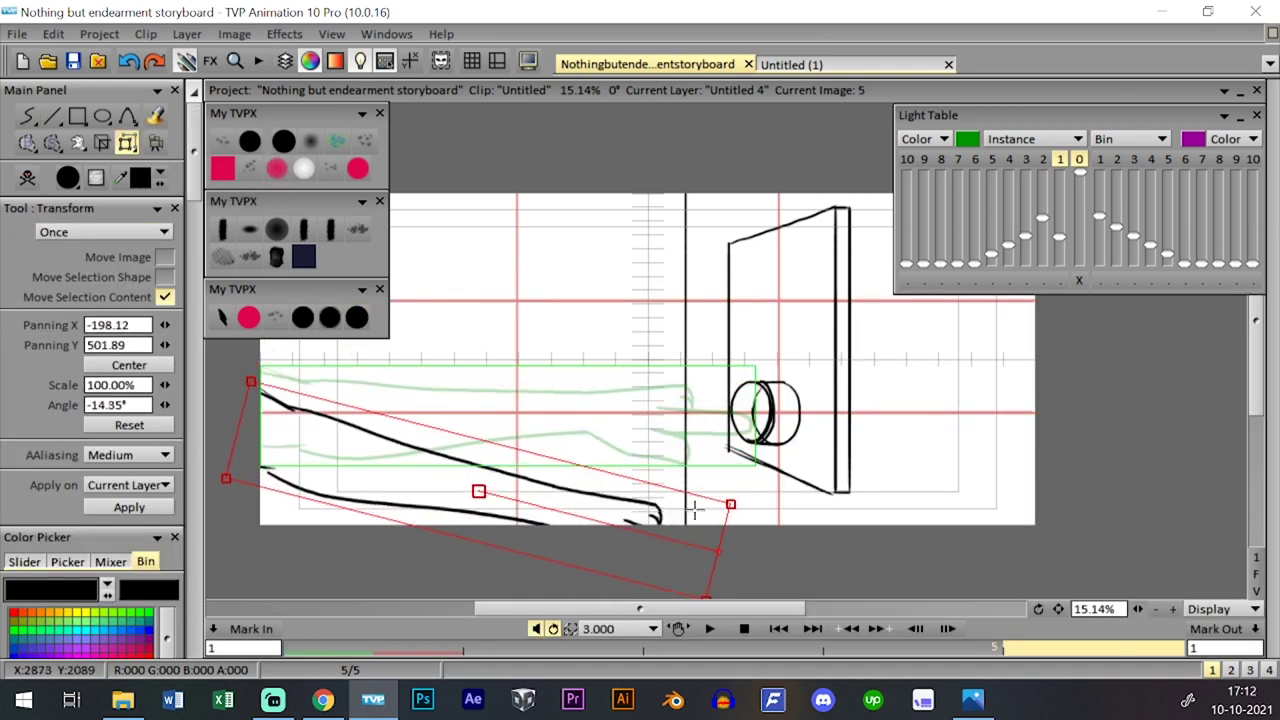
pyautogui.press('Return')
pyautogui.click(303, 317)
# - Step through the arm frames and save the storyboard project
pyautogui.press('n')
pyautogui.press('n')
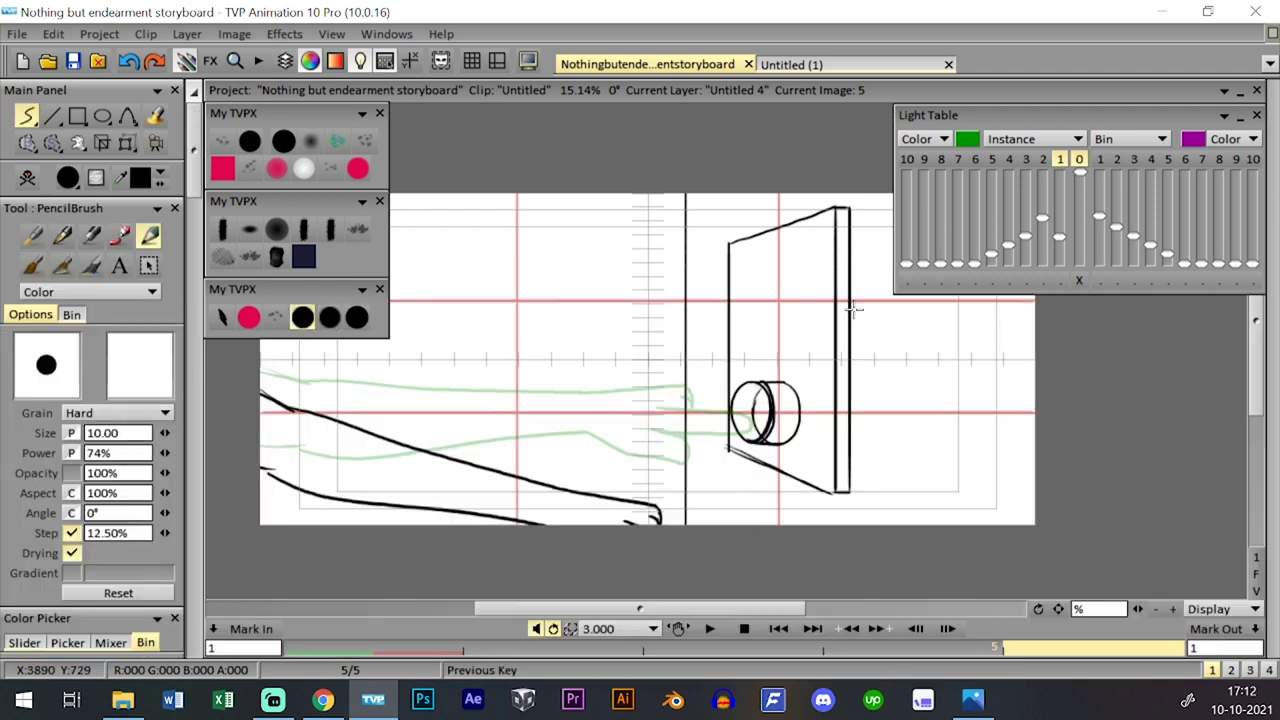
pyautogui.press('Left')
pyautogui.press('Left')
pyautogui.press('Left')
pyautogui.press('Right')
pyautogui.press('Right')
pyautogui.press('n')
pyautogui.press('n')
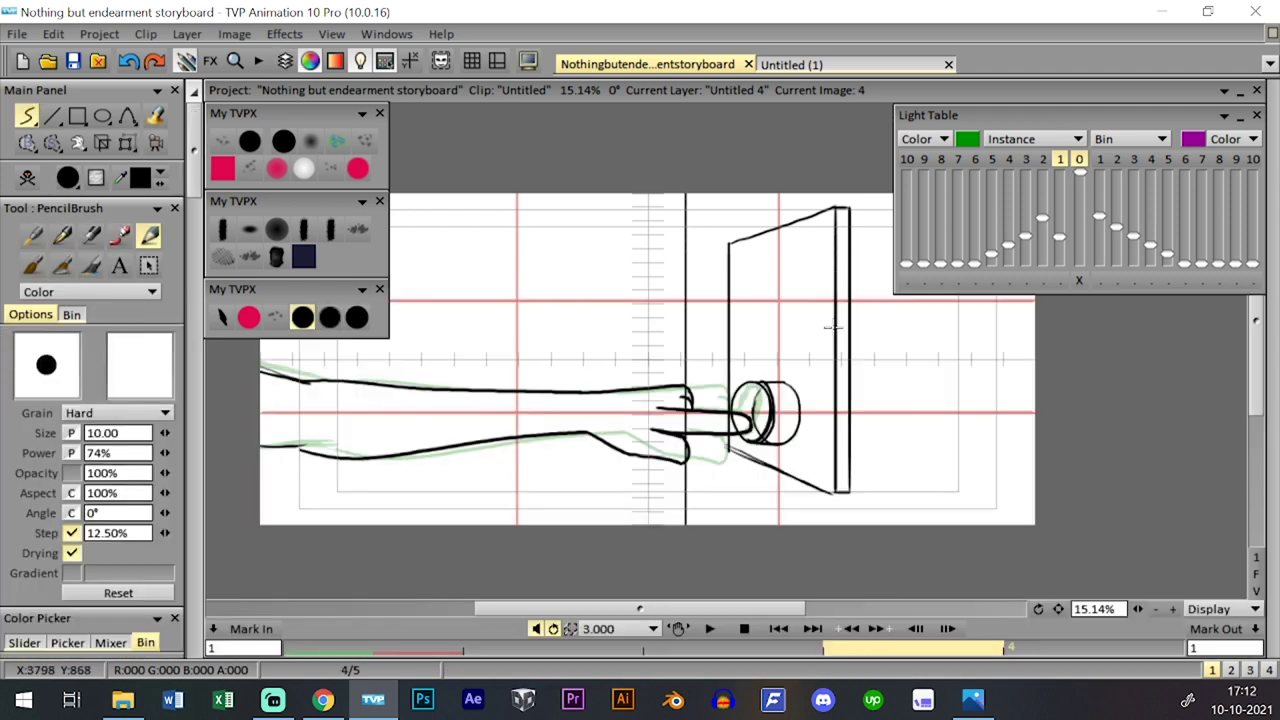
pyautogui.click(73, 62)
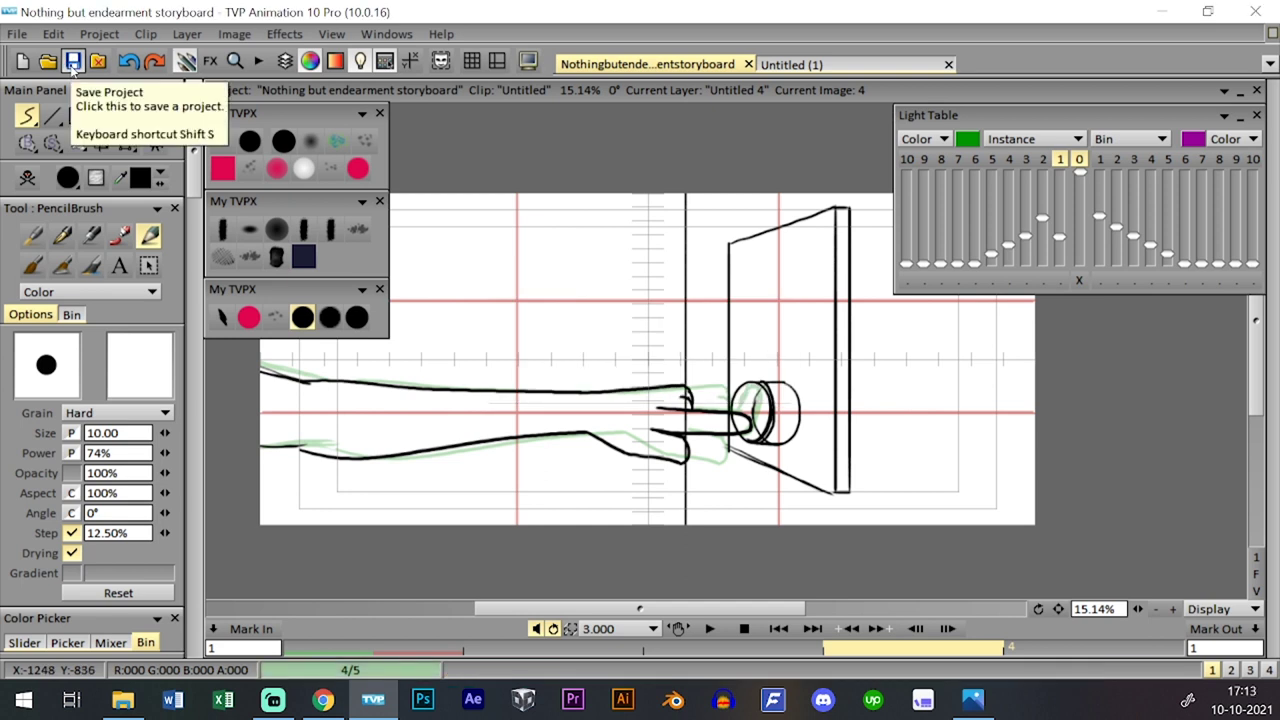
# - Go to frame 5, save the project, and play back the 46-frame storyboard
pyautogui.press('l')
pyautogui.press('l')
pyautogui.press('l')
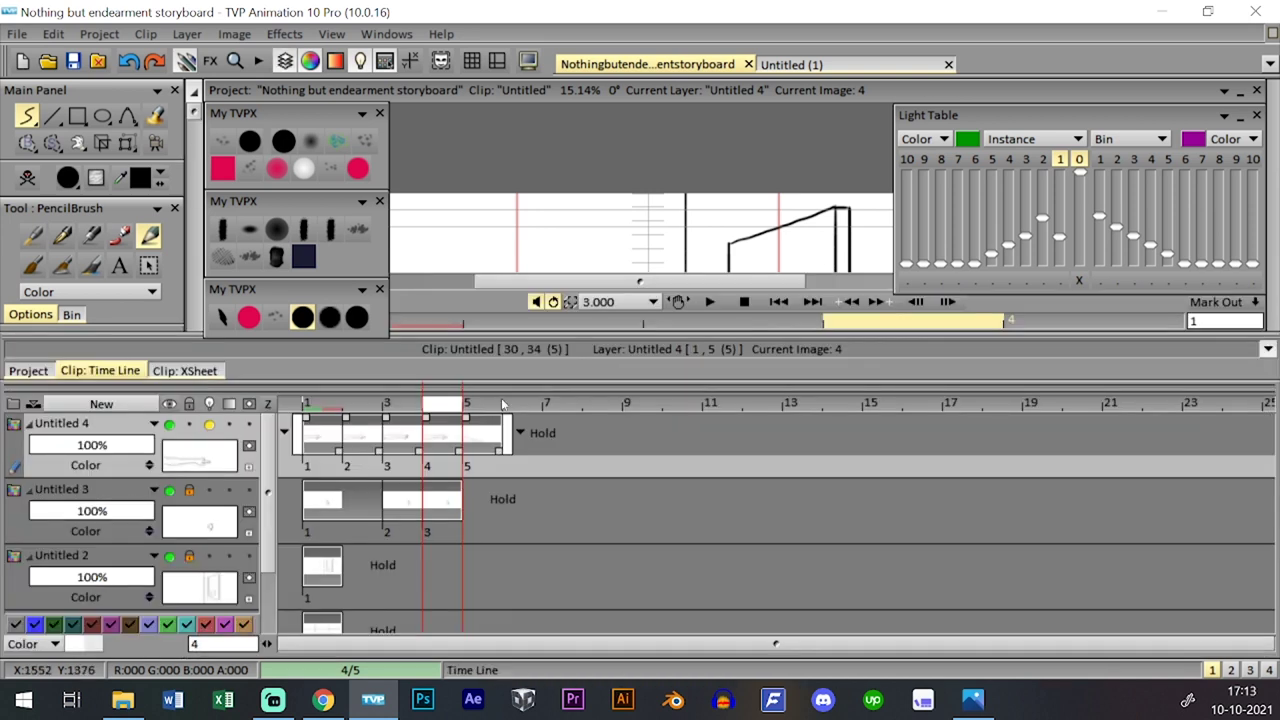
pyautogui.click(499, 403)
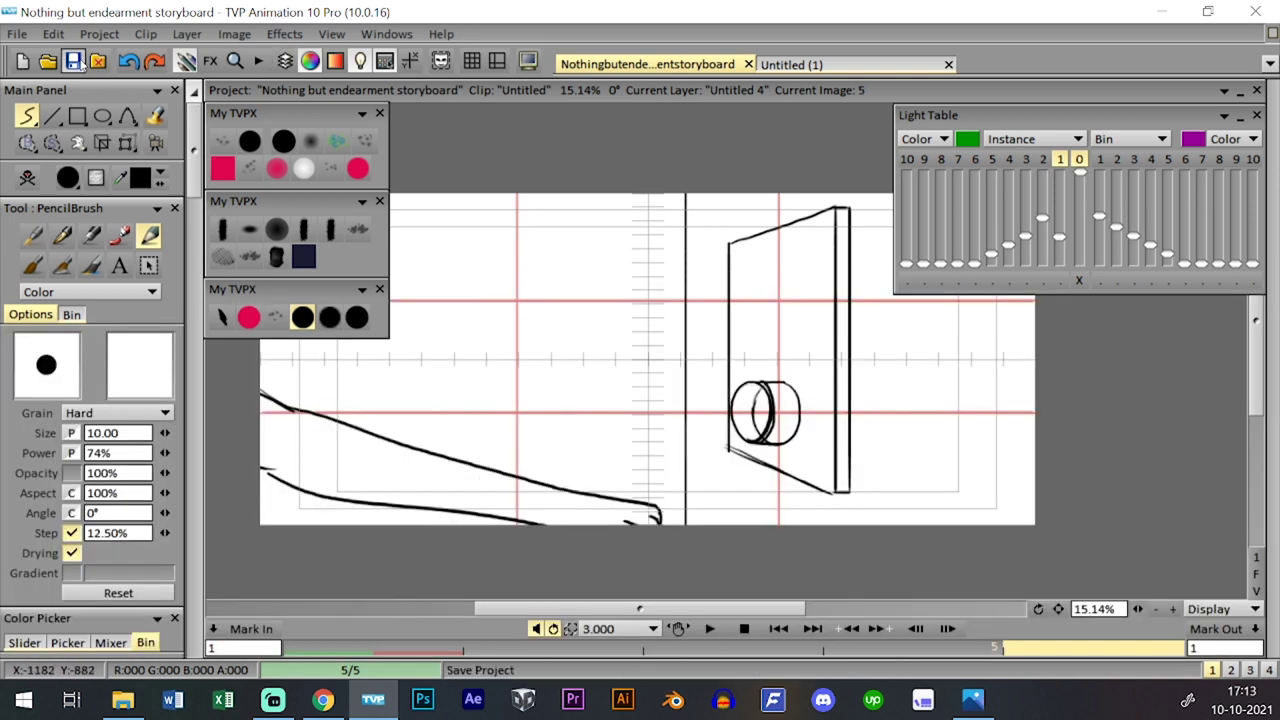
pyautogui.click(76, 64)
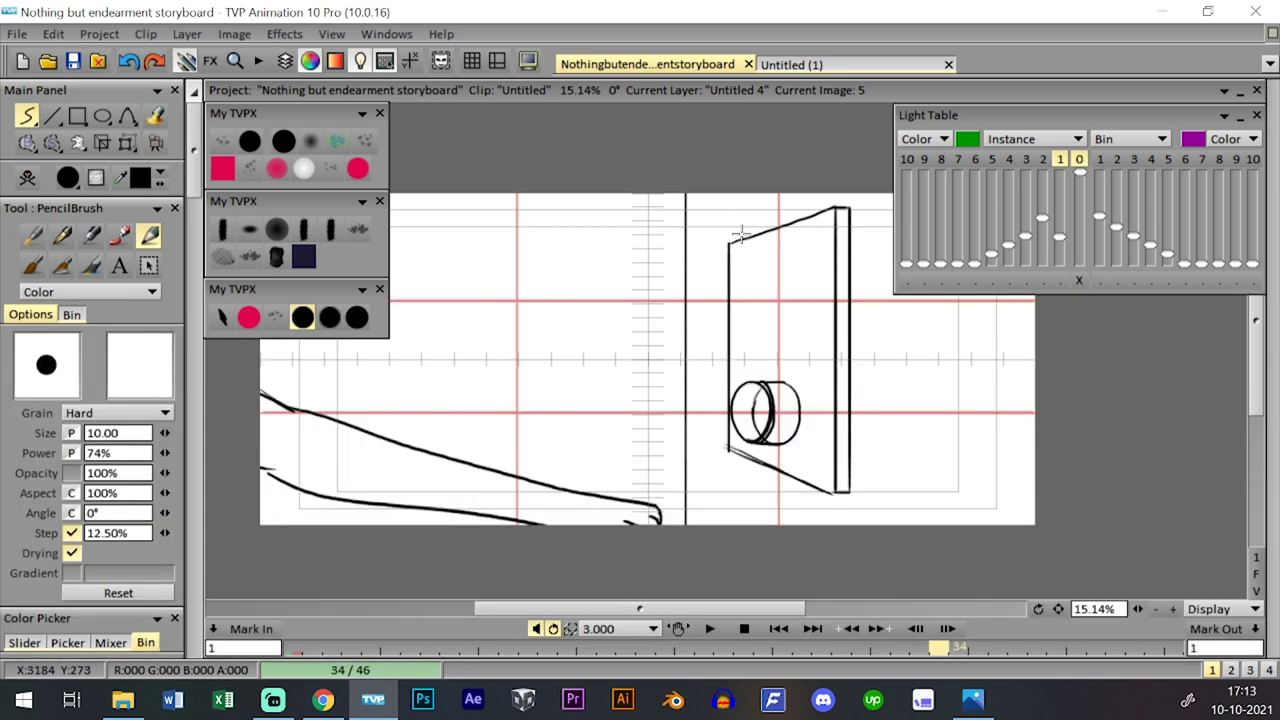
pyautogui.click(709, 628)
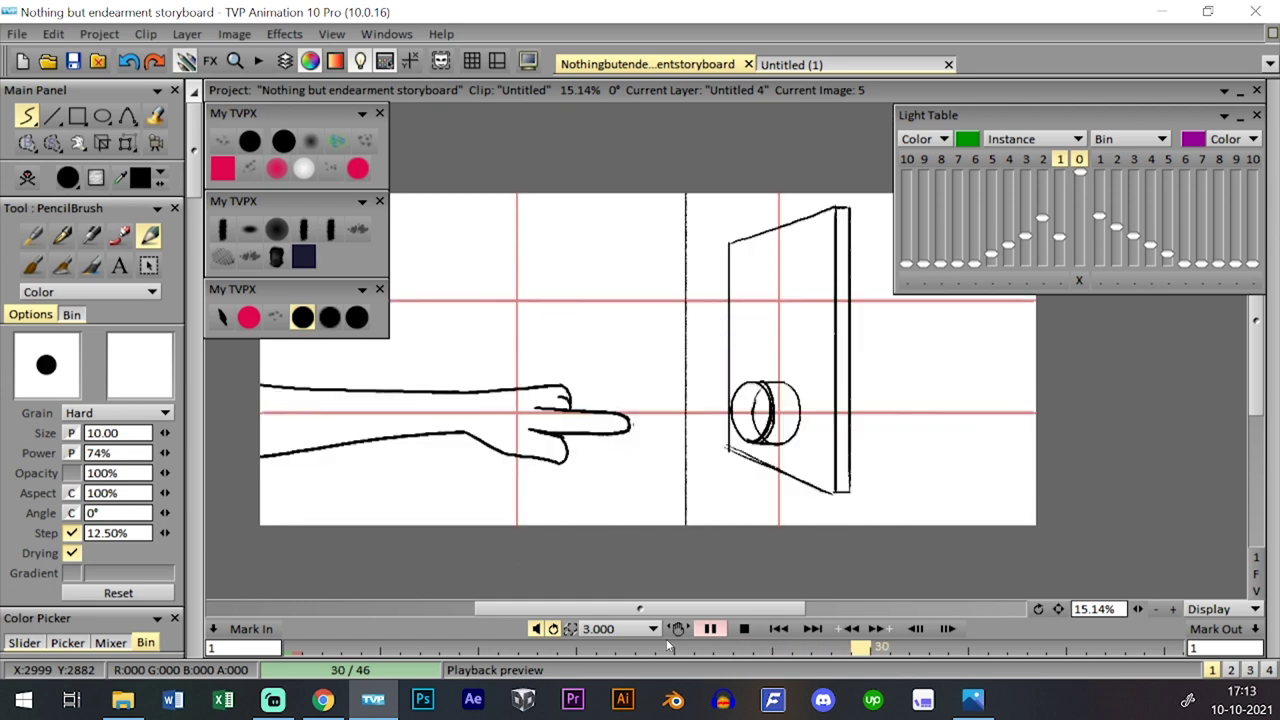
# - Stop playback, open the empty panel 5 clip, and fade Untitled 1 to 25% opacity
pyautogui.click(744, 629)
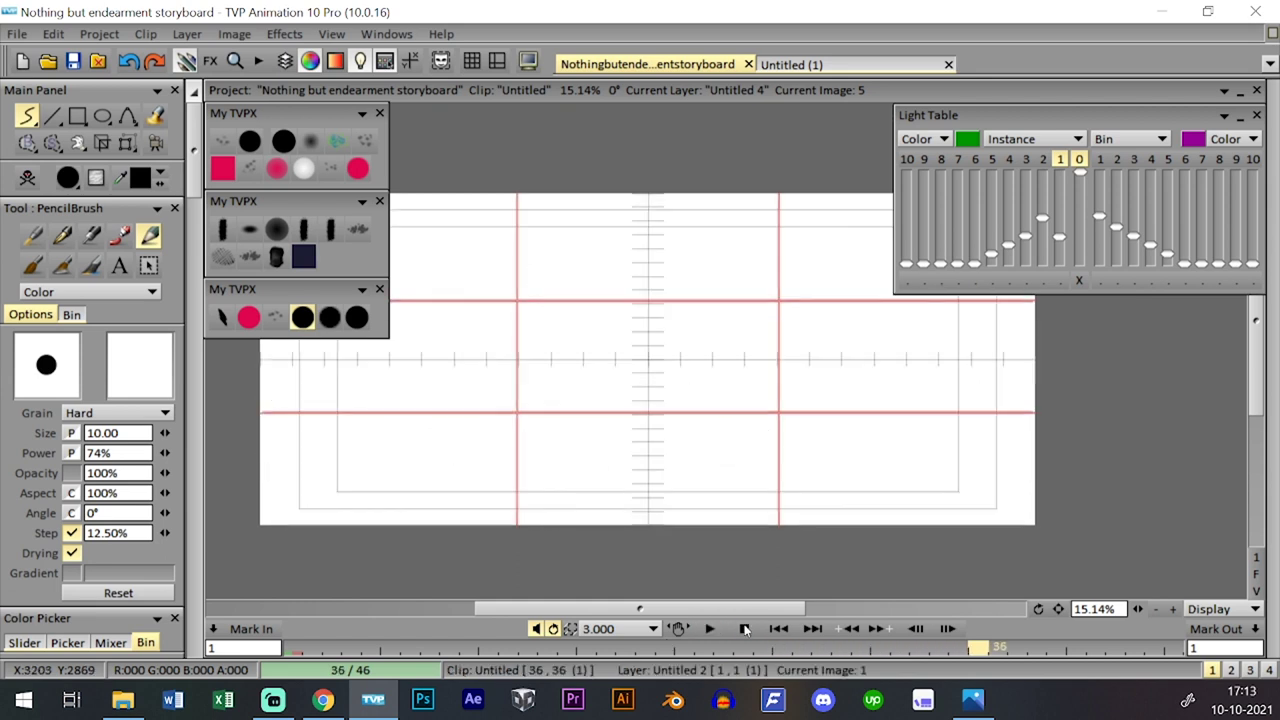
pyautogui.press('l')
pyautogui.doubleClick(899, 452)
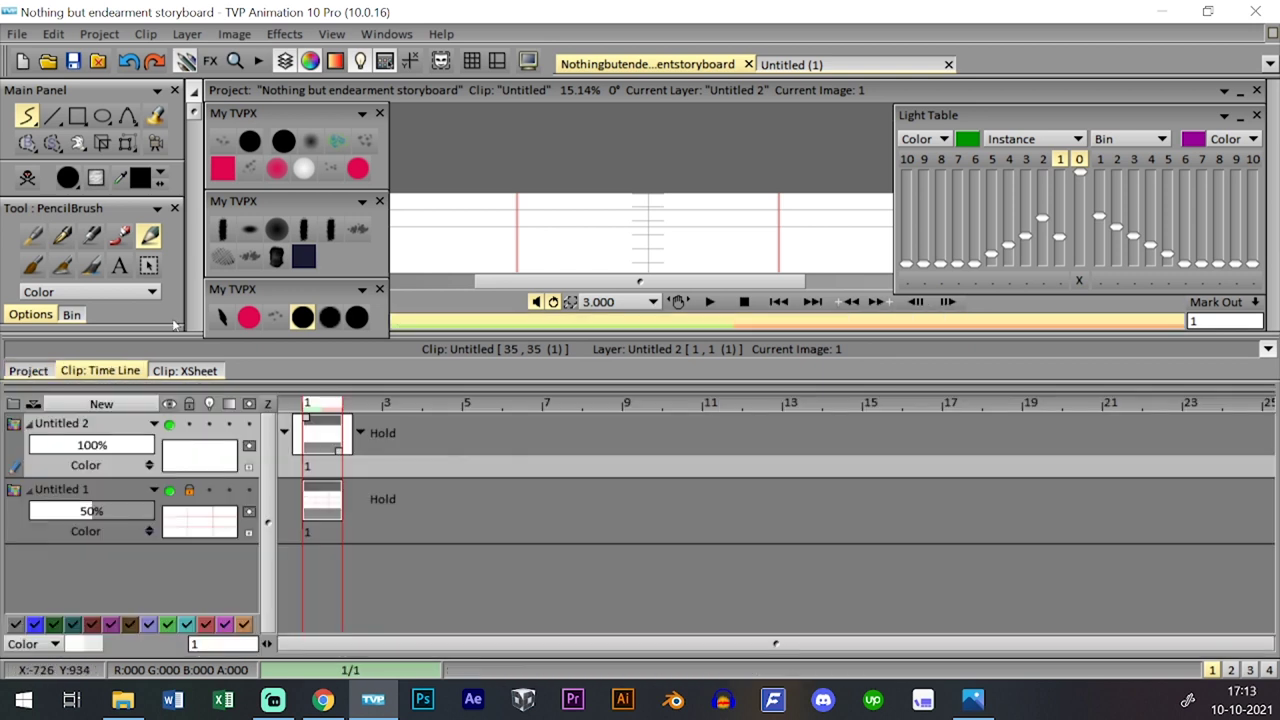
pyautogui.moveTo(61, 513); pyautogui.dragTo(63, 513)
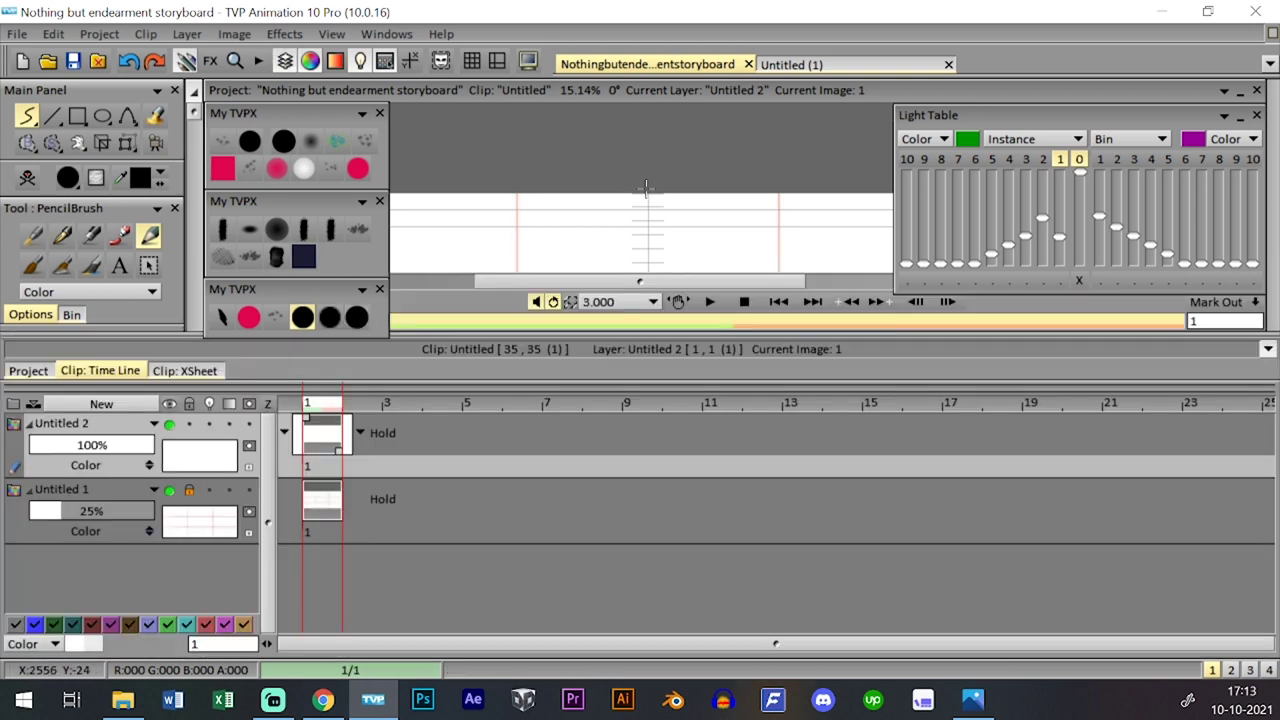
# - Close the timeline, save the project, and check the previous panel's last drawing
pyautogui.click(285, 62)
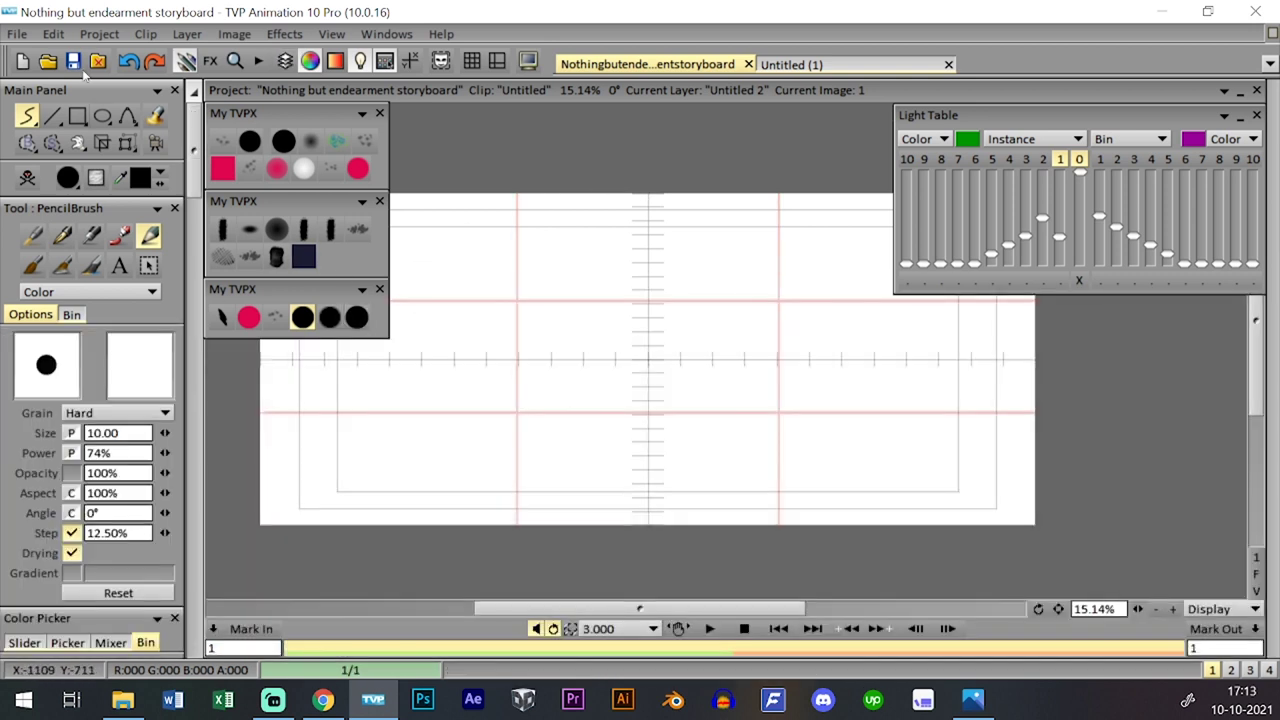
pyautogui.click(76, 66)
pyautogui.press('Left')
pyautogui.press('Return')
# - Sketch a first rough head circle on panel 5, then clear it
pyautogui.scroll(2, 1074, 470)
pyautogui.moveTo(1074, 470); pyautogui.dragTo(1004, 458)
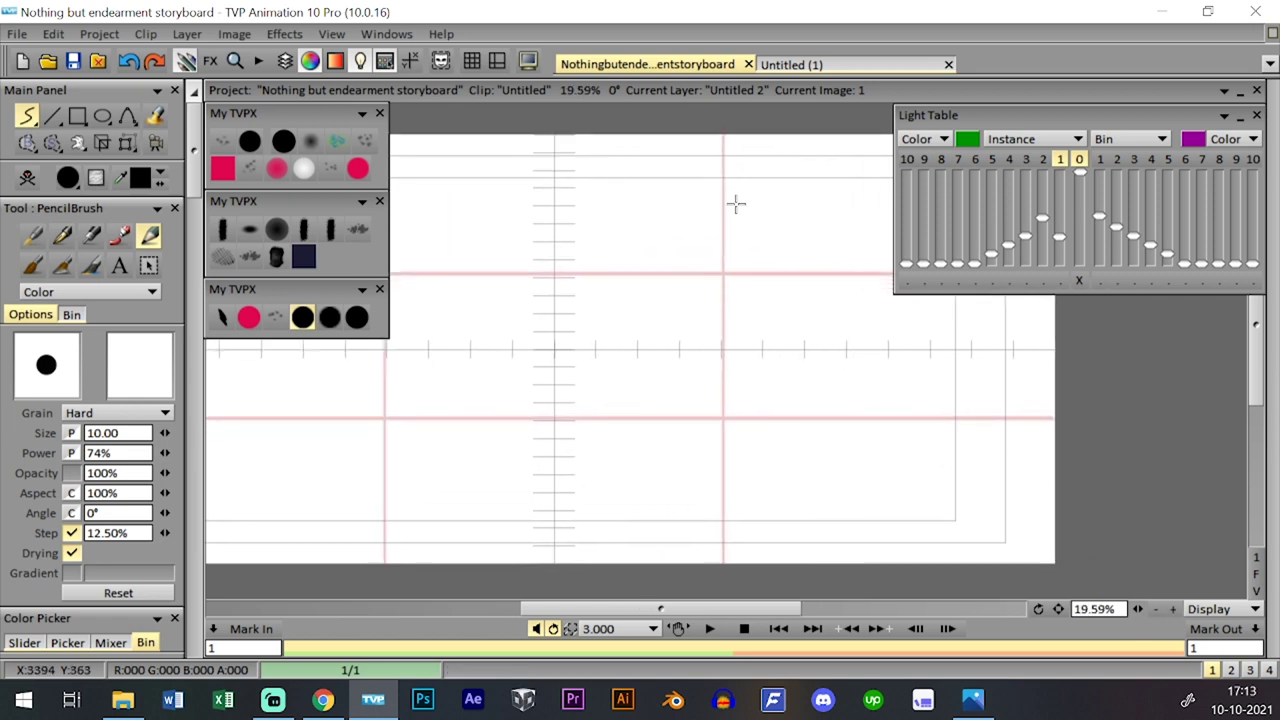
pyautogui.moveTo(740, 191)
pyautogui.mouseDown()
pyautogui.moveTo(797, 222)
pyautogui.moveTo(826, 214)
pyautogui.mouseUp()
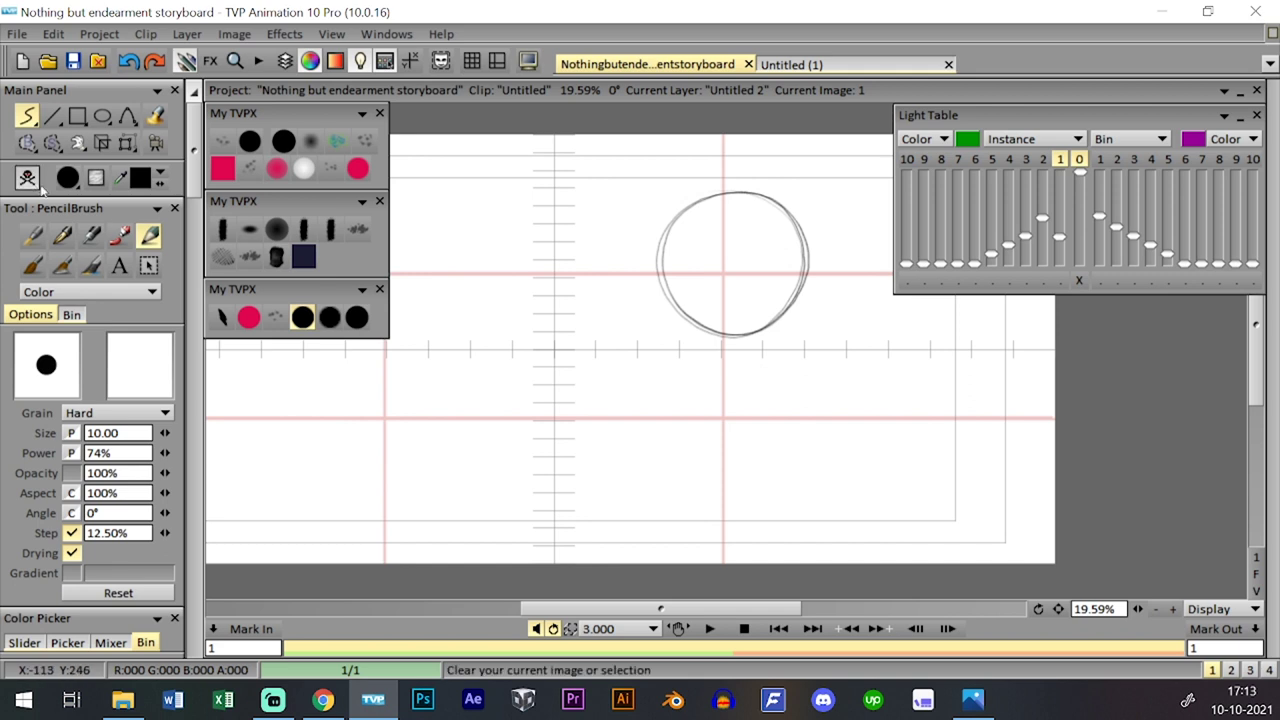
pyautogui.click(42, 175)
# - Return to the size 10 pencil preset, redraw the head circle, and erase it again
pyautogui.click(357, 317)
pyautogui.click(330, 317)
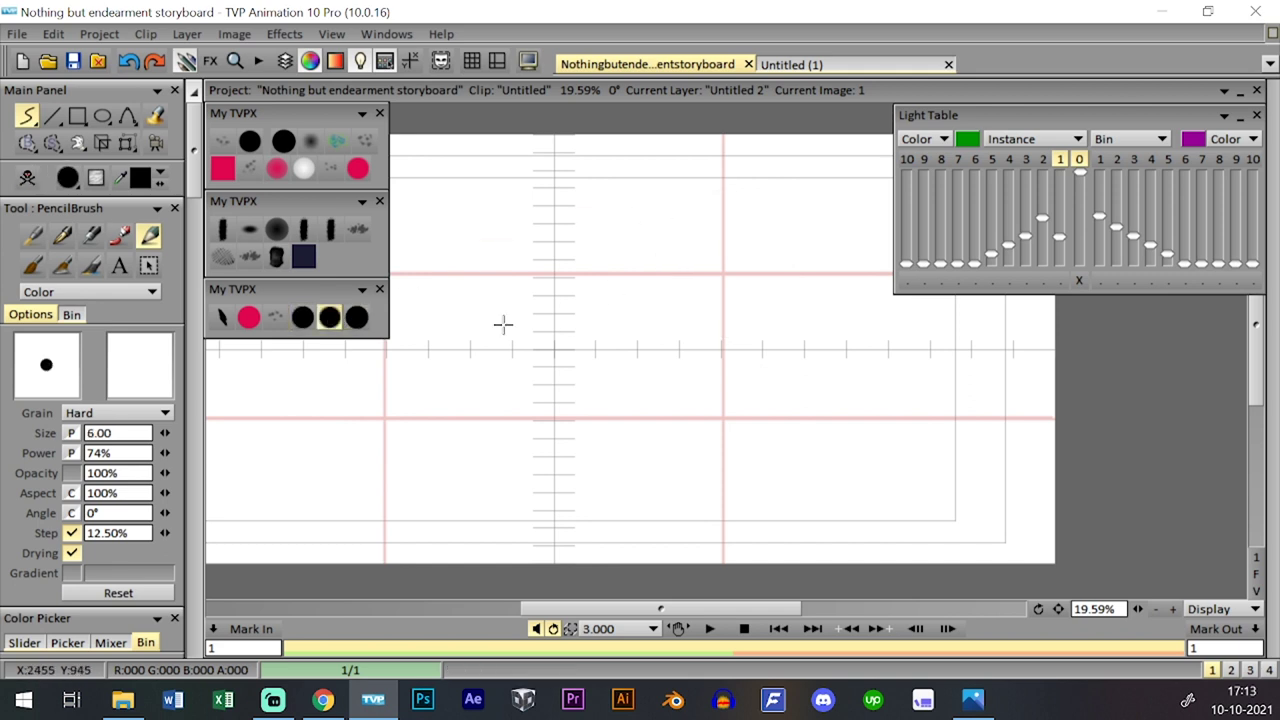
pyautogui.click(302, 317)
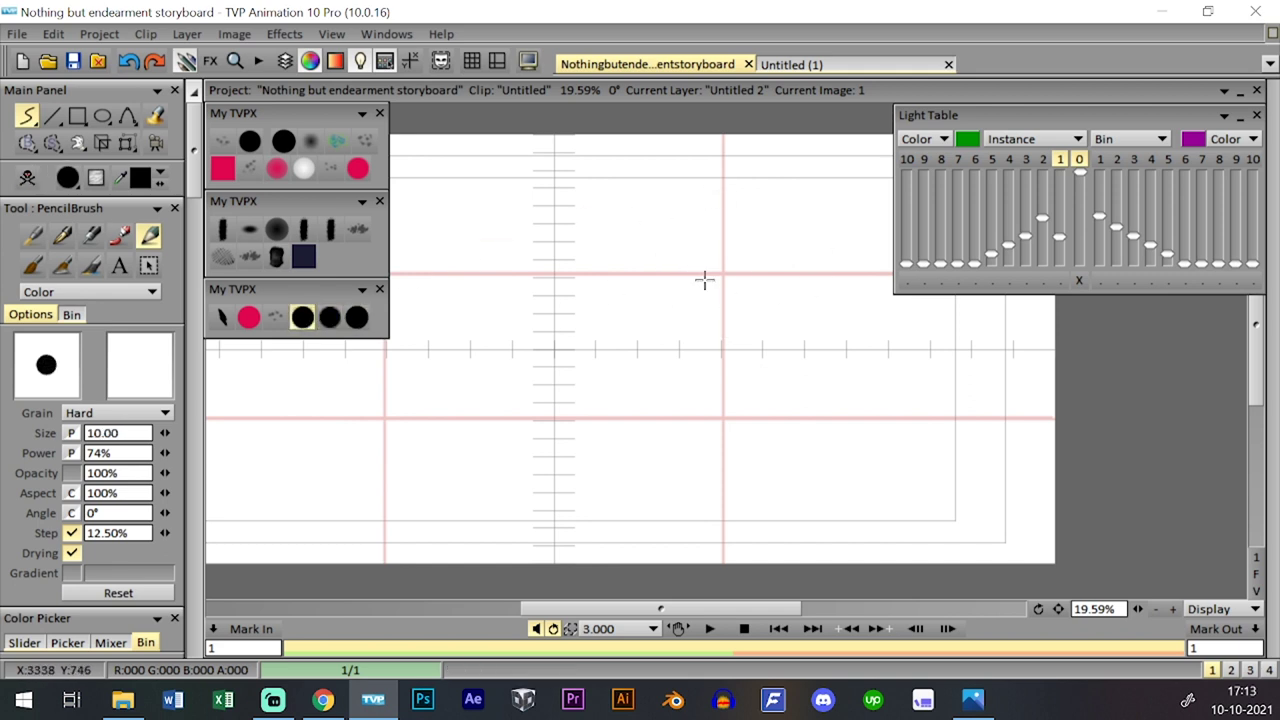
pyautogui.moveTo(704, 270); pyautogui.dragTo(708, 268)
pyautogui.moveTo(657, 180)
pyautogui.mouseDown()
pyautogui.moveTo(763, 271)
pyautogui.moveTo(734, 314)
pyautogui.moveTo(740, 300)
pyautogui.moveTo(656, 305)
pyautogui.mouseUp()
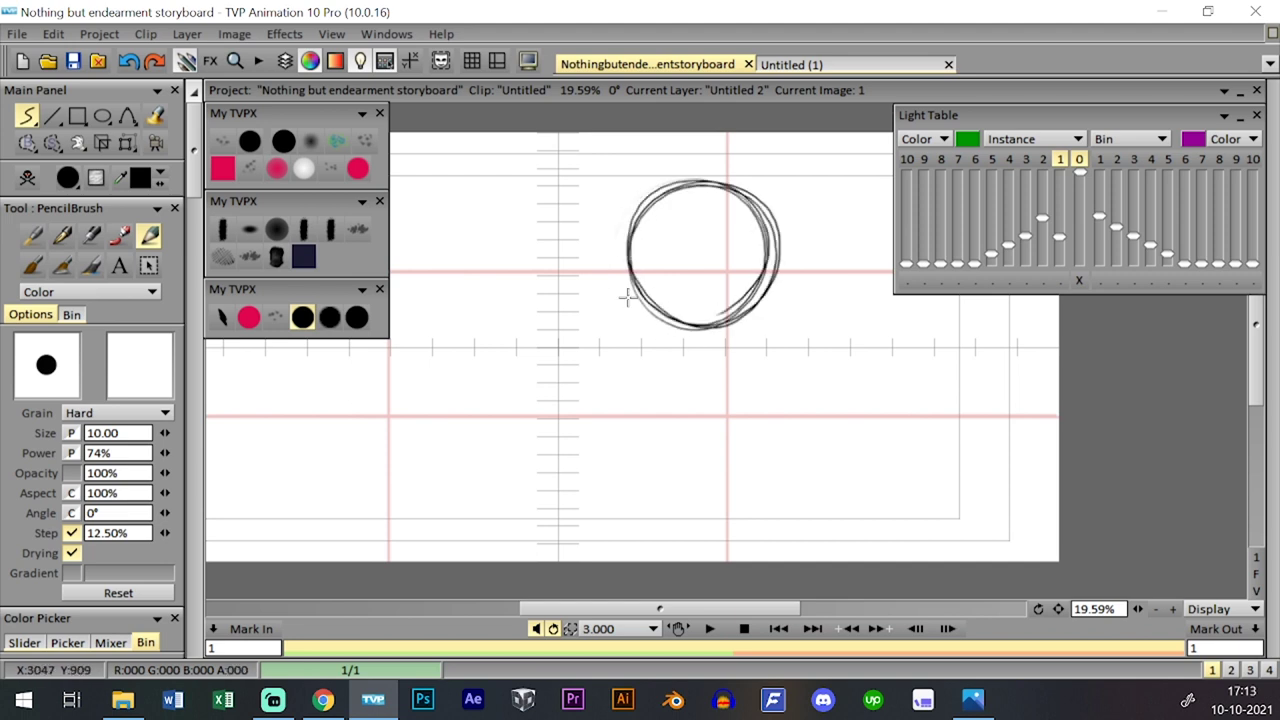
pyautogui.click(96, 177)
# - Zoom in slightly and draw the head circle near the panel's top centre
pyautogui.moveTo(1138, 609); pyautogui.dragTo(1156, 609)
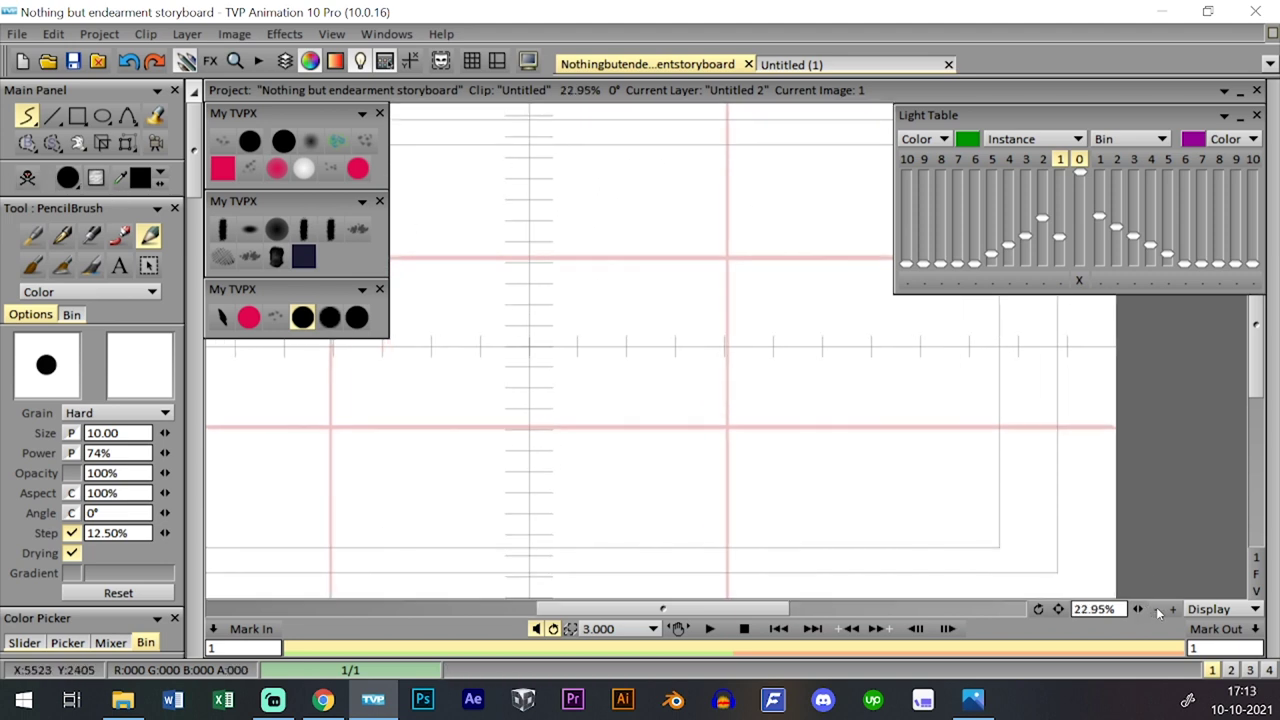
pyautogui.moveTo(860, 394); pyautogui.dragTo(863, 412)
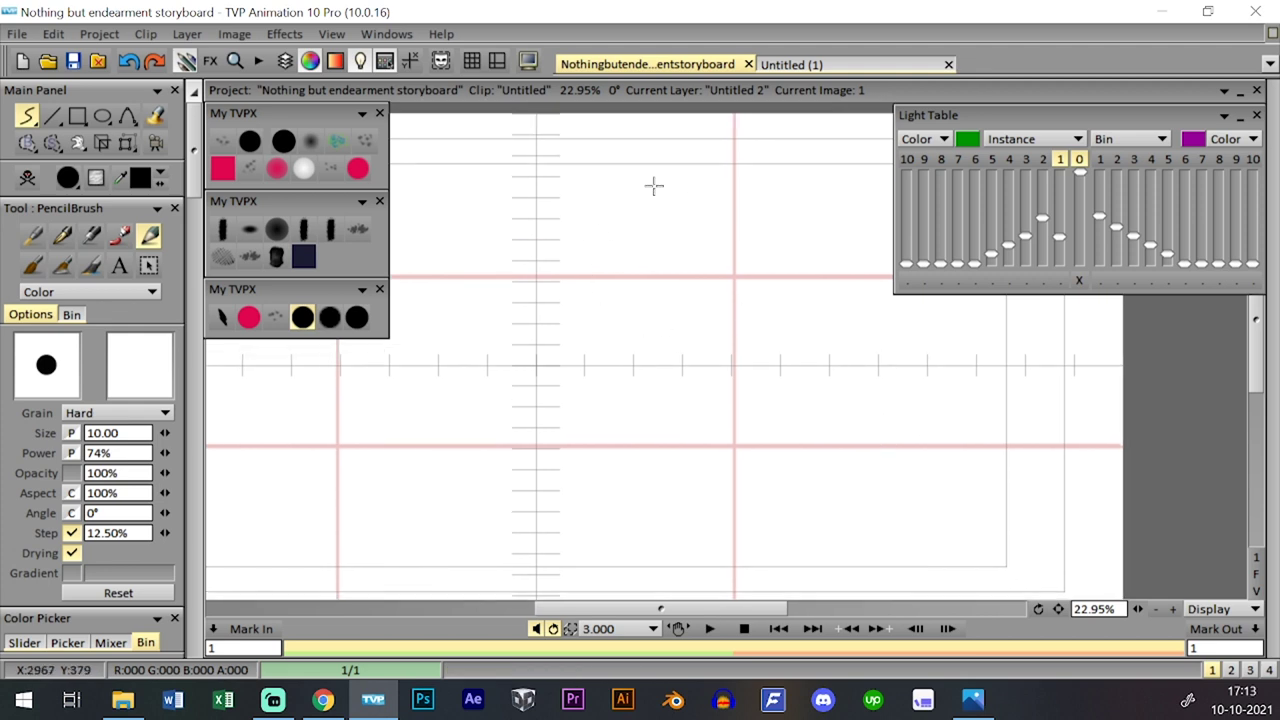
pyautogui.moveTo(653, 185)
pyautogui.mouseDown()
pyautogui.moveTo(670, 352)
pyautogui.moveTo(709, 188)
pyautogui.moveTo(647, 343)
pyautogui.moveTo(692, 197)
pyautogui.mouseUp()
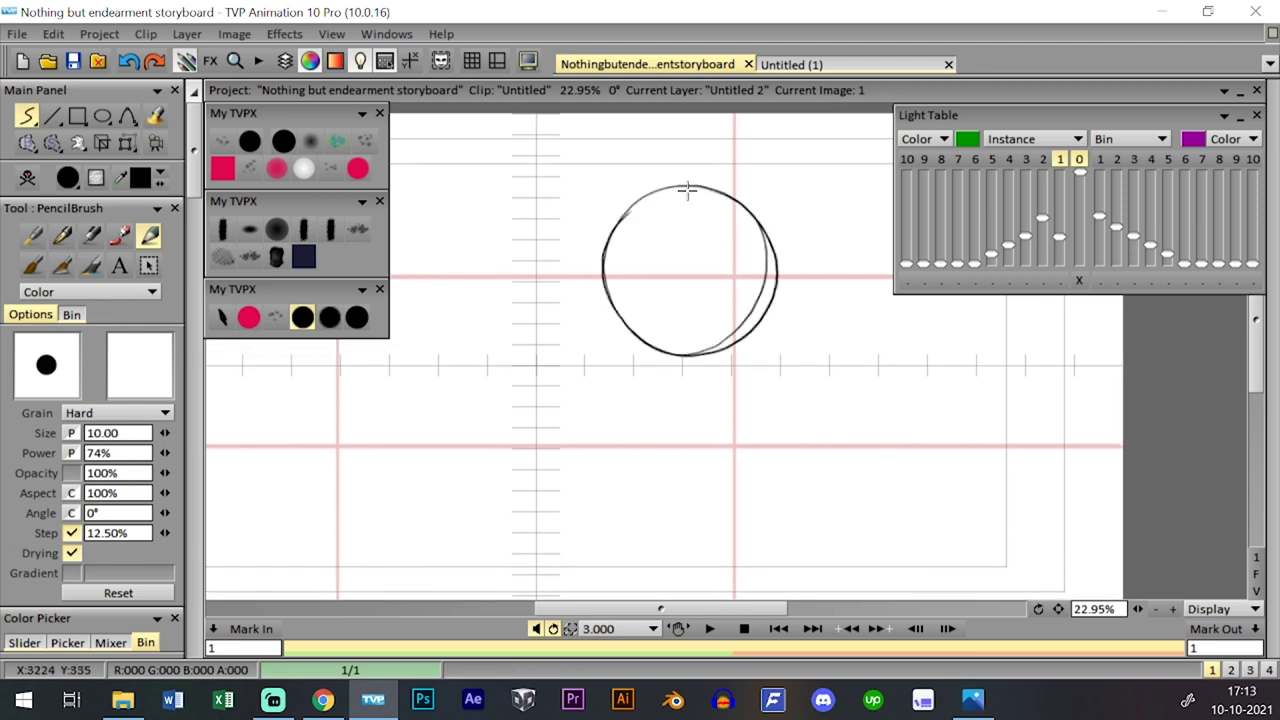
pyautogui.press('BackSpace')
pyautogui.moveTo(603, 310)
pyautogui.mouseDown()
pyautogui.moveTo(691, 349)
pyautogui.moveTo(688, 192)
pyautogui.moveTo(679, 405)
pyautogui.mouseUp()
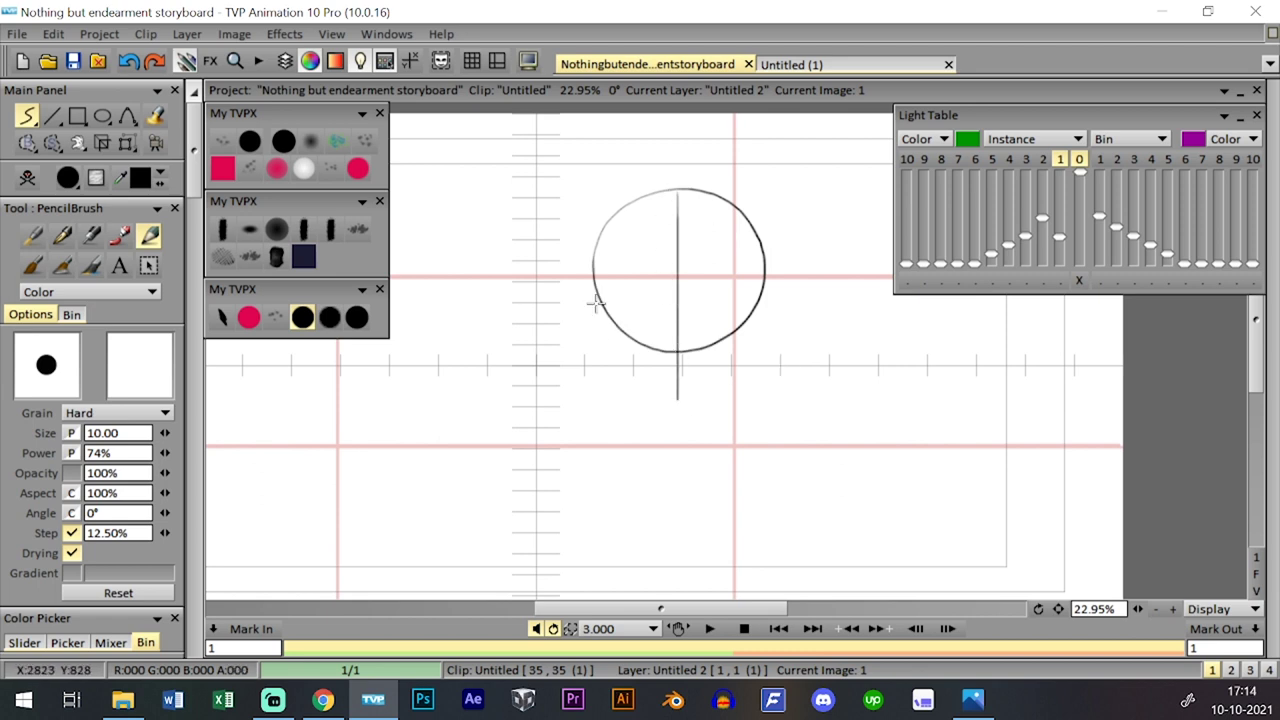
# - Sketch the jaw and chin beneath the circle, undoing a stray second head on the left
pyautogui.moveTo(596, 302); pyautogui.dragTo(611, 362)
pyautogui.moveTo(597, 300)
pyautogui.mouseDown()
pyautogui.moveTo(662, 388)
pyautogui.moveTo(631, 374)
pyautogui.moveTo(650, 371)
pyautogui.moveTo(607, 332)
pyautogui.moveTo(636, 375)
pyautogui.moveTo(712, 379)
pyautogui.mouseUp()
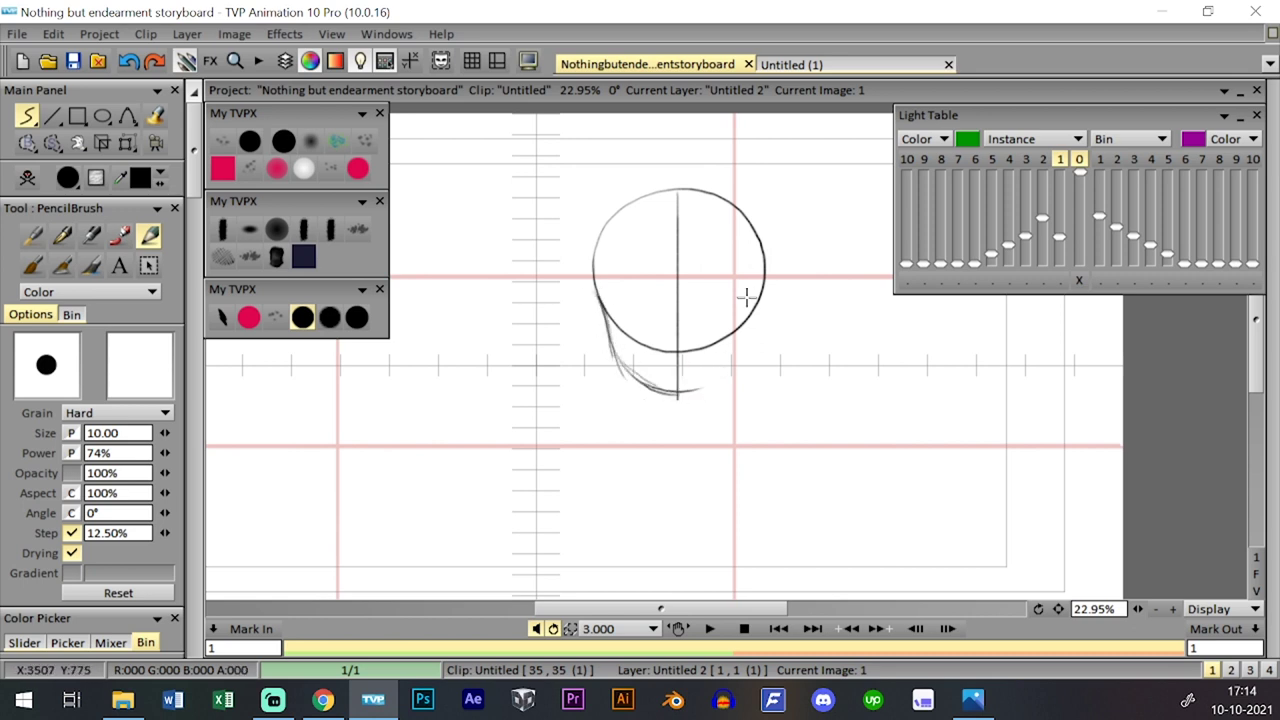
pyautogui.moveTo(592, 288)
pyautogui.mouseDown()
pyautogui.moveTo(491, 173)
pyautogui.moveTo(463, 275)
pyautogui.mouseUp()
pyautogui.moveTo(528, 181); pyautogui.dragTo(533, 459)
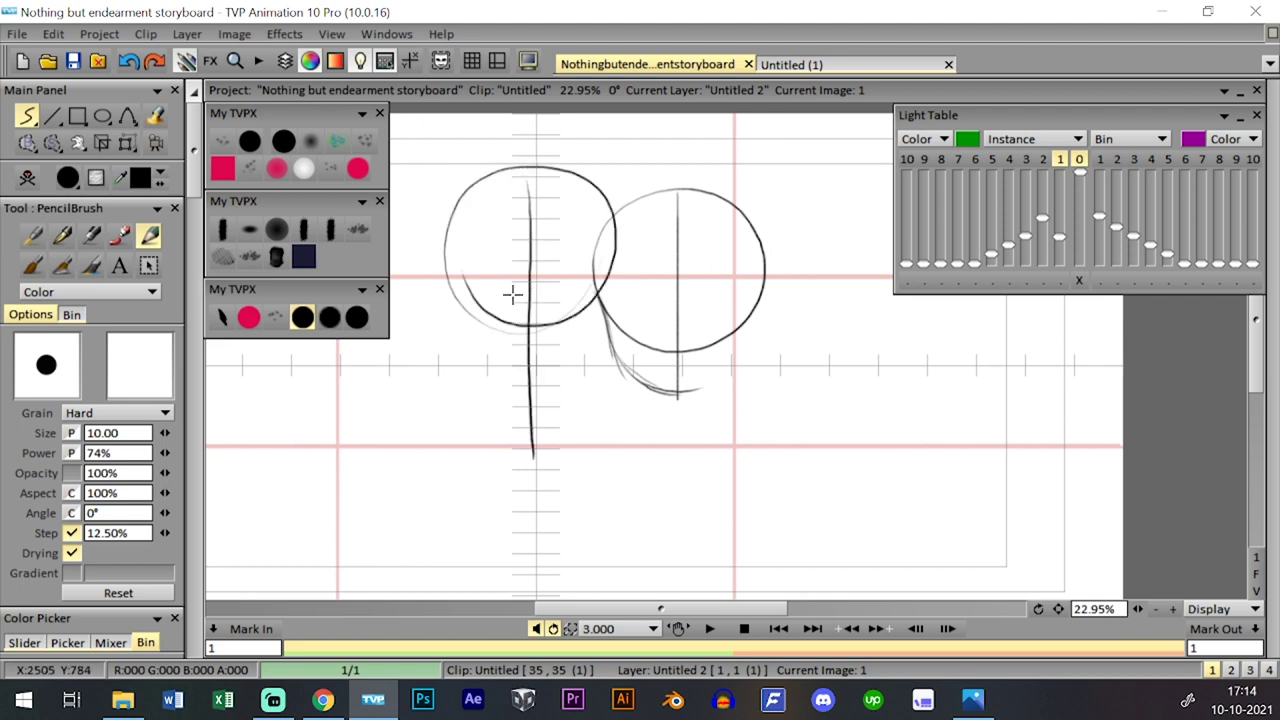
pyautogui.moveTo(457, 305)
pyautogui.mouseDown()
pyautogui.moveTo(605, 364)
pyautogui.moveTo(640, 289)
pyautogui.mouseUp()
pyautogui.hotkey('ctrl', 'z')
pyautogui.hotkey('ctrl', 'z')
pyautogui.hotkey('ctrl', 'z')
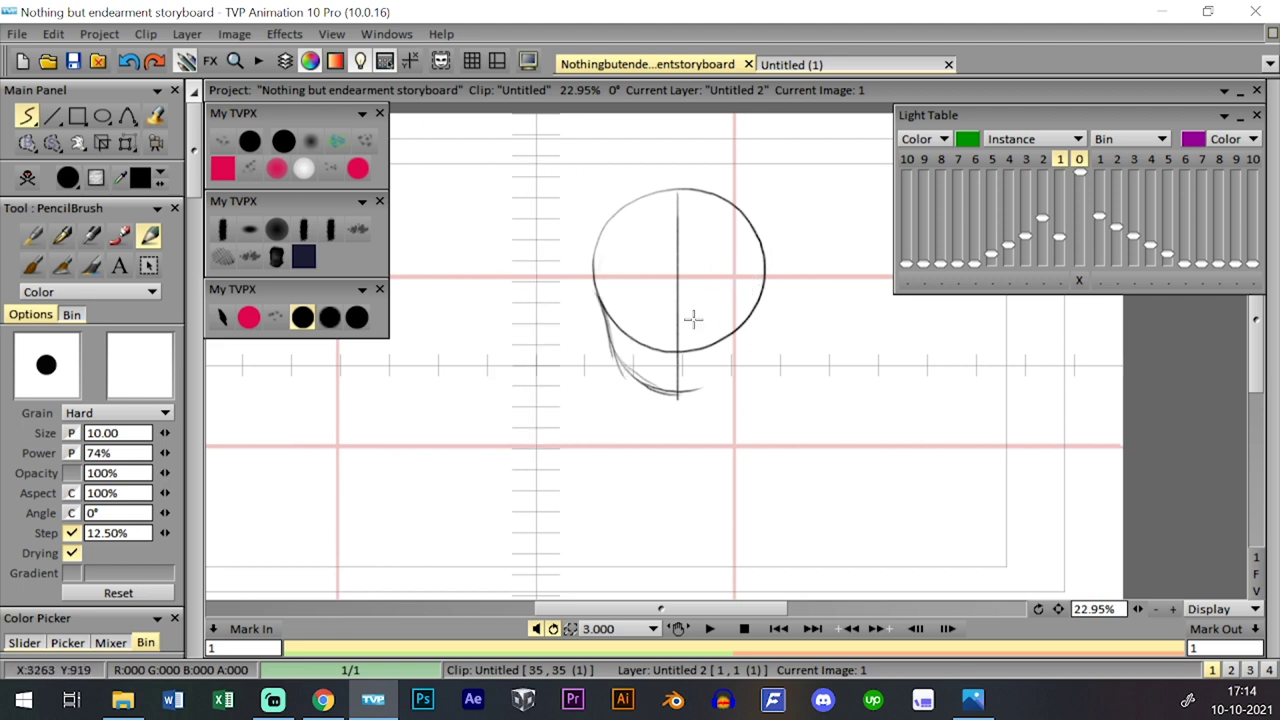
pyautogui.moveTo(718, 372)
pyautogui.mouseDown()
pyautogui.moveTo(692, 390)
pyautogui.moveTo(729, 366)
pyautogui.moveTo(756, 318)
pyautogui.mouseUp()
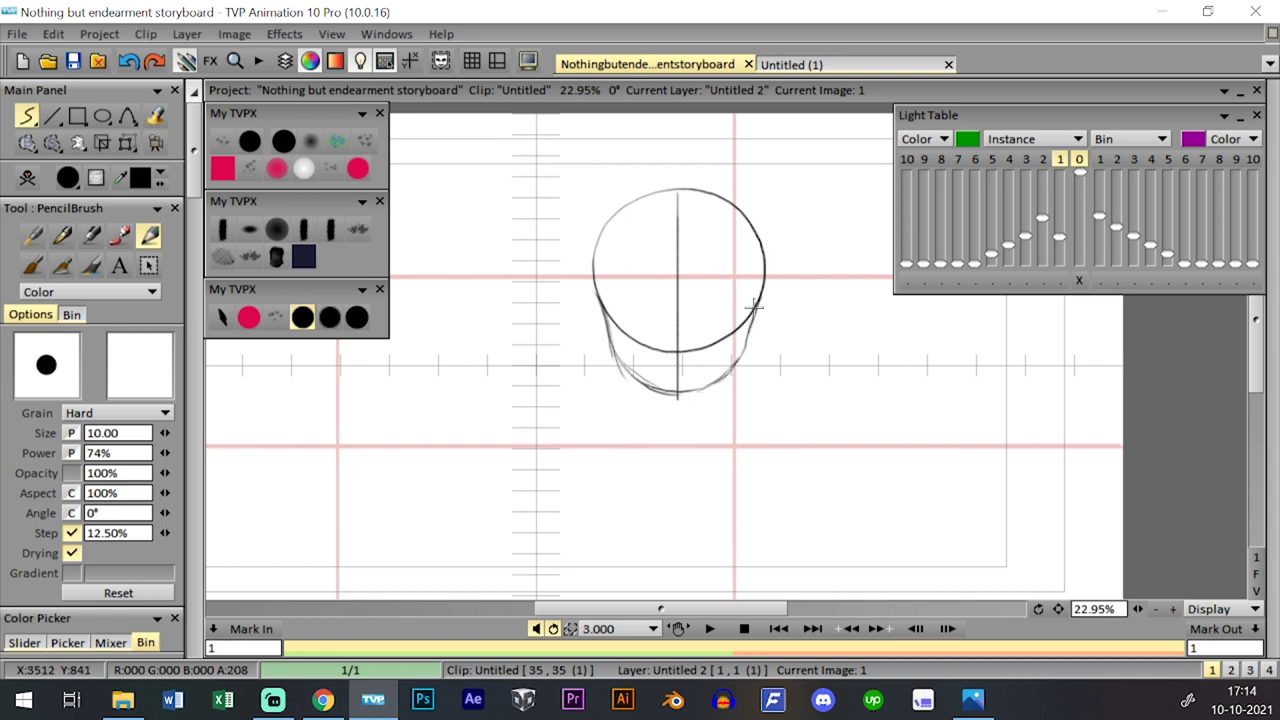
pyautogui.moveTo(716, 382)
pyautogui.mouseDown()
pyautogui.moveTo(734, 349)
pyautogui.moveTo(699, 385)
pyautogui.moveTo(729, 377)
pyautogui.moveTo(762, 291)
pyautogui.moveTo(699, 389)
pyautogui.moveTo(746, 310)
pyautogui.mouseUp()
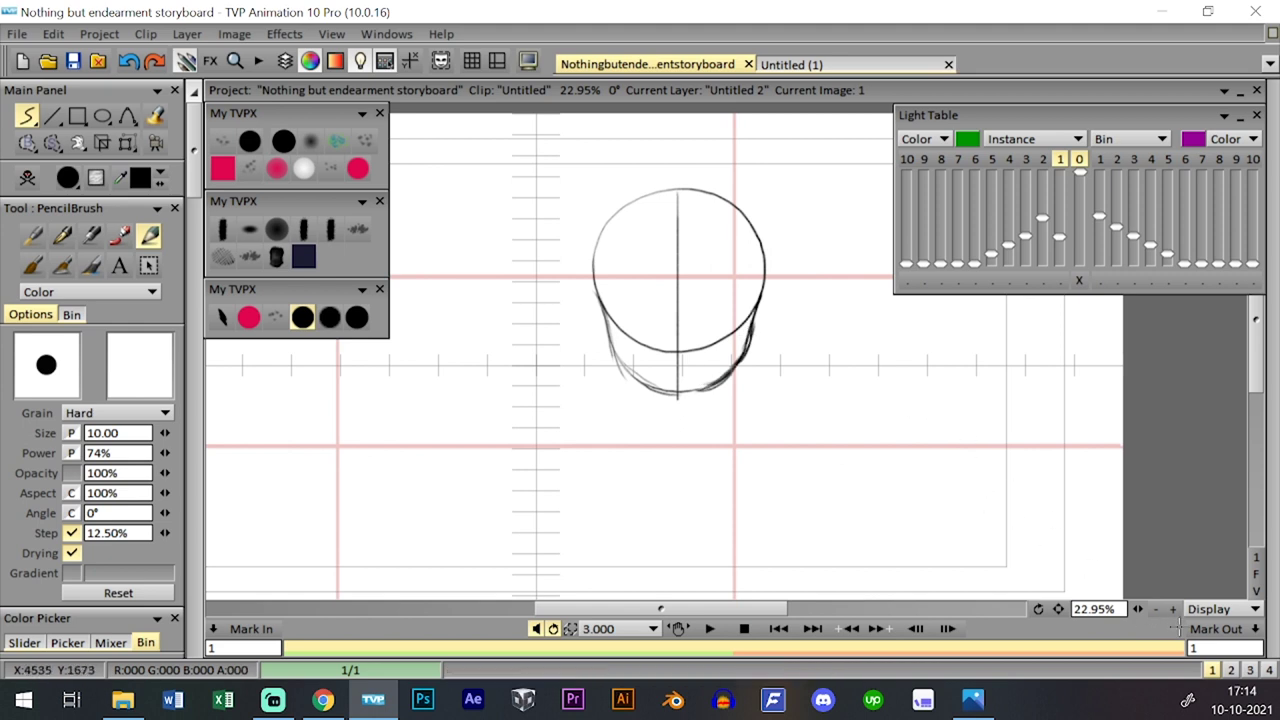
# - Zoom in closer, draw the right and left ear curves on the head, and save the storyboard
pyautogui.click(1172, 609)
pyautogui.moveTo(824, 324); pyautogui.dragTo(805, 383)
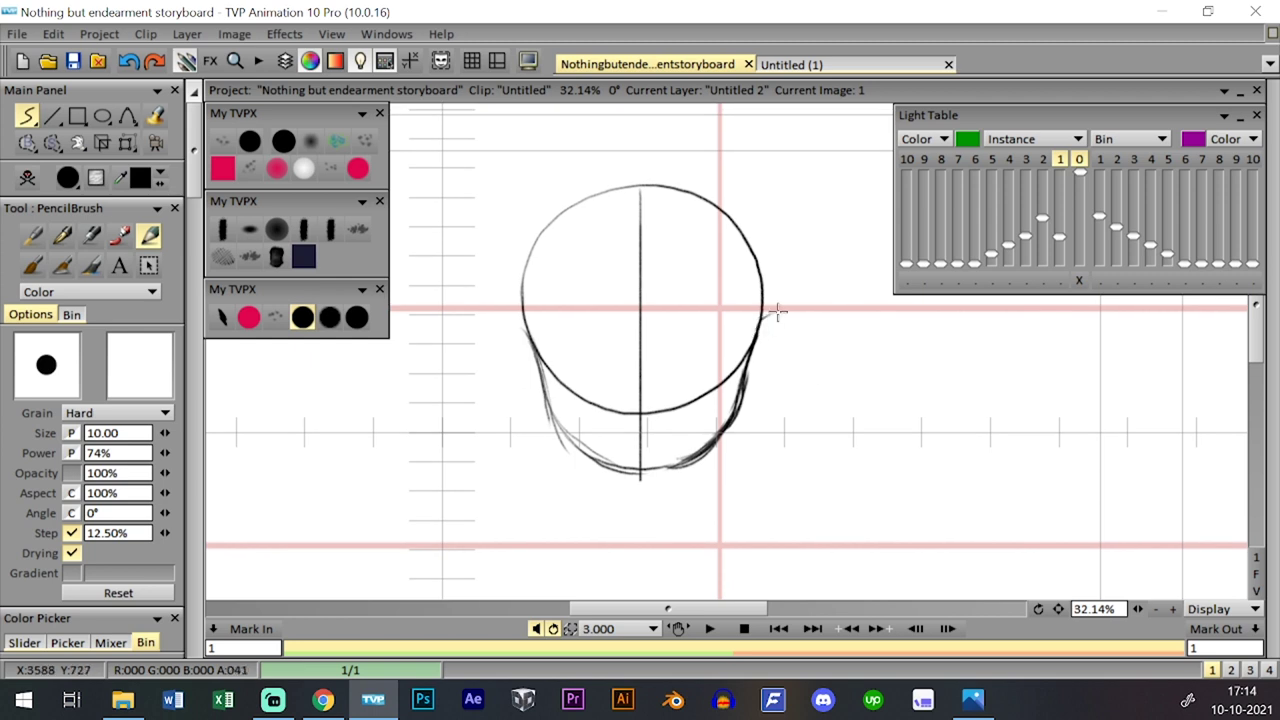
pyautogui.moveTo(763, 318); pyautogui.dragTo(788, 356)
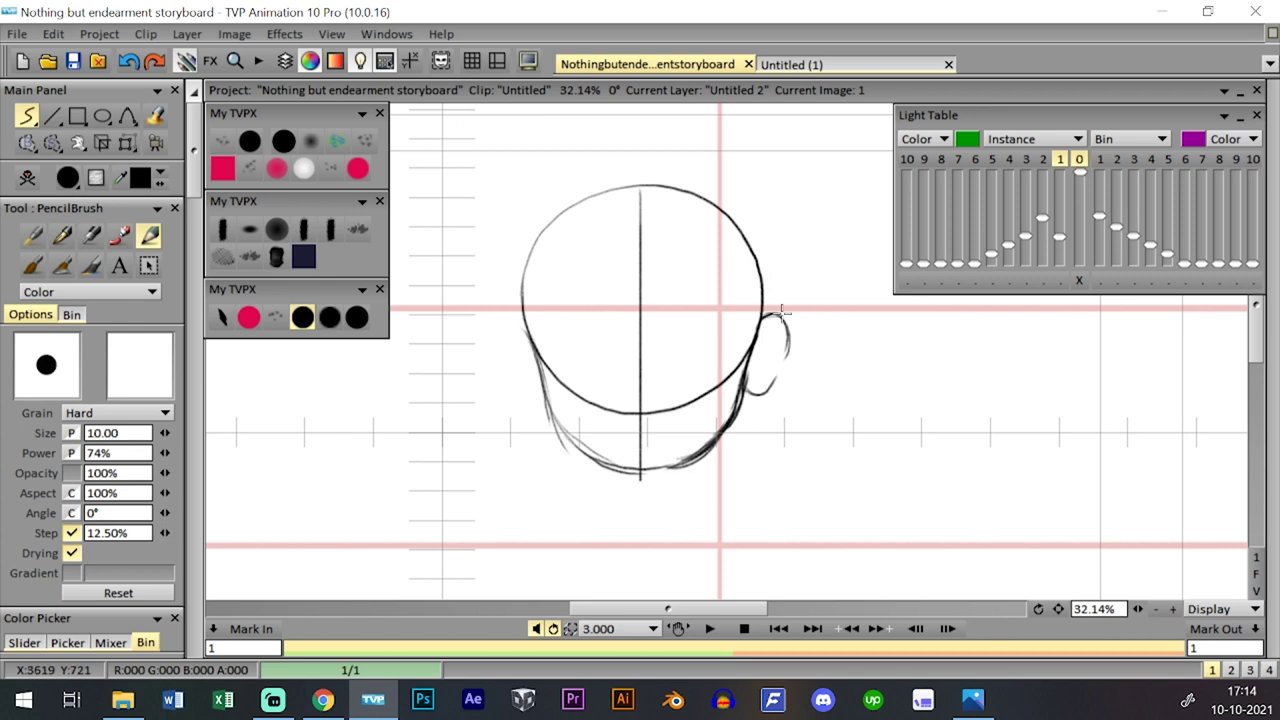
pyautogui.moveTo(782, 312)
pyautogui.mouseDown()
pyautogui.moveTo(771, 366)
pyautogui.moveTo(785, 349)
pyautogui.moveTo(762, 394)
pyautogui.mouseUp()
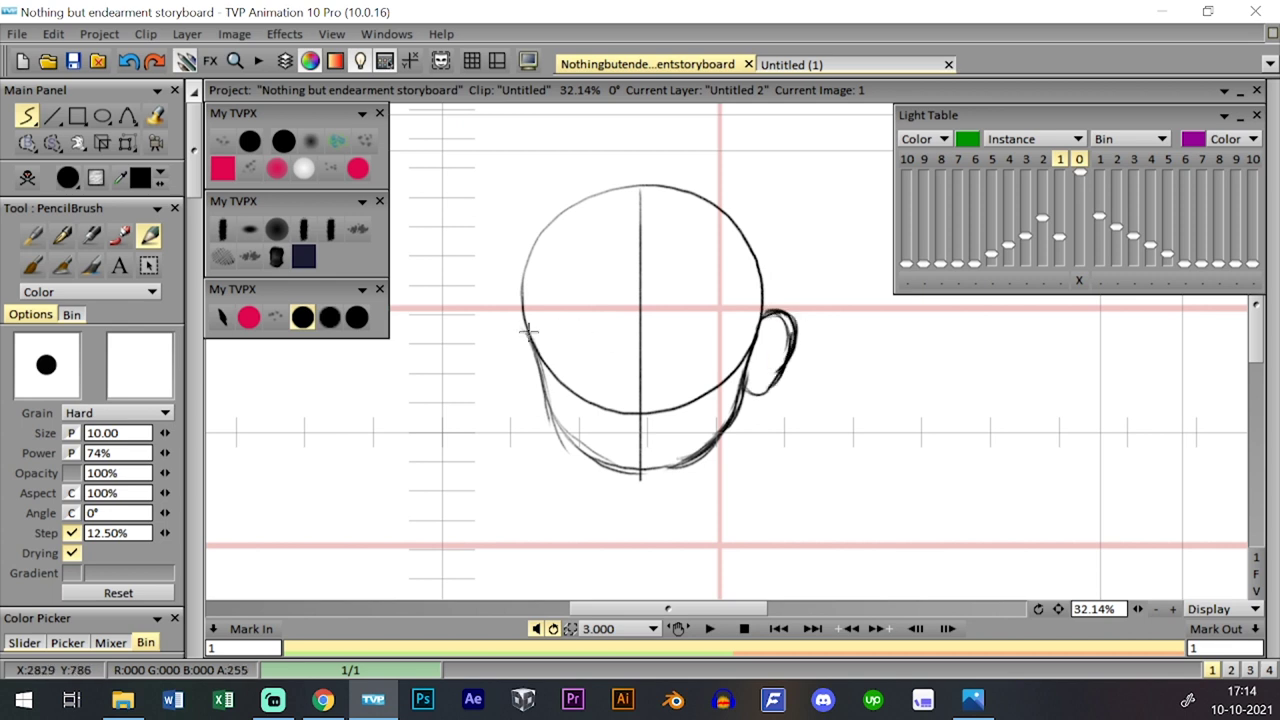
pyautogui.moveTo(528, 333)
pyautogui.mouseDown()
pyautogui.moveTo(505, 312)
pyautogui.moveTo(498, 343)
pyautogui.moveTo(541, 397)
pyautogui.moveTo(514, 322)
pyautogui.mouseUp()
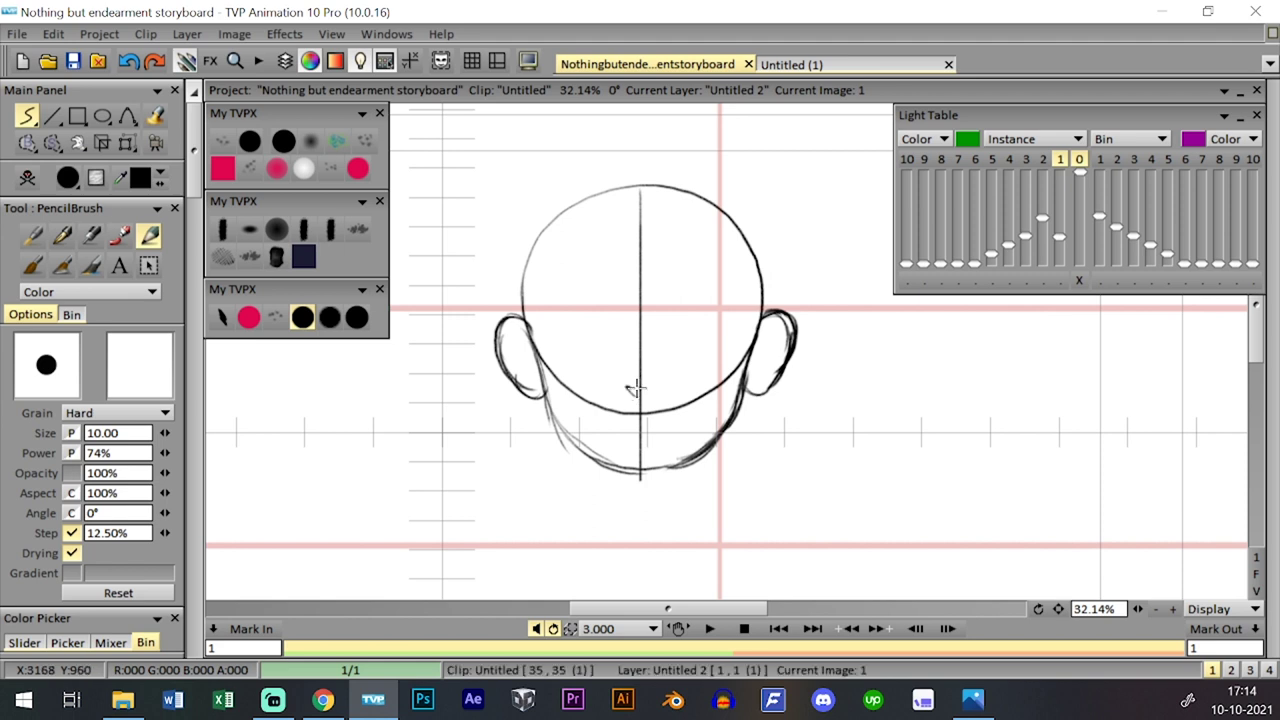
pyautogui.click(73, 61)
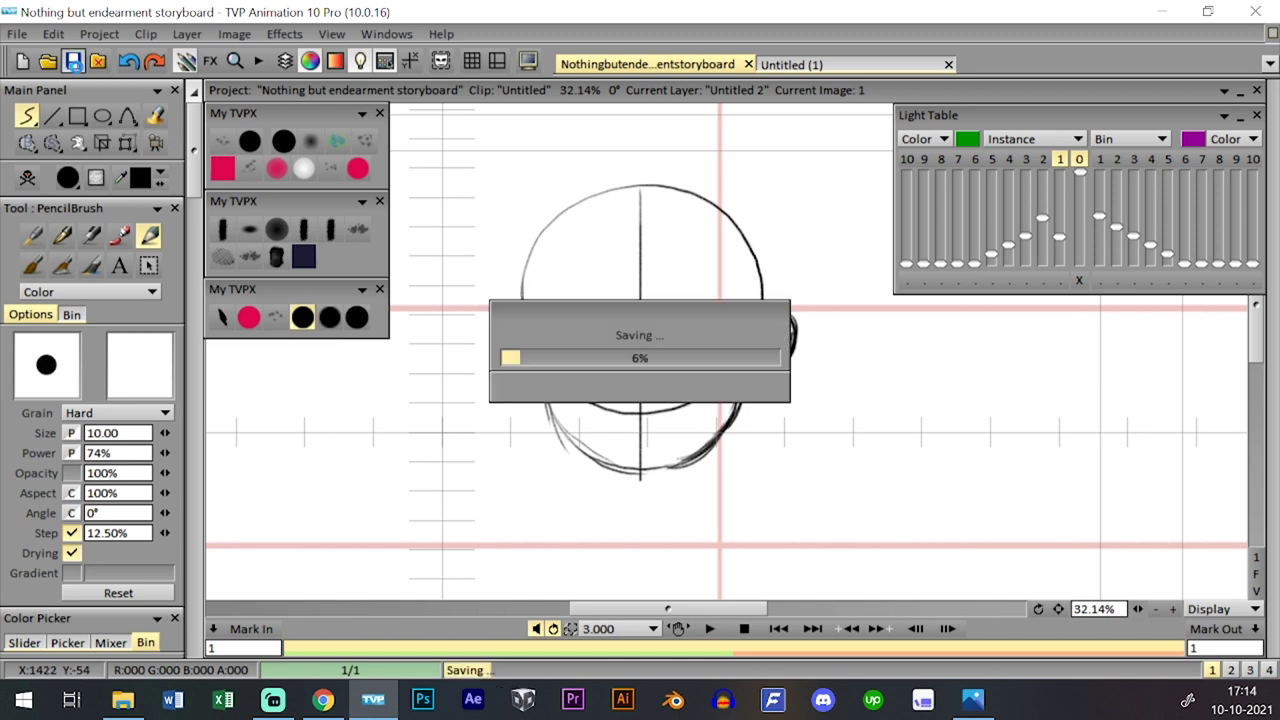
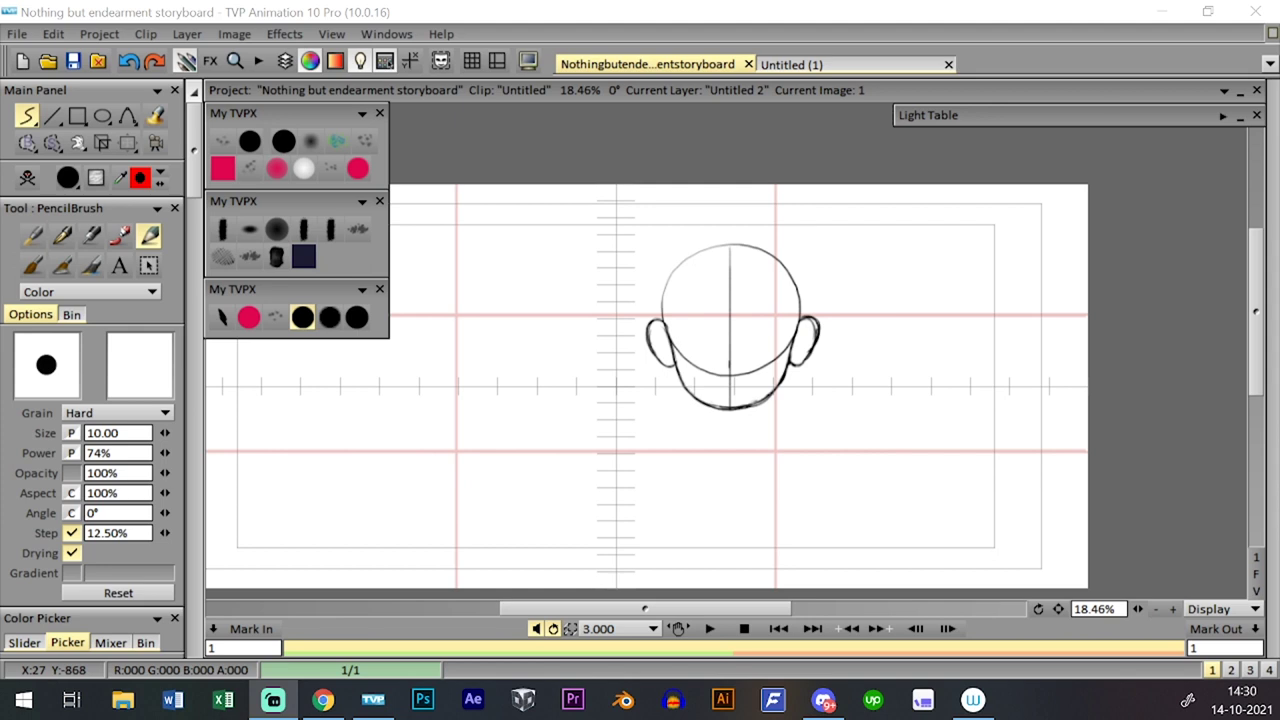
# - Return to the storyboard project and show its clip layer timeline at image 2
pyautogui.click(848, 66)
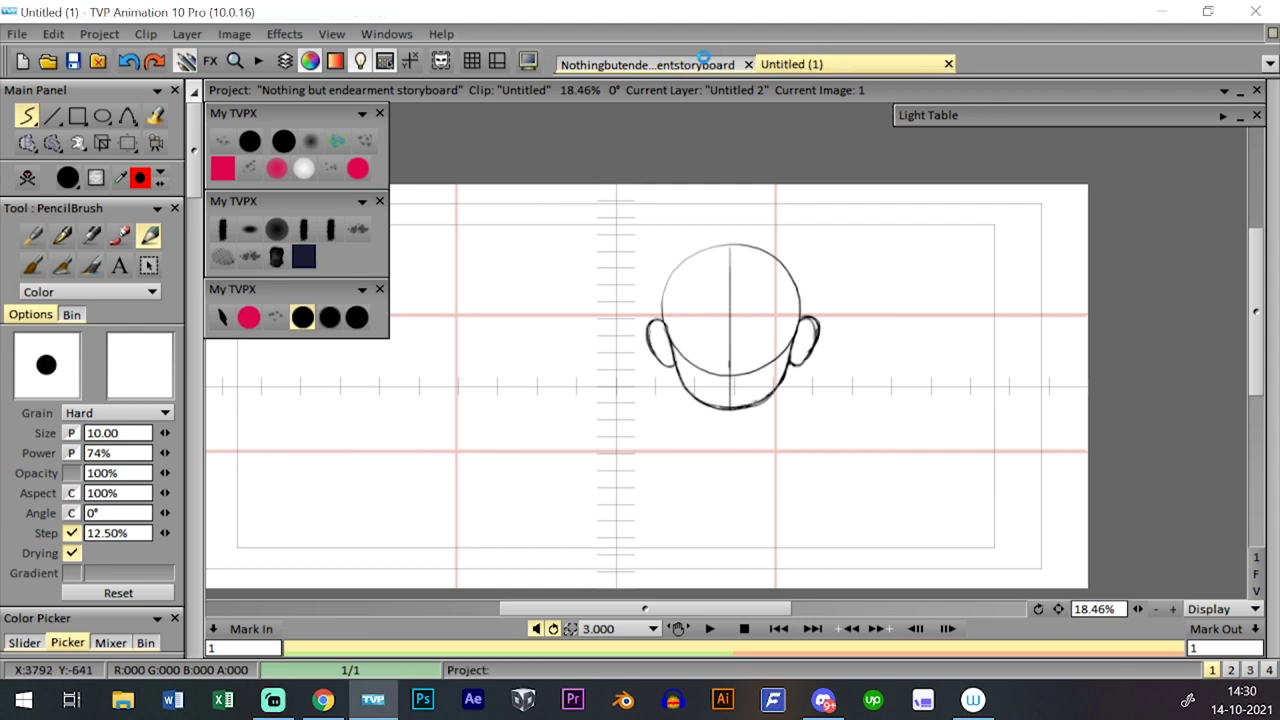
pyautogui.click(704, 60)
pyautogui.press('Tab')
pyautogui.press('Tab')
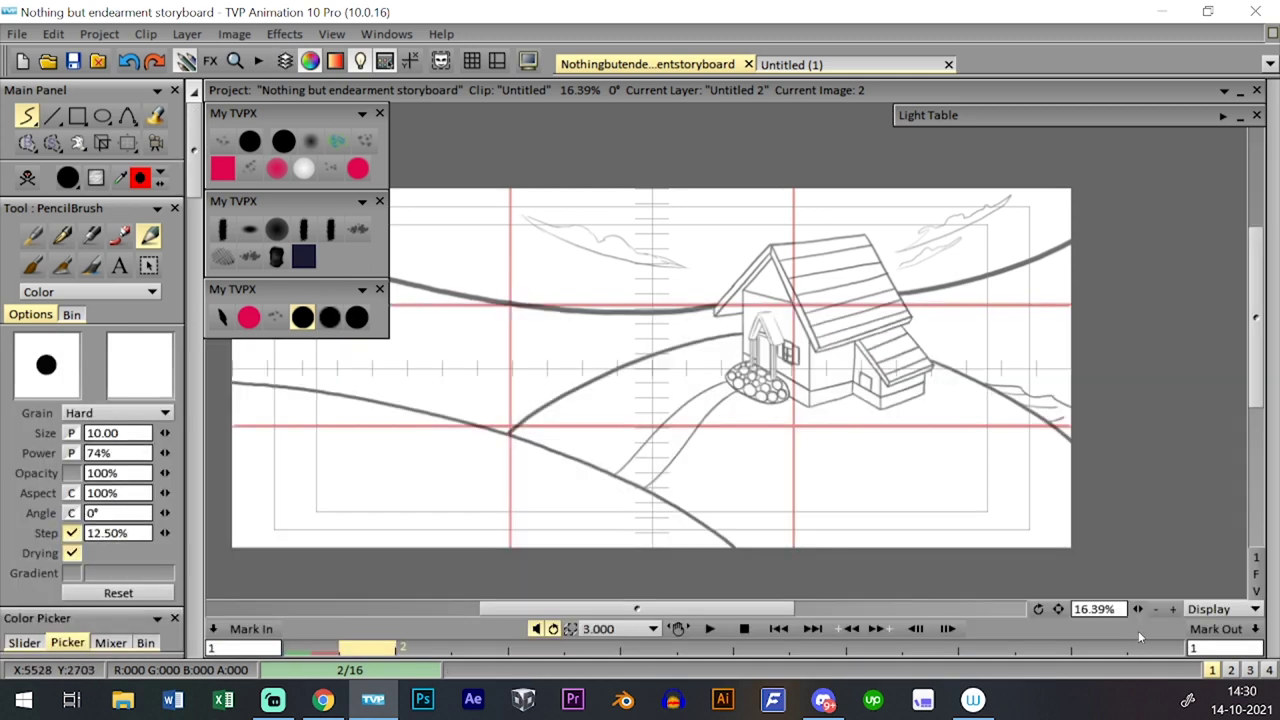
# - Zoom in on the canvas and scrub the clip to image 11
pyautogui.click(1173, 609)
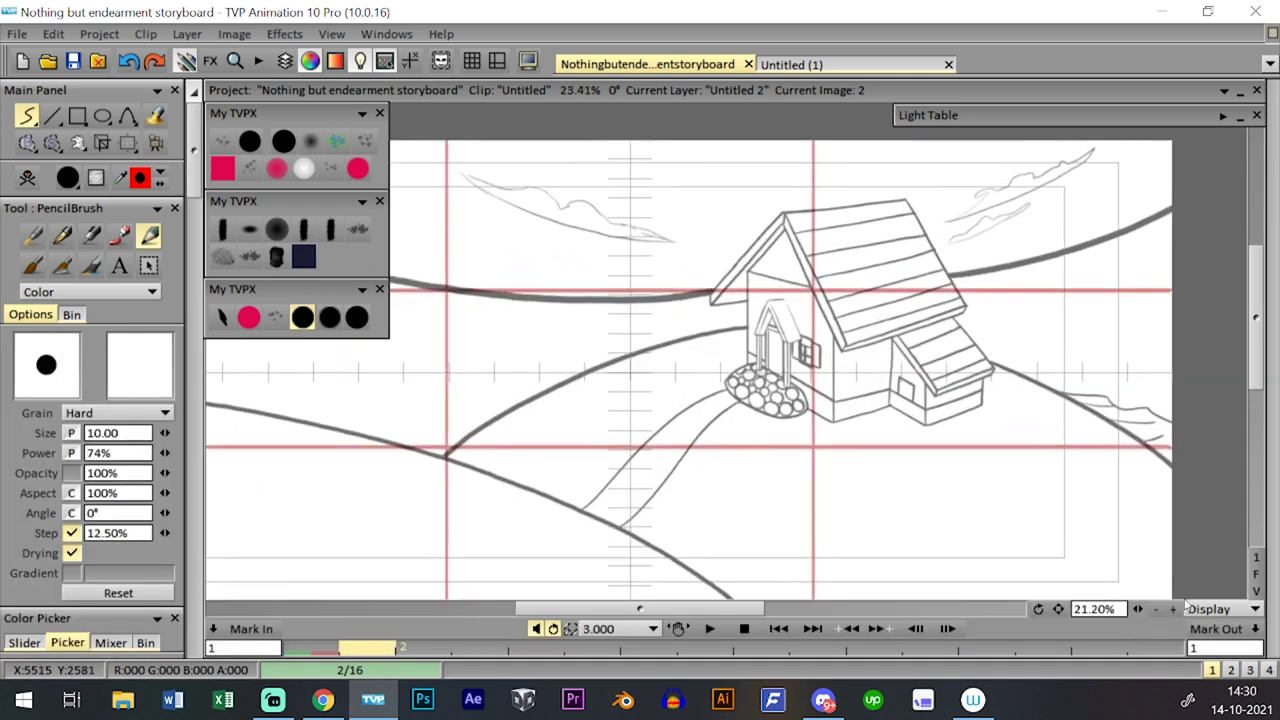
pyautogui.scroll(6, 861, 335)
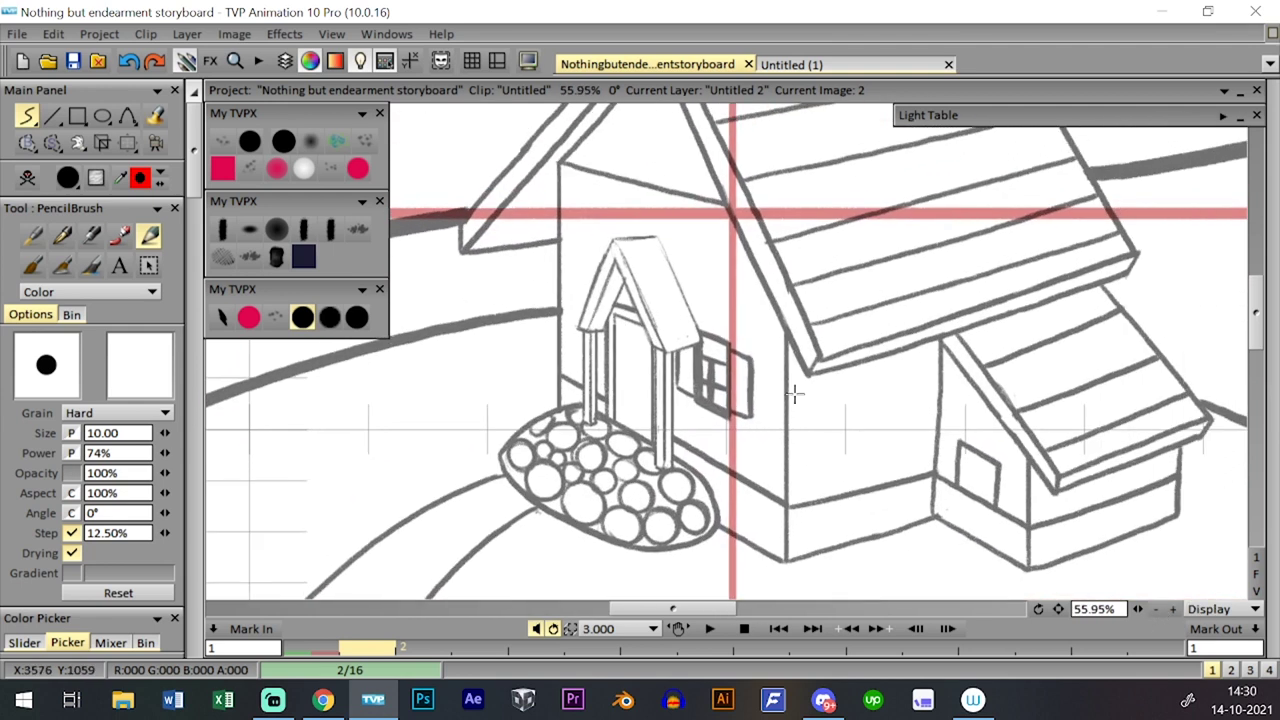
pyautogui.click(578, 326)
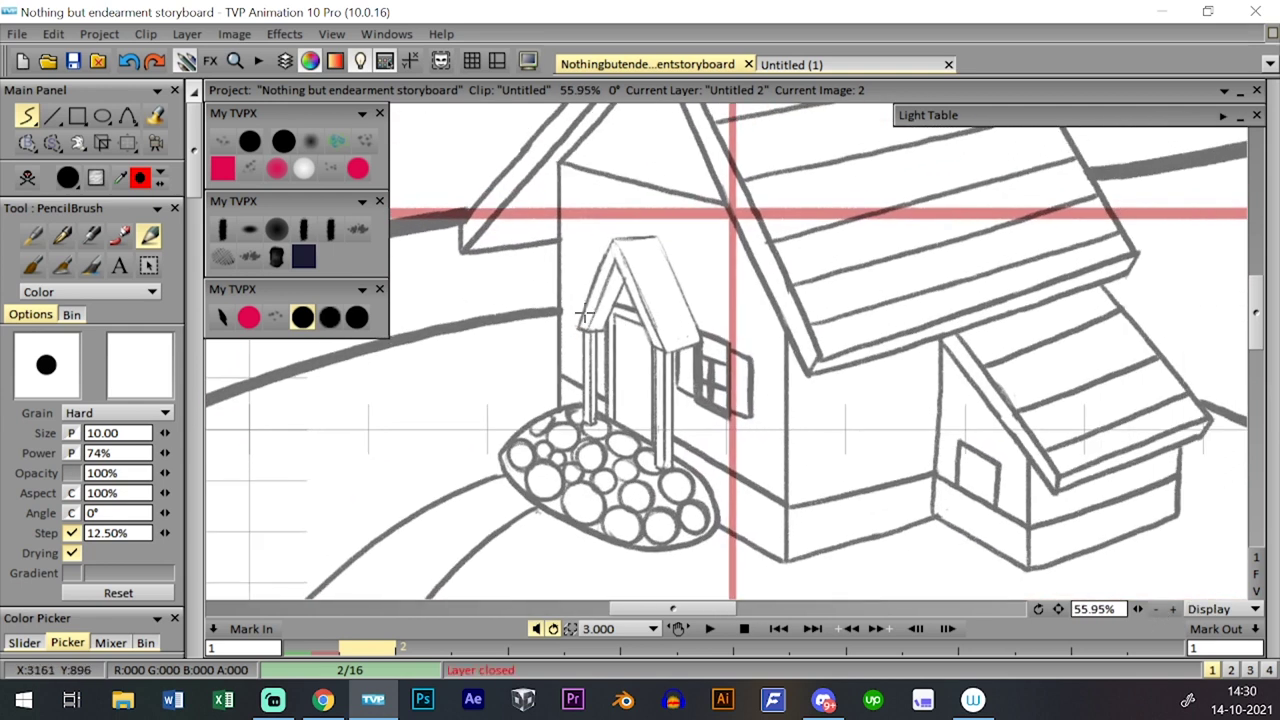
pyautogui.press('l')
pyautogui.click(452, 436)
pyautogui.moveTo(477, 440); pyautogui.dragTo(722, 436)
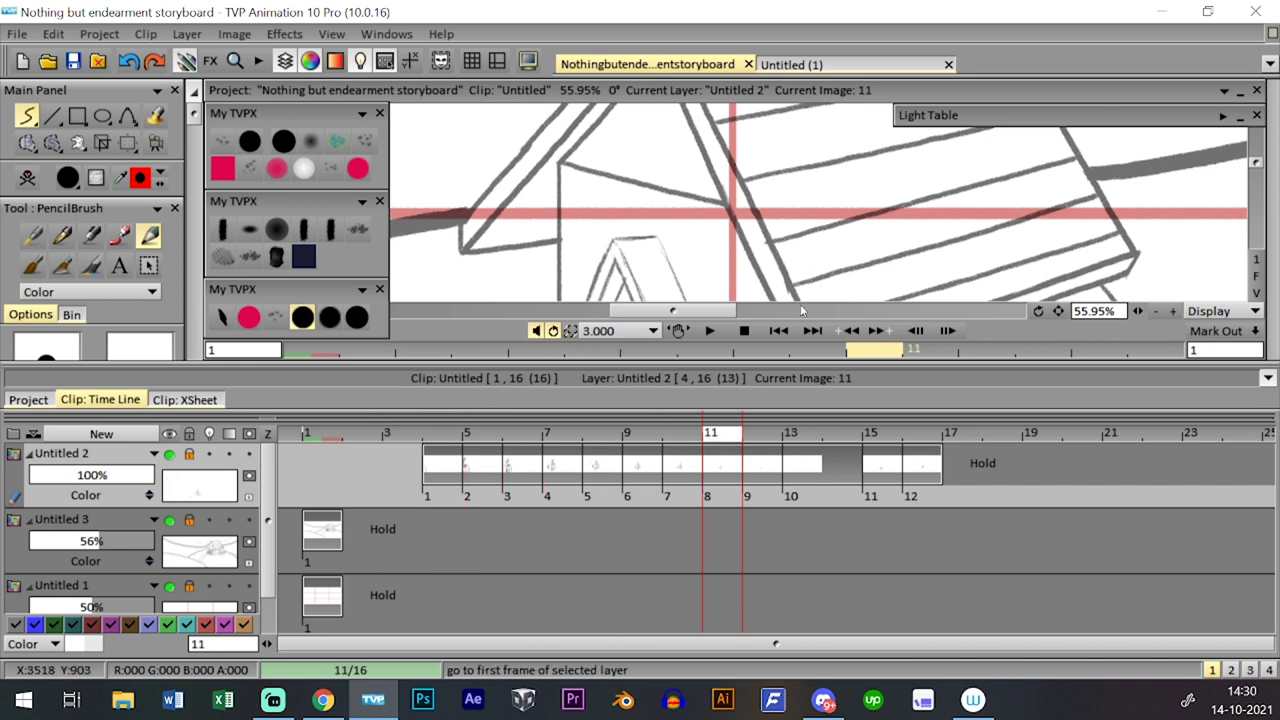
pyautogui.press('l')
pyautogui.click(656, 424)
pyautogui.press('Tab')
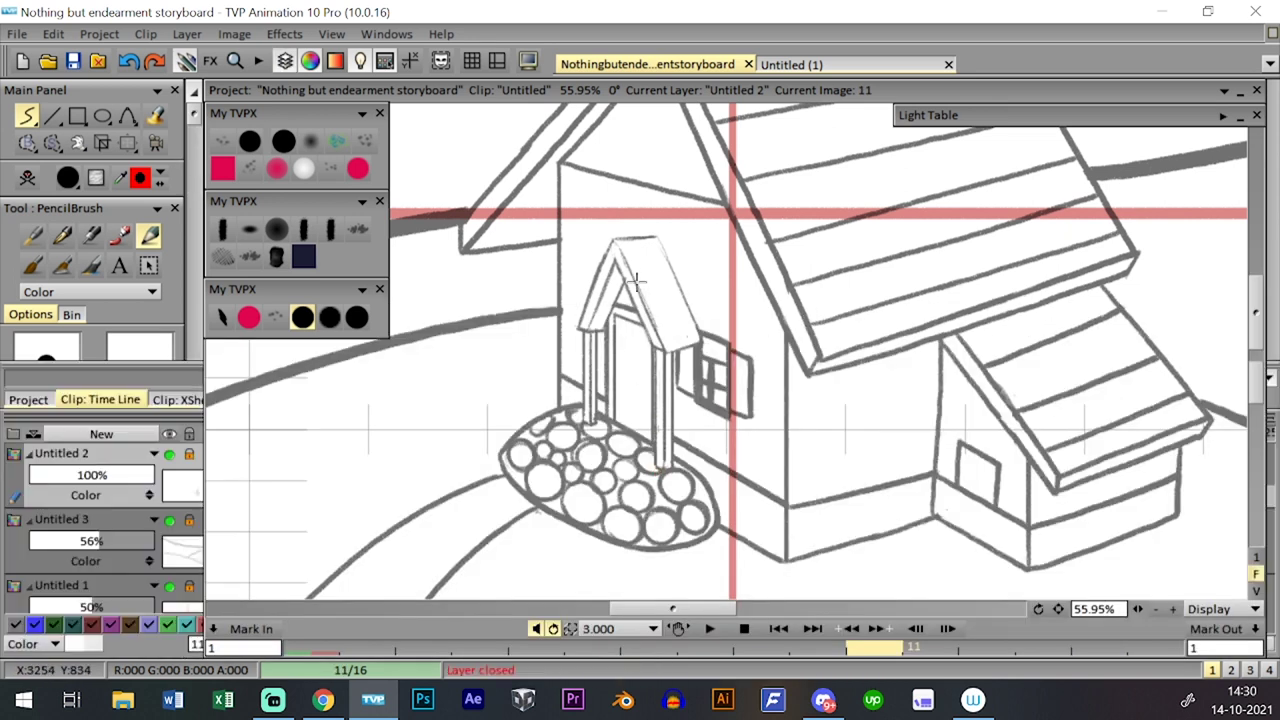
pyautogui.press('Tab')
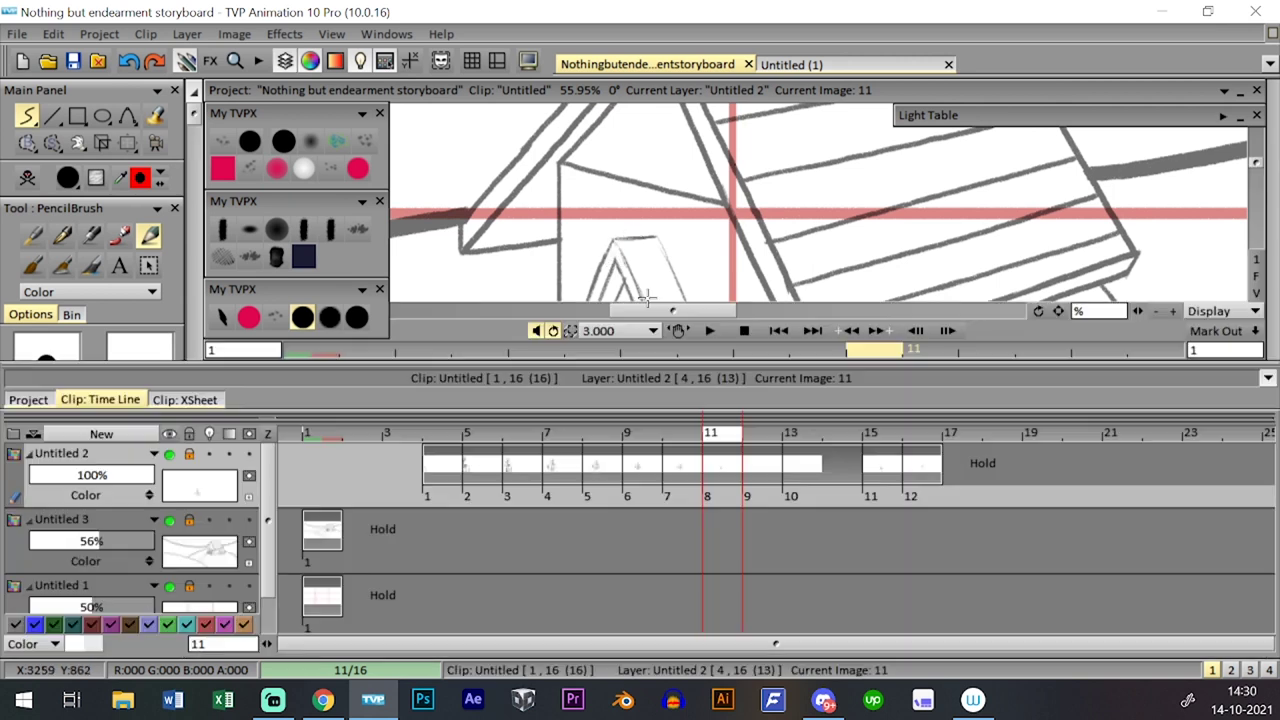
pyautogui.press('Tab')
# - Add a new layer and trace the porch roof and right post in red
pyautogui.click(157, 437)
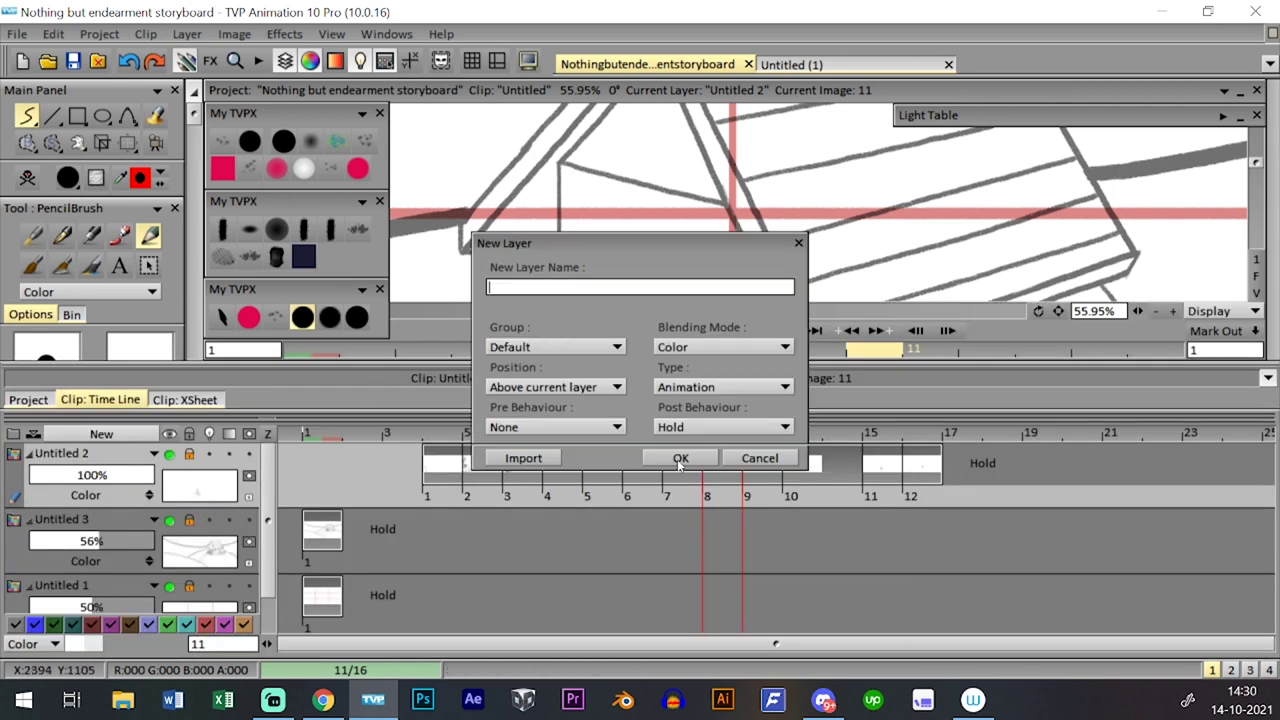
pyautogui.press('Return')
pyautogui.press('Tab')
pyautogui.click(160, 176)
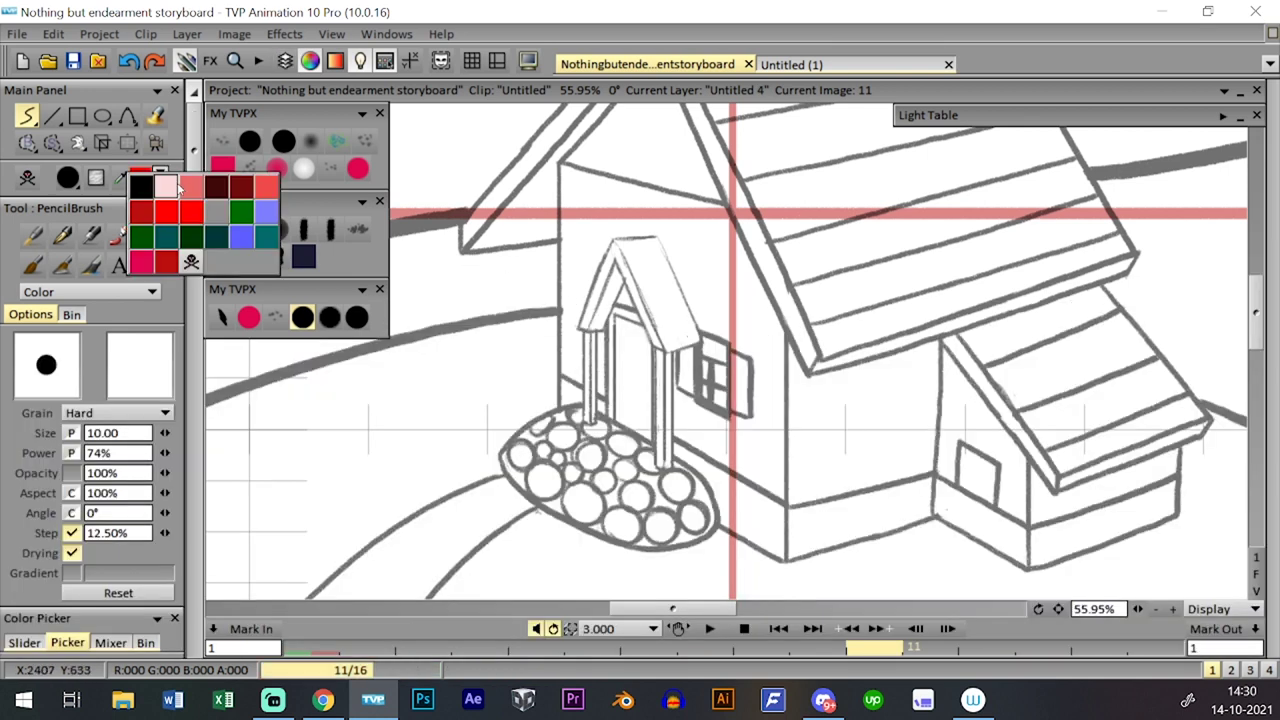
pyautogui.moveTo(620, 246)
pyautogui.mouseDown()
pyautogui.moveTo(630, 320)
pyautogui.moveTo(602, 293)
pyautogui.moveTo(581, 322)
pyautogui.moveTo(616, 236)
pyautogui.moveTo(582, 325)
pyautogui.moveTo(605, 322)
pyautogui.moveTo(620, 262)
pyautogui.mouseUp()
pyautogui.moveTo(668, 350); pyautogui.dragTo(708, 340)
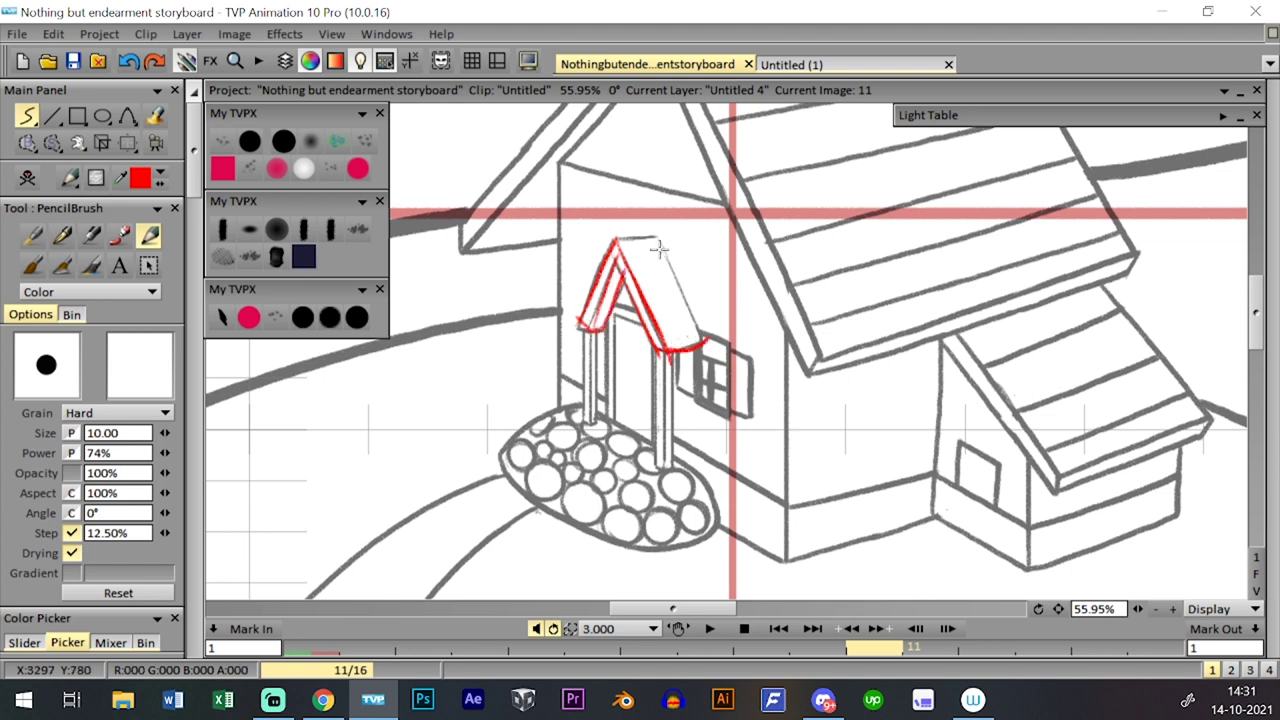
pyautogui.moveTo(659, 249); pyautogui.dragTo(704, 345)
pyautogui.moveTo(612, 241); pyautogui.dragTo(674, 238)
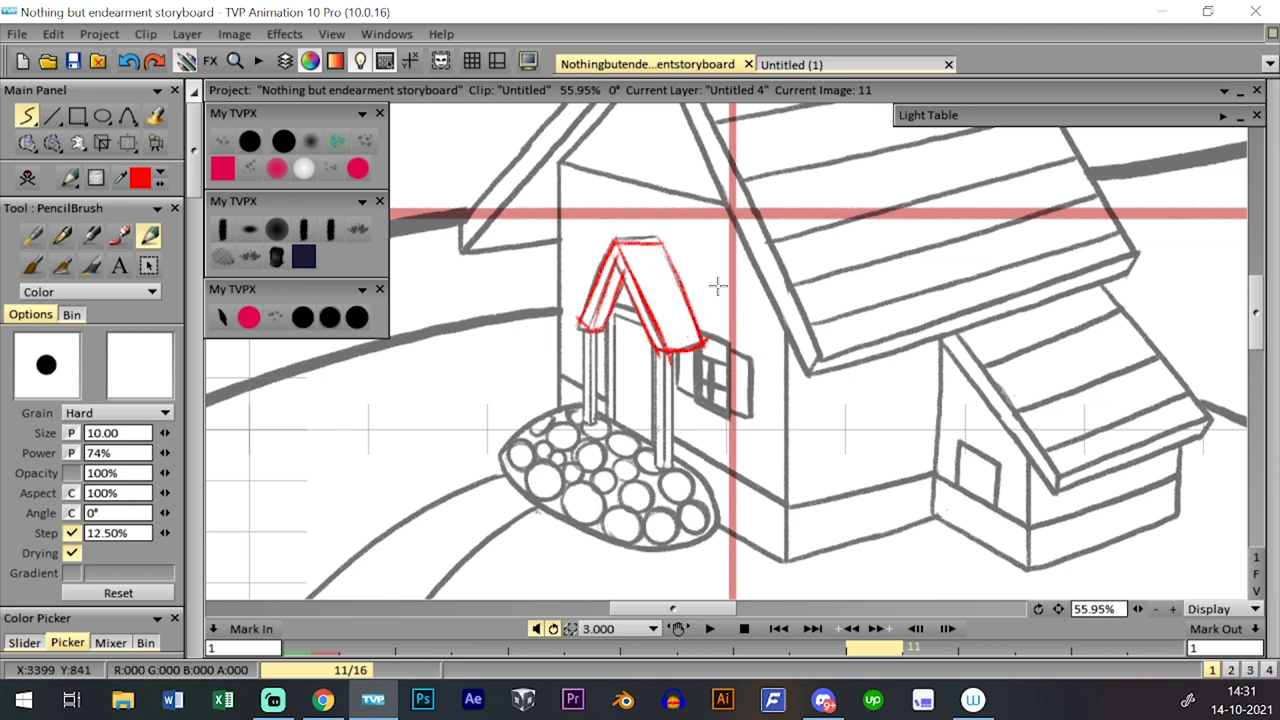
pyautogui.moveTo(655, 350)
pyautogui.mouseDown()
pyautogui.moveTo(658, 468)
pyautogui.moveTo(669, 463)
pyautogui.mouseUp()
# - Undo the red post and pillar strokes, then delete layer Untitled 4
pyautogui.hotkey('ctrl', 'z')
pyautogui.hotkey('ctrl', 'z')
pyautogui.moveTo(645, 348)
pyautogui.mouseDown()
pyautogui.moveTo(652, 470)
pyautogui.moveTo(664, 468)
pyautogui.mouseUp()
pyautogui.moveTo(668, 346); pyautogui.dragTo(668, 466)
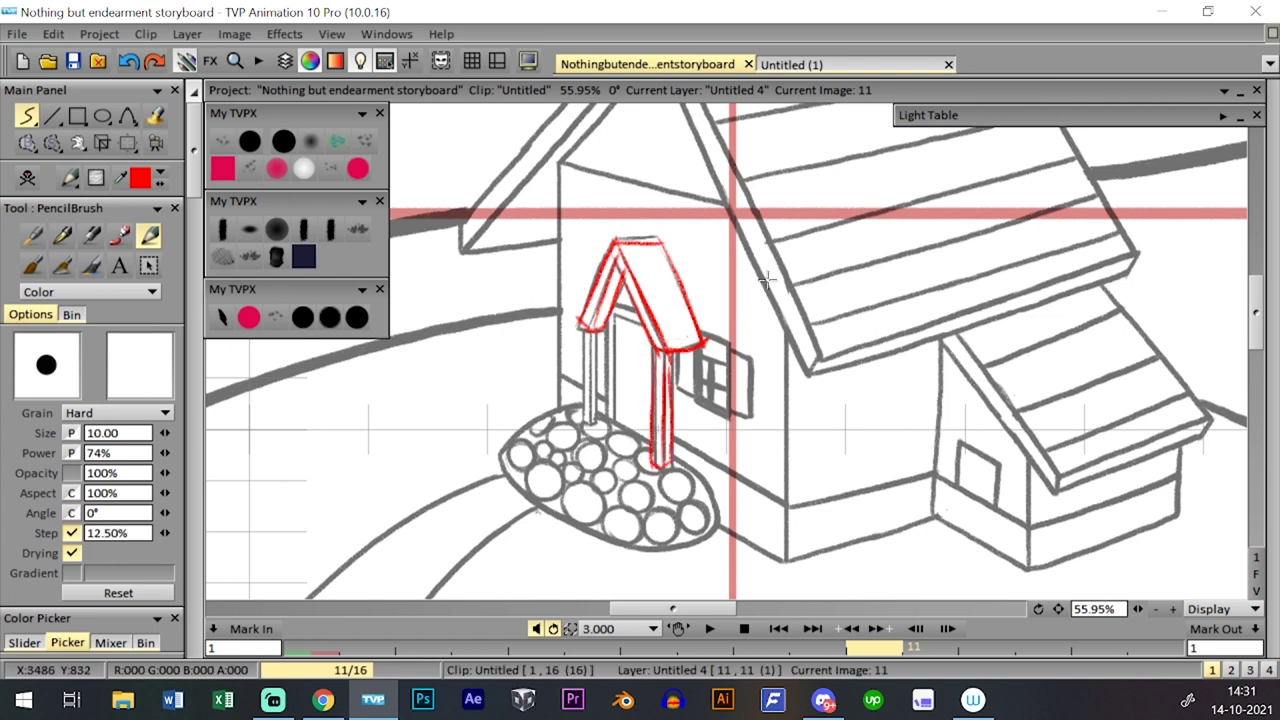
pyautogui.hotkey('ctrl', 'z')
pyautogui.hotkey('ctrl', 'z')
pyautogui.hotkey('ctrl', 'z')
pyautogui.press('Tab')
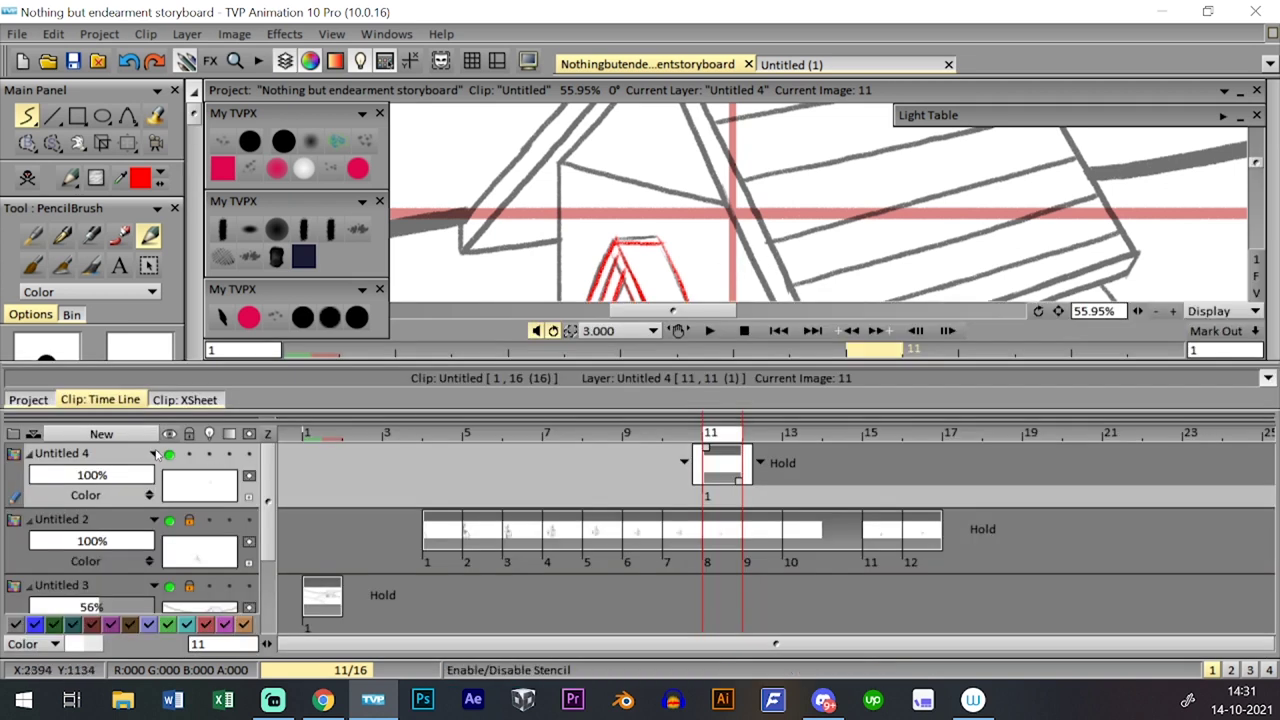
pyautogui.rightClick(232, 470)
pyautogui.click(312, 464)
pyautogui.hotkey('ctrl', 't')
pyautogui.hotkey('ctrl', 't')
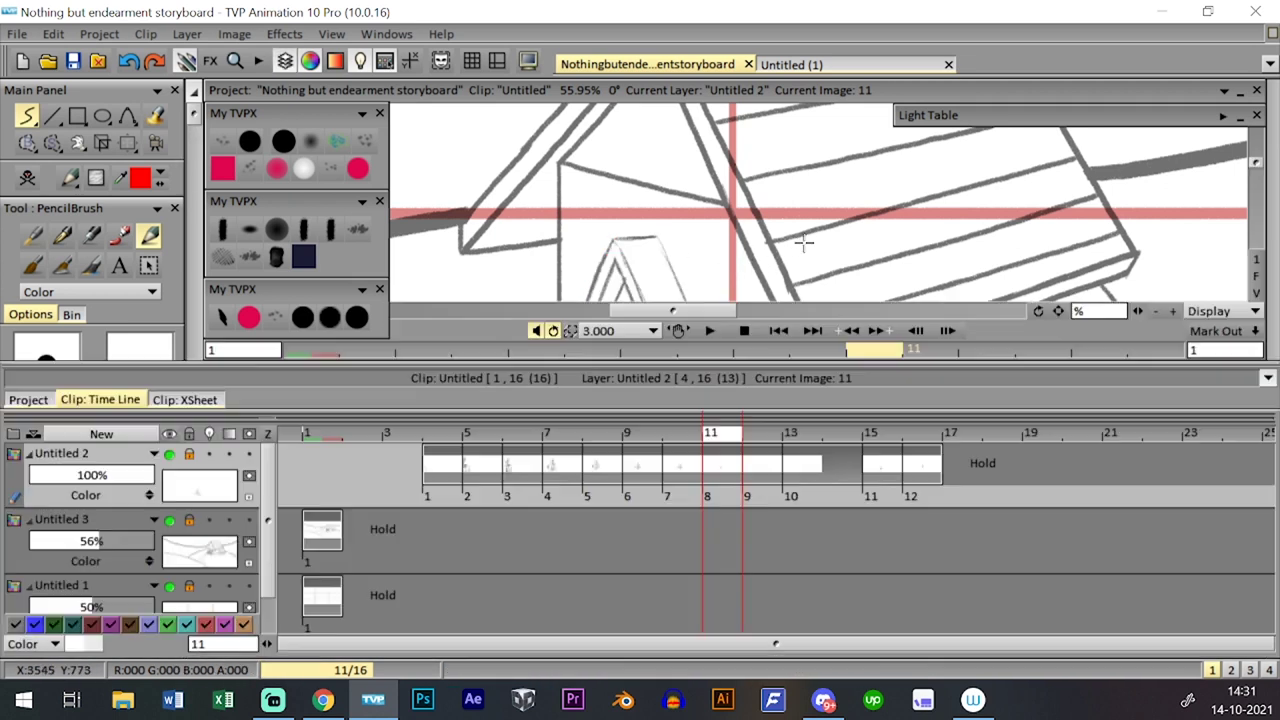
pyautogui.hotkey('ctrl', 't')
# - Fit the frame, move to the next clip and zoom in on the house
pyautogui.click(1256, 575)
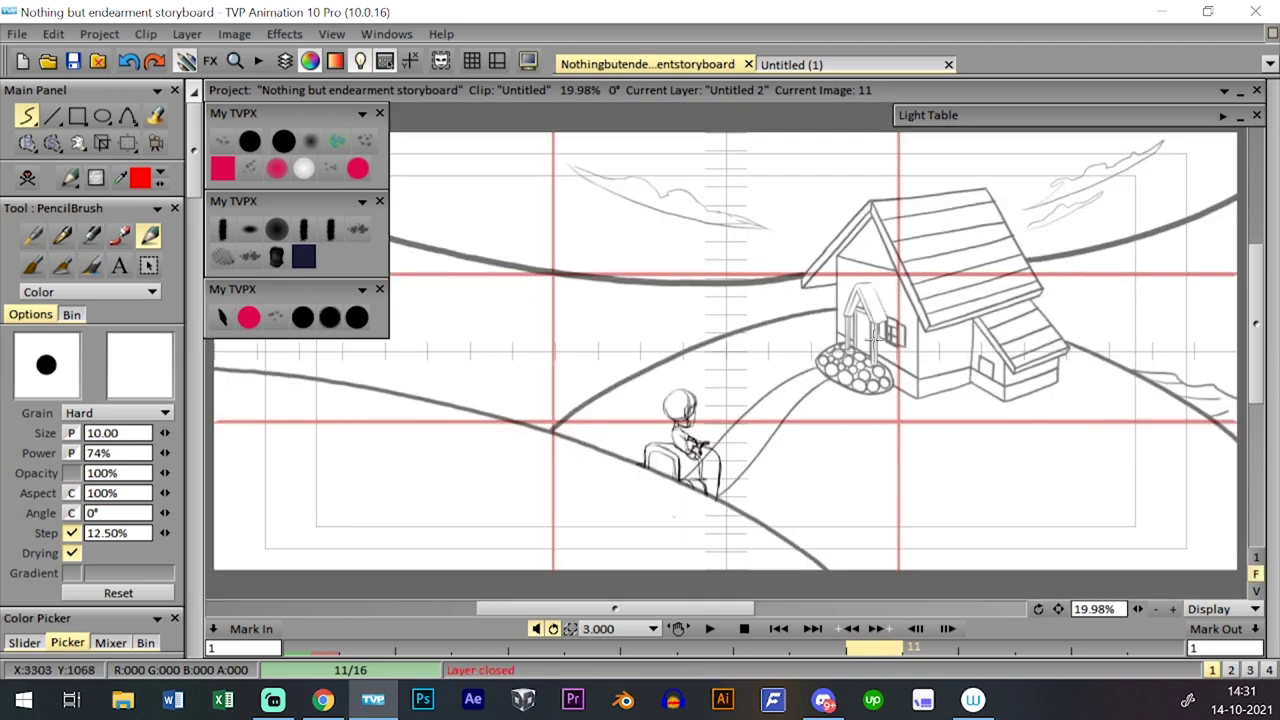
pyautogui.hotkey('ctrl', 't')
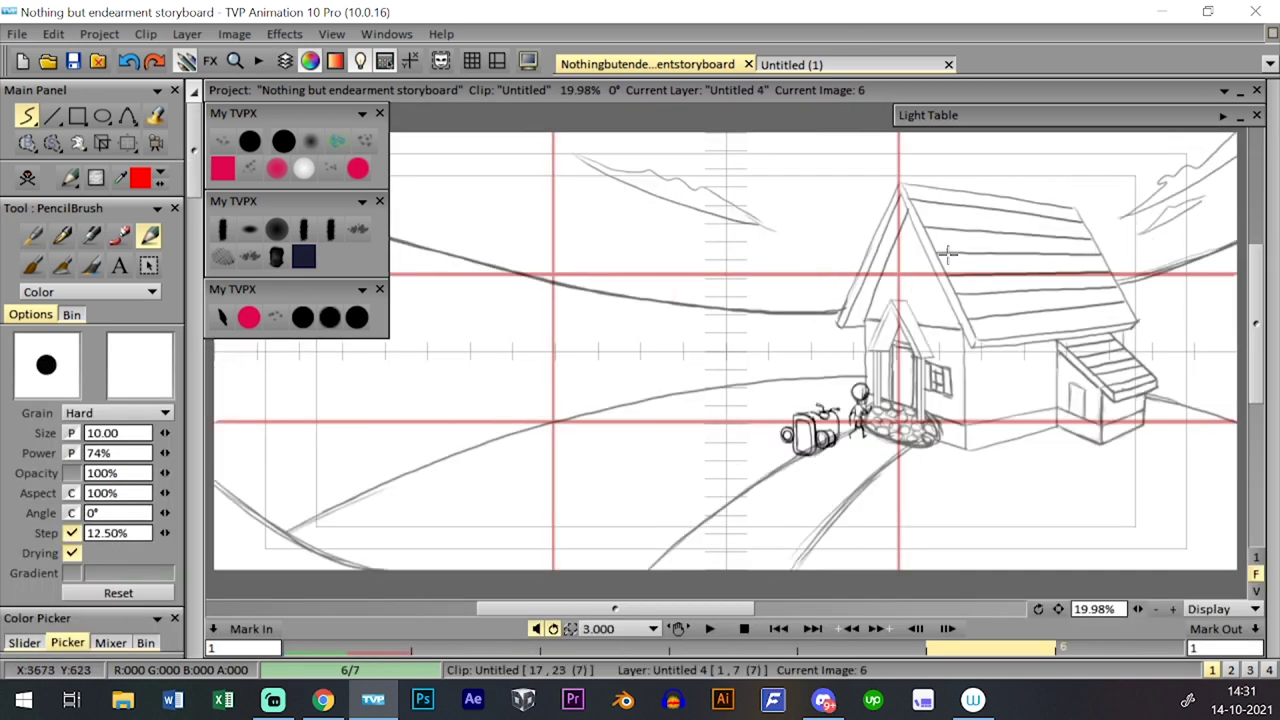
pyautogui.hotkey('ctrl', 't')
pyautogui.hotkey('ctrl', 't')
pyautogui.moveTo(1138, 609); pyautogui.dragTo(1198, 609)
pyautogui.moveTo(895, 409); pyautogui.dragTo(553, 337)
pyautogui.scroll(-4, 1199, 597)
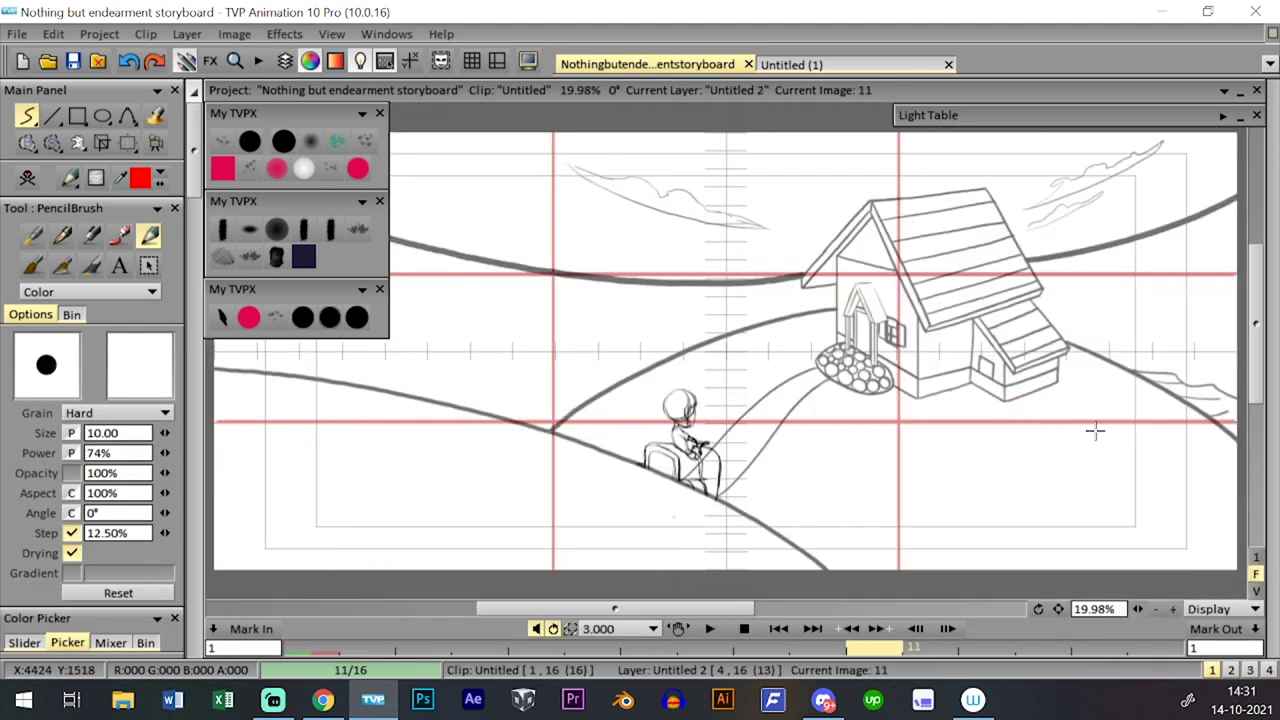
pyautogui.scroll(5, 852, 369)
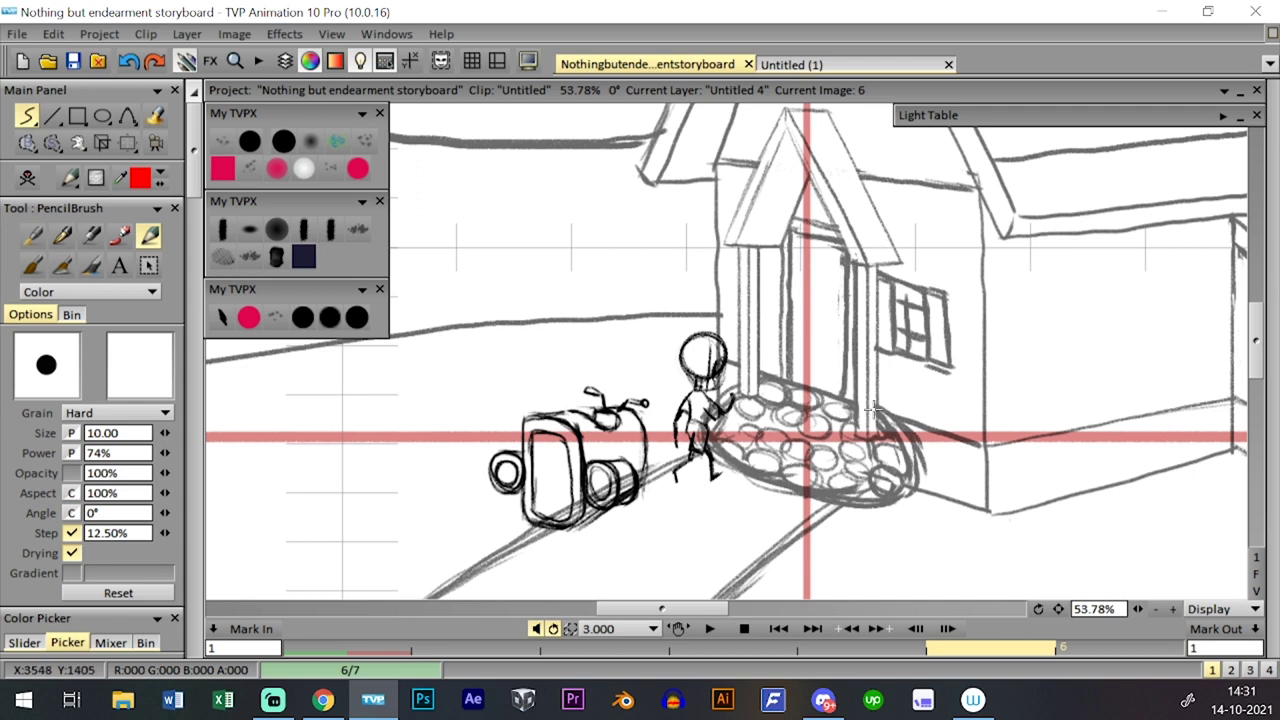
# - Step back an image, peek at the neighbouring clip, and return to the boy clip
pyautogui.press('Left')
pyautogui.scroll(-5, 1206, 578)
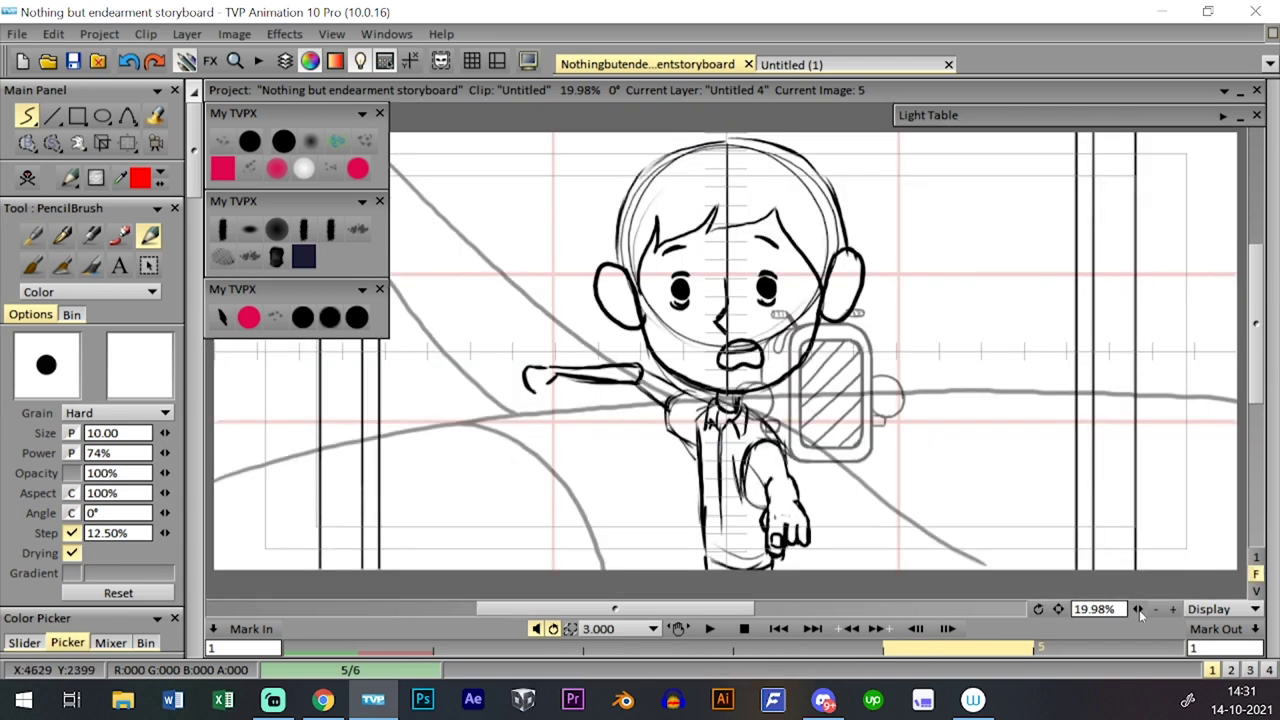
pyautogui.press('pageup')
pyautogui.press('pagedown')
pyautogui.press('l')
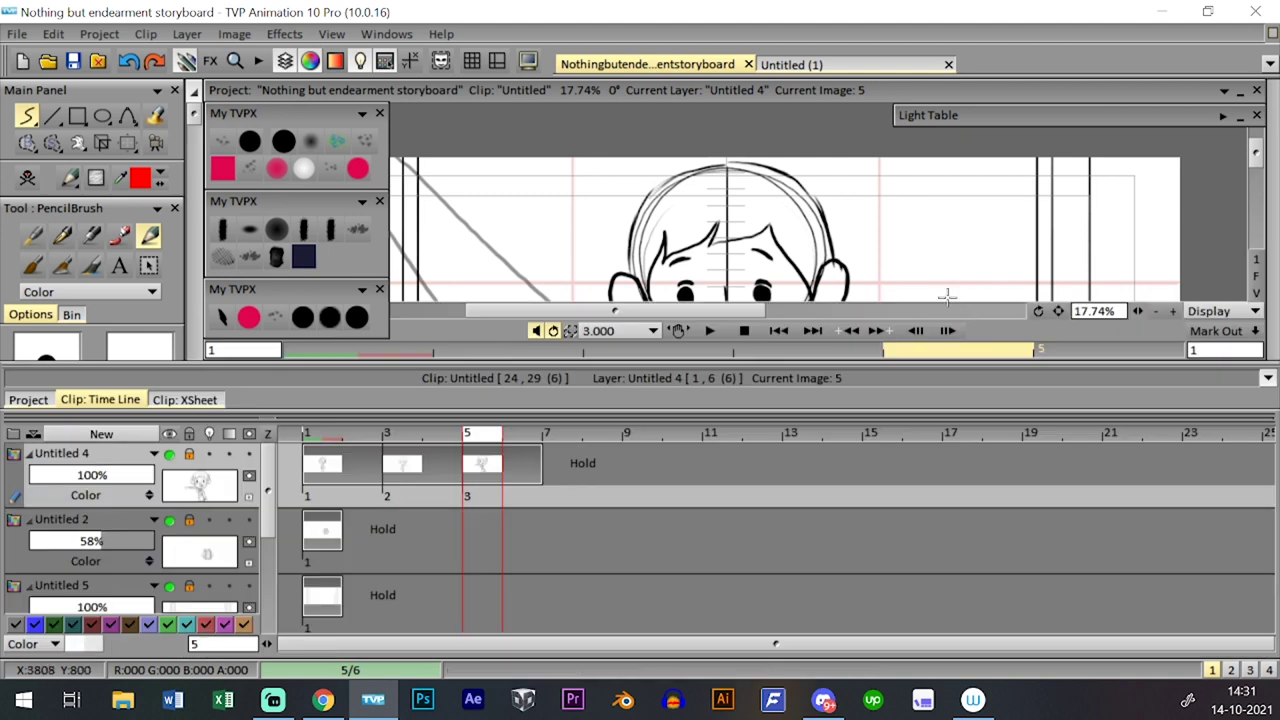
pyautogui.press('l')
pyautogui.press('l')
pyautogui.press('l')
pyautogui.press('l')
pyautogui.press('l')
# - Step back and forth through the boy's drawings to review the motion
pyautogui.press('Left')
pyautogui.press('Left')
pyautogui.press('Left')
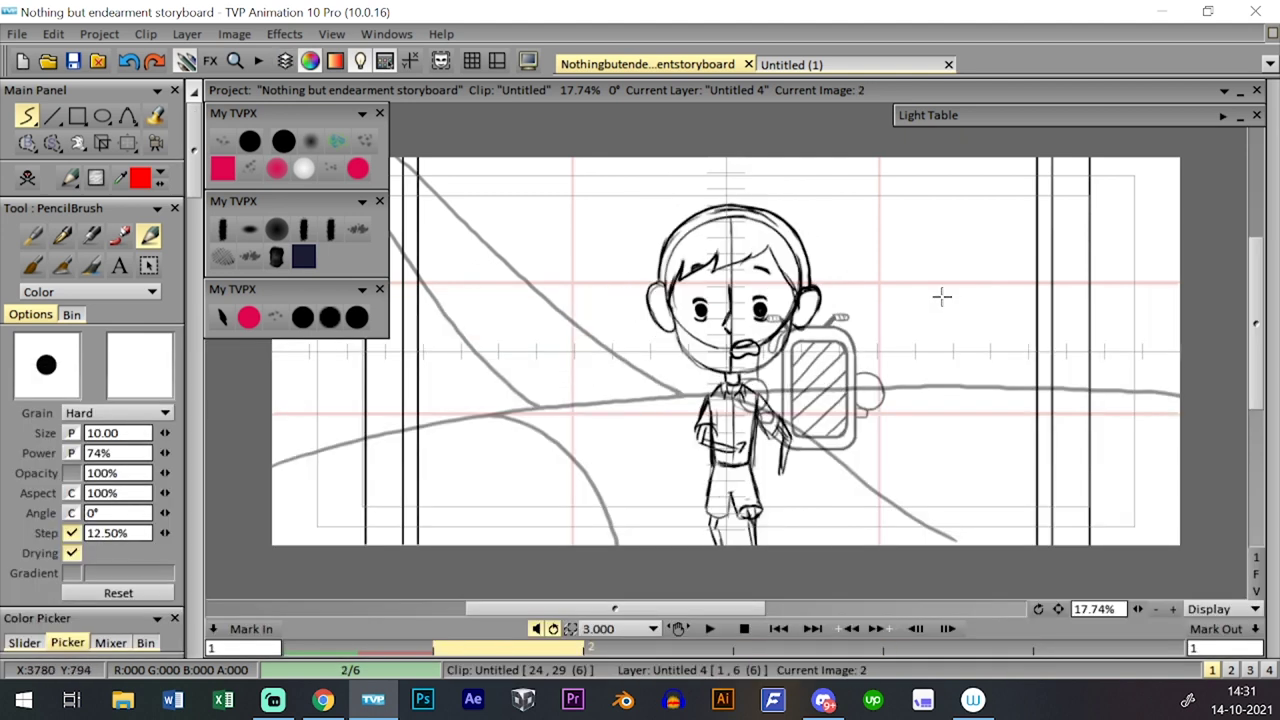
pyautogui.press('Right')
pyautogui.press('Right')
pyautogui.press('Right')
pyautogui.press('Left')
pyautogui.press('Left')
pyautogui.press('Left')
pyautogui.press('Right')
pyautogui.press('Right')
pyautogui.press('Home')
pyautogui.press('Right')
pyautogui.press('Right')
pyautogui.press('Right')
pyautogui.press('Right')
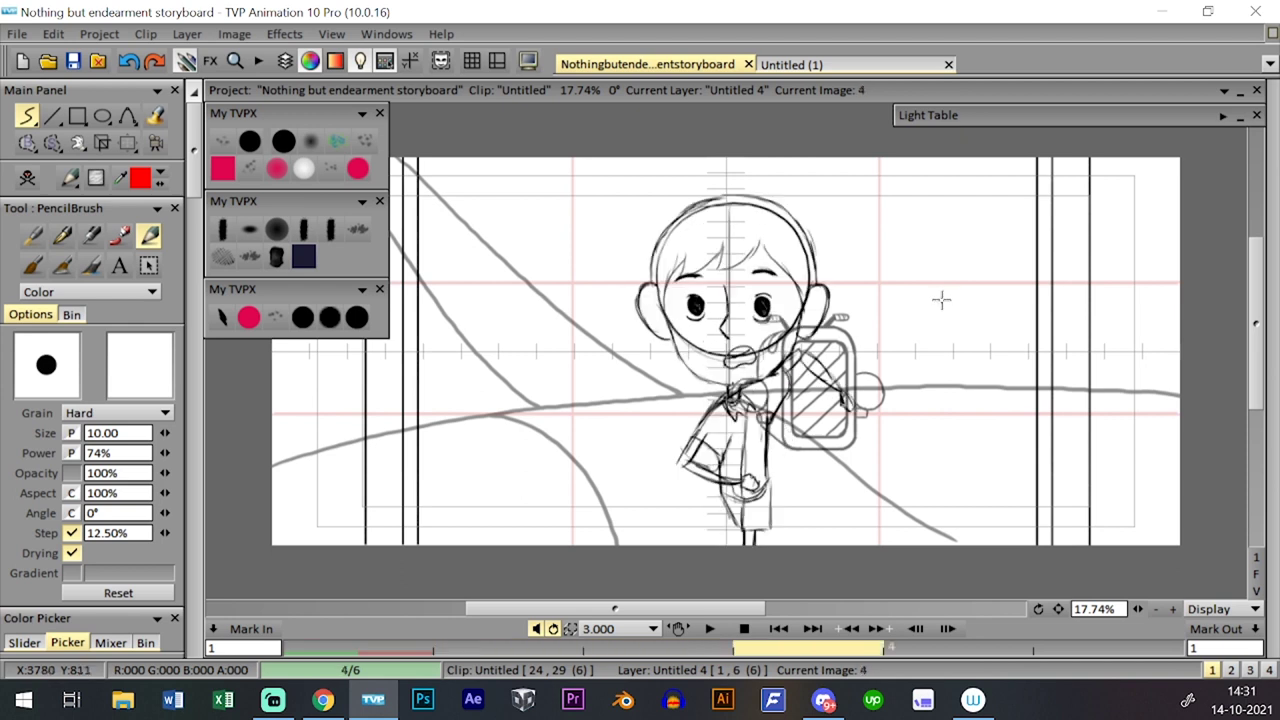
pyautogui.press('Left')
pyautogui.press('Left')
pyautogui.press('Left')
pyautogui.press('Right')
pyautogui.press('Right')
pyautogui.press('l')
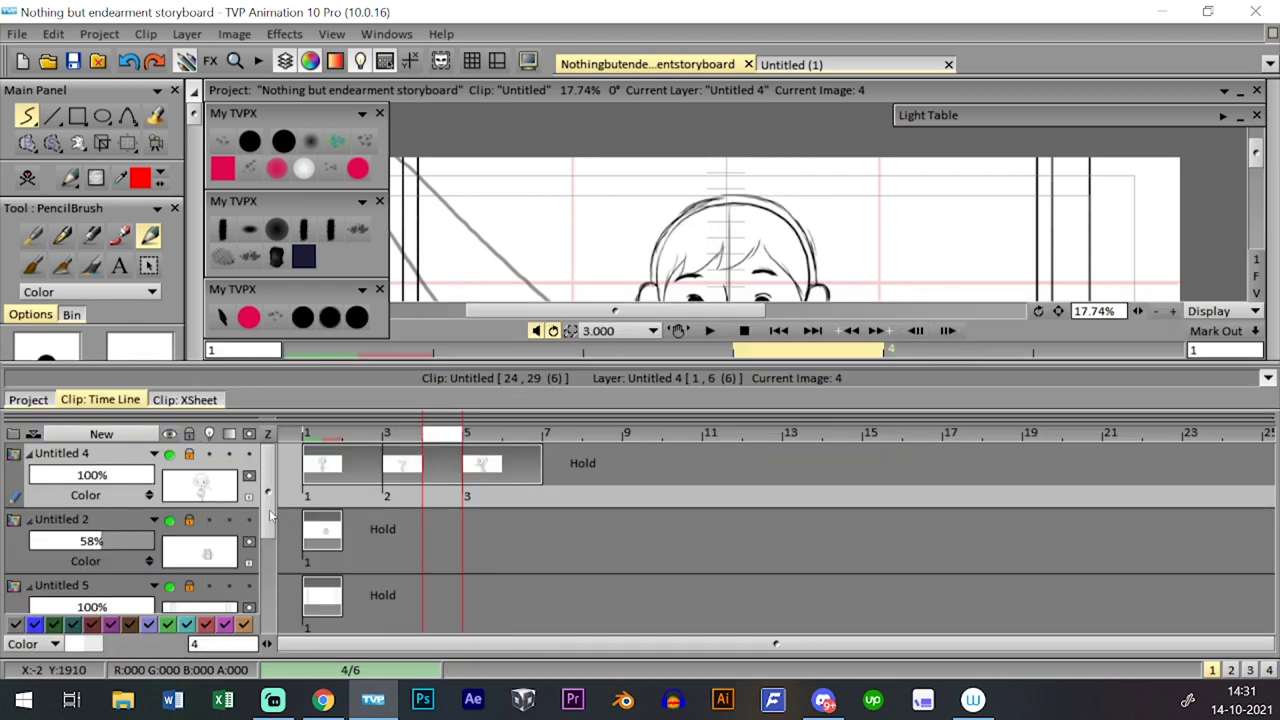
# - Switch to another clip and toggle the vertical guide-line layer's visibility
pyautogui.moveTo(269, 509); pyautogui.dragTo(269, 552)
pyautogui.hotkey('ctrl', 't')
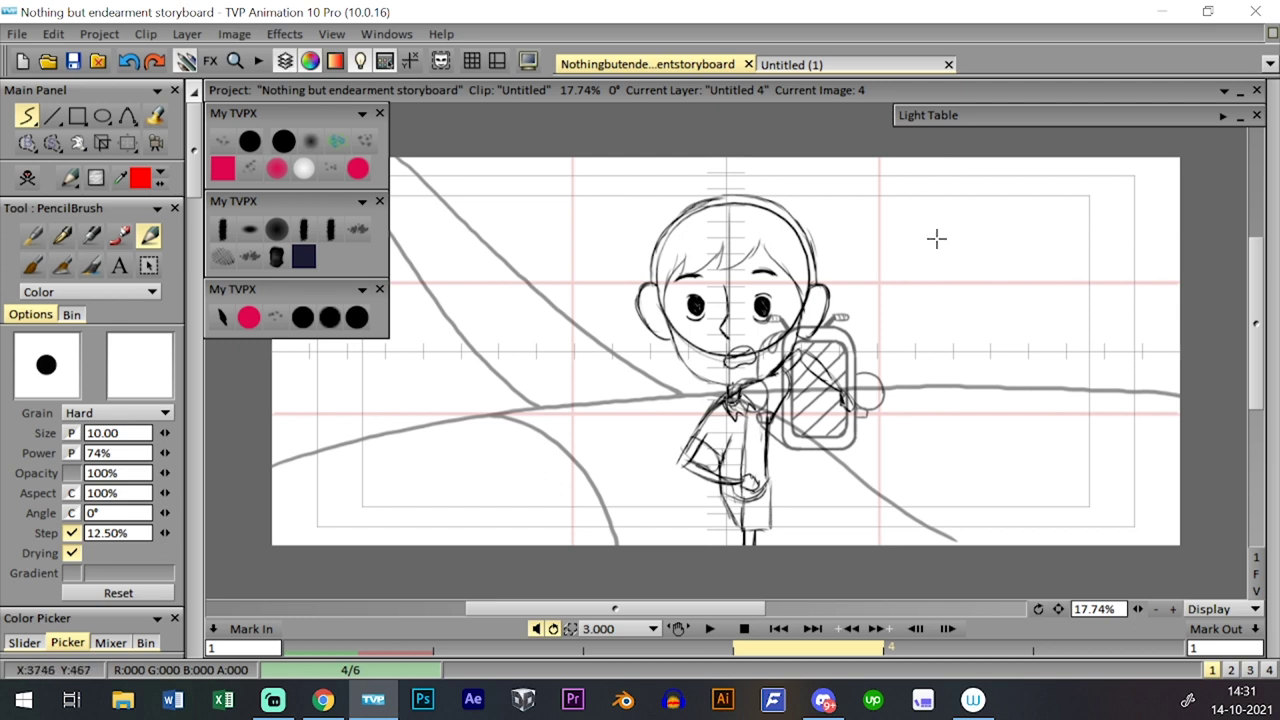
pyautogui.hotkey('ctrl', 't')
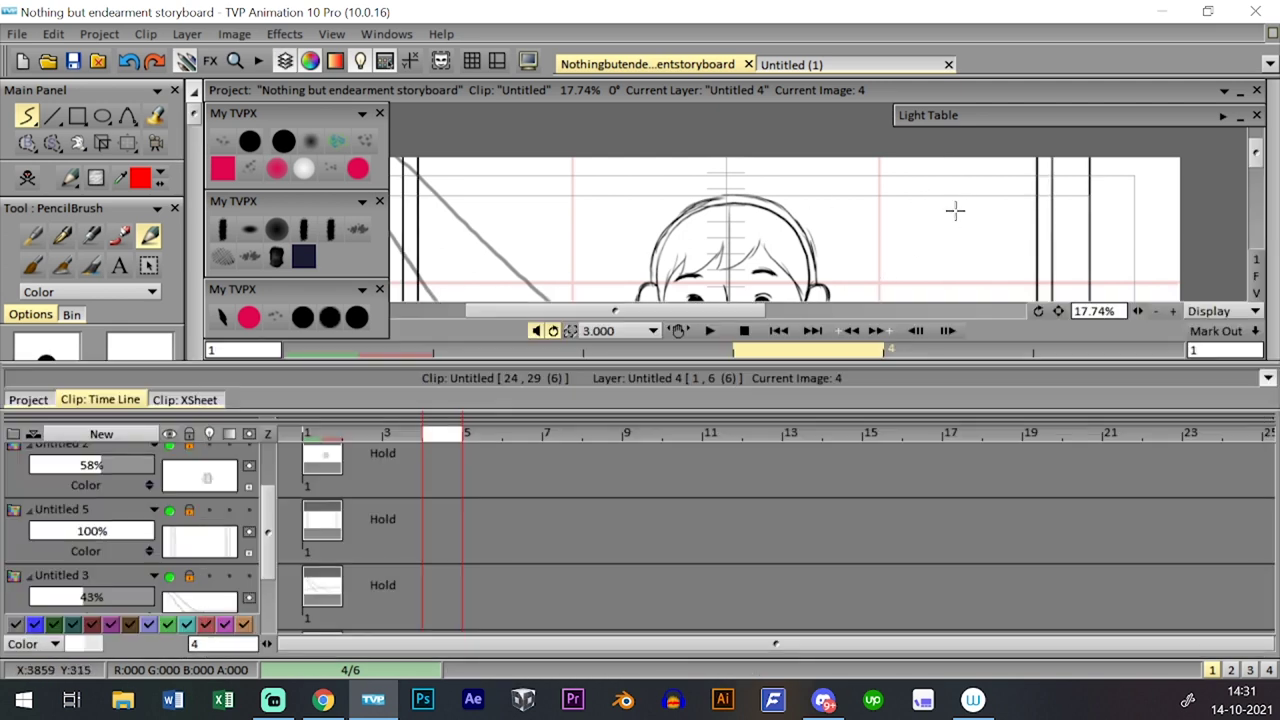
pyautogui.hotkey('ctrl', 't')
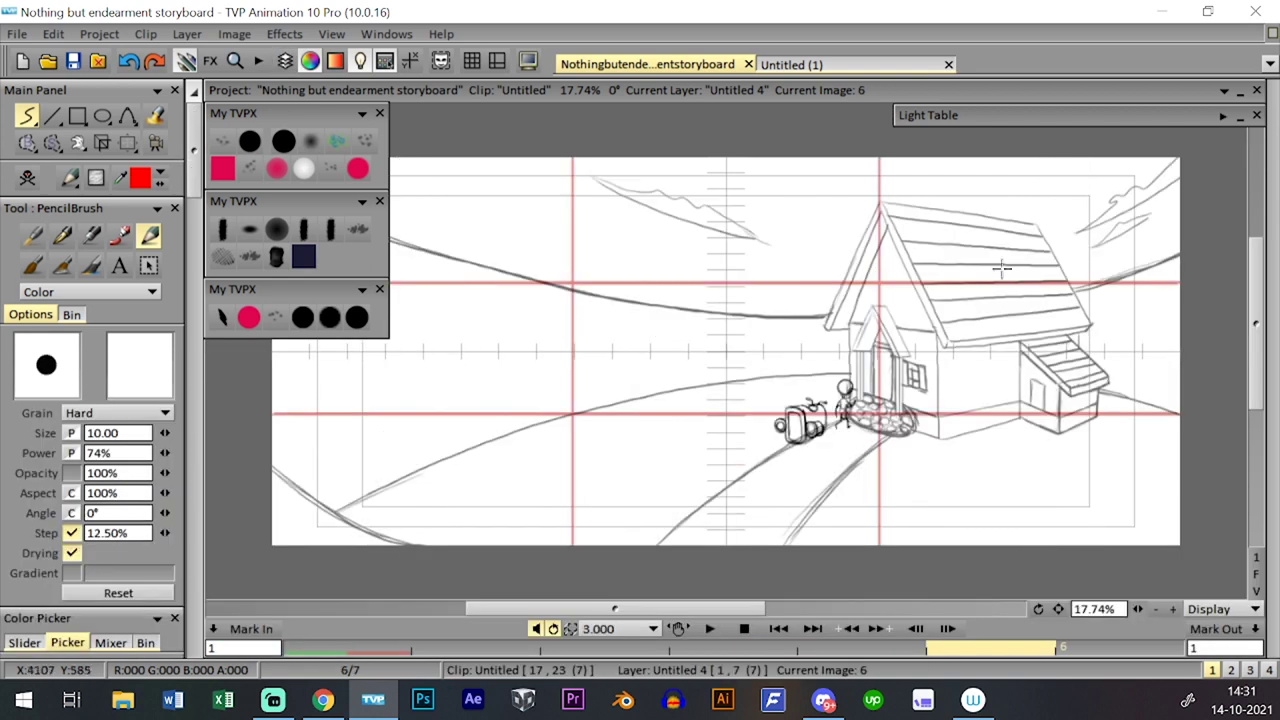
pyautogui.press('pagedown')
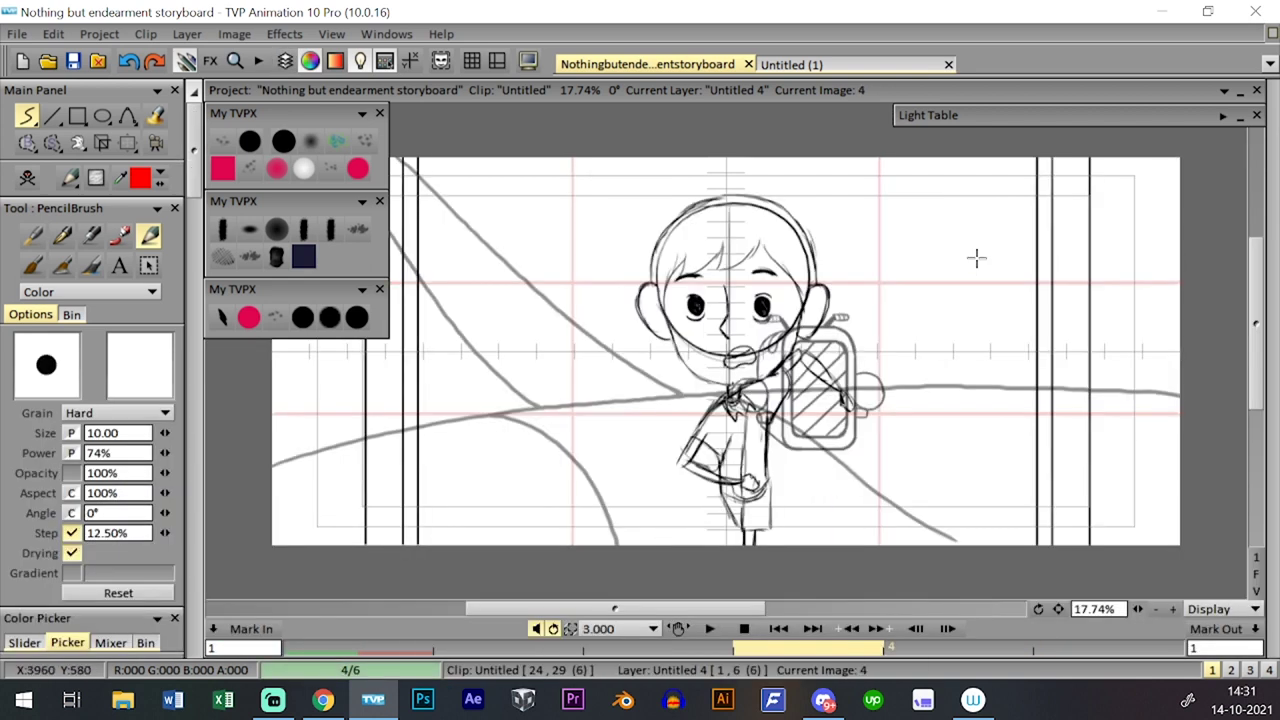
pyautogui.hotkey('ctrl', 't')
pyautogui.click(181, 514)
pyautogui.hotkey('ctrl', 't')
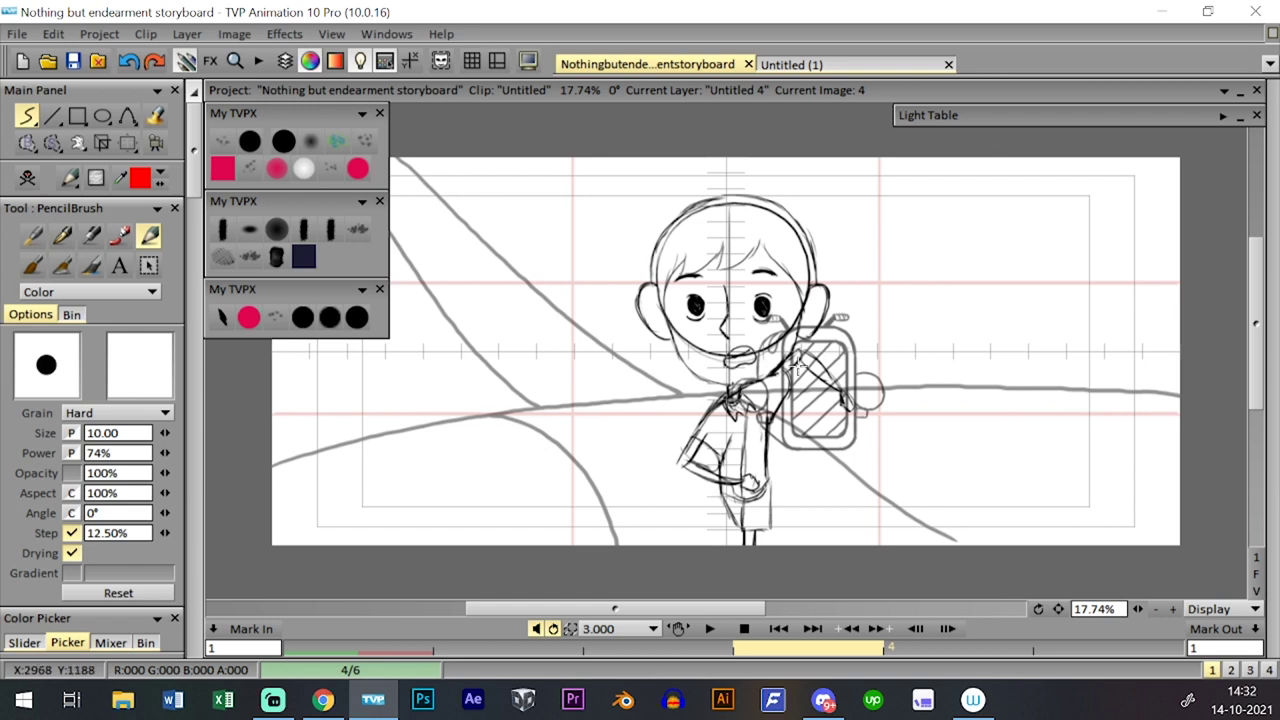
# - View the house image 7 of 7 and the boy image, then switch to Untitled (1)
pyautogui.hotkey('ctrl', 't')
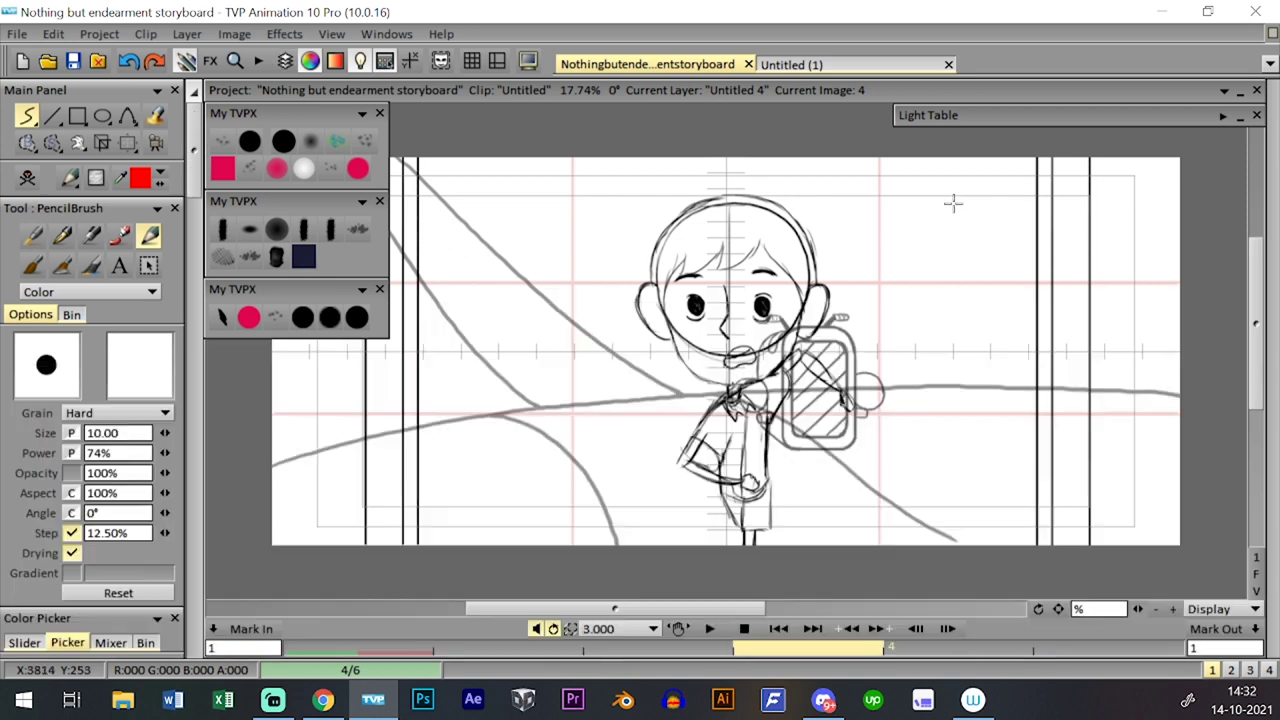
pyautogui.press('pagedown')
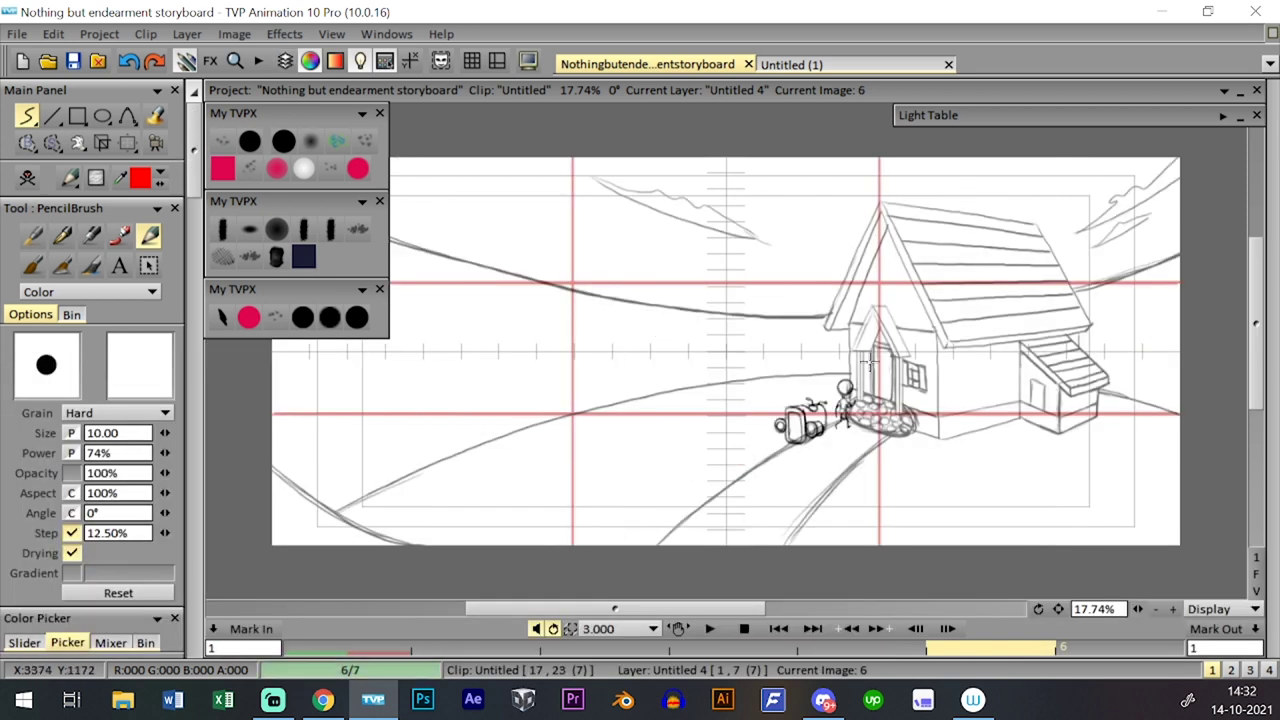
pyautogui.press('Right')
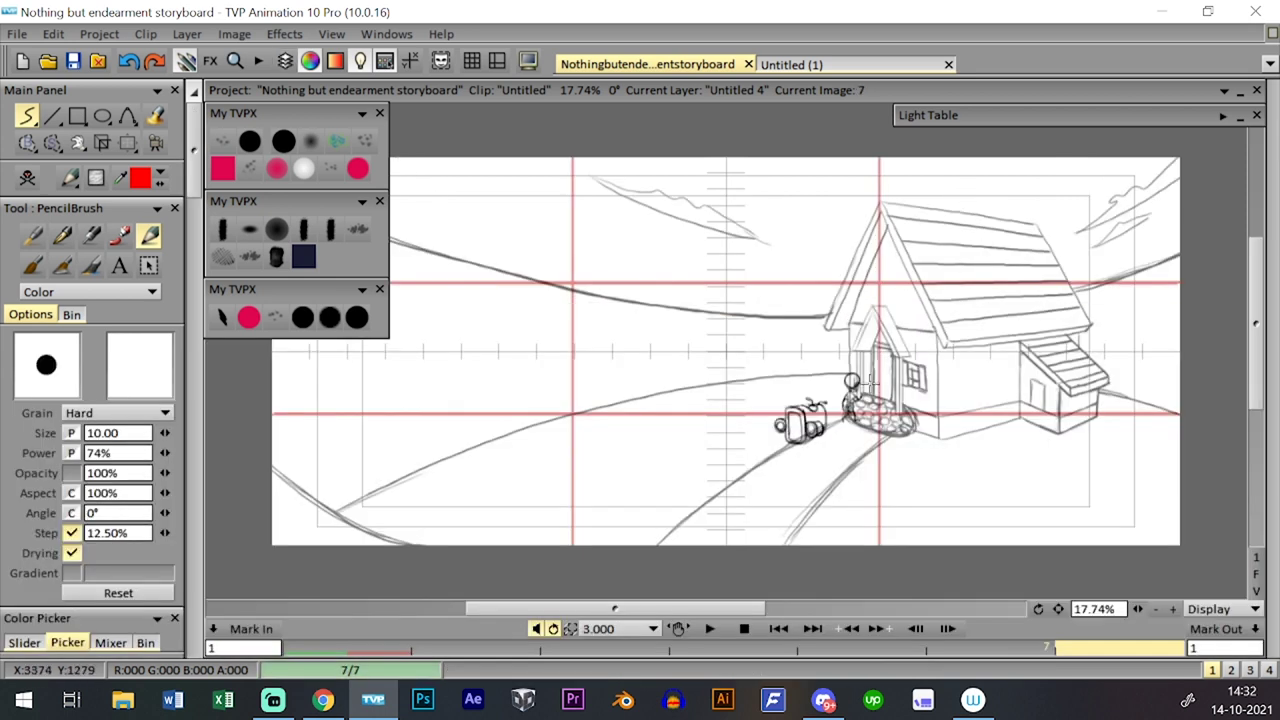
pyautogui.press('pageup')
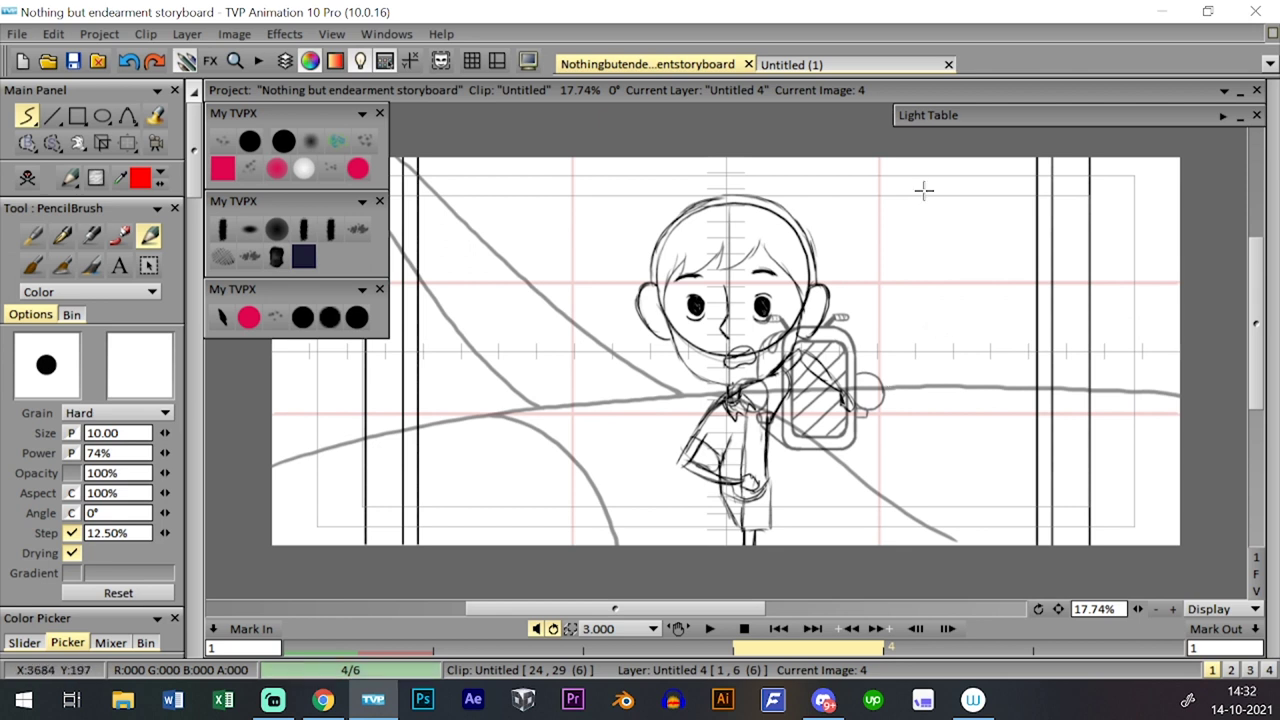
pyautogui.click(886, 64)
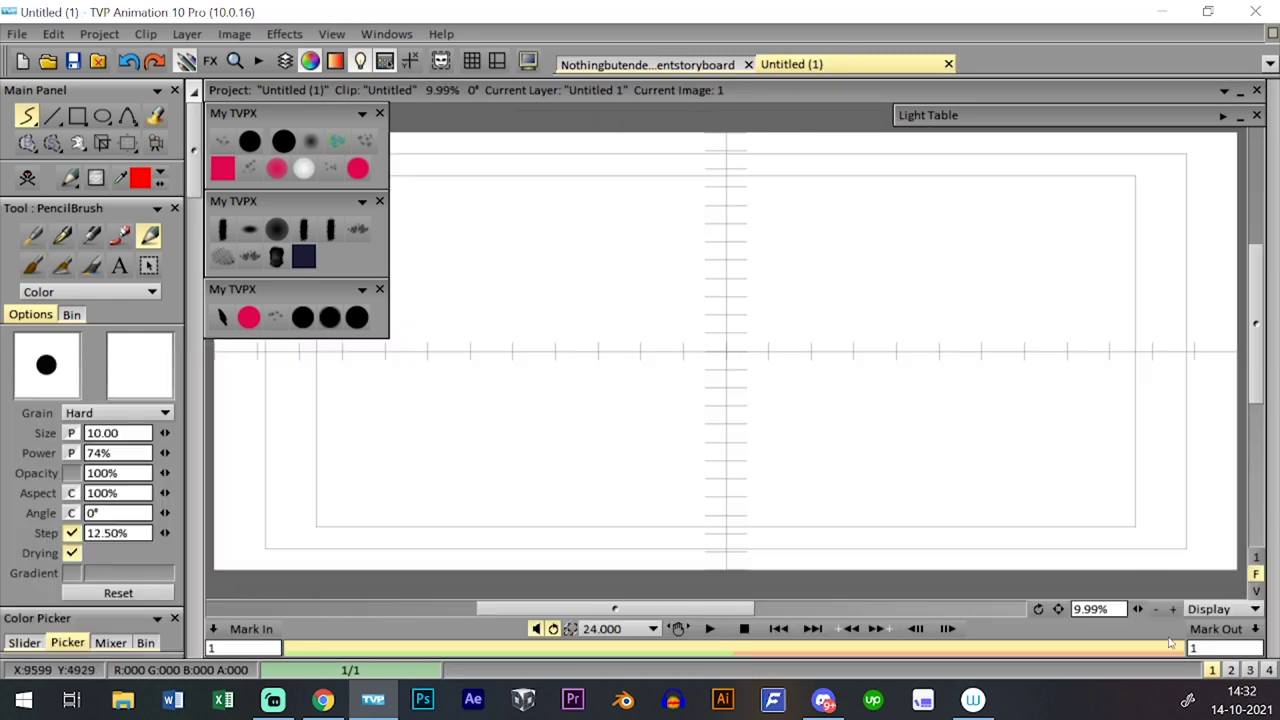
# - Zoom in and sketch a red head circle with a stroke beneath it, upper right
pyautogui.scroll(3, 984, 332)
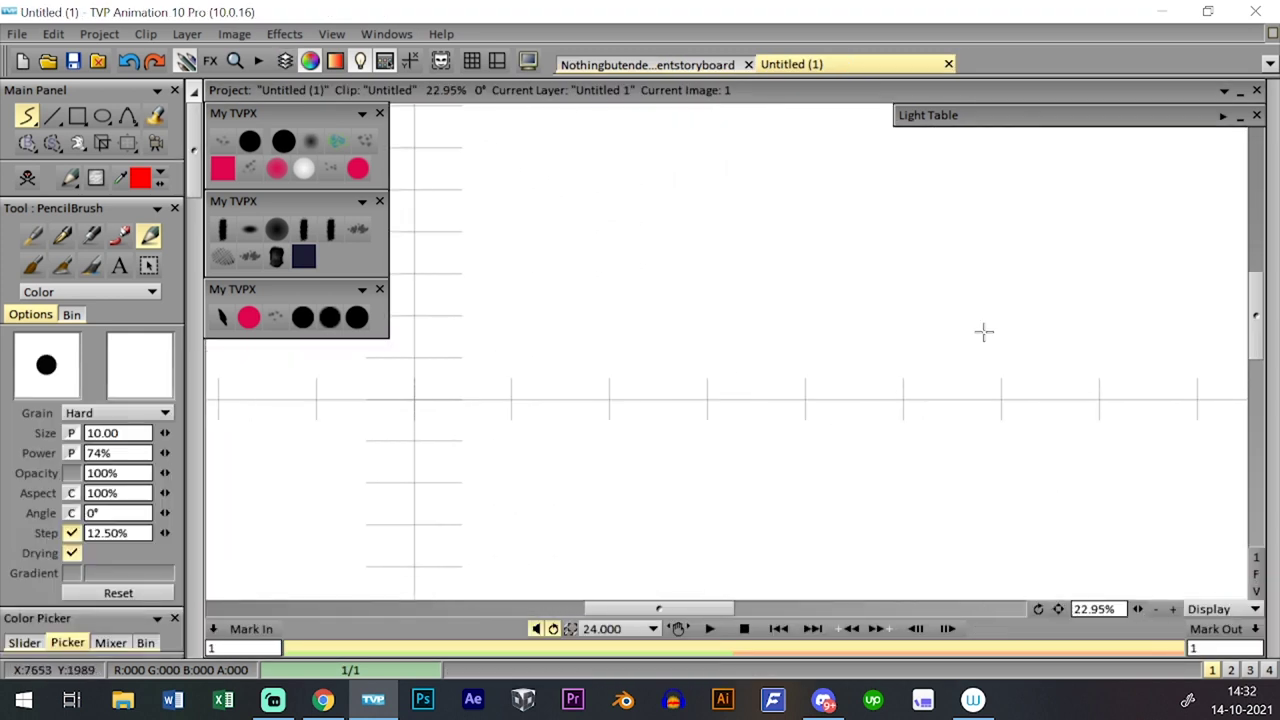
pyautogui.moveTo(960, 192)
pyautogui.mouseDown()
pyautogui.moveTo(974, 269)
pyautogui.moveTo(1025, 234)
pyautogui.moveTo(964, 190)
pyautogui.moveTo(953, 253)
pyautogui.moveTo(1033, 245)
pyautogui.moveTo(990, 265)
pyautogui.moveTo(949, 255)
pyautogui.moveTo(963, 303)
pyautogui.moveTo(1015, 248)
pyautogui.moveTo(1011, 317)
pyautogui.moveTo(1040, 296)
pyautogui.mouseUp()
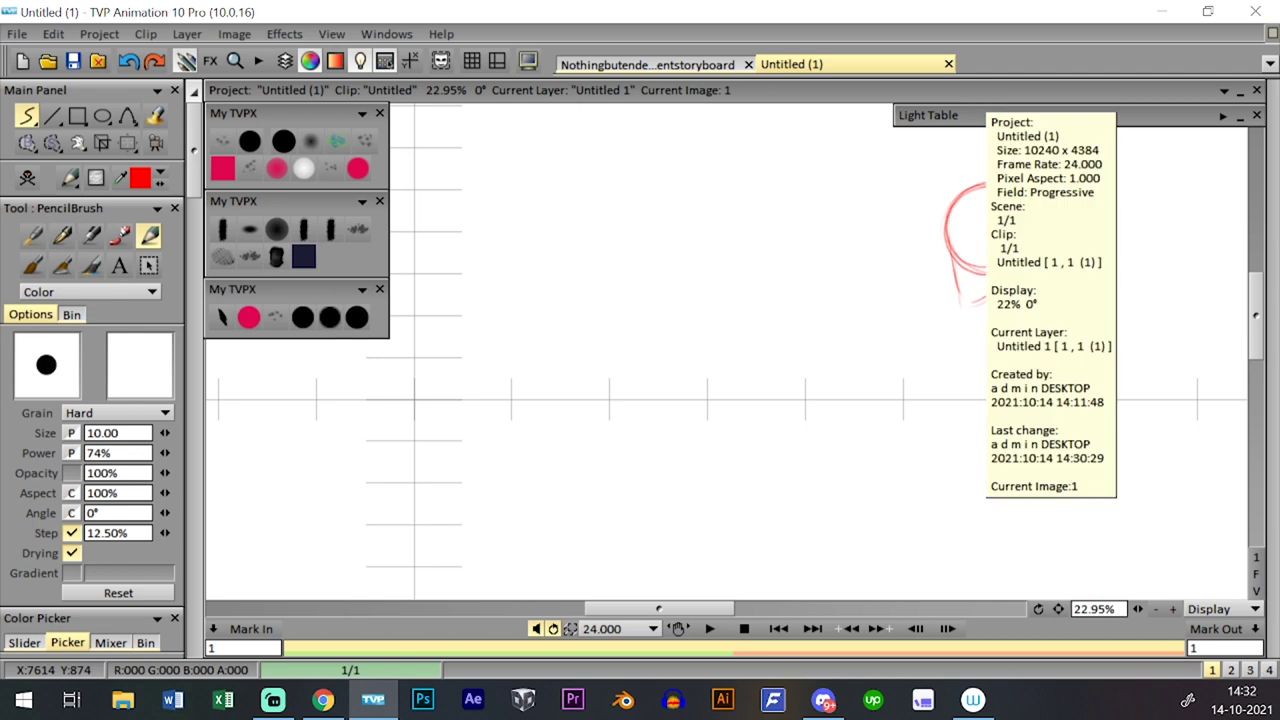
pyautogui.hotkey('alt', 'Tab')
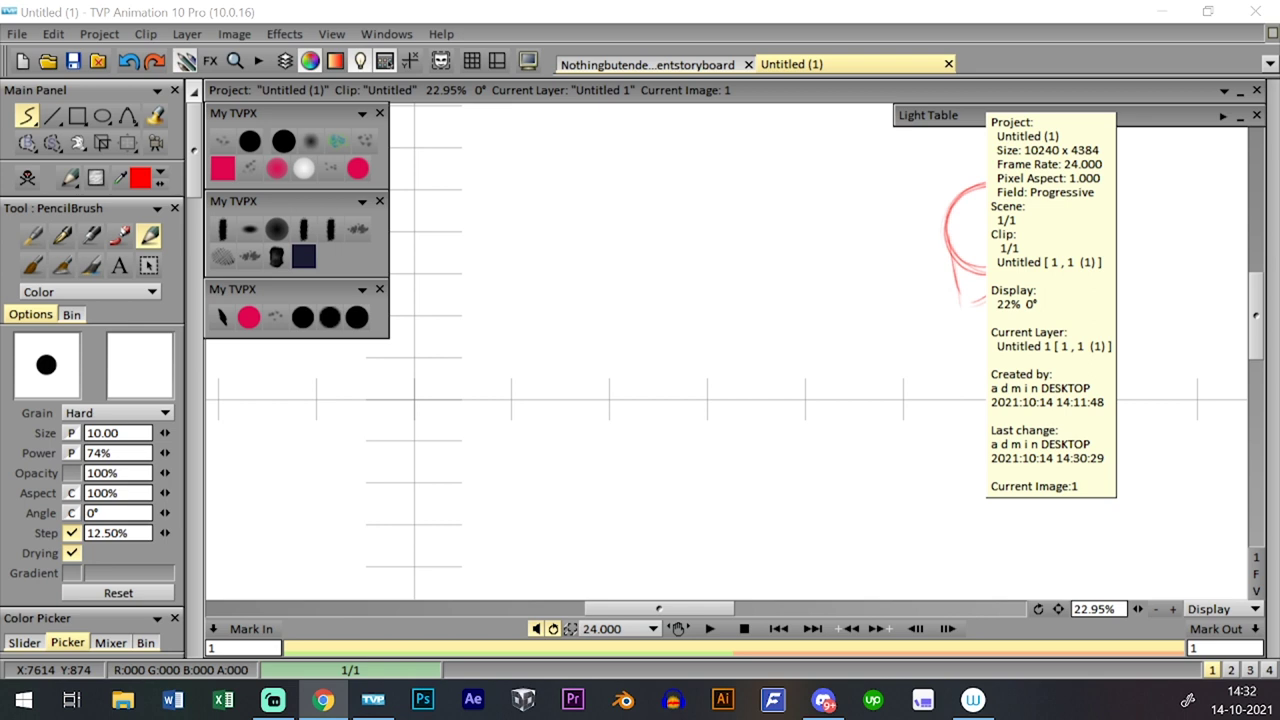
pyautogui.moveTo(956, 249); pyautogui.dragTo(966, 318)
# - Sketch the first figure's neck and body, then a long table with two legs
pyautogui.hotkey('ctrl', 'z')
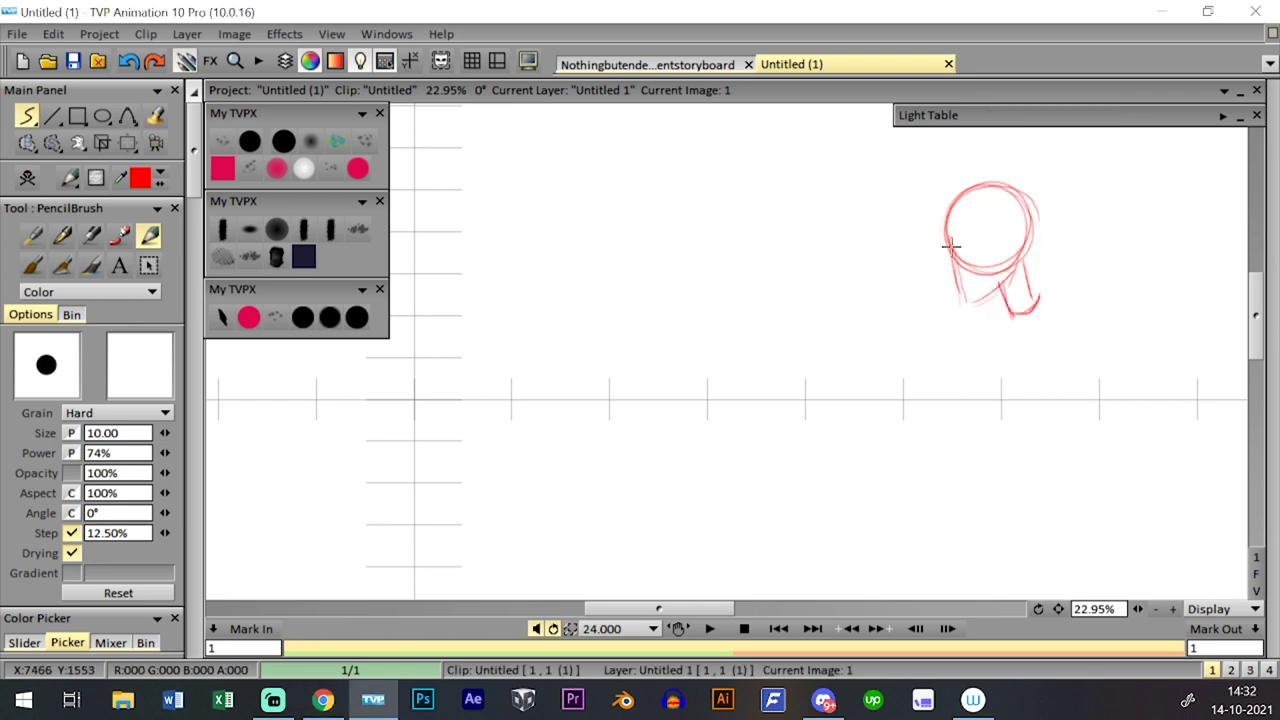
pyautogui.moveTo(953, 247)
pyautogui.mouseDown()
pyautogui.moveTo(968, 306)
pyautogui.moveTo(1019, 266)
pyautogui.moveTo(1020, 225)
pyautogui.moveTo(1031, 229)
pyautogui.moveTo(1024, 262)
pyautogui.mouseUp()
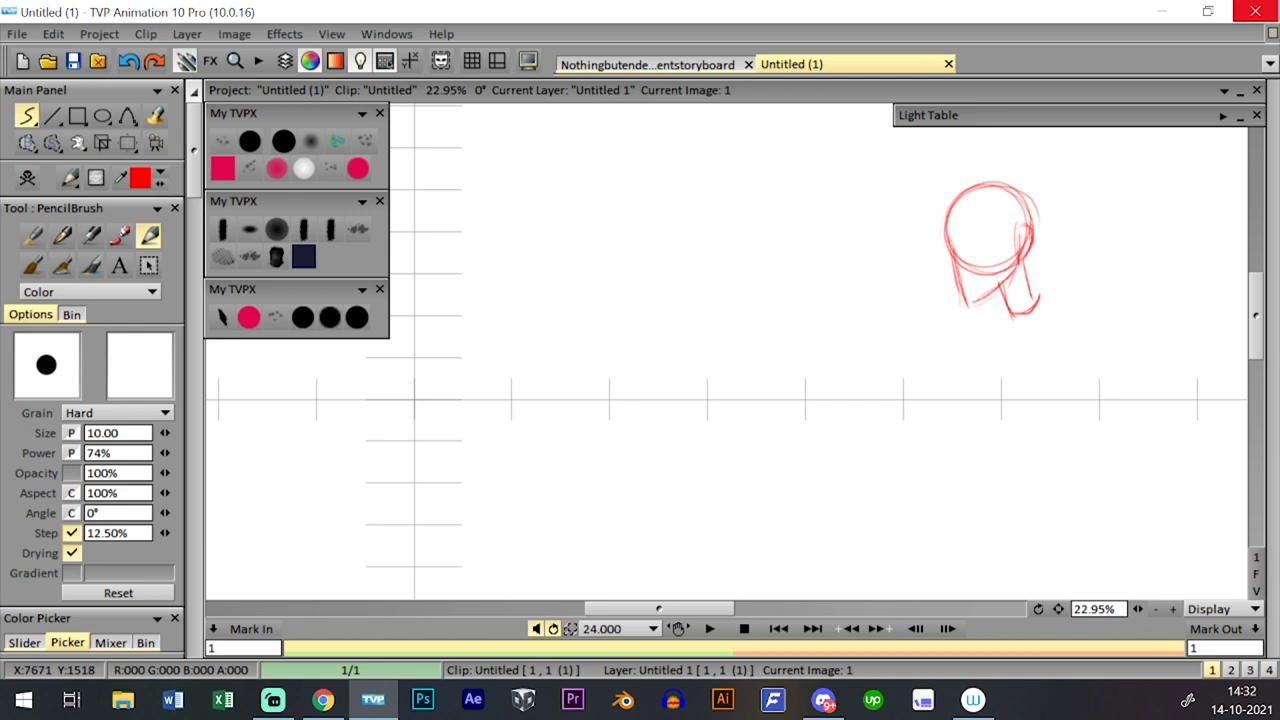
pyautogui.moveTo(1015, 311)
pyautogui.mouseDown()
pyautogui.moveTo(1003, 398)
pyautogui.moveTo(1039, 396)
pyautogui.moveTo(1047, 418)
pyautogui.moveTo(1068, 377)
pyautogui.moveTo(1036, 413)
pyautogui.mouseUp()
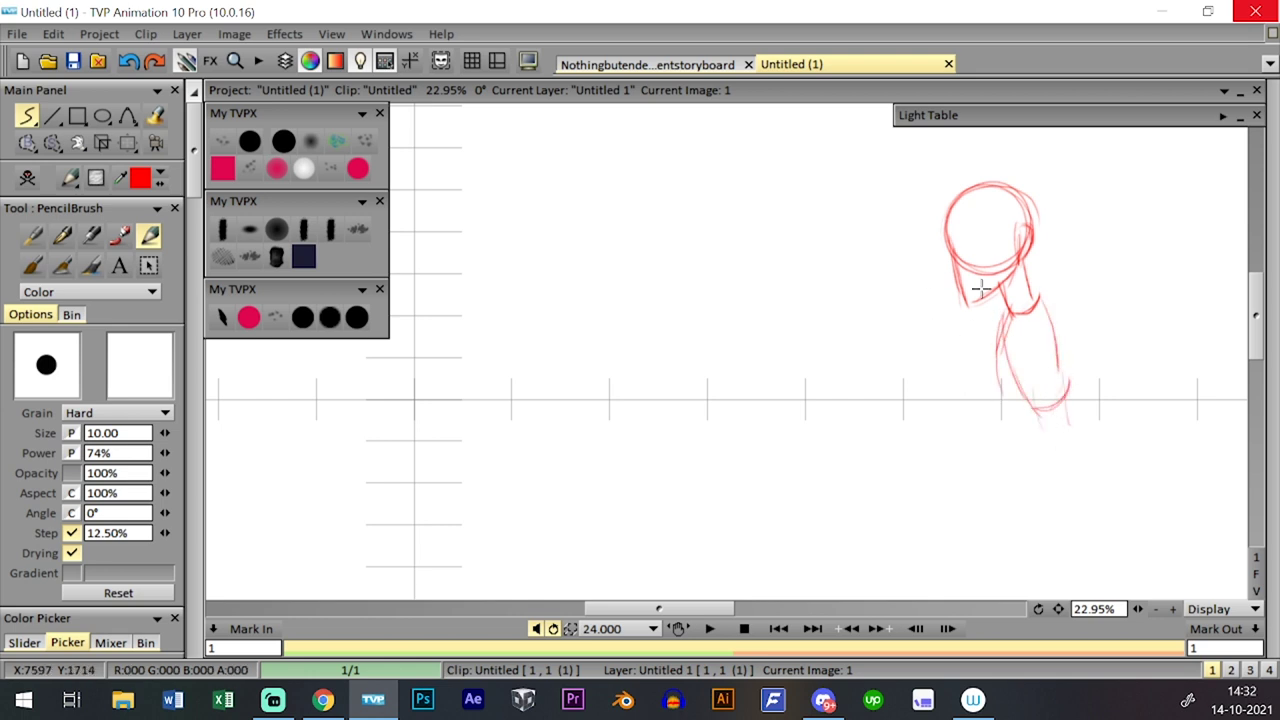
pyautogui.moveTo(803, 386); pyautogui.dragTo(1034, 379)
pyautogui.moveTo(757, 416)
pyautogui.mouseDown()
pyautogui.moveTo(801, 386)
pyautogui.moveTo(971, 371)
pyautogui.moveTo(1012, 392)
pyautogui.mouseUp()
pyautogui.hotkey('ctrl', 'z')
pyautogui.hotkey('ctrl', 'z')
pyautogui.moveTo(742, 395)
pyautogui.mouseDown()
pyautogui.moveTo(718, 422)
pyautogui.moveTo(1016, 410)
pyautogui.mouseUp()
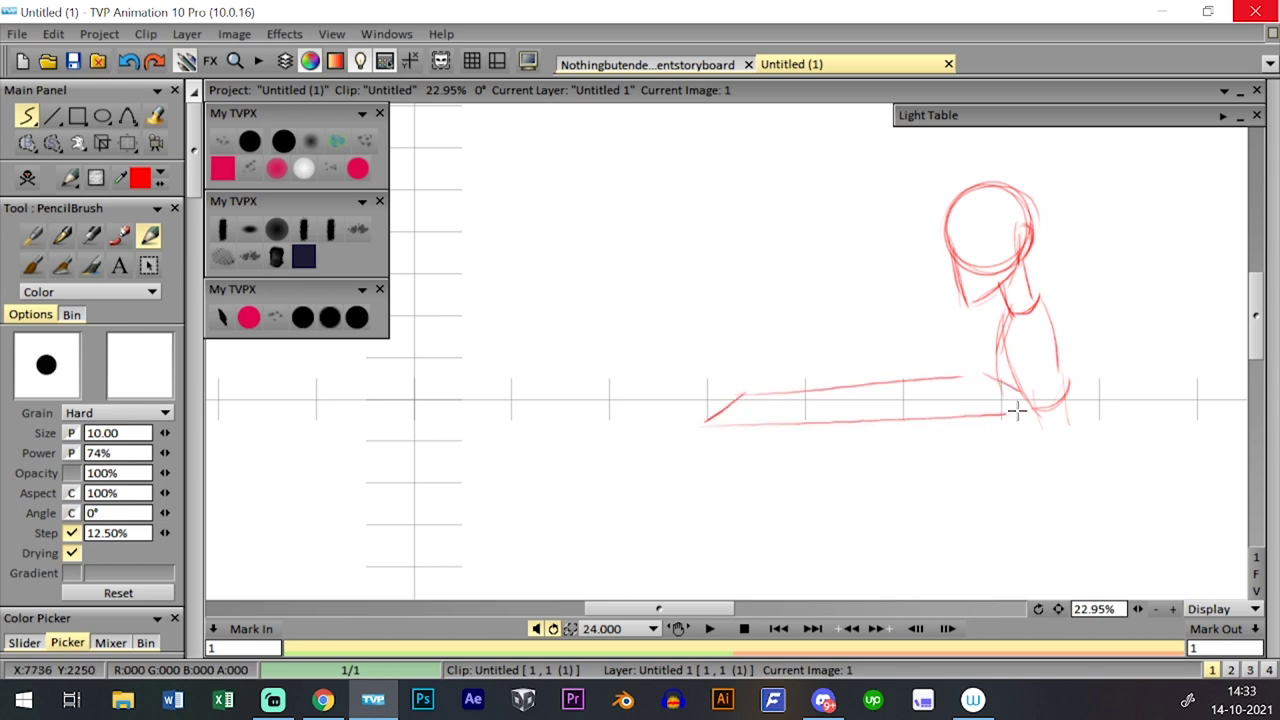
pyautogui.moveTo(746, 394); pyautogui.dragTo(980, 378)
pyautogui.moveTo(707, 433); pyautogui.dragTo(1000, 424)
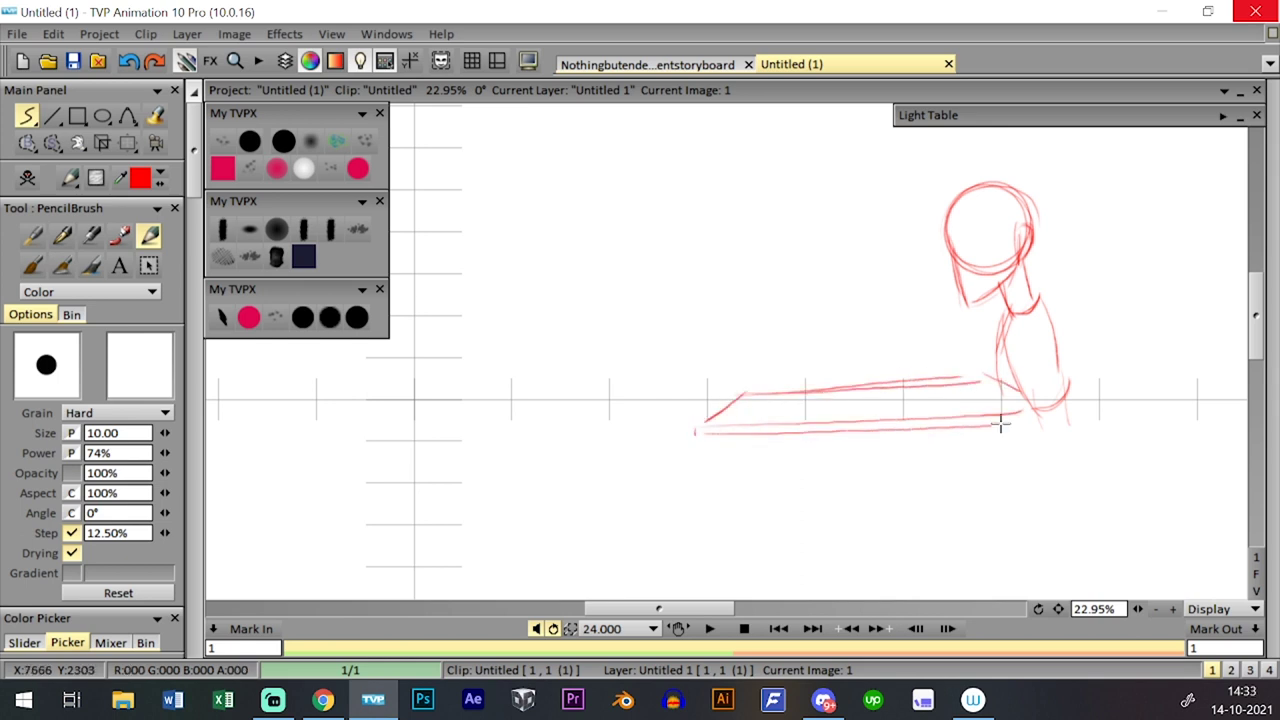
pyautogui.moveTo(722, 436); pyautogui.dragTo(725, 478)
pyautogui.moveTo(986, 428); pyautogui.dragTo(990, 478)
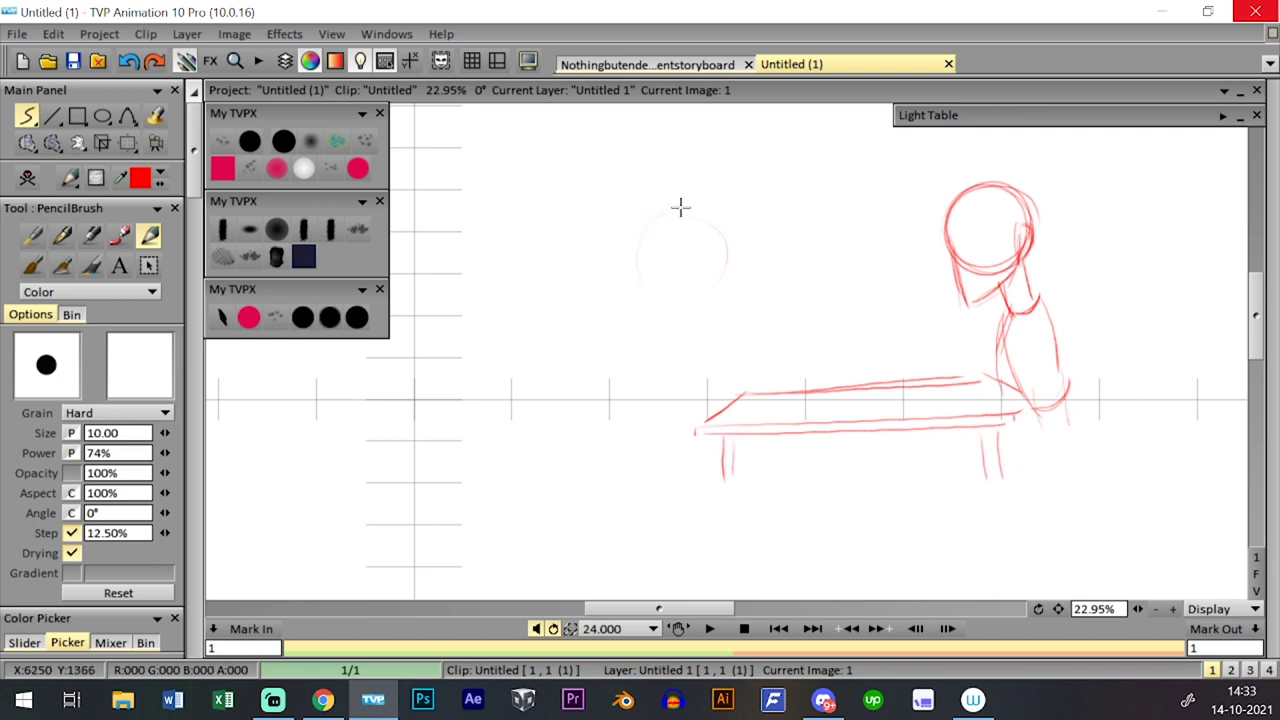
# - Rough out a second figure on the left, then zoom out and pan the drawing left
pyautogui.moveTo(680, 206)
pyautogui.mouseDown()
pyautogui.moveTo(651, 283)
pyautogui.moveTo(717, 269)
pyautogui.moveTo(672, 206)
pyautogui.moveTo(635, 243)
pyautogui.moveTo(713, 333)
pyautogui.moveTo(659, 292)
pyautogui.moveTo(678, 339)
pyautogui.moveTo(682, 315)
pyautogui.moveTo(634, 373)
pyautogui.moveTo(652, 424)
pyautogui.mouseUp()
pyautogui.moveTo(694, 385)
pyautogui.mouseDown()
pyautogui.moveTo(676, 439)
pyautogui.moveTo(641, 419)
pyautogui.moveTo(679, 446)
pyautogui.moveTo(643, 445)
pyautogui.moveTo(642, 427)
pyautogui.moveTo(645, 445)
pyautogui.moveTo(686, 477)
pyautogui.mouseUp()
pyautogui.moveTo(656, 461); pyautogui.dragTo(677, 476)
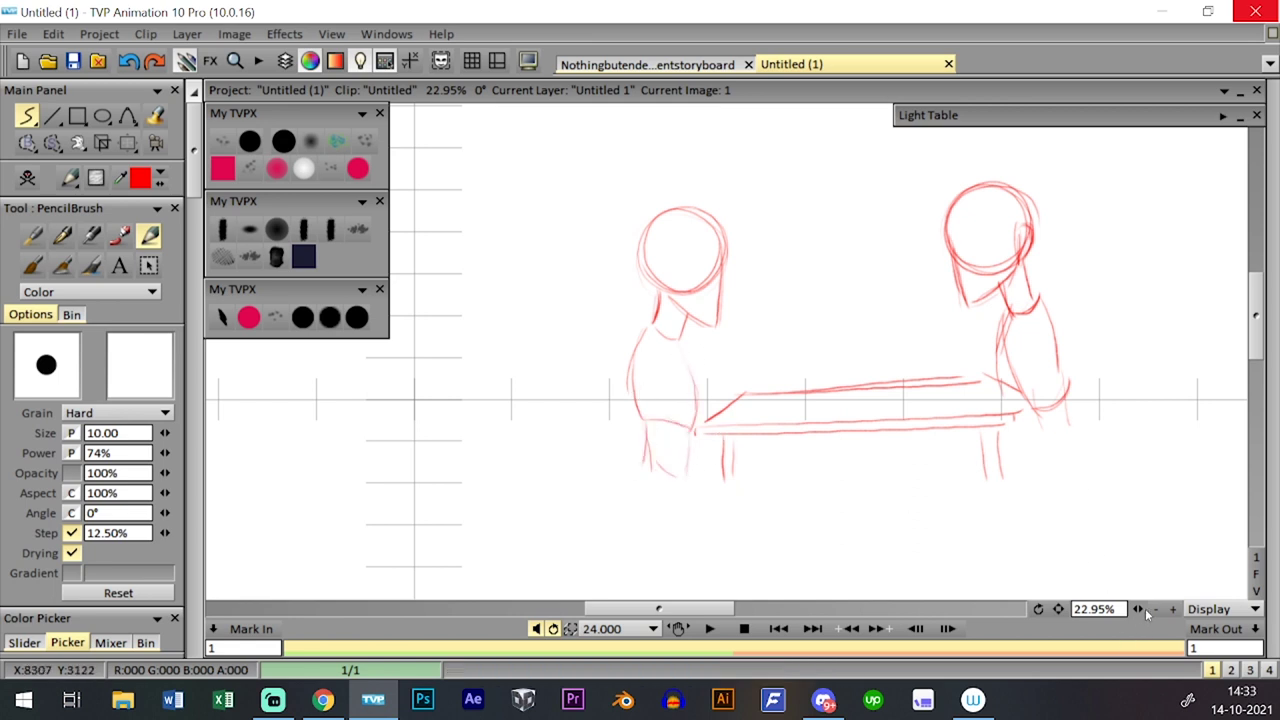
pyautogui.moveTo(1139, 609); pyautogui.dragTo(1016, 609)
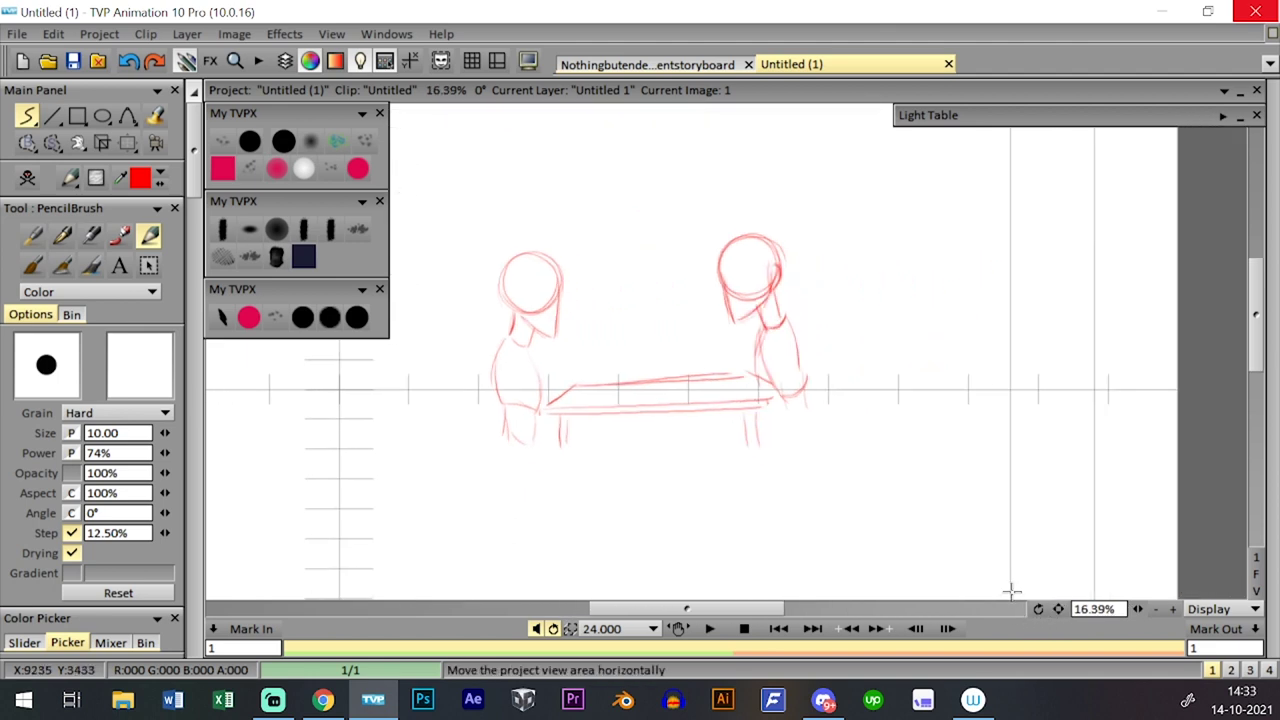
pyautogui.click(127, 142)
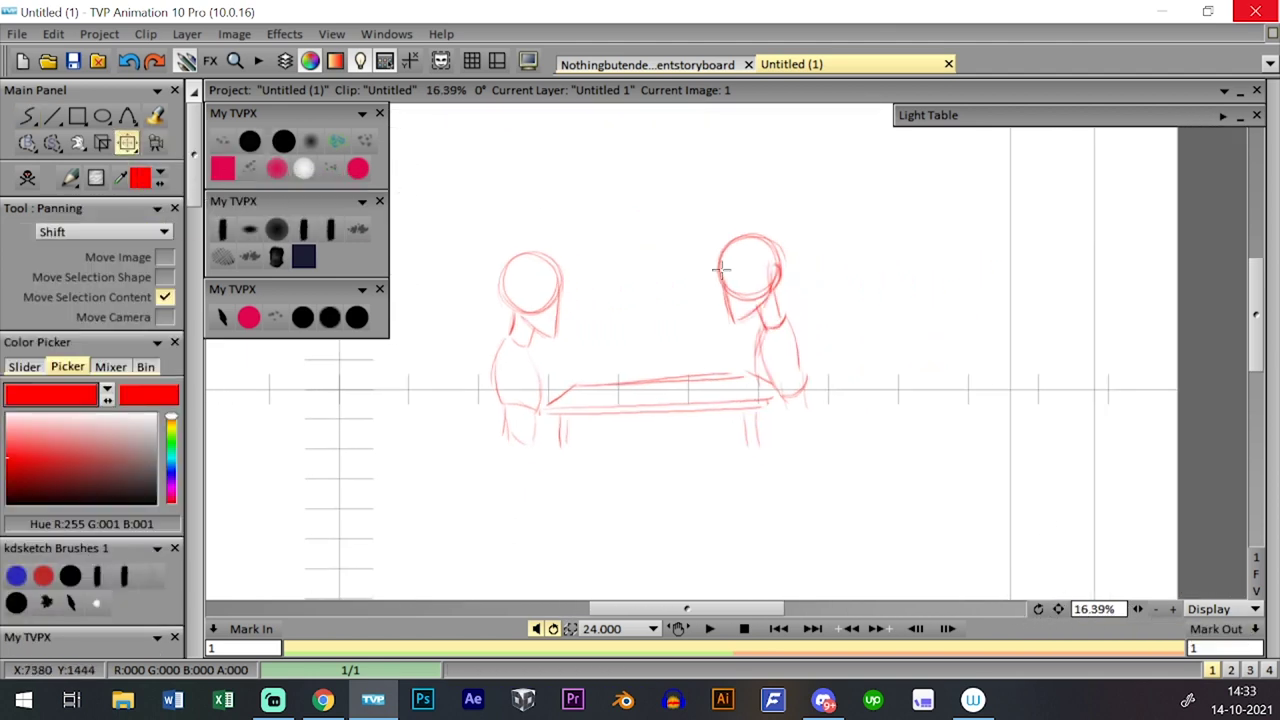
pyautogui.moveTo(715, 292); pyautogui.dragTo(662, 289)
# - With the 10 px pencil preset, sketch a third figure's head and torso on the right
pyautogui.click(303, 320)
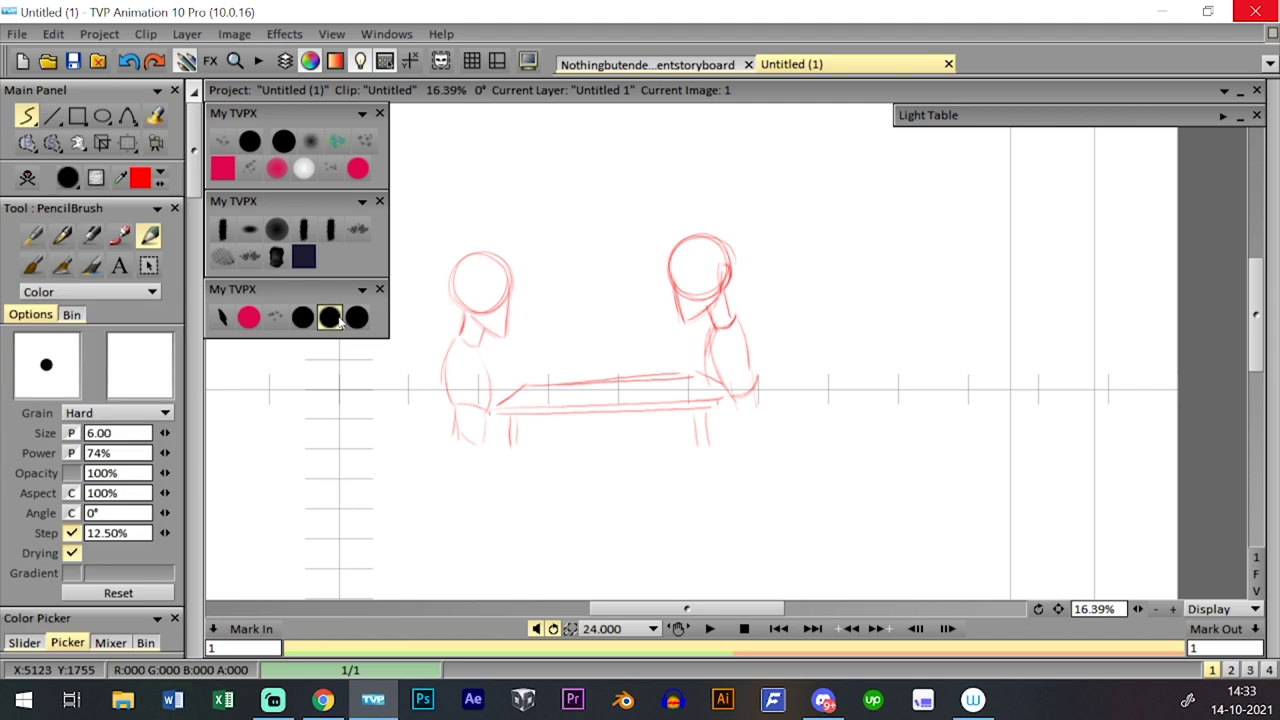
pyautogui.click(303, 322)
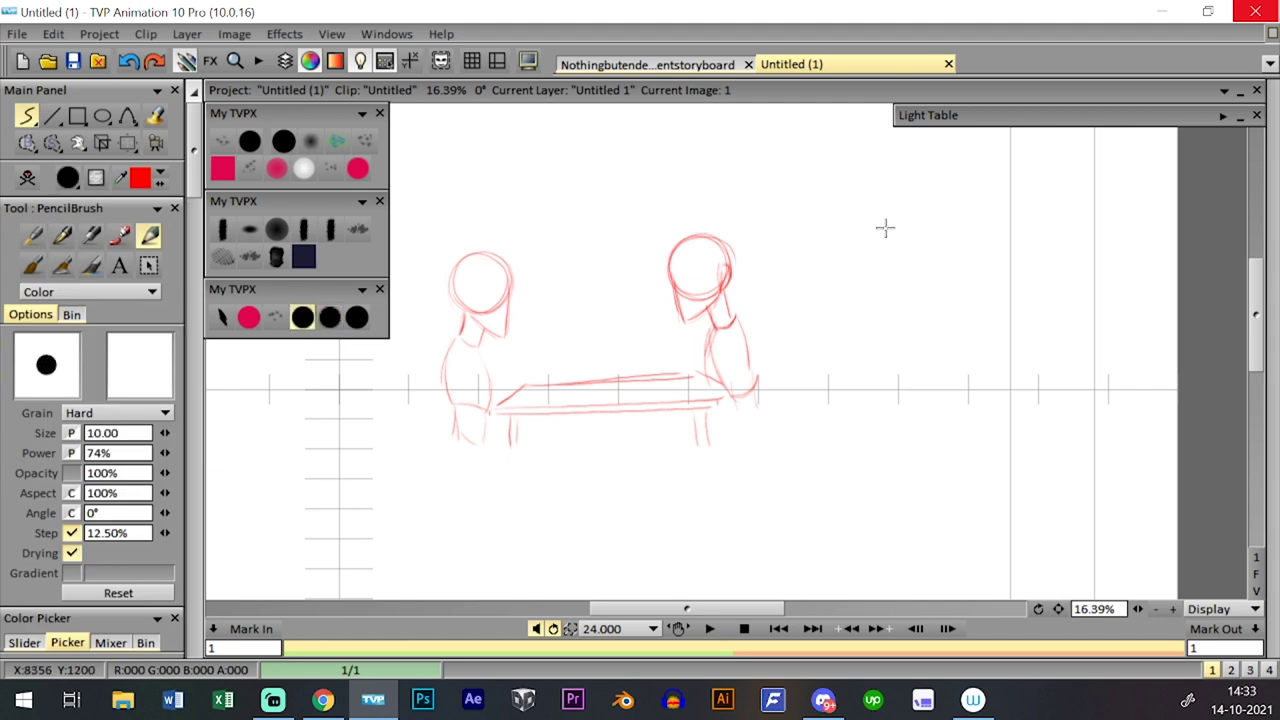
pyautogui.moveTo(877, 289)
pyautogui.mouseDown()
pyautogui.moveTo(910, 263)
pyautogui.moveTo(887, 241)
pyautogui.moveTo(859, 280)
pyautogui.moveTo(889, 292)
pyautogui.moveTo(878, 242)
pyautogui.mouseUp()
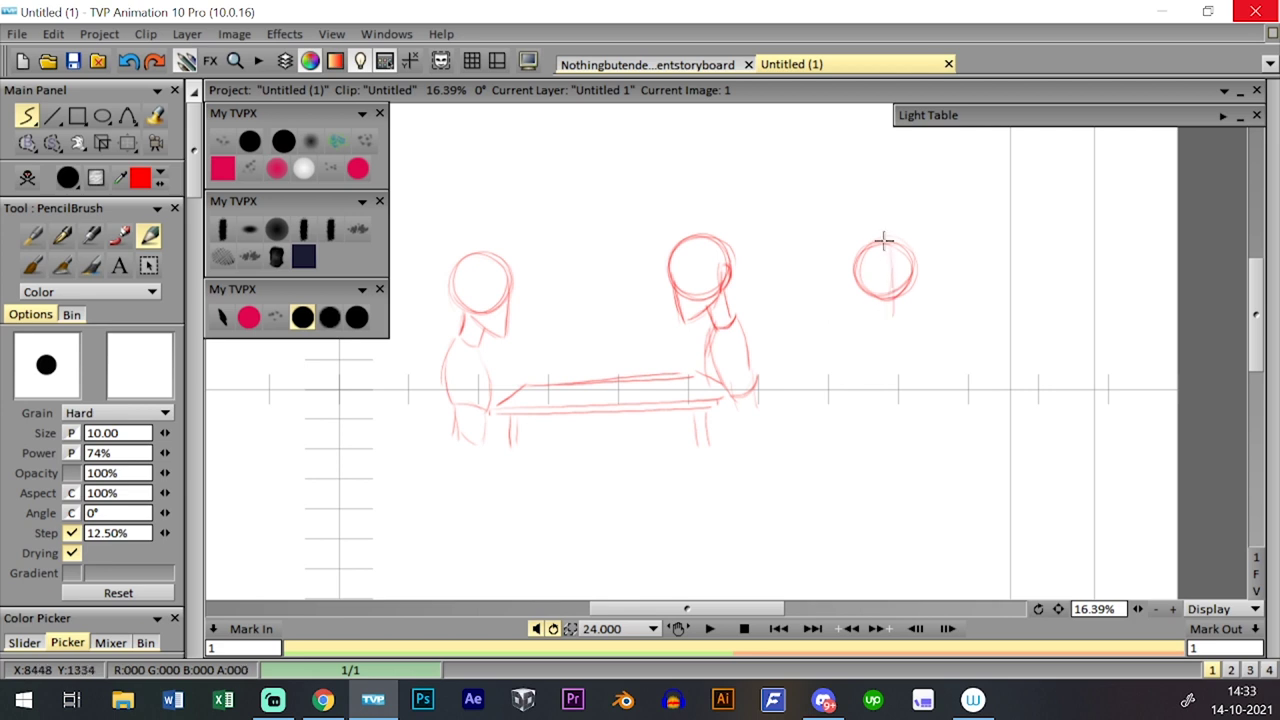
pyautogui.moveTo(888, 246); pyautogui.dragTo(889, 321)
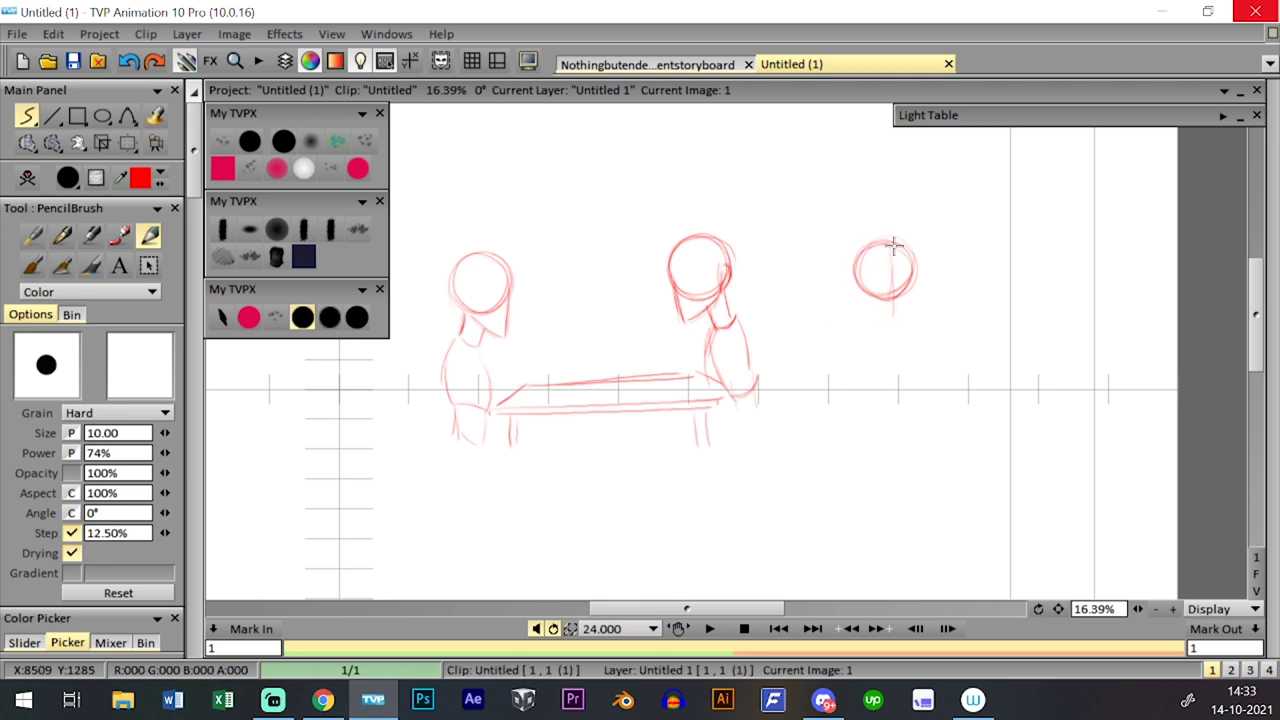
pyautogui.moveTo(893, 246)
pyautogui.mouseDown()
pyautogui.moveTo(893, 338)
pyautogui.moveTo(905, 326)
pyautogui.moveTo(906, 346)
pyautogui.moveTo(880, 347)
pyautogui.moveTo(908, 330)
pyautogui.moveTo(940, 366)
pyautogui.moveTo(863, 371)
pyautogui.moveTo(870, 420)
pyautogui.mouseUp()
pyautogui.moveTo(936, 374)
pyautogui.mouseDown()
pyautogui.moveTo(878, 419)
pyautogui.moveTo(935, 412)
pyautogui.moveTo(890, 424)
pyautogui.mouseUp()
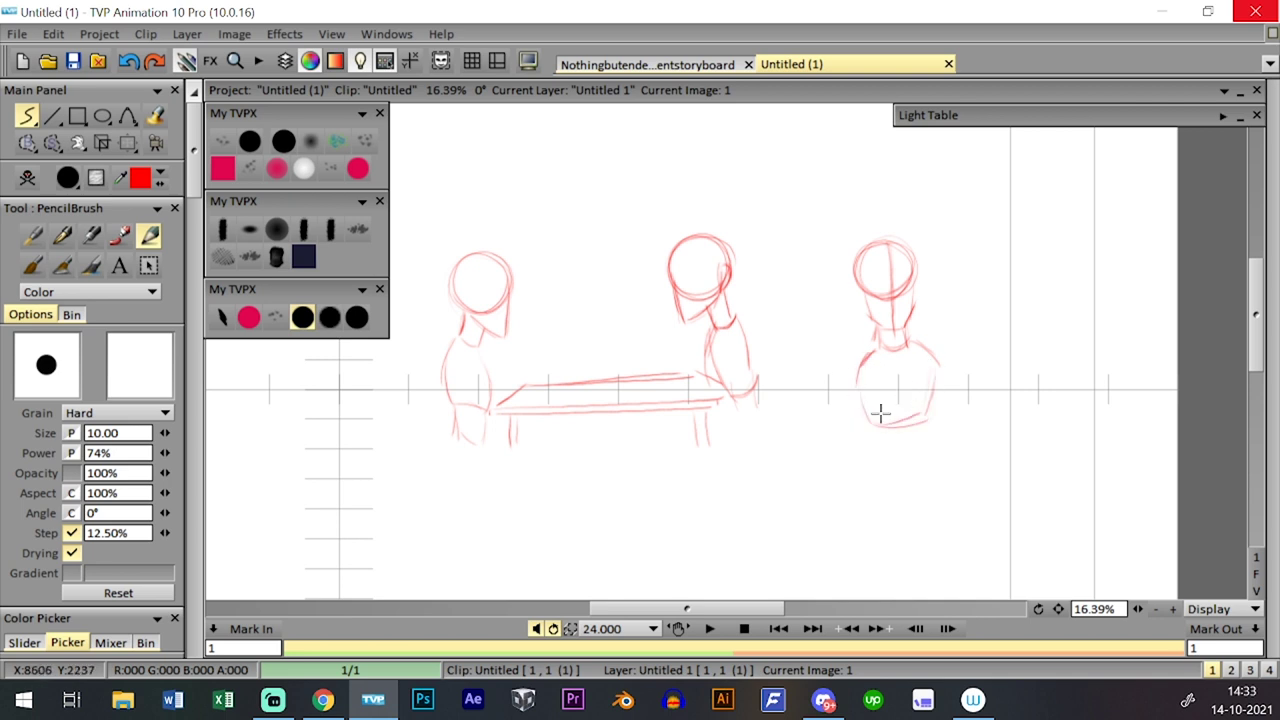
pyautogui.moveTo(626, 245)
pyautogui.mouseDown()
pyautogui.moveTo(686, 171)
pyautogui.moveTo(823, 194)
pyautogui.moveTo(822, 205)
pyautogui.mouseUp()
pyautogui.moveTo(800, 198); pyautogui.dragTo(826, 194)
pyautogui.hotkey('ctrl', 'z')
pyautogui.hotkey('ctrl', 'z')
pyautogui.hotkey('ctrl', 'z')
pyautogui.hotkey('ctrl', 'z')
# - Draw a second tabletop under the third figure, with slanted end and darkened bottom edge
pyautogui.moveTo(810, 426); pyautogui.dragTo(990, 412)
pyautogui.moveTo(806, 429)
pyautogui.mouseDown()
pyautogui.moveTo(788, 450)
pyautogui.moveTo(1036, 460)
pyautogui.mouseUp()
pyautogui.hotkey('ctrl', 'z')
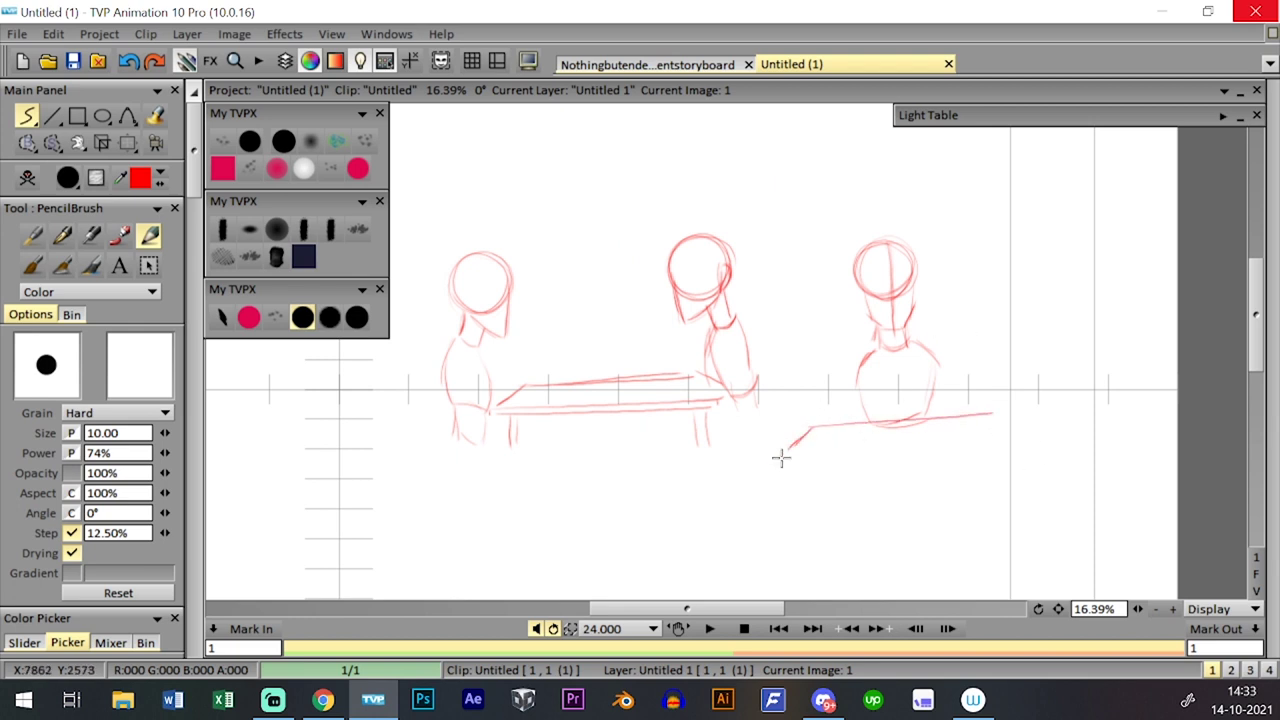
pyautogui.moveTo(794, 446); pyautogui.dragTo(775, 467)
pyautogui.moveTo(800, 468); pyautogui.dragTo(1036, 475)
pyautogui.hotkey('ctrl', 'z')
pyautogui.moveTo(804, 436); pyautogui.dragTo(759, 478)
pyautogui.moveTo(802, 479); pyautogui.dragTo(976, 463)
pyautogui.moveTo(1000, 416); pyautogui.dragTo(1076, 458)
pyautogui.moveTo(800, 474); pyautogui.dragTo(1005, 456)
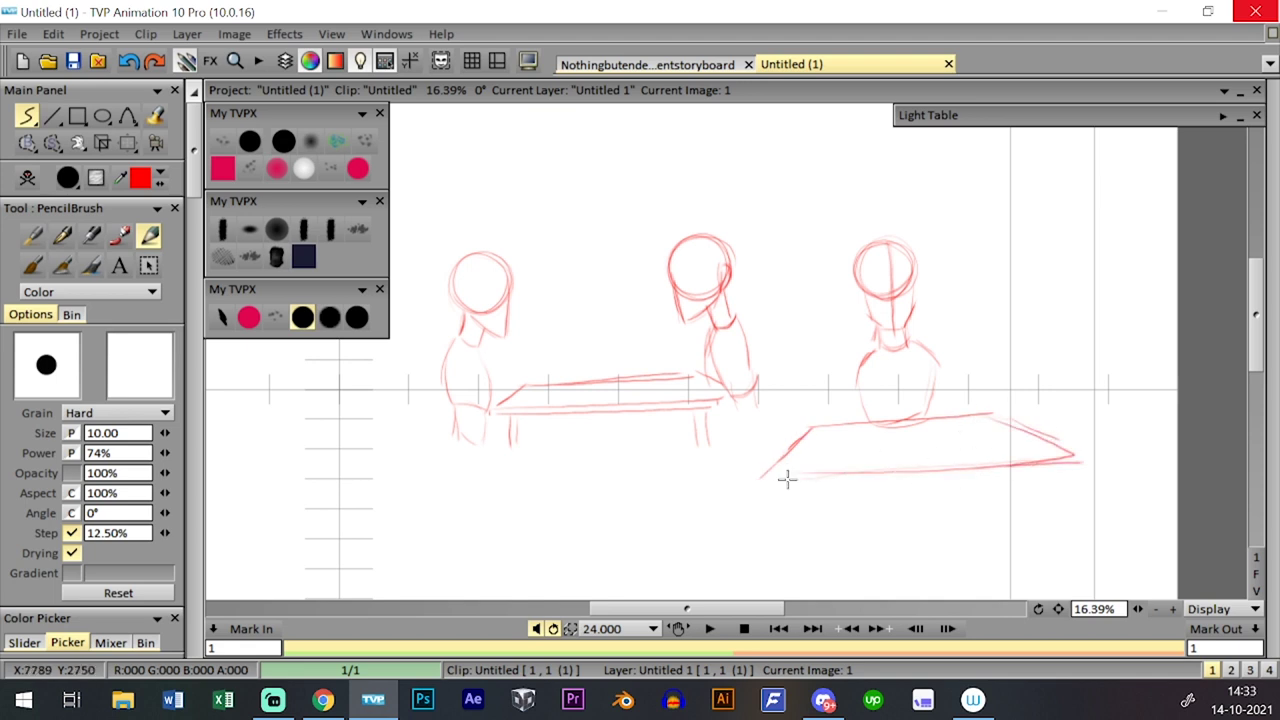
pyautogui.moveTo(786, 477); pyautogui.dragTo(1092, 458)
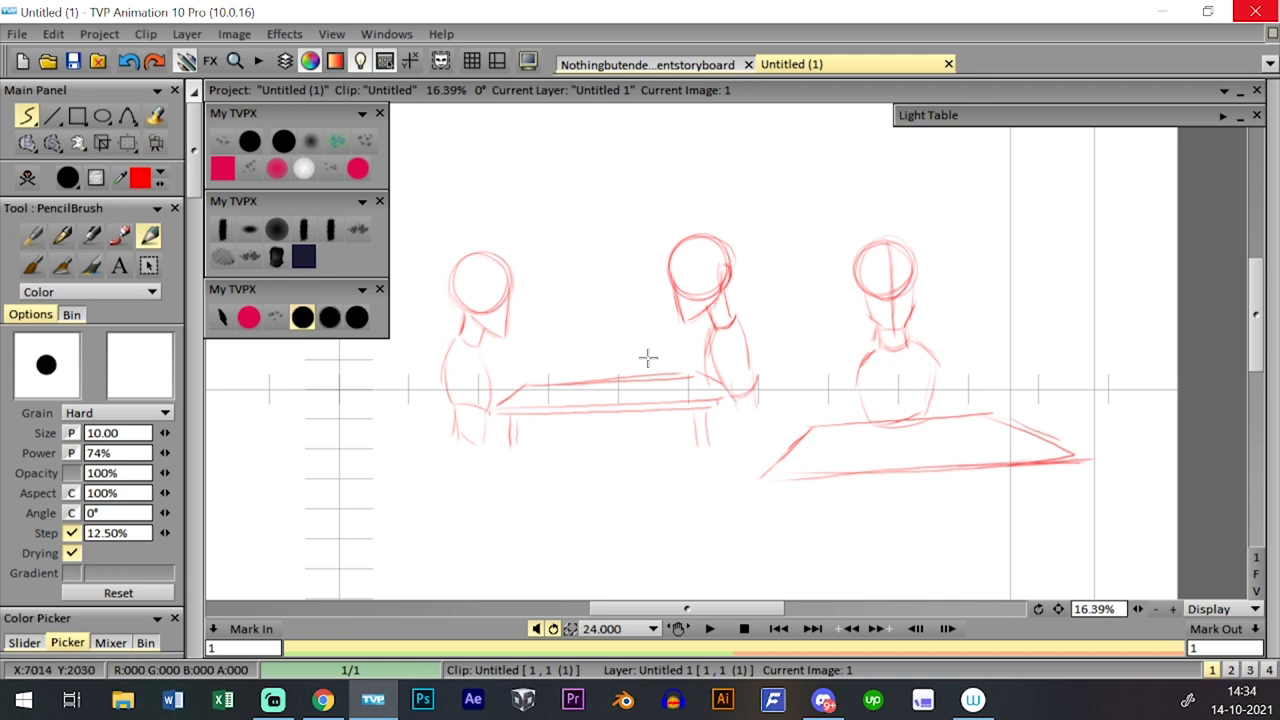
# - Add cups with rising steam on the tables and finish the right table's front edge
pyautogui.moveTo(674, 386)
pyautogui.mouseDown()
pyautogui.moveTo(639, 378)
pyautogui.moveTo(647, 390)
pyautogui.moveTo(652, 367)
pyautogui.moveTo(645, 380)
pyautogui.moveTo(657, 384)
pyautogui.moveTo(654, 362)
pyautogui.moveTo(673, 394)
pyautogui.moveTo(680, 378)
pyautogui.moveTo(647, 392)
pyautogui.moveTo(647, 359)
pyautogui.moveTo(673, 362)
pyautogui.moveTo(640, 364)
pyautogui.moveTo(653, 363)
pyautogui.moveTo(634, 344)
pyautogui.moveTo(640, 327)
pyautogui.moveTo(651, 362)
pyautogui.mouseUp()
pyautogui.moveTo(968, 436)
pyautogui.mouseDown()
pyautogui.moveTo(1005, 425)
pyautogui.moveTo(970, 405)
pyautogui.moveTo(985, 430)
pyautogui.moveTo(995, 403)
pyautogui.moveTo(966, 415)
pyautogui.moveTo(993, 438)
pyautogui.mouseUp()
pyautogui.moveTo(988, 393)
pyautogui.mouseDown()
pyautogui.moveTo(960, 375)
pyautogui.moveTo(972, 386)
pyautogui.moveTo(976, 365)
pyautogui.moveTo(997, 389)
pyautogui.mouseUp()
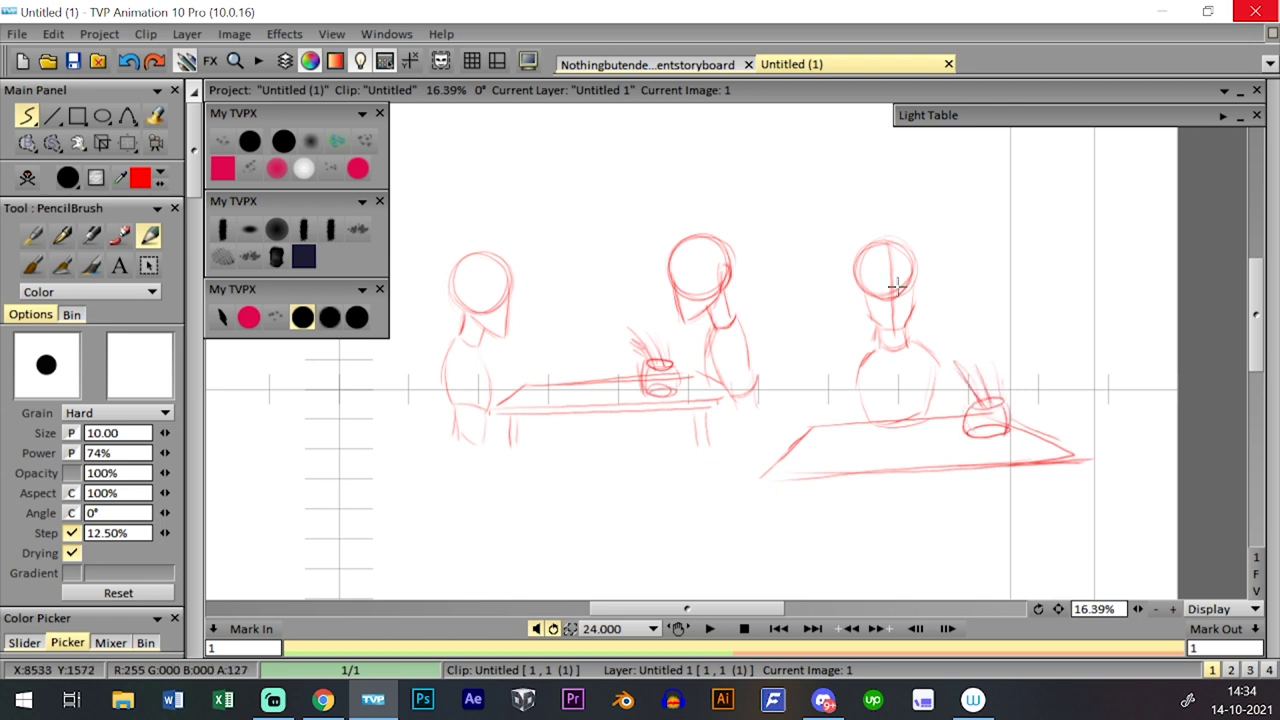
pyautogui.moveTo(763, 476)
pyautogui.mouseDown()
pyautogui.moveTo(811, 495)
pyautogui.moveTo(1027, 490)
pyautogui.moveTo(1082, 488)
pyautogui.mouseUp()
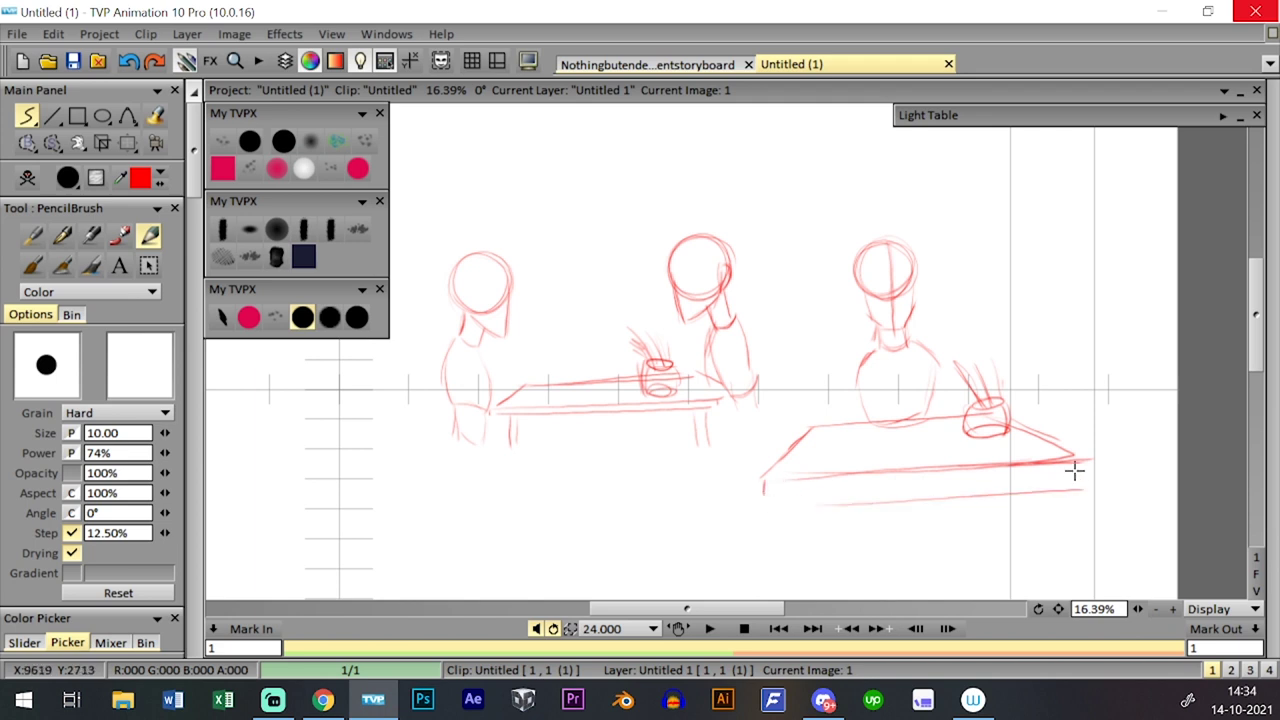
pyautogui.moveTo(762, 487); pyautogui.dragTo(1078, 484)
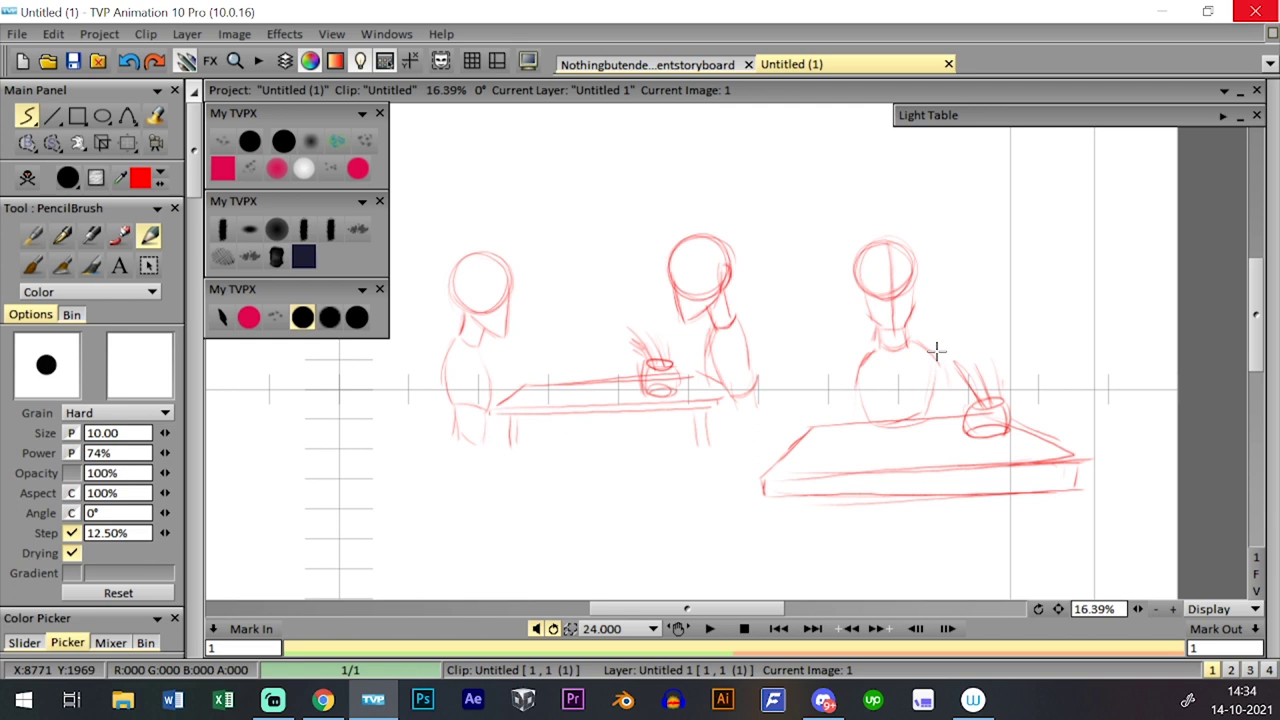
# - Return to the storyboard, set the drawing colour to black, and save the project
pyautogui.click(650, 65)
pyautogui.press('Tab')
pyautogui.press('Tab')
pyautogui.press('Tab')
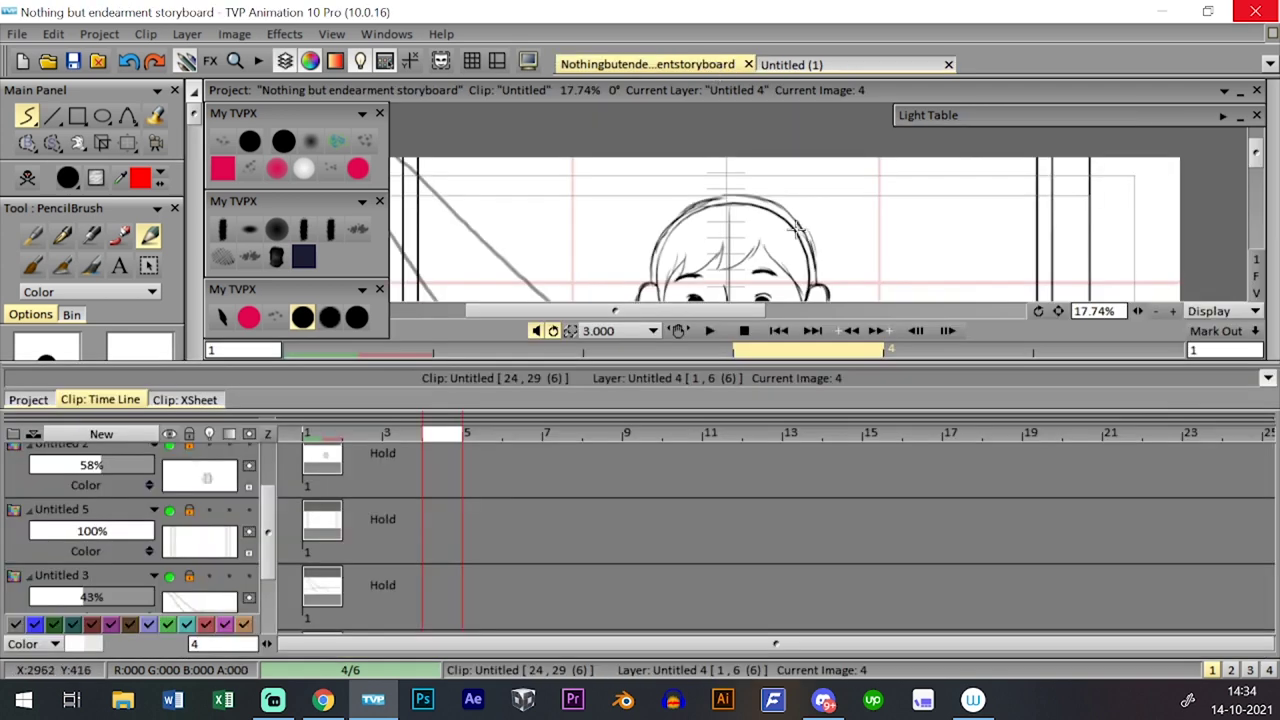
pyautogui.scroll(2, 290, 526)
pyautogui.press('Tab')
pyautogui.press('Tab')
pyautogui.press('Tab')
pyautogui.press('Tab')
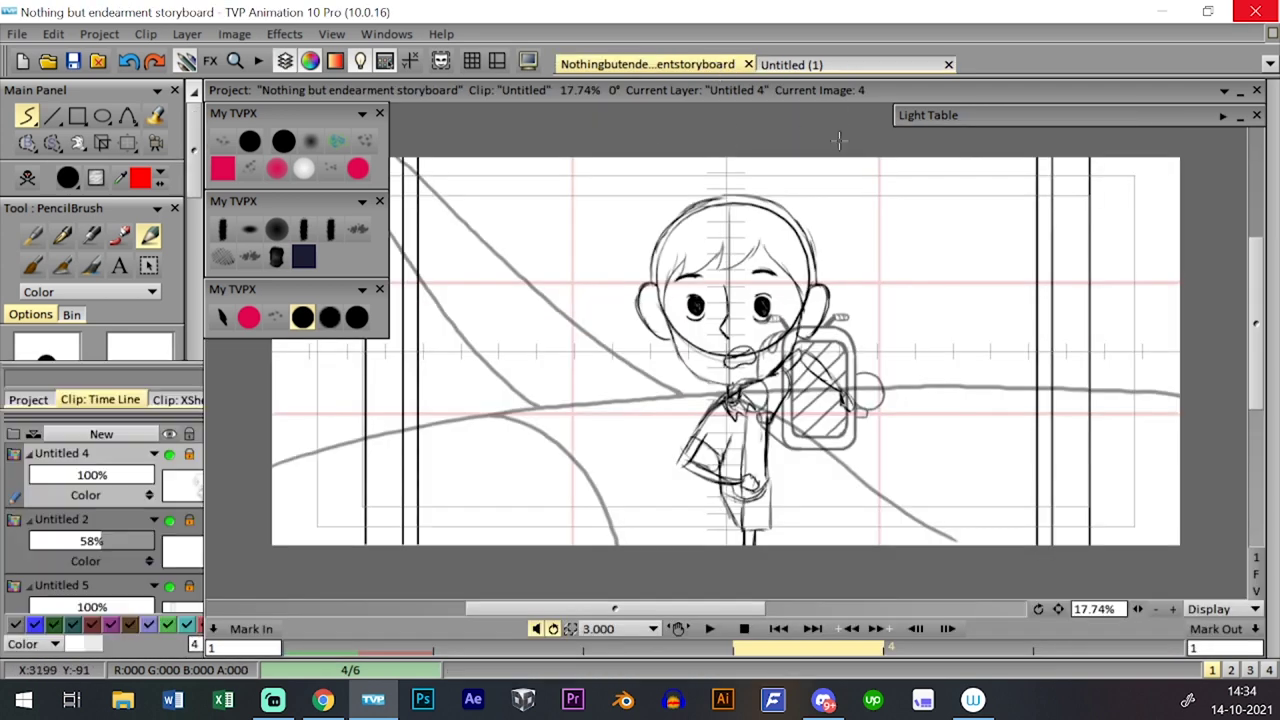
pyautogui.press('Tab')
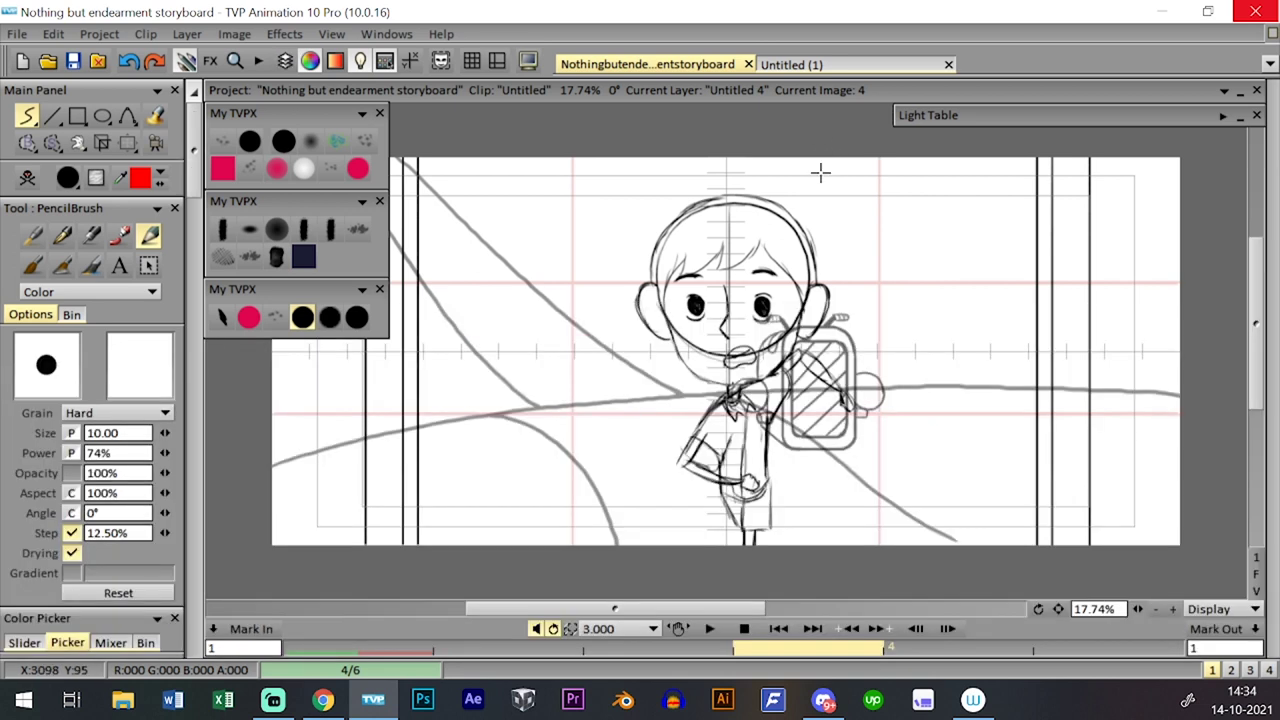
pyautogui.click(141, 178)
pyautogui.click(164, 187)
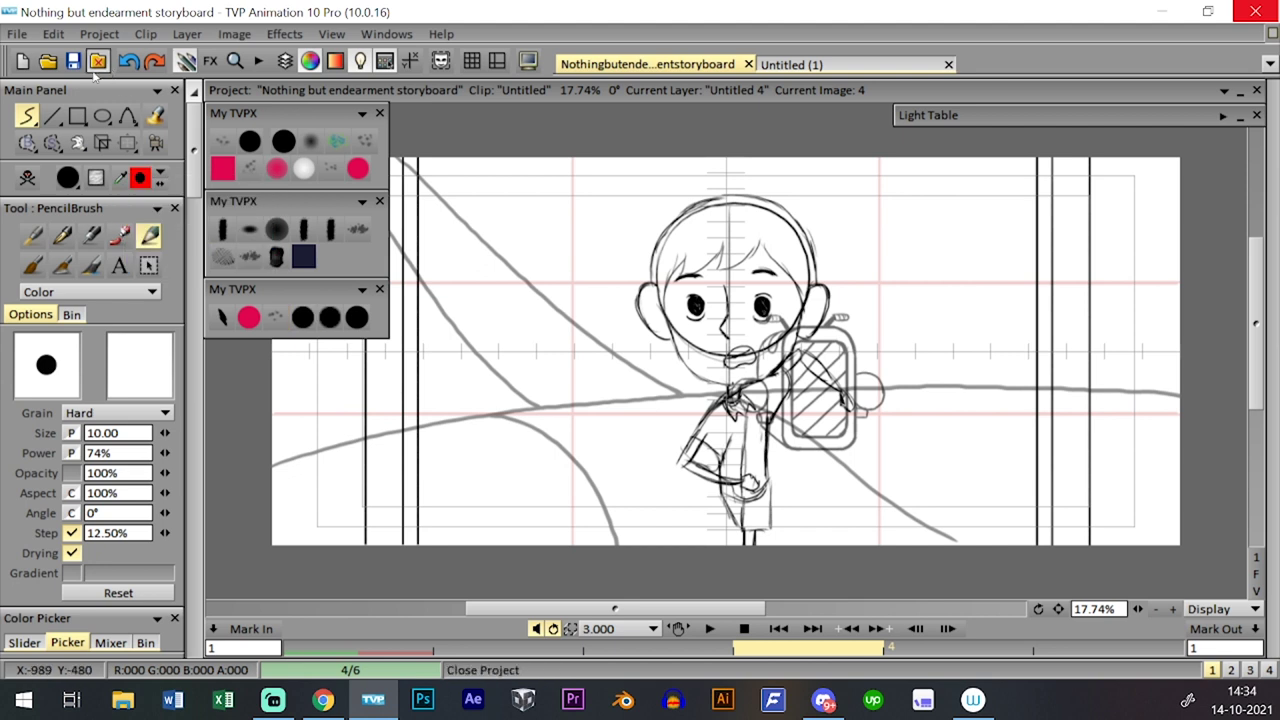
pyautogui.click(74, 63)
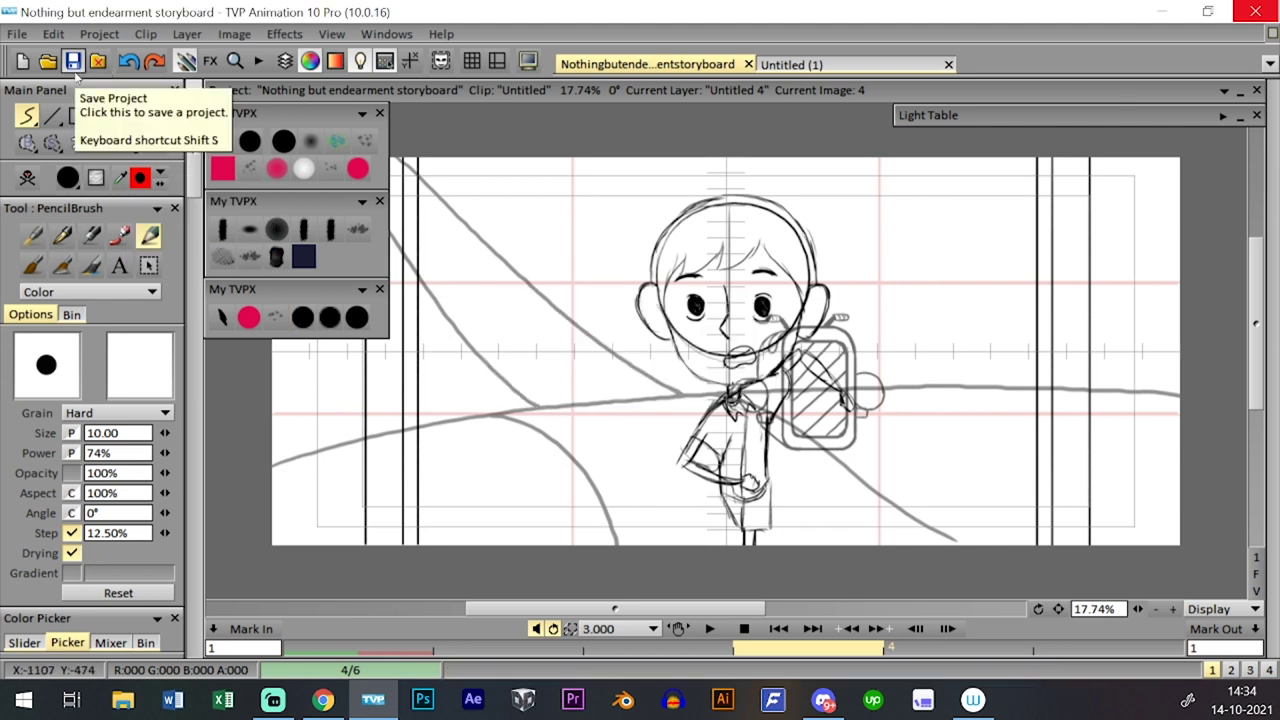
# - Show the project's clip overview and open clip 5 with the head outline
pyautogui.click(782, 67)
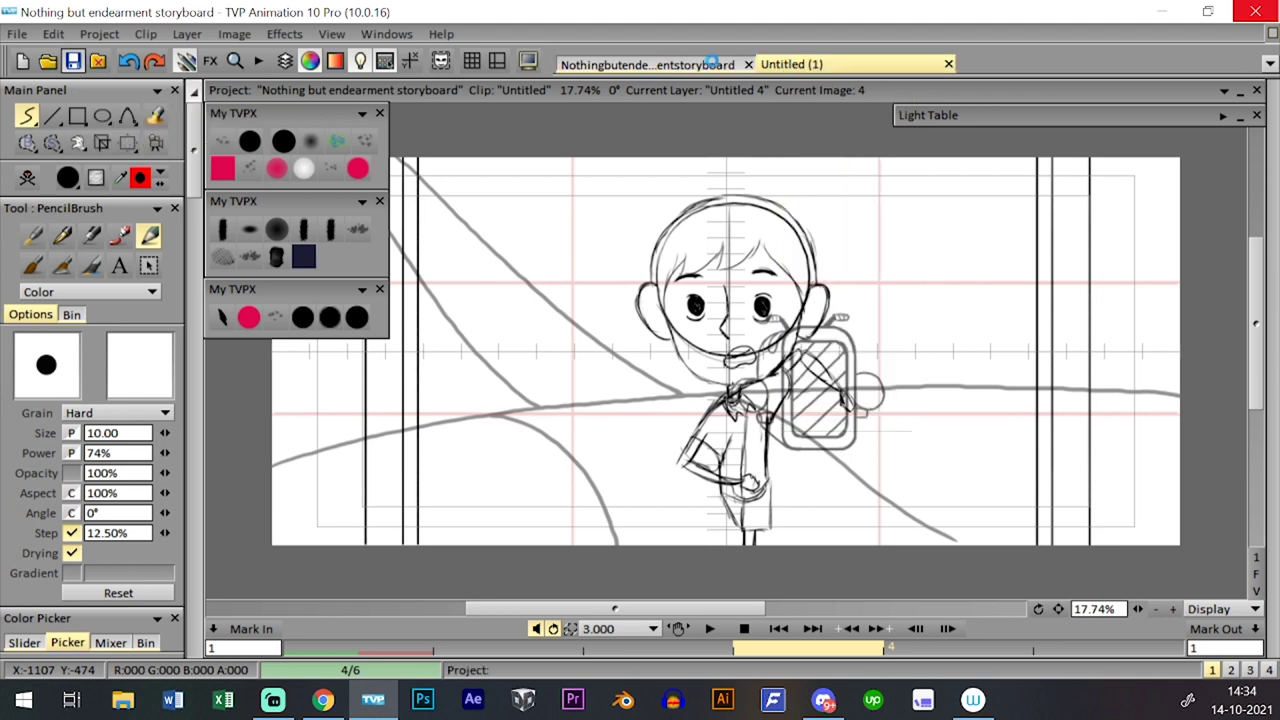
pyautogui.click(711, 64)
pyautogui.press('l')
pyautogui.click(47, 400)
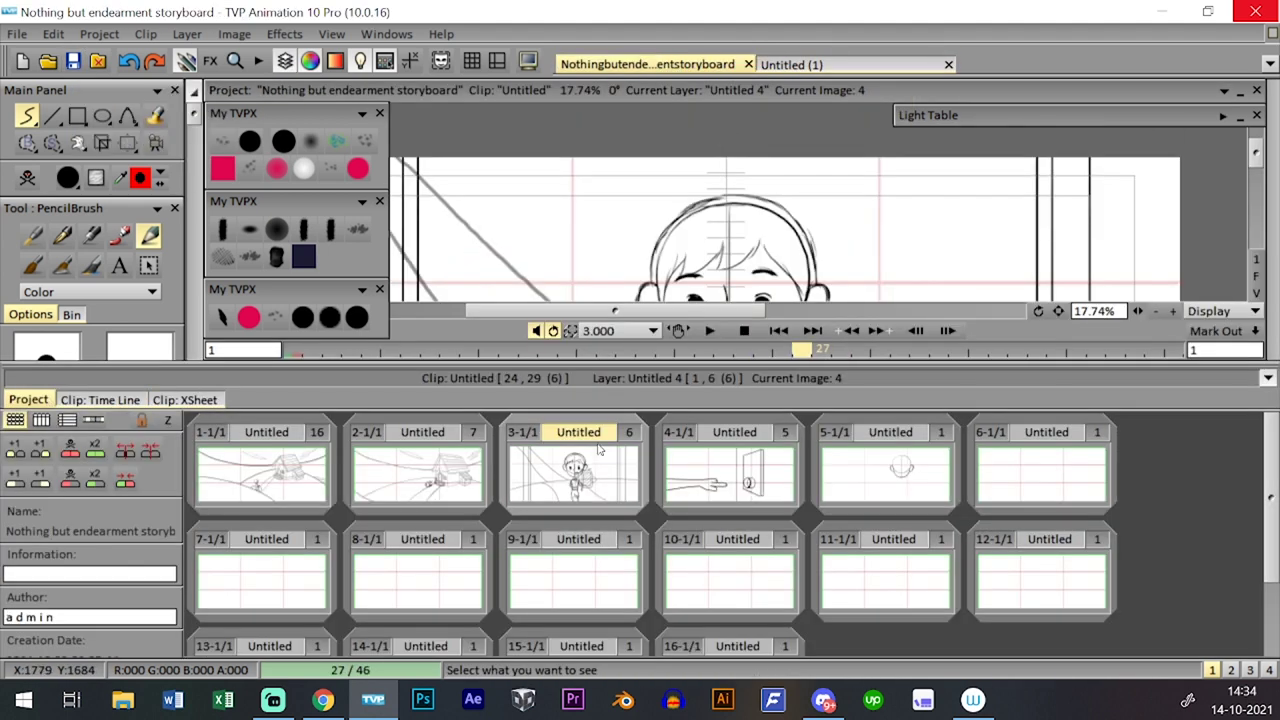
pyautogui.click(102, 400)
pyautogui.click(38, 400)
pyautogui.click(710, 480)
pyautogui.click(868, 474)
pyautogui.doubleClick(868, 474)
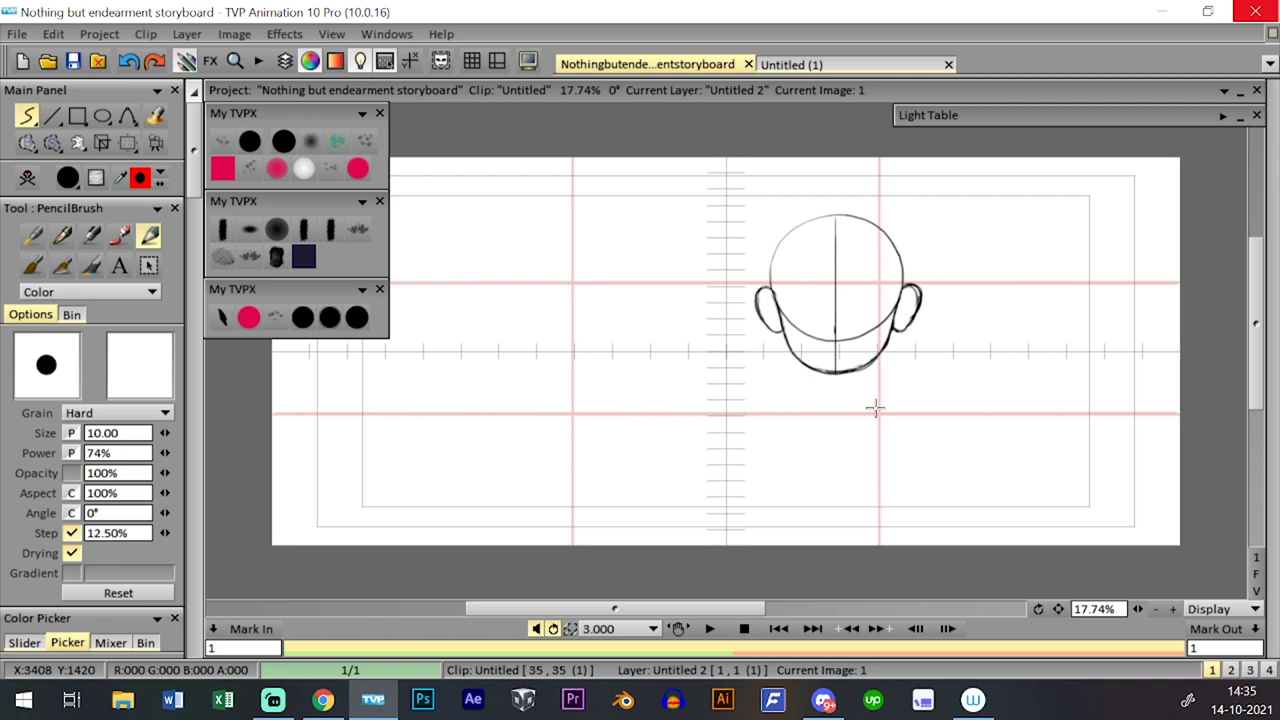
# - Zoom in and move the head sketch up slightly so it sits centred
pyautogui.scroll(3, 875, 407)
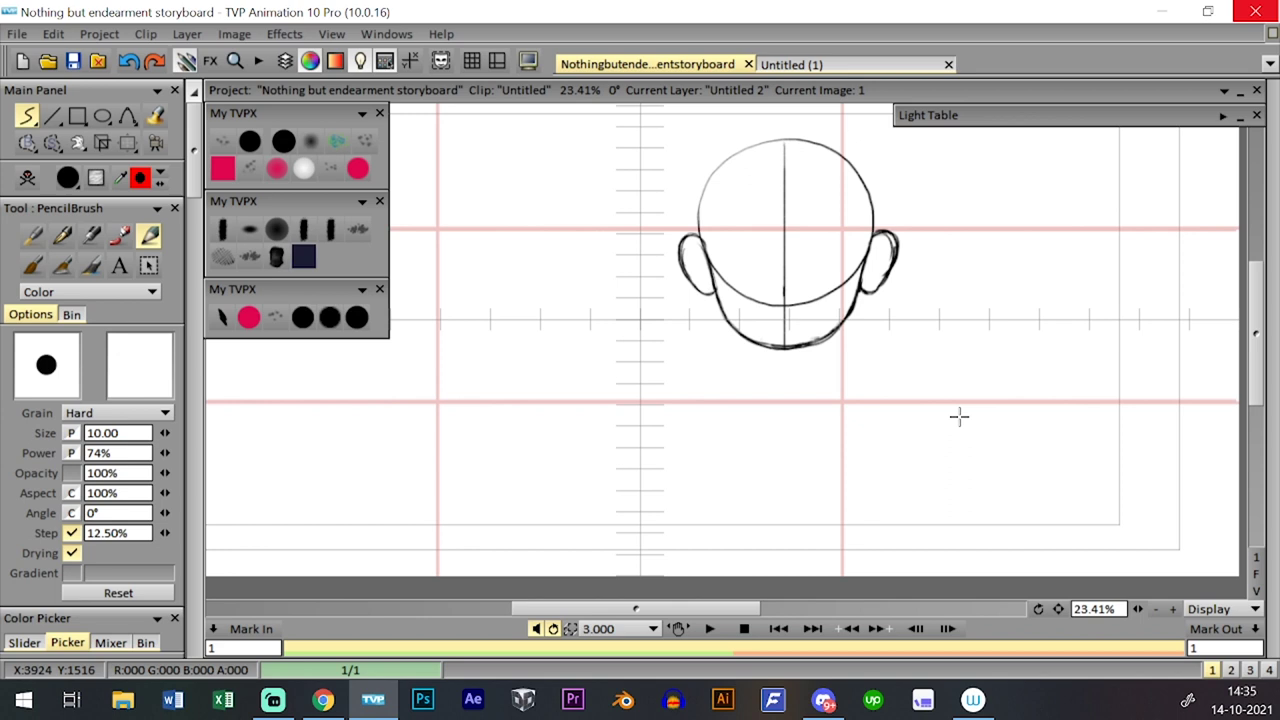
pyautogui.moveTo(854, 315)
pyautogui.mouseDown()
pyautogui.moveTo(833, 305)
pyautogui.moveTo(824, 352)
pyautogui.mouseUp()
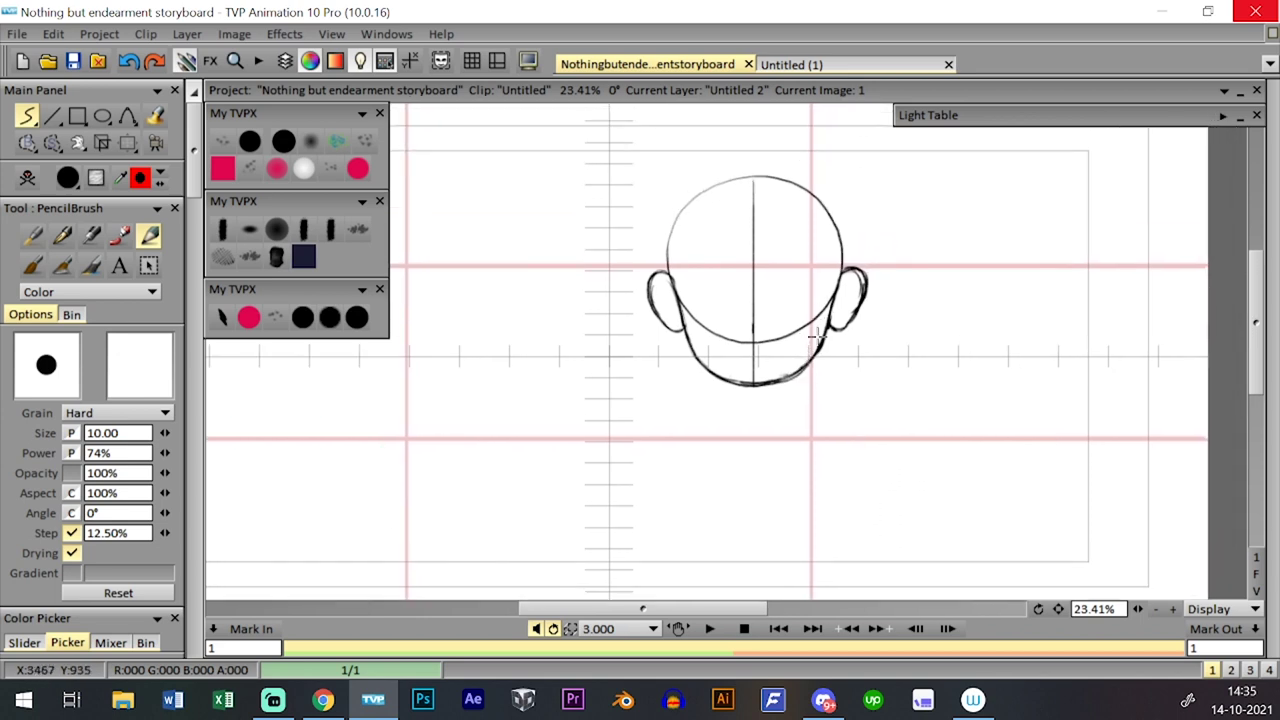
pyautogui.moveTo(839, 289); pyautogui.dragTo(831, 335)
pyautogui.click(127, 143)
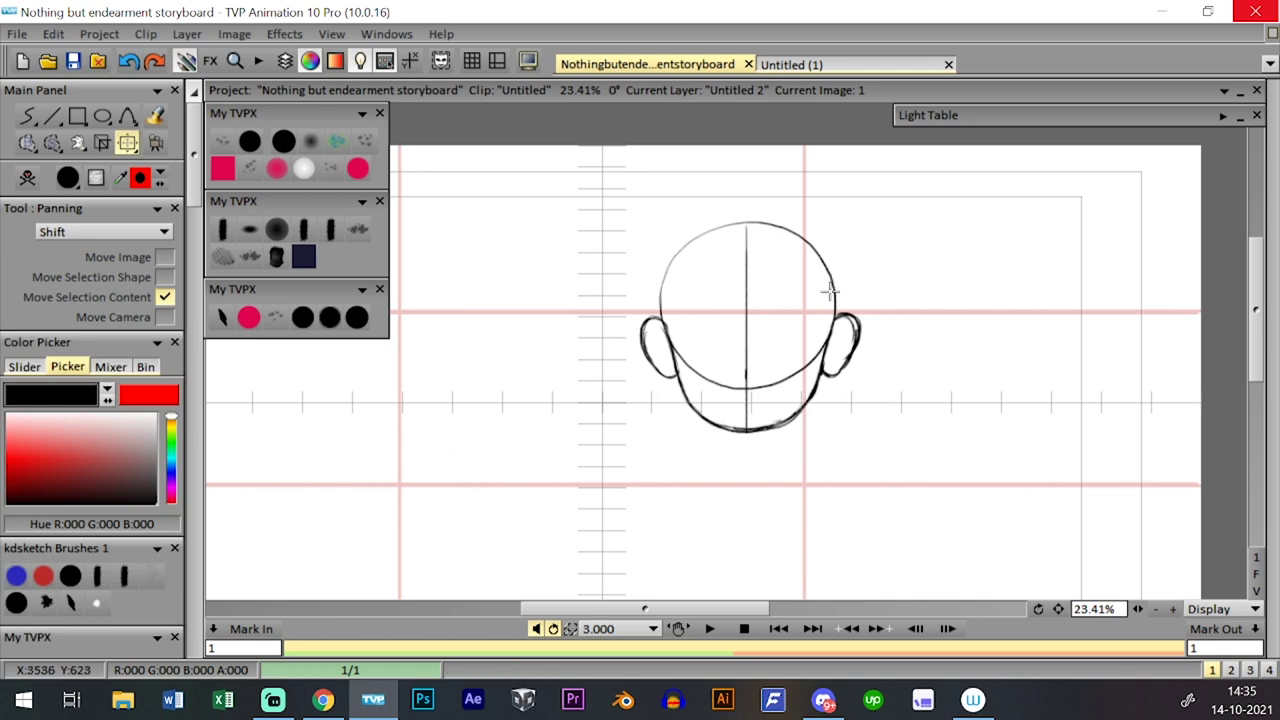
pyautogui.moveTo(831, 291)
pyautogui.mouseDown()
pyautogui.moveTo(835, 261)
pyautogui.moveTo(839, 272)
pyautogui.mouseUp()
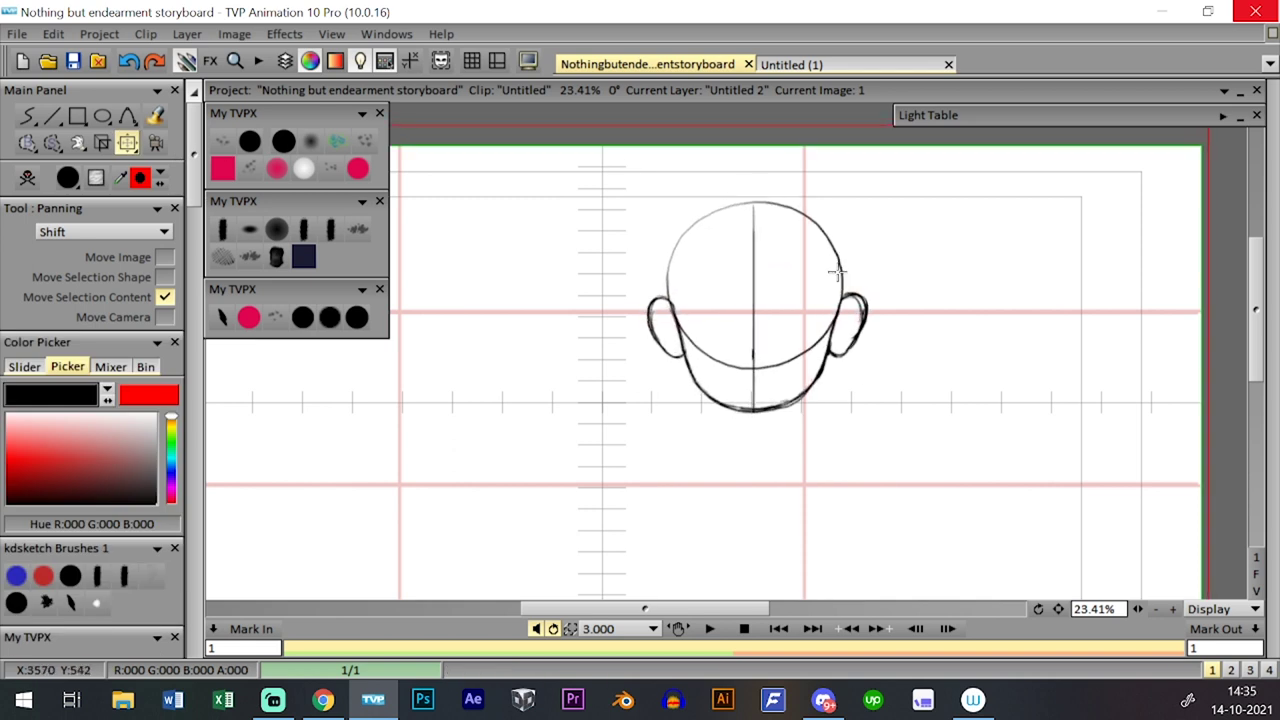
pyautogui.click(303, 317)
pyautogui.press('l')
pyautogui.press('l')
pyautogui.press('l')
pyautogui.press('l')
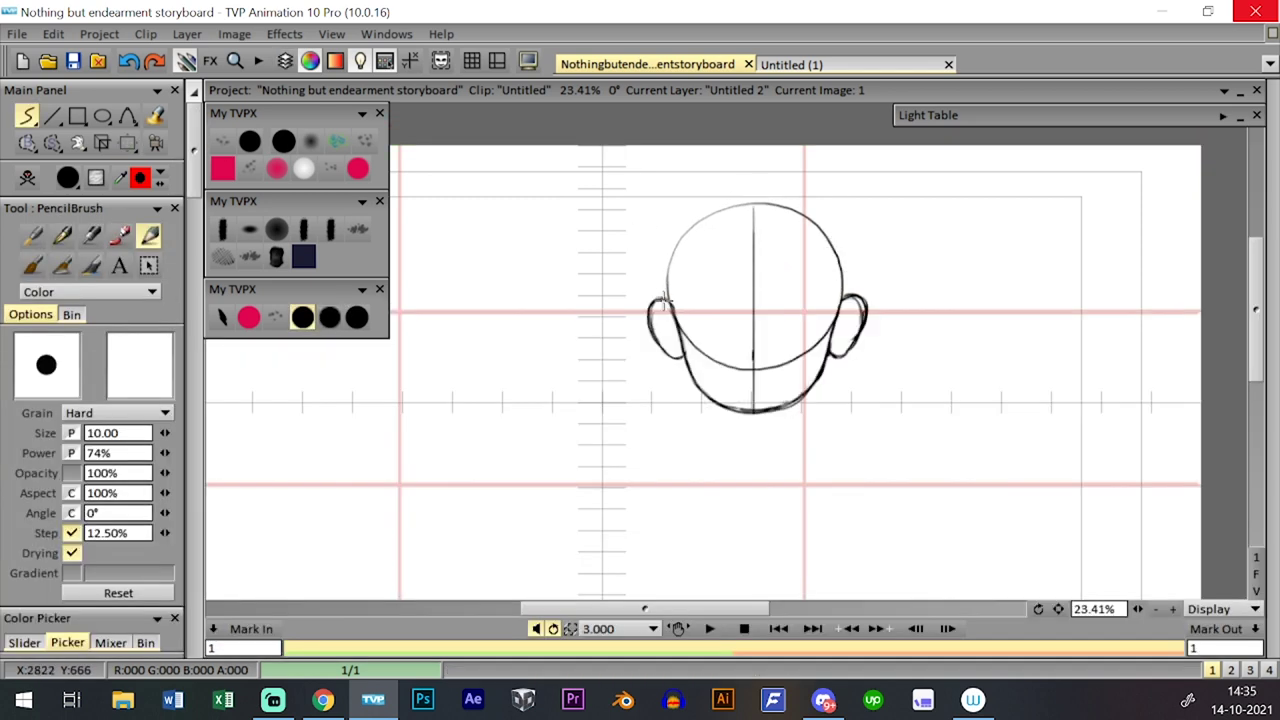
# - Draw a horizontal eye line across the head and both eyebrow arches
pyautogui.moveTo(672, 292); pyautogui.dragTo(820, 146)
pyautogui.hotkey('ctrl', 'z')
pyautogui.moveTo(664, 297); pyautogui.dragTo(840, 297)
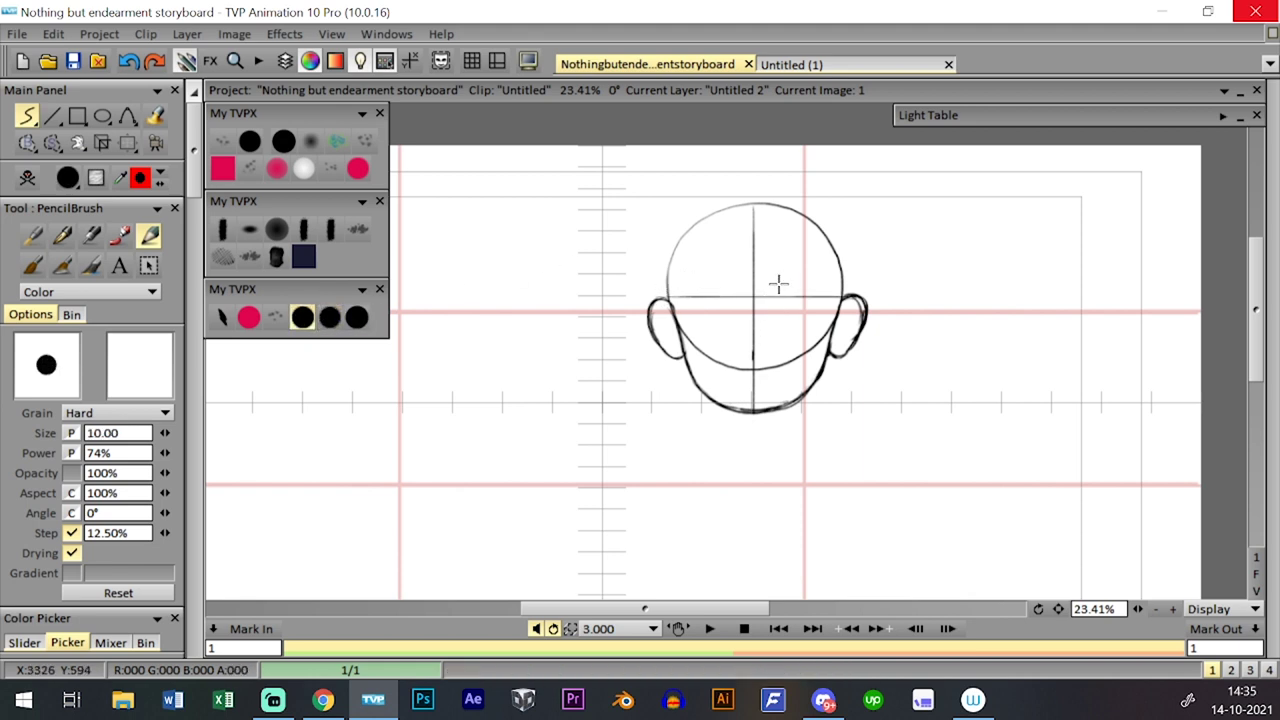
pyautogui.moveTo(781, 286); pyautogui.dragTo(811, 287)
pyautogui.moveTo(809, 283)
pyautogui.mouseDown()
pyautogui.moveTo(783, 284)
pyautogui.moveTo(808, 283)
pyautogui.mouseUp()
pyautogui.hotkey('ctrl', 'z')
pyautogui.hotkey('ctrl', 'z')
pyautogui.hotkey('ctrl', 'z')
pyautogui.moveTo(703, 288); pyautogui.dragTo(727, 287)
# - Draw the two round eyes and a small nose, then bring up the reference picture
pyautogui.moveTo(781, 328)
pyautogui.mouseDown()
pyautogui.moveTo(798, 329)
pyautogui.moveTo(788, 313)
pyautogui.moveTo(803, 307)
pyautogui.mouseUp()
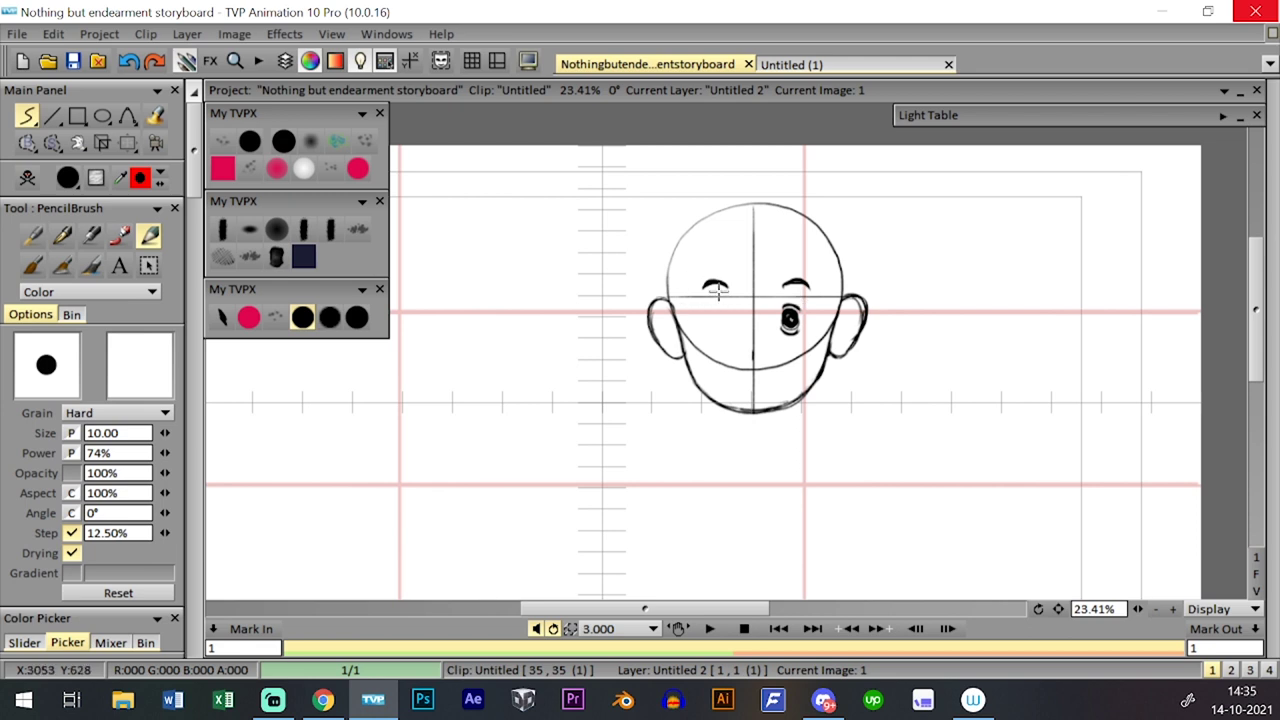
pyautogui.moveTo(710, 310)
pyautogui.mouseDown()
pyautogui.moveTo(720, 326)
pyautogui.moveTo(794, 321)
pyautogui.moveTo(796, 308)
pyautogui.mouseUp()
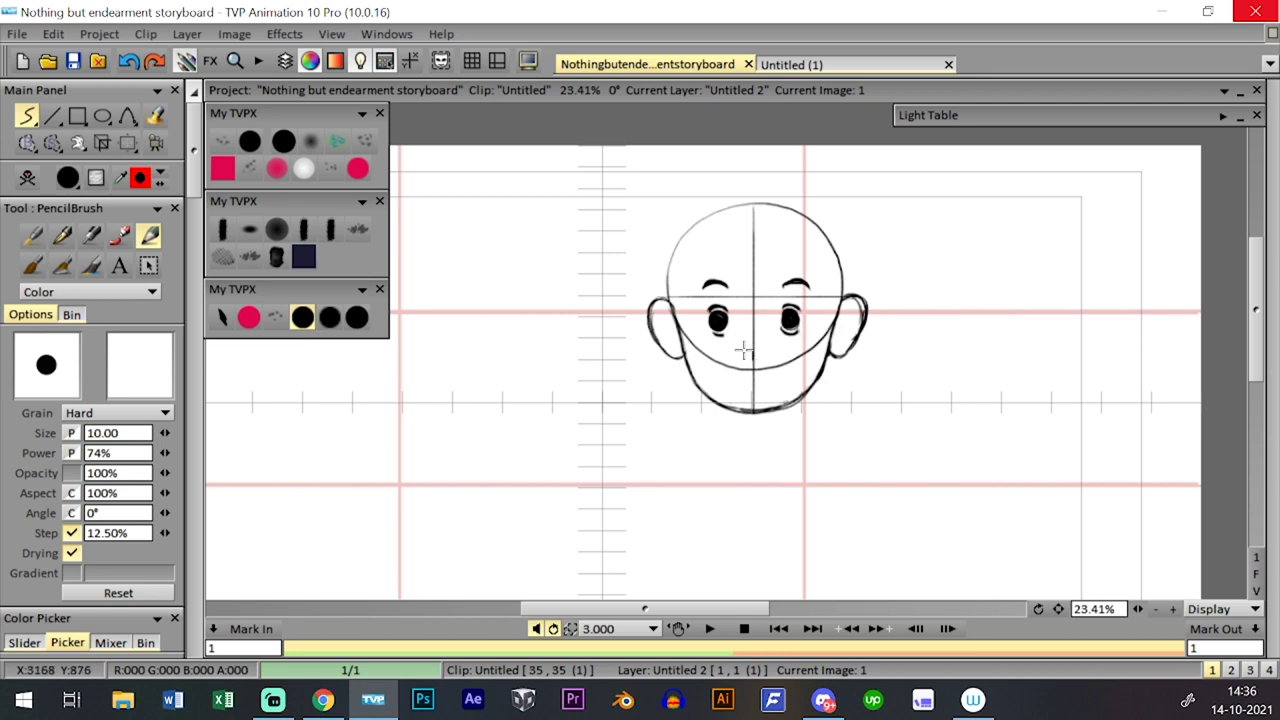
pyautogui.moveTo(747, 343); pyautogui.dragTo(749, 350)
pyautogui.click(123, 700)
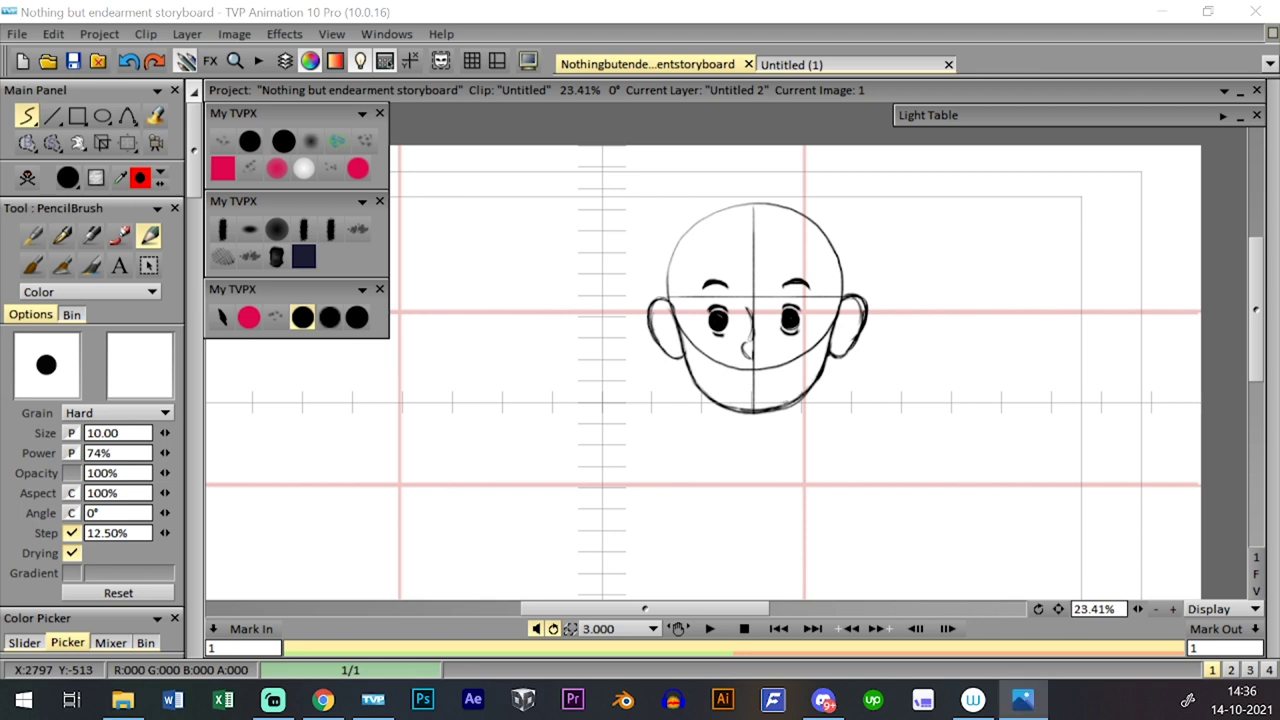
pyautogui.moveTo(746, 2)
pyautogui.mouseDown()
pyautogui.moveTo(752, 162)
pyautogui.moveTo(755, 2)
pyautogui.mouseUp()
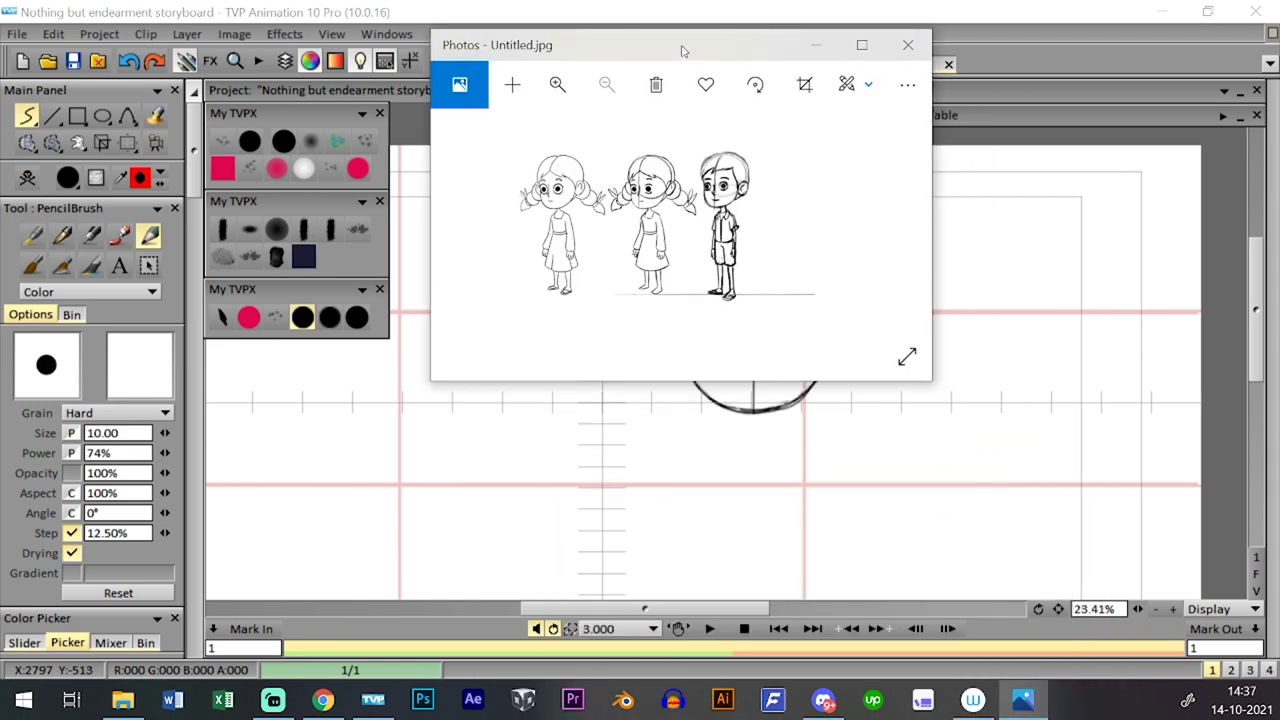
pyautogui.doubleClick(684, 48)
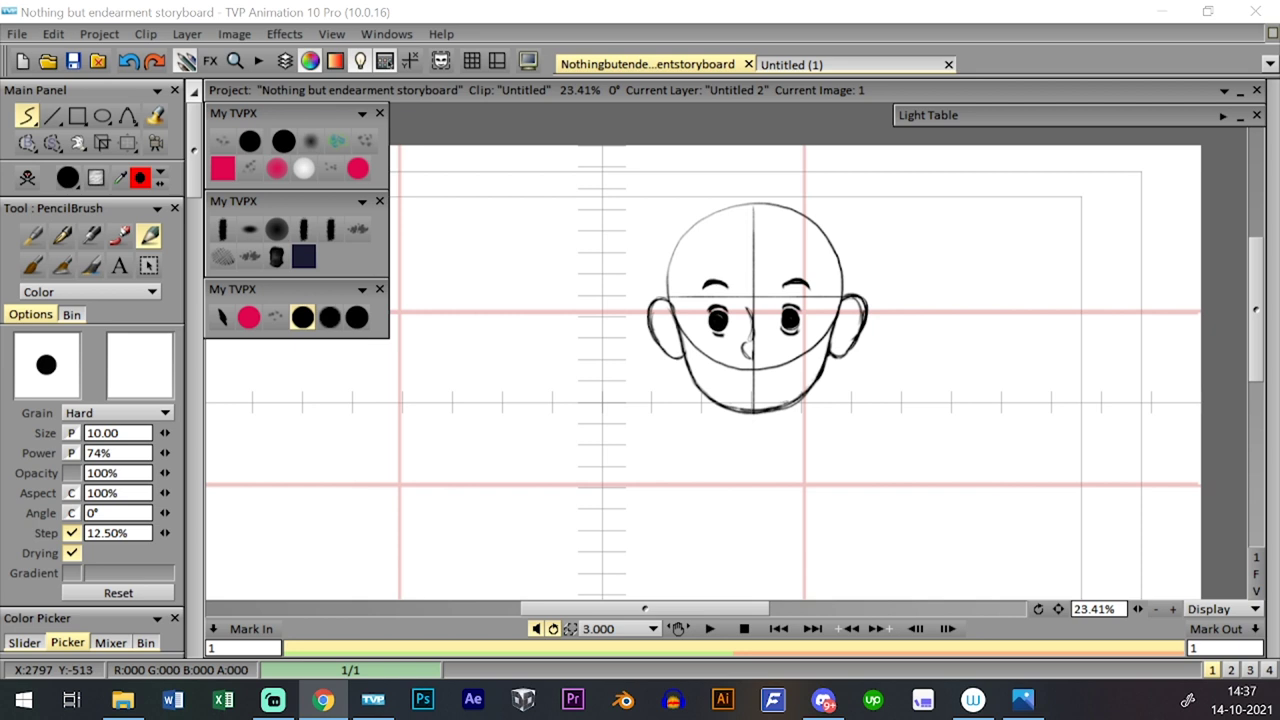
# - Draw the nose bridge and a neck mark, then zoom out to make room for the body
pyautogui.moveTo(766, 352); pyautogui.dragTo(747, 334)
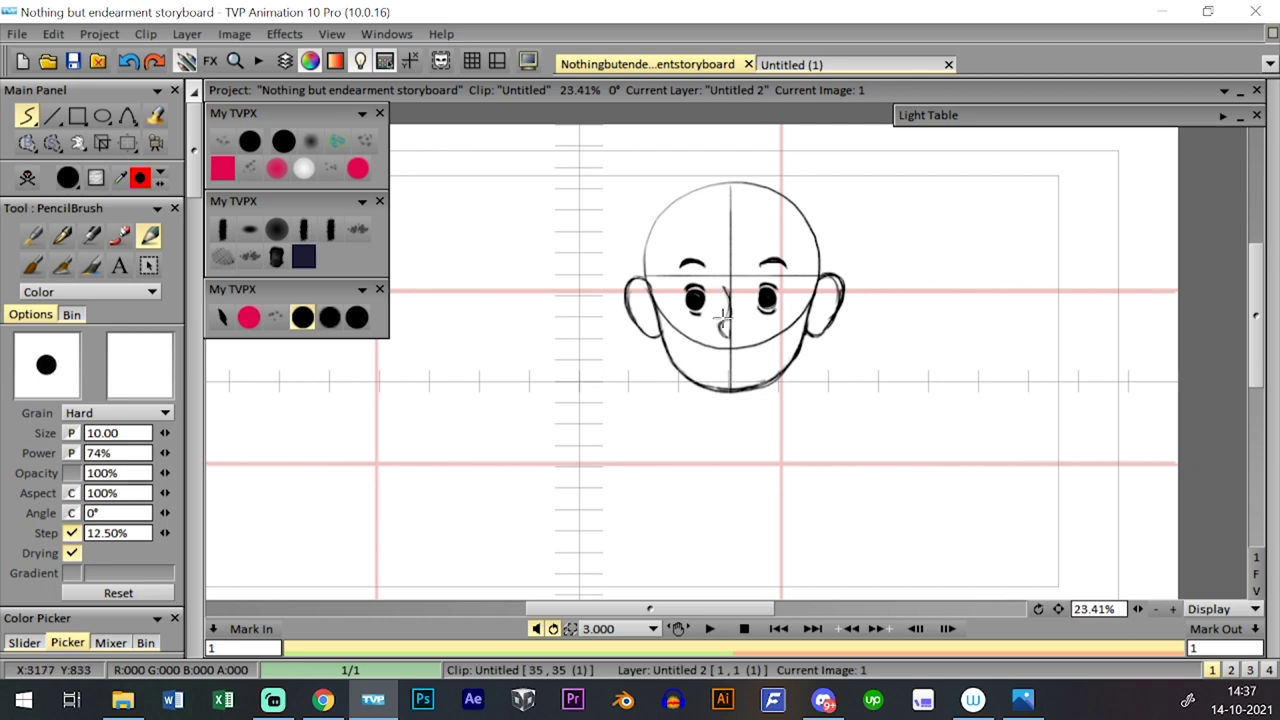
pyautogui.moveTo(724, 283); pyautogui.dragTo(729, 319)
pyautogui.scroll(-1, 756, 344)
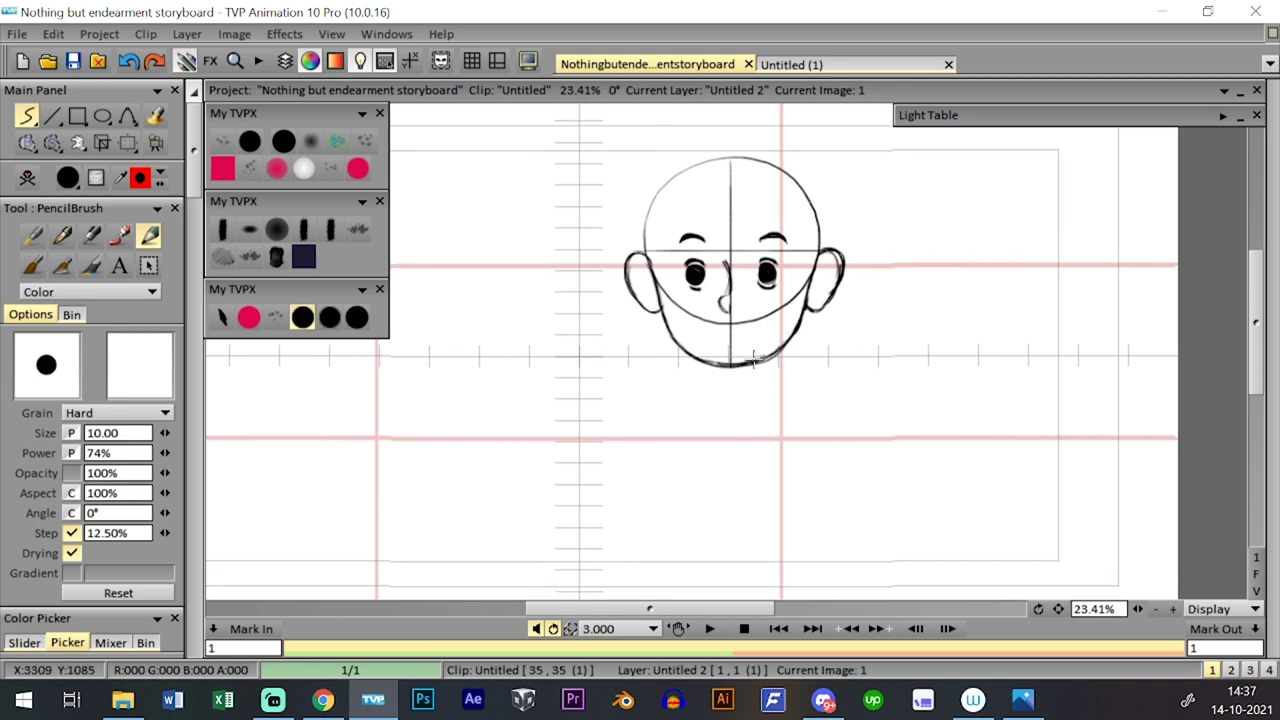
pyautogui.moveTo(727, 373); pyautogui.dragTo(737, 378)
pyautogui.press('Left')
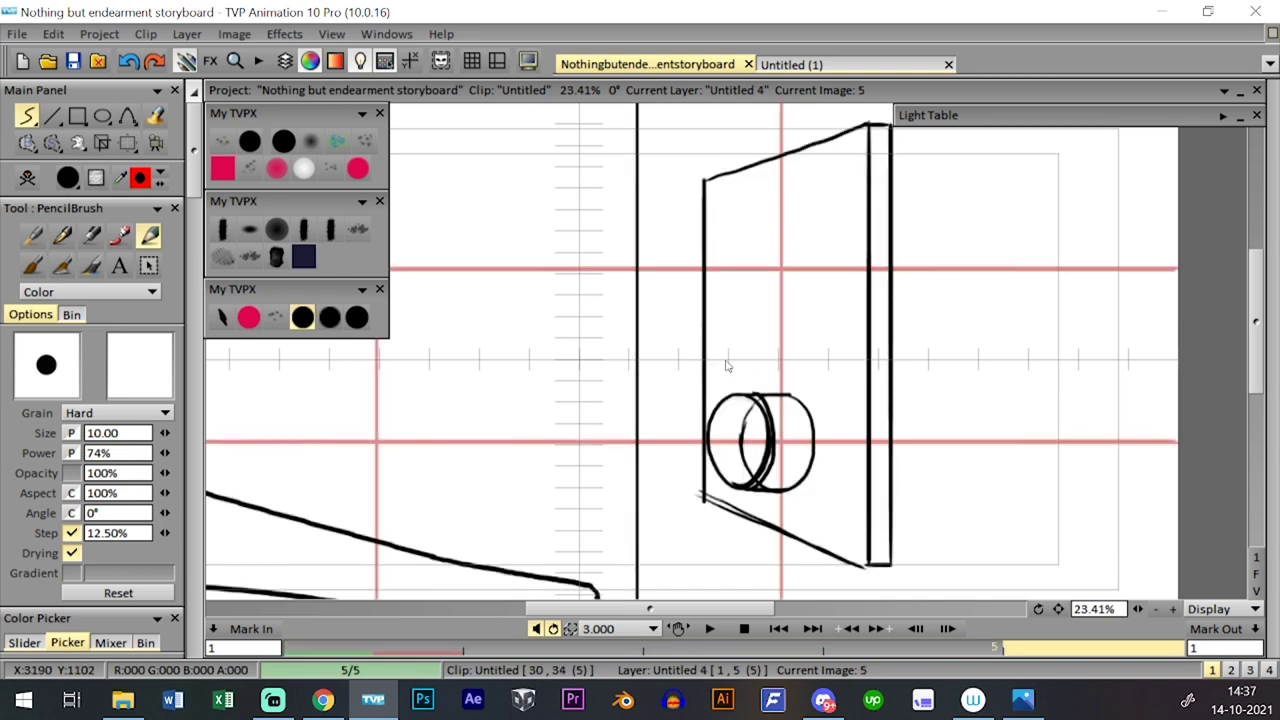
pyautogui.press('Right')
pyautogui.click(1156, 609)
pyautogui.moveTo(824, 402); pyautogui.dragTo(831, 412)
# - Sketch the shoulders and both sides of the T-shirt torso, redoing faint strokes
pyautogui.moveTo(729, 373)
pyautogui.mouseDown()
pyautogui.moveTo(768, 401)
pyautogui.moveTo(712, 395)
pyautogui.moveTo(771, 411)
pyautogui.moveTo(708, 391)
pyautogui.moveTo(697, 455)
pyautogui.mouseUp()
pyautogui.hotkey('ctrl', 'z')
pyautogui.hotkey('ctrl', 'z')
pyautogui.hotkey('ctrl', 'z')
pyautogui.hotkey('ctrl', 'z')
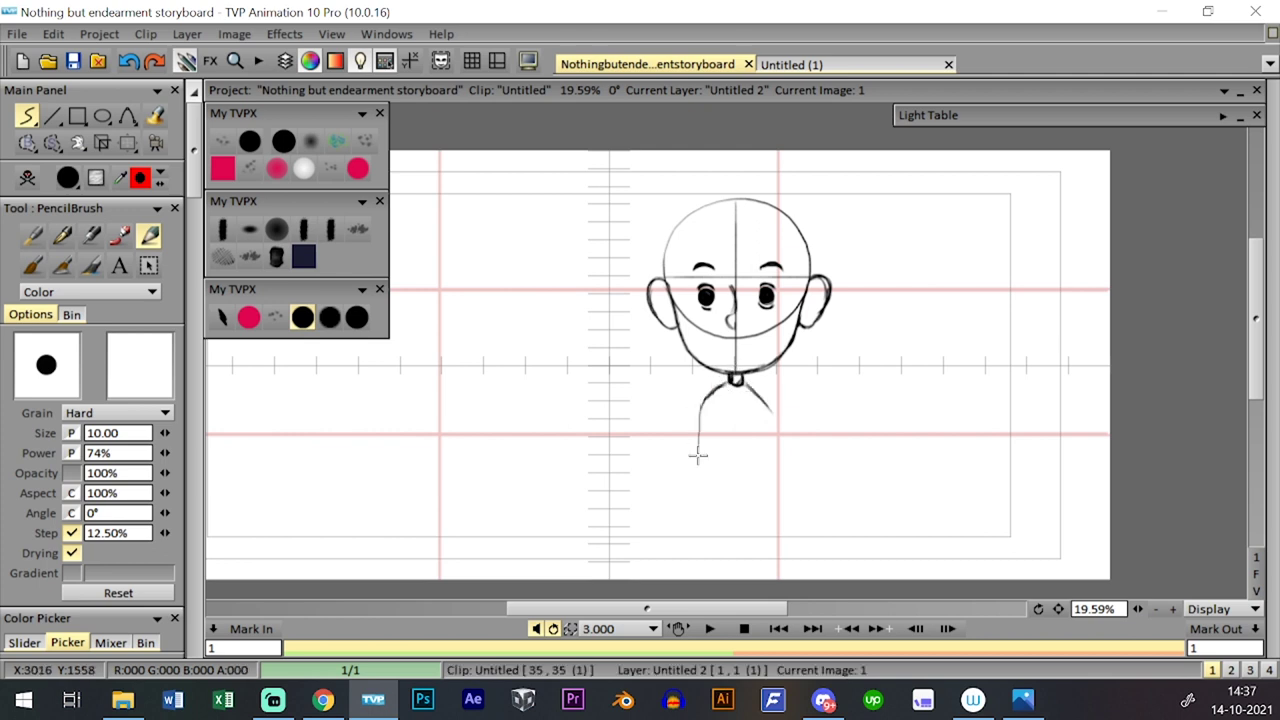
pyautogui.hotkey('ctrl', 'z')
pyautogui.moveTo(702, 405); pyautogui.dragTo(694, 441)
pyautogui.moveTo(771, 408); pyautogui.dragTo(779, 443)
pyautogui.moveTo(702, 407)
pyautogui.mouseDown()
pyautogui.moveTo(688, 443)
pyautogui.moveTo(700, 451)
pyautogui.mouseUp()
pyautogui.hotkey('ctrl', 'z')
pyautogui.moveTo(706, 410); pyautogui.dragTo(712, 490)
pyautogui.moveTo(712, 415); pyautogui.dragTo(716, 488)
pyautogui.hotkey('ctrl', 'z')
pyautogui.hotkey('ctrl', 'z')
pyautogui.moveTo(706, 410)
pyautogui.mouseDown()
pyautogui.moveTo(708, 480)
pyautogui.moveTo(758, 478)
pyautogui.mouseUp()
pyautogui.moveTo(762, 409)
pyautogui.mouseDown()
pyautogui.moveTo(763, 478)
pyautogui.moveTo(707, 535)
pyautogui.moveTo(712, 525)
pyautogui.moveTo(736, 537)
pyautogui.moveTo(707, 483)
pyautogui.mouseUp()
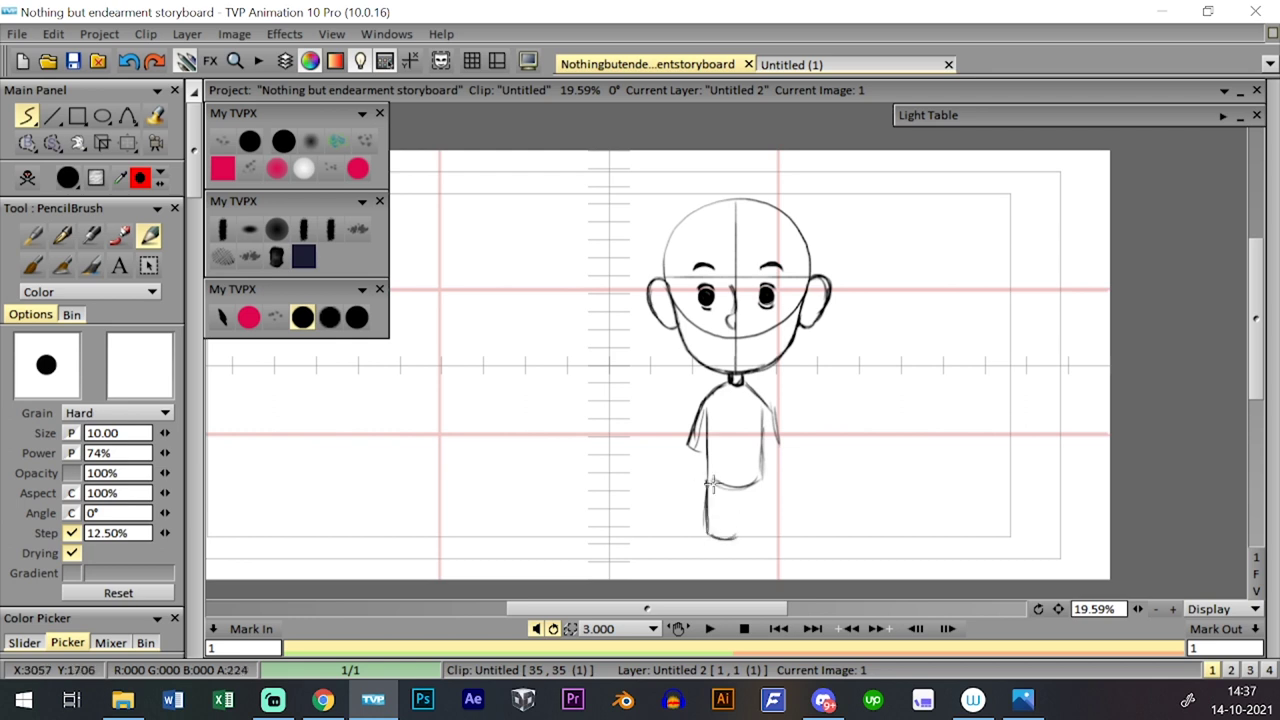
# - Draw the shorts and both lower legs below them
pyautogui.moveTo(730, 528)
pyautogui.mouseDown()
pyautogui.moveTo(747, 494)
pyautogui.moveTo(740, 531)
pyautogui.moveTo(763, 528)
pyautogui.moveTo(739, 531)
pyautogui.moveTo(760, 489)
pyautogui.moveTo(766, 534)
pyautogui.moveTo(765, 475)
pyautogui.moveTo(768, 534)
pyautogui.mouseUp()
pyautogui.moveTo(777, 447); pyautogui.dragTo(780, 440)
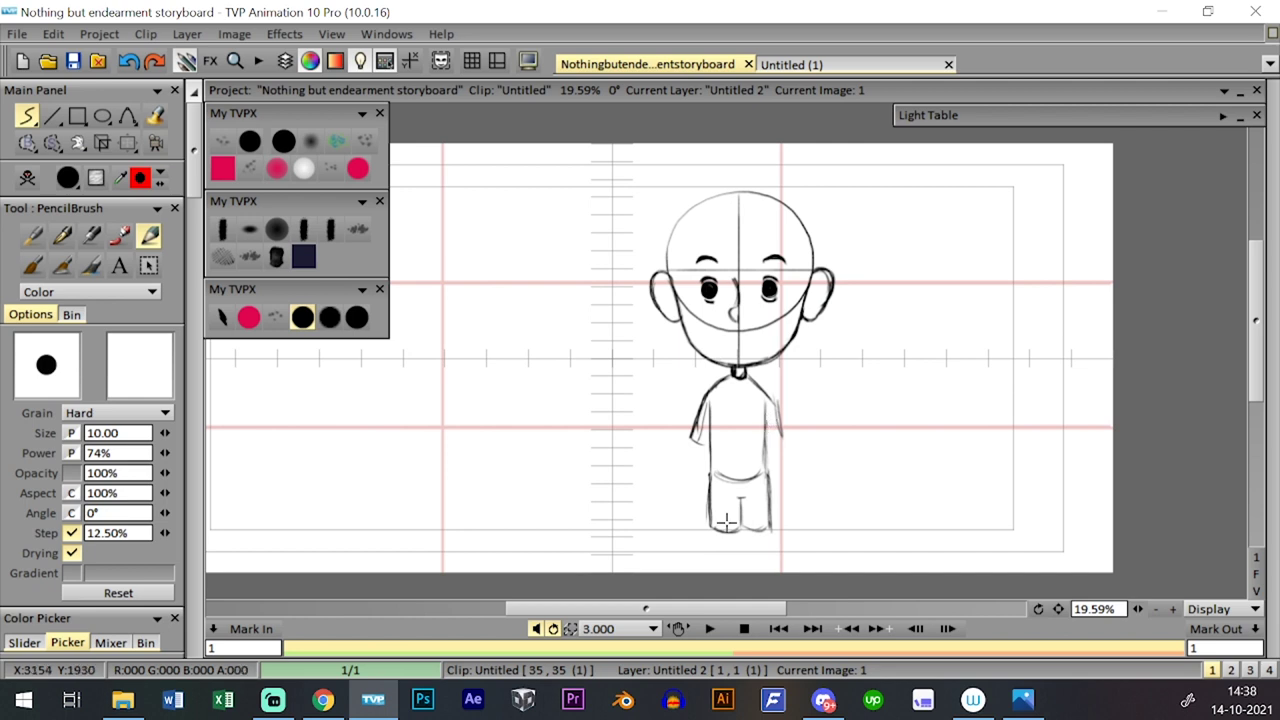
pyautogui.moveTo(720, 533)
pyautogui.mouseDown()
pyautogui.moveTo(726, 585)
pyautogui.moveTo(722, 573)
pyautogui.mouseUp()
pyautogui.moveTo(757, 531)
pyautogui.mouseDown()
pyautogui.moveTo(762, 572)
pyautogui.moveTo(748, 540)
pyautogui.moveTo(749, 572)
pyautogui.mouseUp()
# - Enlarge the whole boy drawing to about 127% and shift it slightly down
pyautogui.click(127, 143)
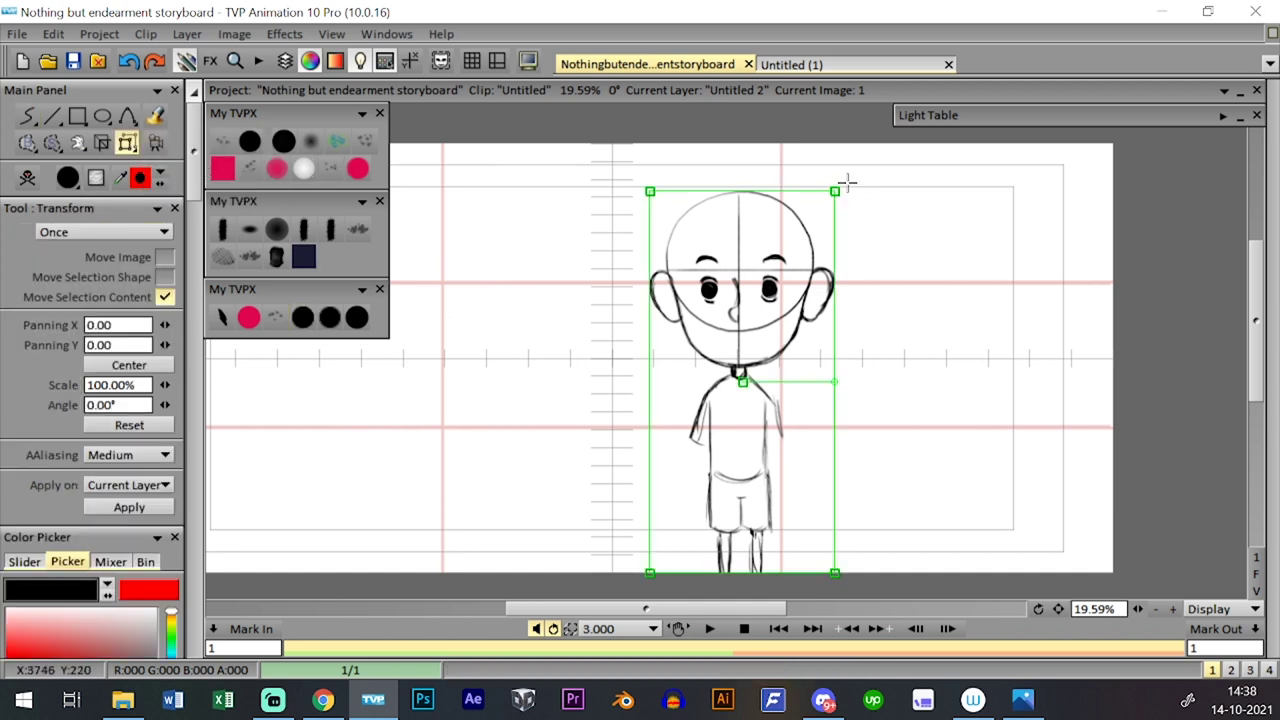
pyautogui.moveTo(835, 191); pyautogui.dragTo(862, 155)
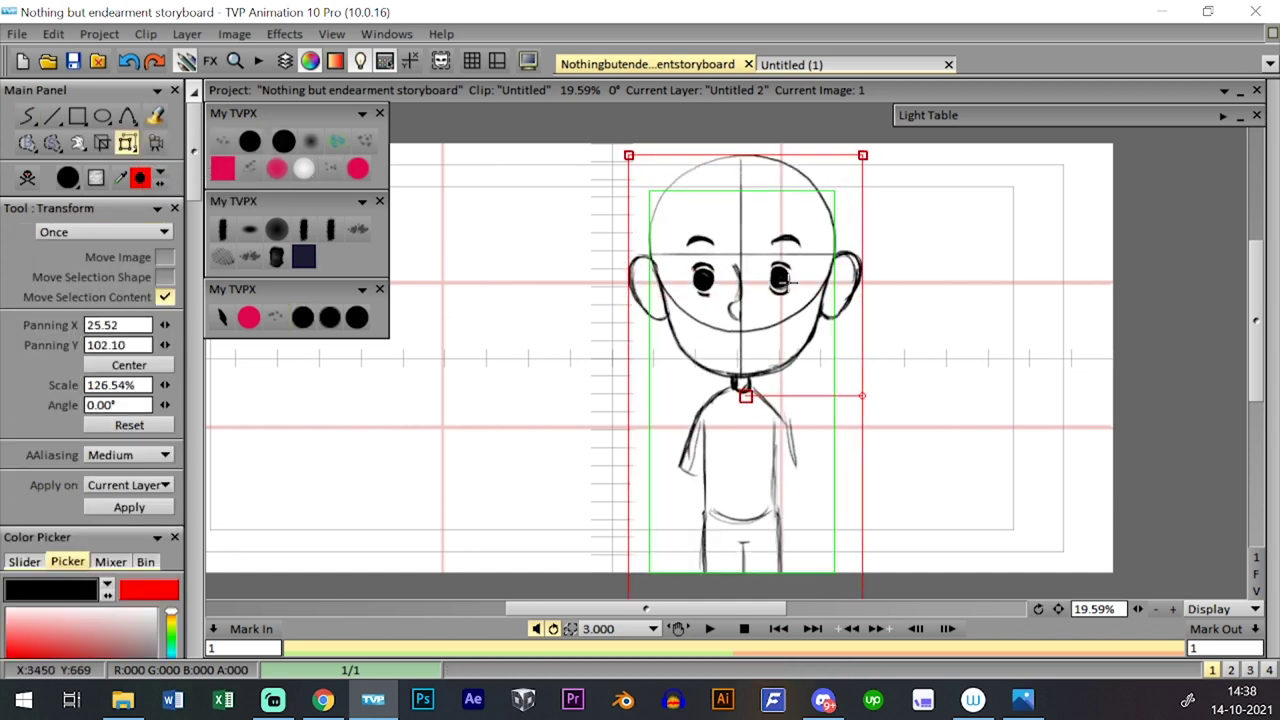
pyautogui.moveTo(788, 283); pyautogui.dragTo(788, 294)
pyautogui.press('Return')
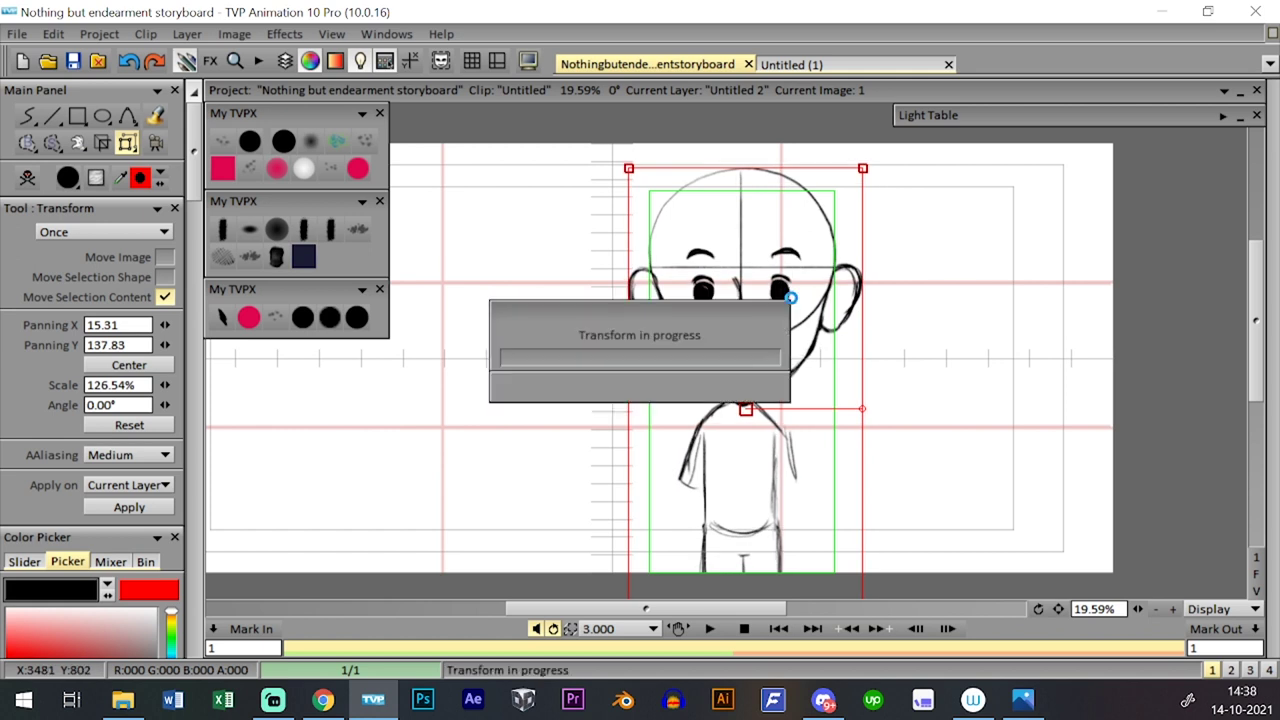
pyautogui.click(302, 317)
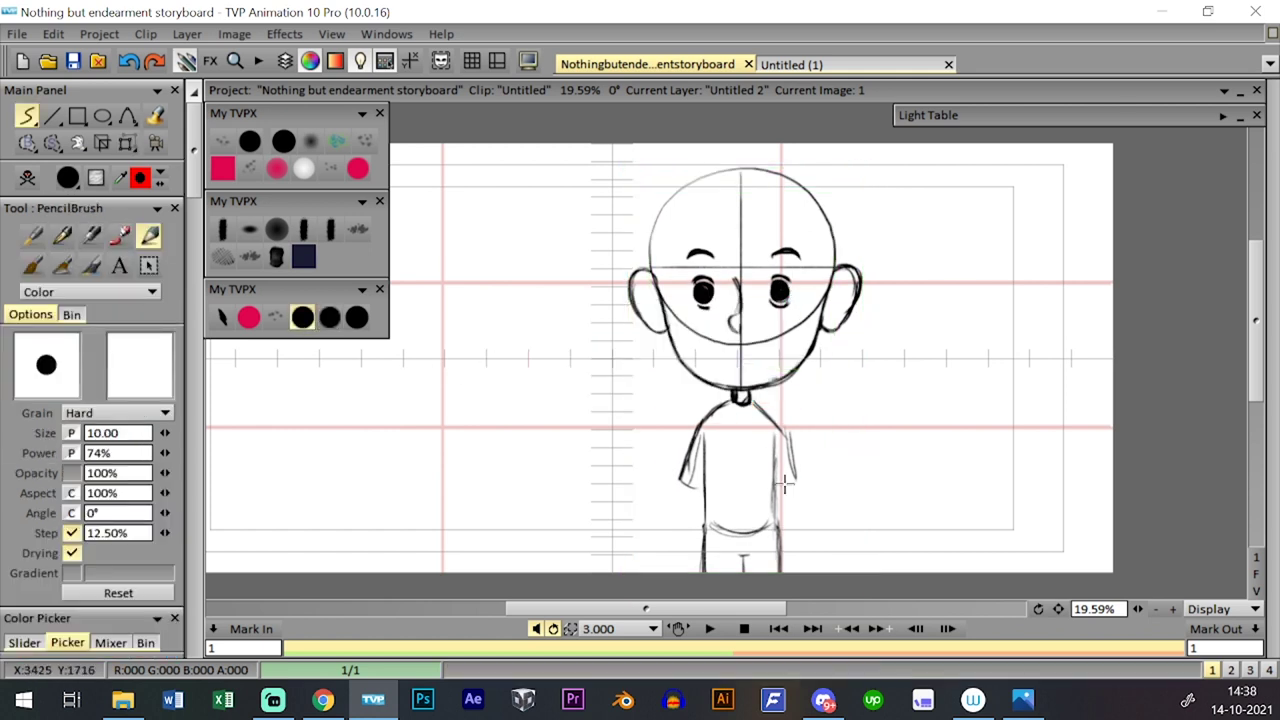
# - Step through the previous clip's panels, then return to the cartoon boy panel
pyautogui.press('Tab')
pyautogui.press('Tab')
pyautogui.press('Tab')
pyautogui.press('Tab')
pyautogui.press('Left')
pyautogui.press('Tab')
pyautogui.press('Tab')
pyautogui.press('Tab')
pyautogui.press('Tab')
pyautogui.press('Tab')
pyautogui.press('Tab')
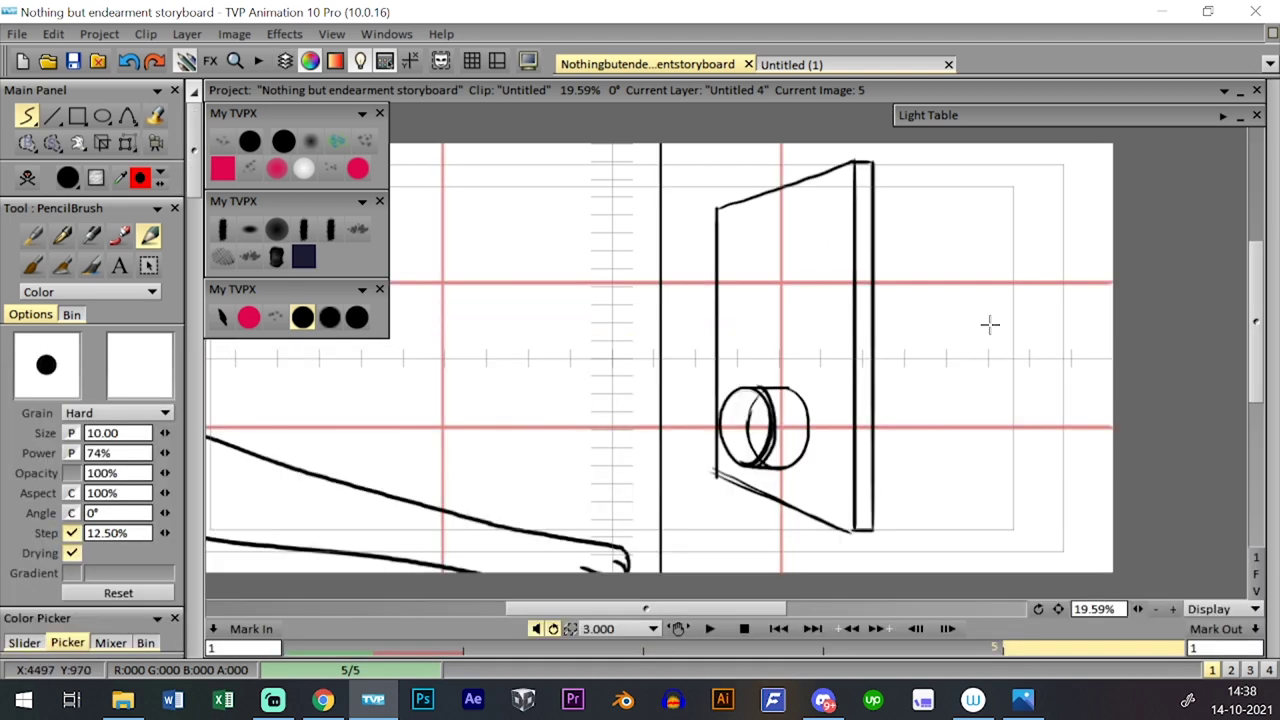
pyautogui.press('Left')
pyautogui.press('Left')
pyautogui.press('Right')
pyautogui.press('Right')
pyautogui.press('Left')
pyautogui.press('Left')
pyautogui.press('Right')
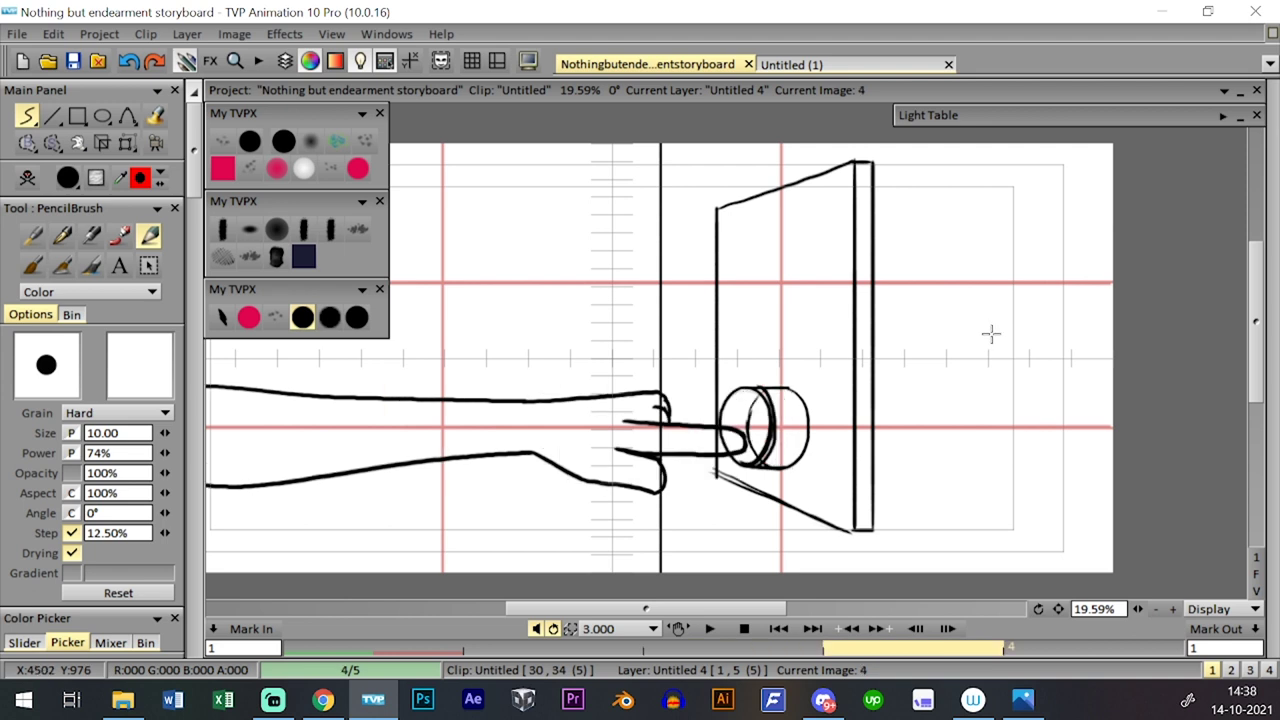
pyautogui.press('Right')
pyautogui.press('Tab')
pyautogui.press('Tab')
pyautogui.press('Tab')
pyautogui.press('Tab')
pyautogui.press('Right')
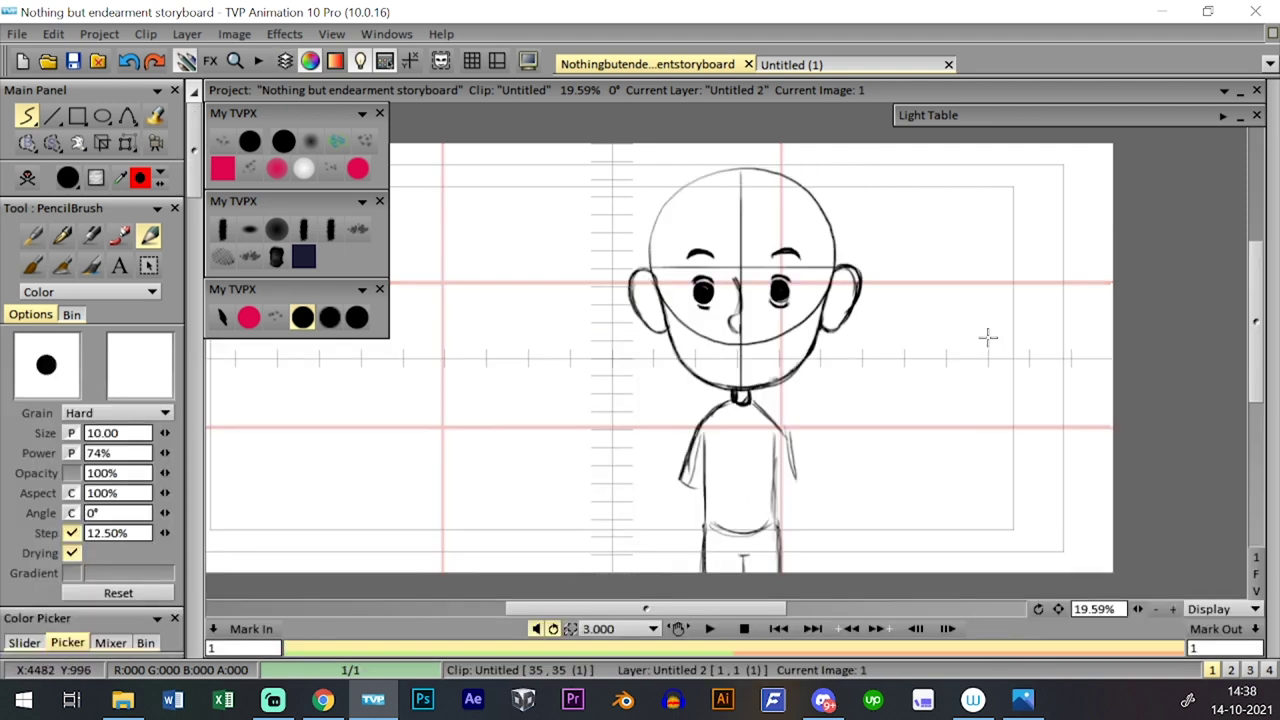
pyautogui.hotkey('ctrl', 't')
pyautogui.hotkey('ctrl', 't')
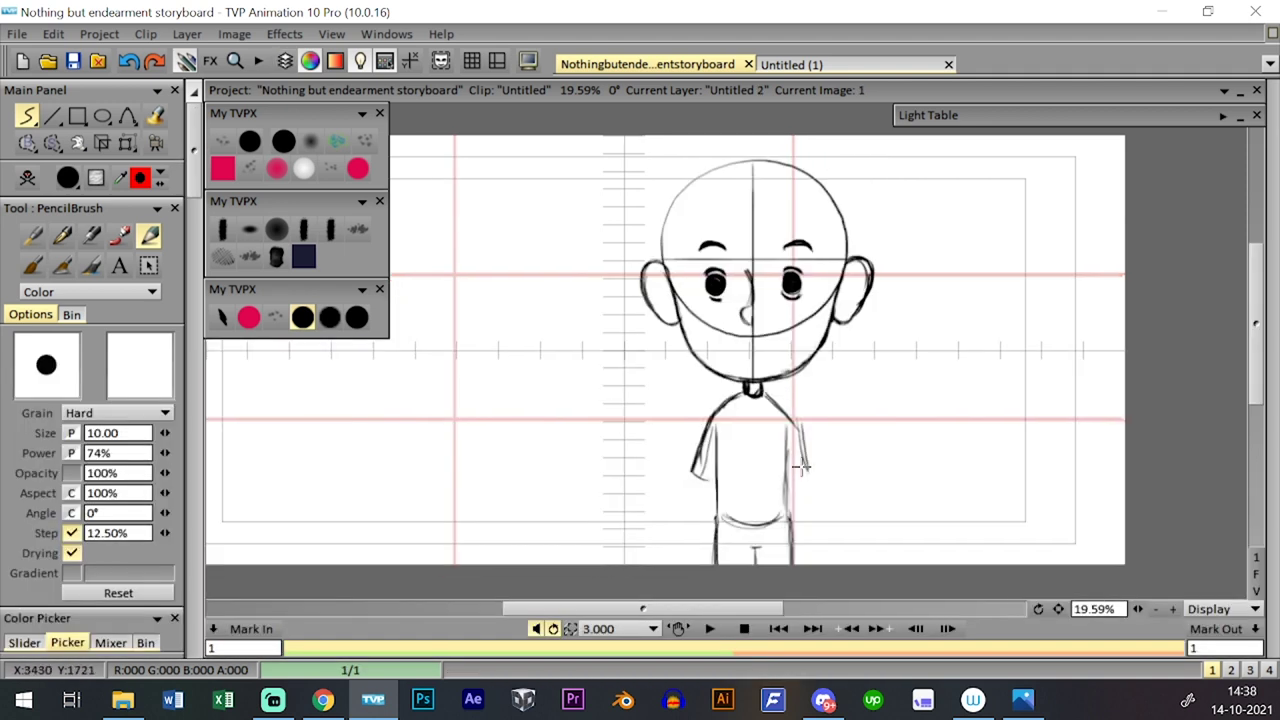
# - Draw the right sleeve hem and a line down the boy's left leg
pyautogui.moveTo(812, 470); pyautogui.dragTo(791, 477)
pyautogui.moveTo(804, 434)
pyautogui.mouseDown()
pyautogui.moveTo(813, 470)
pyautogui.moveTo(777, 435)
pyautogui.moveTo(787, 475)
pyautogui.mouseUp()
pyautogui.hotkey('ctrl', 'z')
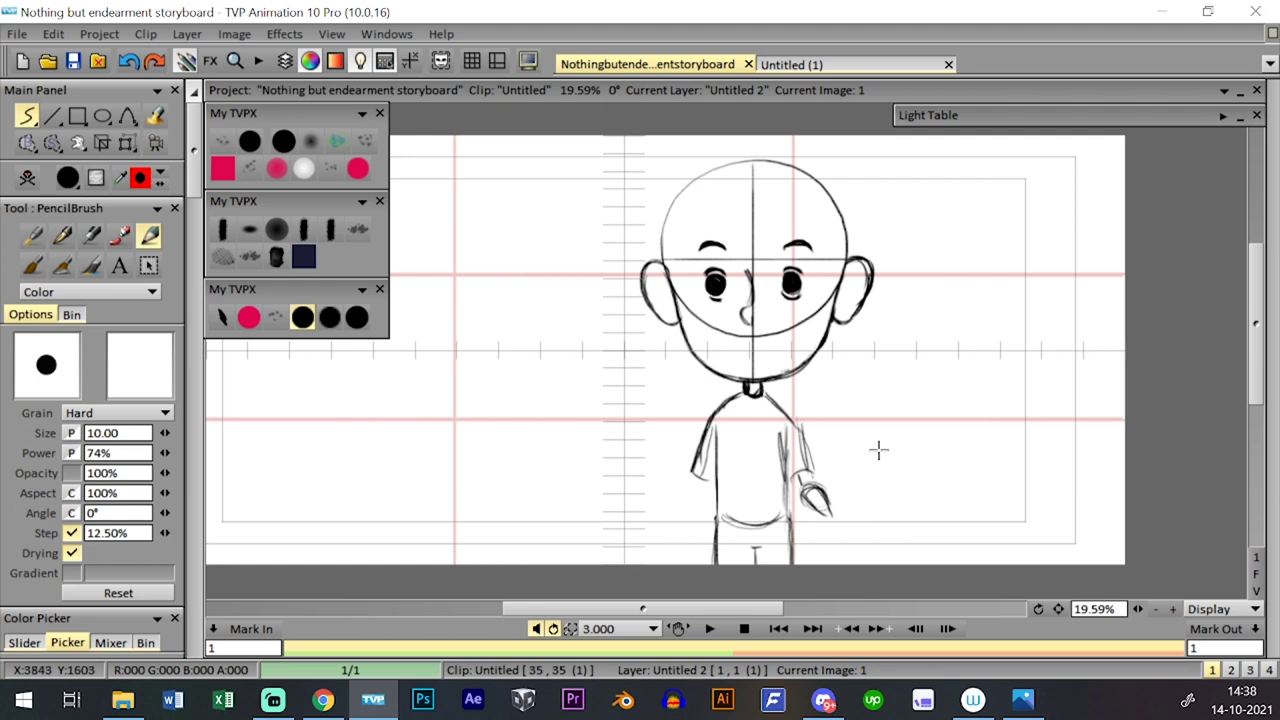
pyautogui.press('Left')
pyautogui.press('Left')
pyautogui.press('Left')
pyautogui.press('Left')
pyautogui.press('Left')
pyautogui.press('Left')
pyautogui.press('Left')
pyautogui.press('Left')
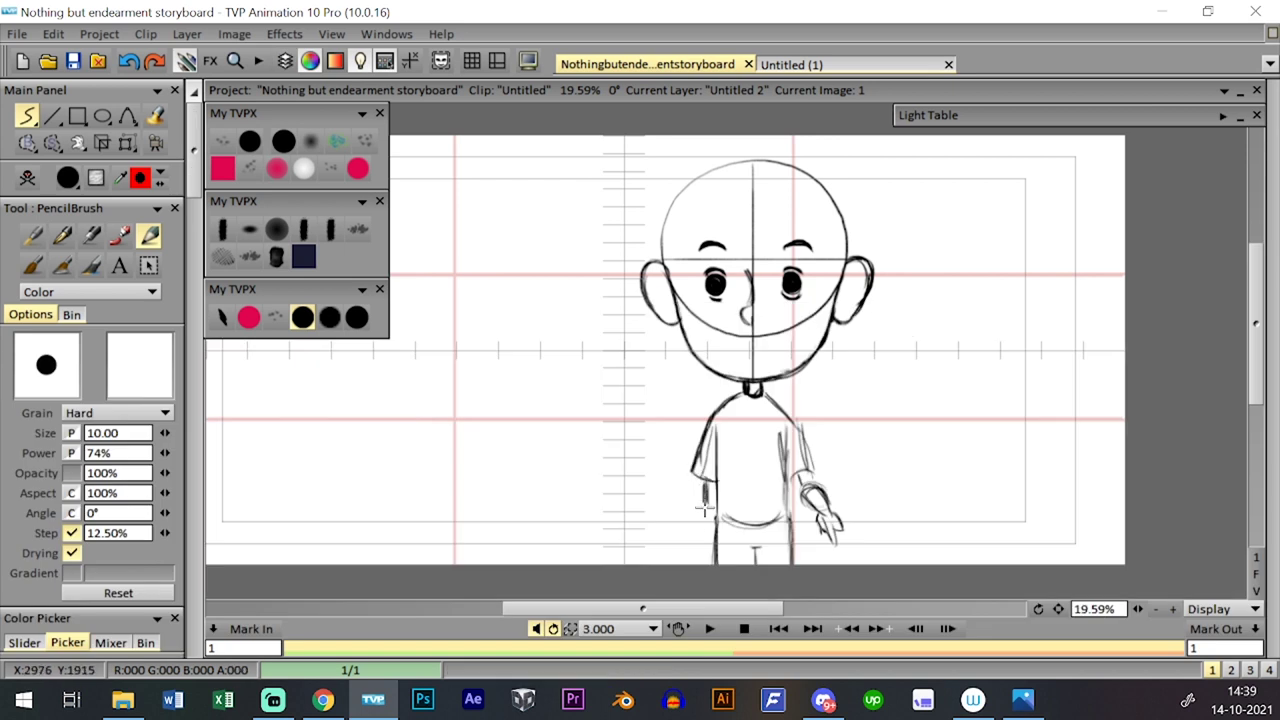
pyautogui.moveTo(704, 510); pyautogui.dragTo(713, 573)
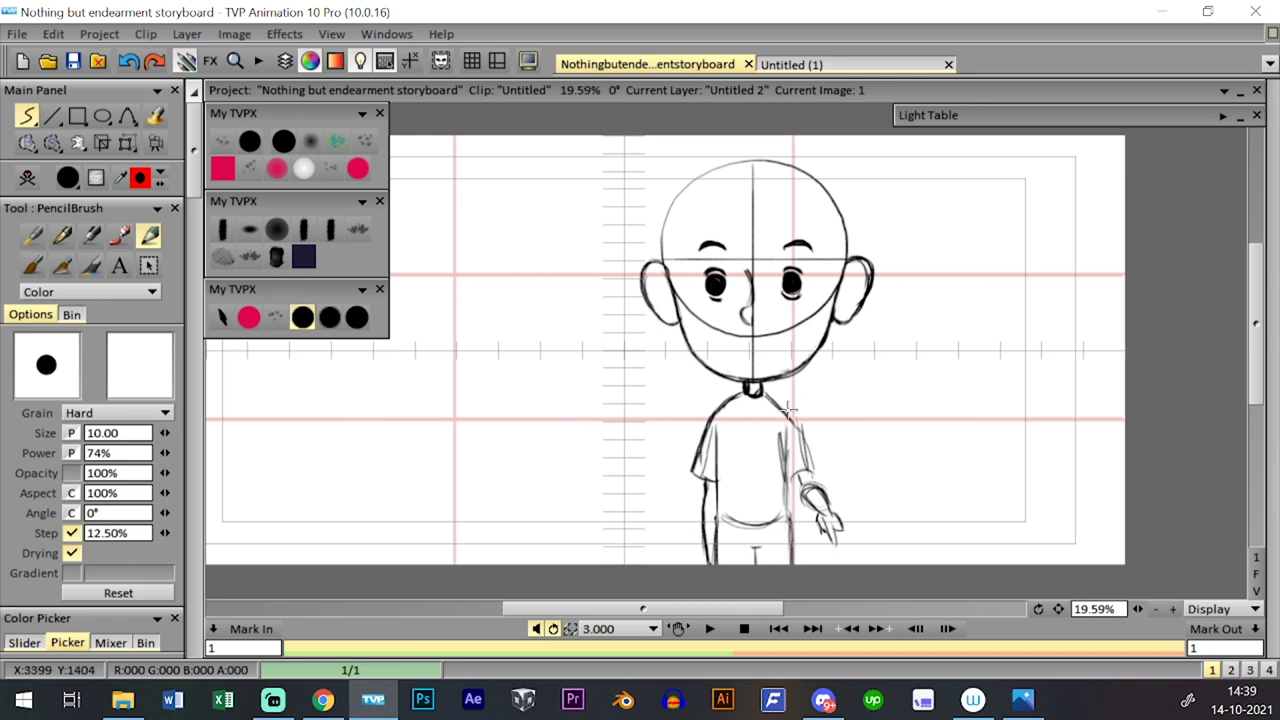
pyautogui.moveTo(792, 400)
pyautogui.mouseDown()
pyautogui.moveTo(746, 425)
pyautogui.moveTo(749, 505)
pyautogui.mouseUp()
# - Sketch the shirt collar and mouth, add hair over the head, and darken its right outline
pyautogui.moveTo(753, 426); pyautogui.dragTo(765, 425)
pyautogui.moveTo(752, 418); pyautogui.dragTo(741, 391)
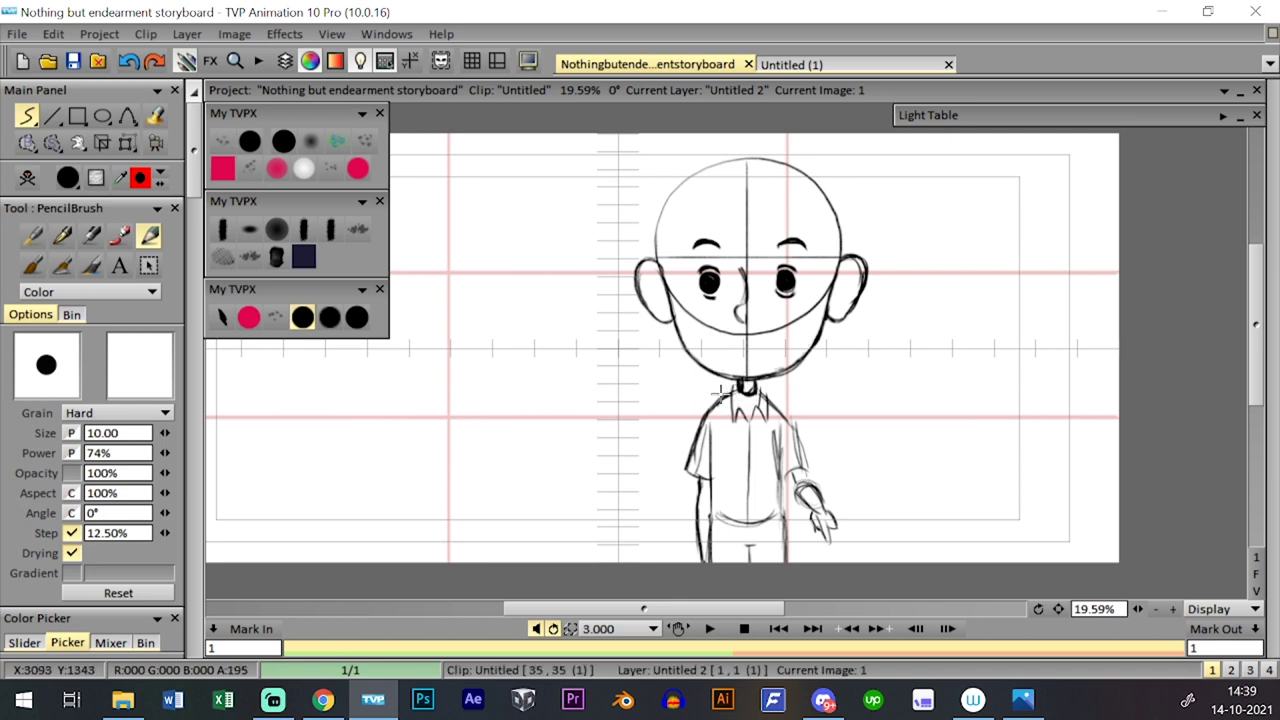
pyautogui.moveTo(822, 364); pyautogui.dragTo(819, 379)
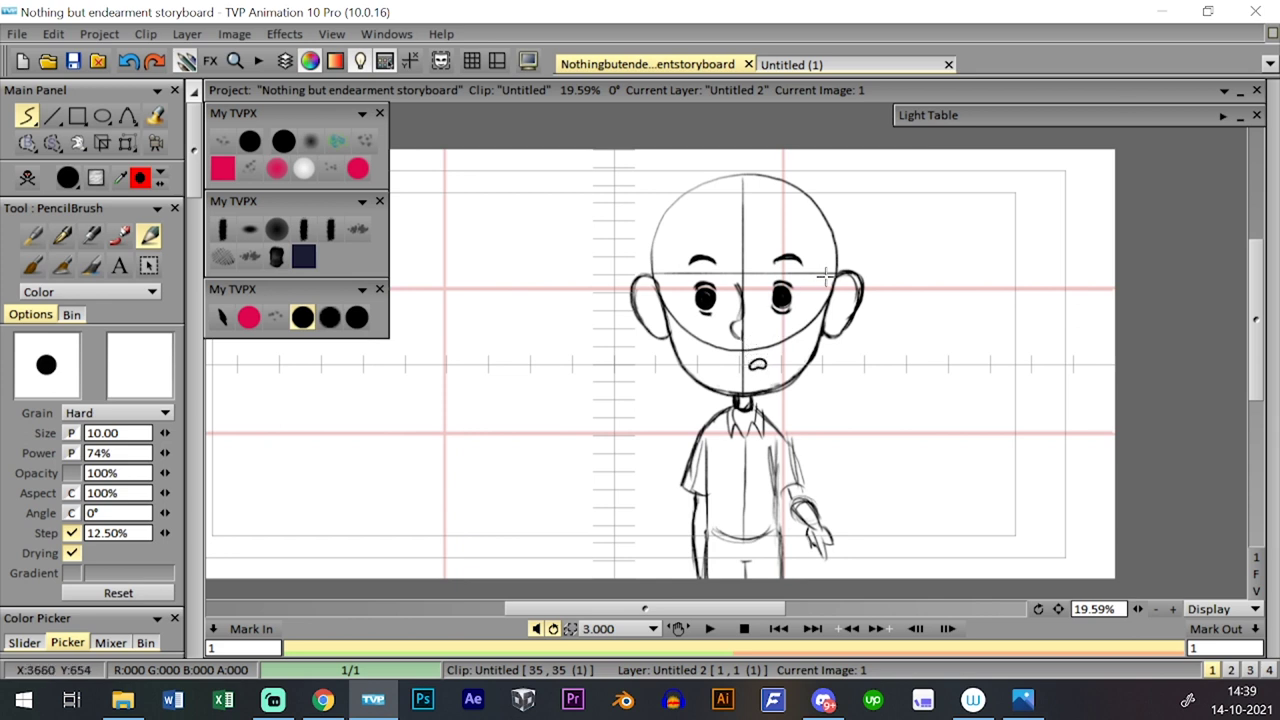
pyautogui.moveTo(807, 279)
pyautogui.mouseDown()
pyautogui.moveTo(803, 289)
pyautogui.moveTo(806, 262)
pyautogui.moveTo(822, 302)
pyautogui.moveTo(800, 255)
pyautogui.moveTo(818, 292)
pyautogui.moveTo(812, 274)
pyautogui.mouseUp()
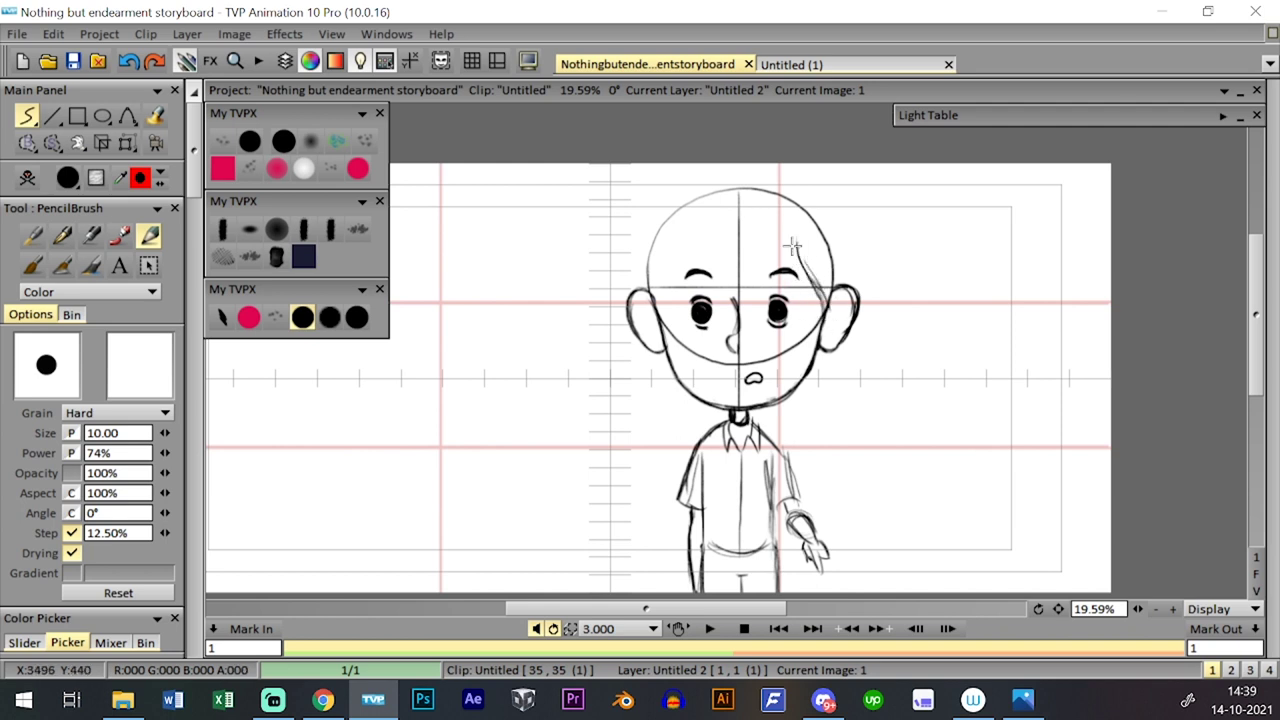
pyautogui.moveTo(797, 234)
pyautogui.mouseDown()
pyautogui.moveTo(726, 259)
pyautogui.moveTo(758, 237)
pyautogui.moveTo(715, 265)
pyautogui.moveTo(727, 236)
pyautogui.moveTo(676, 268)
pyautogui.moveTo(660, 313)
pyautogui.mouseUp()
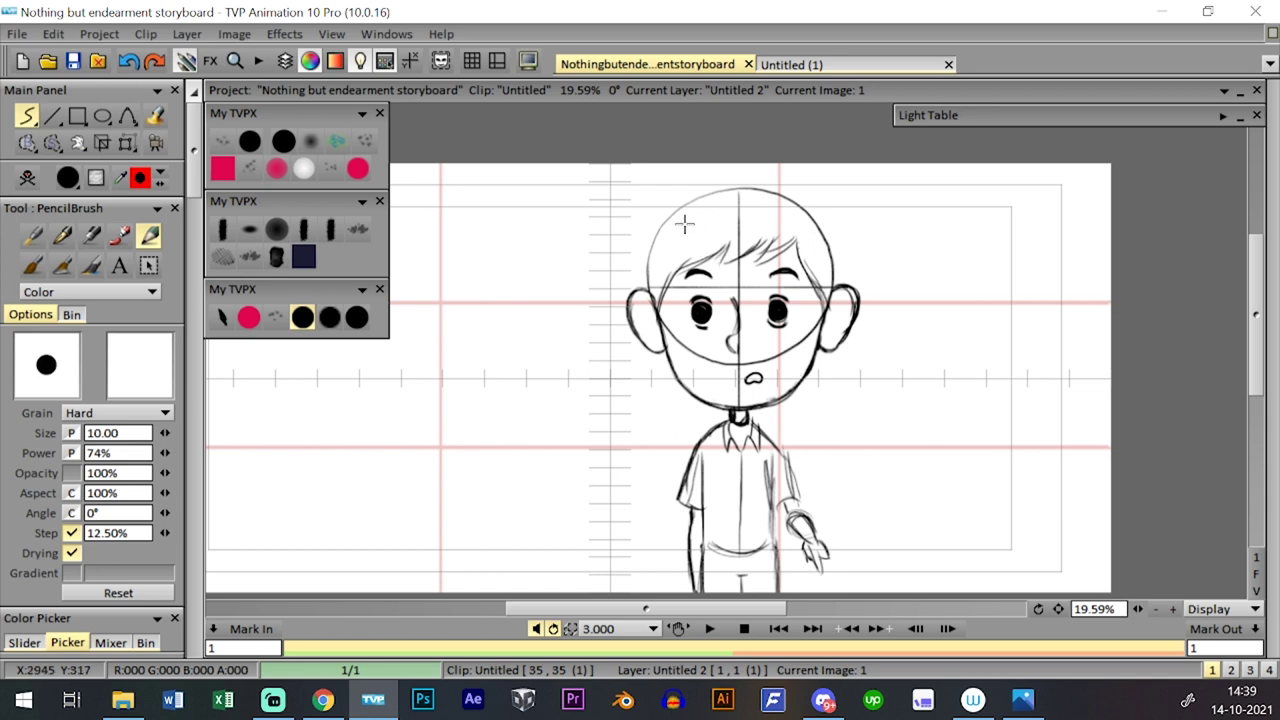
pyautogui.moveTo(646, 293)
pyautogui.mouseDown()
pyautogui.moveTo(679, 201)
pyautogui.moveTo(775, 186)
pyautogui.moveTo(826, 234)
pyautogui.moveTo(839, 283)
pyautogui.mouseUp()
pyautogui.moveTo(823, 211); pyautogui.dragTo(837, 284)
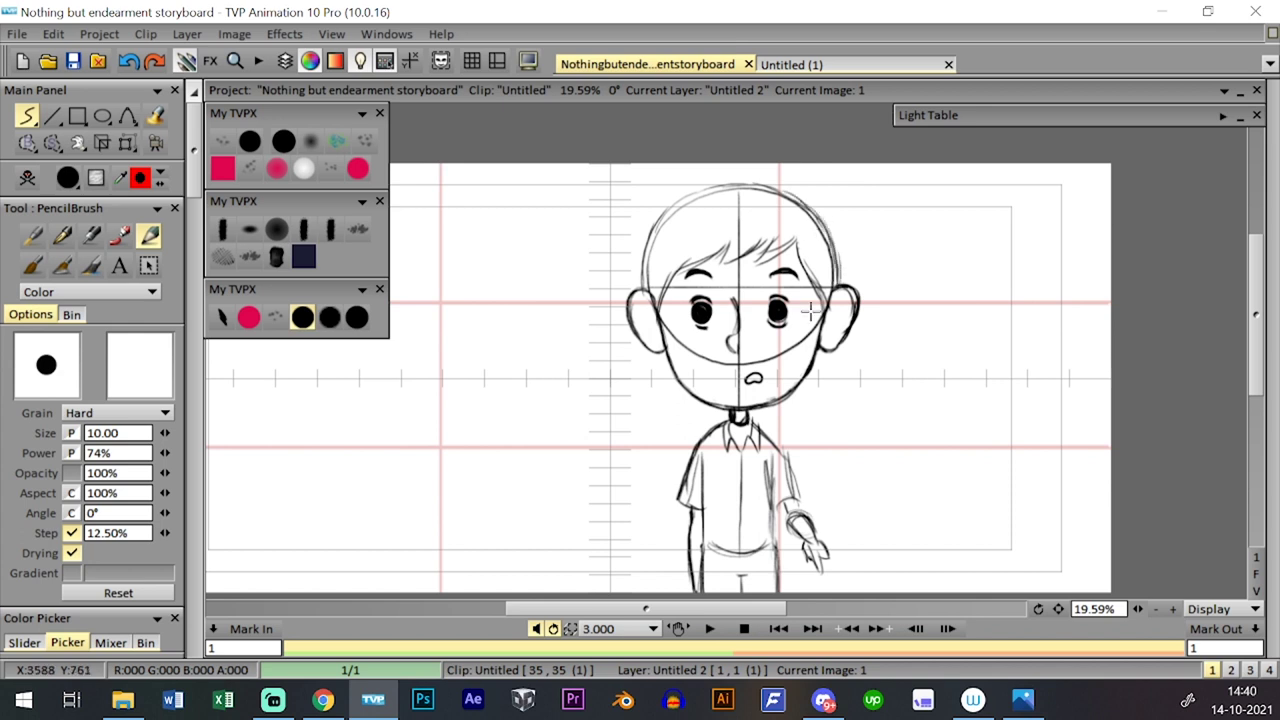
# - Create a second image of the boy, erase his right arm and redraw it hanging down
pyautogui.press('Right')
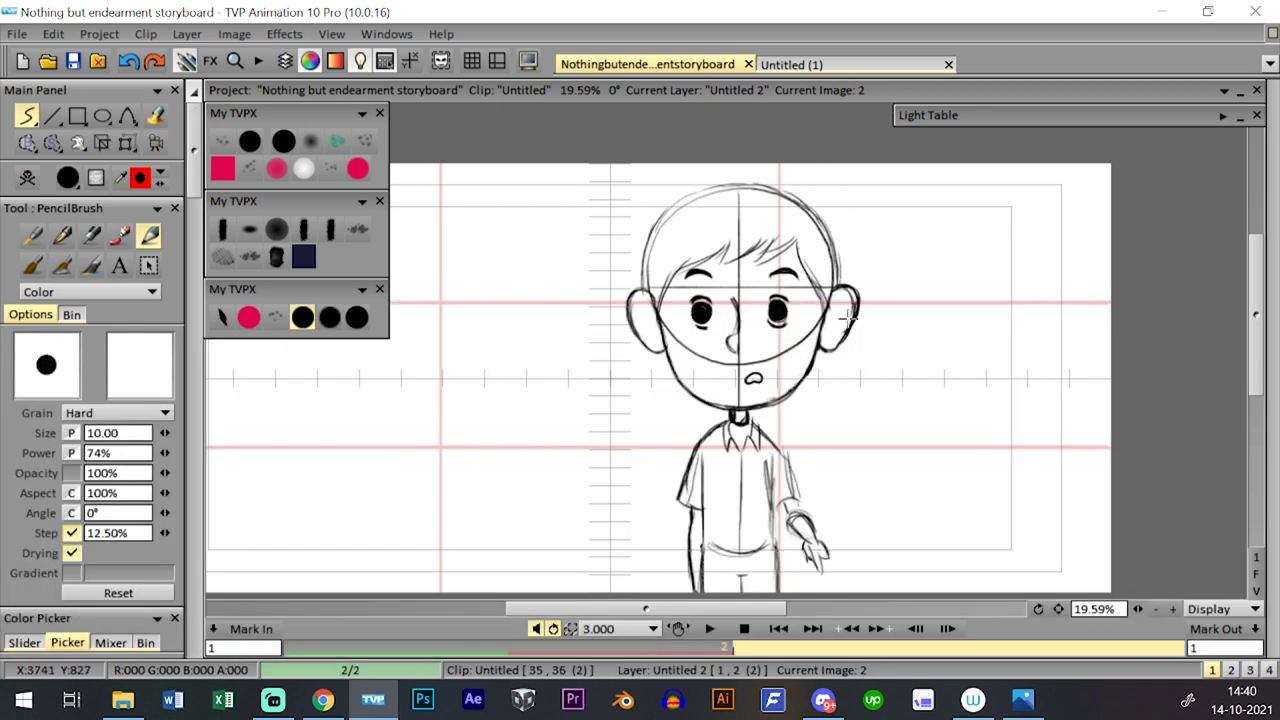
pyautogui.press('space')
pyautogui.press('space')
pyautogui.press('Left')
pyautogui.press('Right')
pyautogui.press('space')
pyautogui.press('space')
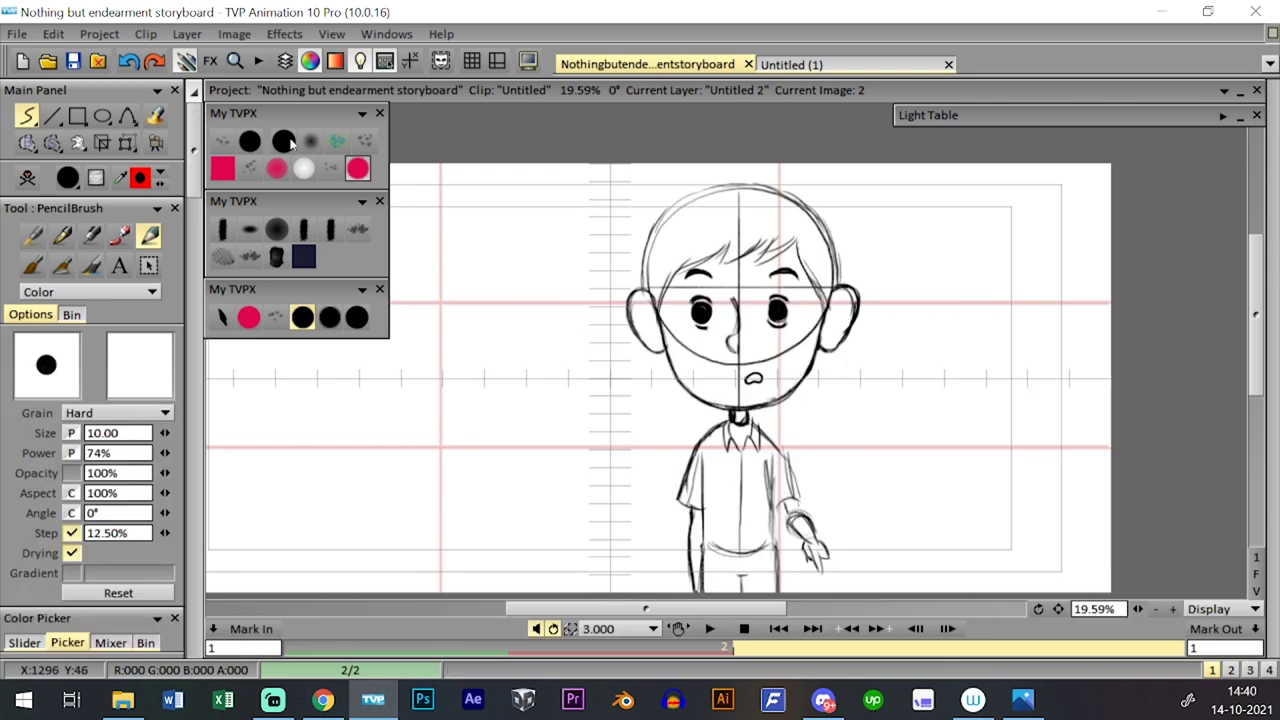
pyautogui.click(284, 141)
pyautogui.moveTo(811, 461)
pyautogui.mouseDown()
pyautogui.moveTo(795, 530)
pyautogui.moveTo(817, 507)
pyautogui.mouseUp()
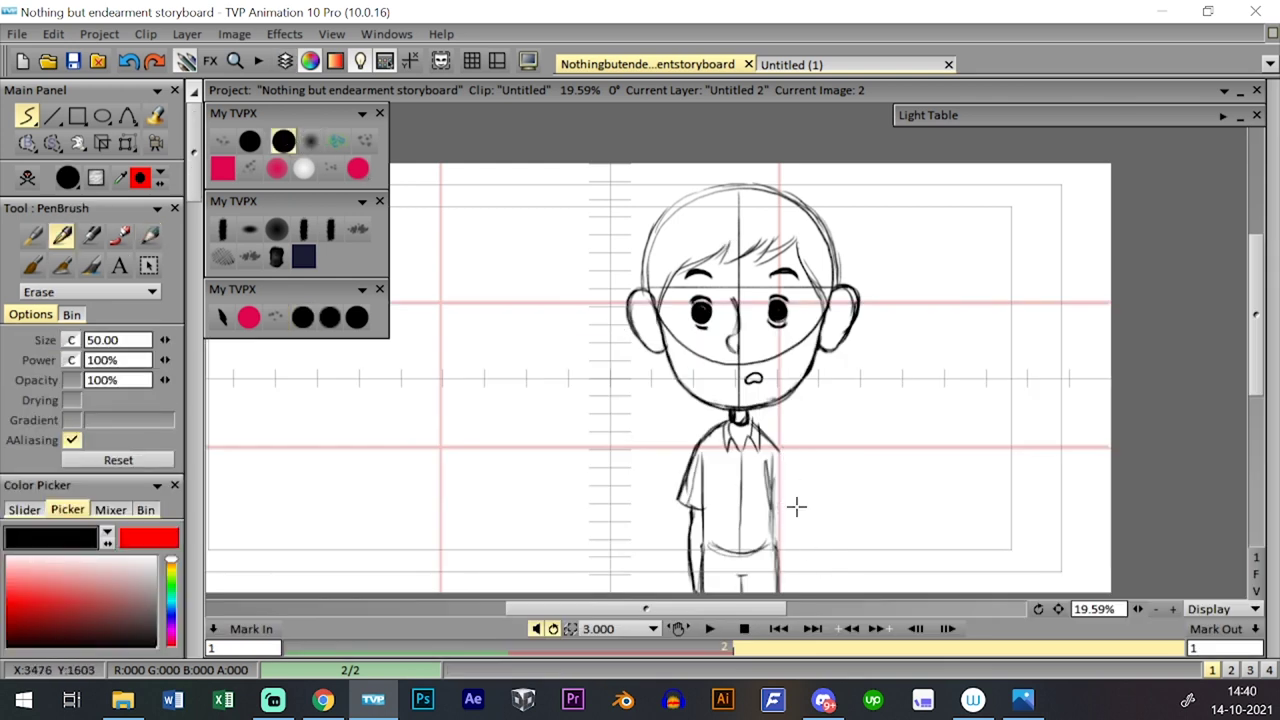
pyautogui.click(302, 317)
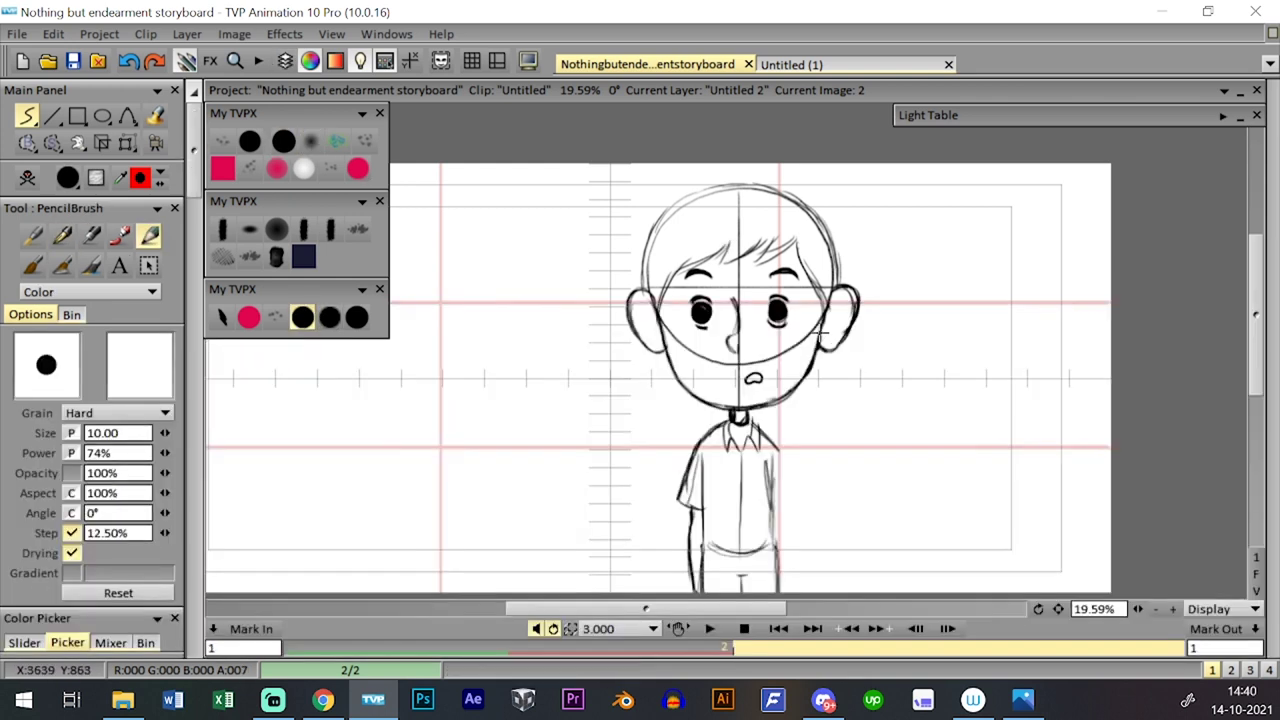
pyautogui.moveTo(767, 468); pyautogui.dragTo(770, 483)
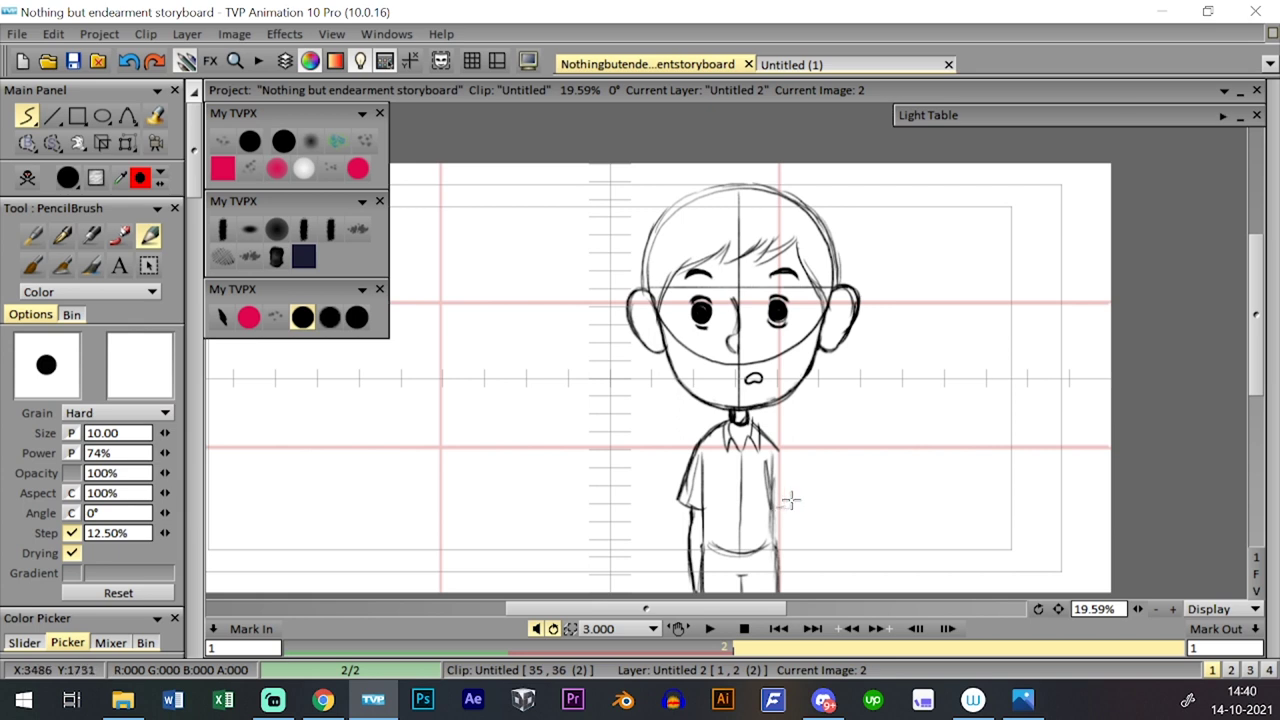
# - Flip between the two images to compare the arm poses on the timeline
pyautogui.press('Left')
pyautogui.press('Right')
pyautogui.press('Right')
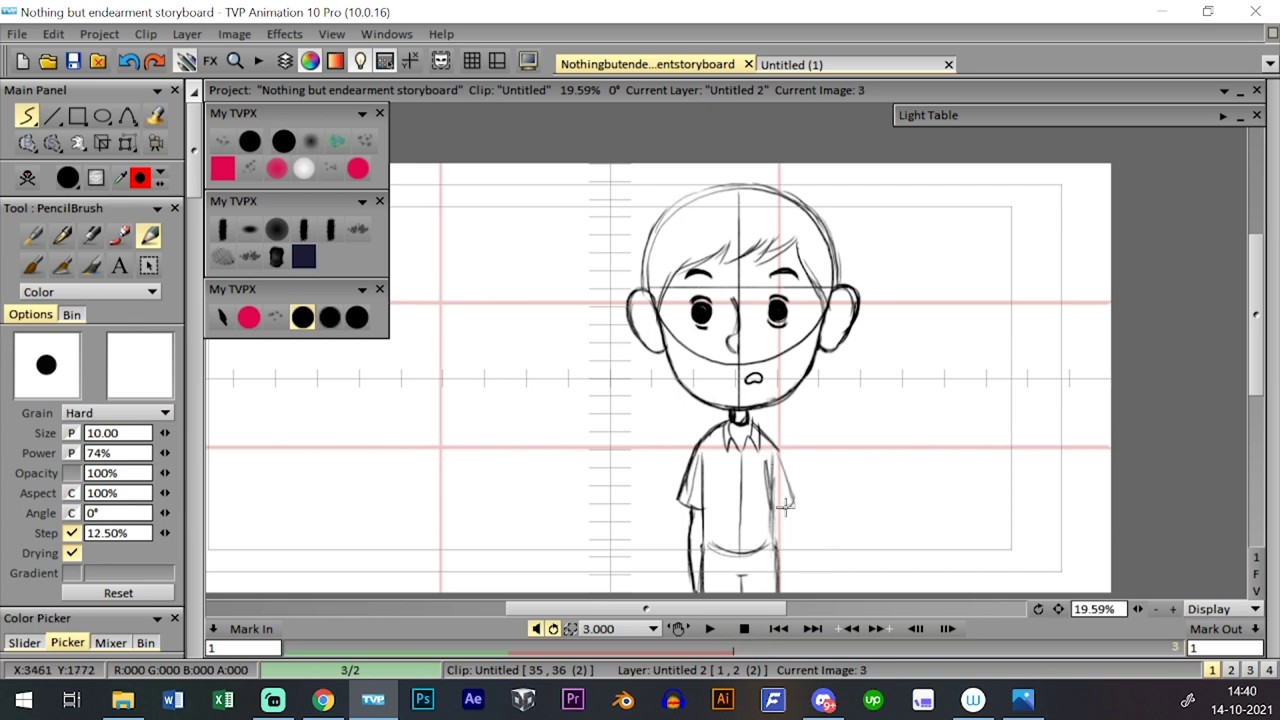
pyautogui.press('Left')
pyautogui.press('Right')
pyautogui.press('Left')
pyautogui.press('Left')
pyautogui.press('Down')
pyautogui.press('Down')
pyautogui.press('Down')
pyautogui.press('Down')
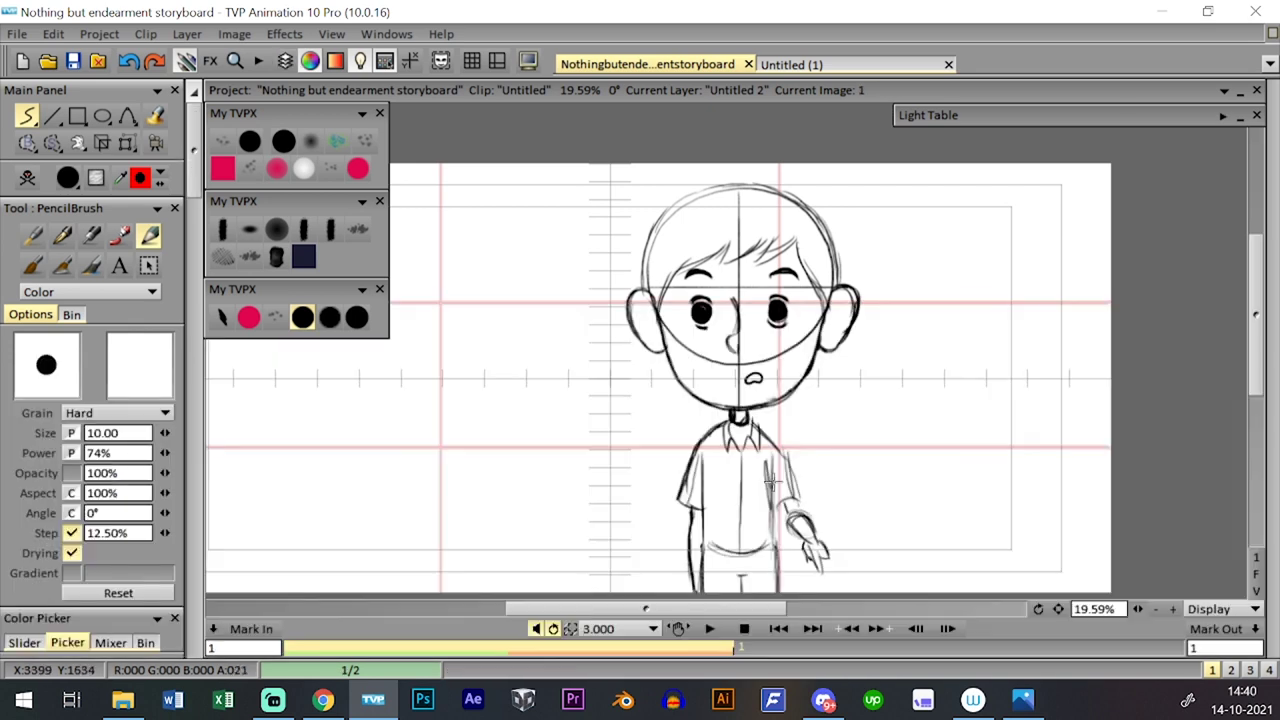
pyautogui.press('Right')
pyautogui.press('Down')
# - Add a third image of the boy with the arm drawn down along the right leg
pyautogui.press('Down')
pyautogui.press('Right')
pyautogui.press('Insert')
pyautogui.press('Down')
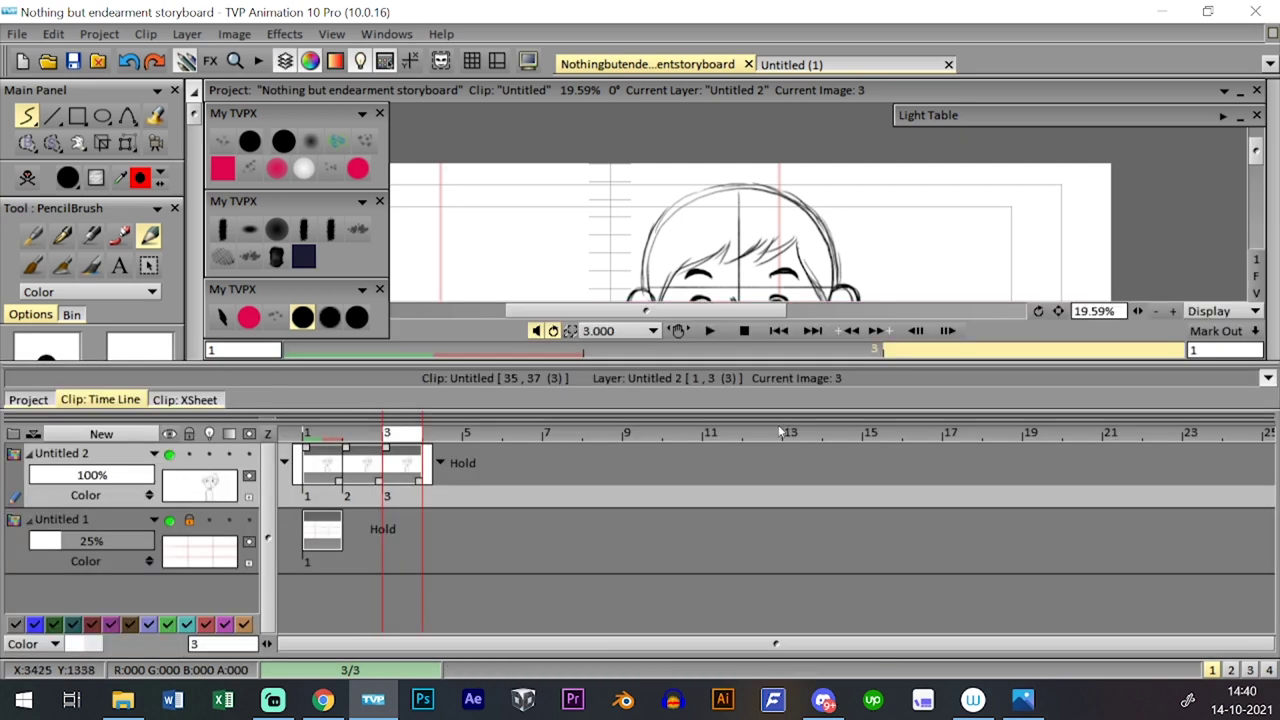
pyautogui.press('Down')
pyautogui.press('Left')
pyautogui.press('Down')
pyautogui.press('Down')
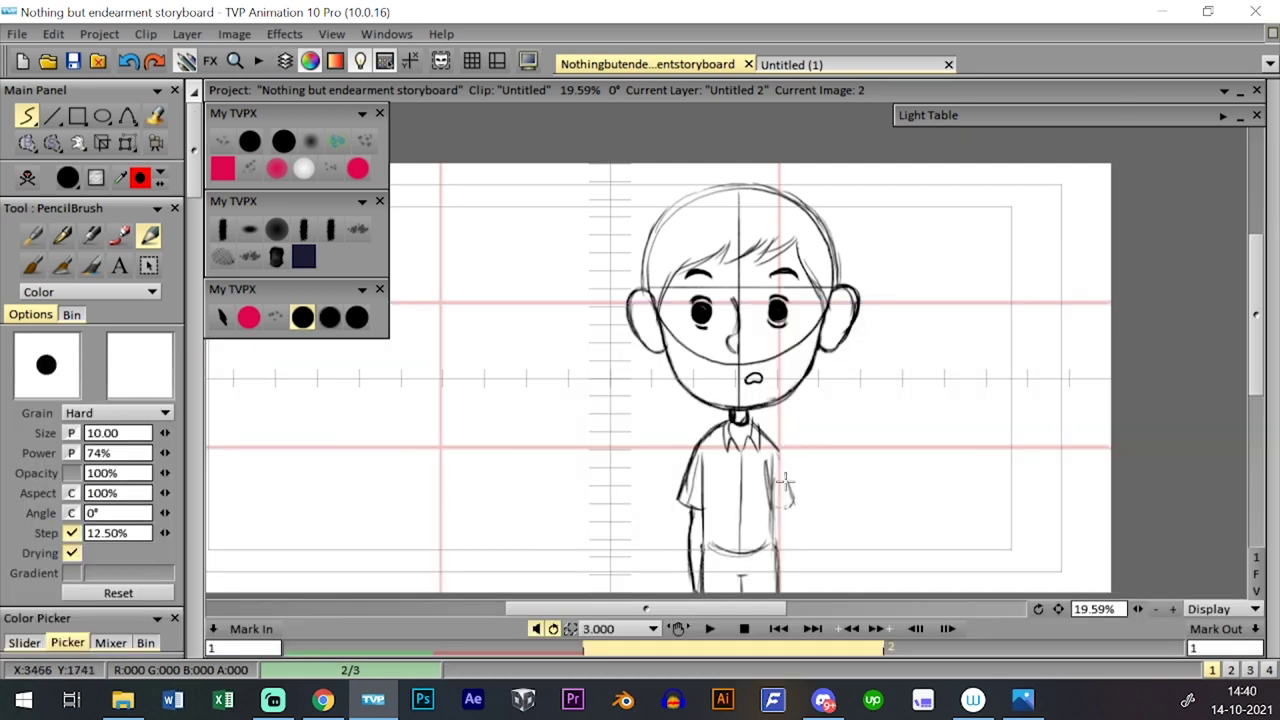
pyautogui.press('Right')
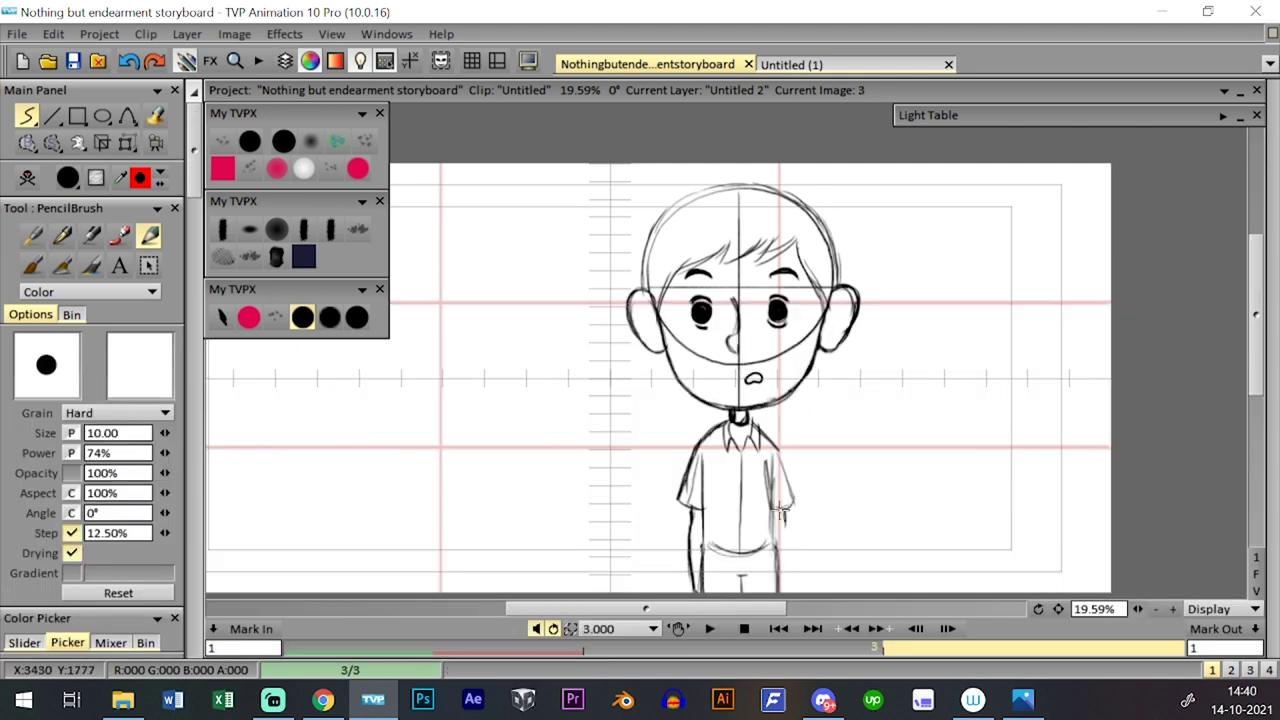
pyautogui.moveTo(785, 527); pyautogui.dragTo(785, 557)
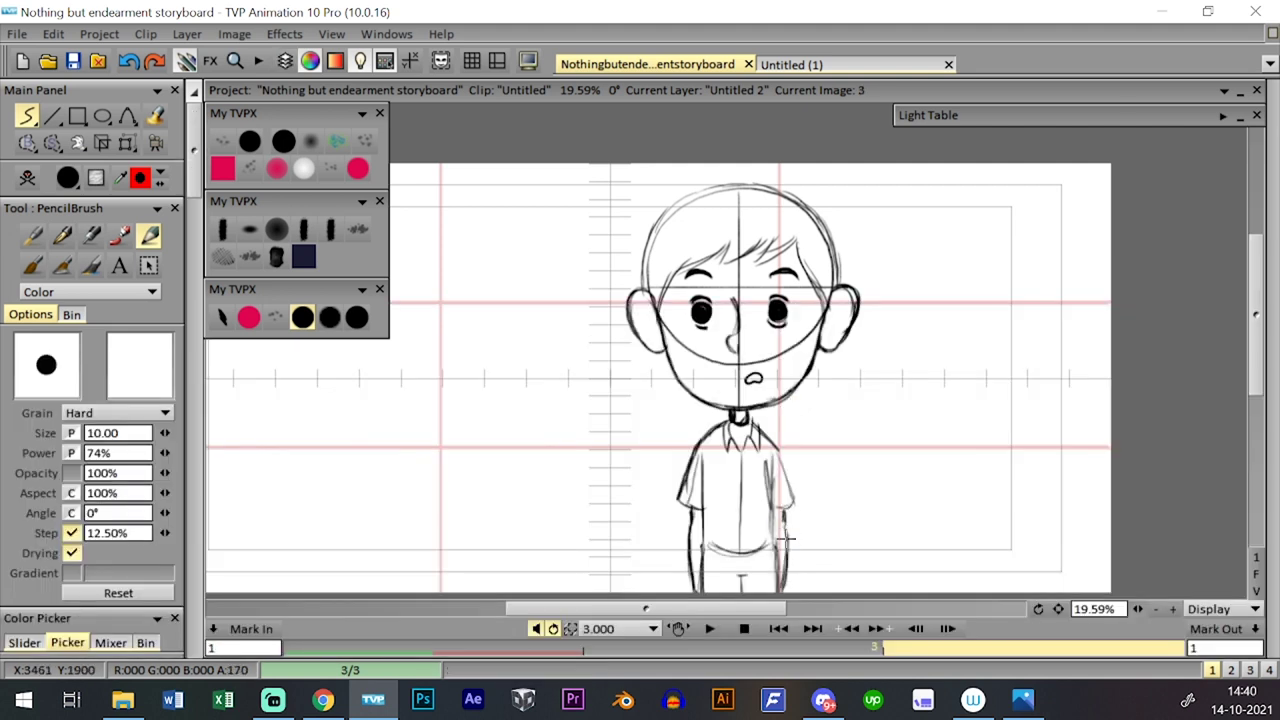
# - Review the images and toggle the current image in the light table onion-skinning settings
pyautogui.press('l')
pyautogui.press('l')
pyautogui.press('l')
pyautogui.press('l')
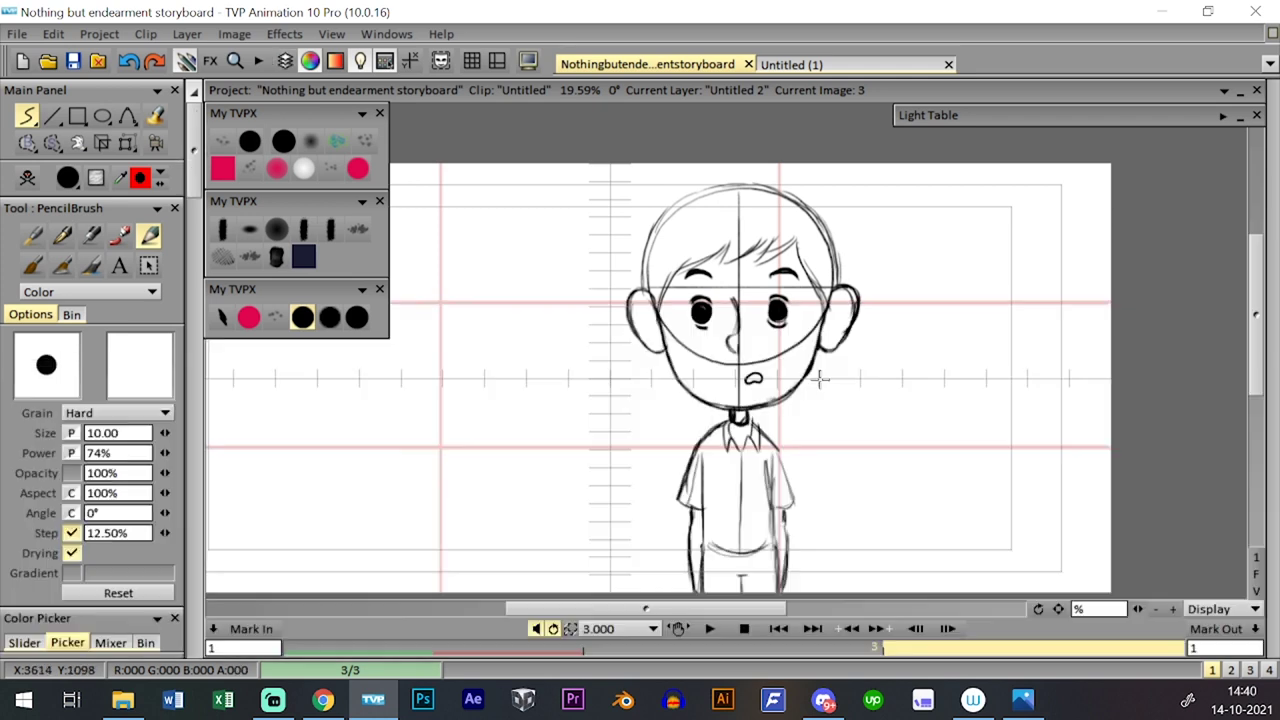
pyautogui.press('Left')
pyautogui.press('l')
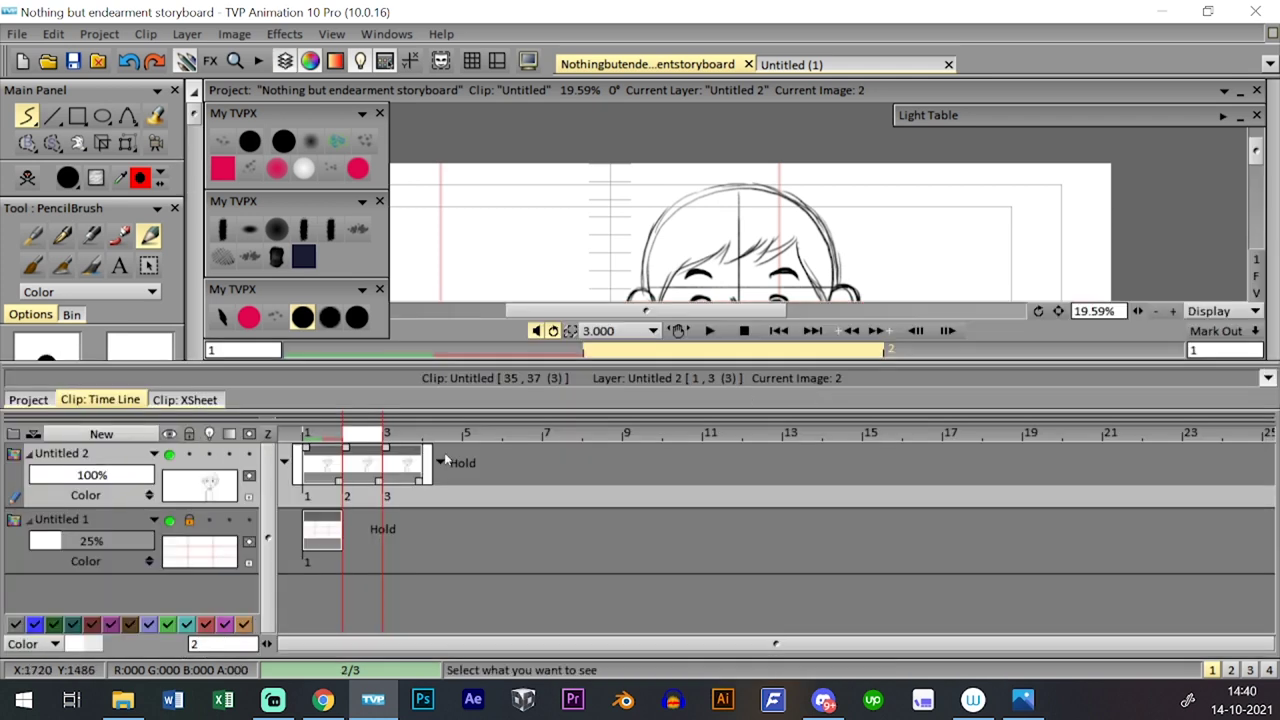
pyautogui.press('l')
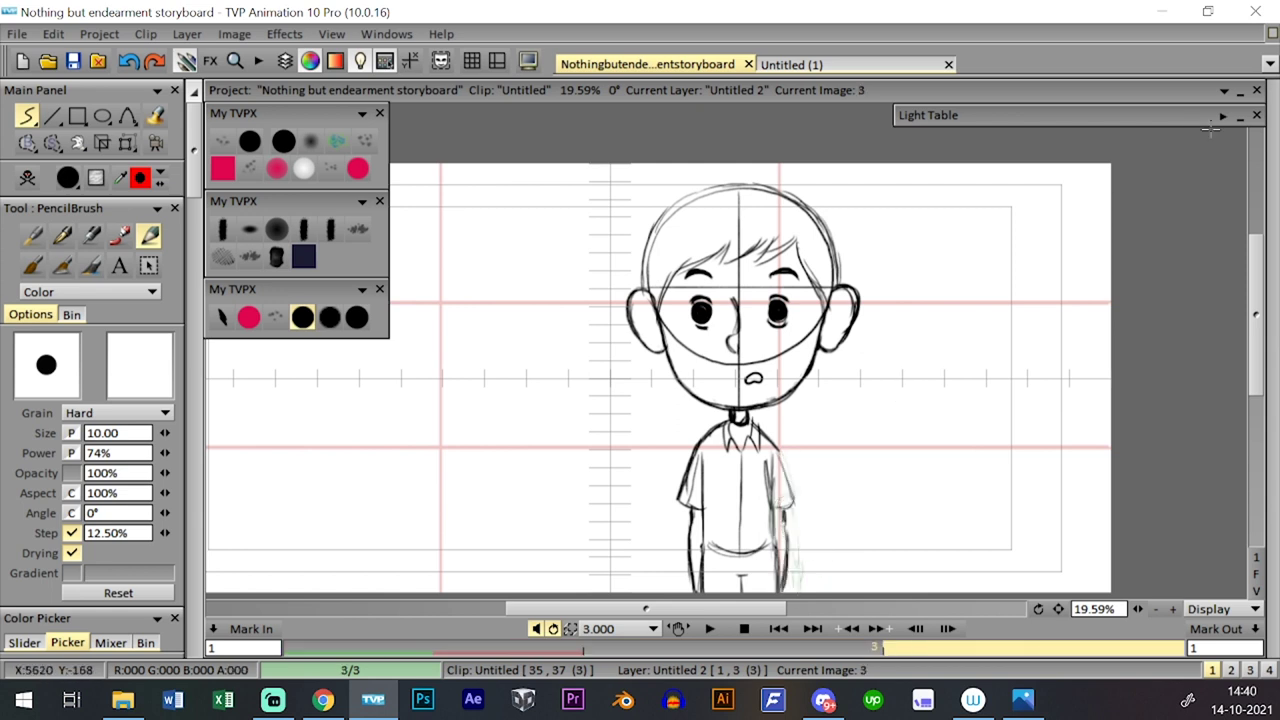
pyautogui.click(1222, 116)
pyautogui.click(1079, 160)
pyautogui.click(1079, 160)
pyautogui.click(1079, 160)
# - Hold each of the three images for two frames and play back the boy animation
pyautogui.press('space')
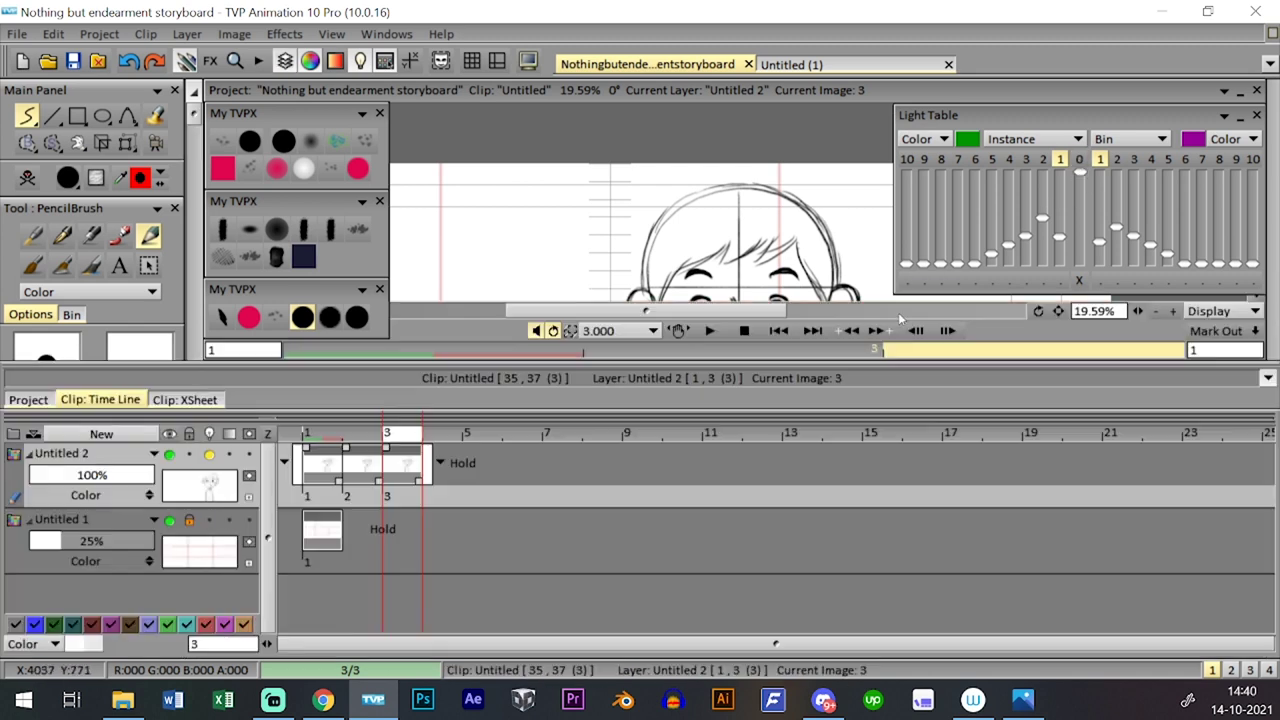
pyautogui.press('space')
pyautogui.press('space')
pyautogui.press('space')
pyautogui.press('space')
pyautogui.moveTo(338, 482); pyautogui.dragTo(537, 485)
pyautogui.hotkey('ctrl', 'z')
pyautogui.press('space')
pyautogui.click(711, 629)
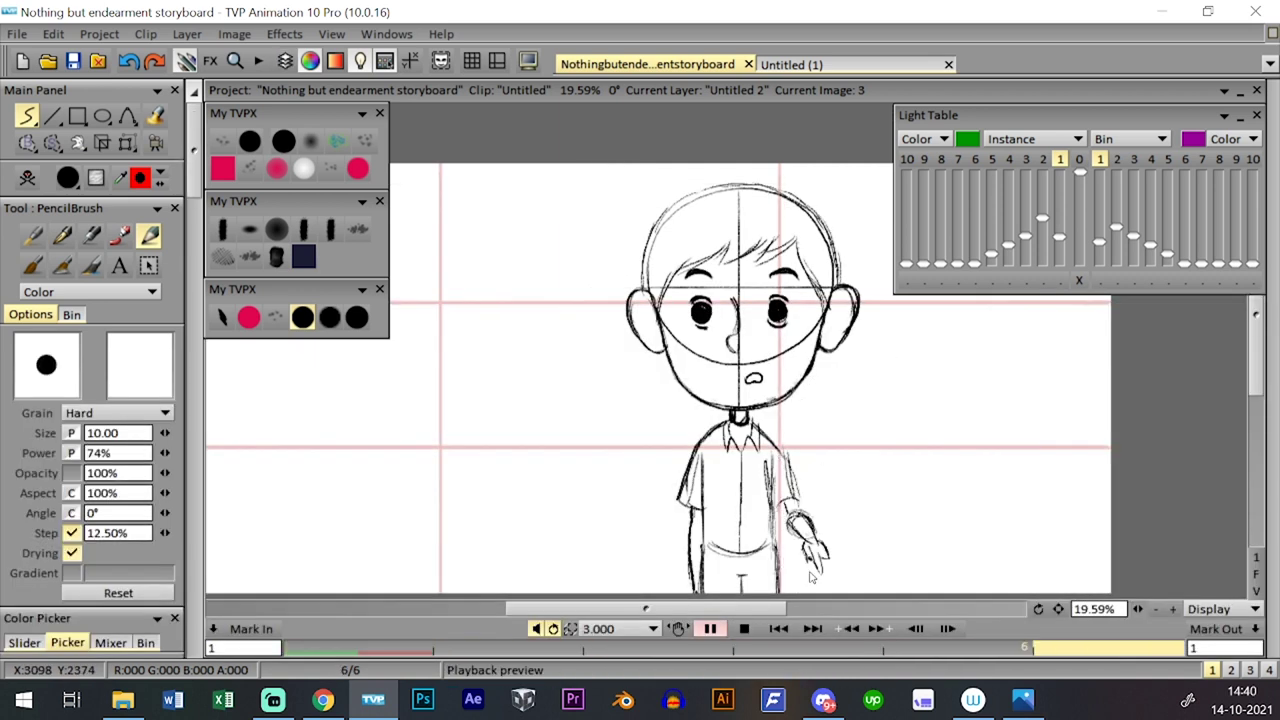
pyautogui.hotkey('shift', 'Tab')
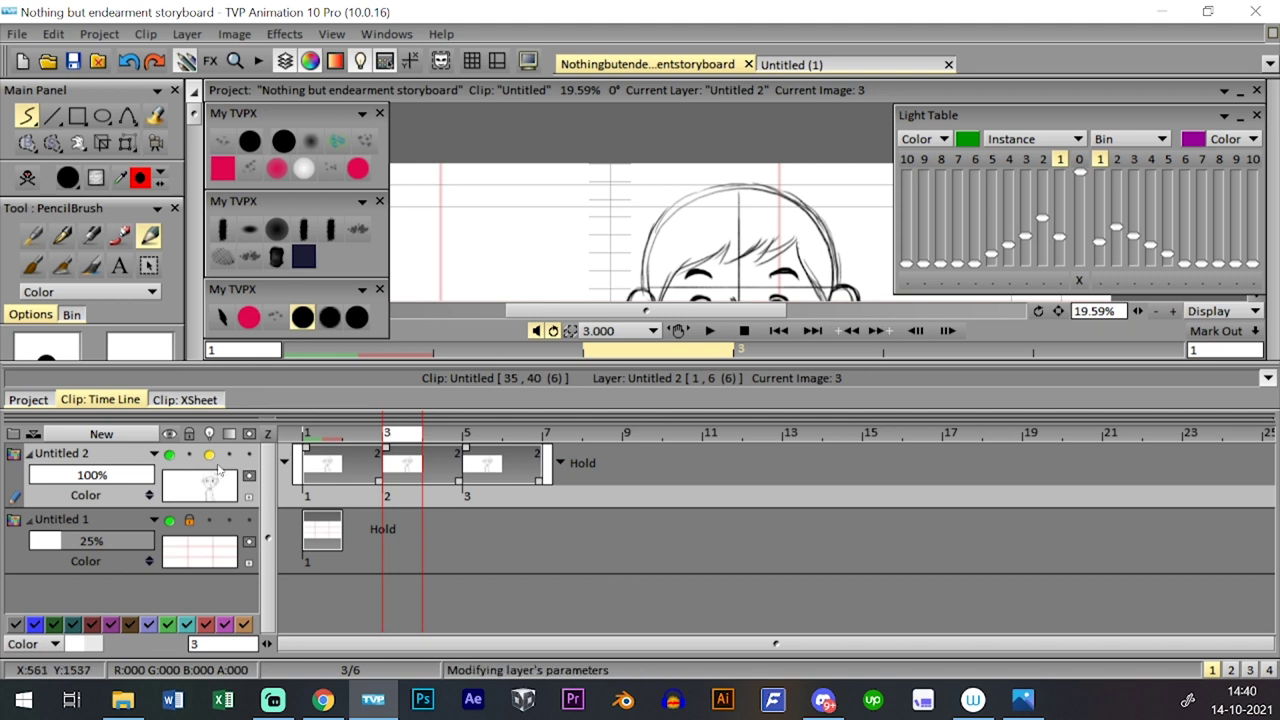
pyautogui.hotkey('shift', 'Tab')
# - Save the storyboard project and bring the layer timeline back into view
pyautogui.click(72, 61)
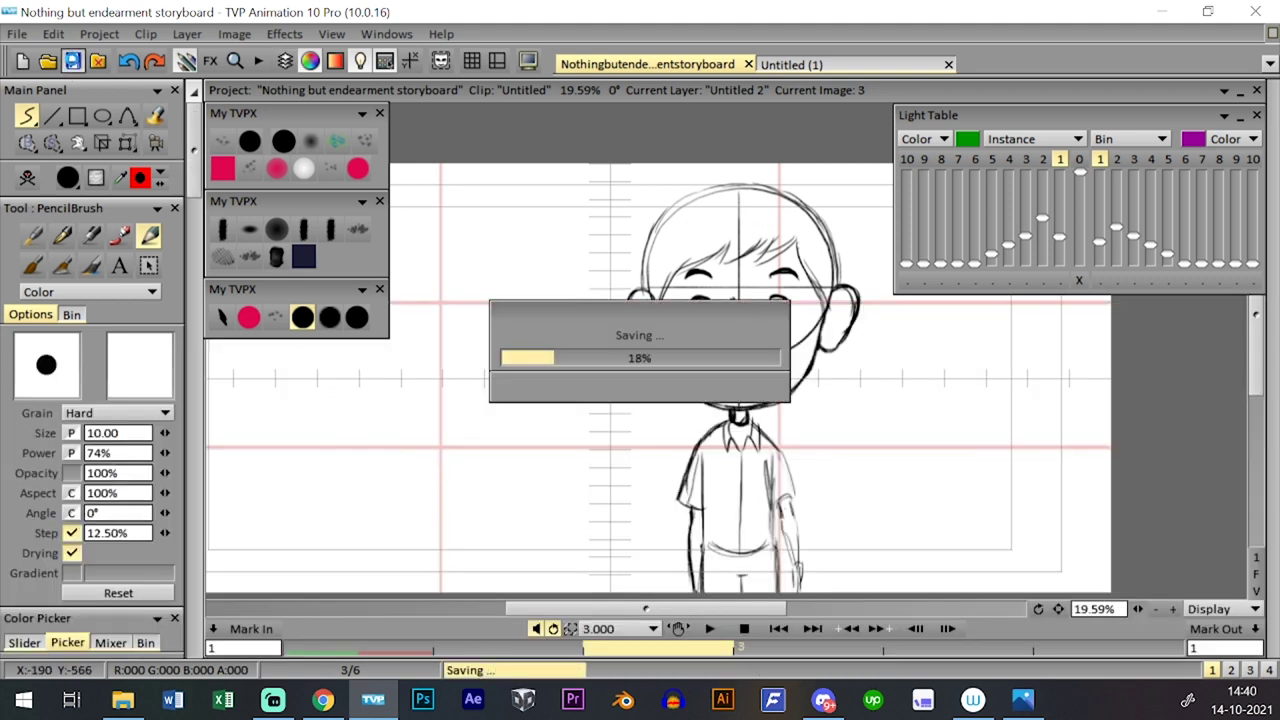
pyautogui.scroll(-2, 990, 456)
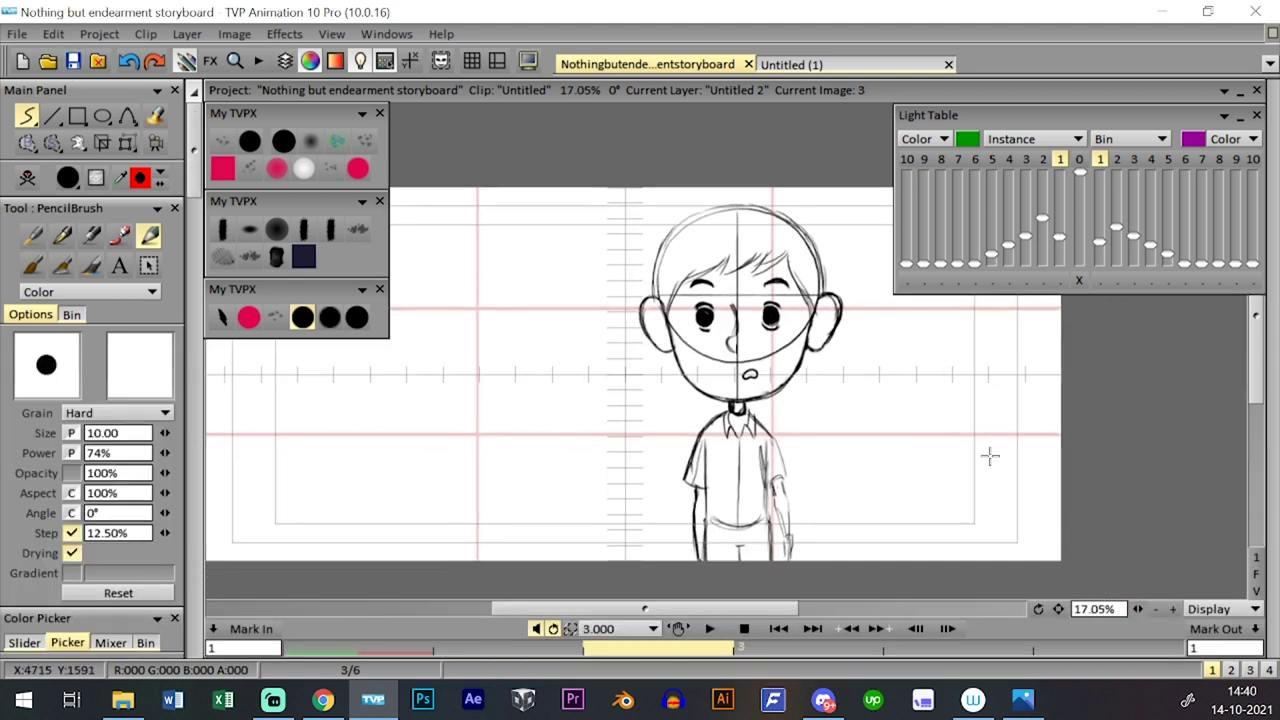
pyautogui.hotkey('shift', 'Tab')
# - Add a new layer Untitled 3 above Untitled 1 and zoom the canvas out to 12.92%
pyautogui.click(326, 562)
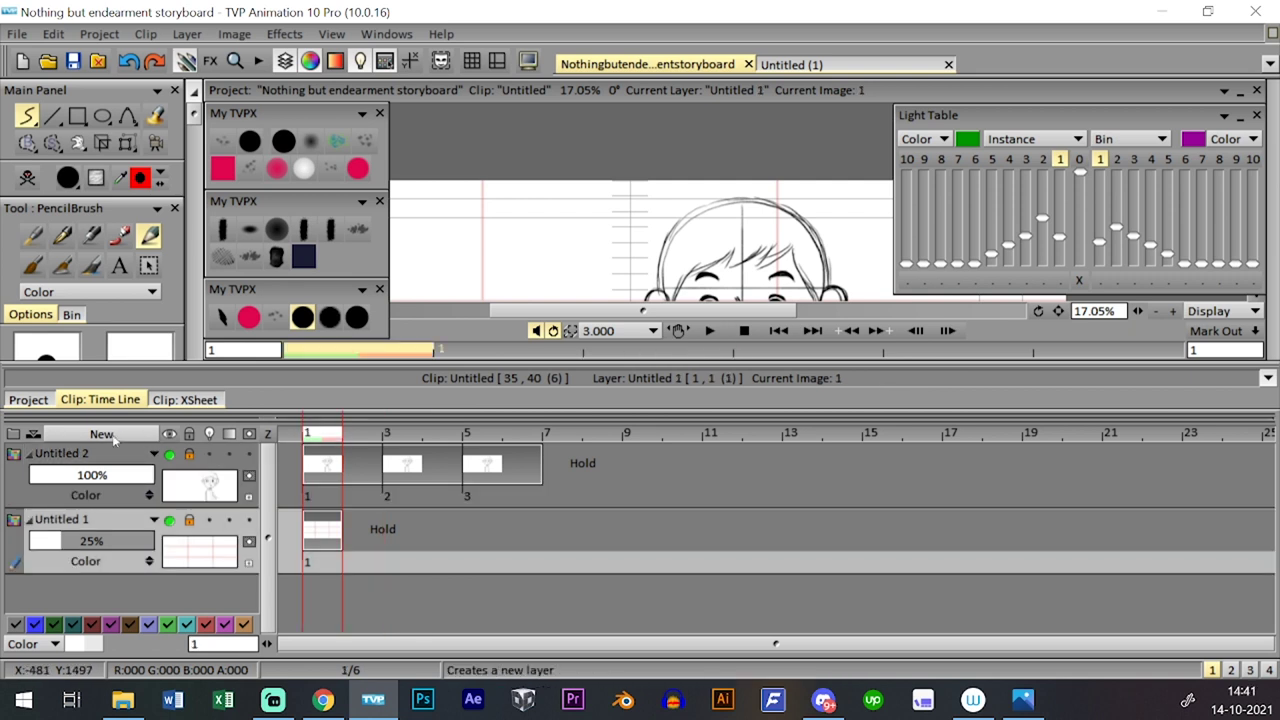
pyautogui.click(101, 434)
pyautogui.click(680, 458)
pyautogui.hotkey('shift', 'Tab')
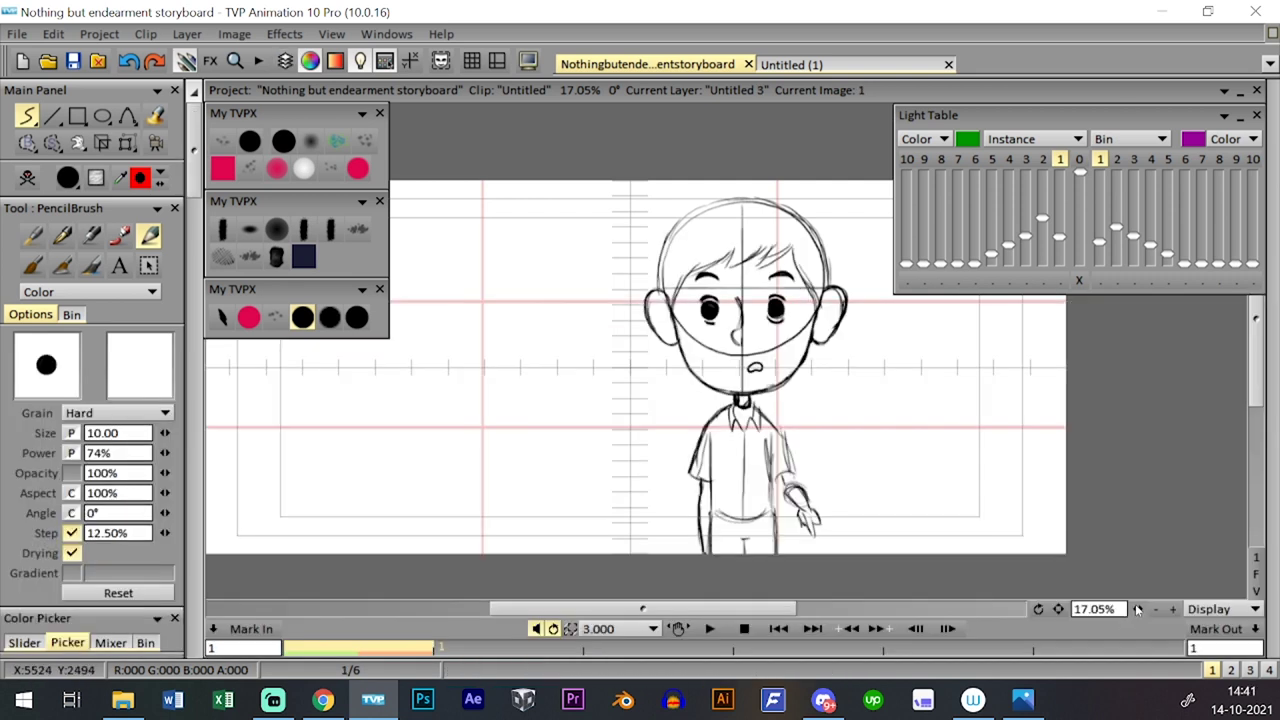
pyautogui.moveTo(1137, 609); pyautogui.dragTo(1108, 607)
pyautogui.press('pagedown')
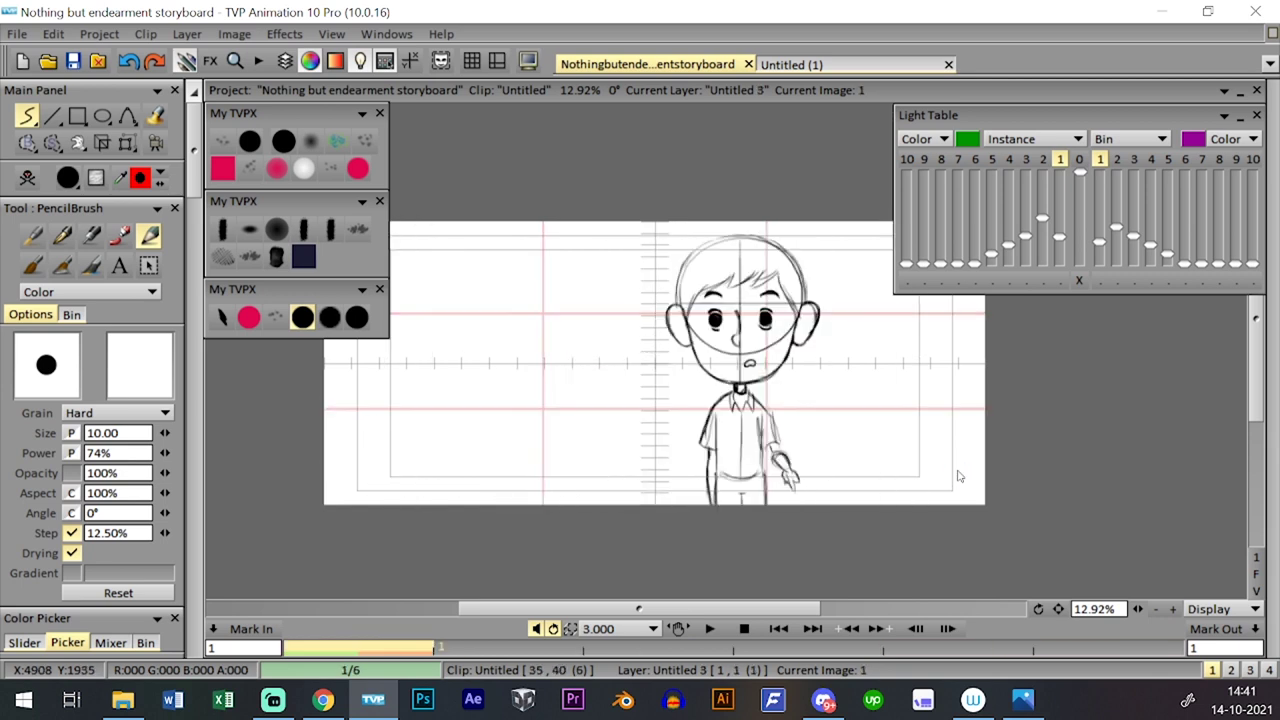
# - Draw two vertical black lines on each side of the boy
pyautogui.moveTo(877, 212); pyautogui.dragTo(872, 546)
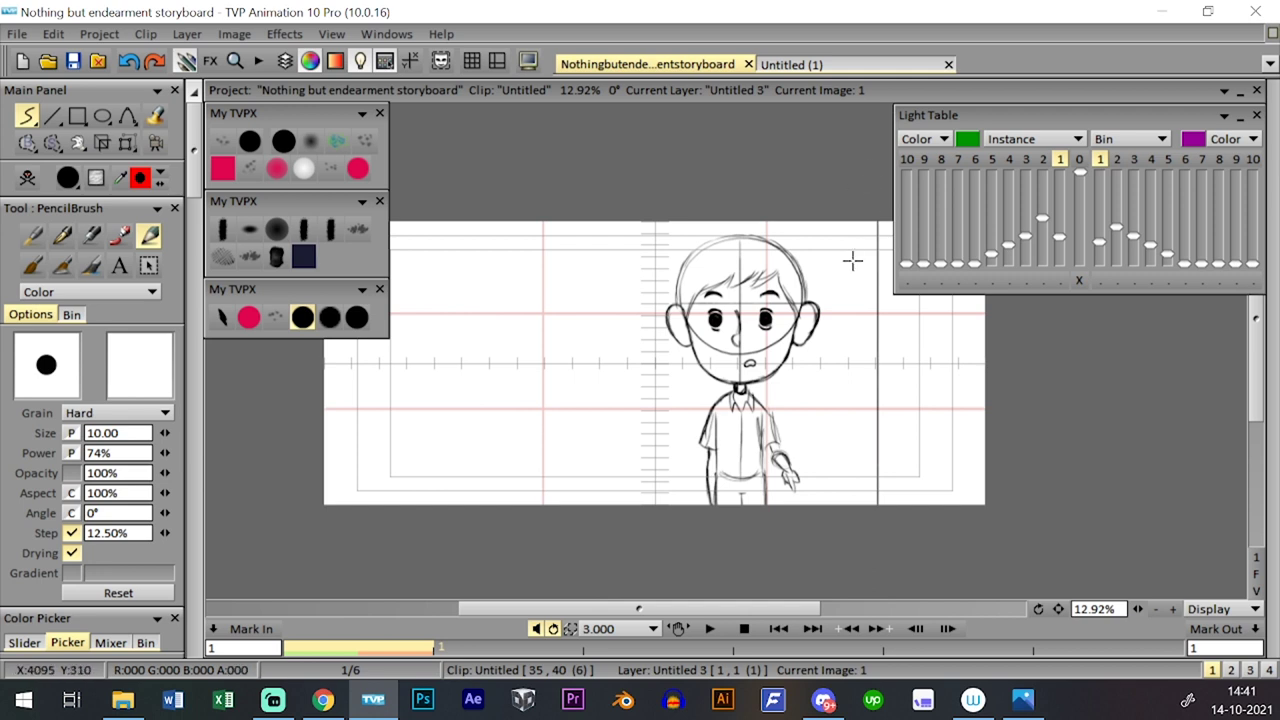
pyautogui.hotkey('ctrl', 'z')
pyautogui.moveTo(839, 212)
pyautogui.mouseDown()
pyautogui.moveTo(848, 579)
pyautogui.moveTo(842, 132)
pyautogui.mouseUp()
pyautogui.moveTo(867, 212); pyautogui.dragTo(869, 171)
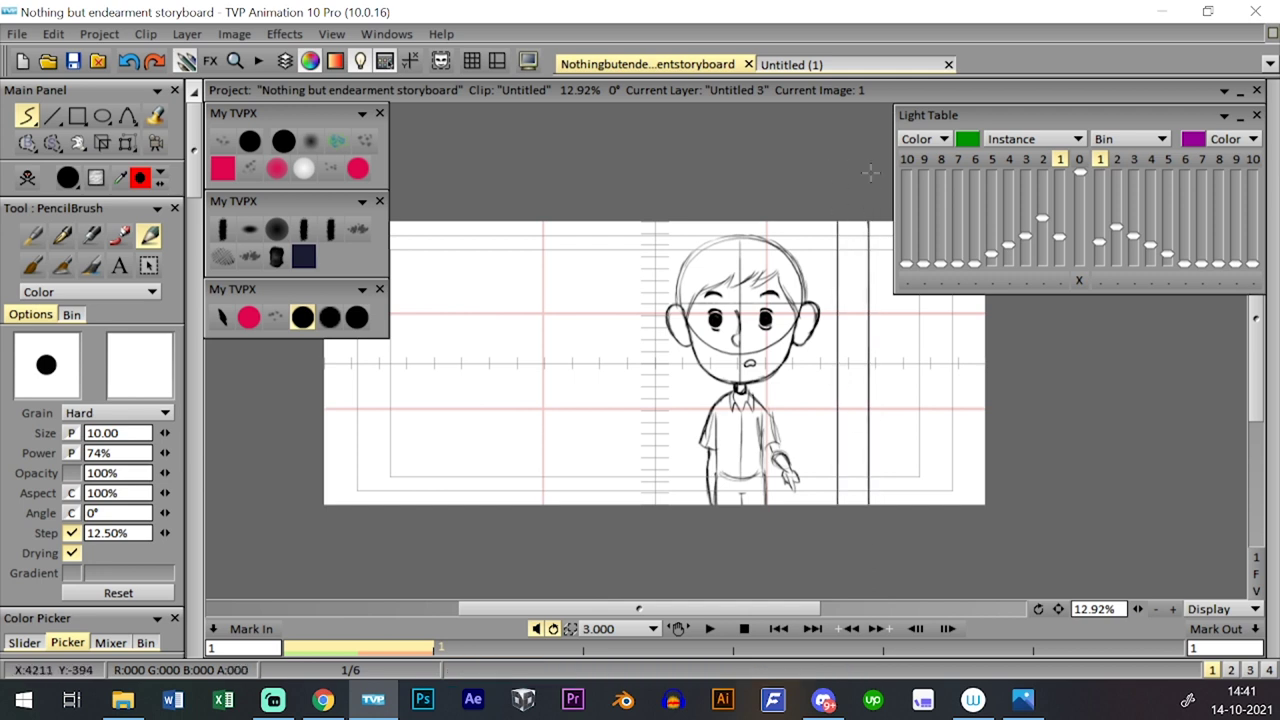
pyautogui.moveTo(512, 220); pyautogui.dragTo(512, 504)
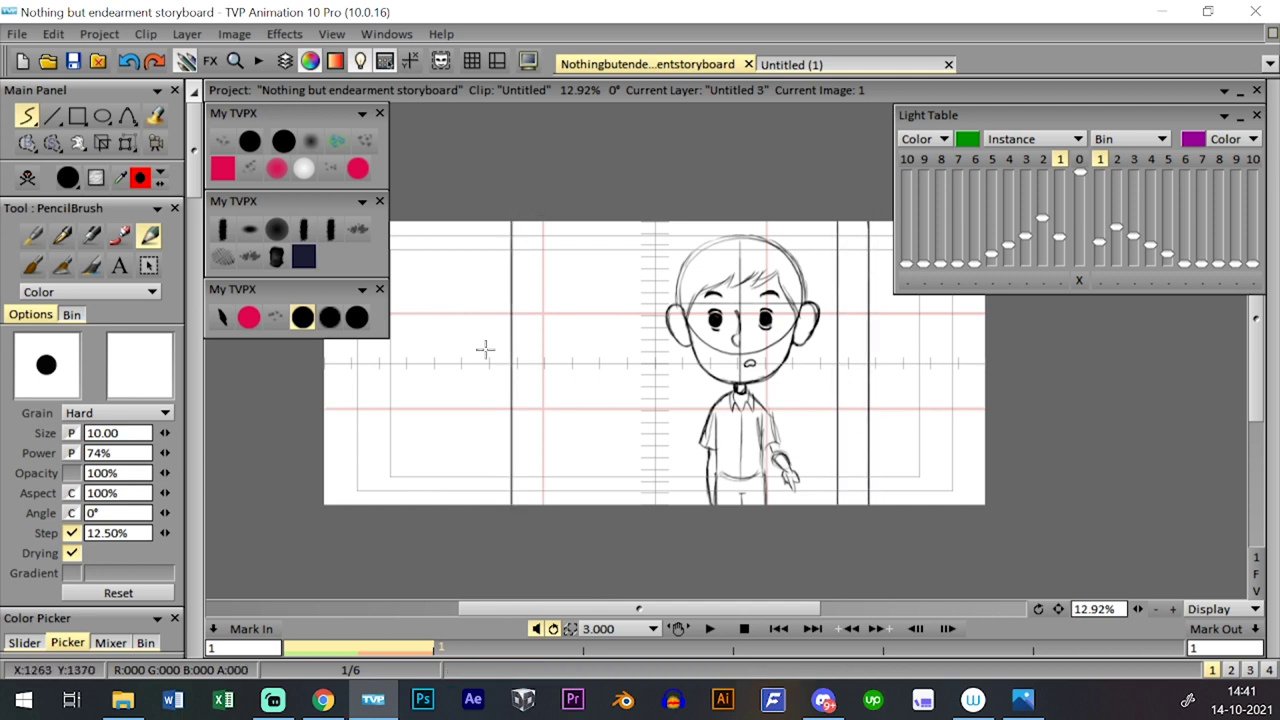
pyautogui.moveTo(475, 255); pyautogui.dragTo(475, 505)
# - Step to another clip's drawing and back to the boy's clip, checking the layer timeline
pyautogui.press('Left')
pyautogui.press('Left')
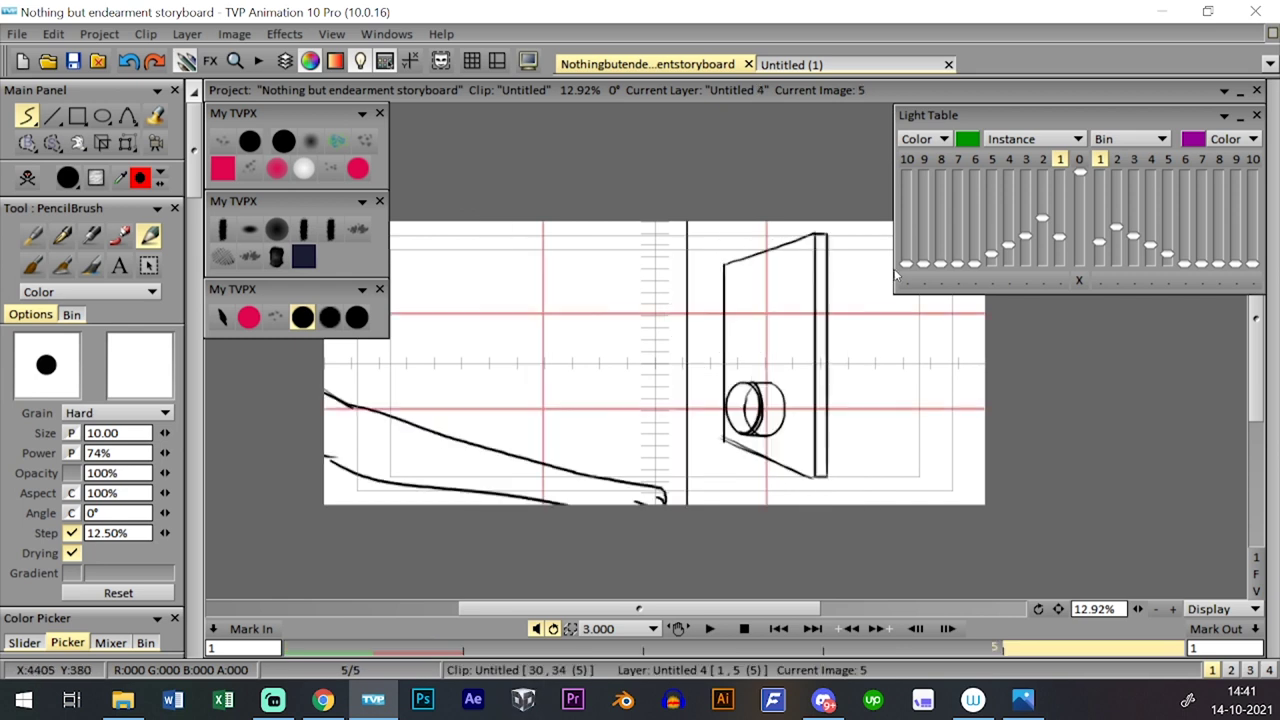
pyautogui.press('Tab')
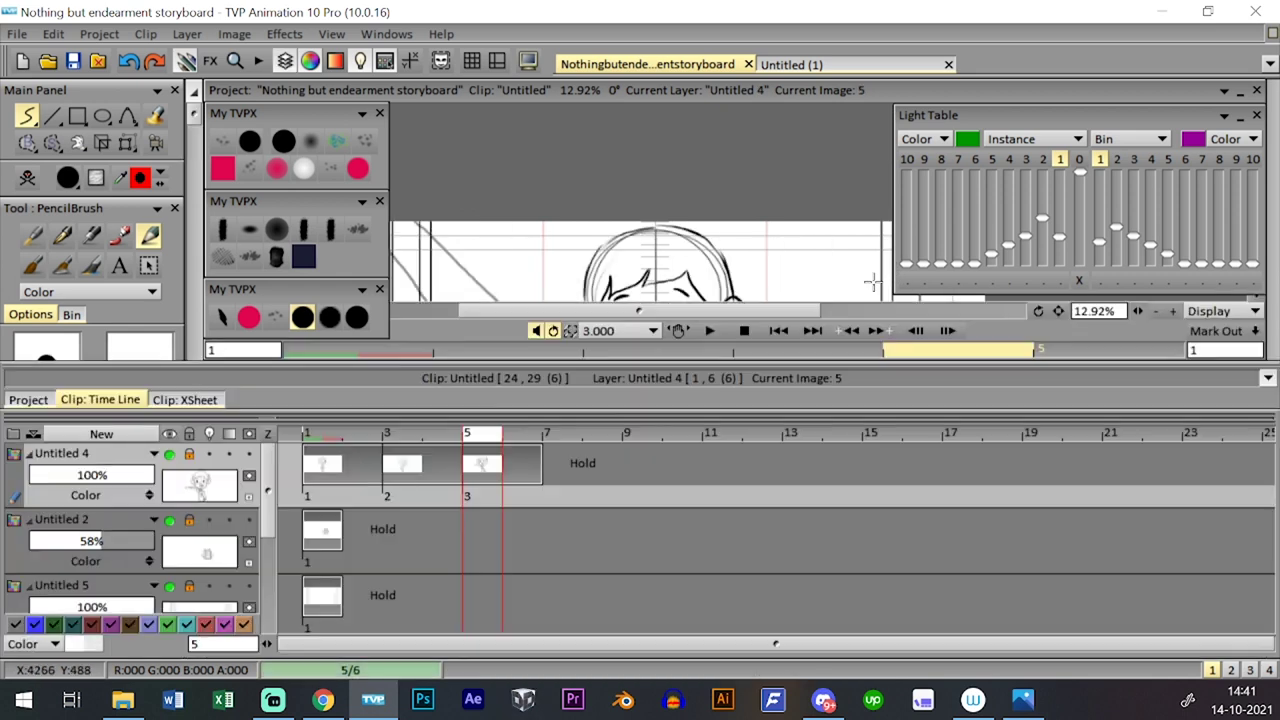
pyautogui.press('Tab')
pyautogui.press('Tab')
pyautogui.press('Tab')
pyautogui.press('Right')
pyautogui.press('Right')
pyautogui.press('Right')
pyautogui.press('Right')
pyautogui.press('Right')
pyautogui.press('Right')
pyautogui.press('Right')
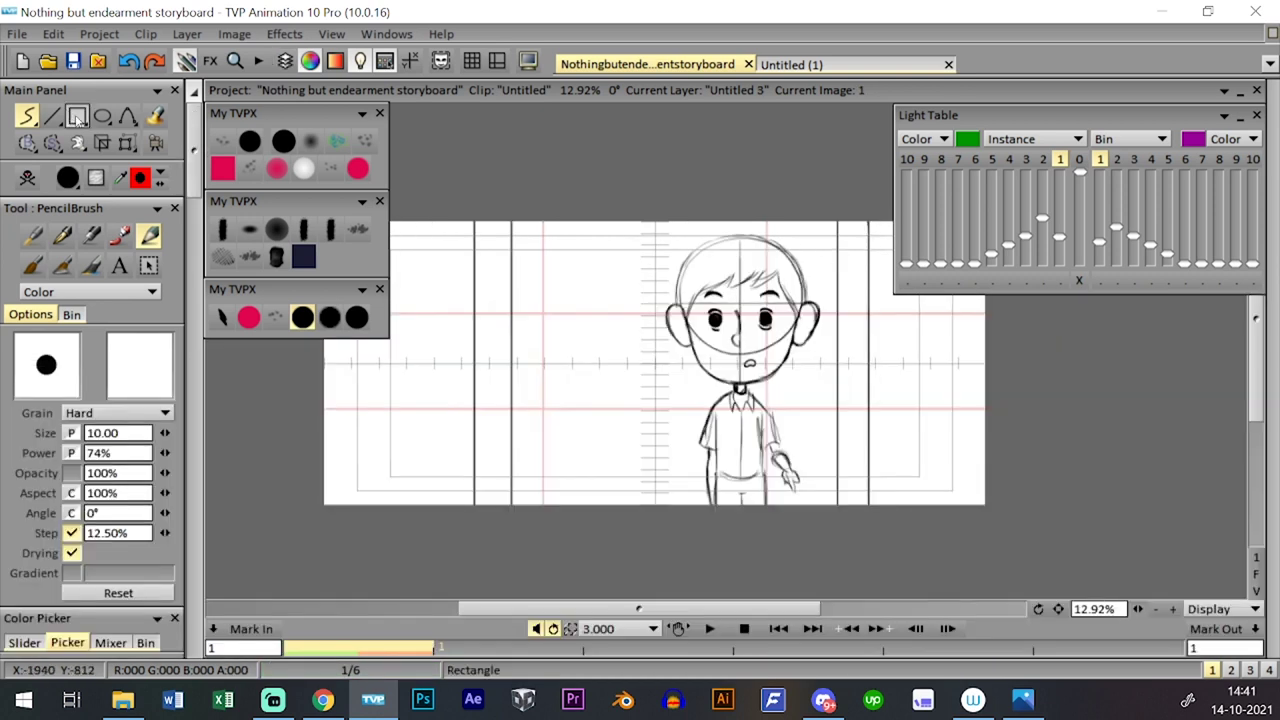
# - Move the right-hand vertical line pair further right and the left-hand pair further left
pyautogui.click(53, 142)
pyautogui.click(82, 145)
pyautogui.moveTo(818, 162); pyautogui.dragTo(930, 538)
pyautogui.click(127, 142)
pyautogui.moveTo(860, 314); pyautogui.dragTo(872, 290)
pyautogui.click(53, 142)
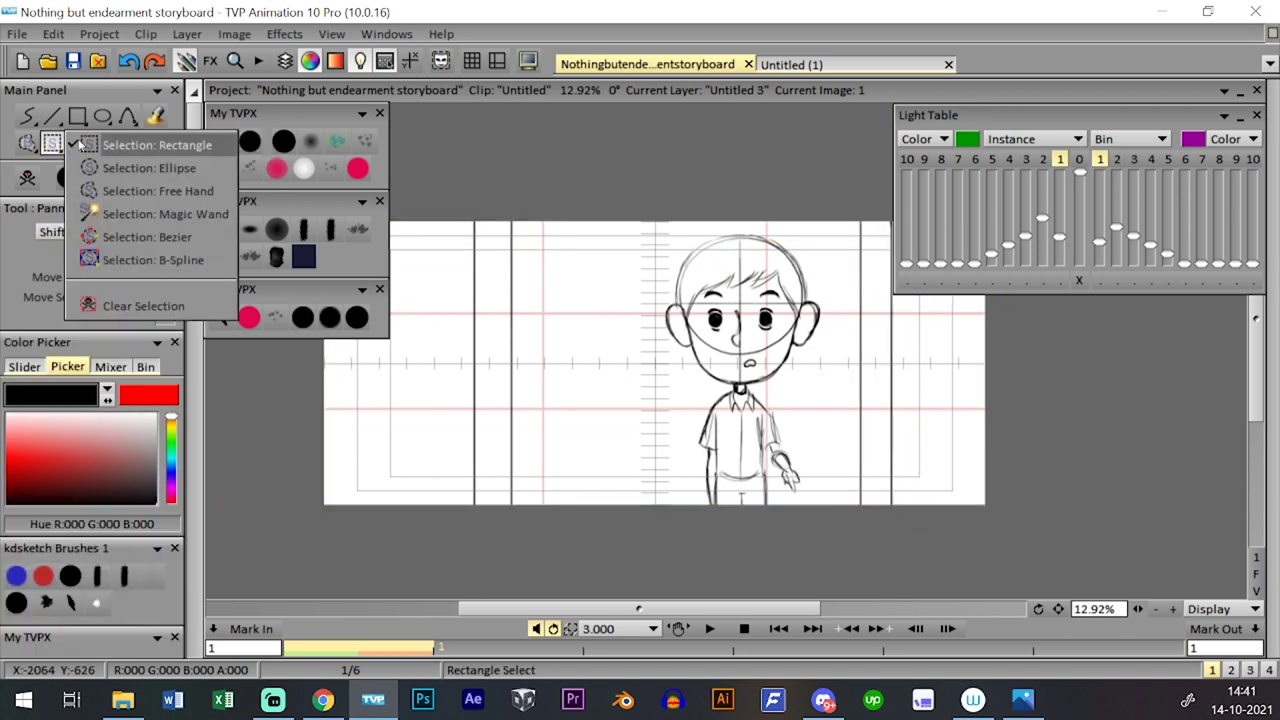
pyautogui.click(90, 142)
pyautogui.moveTo(437, 189); pyautogui.dragTo(565, 526)
pyautogui.click(127, 142)
pyautogui.moveTo(533, 271); pyautogui.dragTo(520, 271)
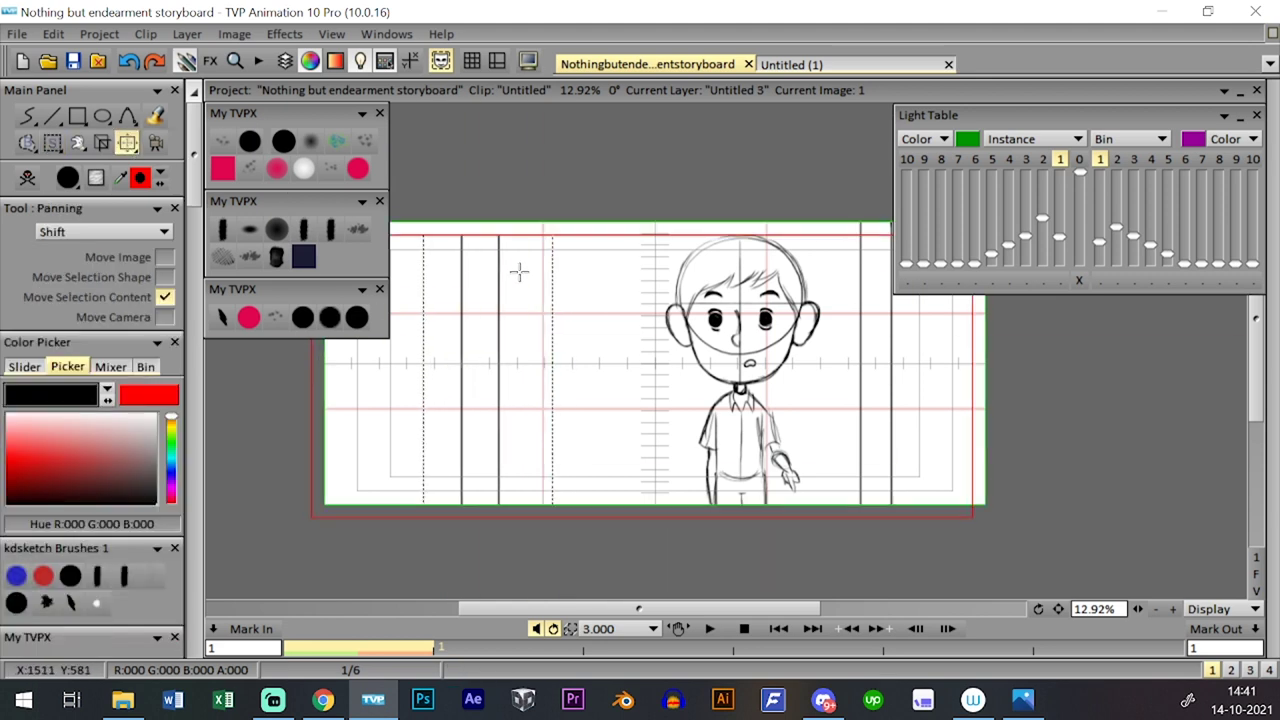
# - Pick up the curved background drawing from another clip and return to the boy's clip
pyautogui.click(302, 317)
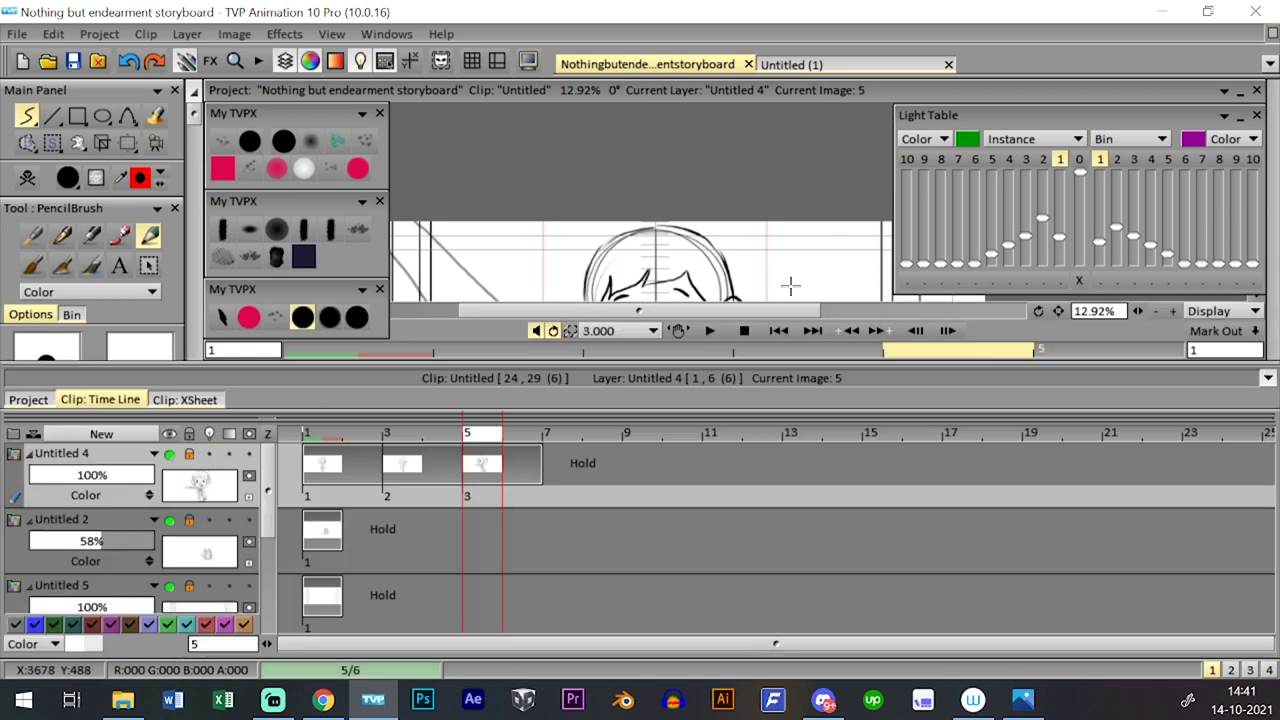
pyautogui.moveTo(268, 465); pyautogui.dragTo(268, 565)
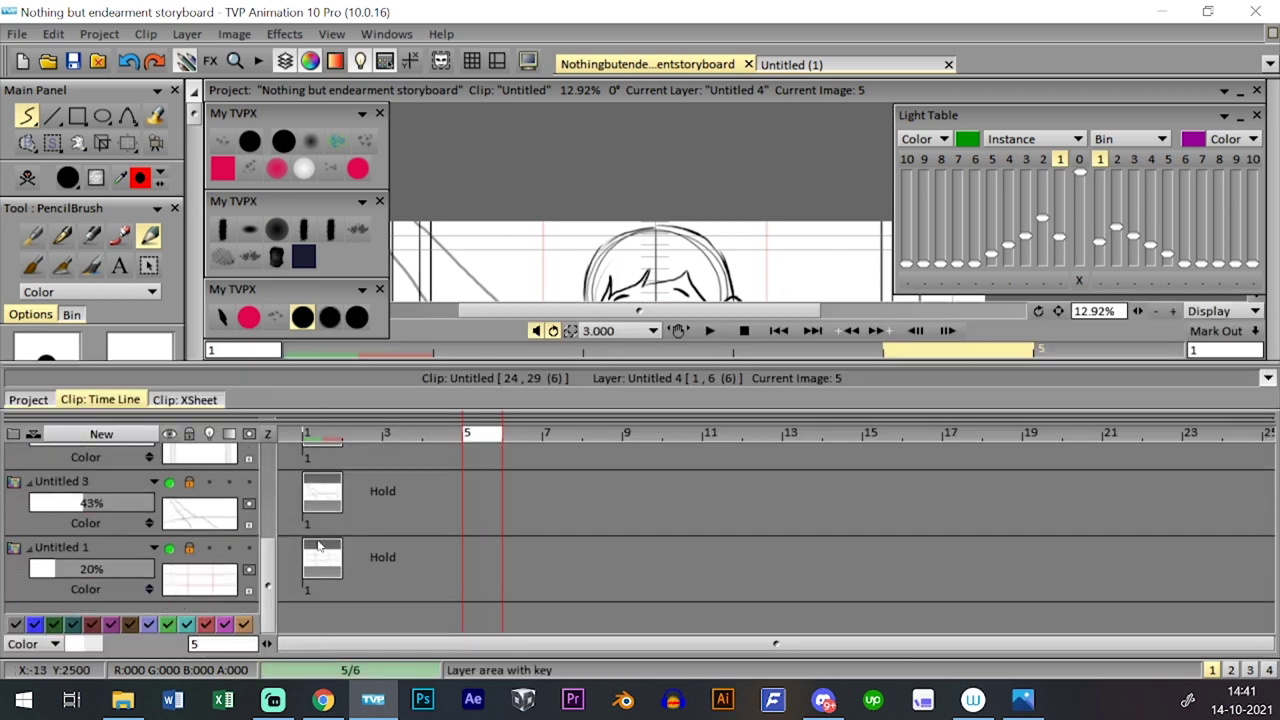
pyautogui.click(329, 516)
pyautogui.press('pagedown')
pyautogui.press('pagedown')
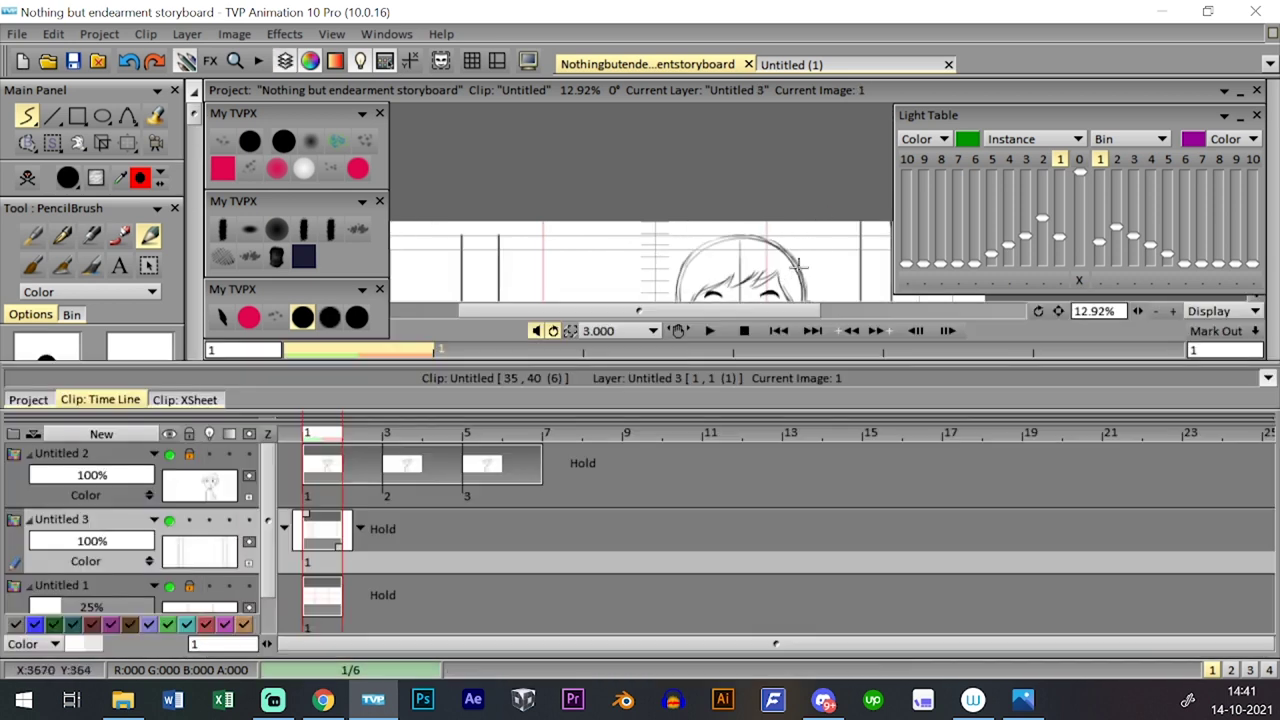
# - Add layer Untitled 4 above Untitled 1, paste the curved strokes, drop the extra frame, set 40% opacity
pyautogui.scroll(-1, 335, 580)
pyautogui.click(316, 590)
pyautogui.click(101, 433)
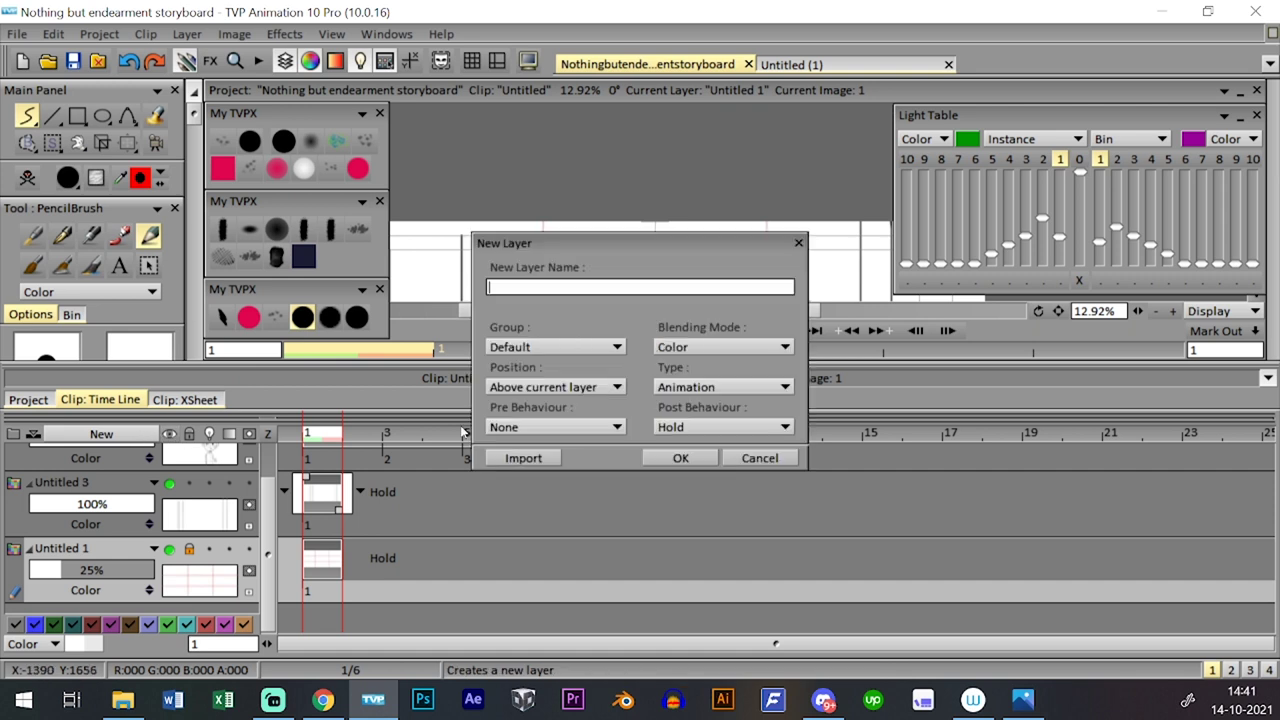
pyautogui.click(690, 456)
pyautogui.hotkey('ctrl', 'v')
pyautogui.press('Right')
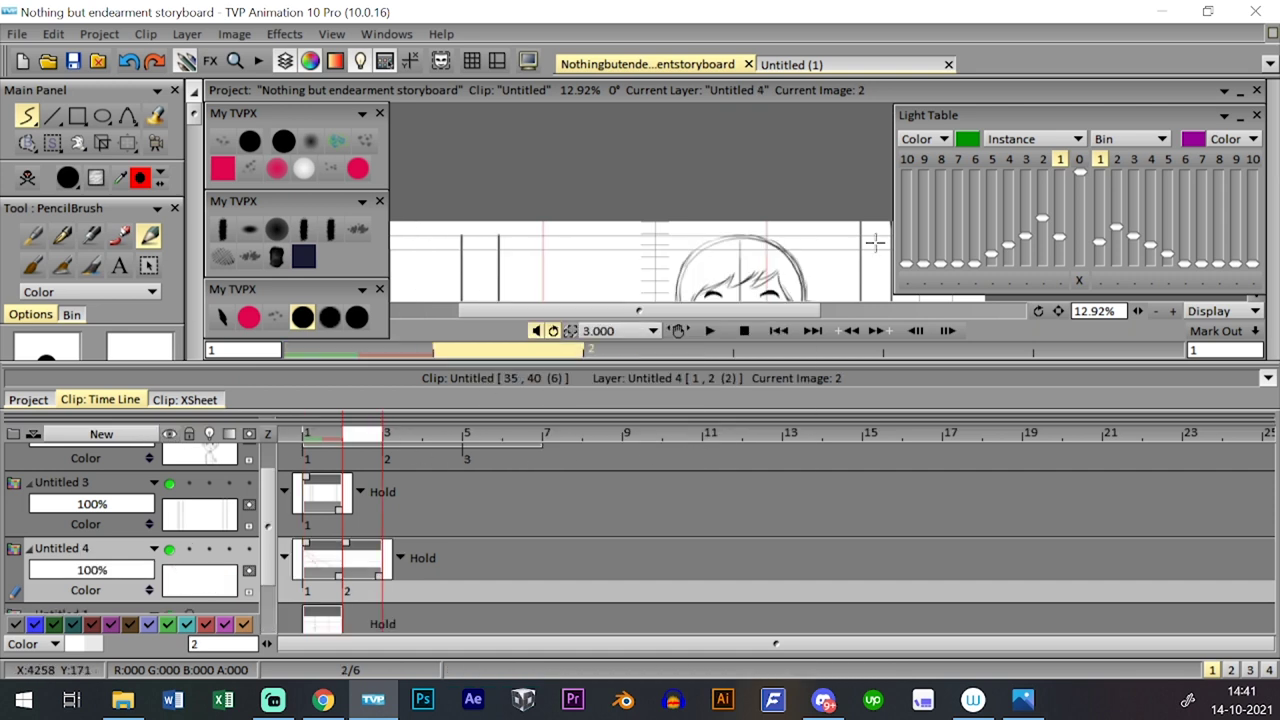
pyautogui.press('Delete')
pyautogui.doubleClick(122, 573)
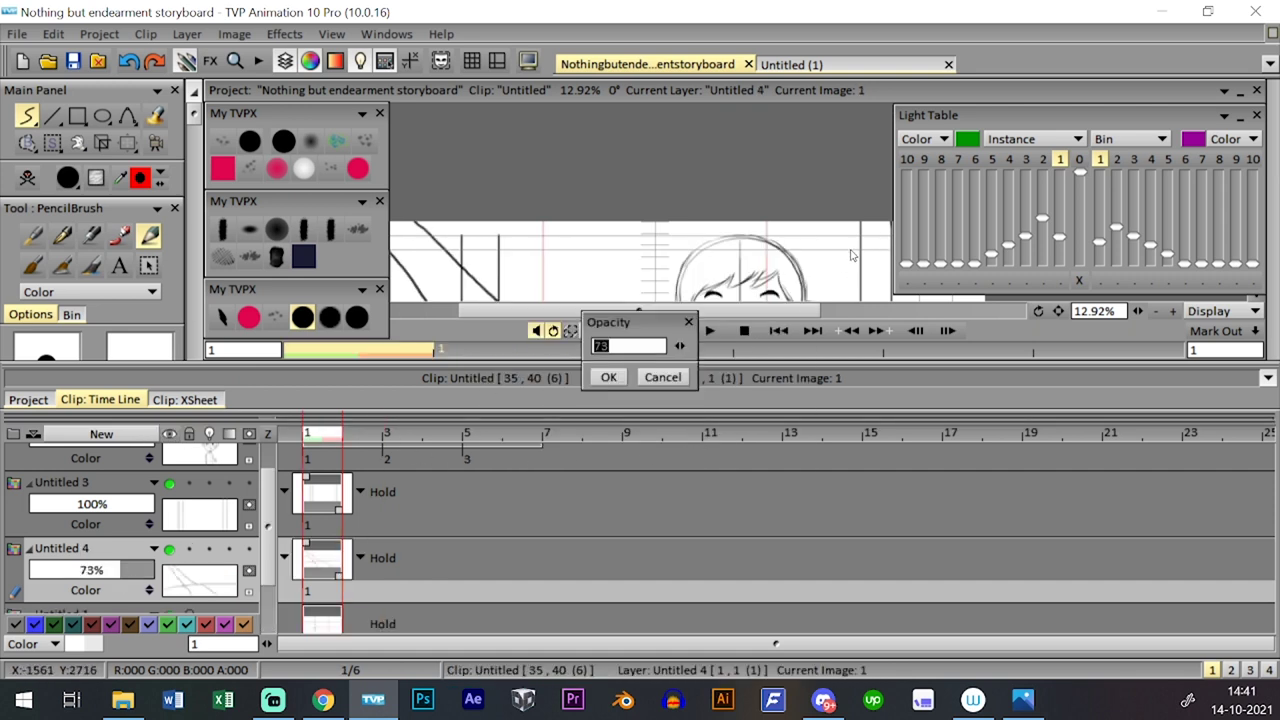
pyautogui.click(612, 377)
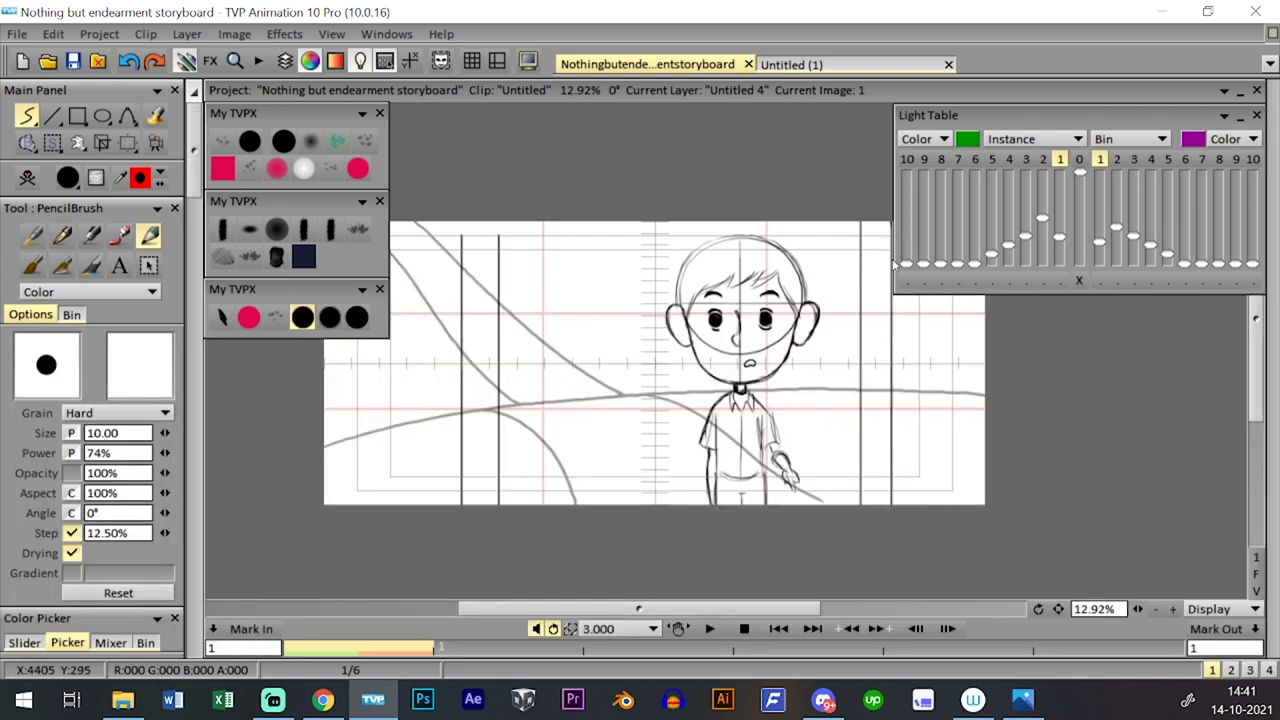
# - Browse through the clips toggling the timeline, then make Untitled 2 current in the boy's clip
pyautogui.press('Tab')
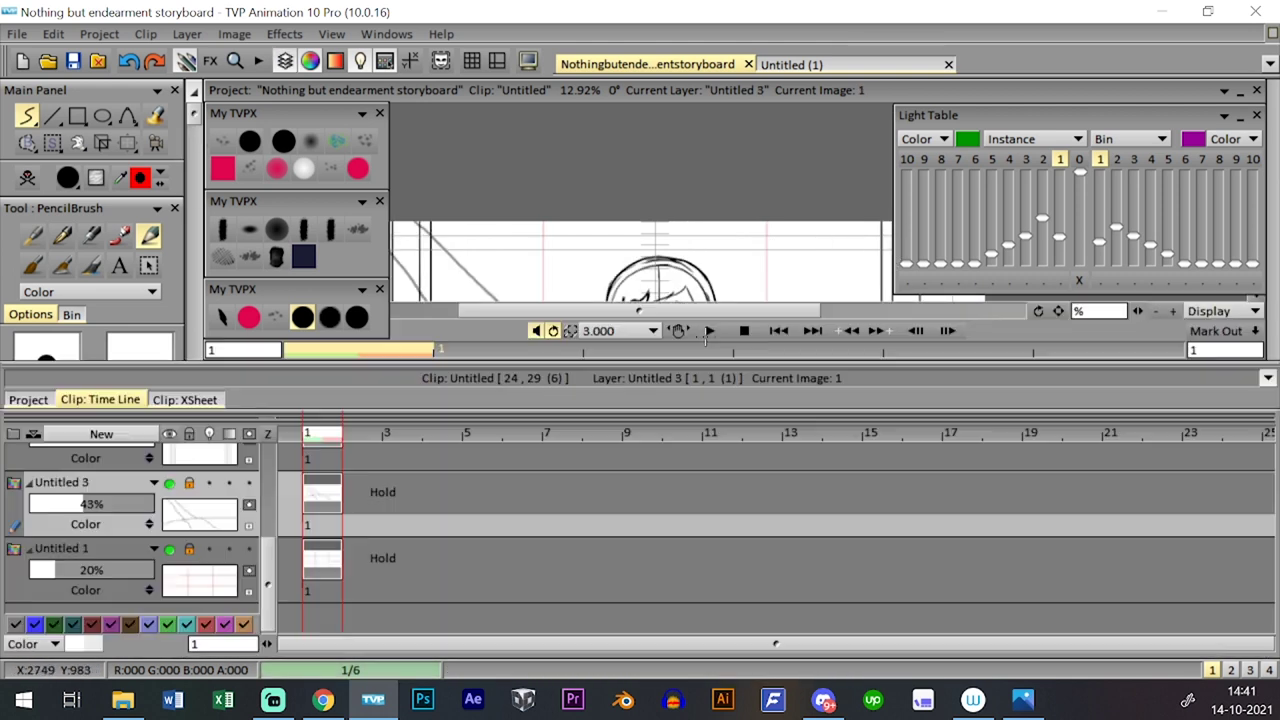
pyautogui.press('Tab')
pyautogui.press('Right')
pyautogui.press('Right')
pyautogui.press('Right')
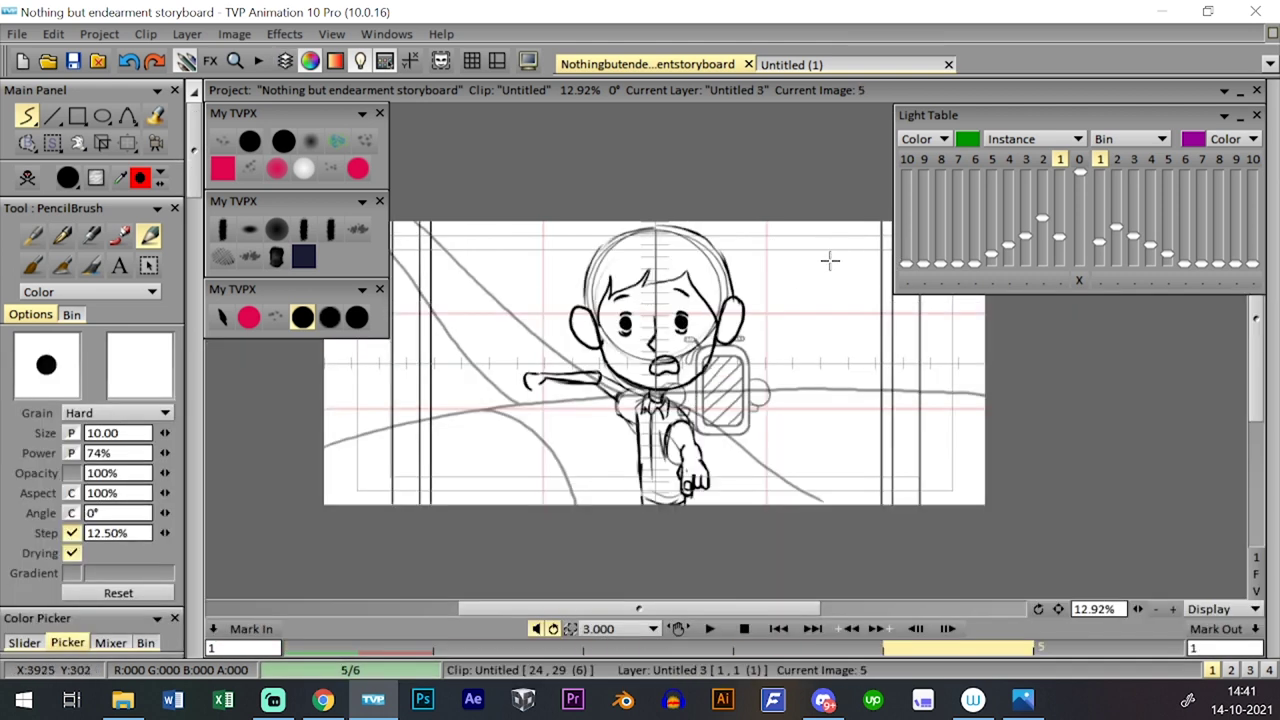
pyautogui.hotkey('ctrl', 't')
pyautogui.press('Left')
pyautogui.press('Left')
pyautogui.press('Tab')
pyautogui.press('Right')
pyautogui.press('Right')
pyautogui.press('Right')
pyautogui.press('Tab')
pyautogui.press('Tab')
pyautogui.press('Tab')
pyautogui.press('Tab')
pyautogui.press('Right')
pyautogui.press('Right')
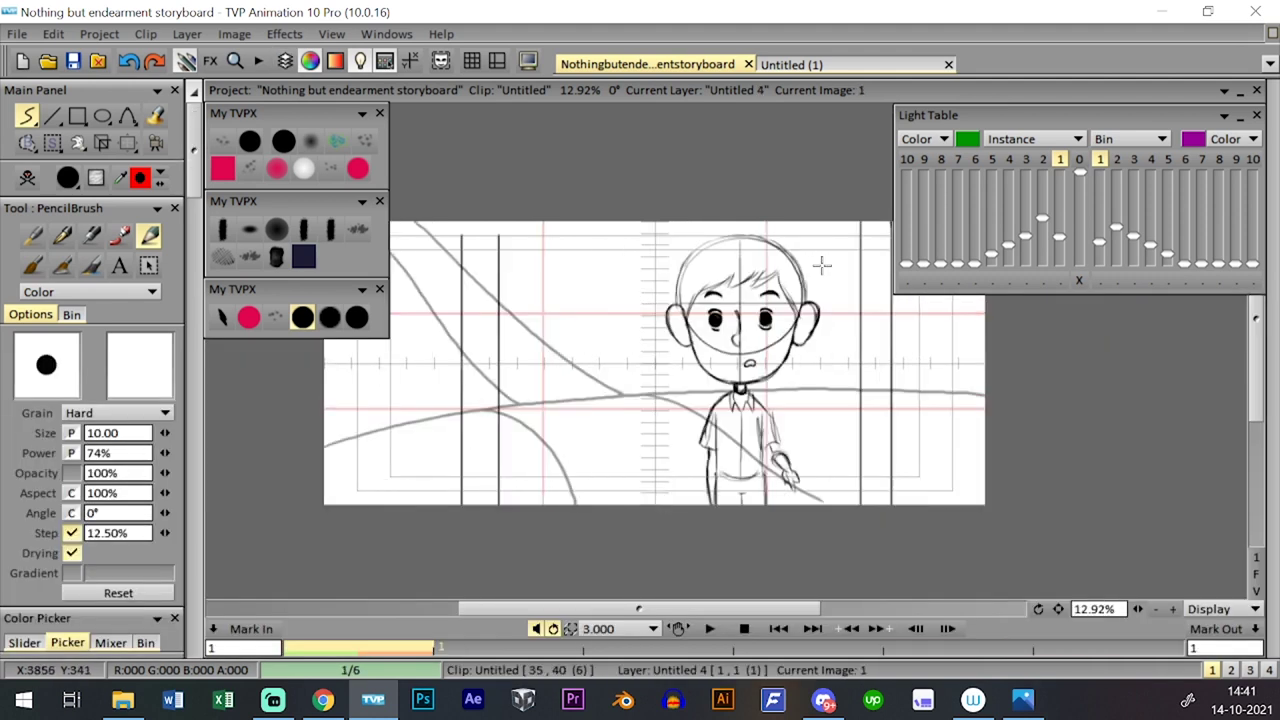
pyautogui.press('Left')
pyautogui.press('Left')
pyautogui.press('Tab')
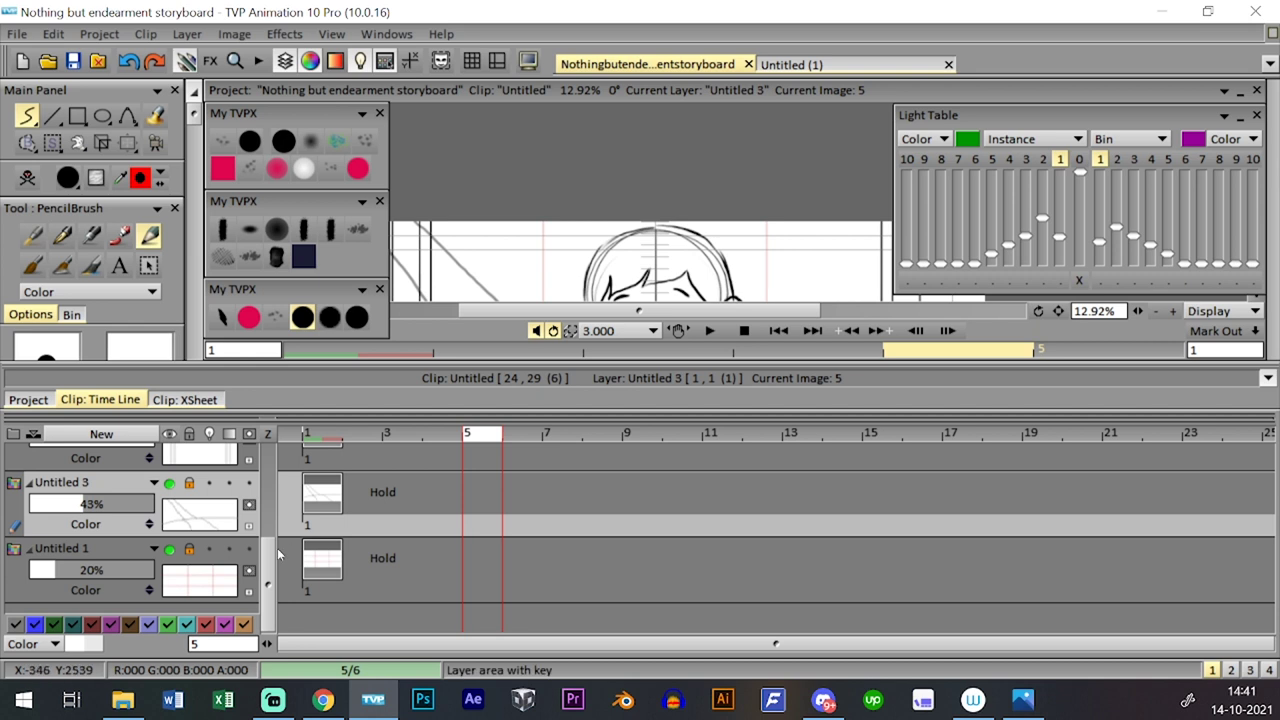
pyautogui.scroll(2, 280, 555)
pyautogui.click(310, 517)
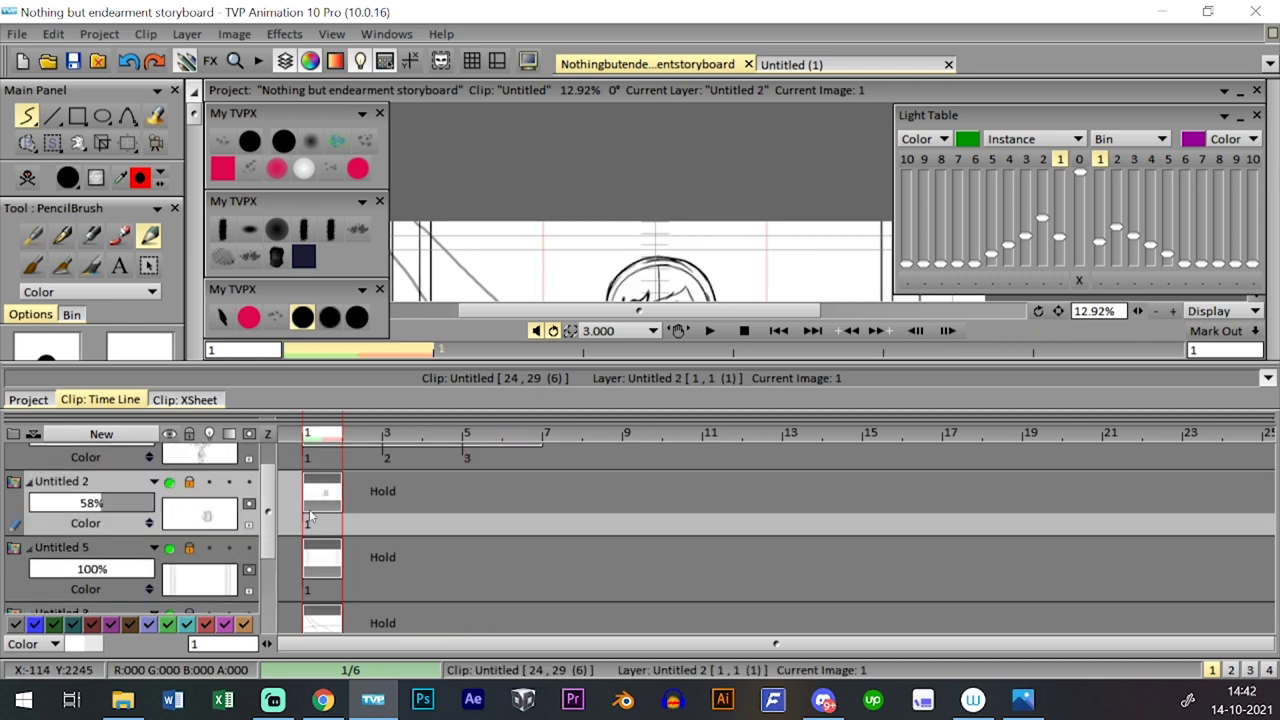
pyautogui.press('pagedown')
pyautogui.press('pagedown')
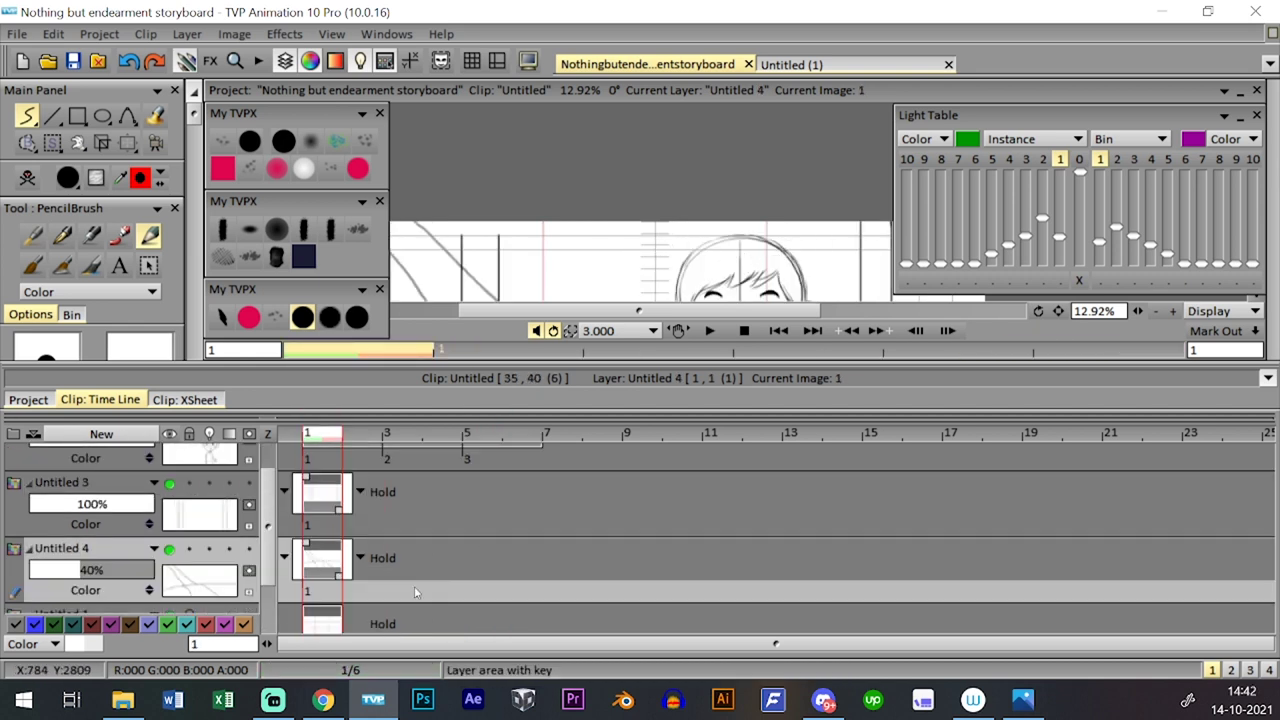
# - Create layer Untitled 5, paste the copied drawing into it and set its opacity to 40%
pyautogui.click(121, 436)
pyautogui.click(684, 453)
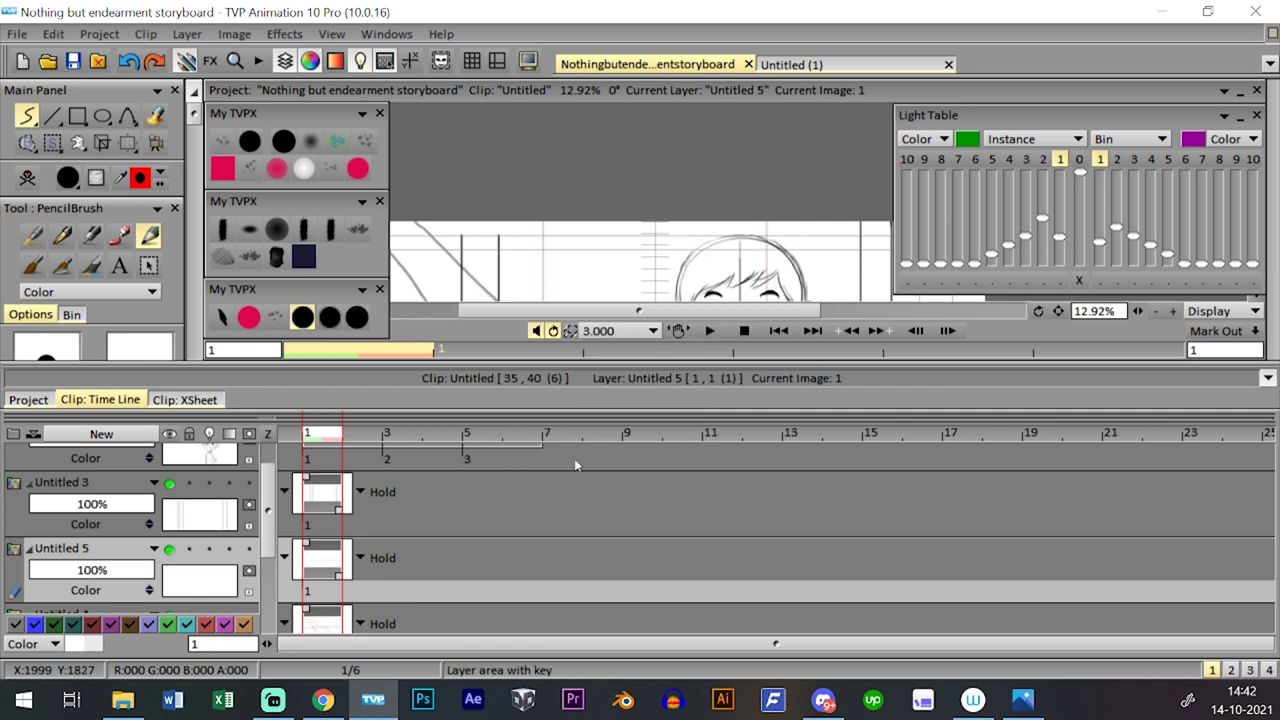
pyautogui.hotkey('ctrl', 'v')
pyautogui.press('Right')
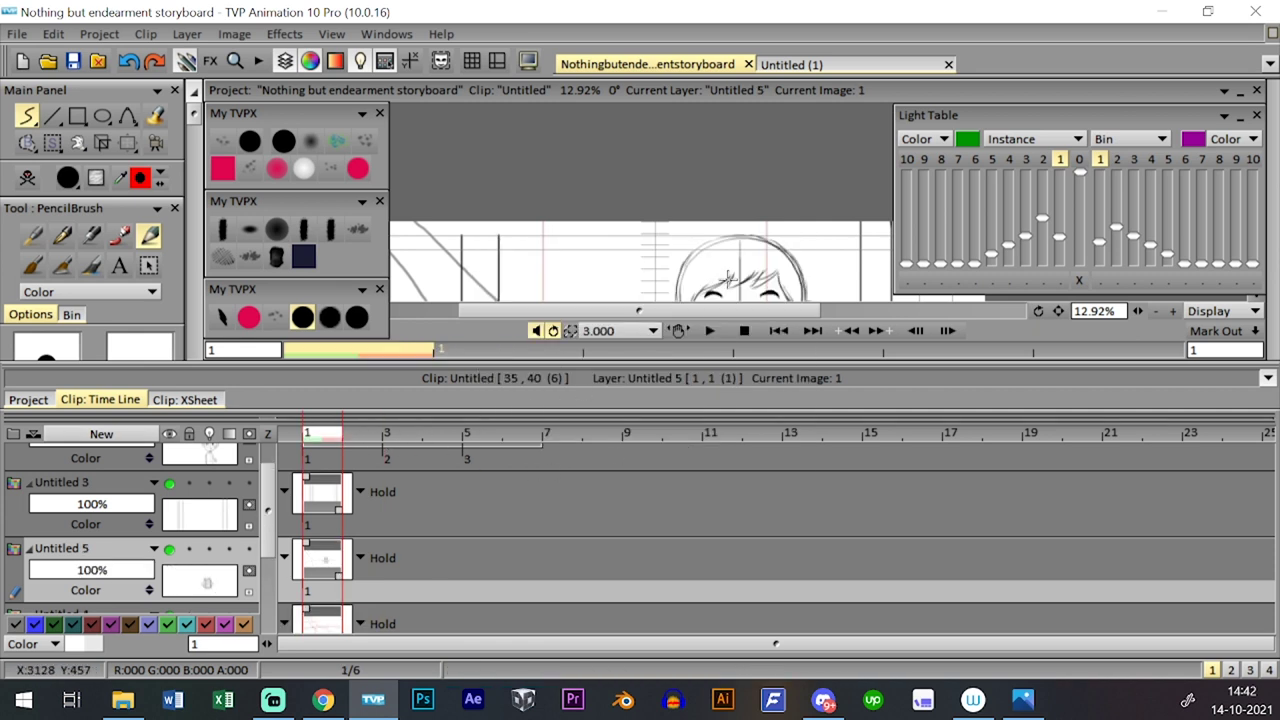
pyautogui.doubleClick(120, 568)
pyautogui.write('40')
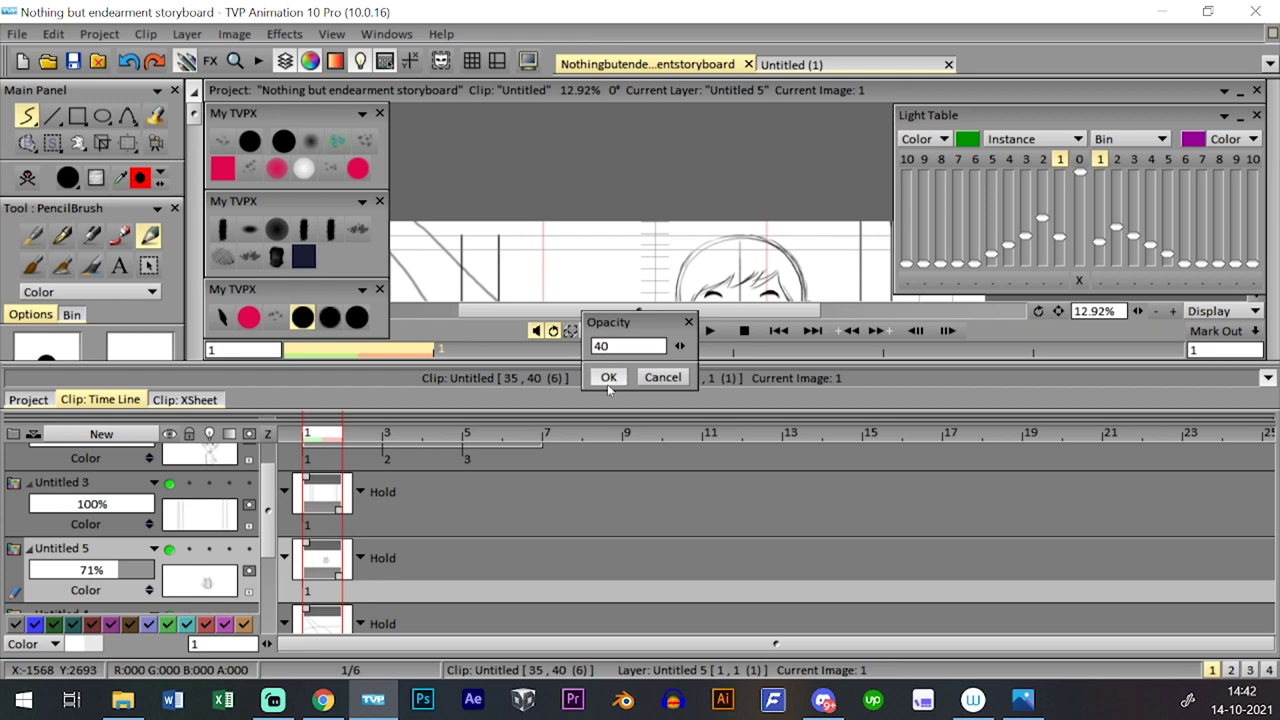
pyautogui.press('Return')
# - Raise Untitled 5 to 58% opacity, reselect it after Untitled 2, and hide the timeline
pyautogui.press('l')
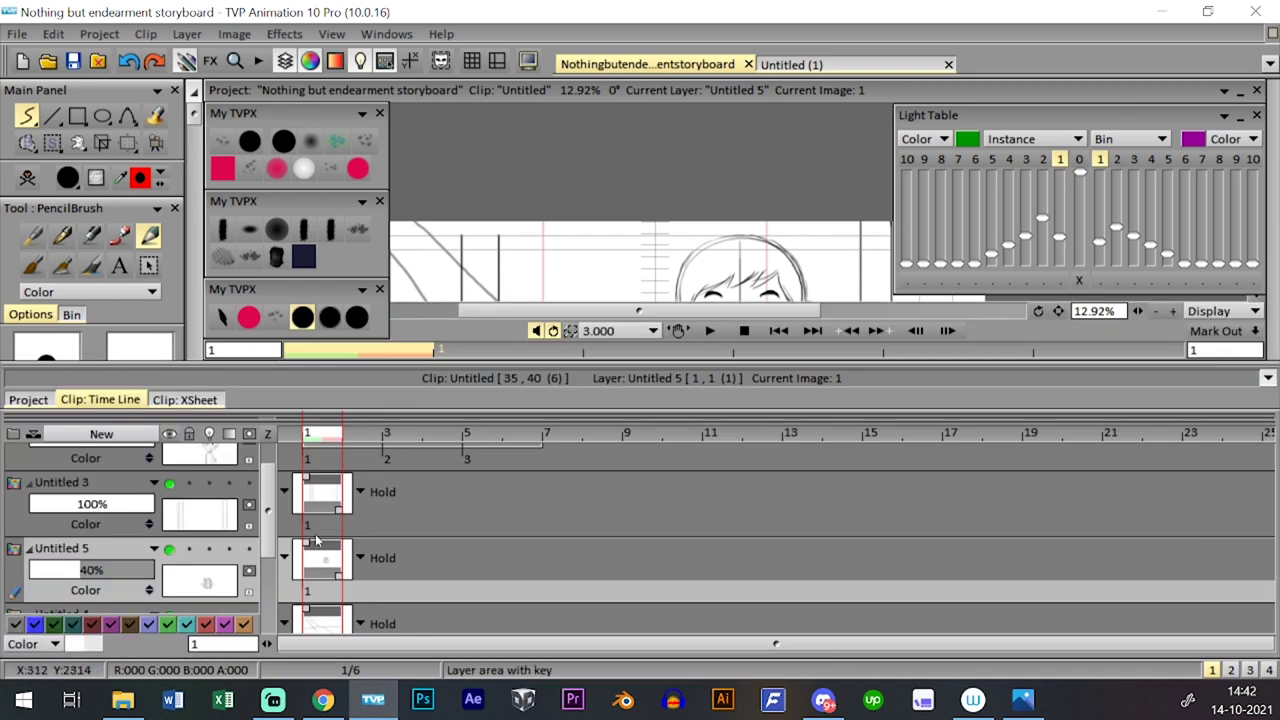
pyautogui.click(102, 570)
pyautogui.scroll(2, 275, 525)
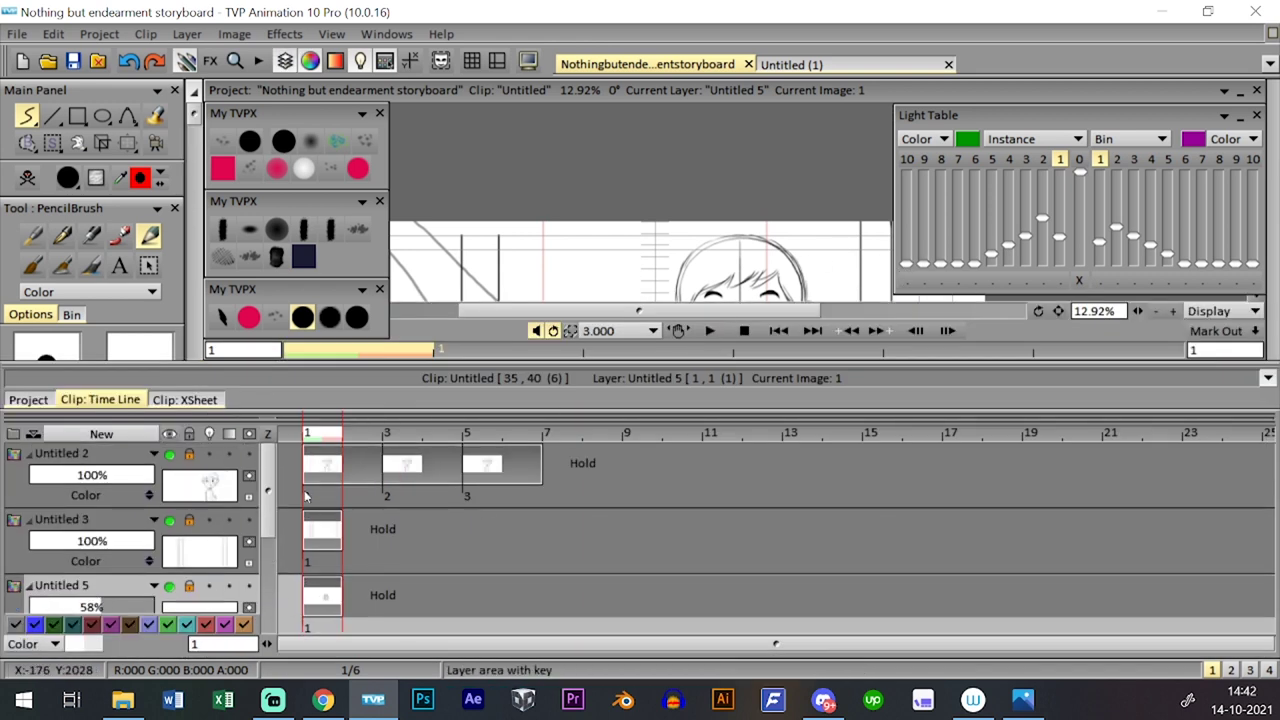
pyautogui.click(304, 490)
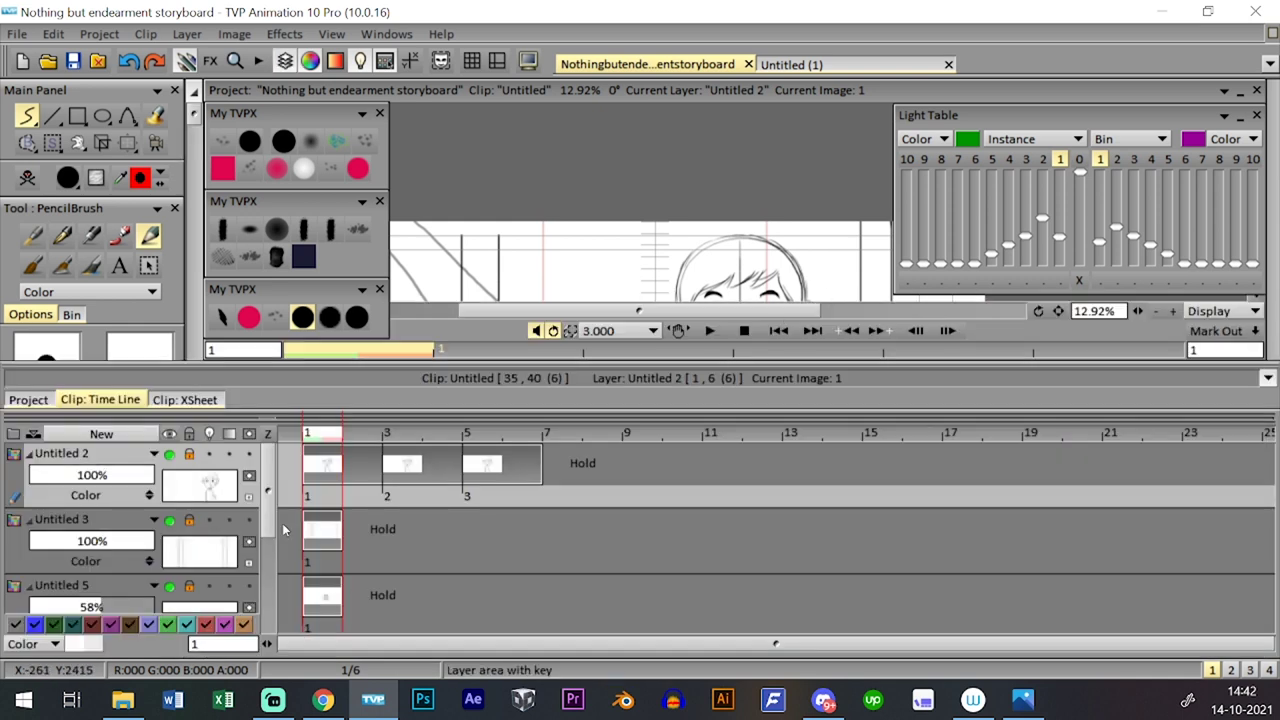
pyautogui.scroll(-2, 285, 530)
pyautogui.click(305, 572)
pyautogui.press('l')
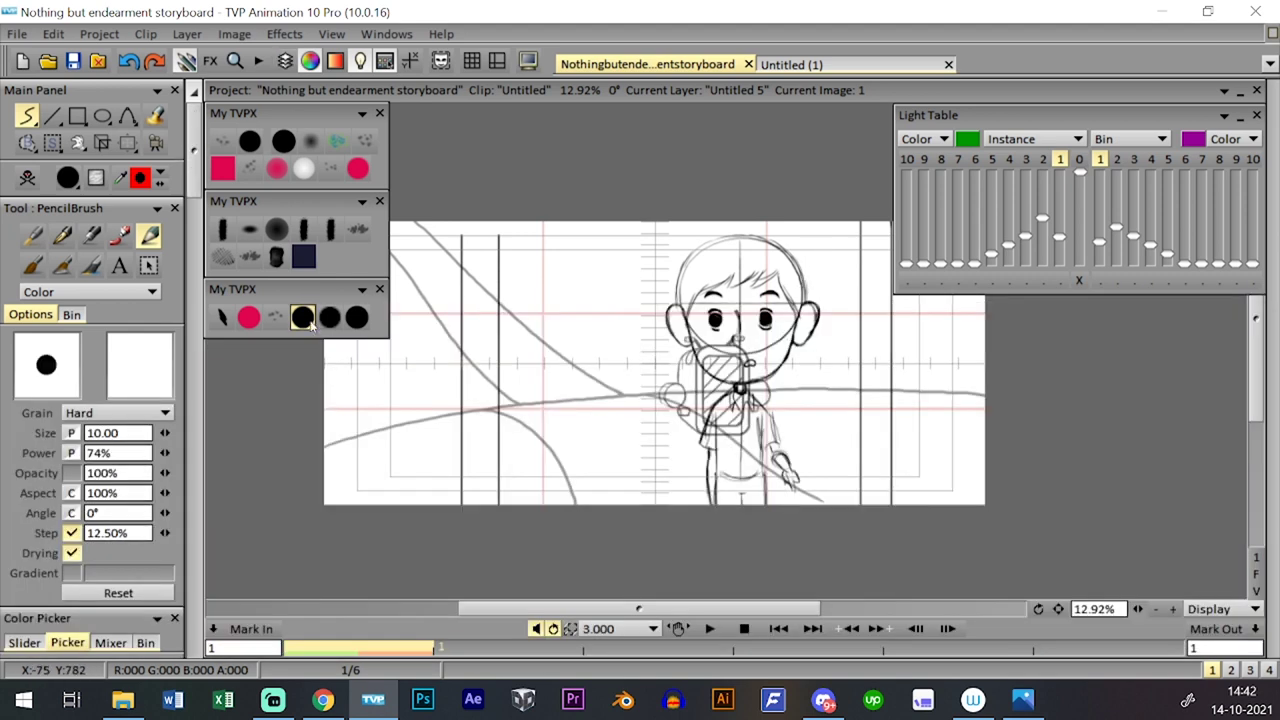
# - Save the storyboard and add a new layer named Untitled 6
pyautogui.click(73, 61)
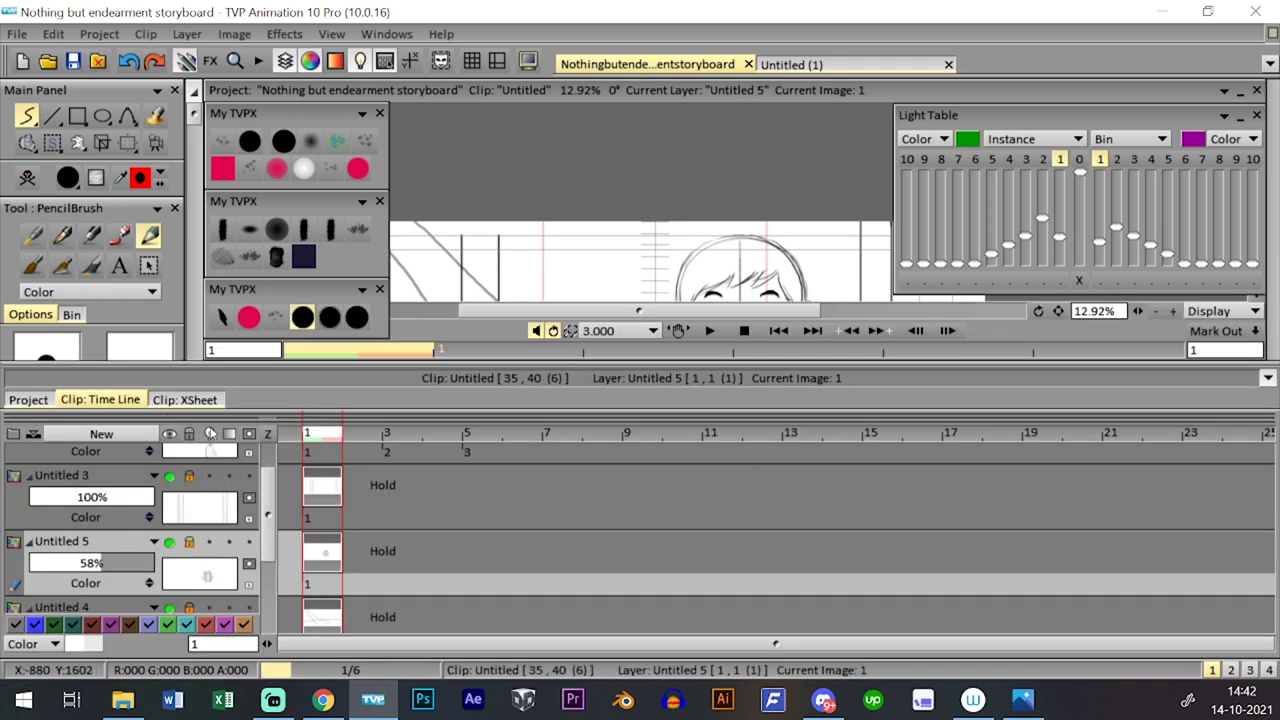
pyautogui.click(101, 433)
pyautogui.click(688, 537)
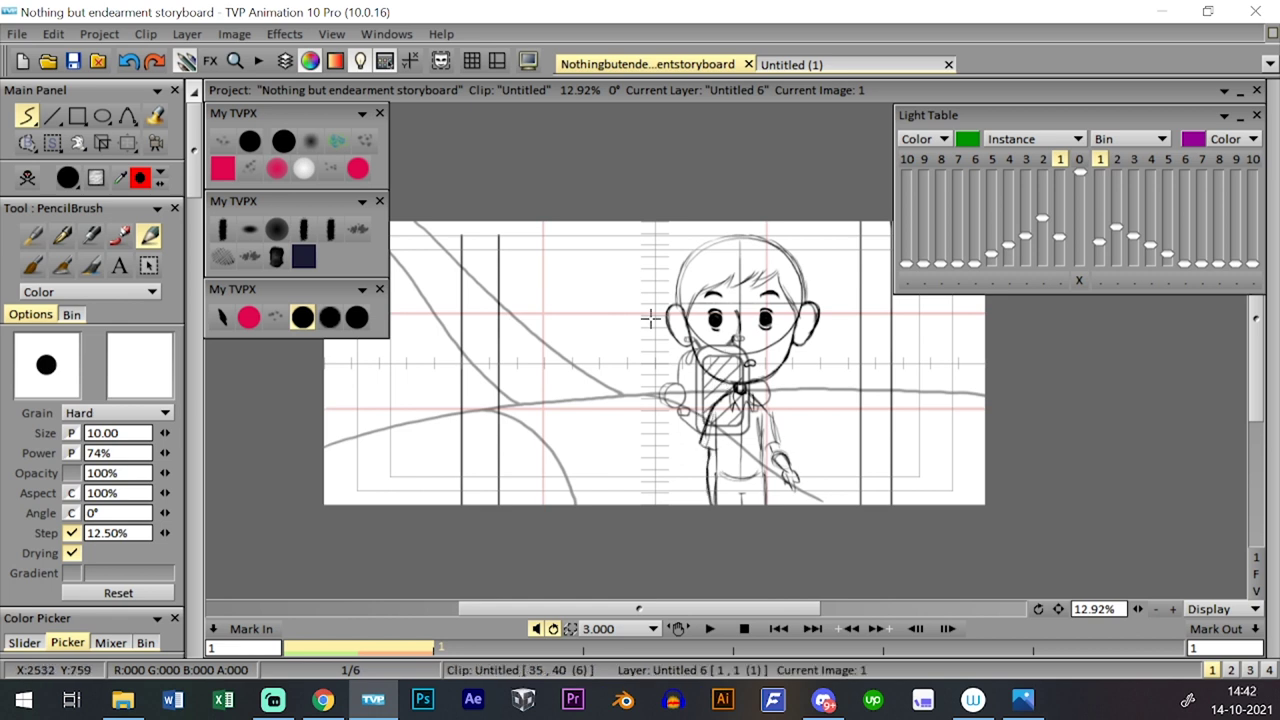
pyautogui.press('Down')
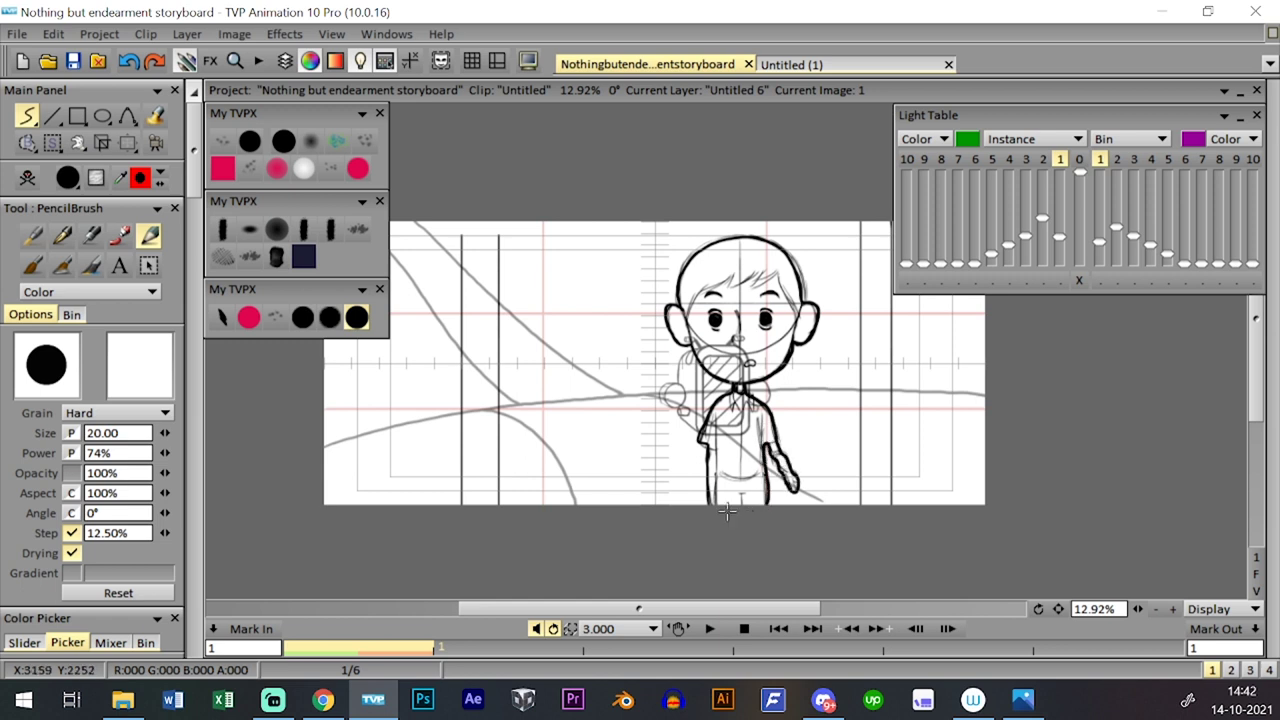
# - Choose the size-20 black brush and fill the boy's head and body solid black
pyautogui.click(155, 116)
pyautogui.click(722, 353)
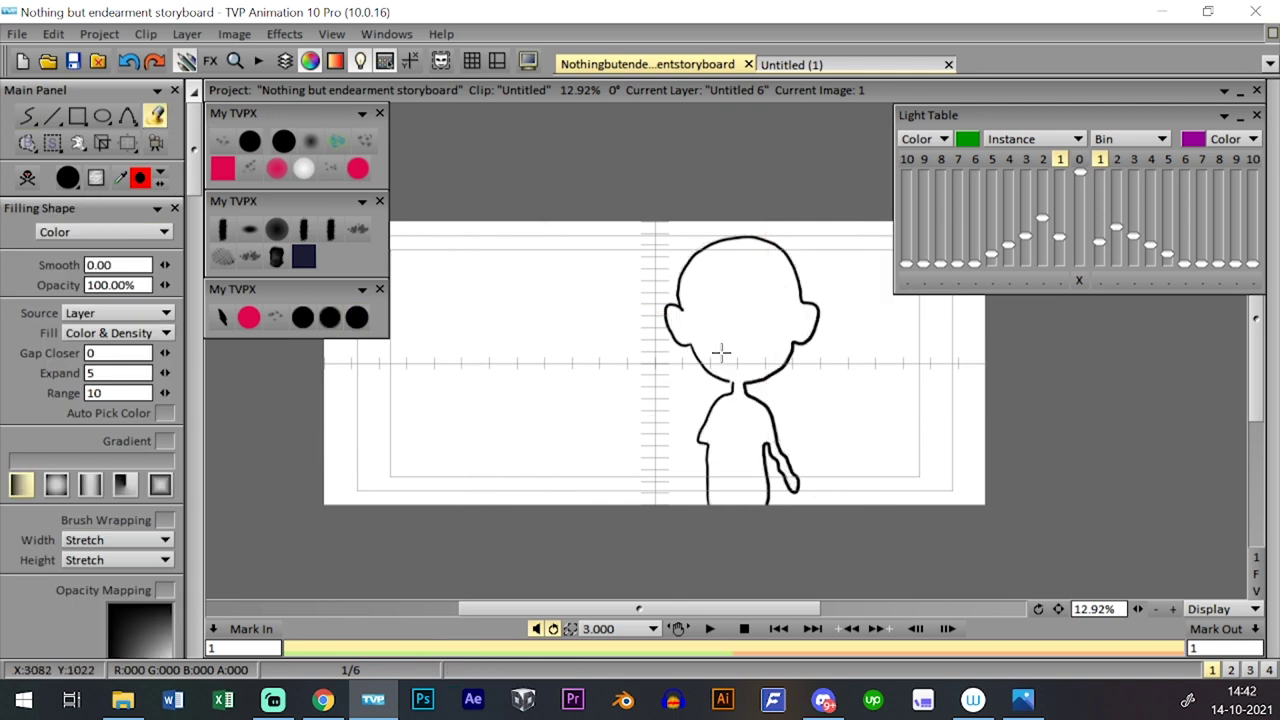
pyautogui.hotkey('ctrl', 'z')
pyautogui.click(304, 317)
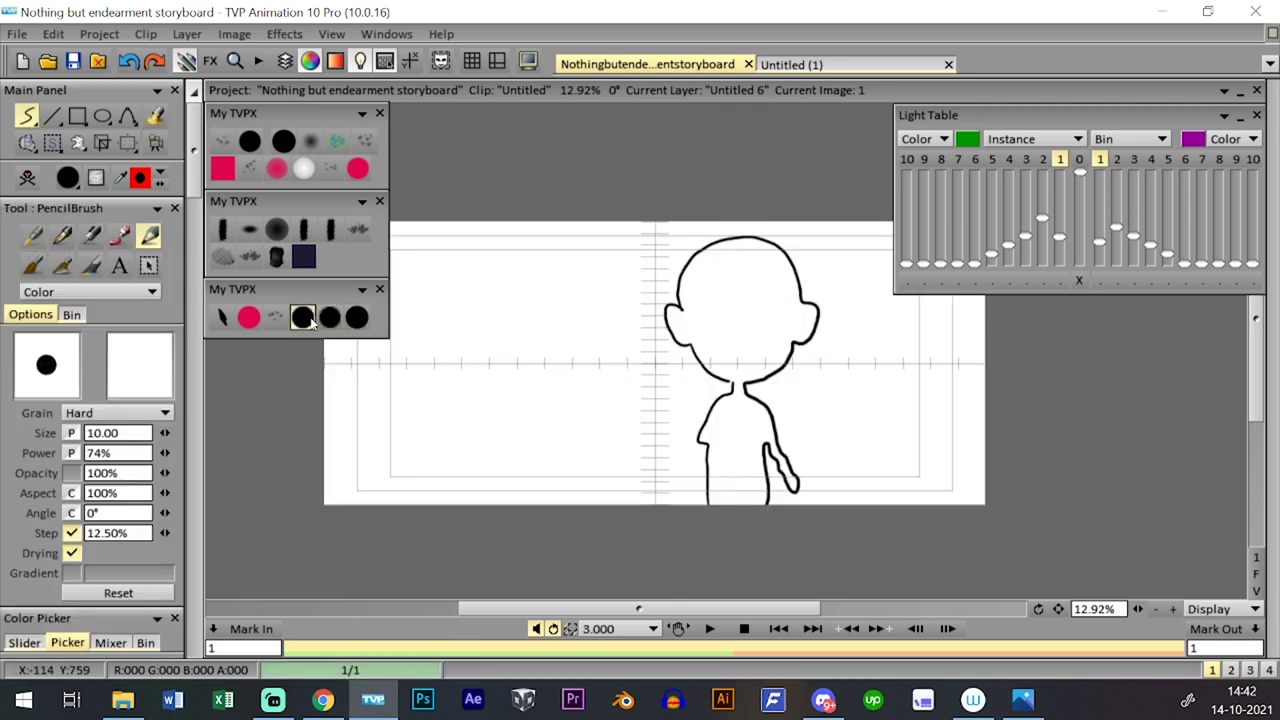
pyautogui.click(357, 317)
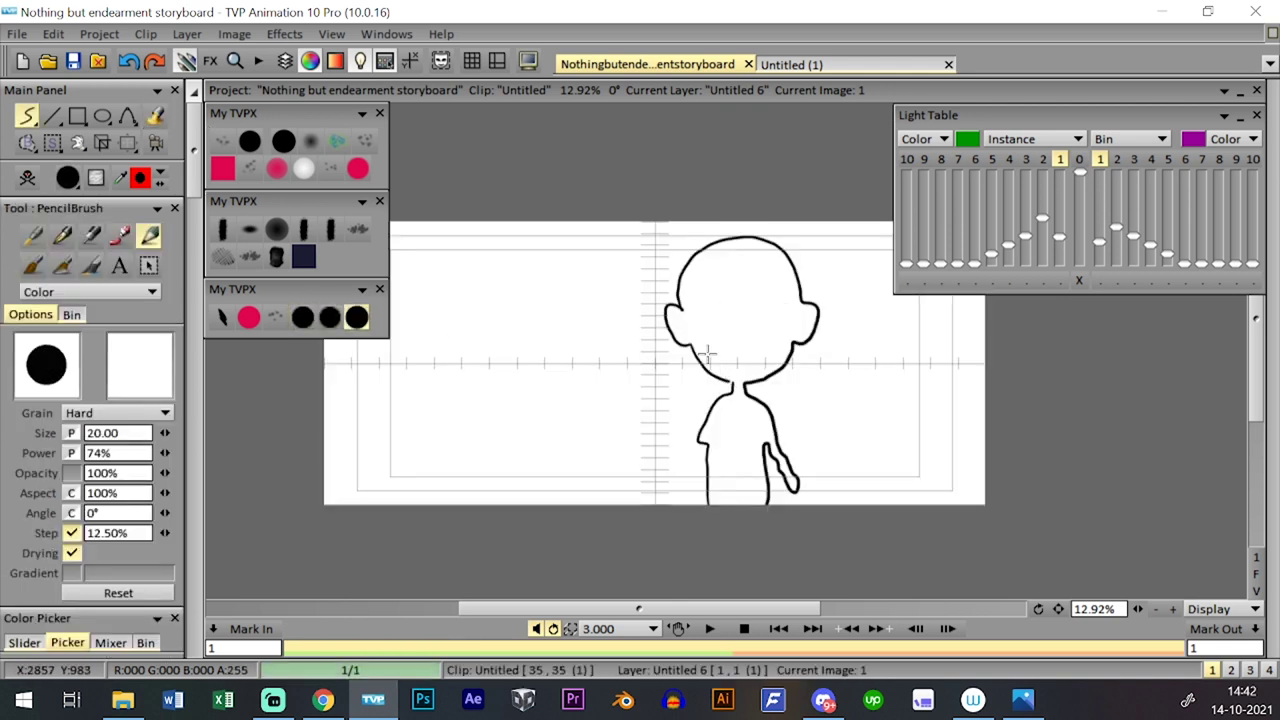
pyautogui.click(155, 116)
pyautogui.click(756, 317)
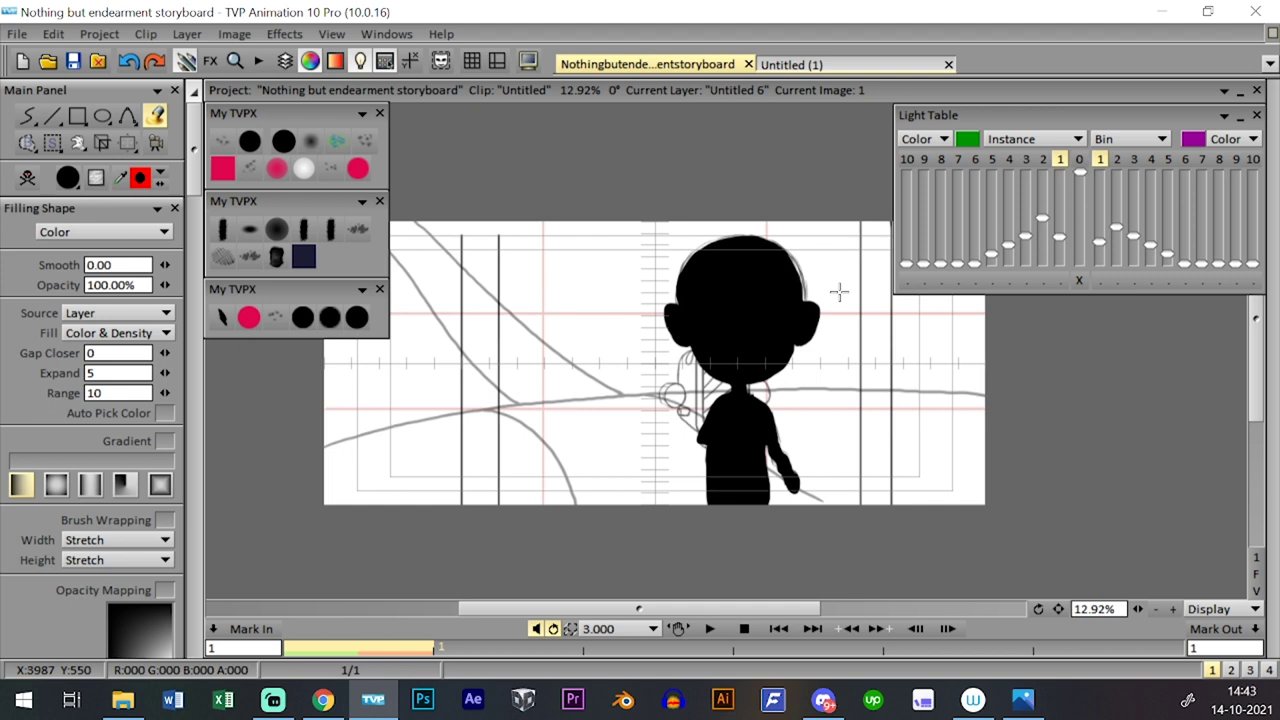
# - Outline the boy's hand, arm and neck with size-20 black strokes and fill those areas black
pyautogui.click(302, 317)
pyautogui.click(330, 317)
pyautogui.click(358, 318)
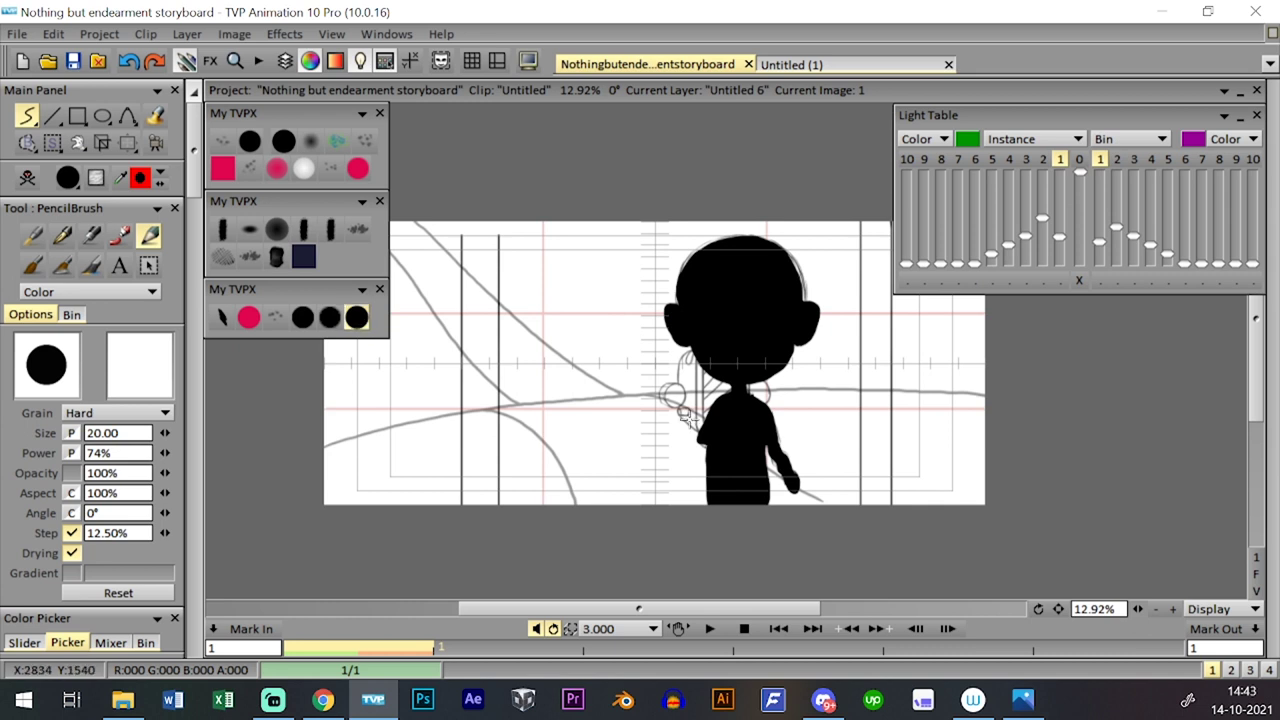
pyautogui.moveTo(679, 410); pyautogui.dragTo(700, 432)
pyautogui.moveTo(678, 360); pyautogui.dragTo(695, 350)
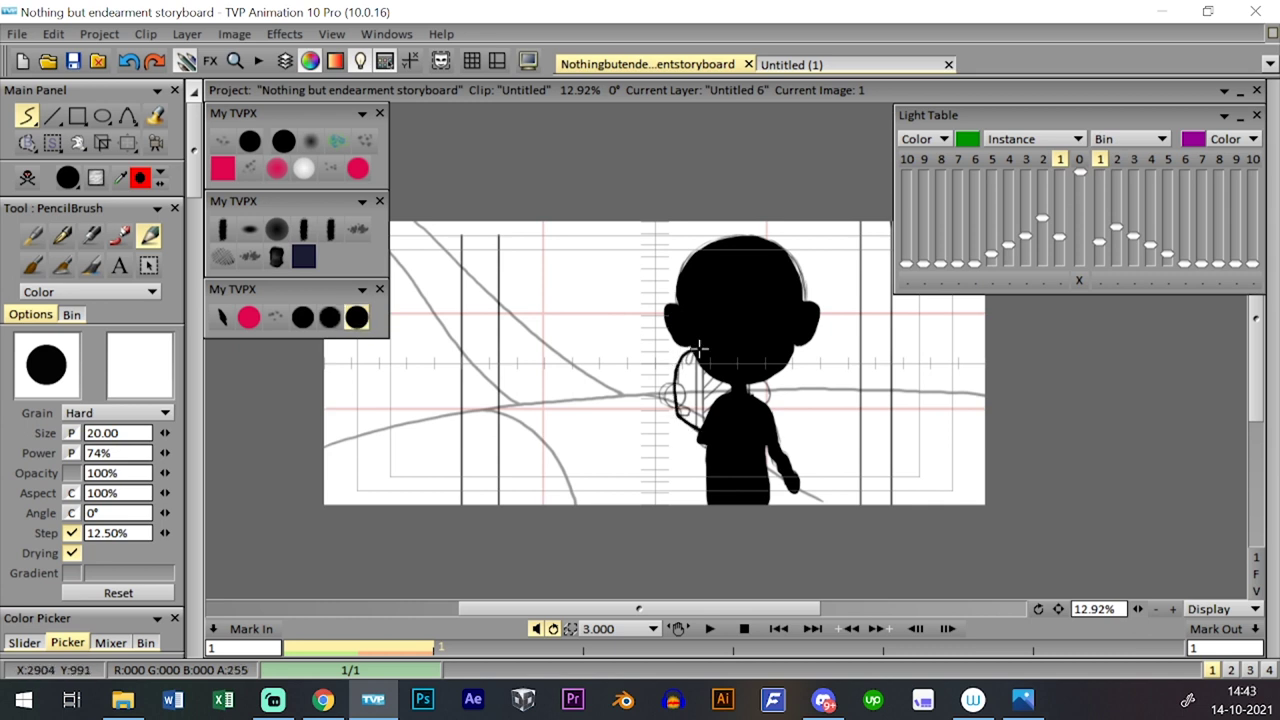
pyautogui.moveTo(761, 374); pyautogui.dragTo(766, 404)
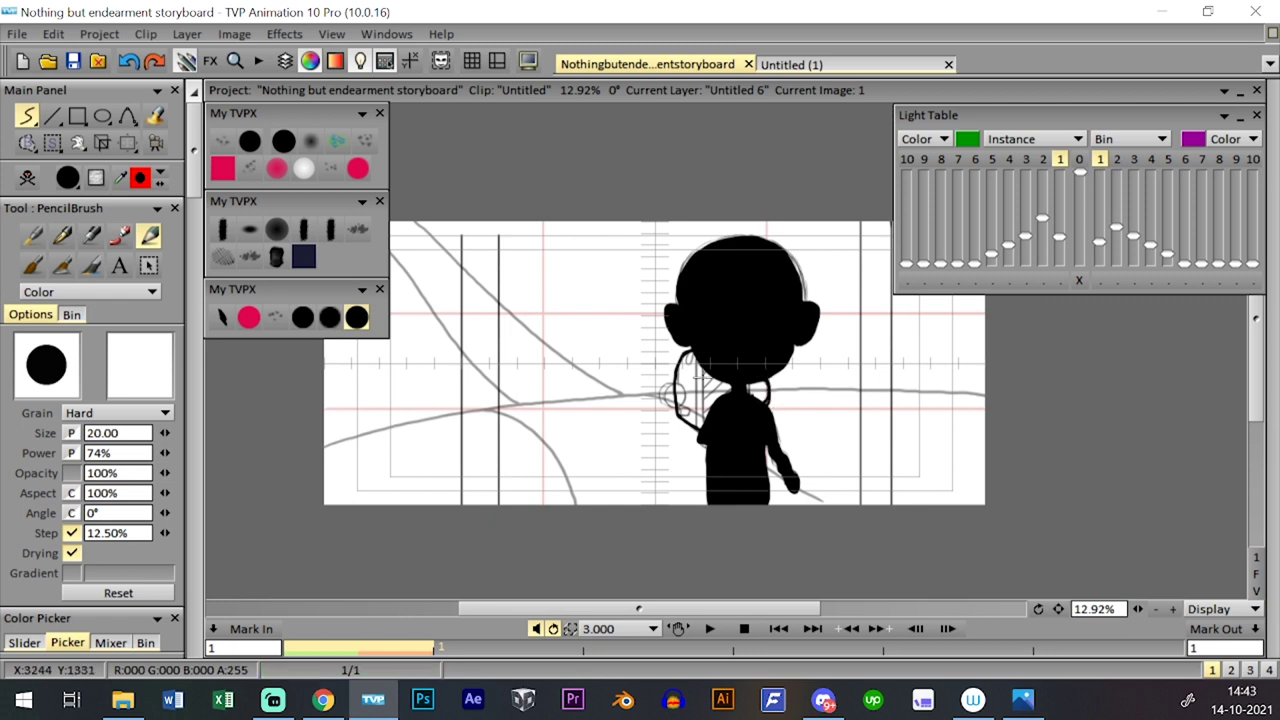
pyautogui.moveTo(669, 404); pyautogui.dragTo(676, 388)
pyautogui.click(156, 117)
pyautogui.click(684, 385)
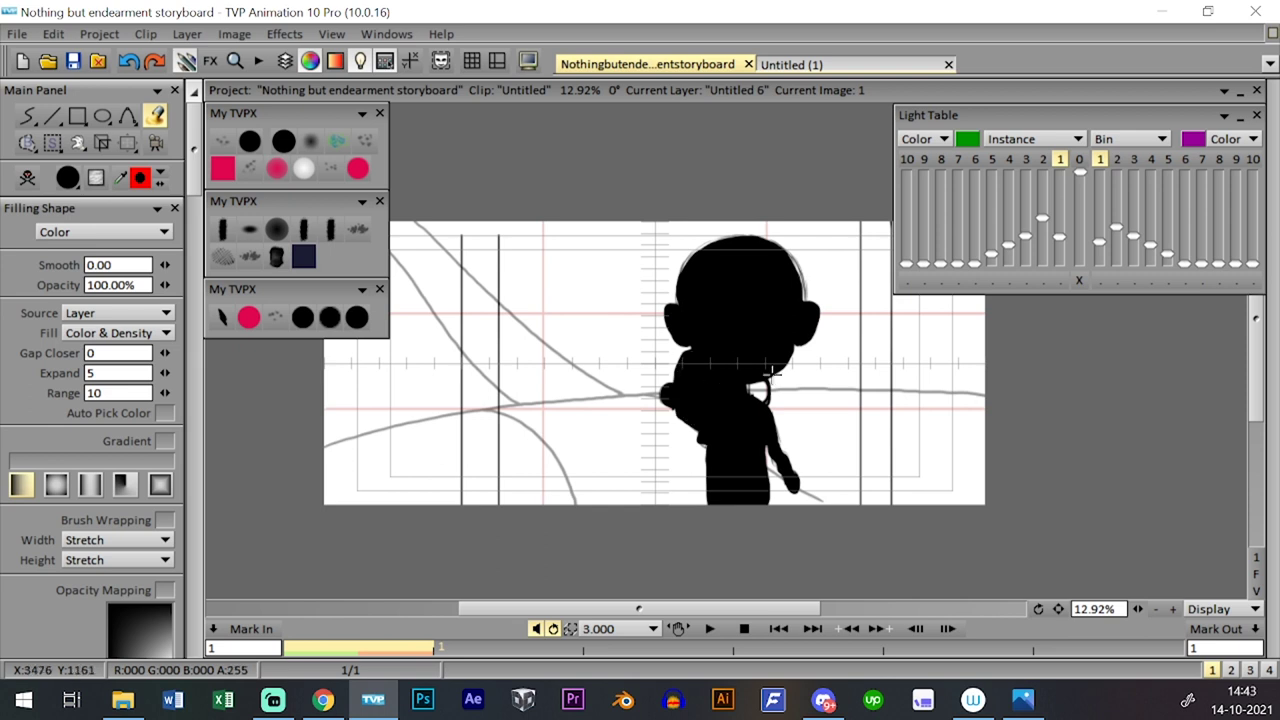
pyautogui.click(765, 387)
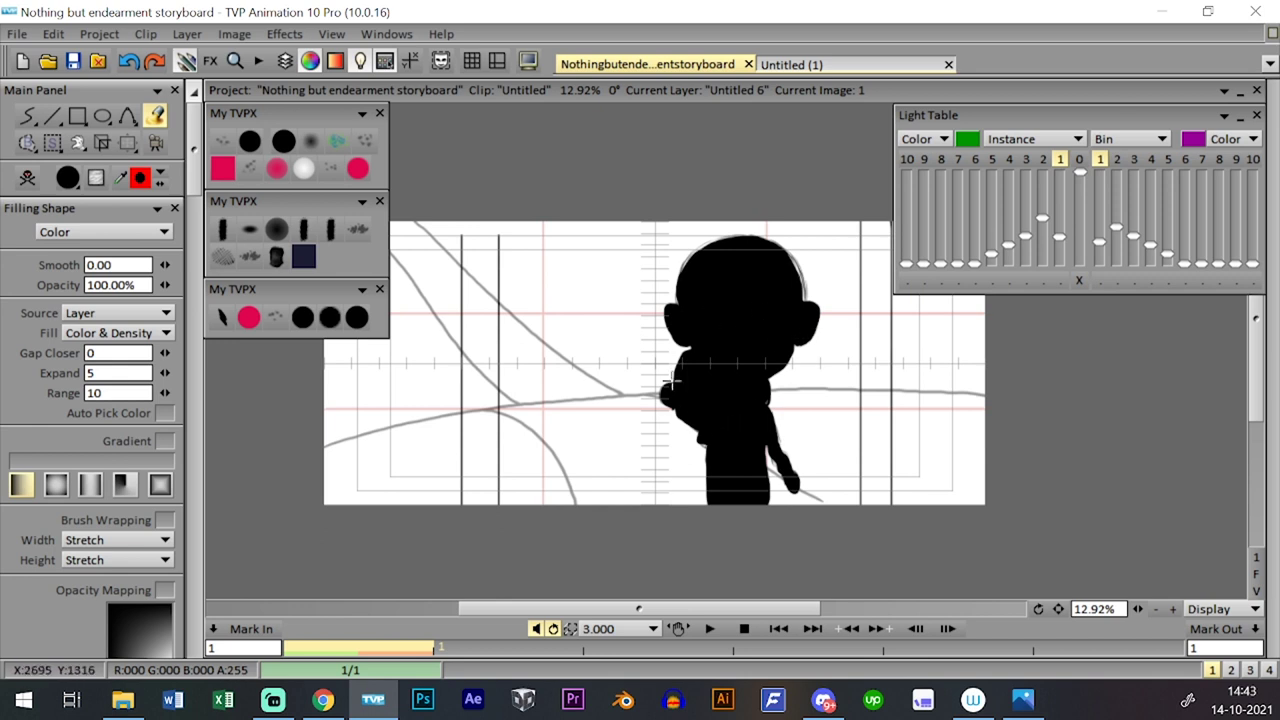
# - Undo the black silhouette fills and the bold outline strokes
pyautogui.click(302, 317)
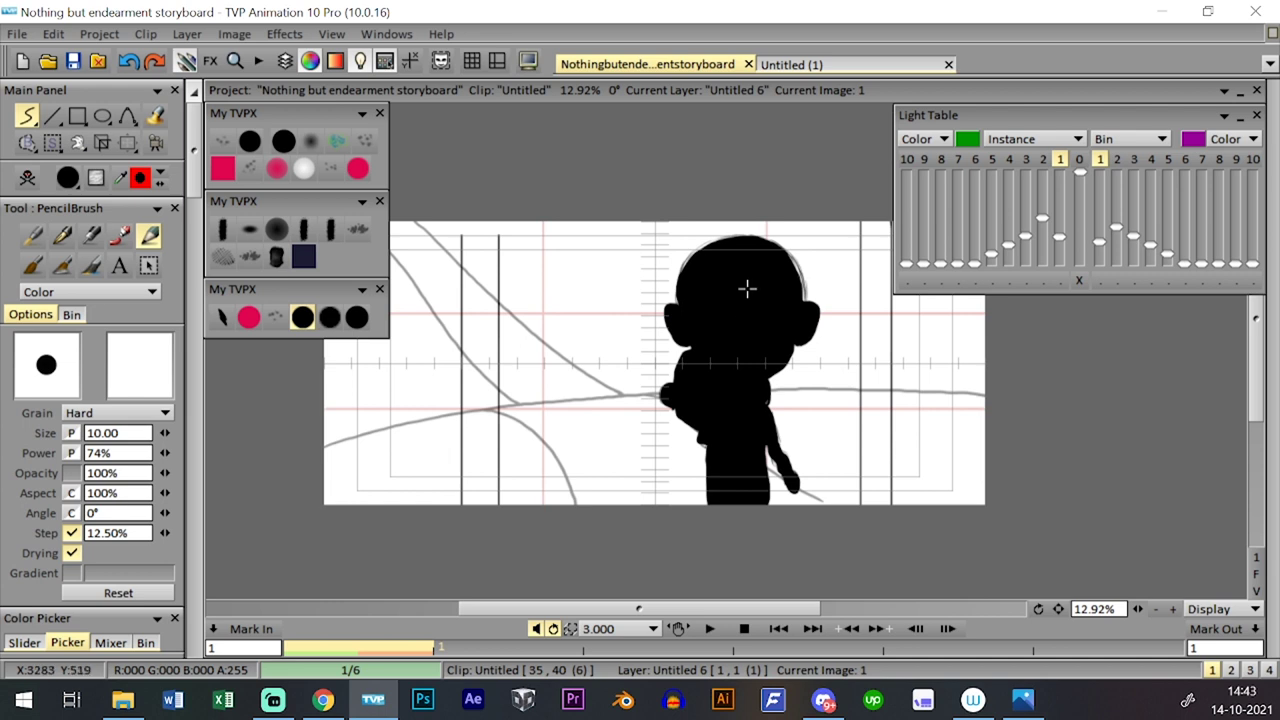
pyautogui.hotkey('ctrl', 'z')
pyautogui.hotkey('ctrl', 'z')
pyautogui.hotkey('ctrl', 'z')
pyautogui.hotkey('ctrl', 'z')
pyautogui.hotkey('ctrl', 'z')
pyautogui.hotkey('ctrl', 'z')
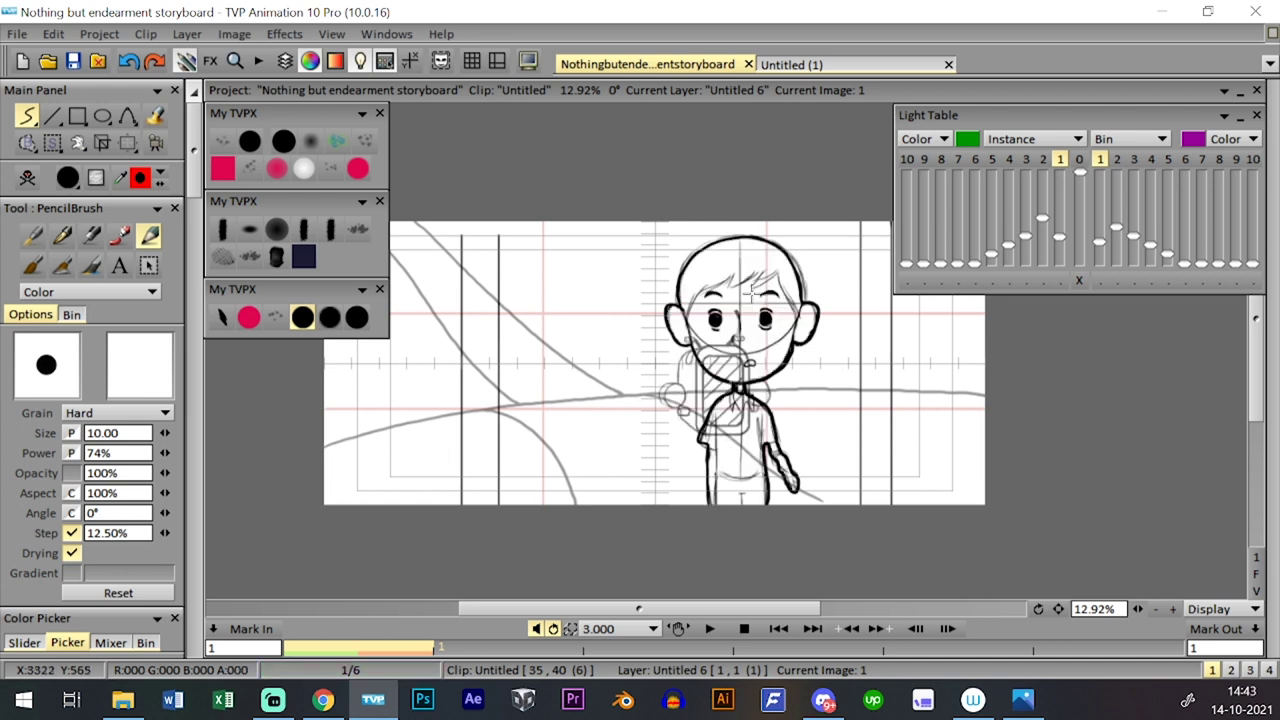
pyautogui.hotkey('ctrl', 'z')
# - Delete the Untitled 6 layer and save the storyboard with Ctrl+S
pyautogui.press('Tab')
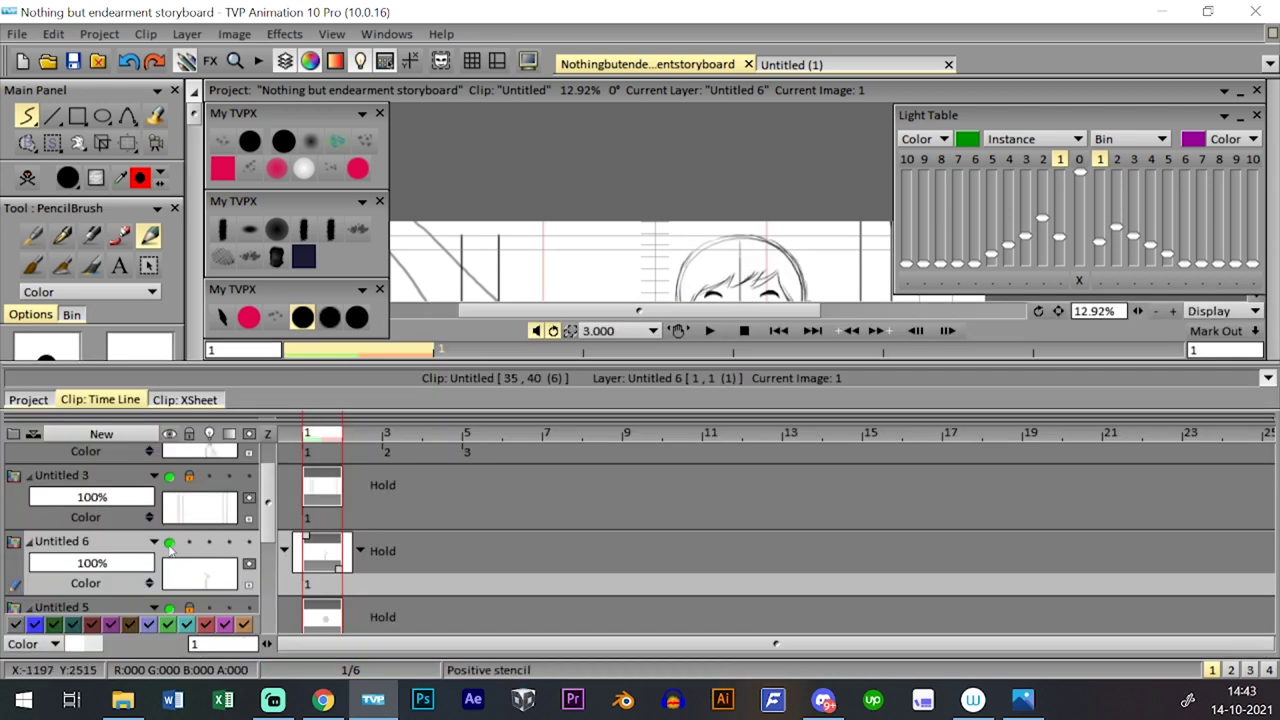
pyautogui.rightClick(152, 540)
pyautogui.moveTo(281, 480)
pyautogui.click(332, 475)
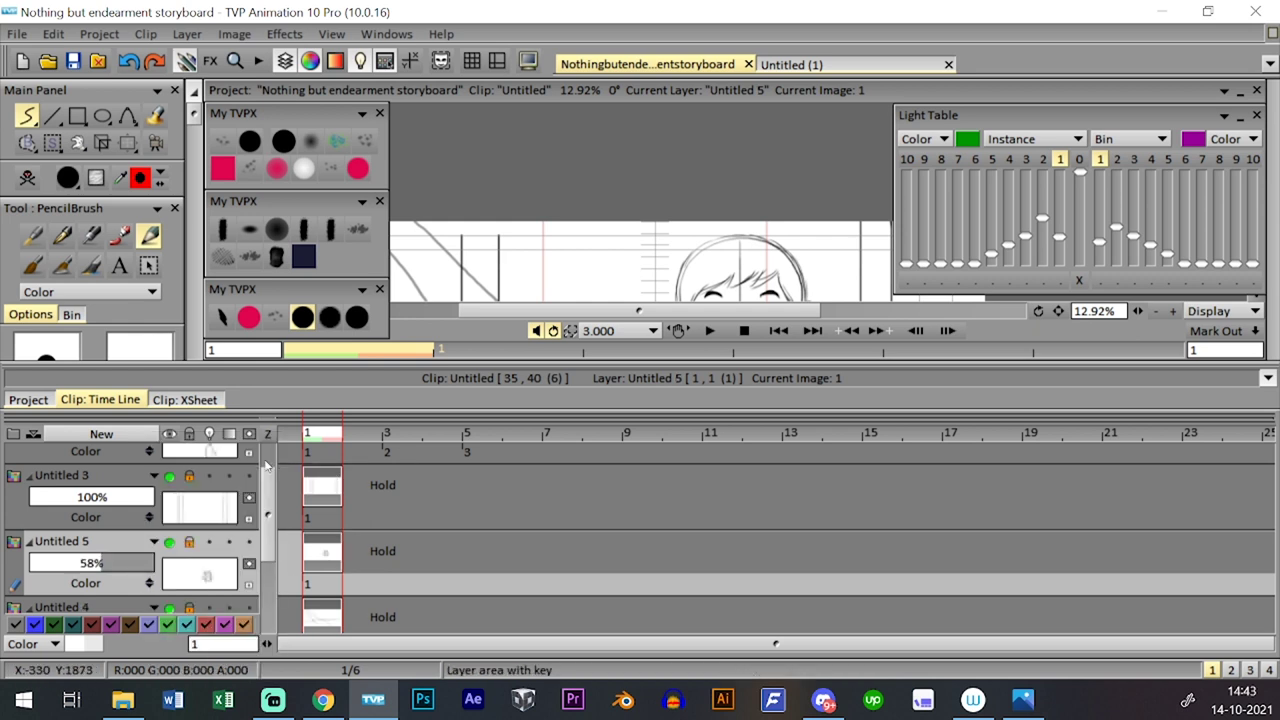
pyautogui.click(205, 433)
pyautogui.press('Tab')
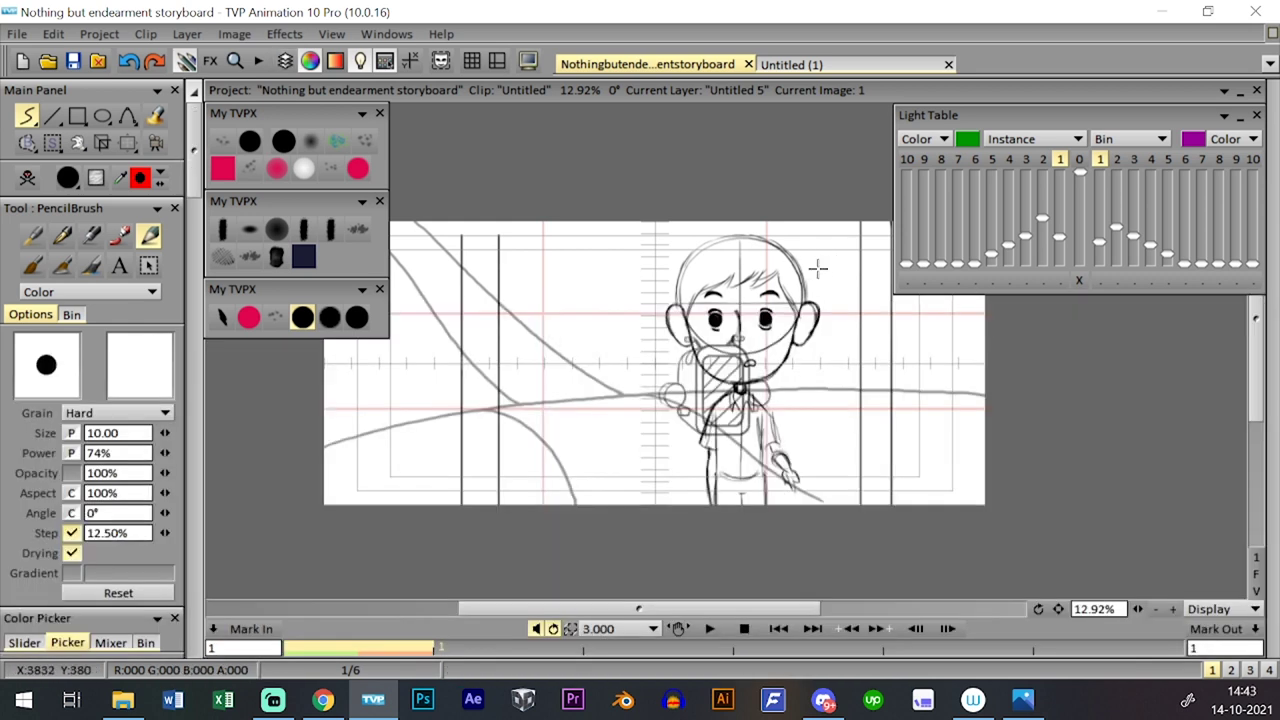
pyautogui.hotkey('ctrl', 't')
pyautogui.hotkey('ctrl', 't')
pyautogui.hotkey('ctrl', 's')
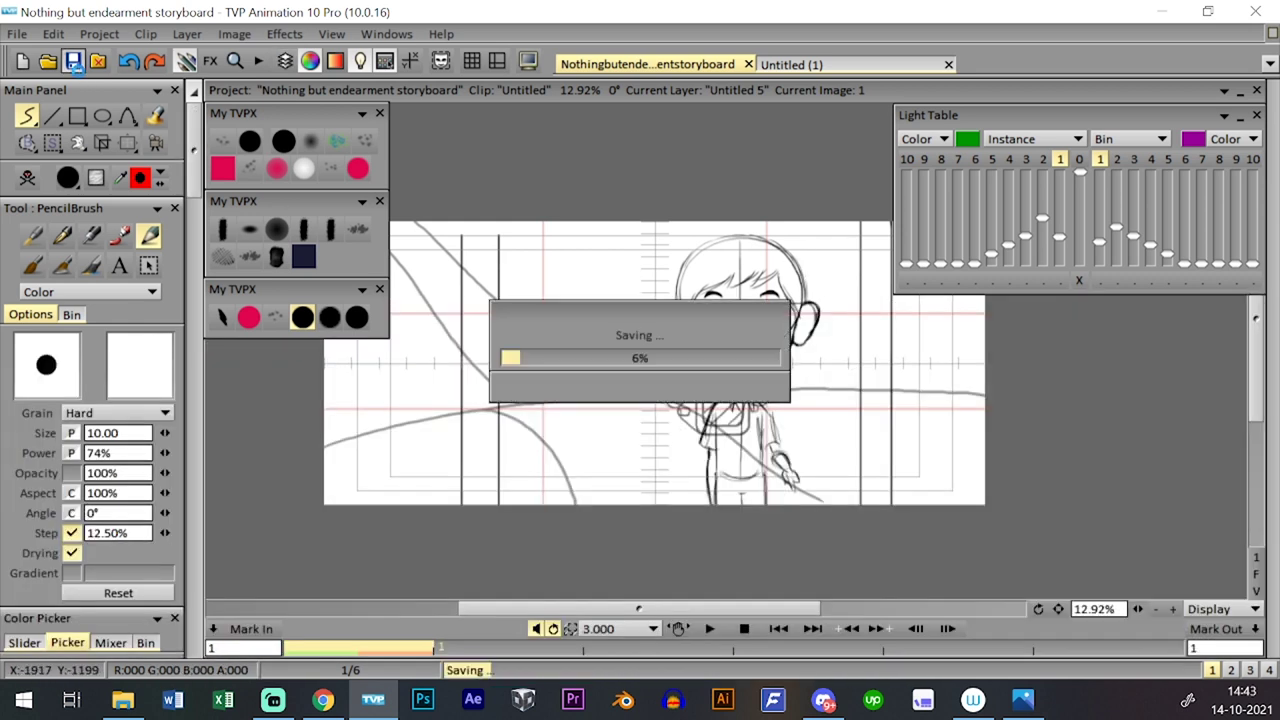
# - In Untitled (1), clear the red sketch and draw a rectangular panel frame with the size-20 brush
pyautogui.click(840, 65)
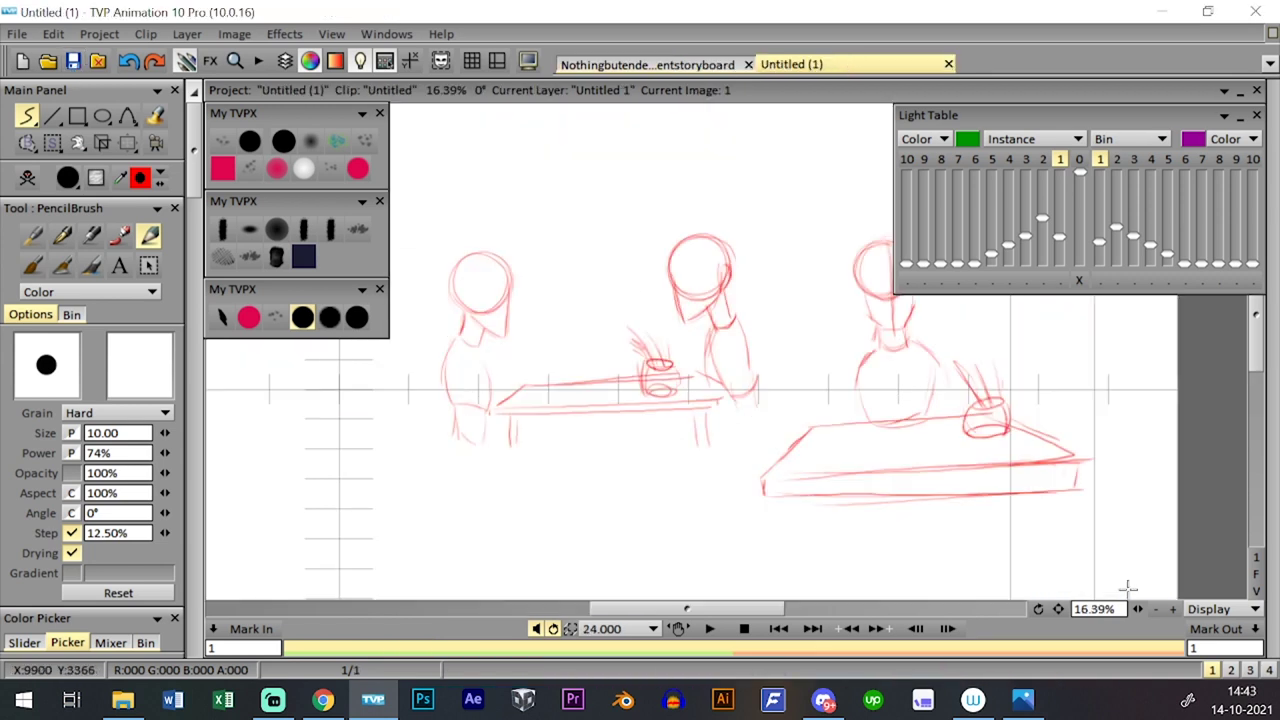
pyautogui.hotkey('ctrl', 't')
pyautogui.hotkey('ctrl', 't')
pyautogui.click(27, 177)
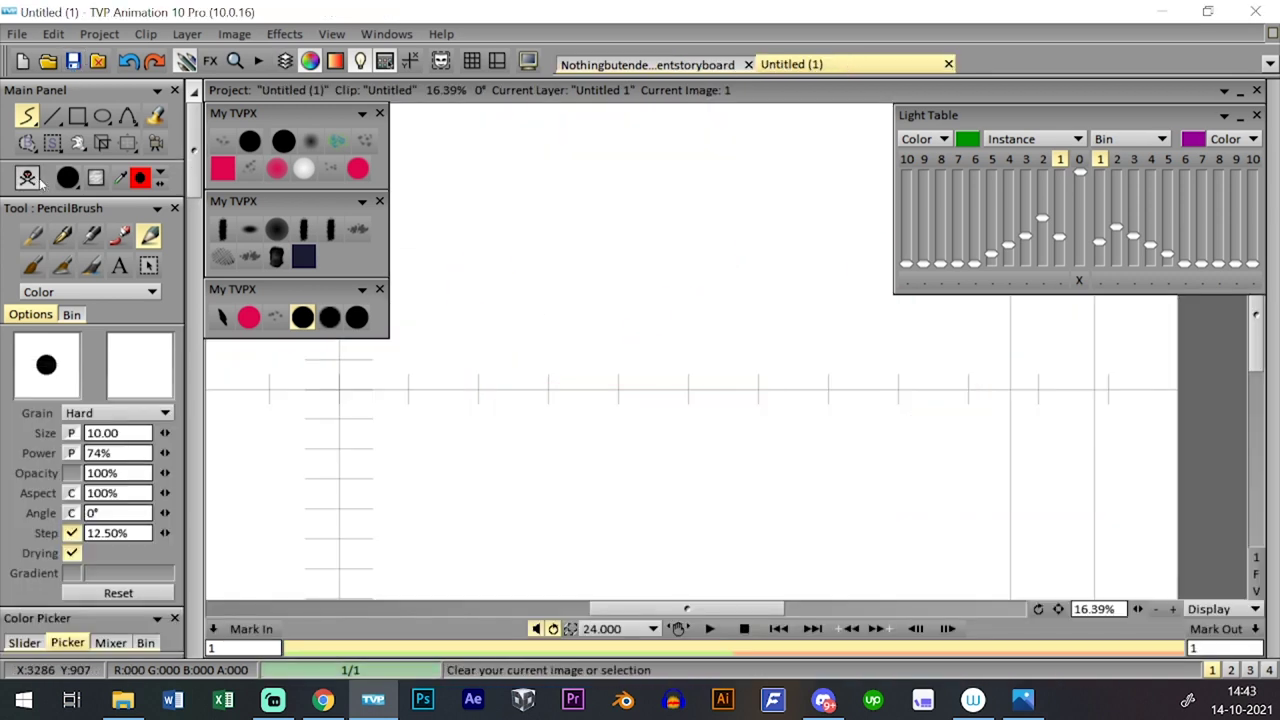
pyautogui.moveTo(531, 315)
pyautogui.mouseDown()
pyautogui.moveTo(690, 318)
pyautogui.moveTo(512, 316)
pyautogui.moveTo(508, 181)
pyautogui.moveTo(737, 187)
pyautogui.moveTo(734, 309)
pyautogui.mouseUp()
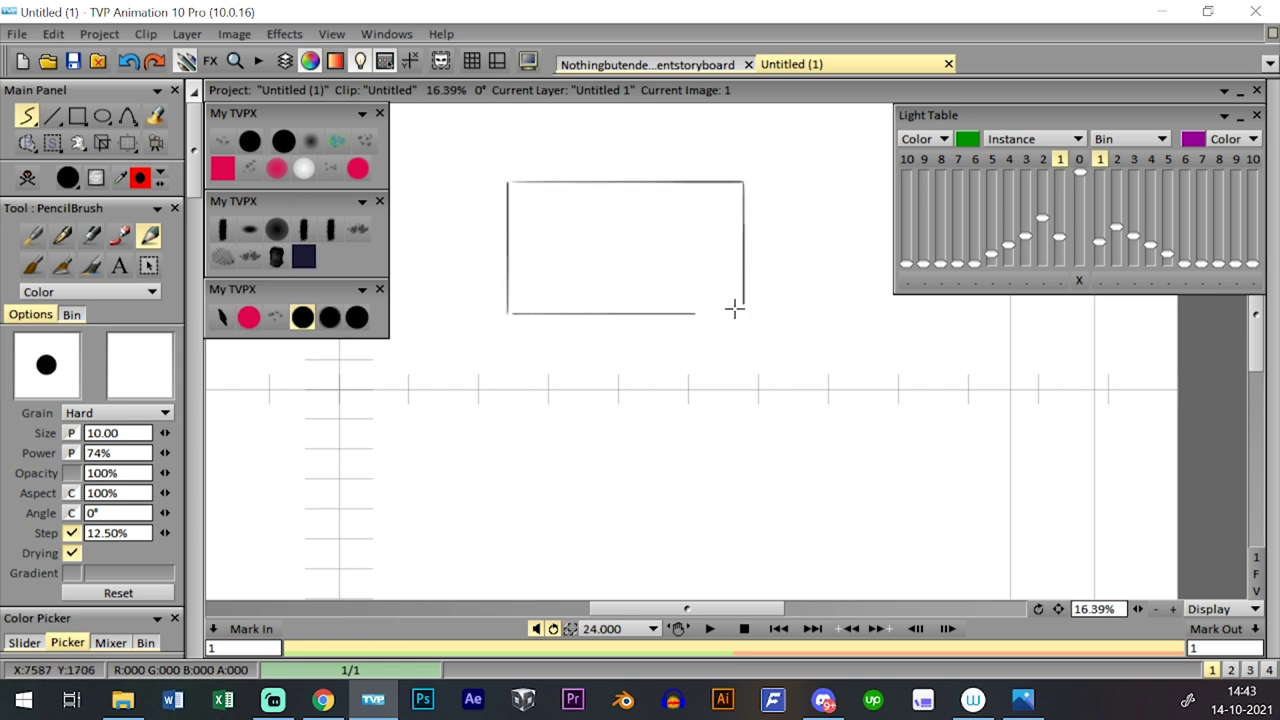
pyautogui.click(357, 317)
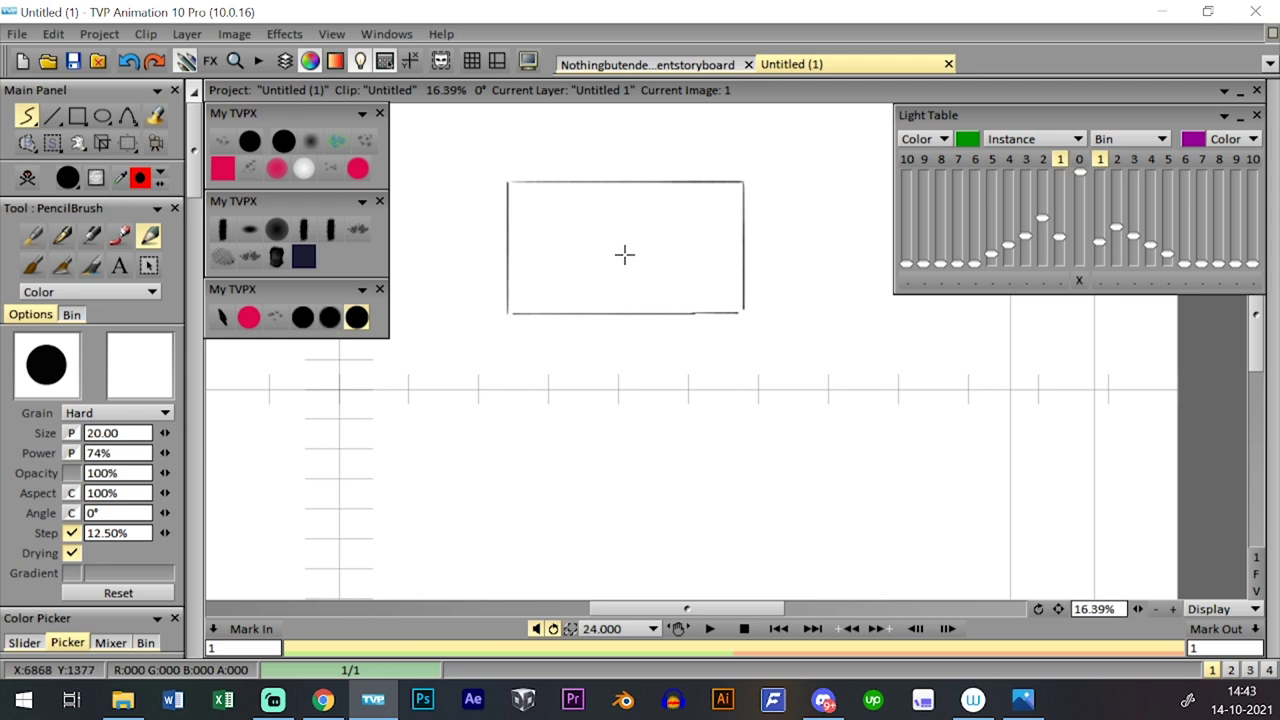
pyautogui.moveTo(709, 307); pyautogui.dragTo(736, 293)
# - Sketch a small oval with hatching strokes inside the frame after undoing two circle attempts
pyautogui.moveTo(618, 252)
pyautogui.mouseDown()
pyautogui.moveTo(612, 222)
pyautogui.moveTo(617, 234)
pyautogui.moveTo(666, 226)
pyautogui.moveTo(657, 209)
pyautogui.mouseUp()
pyautogui.hotkey('ctrl', 'z')
pyautogui.moveTo(604, 242)
pyautogui.mouseDown()
pyautogui.moveTo(603, 214)
pyautogui.moveTo(600, 257)
pyautogui.moveTo(516, 252)
pyautogui.moveTo(562, 248)
pyautogui.moveTo(555, 236)
pyautogui.mouseUp()
pyautogui.hotkey('ctrl', 'z')
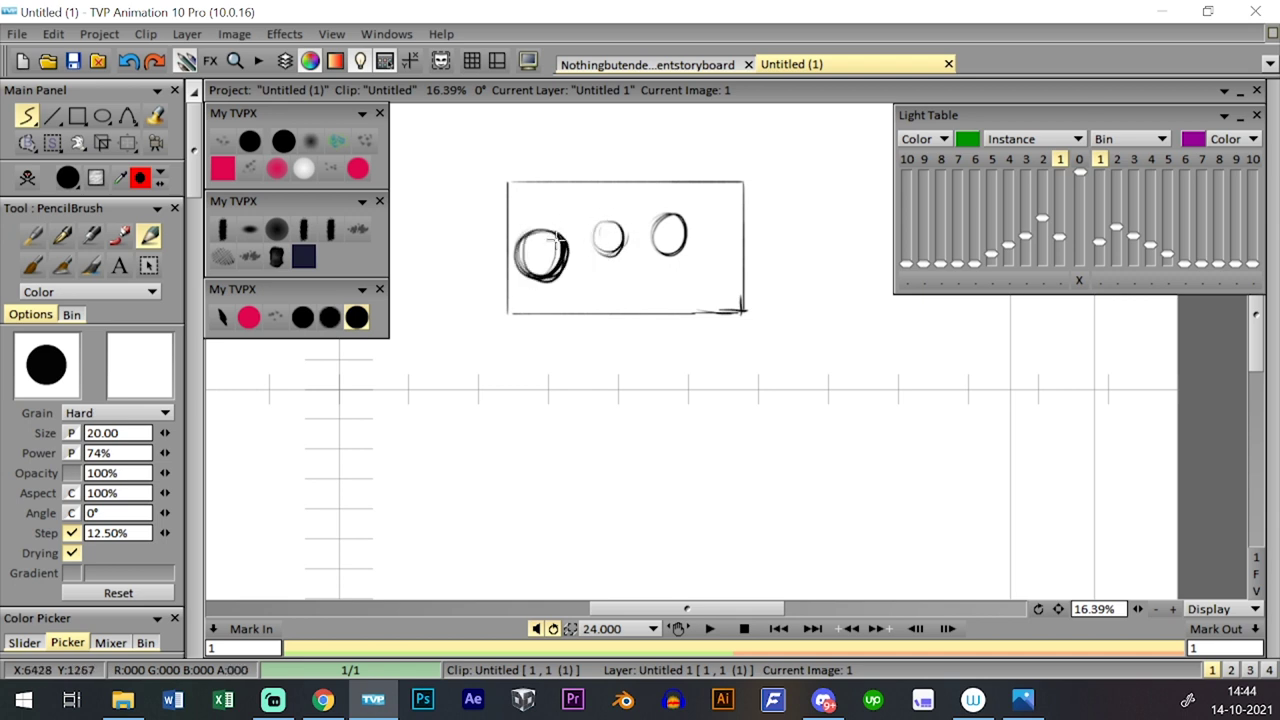
pyautogui.moveTo(714, 200)
pyautogui.mouseDown()
pyautogui.moveTo(698, 277)
pyautogui.moveTo(708, 236)
pyautogui.mouseUp()
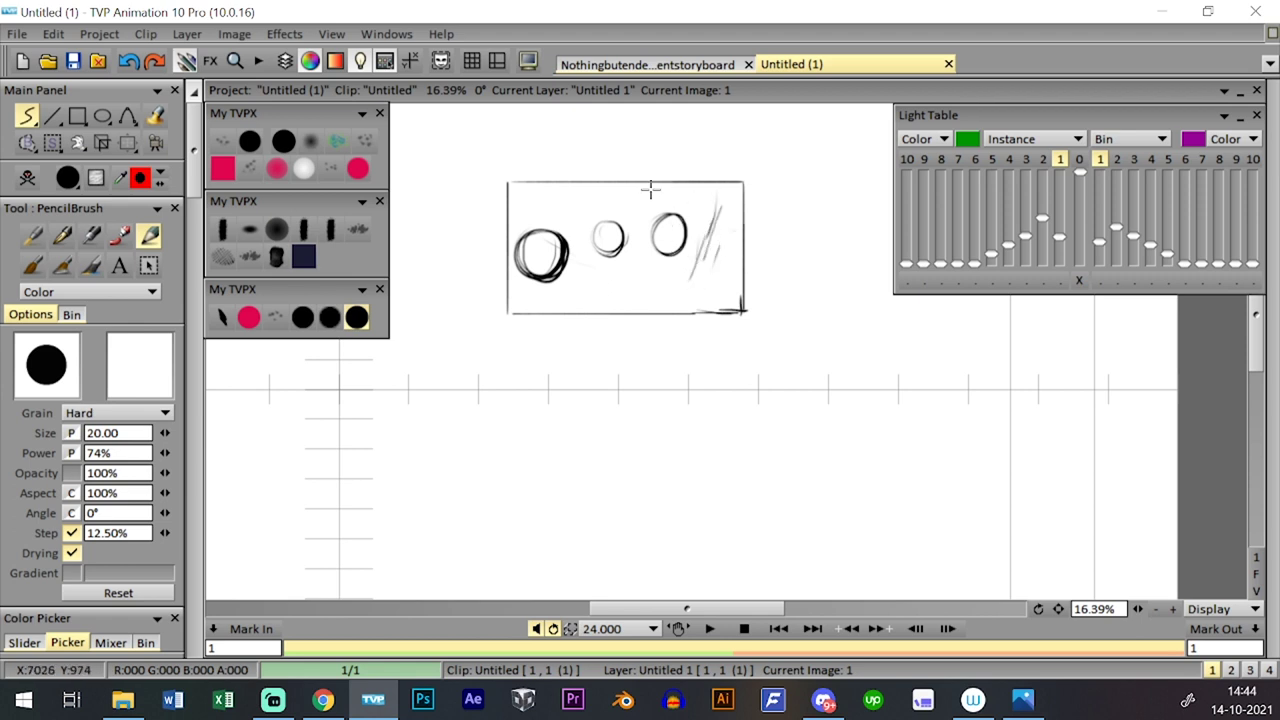
pyautogui.moveTo(652, 185); pyautogui.dragTo(634, 268)
pyautogui.moveTo(648, 222)
pyautogui.mouseDown()
pyautogui.moveTo(636, 288)
pyautogui.moveTo(664, 308)
pyautogui.moveTo(677, 248)
pyautogui.moveTo(650, 274)
pyautogui.moveTo(664, 266)
pyautogui.moveTo(664, 292)
pyautogui.moveTo(680, 270)
pyautogui.mouseUp()
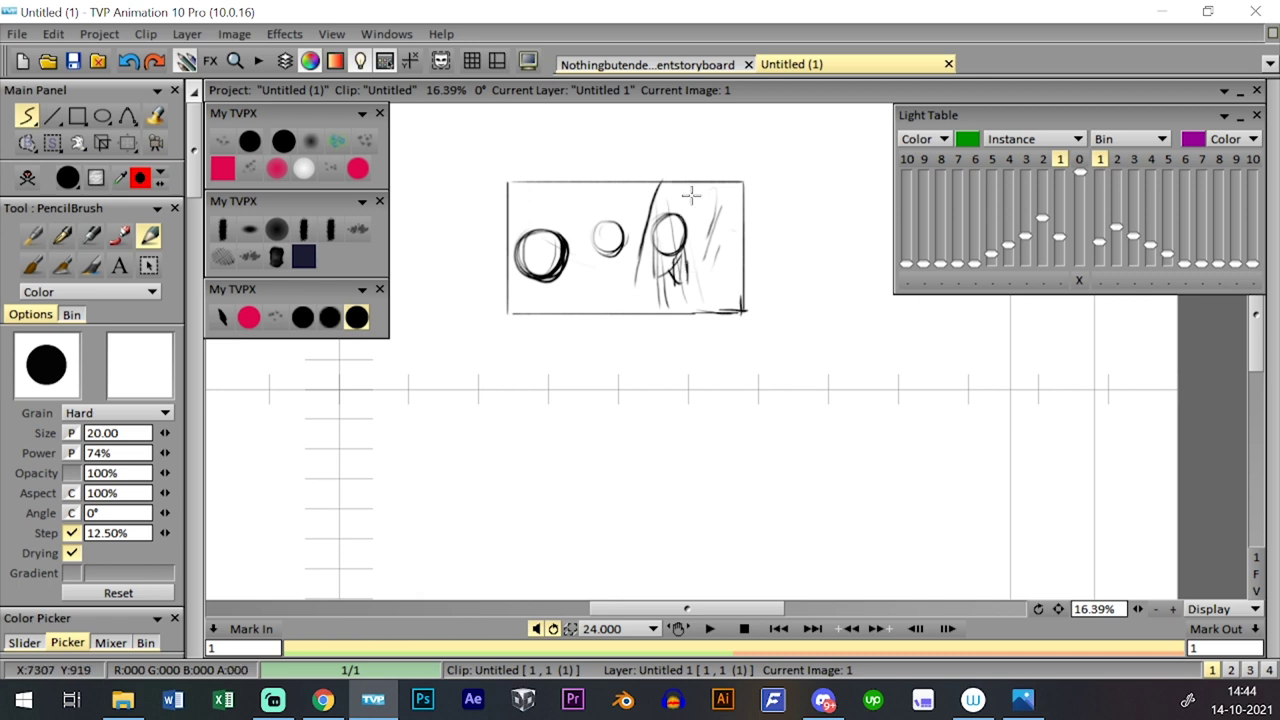
# - Add more hatch strokes and a small legged figure, then clear the whole image
pyautogui.moveTo(703, 184); pyautogui.dragTo(687, 236)
pyautogui.moveTo(711, 184)
pyautogui.mouseDown()
pyautogui.moveTo(697, 257)
pyautogui.moveTo(719, 227)
pyautogui.moveTo(709, 268)
pyautogui.moveTo(721, 226)
pyautogui.moveTo(702, 226)
pyautogui.moveTo(683, 282)
pyautogui.moveTo(685, 250)
pyautogui.moveTo(687, 283)
pyautogui.moveTo(674, 240)
pyautogui.moveTo(651, 268)
pyautogui.moveTo(658, 222)
pyautogui.moveTo(685, 220)
pyautogui.moveTo(699, 285)
pyautogui.moveTo(667, 283)
pyautogui.mouseUp()
pyautogui.hotkey('ctrl', 'z')
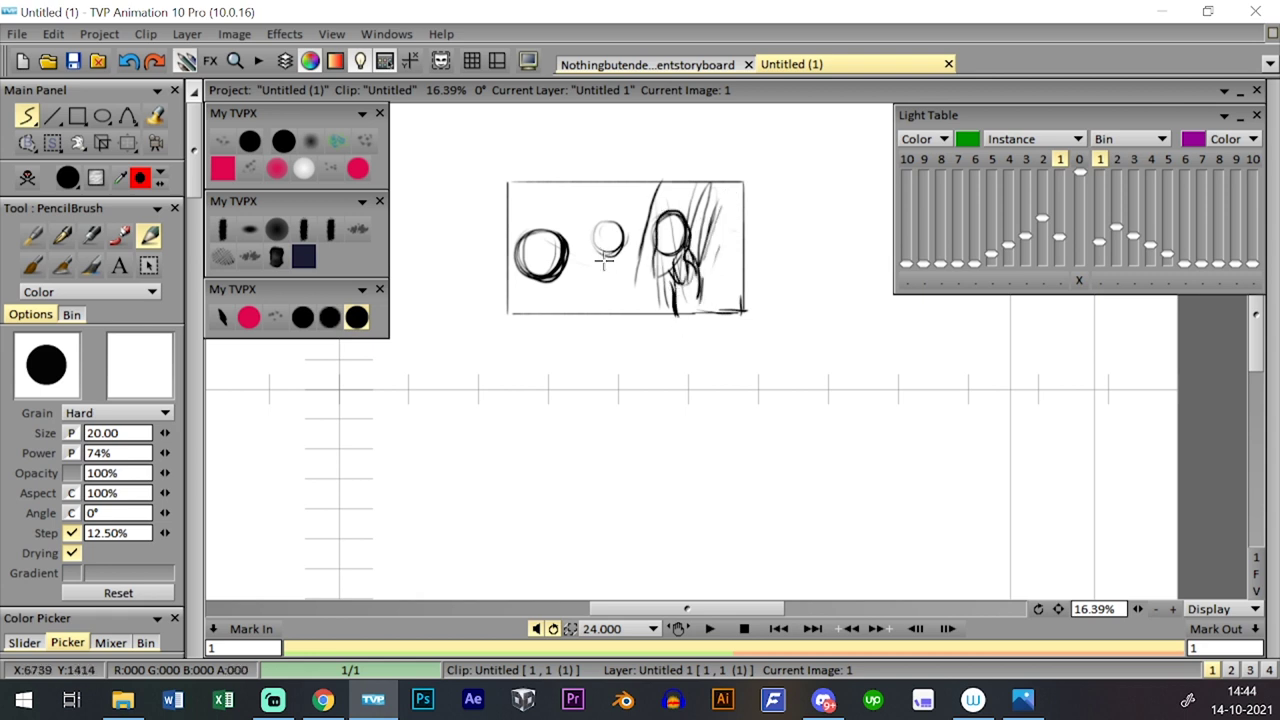
pyautogui.moveTo(604, 243)
pyautogui.mouseDown()
pyautogui.moveTo(603, 284)
pyautogui.moveTo(605, 240)
pyautogui.moveTo(615, 260)
pyautogui.moveTo(591, 312)
pyautogui.moveTo(630, 312)
pyautogui.mouseUp()
pyautogui.moveTo(604, 255)
pyautogui.mouseDown()
pyautogui.moveTo(602, 302)
pyautogui.moveTo(592, 293)
pyautogui.moveTo(620, 312)
pyautogui.mouseUp()
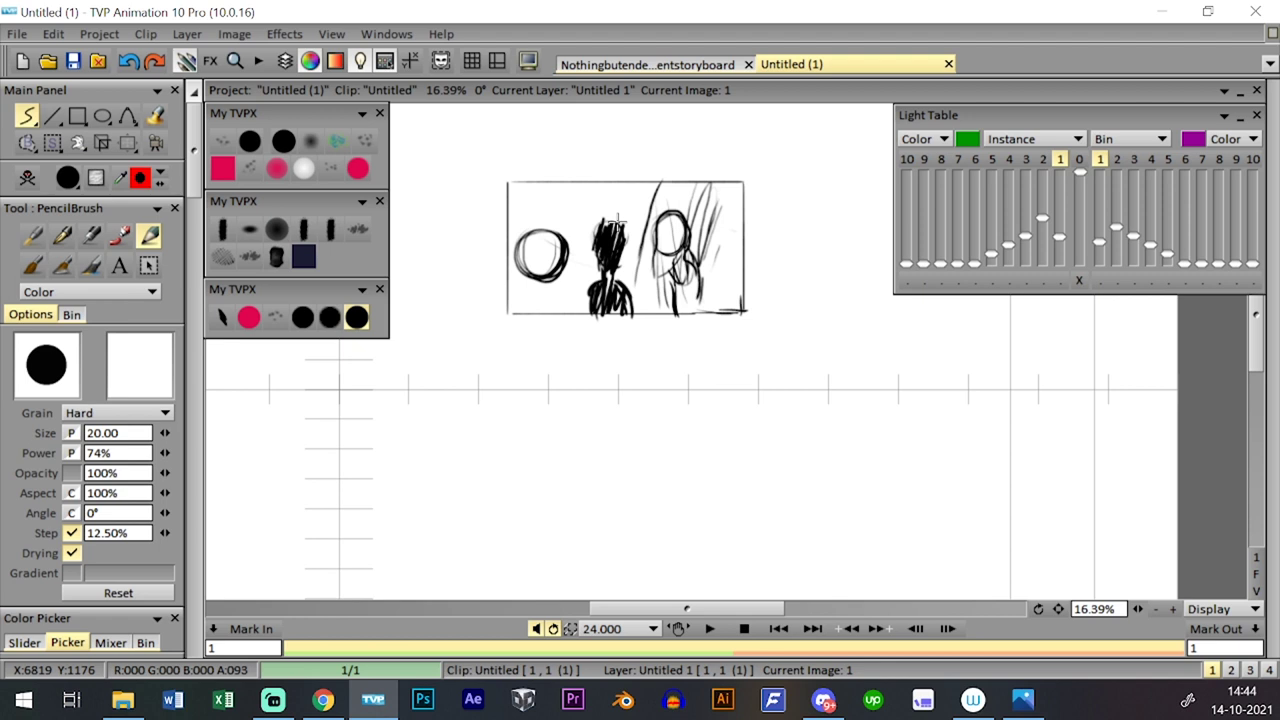
pyautogui.click(27, 177)
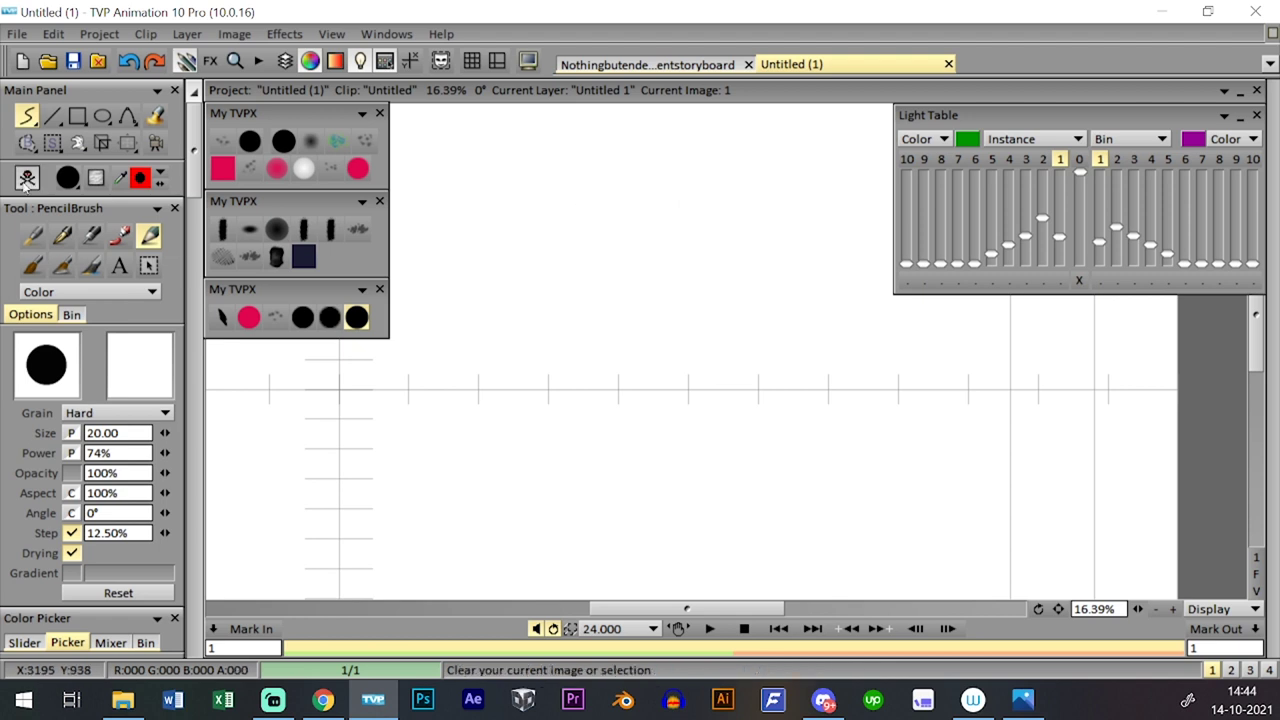
# - Back in the storyboard, make Untitled 2 current, step through images 1–5, and save
pyautogui.click(703, 63)
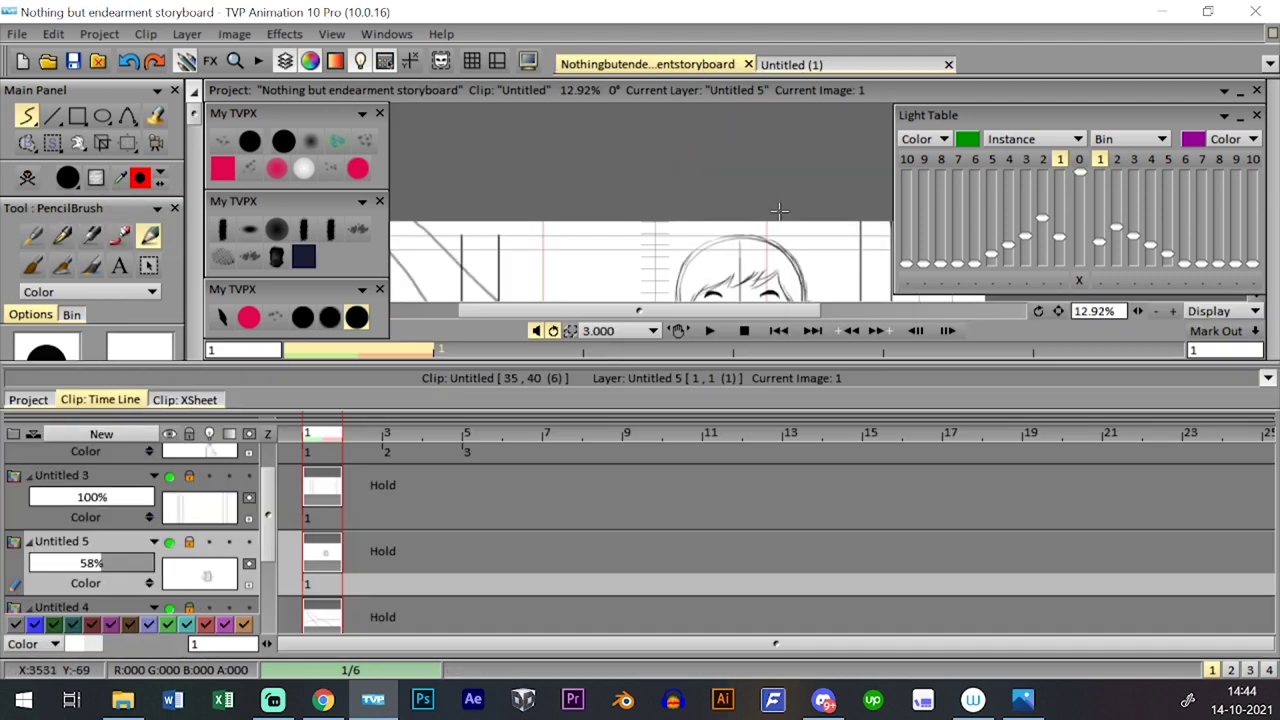
pyautogui.moveTo(267, 528); pyautogui.dragTo(267, 500)
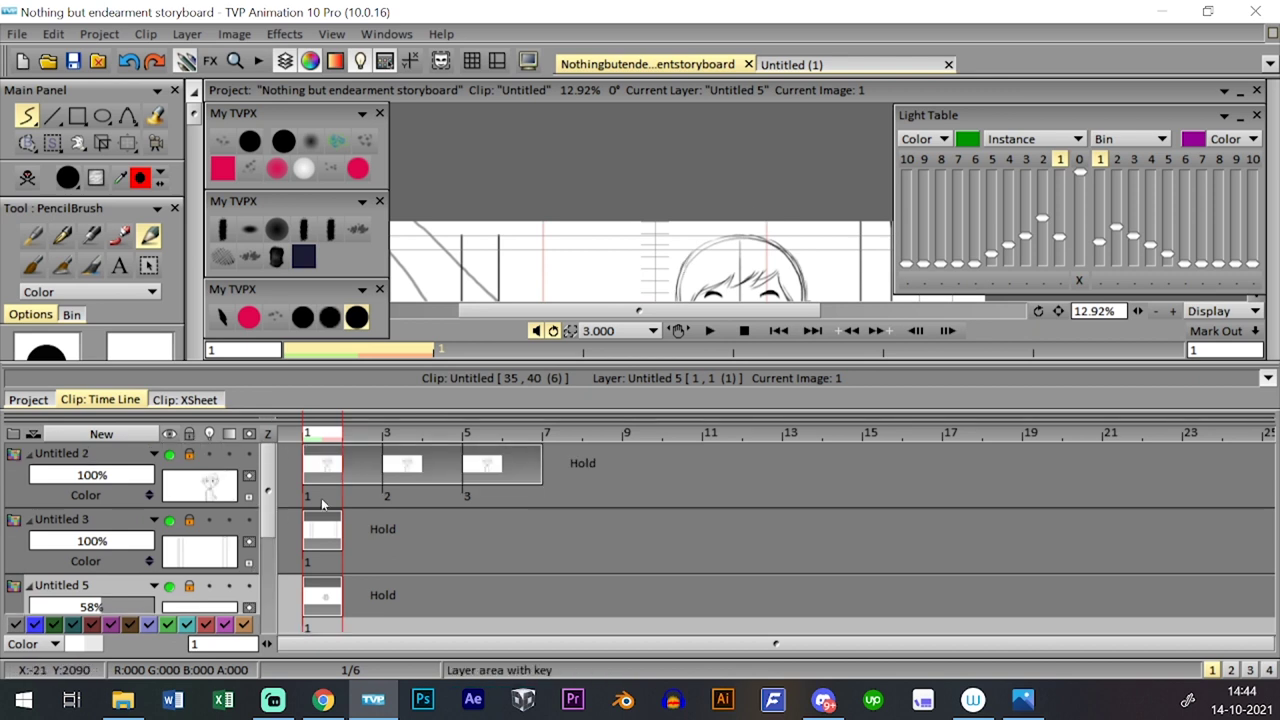
pyautogui.click(322, 501)
pyautogui.press('Tab')
pyautogui.press('Tab')
pyautogui.press('Tab')
pyautogui.press('Tab')
pyautogui.press('Tab')
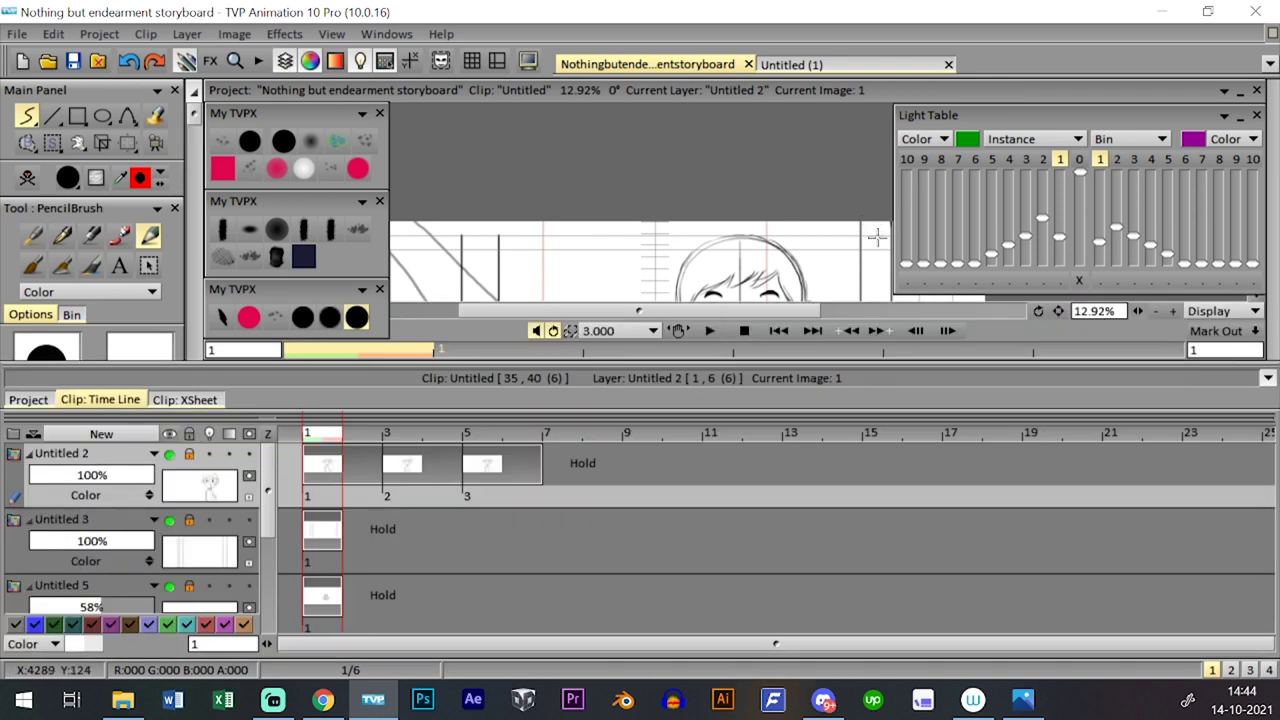
pyautogui.press('Right')
pyautogui.press('Right')
pyautogui.press('Left')
pyautogui.press('Left')
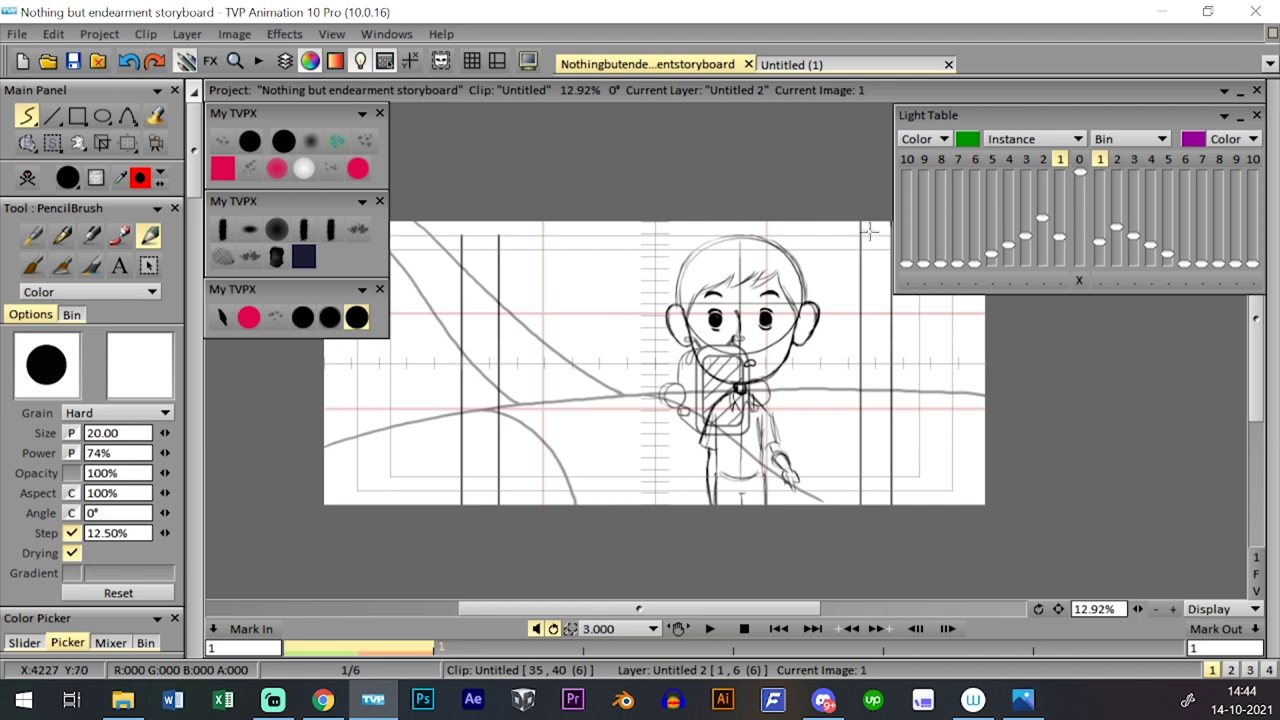
pyautogui.press('Right')
pyautogui.press('Right')
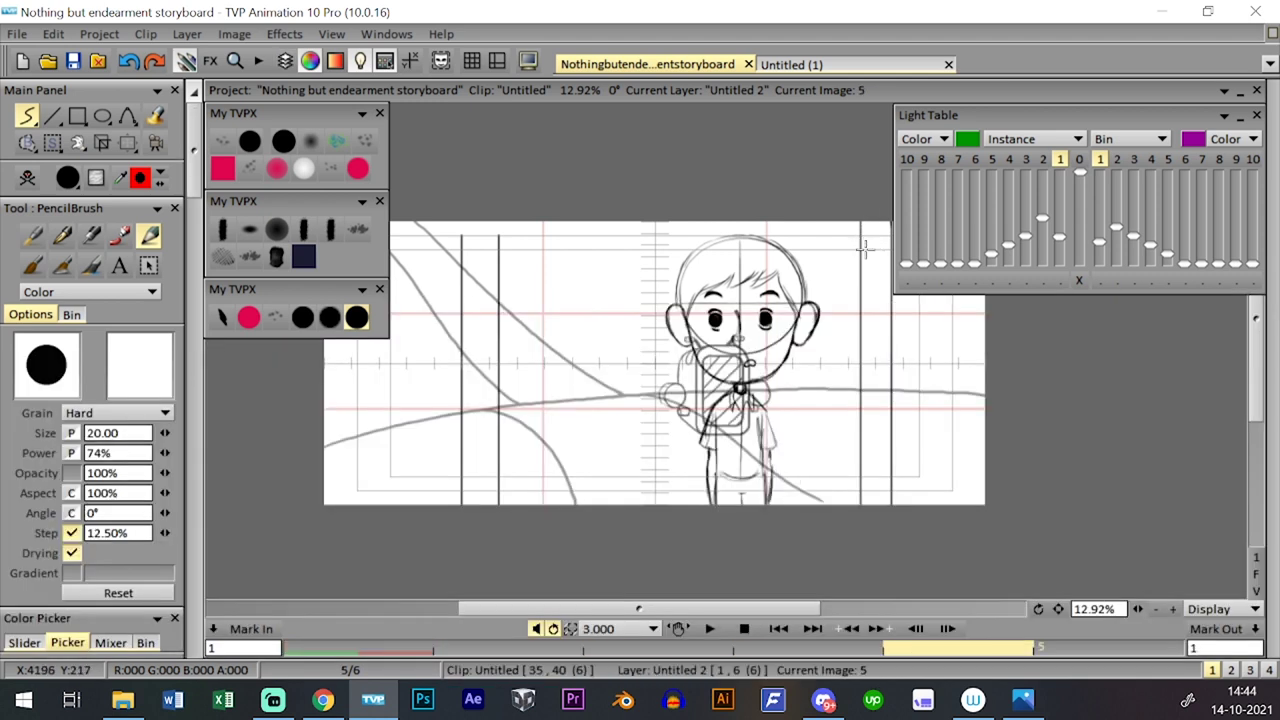
pyautogui.press('Right')
pyautogui.press('Right')
pyautogui.press('Tab')
pyautogui.press('Tab')
pyautogui.press('Tab')
pyautogui.press('Tab')
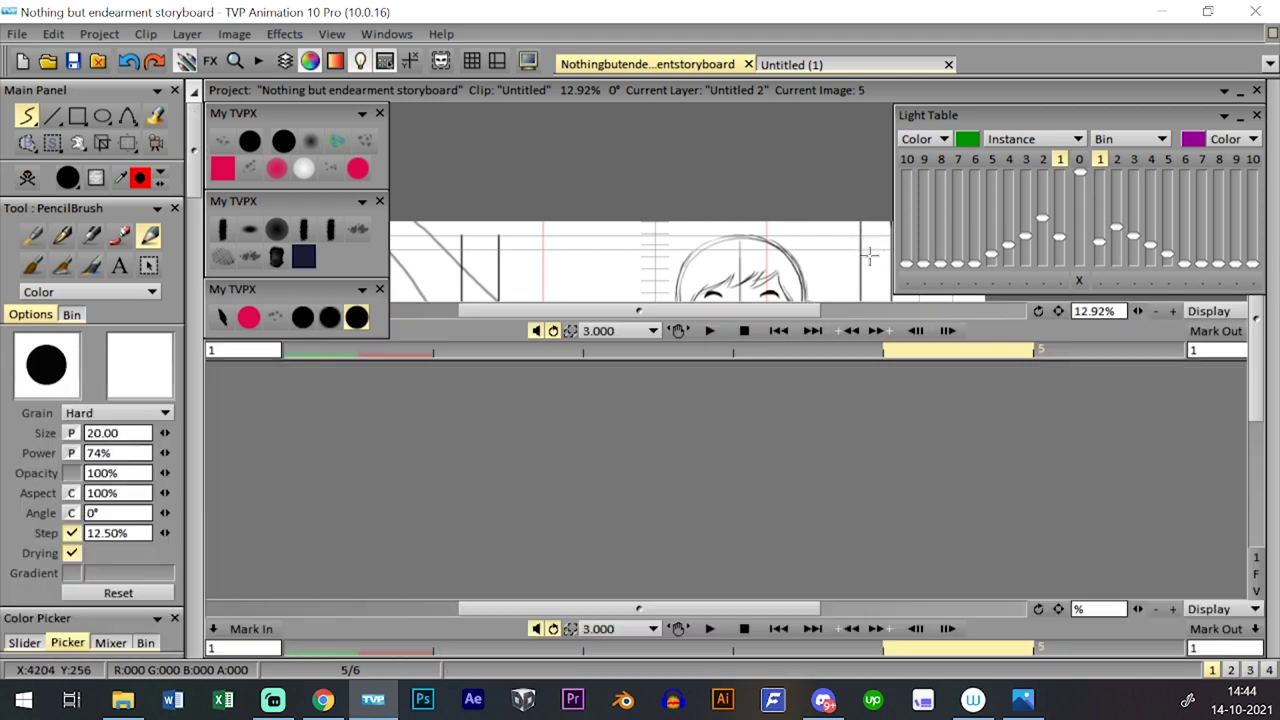
pyautogui.click(74, 60)
pyautogui.click(73, 61)
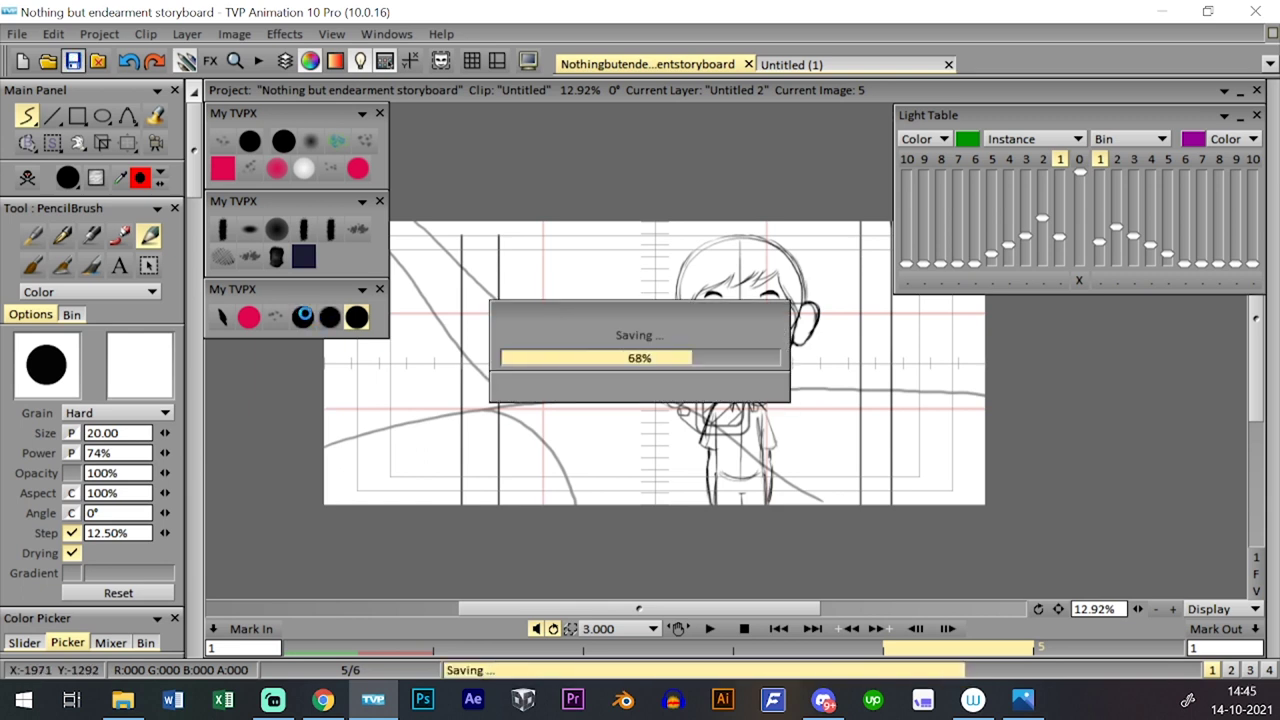
# - Pick the size-10 brush preset and toggle the clip timeline several times
pyautogui.click(310, 320)
pyautogui.press('Tab')
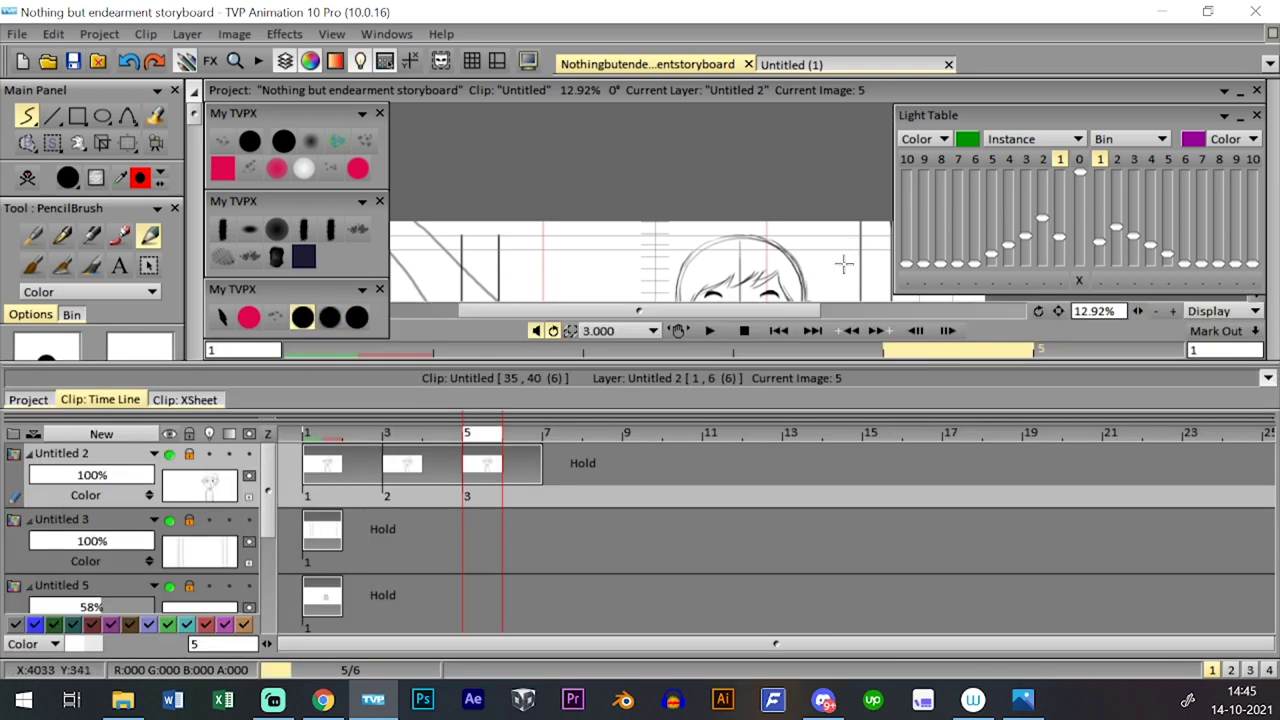
pyautogui.press('Tab')
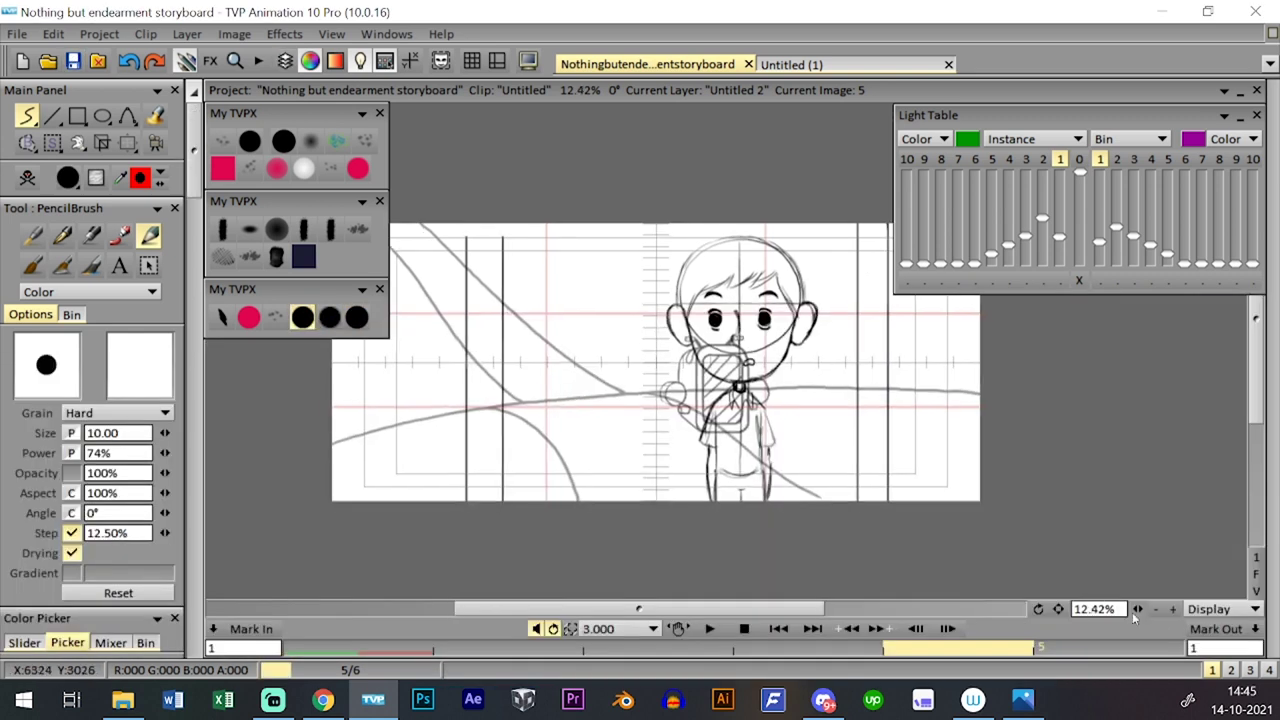
pyautogui.scroll(-1, 970, 430)
pyautogui.scroll(1, 951, 354)
pyautogui.press('Tab')
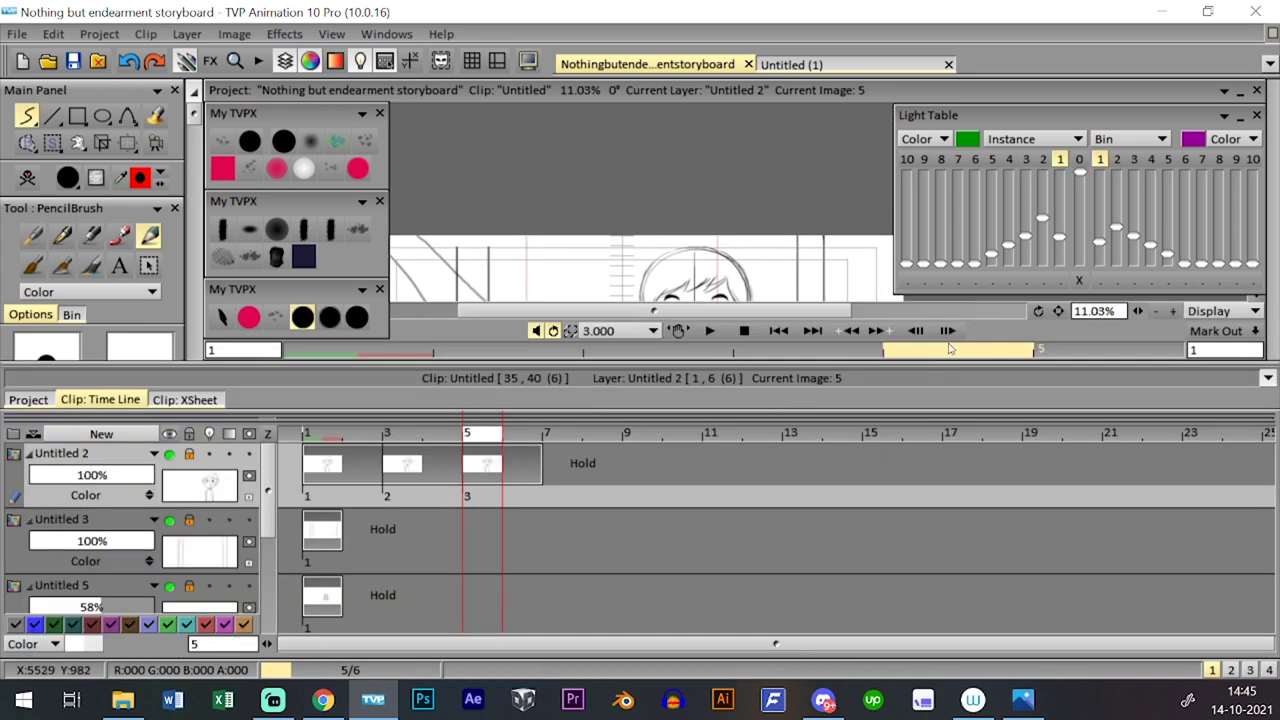
pyautogui.press('Tab')
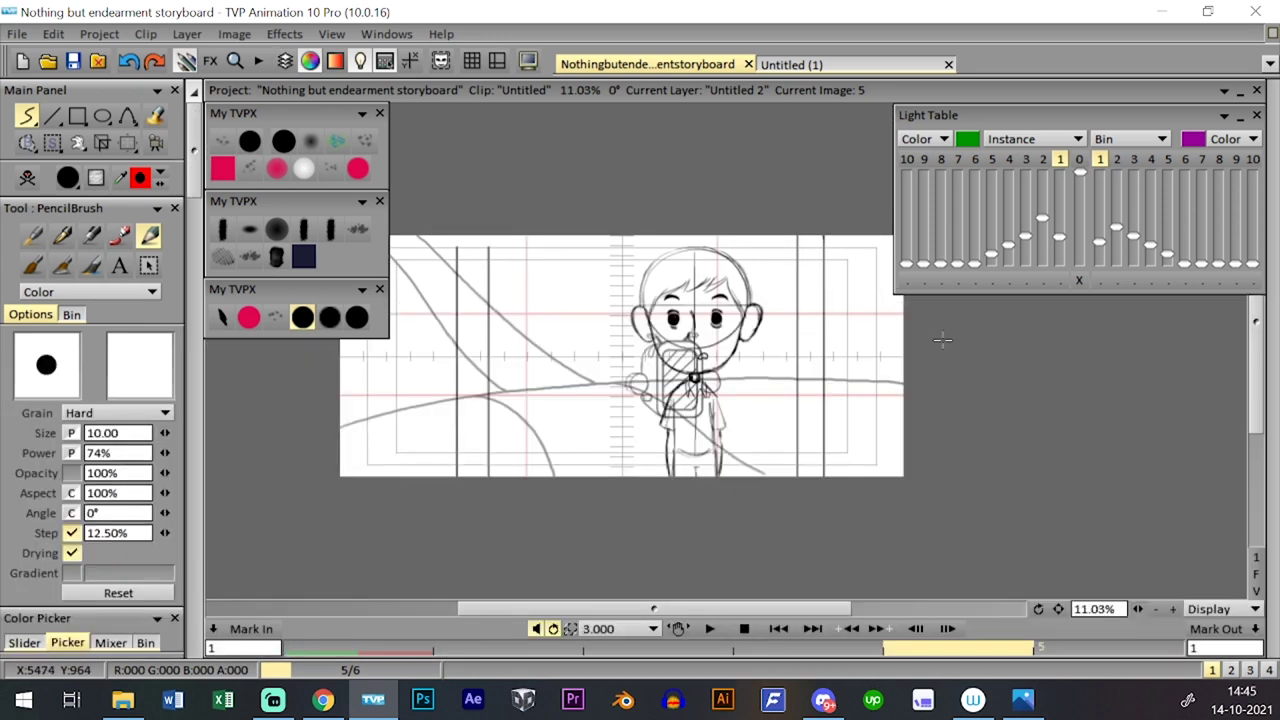
pyautogui.press('Tab')
pyautogui.press('Tab')
pyautogui.press('Tab')
pyautogui.press('Tab')
pyautogui.press('Tab')
pyautogui.press('Tab')
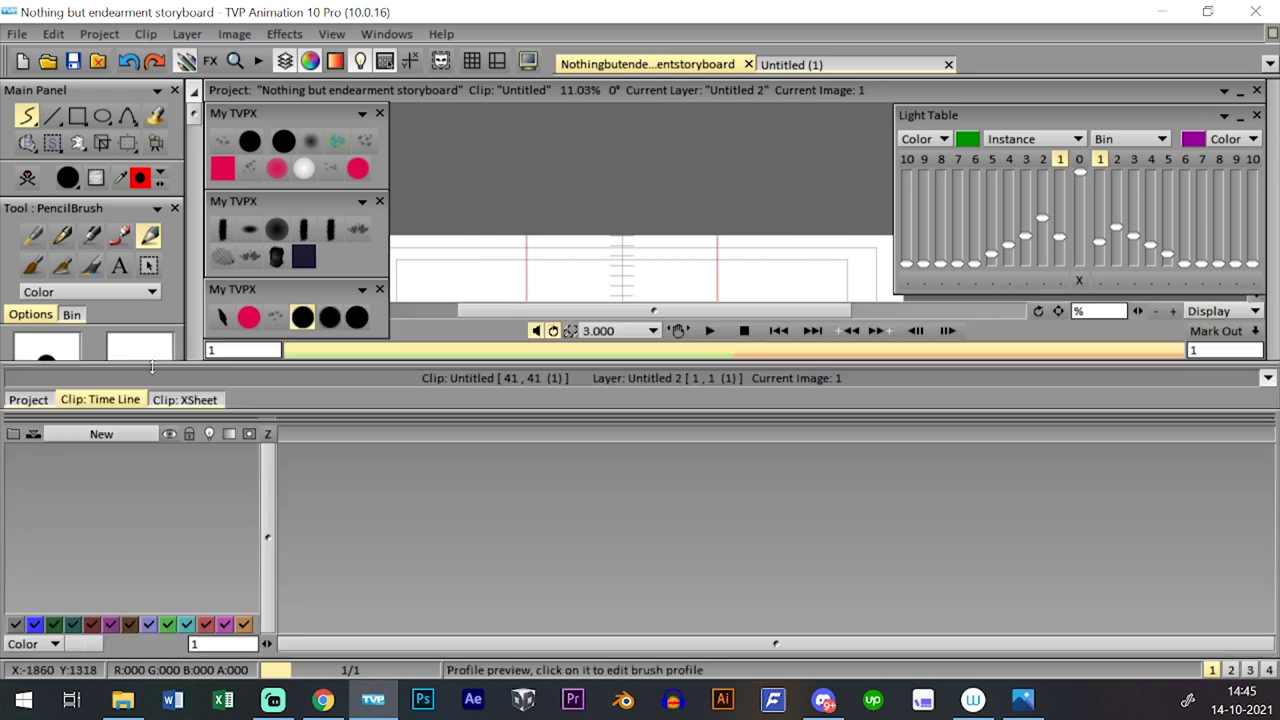
# - Move to image 2 and lower layer Untitled 5's opacity to 32%
pyautogui.press('Tab')
pyautogui.press('Tab')
pyautogui.press('Left')
pyautogui.press('Left')
pyautogui.press('Left')
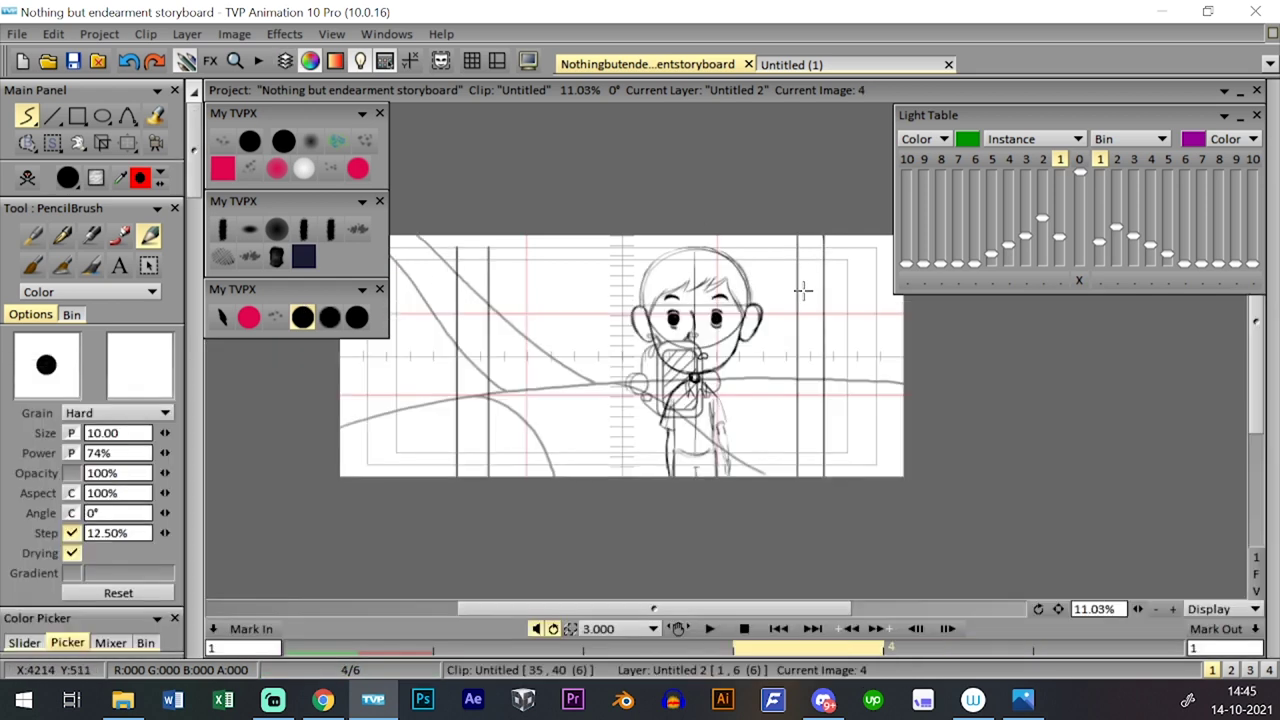
pyautogui.moveTo(1138, 610); pyautogui.dragTo(1151, 610)
pyautogui.press('Tab')
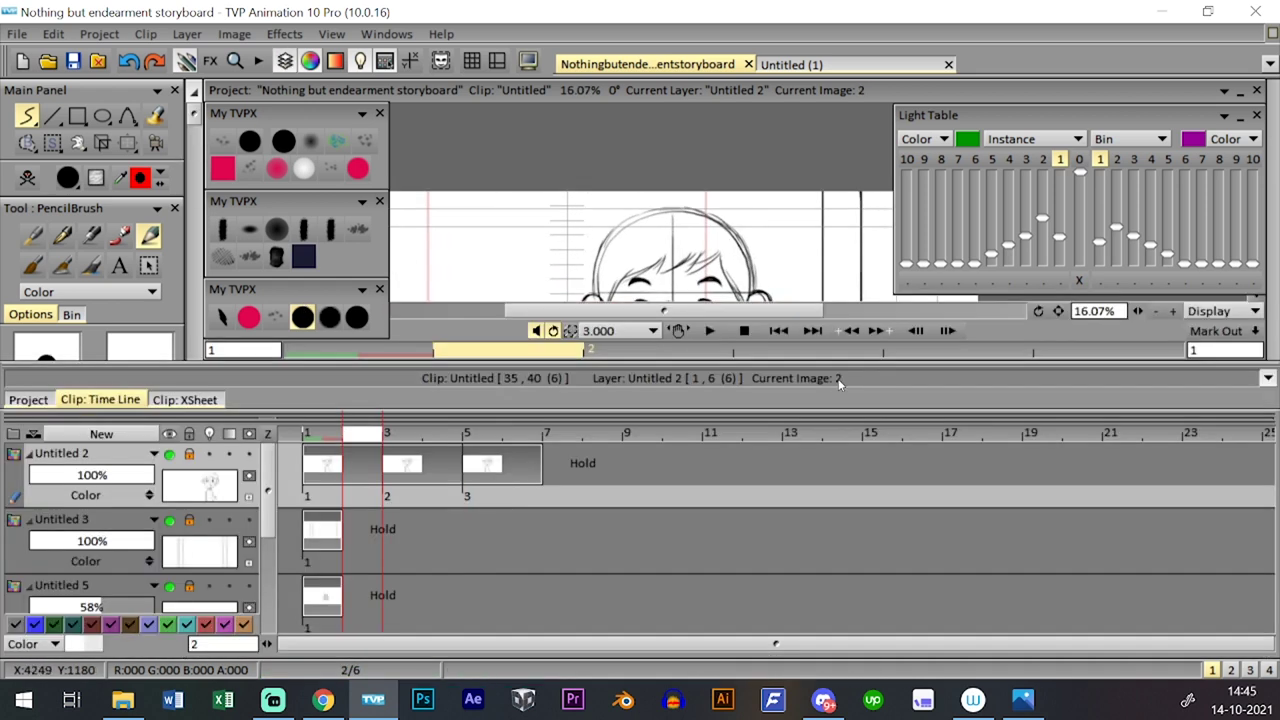
pyautogui.scroll(-2, 88, 494)
pyautogui.moveTo(88, 495); pyautogui.dragTo(70, 496)
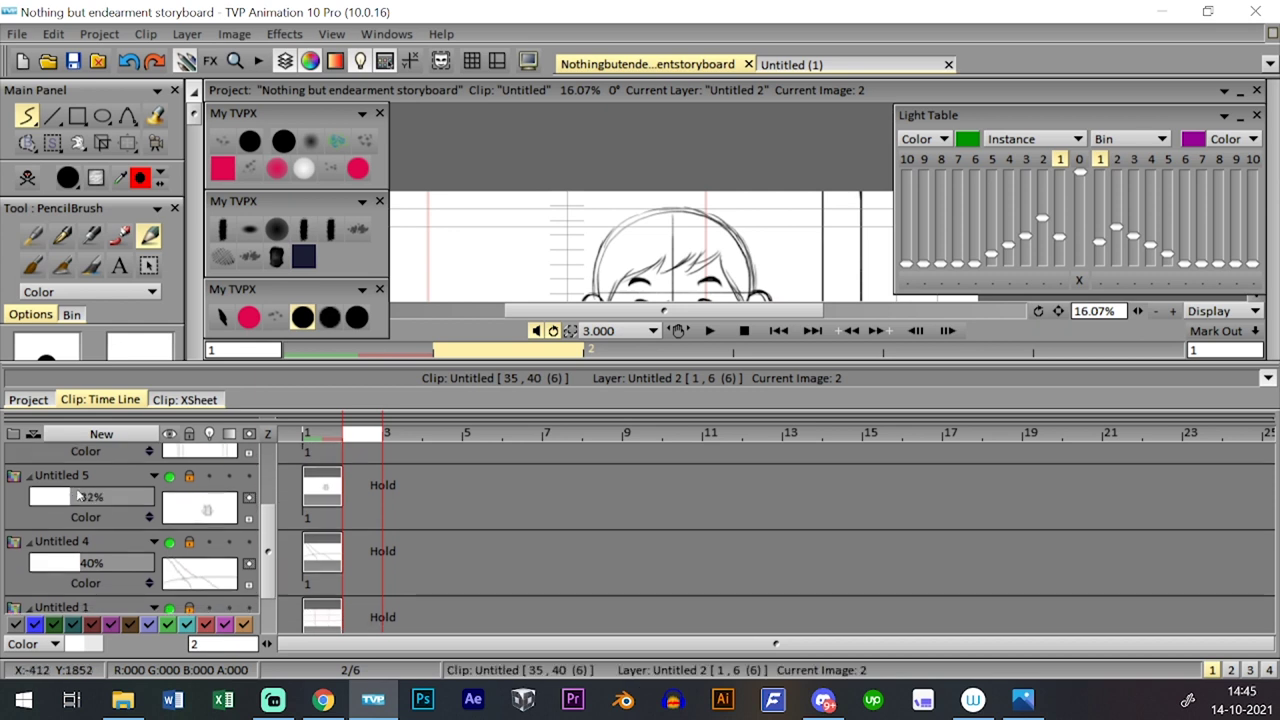
pyautogui.press('Tab')
pyautogui.press('Tab')
pyautogui.press('Tab')
# - Play back the clip's images, then show the overview of all storyboard clips
pyautogui.press('Tab')
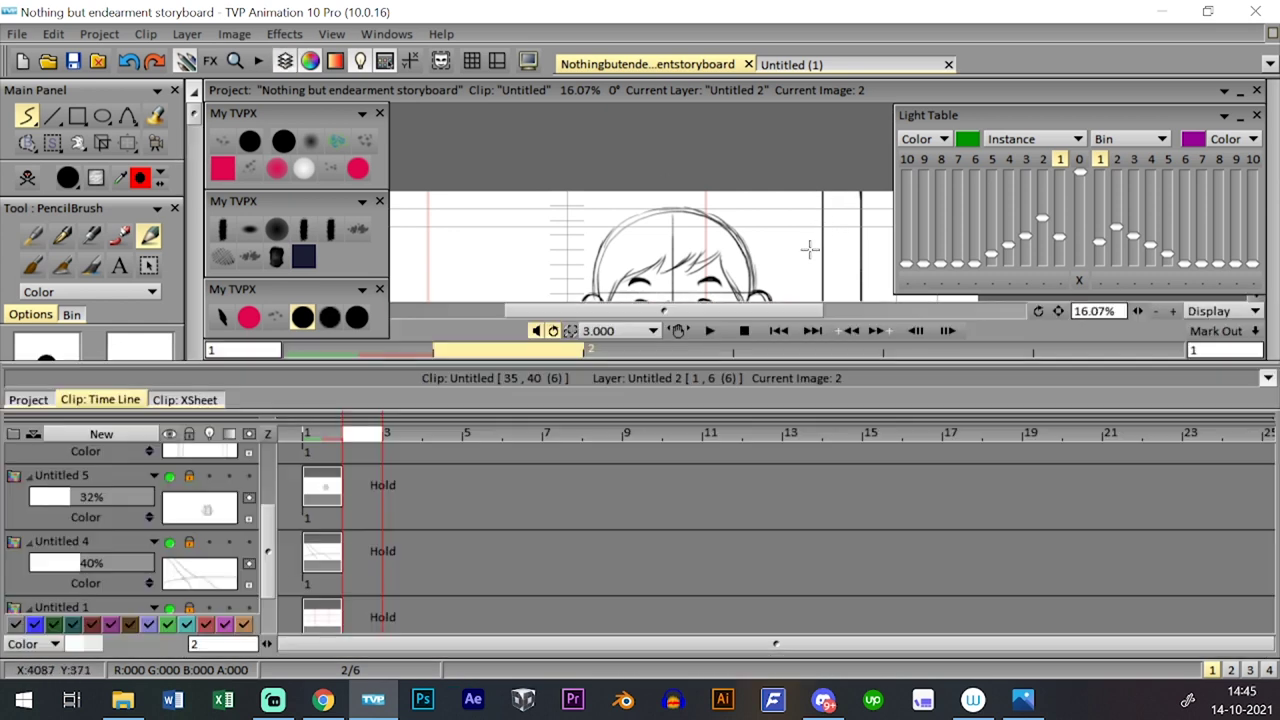
pyautogui.click(190, 434)
pyautogui.click(200, 437)
pyautogui.moveTo(267, 551); pyautogui.dragTo(268, 380)
pyautogui.press('Tab')
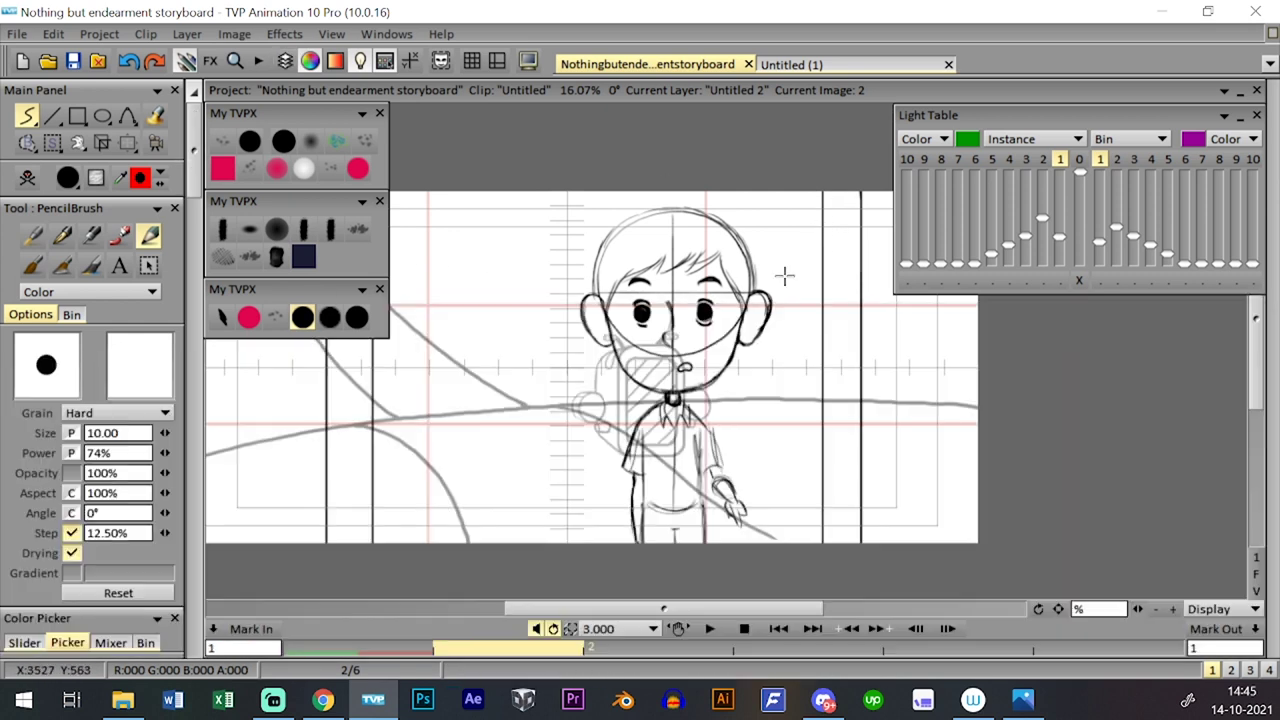
pyautogui.click(710, 629)
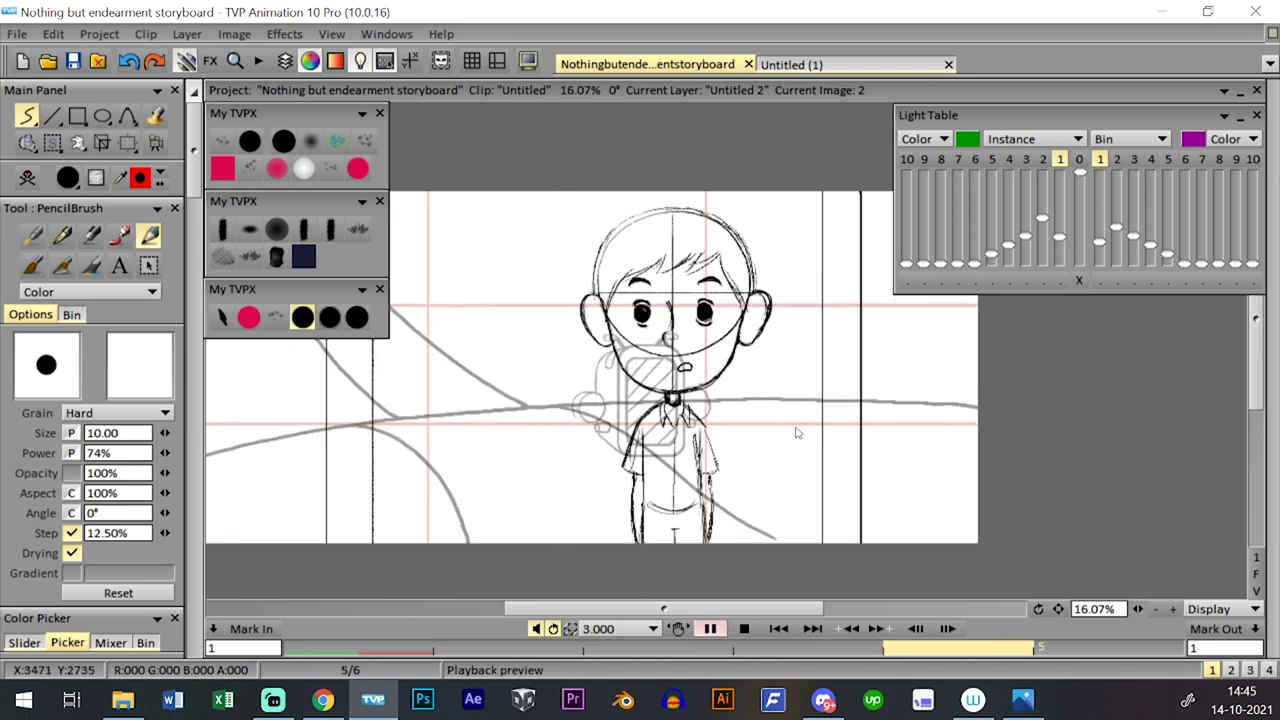
pyautogui.press('Tab')
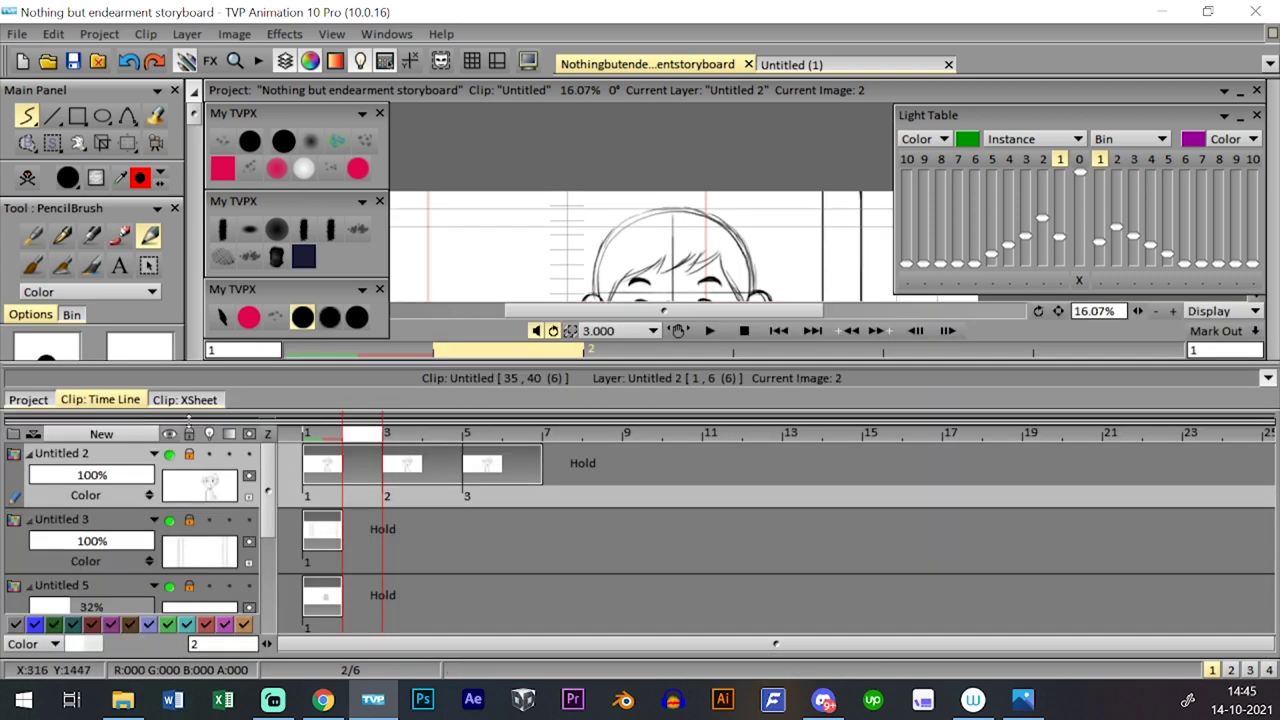
pyautogui.click(28, 400)
# - Make the empty clip 6 current and save the storyboard project
pyautogui.click(1010, 484)
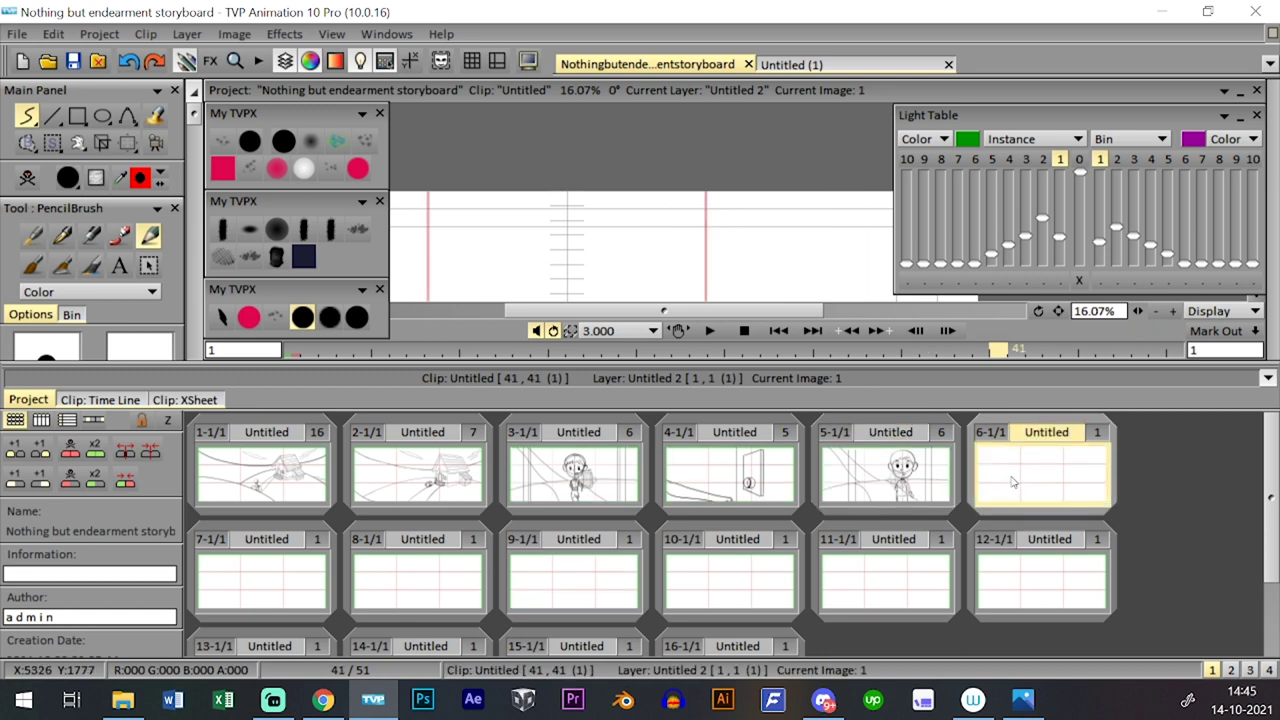
pyautogui.press('Tab')
pyautogui.click(73, 61)
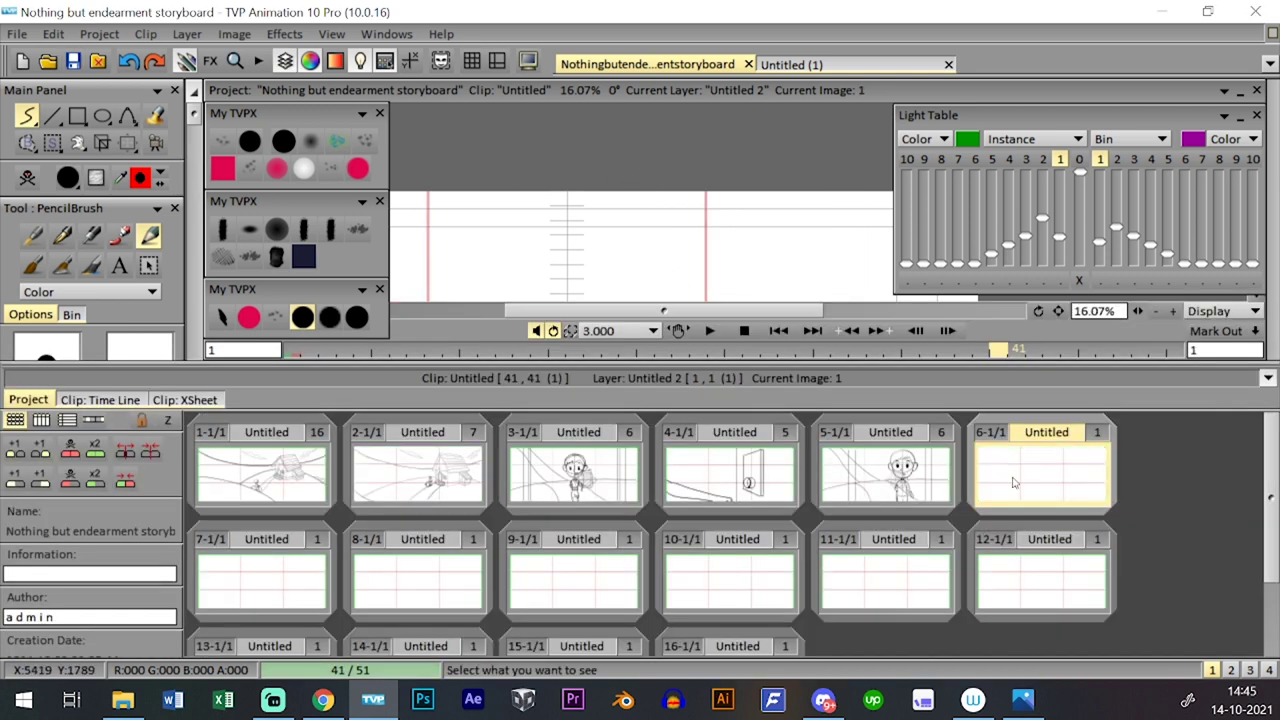
pyautogui.click(100, 400)
pyautogui.press('Tab')
pyautogui.press('Tab')
pyautogui.press('Tab')
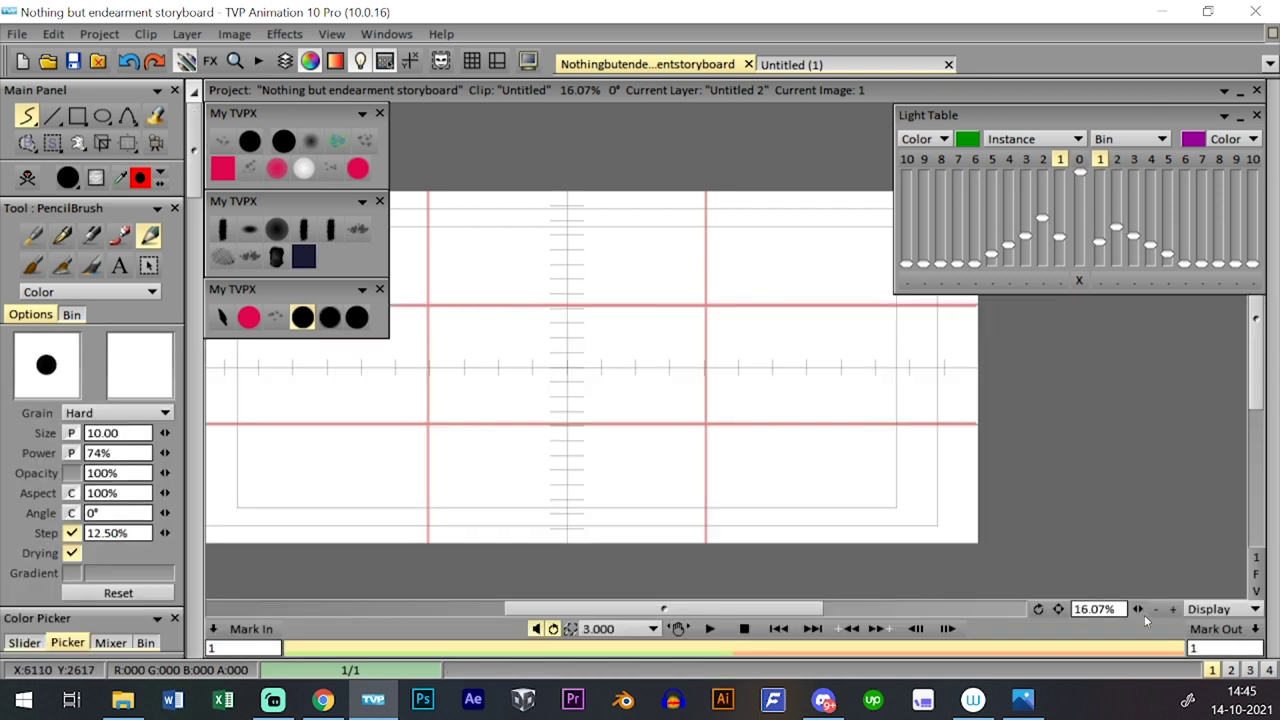
# - Draw bold black vertical lines on the empty panel, undoing an extra stroke
pyautogui.scroll(-1, 769, 424)
pyautogui.moveTo(769, 424); pyautogui.dragTo(833, 436)
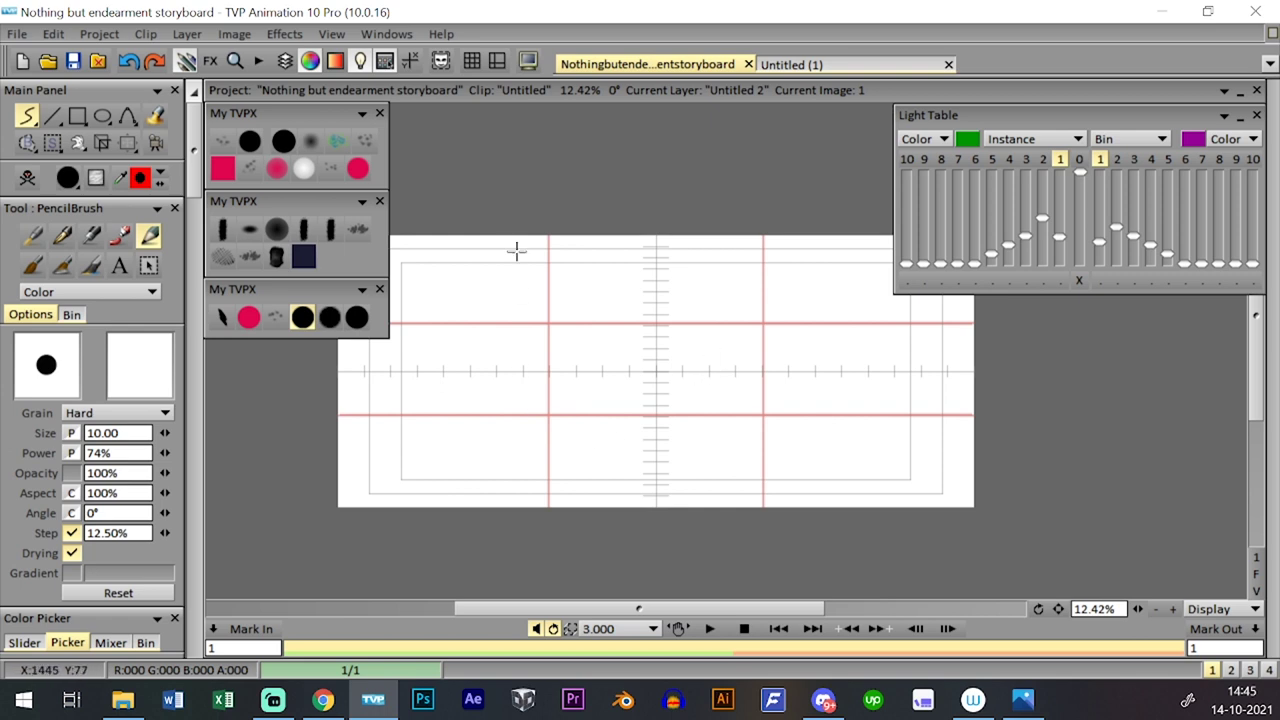
pyautogui.moveTo(516, 251); pyautogui.dragTo(511, 179)
pyautogui.moveTo(520, 514); pyautogui.dragTo(526, 111)
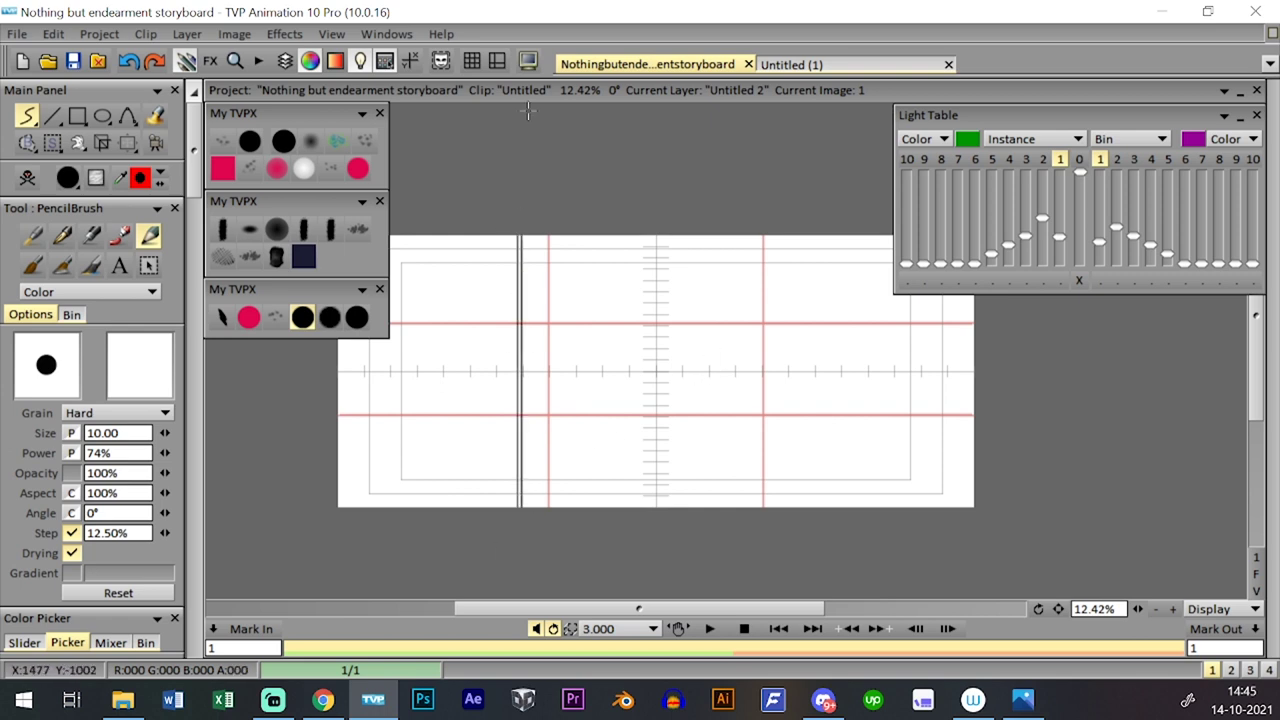
pyautogui.hotkey('ctrl', 'z')
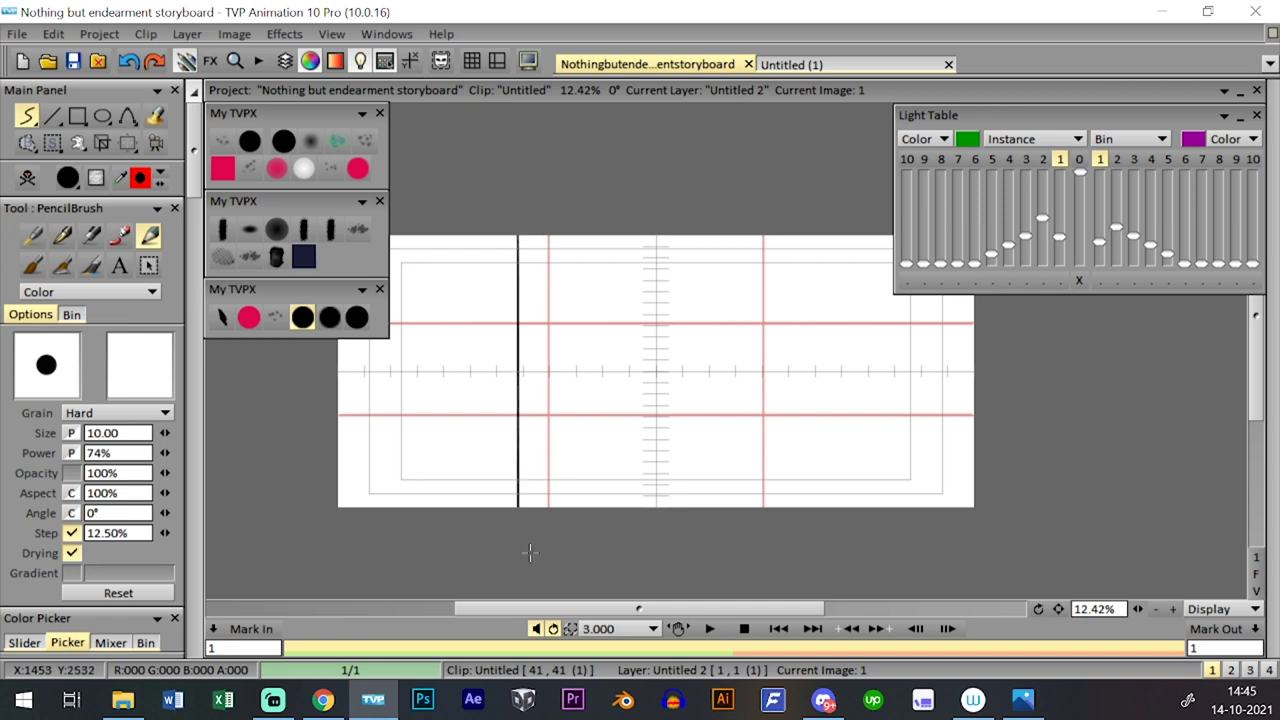
pyautogui.press('Tab')
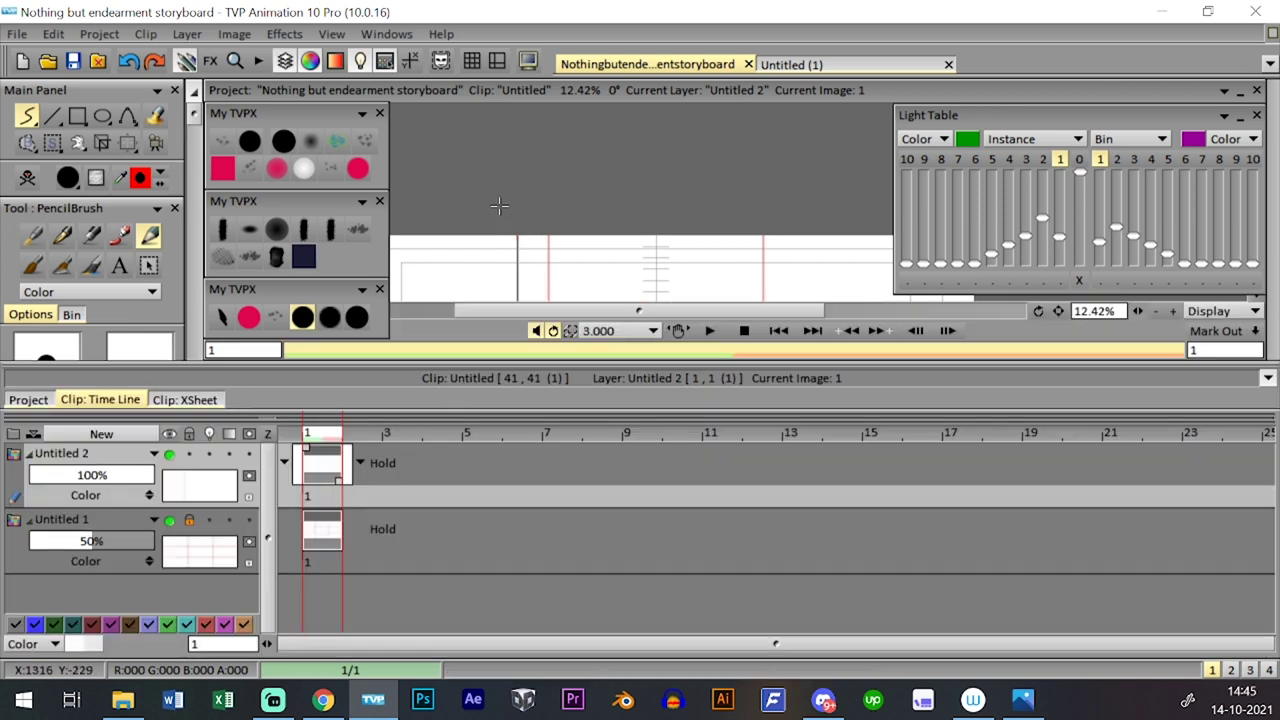
pyautogui.press('Tab')
pyautogui.moveTo(790, 232); pyautogui.dragTo(793, 507)
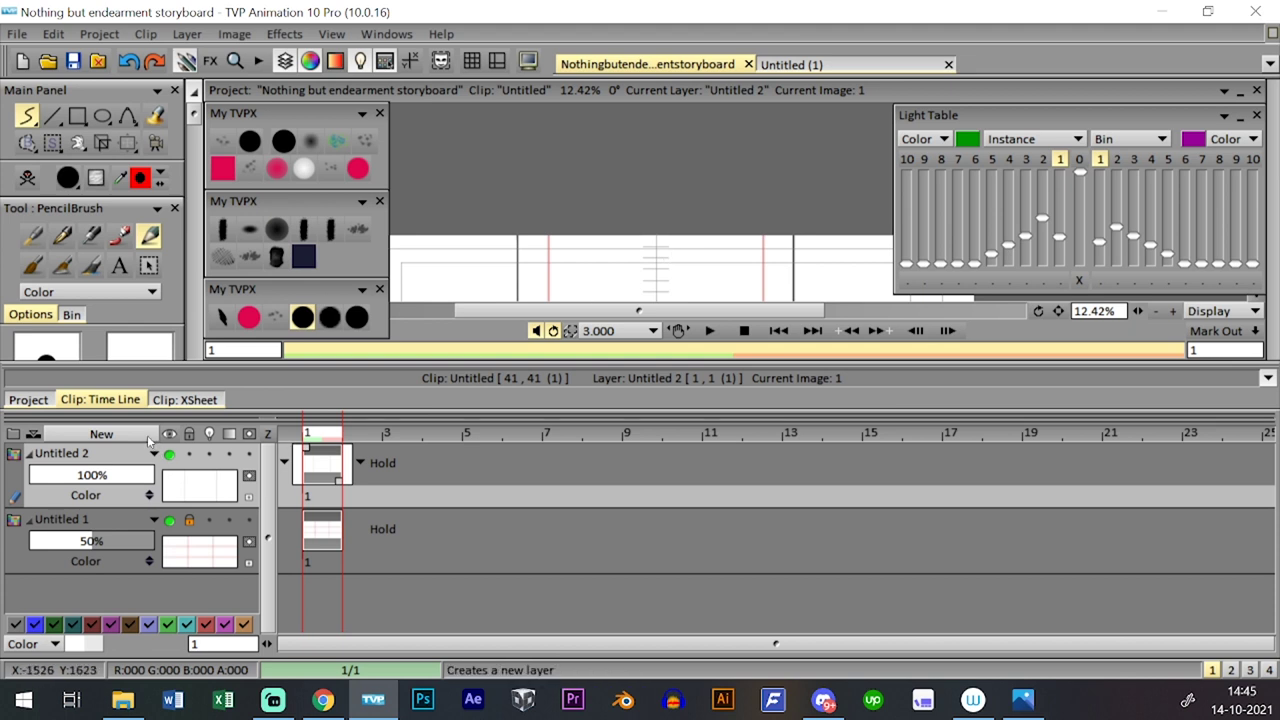
# - Add a new layer and draw a vertical line beside the left red guide
pyautogui.click(147, 435)
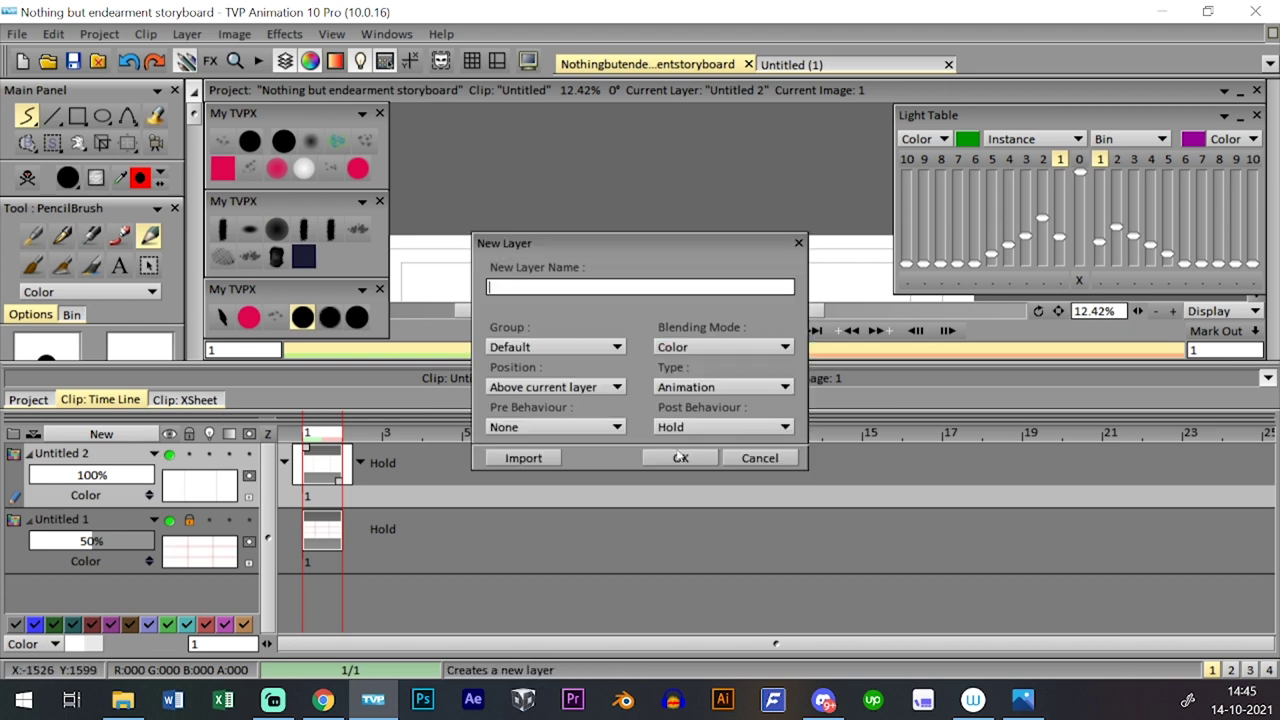
pyautogui.click(680, 456)
pyautogui.moveTo(517, 234); pyautogui.dragTo(522, 524)
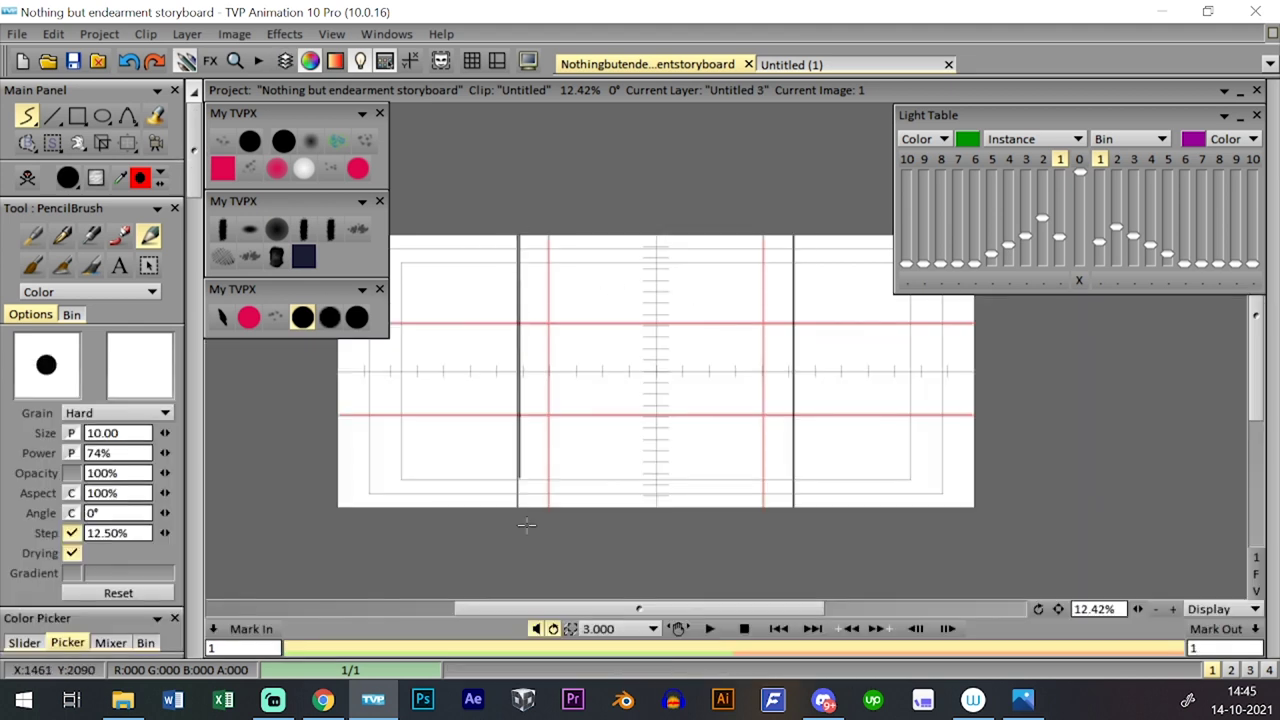
pyautogui.press('Tab')
pyautogui.press('Tab')
pyautogui.press('Tab')
pyautogui.press('Tab')
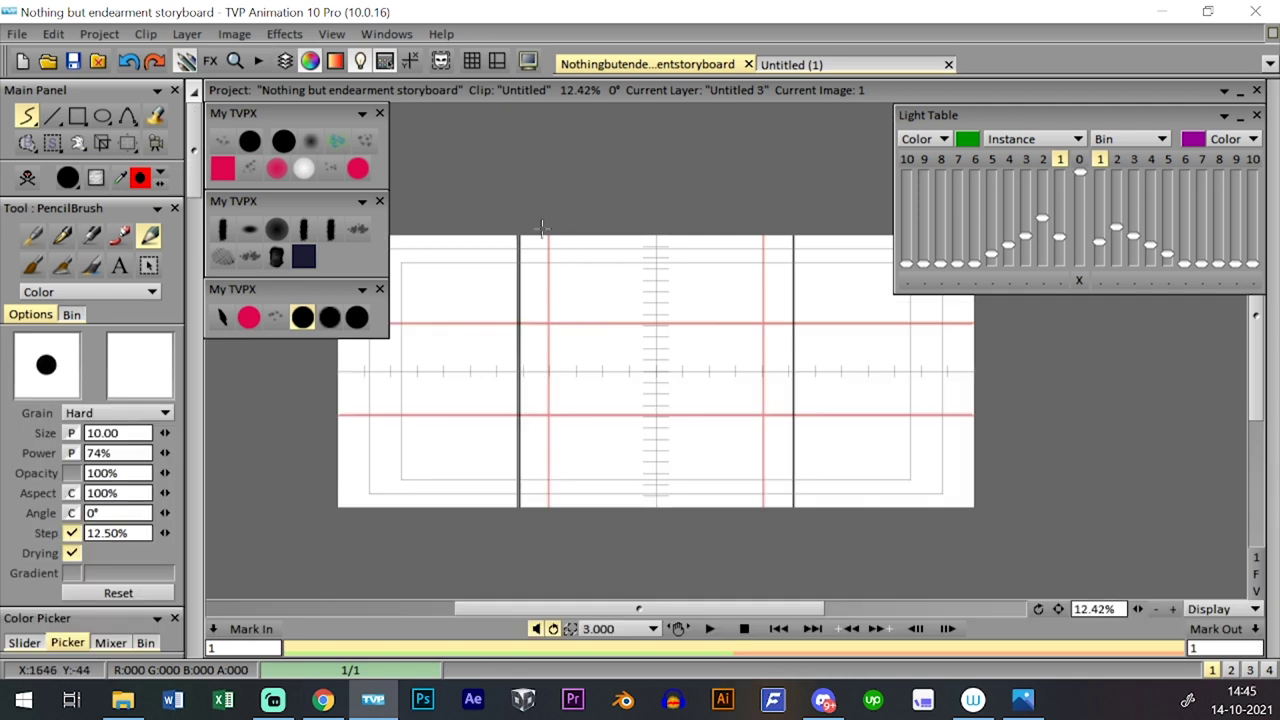
pyautogui.moveTo(541, 228); pyautogui.dragTo(546, 508)
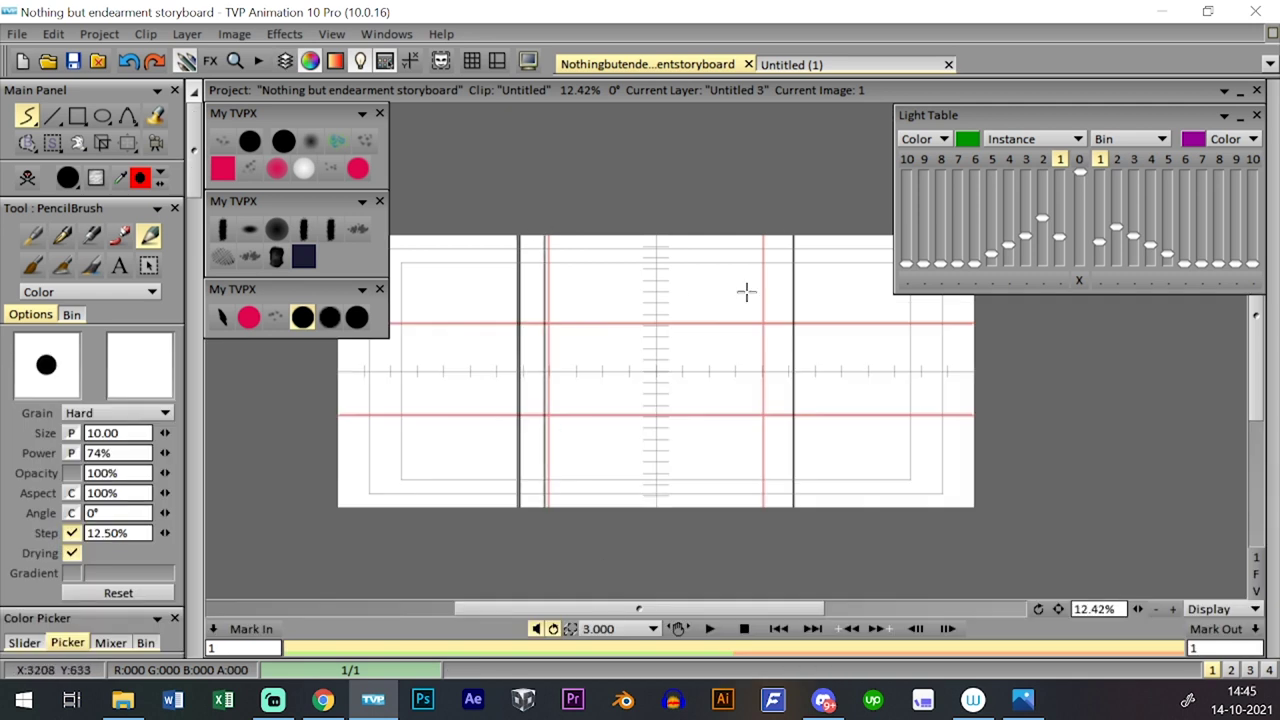
# - Redraw the matching pair of vertical lines beside the left and right red guides
pyautogui.moveTo(765, 225); pyautogui.dragTo(765, 508)
pyautogui.hotkey('ctrl', 'z')
pyautogui.hotkey('ctrl', 'z')
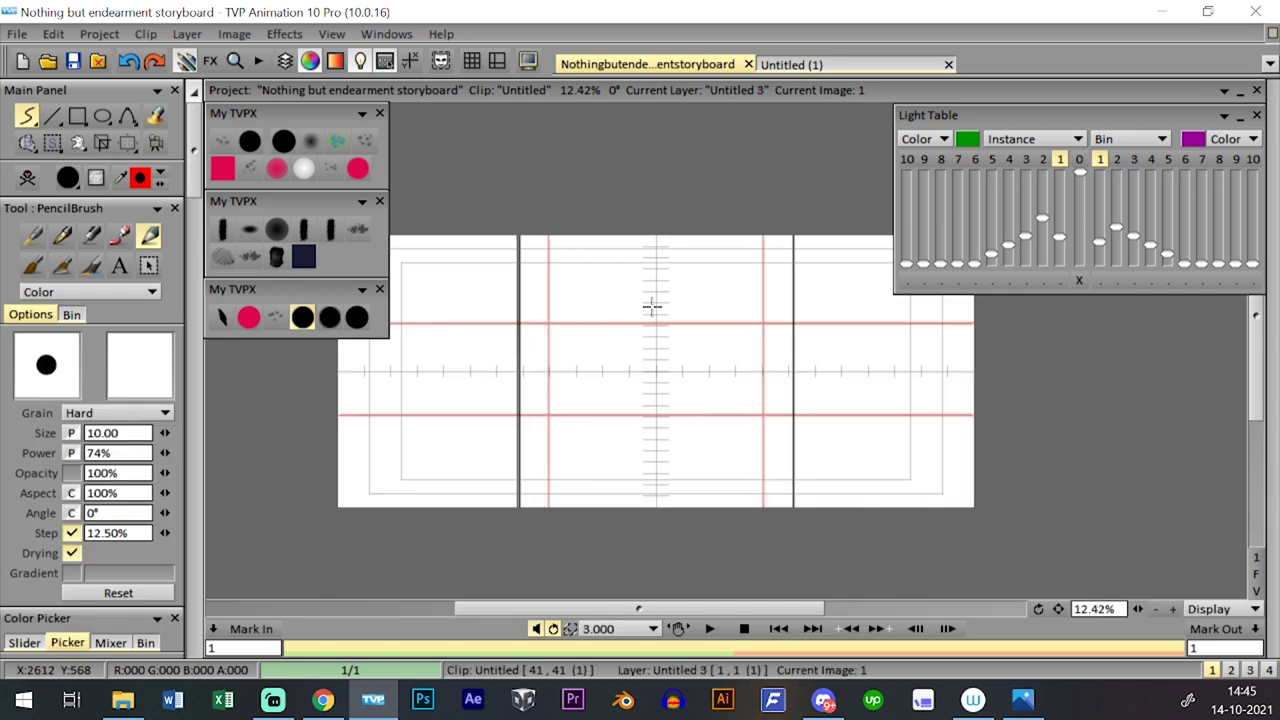
pyautogui.moveTo(546, 238); pyautogui.dragTo(550, 524)
pyautogui.hotkey('ctrl', 'z')
pyautogui.moveTo(541, 238); pyautogui.dragTo(540, 508)
pyautogui.moveTo(758, 234); pyautogui.dragTo(758, 508)
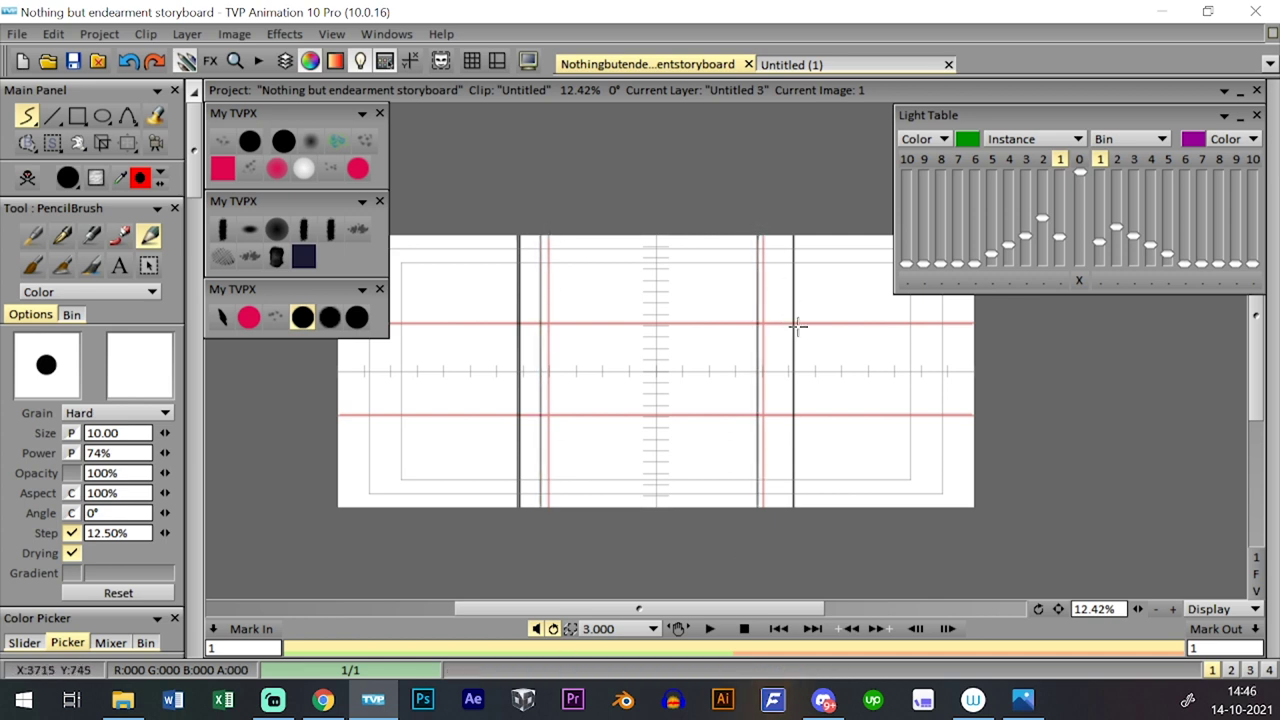
pyautogui.press('pageup')
pyautogui.press('pageup')
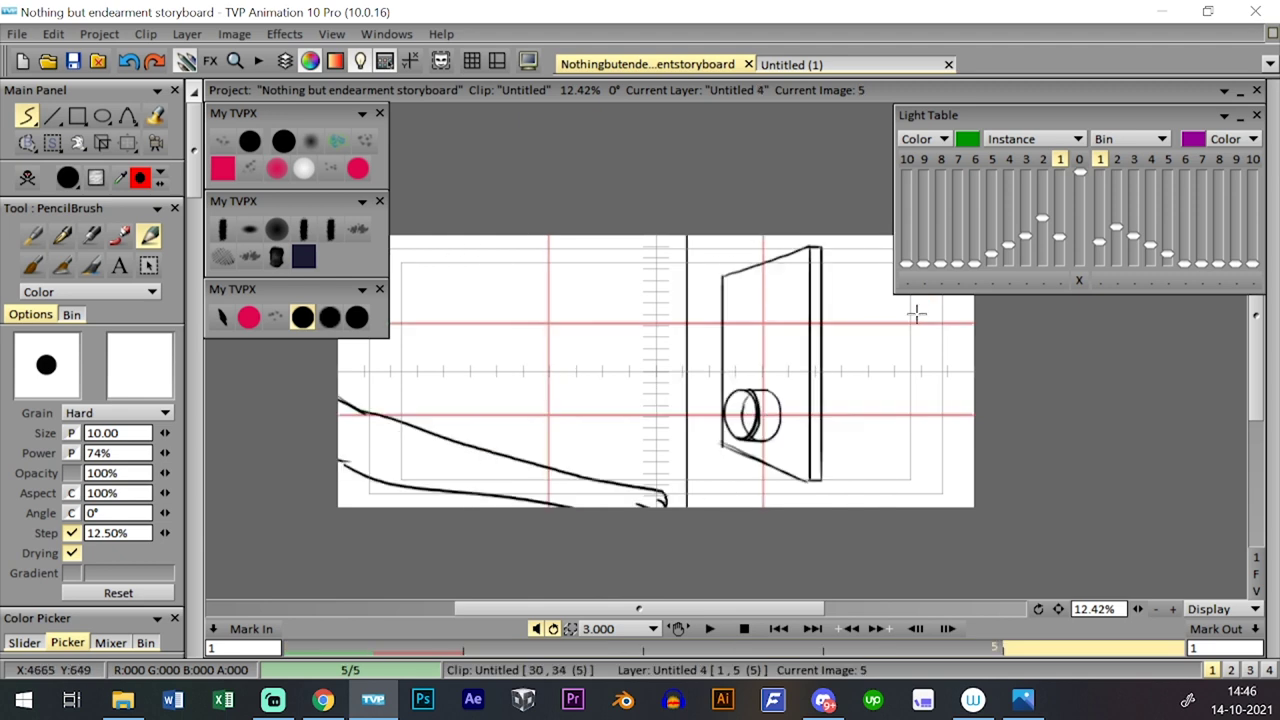
# - Flip through the storyboard images and zoom into the house scene panel
pyautogui.press('Right')
pyautogui.press('Right')
pyautogui.press('Right')
pyautogui.press('Right')
pyautogui.press('Right')
pyautogui.press('Right')
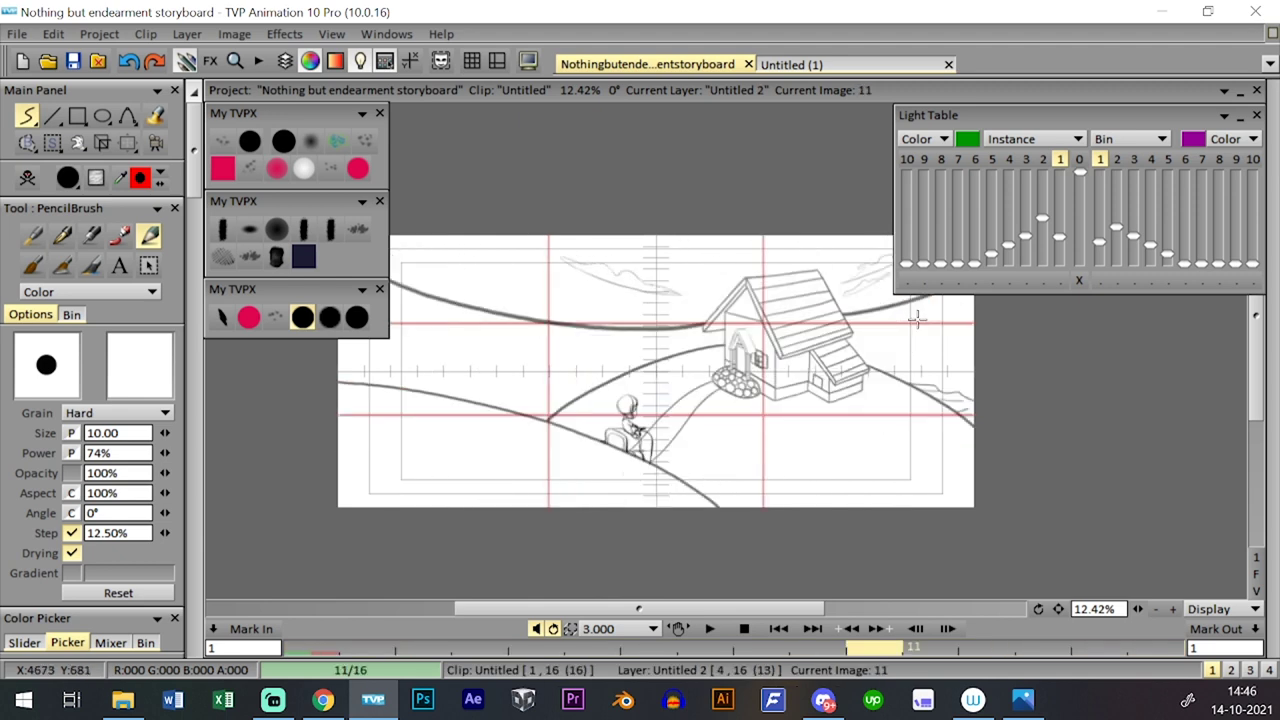
pyautogui.press('pageup')
pyautogui.press('pagedown')
pyautogui.press('pagedown')
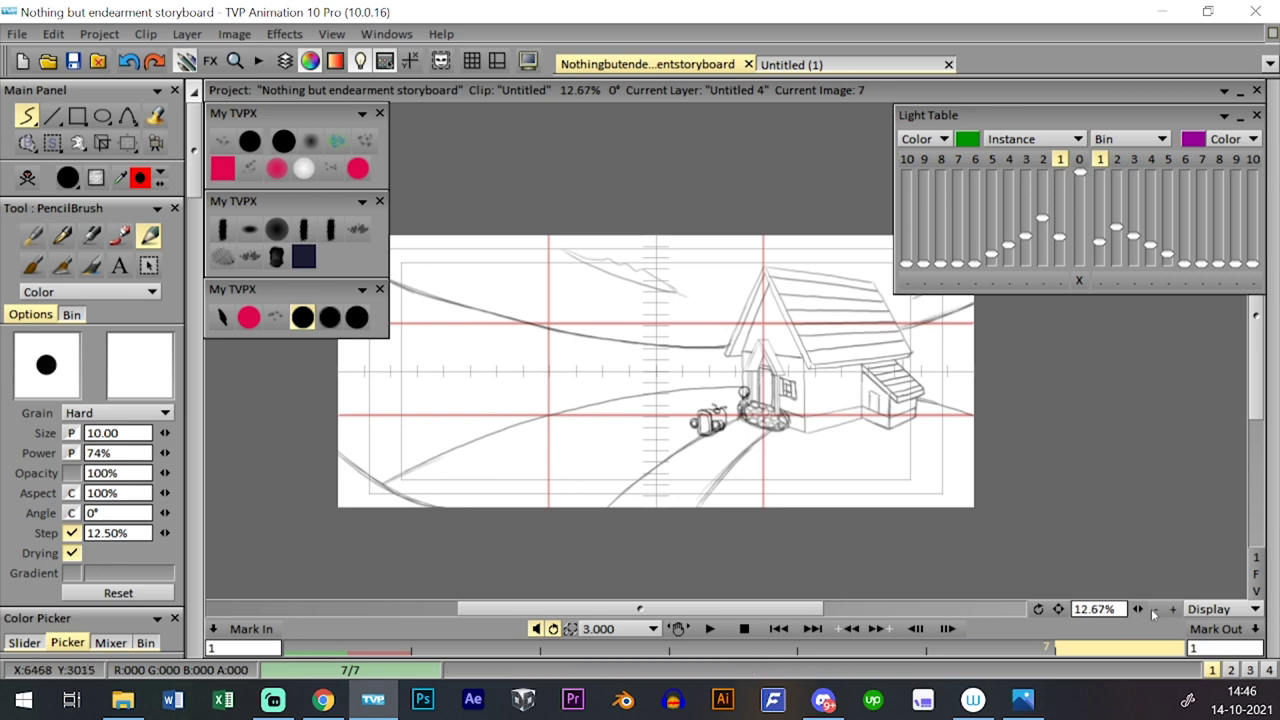
pyautogui.scroll(5, 866, 399)
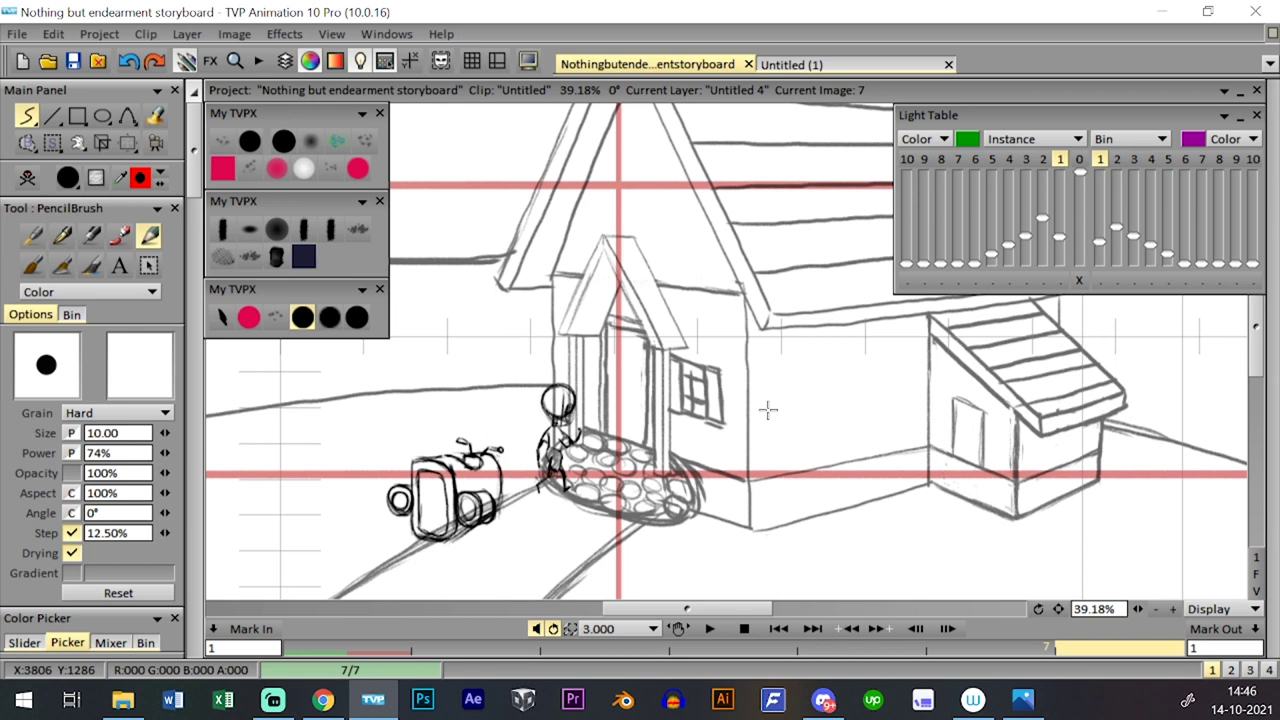
# - Step around the house and boy images, then fit the canvas and return to the framed panel
pyautogui.press('Left')
pyautogui.press('Left')
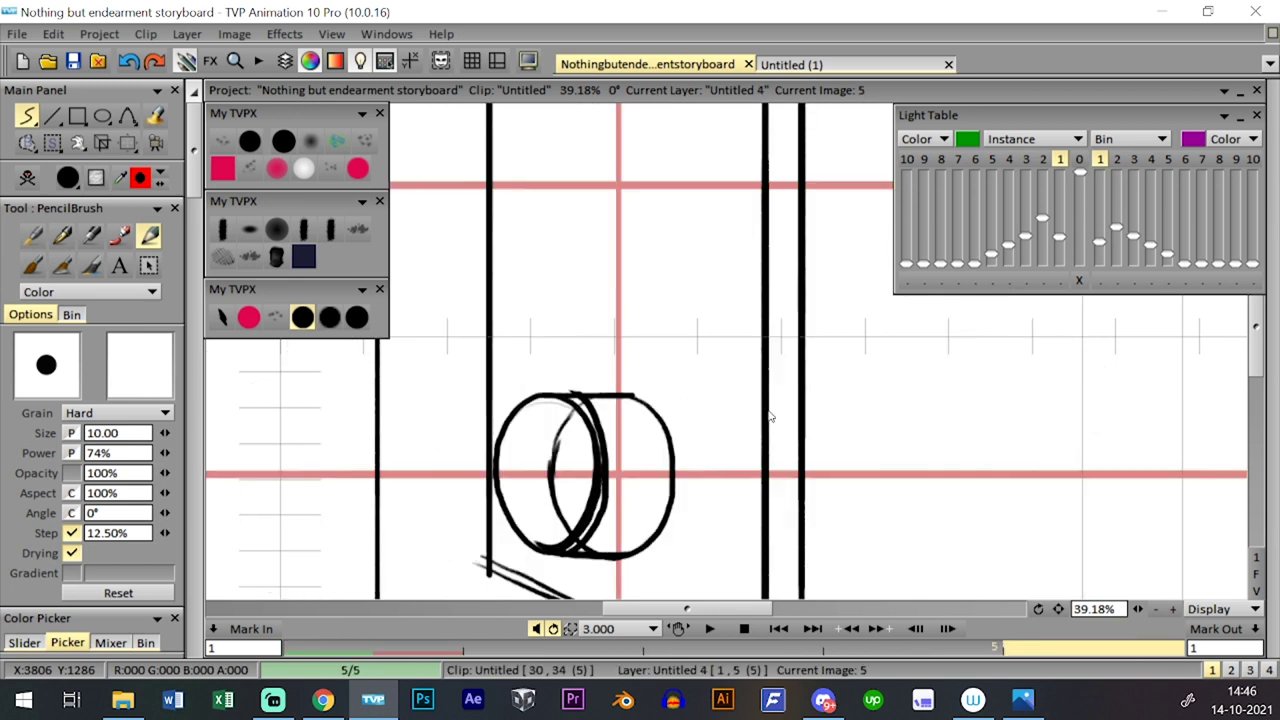
pyautogui.press('Right')
pyautogui.press('Right')
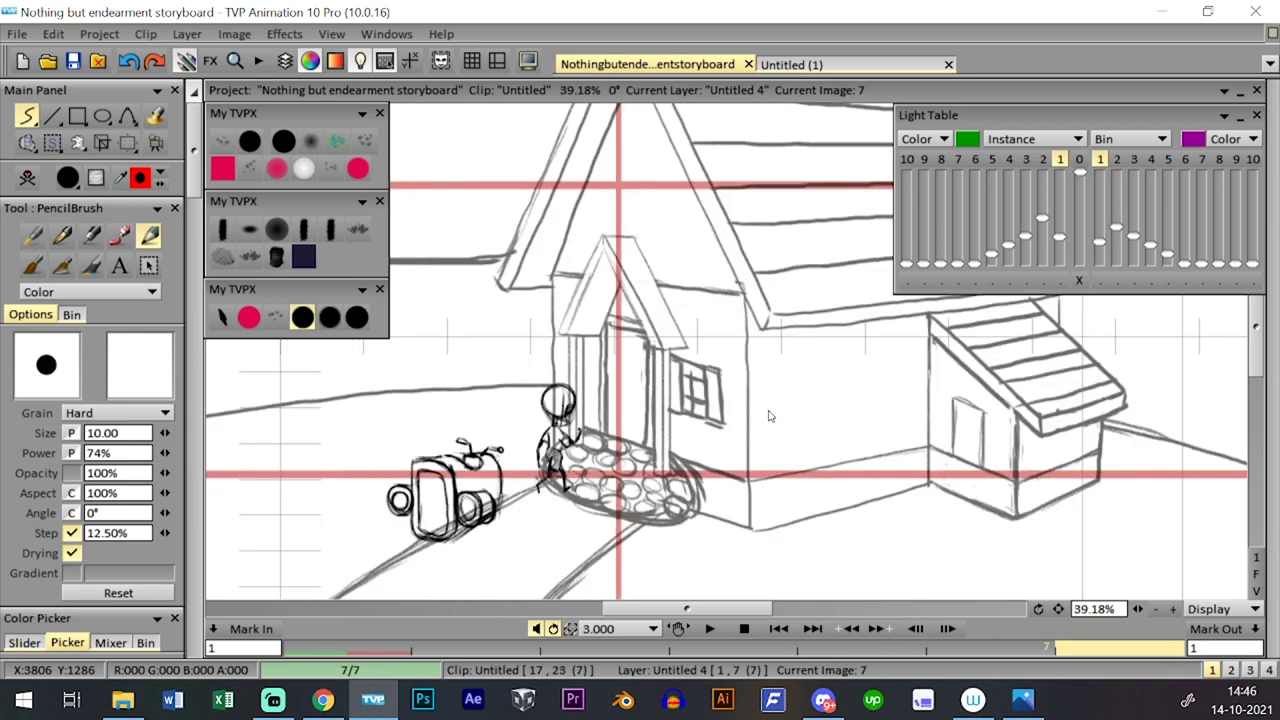
pyautogui.press('Right')
pyautogui.press('Left')
pyautogui.press('Right')
pyautogui.press('Right')
pyautogui.press('Right')
pyautogui.press('Right')
pyautogui.press('Left')
pyautogui.press('Right')
pyautogui.press('Right')
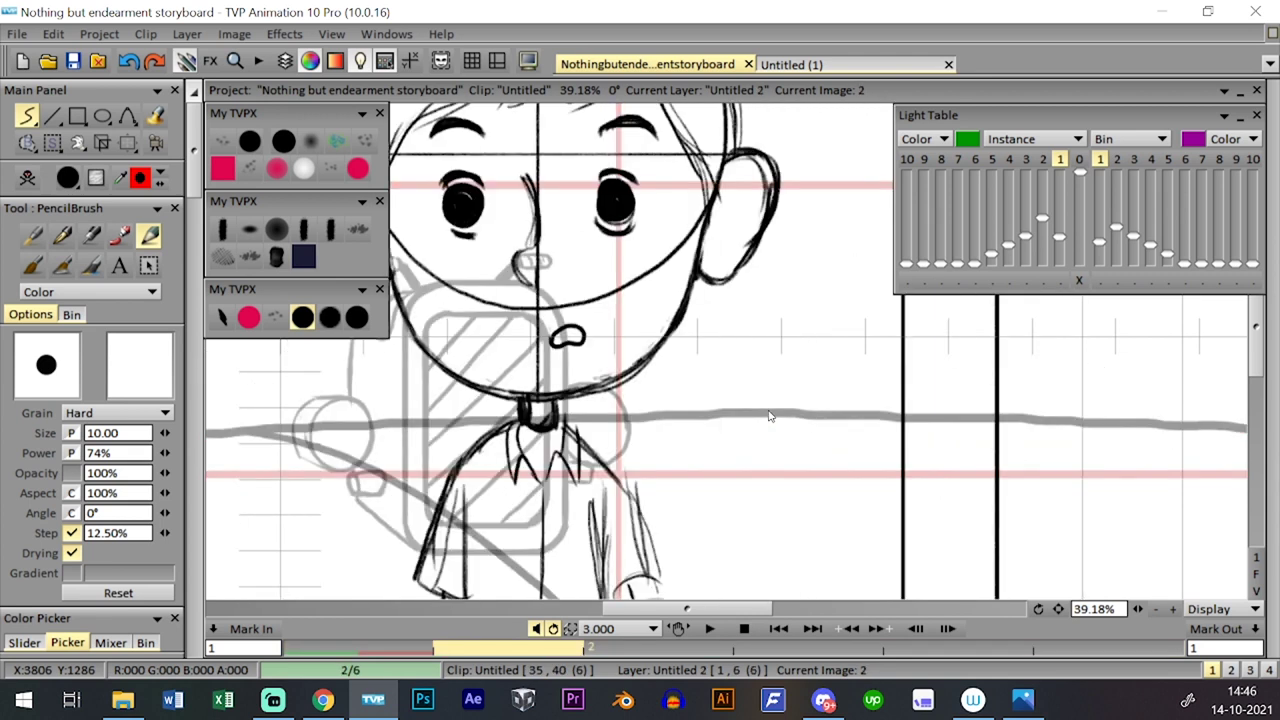
pyautogui.click(1256, 574)
pyautogui.press('Right')
pyautogui.press('Right')
pyautogui.press('Right')
pyautogui.press('Right')
pyautogui.press('Right')
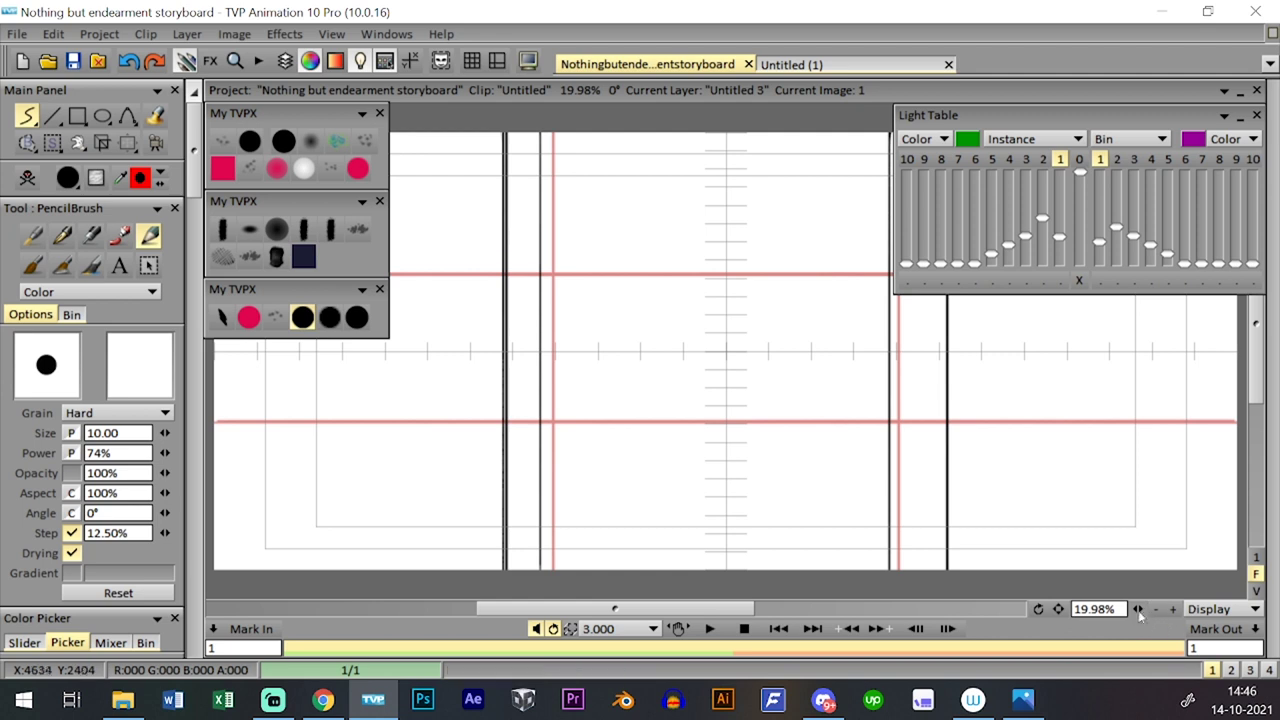
# - Erase everything drawn on the top layer of the framed panel
pyautogui.moveTo(1138, 611)
pyautogui.mouseDown()
pyautogui.moveTo(1119, 608)
pyautogui.moveTo(1147, 611)
pyautogui.mouseUp()
pyautogui.press('Right')
pyautogui.press('Left')
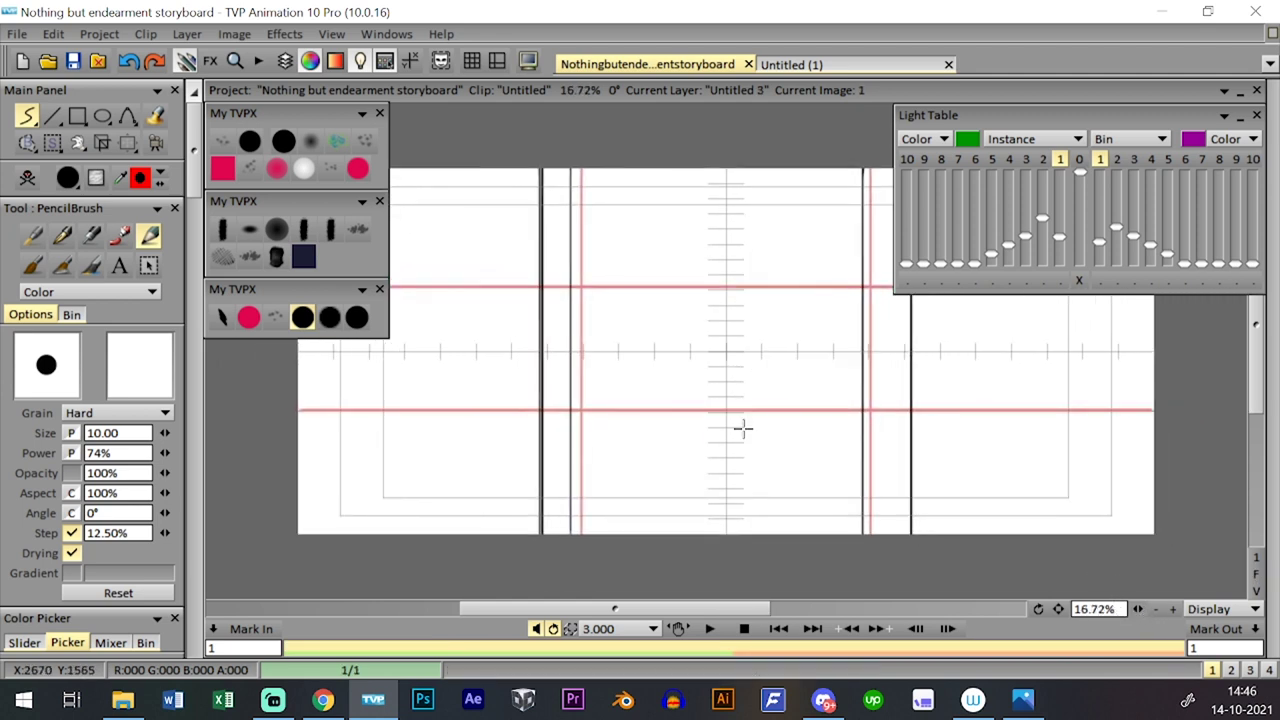
pyautogui.moveTo(743, 429); pyautogui.dragTo(719, 433)
pyautogui.press('Delete')
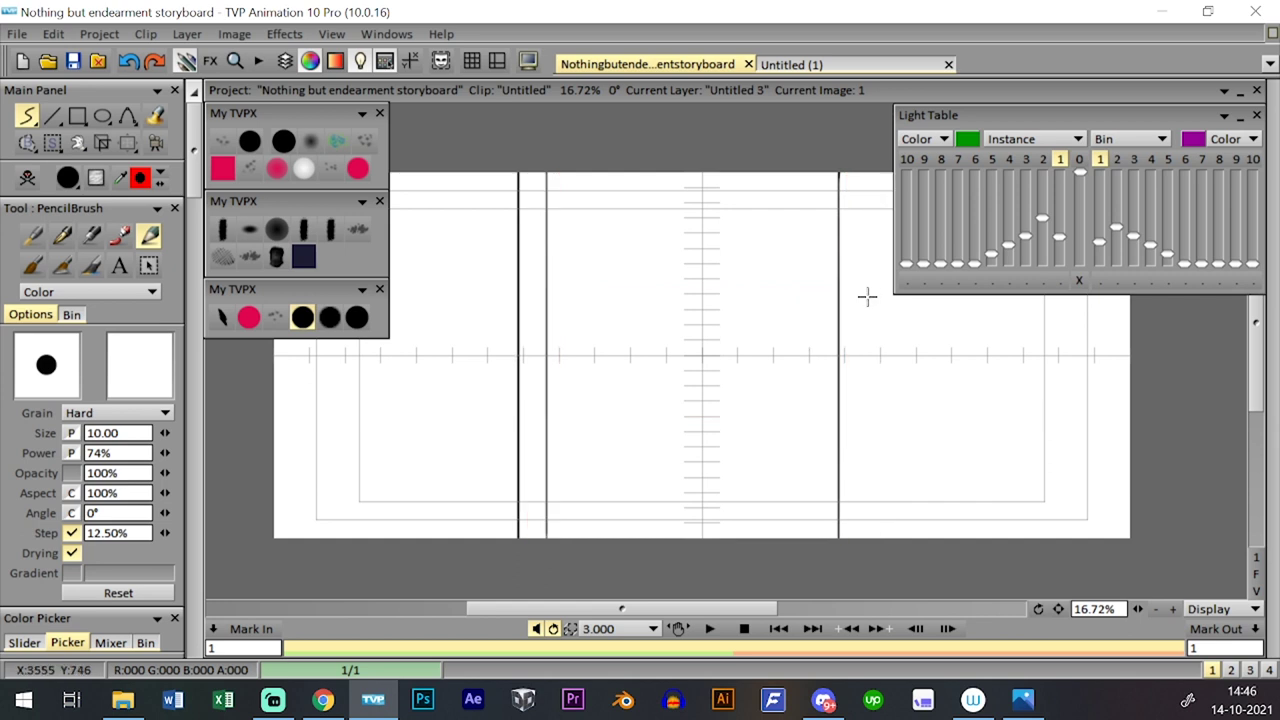
pyautogui.press('Up')
pyautogui.press('Down')
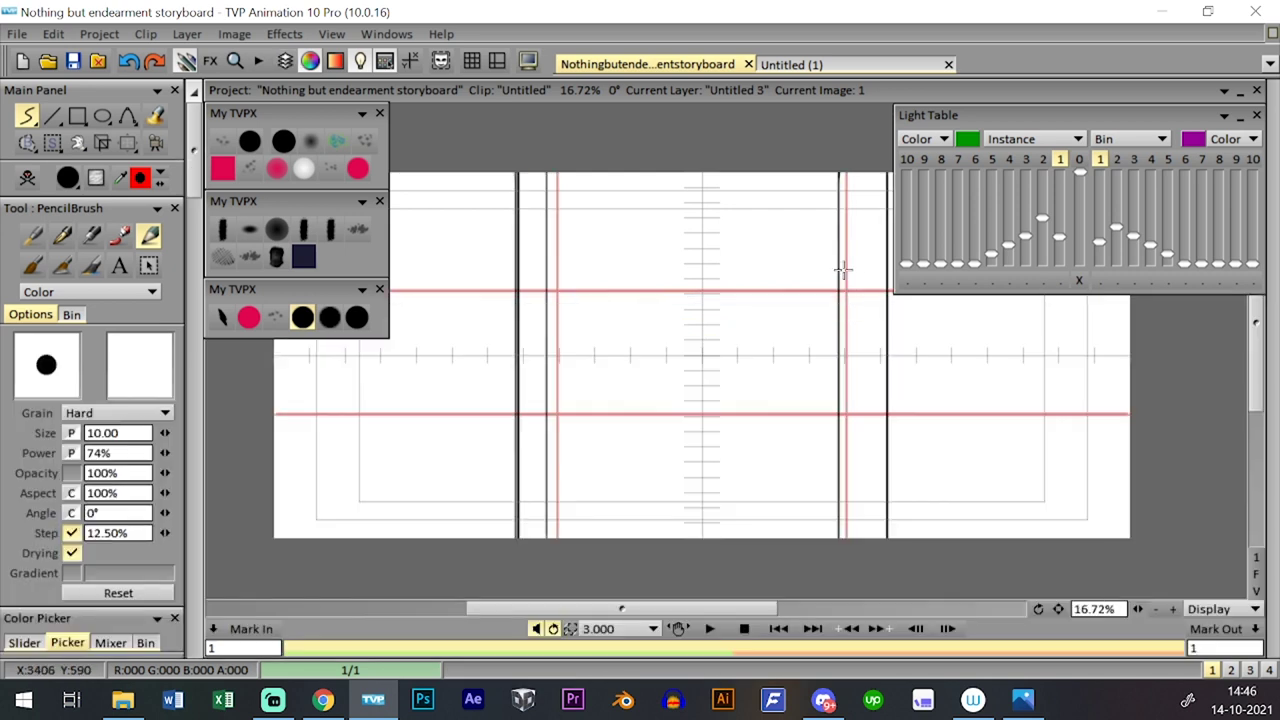
pyautogui.click(29, 178)
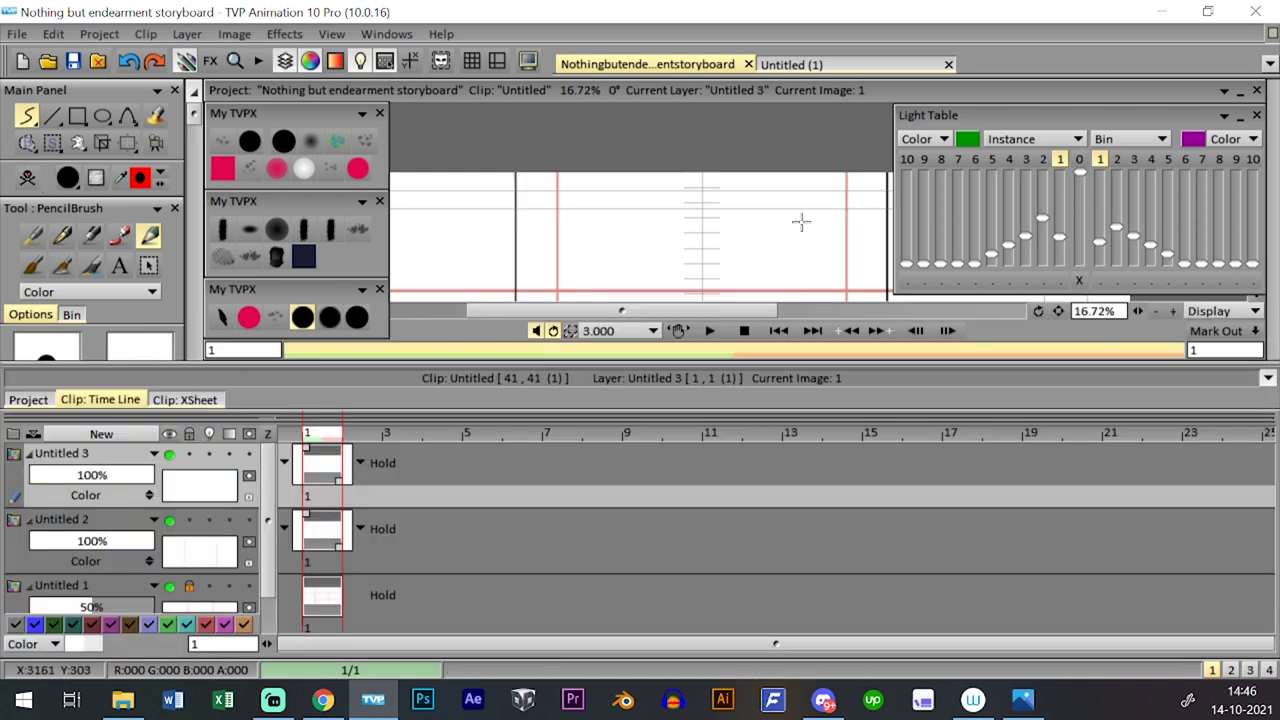
# - On the layer below, draw outer vertical lines left and right of the black lines
pyautogui.press('Up')
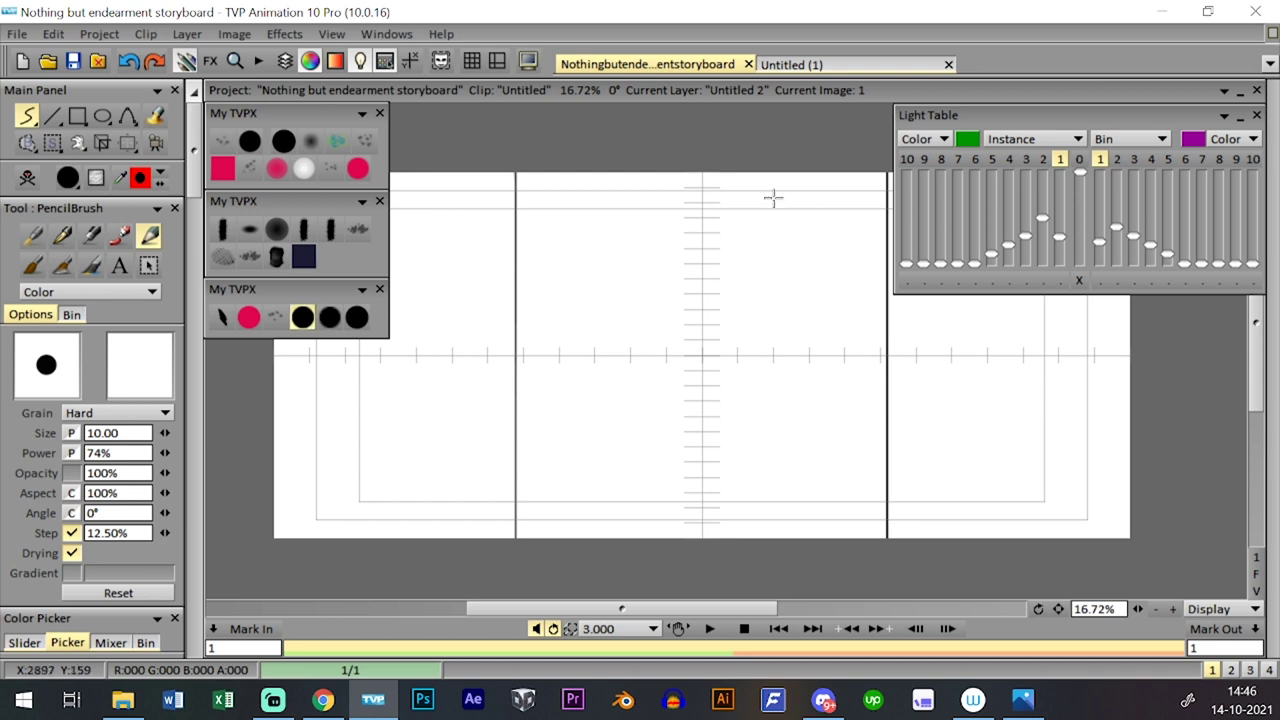
pyautogui.hotkey('ctrl', 'z')
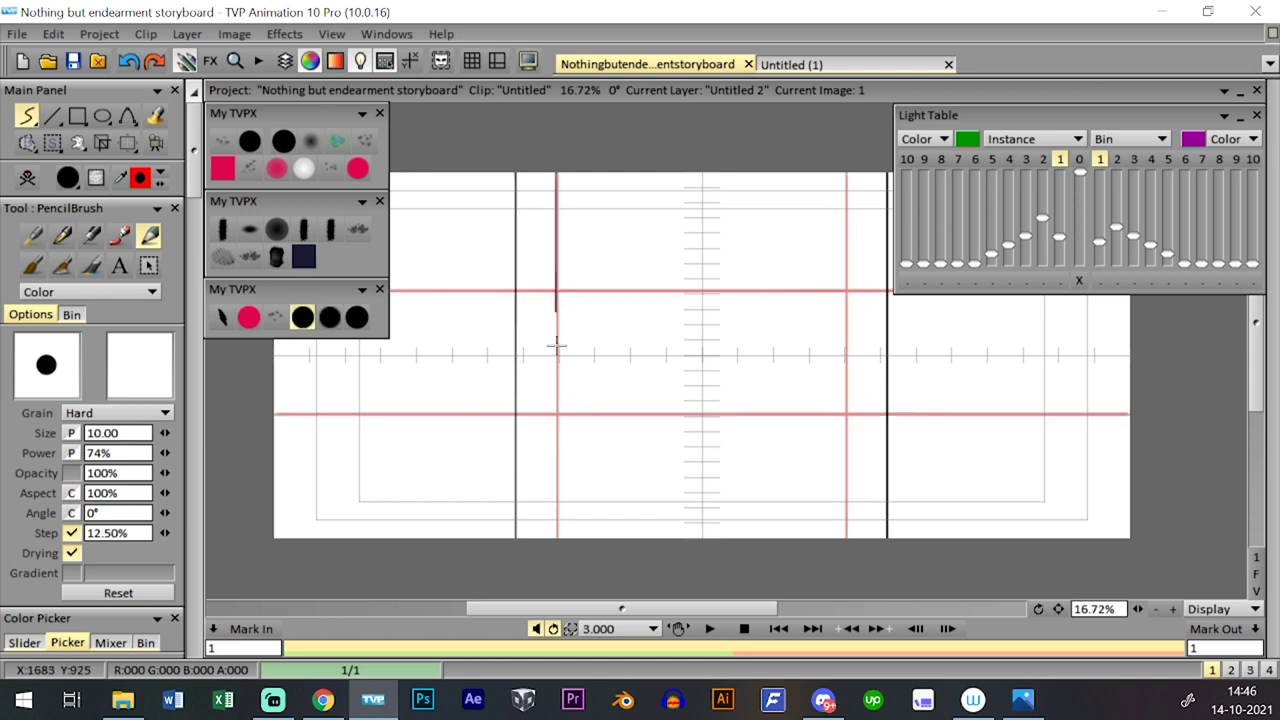
pyautogui.moveTo(476, 160); pyautogui.dragTo(478, 546)
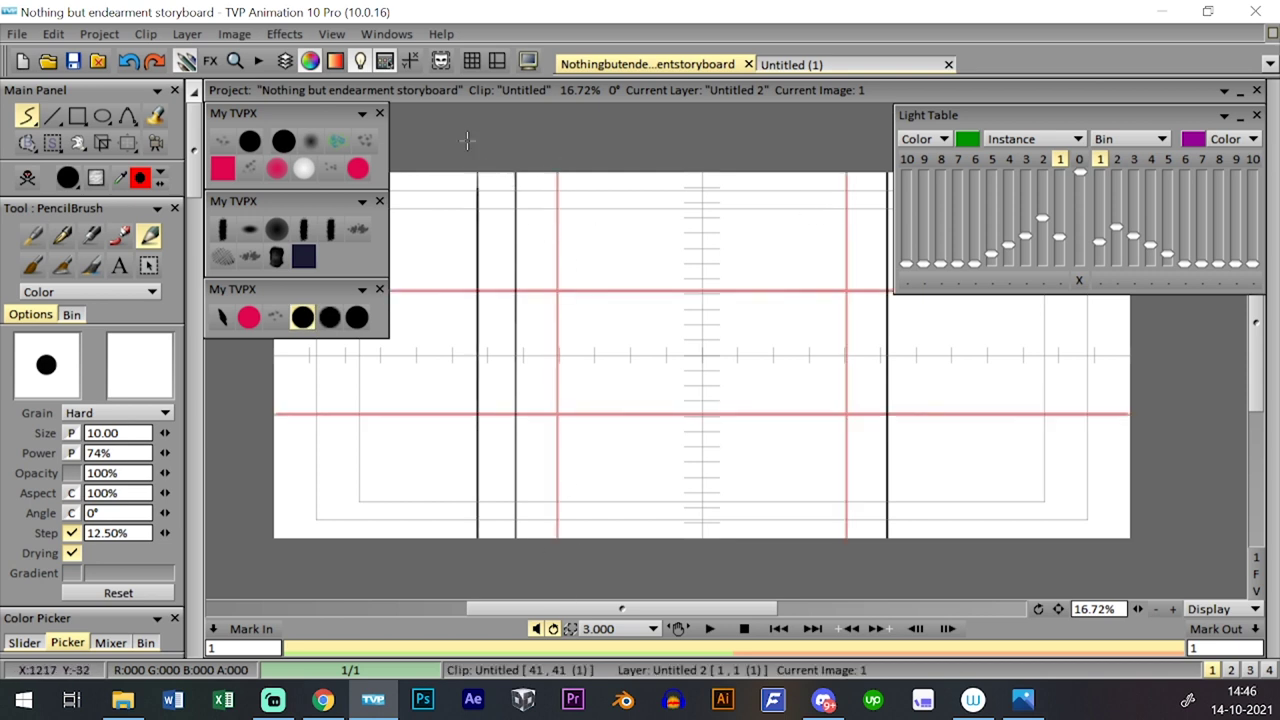
pyautogui.moveTo(930, 539); pyautogui.dragTo(930, 171)
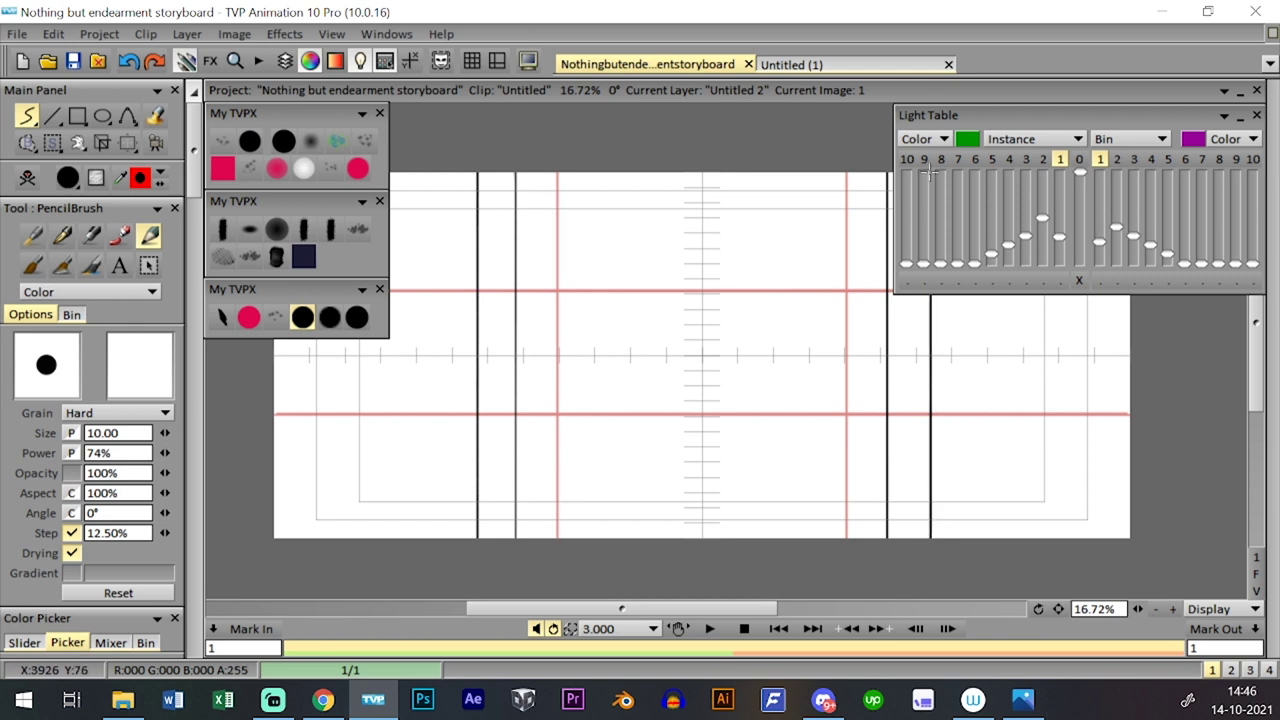
# - Make the top layer current and lock all the other layers
pyautogui.press('Tab')
pyautogui.click(323, 498)
pyautogui.click(189, 433)
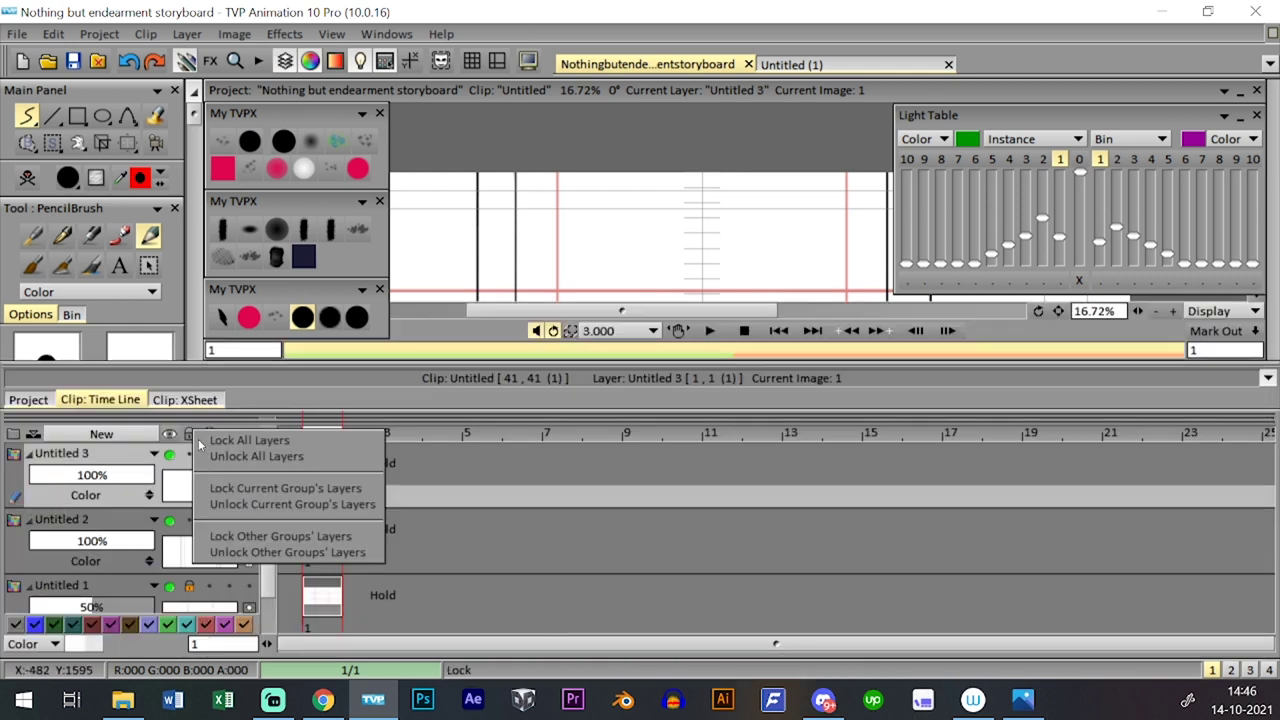
pyautogui.click(212, 440)
pyautogui.press('Tab')
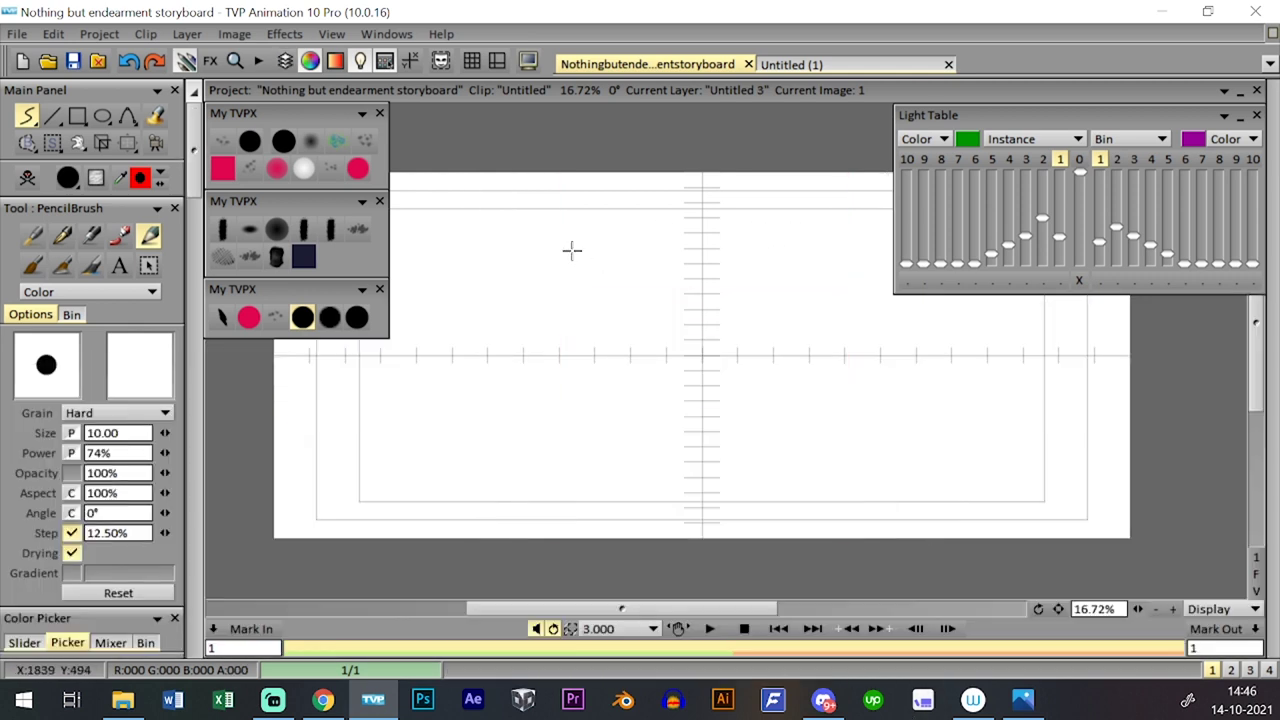
# - Thicken the left inner line on the top layer, undoing a trial move of the line
pyautogui.moveTo(516, 160); pyautogui.dragTo(520, 590)
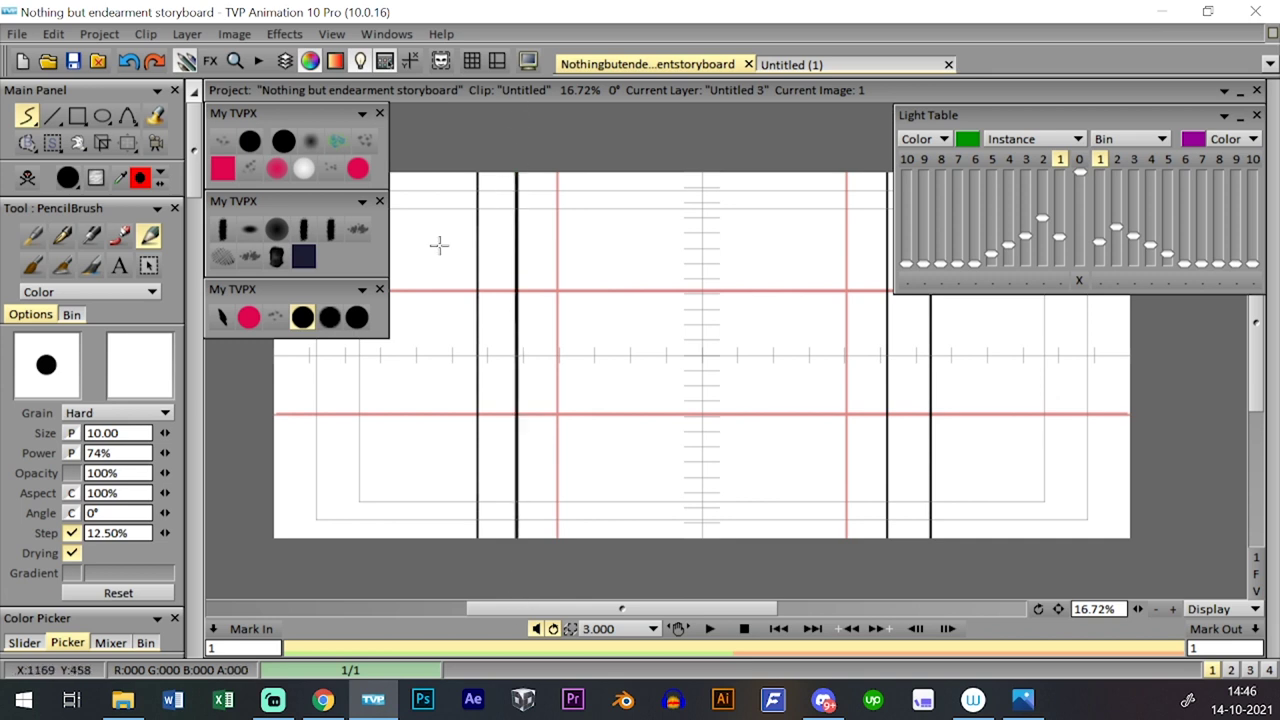
pyautogui.rightClick(127, 142)
pyautogui.click(165, 148)
pyautogui.moveTo(576, 260); pyautogui.dragTo(757, 270)
pyautogui.hotkey('ctrl', 'z')
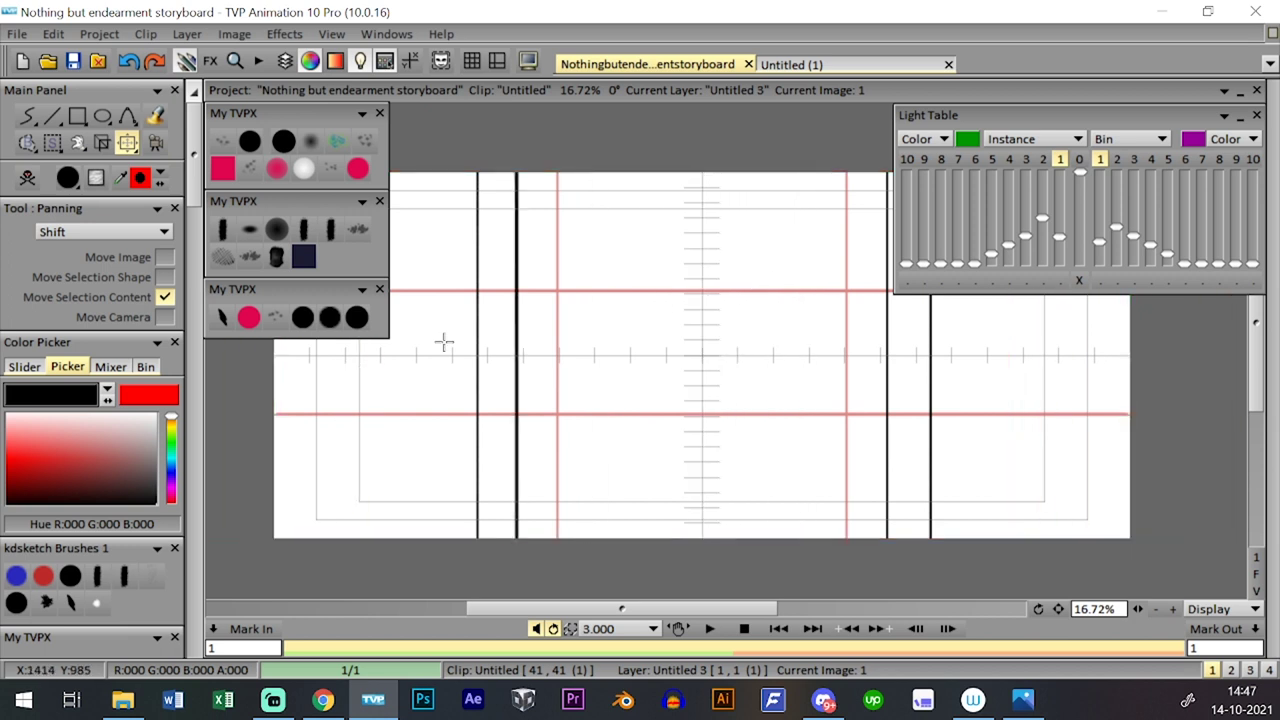
pyautogui.click(303, 318)
pyautogui.press('l')
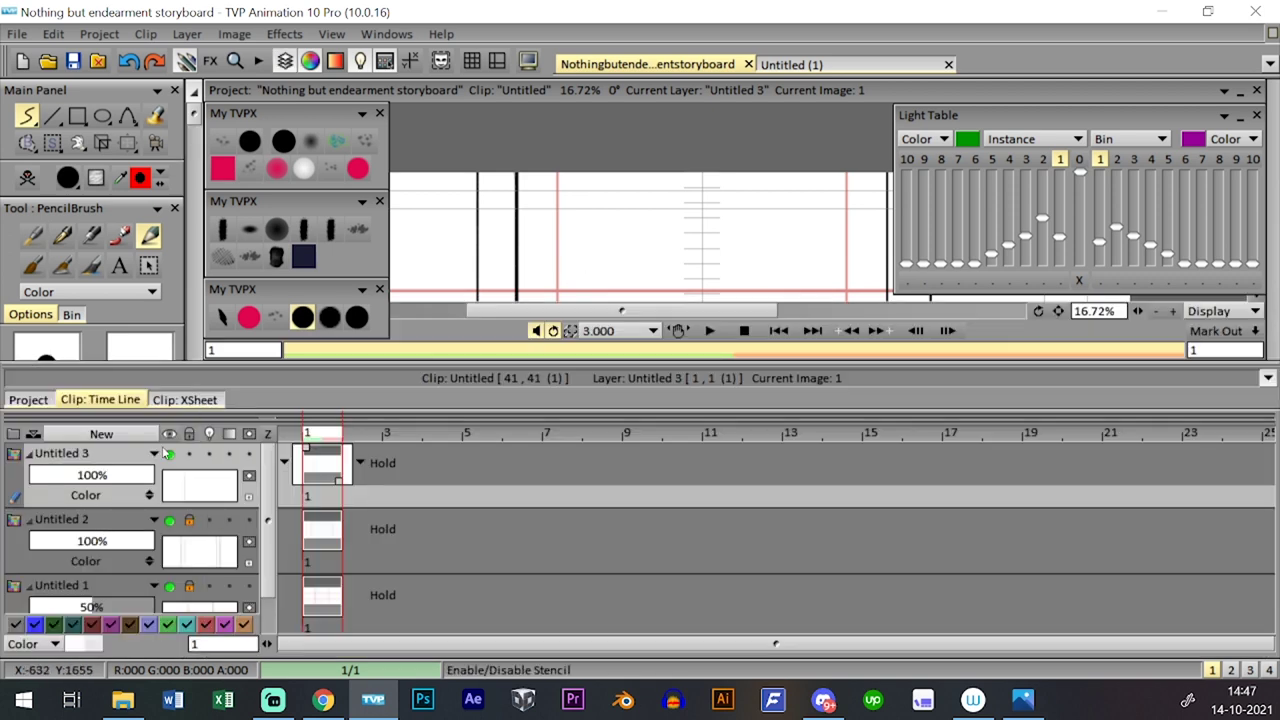
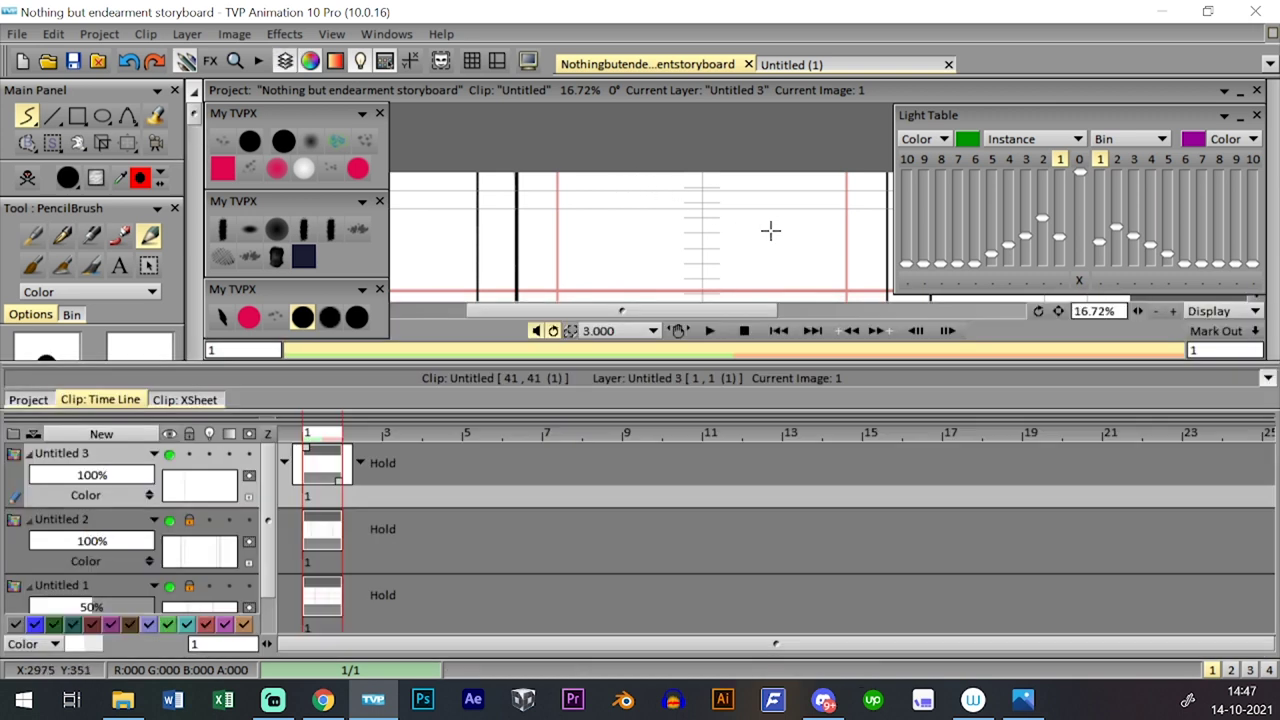
# - Create the new empty layer Untitled 4 above the existing layers
pyautogui.click(102, 434)
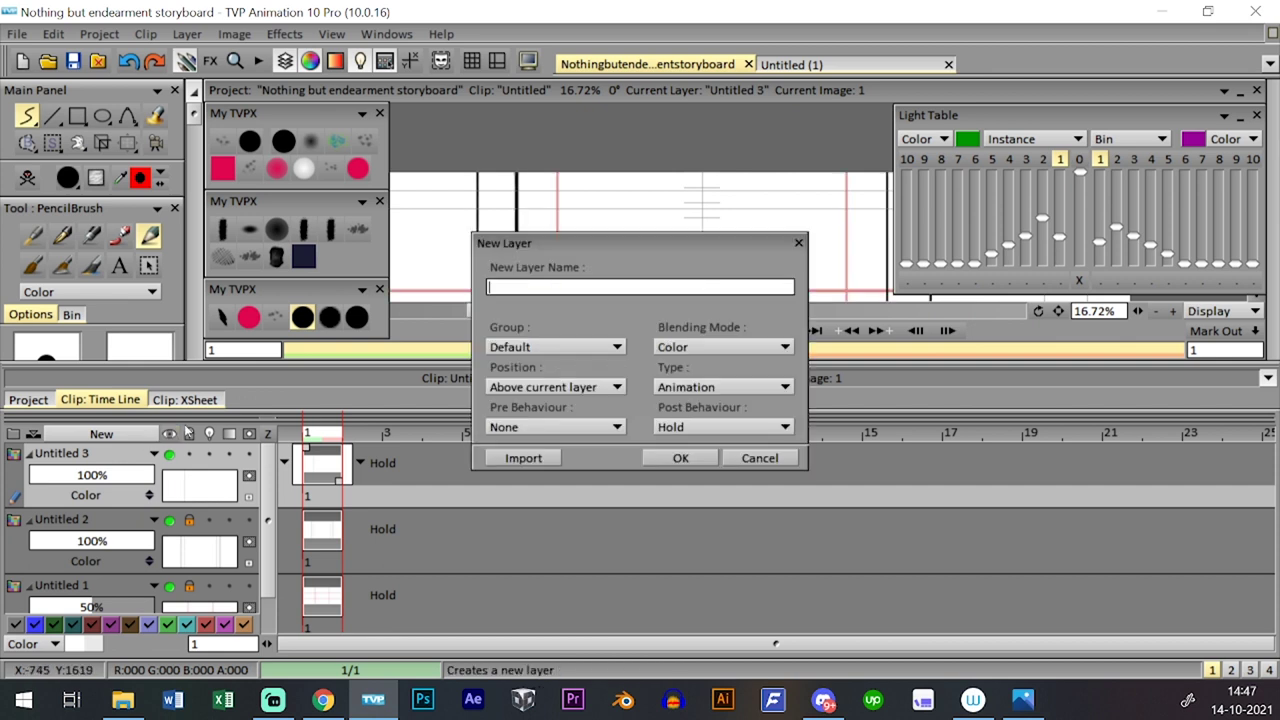
pyautogui.click(676, 457)
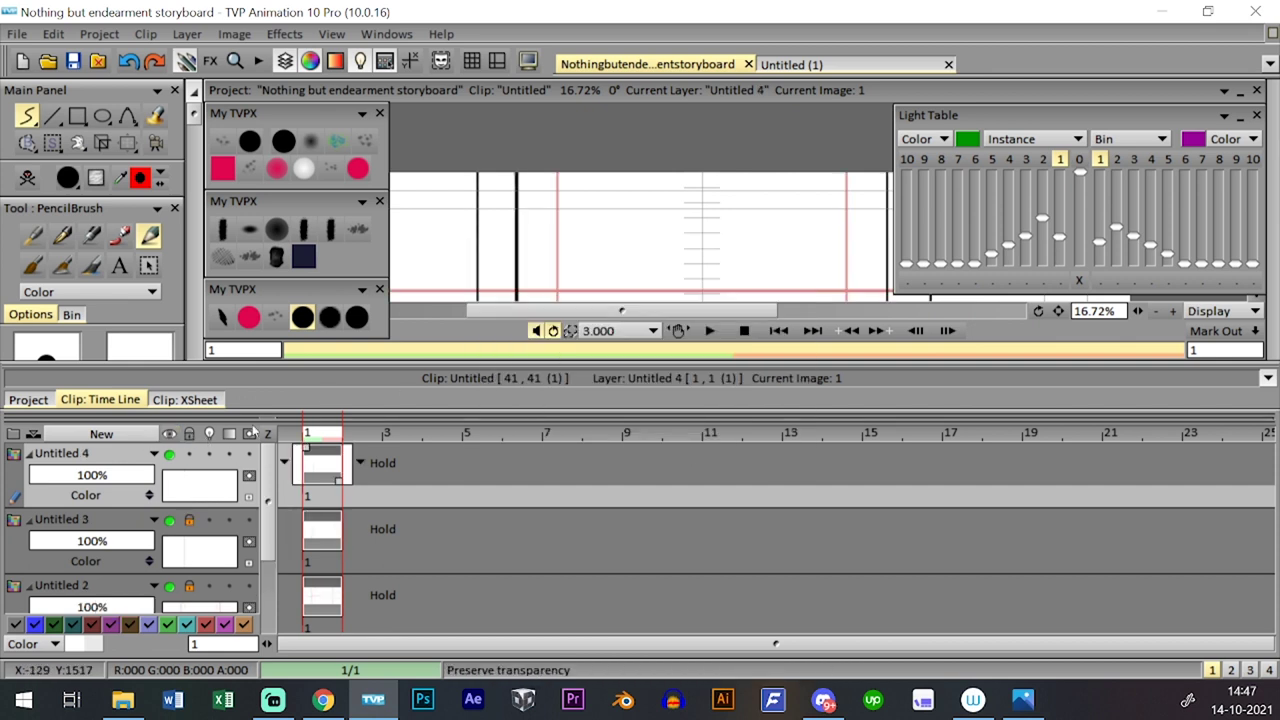
pyautogui.press('Down')
pyautogui.press('Down')
pyautogui.press('Down')
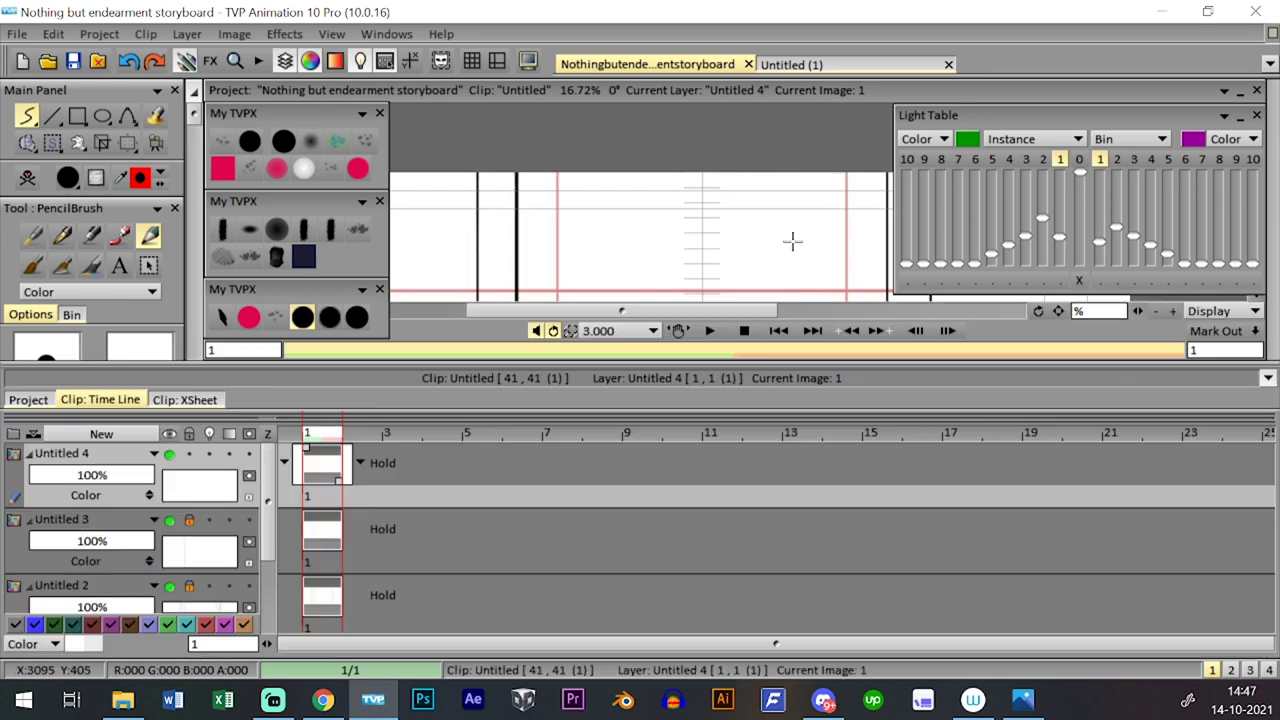
pyautogui.press('0')
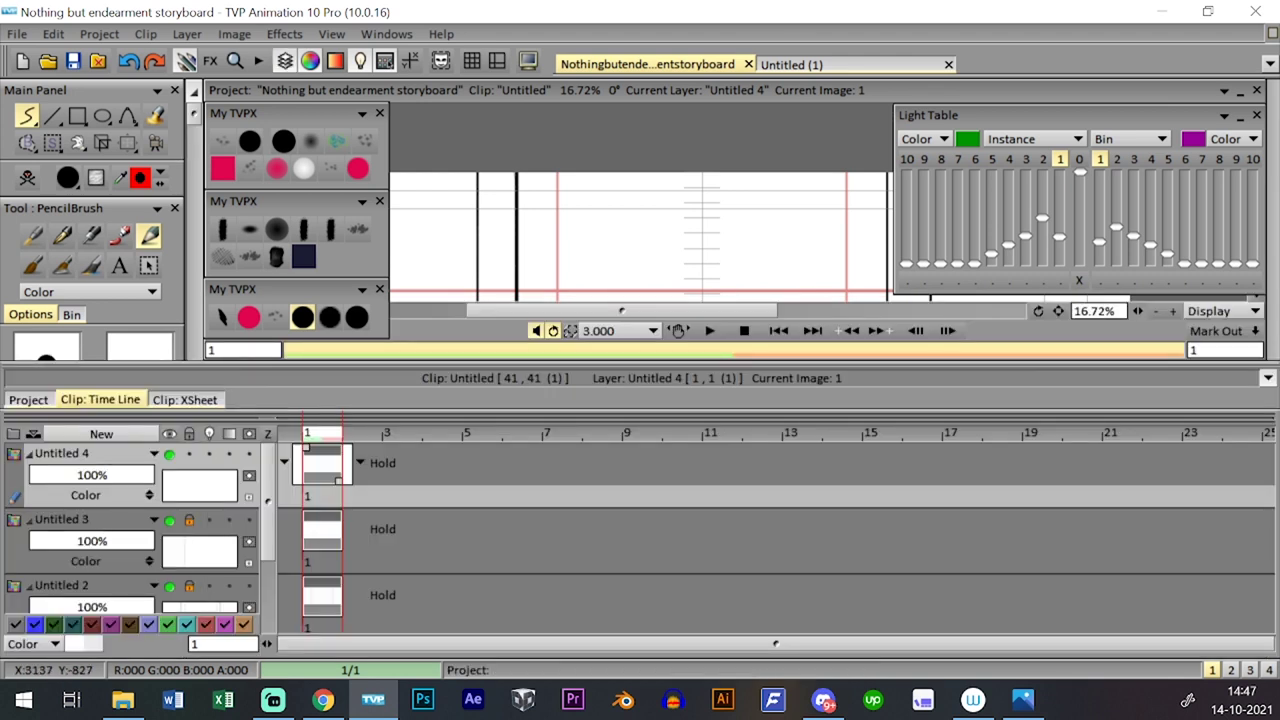
# - Draw a short test stroke, clear it from the image, and hide the timeline
pyautogui.moveTo(960, 0); pyautogui.dragTo(720, 0)
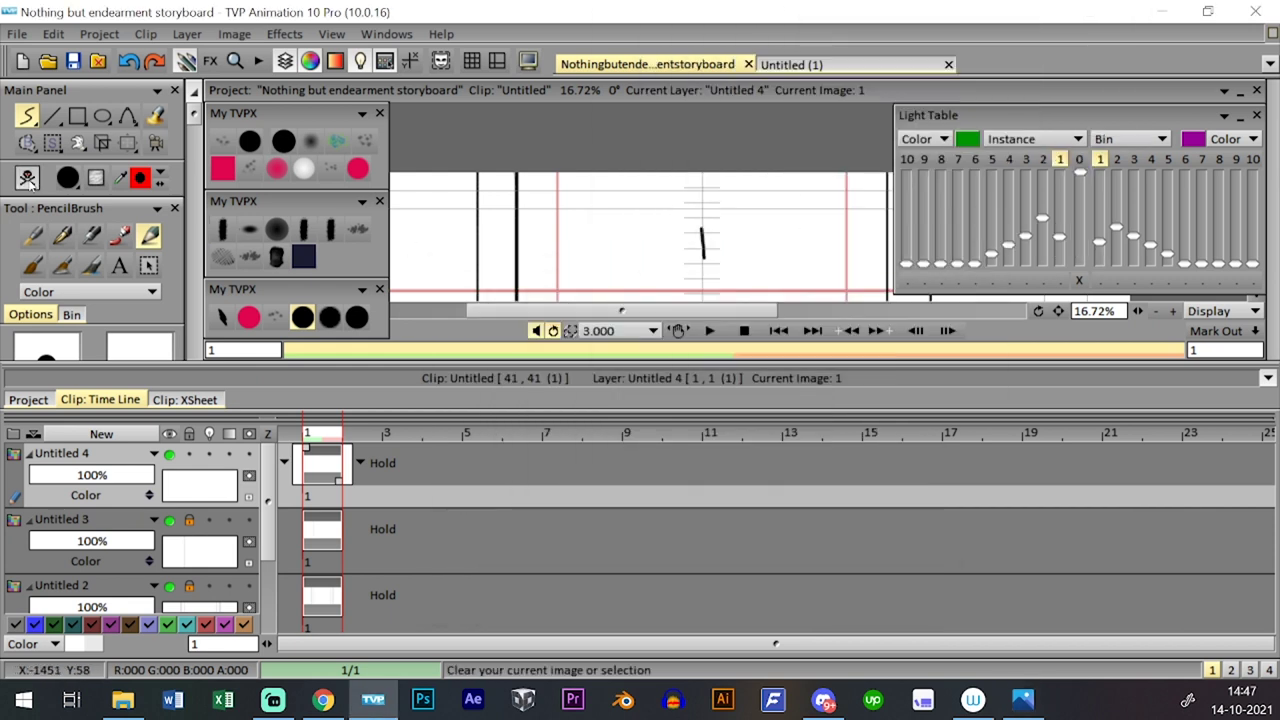
pyautogui.click(27, 178)
pyautogui.press('Tab')
pyautogui.press('Tab')
pyautogui.press('Tab')
# - Restore the frame guide lines and pan the canvas slightly upward
pyautogui.hotkey('ctrl', 'z')
pyautogui.hotkey('ctrl', 'z')
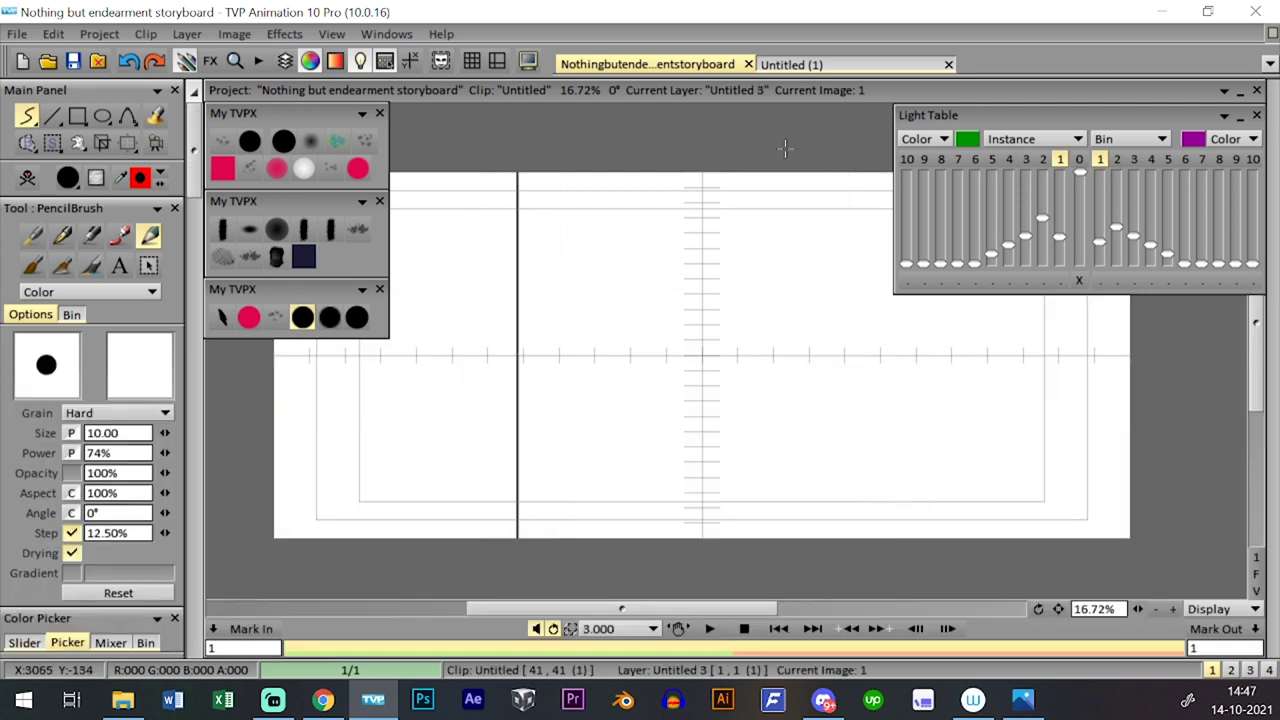
pyautogui.hotkey('ctrl', 'z')
pyautogui.hotkey('ctrl', 'y')
pyautogui.hotkey('ctrl', 'y')
pyautogui.hotkey('ctrl', 'y')
pyautogui.press('Tab')
pyautogui.press('Tab')
pyautogui.press('Tab')
pyautogui.press('Tab')
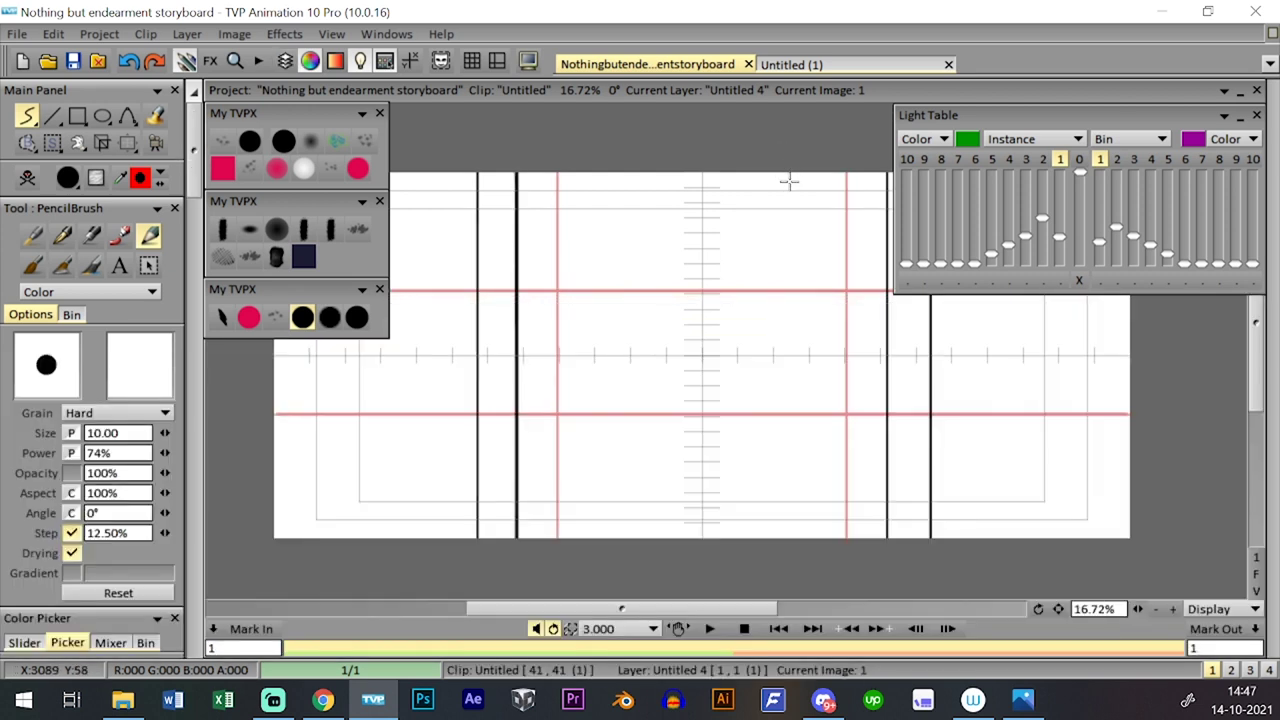
pyautogui.moveTo(1021, 432); pyautogui.dragTo(1024, 463)
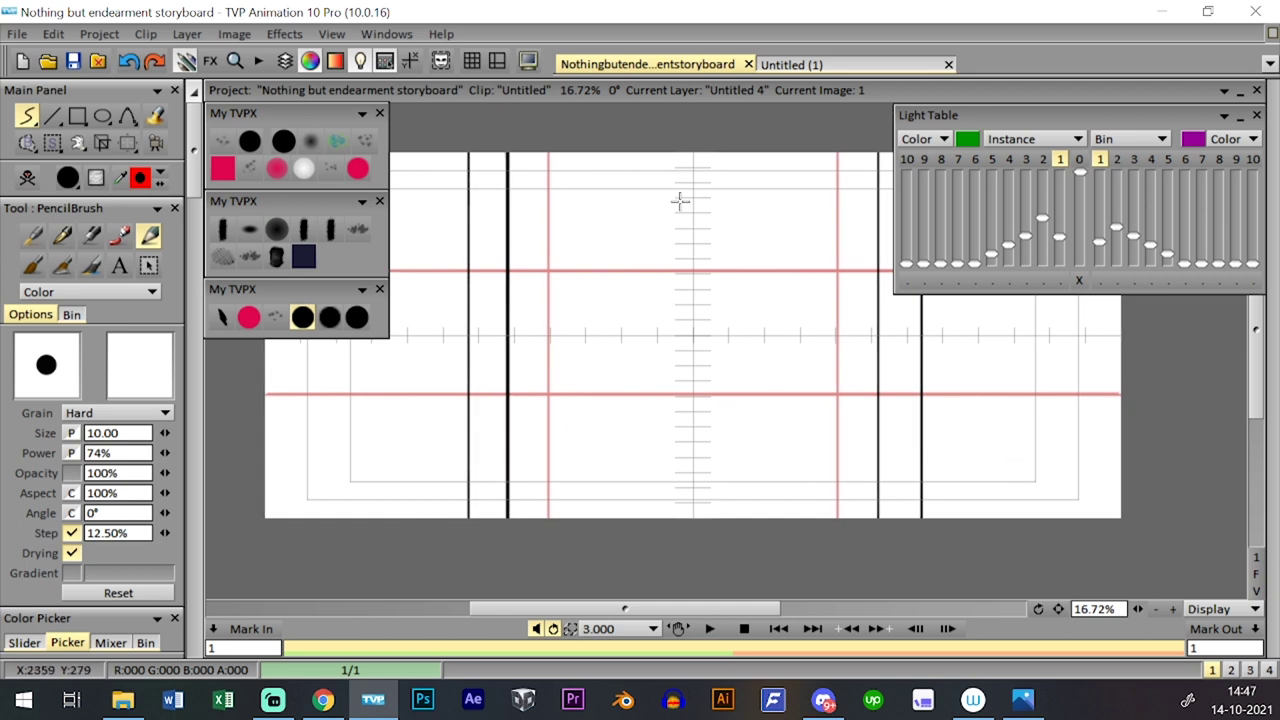
# - Sketch the head circle above centre with the thin pencil, clearing and retrying rough attempts
pyautogui.moveTo(720, 229)
pyautogui.mouseDown()
pyautogui.moveTo(595, 261)
pyautogui.moveTo(707, 307)
pyautogui.moveTo(622, 201)
pyautogui.moveTo(647, 327)
pyautogui.moveTo(685, 202)
pyautogui.mouseUp()
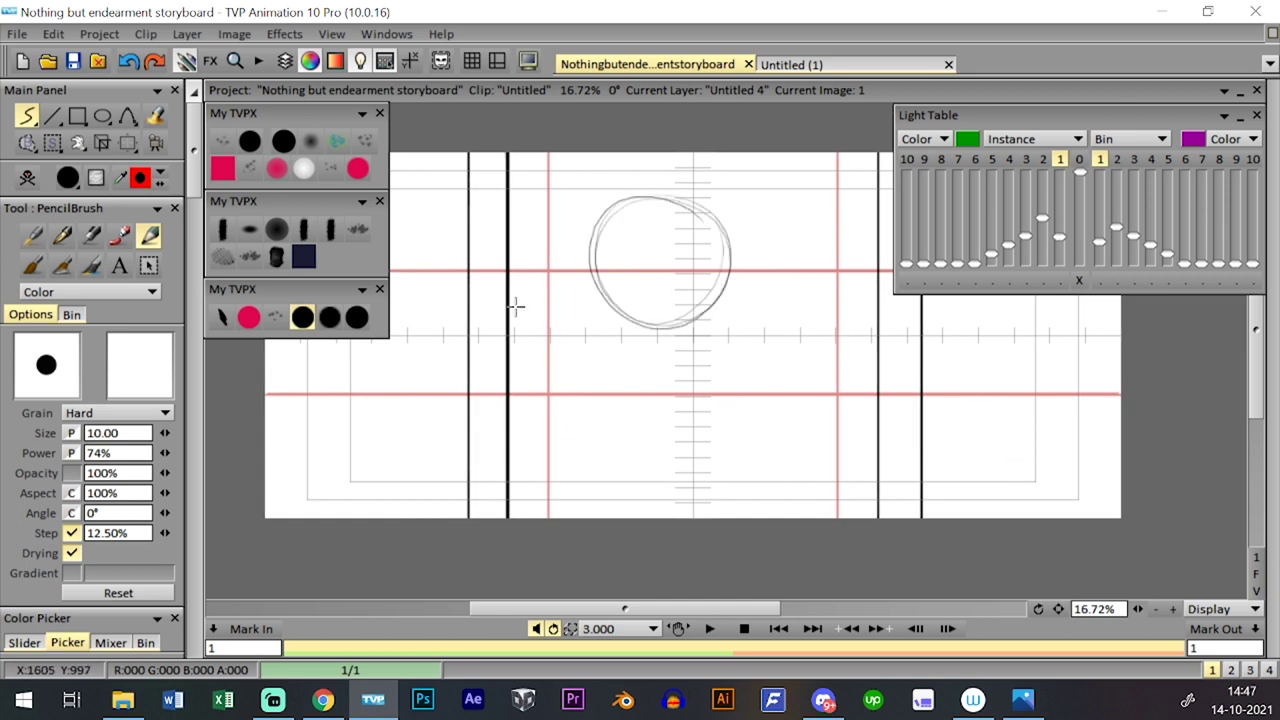
pyautogui.moveTo(1137, 609); pyautogui.dragTo(1157, 609)
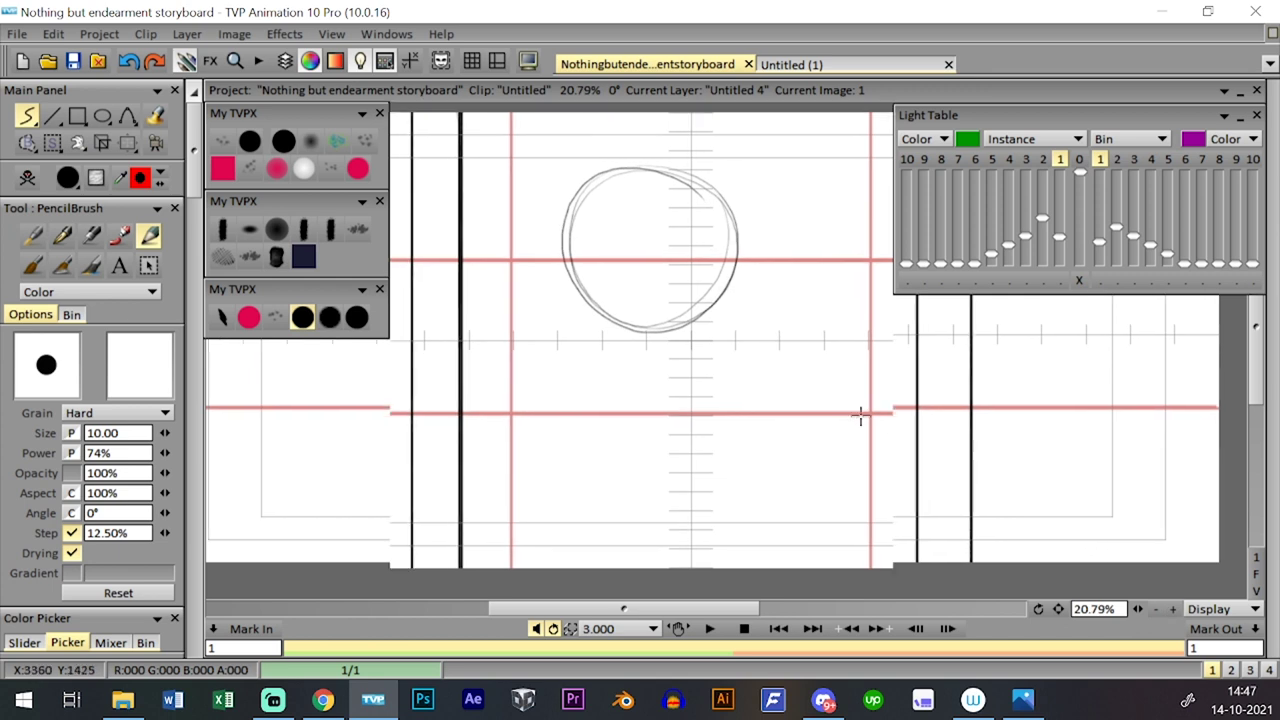
pyautogui.click(28, 178)
pyautogui.moveTo(612, 346)
pyautogui.mouseDown()
pyautogui.moveTo(557, 221)
pyautogui.moveTo(622, 183)
pyautogui.moveTo(538, 255)
pyautogui.mouseUp()
pyautogui.press('BackSpace')
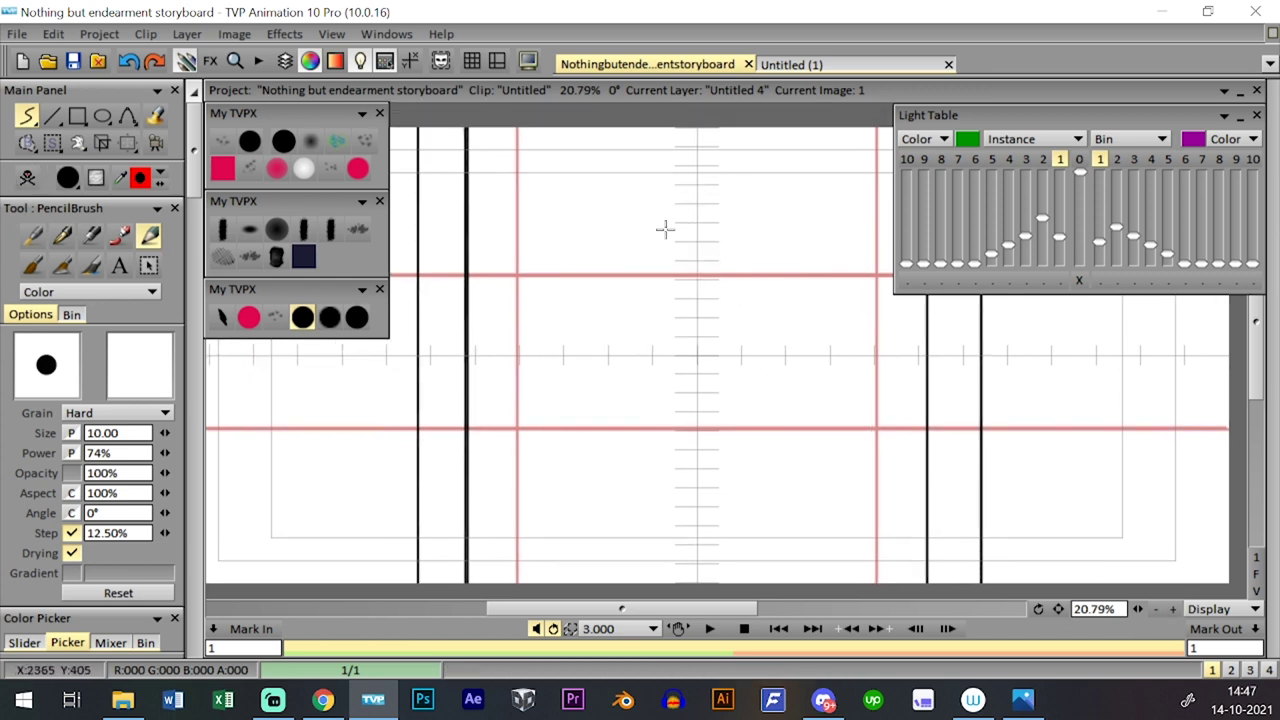
pyautogui.moveTo(682, 339)
pyautogui.mouseDown()
pyautogui.moveTo(613, 196)
pyautogui.moveTo(591, 340)
pyautogui.moveTo(713, 220)
pyautogui.moveTo(589, 320)
pyautogui.mouseUp()
pyautogui.press('BackSpace')
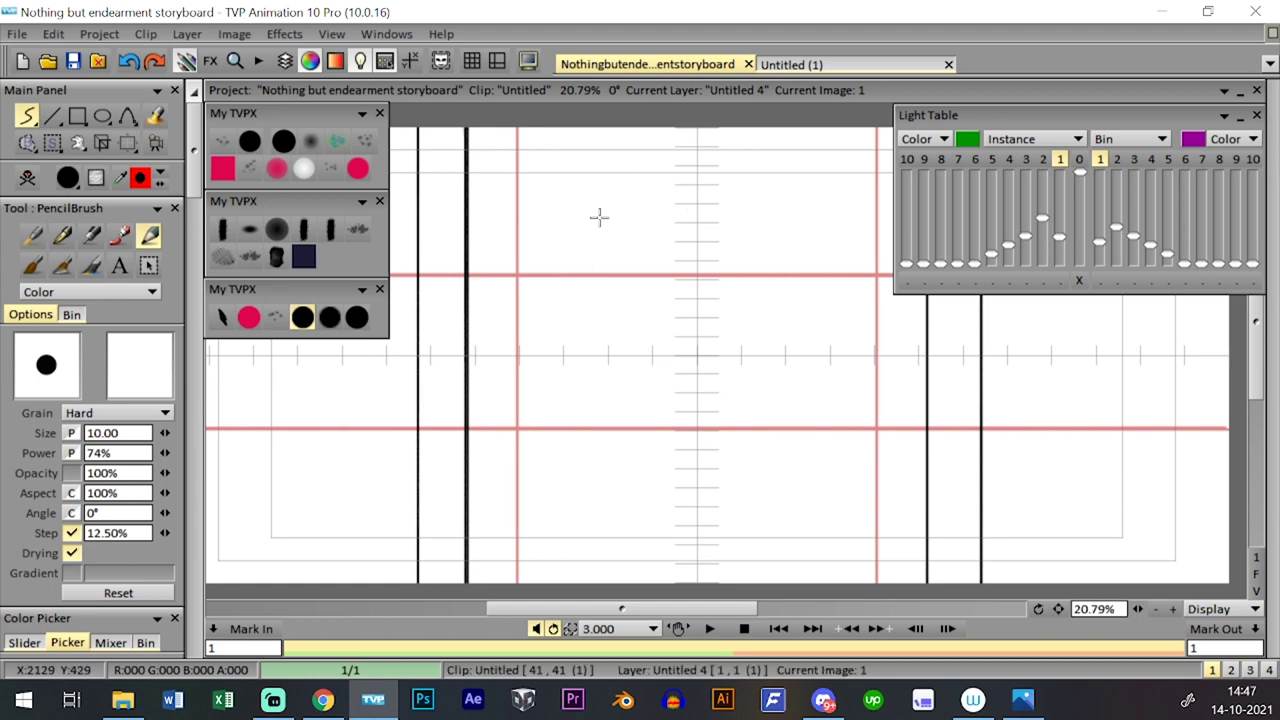
# - Test head circles with the larger black brush, then return to the small black brush
pyautogui.click(358, 320)
pyautogui.moveTo(657, 360)
pyautogui.mouseDown()
pyautogui.moveTo(693, 186)
pyautogui.moveTo(566, 296)
pyautogui.mouseUp()
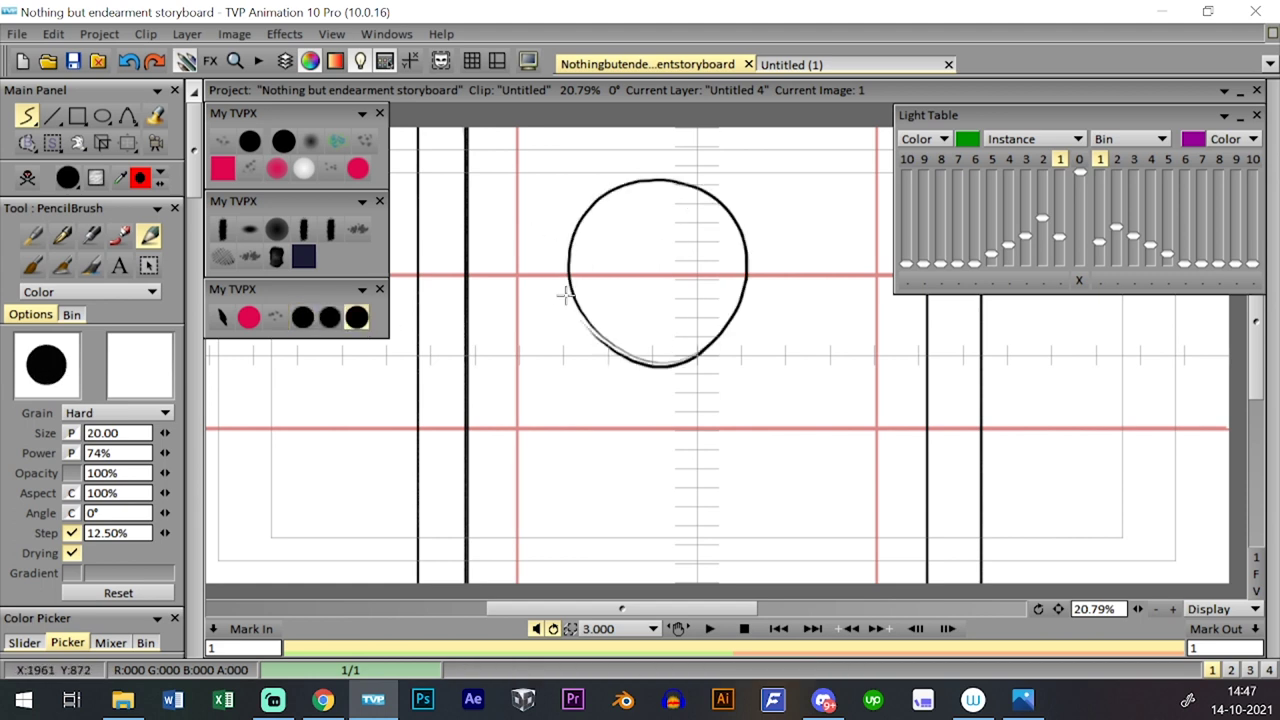
pyautogui.press('BackSpace')
pyautogui.moveTo(645, 358)
pyautogui.mouseDown()
pyautogui.moveTo(557, 257)
pyautogui.moveTo(586, 177)
pyautogui.moveTo(672, 200)
pyautogui.mouseUp()
pyautogui.press('BackSpace')
pyautogui.click(302, 317)
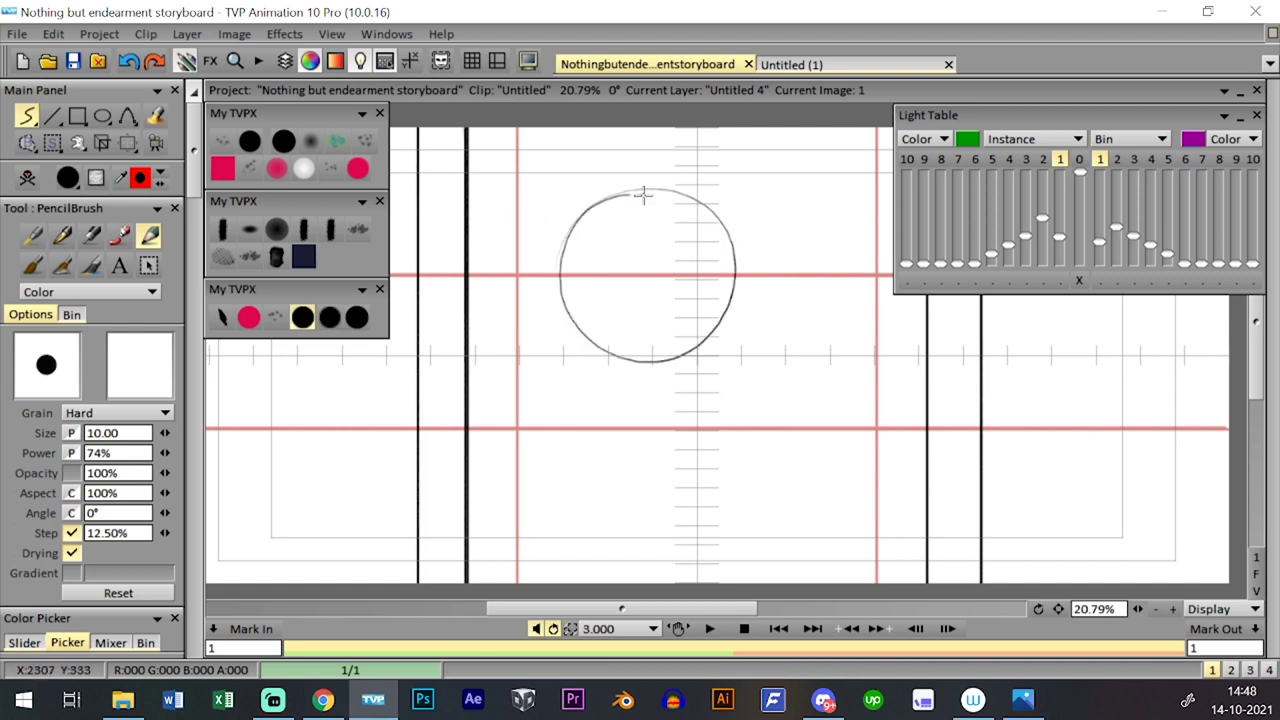
# - Check the project information, then view the canvas at 100%
pyautogui.click(118, 34)
pyautogui.click(183, 195)
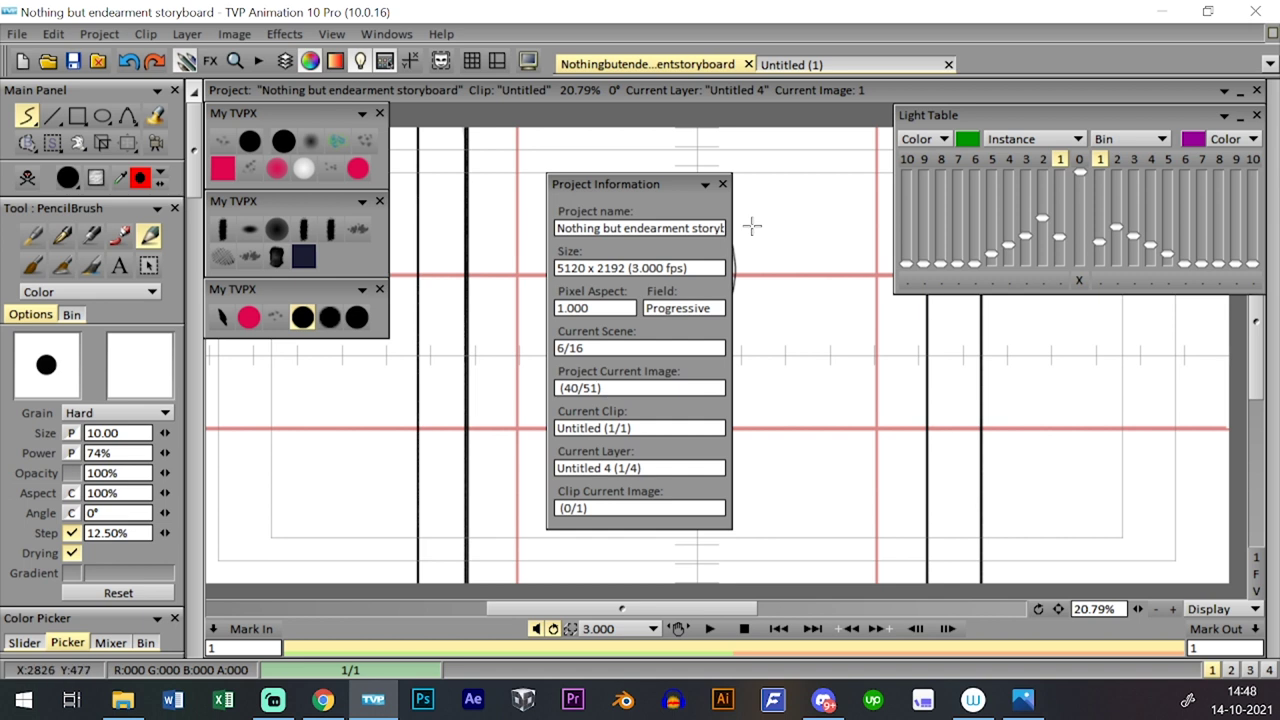
pyautogui.click(722, 184)
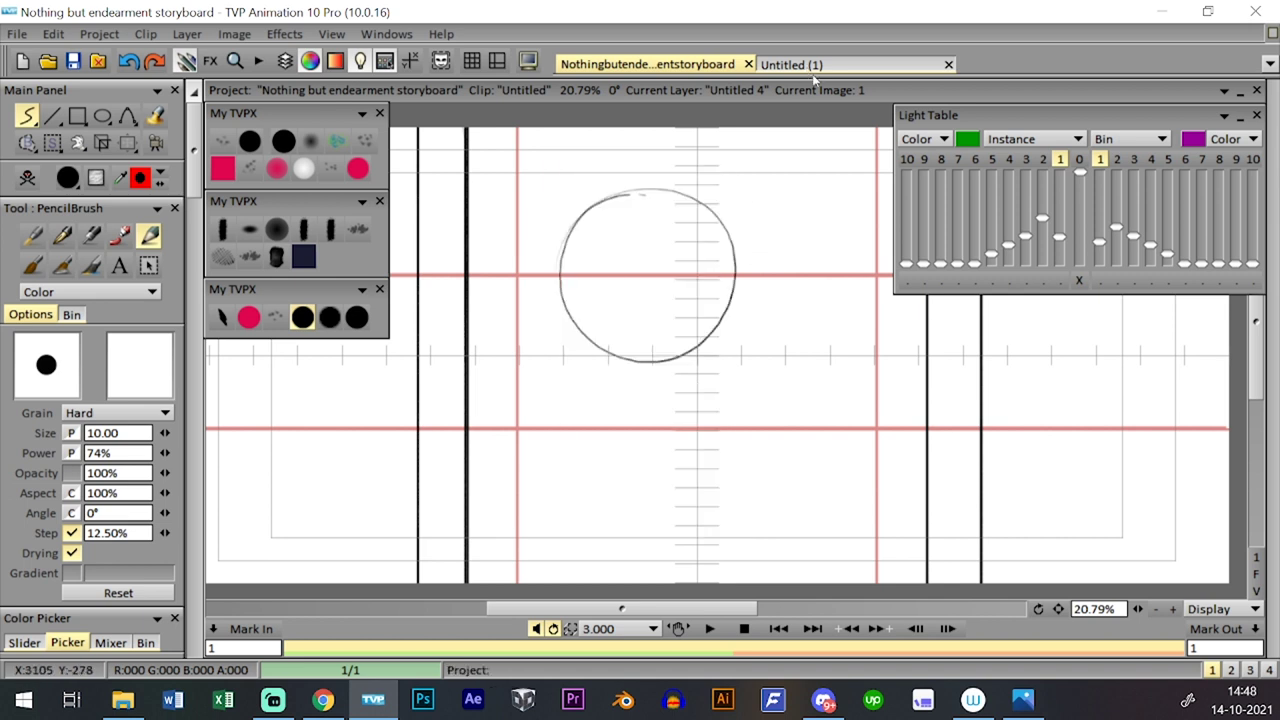
pyautogui.click(1257, 558)
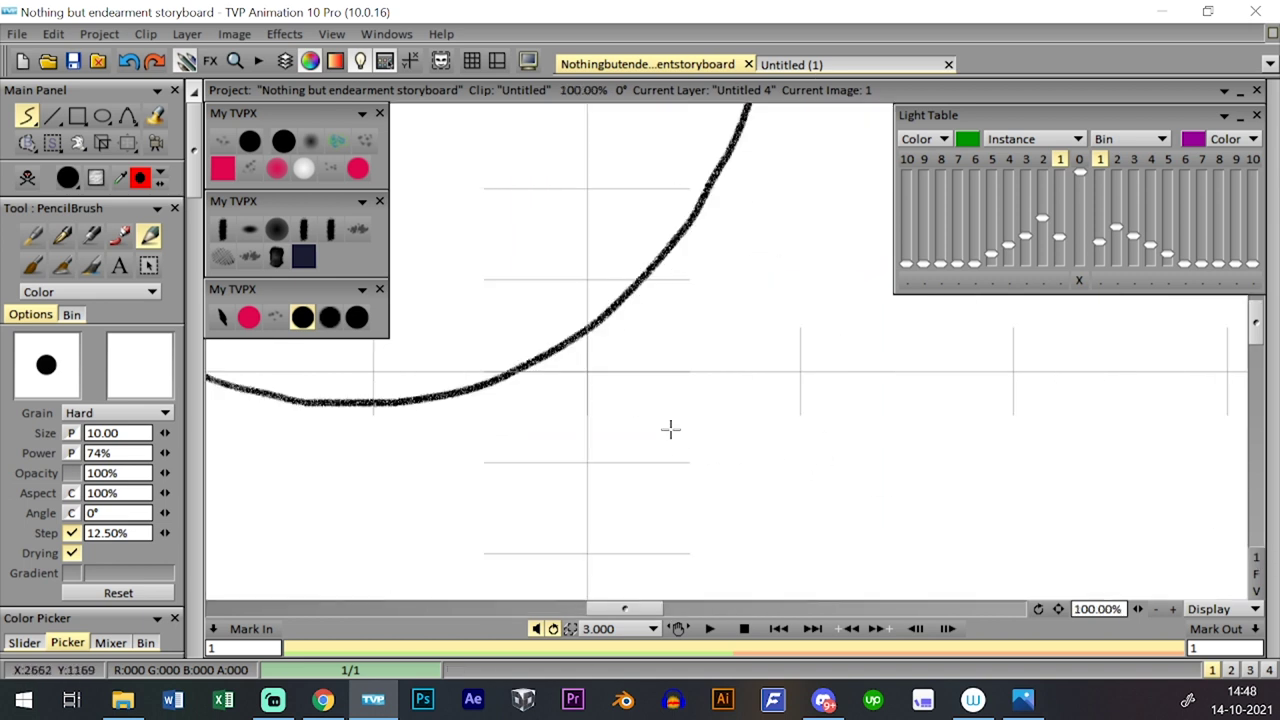
pyautogui.moveTo(668, 428); pyautogui.dragTo(648, 378)
pyautogui.moveTo(790, 317)
pyautogui.mouseDown()
pyautogui.moveTo(931, 363)
pyautogui.moveTo(873, 297)
pyautogui.mouseUp()
pyautogui.moveTo(494, 258)
pyautogui.mouseDown()
pyautogui.moveTo(597, 350)
pyautogui.moveTo(611, 157)
pyautogui.moveTo(476, 243)
pyautogui.mouseUp()
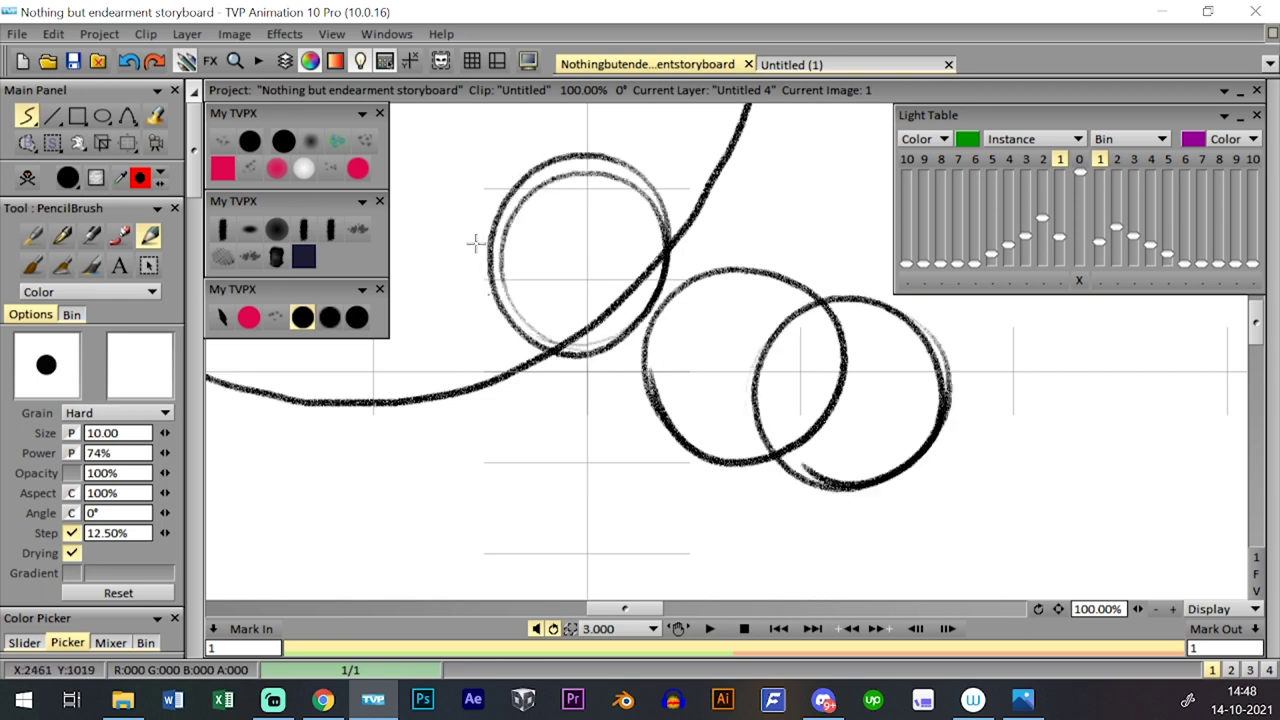
pyautogui.moveTo(538, 372)
pyautogui.mouseDown()
pyautogui.moveTo(550, 519)
pyautogui.moveTo(646, 463)
pyautogui.moveTo(528, 382)
pyautogui.mouseUp()
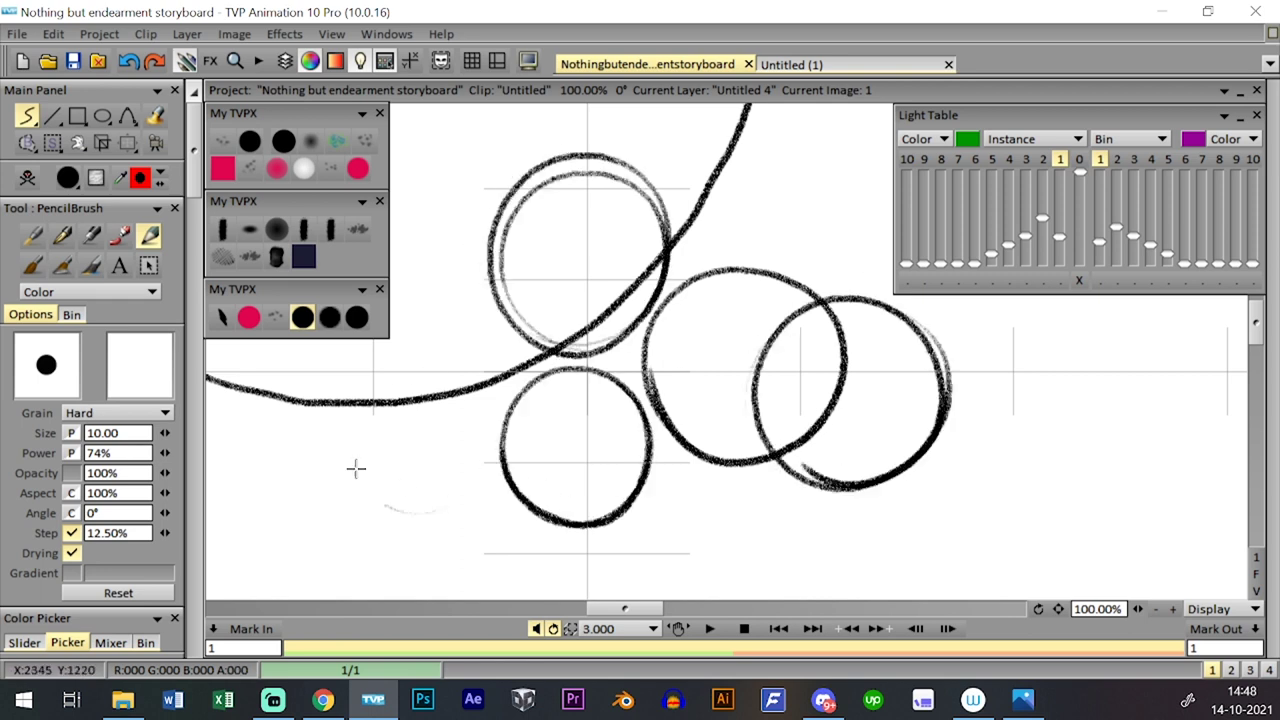
pyautogui.moveTo(354, 466)
pyautogui.mouseDown()
pyautogui.moveTo(465, 497)
pyautogui.moveTo(470, 396)
pyautogui.mouseUp()
pyautogui.moveTo(440, 218)
pyautogui.mouseDown()
pyautogui.moveTo(409, 303)
pyautogui.moveTo(515, 225)
pyautogui.mouseUp()
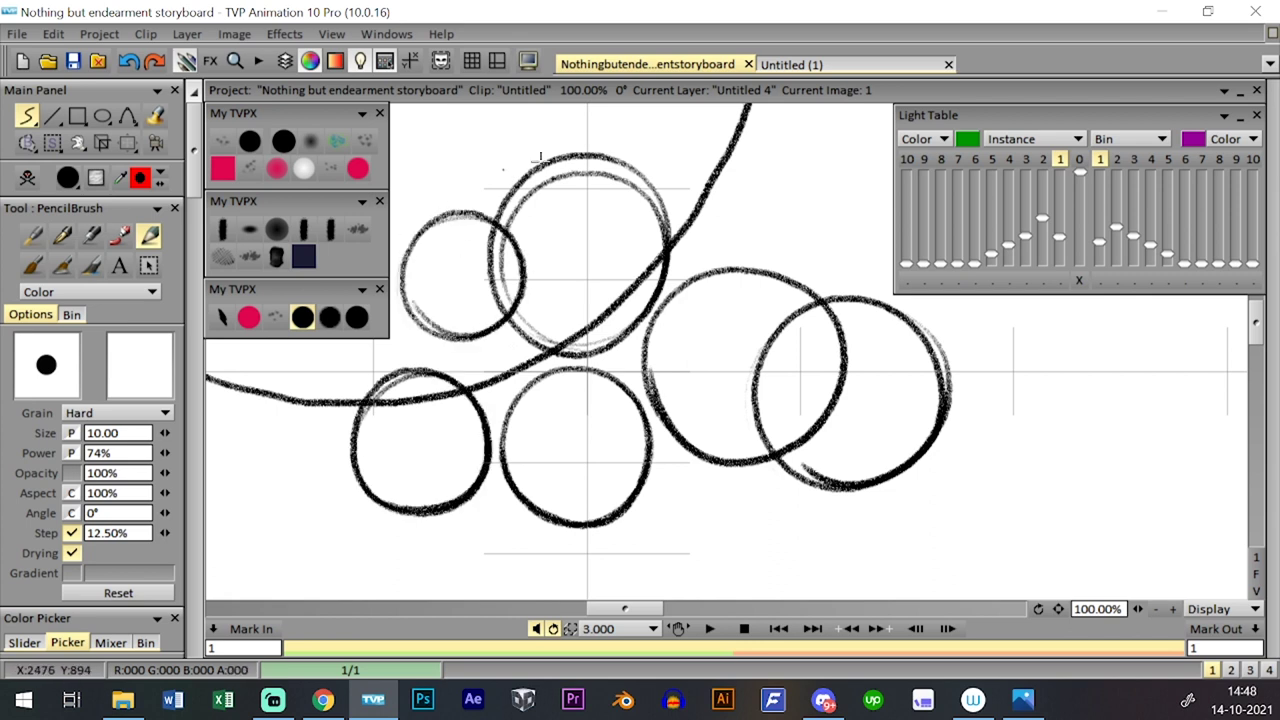
pyautogui.moveTo(640, 228)
pyautogui.mouseDown()
pyautogui.moveTo(757, 198)
pyautogui.moveTo(690, 152)
pyautogui.moveTo(650, 250)
pyautogui.mouseUp()
pyautogui.moveTo(735, 230)
pyautogui.mouseDown()
pyautogui.moveTo(735, 268)
pyautogui.moveTo(800, 190)
pyautogui.moveTo(790, 300)
pyautogui.mouseUp()
pyautogui.moveTo(738, 374)
pyautogui.mouseDown()
pyautogui.moveTo(809, 290)
pyautogui.moveTo(765, 402)
pyautogui.mouseUp()
pyautogui.click(1256, 574)
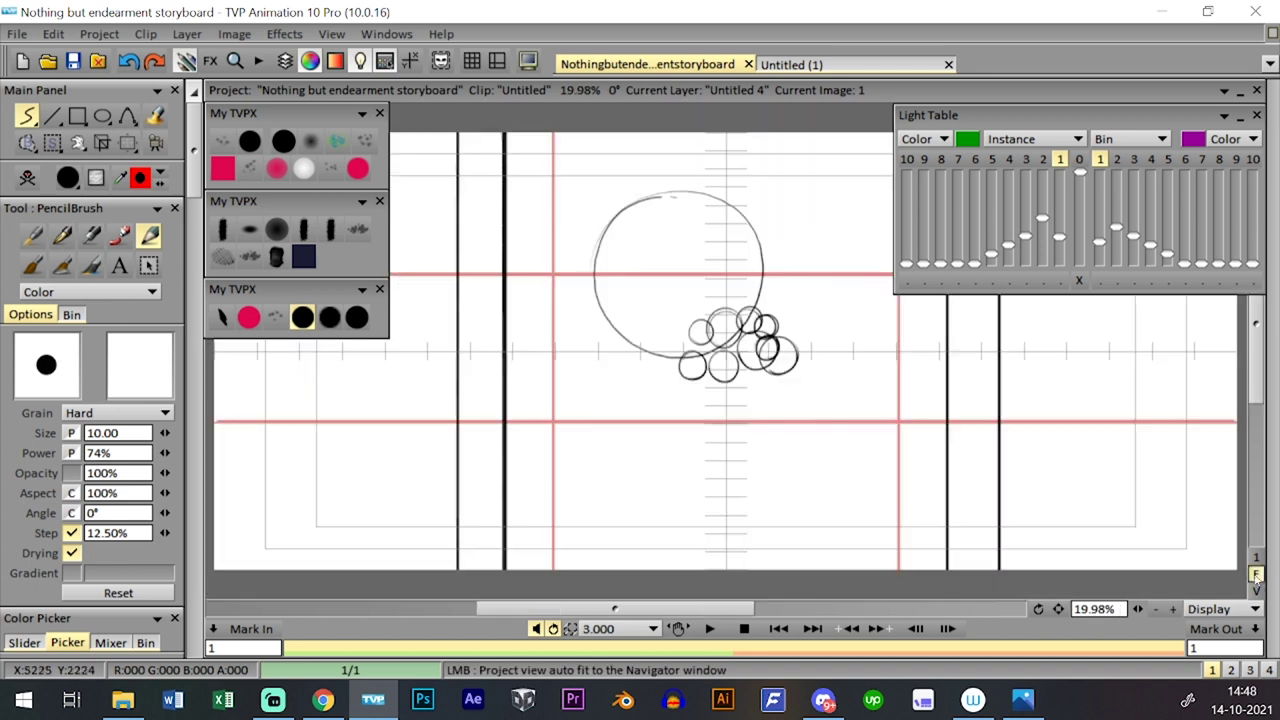
pyautogui.hotkey('ctrl', 'z')
pyautogui.hotkey('ctrl', 'z')
pyautogui.hotkey('ctrl', 'z')
pyautogui.hotkey('ctrl', 'z')
pyautogui.hotkey('ctrl', 'z')
pyautogui.hotkey('ctrl', 'z')
pyautogui.hotkey('ctrl', 'z')
pyautogui.hotkey('ctrl', 'z')
pyautogui.hotkey('ctrl', 'z')
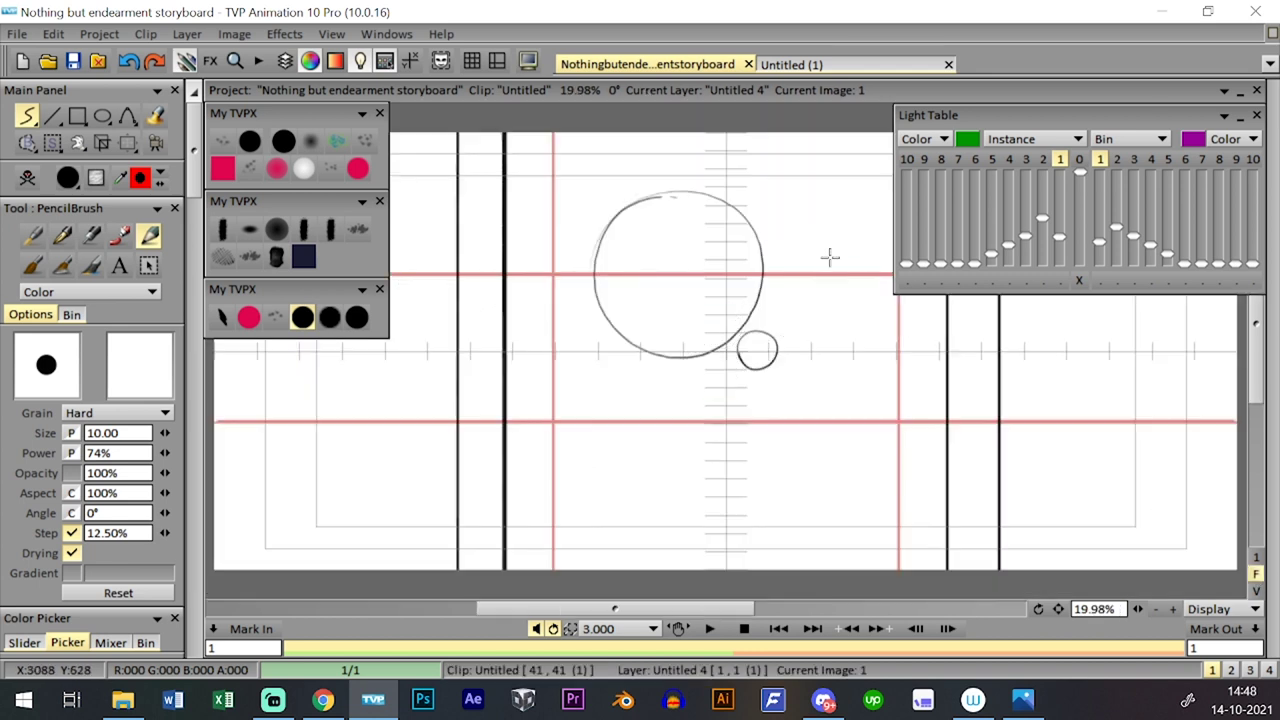
pyautogui.click(99, 34)
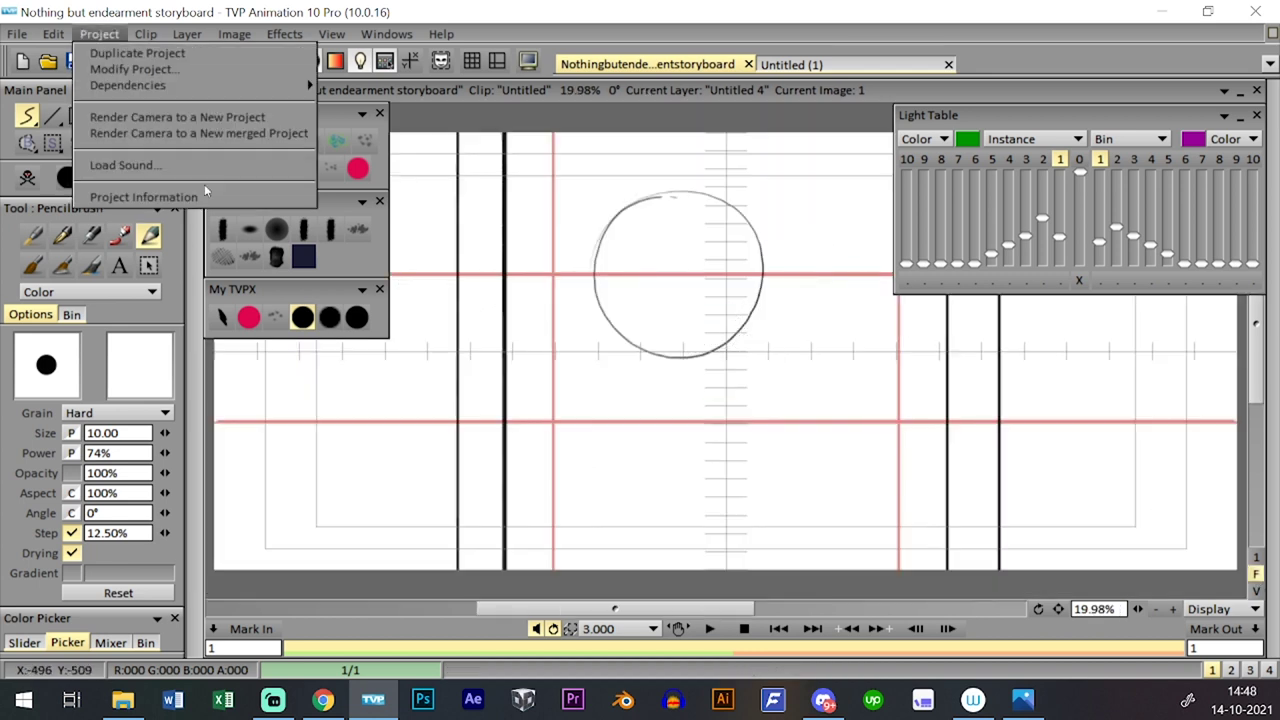
pyautogui.click(125, 197)
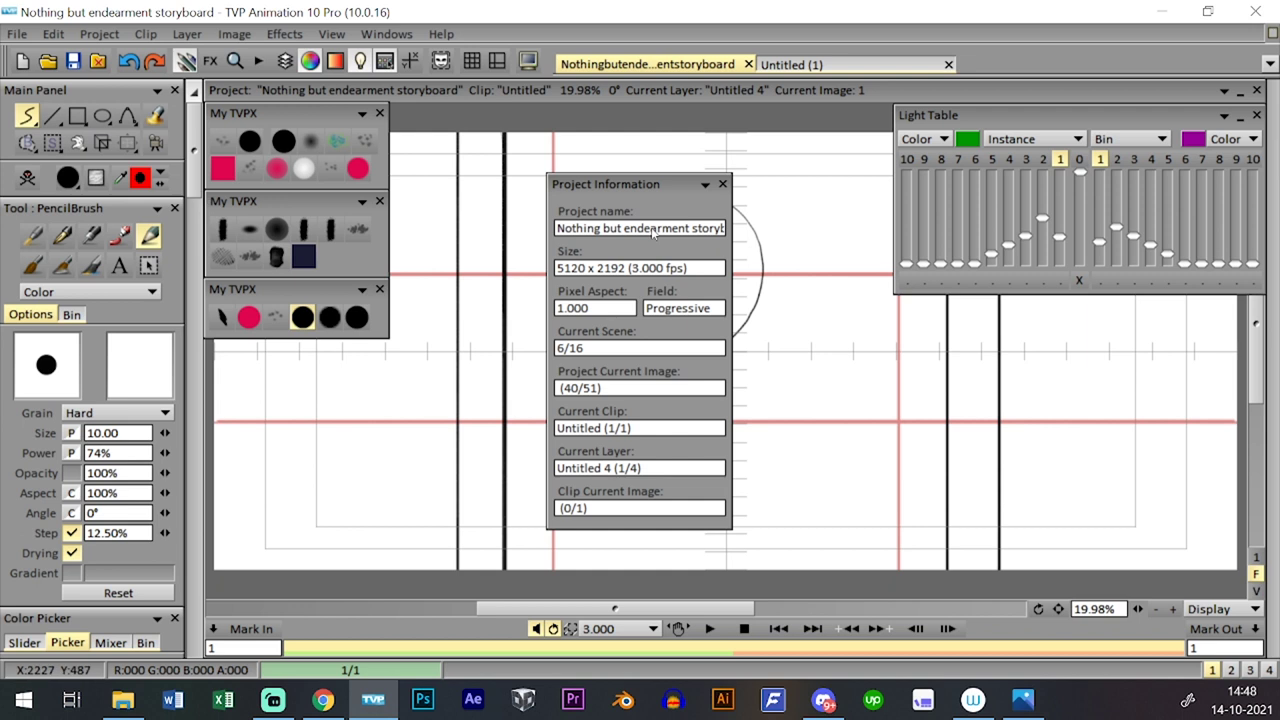
pyautogui.click(578, 270)
pyautogui.click(586, 269)
pyautogui.click(724, 186)
pyautogui.moveTo(1138, 610); pyautogui.dragTo(1157, 608)
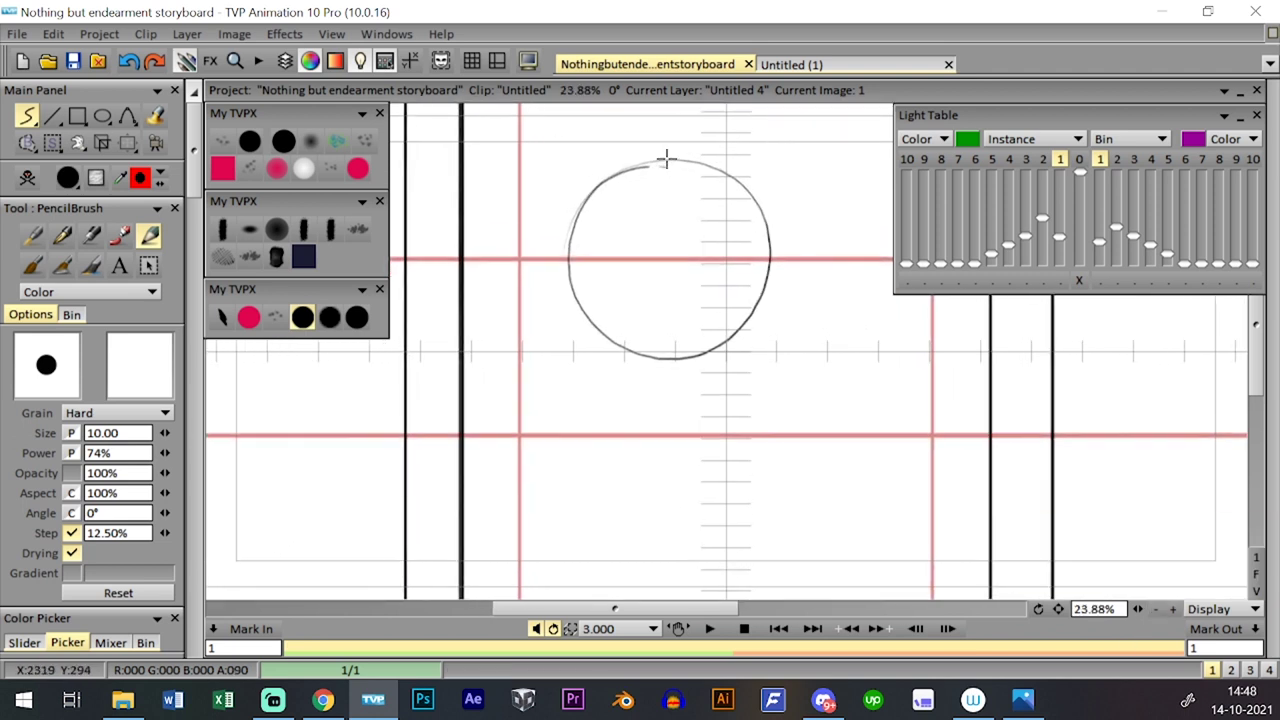
# - Draw a vertical centre line through the head, redoing it once
pyautogui.moveTo(664, 166); pyautogui.dragTo(672, 428)
pyautogui.hotkey('ctrl', 'z')
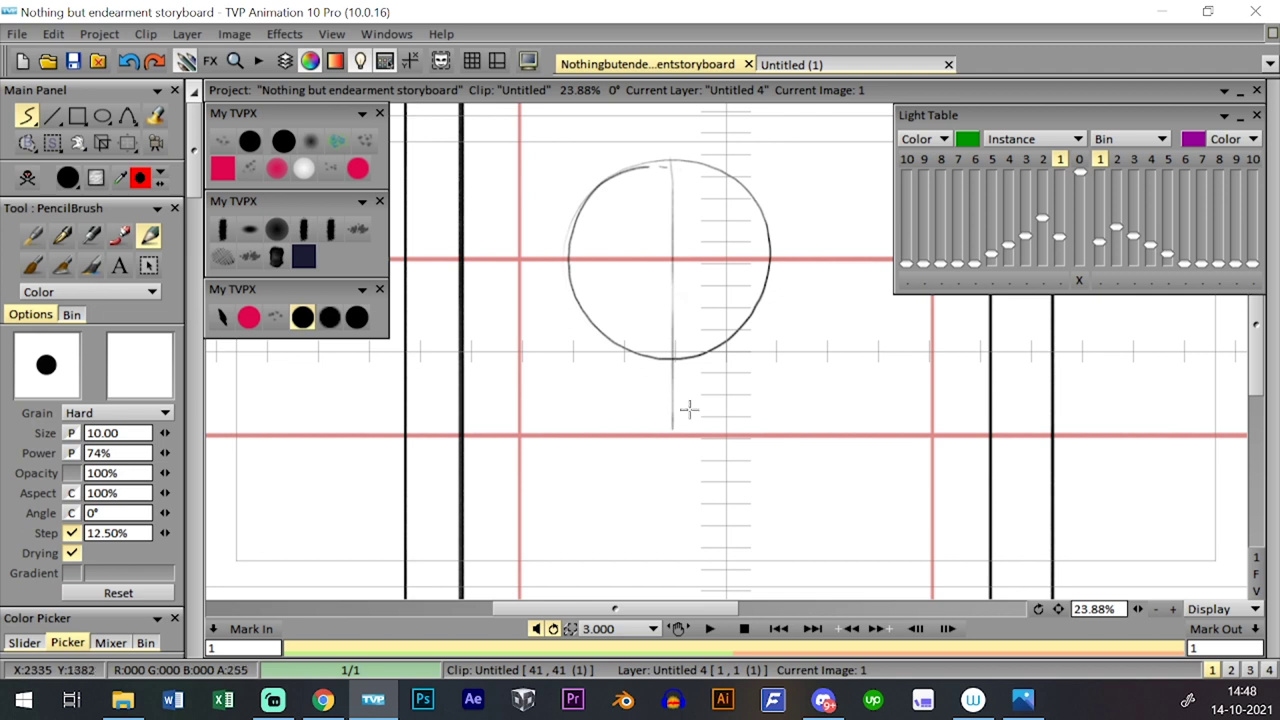
pyautogui.hotkey('ctrl', 'z')
pyautogui.moveTo(664, 162); pyautogui.dragTo(676, 430)
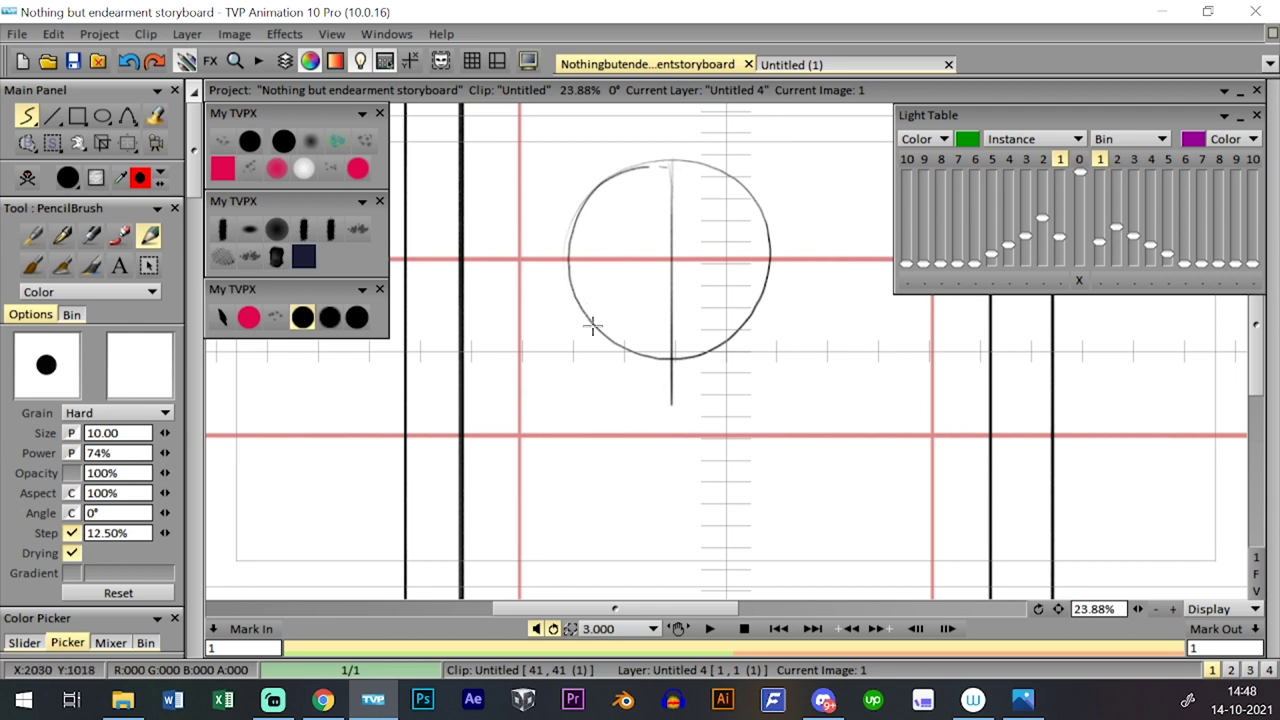
# - Sketch the jaw curves down to the chin, removing stray strokes and darkening the left side
pyautogui.moveTo(579, 308)
pyautogui.mouseDown()
pyautogui.moveTo(590, 358)
pyautogui.moveTo(640, 391)
pyautogui.mouseUp()
pyautogui.moveTo(584, 331)
pyautogui.mouseDown()
pyautogui.moveTo(644, 387)
pyautogui.moveTo(689, 393)
pyautogui.moveTo(640, 389)
pyautogui.moveTo(705, 394)
pyautogui.moveTo(727, 382)
pyautogui.moveTo(682, 398)
pyautogui.moveTo(741, 359)
pyautogui.moveTo(767, 263)
pyautogui.moveTo(753, 355)
pyautogui.moveTo(762, 275)
pyautogui.moveTo(763, 326)
pyautogui.moveTo(735, 367)
pyautogui.moveTo(766, 281)
pyautogui.moveTo(736, 373)
pyautogui.moveTo(768, 236)
pyautogui.mouseUp()
pyautogui.moveTo(580, 298)
pyautogui.mouseDown()
pyautogui.moveTo(582, 340)
pyautogui.moveTo(579, 320)
pyautogui.moveTo(641, 386)
pyautogui.moveTo(585, 350)
pyautogui.moveTo(579, 332)
pyautogui.moveTo(599, 361)
pyautogui.moveTo(577, 291)
pyautogui.moveTo(572, 317)
pyautogui.moveTo(595, 364)
pyautogui.moveTo(566, 282)
pyautogui.moveTo(594, 347)
pyautogui.moveTo(656, 396)
pyautogui.moveTo(604, 373)
pyautogui.moveTo(698, 392)
pyautogui.moveTo(670, 397)
pyautogui.moveTo(718, 369)
pyautogui.mouseUp()
pyautogui.hotkey('ctrl', 'z')
pyautogui.hotkey('ctrl', 'z')
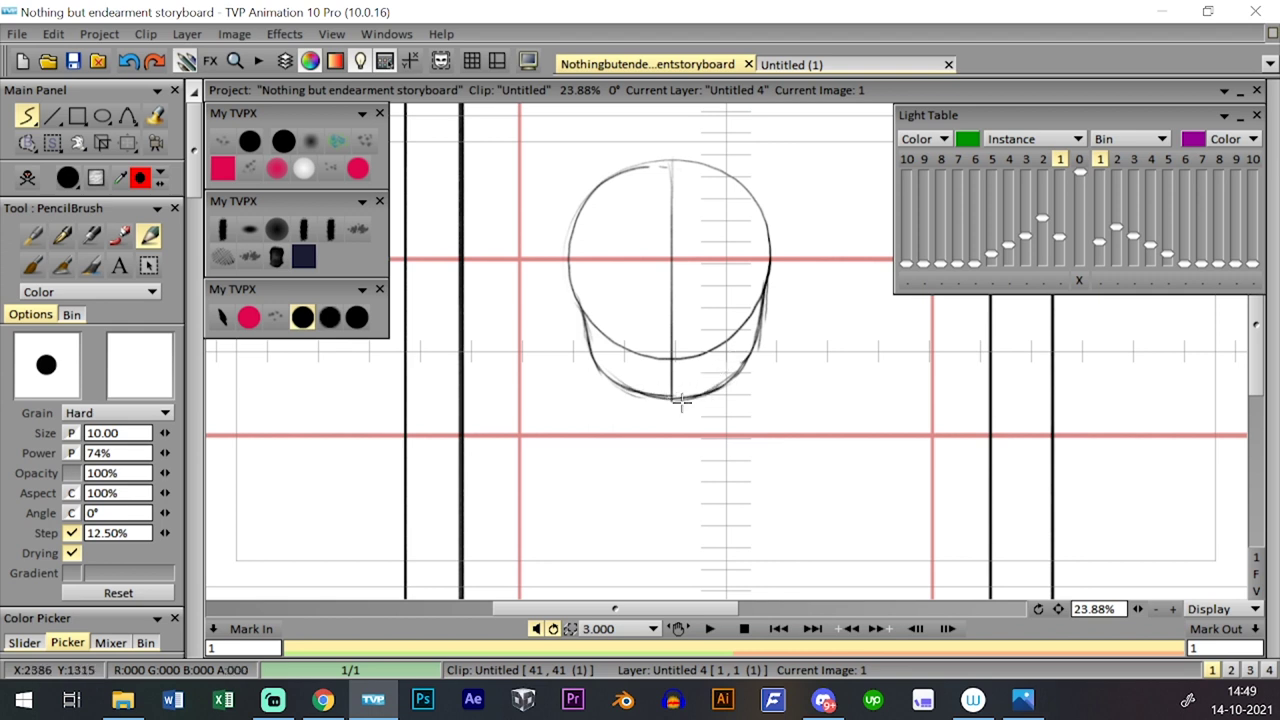
pyautogui.hotkey('ctrl', 'z')
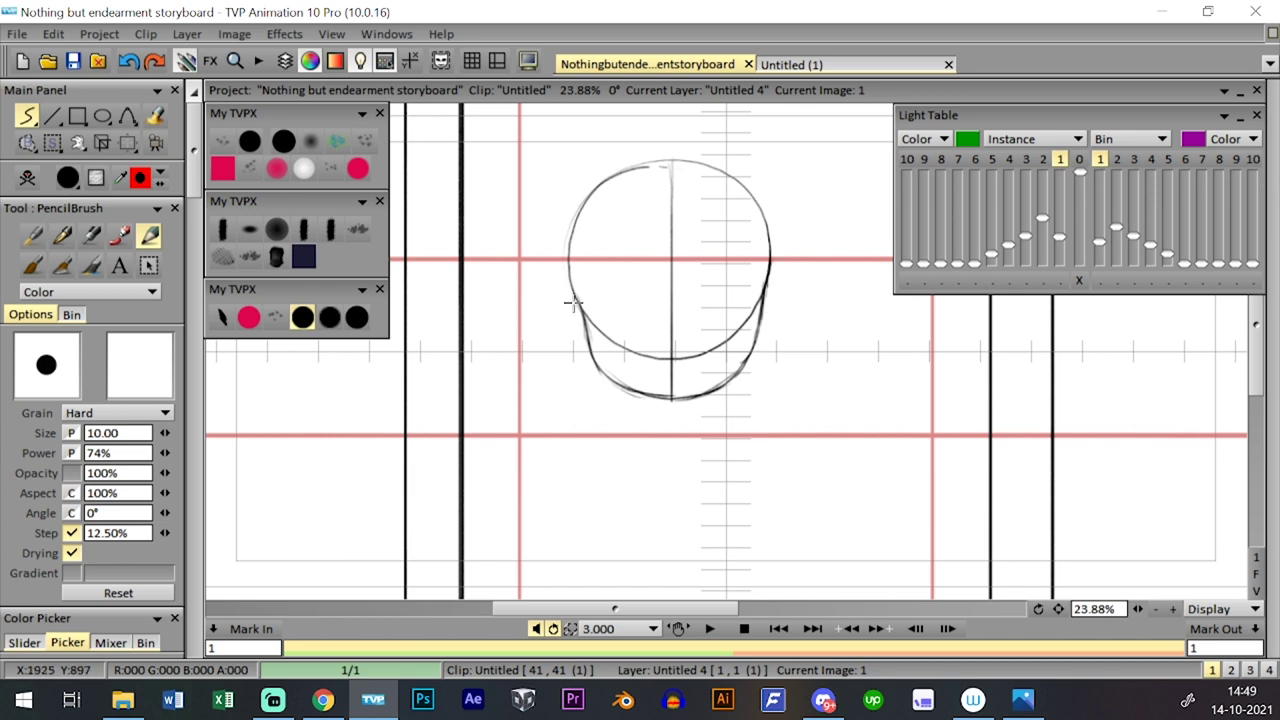
pyautogui.moveTo(573, 303)
pyautogui.mouseDown()
pyautogui.moveTo(590, 342)
pyautogui.moveTo(626, 377)
pyautogui.moveTo(587, 342)
pyautogui.moveTo(602, 370)
pyautogui.moveTo(625, 381)
pyautogui.moveTo(590, 355)
pyautogui.moveTo(664, 397)
pyautogui.moveTo(604, 360)
pyautogui.moveTo(565, 272)
pyautogui.moveTo(579, 295)
pyautogui.moveTo(574, 260)
pyautogui.mouseUp()
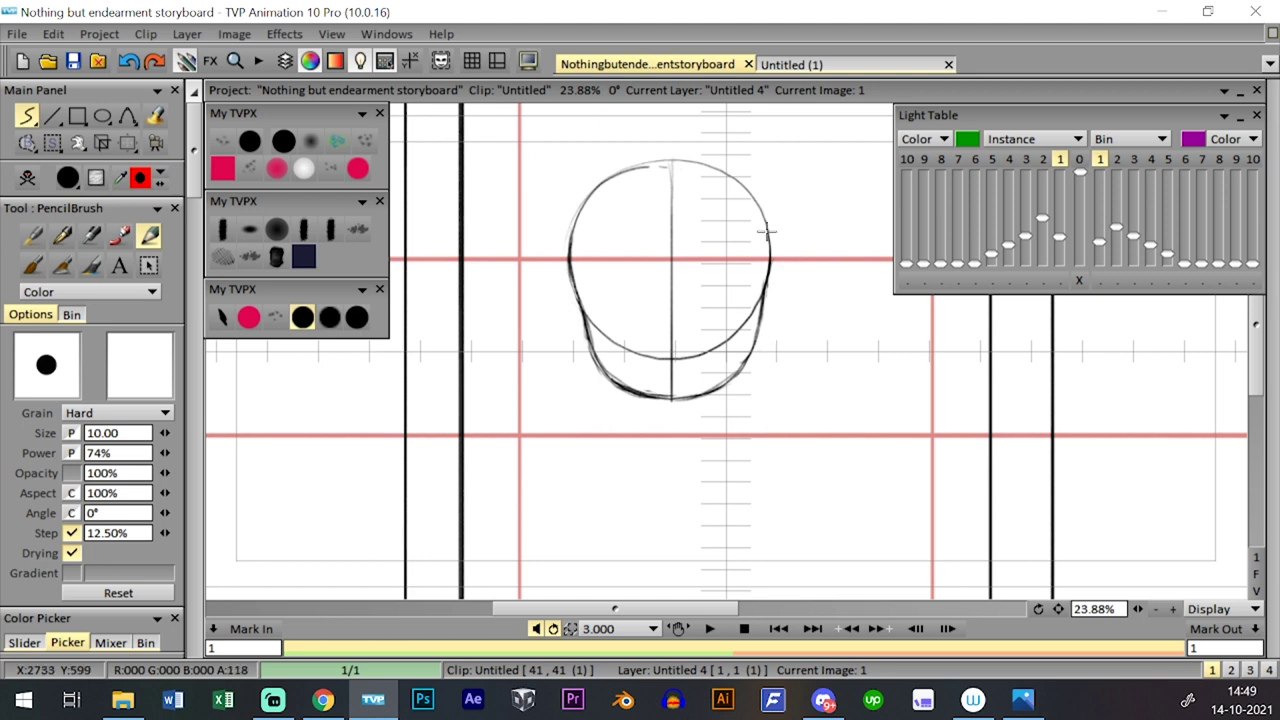
# - Draw the right ear and redraw the left ear's curve beside the head
pyautogui.moveTo(772, 262)
pyautogui.mouseDown()
pyautogui.moveTo(763, 318)
pyautogui.moveTo(795, 285)
pyautogui.moveTo(789, 308)
pyautogui.moveTo(780, 276)
pyautogui.moveTo(759, 313)
pyautogui.moveTo(773, 320)
pyautogui.moveTo(797, 290)
pyautogui.mouseUp()
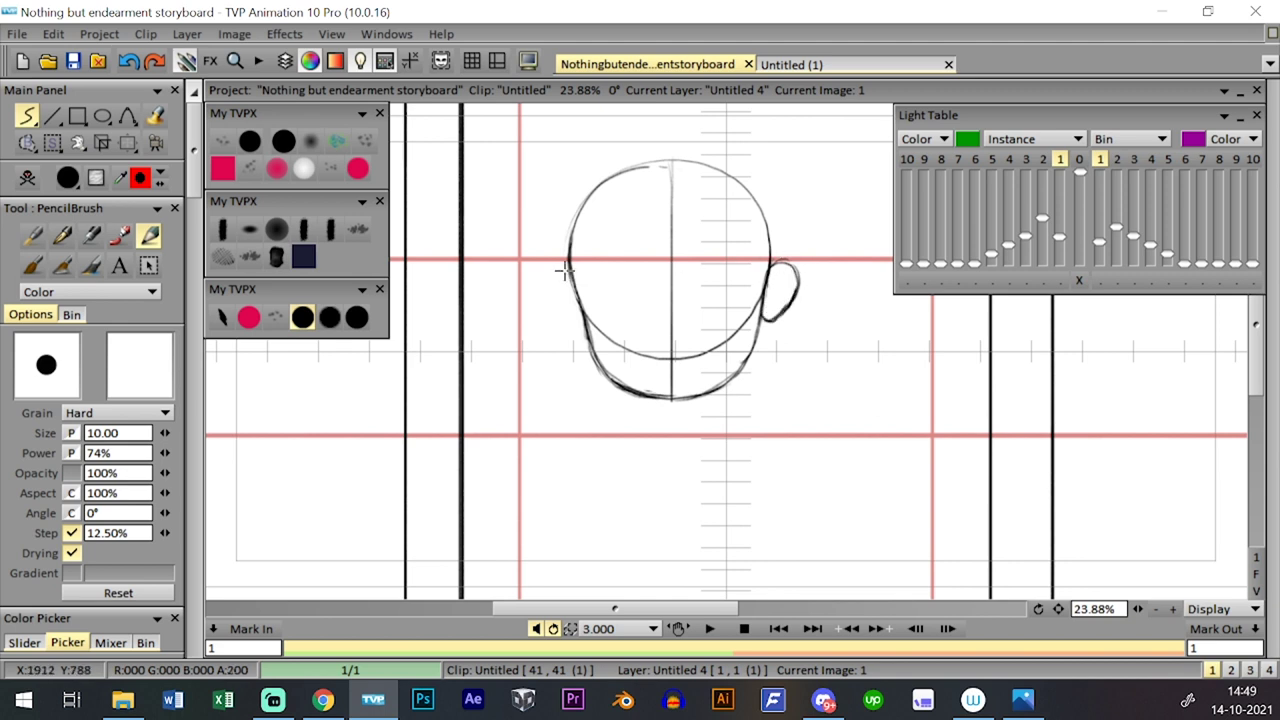
pyautogui.moveTo(566, 270)
pyautogui.mouseDown()
pyautogui.moveTo(543, 287)
pyautogui.moveTo(578, 326)
pyautogui.moveTo(570, 288)
pyautogui.mouseUp()
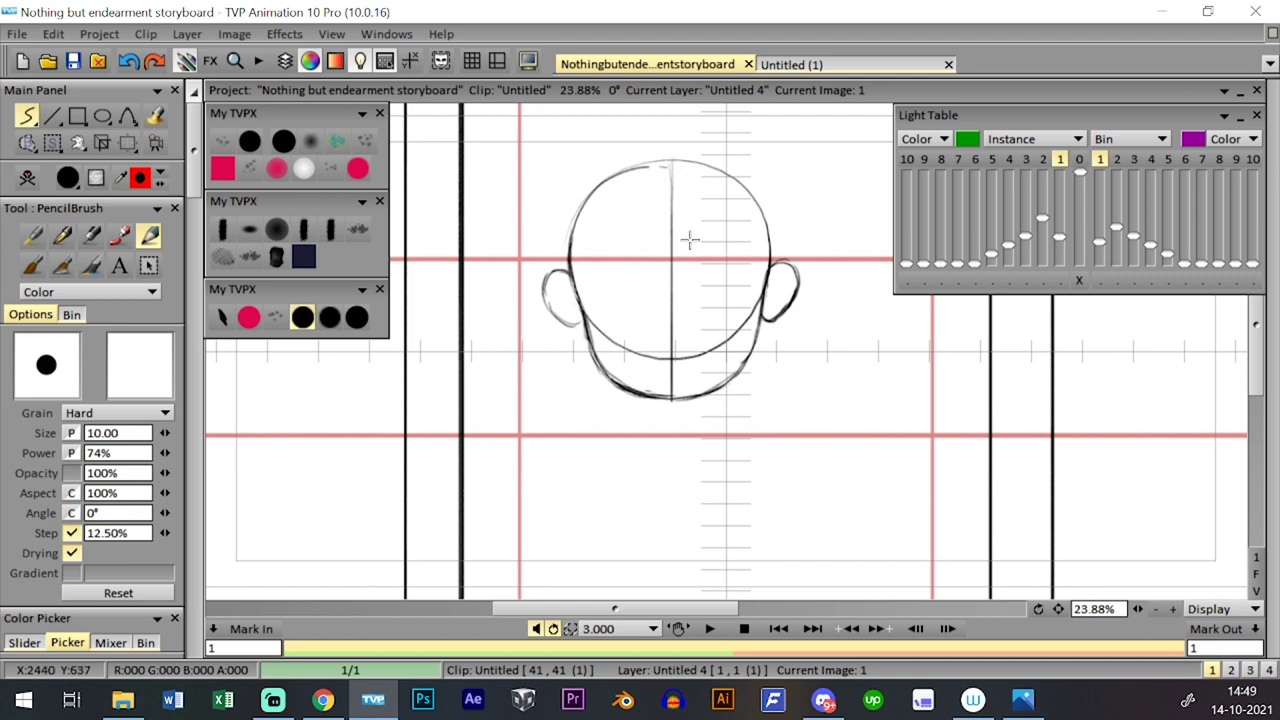
pyautogui.hotkey('ctrl', 'z')
pyautogui.moveTo(566, 262)
pyautogui.mouseDown()
pyautogui.moveTo(549, 289)
pyautogui.moveTo(580, 320)
pyautogui.moveTo(561, 292)
pyautogui.mouseUp()
pyautogui.hotkey('ctrl', 'z')
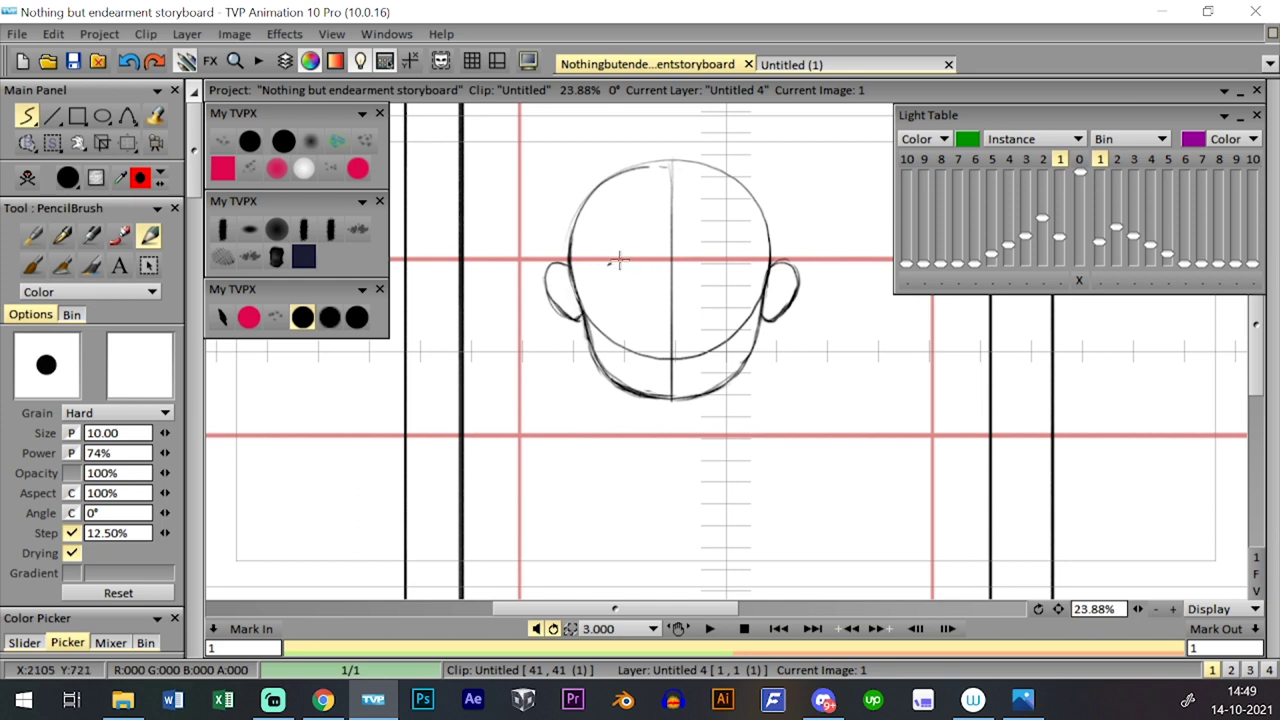
# - Add both arched eyebrows and the right eye with a dark pupil
pyautogui.moveTo(619, 262); pyautogui.dragTo(620, 255)
pyautogui.moveTo(727, 259)
pyautogui.mouseDown()
pyautogui.moveTo(697, 258)
pyautogui.moveTo(716, 262)
pyautogui.mouseUp()
pyautogui.moveTo(708, 306); pyautogui.dragTo(722, 272)
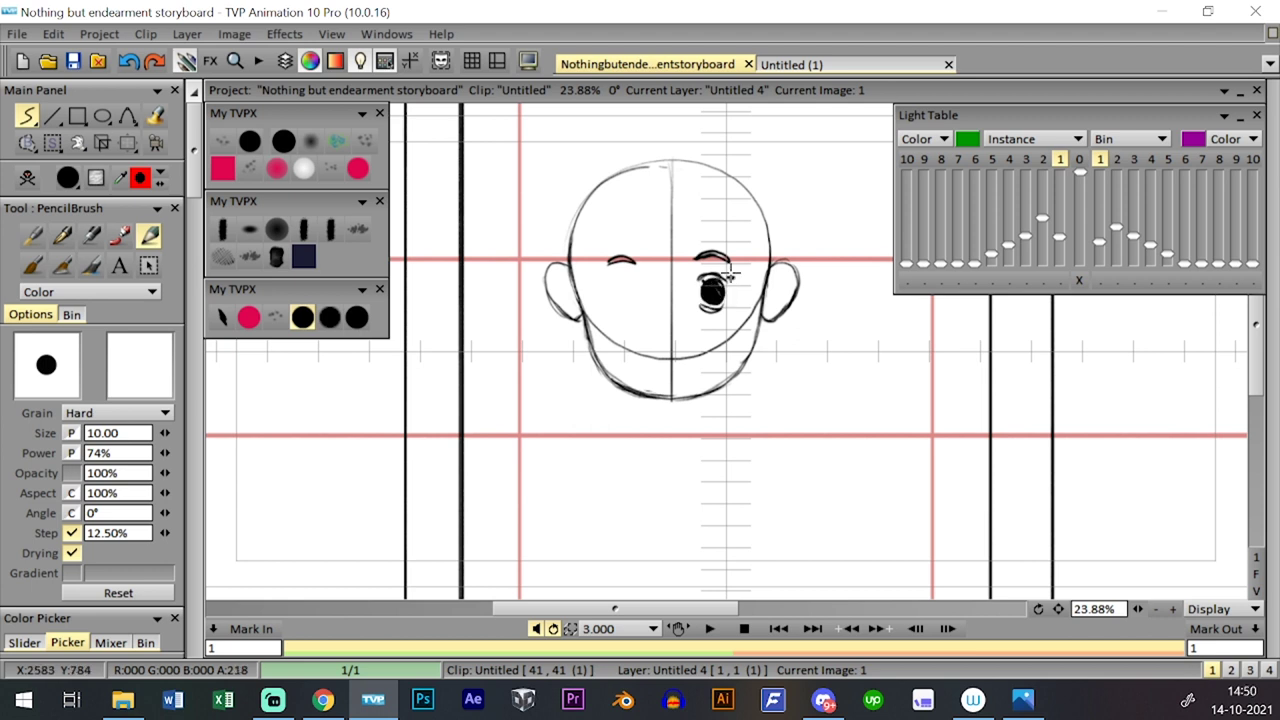
# - Draw the left eye, undoing it and restoring it with Redo
pyautogui.moveTo(612, 291)
pyautogui.mouseDown()
pyautogui.moveTo(636, 290)
pyautogui.moveTo(625, 301)
pyautogui.mouseUp()
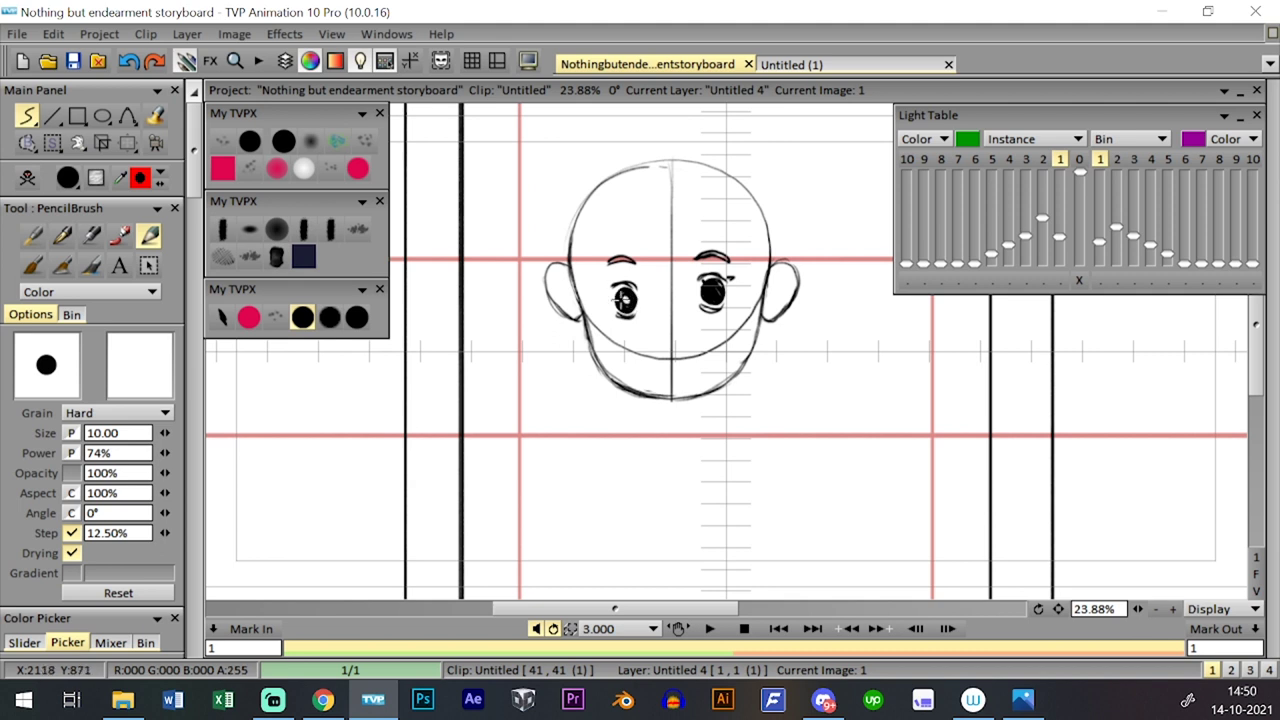
pyautogui.hotkey('ctrl', 'z')
pyautogui.hotkey('ctrl', 'z')
pyautogui.click(154, 62)
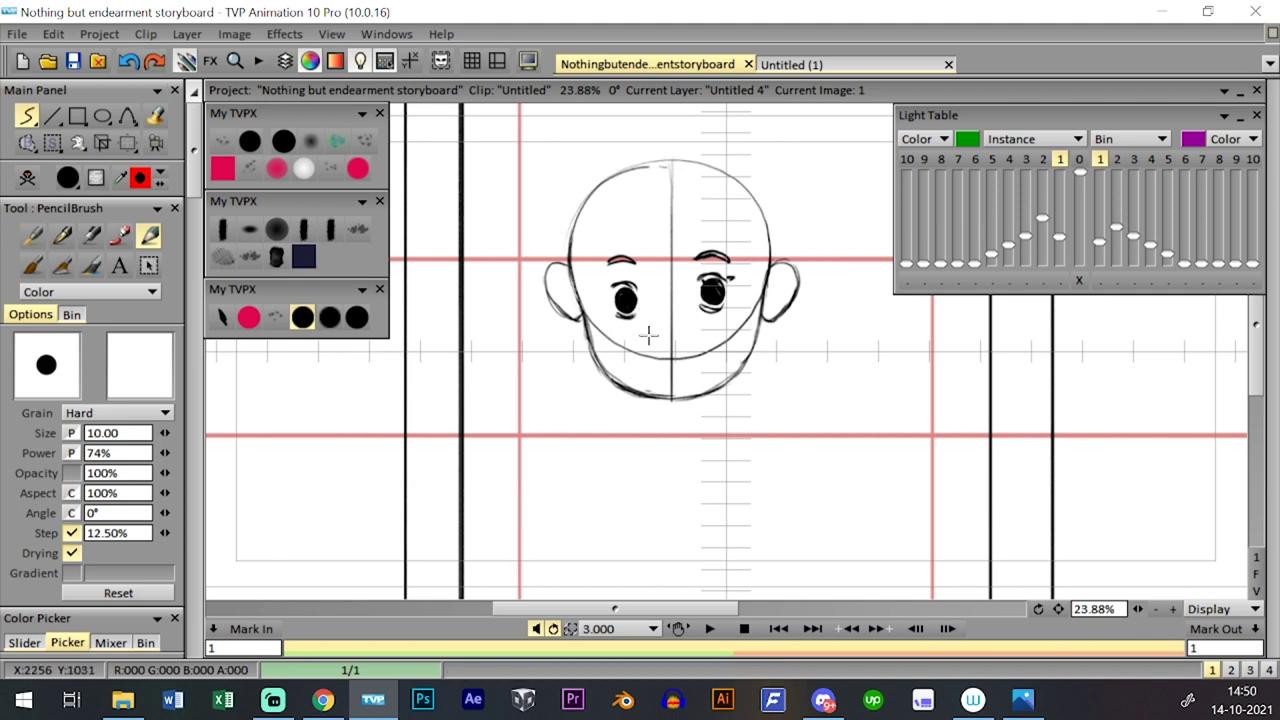
# - Draw a small nose between the eyes and an open mouth with a darkened lip line
pyautogui.moveTo(662, 326); pyautogui.dragTo(676, 329)
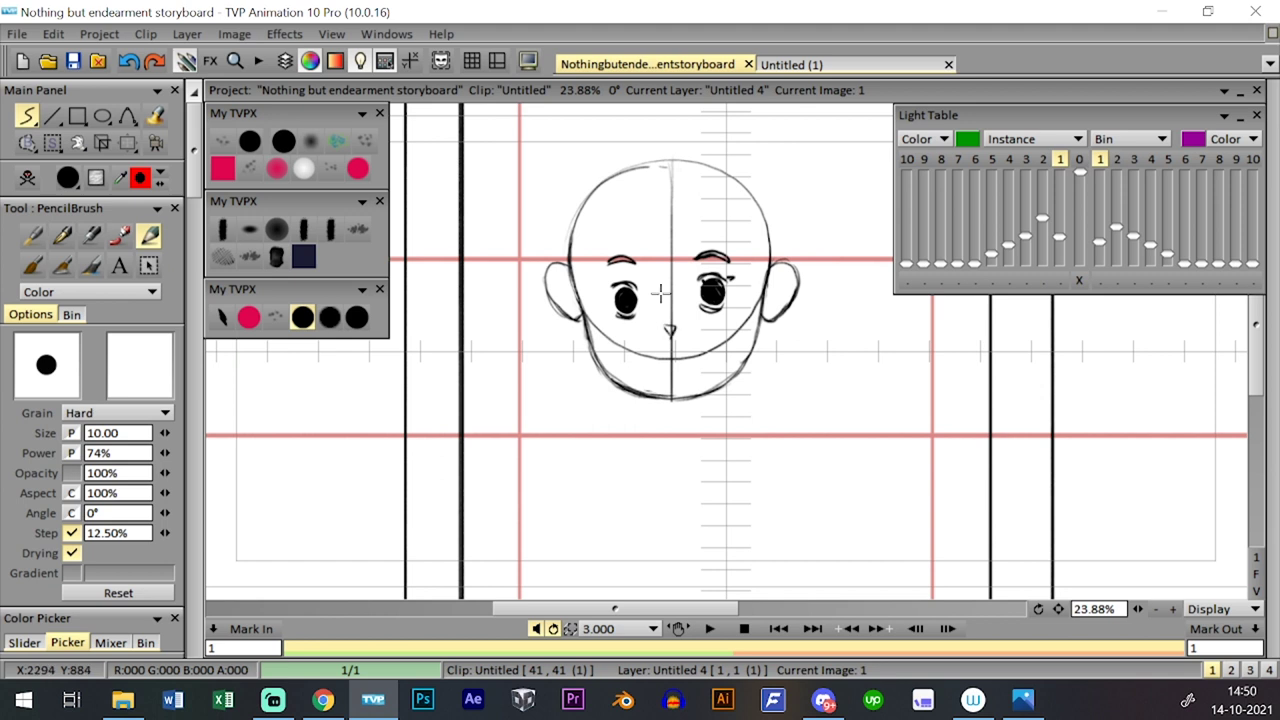
pyautogui.hotkey('ctrl', 'z')
pyautogui.moveTo(659, 266); pyautogui.dragTo(665, 314)
pyautogui.moveTo(656, 366)
pyautogui.mouseDown()
pyautogui.moveTo(652, 384)
pyautogui.moveTo(696, 372)
pyautogui.moveTo(692, 356)
pyautogui.moveTo(667, 374)
pyautogui.mouseUp()
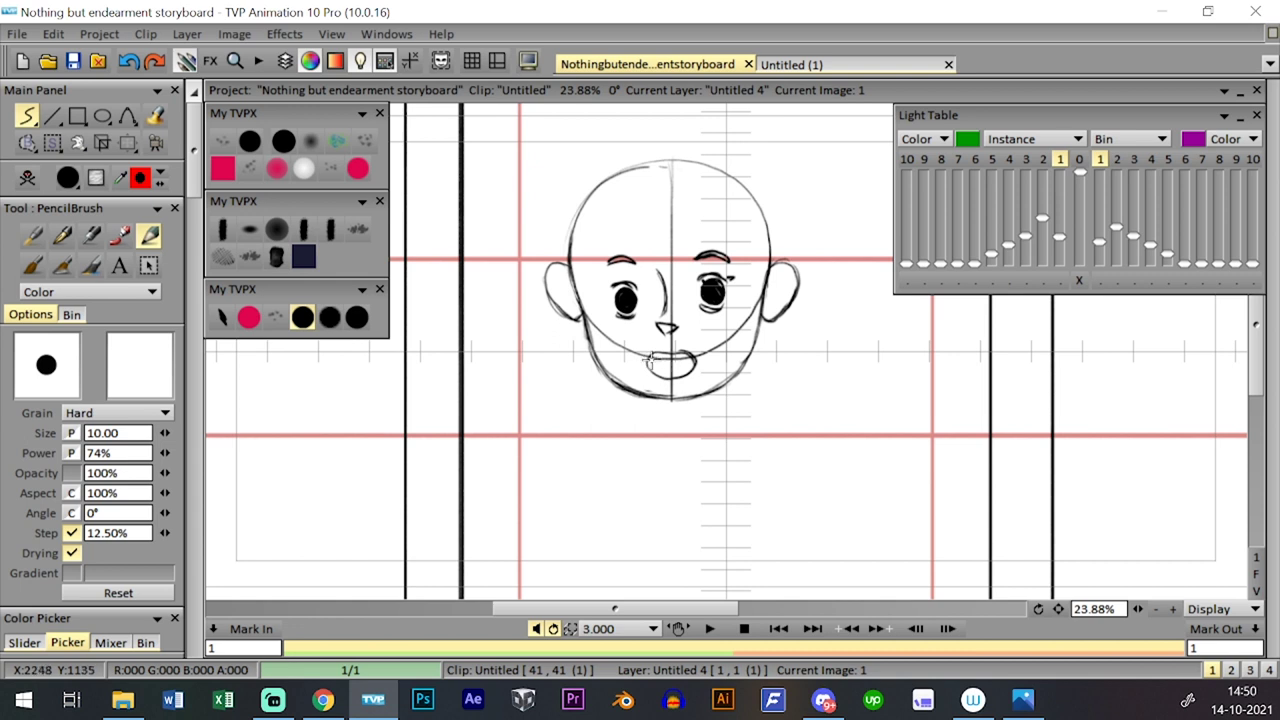
pyautogui.moveTo(683, 360); pyautogui.dragTo(693, 357)
pyautogui.moveTo(649, 360); pyautogui.dragTo(693, 358)
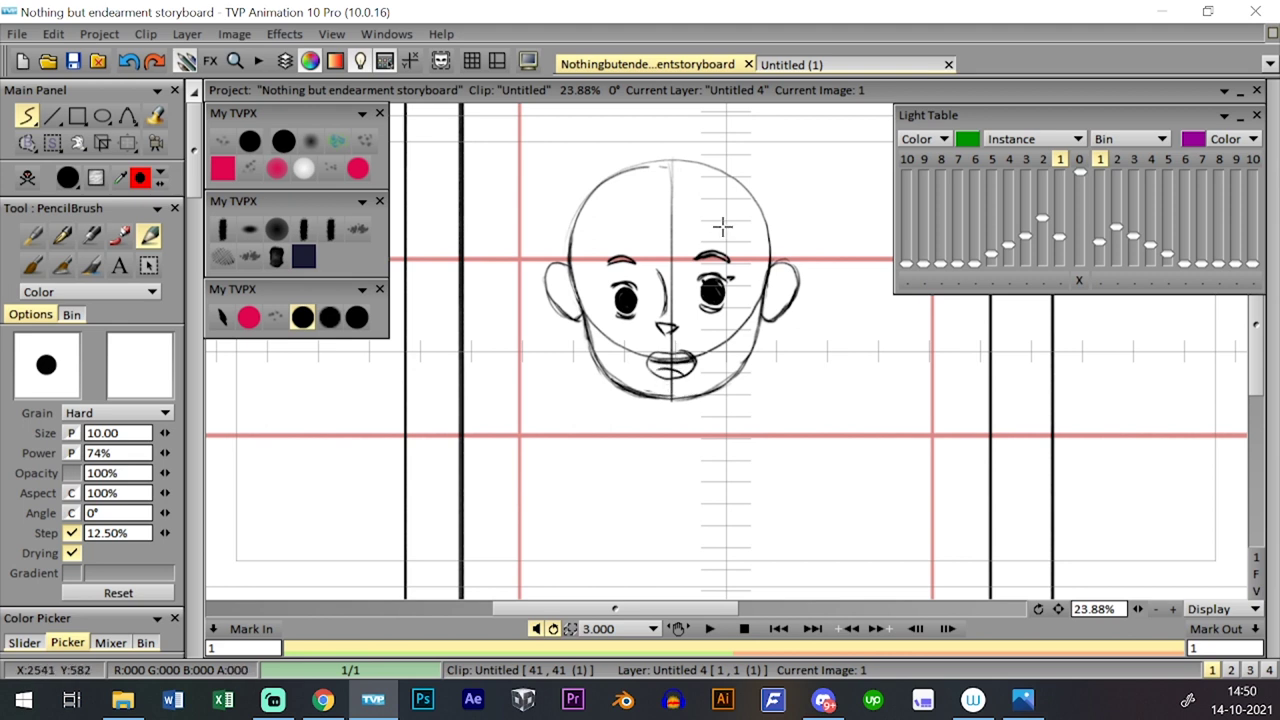
# - Draw the fringe on both sides of the forehead and retrace the head's upper outline
pyautogui.moveTo(673, 213)
pyautogui.mouseDown()
pyautogui.moveTo(737, 249)
pyautogui.moveTo(747, 240)
pyautogui.moveTo(767, 277)
pyautogui.mouseUp()
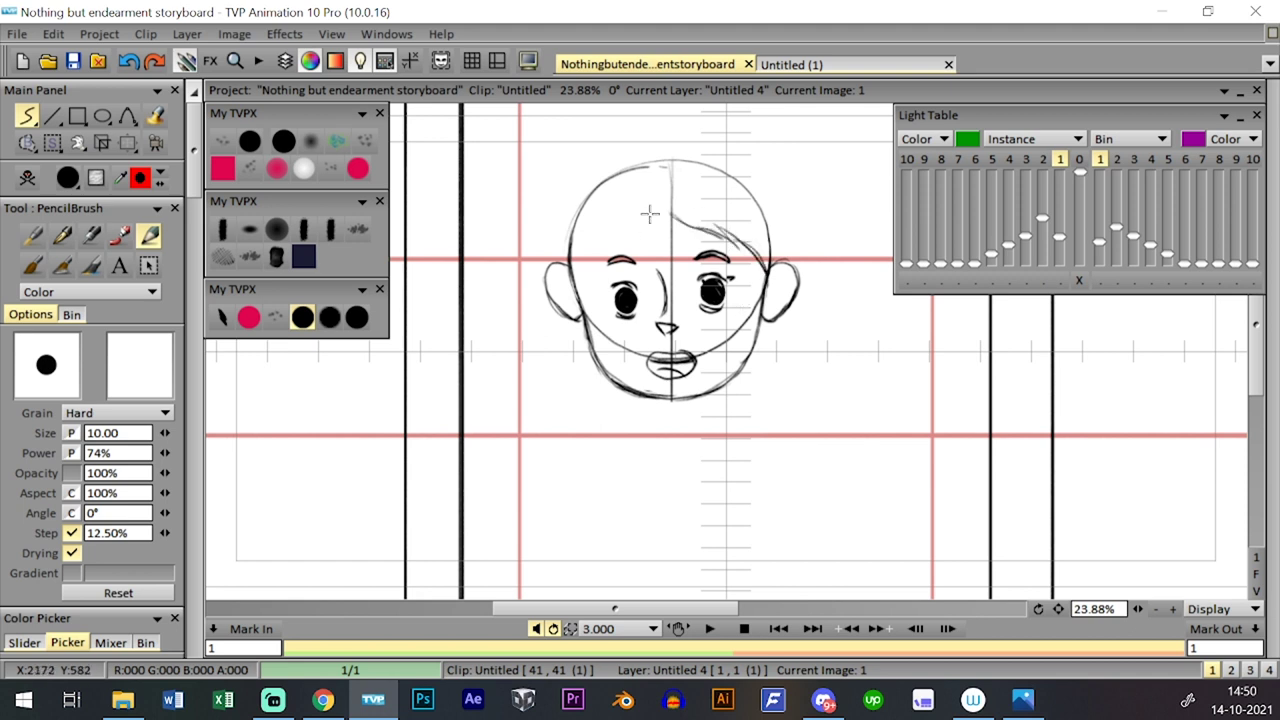
pyautogui.moveTo(667, 215)
pyautogui.mouseDown()
pyautogui.moveTo(619, 248)
pyautogui.moveTo(643, 218)
pyautogui.moveTo(620, 229)
pyautogui.moveTo(587, 288)
pyautogui.mouseUp()
pyautogui.moveTo(566, 262)
pyautogui.mouseDown()
pyautogui.moveTo(596, 178)
pyautogui.moveTo(634, 148)
pyautogui.moveTo(580, 197)
pyautogui.moveTo(678, 149)
pyautogui.moveTo(710, 178)
pyautogui.moveTo(621, 153)
pyautogui.moveTo(736, 168)
pyautogui.moveTo(761, 228)
pyautogui.moveTo(737, 167)
pyautogui.moveTo(776, 232)
pyautogui.moveTo(756, 268)
pyautogui.moveTo(772, 229)
pyautogui.moveTo(770, 266)
pyautogui.mouseUp()
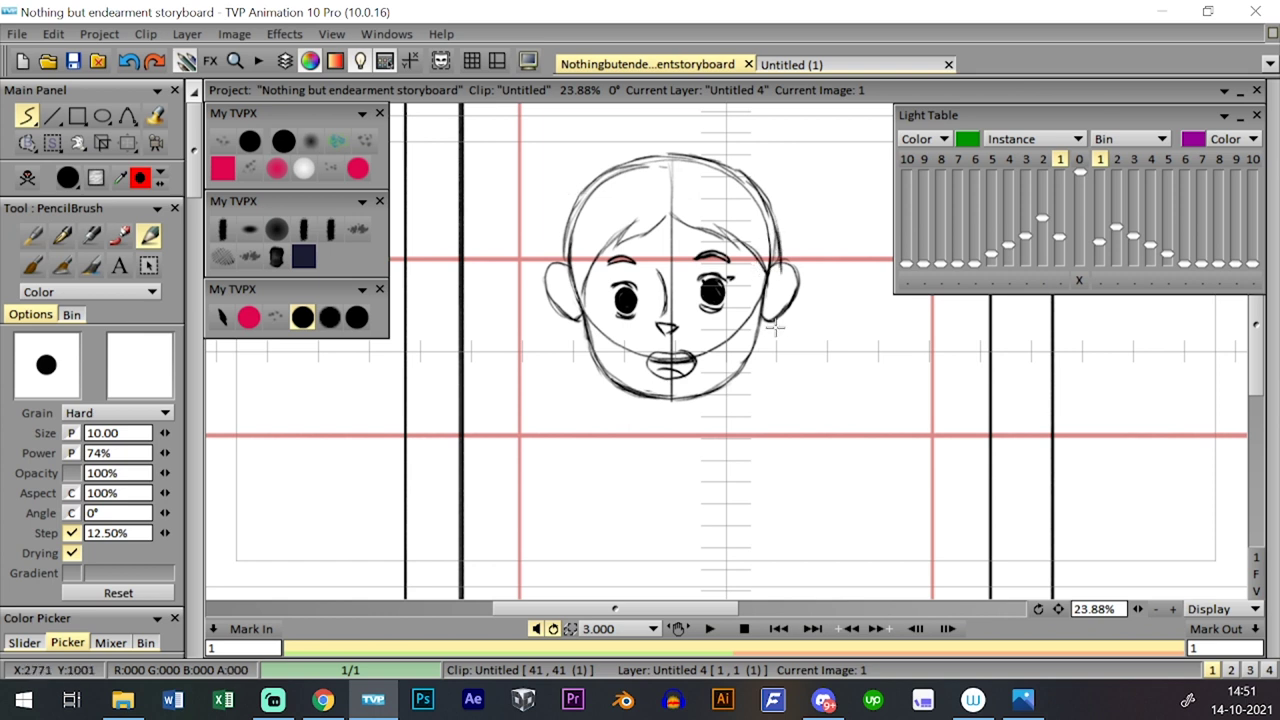
# - Shift the view up, then draw the neck, shoulders, torso sides and a curved waistline
pyautogui.moveTo(1058, 609); pyautogui.dragTo(1022, 549)
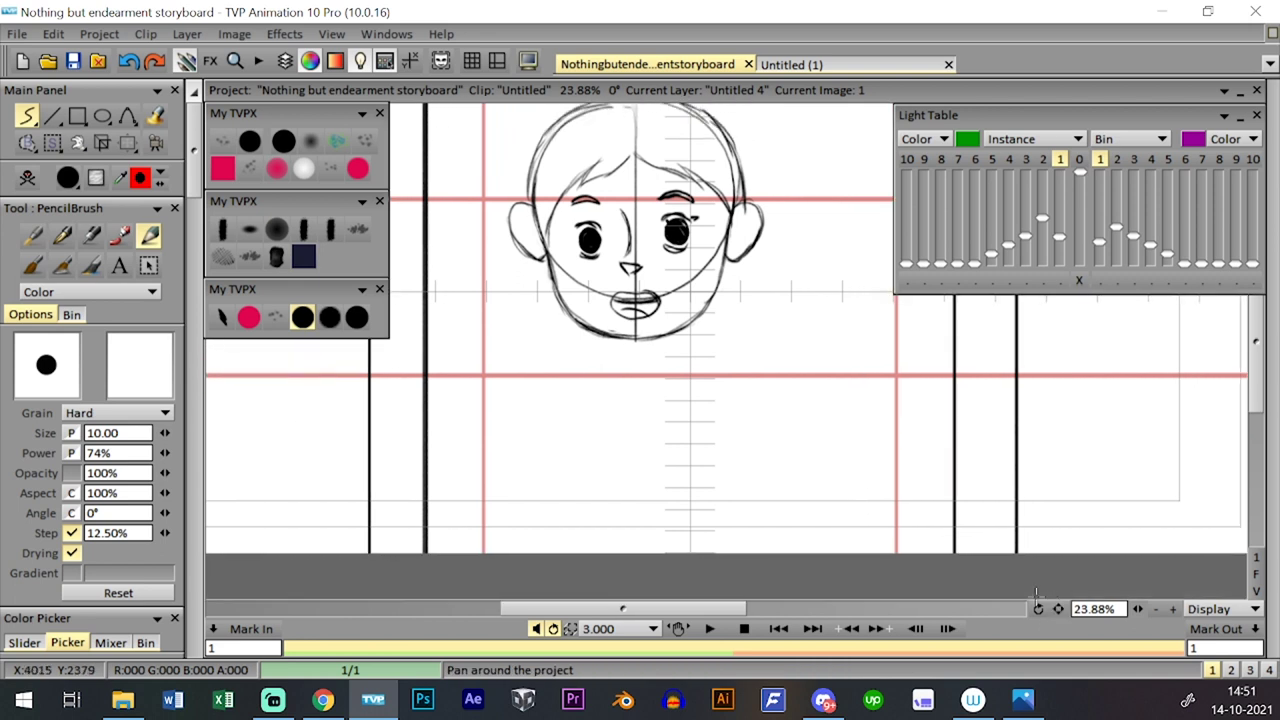
pyautogui.moveTo(1058, 609); pyautogui.dragTo(1060, 618)
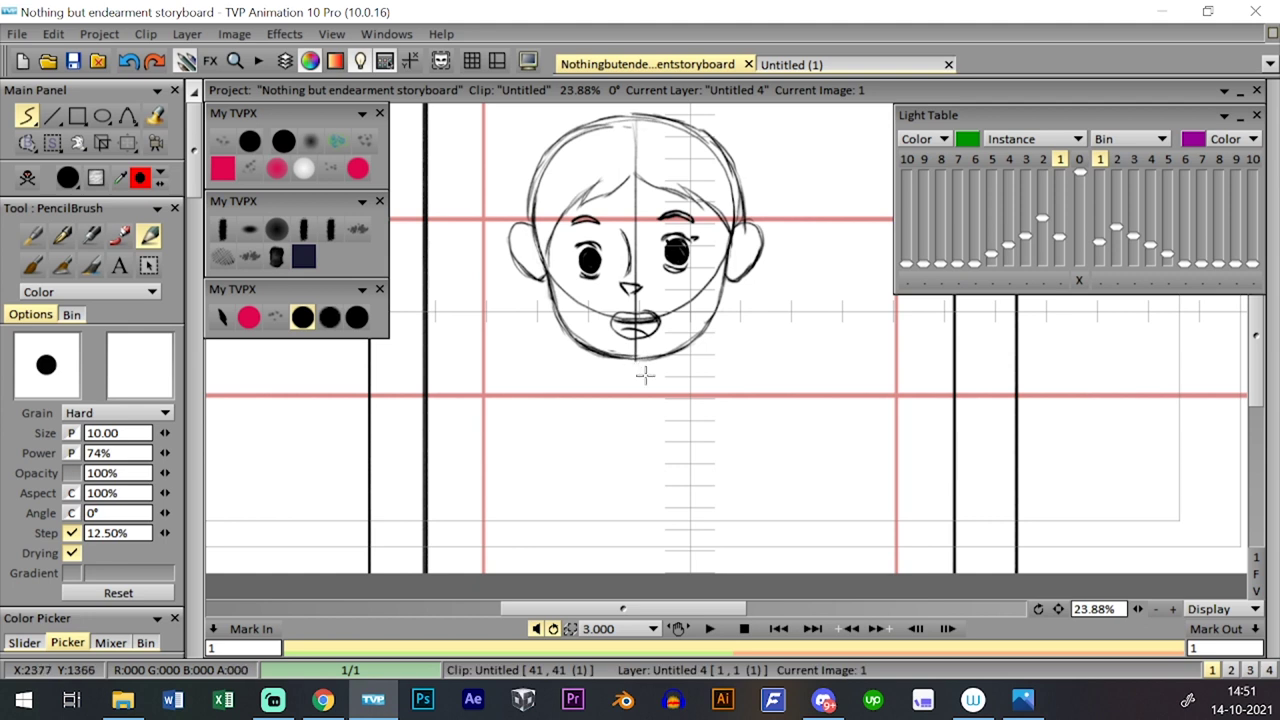
pyautogui.moveTo(627, 357); pyautogui.dragTo(629, 377)
pyautogui.moveTo(628, 378)
pyautogui.mouseDown()
pyautogui.moveTo(603, 402)
pyautogui.moveTo(670, 380)
pyautogui.moveTo(614, 478)
pyautogui.mouseUp()
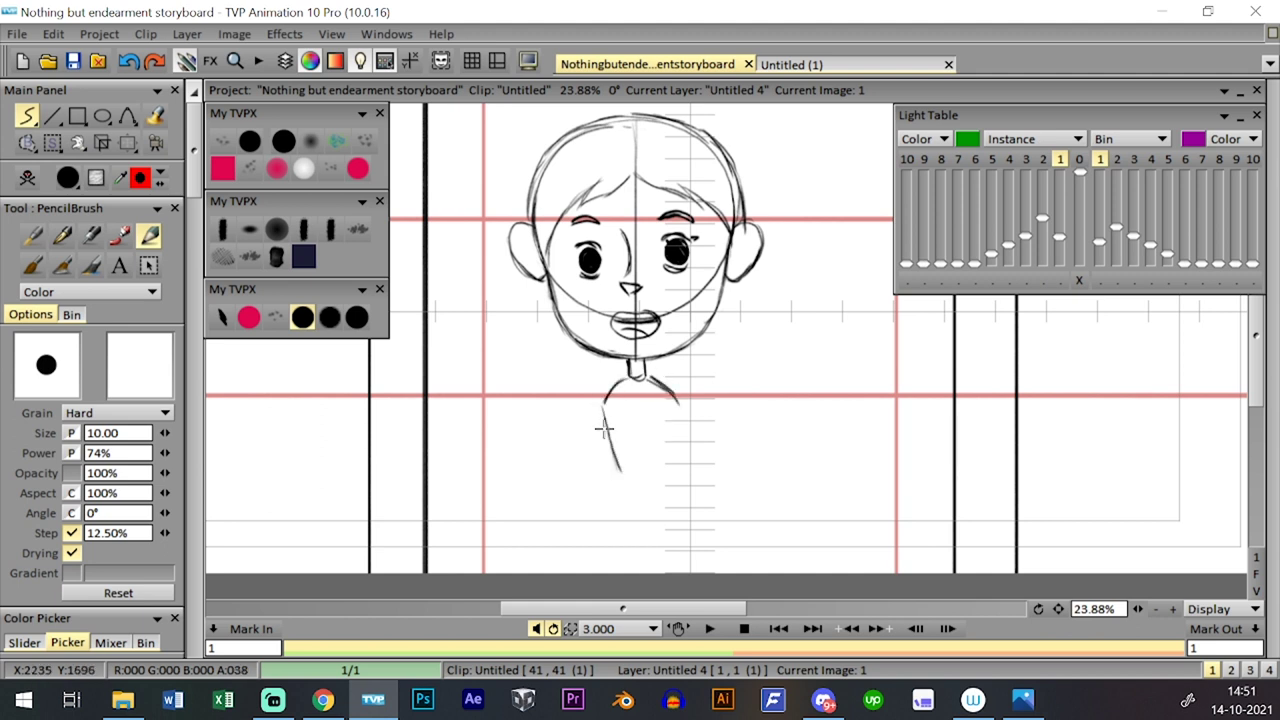
pyautogui.moveTo(679, 398); pyautogui.dragTo(661, 476)
pyautogui.moveTo(603, 400)
pyautogui.mouseDown()
pyautogui.moveTo(615, 478)
pyautogui.moveTo(660, 467)
pyautogui.moveTo(622, 484)
pyautogui.mouseUp()
pyautogui.moveTo(622, 484)
pyautogui.mouseDown()
pyautogui.moveTo(658, 474)
pyautogui.moveTo(634, 464)
pyautogui.moveTo(631, 484)
pyautogui.moveTo(663, 477)
pyautogui.moveTo(599, 570)
pyautogui.mouseUp()
pyautogui.hotkey('ctrl', 'z')
pyautogui.hotkey('ctrl', 'z')
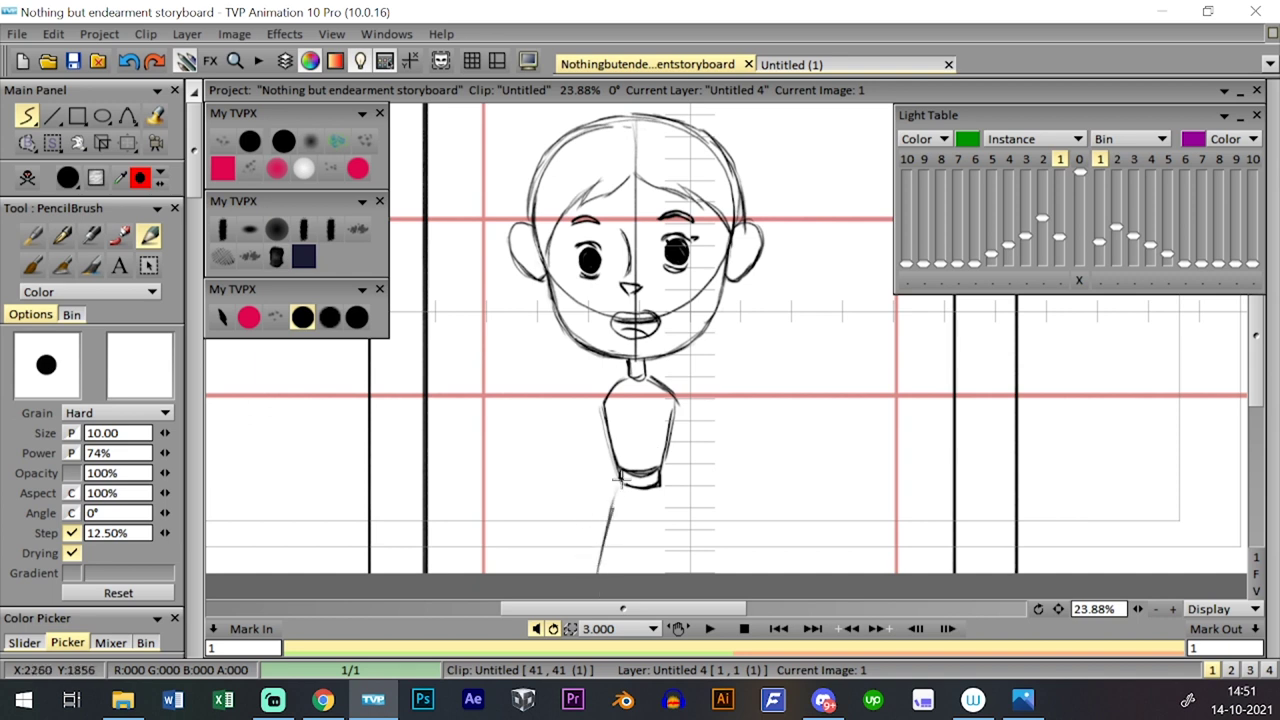
# - Draw both leg lines below the waist and the right arm from the shoulder
pyautogui.moveTo(659, 486); pyautogui.dragTo(683, 572)
pyautogui.hotkey('ctrl', 'z')
pyautogui.hotkey('ctrl', 'z')
pyautogui.hotkey('ctrl', 'z')
pyautogui.moveTo(661, 488); pyautogui.dragTo(688, 578)
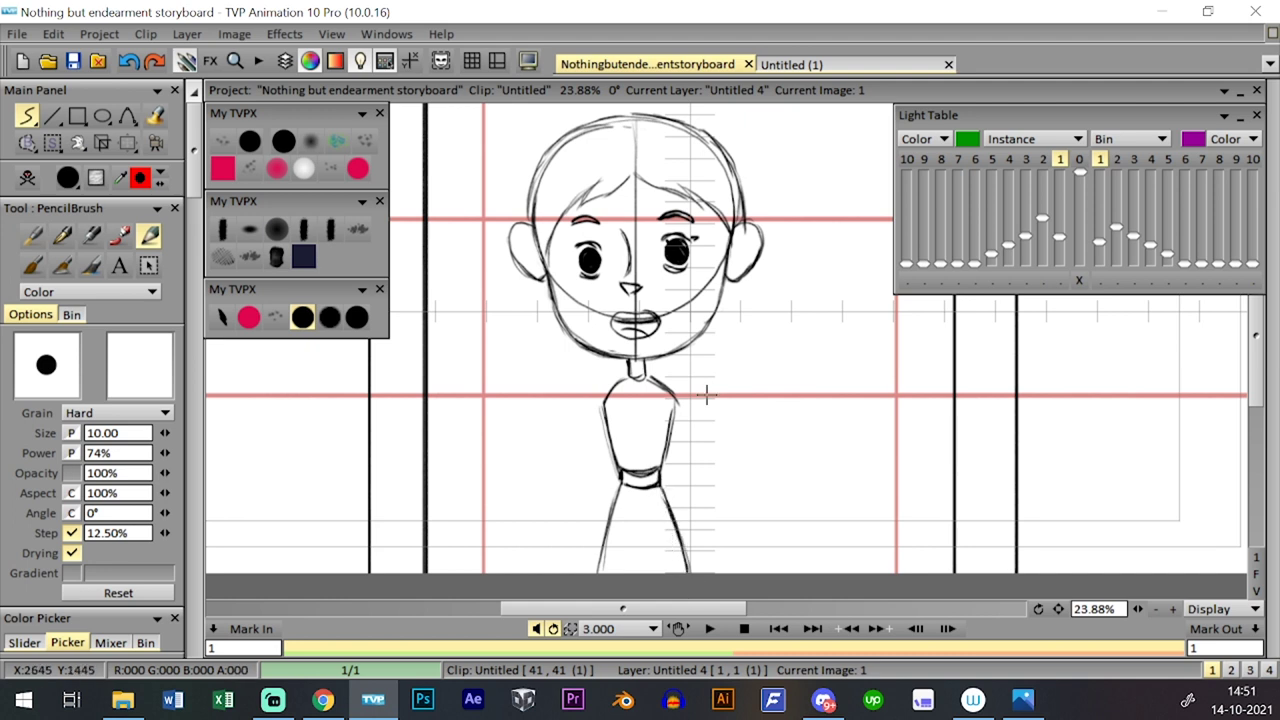
pyautogui.moveTo(677, 397)
pyautogui.mouseDown()
pyautogui.moveTo(690, 457)
pyautogui.moveTo(669, 424)
pyautogui.moveTo(682, 438)
pyautogui.moveTo(683, 409)
pyautogui.moveTo(706, 444)
pyautogui.mouseUp()
pyautogui.hotkey('ctrl', 'z')
pyautogui.hotkey('ctrl', 'z')
pyautogui.hotkey('ctrl', 'z')
# - Sketch the left arm, forearm and hand, plus leg strokes at the bottom
pyautogui.moveTo(595, 408)
pyautogui.mouseDown()
pyautogui.moveTo(583, 443)
pyautogui.moveTo(592, 428)
pyautogui.mouseUp()
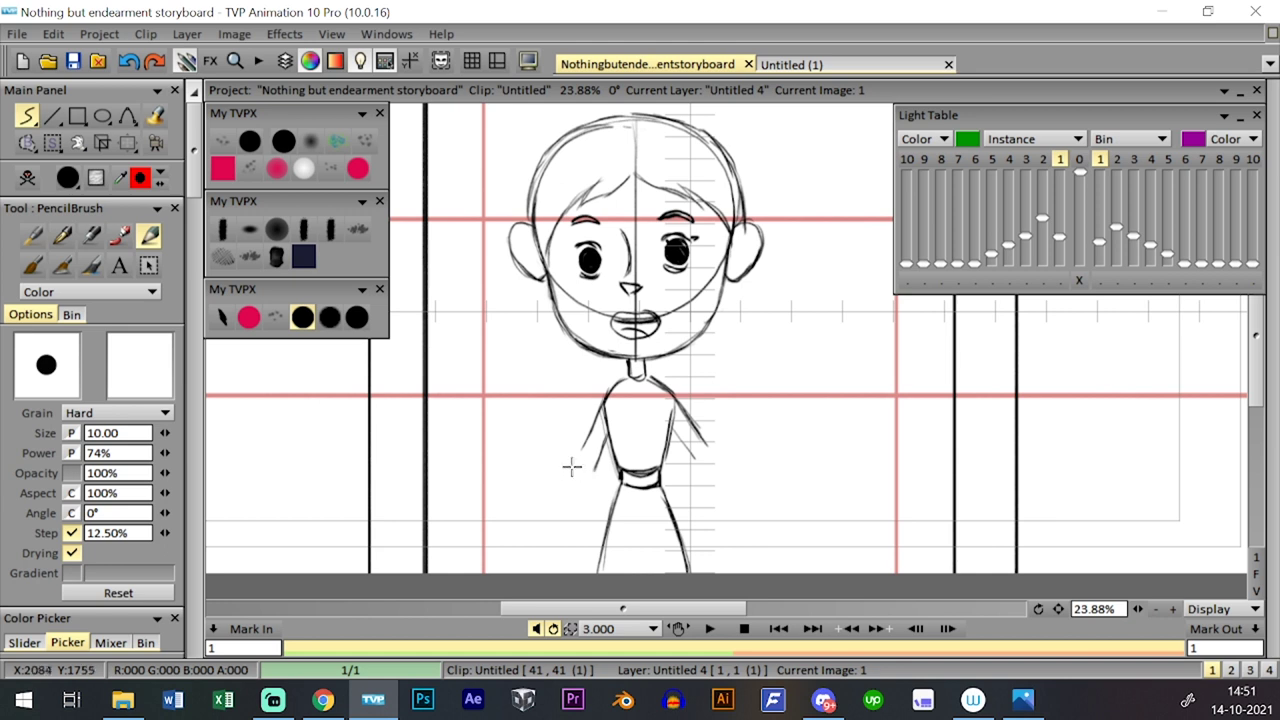
pyautogui.moveTo(585, 467)
pyautogui.mouseDown()
pyautogui.moveTo(580, 440)
pyautogui.moveTo(612, 406)
pyautogui.mouseUp()
pyautogui.moveTo(558, 536); pyautogui.dragTo(577, 537)
pyautogui.moveTo(592, 482)
pyautogui.mouseDown()
pyautogui.moveTo(580, 565)
pyautogui.moveTo(568, 478)
pyautogui.moveTo(578, 458)
pyautogui.mouseUp()
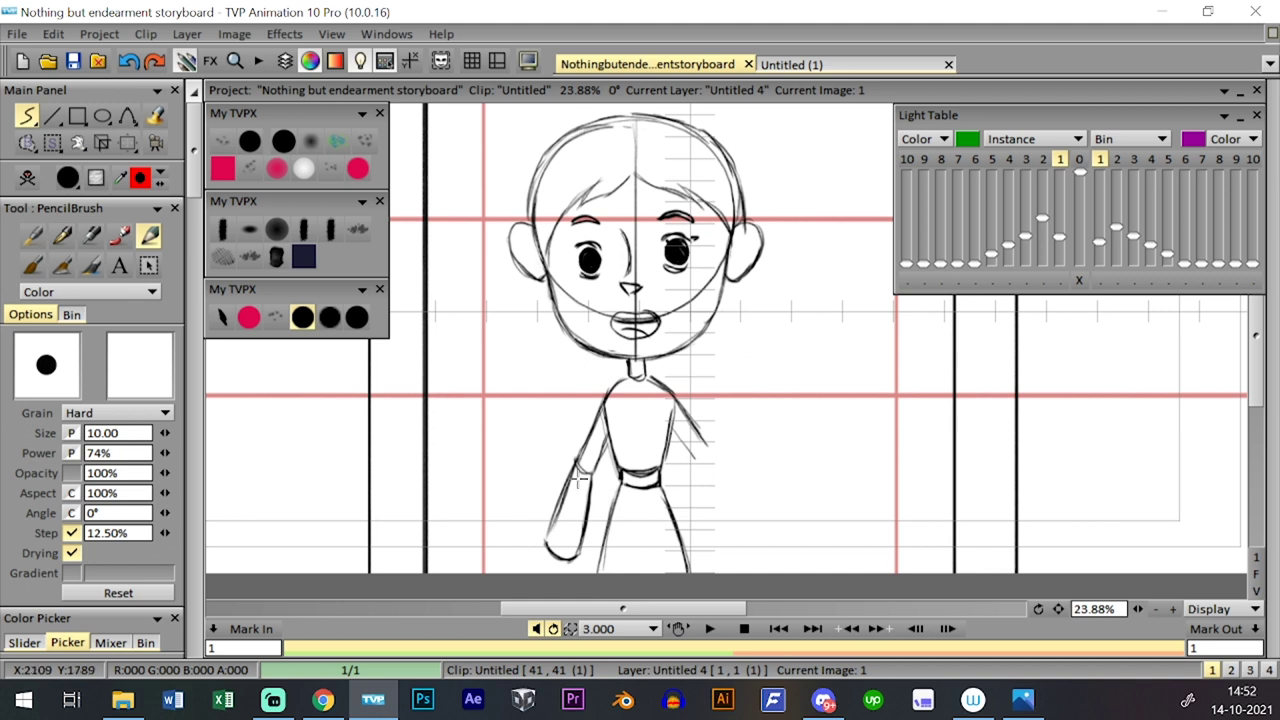
# - Erase the hand with the large eraser, return to the sketching pencil, and zoom out
pyautogui.click(283, 141)
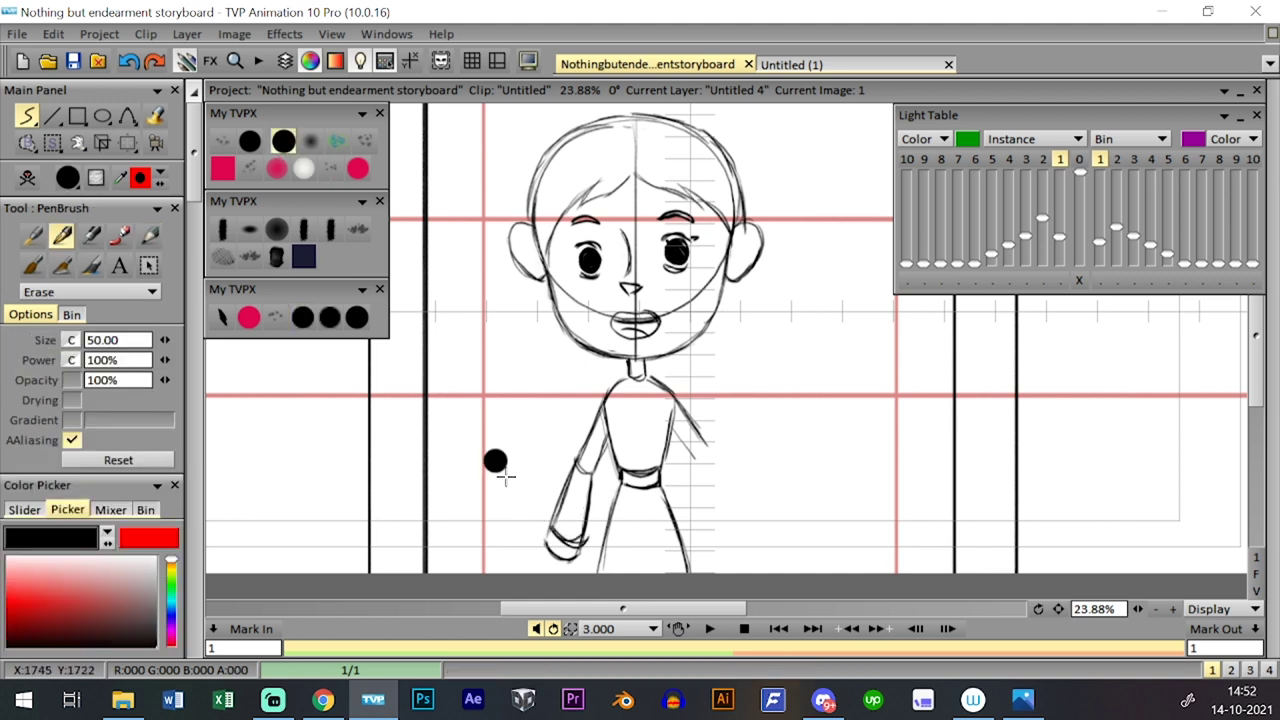
pyautogui.moveTo(584, 549)
pyautogui.mouseDown()
pyautogui.moveTo(549, 530)
pyautogui.moveTo(577, 546)
pyautogui.moveTo(562, 542)
pyautogui.moveTo(590, 528)
pyautogui.moveTo(578, 475)
pyautogui.mouseUp()
pyautogui.click(308, 325)
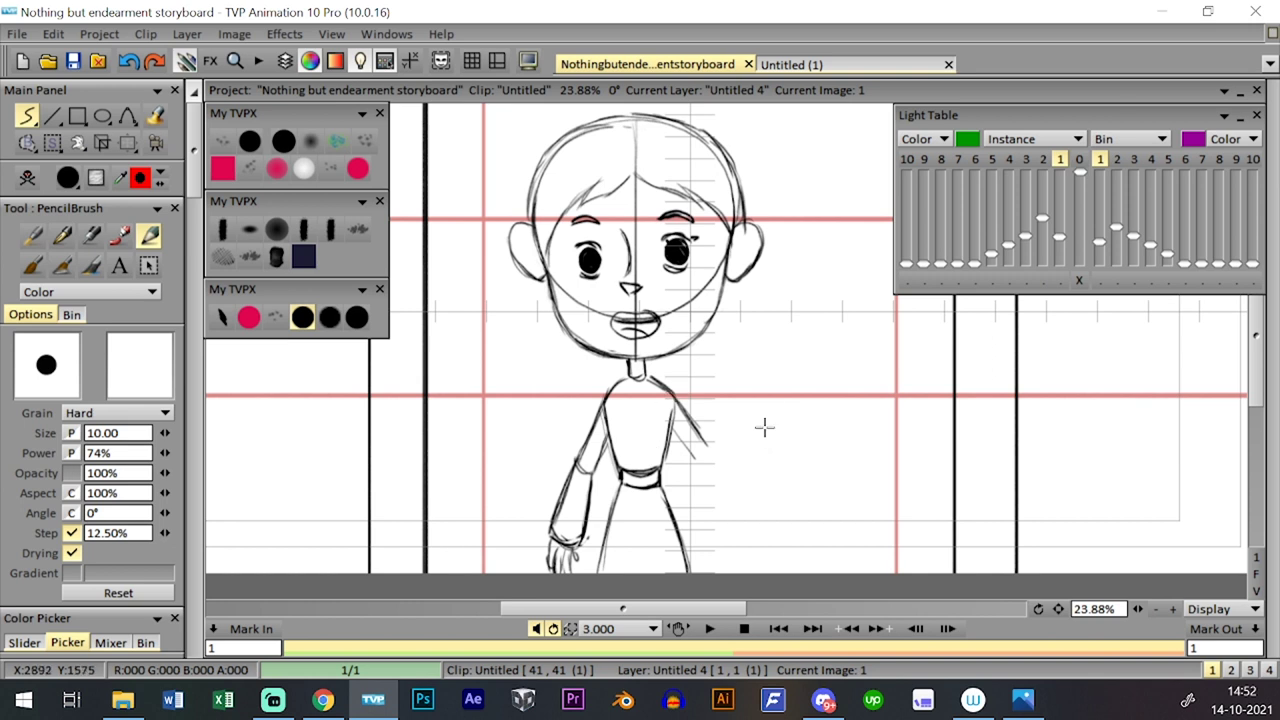
pyautogui.moveTo(1077, 611)
pyautogui.mouseDown()
pyautogui.moveTo(1134, 609)
pyautogui.moveTo(1098, 609)
pyautogui.mouseUp()
pyautogui.press('Tab')
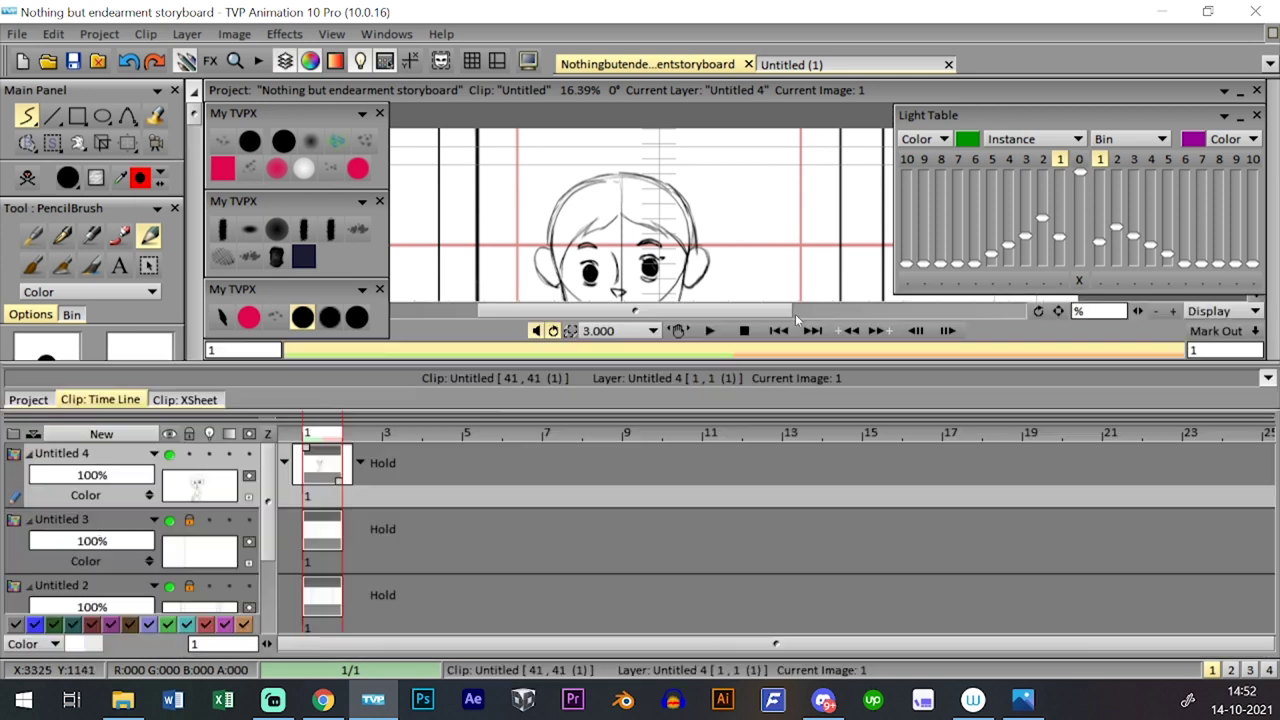
# - Step through the layers and frames, ending on layer Untitled 4 at frame 1
pyautogui.press('Down')
pyautogui.press('Down')
pyautogui.press('Up')
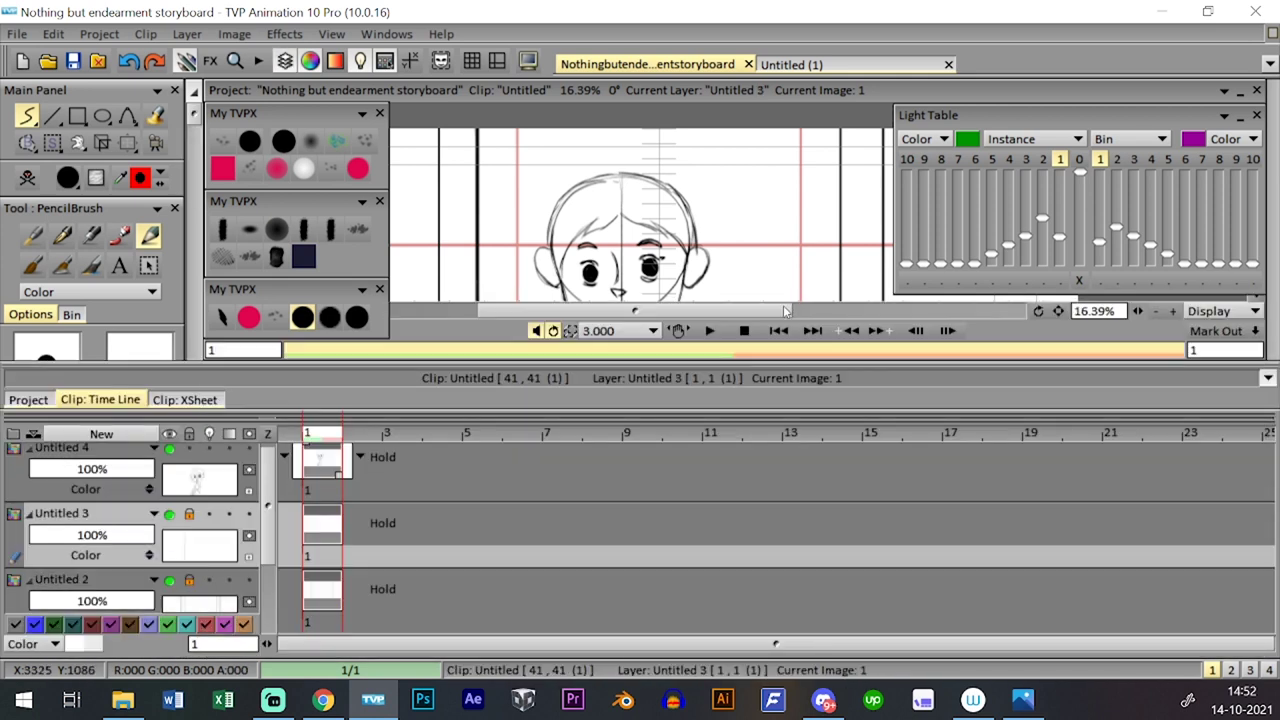
pyautogui.hotkey('ctrl', 't')
pyautogui.press('l')
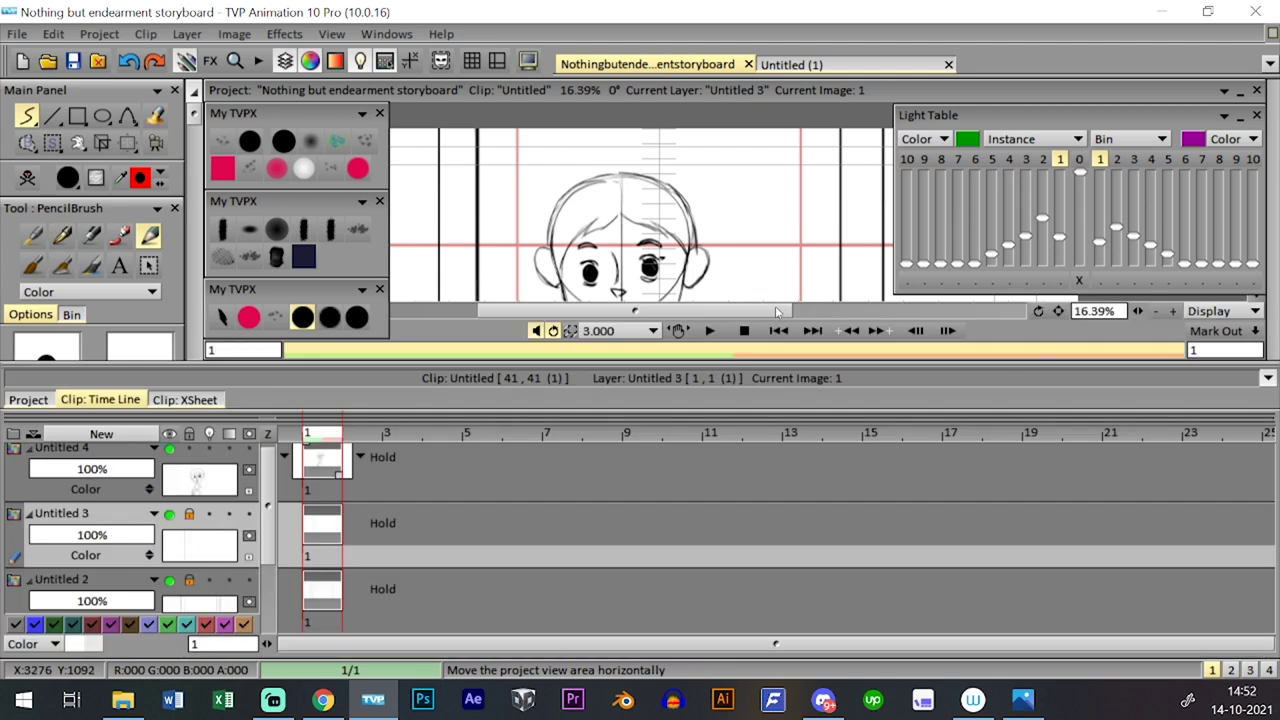
pyautogui.click(325, 484)
pyautogui.click(368, 433)
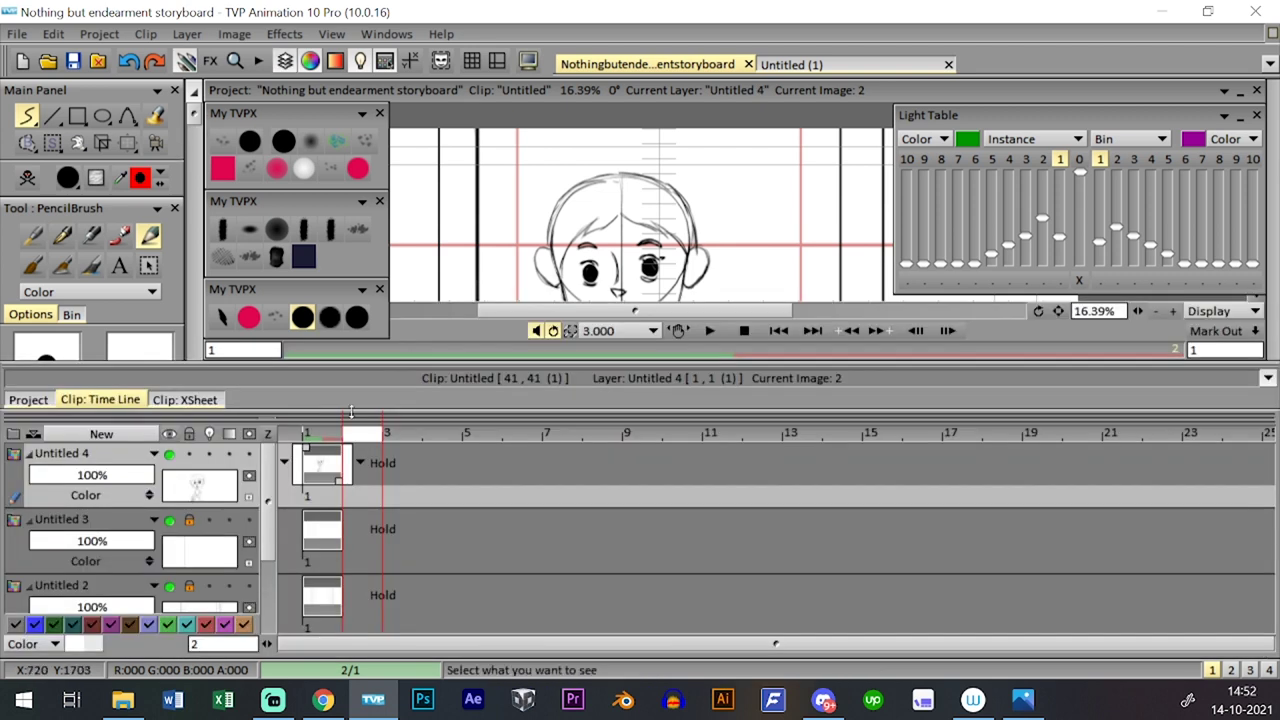
pyautogui.click(336, 432)
# - Select the move-layer-content tool and go to frame 2
pyautogui.hotkey('ctrl', 't')
pyautogui.click(128, 142)
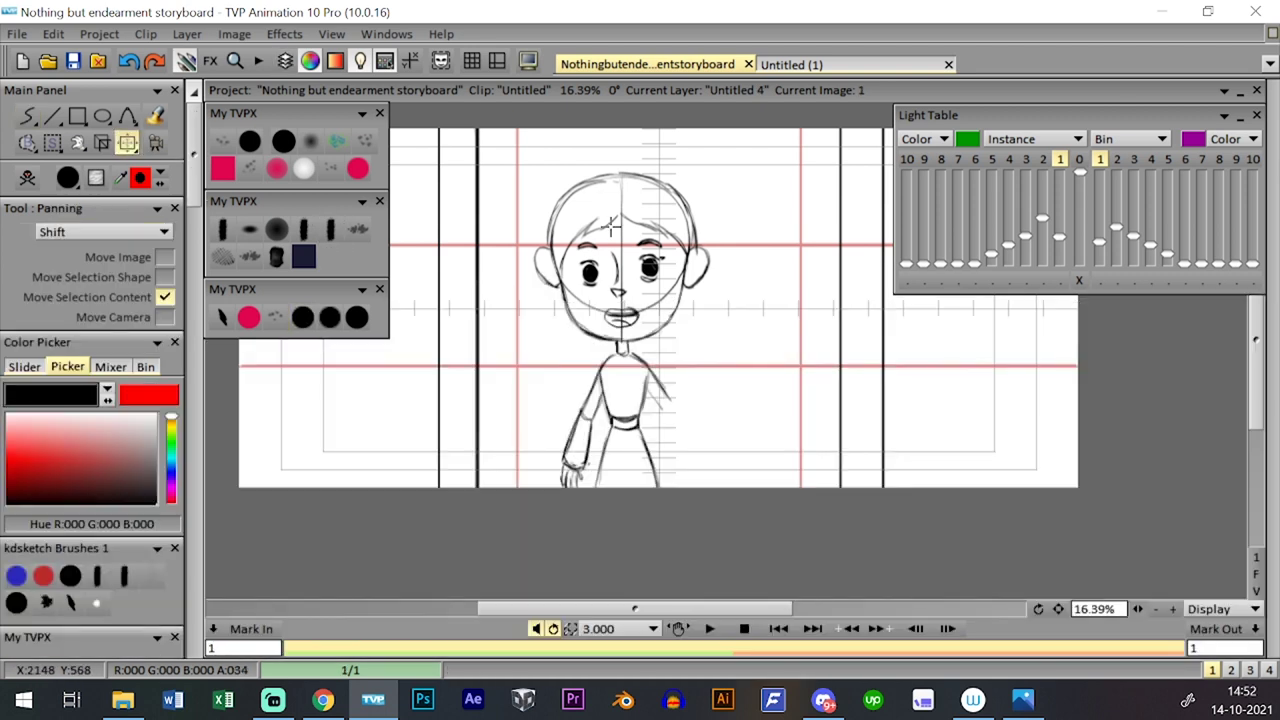
pyautogui.hotkey('ctrl', 't')
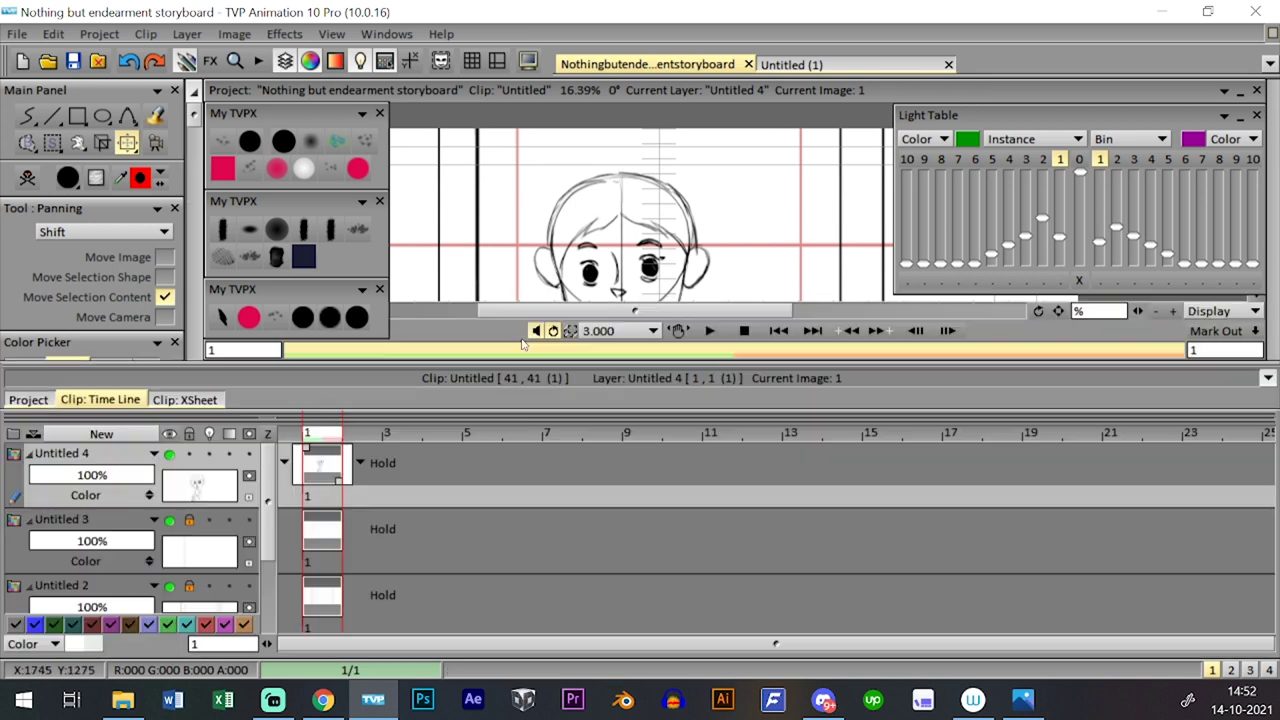
pyautogui.click(359, 433)
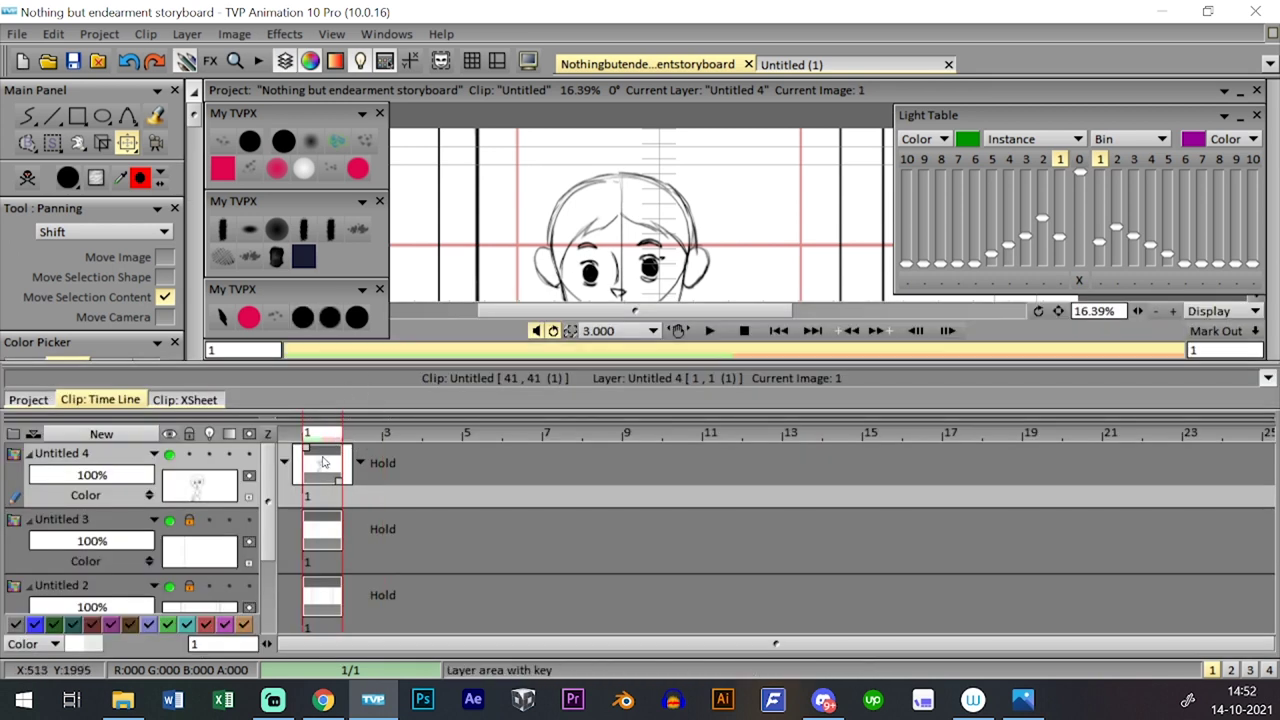
pyautogui.hotkey('ctrl', 't')
pyautogui.hotkey('ctrl', 't')
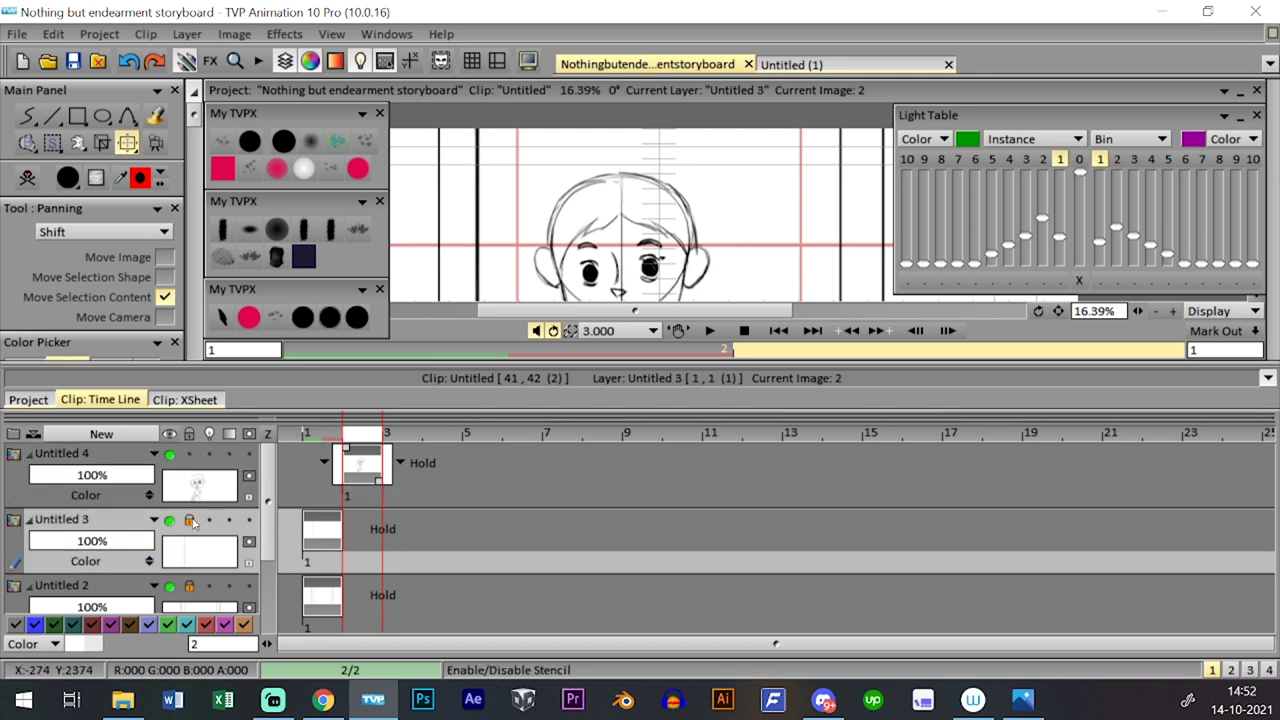
# - Shift the floor grid lines on layer Untitled 3 to the right, then reselect the black pencil
pyautogui.click(356, 556)
pyautogui.hotkey('ctrl', 't')
pyautogui.moveTo(528, 216)
pyautogui.mouseDown()
pyautogui.moveTo(794, 234)
pyautogui.moveTo(784, 231)
pyautogui.mouseUp()
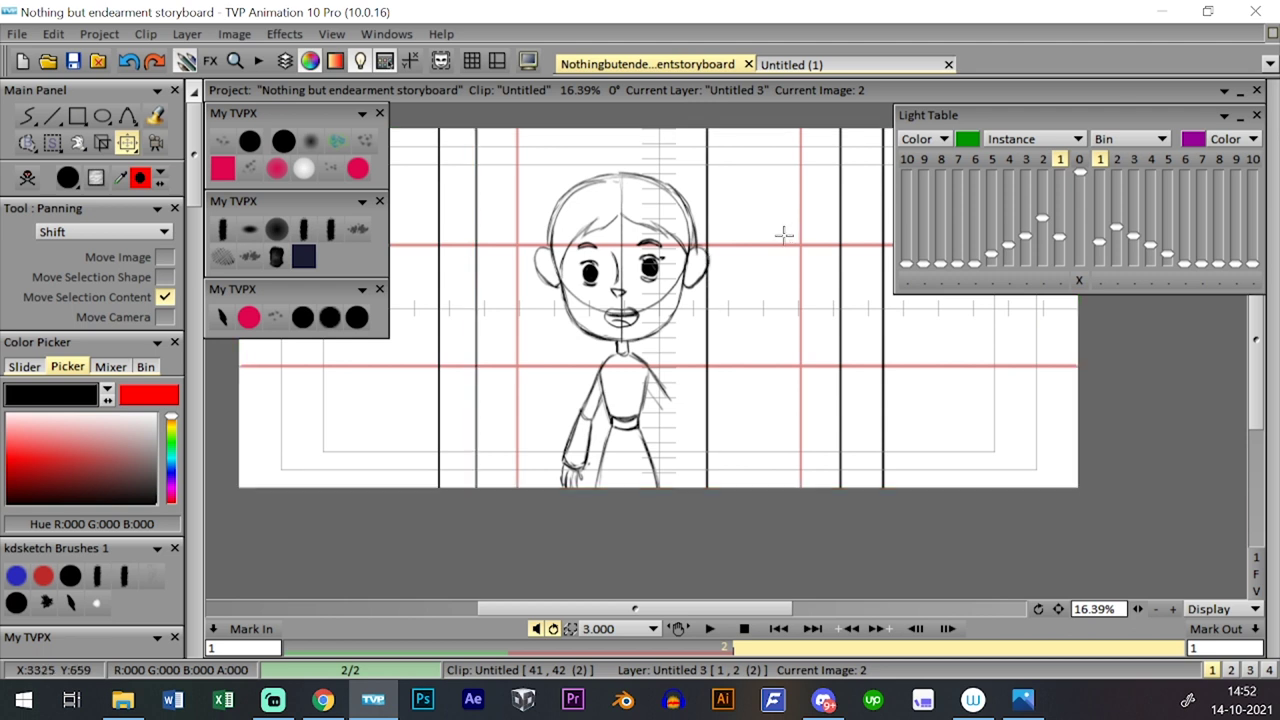
pyautogui.click(304, 316)
# - Toggle the current-layer-only view and leave the clip timeline hidden
pyautogui.hotkey('ctrl', 't')
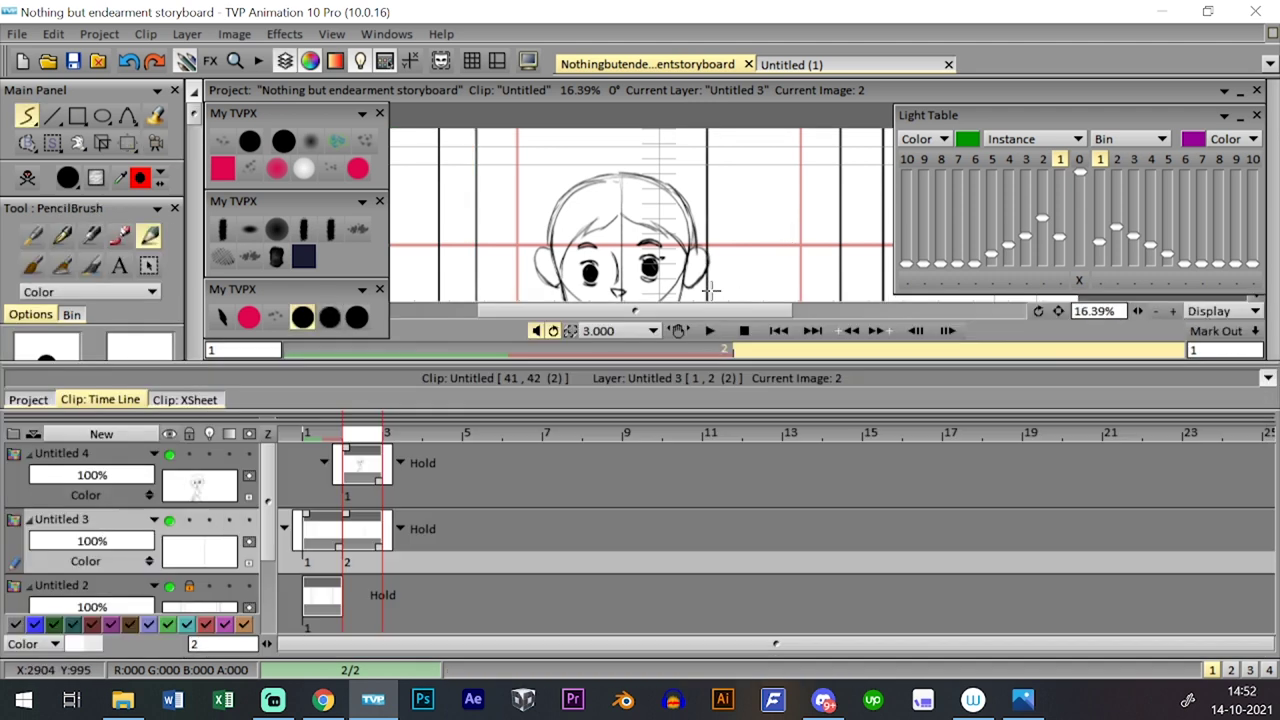
pyautogui.hotkey('ctrl', 't')
pyautogui.hotkey('ctrl', 't')
pyautogui.press('h')
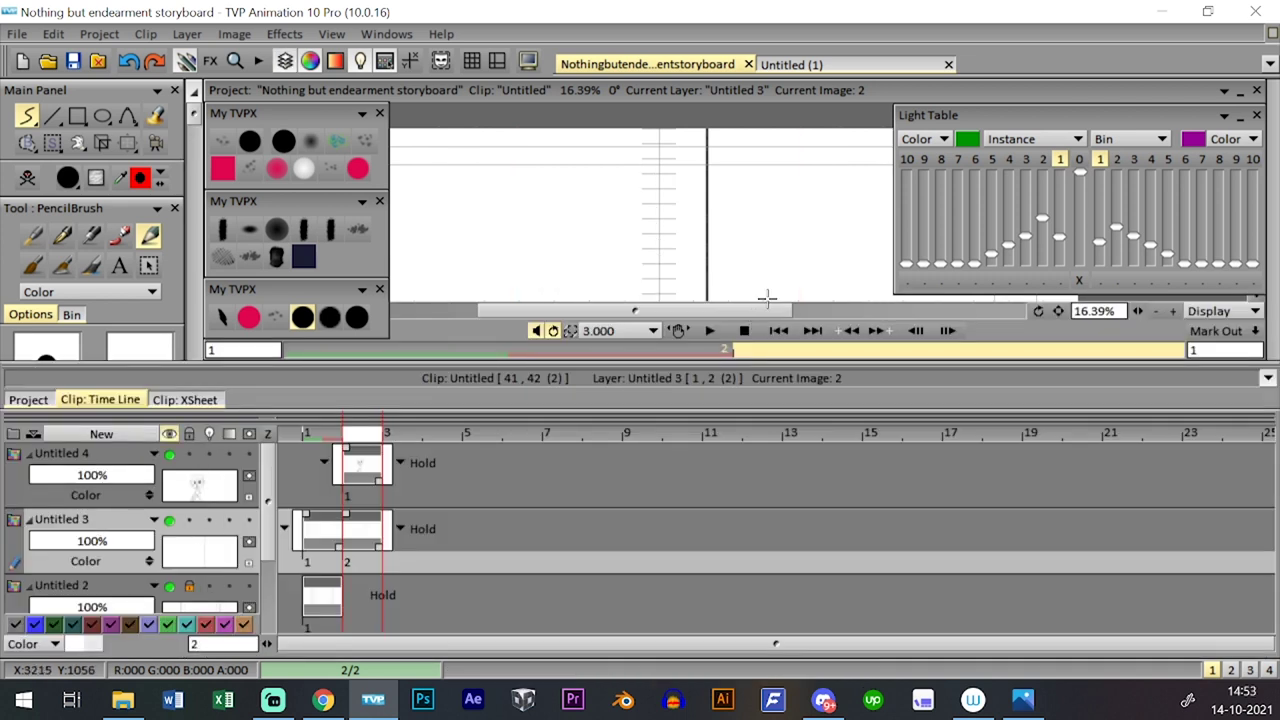
pyautogui.hotkey('ctrl', 't')
pyautogui.hotkey('ctrl', 't')
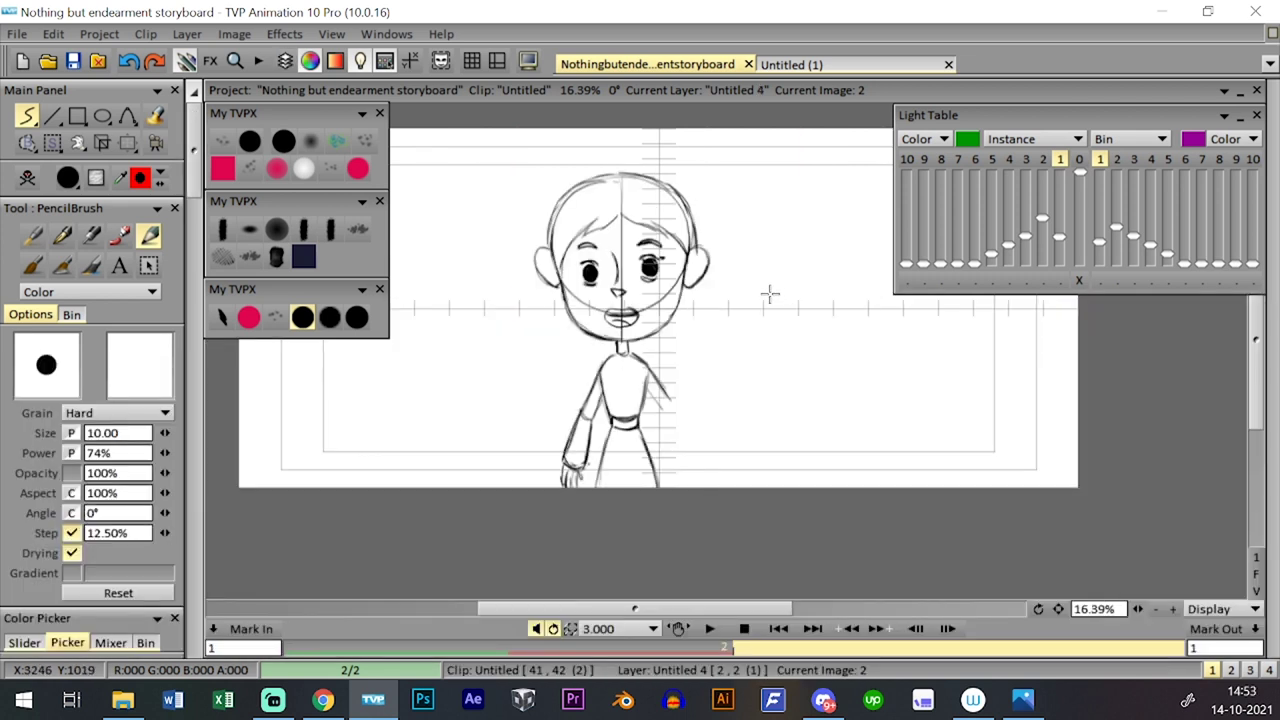
pyautogui.hotkey('ctrl', 't')
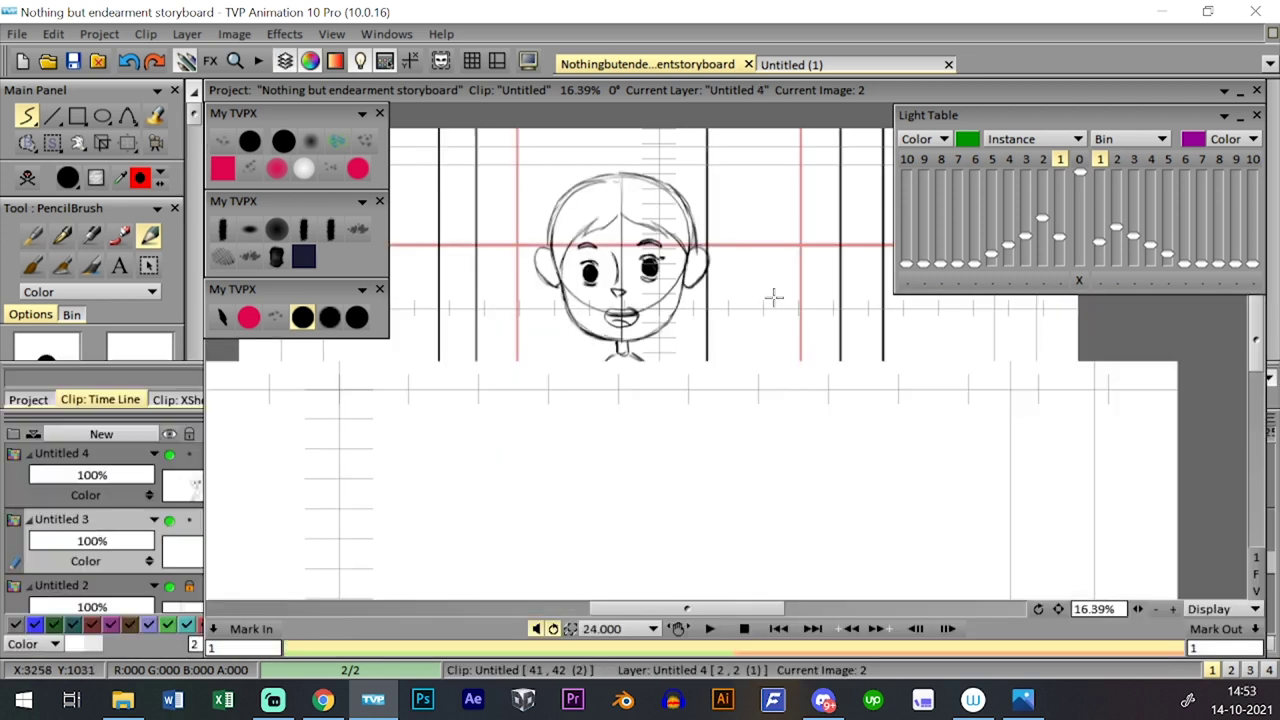
pyautogui.hotkey('ctrl', 't')
pyautogui.hotkey('ctrl', 't')
pyautogui.hotkey('ctrl', 't')
pyautogui.hotkey('ctrl', 't')
pyautogui.hotkey('ctrl', 't')
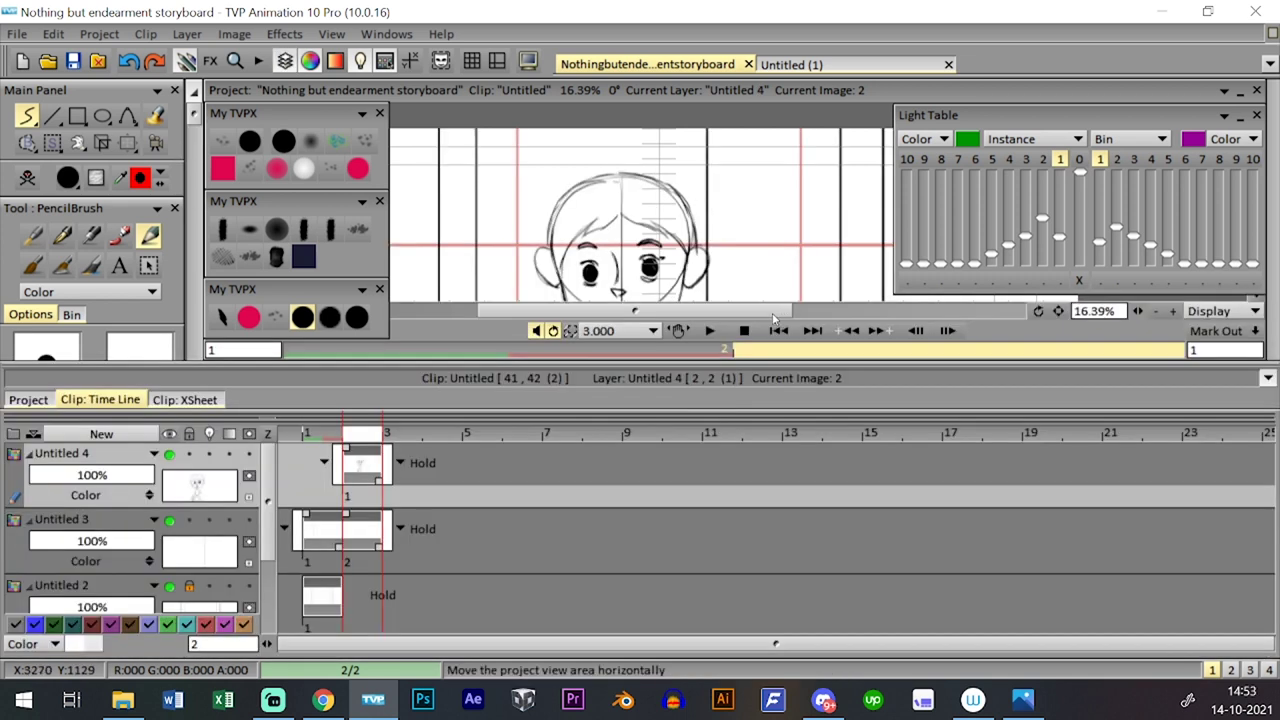
pyautogui.press('h')
pyautogui.press('h')
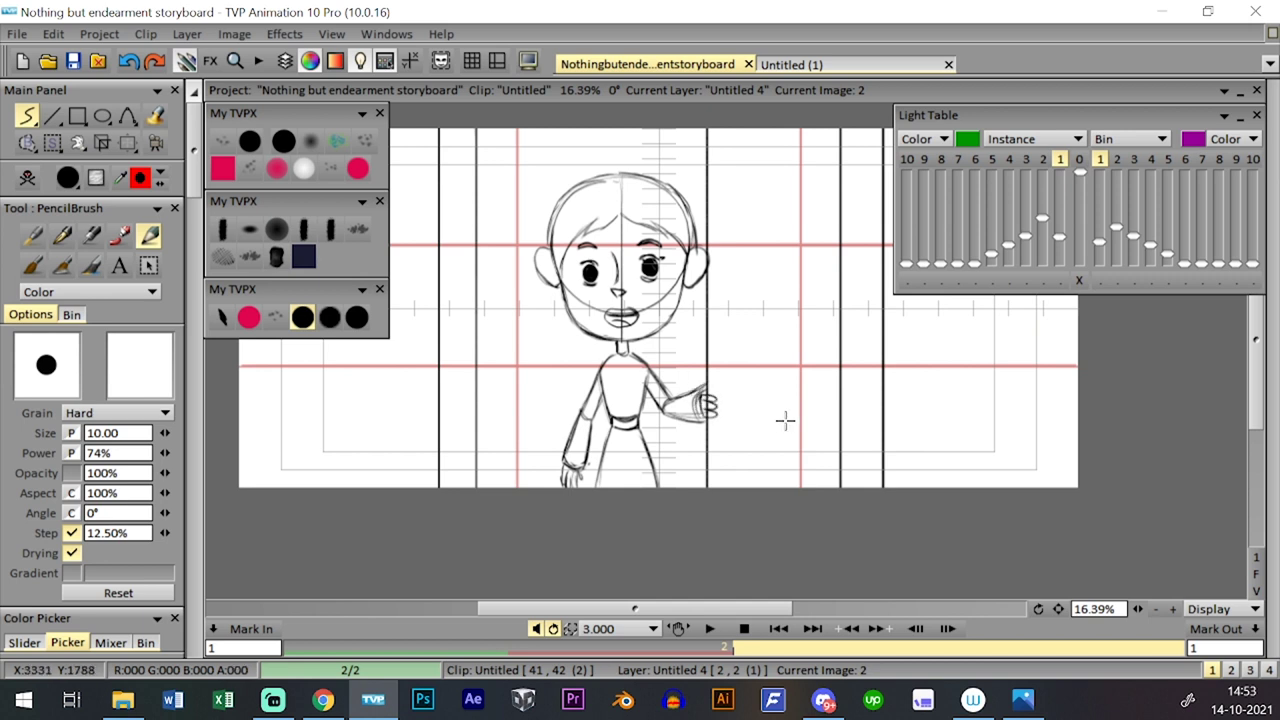
# - Zoom in on the hand and redraw the fingers and palm edge beside the vertical line
pyautogui.hotkey('ctrl', 'z')
pyautogui.hotkey('ctrl', 'z')
pyautogui.hotkey('ctrl', 'z')
pyautogui.moveTo(1138, 609); pyautogui.dragTo(1158, 609)
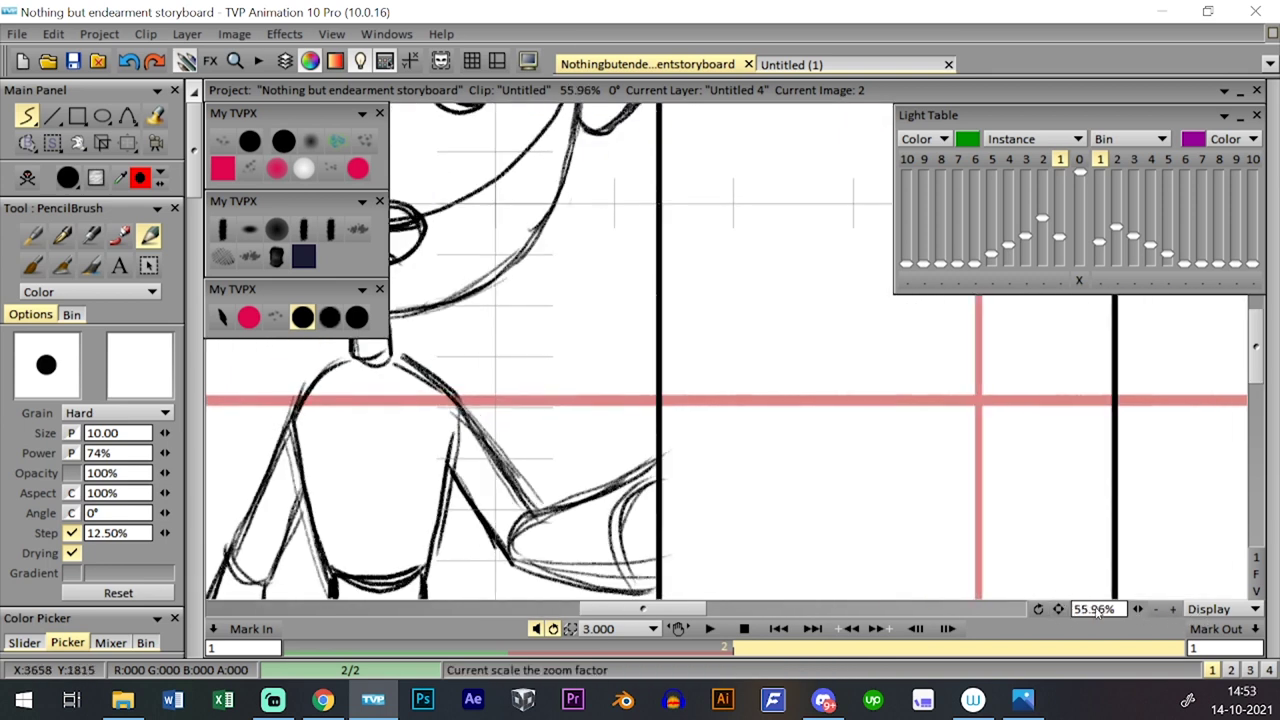
pyautogui.moveTo(1058, 609); pyautogui.dragTo(1040, 549)
pyautogui.moveTo(636, 511)
pyautogui.mouseDown()
pyautogui.moveTo(667, 514)
pyautogui.moveTo(674, 503)
pyautogui.moveTo(627, 480)
pyautogui.moveTo(652, 506)
pyautogui.moveTo(675, 504)
pyautogui.moveTo(675, 491)
pyautogui.moveTo(636, 486)
pyautogui.moveTo(672, 482)
pyautogui.moveTo(672, 470)
pyautogui.moveTo(636, 461)
pyautogui.moveTo(652, 462)
pyautogui.moveTo(652, 488)
pyautogui.moveTo(684, 484)
pyautogui.moveTo(634, 462)
pyautogui.moveTo(666, 467)
pyautogui.moveTo(651, 476)
pyautogui.moveTo(682, 460)
pyautogui.moveTo(635, 450)
pyautogui.moveTo(676, 455)
pyautogui.moveTo(627, 499)
pyautogui.moveTo(629, 450)
pyautogui.mouseUp()
pyautogui.hotkey('ctrl', 'z')
pyautogui.hotkey('ctrl', 'z')
pyautogui.hotkey('ctrl', 'z')
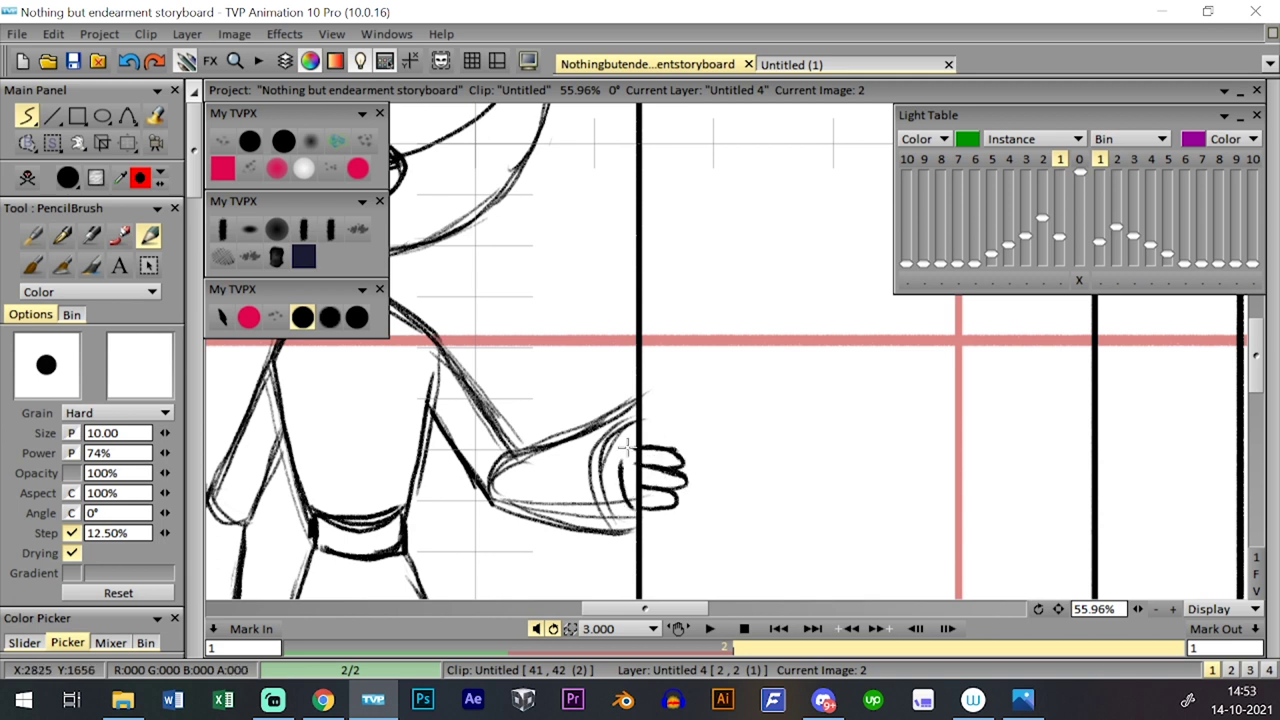
pyautogui.moveTo(635, 507)
pyautogui.mouseDown()
pyautogui.moveTo(619, 486)
pyautogui.moveTo(633, 451)
pyautogui.mouseUp()
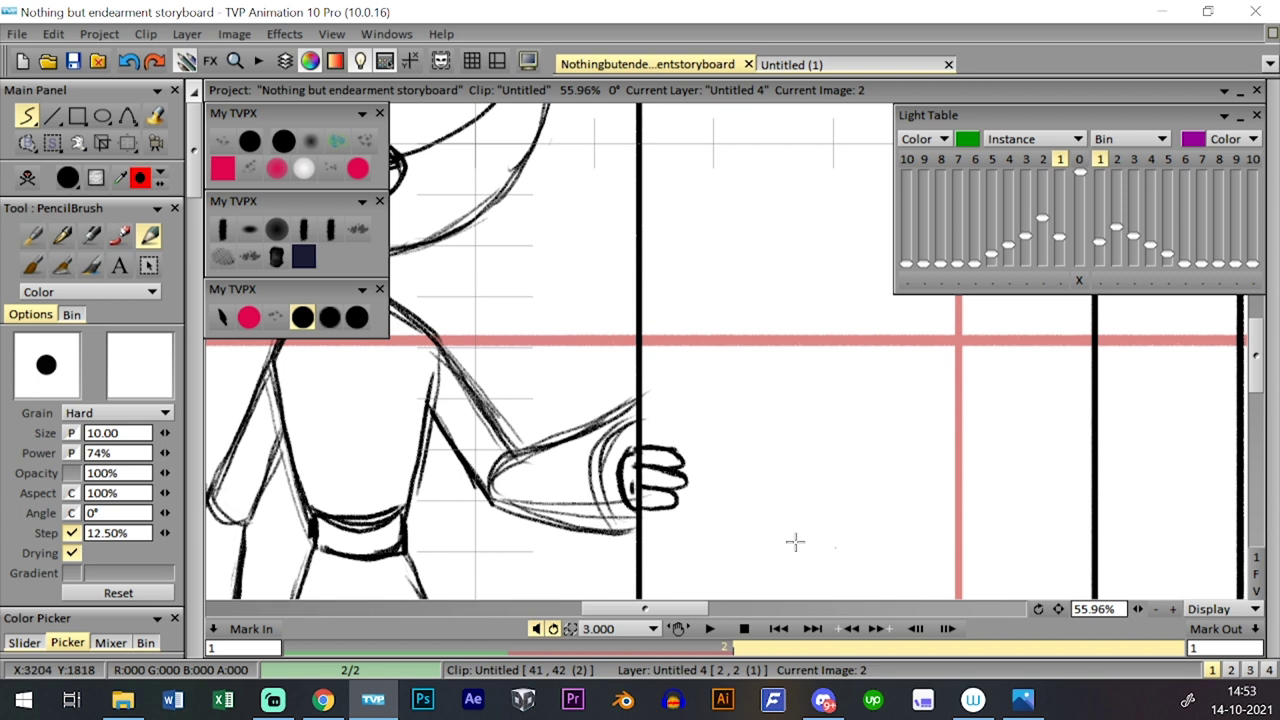
# - Erase with the large brush, then add a pencil stroke along the top of the arm
pyautogui.click(283, 141)
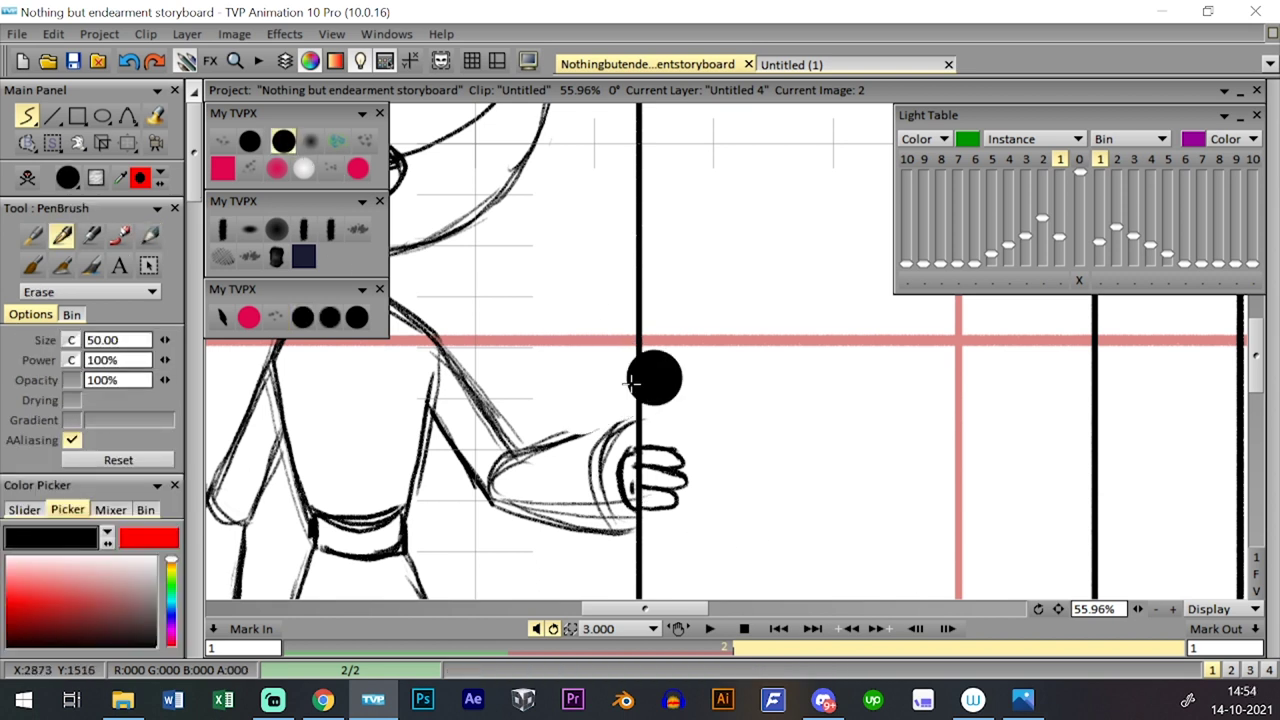
pyautogui.click(302, 317)
pyautogui.moveTo(530, 444); pyautogui.dragTo(645, 405)
# - Zoom out and recenter on the whole girl, then switch to the Untitled (1) document
pyautogui.scroll(-5, 1032, 574)
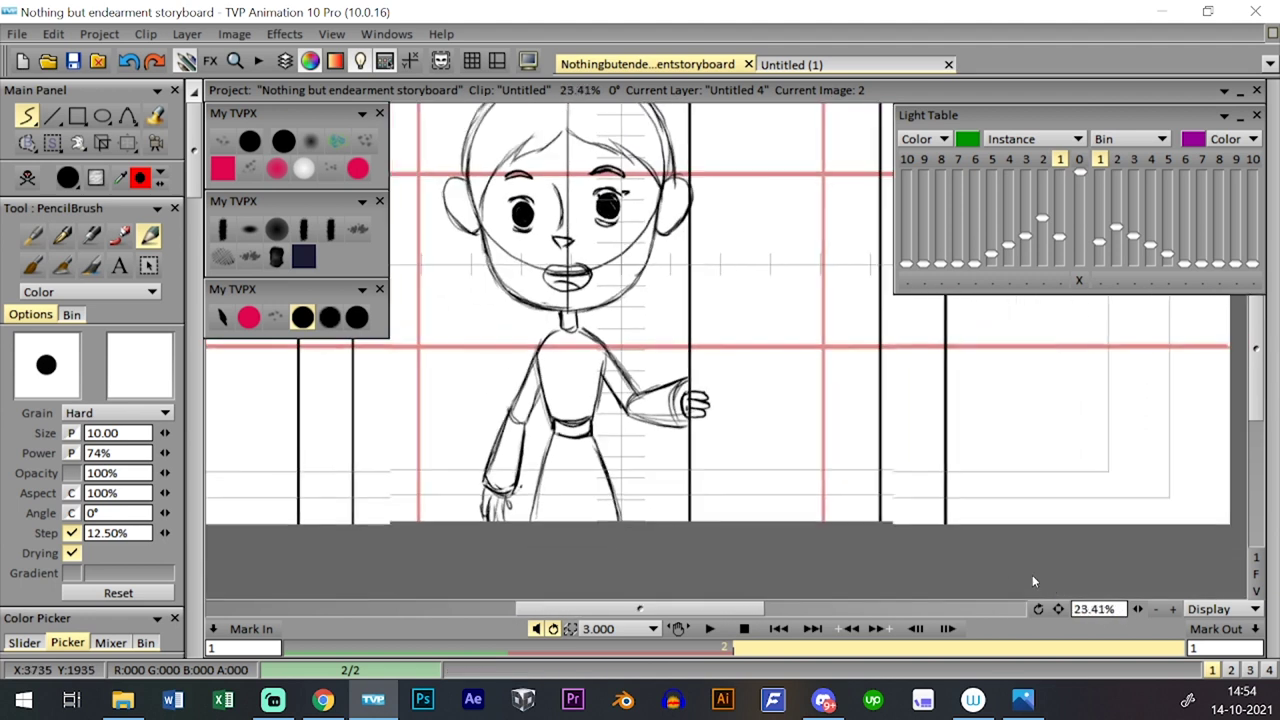
pyautogui.click(1137, 609)
pyautogui.moveTo(1059, 609); pyautogui.dragTo(1044, 625)
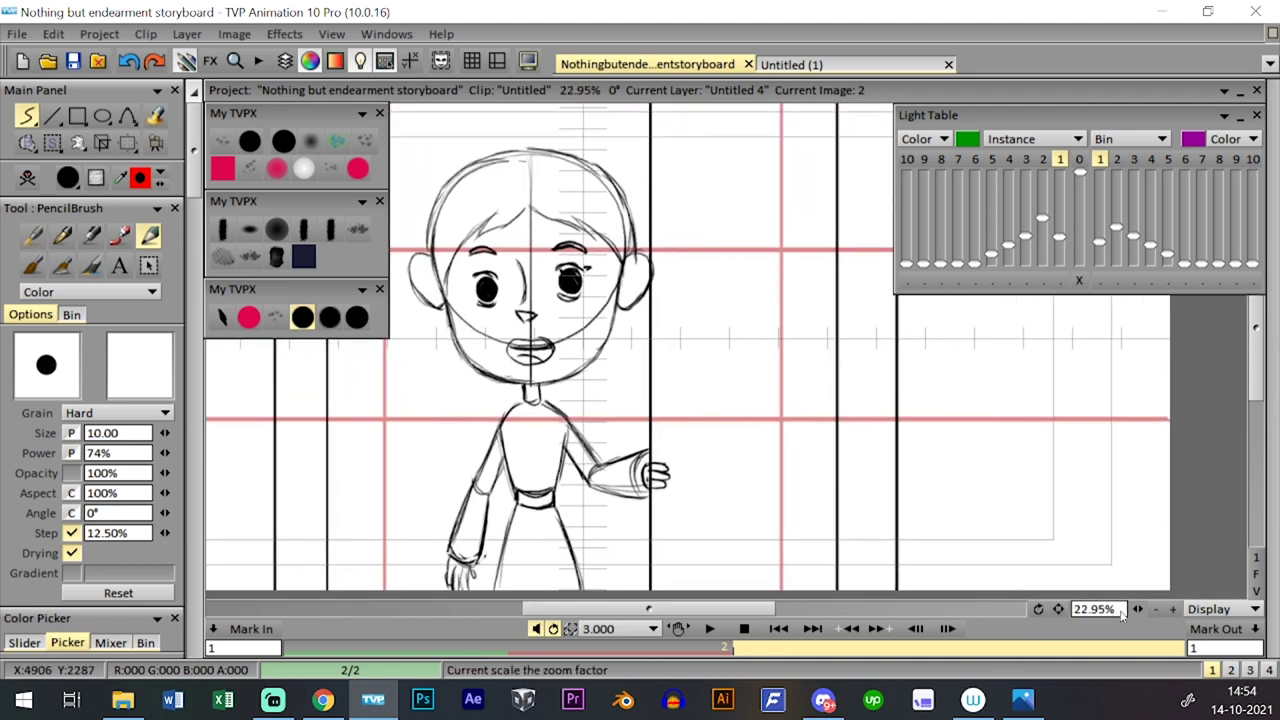
pyautogui.scroll(2, 1148, 611)
pyautogui.scroll(2, 1148, 611)
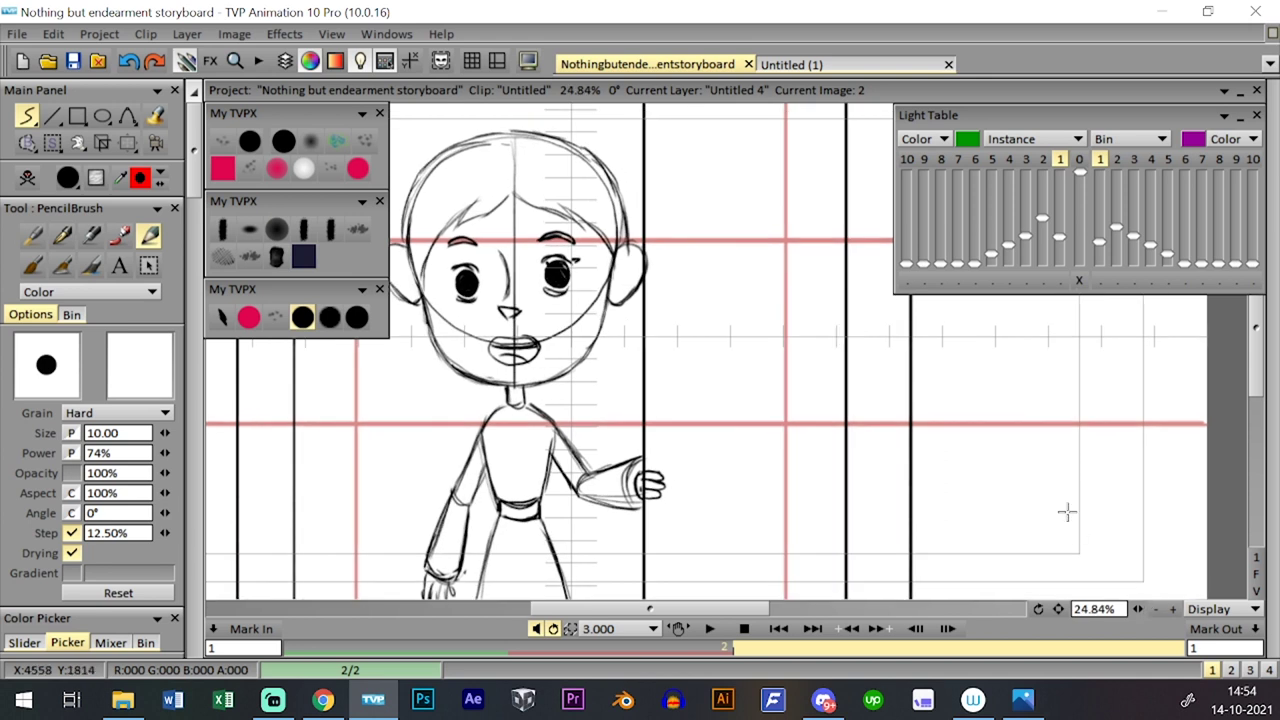
pyautogui.moveTo(1058, 608); pyautogui.dragTo(1056, 618)
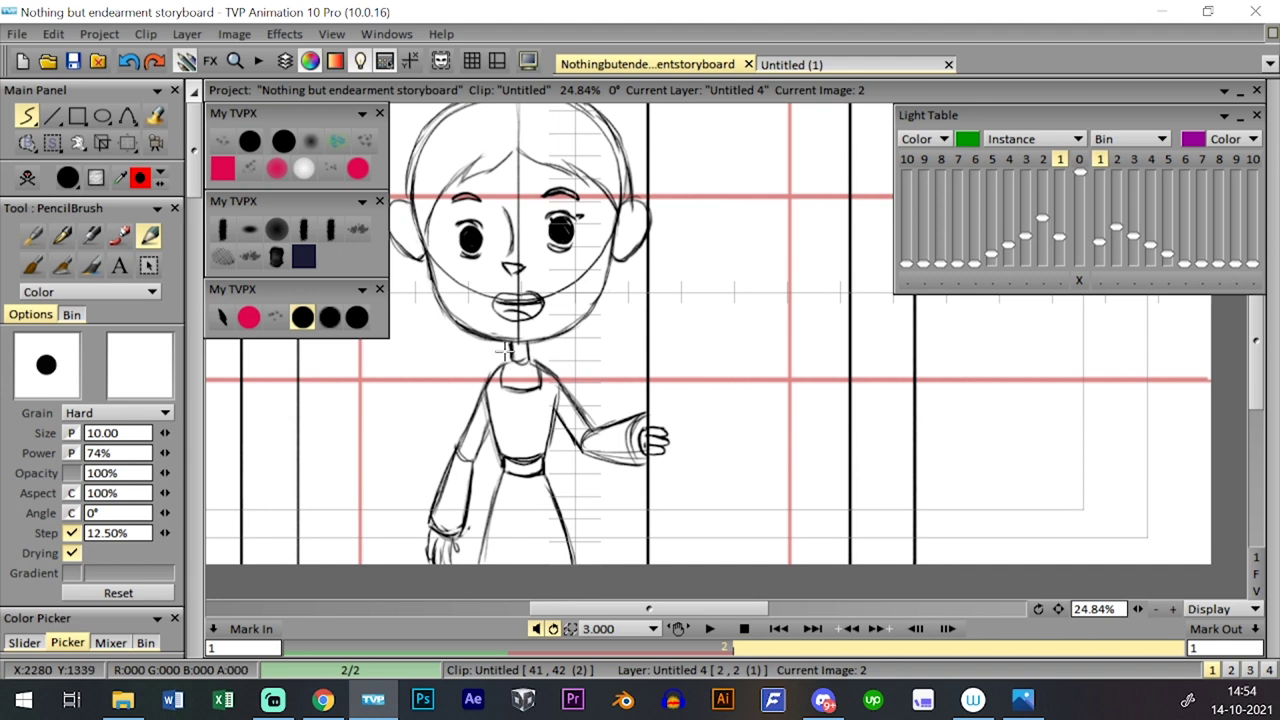
pyautogui.click(810, 66)
# - Settle on the Untitled (1) document and show its blank canvas at 100%
pyautogui.click(698, 68)
pyautogui.click(800, 68)
pyautogui.click(1256, 572)
pyautogui.click(1256, 557)
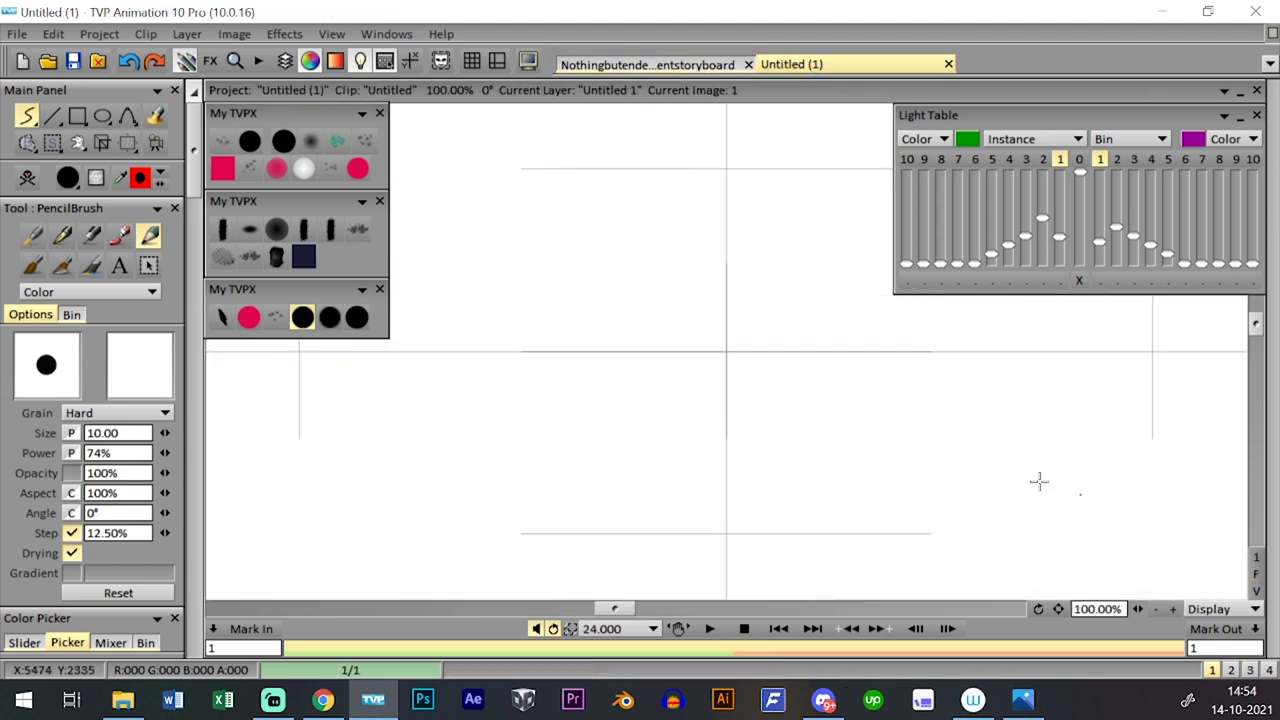
# - Sketch a rough head circle with a straight line through it
pyautogui.moveTo(757, 230)
pyautogui.mouseDown()
pyautogui.moveTo(694, 357)
pyautogui.moveTo(600, 320)
pyautogui.moveTo(570, 350)
pyautogui.mouseUp()
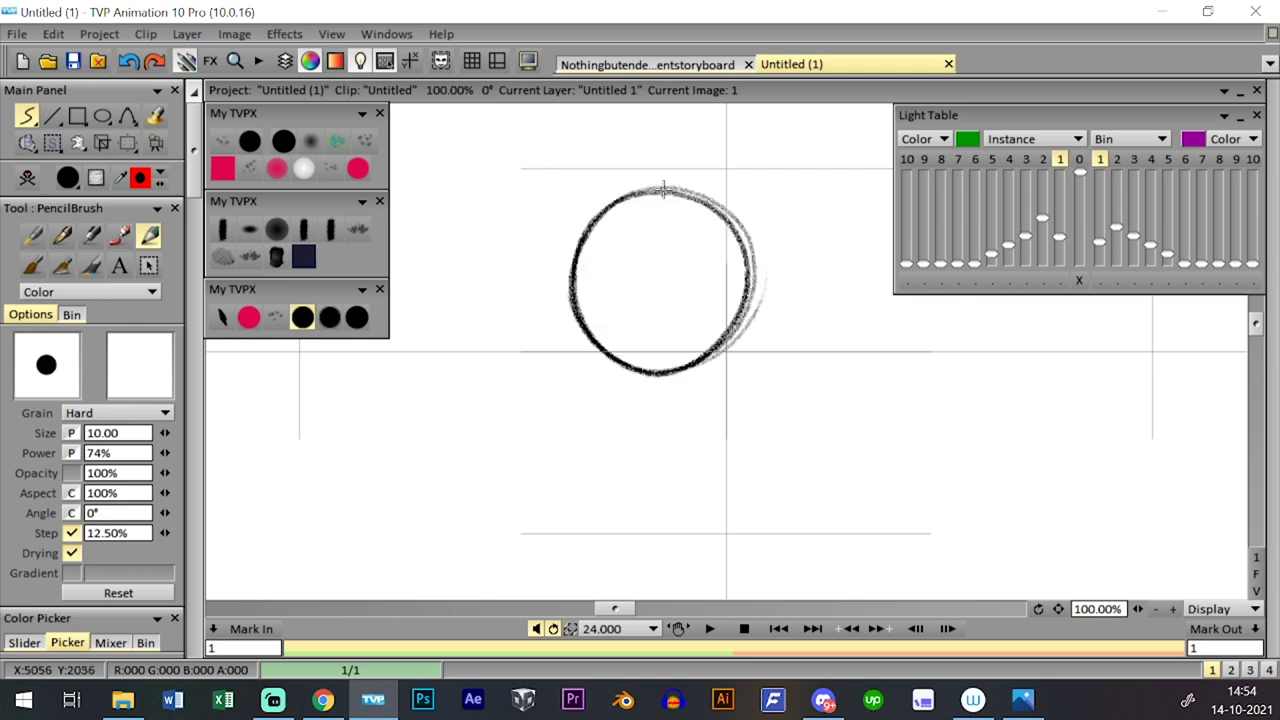
pyautogui.moveTo(650, 188); pyautogui.dragTo(630, 490)
pyautogui.hotkey('ctrl', 'z')
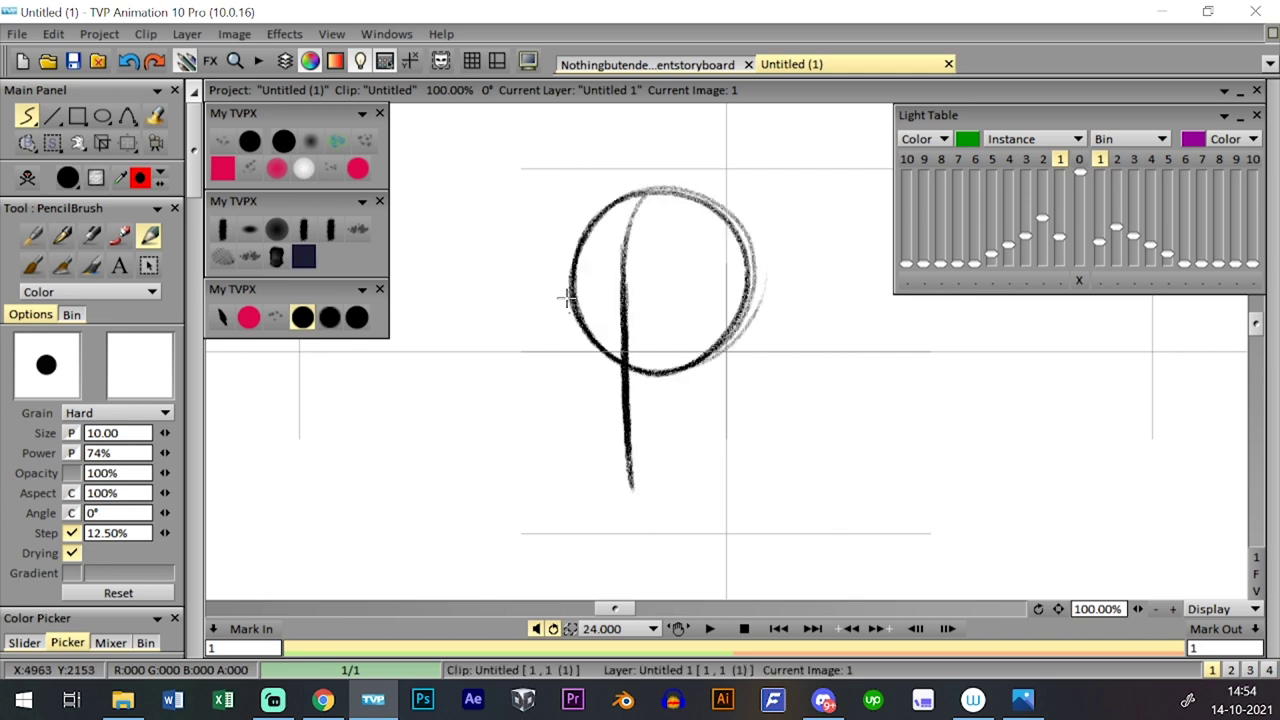
pyautogui.moveTo(572, 302)
pyautogui.mouseDown()
pyautogui.moveTo(606, 442)
pyautogui.moveTo(677, 411)
pyautogui.moveTo(704, 335)
pyautogui.moveTo(728, 459)
pyautogui.mouseUp()
# - Sketch the snout below the head and a small circle to its right
pyautogui.moveTo(659, 433); pyautogui.dragTo(678, 495)
pyautogui.moveTo(722, 459); pyautogui.dragTo(673, 489)
pyautogui.moveTo(708, 362); pyautogui.dragTo(726, 468)
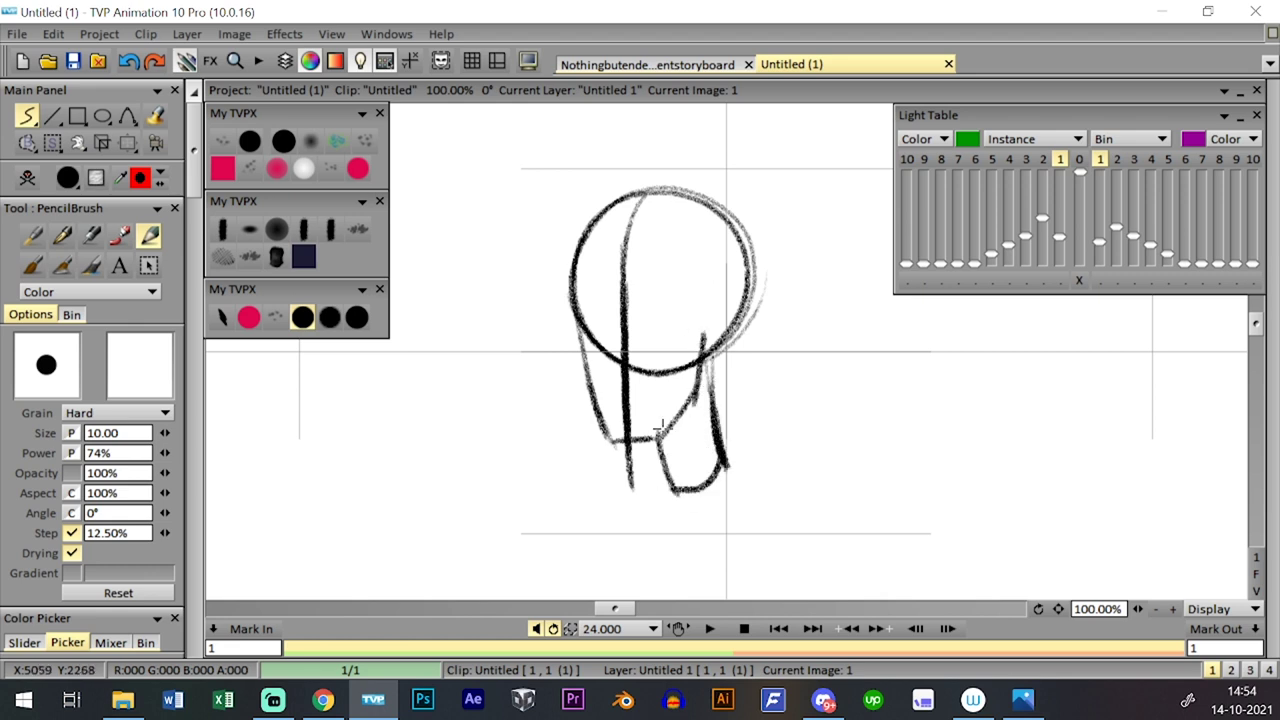
pyautogui.moveTo(659, 430); pyautogui.dragTo(682, 508)
pyautogui.click(1255, 577)
pyautogui.moveTo(771, 357)
pyautogui.mouseDown()
pyautogui.moveTo(763, 330)
pyautogui.moveTo(778, 335)
pyautogui.mouseUp()
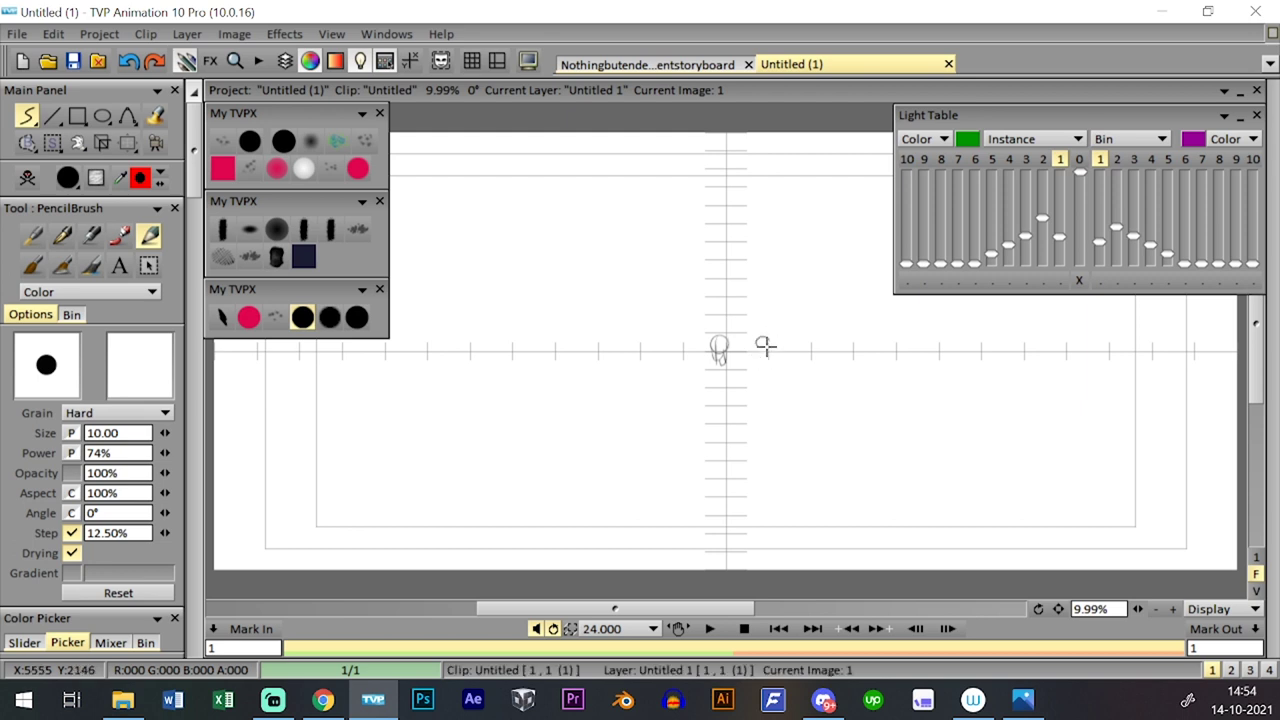
# - Zoom to 60.95% to show both sketches, then return to the storyboard document
pyautogui.click(1256, 557)
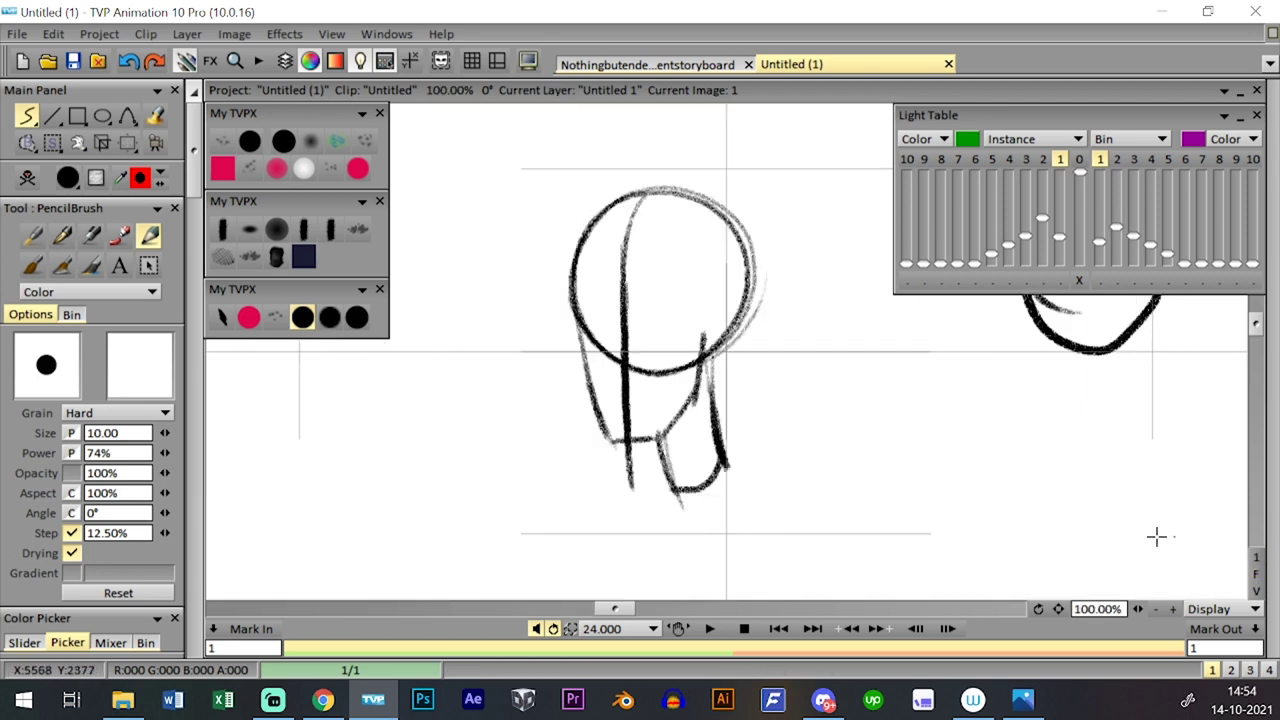
pyautogui.moveTo(1138, 609); pyautogui.dragTo(1113, 609)
pyautogui.moveTo(1058, 609); pyautogui.dragTo(999, 612)
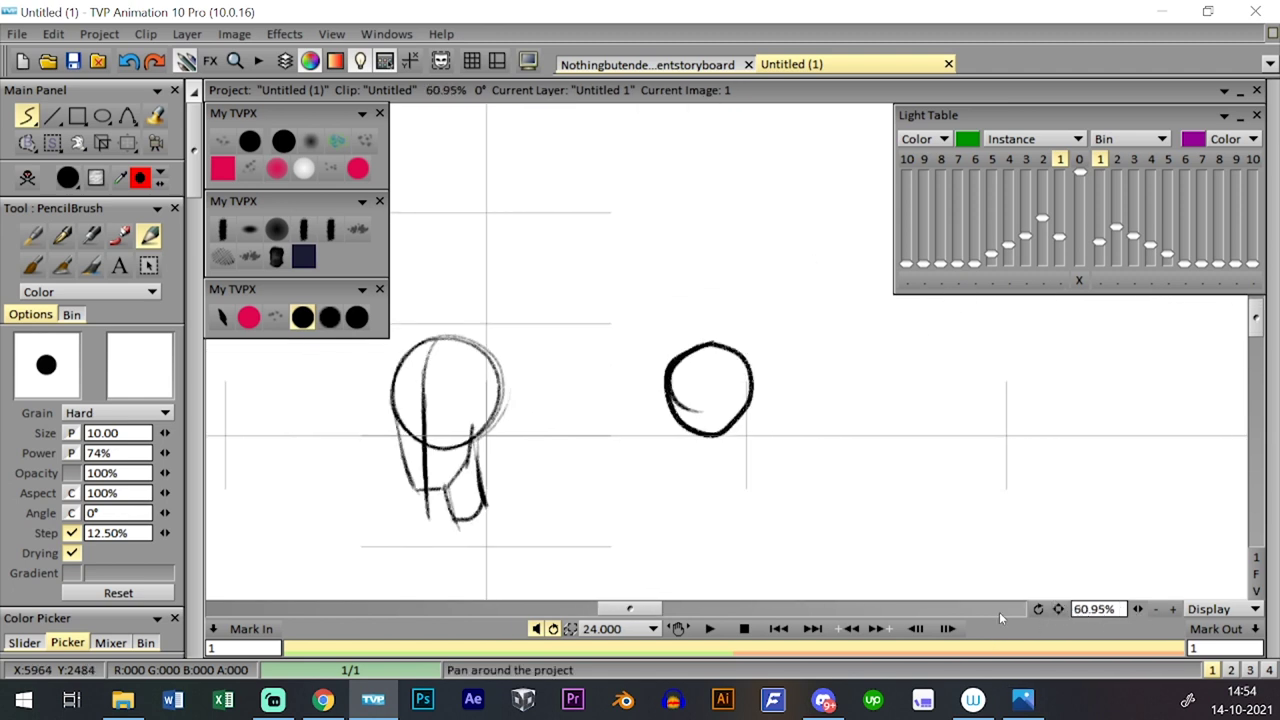
pyautogui.click(721, 68)
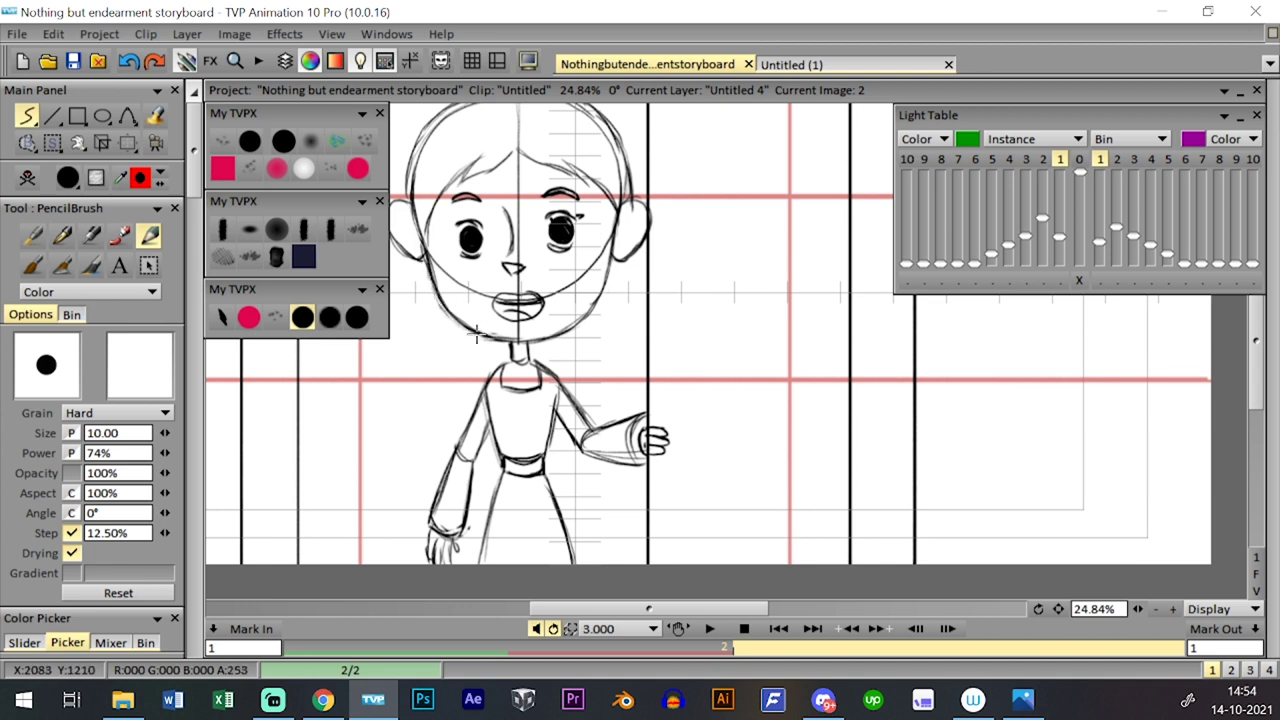
# - Zoom out to 20.38% and outline a bun beside the girl's right ear, undoing rough strokes
pyautogui.click(1156, 609)
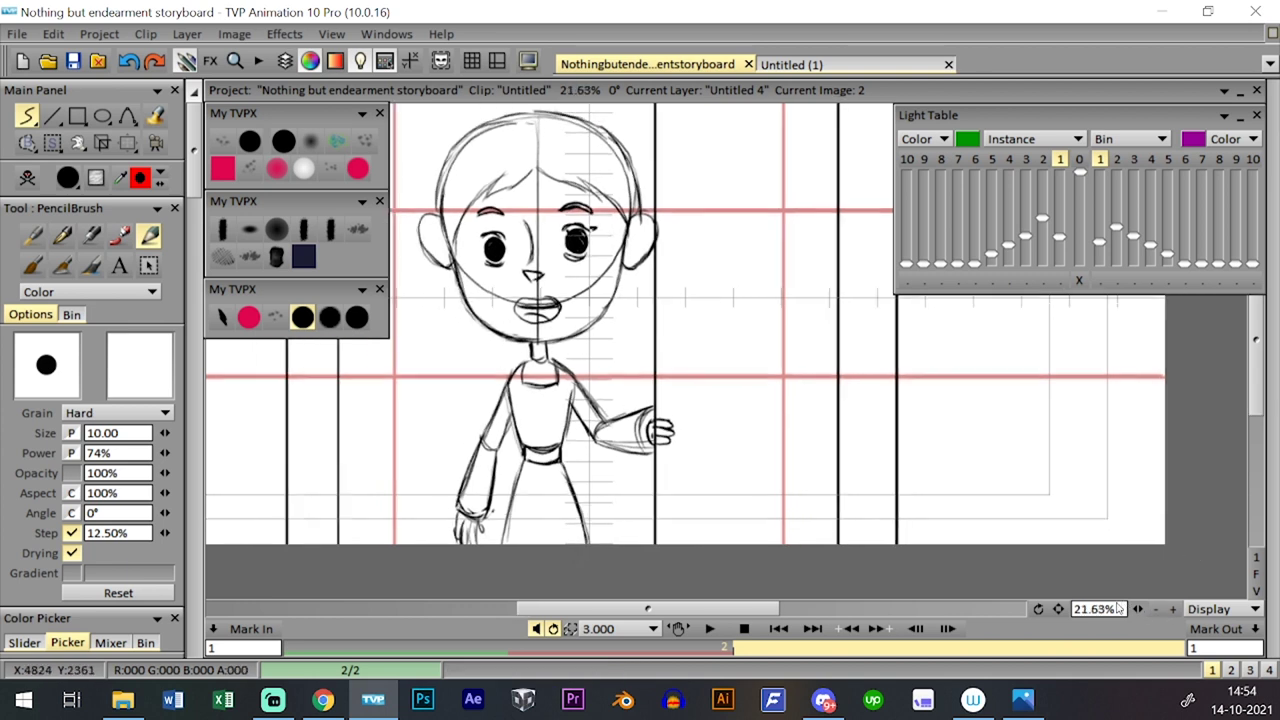
pyautogui.click(1156, 609)
pyautogui.moveTo(804, 385); pyautogui.dragTo(804, 391)
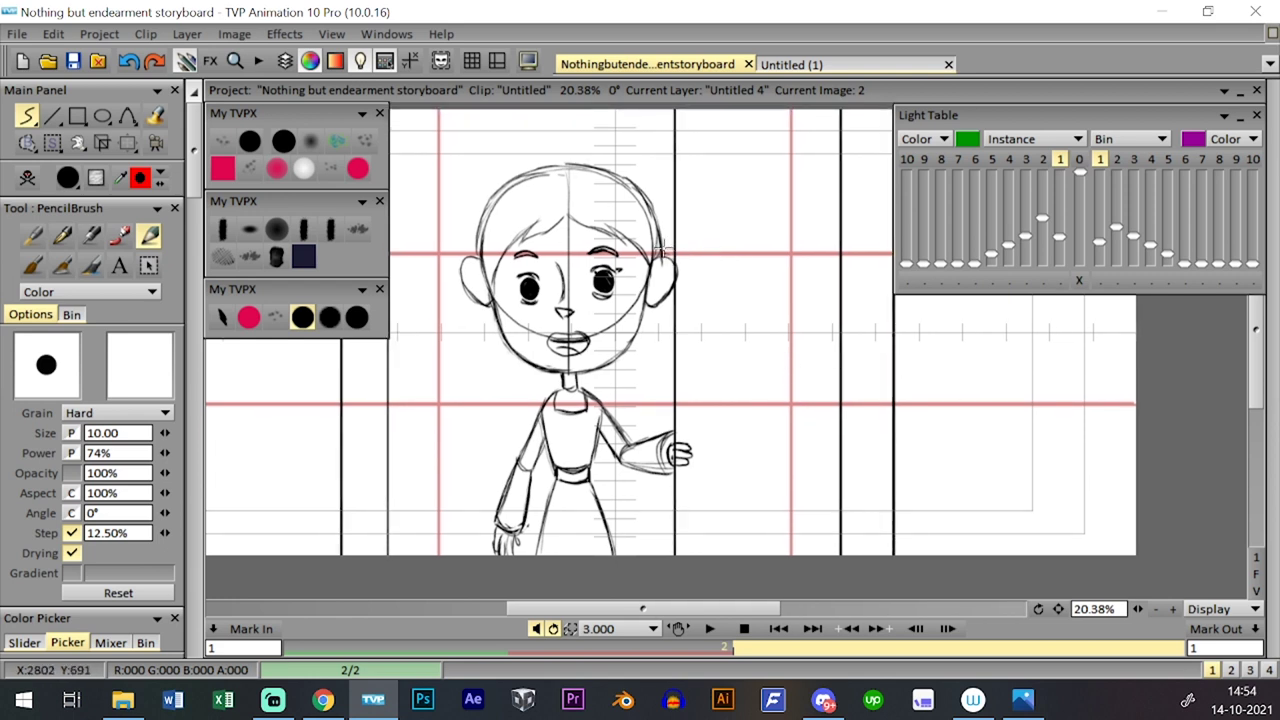
pyautogui.moveTo(665, 254)
pyautogui.mouseDown()
pyautogui.moveTo(692, 312)
pyautogui.moveTo(661, 314)
pyautogui.moveTo(661, 333)
pyautogui.moveTo(652, 316)
pyautogui.moveTo(679, 334)
pyautogui.moveTo(652, 319)
pyautogui.moveTo(692, 288)
pyautogui.moveTo(686, 323)
pyautogui.moveTo(677, 260)
pyautogui.moveTo(688, 326)
pyautogui.mouseUp()
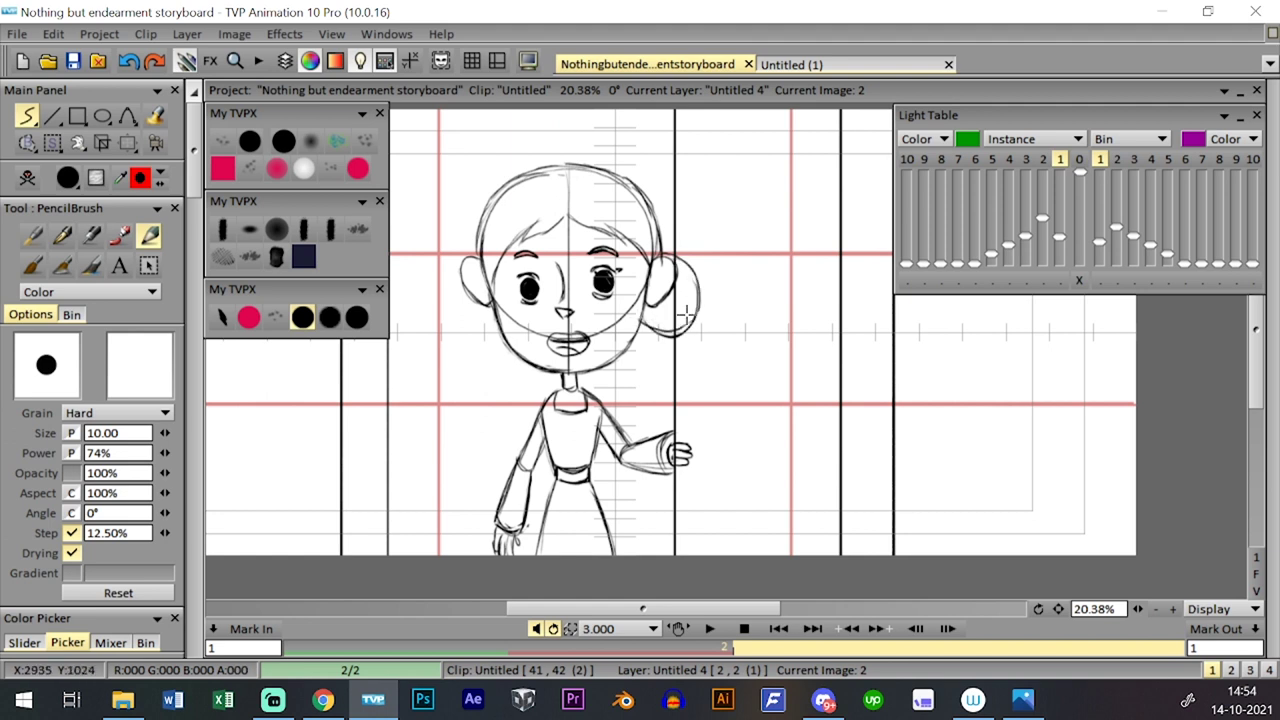
pyautogui.hotkey('ctrl', 'z')
pyautogui.hotkey('ctrl', 'z')
pyautogui.hotkey('ctrl', 'z')
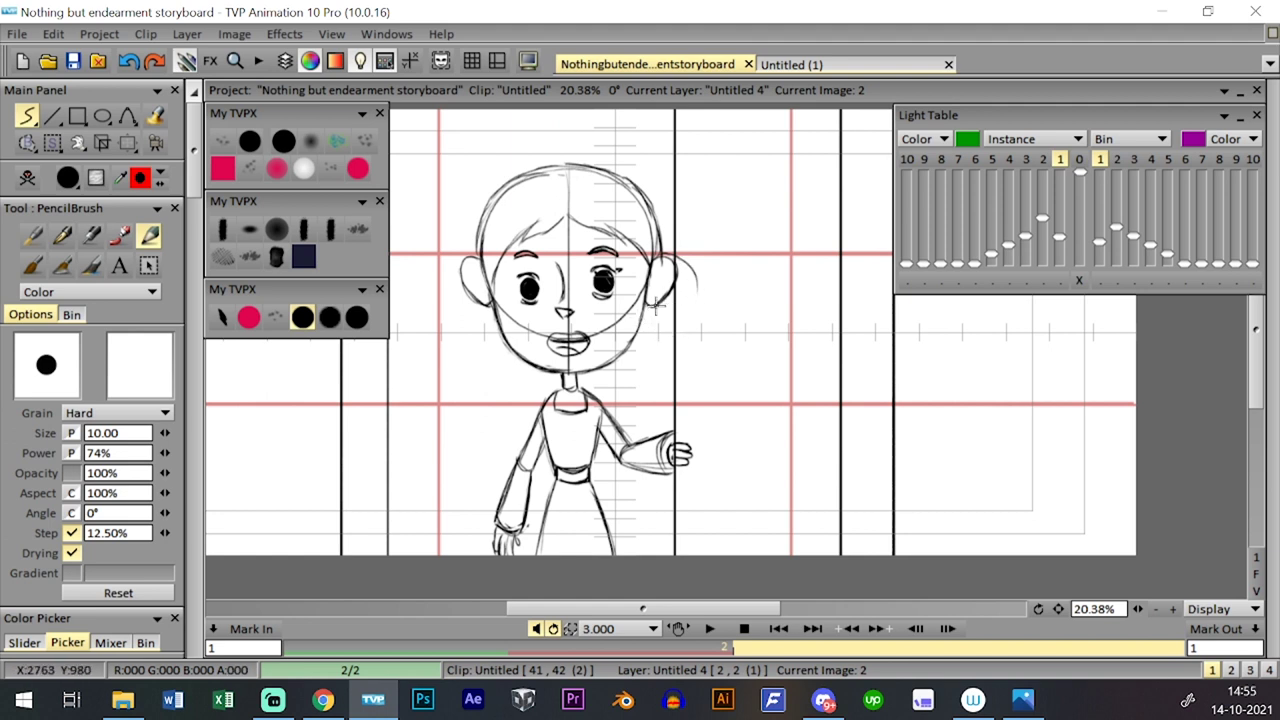
pyautogui.hotkey('ctrl', 'z')
pyautogui.hotkey('ctrl', 'z')
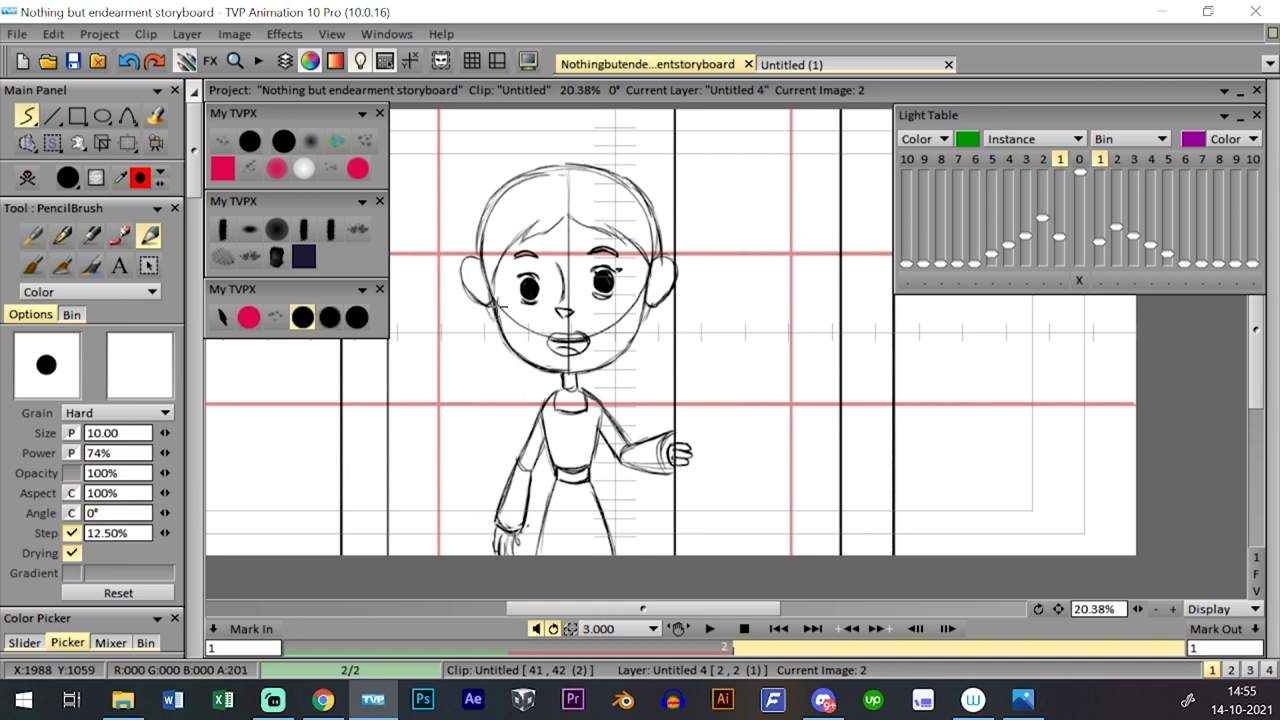
# - Draw the looped braid curves hanging below the right ear, then begin a bun loop on the left
pyautogui.moveTo(635, 331); pyautogui.dragTo(684, 325)
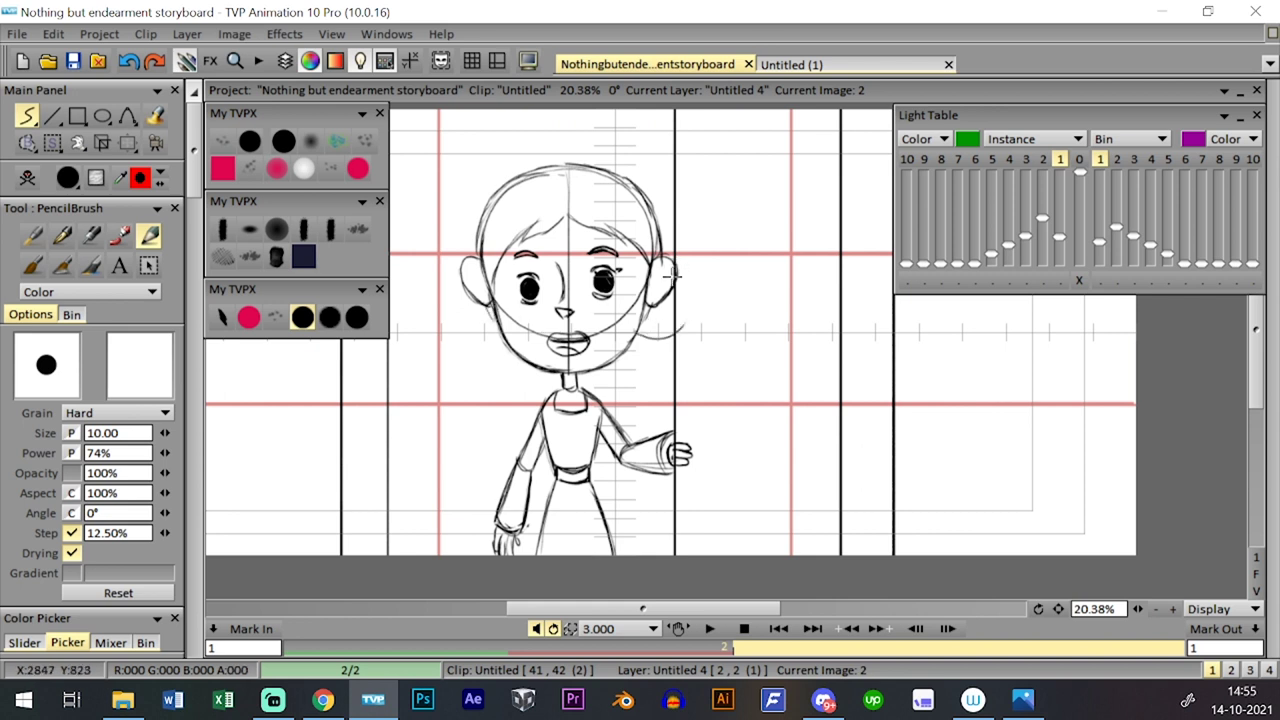
pyautogui.hotkey('ctrl', 'z')
pyautogui.moveTo(670, 263)
pyautogui.mouseDown()
pyautogui.moveTo(687, 285)
pyautogui.moveTo(682, 324)
pyautogui.mouseUp()
pyautogui.moveTo(677, 267)
pyautogui.mouseDown()
pyautogui.moveTo(683, 312)
pyautogui.moveTo(685, 292)
pyautogui.moveTo(645, 328)
pyautogui.moveTo(678, 332)
pyautogui.moveTo(670, 300)
pyautogui.moveTo(682, 342)
pyautogui.moveTo(663, 348)
pyautogui.moveTo(698, 360)
pyautogui.moveTo(660, 346)
pyautogui.moveTo(699, 324)
pyautogui.moveTo(691, 313)
pyautogui.moveTo(710, 343)
pyautogui.mouseUp()
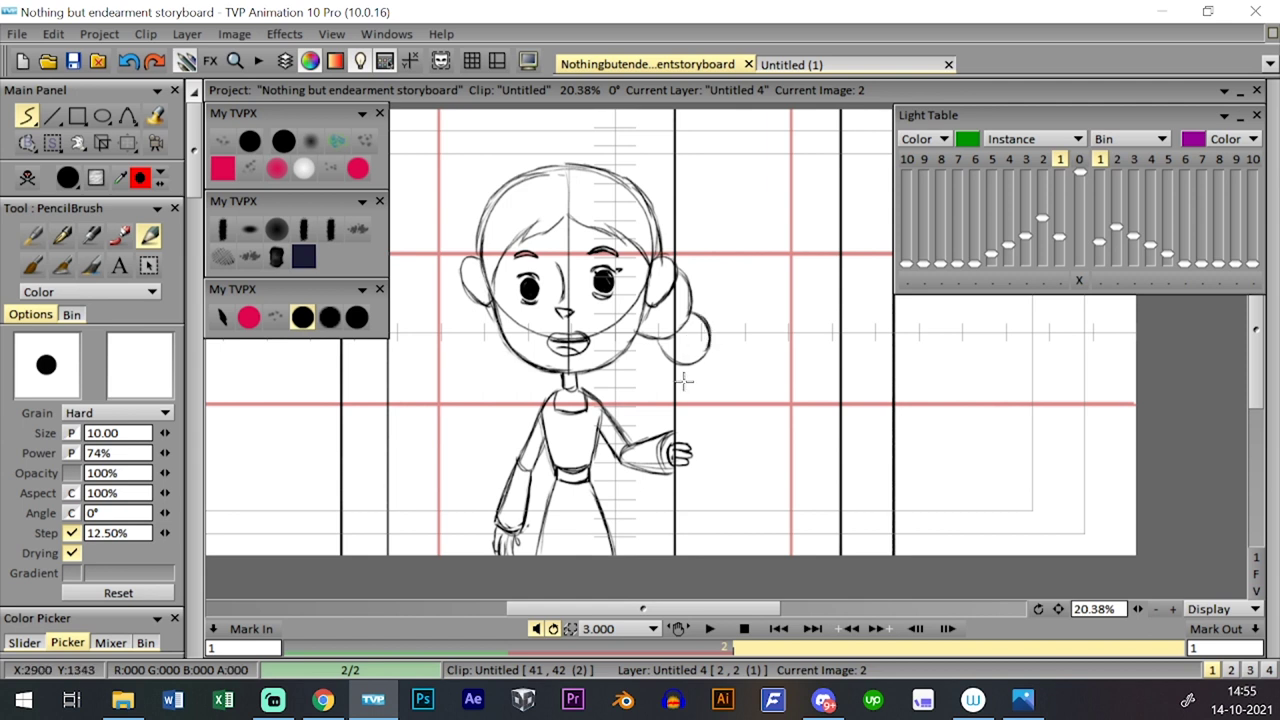
pyautogui.moveTo(697, 373)
pyautogui.mouseDown()
pyautogui.moveTo(704, 418)
pyautogui.moveTo(687, 377)
pyautogui.moveTo(708, 377)
pyautogui.moveTo(723, 392)
pyautogui.moveTo(700, 370)
pyautogui.moveTo(731, 416)
pyautogui.moveTo(709, 334)
pyautogui.moveTo(721, 335)
pyautogui.moveTo(727, 307)
pyautogui.moveTo(718, 350)
pyautogui.moveTo(733, 323)
pyautogui.mouseUp()
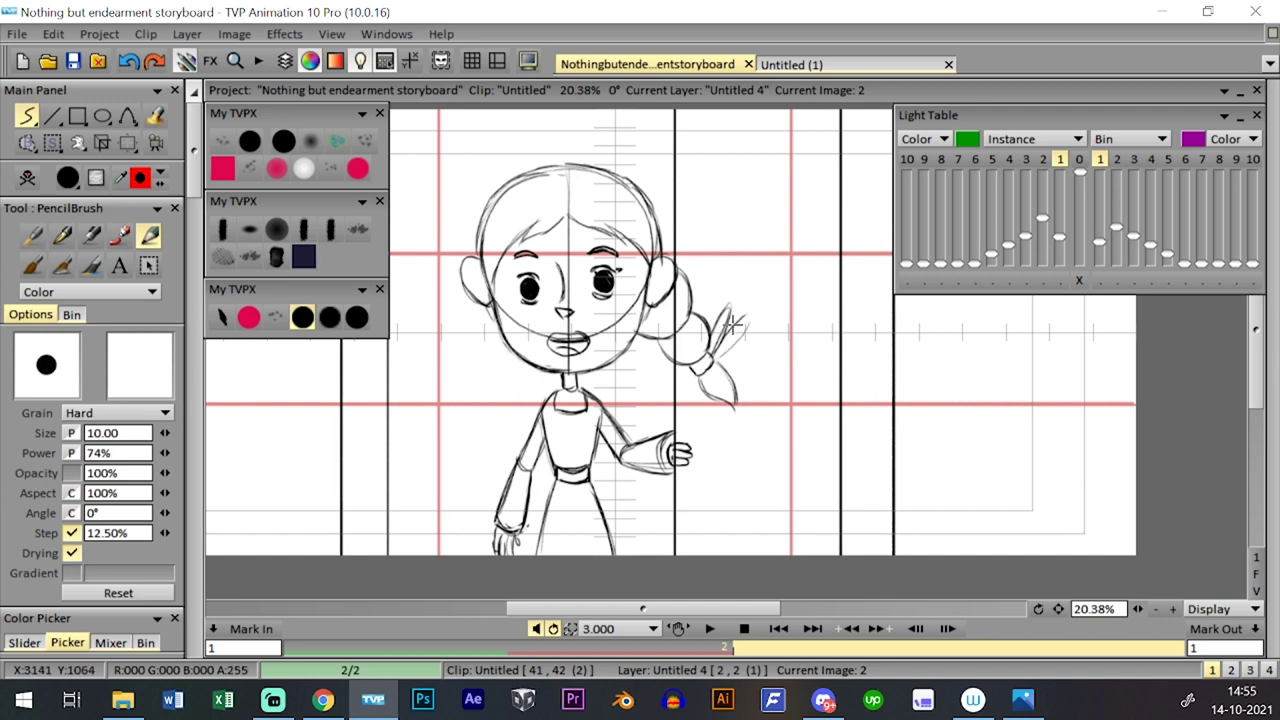
pyautogui.moveTo(455, 289)
pyautogui.mouseDown()
pyautogui.moveTo(455, 328)
pyautogui.moveTo(462, 288)
pyautogui.moveTo(468, 316)
pyautogui.moveTo(495, 338)
pyautogui.moveTo(467, 336)
pyautogui.moveTo(490, 322)
pyautogui.moveTo(455, 289)
pyautogui.moveTo(474, 287)
pyautogui.moveTo(455, 321)
pyautogui.mouseUp()
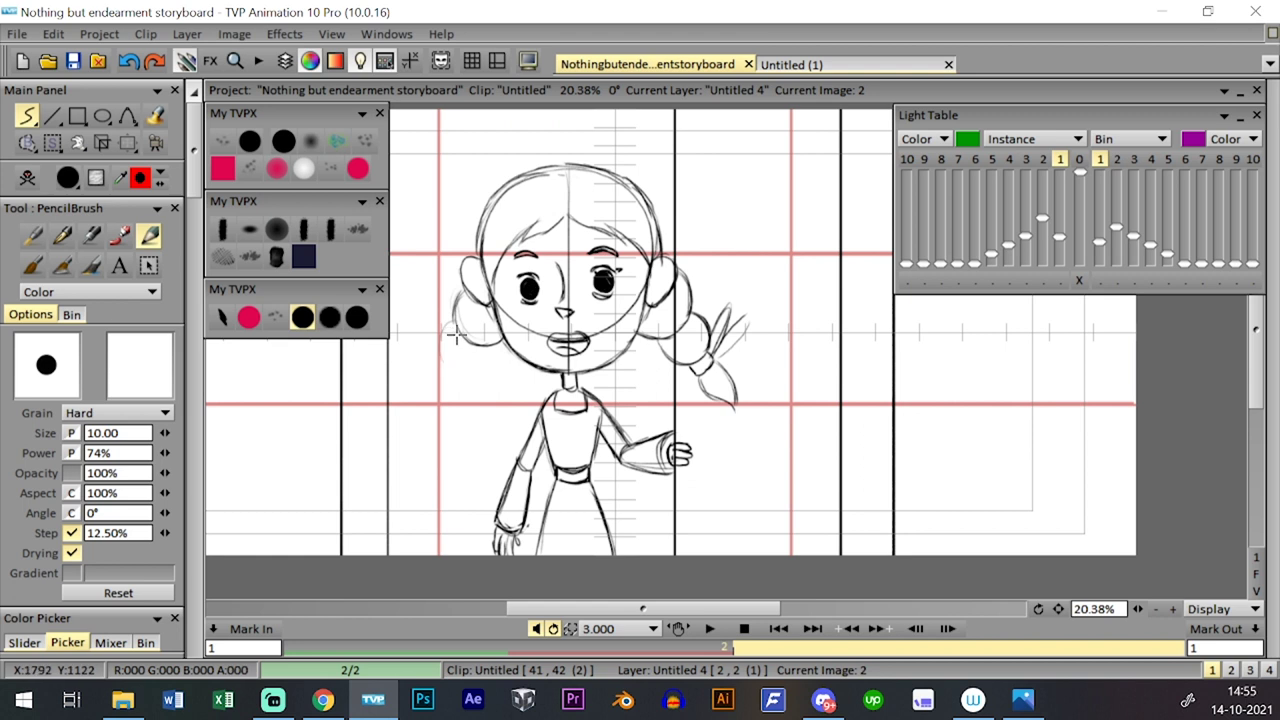
# - Redraw the left braid curve with hair strands and save the project
pyautogui.hotkey('ctrl', 'z')
pyautogui.moveTo(456, 327)
pyautogui.mouseDown()
pyautogui.moveTo(444, 358)
pyautogui.moveTo(450, 347)
pyautogui.moveTo(477, 373)
pyautogui.moveTo(488, 358)
pyautogui.moveTo(481, 371)
pyautogui.moveTo(450, 364)
pyautogui.moveTo(461, 326)
pyautogui.moveTo(460, 378)
pyautogui.moveTo(491, 361)
pyautogui.moveTo(451, 366)
pyautogui.moveTo(472, 370)
pyautogui.moveTo(484, 312)
pyautogui.moveTo(459, 364)
pyautogui.moveTo(449, 355)
pyautogui.moveTo(461, 374)
pyautogui.moveTo(484, 364)
pyautogui.moveTo(455, 380)
pyautogui.mouseUp()
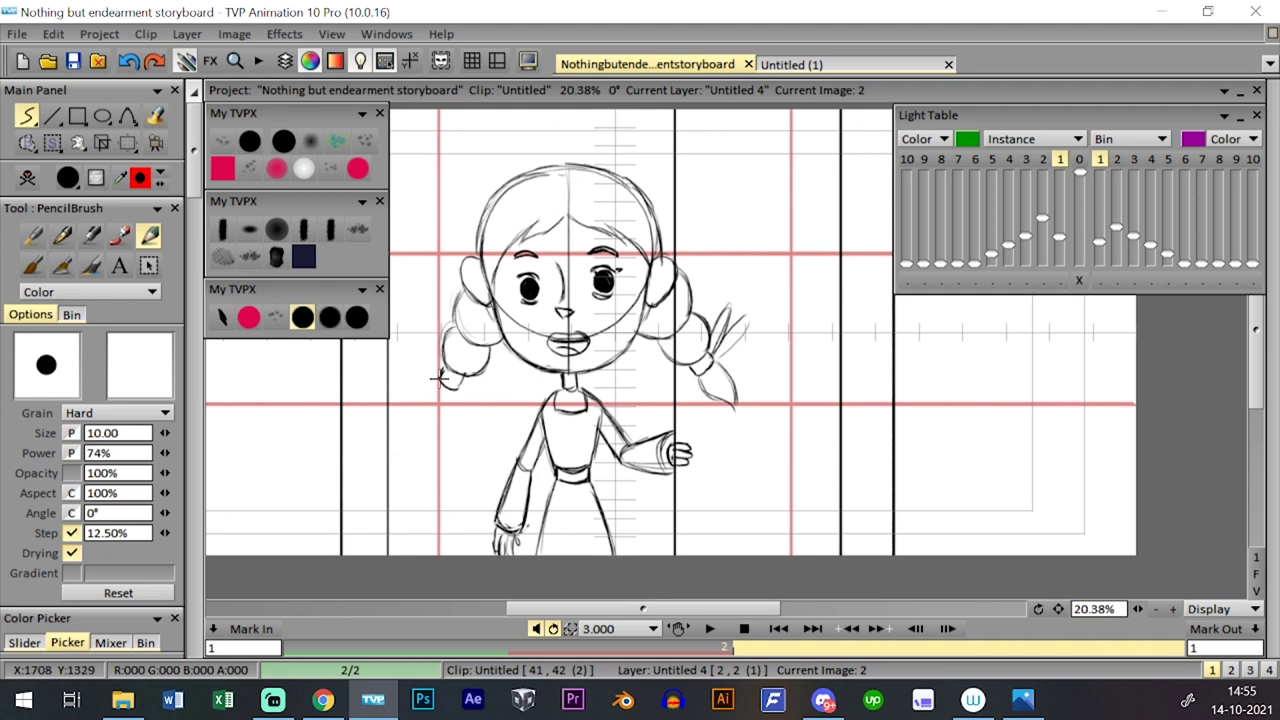
pyautogui.moveTo(432, 428); pyautogui.dragTo(441, 376)
pyautogui.hotkey('ctrl', 'z')
pyautogui.moveTo(442, 374)
pyautogui.mouseDown()
pyautogui.moveTo(397, 356)
pyautogui.moveTo(449, 377)
pyautogui.mouseUp()
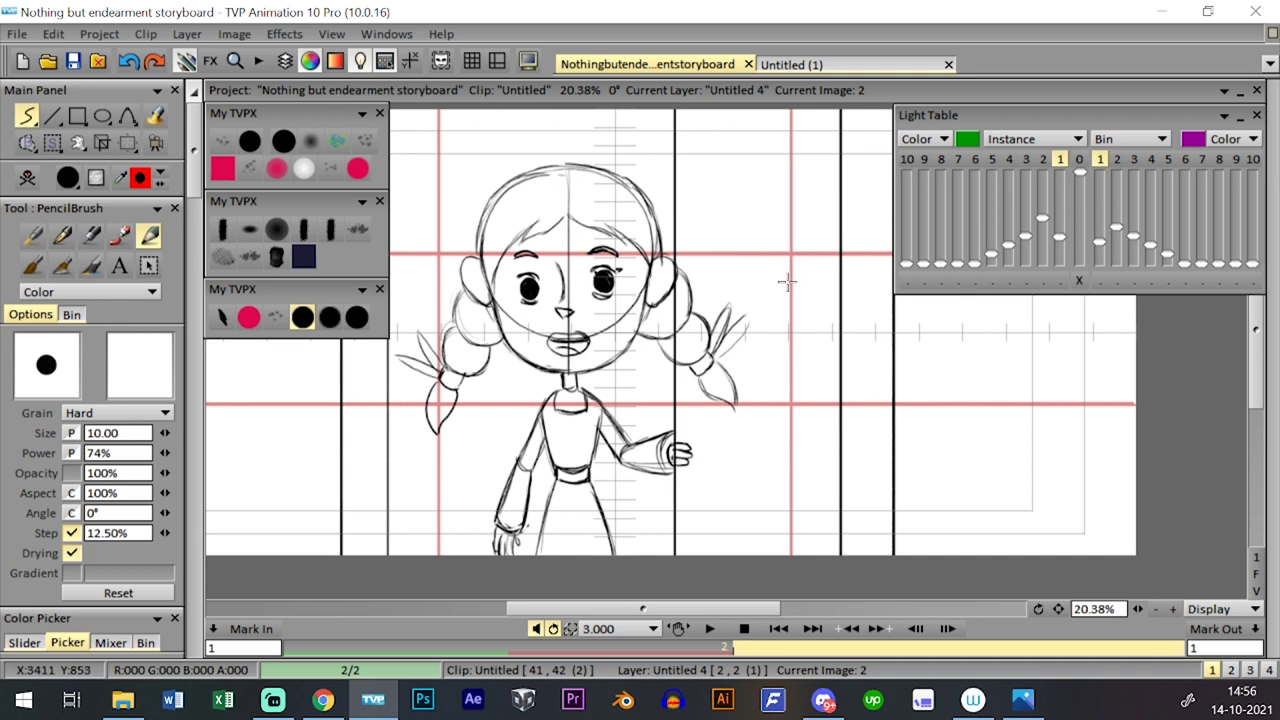
pyautogui.hotkey('ctrl', 's')
# - Zoom out to 16.39% and draw a long horizontal floor line behind the girl
pyautogui.press('space')
pyautogui.press('space')
pyautogui.press('space')
pyautogui.press('space')
pyautogui.press('space')
pyautogui.press('space')
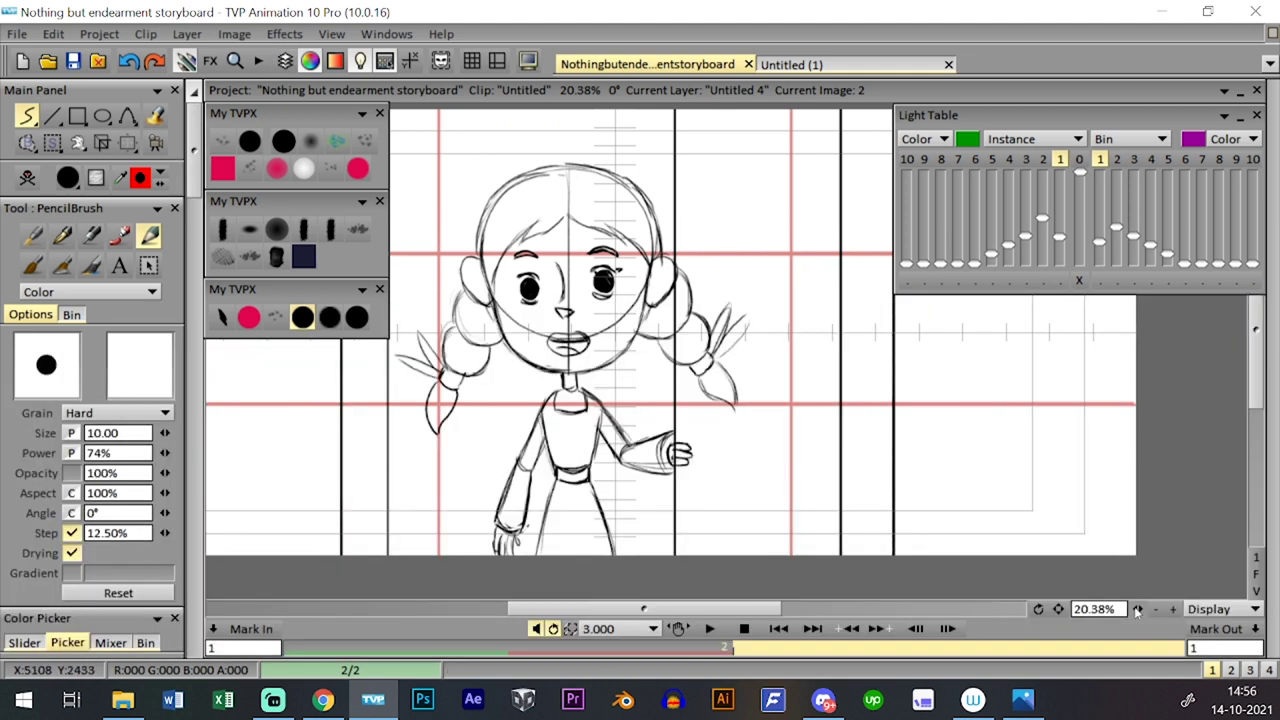
pyautogui.moveTo(1138, 611); pyautogui.dragTo(1115, 611)
pyautogui.moveTo(1058, 609); pyautogui.dragTo(1065, 613)
pyautogui.press('space')
pyautogui.press('space')
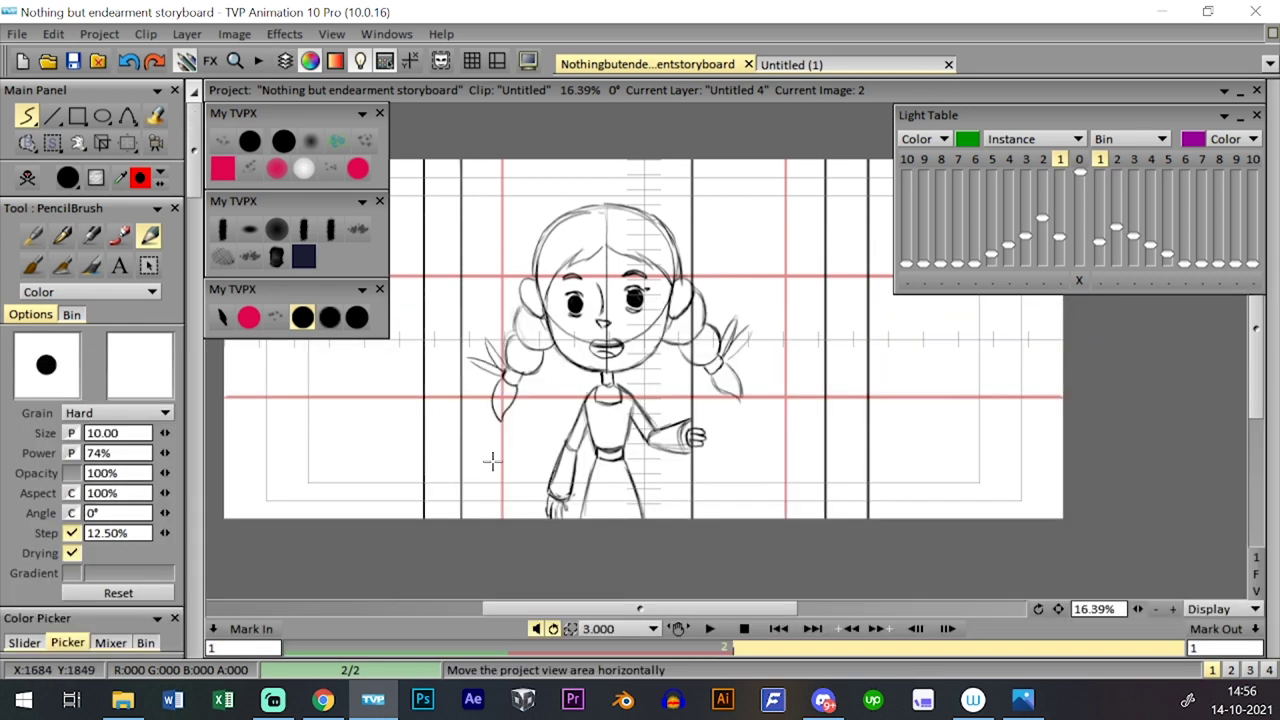
pyautogui.moveTo(459, 446); pyautogui.dragTo(530, 518)
pyautogui.hotkey('ctrl', 'z')
pyautogui.moveTo(459, 443); pyautogui.dragTo(848, 443)
# - Fan diagonal perspective floor lines out beside the skirt and extend the horizontal line rightwards
pyautogui.moveTo(485, 519); pyautogui.dragTo(532, 438)
pyautogui.moveTo(521, 511); pyautogui.dragTo(554, 454)
pyautogui.moveTo(633, 470)
pyautogui.mouseDown()
pyautogui.moveTo(664, 530)
pyautogui.moveTo(694, 519)
pyautogui.mouseUp()
pyautogui.moveTo(704, 453); pyautogui.dragTo(766, 519)
pyautogui.moveTo(747, 460); pyautogui.dragTo(821, 519)
pyautogui.moveTo(462, 465); pyautogui.dragTo(790, 473)
# - Undo the stray floor strokes by the hand and add a new layer, Untitled 5, for the grid
pyautogui.moveTo(668, 462); pyautogui.dragTo(1044, 465)
pyautogui.moveTo(842, 455)
pyautogui.mouseDown()
pyautogui.moveTo(472, 458)
pyautogui.moveTo(902, 434)
pyautogui.mouseUp()
pyautogui.hotkey('ctrl', 'z')
pyautogui.hotkey('ctrl', 'z')
pyautogui.hotkey('ctrl', 'z')
pyautogui.hotkey('ctrl', 'z')
pyautogui.hotkey('ctrl', 'z')
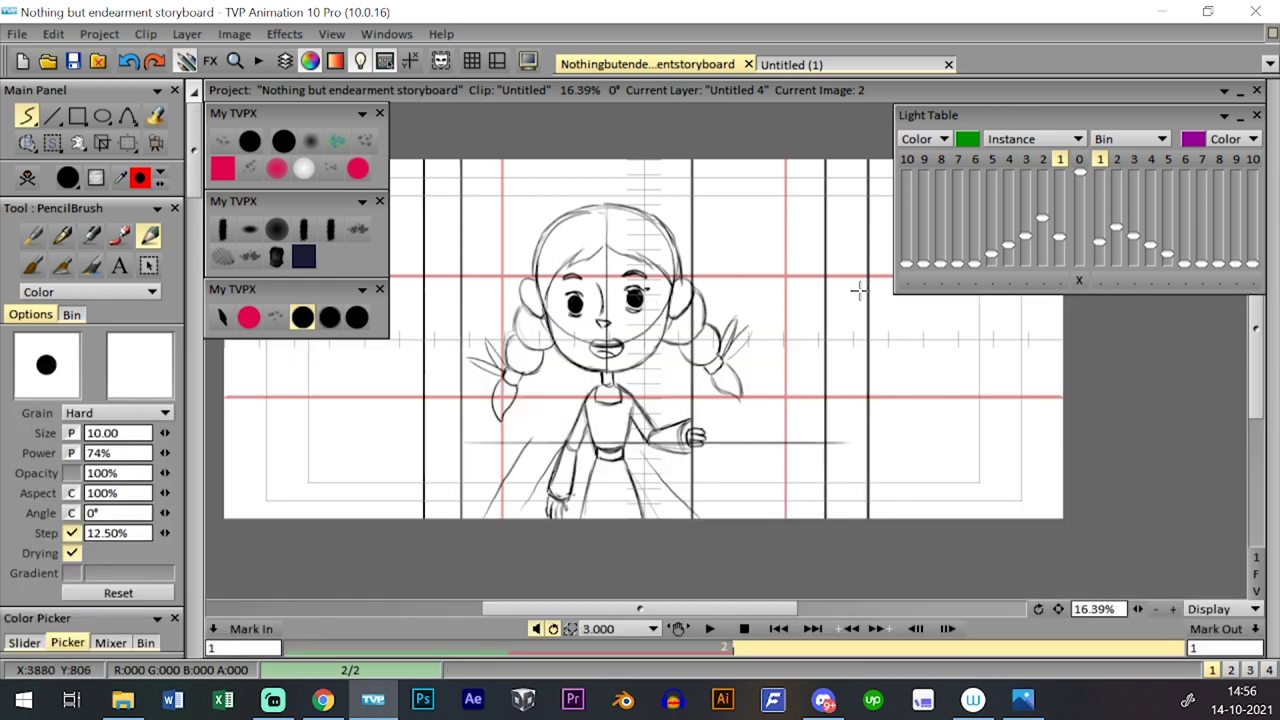
pyautogui.hotkey('ctrl', 'z')
pyautogui.hotkey('ctrl', 'z')
pyautogui.hotkey('ctrl', 'z')
pyautogui.press('l')
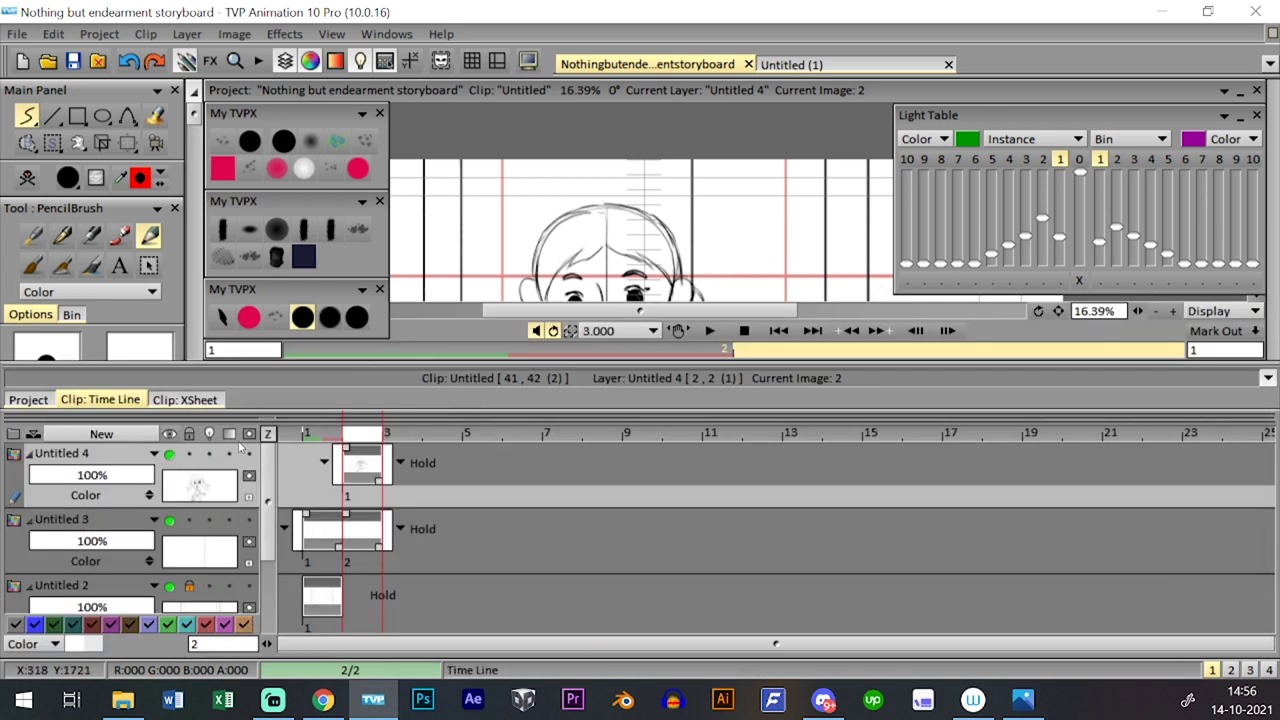
pyautogui.click(130, 434)
pyautogui.click(660, 455)
pyautogui.press('l')
pyautogui.press('l')
pyautogui.press('l')
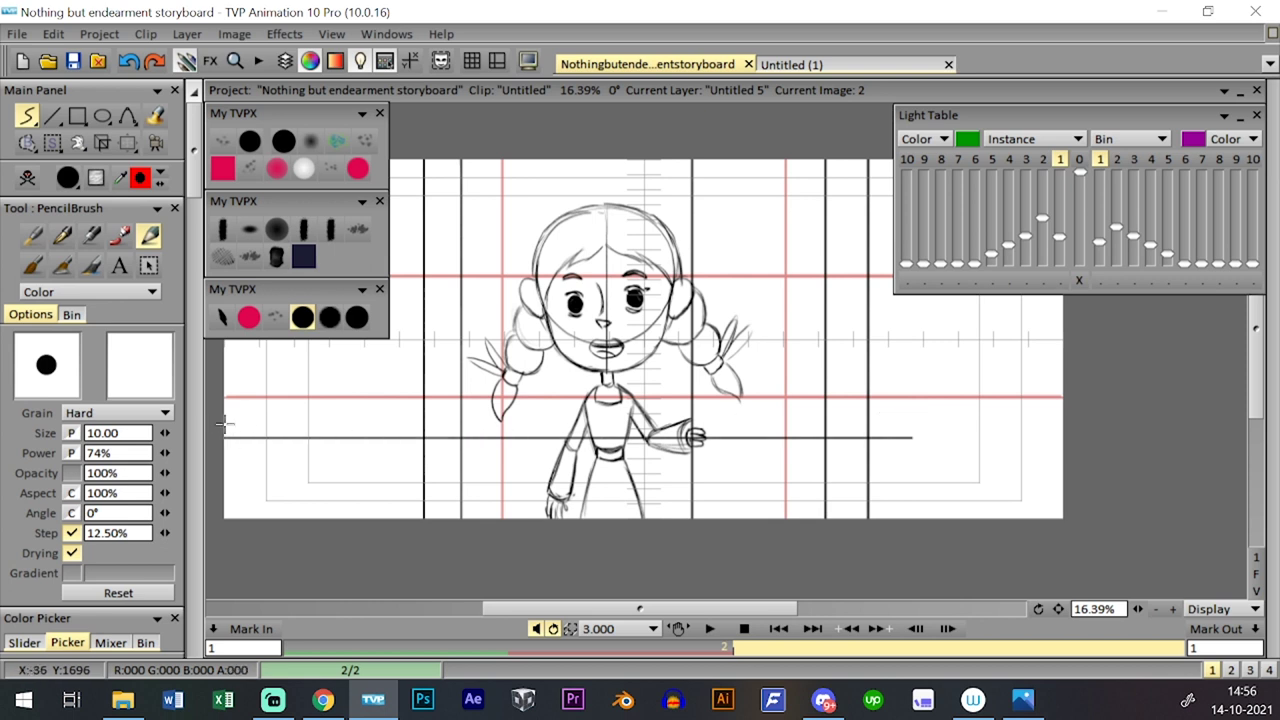
# - Draw a horizontal floor line and diagonal lines converging down-left to the canvas bottom
pyautogui.moveTo(460, 438); pyautogui.dragTo(662, 438)
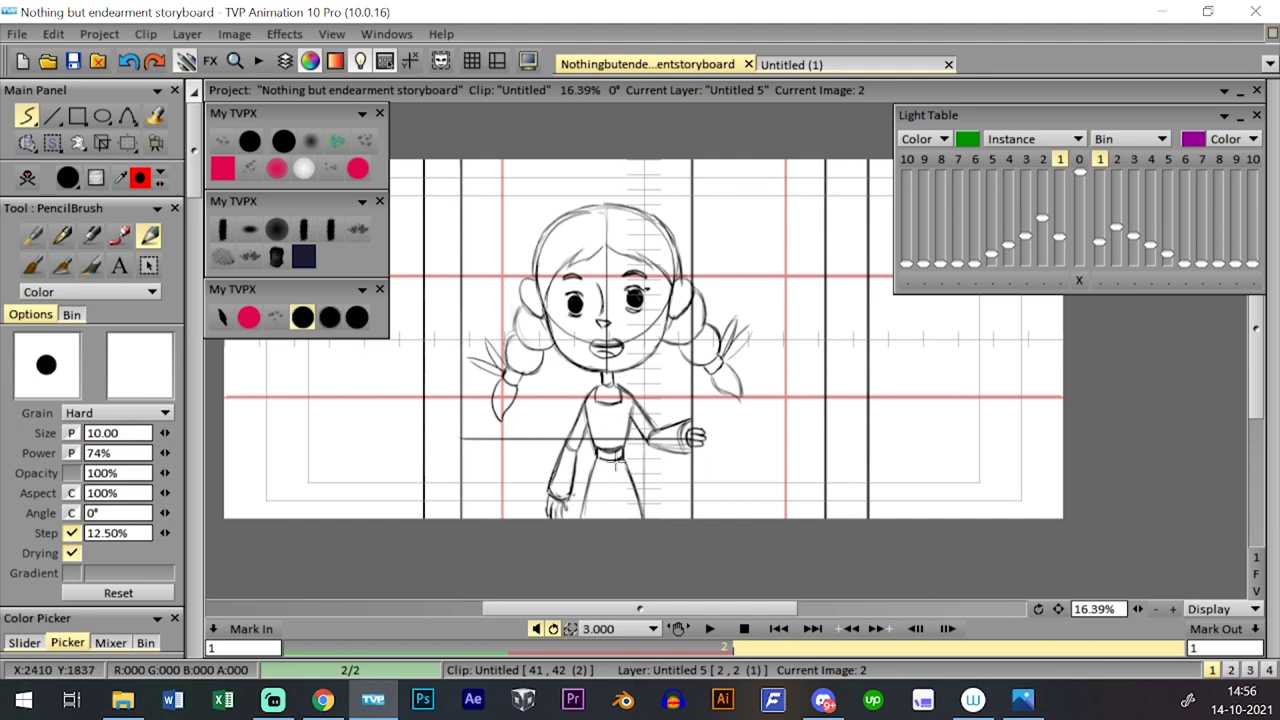
pyautogui.moveTo(622, 440); pyautogui.dragTo(583, 510)
pyautogui.hotkey('ctrl', 'z')
pyautogui.moveTo(621, 441); pyautogui.dragTo(542, 539)
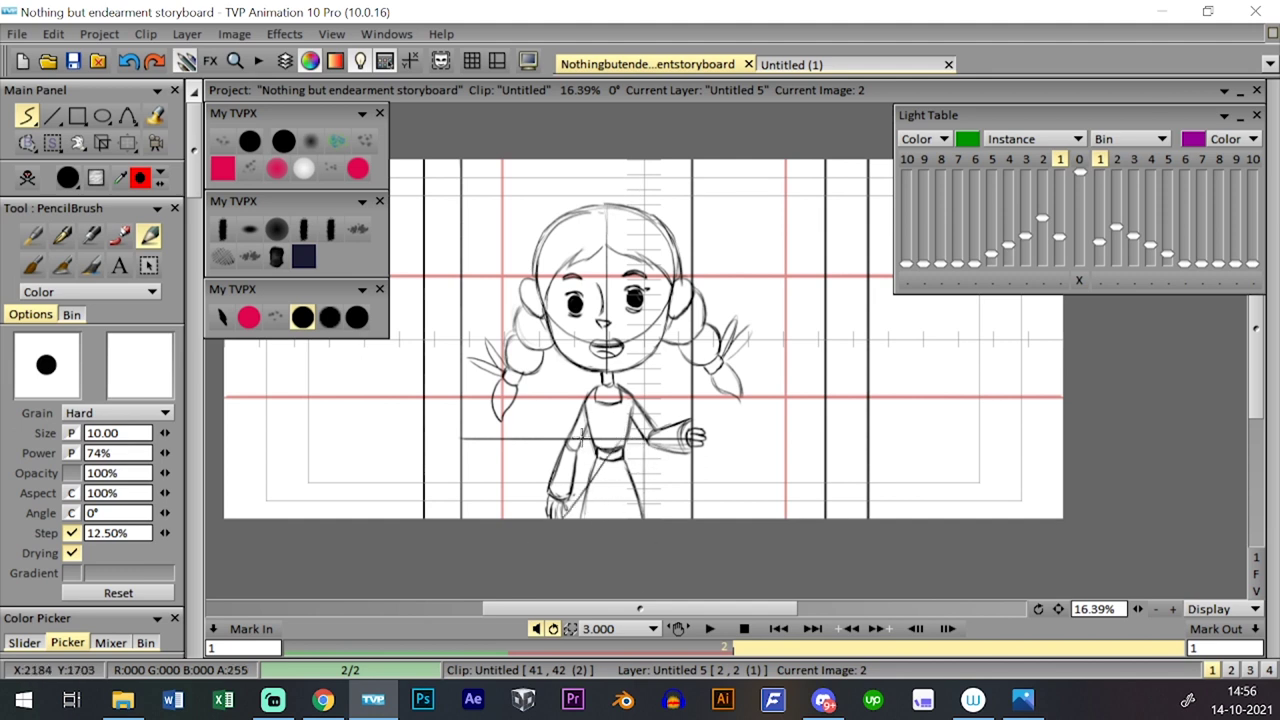
pyautogui.moveTo(582, 438); pyautogui.dragTo(468, 540)
pyautogui.moveTo(530, 445); pyautogui.dragTo(445, 520)
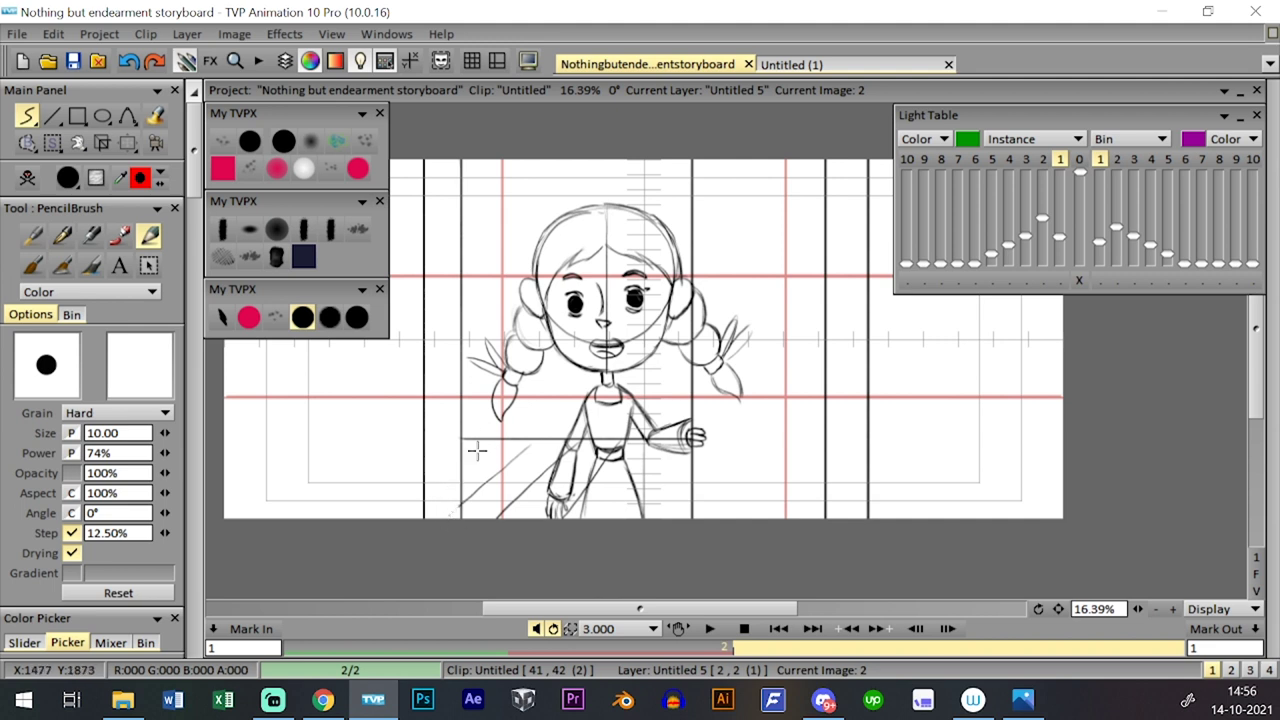
pyautogui.hotkey('ctrl', 'z')
# - Add two more horizontal floor lines across the girl's lower body
pyautogui.moveTo(449, 458); pyautogui.dragTo(690, 449)
pyautogui.moveTo(488, 481); pyautogui.dragTo(692, 469)
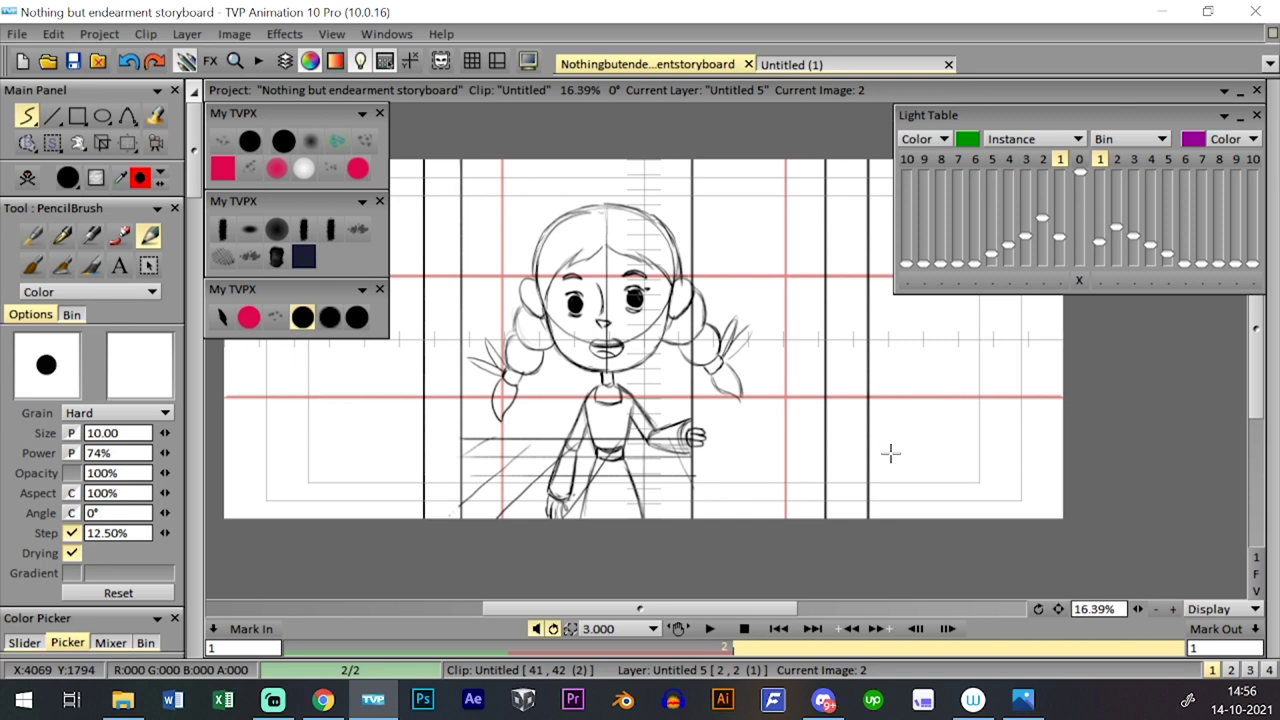
pyautogui.hotkey('ctrl', 'z')
pyautogui.moveTo(467, 482)
pyautogui.mouseDown()
pyautogui.moveTo(690, 465)
pyautogui.moveTo(470, 464)
pyautogui.mouseUp()
pyautogui.press('space')
pyautogui.press('space')
# - Move the floor-grid layer Untitled 5 down below Untitled 3 in the layer stack
pyautogui.press('space')
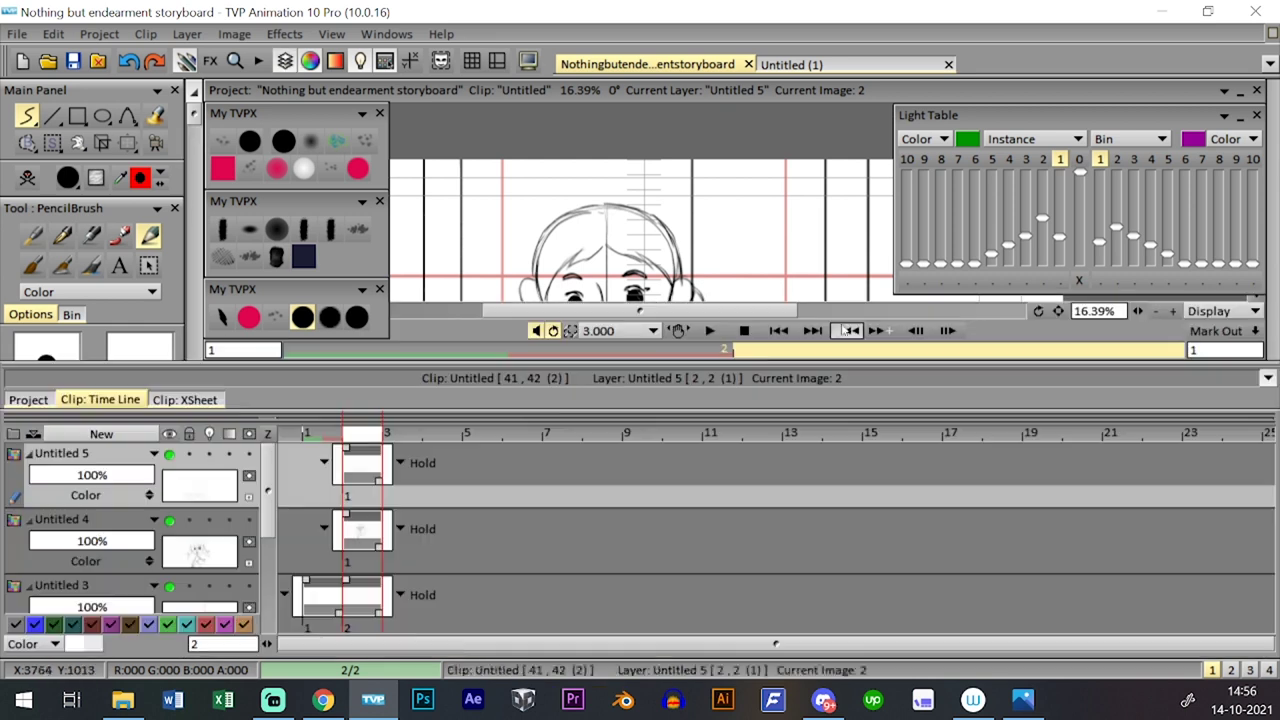
pyautogui.press('space')
pyautogui.press('space')
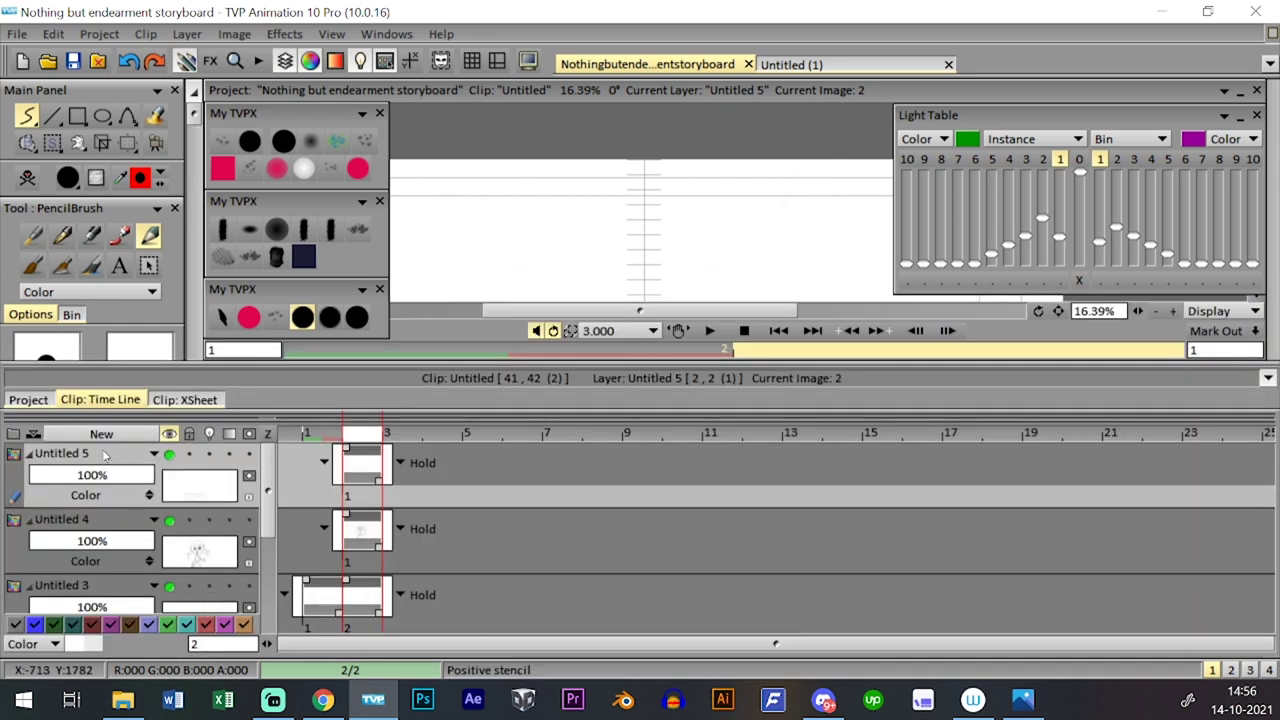
pyautogui.scroll(-3, 157, 473)
pyautogui.moveTo(157, 473); pyautogui.dragTo(158, 474)
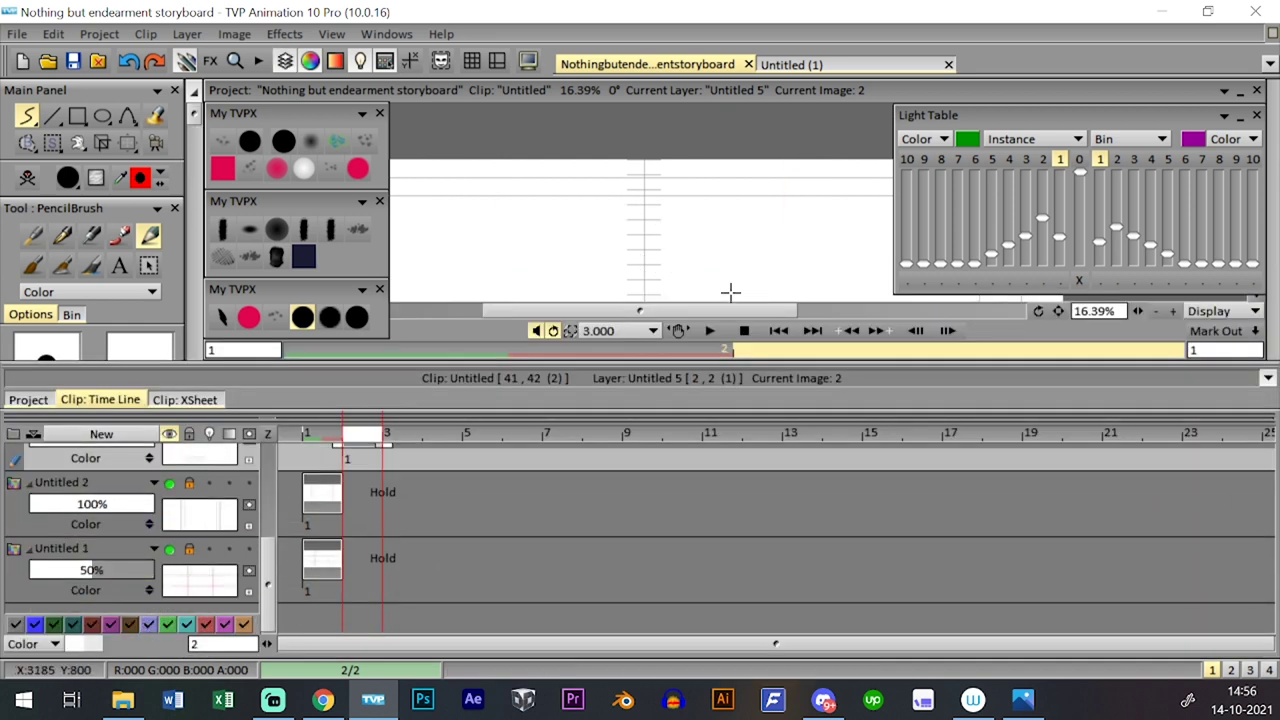
pyautogui.press('space')
pyautogui.press('space')
pyautogui.scroll(3, 272, 563)
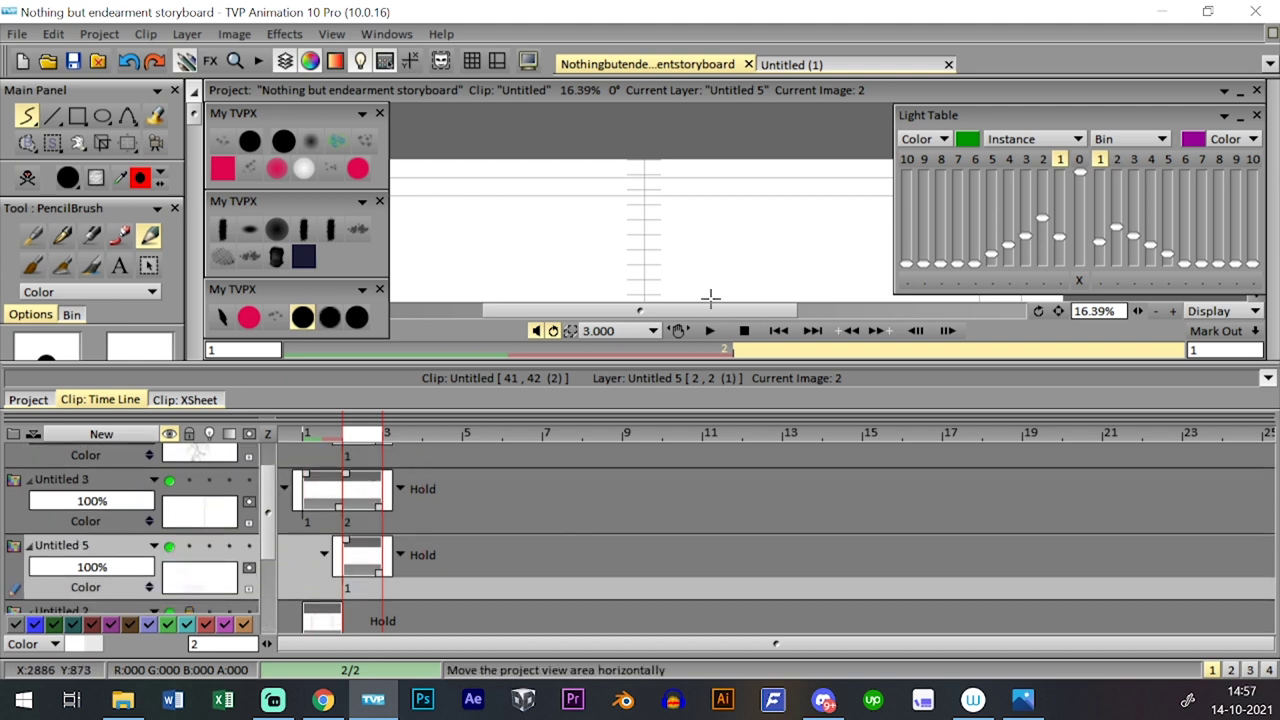
pyautogui.press('t')
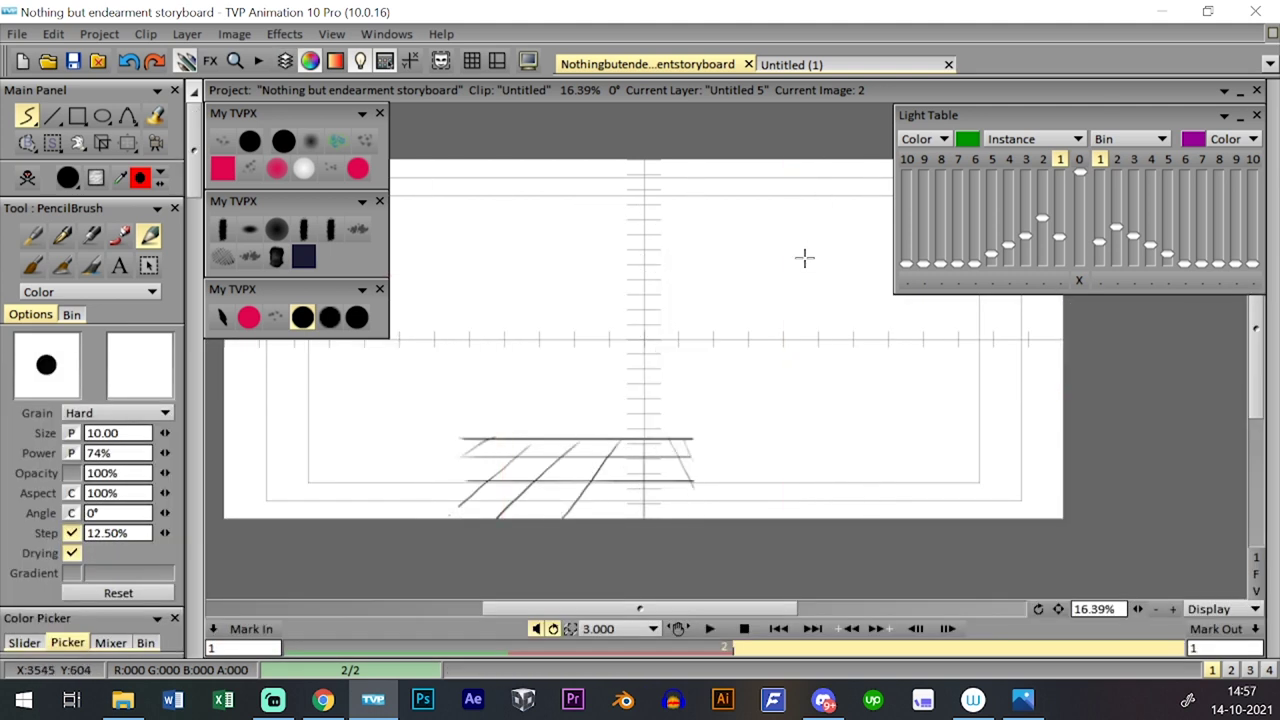
# - Make Untitled 4 the current layer and save the storyboard project
pyautogui.press('Up')
pyautogui.press('Up')
pyautogui.press('space')
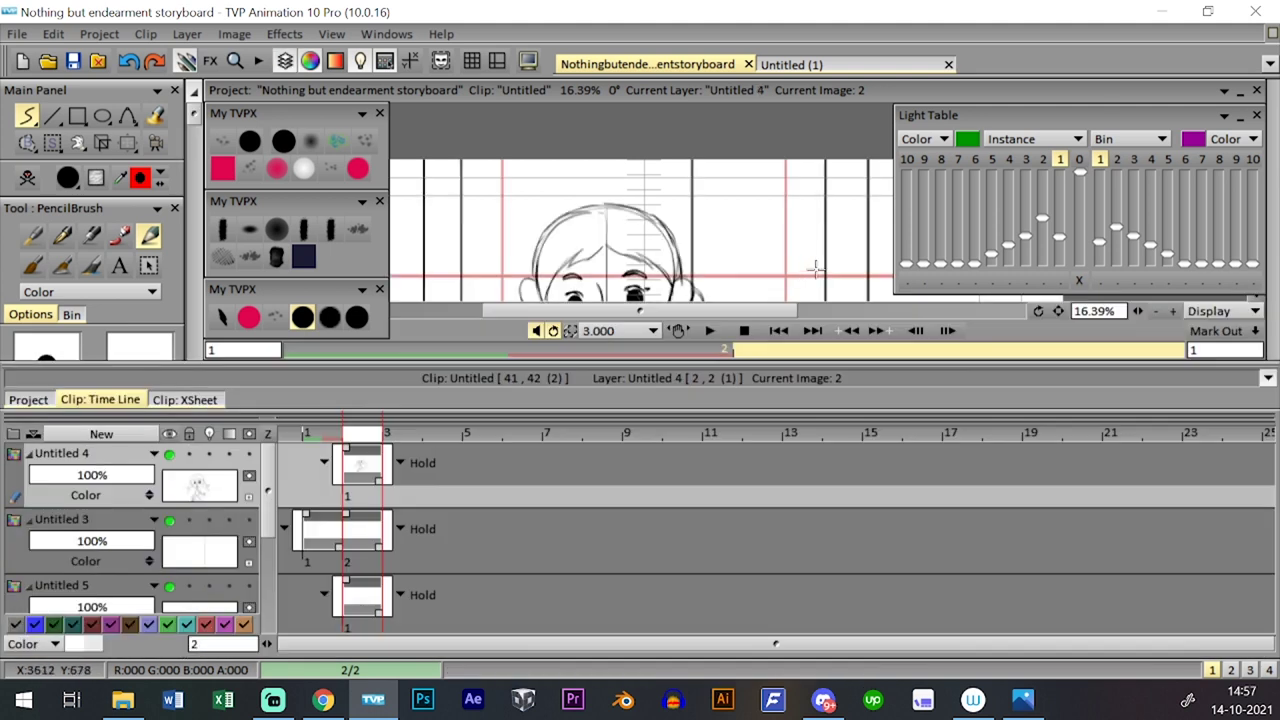
pyautogui.press('t')
pyautogui.press('t')
pyautogui.press('t')
pyautogui.hotkey('ctrl', 's')
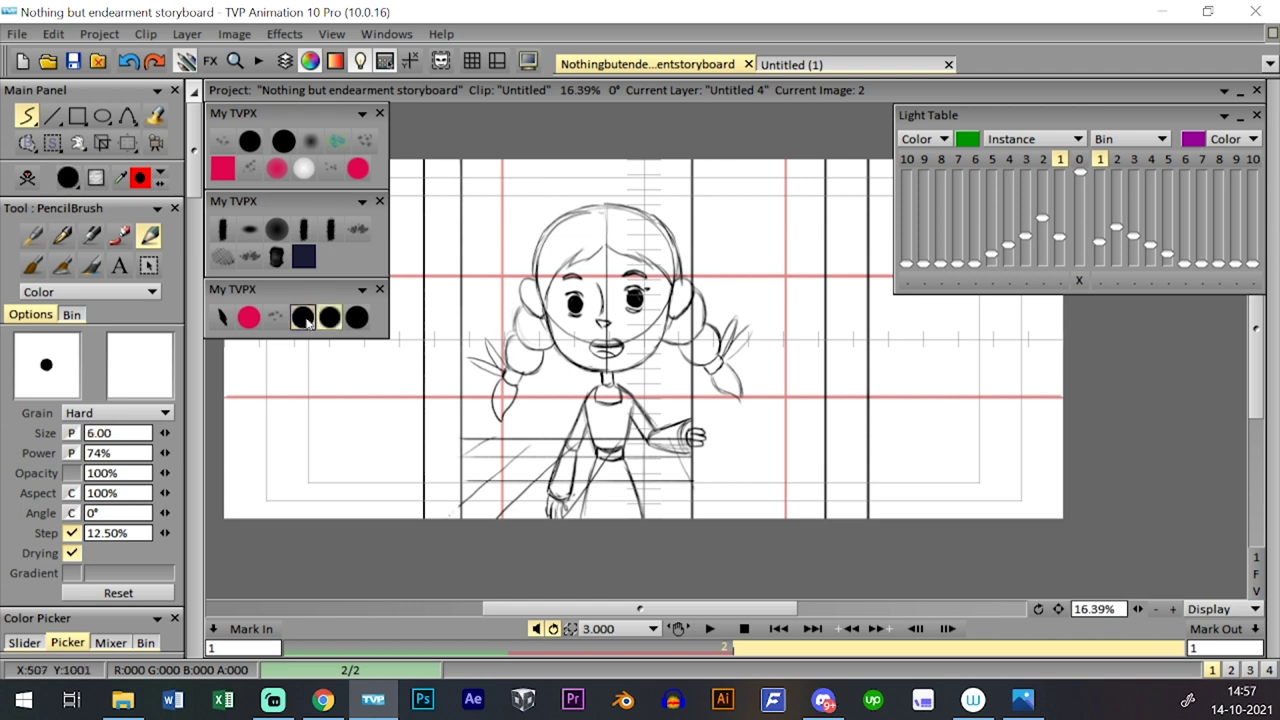
pyautogui.click(73, 62)
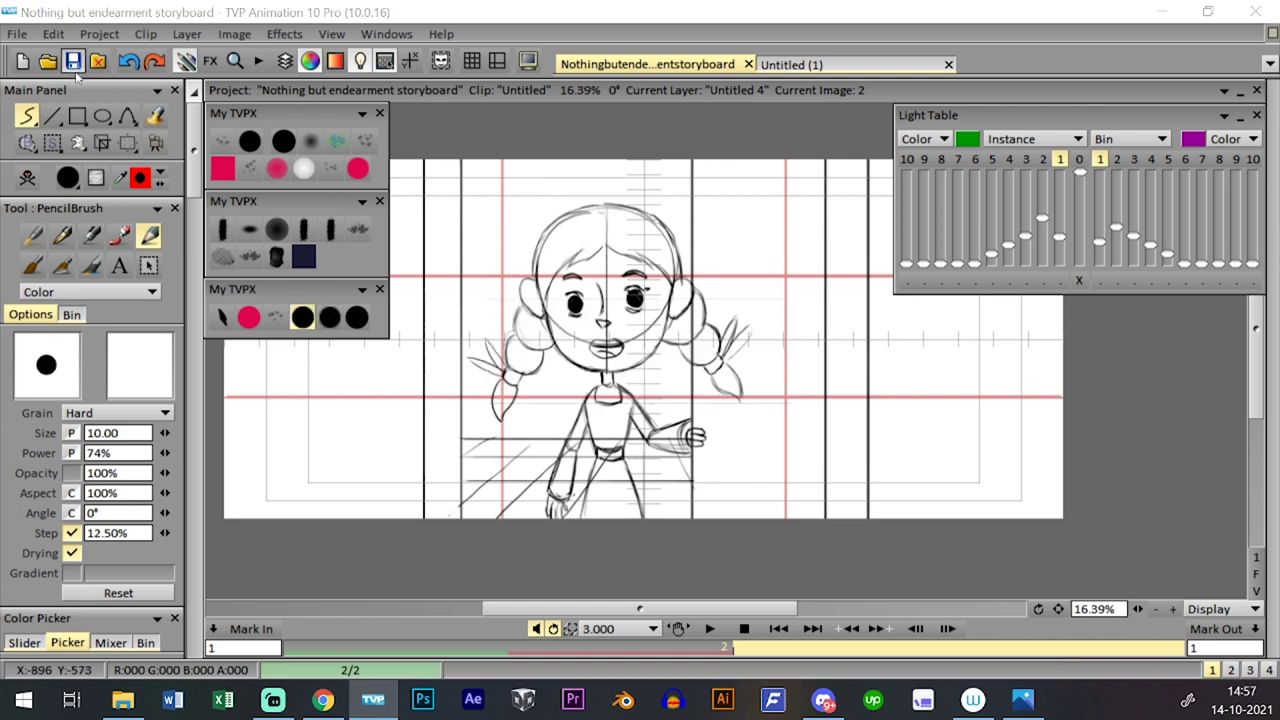
# - Reopen the layer timeline and step back to Untitled 4's previous image
pyautogui.click(285, 62)
pyautogui.press('Down')
pyautogui.press('Down')
pyautogui.press('Down')
pyautogui.press('Down')
pyautogui.press('Down')
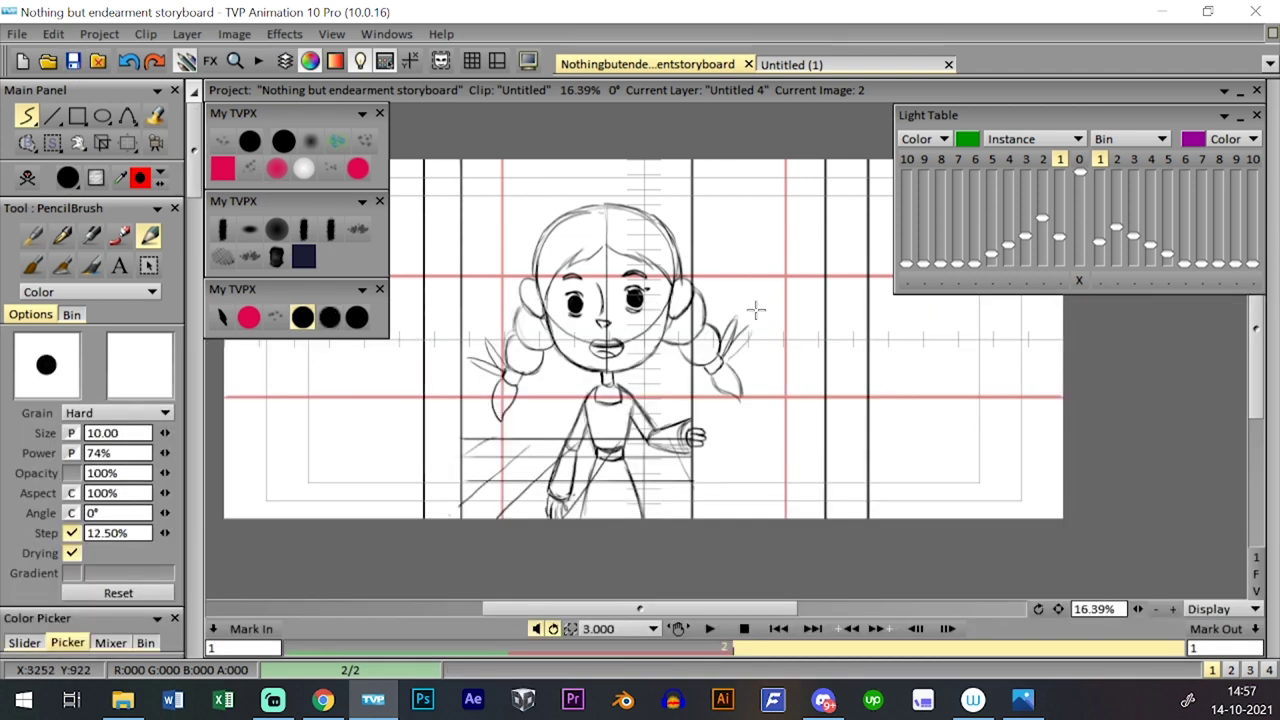
pyautogui.press('Left')
pyautogui.press('Down')
# - Shift the girl's drawing on Untitled 4 one frame later and clear the new frame
pyautogui.moveTo(364, 468); pyautogui.dragTo(402, 467)
pyautogui.click(363, 431)
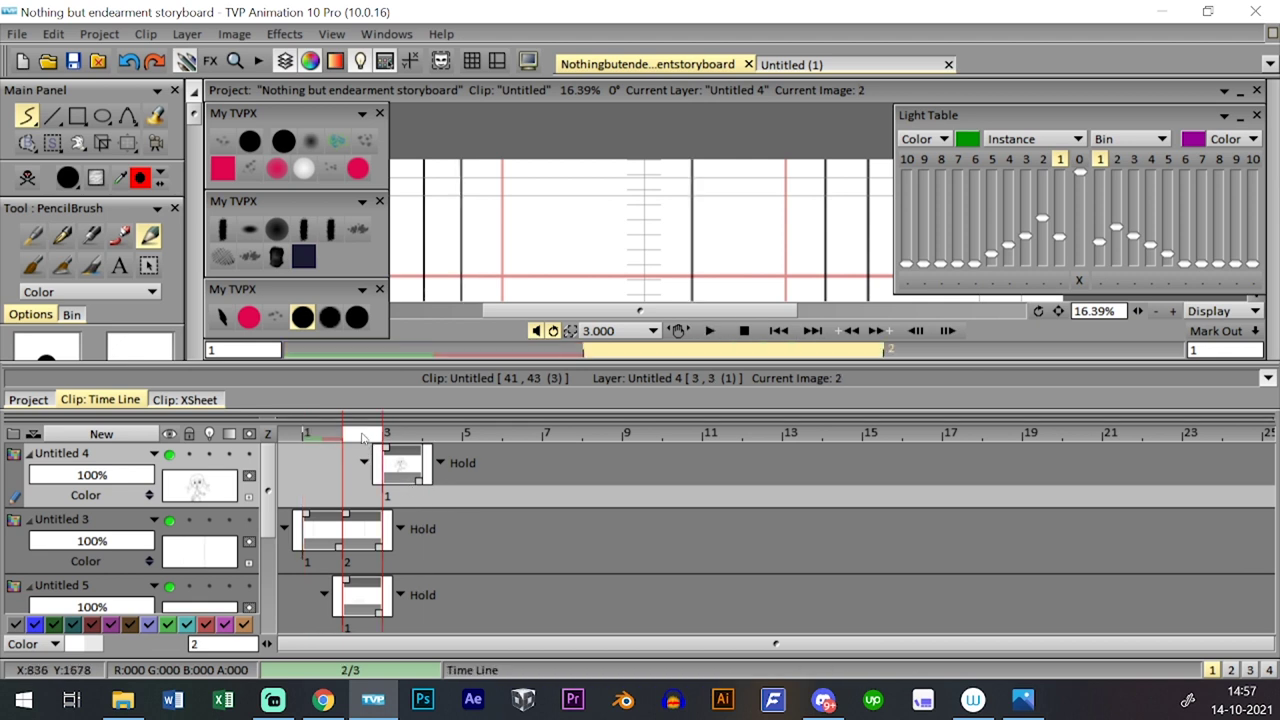
pyautogui.press('Down')
pyautogui.press('Down')
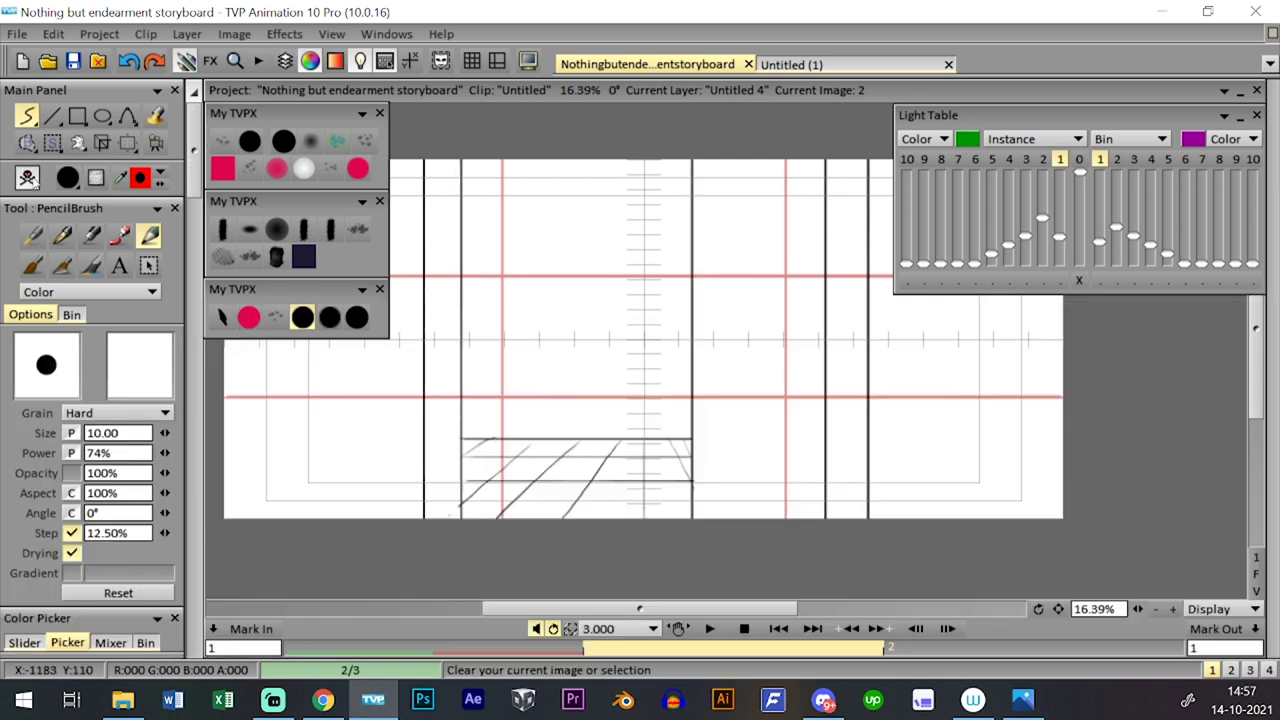
pyautogui.click(31, 180)
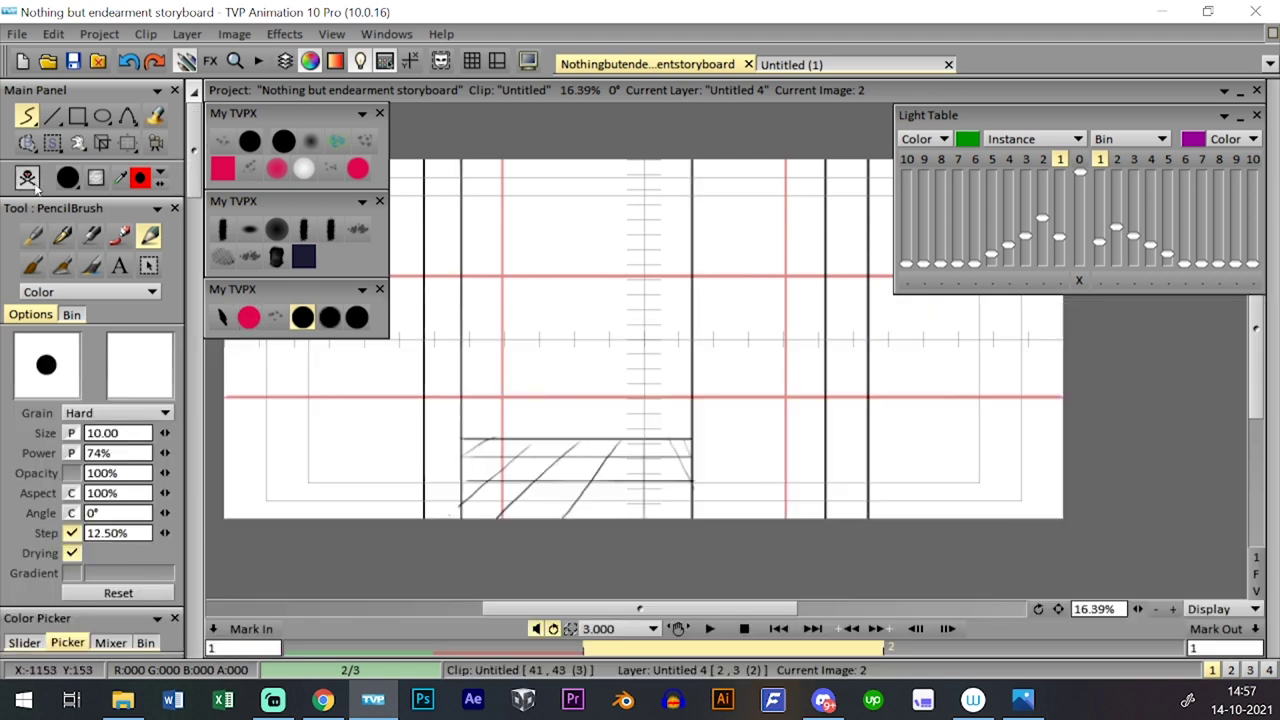
pyautogui.press('Down')
# - Unlock Untitled 3, stretch its guide exposure to frame 3, and relock it
pyautogui.click(209, 455)
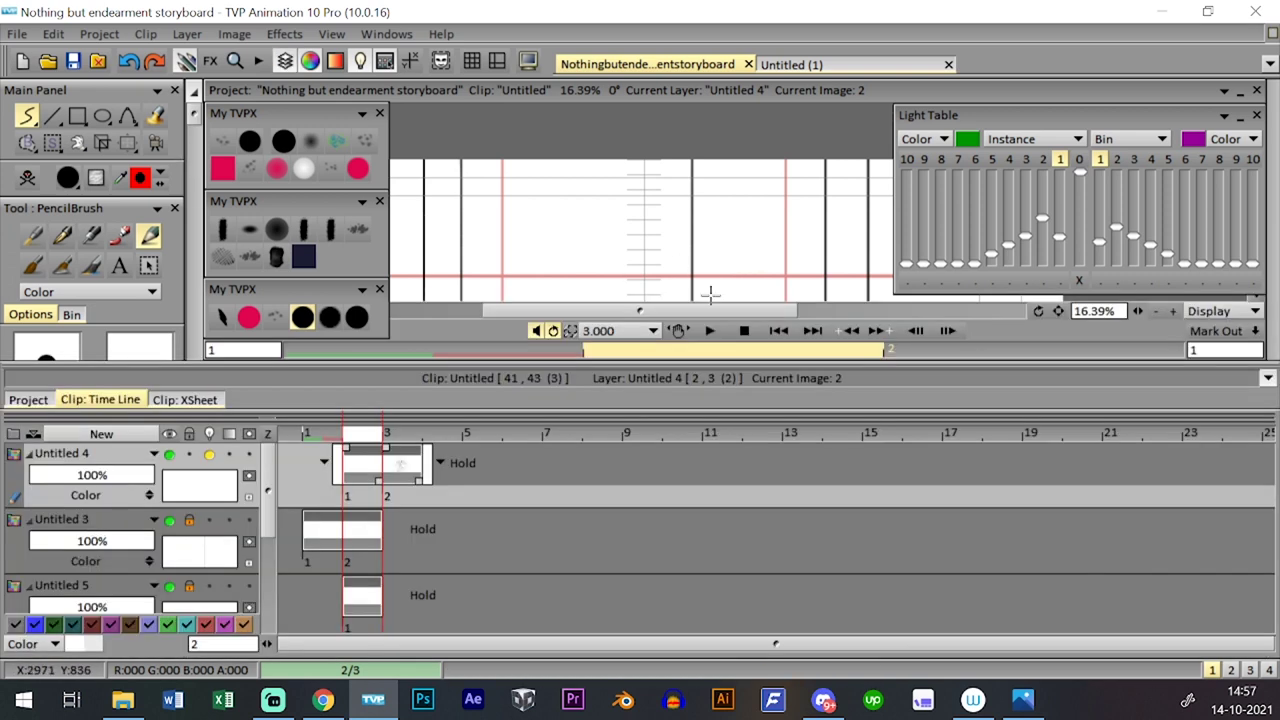
pyautogui.click(375, 556)
pyautogui.click(189, 520)
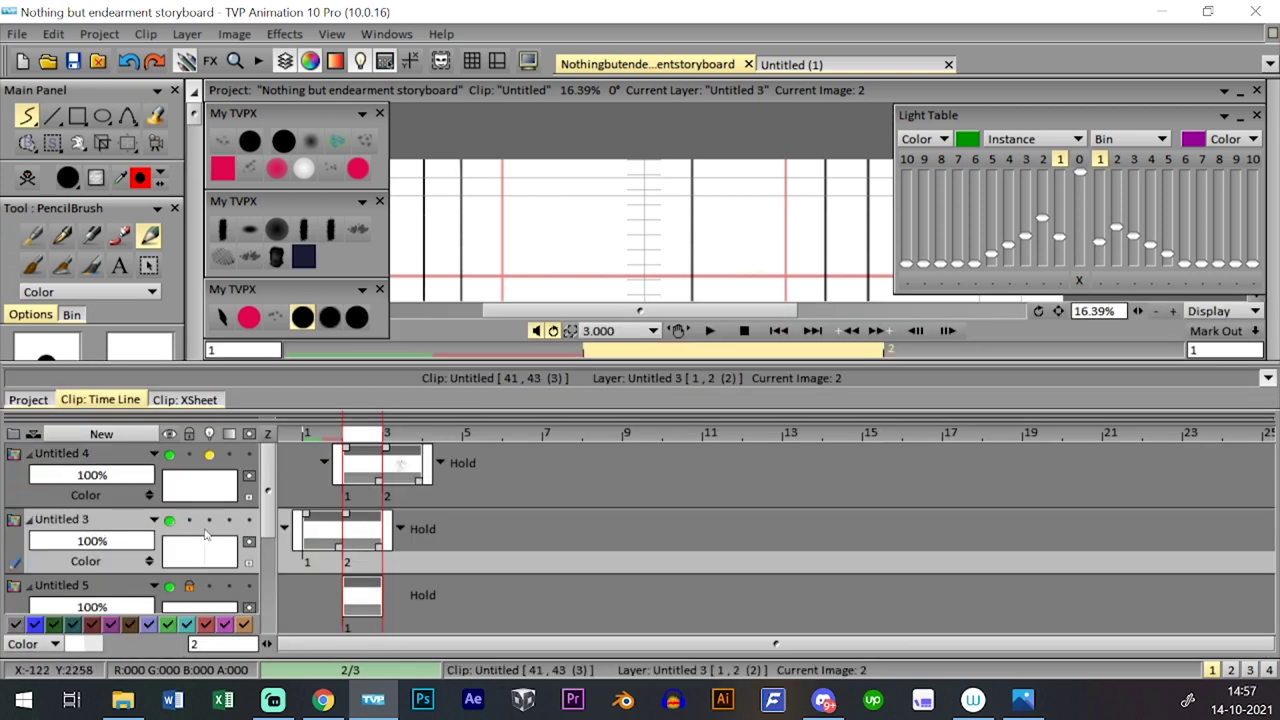
pyautogui.moveTo(339, 547); pyautogui.dragTo(376, 549)
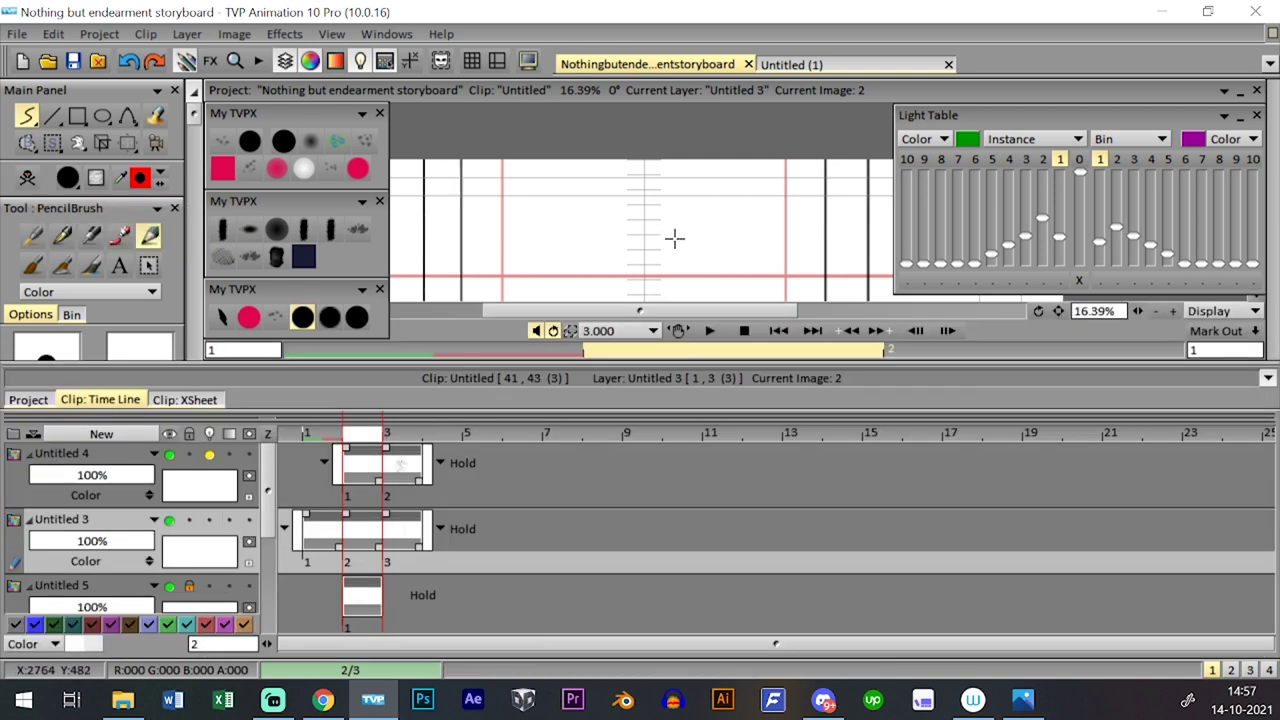
pyautogui.click(190, 435)
# - Unlock Untitled 4, turn on its Light Table onion-skin, and choose Close Project
pyautogui.click(189, 454)
pyautogui.click(125, 455)
pyautogui.click(210, 455)
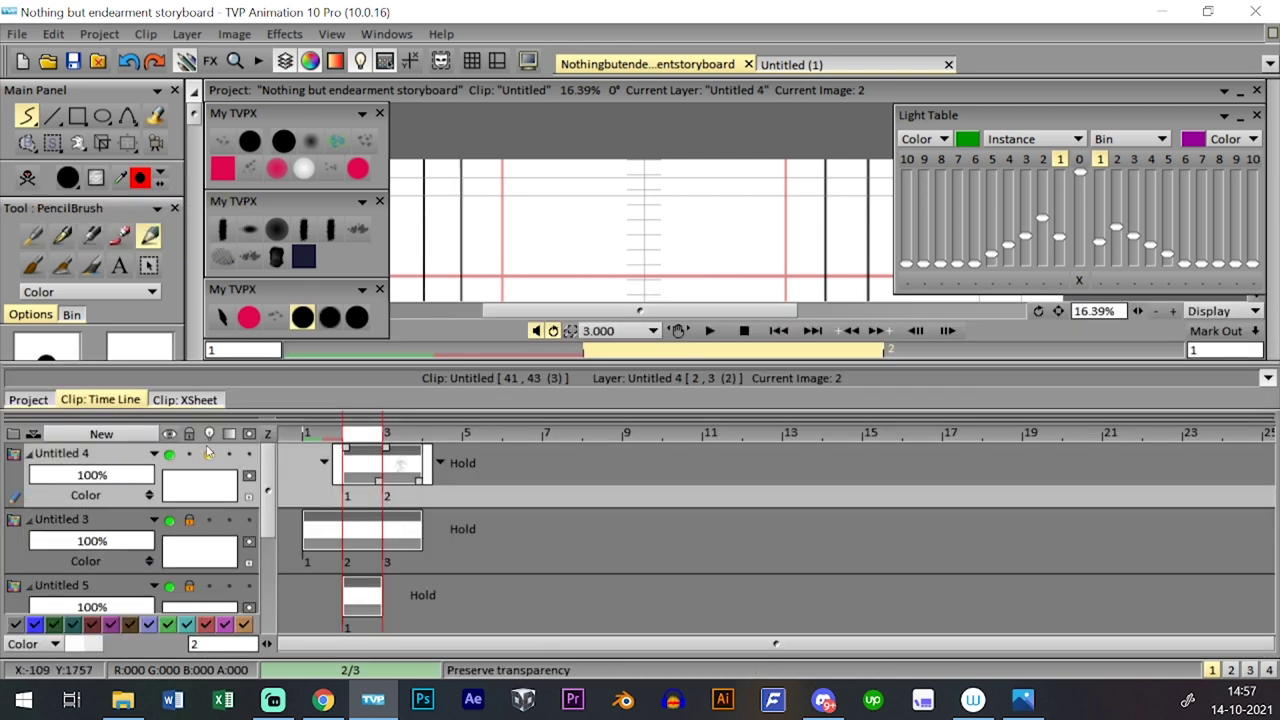
pyautogui.click(209, 454)
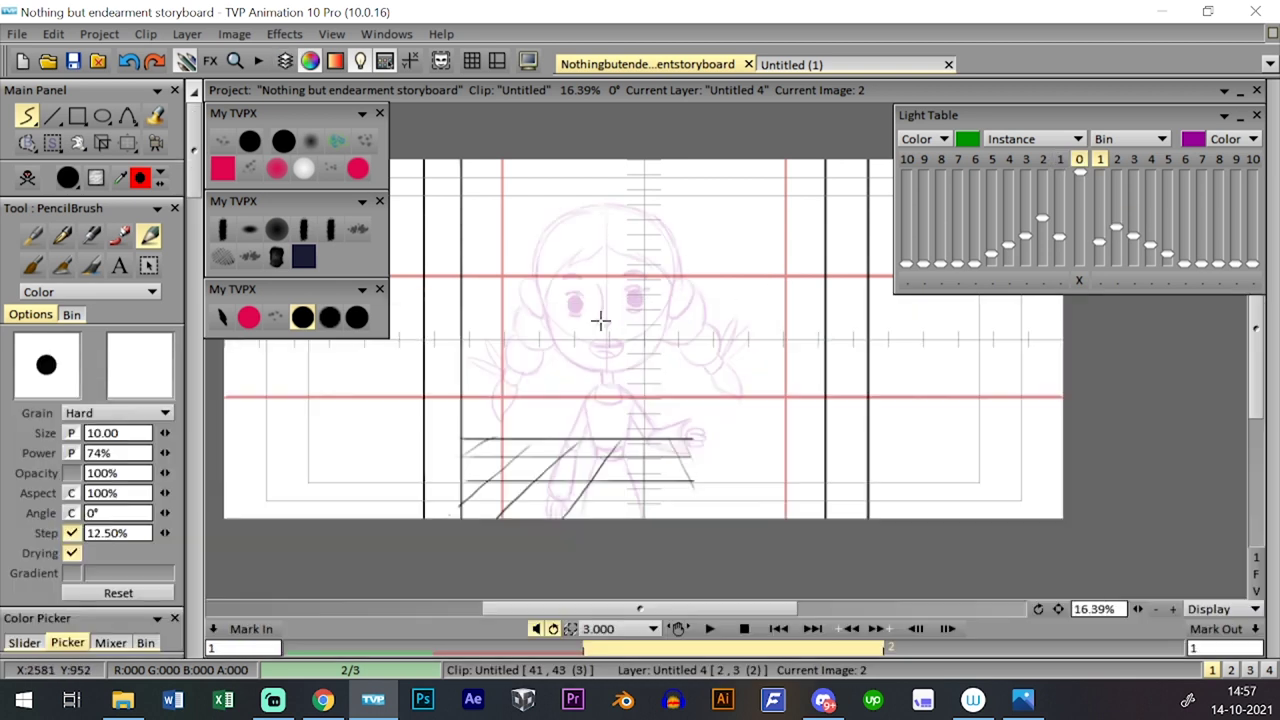
pyautogui.click(97, 63)
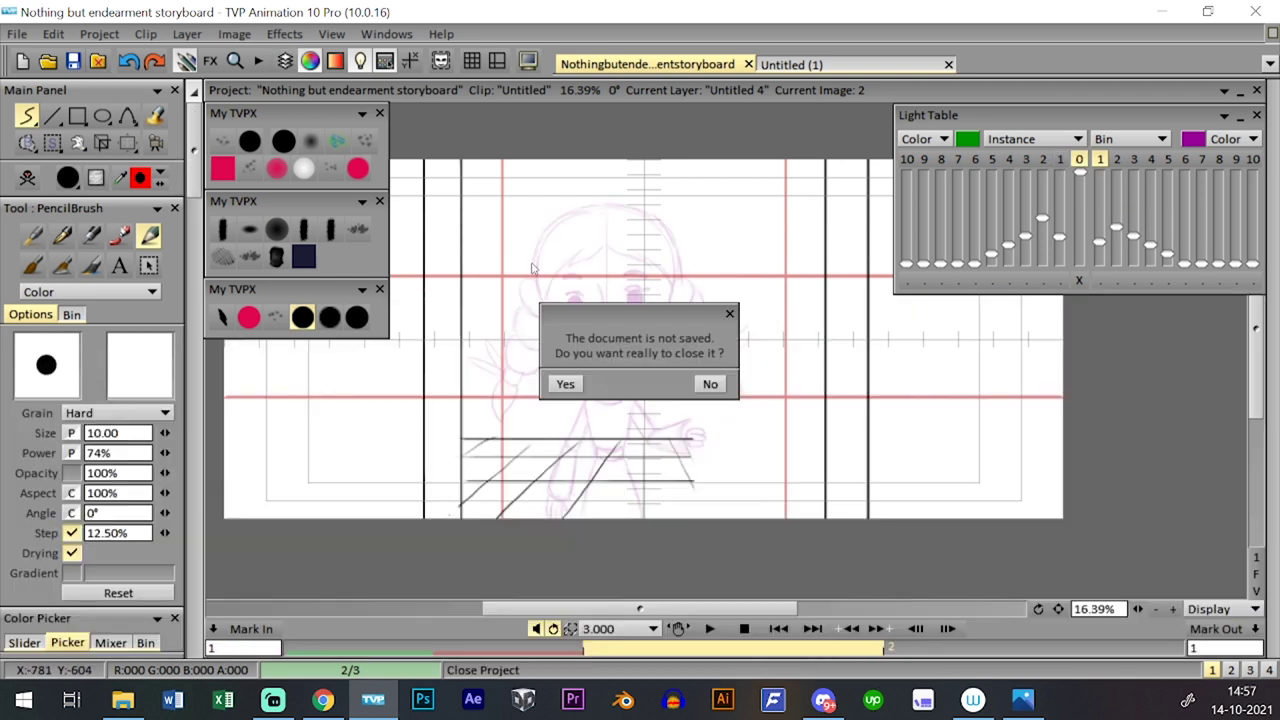
# - Answer No to the close prompt and save the storyboard with Ctrl+S
pyautogui.click(726, 381)
pyautogui.hotkey('ctrl', 's')
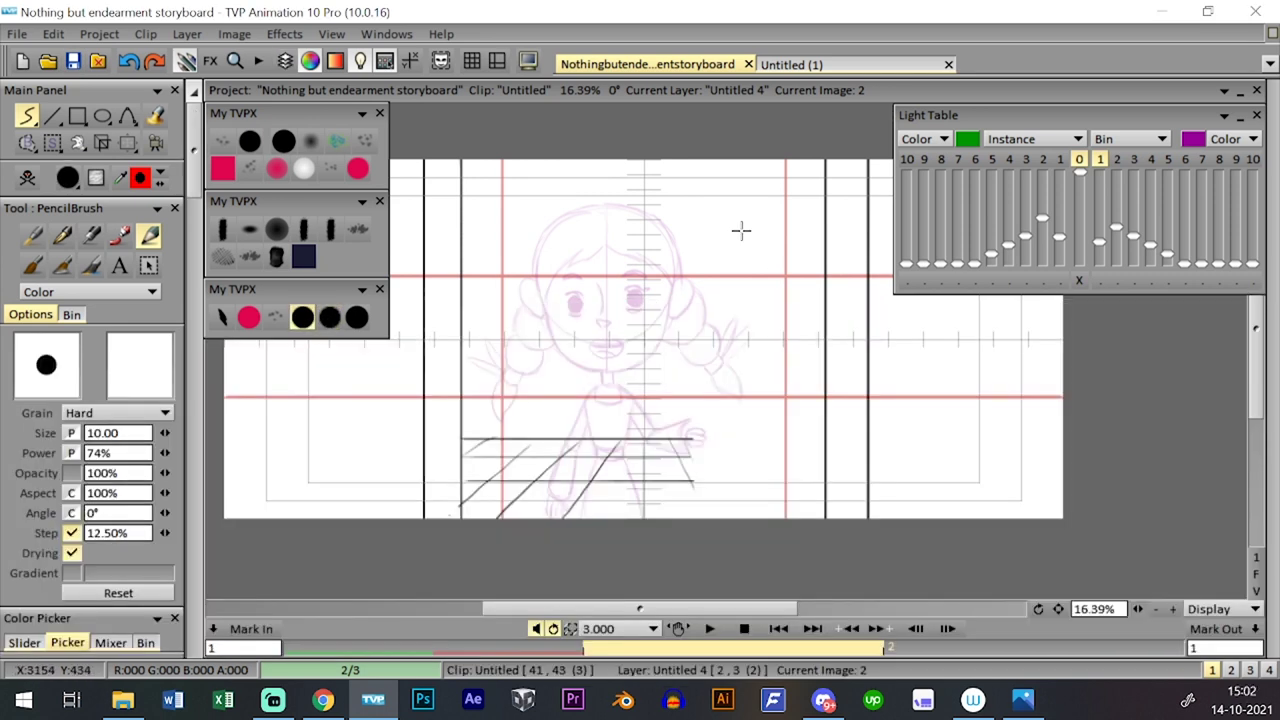
pyautogui.hotkey('alt', 'Tab')
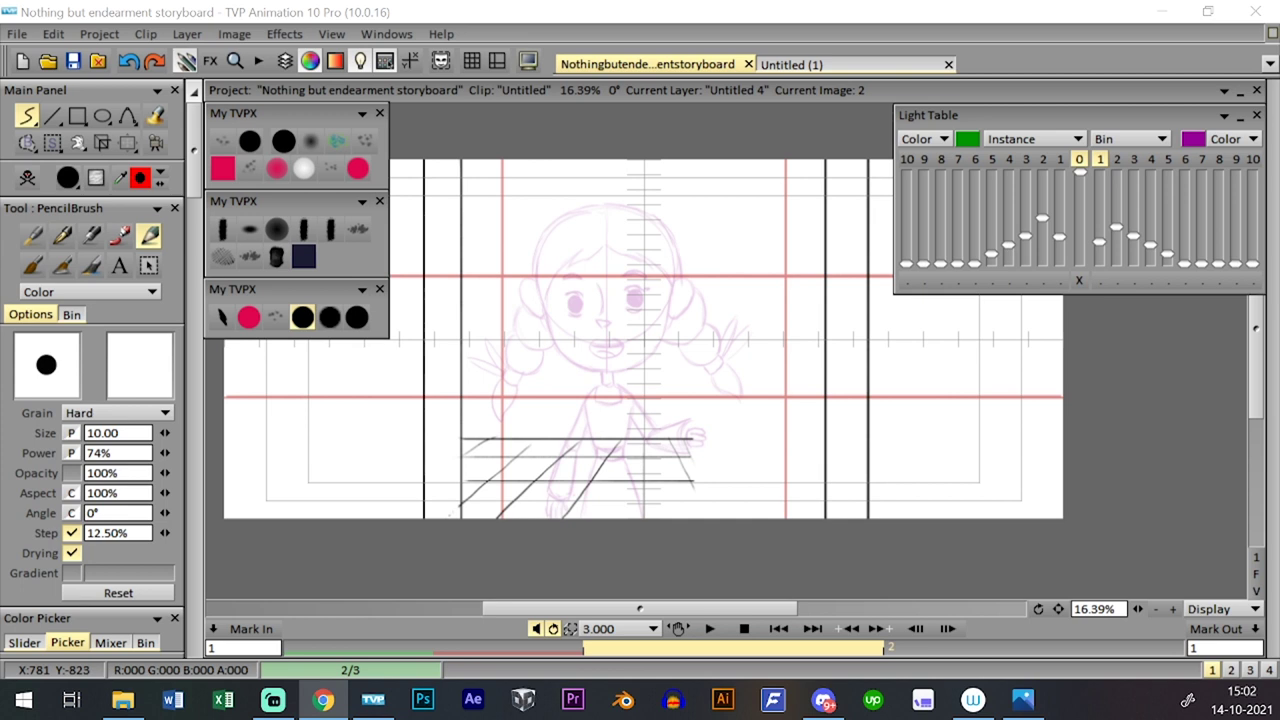
# - Look over the Untitled (1) project's sketches, then return to the storyboard tab
pyautogui.click(800, 65)
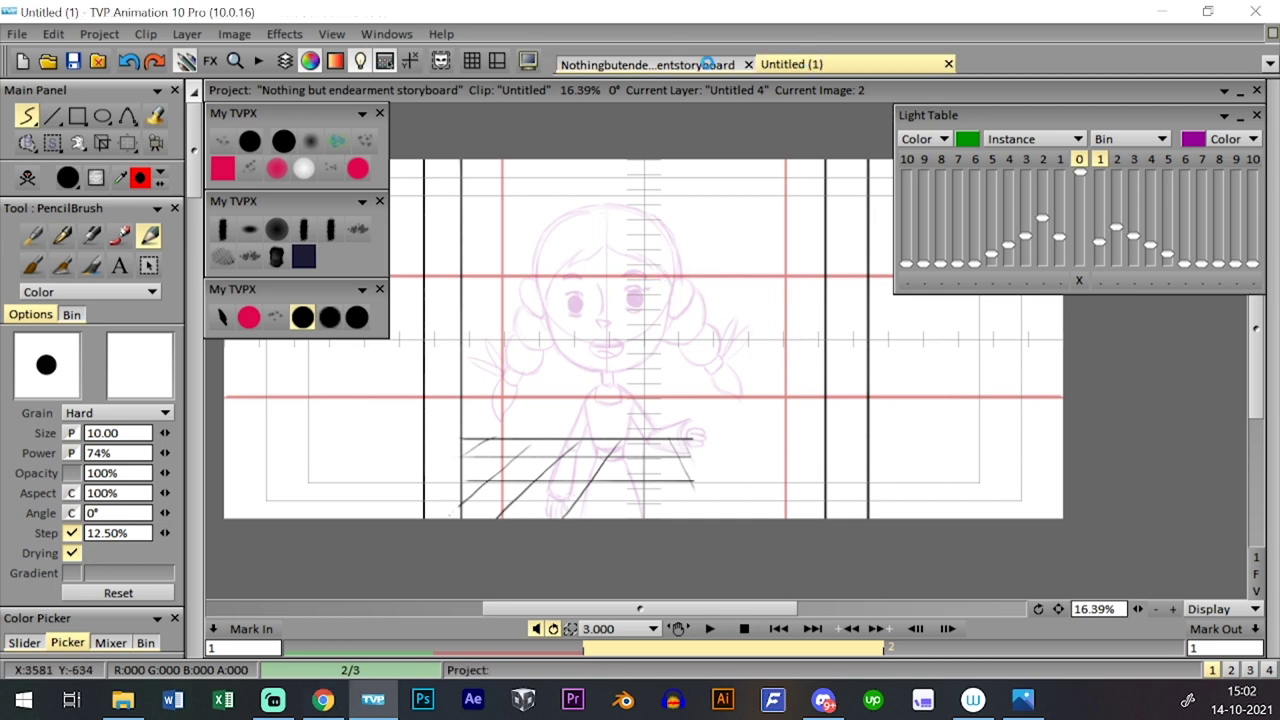
pyautogui.click(708, 64)
pyautogui.press('Tab')
pyautogui.press('Tab')
pyautogui.click(818, 64)
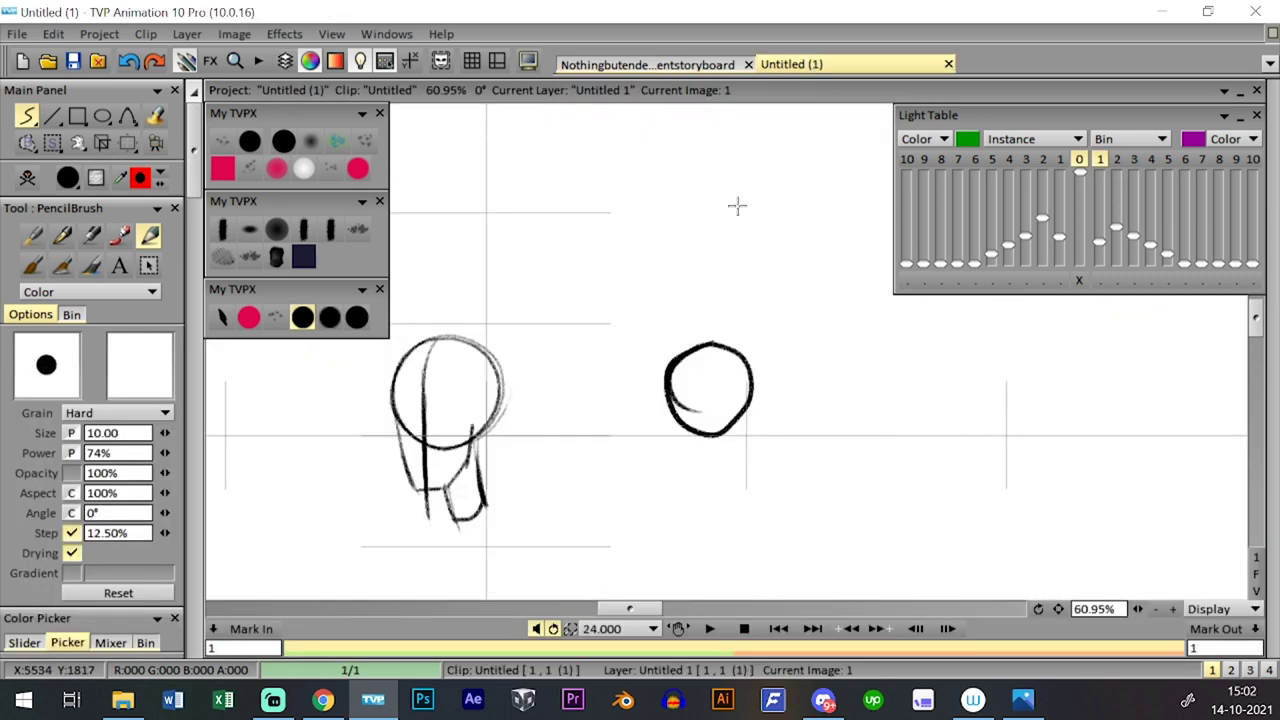
pyautogui.click(27, 177)
pyautogui.click(665, 63)
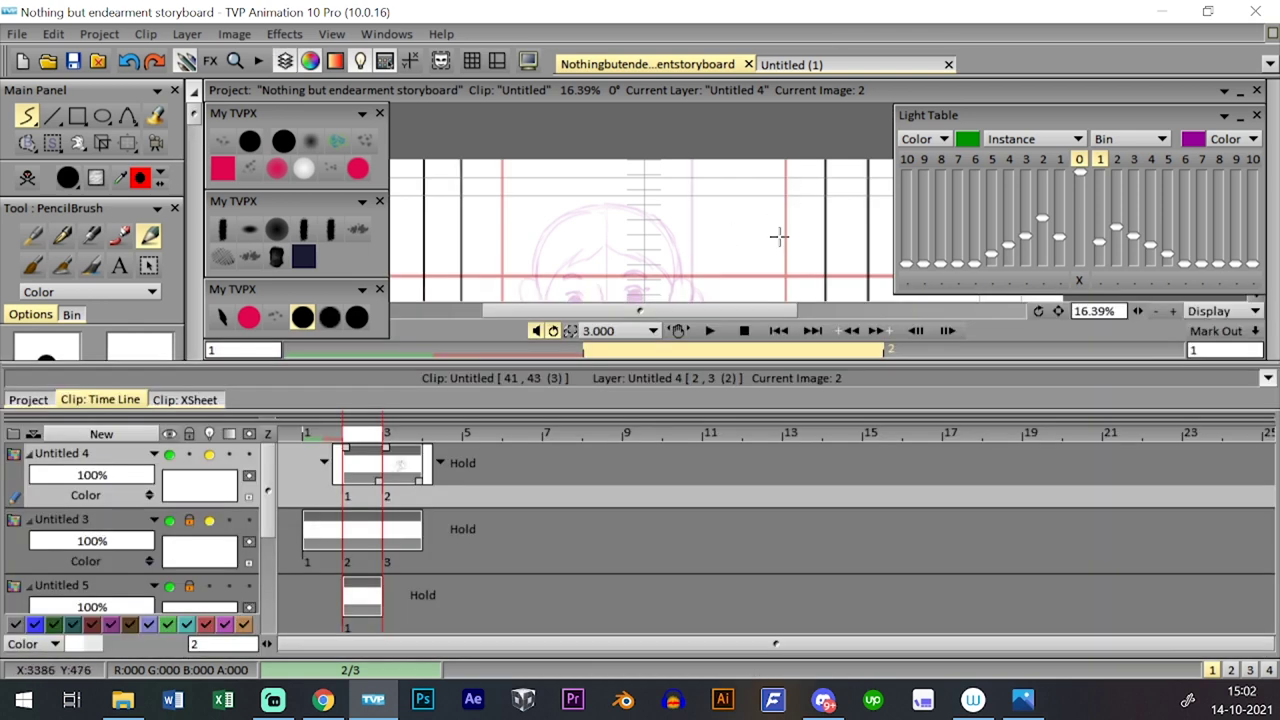
# - Undo a stray vertical stroke, then select and unlock guide layer Untitled 3
pyautogui.press('Tab')
pyautogui.press('Tab')
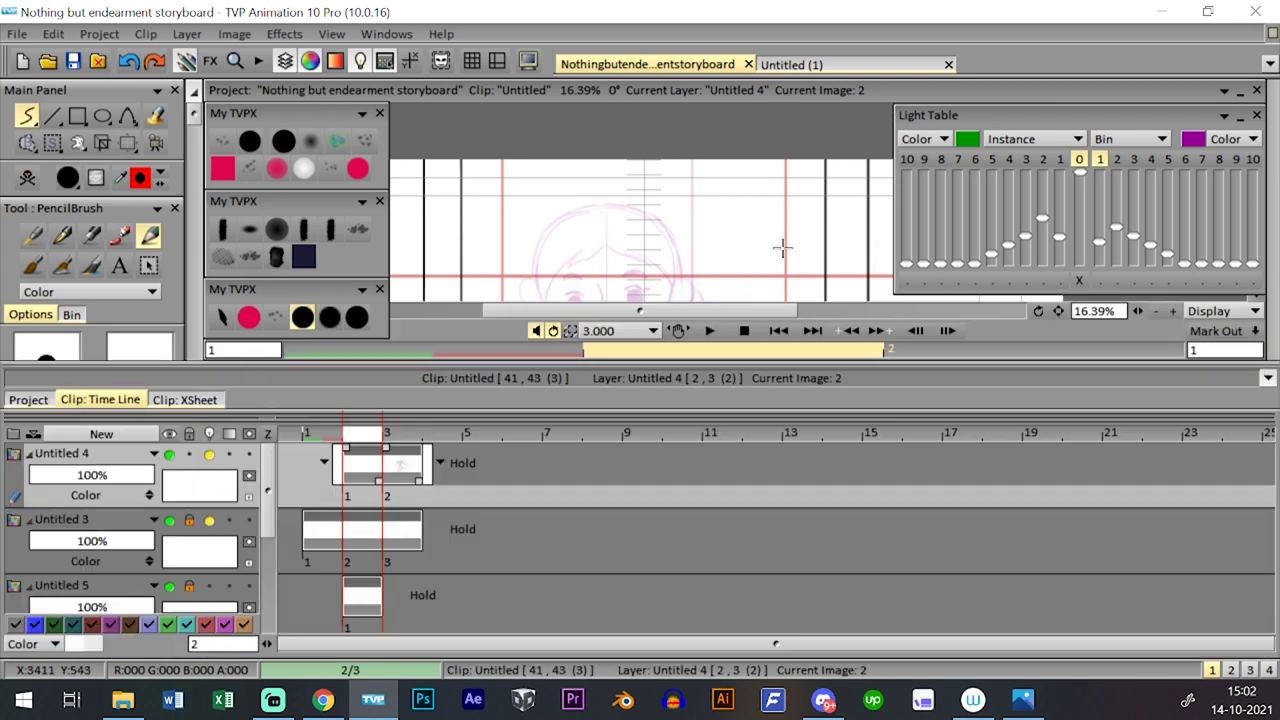
pyautogui.press('Tab')
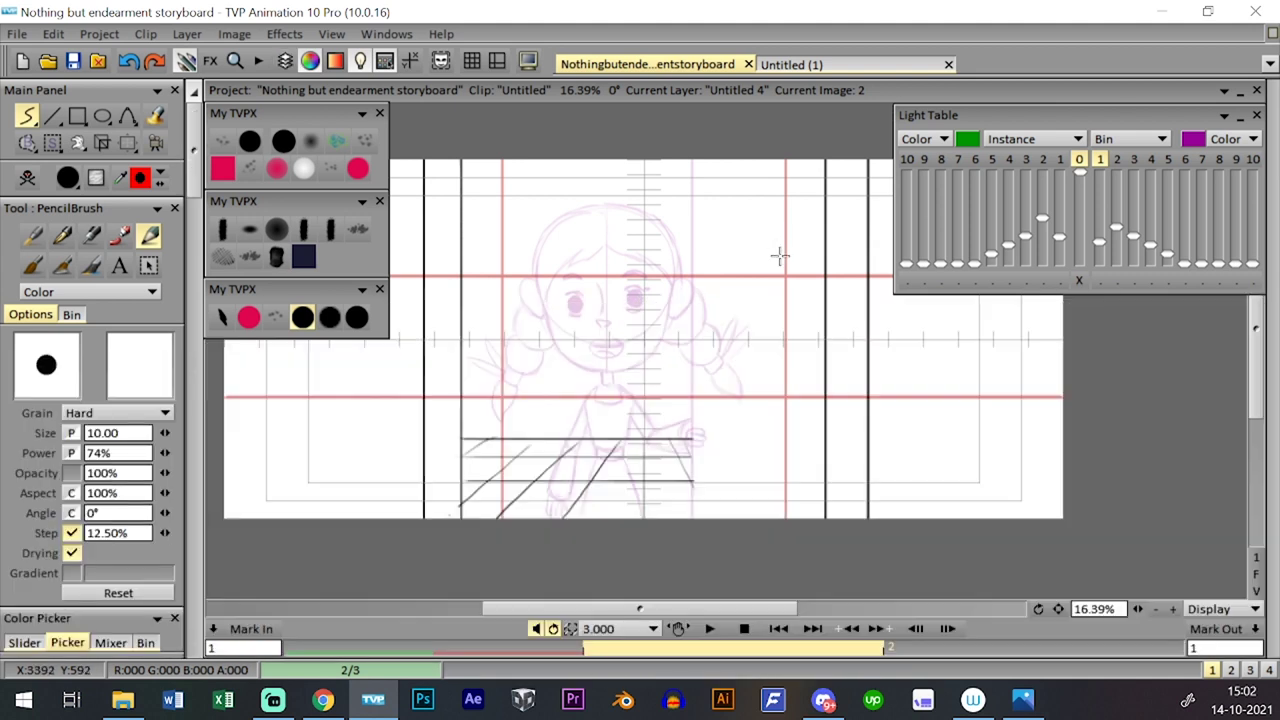
pyautogui.moveTo(575, 152); pyautogui.dragTo(572, 553)
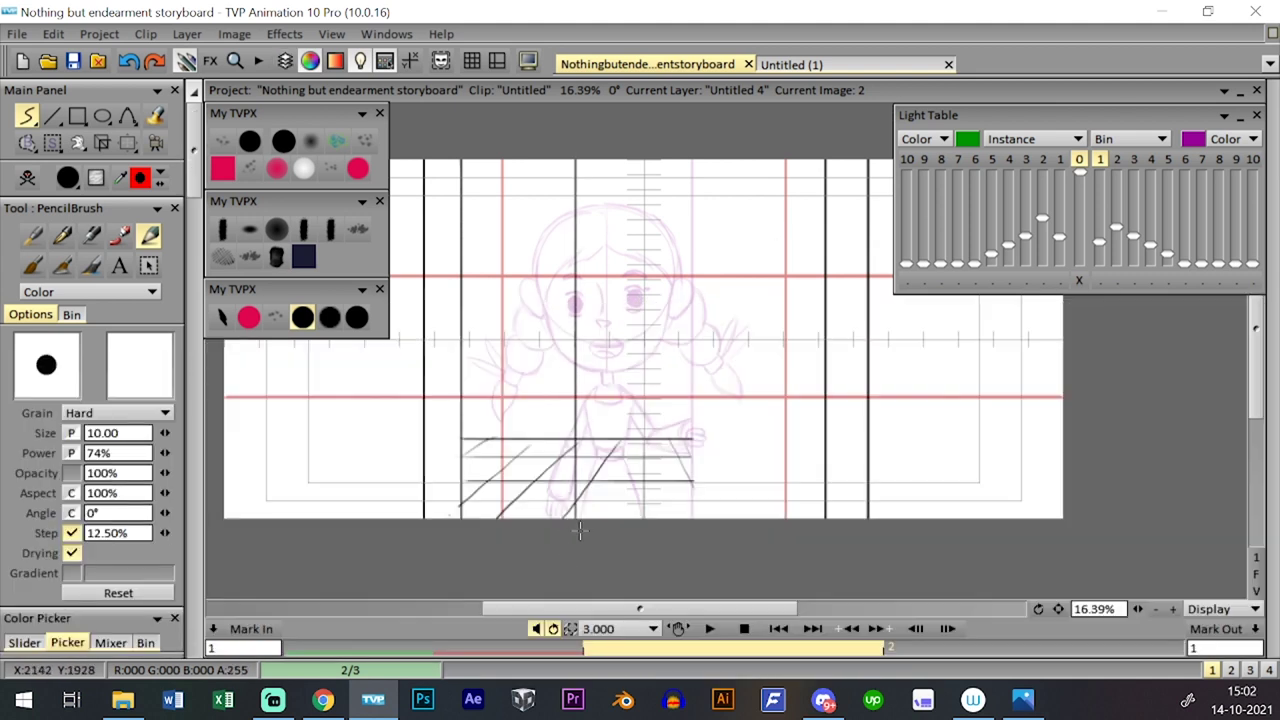
pyautogui.hotkey('ctrl', 'z')
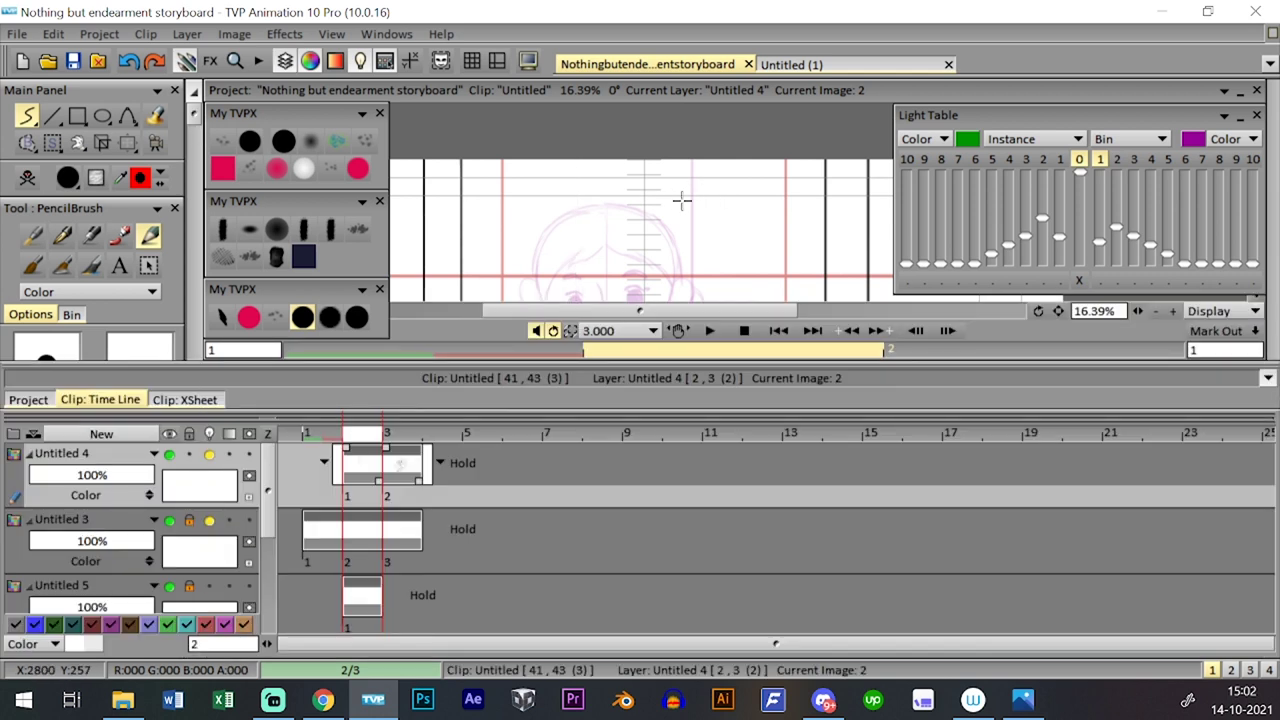
pyautogui.click(62, 520)
pyautogui.click(189, 520)
# - Draw a vertical grid line from the top to the bottom of the canvas
pyautogui.press('Tab')
pyautogui.press('Tab')
pyautogui.press('Tab')
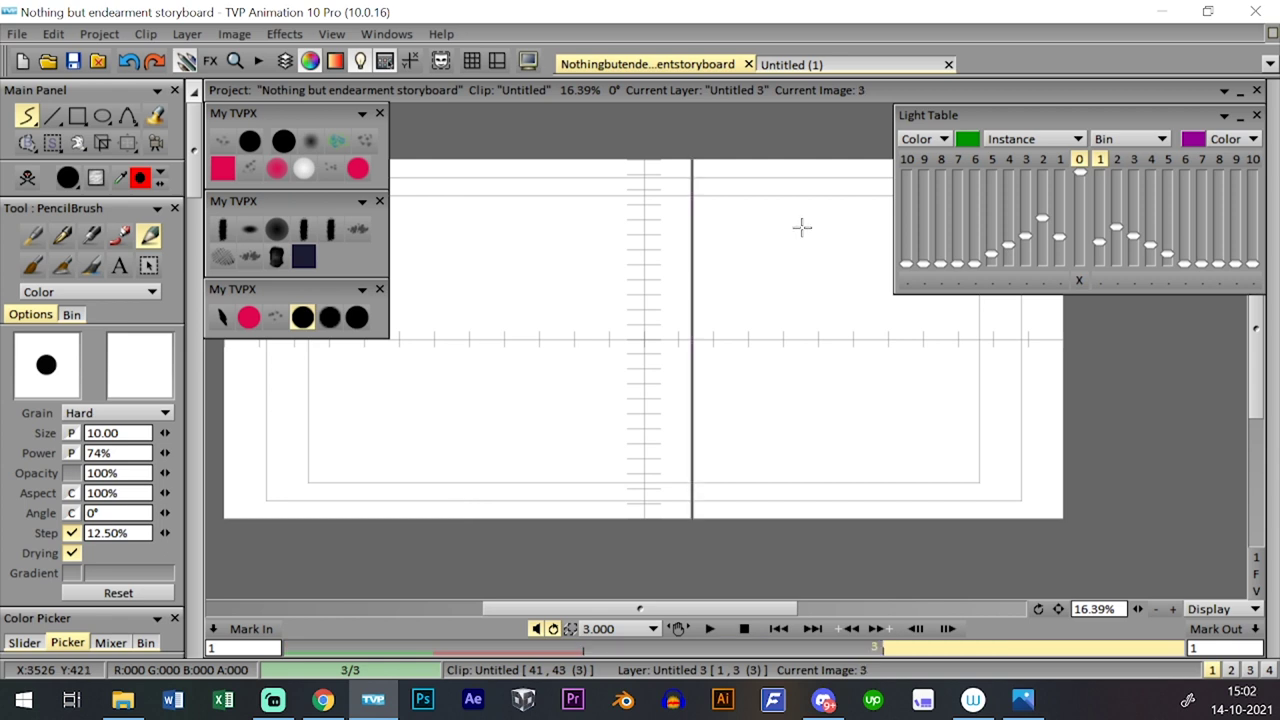
pyautogui.press('Tab')
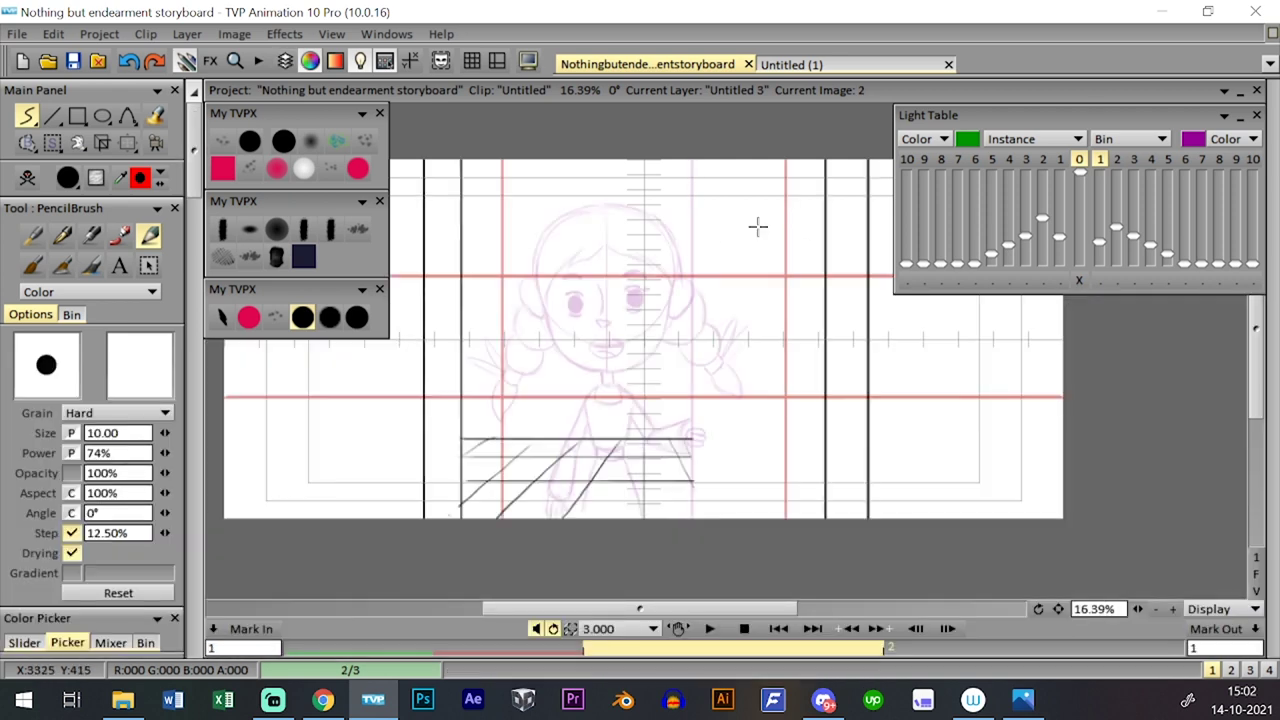
pyautogui.moveTo(609, 158); pyautogui.dragTo(604, 321)
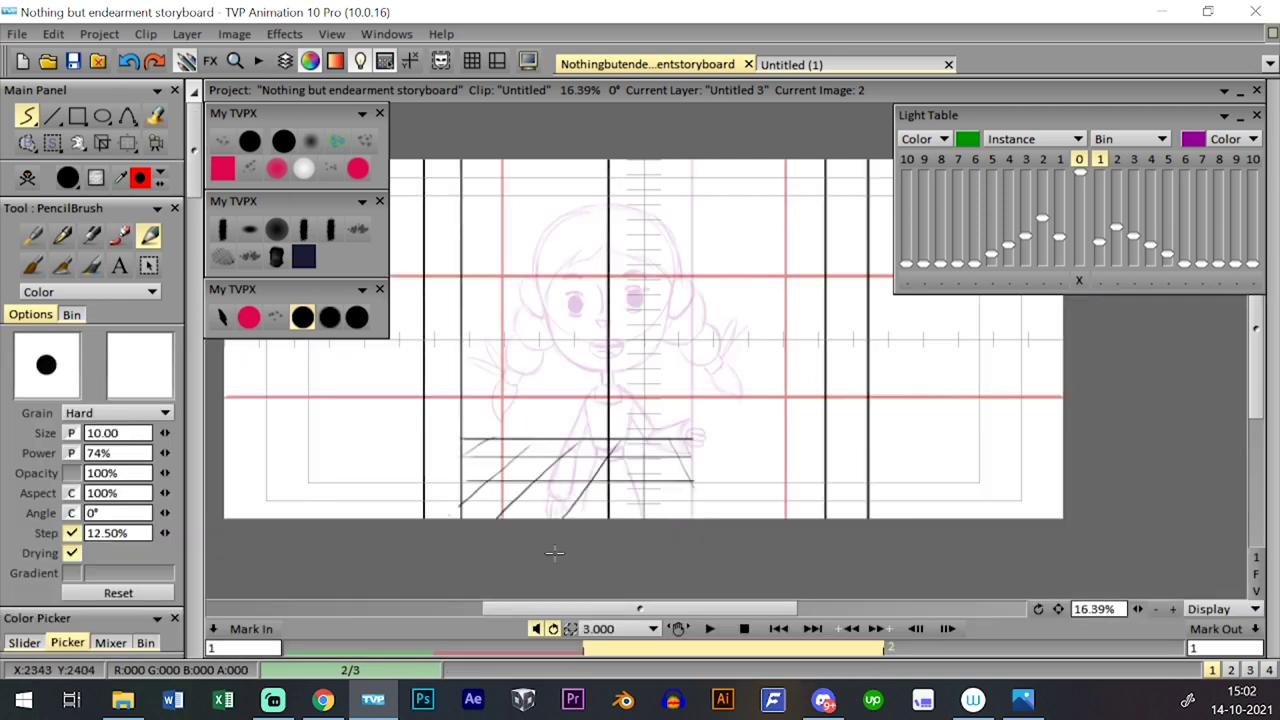
pyautogui.moveTo(593, 156); pyautogui.dragTo(592, 553)
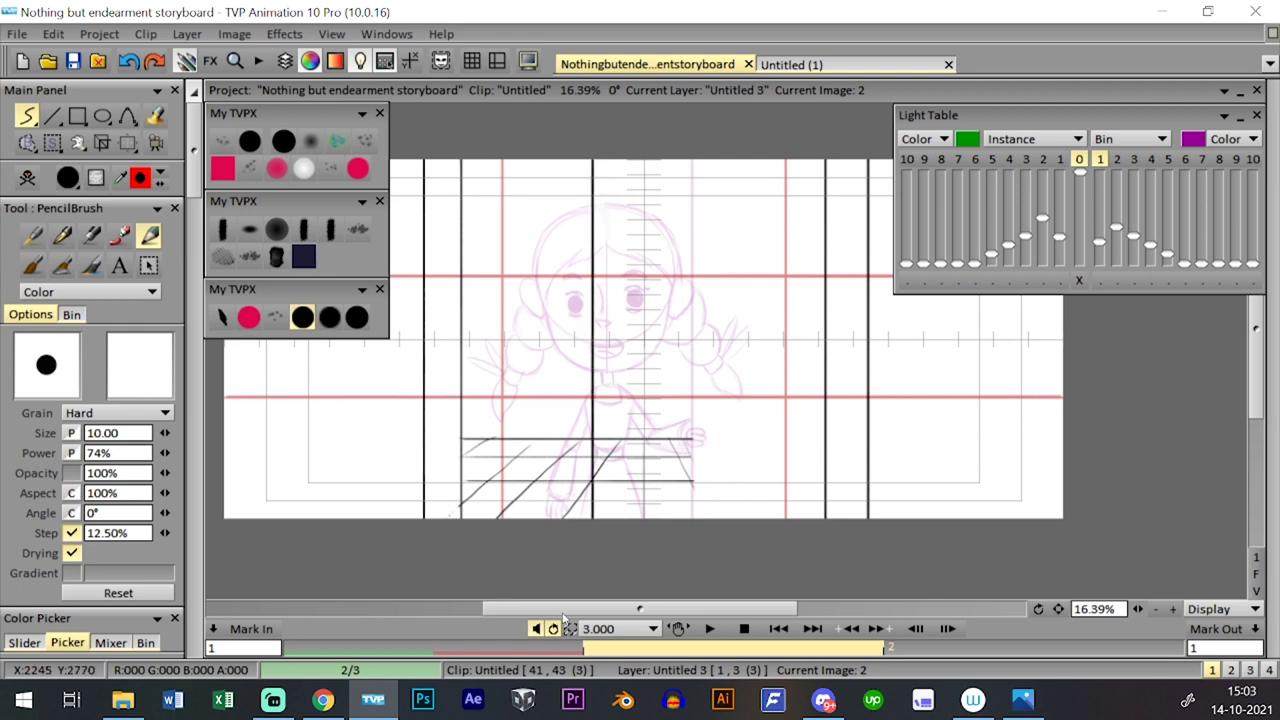
pyautogui.press('Tab')
pyautogui.press('Tab')
pyautogui.press('Tab')
pyautogui.press('Tab')
pyautogui.press('Tab')
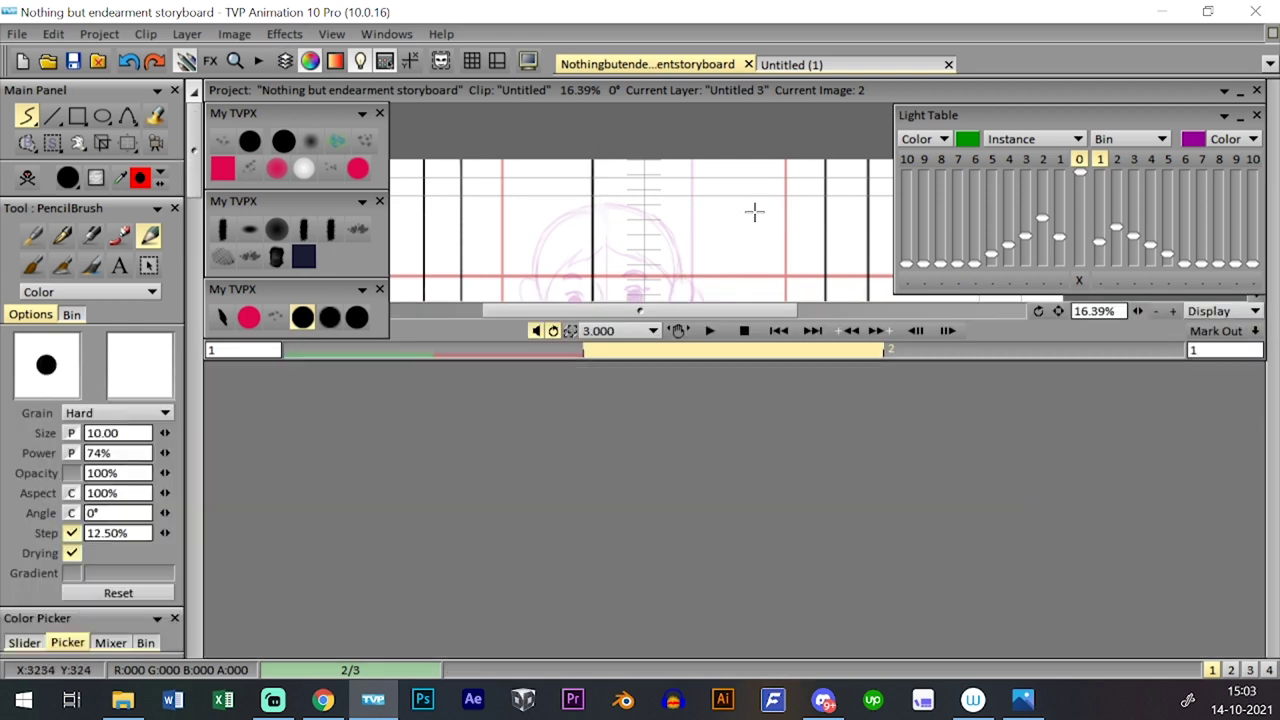
pyautogui.press('Tab')
# - Turn off previous-image onion-skin and flip between images 1–3 to compare the frames
pyautogui.press('Left')
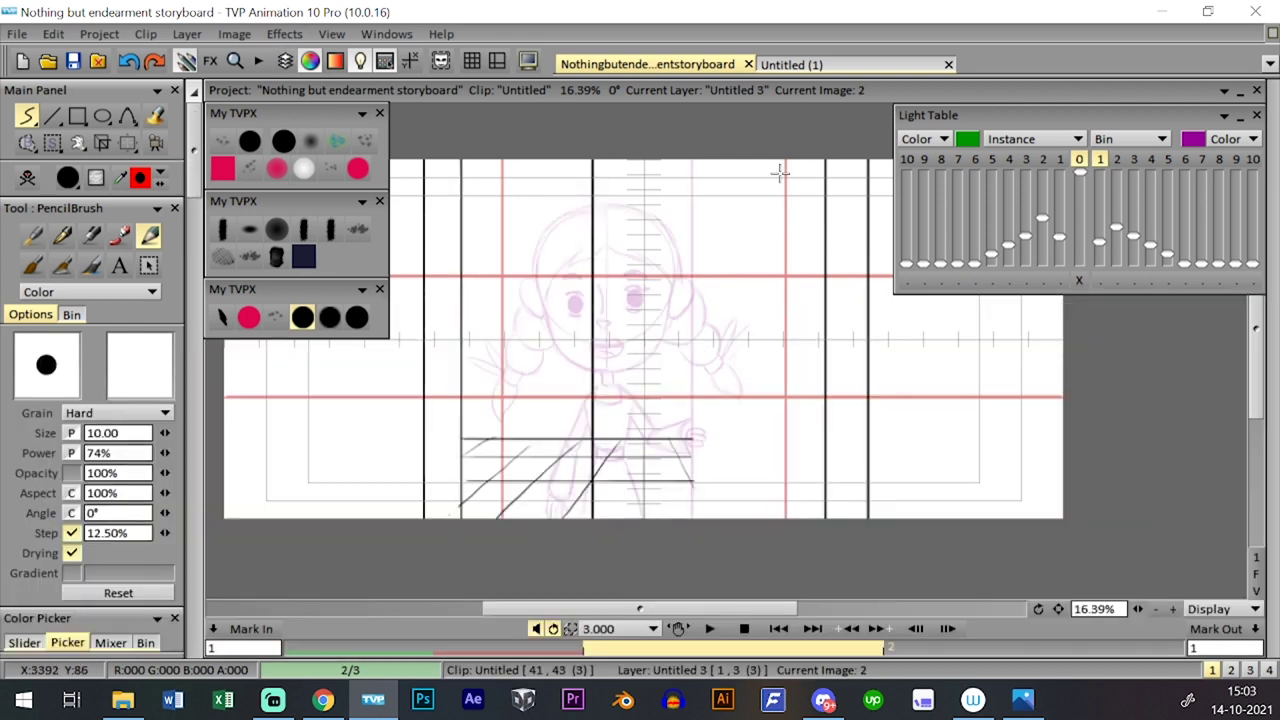
pyautogui.click(1080, 160)
pyautogui.press('Left')
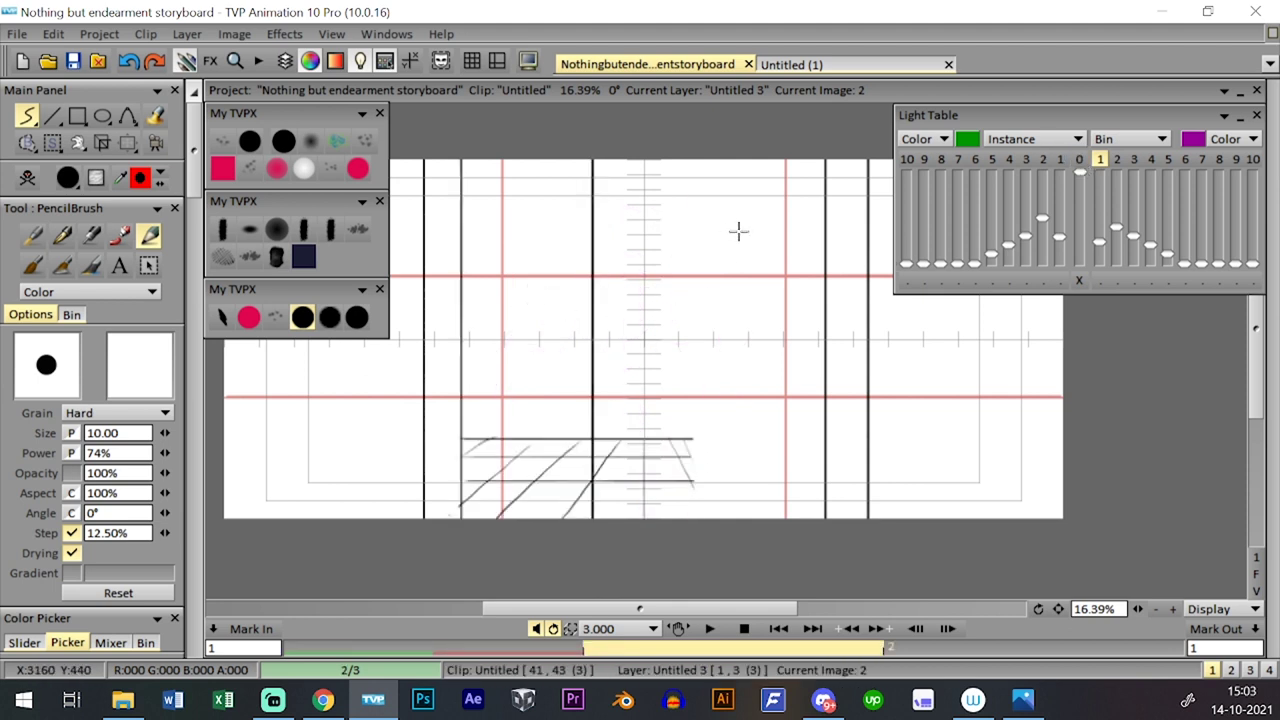
pyautogui.press('Right')
pyautogui.press('Left')
pyautogui.press('Left')
pyautogui.press('Right')
pyautogui.press('Right')
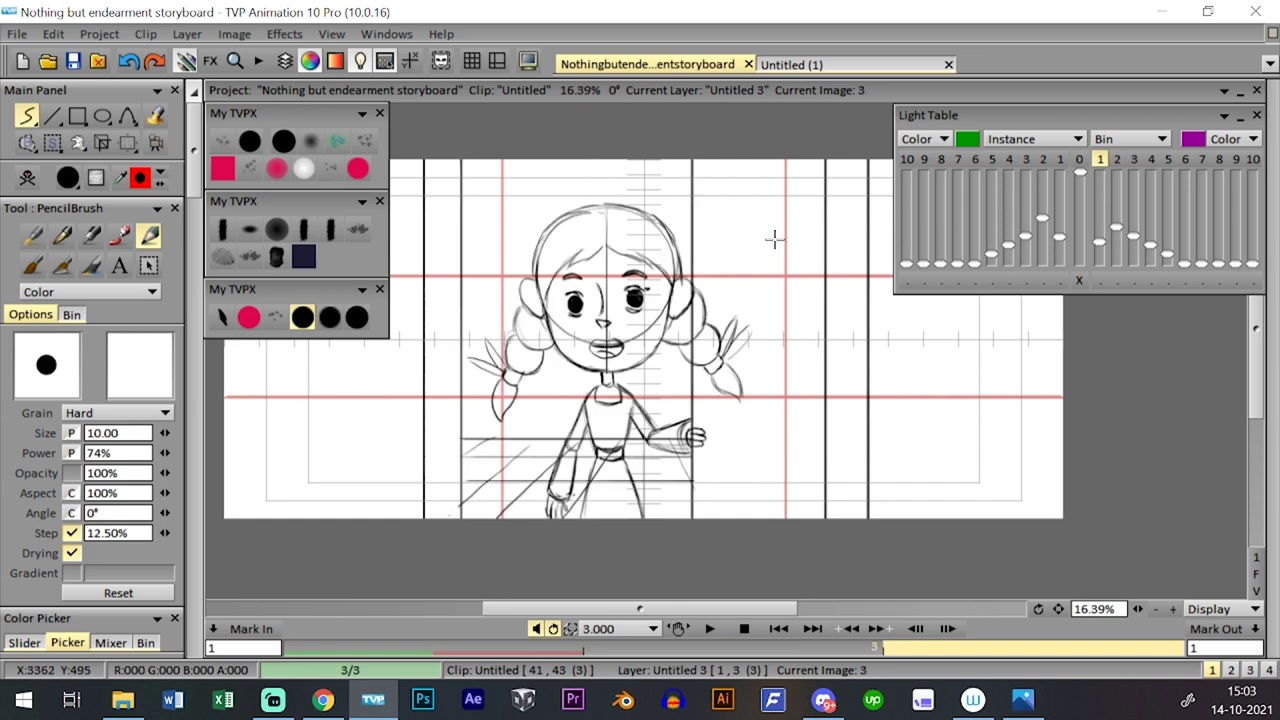
pyautogui.press('Left')
pyautogui.press('Left')
pyautogui.press('Right')
pyautogui.press('Right')
pyautogui.press('Tab')
pyautogui.press('Tab')
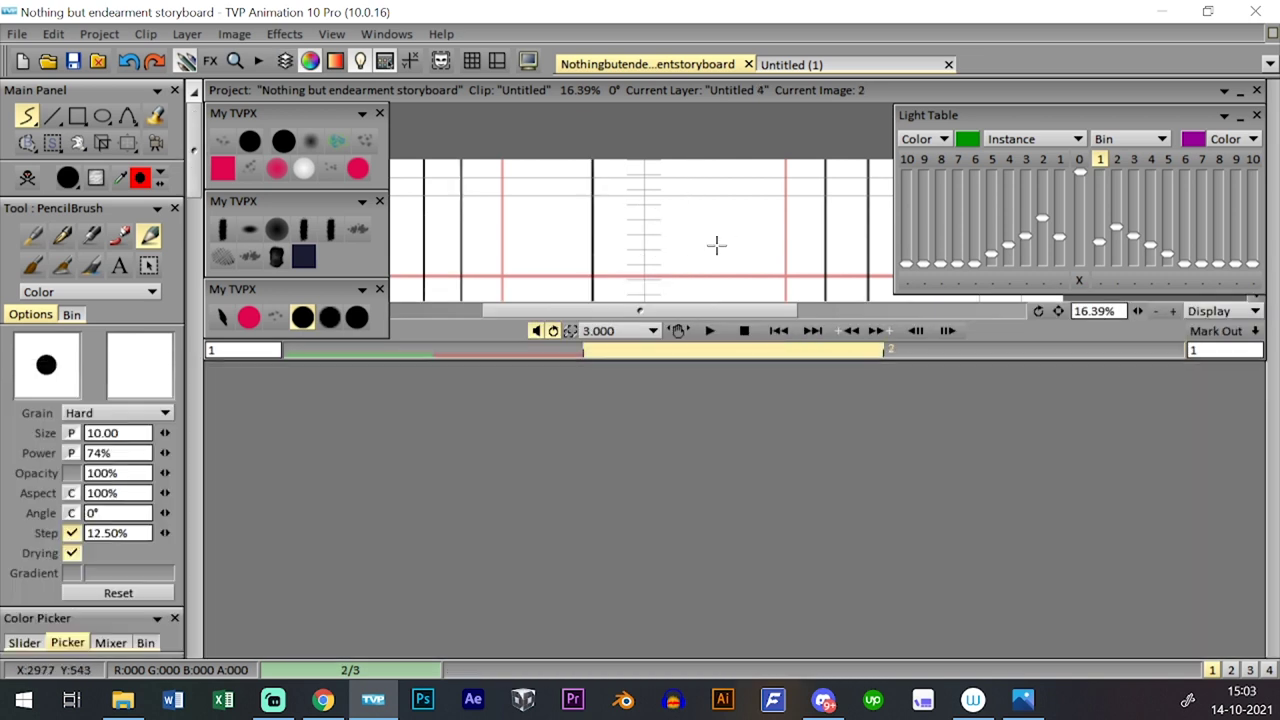
pyautogui.press('Tab')
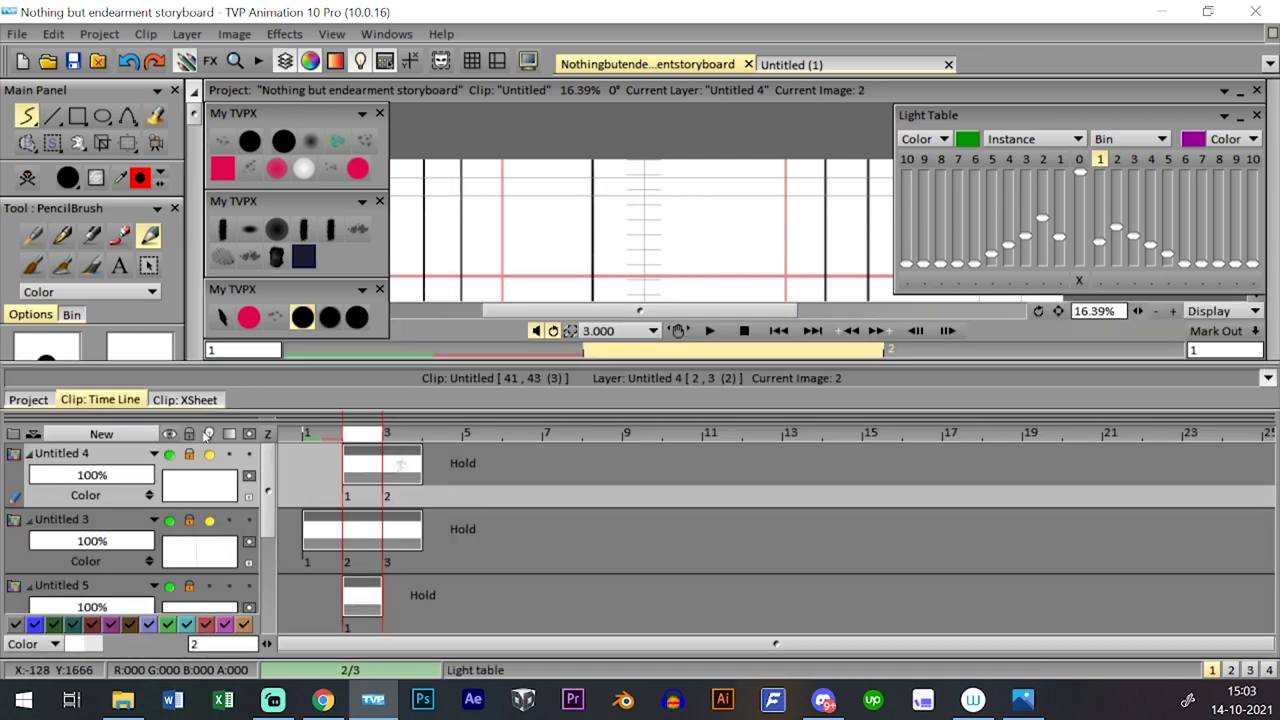
pyautogui.press('Tab')
pyautogui.press('Tab')
pyautogui.press('Tab')
pyautogui.press('Tab')
pyautogui.press('Tab')
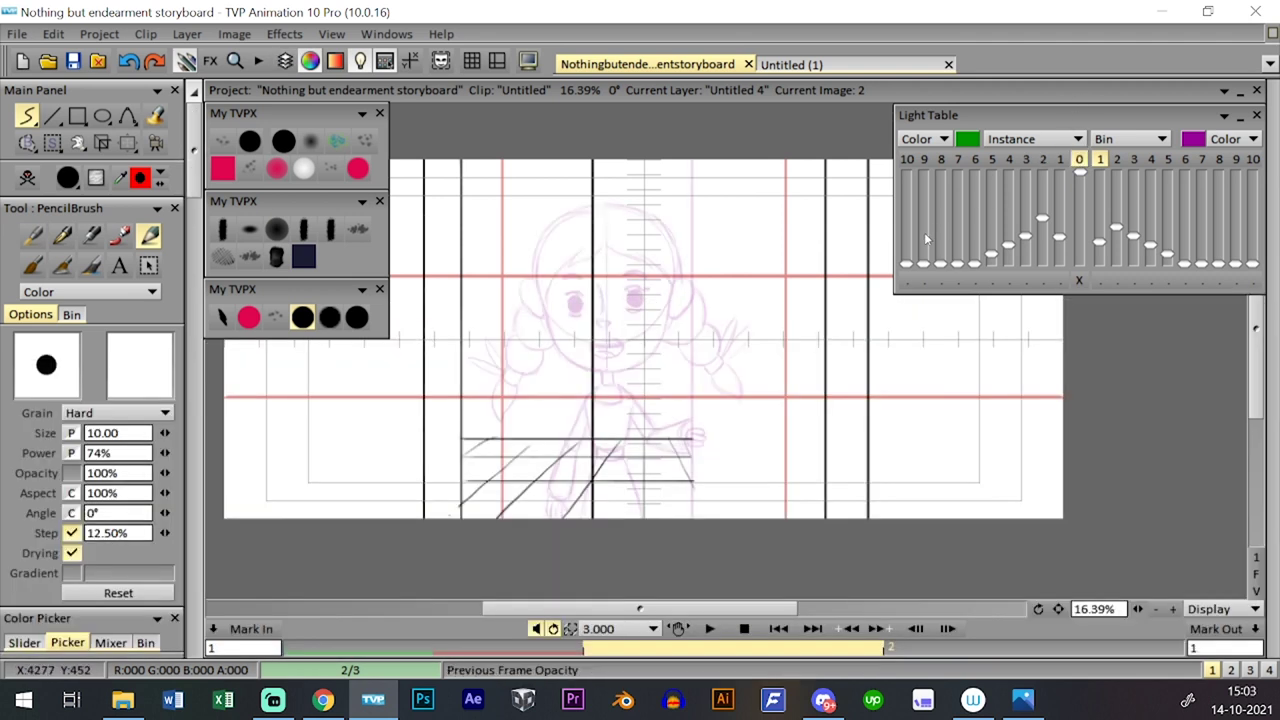
pyautogui.press('Tab')
pyautogui.press('Tab')
pyautogui.press('Tab')
pyautogui.press('Tab')
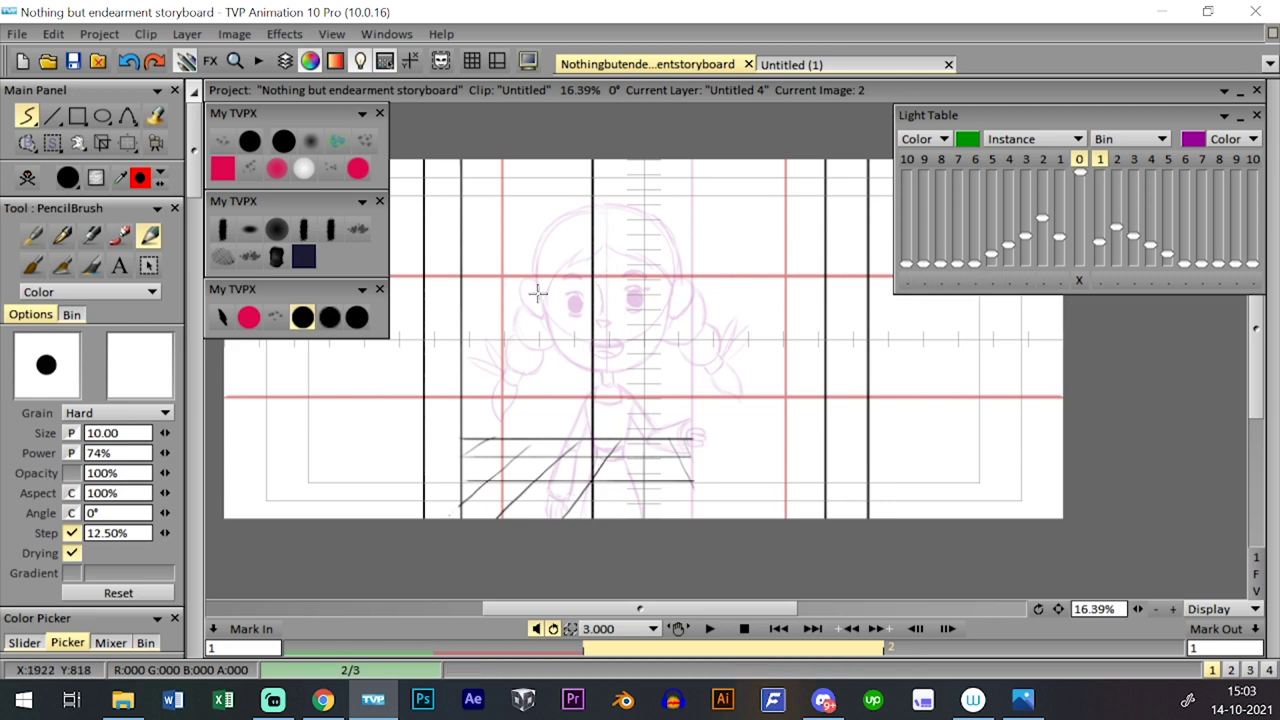
pyautogui.press('Tab')
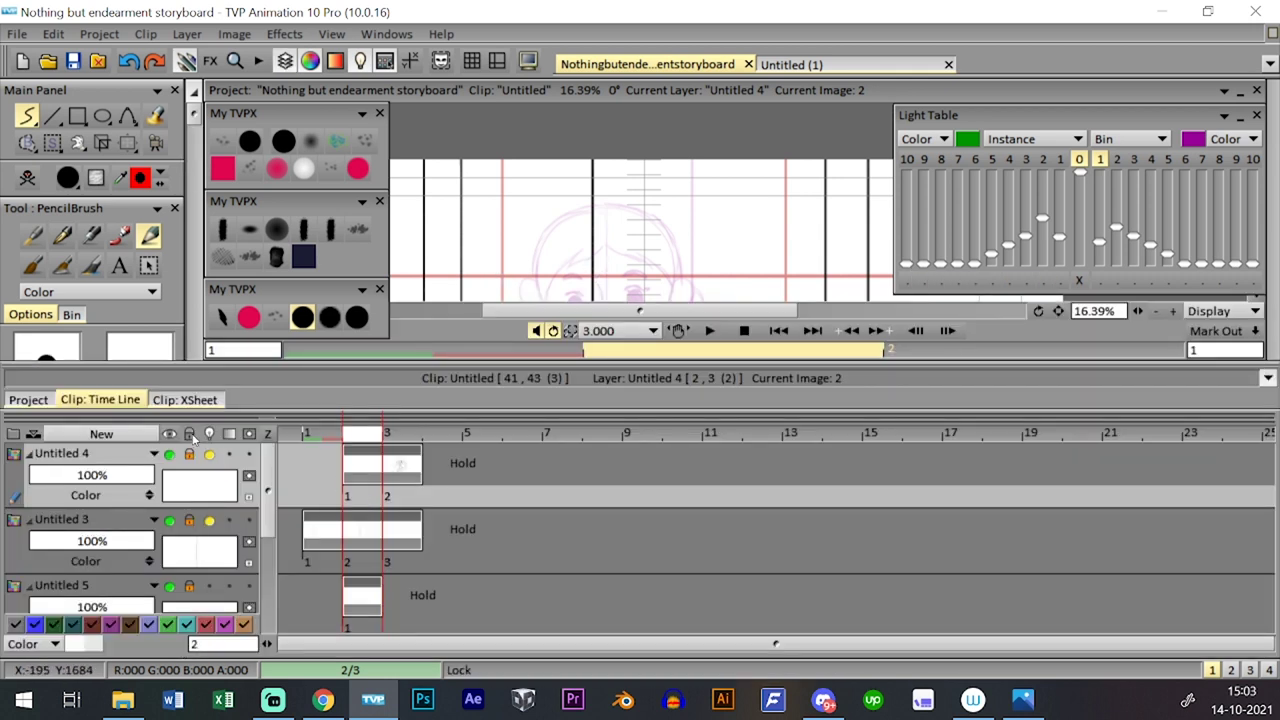
# - Unlock Untitled 4 and sketch the girl's left cheek and left head outline
pyautogui.click(189, 453)
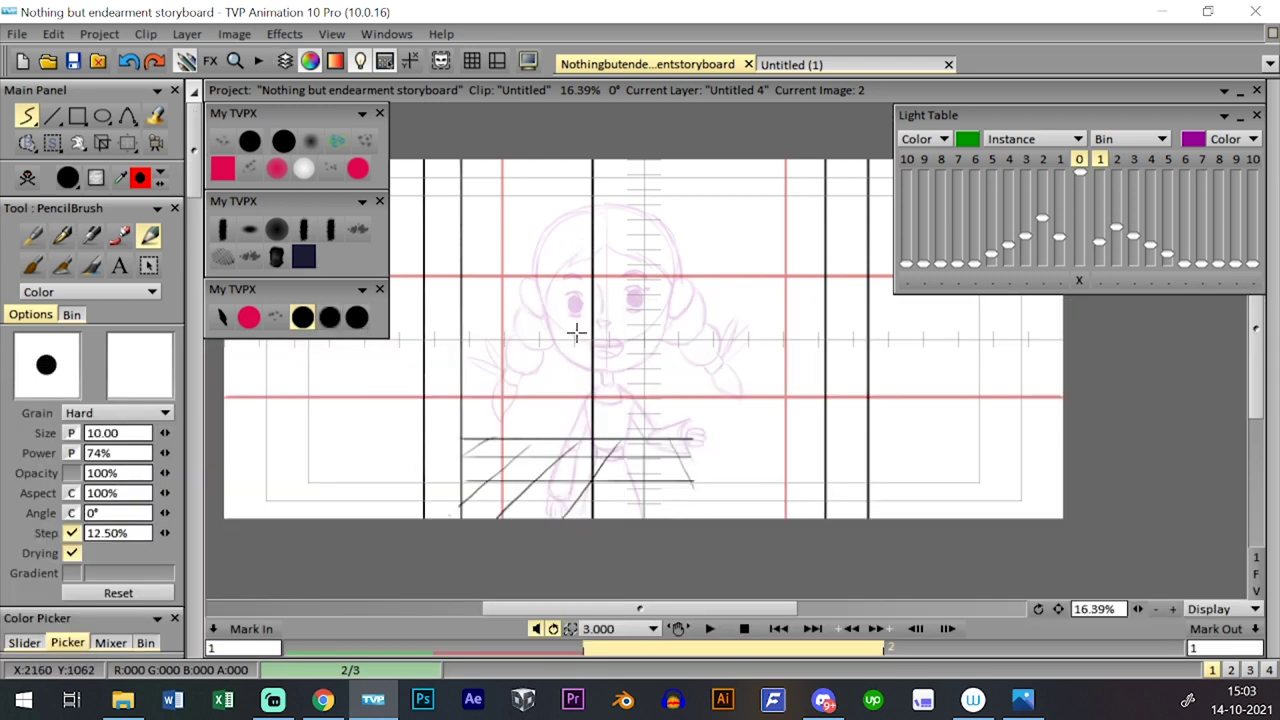
pyautogui.moveTo(543, 300)
pyautogui.mouseDown()
pyautogui.moveTo(562, 360)
pyautogui.moveTo(594, 362)
pyautogui.mouseUp()
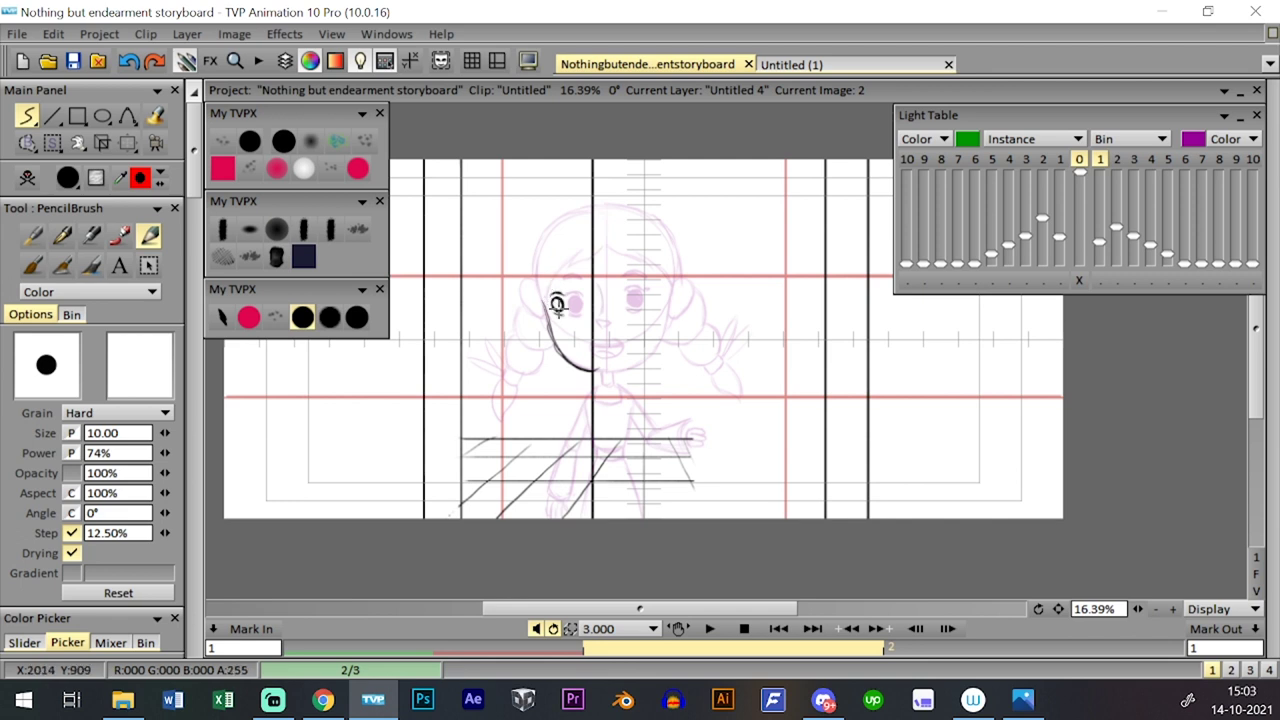
pyautogui.hotkey('ctrl', 'z')
pyautogui.hotkey('ctrl', 'z')
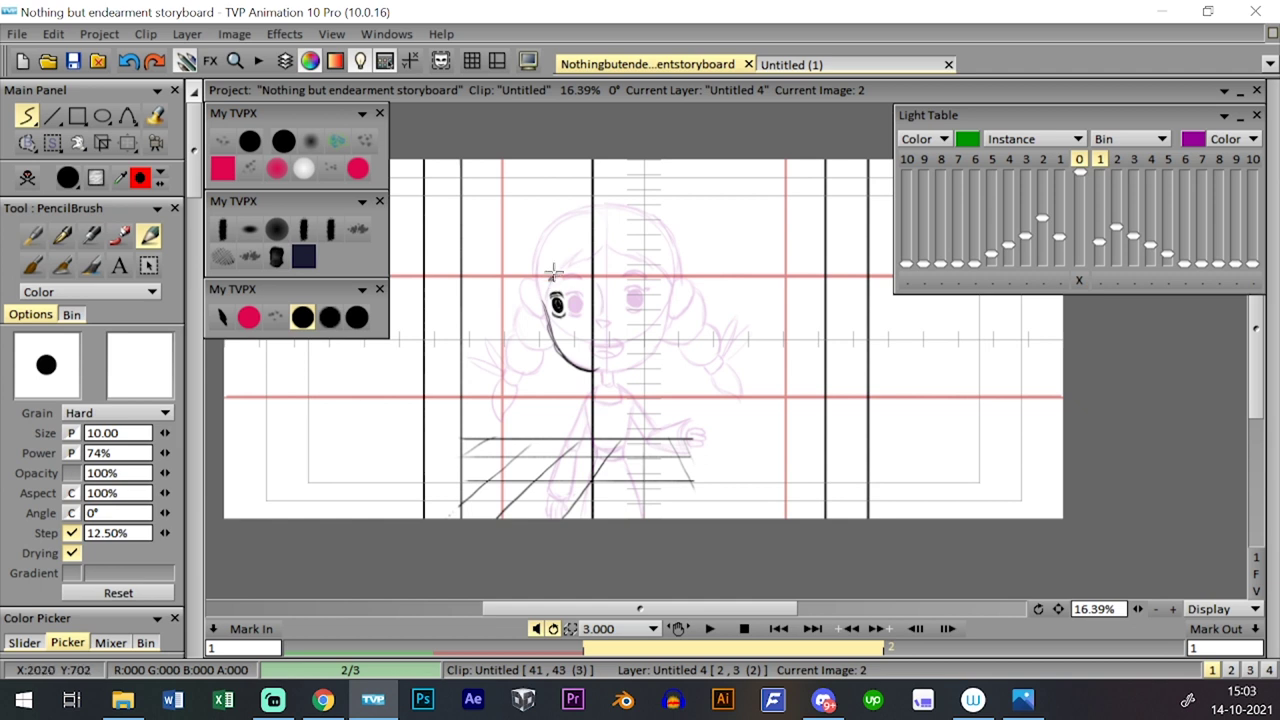
pyautogui.moveTo(544, 286)
pyautogui.mouseDown()
pyautogui.moveTo(568, 215)
pyautogui.moveTo(539, 290)
pyautogui.moveTo(552, 233)
pyautogui.moveTo(546, 280)
pyautogui.moveTo(579, 217)
pyautogui.mouseUp()
pyautogui.hotkey('ctrl', 'z')
pyautogui.hotkey('ctrl', 'z')
pyautogui.moveTo(553, 238); pyautogui.dragTo(595, 208)
# - Nudge the half-face drawing slightly left, then return to the PencilBrush
pyautogui.press('Right')
pyautogui.press('Left')
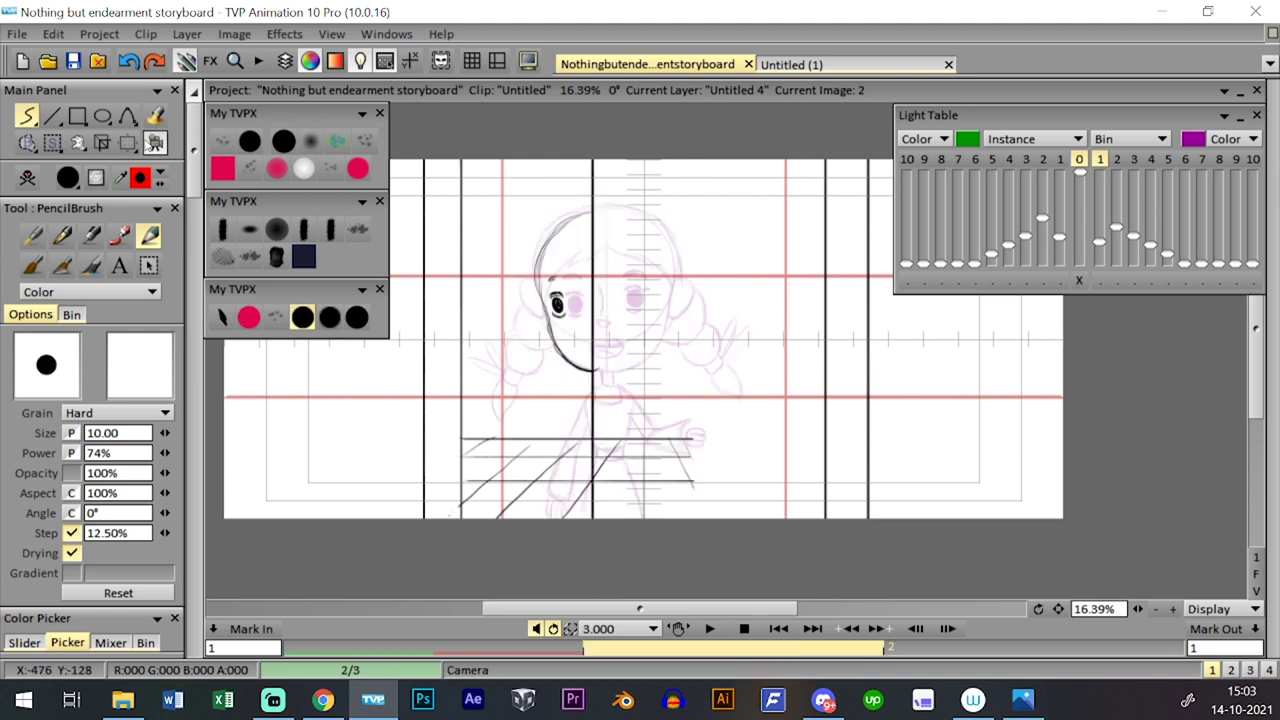
pyautogui.click(128, 143)
pyautogui.moveTo(609, 287); pyautogui.dragTo(596, 287)
pyautogui.click(303, 317)
# - Add the chin line and hair strokes on the forehead and top-left of the head
pyautogui.press('Right')
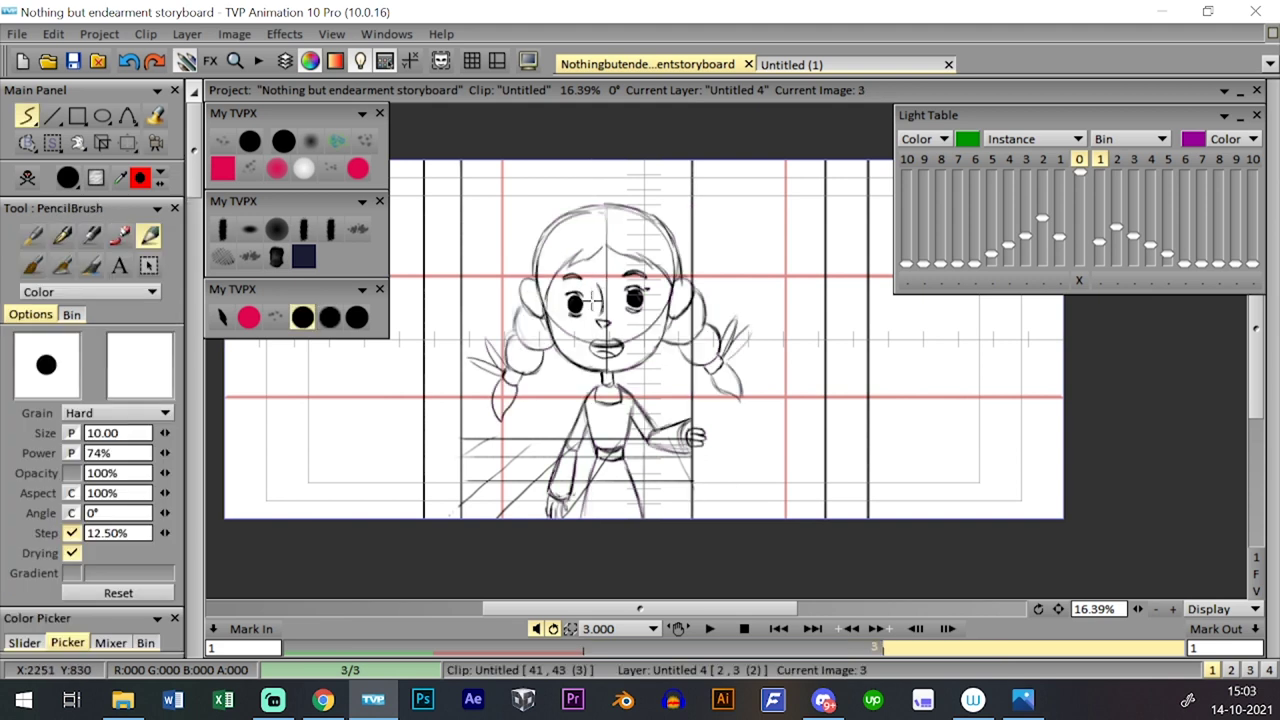
pyautogui.press('Left')
pyautogui.moveTo(565, 360); pyautogui.dragTo(590, 371)
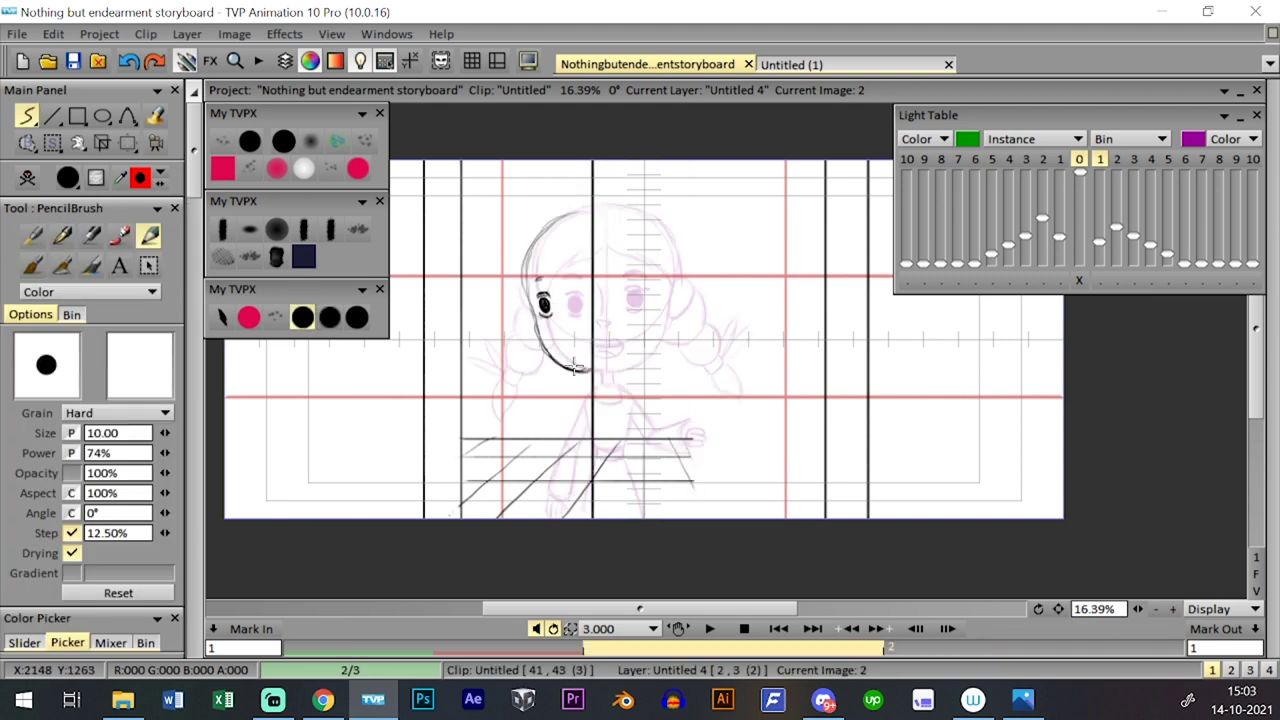
pyautogui.moveTo(526, 276)
pyautogui.mouseDown()
pyautogui.moveTo(528, 288)
pyautogui.moveTo(544, 269)
pyautogui.mouseUp()
pyautogui.moveTo(574, 224); pyautogui.dragTo(548, 270)
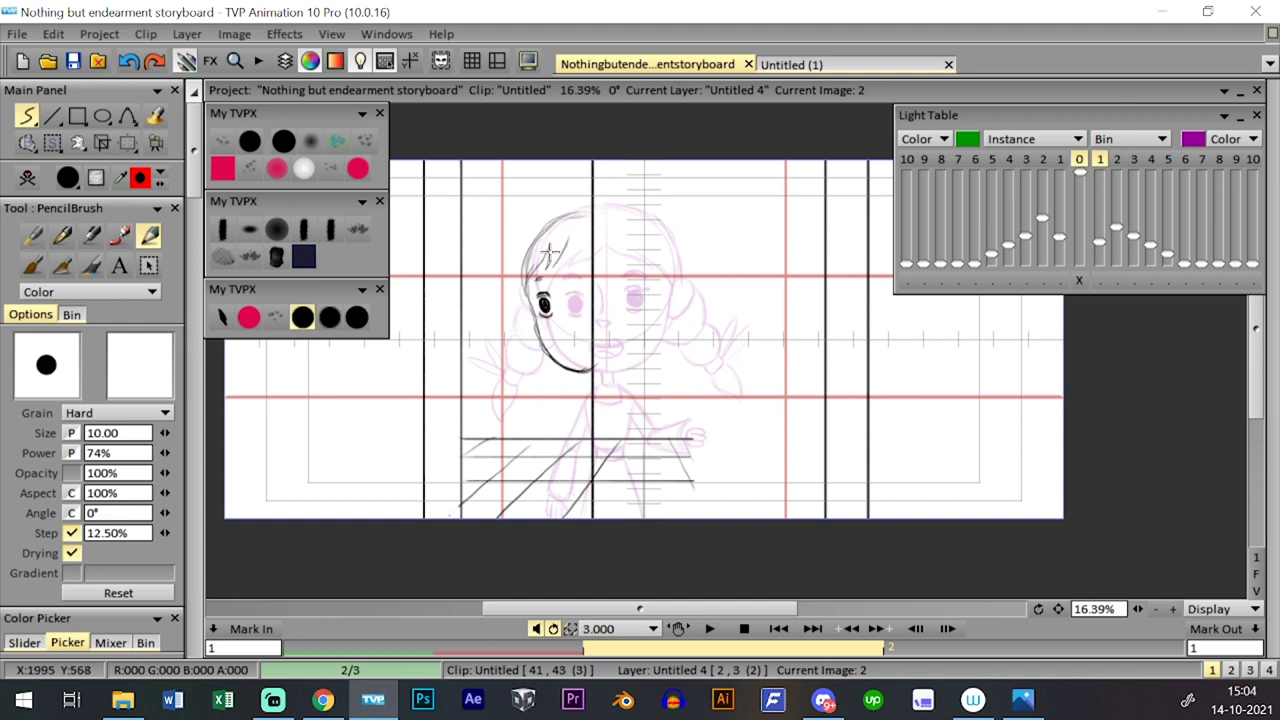
pyautogui.moveTo(572, 222)
pyautogui.mouseDown()
pyautogui.moveTo(556, 264)
pyautogui.moveTo(575, 233)
pyautogui.moveTo(588, 251)
pyautogui.mouseUp()
pyautogui.hotkey('ctrl', 'z')
# - Draw the girl's nose, checking it against the neighbouring images
pyautogui.press('Left')
pyautogui.press('Right')
pyautogui.press('Right')
pyautogui.press('Left')
pyautogui.moveTo(568, 326); pyautogui.dragTo(571, 347)
pyautogui.press('Right')
pyautogui.press('Left')
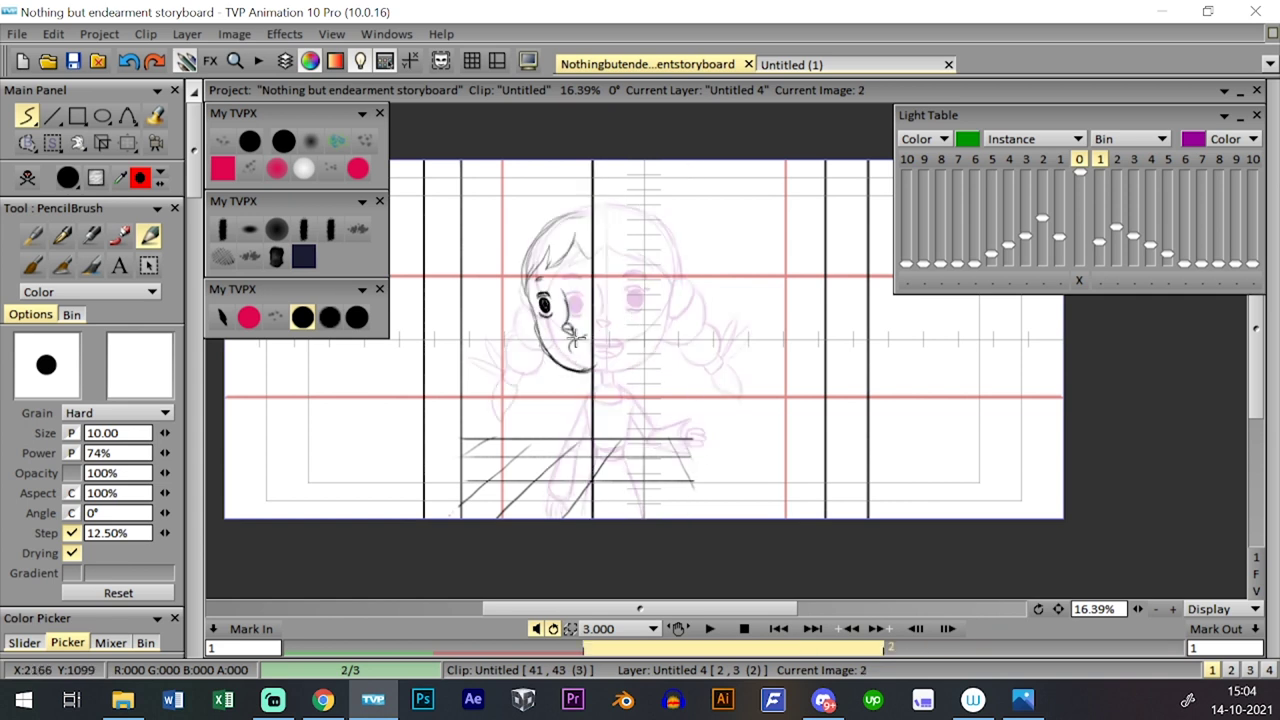
pyautogui.hotkey('ctrl', 'z')
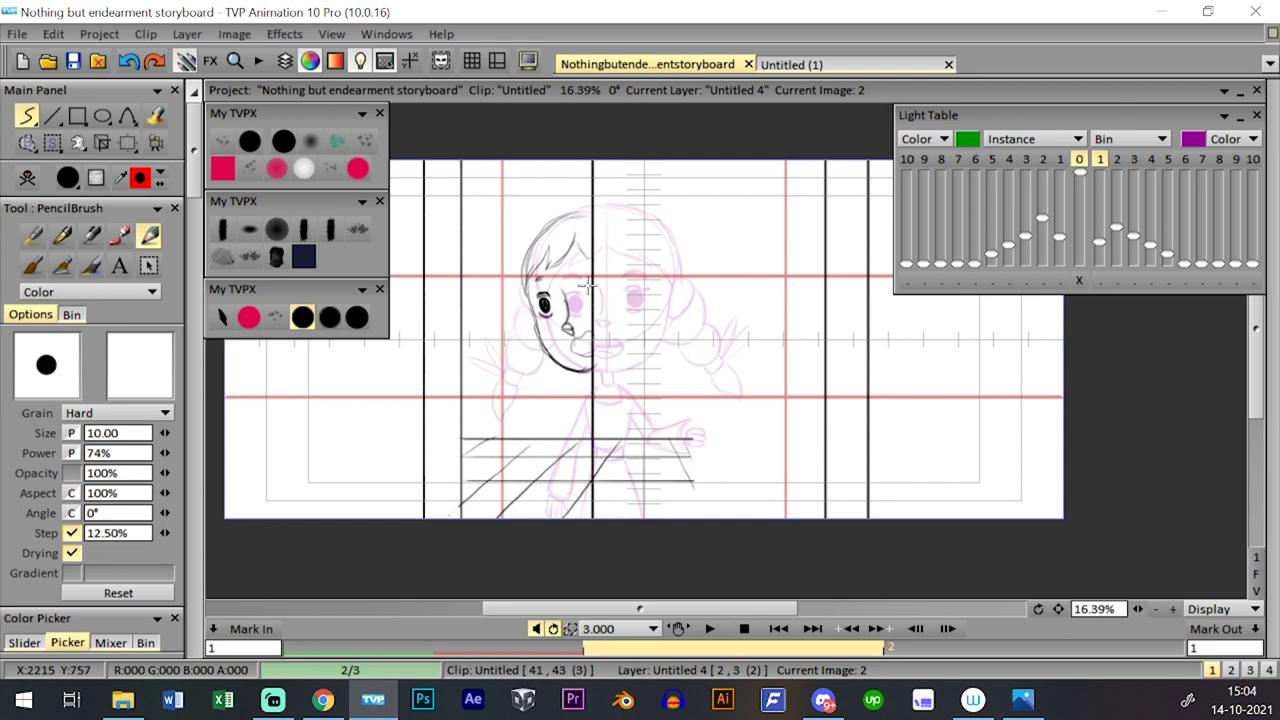
# - Outline the girl's eye on image 2, comparing it against the neighbouring images
pyautogui.press('Left')
pyautogui.press('Right')
pyautogui.press('Right')
pyautogui.press('Left')
pyautogui.moveTo(579, 303); pyautogui.dragTo(590, 304)
pyautogui.moveTo(581, 298); pyautogui.dragTo(581, 297)
pyautogui.press('Left')
pyautogui.press('Right')
# - Add hair at the left edge of the girl's forehead and check the motion
pyautogui.moveTo(530, 286)
pyautogui.mouseDown()
pyautogui.moveTo(554, 234)
pyautogui.moveTo(587, 260)
pyautogui.moveTo(553, 268)
pyautogui.moveTo(590, 257)
pyautogui.mouseUp()
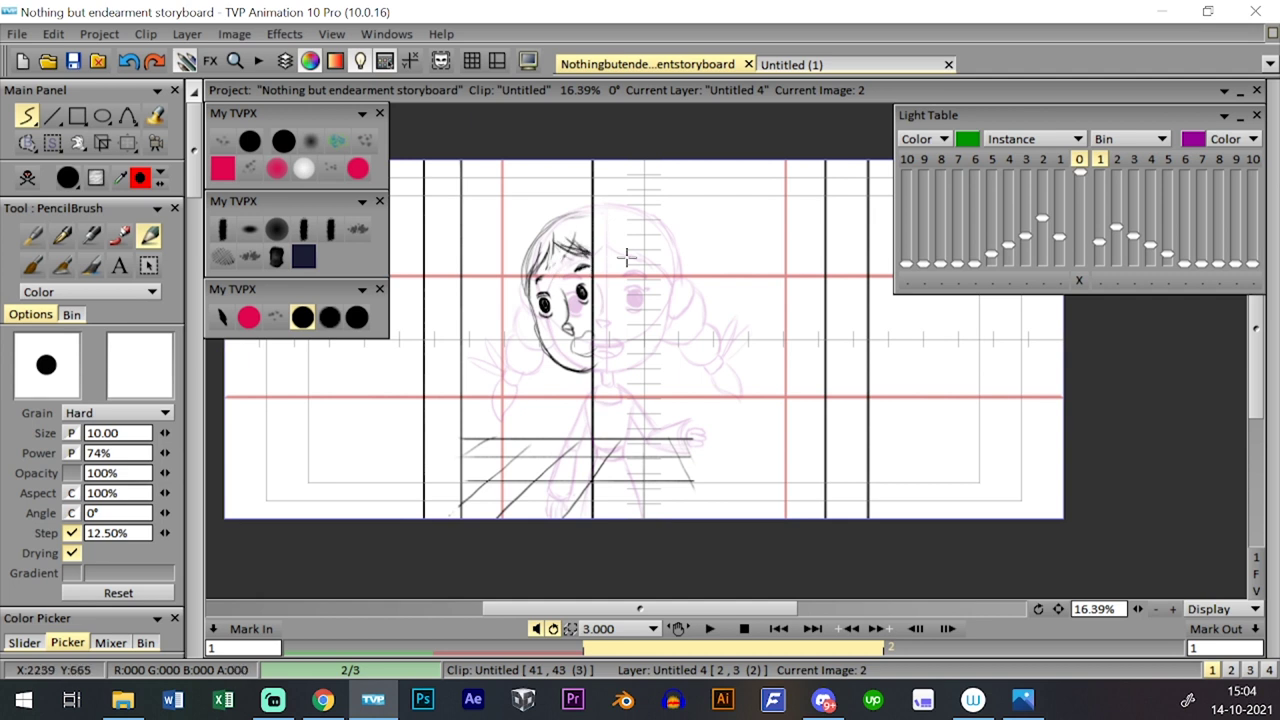
pyautogui.press('Left')
pyautogui.press('Right')
pyautogui.press('Right')
pyautogui.press('Left')
# - Draw the ear beside the cheek, the hair bun lines and the braid curls at lower left
pyautogui.moveTo(523, 299); pyautogui.dragTo(527, 318)
pyautogui.press('Left')
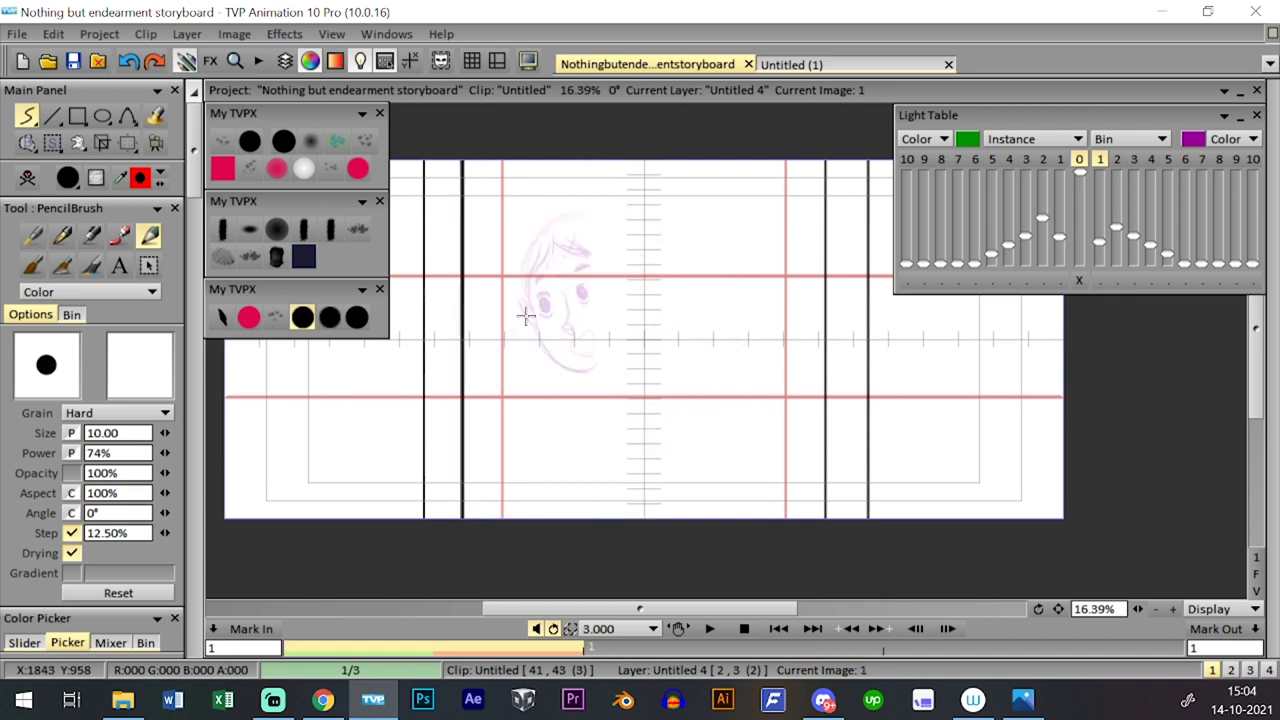
pyautogui.press('Right')
pyautogui.press('Down')
pyautogui.press('Down')
pyautogui.press('Right')
pyautogui.press('Left')
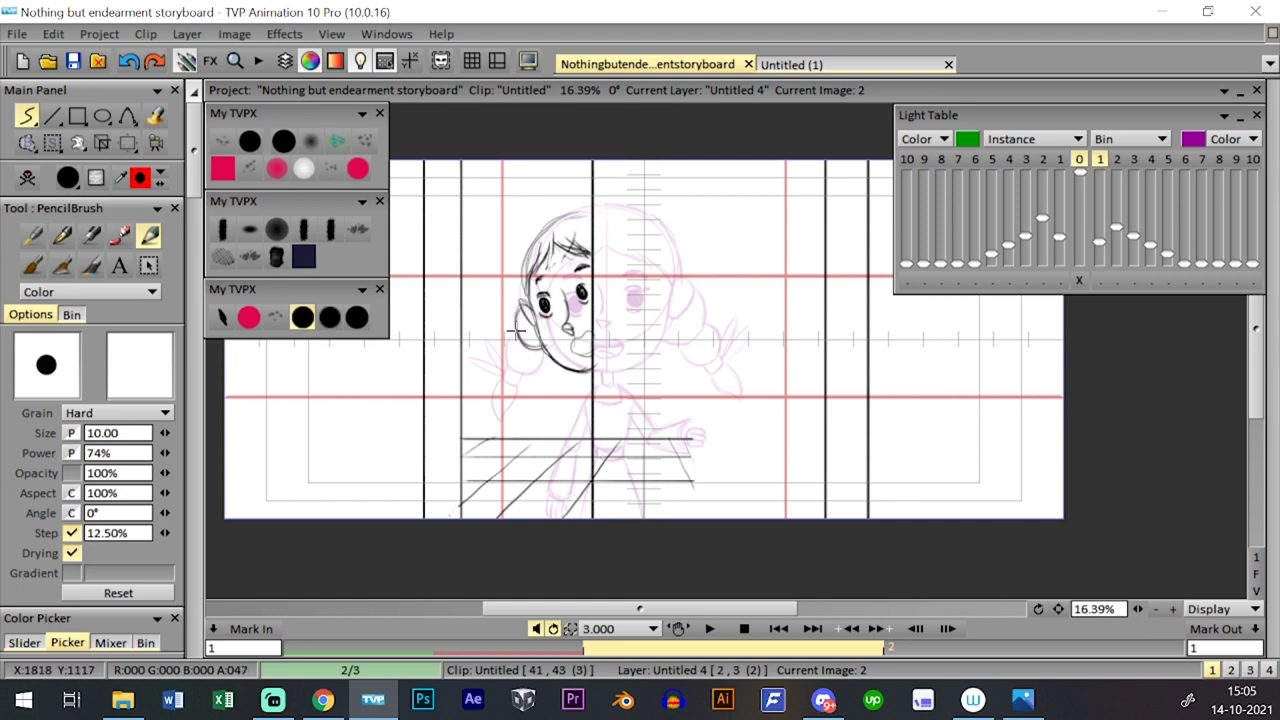
pyautogui.press('Right')
pyautogui.press('Left')
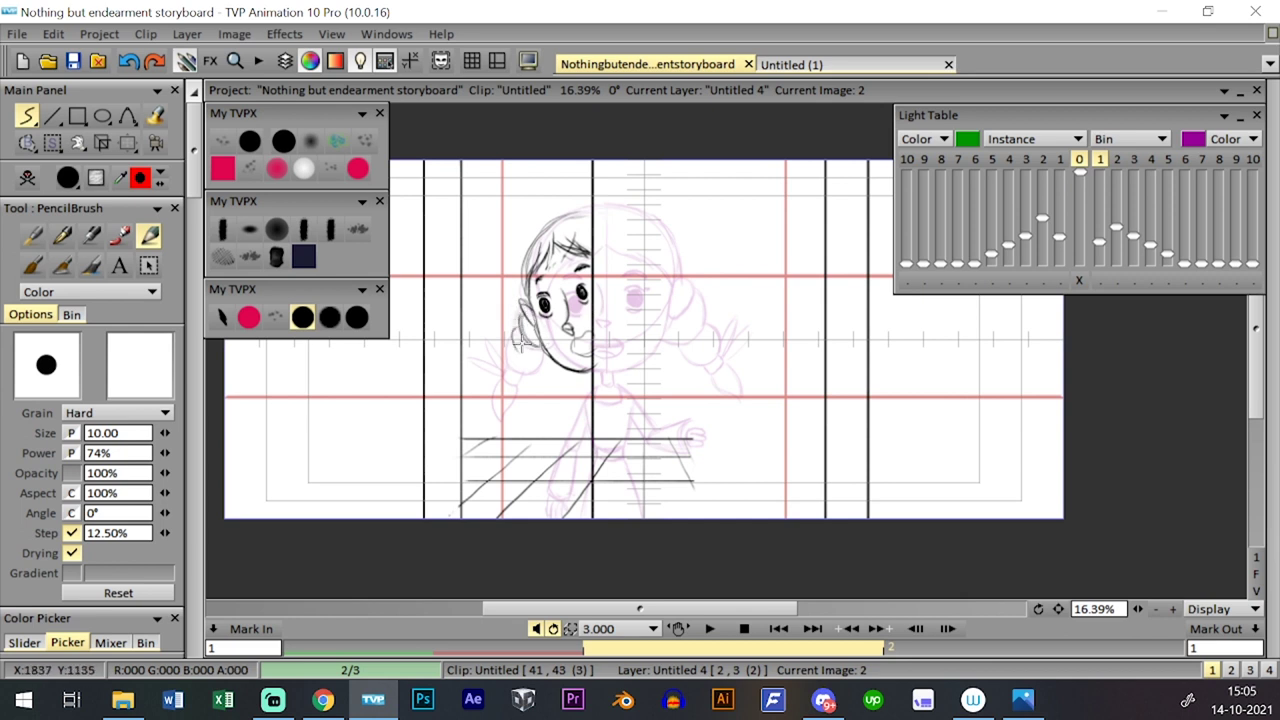
pyautogui.moveTo(513, 352); pyautogui.dragTo(523, 349)
pyautogui.moveTo(521, 300); pyautogui.dragTo(532, 339)
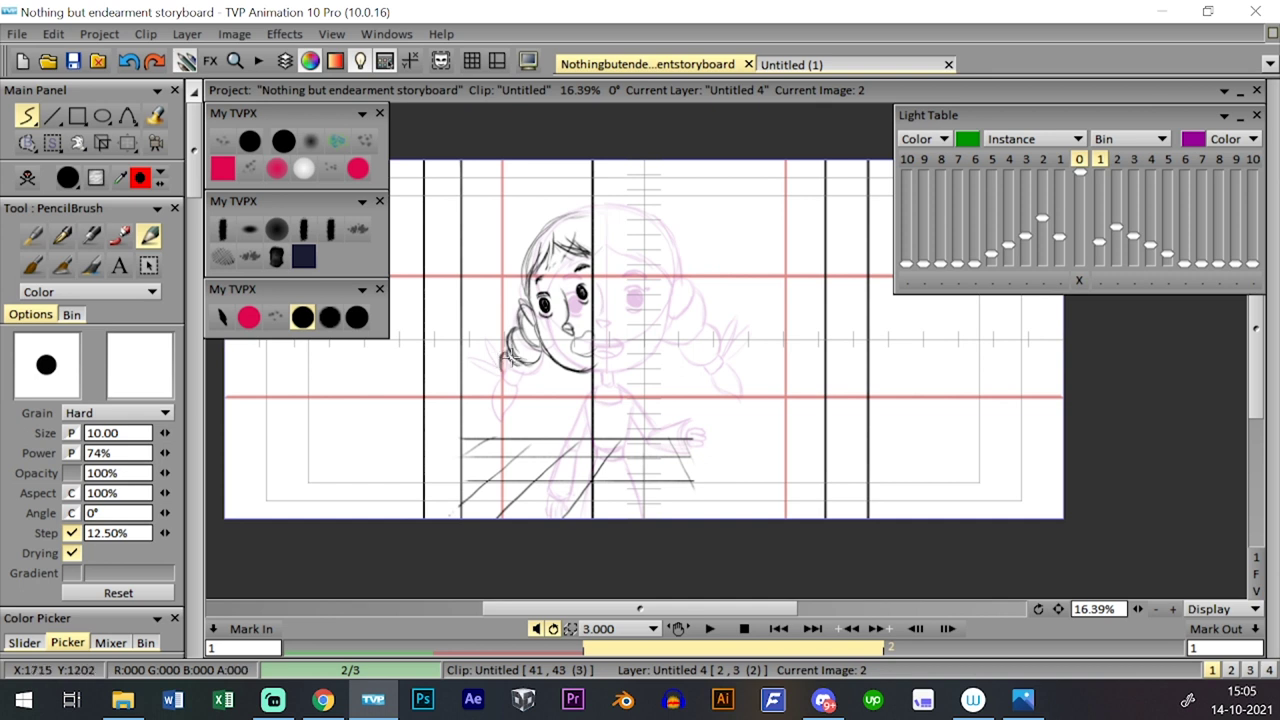
pyautogui.moveTo(502, 353)
pyautogui.mouseDown()
pyautogui.moveTo(500, 386)
pyautogui.moveTo(512, 375)
pyautogui.moveTo(502, 360)
pyautogui.moveTo(496, 372)
pyautogui.moveTo(495, 340)
pyautogui.moveTo(507, 345)
pyautogui.mouseUp()
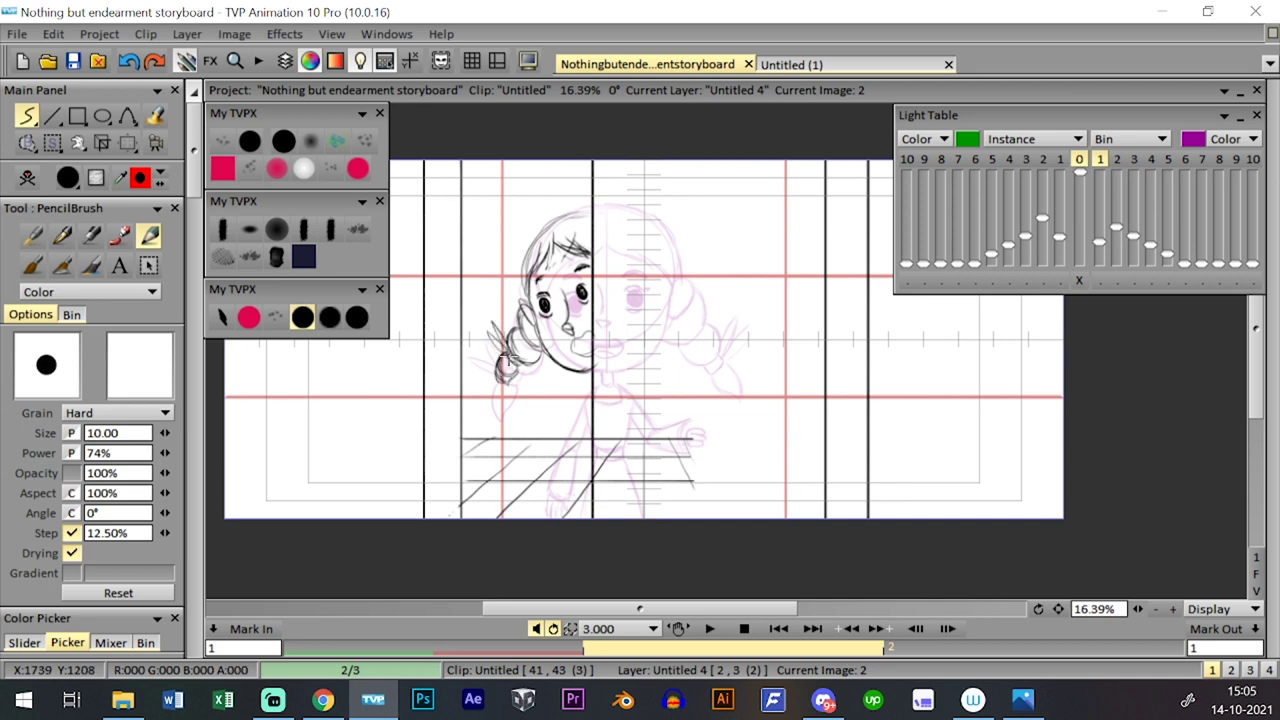
# - Add the upper lip line and darken the eye lines
pyautogui.press('Left')
pyautogui.press('Left')
pyautogui.press('Down')
pyautogui.press('Down')
pyautogui.press('Left')
pyautogui.moveTo(571, 346); pyautogui.dragTo(590, 334)
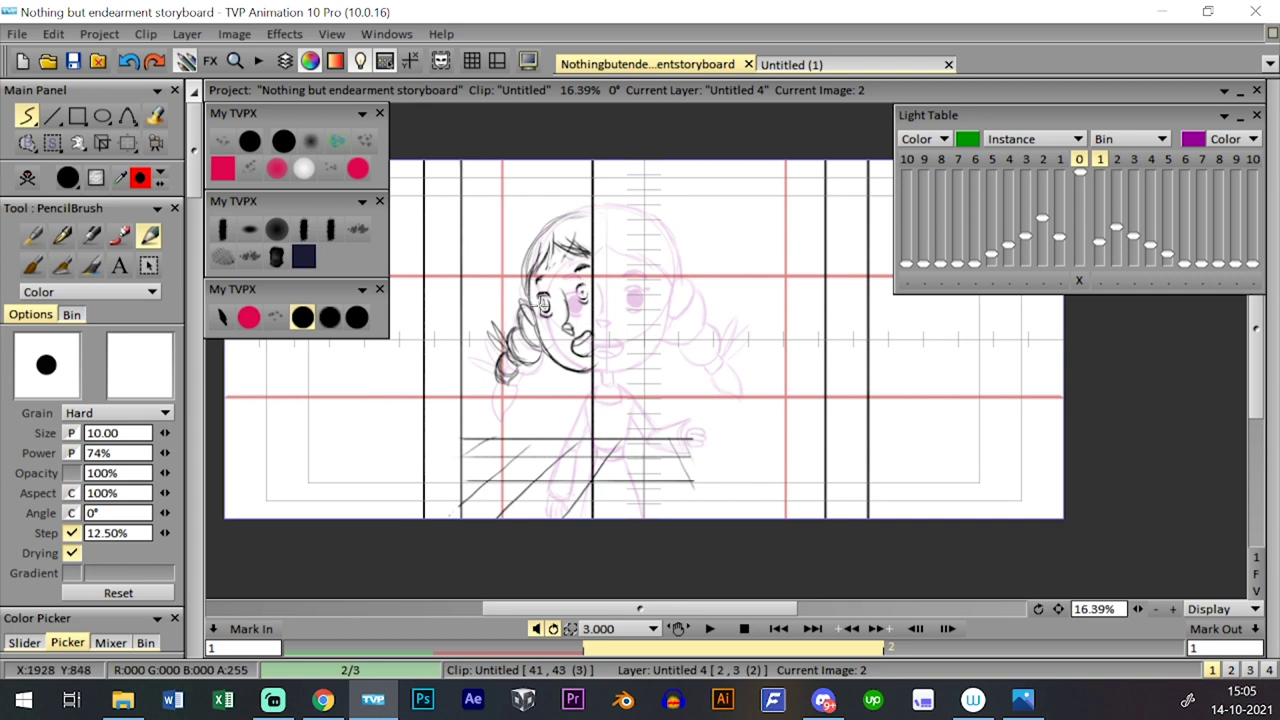
pyautogui.moveTo(545, 305); pyautogui.dragTo(588, 294)
# - Sketch thin lines running down from the girl's neck on frame 2
pyautogui.press('Tab')
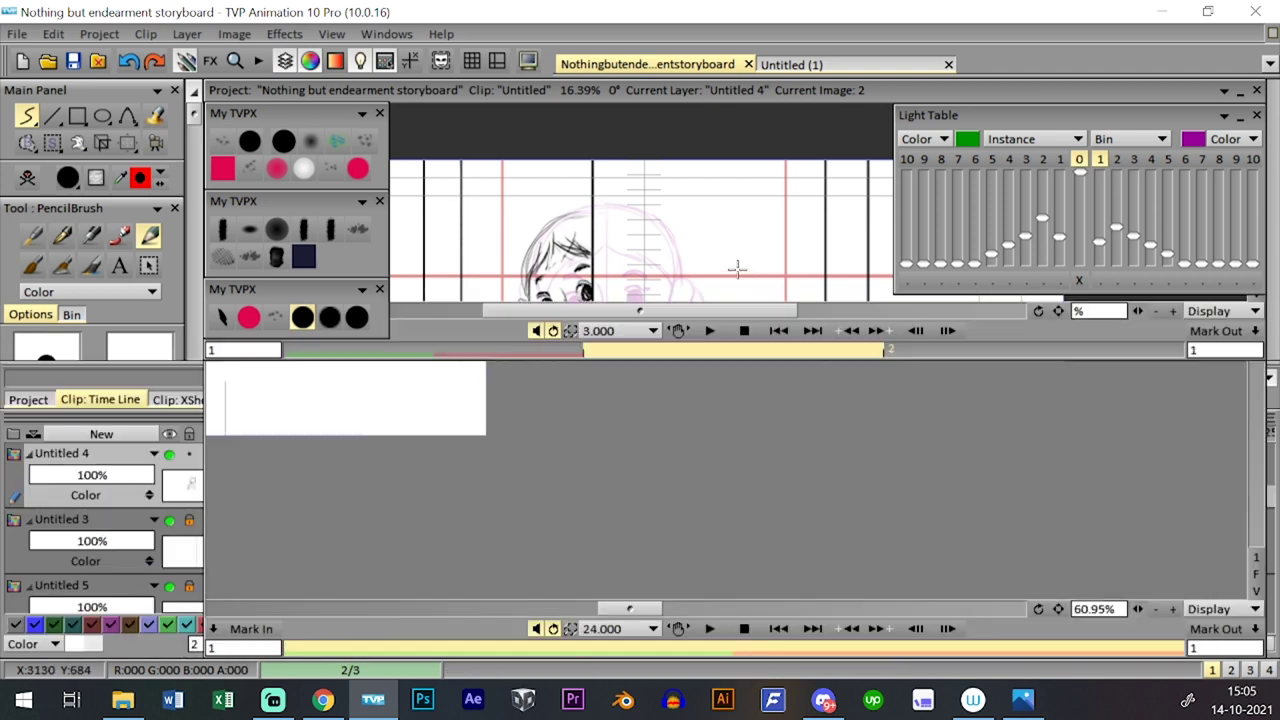
pyautogui.press('Tab')
pyautogui.press('Tab')
pyautogui.press('Tab')
pyautogui.press('Left')
pyautogui.press('Right')
pyautogui.press('Right')
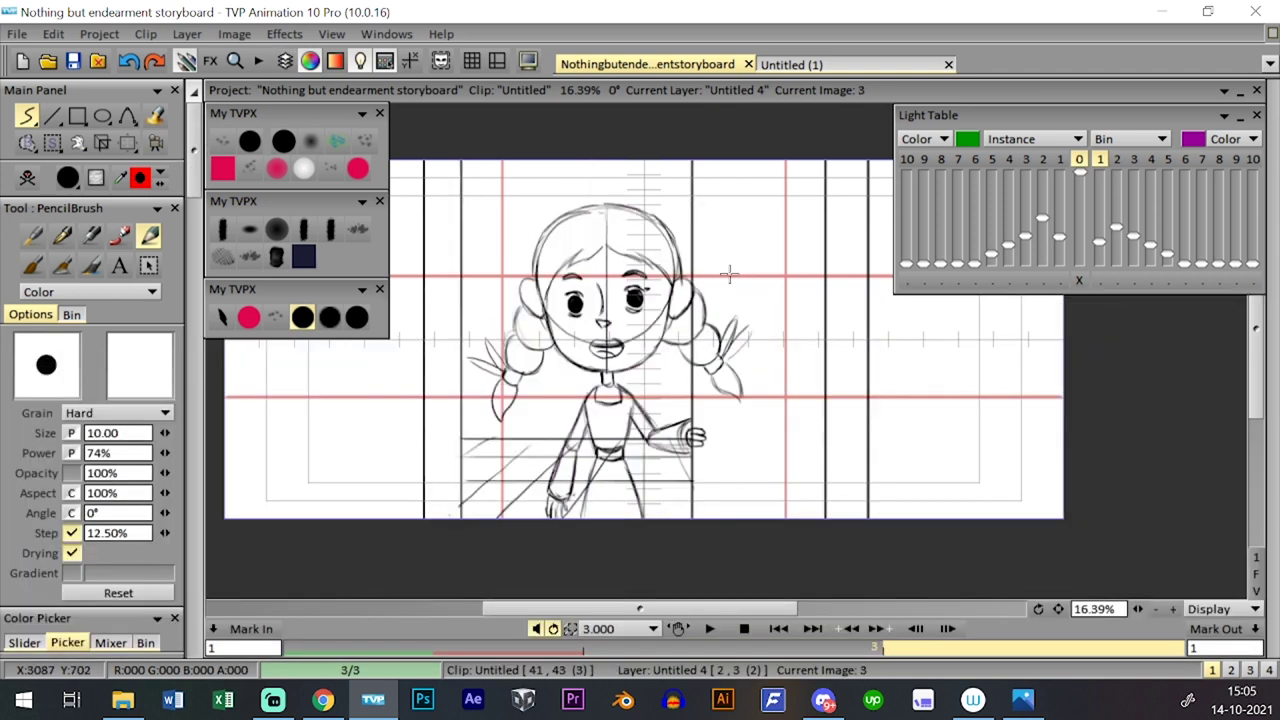
pyautogui.hotkey('ctrl', 't')
pyautogui.hotkey('ctrl', 't')
pyautogui.press('Left')
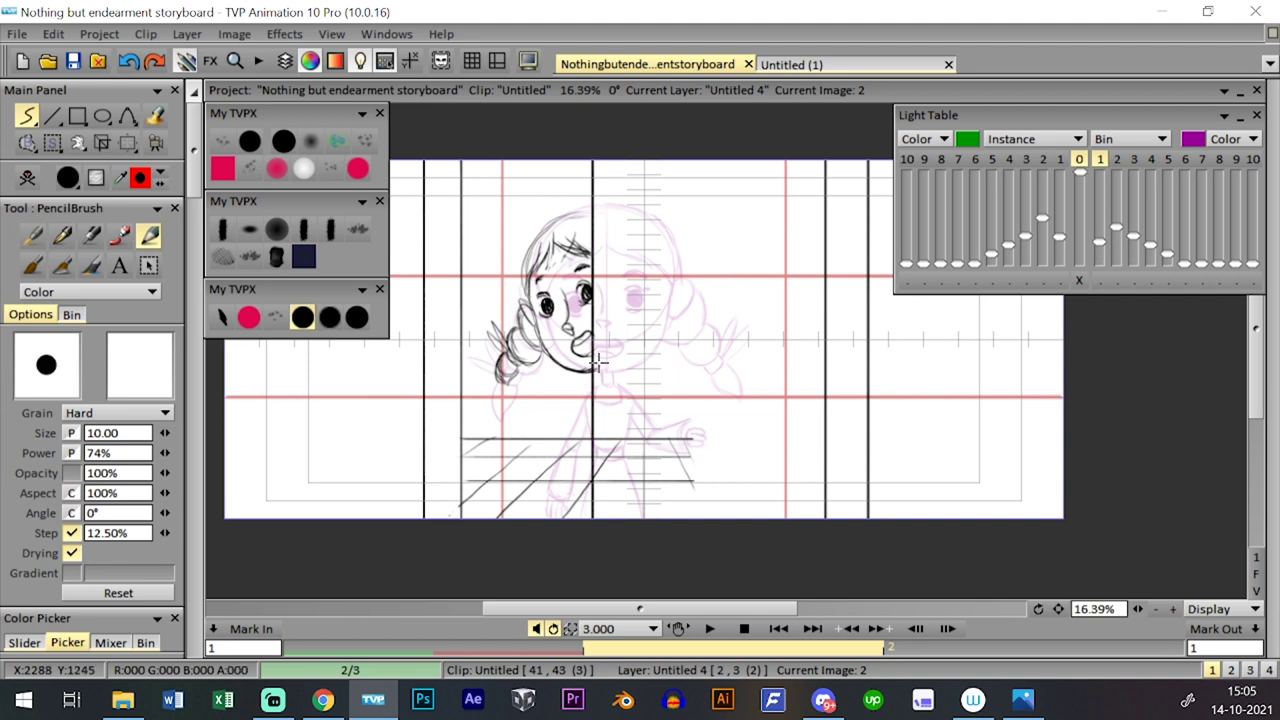
pyautogui.hotkey('ctrl', 't')
pyautogui.hotkey('ctrl', 't')
pyautogui.press('Right')
pyautogui.press('Left')
pyautogui.moveTo(583, 404); pyautogui.dragTo(595, 457)
pyautogui.moveTo(584, 398)
pyautogui.mouseDown()
pyautogui.moveTo(560, 437)
pyautogui.moveTo(572, 433)
pyautogui.moveTo(567, 448)
pyautogui.moveTo(580, 422)
pyautogui.moveTo(570, 447)
pyautogui.moveTo(580, 415)
pyautogui.moveTo(538, 468)
pyautogui.moveTo(533, 486)
pyautogui.moveTo(546, 490)
pyautogui.moveTo(496, 455)
pyautogui.moveTo(530, 490)
pyautogui.mouseUp()
# - Draw the sleeve outline with the size 20 pencil, toggling the onion-skin ghost to check it
pyautogui.click(357, 317)
pyautogui.moveTo(557, 432)
pyautogui.mouseDown()
pyautogui.moveTo(535, 488)
pyautogui.moveTo(558, 496)
pyautogui.moveTo(564, 449)
pyautogui.mouseUp()
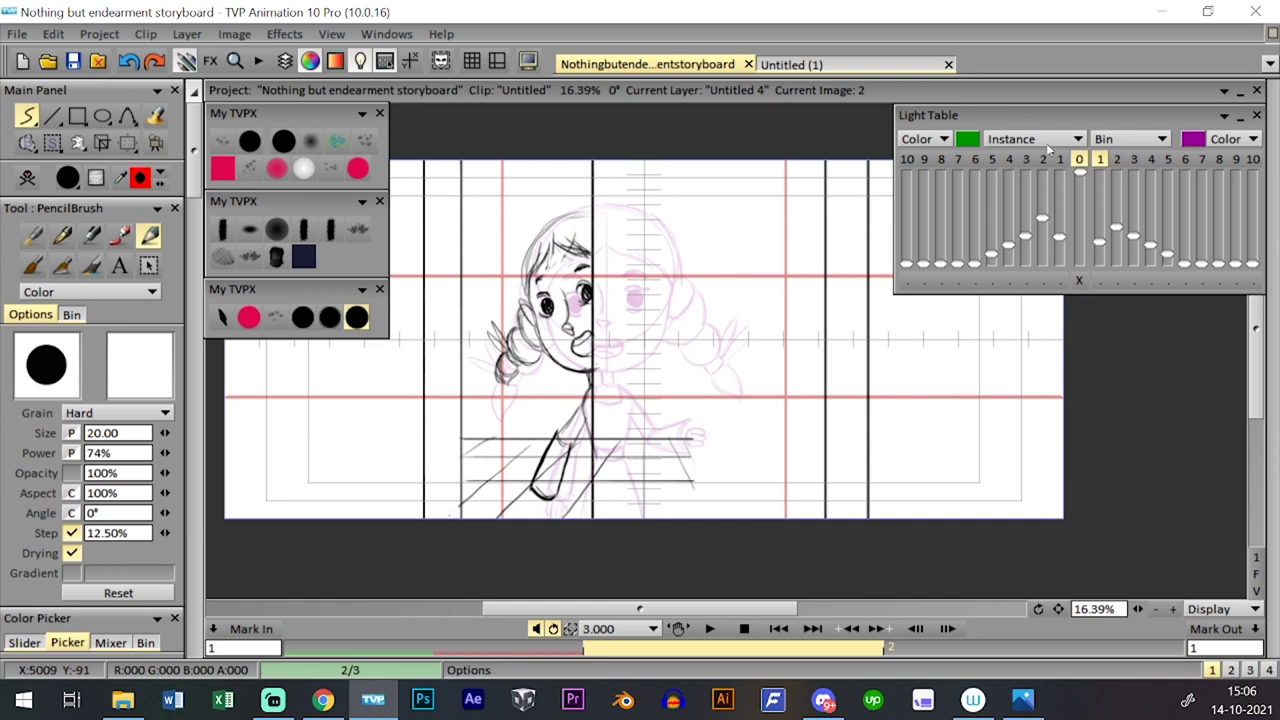
pyautogui.click(1081, 166)
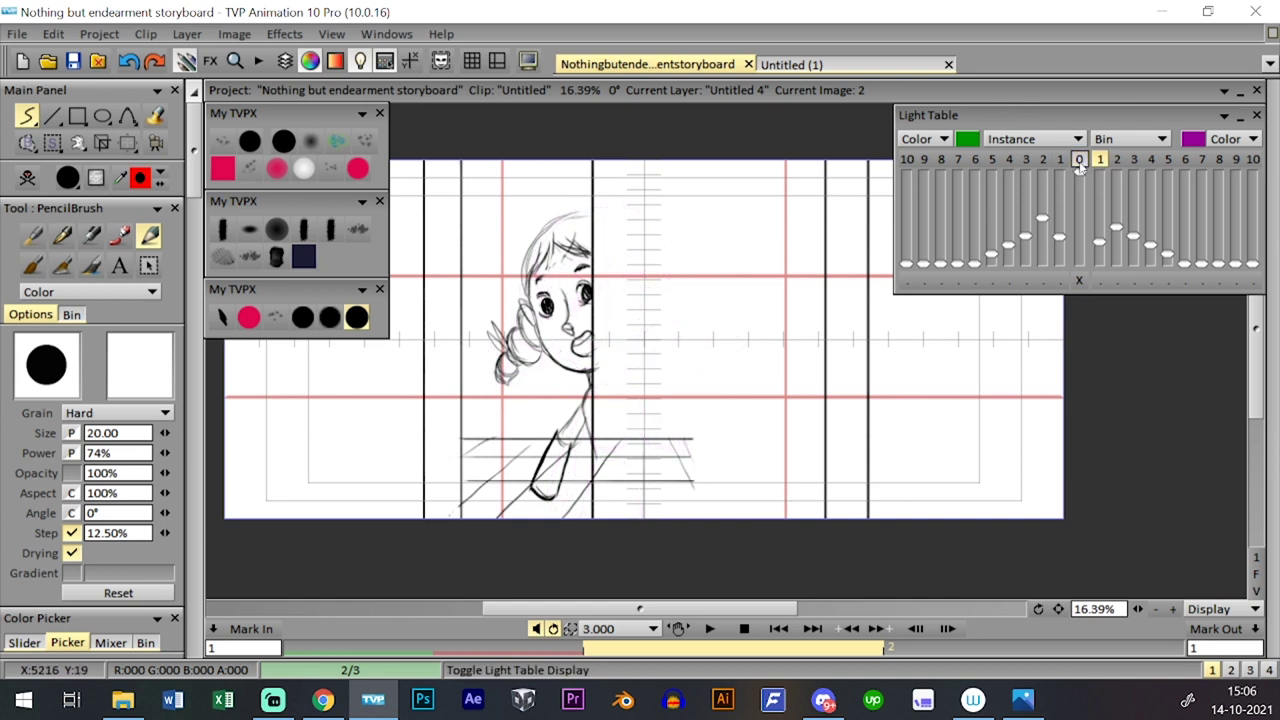
pyautogui.press('Right')
pyautogui.press('Left')
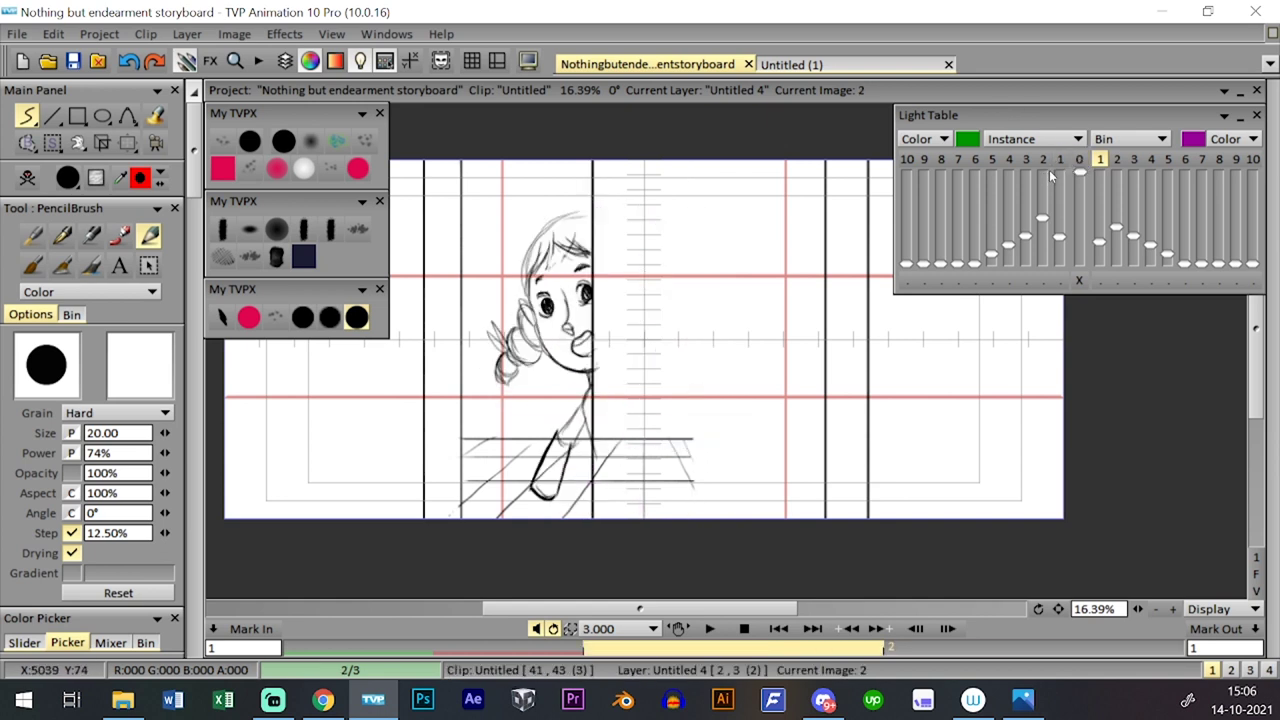
pyautogui.press('Right')
pyautogui.click(1080, 164)
pyautogui.click(1080, 163)
pyautogui.press('Left')
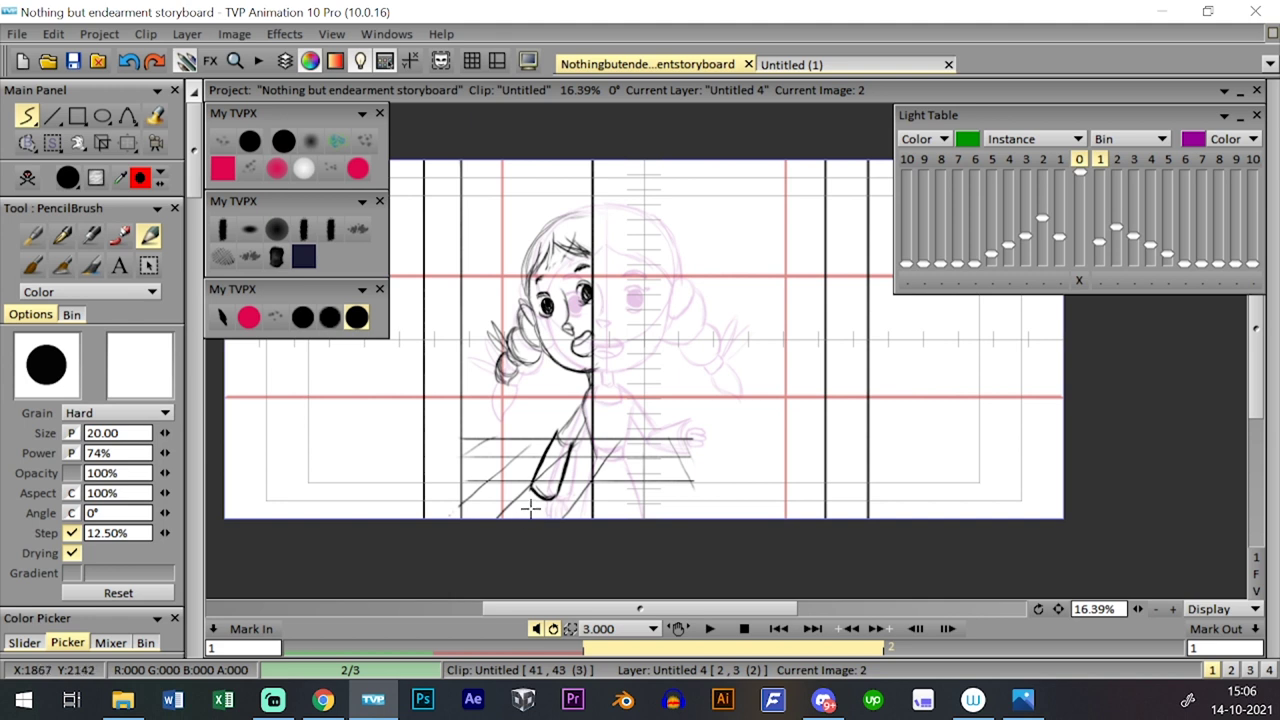
# - Add a small hand at the sleeve's end and the braid tip near the collar, then preview playback
pyautogui.moveTo(545, 500)
pyautogui.mouseDown()
pyautogui.moveTo(538, 520)
pyautogui.moveTo(540, 505)
pyautogui.mouseUp()
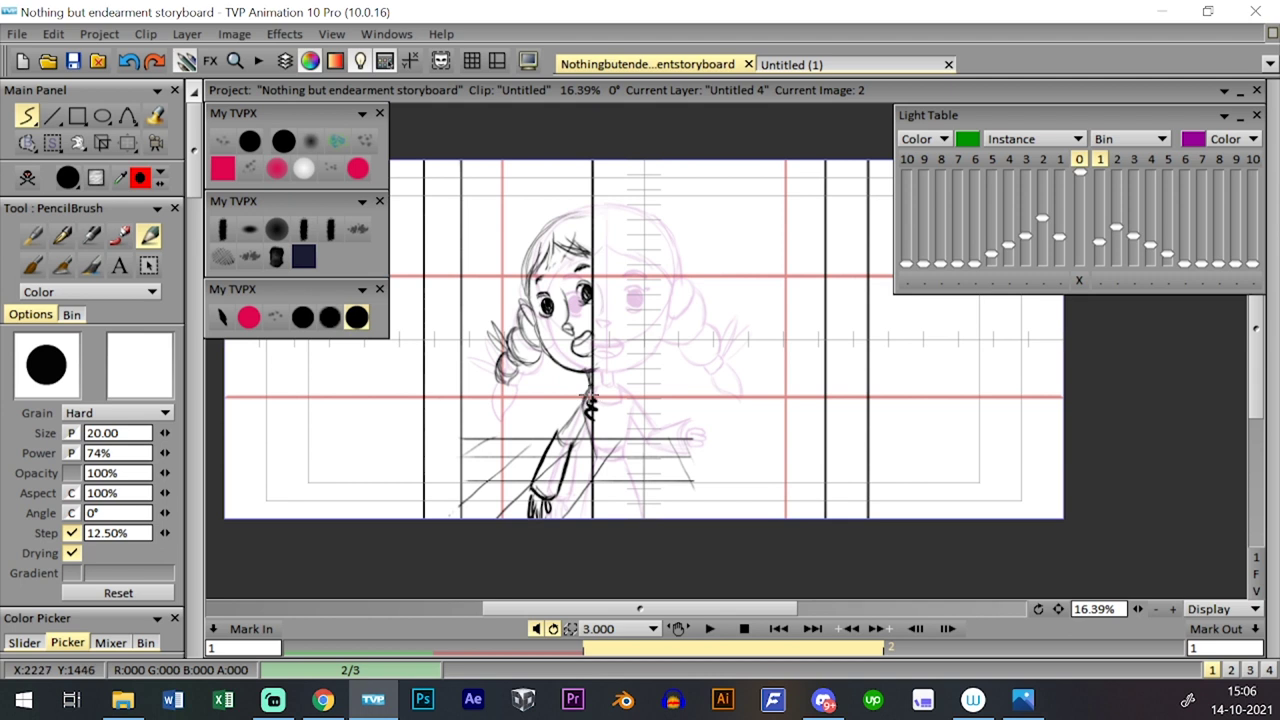
pyautogui.moveTo(592, 418); pyautogui.dragTo(592, 406)
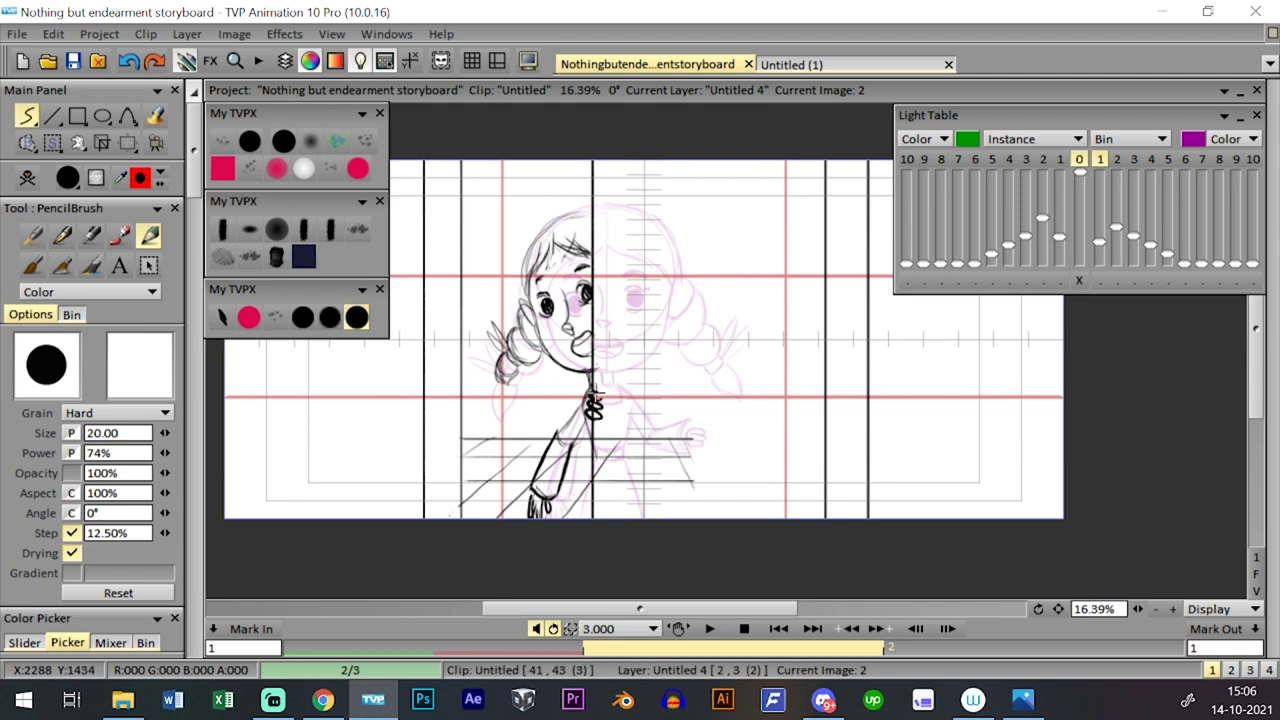
pyautogui.press('Right')
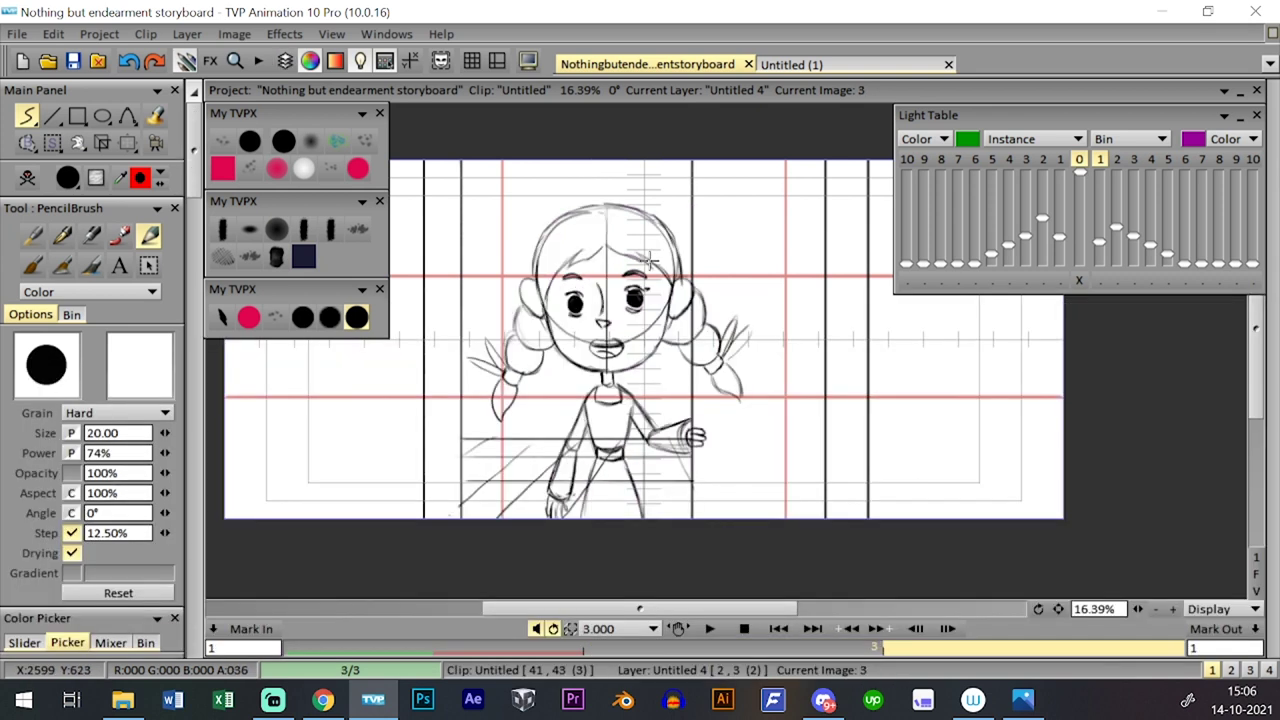
pyautogui.press('Left')
pyautogui.press('Left')
pyautogui.click(718, 629)
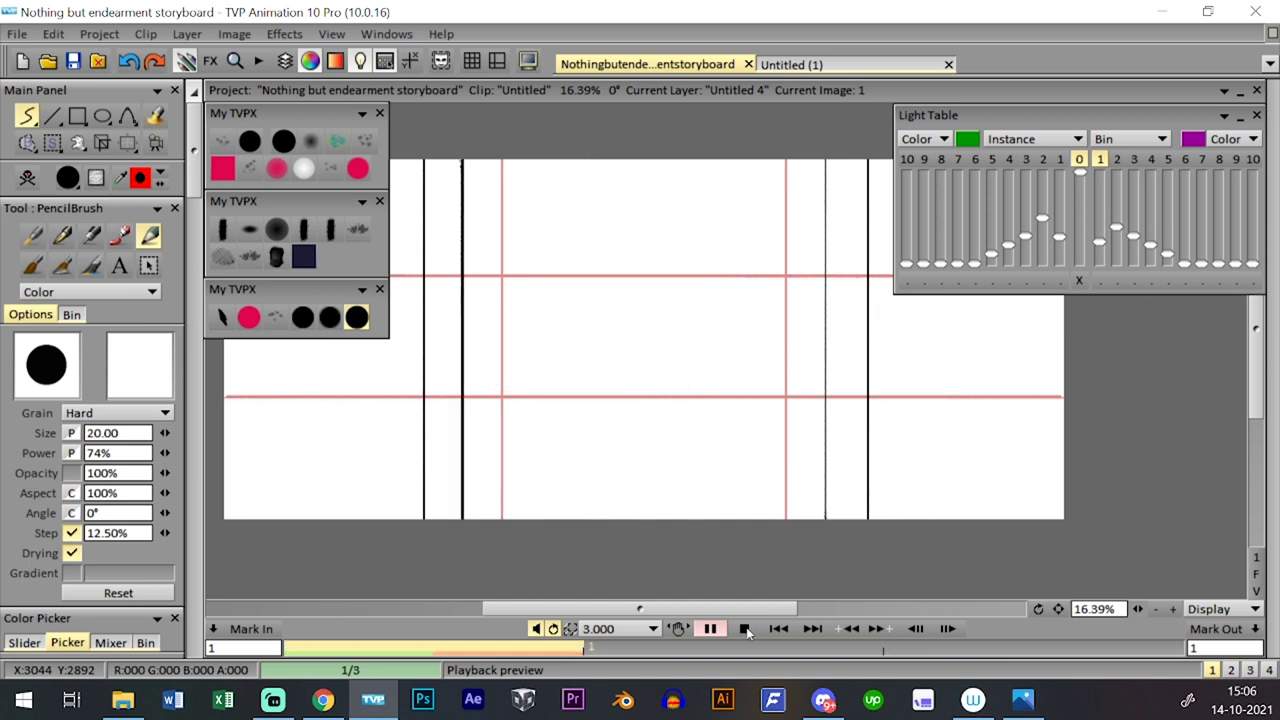
pyautogui.press('Tab')
pyautogui.press('Tab')
pyautogui.press('Tab')
pyautogui.press('Tab')
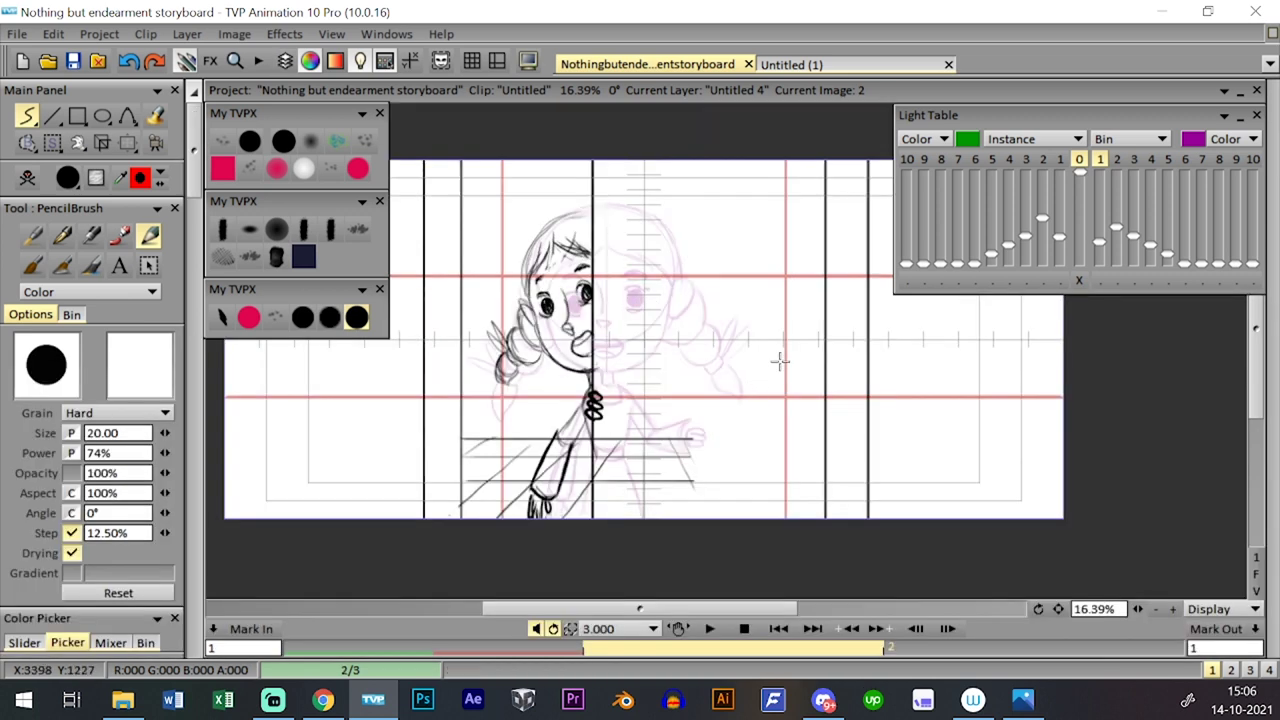
# - Make grid layer Untitled 5 current, lock Untitled 4, and give Untitled 5 its own second image
pyautogui.press('Tab')
pyautogui.press('Tab')
pyautogui.press('Tab')
pyautogui.click(371, 615)
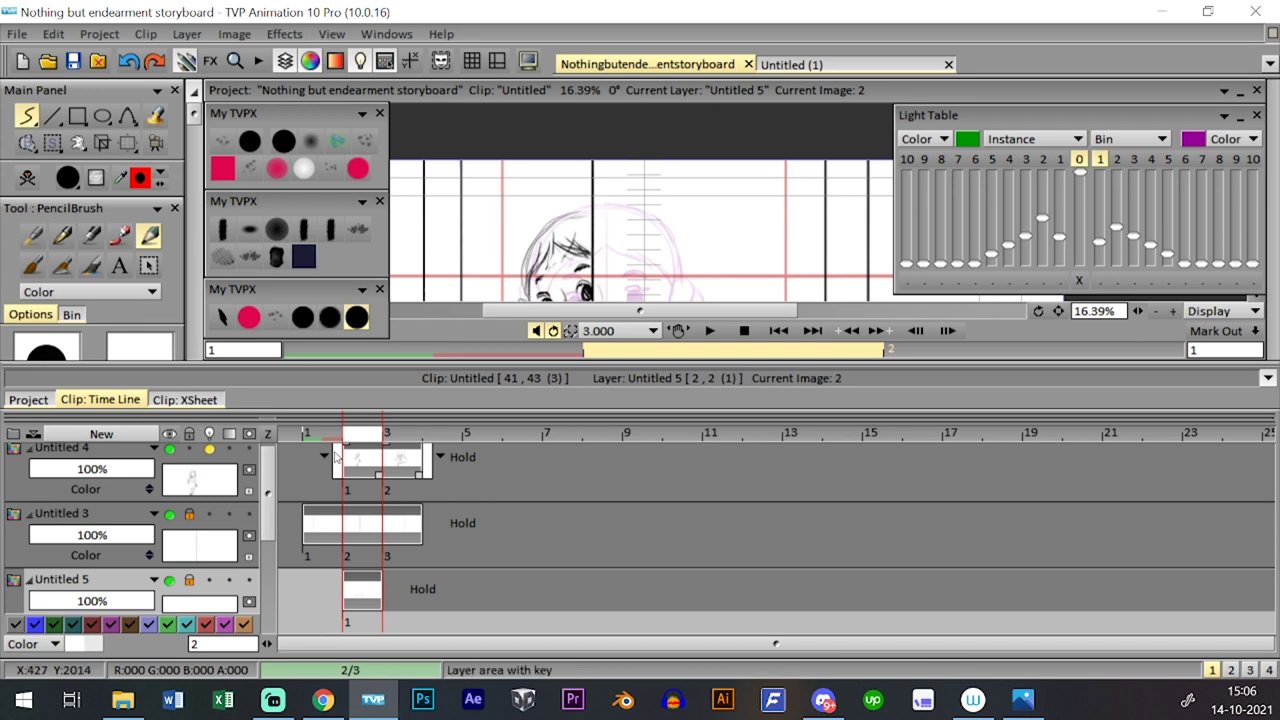
pyautogui.press('Right')
pyautogui.press('Left')
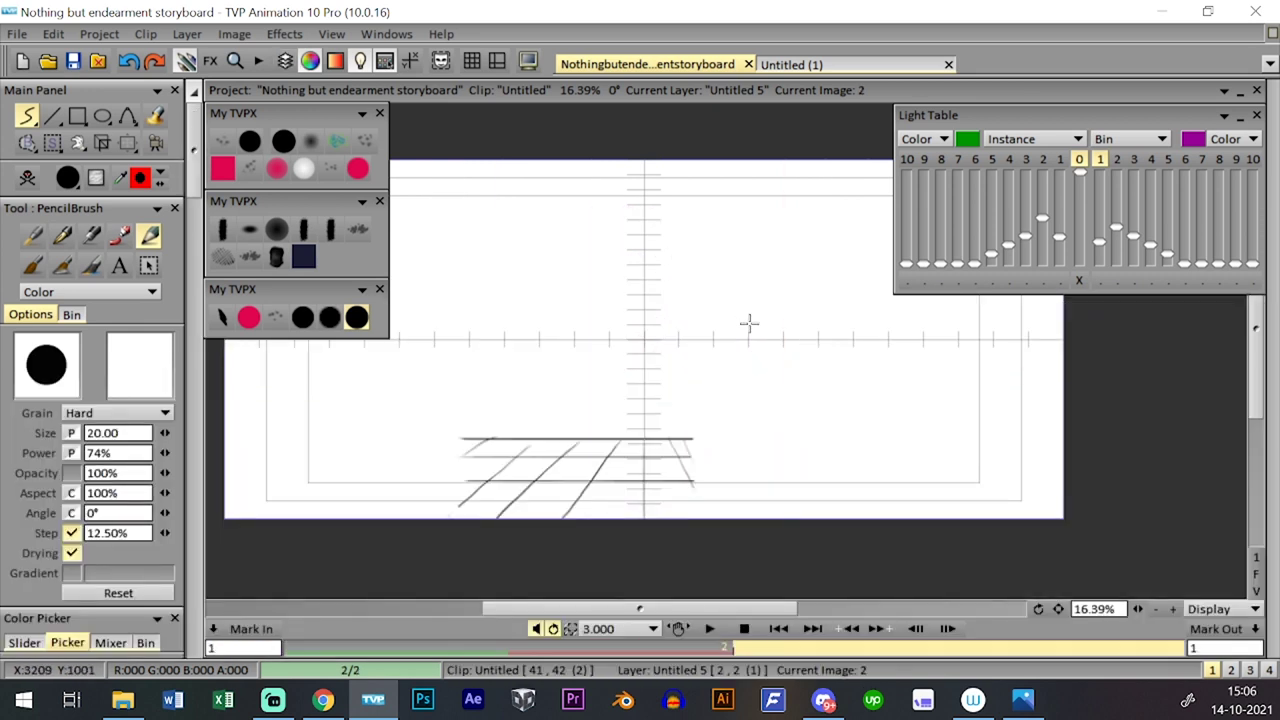
pyautogui.press('Right')
pyautogui.press('Tab')
pyautogui.press('Tab')
pyautogui.press('Tab')
pyautogui.click(189, 449)
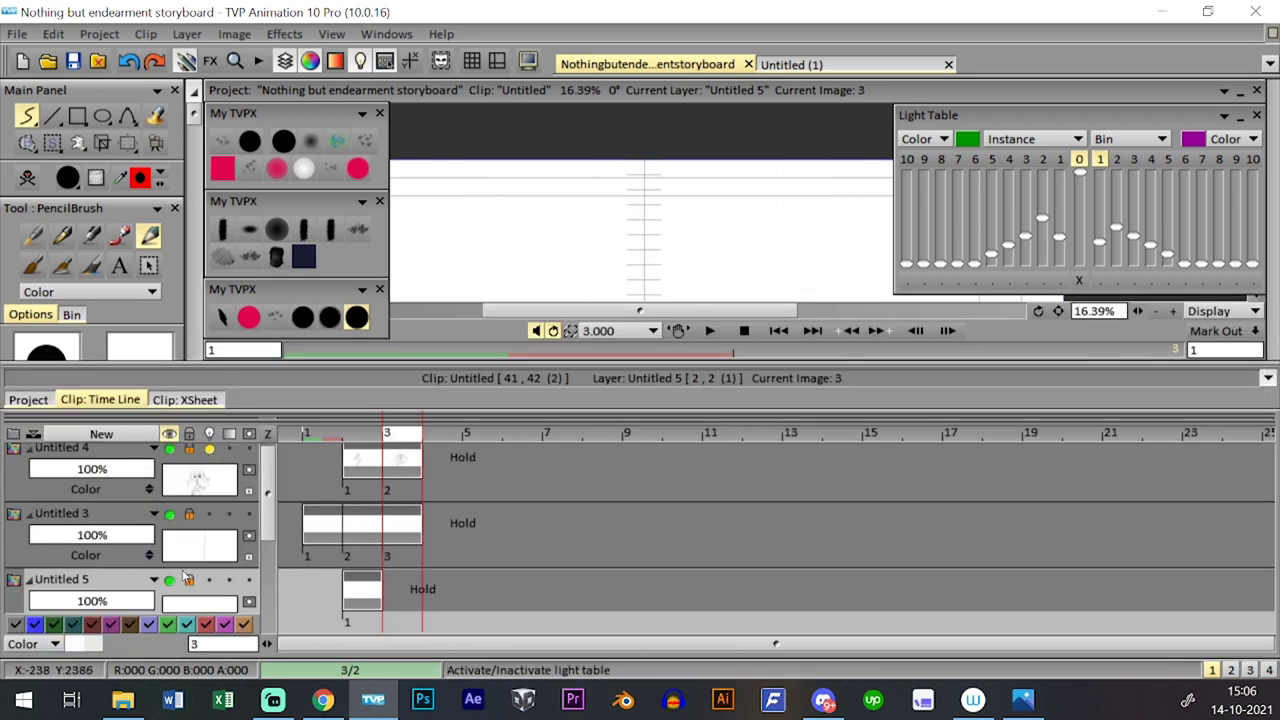
pyautogui.click(189, 580)
pyautogui.press('Tab')
pyautogui.press('Tab')
pyautogui.press('Insert')
pyautogui.press('Left')
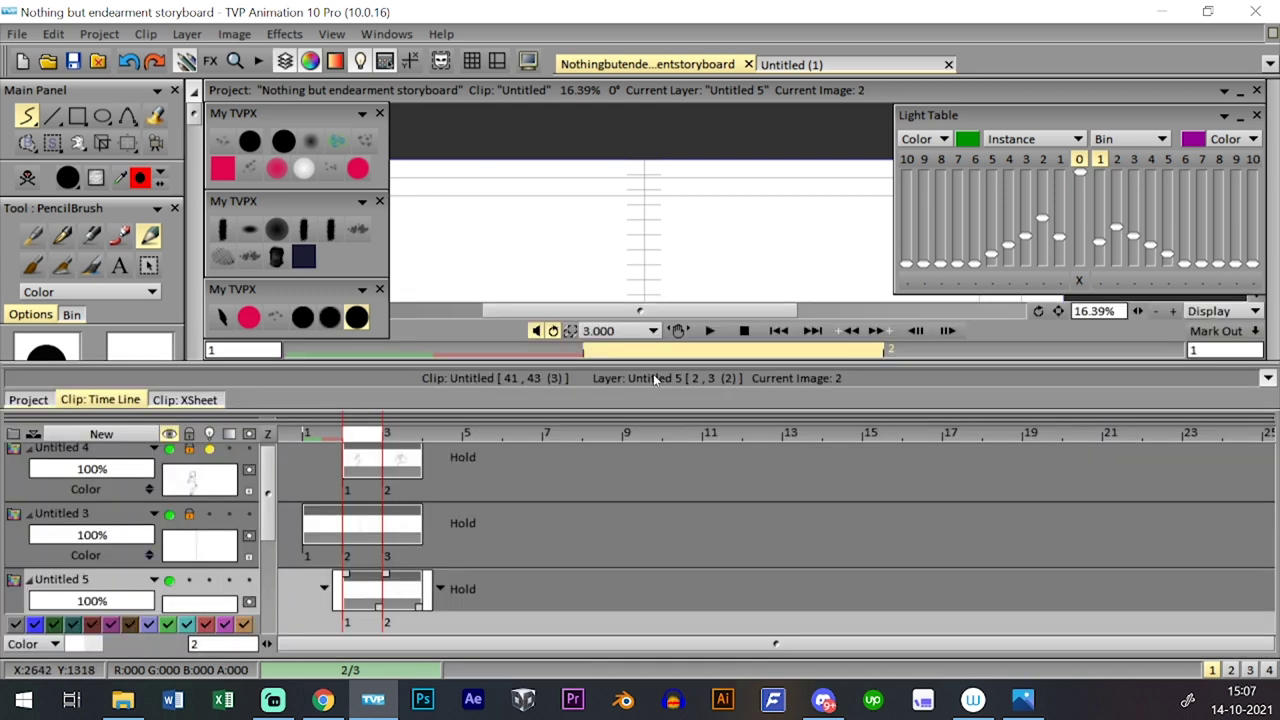
# - Erase the floor grid lines right of the door edge with a size 50 eraser, then preview
pyautogui.click(283, 141)
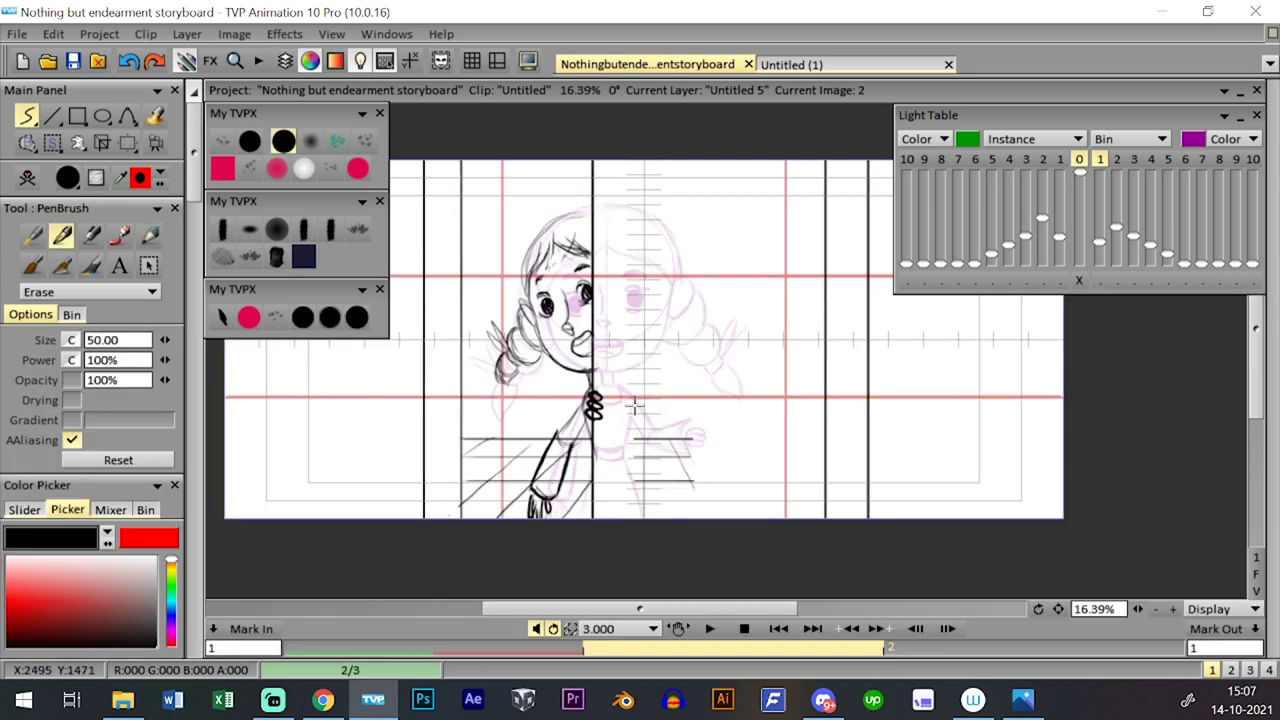
pyautogui.moveTo(634, 406)
pyautogui.mouseDown()
pyautogui.moveTo(650, 531)
pyautogui.moveTo(688, 425)
pyautogui.moveTo(714, 521)
pyautogui.mouseUp()
pyautogui.press('Tab')
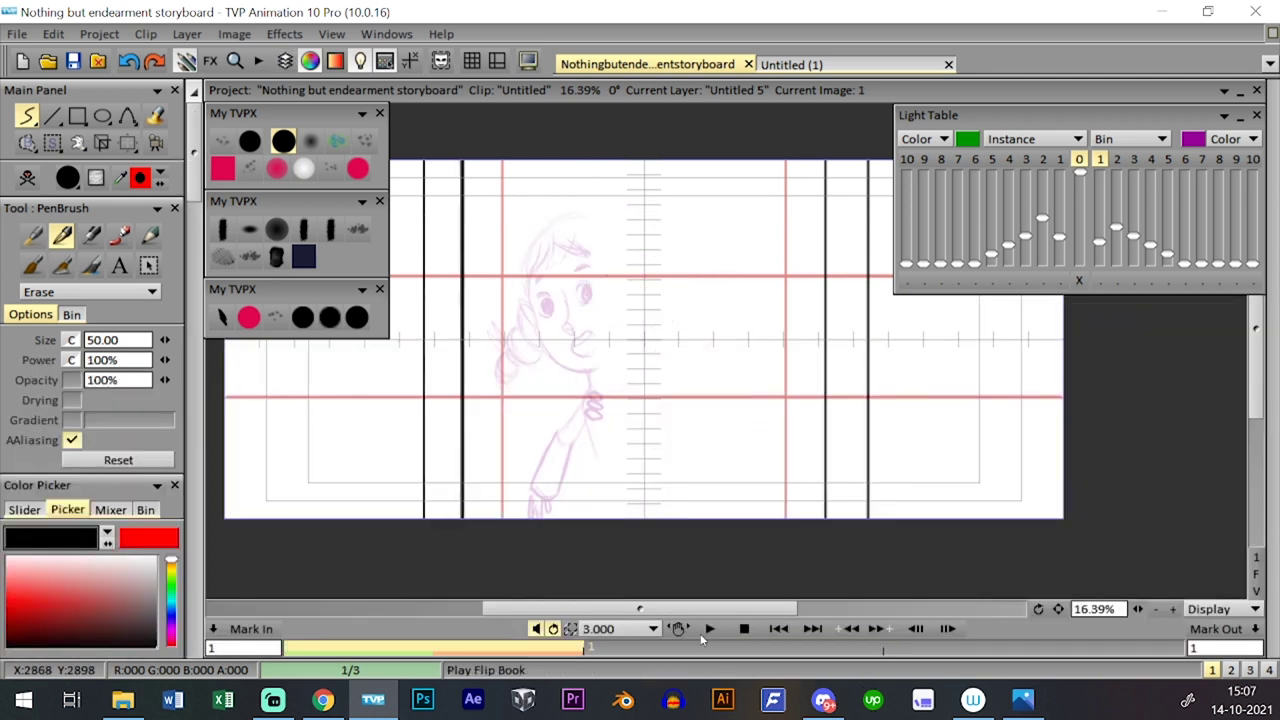
pyautogui.click(707, 628)
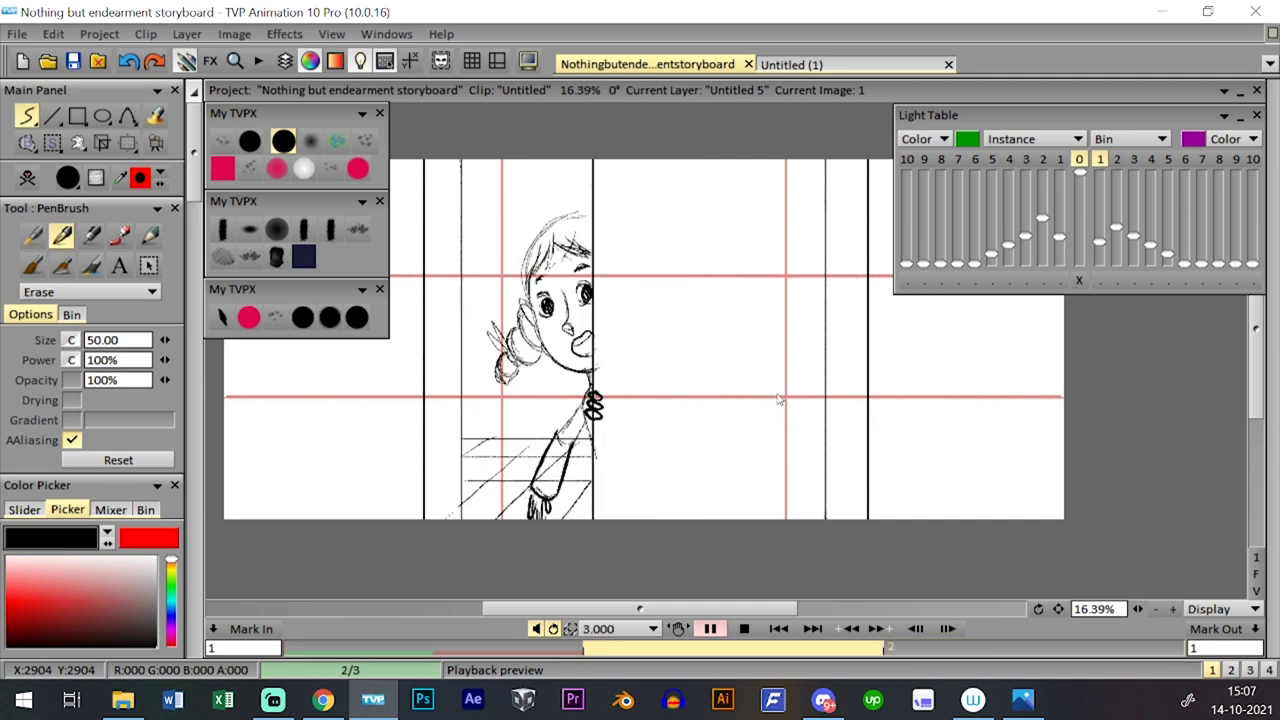
pyautogui.click(716, 626)
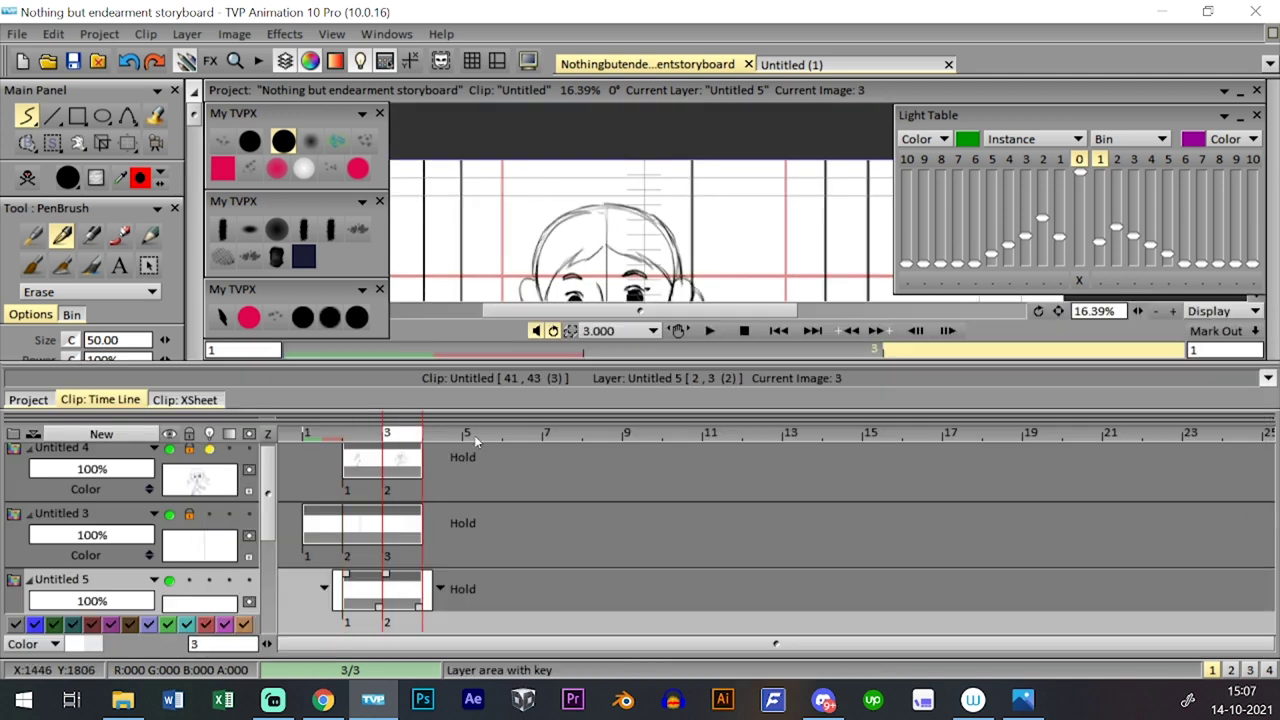
# - View the grid layer Untitled 5 on its own to check the trimmed lines
pyautogui.press('Tab')
pyautogui.press('Tab')
pyautogui.press('Tab')
pyautogui.press('Left')
pyautogui.press('Tab')
pyautogui.press('Tab')
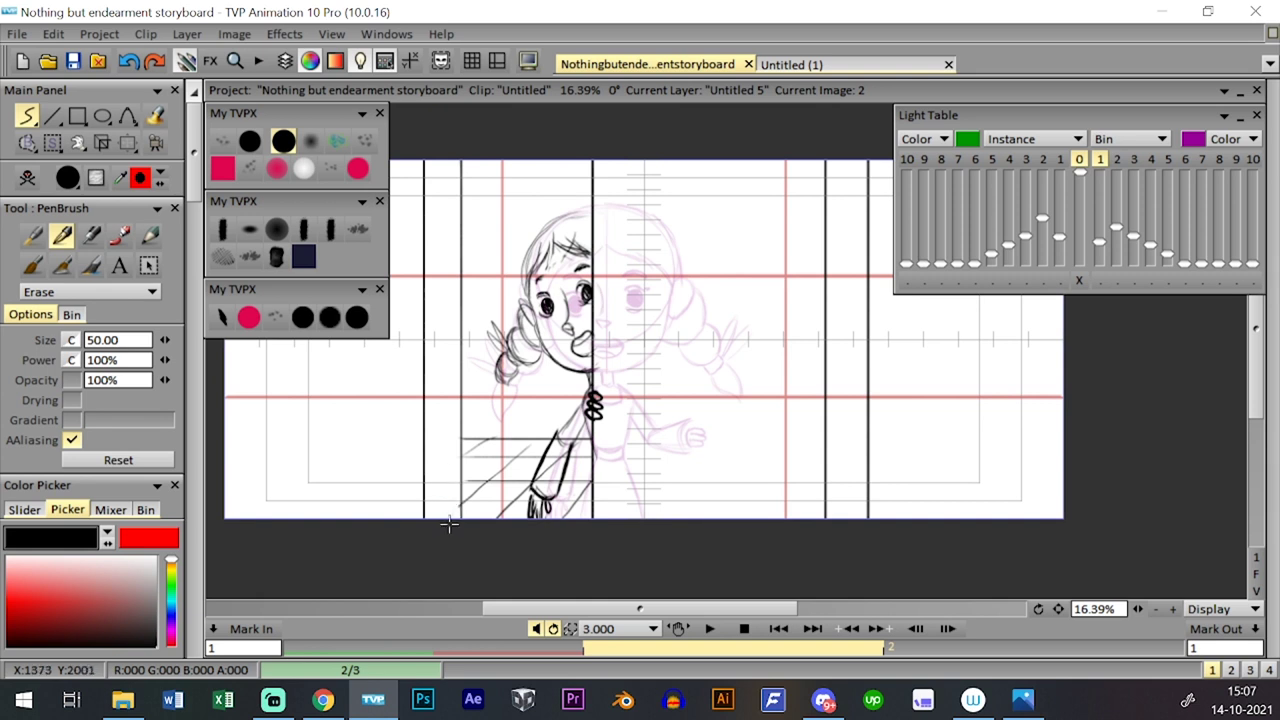
pyautogui.moveTo(434, 472)
pyautogui.press('Tab')
pyautogui.press('Tab')
pyautogui.press('d')
pyautogui.press('Tab')
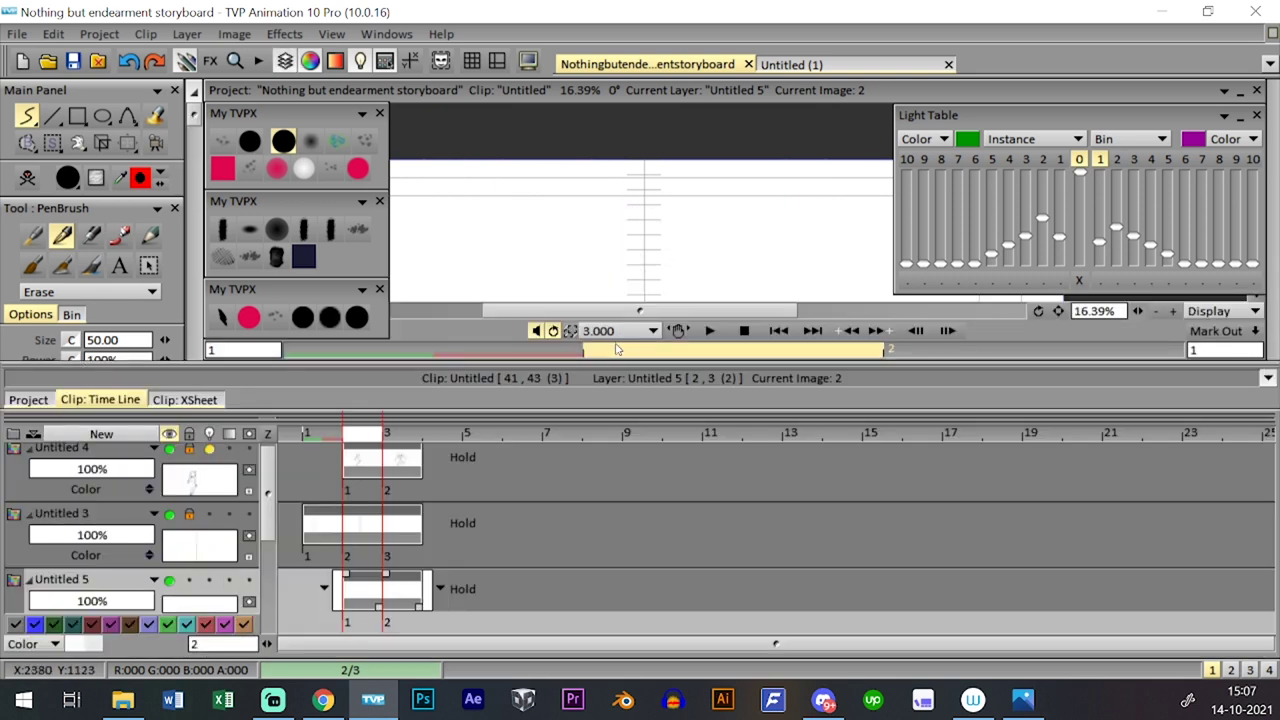
pyautogui.press('Tab')
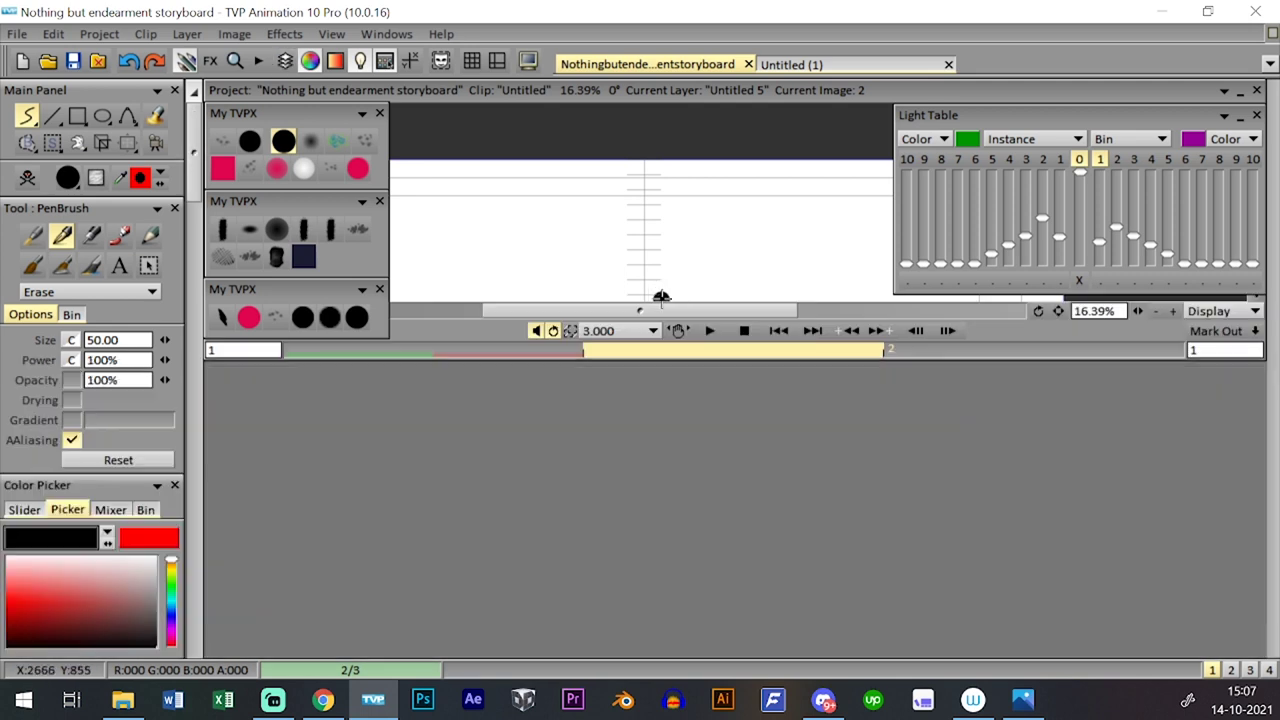
pyautogui.press('Tab')
# - Return to the girl layer Untitled 4, showing all layers, with the size 20 pencil
pyautogui.press('Down')
pyautogui.press('Down')
pyautogui.press('Right')
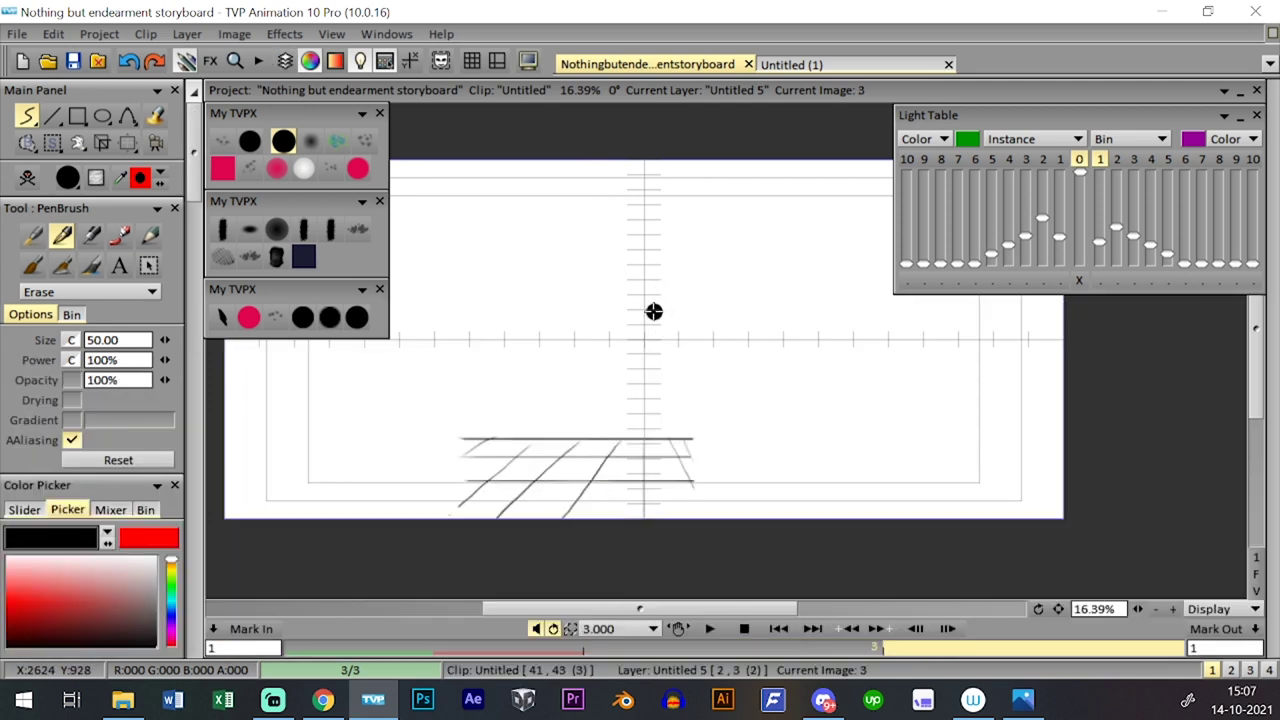
pyautogui.press('Tab')
pyautogui.press('Tab')
pyautogui.press('Left')
pyautogui.press('Tab')
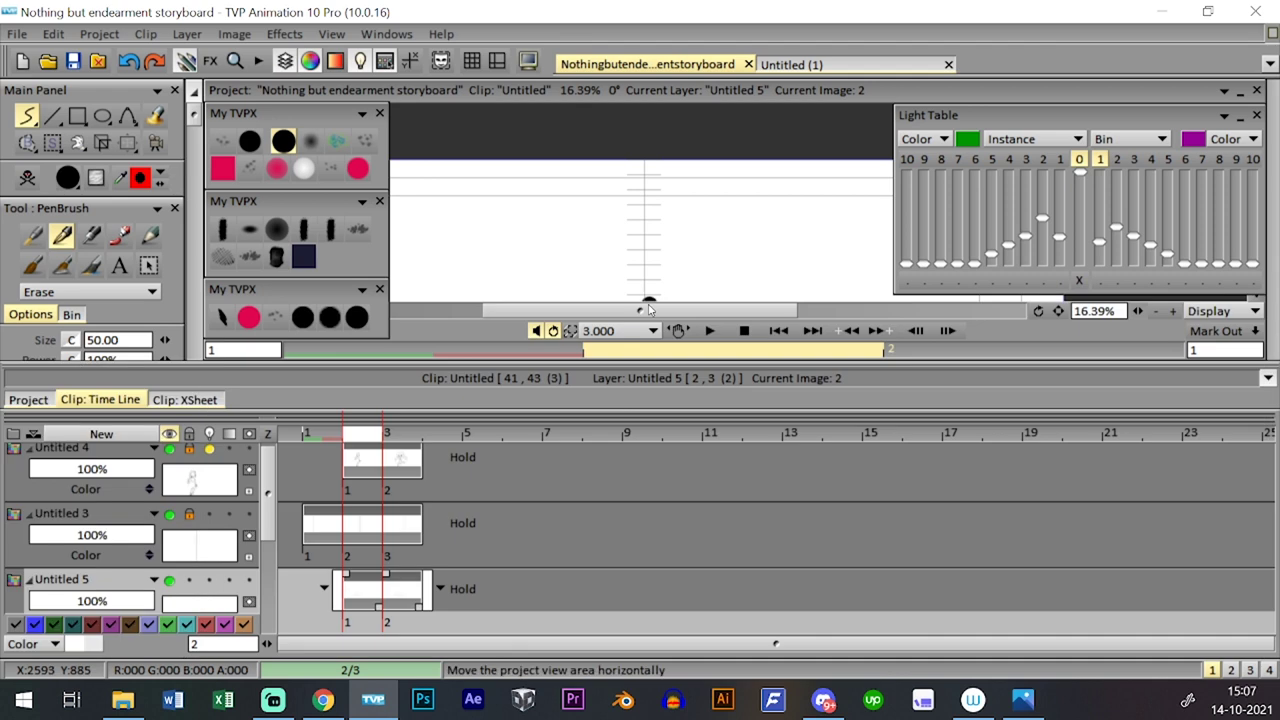
pyautogui.press('Tab')
pyautogui.press('Up')
pyautogui.press('Up')
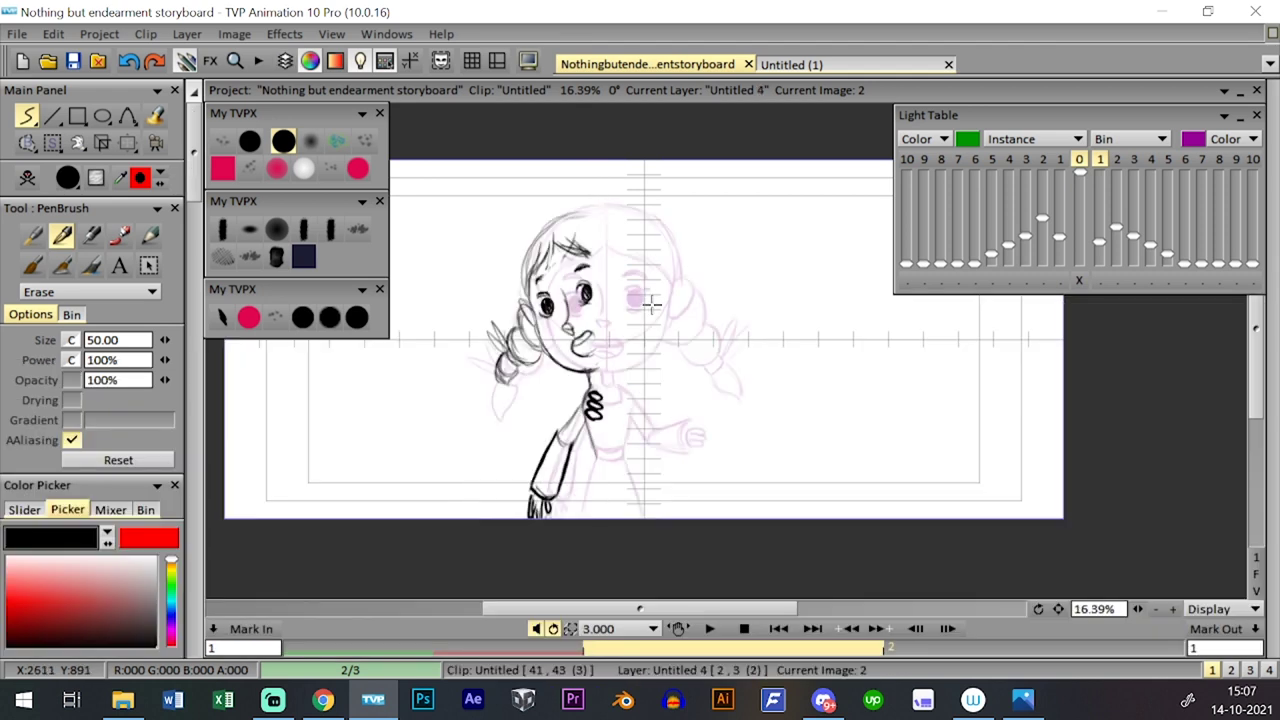
pyautogui.press('Tab')
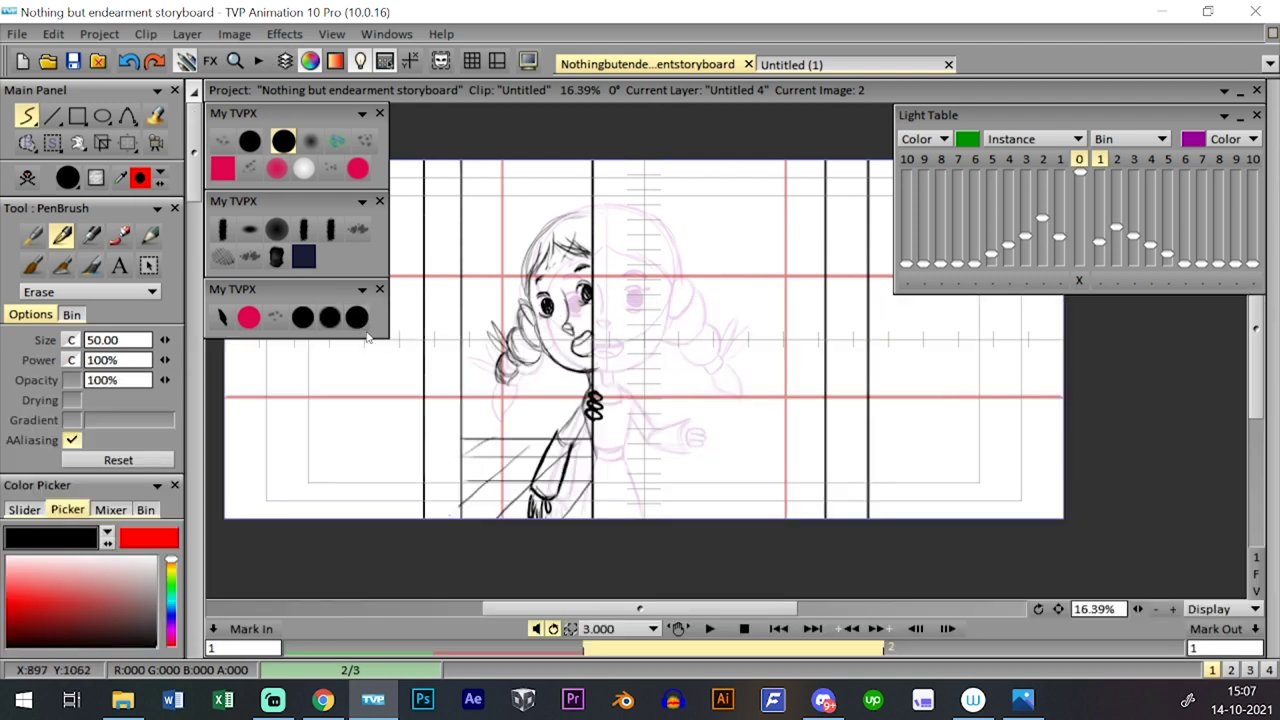
pyautogui.click(357, 318)
# - Preview the storyboard playback and save the project
pyautogui.click(714, 632)
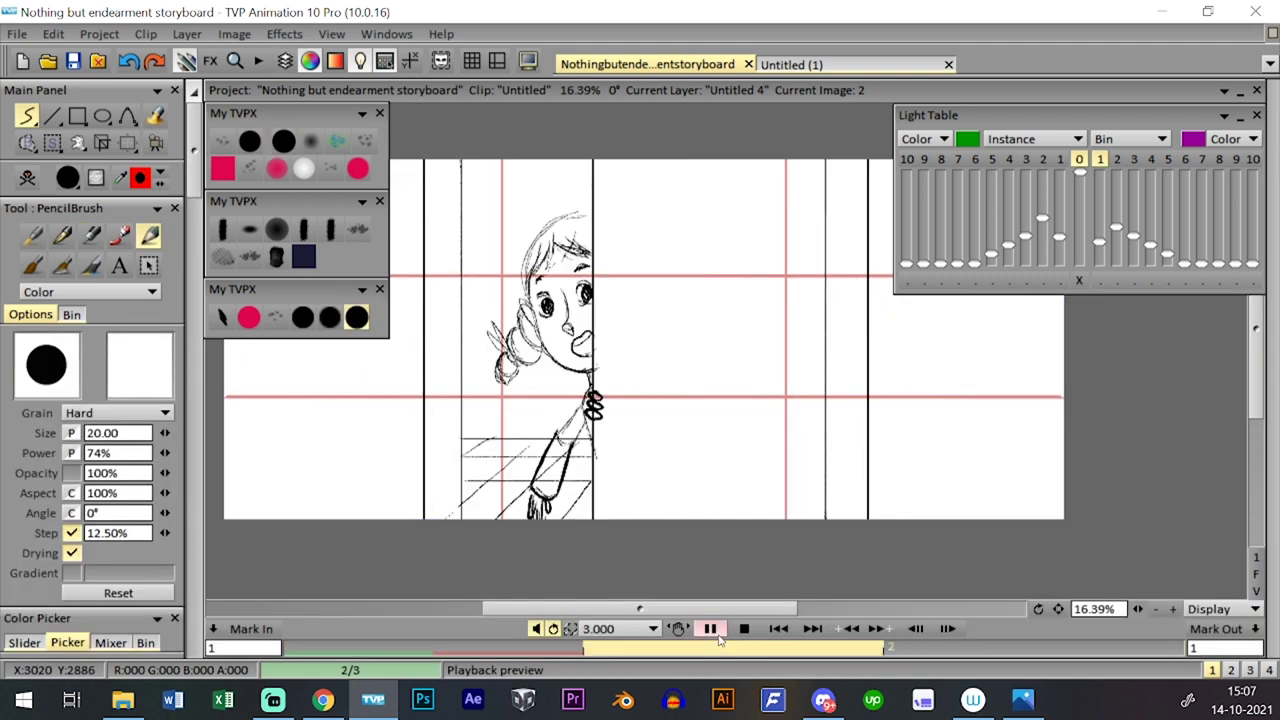
pyautogui.click(710, 628)
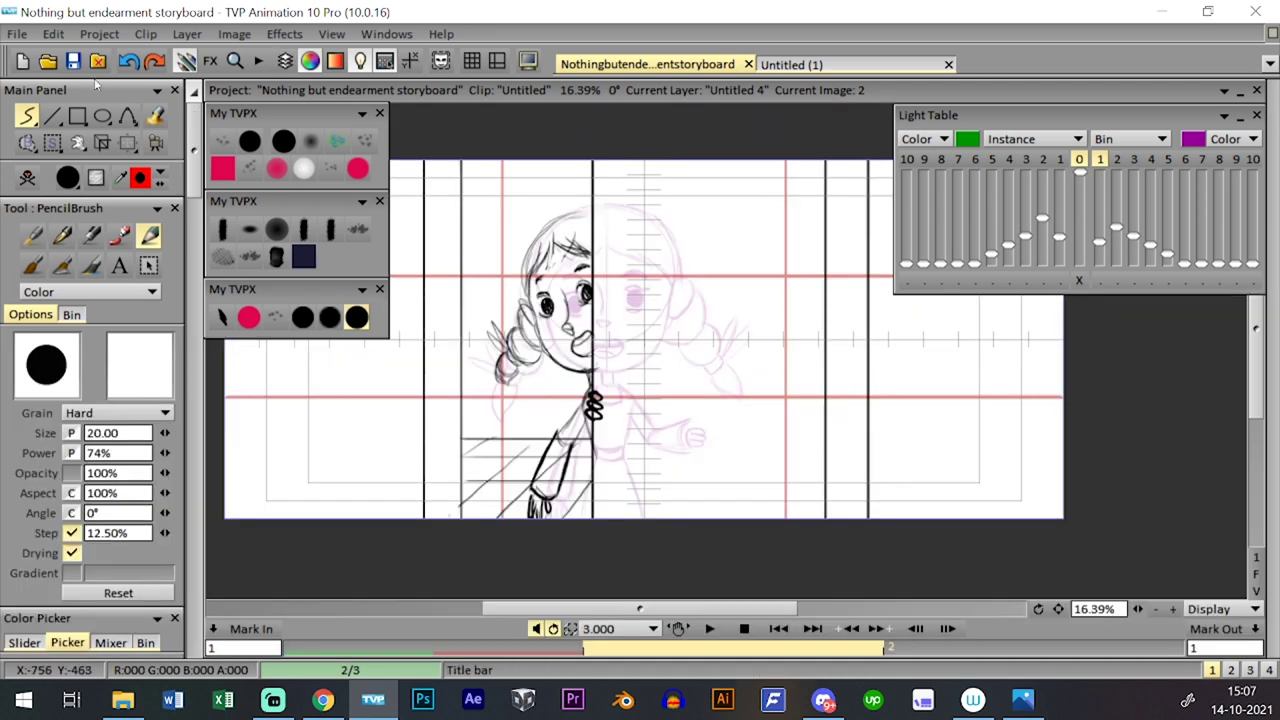
pyautogui.click(73, 61)
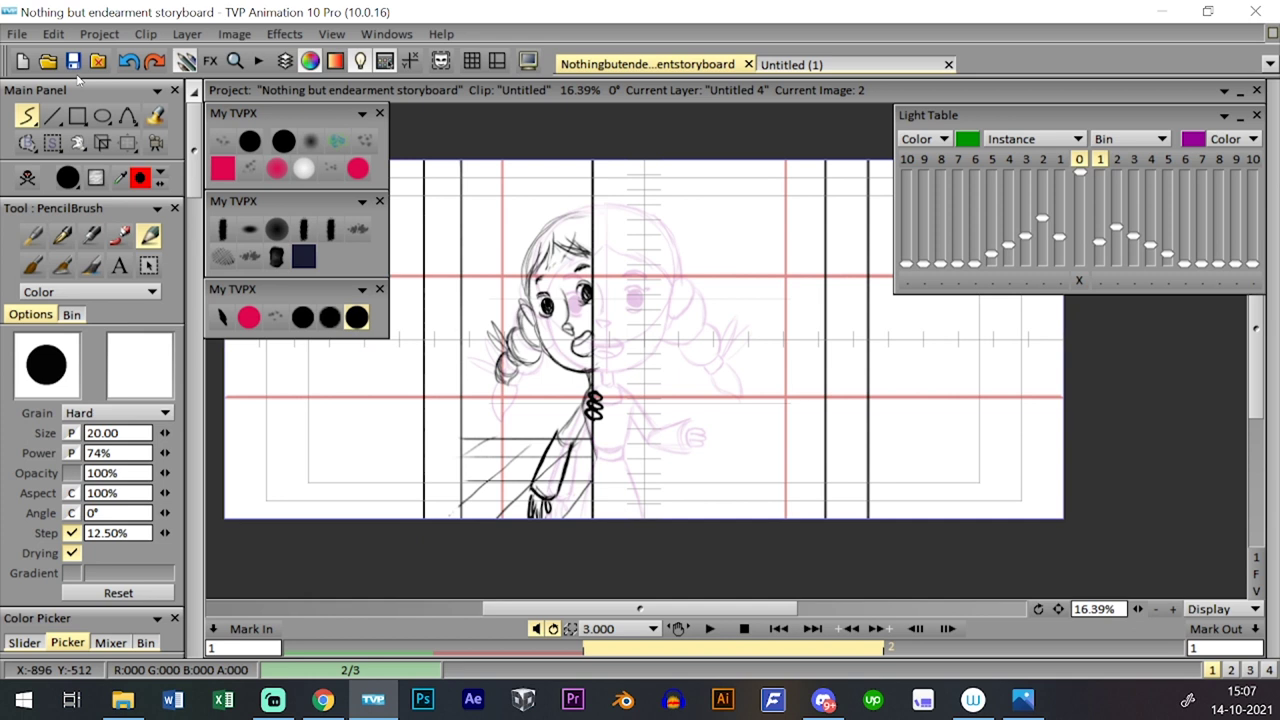
# - Advance to image 4 with the full front-facing girl and zoom in on her face
pyautogui.press('Tab')
pyautogui.click(403, 432)
pyautogui.press('Tab')
pyautogui.press('Tab')
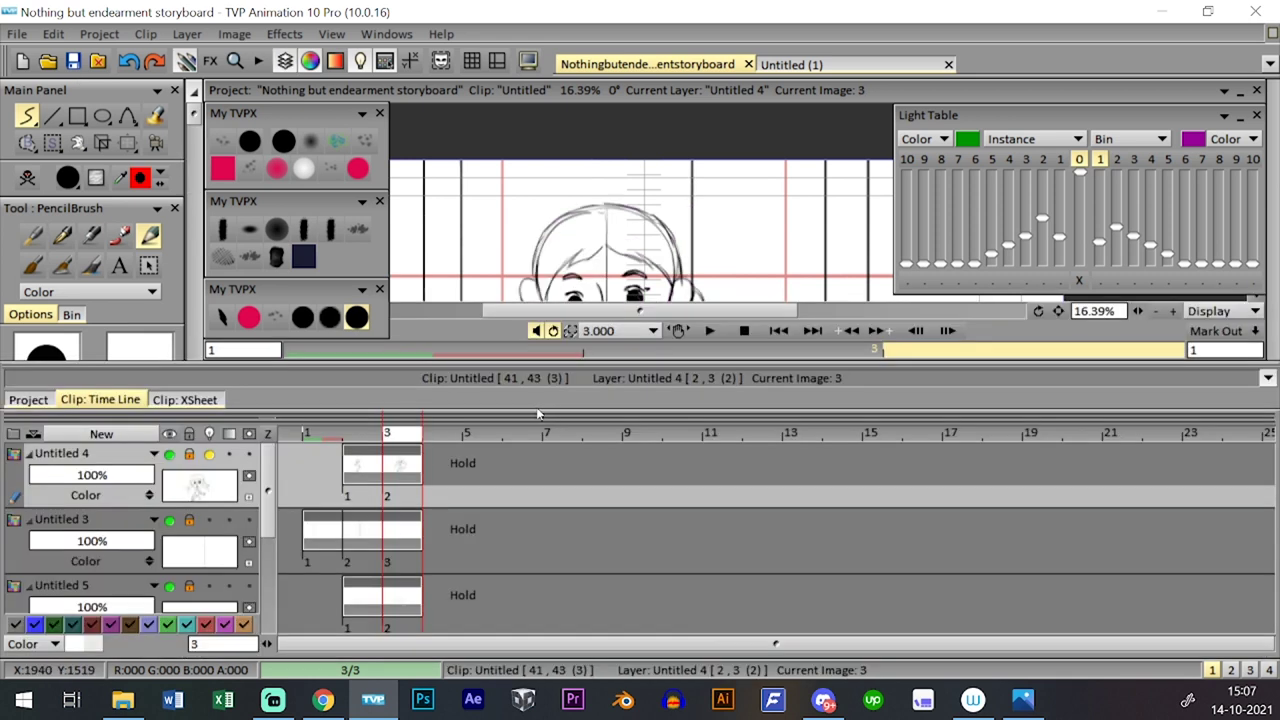
pyautogui.click(452, 432)
pyautogui.scroll(3, 763, 430)
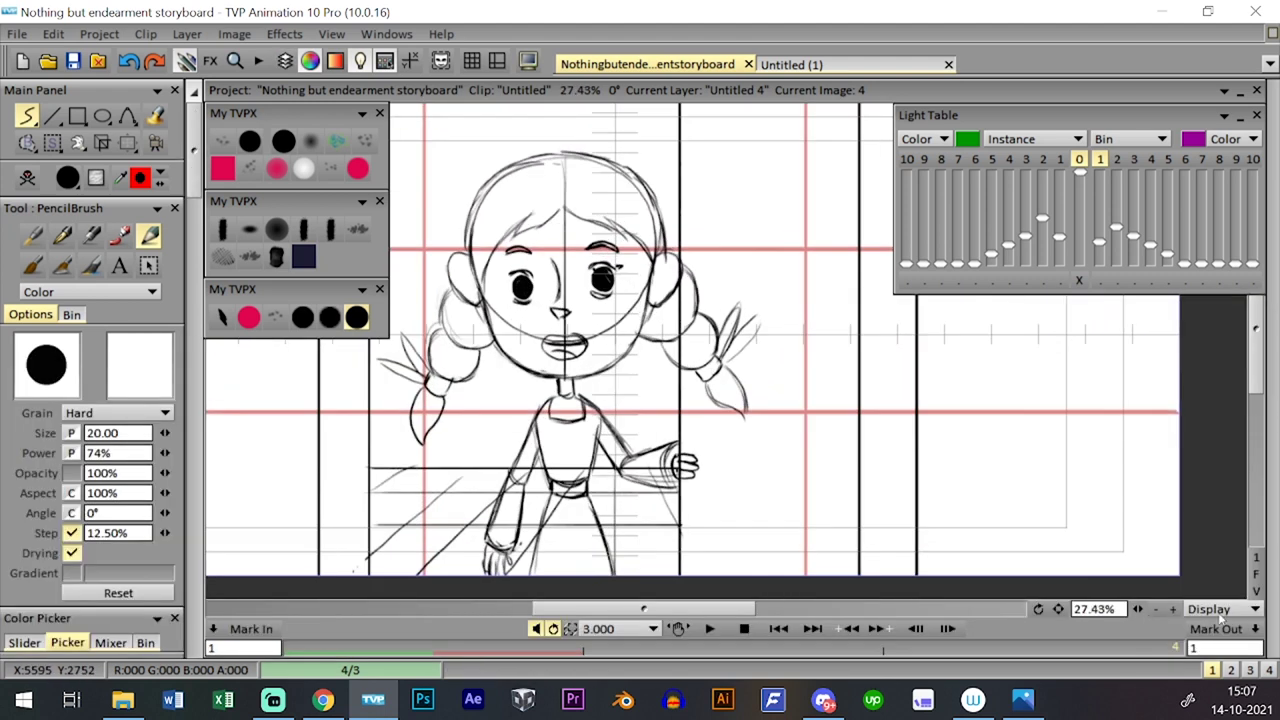
pyautogui.moveTo(763, 430); pyautogui.dragTo(828, 447)
pyautogui.click(555, 354)
pyautogui.press('Tab')
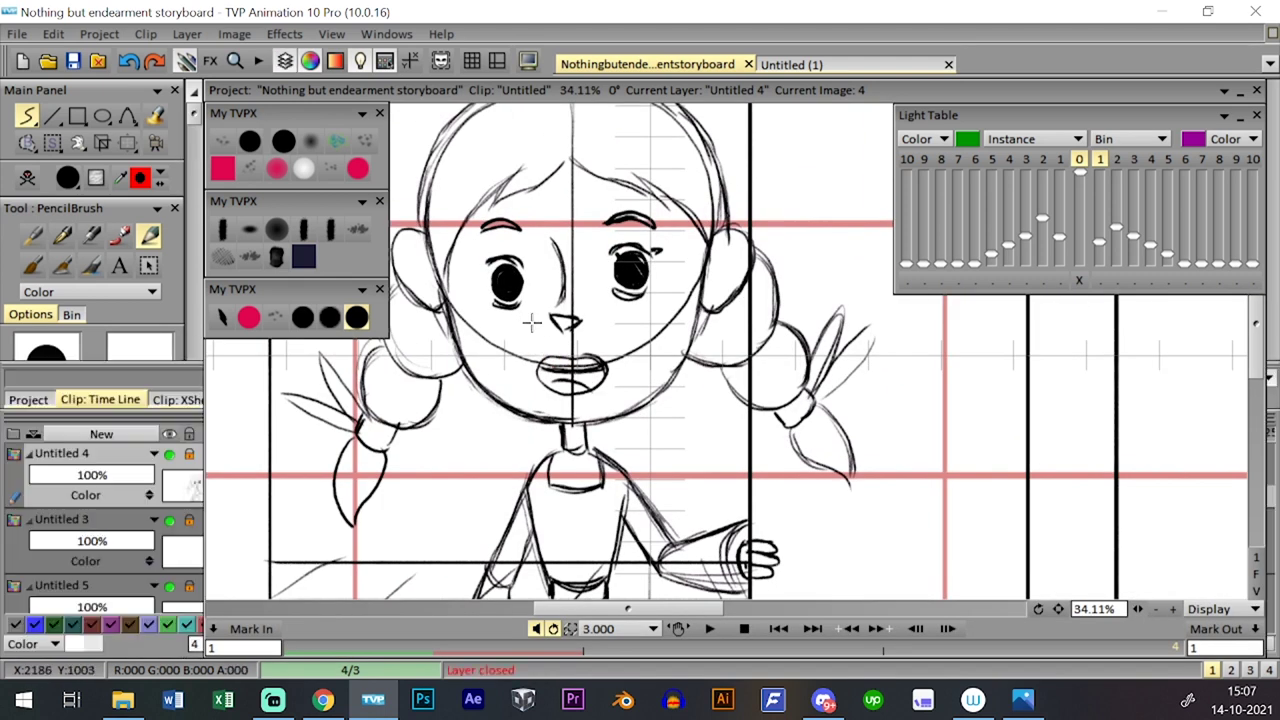
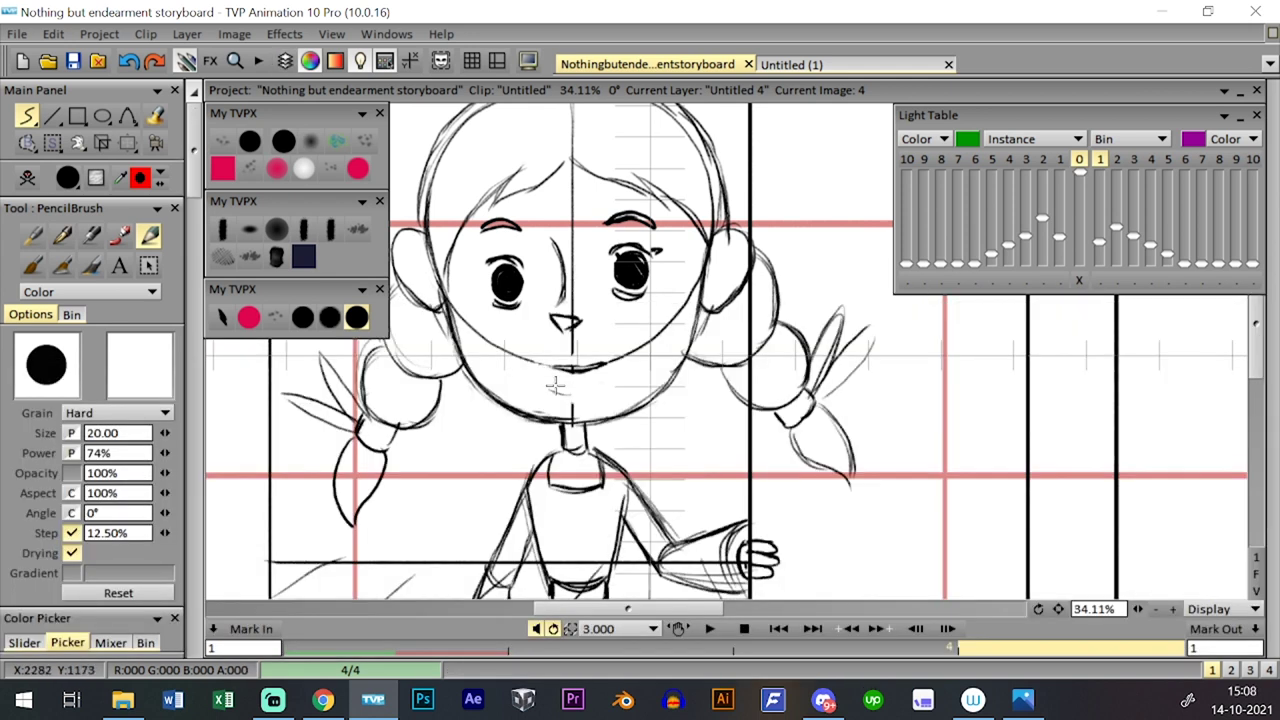
# - Darken the girl's mouth line on frame 4 and compare it with the open-mouth drawing
pyautogui.moveTo(540, 365); pyautogui.dragTo(612, 355)
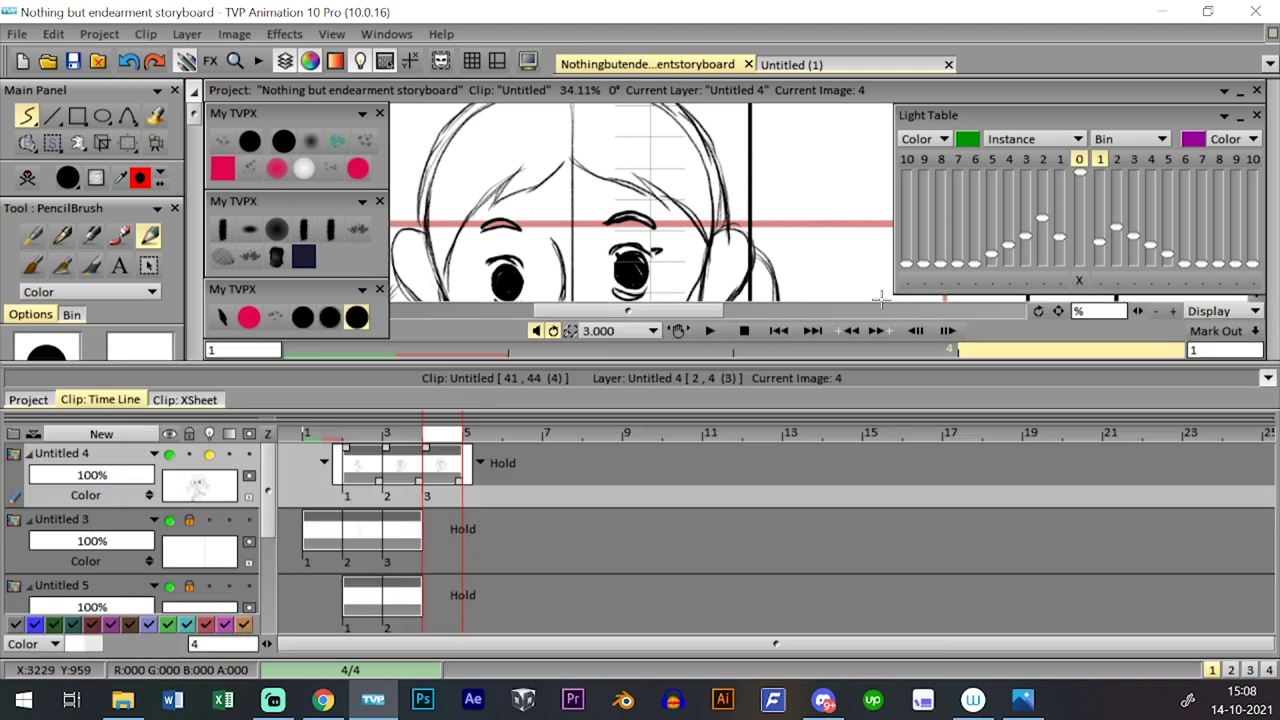
pyautogui.press('Left')
pyautogui.press('Right')
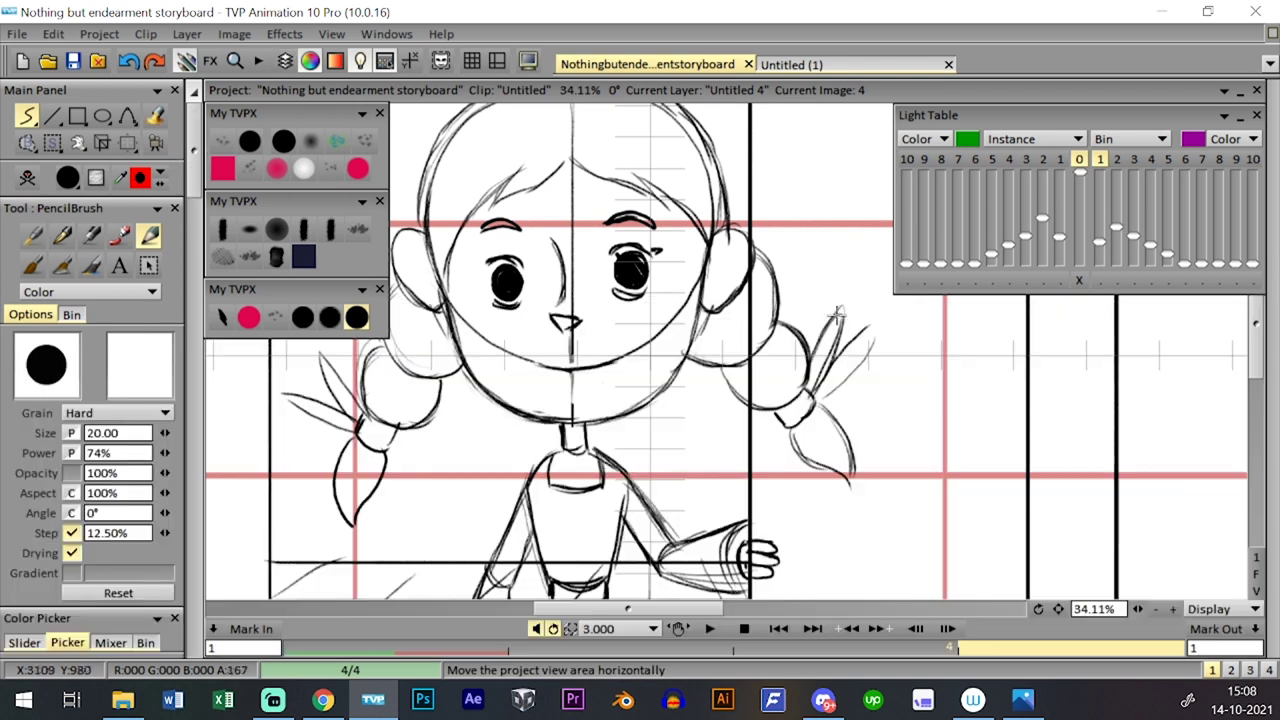
pyautogui.press('Left')
pyautogui.press('Right')
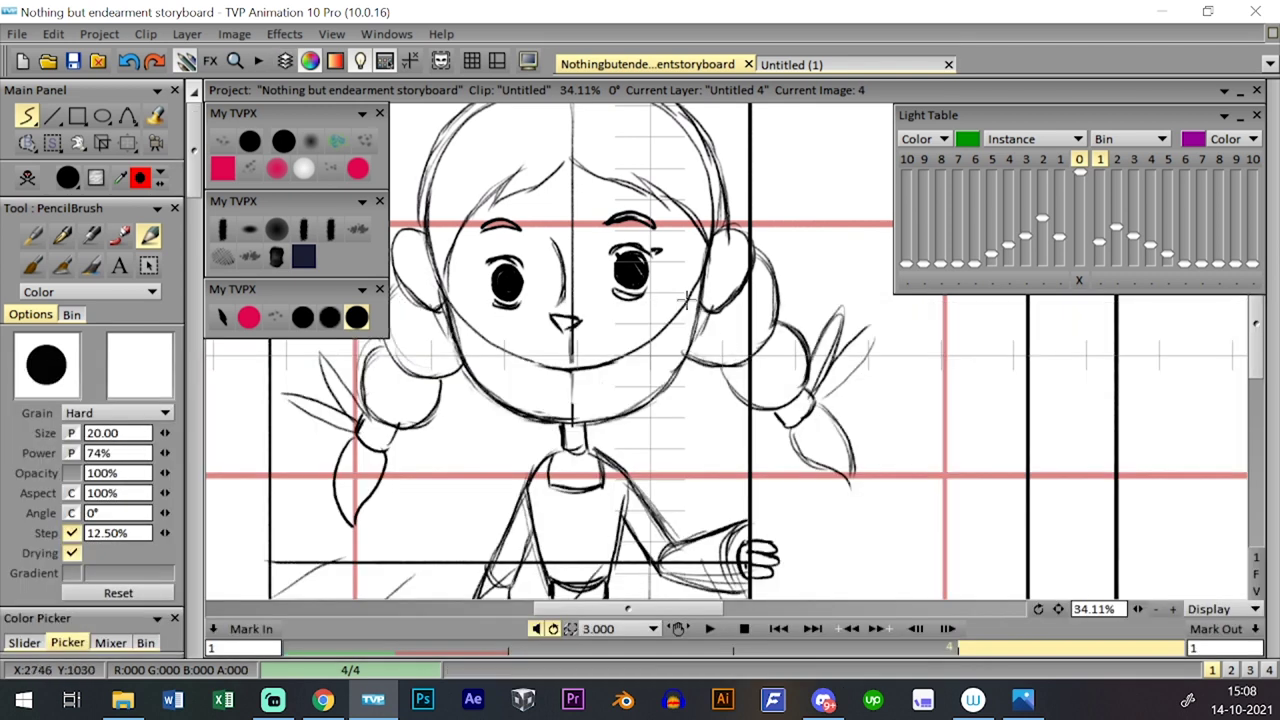
pyautogui.press('Right')
# - Extend mouth layer Untitled 4 to eight images by pasting new frames
pyautogui.press('Down')
pyautogui.press('Right')
pyautogui.press('Up')
pyautogui.hotkey('ctrl', 'v')
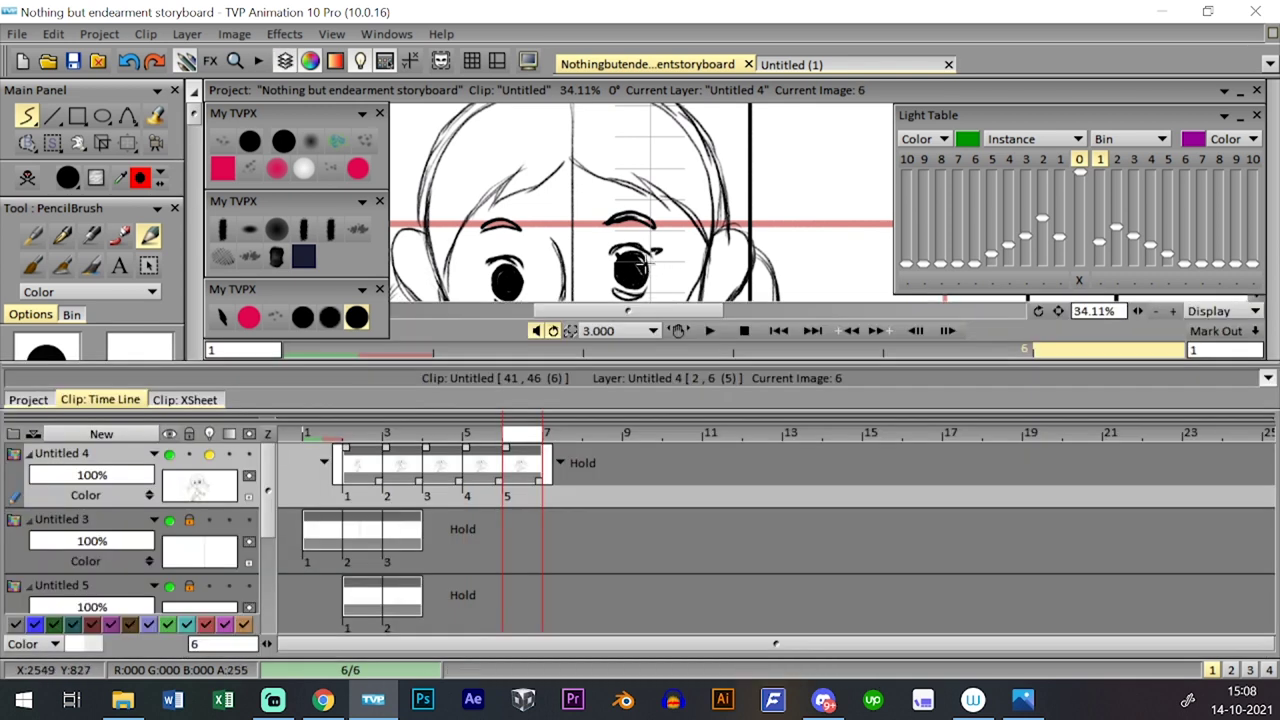
pyautogui.press('Right')
pyautogui.hotkey('ctrl', 'v')
pyautogui.press('Right')
pyautogui.hotkey('ctrl', 'v')
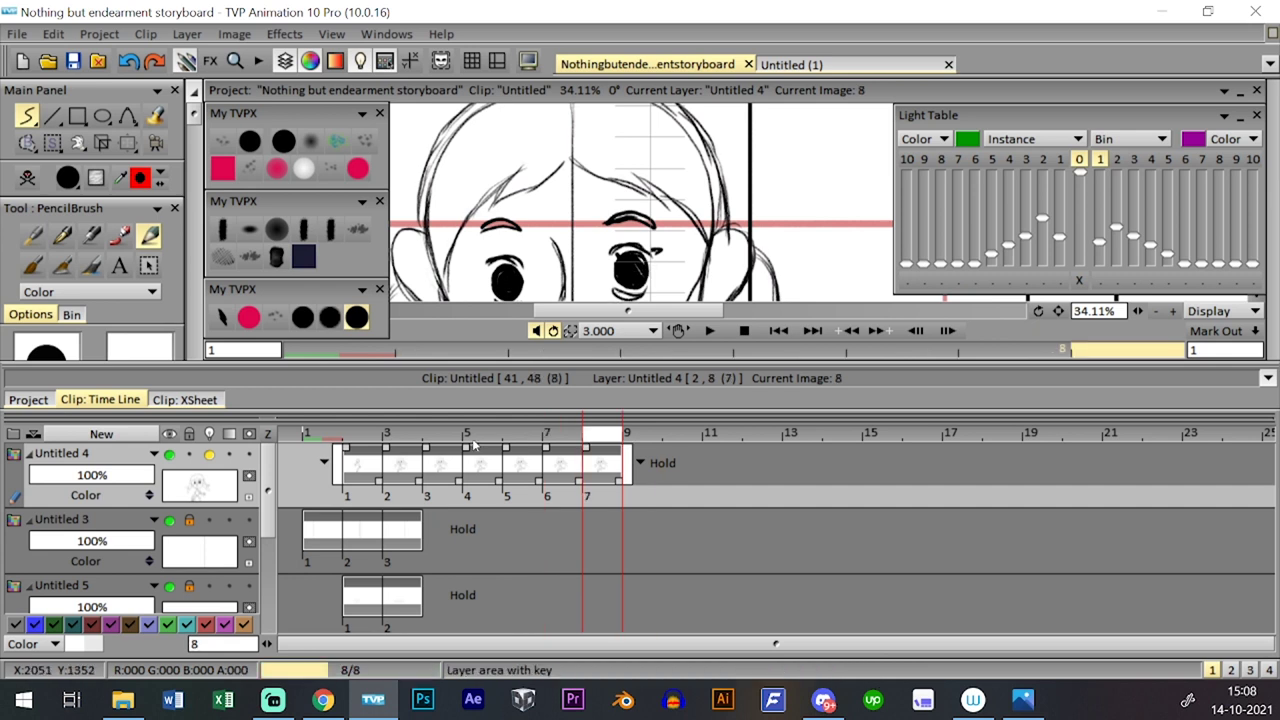
pyautogui.click(476, 436)
pyautogui.press('Down')
pyautogui.press('Up')
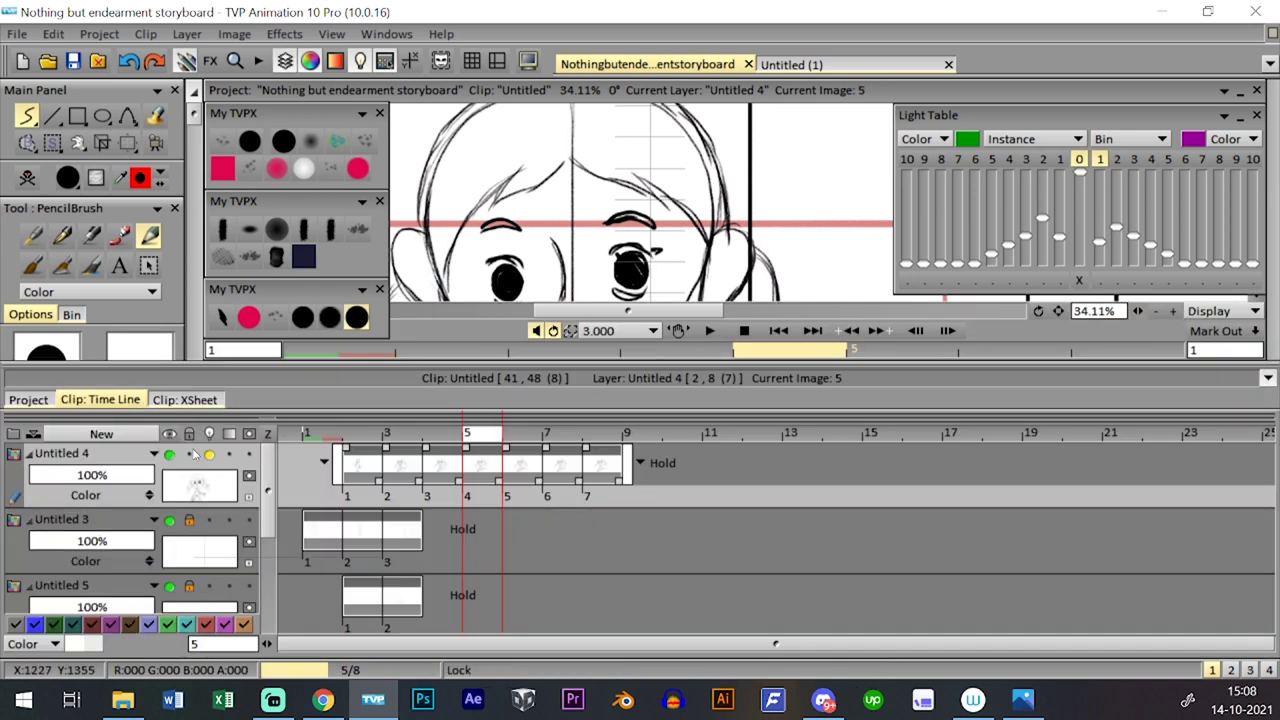
# - Unlock the mouth layer and set the Light Table to the previous image only
pyautogui.click(192, 434)
pyautogui.click(190, 454)
pyautogui.press('Down')
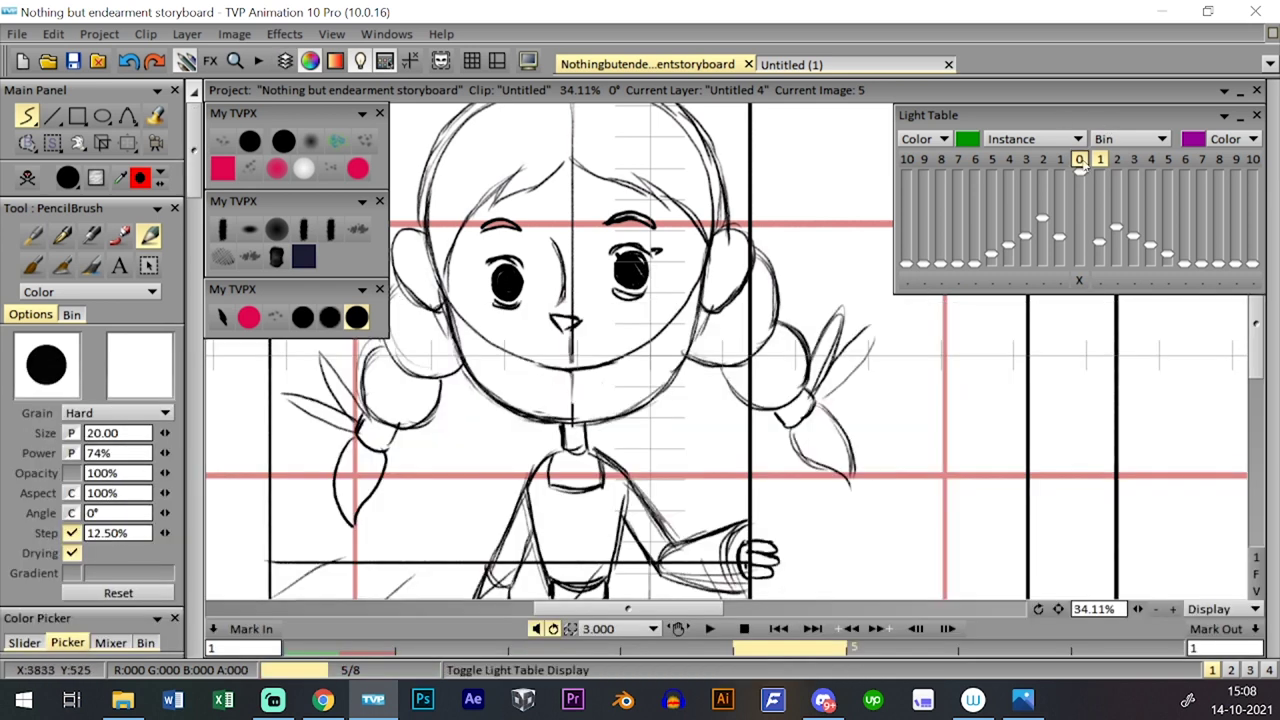
pyautogui.click(1061, 159)
pyautogui.click(1100, 159)
pyautogui.press('Up')
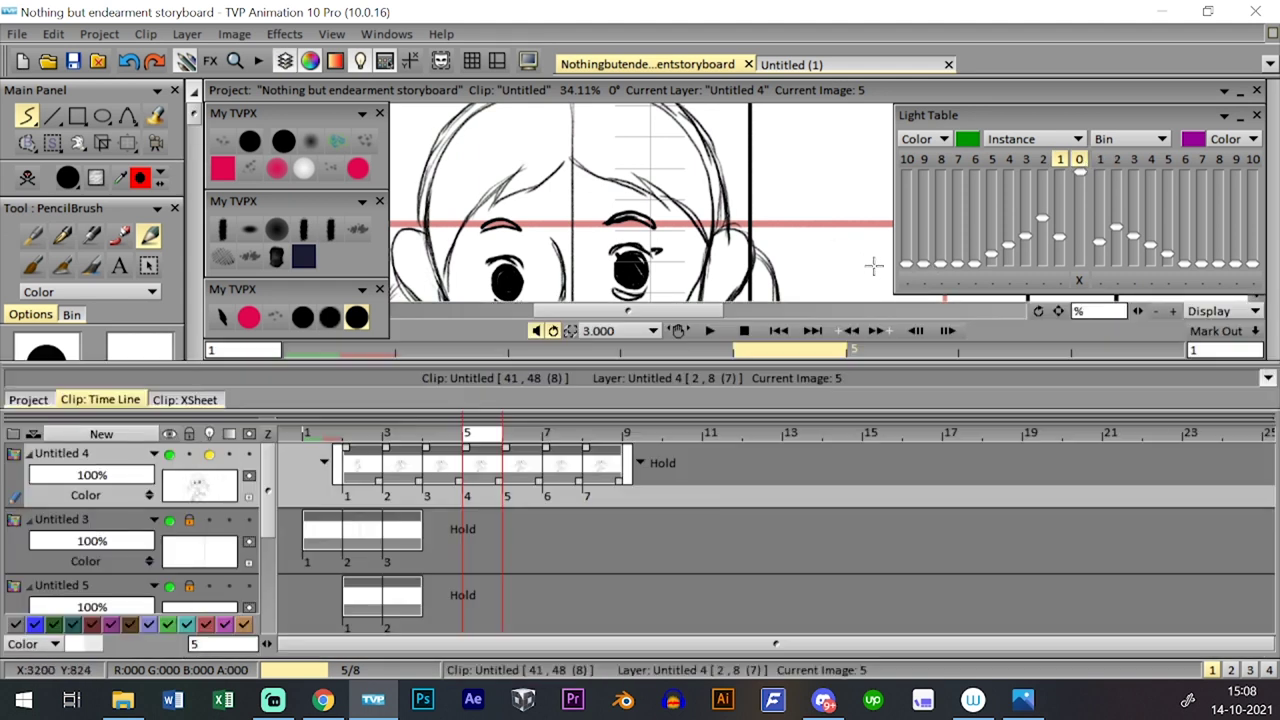
# - Flip between frames 3 and 4 to check the green onion-skinned mouth
pyautogui.press('Down')
pyautogui.press('Up')
pyautogui.press('Down')
pyautogui.press('Left')
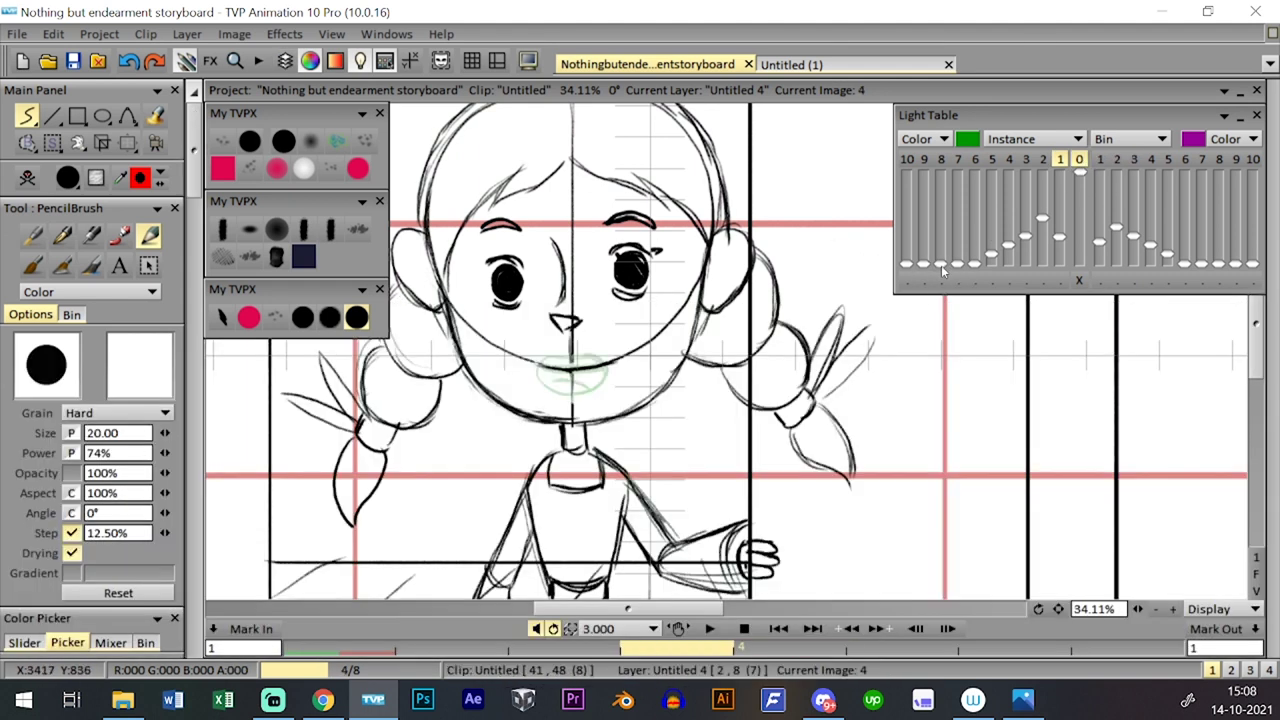
pyautogui.press('Left')
pyautogui.press('Right')
# - Zoom to 76.81% on the mouth and ink the lips and mouth line on frame 4
pyautogui.press('Up')
pyautogui.press('Down')
pyautogui.moveTo(1139, 610); pyautogui.dragTo(1160, 562)
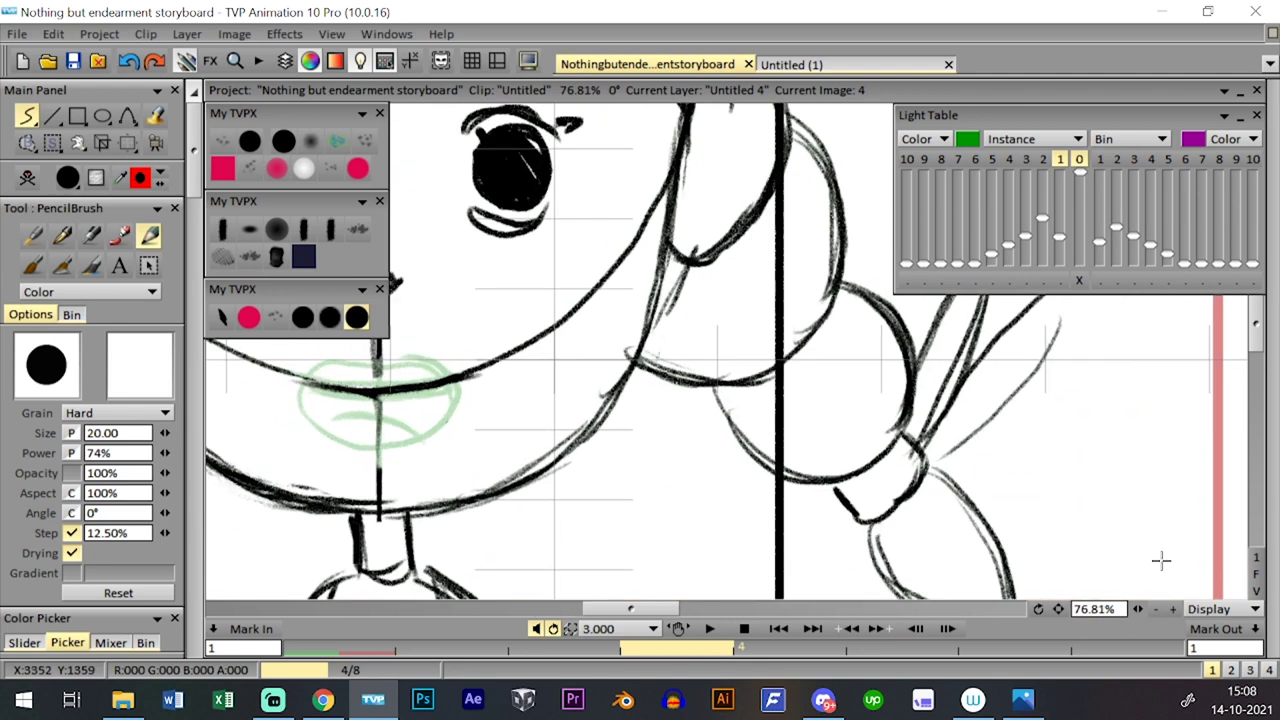
pyautogui.moveTo(508, 415); pyautogui.dragTo(620, 428)
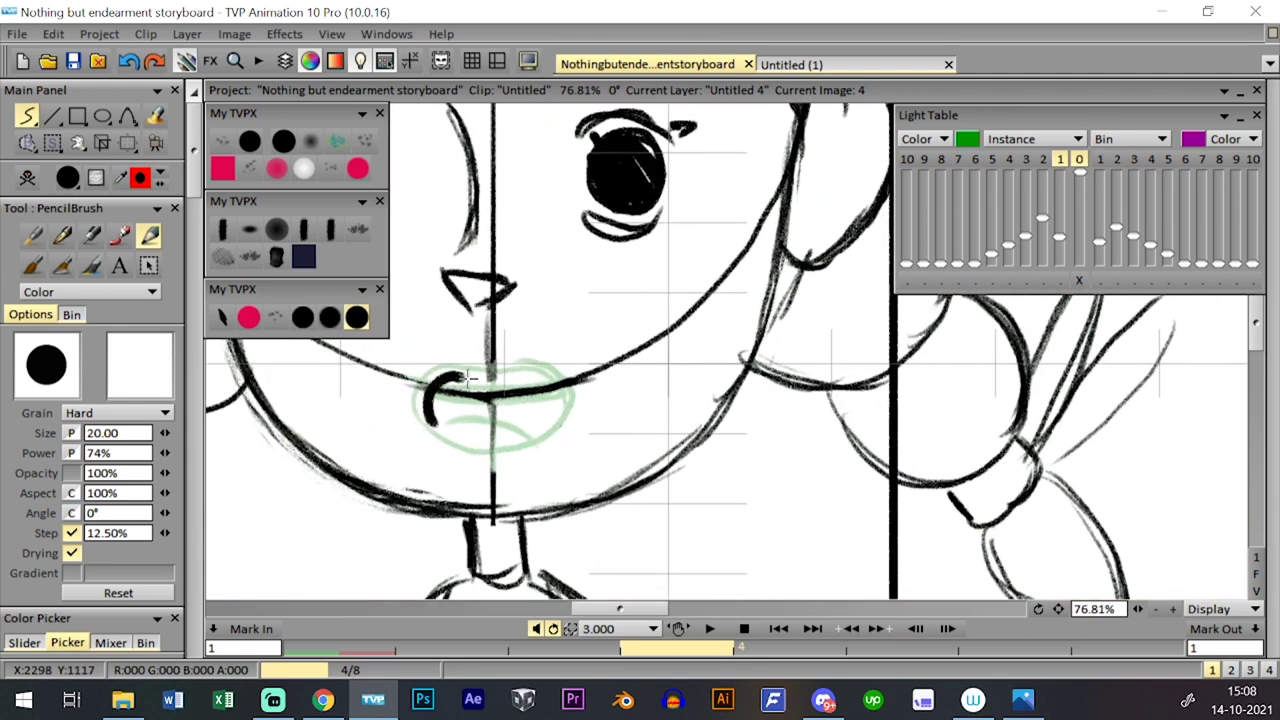
pyautogui.moveTo(468, 378)
pyautogui.mouseDown()
pyautogui.moveTo(541, 372)
pyautogui.moveTo(560, 395)
pyautogui.mouseUp()
pyautogui.hotkey('ctrl', 'z')
pyautogui.moveTo(425, 402)
pyautogui.mouseDown()
pyautogui.moveTo(476, 370)
pyautogui.moveTo(551, 418)
pyautogui.mouseUp()
pyautogui.moveTo(428, 408)
pyautogui.mouseDown()
pyautogui.moveTo(488, 452)
pyautogui.moveTo(550, 426)
pyautogui.moveTo(562, 392)
pyautogui.mouseUp()
pyautogui.moveTo(425, 390); pyautogui.dragTo(562, 388)
pyautogui.moveTo(452, 430); pyautogui.dragTo(527, 435)
pyautogui.hotkey('ctrl', 'z')
# - Ink the upper lip, mouth line and inner arch on frame 5
pyautogui.press('Right')
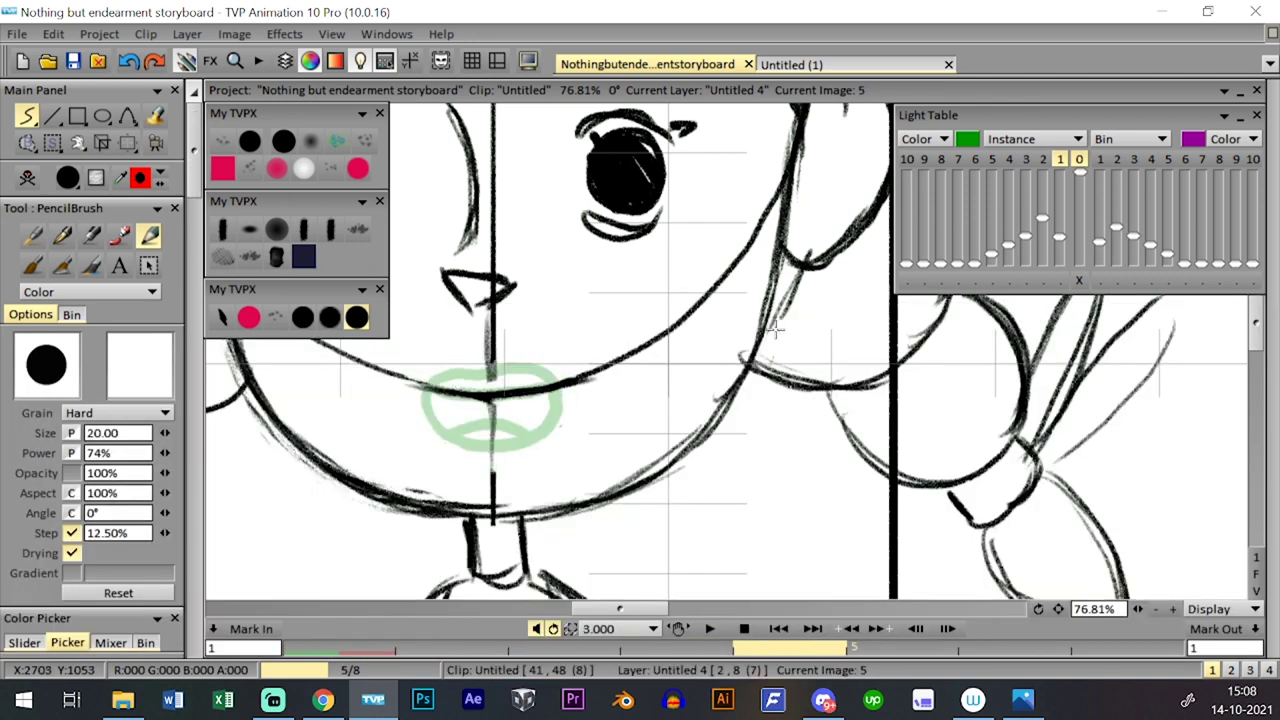
pyautogui.moveTo(407, 405)
pyautogui.mouseDown()
pyautogui.moveTo(495, 368)
pyautogui.moveTo(572, 382)
pyautogui.mouseUp()
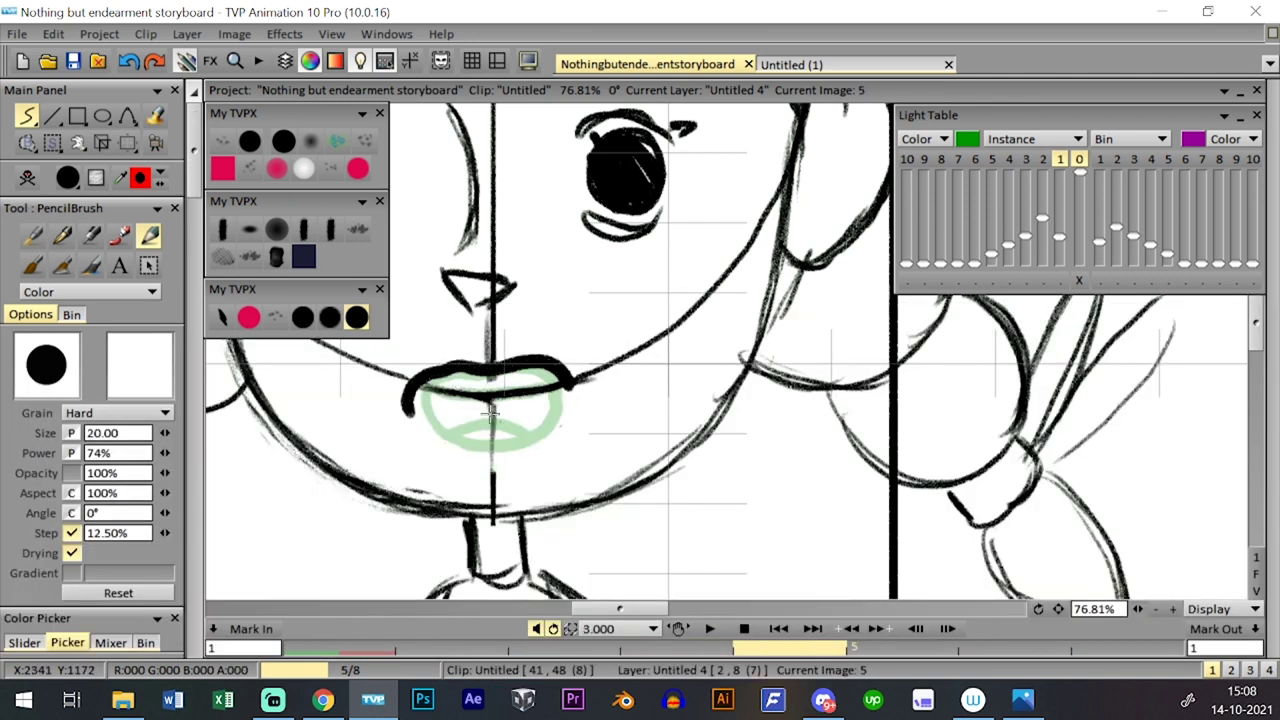
pyautogui.hotkey('ctrl', 'z')
pyautogui.moveTo(410, 380)
pyautogui.mouseDown()
pyautogui.moveTo(478, 368)
pyautogui.moveTo(575, 382)
pyautogui.moveTo(445, 447)
pyautogui.moveTo(492, 455)
pyautogui.moveTo(412, 412)
pyautogui.moveTo(434, 437)
pyautogui.moveTo(513, 453)
pyautogui.moveTo(574, 425)
pyautogui.moveTo(572, 405)
pyautogui.mouseUp()
pyautogui.hotkey('ctrl', 'z')
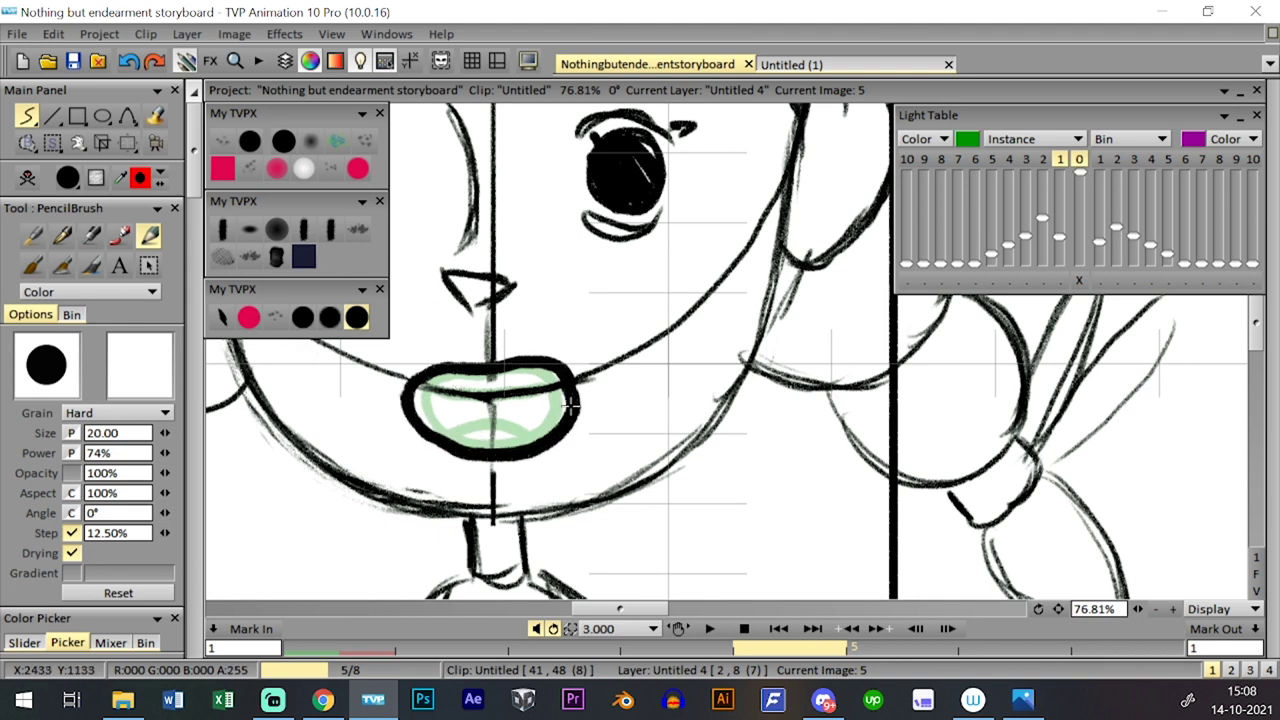
pyautogui.moveTo(406, 384)
pyautogui.mouseDown()
pyautogui.moveTo(482, 392)
pyautogui.moveTo(568, 382)
pyautogui.mouseUp()
pyautogui.moveTo(460, 444)
pyautogui.mouseDown()
pyautogui.moveTo(457, 408)
pyautogui.moveTo(479, 395)
pyautogui.moveTo(516, 443)
pyautogui.moveTo(459, 420)
pyautogui.moveTo(488, 395)
pyautogui.moveTo(518, 436)
pyautogui.moveTo(486, 410)
pyautogui.mouseUp()
pyautogui.hotkey('ctrl', 'z')
pyautogui.hotkey('ctrl', 'z')
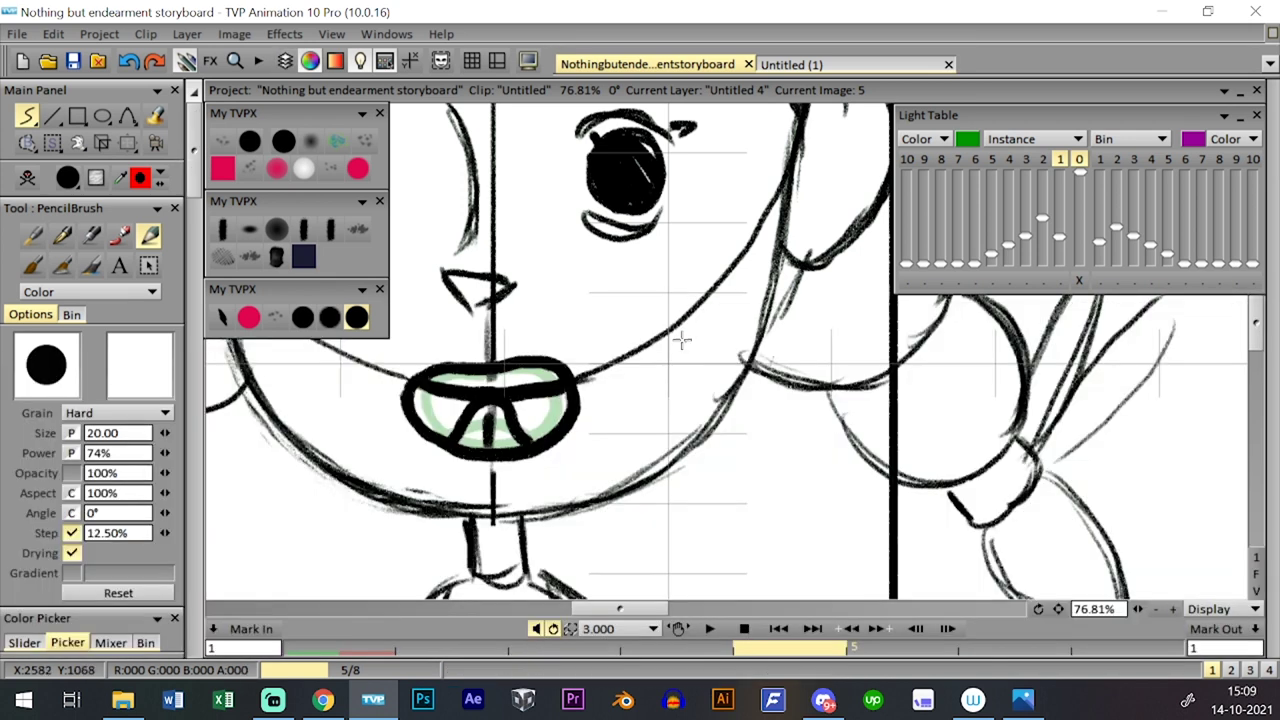
pyautogui.hotkey('ctrl', 'z')
pyautogui.hotkey('ctrl', 'z')
pyautogui.moveTo(462, 441)
pyautogui.mouseDown()
pyautogui.moveTo(486, 393)
pyautogui.moveTo(518, 424)
pyautogui.moveTo(506, 402)
pyautogui.moveTo(494, 436)
pyautogui.moveTo(487, 405)
pyautogui.mouseUp()
# - Ink the open mouth's side, upper and lower lips on frame 6, then pick the size-10 brush
pyautogui.press('l')
pyautogui.press('l')
pyautogui.press('Right')
pyautogui.press('l')
pyautogui.press('l')
pyautogui.press('l')
pyautogui.press('l')
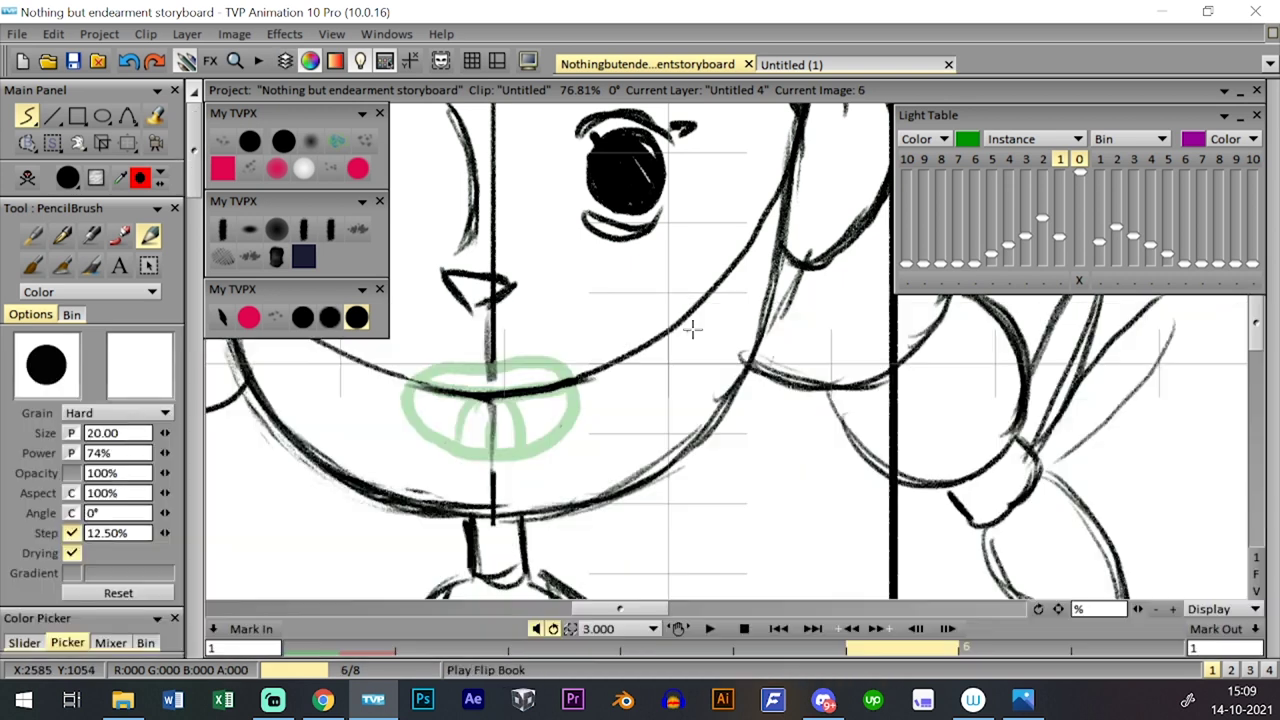
pyautogui.moveTo(465, 368); pyautogui.dragTo(466, 426)
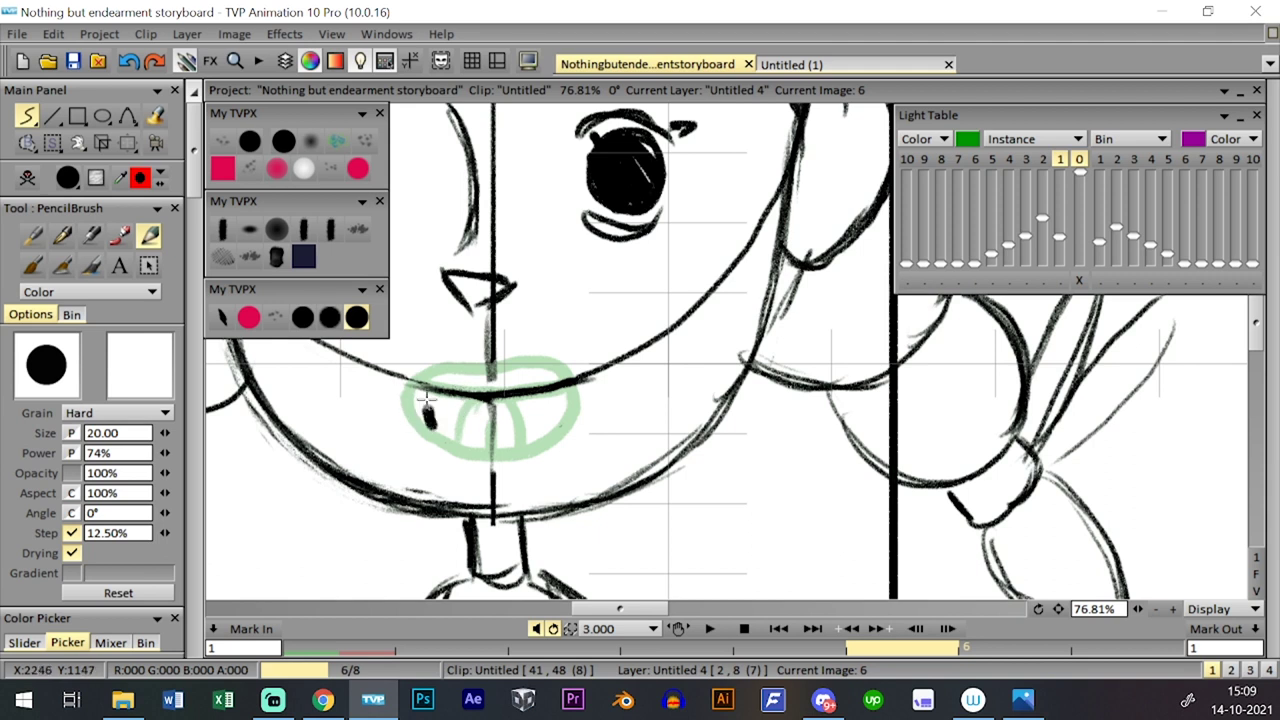
pyautogui.moveTo(462, 374)
pyautogui.mouseDown()
pyautogui.moveTo(550, 376)
pyautogui.moveTo(560, 402)
pyautogui.mouseUp()
pyautogui.moveTo(428, 418)
pyautogui.mouseDown()
pyautogui.moveTo(473, 441)
pyautogui.moveTo(517, 439)
pyautogui.moveTo(554, 418)
pyautogui.moveTo(556, 382)
pyautogui.mouseUp()
pyautogui.moveTo(471, 400); pyautogui.dragTo(548, 393)
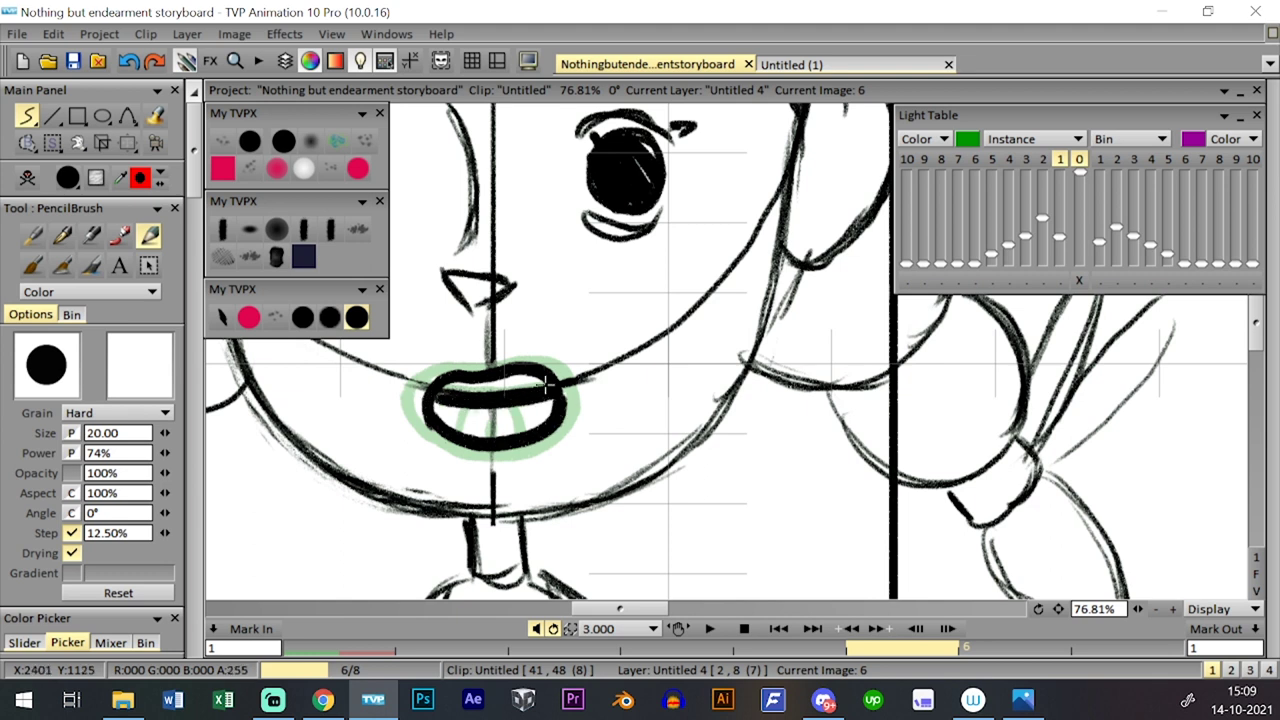
pyautogui.hotkey('ctrl', 'z')
pyautogui.moveTo(438, 402); pyautogui.dragTo(556, 405)
pyautogui.hotkey('ctrl', 'z')
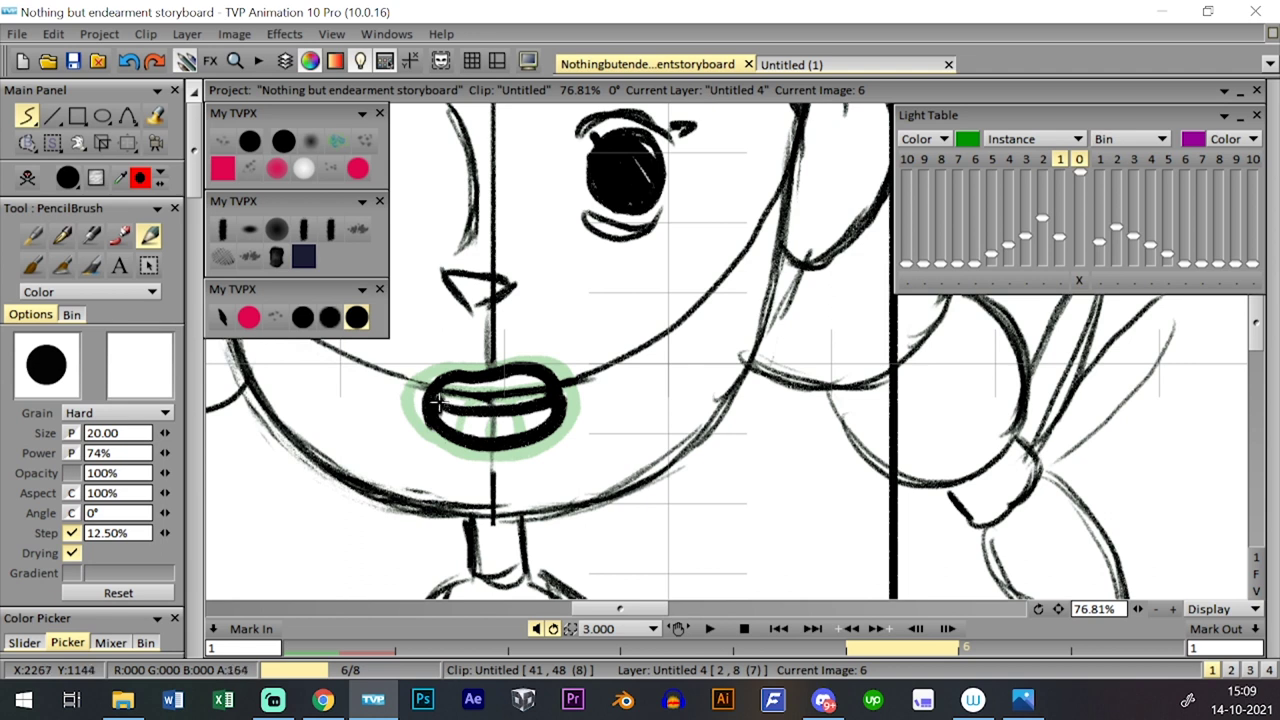
pyautogui.click(303, 317)
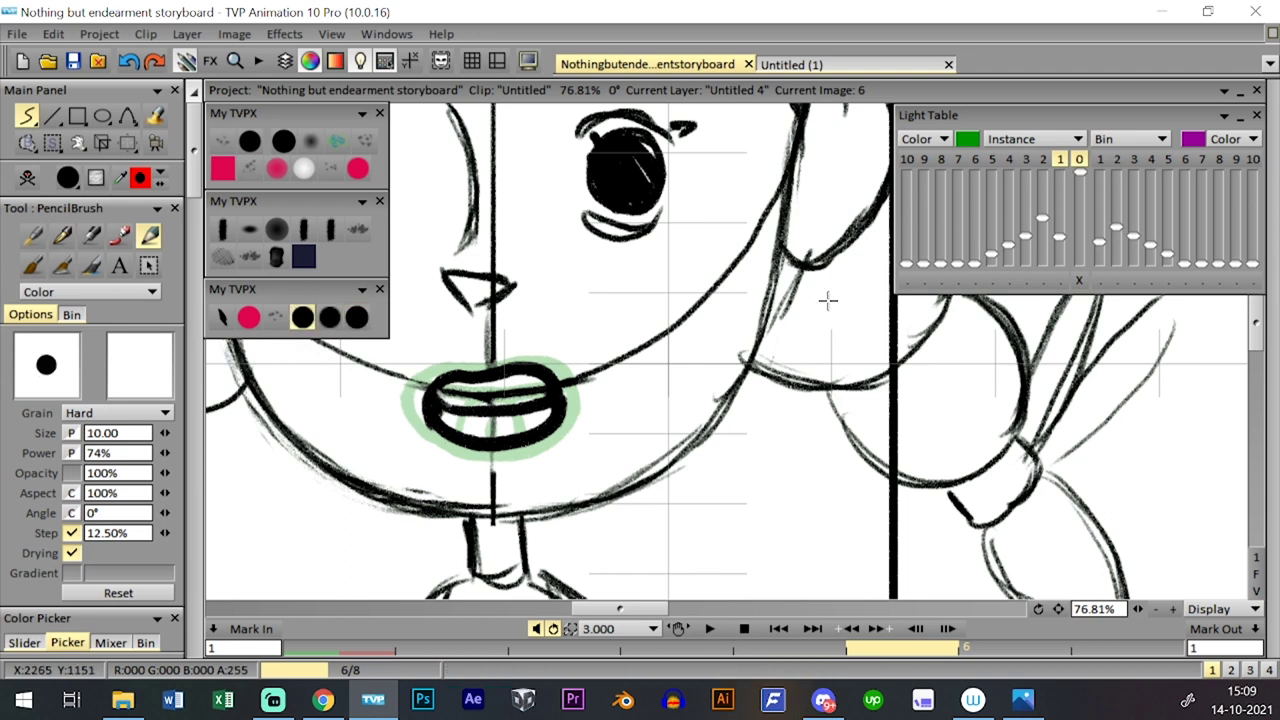
# - Ink the upper and lower lips, mouth line and inner lip on frame 7
pyautogui.press('Right')
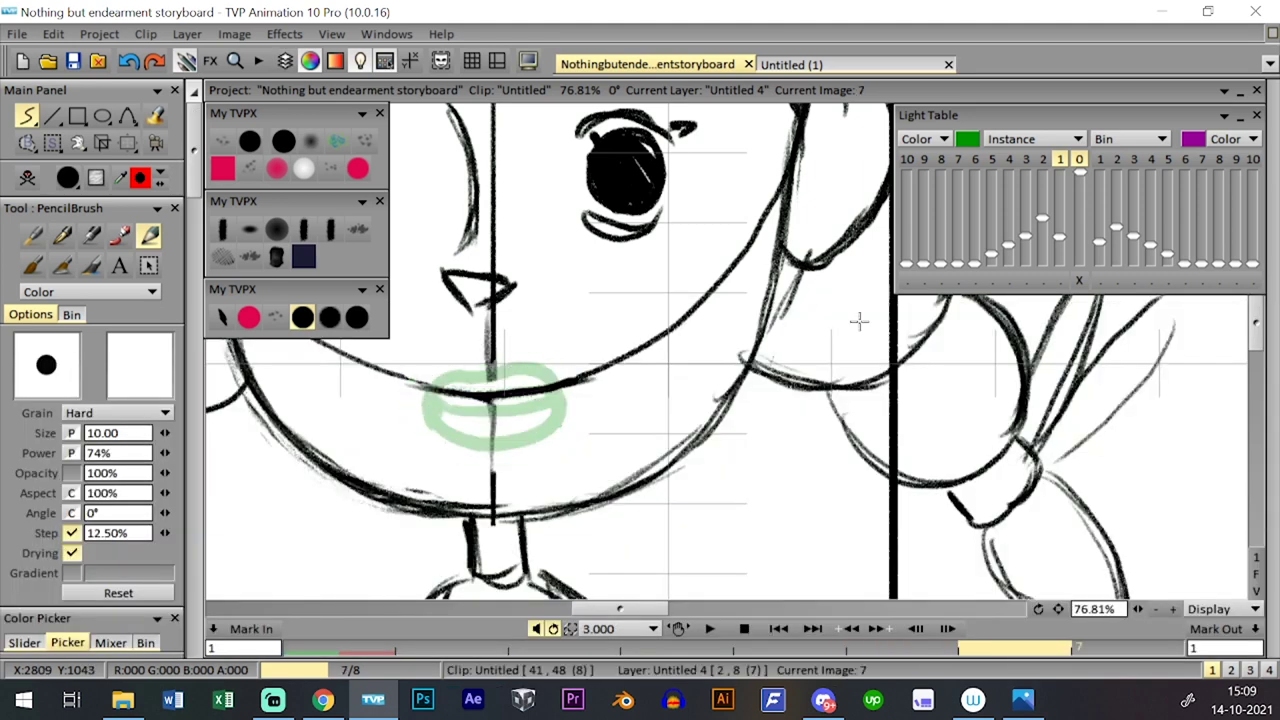
pyautogui.moveTo(418, 432)
pyautogui.mouseDown()
pyautogui.moveTo(449, 354)
pyautogui.moveTo(585, 410)
pyautogui.mouseUp()
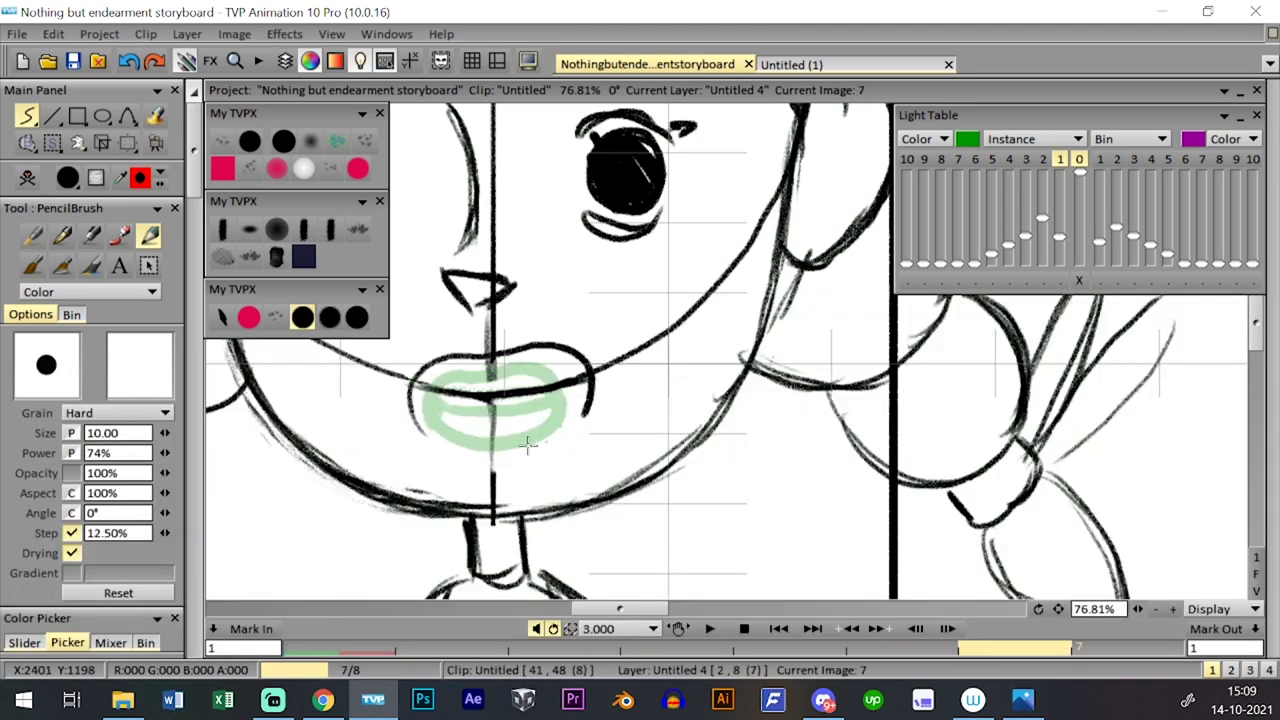
pyautogui.moveTo(442, 449)
pyautogui.mouseDown()
pyautogui.moveTo(585, 414)
pyautogui.moveTo(589, 353)
pyautogui.mouseUp()
pyautogui.moveTo(408, 373)
pyautogui.mouseDown()
pyautogui.moveTo(515, 393)
pyautogui.moveTo(588, 378)
pyautogui.mouseUp()
pyautogui.moveTo(435, 432); pyautogui.dragTo(530, 440)
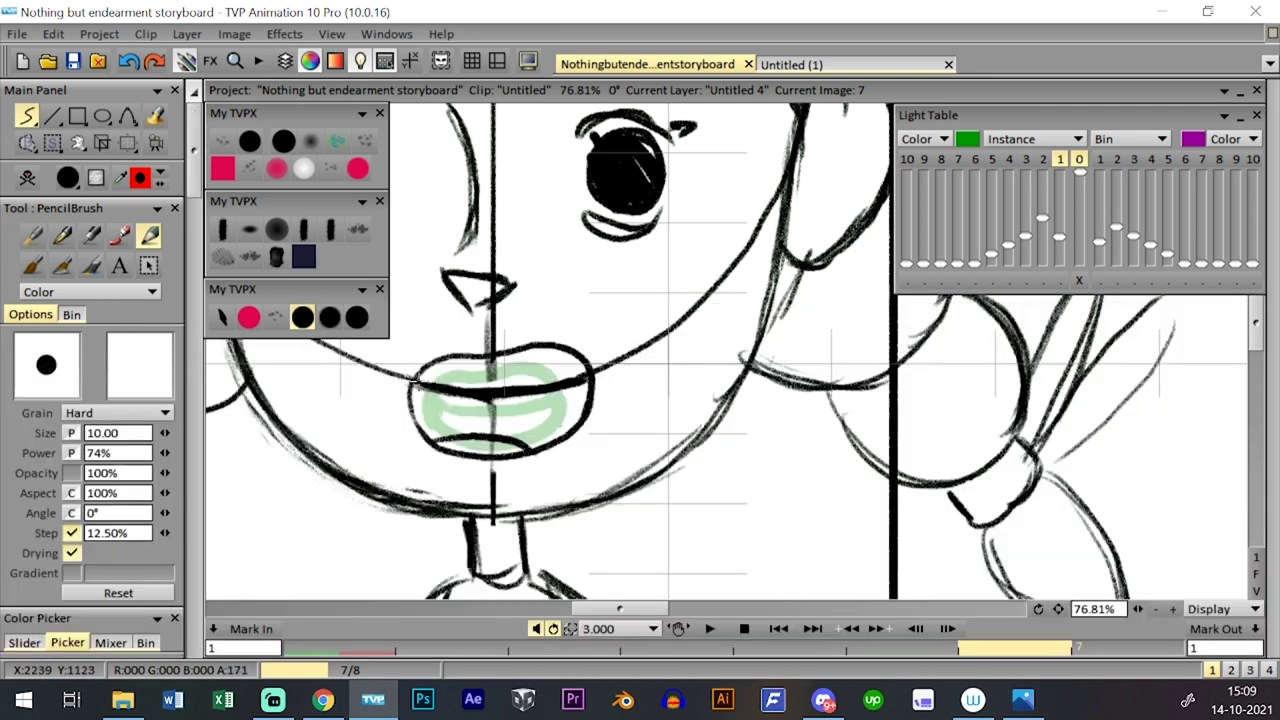
pyautogui.moveTo(556, 381); pyautogui.dragTo(578, 377)
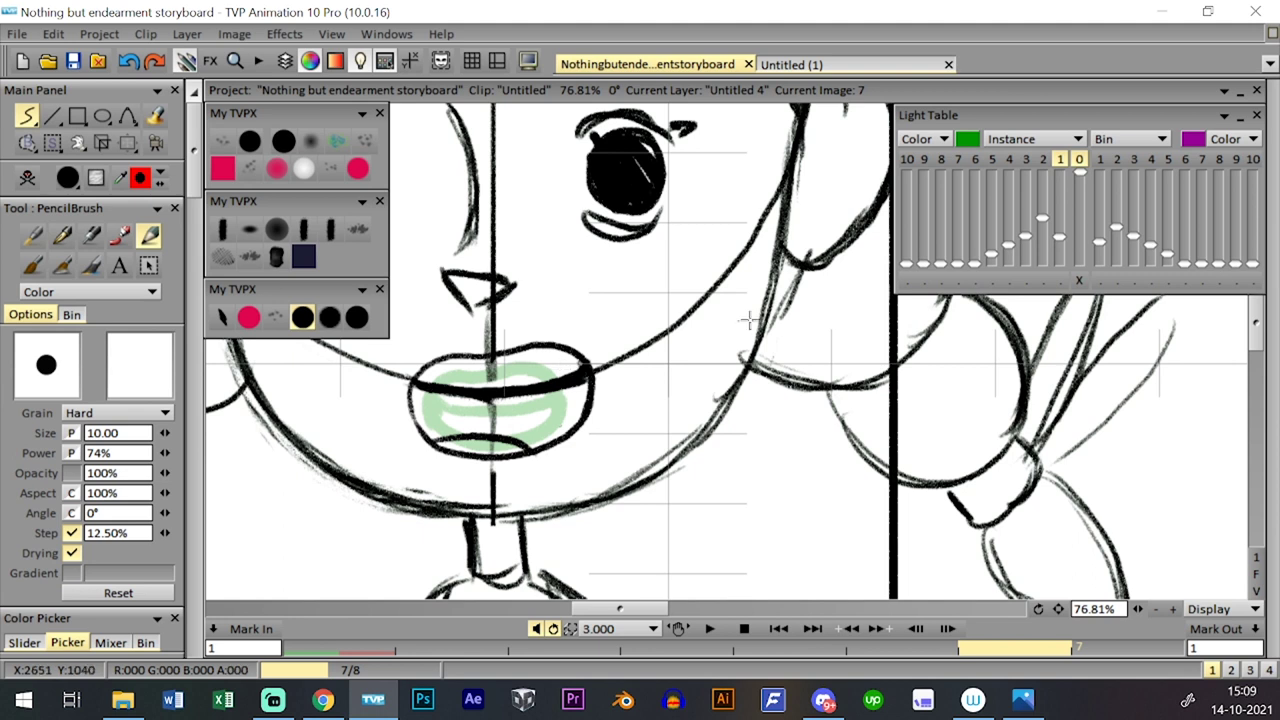
# - Step to image 8 and zoom out to 22.95% to see the whole character
pyautogui.press('Up')
pyautogui.press('Down')
pyautogui.press('Right')
pyautogui.press('Up')
pyautogui.press('Down')
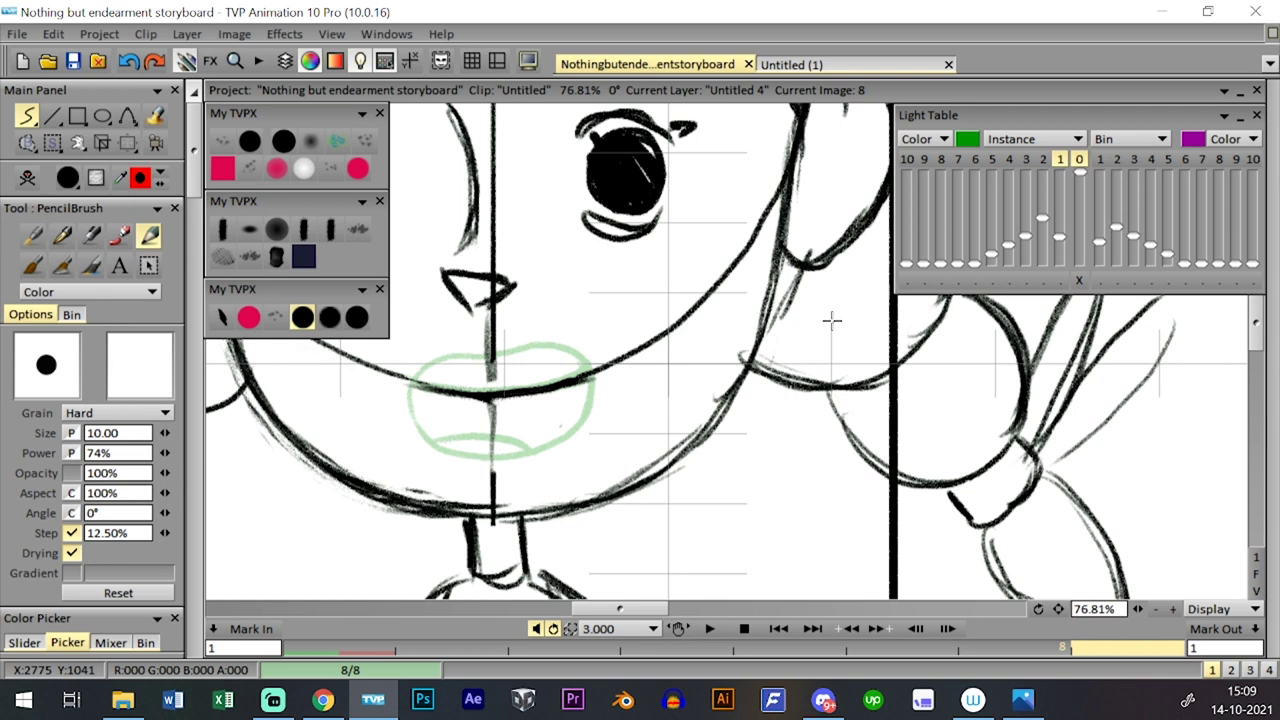
pyautogui.moveTo(1138, 611); pyautogui.dragTo(1012, 566)
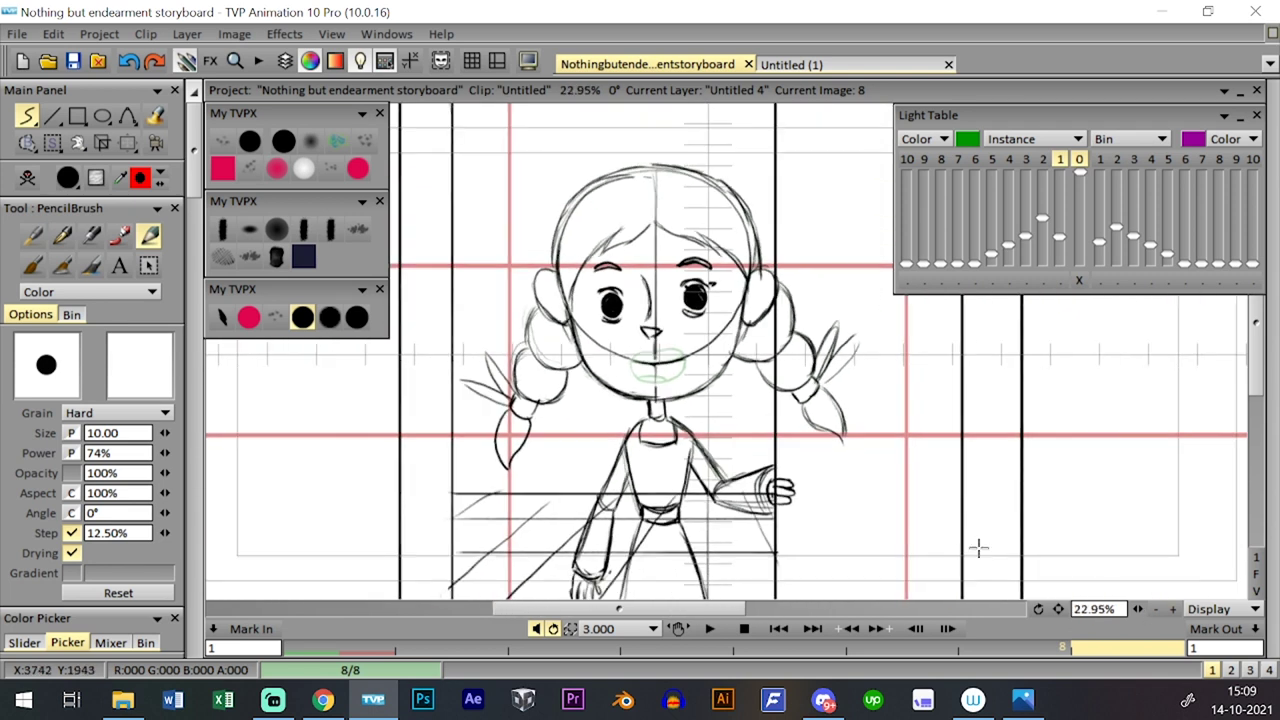
# - Play back the mouth animation with the whole character centred in view
pyautogui.moveTo(866, 464); pyautogui.dragTo(777, 383)
pyautogui.click(709, 628)
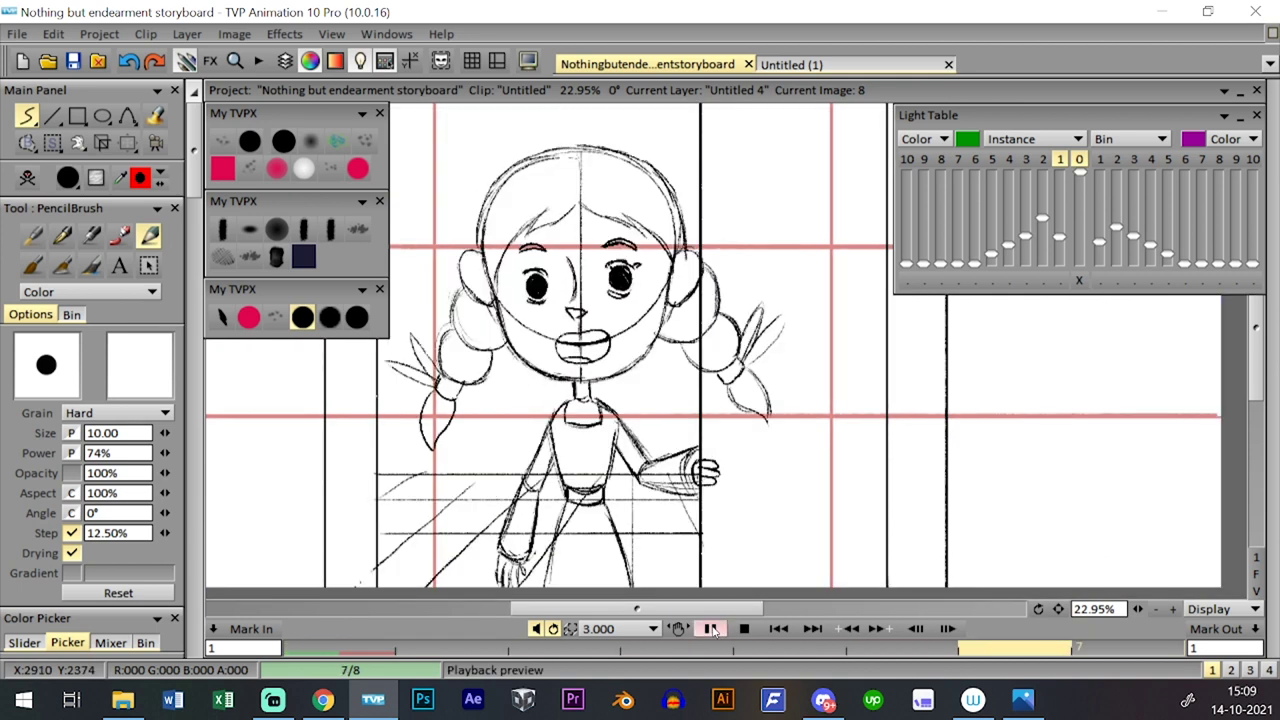
pyautogui.click(710, 628)
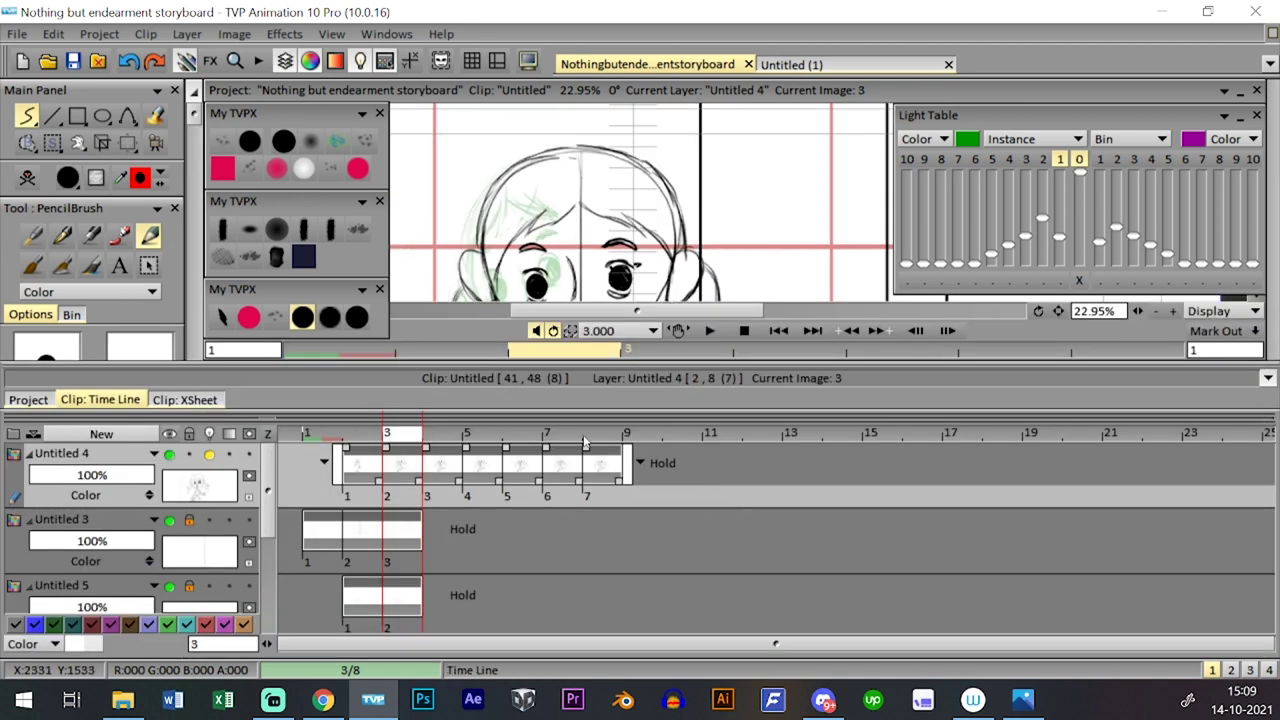
pyautogui.press('Tab')
pyautogui.press('Tab')
pyautogui.press('Tab')
pyautogui.press('Tab')
pyautogui.press('Tab')
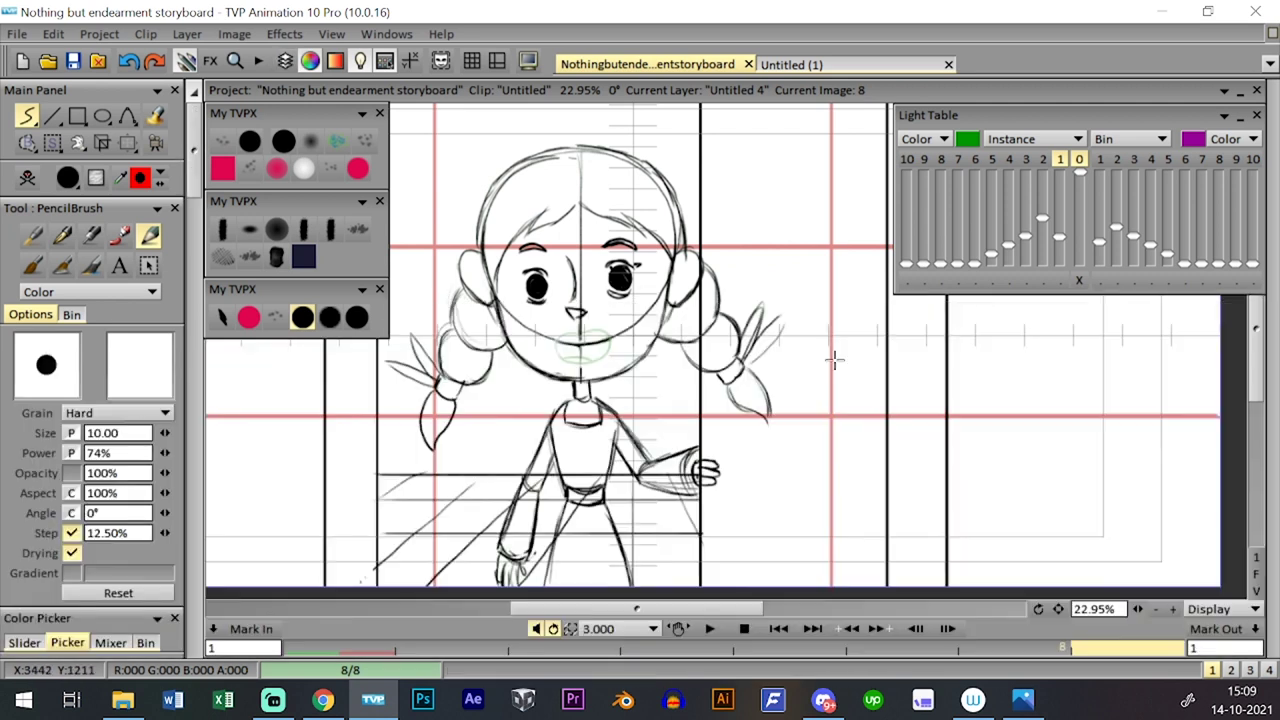
# - Zoom in on the face and ink the mouth line and lower-lip curve on image 8
pyautogui.moveTo(1136, 609); pyautogui.dragTo(1142, 558)
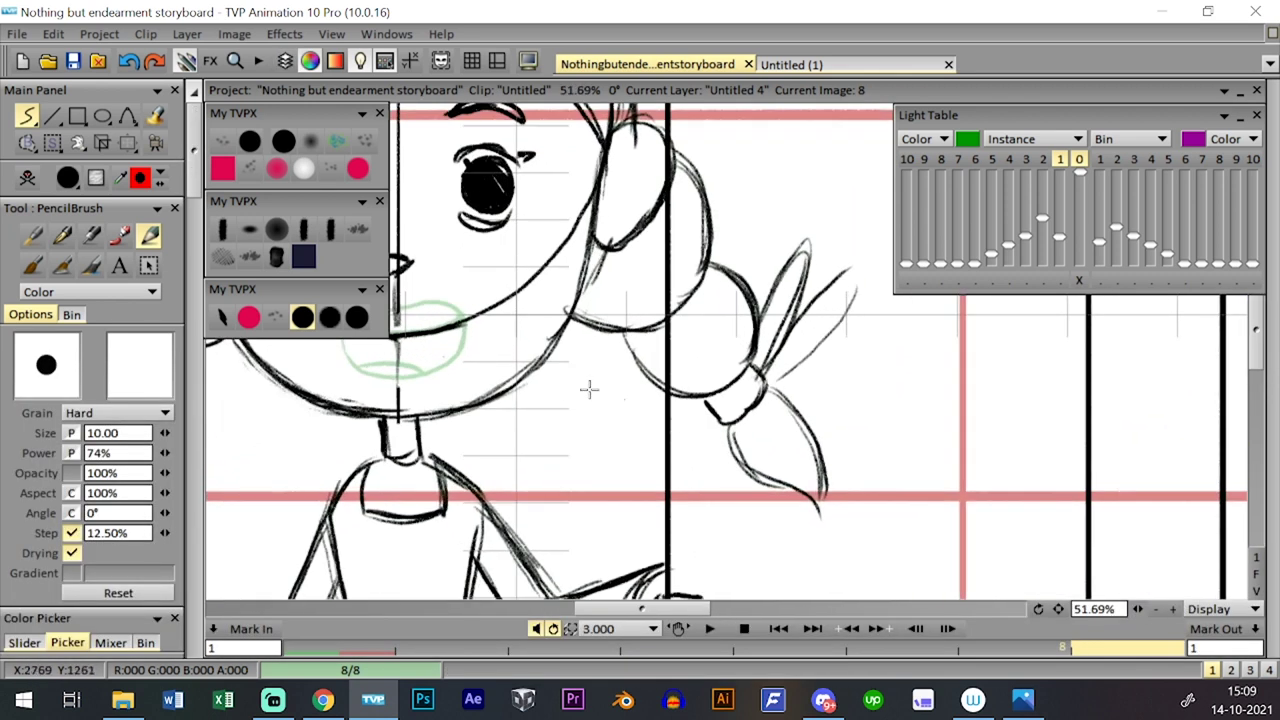
pyautogui.moveTo(482, 367); pyautogui.dragTo(596, 402)
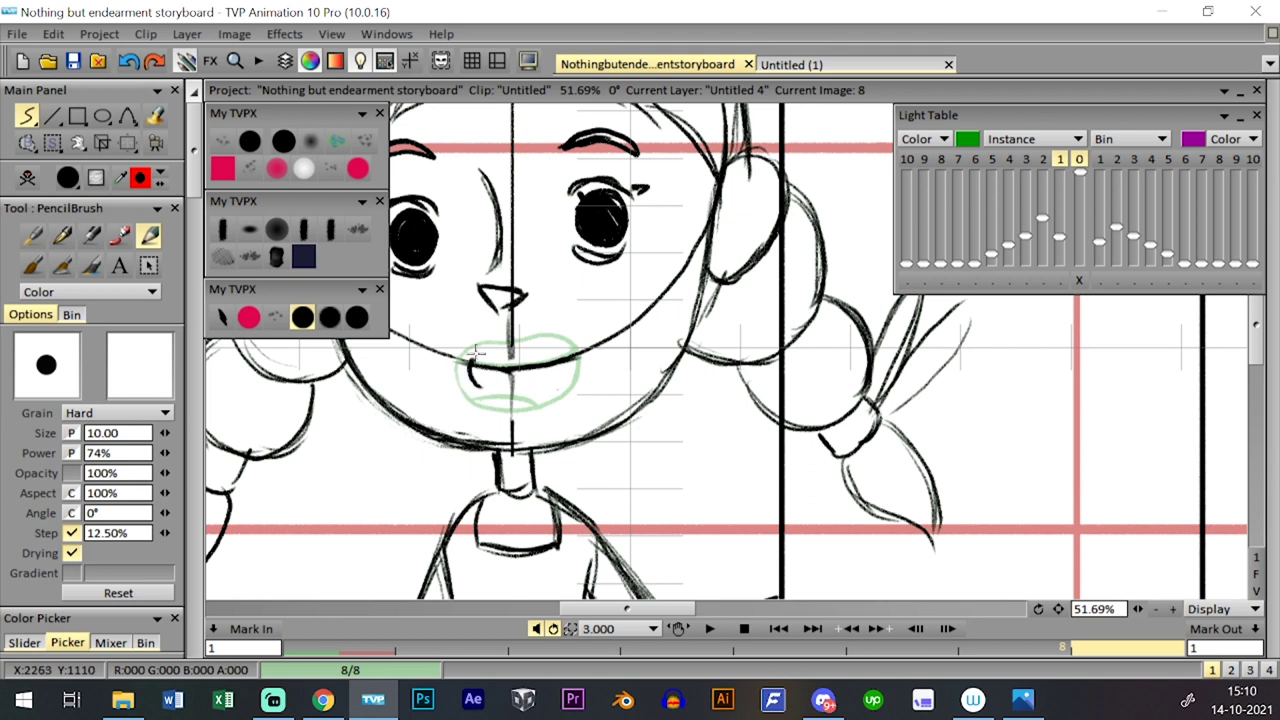
pyautogui.hotkey('ctrl', 'z')
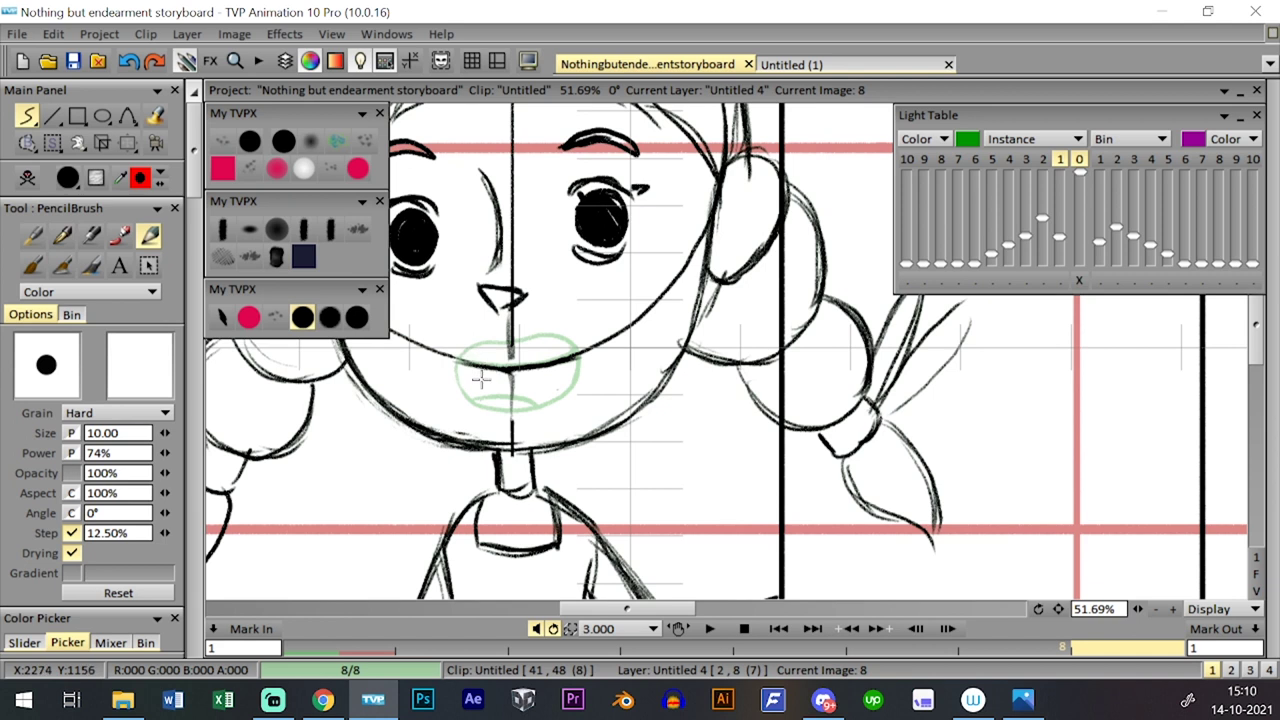
pyautogui.moveTo(476, 357); pyautogui.dragTo(542, 352)
pyautogui.moveTo(474, 376)
pyautogui.mouseDown()
pyautogui.moveTo(522, 388)
pyautogui.moveTo(550, 356)
pyautogui.moveTo(530, 349)
pyautogui.moveTo(550, 360)
pyautogui.moveTo(530, 384)
pyautogui.mouseUp()
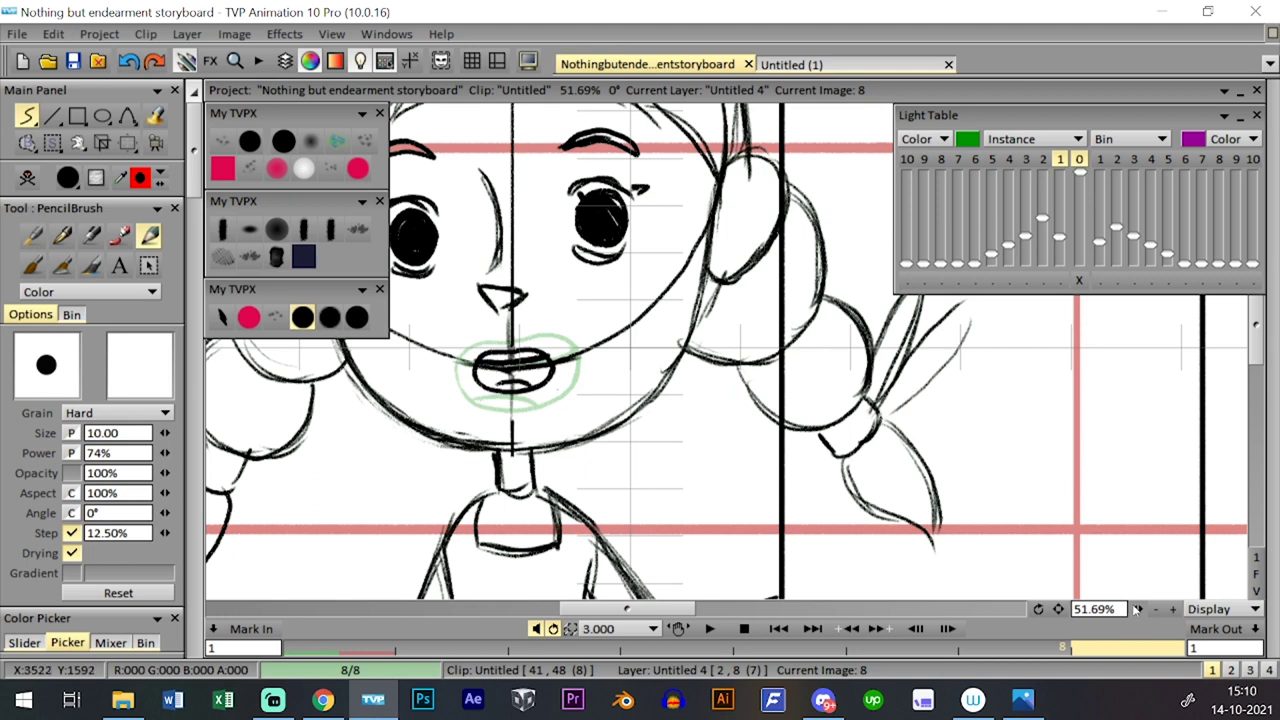
pyautogui.scroll(-5, 1135, 600)
# - Redraw the upper and lower lips and the teeth line on image 8
pyautogui.scroll(4, 1130, 580)
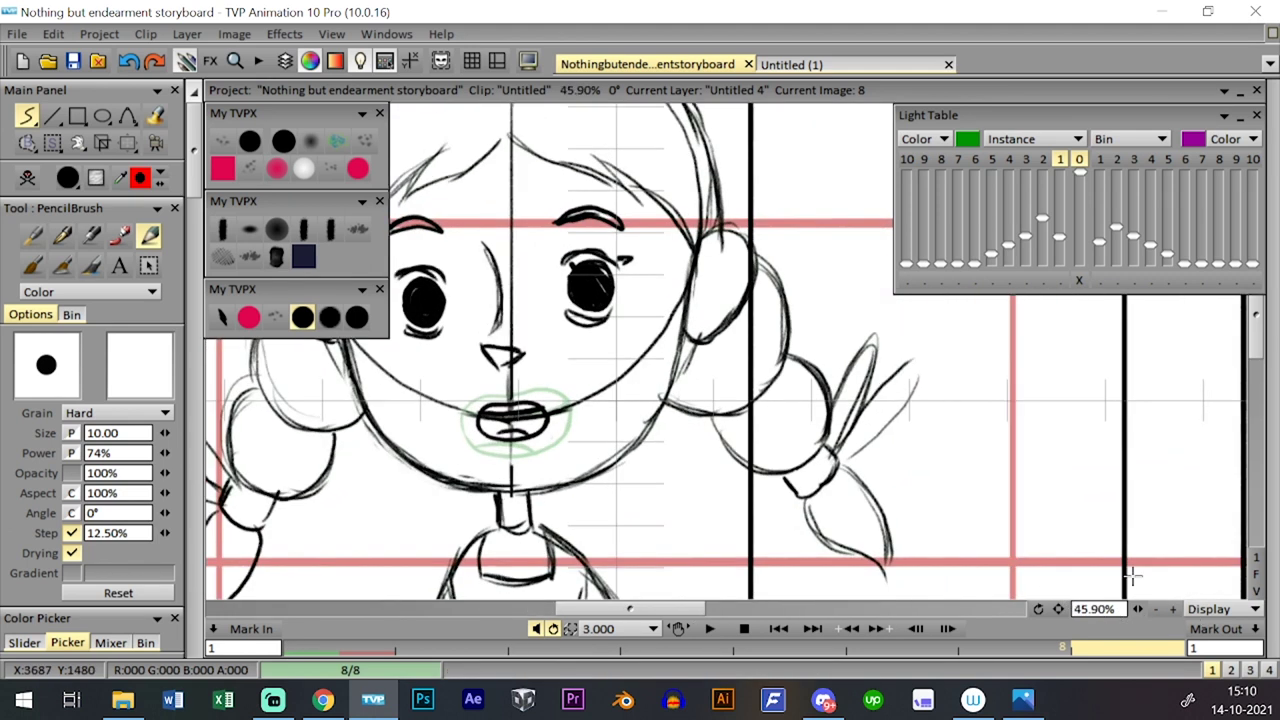
pyautogui.moveTo(748, 380); pyautogui.dragTo(774, 392)
pyautogui.hotkey('ctrl', 'z')
pyautogui.hotkey('ctrl', 'z')
pyautogui.hotkey('ctrl', 'z')
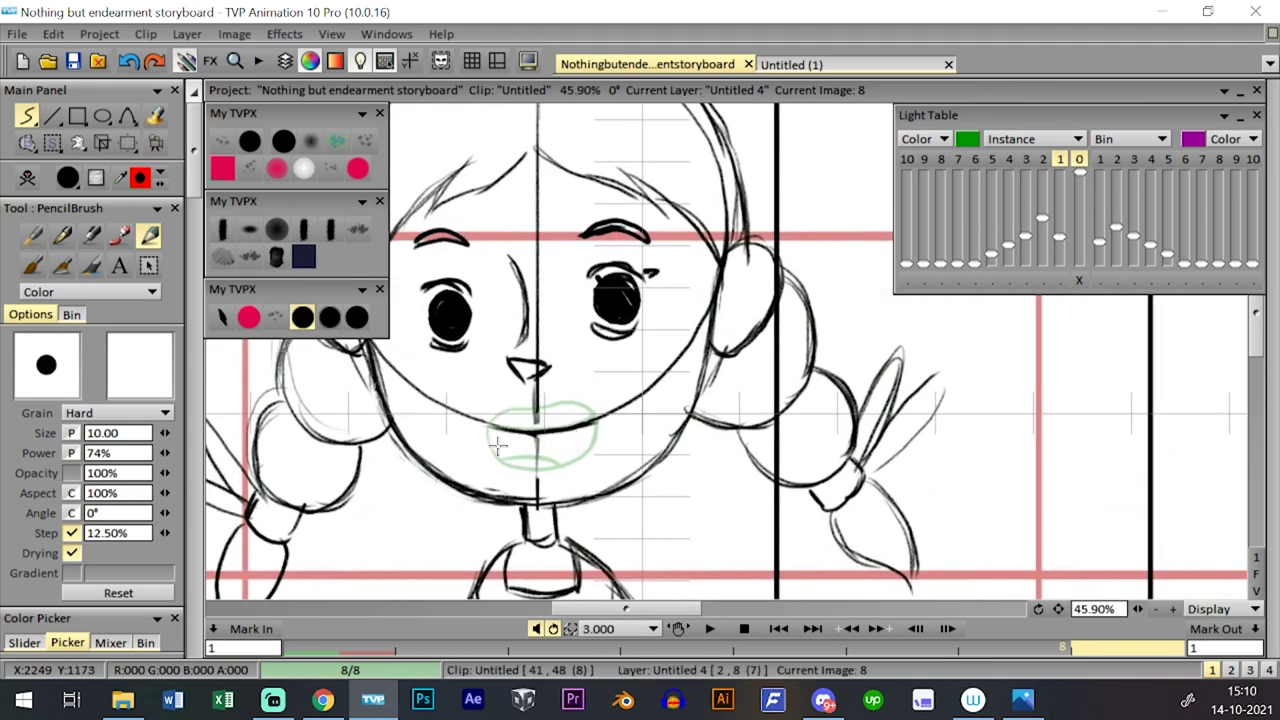
pyautogui.moveTo(498, 446)
pyautogui.mouseDown()
pyautogui.moveTo(548, 415)
pyautogui.moveTo(594, 430)
pyautogui.mouseUp()
pyautogui.moveTo(495, 440)
pyautogui.mouseDown()
pyautogui.moveTo(537, 465)
pyautogui.moveTo(580, 449)
pyautogui.mouseUp()
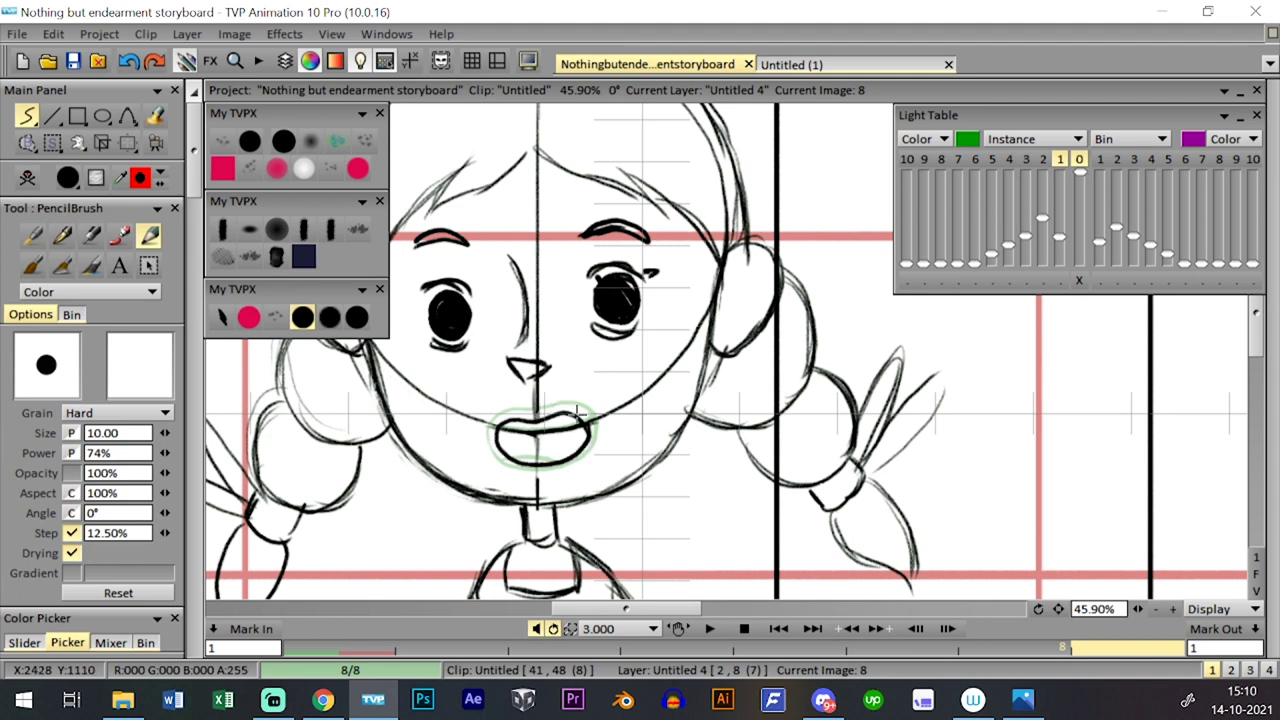
pyautogui.moveTo(494, 428)
pyautogui.mouseDown()
pyautogui.moveTo(530, 440)
pyautogui.moveTo(586, 430)
pyautogui.mouseUp()
pyautogui.moveTo(508, 460); pyautogui.dragTo(562, 458)
pyautogui.hotkey('ctrl', 'z')
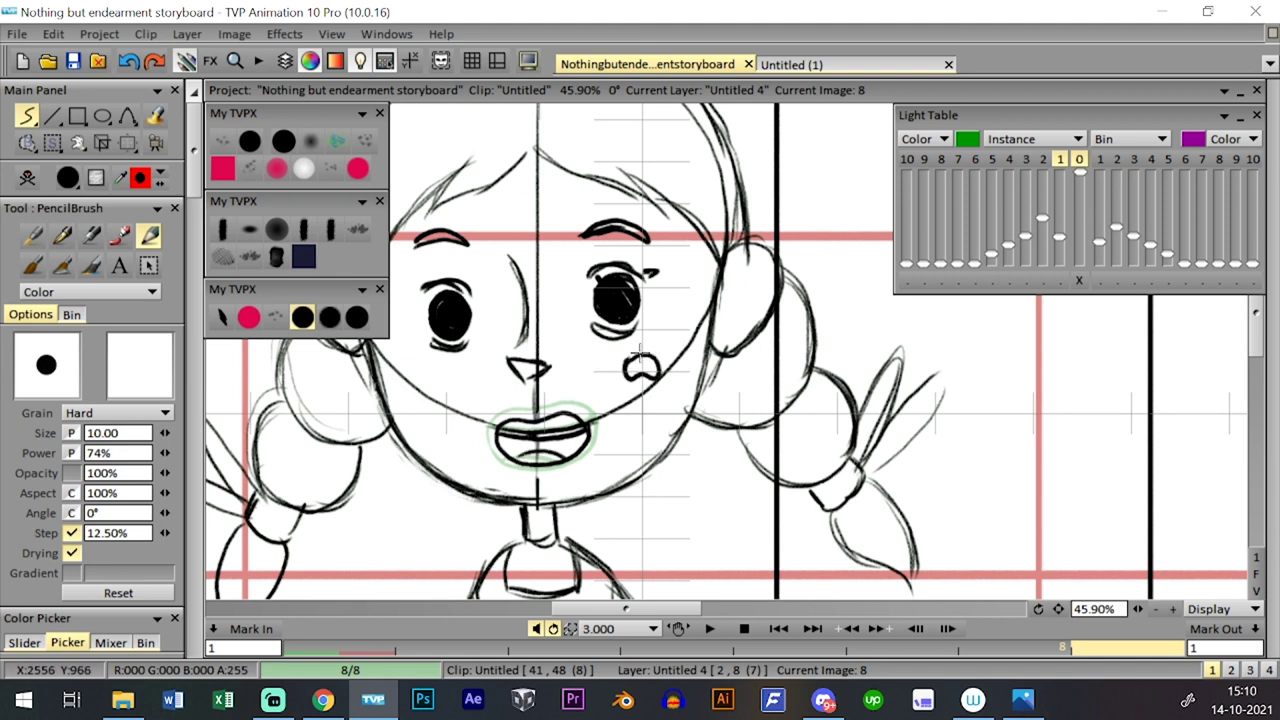
# - Try out and undo rounded blob shapes in empty canvas, then return to the face
pyautogui.moveTo(846, 346)
pyautogui.mouseDown()
pyautogui.moveTo(685, 372)
pyautogui.moveTo(531, 349)
pyautogui.moveTo(558, 322)
pyautogui.moveTo(678, 362)
pyautogui.moveTo(611, 373)
pyautogui.moveTo(546, 340)
pyautogui.moveTo(668, 317)
pyautogui.moveTo(659, 398)
pyautogui.moveTo(591, 374)
pyautogui.moveTo(578, 302)
pyautogui.mouseUp()
pyautogui.hotkey('ctrl', 'z')
pyautogui.moveTo(545, 358); pyautogui.dragTo(663, 329)
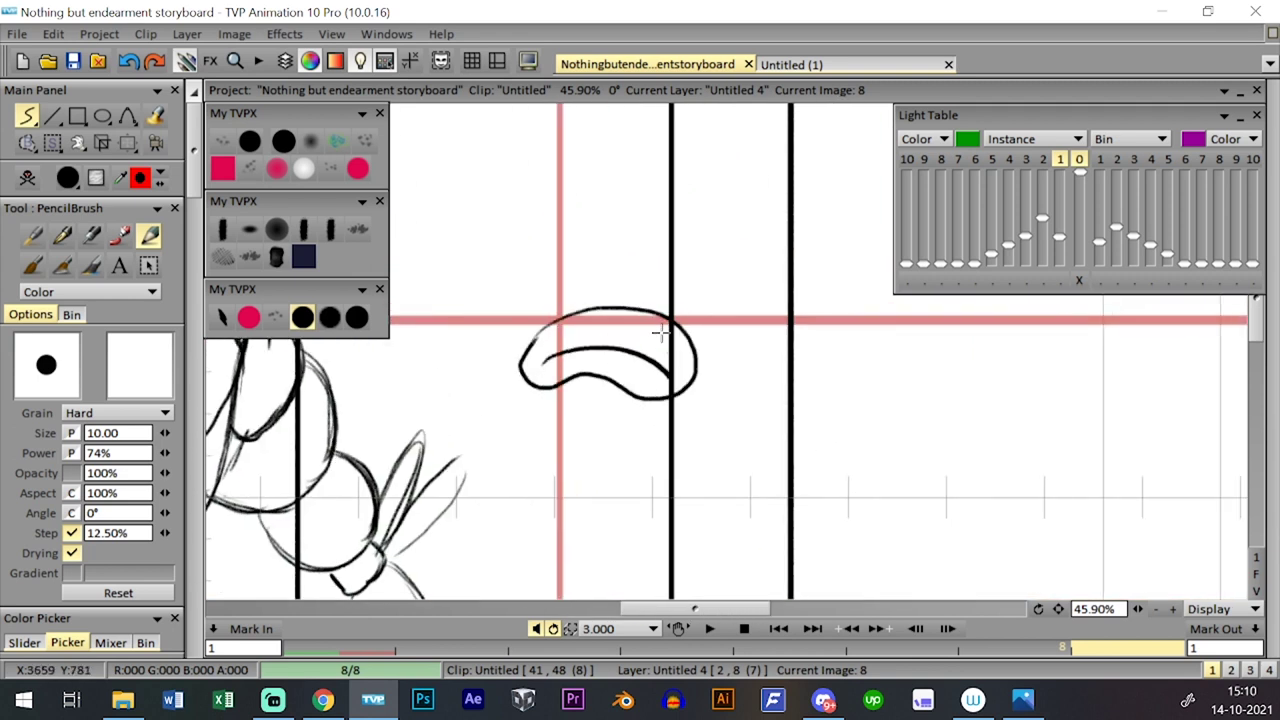
pyautogui.hotkey('ctrl', 'z')
pyautogui.moveTo(530, 343)
pyautogui.mouseDown()
pyautogui.moveTo(617, 364)
pyautogui.moveTo(498, 331)
pyautogui.moveTo(621, 303)
pyautogui.moveTo(598, 397)
pyautogui.moveTo(541, 290)
pyautogui.mouseUp()
pyautogui.hotkey('ctrl', 'z')
pyautogui.moveTo(699, 414); pyautogui.dragTo(942, 416)
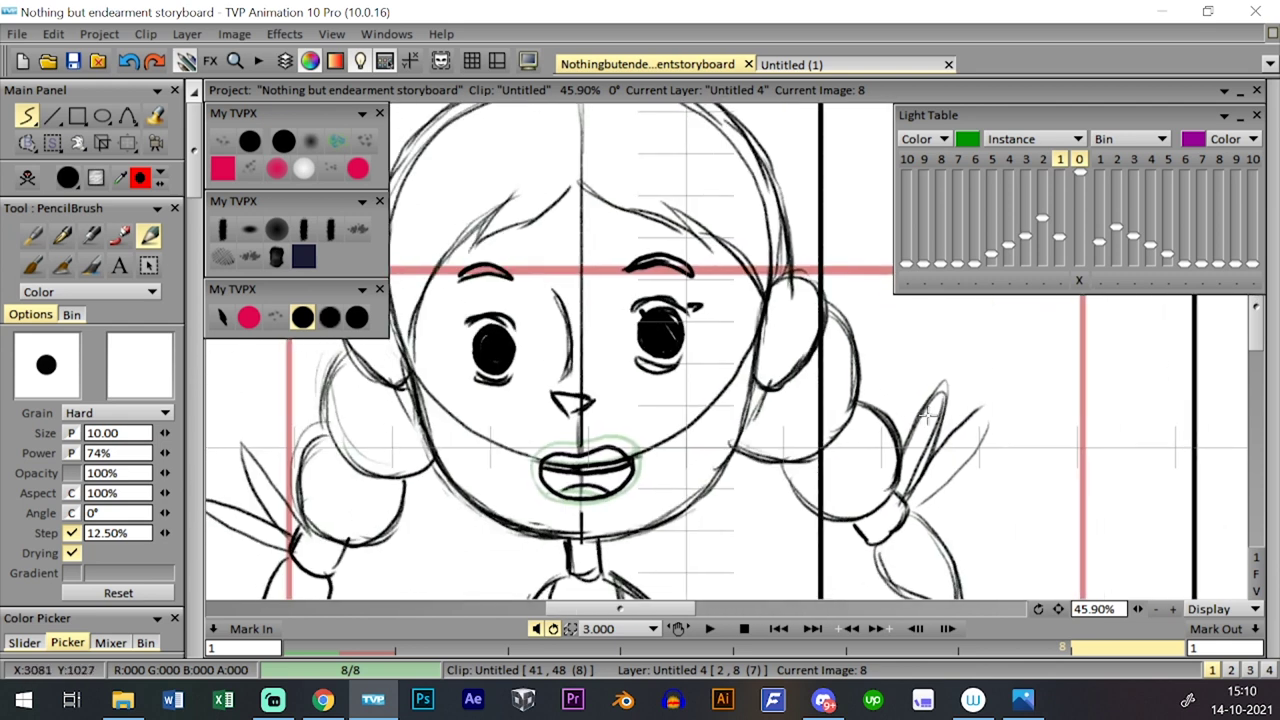
# - Zoom out slightly, advance to image 9 and clear it to a blank drawing
pyautogui.press('l')
pyautogui.hotkey('ctrl', 't')
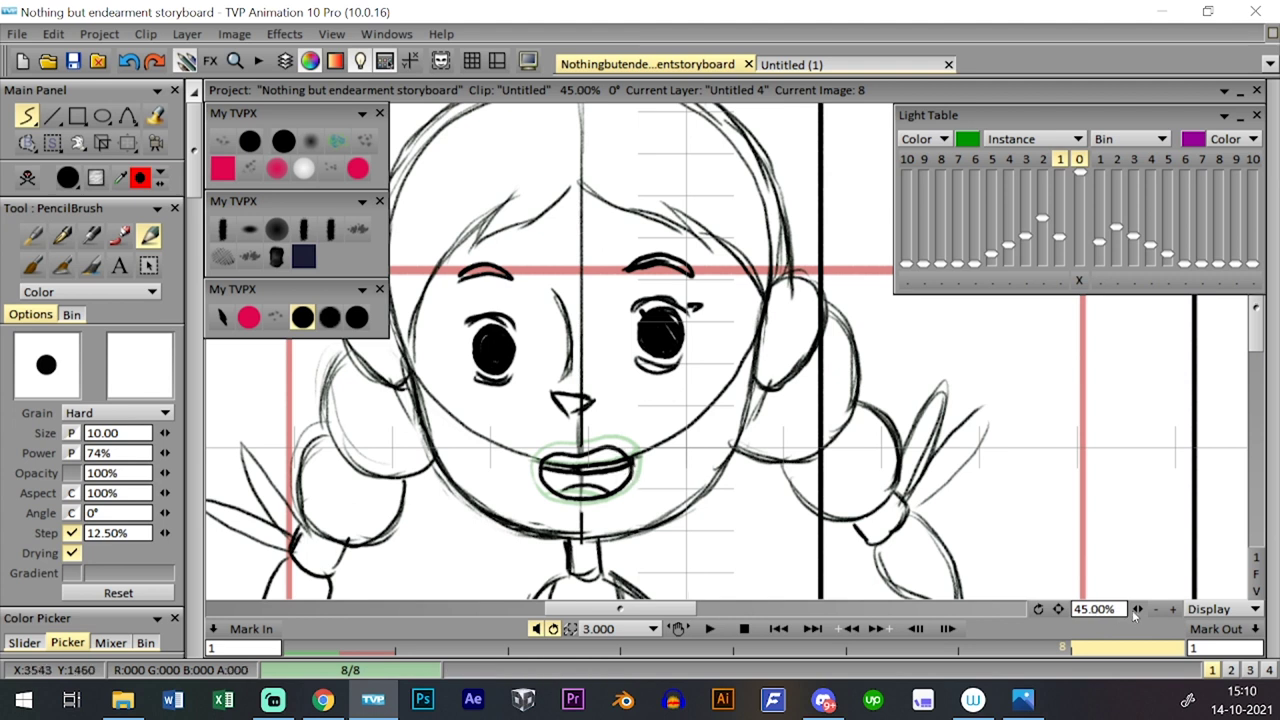
pyautogui.press('-')
pyautogui.moveTo(1060, 511); pyautogui.dragTo(1050, 512)
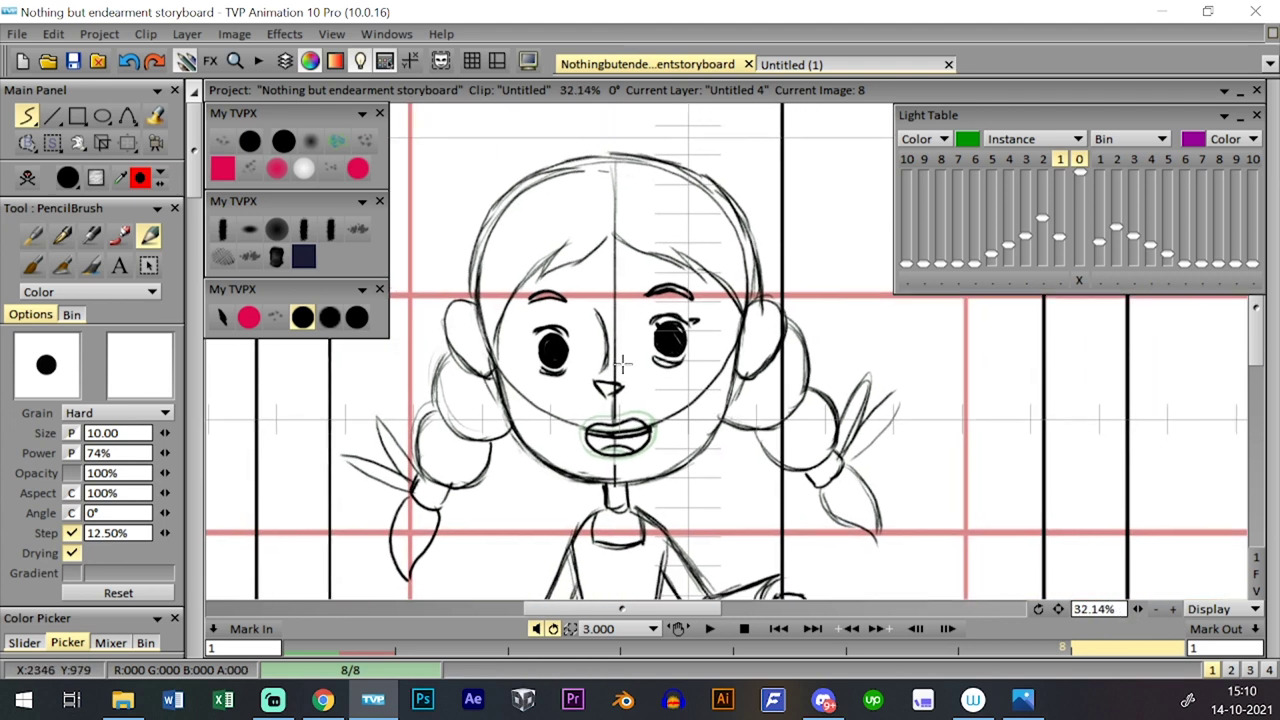
pyautogui.hotkey('ctrl', 't')
pyautogui.hotkey('ctrl', 't')
pyautogui.hotkey('ctrl', 't')
pyautogui.hotkey('ctrl', 't')
pyautogui.hotkey('ctrl', 't')
pyautogui.hotkey('ctrl', 't')
pyautogui.hotkey('ctrl', 't')
pyautogui.hotkey('ctrl', 't')
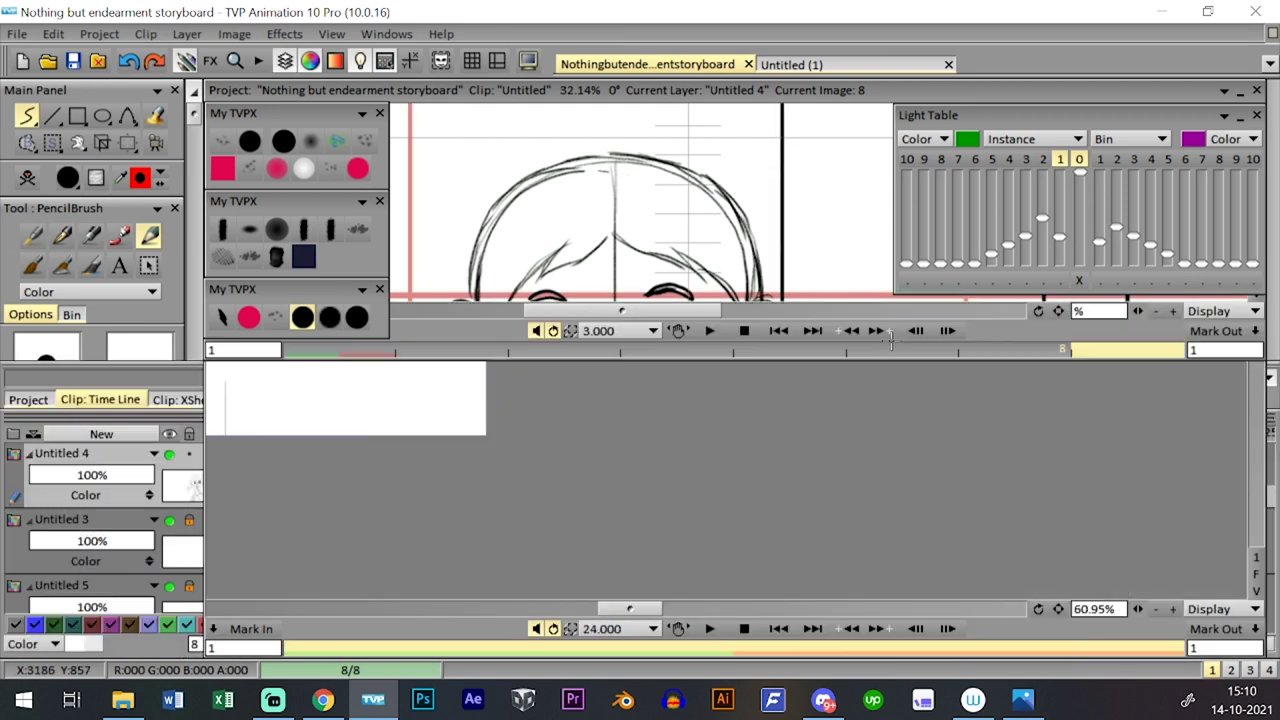
pyautogui.press('Right')
pyautogui.click(28, 178)
pyautogui.hotkey('ctrl', 't')
pyautogui.hotkey('ctrl', 't')
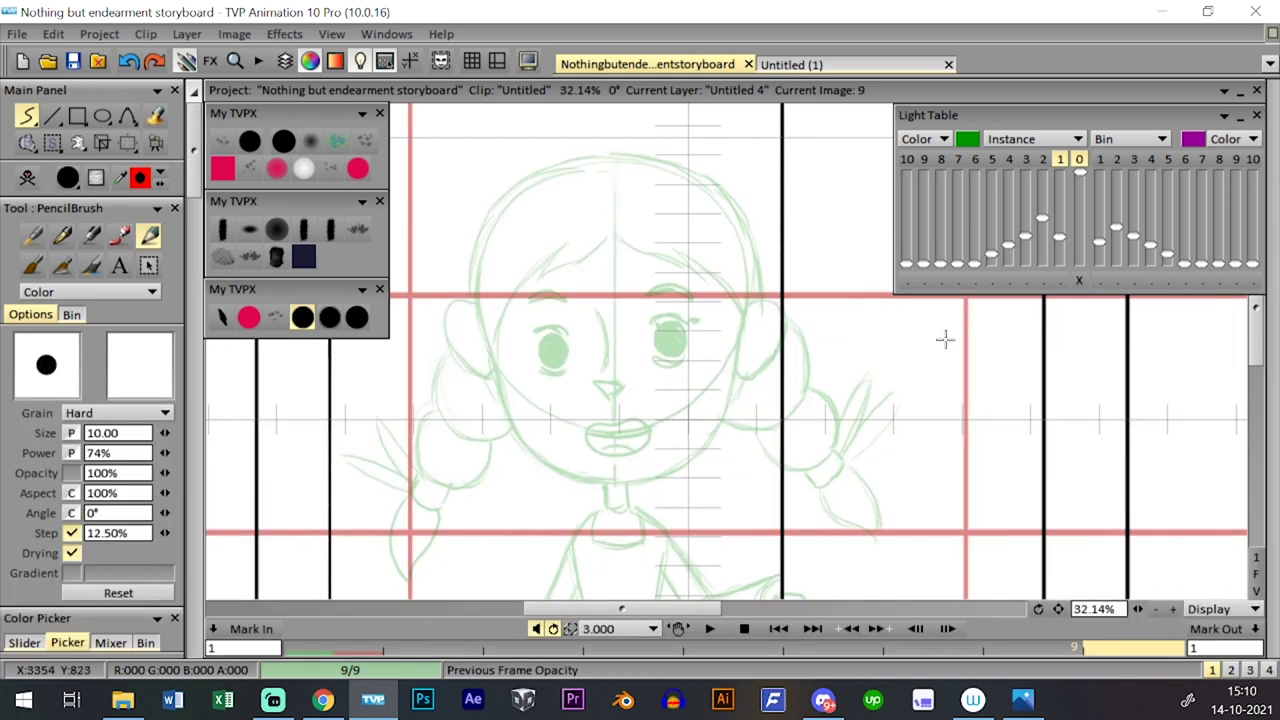
# - Save the storyboard and lower layer Untitled 5's opacity to 41%
pyautogui.scroll(-3, 908, 471)
pyautogui.hotkey('ctrl', 's')
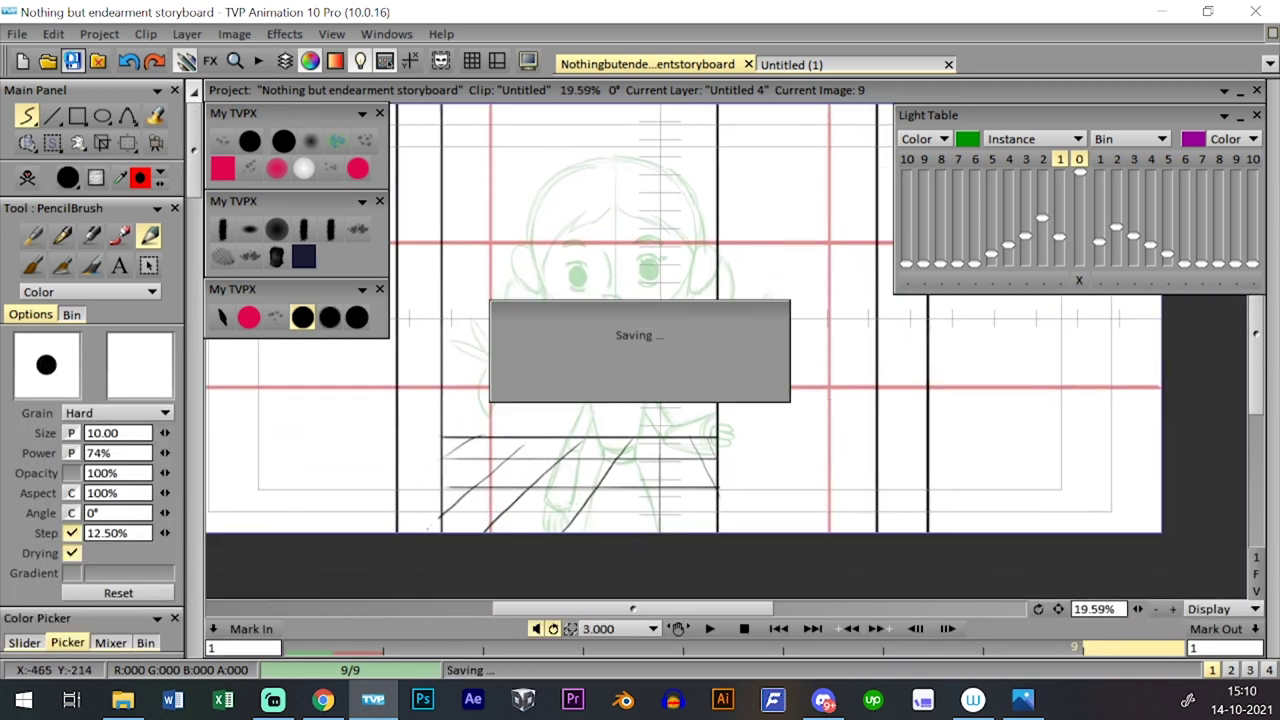
pyautogui.hotkey('ctrl', 't')
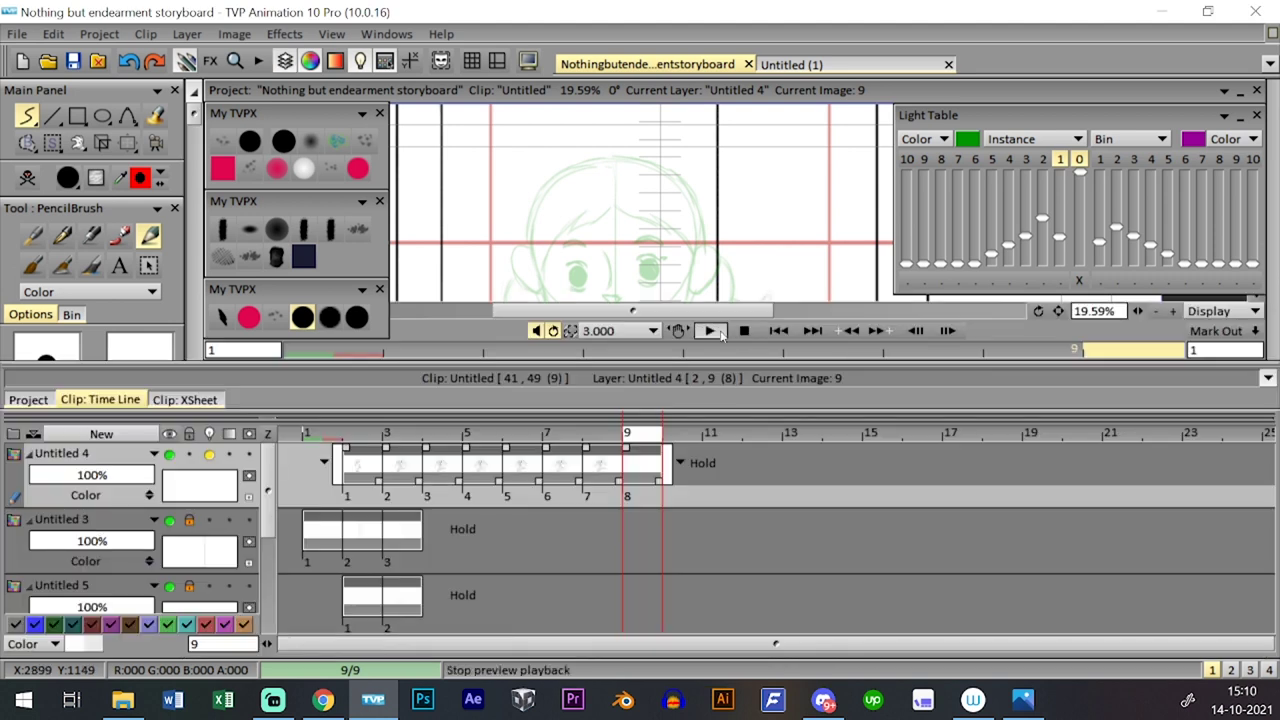
pyautogui.click(374, 626)
pyautogui.hotkey('ctrl', 't')
pyautogui.hotkey('ctrl', 't')
pyautogui.hotkey('ctrl', 't')
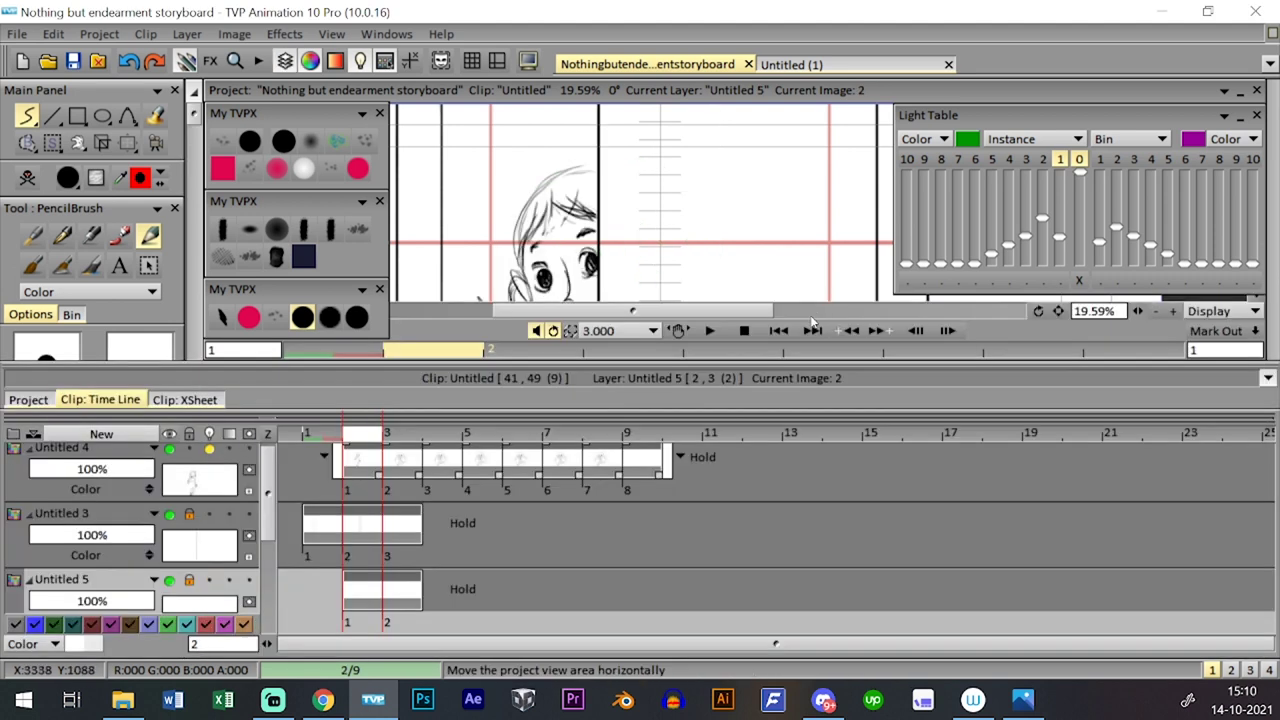
pyautogui.hotkey('ctrl', 't')
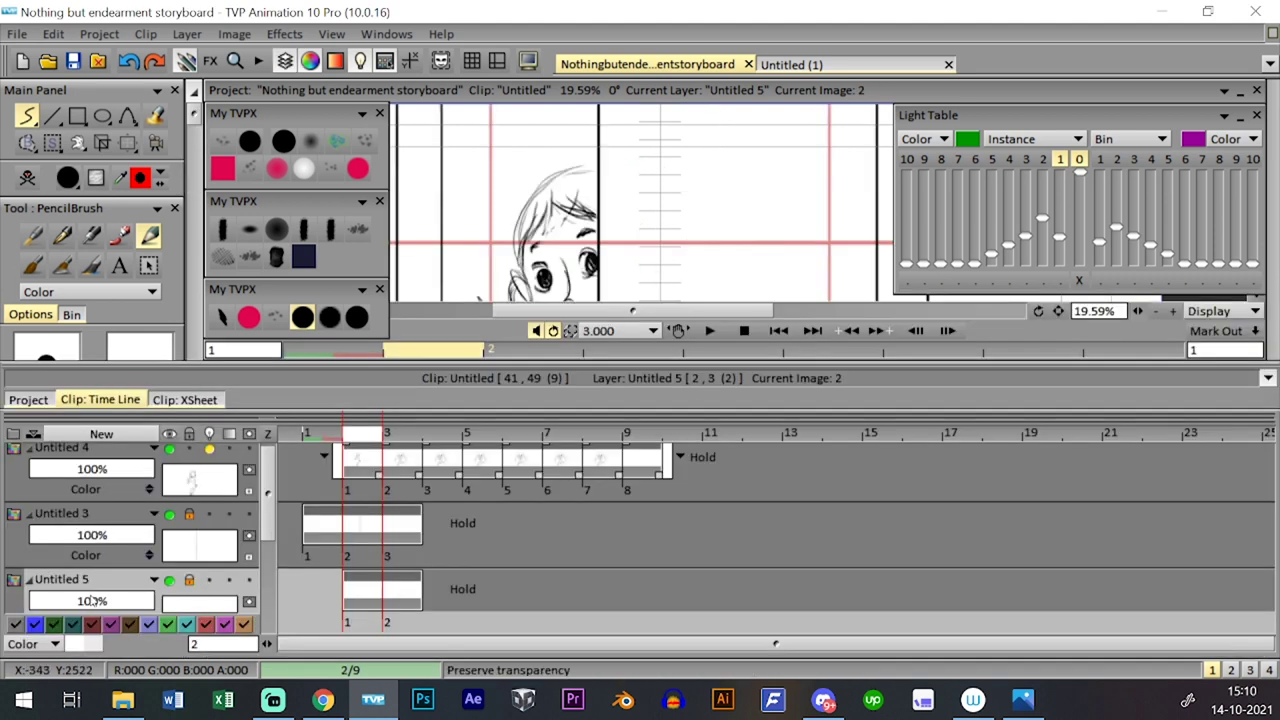
pyautogui.moveTo(152, 599); pyautogui.dragTo(81, 600)
pyautogui.moveTo(267, 517); pyautogui.dragTo(267, 508)
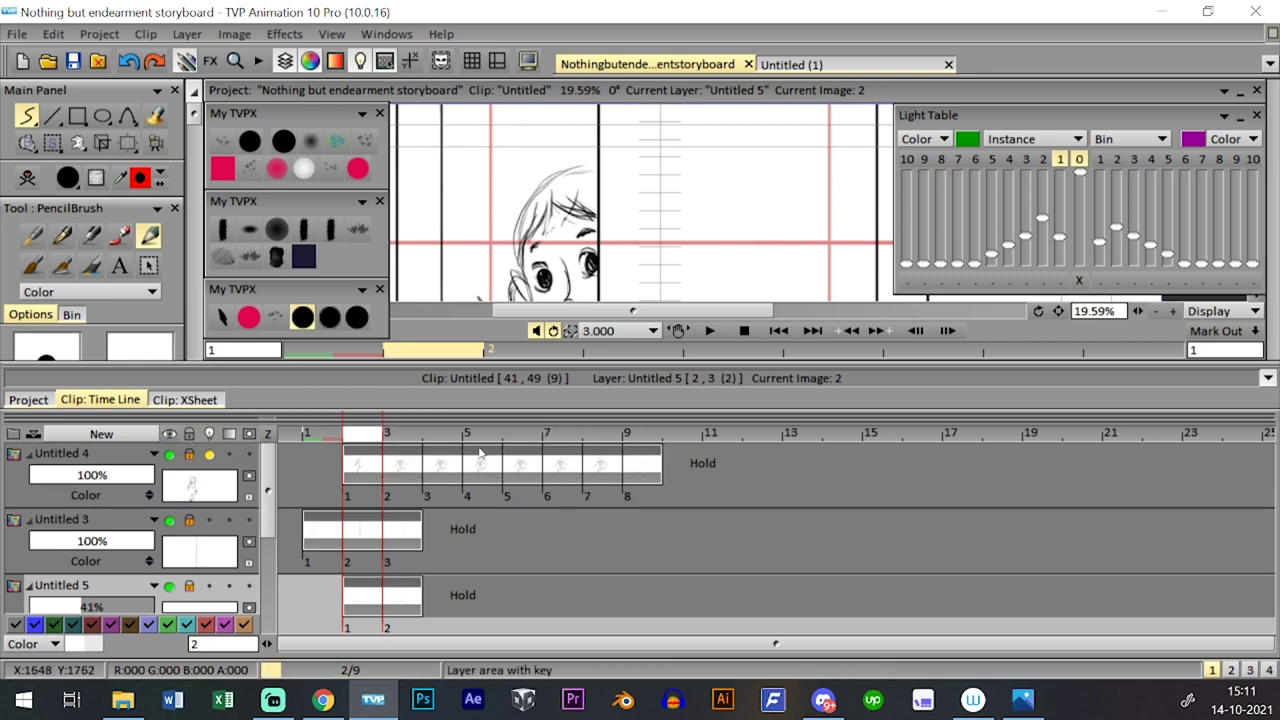
# - Select image 9 of Untitled 4 and step back through the inked mouth images
pyautogui.click(652, 492)
pyautogui.hotkey('ctrl', 't')
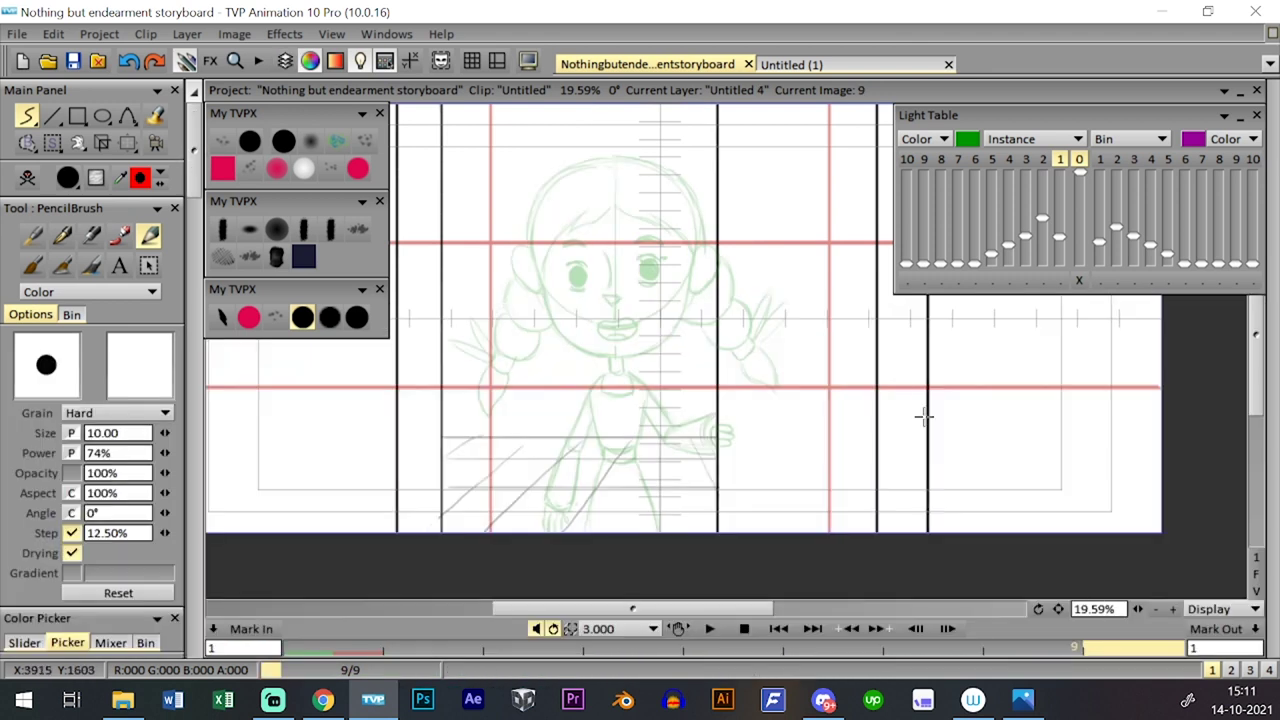
pyautogui.moveTo(1140, 610); pyautogui.dragTo(1148, 613)
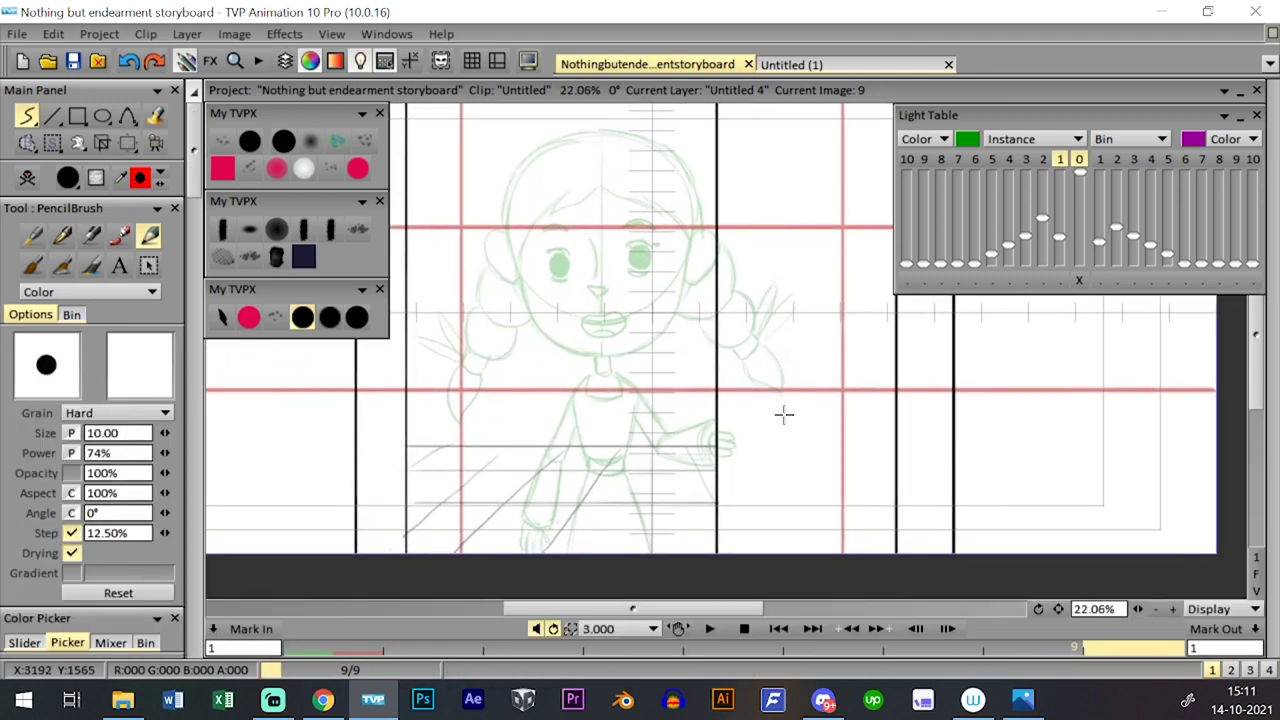
pyautogui.press('Up')
pyautogui.press('Down')
pyautogui.press('Up')
pyautogui.press('Down')
pyautogui.press('Left')
pyautogui.press('Left')
pyautogui.press('Left')
pyautogui.press('Left')
pyautogui.press('Left')
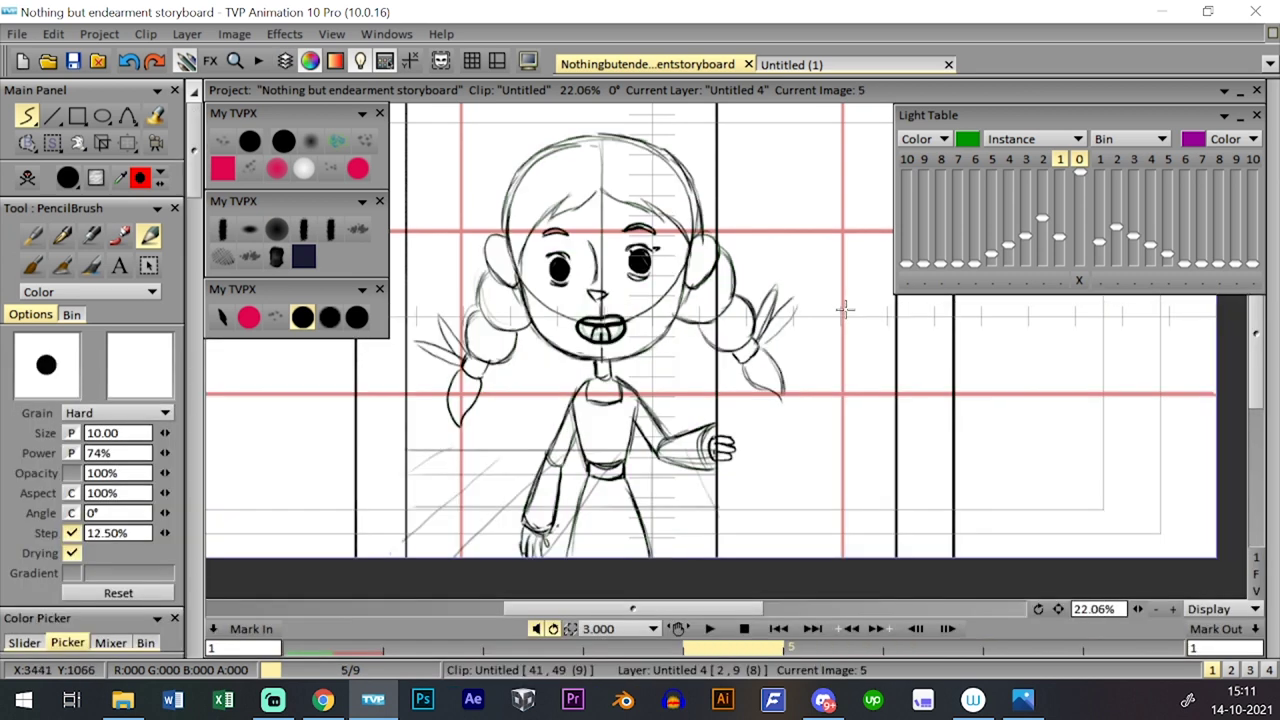
pyautogui.press('Right')
pyautogui.press('Right')
pyautogui.press('Right')
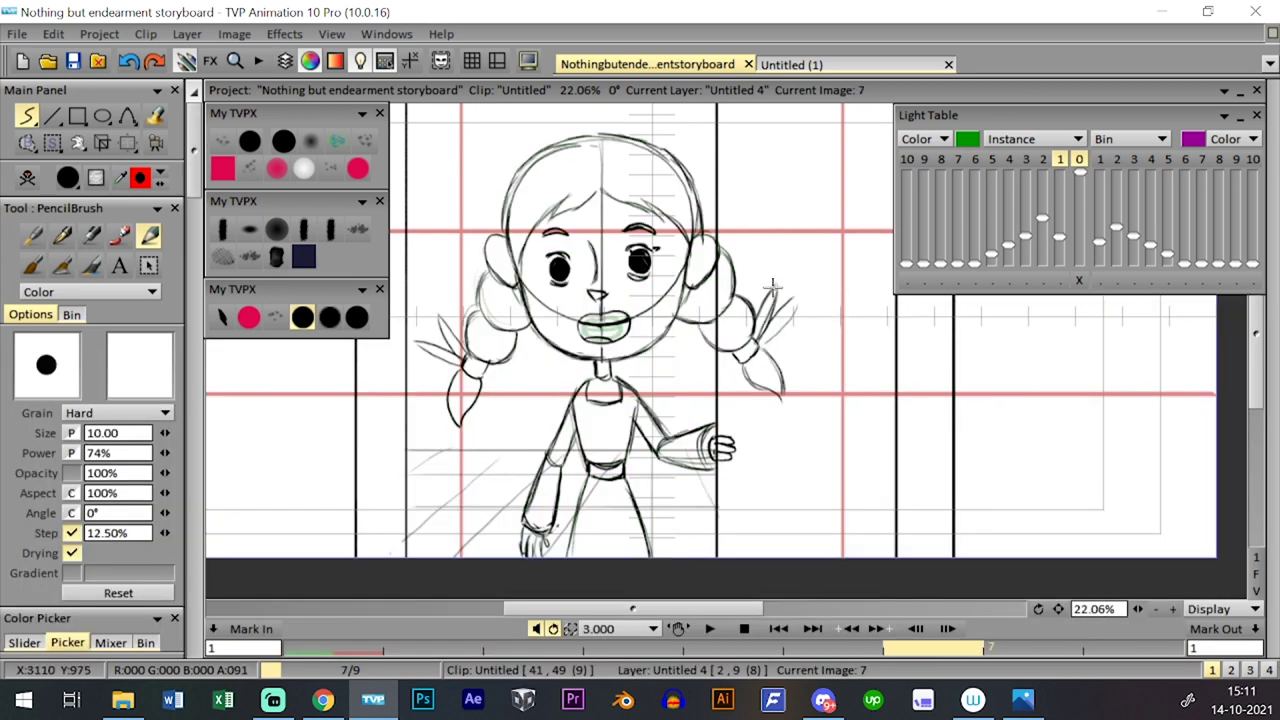
pyautogui.hotkey('ctrl', 't')
# - Return to blank image 9 and slightly adjust the zoom and view
pyautogui.hotkey('ctrl', 't')
pyautogui.press('Right')
pyautogui.press('Right')
pyautogui.hotkey('ctrl', 't')
pyautogui.hotkey('ctrl', 't')
pyautogui.hotkey('ctrl', 't')
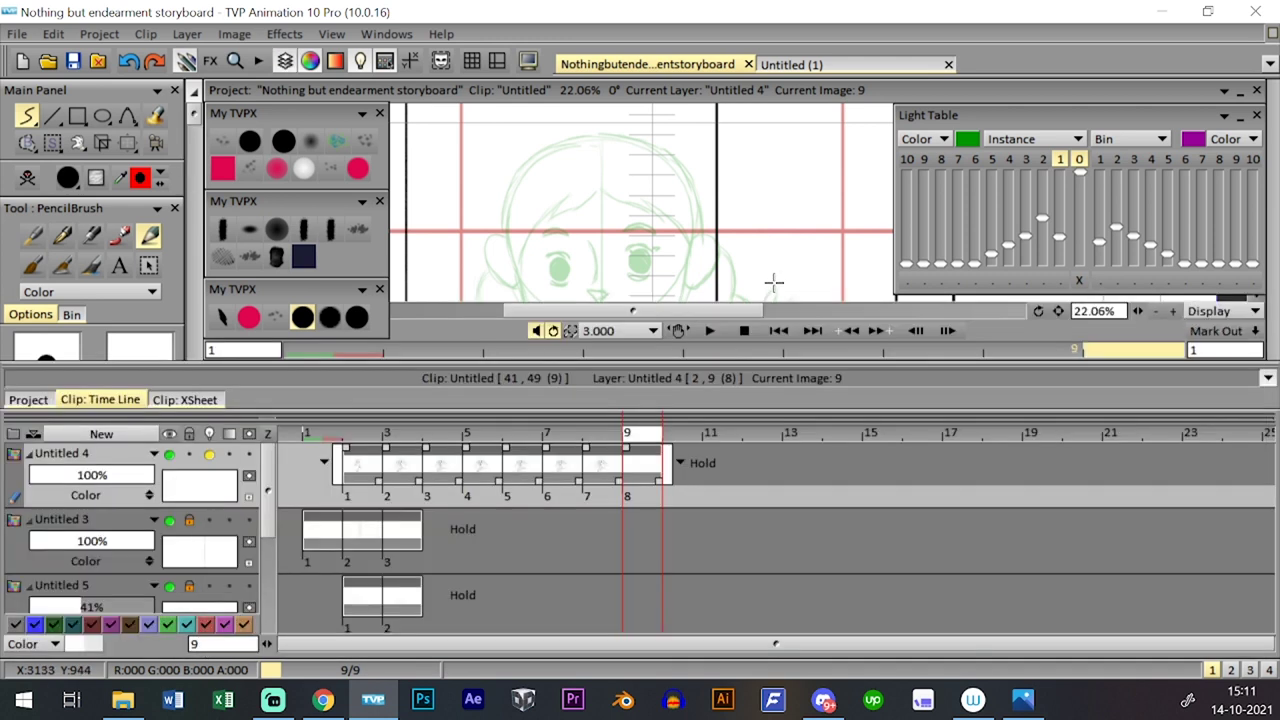
pyautogui.hotkey('ctrl', 't')
pyautogui.moveTo(1128, 612); pyautogui.dragTo(1118, 611)
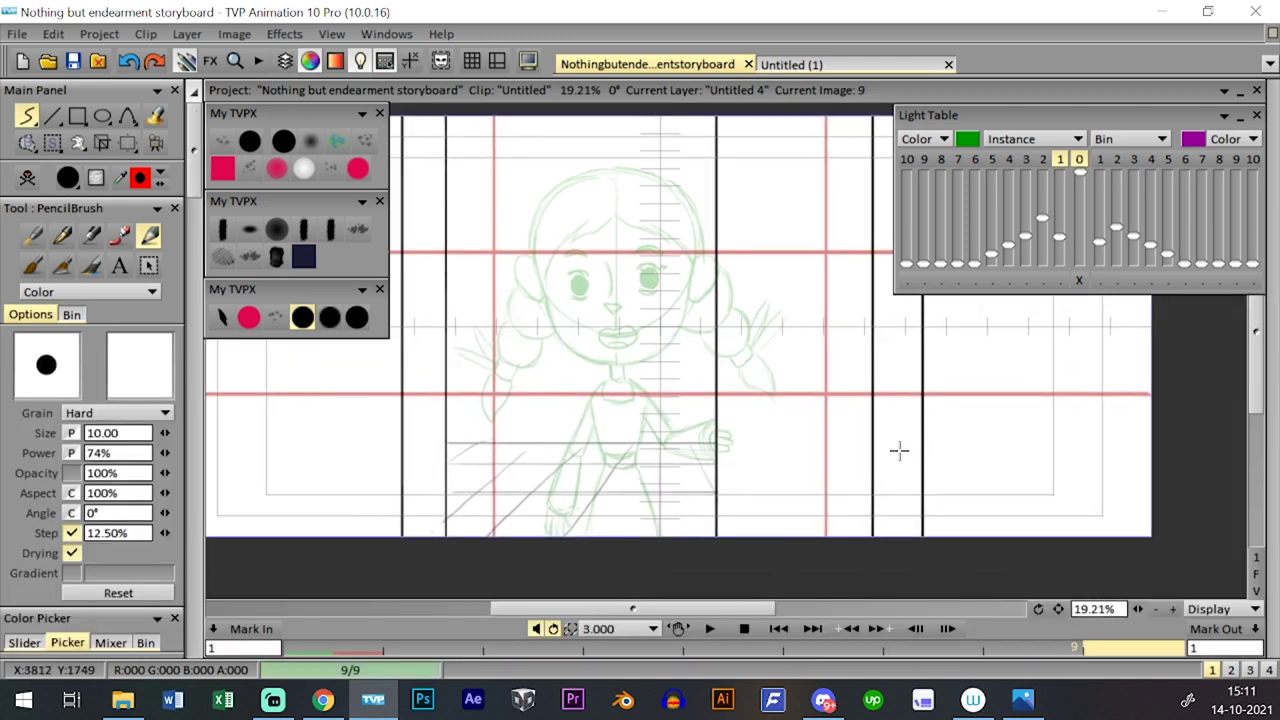
pyautogui.hotkey('ctrl', 't')
pyautogui.hotkey('ctrl', 't')
pyautogui.scroll(1, 1152, 612)
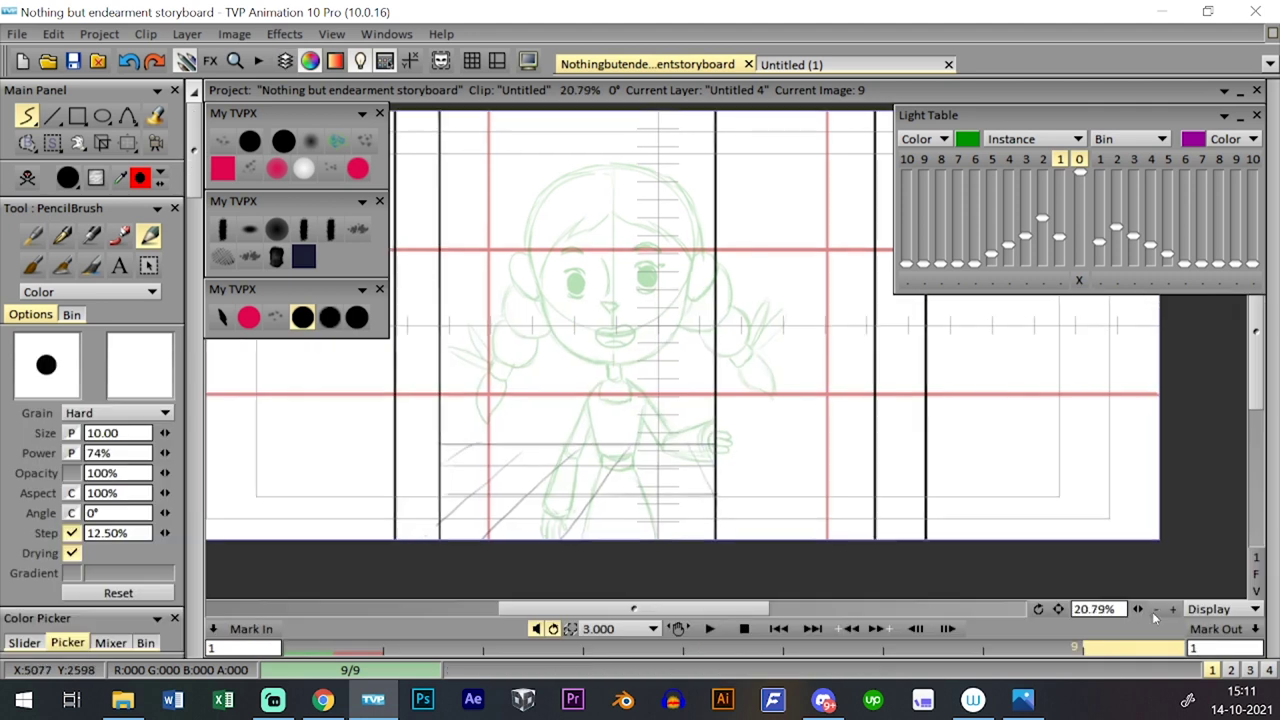
pyautogui.scroll(1, 1152, 612)
pyautogui.moveTo(716, 349); pyautogui.dragTo(714, 354)
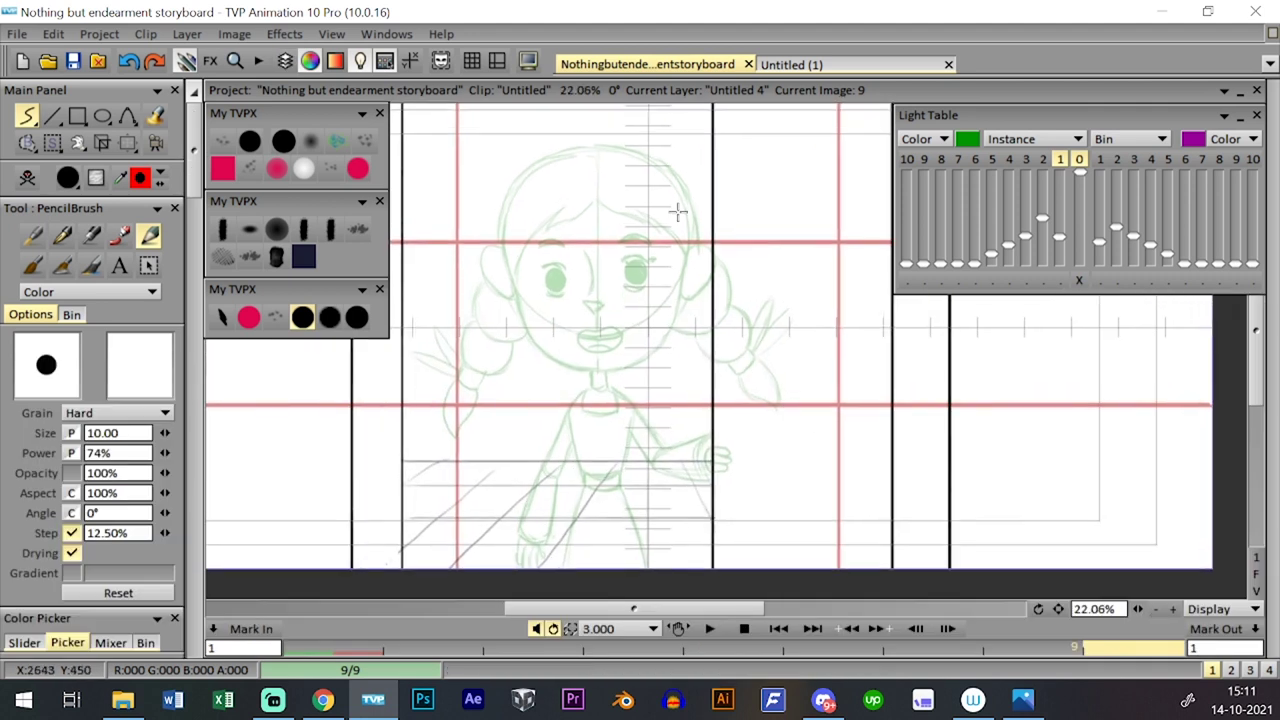
# - Draw a larger circle around the head on image 9 after undoing two rough attempts
pyautogui.moveTo(540, 310)
pyautogui.mouseDown()
pyautogui.moveTo(652, 305)
pyautogui.moveTo(591, 320)
pyautogui.moveTo(528, 204)
pyautogui.mouseUp()
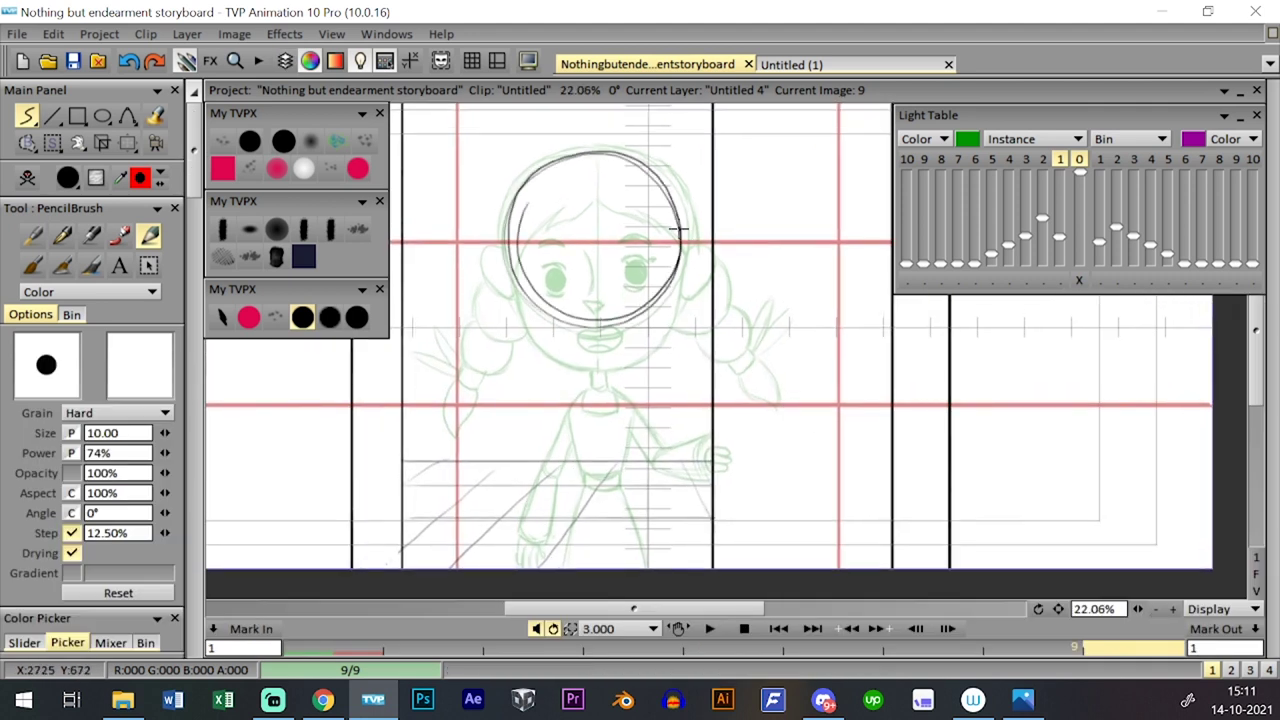
pyautogui.press('BackSpace')
pyautogui.moveTo(650, 166)
pyautogui.mouseDown()
pyautogui.moveTo(678, 246)
pyautogui.moveTo(712, 245)
pyautogui.mouseUp()
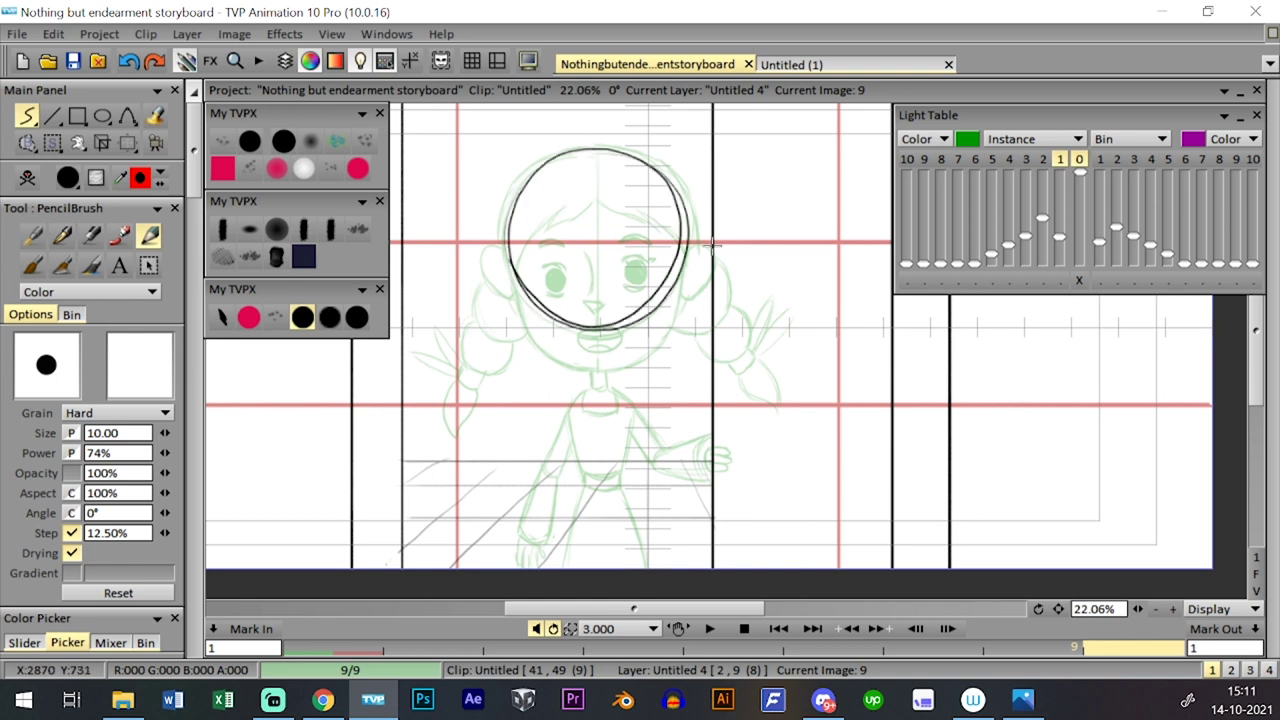
pyautogui.press('BackSpace')
pyautogui.moveTo(645, 160)
pyautogui.mouseDown()
pyautogui.moveTo(677, 254)
pyautogui.moveTo(528, 160)
pyautogui.moveTo(602, 332)
pyautogui.moveTo(698, 242)
pyautogui.mouseUp()
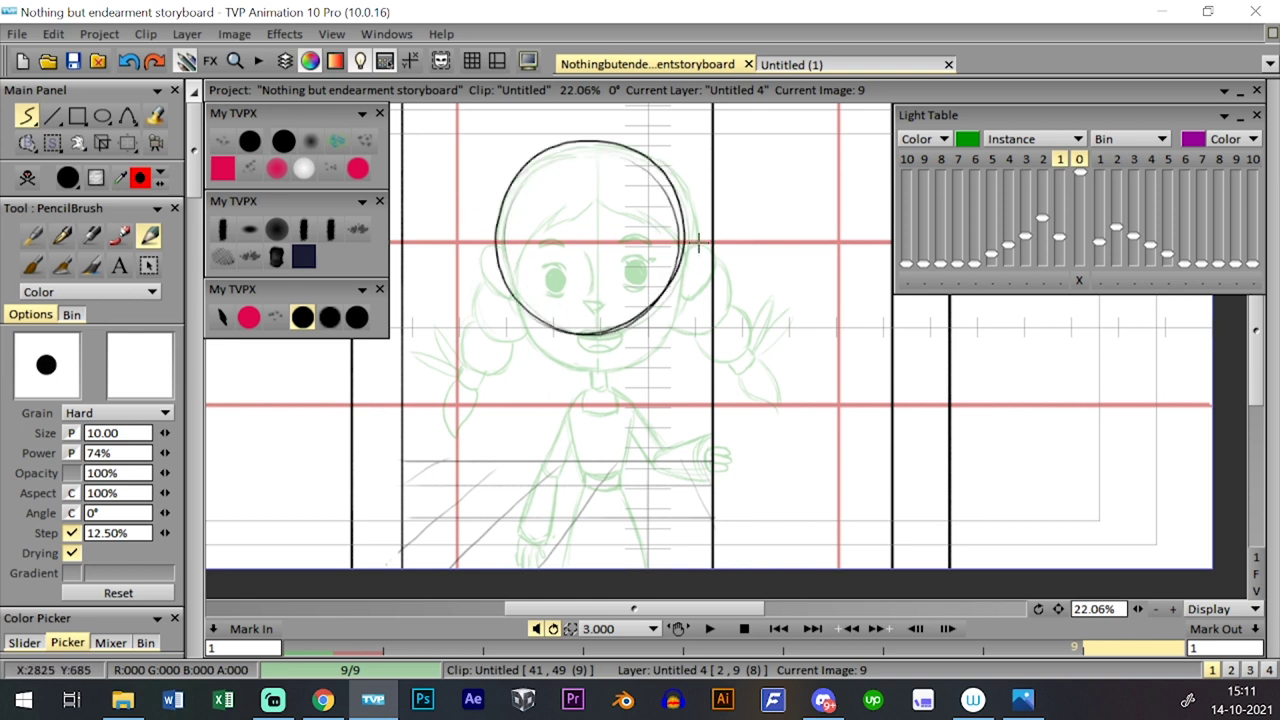
# - Warp the circle to flatten its top slightly downward
pyautogui.click(128, 144)
pyautogui.click(172, 167)
pyautogui.click(128, 144)
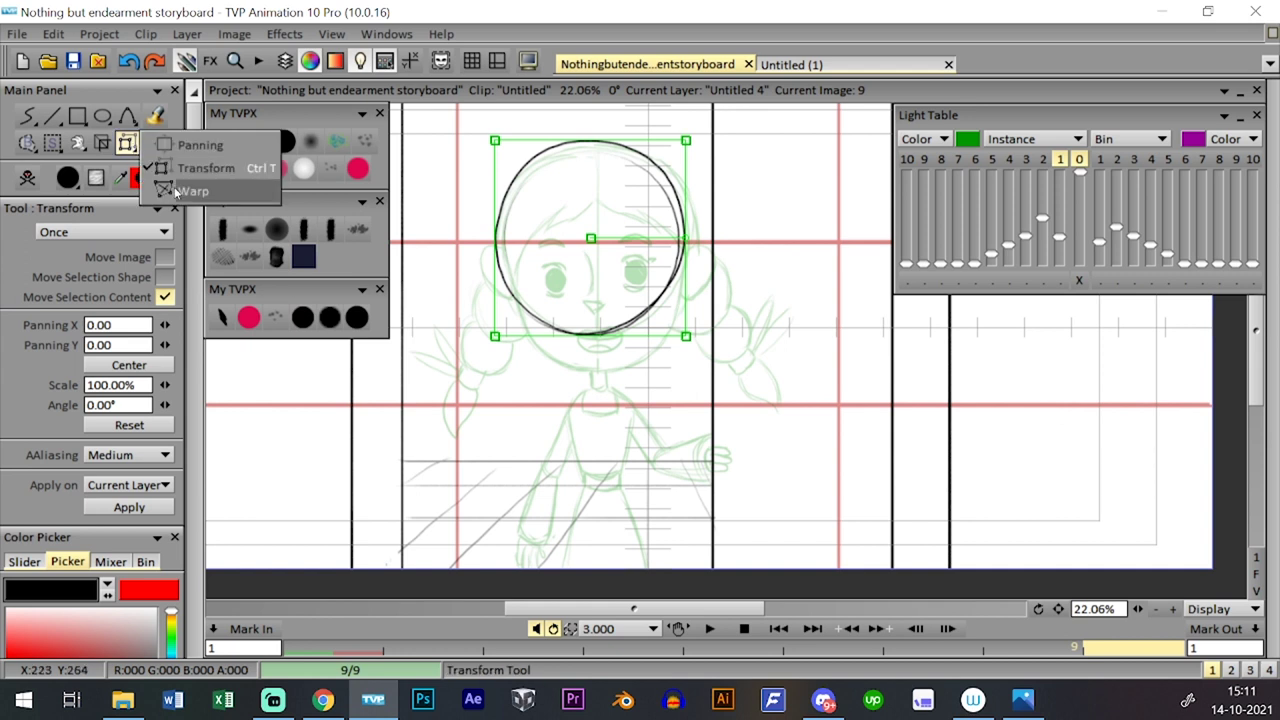
pyautogui.click(168, 190)
pyautogui.moveTo(591, 140); pyautogui.dragTo(591, 150)
pyautogui.press('Return')
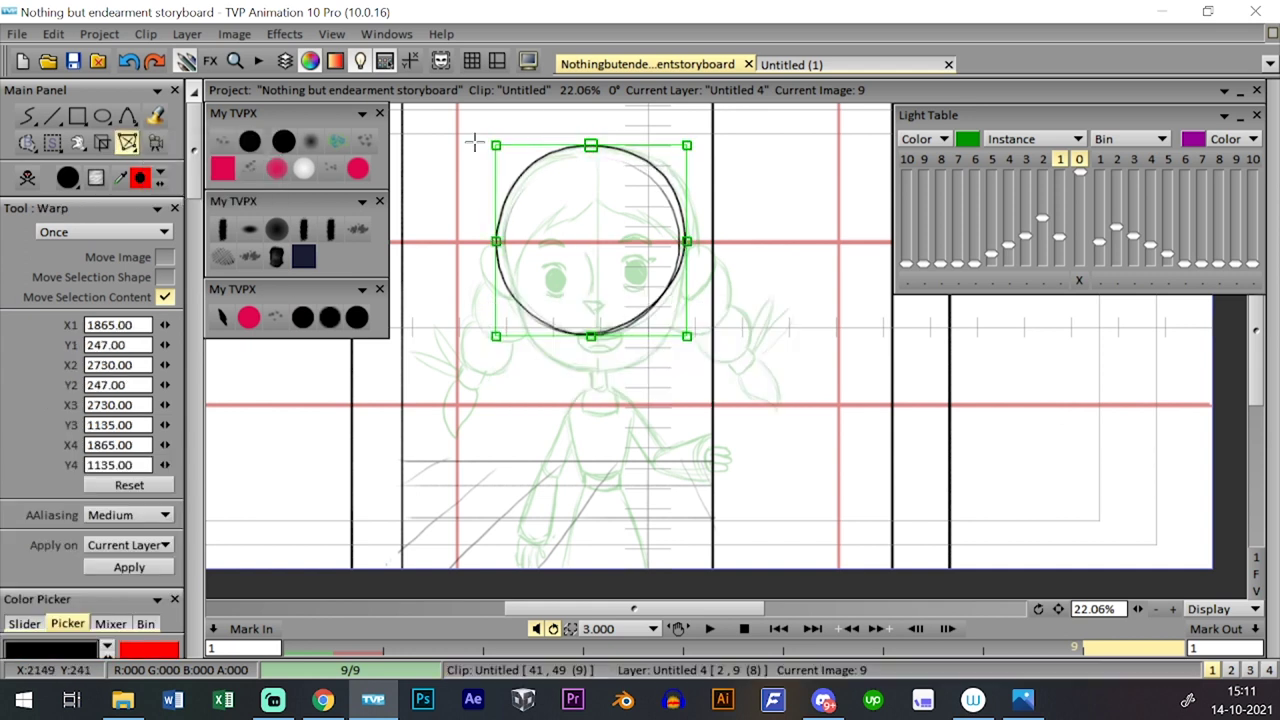
# - Scale the head circle up to about 108% with the Transform tool
pyautogui.click(128, 144)
pyautogui.moveTo(150, 162); pyautogui.dragTo(205, 168)
pyautogui.moveTo(686, 145); pyautogui.dragTo(695, 137)
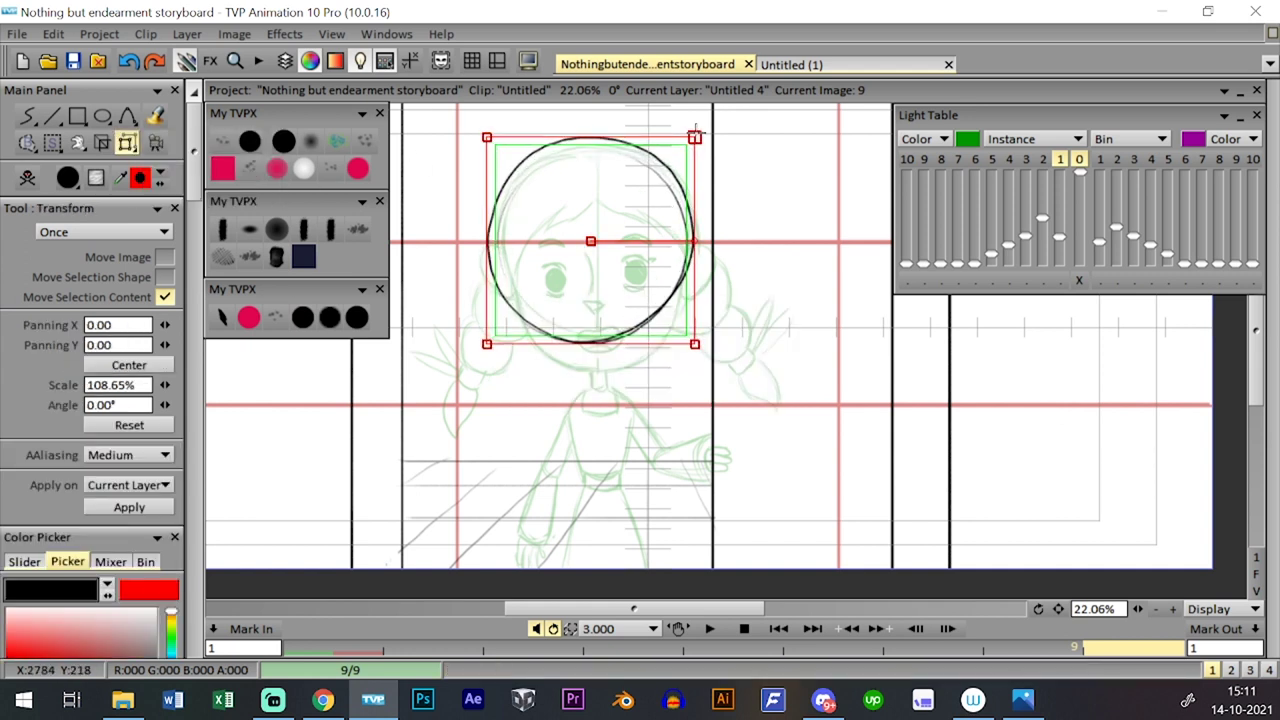
pyautogui.press('Return')
pyautogui.click(329, 317)
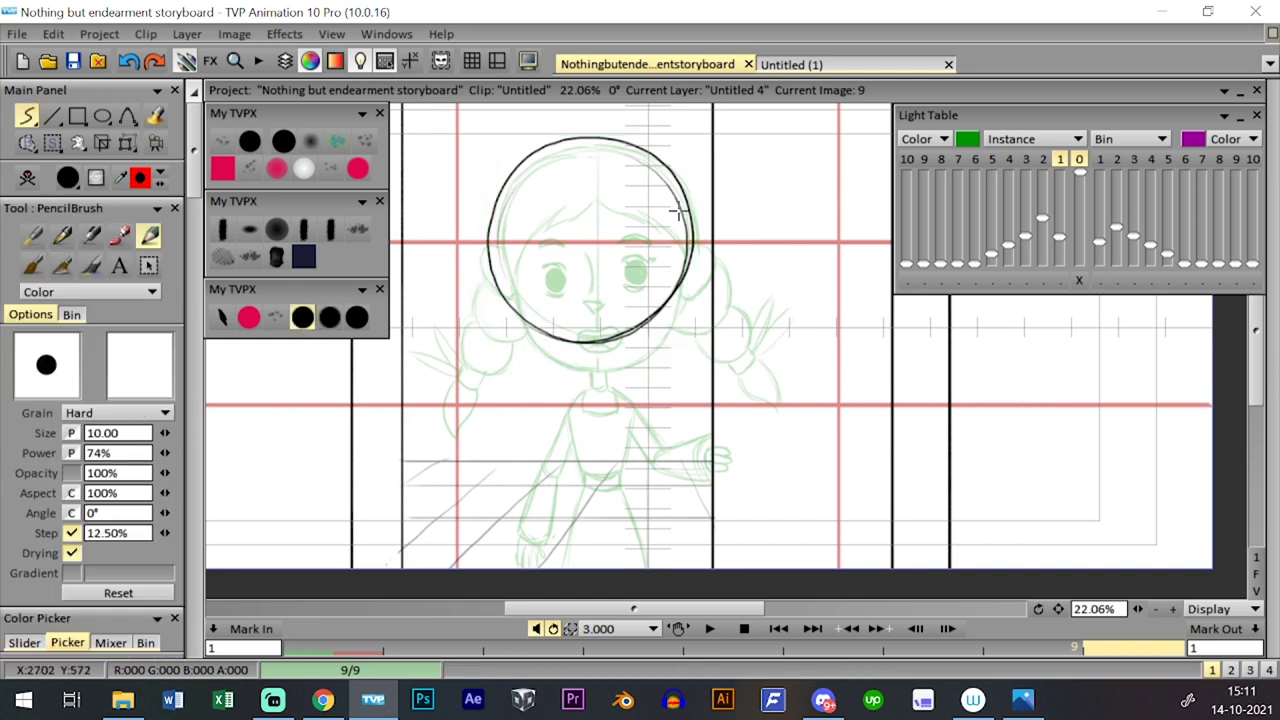
# - Flip between images 8 and 9 to compare the circle with the girl reference
pyautogui.press('Tab')
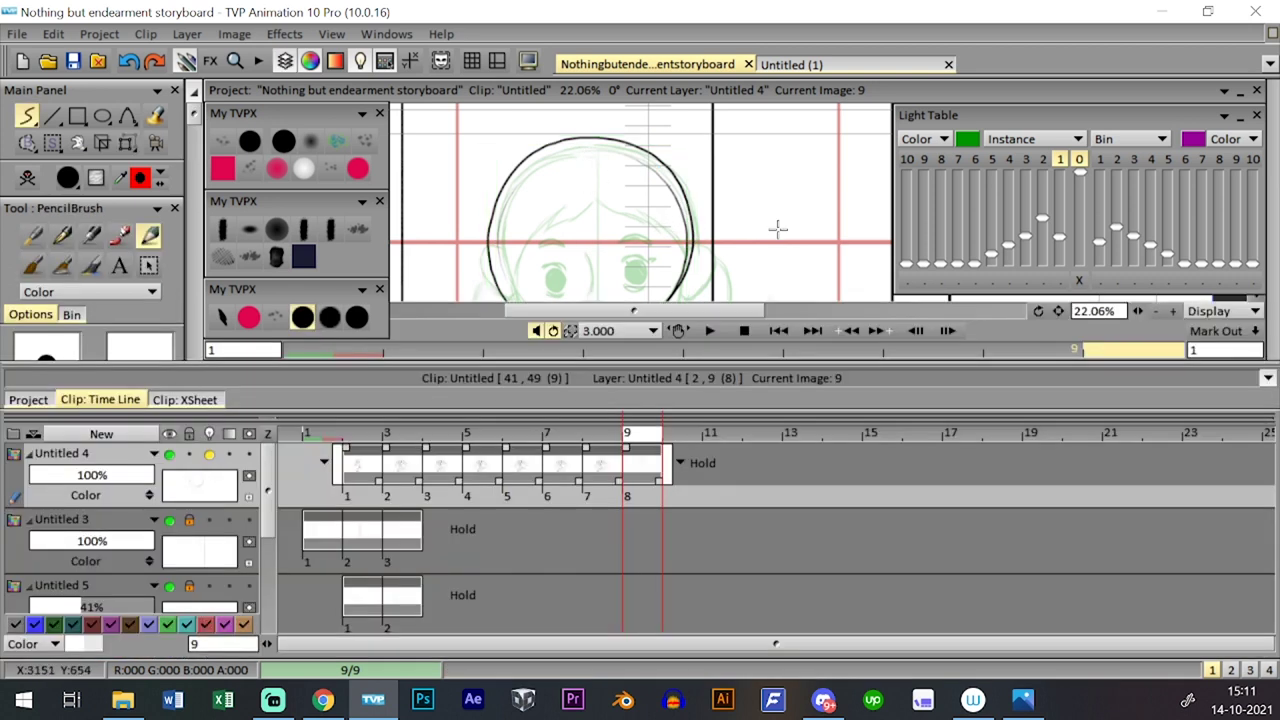
pyautogui.press('Tab')
pyautogui.press('Left')
pyautogui.press('Right')
pyautogui.press('Left')
pyautogui.press('Right')
pyautogui.press('Left')
pyautogui.press('Right')
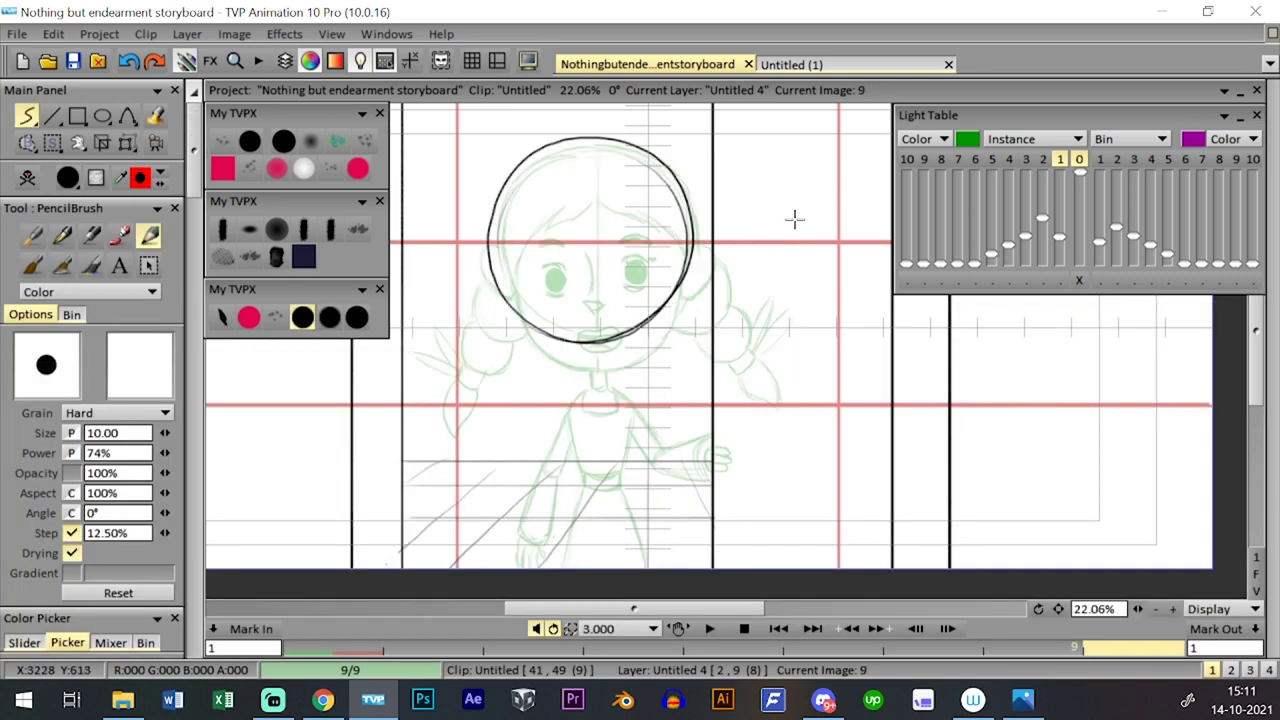
# - Rescale the head circle slightly once more, return to the PencilBrush and save the storyboard
pyautogui.click(134, 146)
pyautogui.click(200, 174)
pyautogui.moveTo(697, 139); pyautogui.dragTo(704, 137)
pyautogui.press('Return')
pyautogui.click(331, 315)
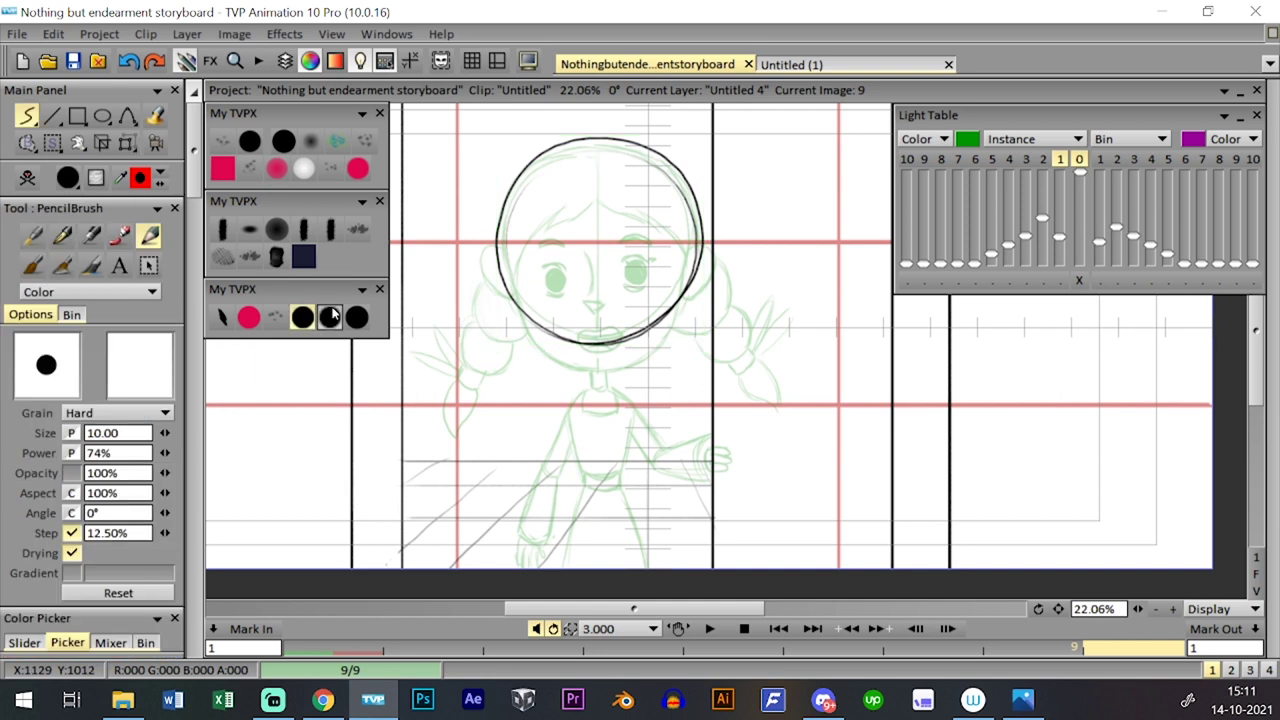
pyautogui.hotkey('ctrl', 's')
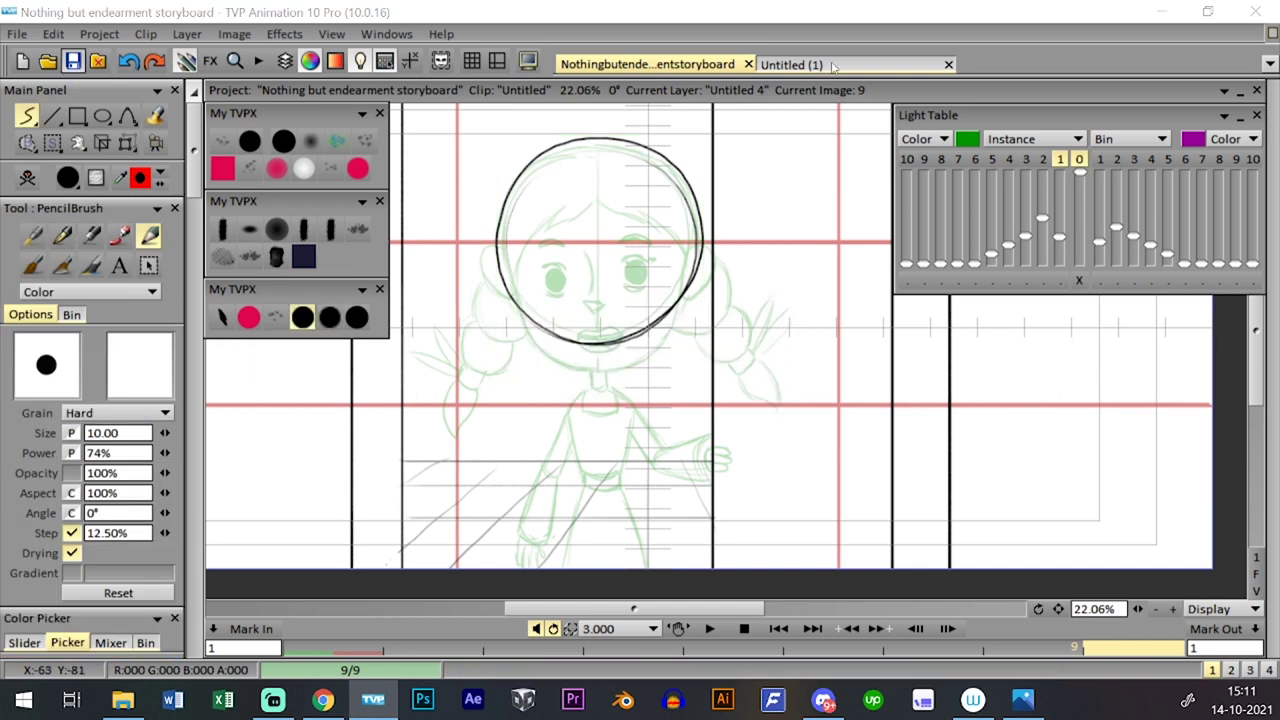
# - Draw a small square on the blank Untitled (1) canvas
pyautogui.click(833, 65)
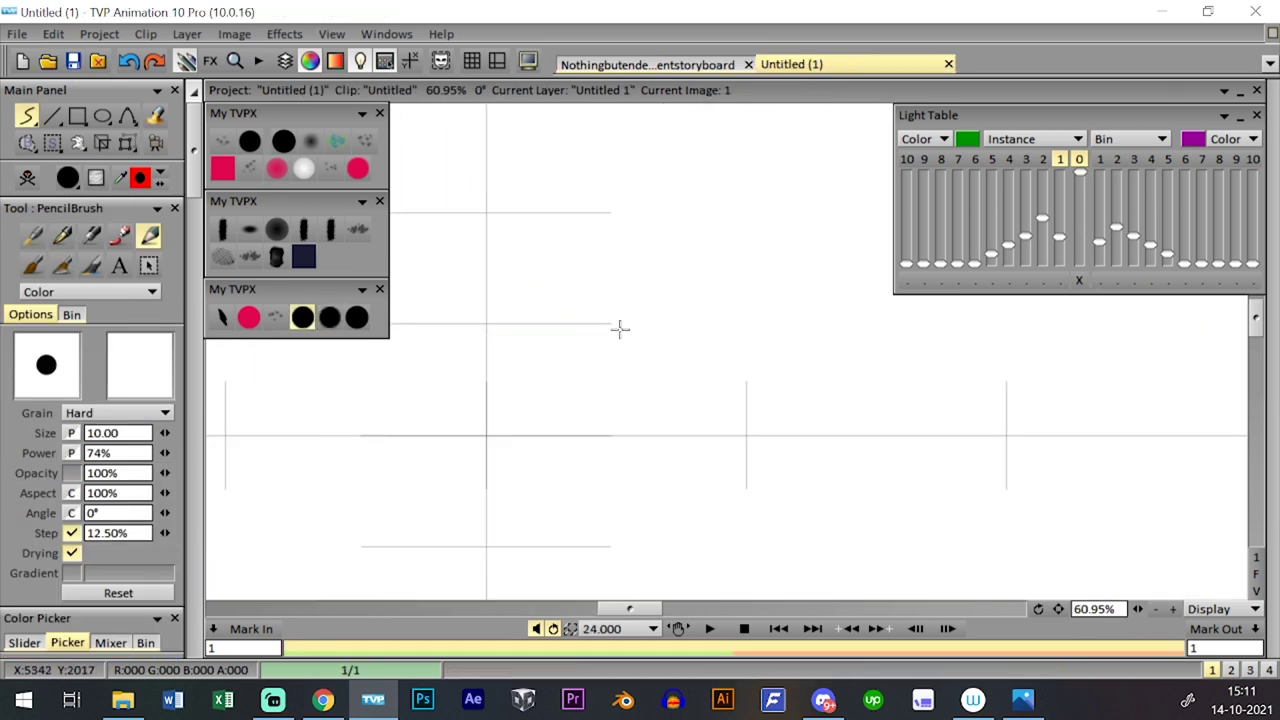
pyautogui.moveTo(621, 330)
pyautogui.mouseDown()
pyautogui.moveTo(621, 327)
pyautogui.moveTo(637, 323)
pyautogui.moveTo(620, 299)
pyautogui.moveTo(645, 316)
pyautogui.moveTo(647, 303)
pyautogui.moveTo(617, 325)
pyautogui.moveTo(632, 323)
pyautogui.moveTo(626, 291)
pyautogui.moveTo(650, 329)
pyautogui.mouseUp()
pyautogui.hotkey('ctrl', 'z')
pyautogui.hotkey('ctrl', 'z')
pyautogui.moveTo(626, 328)
pyautogui.mouseDown()
pyautogui.moveTo(625, 290)
pyautogui.moveTo(652, 306)
pyautogui.mouseUp()
pyautogui.moveTo(651, 305)
pyautogui.mouseDown()
pyautogui.moveTo(614, 300)
pyautogui.moveTo(628, 335)
pyautogui.moveTo(652, 307)
pyautogui.mouseUp()
pyautogui.hotkey('ctrl', 'z')
pyautogui.hotkey('ctrl', 'z')
pyautogui.hotkey('ctrl', 'z')
pyautogui.hotkey('ctrl', 'z')
pyautogui.moveTo(624, 300); pyautogui.dragTo(655, 305)
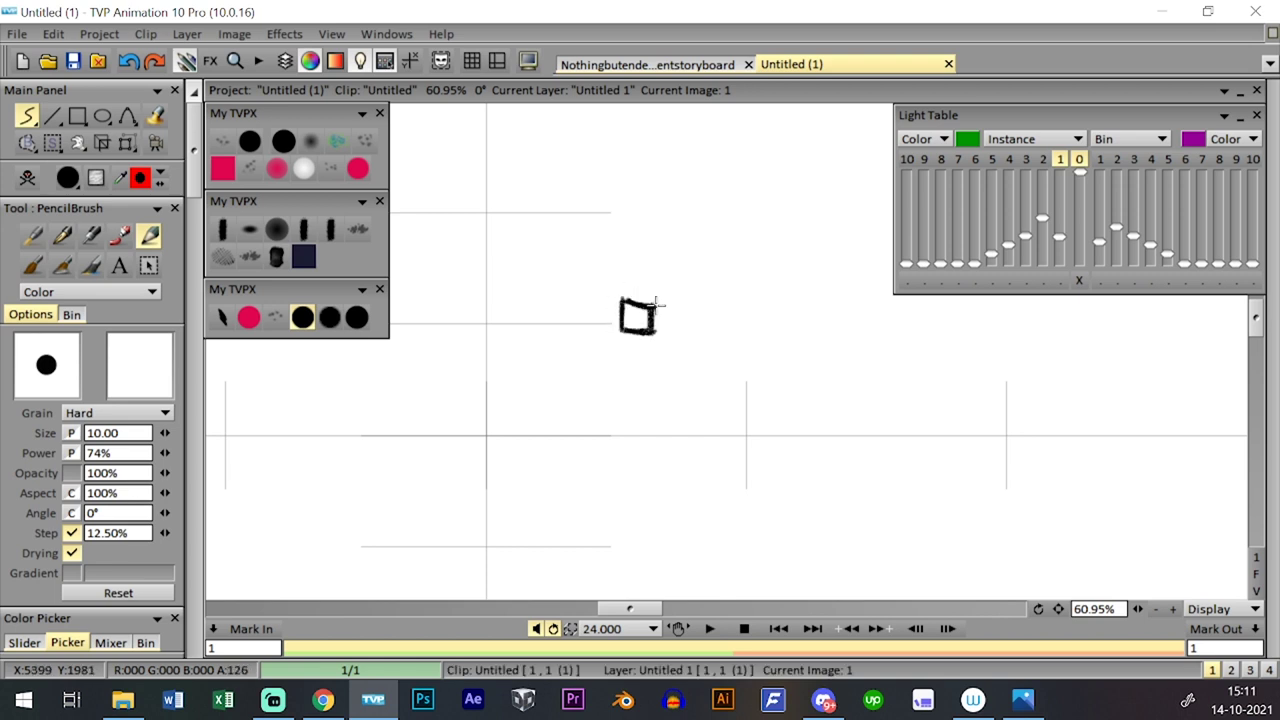
# - Sketch a camera with a triangle lens, a long dividing line and the label '2D'
pyautogui.moveTo(728, 192)
pyautogui.mouseDown()
pyautogui.moveTo(753, 172)
pyautogui.moveTo(746, 197)
pyautogui.moveTo(778, 195)
pyautogui.moveTo(754, 170)
pyautogui.moveTo(748, 184)
pyautogui.moveTo(746, 163)
pyautogui.moveTo(745, 200)
pyautogui.moveTo(793, 199)
pyautogui.mouseUp()
pyautogui.hotkey('ctrl', 'z')
pyautogui.moveTo(745, 157)
pyautogui.mouseDown()
pyautogui.moveTo(790, 158)
pyautogui.moveTo(795, 198)
pyautogui.mouseUp()
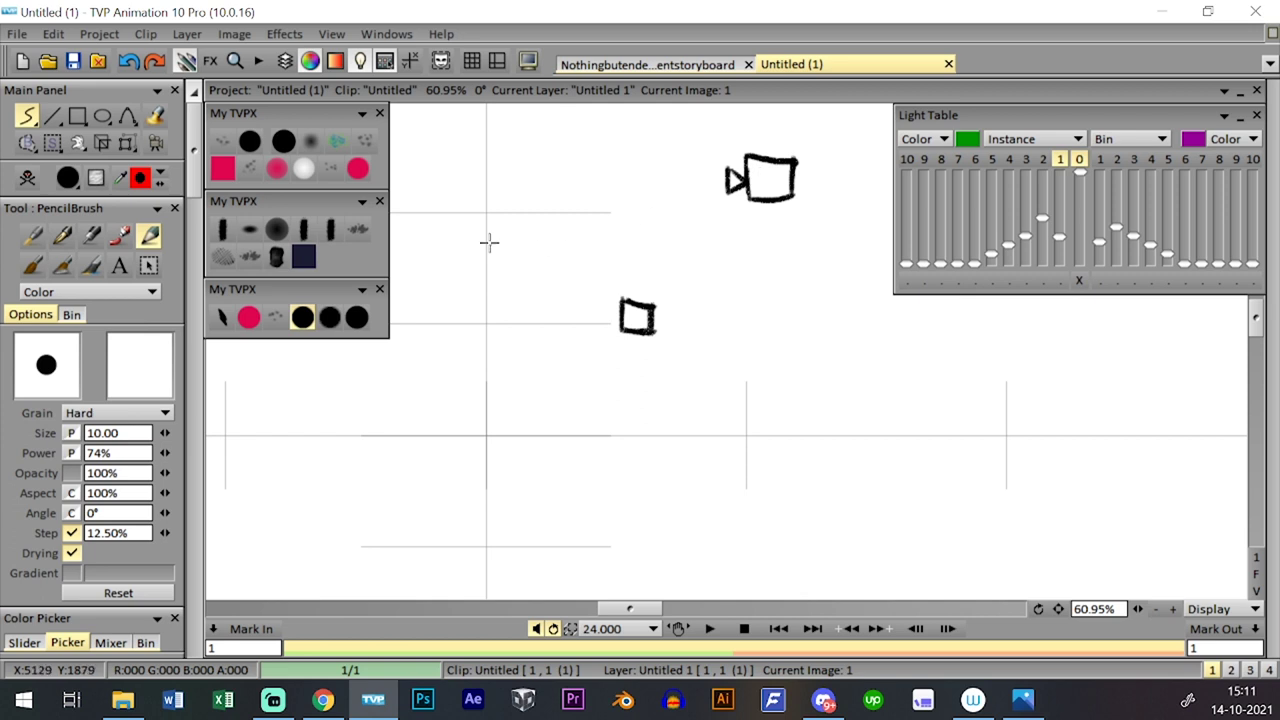
pyautogui.moveTo(478, 247); pyautogui.dragTo(900, 247)
pyautogui.moveTo(612, 126); pyautogui.dragTo(641, 148)
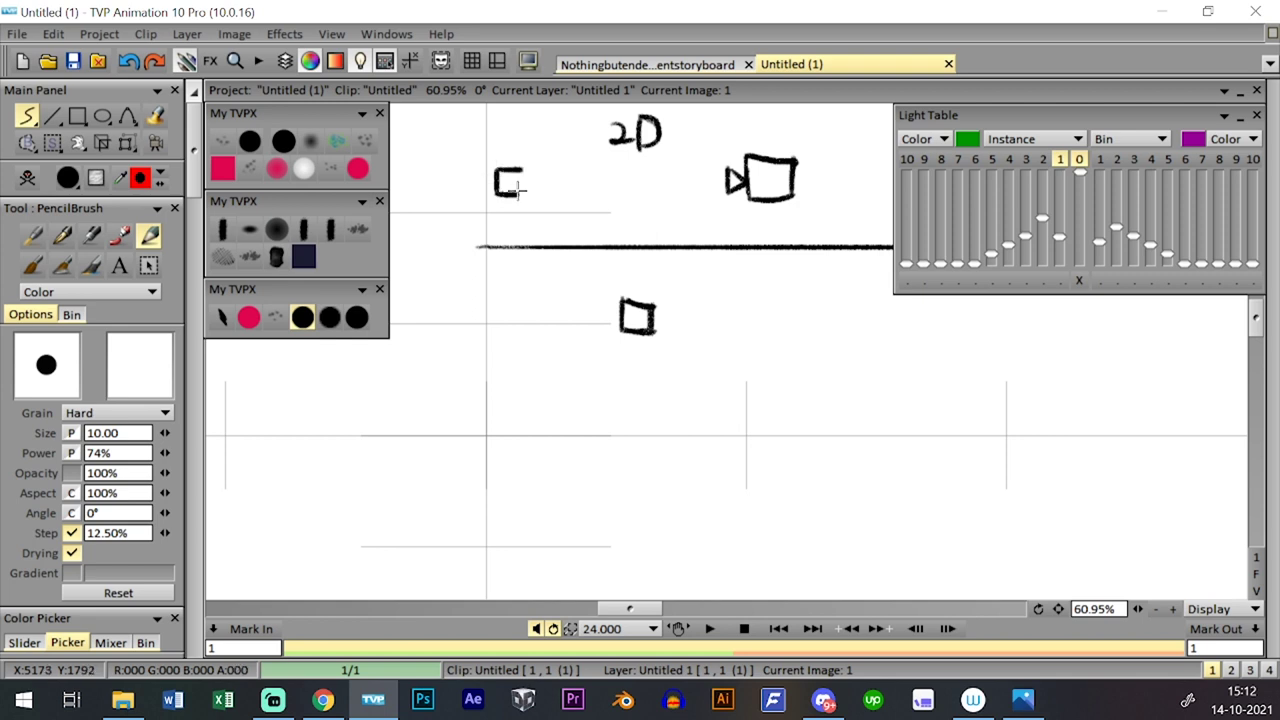
# - Close the C shape into a square, frame the lower square, then return to the storyboard project
pyautogui.moveTo(521, 169); pyautogui.dragTo(521, 196)
pyautogui.moveTo(735, 180)
pyautogui.mouseDown()
pyautogui.moveTo(612, 180)
pyautogui.moveTo(637, 172)
pyautogui.moveTo(642, 202)
pyautogui.moveTo(674, 163)
pyautogui.moveTo(690, 200)
pyautogui.moveTo(692, 163)
pyautogui.moveTo(688, 178)
pyautogui.mouseUp()
pyautogui.hotkey('ctrl', 'z')
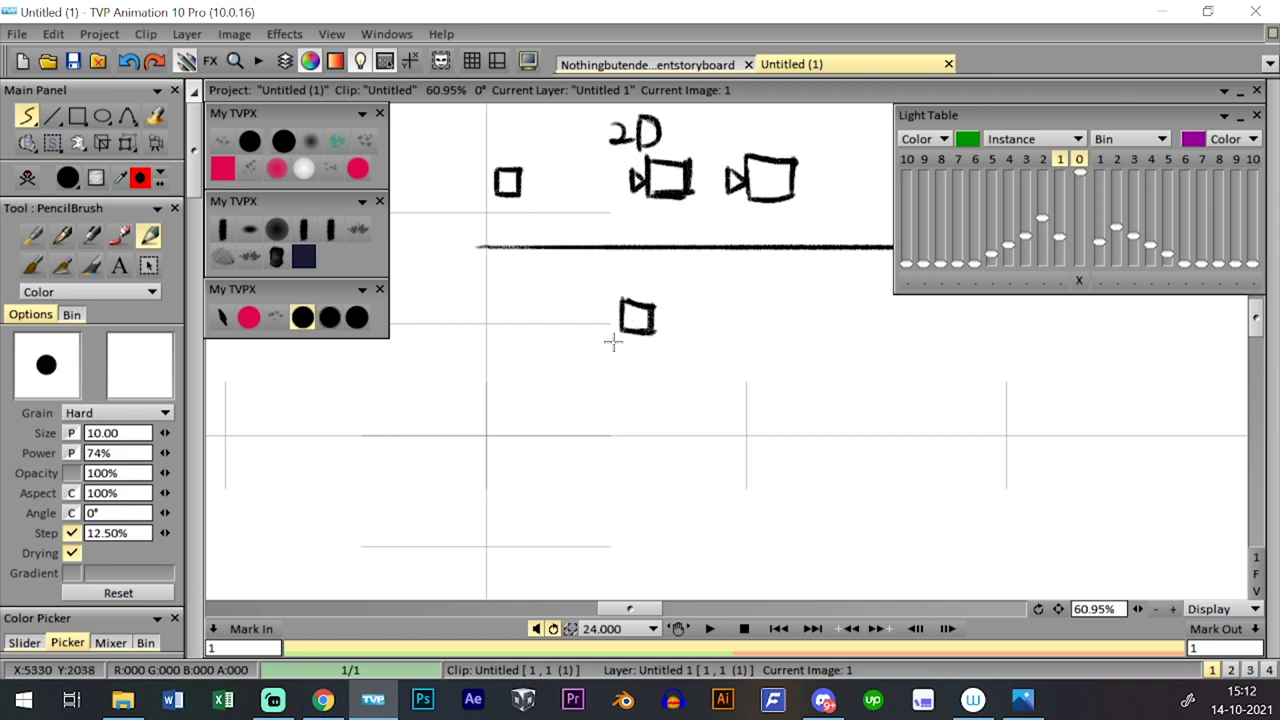
pyautogui.moveTo(607, 370)
pyautogui.mouseDown()
pyautogui.moveTo(608, 270)
pyautogui.moveTo(706, 275)
pyautogui.moveTo(706, 370)
pyautogui.mouseUp()
pyautogui.moveTo(708, 272); pyautogui.dragTo(710, 375)
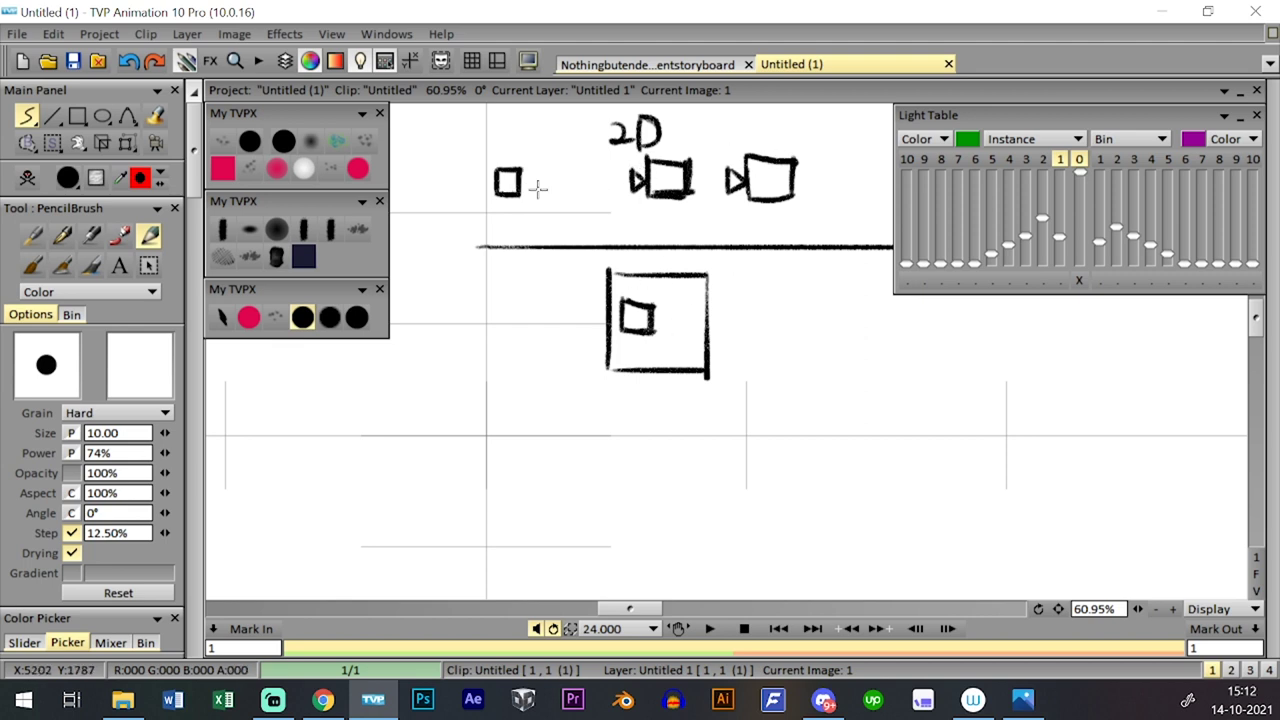
pyautogui.click(686, 66)
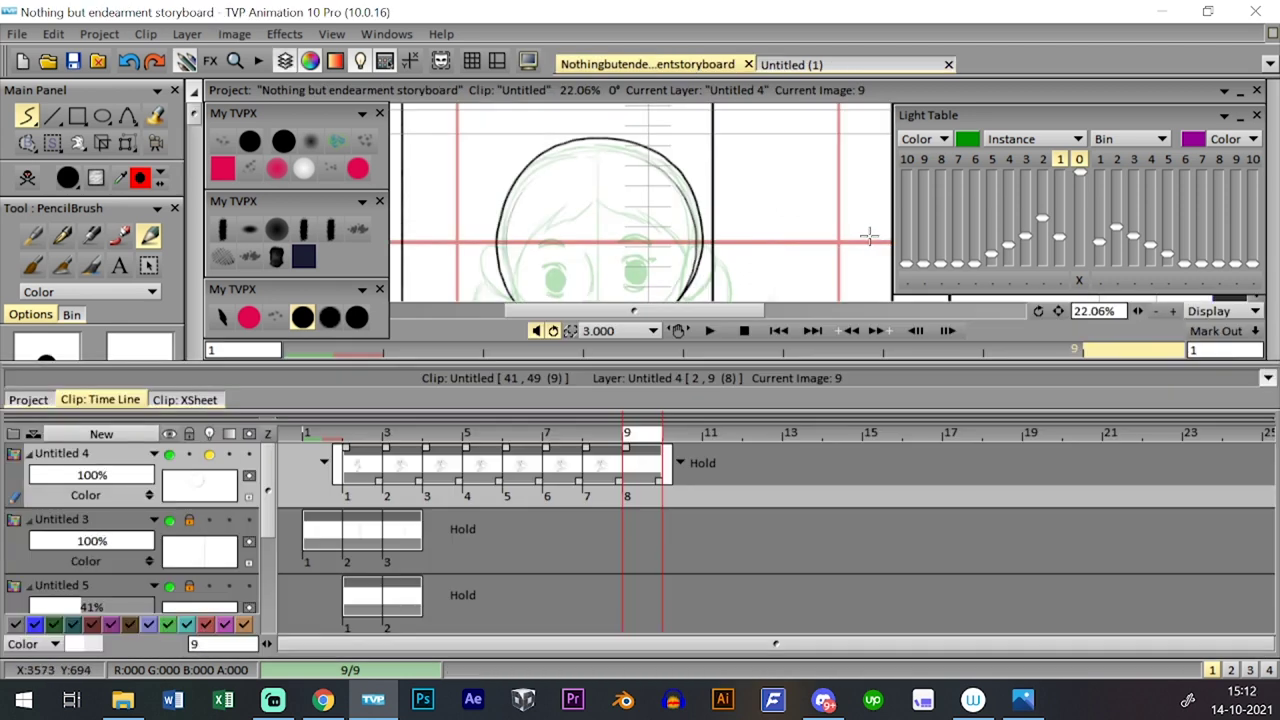
# - Hide the timeline, save, and draw a vertical centre line down the head circle
pyautogui.press('Tab')
pyautogui.press('Tab')
pyautogui.press('Tab')
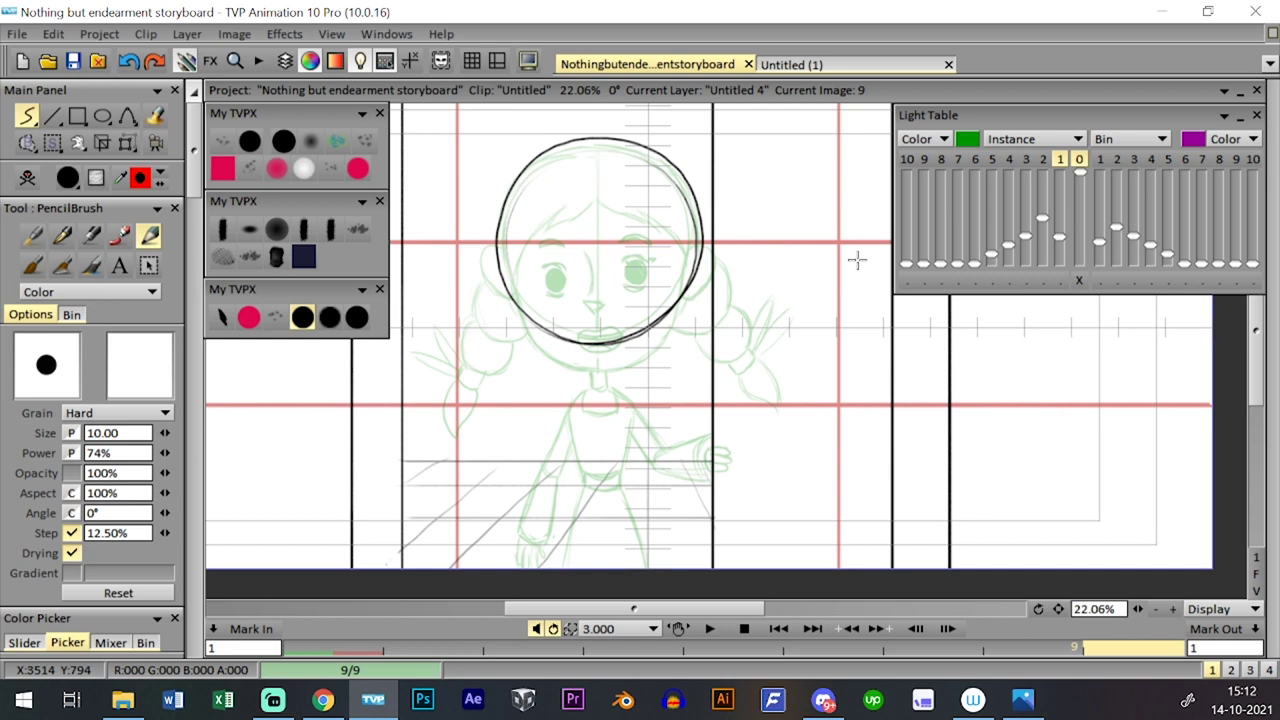
pyautogui.click(73, 61)
pyautogui.moveTo(608, 162); pyautogui.dragTo(617, 322)
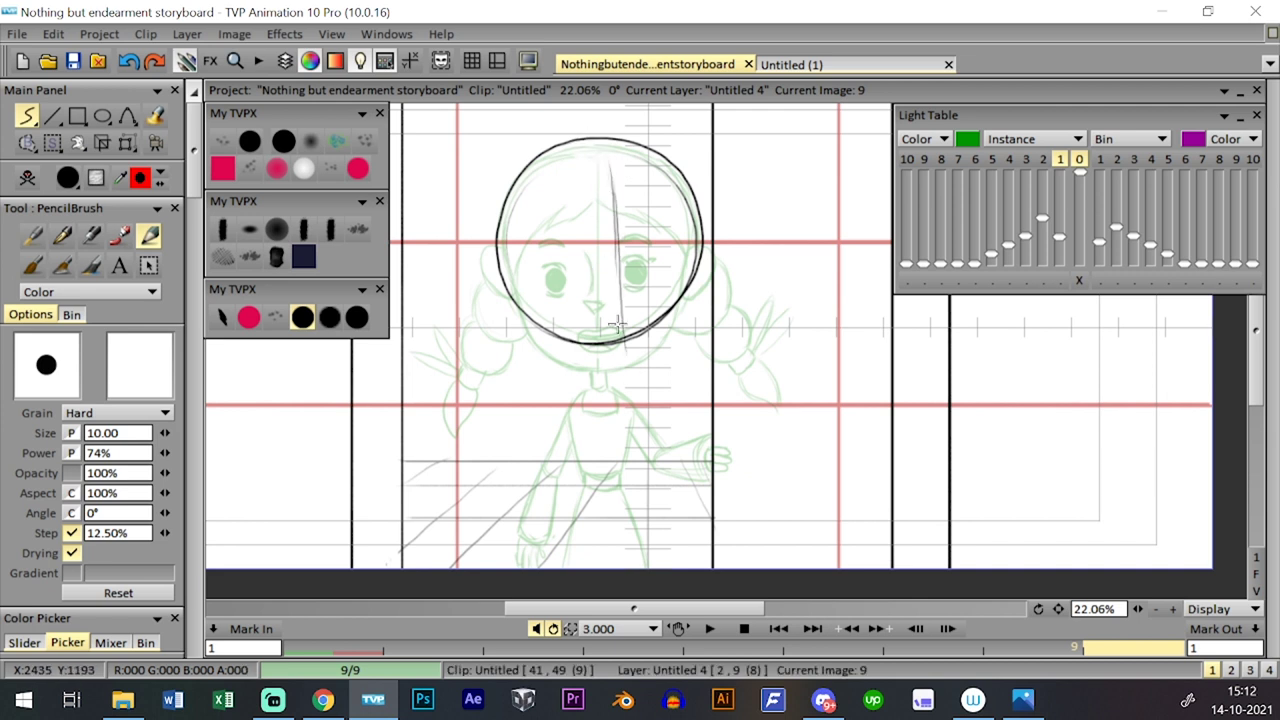
pyautogui.moveTo(591, 139); pyautogui.dragTo(619, 310)
pyautogui.moveTo(614, 216); pyautogui.dragTo(627, 391)
pyautogui.moveTo(621, 280); pyautogui.dragTo(627, 382)
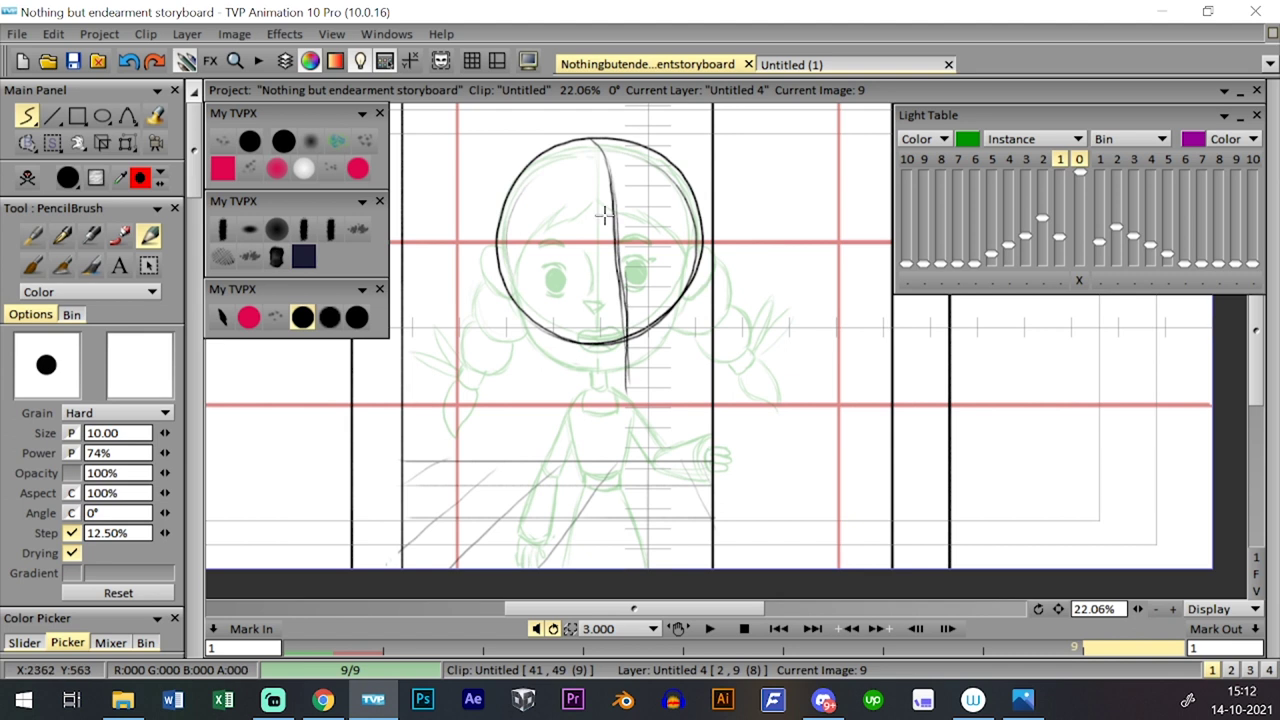
pyautogui.hotkey('ctrl', 'z')
pyautogui.hotkey('ctrl', 'z')
pyautogui.moveTo(610, 186); pyautogui.dragTo(626, 368)
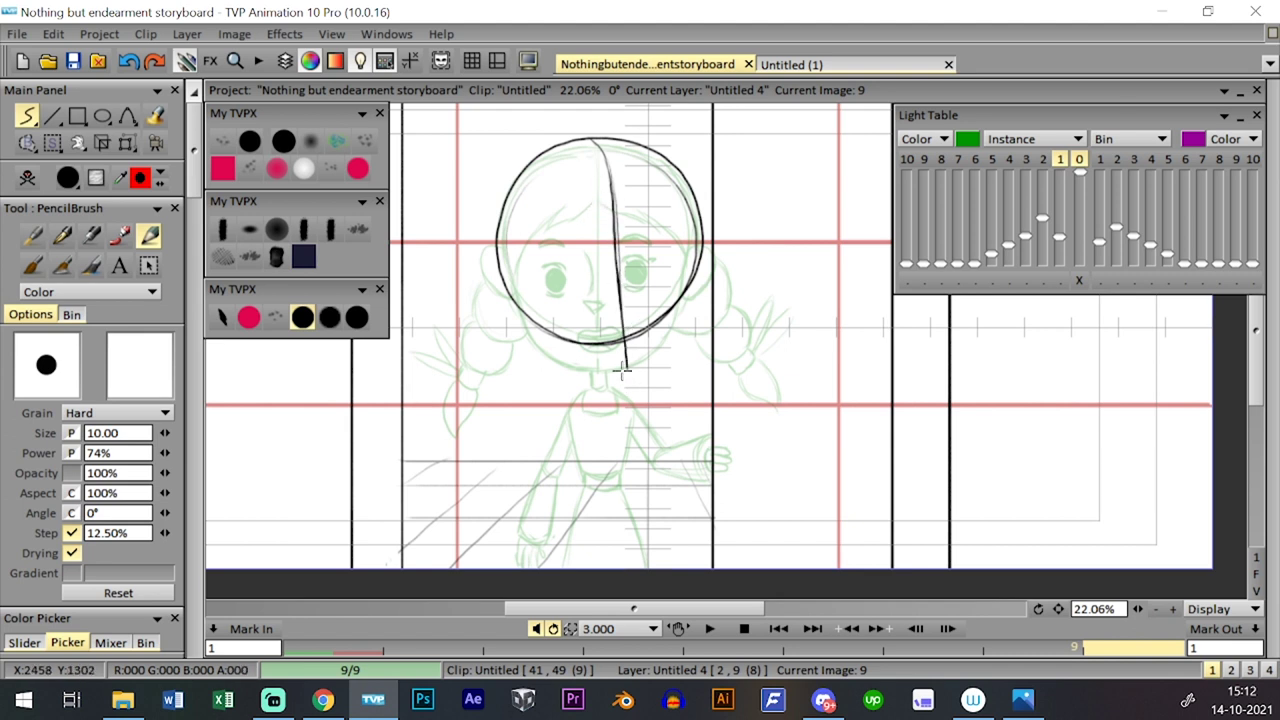
# - Trace the right and lower sides of the head circle, checking against image 8
pyautogui.moveTo(698, 236)
pyautogui.mouseDown()
pyautogui.moveTo(690, 316)
pyautogui.moveTo(672, 348)
pyautogui.mouseUp()
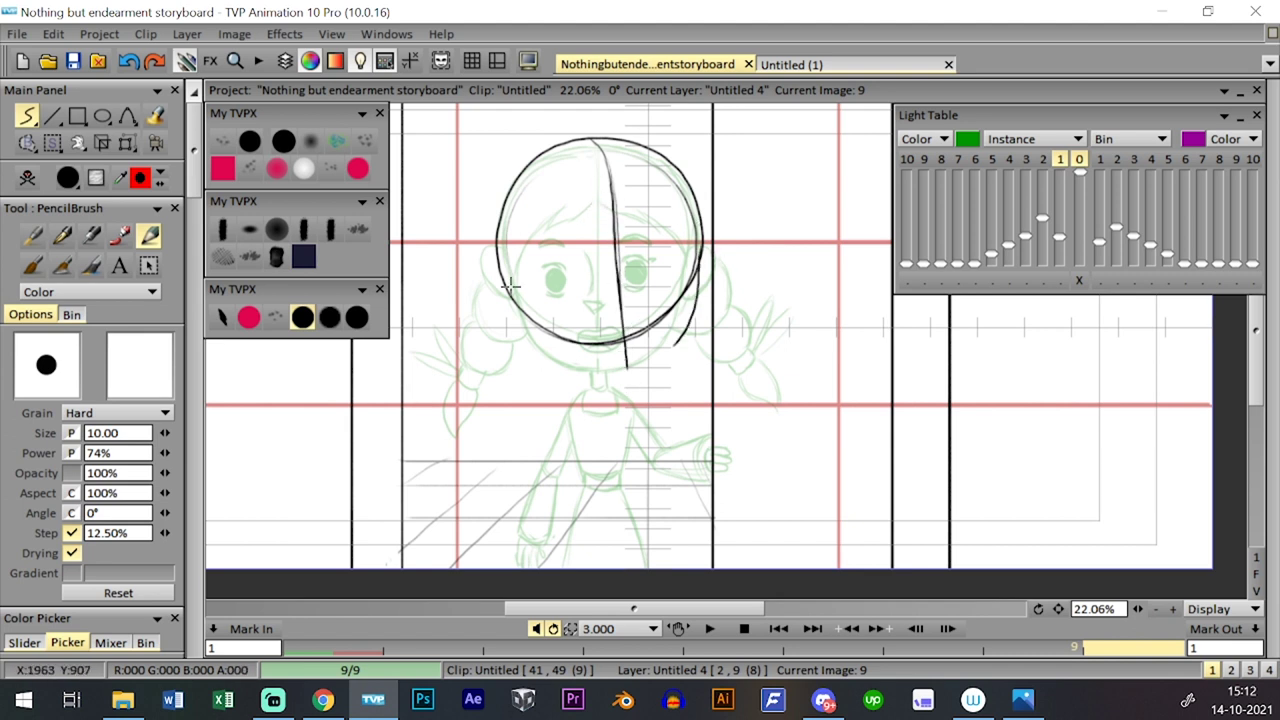
pyautogui.moveTo(500, 280)
pyautogui.mouseDown()
pyautogui.moveTo(516, 314)
pyautogui.moveTo(577, 367)
pyautogui.mouseUp()
pyautogui.moveTo(660, 358); pyautogui.dragTo(690, 316)
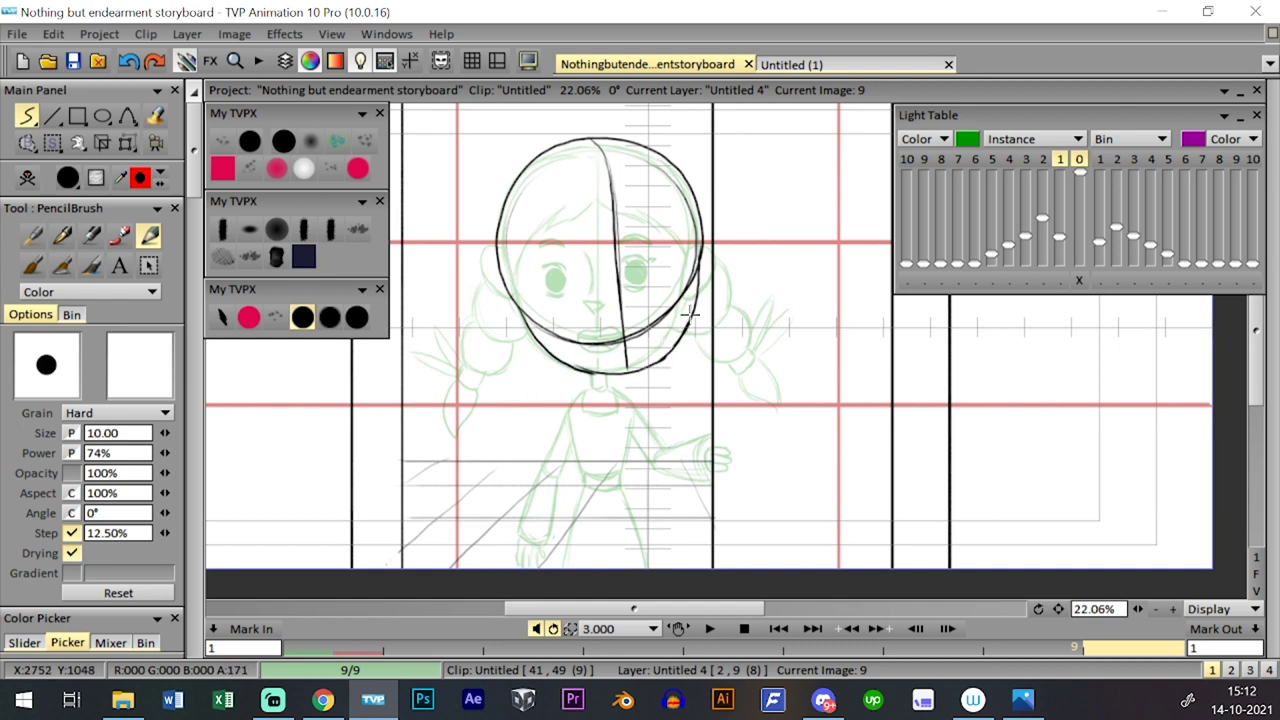
pyautogui.press('Left')
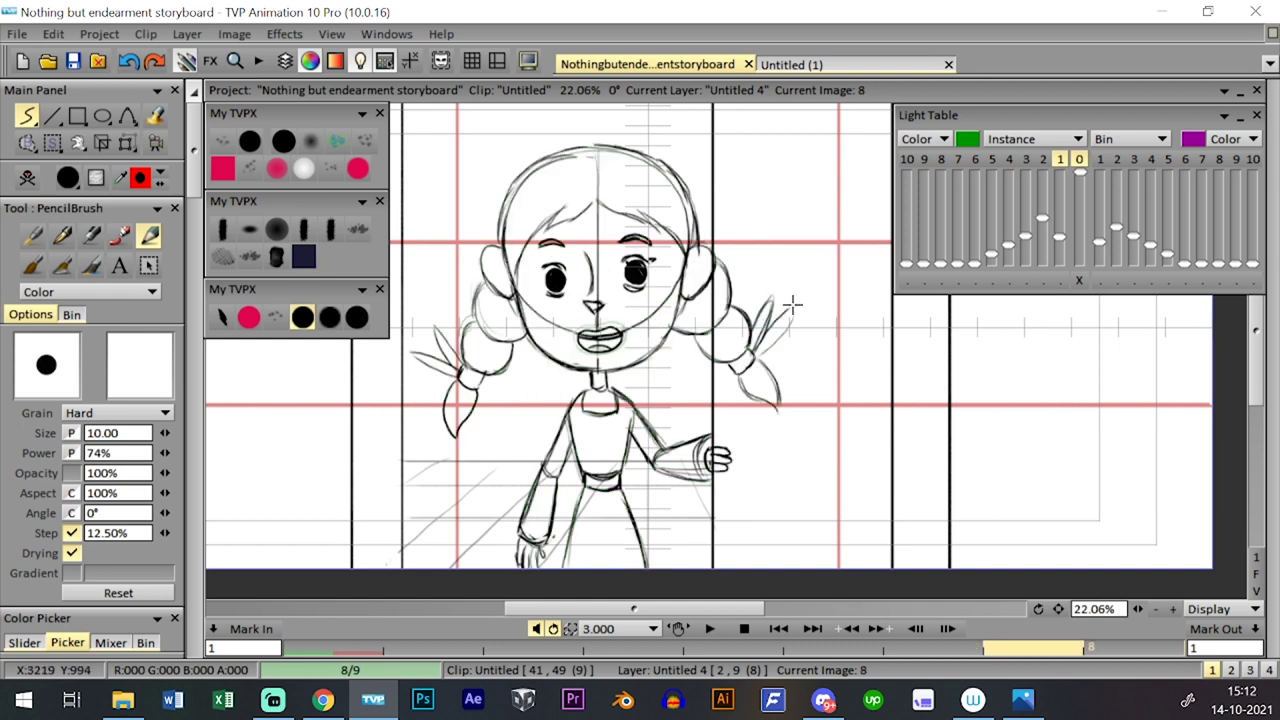
pyautogui.press('Right')
# - Sketch the neck, both torso sides, the waist line and the legs
pyautogui.moveTo(587, 371); pyautogui.dragTo(588, 375)
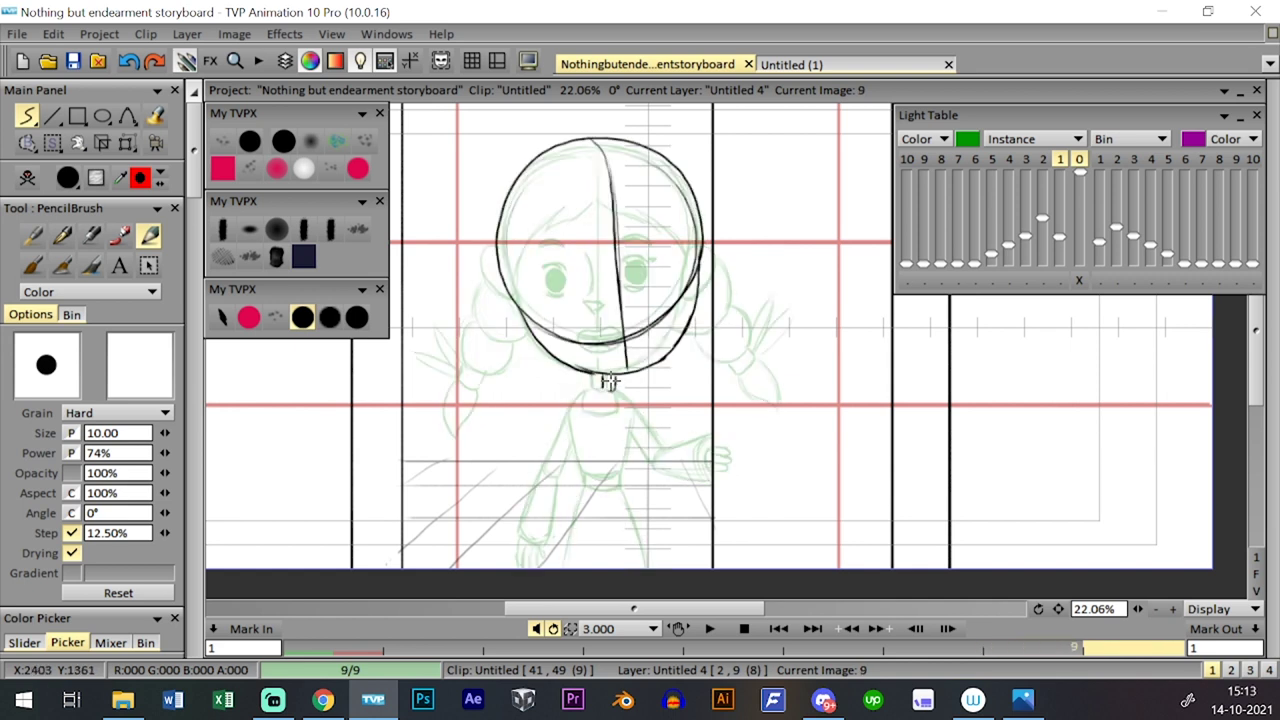
pyautogui.moveTo(603, 388); pyautogui.dragTo(615, 396)
pyautogui.hotkey('ctrl', 'z')
pyautogui.moveTo(591, 477)
pyautogui.mouseDown()
pyautogui.moveTo(588, 412)
pyautogui.moveTo(591, 476)
pyautogui.mouseUp()
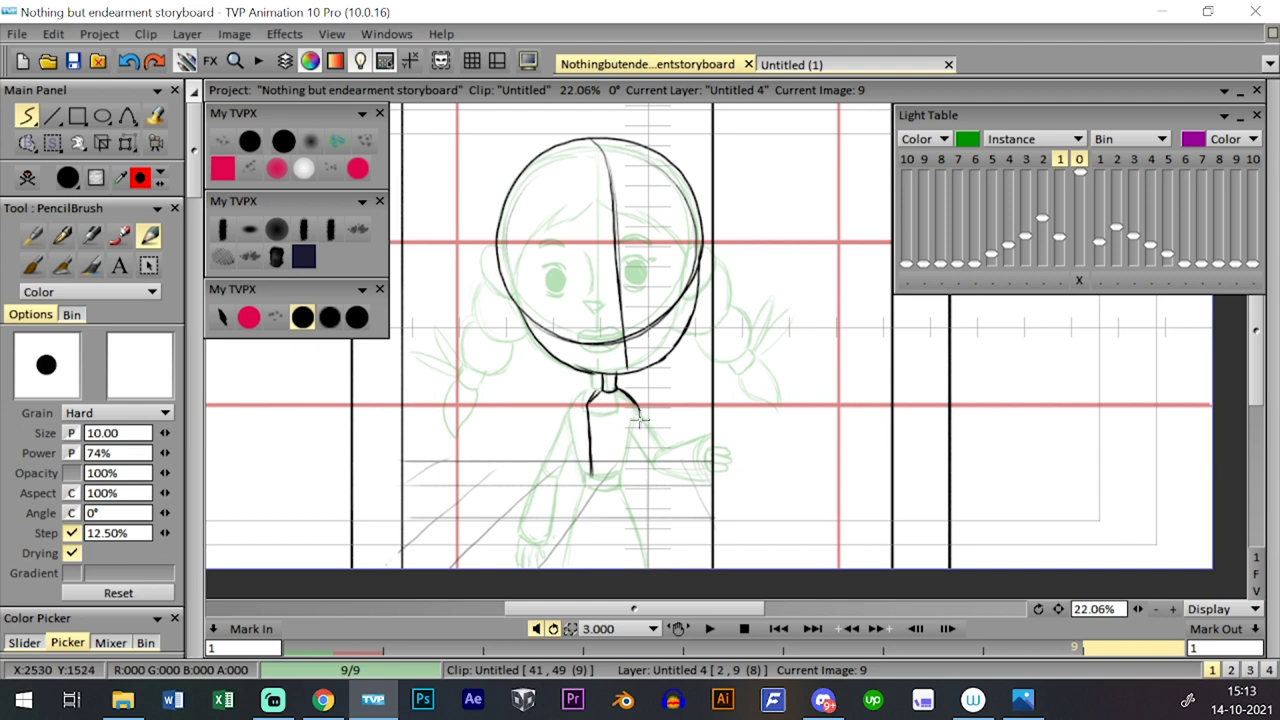
pyautogui.moveTo(640, 412); pyautogui.dragTo(624, 479)
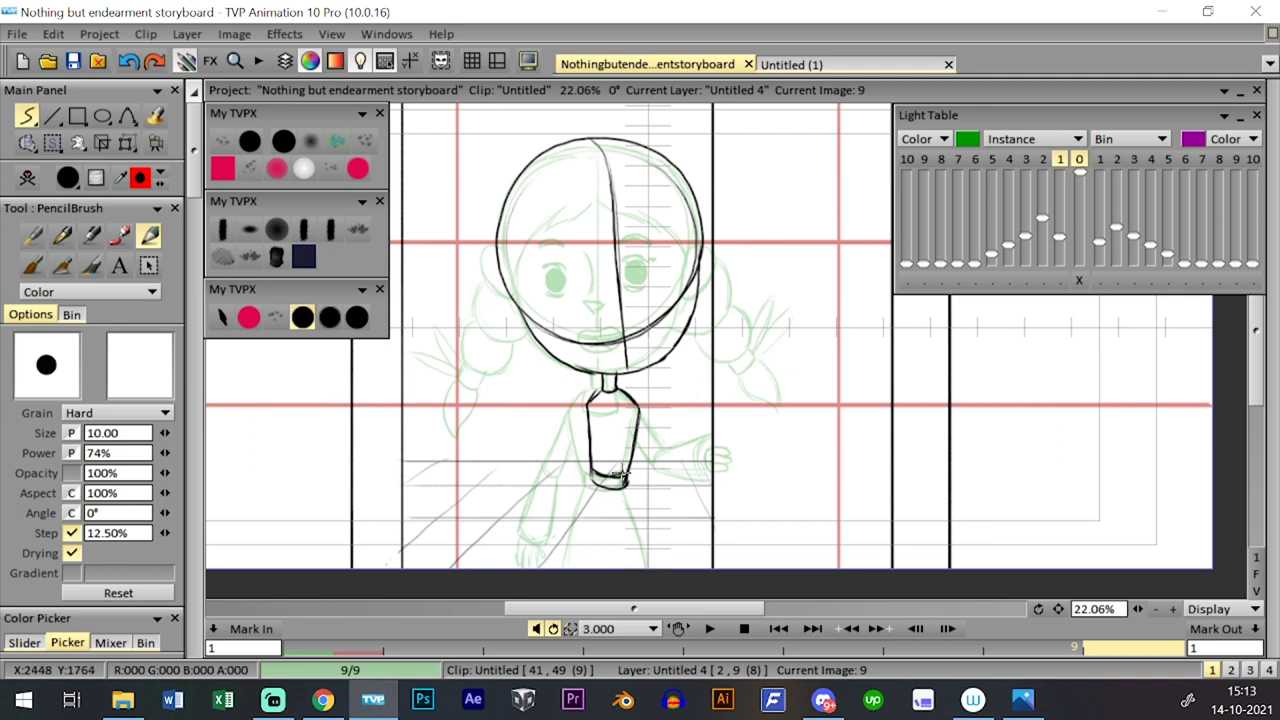
pyautogui.moveTo(598, 473)
pyautogui.mouseDown()
pyautogui.moveTo(625, 476)
pyautogui.moveTo(618, 488)
pyautogui.moveTo(627, 475)
pyautogui.moveTo(648, 567)
pyautogui.mouseUp()
pyautogui.moveTo(596, 486); pyautogui.dragTo(576, 508)
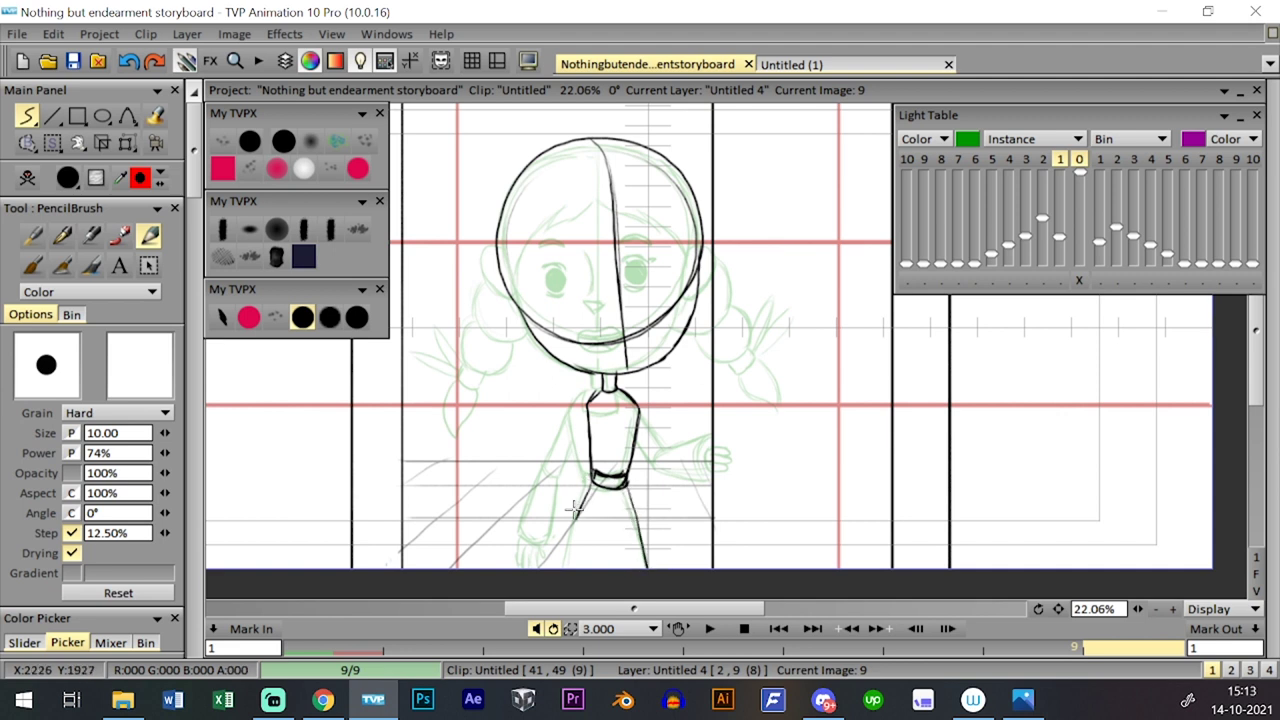
pyautogui.moveTo(560, 573)
pyautogui.mouseDown()
pyautogui.moveTo(588, 490)
pyautogui.moveTo(645, 560)
pyautogui.mouseUp()
# - Compare with the girl on image 8 and try a revised left torso line, then undo it
pyautogui.press('Left')
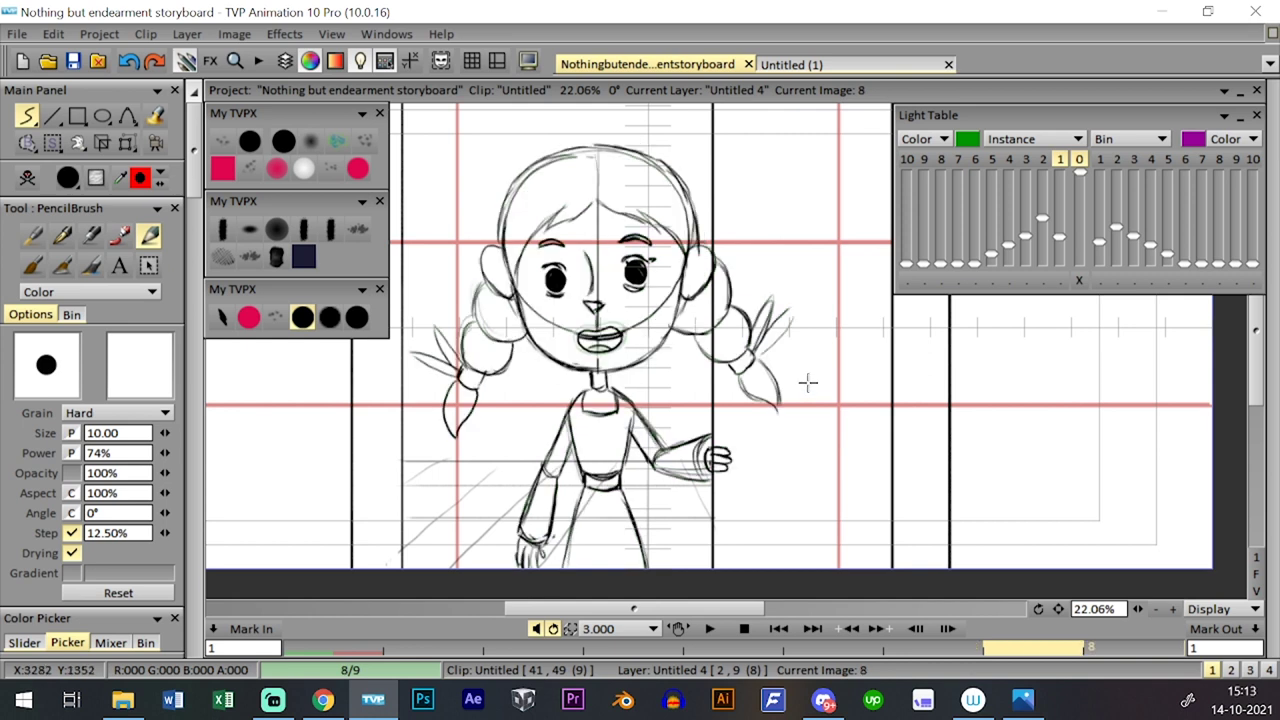
pyautogui.press('Right')
pyautogui.press('Left')
pyautogui.press('Right')
pyautogui.press('Left')
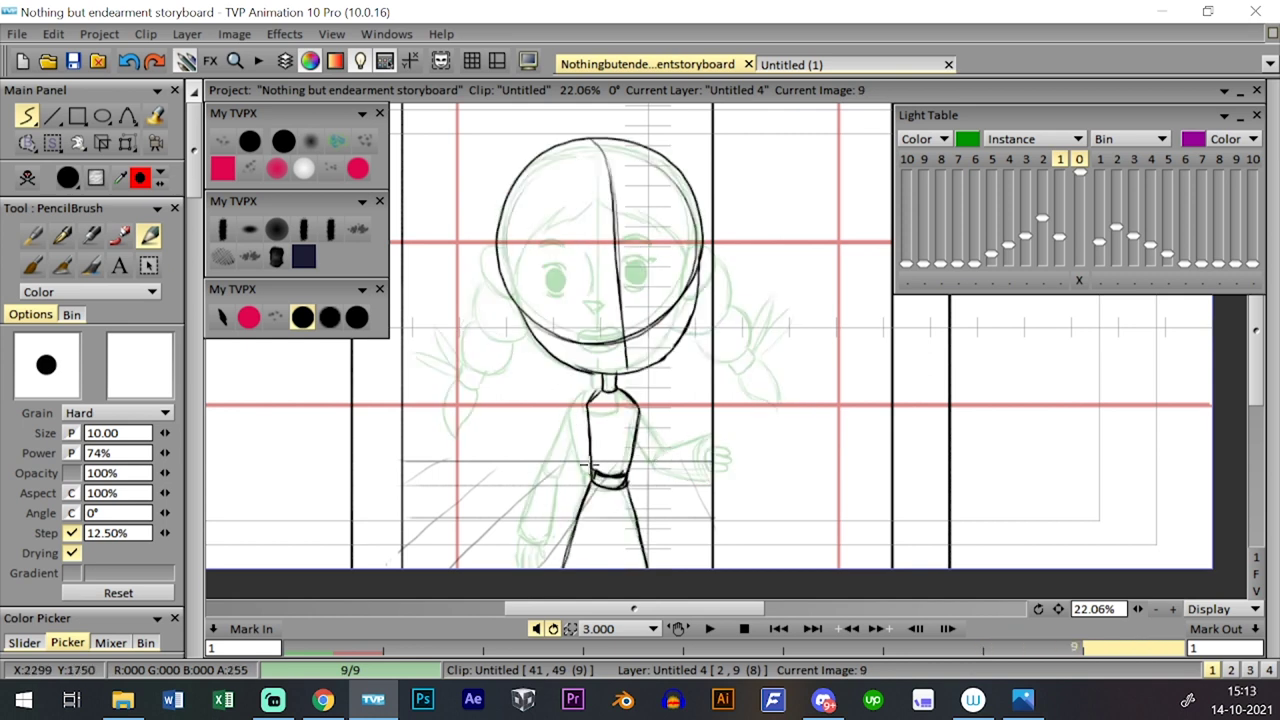
pyautogui.moveTo(586, 408)
pyautogui.mouseDown()
pyautogui.moveTo(595, 458)
pyautogui.moveTo(585, 403)
pyautogui.mouseUp()
pyautogui.hotkey('ctrl', 'z')
pyautogui.hotkey('ctrl', 'z')
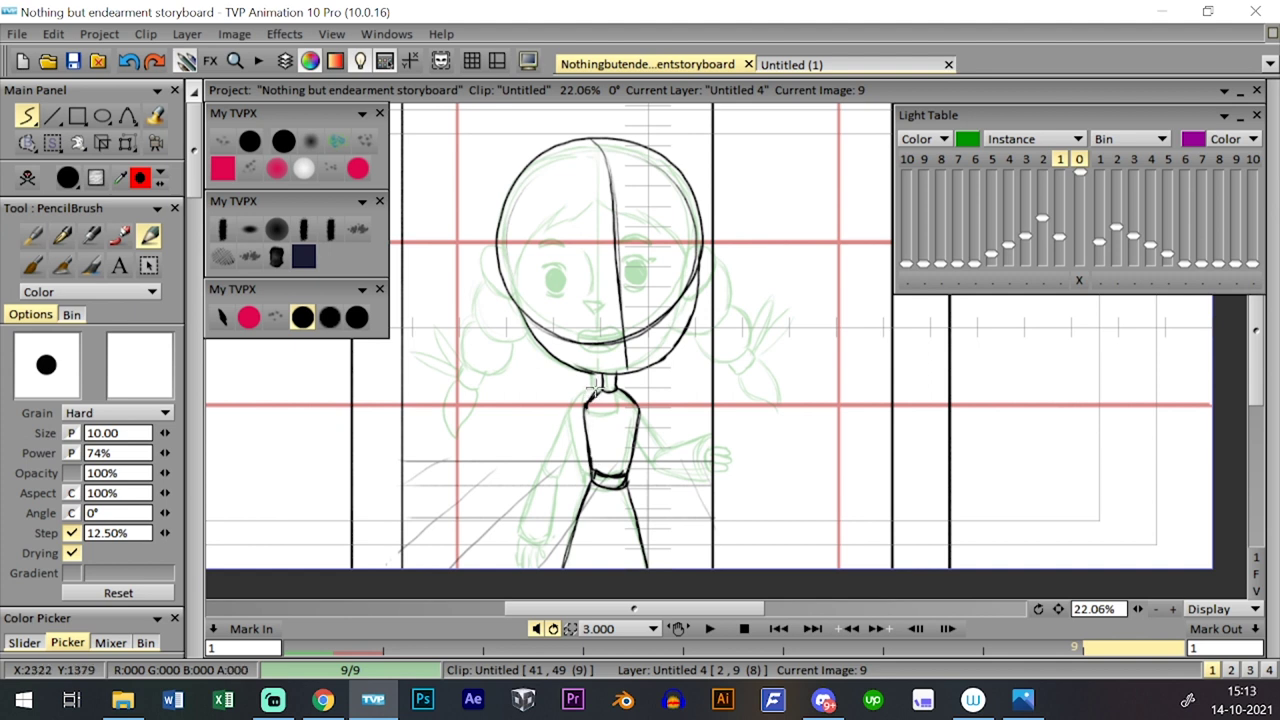
pyautogui.press('Left')
pyautogui.press('Right')
# - Flip between images 8 and 9 again, then draw the arm reaching toward the hand
pyautogui.press('Left')
pyautogui.press('Right')
pyautogui.press('Left')
pyautogui.press('Right')
pyautogui.press('Left')
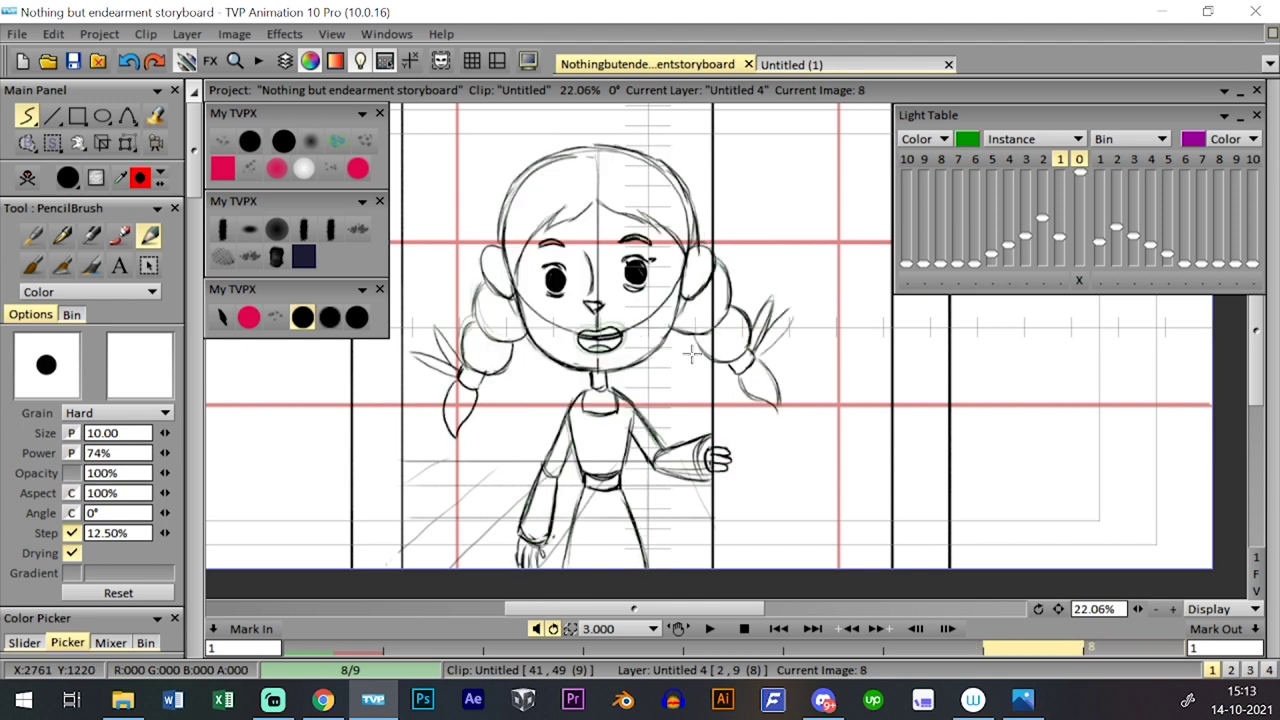
pyautogui.press('Right')
pyautogui.press('Left')
pyautogui.press('Right')
pyautogui.press('Left')
pyautogui.press('Right')
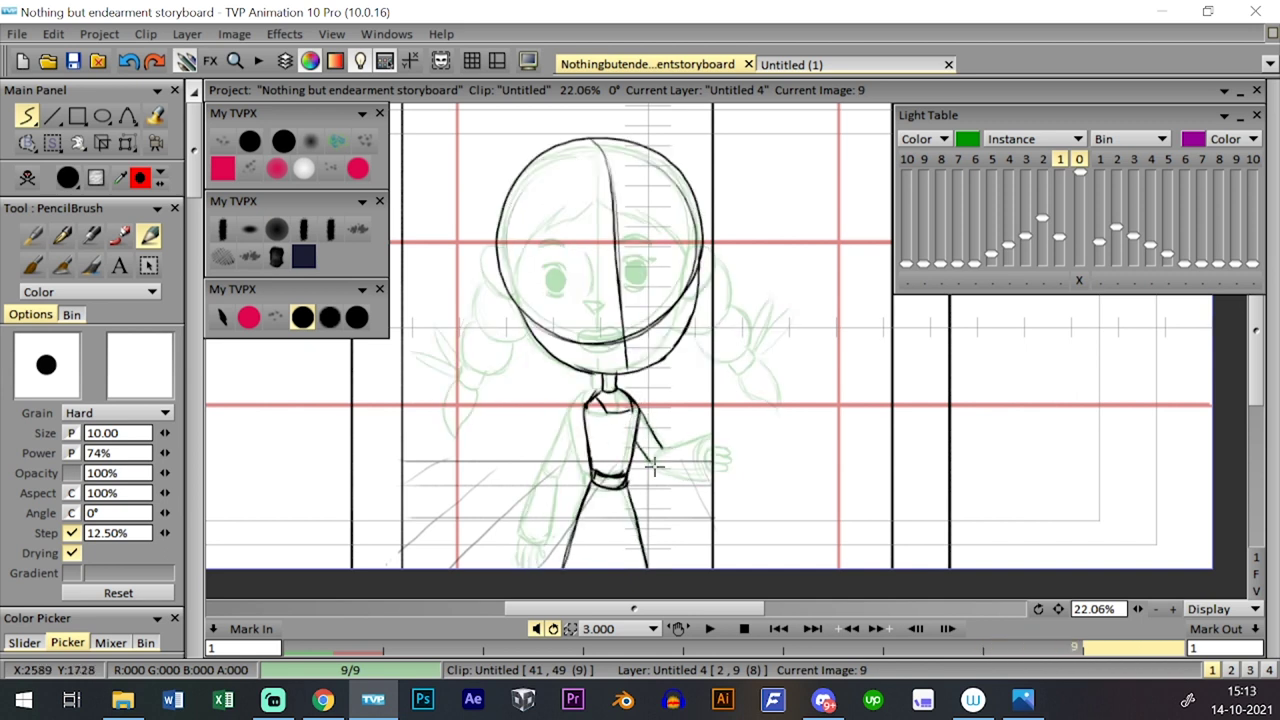
pyautogui.moveTo(657, 460)
pyautogui.mouseDown()
pyautogui.moveTo(702, 432)
pyautogui.moveTo(686, 474)
pyautogui.mouseUp()
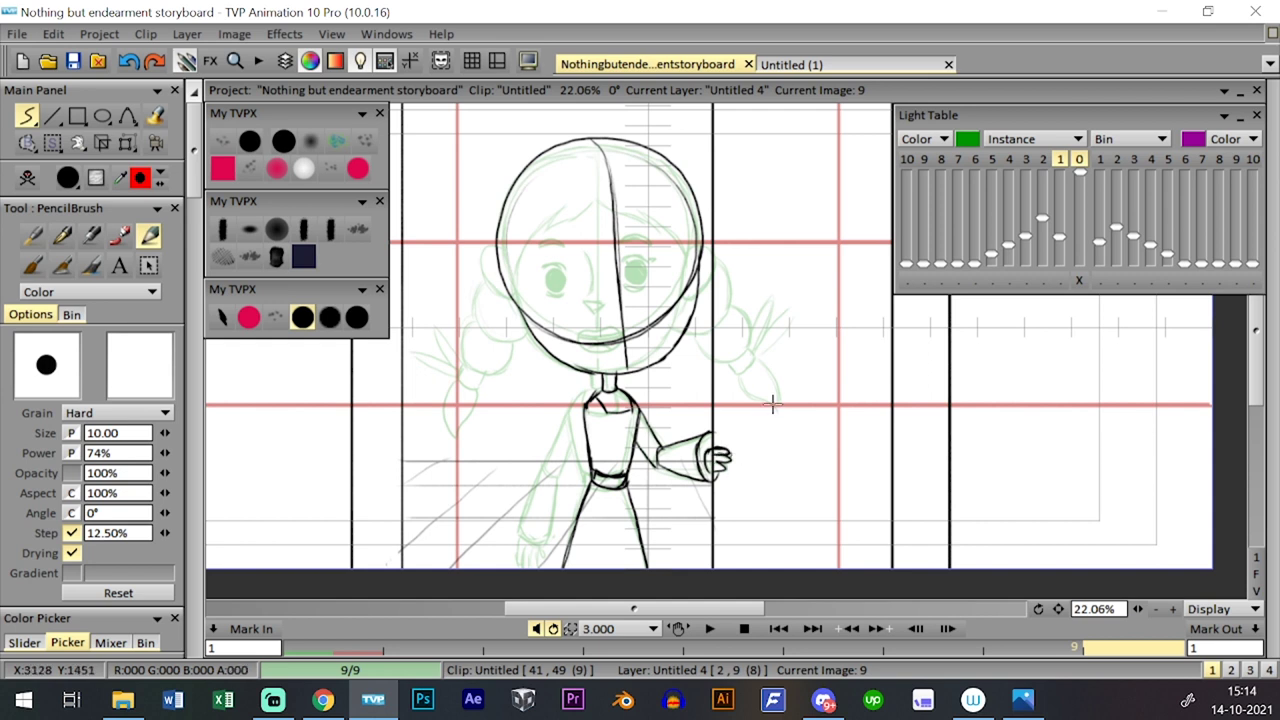
# - Compare with image 8, then restroke and darken the head's vertical centre line
pyautogui.press('Left')
pyautogui.press('Right')
pyautogui.press('Left')
pyautogui.press('Right')
pyautogui.press('Left')
pyautogui.press('Right')
pyautogui.press('Left')
pyautogui.press('Left')
pyautogui.press('Right')
pyautogui.press('Right')
pyautogui.moveTo(625, 348); pyautogui.dragTo(612, 222)
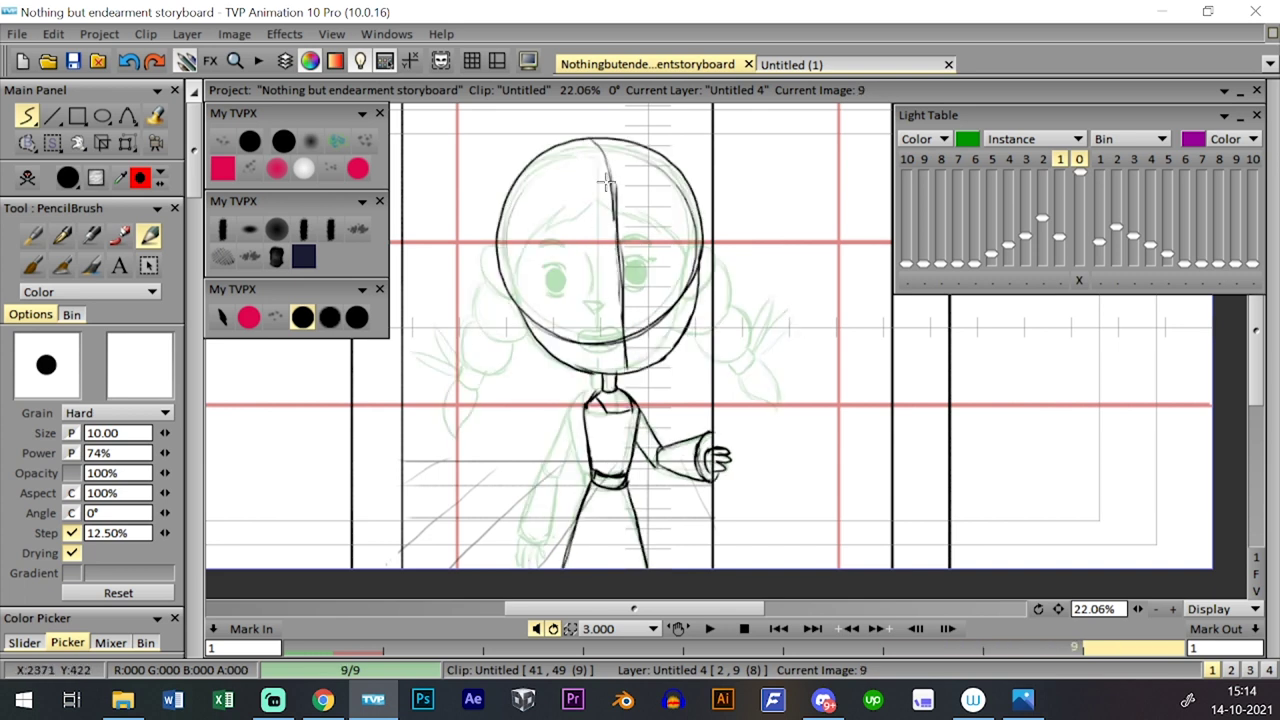
pyautogui.moveTo(627, 355); pyautogui.dragTo(617, 212)
pyautogui.hotkey('ctrl', 'z')
pyautogui.moveTo(625, 371)
pyautogui.mouseDown()
pyautogui.moveTo(608, 185)
pyautogui.moveTo(616, 195)
pyautogui.moveTo(597, 145)
pyautogui.moveTo(617, 217)
pyautogui.mouseUp()
# - Redraw and thicken the upper curve of the centre line
pyautogui.hotkey('ctrl', 'z')
pyautogui.hotkey('ctrl', 'z')
pyautogui.hotkey('ctrl', 'z')
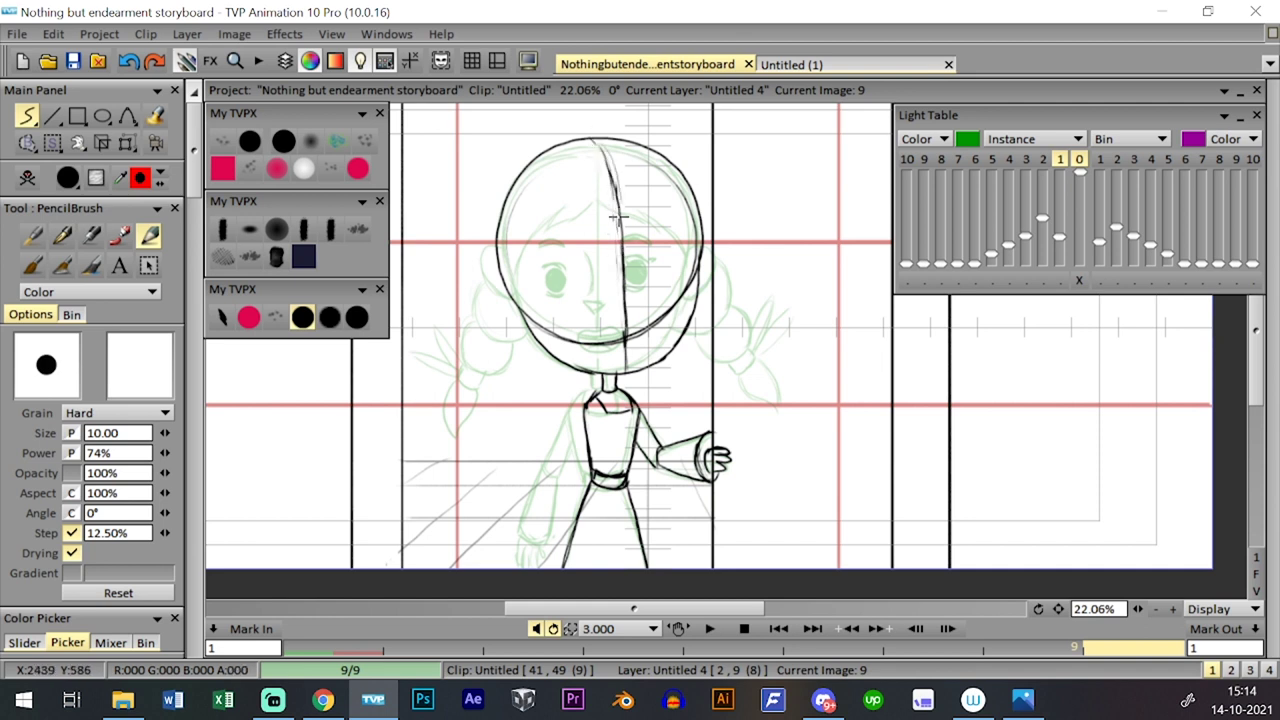
pyautogui.moveTo(602, 149); pyautogui.dragTo(610, 217)
pyautogui.hotkey('ctrl', 'z')
pyautogui.hotkey('ctrl', 'z')
pyautogui.moveTo(598, 142); pyautogui.dragTo(621, 224)
# - Try an ear on the head's left side, undo it, and recheck image 8
pyautogui.moveTo(490, 256)
pyautogui.mouseDown()
pyautogui.moveTo(475, 286)
pyautogui.moveTo(481, 276)
pyautogui.moveTo(502, 308)
pyautogui.mouseUp()
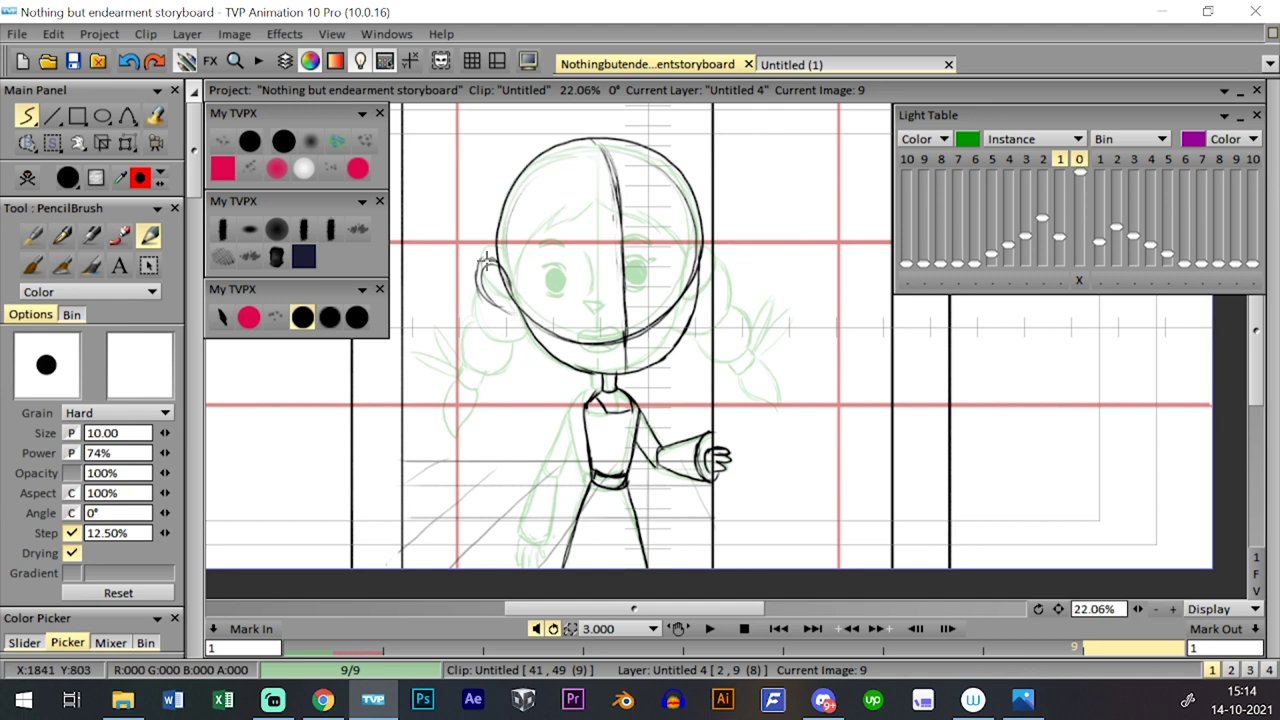
pyautogui.hotkey('ctrl', 'z')
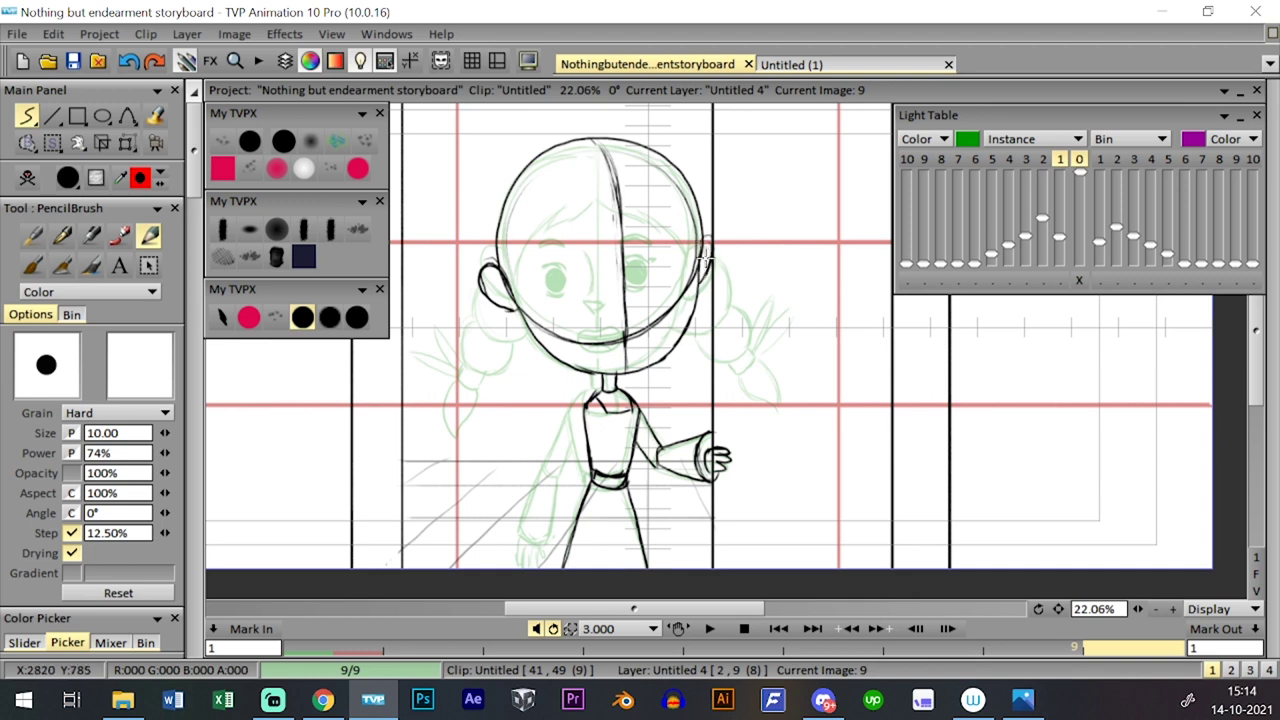
pyautogui.press('Left')
pyautogui.press('Right')
pyautogui.press('Left')
pyautogui.press('Right')
# - Sketch the braid below the left ear, redrawing it curving down and around
pyautogui.moveTo(484, 292); pyautogui.dragTo(488, 340)
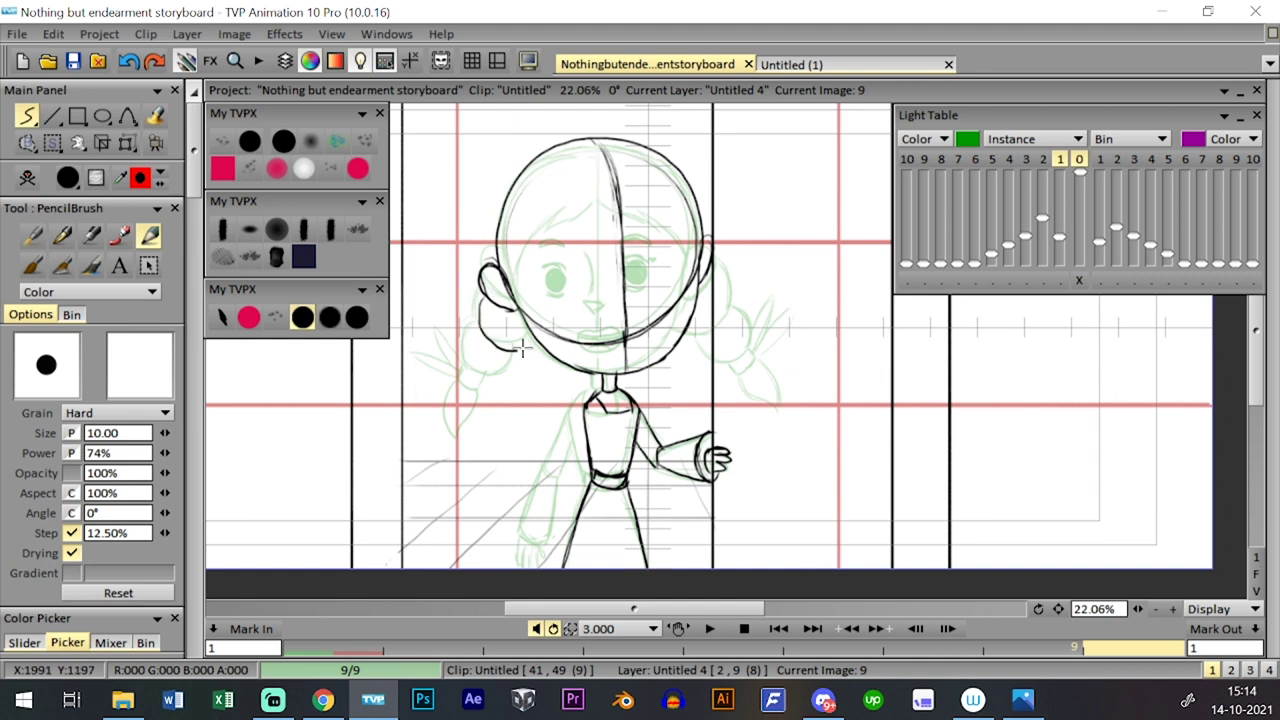
pyautogui.hotkey('ctrl', 'z')
pyautogui.moveTo(483, 294)
pyautogui.mouseDown()
pyautogui.moveTo(489, 341)
pyautogui.moveTo(516, 350)
pyautogui.moveTo(517, 329)
pyautogui.moveTo(481, 306)
pyautogui.moveTo(484, 330)
pyautogui.moveTo(482, 299)
pyautogui.moveTo(522, 342)
pyautogui.moveTo(484, 326)
pyautogui.moveTo(507, 334)
pyautogui.moveTo(488, 342)
pyautogui.moveTo(523, 332)
pyautogui.moveTo(485, 370)
pyautogui.moveTo(477, 332)
pyautogui.moveTo(495, 355)
pyautogui.moveTo(468, 353)
pyautogui.moveTo(485, 358)
pyautogui.moveTo(520, 344)
pyautogui.moveTo(517, 370)
pyautogui.moveTo(482, 379)
pyautogui.moveTo(469, 337)
pyautogui.moveTo(482, 360)
pyautogui.moveTo(510, 365)
pyautogui.moveTo(491, 372)
pyautogui.moveTo(514, 344)
pyautogui.moveTo(477, 379)
pyautogui.moveTo(467, 367)
pyautogui.moveTo(492, 377)
pyautogui.moveTo(470, 370)
pyautogui.moveTo(490, 387)
pyautogui.moveTo(467, 385)
pyautogui.moveTo(482, 431)
pyautogui.moveTo(480, 376)
pyautogui.mouseUp()
pyautogui.hotkey('ctrl', 'z')
pyautogui.hotkey('ctrl', 'z')
pyautogui.hotkey('ctrl', 'z')
pyautogui.hotkey('ctrl', 'z')
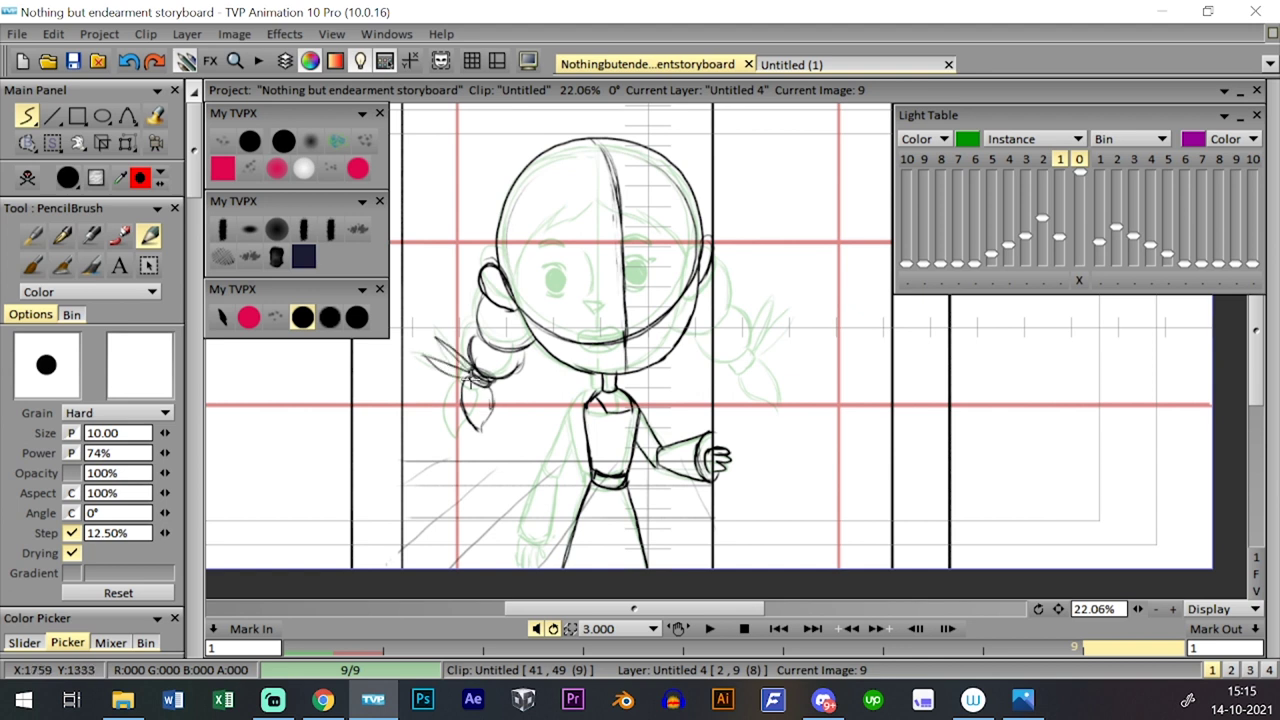
# - Flip repeatedly between images 8 and 9 to check the braid
pyautogui.press('Left')
pyautogui.press('Right')
pyautogui.press('Left')
pyautogui.press('Right')
pyautogui.press('Left')
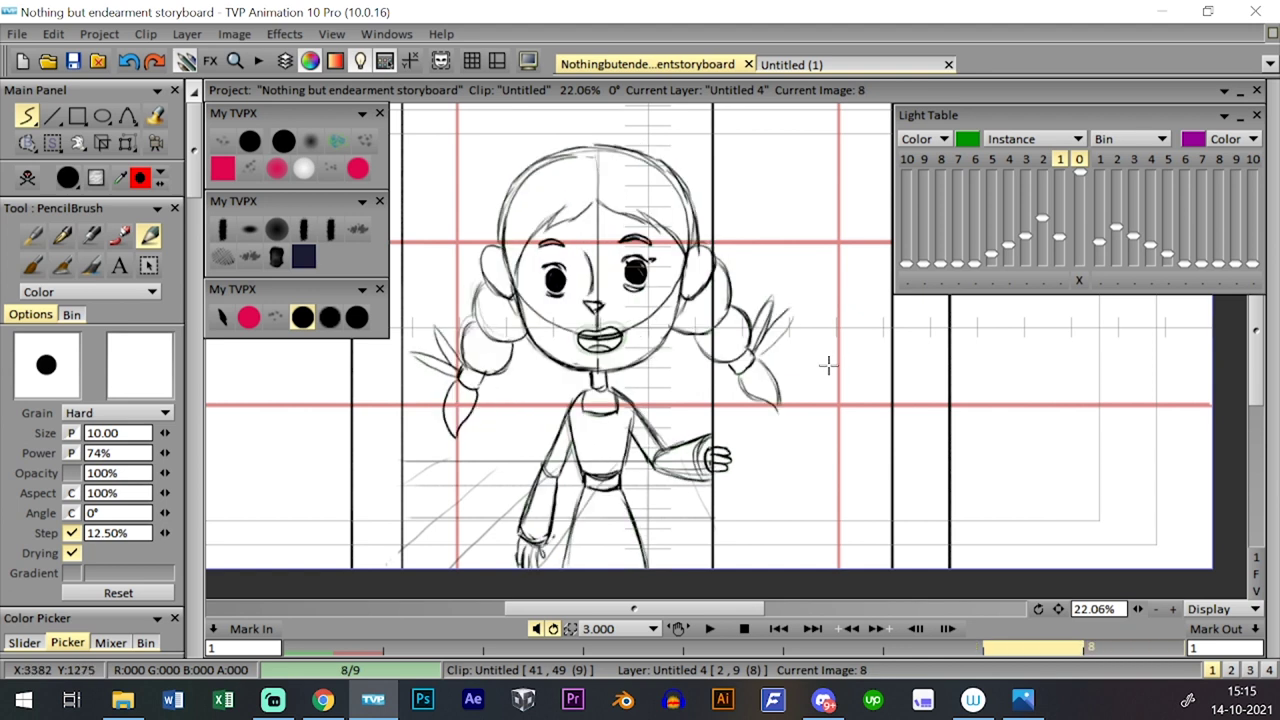
pyautogui.press('Right')
pyautogui.press('Left')
pyautogui.press('Right')
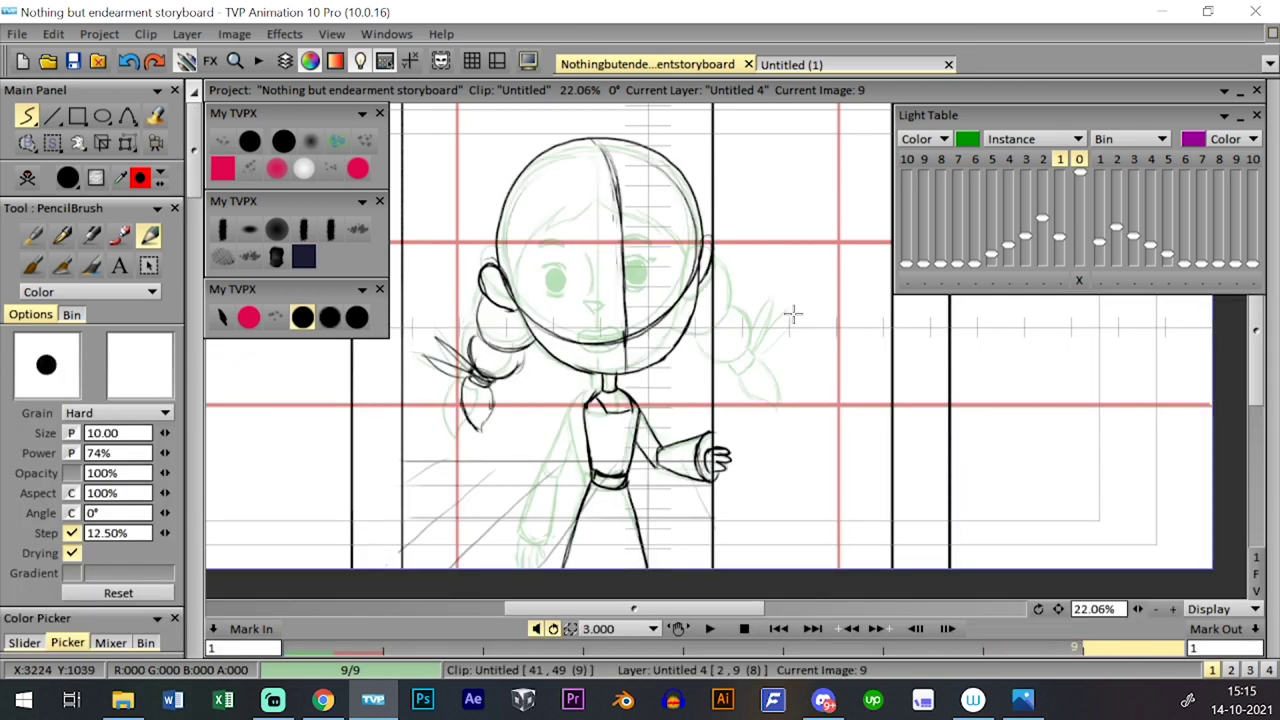
pyautogui.press('Left')
pyautogui.press('Left')
pyautogui.press('Left')
pyautogui.press('Left')
pyautogui.press('Right')
pyautogui.press('Right')
pyautogui.press('Right')
pyautogui.press('Right')
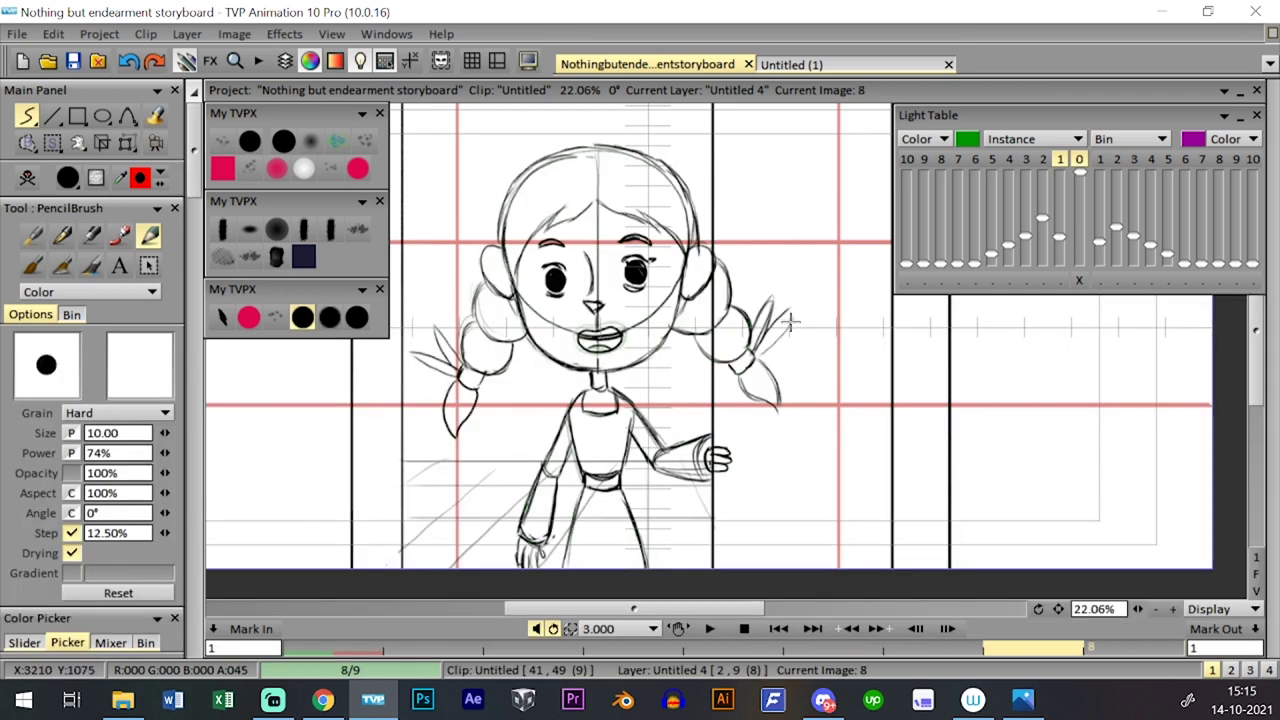
# - On image 9, lasso the left braid, nudge it slightly down, then clear the selection
pyautogui.press('l')
pyautogui.press('0')
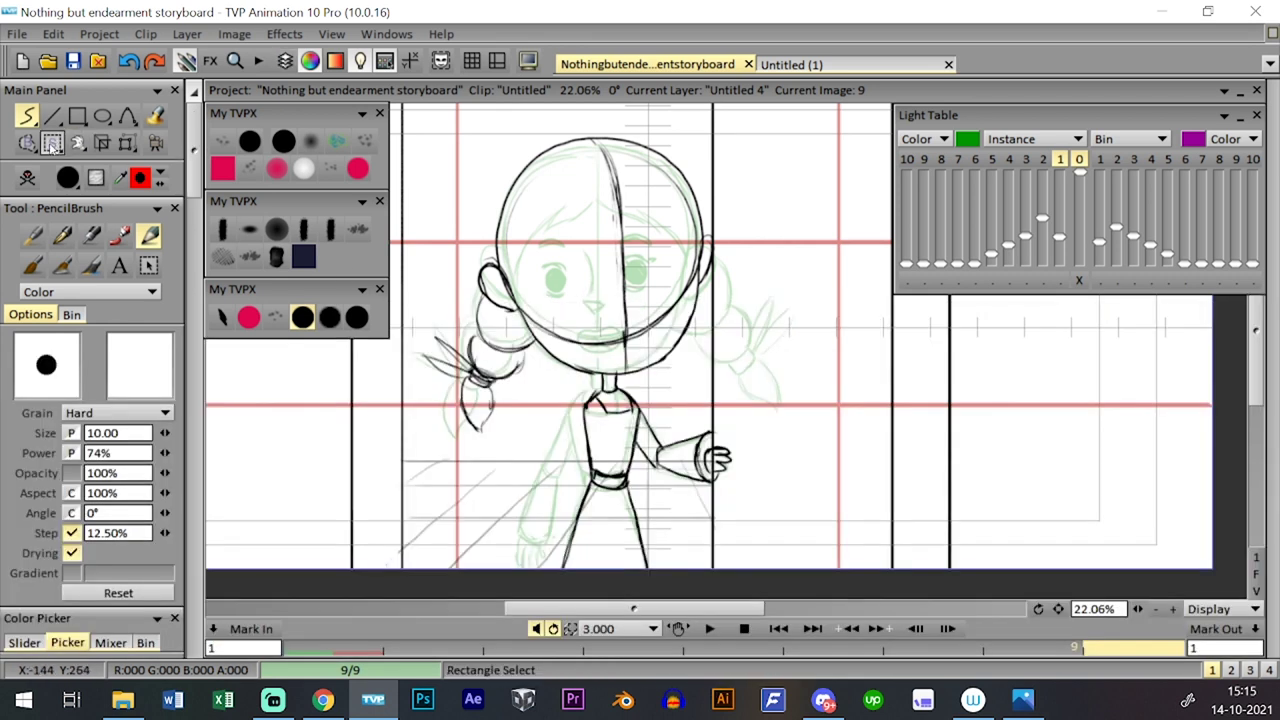
pyautogui.click(52, 142)
pyautogui.moveTo(474, 340)
pyautogui.mouseDown()
pyautogui.moveTo(520, 354)
pyautogui.moveTo(535, 376)
pyautogui.moveTo(504, 450)
pyautogui.moveTo(413, 375)
pyautogui.moveTo(462, 318)
pyautogui.mouseUp()
pyautogui.click(127, 142)
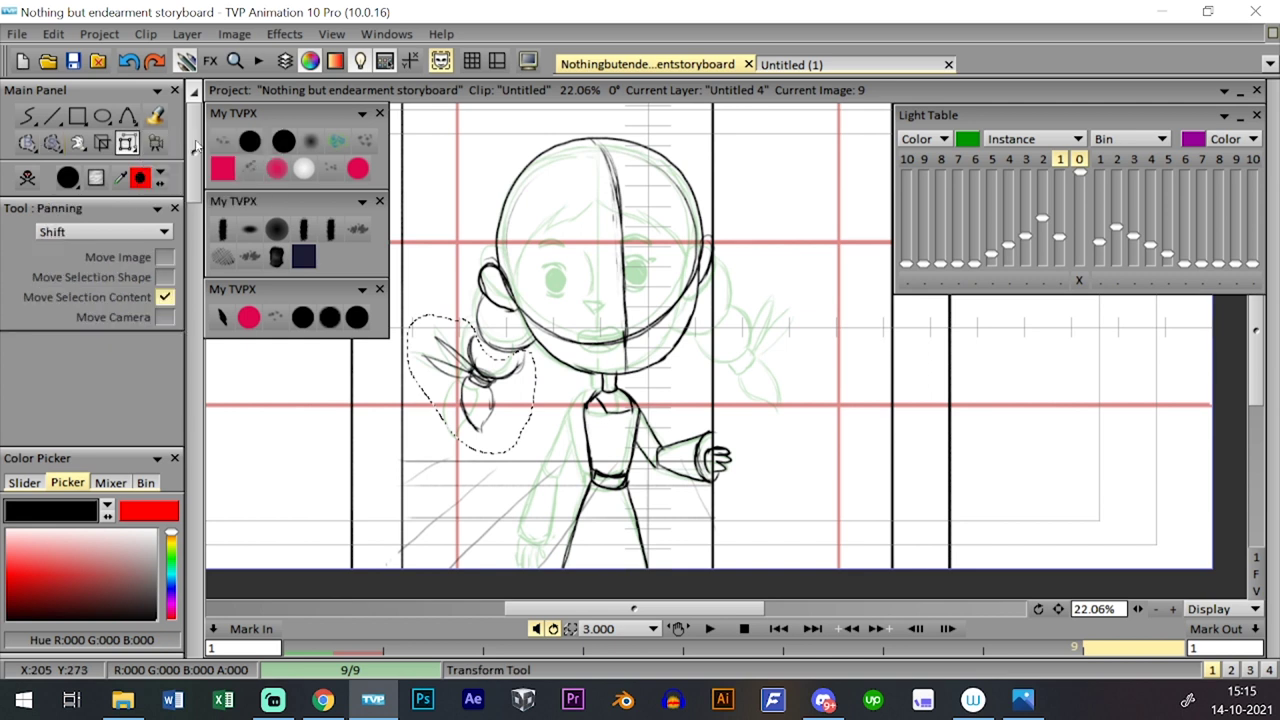
pyautogui.moveTo(528, 368); pyautogui.dragTo(530, 380)
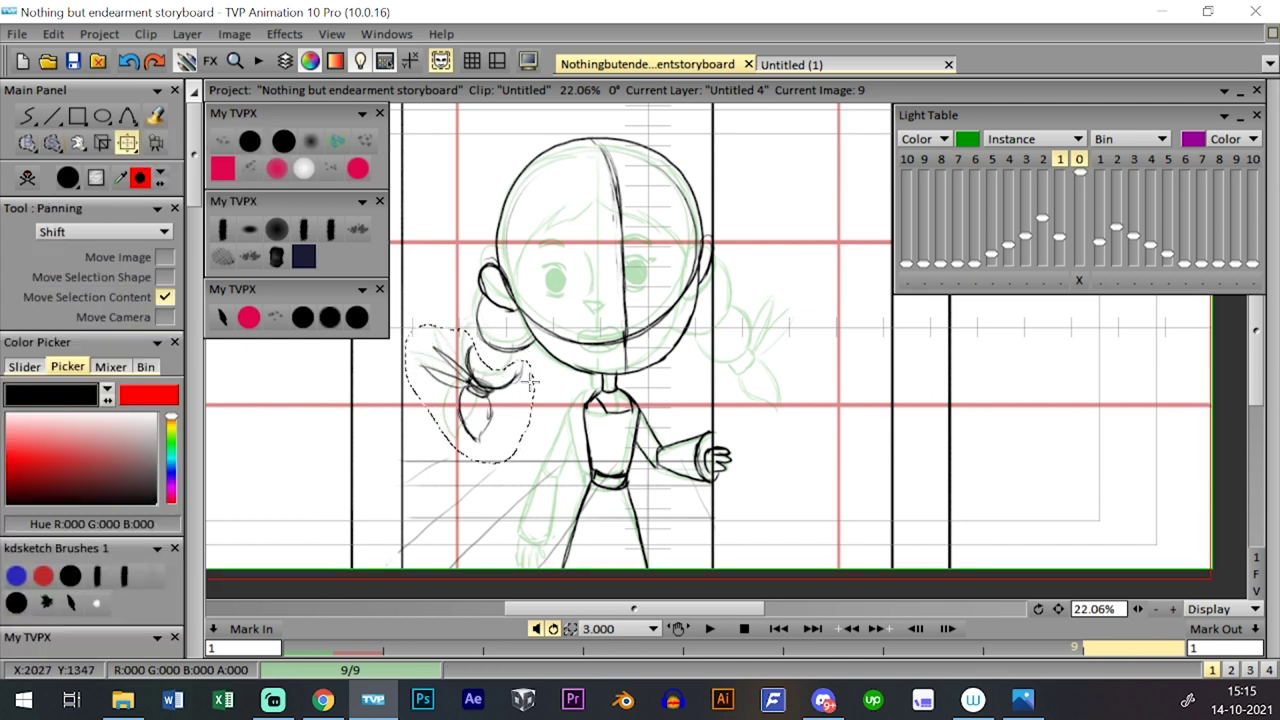
pyautogui.click(304, 317)
pyautogui.rightClick(53, 144)
pyautogui.click(160, 303)
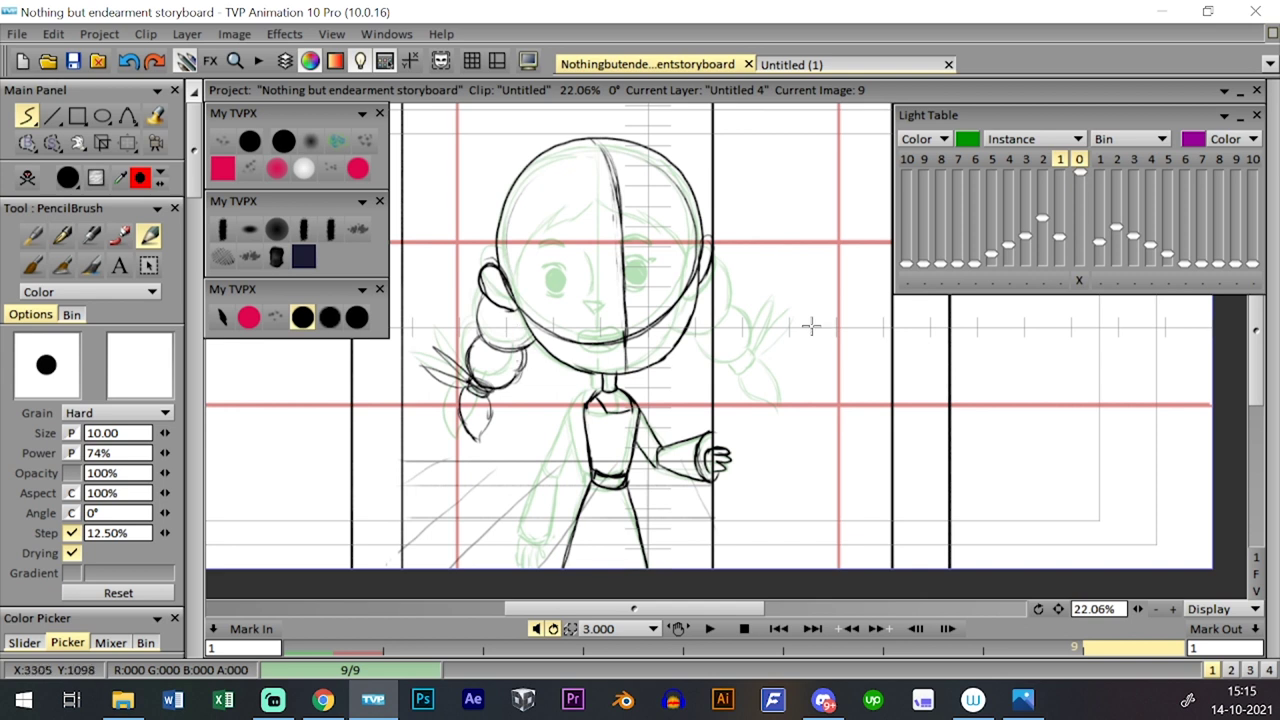
# - Compare with image 8 and sketch the start of the right braid
pyautogui.press('Left')
pyautogui.press('Right')
pyautogui.press('Left')
pyautogui.press('Right')
pyautogui.press('Left')
pyautogui.press('Right')
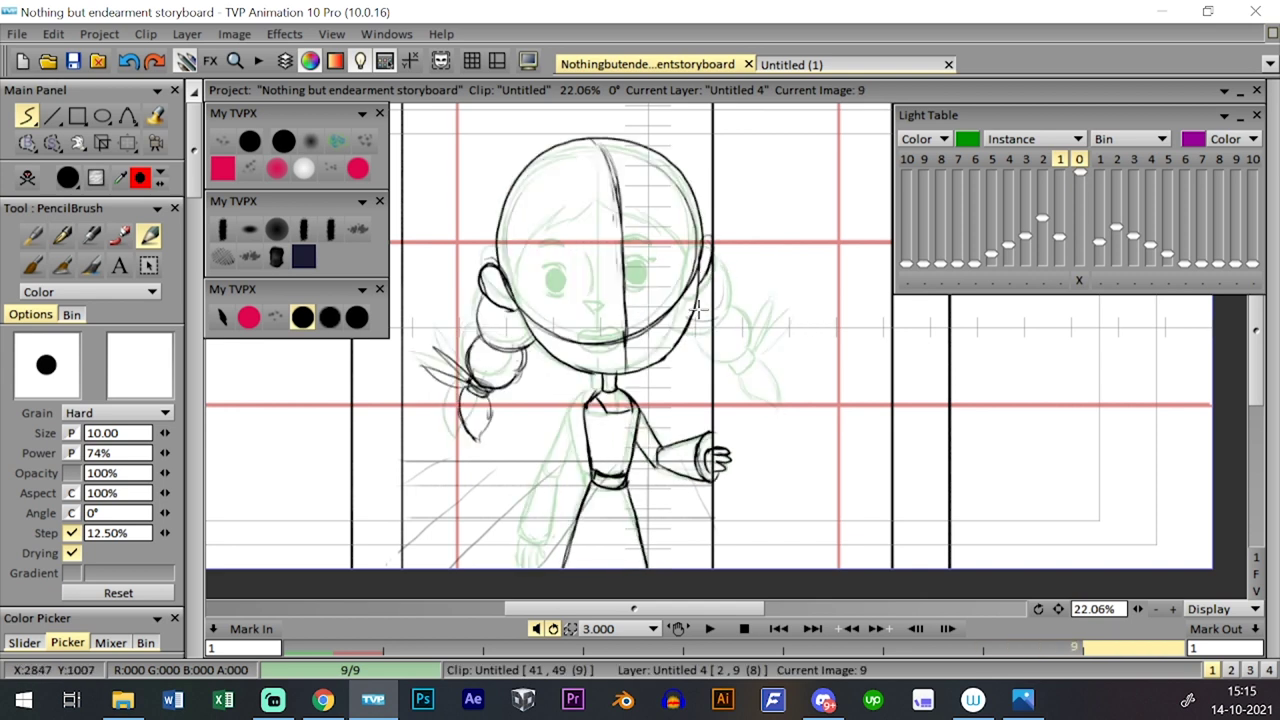
pyautogui.moveTo(716, 256)
pyautogui.mouseDown()
pyautogui.moveTo(735, 320)
pyautogui.moveTo(715, 318)
pyautogui.moveTo(727, 272)
pyautogui.moveTo(736, 320)
pyautogui.moveTo(754, 302)
pyautogui.moveTo(750, 326)
pyautogui.moveTo(788, 330)
pyautogui.moveTo(759, 290)
pyautogui.mouseUp()
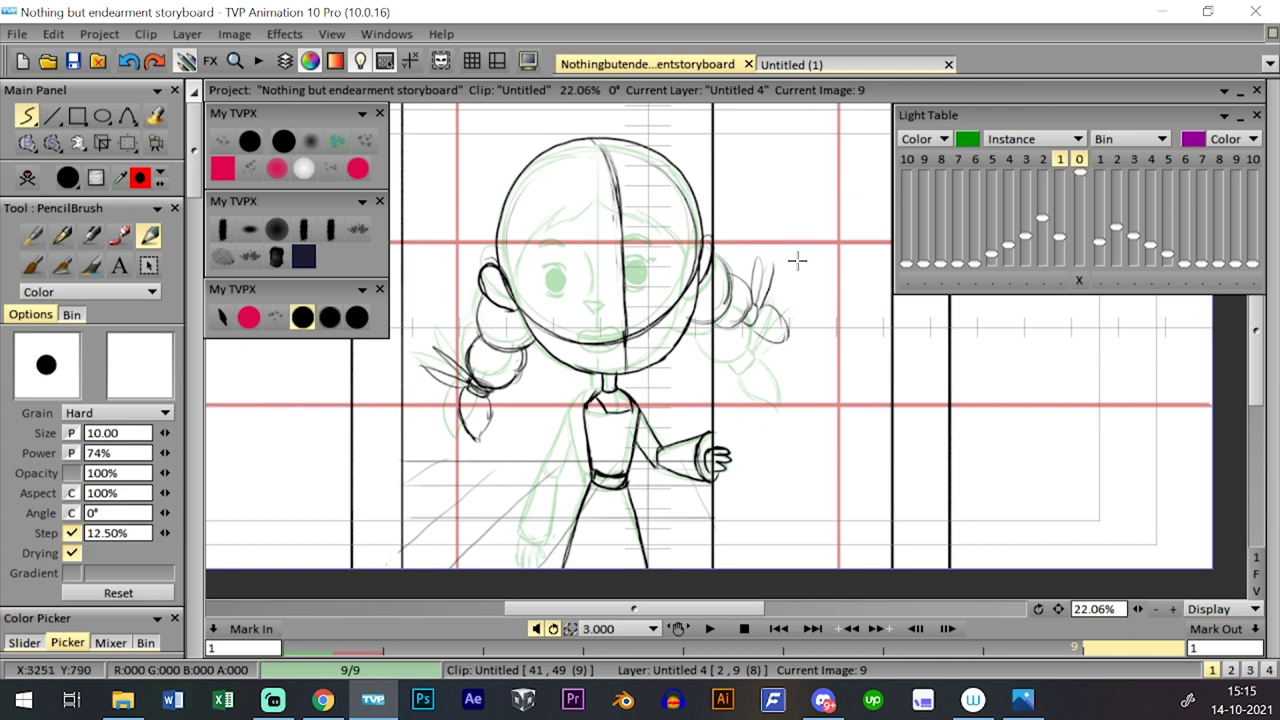
# - Flip between images 8 and 9 to check the new braid against the previous pose
pyautogui.press('Left')
pyautogui.press('Right')
pyautogui.press('Left')
pyautogui.press('Right')
pyautogui.press('Left')
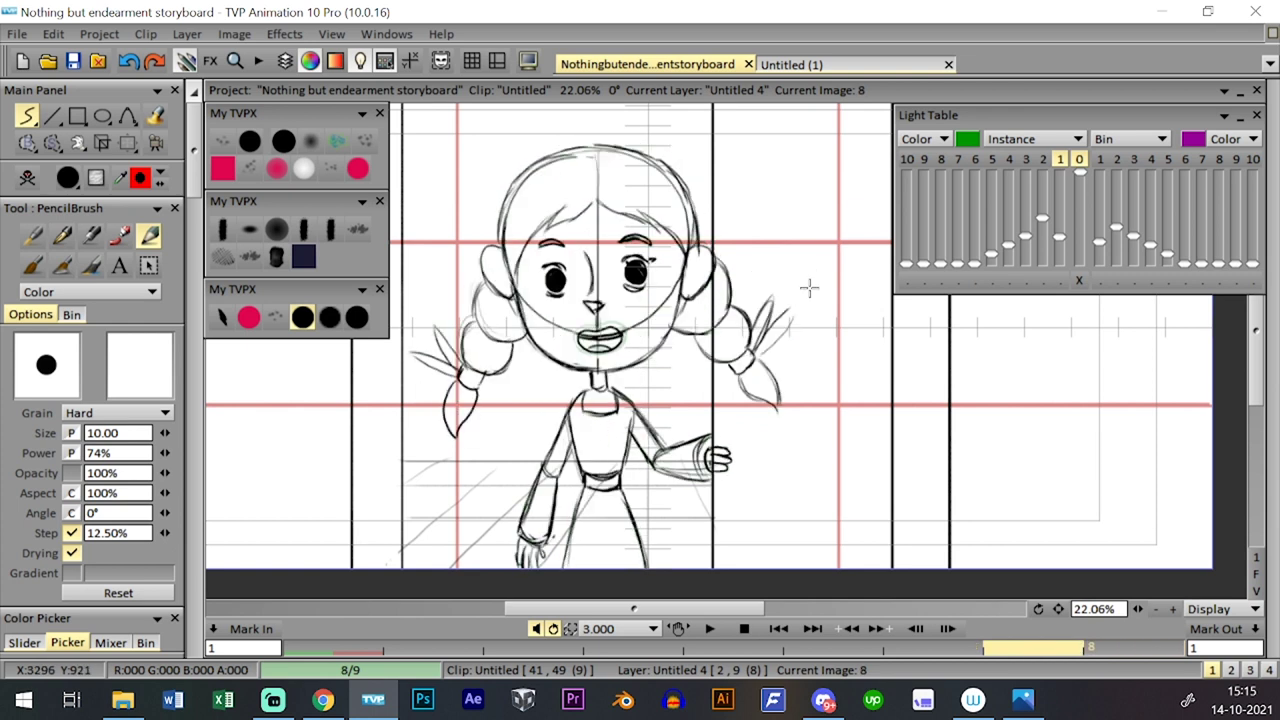
pyautogui.press('Right')
pyautogui.press('Left')
pyautogui.press('Right')
pyautogui.press('Left')
pyautogui.press('Right')
pyautogui.press('Left')
pyautogui.press('Right')
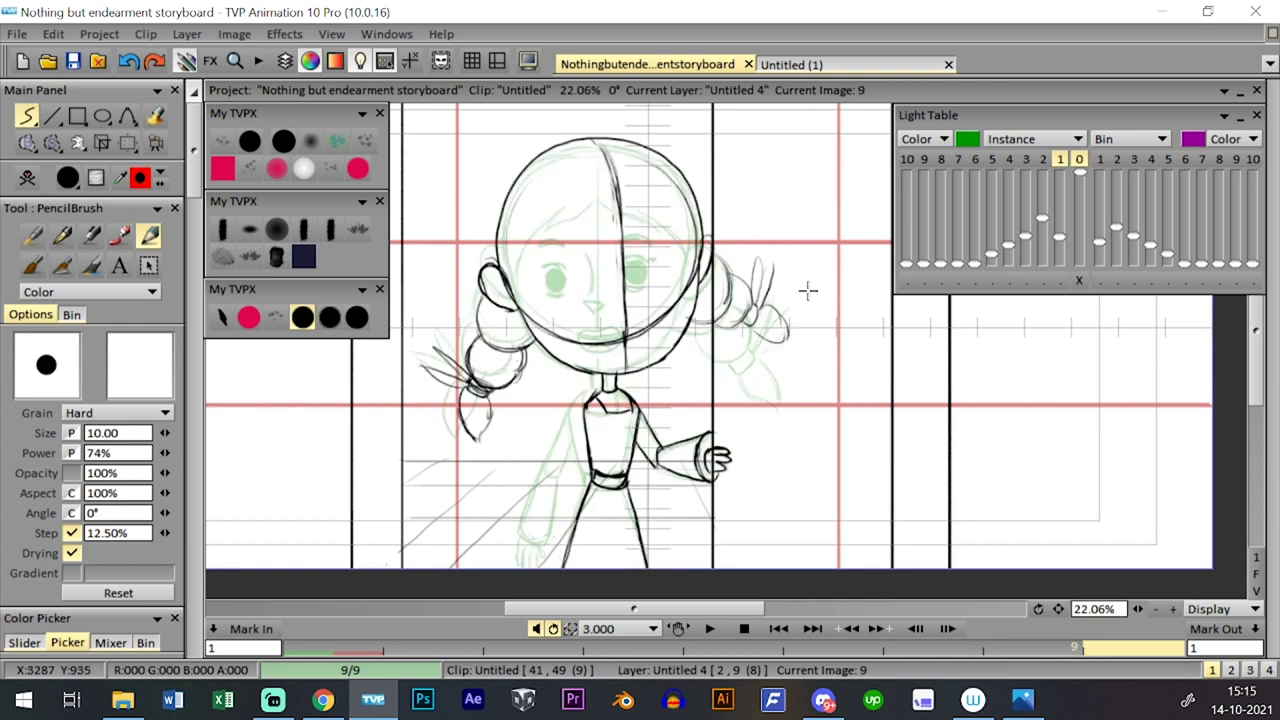
# - Turn off the previous image's onion skin and sketch fringe strands across the head's top
pyautogui.click(1060, 159)
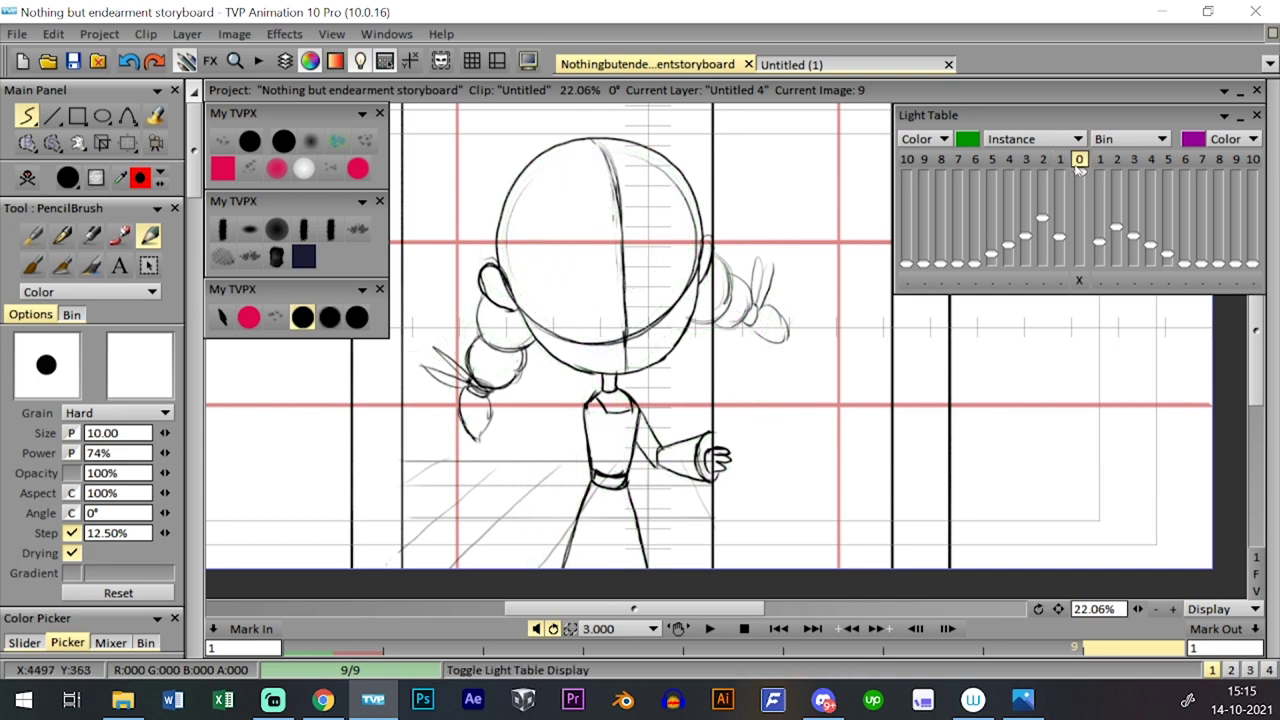
pyautogui.press('space')
pyautogui.press('space')
pyautogui.press('space')
pyautogui.hotkey('ctrl', 't')
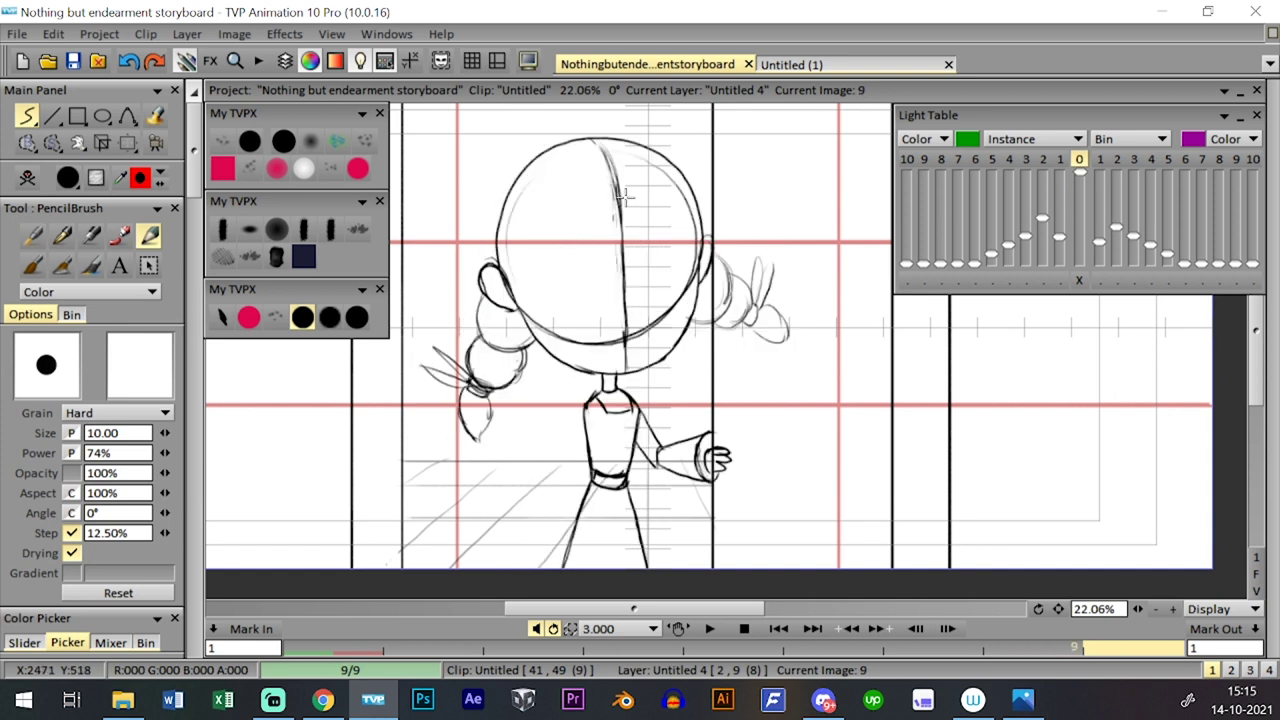
pyautogui.moveTo(617, 190)
pyautogui.mouseDown()
pyautogui.moveTo(660, 210)
pyautogui.moveTo(647, 194)
pyautogui.moveTo(694, 236)
pyautogui.mouseUp()
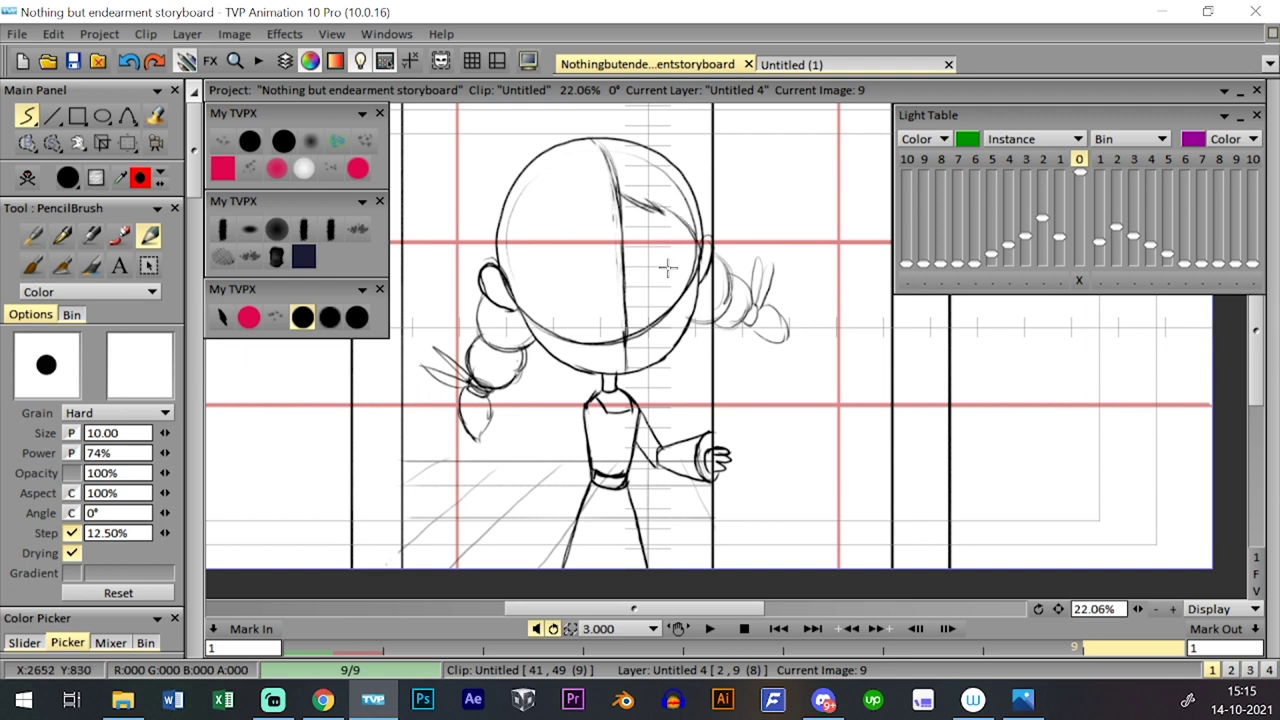
pyautogui.moveTo(574, 234); pyautogui.dragTo(584, 209)
pyautogui.moveTo(516, 306)
pyautogui.mouseDown()
pyautogui.moveTo(582, 195)
pyautogui.moveTo(516, 297)
pyautogui.moveTo(557, 235)
pyautogui.mouseUp()
# - Draw a bold eye on the face's left half, retrying after an undo and eraser touch-up
pyautogui.press('Left')
pyautogui.press('Right')
pyautogui.press('Left')
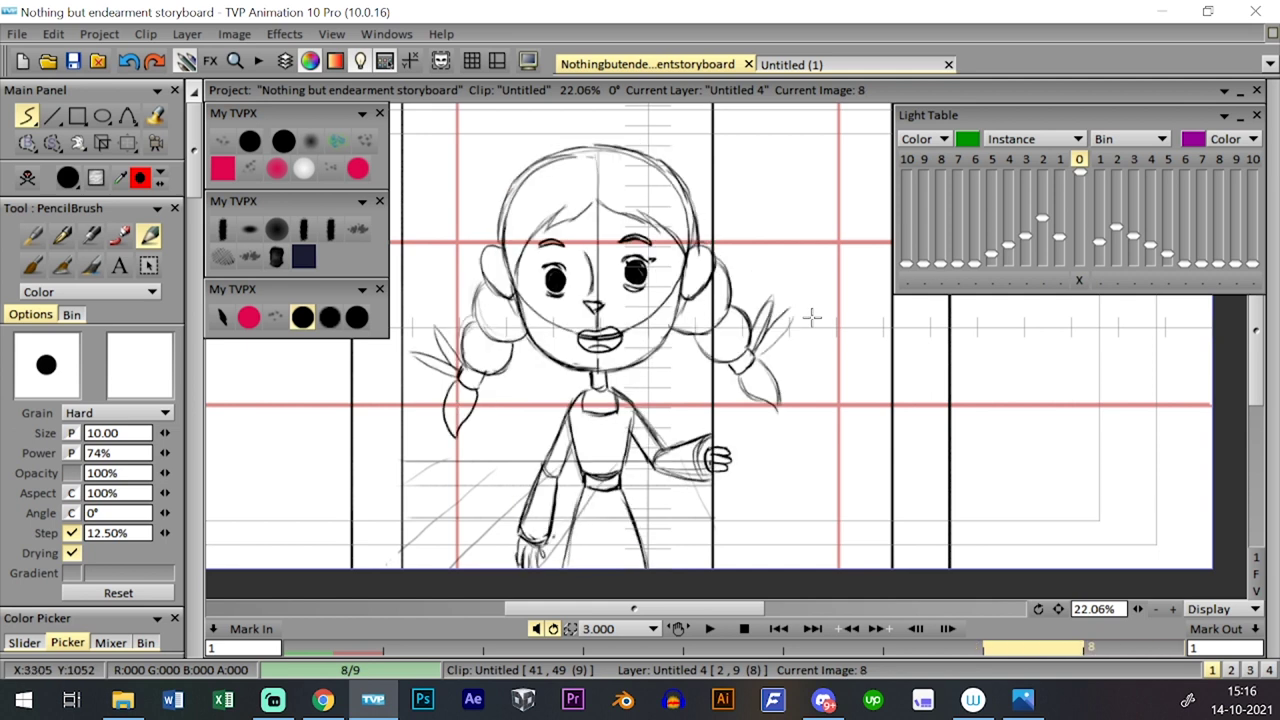
pyautogui.press('Right')
pyautogui.moveTo(579, 273)
pyautogui.mouseDown()
pyautogui.moveTo(597, 274)
pyautogui.moveTo(598, 291)
pyautogui.moveTo(584, 291)
pyautogui.moveTo(588, 279)
pyautogui.moveTo(580, 290)
pyautogui.mouseUp()
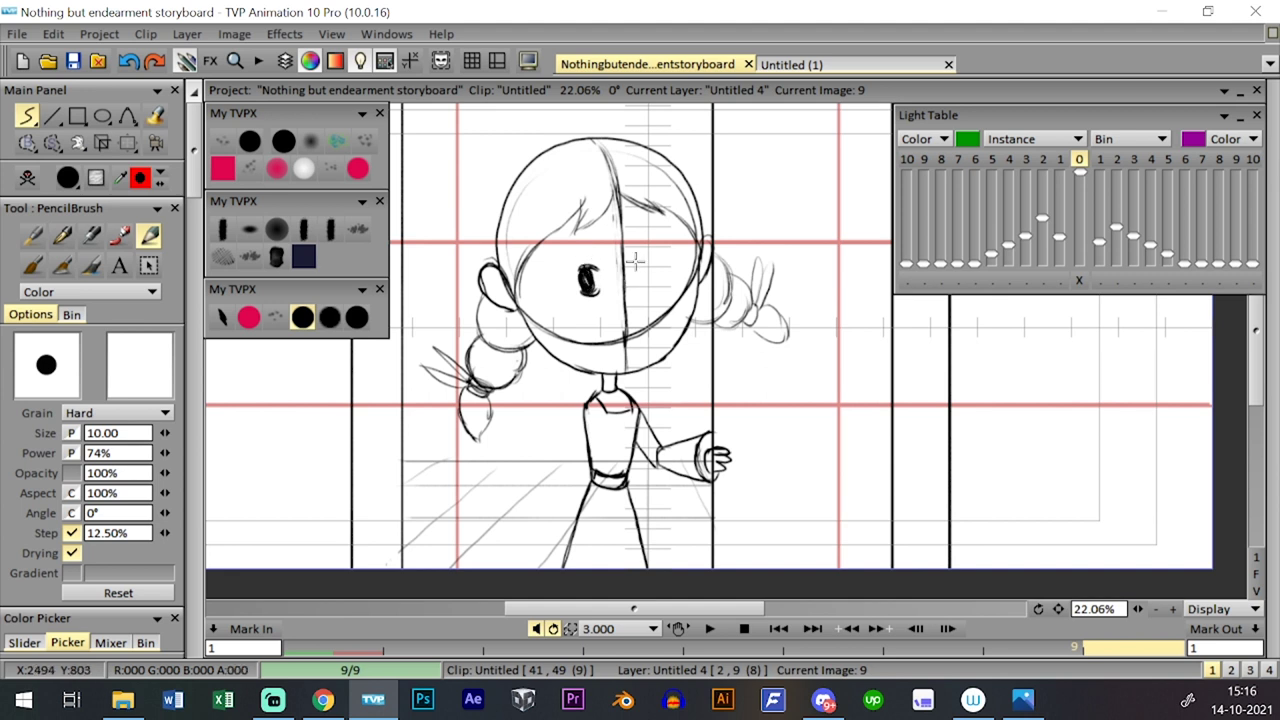
pyautogui.hotkey('ctrl', 'z')
pyautogui.hotkey('ctrl', 'z')
pyautogui.hotkey('ctrl', 'z')
pyautogui.hotkey('ctrl', 'z')
pyautogui.moveTo(582, 270)
pyautogui.mouseDown()
pyautogui.moveTo(425, 183)
pyautogui.moveTo(592, 290)
pyautogui.mouseUp()
pyautogui.click(284, 141)
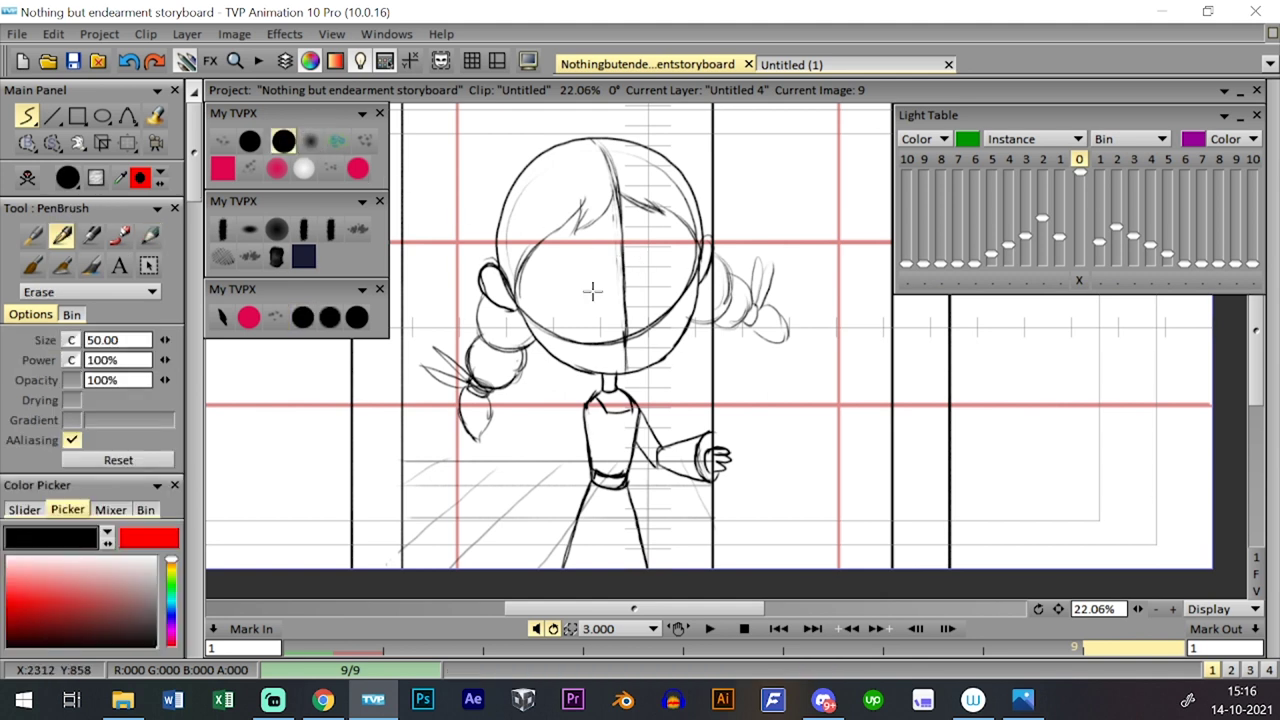
pyautogui.click(304, 316)
pyautogui.press('Up')
pyautogui.press('Down')
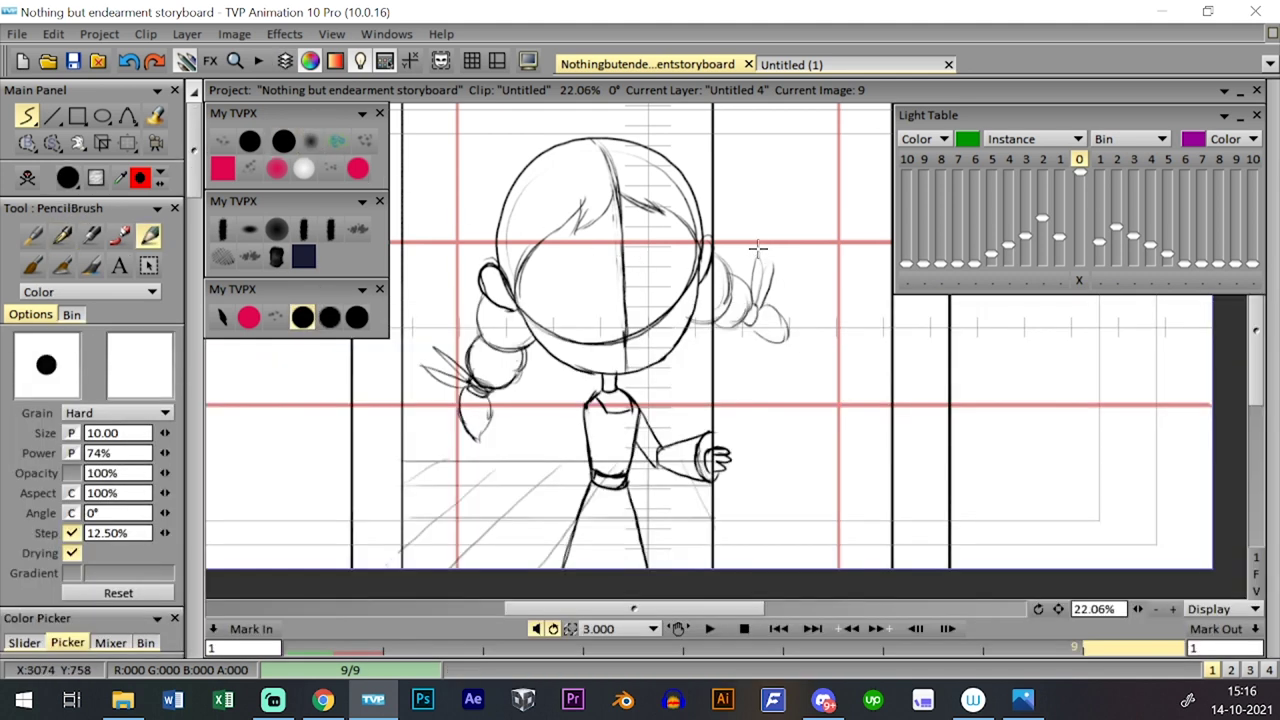
pyautogui.press('Left')
pyautogui.press('Right')
# - Zoom in on the girl's head and draw an eye filled solid black
pyautogui.scroll(3, 758, 257)
pyautogui.moveTo(690, 197); pyautogui.dragTo(862, 401)
pyautogui.moveTo(597, 402)
pyautogui.mouseDown()
pyautogui.moveTo(620, 383)
pyautogui.moveTo(638, 393)
pyautogui.moveTo(598, 424)
pyautogui.moveTo(626, 396)
pyautogui.moveTo(605, 410)
pyautogui.moveTo(613, 427)
pyautogui.moveTo(610, 410)
pyautogui.moveTo(630, 405)
pyautogui.mouseUp()
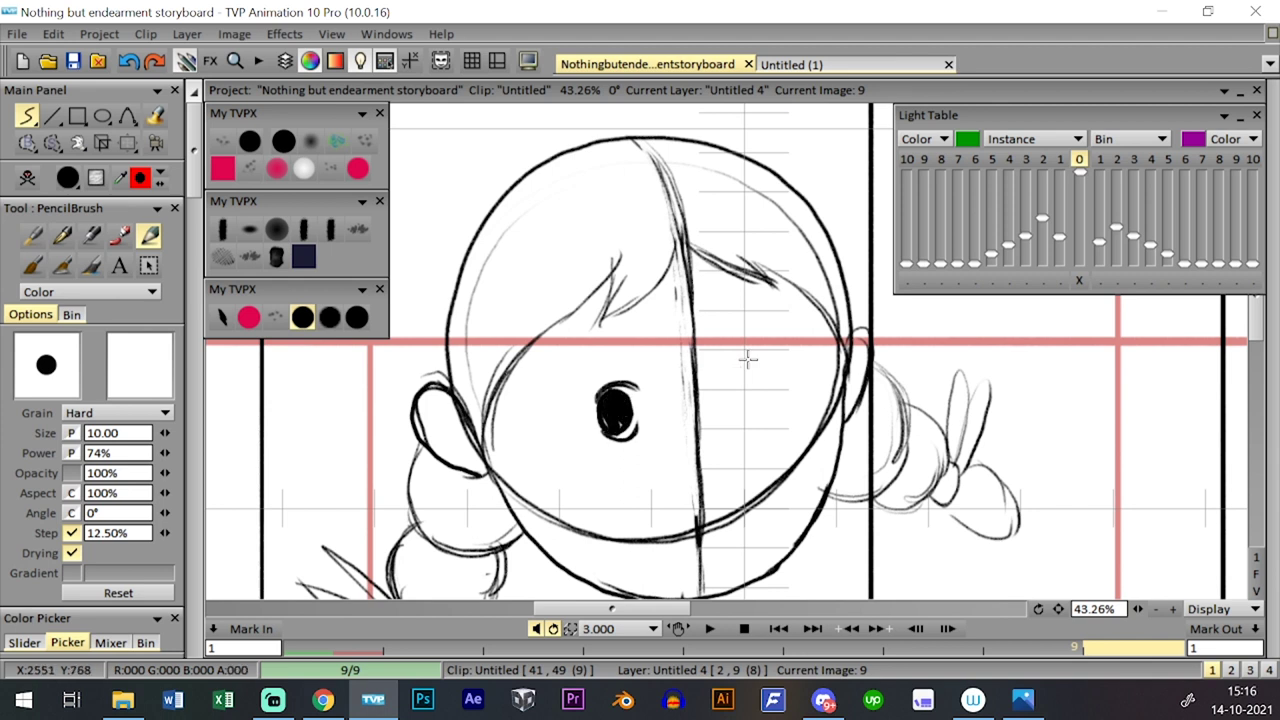
pyautogui.moveTo(741, 375)
pyautogui.mouseDown()
pyautogui.moveTo(777, 376)
pyautogui.moveTo(745, 424)
pyautogui.moveTo(762, 397)
pyautogui.moveTo(750, 380)
pyautogui.moveTo(734, 400)
pyautogui.moveTo(745, 420)
pyautogui.moveTo(752, 395)
pyautogui.moveTo(765, 425)
pyautogui.moveTo(758, 382)
pyautogui.mouseUp()
pyautogui.press('Left')
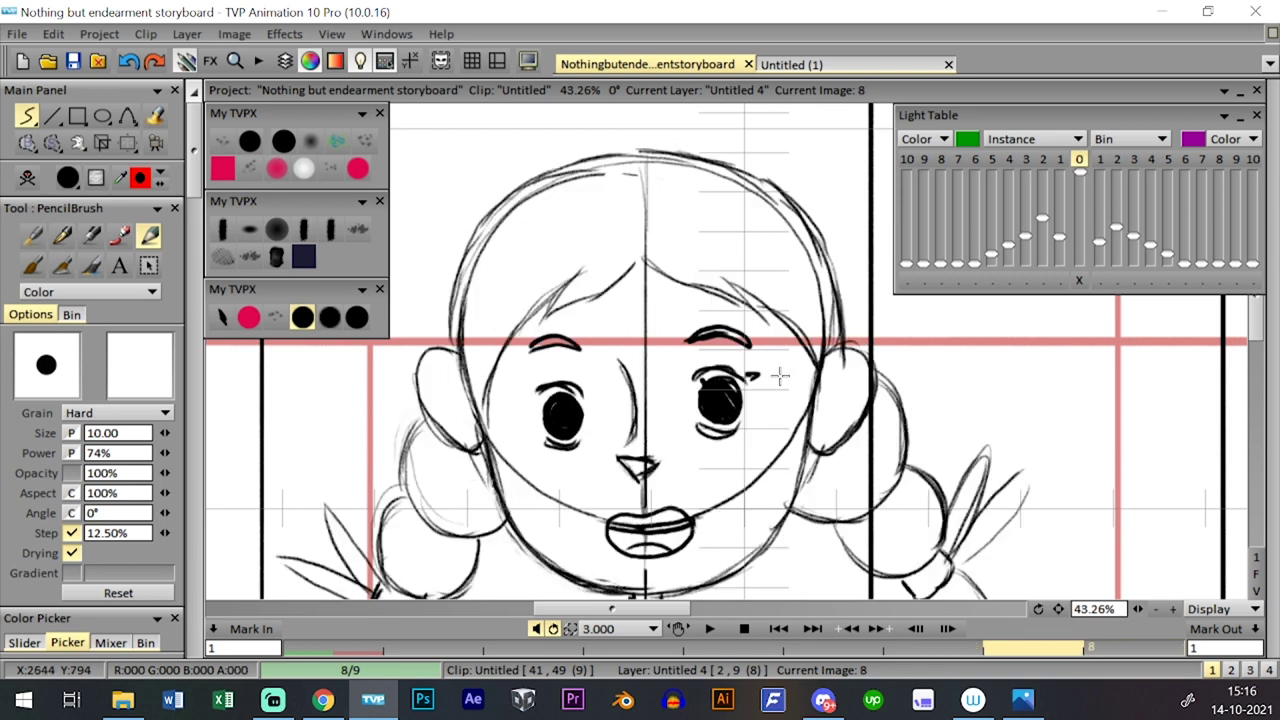
pyautogui.press('Right')
pyautogui.press('Left')
pyautogui.press('Right')
# - Draw eyebrows above the right and left eyes
pyautogui.moveTo(733, 327); pyautogui.dragTo(778, 330)
pyautogui.moveTo(588, 343); pyautogui.dragTo(634, 334)
pyautogui.moveTo(614, 330); pyautogui.dragTo(642, 348)
pyautogui.press('Left')
pyautogui.press('Right')
pyautogui.press('Left')
pyautogui.press('Right')
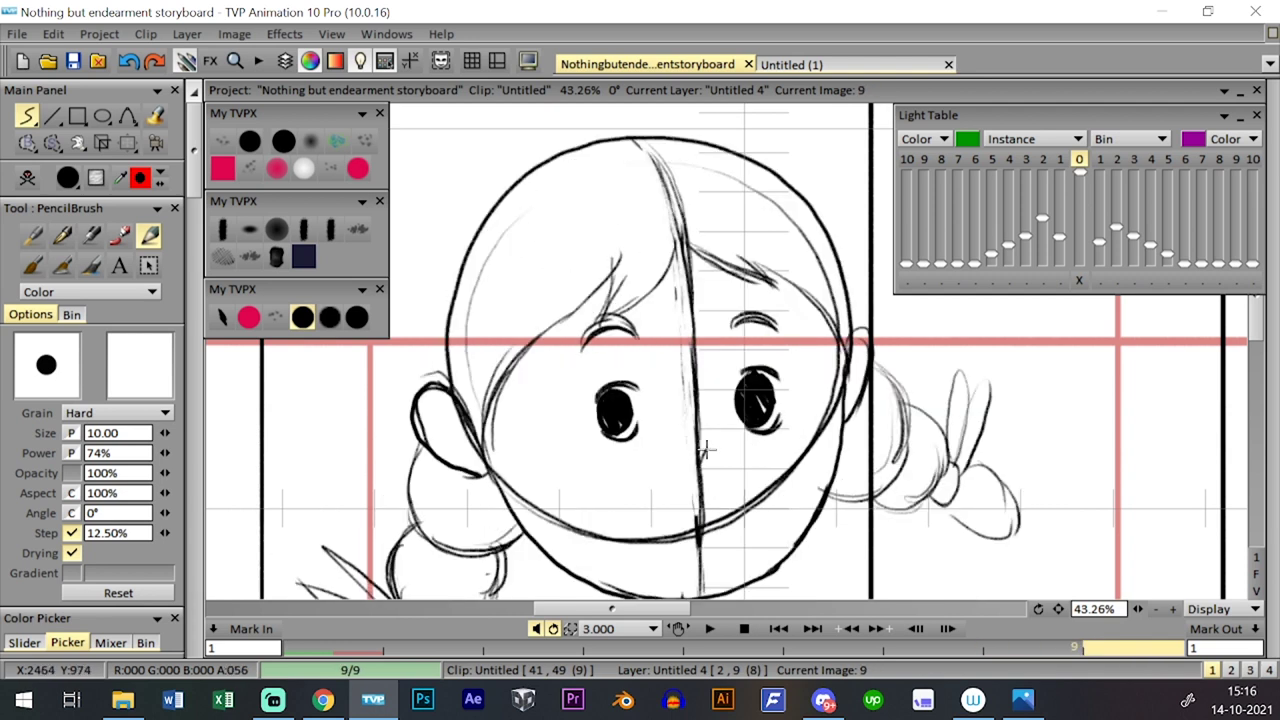
# - Add a small nose below the eyes and a cheek line beside the right eye
pyautogui.moveTo(700, 452)
pyautogui.mouseDown()
pyautogui.moveTo(726, 456)
pyautogui.moveTo(705, 468)
pyautogui.mouseUp()
pyautogui.moveTo(711, 365); pyautogui.dragTo(708, 402)
pyautogui.press('Left')
pyautogui.press('Right')
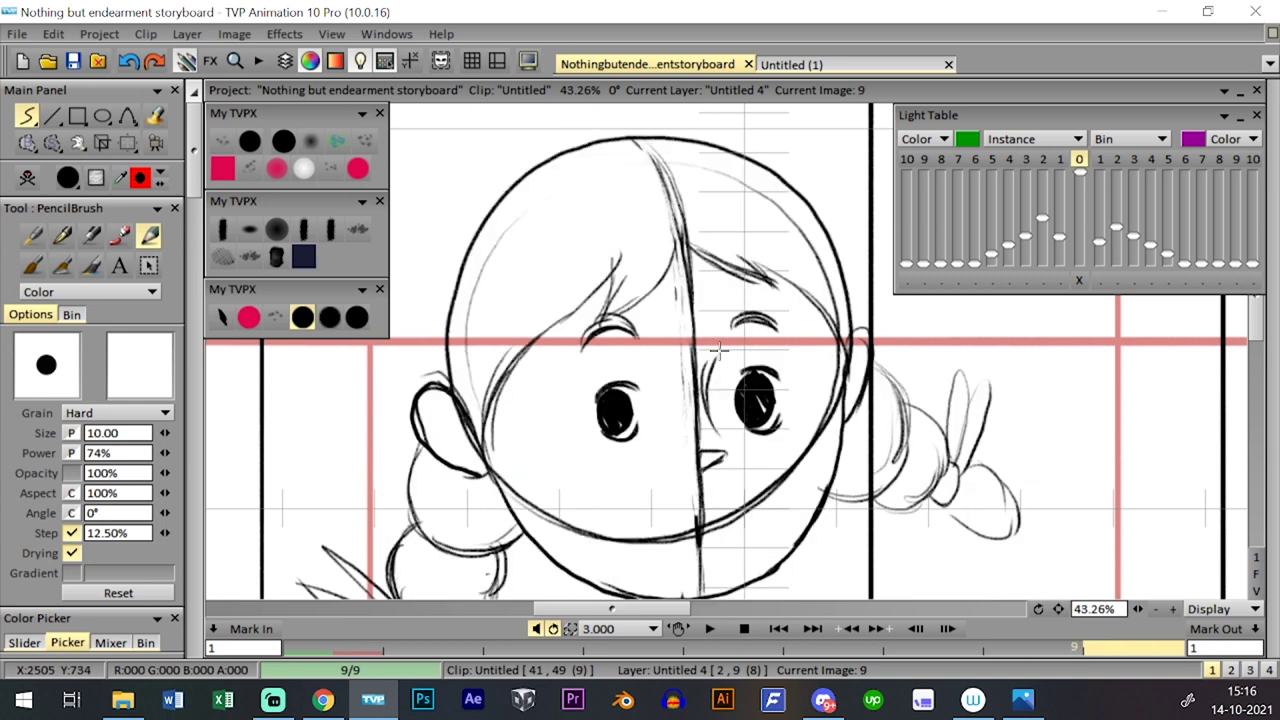
# - Draw the mouth arc along the lower face after several undone attempts
pyautogui.moveTo(642, 531); pyautogui.dragTo(653, 500)
pyautogui.hotkey('ctrl', 'z')
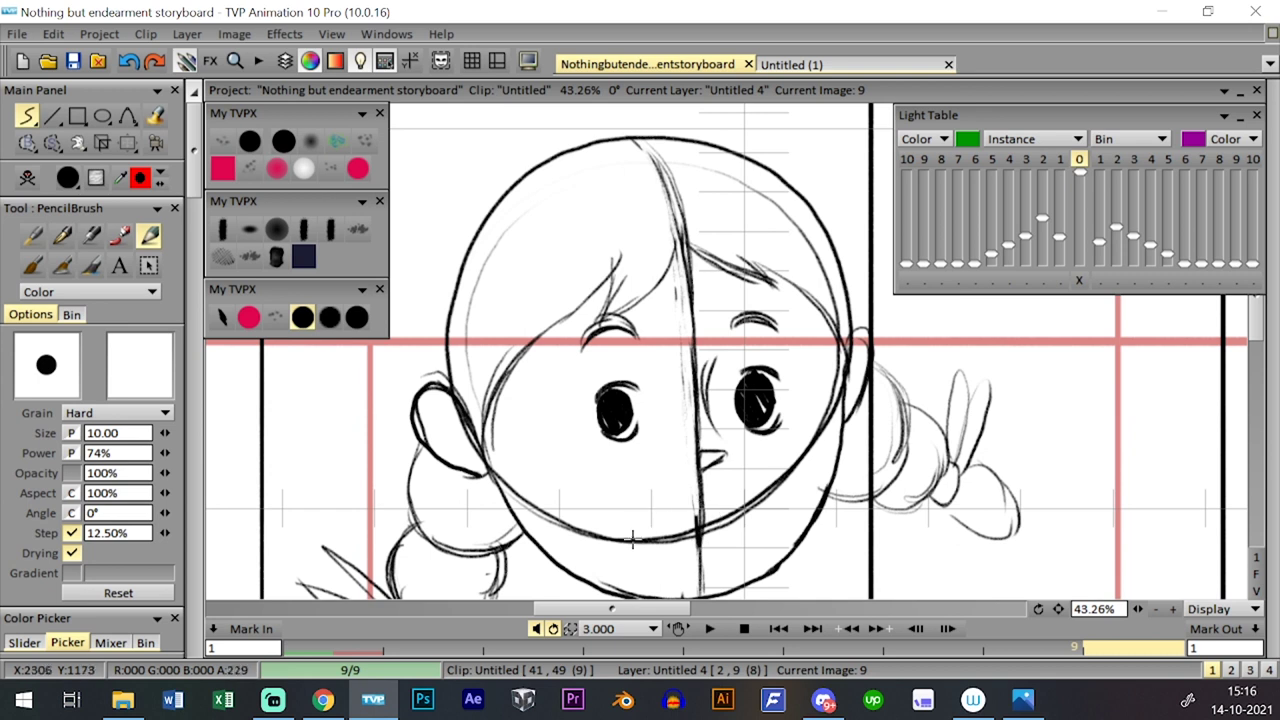
pyautogui.moveTo(634, 540)
pyautogui.mouseDown()
pyautogui.moveTo(676, 508)
pyautogui.moveTo(722, 533)
pyautogui.mouseUp()
pyautogui.hotkey('ctrl', 'z')
pyautogui.moveTo(633, 540)
pyautogui.mouseDown()
pyautogui.moveTo(637, 504)
pyautogui.moveTo(712, 522)
pyautogui.mouseUp()
pyautogui.hotkey('ctrl', 'z')
pyautogui.moveTo(636, 544)
pyautogui.mouseDown()
pyautogui.moveTo(658, 502)
pyautogui.moveTo(700, 504)
pyautogui.moveTo(744, 548)
pyautogui.mouseUp()
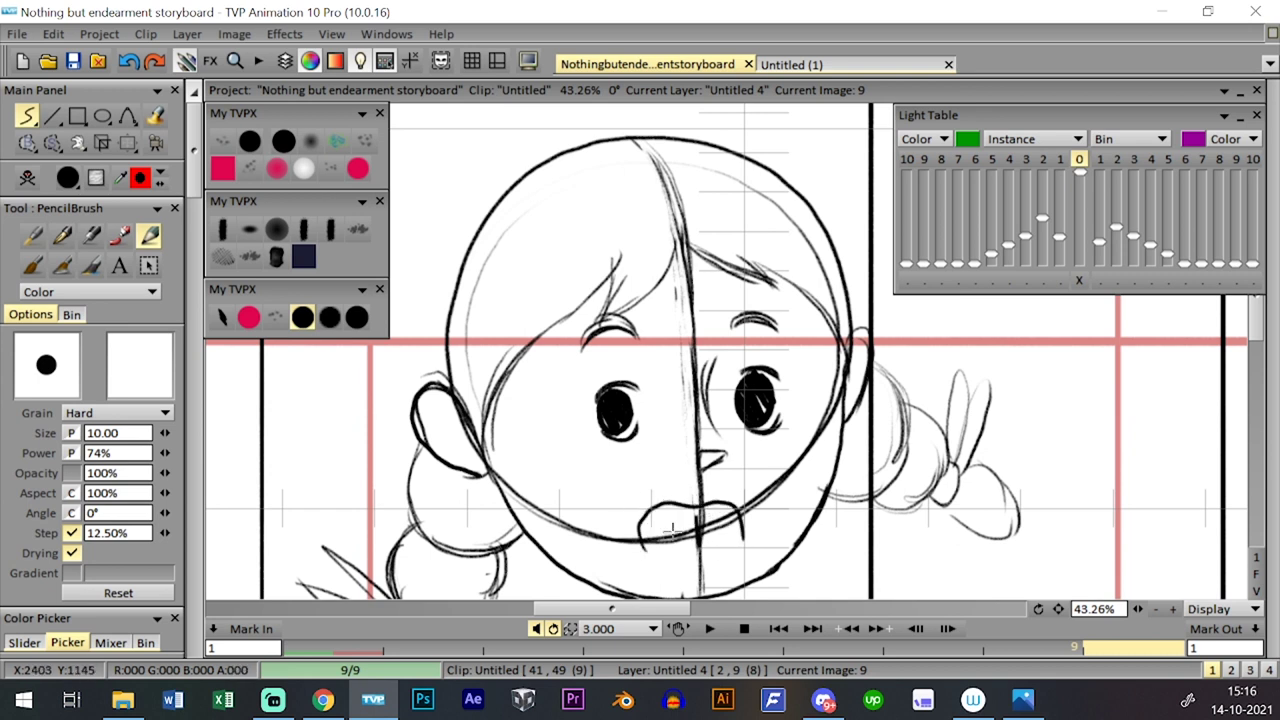
# - Shape the lips: a looped lower lip, a line through the upper lip, darkened bottom edge
pyautogui.moveTo(662, 557); pyautogui.dragTo(738, 540)
pyautogui.hotkey('ctrl', 'z')
pyautogui.moveTo(637, 530)
pyautogui.mouseDown()
pyautogui.moveTo(668, 559)
pyautogui.moveTo(708, 559)
pyautogui.moveTo(744, 522)
pyautogui.mouseUp()
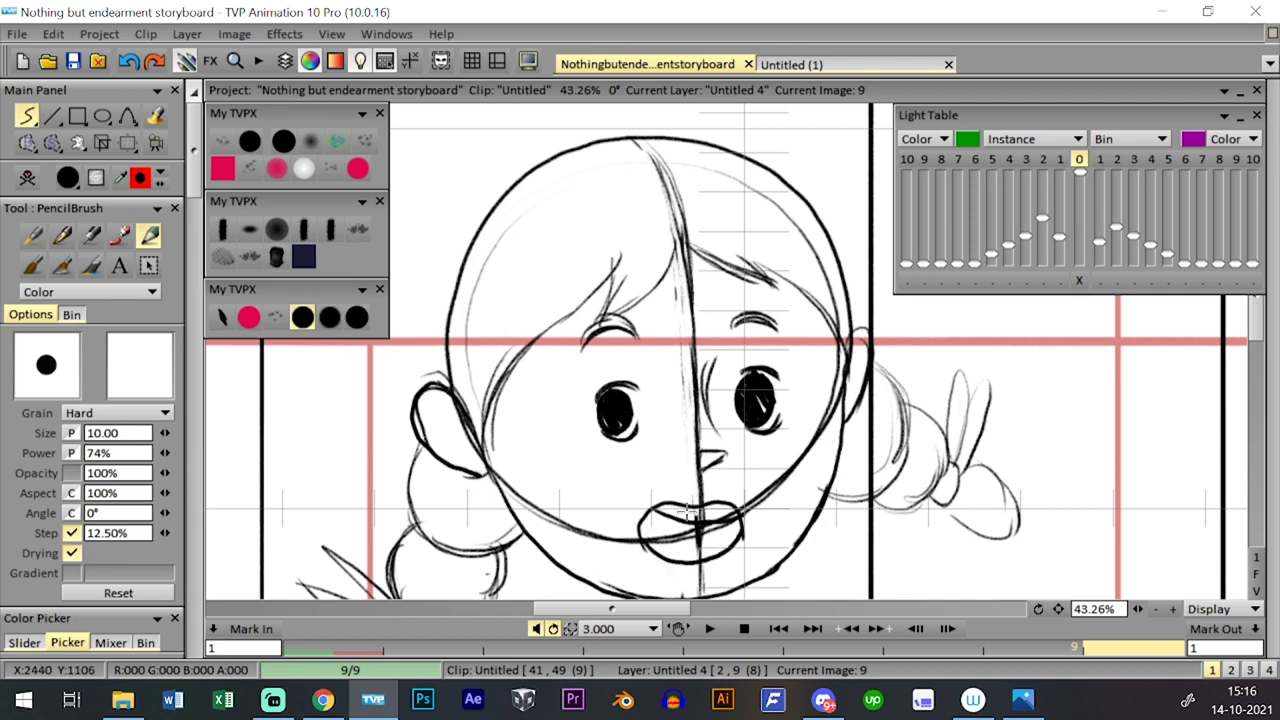
pyautogui.moveTo(645, 519); pyautogui.dragTo(747, 521)
pyautogui.hotkey('ctrl', 'z')
pyautogui.moveTo(658, 517); pyautogui.dragTo(745, 523)
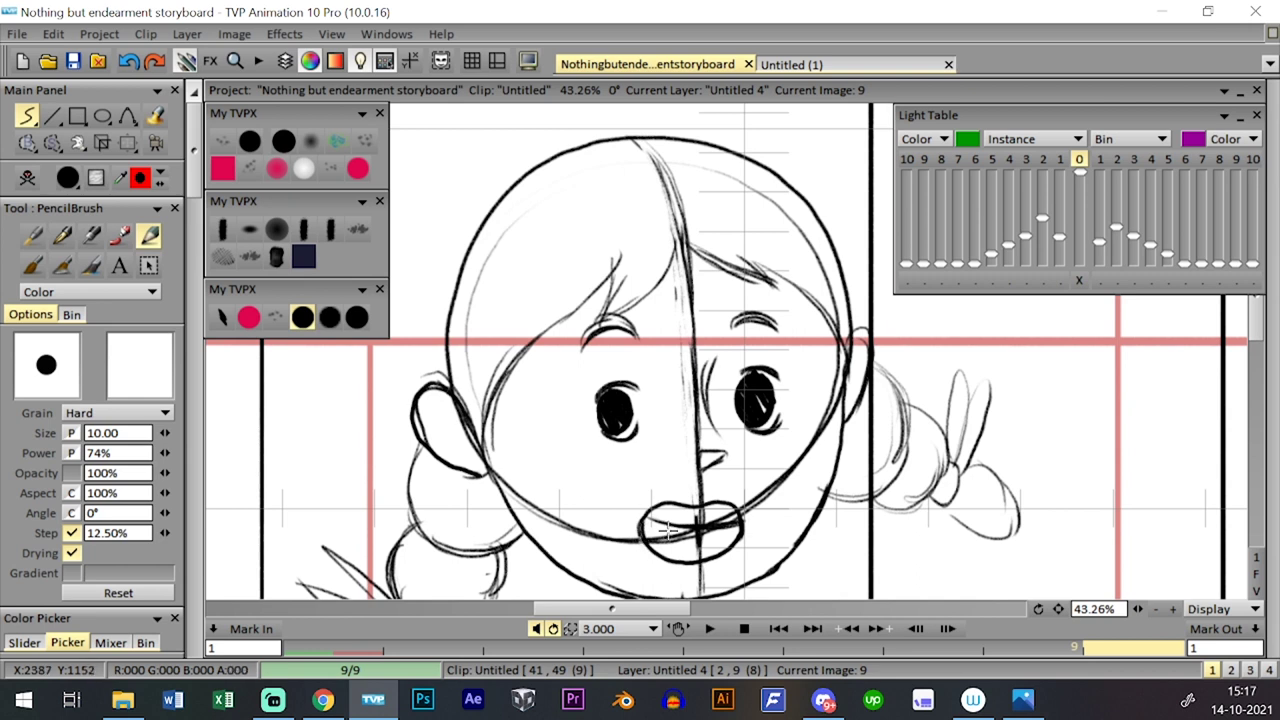
pyautogui.moveTo(645, 539); pyautogui.dragTo(678, 572)
# - Zoom out and flip between images 8 and 9 to compare the figure
pyautogui.scroll(-4, 1011, 543)
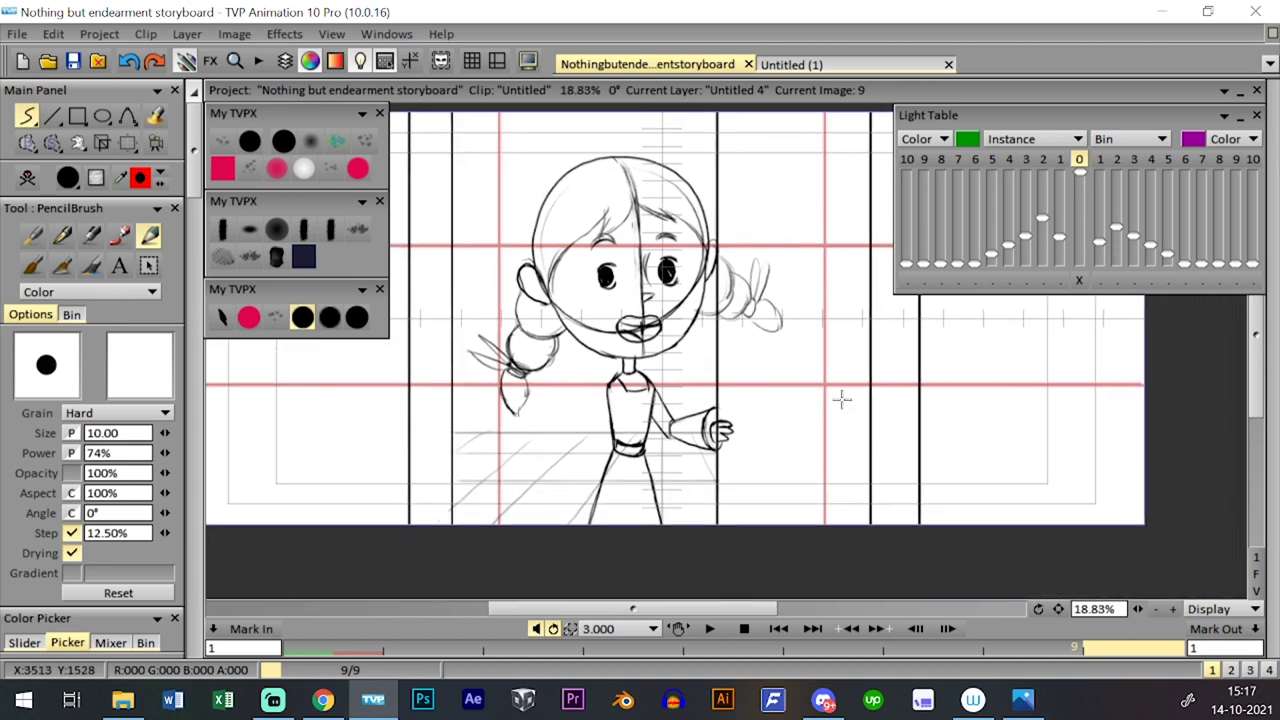
pyautogui.press('Left')
pyautogui.press('Right')
pyautogui.press('Left')
pyautogui.press('Right')
pyautogui.press('Left')
pyautogui.press('Right')
pyautogui.press('Left')
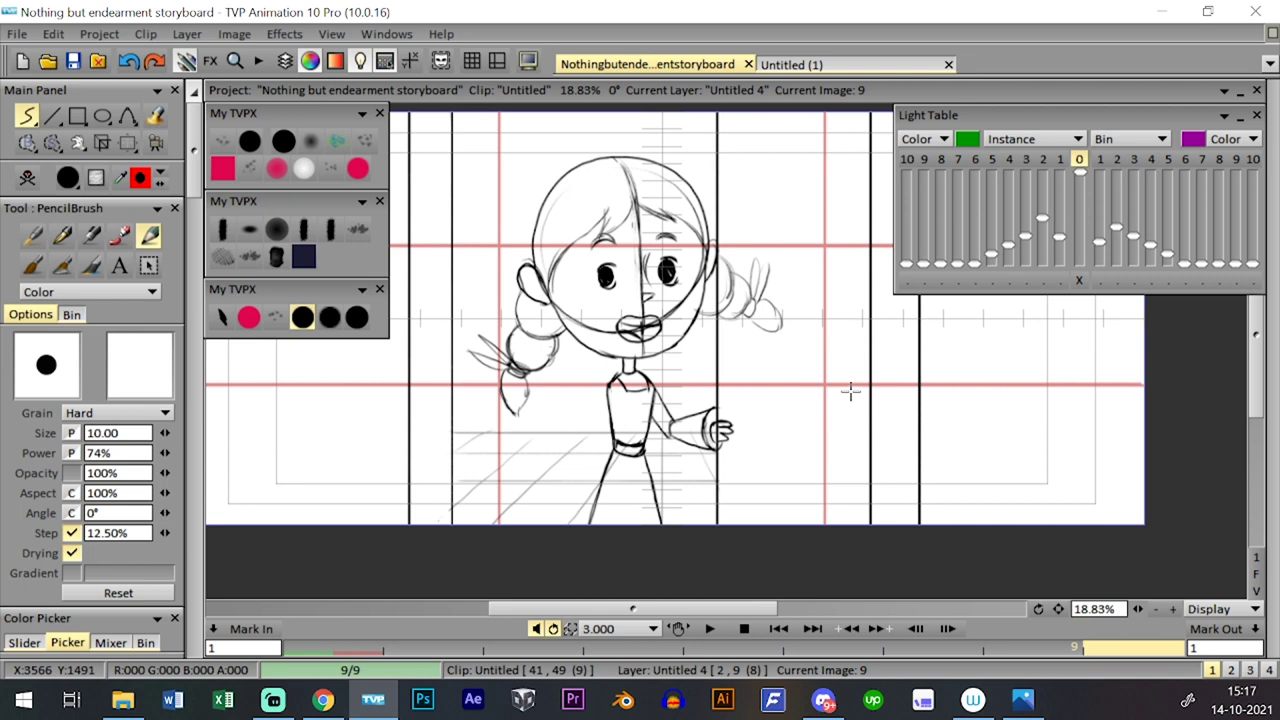
# - Darken the dress's left side and sketch a stroke down the skirt's left edge
pyautogui.scroll(1, 939, 484)
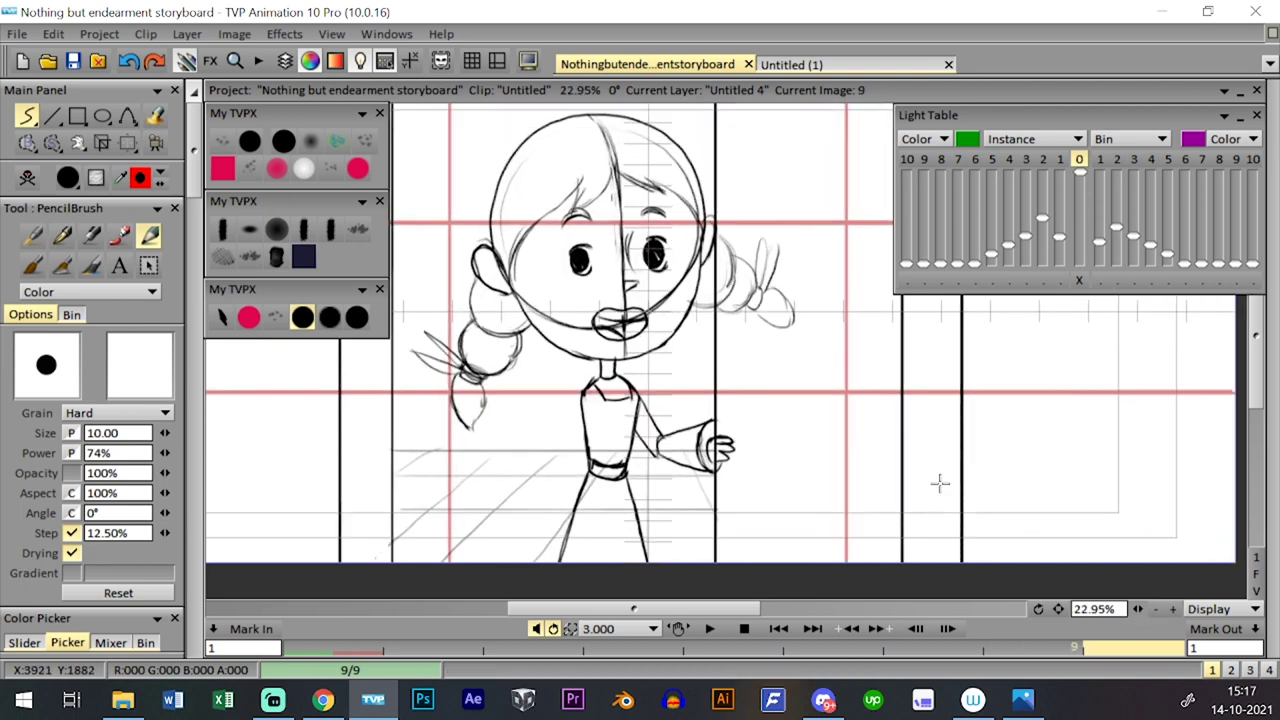
pyautogui.moveTo(922, 441); pyautogui.dragTo(923, 411)
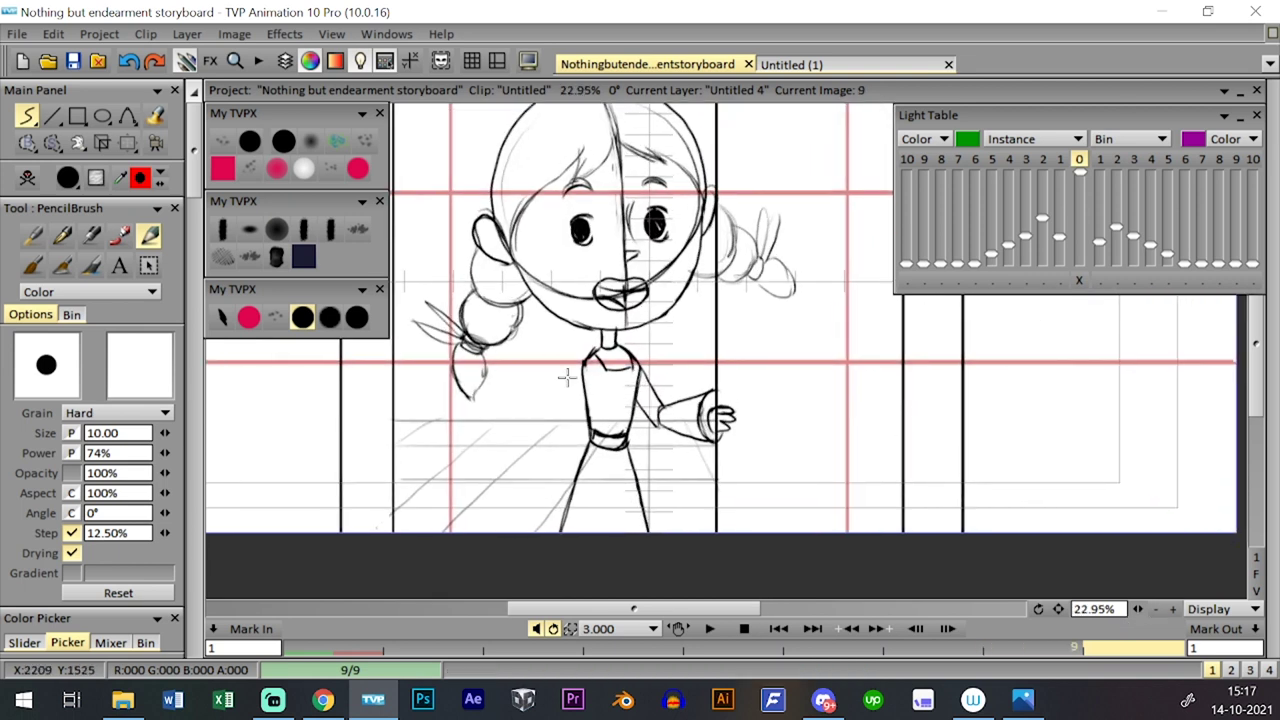
pyautogui.moveTo(582, 357)
pyautogui.mouseDown()
pyautogui.moveTo(561, 426)
pyautogui.moveTo(589, 366)
pyautogui.mouseUp()
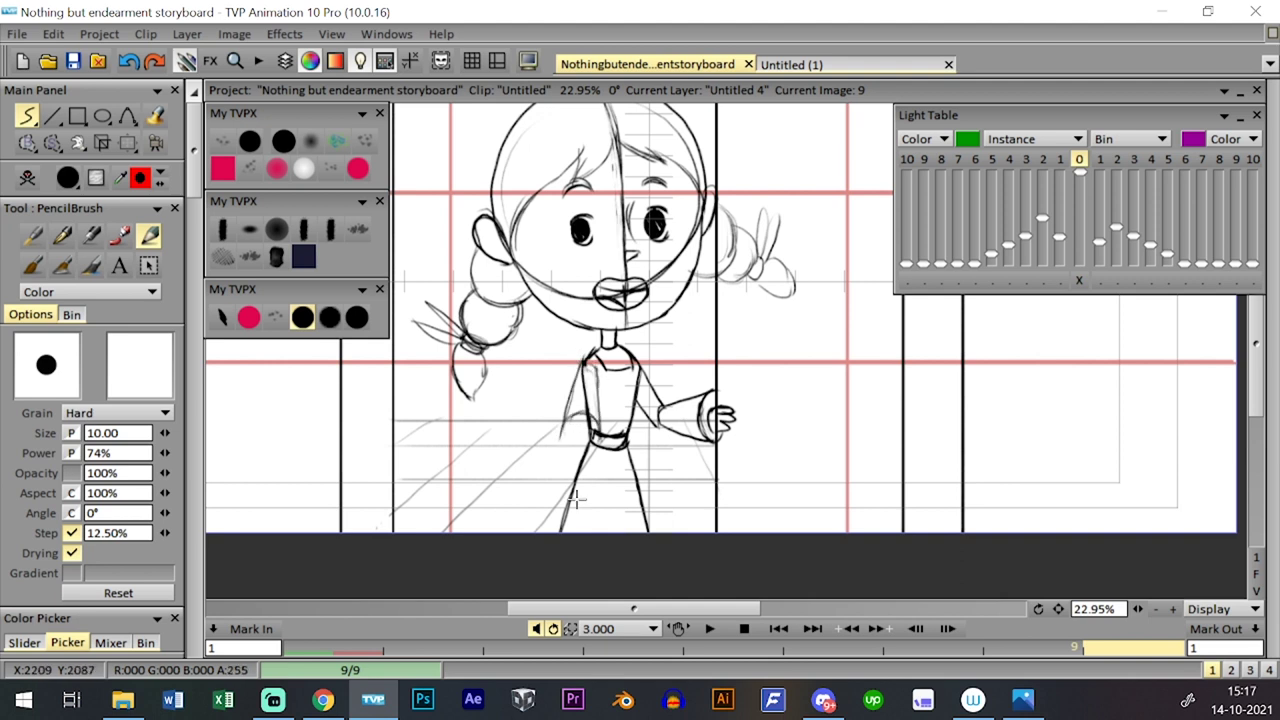
pyautogui.moveTo(568, 430)
pyautogui.mouseDown()
pyautogui.moveTo(578, 469)
pyautogui.moveTo(585, 438)
pyautogui.moveTo(599, 530)
pyautogui.mouseUp()
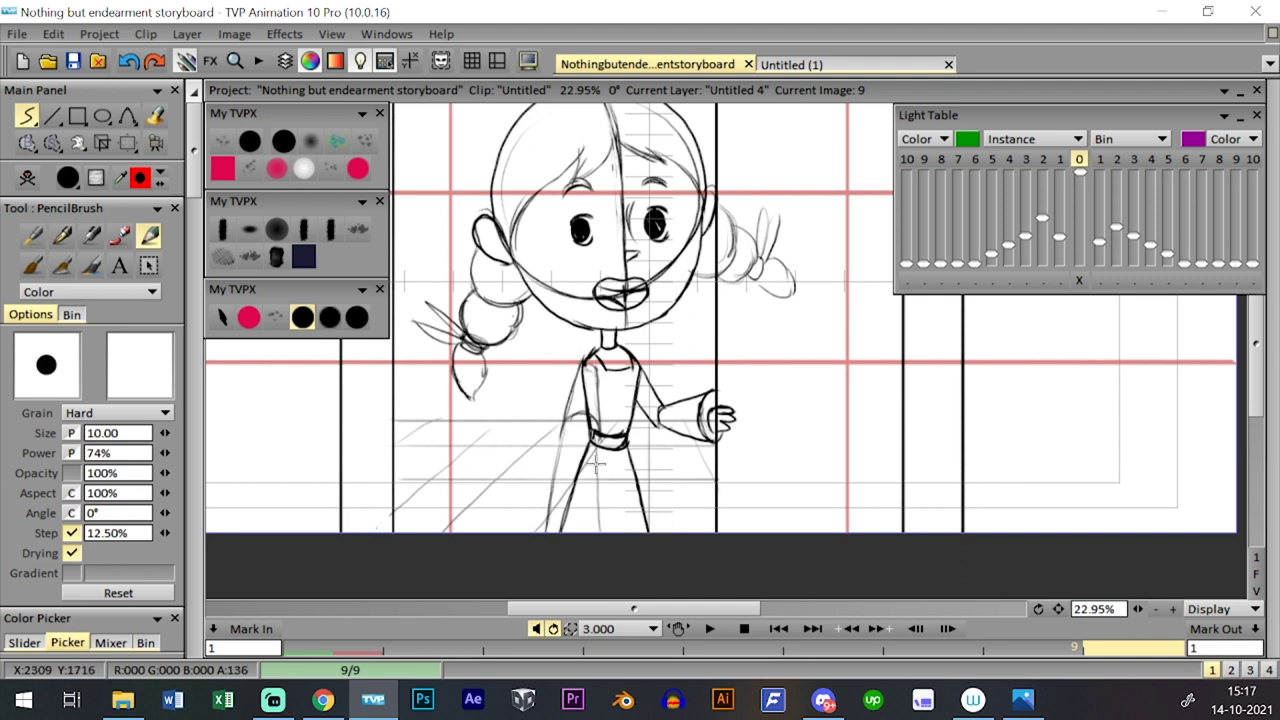
# - Replace the skirt strokes with a torso edge from shoulder to waist and left leg lines
pyautogui.moveTo(597, 450)
pyautogui.mouseDown()
pyautogui.moveTo(592, 532)
pyautogui.moveTo(603, 522)
pyautogui.moveTo(561, 432)
pyautogui.mouseUp()
pyautogui.hotkey('ctrl', 'z')
pyautogui.hotkey('ctrl', 'z')
pyautogui.hotkey('ctrl', 'z')
pyautogui.hotkey('ctrl', 'z')
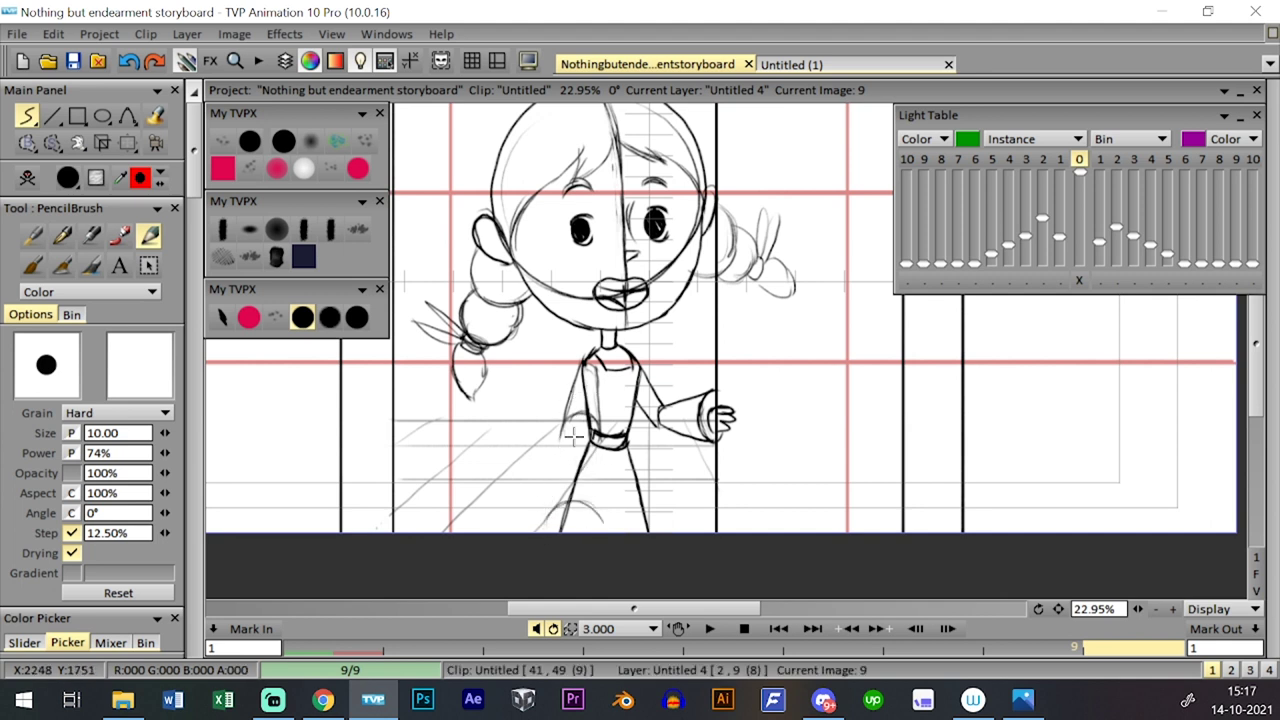
pyautogui.hotkey('ctrl', 'z')
pyautogui.hotkey('ctrl', 'z')
pyautogui.hotkey('ctrl', 'z')
pyautogui.hotkey('ctrl', 'z')
pyautogui.hotkey('ctrl', 'z')
pyautogui.hotkey('ctrl', 'z')
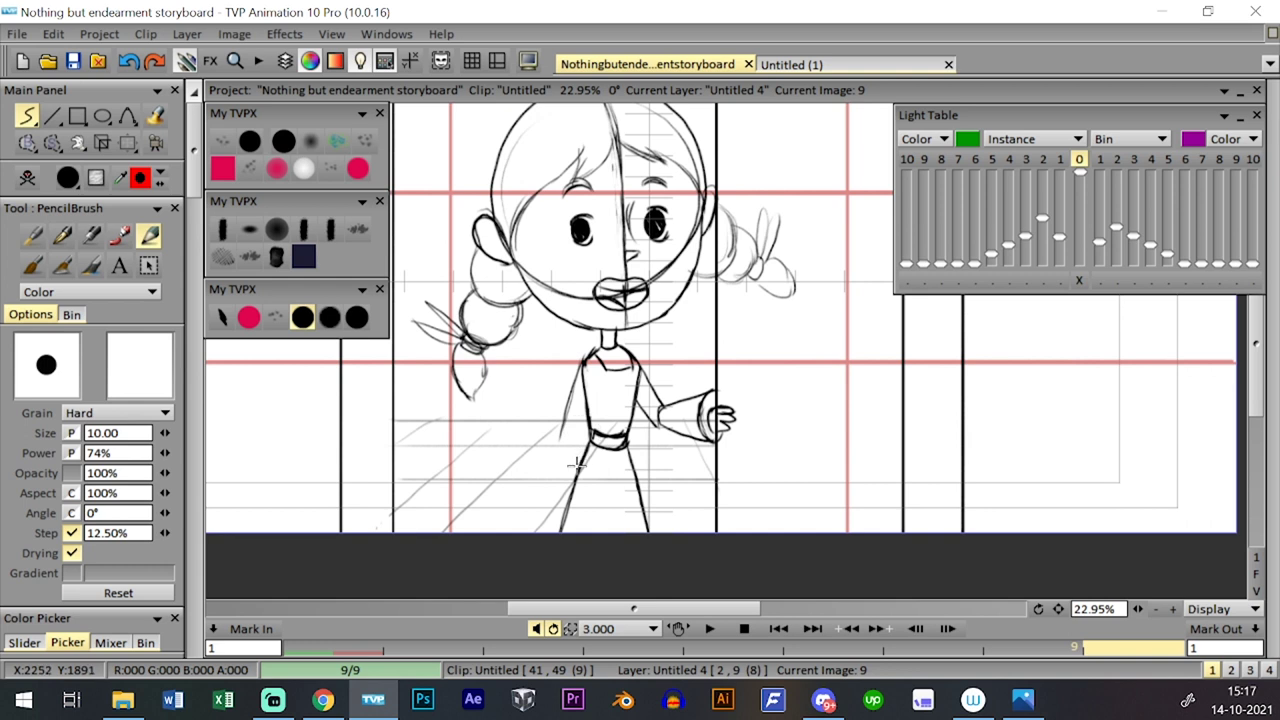
pyautogui.moveTo(582, 356)
pyautogui.mouseDown()
pyautogui.moveTo(570, 482)
pyautogui.moveTo(592, 448)
pyautogui.moveTo(597, 461)
pyautogui.moveTo(605, 451)
pyautogui.moveTo(592, 379)
pyautogui.moveTo(585, 426)
pyautogui.moveTo(580, 364)
pyautogui.moveTo(589, 476)
pyautogui.mouseUp()
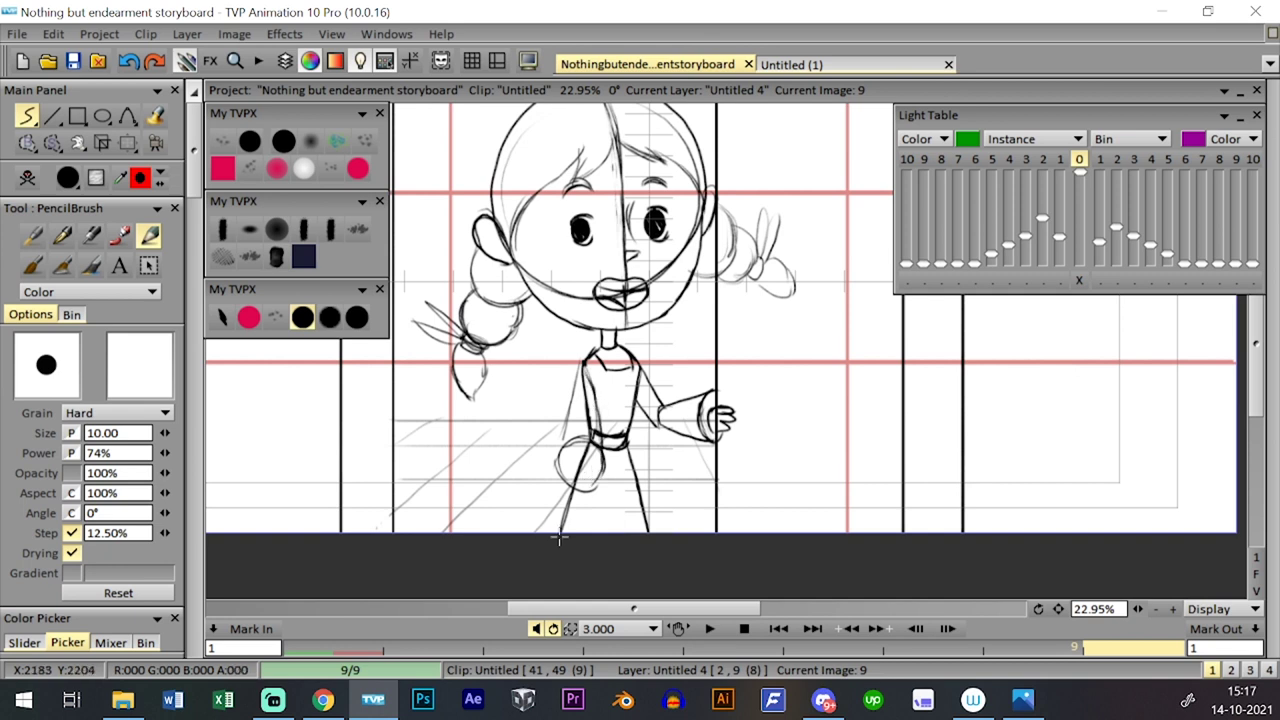
pyautogui.moveTo(562, 457); pyautogui.dragTo(549, 536)
pyautogui.moveTo(603, 440)
pyautogui.mouseDown()
pyautogui.moveTo(601, 544)
pyautogui.moveTo(603, 464)
pyautogui.moveTo(622, 540)
pyautogui.mouseUp()
pyautogui.hotkey('ctrl', 'z')
pyautogui.hotkey('ctrl', 'z')
pyautogui.moveTo(559, 455); pyautogui.dragTo(548, 532)
# - Zoom out, flip between images 8 and 9, and recentre the view on the figure
pyautogui.scroll(-4, 1014, 534)
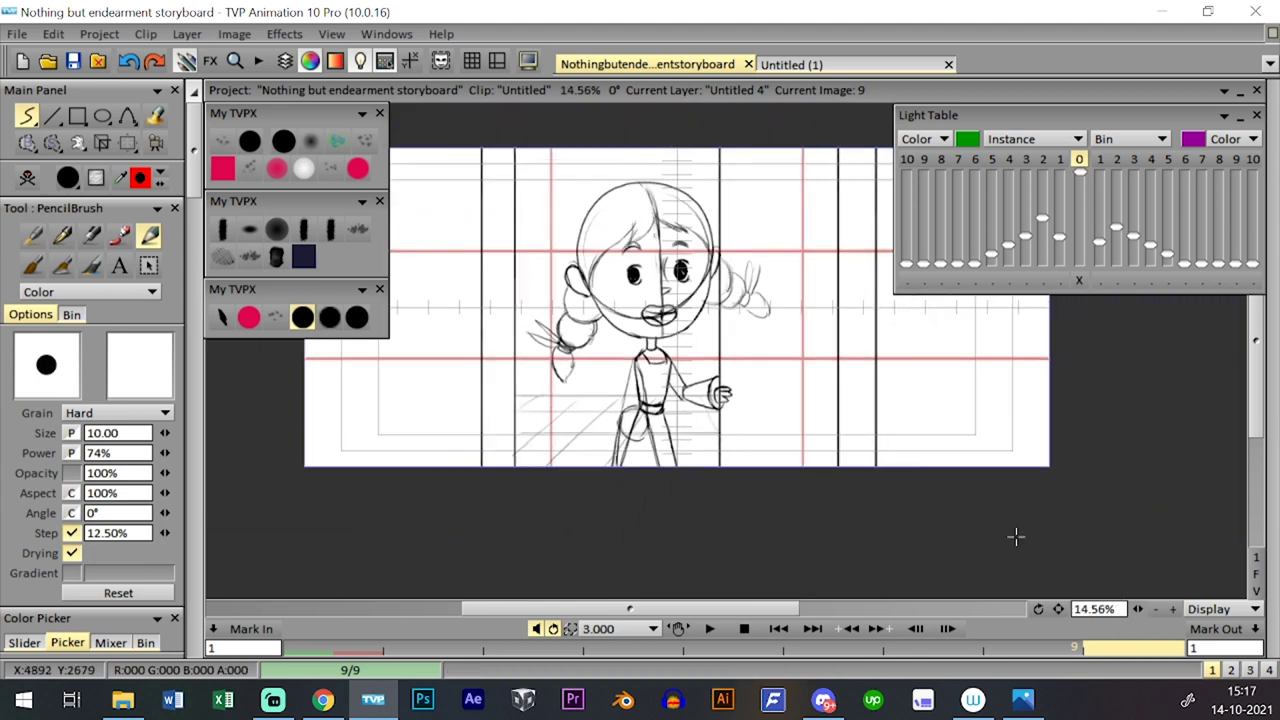
pyautogui.press('Left')
pyautogui.press('Right')
pyautogui.press('Left')
pyautogui.press('Right')
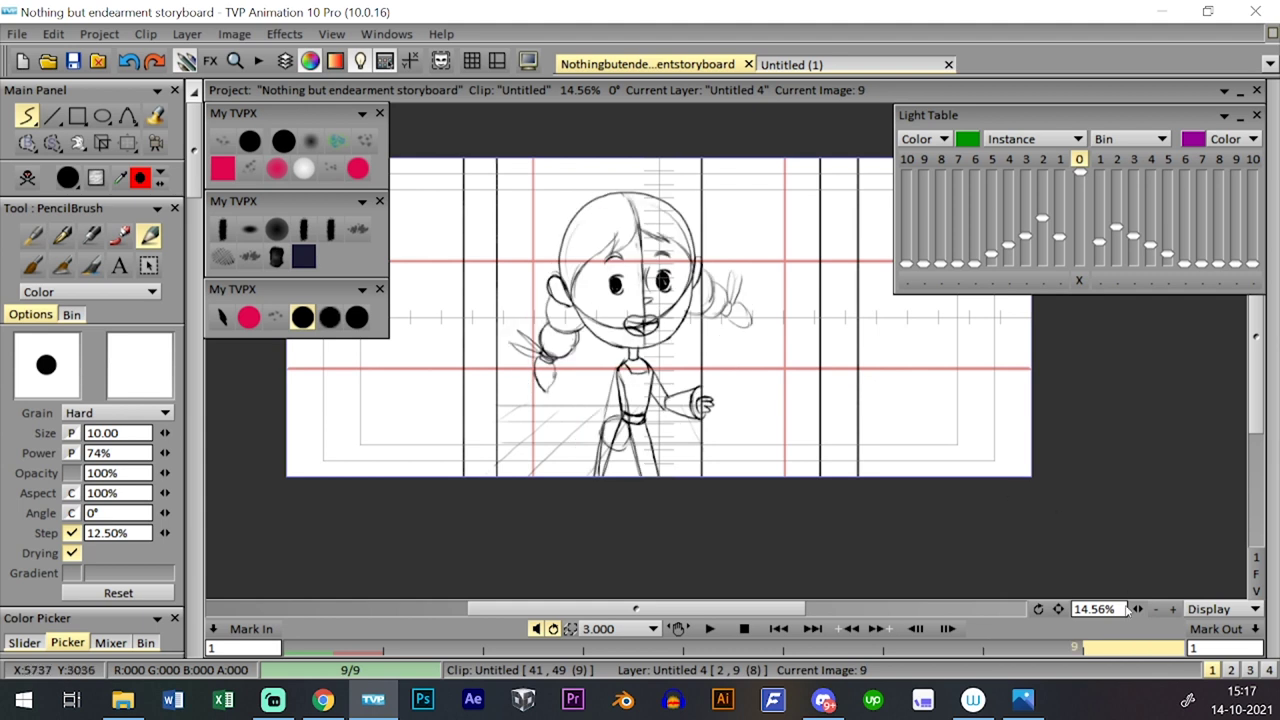
pyautogui.scroll(4, 873, 400)
pyautogui.moveTo(814, 424); pyautogui.dragTo(926, 417)
pyautogui.press('Left')
pyautogui.press('Right')
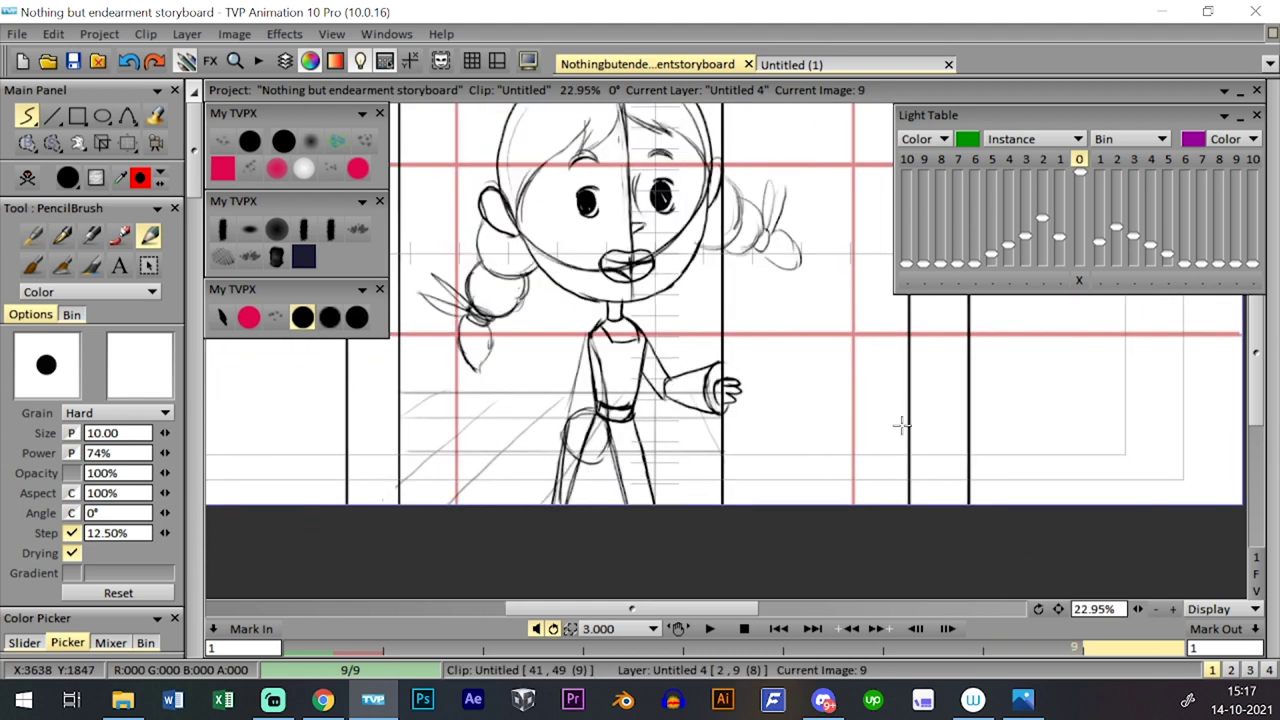
pyautogui.press('Left')
pyautogui.press('Right')
# - Erase the stray left-leg lines and redraw darker torso side and leg lines
pyautogui.click(307, 142)
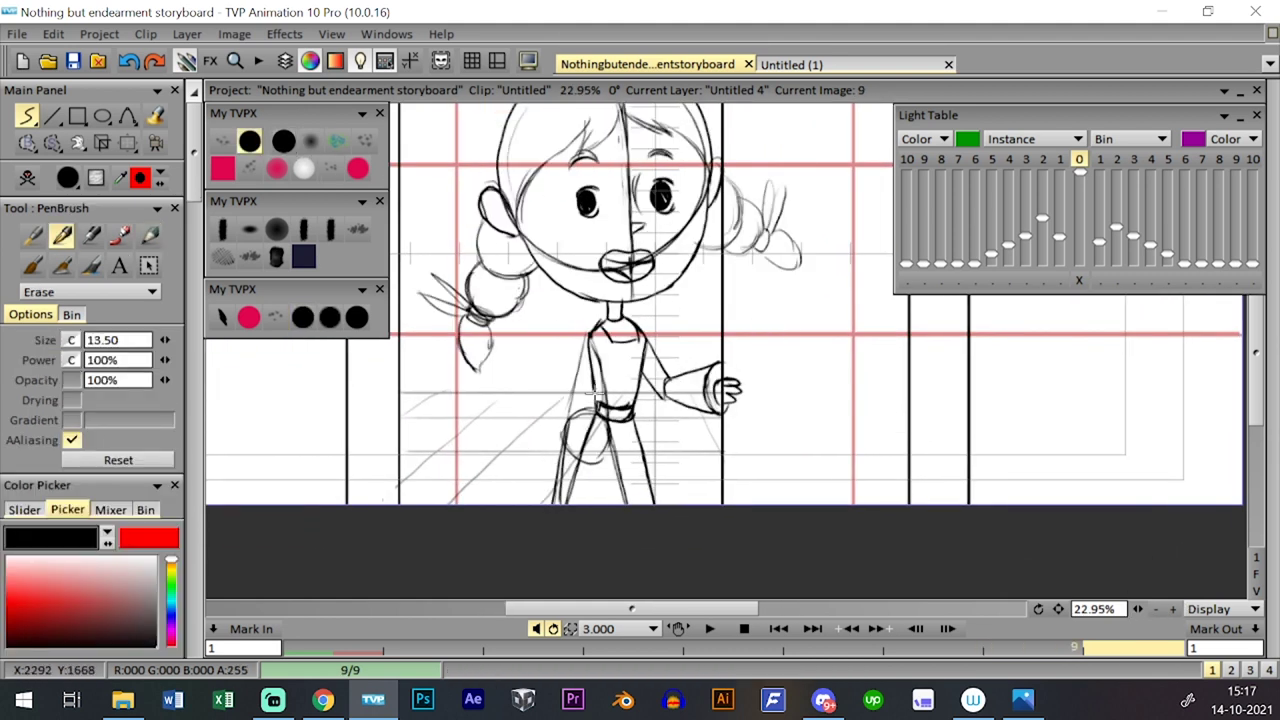
pyautogui.moveTo(595, 398)
pyautogui.mouseDown()
pyautogui.moveTo(582, 487)
pyautogui.moveTo(568, 428)
pyautogui.mouseUp()
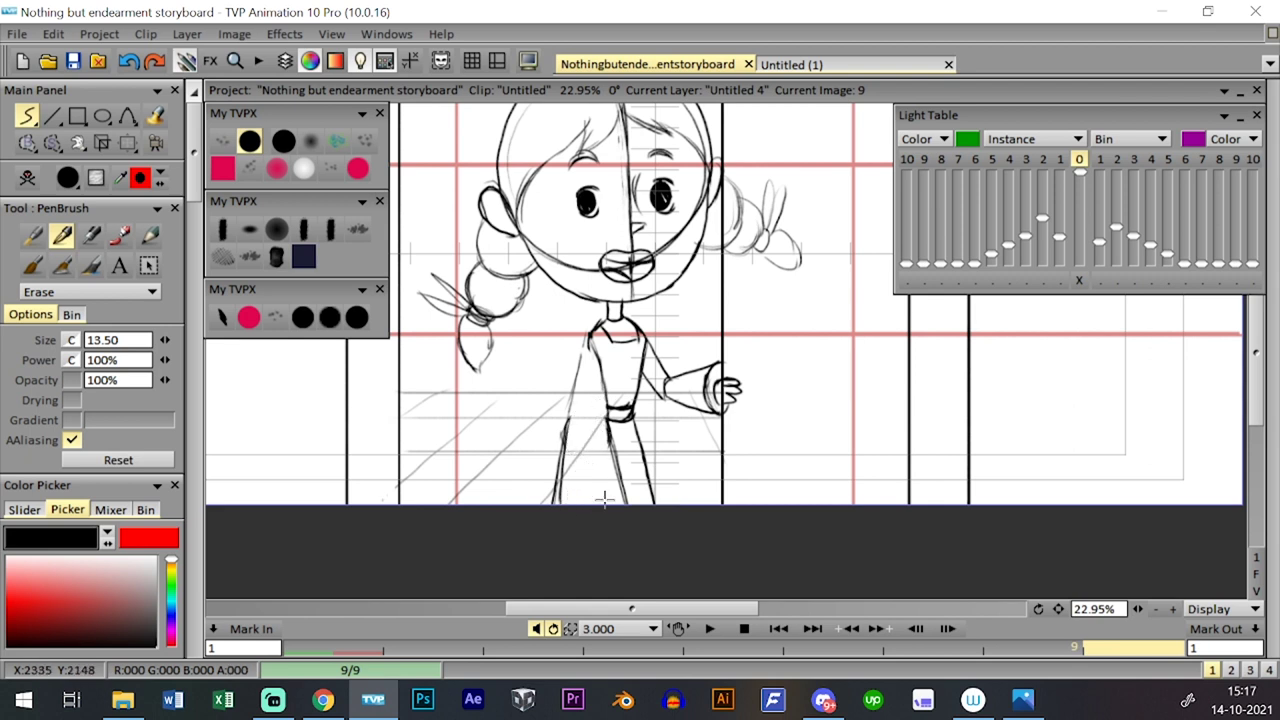
pyautogui.click(302, 317)
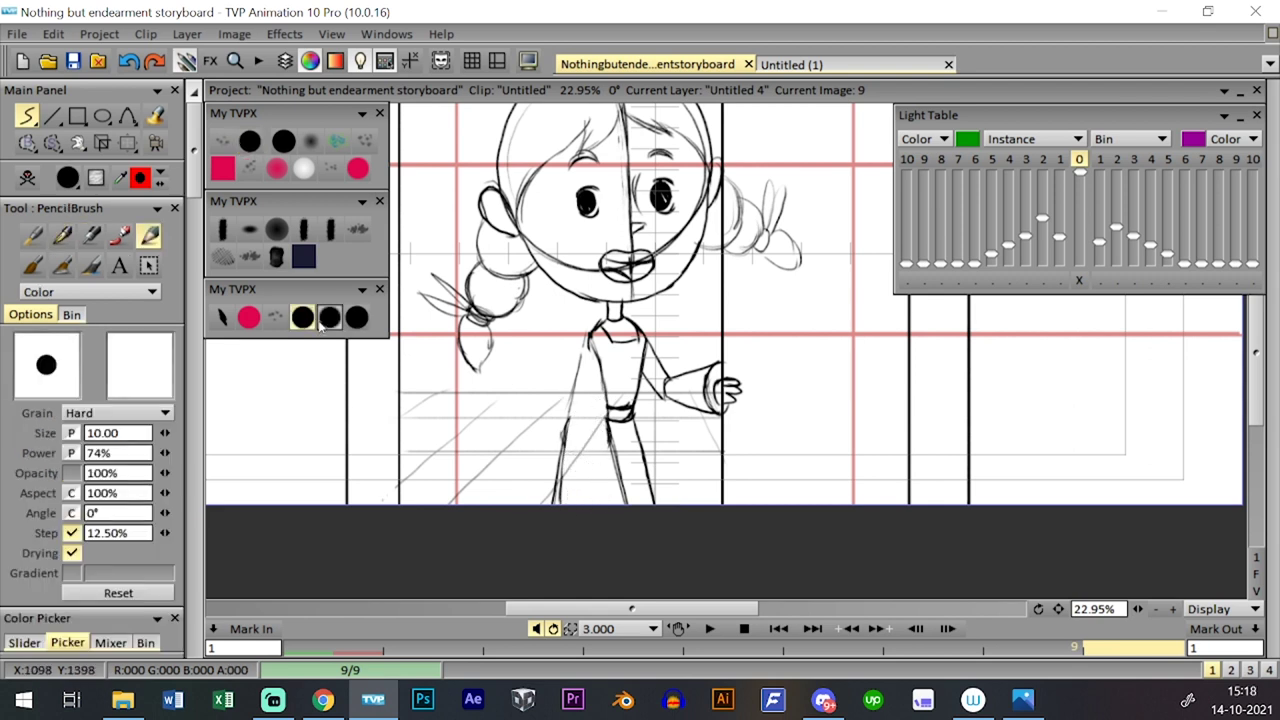
pyautogui.moveTo(566, 418); pyautogui.dragTo(588, 335)
pyautogui.moveTo(561, 420)
pyautogui.mouseDown()
pyautogui.moveTo(587, 334)
pyautogui.moveTo(606, 437)
pyautogui.mouseUp()
pyautogui.moveTo(597, 355)
pyautogui.mouseDown()
pyautogui.moveTo(602, 401)
pyautogui.moveTo(598, 351)
pyautogui.moveTo(623, 497)
pyautogui.moveTo(609, 430)
pyautogui.moveTo(563, 493)
pyautogui.mouseUp()
pyautogui.moveTo(570, 432); pyautogui.dragTo(551, 503)
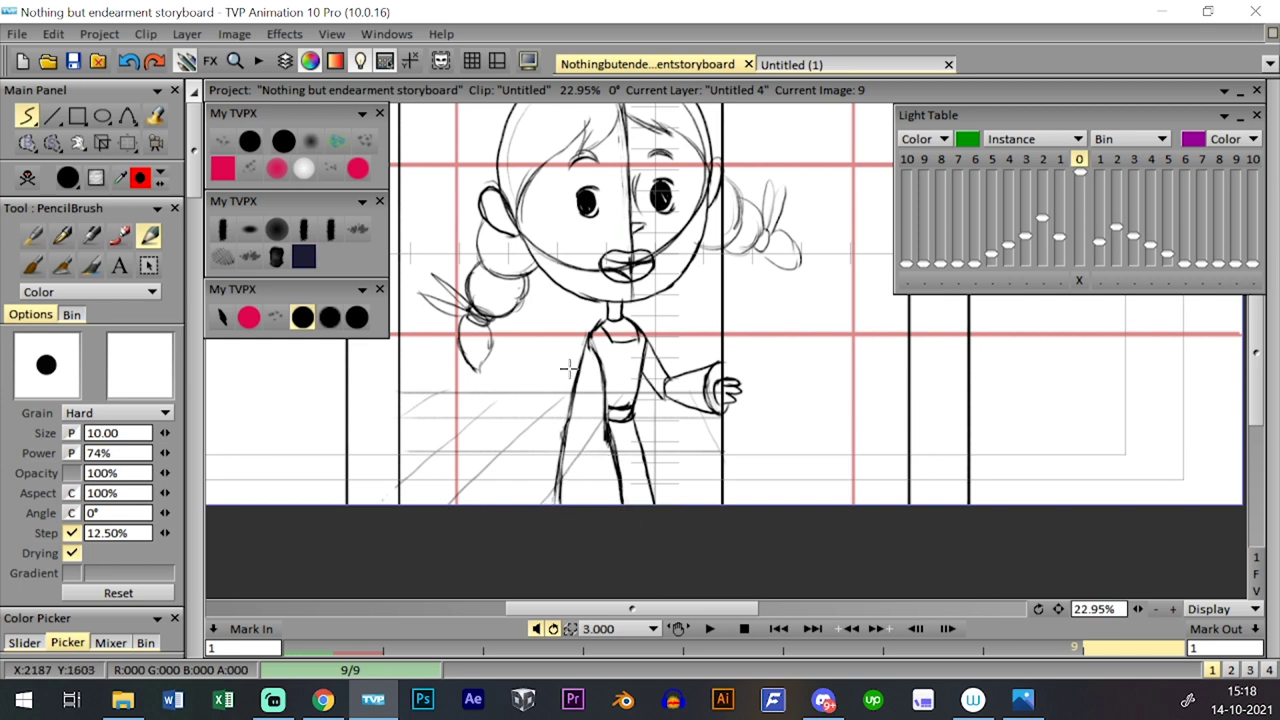
pyautogui.scroll(-3, 567, 369)
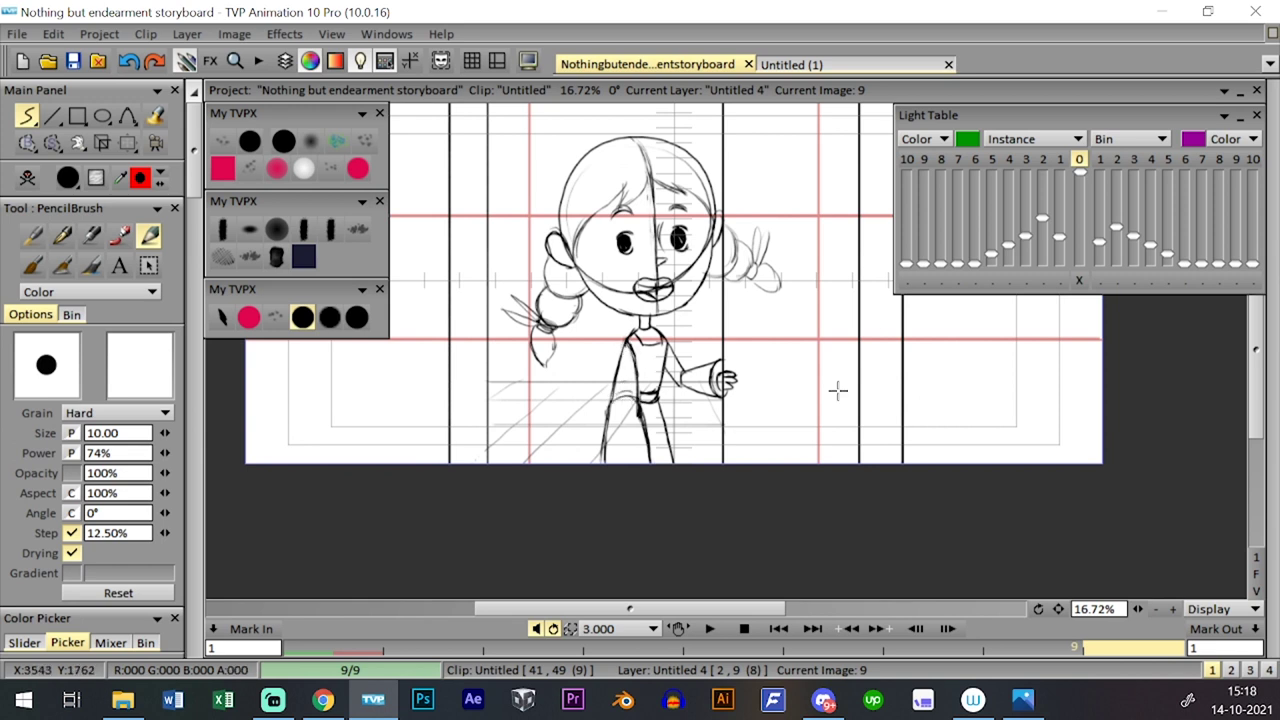
# - Compare images 8 and 9 once more, then save the project
pyautogui.press('Left')
pyautogui.press('Right')
pyautogui.press('Left')
pyautogui.press('Right')
pyautogui.press('Left')
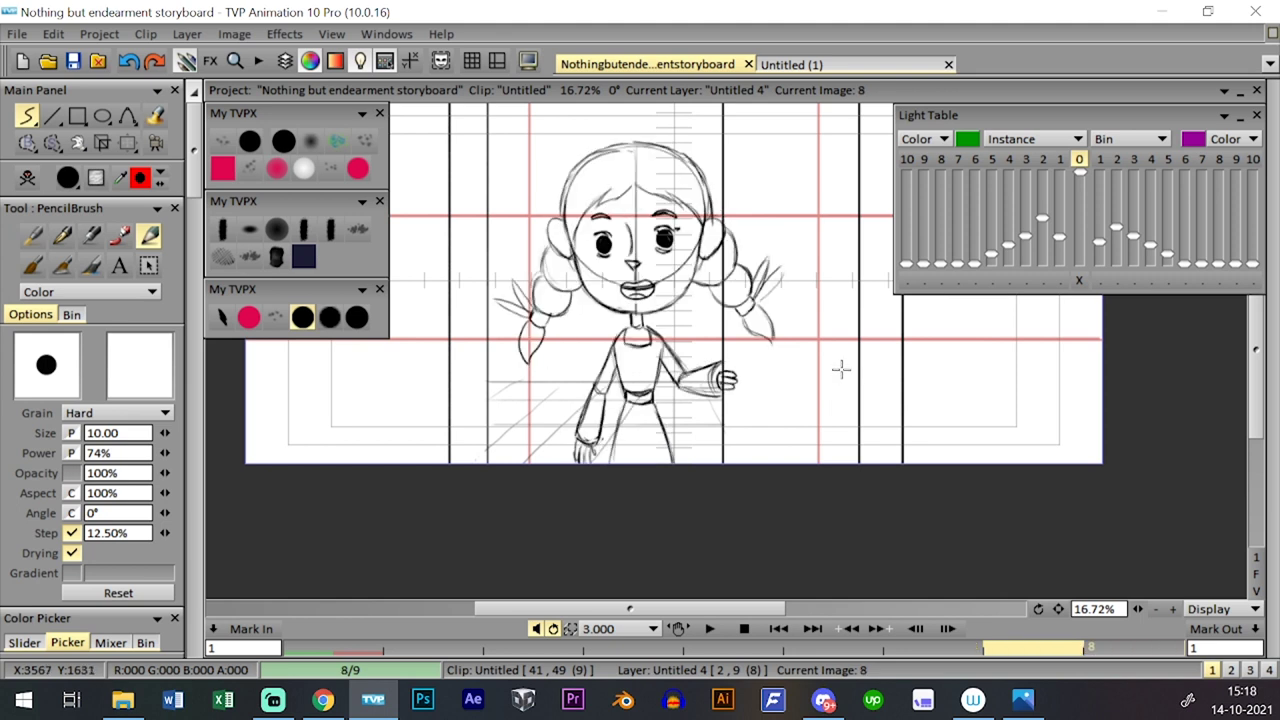
pyautogui.press('Right')
pyautogui.press('Left')
pyautogui.press('Right')
pyautogui.press('Left')
pyautogui.press('Right')
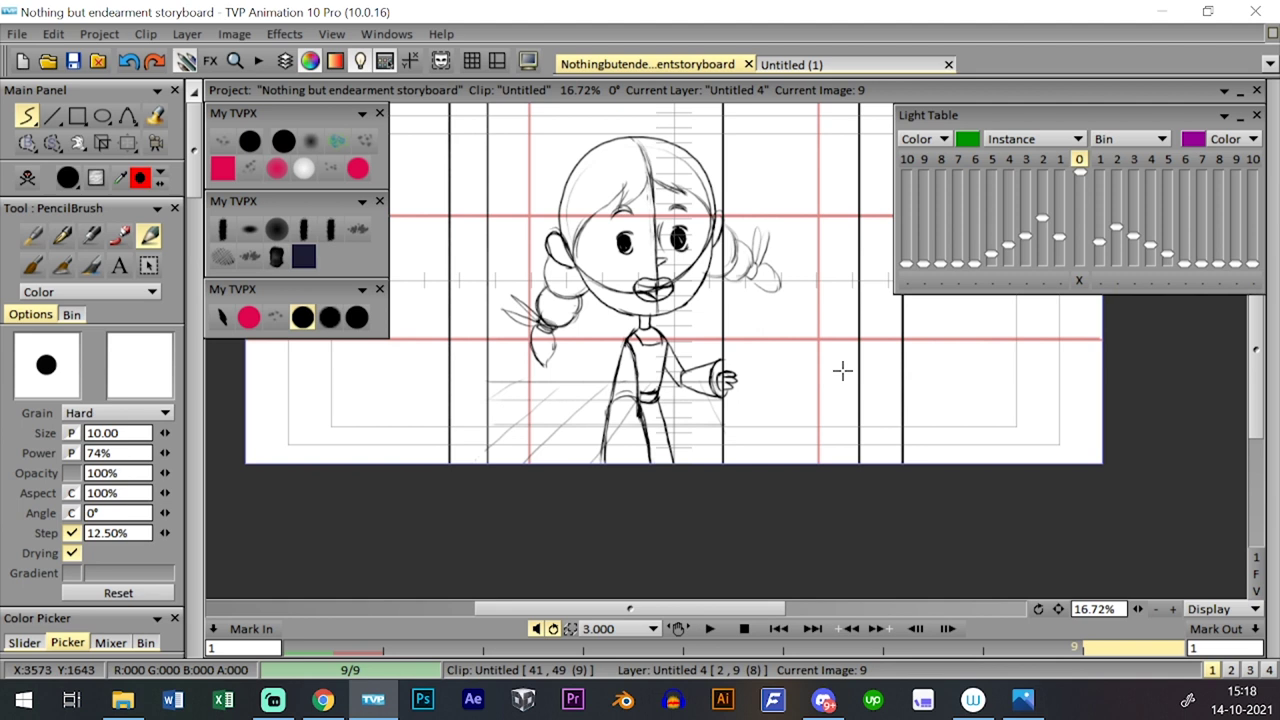
pyautogui.press('Left')
pyautogui.press('Right')
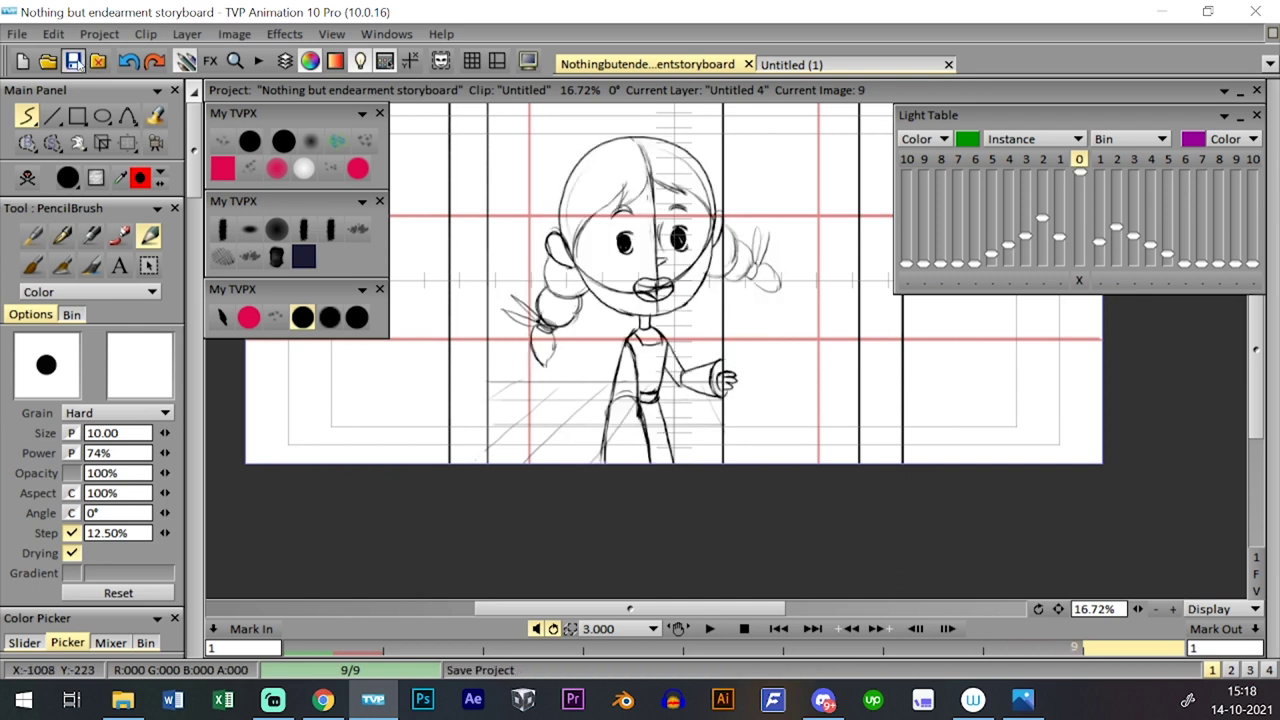
pyautogui.click(73, 62)
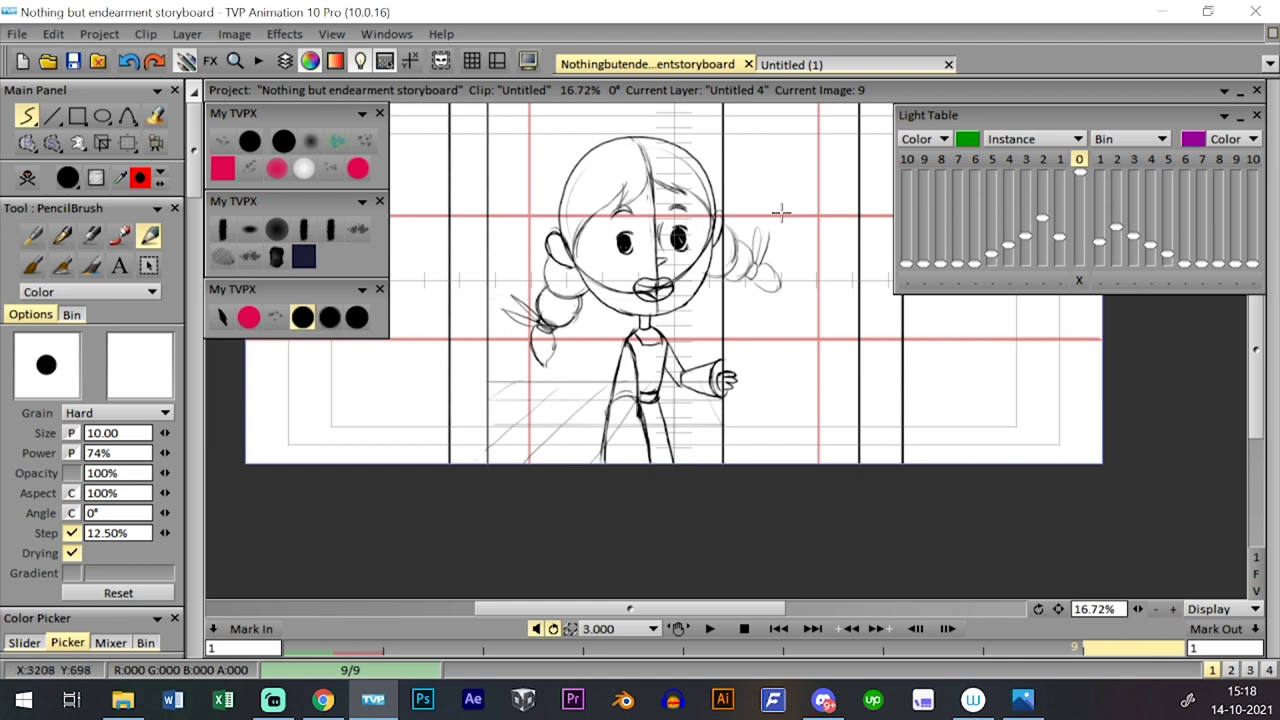
# - Toggle the clip timeline and flip between images 8 and 9 again
pyautogui.press('Tab')
pyautogui.press('Tab')
pyautogui.press('Tab')
pyautogui.press('Tab')
pyautogui.press('Tab')
pyautogui.press('Tab')
pyautogui.press('Left')
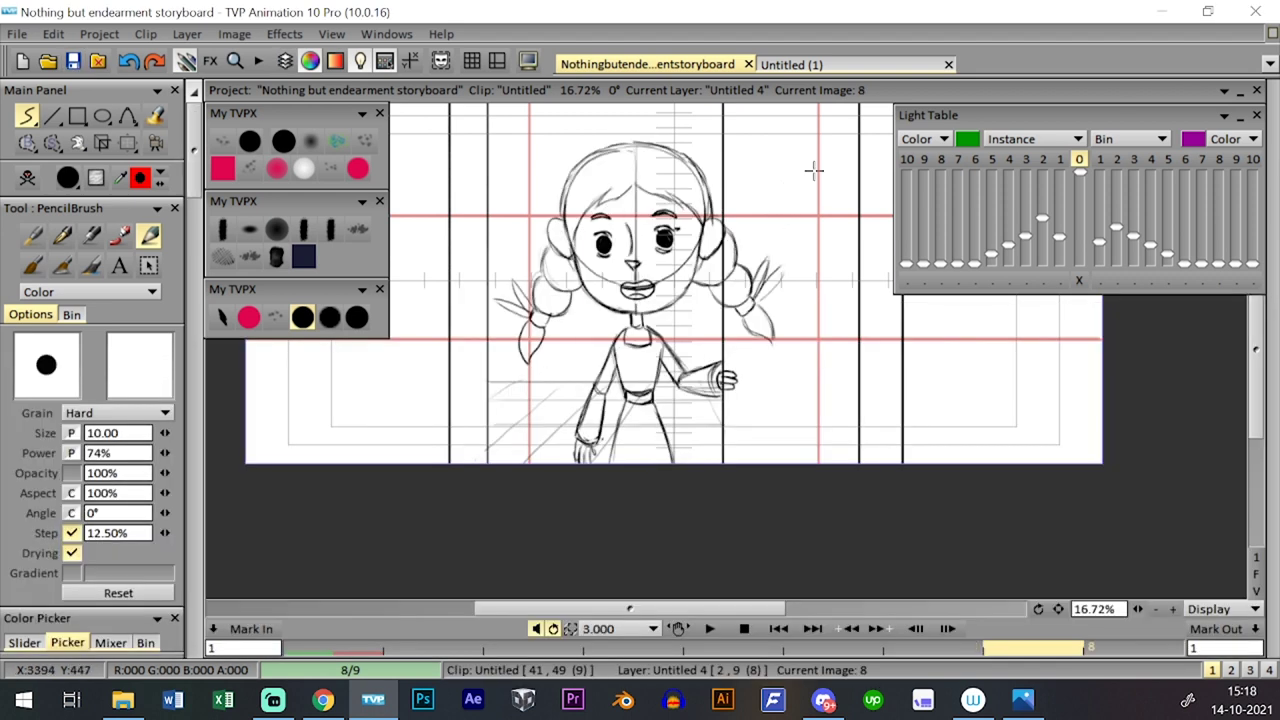
pyautogui.press('Right')
pyautogui.press('Right')
pyautogui.press('Left')
pyautogui.press('Right')
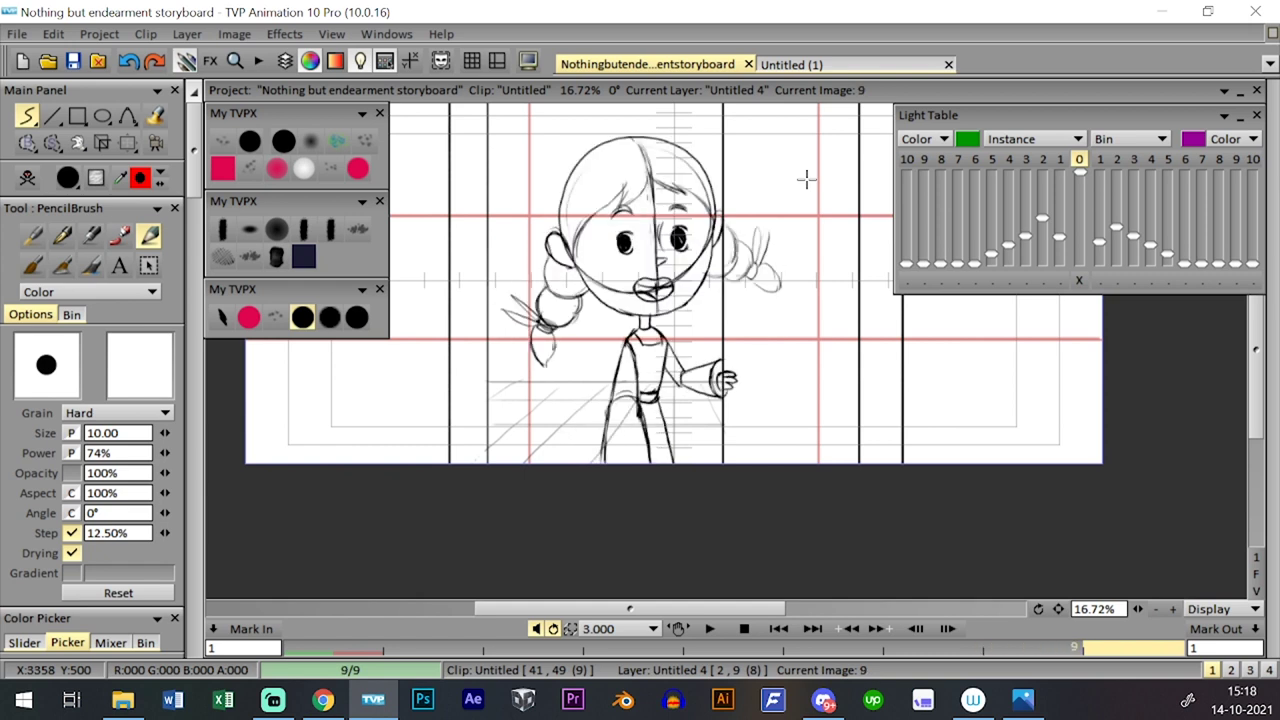
pyautogui.press('Tab')
pyautogui.hotkey('shift', 'Tab')
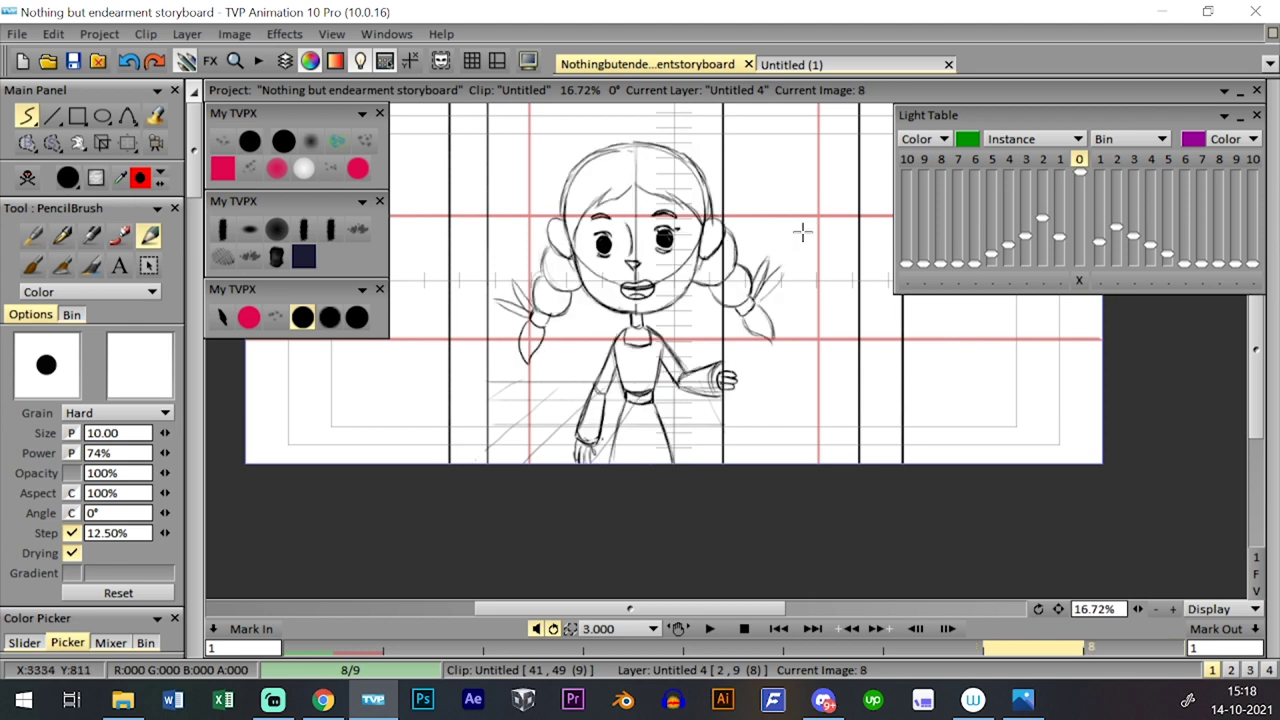
# - Scale image 9's drawing up to about 109% and compare it against image 8
pyautogui.click(127, 143)
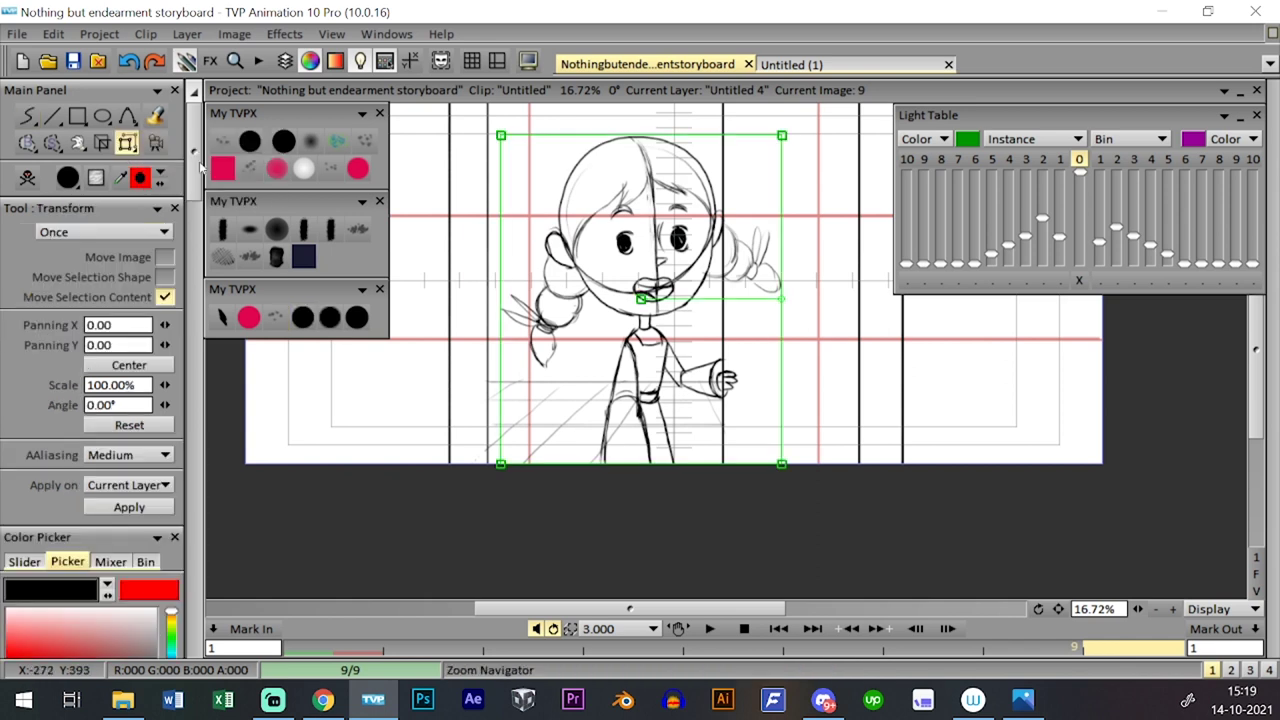
pyautogui.moveTo(781, 135); pyautogui.dragTo(795, 119)
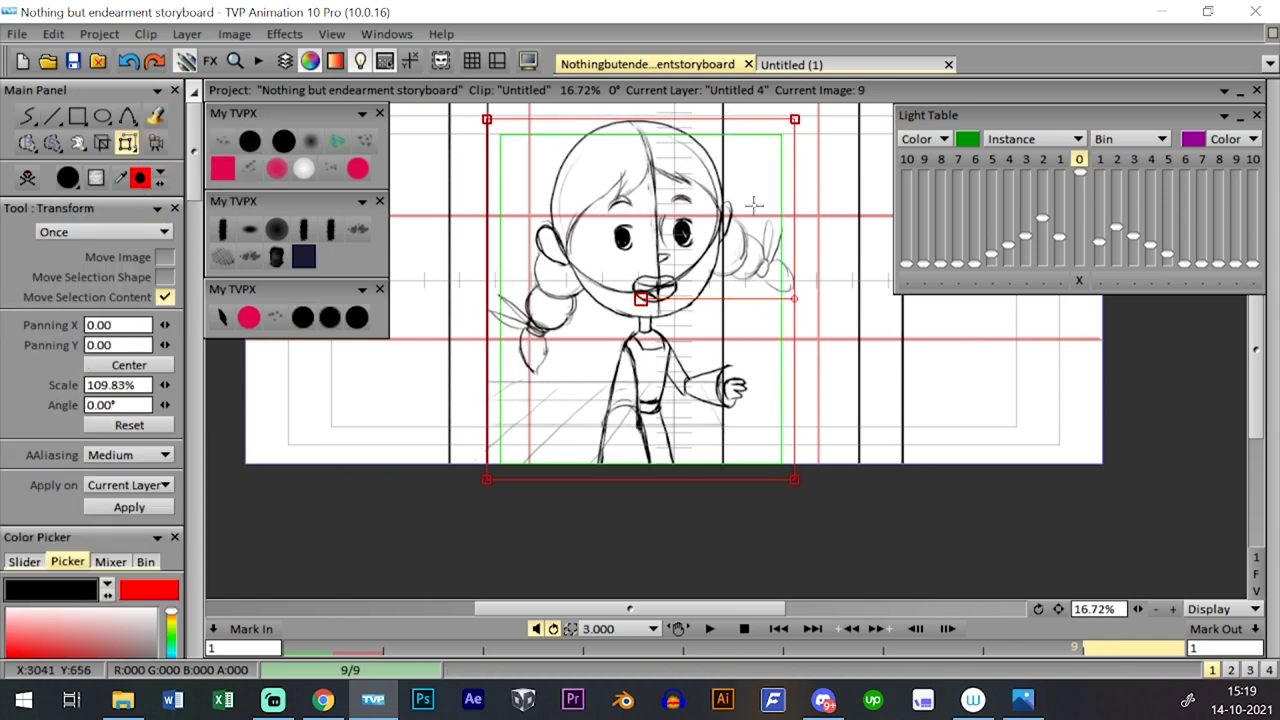
pyautogui.click(303, 318)
pyautogui.press('Right')
pyautogui.press('Left')
pyautogui.press('Right')
pyautogui.press('Left')
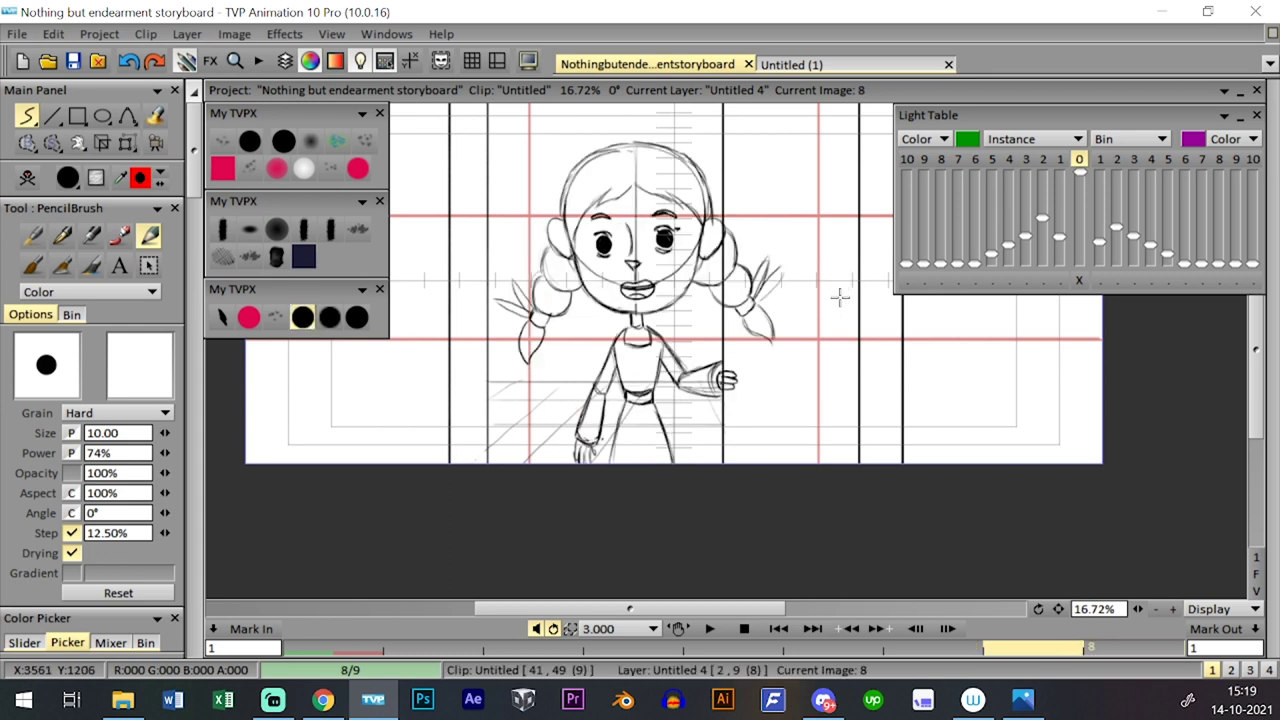
pyautogui.press('Right')
pyautogui.press('Right')
# - Erase the girl's outstretched forearm and redraw it with a black pencil line
pyautogui.click(285, 142)
pyautogui.moveTo(707, 387); pyautogui.dragTo(676, 378)
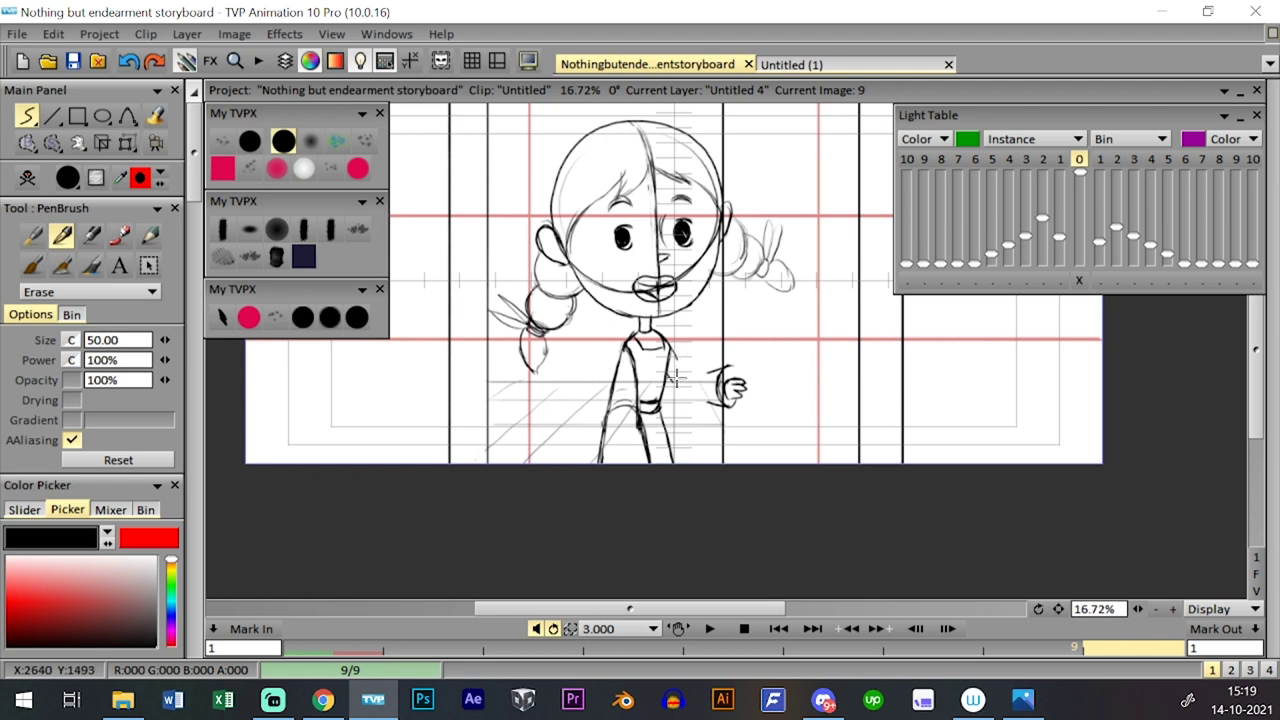
pyautogui.click(302, 317)
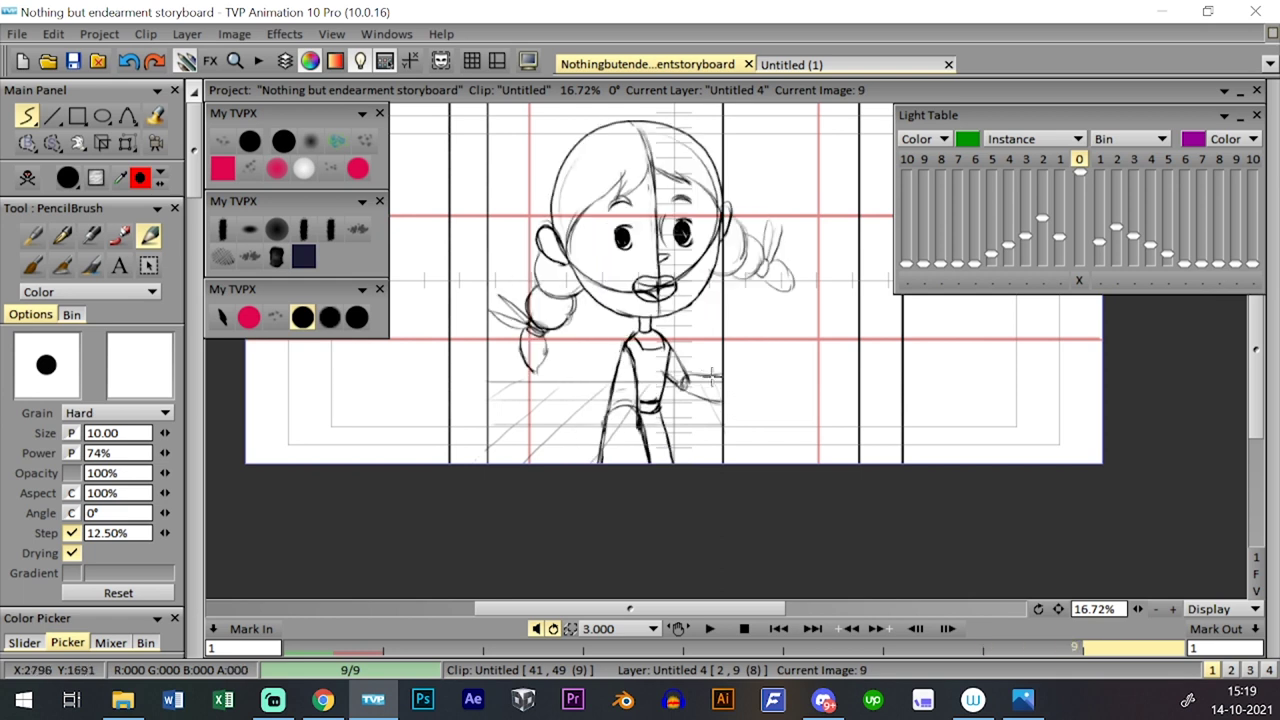
pyautogui.moveTo(690, 380); pyautogui.dragTo(727, 368)
# - Flip between images 8 and 9 to check the redrawn arm, ending on image 10 with the timeline shown
pyautogui.press('Left')
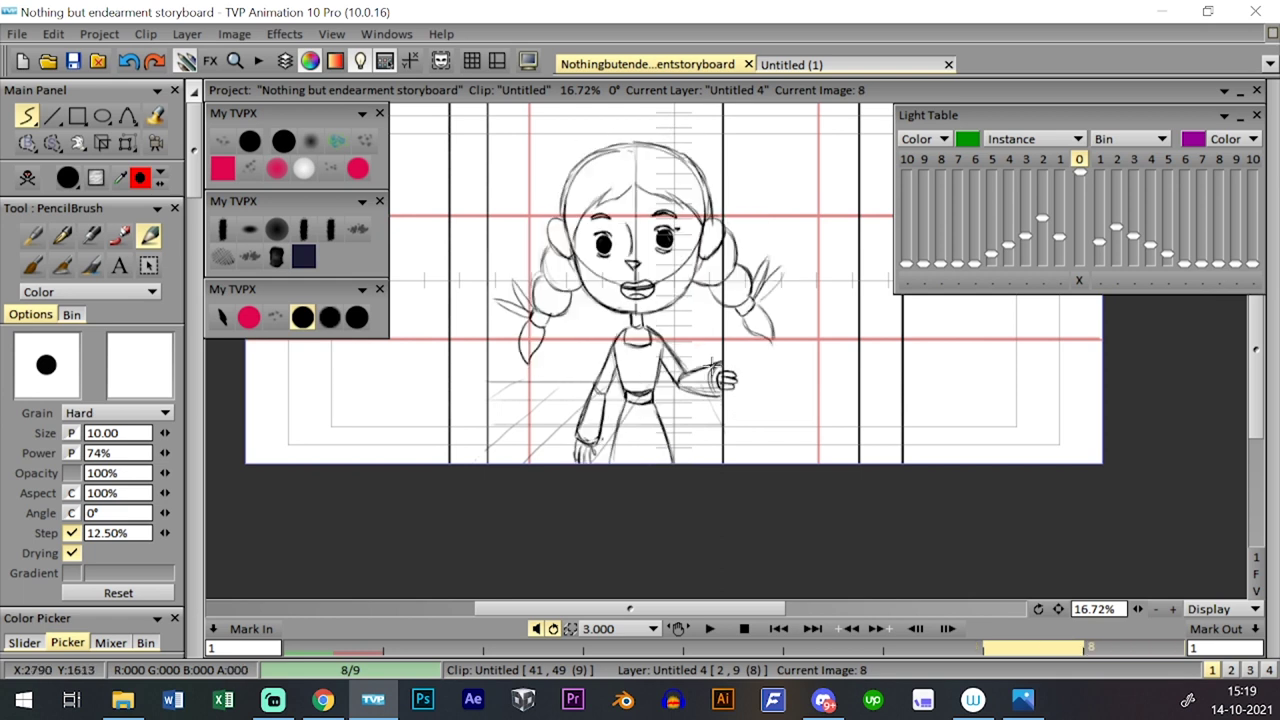
pyautogui.press('Right')
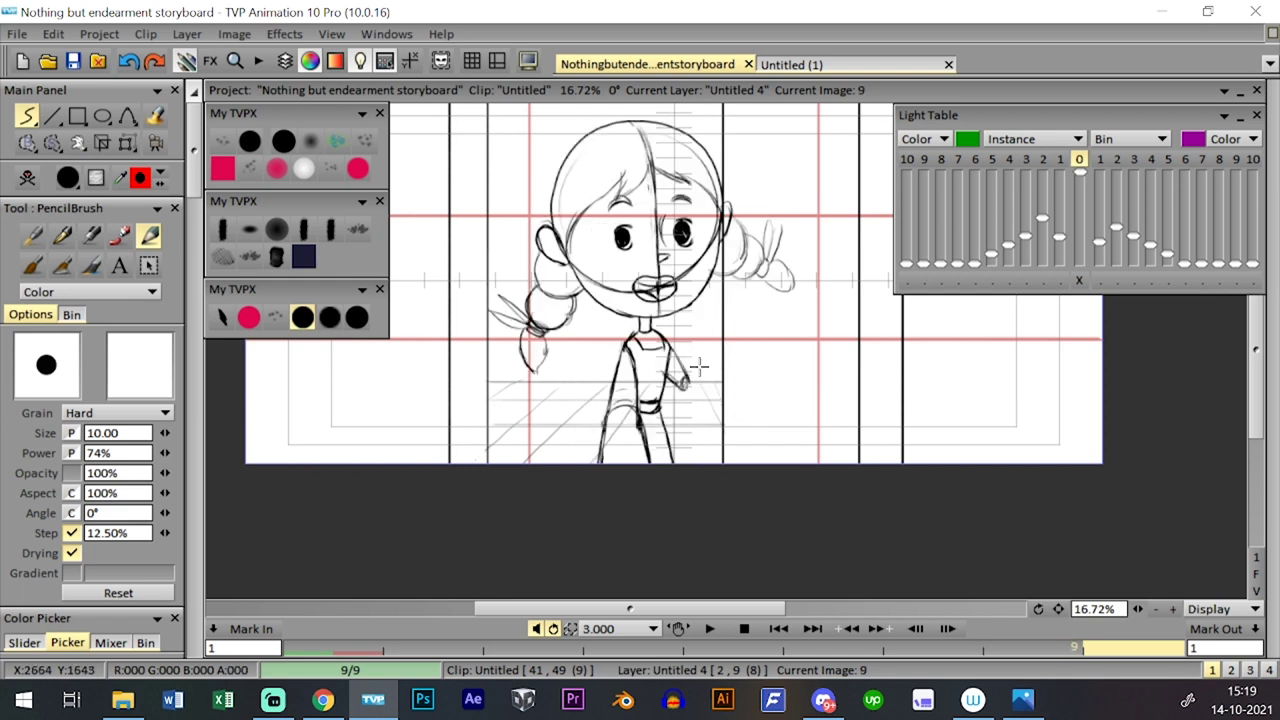
pyautogui.press('Left')
pyautogui.press('Right')
pyautogui.press('Left')
pyautogui.press('Right')
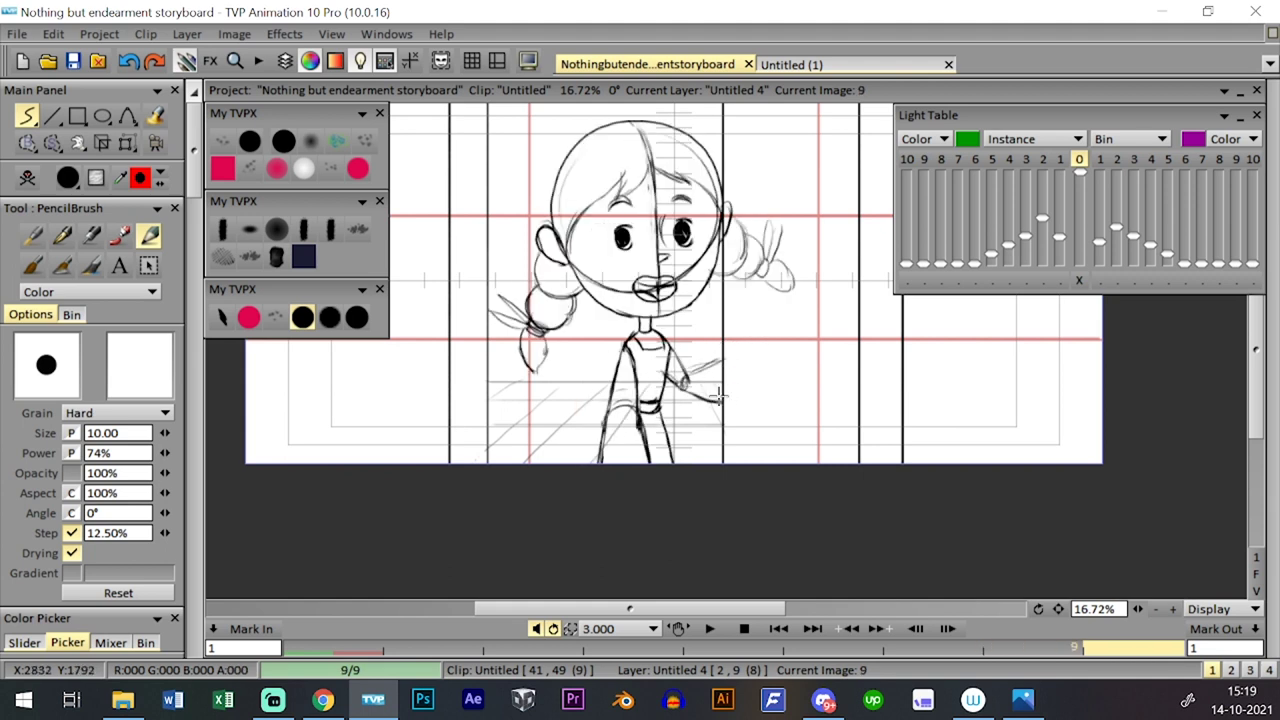
pyautogui.press('Left')
pyautogui.press('Right')
pyautogui.press('Left')
pyautogui.press('Right')
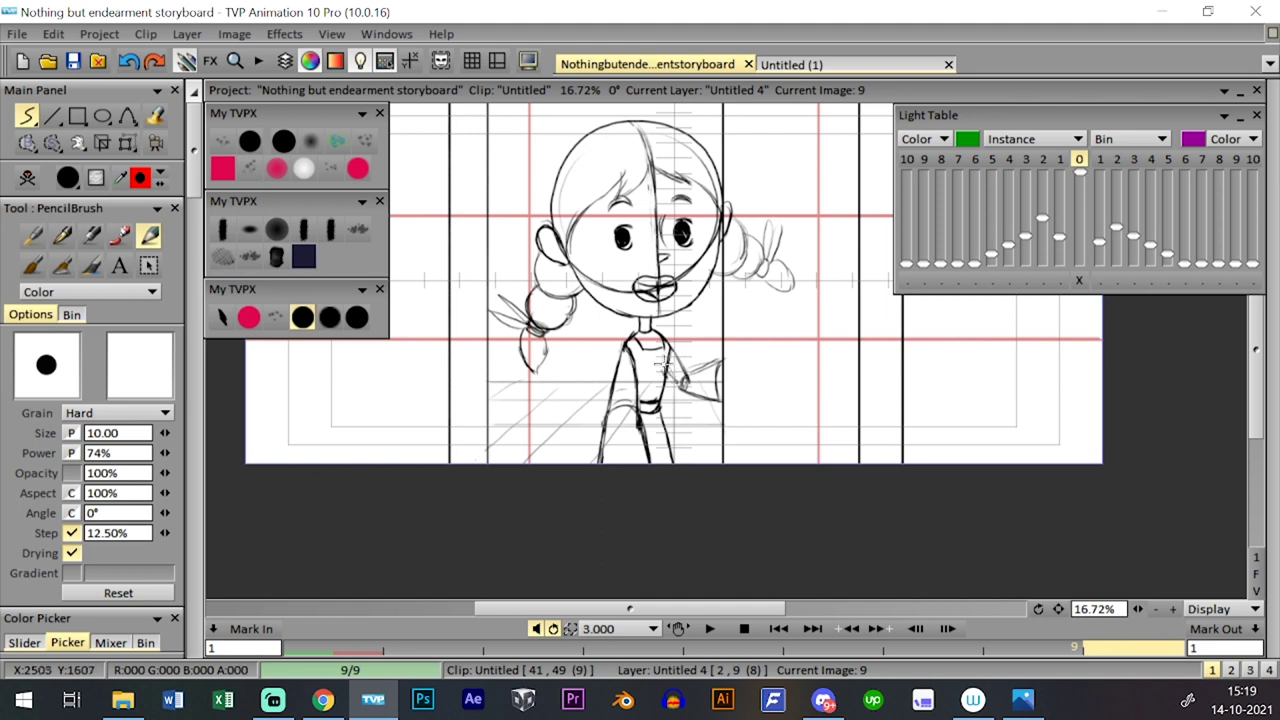
pyautogui.press('Right')
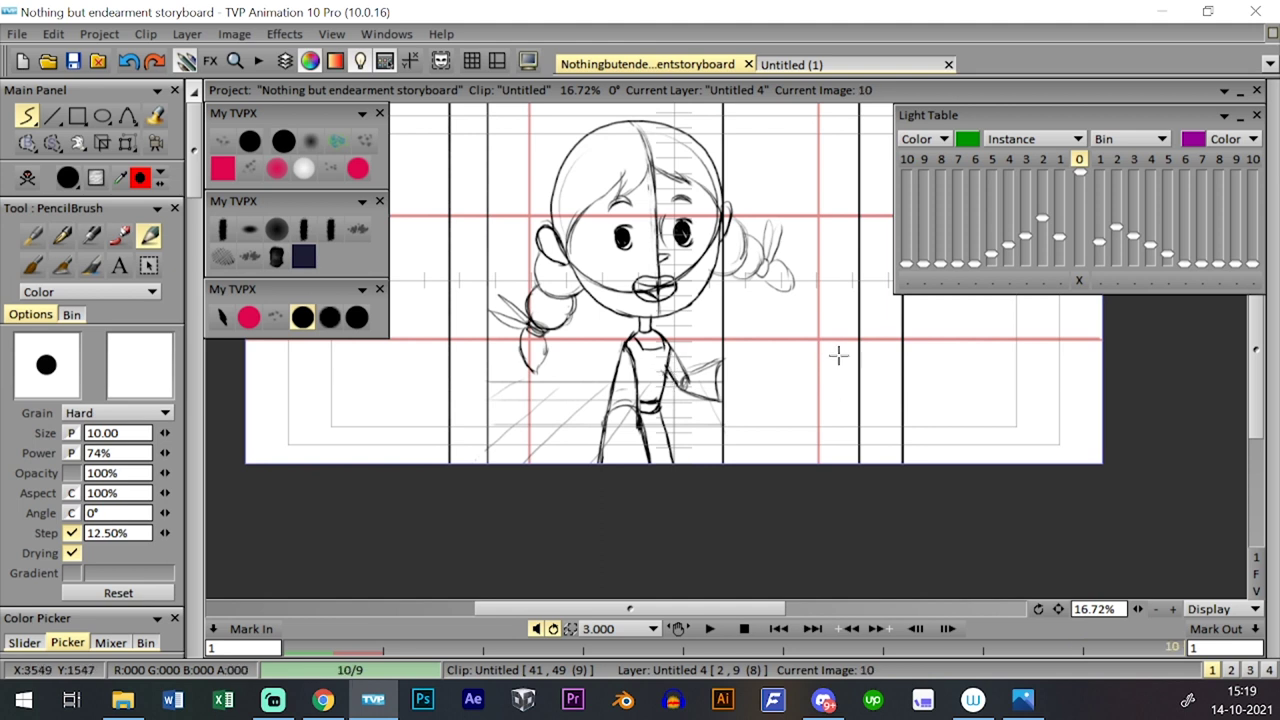
pyautogui.press('Tab')
pyautogui.press('Tab')
pyautogui.press('Tab')
# - Flip through images 8, 9 and 10 to compare the girl's pose, settling on image 9
pyautogui.press('Left')
pyautogui.press('Left')
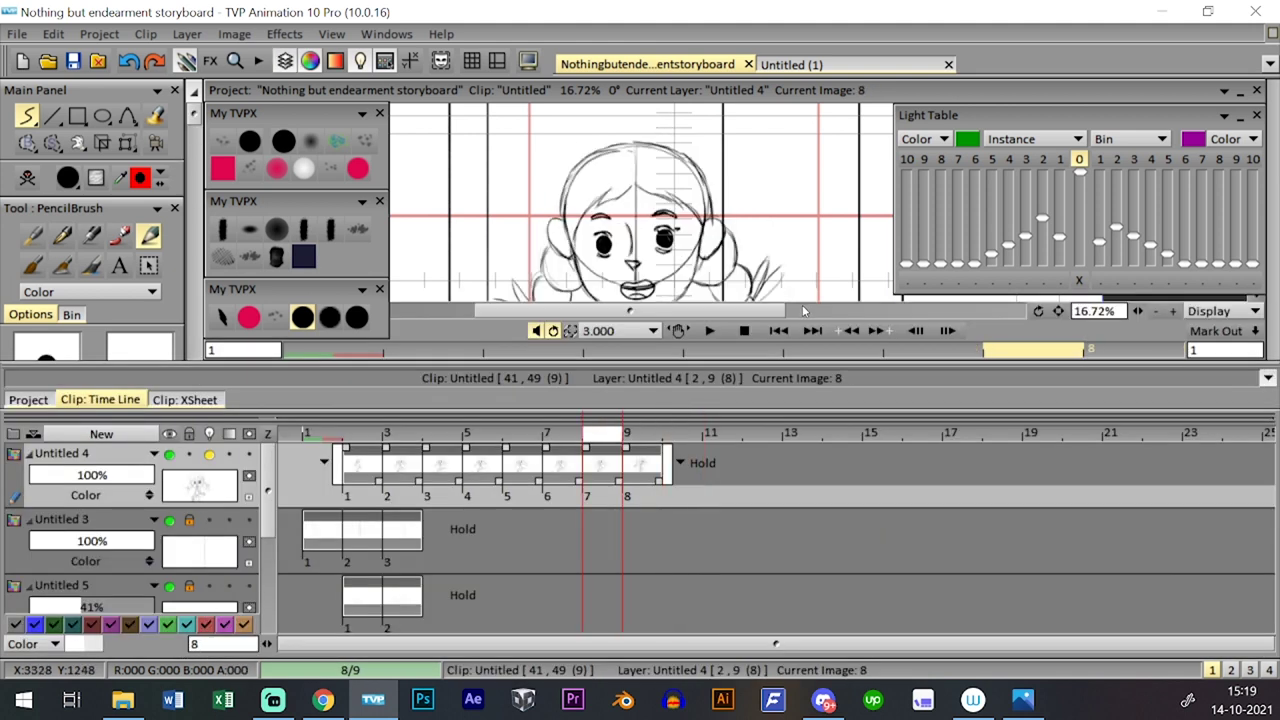
pyautogui.press('Tab')
pyautogui.press('Right')
pyautogui.press('Left')
pyautogui.press('Right')
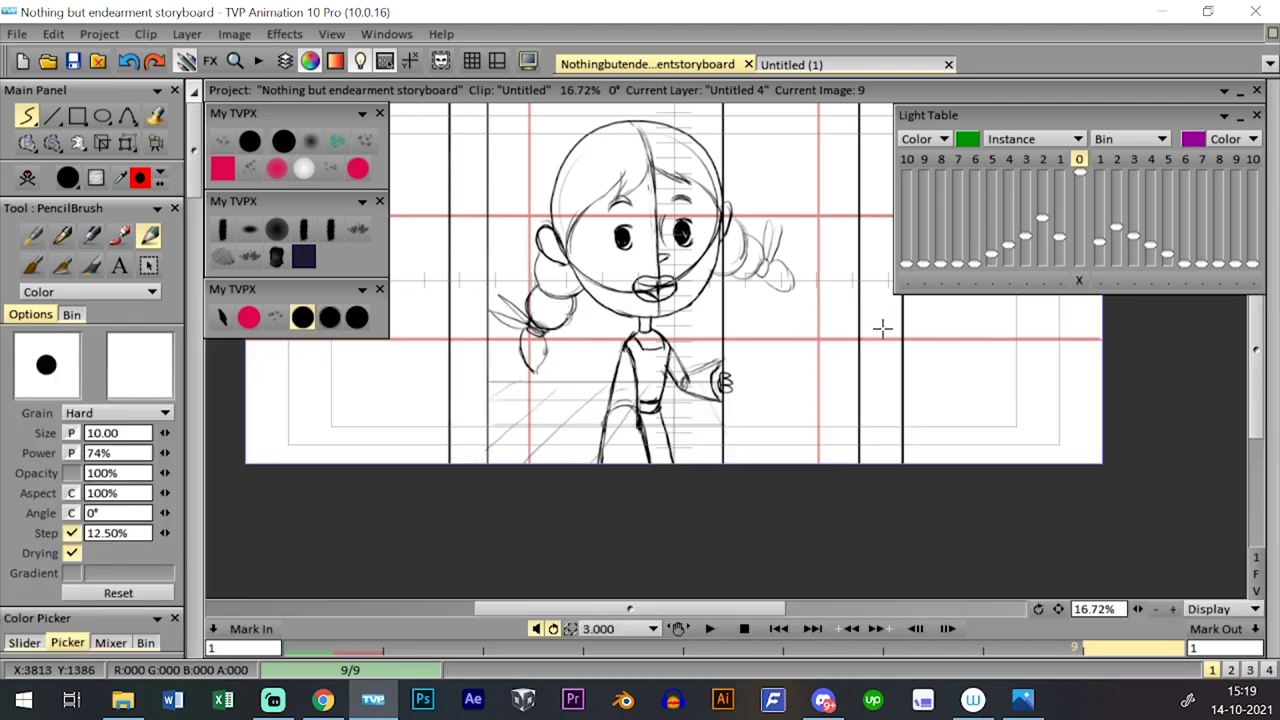
pyautogui.press('Left')
pyautogui.press('Right')
pyautogui.press('Left')
pyautogui.press('Right')
pyautogui.press('Left')
pyautogui.press('Right')
pyautogui.press('Right')
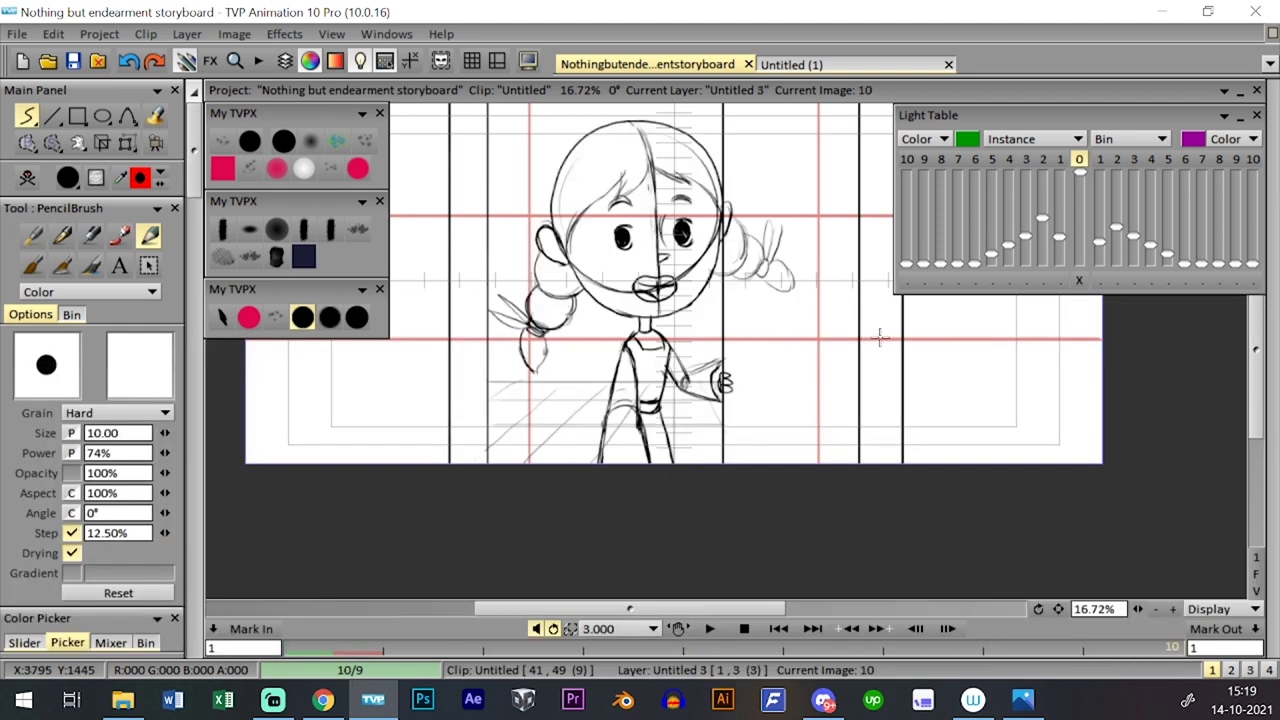
pyautogui.press('Left')
pyautogui.press('Tab')
pyautogui.press('Tab')
pyautogui.press('Tab')
pyautogui.press('Tab')
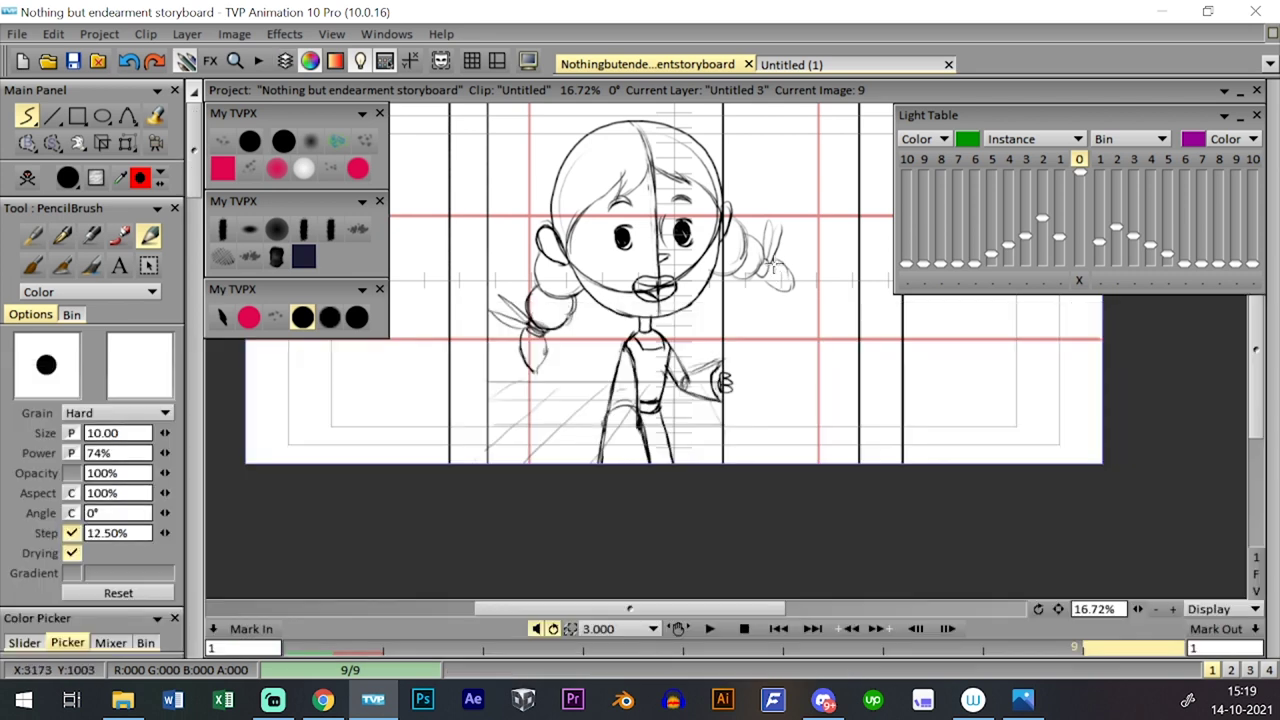
# - On layer Untitled 4, darken the upper-left and top outline of the girl's head
pyautogui.moveTo(549, 235); pyautogui.dragTo(560, 191)
pyautogui.press('Tab')
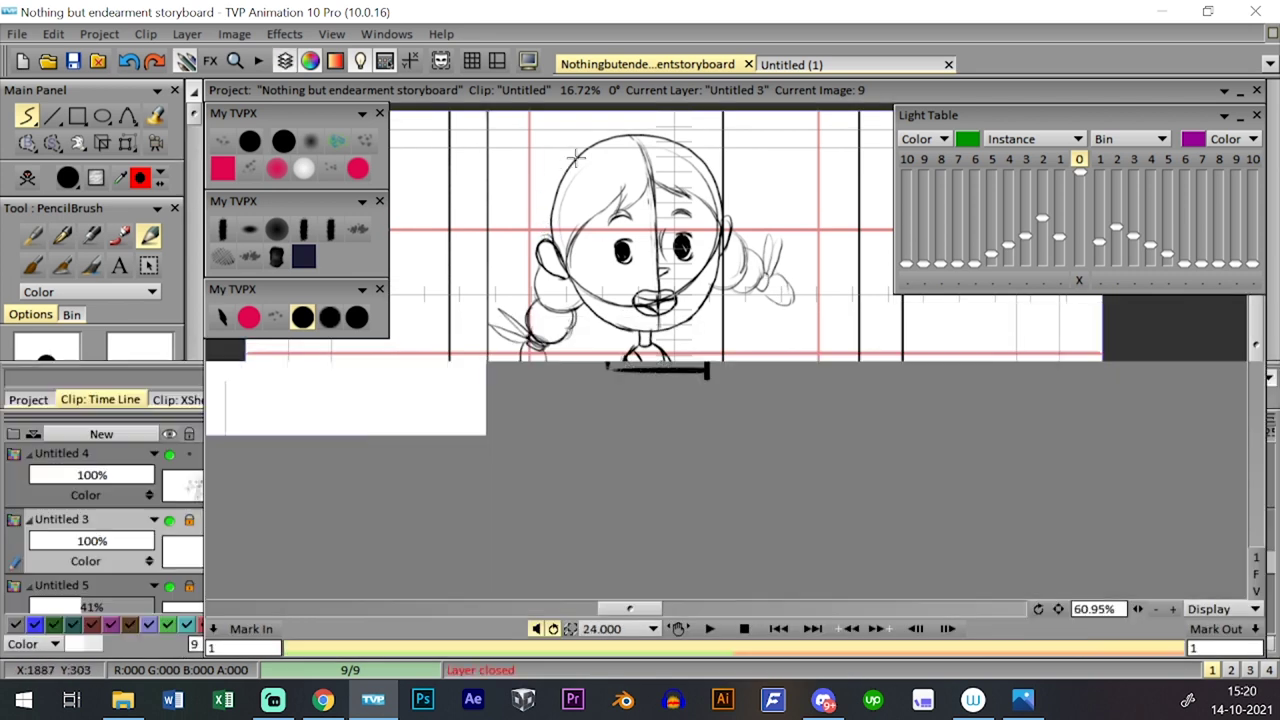
pyautogui.click(642, 492)
pyautogui.press('Tab')
pyautogui.moveTo(663, 285); pyautogui.dragTo(665, 297)
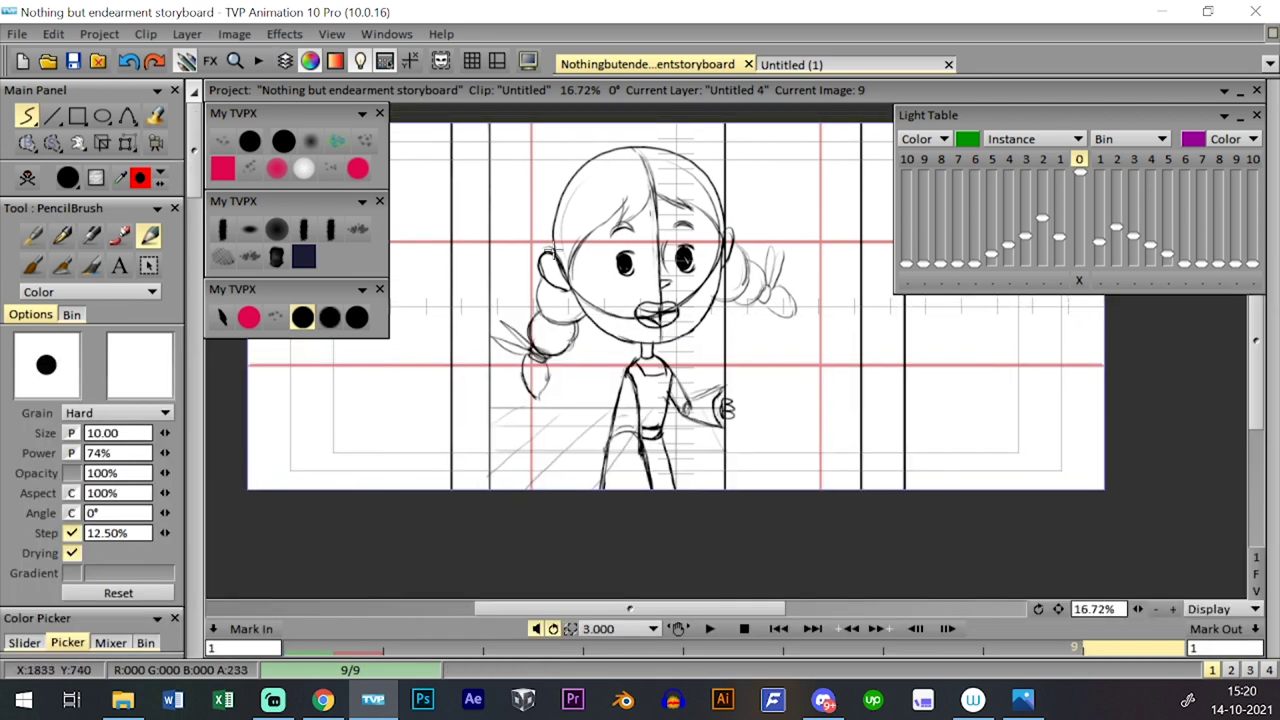
pyautogui.moveTo(554, 250)
pyautogui.mouseDown()
pyautogui.moveTo(566, 194)
pyautogui.moveTo(580, 177)
pyautogui.moveTo(566, 222)
pyautogui.moveTo(592, 188)
pyautogui.mouseUp()
pyautogui.moveTo(578, 203); pyautogui.dragTo(629, 173)
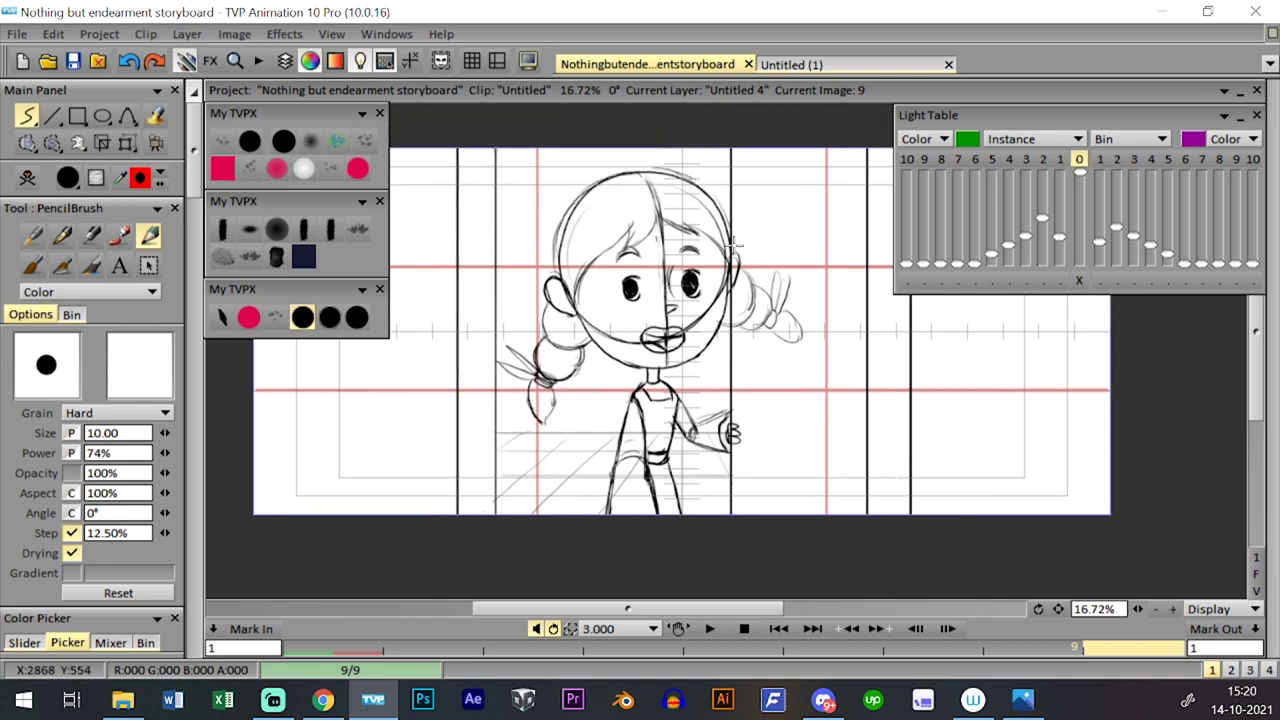
pyautogui.moveTo(631, 167); pyautogui.dragTo(666, 183)
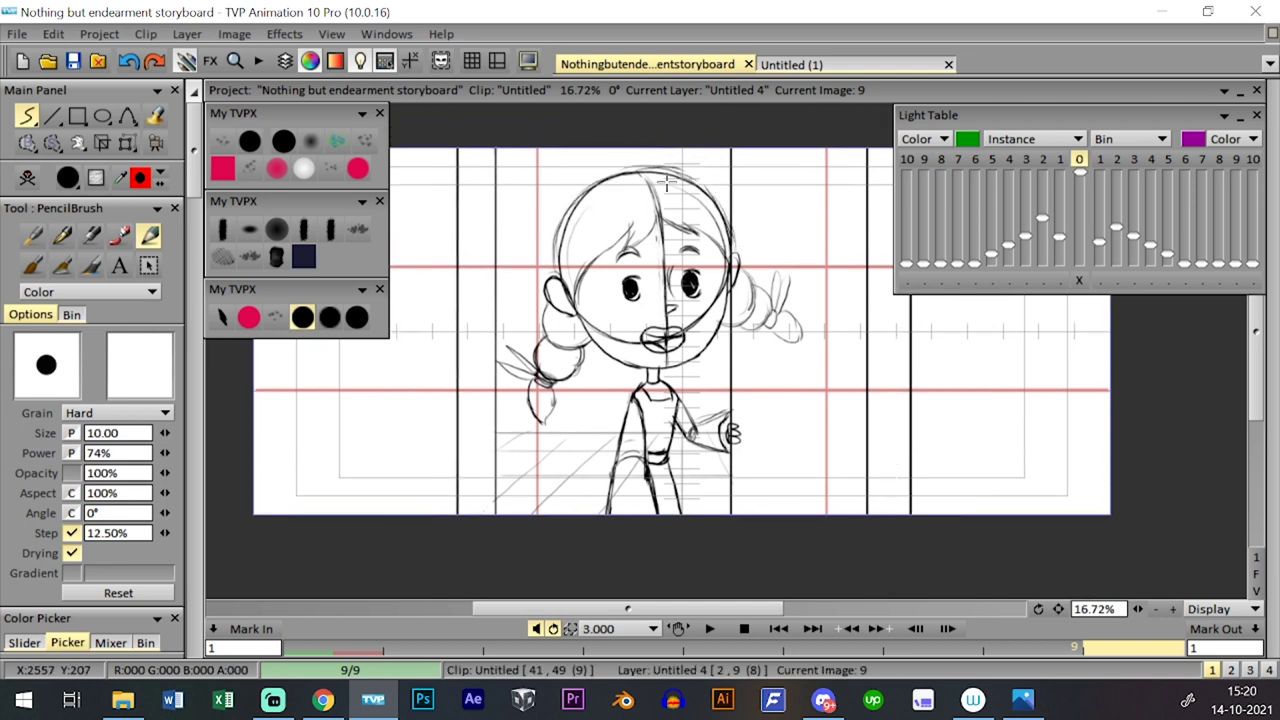
pyautogui.scroll(5, 975, 455)
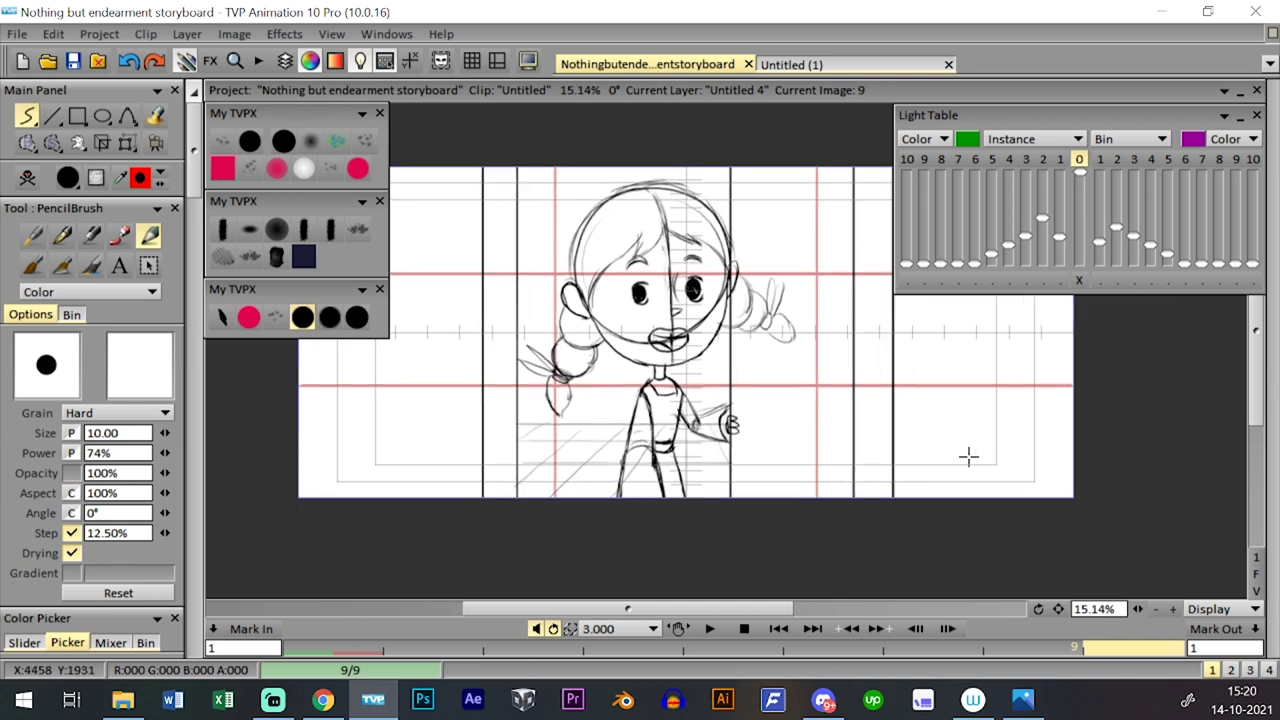
pyautogui.moveTo(772, 146); pyautogui.dragTo(836, 348)
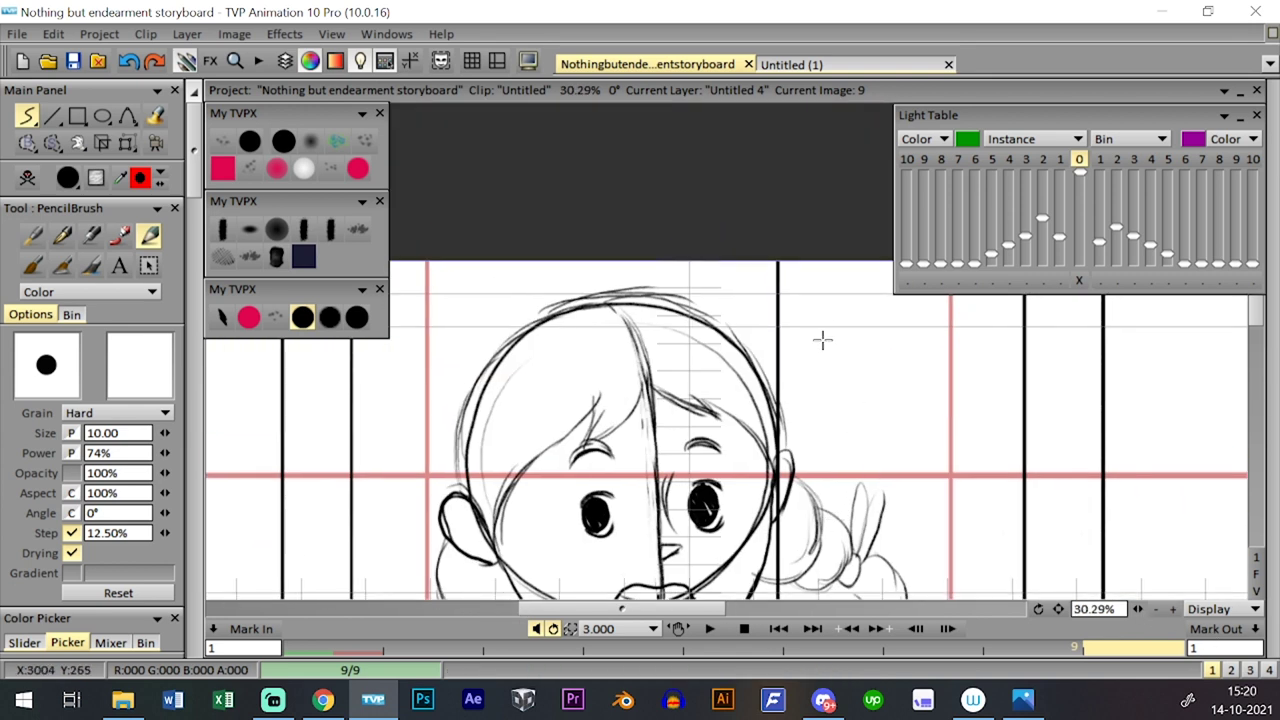
# - Undo the stray head strokes and redraw the left edge of the girl's head
pyautogui.hotkey('ctrl', 'z')
pyautogui.hotkey('ctrl', 'z')
pyautogui.hotkey('ctrl', 'z')
pyautogui.hotkey('ctrl', 'z')
pyautogui.hotkey('ctrl', 'z')
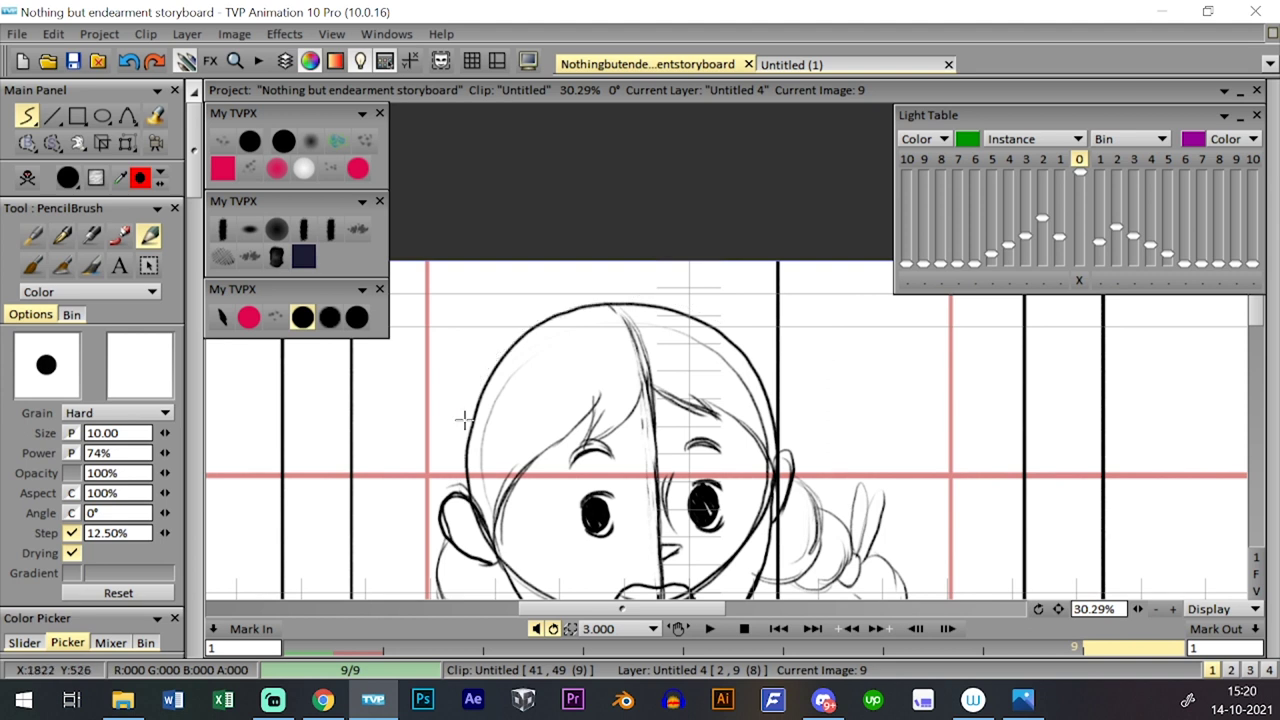
pyautogui.moveTo(462, 492); pyautogui.dragTo(467, 399)
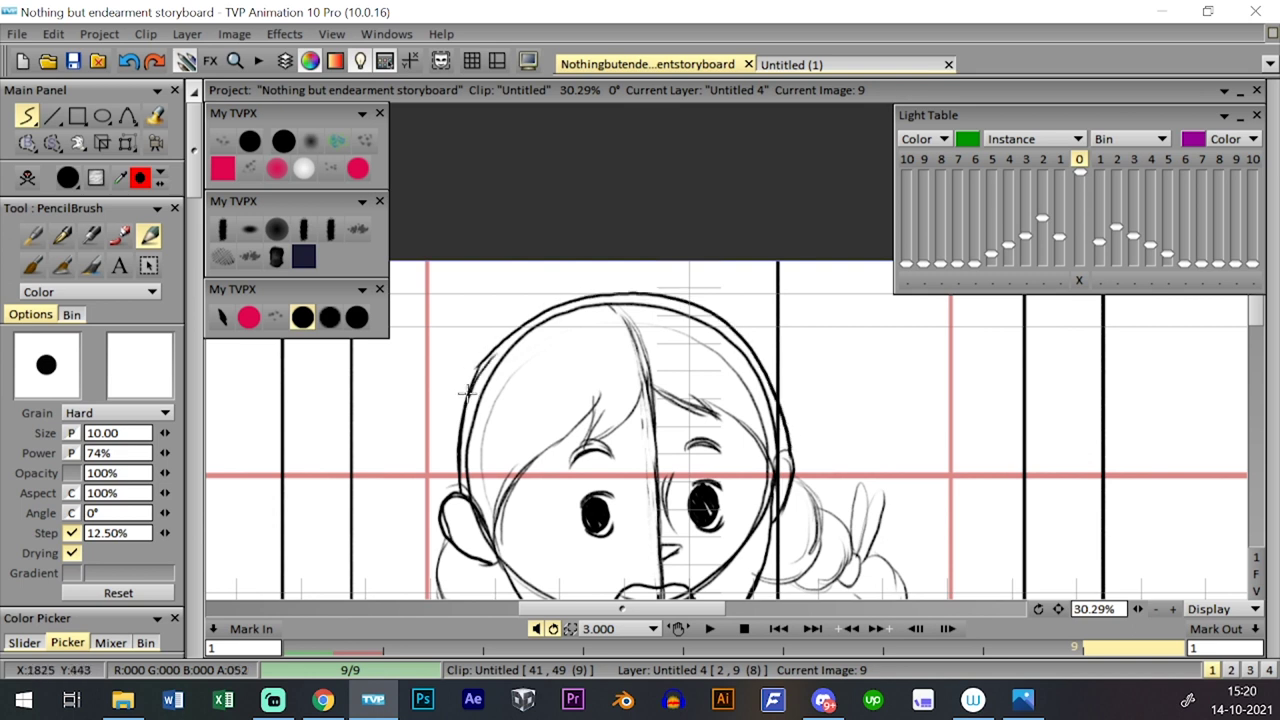
pyautogui.moveTo(1138, 609); pyautogui.dragTo(1034, 567)
# - Compare images 8 and 9, then bring up the timeline's layer locking menu
pyautogui.press('Left')
pyautogui.press('Right')
pyautogui.press('Left')
pyautogui.press('Right')
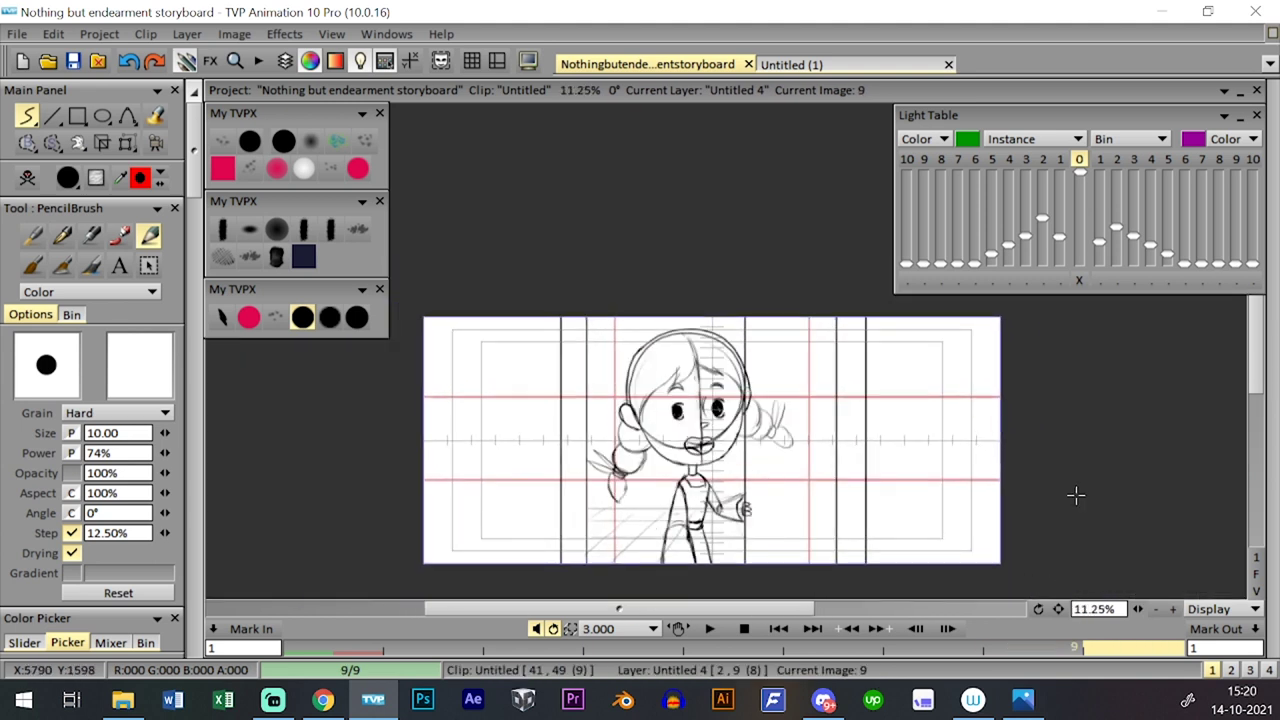
pyautogui.press('Tab')
pyautogui.press('Tab')
pyautogui.press('Tab')
pyautogui.press('Tab')
pyautogui.press('Tab')
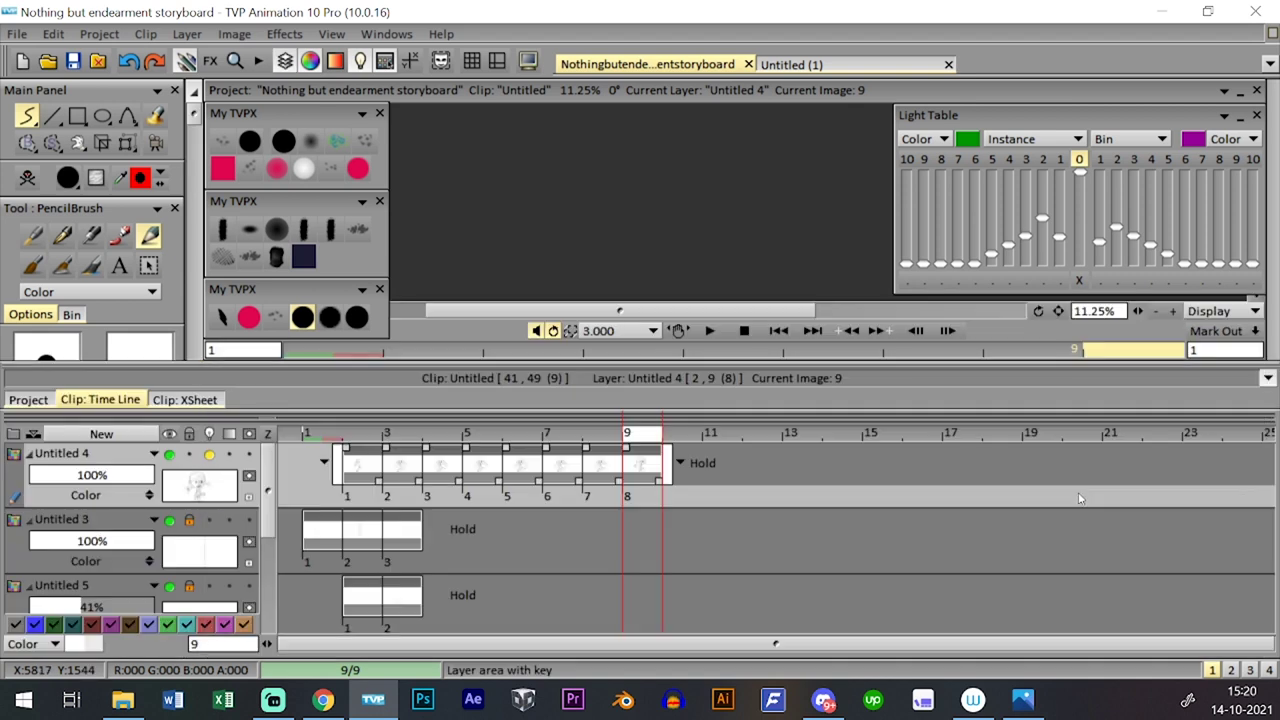
pyautogui.click(190, 434)
# - Lock all layers of the girl's clip and of clip 7, then save the project
pyautogui.click(207, 437)
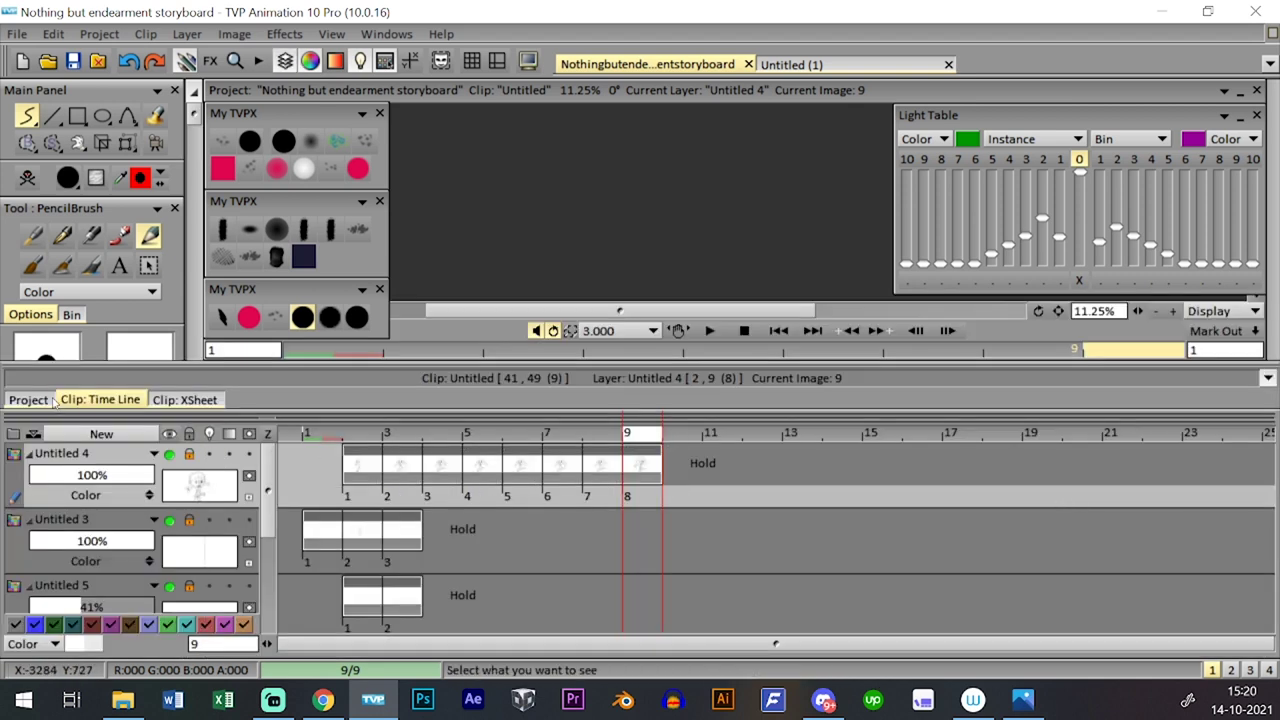
pyautogui.click(29, 400)
pyautogui.click(268, 568)
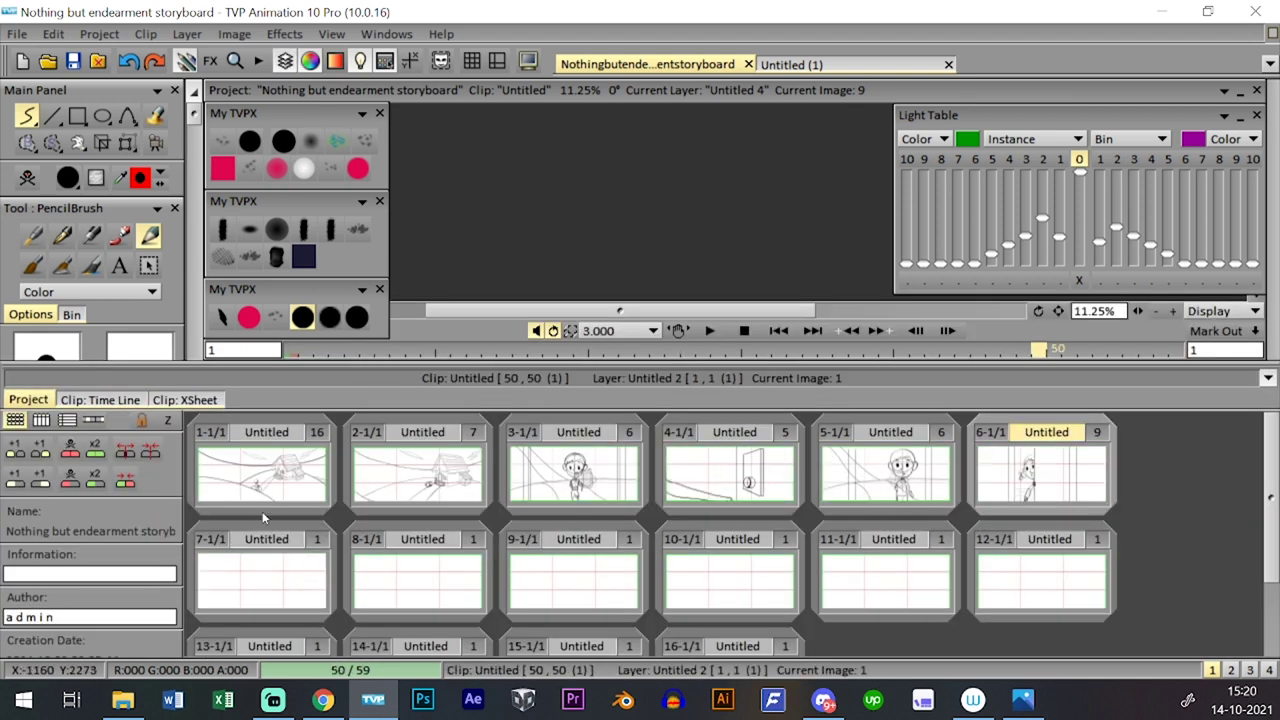
pyautogui.click(124, 398)
pyautogui.press('Tab')
pyautogui.press('Tab')
pyautogui.click(190, 434)
pyautogui.click(207, 437)
pyautogui.press('Tab')
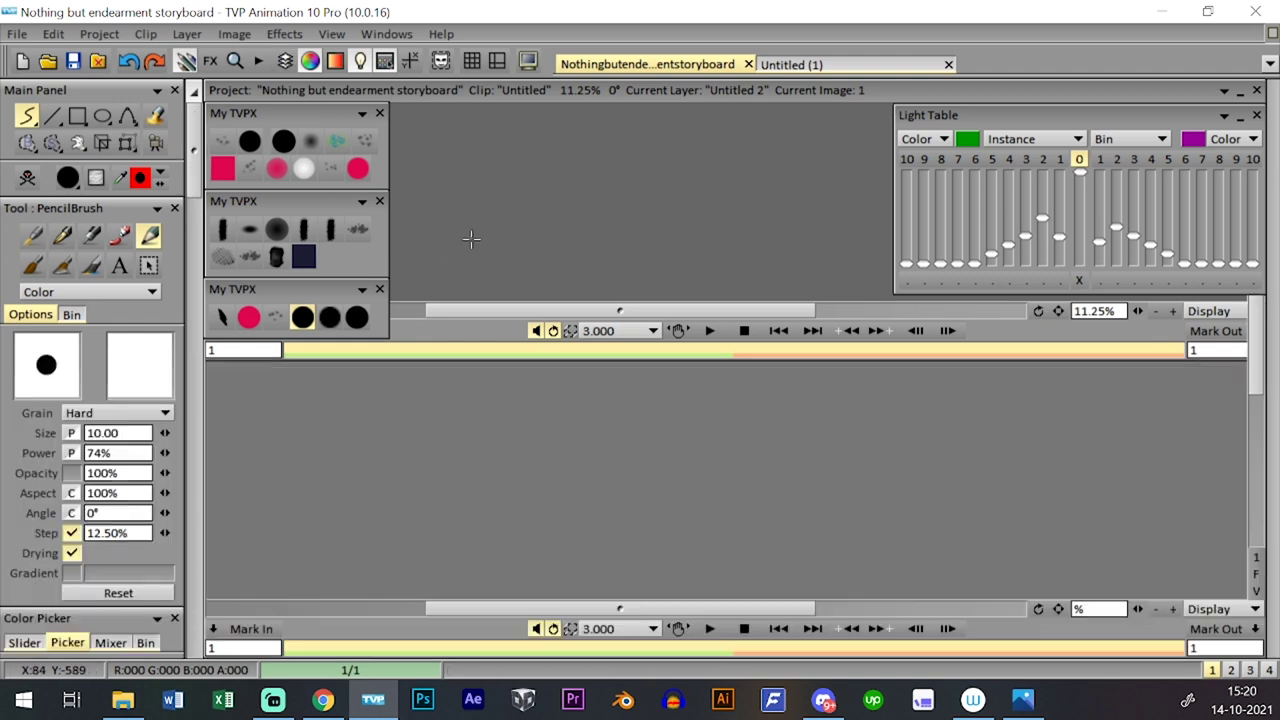
pyautogui.press('Tab')
pyautogui.press('Tab')
pyautogui.click(74, 62)
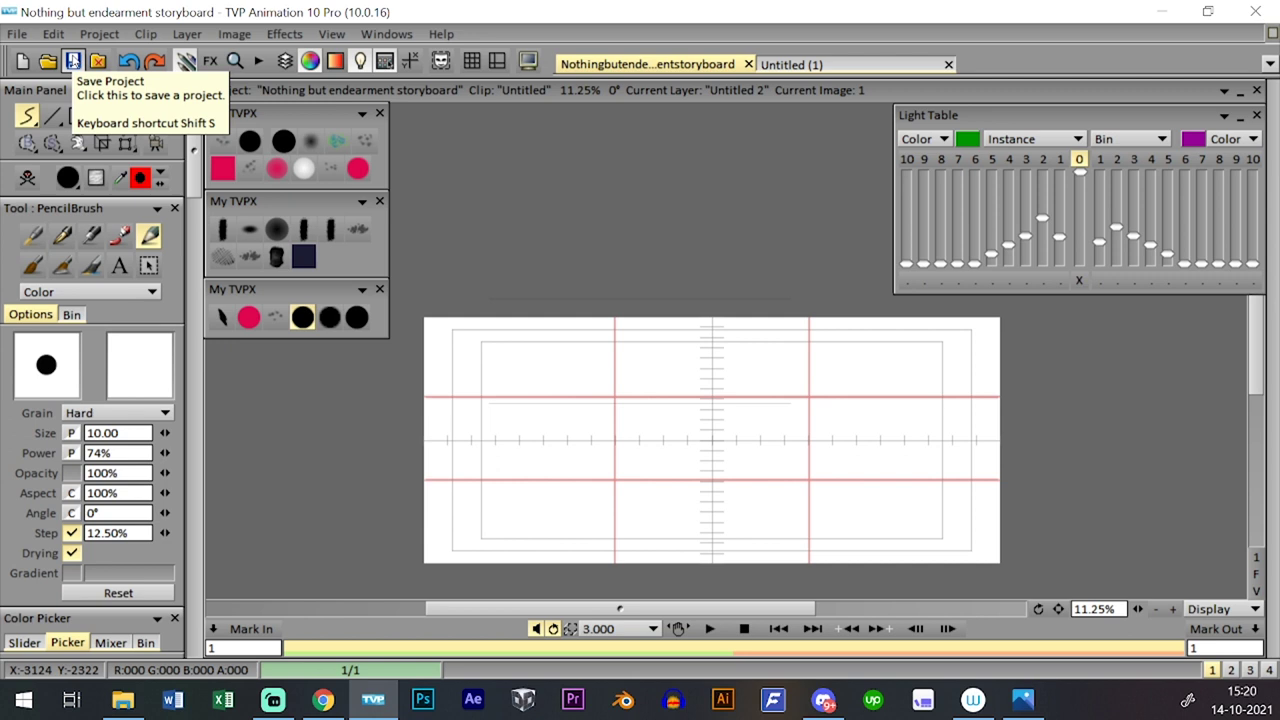
# - Duplicate the boy's shot 5 and place the copy after shot 6 as clip 7
pyautogui.press('Tab')
pyautogui.click(36, 400)
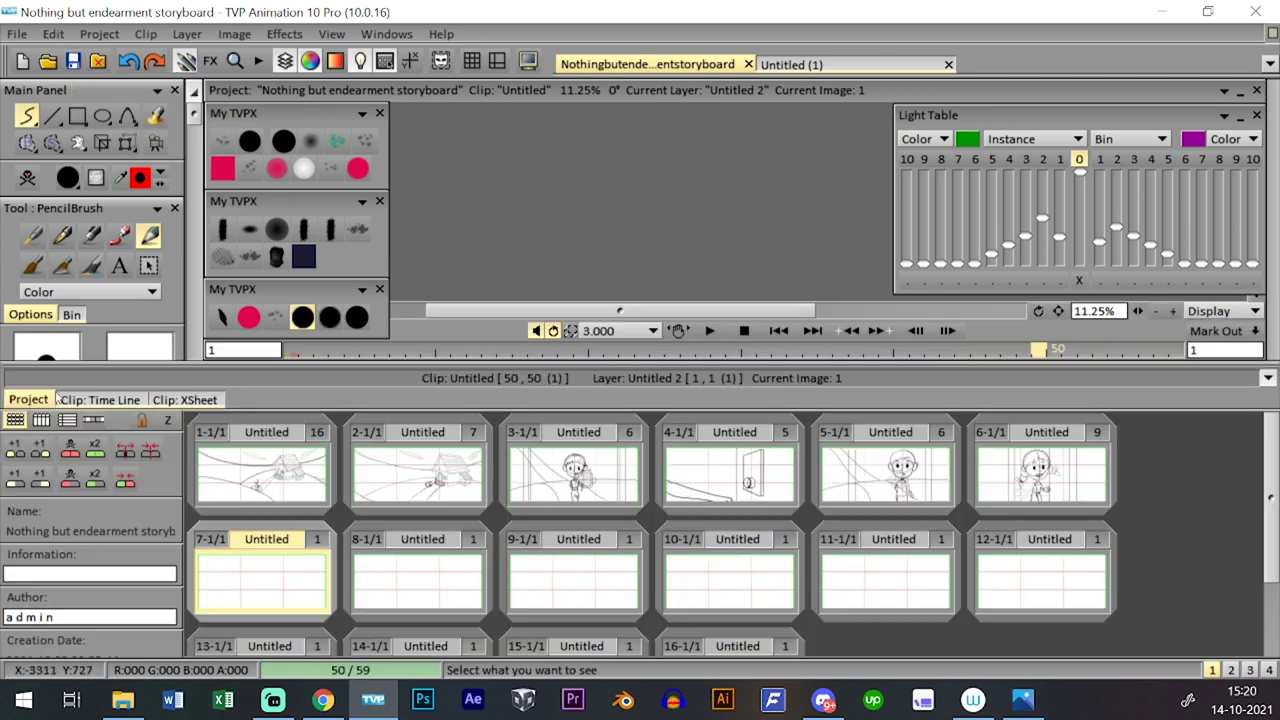
pyautogui.click(940, 432)
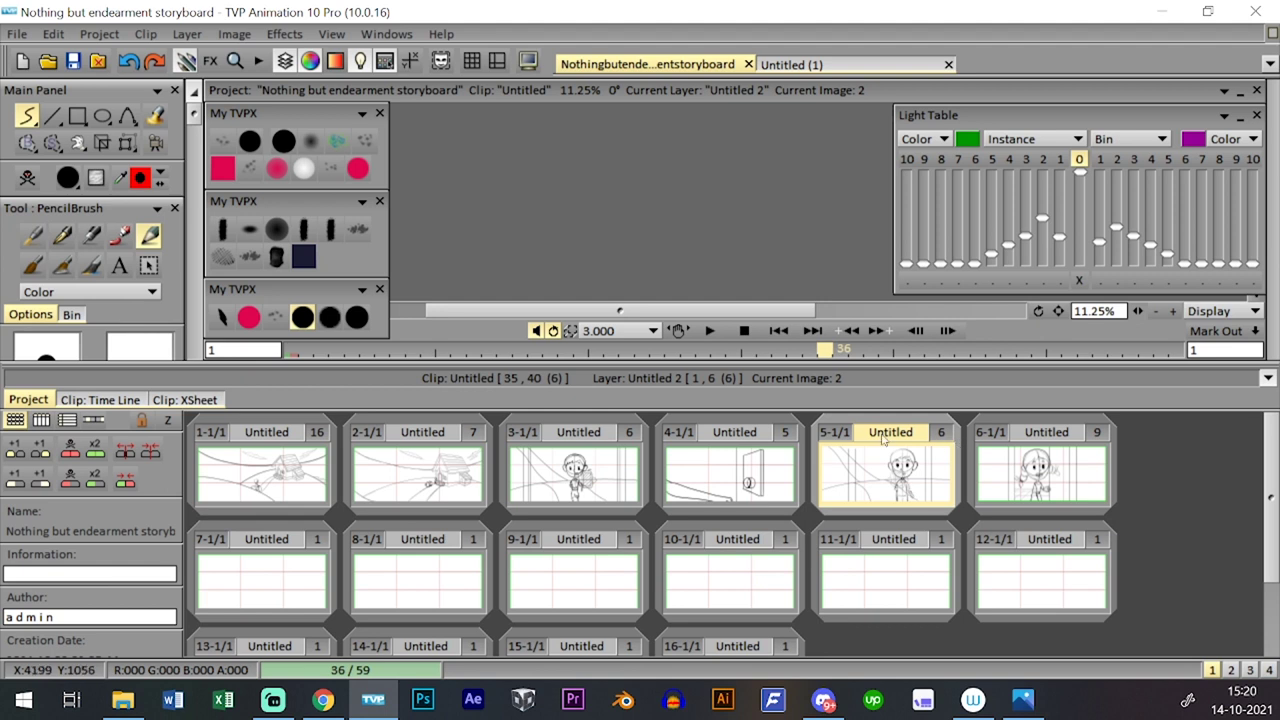
pyautogui.click(96, 479)
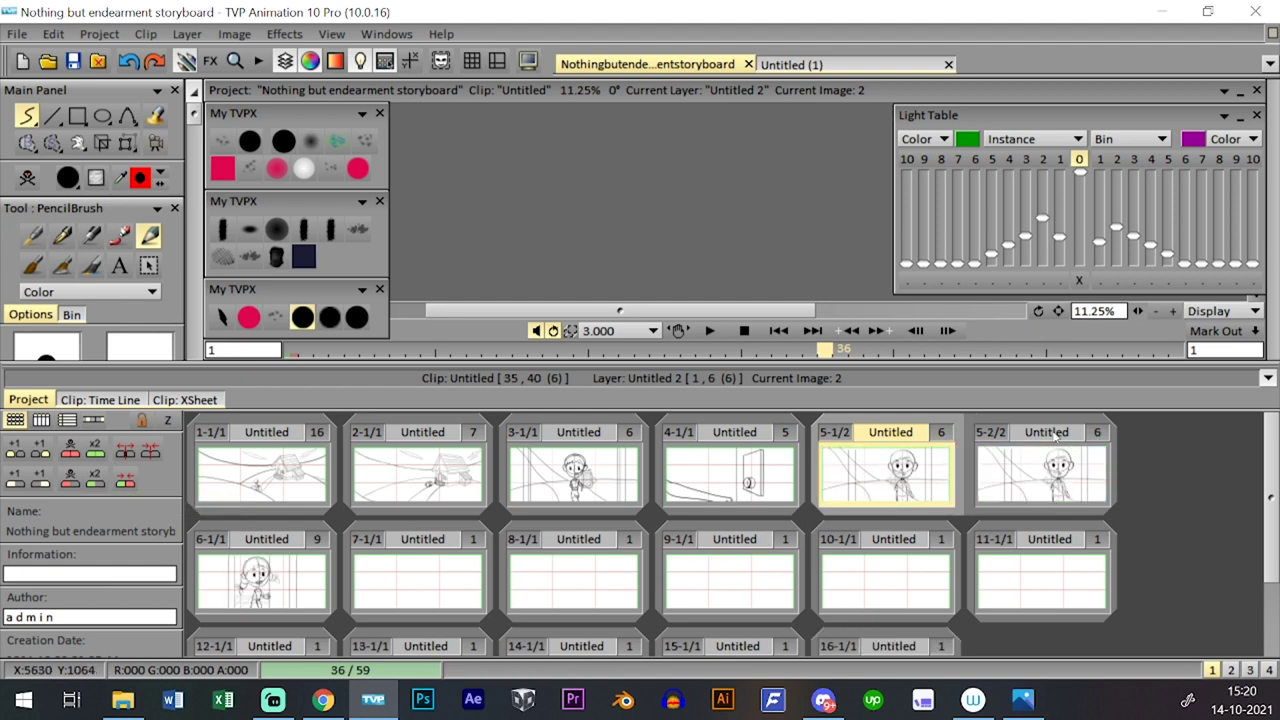
pyautogui.moveTo(1055, 432); pyautogui.dragTo(280, 562)
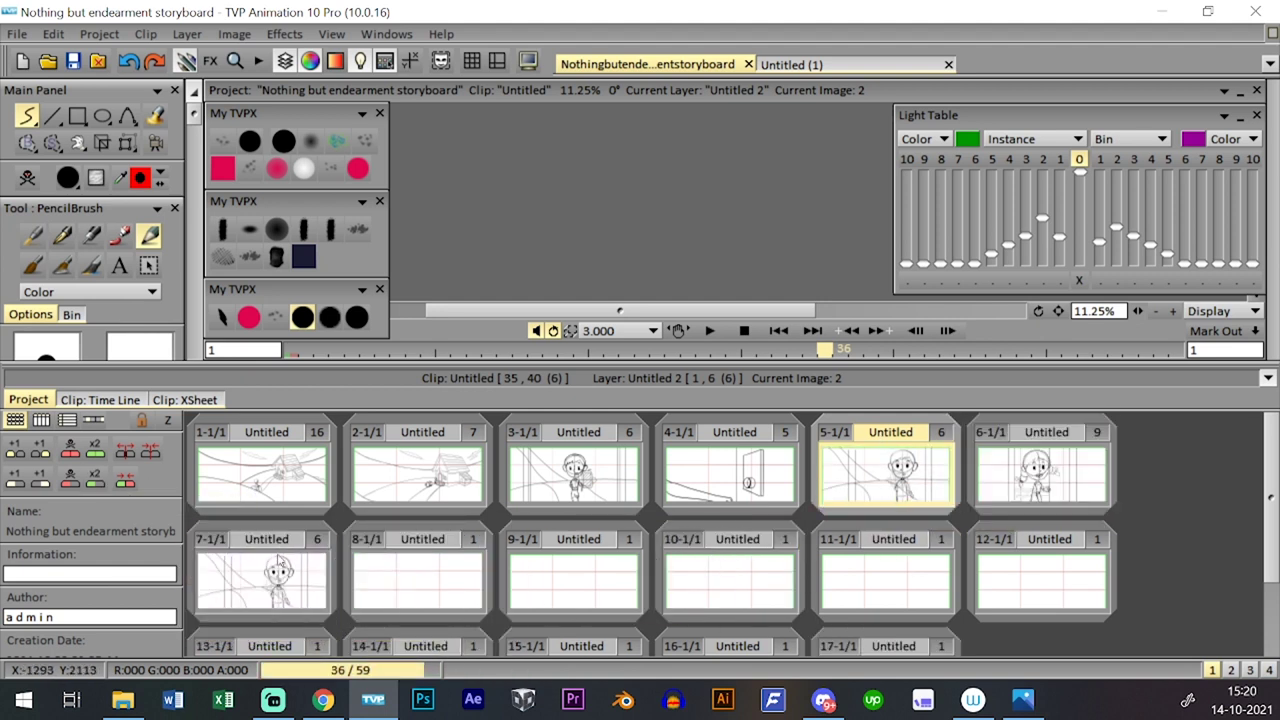
pyautogui.click(906, 482)
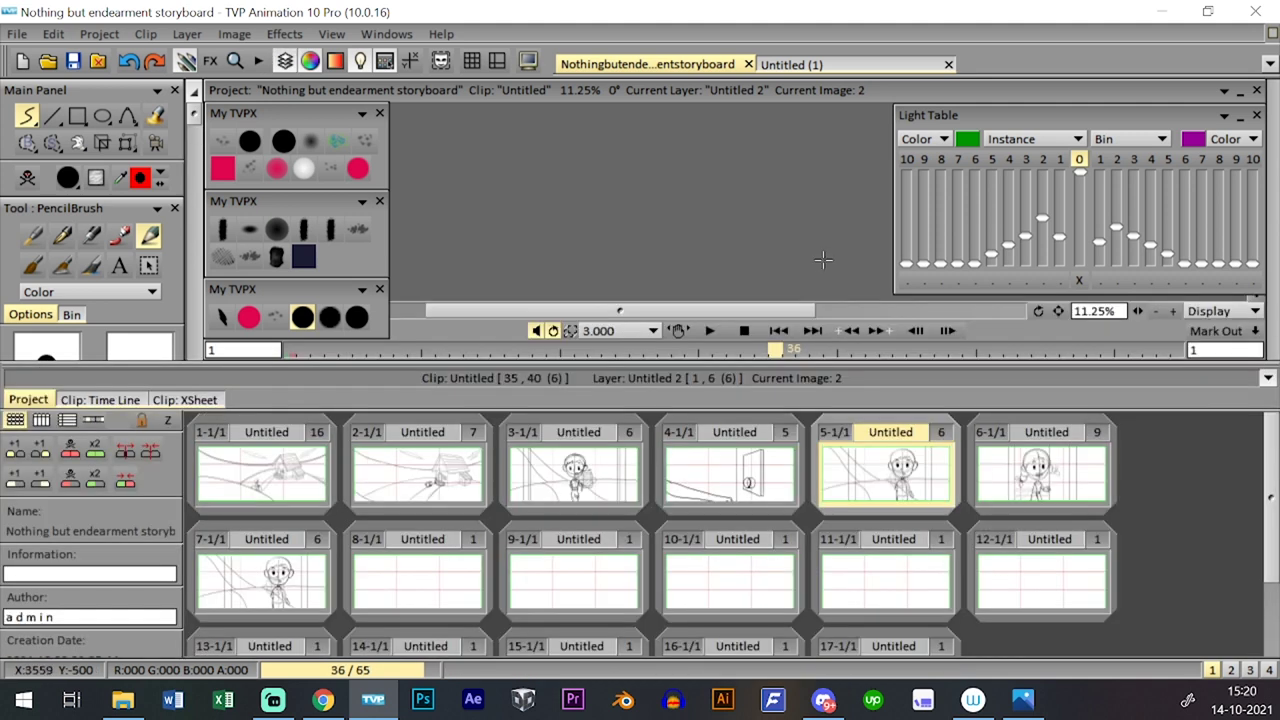
pyautogui.press('Tab')
pyautogui.press('Tab')
pyautogui.click(277, 573)
# - Show clip 7's layer tracks and step through the boy's frames
pyautogui.click(112, 403)
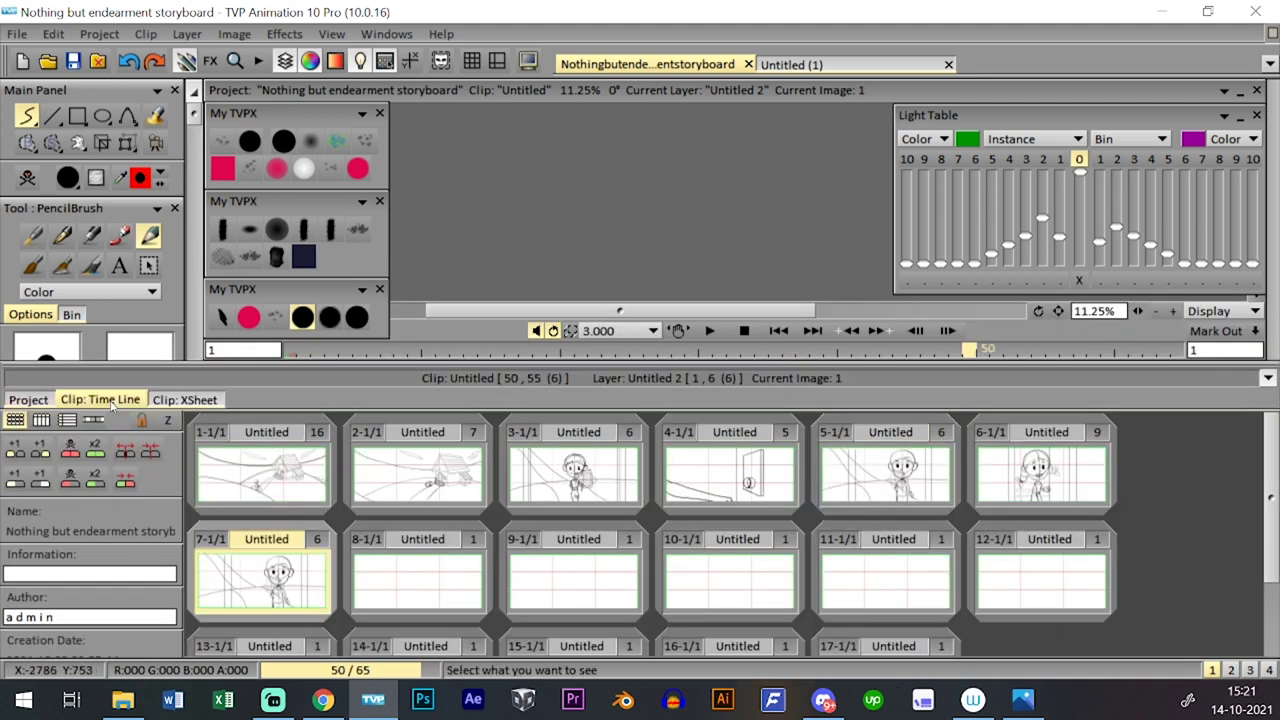
pyautogui.click(100, 399)
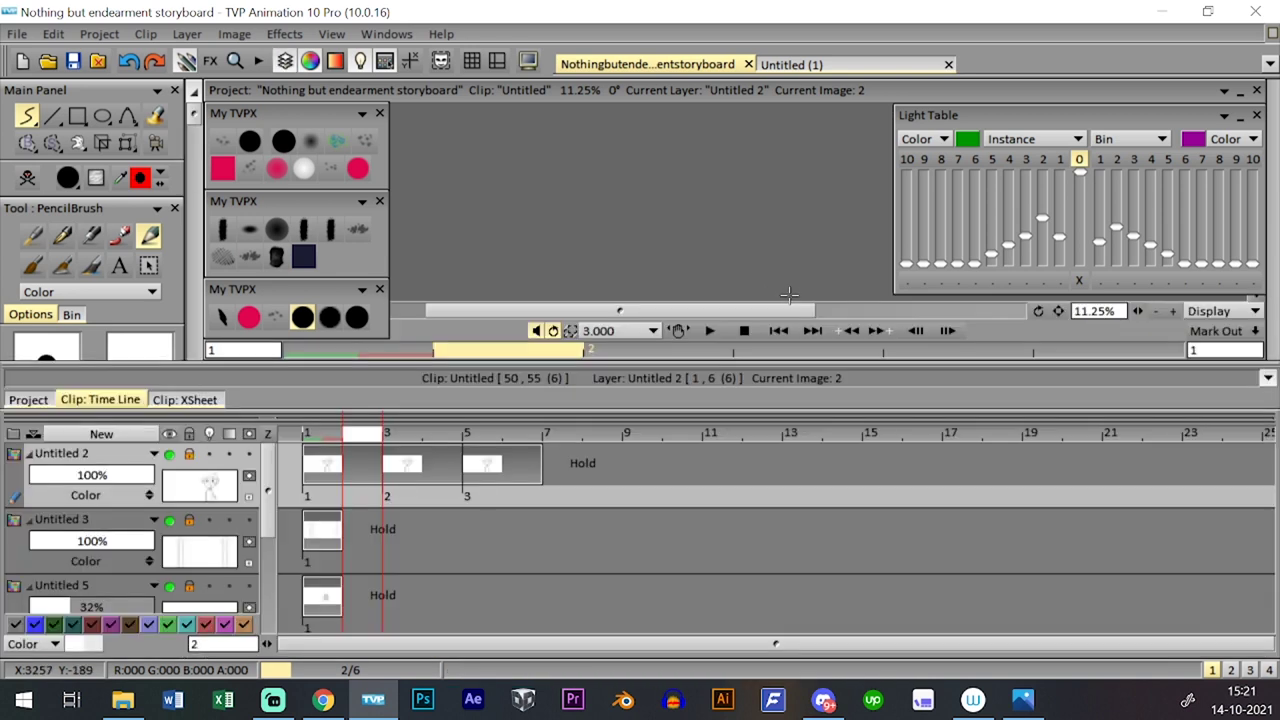
pyautogui.press('Tab')
pyautogui.press('Right')
pyautogui.press('Right')
pyautogui.press('Left')
pyautogui.press('Left')
pyautogui.press('Left')
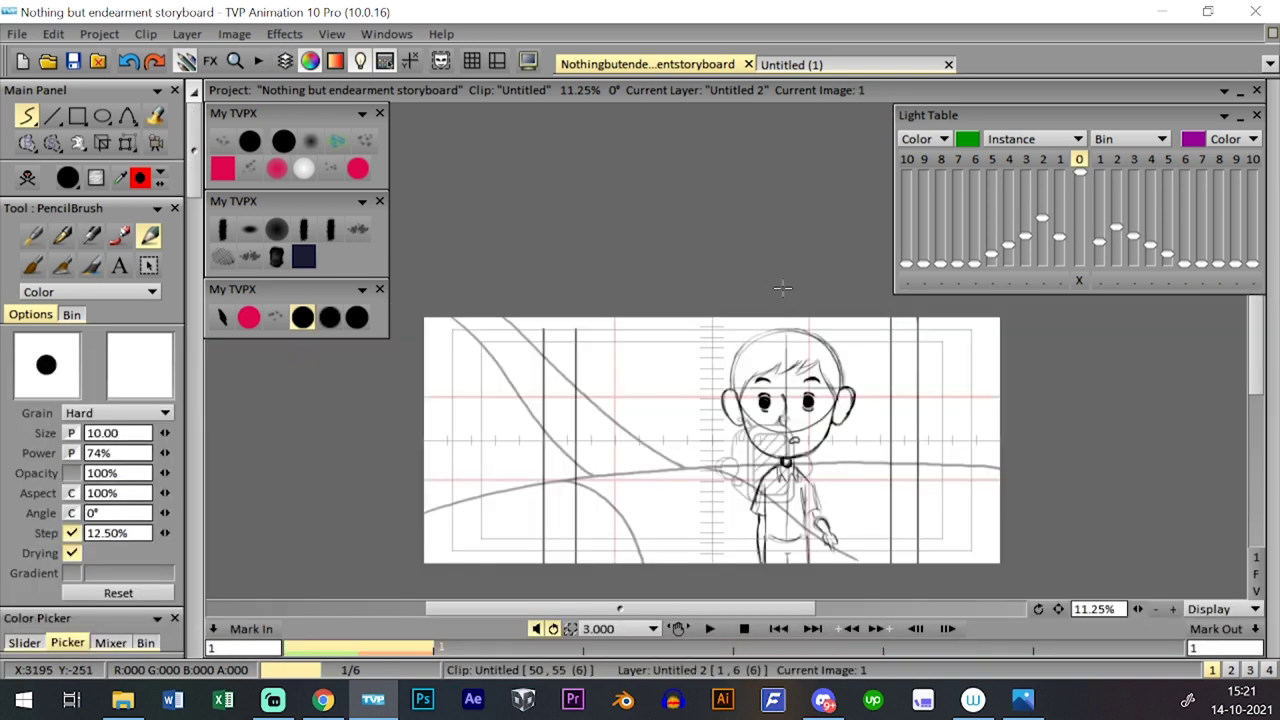
pyautogui.press('Right')
pyautogui.press('Right')
pyautogui.press('Right')
pyautogui.press('Tab')
pyautogui.press('Tab')
pyautogui.press('Tab')
pyautogui.press('Tab')
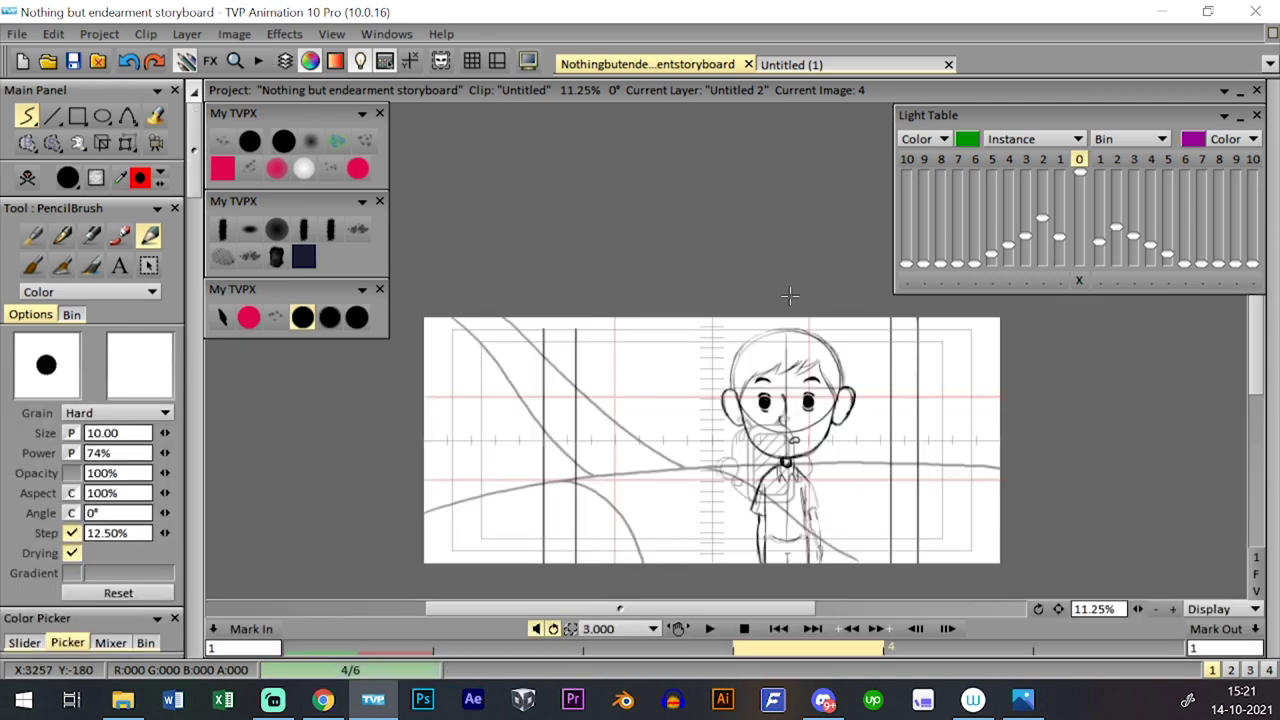
# - Unlock all layers of clip 7 and make layer Untitled 4 current
pyautogui.press('Tab')
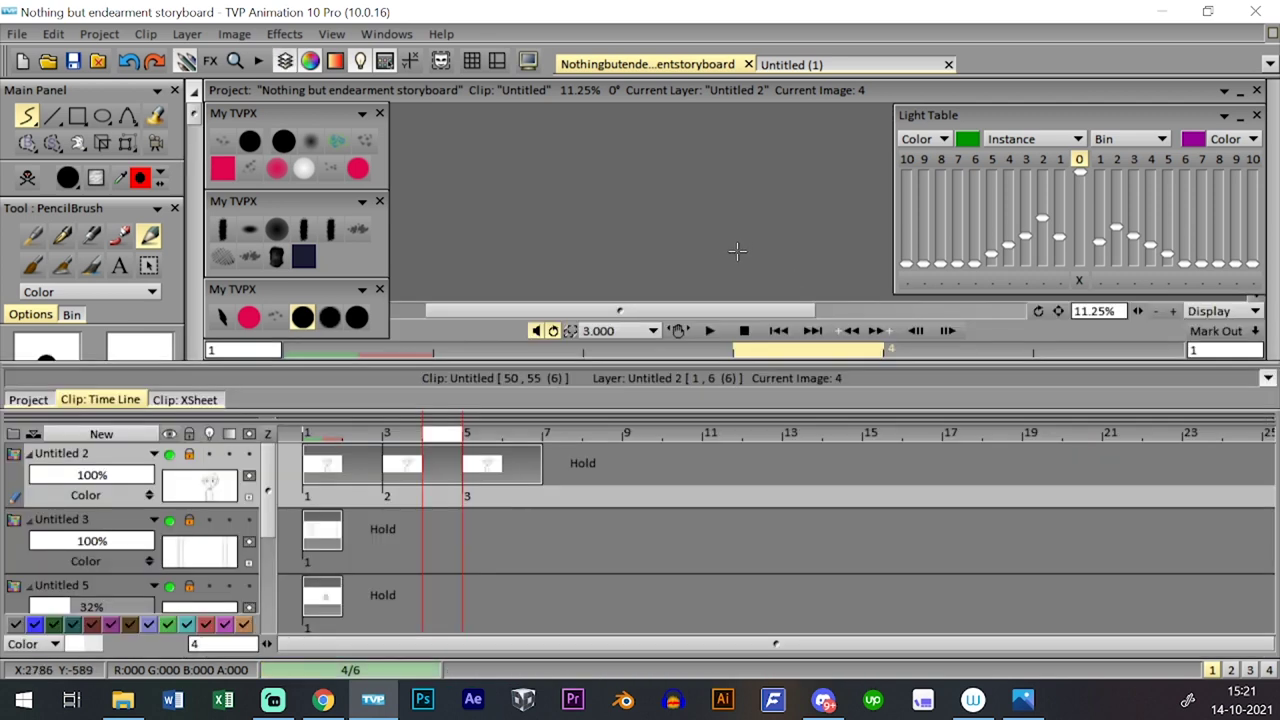
pyautogui.click(332, 566)
pyautogui.click(190, 434)
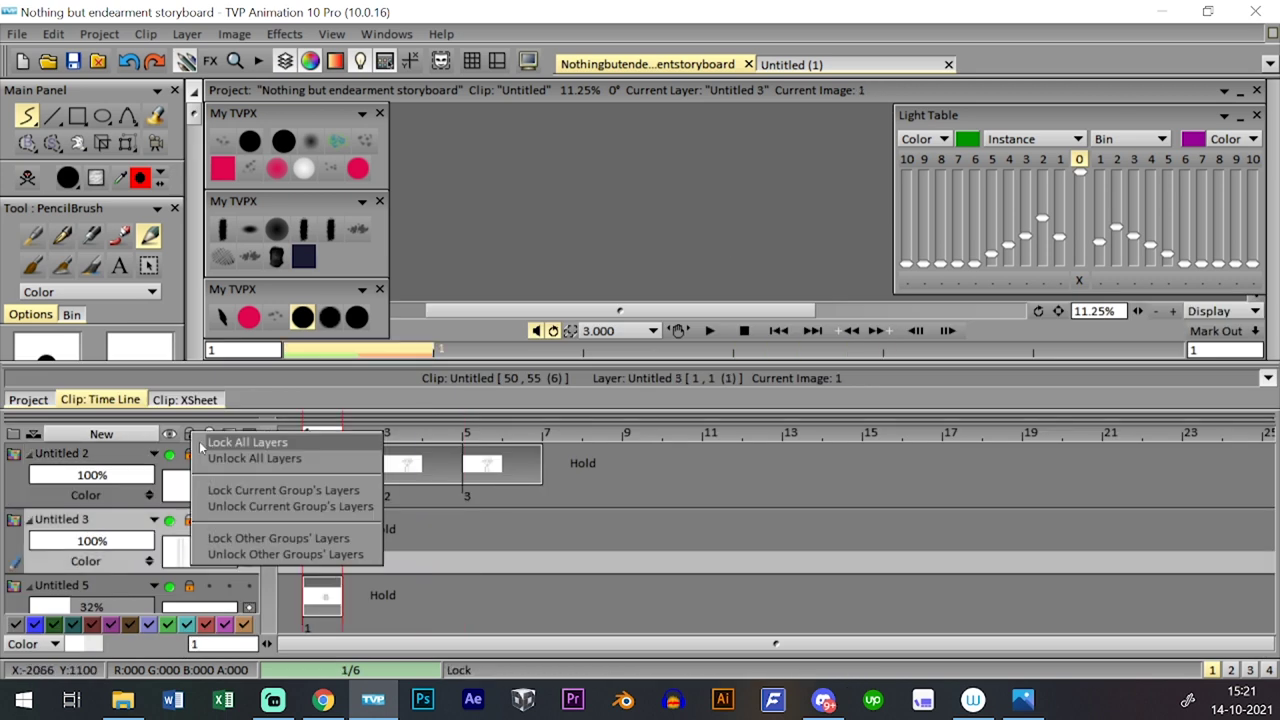
pyautogui.click(224, 457)
pyautogui.press('Tab')
pyautogui.press('Tab')
pyautogui.press('Tab')
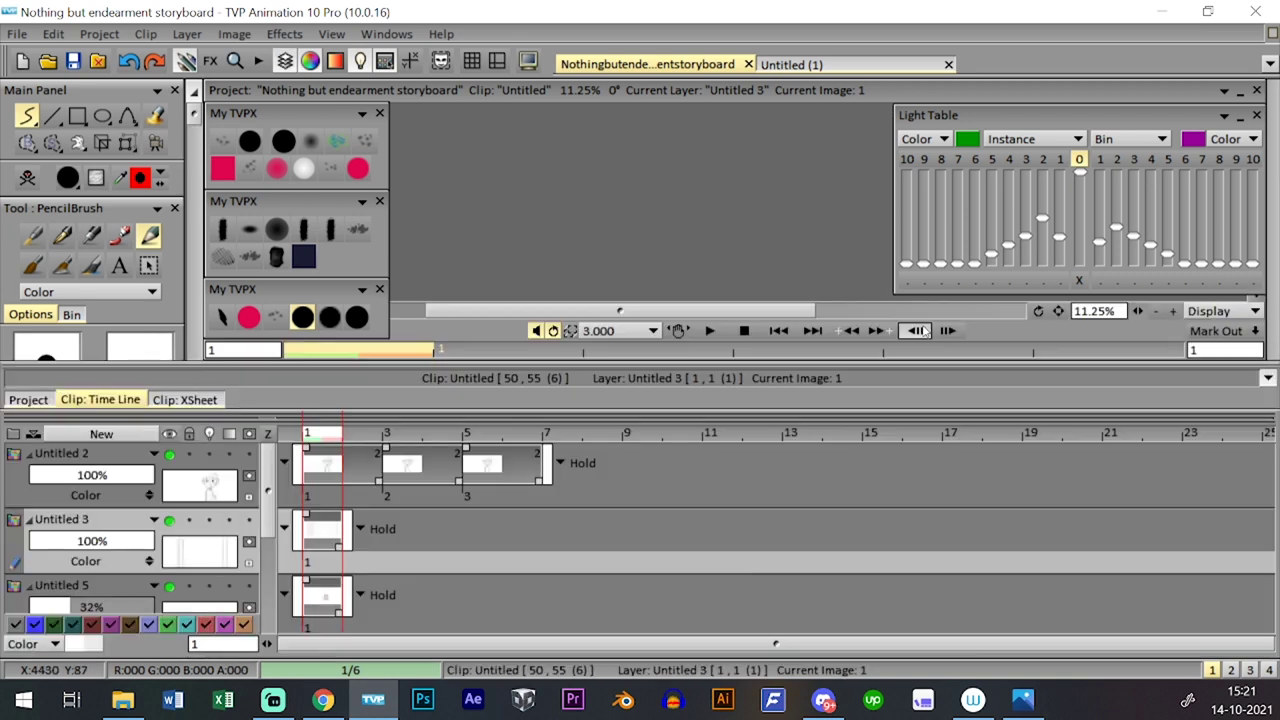
pyautogui.scroll(-1, 298, 540)
pyautogui.click(331, 588)
pyautogui.click(334, 515)
pyautogui.press('Tab')
pyautogui.press('Tab')
pyautogui.press('Tab')
pyautogui.press('Tab')
pyautogui.press('Tab')
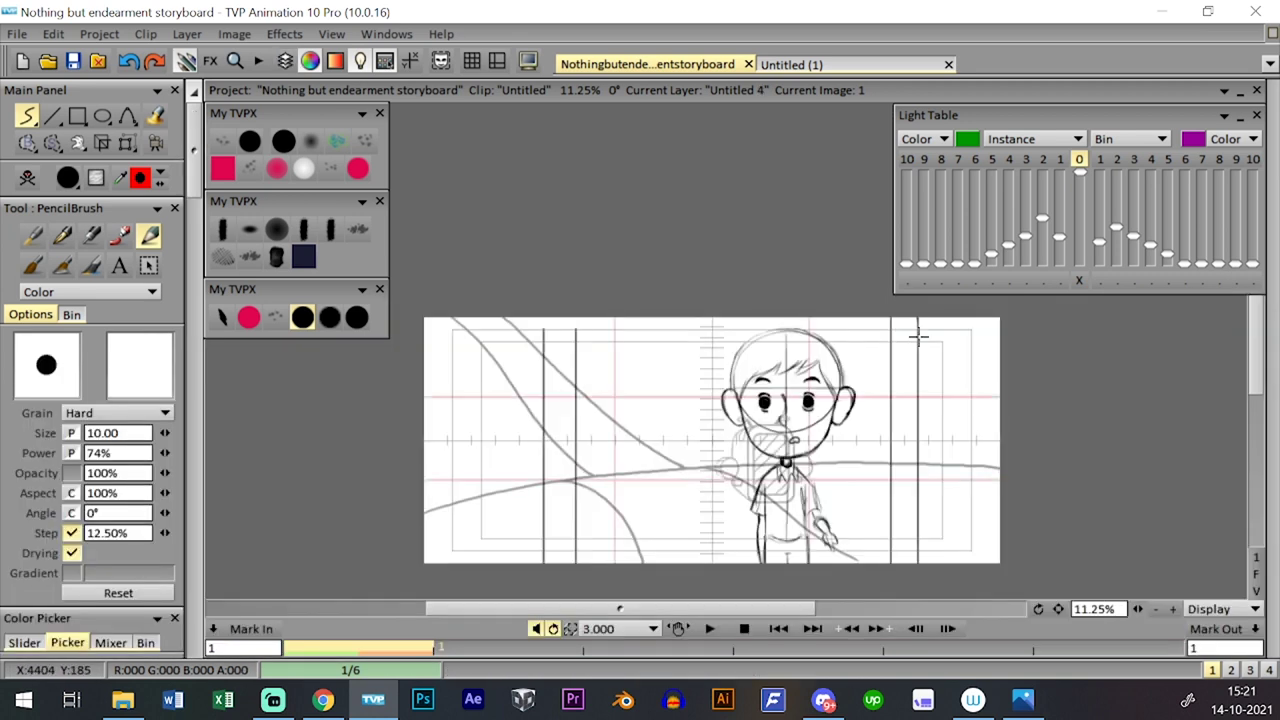
pyautogui.press('Right')
pyautogui.press('Left')
# - Scale layers Untitled 4, 5 and 3 up to about 120%, 121% and 119%
pyautogui.click(127, 142)
pyautogui.moveTo(999, 318); pyautogui.dragTo(1052, 276)
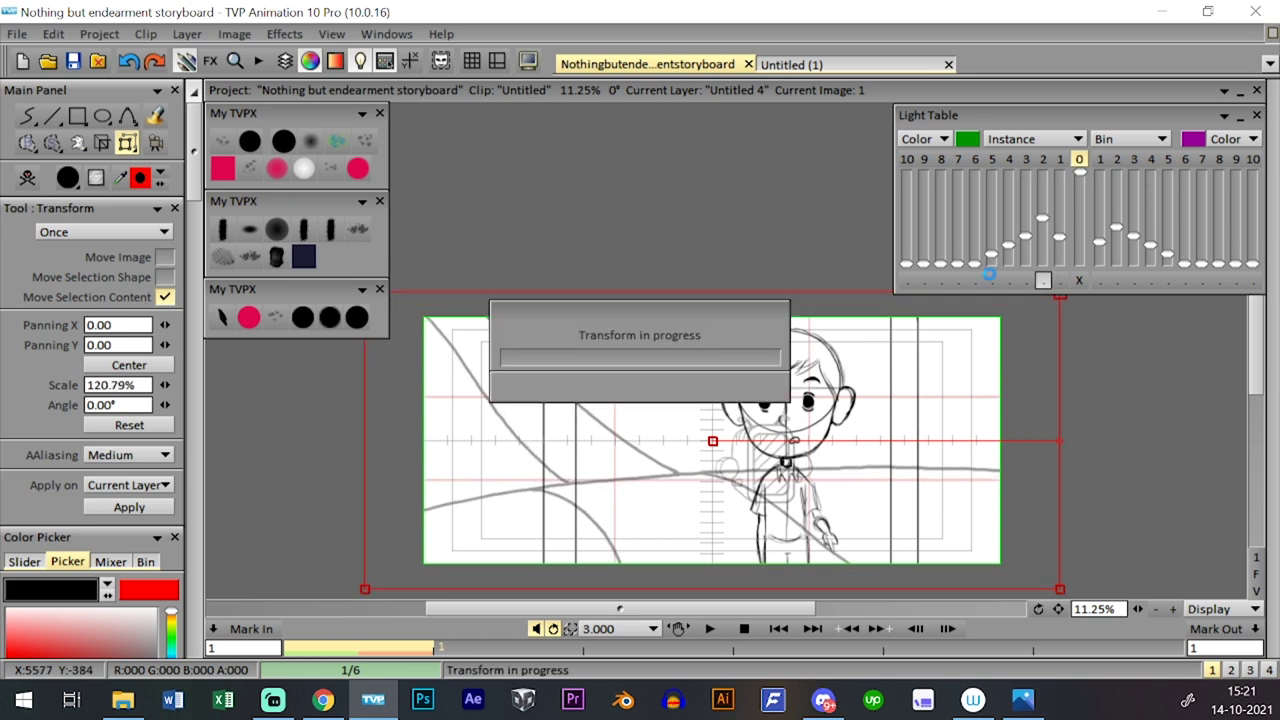
pyautogui.click(328, 464)
pyautogui.press('Tab')
pyautogui.press('Tab')
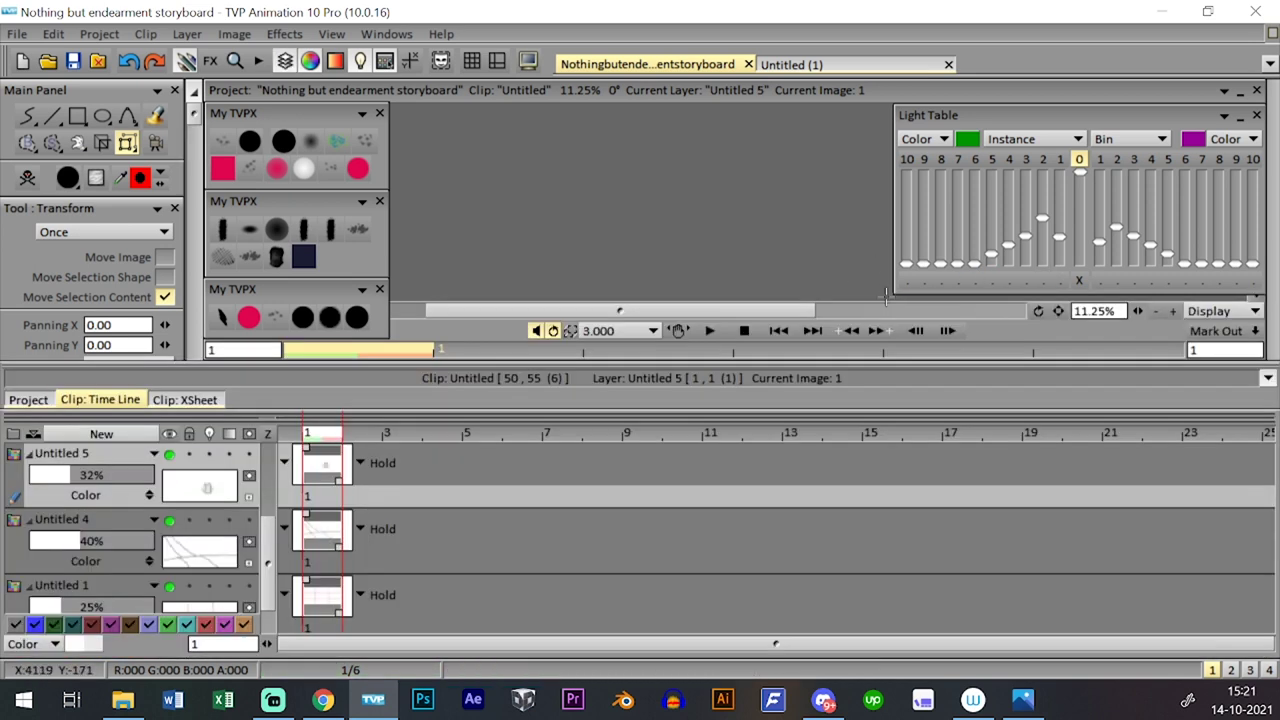
pyautogui.press('Tab')
pyautogui.moveTo(825, 409); pyautogui.dragTo(832, 389)
pyautogui.hotkey('ctrl', 'z')
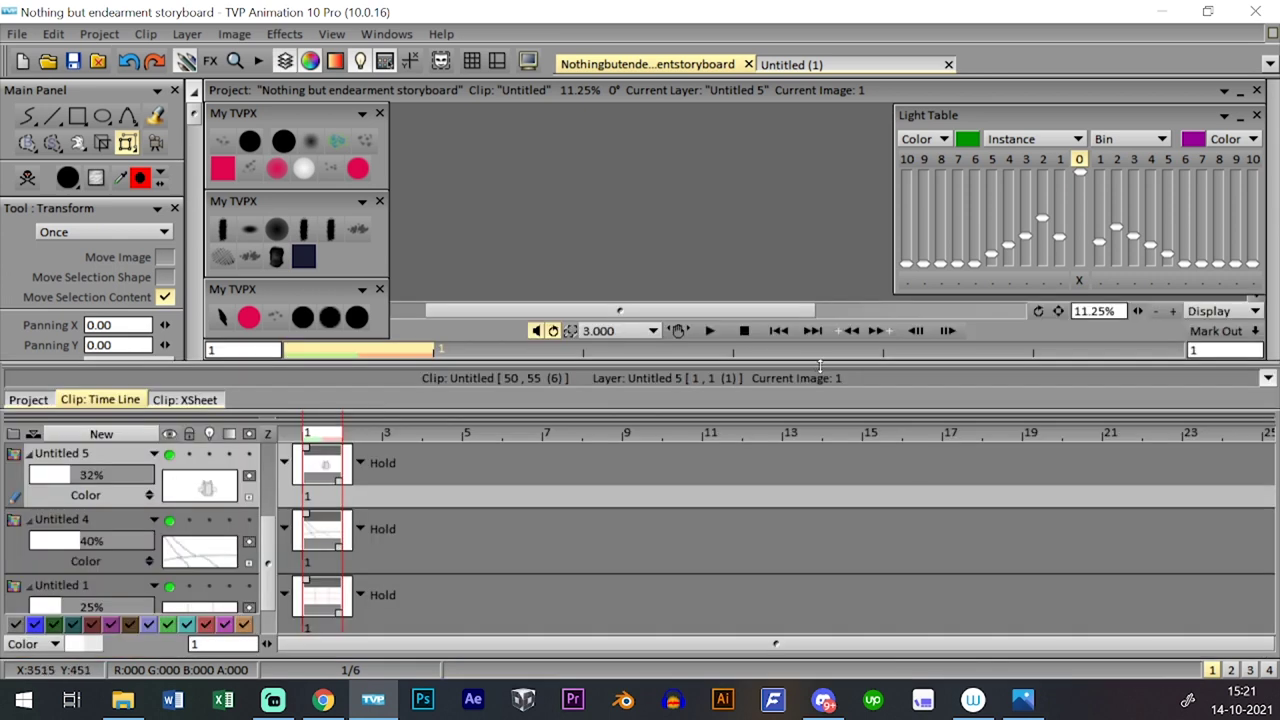
pyautogui.moveTo(815, 417); pyautogui.dragTo(833, 393)
pyautogui.moveTo(267, 522); pyautogui.dragTo(267, 481)
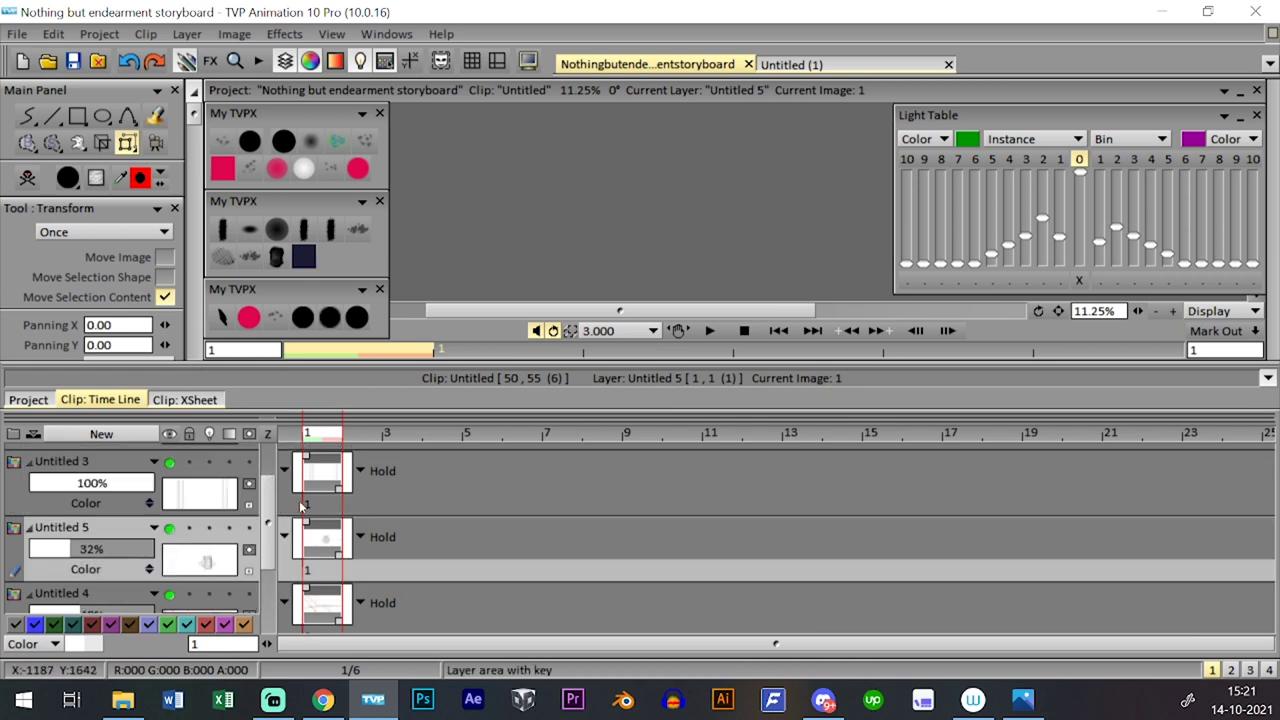
pyautogui.click(324, 477)
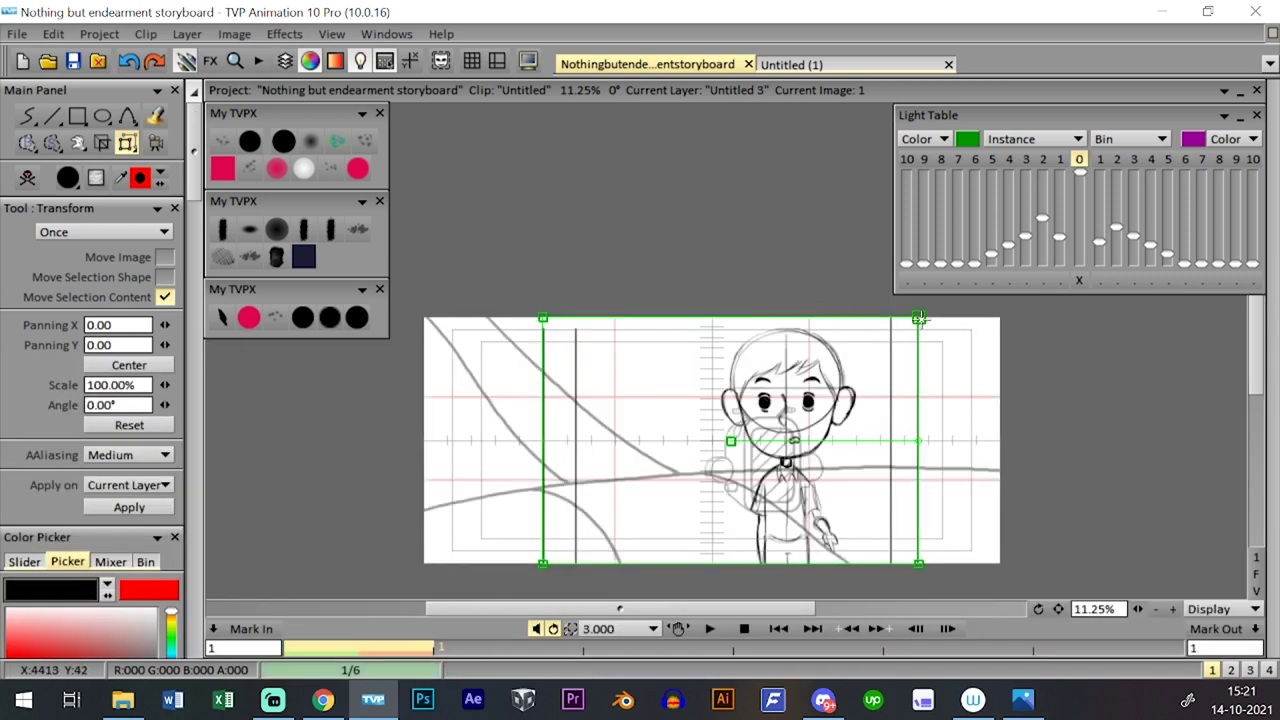
pyautogui.moveTo(920, 318); pyautogui.dragTo(946, 296)
pyautogui.press('Return')
# - Trim the boy's layer Untitled 2 down to two frames
pyautogui.press('Tab')
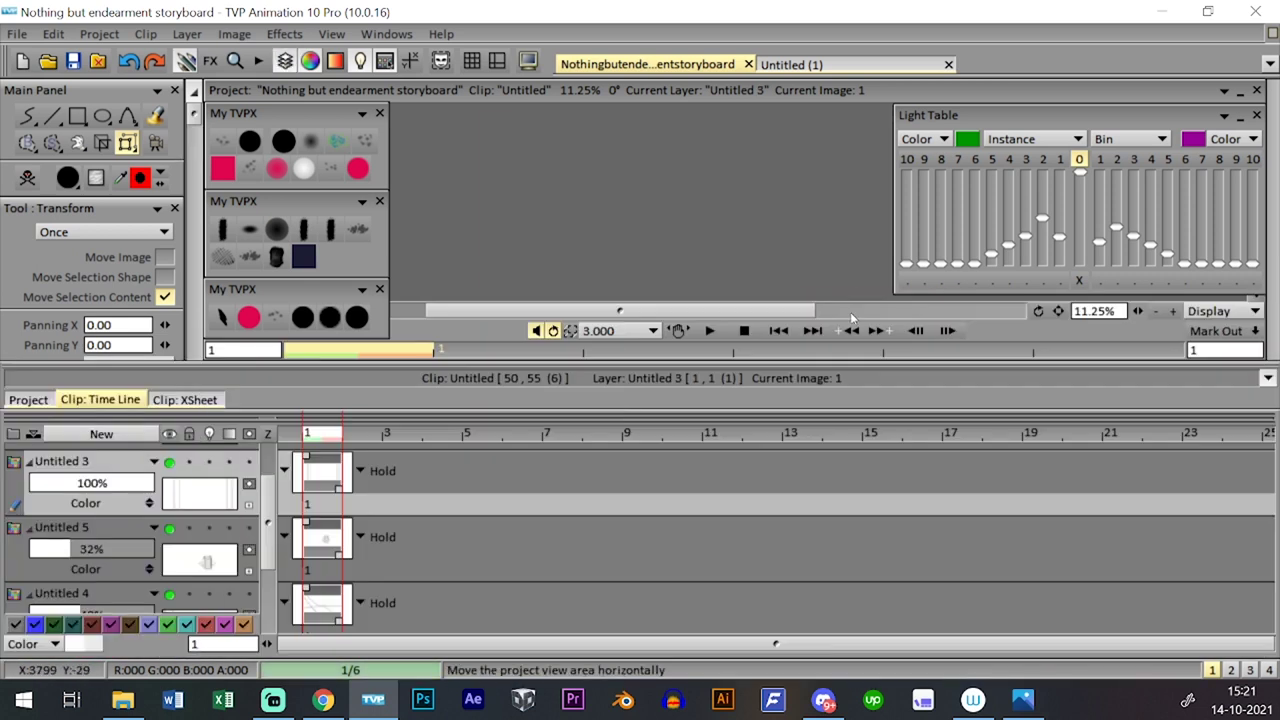
pyautogui.scroll(1, 478, 462)
pyautogui.click(476, 463)
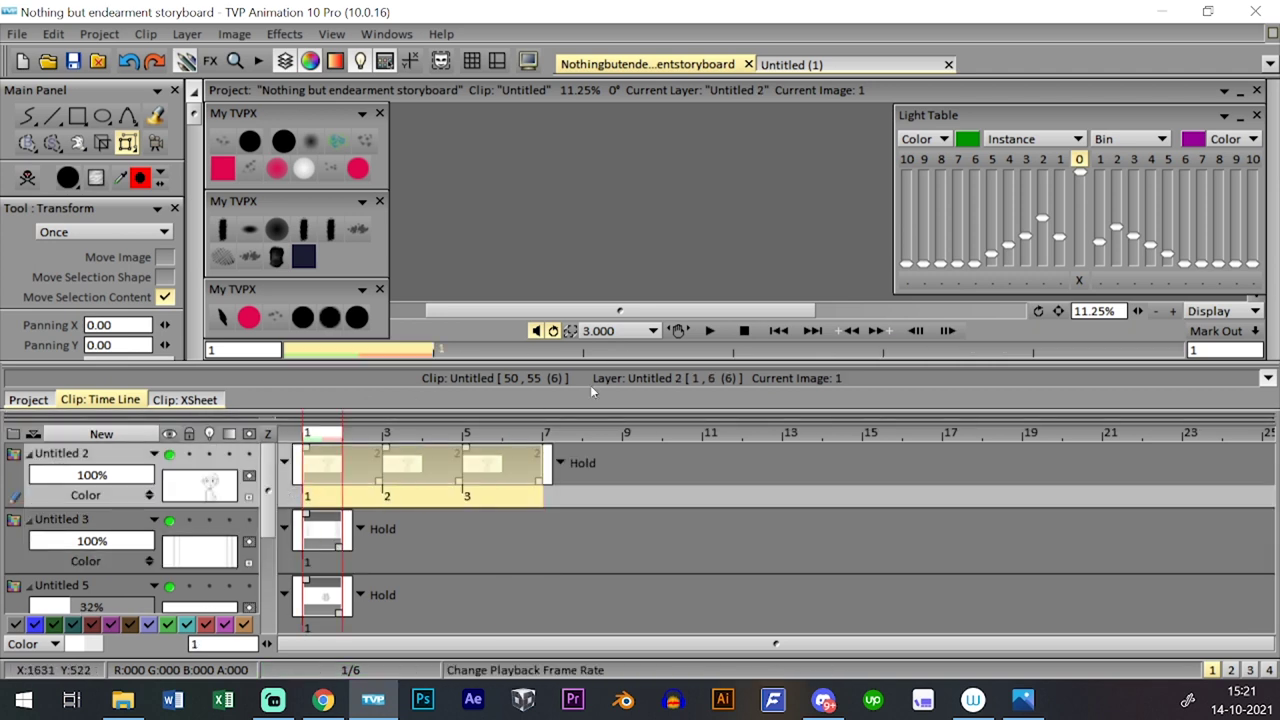
pyautogui.moveTo(413, 448); pyautogui.dragTo(322, 445)
pyautogui.moveTo(467, 448); pyautogui.dragTo(312, 450)
pyautogui.moveTo(539, 480); pyautogui.dragTo(360, 474)
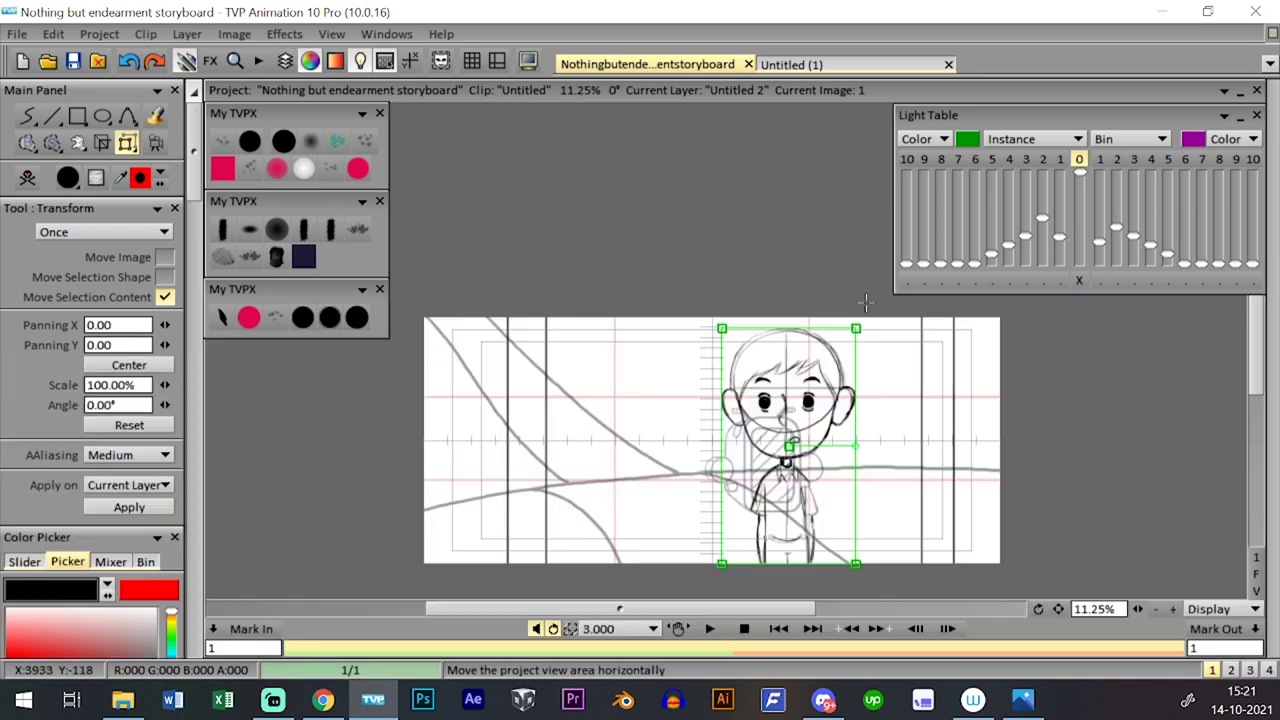
# - Enlarge the boy drawing to about 118%, then slightly further, applying each scaling
pyautogui.moveTo(857, 329); pyautogui.dragTo(870, 315)
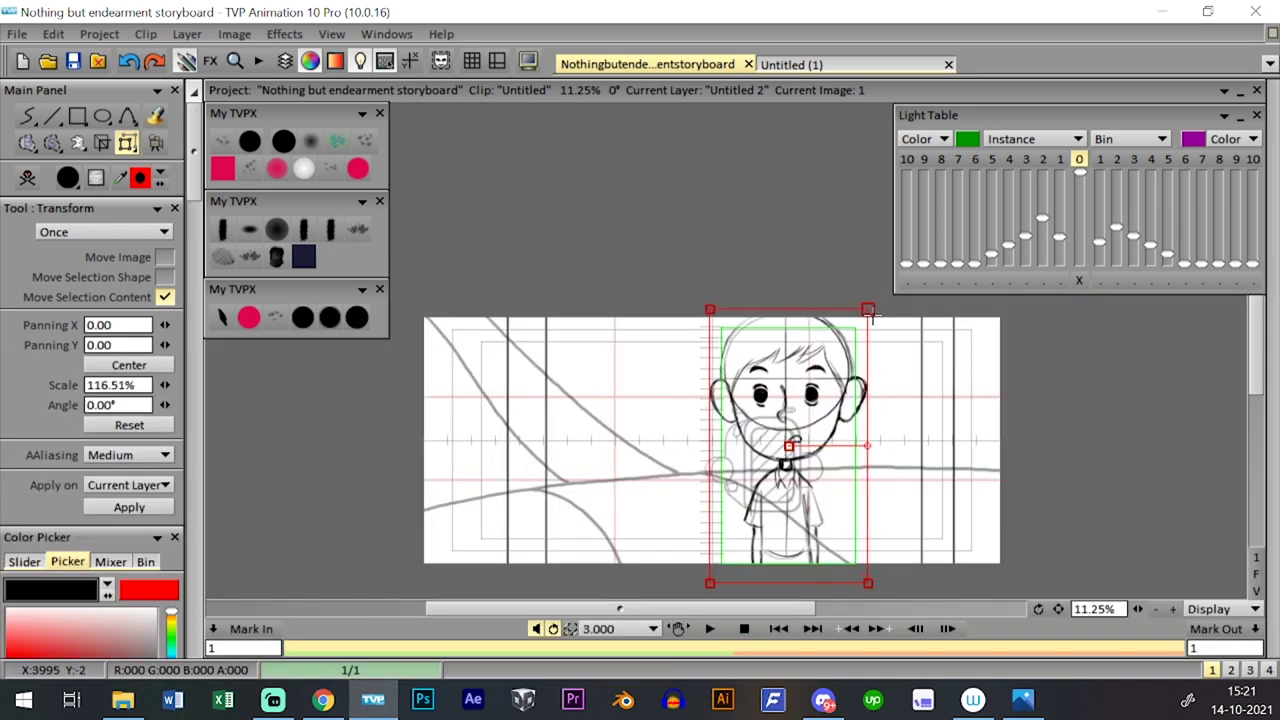
pyautogui.press('Return')
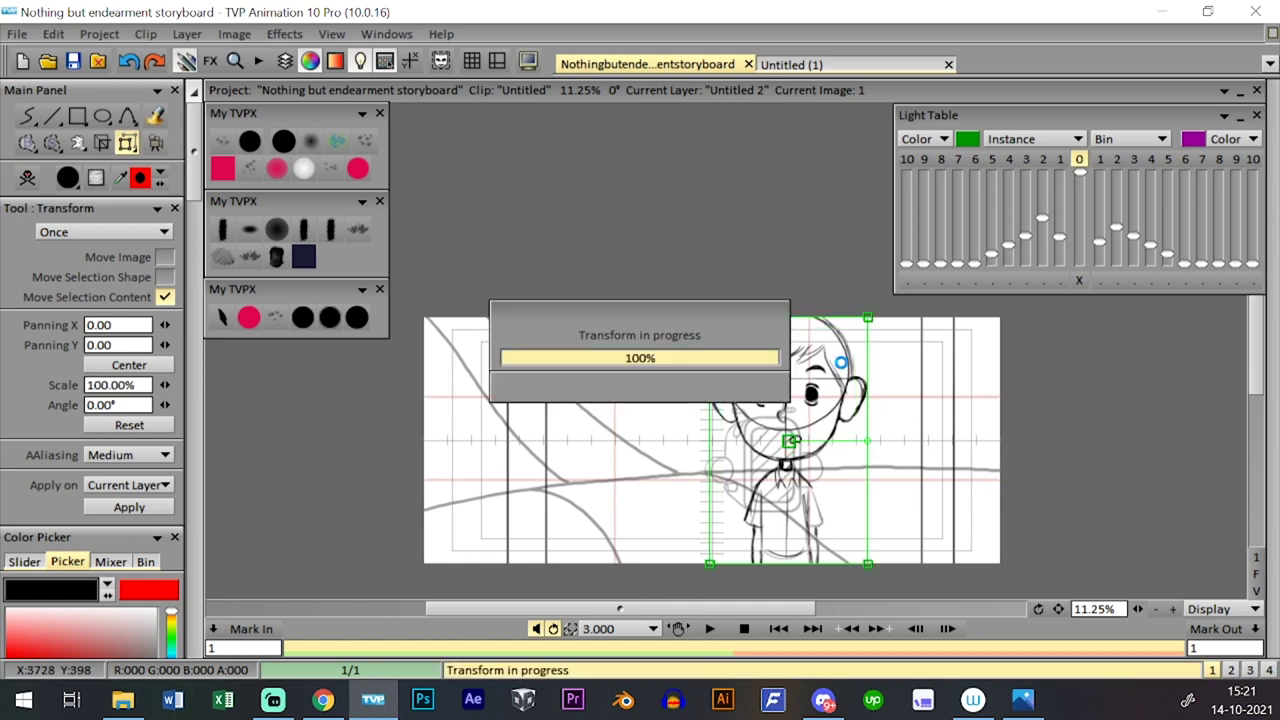
pyautogui.moveTo(856, 329); pyautogui.dragTo(866, 318)
pyautogui.press('Return')
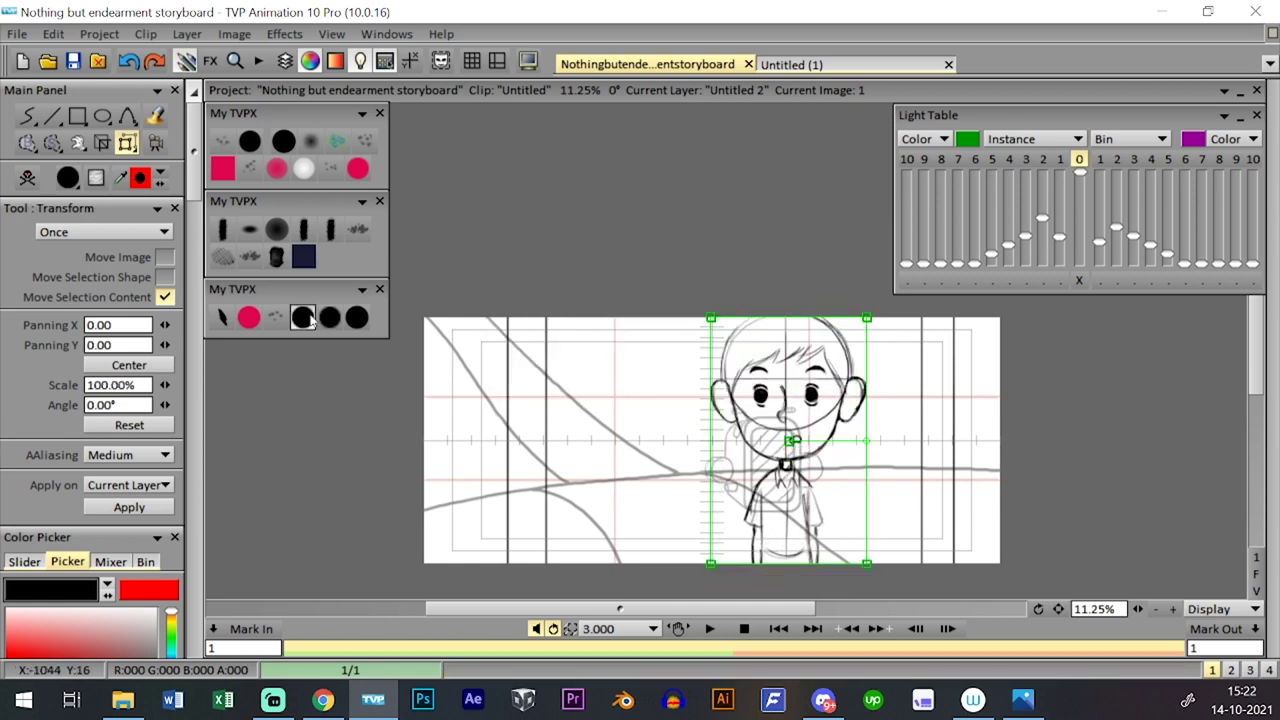
pyautogui.click(303, 317)
pyautogui.press('space')
pyautogui.press('space')
pyautogui.press('space')
pyautogui.press('space')
pyautogui.press('space')
pyautogui.press('space')
# - Flip between the girl's and boy's clips and jump to image 9 of the girl's clip
pyautogui.press('pageup')
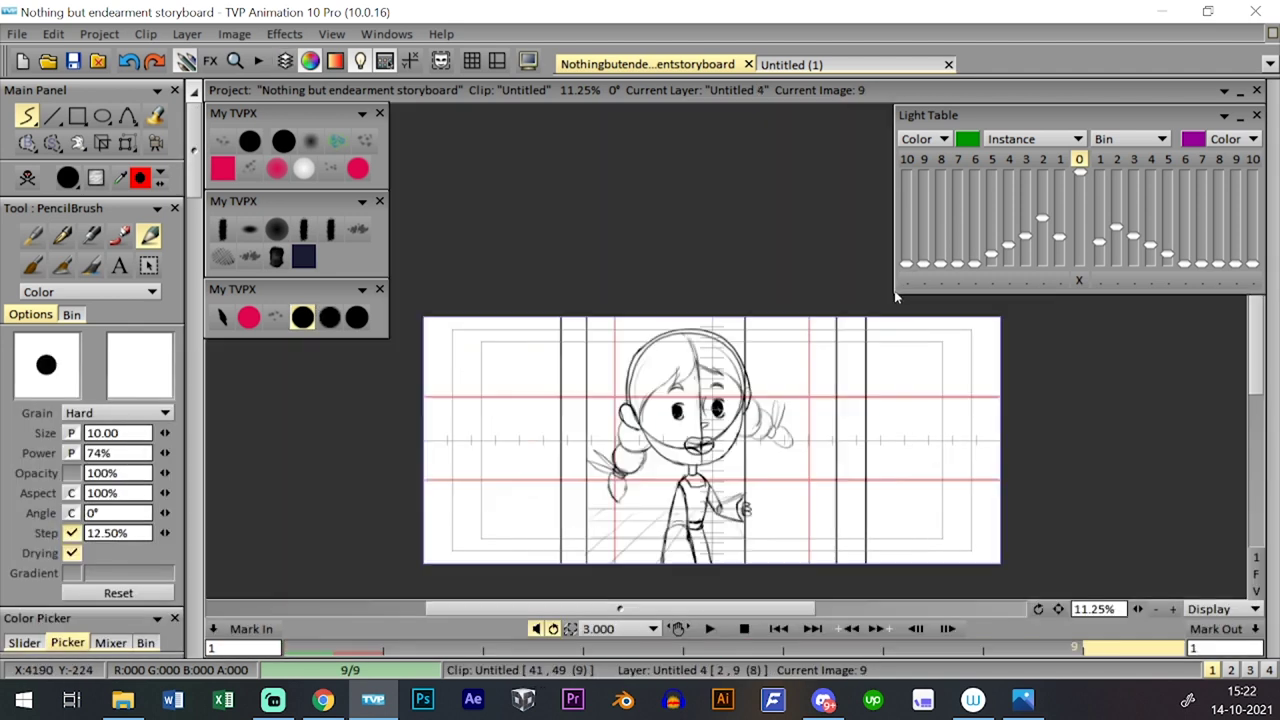
pyautogui.press('pageup')
pyautogui.press('pagedown')
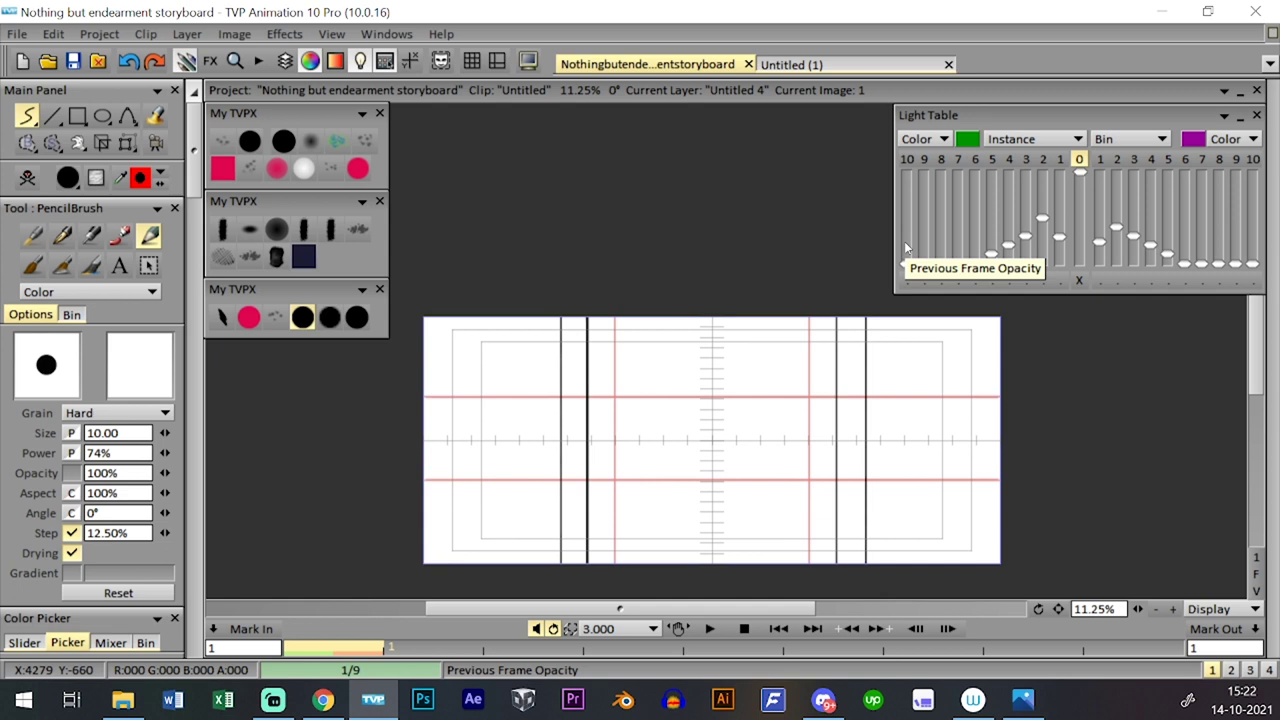
pyautogui.press('pagedown')
pyautogui.press('Tab')
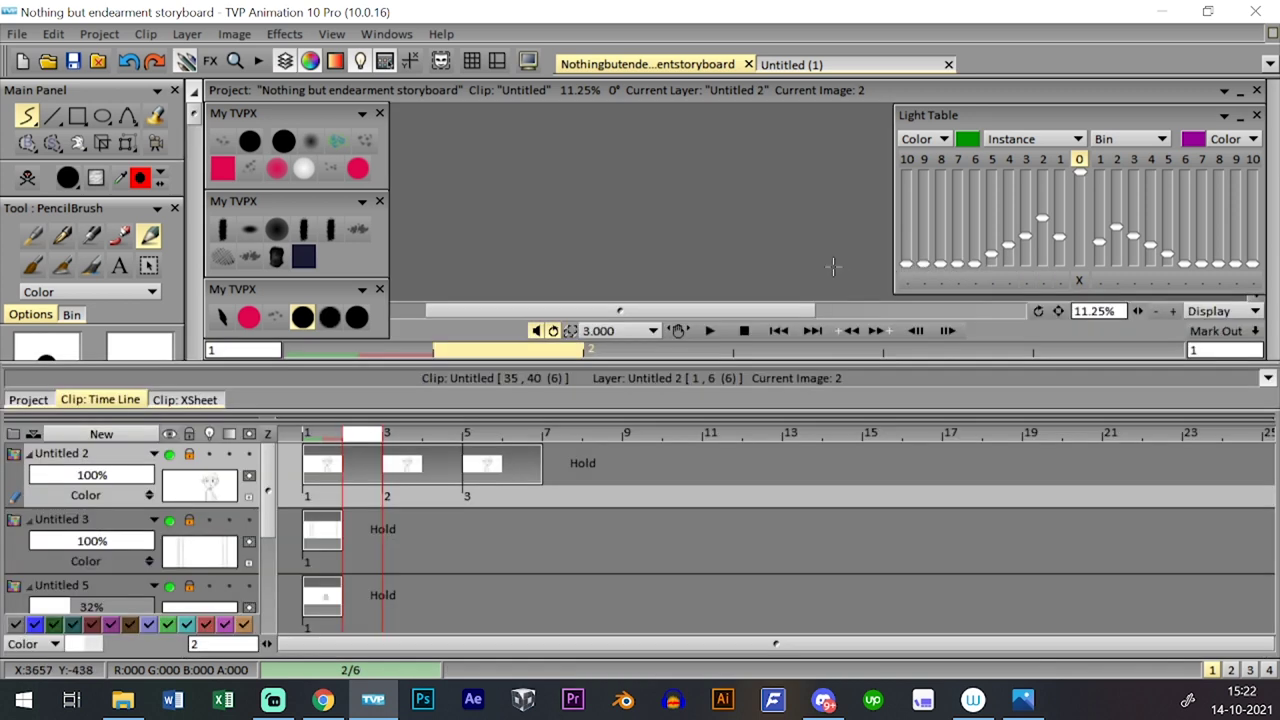
pyautogui.press('Tab')
pyautogui.press('pageup')
pyautogui.press('Tab')
pyautogui.press('Tab')
pyautogui.press('Tab')
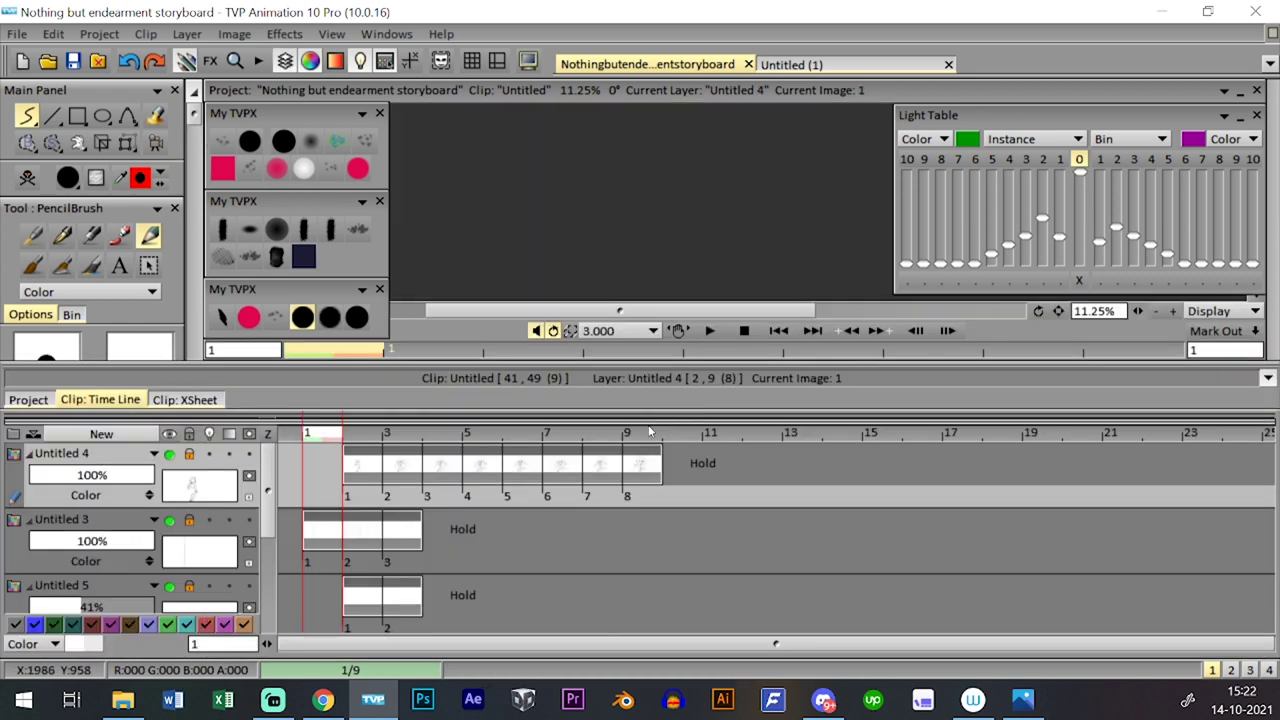
pyautogui.click(651, 431)
pyautogui.press('Tab')
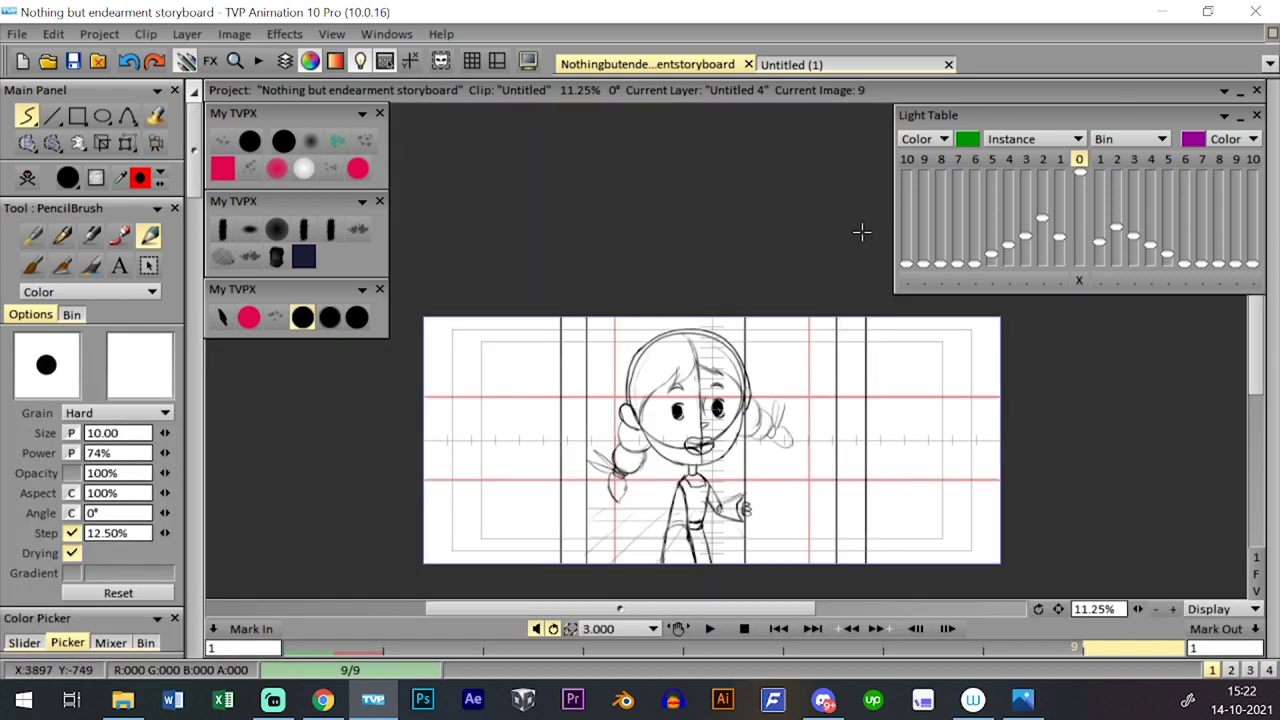
# - Flip back and forth between the boy's and girl's clips to compare the two shots
pyautogui.press('pagedown')
pyautogui.press('pageup')
pyautogui.press('pagedown')
pyautogui.press('pageup')
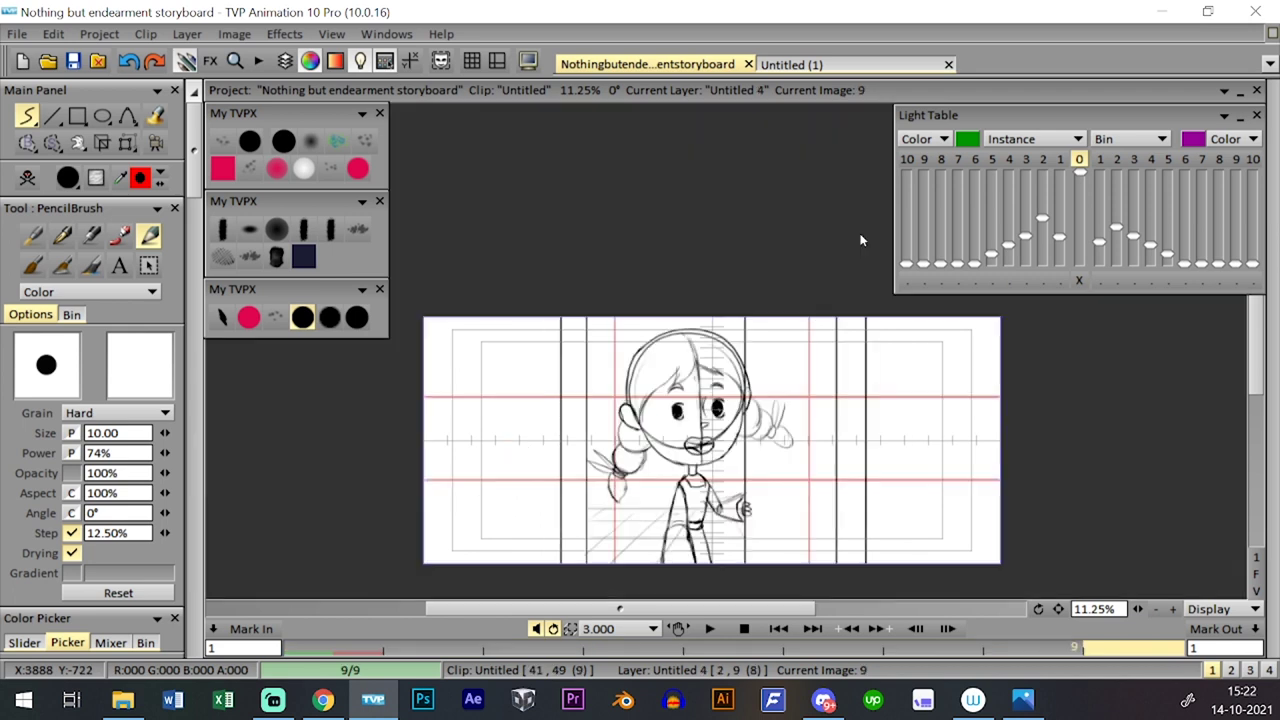
pyautogui.press('pagedown')
pyautogui.press('Tab')
pyautogui.press('Tab')
pyautogui.press('Tab')
pyautogui.press('Tab')
pyautogui.press('pageup')
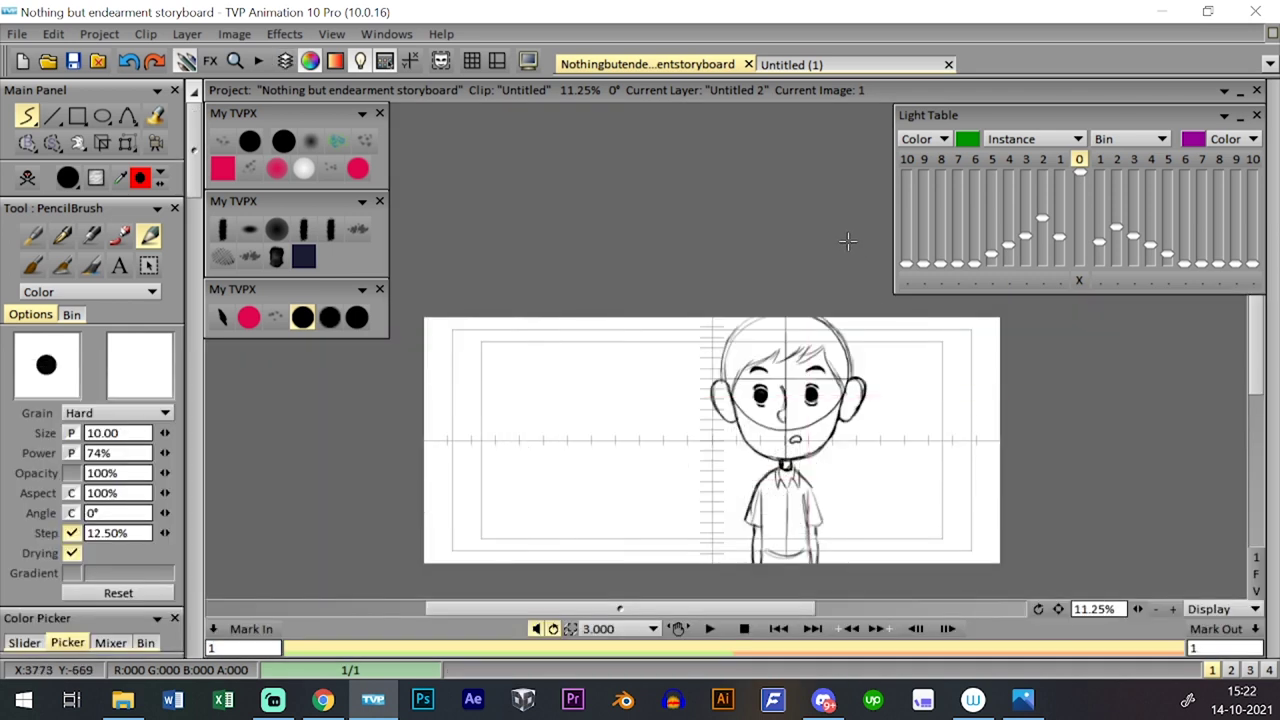
pyautogui.press('pagedown')
pyautogui.press('Tab')
pyautogui.press('Tab')
pyautogui.press('Tab')
pyautogui.press('Tab')
pyautogui.press('pageup')
pyautogui.press('pagedown')
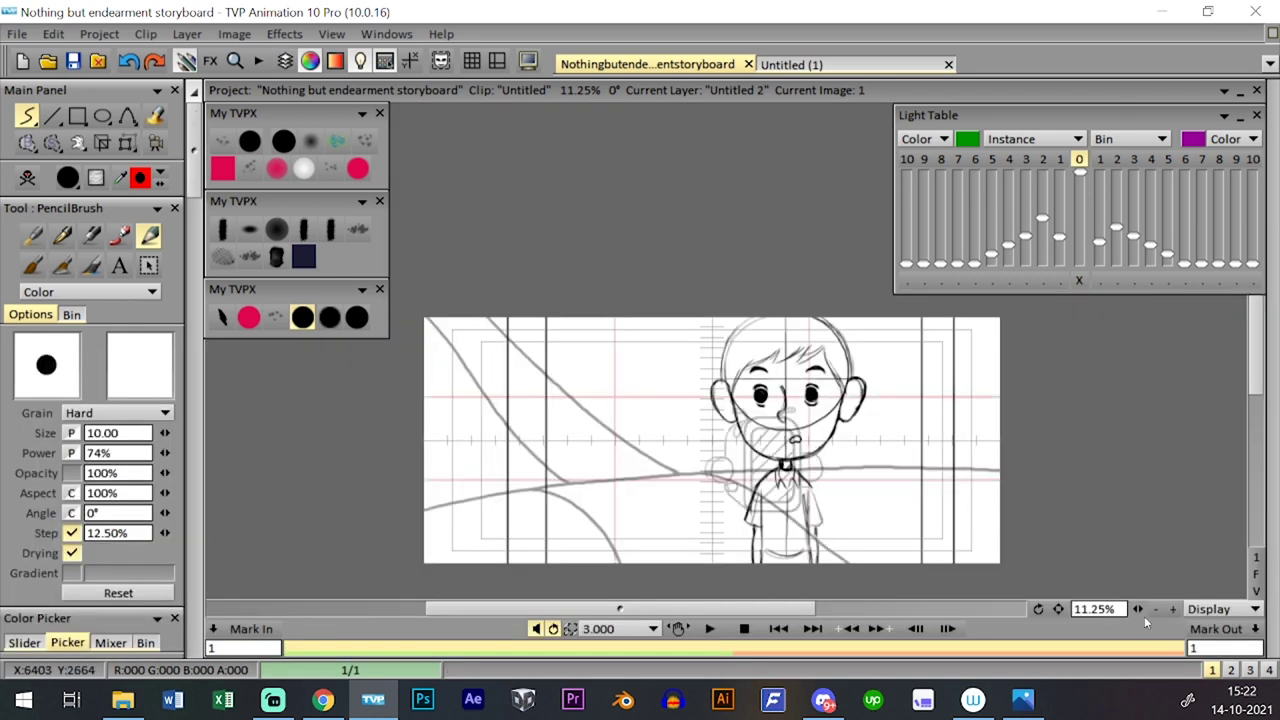
# - Pan the boy drawing slightly to the right
pyautogui.moveTo(1140, 609); pyautogui.dragTo(1141, 608)
pyautogui.moveTo(630, 321); pyautogui.dragTo(601, 283)
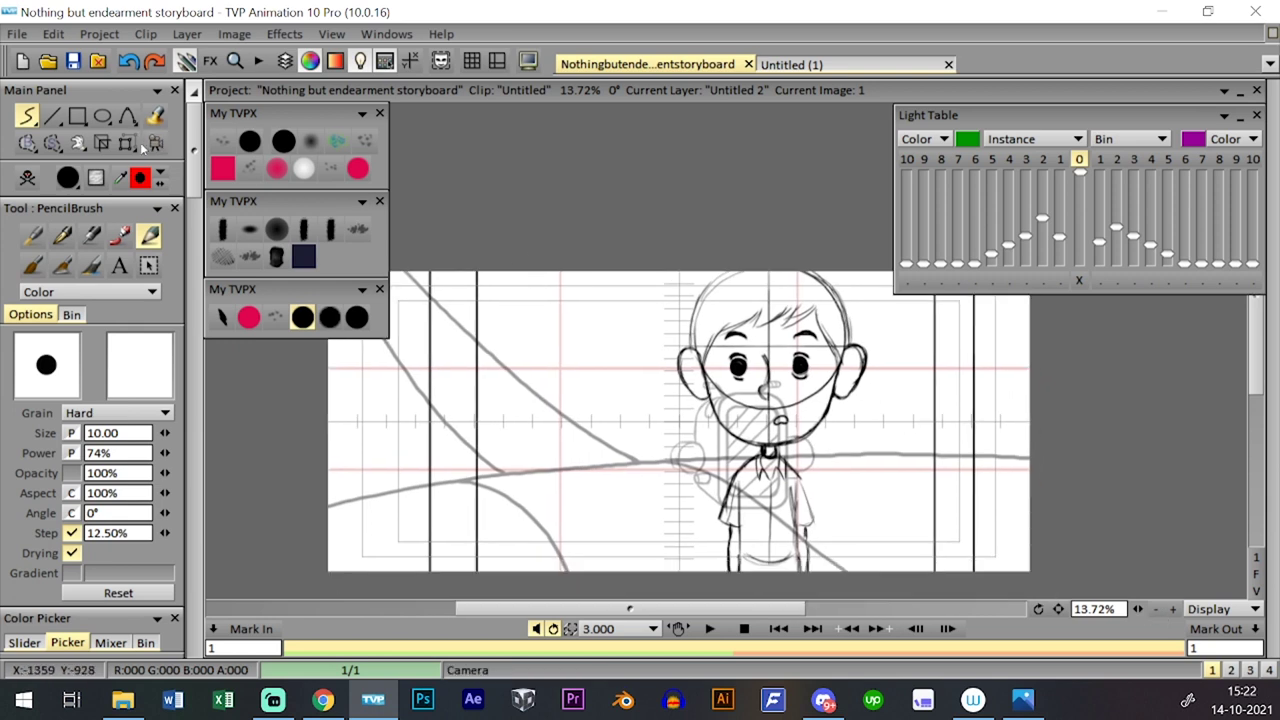
pyautogui.click(132, 147)
pyautogui.click(212, 143)
pyautogui.moveTo(804, 311); pyautogui.dragTo(812, 312)
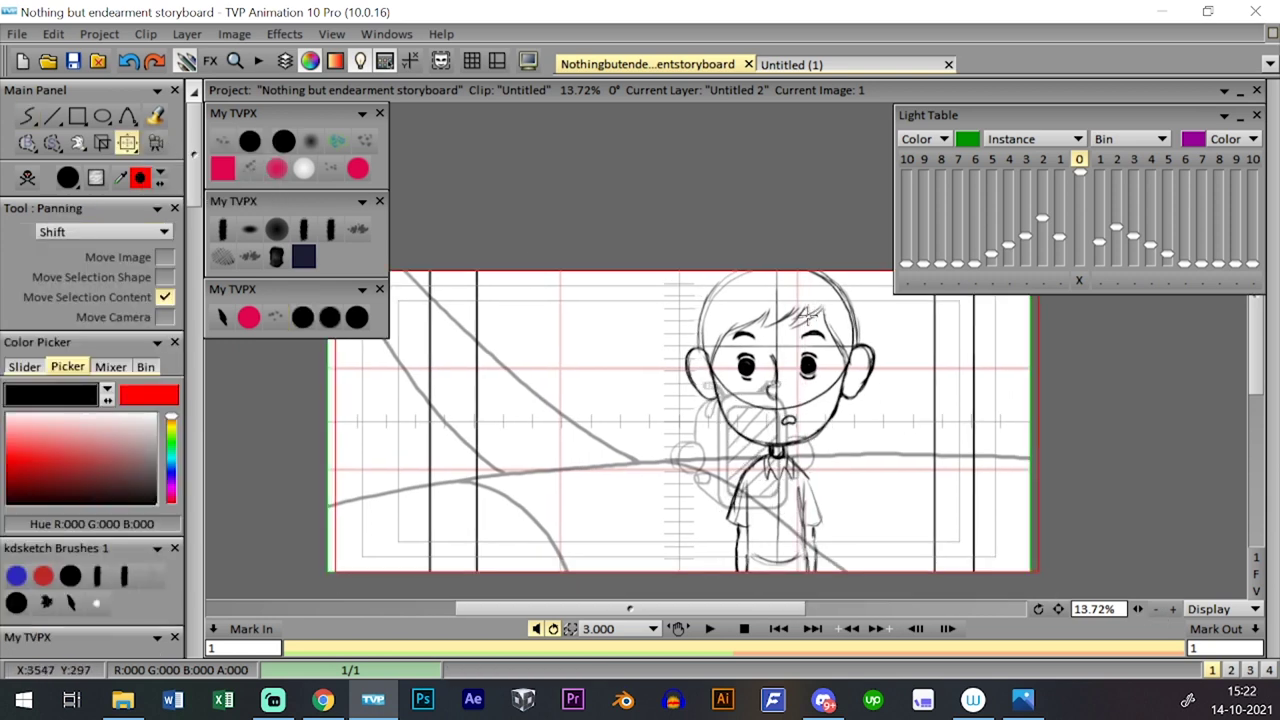
# - On image 2, clear the boy sketch, turn on Untitled 2's light table, then undo the clearing
pyautogui.press('Tab')
pyautogui.click(367, 432)
pyautogui.press('Tab')
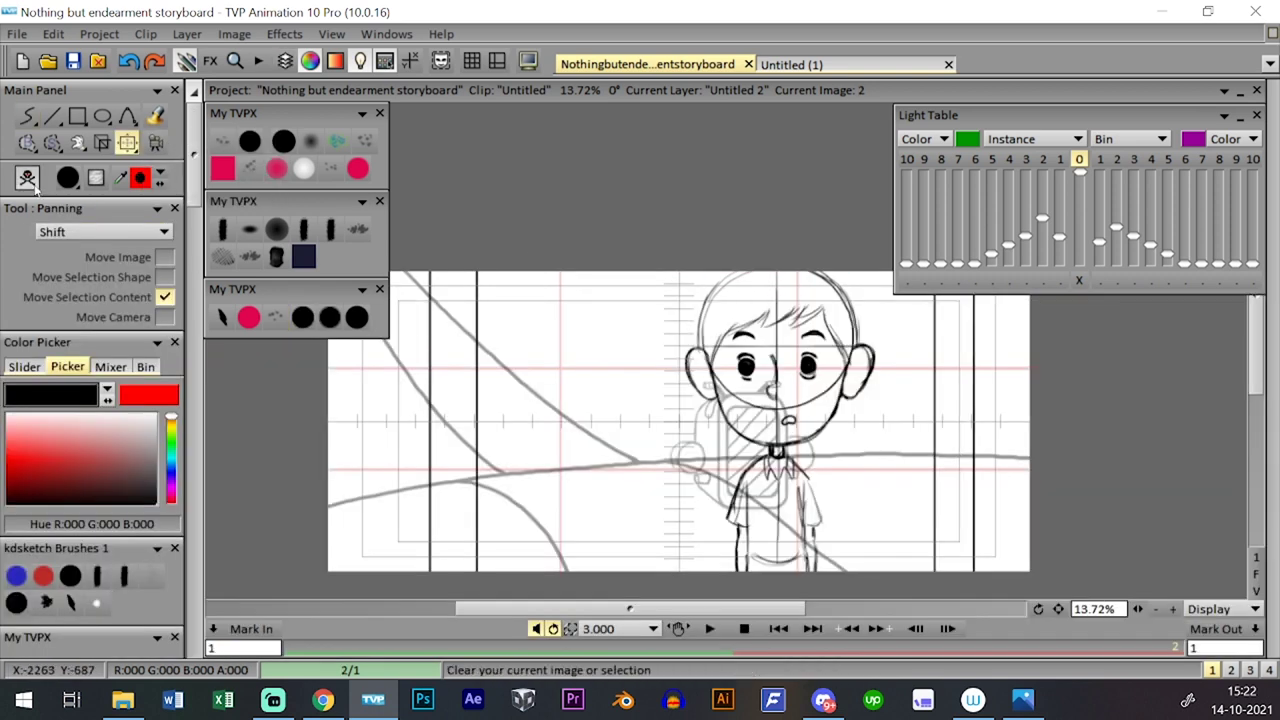
pyautogui.click(30, 182)
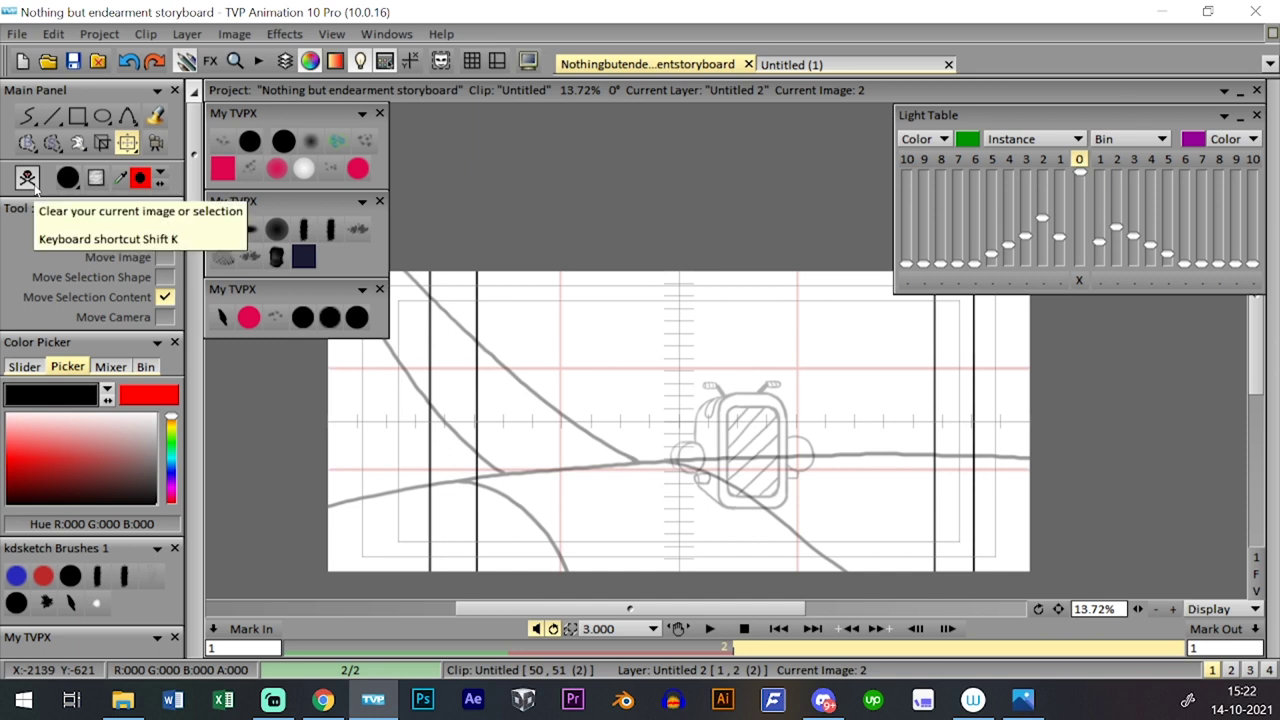
pyautogui.press('Tab')
pyautogui.press('Tab')
pyautogui.press('Tab')
pyautogui.press('Tab')
pyautogui.press('Tab')
pyautogui.press('Tab')
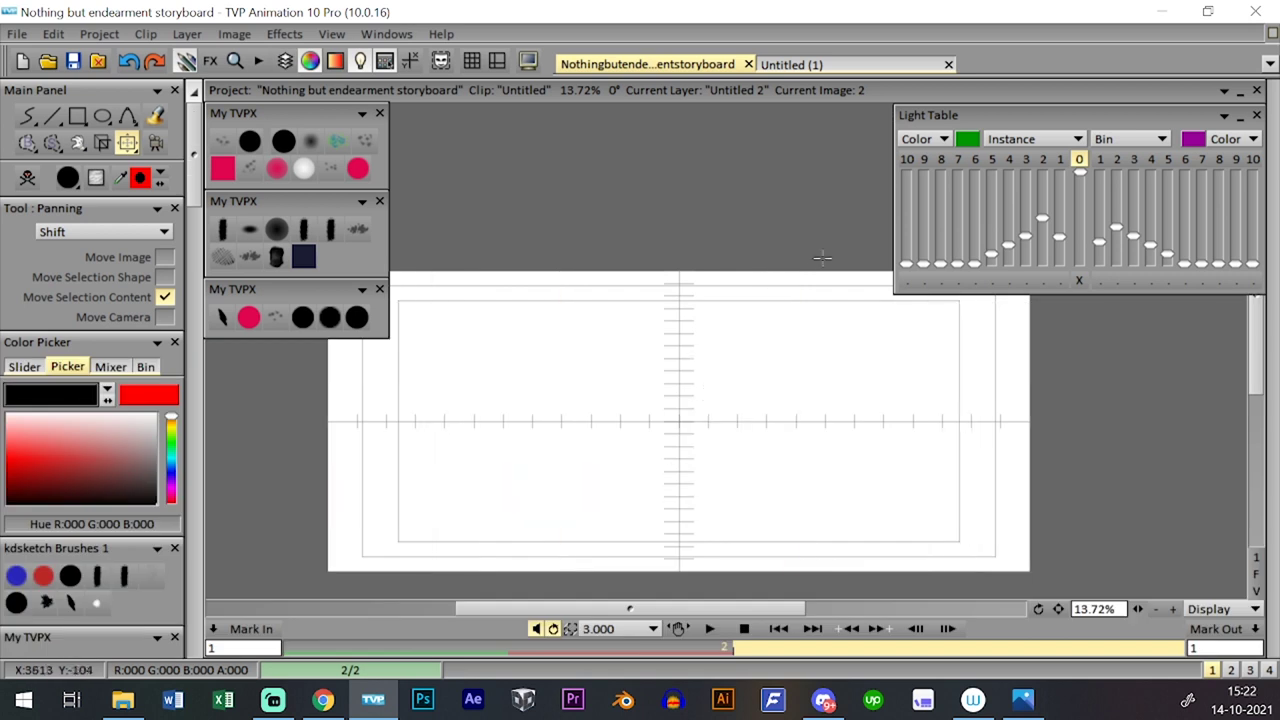
pyautogui.press('Tab')
pyautogui.click(209, 455)
pyautogui.press('Tab')
pyautogui.press('Tab')
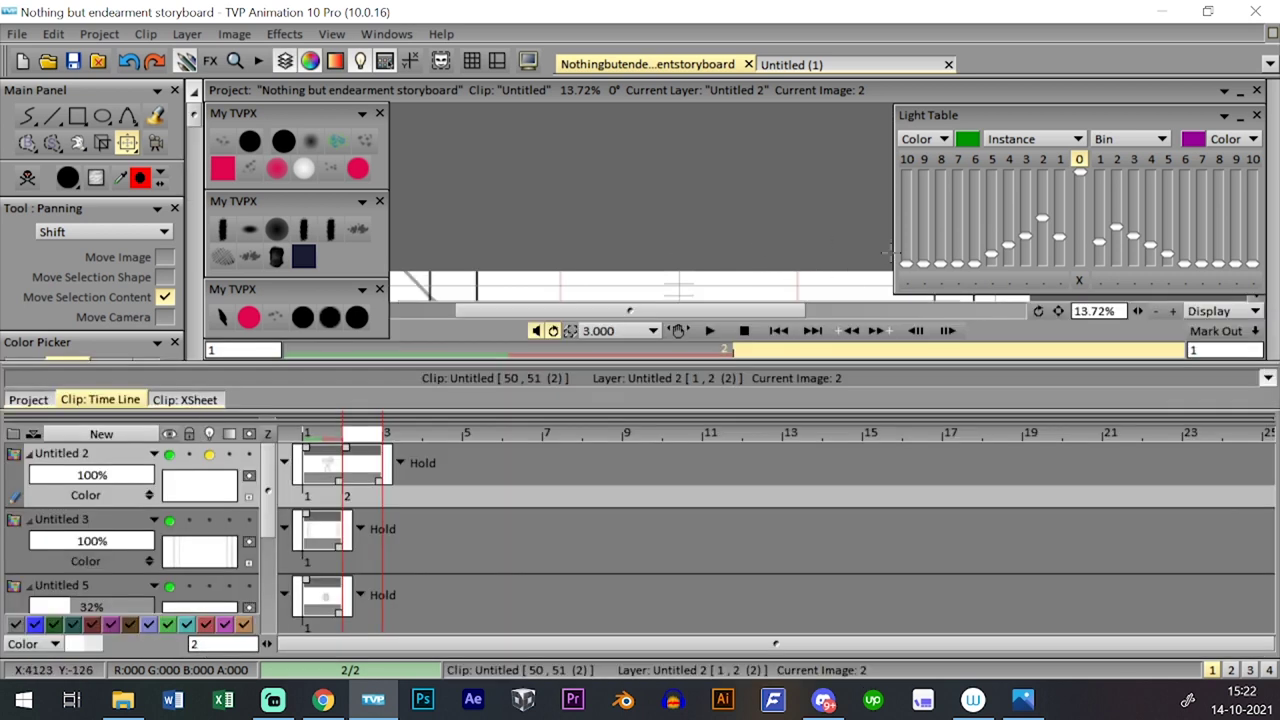
pyautogui.hotkey('ctrl', 'z')
pyautogui.press('Tab')
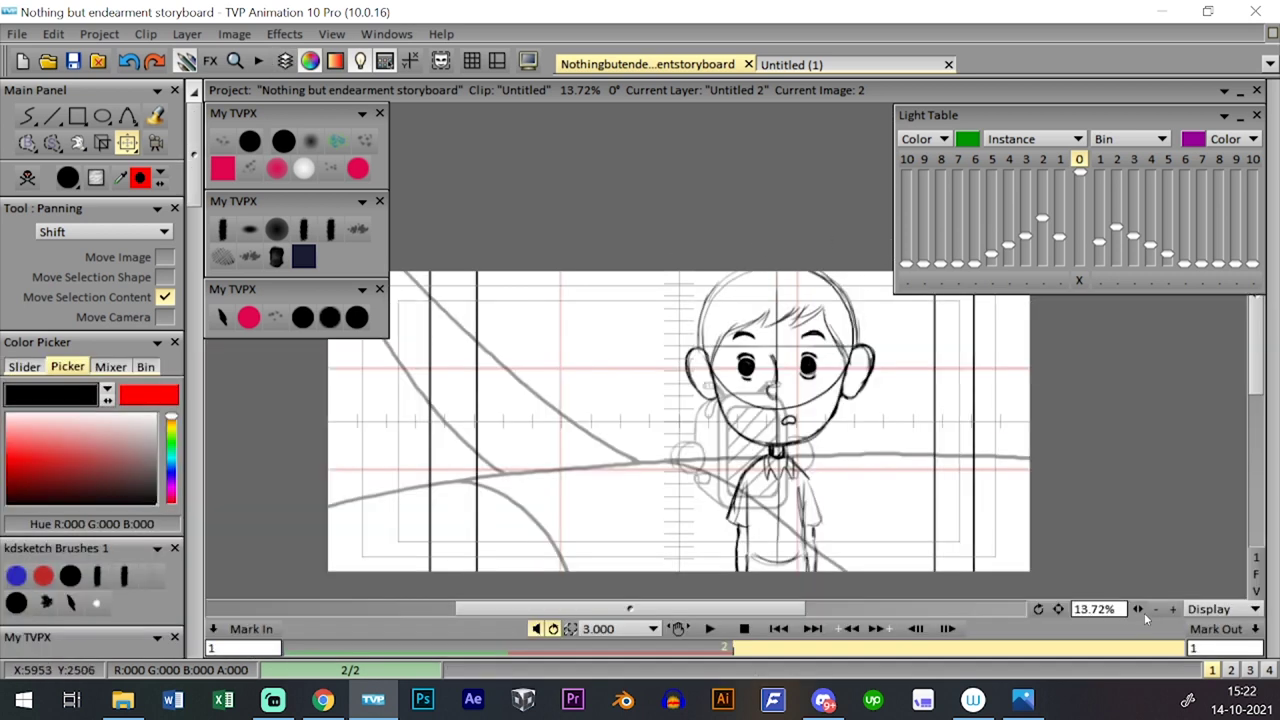
# - Zoom in closer on the boy and start a new layer
pyautogui.moveTo(1141, 611); pyautogui.dragTo(1158, 611)
pyautogui.moveTo(1069, 535); pyautogui.dragTo(1049, 491)
pyautogui.press('Tab')
pyautogui.click(110, 434)
# - Confirm the new layer, select the black pencil brush preset, and save the storyboard
pyautogui.click(686, 456)
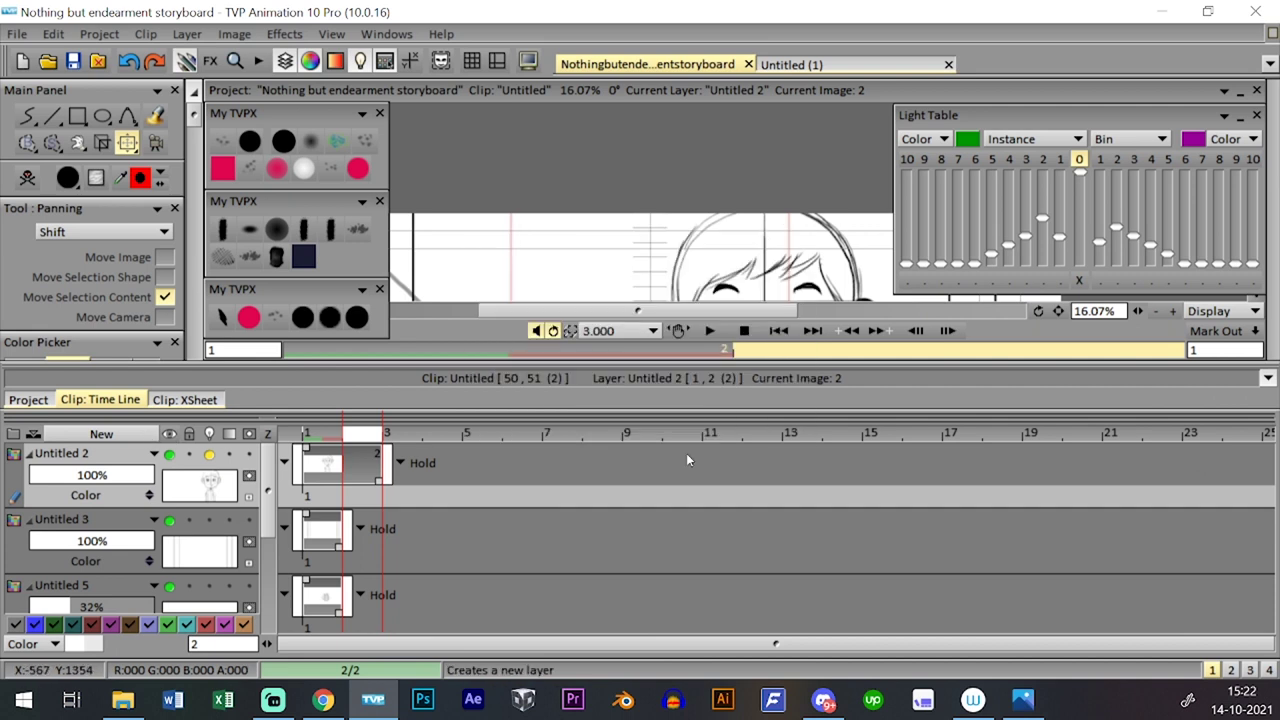
pyautogui.press('Tab')
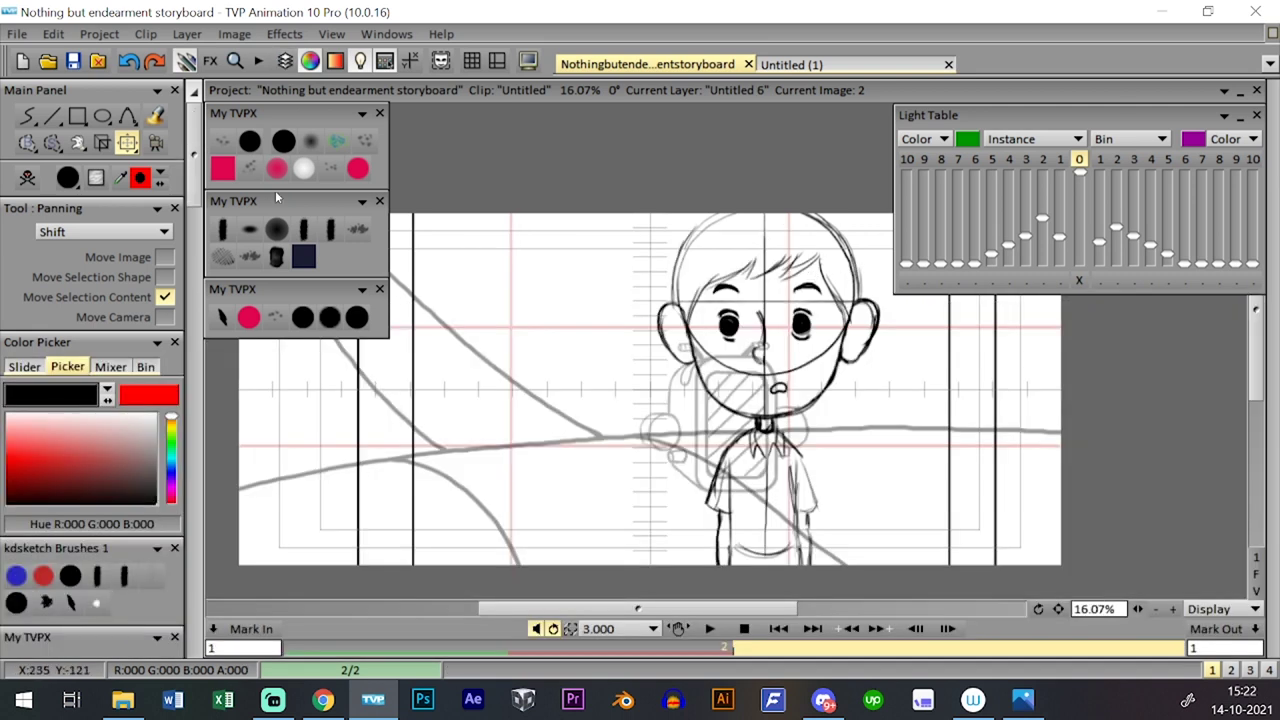
pyautogui.click(284, 141)
pyautogui.click(308, 318)
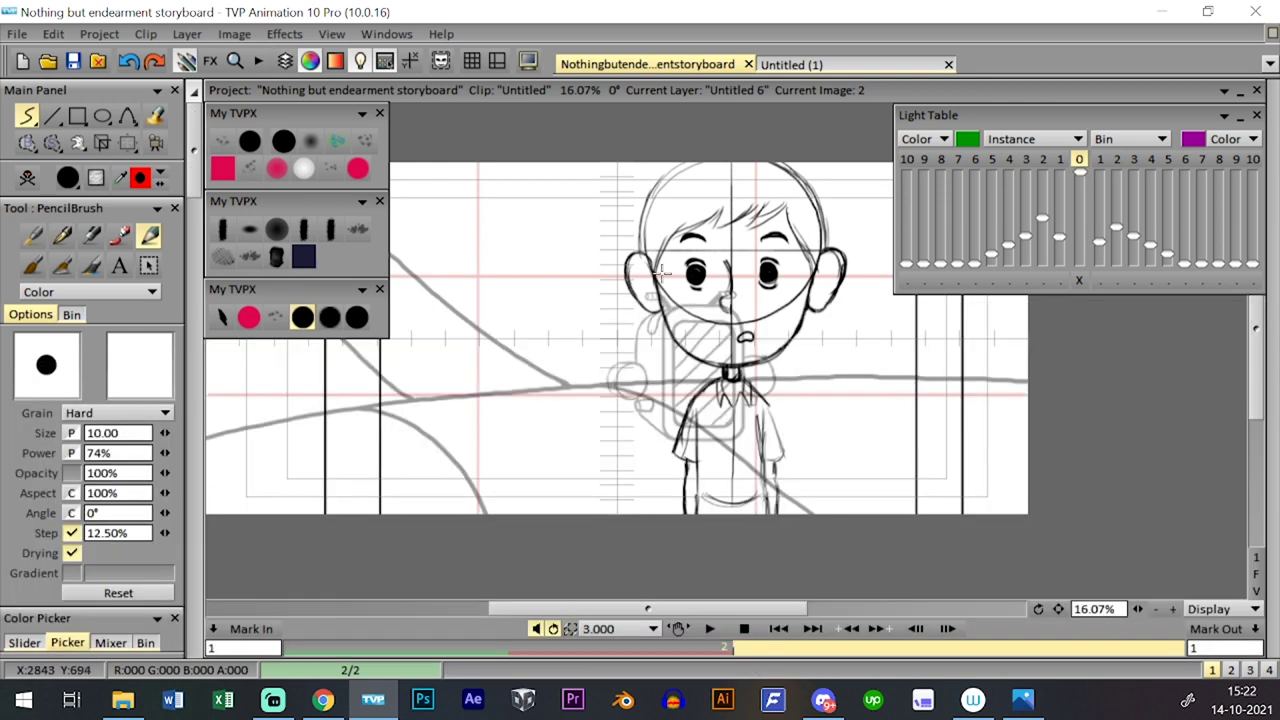
pyautogui.click(72, 61)
# - Clear image 3 for the hand drawing and nudge the hand slightly up-left
pyautogui.press('Tab')
pyautogui.click(403, 457)
pyautogui.press('Tab')
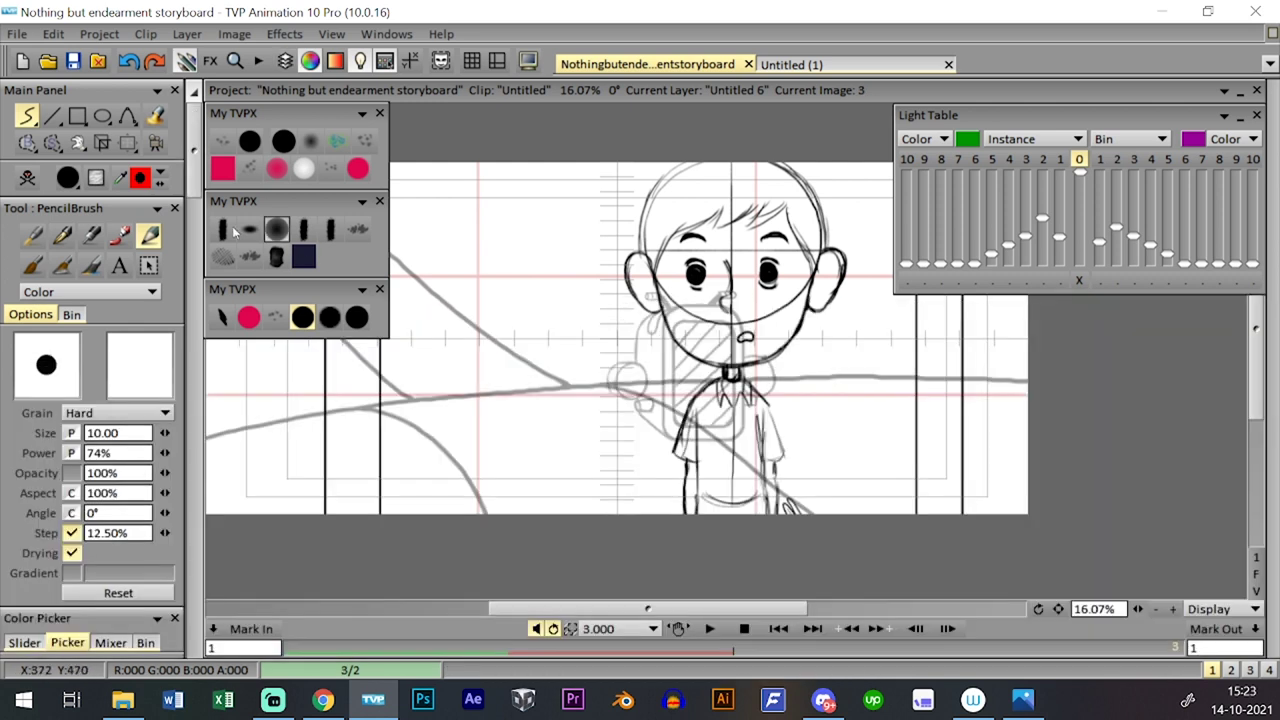
pyautogui.click(27, 177)
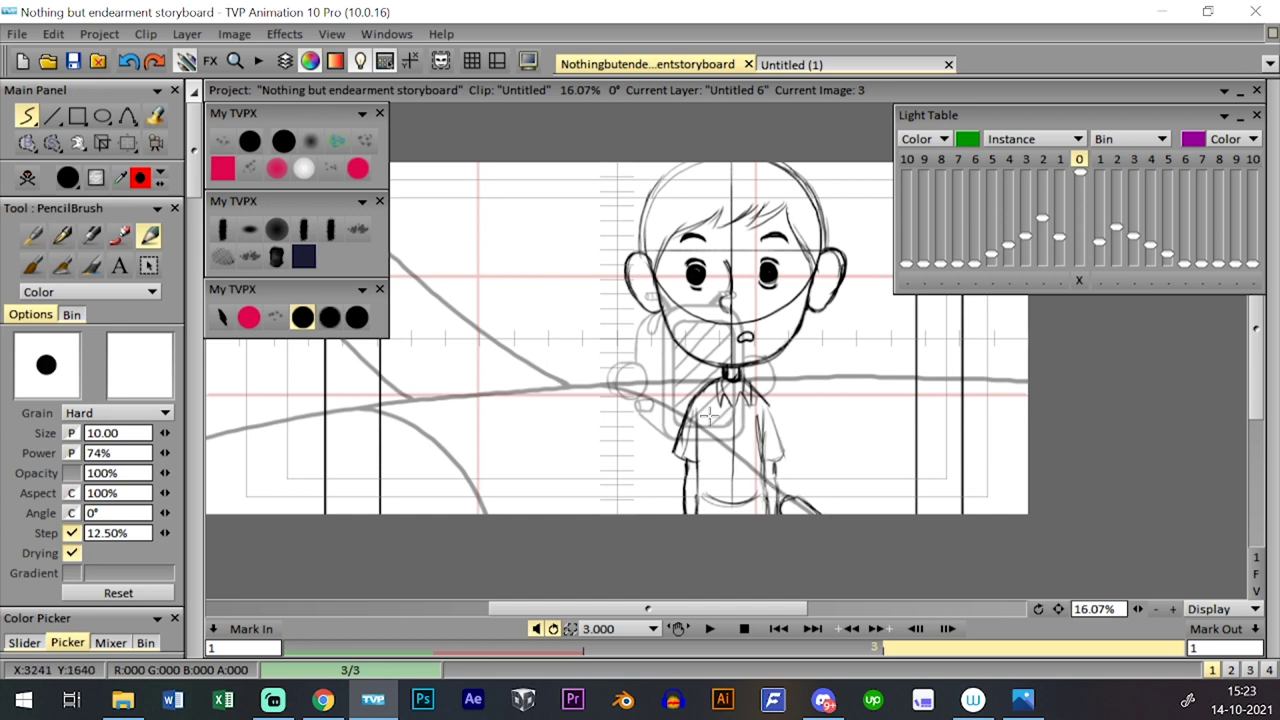
pyautogui.click(127, 145)
pyautogui.moveTo(818, 501); pyautogui.dragTo(807, 492)
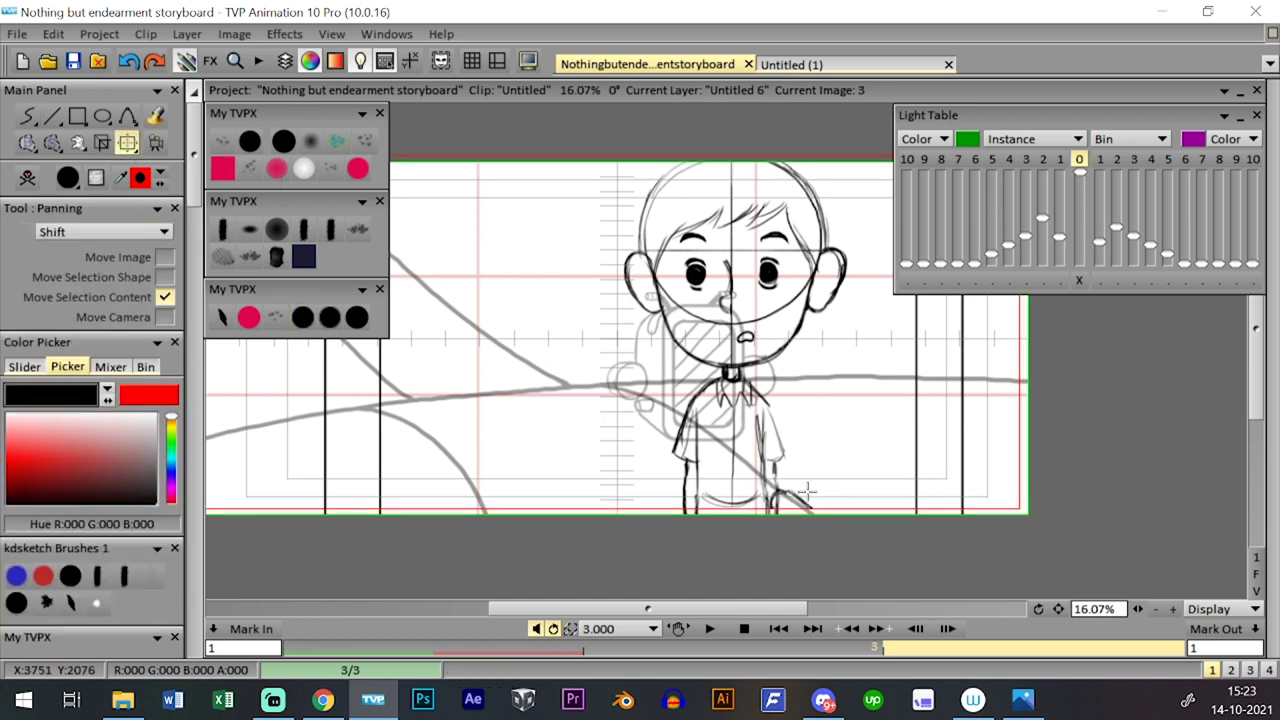
pyautogui.click(304, 318)
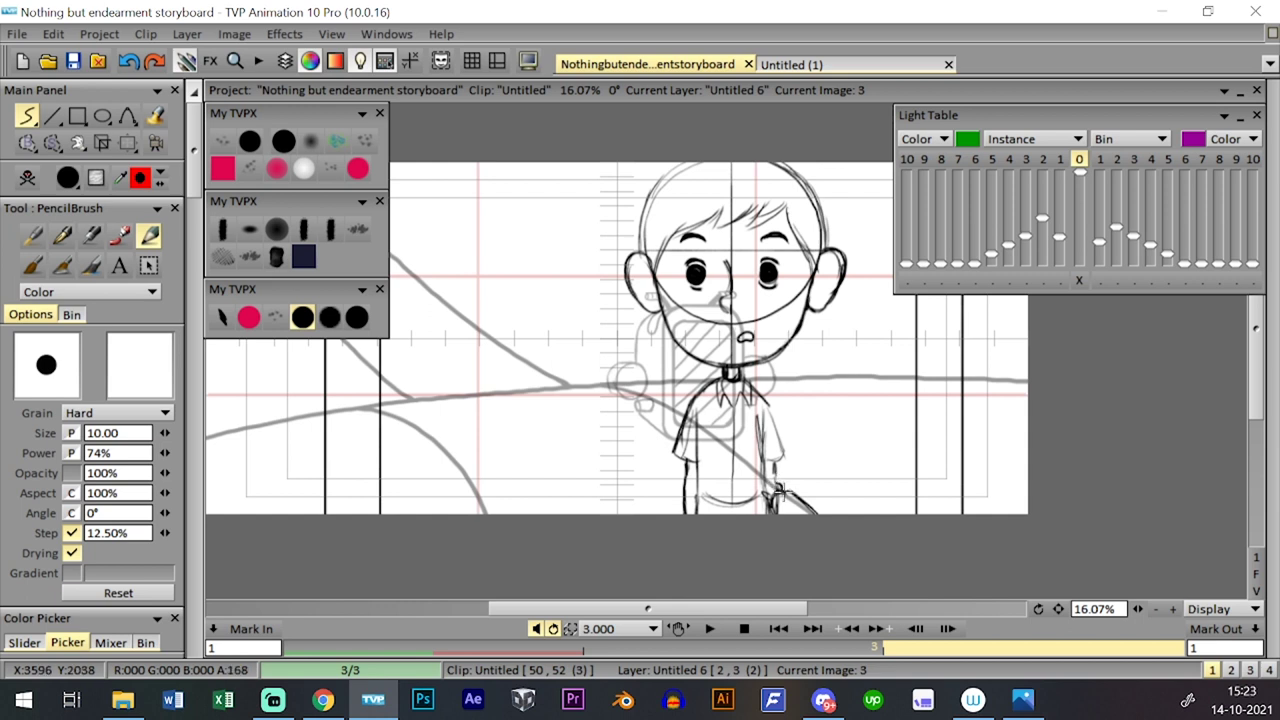
# - Step between images 2 and 3 to check the hand drawing
pyautogui.press('Down')
pyautogui.press('Down')
pyautogui.press('Down')
pyautogui.press('Down')
pyautogui.press('Down')
pyautogui.press('Down')
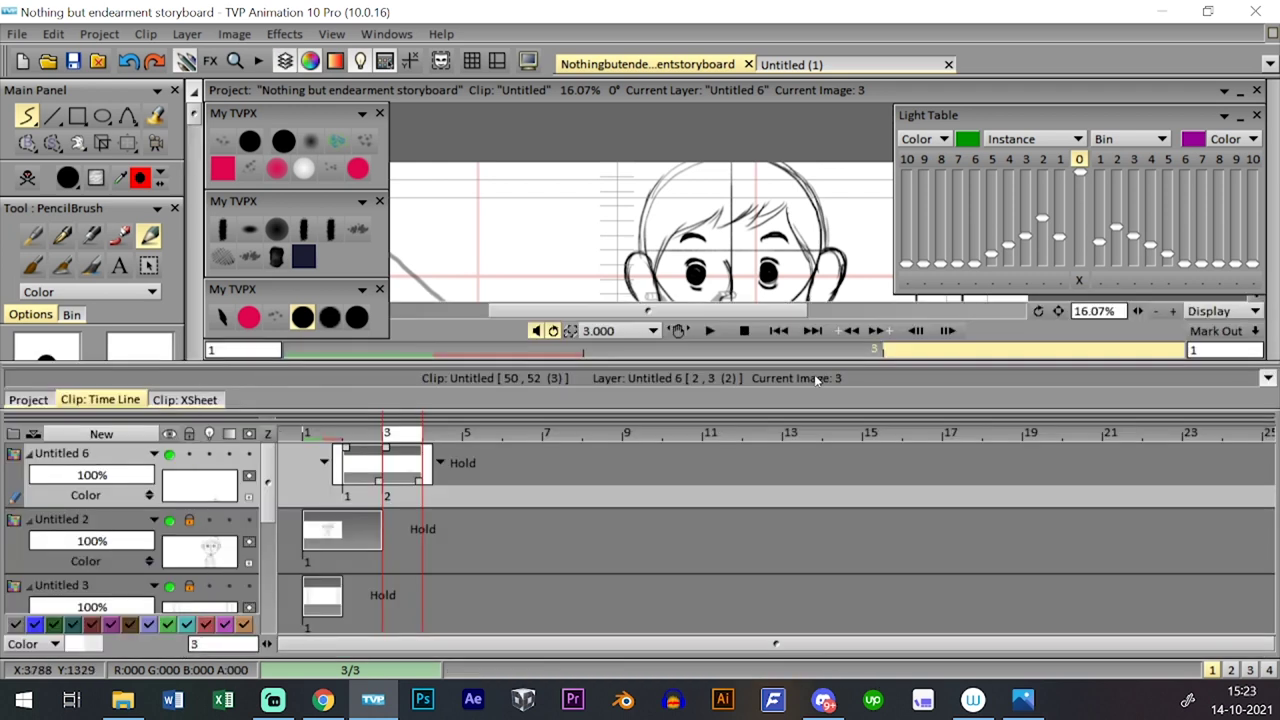
pyautogui.press('Left')
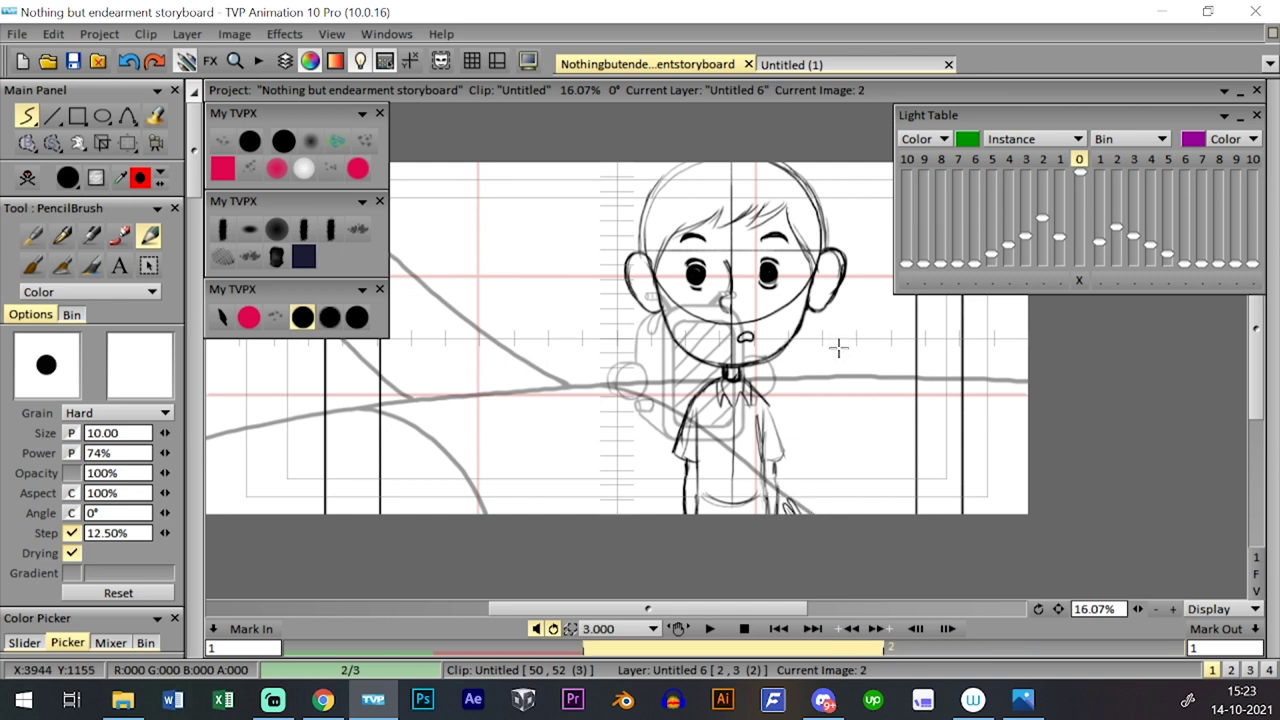
pyautogui.press('Right')
# - Select layer Untitled 2 and move the boy drawing up slightly
pyautogui.click(378, 532)
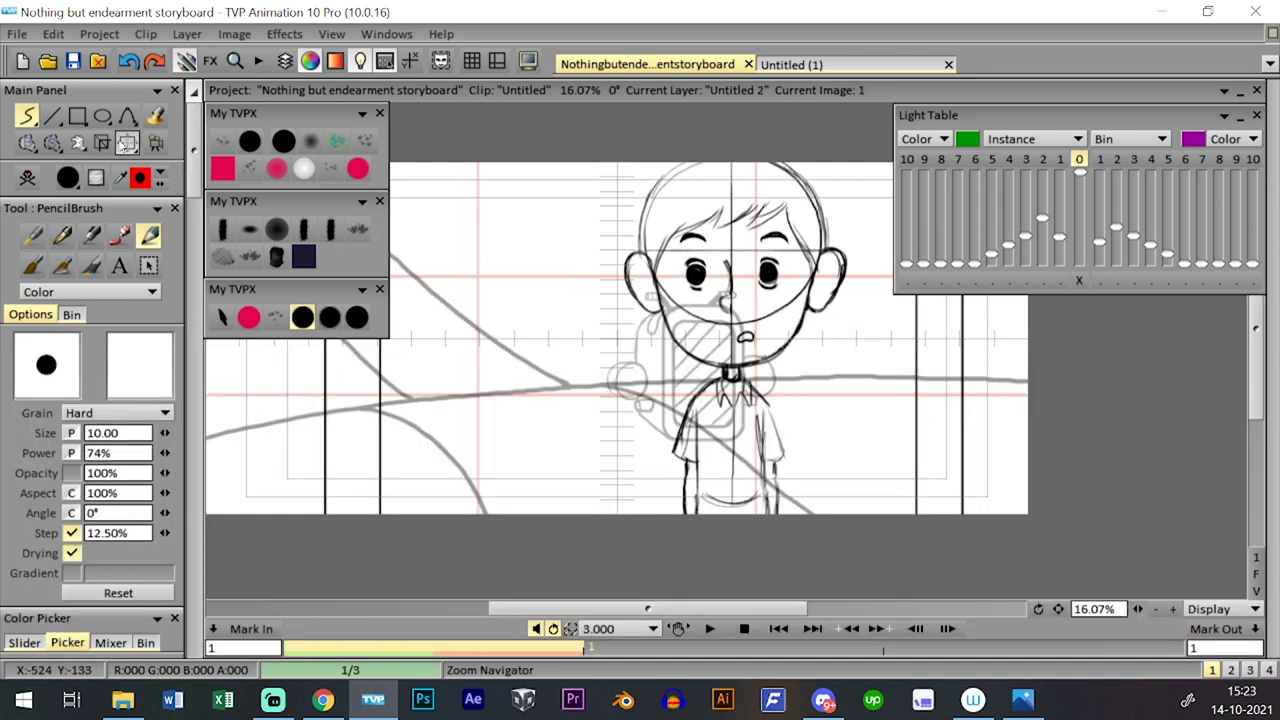
pyautogui.click(127, 142)
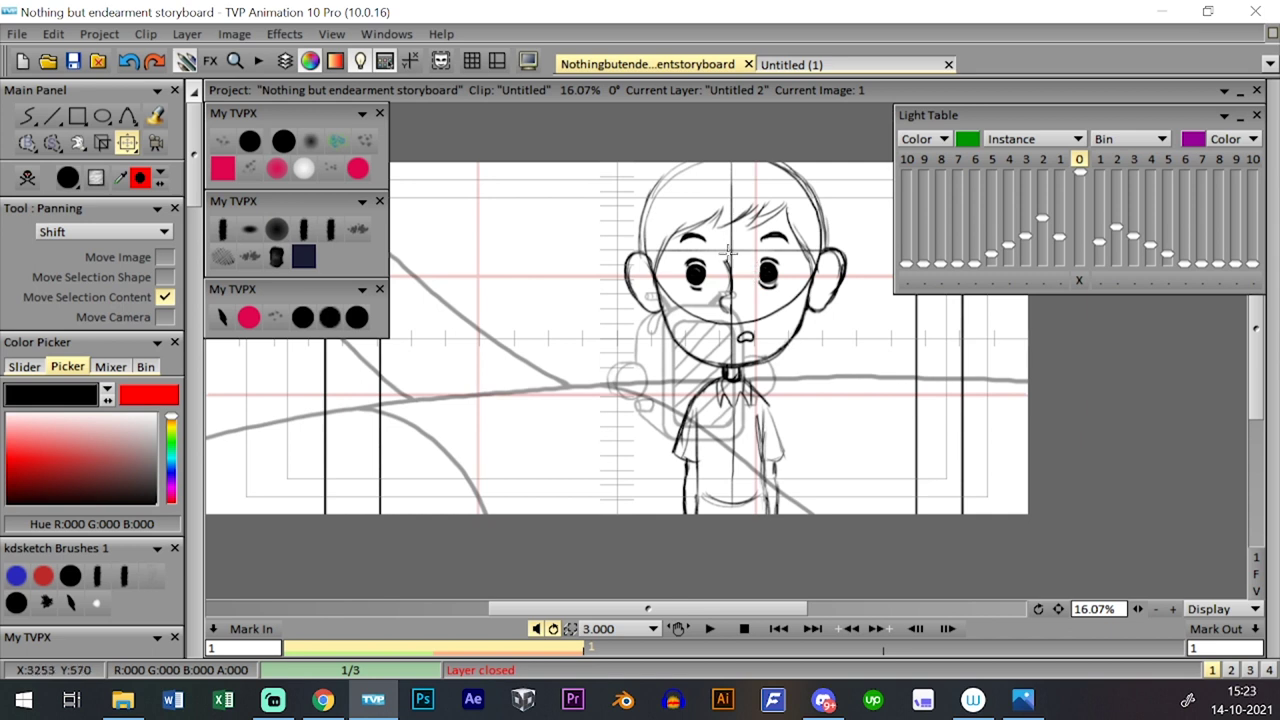
pyautogui.press('space')
pyautogui.press('space')
pyautogui.moveTo(757, 292); pyautogui.dragTo(760, 268)
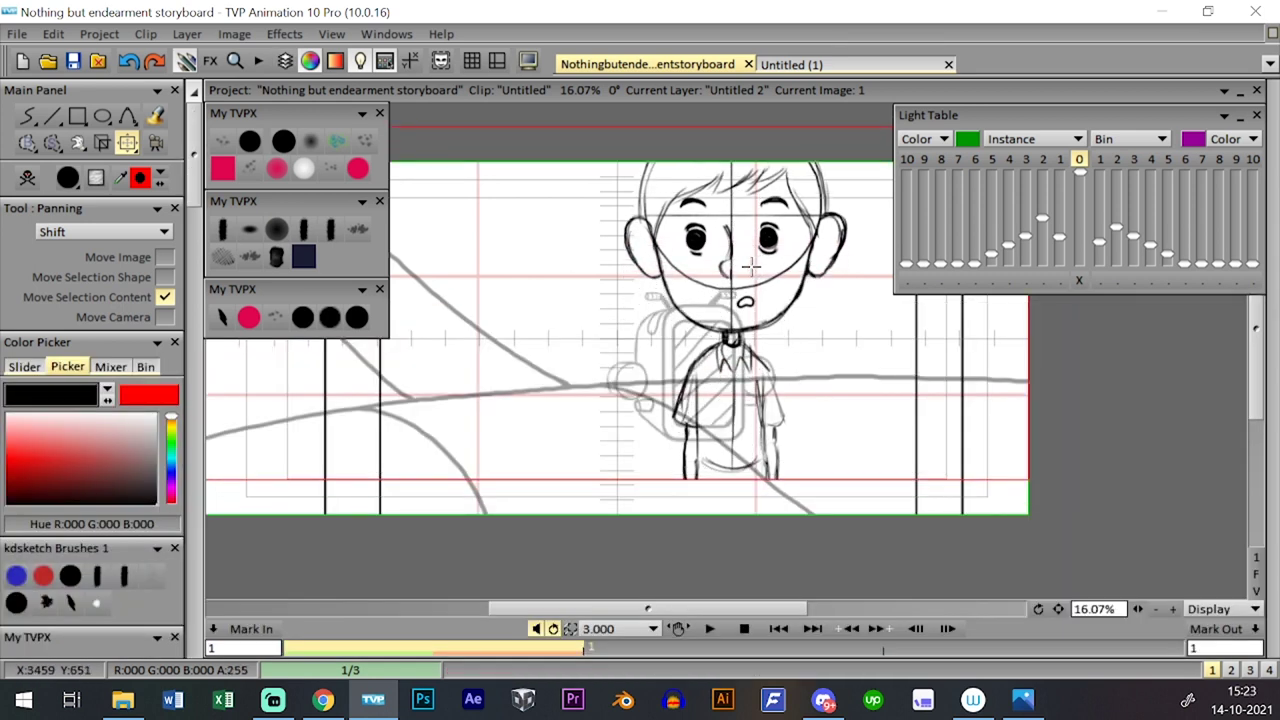
# - With the size 10 black pencil, extend and darken the boy's leg lines to the canvas bottom
pyautogui.click(302, 317)
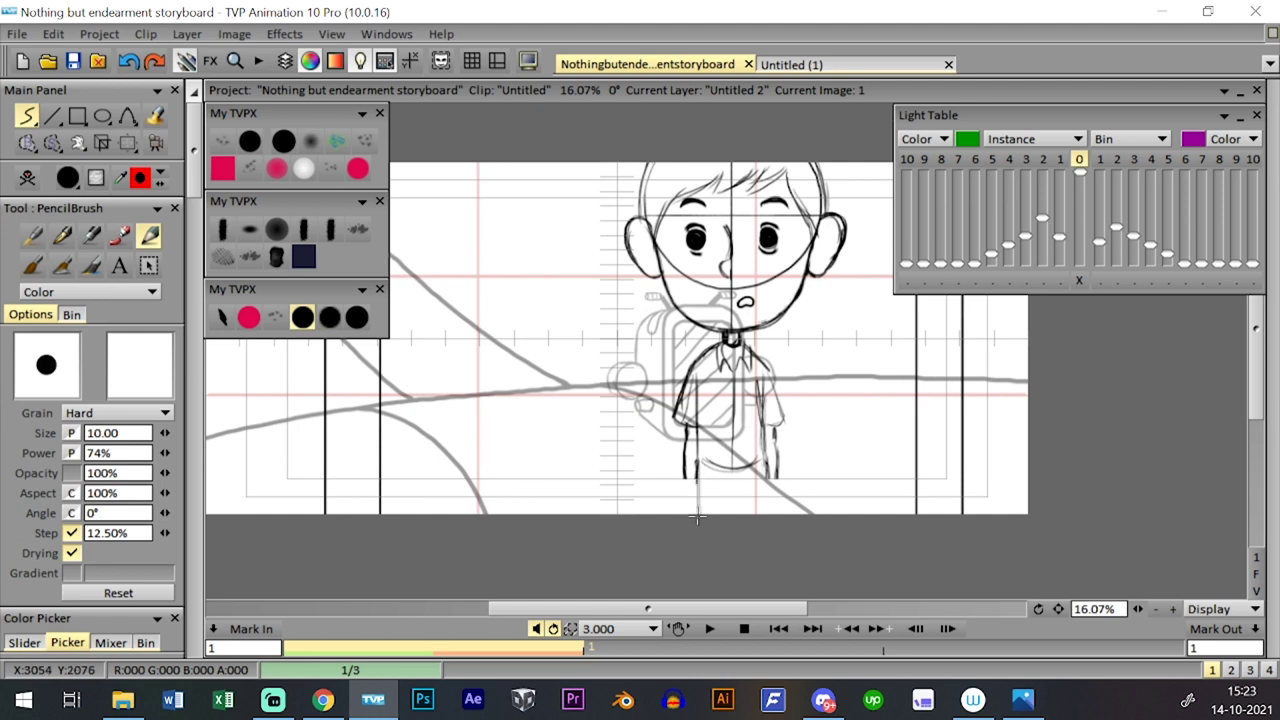
pyautogui.click(330, 317)
pyautogui.click(302, 317)
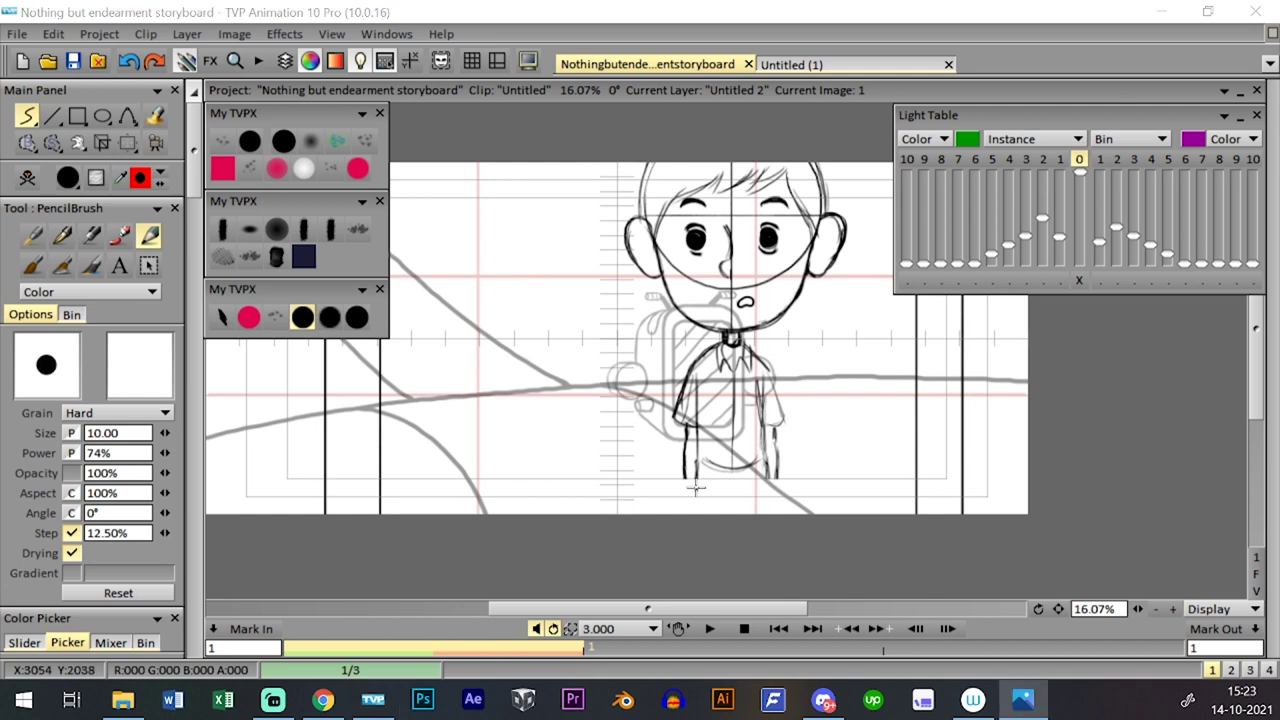
pyautogui.moveTo(698, 487)
pyautogui.mouseDown()
pyautogui.moveTo(698, 534)
pyautogui.moveTo(683, 453)
pyautogui.moveTo(703, 540)
pyautogui.mouseUp()
pyautogui.hotkey('ctrl', 'z')
pyautogui.hotkey('ctrl', 'z')
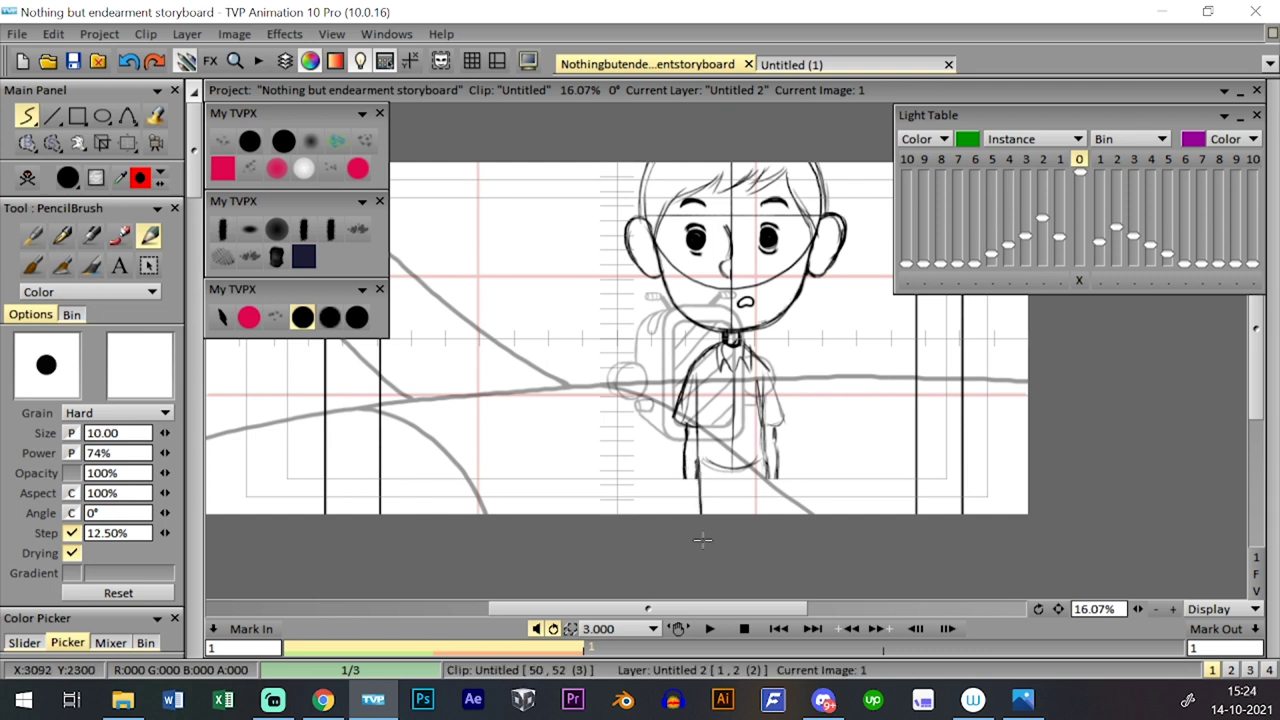
pyautogui.moveTo(761, 486); pyautogui.dragTo(763, 514)
pyautogui.moveTo(732, 517); pyautogui.dragTo(732, 522)
pyautogui.moveTo(766, 475); pyautogui.dragTo(762, 514)
pyautogui.moveTo(701, 467); pyautogui.dragTo(689, 516)
pyautogui.moveTo(766, 505)
pyautogui.mouseDown()
pyautogui.moveTo(772, 465)
pyautogui.moveTo(768, 514)
pyautogui.mouseUp()
# - Zoom in on the legs and trace darker outlines for the right arm and left leg
pyautogui.press('Right')
pyautogui.press('Left')
pyautogui.press('Tab')
pyautogui.press('Tab')
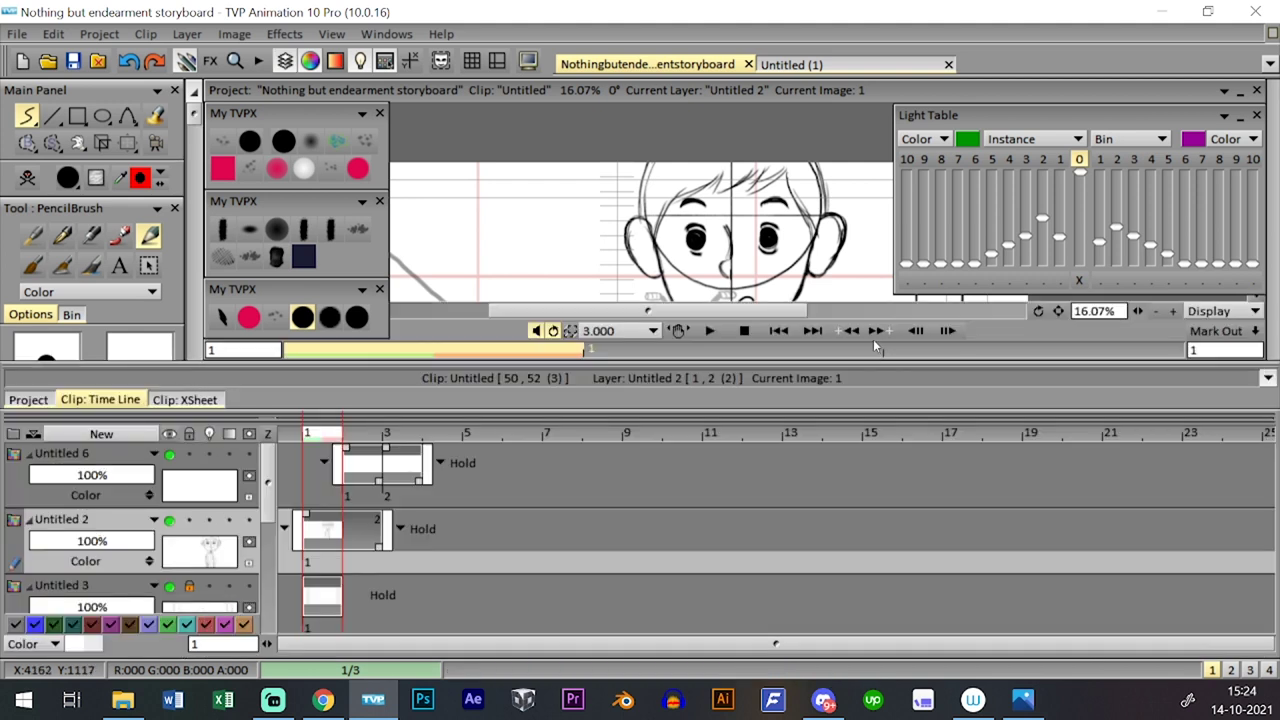
pyautogui.press('Right')
pyautogui.click(1140, 608)
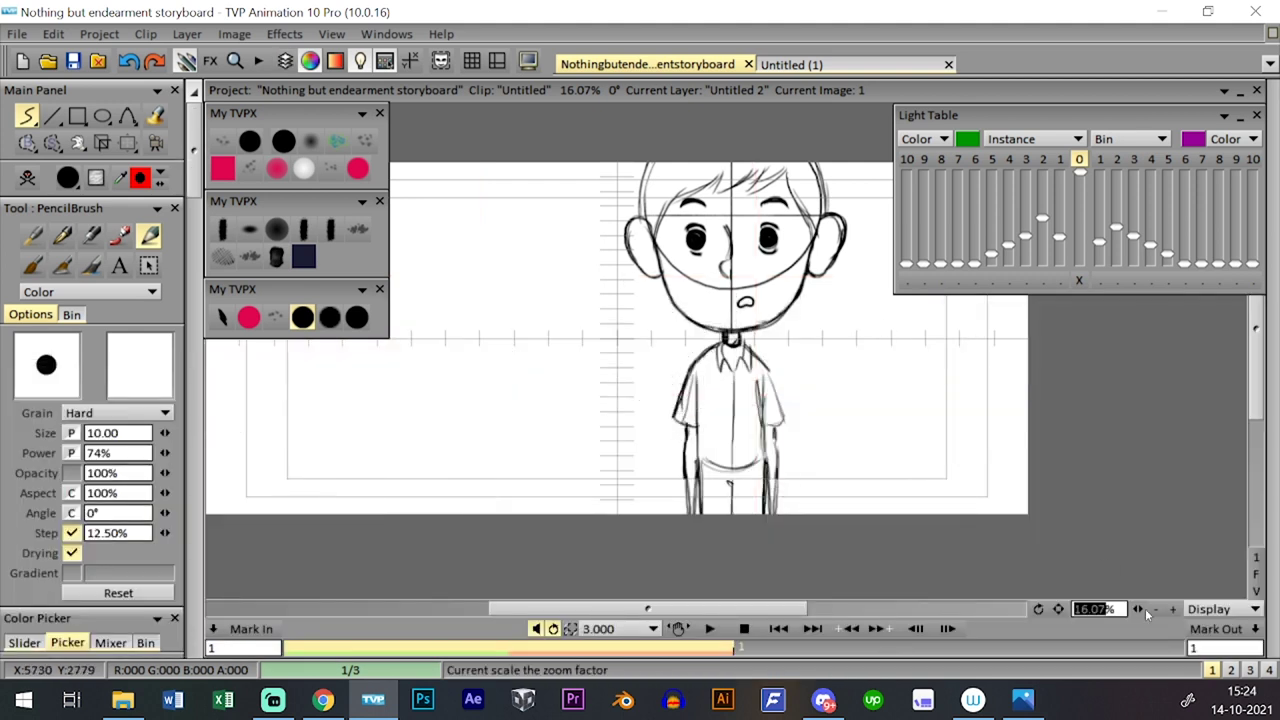
pyautogui.moveTo(1136, 618); pyautogui.dragTo(738, 375)
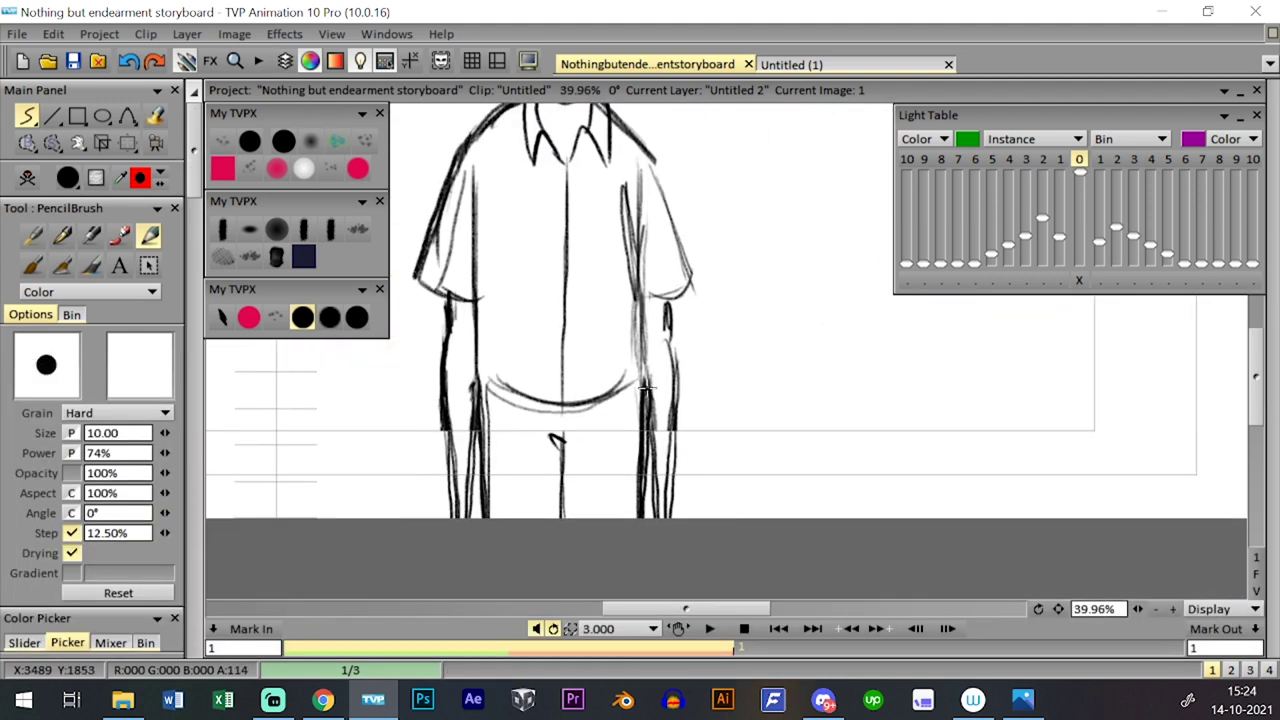
pyautogui.moveTo(645, 386)
pyautogui.mouseDown()
pyautogui.moveTo(647, 479)
pyautogui.moveTo(645, 409)
pyautogui.moveTo(651, 475)
pyautogui.moveTo(665, 465)
pyautogui.moveTo(663, 514)
pyautogui.moveTo(668, 462)
pyautogui.moveTo(670, 523)
pyautogui.moveTo(674, 368)
pyautogui.mouseUp()
pyautogui.hotkey('ctrl', 'z')
pyautogui.hotkey('ctrl', 'z')
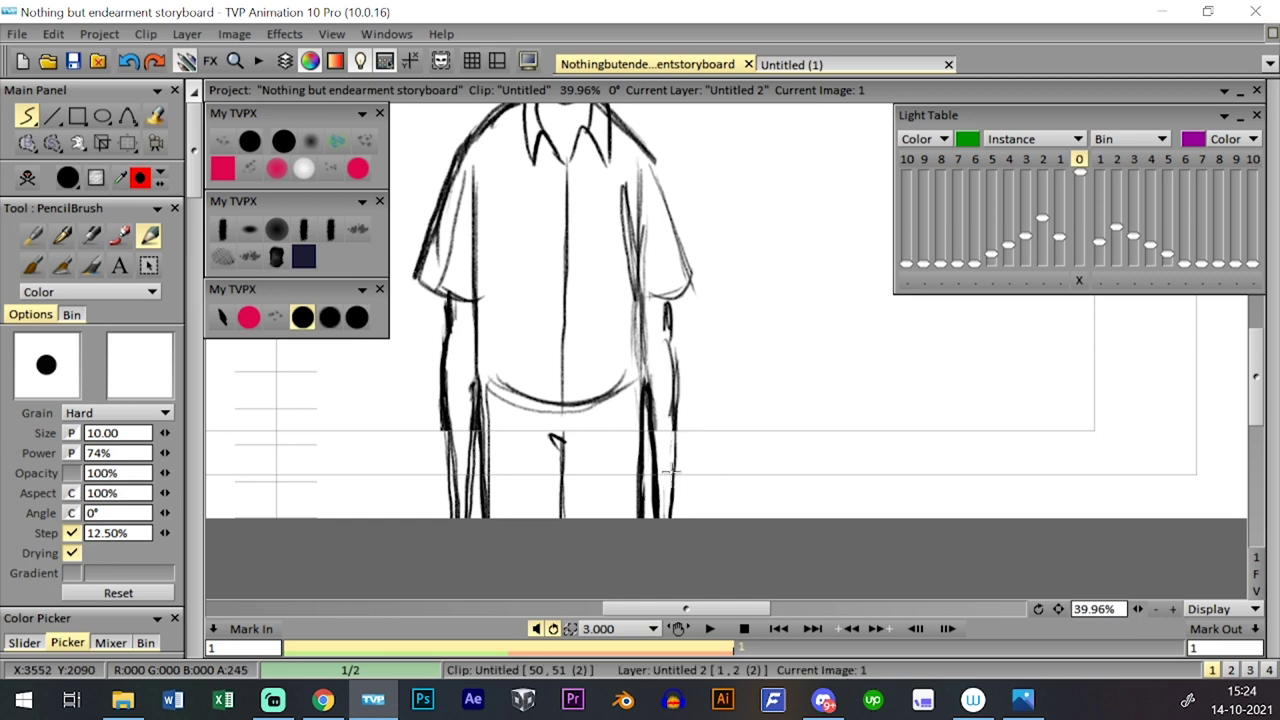
pyautogui.moveTo(670, 472); pyautogui.dragTo(660, 300)
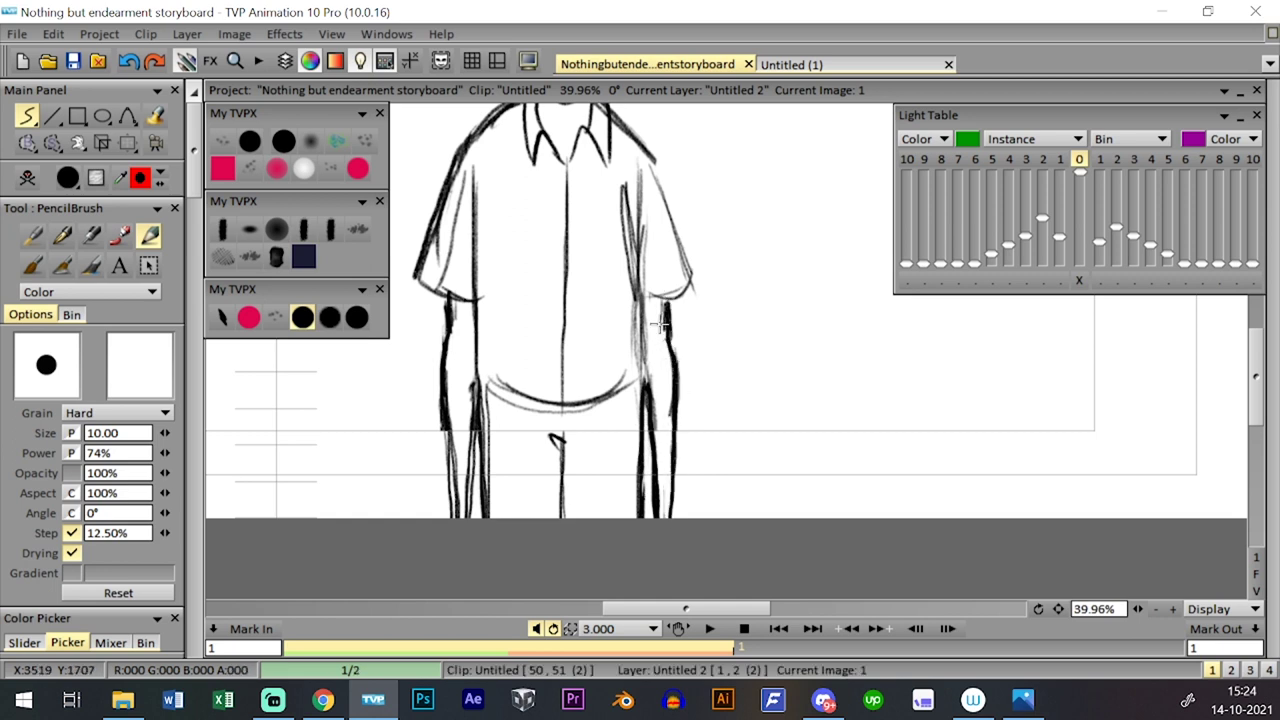
pyautogui.moveTo(472, 387); pyautogui.dragTo(460, 518)
pyautogui.moveTo(470, 410)
pyautogui.mouseDown()
pyautogui.moveTo(459, 523)
pyautogui.moveTo(442, 331)
pyautogui.mouseUp()
pyautogui.hotkey('ctrl', 'z')
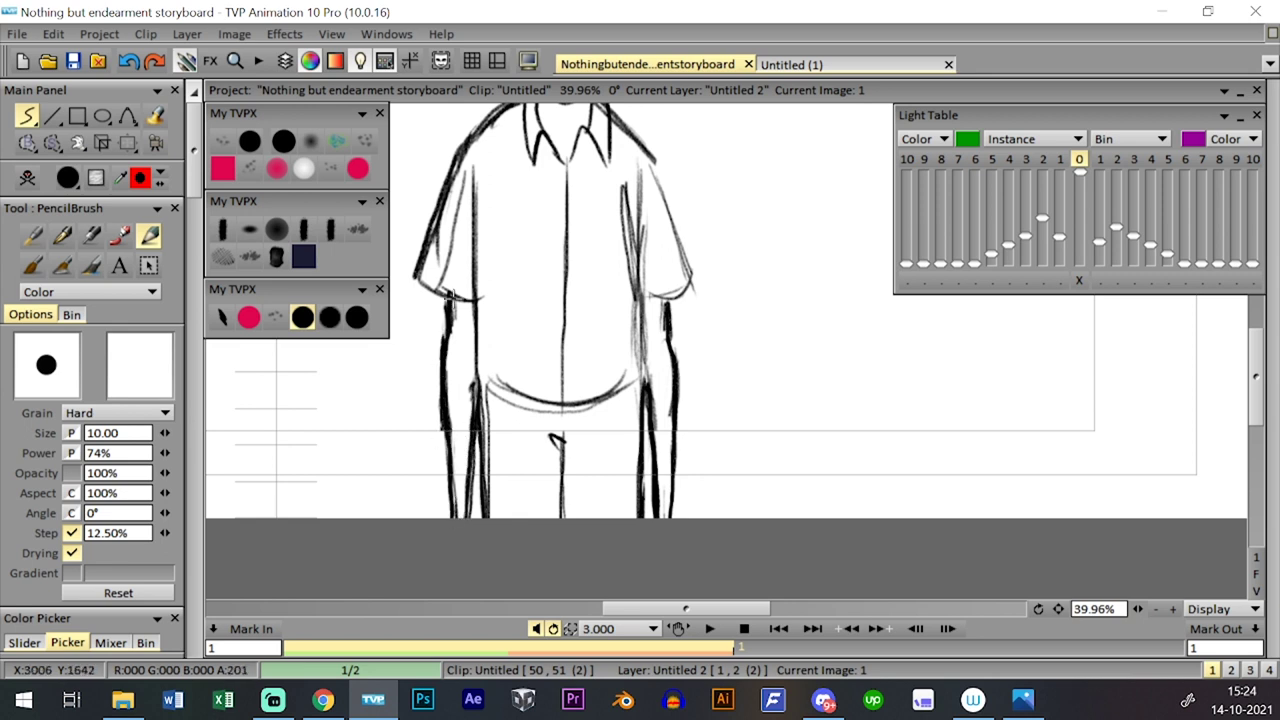
# - Zoom back out, show all layers, and switch to the hand layer Untitled 6
pyautogui.moveTo(1138, 609); pyautogui.dragTo(1030, 572)
pyautogui.moveTo(892, 354); pyautogui.dragTo(820, 462)
pyautogui.press('l')
pyautogui.press('l')
pyautogui.press('l')
pyautogui.press('l')
pyautogui.press('d')
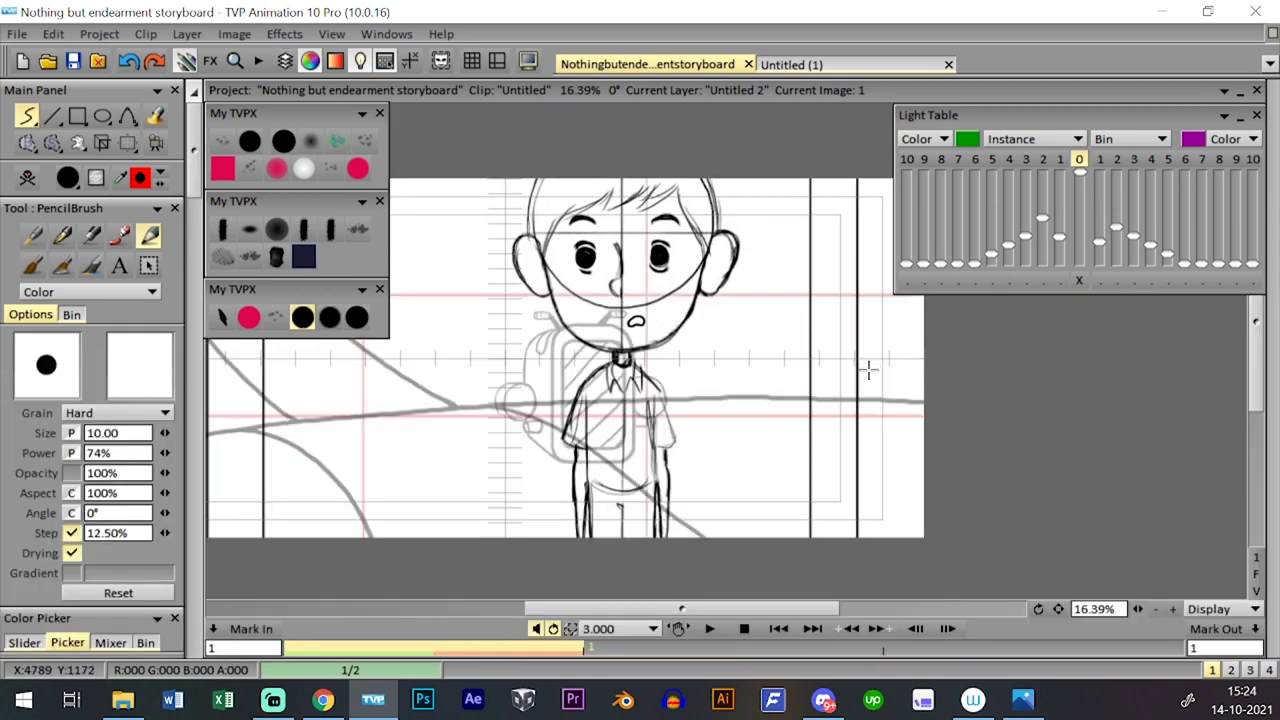
pyautogui.press('l')
pyautogui.press('l')
pyautogui.press('l')
pyautogui.press('Up')
pyautogui.press('Right')
pyautogui.press('l')
pyautogui.press('l')
pyautogui.press('l')
pyautogui.press('l')
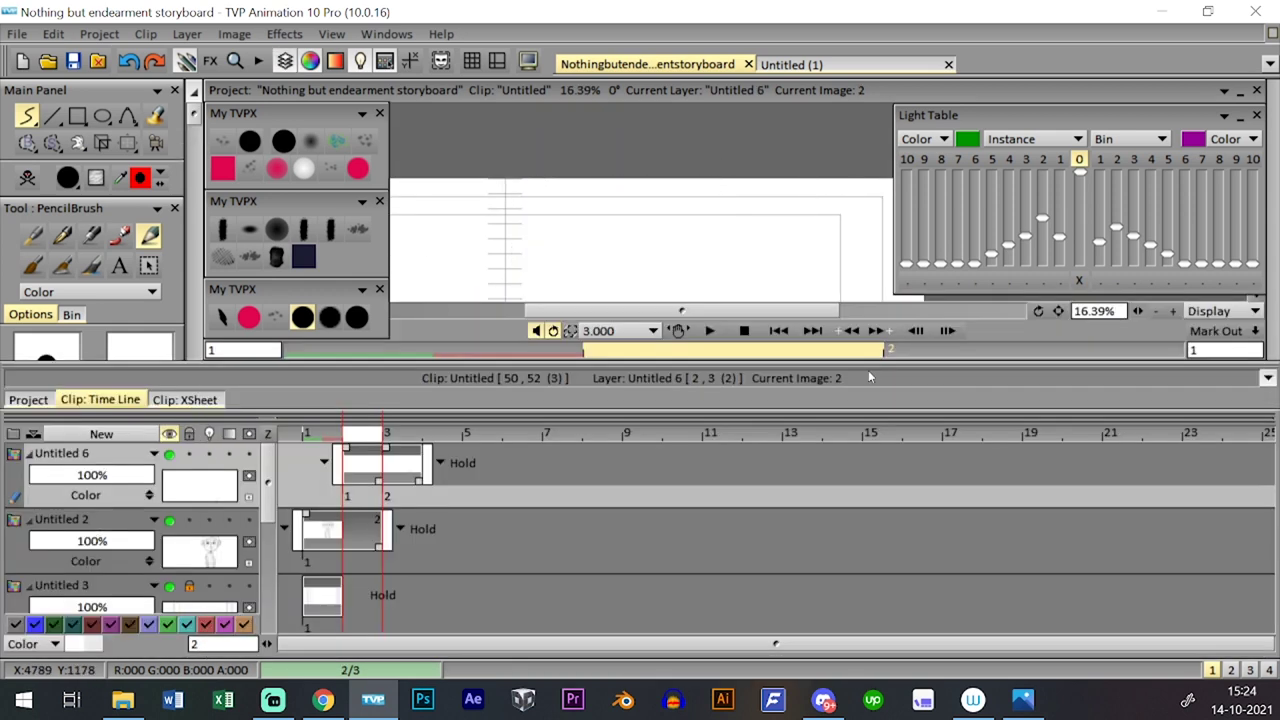
# - Step through images 2 and 3 of the hand layer to check the hand
pyautogui.click(862, 378)
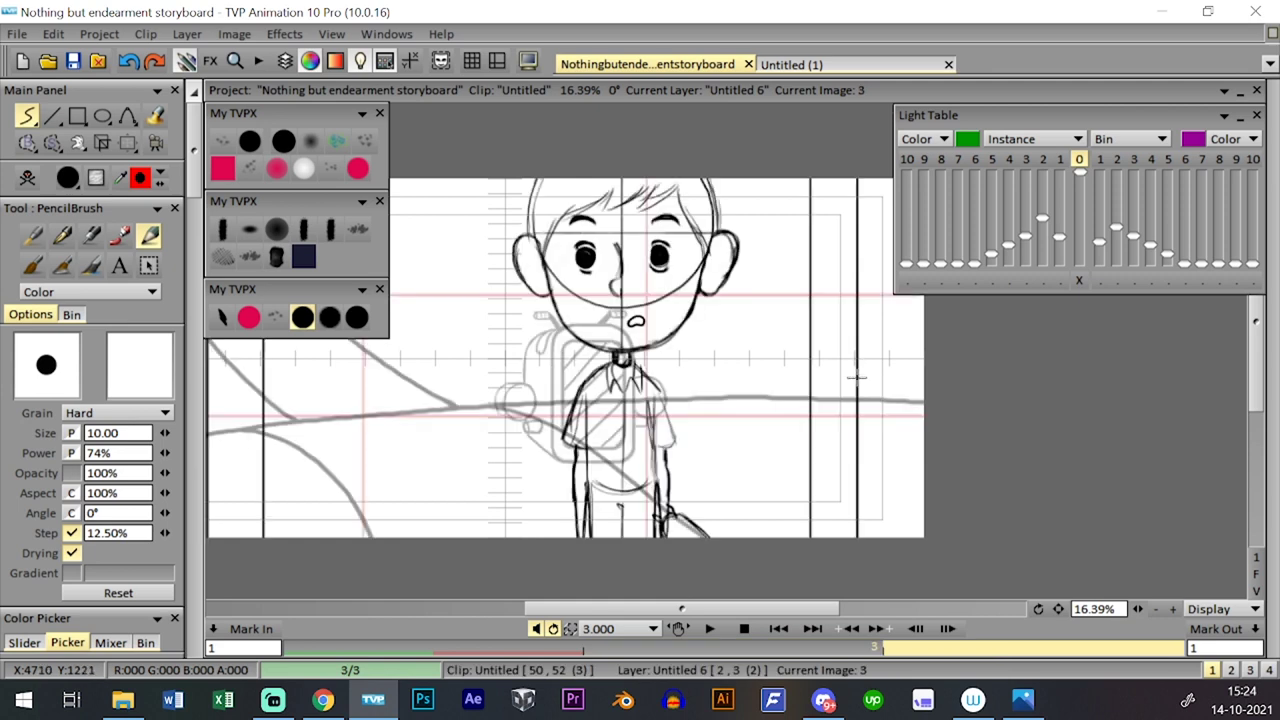
pyautogui.press('l')
pyautogui.press('l')
pyautogui.press('l')
pyautogui.press('l')
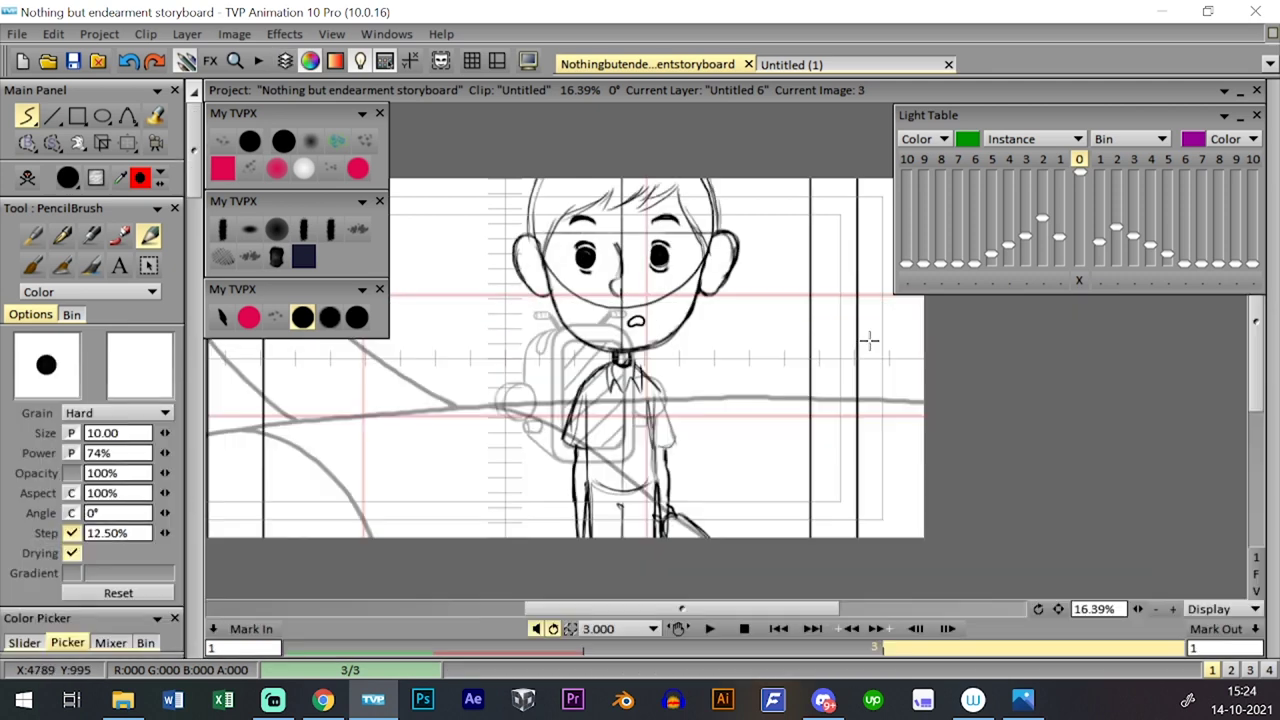
pyautogui.press('Right')
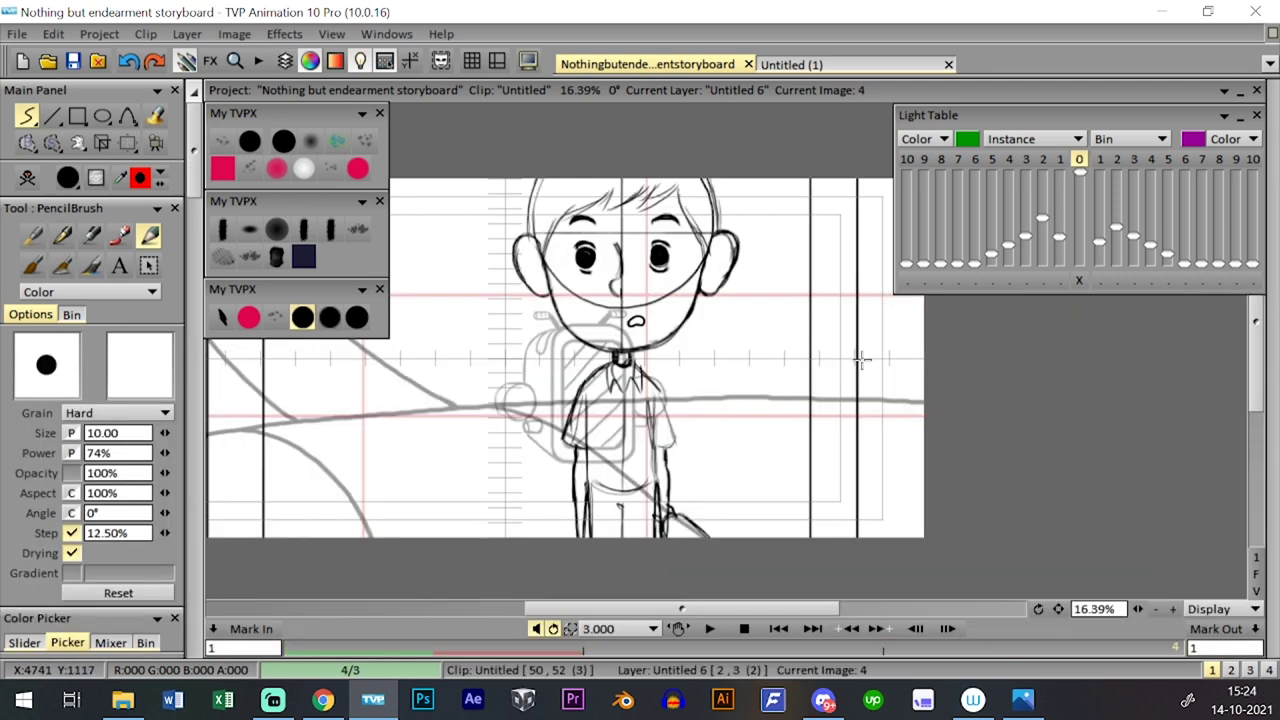
pyautogui.press('Left')
pyautogui.press('Left')
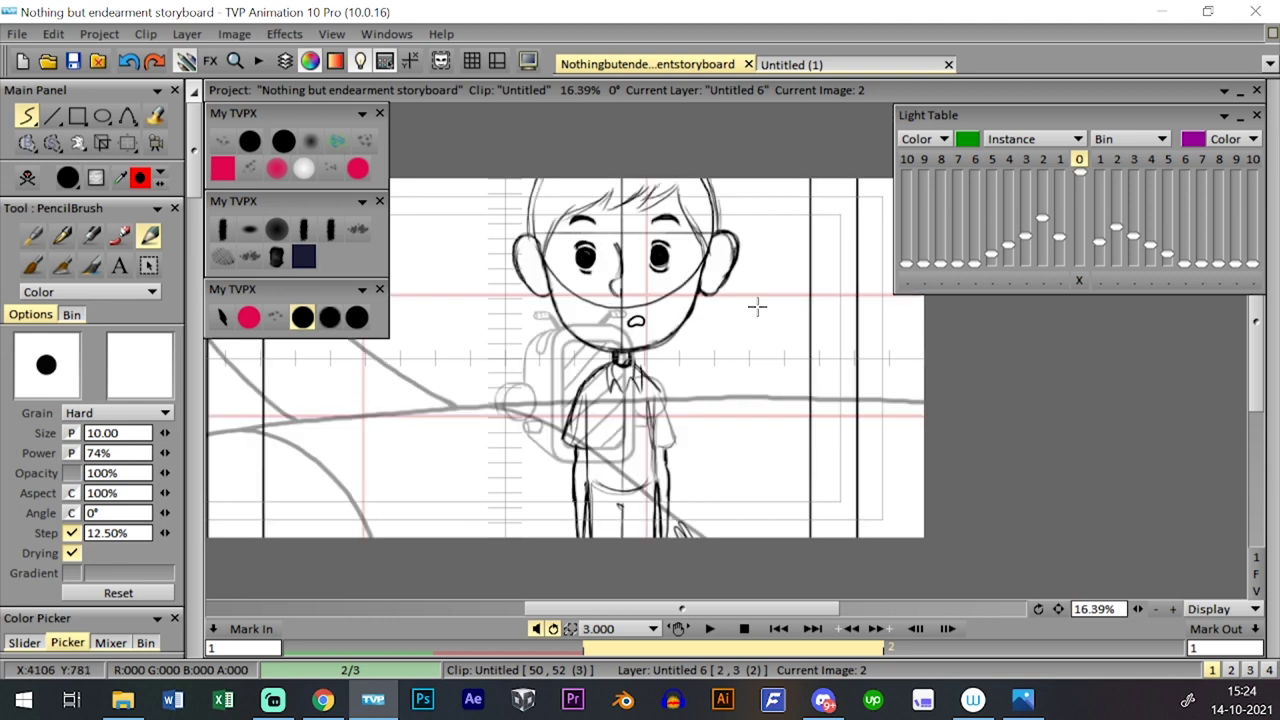
pyautogui.press('Right')
pyautogui.press('Tab')
pyautogui.press('Tab')
pyautogui.press('Tab')
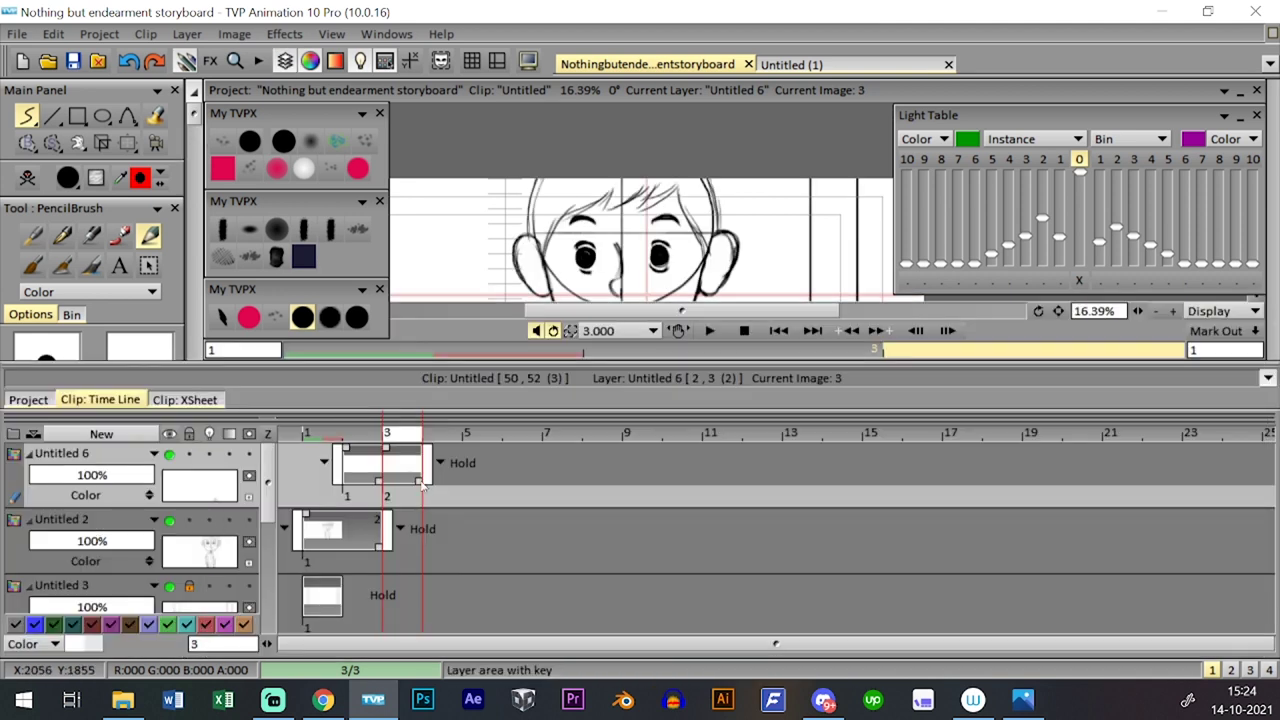
# - Select both Untitled 6 hand drawings, move them up toward the arm, and apply
pyautogui.doubleClick(392, 457)
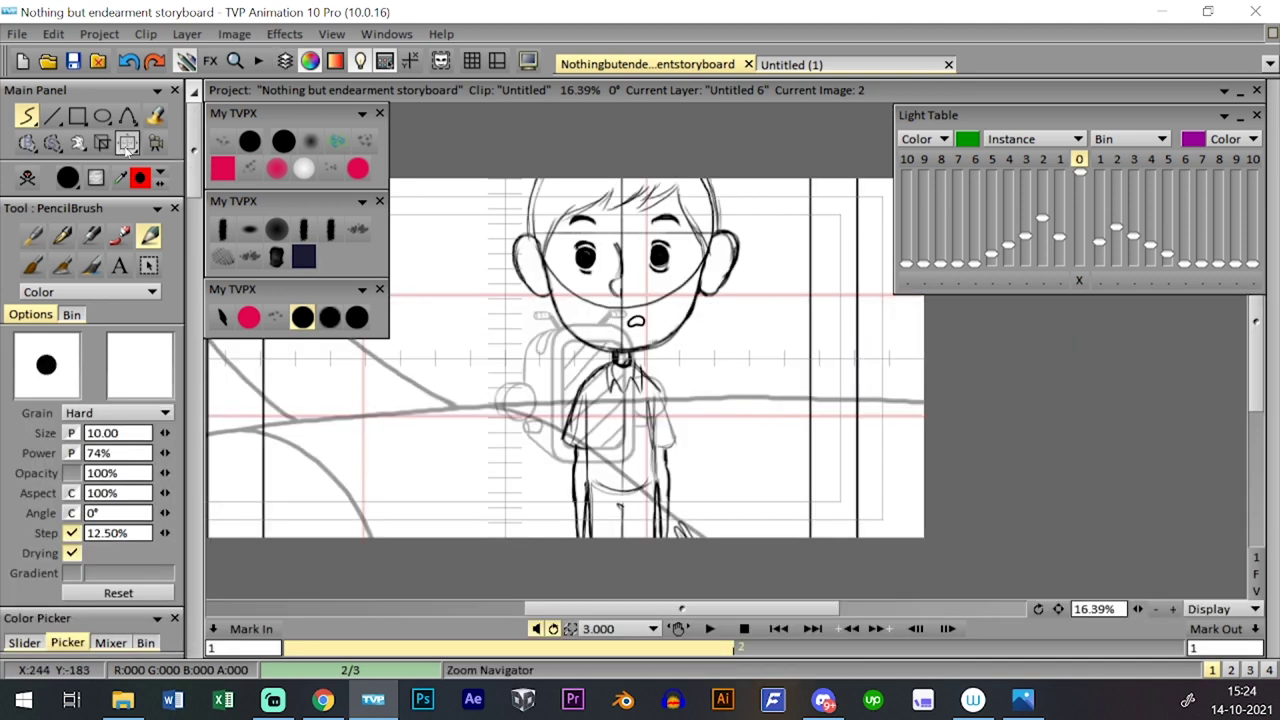
pyautogui.click(127, 142)
pyautogui.moveTo(685, 530); pyautogui.dragTo(683, 517)
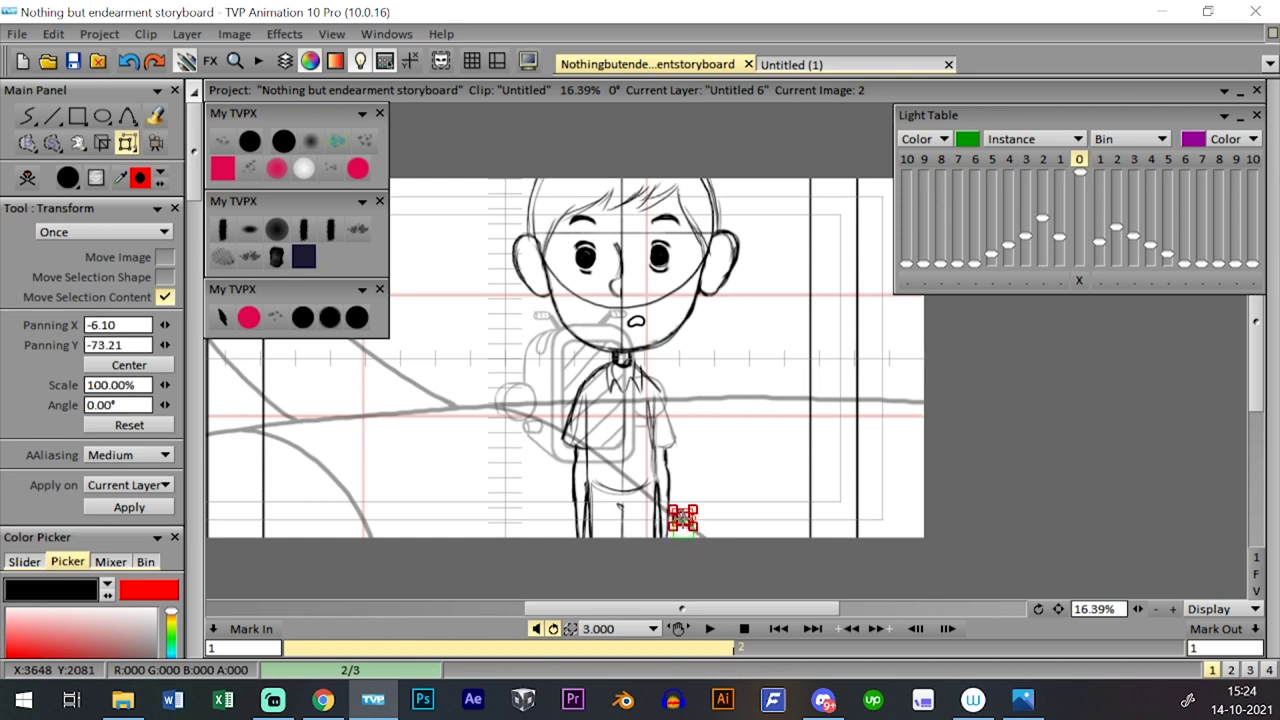
pyautogui.press('Return')
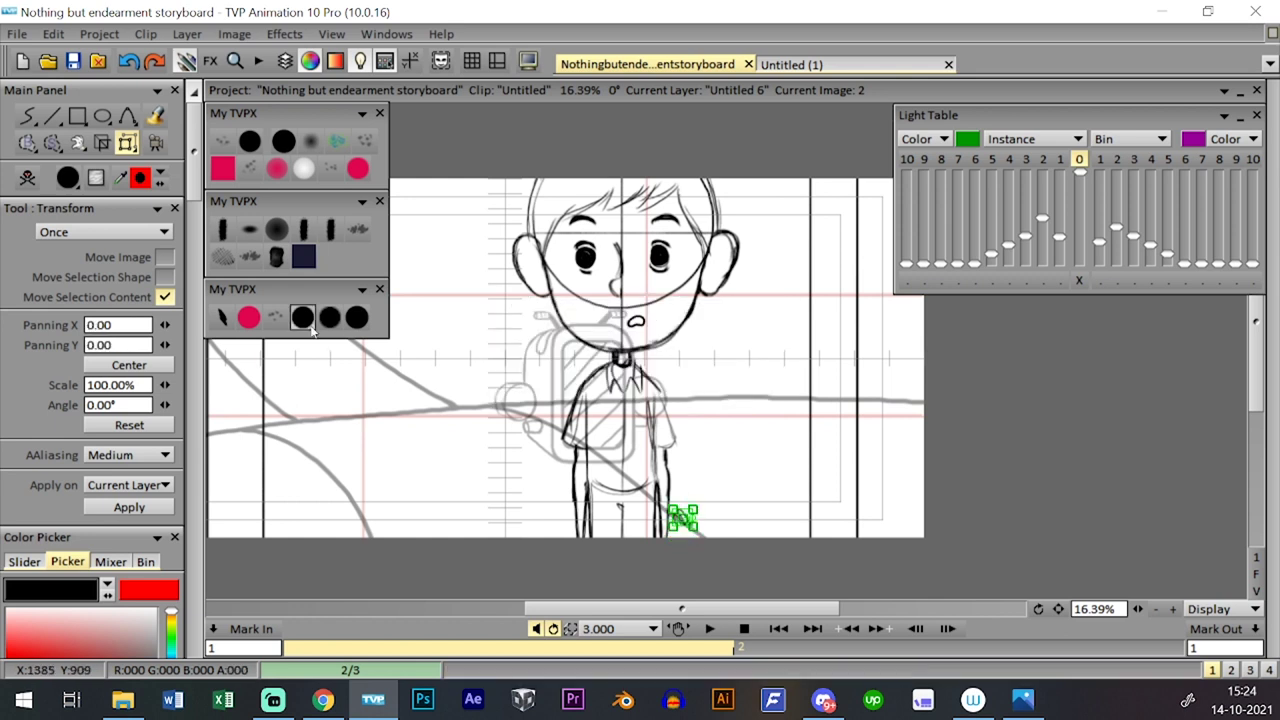
pyautogui.click(303, 318)
pyautogui.press('Tab')
pyautogui.press('Tab')
pyautogui.press('Tab')
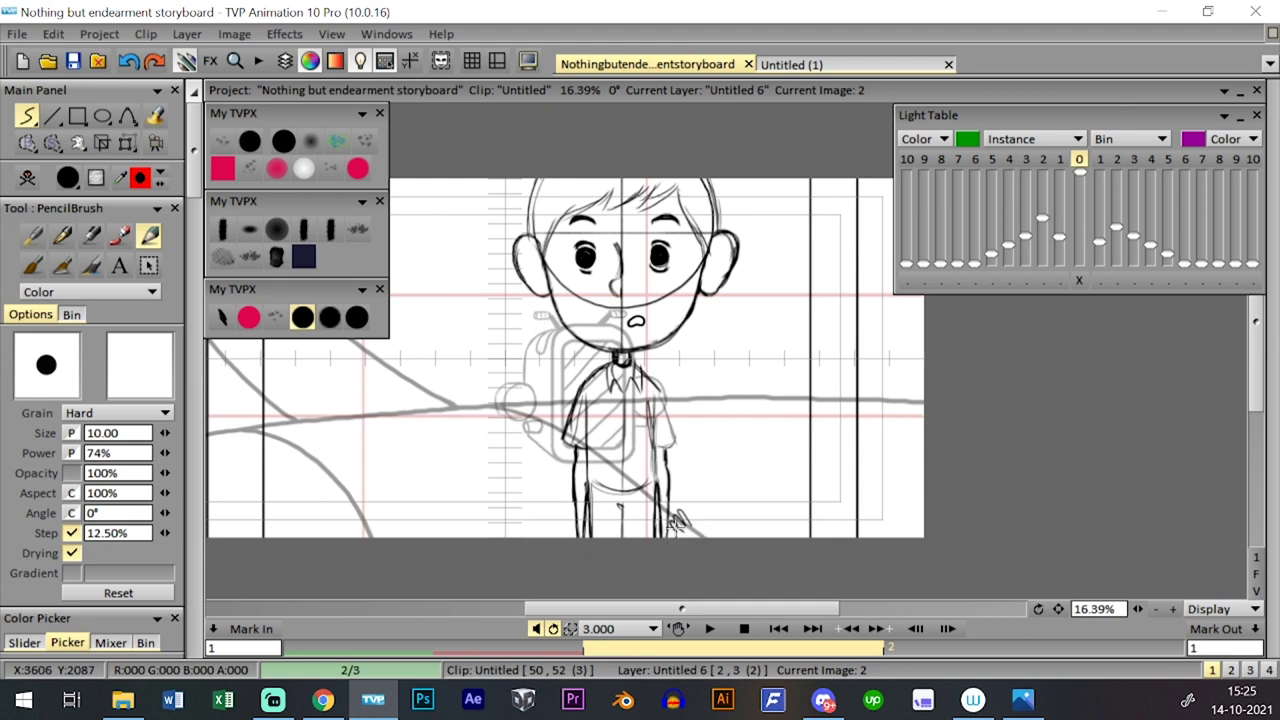
# - Zoom in on the hand and draw an arc beside its fingers on image 2
pyautogui.moveTo(1139, 610); pyautogui.dragTo(1157, 608)
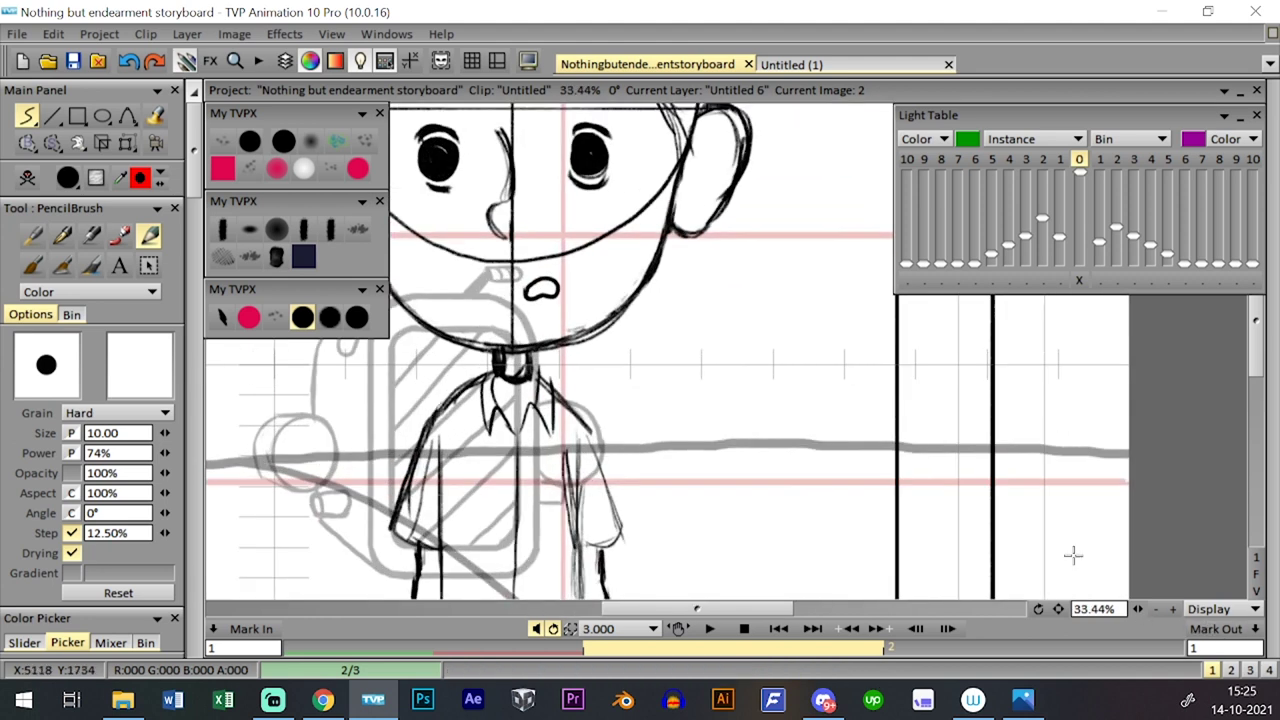
pyautogui.moveTo(1072, 555); pyautogui.dragTo(1048, 258)
pyautogui.hotkey('ctrl', 'z')
pyautogui.moveTo(598, 447)
pyautogui.mouseDown()
pyautogui.moveTo(642, 402)
pyautogui.moveTo(612, 412)
pyautogui.moveTo(656, 392)
pyautogui.moveTo(632, 382)
pyautogui.moveTo(658, 421)
pyautogui.mouseUp()
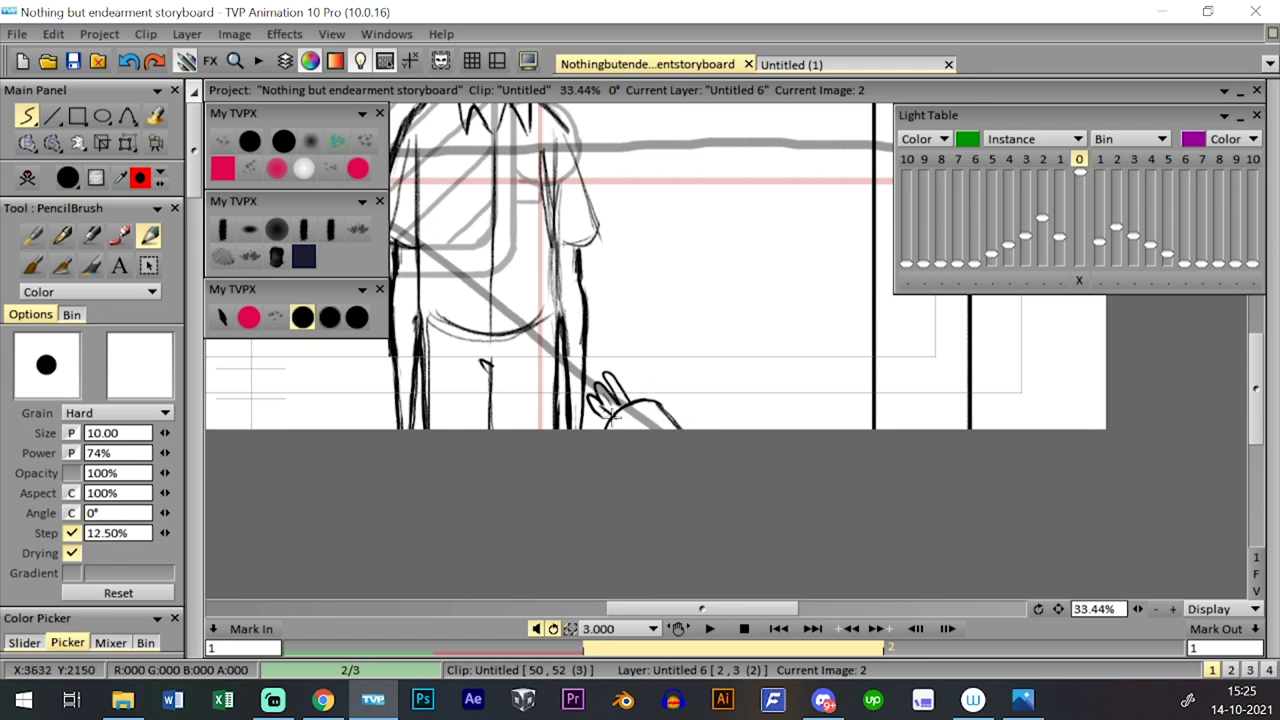
# - Clear image 3 and redraw a fresh curved hand outline by the boy's hip
pyautogui.press('Tab')
pyautogui.press('Tab')
pyautogui.press('Tab')
pyautogui.press('Tab')
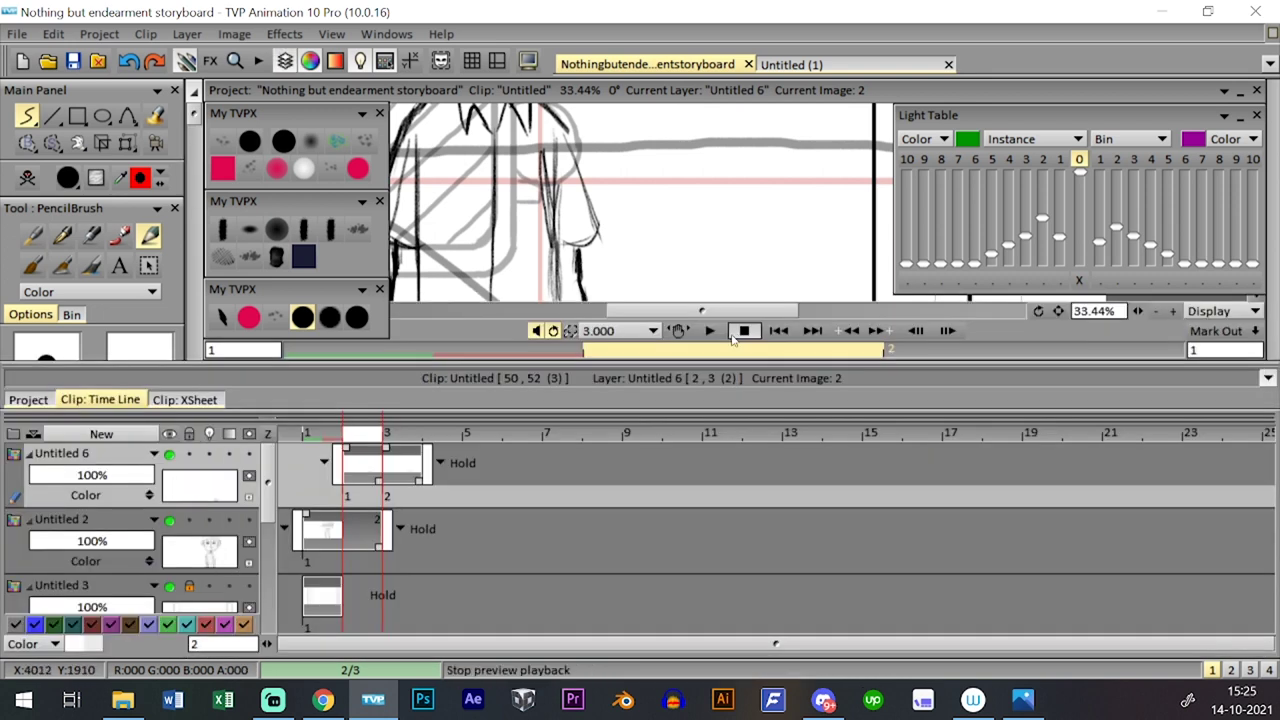
pyautogui.press('Right')
pyautogui.press('Tab')
pyautogui.press('Tab')
pyautogui.press('BackSpace')
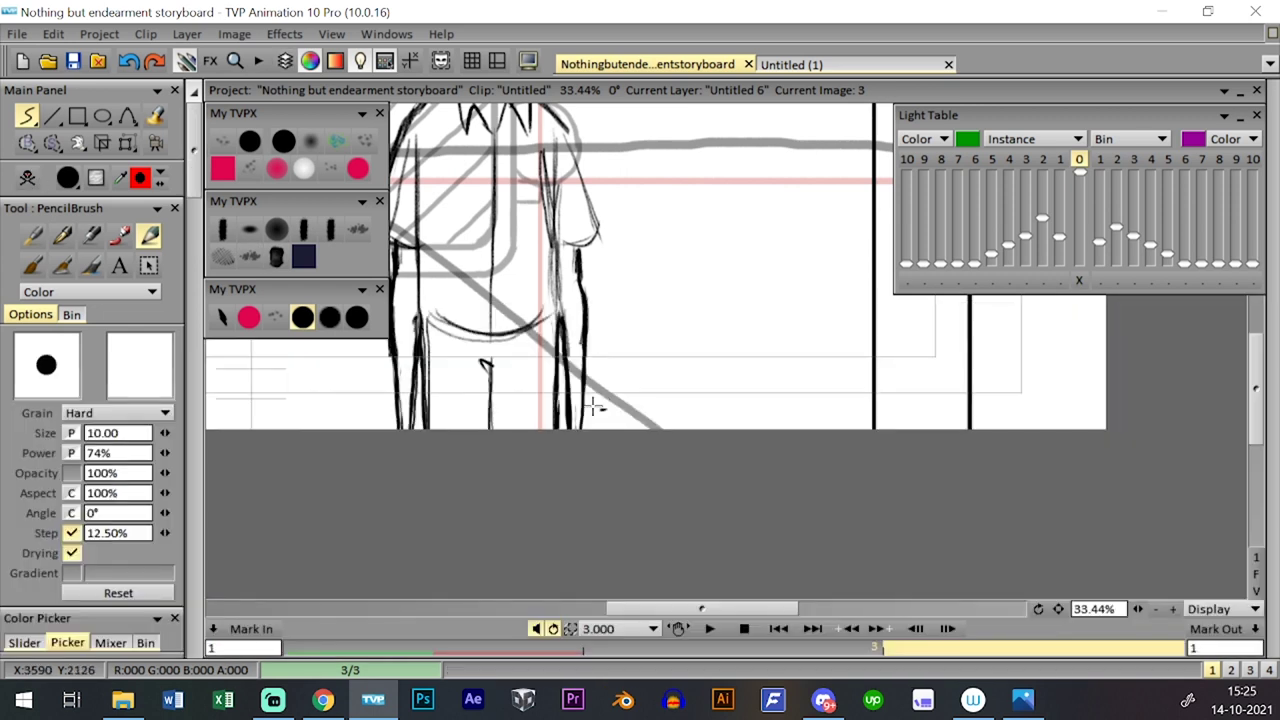
pyautogui.moveTo(592, 406)
pyautogui.mouseDown()
pyautogui.moveTo(586, 347)
pyautogui.moveTo(577, 376)
pyautogui.moveTo(594, 346)
pyautogui.moveTo(652, 392)
pyautogui.moveTo(613, 431)
pyautogui.mouseUp()
pyautogui.hotkey('ctrl', 'z')
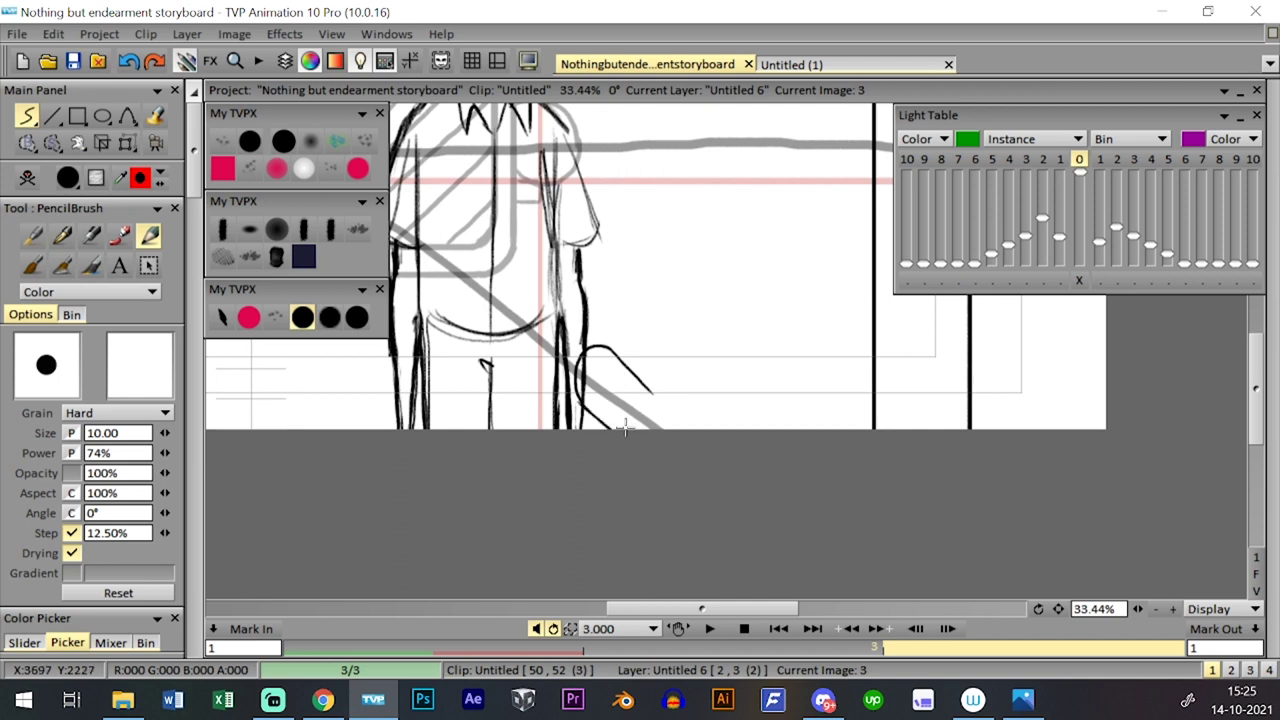
pyautogui.moveTo(630, 372); pyautogui.dragTo(706, 450)
pyautogui.moveTo(562, 380); pyautogui.dragTo(564, 389)
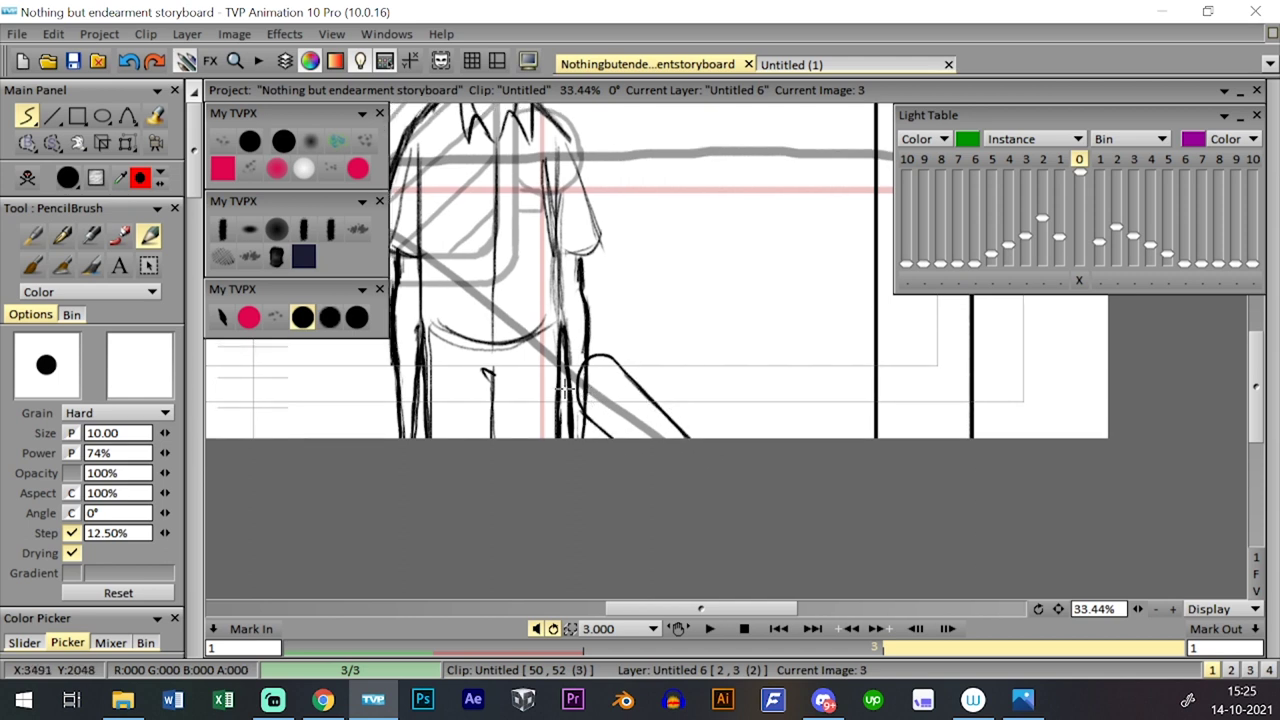
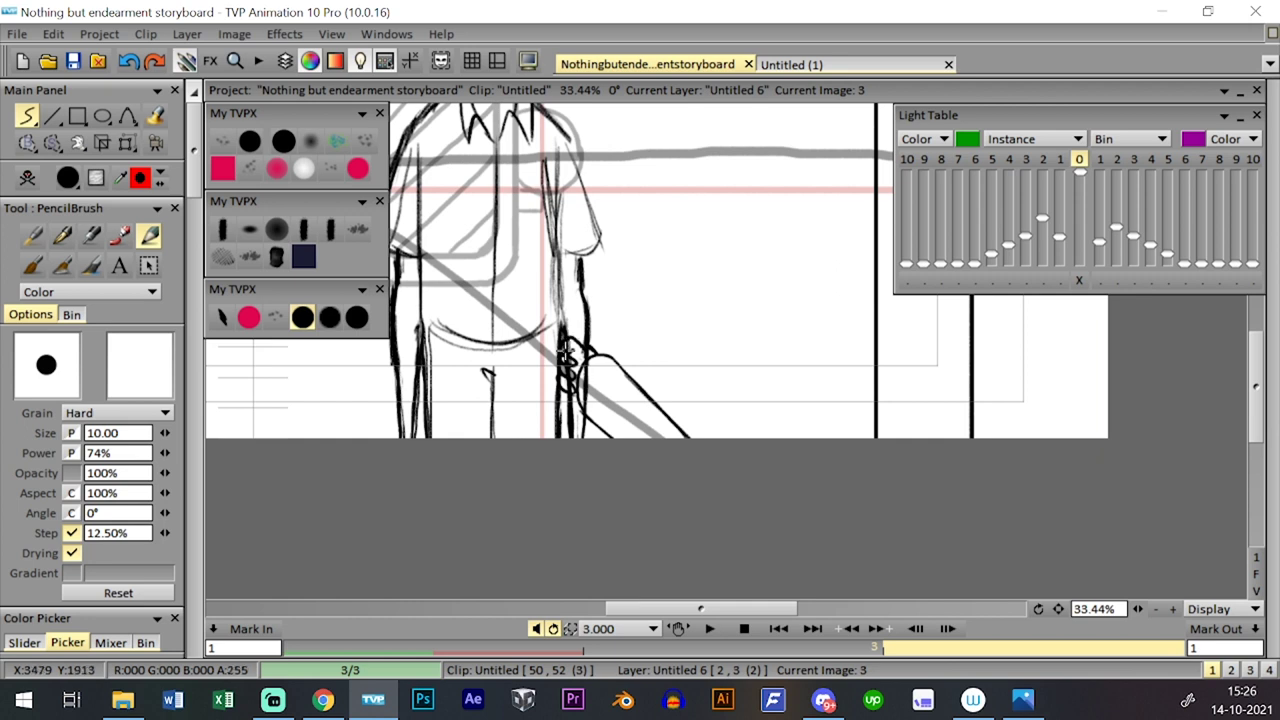
# - Add two short strokes gripping the strap at the boy's hand, then zoom out to 9.41%
pyautogui.moveTo(586, 336); pyautogui.dragTo(599, 356)
pyautogui.moveTo(1137, 609); pyautogui.dragTo(1066, 591)
pyautogui.scroll(-1, 949, 436)
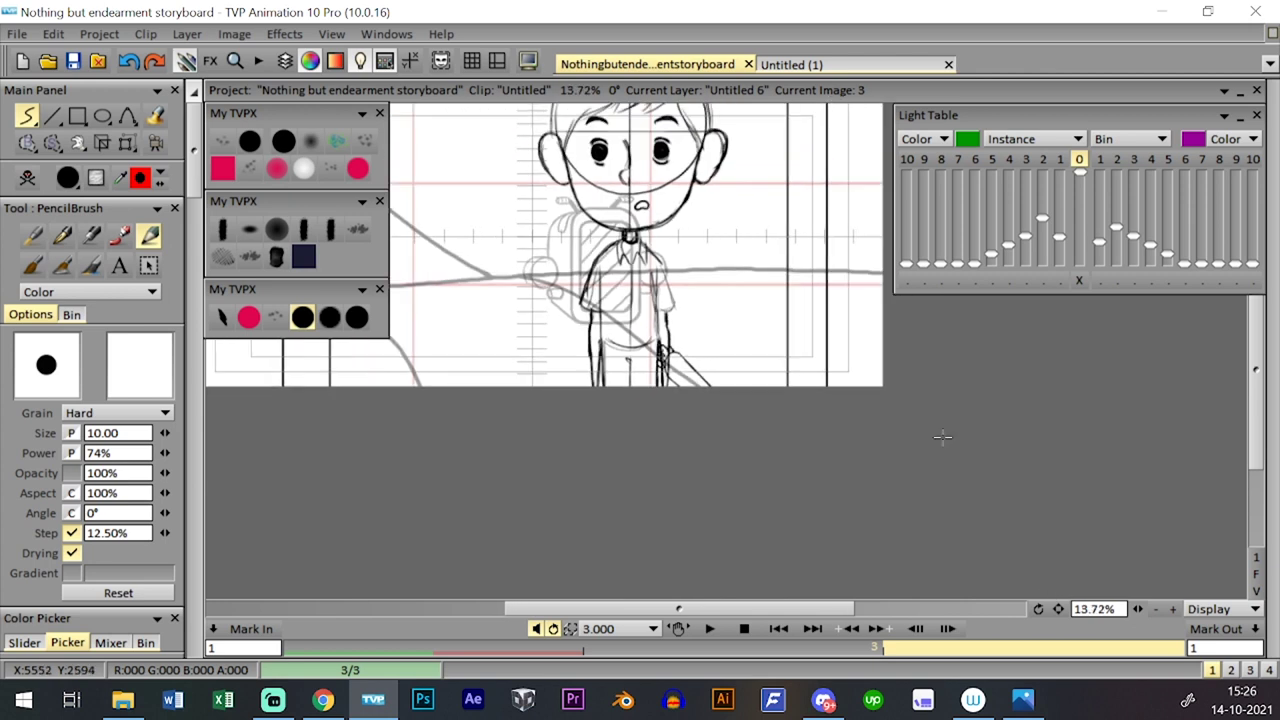
pyautogui.scroll(-1, 920, 425)
# - Play and stop a preview of the clip, then save the storyboard project
pyautogui.press('Tab')
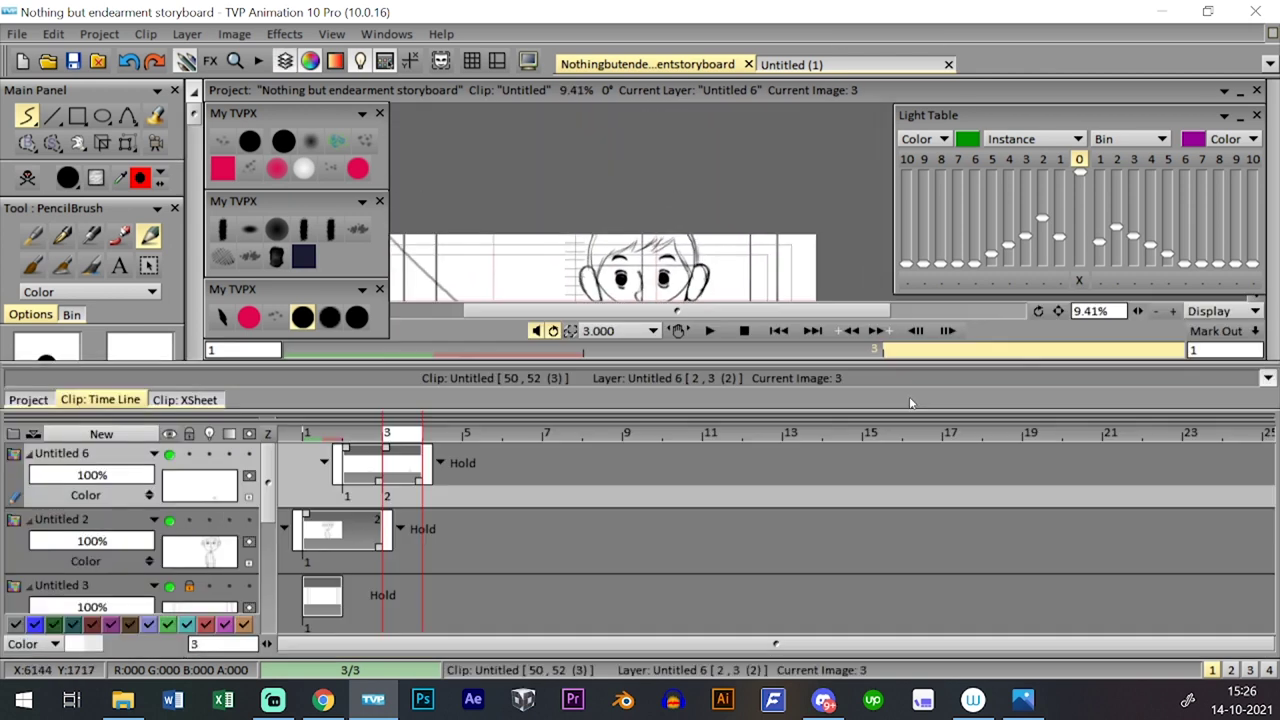
pyautogui.press('Tab')
pyautogui.click(712, 633)
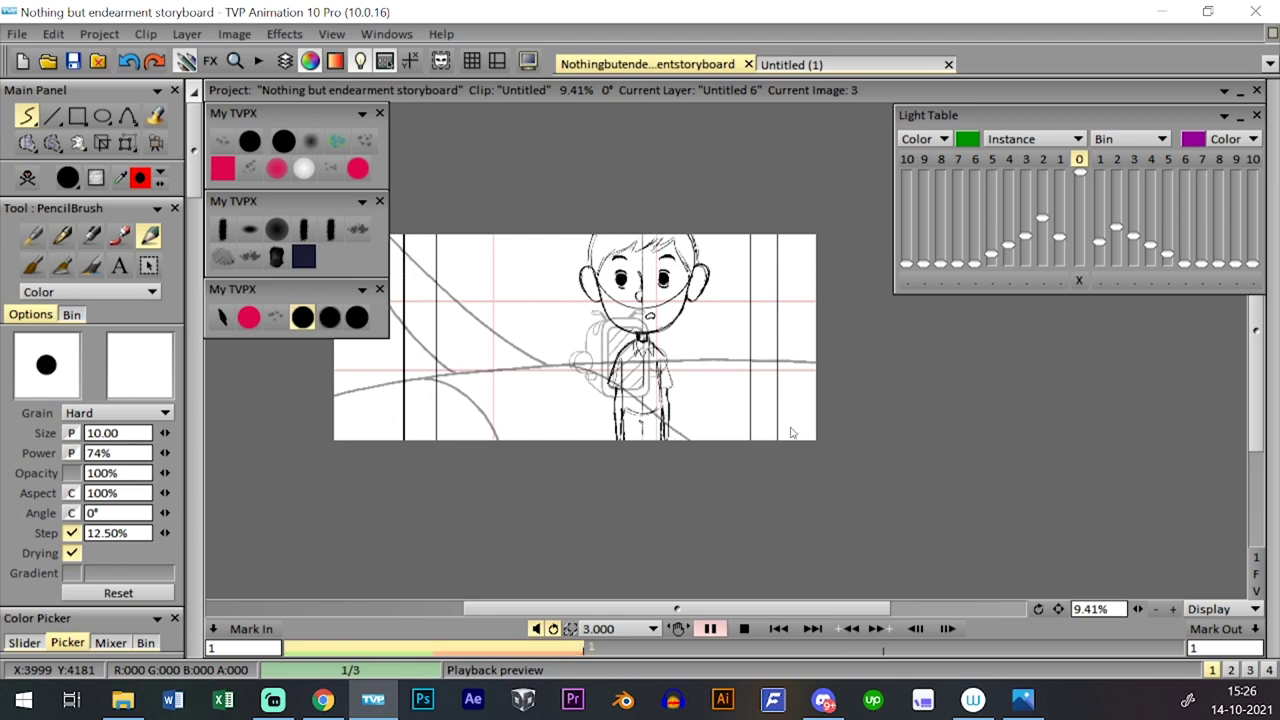
pyautogui.click(745, 627)
pyautogui.press('0')
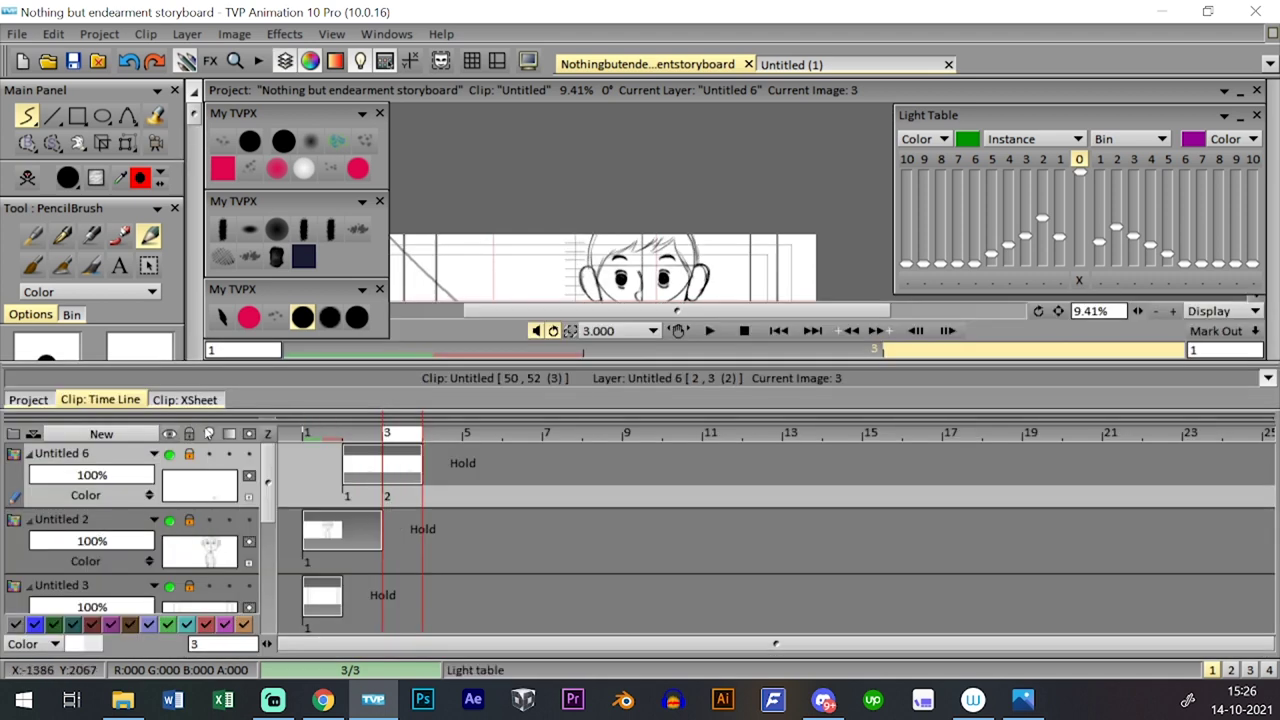
pyautogui.press('0')
pyautogui.click(73, 61)
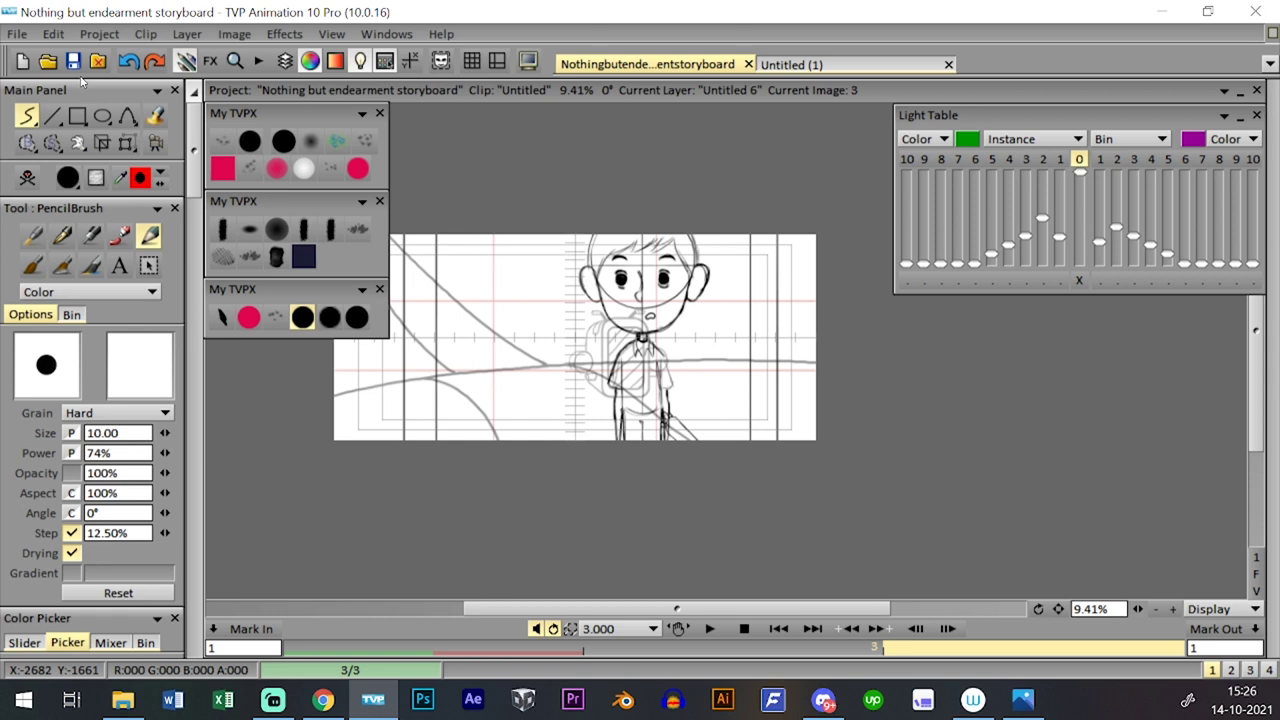
# - Make layer Untitled 2 current and clear the character drawing from its image 3
pyautogui.press('0')
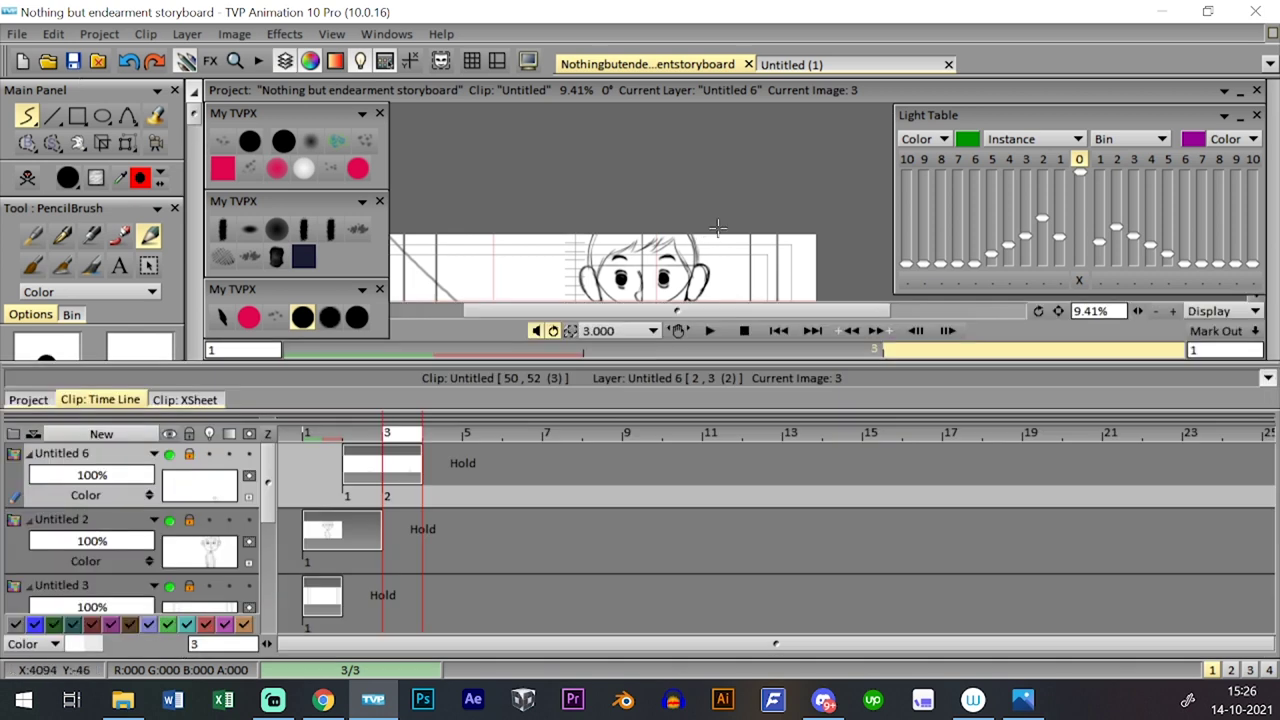
pyautogui.click(400, 543)
pyautogui.press('0')
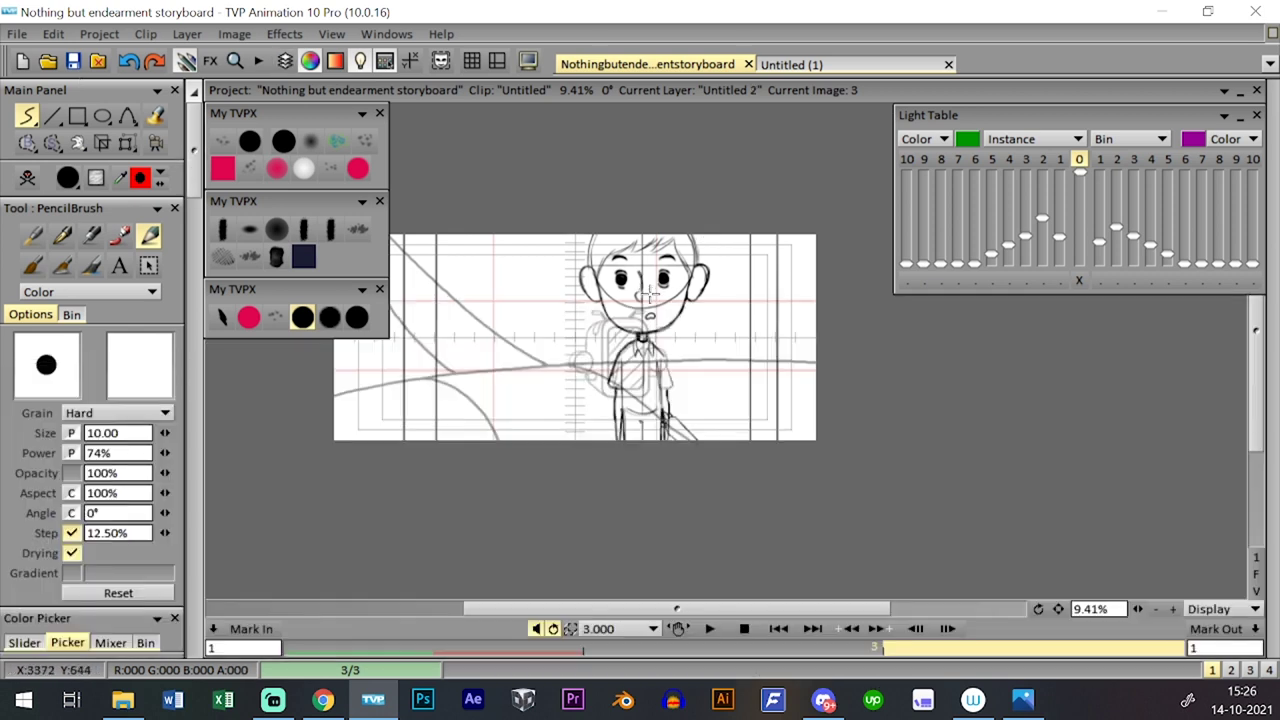
pyautogui.press('0')
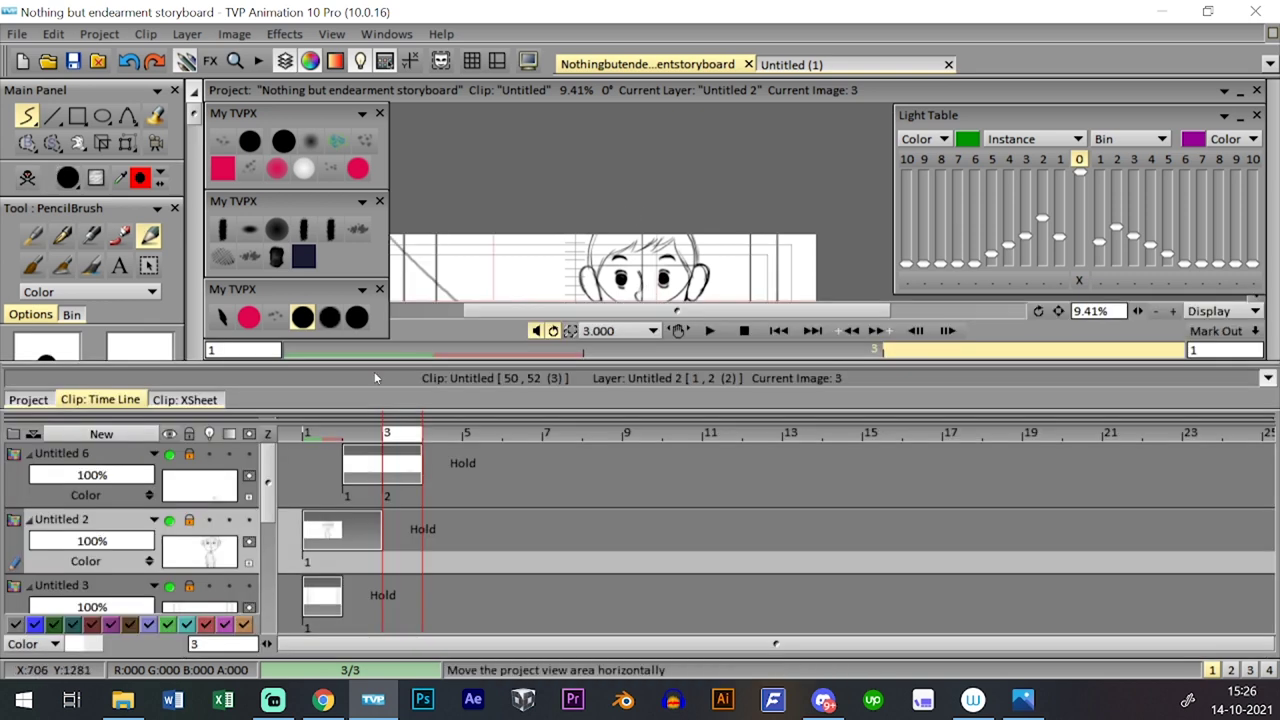
pyautogui.click(27, 177)
pyautogui.press('0')
pyautogui.press('0')
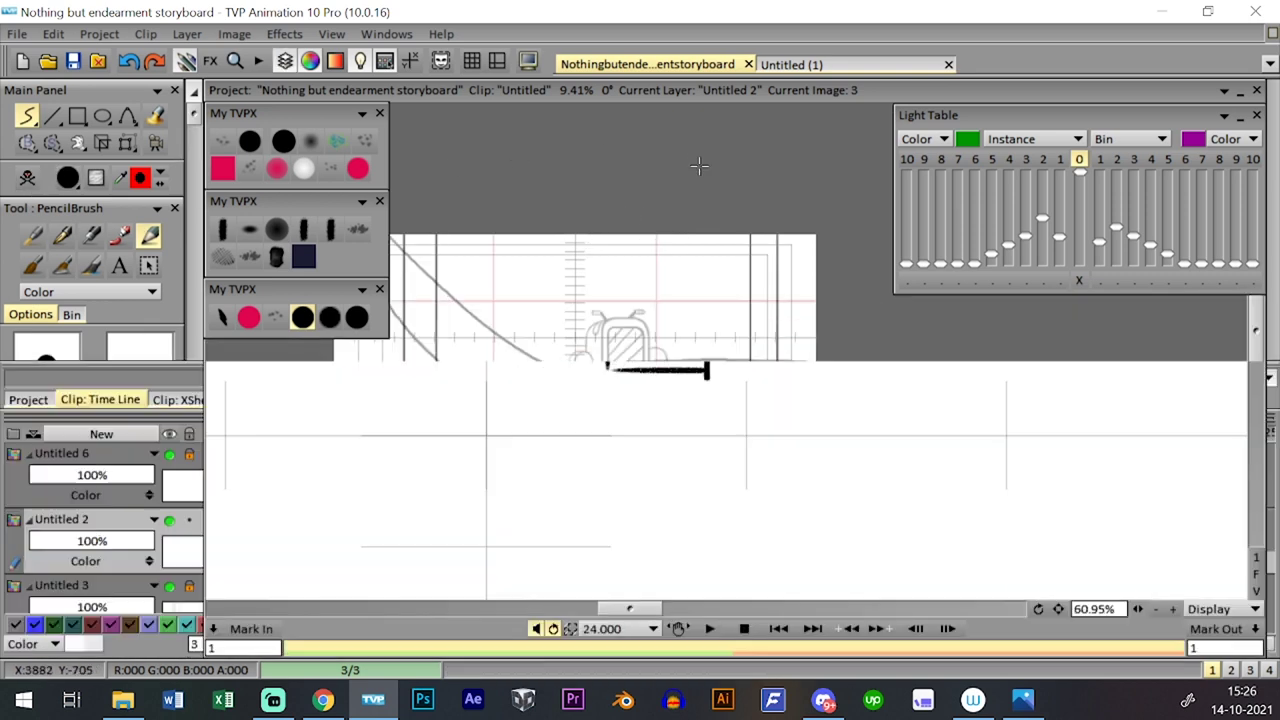
pyautogui.press('0')
pyautogui.press('Left')
pyautogui.press('Right')
pyautogui.press('Delete')
# - Flip through the images of Untitled 2 to check the exposures
pyautogui.press('0')
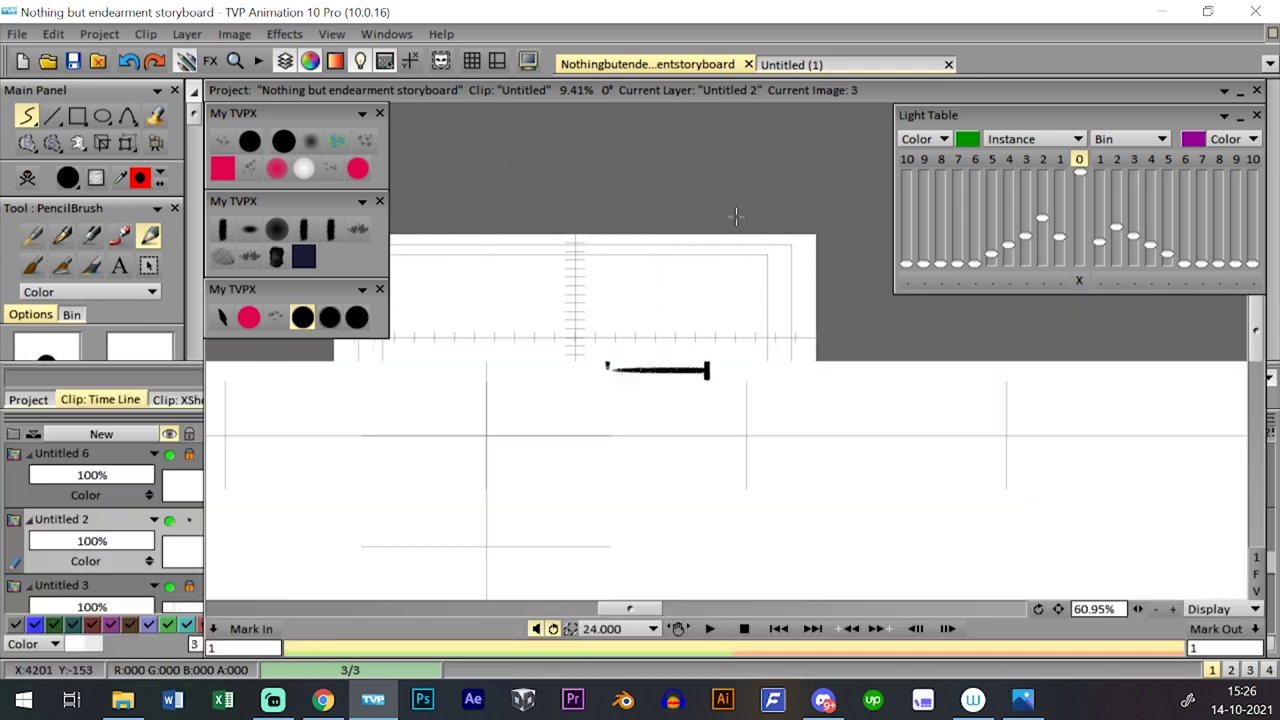
pyautogui.press('0')
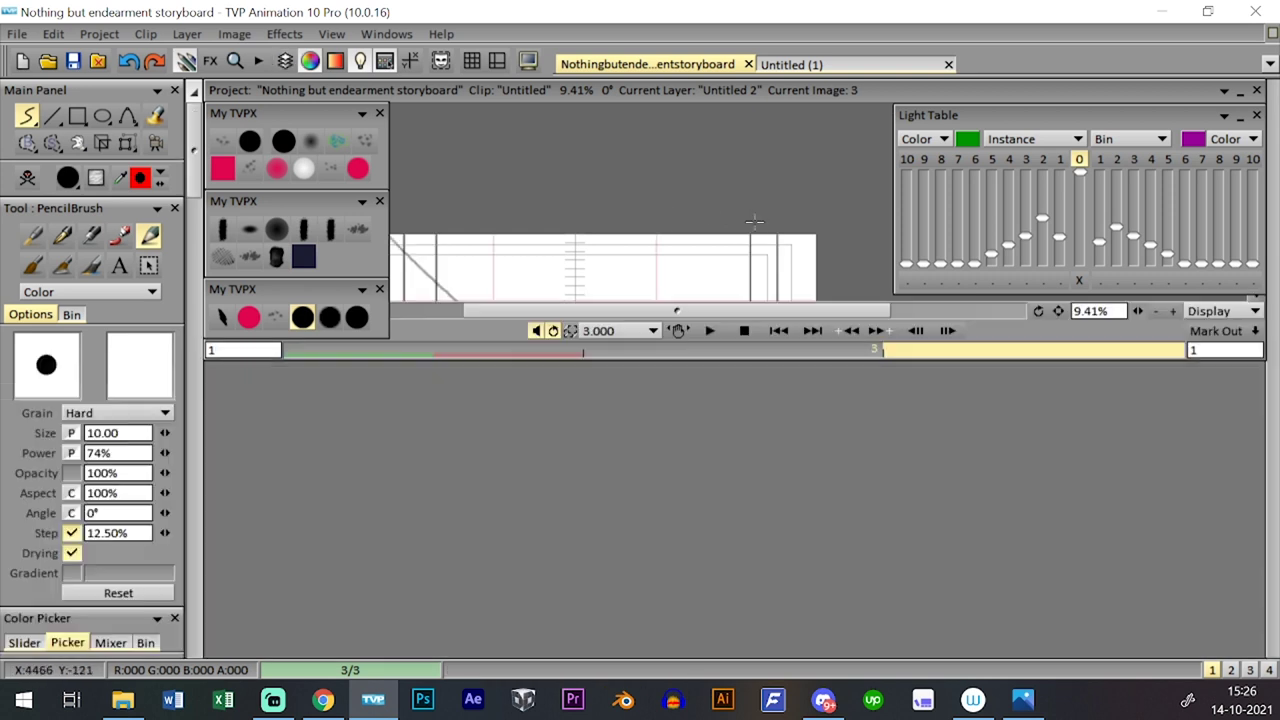
pyautogui.press('0')
pyautogui.press('0')
pyautogui.press('Left')
pyautogui.press('Left')
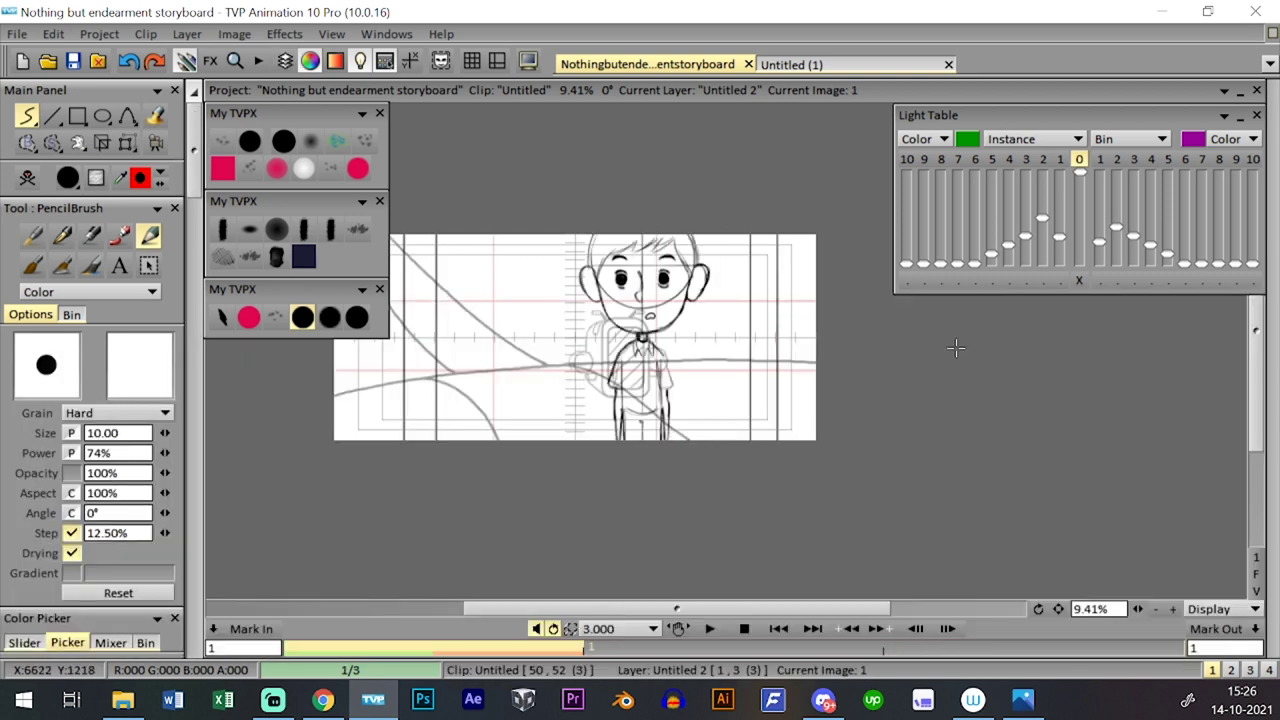
pyautogui.press('Right')
pyautogui.press('Right')
pyautogui.press('Left')
pyautogui.press('Right')
pyautogui.press('0')
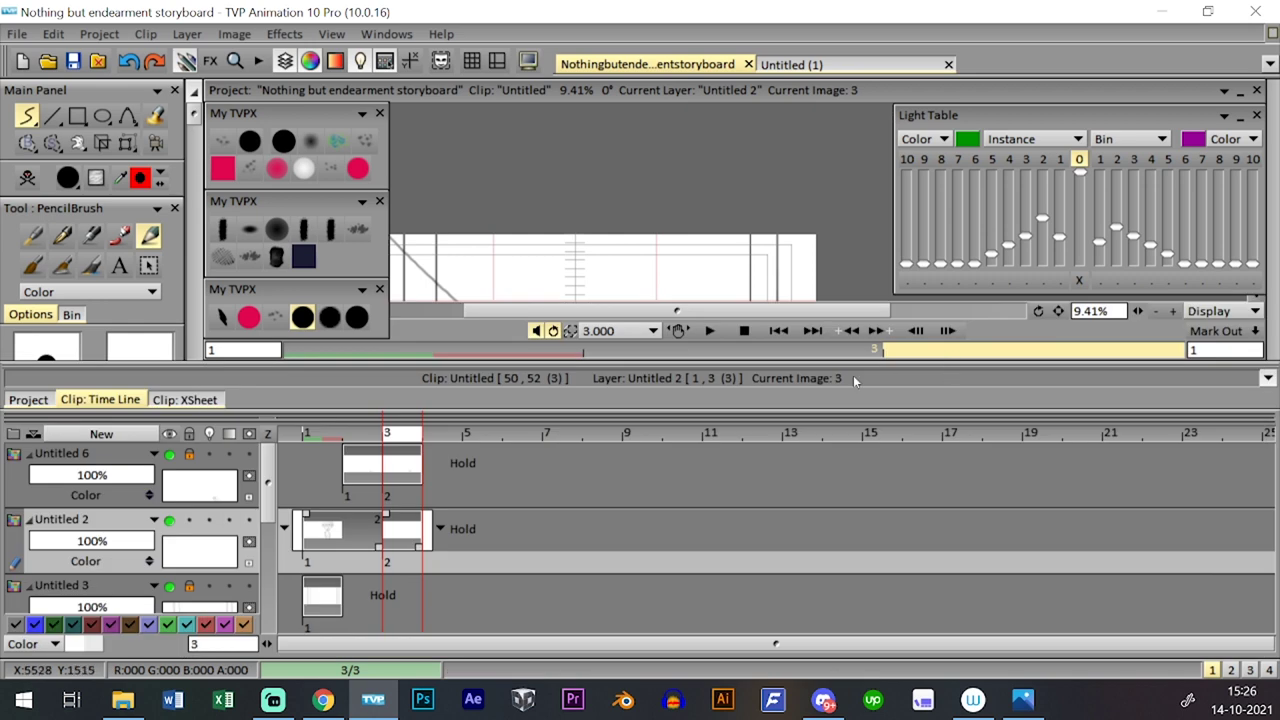
pyautogui.press('0')
pyautogui.scroll(2, 1059, 519)
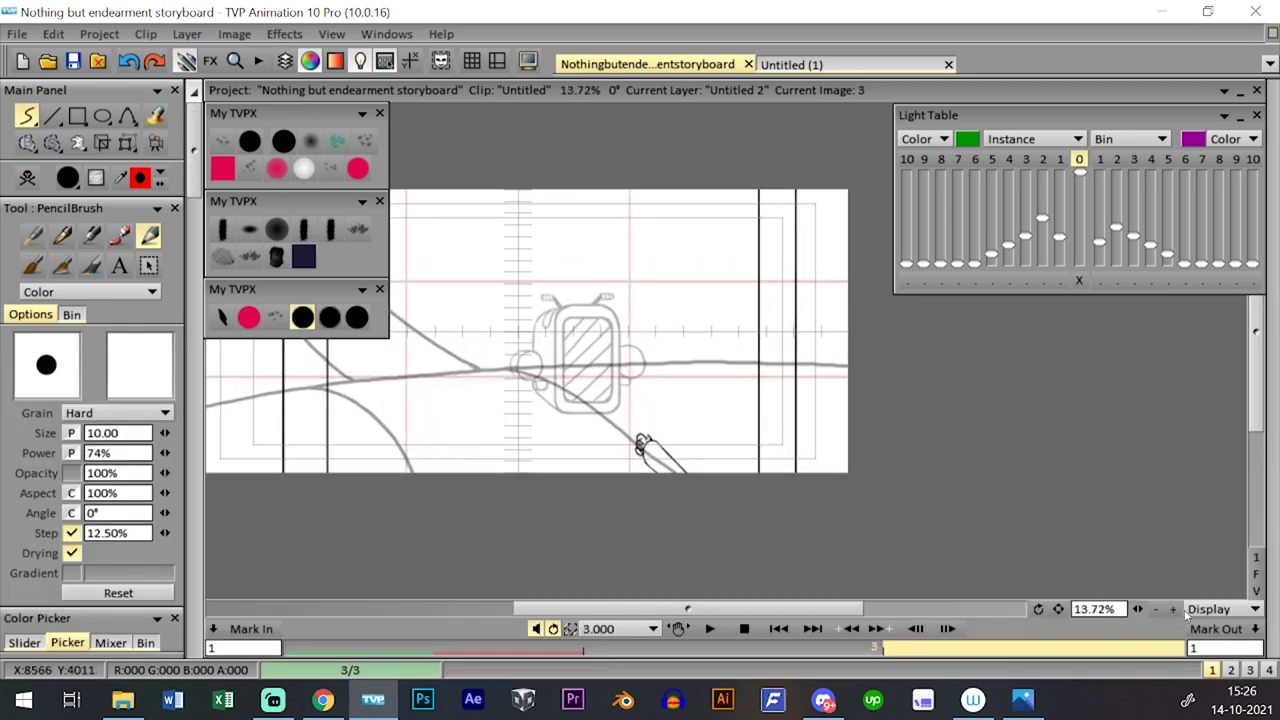
# - Enable Light Table slot 1 and sketch a rough circle for the head
pyautogui.click(1060, 159)
pyautogui.scroll(3, 806, 358)
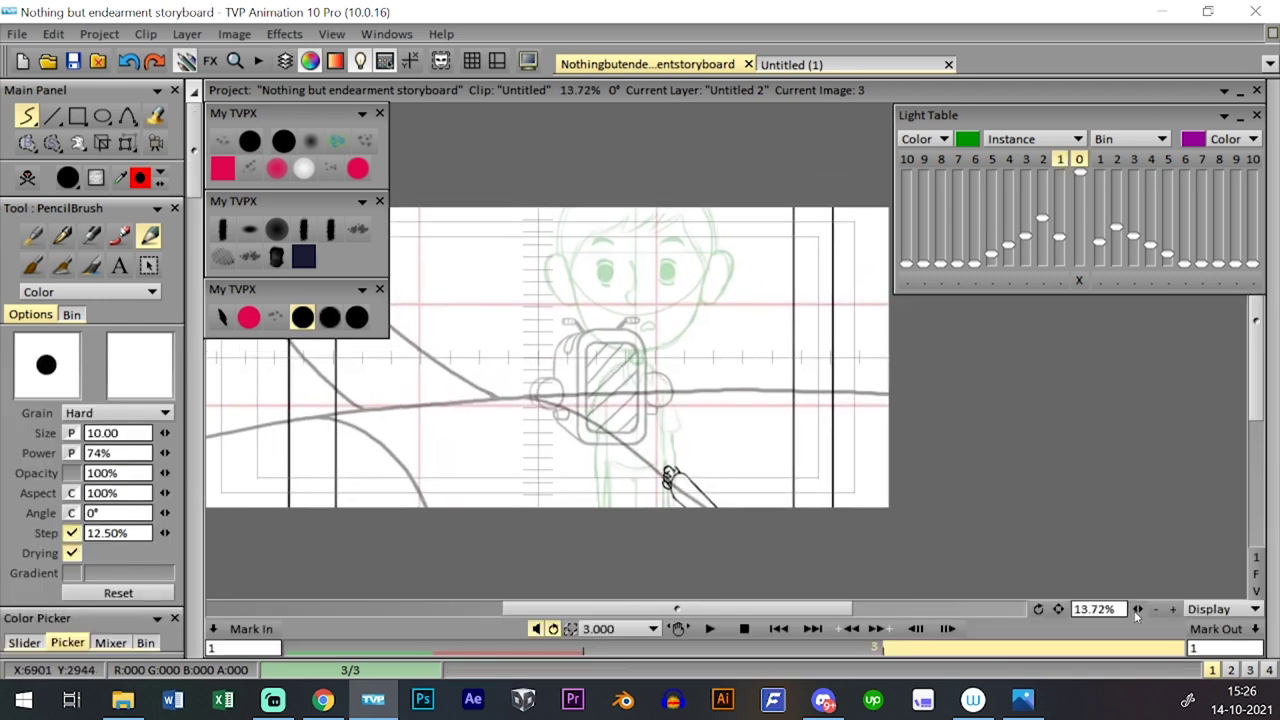
pyautogui.moveTo(790, 357); pyautogui.dragTo(782, 367)
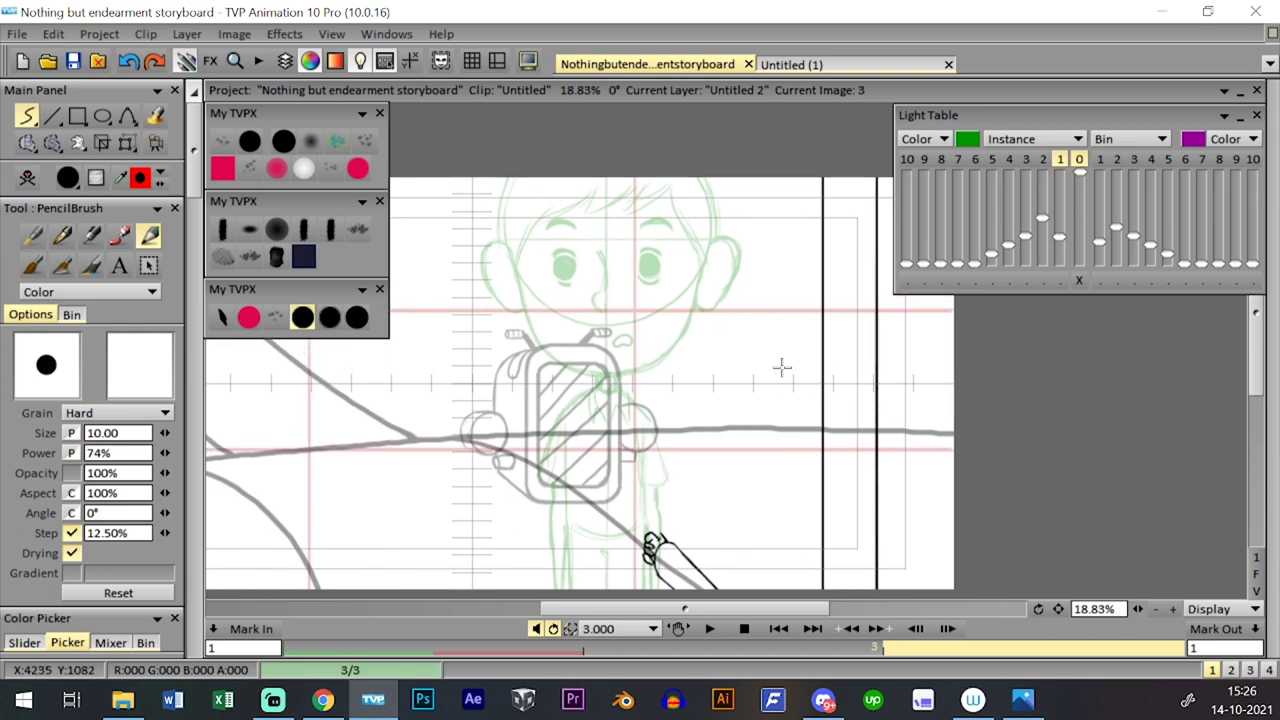
pyautogui.moveTo(671, 289)
pyautogui.mouseDown()
pyautogui.moveTo(581, 160)
pyautogui.moveTo(602, 332)
pyautogui.moveTo(675, 174)
pyautogui.mouseUp()
pyautogui.hotkey('ctrl', 'z')
pyautogui.moveTo(651, 330)
pyautogui.mouseDown()
pyautogui.moveTo(632, 148)
pyautogui.moveTo(549, 330)
pyautogui.moveTo(714, 231)
pyautogui.moveTo(505, 186)
pyautogui.mouseUp()
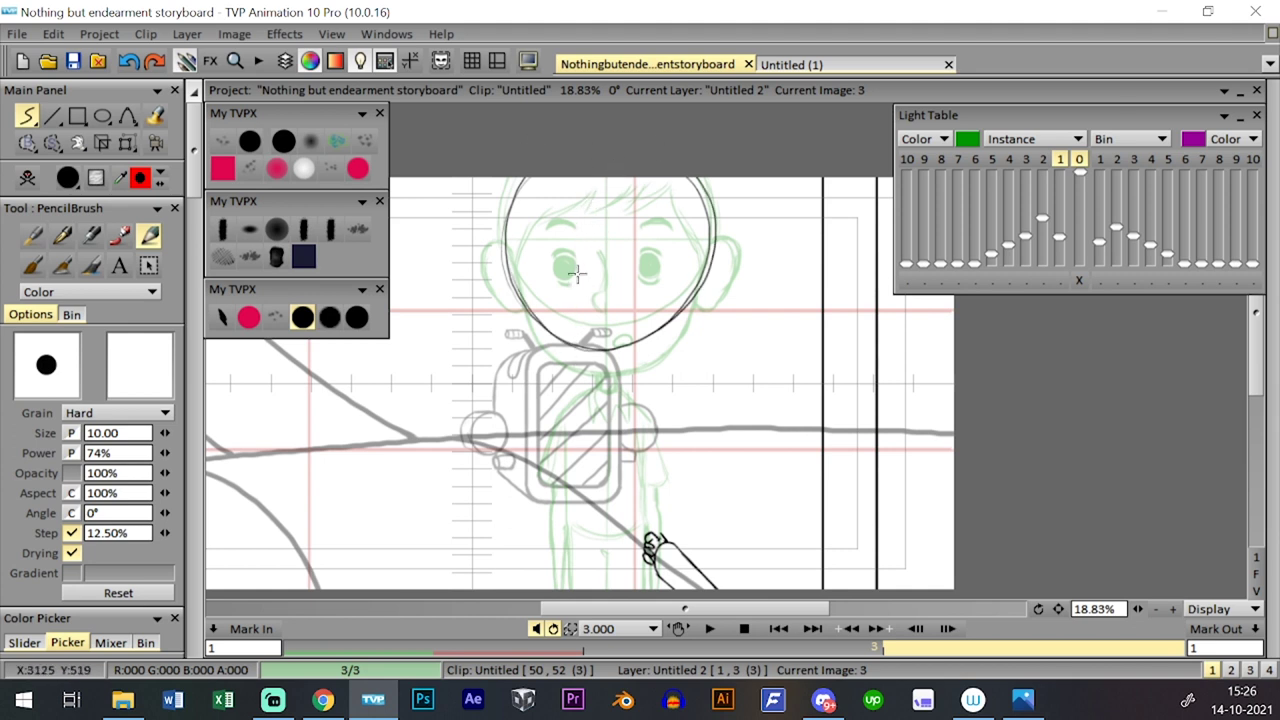
pyautogui.moveTo(581, 182); pyautogui.dragTo(570, 374)
pyautogui.moveTo(572, 206); pyautogui.dragTo(571, 374)
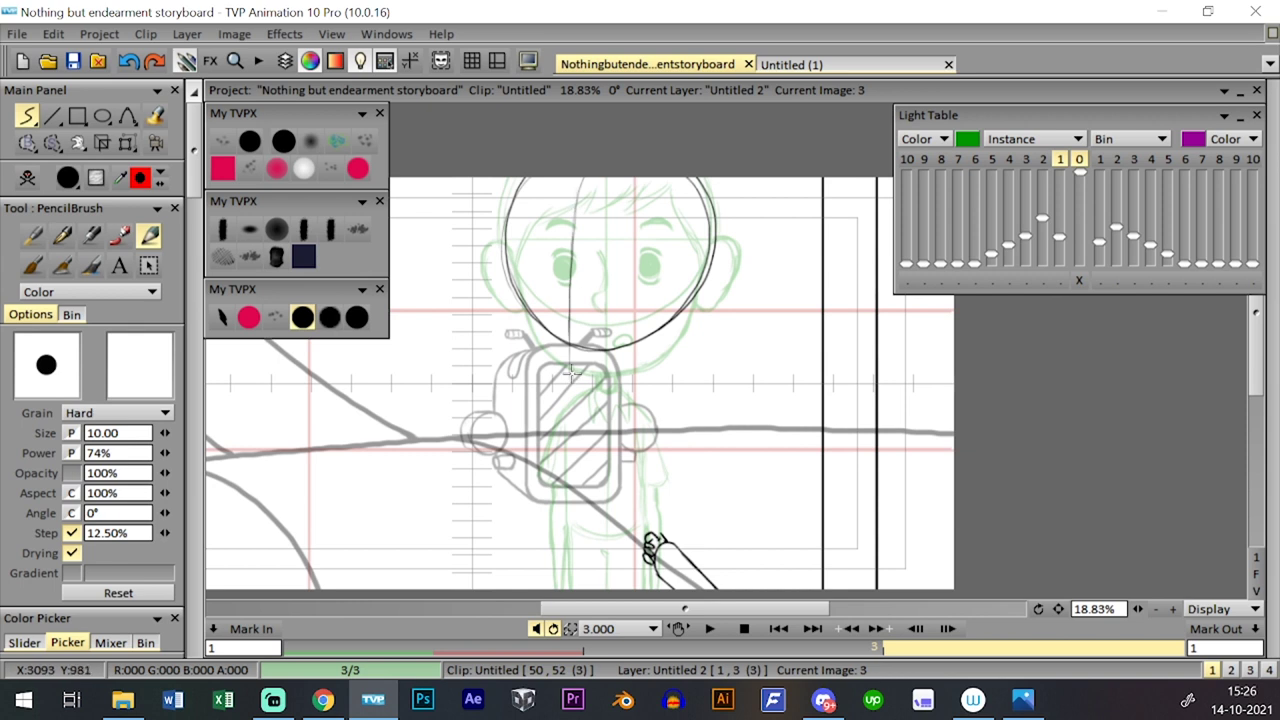
pyautogui.hotkey('ctrl', 'z')
pyautogui.hotkey('ctrl', 'z')
pyautogui.hotkey('ctrl', 'z')
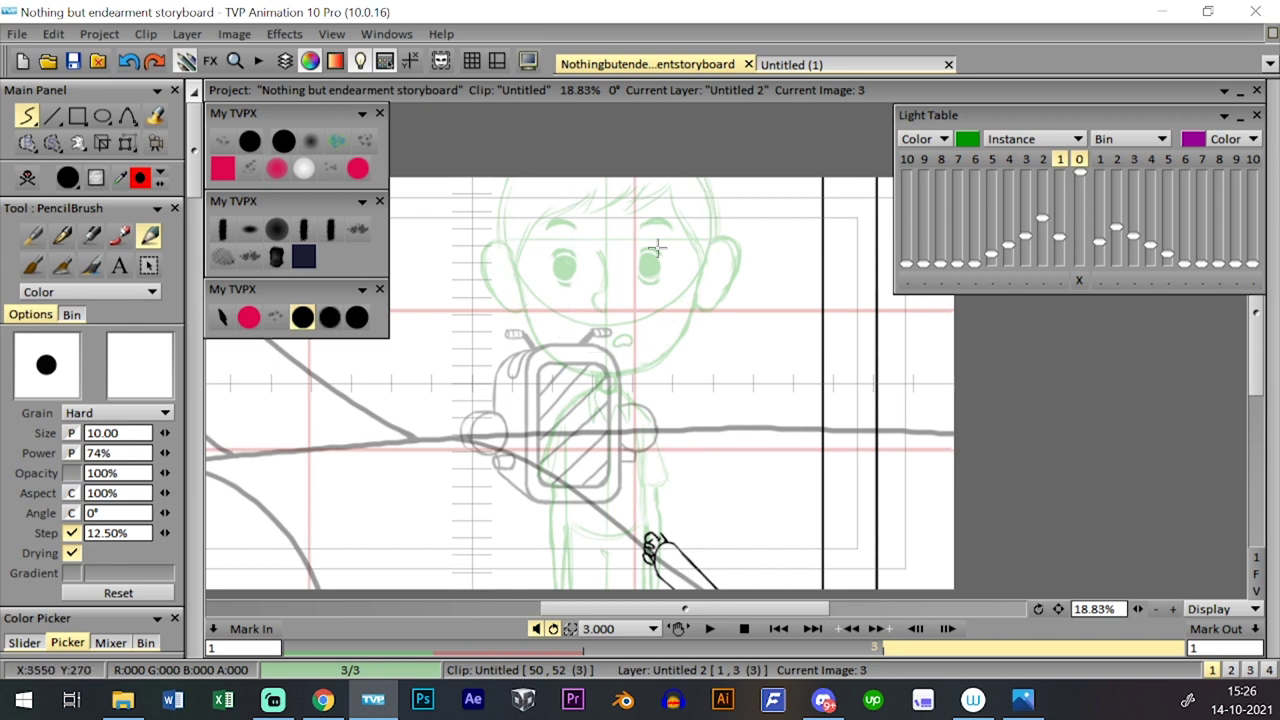
pyautogui.moveTo(594, 162)
pyautogui.mouseDown()
pyautogui.moveTo(555, 340)
pyautogui.moveTo(697, 233)
pyautogui.moveTo(500, 229)
pyautogui.mouseUp()
pyautogui.hotkey('ctrl', 'z')
pyautogui.moveTo(614, 248)
pyautogui.mouseDown()
pyautogui.moveTo(645, 254)
pyautogui.moveTo(695, 310)
pyautogui.mouseUp()
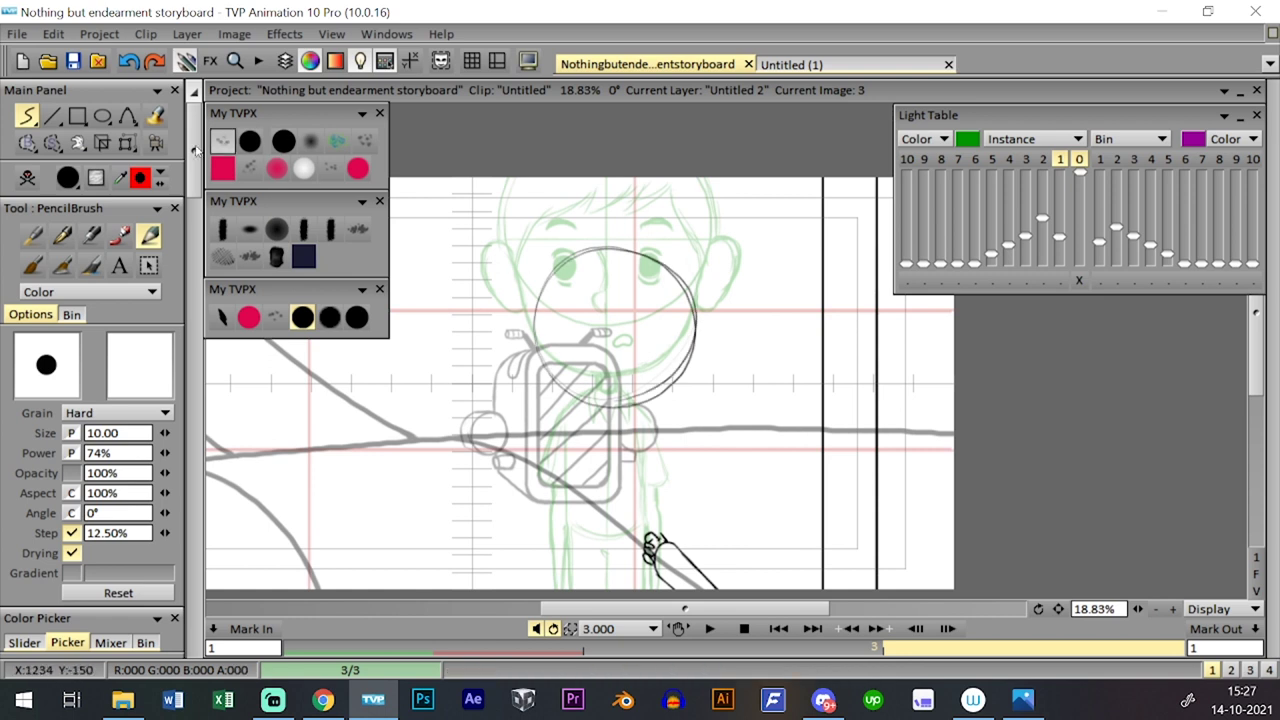
# - Enlarge the circle to about 130% with Transform and move it over the head
pyautogui.rightClick(130, 143)
pyautogui.click(162, 169)
pyautogui.moveTo(699, 218); pyautogui.dragTo(682, 155)
pyautogui.moveTo(718, 109); pyautogui.dragTo(721, 105)
pyautogui.moveTo(711, 343)
pyautogui.mouseDown()
pyautogui.moveTo(706, 319)
pyautogui.moveTo(727, 345)
pyautogui.moveTo(722, 334)
pyautogui.mouseUp()
pyautogui.press('Return')
# - Sketch a strap line curving to the backpack and outline the head's lower right and chin
pyautogui.click(304, 318)
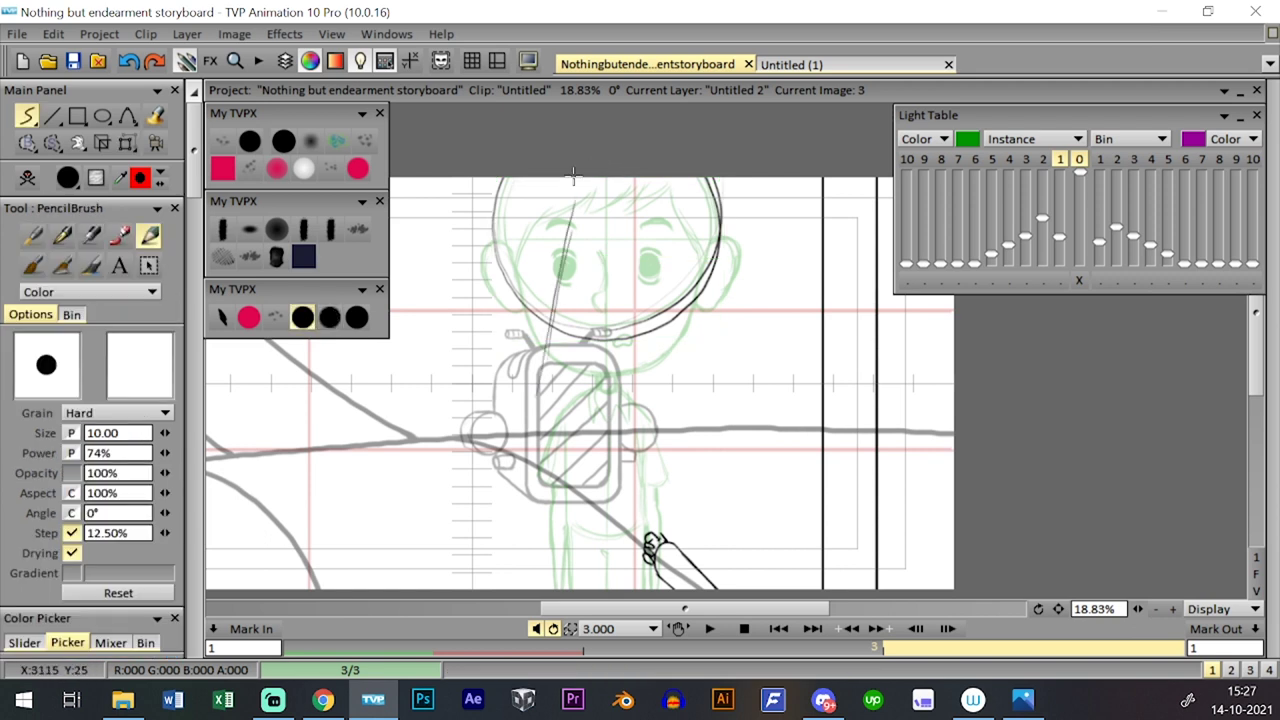
pyautogui.moveTo(545, 355); pyautogui.dragTo(578, 180)
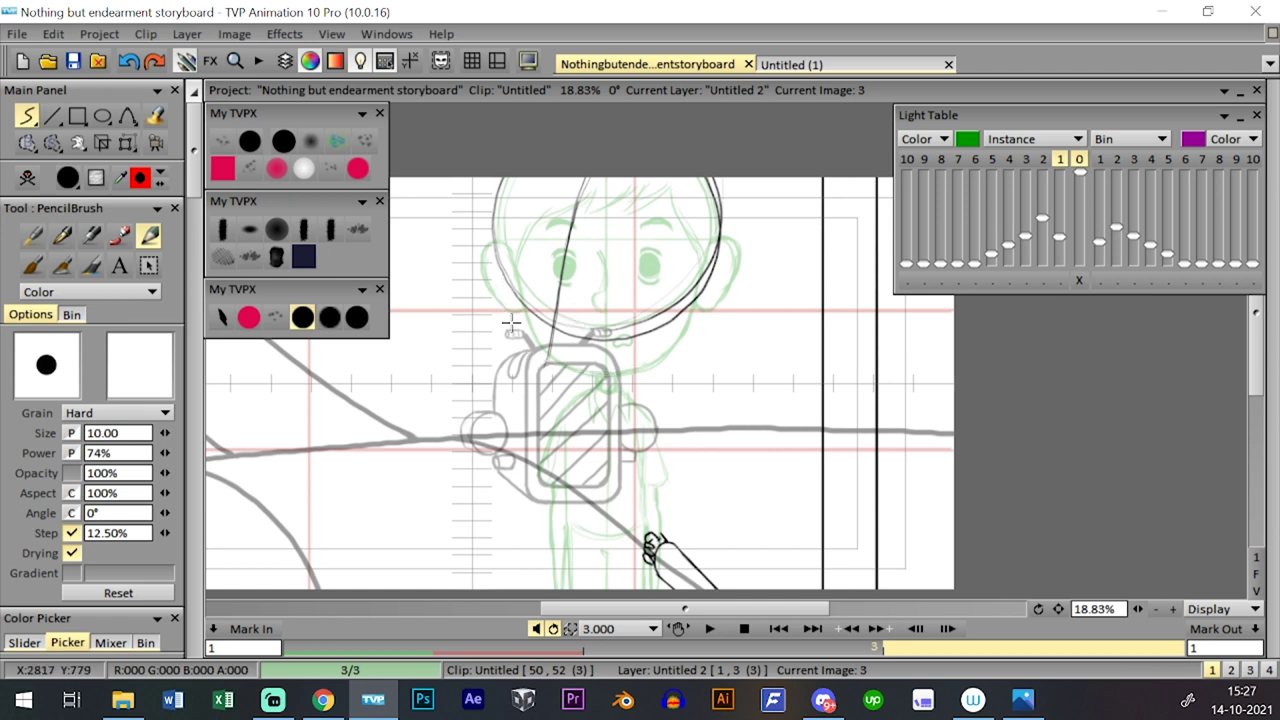
pyautogui.moveTo(496, 247); pyautogui.dragTo(494, 336)
pyautogui.moveTo(490, 284); pyautogui.dragTo(488, 342)
pyautogui.hotkey('ctrl', 'z')
# - Draw the head's lower-left outline and fill in two dark oval eyes
pyautogui.hotkey('ctrl', 'z')
pyautogui.moveTo(496, 244)
pyautogui.mouseDown()
pyautogui.moveTo(495, 330)
pyautogui.moveTo(534, 371)
pyautogui.moveTo(590, 378)
pyautogui.moveTo(632, 362)
pyautogui.moveTo(698, 300)
pyautogui.mouseUp()
pyautogui.moveTo(600, 378); pyautogui.dragTo(708, 277)
pyautogui.hotkey('ctrl', 'z')
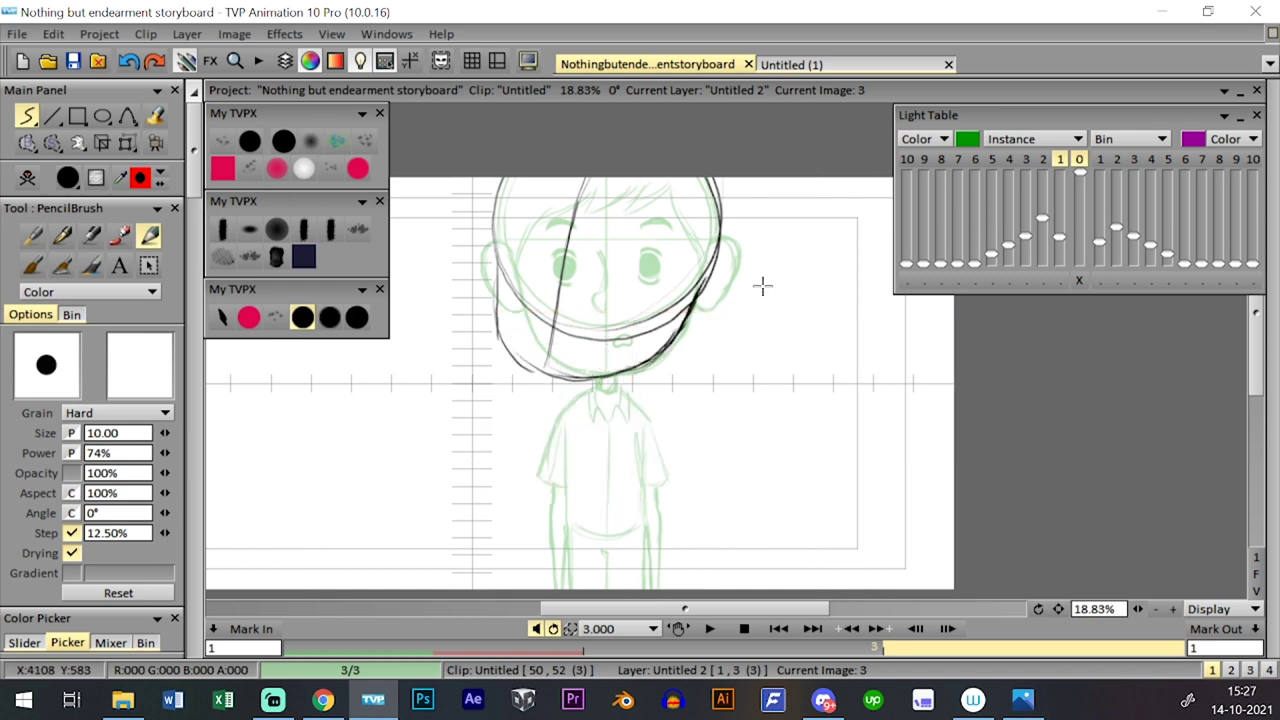
pyautogui.moveTo(496, 325)
pyautogui.mouseDown()
pyautogui.moveTo(550, 372)
pyautogui.moveTo(509, 340)
pyautogui.moveTo(498, 270)
pyautogui.mouseUp()
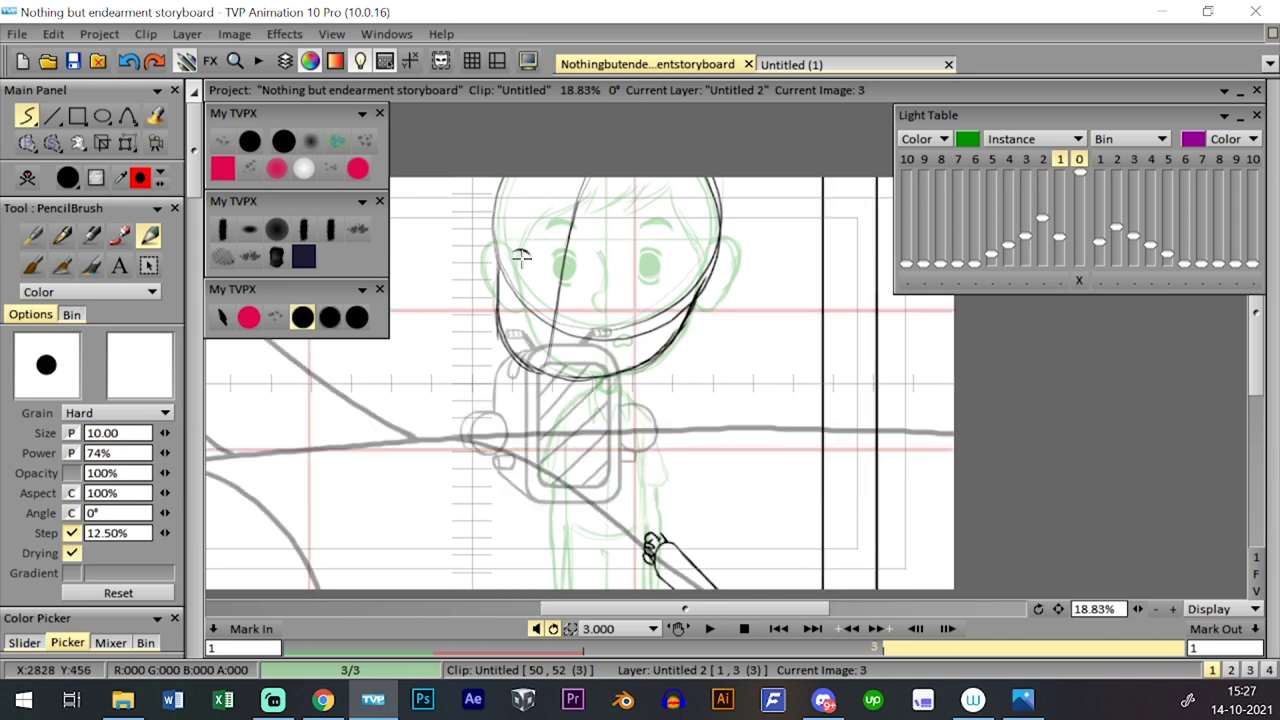
pyautogui.moveTo(509, 275)
pyautogui.mouseDown()
pyautogui.moveTo(528, 274)
pyautogui.moveTo(521, 260)
pyautogui.moveTo(616, 268)
pyautogui.mouseUp()
pyautogui.hotkey('ctrl', 'z')
pyautogui.moveTo(598, 275); pyautogui.dragTo(596, 283)
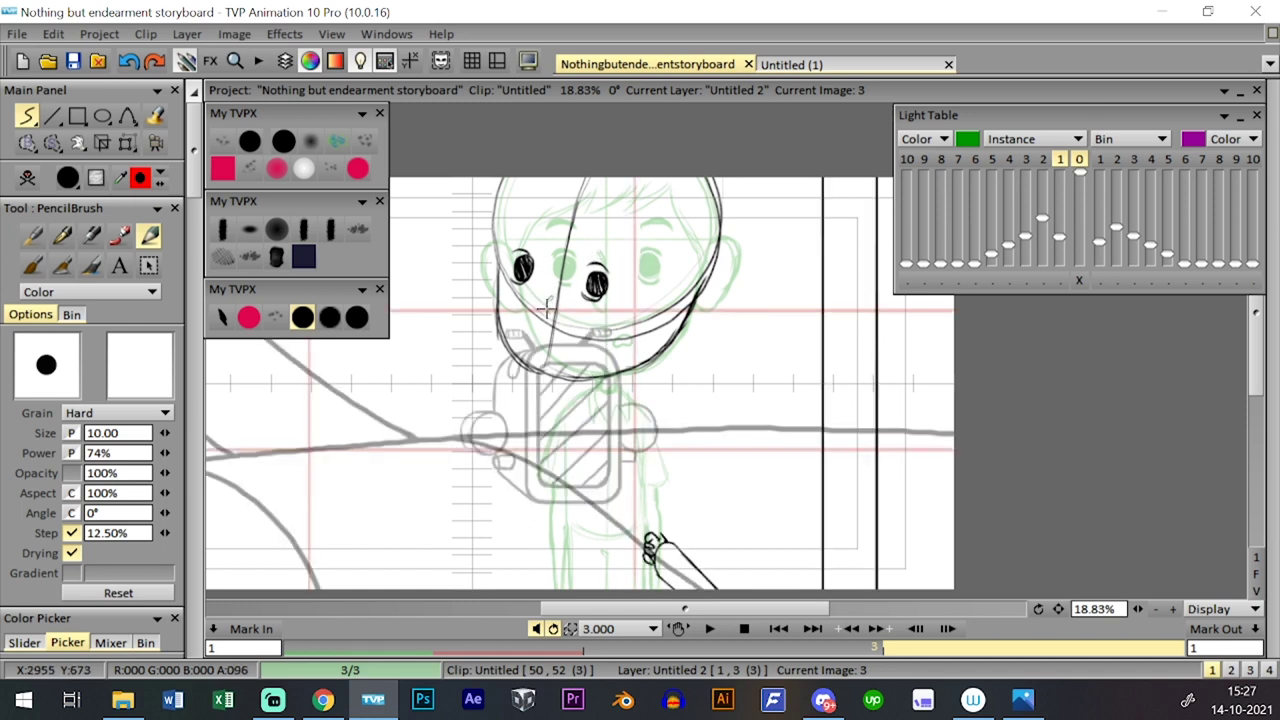
# - Draw a small curved nose and eyebrows above both eyes
pyautogui.moveTo(548, 310); pyautogui.dragTo(554, 293)
pyautogui.moveTo(512, 207); pyautogui.dragTo(617, 222)
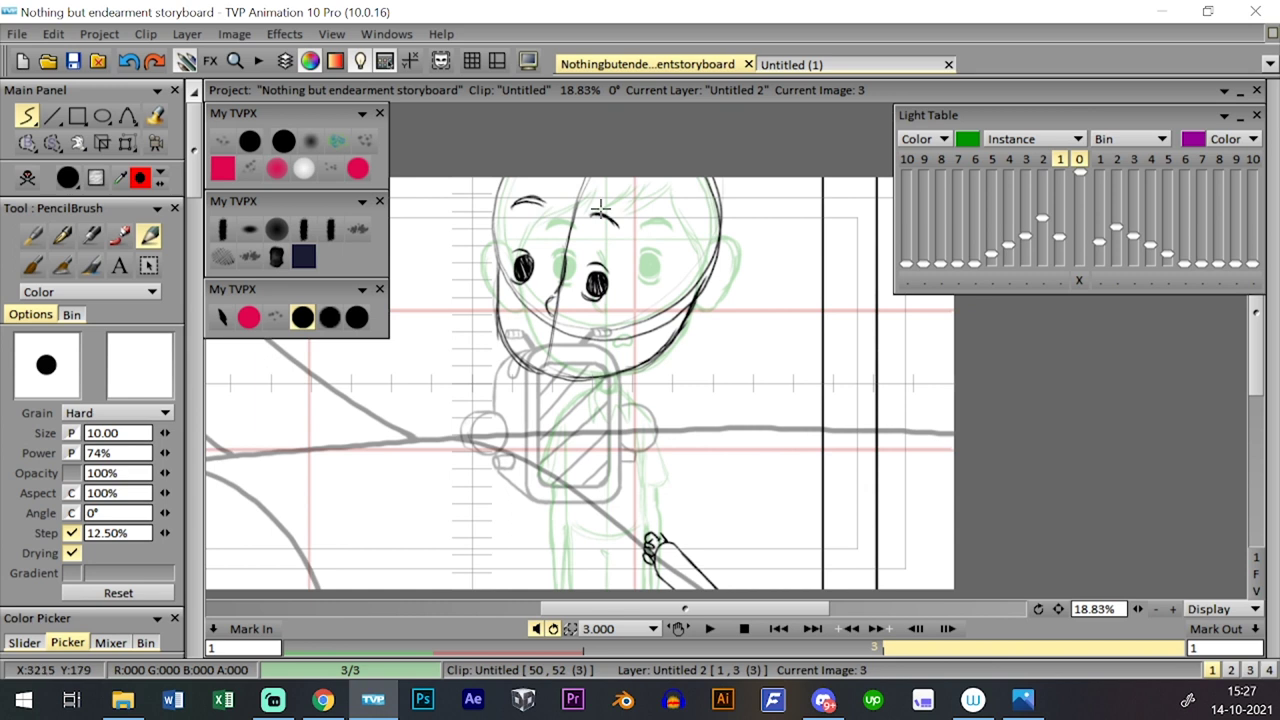
pyautogui.moveTo(549, 336)
pyautogui.mouseDown()
pyautogui.moveTo(591, 332)
pyautogui.moveTo(592, 349)
pyautogui.moveTo(550, 339)
pyautogui.mouseUp()
pyautogui.hotkey('ctrl', 'z')
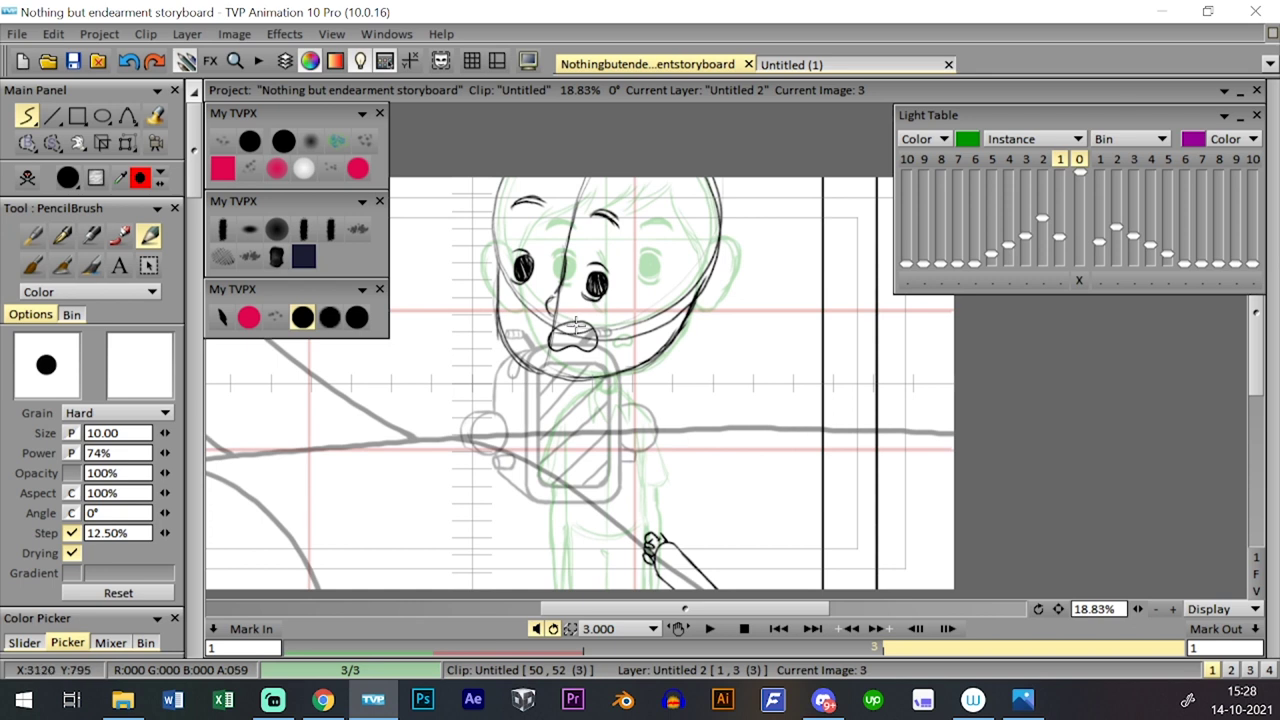
# - Draw the right ear and the left ear on the sides of the head
pyautogui.press('Right')
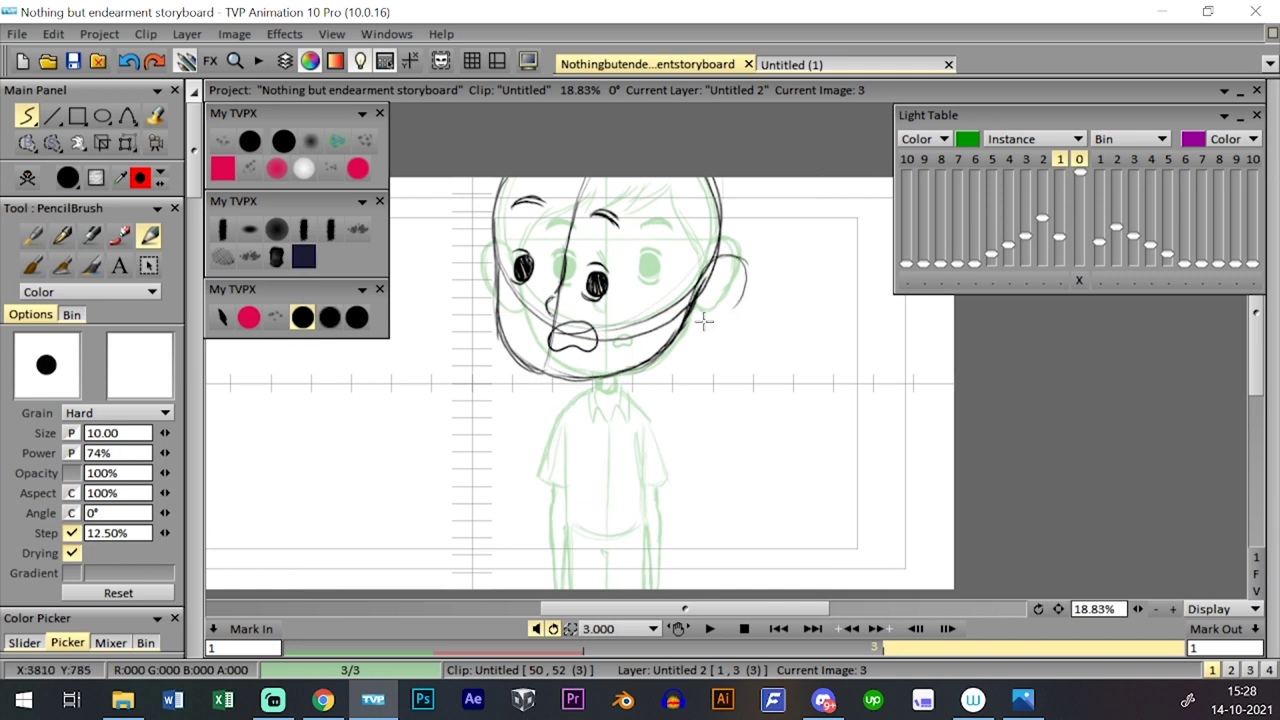
pyautogui.moveTo(705, 270)
pyautogui.mouseDown()
pyautogui.moveTo(722, 317)
pyautogui.moveTo(733, 299)
pyautogui.moveTo(713, 324)
pyautogui.moveTo(739, 294)
pyautogui.mouseUp()
pyautogui.hotkey('ctrl', 'z')
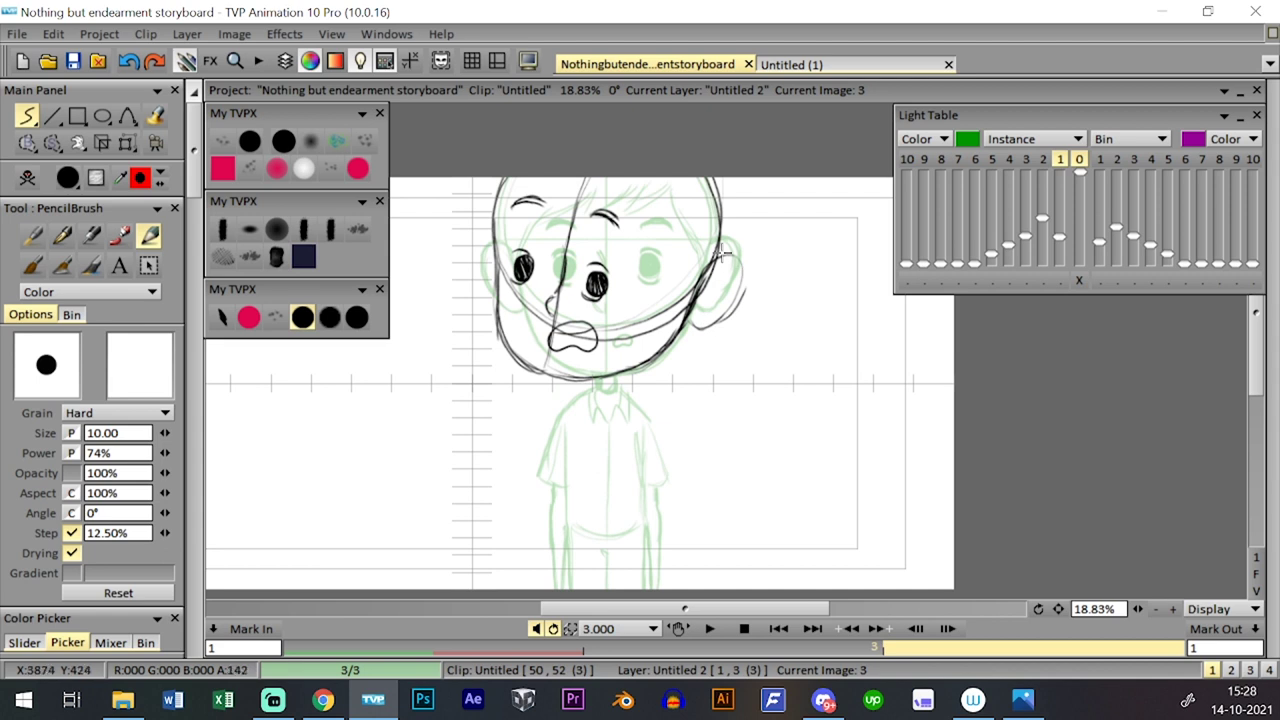
pyautogui.hotkey('ctrl', 'z')
pyautogui.moveTo(691, 328); pyautogui.dragTo(723, 318)
pyautogui.press('Left')
pyautogui.press('Right')
pyautogui.press('Left')
pyautogui.press('Right')
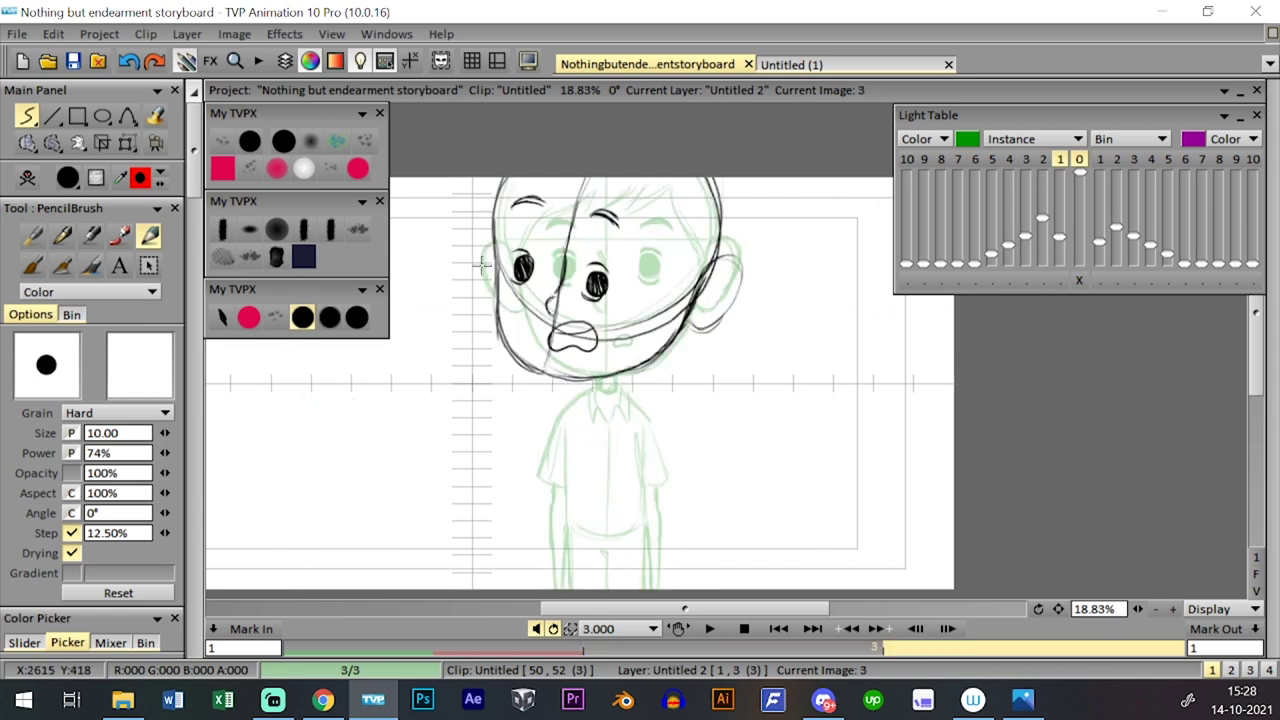
pyautogui.moveTo(487, 250)
pyautogui.mouseDown()
pyautogui.moveTo(486, 302)
pyautogui.moveTo(484, 287)
pyautogui.mouseUp()
# - Hide the onion skin and draw hair strands across the top and sides of the head
pyautogui.click(1079, 160)
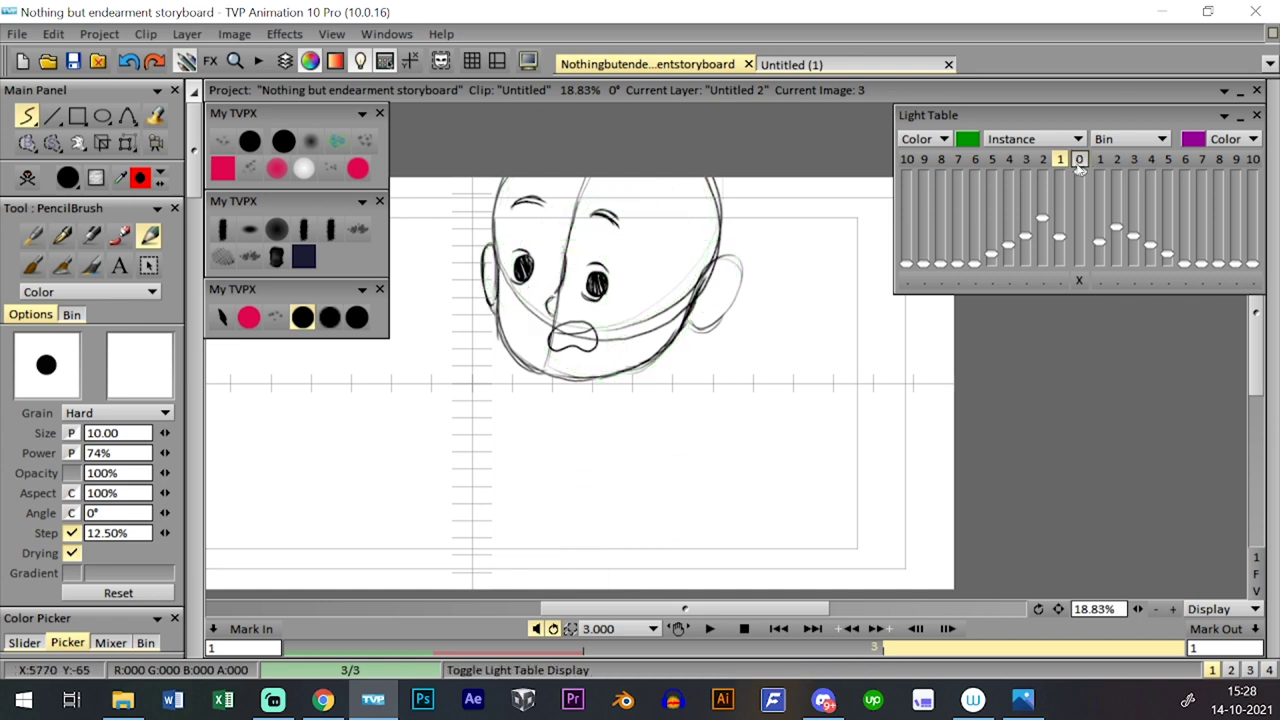
pyautogui.press('Left')
pyautogui.press('Right')
pyautogui.press('Left')
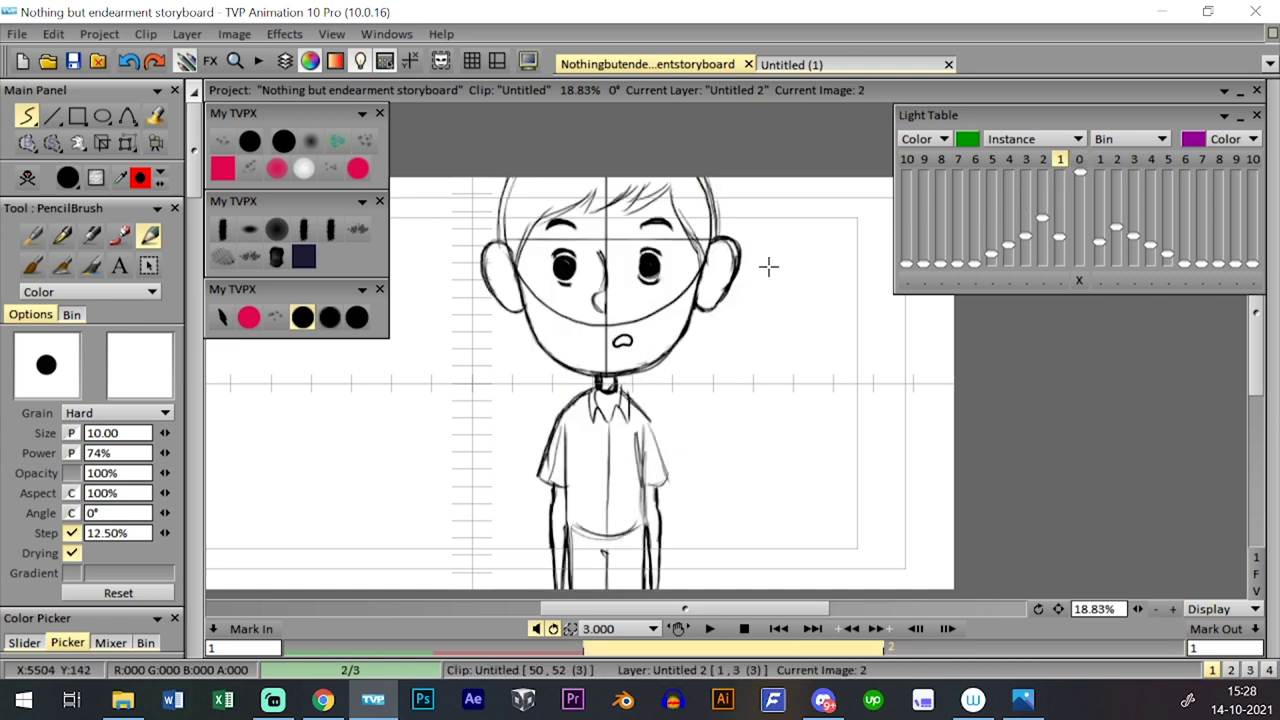
pyautogui.press('Right')
pyautogui.moveTo(646, 195); pyautogui.dragTo(592, 210)
pyautogui.hotkey('ctrl', 'z')
pyautogui.moveTo(600, 188)
pyautogui.mouseDown()
pyautogui.moveTo(537, 205)
pyautogui.moveTo(543, 190)
pyautogui.moveTo(489, 272)
pyautogui.mouseUp()
pyautogui.moveTo(530, 199)
pyautogui.mouseDown()
pyautogui.moveTo(497, 225)
pyautogui.moveTo(571, 180)
pyautogui.mouseUp()
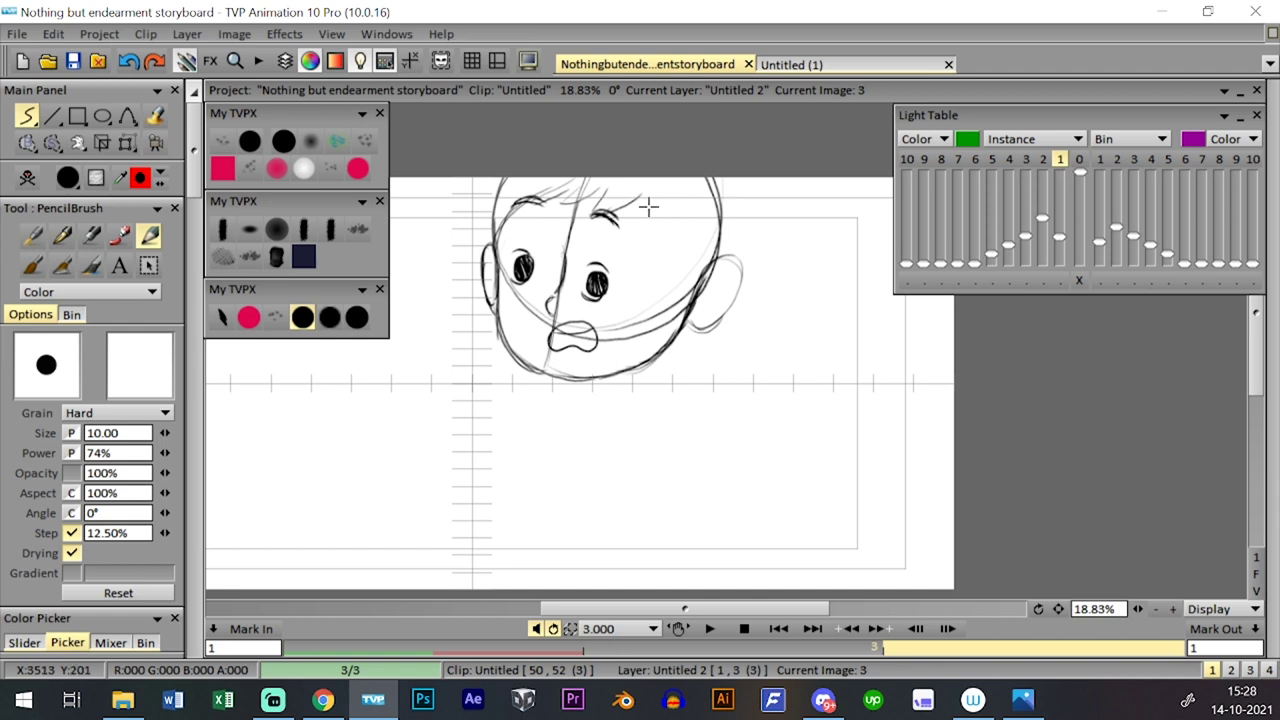
pyautogui.moveTo(644, 207)
pyautogui.mouseDown()
pyautogui.moveTo(660, 179)
pyautogui.moveTo(667, 292)
pyautogui.mouseUp()
# - Compare against image 2 and draw both sides of the neck under the chin
pyautogui.press('Left')
pyautogui.press('Right')
pyautogui.press('Left')
pyautogui.press('Right')
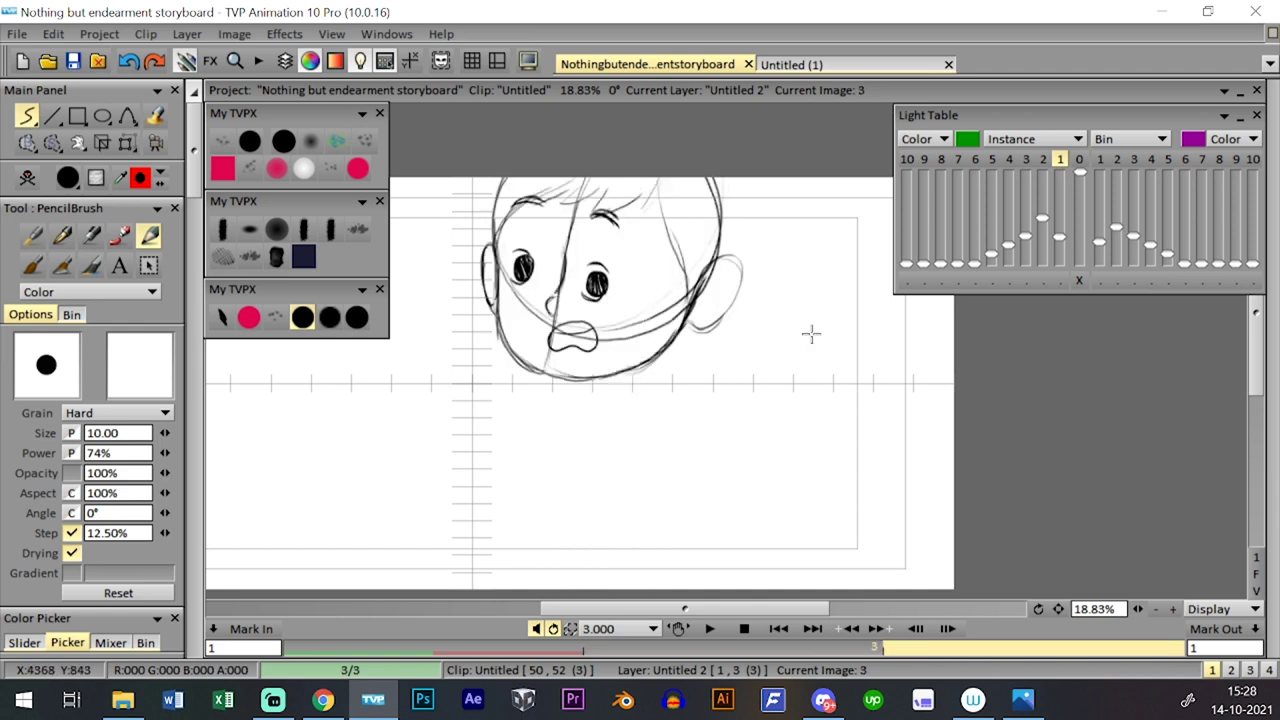
pyautogui.press('Left')
pyautogui.press('Right')
pyautogui.press('Left')
pyautogui.press('Right')
pyautogui.moveTo(609, 377); pyautogui.dragTo(607, 391)
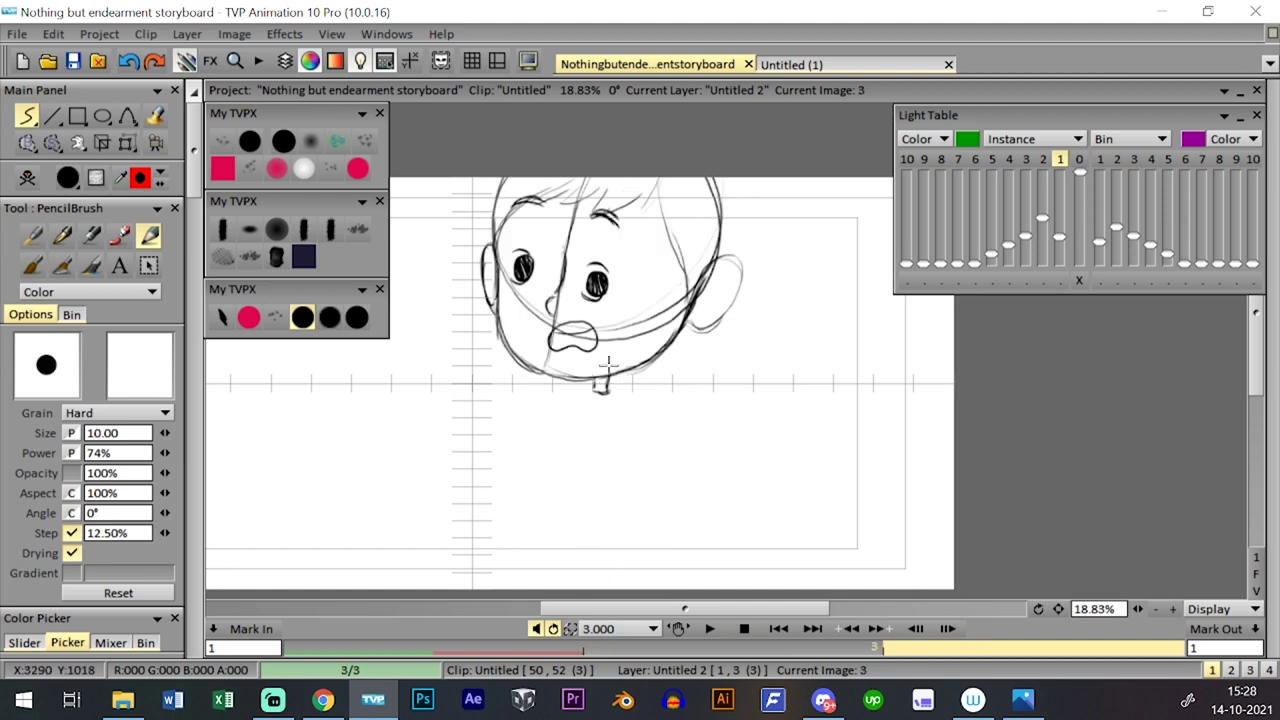
pyautogui.moveTo(596, 378)
pyautogui.mouseDown()
pyautogui.moveTo(594, 400)
pyautogui.moveTo(590, 386)
pyautogui.moveTo(609, 391)
pyautogui.mouseUp()
# - Show the green onion skin and rough in the shirt torso, collar and legs
pyautogui.press('Left')
pyautogui.press('Right')
pyautogui.press('Left')
pyautogui.press('Right')
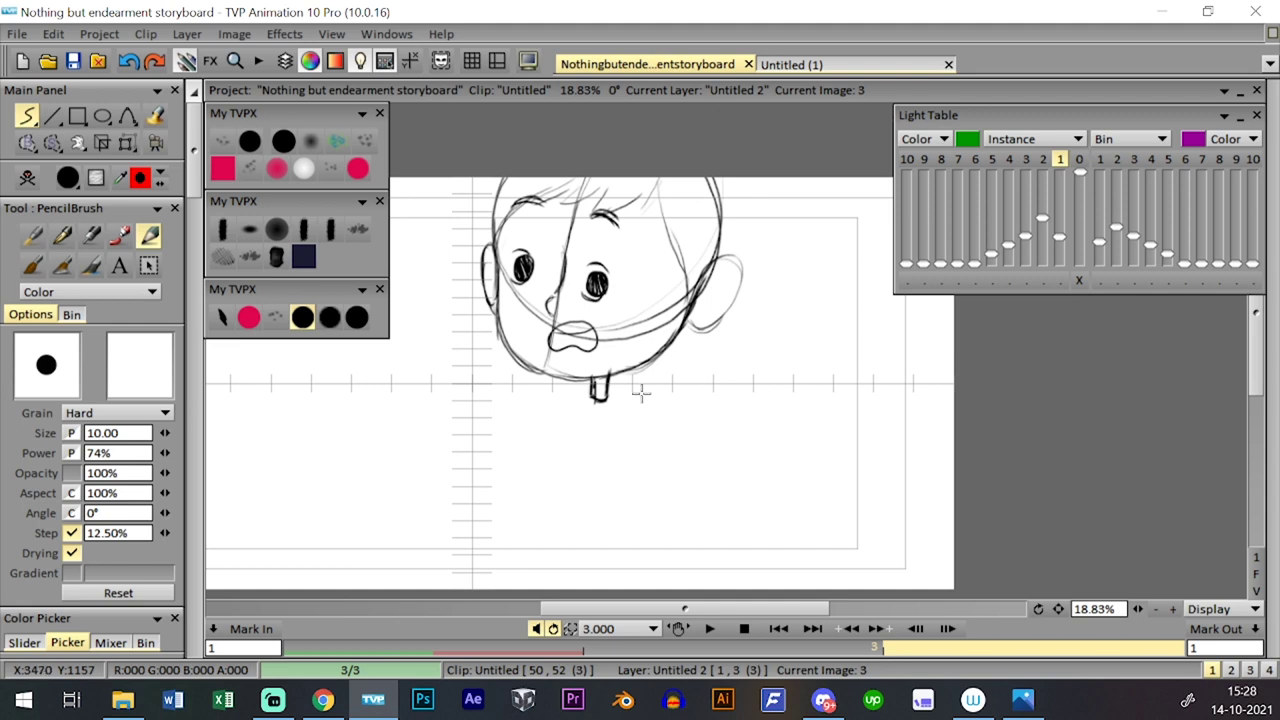
pyautogui.press('Left')
pyautogui.press('Right')
pyautogui.click(1079, 160)
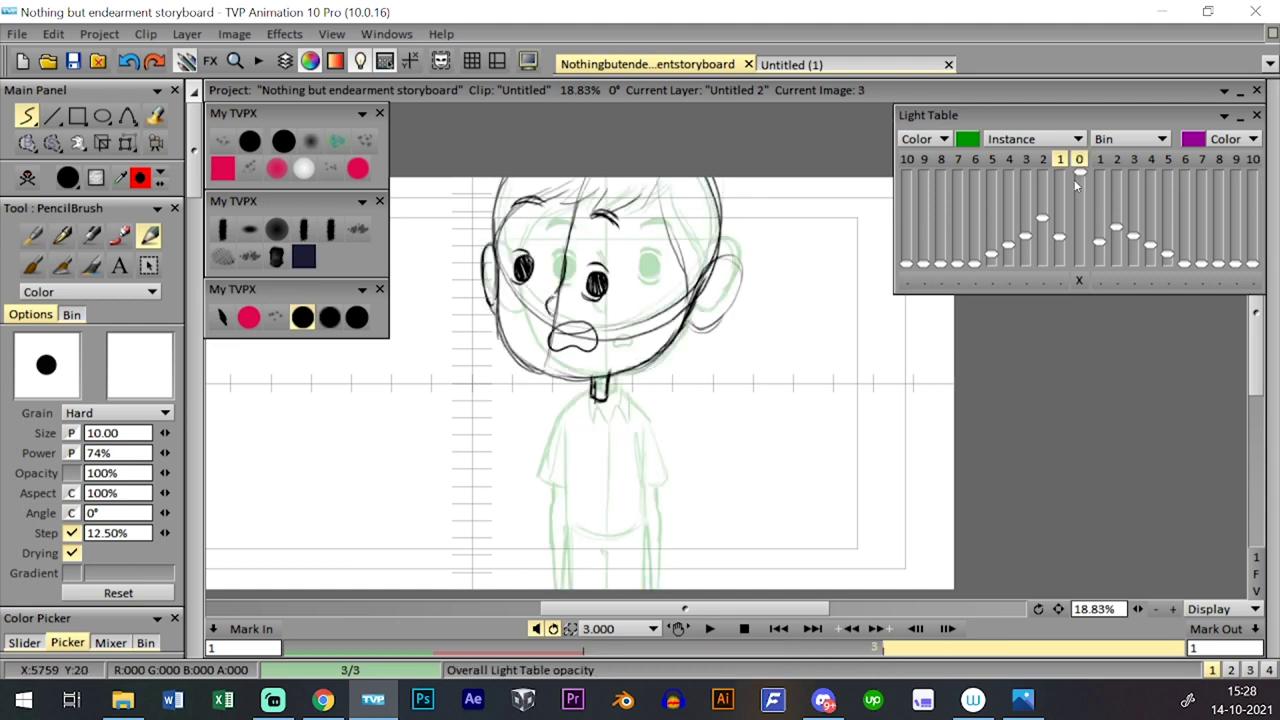
pyautogui.moveTo(598, 398); pyautogui.dragTo(614, 530)
pyautogui.moveTo(610, 396)
pyautogui.mouseDown()
pyautogui.moveTo(638, 430)
pyautogui.moveTo(581, 522)
pyautogui.mouseUp()
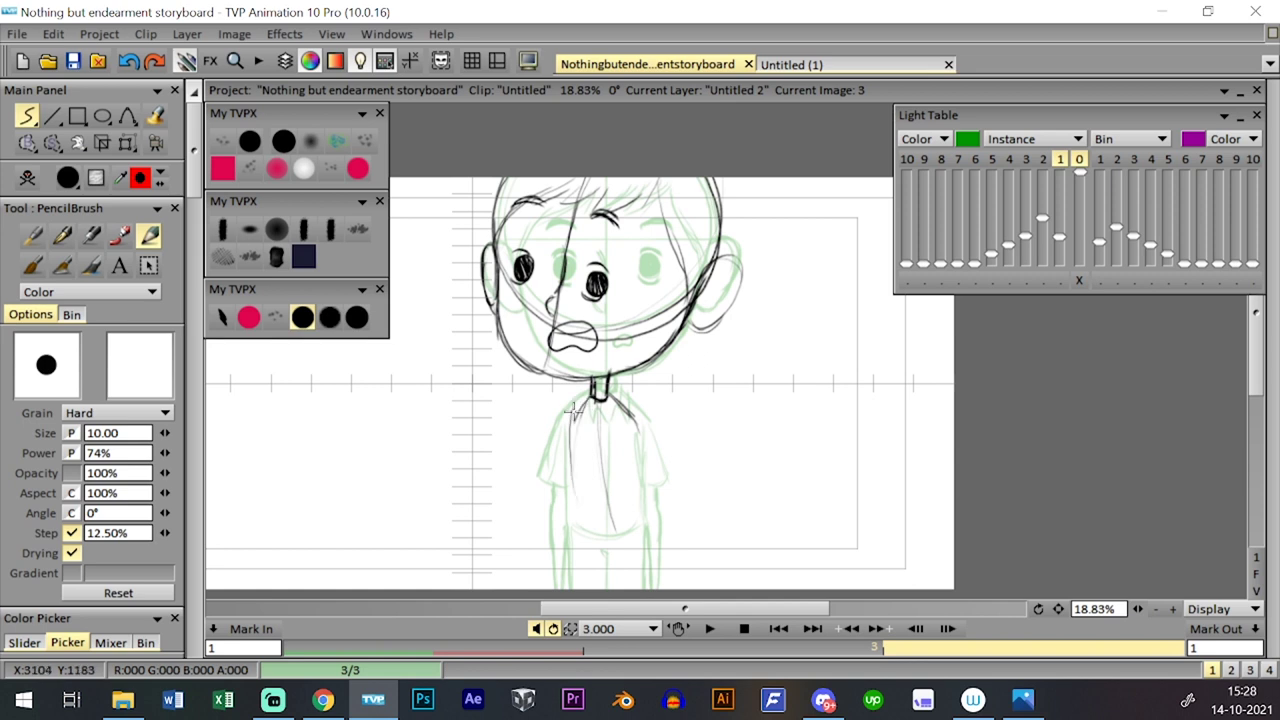
pyautogui.moveTo(573, 412); pyautogui.dragTo(580, 522)
pyautogui.moveTo(634, 424)
pyautogui.mouseDown()
pyautogui.moveTo(642, 532)
pyautogui.moveTo(590, 537)
pyautogui.moveTo(640, 520)
pyautogui.moveTo(636, 408)
pyautogui.mouseUp()
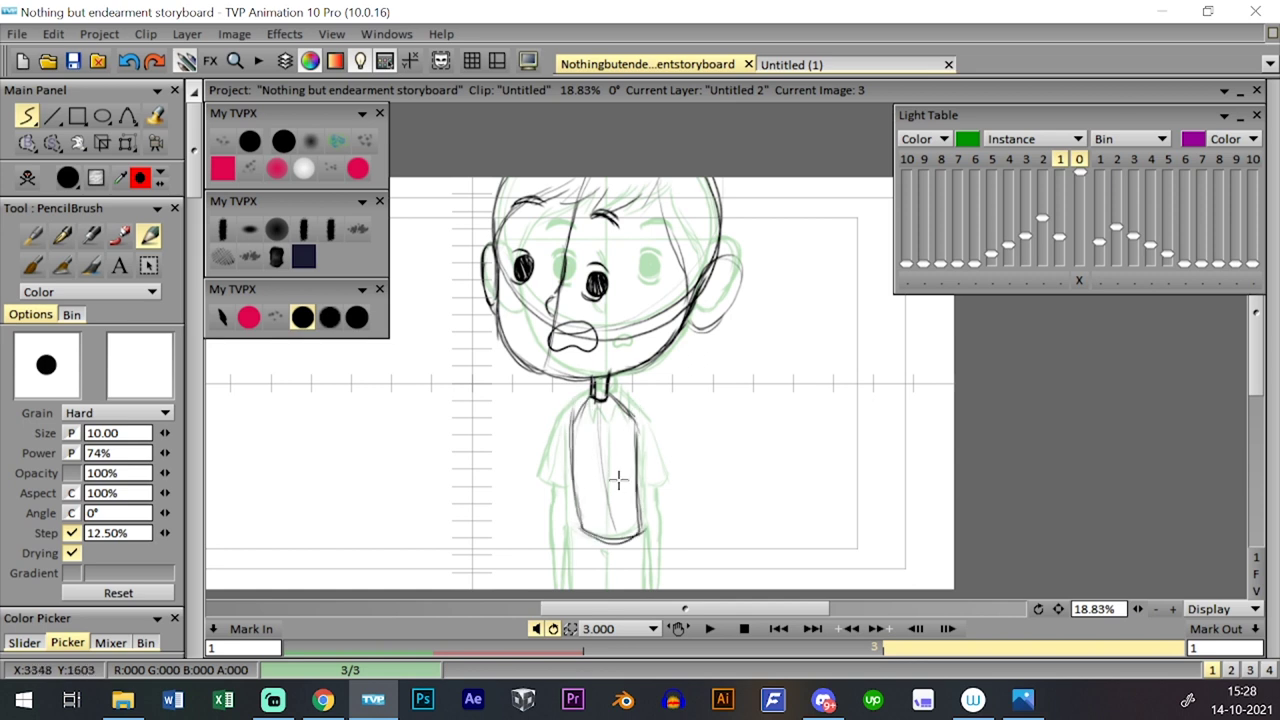
pyautogui.moveTo(576, 530); pyautogui.dragTo(574, 587)
pyautogui.moveTo(642, 524); pyautogui.dragTo(648, 587)
# - Flip between images 2 and 3 with the onion skin toggled to compare the poses
pyautogui.press('Left')
pyautogui.press('Right')
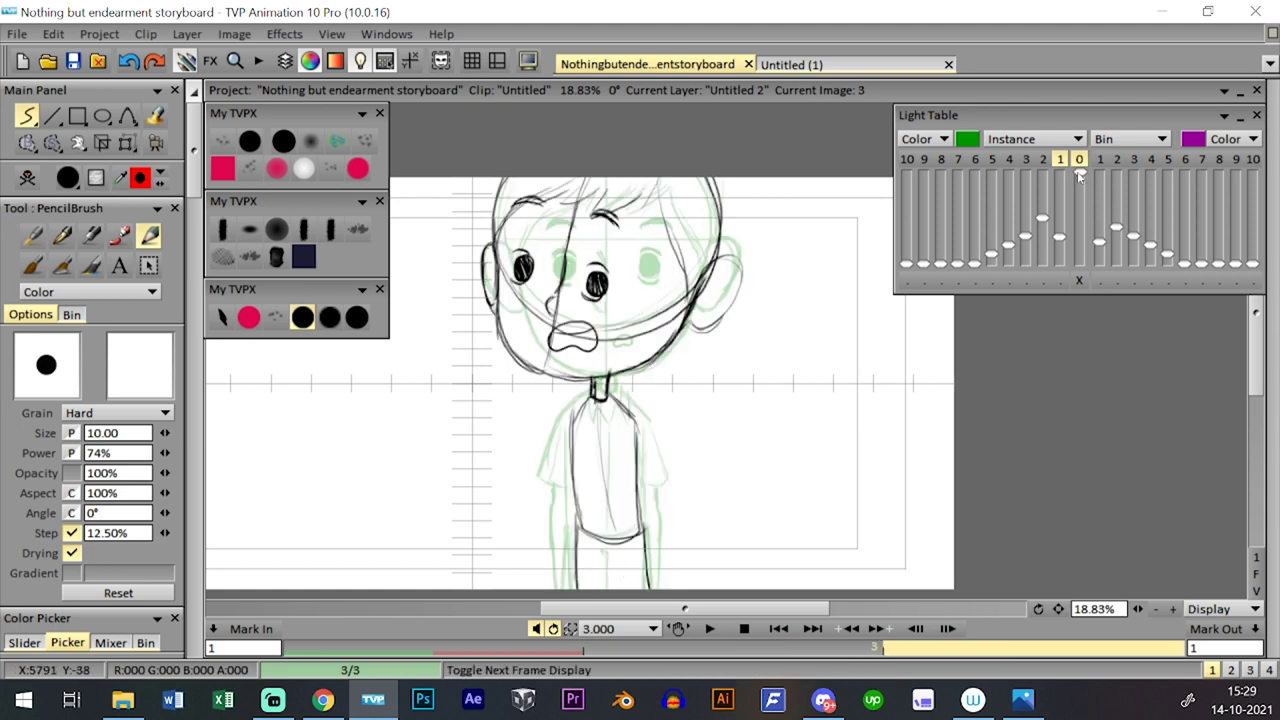
pyautogui.click(1079, 160)
pyautogui.press('Left')
pyautogui.press('Right')
pyautogui.press('Left')
pyautogui.press('Right')
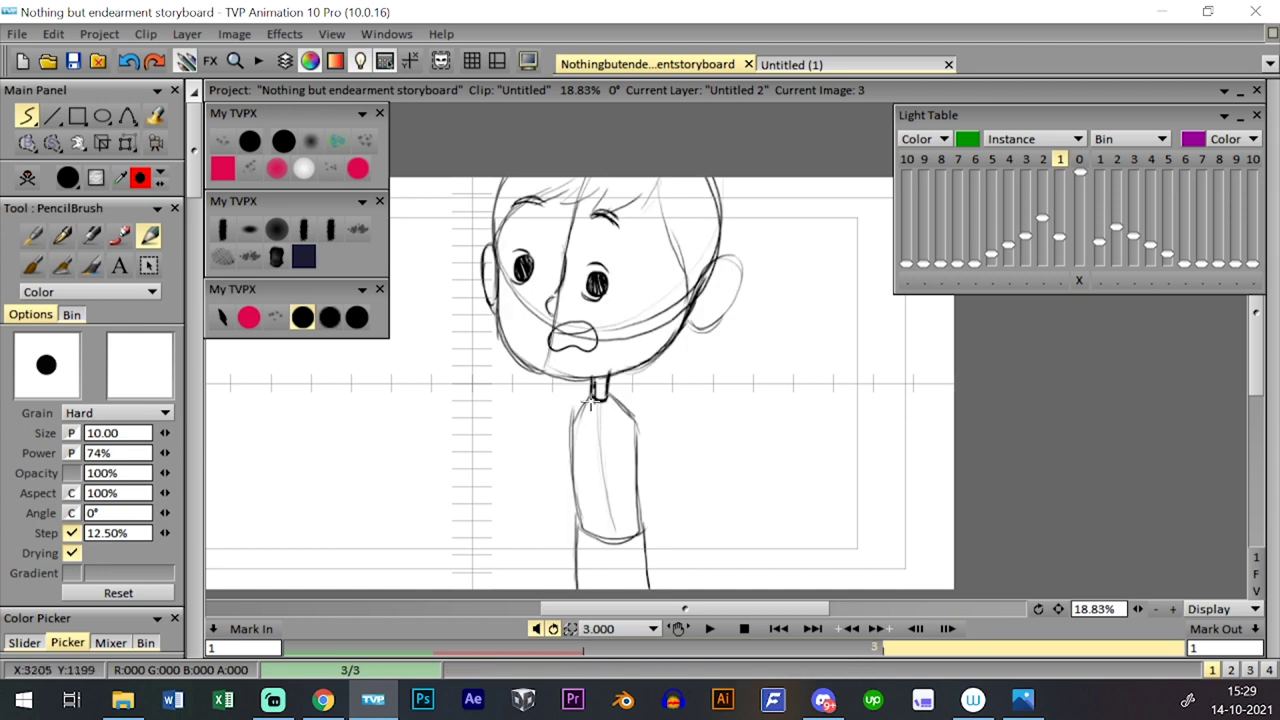
pyautogui.click(1079, 165)
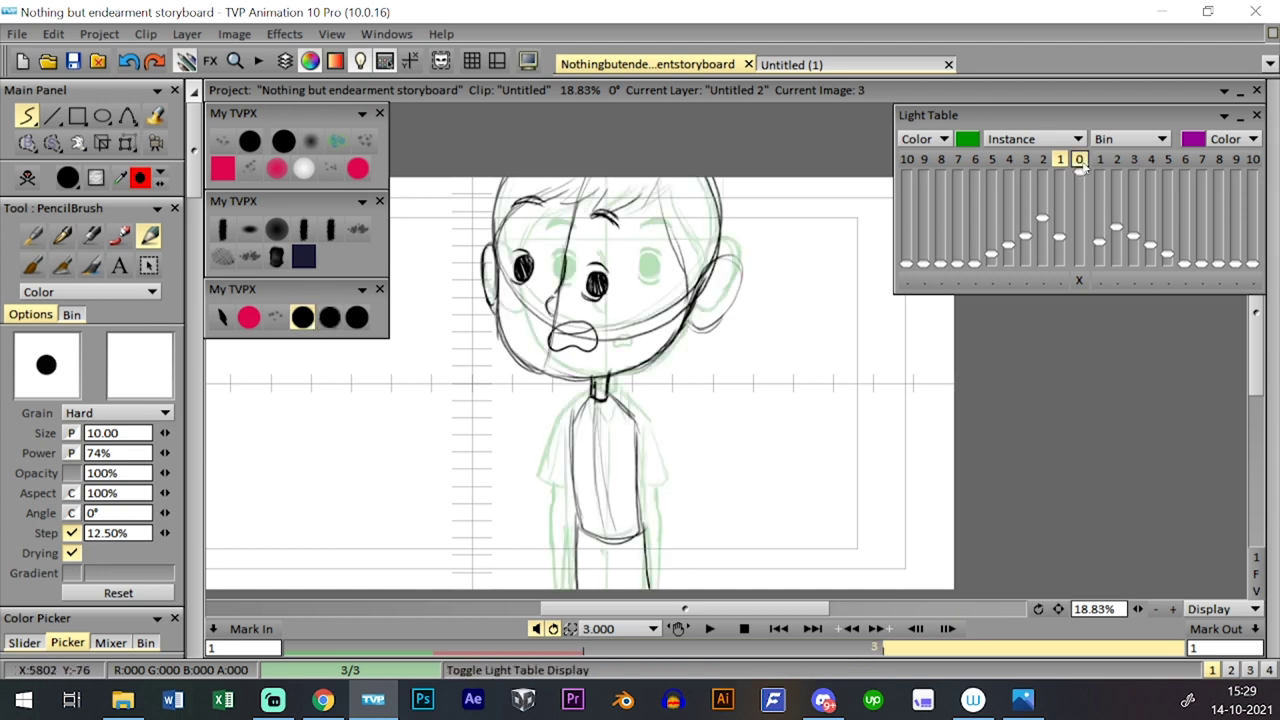
pyautogui.click(1079, 165)
pyautogui.press('Left')
pyautogui.press('Right')
pyautogui.press('Left')
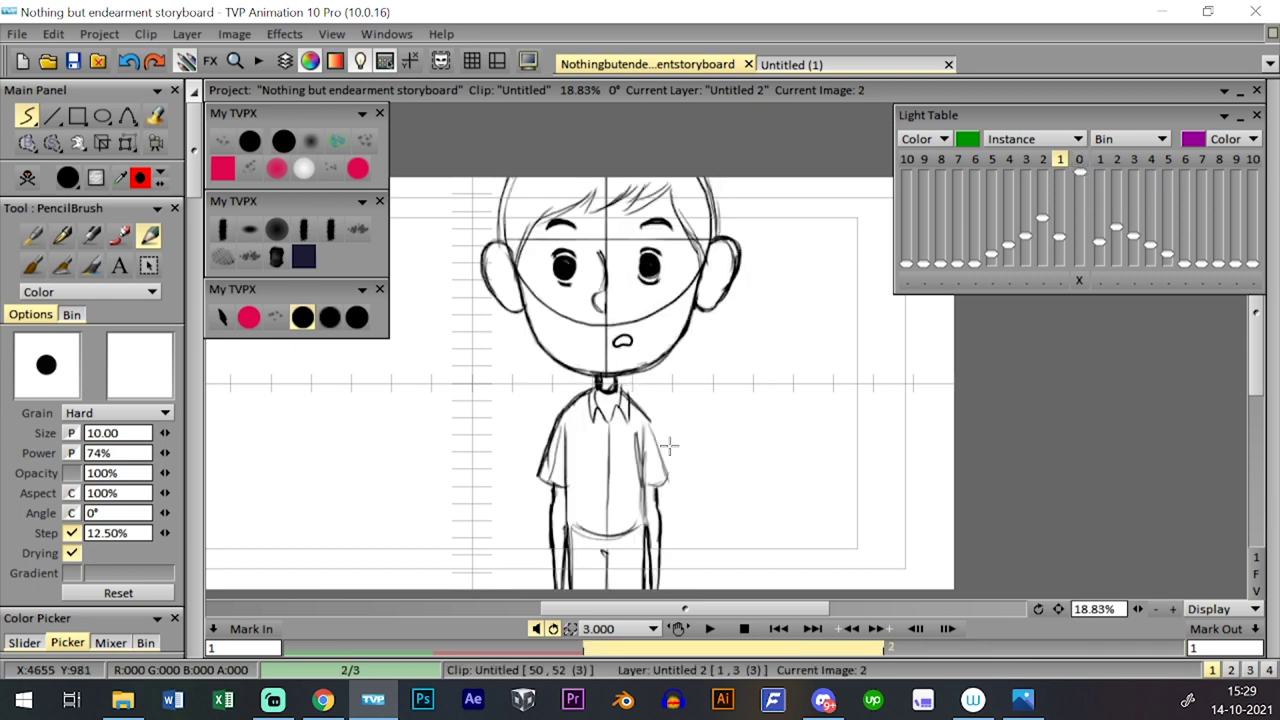
pyautogui.press('Right')
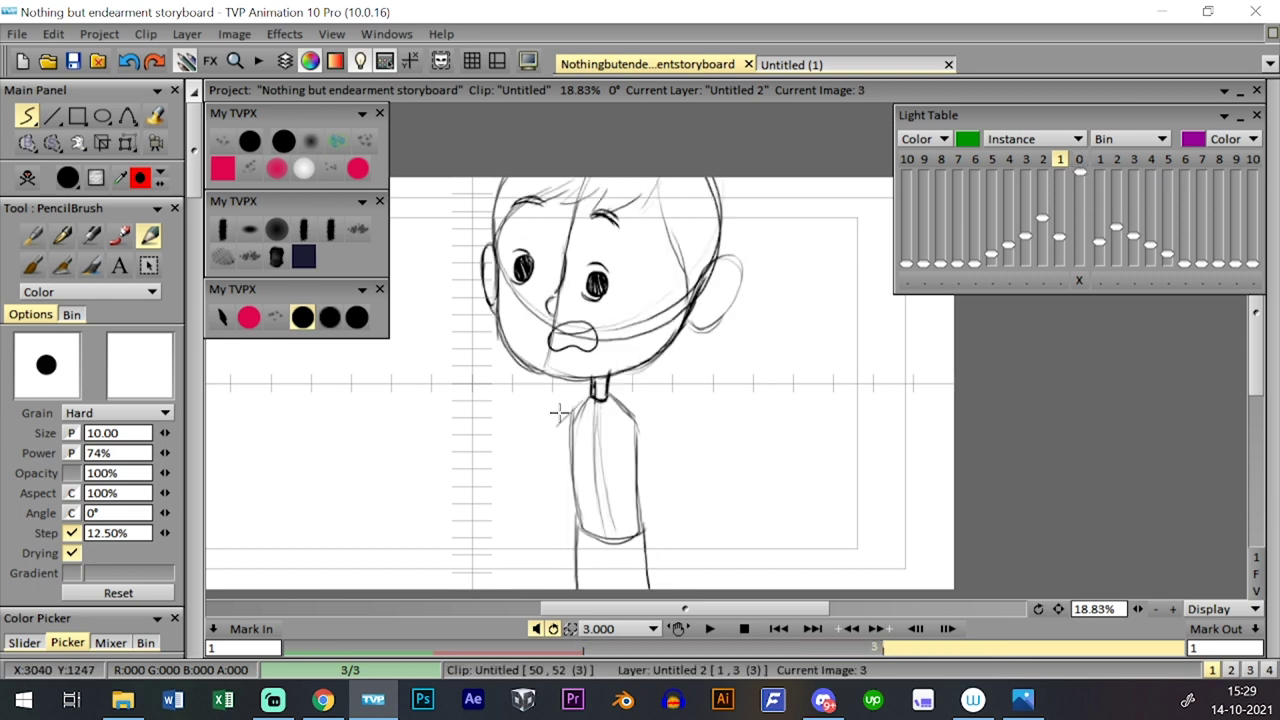
# - Sketch the left shoulder, arm and armpit curve, erasing leftover shoulder and loop lines
pyautogui.moveTo(589, 400); pyautogui.dragTo(561, 422)
pyautogui.hotkey('ctrl', 'z')
pyautogui.moveTo(538, 448); pyautogui.dragTo(545, 508)
pyautogui.press('Left')
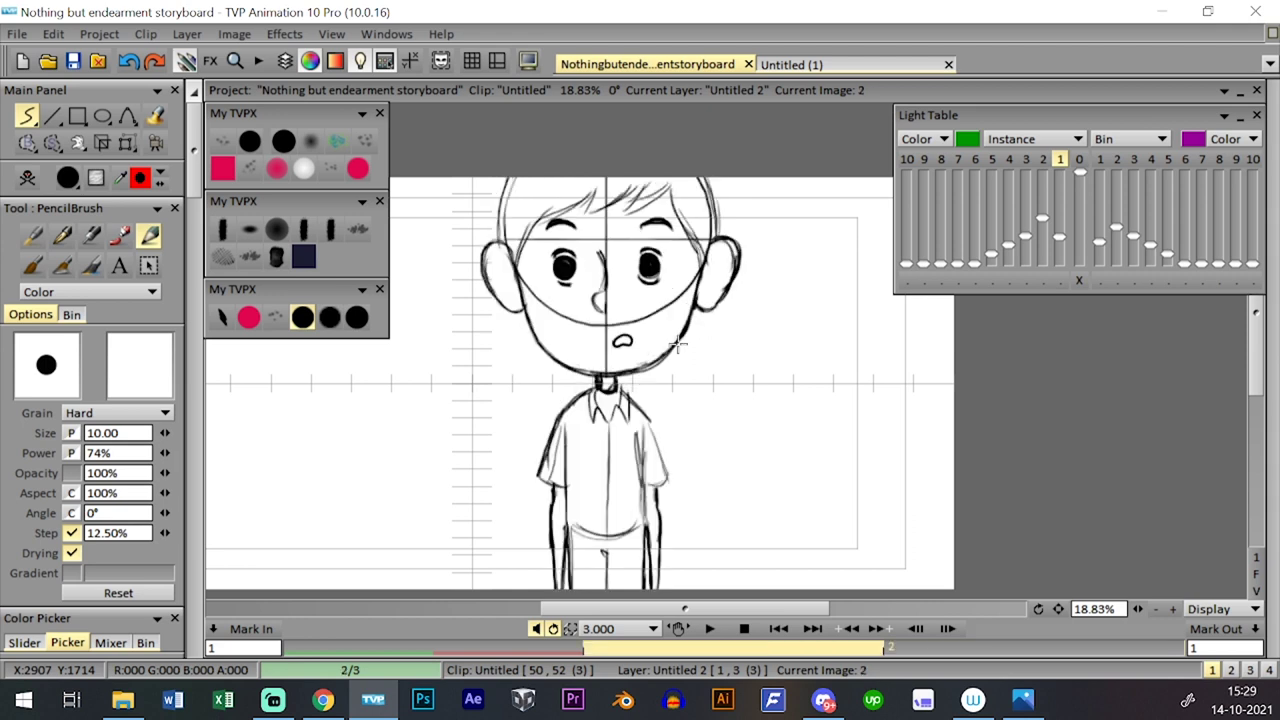
pyautogui.press('Right')
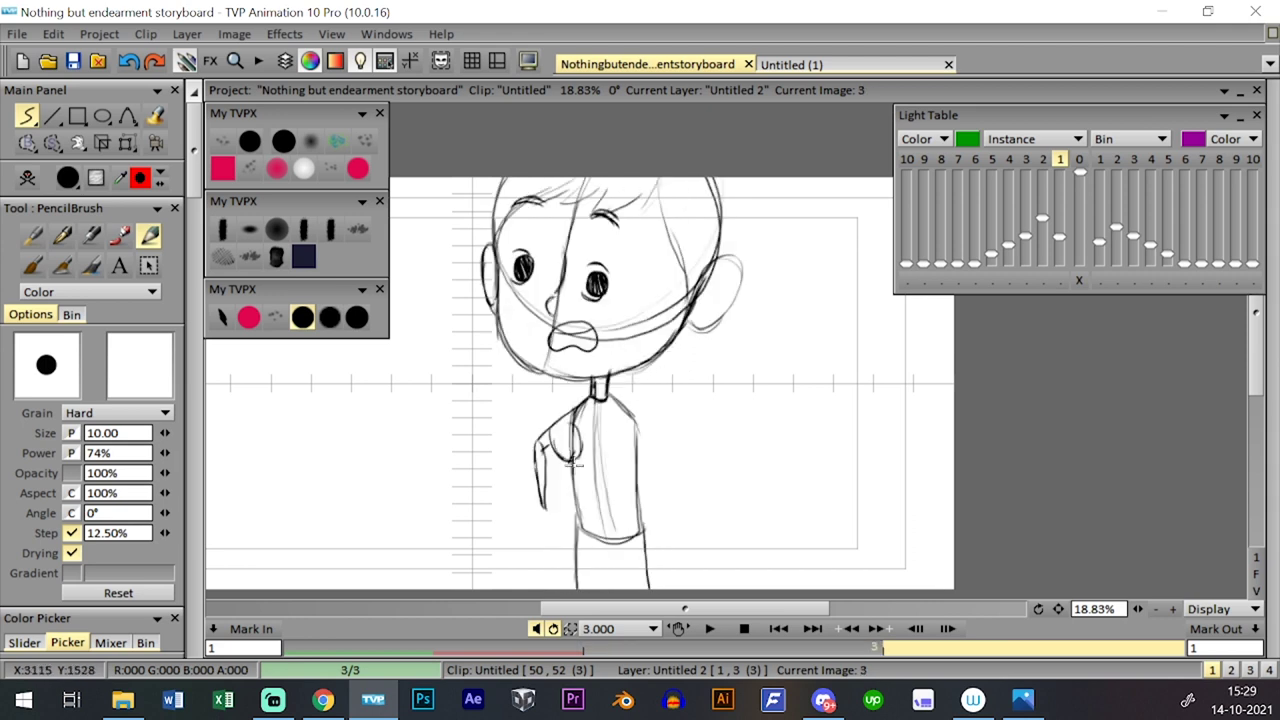
pyautogui.hotkey('ctrl', 'z')
pyautogui.moveTo(551, 432)
pyautogui.mouseDown()
pyautogui.moveTo(582, 453)
pyautogui.moveTo(570, 429)
pyautogui.mouseUp()
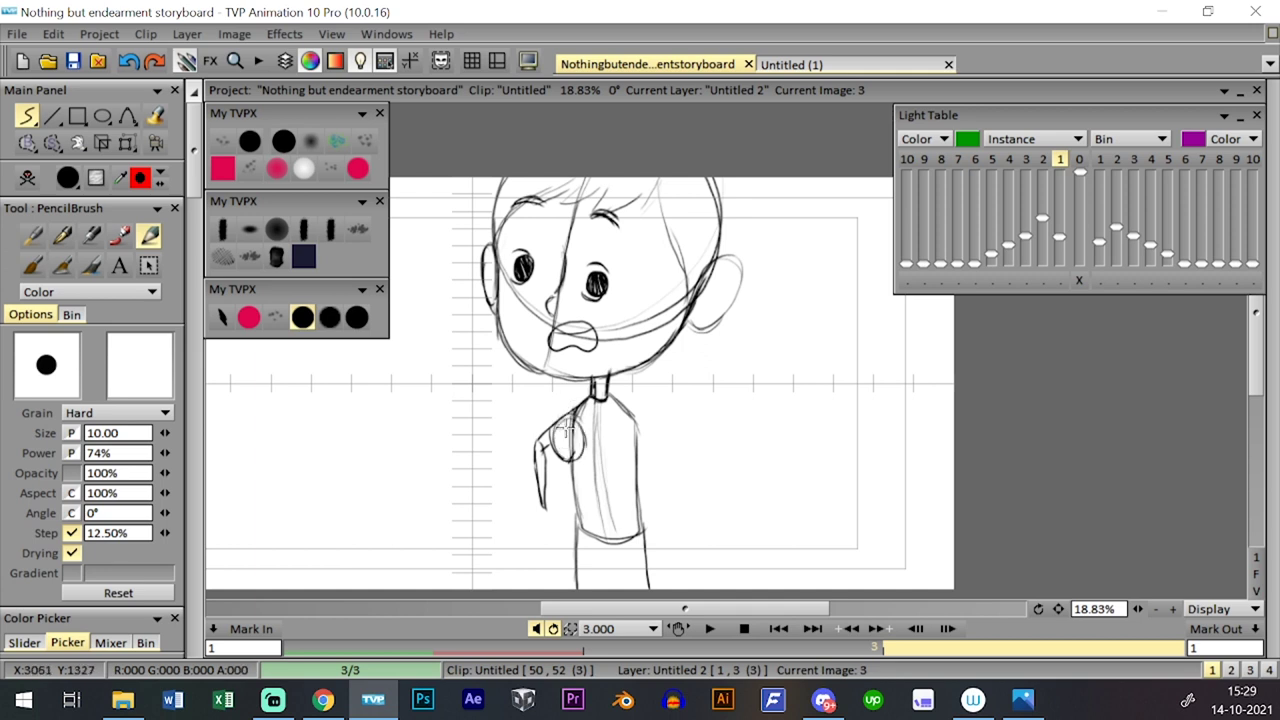
pyautogui.hotkey('ctrl', 'z')
pyautogui.hotkey('ctrl', 'z')
pyautogui.hotkey('ctrl', 'z')
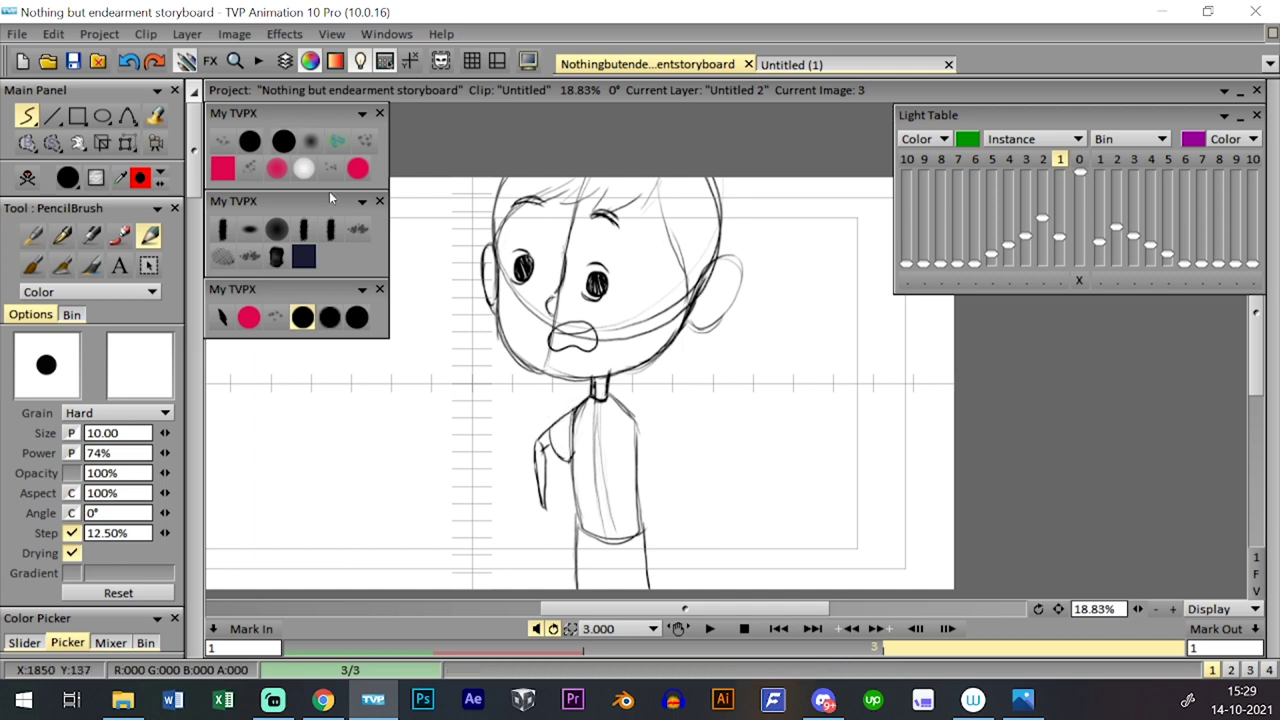
pyautogui.click(284, 141)
pyautogui.moveTo(553, 406); pyautogui.dragTo(540, 506)
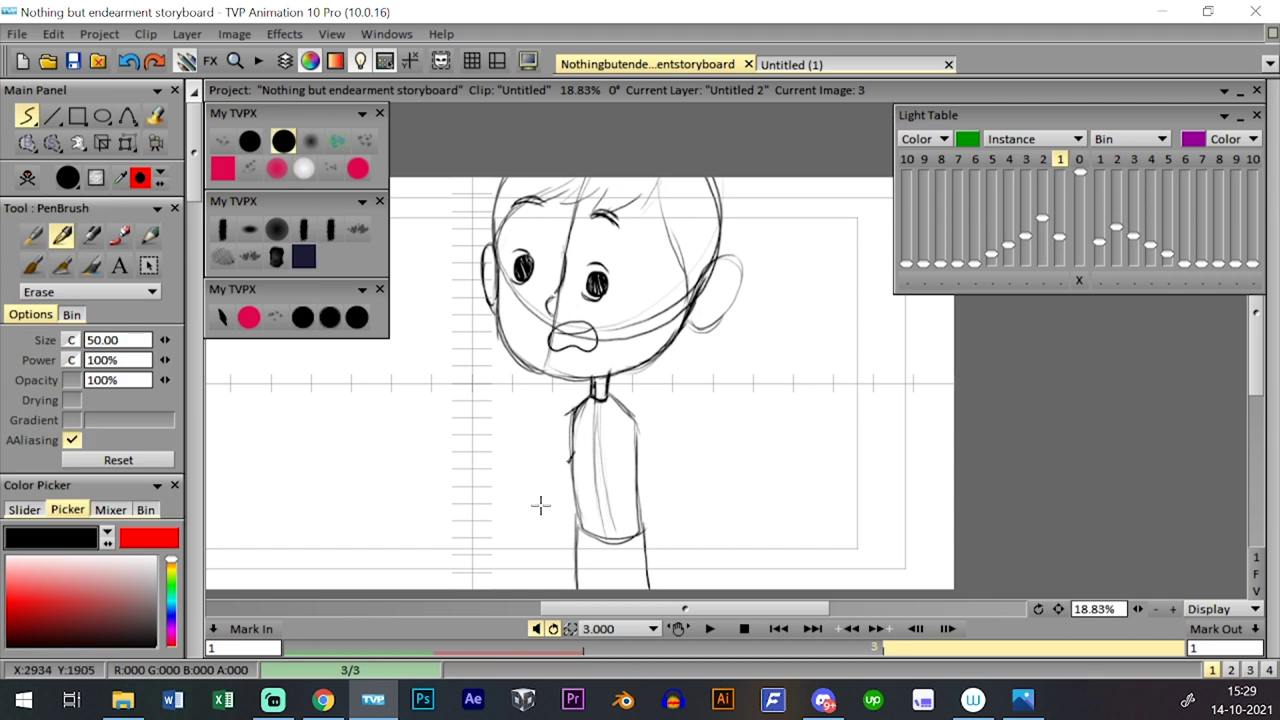
pyautogui.click(302, 317)
pyautogui.press('Left')
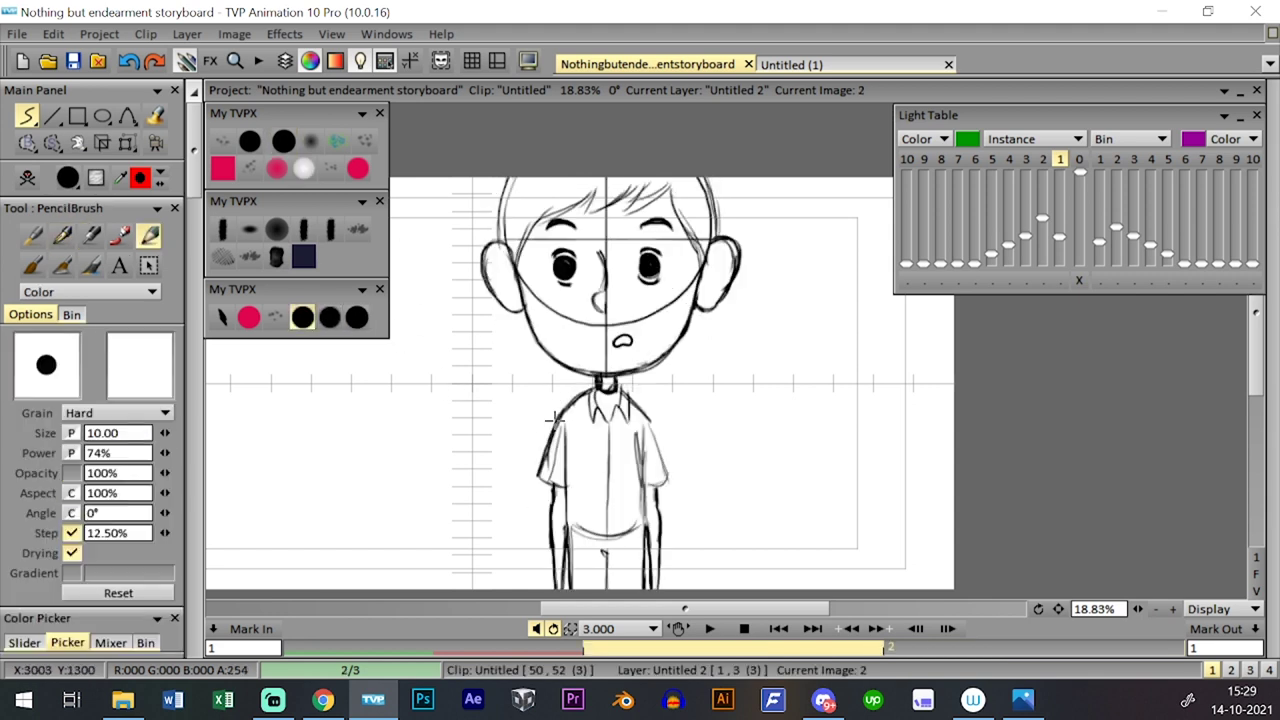
pyautogui.press('Right')
pyautogui.press('Left')
# - Hide the timeline and flip back and forth between images 2 and 3 to compare the sketches
pyautogui.press('l')
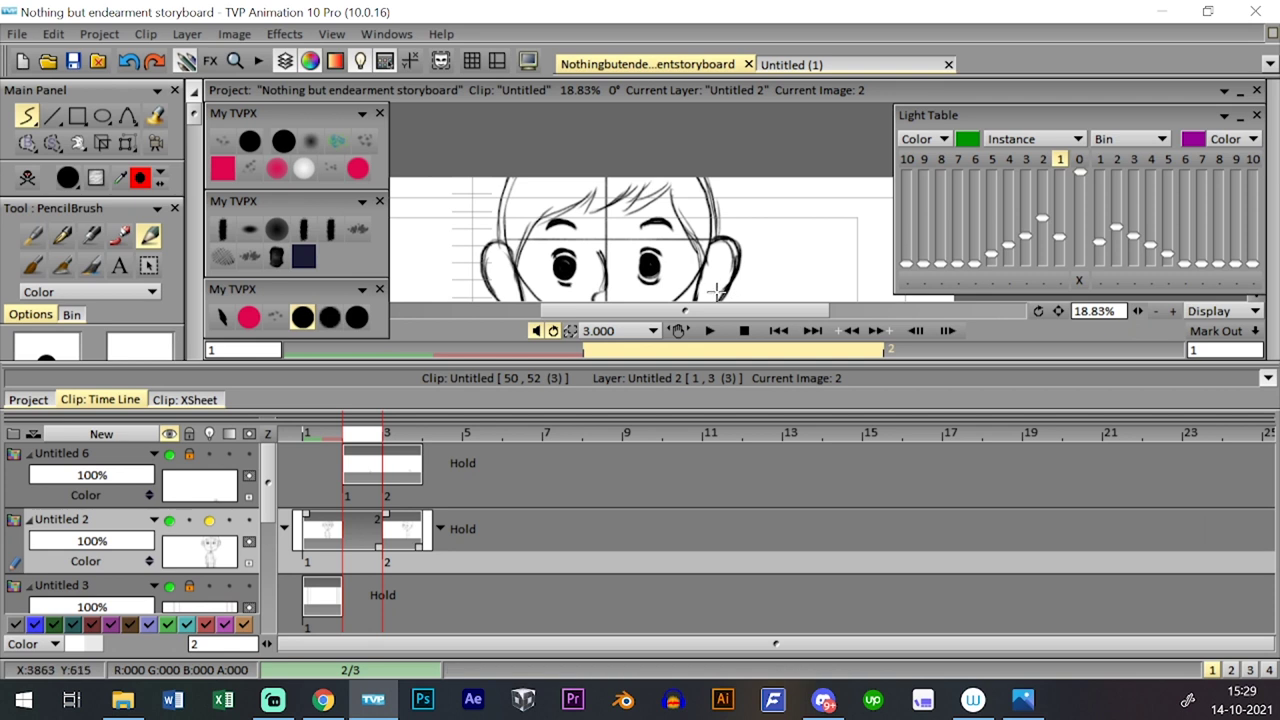
pyautogui.hotkey('shift', 't')
pyautogui.press('Right')
pyautogui.press('Left')
pyautogui.press('Right')
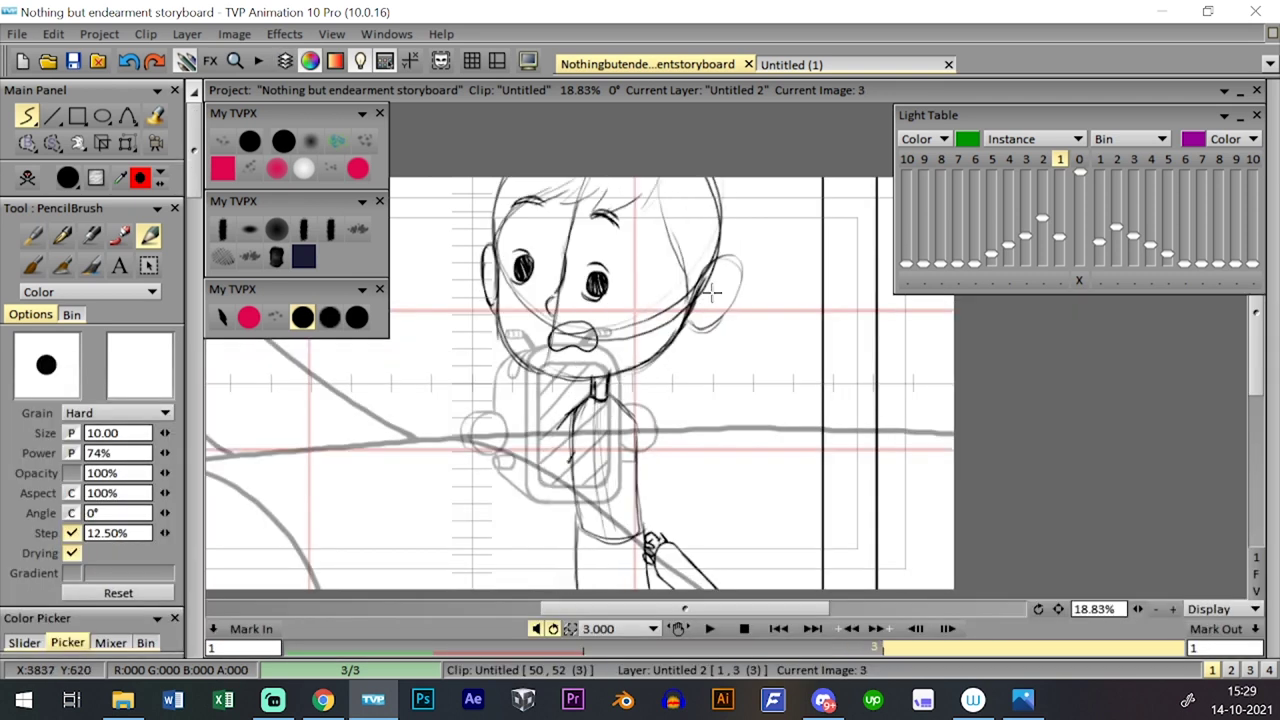
pyautogui.press('Left')
pyautogui.press('Right')
pyautogui.press('Left')
pyautogui.press('Right')
pyautogui.press('Left')
pyautogui.press('Right')
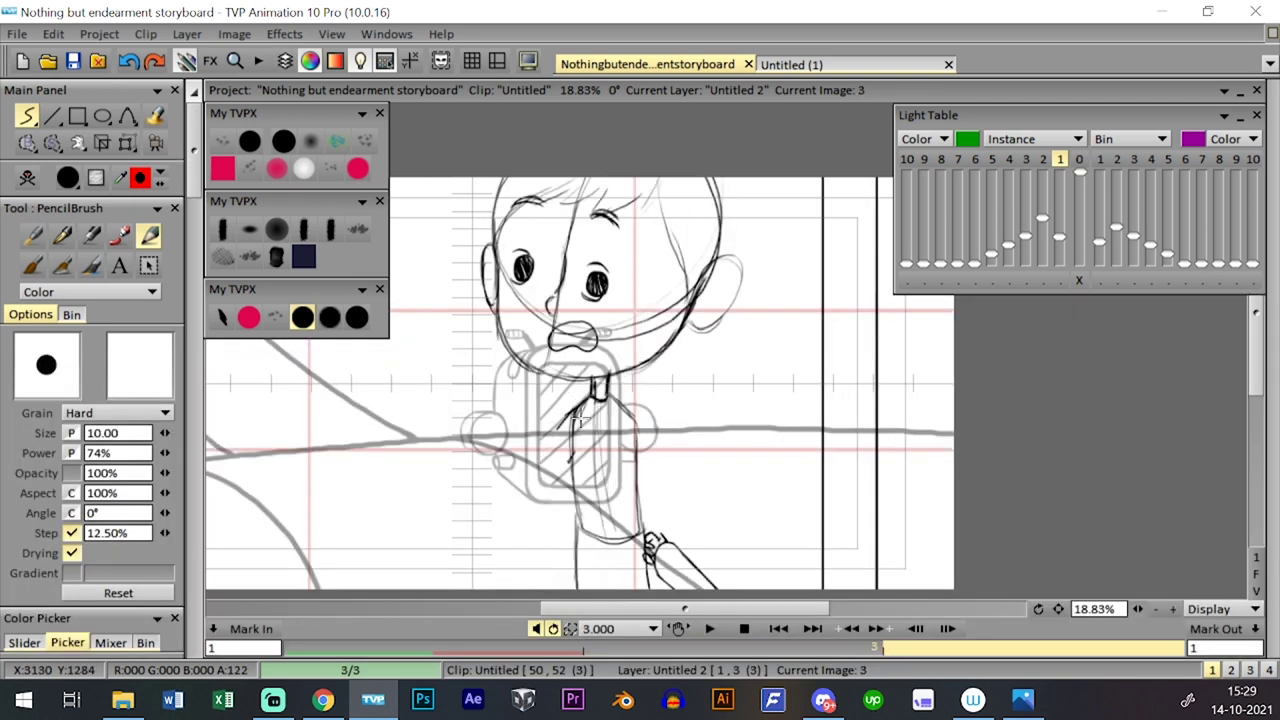
pyautogui.press('Left')
pyautogui.press('Right')
pyautogui.press('Left')
pyautogui.press('Right')
# - Save the project and recheck image 3 against image 2
pyautogui.click(73, 61)
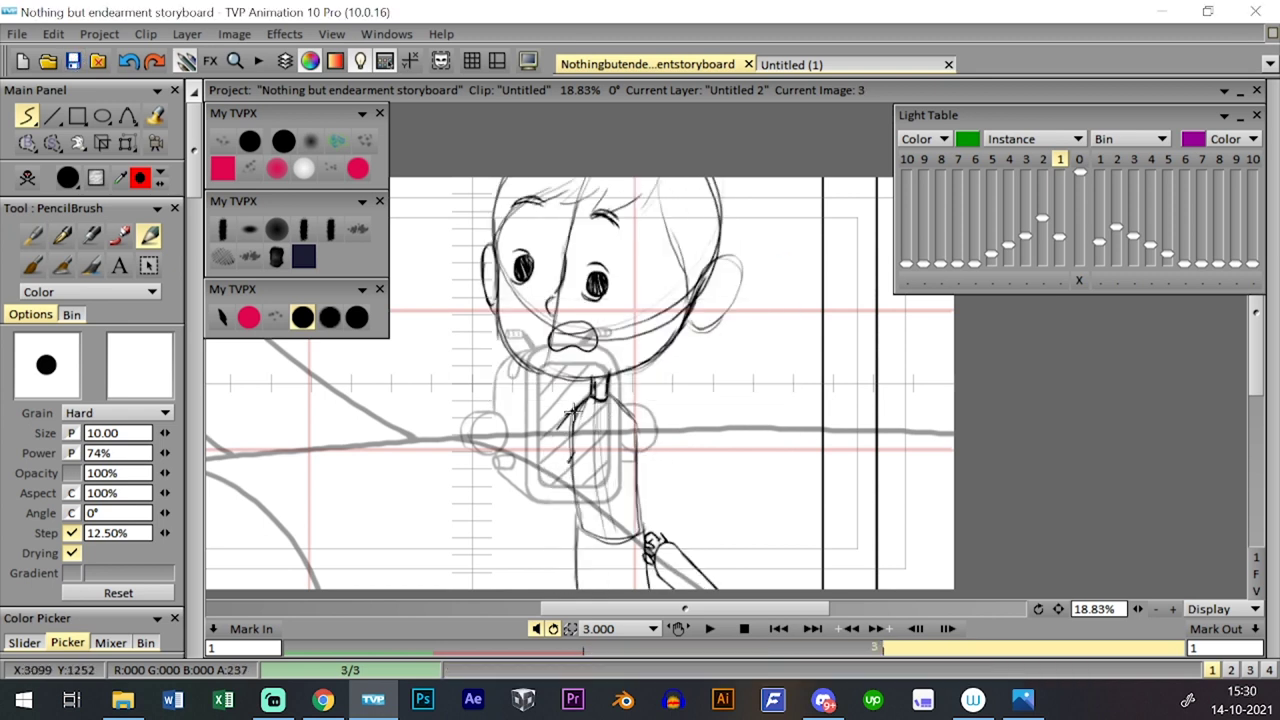
pyautogui.press('Left')
pyautogui.press('Right')
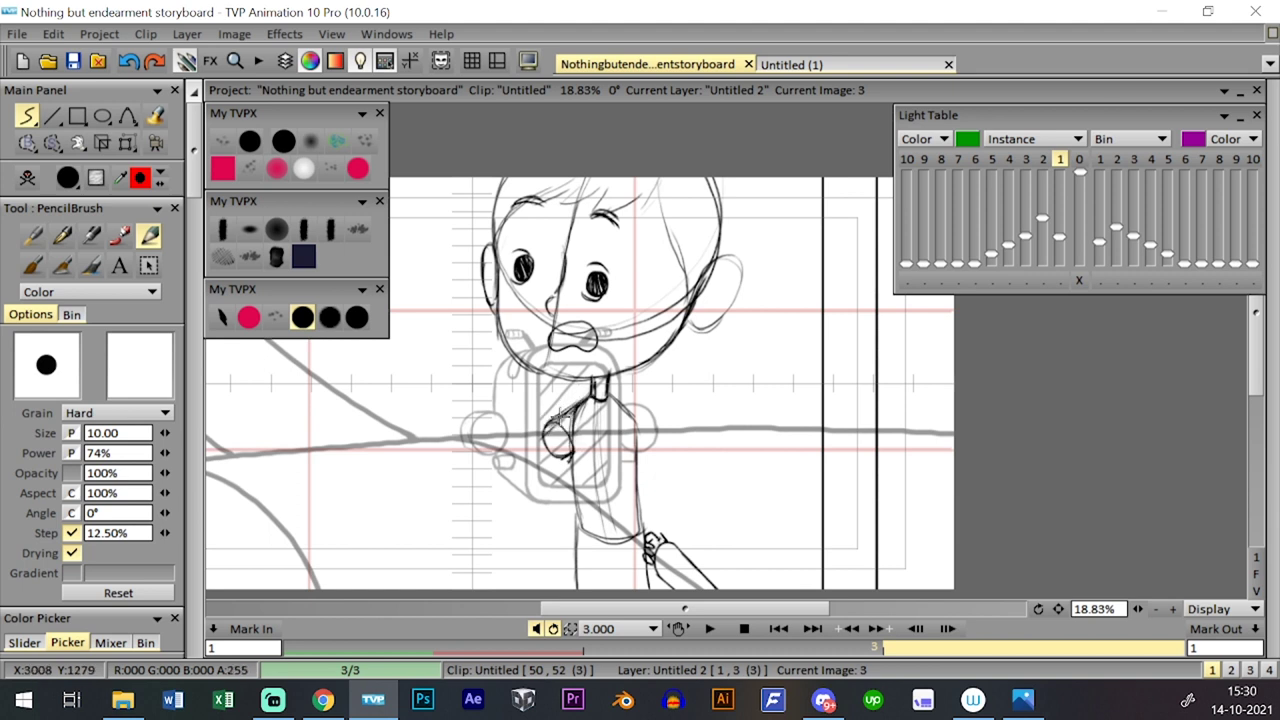
# - Try elbow and sleeve strokes on the arm, undoing each attempt
pyautogui.moveTo(560, 416); pyautogui.dragTo(571, 452)
pyautogui.hotkey('ctrl', 'z')
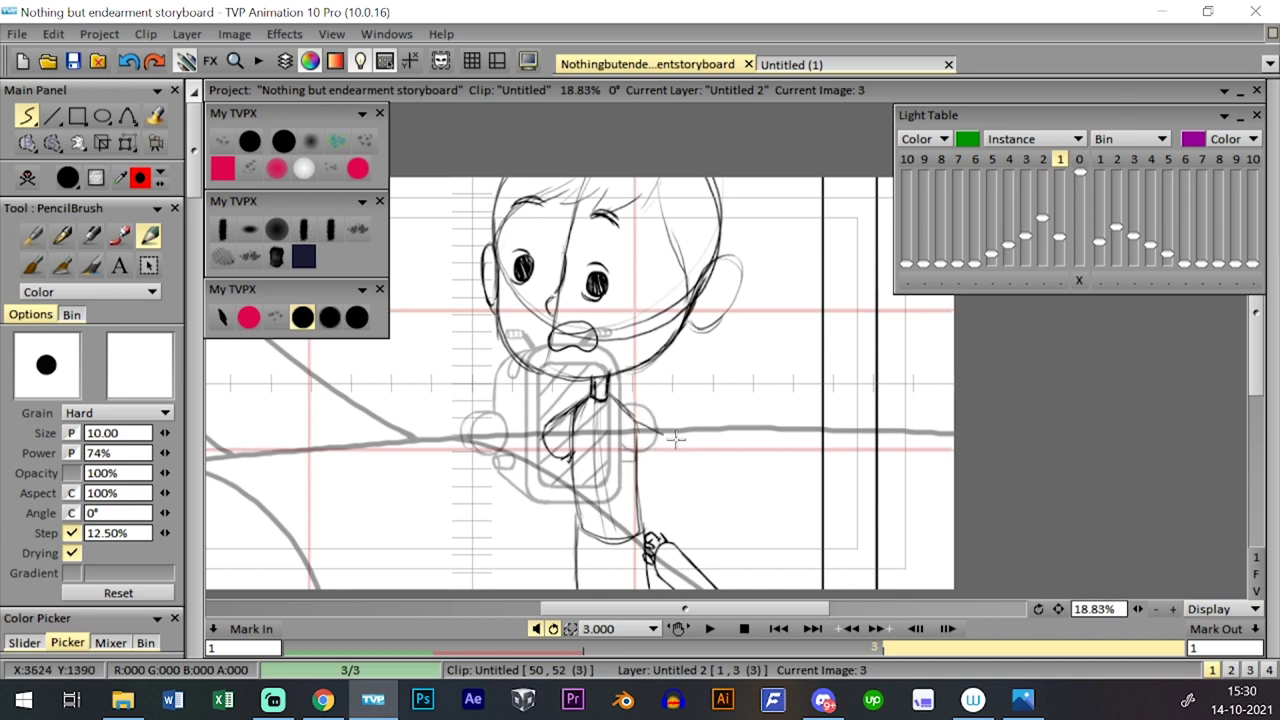
pyautogui.hotkey('ctrl', 'z')
pyautogui.moveTo(634, 415)
pyautogui.mouseDown()
pyautogui.moveTo(676, 439)
pyautogui.moveTo(671, 471)
pyautogui.mouseUp()
pyautogui.hotkey('ctrl', 'z')
# - Refine the arm line, toggle the other layers, and hide the light-table ghost drawings
pyautogui.press('Right')
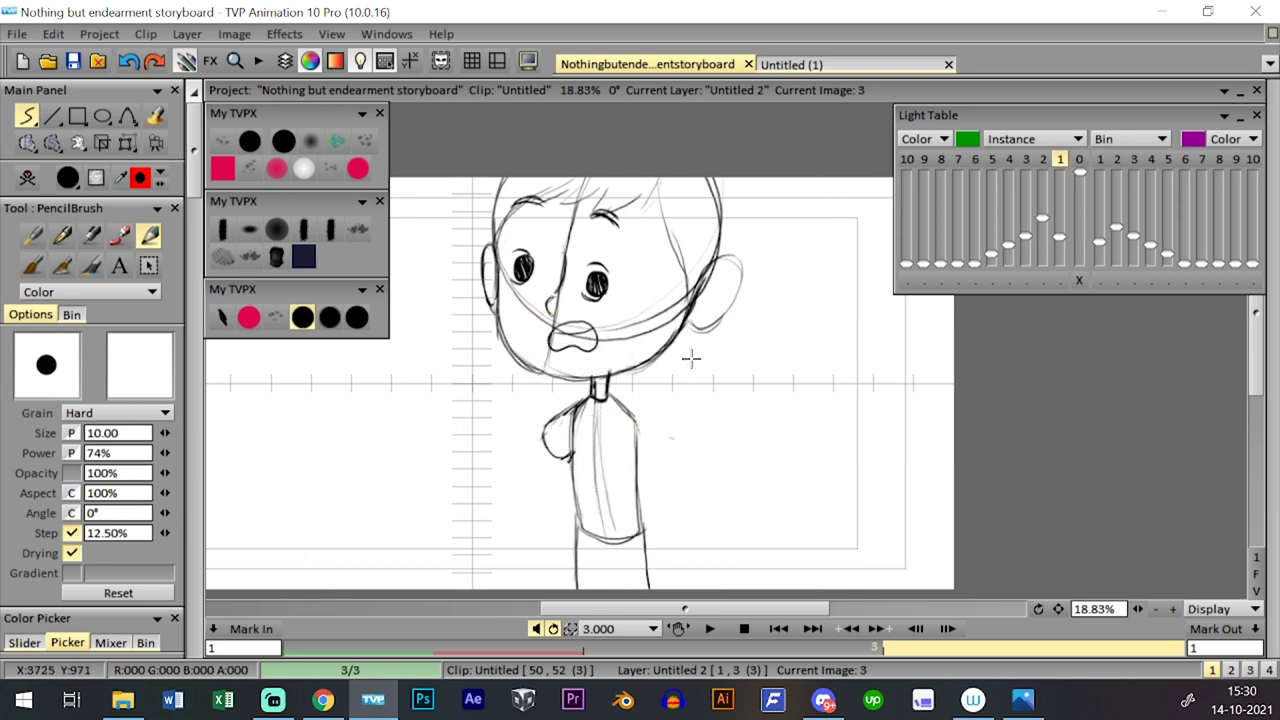
pyautogui.hotkey('ctrl', 'l')
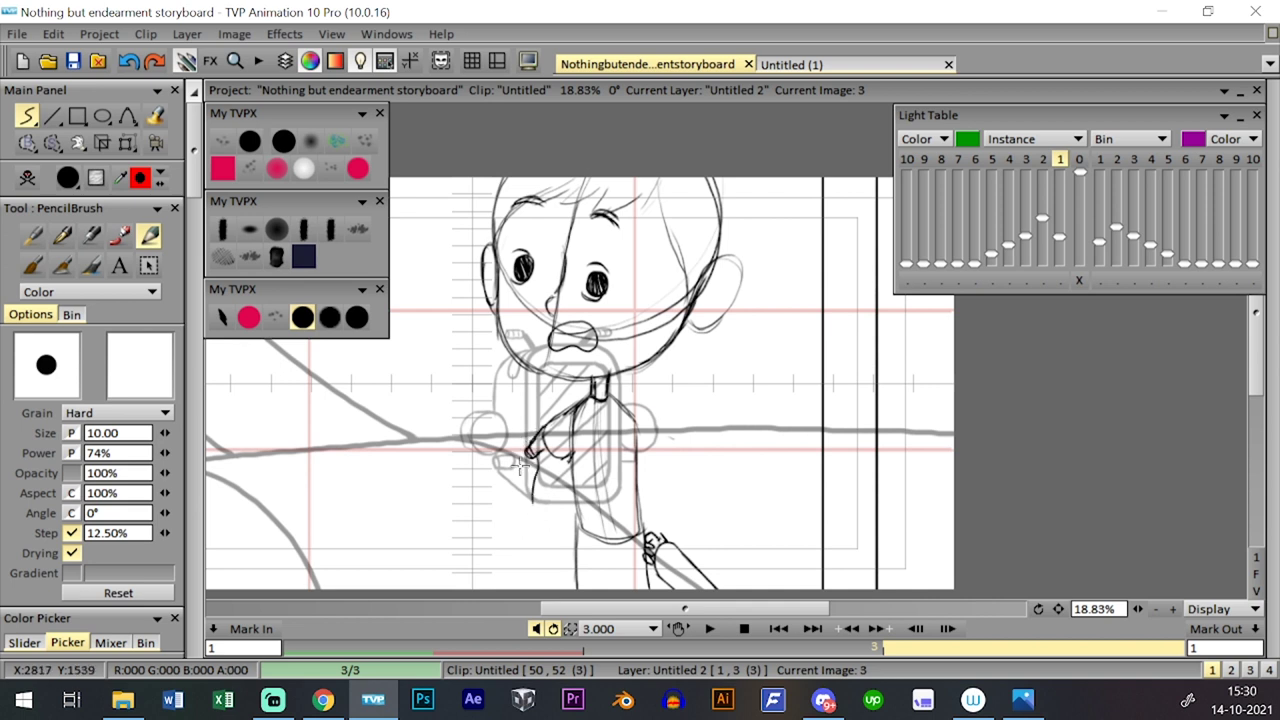
pyautogui.moveTo(541, 464); pyautogui.dragTo(531, 498)
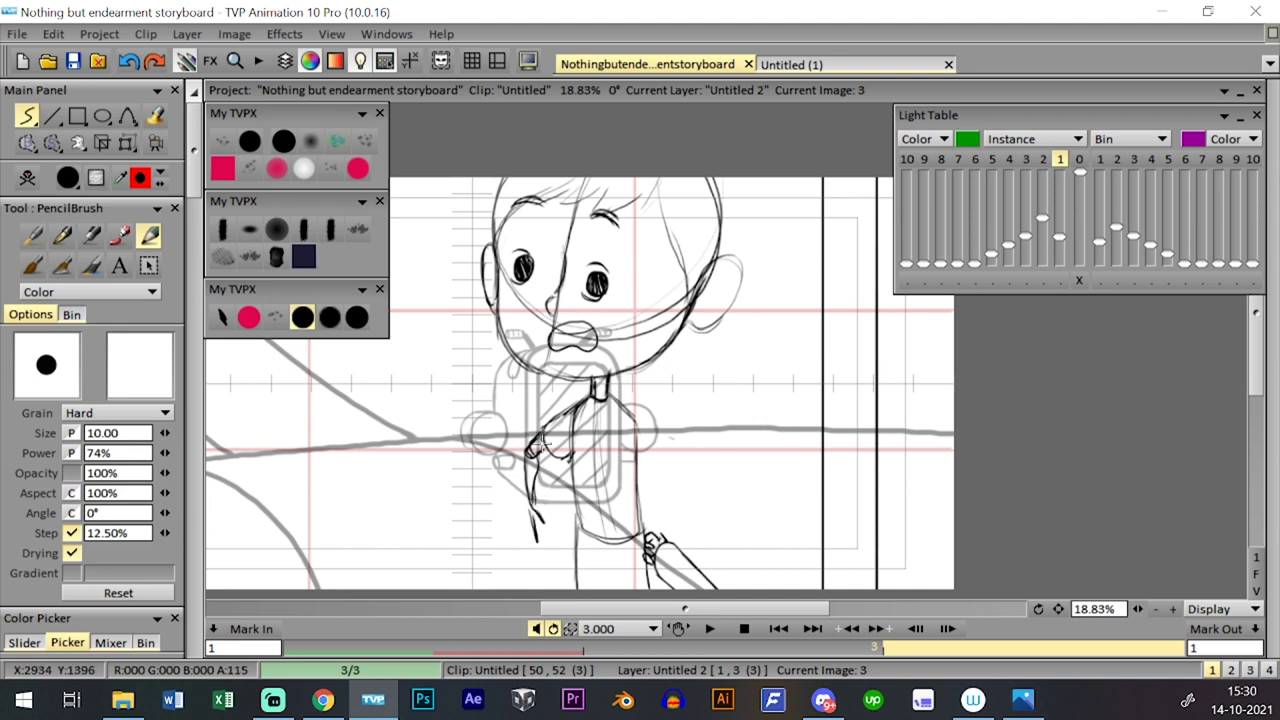
pyautogui.click(1080, 160)
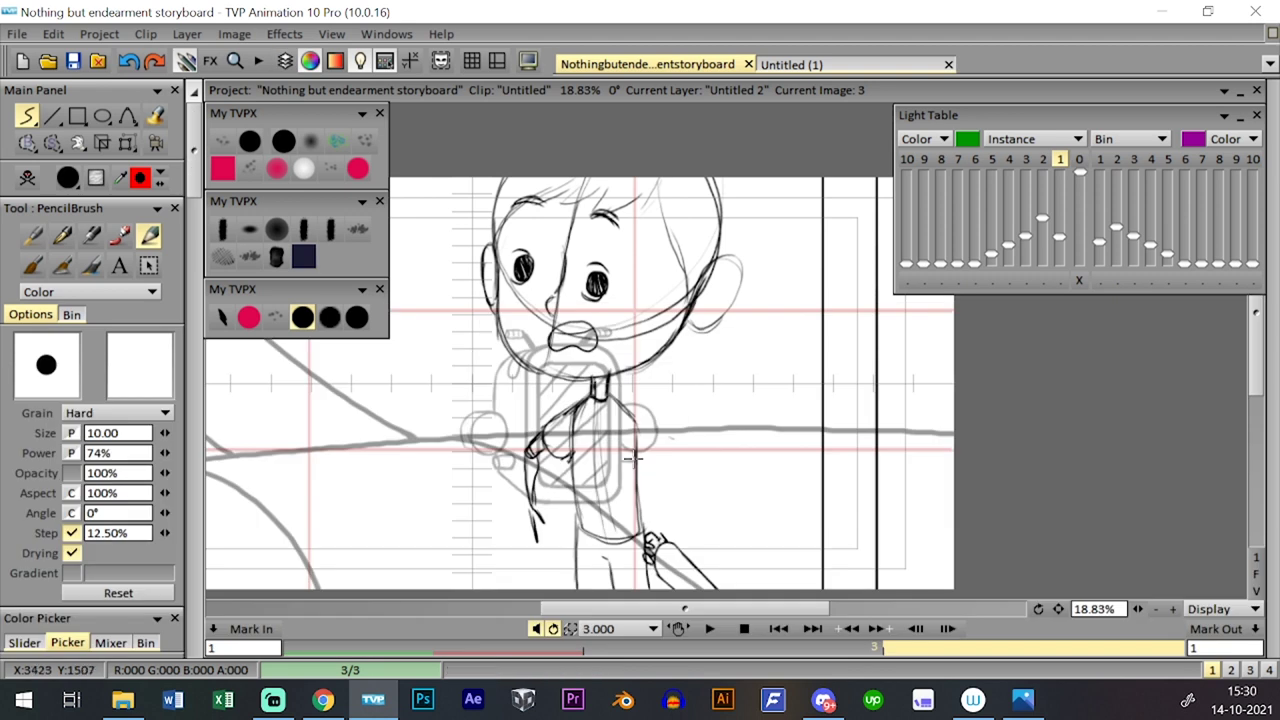
# - Sketch the hand beside the boy's torso on image 3 with the timeline hidden
pyautogui.press('l')
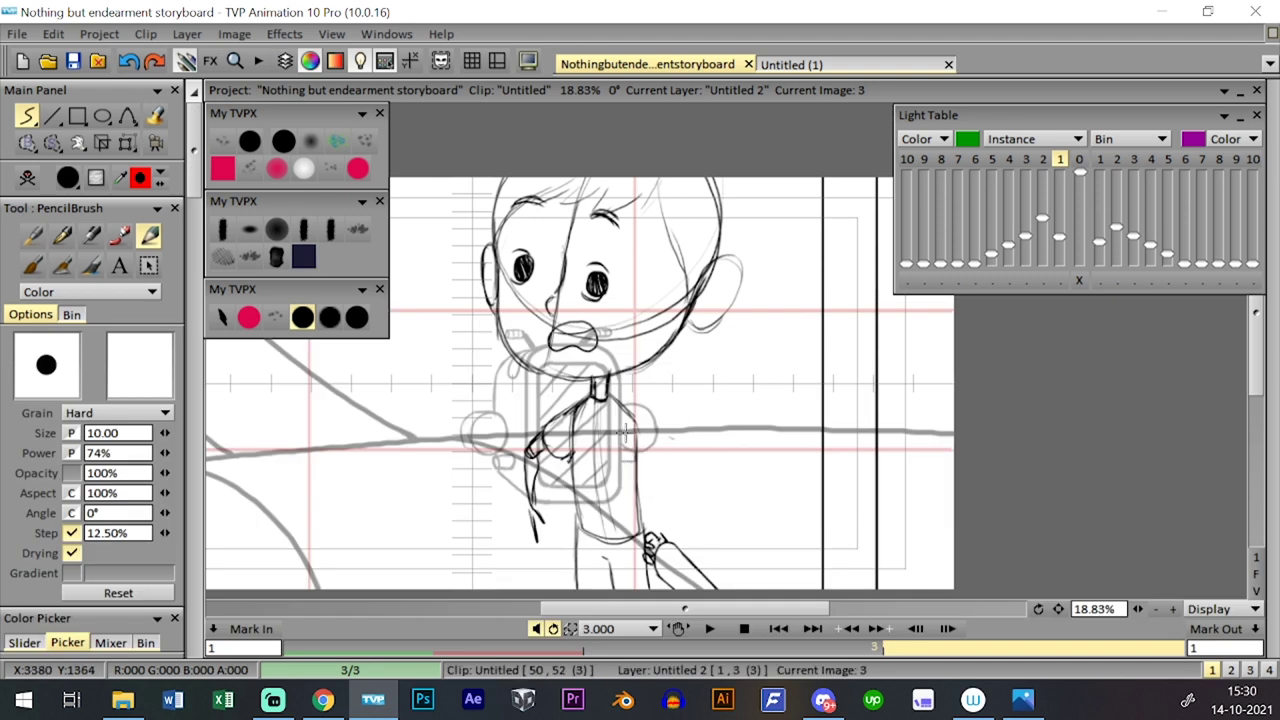
pyautogui.press('l')
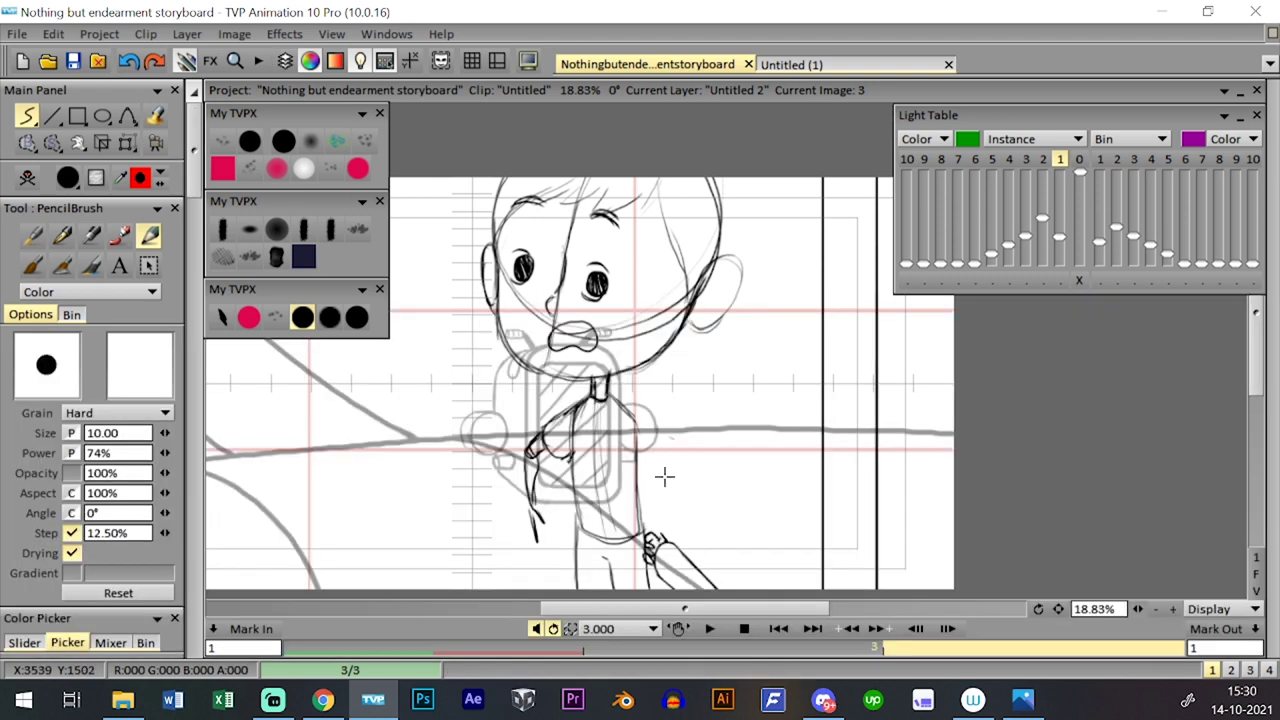
pyautogui.moveTo(665, 477)
pyautogui.mouseDown()
pyautogui.moveTo(636, 495)
pyautogui.moveTo(628, 464)
pyautogui.moveTo(655, 456)
pyautogui.moveTo(632, 421)
pyautogui.moveTo(632, 494)
pyautogui.mouseUp()
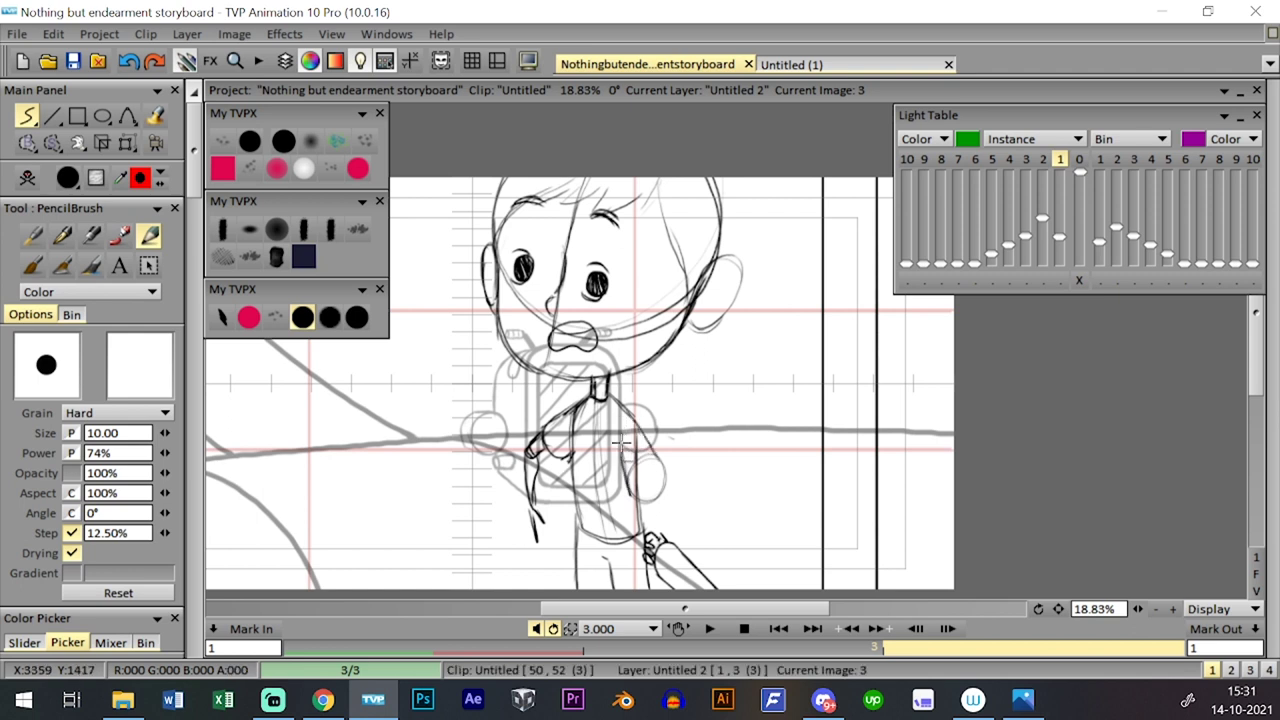
# - Flip between images 2 and 3, then outline the forearm from elbow down to the hand
pyautogui.press('Left')
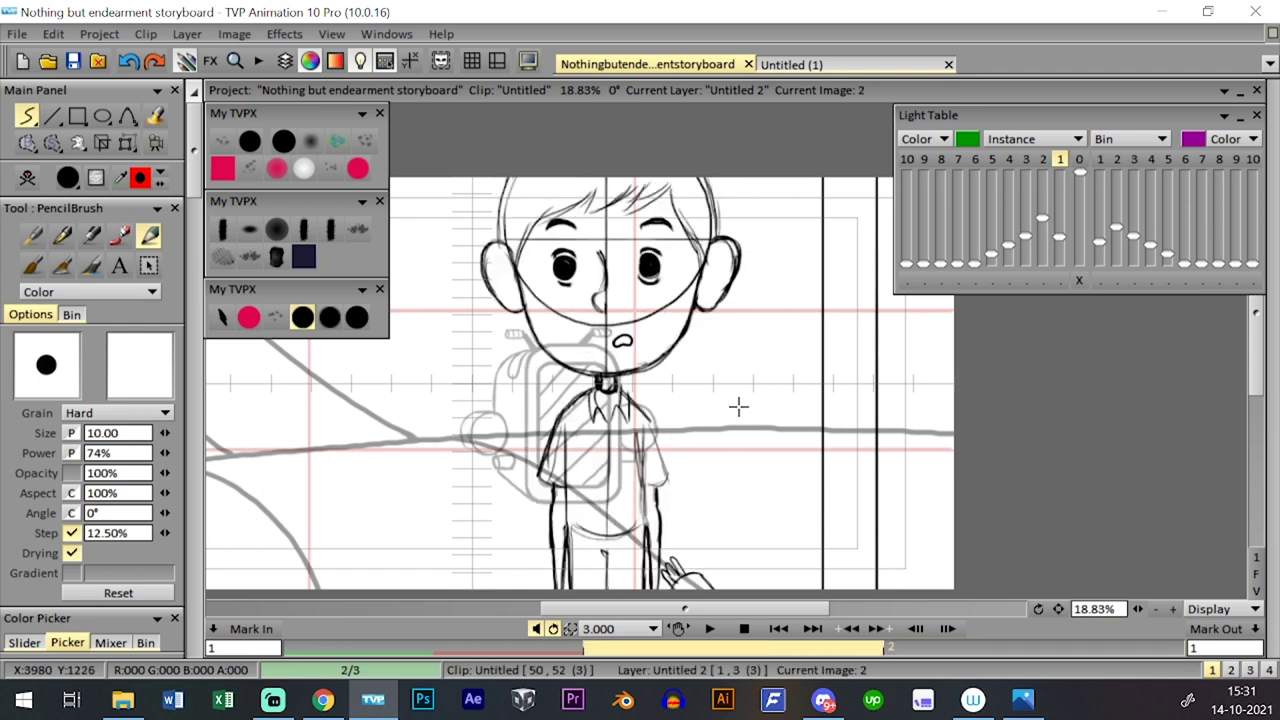
pyautogui.press('Right')
pyautogui.press('Left')
pyautogui.press('Right')
pyautogui.press('Left')
pyautogui.press('Right')
pyautogui.press('Left')
pyautogui.press('Right')
pyautogui.press('Left')
pyautogui.press('Right')
pyautogui.press('Left')
pyautogui.press('Right')
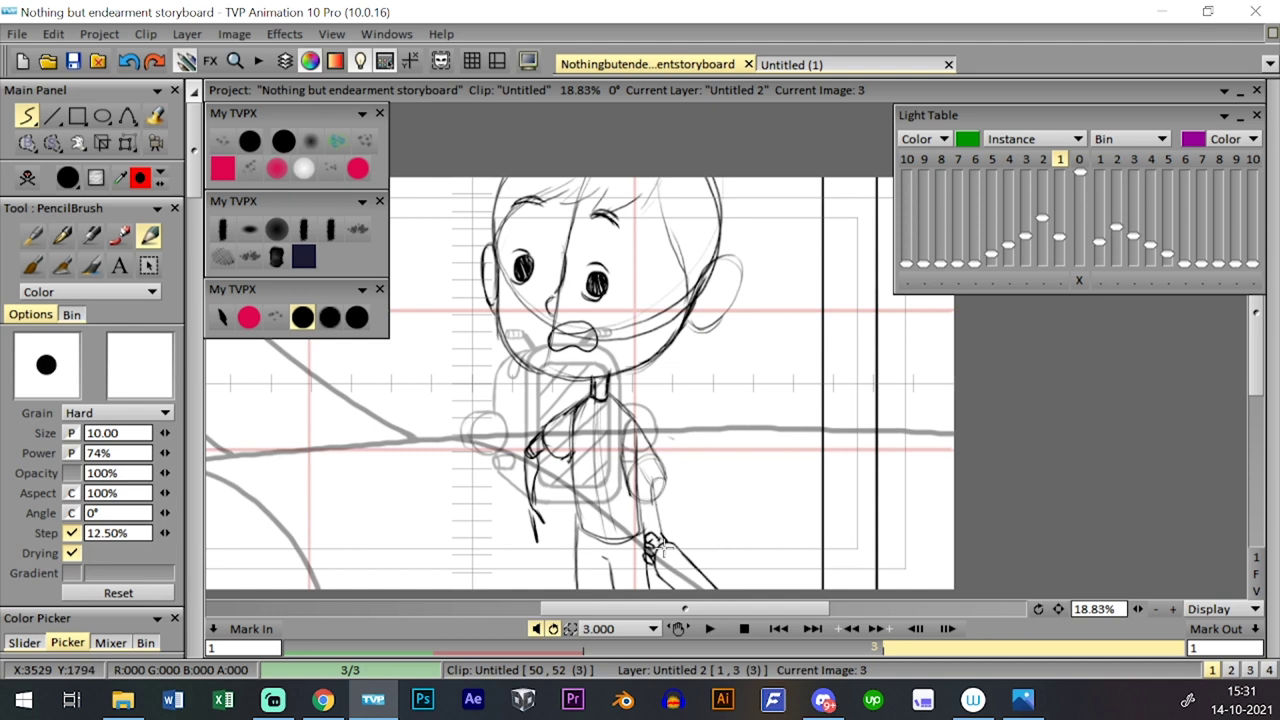
pyautogui.moveTo(648, 486); pyautogui.dragTo(661, 538)
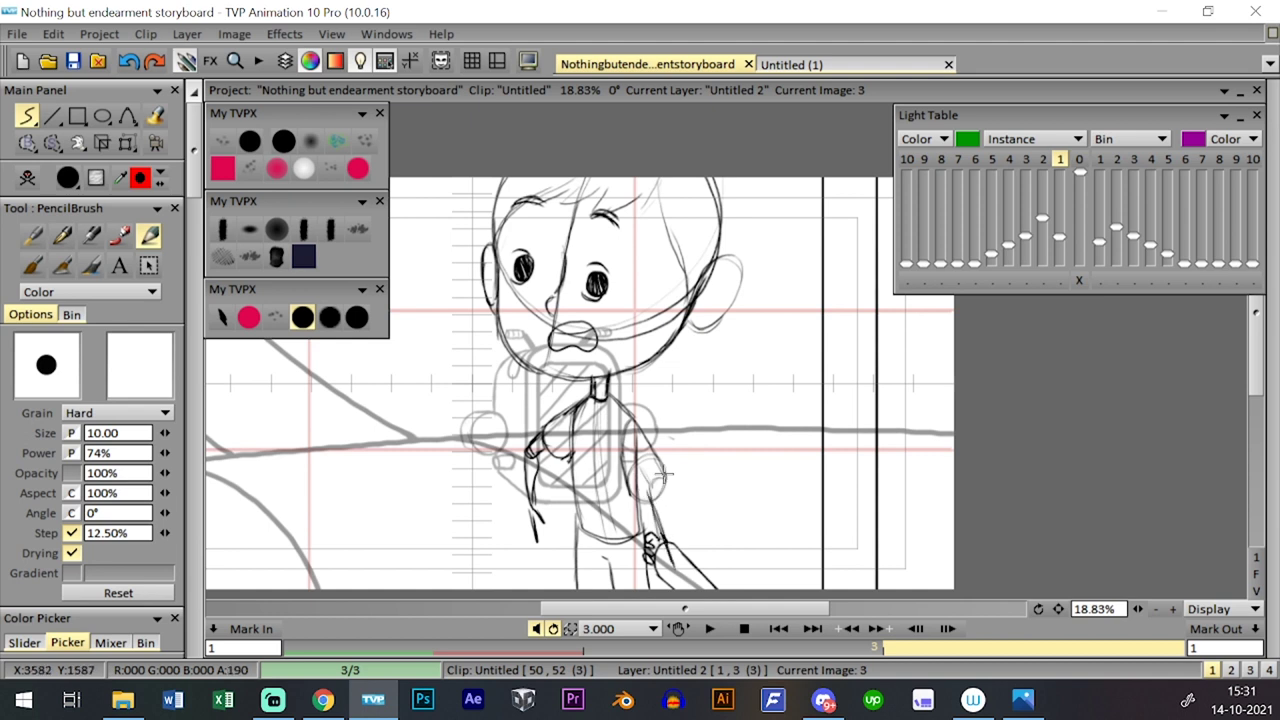
pyautogui.moveTo(664, 473); pyautogui.dragTo(675, 551)
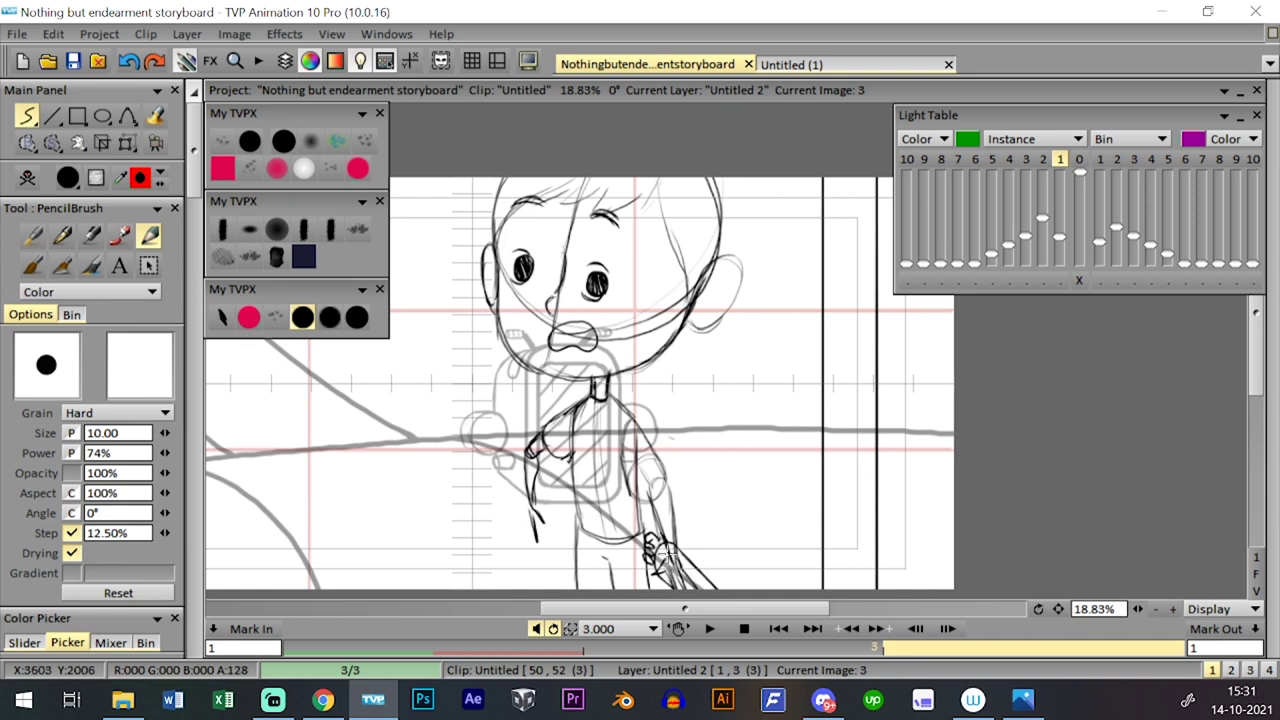
# - Recompare the pose with image 2, zoom in slightly, nudge the view up, and show the timeline
pyautogui.press('Left')
pyautogui.press('Right')
pyautogui.press('Left')
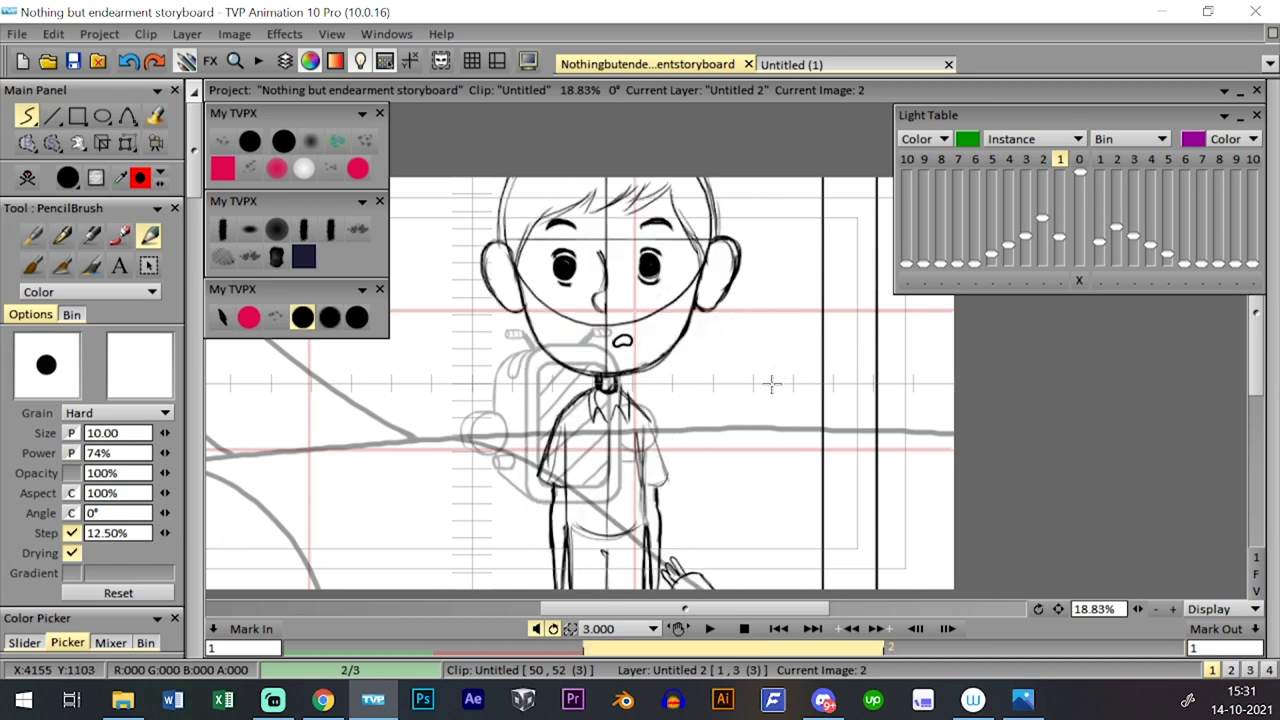
pyautogui.press('Right')
pyautogui.press('Left')
pyautogui.press('Right')
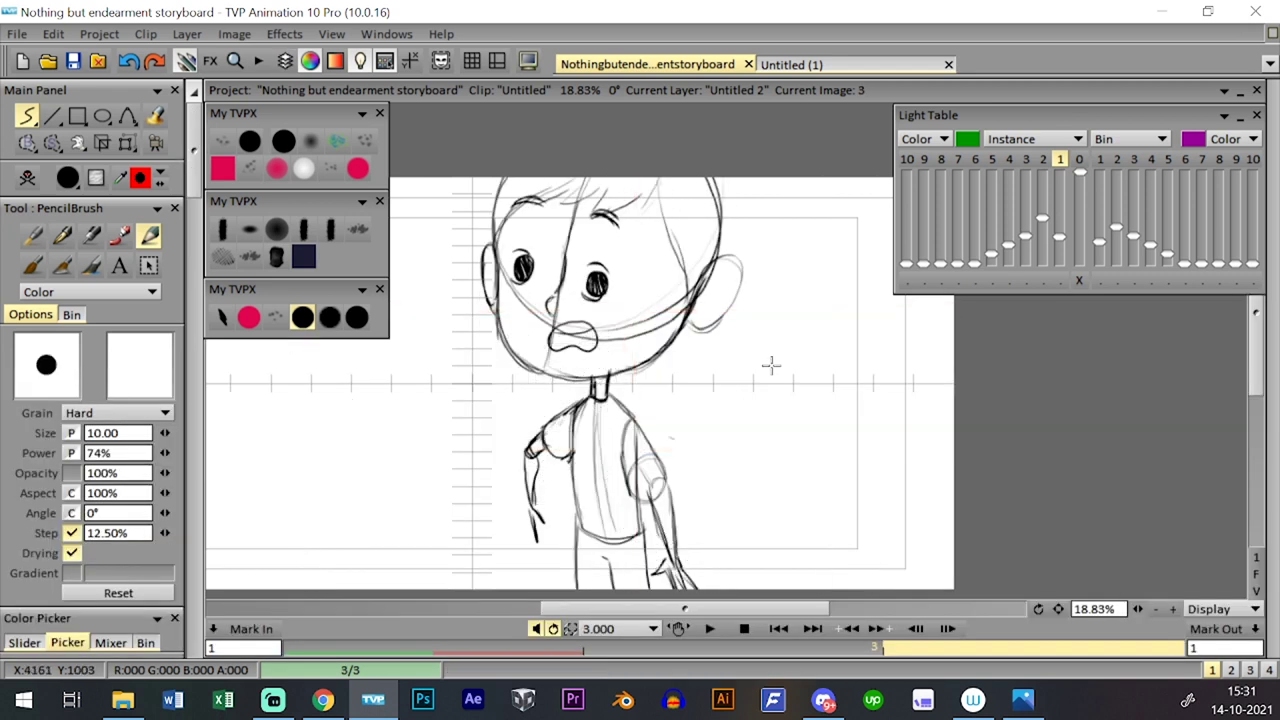
pyautogui.moveTo(1138, 610); pyautogui.dragTo(1138, 599)
pyautogui.moveTo(812, 381); pyautogui.dragTo(814, 373)
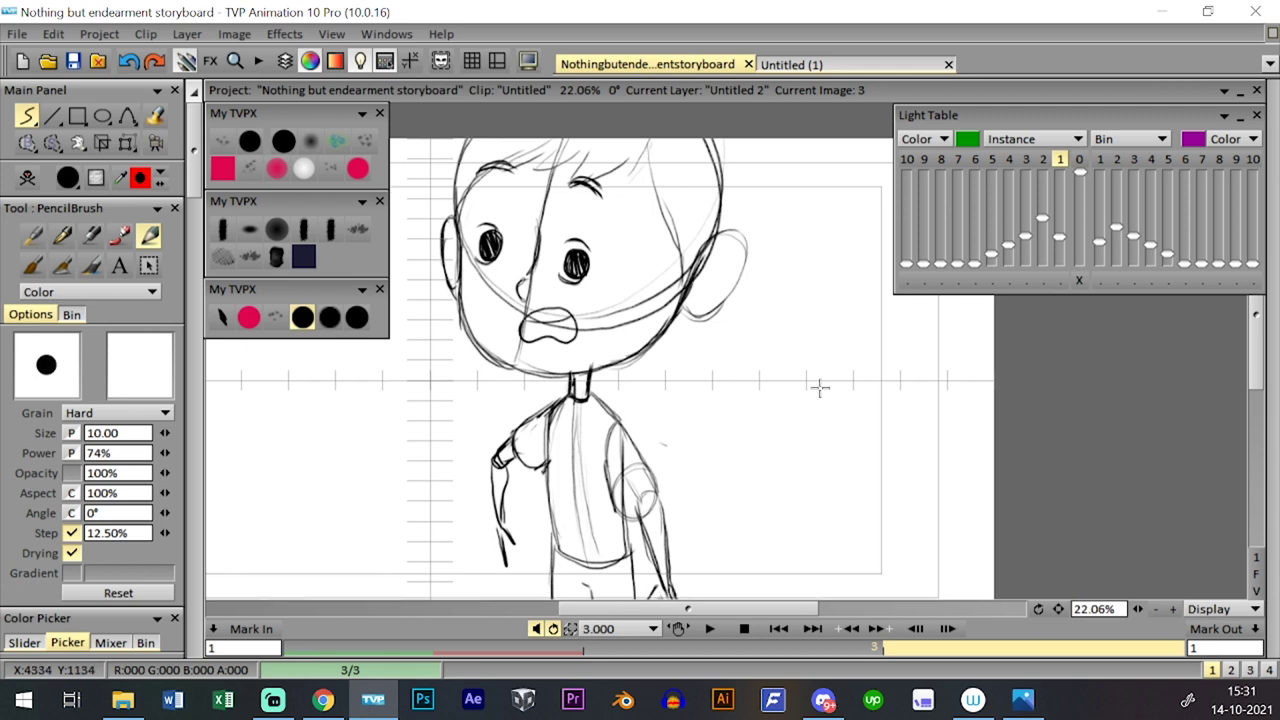
pyautogui.press('Tab')
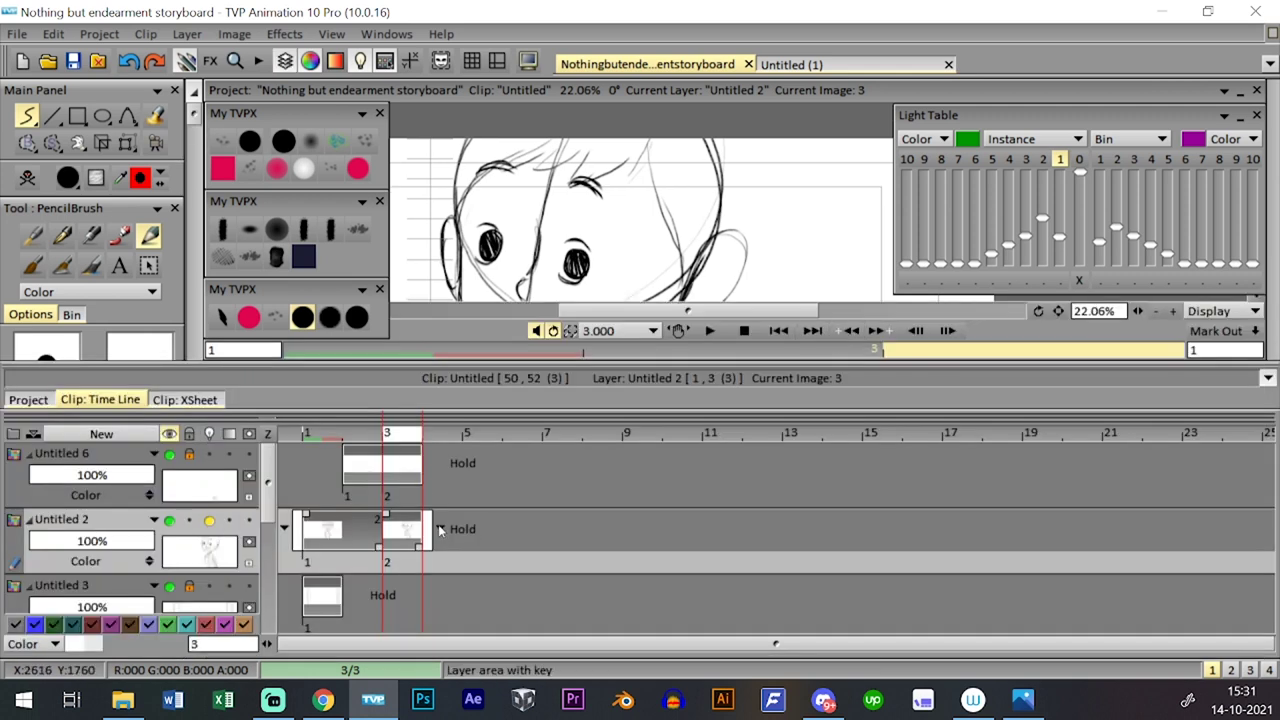
# - Go to image 4, clear it to a blank drawing, and show image 3 as green onion skin
pyautogui.click(438, 434)
pyautogui.press('Tab')
pyautogui.press('Tab')
pyautogui.press('Tab')
pyautogui.click(28, 179)
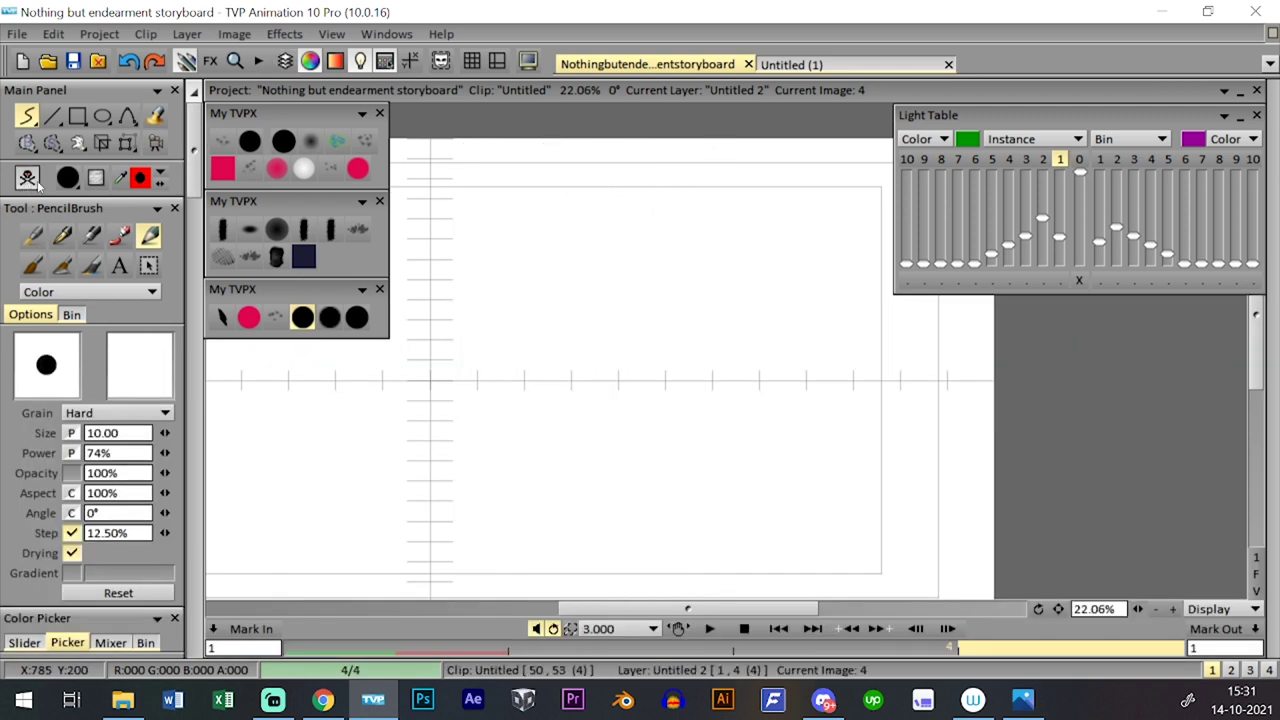
pyautogui.press('Tab')
pyautogui.press('Tab')
pyautogui.click(1079, 161)
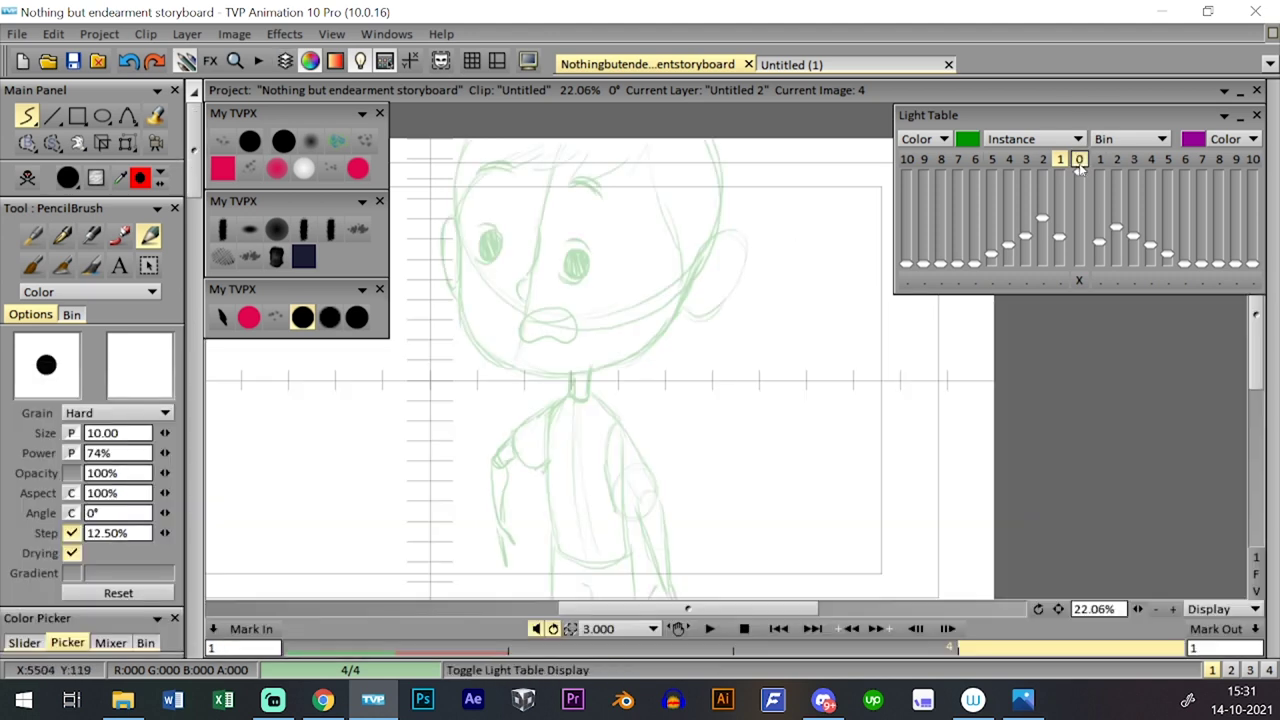
pyautogui.press('Tab')
pyautogui.press('Tab')
pyautogui.press('Tab')
pyautogui.press('Tab')
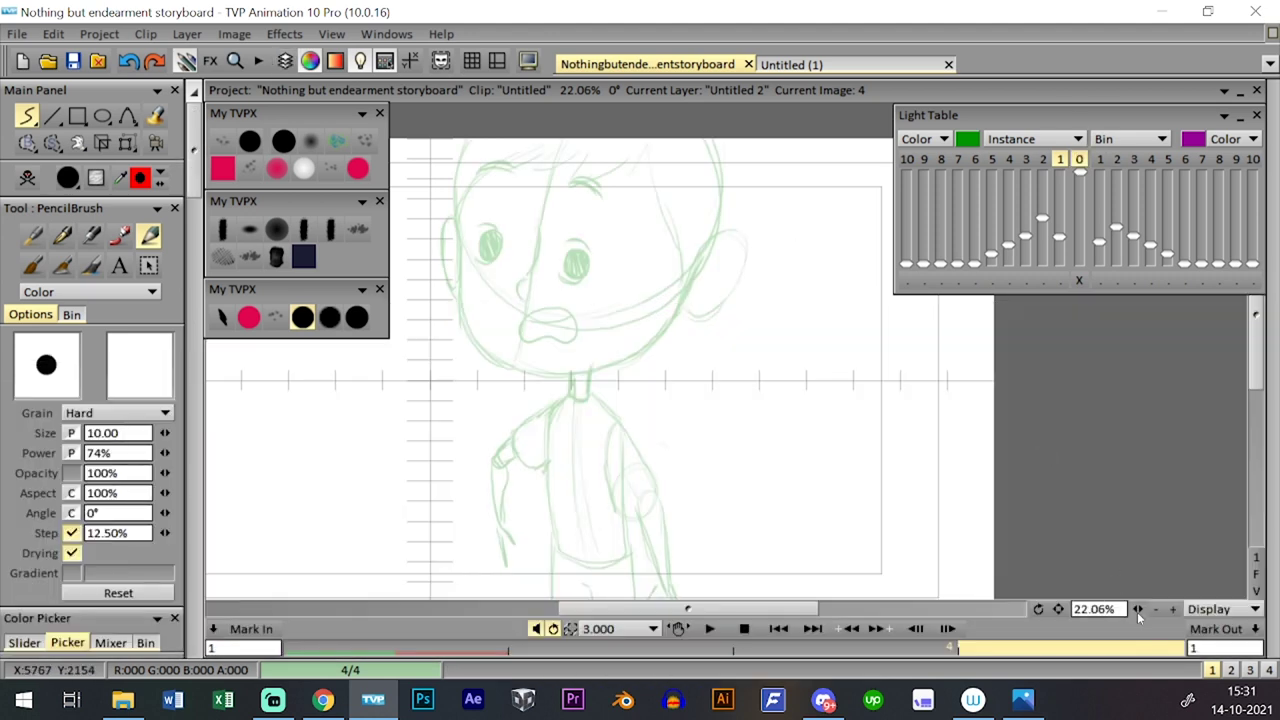
# - Zoom and pan to the boy's head, then try several head circles, undoing each
pyautogui.moveTo(1138, 610); pyautogui.dragTo(1162, 608)
pyautogui.moveTo(683, 343); pyautogui.dragTo(709, 423)
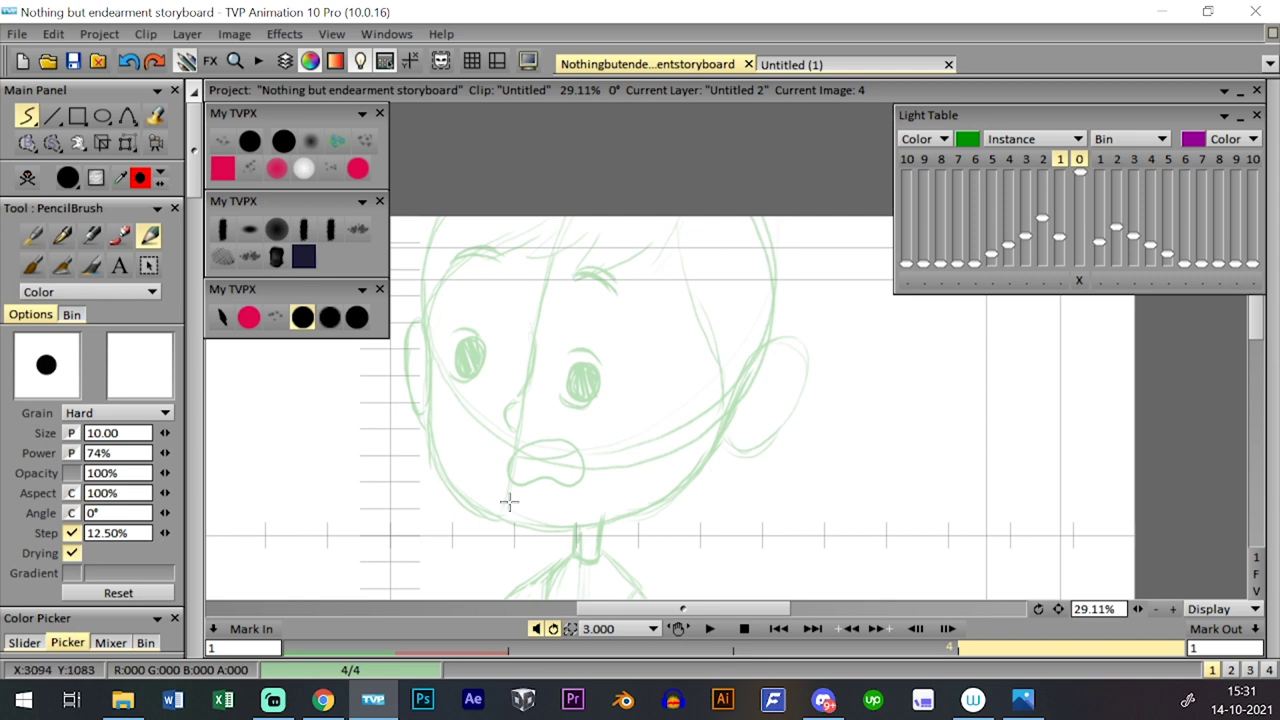
pyautogui.moveTo(710, 348)
pyautogui.mouseDown()
pyautogui.moveTo(500, 391)
pyautogui.moveTo(620, 294)
pyautogui.mouseUp()
pyautogui.hotkey('ctrl', 'z')
pyautogui.moveTo(562, 332)
pyautogui.mouseDown()
pyautogui.moveTo(686, 327)
pyautogui.moveTo(757, 431)
pyautogui.moveTo(711, 526)
pyautogui.mouseUp()
pyautogui.hotkey('ctrl', 'z')
pyautogui.moveTo(708, 345)
pyautogui.mouseDown()
pyautogui.moveTo(515, 468)
pyautogui.moveTo(717, 472)
pyautogui.moveTo(527, 340)
pyautogui.mouseUp()
pyautogui.hotkey('ctrl', 'z')
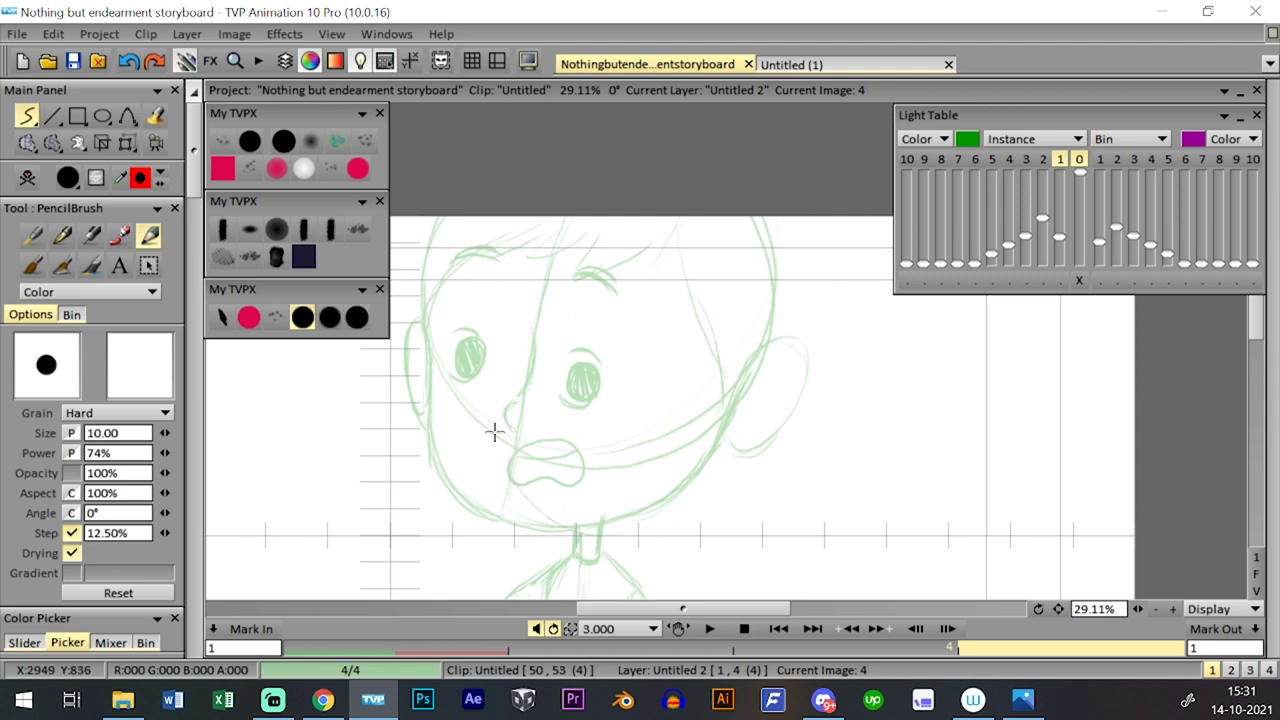
pyautogui.moveTo(494, 431)
pyautogui.mouseDown()
pyautogui.moveTo(686, 519)
pyautogui.moveTo(566, 309)
pyautogui.mouseUp()
pyautogui.hotkey('ctrl', 'z')
pyautogui.moveTo(730, 350)
pyautogui.mouseDown()
pyautogui.moveTo(548, 504)
pyautogui.moveTo(518, 358)
pyautogui.mouseUp()
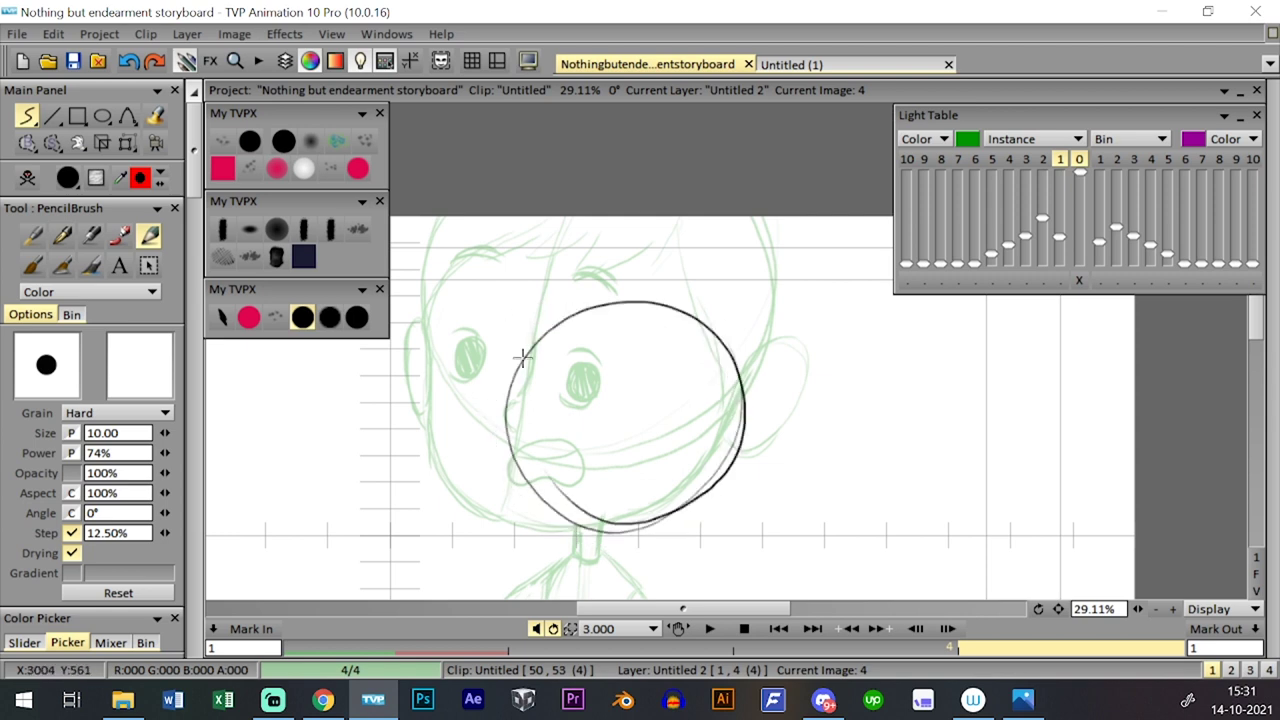
pyautogui.hotkey('ctrl', 'z')
pyautogui.moveTo(742, 335)
pyautogui.mouseDown()
pyautogui.moveTo(560, 325)
pyautogui.moveTo(575, 320)
pyautogui.mouseUp()
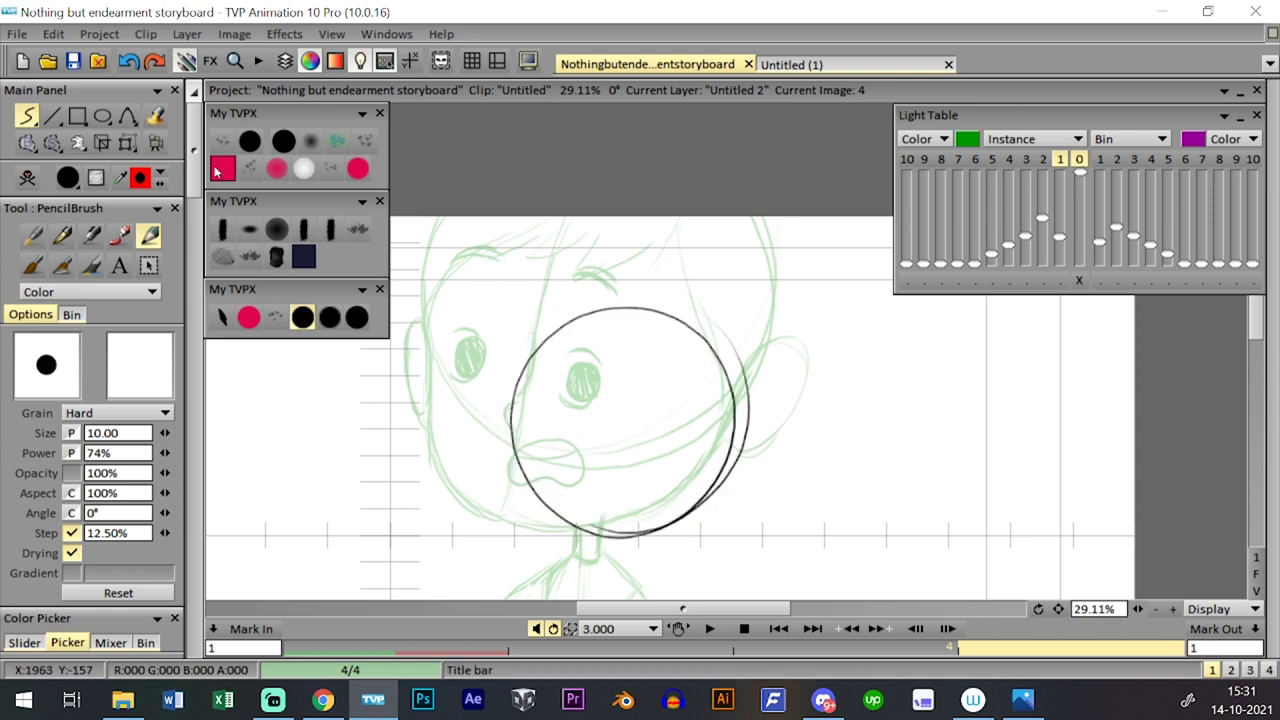
pyautogui.hotkey('ctrl', 'z')
pyautogui.moveTo(762, 376)
pyautogui.mouseDown()
pyautogui.moveTo(549, 392)
pyautogui.moveTo(657, 326)
pyautogui.mouseUp()
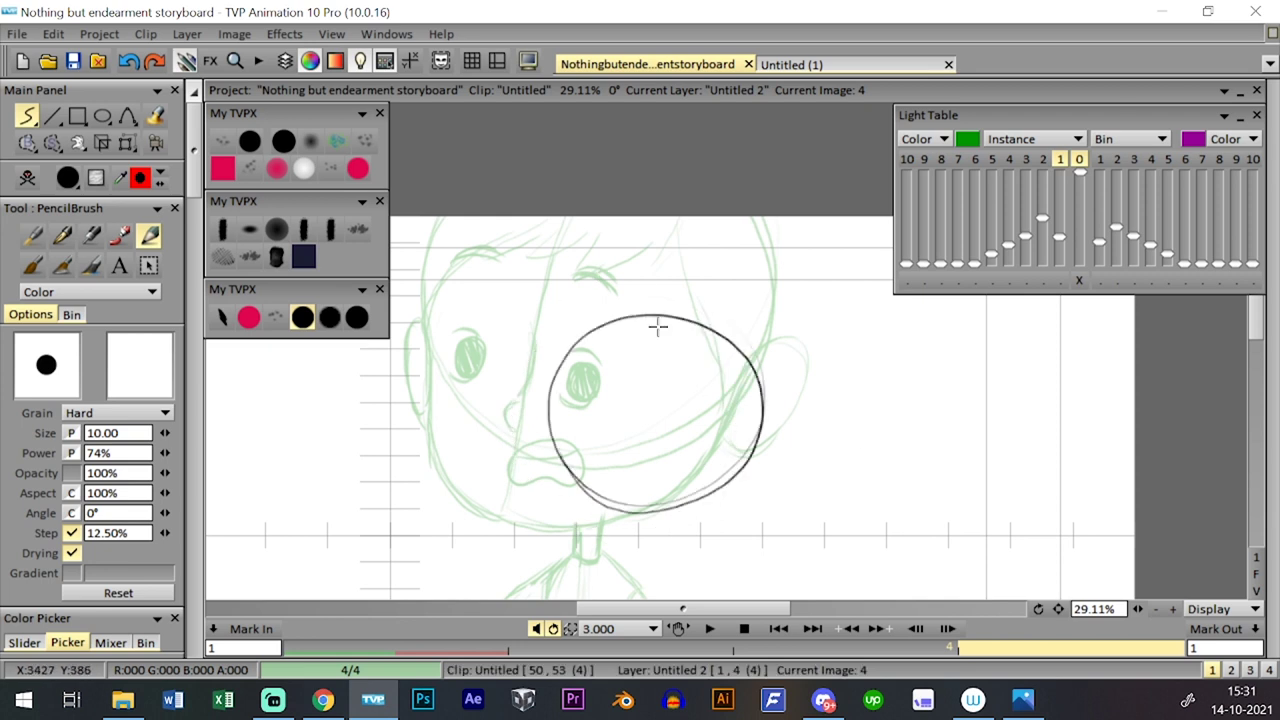
pyautogui.hotkey('ctrl', 'z')
# - Zoom closer on the face and draw a clean black head circle
pyautogui.moveTo(1137, 609); pyautogui.dragTo(1264, 606)
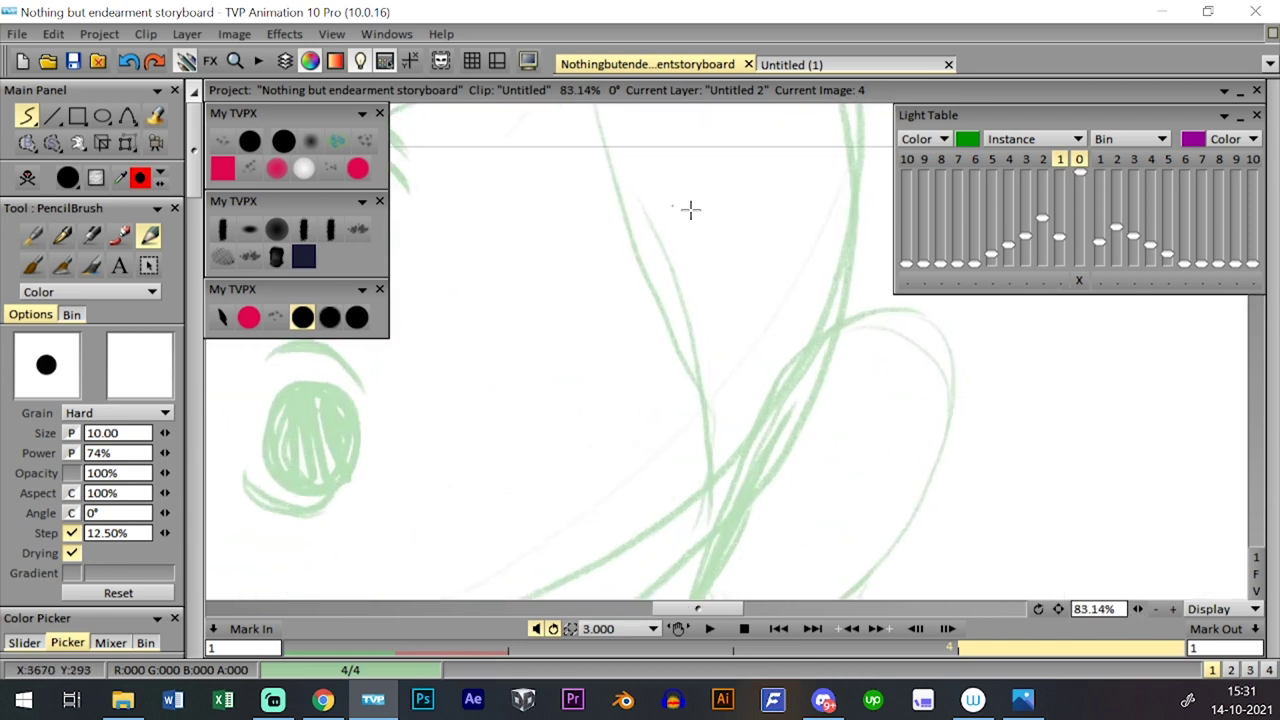
pyautogui.moveTo(773, 342)
pyautogui.mouseDown()
pyautogui.moveTo(734, 282)
pyautogui.moveTo(542, 311)
pyautogui.mouseUp()
pyautogui.hotkey('ctrl', 'z')
pyautogui.moveTo(682, 238)
pyautogui.mouseDown()
pyautogui.moveTo(766, 329)
pyautogui.moveTo(590, 280)
pyautogui.mouseUp()
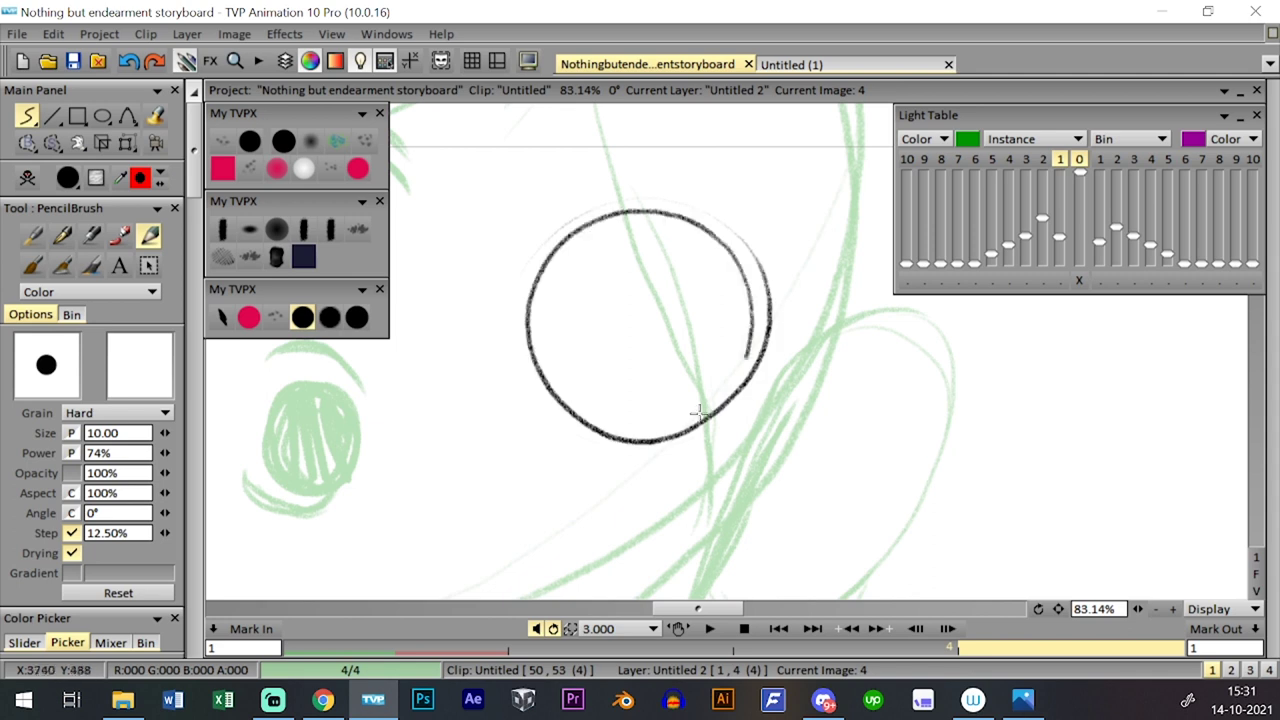
pyautogui.hotkey('ctrl', 'z')
pyautogui.moveTo(758, 300)
pyautogui.mouseDown()
pyautogui.moveTo(571, 428)
pyautogui.moveTo(545, 328)
pyautogui.mouseUp()
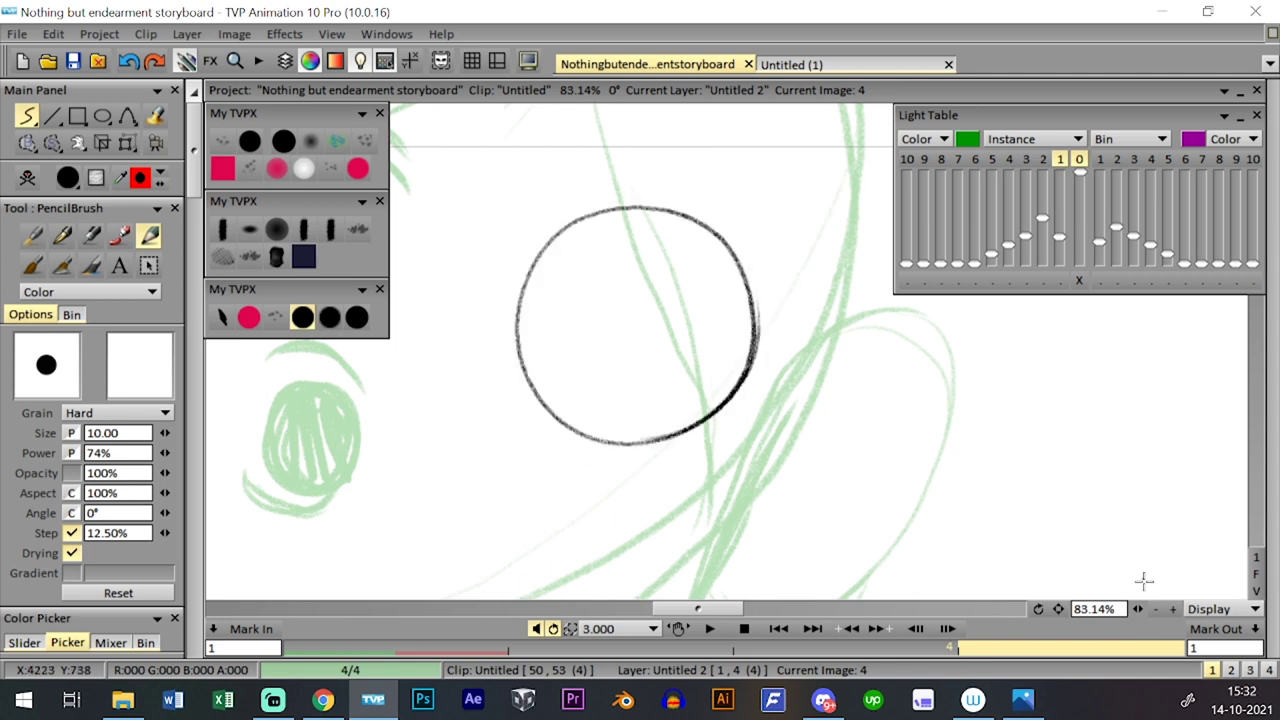
pyautogui.scroll(-7, 1144, 581)
# - Scale the circle up and move it over the head with the Transform tool, then apply
pyautogui.click(127, 143)
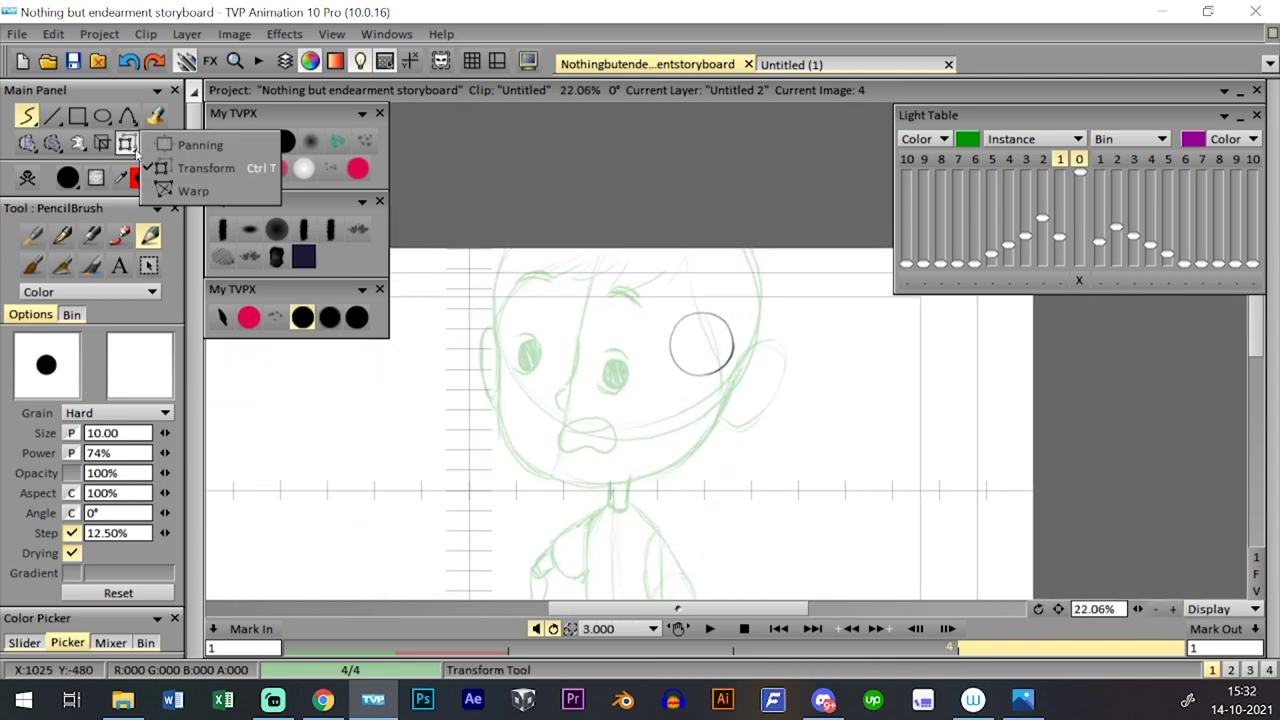
pyautogui.click(200, 168)
pyautogui.moveTo(735, 312); pyautogui.dragTo(765, 188)
pyautogui.moveTo(741, 231)
pyautogui.mouseDown()
pyautogui.moveTo(752, 200)
pyautogui.moveTo(751, 241)
pyautogui.mouseUp()
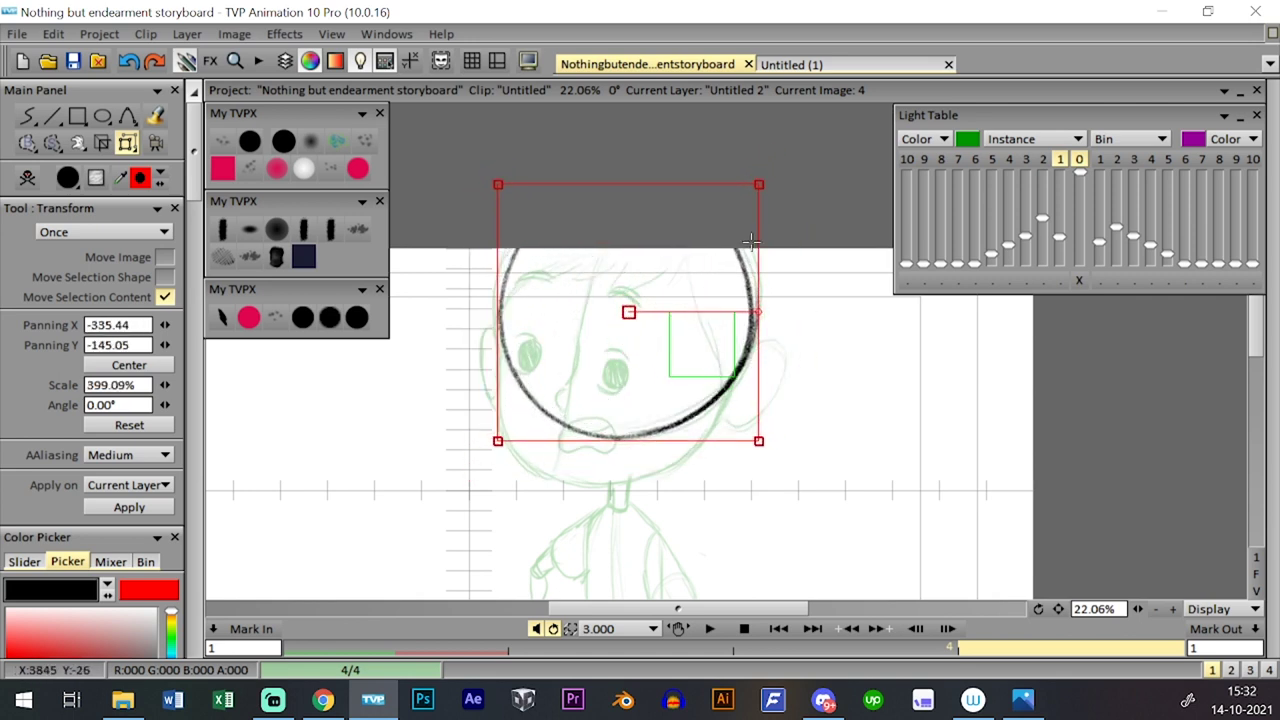
pyautogui.press('Return')
# - Draw a straight guide line across the face, zoom to 50.68%, and start the upper eyelid
pyautogui.click(304, 317)
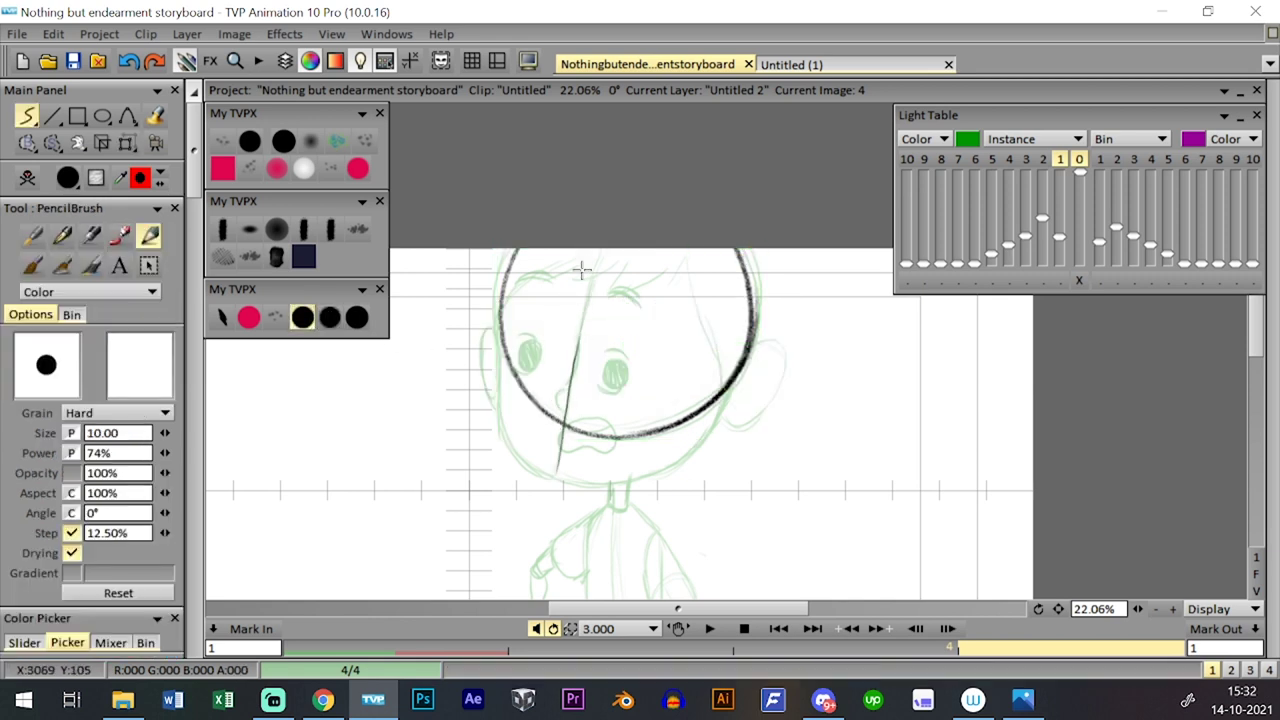
pyautogui.moveTo(554, 478); pyautogui.dragTo(602, 250)
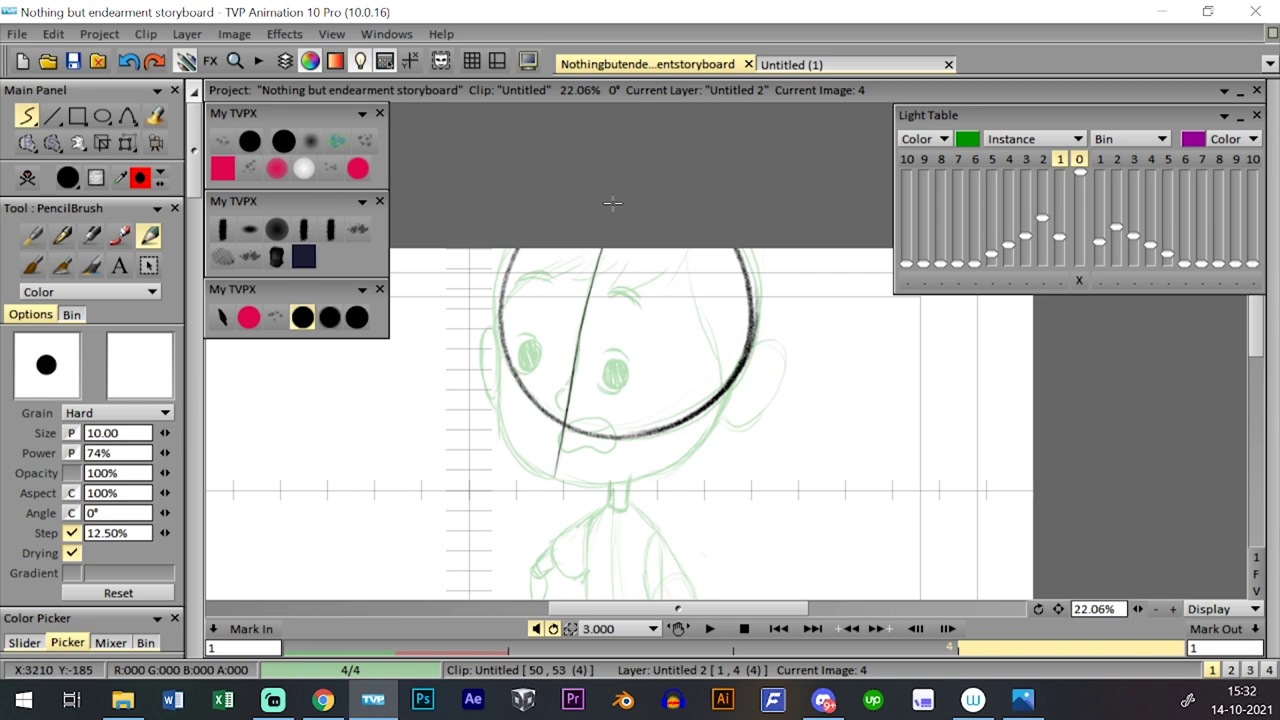
pyautogui.moveTo(1138, 610); pyautogui.dragTo(1185, 602)
pyautogui.moveTo(554, 418); pyautogui.dragTo(591, 411)
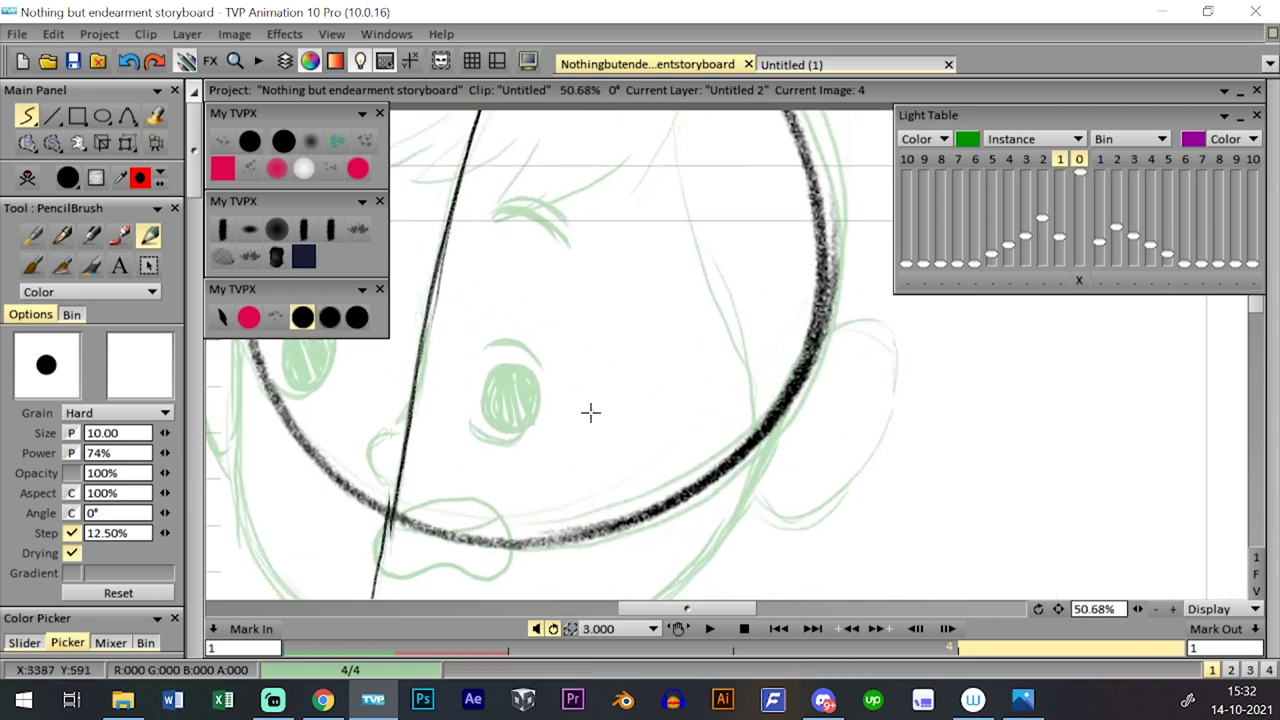
pyautogui.moveTo(487, 349); pyautogui.dragTo(537, 366)
# - Draw the lower eyelid and filled iris, then the nose outline and bridge
pyautogui.moveTo(472, 428); pyautogui.dragTo(521, 431)
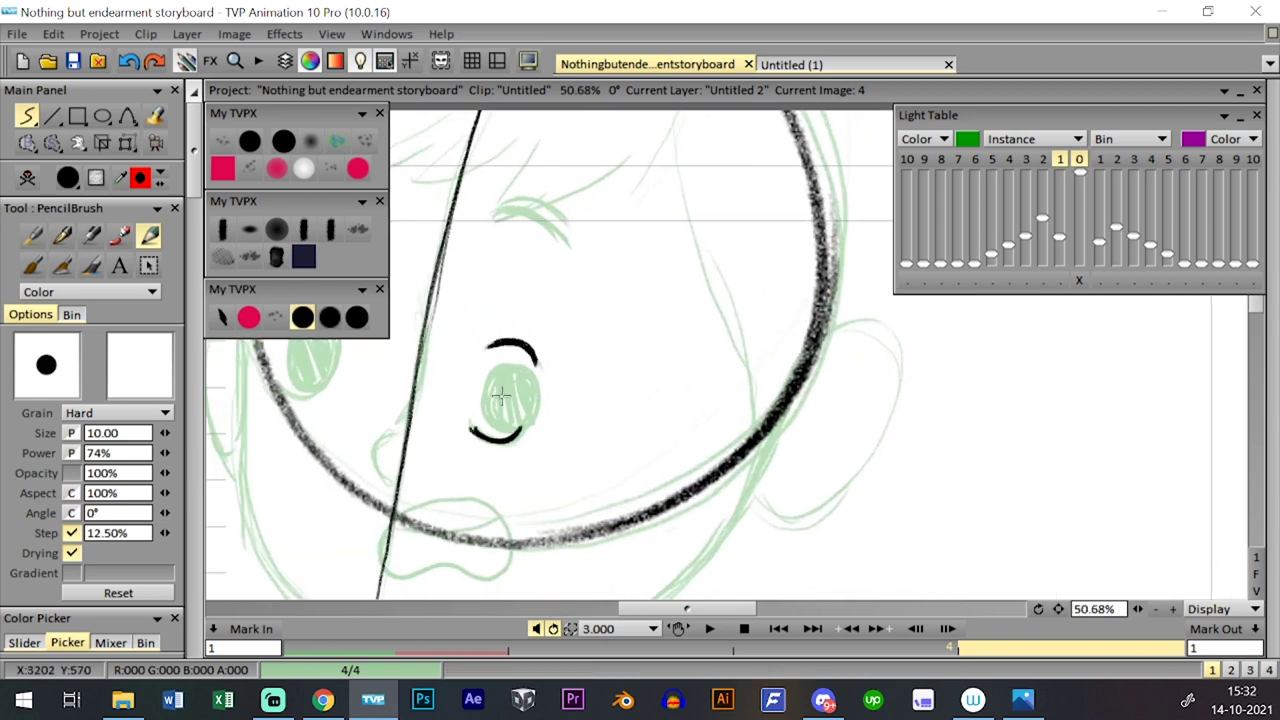
pyautogui.moveTo(510, 372)
pyautogui.mouseDown()
pyautogui.moveTo(484, 404)
pyautogui.moveTo(526, 410)
pyautogui.moveTo(524, 385)
pyautogui.moveTo(495, 403)
pyautogui.moveTo(496, 418)
pyautogui.moveTo(500, 371)
pyautogui.moveTo(513, 413)
pyautogui.moveTo(510, 365)
pyautogui.moveTo(526, 406)
pyautogui.moveTo(501, 381)
pyautogui.mouseUp()
pyautogui.moveTo(388, 446); pyautogui.dragTo(414, 476)
pyautogui.moveTo(391, 462); pyautogui.dragTo(431, 328)
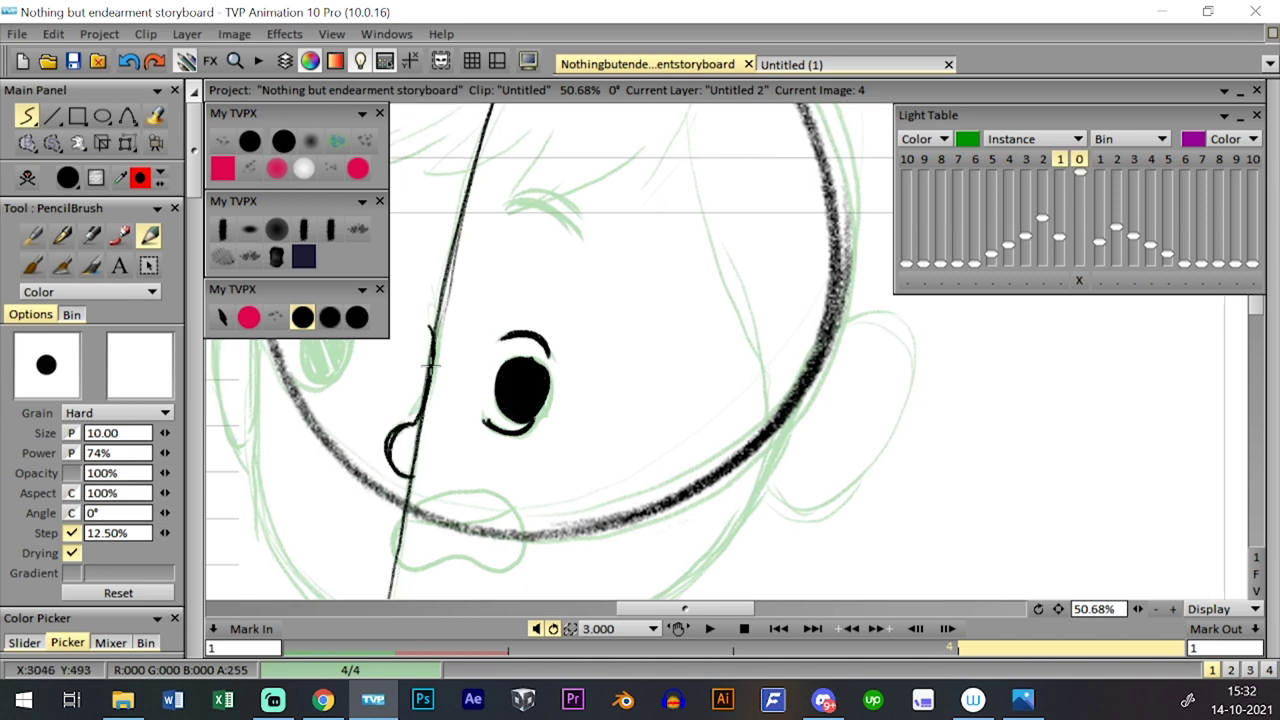
pyautogui.moveTo(417, 416); pyautogui.dragTo(432, 354)
pyautogui.moveTo(550, 261); pyautogui.dragTo(556, 298)
# - Draw the eyebrow arcs and the left eye's lashes and pupil, undoing stray strokes
pyautogui.moveTo(517, 247)
pyautogui.mouseDown()
pyautogui.moveTo(553, 243)
pyautogui.moveTo(579, 274)
pyautogui.mouseUp()
pyautogui.hotkey('ctrl', 'z')
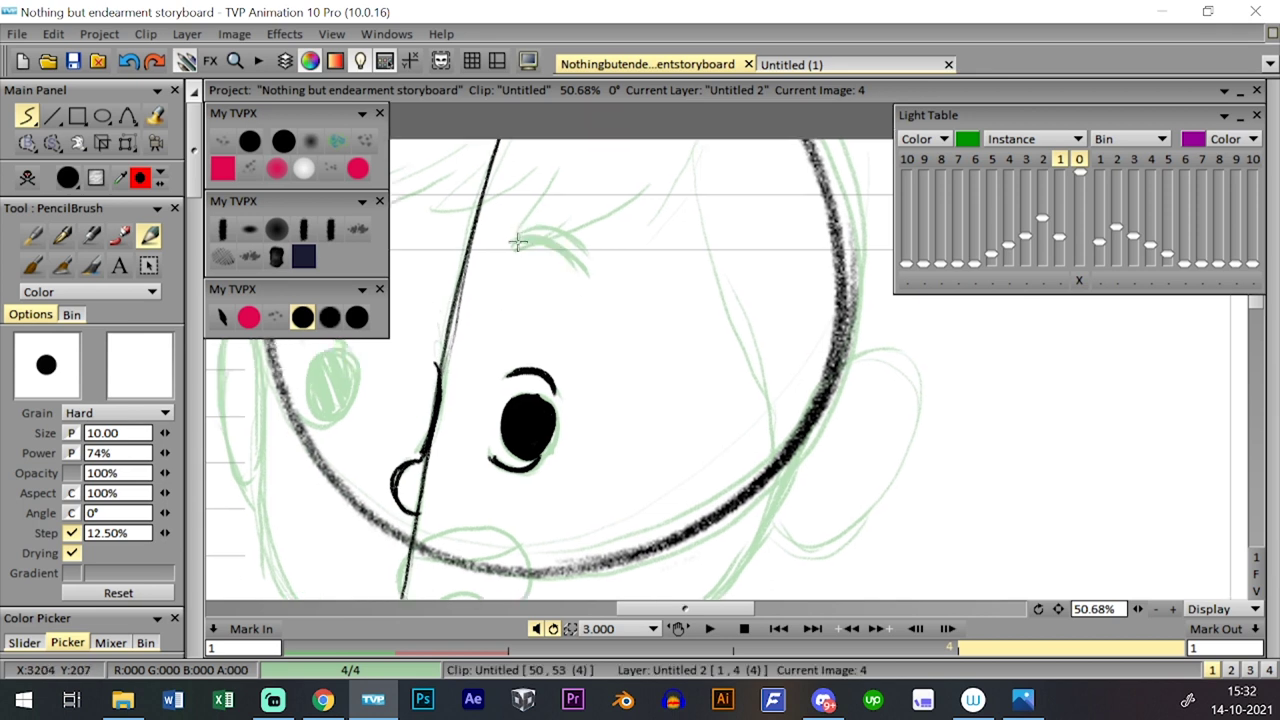
pyautogui.moveTo(517, 237); pyautogui.dragTo(571, 279)
pyautogui.hotkey('ctrl', 'z')
pyautogui.hotkey('ctrl', 'z')
pyautogui.moveTo(515, 240); pyautogui.dragTo(585, 271)
pyautogui.moveTo(515, 238)
pyautogui.mouseDown()
pyautogui.moveTo(571, 231)
pyautogui.moveTo(586, 264)
pyautogui.moveTo(708, 263)
pyautogui.mouseUp()
pyautogui.moveTo(423, 346); pyautogui.dragTo(465, 350)
pyautogui.moveTo(422, 426)
pyautogui.mouseDown()
pyautogui.moveTo(466, 410)
pyautogui.moveTo(474, 371)
pyautogui.moveTo(439, 364)
pyautogui.moveTo(437, 407)
pyautogui.moveTo(434, 367)
pyautogui.moveTo(446, 417)
pyautogui.moveTo(444, 374)
pyautogui.moveTo(459, 409)
pyautogui.moveTo(466, 374)
pyautogui.mouseUp()
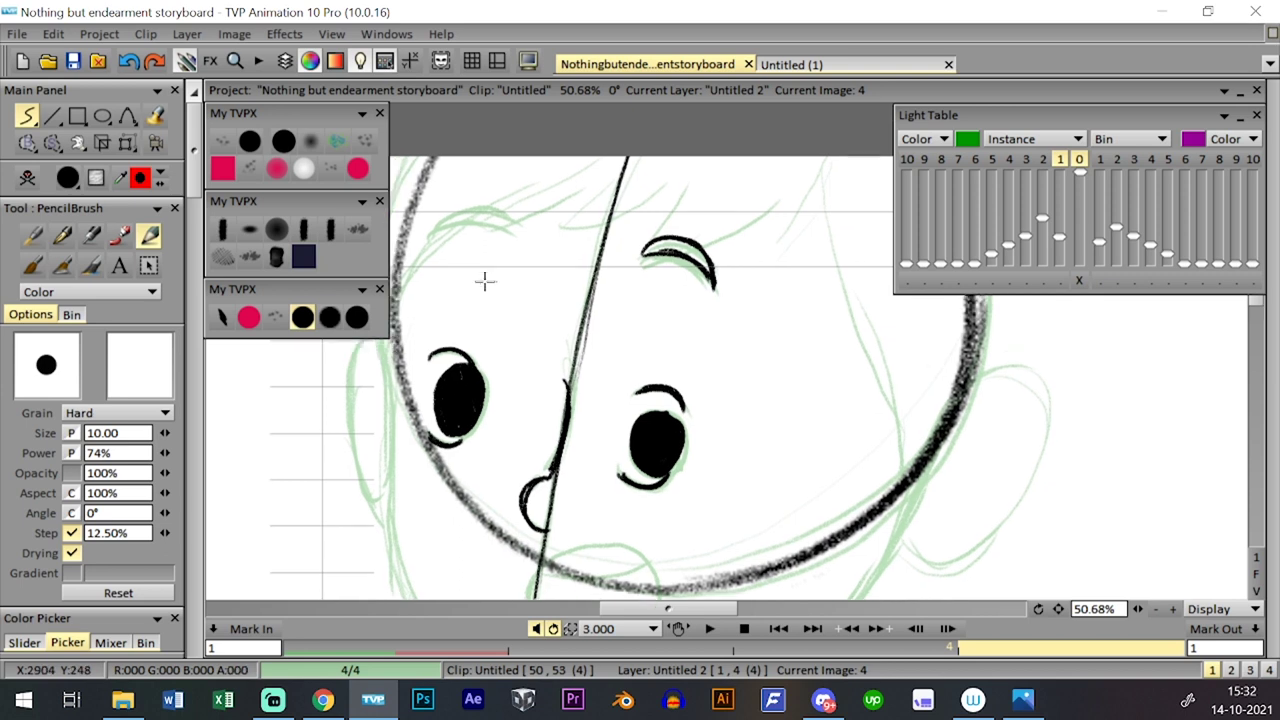
pyautogui.moveTo(434, 236)
pyautogui.mouseDown()
pyautogui.moveTo(487, 241)
pyautogui.moveTo(500, 232)
pyautogui.moveTo(478, 212)
pyautogui.moveTo(502, 230)
pyautogui.moveTo(477, 208)
pyautogui.moveTo(501, 234)
pyautogui.moveTo(474, 208)
pyautogui.moveTo(490, 218)
pyautogui.moveTo(458, 212)
pyautogui.mouseUp()
pyautogui.hotkey('ctrl', 'z')
pyautogui.hotkey('ctrl', 'z')
pyautogui.hotkey('ctrl', 'z')
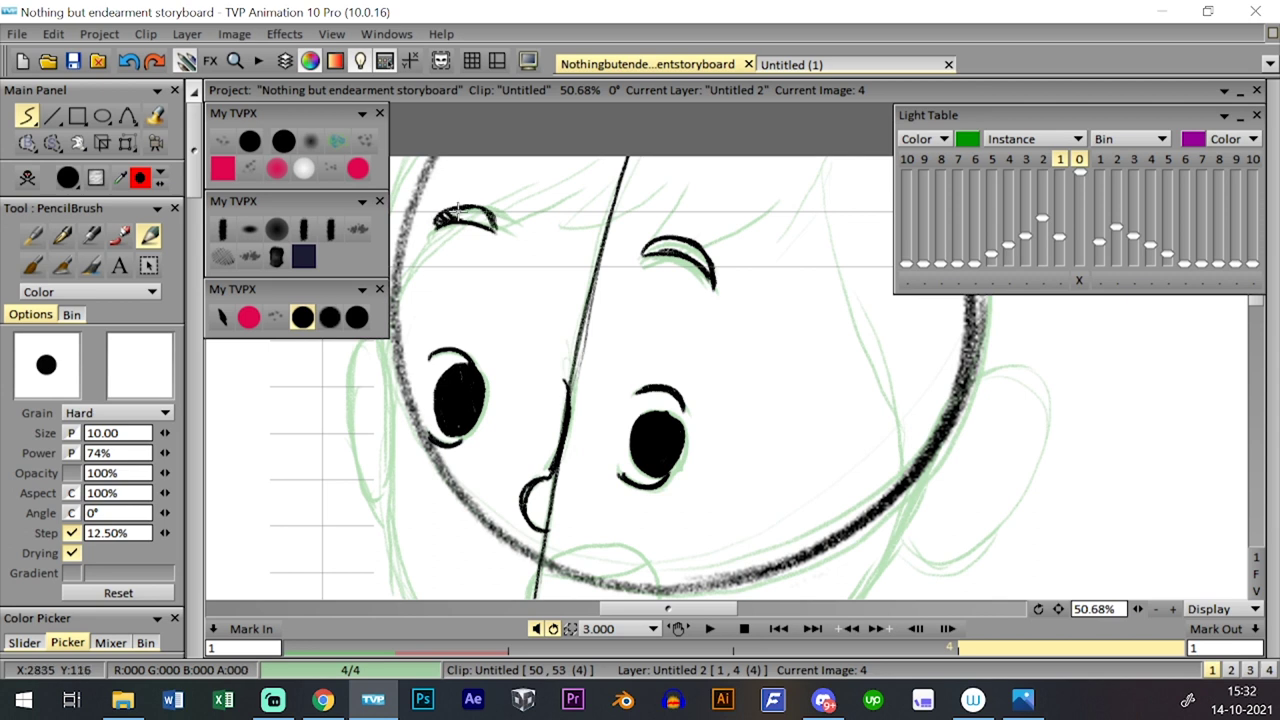
pyautogui.hotkey('ctrl', 'z')
# - Ink the right side of the forehead and face contour down to the jaw
pyautogui.moveTo(845, 278)
pyautogui.mouseDown()
pyautogui.moveTo(829, 286)
pyautogui.moveTo(789, 269)
pyautogui.mouseUp()
pyautogui.moveTo(765, 166); pyautogui.dragTo(807, 325)
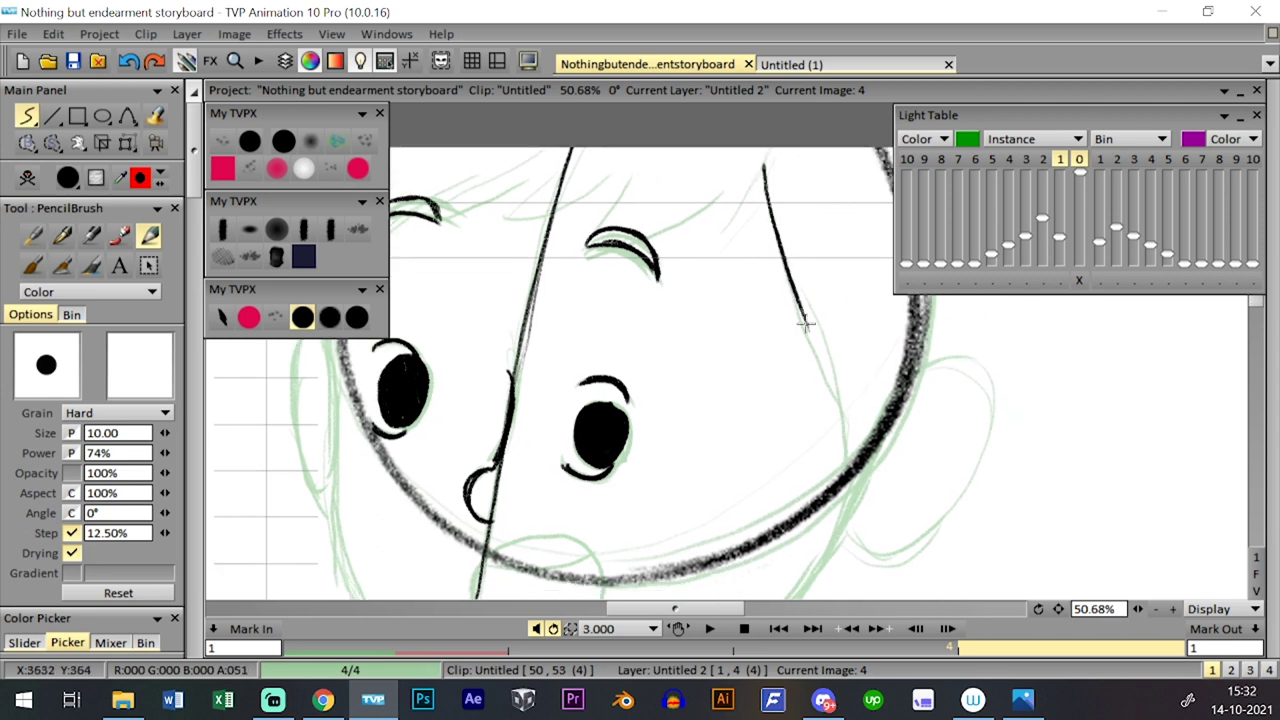
pyautogui.moveTo(782, 250); pyautogui.dragTo(842, 472)
pyautogui.hotkey('ctrl', 'z')
pyautogui.moveTo(829, 386); pyautogui.dragTo(847, 466)
pyautogui.moveTo(798, 302); pyautogui.dragTo(837, 394)
# - Ink the left face contour down the cheek, redrawing it as one longer line
pyautogui.moveTo(579, 528)
pyautogui.mouseDown()
pyautogui.moveTo(640, 428)
pyautogui.moveTo(715, 403)
pyautogui.mouseUp()
pyautogui.moveTo(464, 209); pyautogui.dragTo(471, 323)
pyautogui.moveTo(463, 180); pyautogui.dragTo(463, 265)
pyautogui.moveTo(471, 314); pyautogui.dragTo(481, 191)
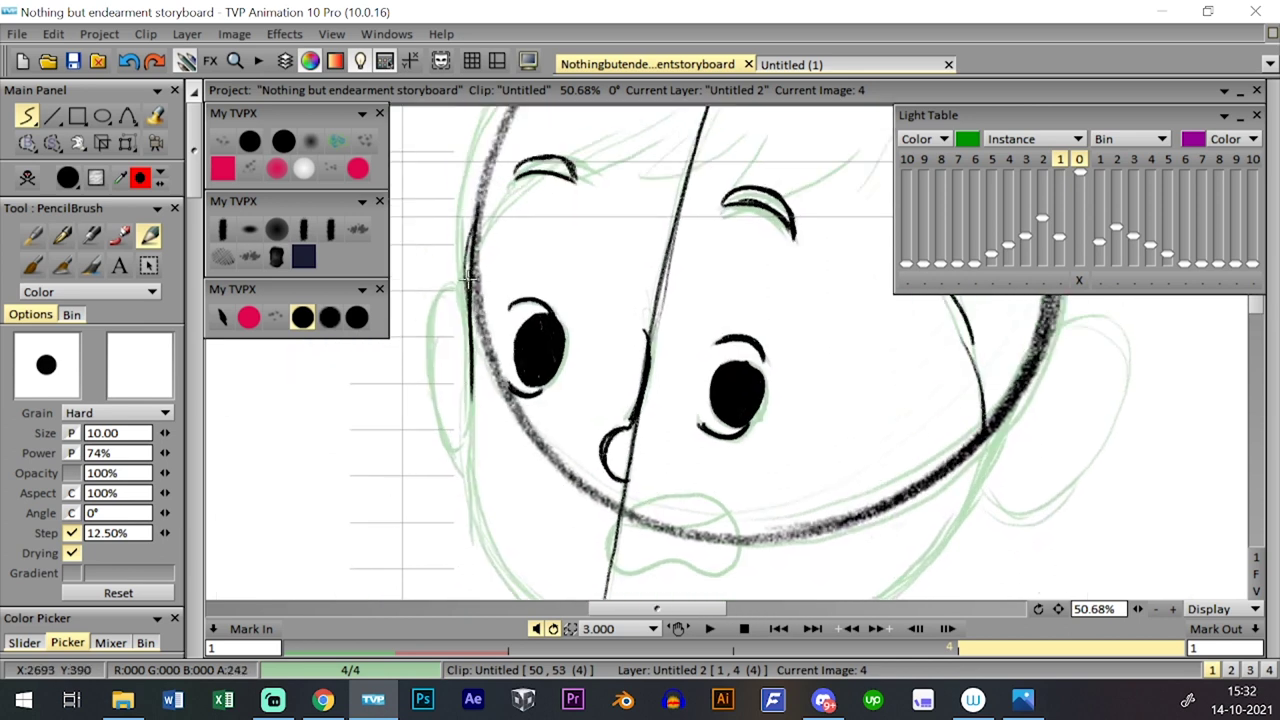
pyautogui.moveTo(468, 282); pyautogui.dragTo(476, 194)
pyautogui.moveTo(471, 380)
pyautogui.mouseDown()
pyautogui.moveTo(477, 237)
pyautogui.moveTo(482, 355)
pyautogui.mouseUp()
pyautogui.moveTo(477, 269); pyautogui.dragTo(478, 350)
pyautogui.hotkey('ctrl', 'z')
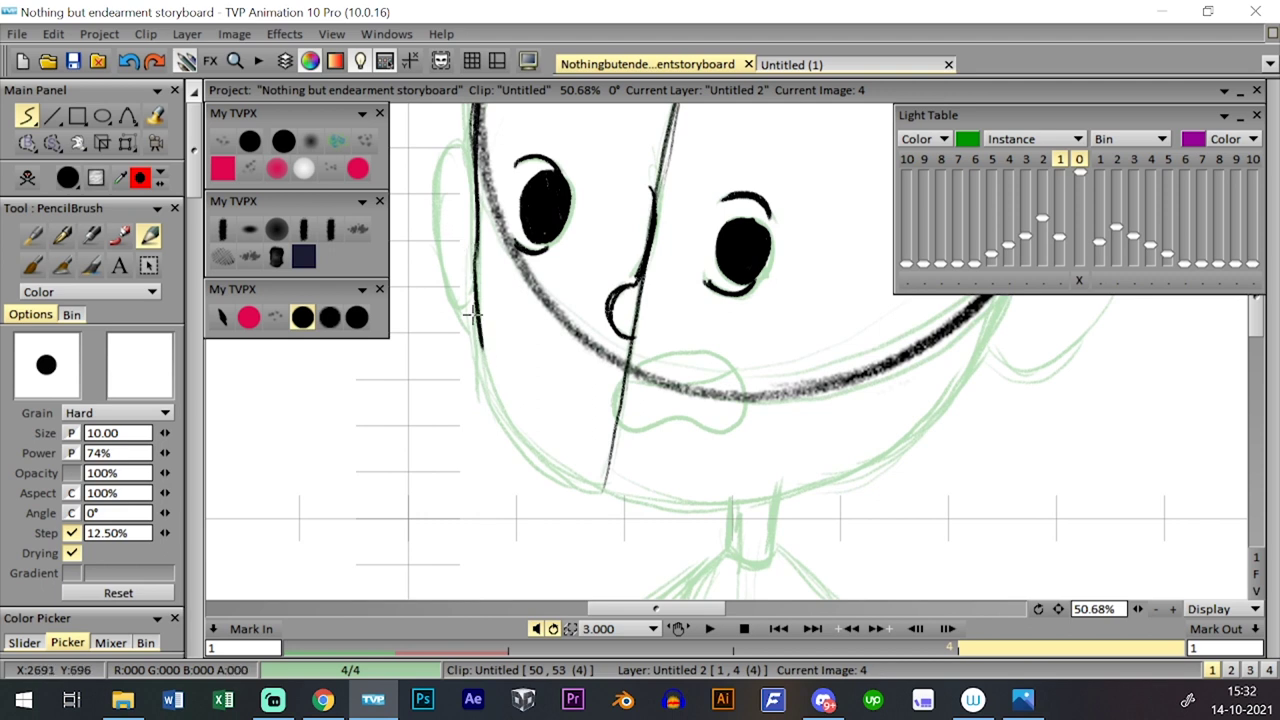
pyautogui.hotkey('ctrl', 'z')
pyautogui.moveTo(505, 420); pyautogui.dragTo(477, 246)
pyautogui.moveTo(477, 322)
pyautogui.mouseDown()
pyautogui.moveTo(470, 230)
pyautogui.moveTo(471, 251)
pyautogui.mouseUp()
pyautogui.hotkey('ctrl', 'z')
# - Carry the left jaw line along the chin and extend it to the right
pyautogui.moveTo(494, 402); pyautogui.dragTo(567, 478)
pyautogui.hotkey('ctrl', 'z')
pyautogui.moveTo(520, 440)
pyautogui.mouseDown()
pyautogui.moveTo(628, 491)
pyautogui.moveTo(590, 488)
pyautogui.mouseUp()
pyautogui.moveTo(507, 418); pyautogui.dragTo(636, 500)
pyautogui.moveTo(592, 486); pyautogui.dragTo(693, 511)
pyautogui.moveTo(600, 488); pyautogui.dragTo(722, 509)
# - Redraw the chin as one smooth line and extend the jaw up toward the right ear
pyautogui.hotkey('ctrl', 'z')
pyautogui.hotkey('ctrl', 'z')
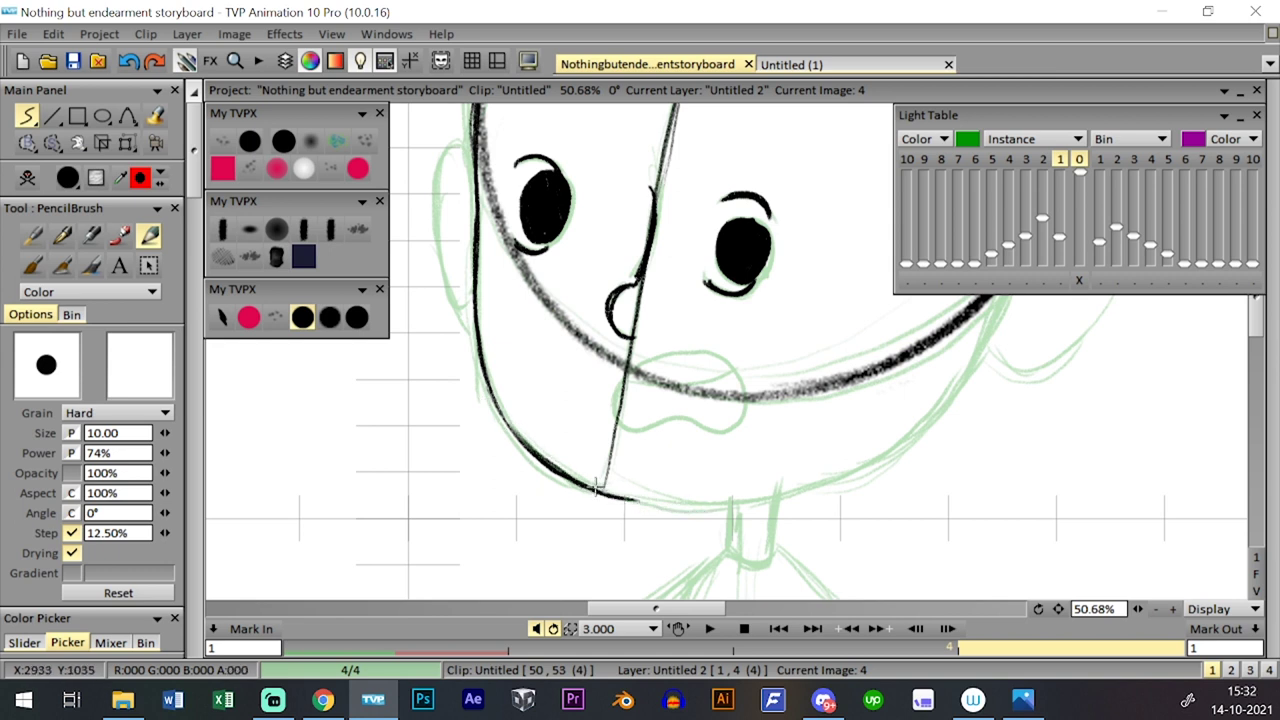
pyautogui.moveTo(597, 488)
pyautogui.mouseDown()
pyautogui.moveTo(692, 509)
pyautogui.moveTo(829, 484)
pyautogui.mouseUp()
pyautogui.moveTo(726, 507); pyautogui.dragTo(886, 456)
pyautogui.moveTo(923, 405); pyautogui.dragTo(727, 412)
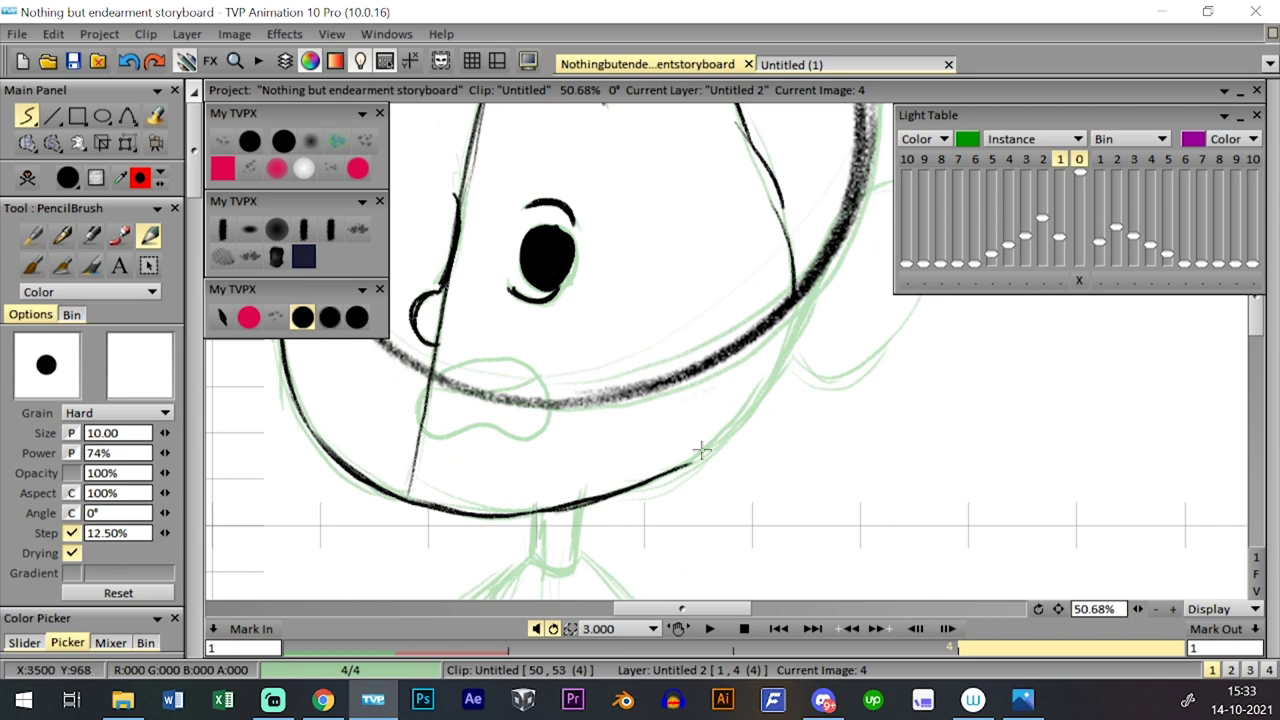
pyautogui.moveTo(678, 466); pyautogui.dragTo(734, 424)
pyautogui.moveTo(729, 417)
pyautogui.mouseDown()
pyautogui.moveTo(633, 450)
pyautogui.moveTo(688, 383)
pyautogui.mouseUp()
pyautogui.moveTo(644, 448); pyautogui.dragTo(718, 332)
pyautogui.moveTo(728, 292); pyautogui.dragTo(700, 333)
pyautogui.moveTo(670, 411)
pyautogui.mouseDown()
pyautogui.moveTo(751, 262)
pyautogui.moveTo(797, 262)
pyautogui.moveTo(816, 285)
pyautogui.mouseUp()
# - Draw the right ear off the jaw line, undoing stray strokes, and darken its outline
pyautogui.hotkey('ctrl', 'z')
pyautogui.moveTo(725, 292)
pyautogui.mouseDown()
pyautogui.moveTo(755, 260)
pyautogui.moveTo(806, 347)
pyautogui.mouseUp()
pyautogui.moveTo(671, 410)
pyautogui.mouseDown()
pyautogui.moveTo(714, 453)
pyautogui.moveTo(766, 409)
pyautogui.moveTo(814, 296)
pyautogui.mouseUp()
pyautogui.hotkey('ctrl', 'z')
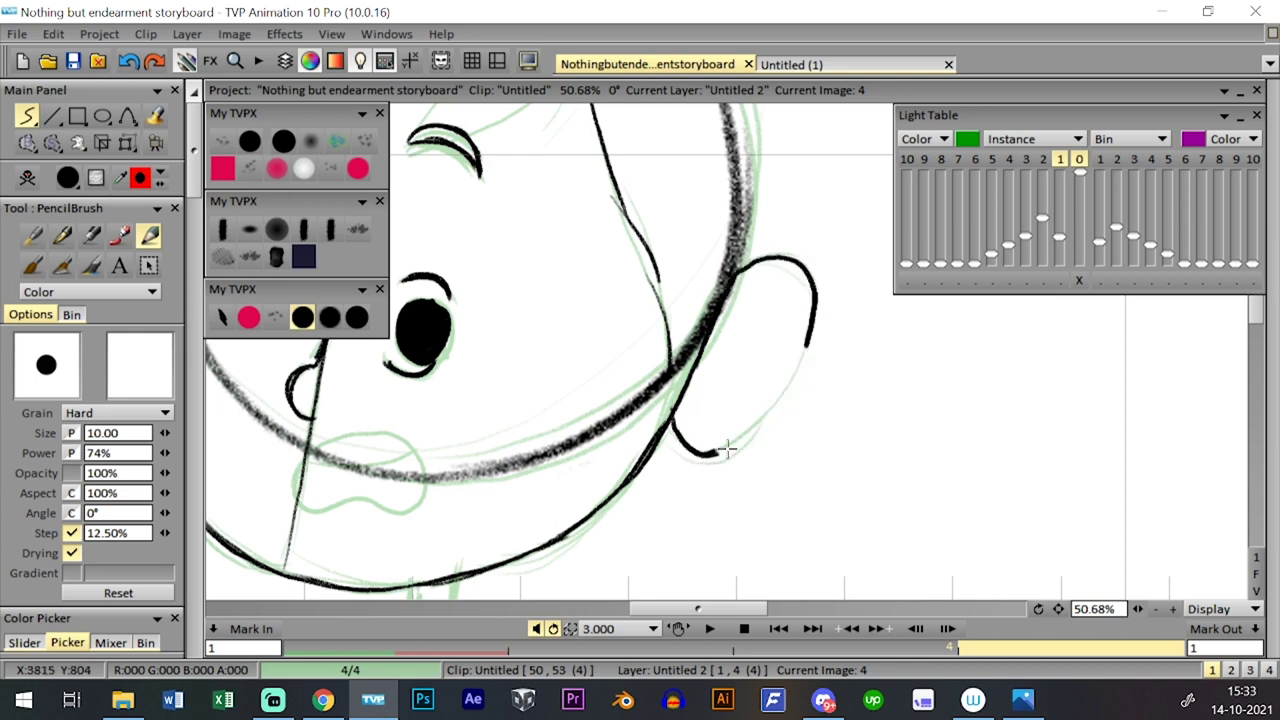
pyautogui.moveTo(727, 450)
pyautogui.mouseDown()
pyautogui.moveTo(791, 374)
pyautogui.moveTo(792, 314)
pyautogui.moveTo(757, 432)
pyautogui.mouseUp()
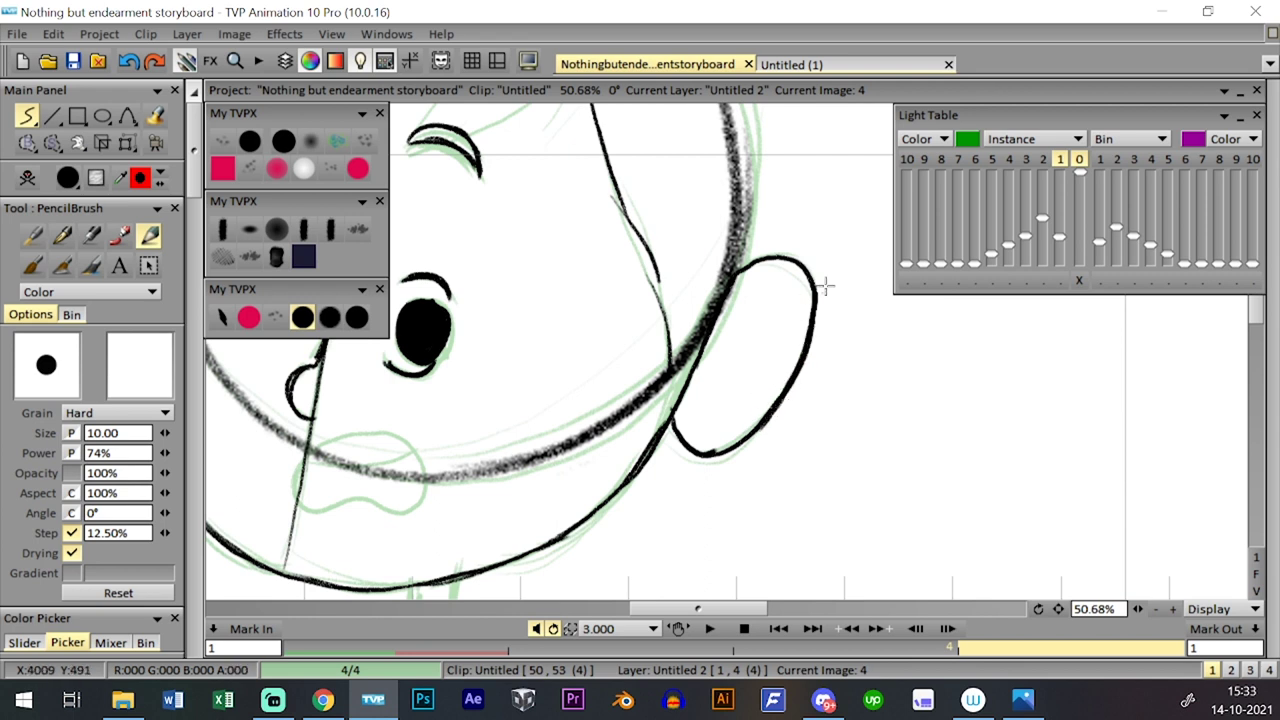
pyautogui.moveTo(819, 186); pyautogui.dragTo(792, 366)
# - Ink the head's right outline, thicken the left outline, and start the left ear's top
pyautogui.moveTo(708, 236)
pyautogui.mouseDown()
pyautogui.moveTo(732, 312)
pyautogui.moveTo(713, 450)
pyautogui.mouseUp()
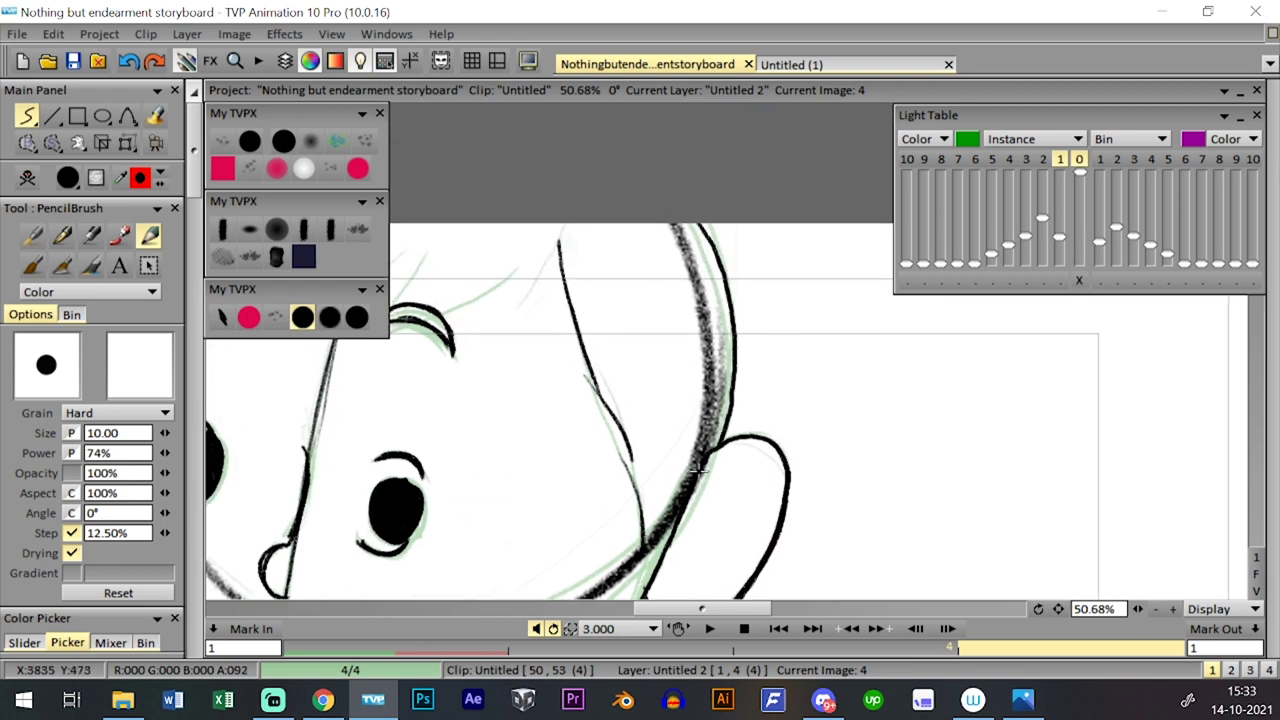
pyautogui.moveTo(671, 329); pyautogui.dragTo(968, 345)
pyautogui.moveTo(426, 440); pyautogui.dragTo(450, 256)
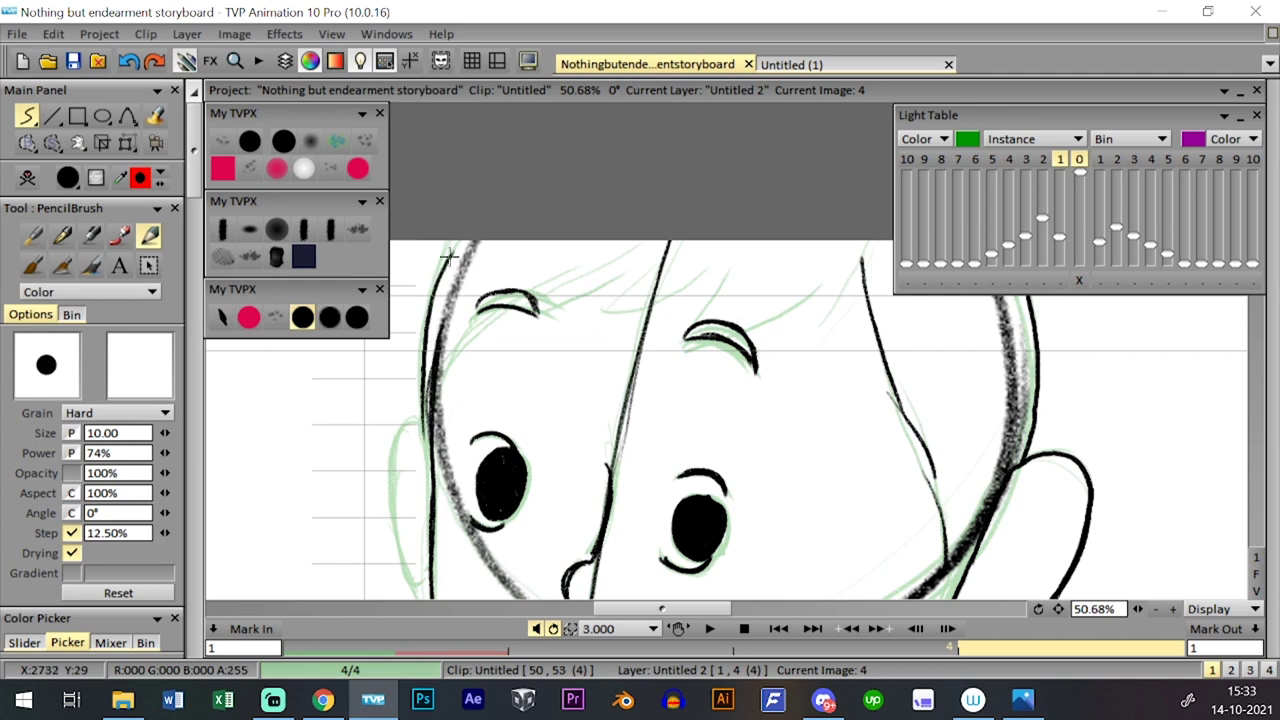
pyautogui.moveTo(427, 370); pyautogui.dragTo(471, 206)
pyautogui.moveTo(441, 280); pyautogui.dragTo(490, 185)
pyautogui.moveTo(406, 467)
pyautogui.mouseDown()
pyautogui.moveTo(431, 292)
pyautogui.moveTo(428, 366)
pyautogui.moveTo(451, 404)
pyautogui.moveTo(420, 375)
pyautogui.moveTo(413, 295)
pyautogui.moveTo(444, 248)
pyautogui.mouseUp()
pyautogui.moveTo(526, 232)
pyautogui.mouseDown()
pyautogui.moveTo(522, 386)
pyautogui.moveTo(533, 297)
pyautogui.moveTo(616, 255)
pyautogui.mouseUp()
# - Draw spiky hair strands across the forehead, replacing the misplaced hairline stroke
pyautogui.hotkey('ctrl', 'z')
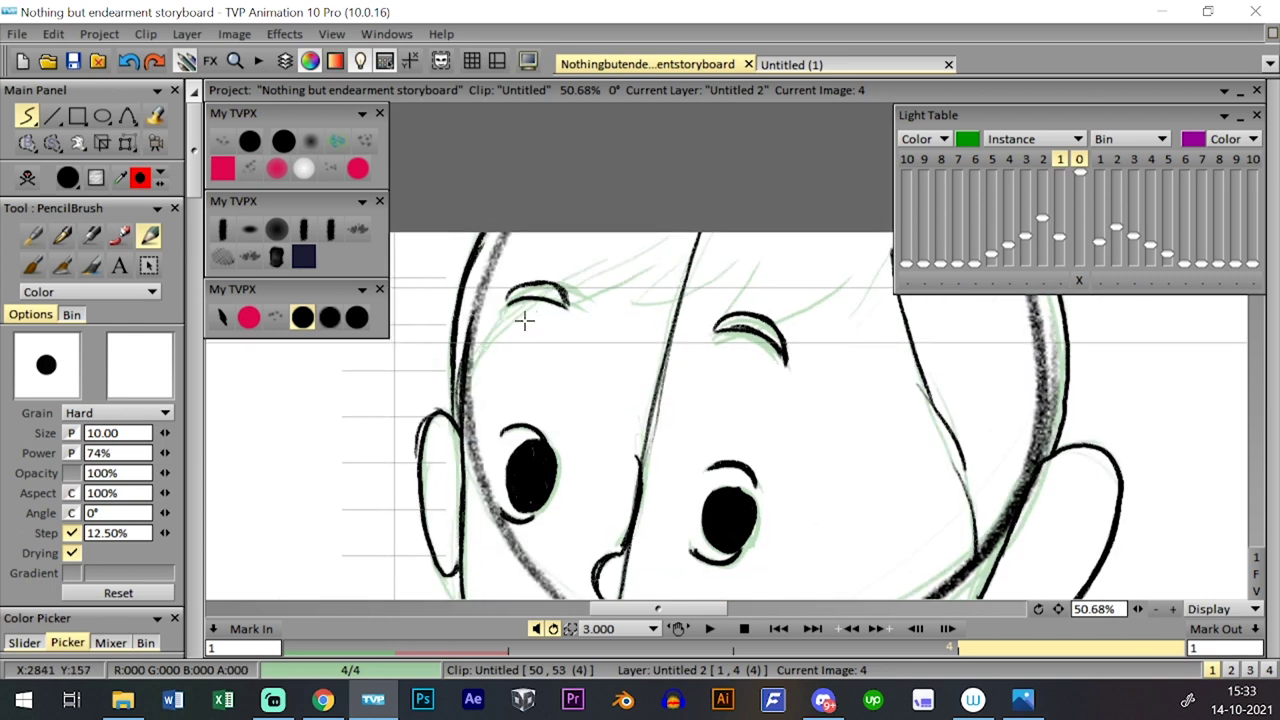
pyautogui.moveTo(461, 381)
pyautogui.mouseDown()
pyautogui.moveTo(611, 233)
pyautogui.moveTo(583, 279)
pyautogui.moveTo(538, 303)
pyautogui.moveTo(615, 285)
pyautogui.moveTo(688, 246)
pyautogui.mouseUp()
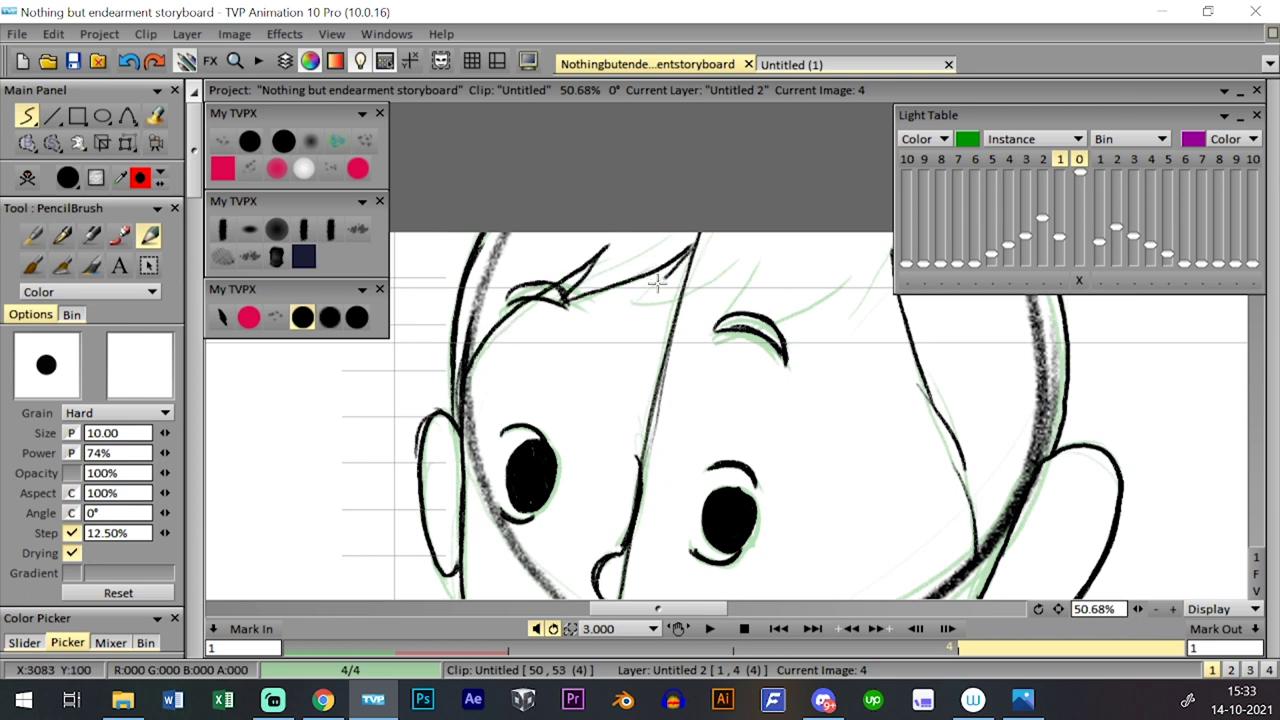
pyautogui.moveTo(632, 307); pyautogui.dragTo(753, 249)
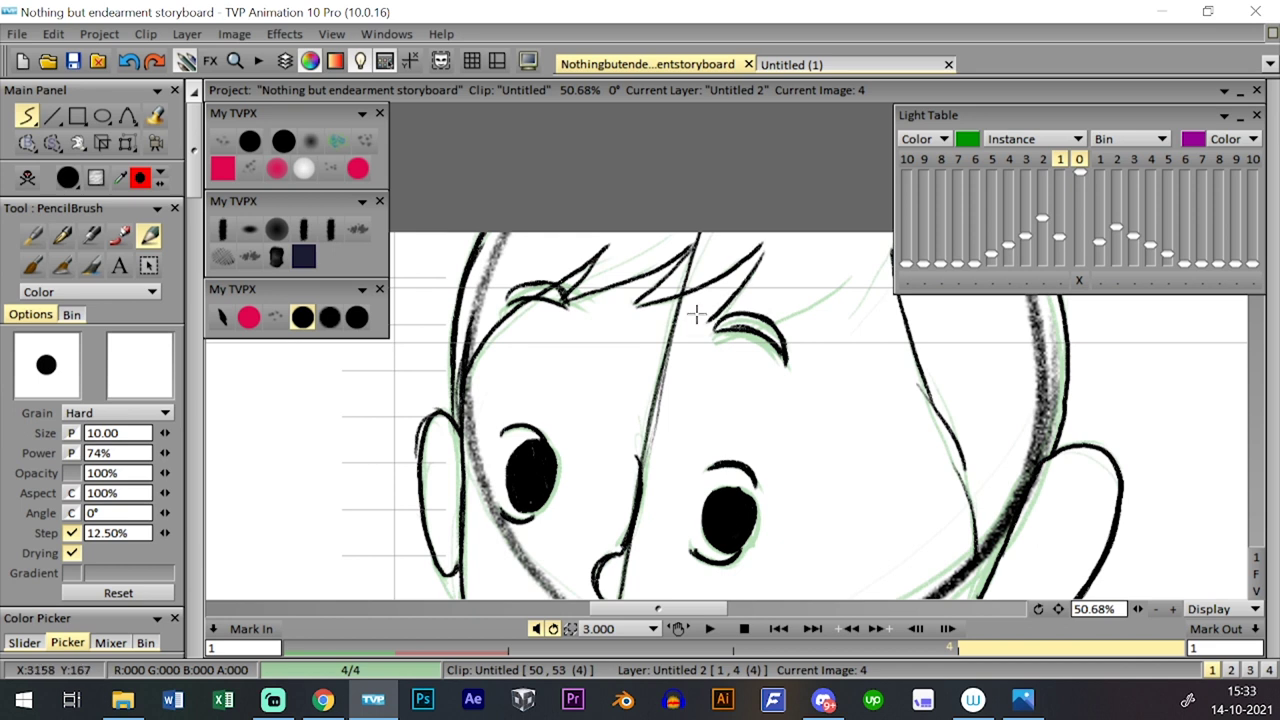
pyautogui.moveTo(750, 322); pyautogui.dragTo(633, 330)
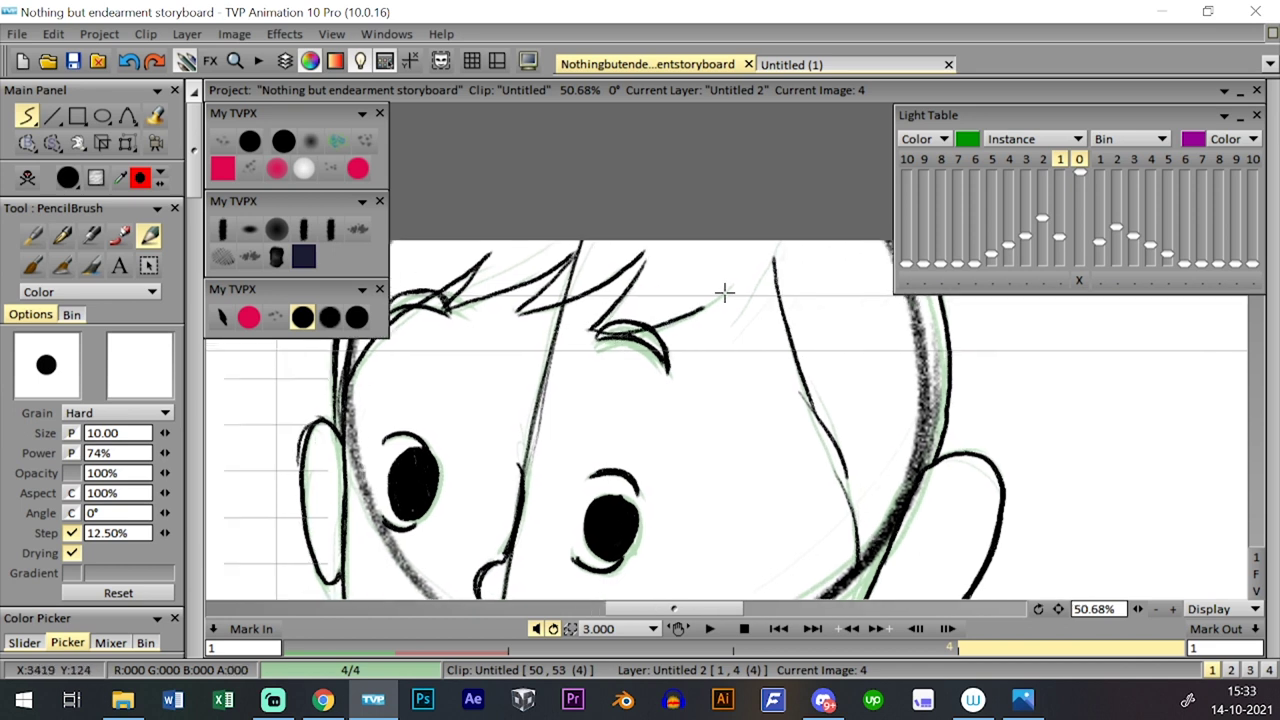
pyautogui.moveTo(724, 291); pyautogui.dragTo(771, 250)
# - Zoom in to 90% on the mouth and ink its lower lip curve
pyautogui.moveTo(734, 464); pyautogui.dragTo(717, 306)
pyautogui.moveTo(637, 469)
pyautogui.mouseDown()
pyautogui.moveTo(703, 371)
pyautogui.moveTo(694, 281)
pyautogui.mouseUp()
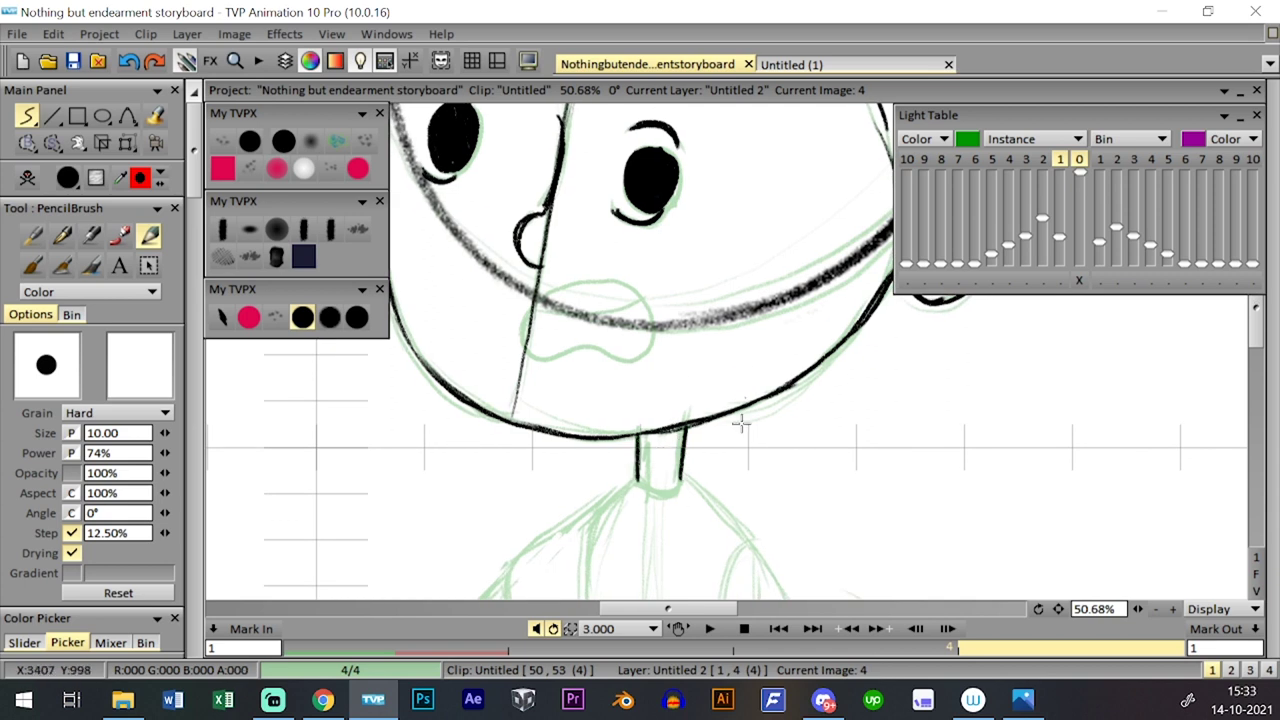
pyautogui.moveTo(741, 423); pyautogui.dragTo(753, 526)
pyautogui.click(1173, 609)
pyautogui.moveTo(540, 480); pyautogui.dragTo(581, 429)
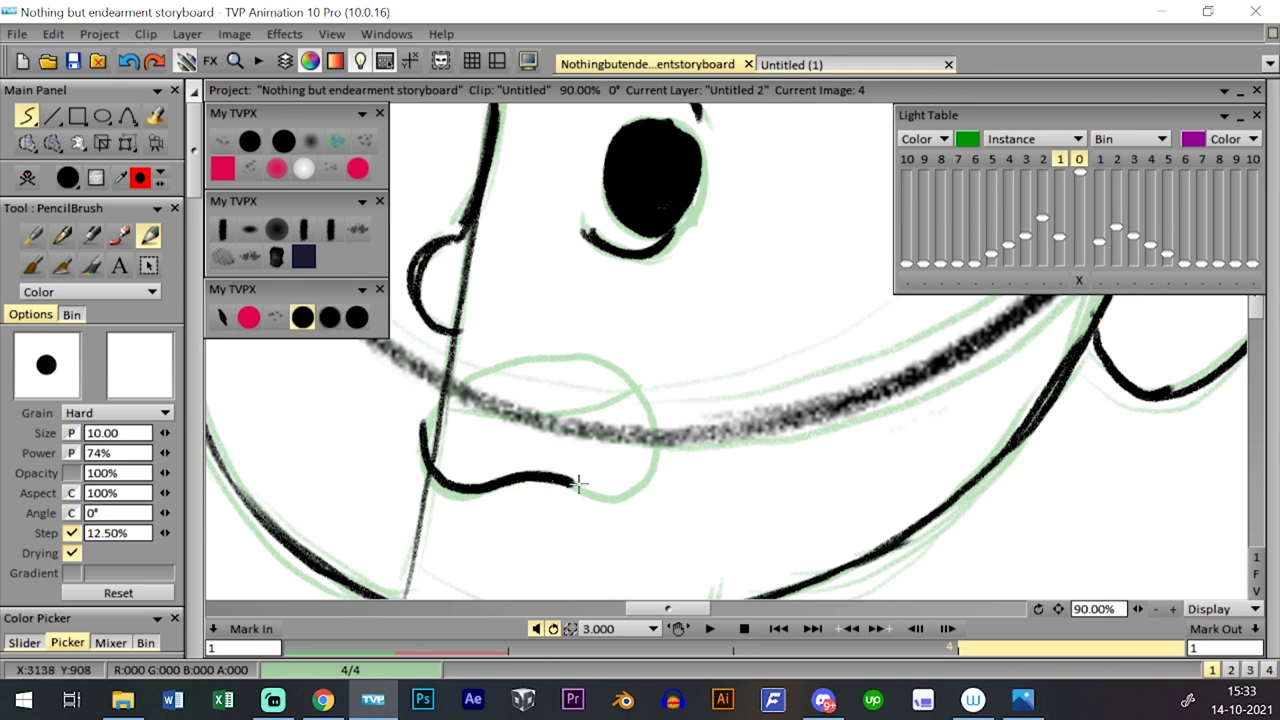
pyautogui.moveTo(578, 483)
pyautogui.mouseDown()
pyautogui.moveTo(614, 493)
pyautogui.moveTo(650, 462)
pyautogui.mouseUp()
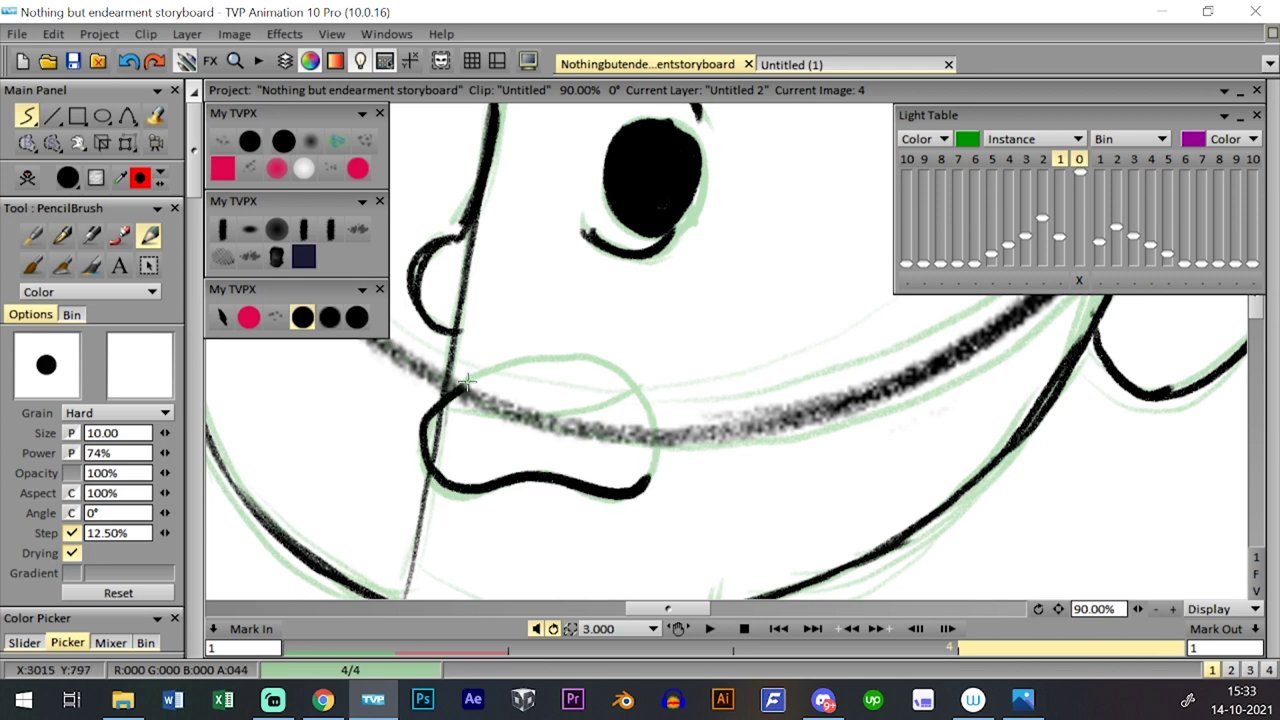
pyautogui.moveTo(466, 381); pyautogui.dragTo(484, 368)
pyautogui.hotkey('ctrl', 'z')
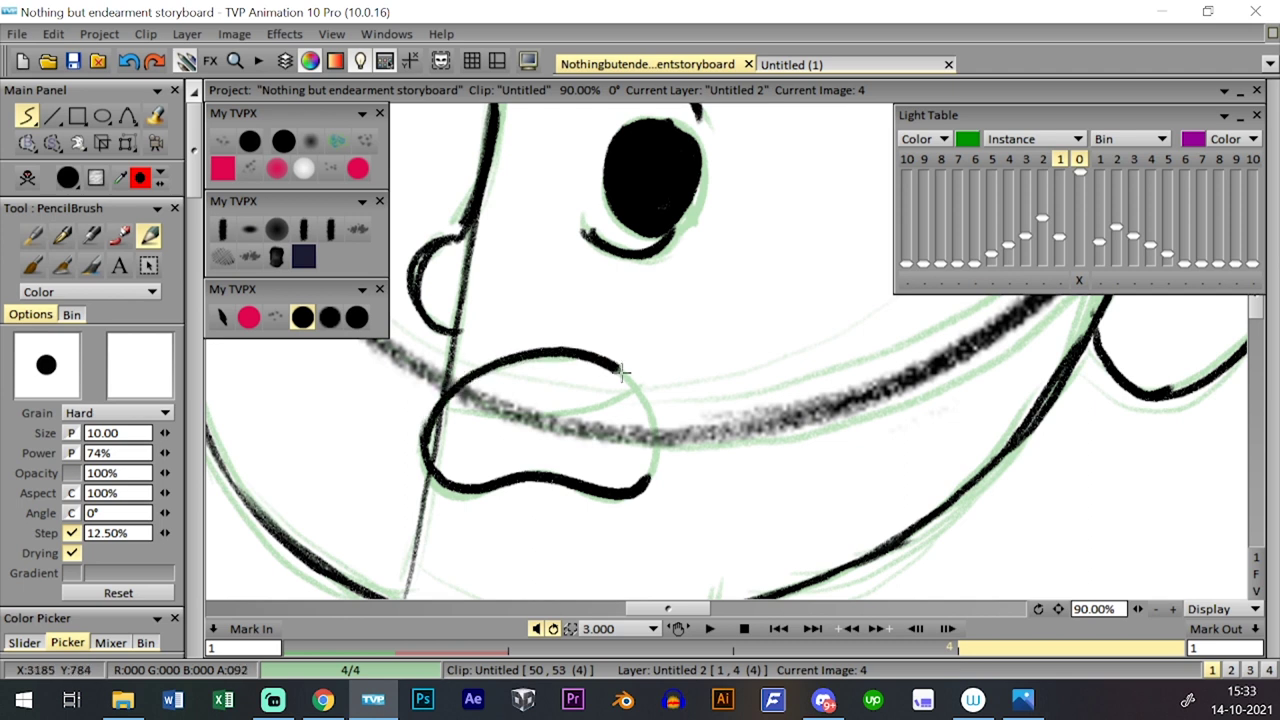
# - Ink the top of the mouth to its right edge and the line inside it
pyautogui.moveTo(676, 459); pyautogui.dragTo(807, 481)
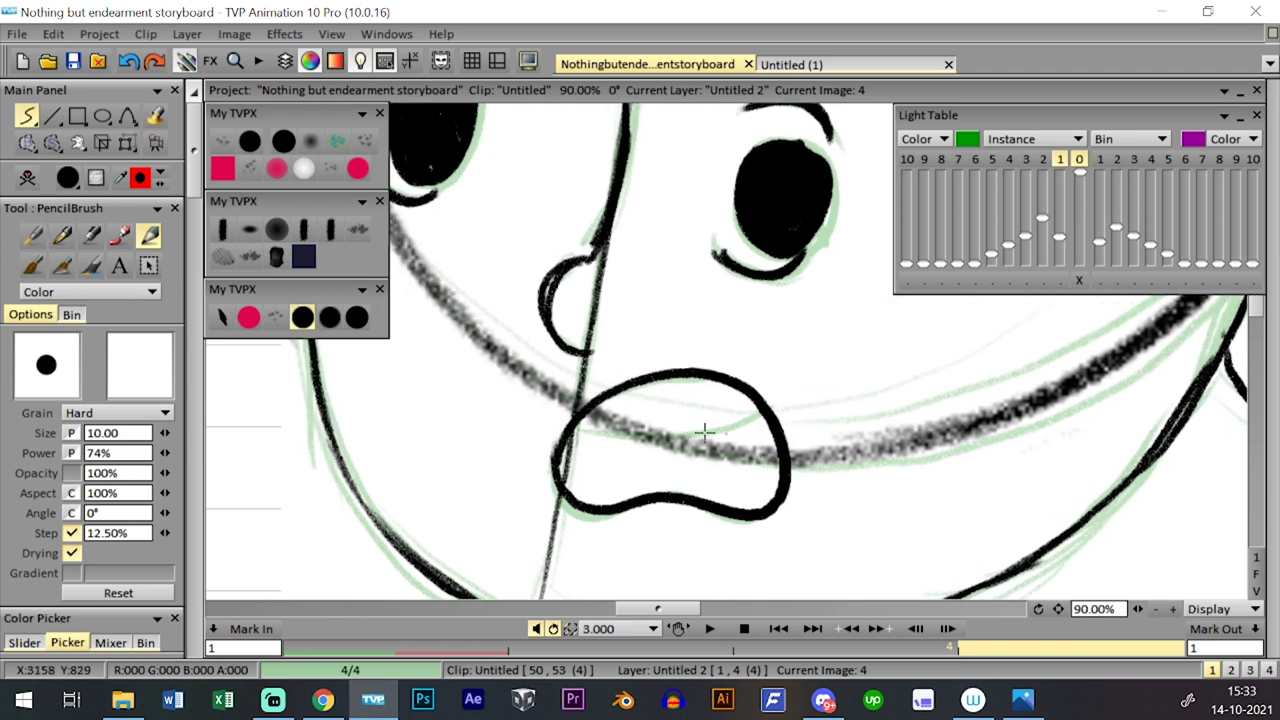
pyautogui.moveTo(557, 430)
pyautogui.mouseDown()
pyautogui.moveTo(686, 430)
pyautogui.moveTo(730, 402)
pyautogui.mouseUp()
pyautogui.hotkey('ctrl', 'z')
pyautogui.moveTo(604, 434)
pyautogui.mouseDown()
pyautogui.moveTo(682, 433)
pyautogui.moveTo(772, 405)
pyautogui.mouseUp()
pyautogui.moveTo(660, 490)
pyautogui.mouseDown()
pyautogui.moveTo(742, 457)
pyautogui.moveTo(796, 444)
pyautogui.mouseUp()
pyautogui.scroll(-5, 997, 556)
# - Darken the chin outline and re-stroke the jaw up toward the right cheek, checking against the reference sketch
pyautogui.scroll(-2, 997, 556)
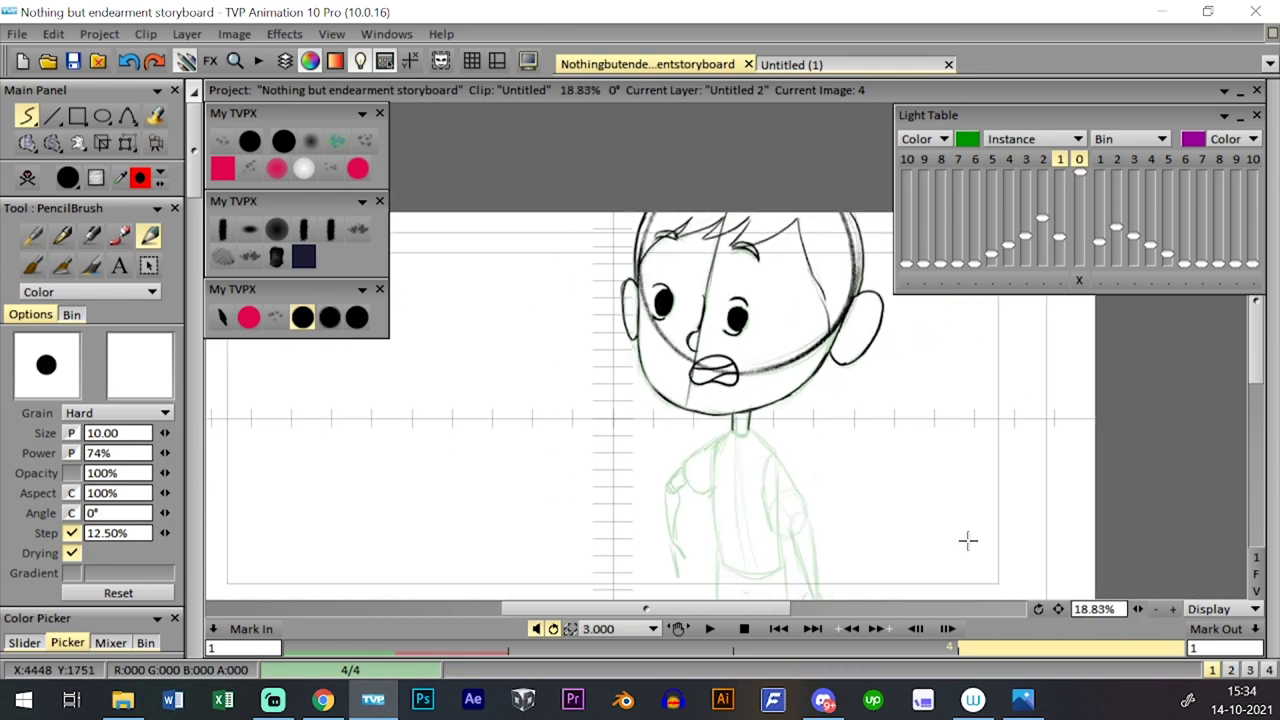
pyautogui.click(1080, 160)
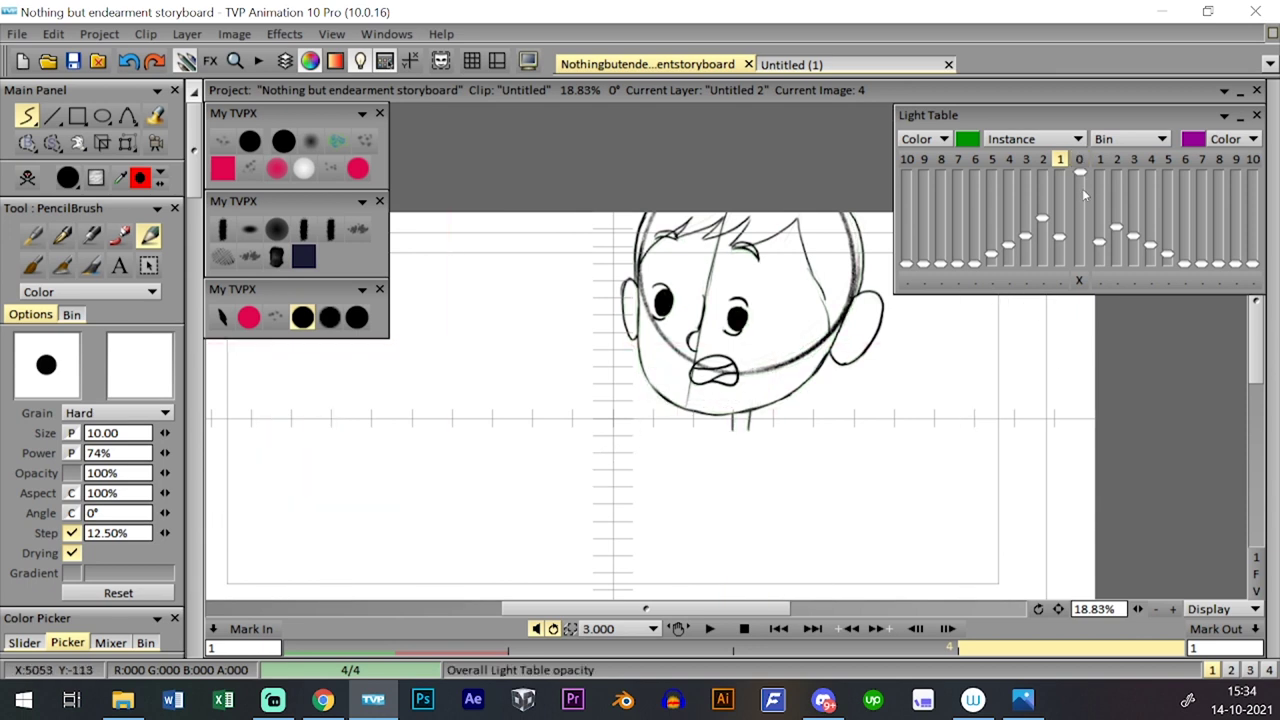
pyautogui.click(1080, 161)
pyautogui.scroll(4, 912, 490)
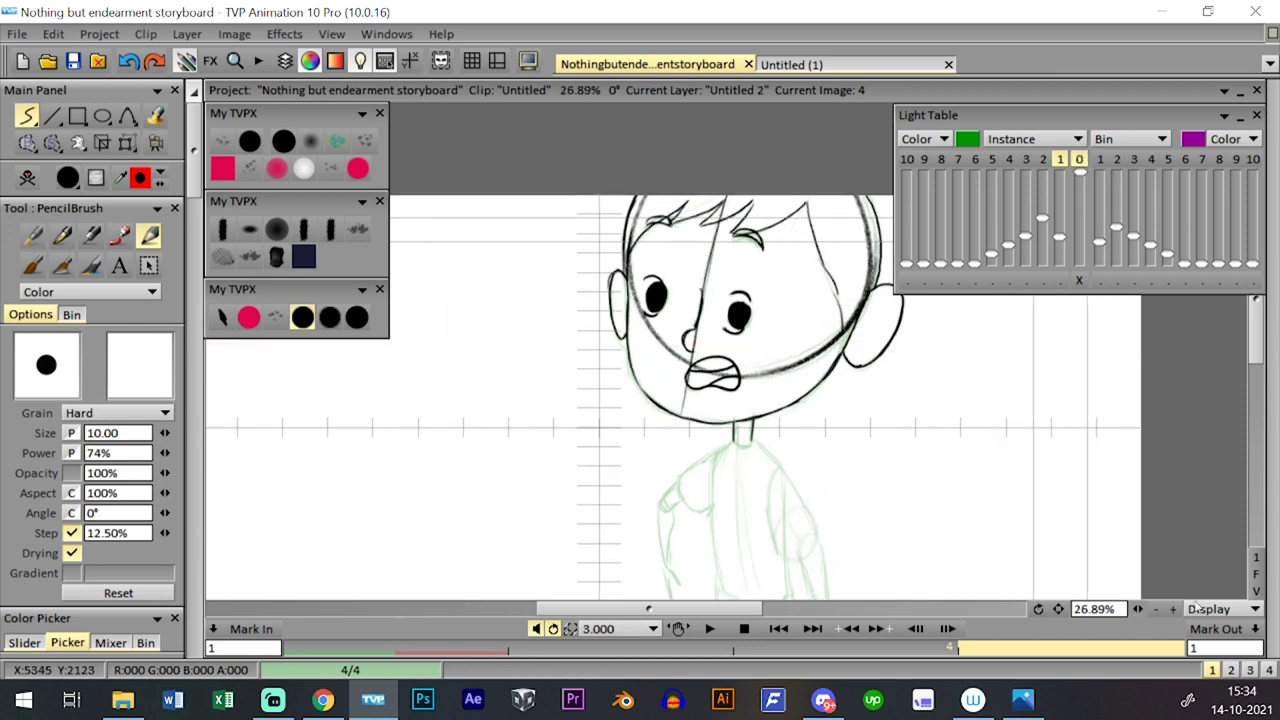
pyautogui.moveTo(912, 490); pyautogui.dragTo(916, 440)
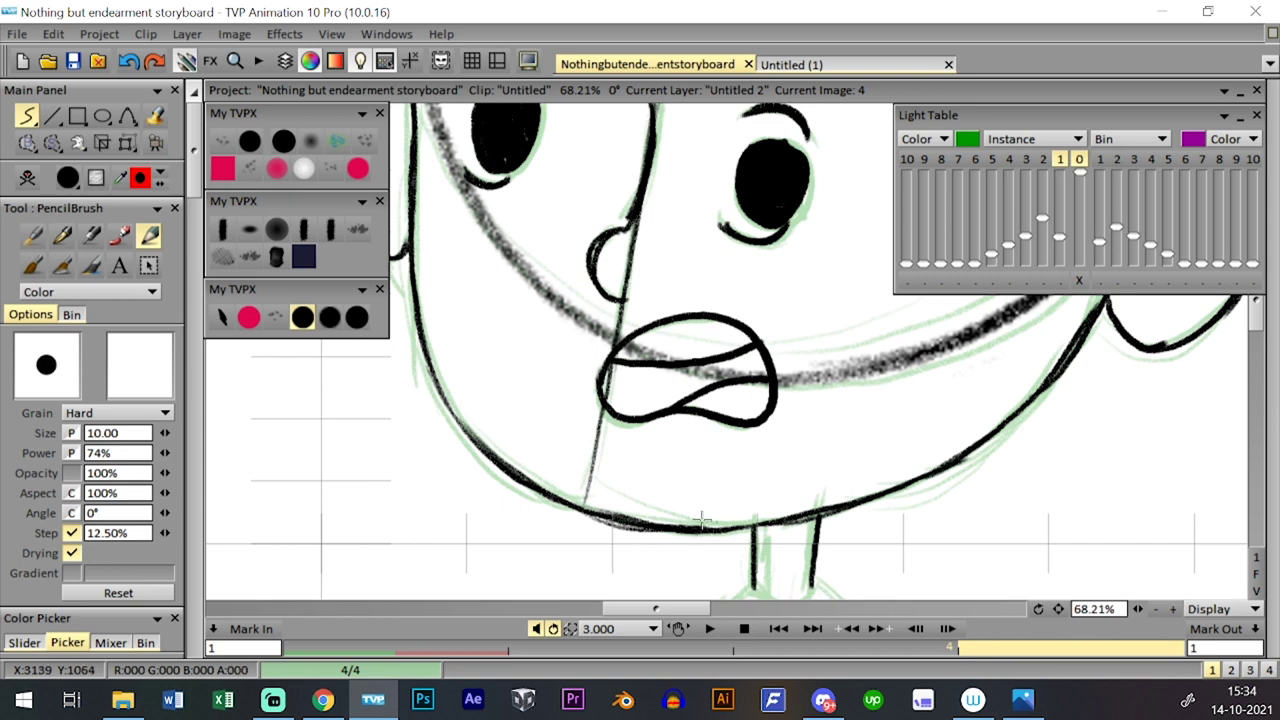
pyautogui.moveTo(590, 515); pyautogui.dragTo(723, 530)
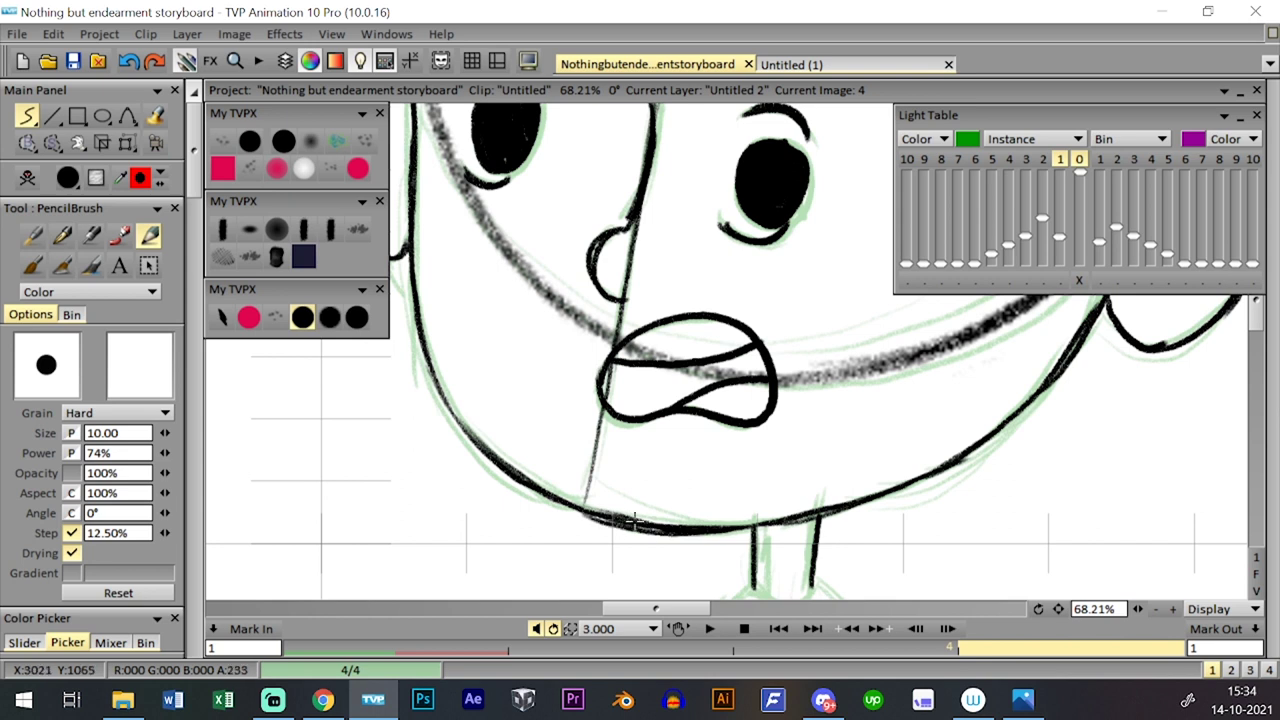
pyautogui.moveTo(632, 520)
pyautogui.mouseDown()
pyautogui.moveTo(885, 492)
pyautogui.moveTo(746, 523)
pyautogui.moveTo(970, 453)
pyautogui.moveTo(862, 499)
pyautogui.moveTo(1012, 405)
pyautogui.mouseUp()
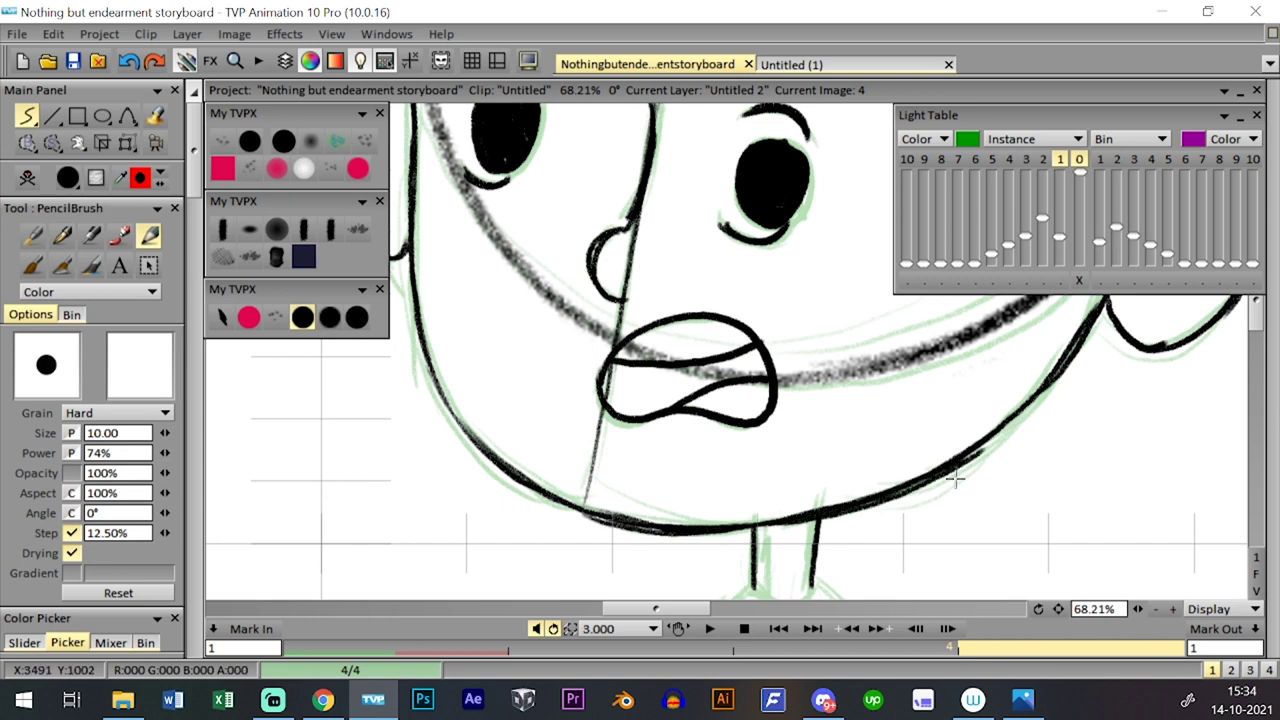
pyautogui.scroll(-5, 955, 480)
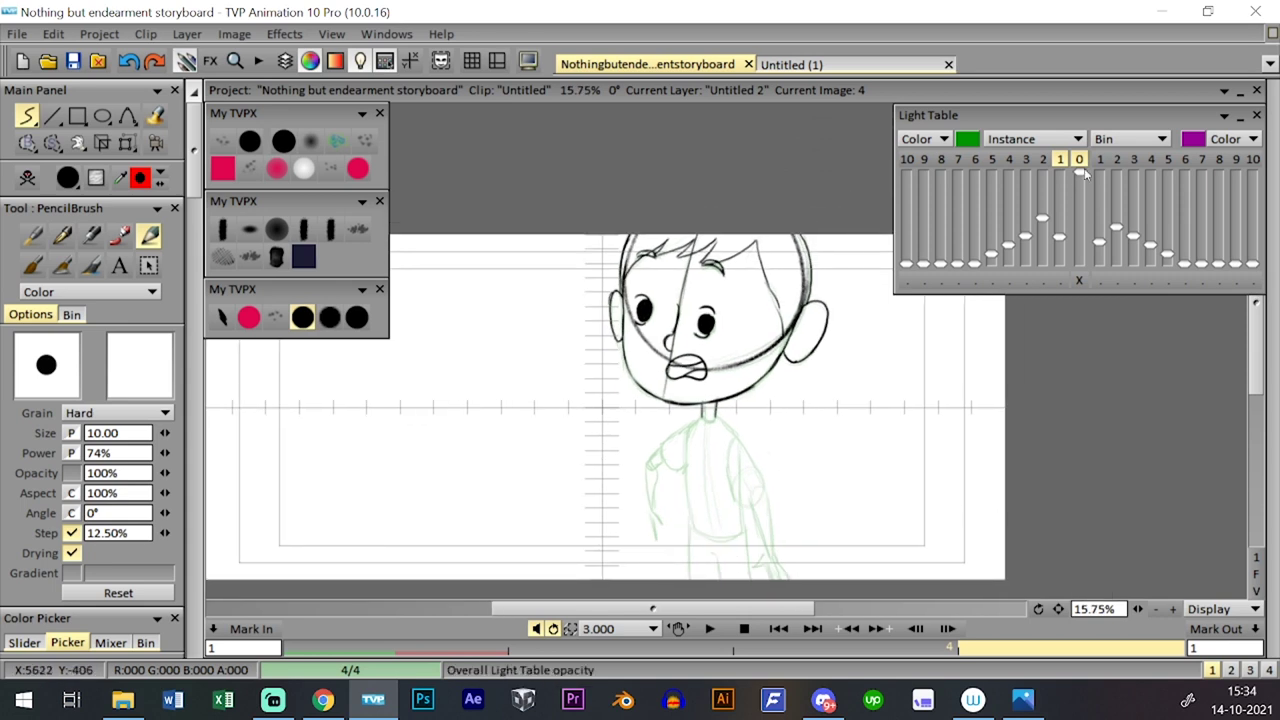
pyautogui.click(1082, 172)
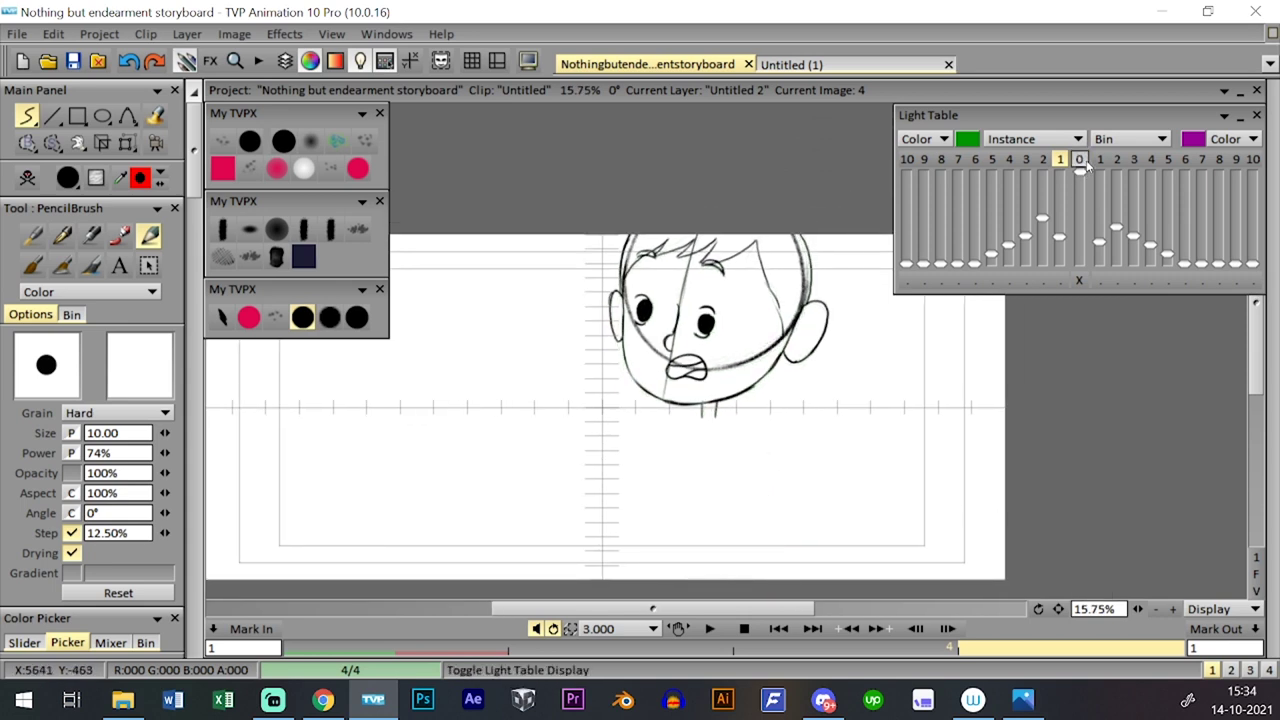
pyautogui.click(1079, 165)
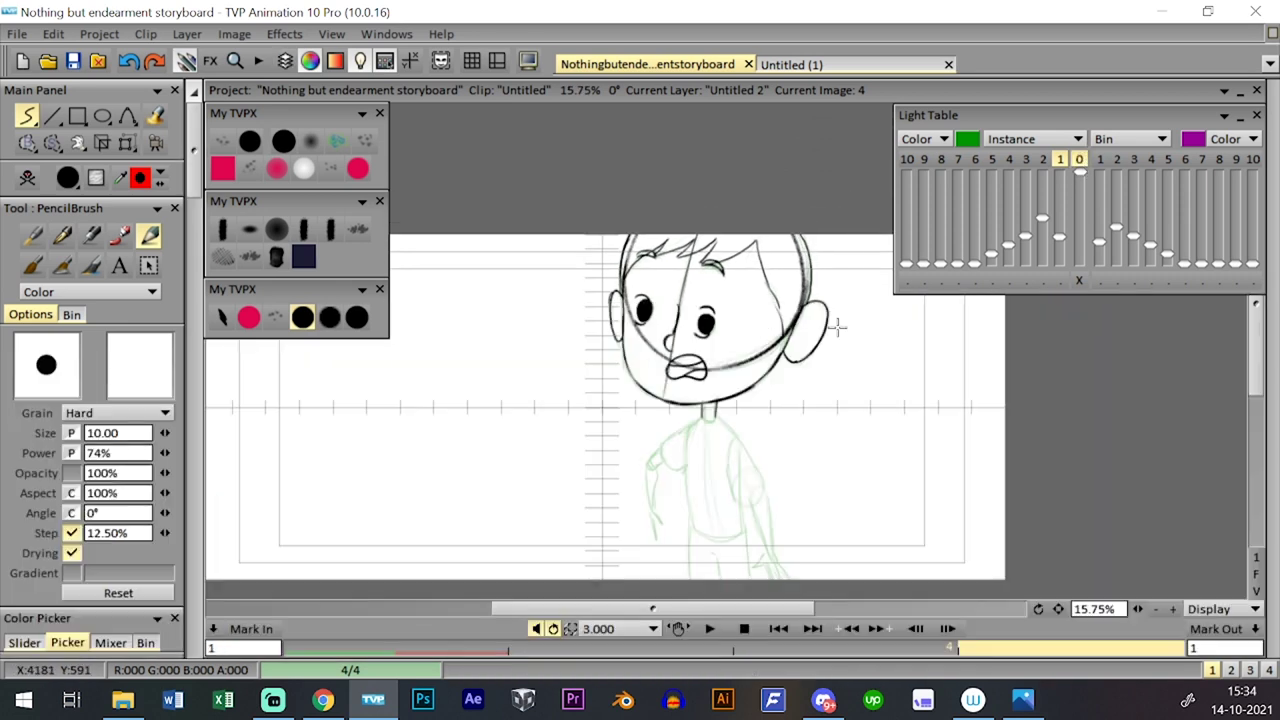
# - Delete an image from the layer, return to image 3 with Light Table off, and save
pyautogui.press('l')
pyautogui.moveTo(465, 548); pyautogui.dragTo(420, 463)
pyautogui.press('Left')
pyautogui.press('l')
pyautogui.press('Left')
pyautogui.press('Right')
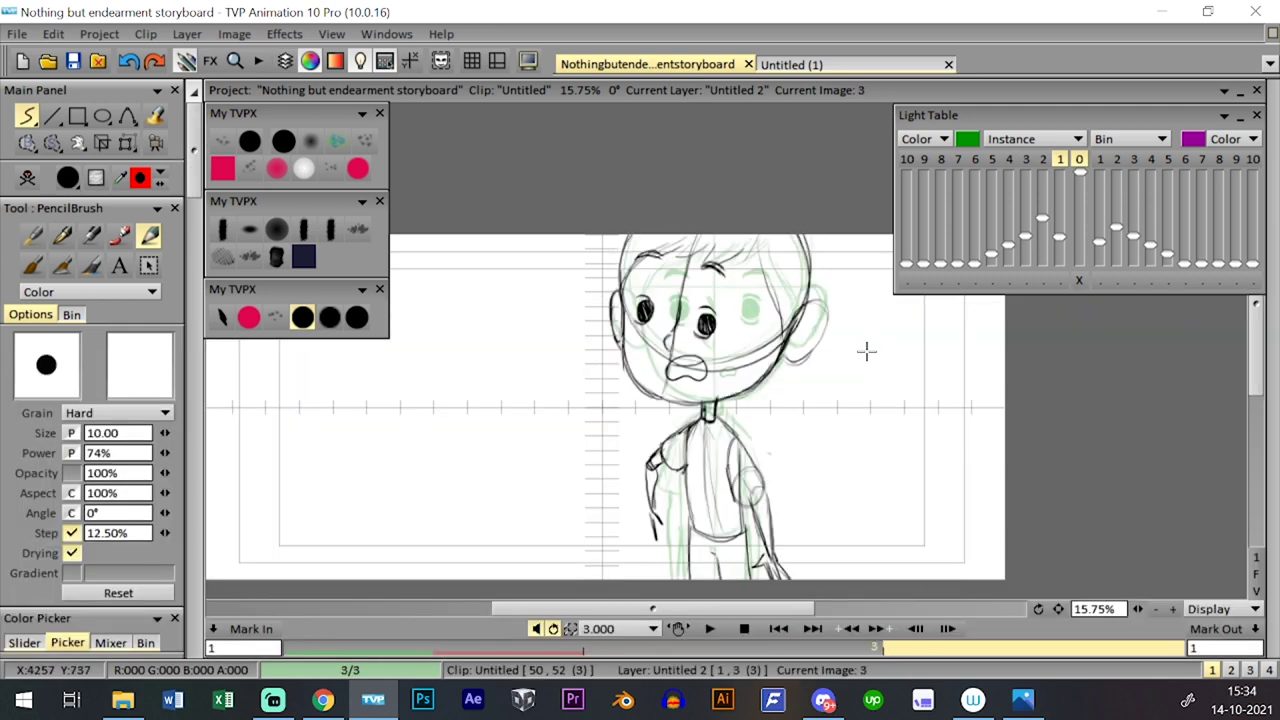
pyautogui.click(1079, 160)
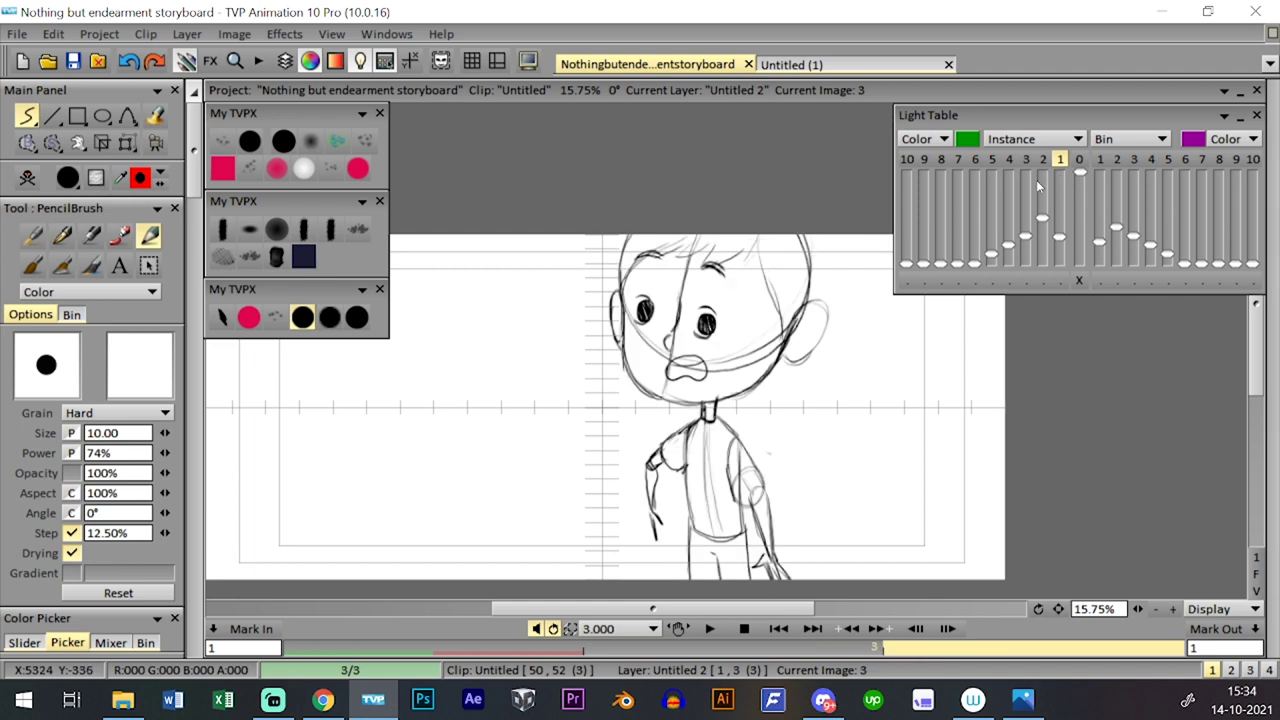
pyautogui.click(72, 61)
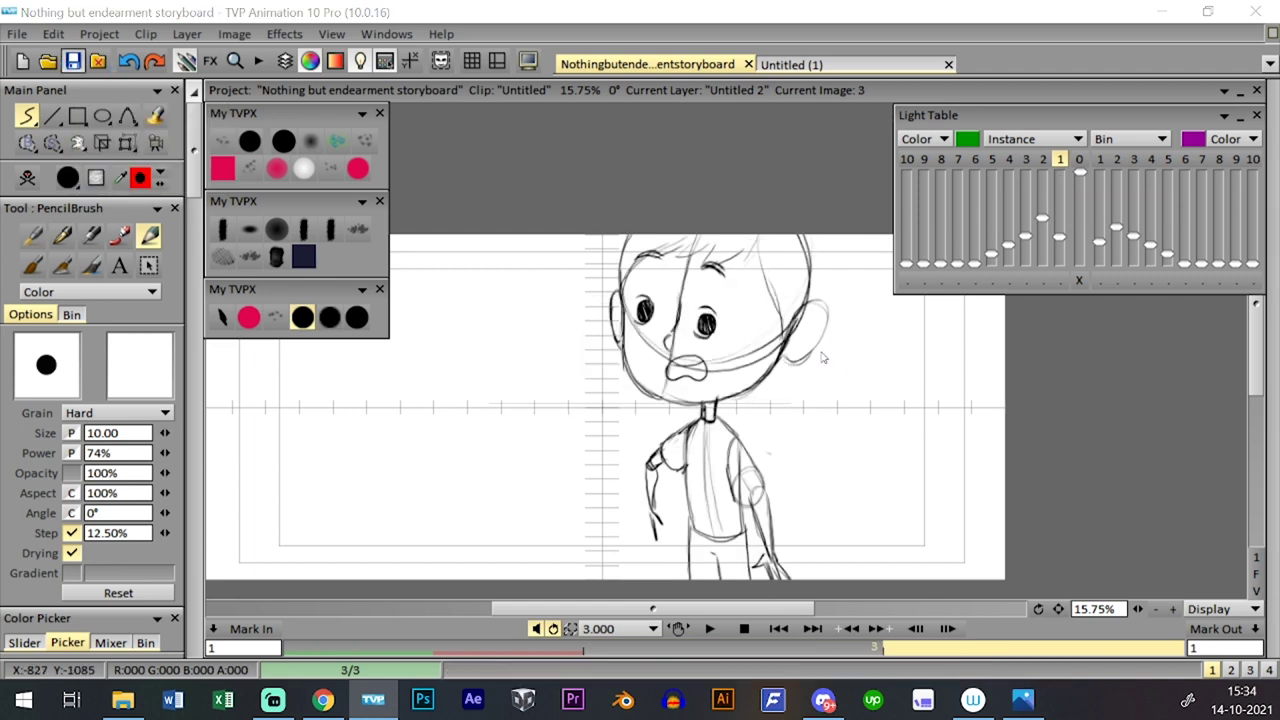
# - Make layer Untitled 6 the current layer and show the clip timeline
pyautogui.press('l')
pyautogui.click(417, 488)
pyautogui.press('l')
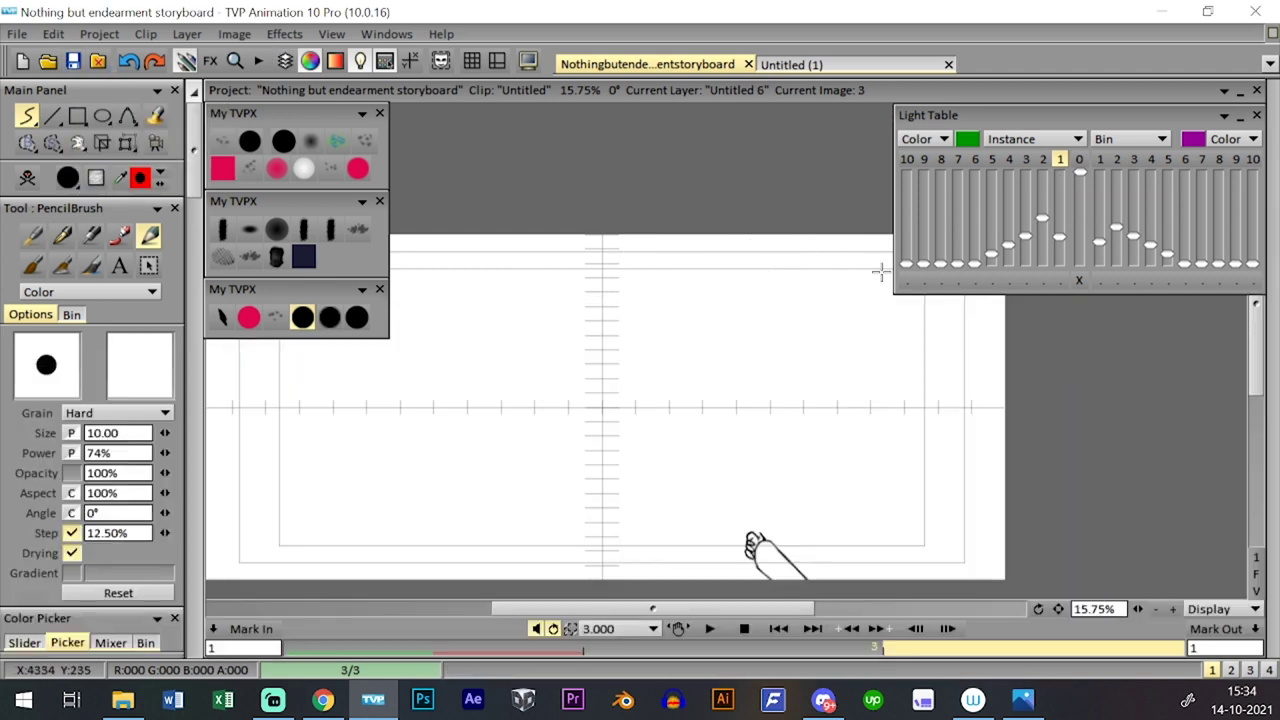
pyautogui.press('l')
pyautogui.press('l')
pyautogui.press('l')
pyautogui.press('l')
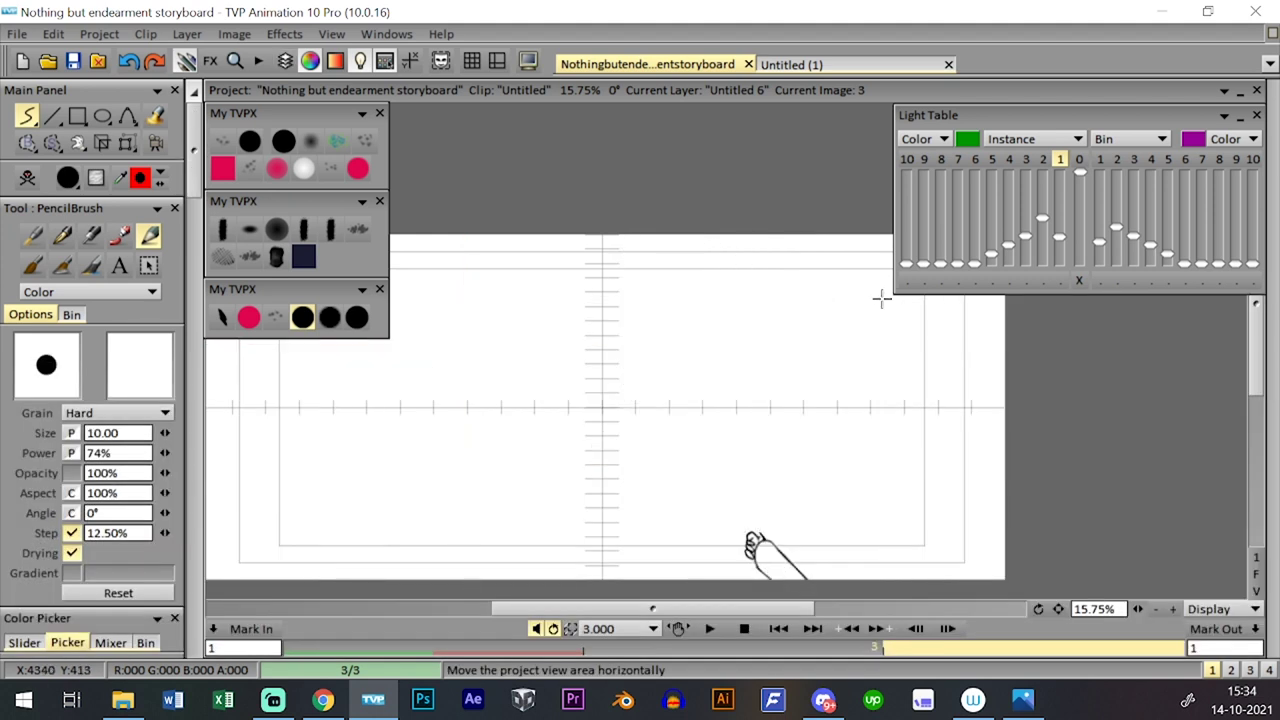
pyautogui.press('0')
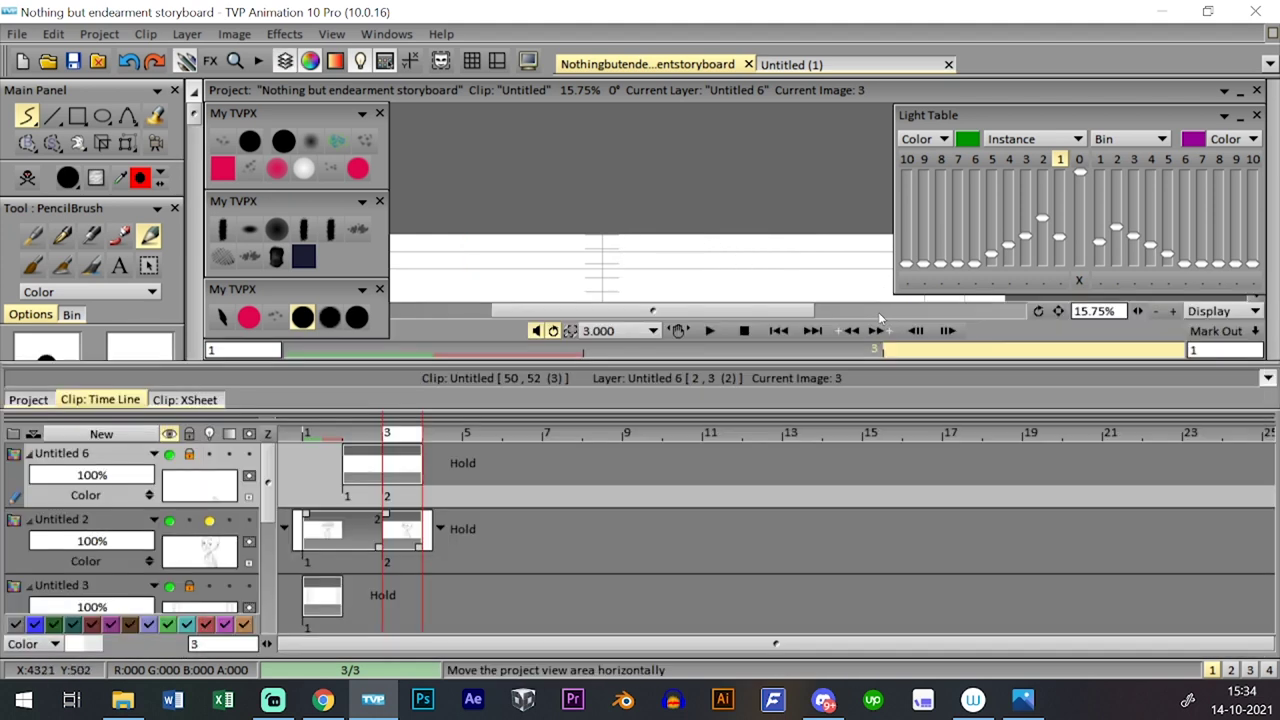
# - Step through images 2 to 4 to compare the boy drawings
pyautogui.press('l')
pyautogui.press('l')
pyautogui.press('l')
pyautogui.press('Right')
pyautogui.press('l')
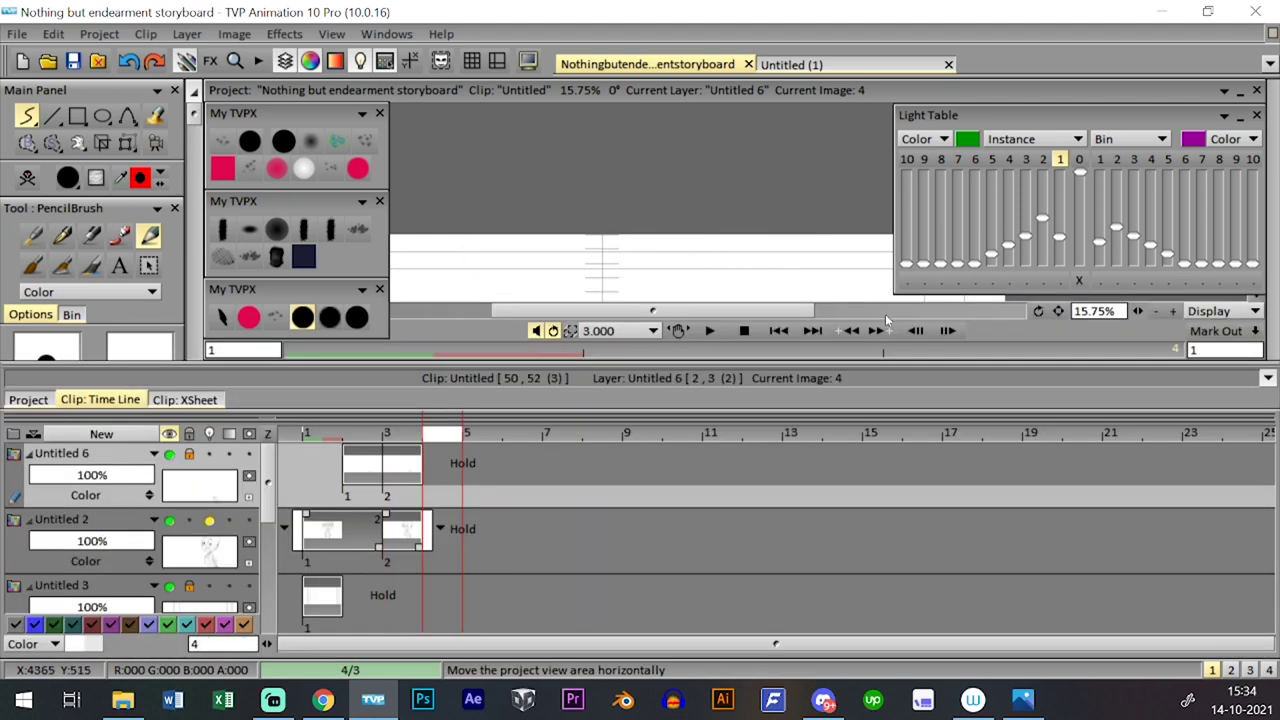
pyautogui.press('l')
pyautogui.press('l')
pyautogui.press('l')
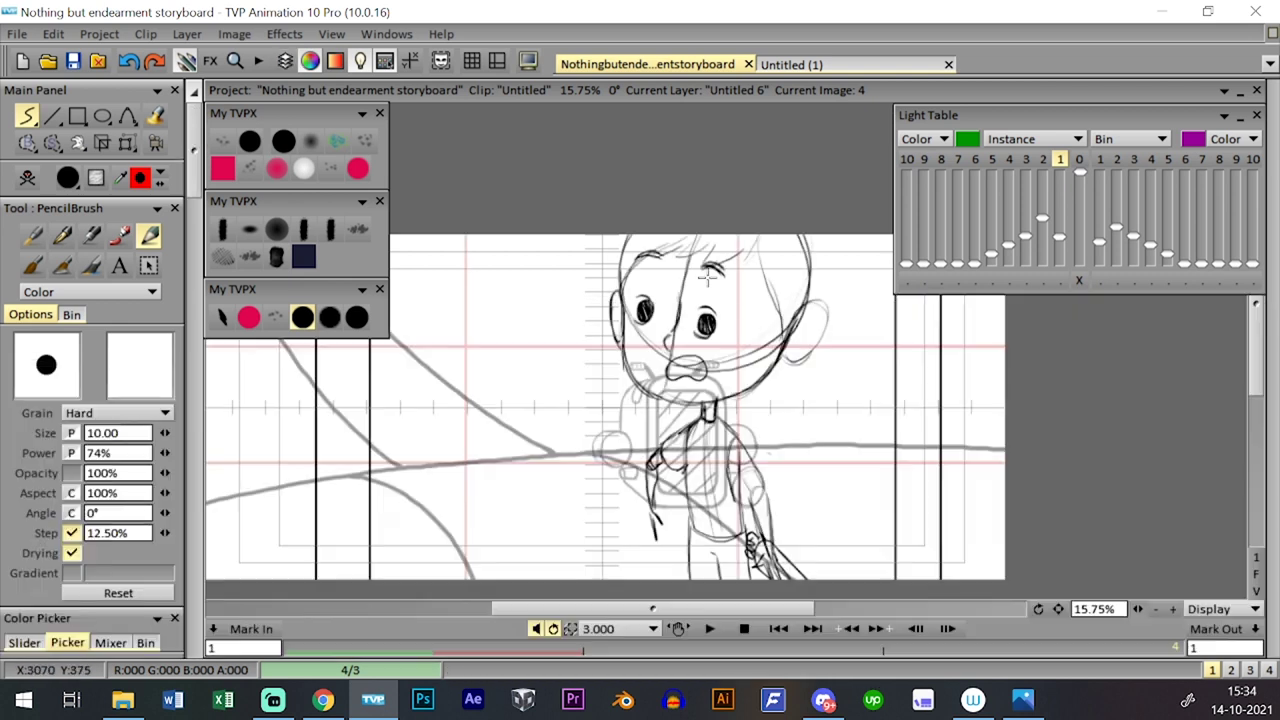
pyautogui.press('Left')
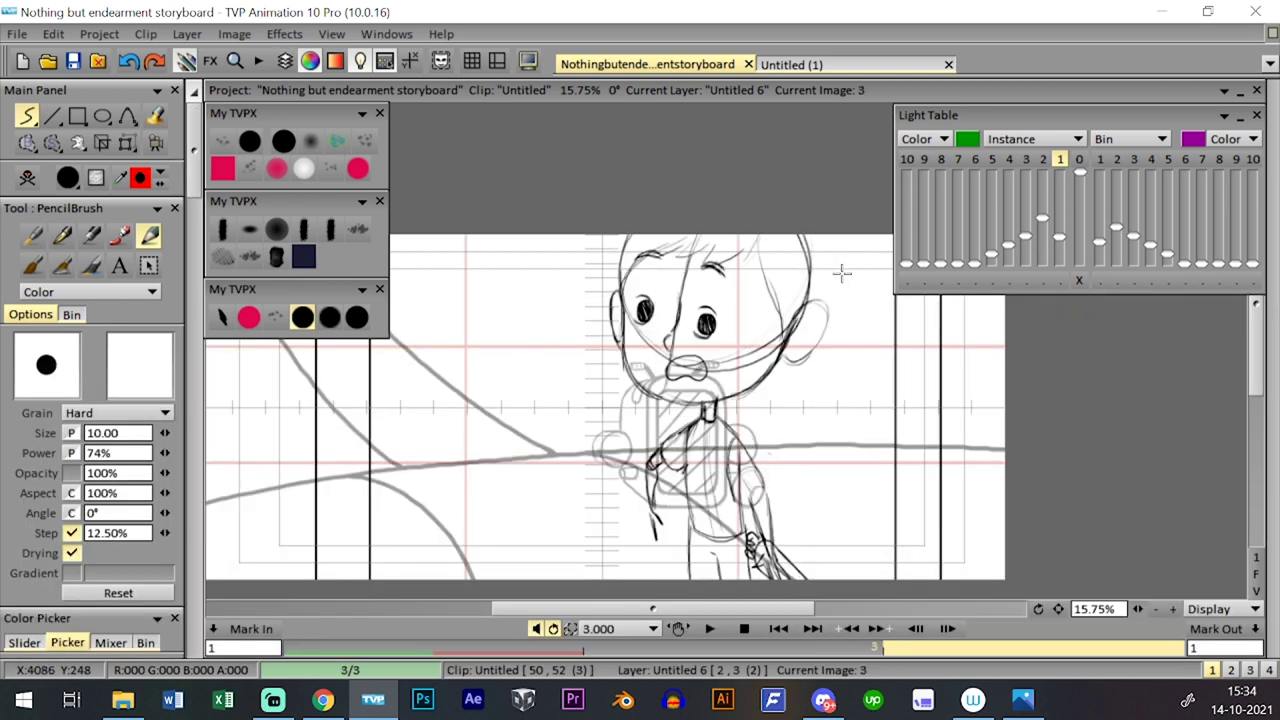
pyautogui.press('Right')
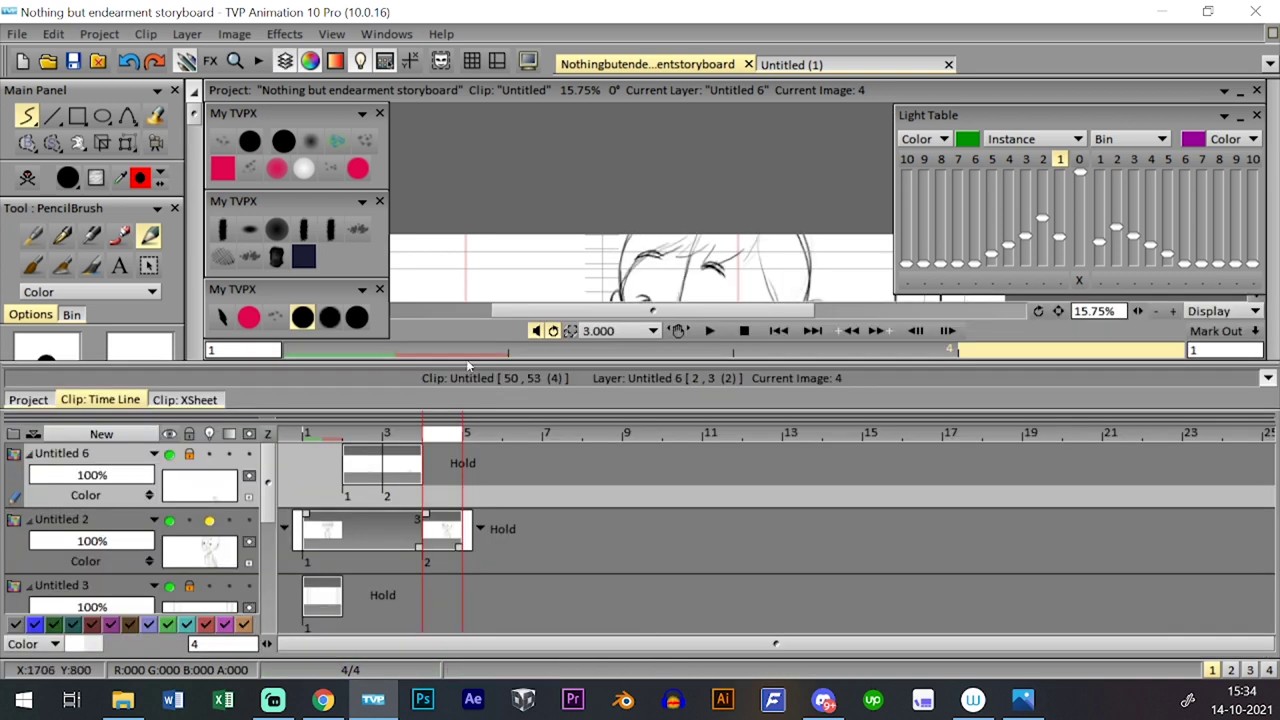
pyautogui.press('Left')
pyautogui.press('Left')
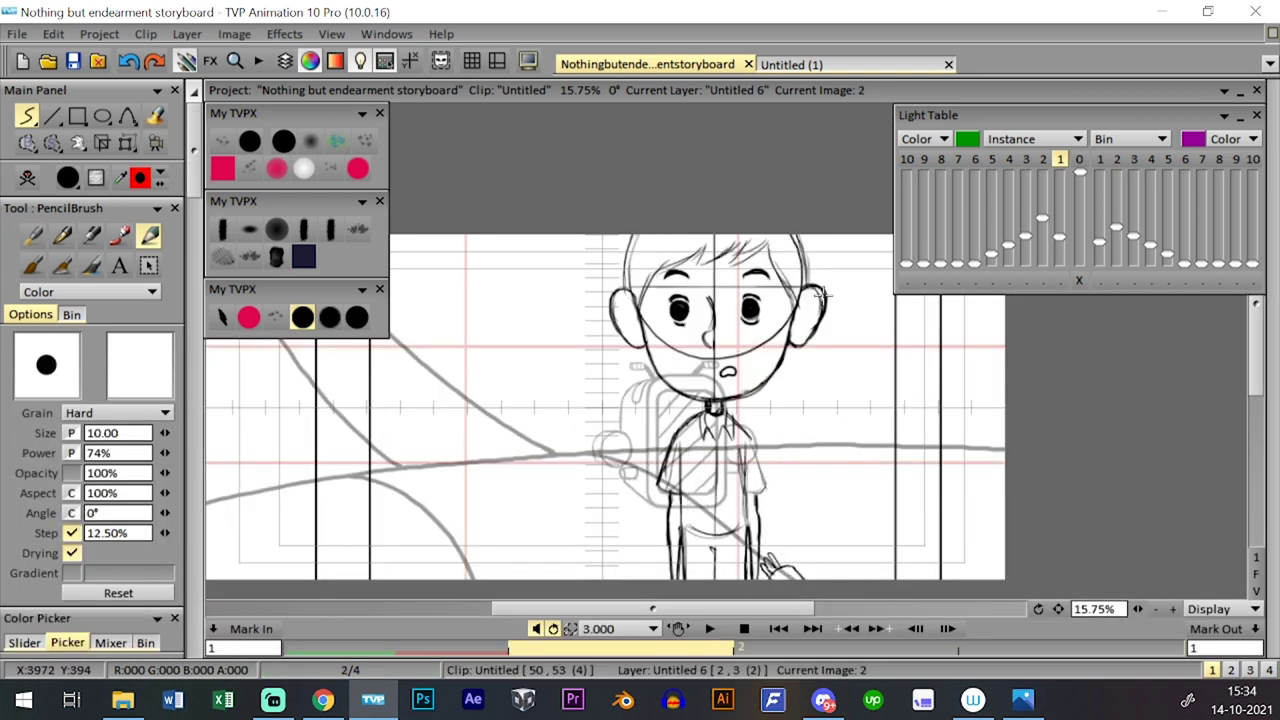
pyautogui.press('Right')
# - Show only the current layer's drawing and flip from image 2 through to image 4
pyautogui.press('d')
pyautogui.press('Left')
pyautogui.press('Right')
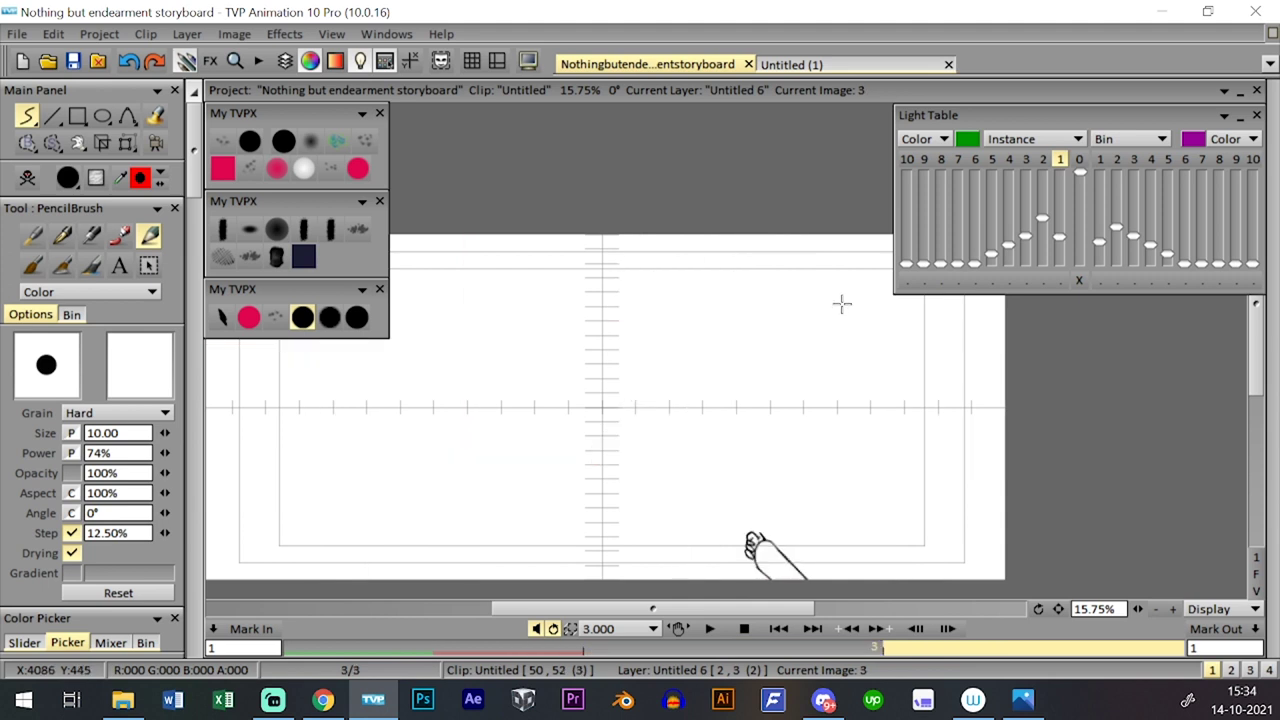
pyautogui.press('Right')
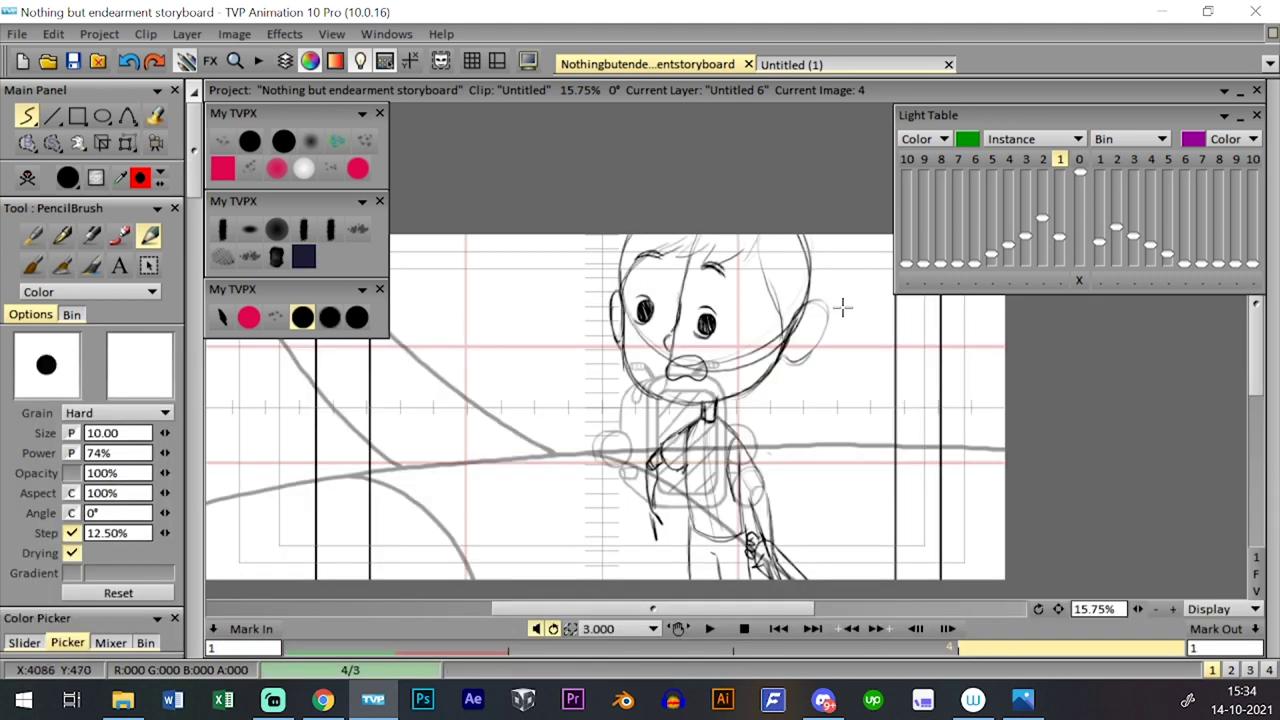
# - Clear the old hand drawing from image 4 and pan the view up slightly
pyautogui.press('Tab')
pyautogui.press('Tab')
pyautogui.click(27, 178)
pyautogui.press('Tab')
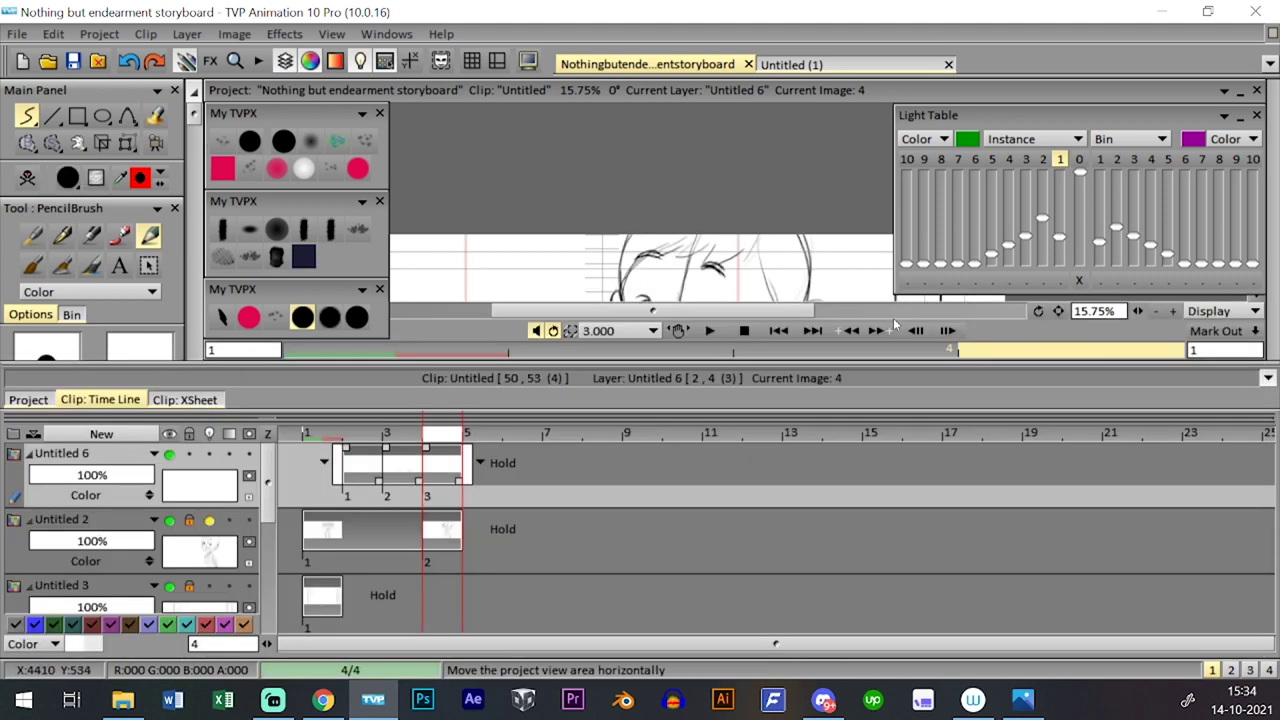
pyautogui.press('Tab')
pyautogui.scroll(5, 815, 405)
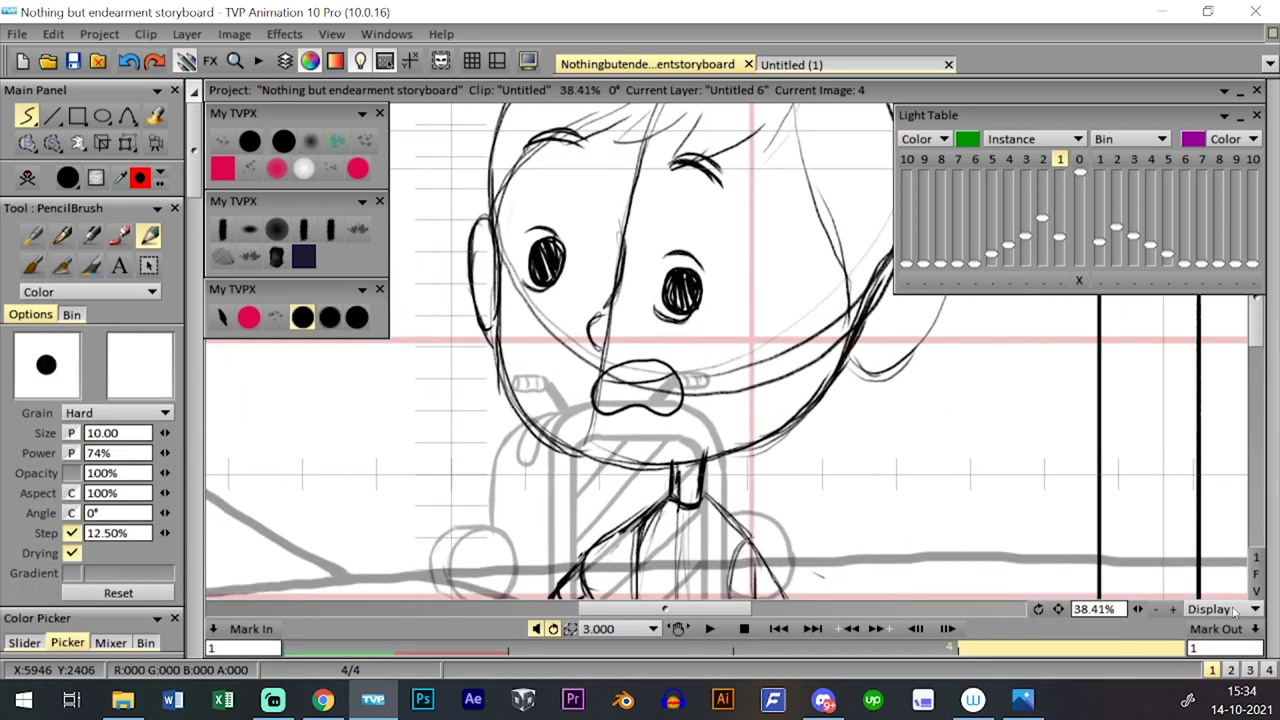
pyautogui.moveTo(779, 444); pyautogui.dragTo(686, 364)
# - Flip repeatedly between images 3 and 4 to compare the poses
pyautogui.press('Tab')
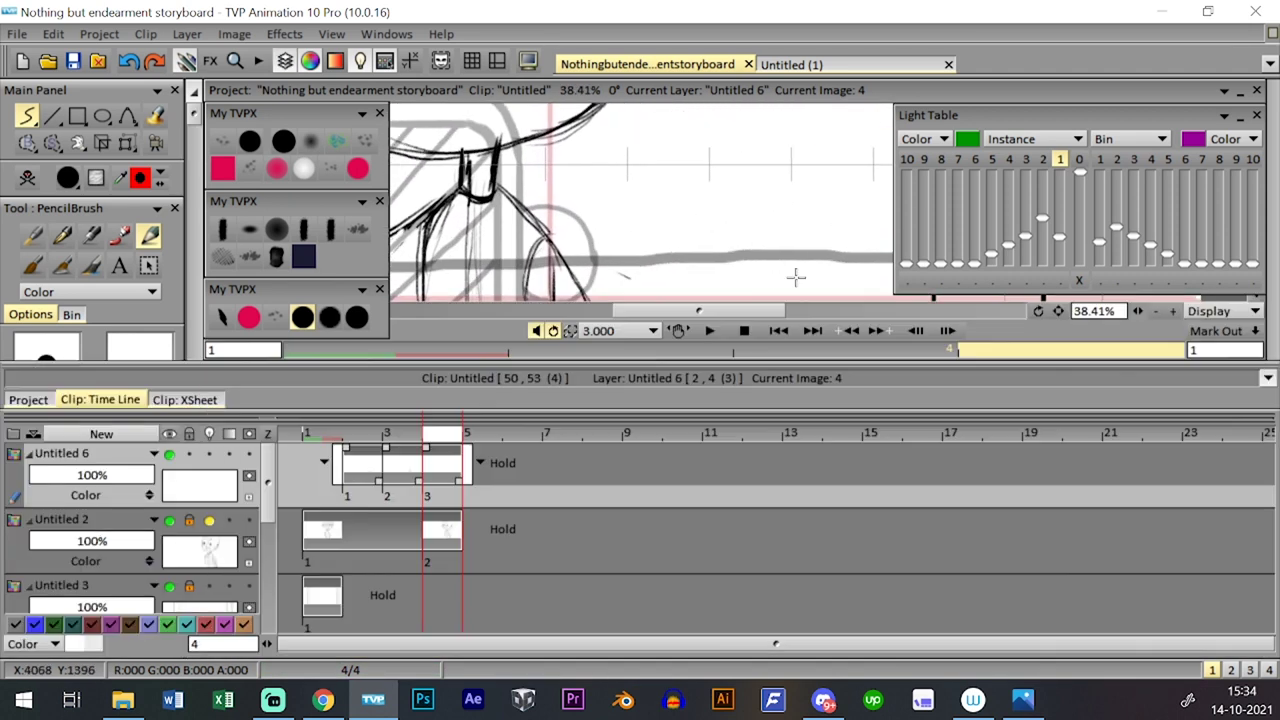
pyautogui.press('Tab')
pyautogui.press('Tab')
pyautogui.press('Left')
pyautogui.press('Right')
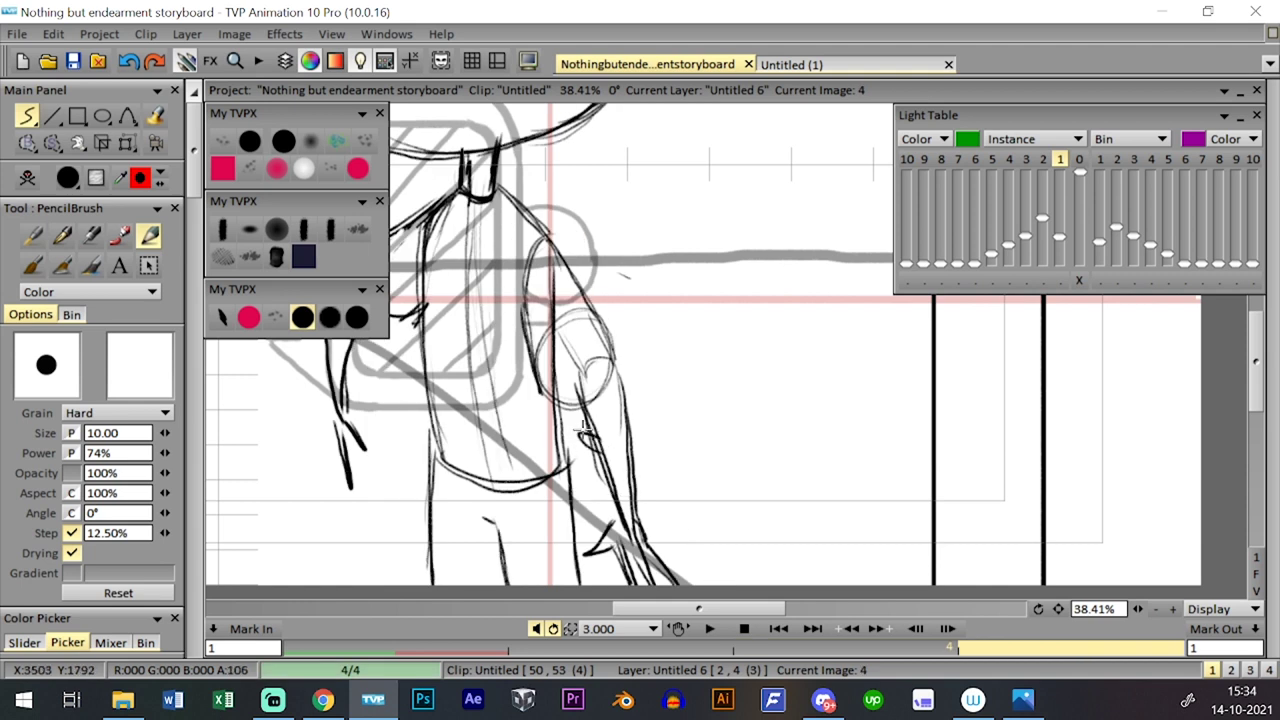
pyautogui.press('Left')
pyautogui.press('Right')
pyautogui.press('Left')
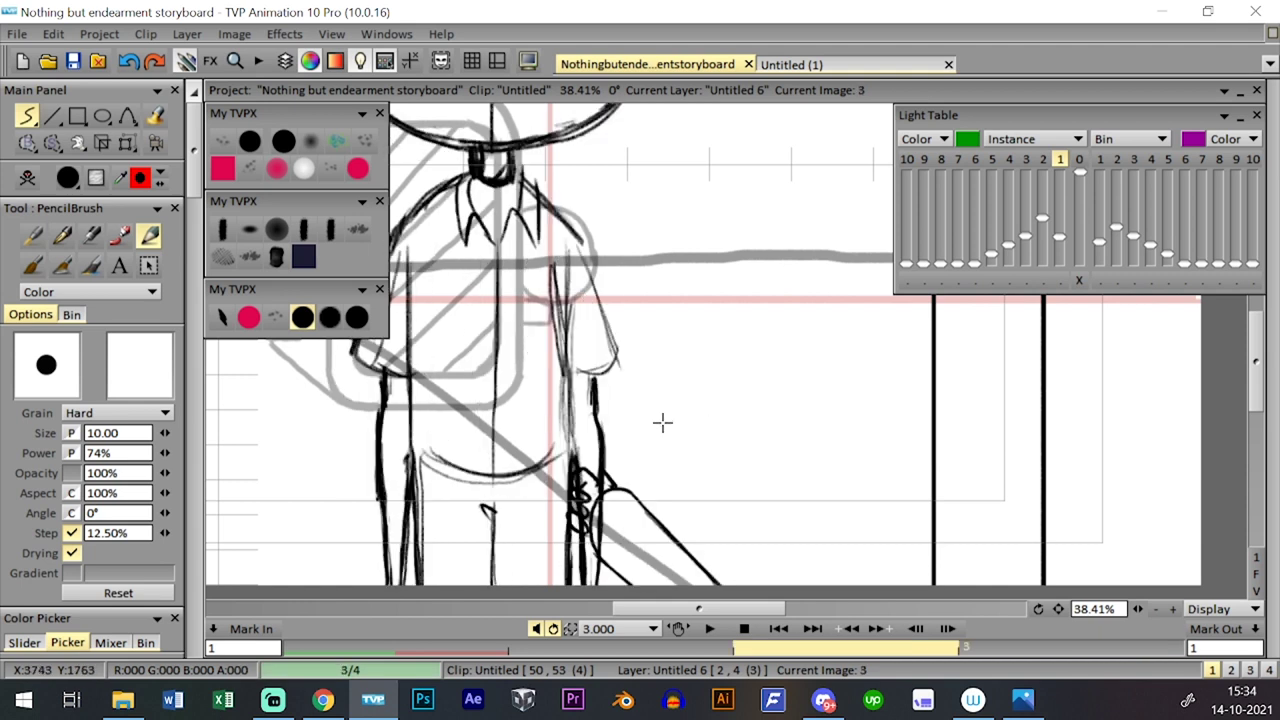
pyautogui.press('Right')
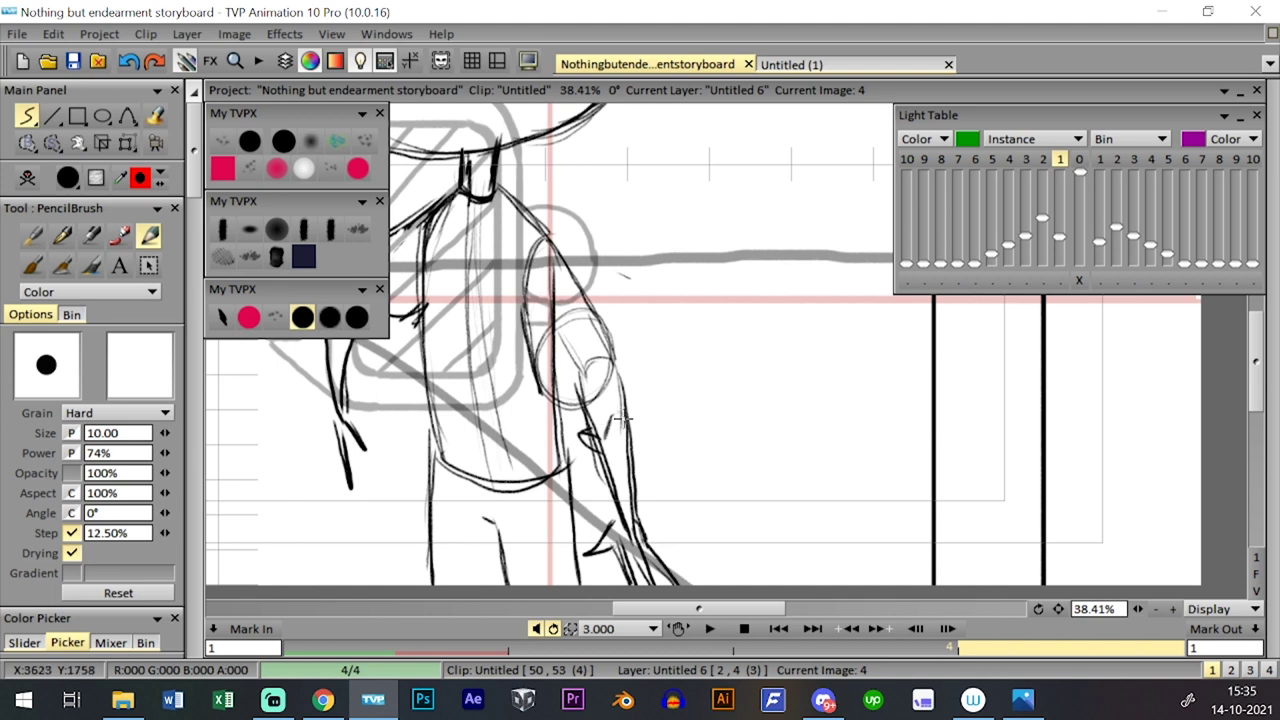
pyautogui.press('Left')
pyautogui.press('Right')
pyautogui.press('Left')
pyautogui.press('Right')
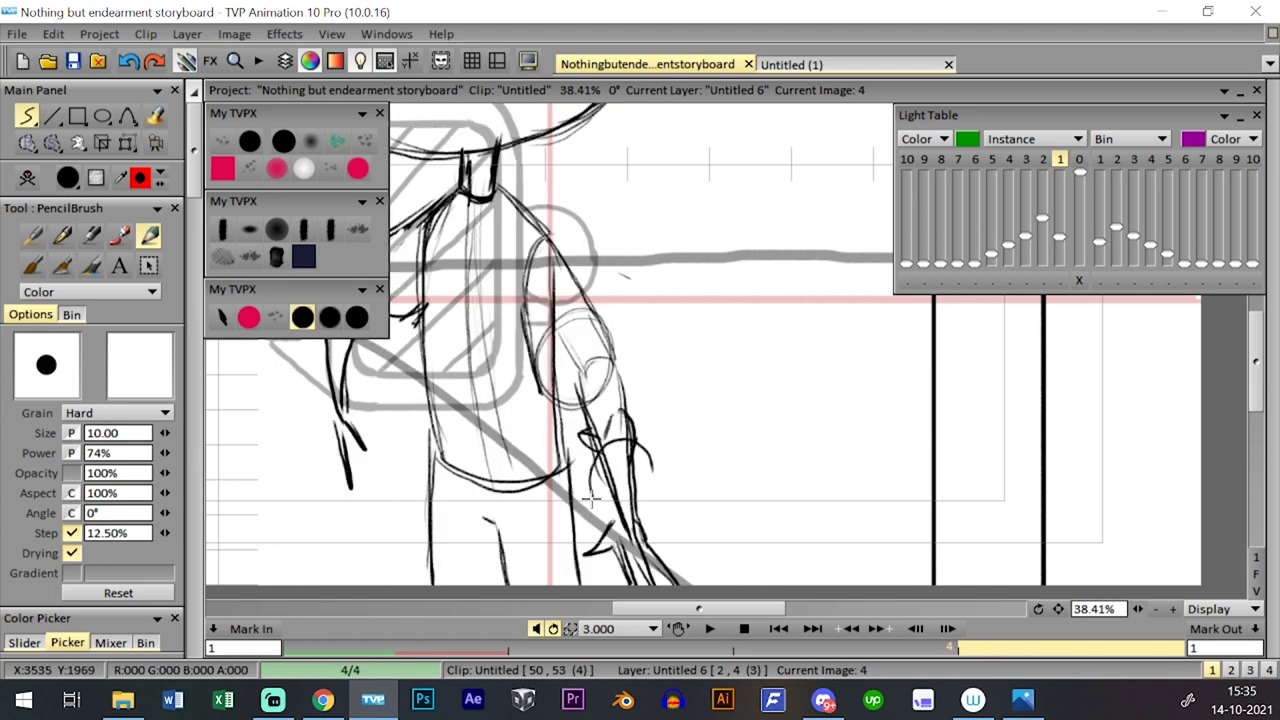
# - Replace the thin right-hand arm line with a darker one down to the frame bottom
pyautogui.hotkey('ctrl', 'z')
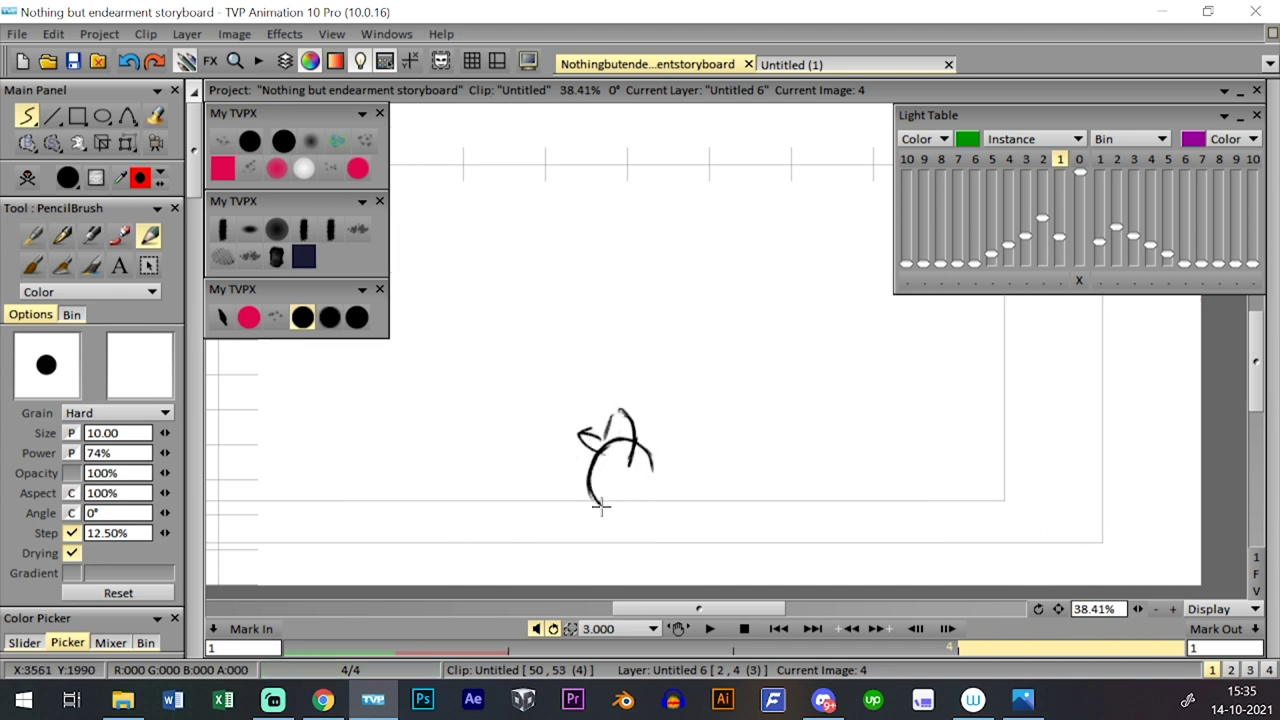
pyautogui.press('Left')
pyautogui.press('Right')
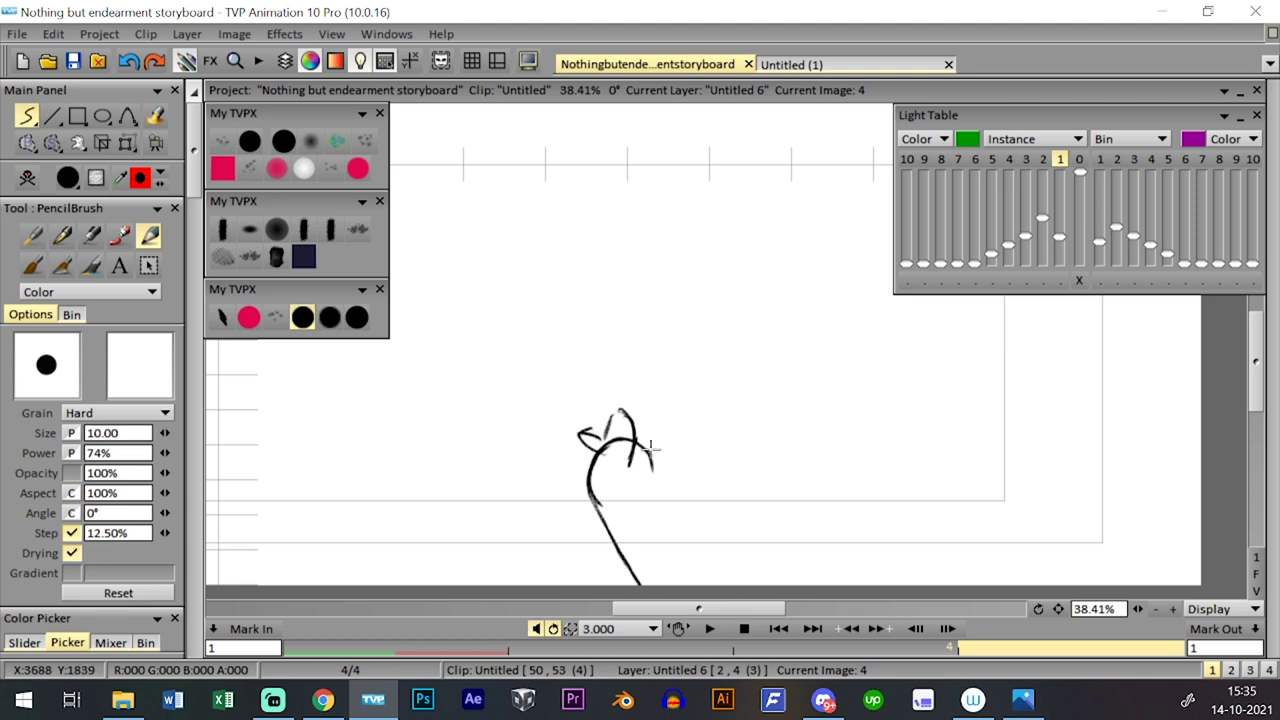
pyautogui.hotkey('ctrl', 'z')
pyautogui.moveTo(651, 460); pyautogui.dragTo(713, 582)
pyautogui.hotkey('ctrl', 'z')
pyautogui.press('Left')
pyautogui.press('Right')
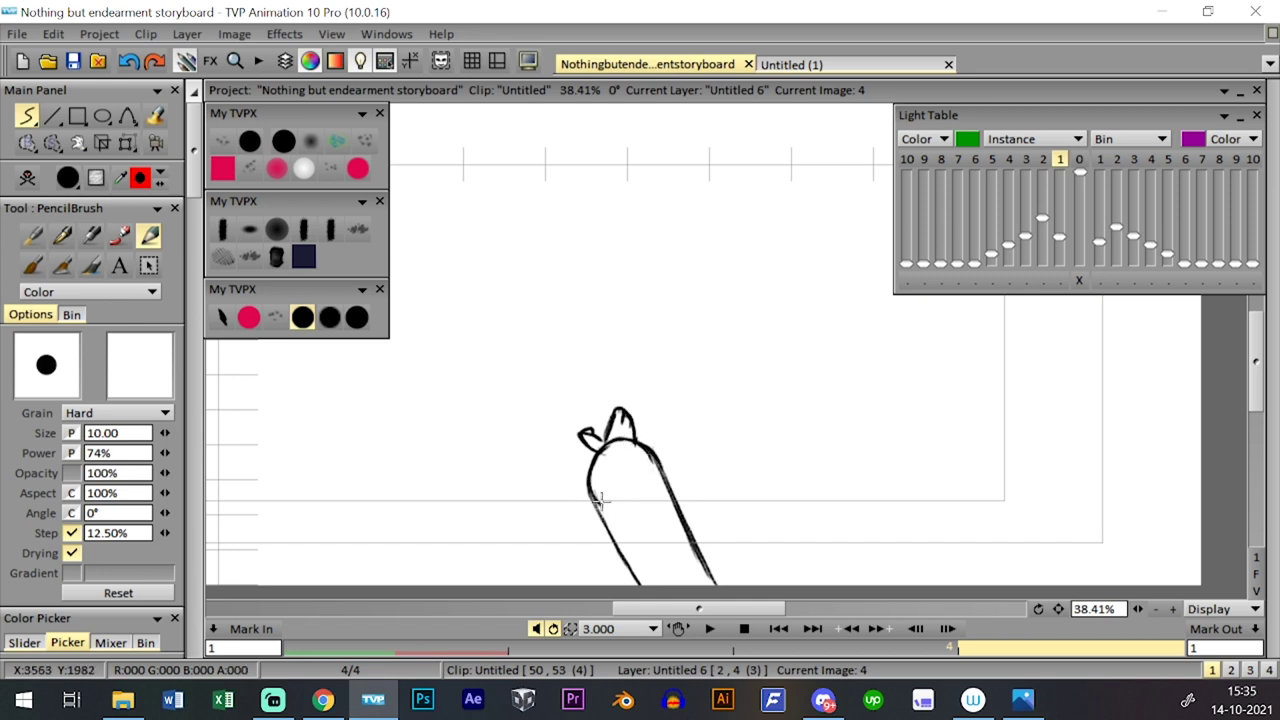
pyautogui.scroll(-2, 595, 490)
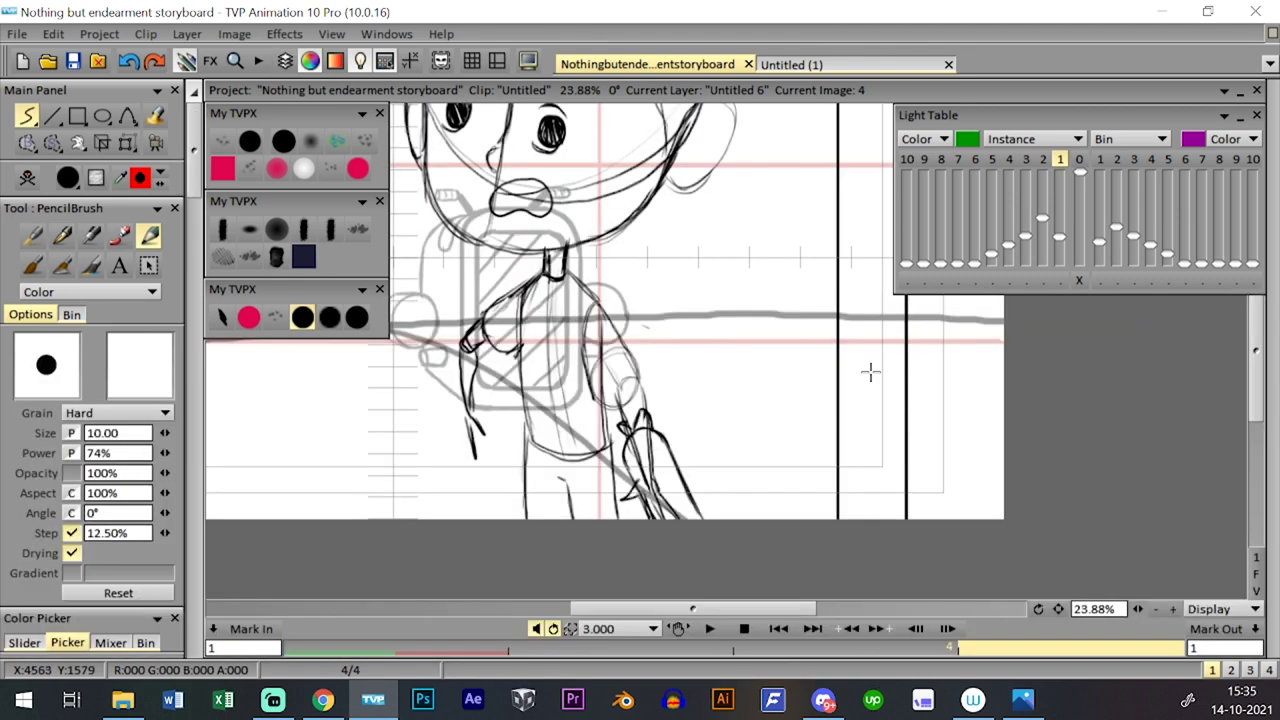
# - Play back the storyboard frames, fit the whole frame in view, and collapse the light table panel
pyautogui.click(712, 628)
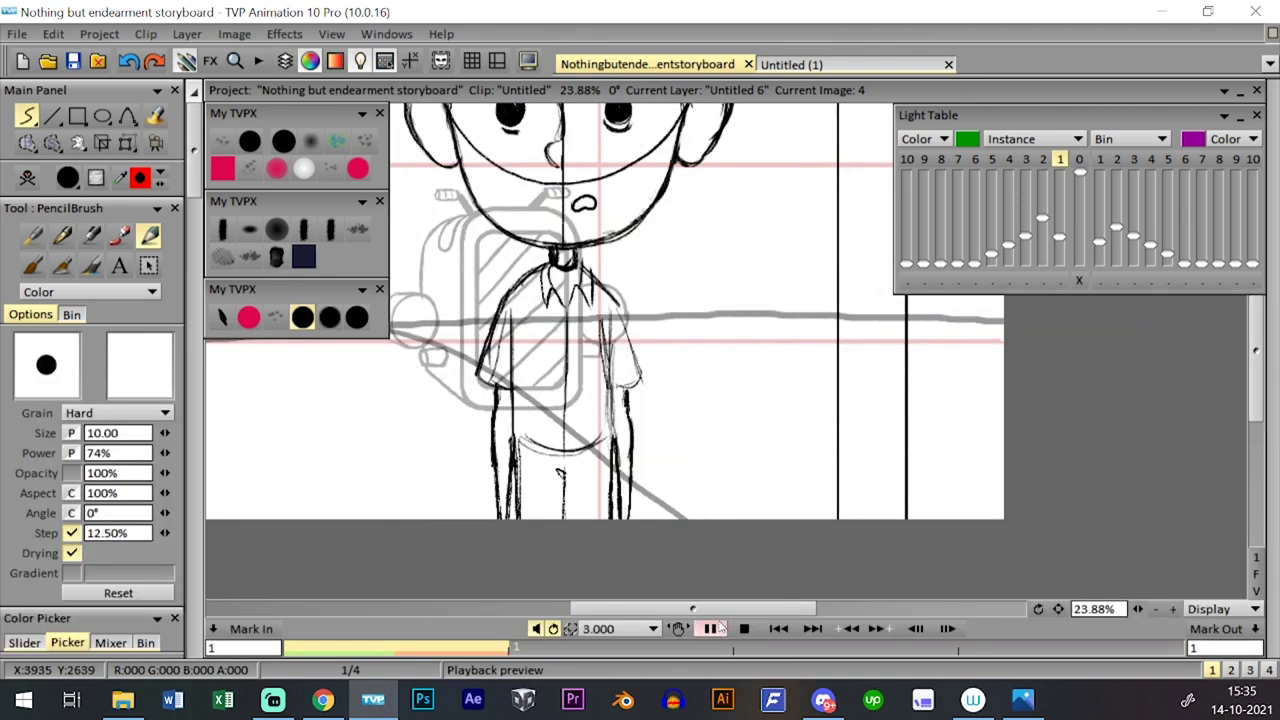
pyautogui.click(748, 632)
pyautogui.press('Escape')
pyautogui.press('Escape')
pyautogui.click(1256, 575)
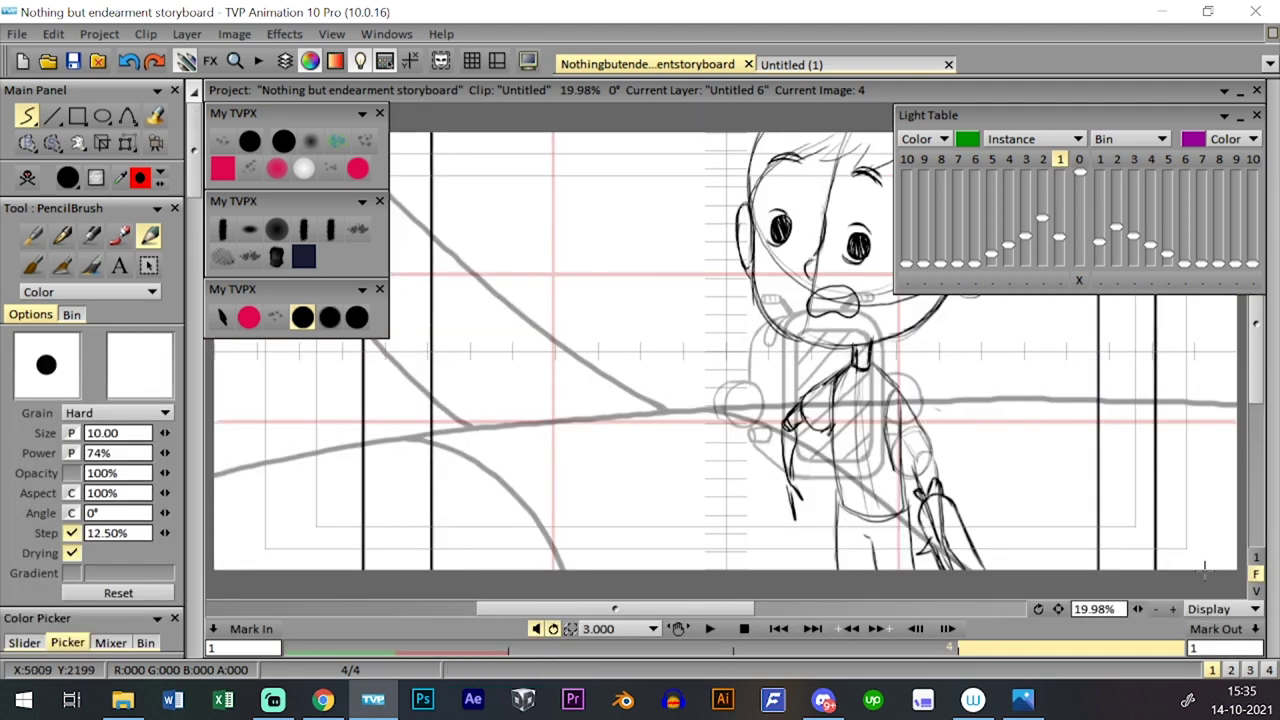
pyautogui.click(572, 629)
pyautogui.click(1223, 116)
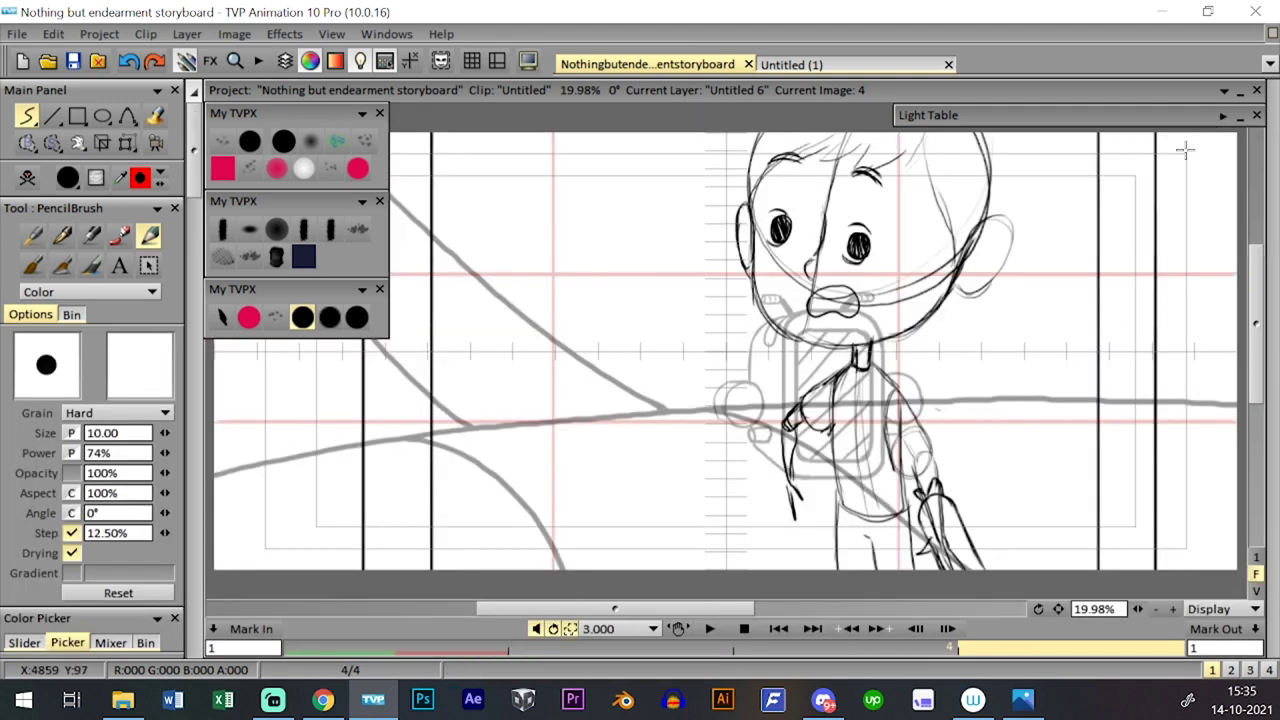
pyautogui.click(712, 628)
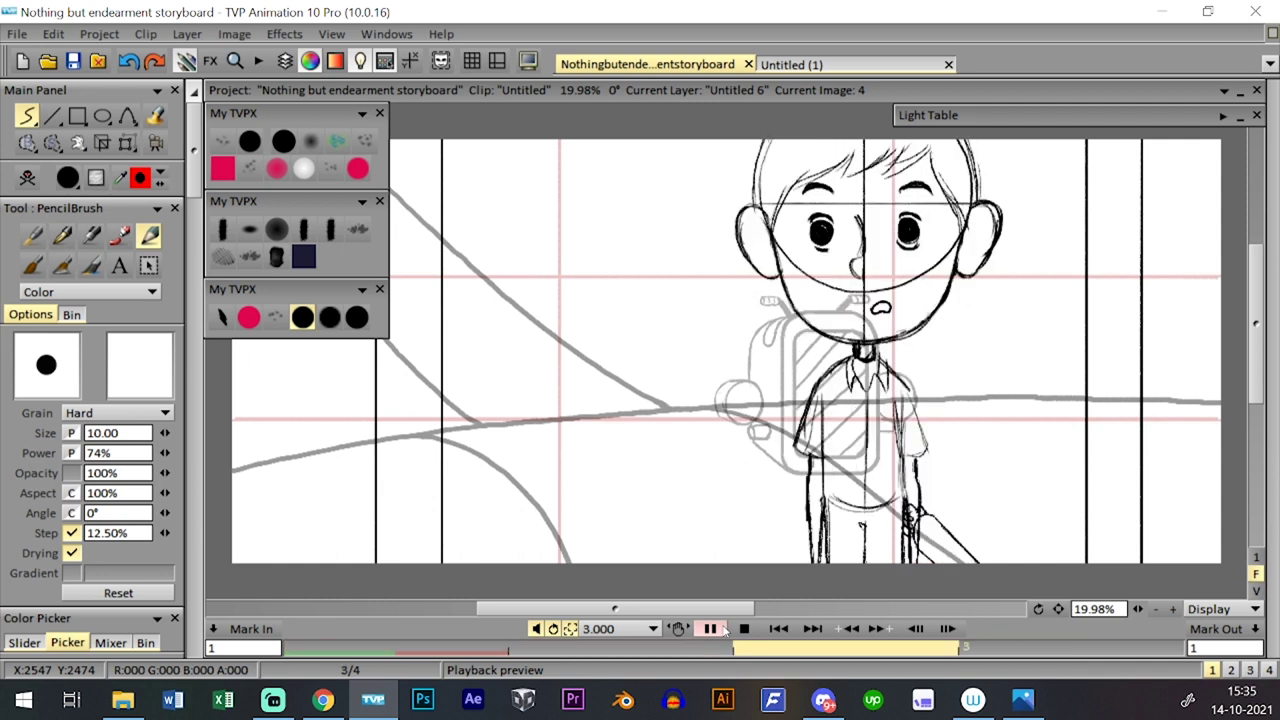
pyautogui.click(718, 628)
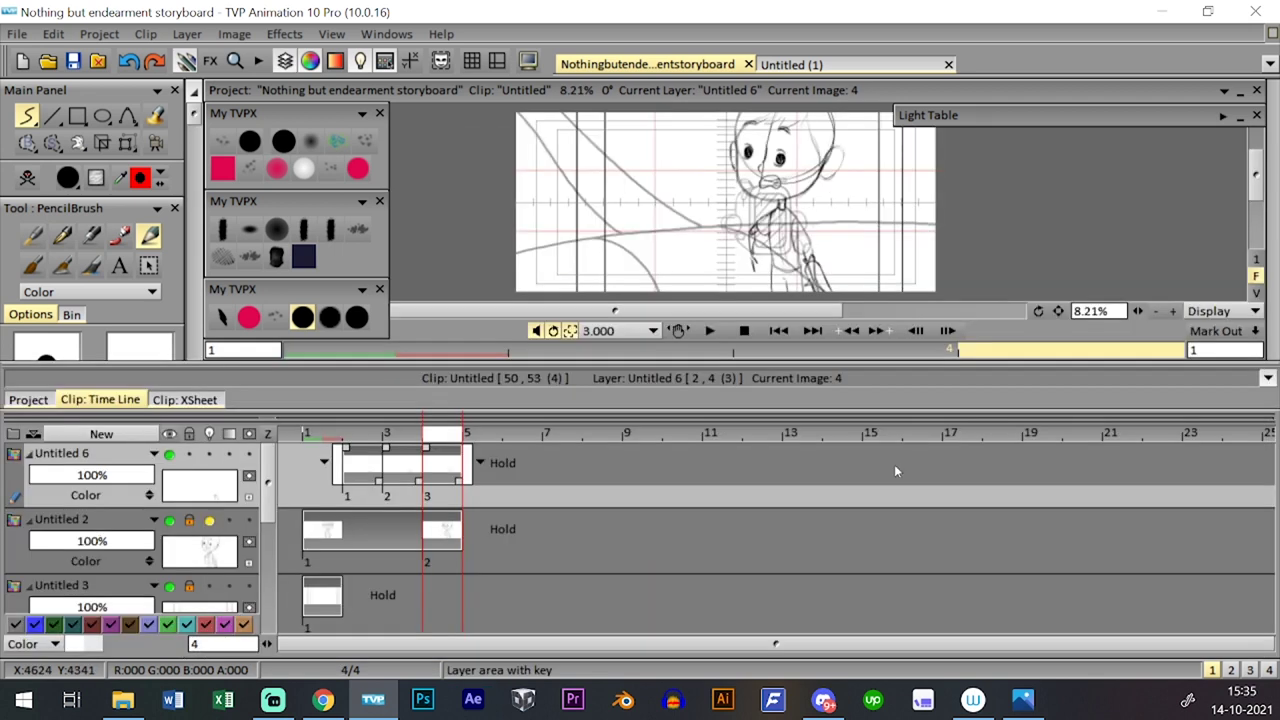
pyautogui.press('Tab')
# - Switch the transform mode to panning and flip among images 2, 3 and 4 to compare
pyautogui.click(128, 143)
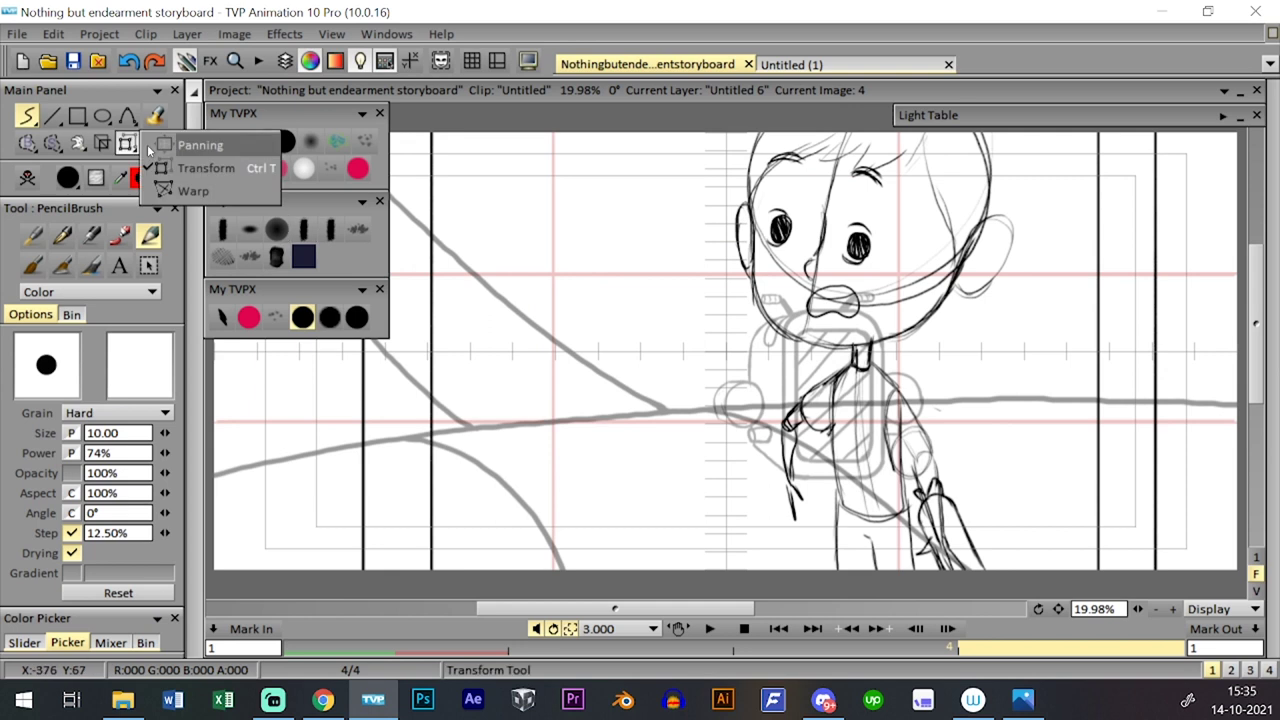
pyautogui.click(200, 144)
pyautogui.press('Left')
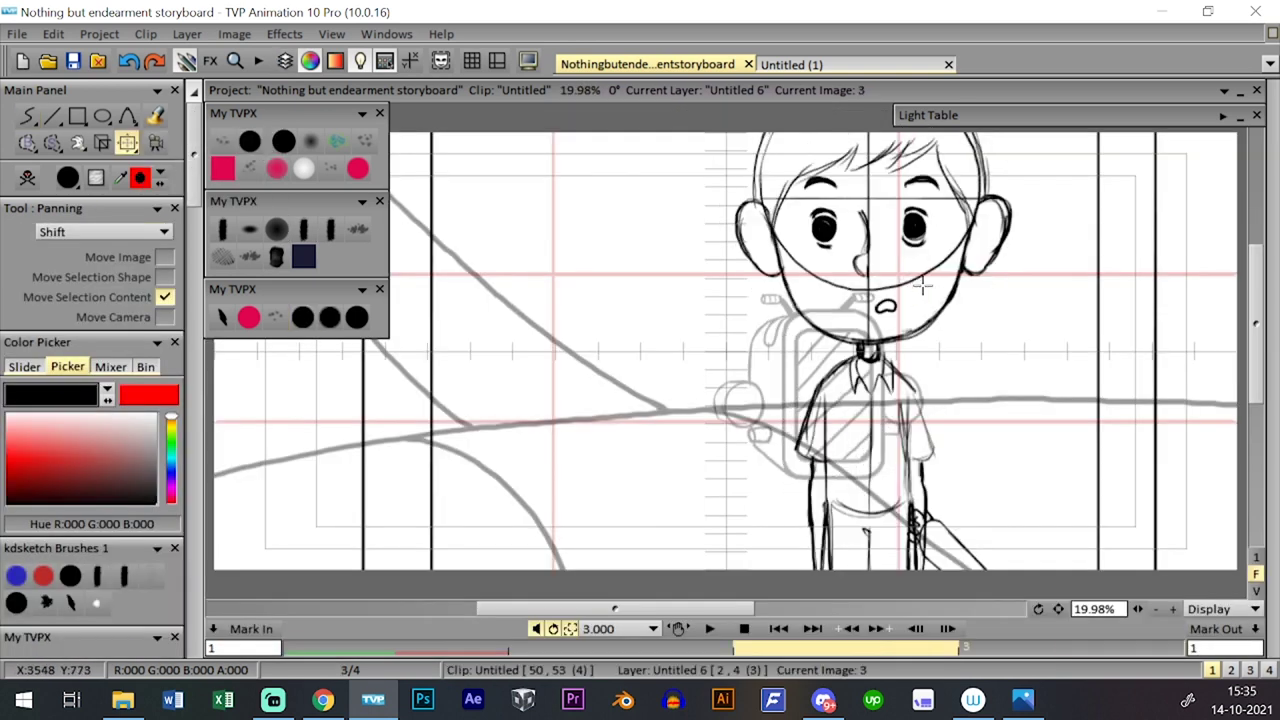
pyautogui.press('Left')
pyautogui.press('Right')
pyautogui.press('Right')
pyautogui.press('Left')
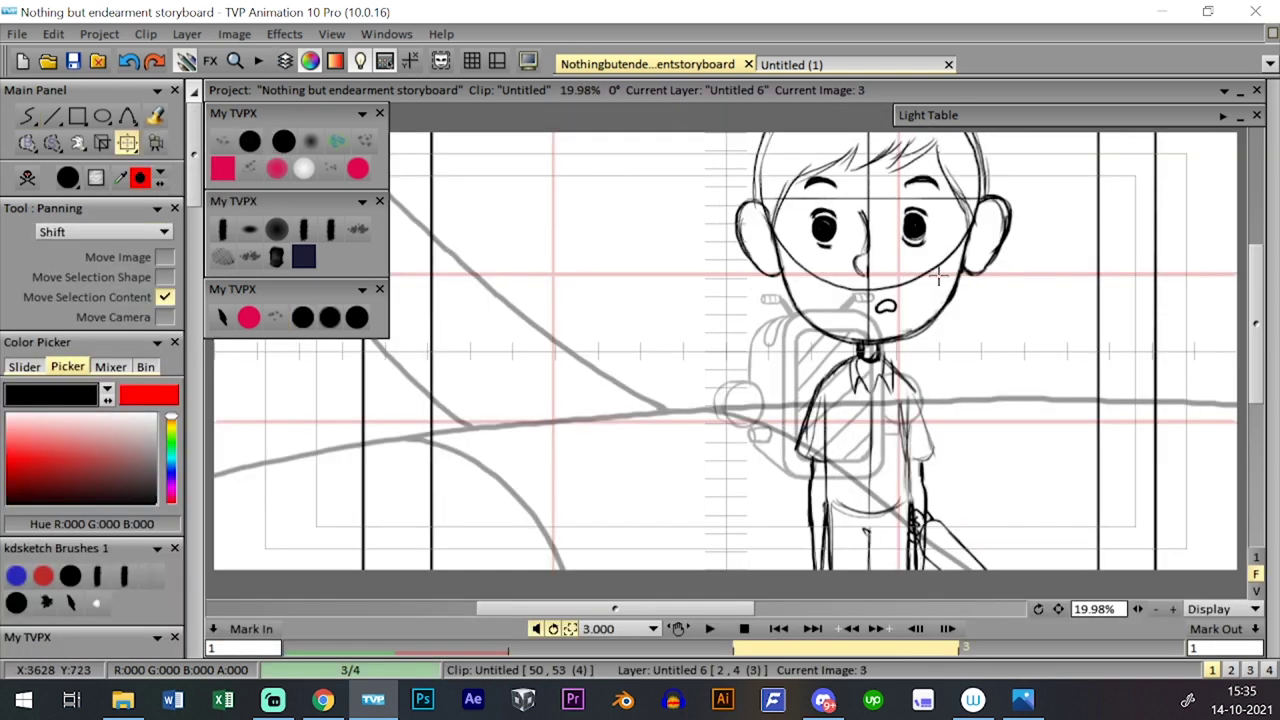
pyautogui.press('Right')
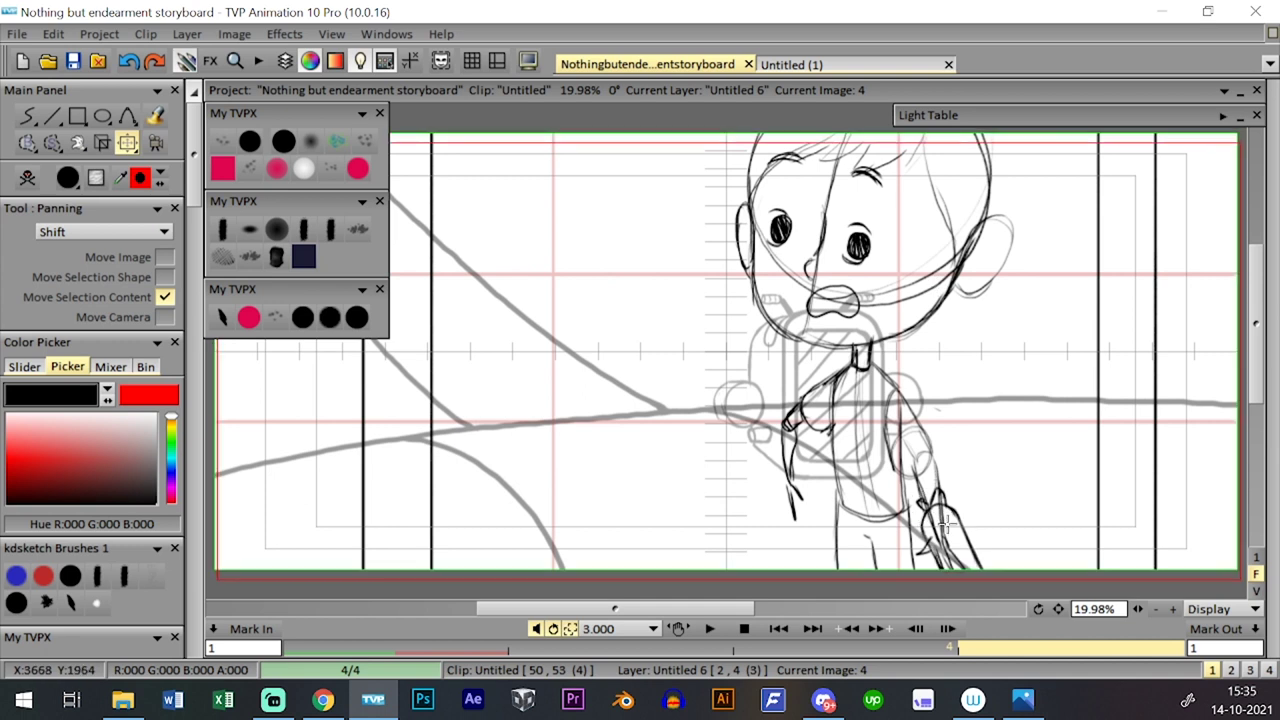
pyautogui.press('Left')
pyautogui.press('Right')
pyautogui.press('Left')
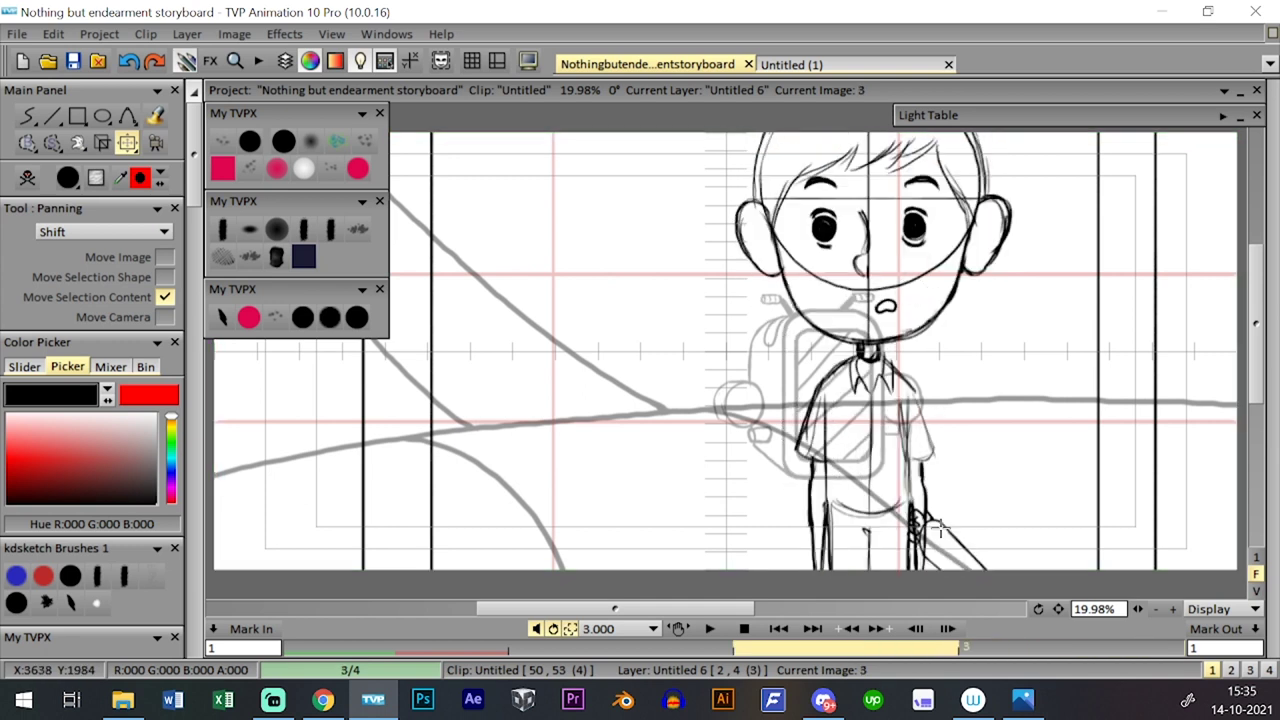
pyautogui.press('Right')
# - Nudge the forearm lines slightly and flip between images 3 and 4 to check
pyautogui.moveTo(937, 446); pyautogui.dragTo(940, 443)
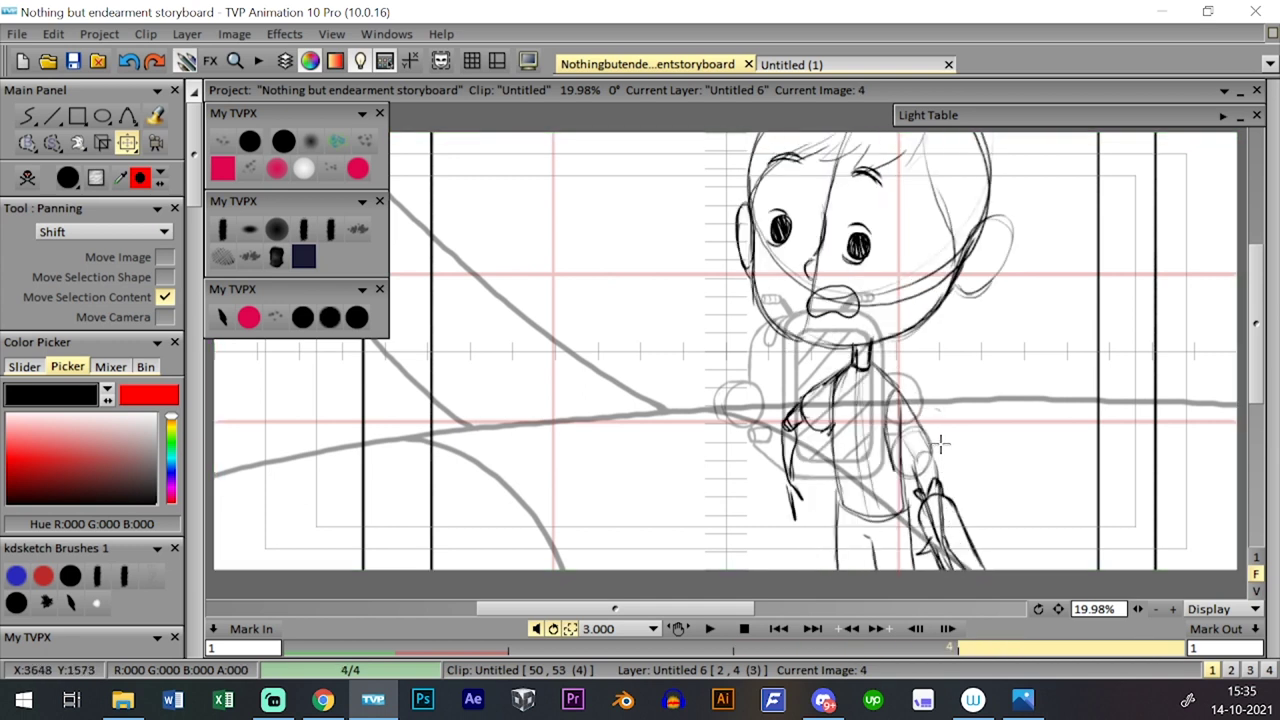
pyautogui.press('Down')
pyautogui.press('Down')
pyautogui.press('Down')
pyautogui.press('Left')
pyautogui.press('t')
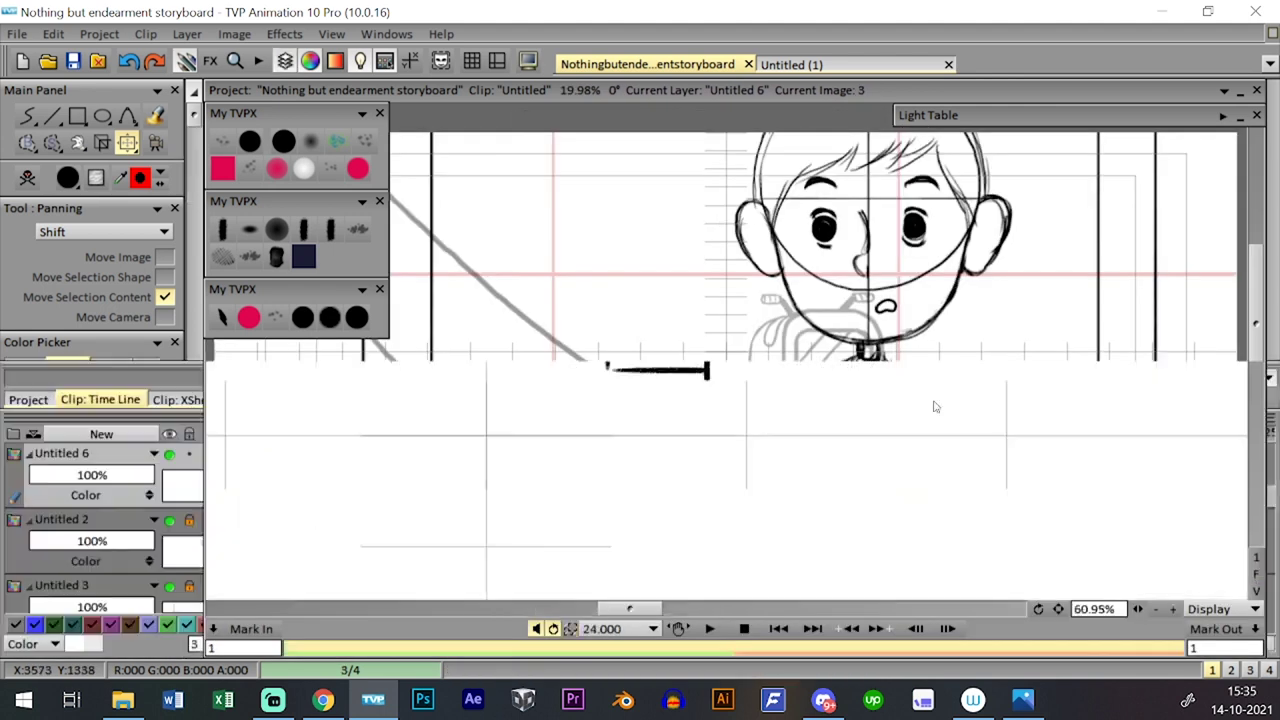
pyautogui.press('Right')
pyautogui.press('Left')
pyautogui.press('Right')
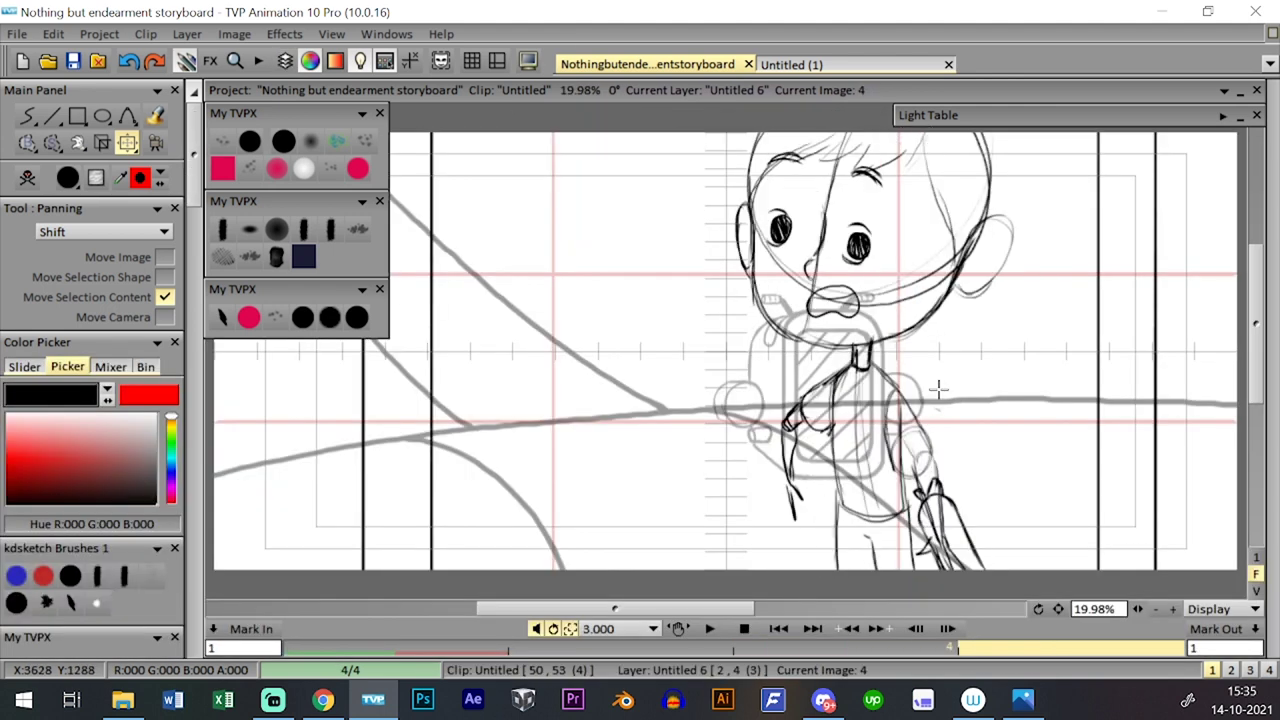
# - Compare images 3 and 4 once more, then make Untitled 2 the working layer in the timeline
pyautogui.press('t')
pyautogui.press('t')
pyautogui.press('Left')
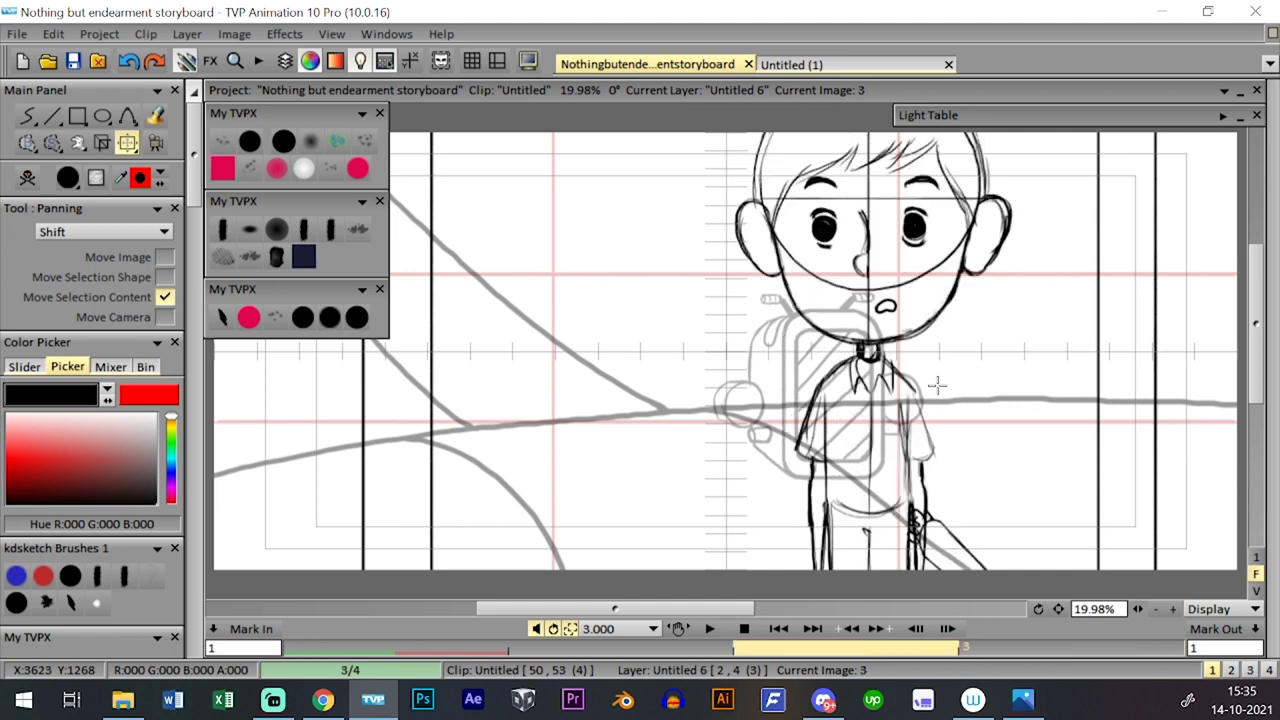
pyautogui.press('Right')
pyautogui.press('Left')
pyautogui.press('Right')
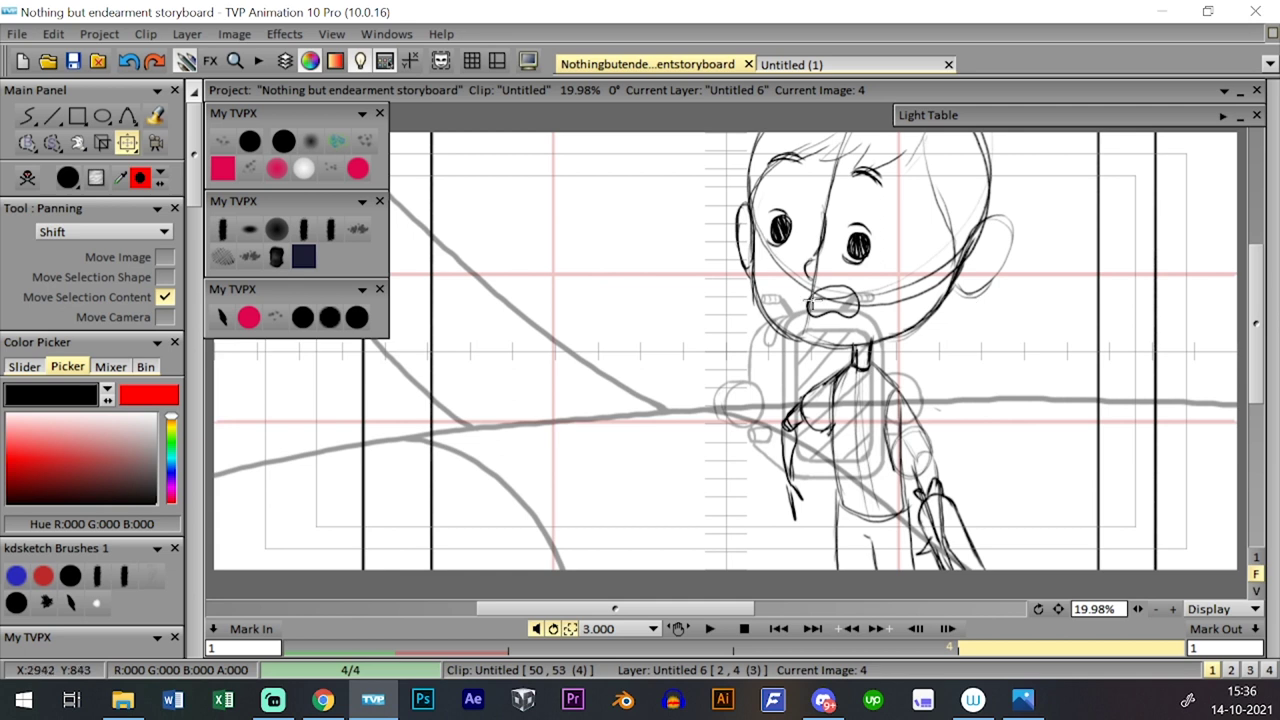
pyautogui.press('t')
pyautogui.click(448, 550)
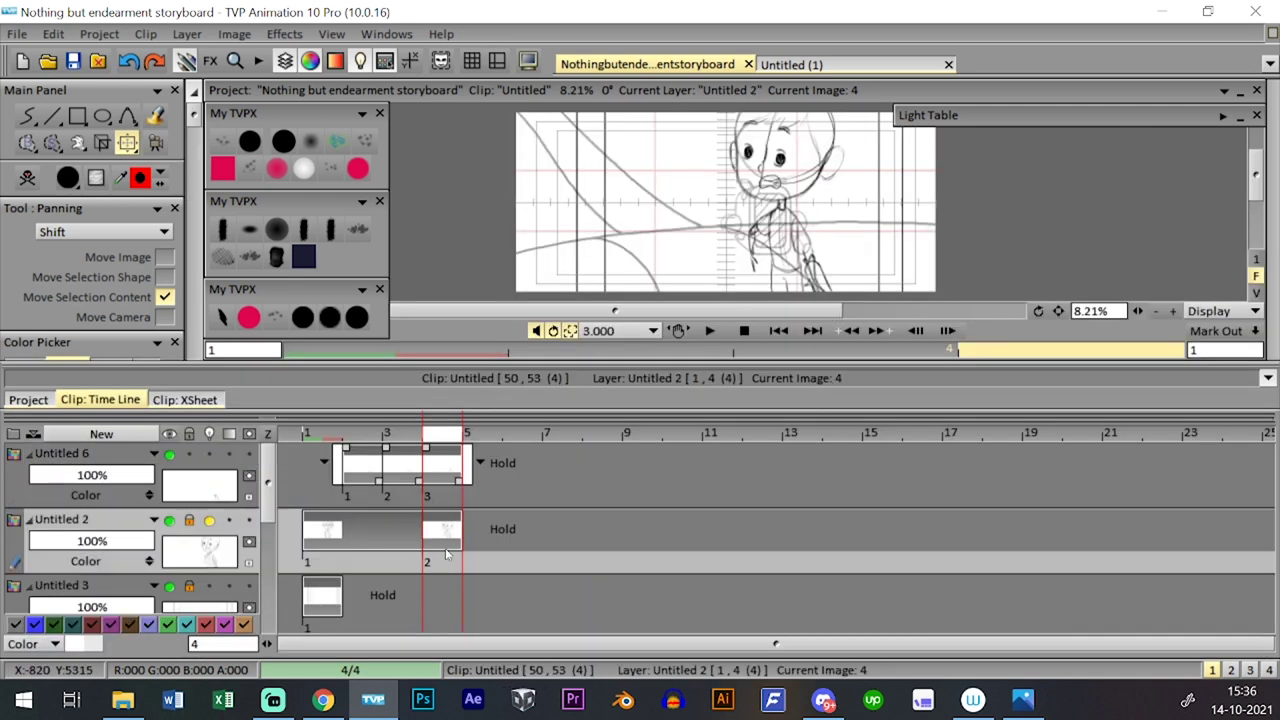
# - Unlock Untitled 2, scale the boy drawing to 110.9%, move it down slightly and apply
pyautogui.click(190, 521)
pyautogui.press('t')
pyautogui.click(130, 143)
pyautogui.click(134, 158)
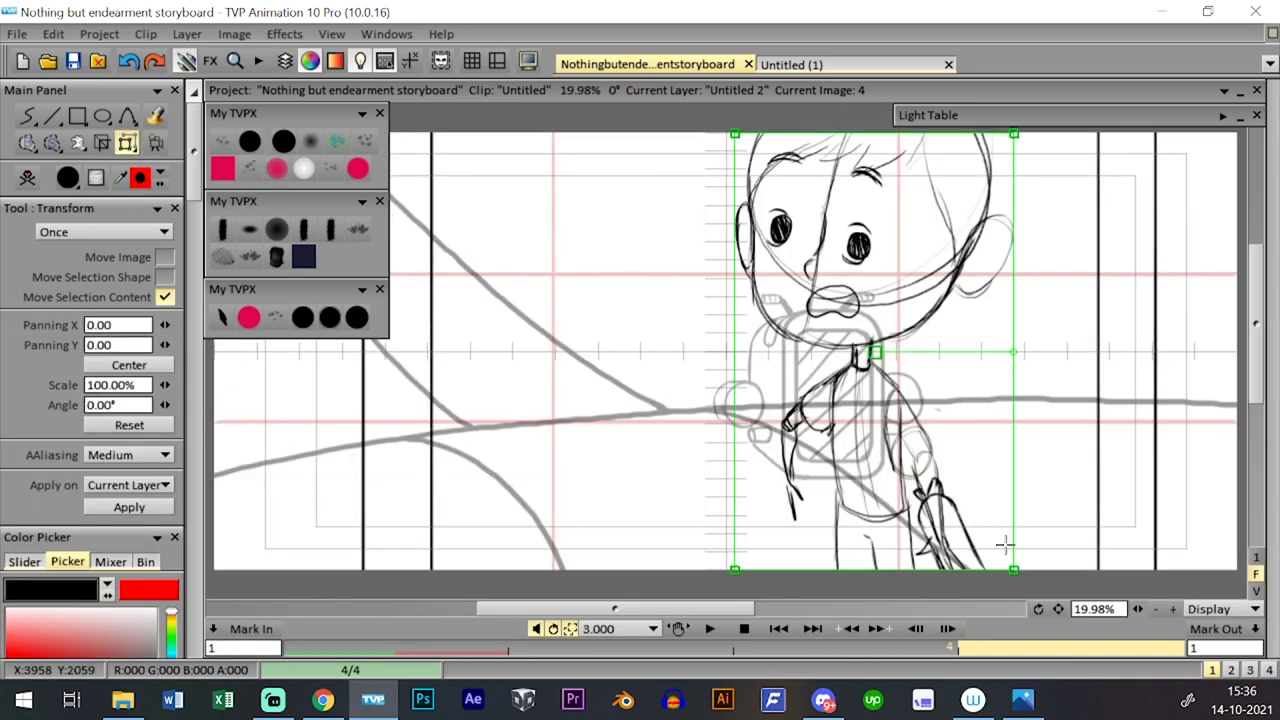
pyautogui.moveTo(1015, 571); pyautogui.dragTo(1030, 594)
pyautogui.moveTo(962, 443); pyautogui.dragTo(962, 453)
pyautogui.press('Return')
# - On layer Untitled 6, enlarge the boy's hand to 128.75%, reposition it and apply
pyautogui.press('t')
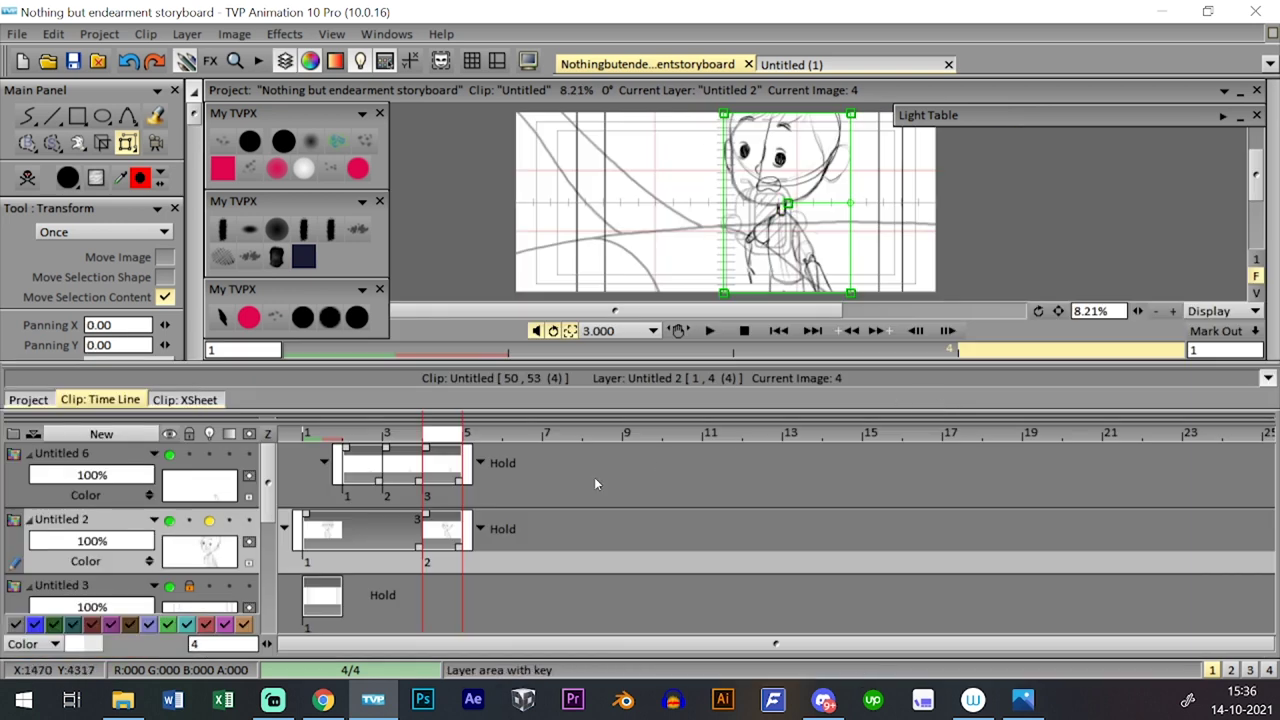
pyautogui.click(452, 482)
pyautogui.press('t')
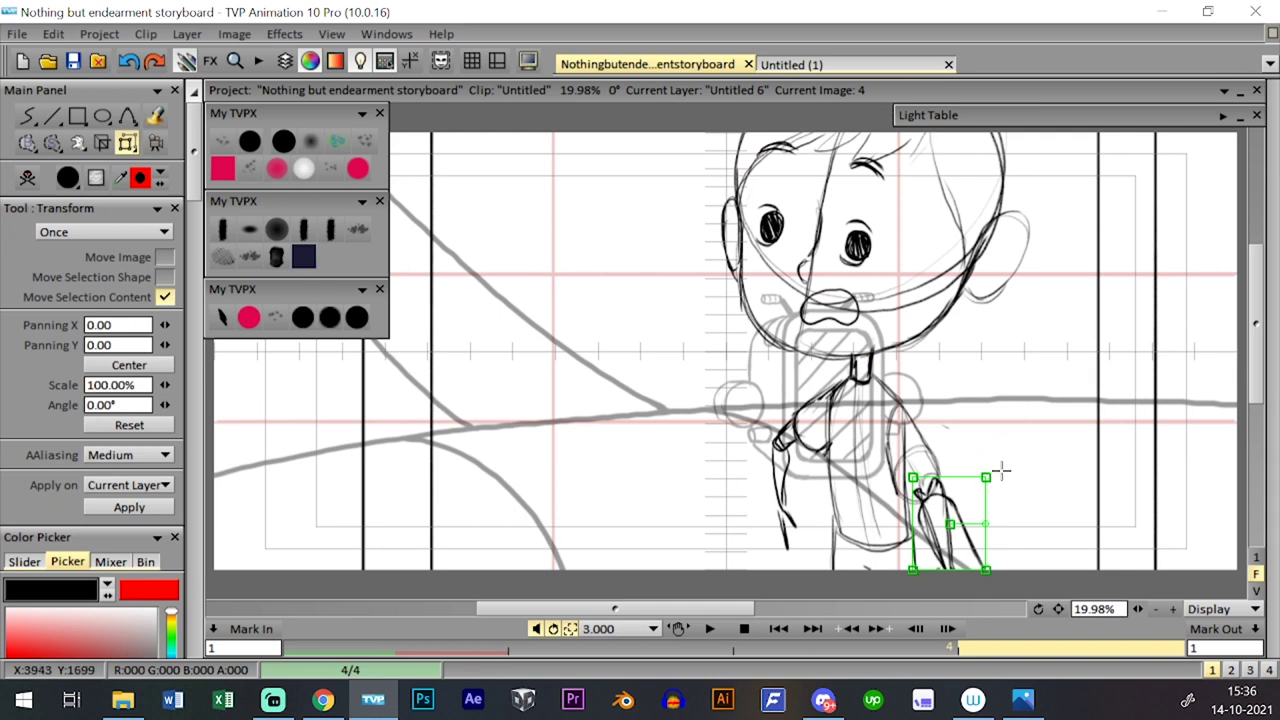
pyautogui.moveTo(987, 477); pyautogui.dragTo(985, 521)
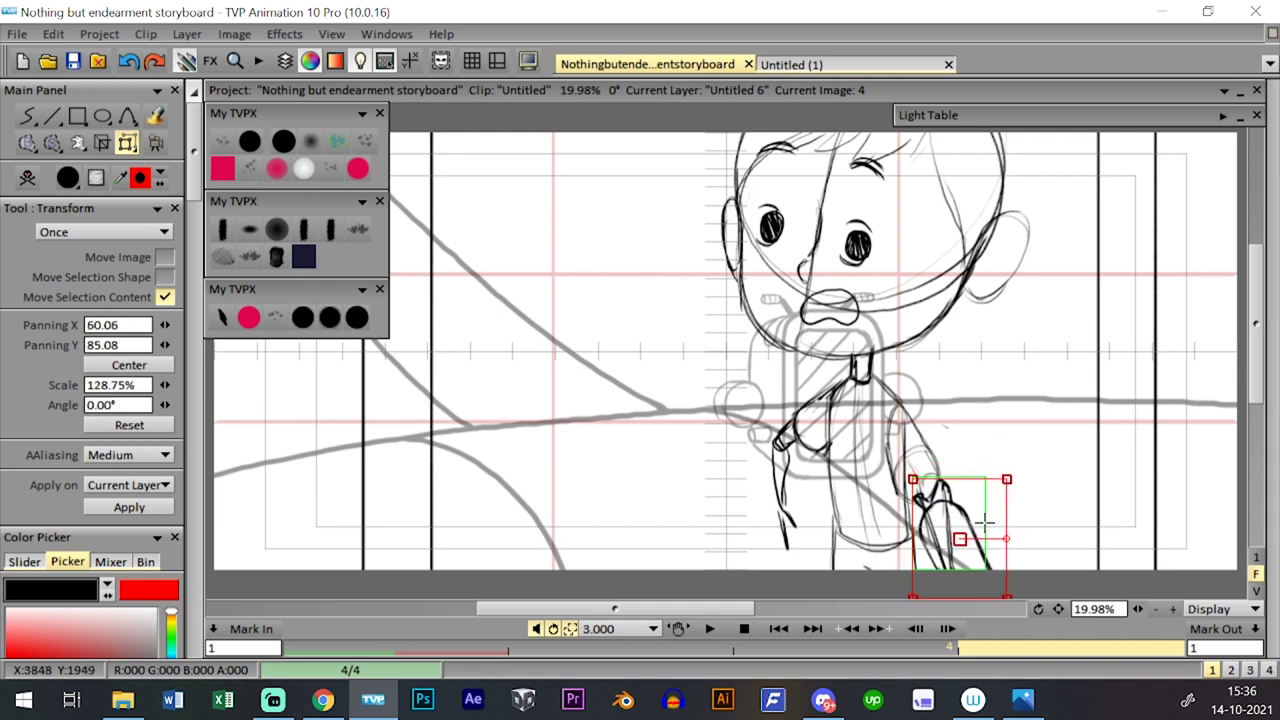
pyautogui.press('Return')
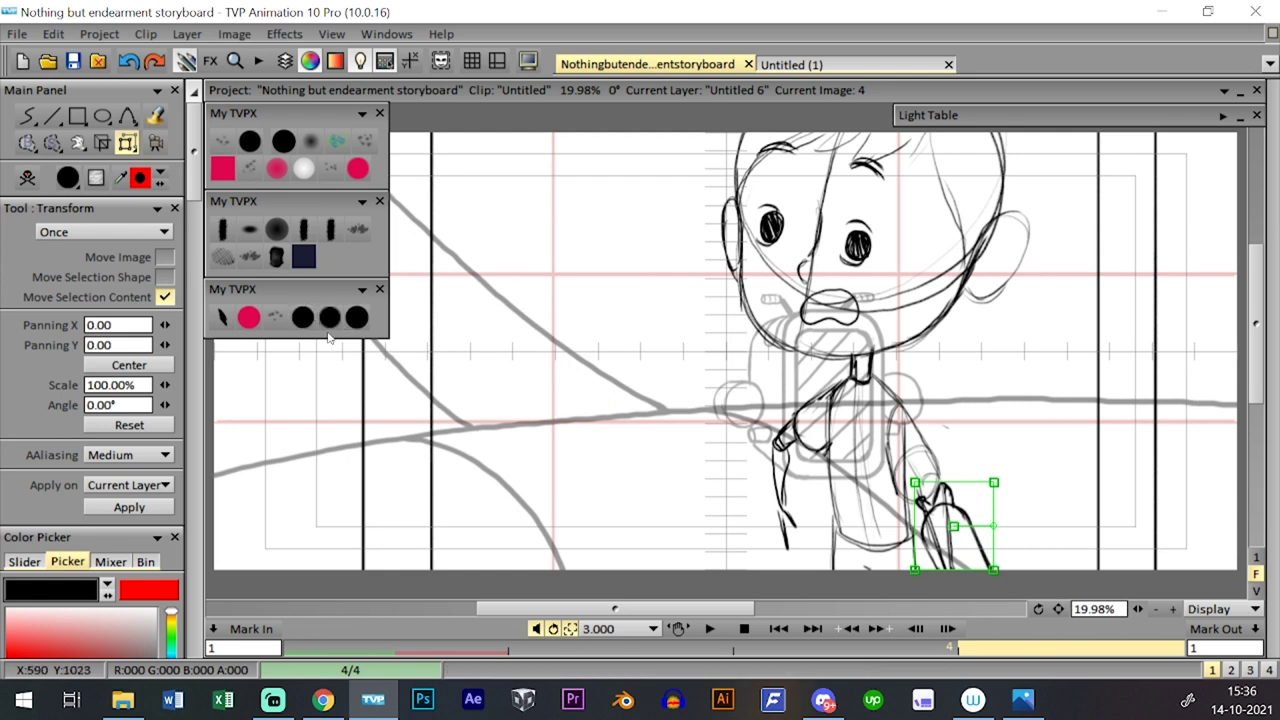
# - Pick the black sketching brush and compare images 3 and 4
pyautogui.click(302, 317)
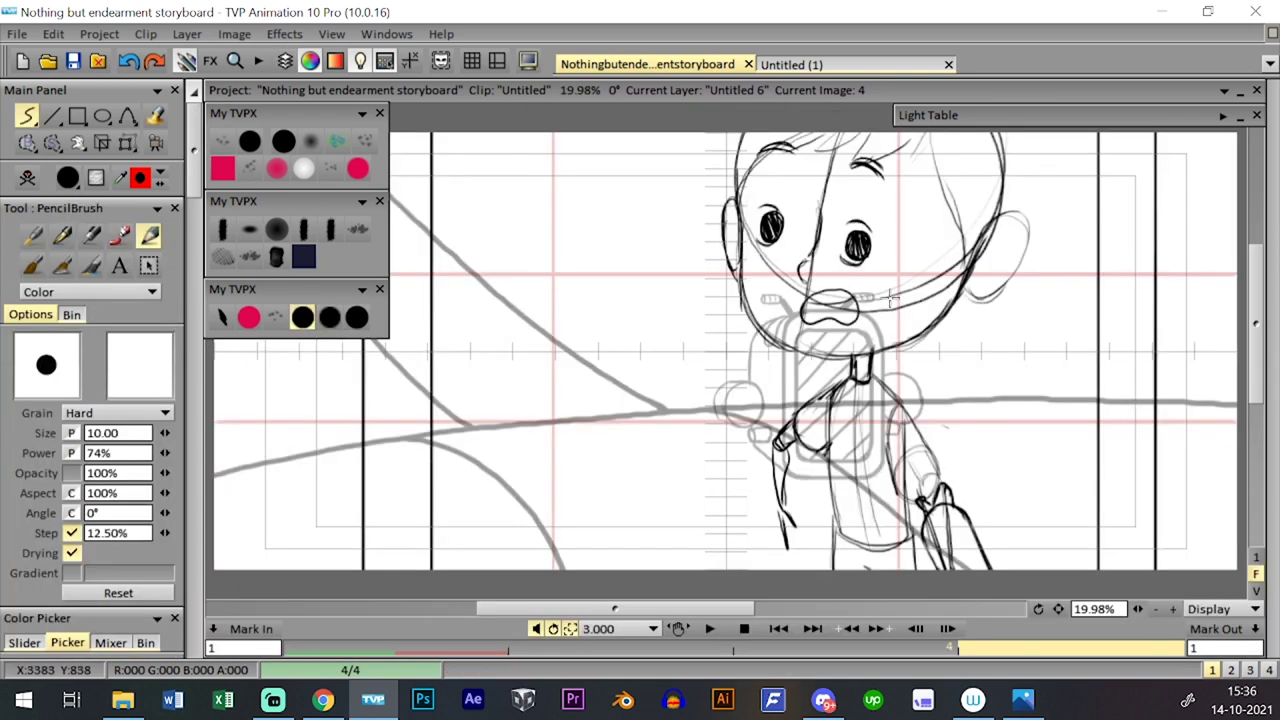
pyautogui.press('Left')
pyautogui.press('Right')
pyautogui.press('Left')
pyautogui.press('Right')
pyautogui.press('Left')
pyautogui.press('Right')
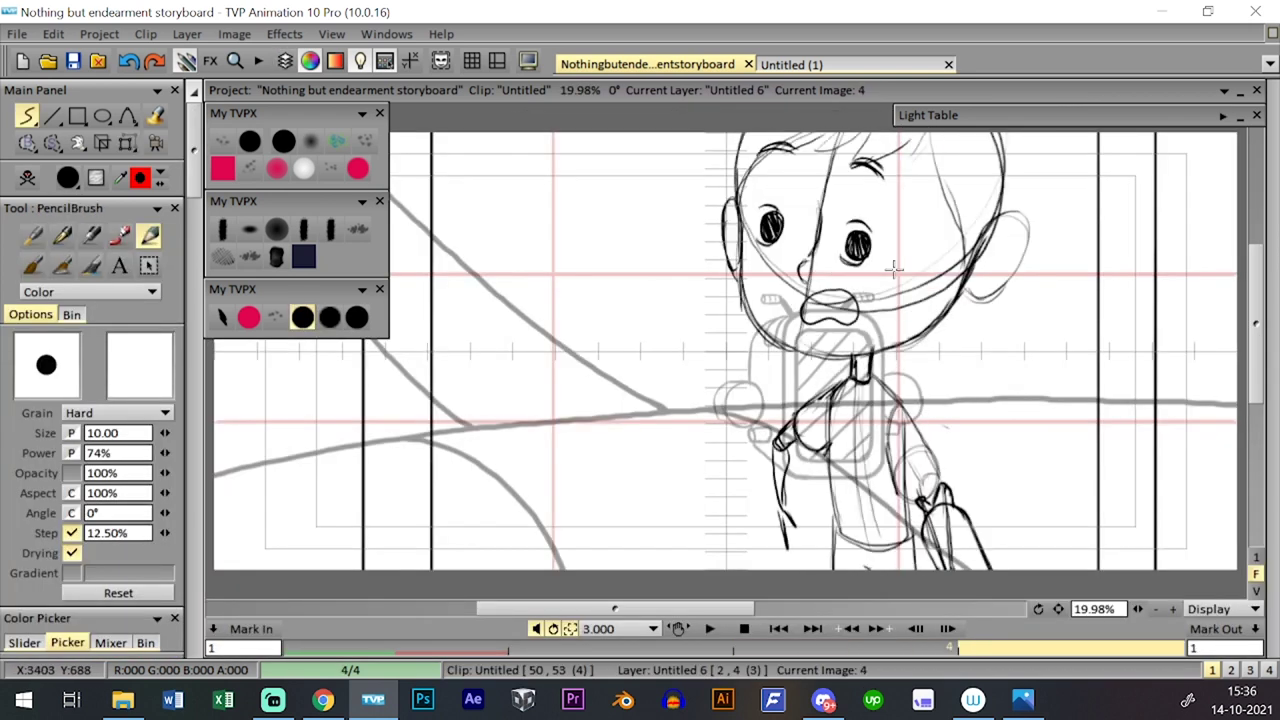
pyautogui.press('Left')
pyautogui.press('Right')
# - Clear image 5 on layer Untitled 2 and save the storyboard project
pyautogui.press('Tab')
pyautogui.press('Tab')
pyautogui.press('Tab')
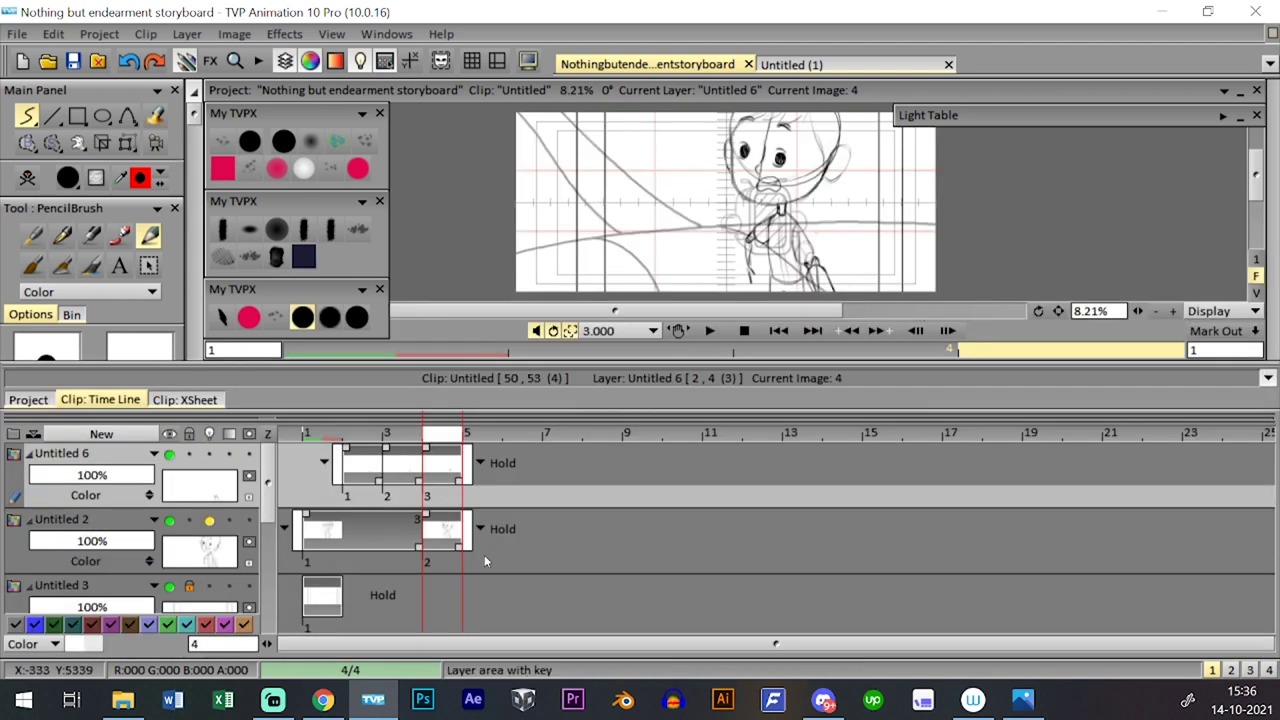
pyautogui.click(485, 557)
pyautogui.press('Tab')
pyautogui.click(27, 178)
pyautogui.click(71, 61)
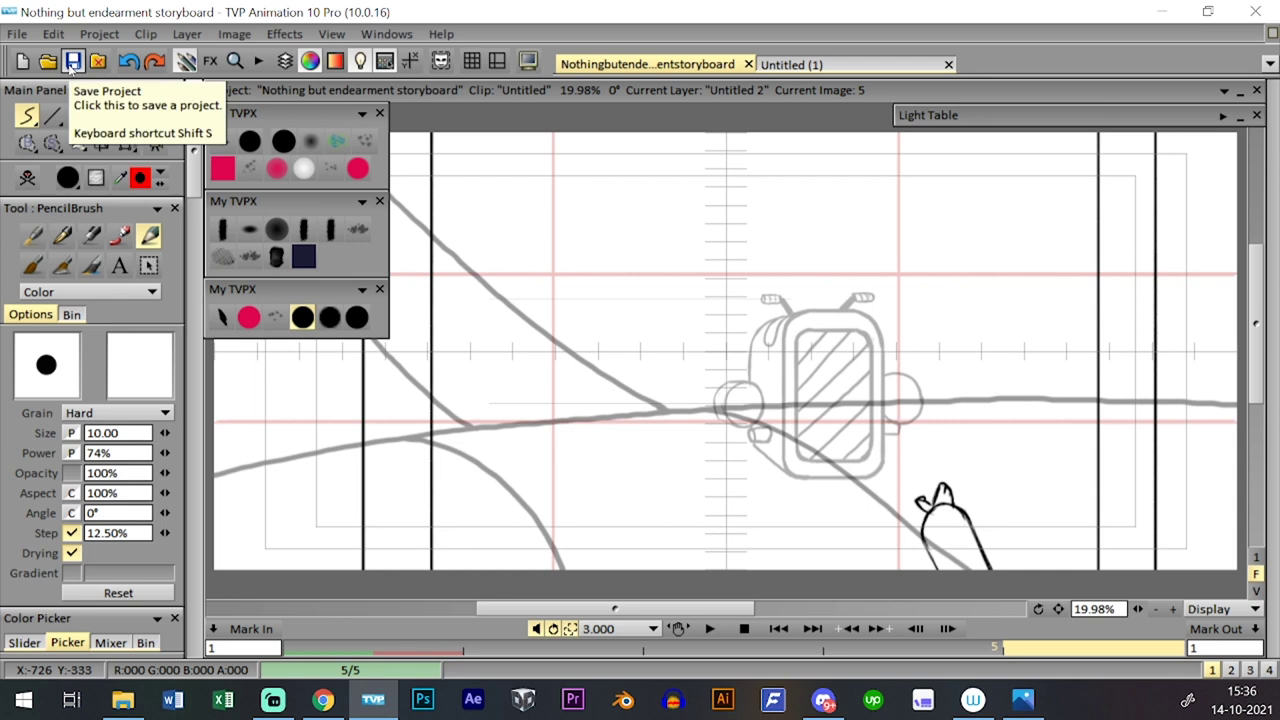
# - Return to the storyboard project, show only the current layer and compare images 4 and 5
pyautogui.click(794, 64)
pyautogui.click(714, 64)
pyautogui.press('Tab')
pyautogui.press('Tab')
pyautogui.press('Tab')
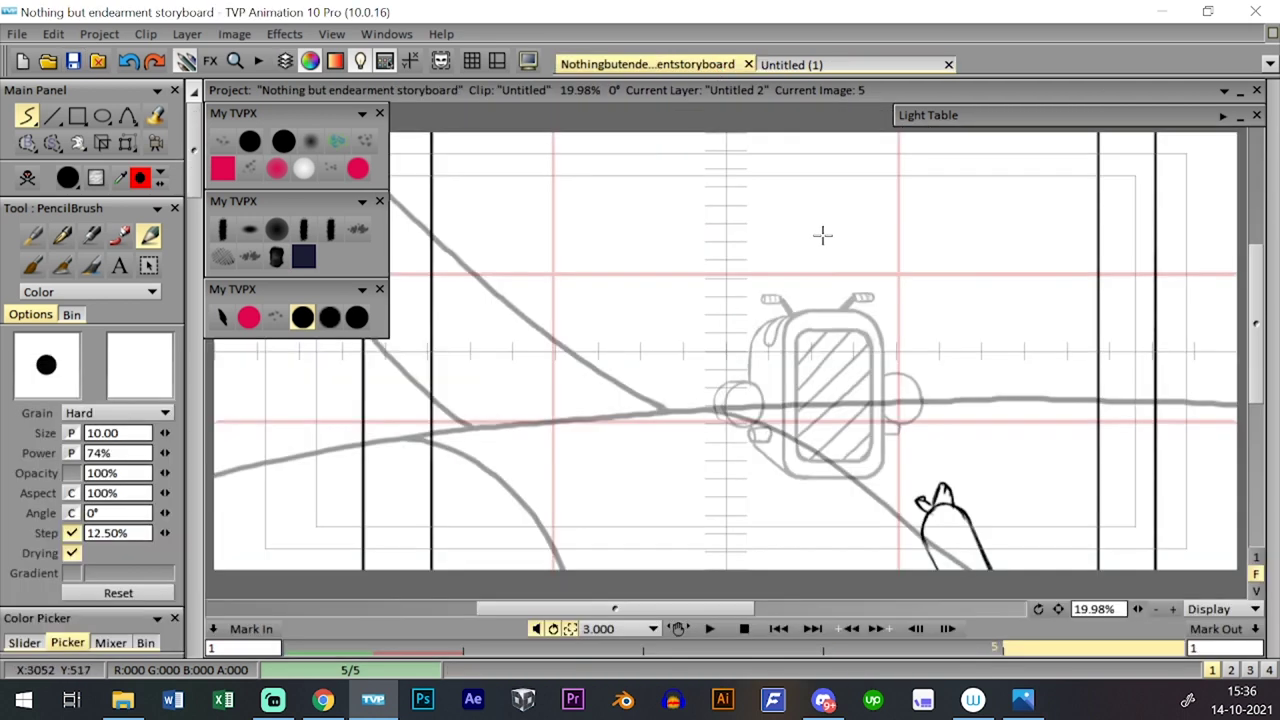
pyautogui.press('Tab')
pyautogui.press('Tab')
pyautogui.press('Tab')
pyautogui.press('d')
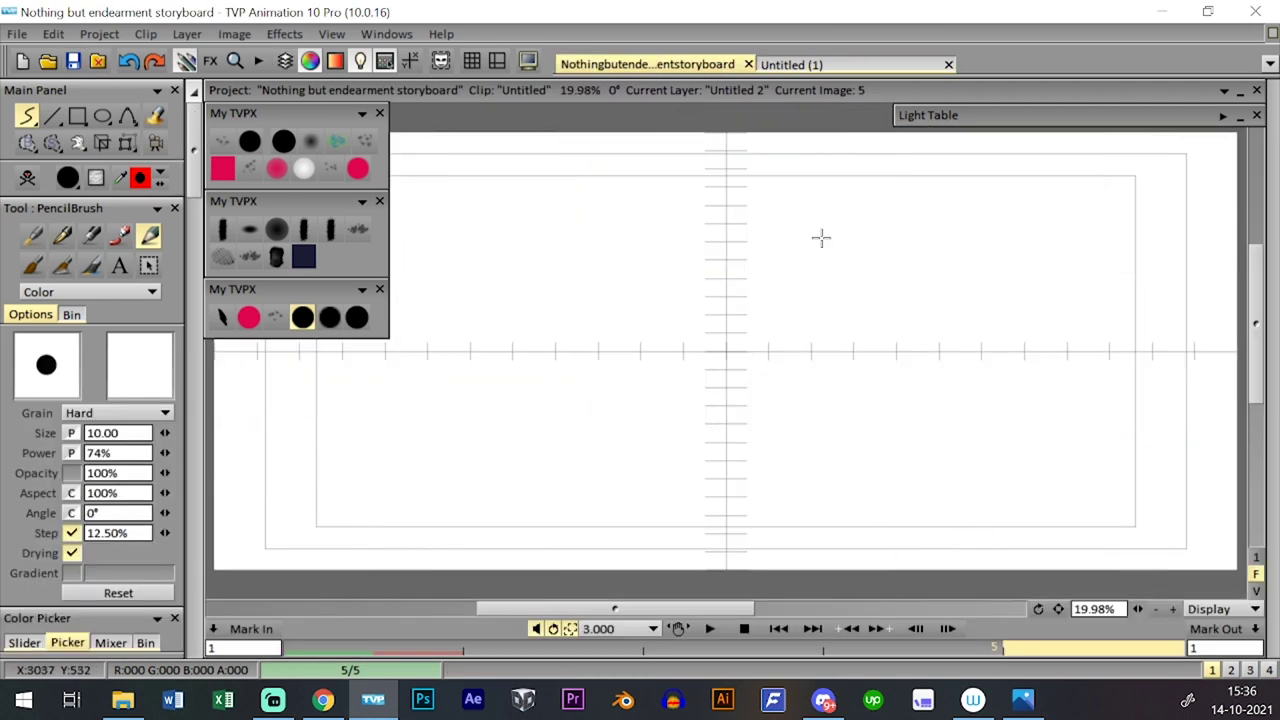
pyautogui.press('Left')
pyautogui.press('Right')
pyautogui.press('Tab')
pyautogui.press('Tab')
pyautogui.press('Tab')
pyautogui.press('Tab')
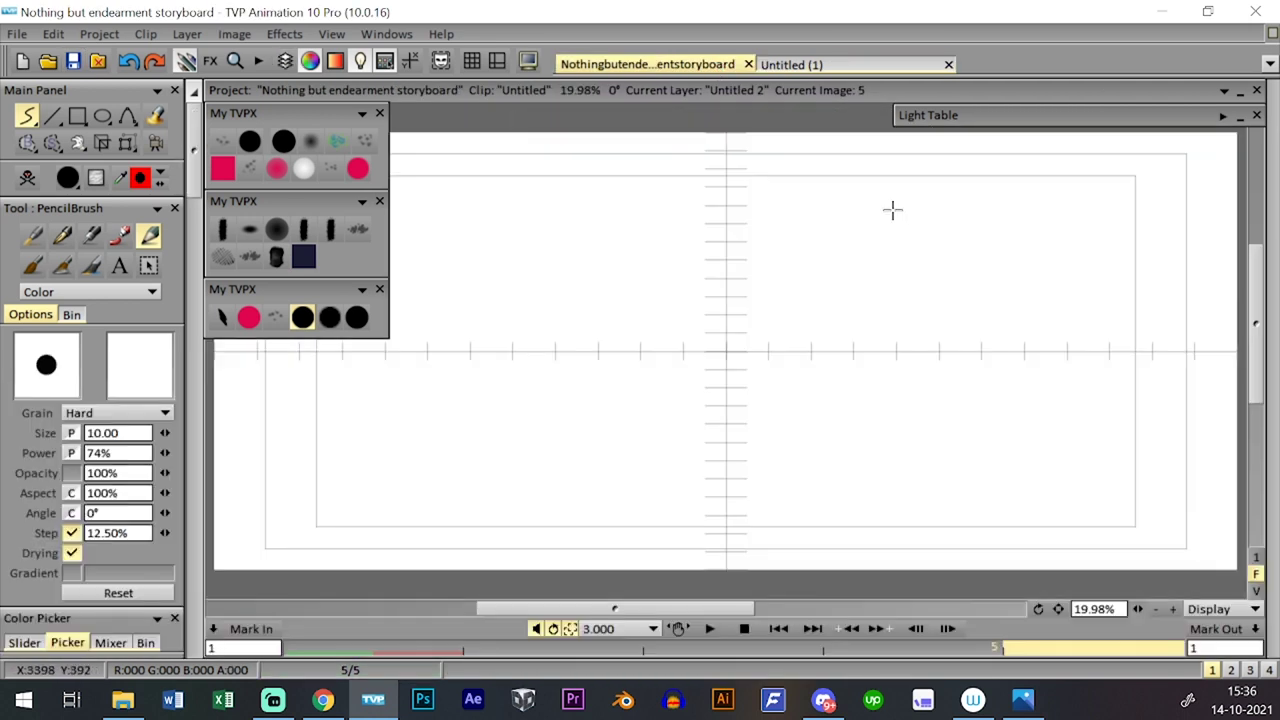
# - Zoom out to 16.07% to see the whole frame and show the other layers again
pyautogui.press('Left')
pyautogui.press('Right')
pyautogui.press('Tab')
pyautogui.hotkey('ctrl', 't')
pyautogui.hotkey('ctrl', 't')
pyautogui.moveTo(1143, 610); pyautogui.dragTo(1122, 608)
pyautogui.press('Tab')
pyautogui.press('Tab')
pyautogui.press('Tab')
pyautogui.press('Tab')
pyautogui.press('Tab')
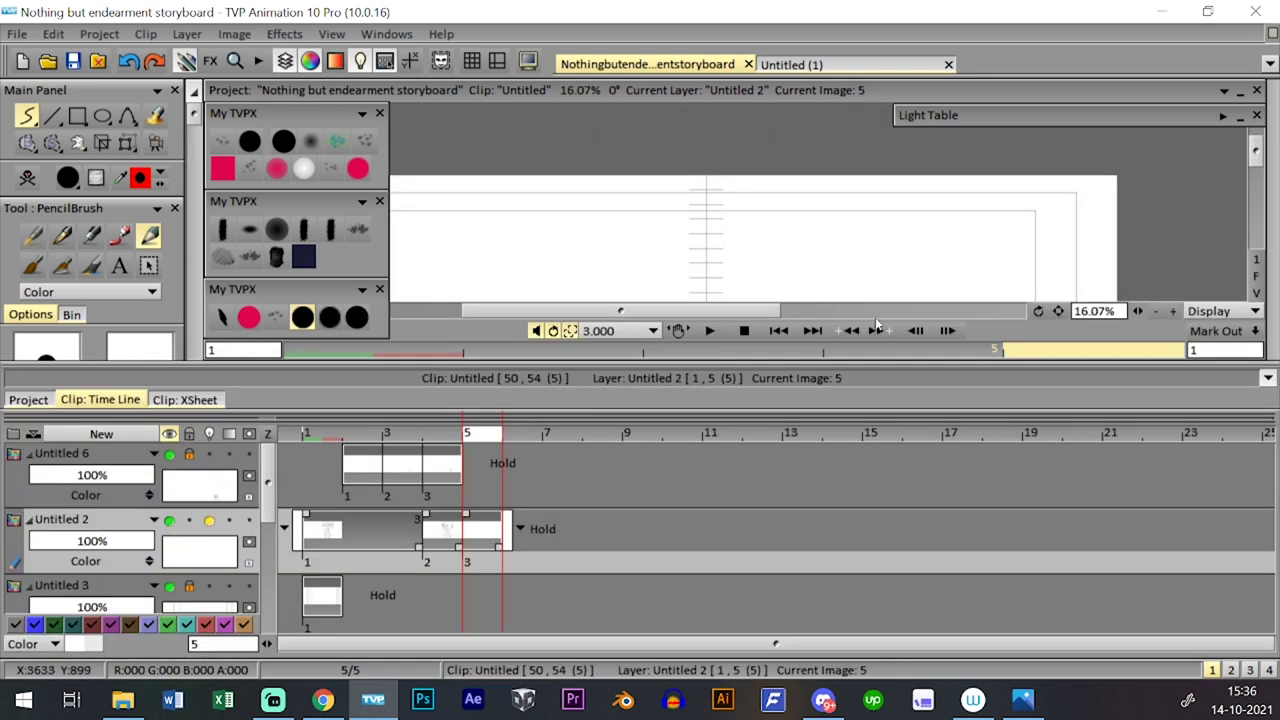
pyautogui.hotkey('ctrl', 't')
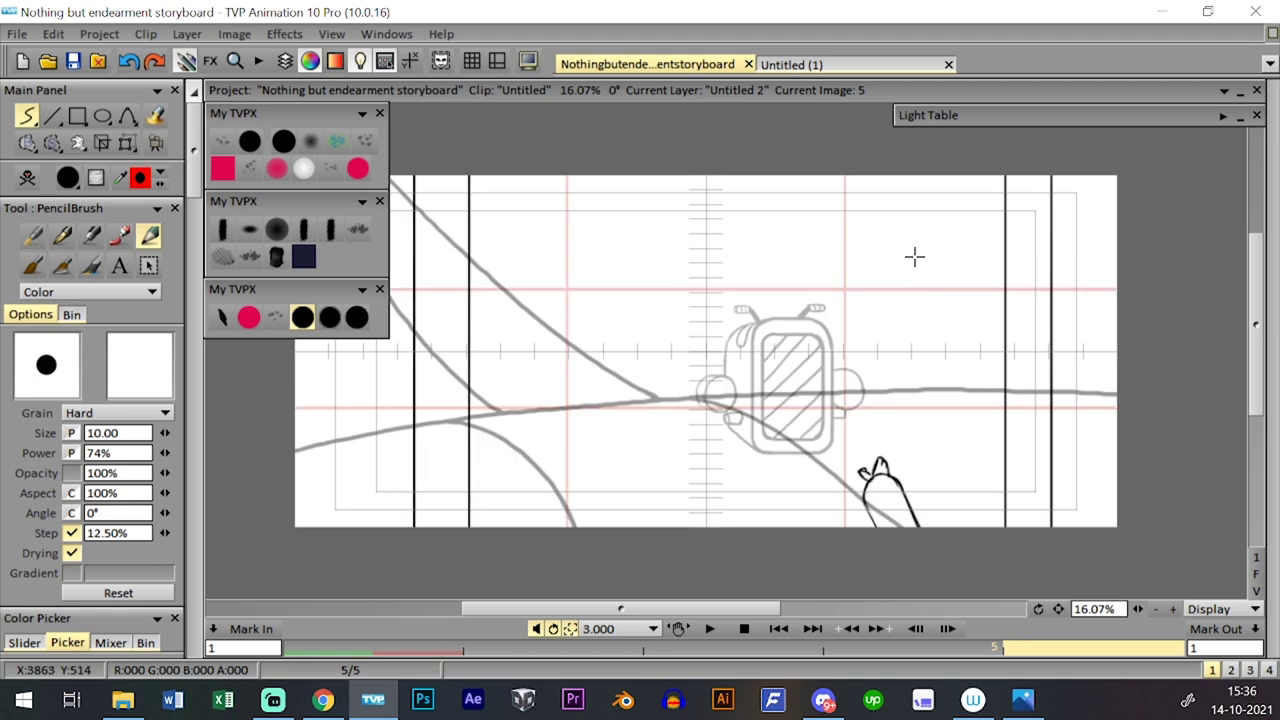
pyautogui.press('Tab')
pyautogui.press('Tab')
# - Try several head-circle strokes around the backpack, undoing each one
pyautogui.moveTo(916, 302)
pyautogui.mouseDown()
pyautogui.moveTo(832, 418)
pyautogui.moveTo(703, 348)
pyautogui.moveTo(898, 287)
pyautogui.mouseUp()
pyautogui.hotkey('ctrl', 'z')
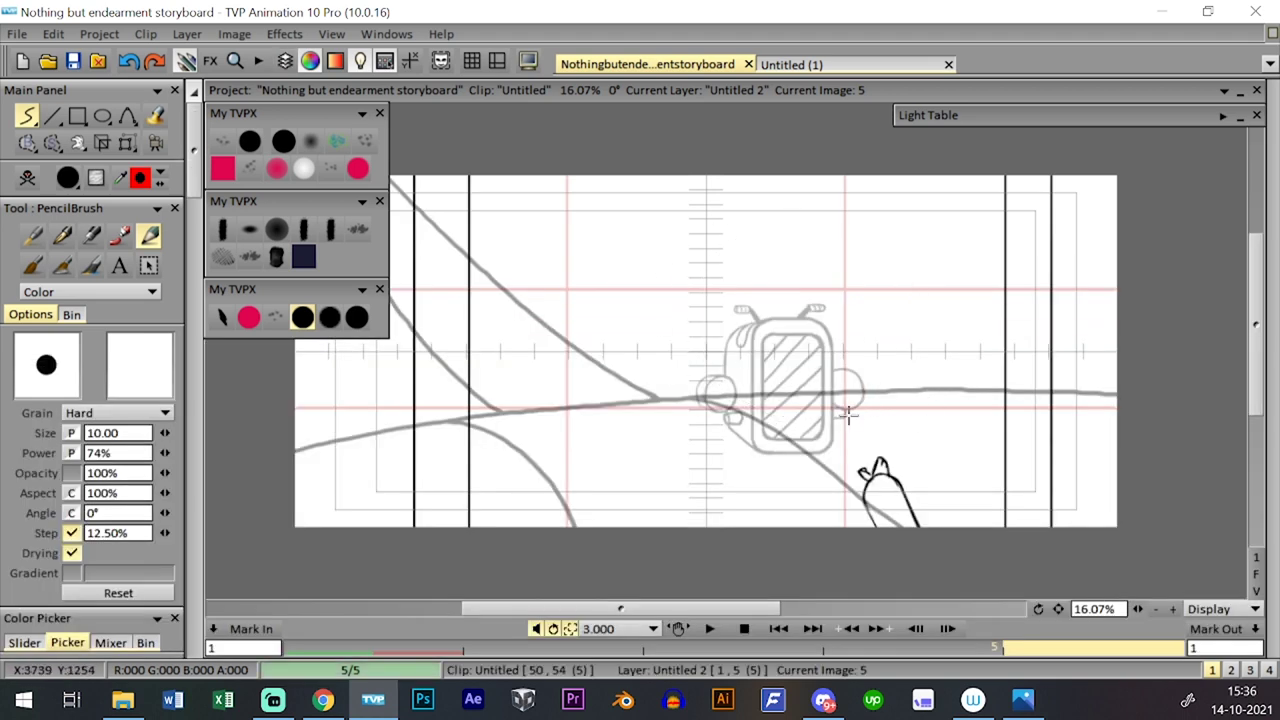
pyautogui.moveTo(774, 205)
pyautogui.mouseDown()
pyautogui.moveTo(750, 420)
pyautogui.moveTo(896, 270)
pyautogui.mouseUp()
pyautogui.hotkey('ctrl', 'z')
pyautogui.moveTo(694, 310)
pyautogui.mouseDown()
pyautogui.moveTo(908, 308)
pyautogui.moveTo(715, 252)
pyautogui.mouseUp()
pyautogui.hotkey('ctrl', 'z')
pyautogui.moveTo(910, 297)
pyautogui.mouseDown()
pyautogui.moveTo(706, 308)
pyautogui.moveTo(871, 417)
pyautogui.moveTo(791, 236)
pyautogui.mouseUp()
pyautogui.hotkey('ctrl', 'z')
pyautogui.moveTo(748, 397); pyautogui.dragTo(712, 231)
pyautogui.hotkey('ctrl', 'z')
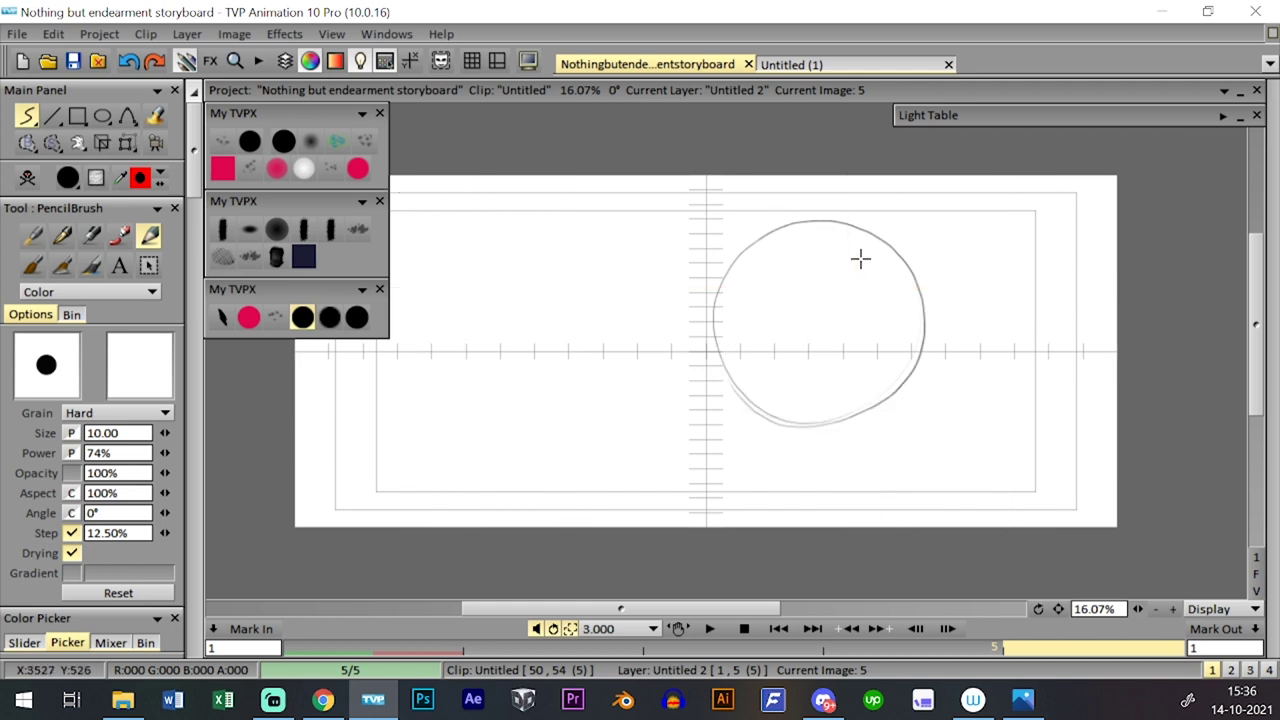
# - Redraw the head circle on image 5 after a few undone attempts
pyautogui.press('l')
pyautogui.press('l')
pyautogui.hotkey('ctrl', 'z')
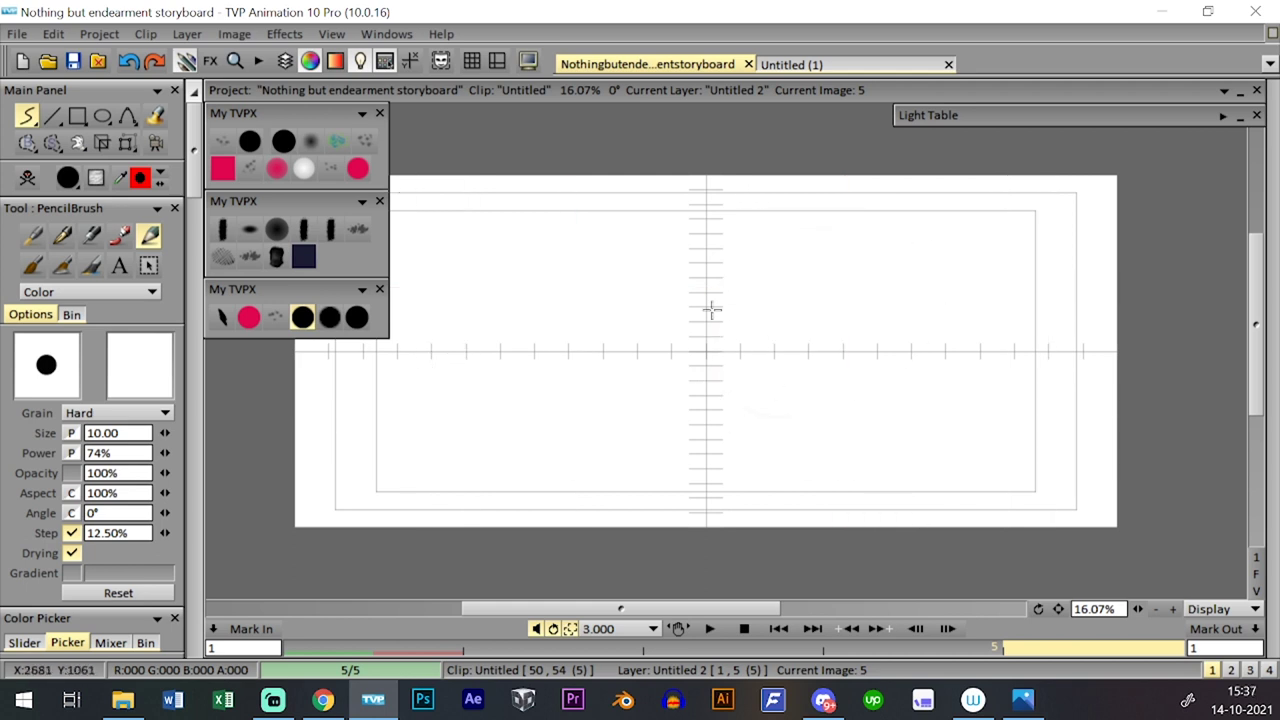
pyautogui.moveTo(756, 233)
pyautogui.mouseDown()
pyautogui.moveTo(775, 406)
pyautogui.moveTo(892, 239)
pyautogui.moveTo(720, 305)
pyautogui.moveTo(903, 234)
pyautogui.mouseUp()
pyautogui.hotkey('ctrl', 'z')
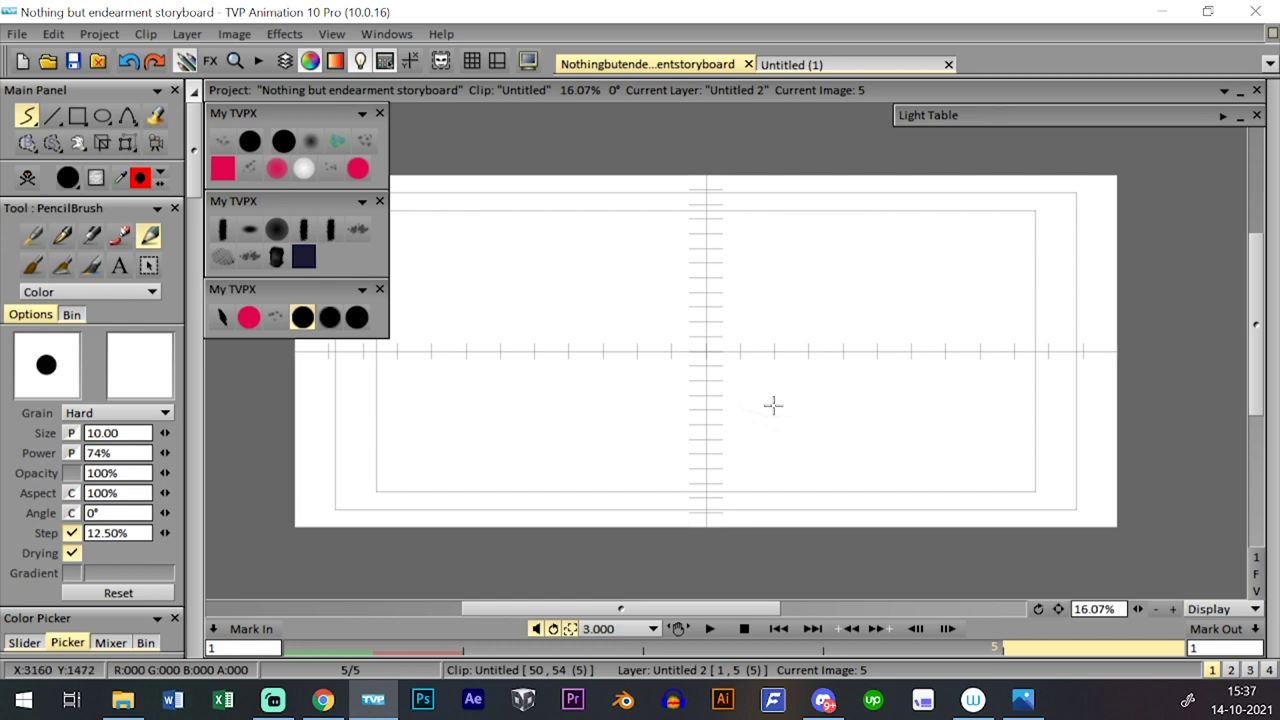
pyautogui.moveTo(902, 388)
pyautogui.mouseDown()
pyautogui.moveTo(740, 392)
pyautogui.moveTo(769, 266)
pyautogui.mouseUp()
pyautogui.hotkey('ctrl', 'z')
pyautogui.moveTo(927, 335)
pyautogui.mouseDown()
pyautogui.moveTo(814, 217)
pyautogui.moveTo(876, 254)
pyautogui.mouseUp()
pyautogui.press('l')
pyautogui.press('l')
pyautogui.press('l')
# - Turn on the light table to show the neighbouring image as onion skin
pyautogui.click(285, 61)
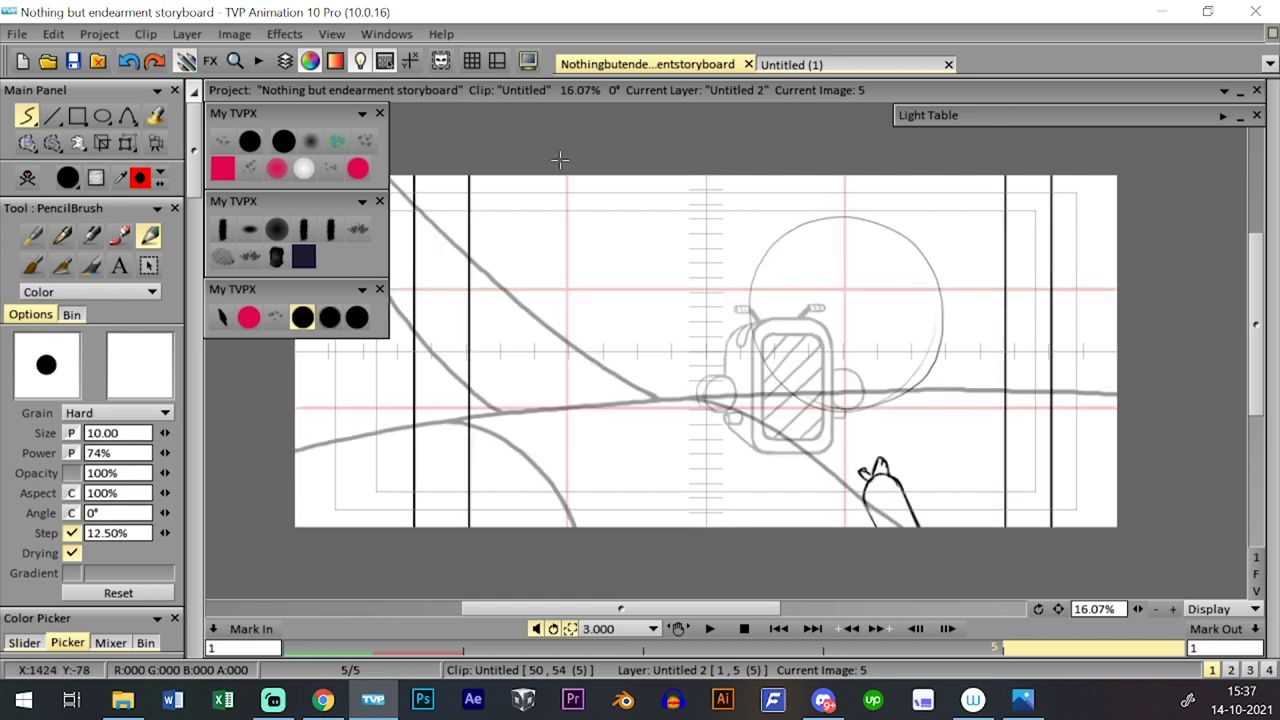
pyautogui.click(285, 61)
pyautogui.click(1223, 116)
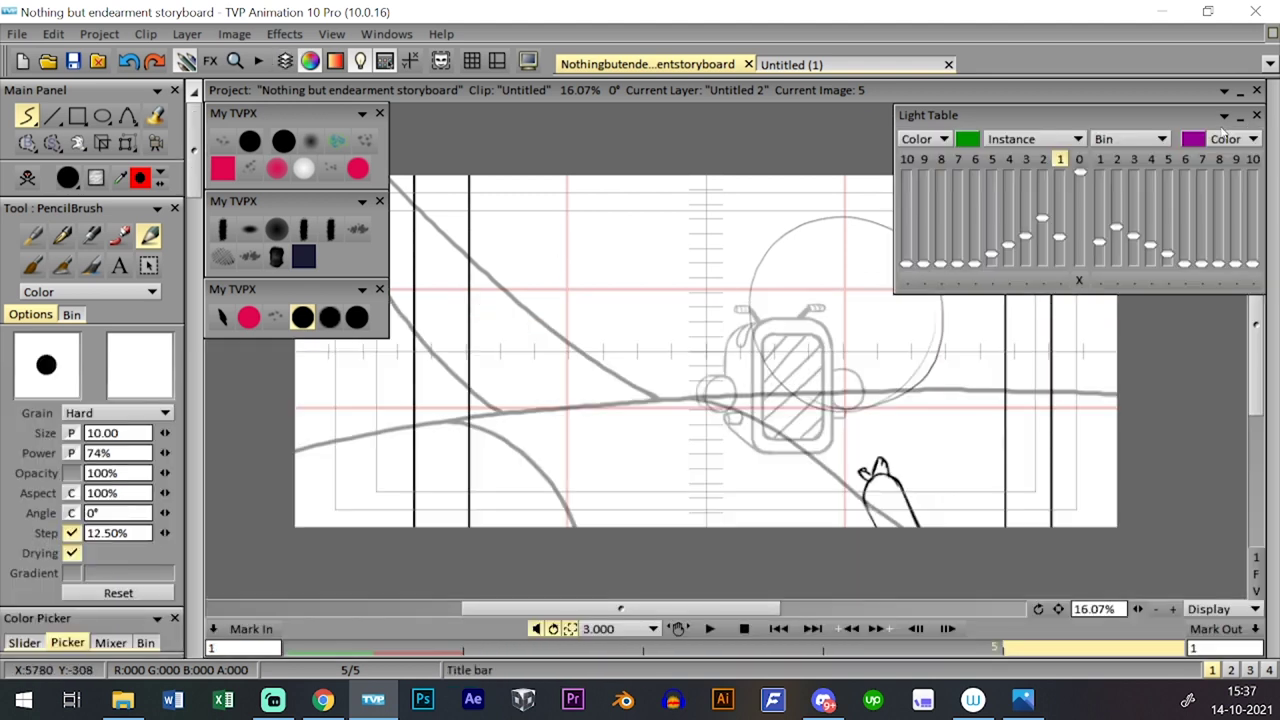
pyautogui.click(1079, 163)
pyautogui.click(1223, 116)
pyautogui.press('space')
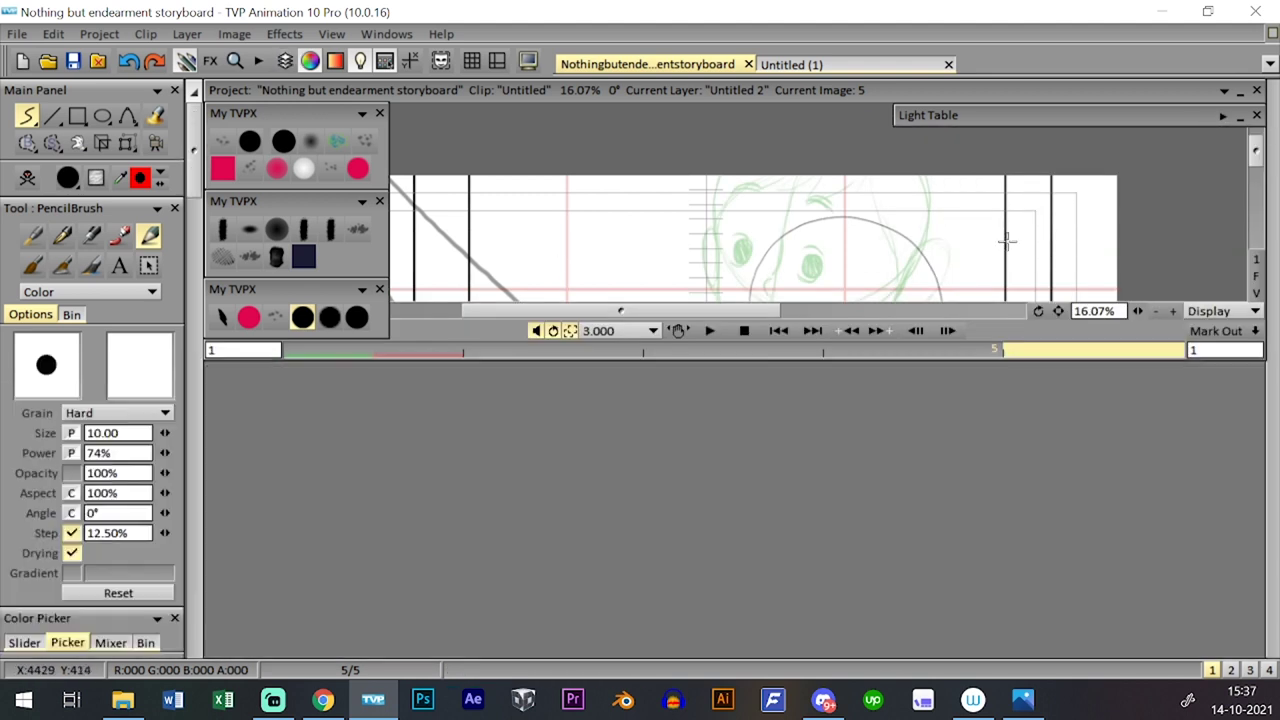
pyautogui.press('space')
# - Begin enlarging the head circle and shifting it up-left, then choose the larger black brush
pyautogui.moveTo(127, 143); pyautogui.dragTo(200, 163)
pyautogui.moveTo(943, 217); pyautogui.dragTo(990, 165)
pyautogui.moveTo(938, 245); pyautogui.dragTo(916, 181)
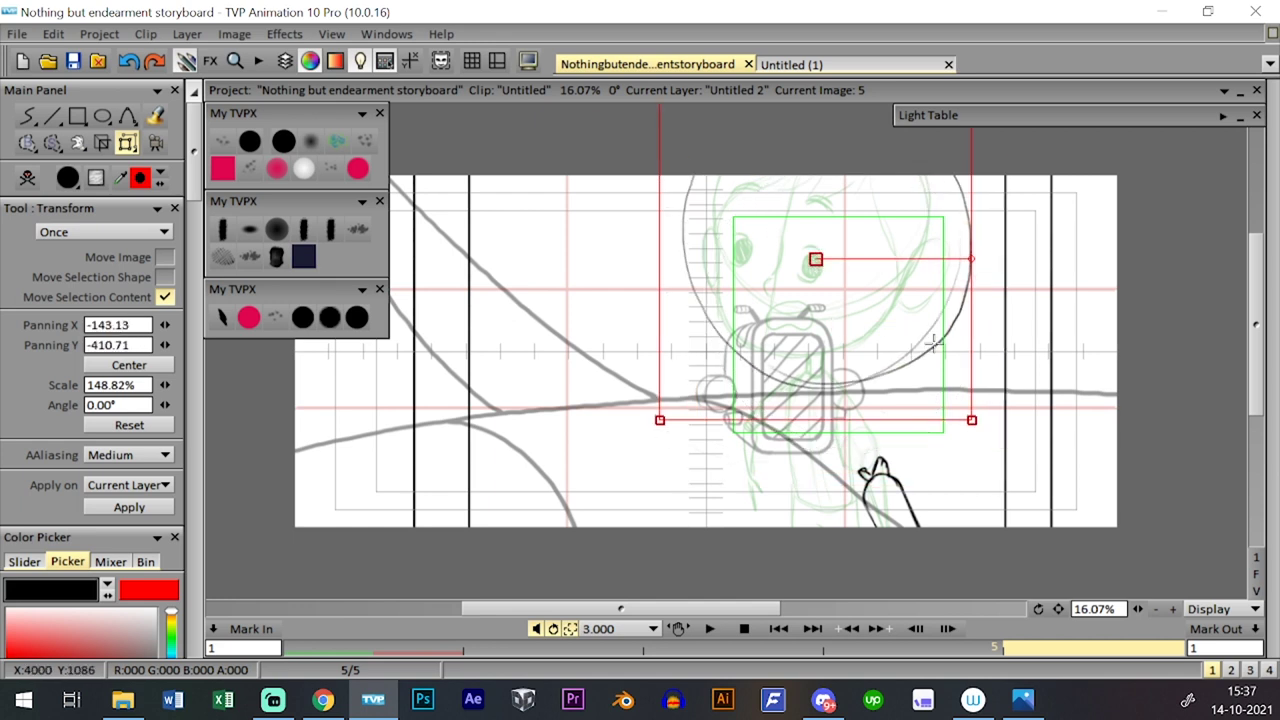
pyautogui.moveTo(972, 420); pyautogui.dragTo(986, 434)
pyautogui.click(303, 317)
pyautogui.click(357, 317)
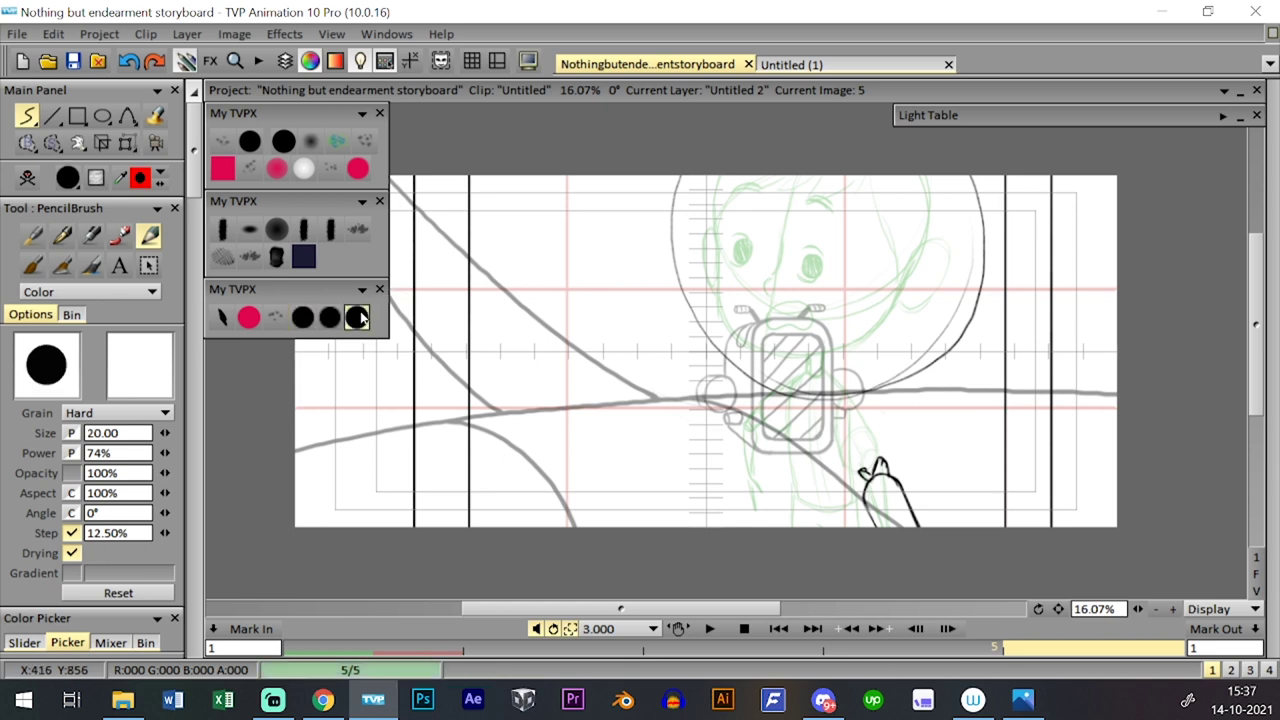
# - Compare images 4 and 5 to judge the head circle's size
pyautogui.press('Tab')
pyautogui.press('Tab')
pyautogui.press('Tab')
pyautogui.press('Tab')
pyautogui.press('Tab')
pyautogui.press('Tab')
pyautogui.press('Left')
pyautogui.press('Left')
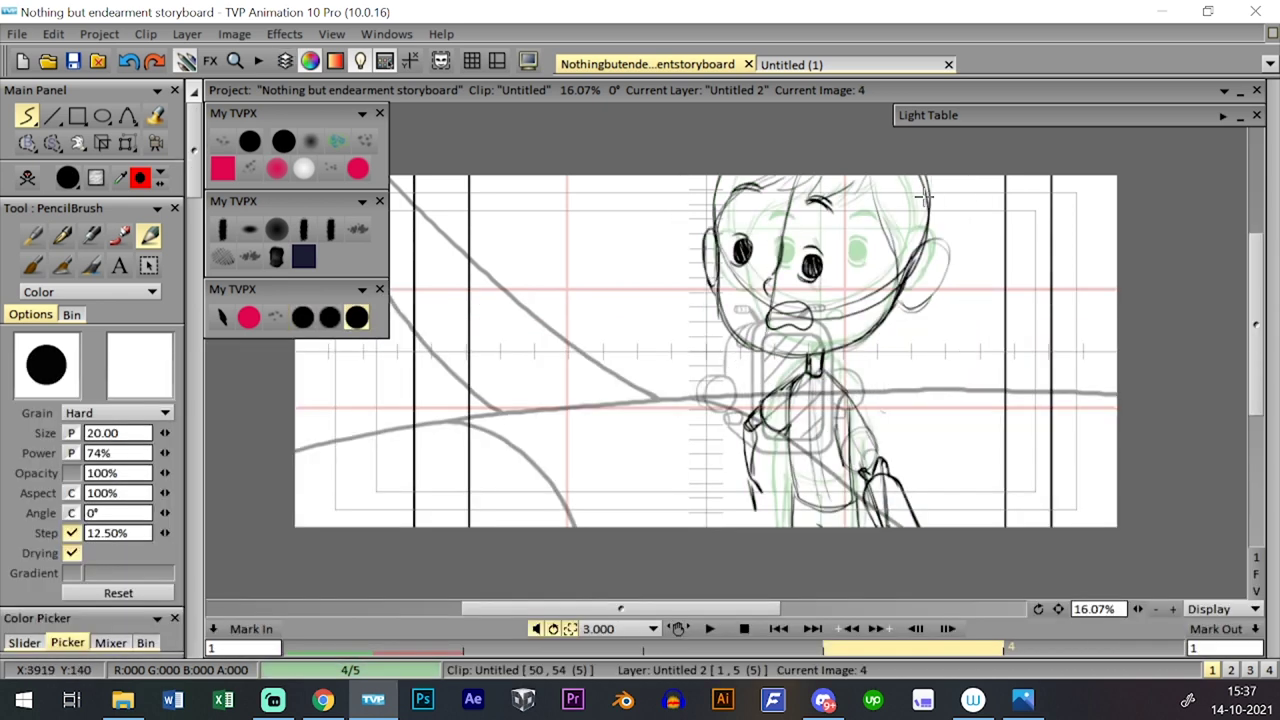
pyautogui.press('Right')
pyautogui.press('Right')
pyautogui.press('Left')
pyautogui.press('Right')
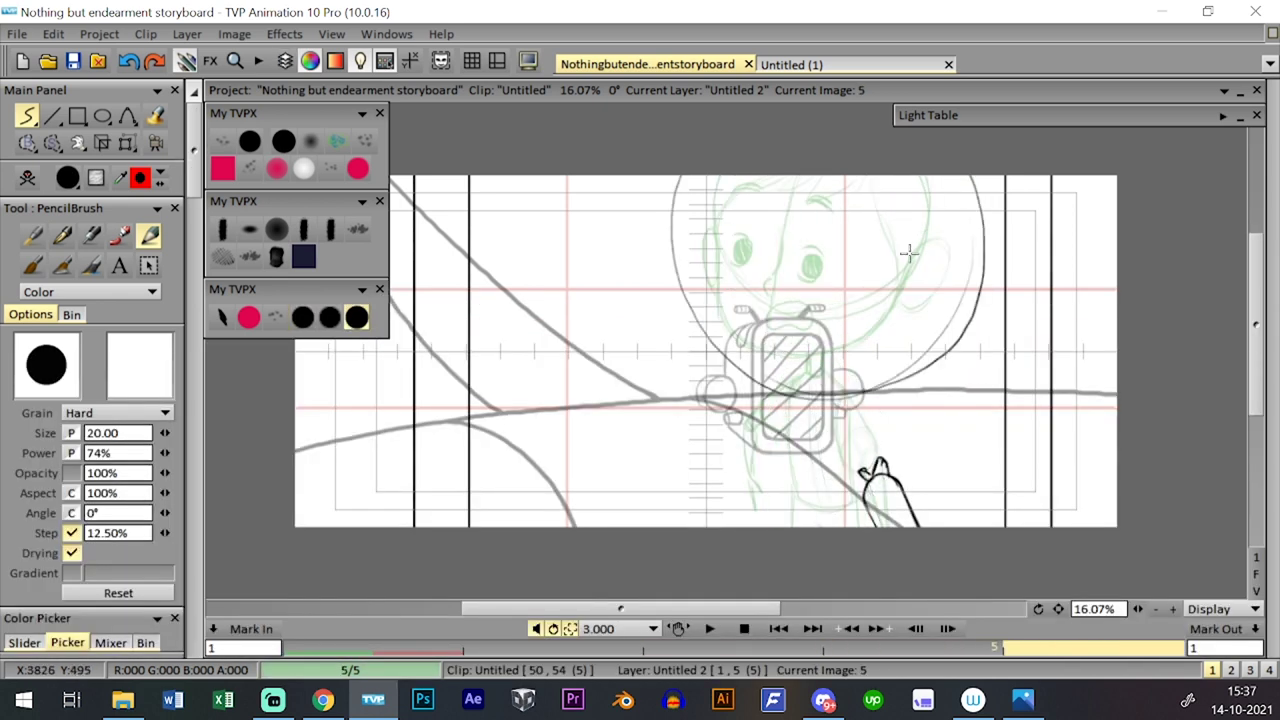
pyautogui.press('Left')
pyautogui.press('Left')
pyautogui.press('Right')
pyautogui.press('Right')
pyautogui.press('Right')
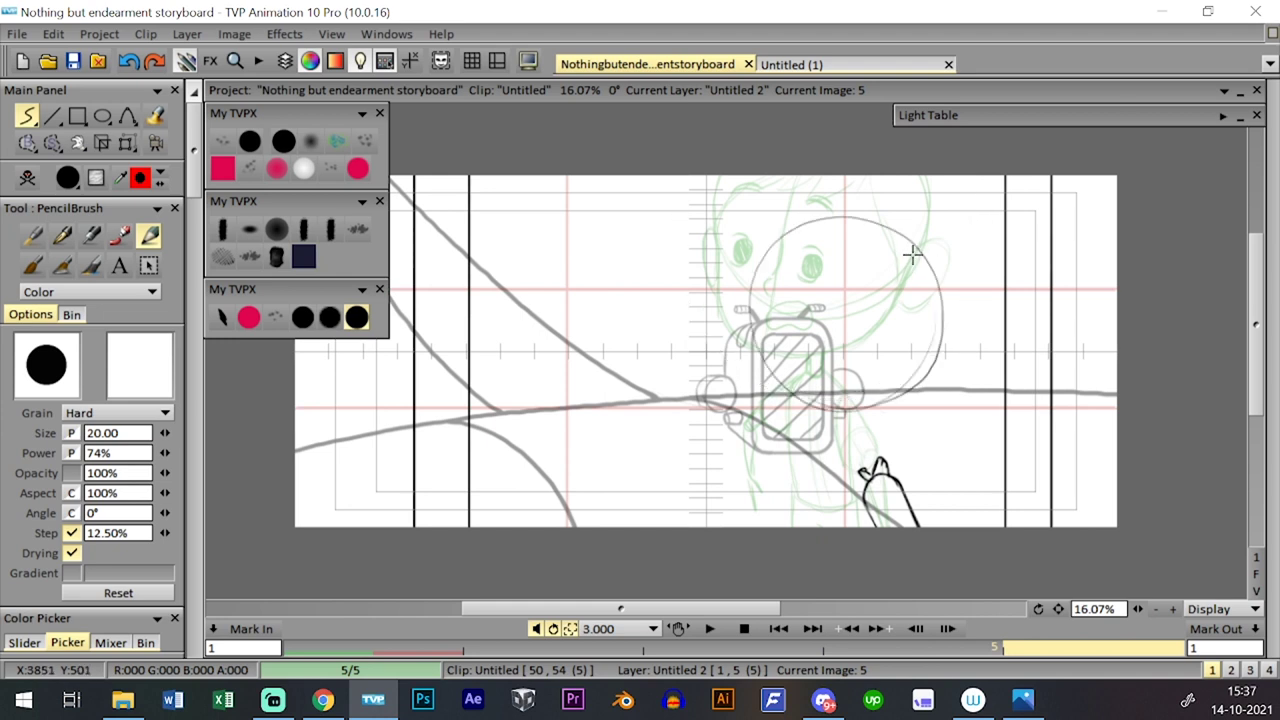
# - Scale the head circle to about 142%, move it higher, apply, and pick the black PencilBrush
pyautogui.click(127, 143)
pyautogui.click(210, 166)
pyautogui.moveTo(943, 217); pyautogui.dragTo(979, 180)
pyautogui.moveTo(948, 241); pyautogui.dragTo(937, 186)
pyautogui.moveTo(968, 416); pyautogui.dragTo(975, 424)
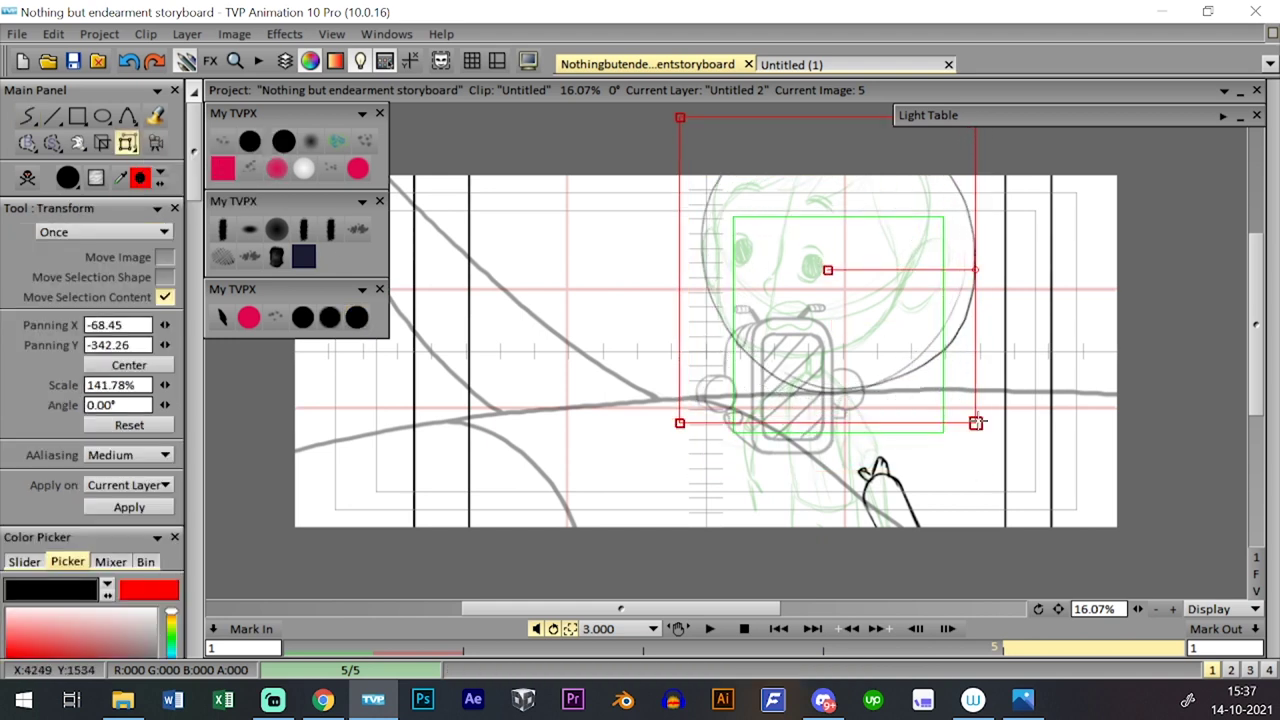
pyautogui.moveTo(959, 351); pyautogui.dragTo(956, 329)
pyautogui.press('Return')
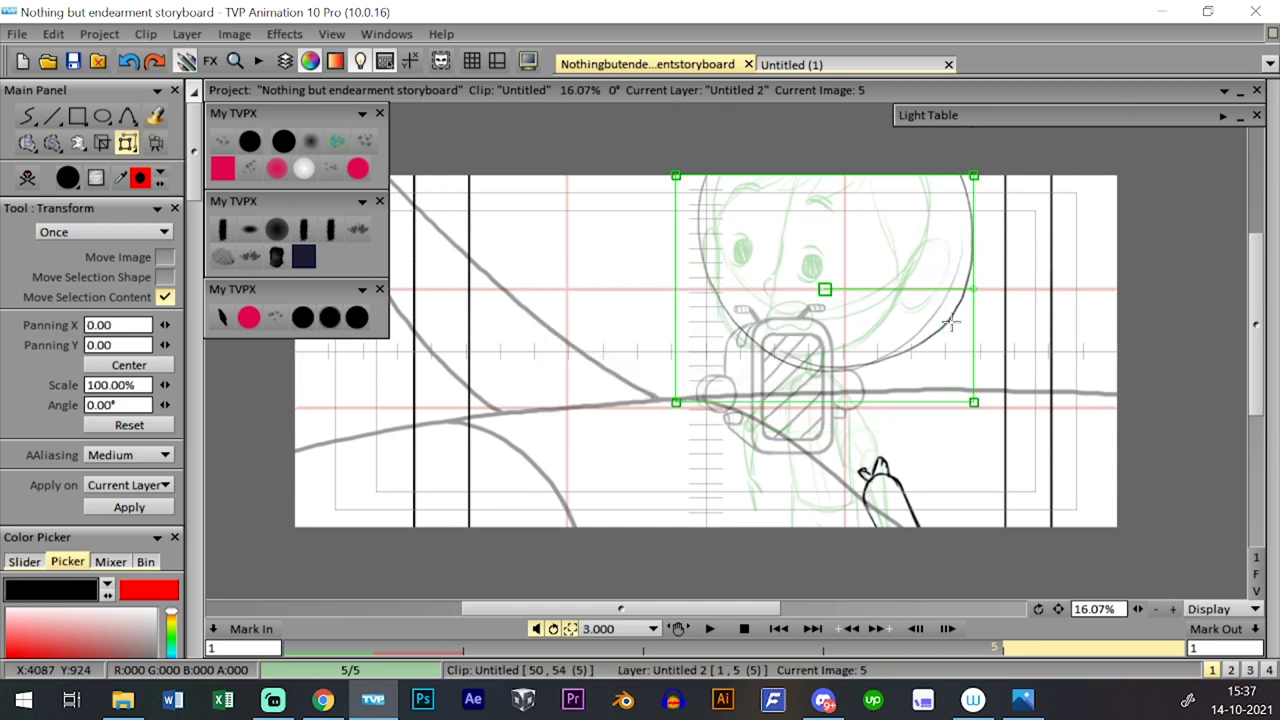
pyautogui.click(357, 317)
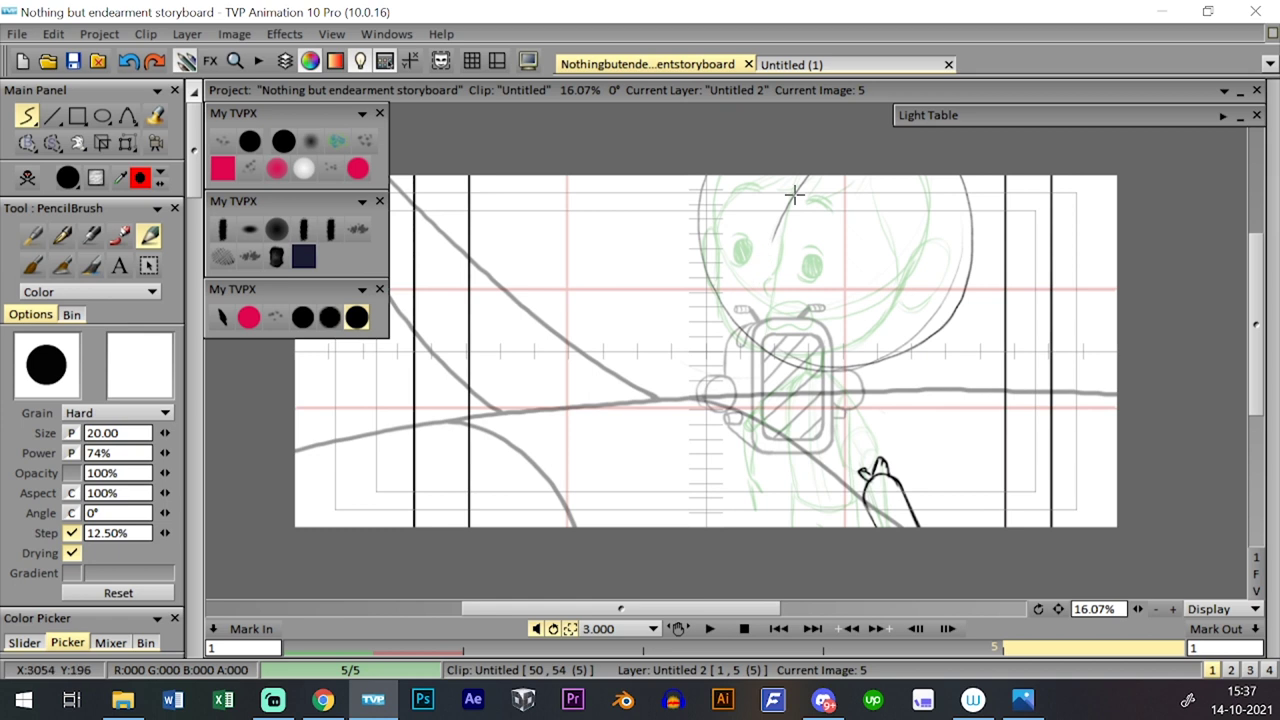
# - Draw the diagonal face line from chin up toward the top of the head
pyautogui.moveTo(777, 186); pyautogui.dragTo(733, 415)
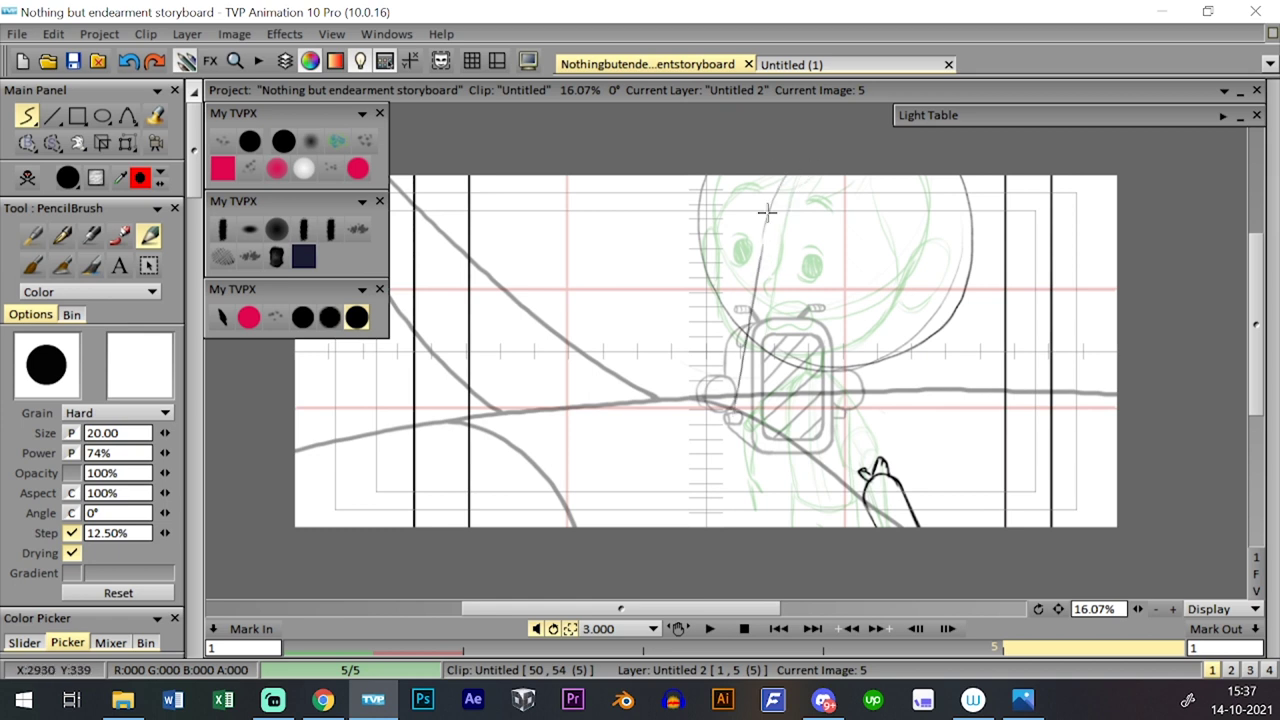
pyautogui.moveTo(767, 213); pyautogui.dragTo(747, 328)
pyautogui.moveTo(778, 180); pyautogui.dragTo(732, 428)
pyautogui.moveTo(748, 302); pyautogui.dragTo(729, 418)
pyautogui.hotkey('ctrl', 'z')
pyautogui.hotkey('ctrl', 'z')
pyautogui.moveTo(756, 294); pyautogui.dragTo(738, 418)
pyautogui.moveTo(757, 283)
pyautogui.mouseDown()
pyautogui.moveTo(758, 221)
pyautogui.moveTo(789, 172)
pyautogui.mouseUp()
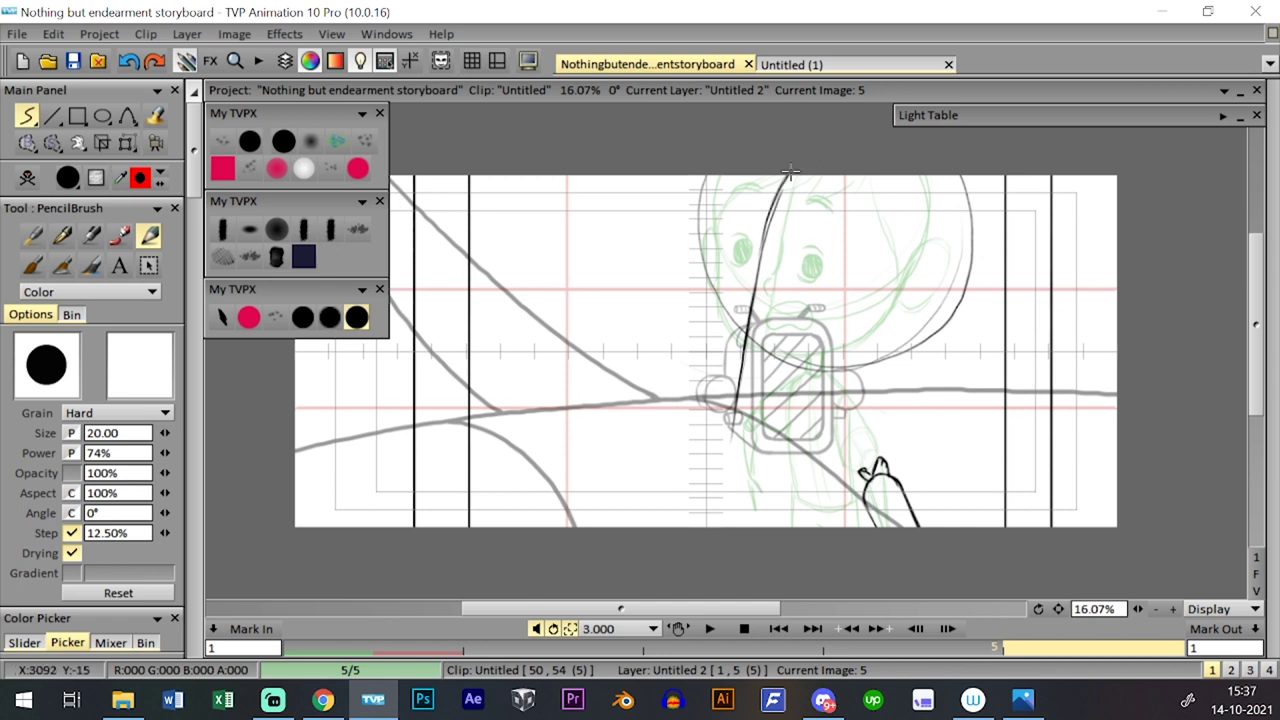
# - Ink the left cheek curve, the jawline rising to the right, and the right ear
pyautogui.moveTo(704, 276)
pyautogui.mouseDown()
pyautogui.moveTo(705, 314)
pyautogui.moveTo(710, 358)
pyautogui.mouseUp()
pyautogui.hotkey('ctrl', 'z')
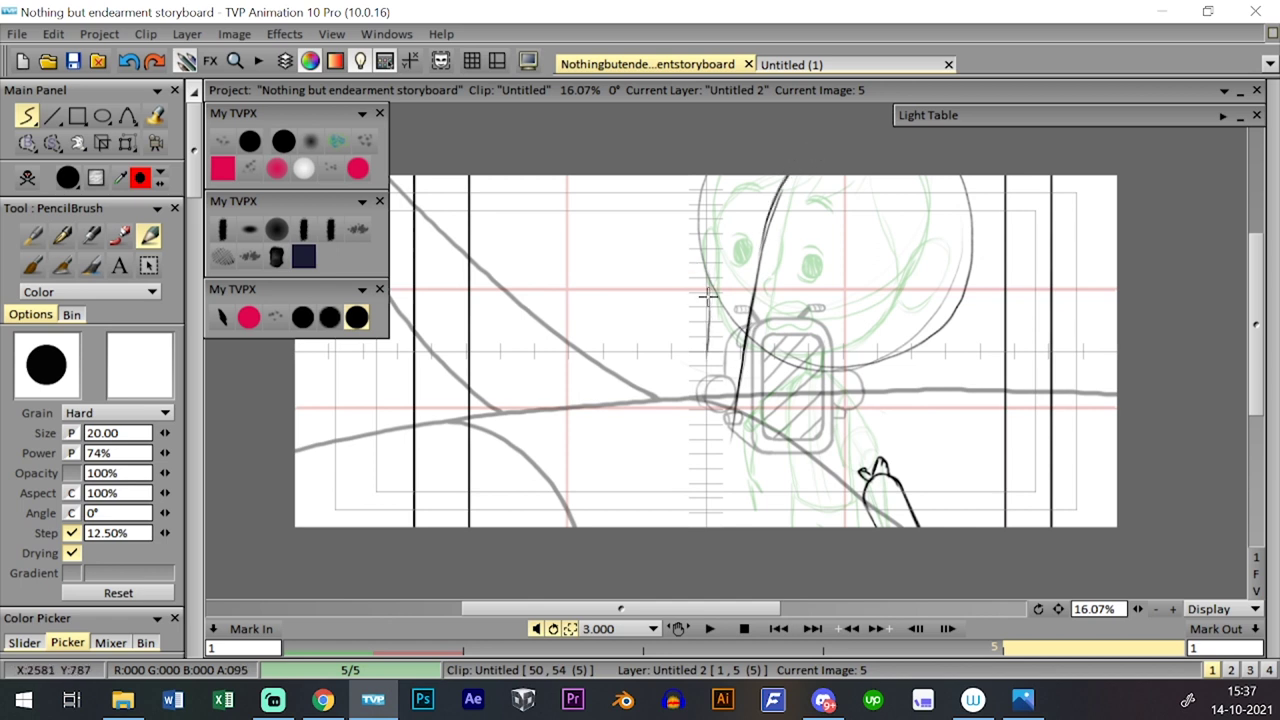
pyautogui.hotkey('ctrl', 'z')
pyautogui.moveTo(703, 270); pyautogui.dragTo(715, 364)
pyautogui.hotkey('ctrl', 'z')
pyautogui.hotkey('ctrl', 'z')
pyautogui.moveTo(705, 274); pyautogui.dragTo(735, 392)
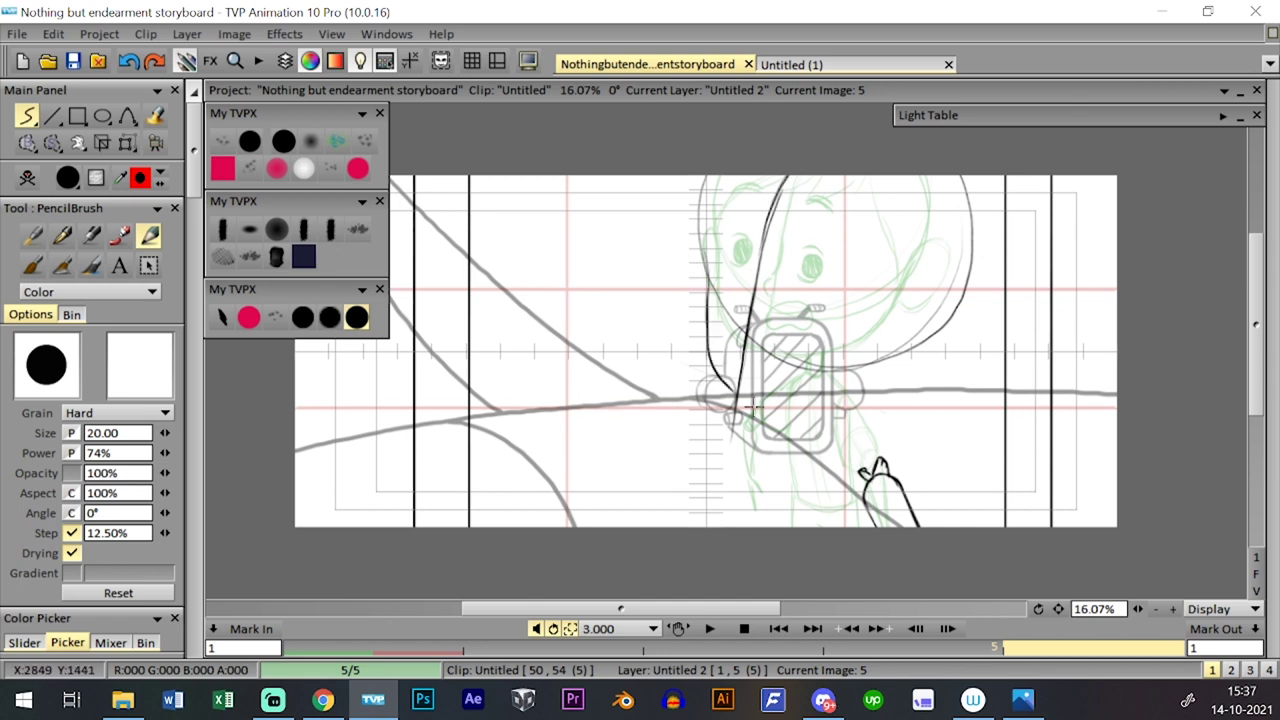
pyautogui.moveTo(712, 330)
pyautogui.mouseDown()
pyautogui.moveTo(814, 399)
pyautogui.moveTo(749, 394)
pyautogui.moveTo(876, 376)
pyautogui.moveTo(876, 363)
pyautogui.moveTo(850, 397)
pyautogui.moveTo(900, 353)
pyautogui.mouseUp()
pyautogui.moveTo(854, 396); pyautogui.dragTo(924, 328)
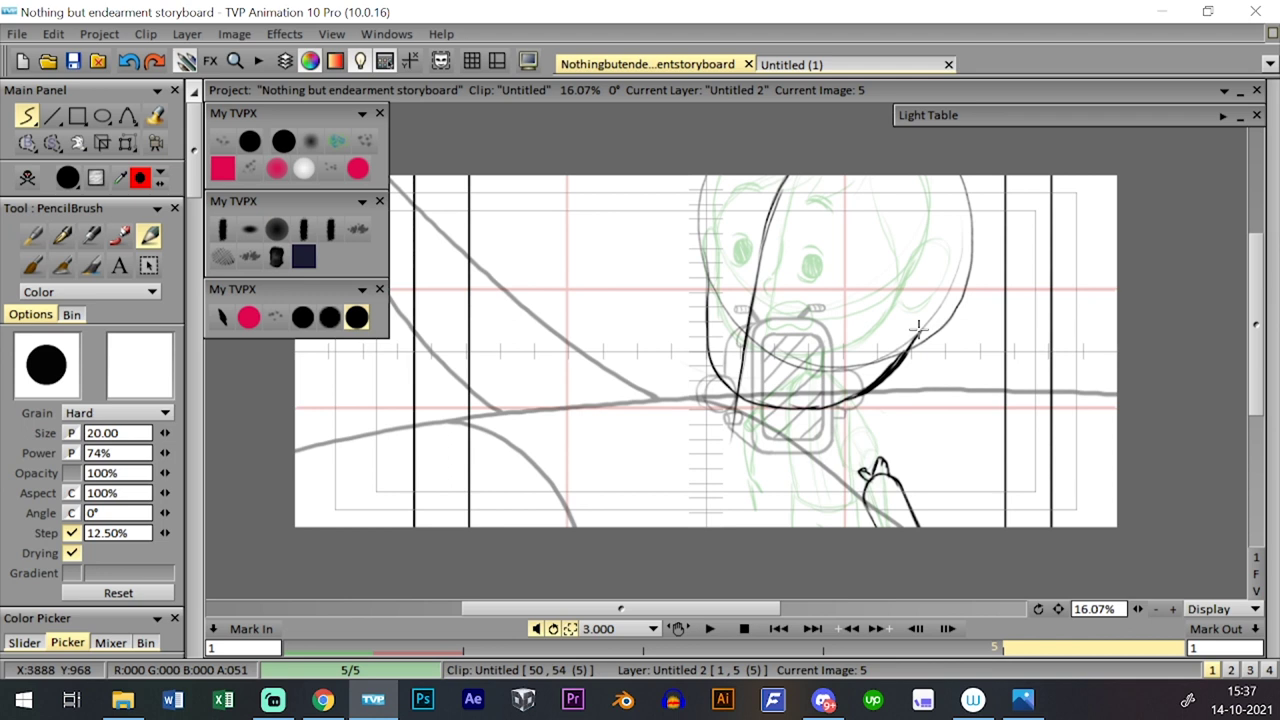
pyautogui.moveTo(910, 333)
pyautogui.mouseDown()
pyautogui.moveTo(939, 308)
pyautogui.moveTo(950, 329)
pyautogui.moveTo(939, 343)
pyautogui.moveTo(903, 353)
pyautogui.moveTo(930, 373)
pyautogui.moveTo(960, 340)
pyautogui.moveTo(936, 318)
pyautogui.moveTo(954, 308)
pyautogui.moveTo(912, 347)
pyautogui.mouseUp()
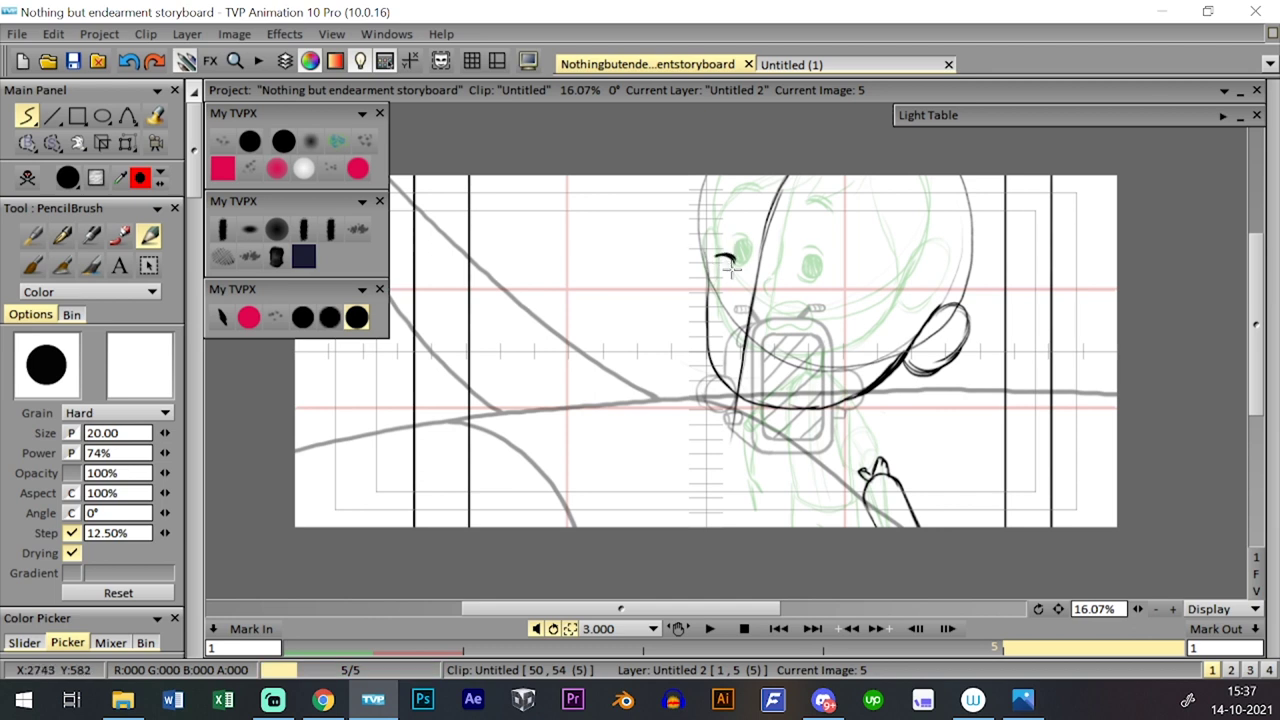
# - Draw both eyes with pupils, the eyebrows and a small open mouth, then compare with frame 4
pyautogui.moveTo(732, 265)
pyautogui.mouseDown()
pyautogui.moveTo(712, 300)
pyautogui.moveTo(740, 292)
pyautogui.moveTo(728, 262)
pyautogui.moveTo(711, 285)
pyautogui.moveTo(722, 270)
pyautogui.moveTo(716, 284)
pyautogui.moveTo(732, 285)
pyautogui.moveTo(745, 245)
pyautogui.mouseUp()
pyautogui.hotkey('ctrl', 'z')
pyautogui.hotkey('ctrl', 'z')
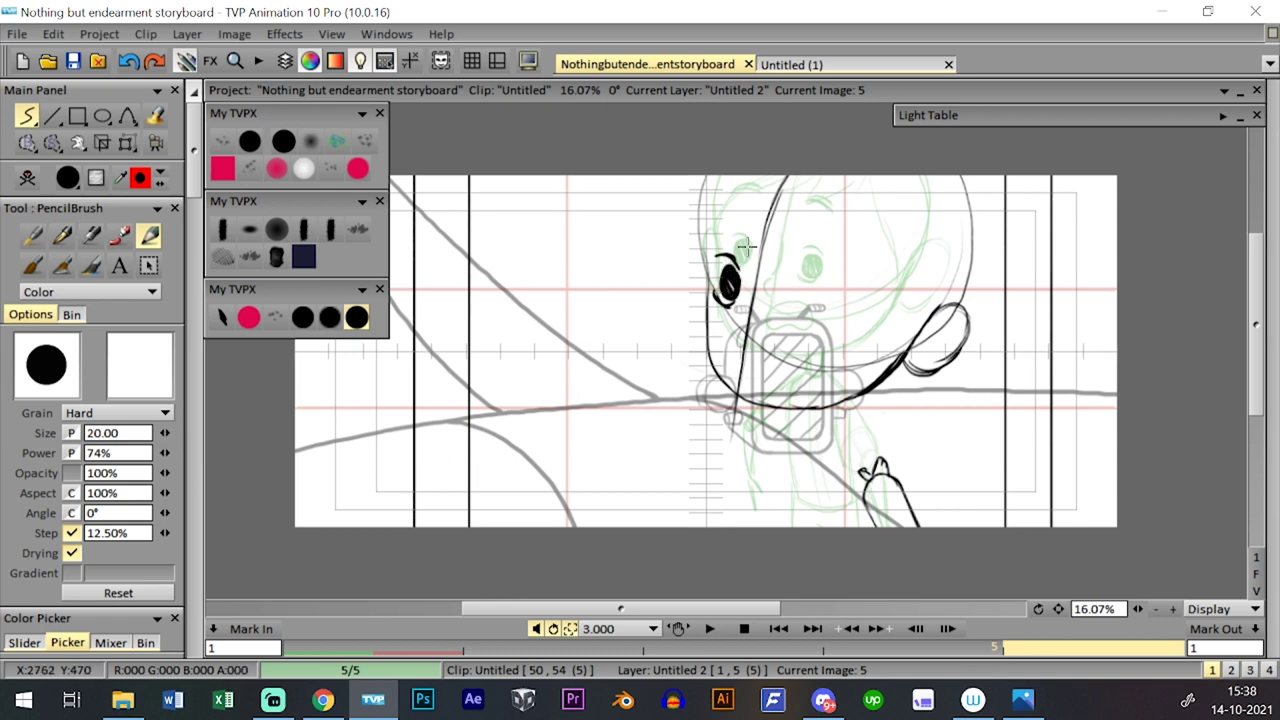
pyautogui.moveTo(797, 307)
pyautogui.mouseDown()
pyautogui.moveTo(806, 325)
pyautogui.moveTo(810, 288)
pyautogui.moveTo(806, 310)
pyautogui.moveTo(793, 268)
pyautogui.mouseUp()
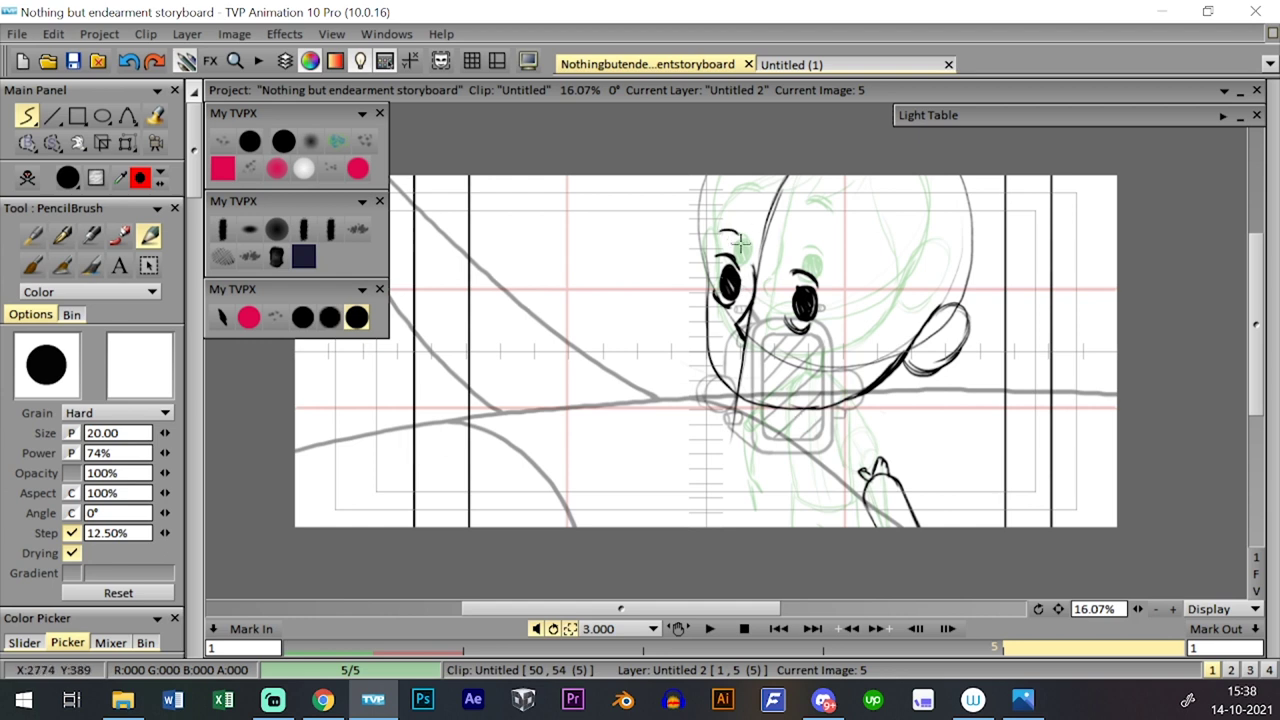
pyautogui.moveTo(794, 245); pyautogui.dragTo(823, 264)
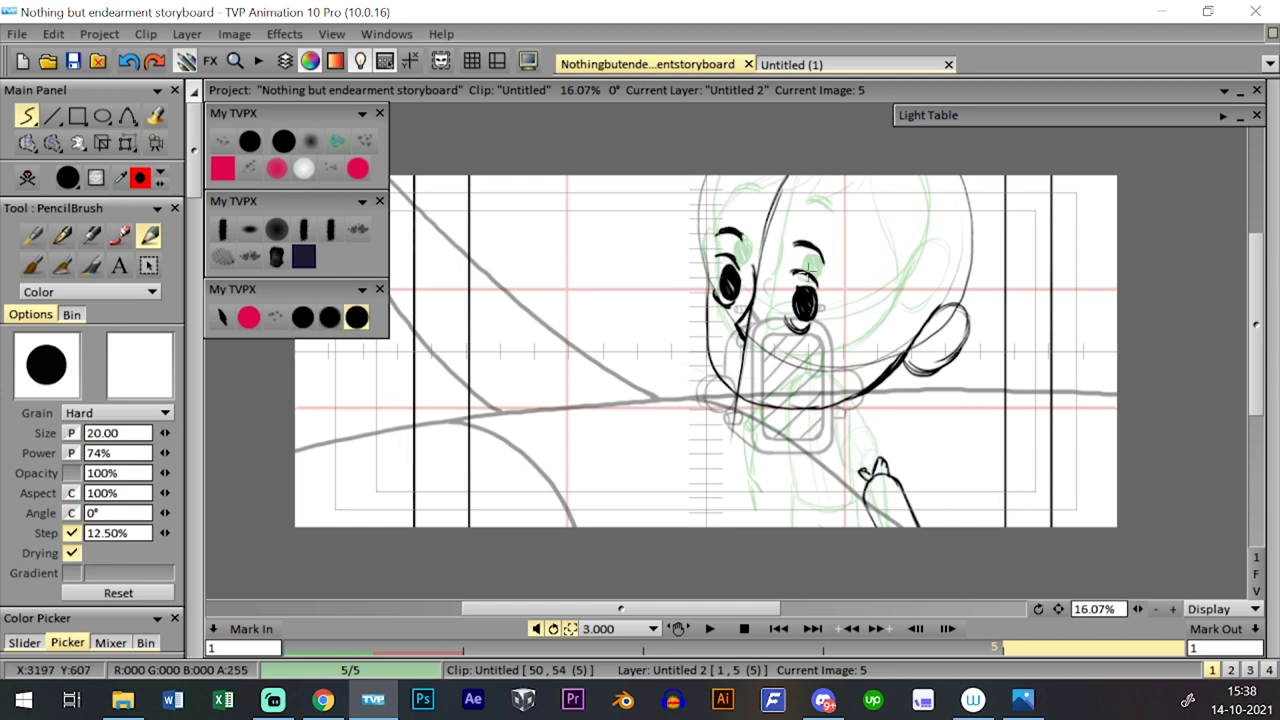
pyautogui.moveTo(745, 356)
pyautogui.mouseDown()
pyautogui.moveTo(772, 358)
pyautogui.moveTo(745, 360)
pyautogui.mouseUp()
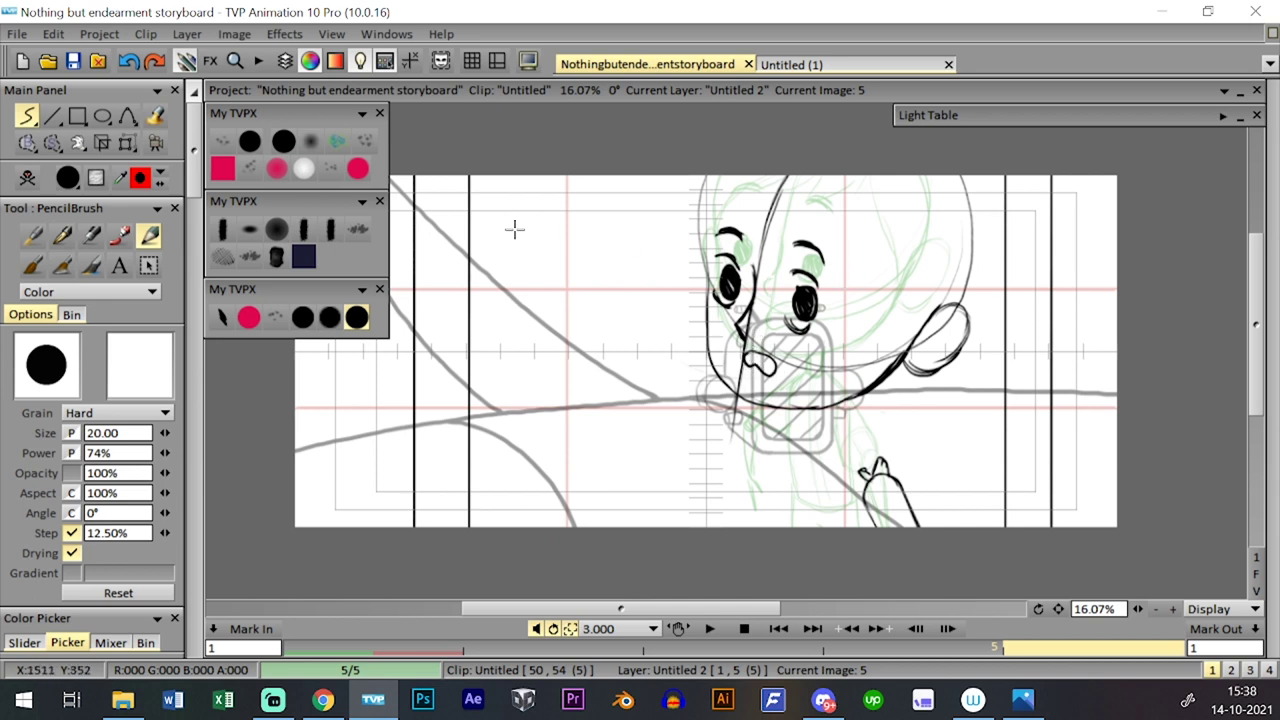
pyautogui.hotkey('ctrl', 'z')
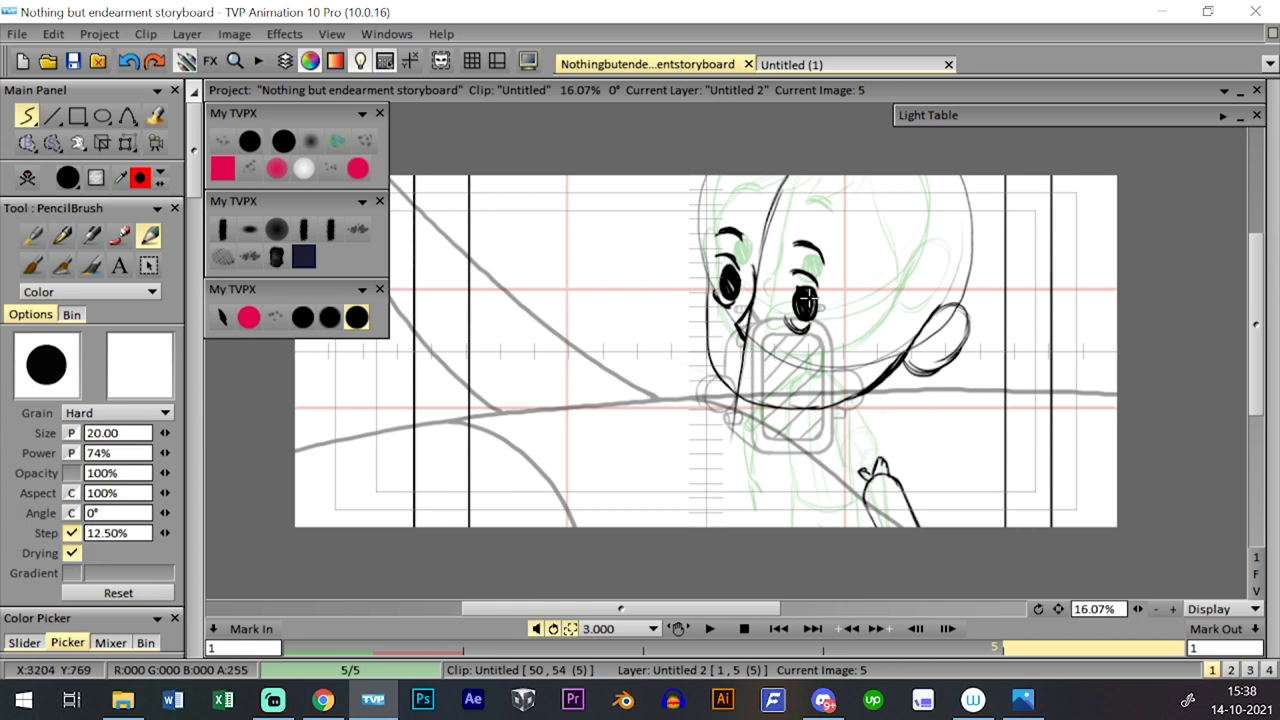
pyautogui.press('Left')
pyautogui.press('Right')
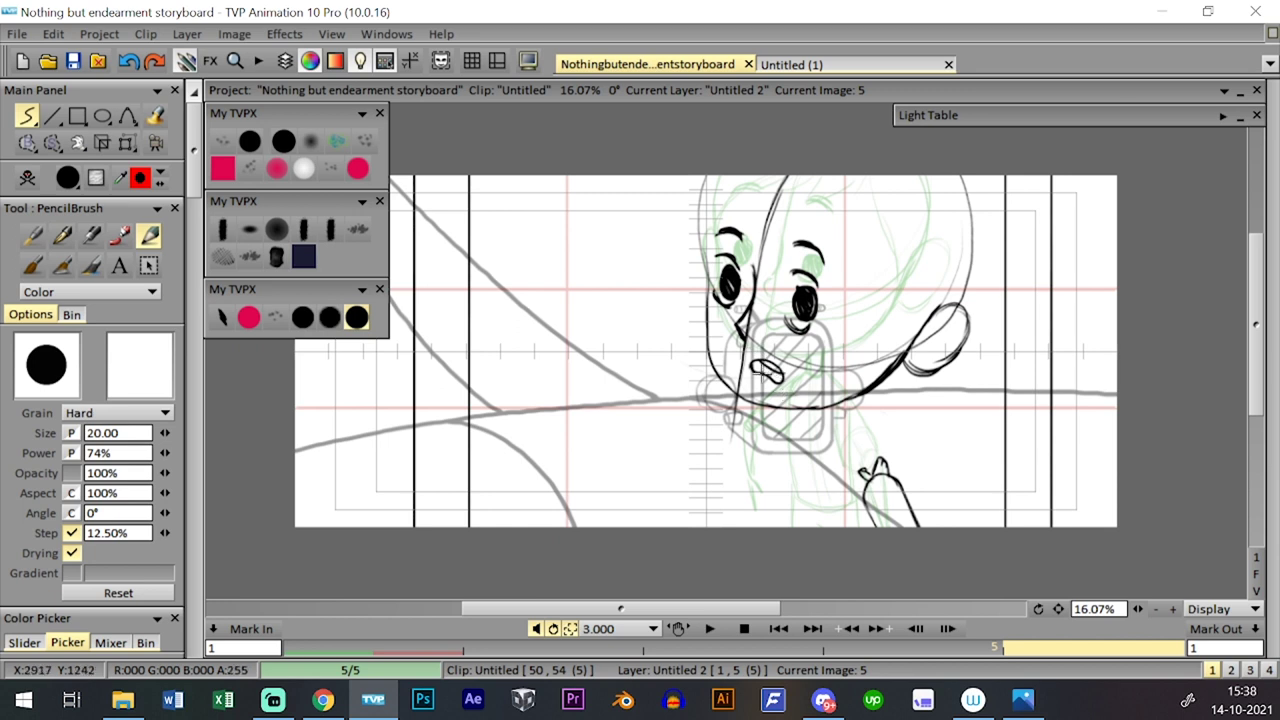
# - Hide the background layers and compare frame 5 against frame 4
pyautogui.press('l')
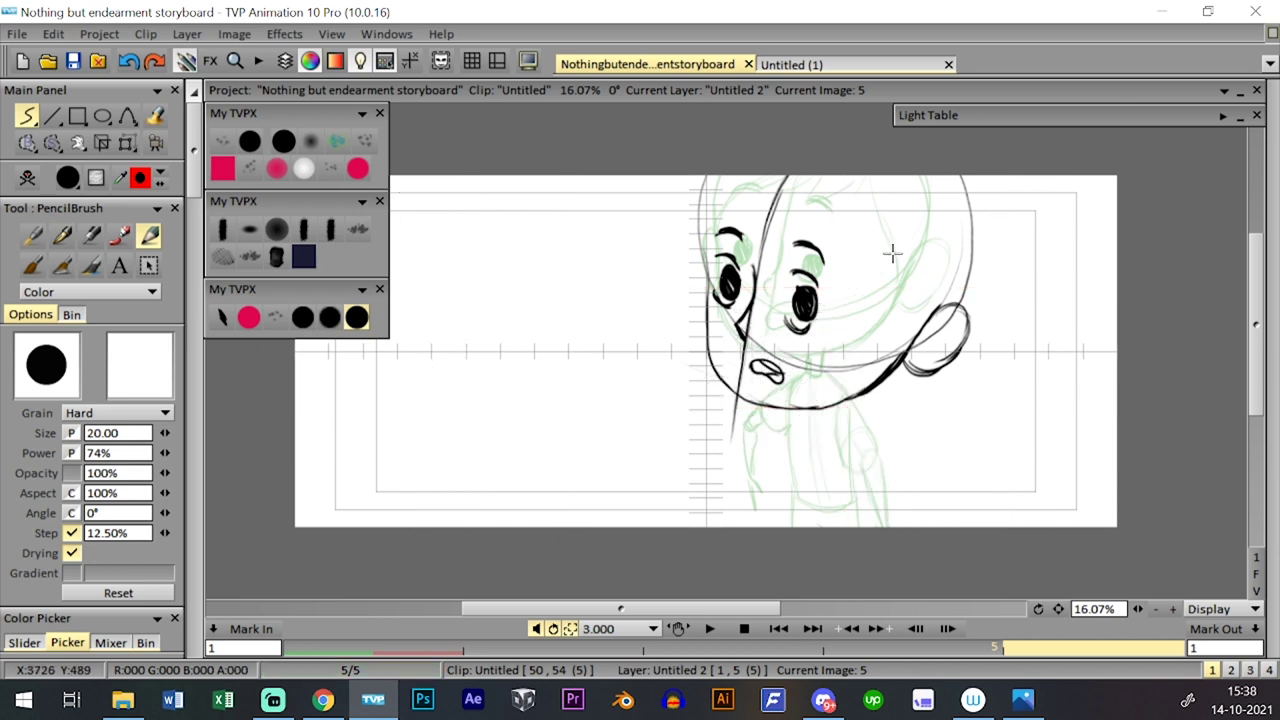
pyautogui.press('l')
pyautogui.press('Left')
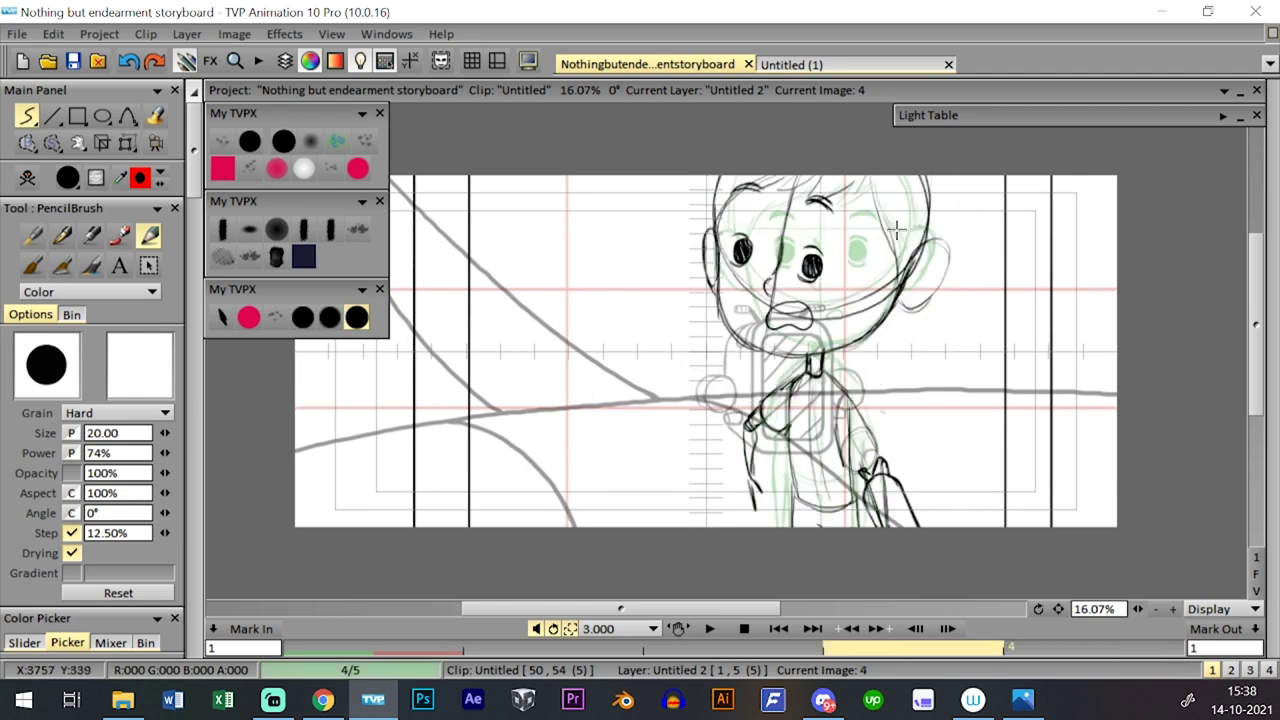
pyautogui.press('Right')
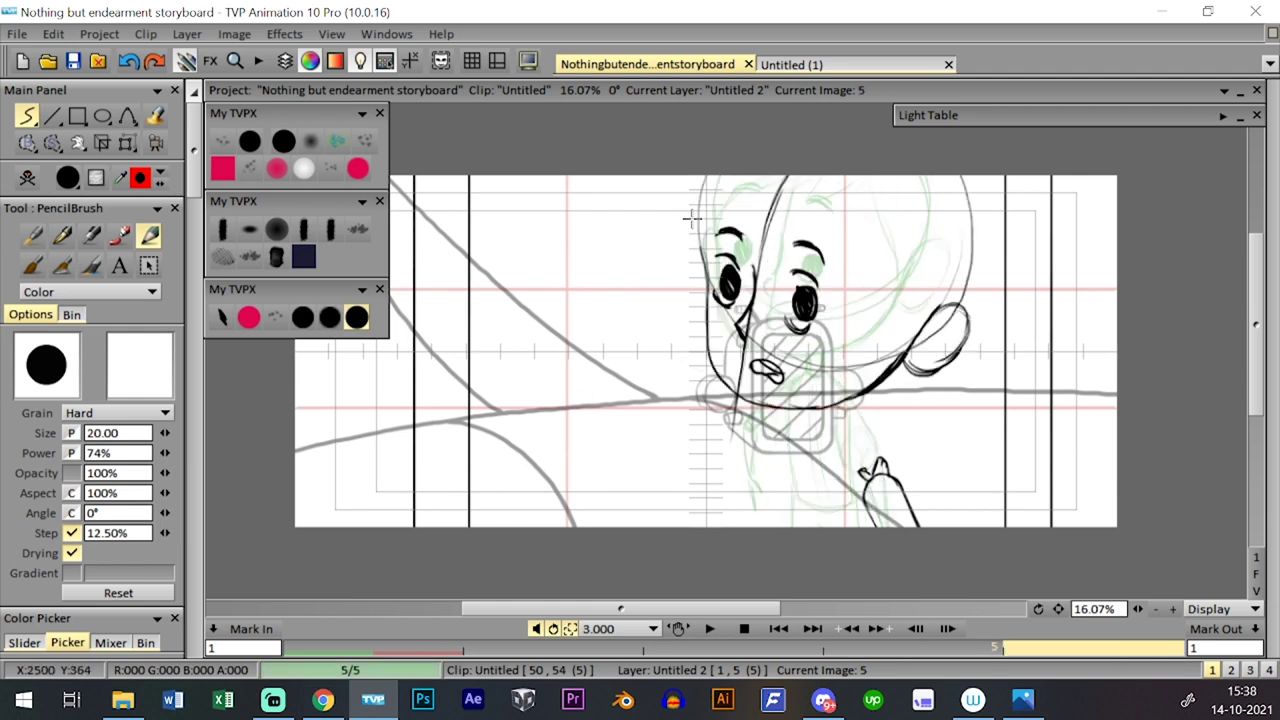
# - Darken the head's left edge and draw hair across the forehead down to the ear
pyautogui.moveTo(703, 234); pyautogui.dragTo(706, 178)
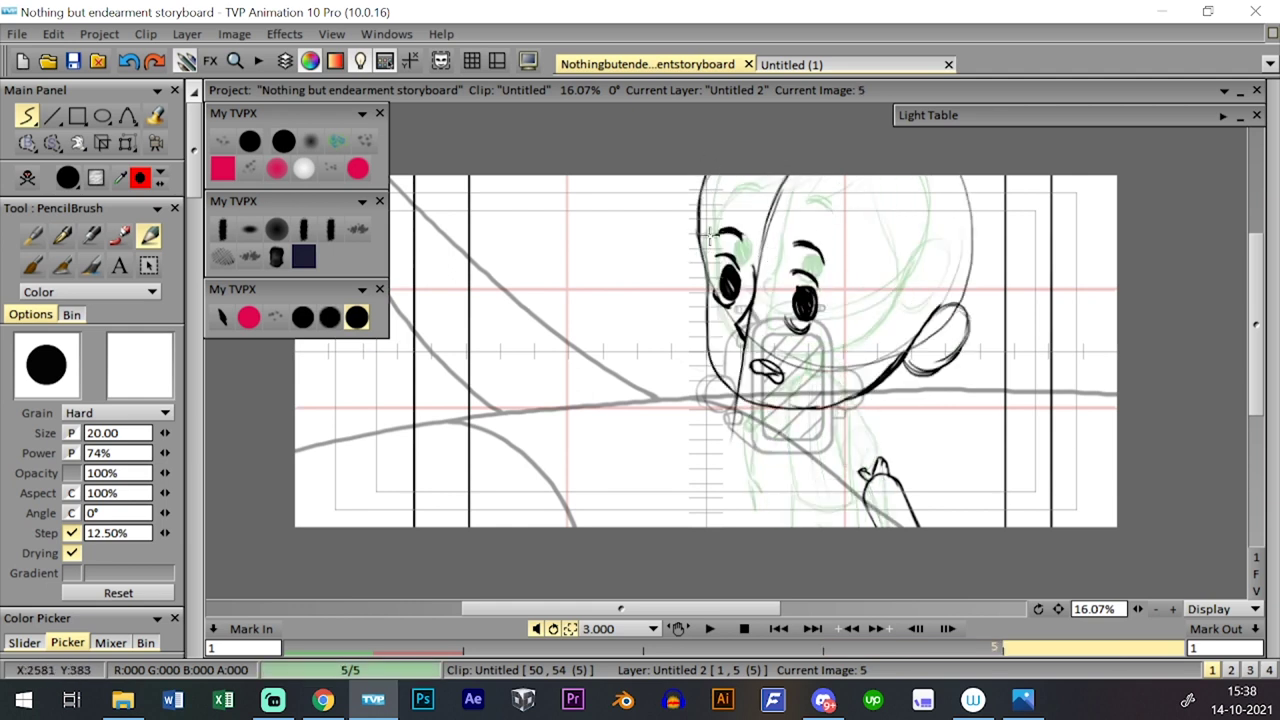
pyautogui.moveTo(702, 240)
pyautogui.mouseDown()
pyautogui.moveTo(728, 206)
pyautogui.moveTo(749, 206)
pyautogui.mouseUp()
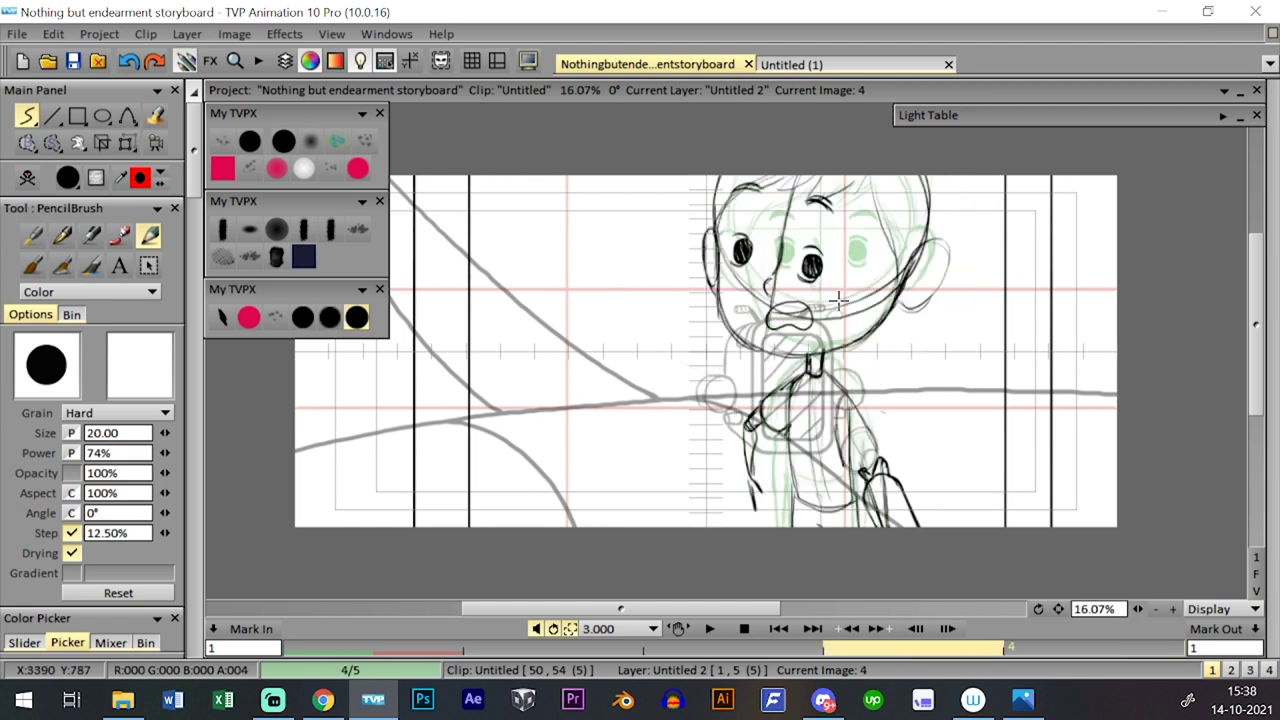
pyautogui.moveTo(757, 246)
pyautogui.mouseDown()
pyautogui.moveTo(815, 206)
pyautogui.moveTo(827, 212)
pyautogui.moveTo(813, 224)
pyautogui.moveTo(846, 230)
pyautogui.moveTo(874, 211)
pyautogui.moveTo(917, 306)
pyautogui.moveTo(904, 296)
pyautogui.moveTo(913, 322)
pyautogui.moveTo(900, 325)
pyautogui.moveTo(977, 262)
pyautogui.mouseUp()
pyautogui.moveTo(967, 170); pyautogui.dragTo(975, 268)
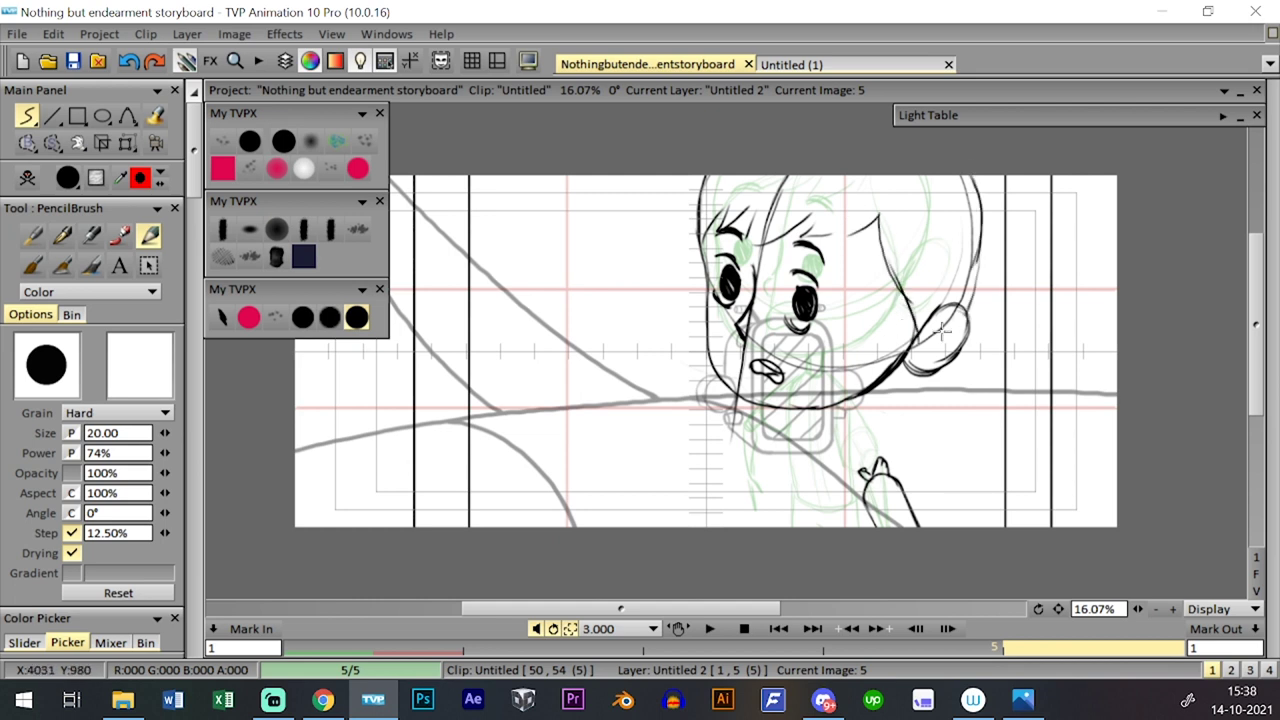
# - Flip between frames 4 and 5 to check the inked close-up
pyautogui.press('Left')
pyautogui.press('Right')
pyautogui.press('Left')
pyautogui.press('Right')
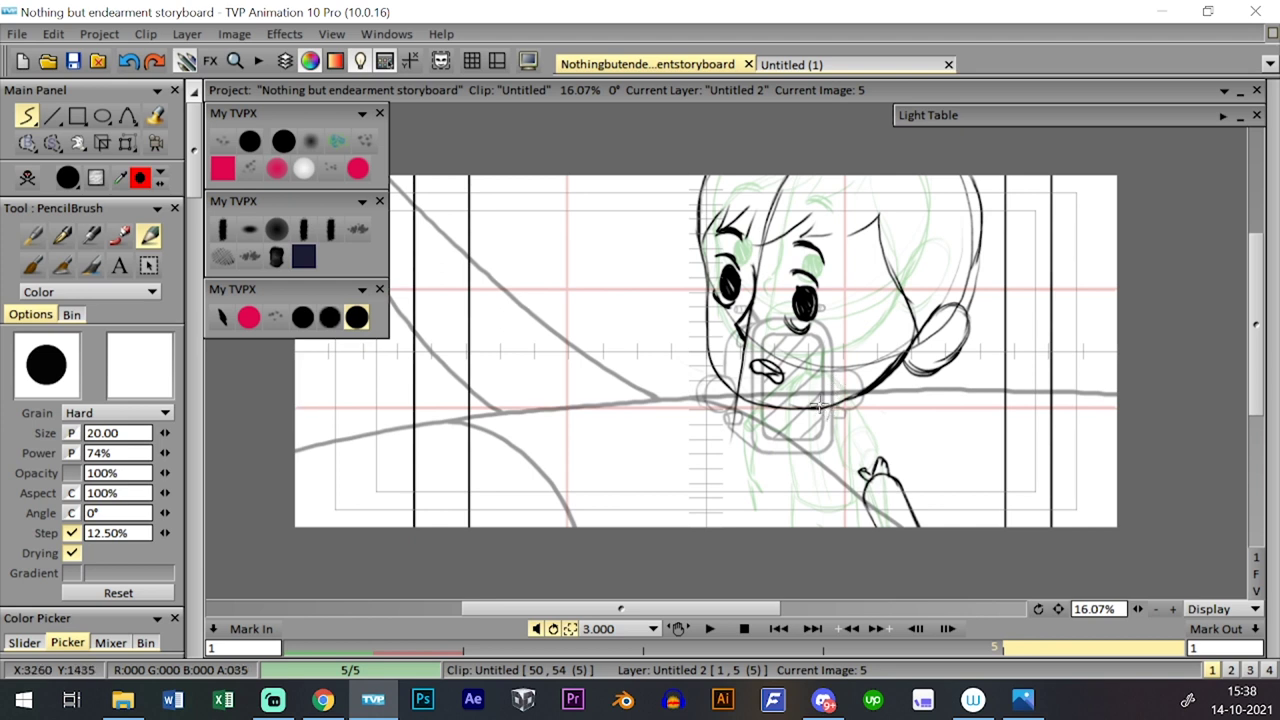
pyautogui.press('Left')
pyautogui.press('Right')
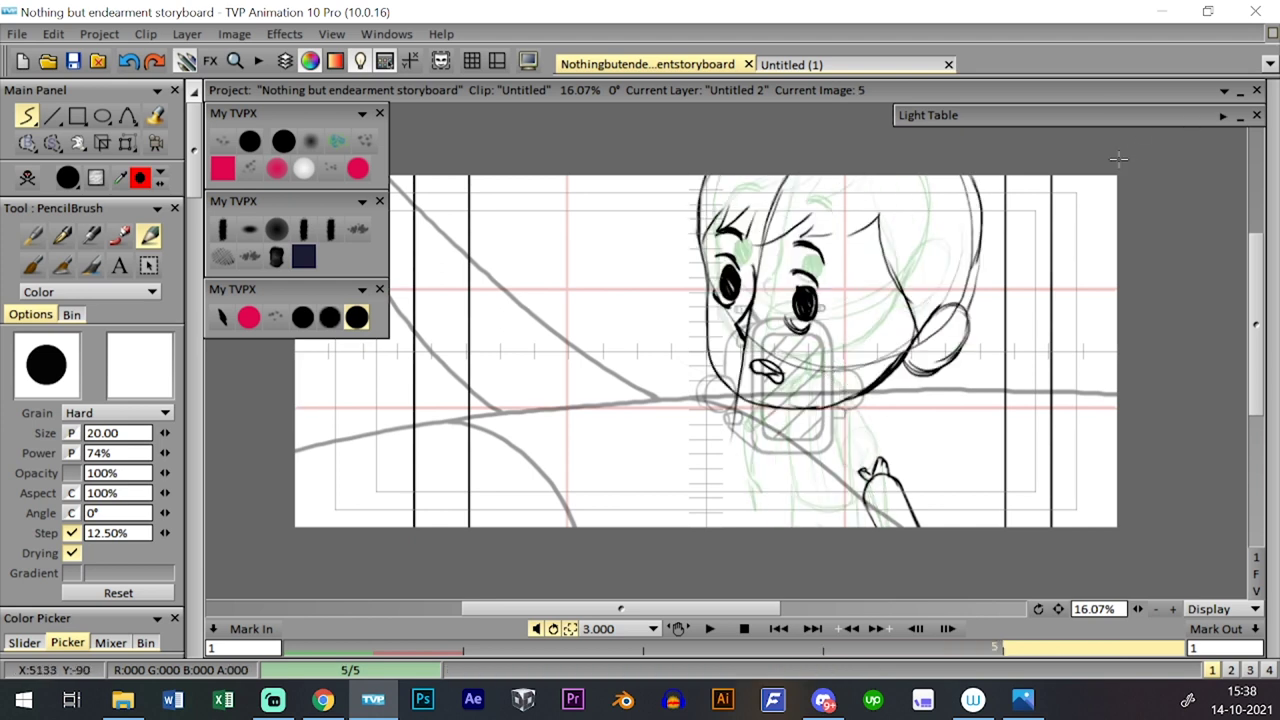
# - Hide the background layers and toggle the Light Table onion-skin sketch on and off
pyautogui.press('l')
pyautogui.click(1222, 116)
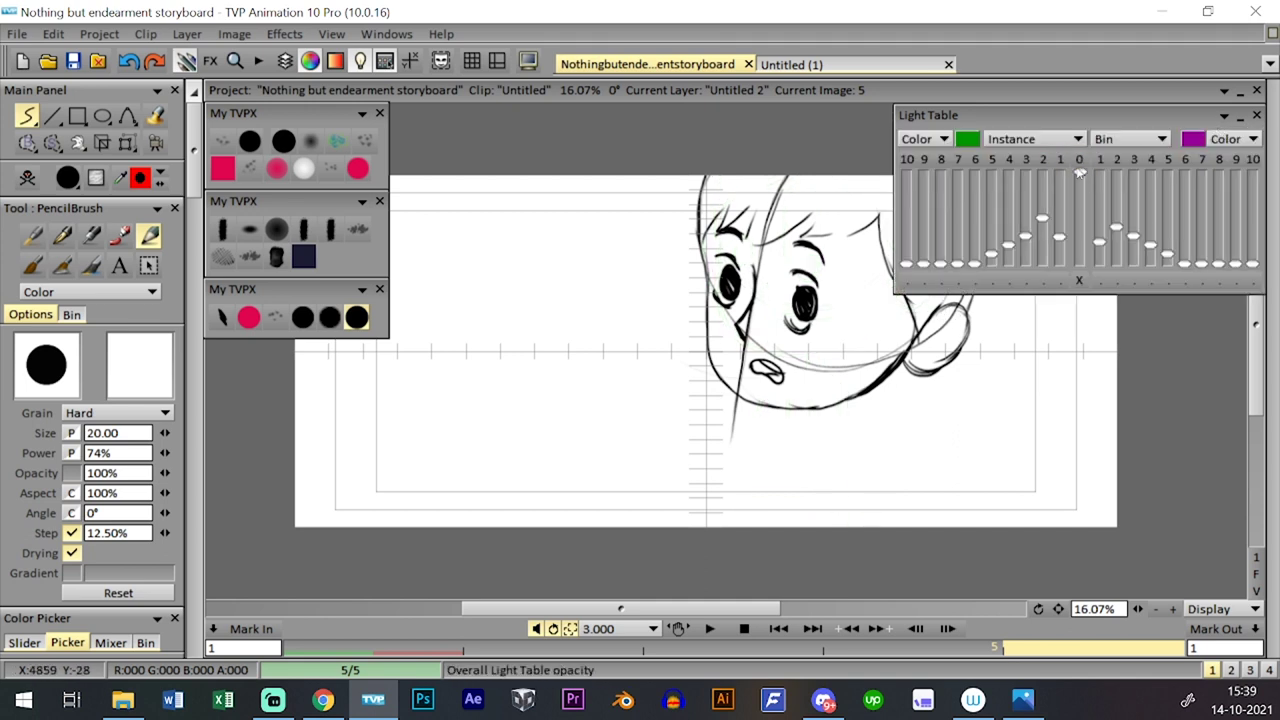
pyautogui.click(1221, 117)
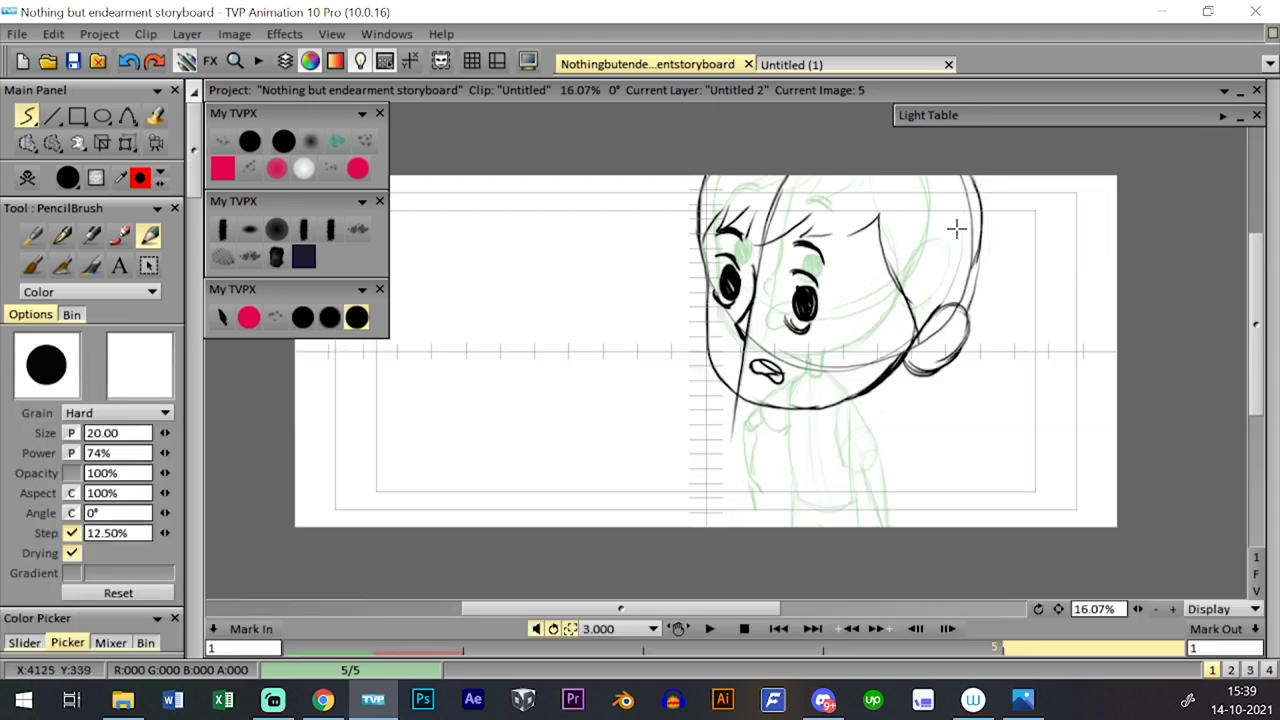
pyautogui.press('l')
pyautogui.press('l')
# - Compare frames 4 and 5 back and forth, ending on frame 5
pyautogui.press('Left')
pyautogui.press('Right')
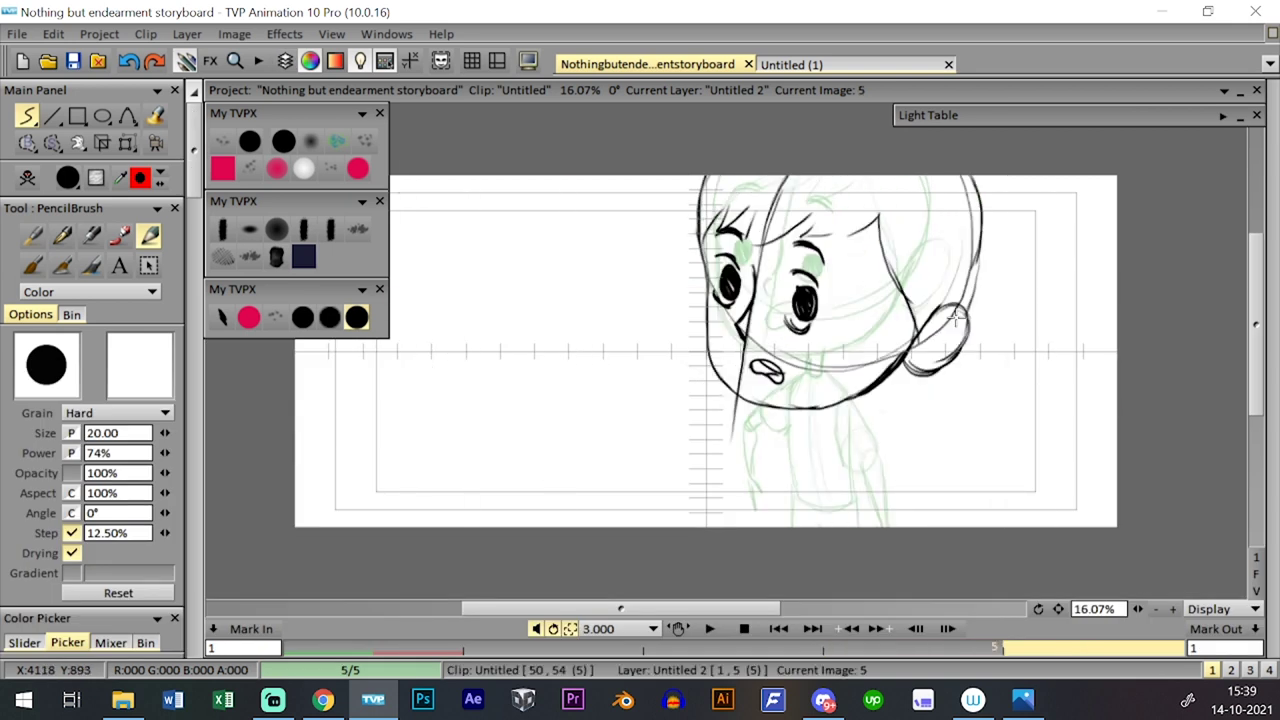
pyautogui.press('Left')
pyautogui.press('Right')
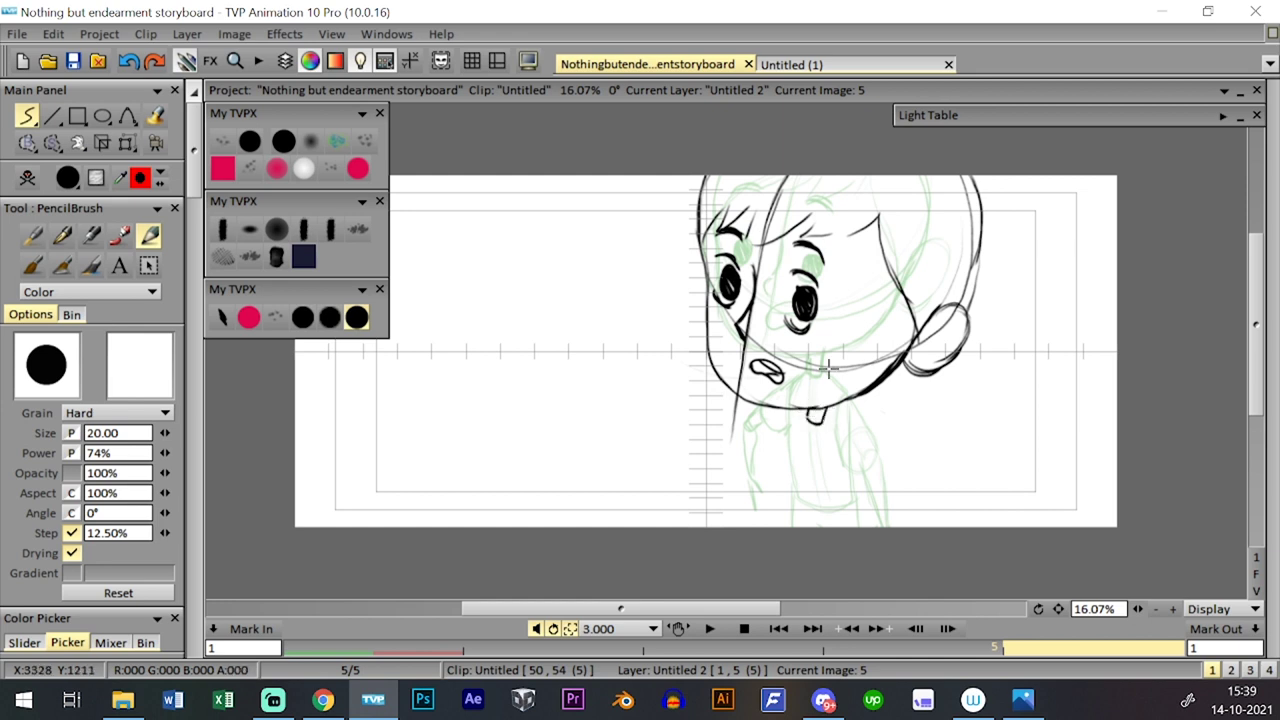
pyautogui.press('Left')
pyautogui.press('Right')
pyautogui.press('Left')
pyautogui.press('Right')
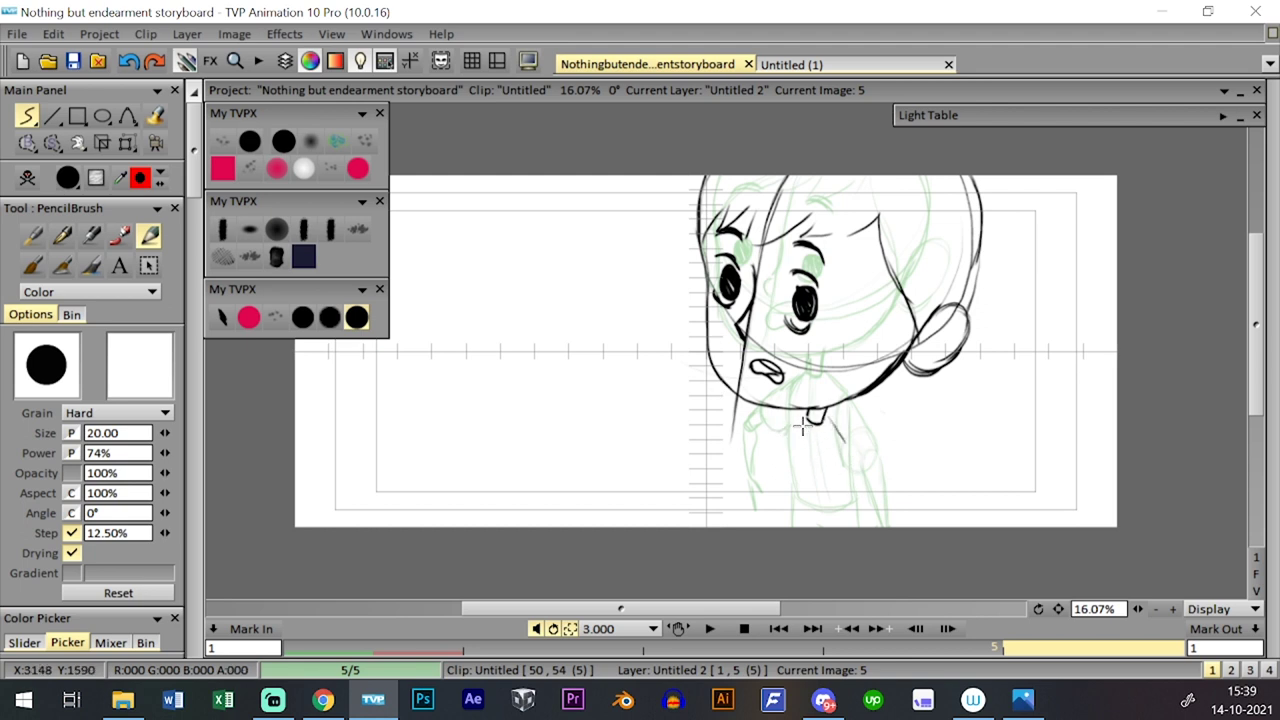
# - Ink the chin stroke and a straight neck and body line below the face
pyautogui.moveTo(801, 426); pyautogui.dragTo(777, 510)
pyautogui.hotkey('ctrl', 'z')
pyautogui.hotkey('ctrl', 'z')
pyautogui.moveTo(791, 430); pyautogui.dragTo(777, 519)
pyautogui.hotkey('ctrl', 'z')
pyautogui.hotkey('ctrl', 'z')
pyautogui.moveTo(791, 429); pyautogui.dragTo(786, 525)
# - Draw the shoulder, the sleeved arm joined to it, and the sleeve hem
pyautogui.moveTo(829, 421); pyautogui.dragTo(873, 512)
pyautogui.moveTo(818, 468); pyautogui.dragTo(817, 522)
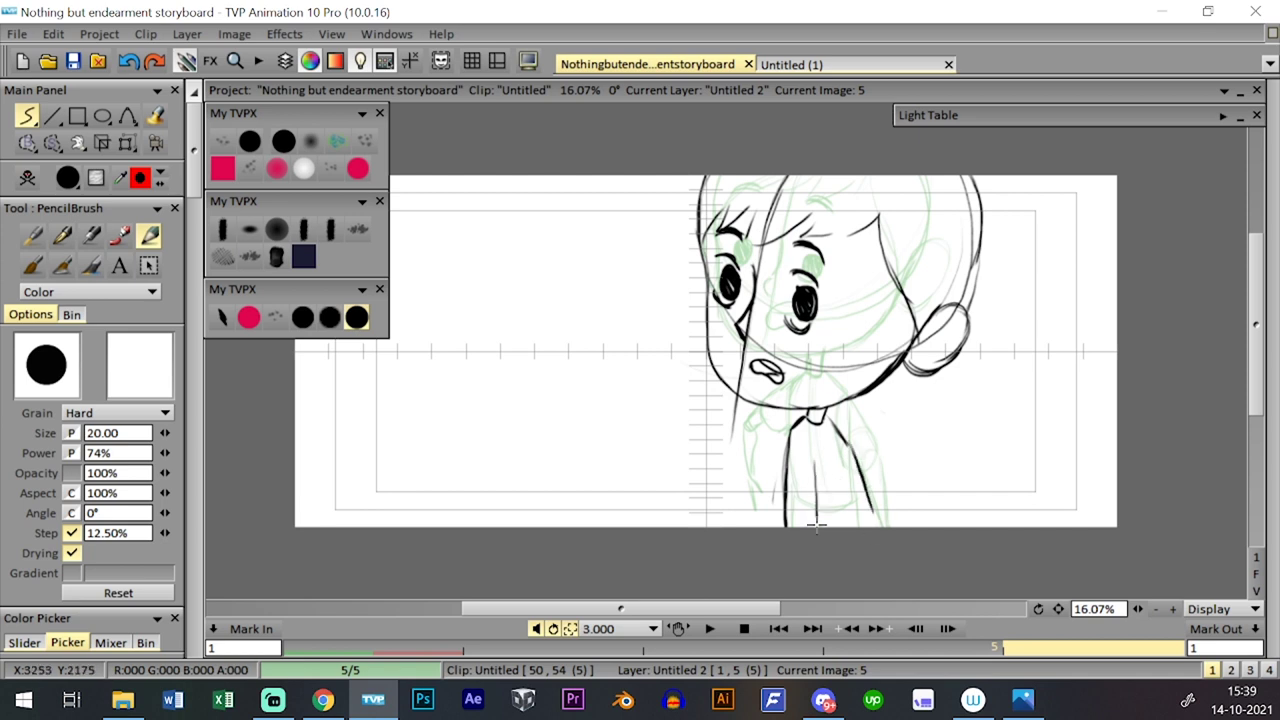
pyautogui.moveTo(846, 441)
pyautogui.mouseDown()
pyautogui.moveTo(819, 464)
pyautogui.moveTo(854, 446)
pyautogui.mouseUp()
pyautogui.moveTo(821, 521); pyautogui.dragTo(872, 507)
pyautogui.moveTo(836, 506)
pyautogui.mouseDown()
pyautogui.moveTo(874, 514)
pyautogui.moveTo(830, 522)
pyautogui.moveTo(854, 504)
pyautogui.moveTo(873, 526)
pyautogui.mouseUp()
pyautogui.hotkey('ctrl', 'z')
pyautogui.hotkey('ctrl', 'z')
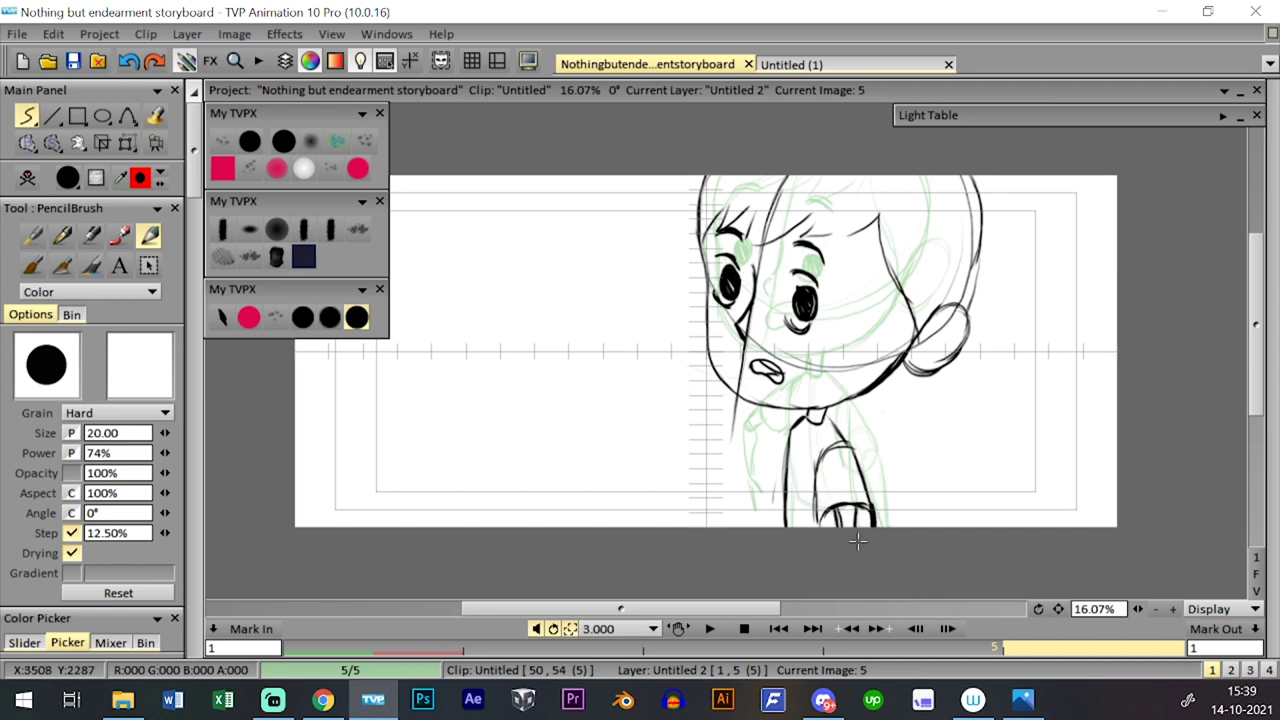
# - Check the new body drawing by flipping between frames 4 and 5
pyautogui.press('Left')
pyautogui.press('Right')
pyautogui.press('Left')
pyautogui.press('Right')
pyautogui.press('Left')
pyautogui.press('Right')
pyautogui.press('Left')
pyautogui.press('Right')
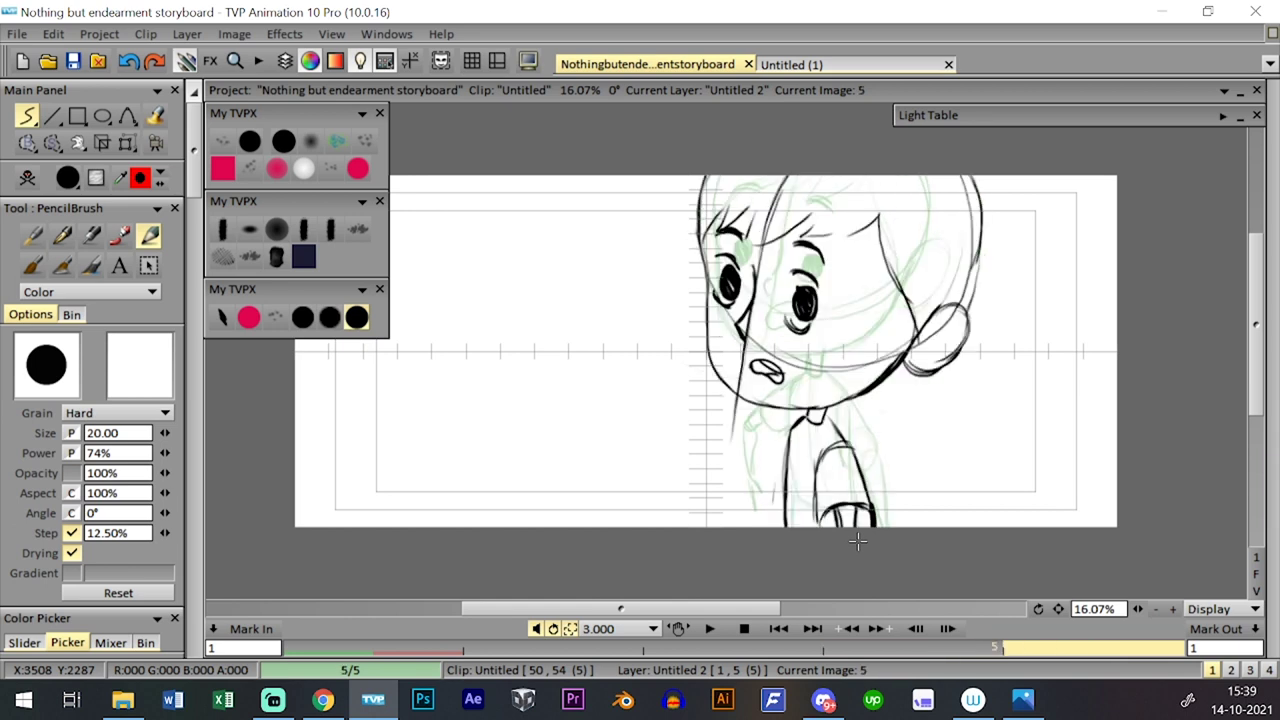
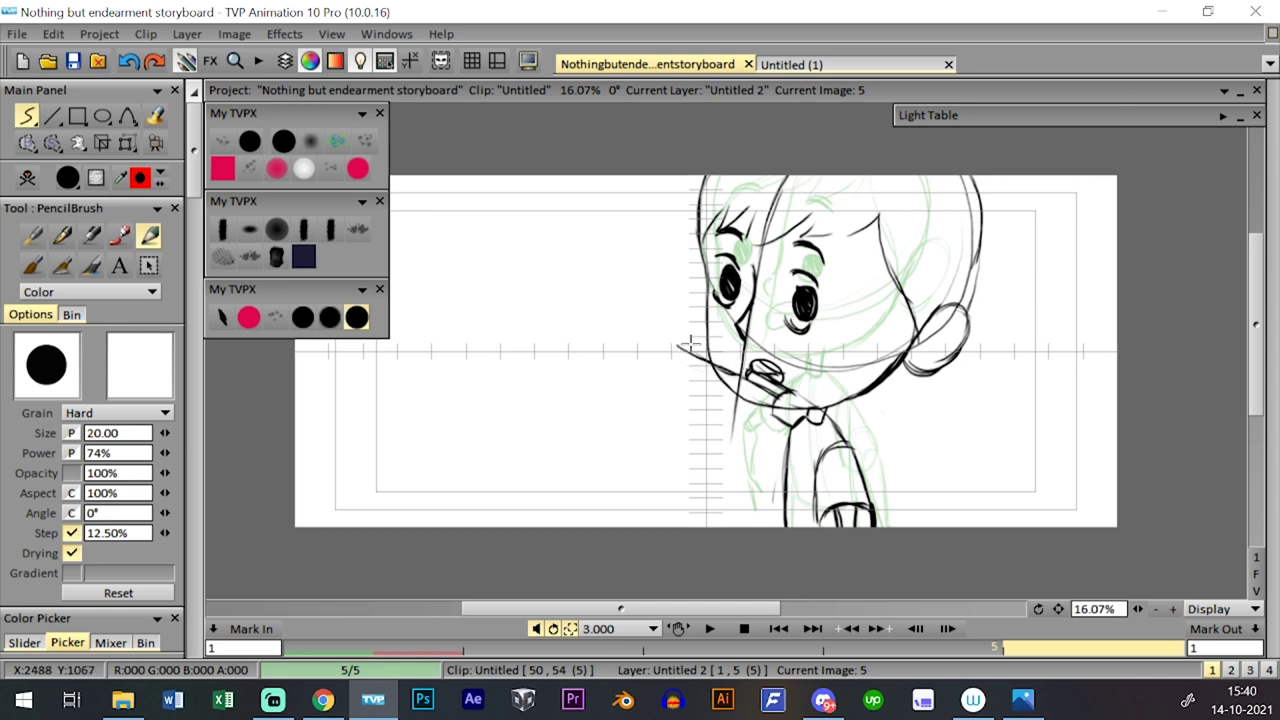
# - Replace the stray stroke beside the boy's mouth with a redrawn one, then step to image 4
pyautogui.hotkey('ctrl', 'z')
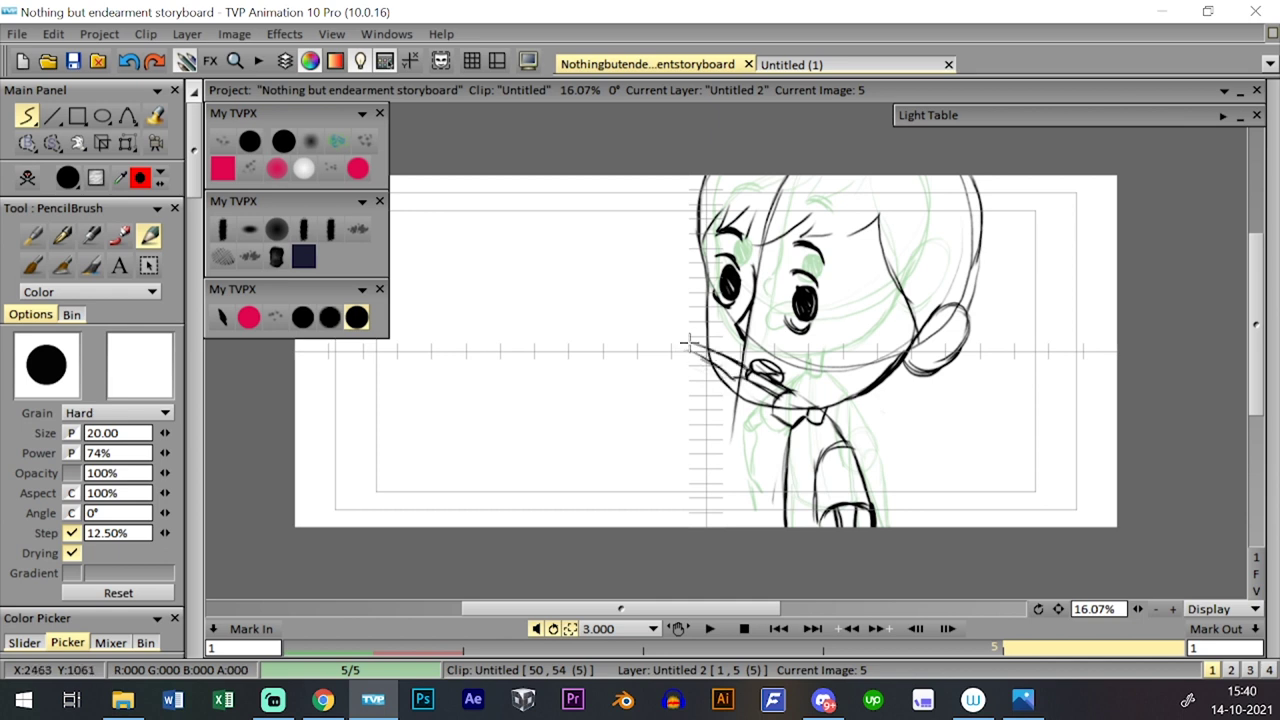
pyautogui.moveTo(669, 340); pyautogui.dragTo(700, 349)
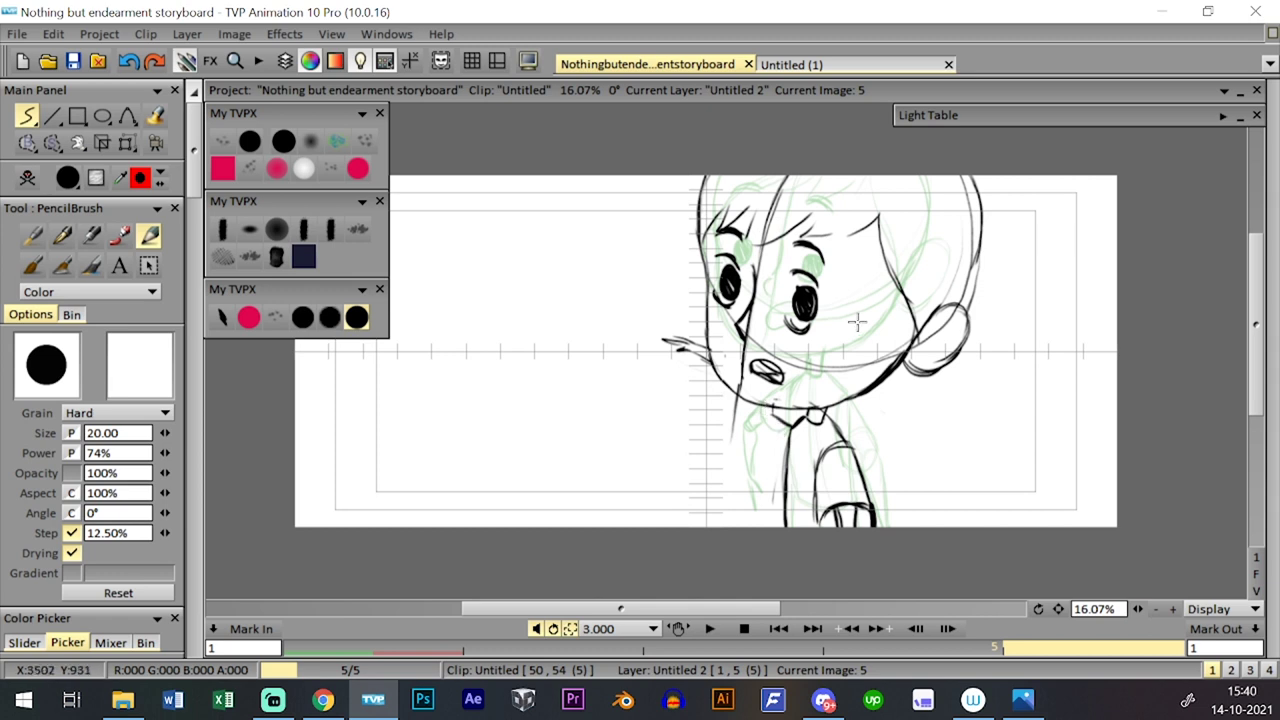
pyautogui.press('Left')
pyautogui.press('Right')
pyautogui.press('Left')
pyautogui.press('Left')
pyautogui.press('Left')
pyautogui.press('Right')
pyautogui.press('Right')
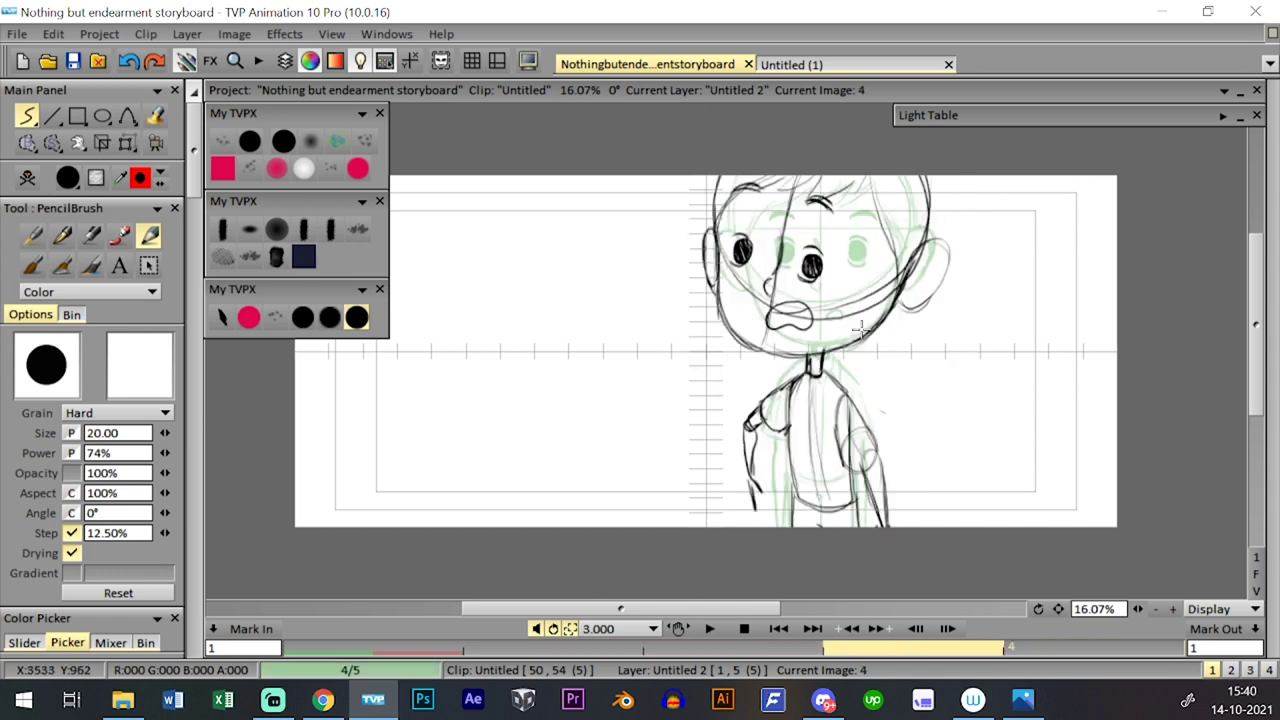
# - Flip between the walk frames to check motion, ending on image 5 with the timeline shown
pyautogui.press('Right')
pyautogui.press('Left')
pyautogui.press('Left')
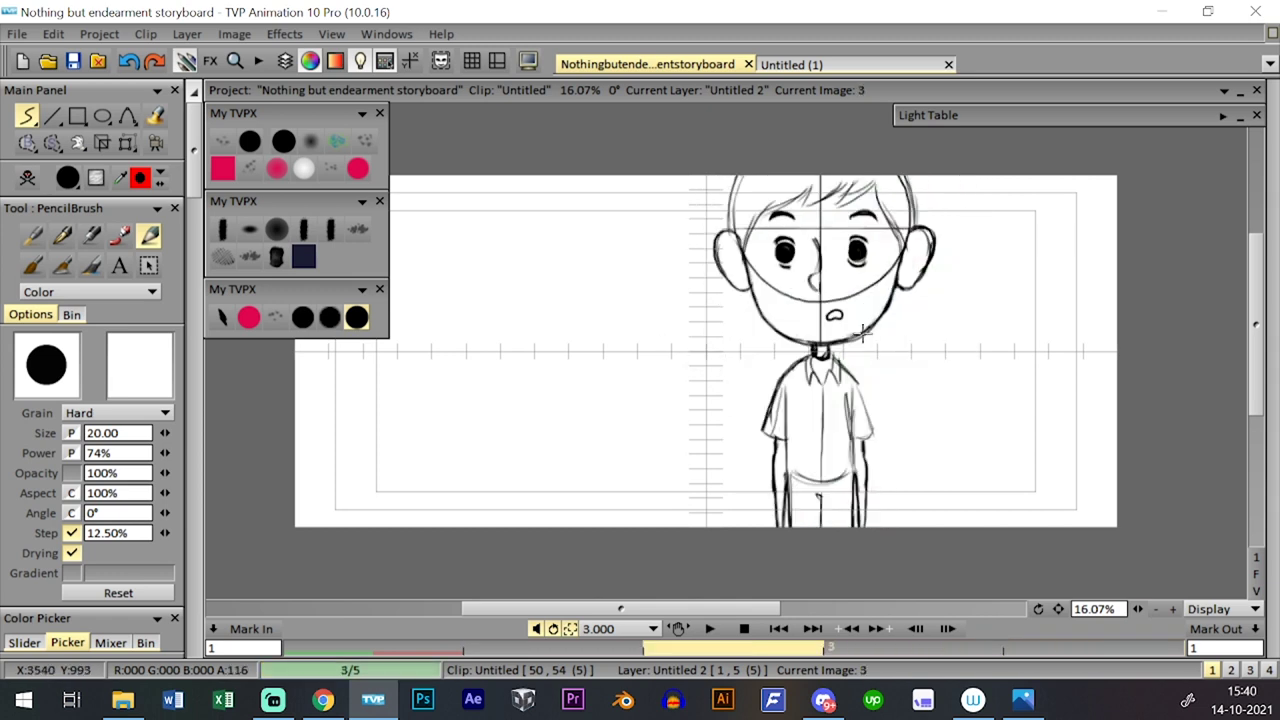
pyautogui.press('Right')
pyautogui.press('Right')
pyautogui.press('Left')
pyautogui.press('Left')
pyautogui.press('Right')
pyautogui.press('Right')
pyautogui.press('Left')
pyautogui.press('Left')
pyautogui.press('Right')
pyautogui.press('Right')
pyautogui.press('Tab')
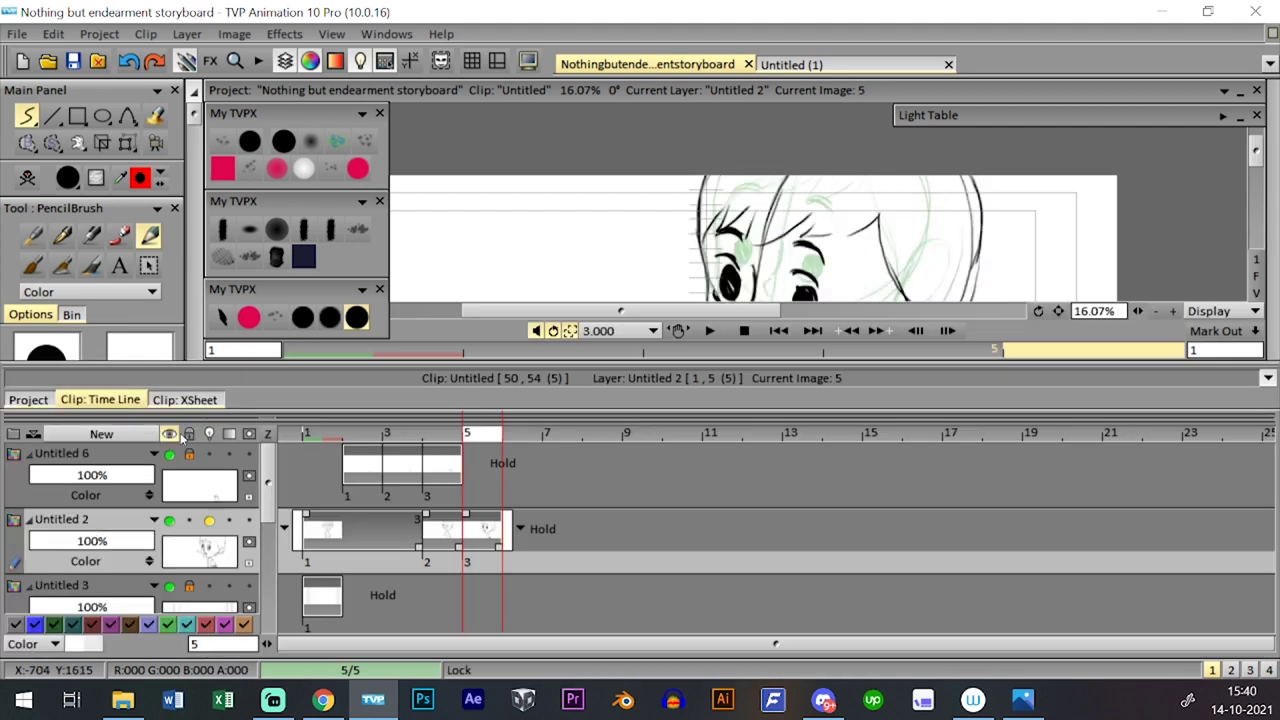
# - Show all layers including the corridor, switch off Untitled 2's onion-skin, and save
pyautogui.click(170, 434)
pyautogui.press('Tab')
pyautogui.press('Tab')
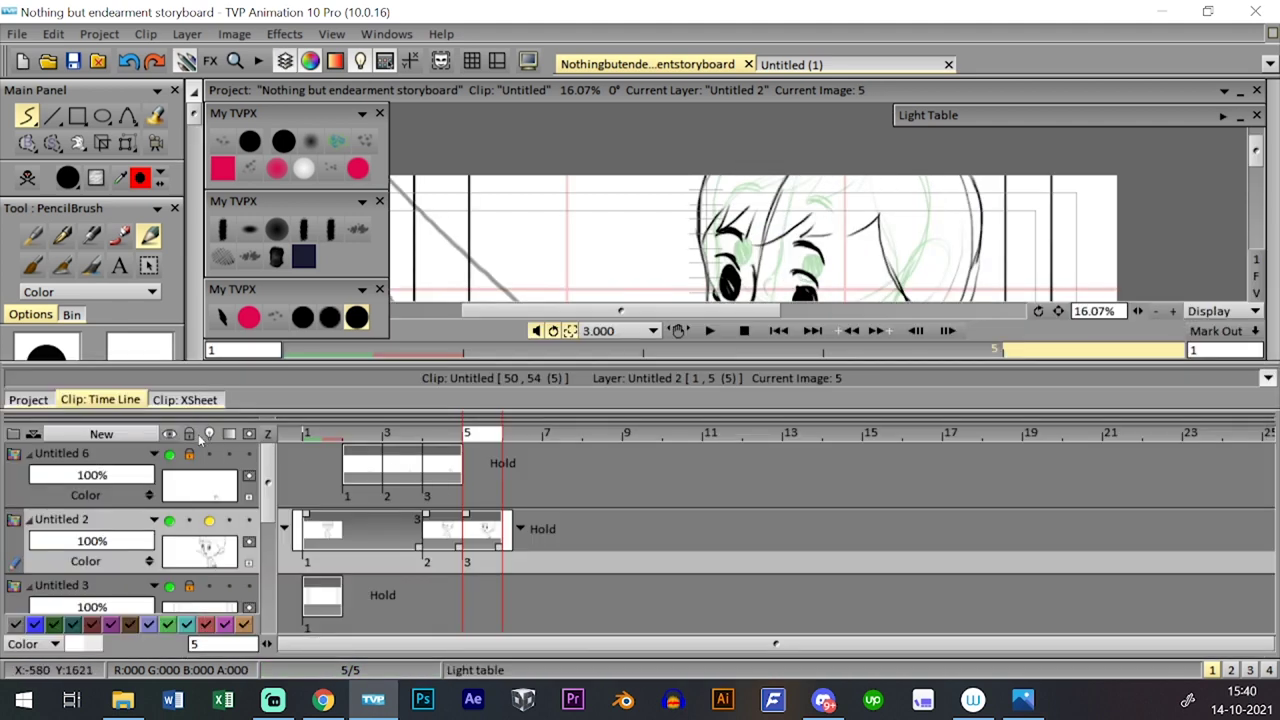
pyautogui.click(209, 521)
pyautogui.hotkey('shift', 'Tab')
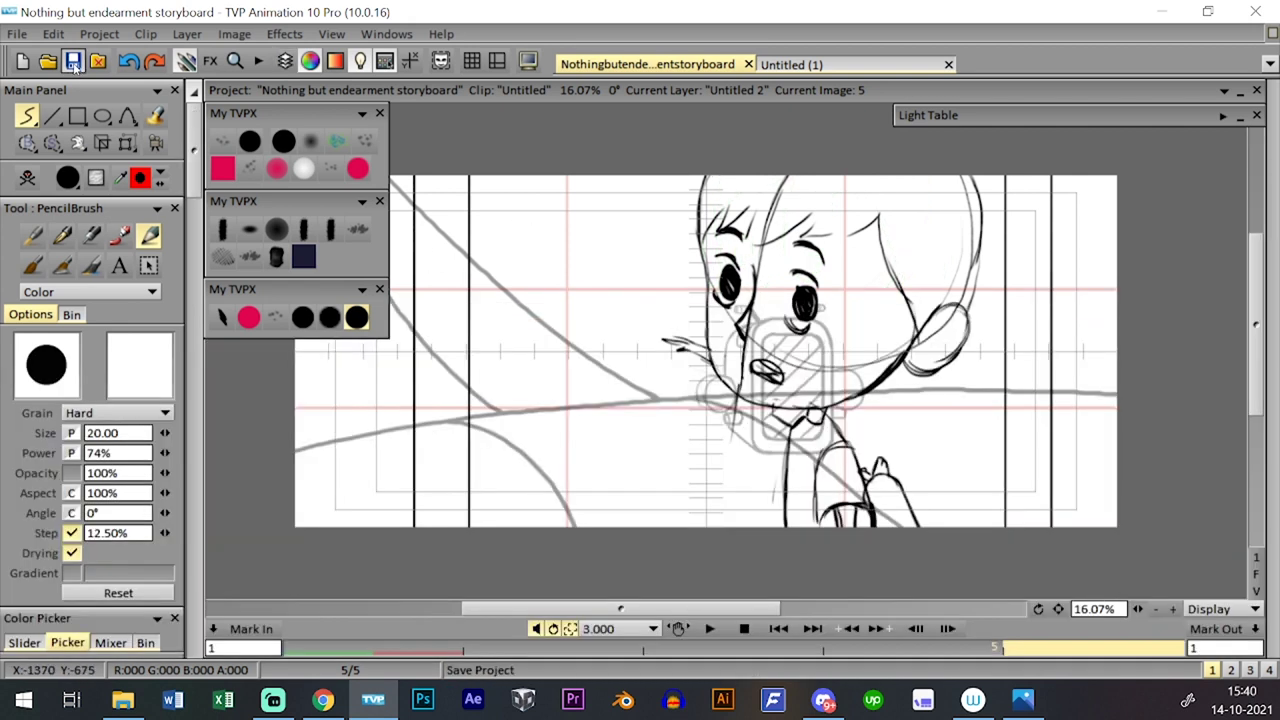
pyautogui.click(73, 62)
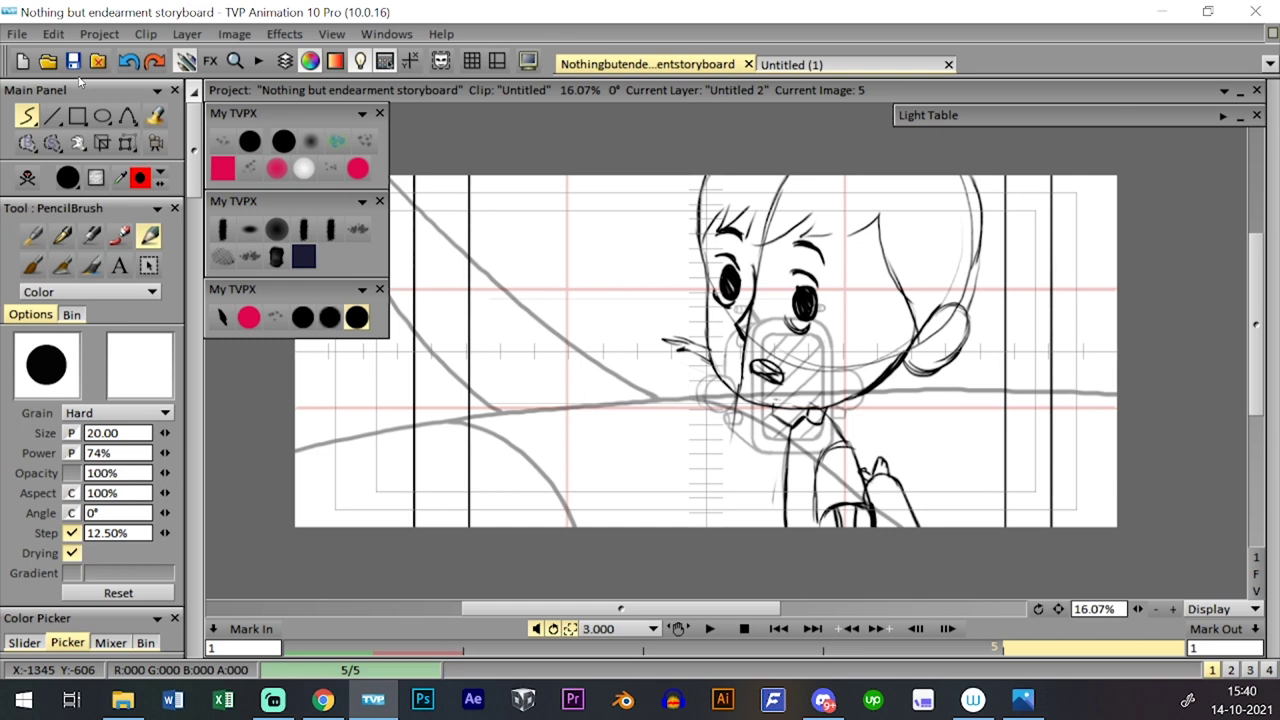
# - Add a new image 6 to the boy clip
pyautogui.press('Tab')
pyautogui.click(520, 434)
pyautogui.press('Tab')
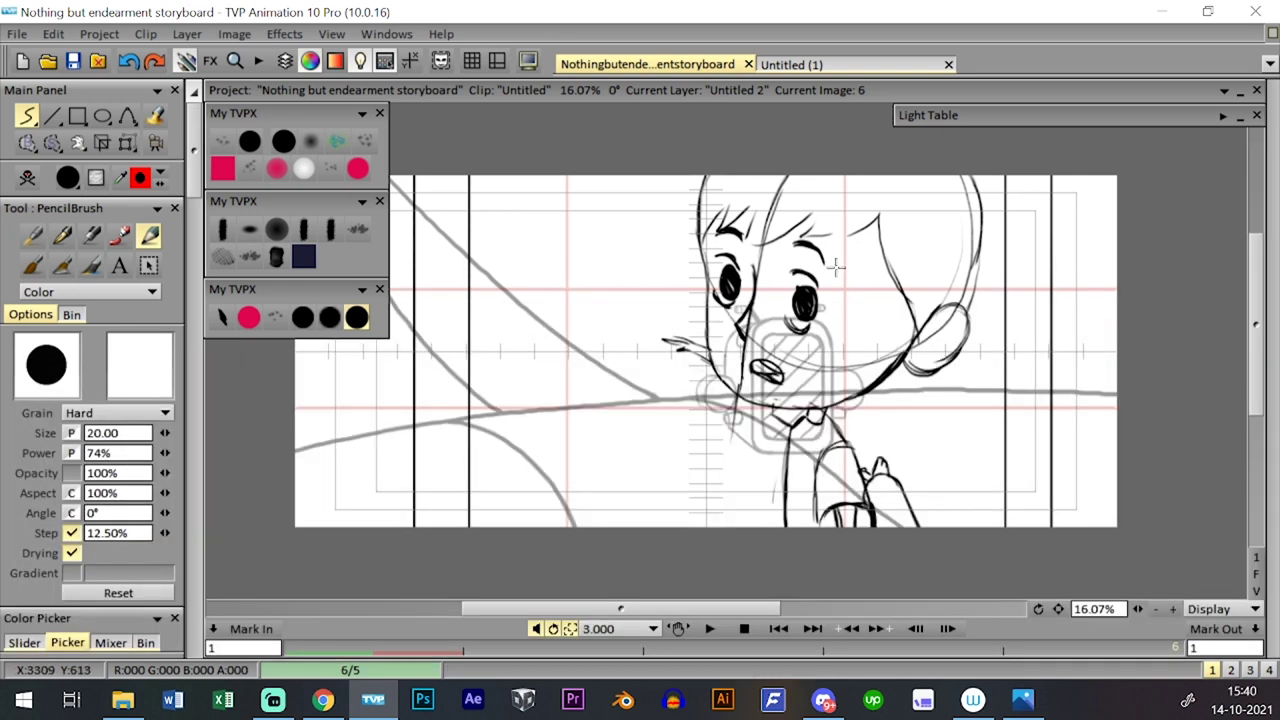
pyautogui.press('Tab')
pyautogui.press('Tab')
pyautogui.press('Tab')
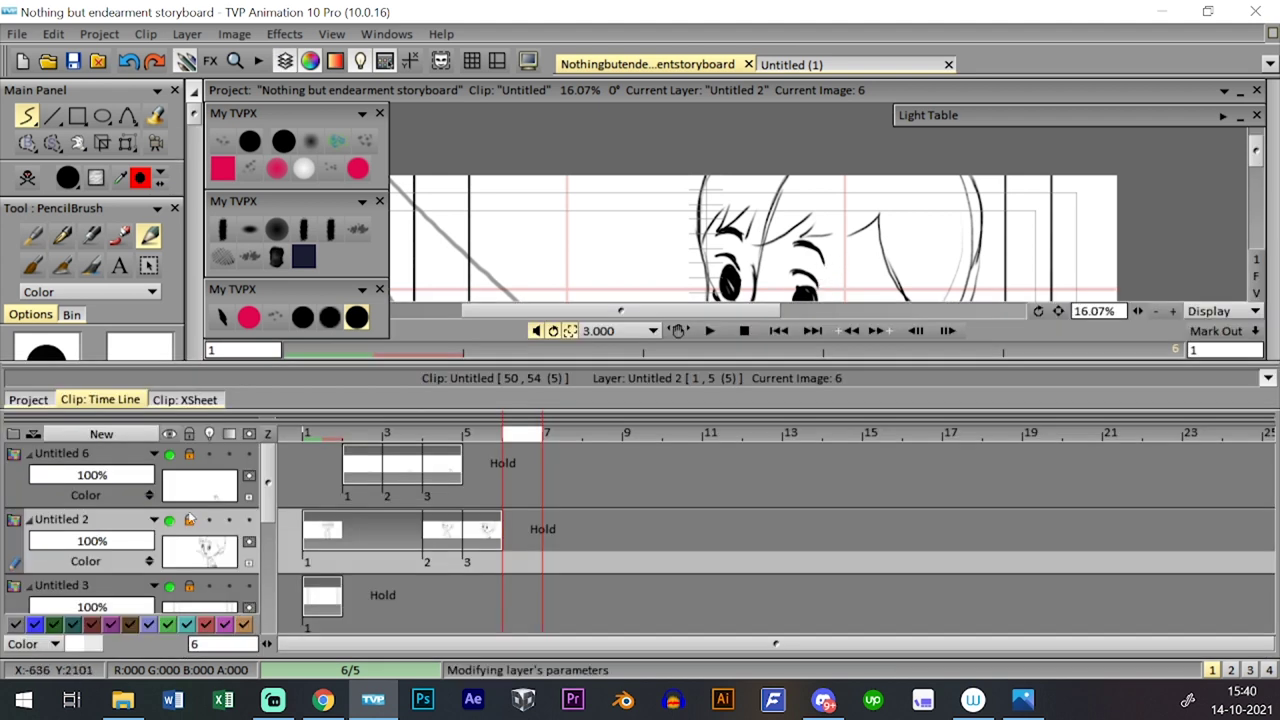
pyautogui.press('Tab')
pyautogui.press('Tab')
pyautogui.press('Tab')
pyautogui.press('Tab')
pyautogui.press('Tab')
pyautogui.press('Tab')
pyautogui.press('Tab')
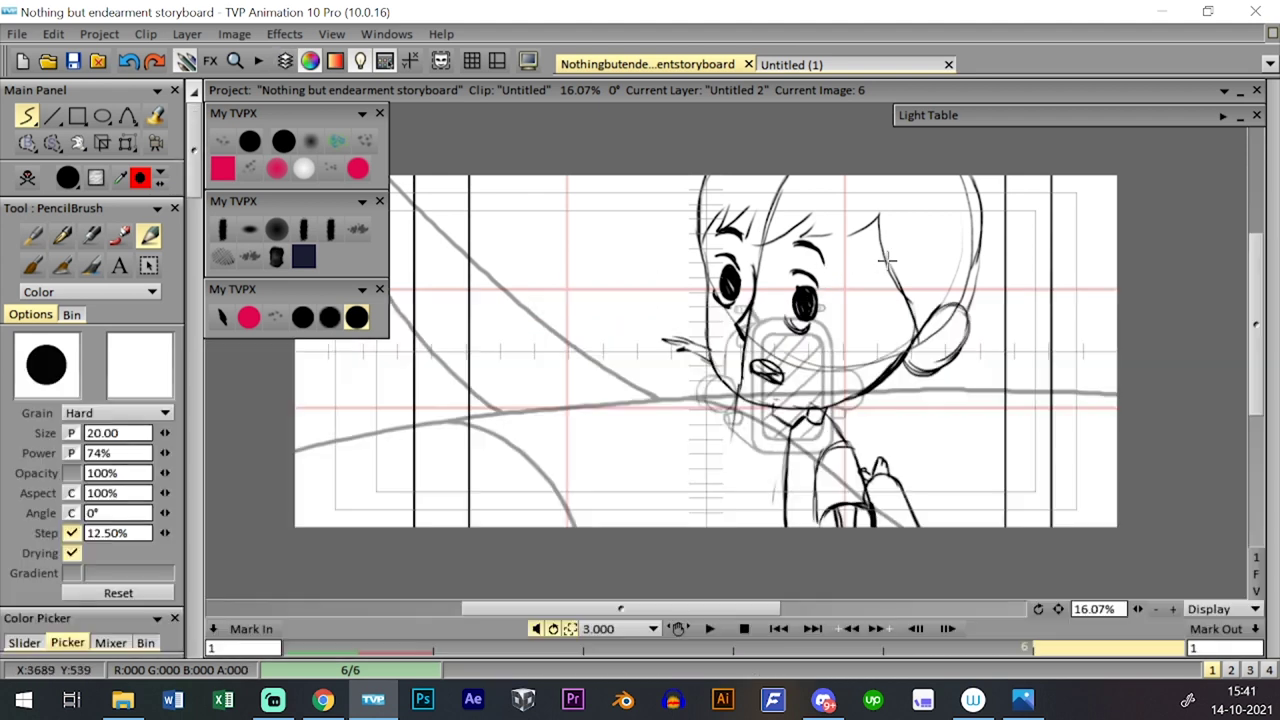
# - Set Untitled 6's hold to None, return to image 6 on Untitled 2, and box the boy for transforming
pyautogui.press('Tab')
pyautogui.click(501, 464)
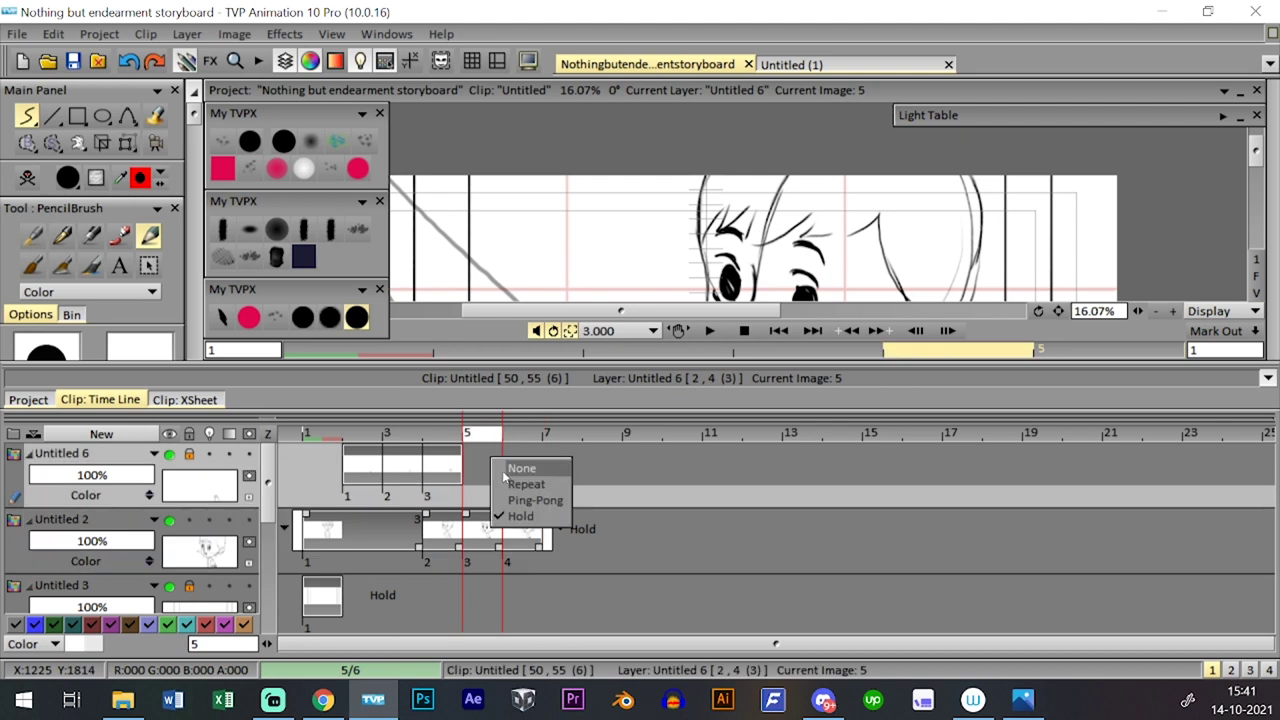
pyautogui.click(512, 470)
pyautogui.press('Tab')
pyautogui.press('Tab')
pyautogui.press('Tab')
pyautogui.press('Left')
pyautogui.press('Left')
pyautogui.press('Left')
pyautogui.press('Right')
pyautogui.press('Right')
pyautogui.press('Right')
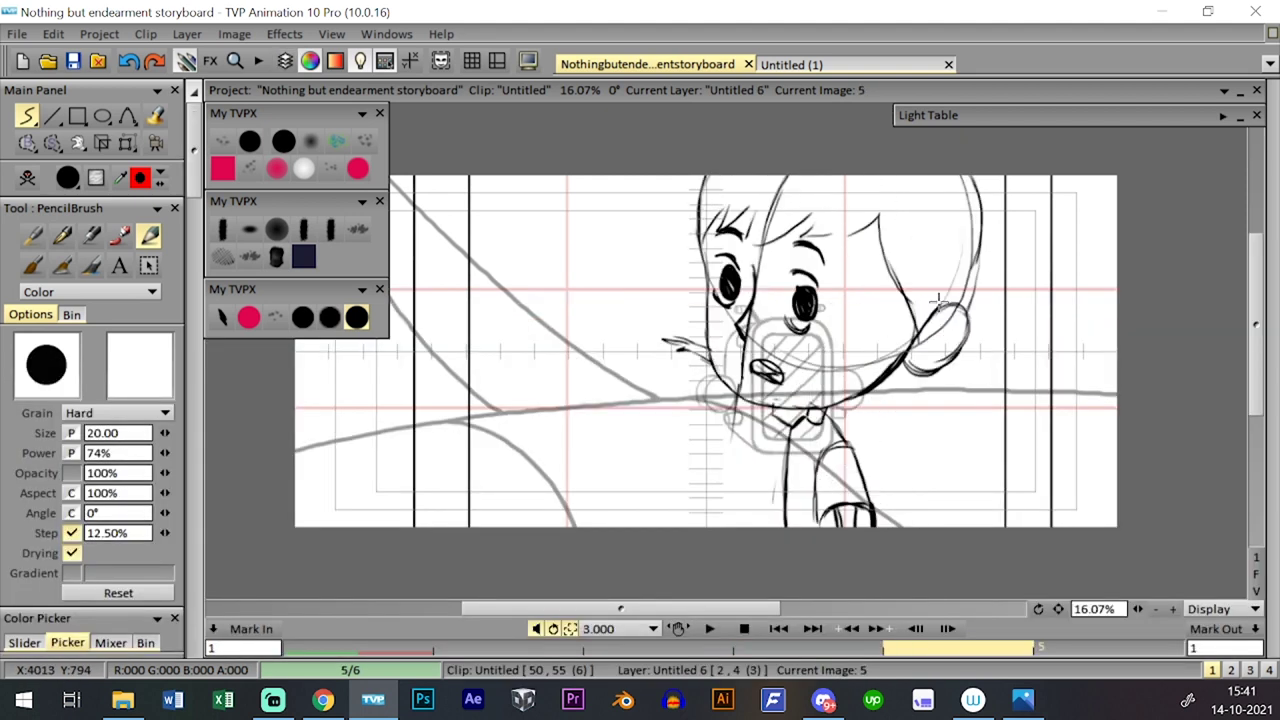
pyautogui.press('Tab')
pyautogui.press('Tab')
pyautogui.press('Tab')
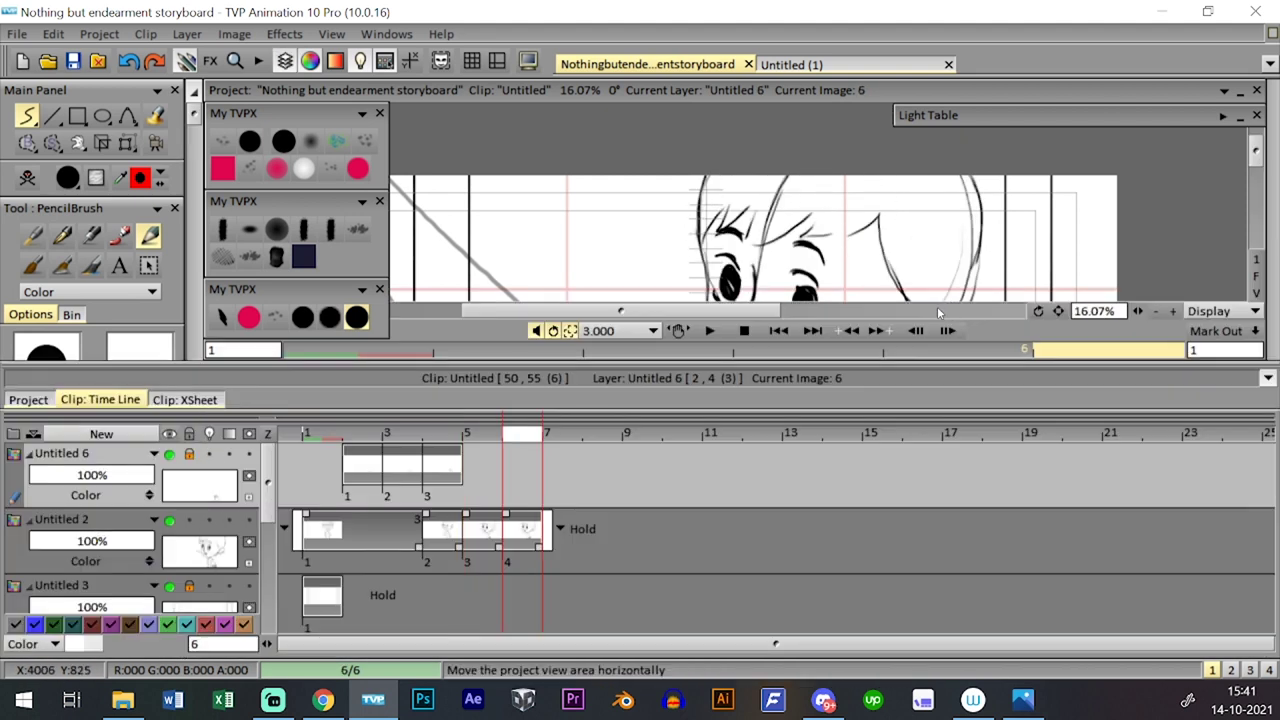
pyautogui.press('Tab')
pyautogui.press('Right')
pyautogui.press('Tab')
pyautogui.press('Down')
pyautogui.press('Tab')
pyautogui.press('Tab')
pyautogui.press('Tab')
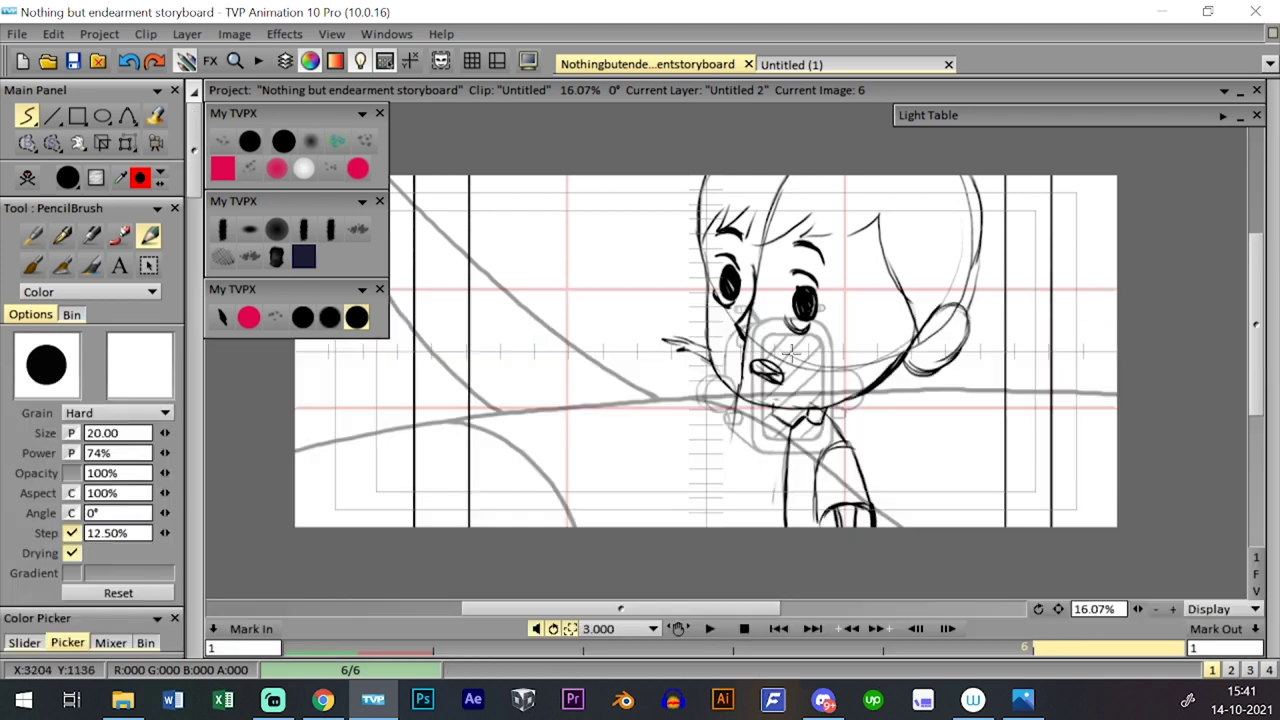
pyautogui.click(127, 143)
pyautogui.click(182, 168)
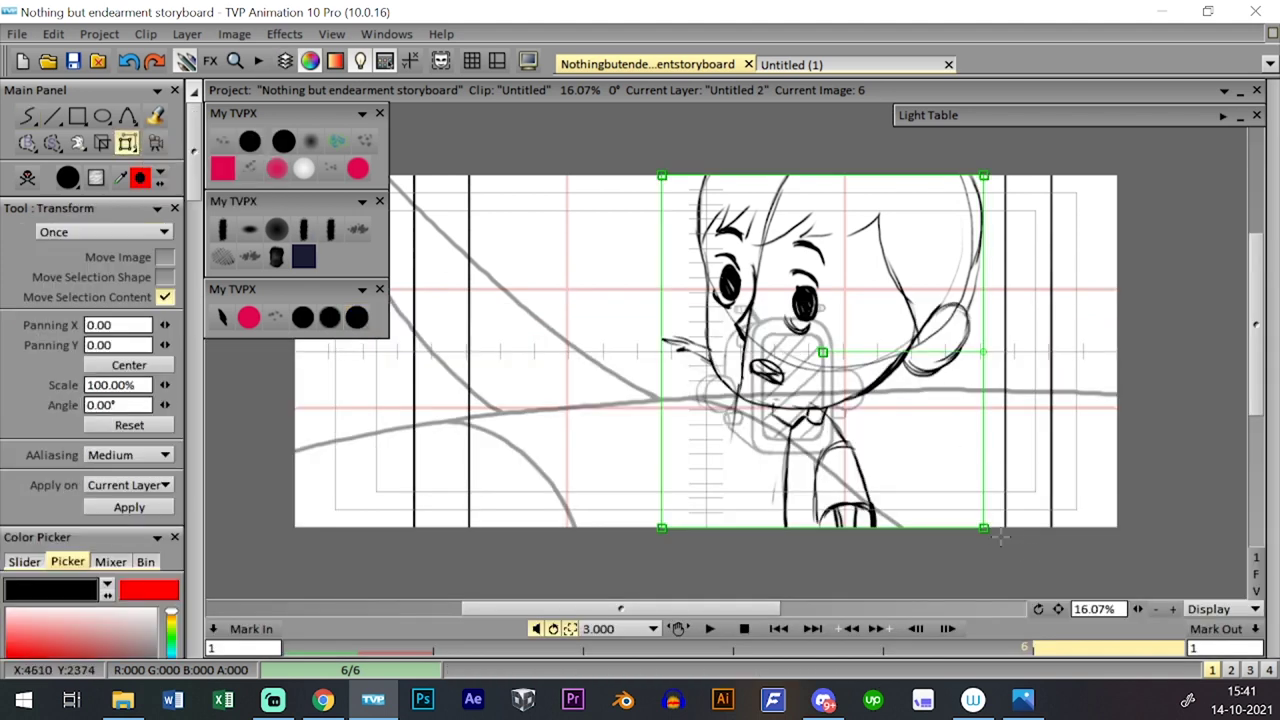
# - Scale the boy's frame-6 drawing up to 182.68% and apply it, returning to the PencilBrush
pyautogui.moveTo(1000, 538); pyautogui.dragTo(1065, 548)
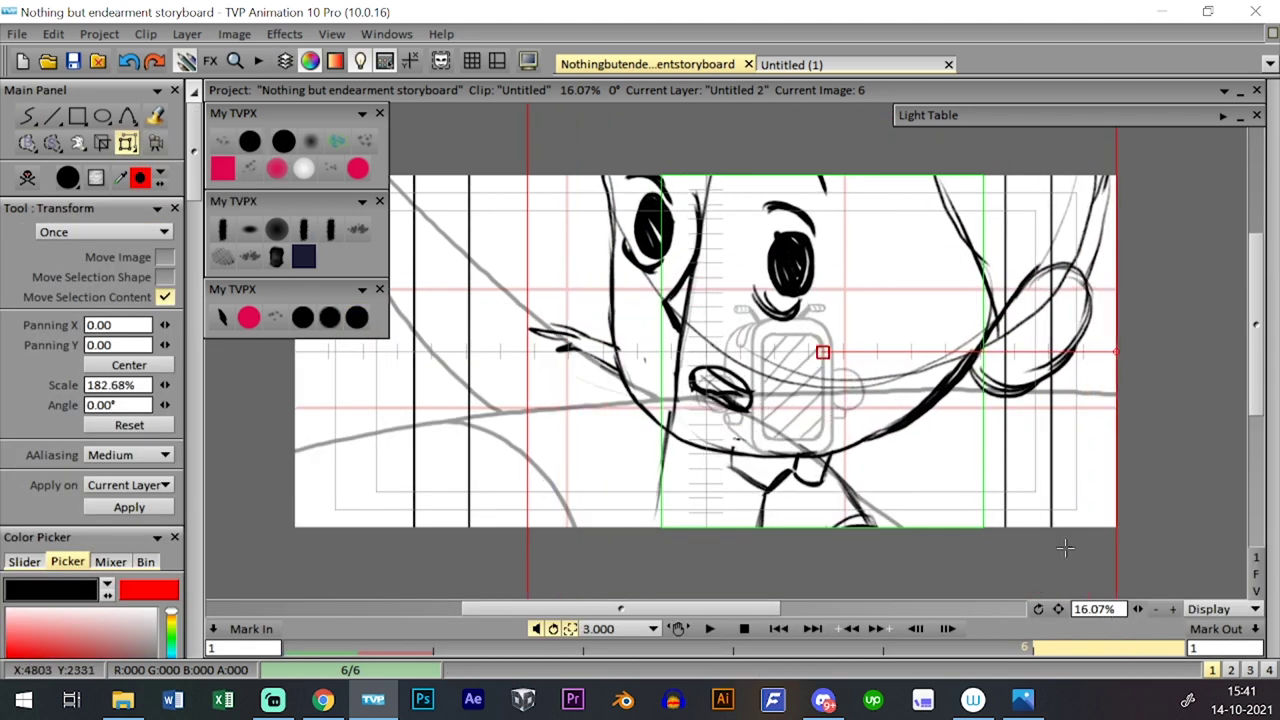
pyautogui.press('Return')
pyautogui.click(303, 317)
pyautogui.press('Tab')
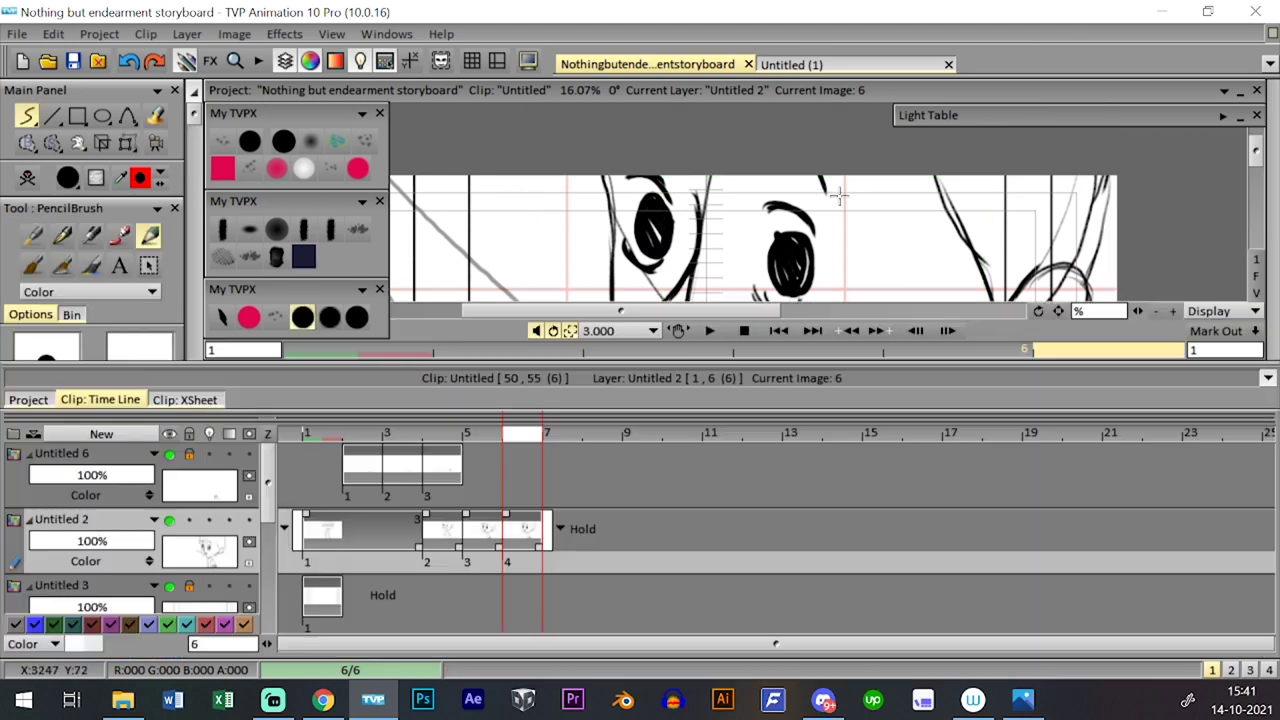
pyautogui.press('Tab')
# - Play back a preview of the animation and save the project
pyautogui.click(722, 626)
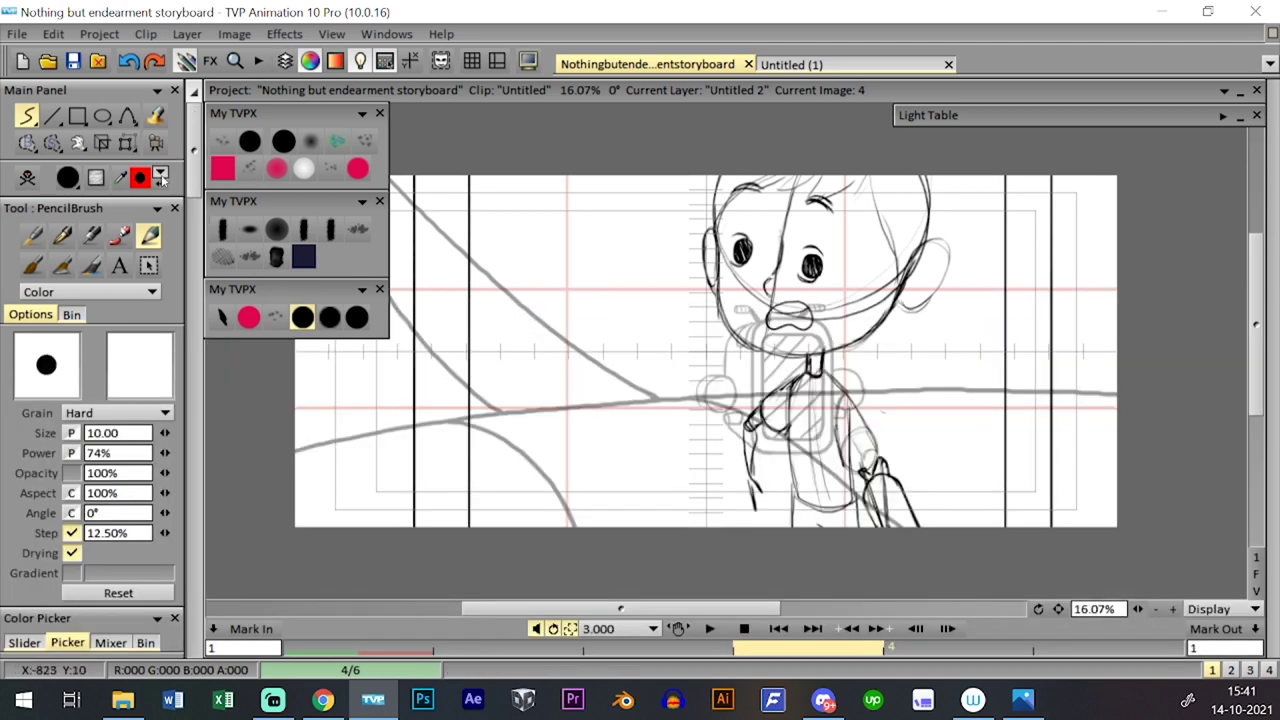
pyautogui.click(73, 62)
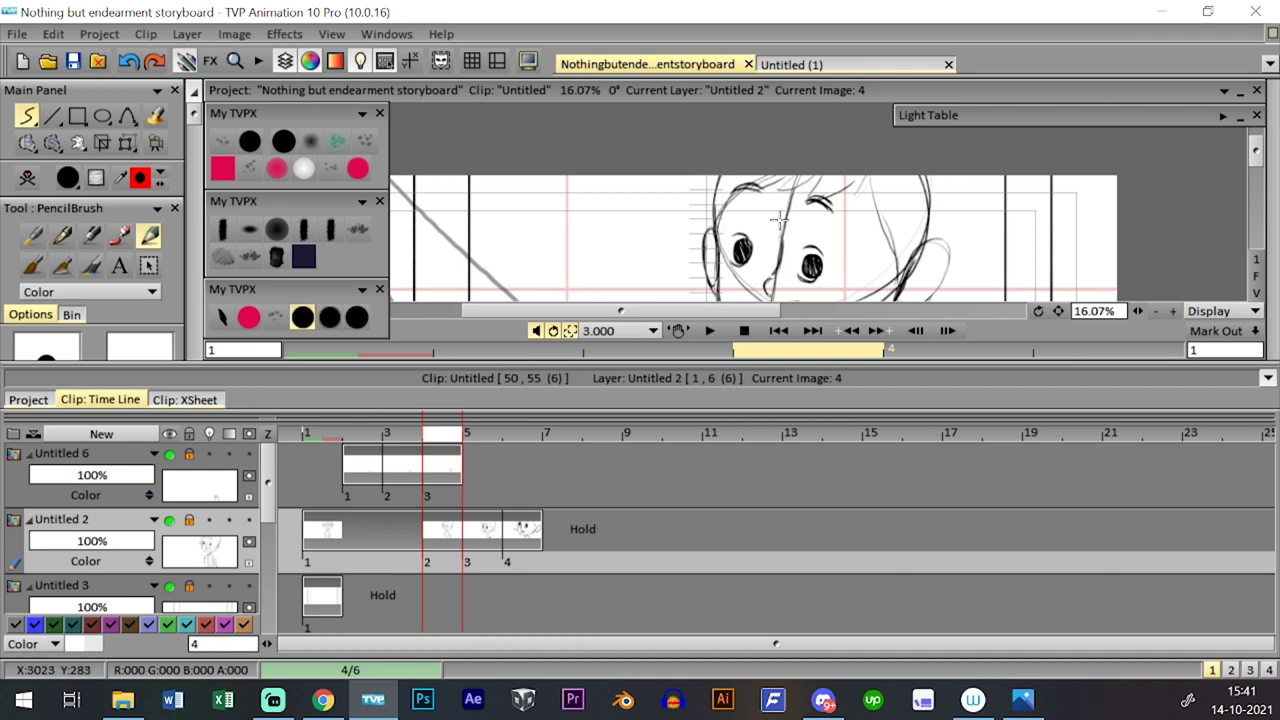
pyautogui.press('Tab')
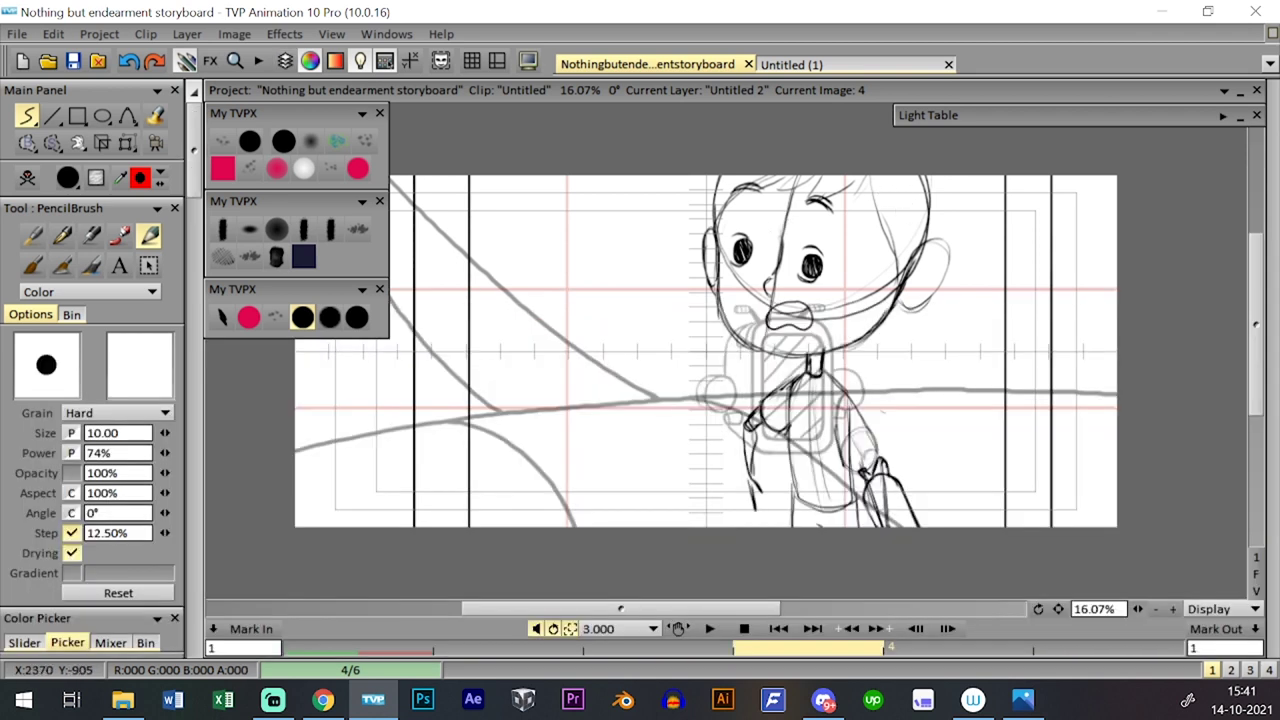
pyautogui.hotkey('alt', 'Tab')
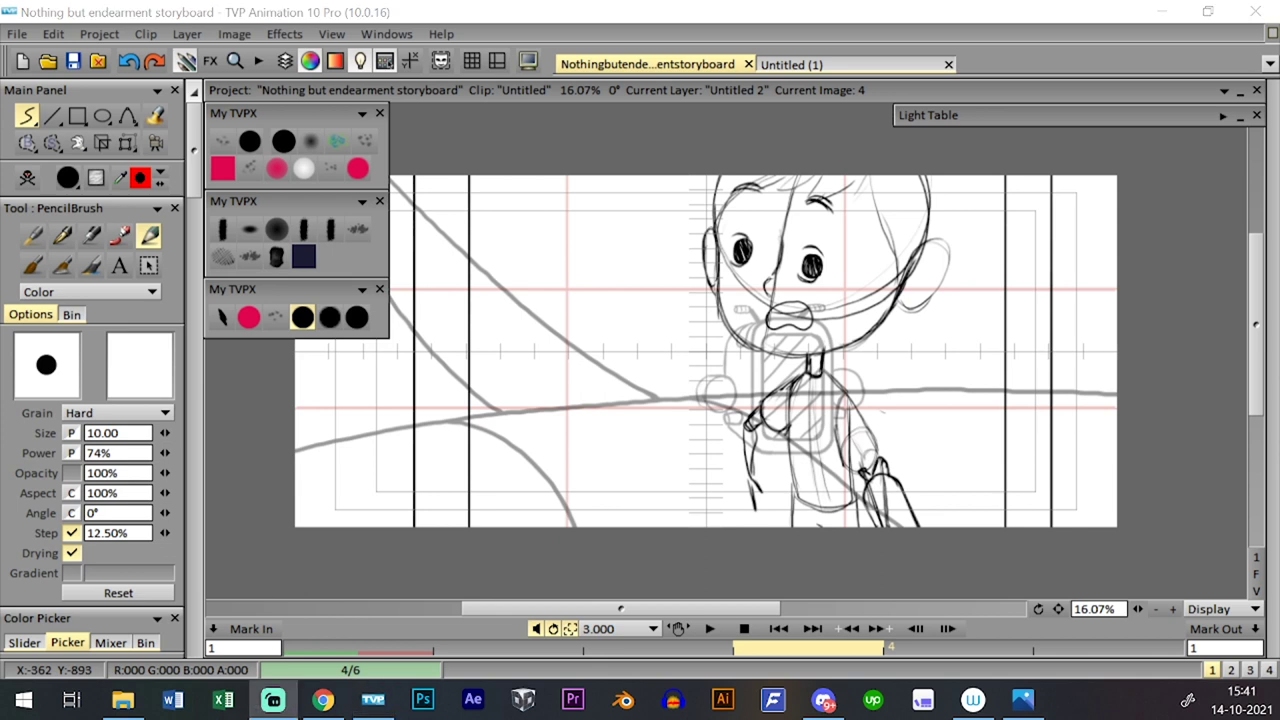
pyautogui.hotkey('alt', 'Tab')
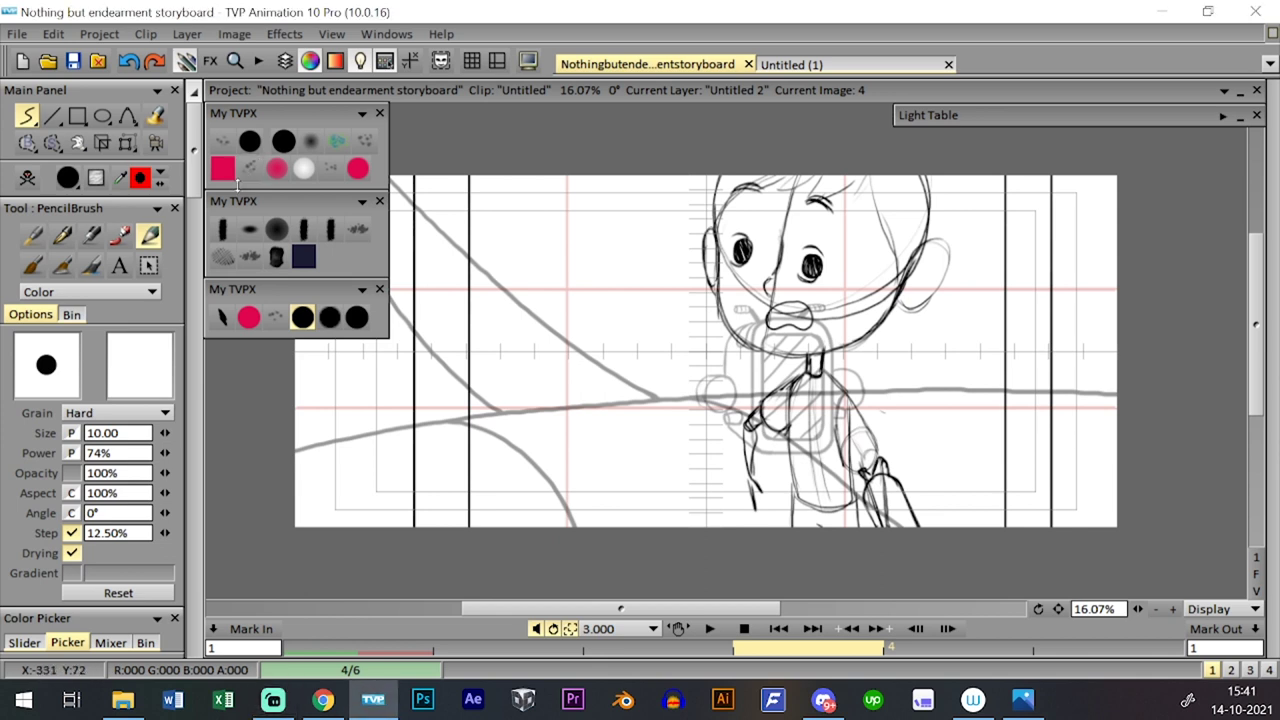
pyautogui.hotkey('ctrl', 's')
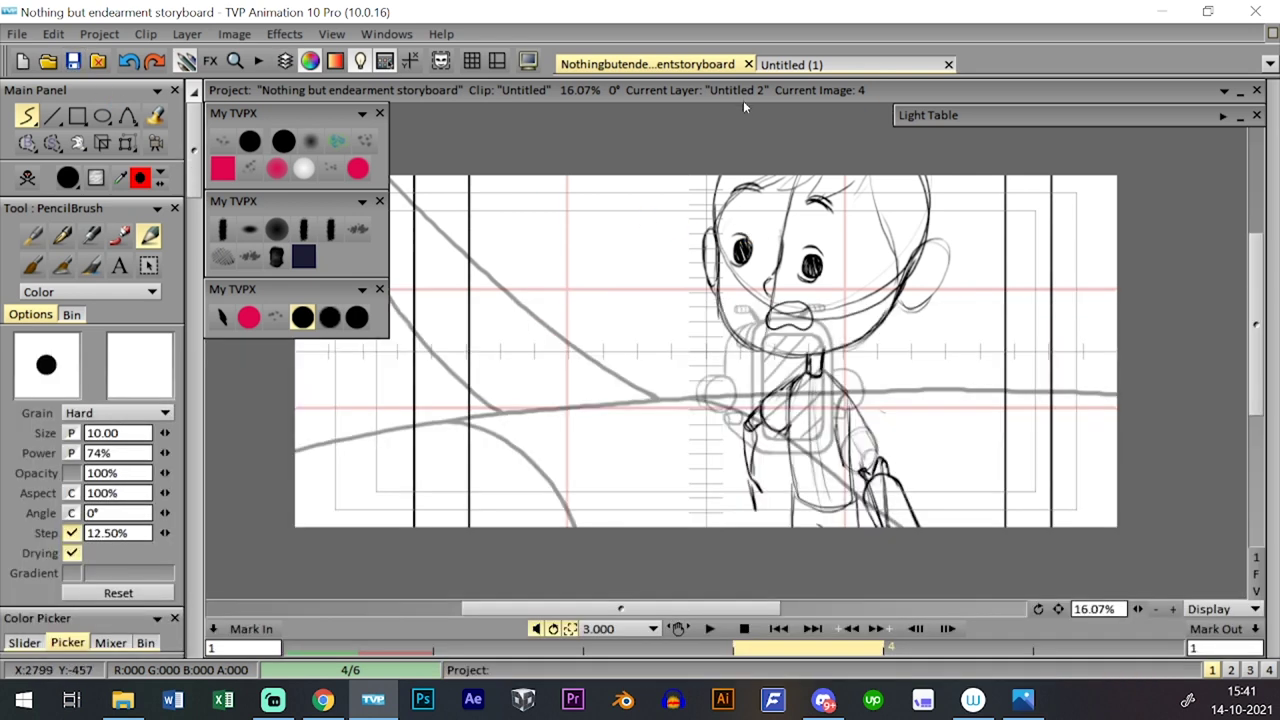
pyautogui.press('Tab')
# - Open the empty clip 8 from the storyboard overview and save the project
pyautogui.click(35, 401)
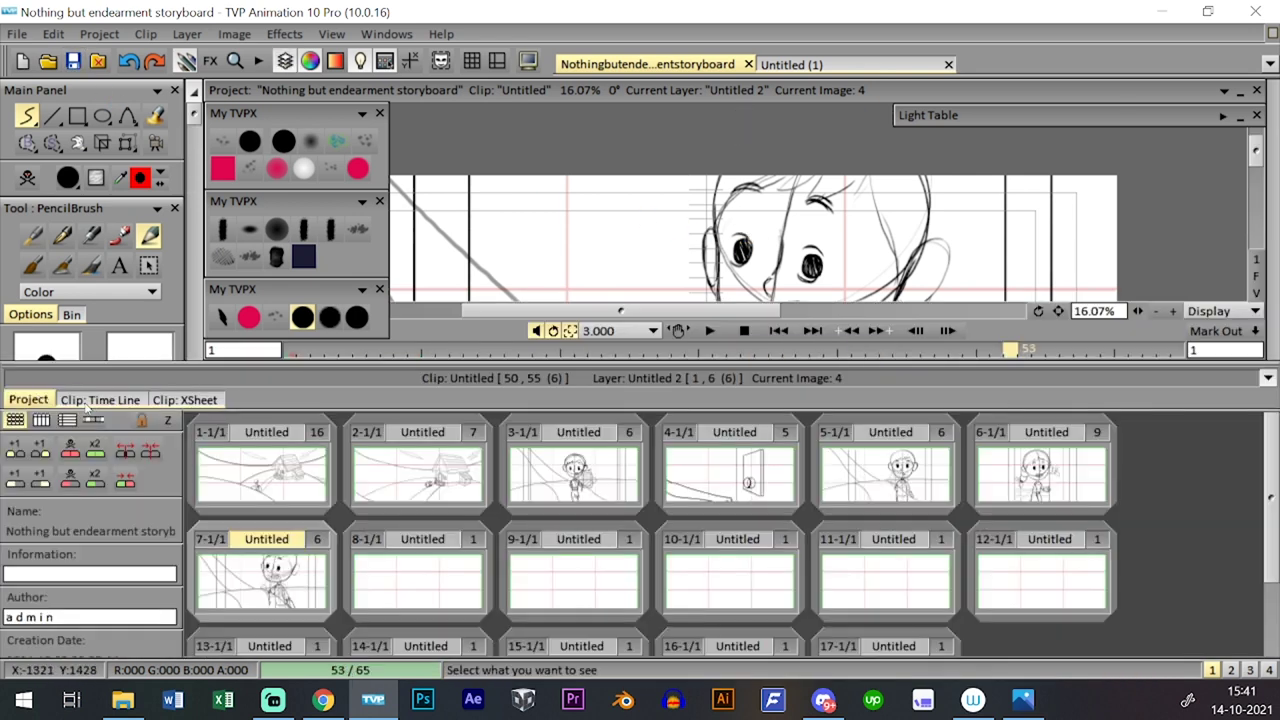
pyautogui.click(418, 575)
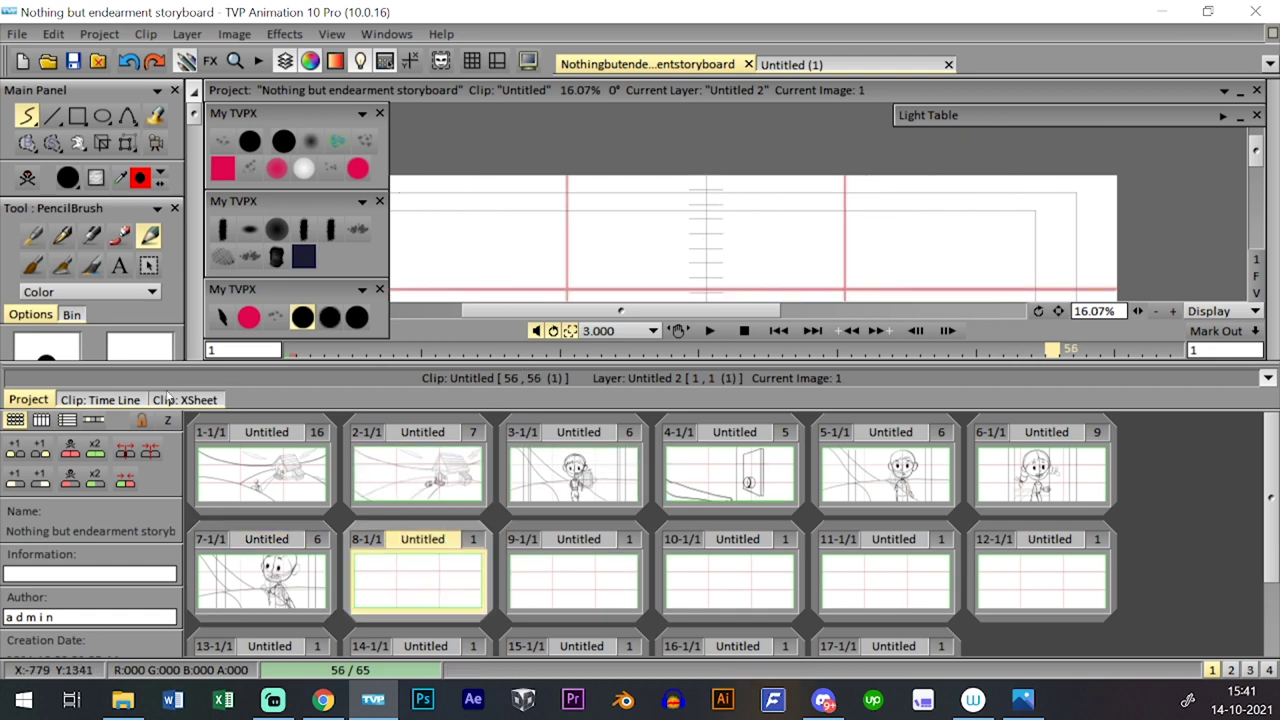
pyautogui.click(132, 399)
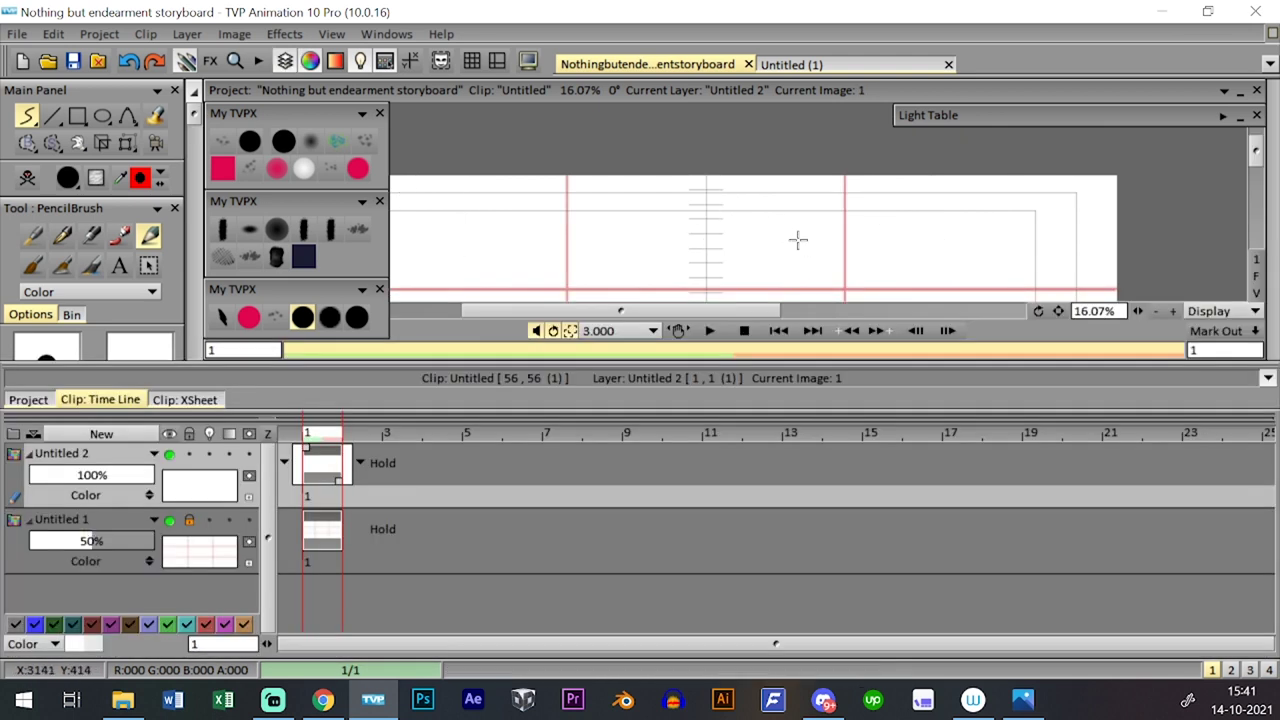
pyautogui.press('Tab')
pyautogui.press('Tab')
pyautogui.press('Tab')
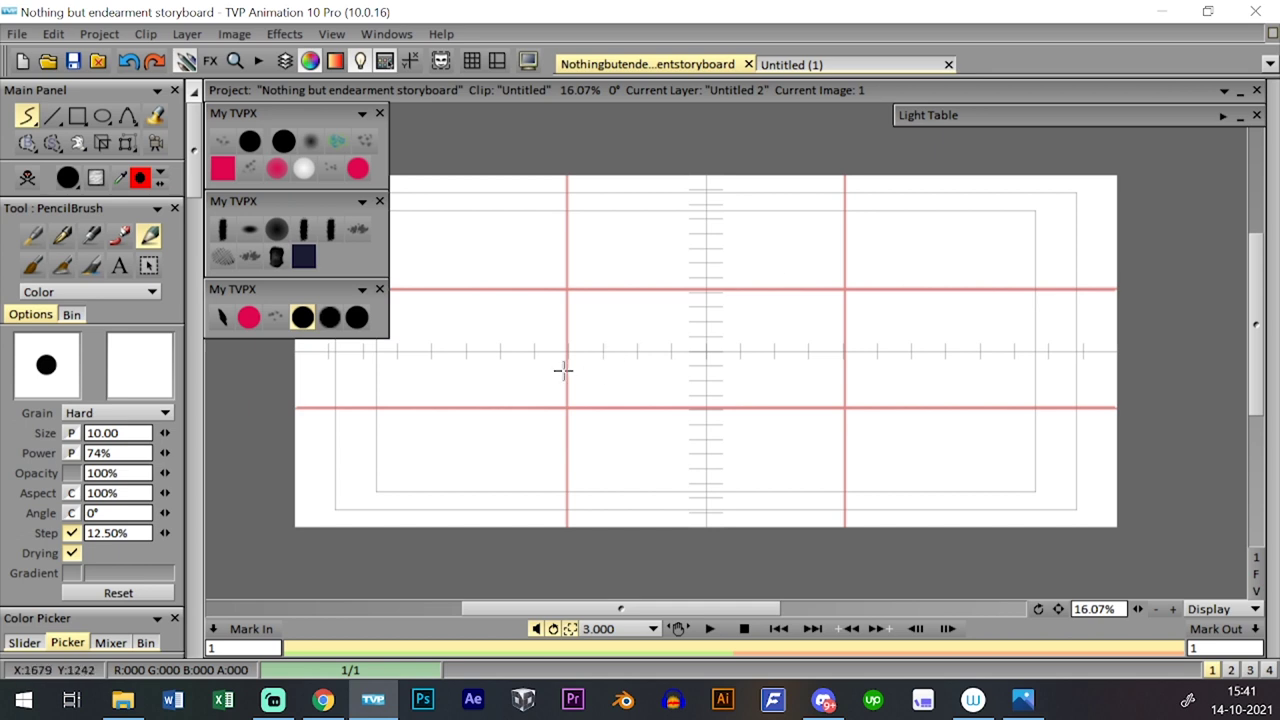
pyautogui.moveTo(540, 408); pyautogui.dragTo(534, 258)
pyautogui.hotkey('ctrl', 'z')
pyautogui.press('0')
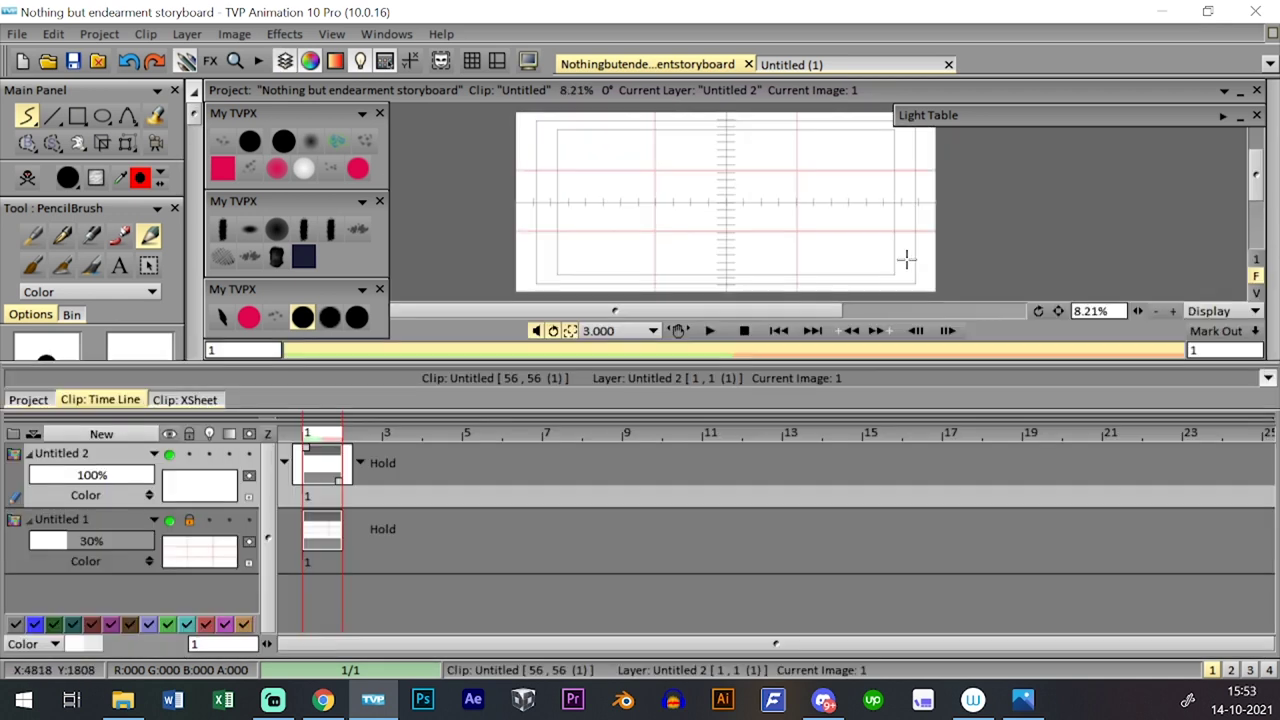
pyautogui.press('0')
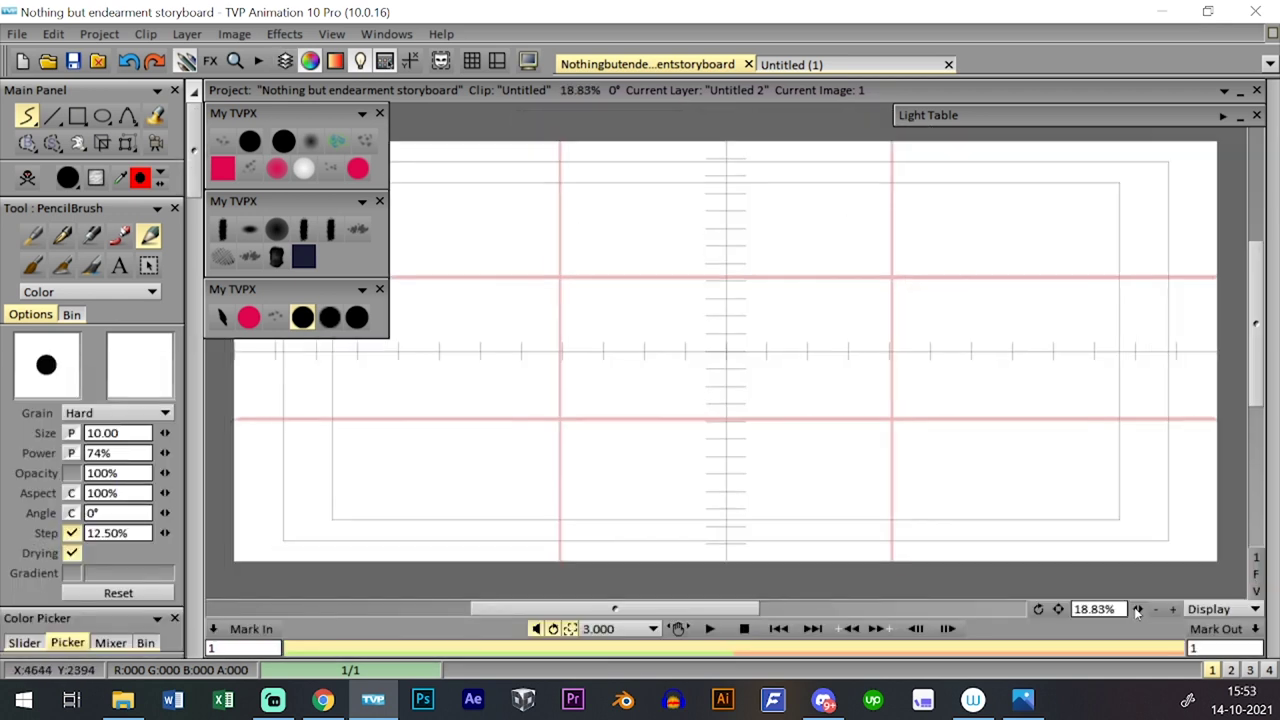
pyautogui.click(72, 61)
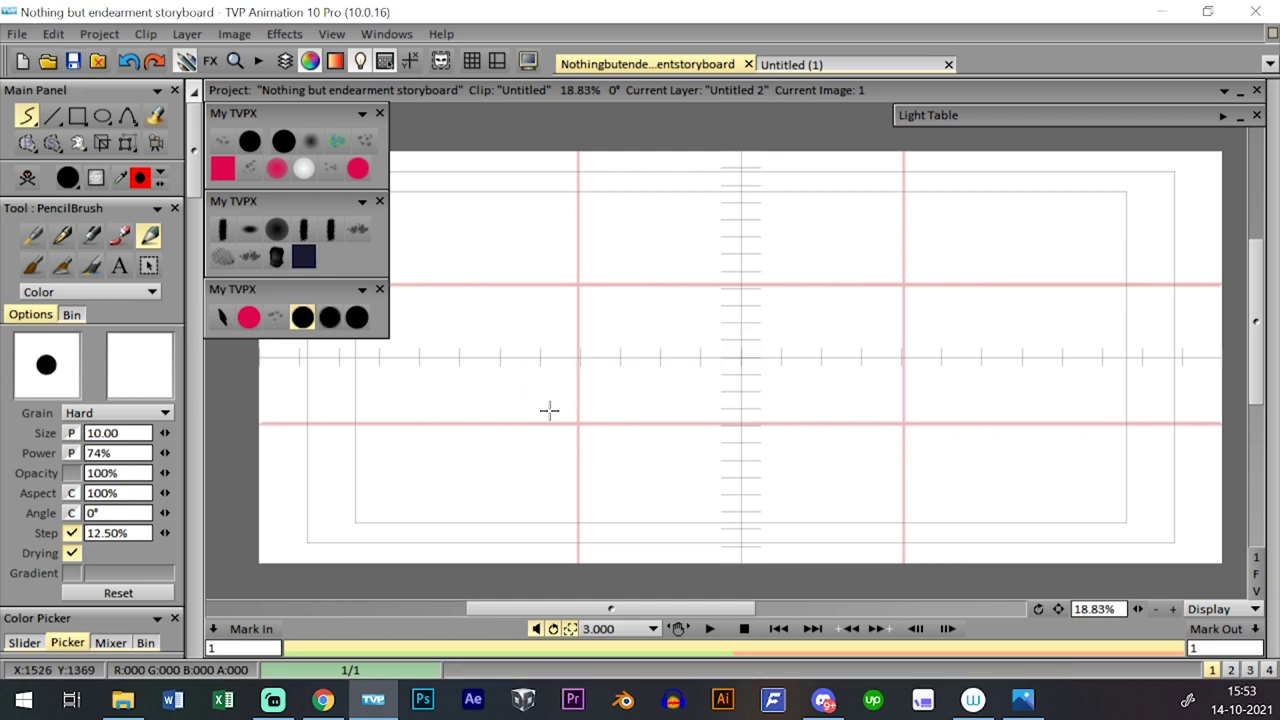
# - Draw a rectangle as the corridor's far wall and zoom out to 14.85%
pyautogui.moveTo(552, 440)
pyautogui.mouseDown()
pyautogui.moveTo(551, 264)
pyautogui.moveTo(557, 437)
pyautogui.mouseUp()
pyautogui.hotkey('ctrl', 'z')
pyautogui.moveTo(550, 264)
pyautogui.mouseDown()
pyautogui.moveTo(939, 268)
pyautogui.moveTo(926, 254)
pyautogui.moveTo(939, 430)
pyautogui.mouseUp()
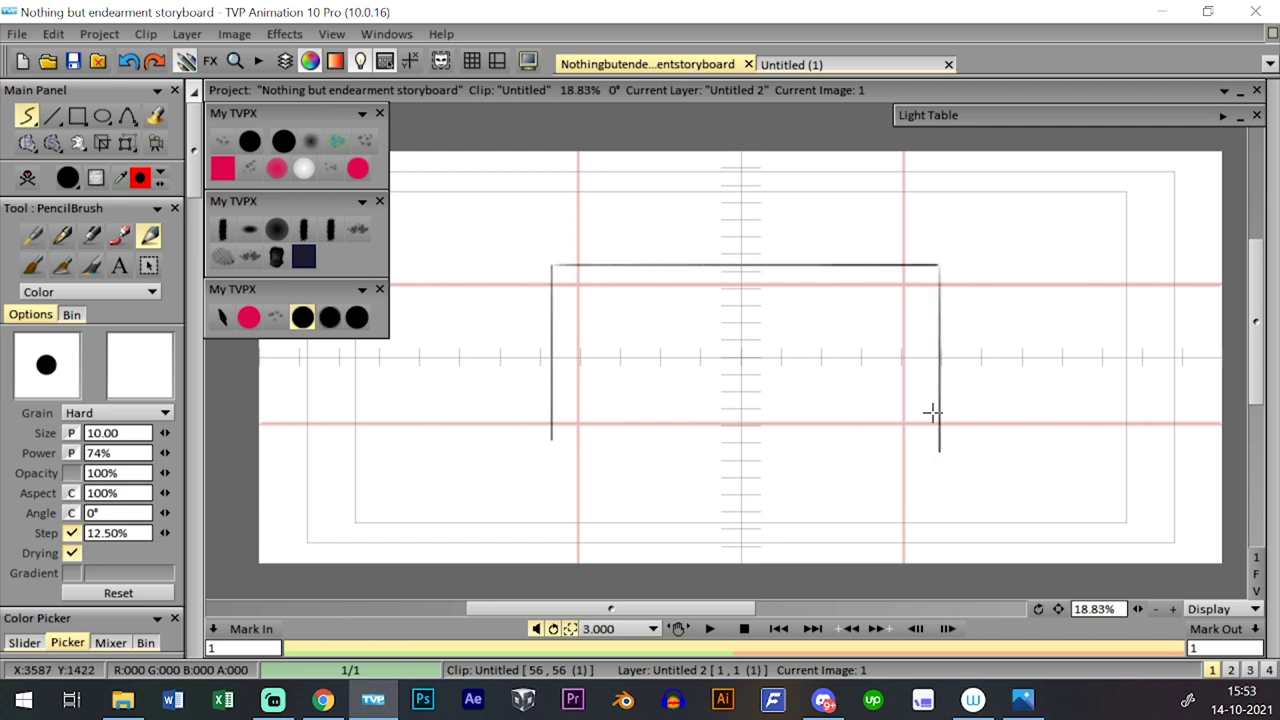
pyautogui.moveTo(592, 458); pyautogui.dragTo(944, 460)
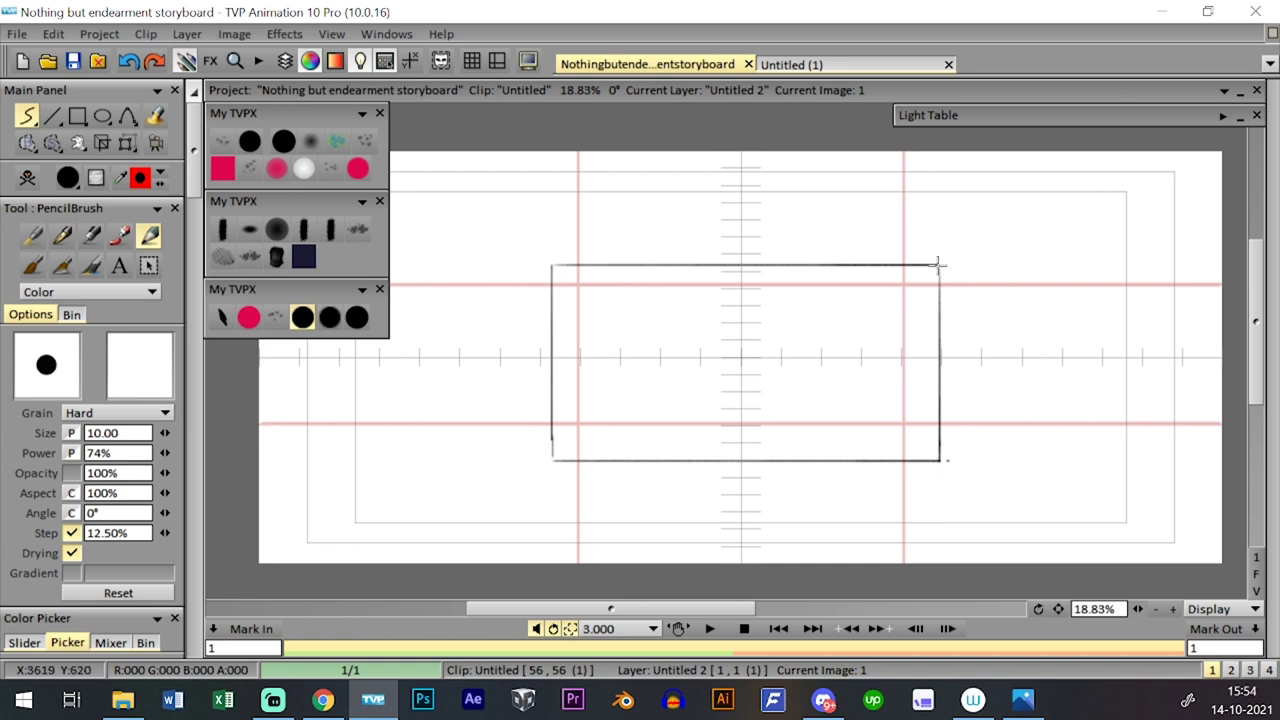
pyautogui.moveTo(939, 264); pyautogui.dragTo(942, 269)
pyautogui.hotkey('ctrl', 'z')
pyautogui.moveTo(551, 440); pyautogui.dragTo(557, 461)
pyautogui.click(1155, 609)
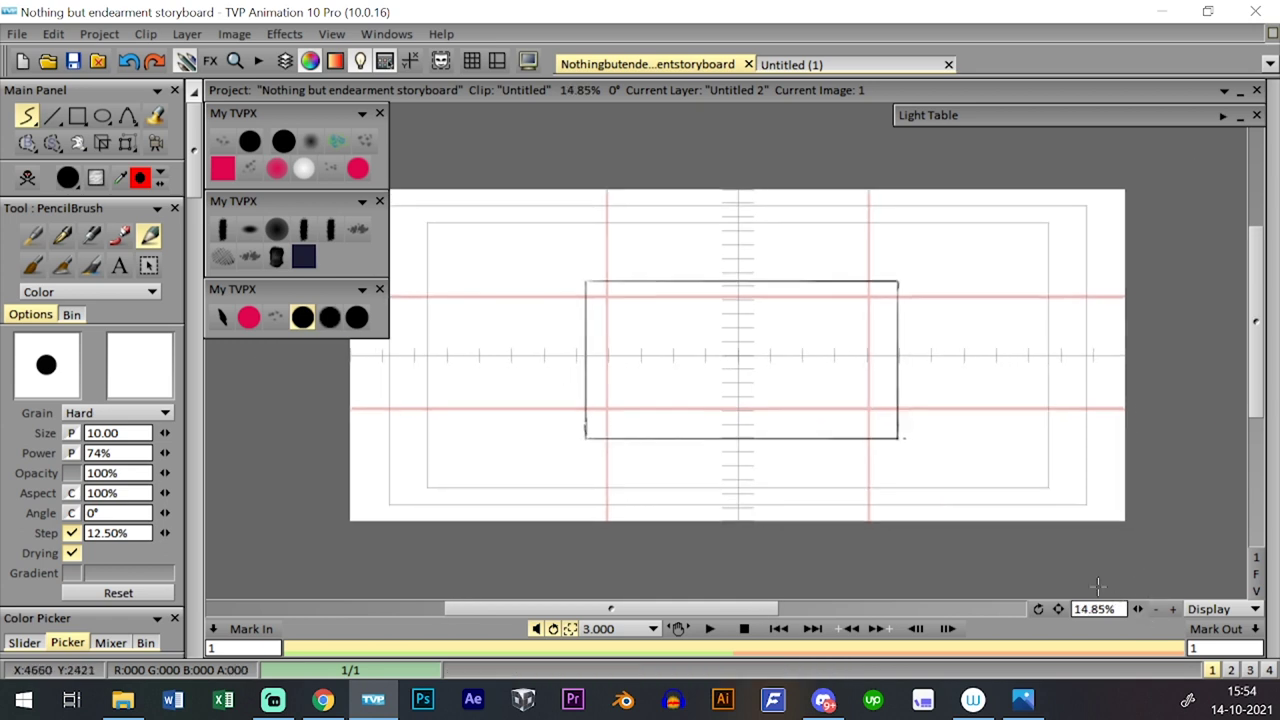
pyautogui.click(52, 116)
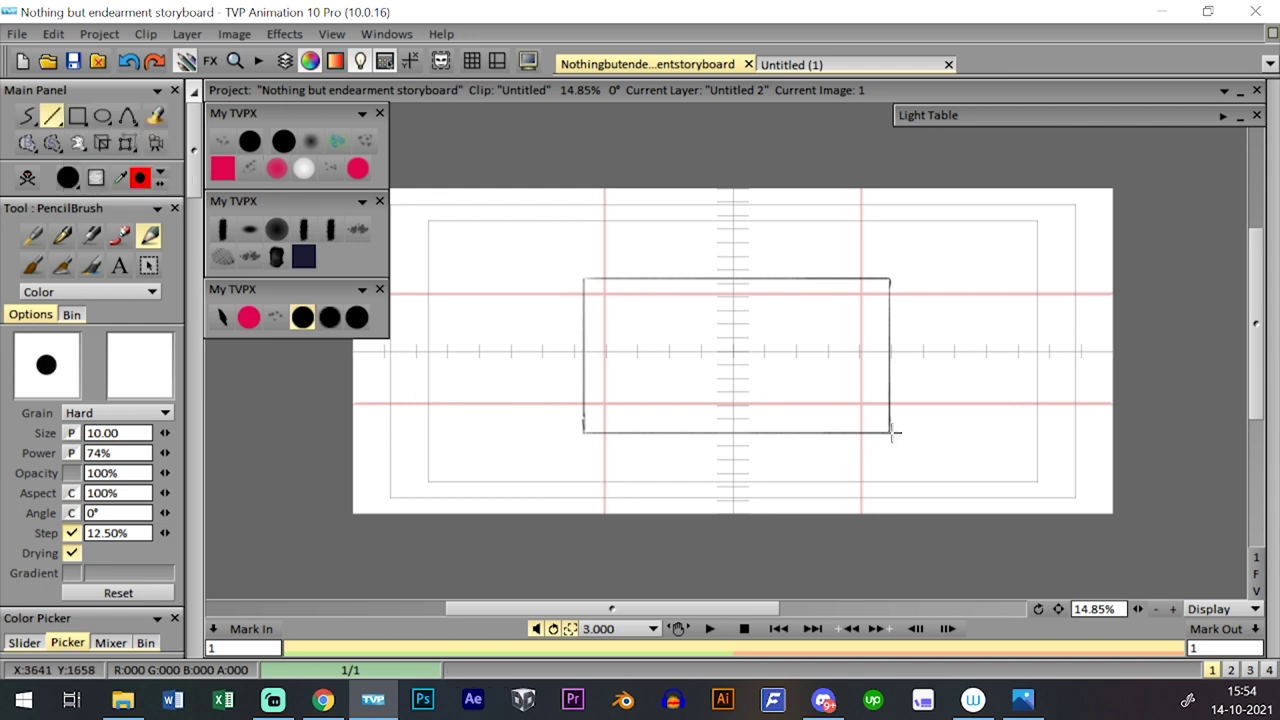
# - Draw perspective lines from the rectangle's bottom-right and top-right corners to the panel edges
pyautogui.moveTo(890, 433); pyautogui.dragTo(1072, 543)
pyautogui.moveTo(887, 281); pyautogui.dragTo(1043, 109)
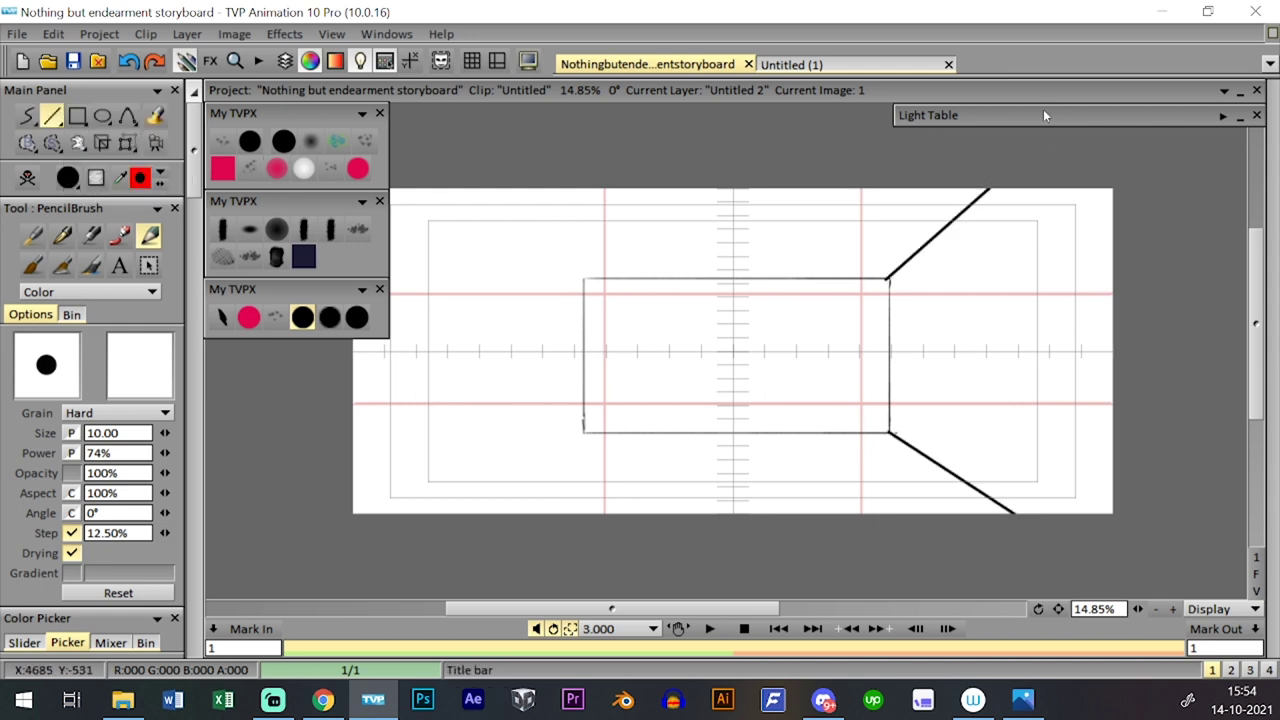
pyautogui.hotkey('ctrl', 'z')
pyautogui.moveTo(891, 277)
pyautogui.mouseDown()
pyautogui.moveTo(1029, 129)
pyautogui.moveTo(1060, 128)
pyautogui.mouseUp()
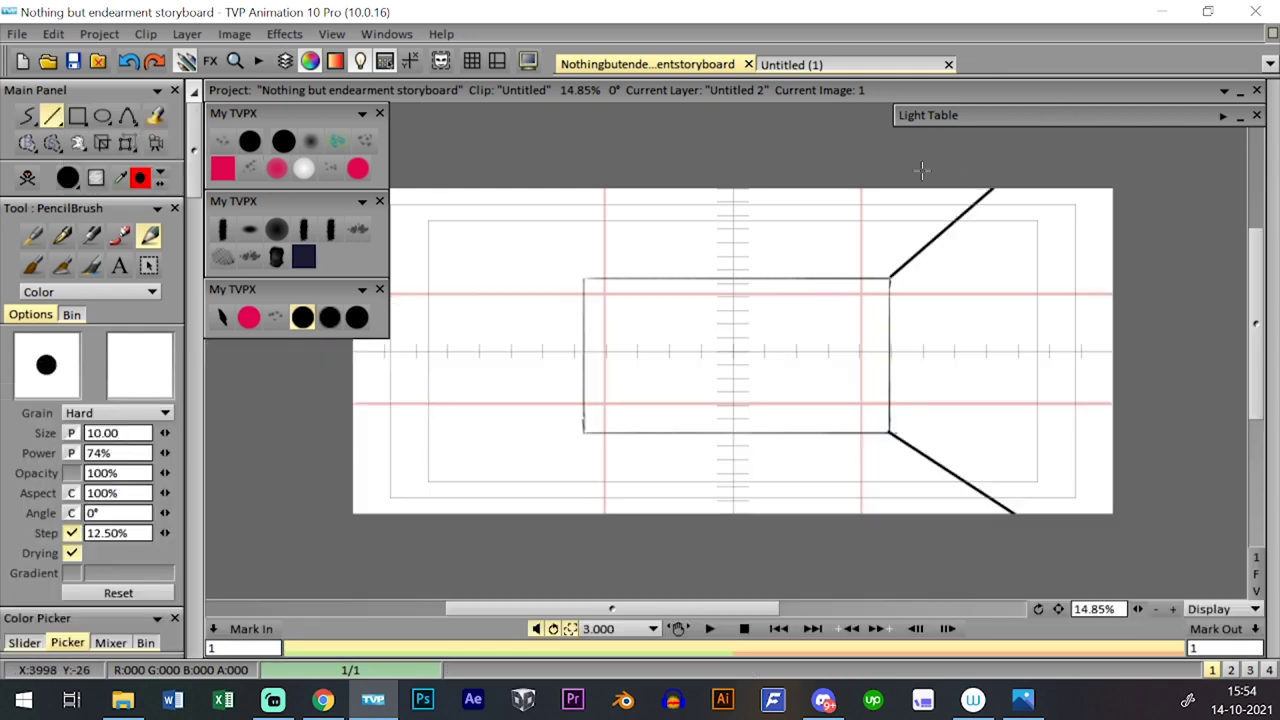
# - Duplicate the drawing layer and flip the copy horizontally to mirror the lines leftward
pyautogui.click(234, 34)
pyautogui.moveTo(320, 165)
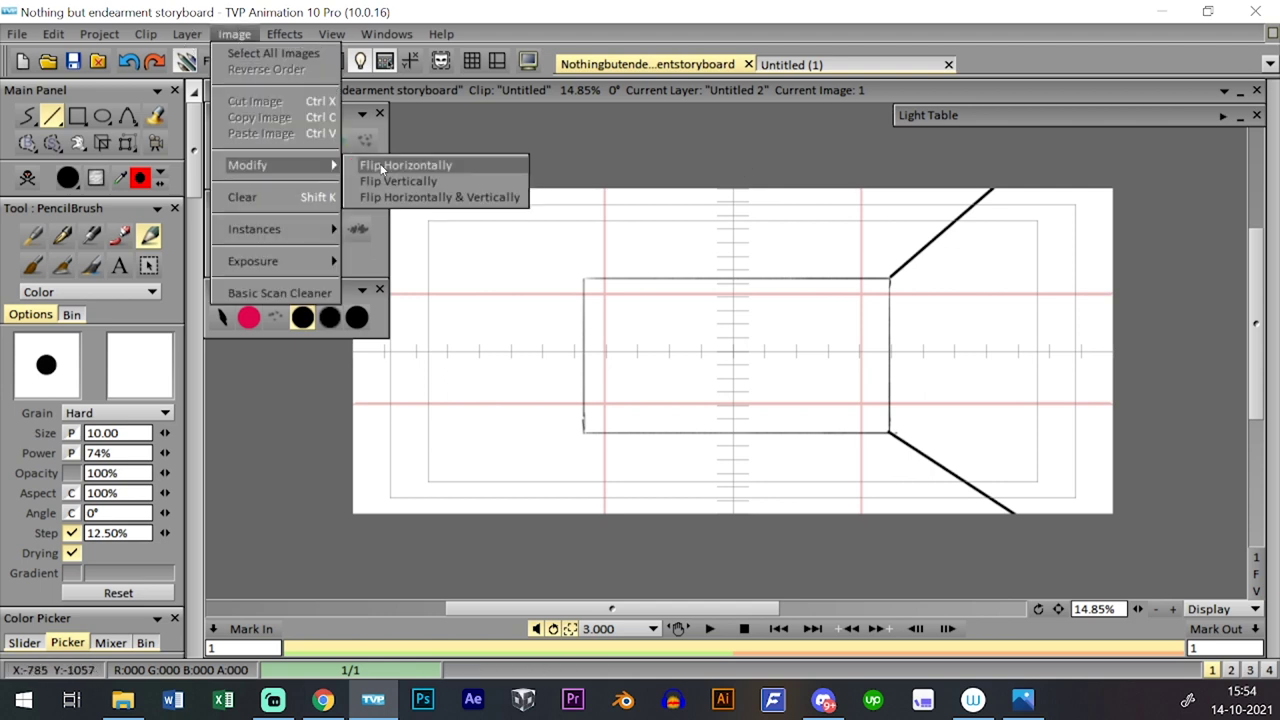
pyautogui.click(420, 164)
pyautogui.hotkey('ctrl', 'z')
pyautogui.press('Escape')
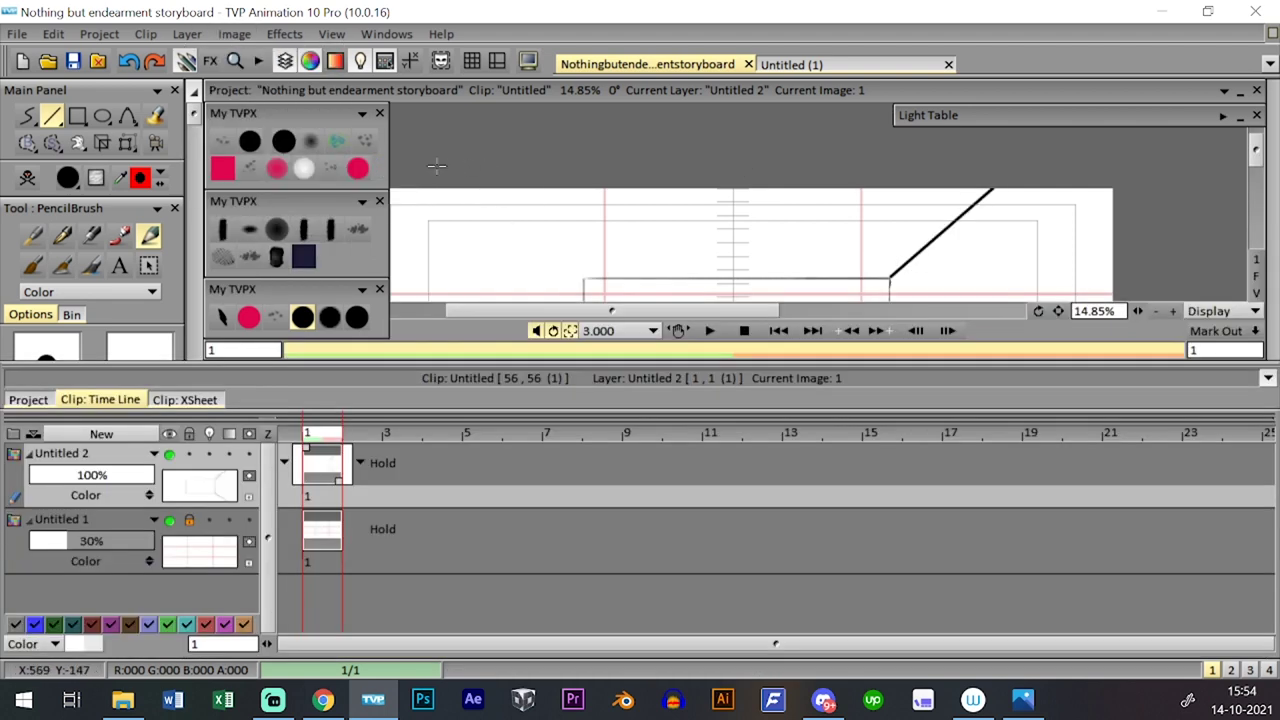
pyautogui.rightClick(166, 455)
pyautogui.click(218, 493)
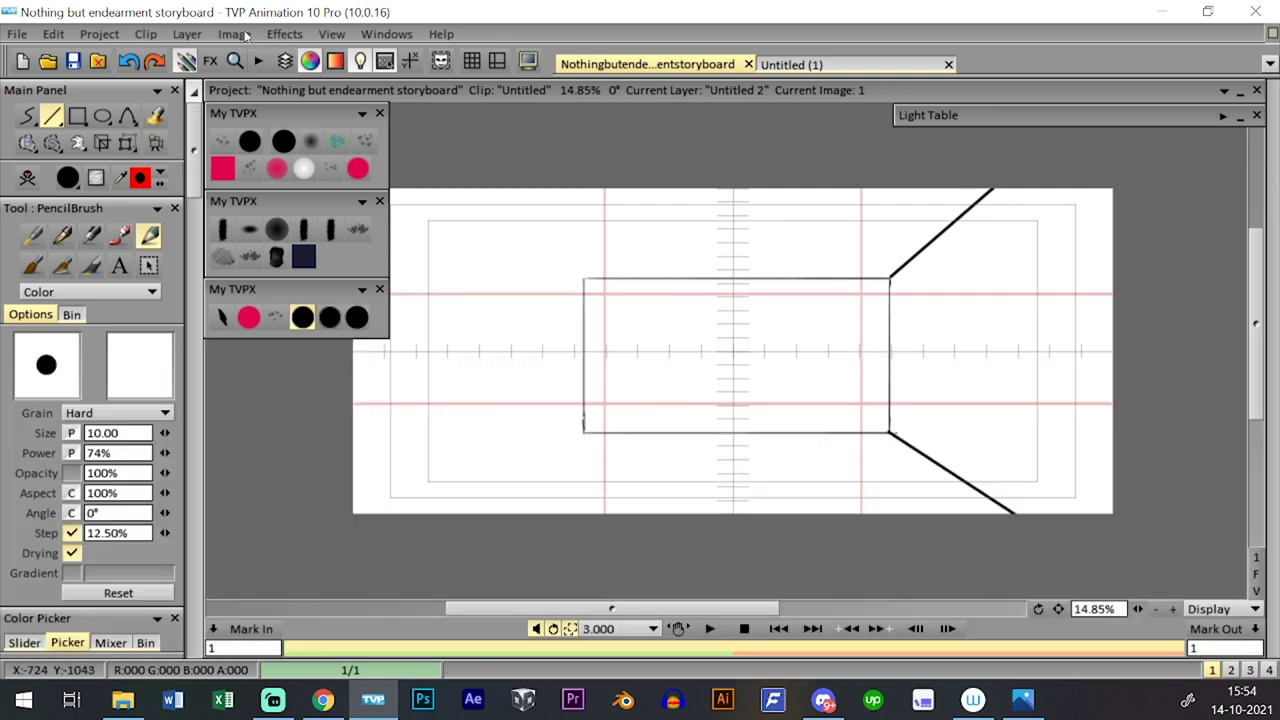
pyautogui.click(234, 34)
pyautogui.moveTo(300, 164)
pyautogui.click(405, 164)
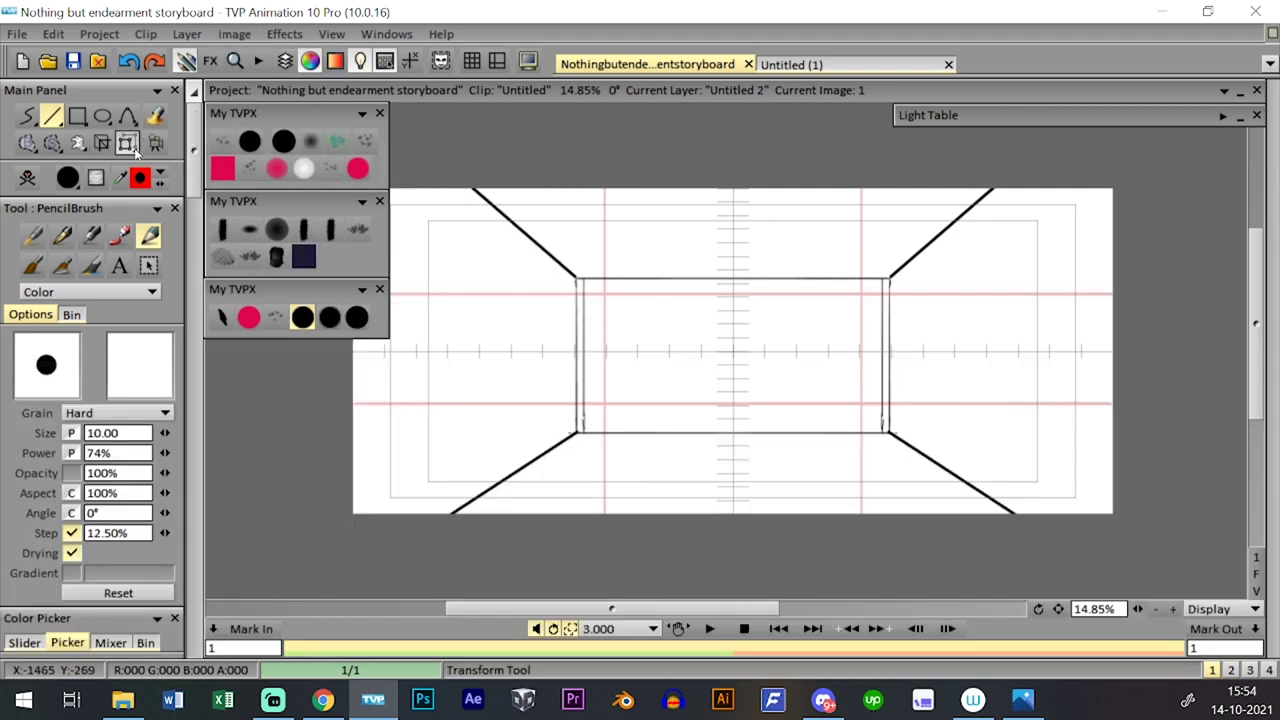
# - Align the mirrored lines with the rectangle and merge the two layers into one
pyautogui.click(128, 143)
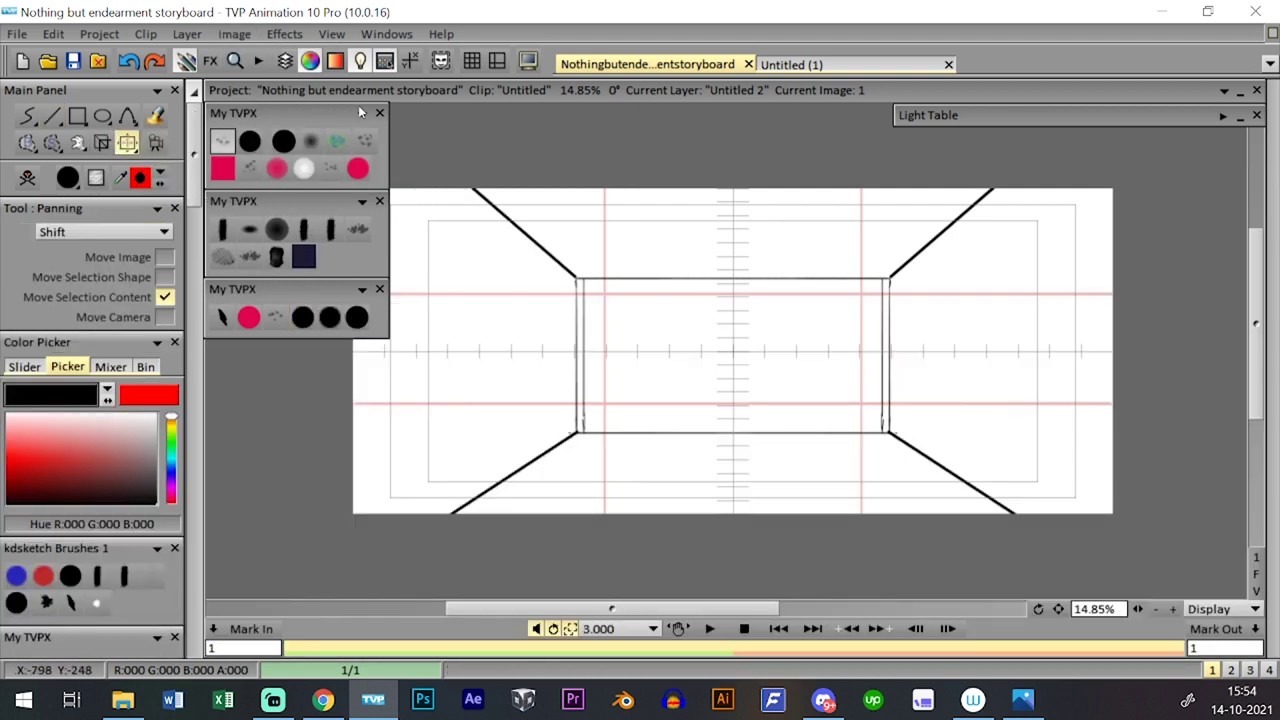
pyautogui.moveTo(866, 295); pyautogui.dragTo(874, 300)
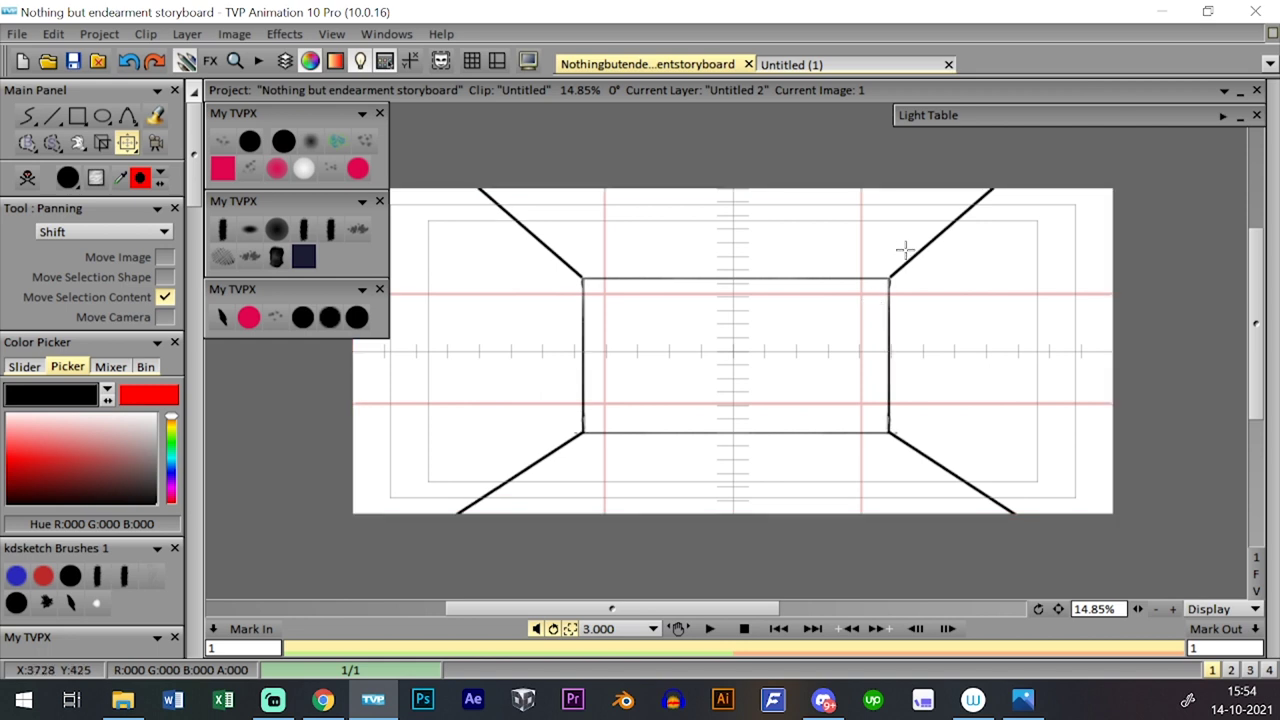
pyautogui.press('l')
pyautogui.press('l')
pyautogui.press('l')
pyautogui.press('l')
pyautogui.press('l')
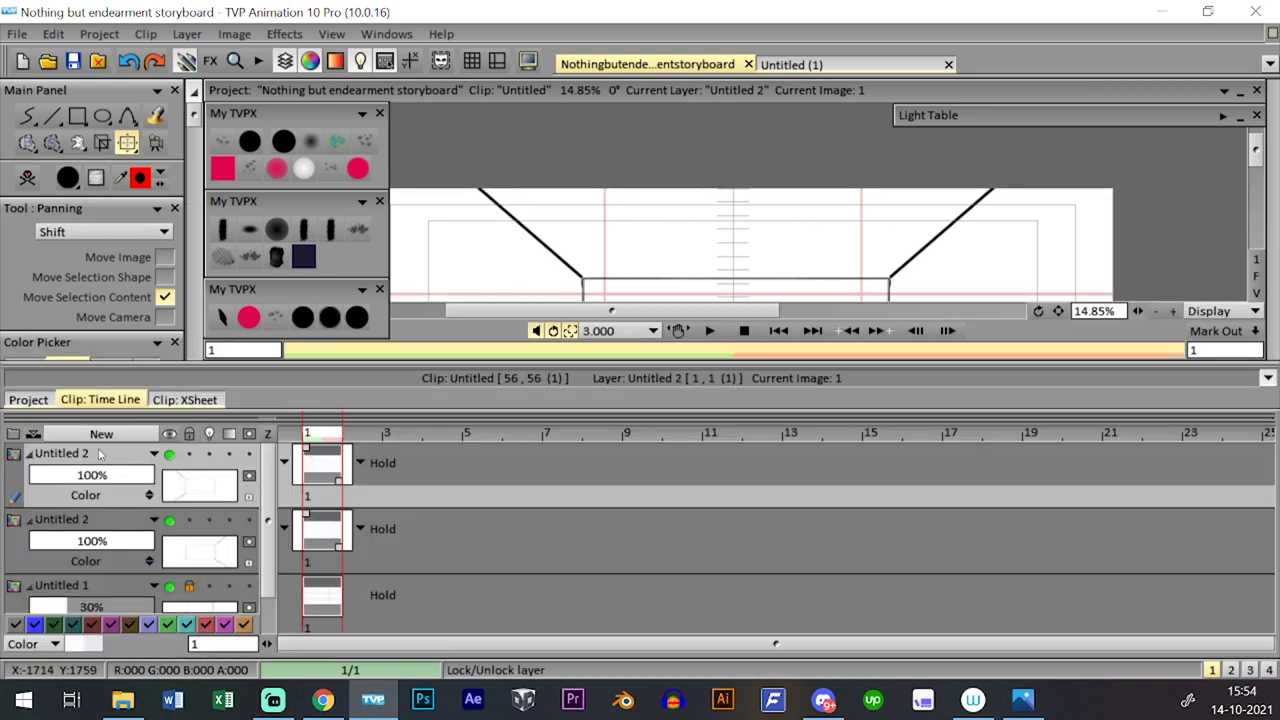
pyautogui.moveTo(106, 452); pyautogui.dragTo(118, 516)
pyautogui.click(599, 397)
pyautogui.press('l')
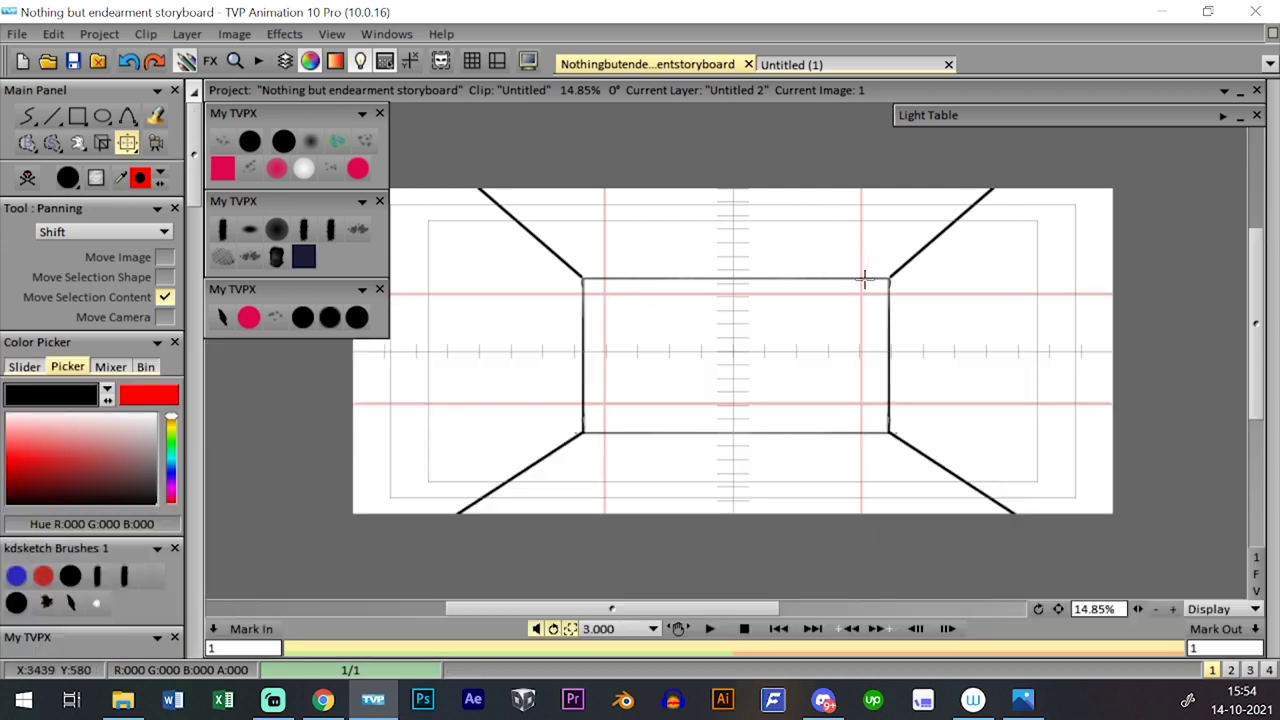
# - With the guide grid on, pencil the door's slanted top and right edge on the left wall
pyautogui.click(303, 317)
pyautogui.press('l')
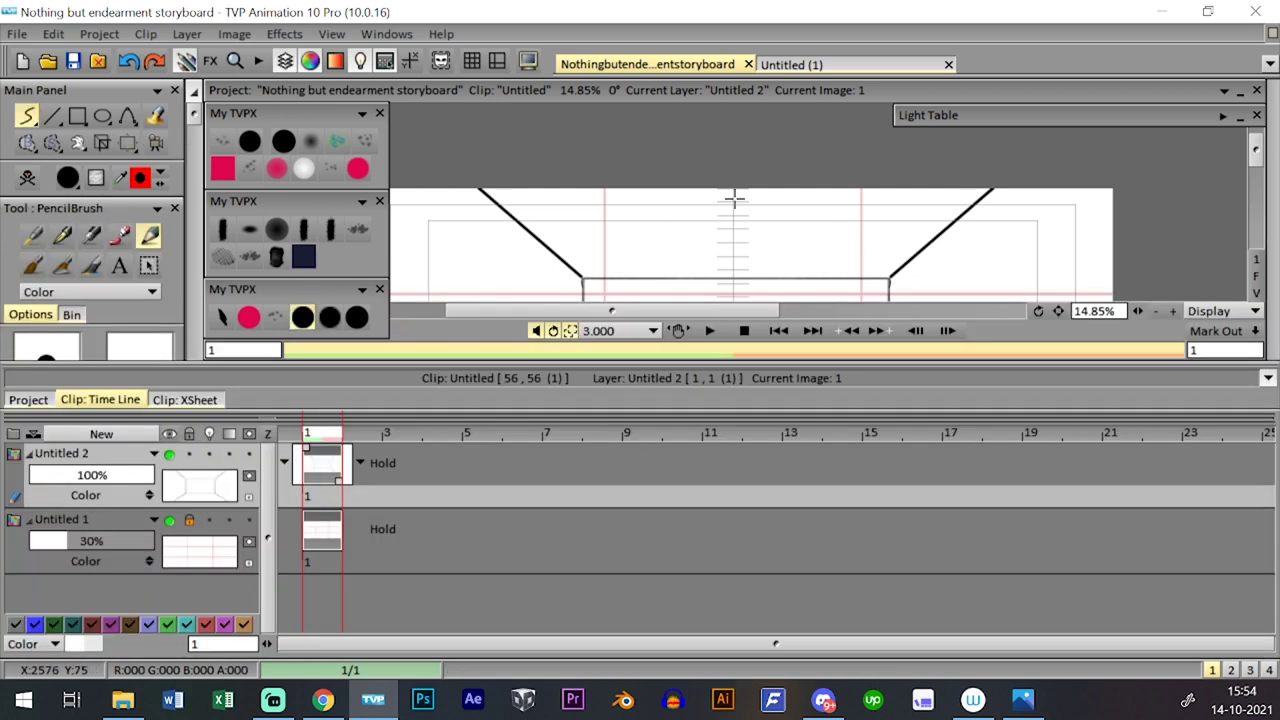
pyautogui.press('l')
pyautogui.press('l')
pyautogui.press('l')
pyautogui.press('l')
pyautogui.press('l')
pyautogui.press('l')
pyautogui.press('l')
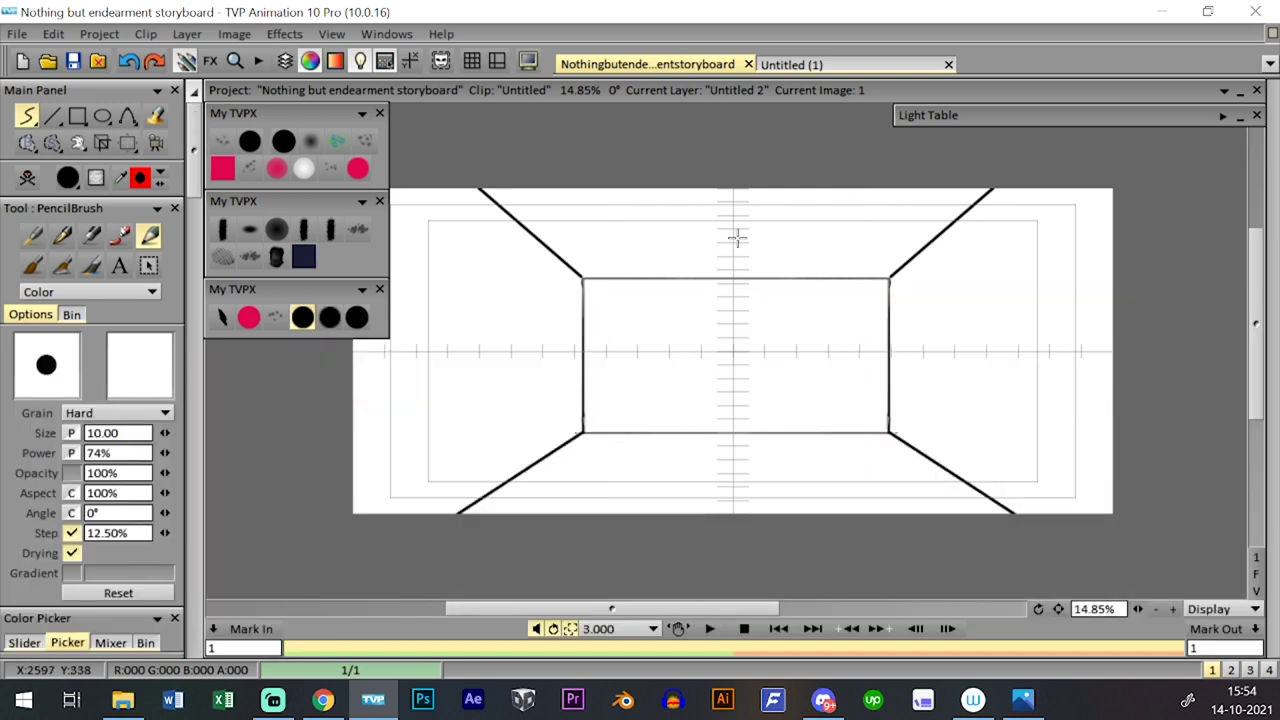
pyautogui.press('g')
pyautogui.moveTo(468, 502); pyautogui.dragTo(472, 278)
pyautogui.hotkey('ctrl', 'z')
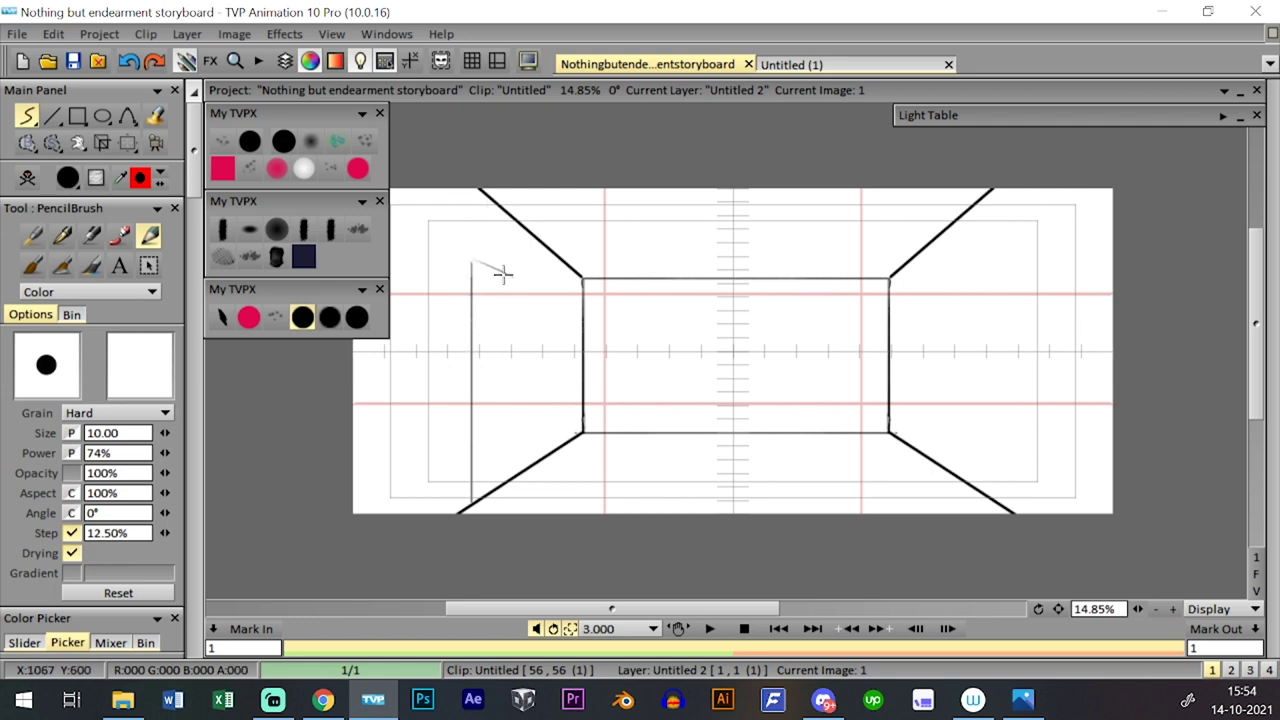
pyautogui.moveTo(471, 263)
pyautogui.mouseDown()
pyautogui.moveTo(514, 286)
pyautogui.moveTo(515, 452)
pyautogui.mouseUp()
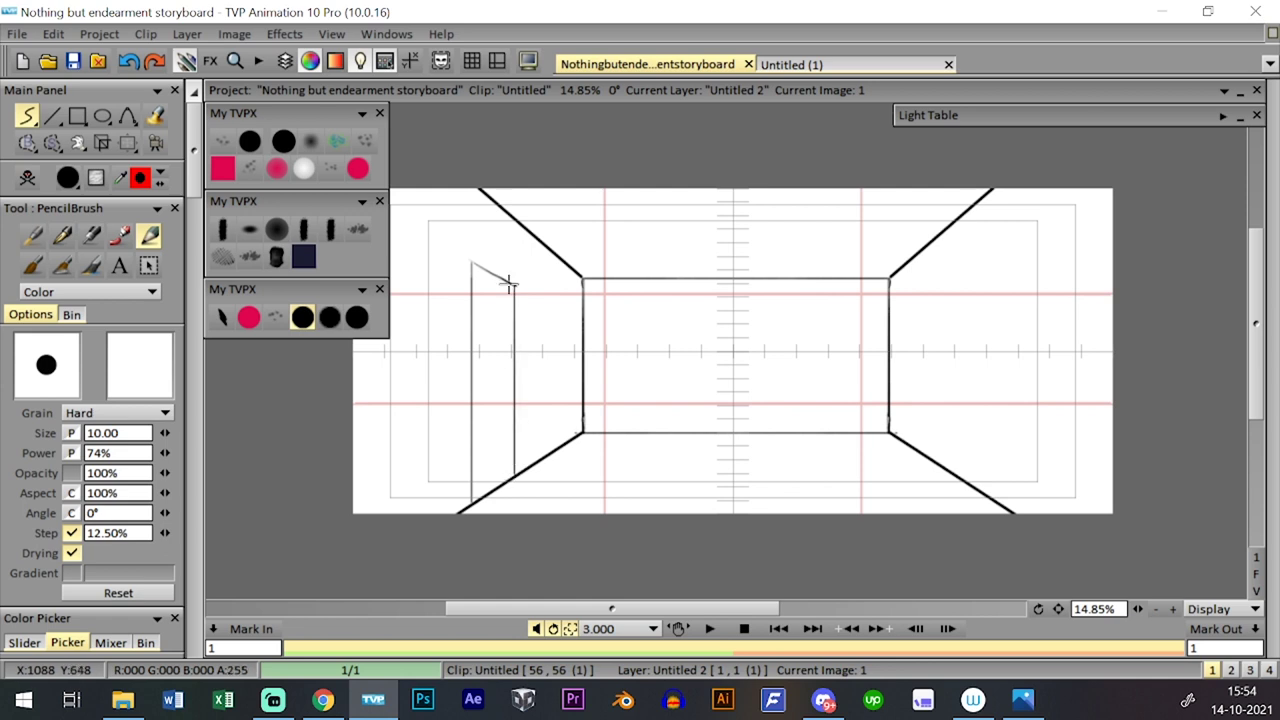
# - Redraw the door's vertical edge, darken the end of its slanted top, and save
pyautogui.moveTo(463, 507); pyautogui.dragTo(463, 266)
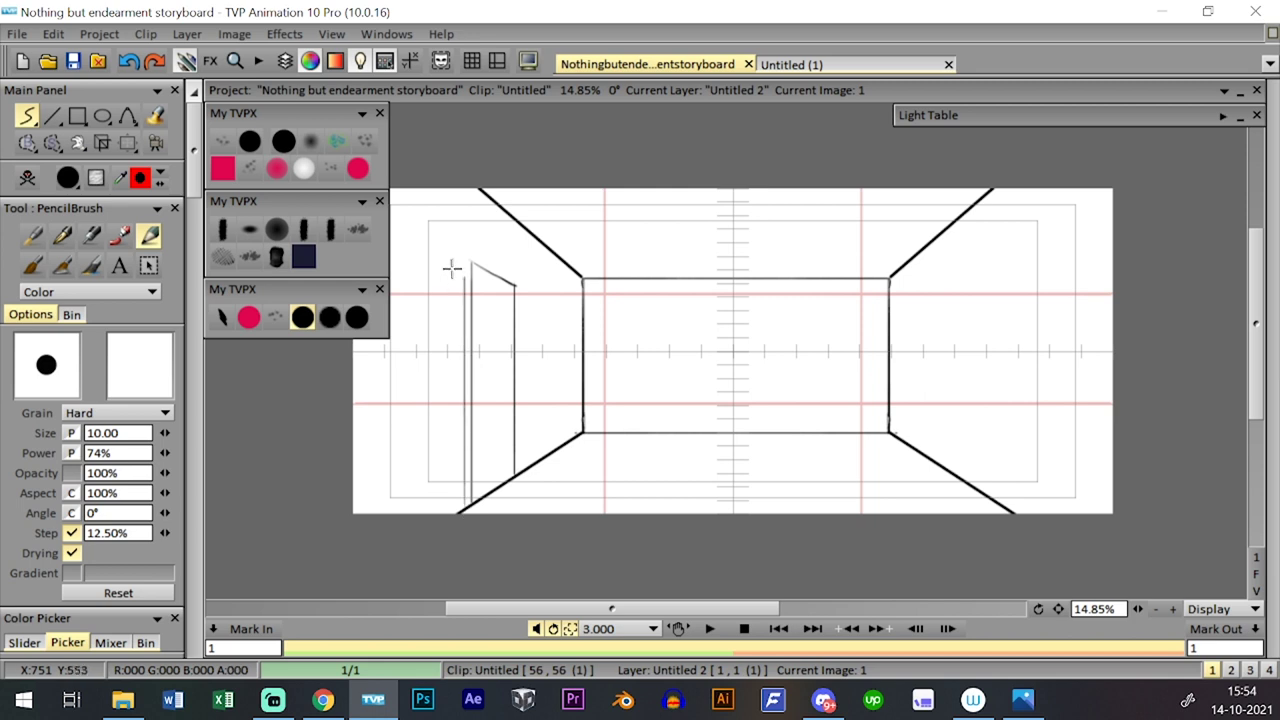
pyautogui.hotkey('ctrl', 'z')
pyautogui.moveTo(522, 469); pyautogui.dragTo(512, 278)
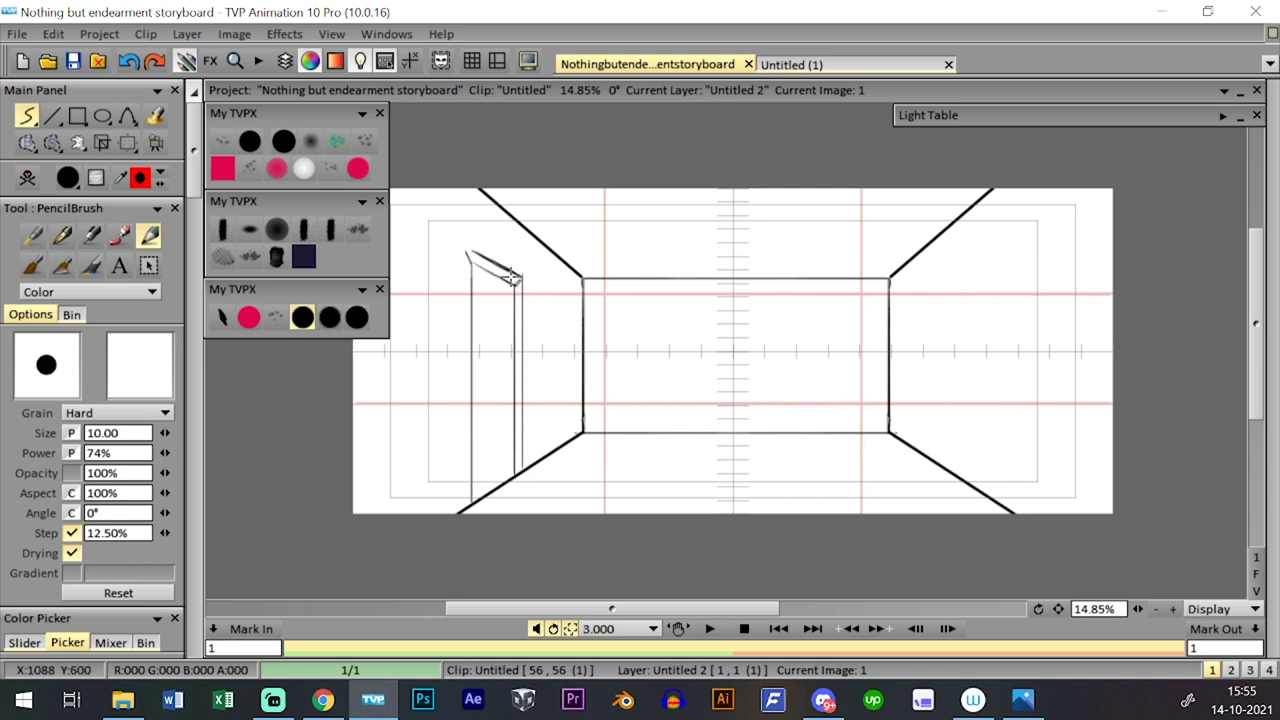
pyautogui.moveTo(513, 283); pyautogui.dragTo(509, 265)
pyautogui.click(73, 61)
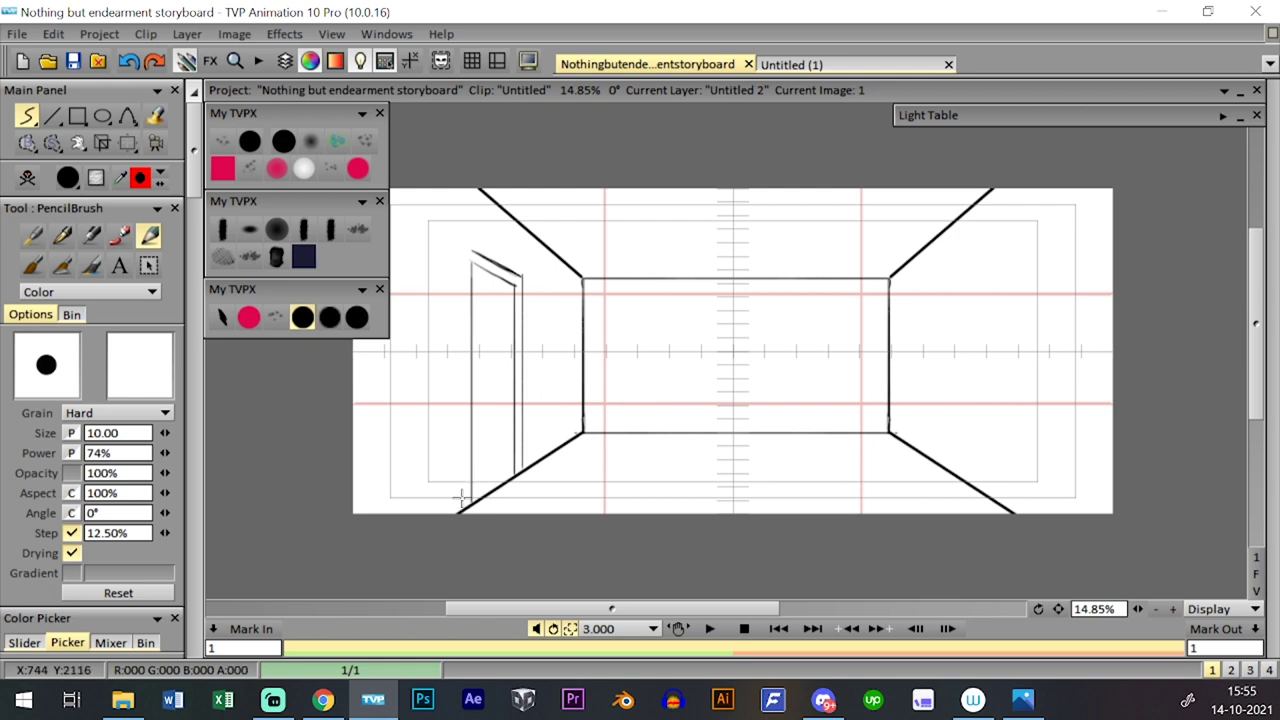
# - Add the door's left frame line and bottom edge, then show the layer timeline
pyautogui.moveTo(460, 498); pyautogui.dragTo(460, 248)
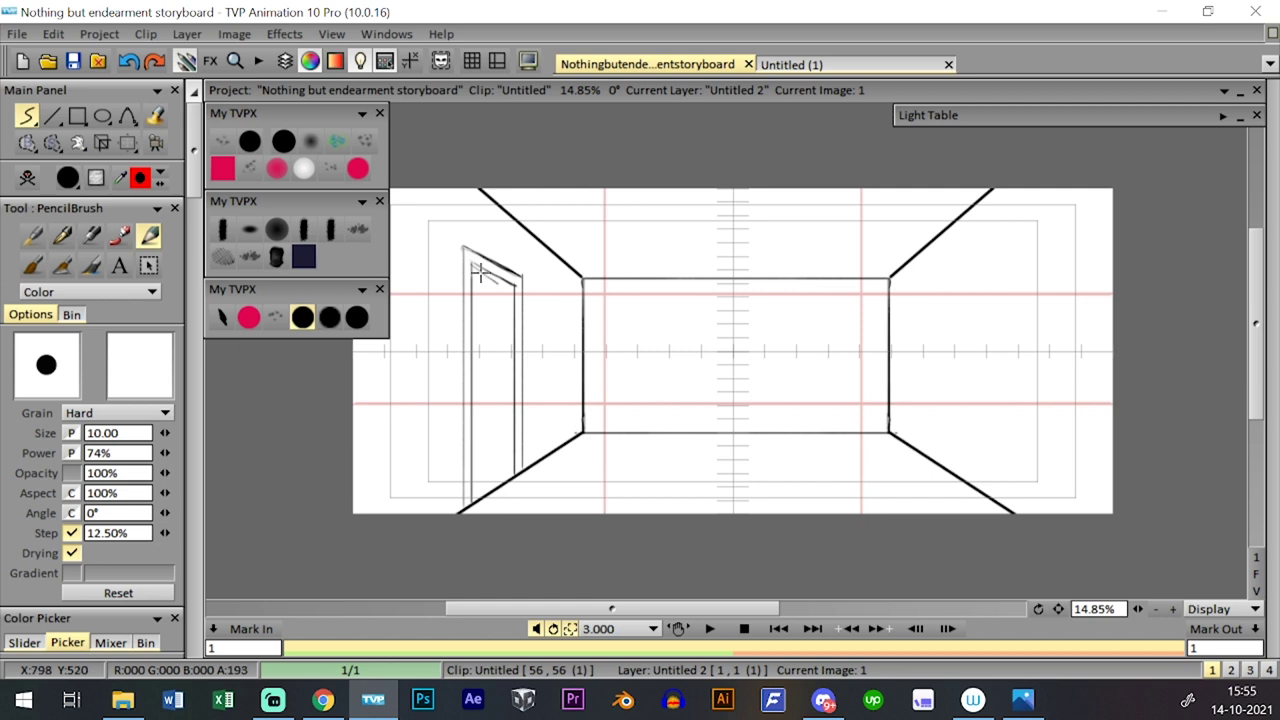
pyautogui.moveTo(470, 262)
pyautogui.mouseDown()
pyautogui.moveTo(504, 259)
pyautogui.moveTo(503, 508)
pyautogui.moveTo(478, 504)
pyautogui.moveTo(518, 509)
pyautogui.mouseUp()
pyautogui.hotkey('ctrl', 'z')
pyautogui.hotkey('ctrl', 'z')
pyautogui.hotkey('ctrl', 'z')
pyautogui.moveTo(467, 502); pyautogui.dragTo(508, 505)
pyautogui.moveTo(500, 260); pyautogui.dragTo(509, 472)
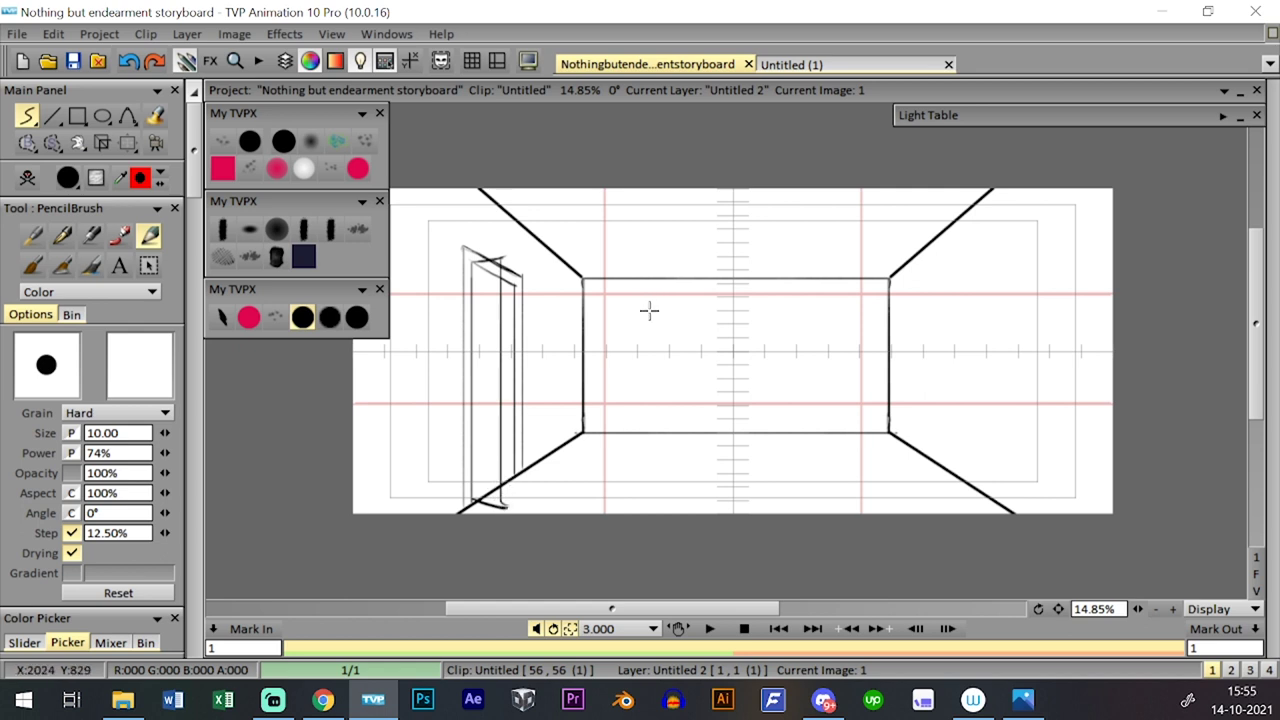
pyautogui.hotkey('ctrl', 'z')
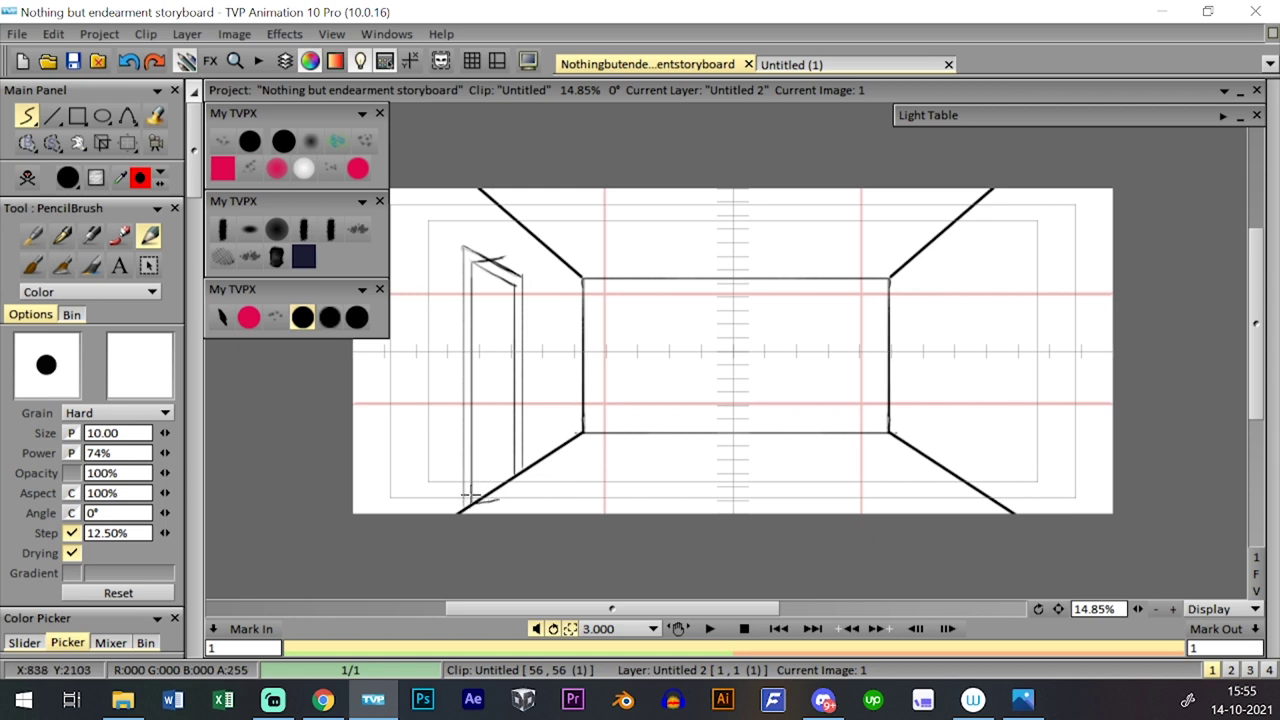
pyautogui.hotkey('ctrl', 'z')
pyautogui.moveTo(502, 484); pyautogui.dragTo(500, 261)
pyautogui.hotkey('ctrl', 'z')
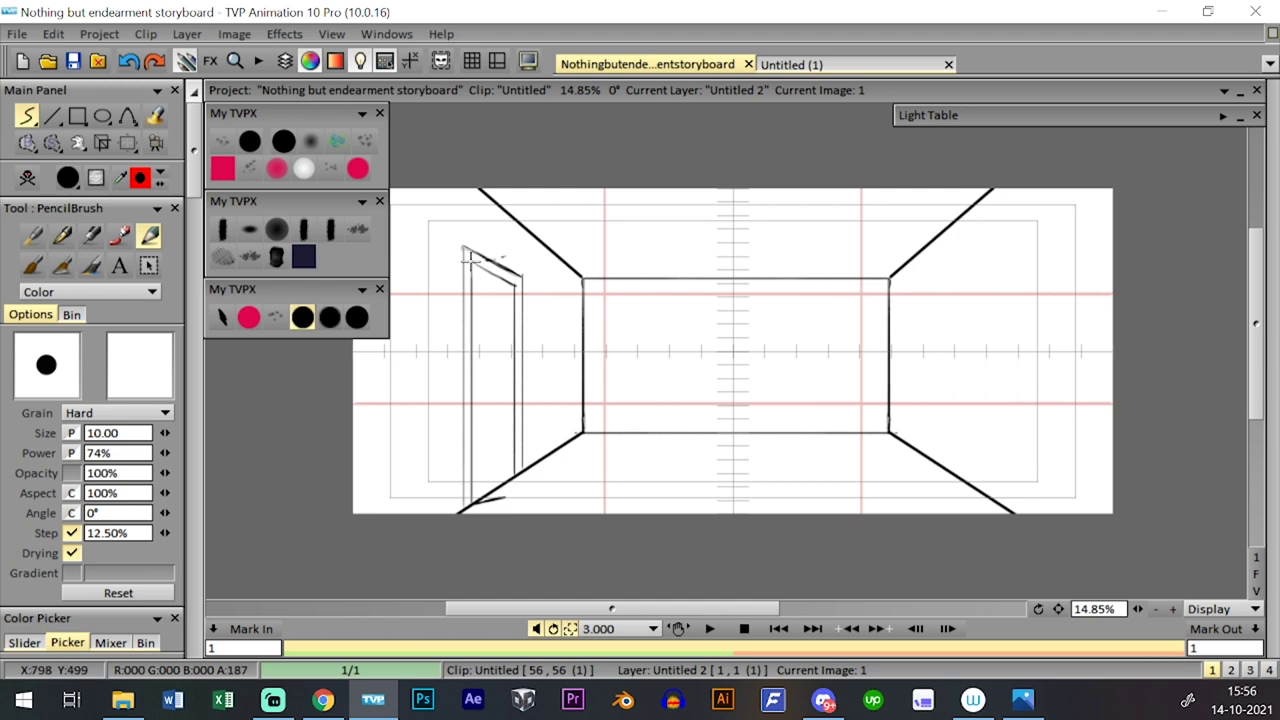
pyautogui.moveTo(505, 497)
pyautogui.mouseDown()
pyautogui.moveTo(499, 274)
pyautogui.moveTo(484, 284)
pyautogui.moveTo(504, 493)
pyautogui.mouseUp()
pyautogui.hotkey('ctrl', 'z')
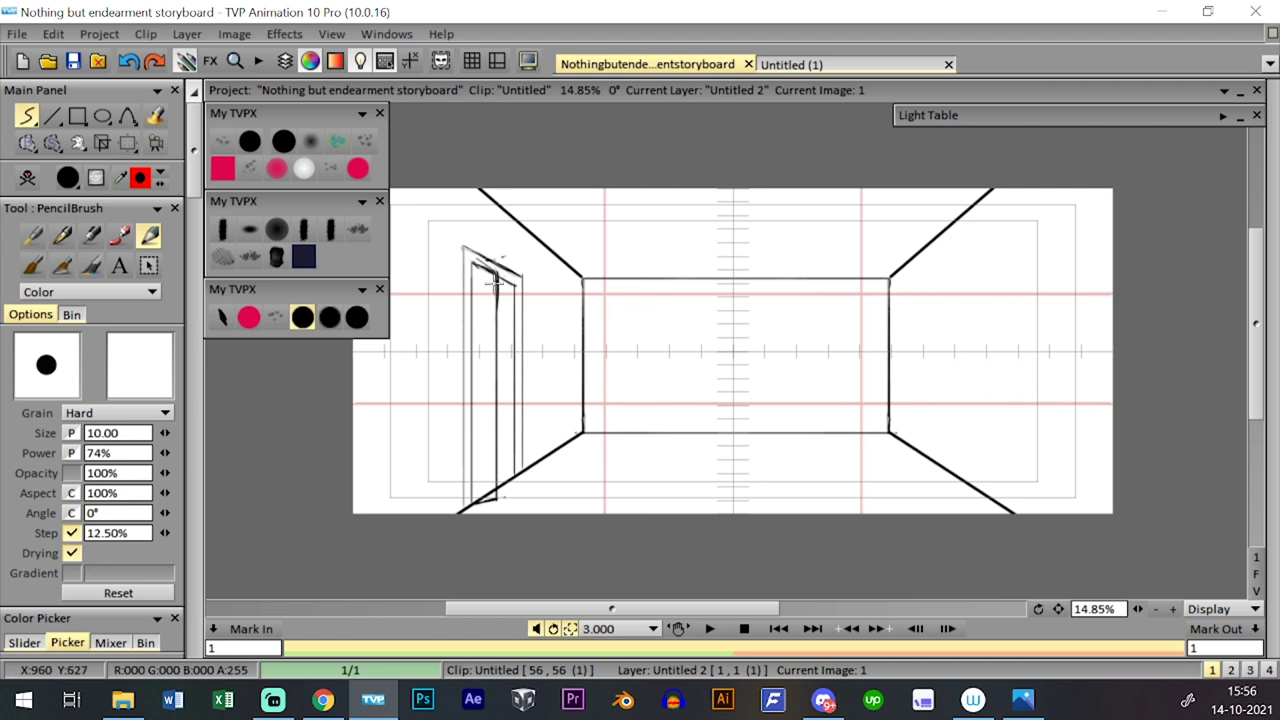
pyautogui.press('Escape')
pyautogui.press('Escape')
pyautogui.press('Escape')
pyautogui.press('Escape')
pyautogui.press('Escape')
pyautogui.press('Escape')
pyautogui.press('Escape')
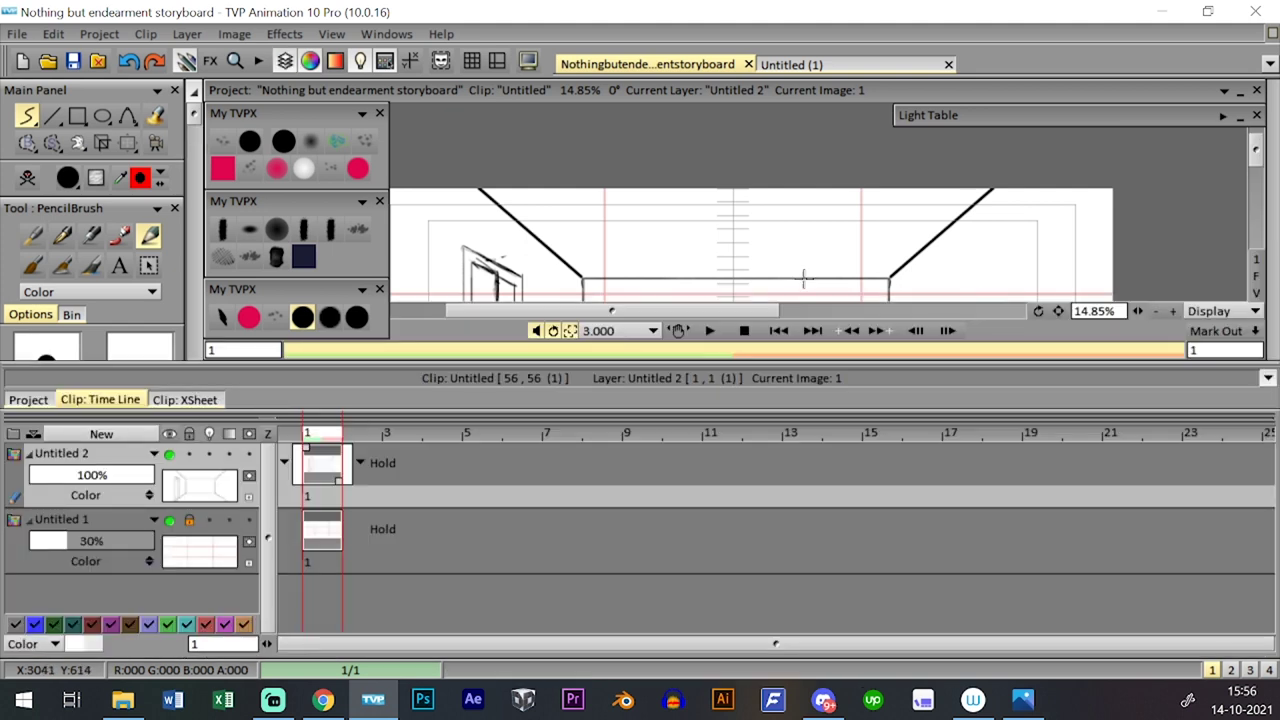
# - Fade Untitled 2 to 45% opacity and add a new layer Untitled 3
pyautogui.press('0')
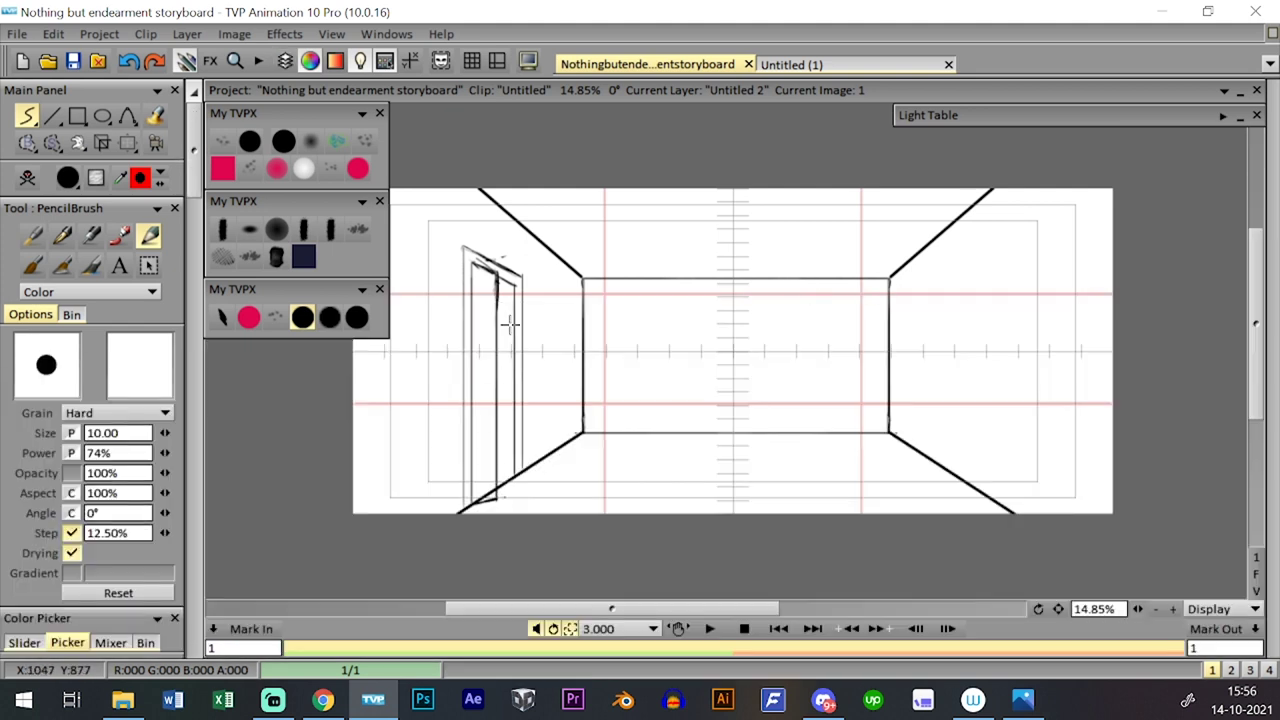
pyautogui.press('0')
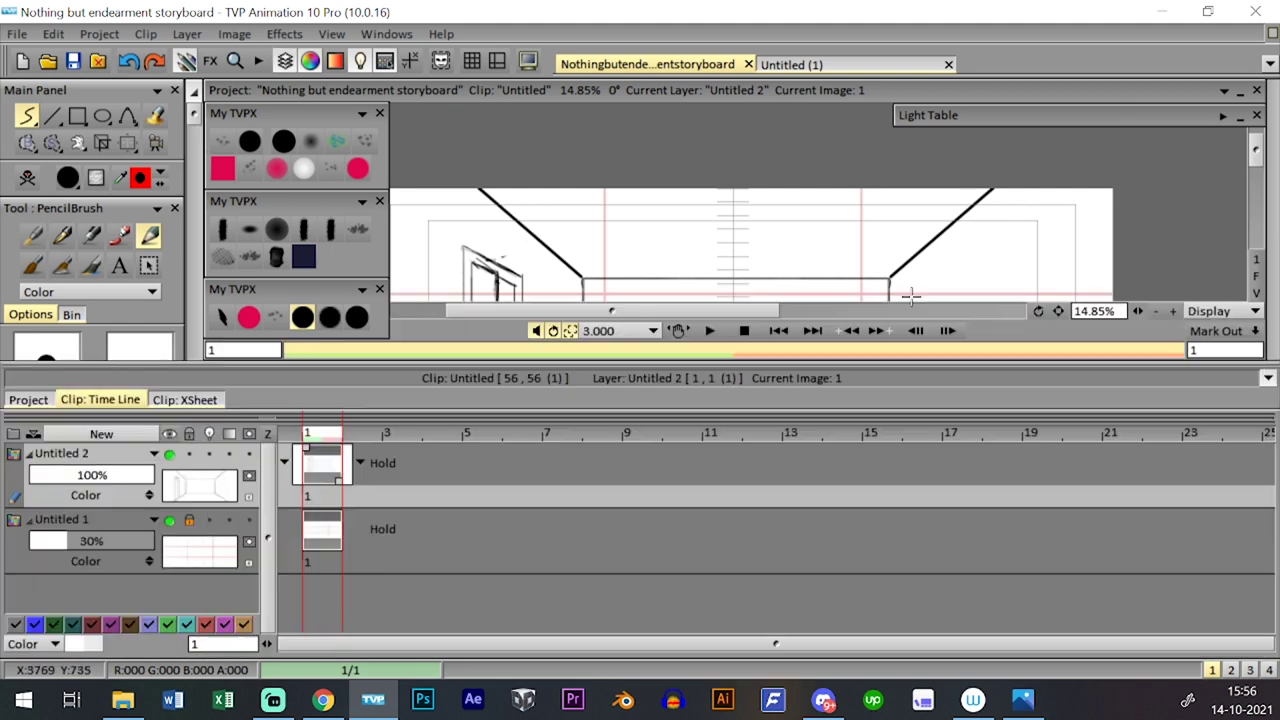
pyautogui.click(88, 476)
pyautogui.click(101, 434)
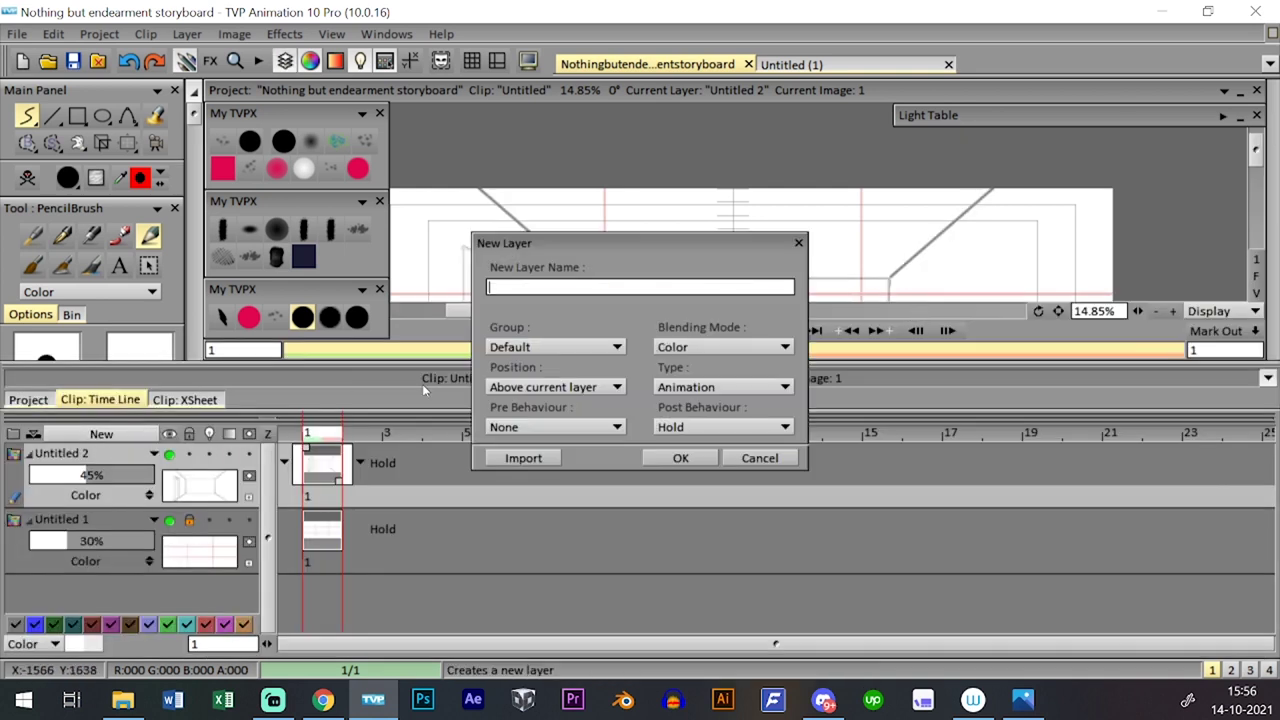
pyautogui.click(664, 455)
# - Lock the corridor layer Untitled 2, save, and zoom in to about 33%
pyautogui.click(190, 434)
pyautogui.click(189, 520)
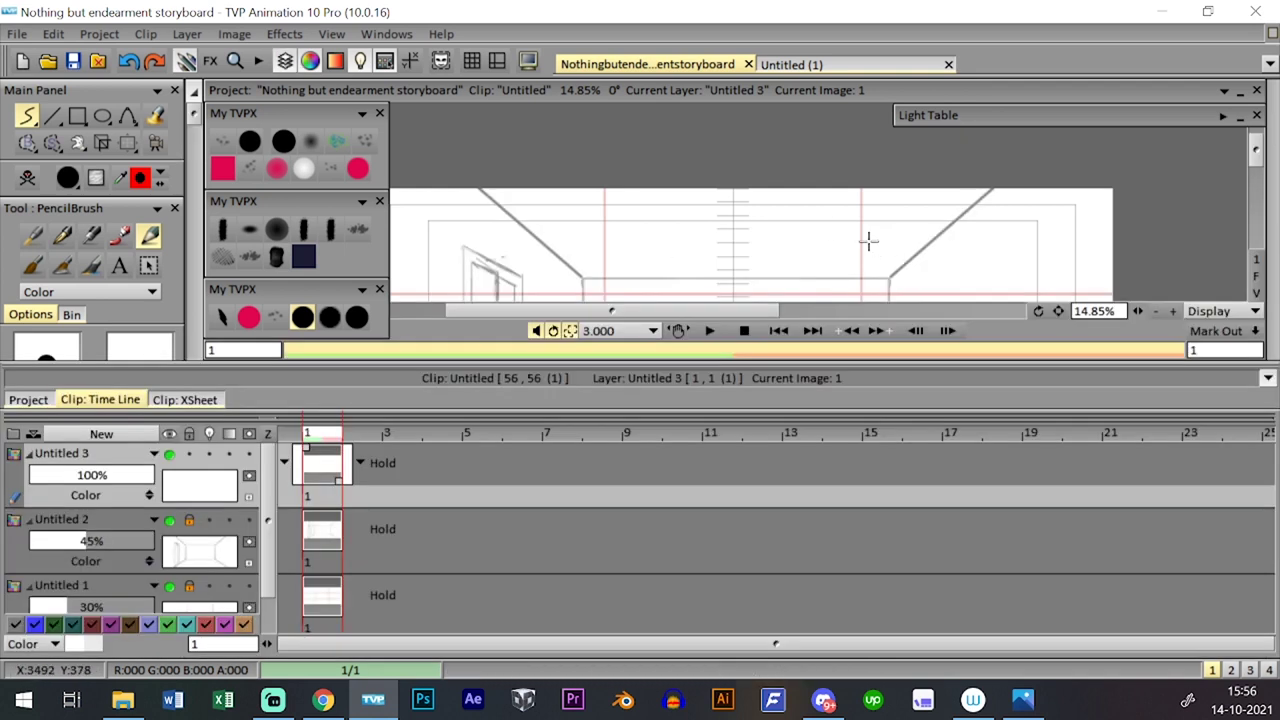
pyautogui.press('0')
pyautogui.hotkey('ctrl', 's')
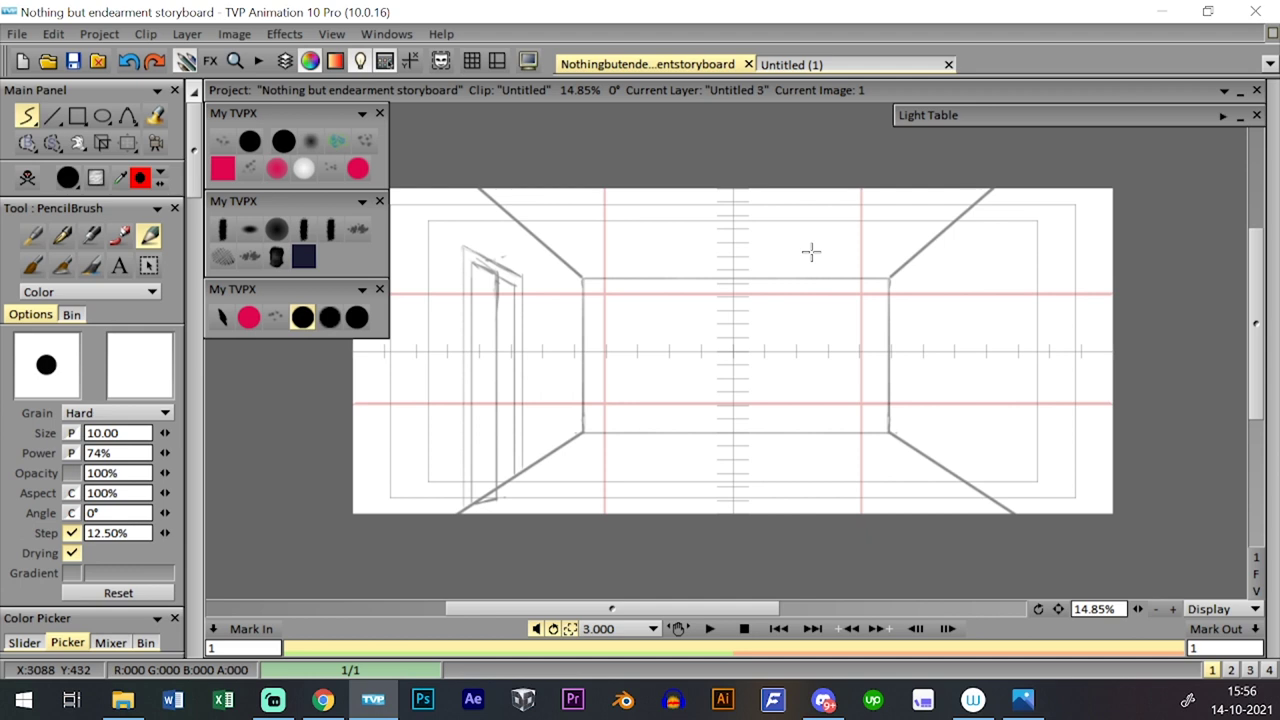
pyautogui.press('Tab')
pyautogui.press('Tab')
pyautogui.press('Tab')
pyautogui.press('Tab')
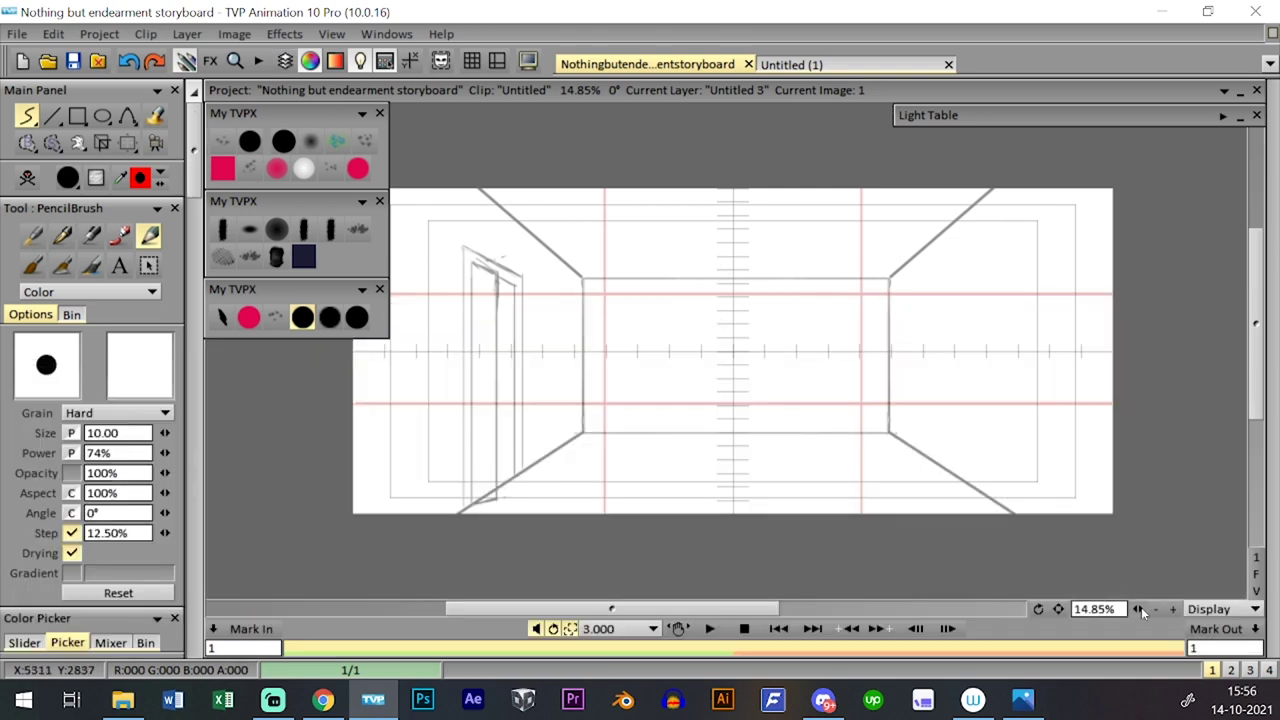
pyautogui.moveTo(1142, 612); pyautogui.dragTo(1240, 590)
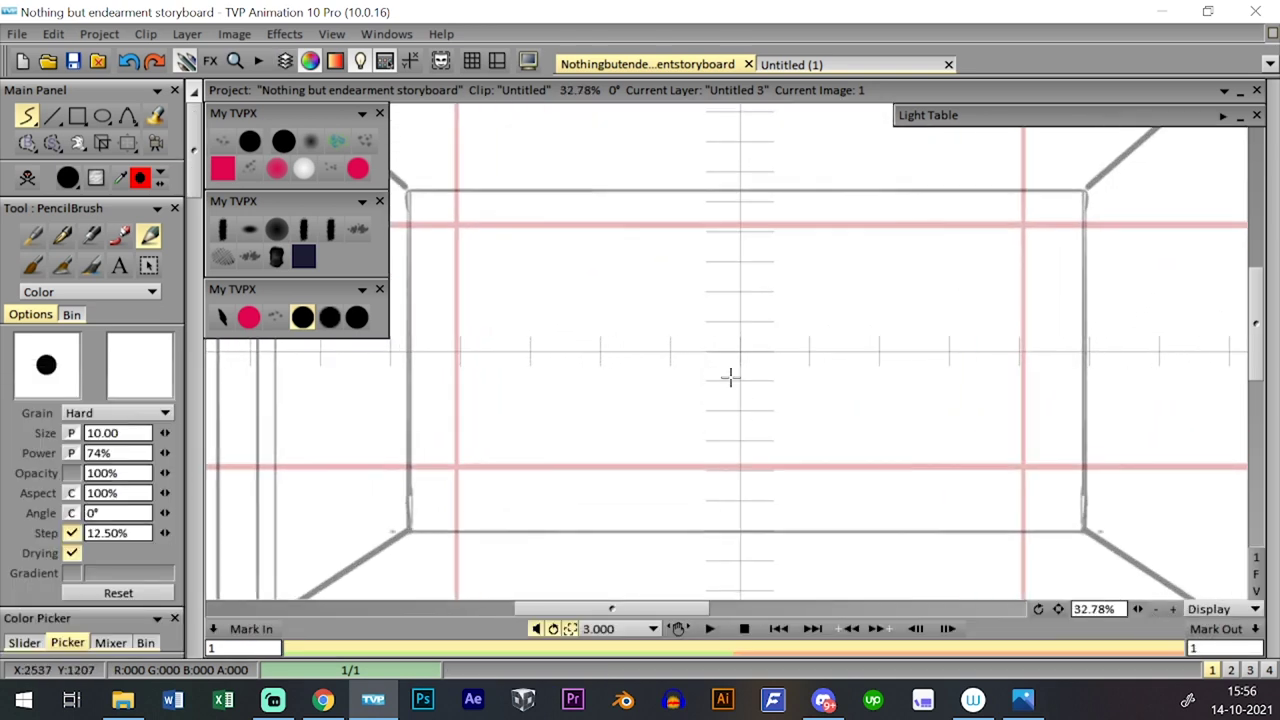
# - Draw a head circle near the back wall's left corner on Untitled 3
pyautogui.moveTo(729, 377); pyautogui.dragTo(961, 234)
pyautogui.scroll(2, 1145, 613)
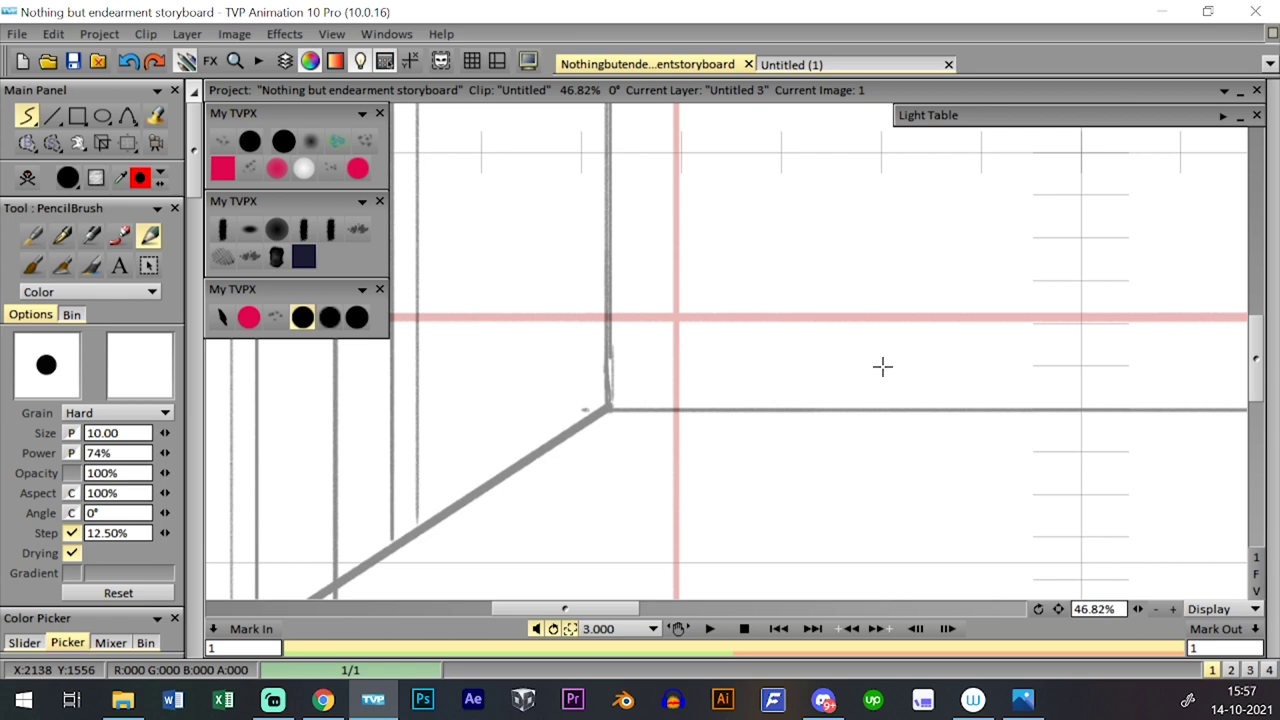
pyautogui.moveTo(610, 178)
pyautogui.mouseDown()
pyautogui.moveTo(572, 246)
pyautogui.moveTo(654, 191)
pyautogui.mouseUp()
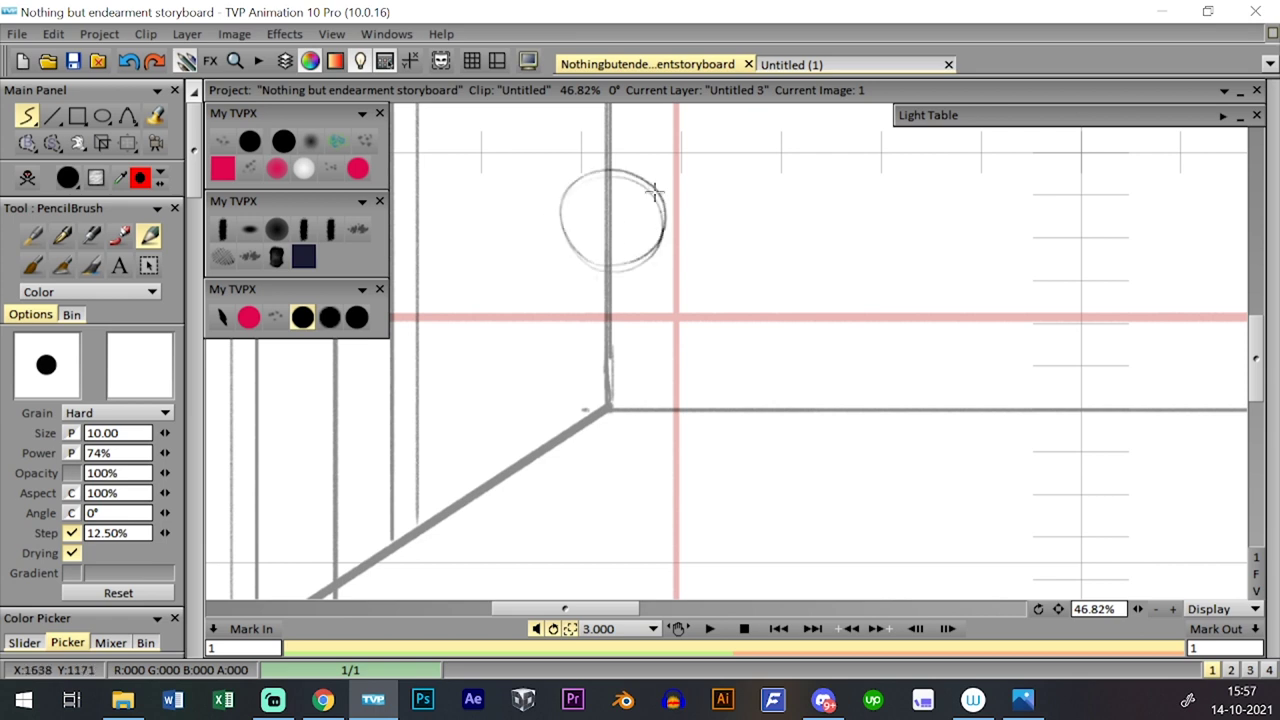
pyautogui.click(28, 178)
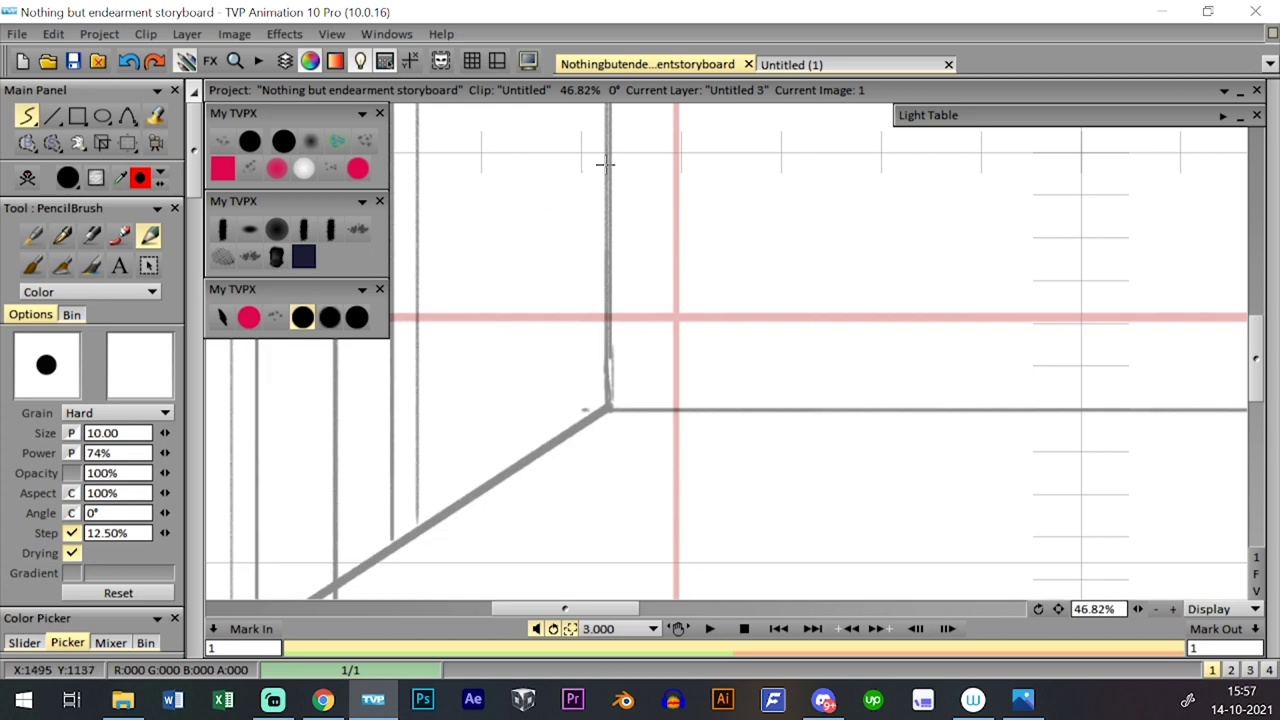
pyautogui.moveTo(663, 194)
pyautogui.mouseDown()
pyautogui.moveTo(549, 213)
pyautogui.moveTo(653, 253)
pyautogui.moveTo(594, 162)
pyautogui.moveTo(604, 275)
pyautogui.moveTo(651, 192)
pyautogui.moveTo(626, 257)
pyautogui.mouseUp()
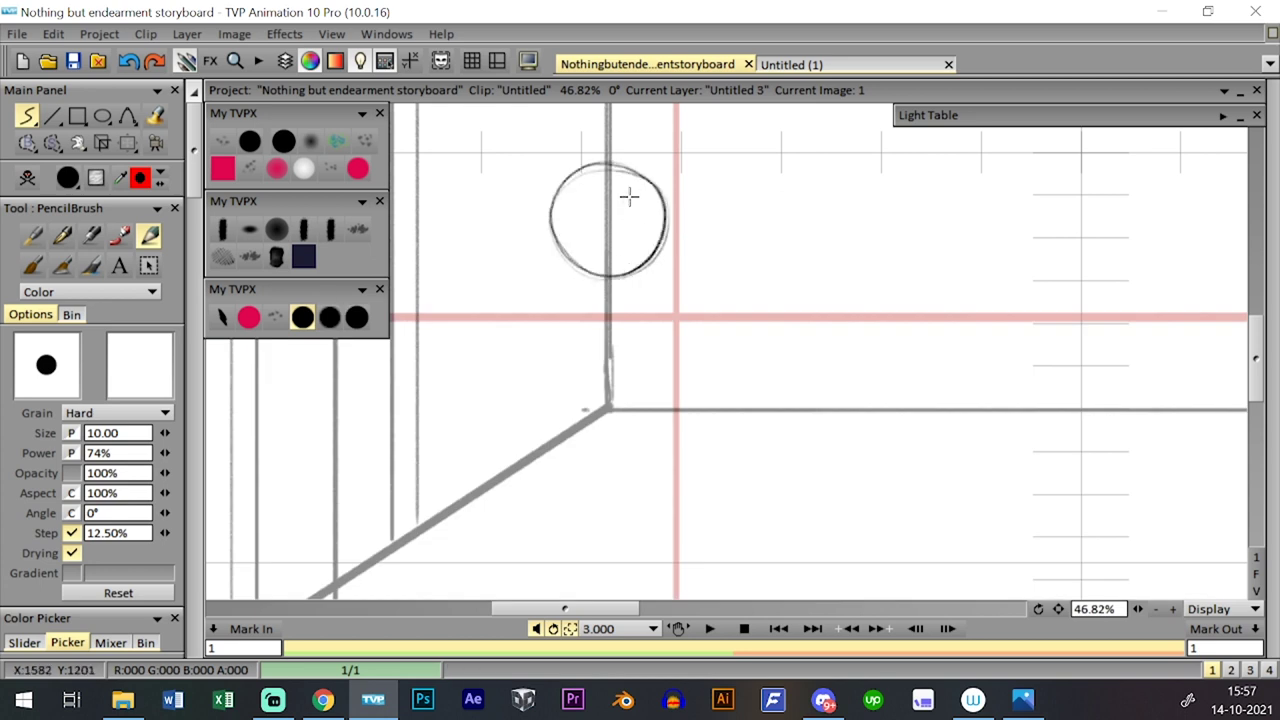
# - Draw a vertical centre line down through the head, then fit the whole frame in view
pyautogui.moveTo(626, 176); pyautogui.dragTo(636, 305)
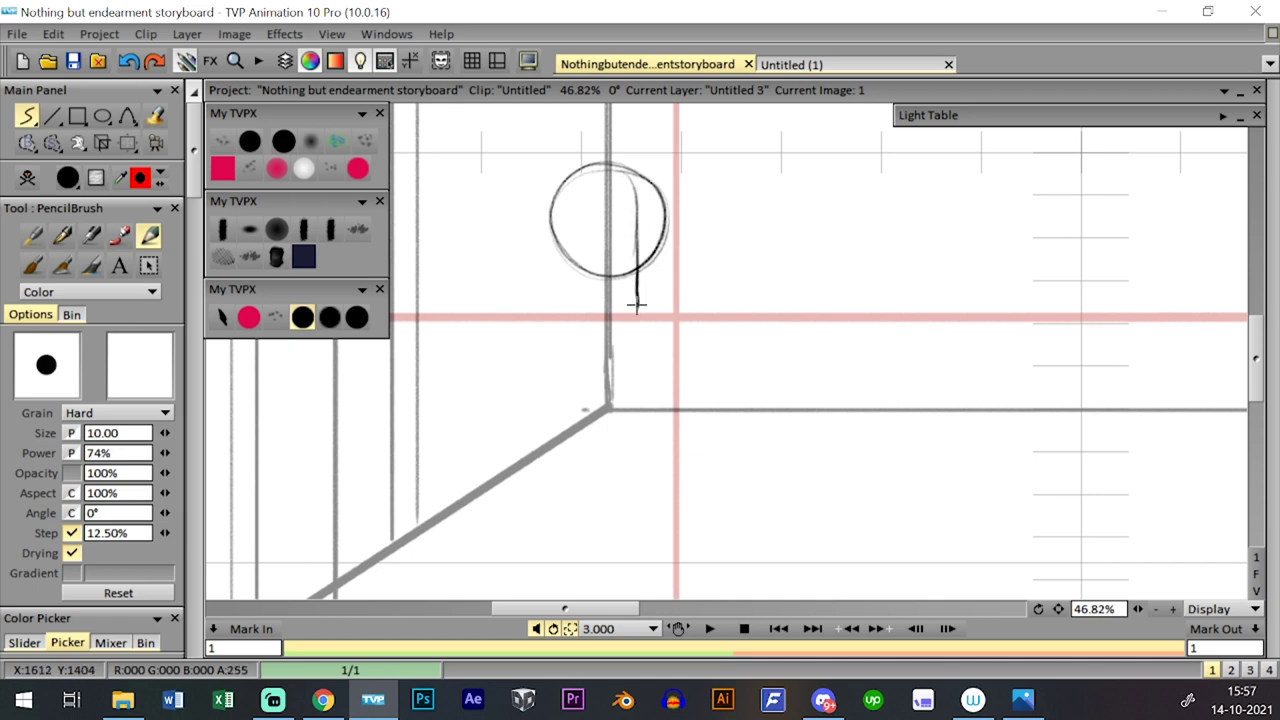
pyautogui.moveTo(639, 230); pyautogui.dragTo(637, 310)
pyautogui.hotkey('ctrl', 'z')
pyautogui.hotkey('ctrl', 'z')
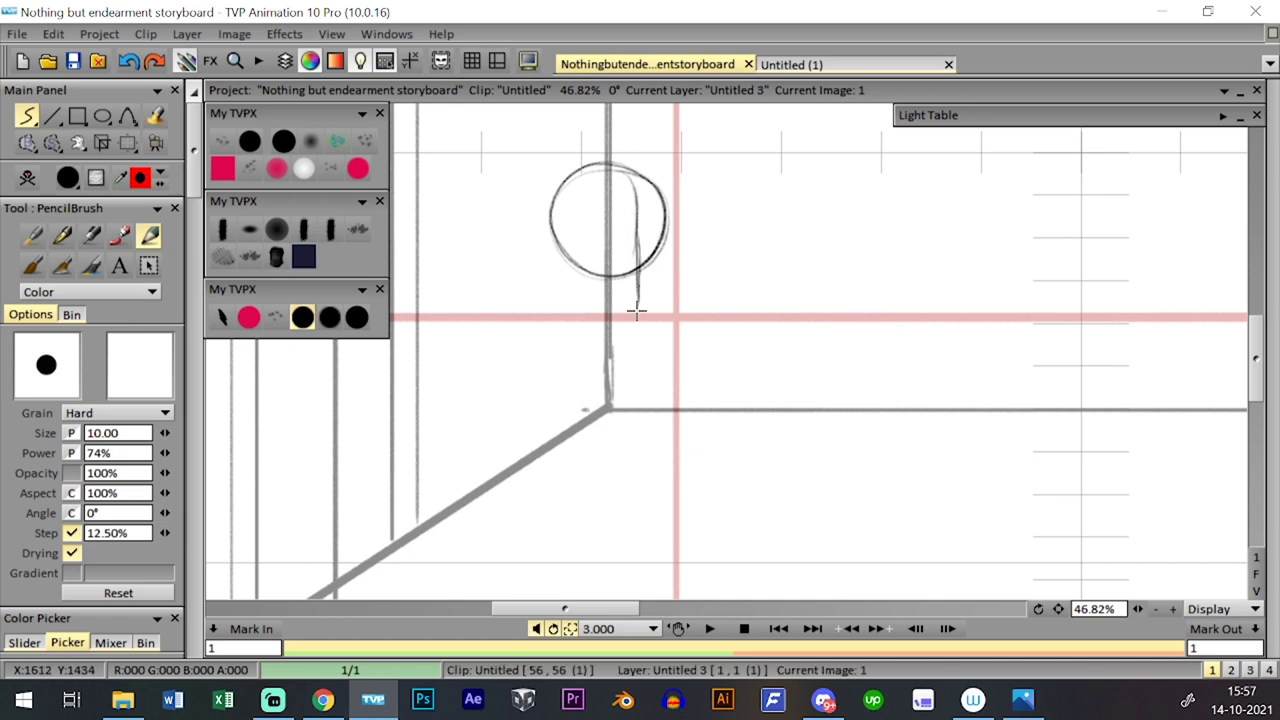
pyautogui.moveTo(638, 236); pyautogui.dragTo(636, 313)
pyautogui.hotkey('ctrl', 'z')
pyautogui.moveTo(635, 212); pyautogui.dragTo(637, 313)
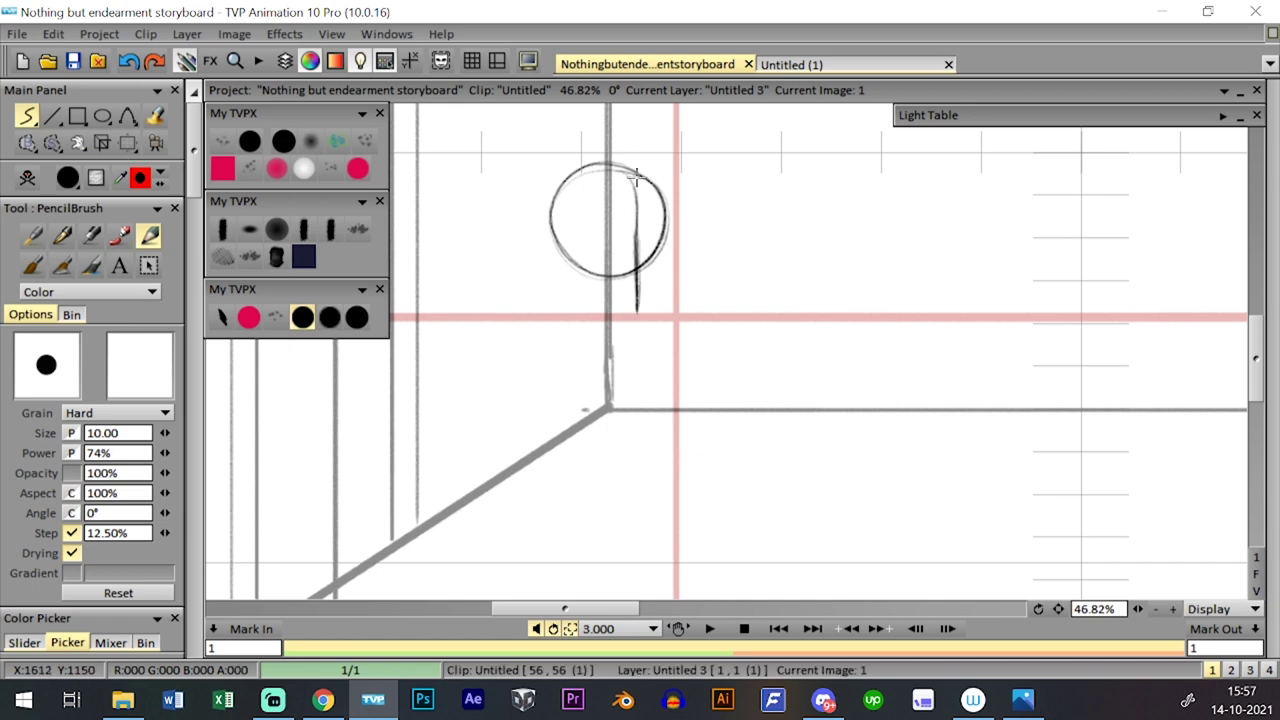
pyautogui.click(1256, 574)
# - Step back through the earlier clips and review the girl's drawings one by one
pyautogui.press('pageup')
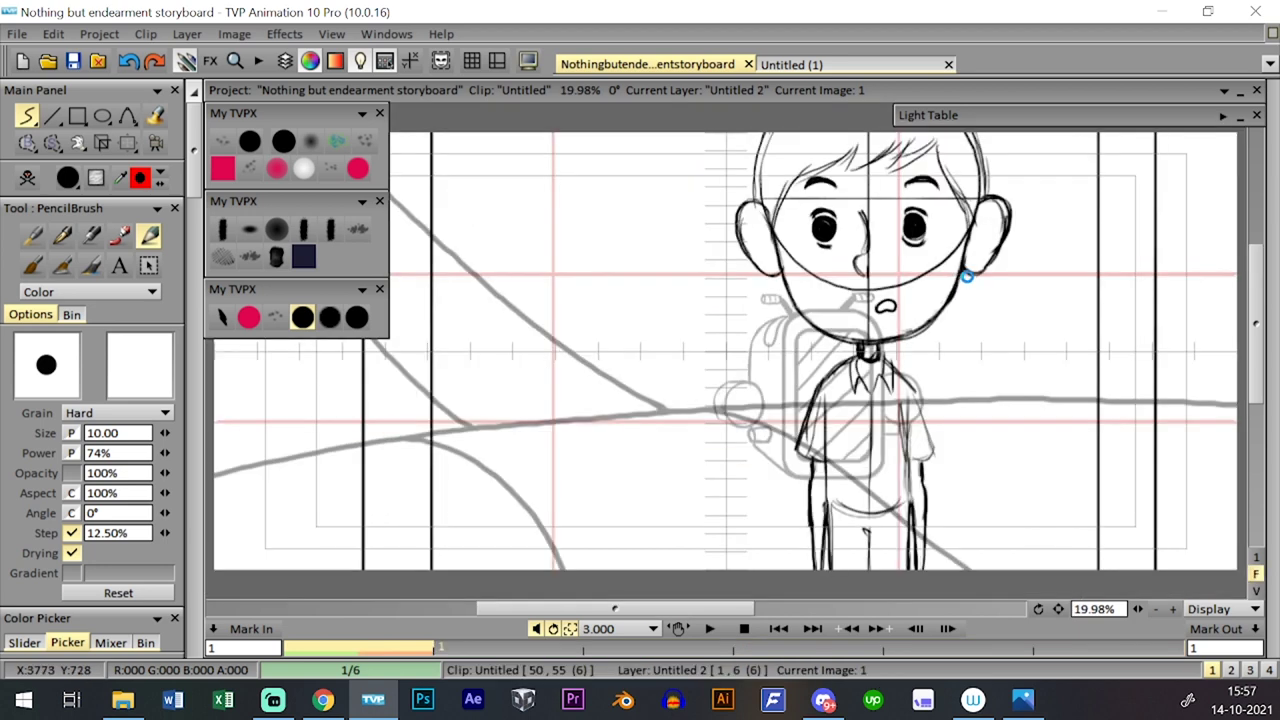
pyautogui.press('pageup')
pyautogui.press('pageup')
pyautogui.press('Tab')
pyautogui.press('Tab')
pyautogui.press('Tab')
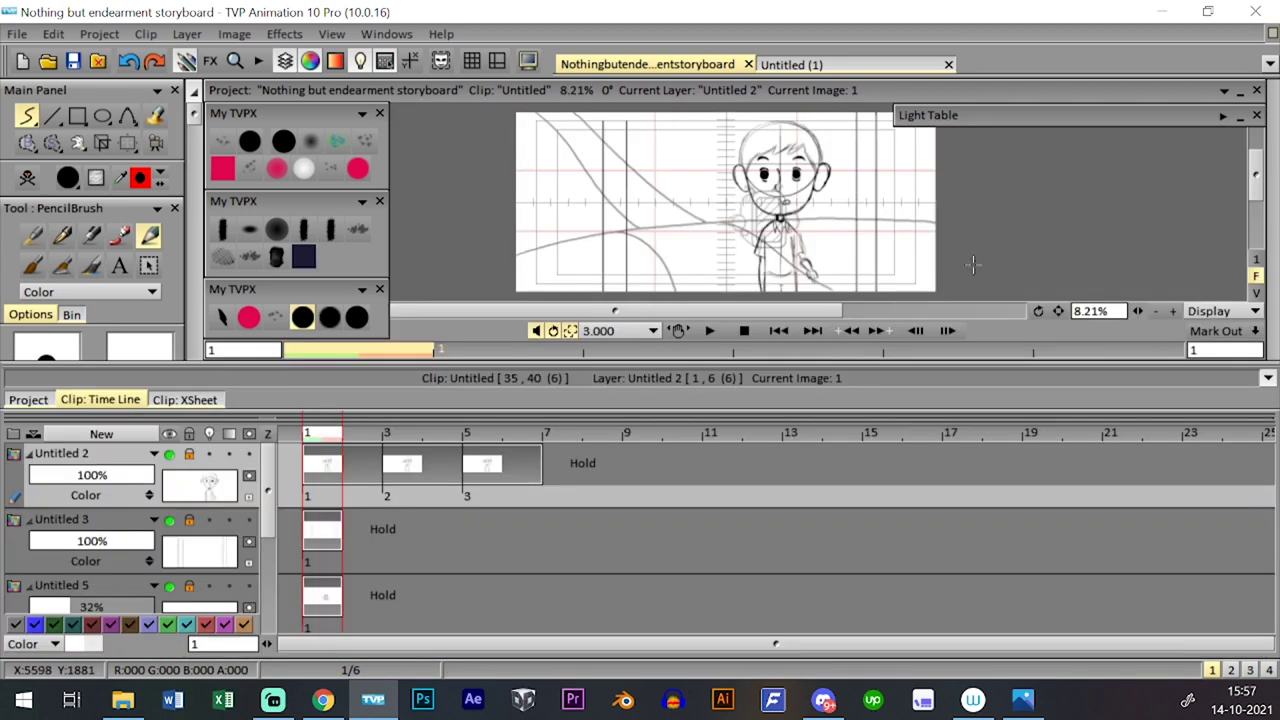
pyautogui.press('Tab')
pyautogui.press('pagedown')
pyautogui.press('Tab')
pyautogui.press('Tab')
pyautogui.press('Tab')
pyautogui.press('Tab')
pyautogui.press('Tab')
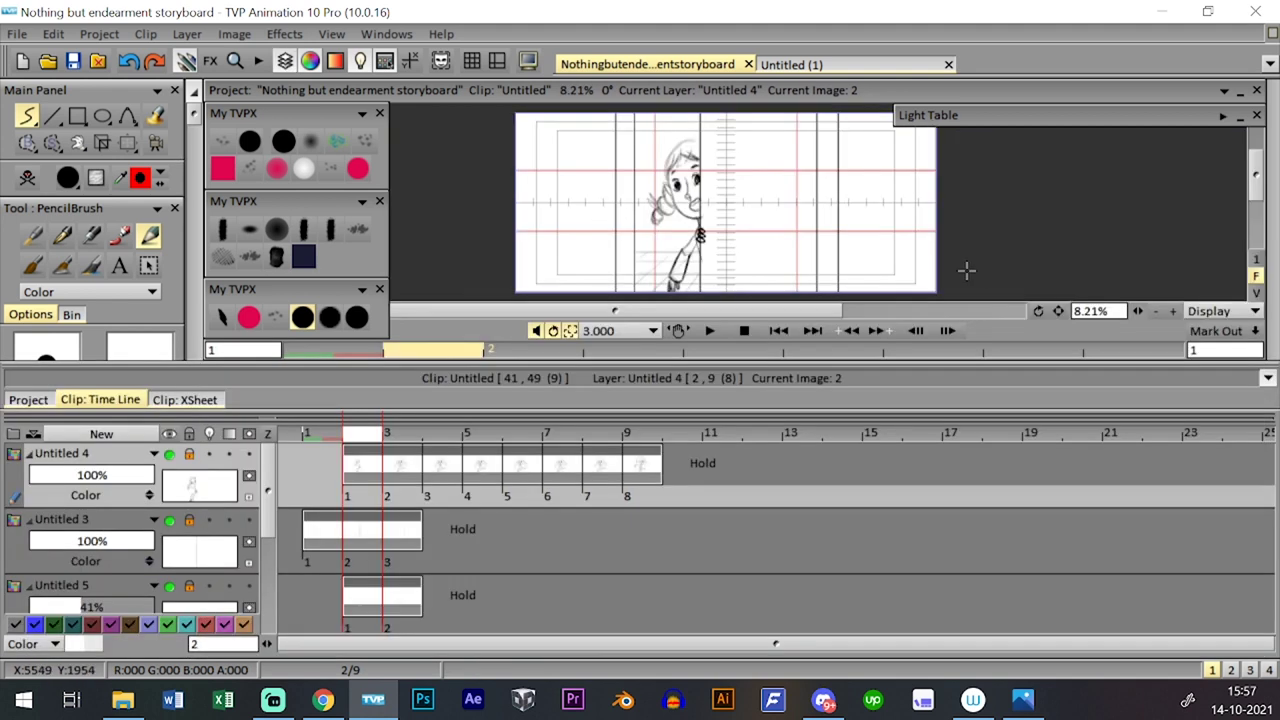
pyautogui.hotkey('ctrl', 't')
pyautogui.hotkey('shift', 'Home')
pyautogui.press('Right')
pyautogui.press('Right')
pyautogui.press('Right')
pyautogui.press('Right')
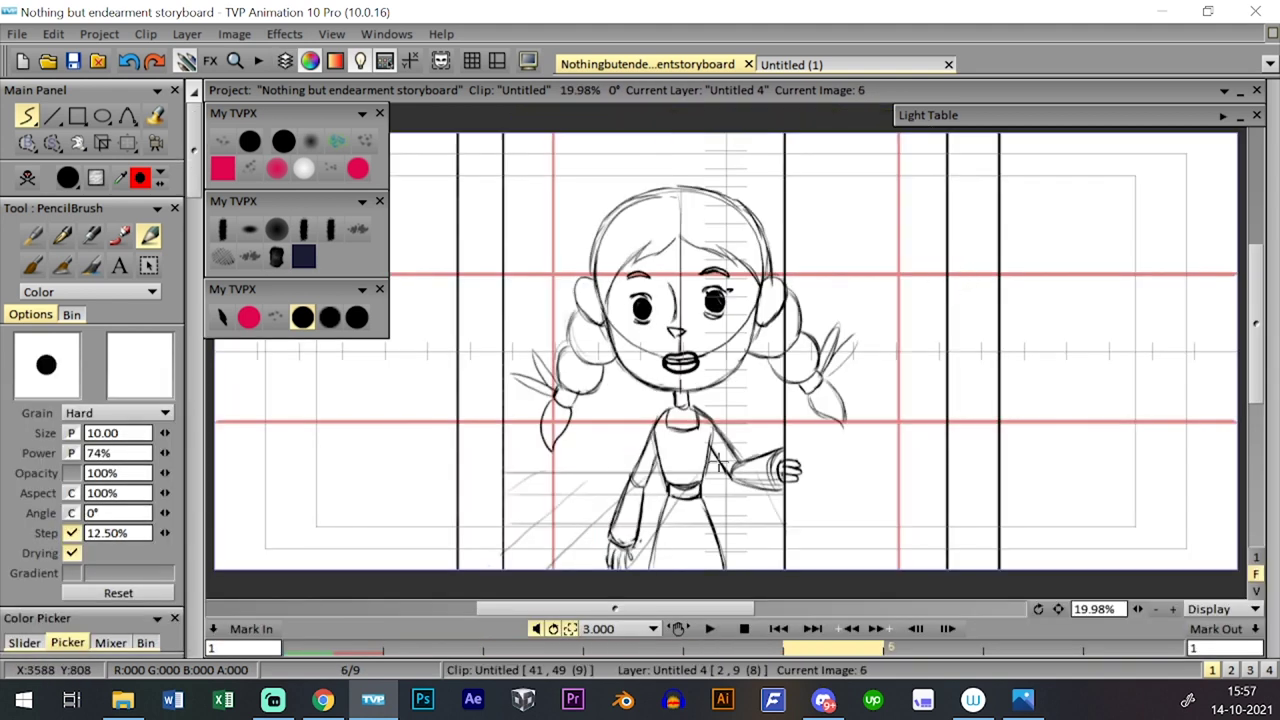
pyautogui.press('Right')
pyautogui.press('Tab')
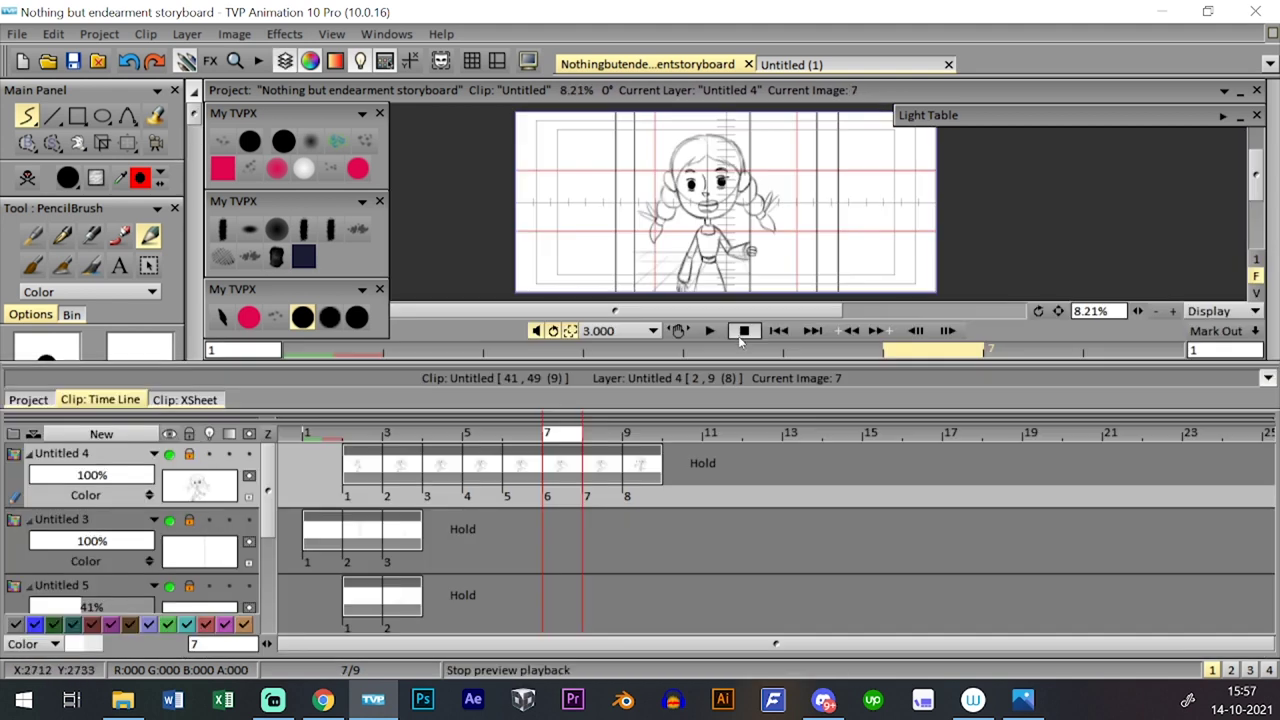
pyautogui.press('Tab')
pyautogui.press('Right')
pyautogui.press('Right')
pyautogui.press('Left')
pyautogui.press('Right')
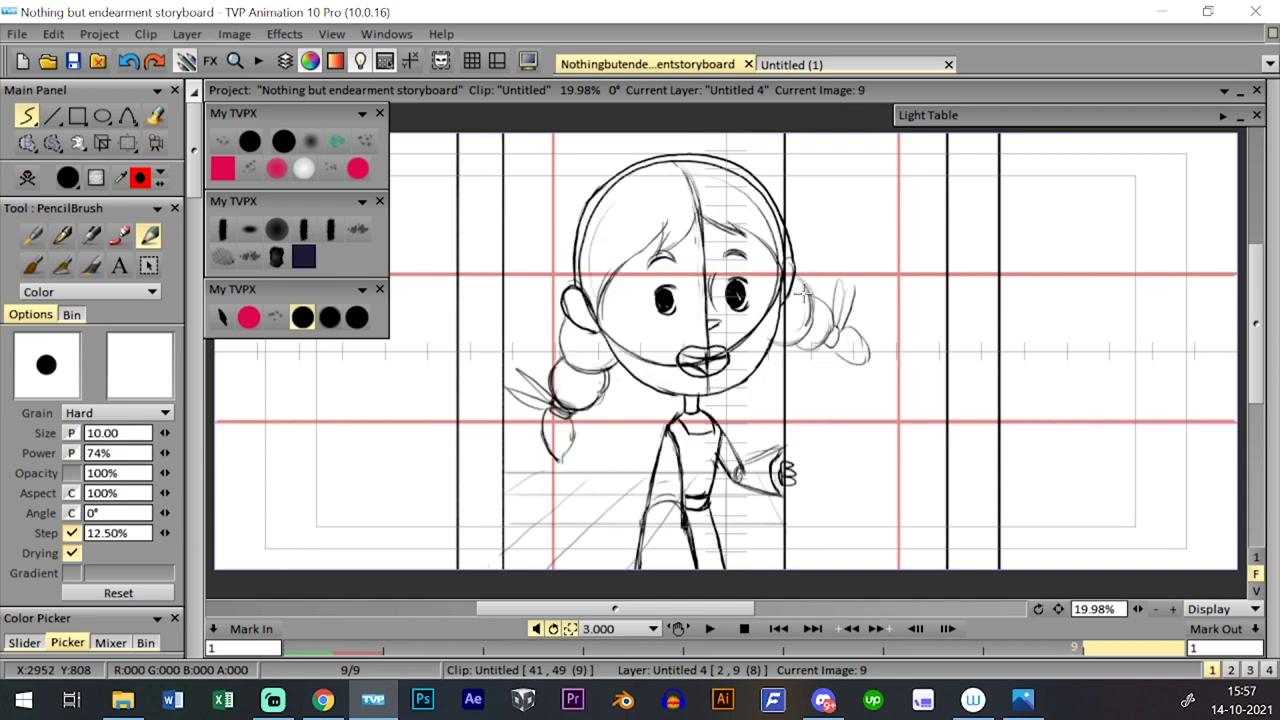
# - Return to the boy clip, advance to the corridor image and show the layer timeline
pyautogui.press('Right')
pyautogui.press('Tab')
pyautogui.press('Tab')
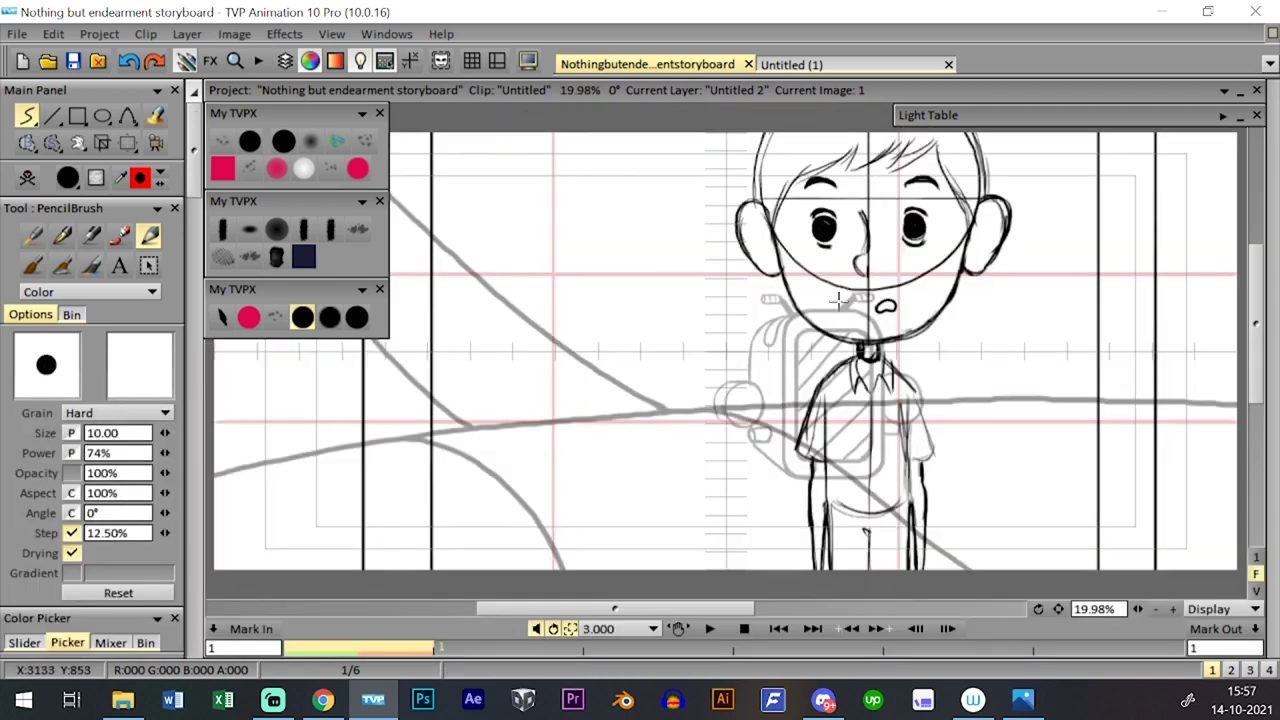
pyautogui.press('Right')
pyautogui.press('Right')
pyautogui.press('Right')
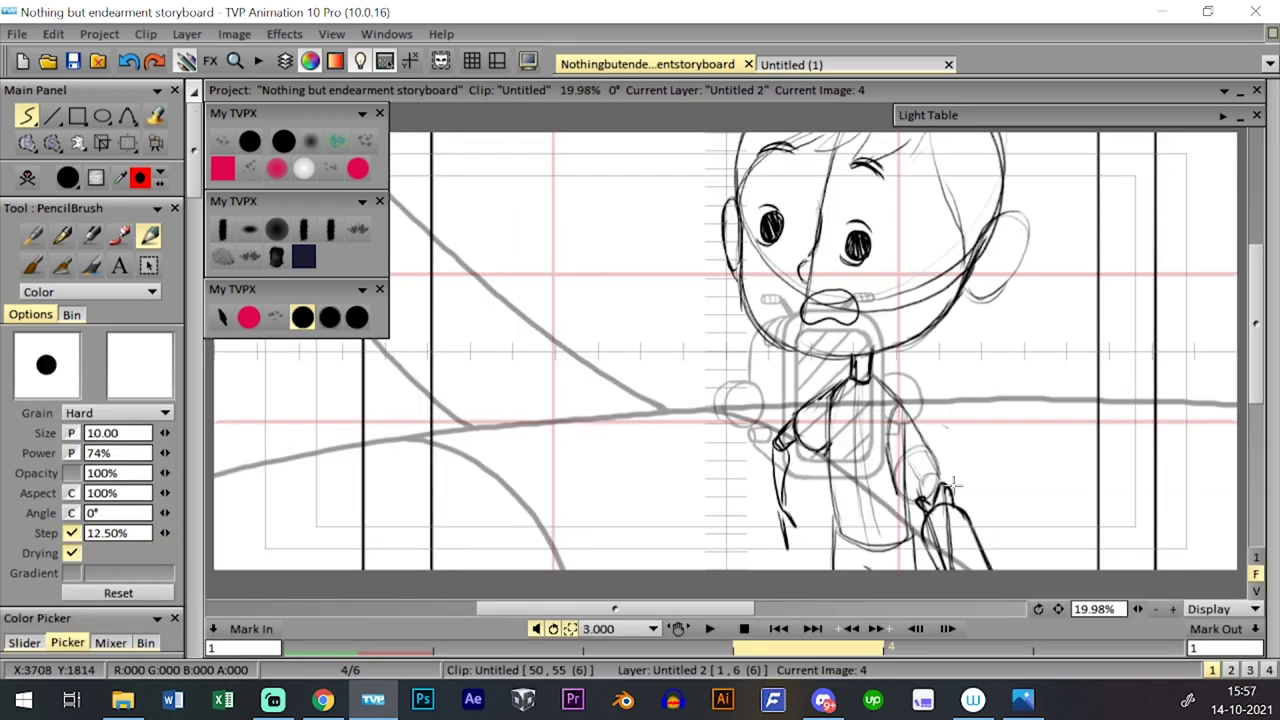
pyautogui.press('Left')
pyautogui.press('Left')
pyautogui.press('Left')
pyautogui.press('Down')
pyautogui.press('Down')
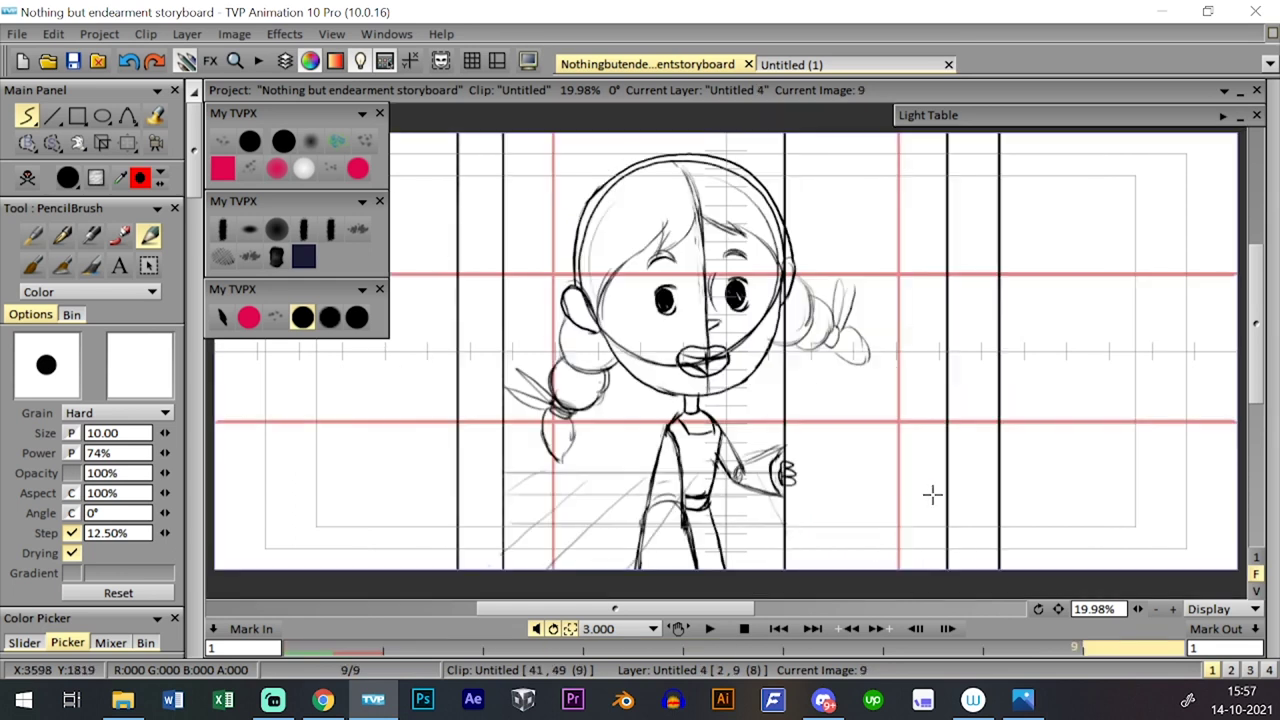
pyautogui.press('Right')
pyautogui.press('Tab')
pyautogui.press('Tab')
pyautogui.press('Tab')
pyautogui.press('Tab')
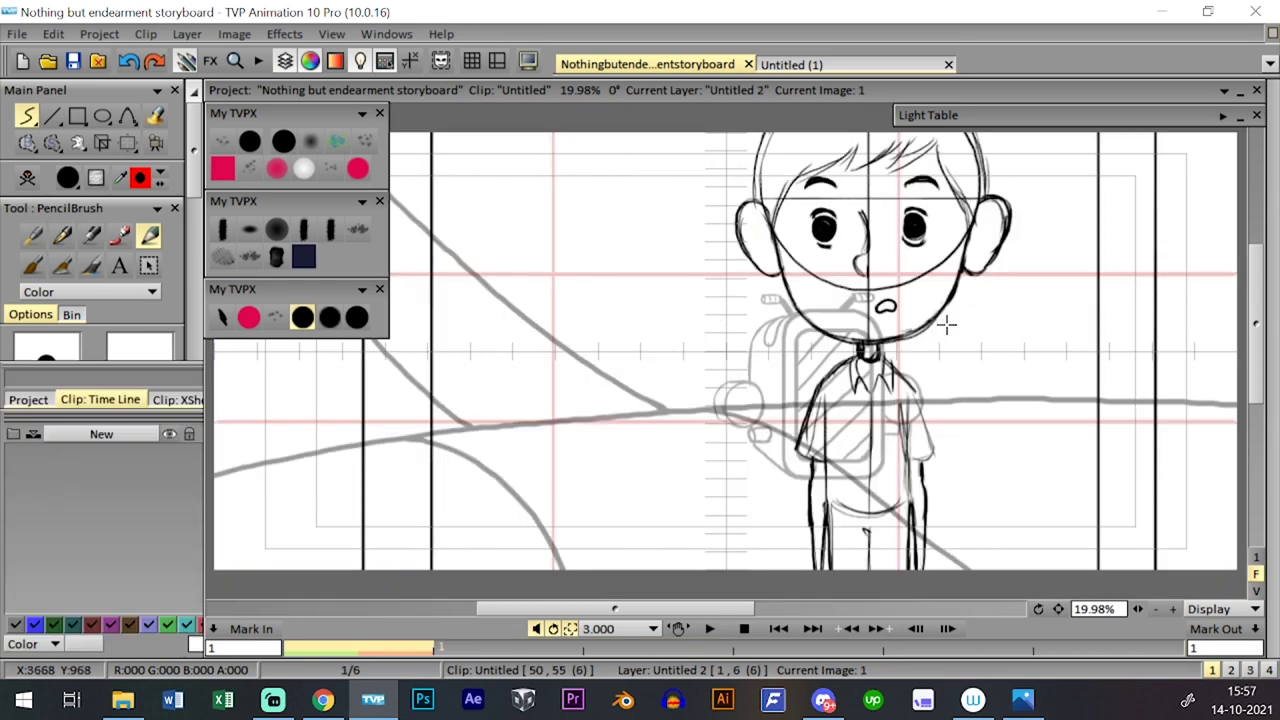
pyautogui.press('pagedown')
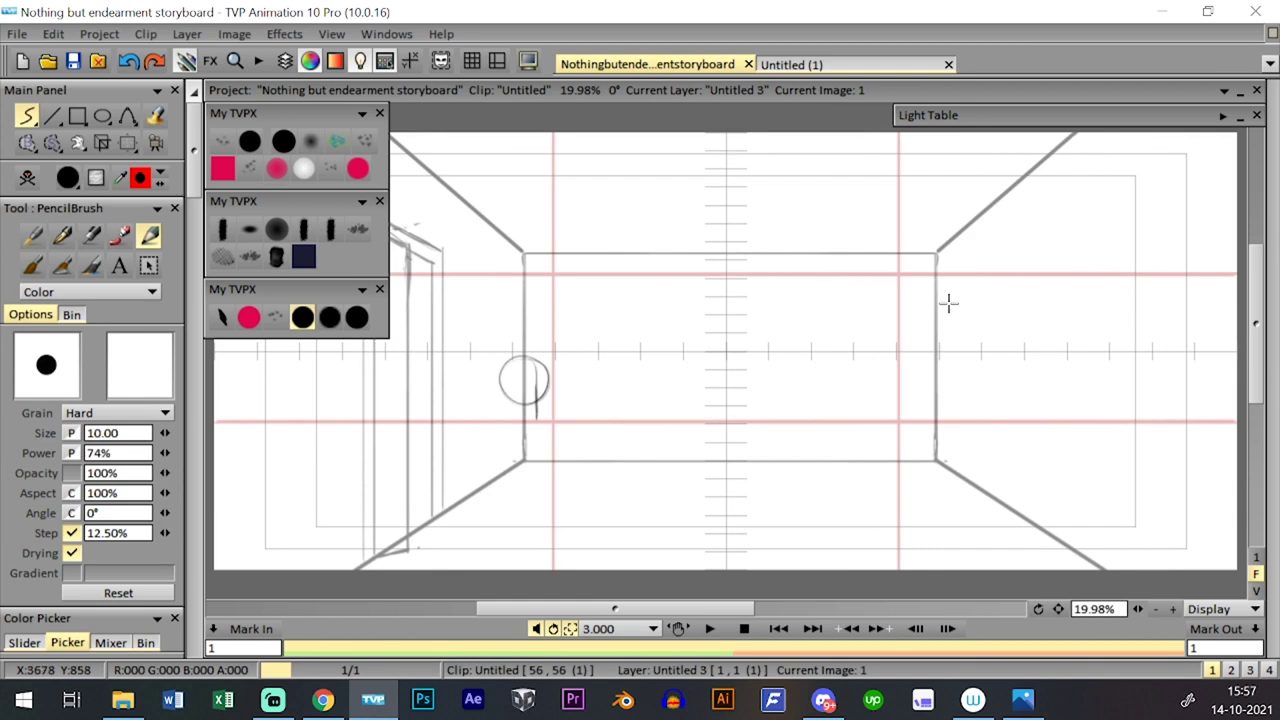
pyautogui.press('pageup')
pyautogui.press('Tab')
pyautogui.press('Tab')
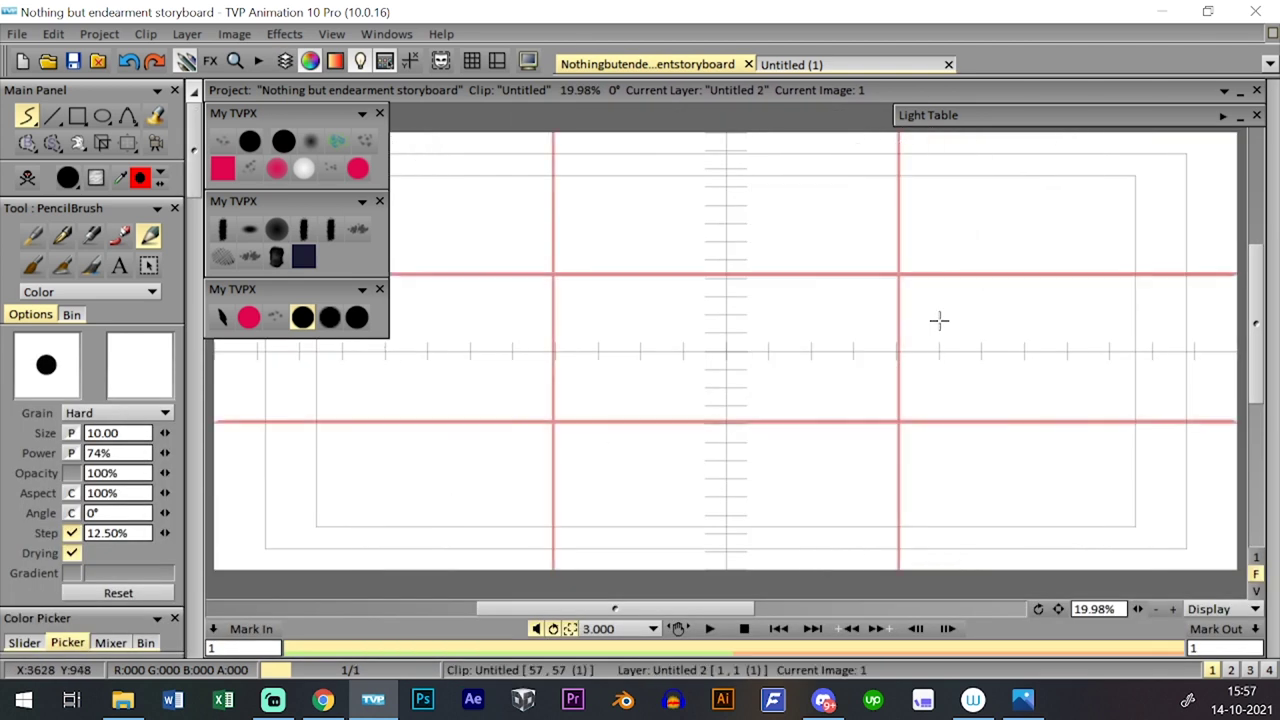
pyautogui.press('Right')
pyautogui.press('Right')
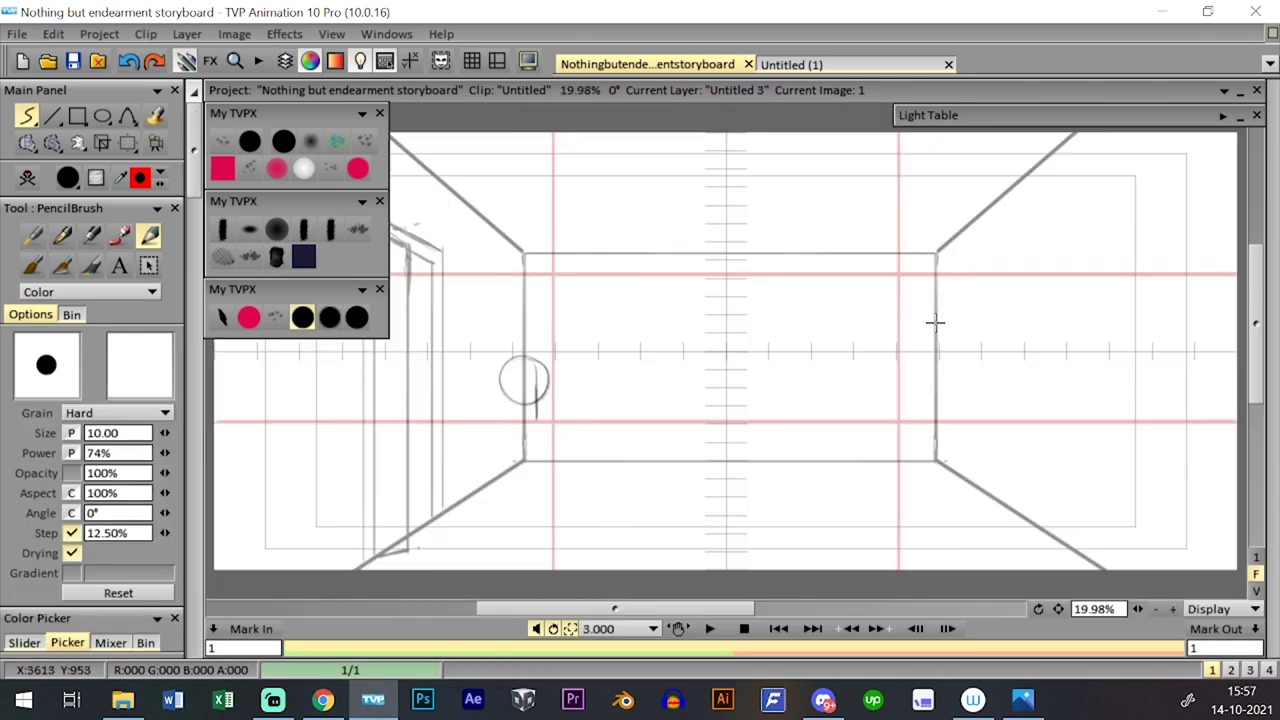
pyautogui.press('Up')
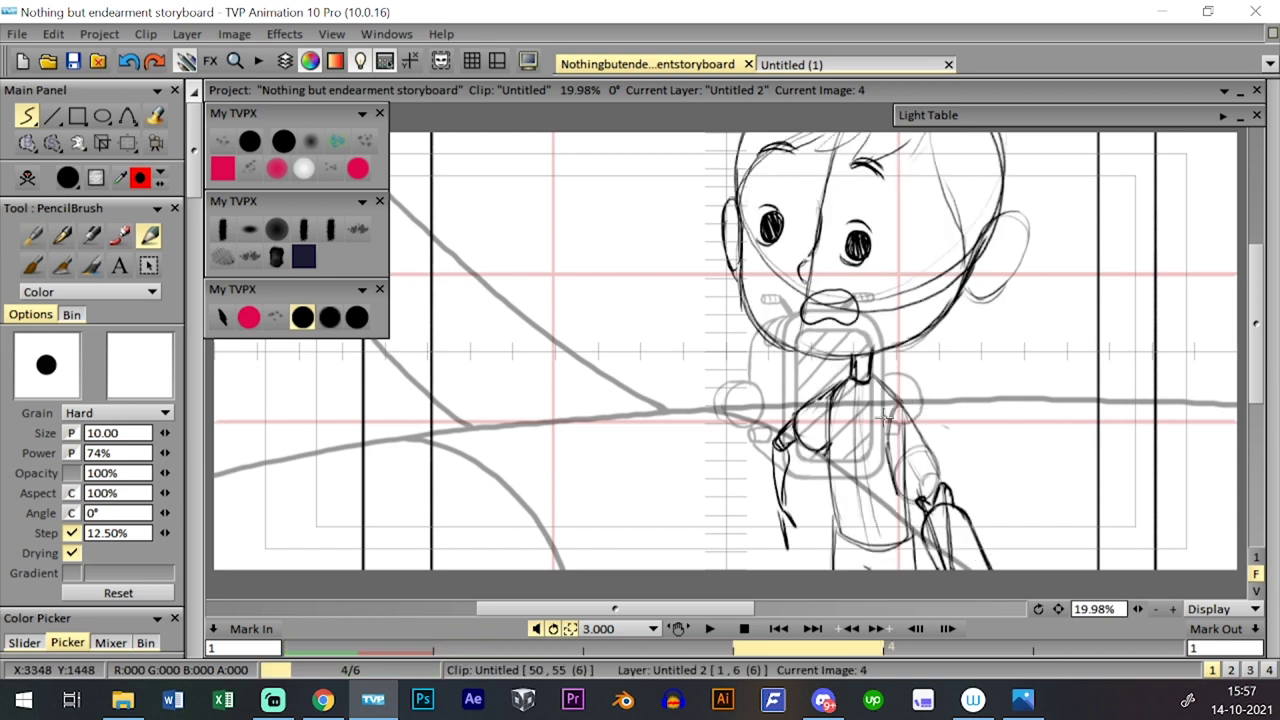
pyautogui.press('Right')
pyautogui.press('Tab')
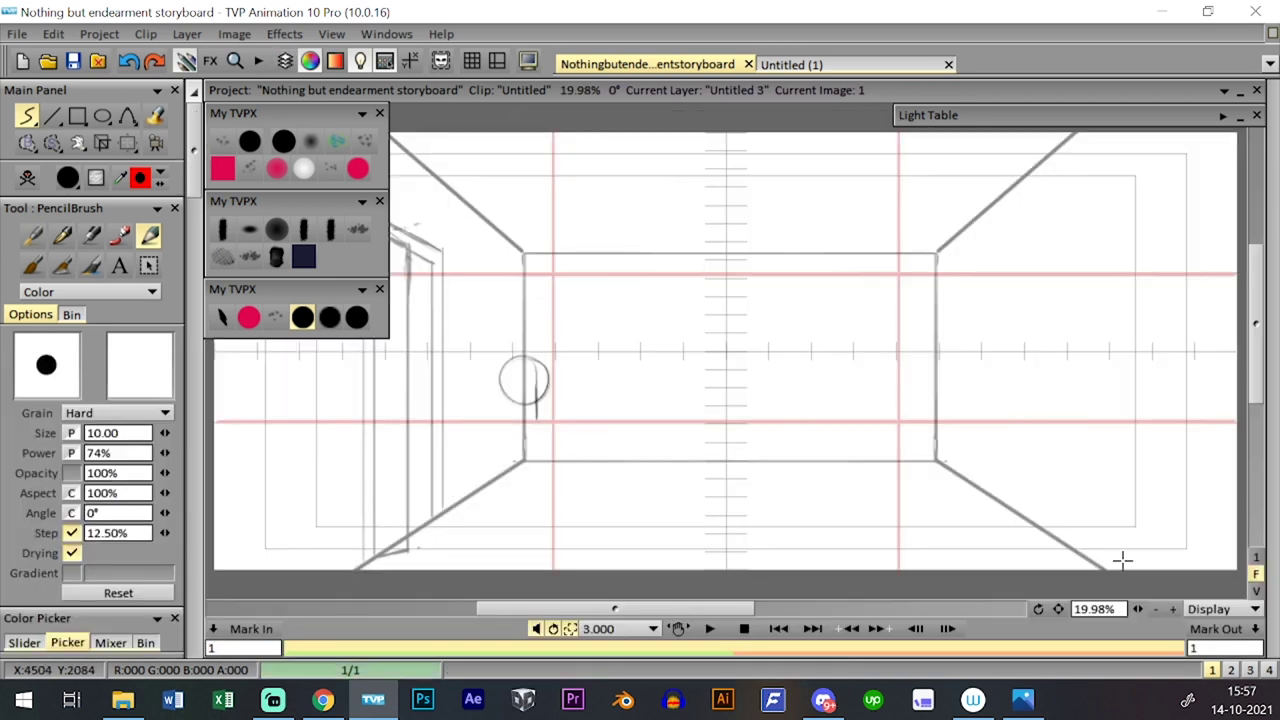
# - Zoom in and pan until the head circle fills the view
pyautogui.click(1173, 609)
pyautogui.moveTo(617, 459); pyautogui.dragTo(837, 408)
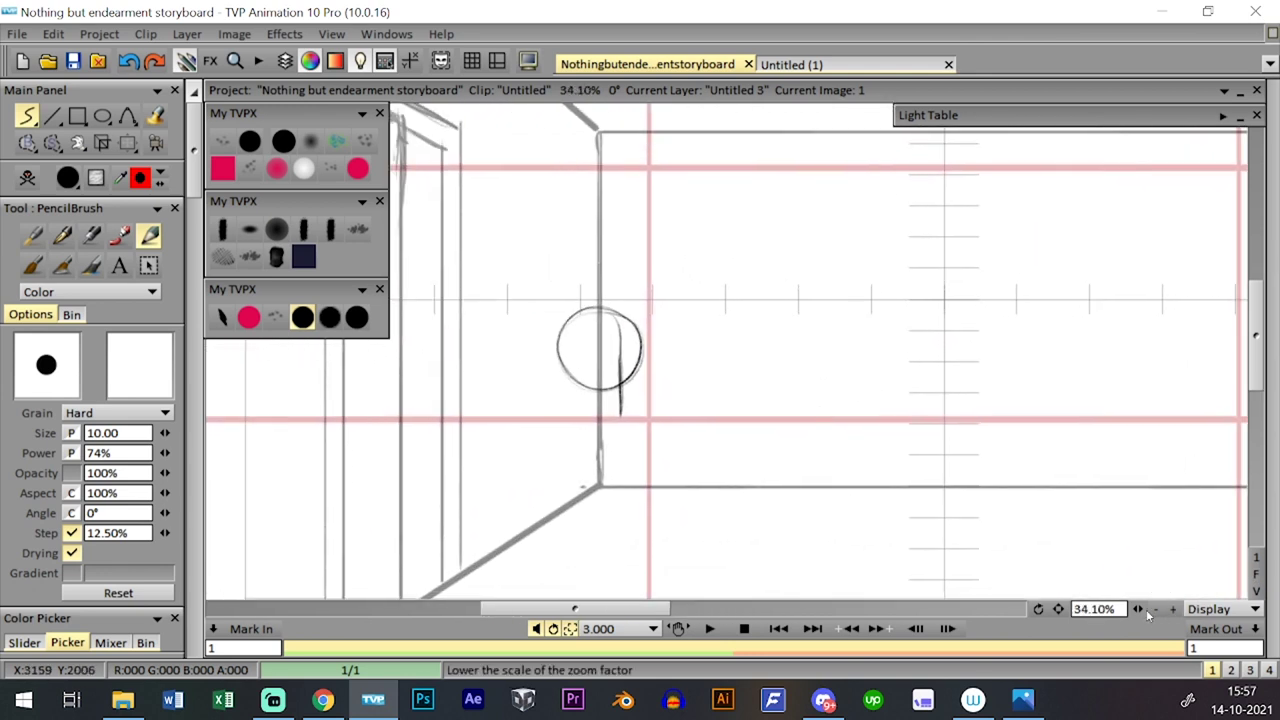
pyautogui.scroll(2, 760, 382)
pyautogui.moveTo(560, 327)
pyautogui.mouseDown()
pyautogui.moveTo(688, 372)
pyautogui.moveTo(693, 456)
pyautogui.moveTo(692, 368)
pyautogui.mouseUp()
# - Darken the head's centre line, right edge and lower-left side, and draw the jaw curve
pyautogui.moveTo(693, 452)
pyautogui.mouseDown()
pyautogui.moveTo(692, 345)
pyautogui.moveTo(691, 438)
pyautogui.moveTo(697, 384)
pyautogui.mouseUp()
pyautogui.hotkey('ctrl', 'z')
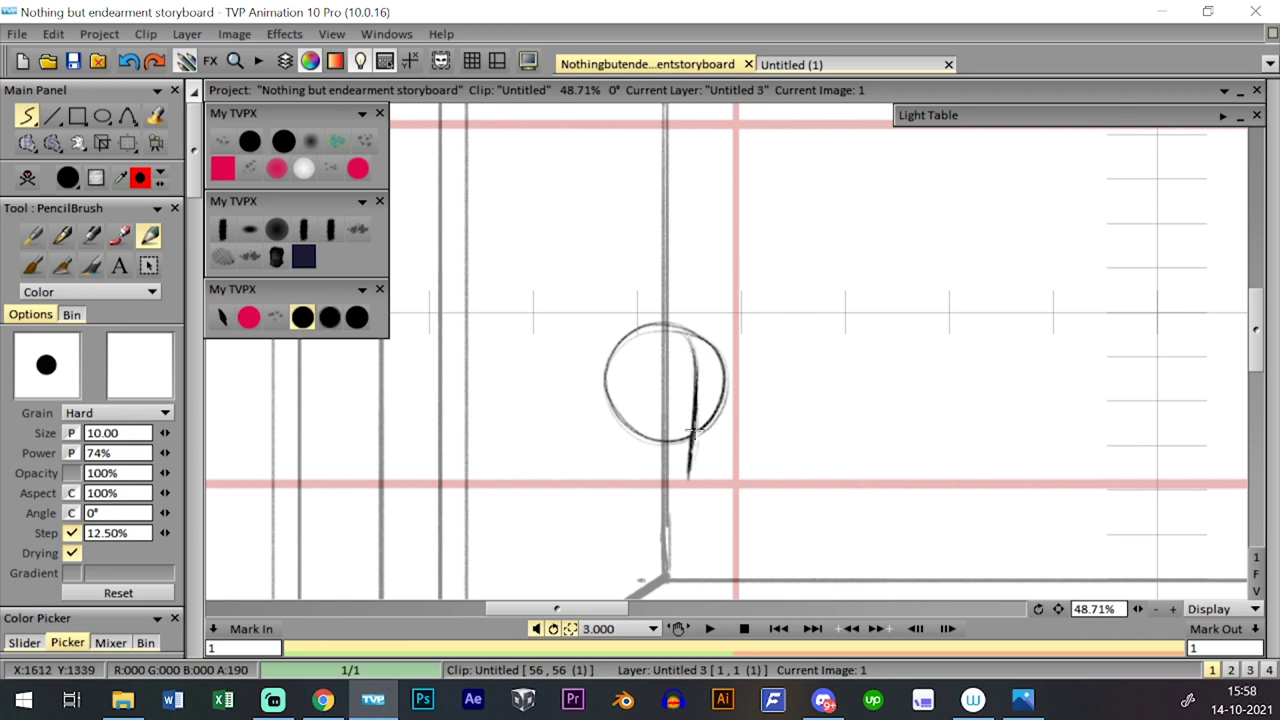
pyautogui.moveTo(718, 408); pyautogui.dragTo(712, 440)
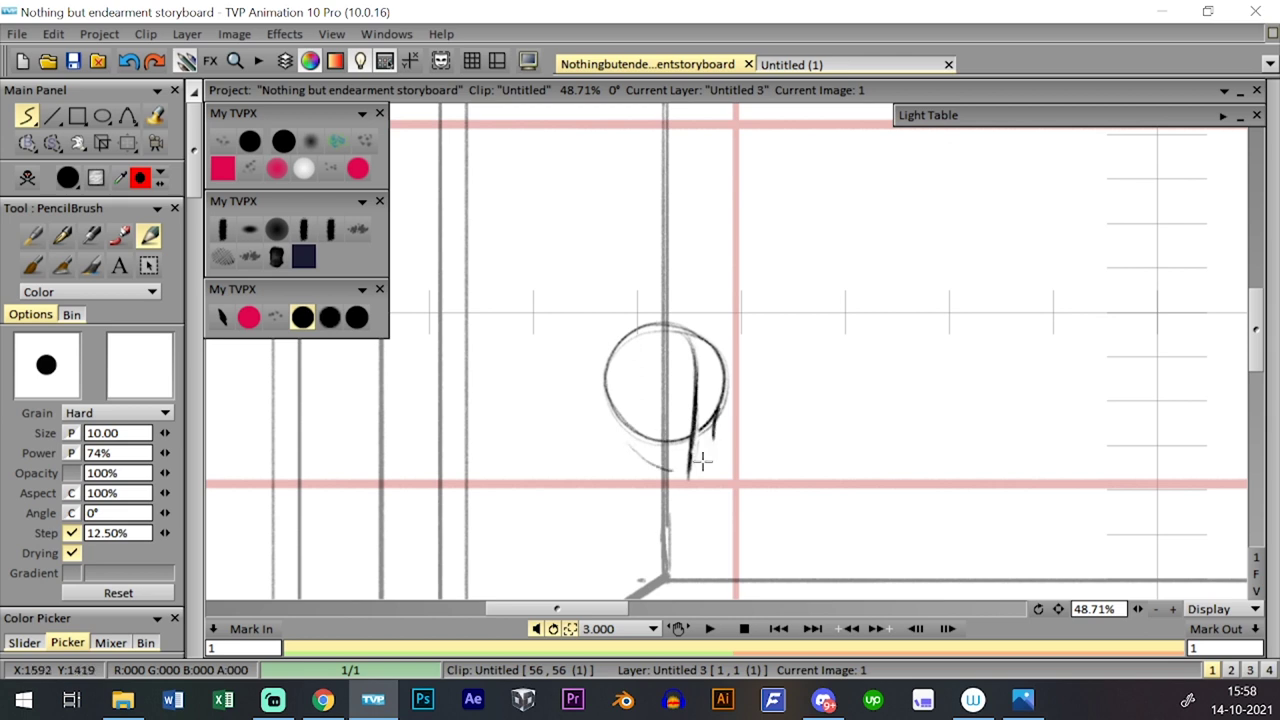
pyautogui.moveTo(638, 453)
pyautogui.mouseDown()
pyautogui.moveTo(682, 450)
pyautogui.moveTo(682, 434)
pyautogui.moveTo(710, 447)
pyautogui.moveTo(676, 464)
pyautogui.moveTo(682, 444)
pyautogui.moveTo(712, 447)
pyautogui.moveTo(680, 482)
pyautogui.moveTo(696, 480)
pyautogui.moveTo(727, 382)
pyautogui.mouseUp()
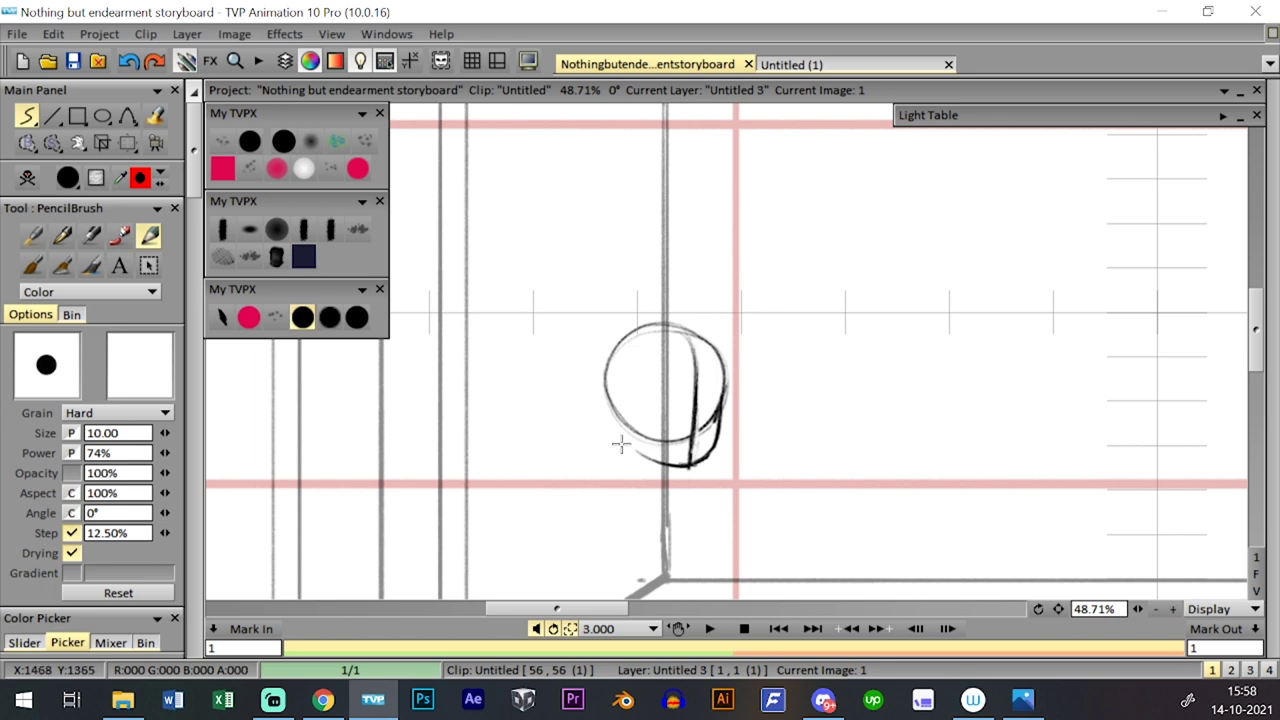
pyautogui.moveTo(620, 445)
pyautogui.mouseDown()
pyautogui.moveTo(630, 452)
pyautogui.moveTo(610, 410)
pyautogui.moveTo(615, 381)
pyautogui.moveTo(596, 415)
pyautogui.moveTo(612, 425)
pyautogui.moveTo(606, 385)
pyautogui.moveTo(604, 398)
pyautogui.mouseUp()
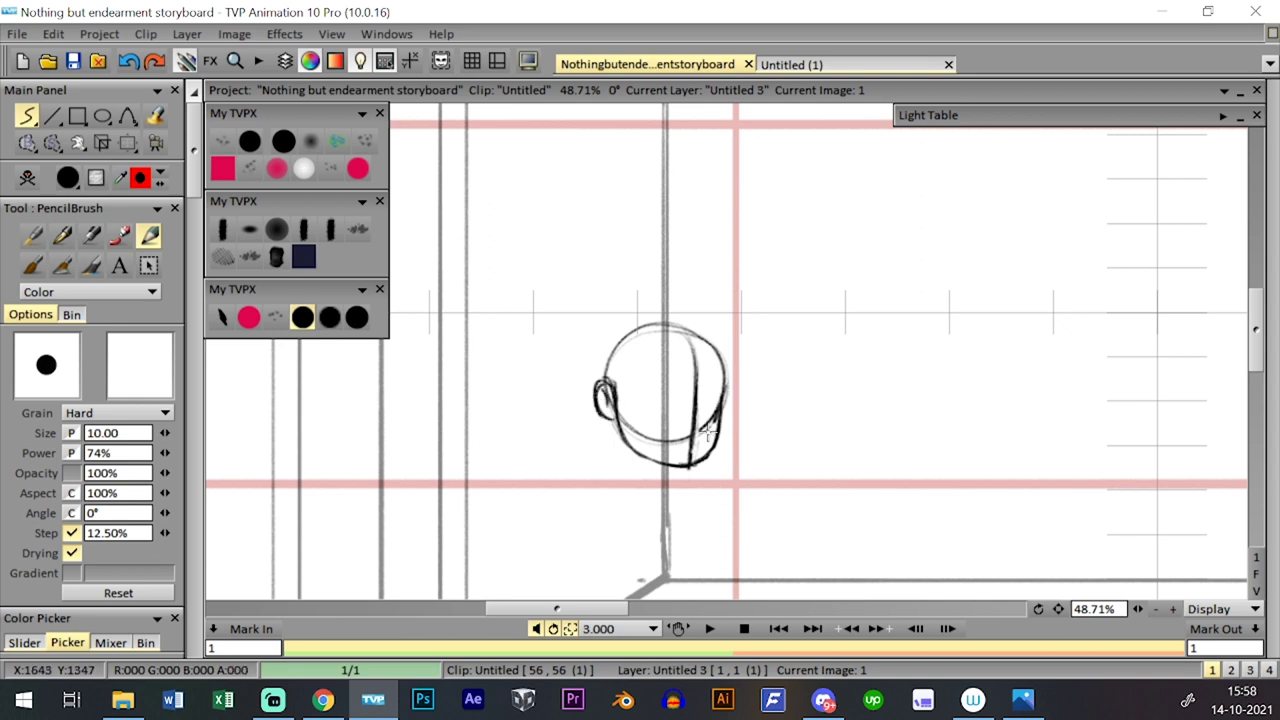
# - Shade the lower right of the head and draw both eyes and a small mouth
pyautogui.moveTo(709, 431)
pyautogui.mouseDown()
pyautogui.moveTo(699, 370)
pyautogui.moveTo(680, 392)
pyautogui.moveTo(695, 415)
pyautogui.moveTo(701, 372)
pyautogui.mouseUp()
pyautogui.moveTo(706, 383); pyautogui.dragTo(720, 386)
pyautogui.moveTo(668, 410)
pyautogui.mouseDown()
pyautogui.moveTo(709, 402)
pyautogui.moveTo(716, 412)
pyautogui.mouseUp()
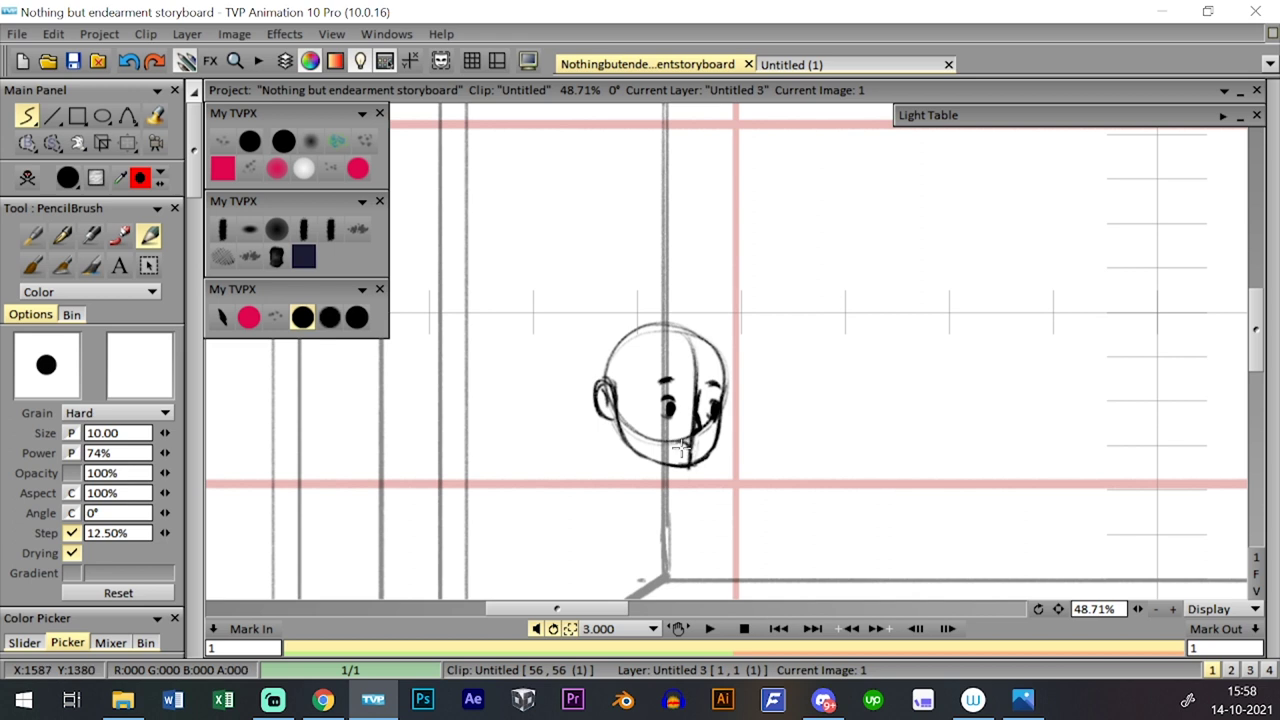
pyautogui.moveTo(680, 446); pyautogui.dragTo(684, 430)
# - Add spiky hair strokes across the top of the head, undoing misplaced ones
pyautogui.moveTo(624, 386)
pyautogui.mouseDown()
pyautogui.moveTo(637, 361)
pyautogui.moveTo(637, 375)
pyautogui.moveTo(683, 339)
pyautogui.moveTo(679, 371)
pyautogui.mouseUp()
pyautogui.moveTo(679, 371)
pyautogui.mouseDown()
pyautogui.moveTo(702, 332)
pyautogui.moveTo(674, 371)
pyautogui.moveTo(710, 344)
pyautogui.moveTo(715, 357)
pyautogui.moveTo(698, 348)
pyautogui.moveTo(675, 371)
pyautogui.moveTo(709, 344)
pyautogui.moveTo(724, 376)
pyautogui.moveTo(702, 340)
pyautogui.moveTo(727, 382)
pyautogui.mouseUp()
pyautogui.hotkey('ctrl', 'z')
pyautogui.hotkey('ctrl', 'z')
pyautogui.hotkey('ctrl', 'z')
pyautogui.hotkey('ctrl', 'z')
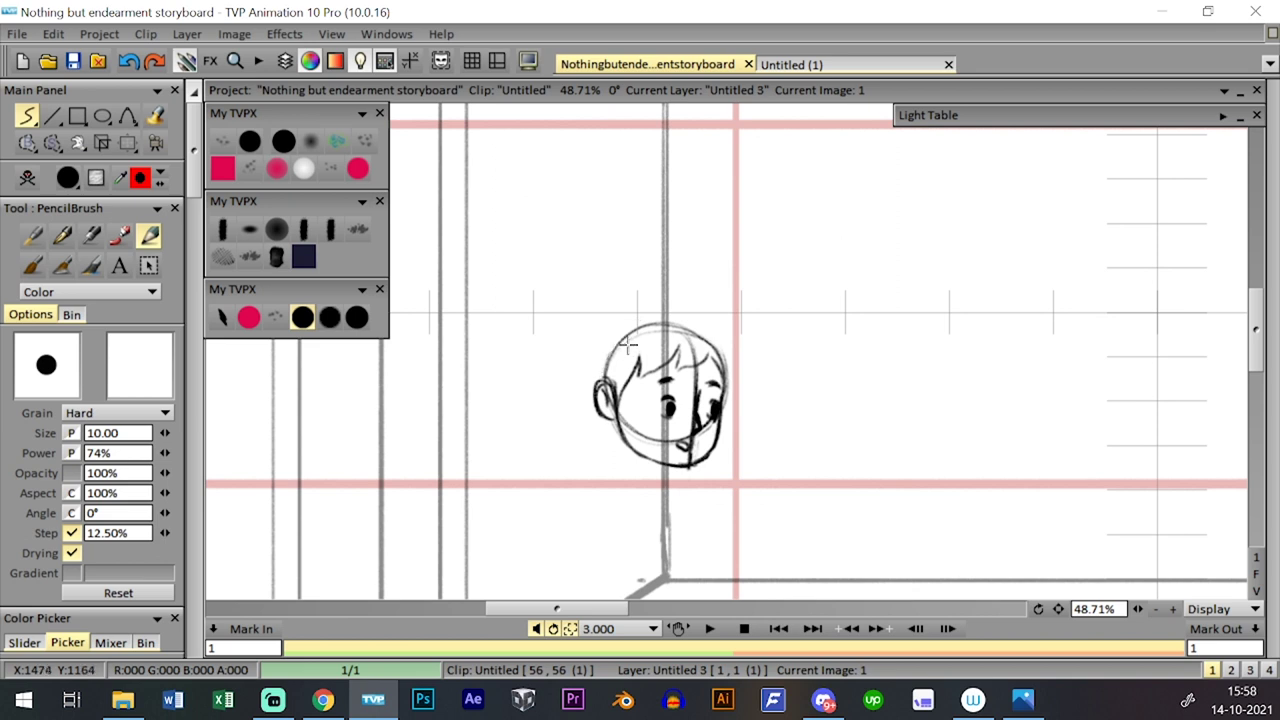
pyautogui.moveTo(601, 383)
pyautogui.mouseDown()
pyautogui.moveTo(615, 343)
pyautogui.moveTo(600, 353)
pyautogui.moveTo(644, 318)
pyautogui.moveTo(627, 308)
pyautogui.moveTo(699, 337)
pyautogui.moveTo(697, 323)
pyautogui.moveTo(723, 369)
pyautogui.mouseUp()
pyautogui.hotkey('ctrl', 'z')
# - Zoom out to 43.25% and sketch the shoulder lines below the neck
pyautogui.moveTo(1138, 609); pyautogui.dragTo(1055, 593)
pyautogui.scroll(3, 1085, 595)
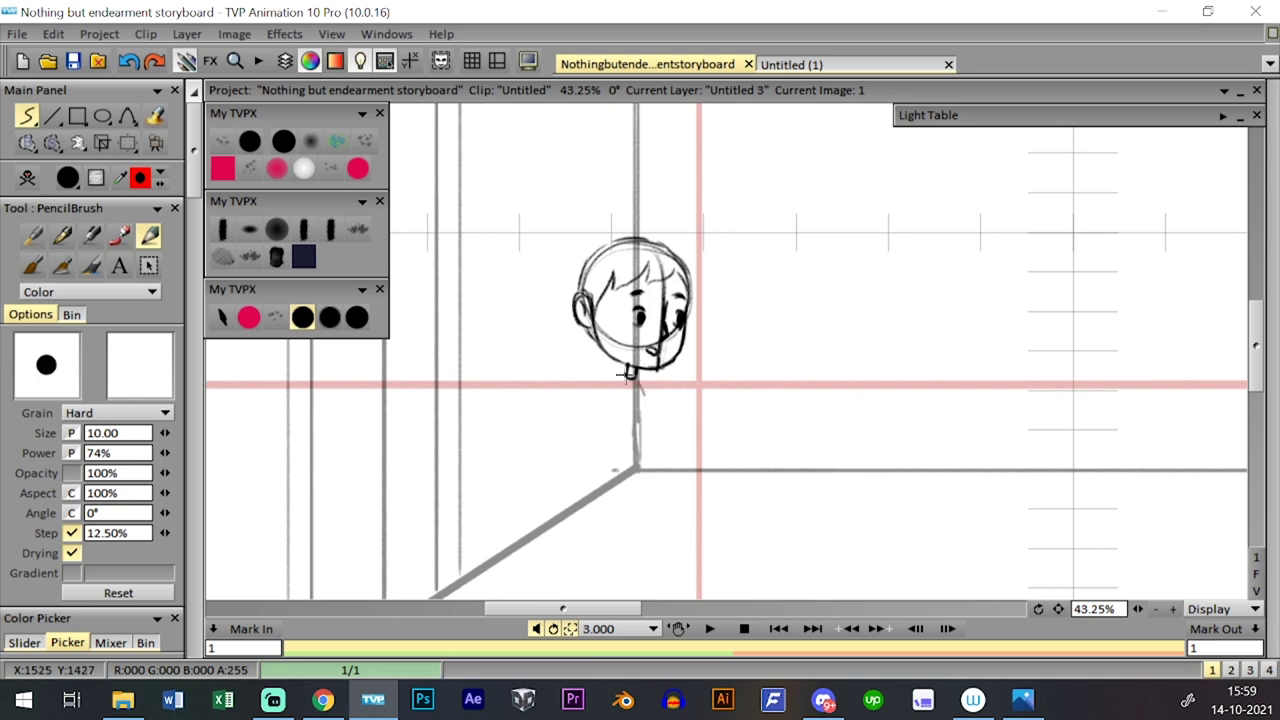
pyautogui.moveTo(625, 376)
pyautogui.mouseDown()
pyautogui.moveTo(607, 388)
pyautogui.moveTo(651, 404)
pyautogui.moveTo(602, 391)
pyautogui.moveTo(586, 443)
pyautogui.moveTo(628, 472)
pyautogui.moveTo(650, 406)
pyautogui.mouseUp()
pyautogui.hotkey('ctrl', 'z')
pyautogui.hotkey('ctrl', 'z')
# - Draw the torso sides, neck and collar lines, and the right side of the shorts
pyautogui.moveTo(632, 462); pyautogui.dragTo(650, 402)
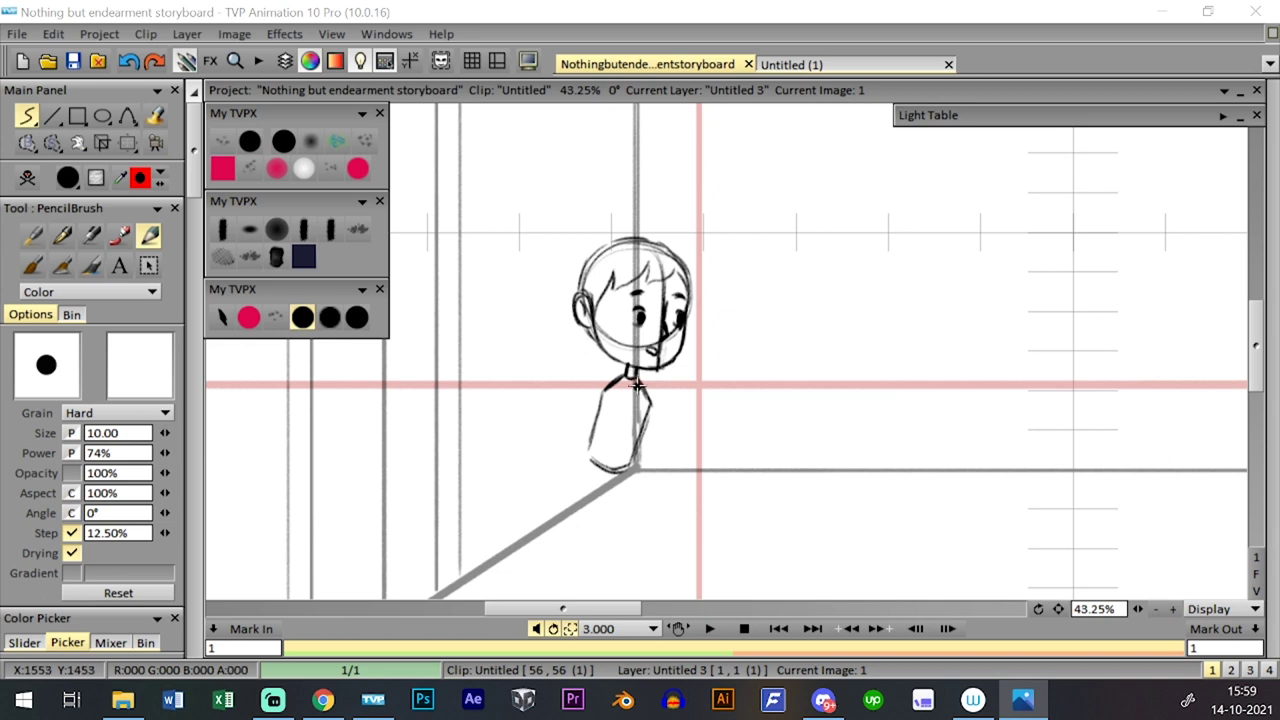
pyautogui.moveTo(628, 377); pyautogui.dragTo(627, 366)
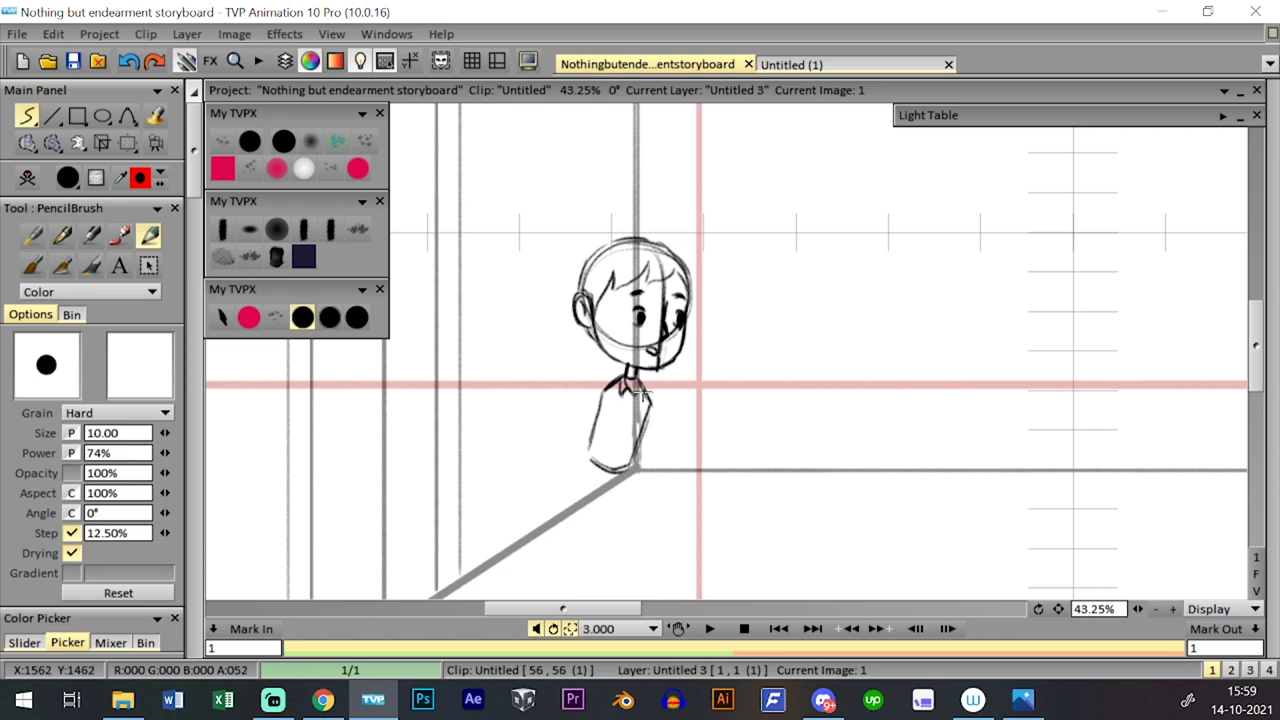
pyautogui.moveTo(630, 388); pyautogui.dragTo(631, 370)
pyautogui.moveTo(635, 393); pyautogui.dragTo(612, 467)
pyautogui.moveTo(586, 478)
pyautogui.mouseDown()
pyautogui.moveTo(581, 452)
pyautogui.moveTo(610, 535)
pyautogui.mouseUp()
pyautogui.hotkey('ctrl', 'z')
pyautogui.moveTo(615, 489)
pyautogui.mouseDown()
pyautogui.moveTo(627, 521)
pyautogui.moveTo(615, 497)
pyautogui.moveTo(609, 538)
pyautogui.moveTo(627, 508)
pyautogui.moveTo(629, 524)
pyautogui.moveTo(611, 460)
pyautogui.moveTo(624, 492)
pyautogui.mouseUp()
pyautogui.hotkey('ctrl', 'z')
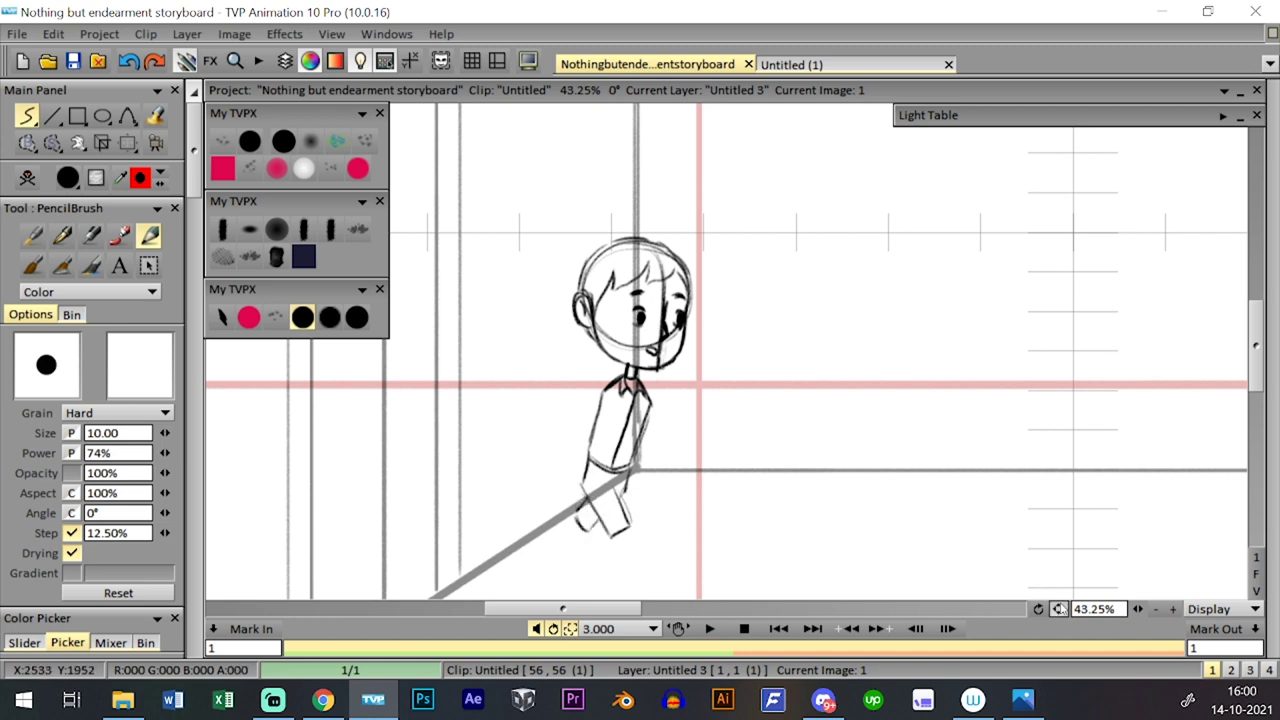
# - Shift the view down and draw the back leg with its foot and the front leg
pyautogui.moveTo(1059, 609); pyautogui.dragTo(1067, 525)
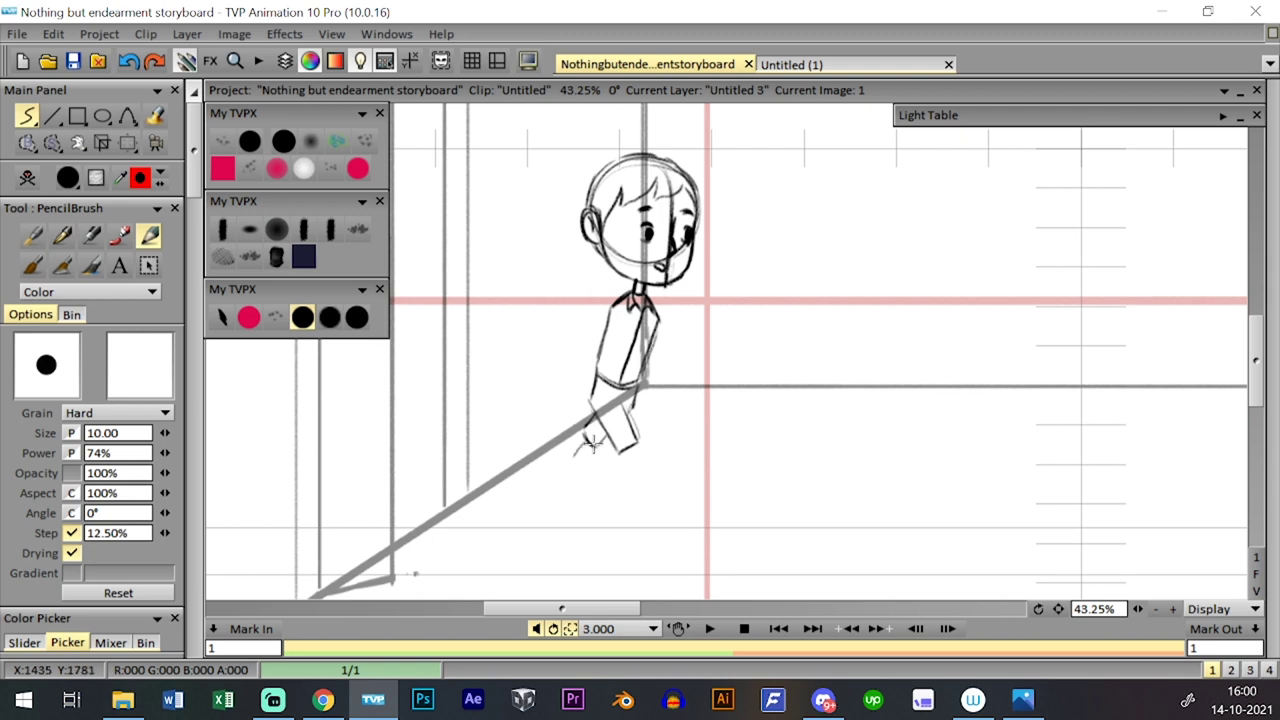
pyautogui.hotkey('ctrl', 'z')
pyautogui.hotkey('ctrl', 'z')
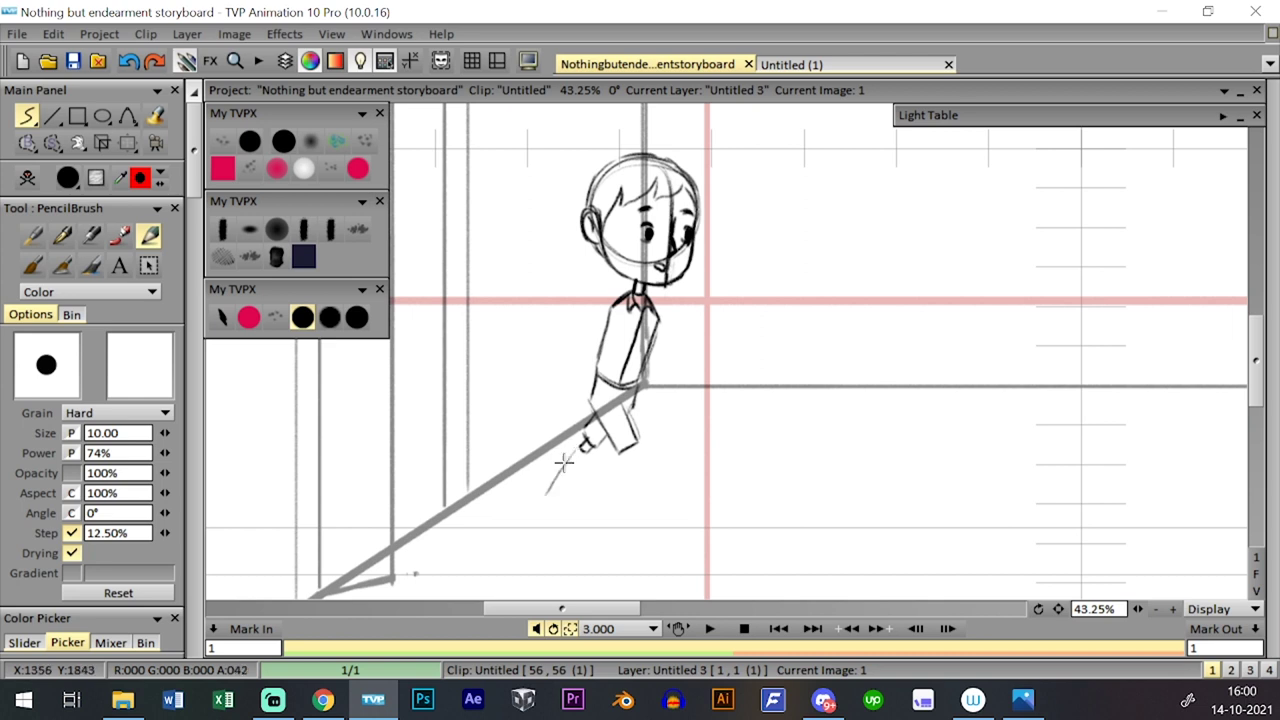
pyautogui.moveTo(578, 450); pyautogui.dragTo(546, 494)
pyautogui.moveTo(540, 488); pyautogui.dragTo(558, 513)
pyautogui.moveTo(637, 464); pyautogui.dragTo(637, 524)
pyautogui.hotkey('ctrl', 'z')
pyautogui.hotkey('ctrl', 'z')
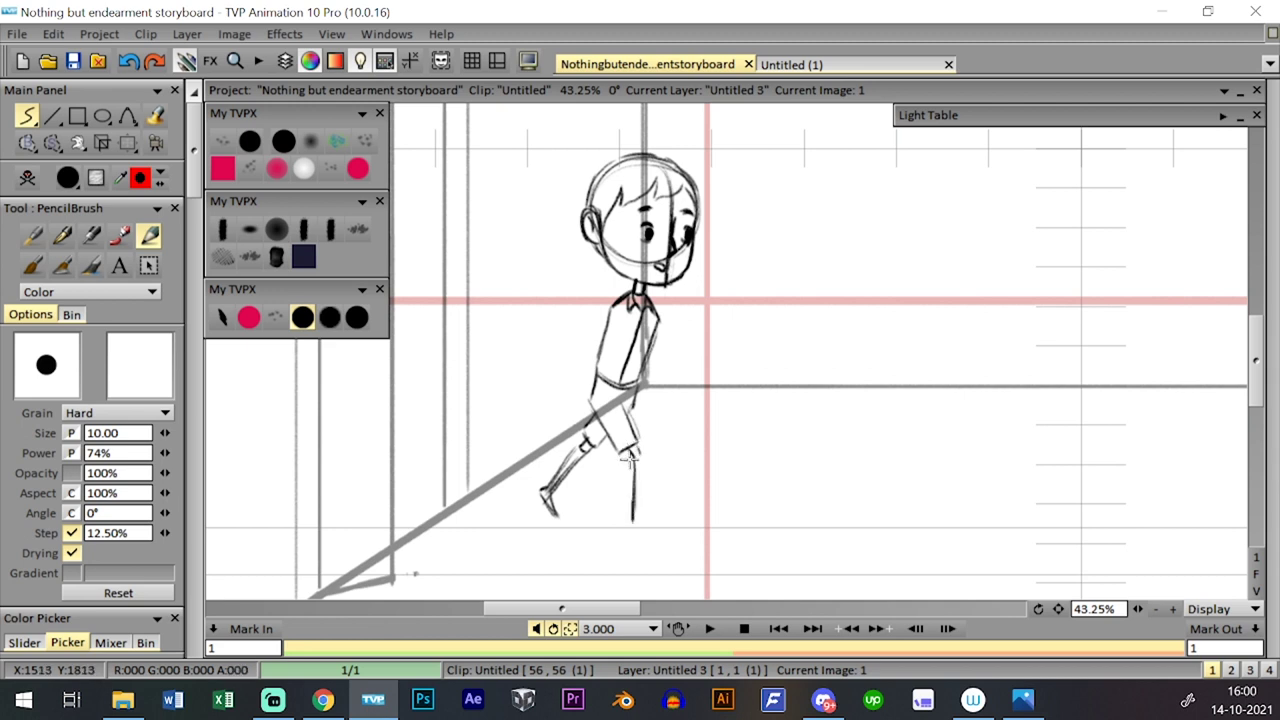
pyautogui.moveTo(635, 455)
pyautogui.mouseDown()
pyautogui.moveTo(638, 534)
pyautogui.moveTo(662, 532)
pyautogui.mouseUp()
pyautogui.hotkey('ctrl', 'z')
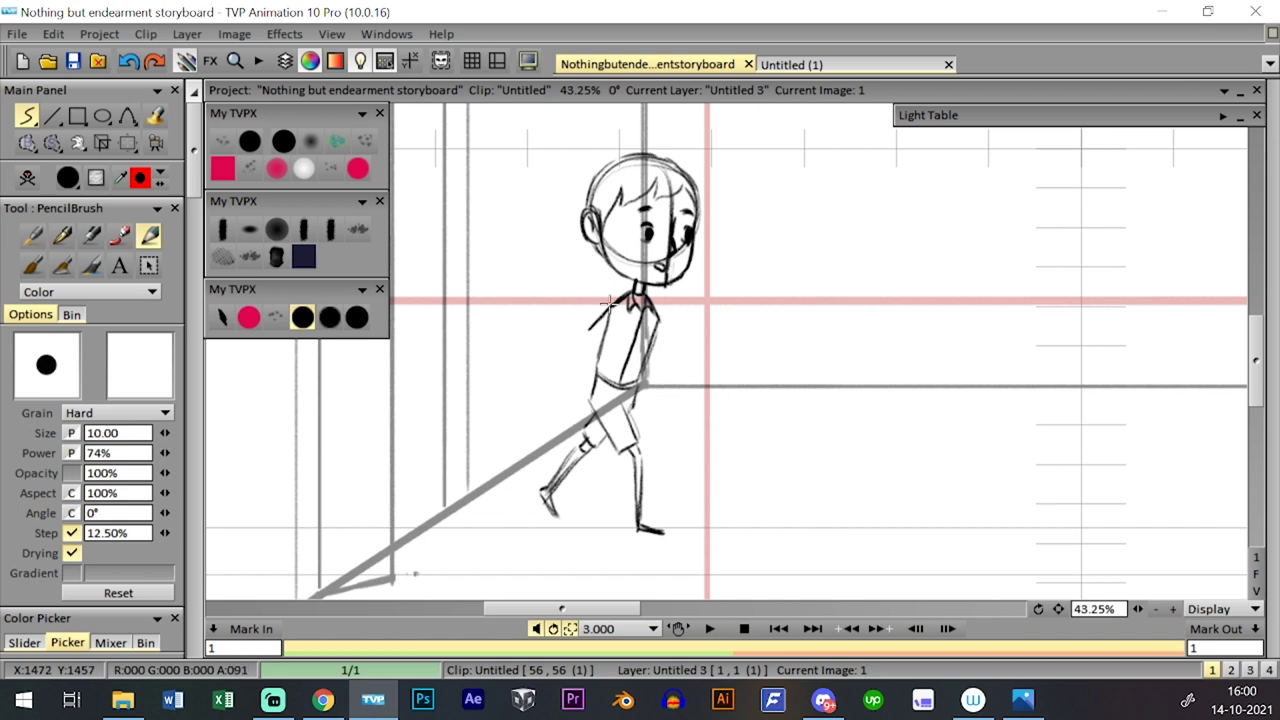
# - Draw the back arm from shoulder to a shortened forearm
pyautogui.moveTo(609, 305)
pyautogui.mouseDown()
pyautogui.moveTo(582, 334)
pyautogui.moveTo(597, 356)
pyautogui.mouseUp()
pyautogui.moveTo(598, 356)
pyautogui.mouseDown()
pyautogui.moveTo(621, 320)
pyautogui.moveTo(548, 402)
pyautogui.mouseUp()
pyautogui.hotkey('ctrl', 'z')
pyautogui.hotkey('ctrl', 'z')
pyautogui.hotkey('ctrl', 'z')
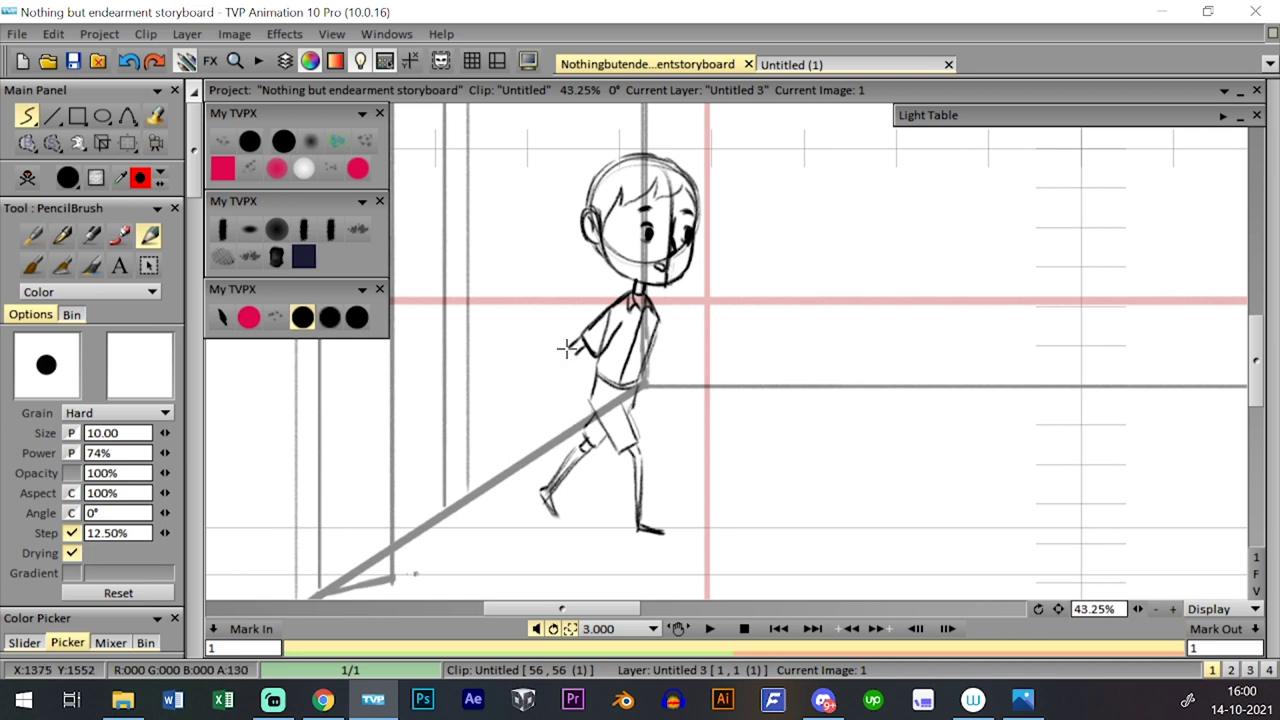
pyautogui.moveTo(569, 346)
pyautogui.mouseDown()
pyautogui.moveTo(548, 404)
pyautogui.moveTo(562, 344)
pyautogui.moveTo(550, 414)
pyautogui.moveTo(534, 423)
pyautogui.moveTo(550, 388)
pyautogui.mouseUp()
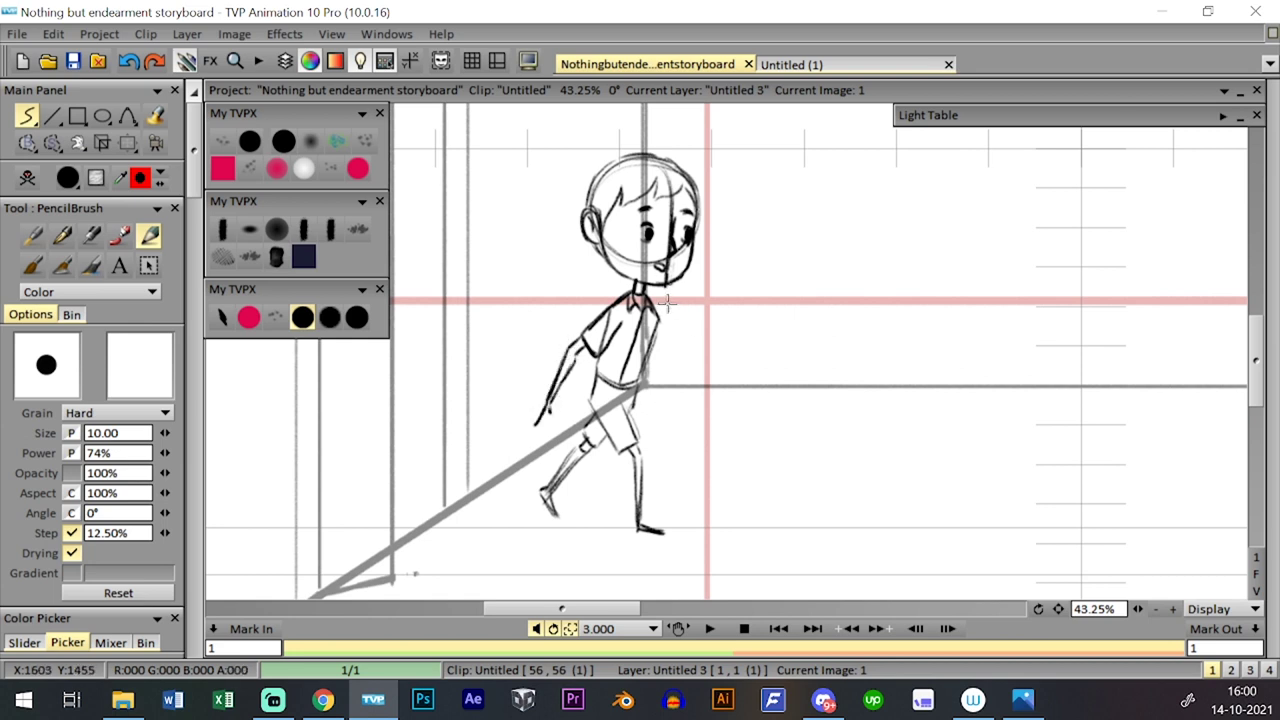
# - Draw the front arm reaching down to a hand with fingers extending right
pyautogui.moveTo(659, 316); pyautogui.dragTo(678, 352)
pyautogui.hotkey('ctrl', 'z')
pyautogui.moveTo(694, 377); pyautogui.dragTo(736, 398)
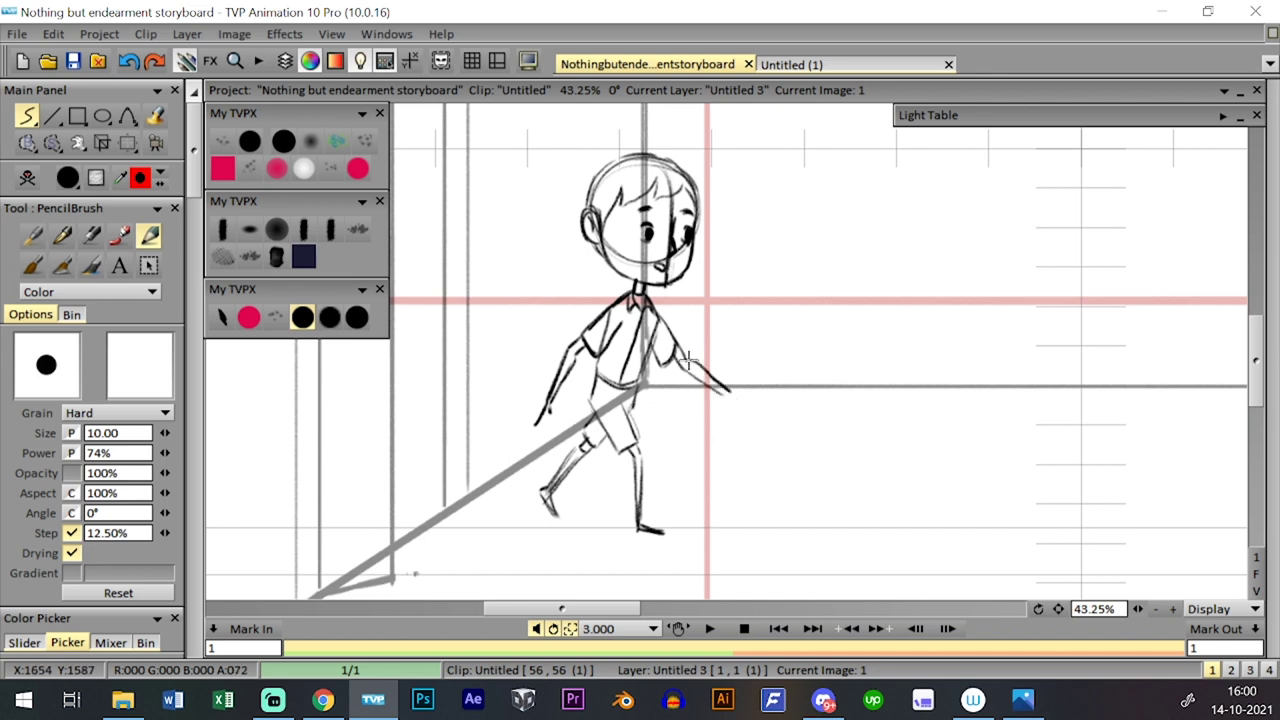
pyautogui.hotkey('ctrl', 'z')
pyautogui.moveTo(691, 360)
pyautogui.mouseDown()
pyautogui.moveTo(724, 392)
pyautogui.moveTo(718, 376)
pyautogui.mouseUp()
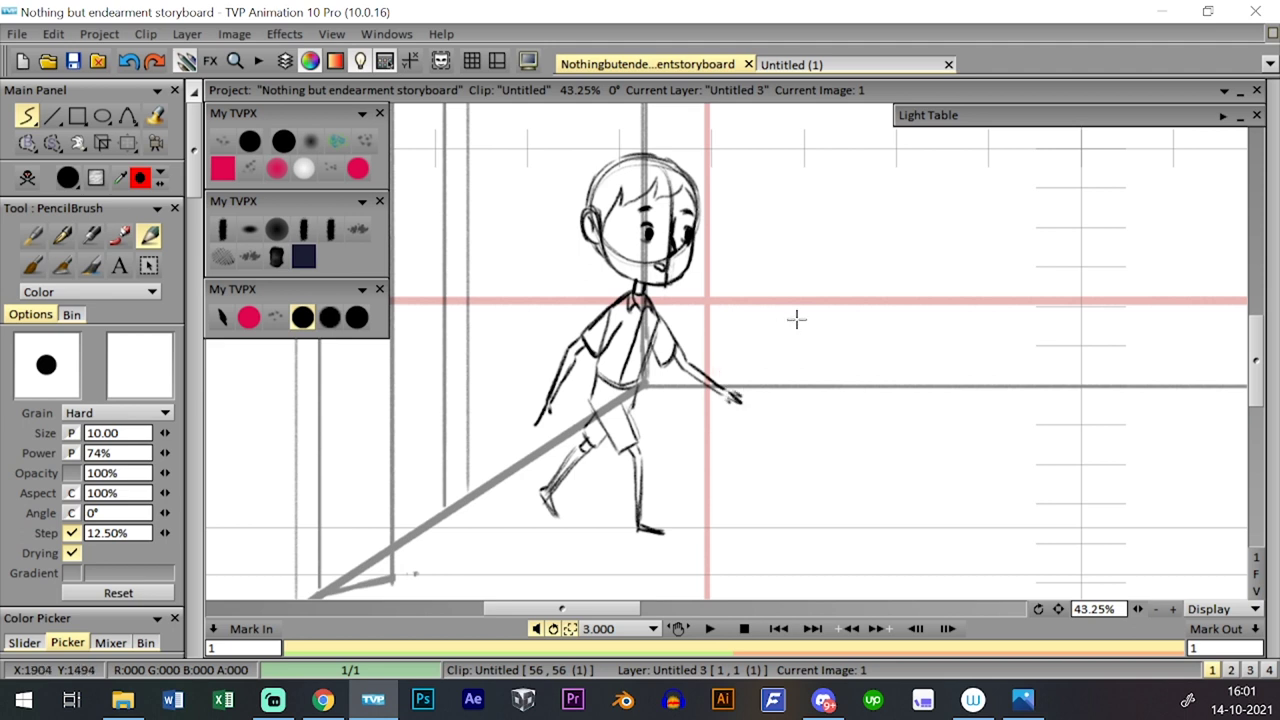
pyautogui.hotkey('ctrl', 'z')
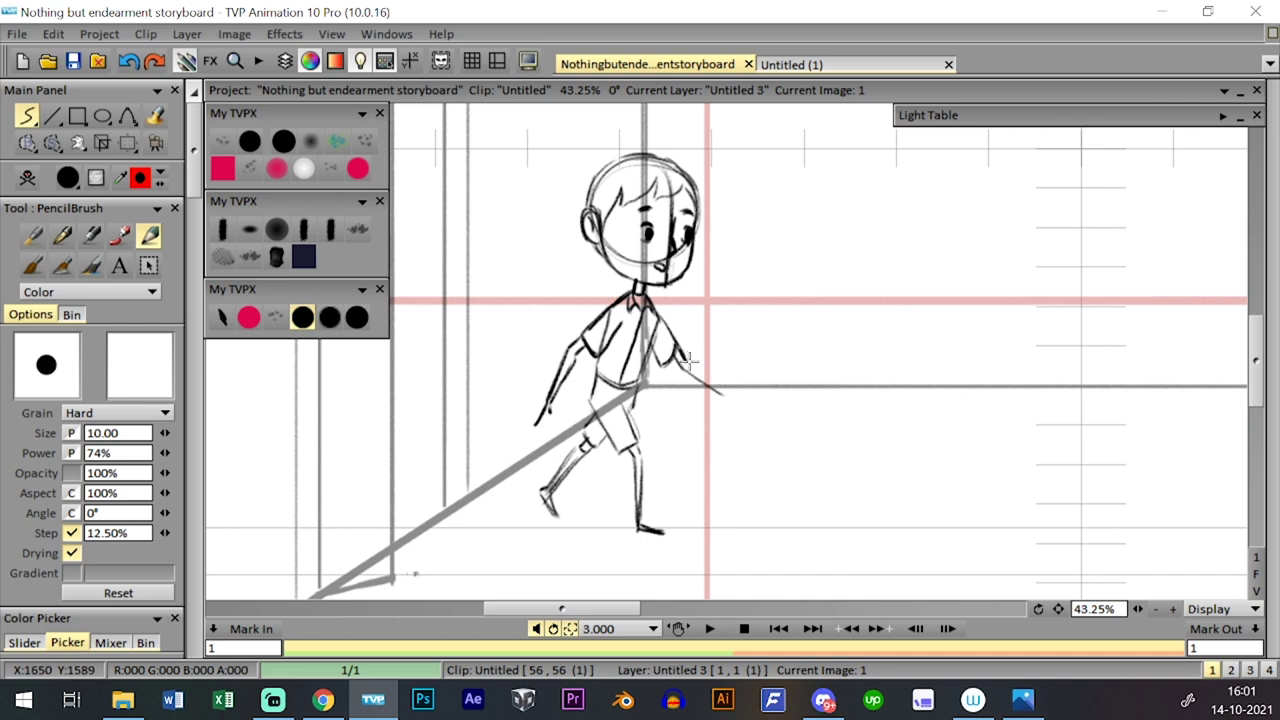
pyautogui.moveTo(688, 360)
pyautogui.mouseDown()
pyautogui.moveTo(738, 394)
pyautogui.moveTo(694, 376)
pyautogui.mouseUp()
pyautogui.moveTo(732, 396)
pyautogui.mouseDown()
pyautogui.moveTo(736, 410)
pyautogui.moveTo(748, 405)
pyautogui.mouseUp()
pyautogui.hotkey('ctrl', 'z')
pyautogui.hotkey('ctrl', 'z')
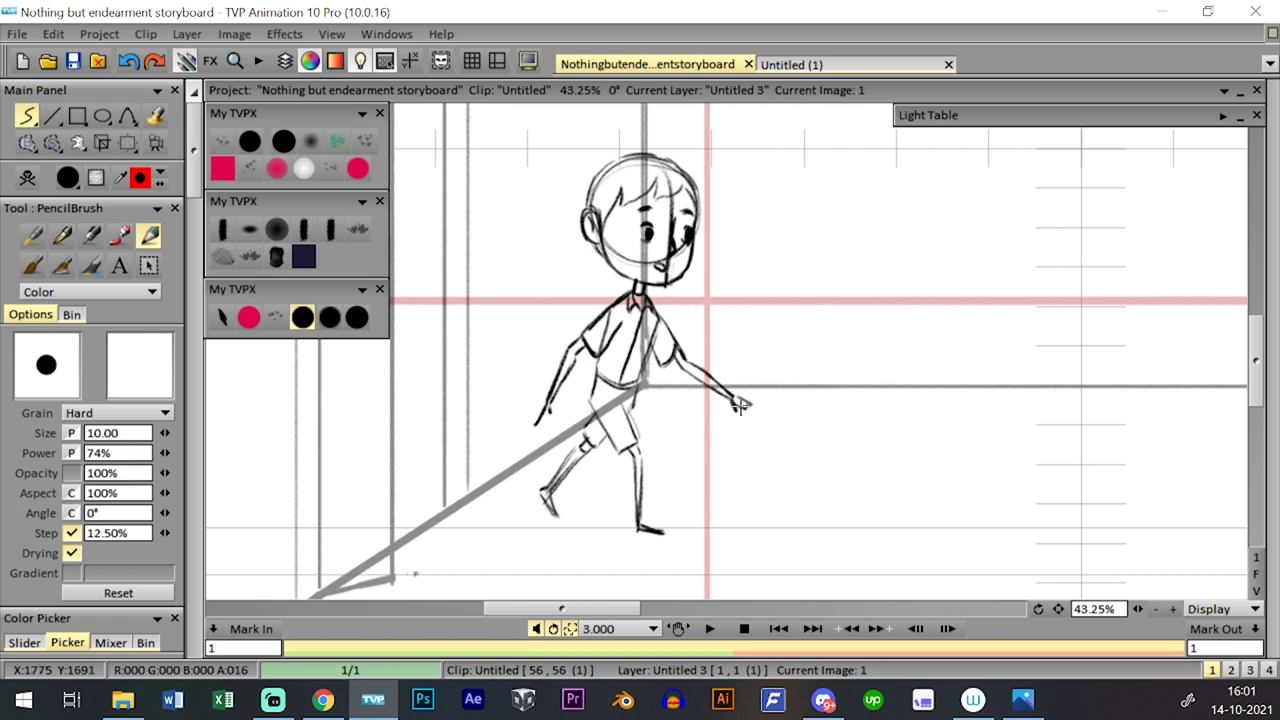
pyautogui.moveTo(744, 404); pyautogui.dragTo(762, 412)
# - Show the layer timeline and start adding a new layer
pyautogui.press('Tab')
pyautogui.press('Tab')
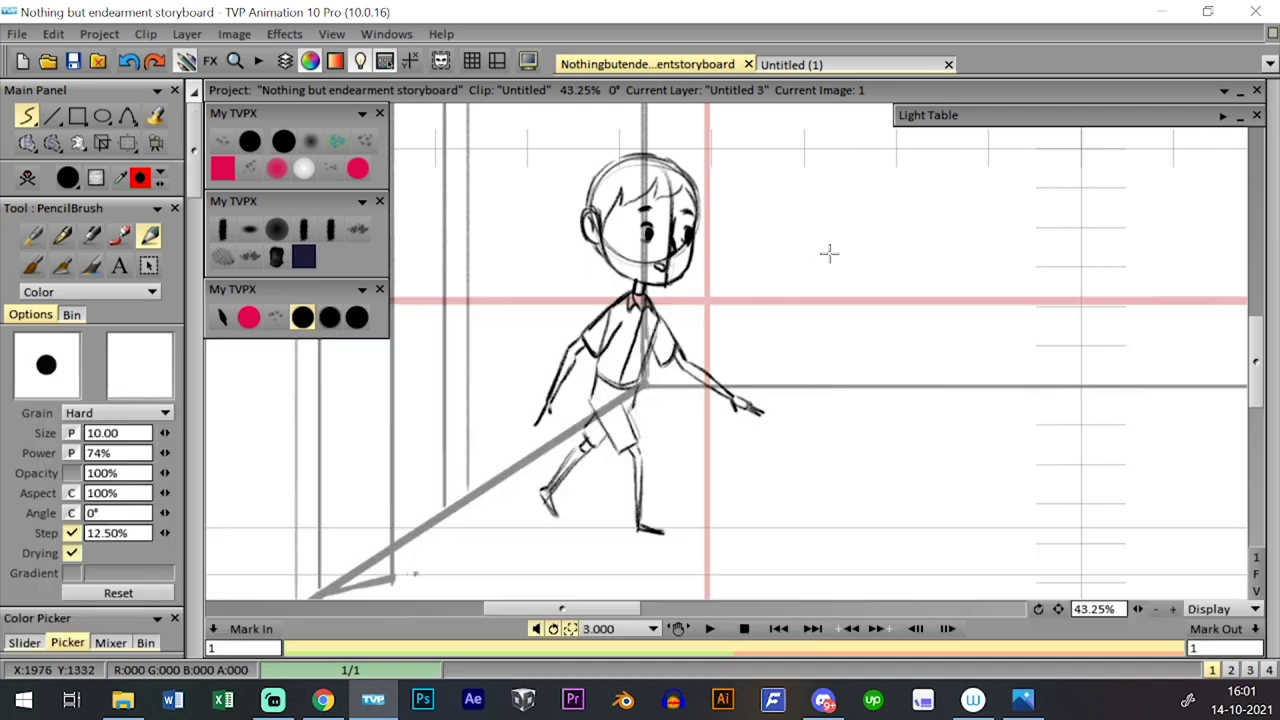
pyautogui.press('Tab')
pyautogui.click(145, 431)
# - Confirm the new layer Untitled 4 and set the canvas zoom back to 43.25%
pyautogui.click(683, 457)
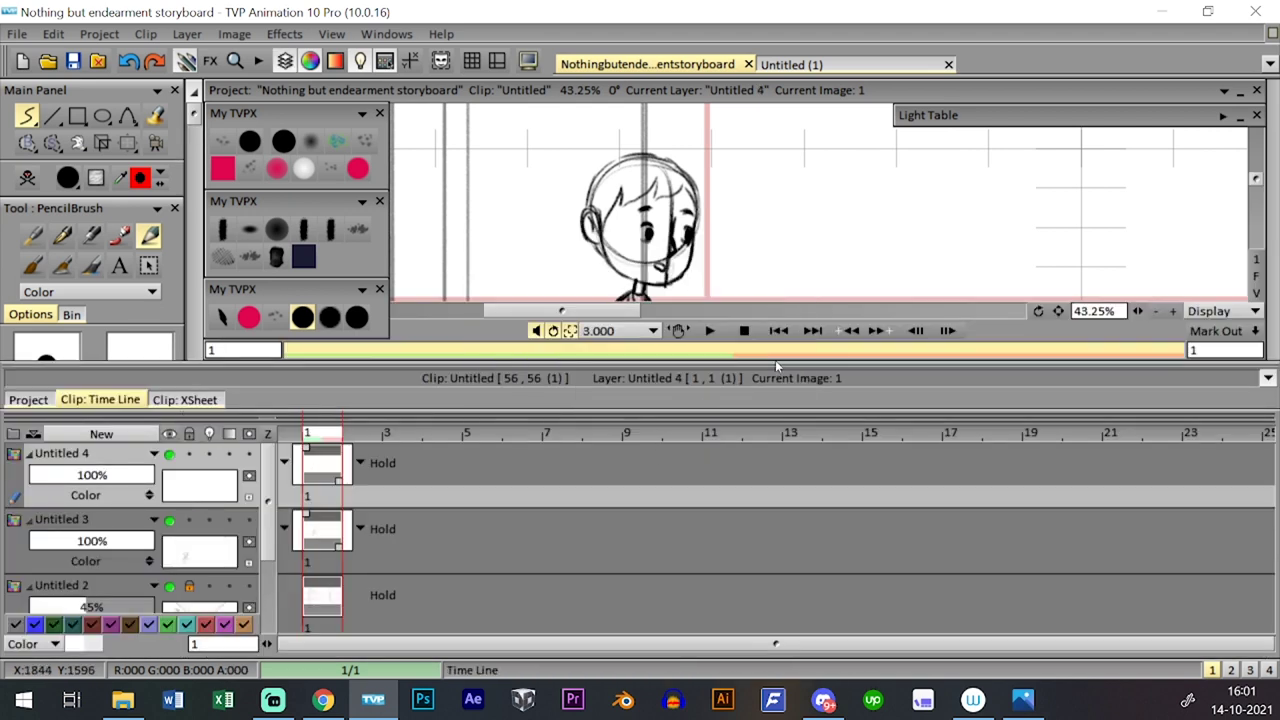
pyautogui.press('Tab')
pyautogui.press('Tab')
pyautogui.press('Tab')
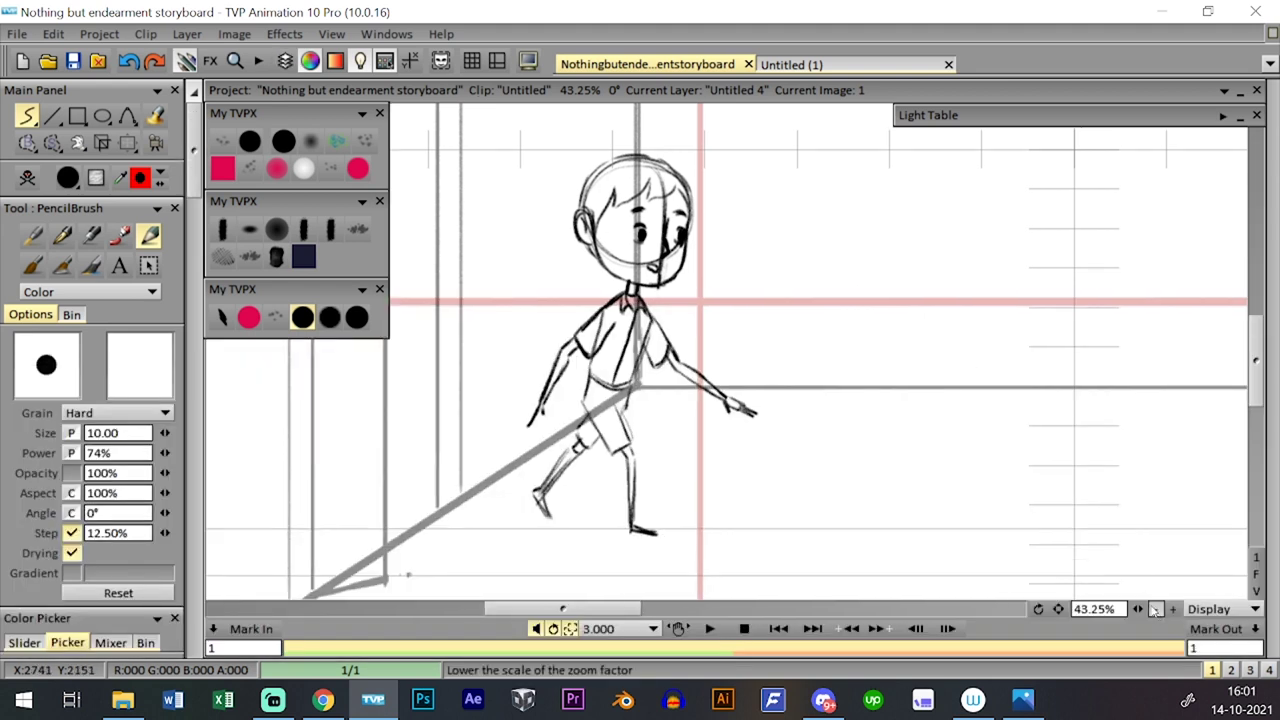
pyautogui.moveTo(1138, 609); pyautogui.dragTo(1120, 589)
pyautogui.scroll(2, 1120, 590)
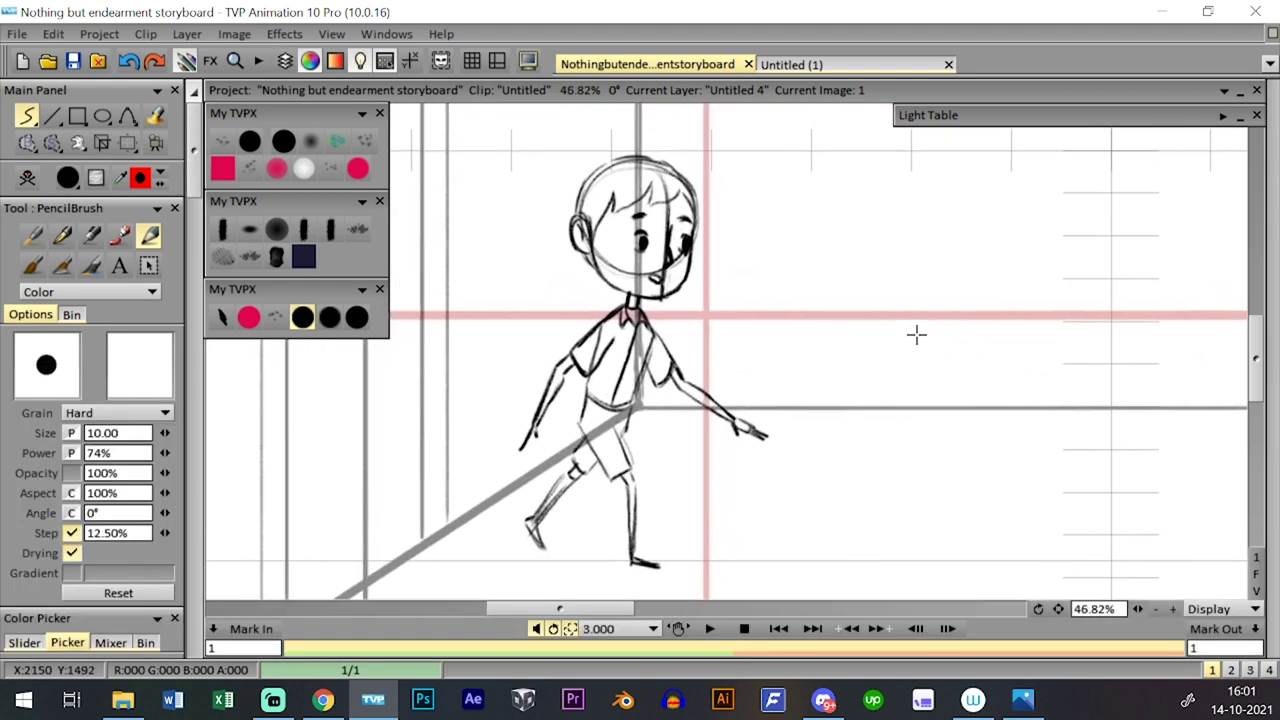
pyautogui.press('0')
pyautogui.press('0')
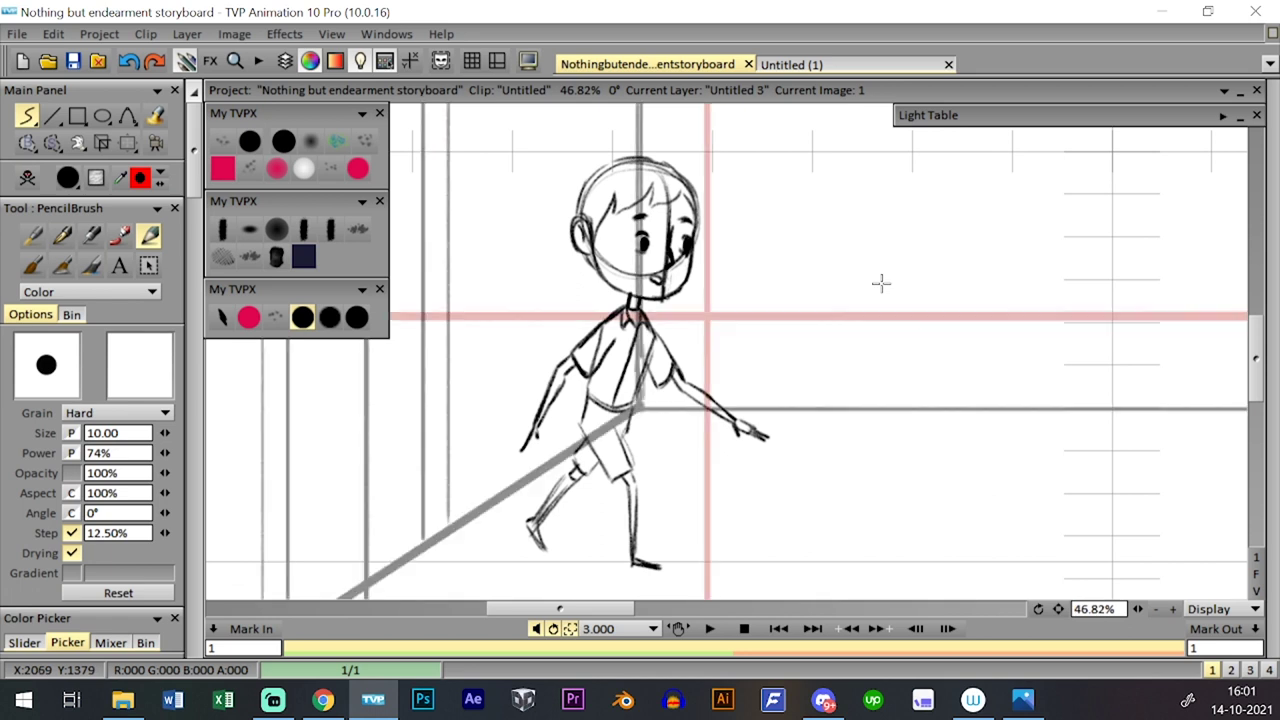
pyautogui.moveTo(1138, 609)
pyautogui.mouseDown()
pyautogui.moveTo(1095, 609)
pyautogui.moveTo(1138, 608)
pyautogui.mouseUp()
# - Select the boy's head with a Free Hand lasso
pyautogui.click(54, 144)
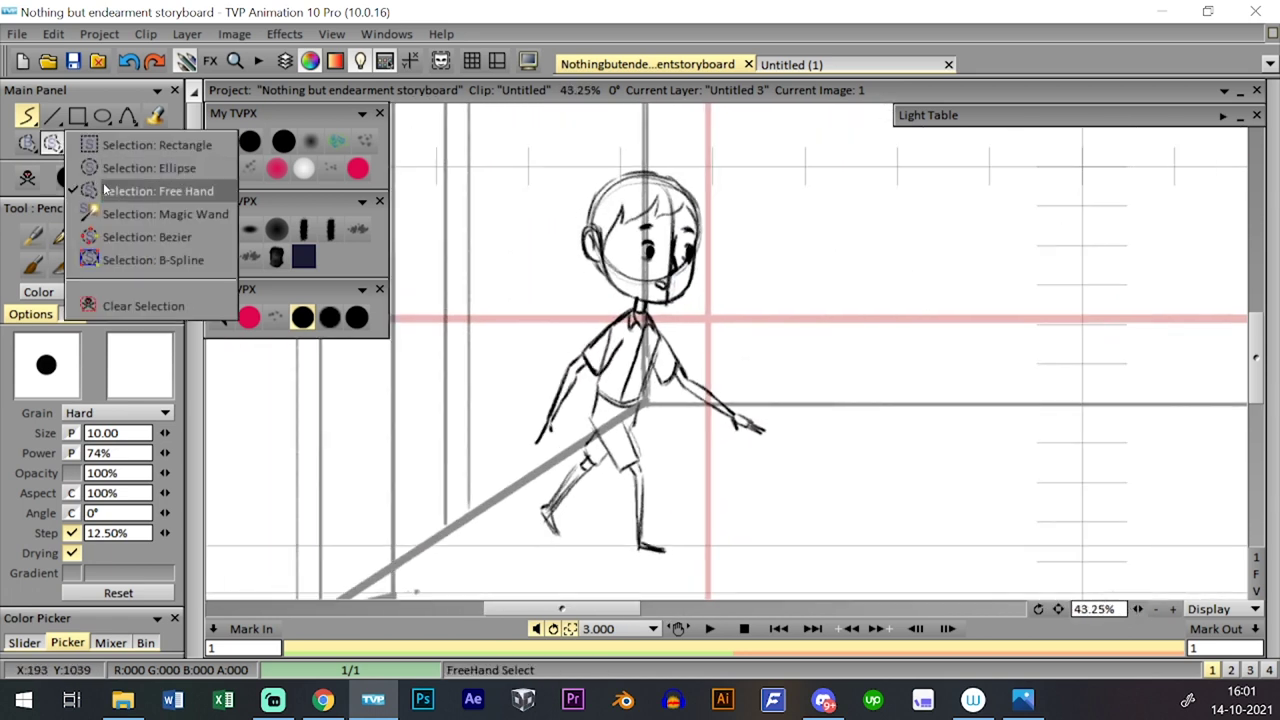
pyautogui.click(112, 191)
pyautogui.moveTo(564, 226)
pyautogui.mouseDown()
pyautogui.moveTo(589, 286)
pyautogui.moveTo(639, 301)
pyautogui.moveTo(756, 222)
pyautogui.moveTo(687, 130)
pyautogui.moveTo(556, 205)
pyautogui.mouseUp()
pyautogui.click(127, 142)
# - Scale the head to about 126%, raise it onto the neck and commit
pyautogui.click(190, 162)
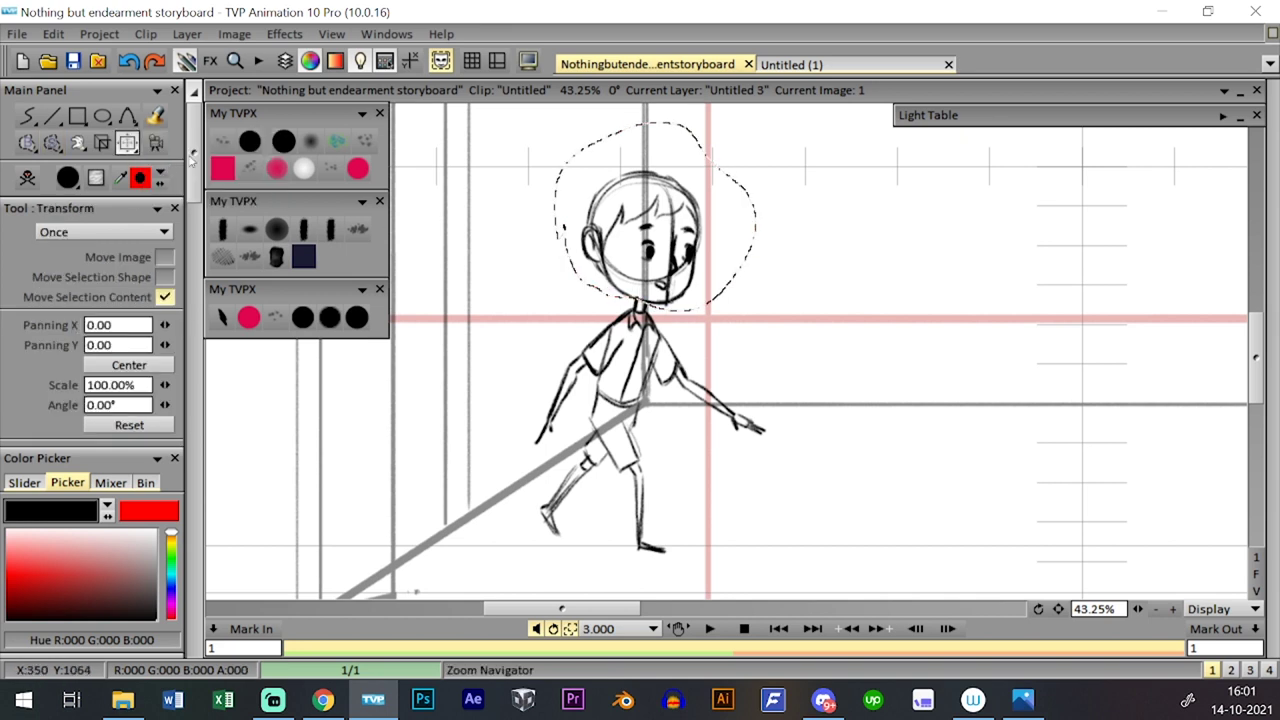
pyautogui.moveTo(756, 311); pyautogui.dragTo(770, 323)
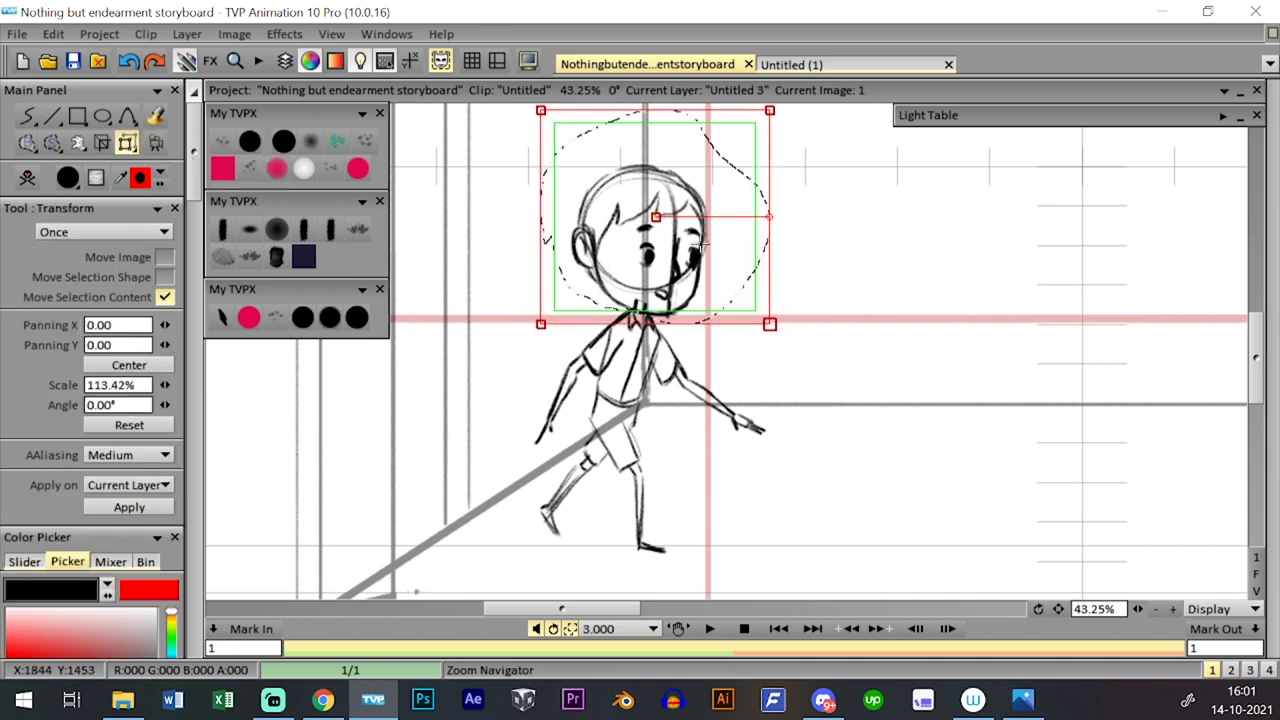
pyautogui.moveTo(702, 245); pyautogui.dragTo(701, 233)
pyautogui.moveTo(771, 311); pyautogui.dragTo(804, 327)
pyautogui.moveTo(657, 206); pyautogui.dragTo(659, 189)
pyautogui.moveTo(805, 324)
pyautogui.mouseDown()
pyautogui.moveTo(768, 309)
pyautogui.moveTo(771, 295)
pyautogui.moveTo(785, 313)
pyautogui.mouseUp()
pyautogui.moveTo(706, 214); pyautogui.dragTo(708, 219)
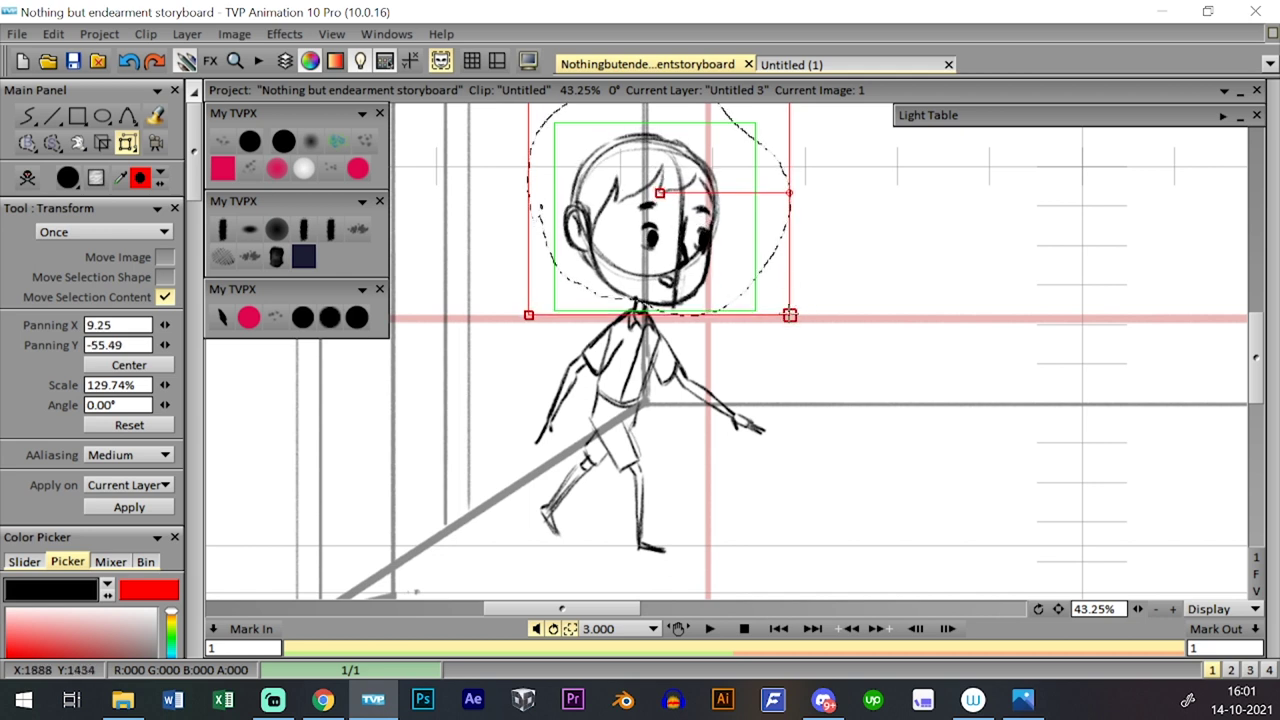
pyautogui.moveTo(790, 314); pyautogui.dragTo(786, 311)
pyautogui.moveTo(718, 221); pyautogui.dragTo(717, 224)
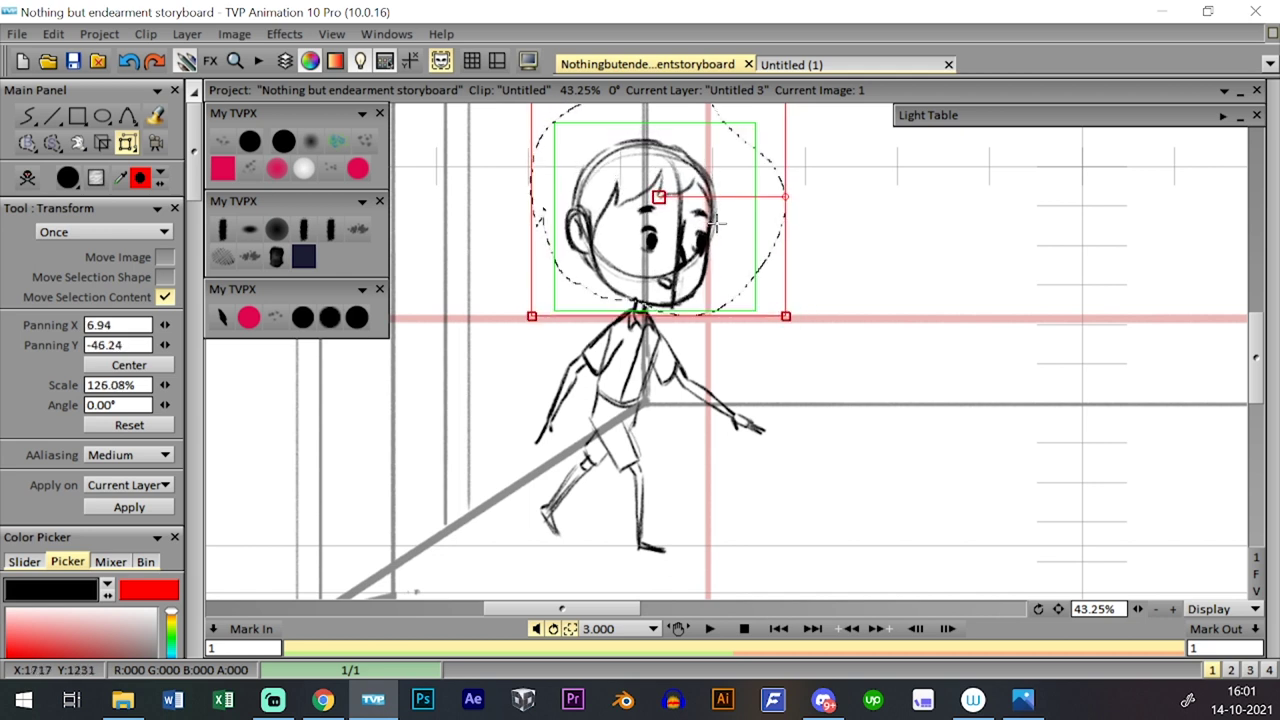
pyautogui.press('Return')
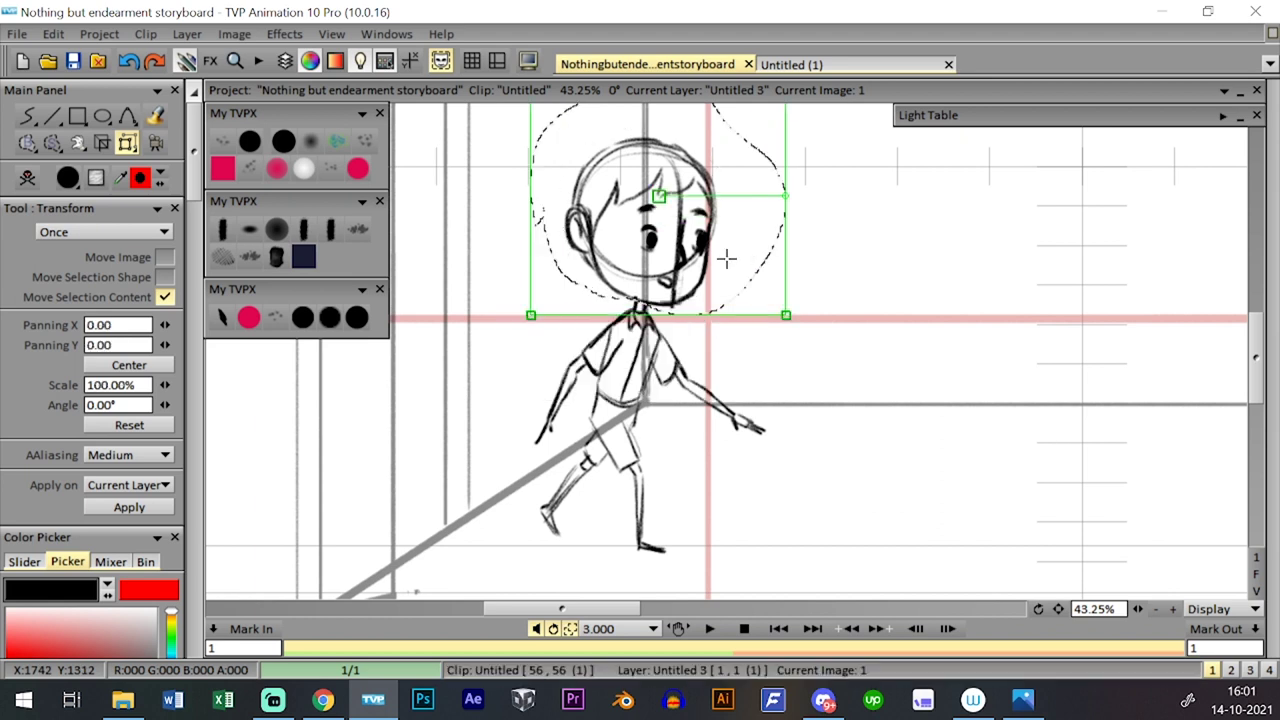
# - Clear the selection, try shifting the whole character down, undo it and clear again
pyautogui.rightClick(52, 143)
pyautogui.click(125, 308)
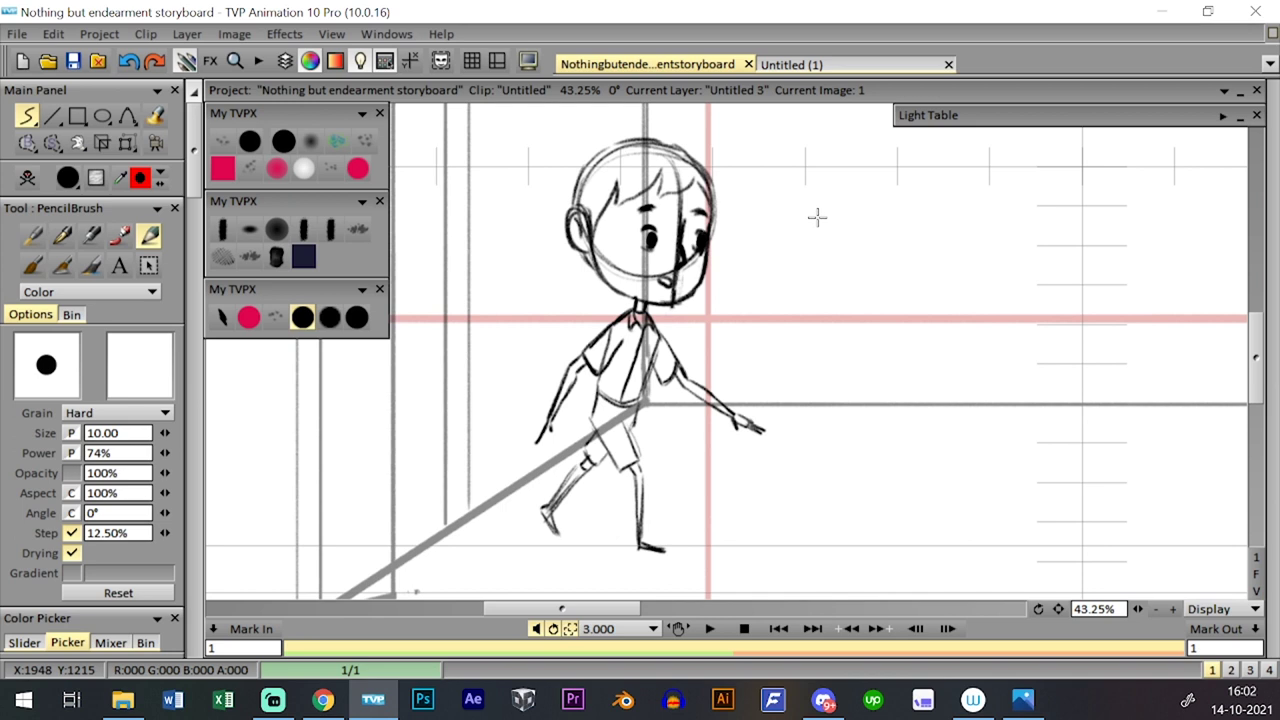
pyautogui.click(52, 143)
pyautogui.moveTo(506, 410)
pyautogui.mouseDown()
pyautogui.moveTo(506, 434)
pyautogui.moveTo(588, 390)
pyautogui.moveTo(666, 408)
pyautogui.moveTo(782, 322)
pyautogui.moveTo(738, 150)
pyautogui.moveTo(510, 302)
pyautogui.moveTo(492, 405)
pyautogui.mouseUp()
pyautogui.moveTo(127, 143); pyautogui.dragTo(150, 142)
pyautogui.moveTo(660, 255); pyautogui.dragTo(660, 265)
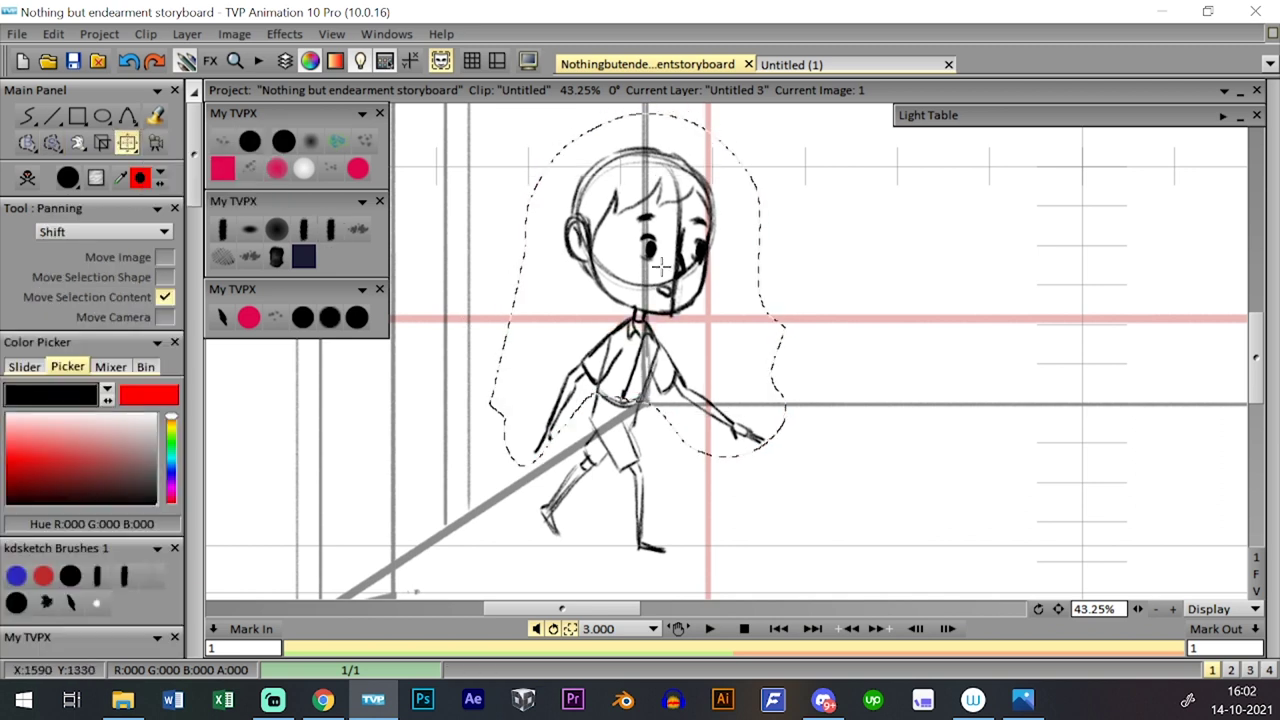
pyautogui.click(302, 317)
pyautogui.moveTo(27, 116)
pyautogui.mouseDown()
pyautogui.moveTo(60, 140)
pyautogui.moveTo(148, 306)
pyautogui.mouseUp()
pyautogui.hotkey('ctrl', 'z')
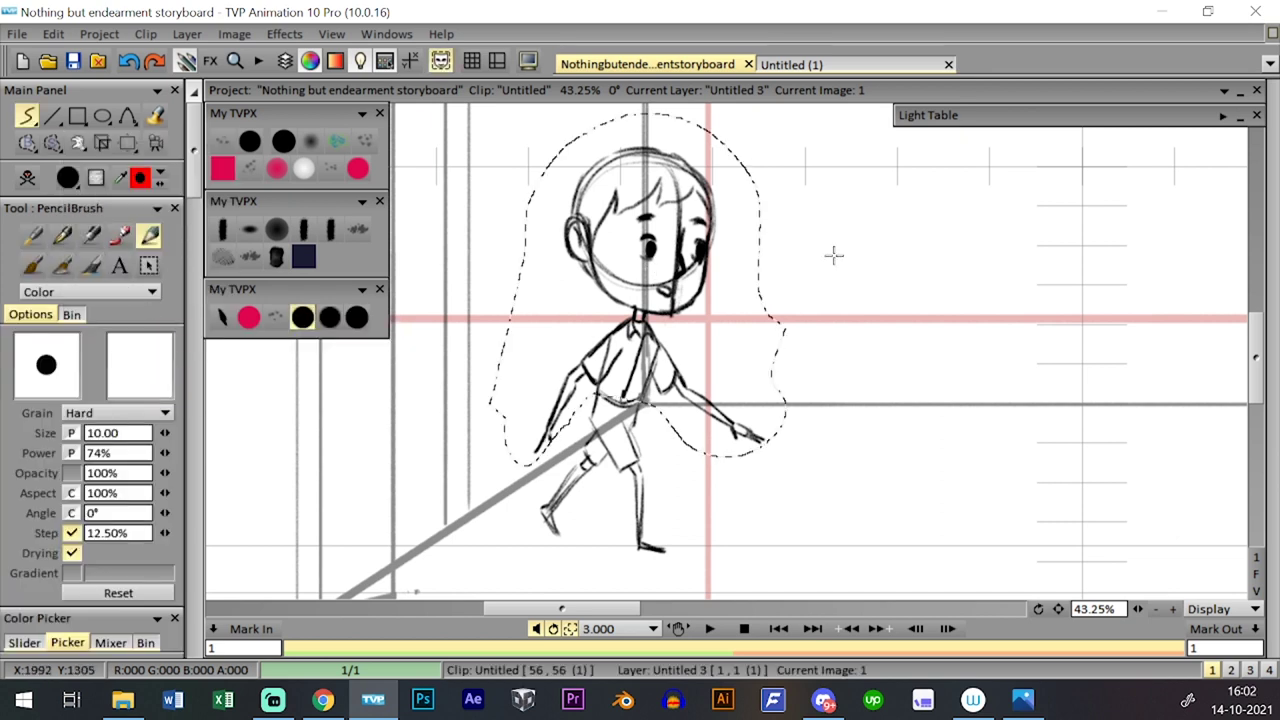
pyautogui.hotkey('ctrl', 'z')
pyautogui.moveTo(52, 143)
pyautogui.mouseDown()
pyautogui.moveTo(150, 256)
pyautogui.moveTo(150, 298)
pyautogui.mouseUp()
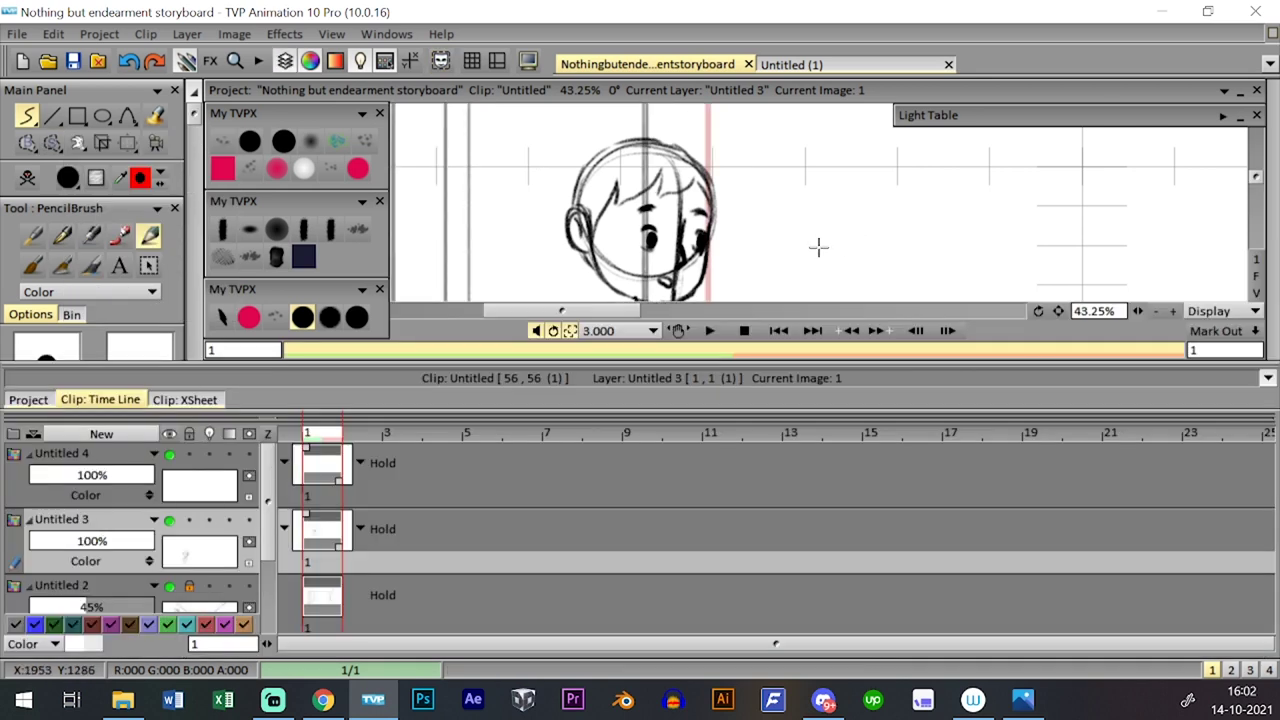
# - Switch to layer Untitled 4 and save the storyboard project
pyautogui.click(189, 434)
pyautogui.press('Tab')
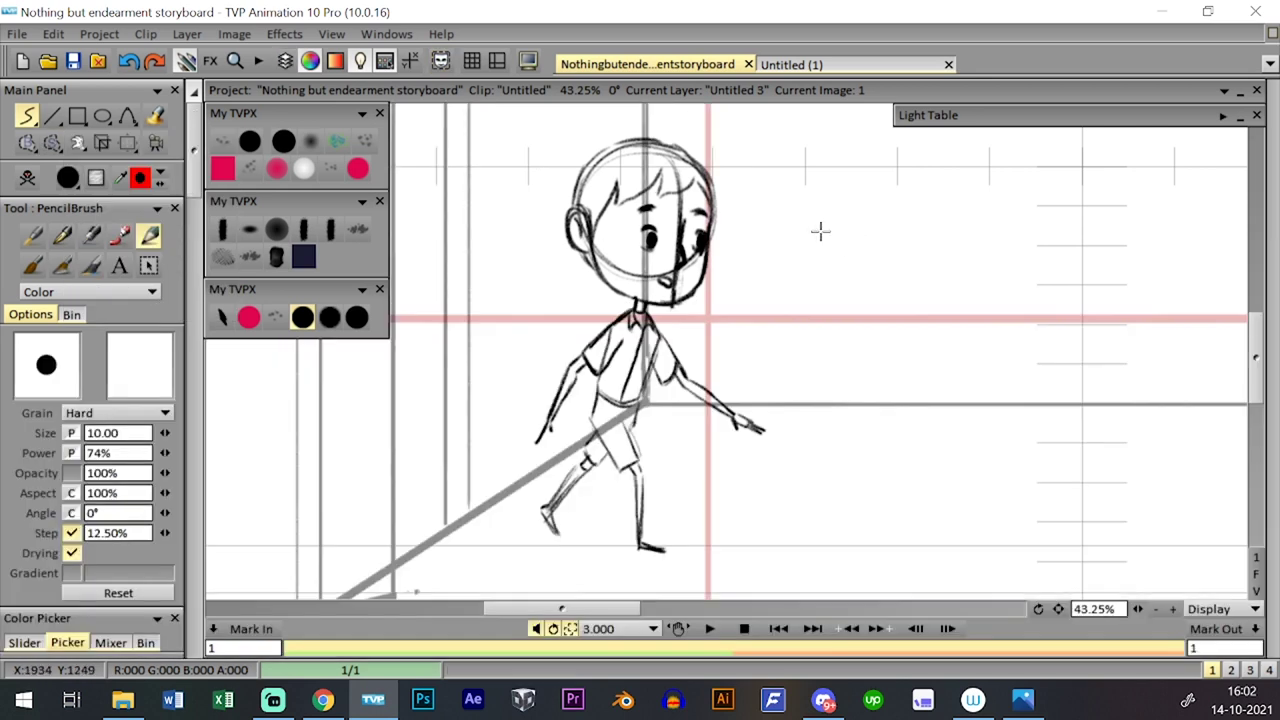
pyautogui.press('Tab')
pyautogui.press('Tab')
pyautogui.press('Right')
pyautogui.click(48, 61)
pyautogui.click(1241, 93)
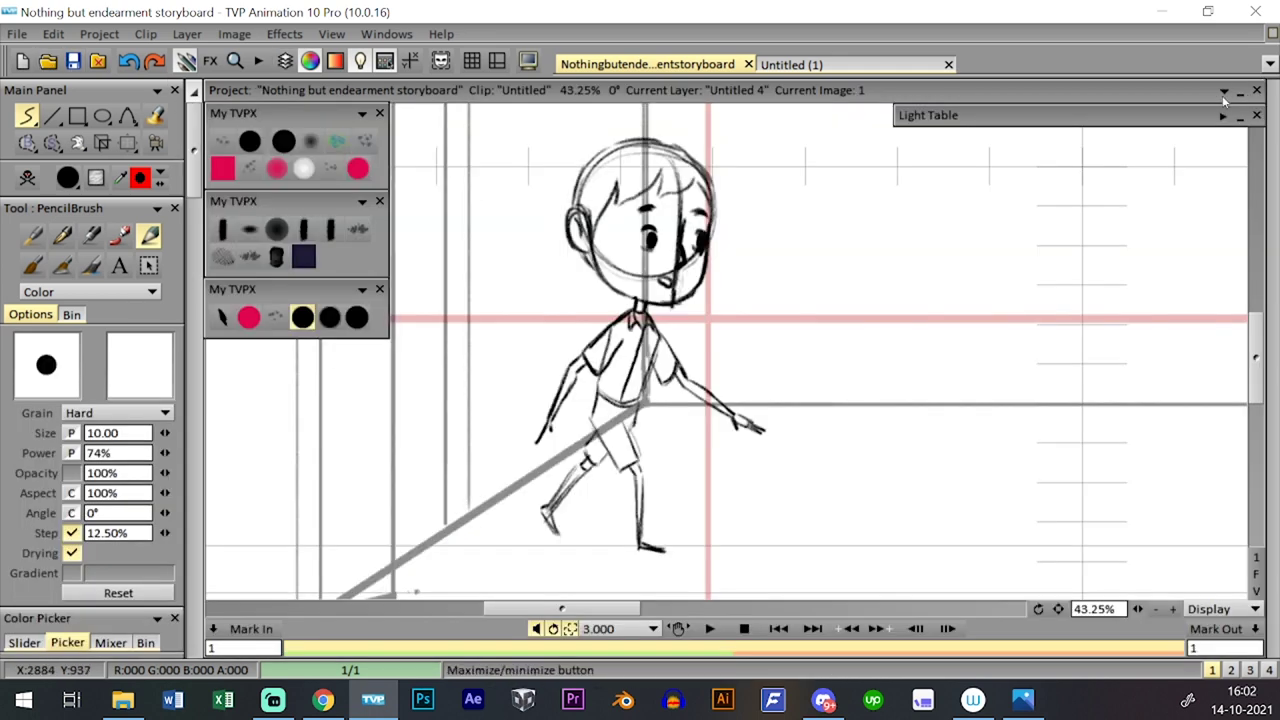
pyautogui.click(73, 61)
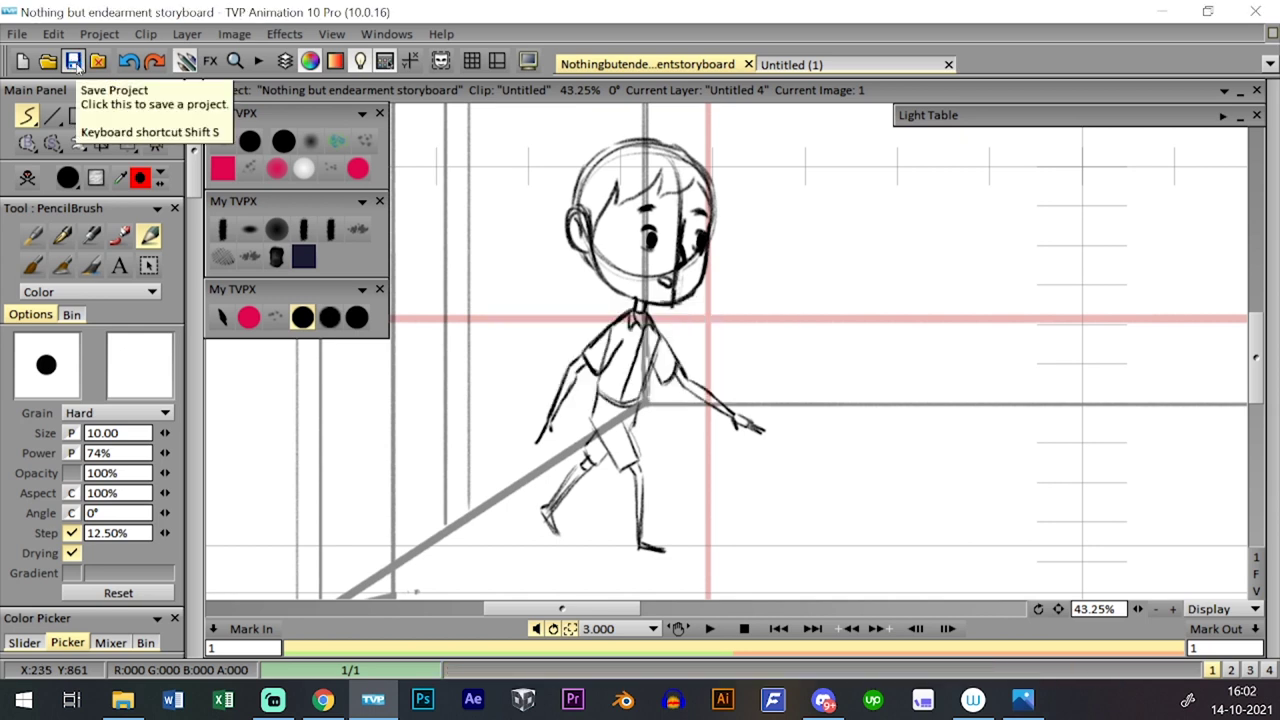
# - Make room right of the boy and sketch the new head's circle with a vertical stroke
pyautogui.moveTo(1139, 608); pyautogui.dragTo(1145, 609)
pyautogui.moveTo(916, 423); pyautogui.dragTo(838, 425)
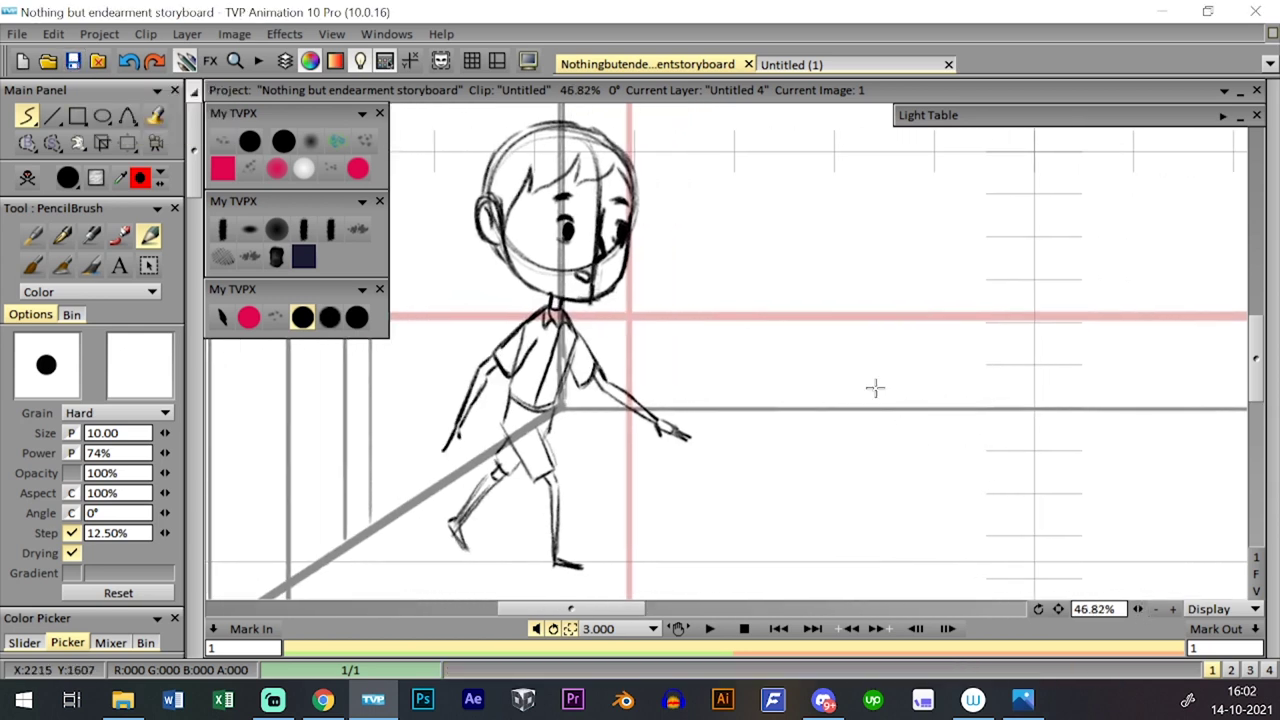
pyautogui.moveTo(875, 387); pyautogui.dragTo(847, 401)
pyautogui.moveTo(826, 149)
pyautogui.mouseDown()
pyautogui.moveTo(751, 223)
pyautogui.moveTo(744, 186)
pyautogui.moveTo(840, 232)
pyautogui.moveTo(745, 234)
pyautogui.moveTo(757, 170)
pyautogui.moveTo(824, 258)
pyautogui.mouseUp()
pyautogui.hotkey('ctrl', 'z')
pyautogui.hotkey('ctrl', 'z')
pyautogui.moveTo(826, 172); pyautogui.dragTo(834, 300)
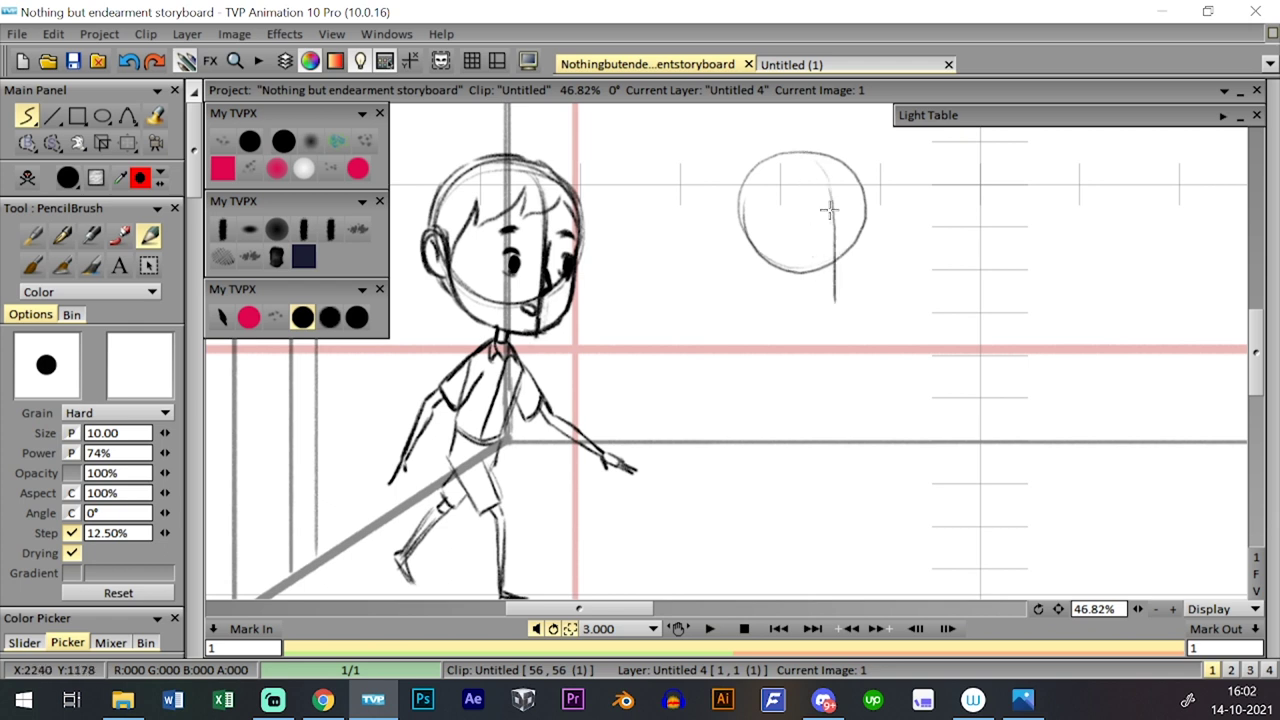
# - Move the circle onto the boy's head to compare sizes, then shift it back right
pyautogui.click(127, 143)
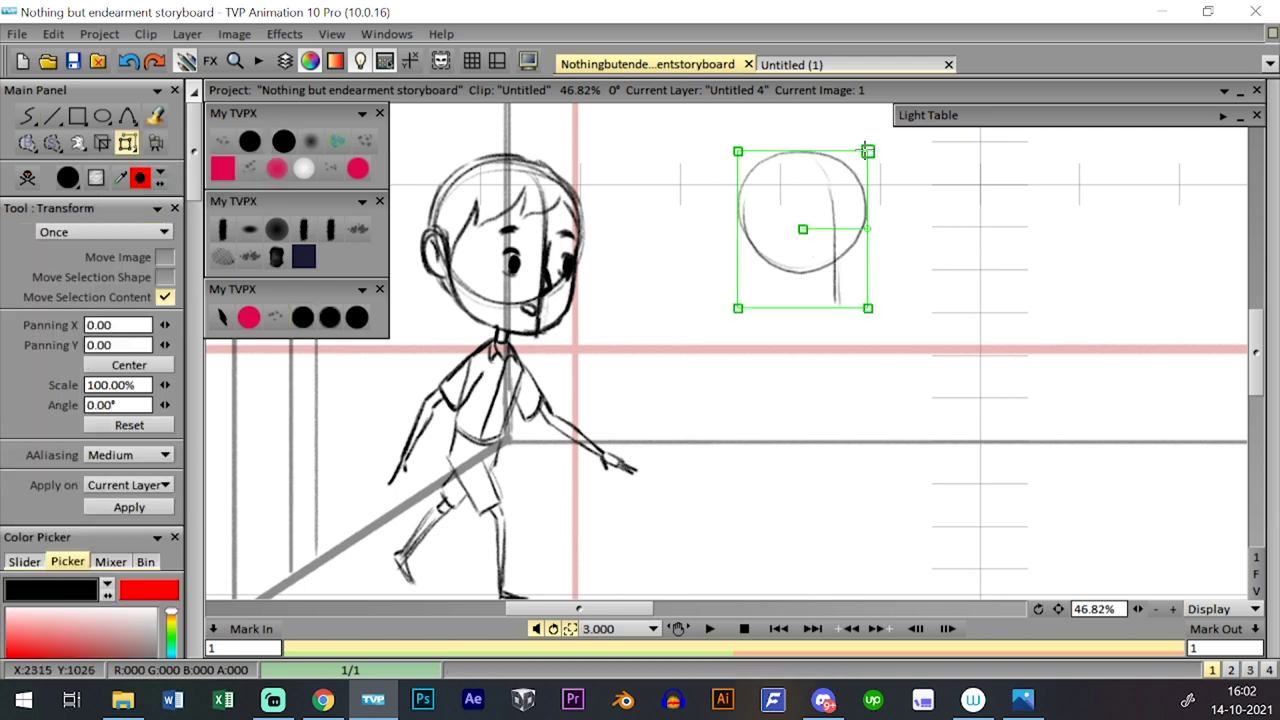
pyautogui.moveTo(868, 151)
pyautogui.mouseDown()
pyautogui.moveTo(650, 180)
pyautogui.moveTo(580, 174)
pyautogui.mouseUp()
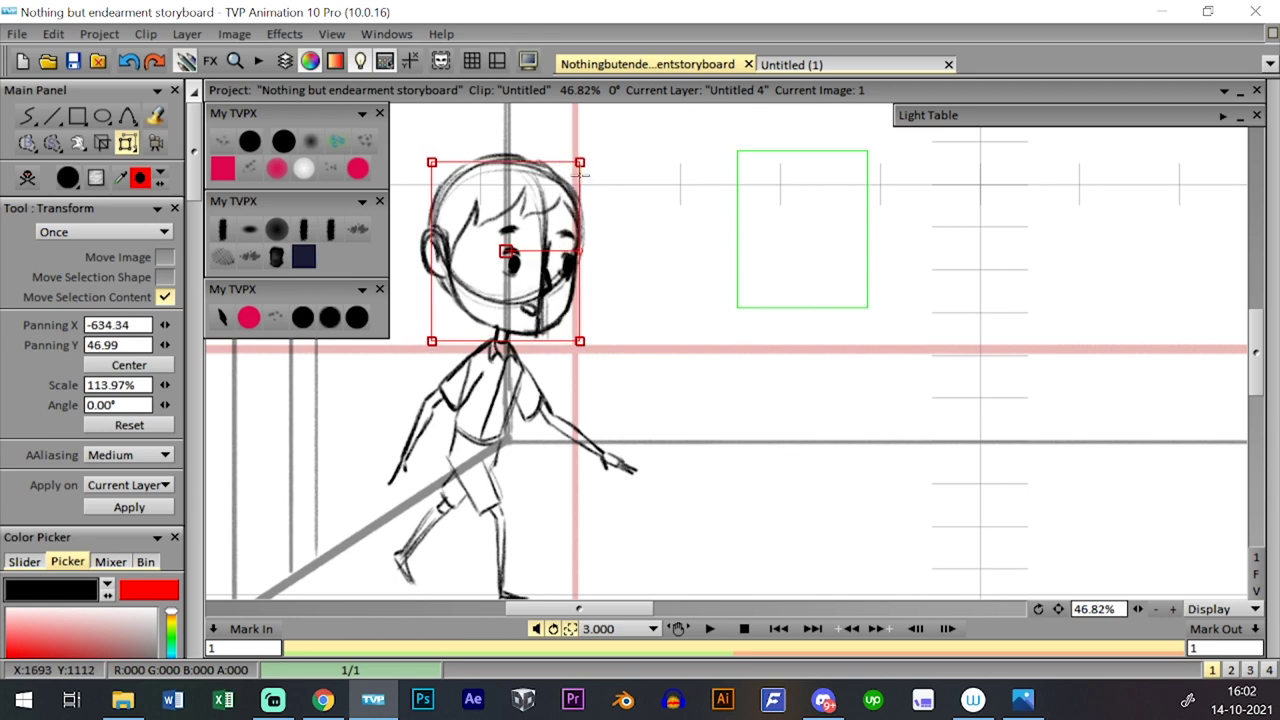
pyautogui.press('Return')
pyautogui.rightClick(130, 144)
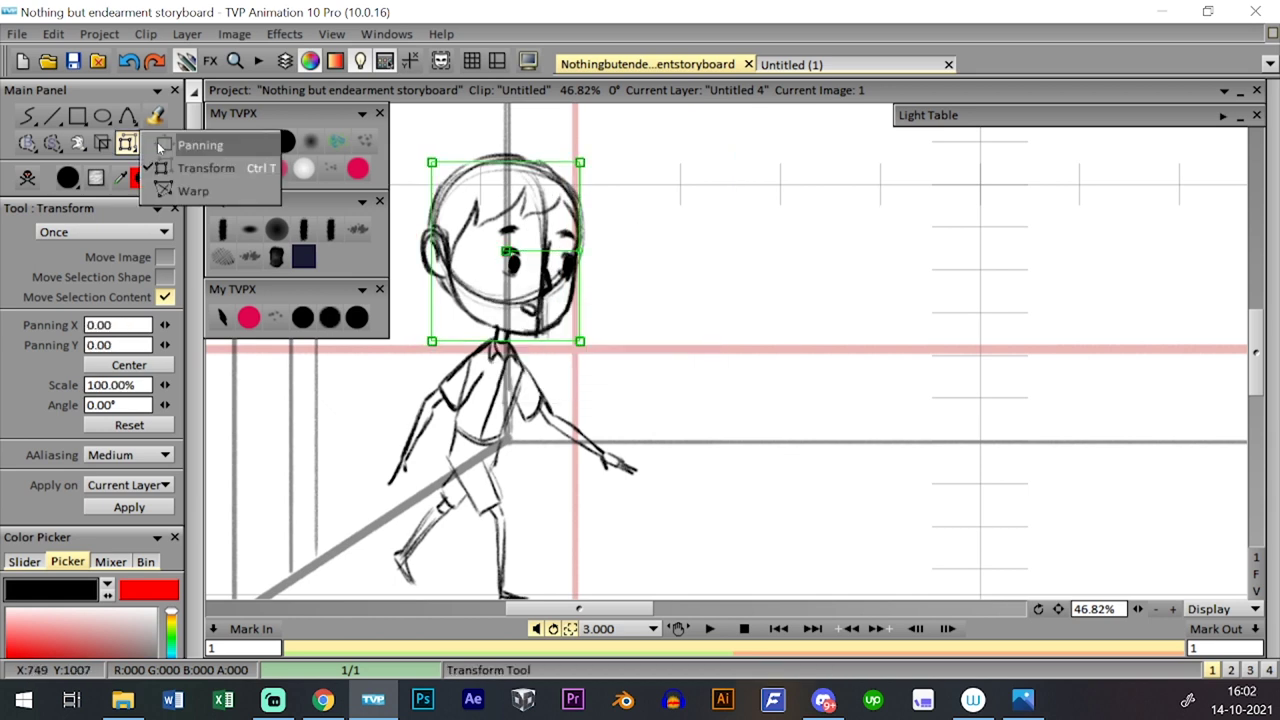
pyautogui.click(202, 145)
pyautogui.moveTo(569, 230); pyautogui.dragTo(820, 226)
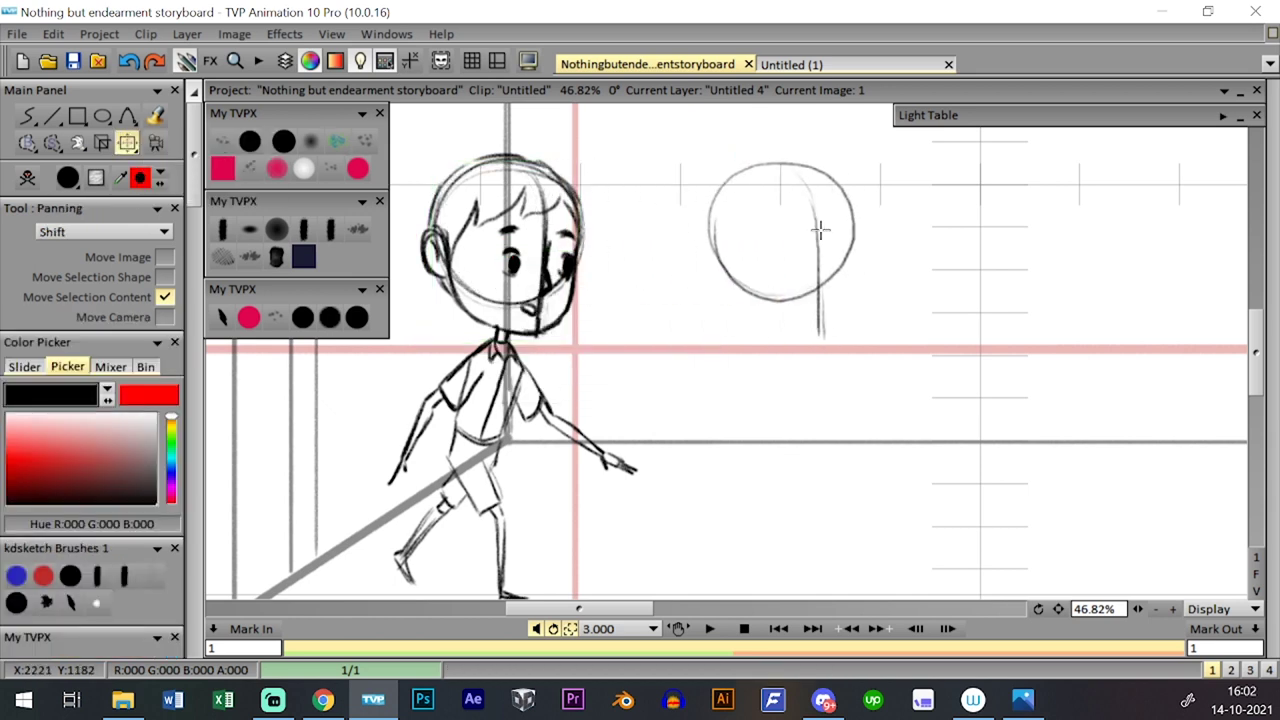
# - Darken the head's vertical centre line with the black pencil brush
pyautogui.click(302, 317)
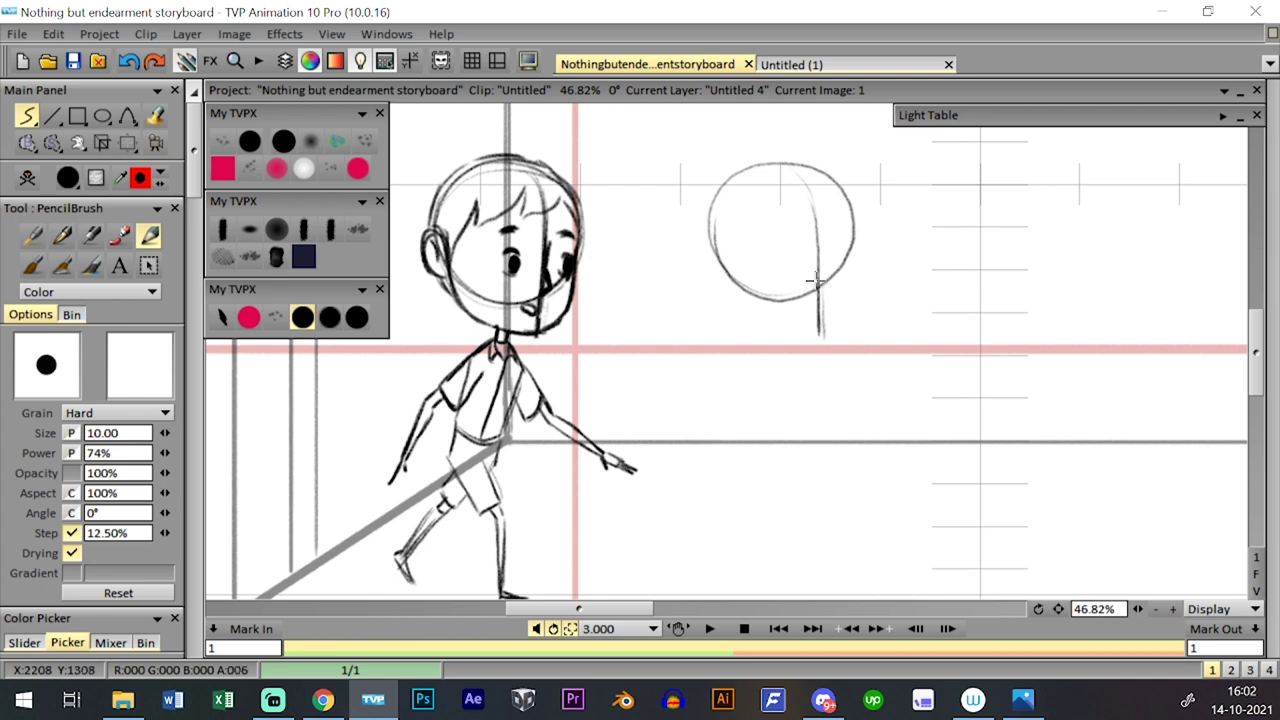
pyautogui.moveTo(817, 243)
pyautogui.mouseDown()
pyautogui.moveTo(811, 347)
pyautogui.moveTo(814, 334)
pyautogui.mouseUp()
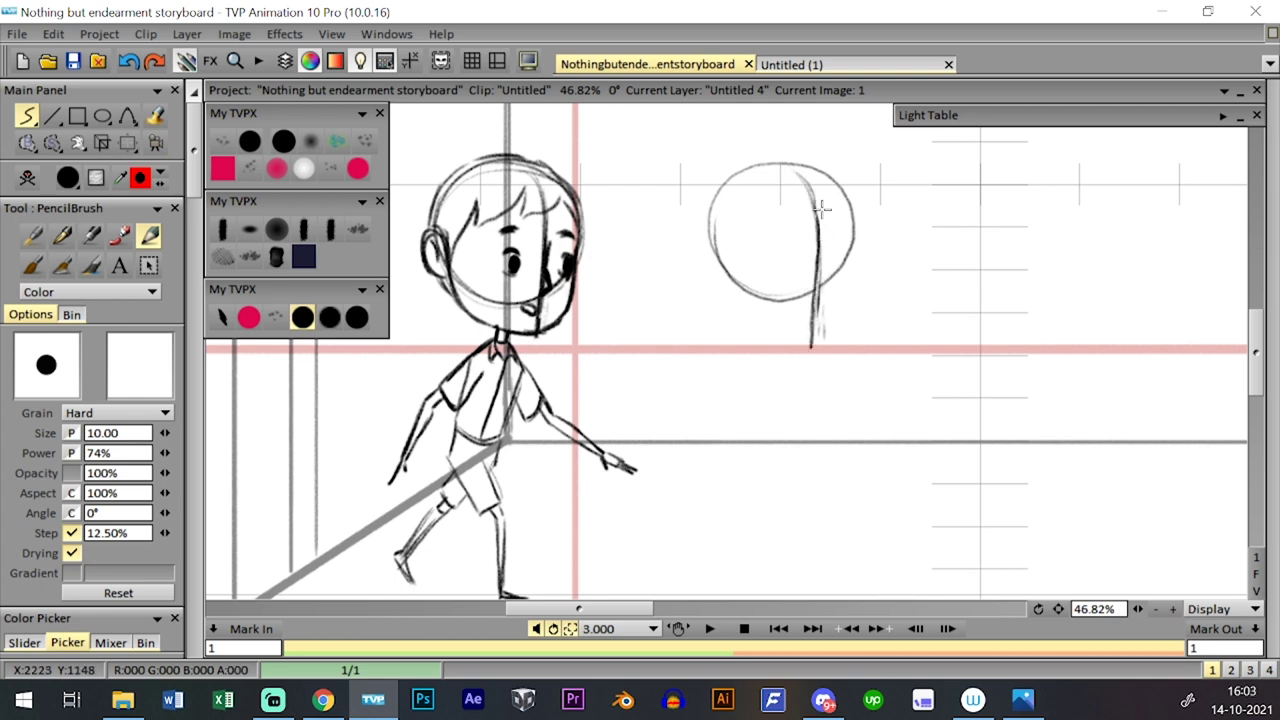
pyautogui.moveTo(816, 212)
pyautogui.mouseDown()
pyautogui.moveTo(816, 388)
pyautogui.moveTo(817, 180)
pyautogui.mouseUp()
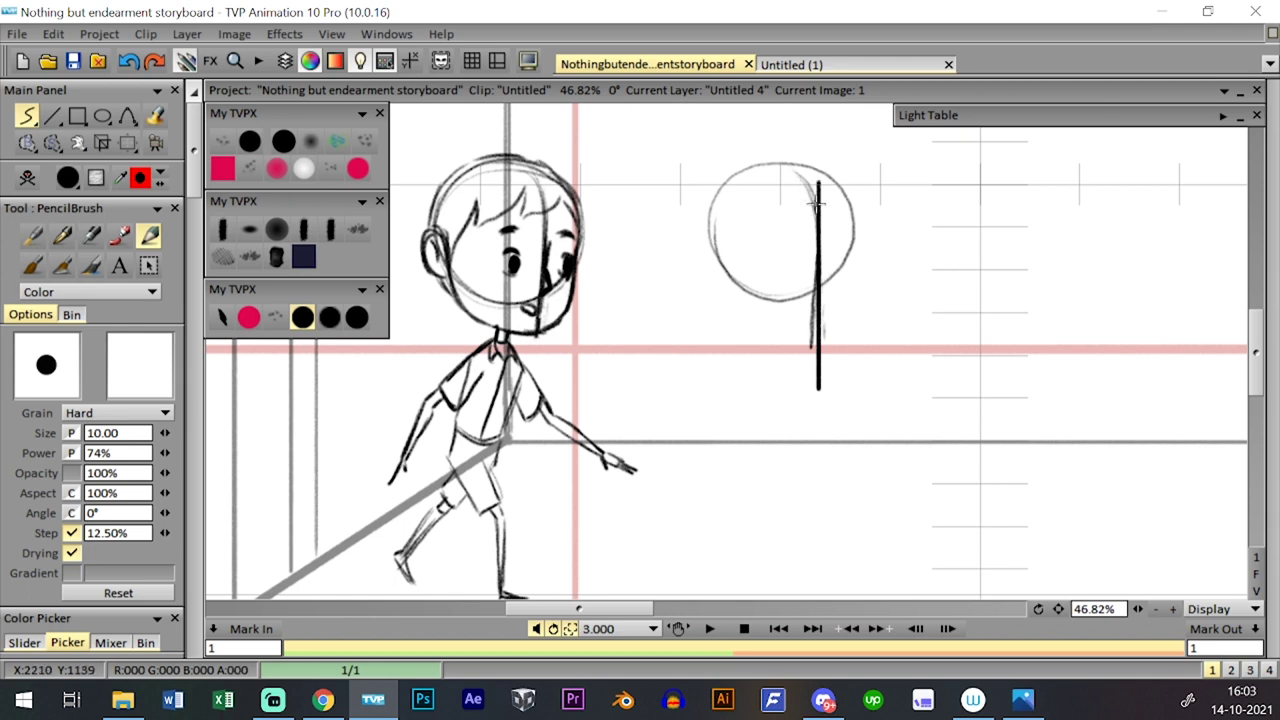
pyautogui.hotkey('ctrl', 'z')
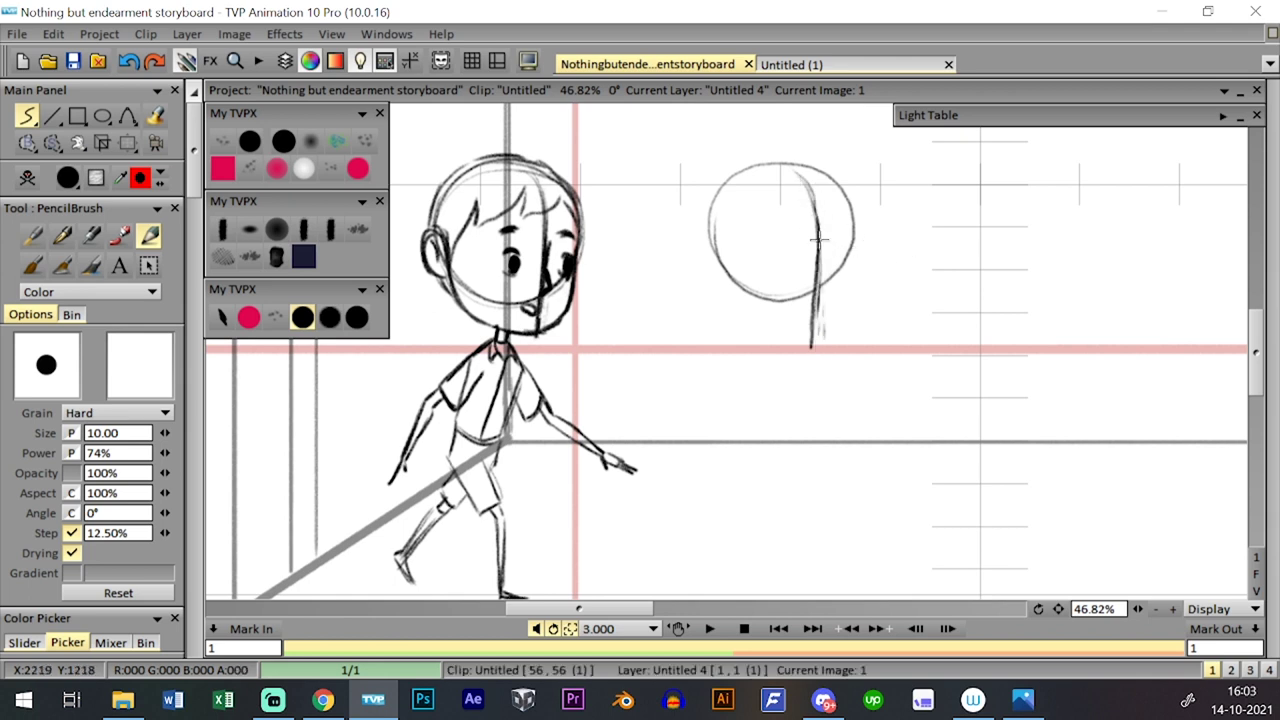
pyautogui.moveTo(814, 277); pyautogui.dragTo(812, 346)
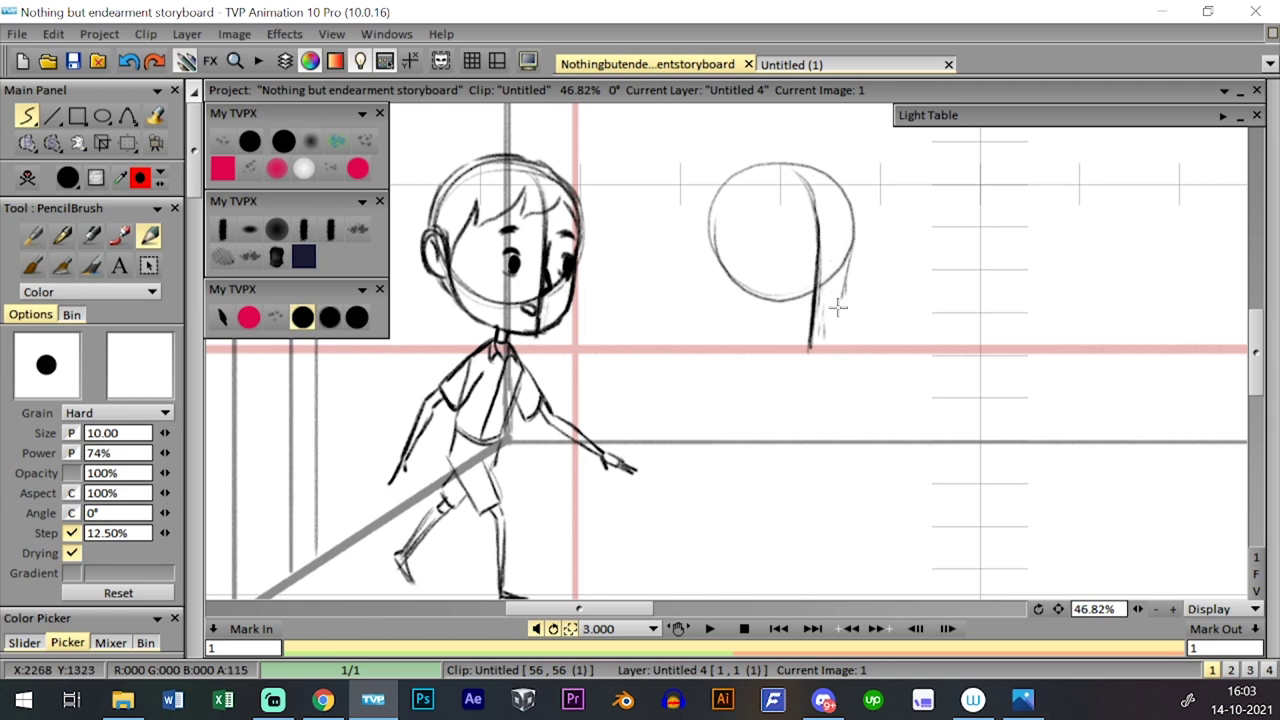
# - Draw the right side of the face and a darkened jaw curve under the head
pyautogui.moveTo(850, 240); pyautogui.dragTo(836, 318)
pyautogui.moveTo(737, 298)
pyautogui.mouseDown()
pyautogui.moveTo(825, 322)
pyautogui.moveTo(764, 307)
pyautogui.moveTo(824, 315)
pyautogui.moveTo(791, 321)
pyautogui.moveTo(838, 306)
pyautogui.mouseUp()
pyautogui.moveTo(796, 324); pyautogui.dragTo(830, 310)
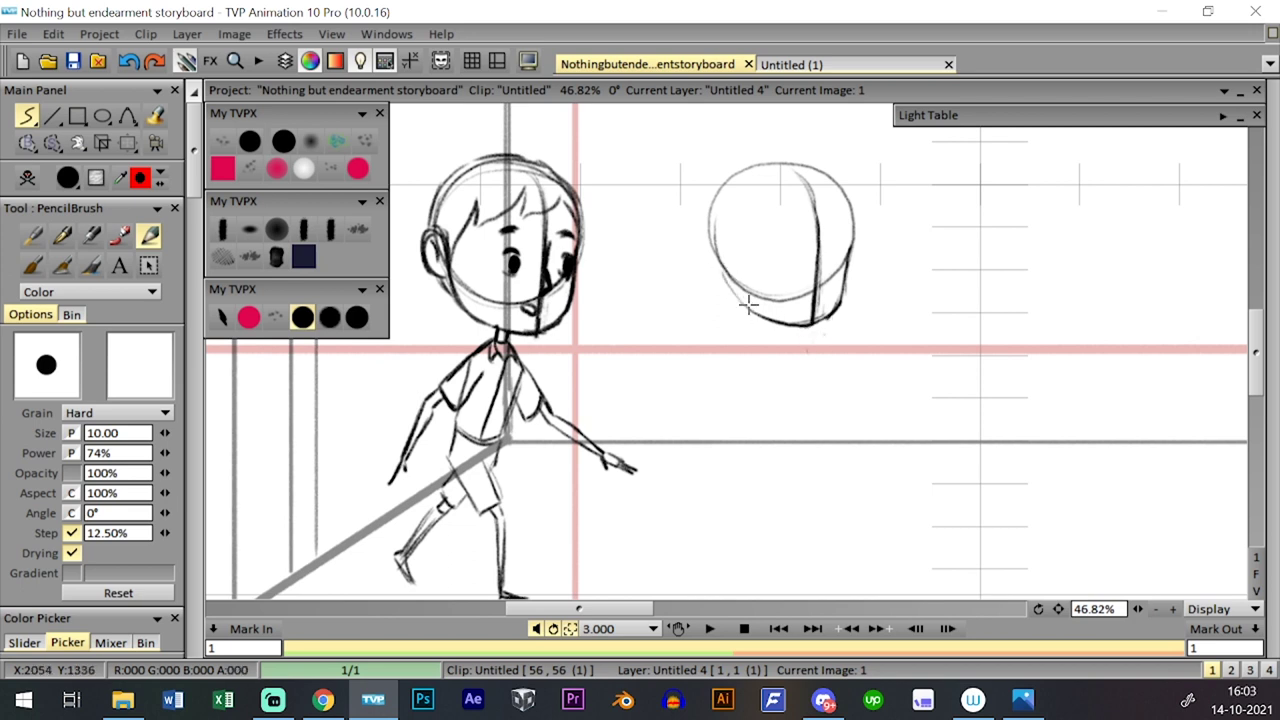
pyautogui.moveTo(712, 264)
pyautogui.mouseDown()
pyautogui.moveTo(731, 290)
pyautogui.moveTo(708, 254)
pyautogui.moveTo(714, 271)
pyautogui.mouseUp()
pyautogui.hotkey('ctrl', 'z')
pyautogui.hotkey('ctrl', 'z')
pyautogui.hotkey('ctrl', 'z')
pyautogui.hotkey('ctrl', 'z')
pyautogui.hotkey('ctrl', 'z')
pyautogui.hotkey('ctrl', 'z')
pyautogui.hotkey('ctrl', 'z')
pyautogui.hotkey('ctrl', 'z')
pyautogui.hotkey('ctrl', 'z')
pyautogui.hotkey('ctrl', 'z')
pyautogui.moveTo(790, 332)
pyautogui.mouseDown()
pyautogui.moveTo(830, 322)
pyautogui.moveTo(846, 252)
pyautogui.mouseUp()
pyautogui.moveTo(824, 330); pyautogui.dragTo(838, 268)
pyautogui.hotkey('ctrl', 'z')
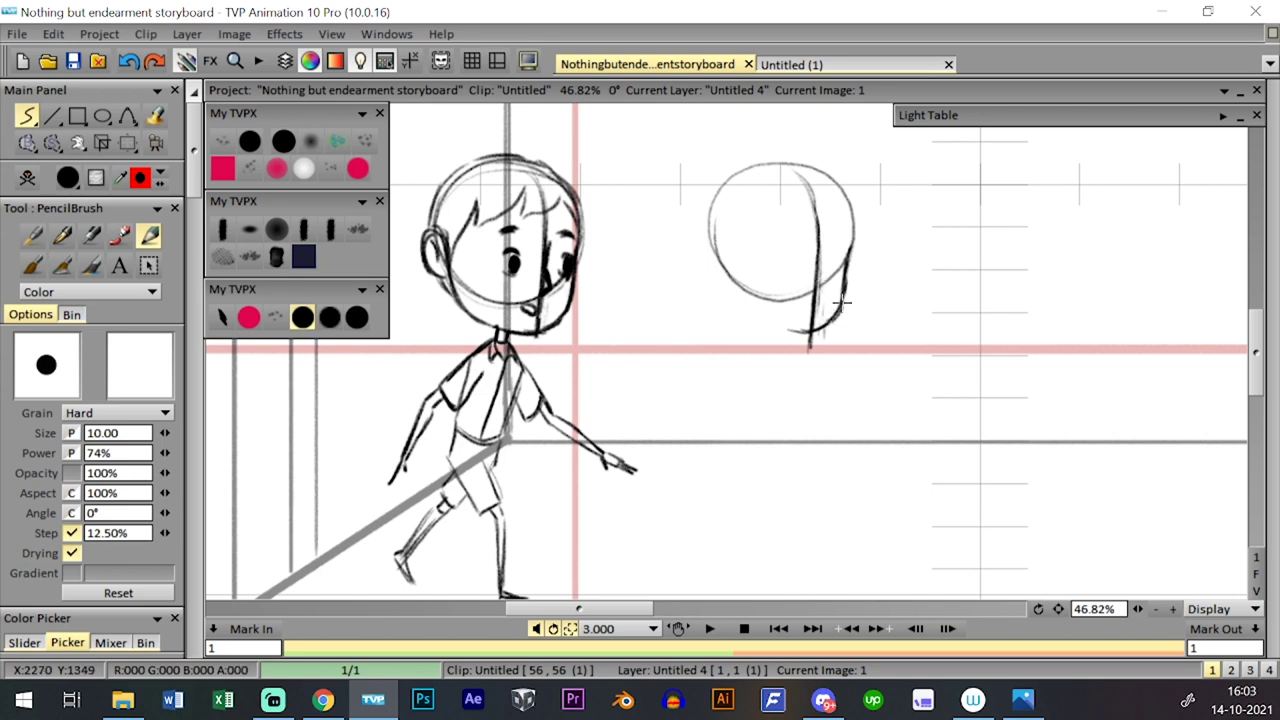
pyautogui.moveTo(828, 324); pyautogui.dragTo(845, 257)
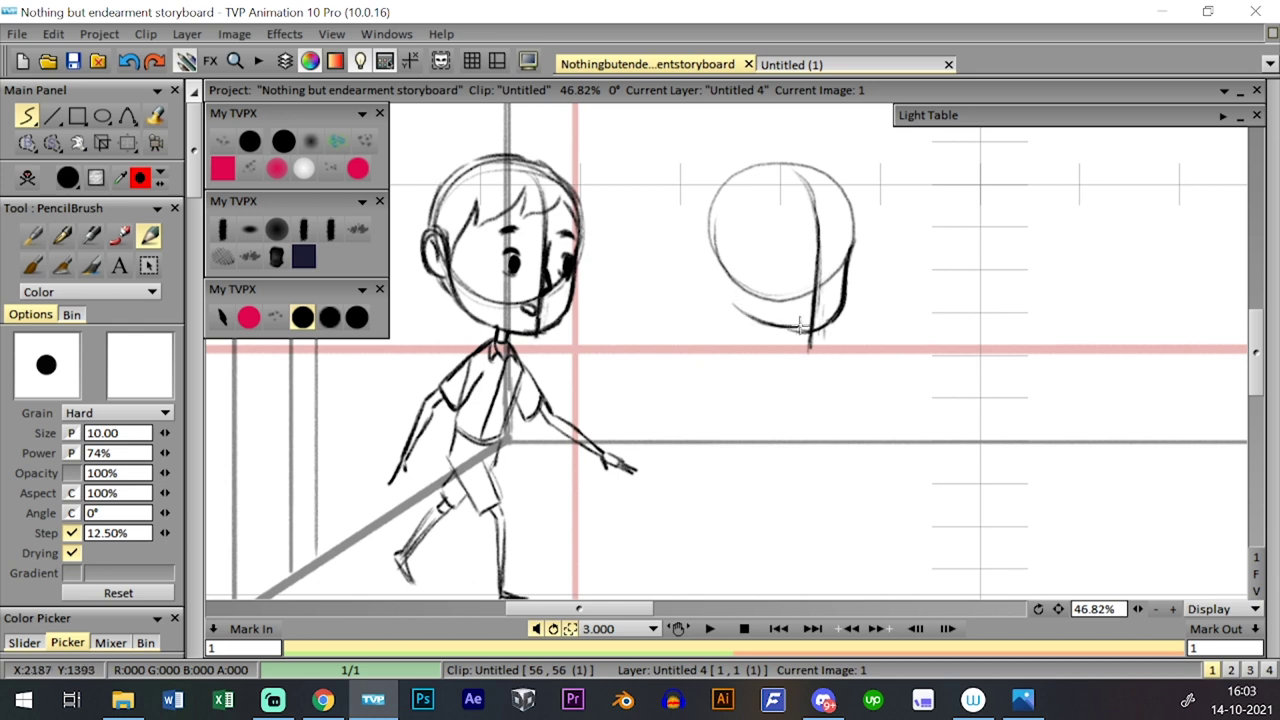
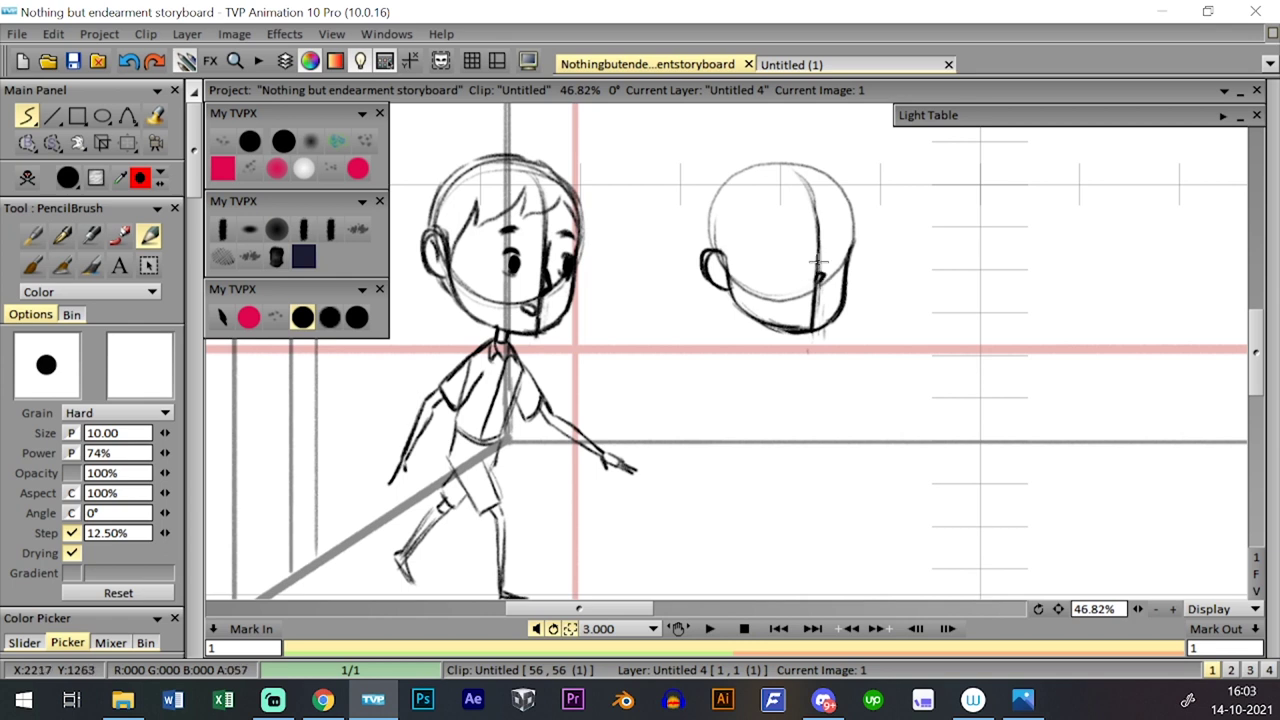
# - Draw the eyebrow, eyelids and a dark eye on the second head, redoing scribbled strokes
pyautogui.moveTo(820, 268); pyautogui.dragTo(822, 238)
pyautogui.hotkey('ctrl', 'z')
pyautogui.hotkey('ctrl', 'z')
pyautogui.moveTo(769, 223)
pyautogui.mouseDown()
pyautogui.moveTo(789, 219)
pyautogui.moveTo(793, 265)
pyautogui.moveTo(784, 250)
pyautogui.moveTo(846, 245)
pyautogui.moveTo(832, 250)
pyautogui.mouseUp()
pyautogui.hotkey('ctrl', 'z')
pyautogui.hotkey('ctrl', 'z')
pyautogui.hotkey('ctrl', 'z')
pyautogui.hotkey('ctrl', 'z')
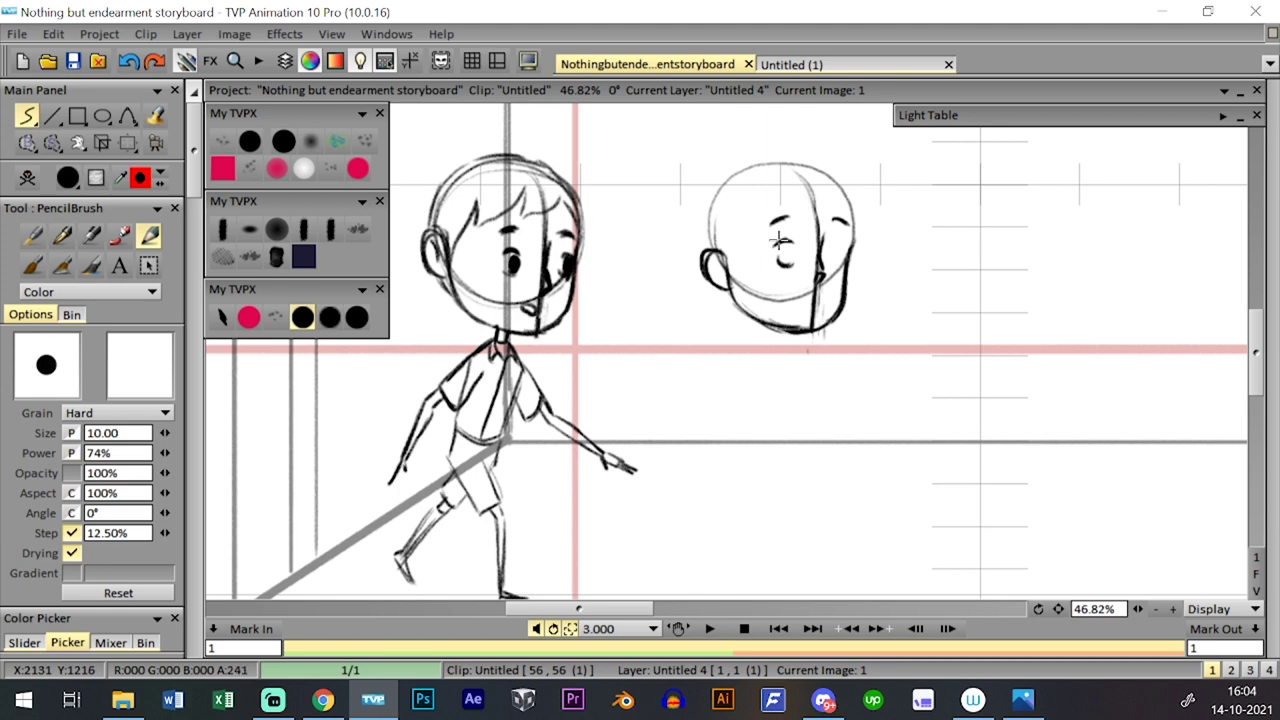
pyautogui.moveTo(782, 254)
pyautogui.mouseDown()
pyautogui.moveTo(838, 244)
pyautogui.moveTo(834, 256)
pyautogui.mouseUp()
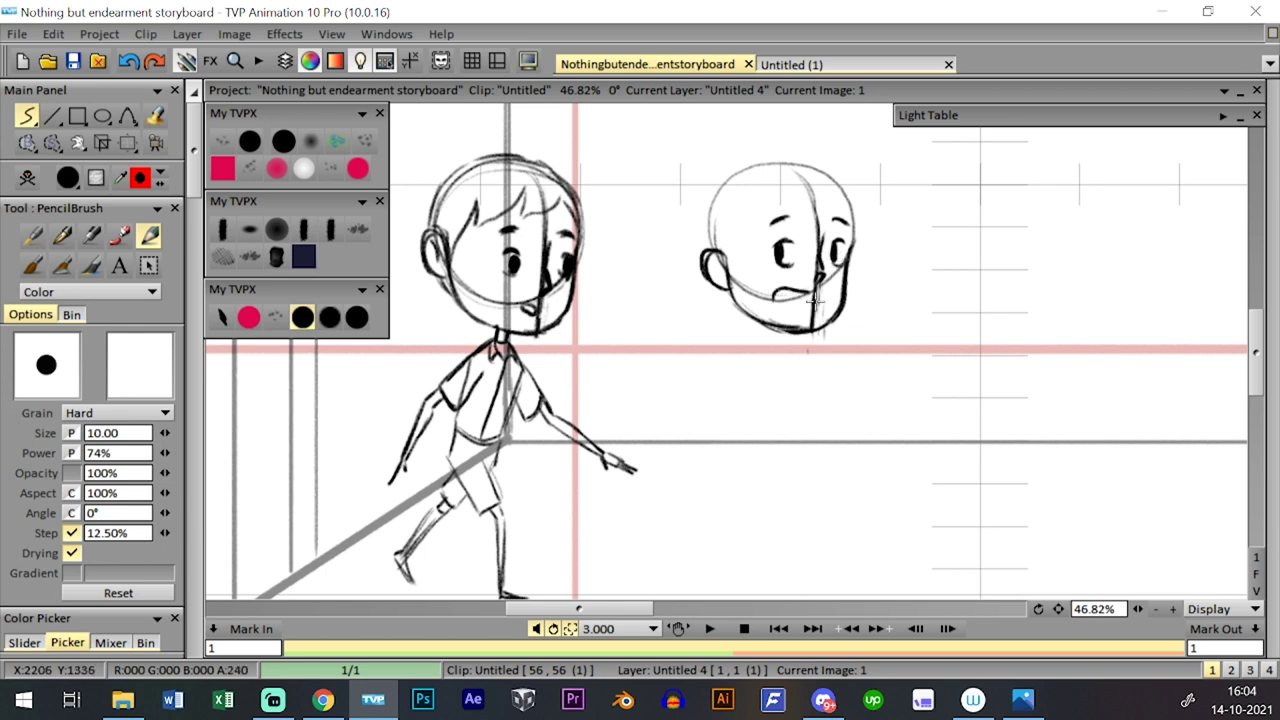
# - Sketch the mouth curve below the eye and try a hair lock on the forehead
pyautogui.moveTo(773, 292)
pyautogui.mouseDown()
pyautogui.moveTo(800, 287)
pyautogui.moveTo(818, 307)
pyautogui.moveTo(787, 312)
pyautogui.moveTo(815, 311)
pyautogui.moveTo(783, 310)
pyautogui.moveTo(805, 296)
pyautogui.moveTo(778, 290)
pyautogui.moveTo(806, 300)
pyautogui.moveTo(795, 322)
pyautogui.mouseUp()
pyautogui.hotkey('ctrl', 'z')
pyautogui.press('l')
pyautogui.press('l')
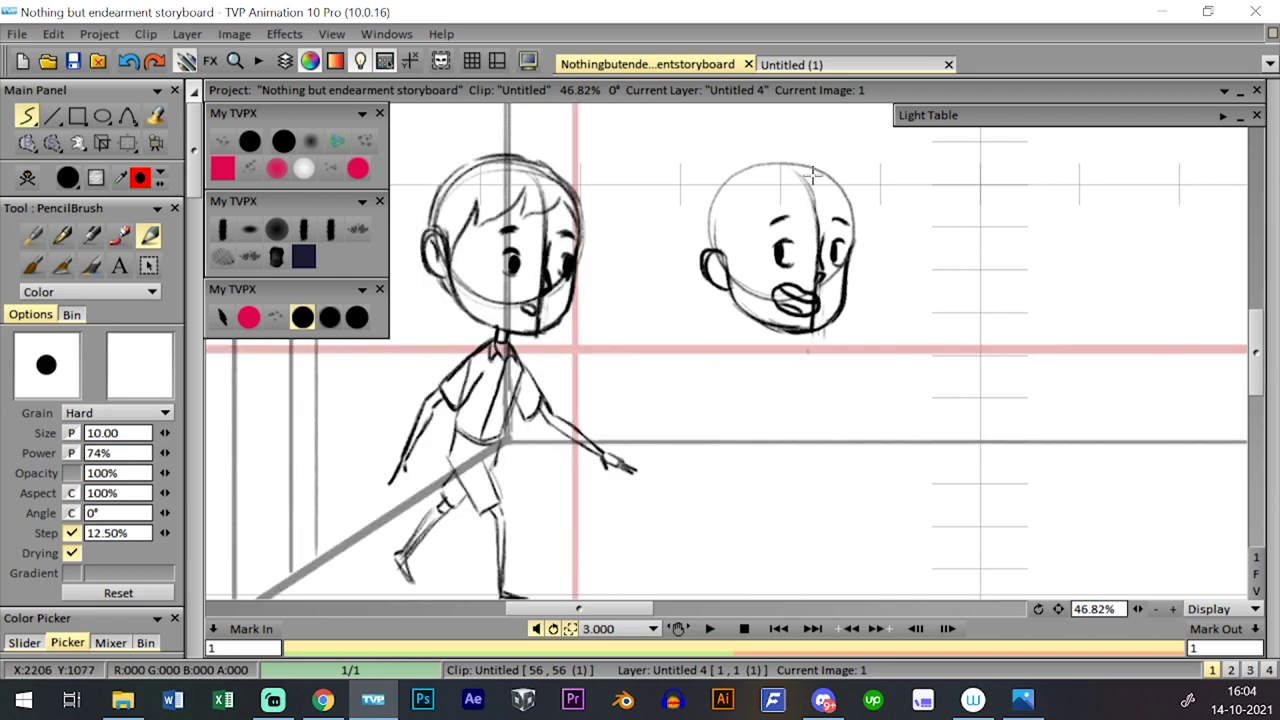
pyautogui.moveTo(815, 198)
pyautogui.mouseDown()
pyautogui.moveTo(848, 220)
pyautogui.moveTo(852, 245)
pyautogui.moveTo(797, 193)
pyautogui.moveTo(722, 290)
pyautogui.mouseUp()
pyautogui.hotkey('ctrl', 'z')
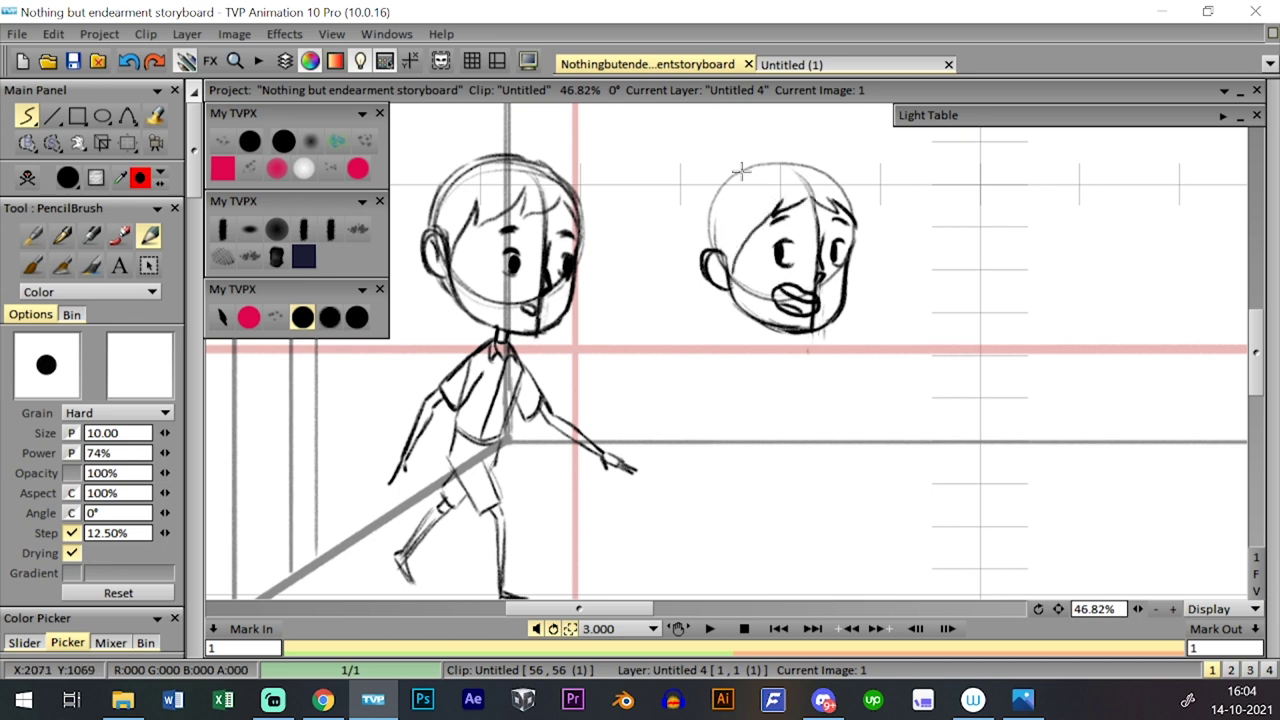
# - Darken the head's left, top and top-right outline, then save the storyboard
pyautogui.moveTo(700, 213)
pyautogui.mouseDown()
pyautogui.moveTo(708, 258)
pyautogui.moveTo(727, 174)
pyautogui.moveTo(700, 222)
pyautogui.mouseUp()
pyautogui.moveTo(725, 176)
pyautogui.mouseDown()
pyautogui.moveTo(776, 149)
pyautogui.moveTo(794, 170)
pyautogui.moveTo(768, 164)
pyautogui.moveTo(835, 181)
pyautogui.moveTo(856, 227)
pyautogui.moveTo(852, 194)
pyautogui.moveTo(832, 251)
pyautogui.mouseUp()
pyautogui.moveTo(807, 161); pyautogui.dragTo(844, 204)
pyautogui.moveTo(807, 160); pyautogui.dragTo(841, 191)
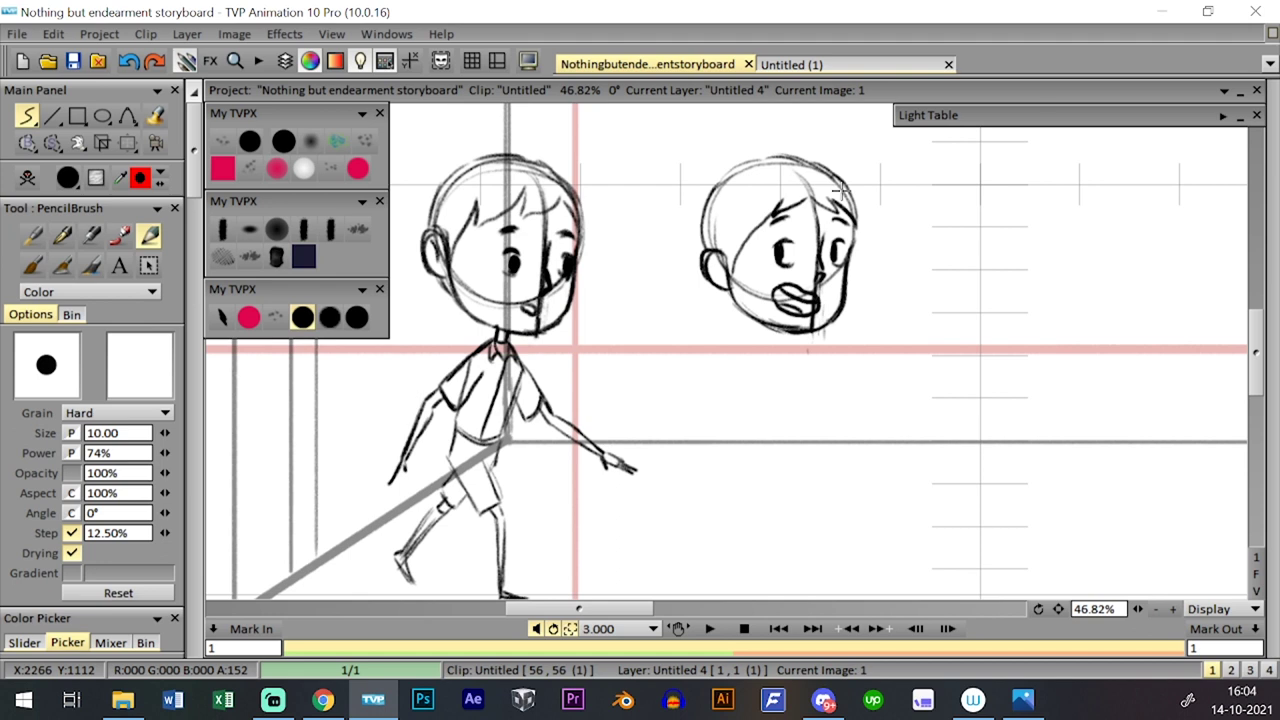
pyautogui.hotkey('ctrl', 's')
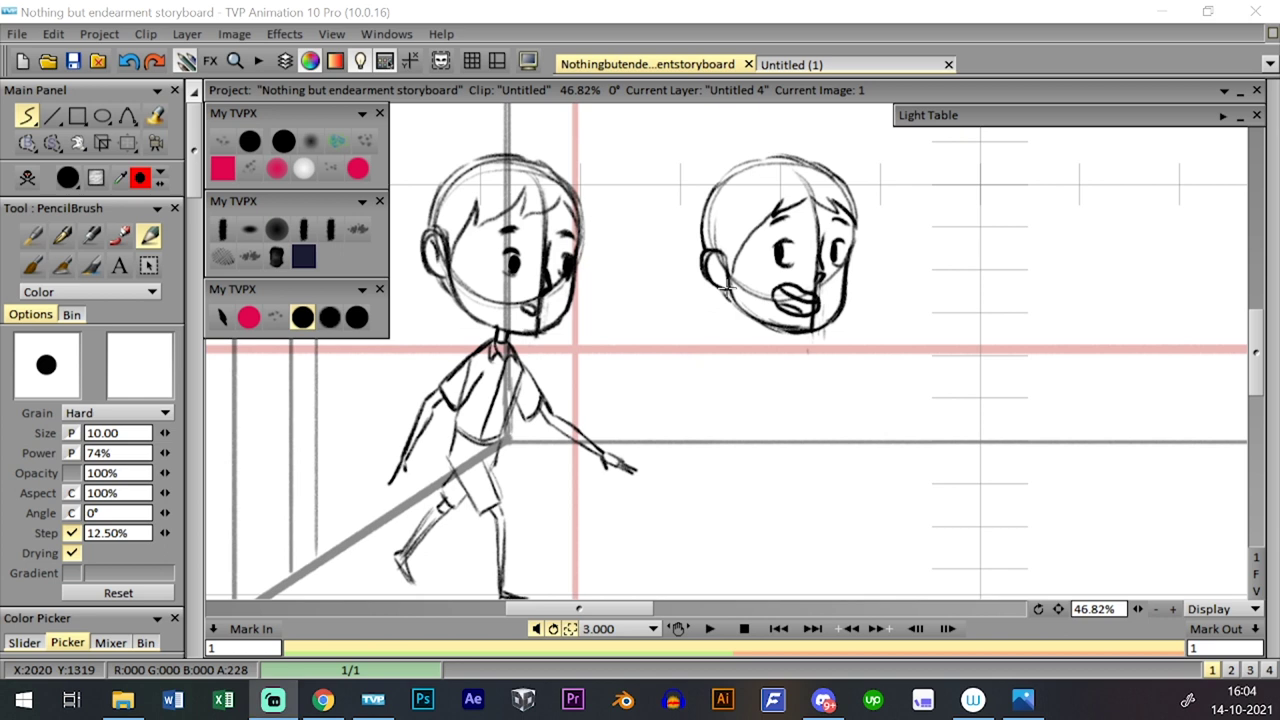
pyautogui.moveTo(921, 344); pyautogui.dragTo(921, 366)
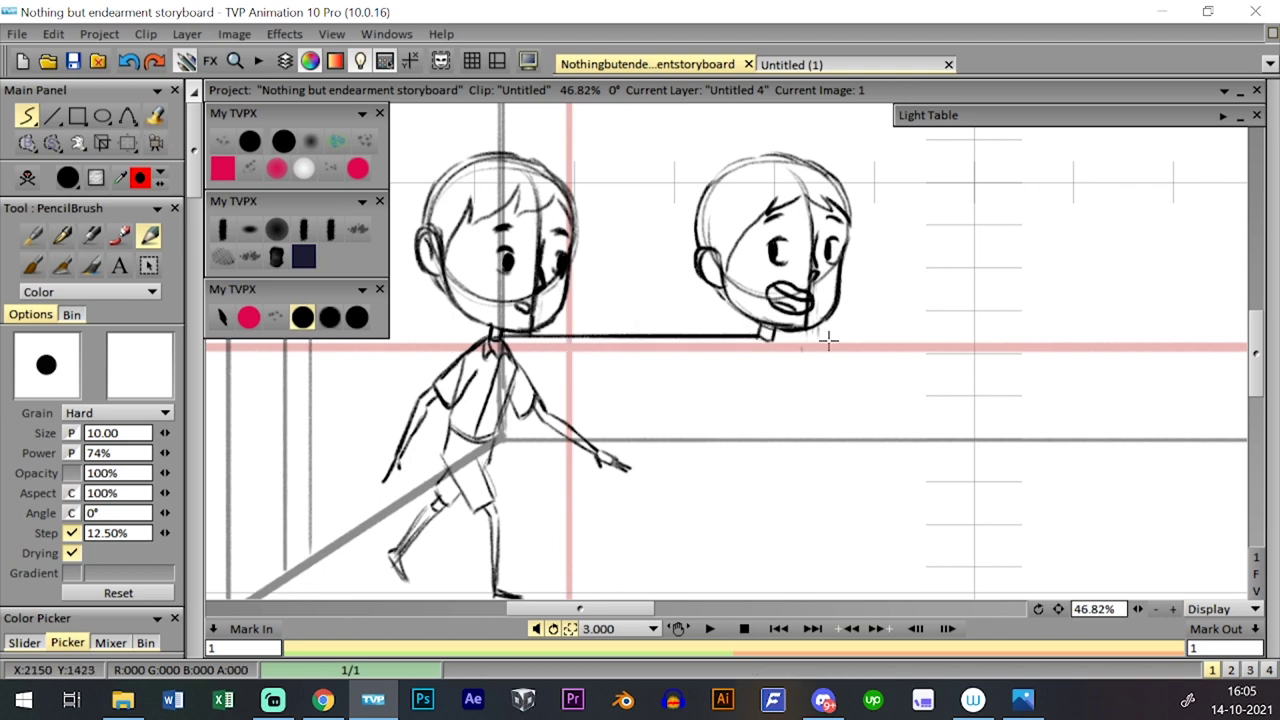
# - Sketch the torso's left and right sides and the waist section under the neck
pyautogui.moveTo(797, 377); pyautogui.dragTo(787, 359)
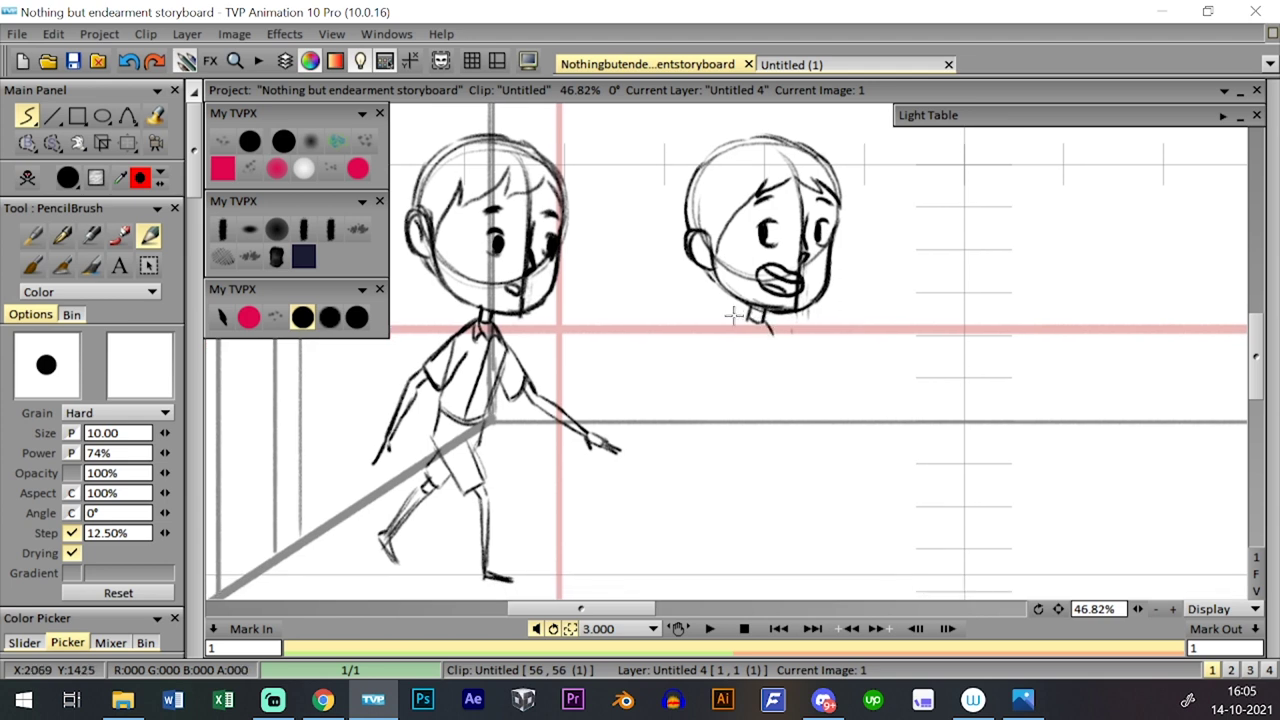
pyautogui.hotkey('ctrl', 'z')
pyautogui.hotkey('ctrl', 'z')
pyautogui.hotkey('ctrl', 'z')
pyautogui.moveTo(733, 322)
pyautogui.mouseDown()
pyautogui.moveTo(722, 344)
pyautogui.moveTo(731, 406)
pyautogui.mouseUp()
pyautogui.moveTo(776, 340)
pyautogui.mouseDown()
pyautogui.moveTo(768, 393)
pyautogui.moveTo(726, 397)
pyautogui.mouseUp()
pyautogui.moveTo(727, 396); pyautogui.dragTo(757, 399)
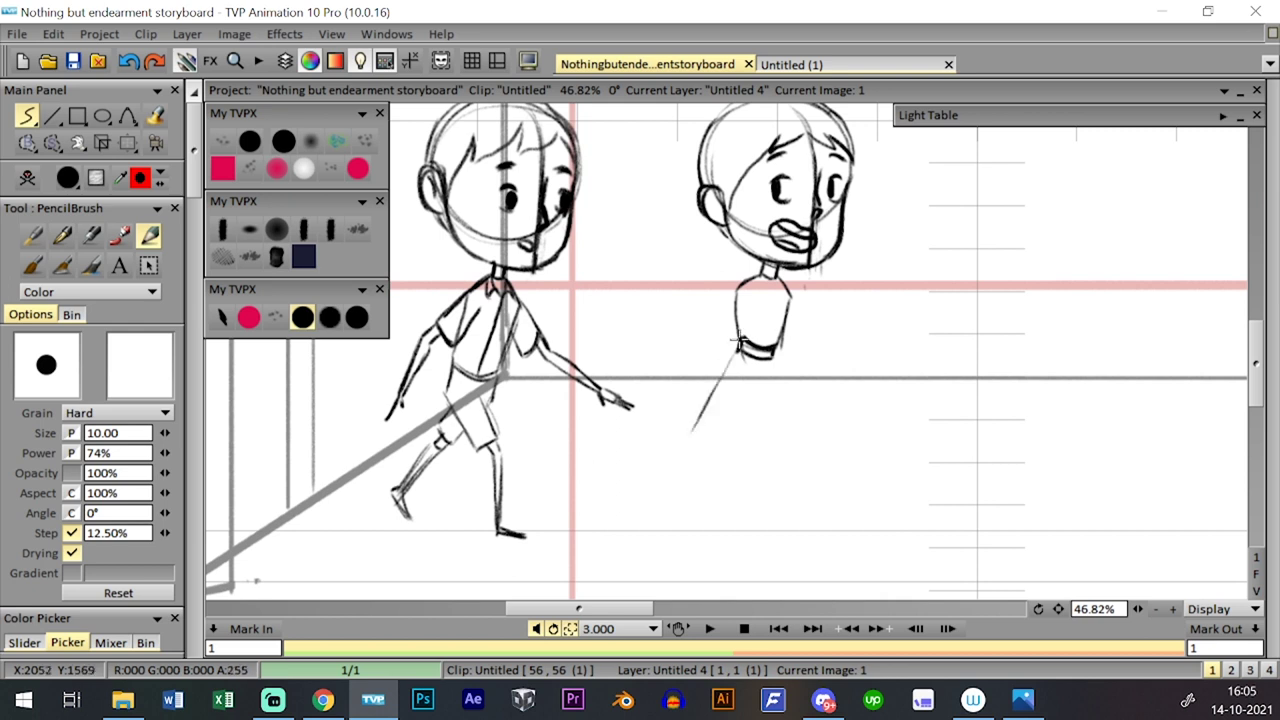
# - Draw the arm from the torso, redrawing it several times before darkening the line
pyautogui.moveTo(735, 350)
pyautogui.mouseDown()
pyautogui.moveTo(687, 444)
pyautogui.moveTo(709, 383)
pyautogui.moveTo(678, 438)
pyautogui.moveTo(690, 416)
pyautogui.mouseUp()
pyautogui.hotkey('ctrl', 'z')
pyautogui.hotkey('ctrl', 'z')
pyautogui.hotkey('ctrl', 'z')
pyautogui.moveTo(738, 346)
pyautogui.mouseDown()
pyautogui.moveTo(673, 443)
pyautogui.moveTo(682, 434)
pyautogui.mouseUp()
pyautogui.moveTo(724, 371)
pyautogui.mouseDown()
pyautogui.moveTo(683, 444)
pyautogui.moveTo(729, 404)
pyautogui.moveTo(757, 465)
pyautogui.mouseUp()
pyautogui.hotkey('ctrl', 'z')
pyautogui.hotkey('ctrl', 'z')
pyautogui.hotkey('ctrl', 'z')
pyautogui.hotkey('ctrl', 'z')
pyautogui.moveTo(731, 336)
pyautogui.mouseDown()
pyautogui.moveTo(702, 372)
pyautogui.moveTo(678, 444)
pyautogui.mouseUp()
pyautogui.hotkey('ctrl', 'z')
pyautogui.moveTo(731, 338)
pyautogui.mouseDown()
pyautogui.moveTo(679, 442)
pyautogui.moveTo(720, 474)
pyautogui.moveTo(794, 452)
pyautogui.mouseUp()
# - Draw the flared skirt with a thick waistband, darken the bodice, and start a leg under the hem
pyautogui.moveTo(769, 340)
pyautogui.mouseDown()
pyautogui.moveTo(795, 459)
pyautogui.moveTo(752, 475)
pyautogui.moveTo(801, 461)
pyautogui.moveTo(762, 476)
pyautogui.mouseUp()
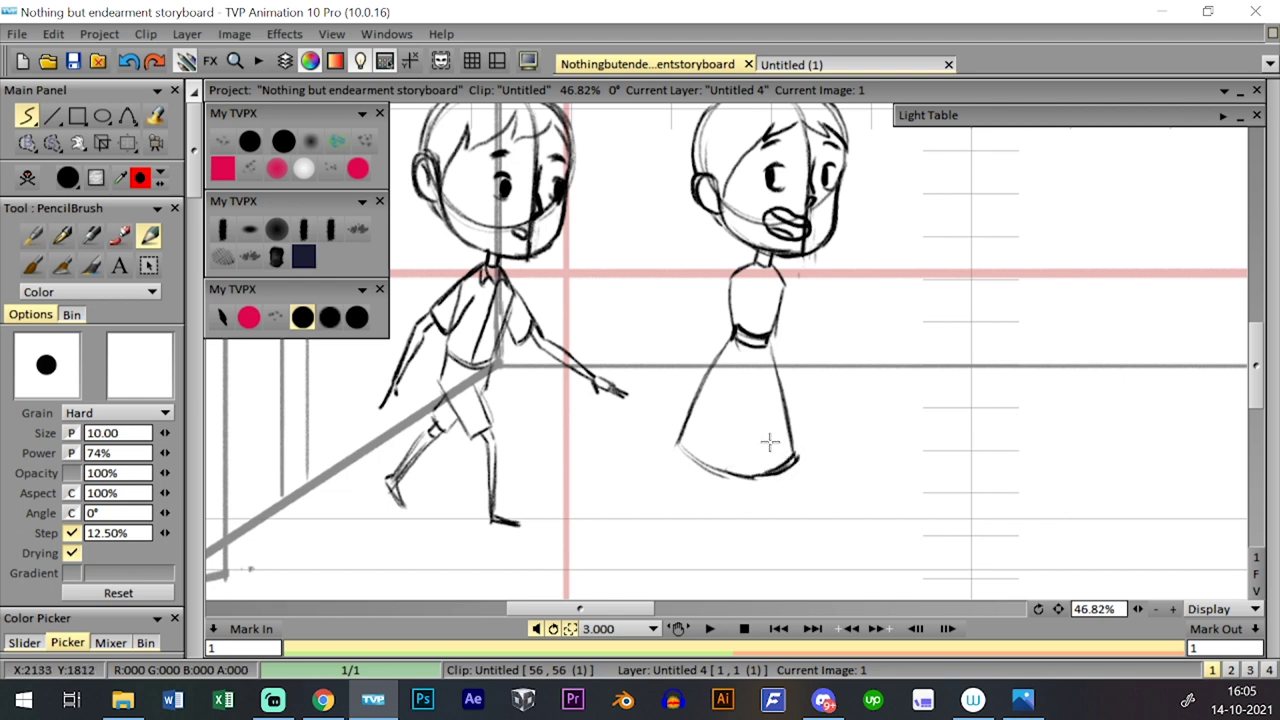
pyautogui.moveTo(735, 334); pyautogui.dragTo(769, 333)
pyautogui.moveTo(784, 288); pyautogui.dragTo(774, 334)
pyautogui.moveTo(727, 293)
pyautogui.mouseDown()
pyautogui.moveTo(735, 324)
pyautogui.moveTo(731, 274)
pyautogui.mouseUp()
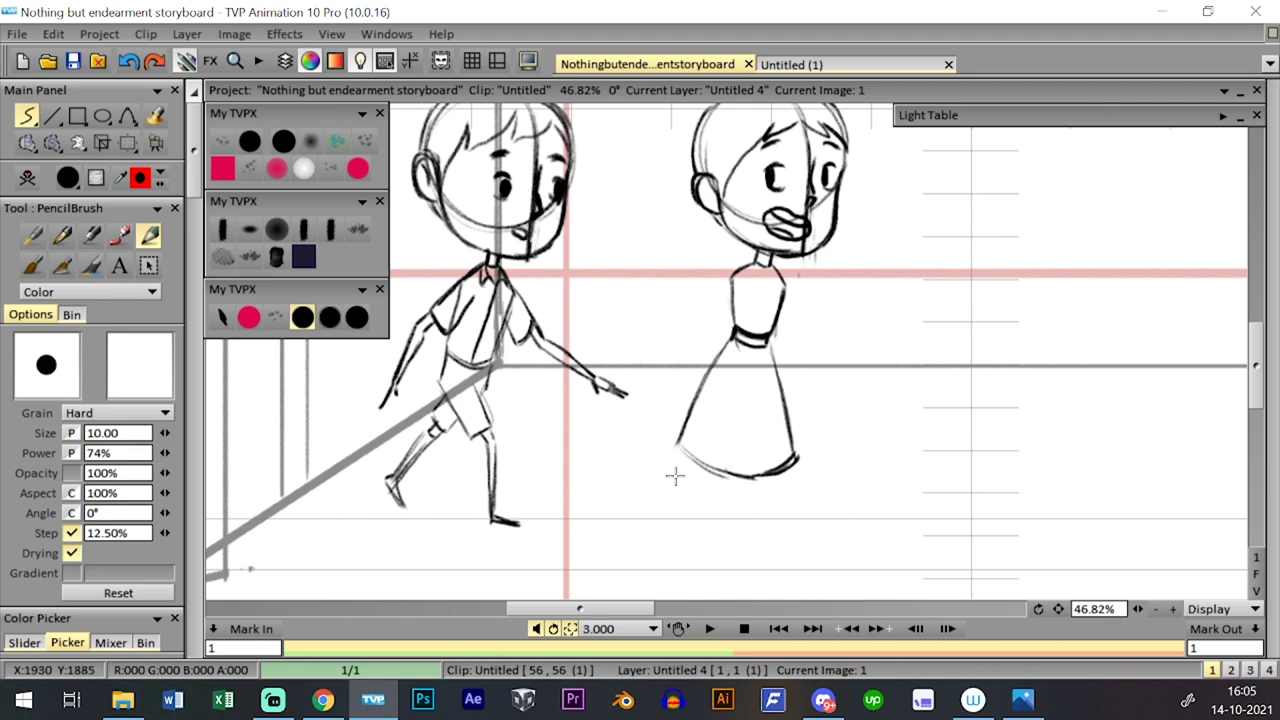
pyautogui.moveTo(670, 490)
pyautogui.mouseDown()
pyautogui.moveTo(711, 467)
pyautogui.moveTo(671, 482)
pyautogui.moveTo(684, 517)
pyautogui.mouseUp()
pyautogui.moveTo(751, 477); pyautogui.dragTo(748, 513)
pyautogui.hotkey('ctrl', 'z')
# - Lasso the girl's lower body, move it up slightly, and clear the selection
pyautogui.moveTo(52, 142)
pyautogui.mouseDown()
pyautogui.moveTo(120, 168)
pyautogui.moveTo(130, 192)
pyautogui.mouseUp()
pyautogui.moveTo(722, 325)
pyautogui.mouseDown()
pyautogui.moveTo(766, 506)
pyautogui.moveTo(718, 328)
pyautogui.mouseUp()
pyautogui.press('p')
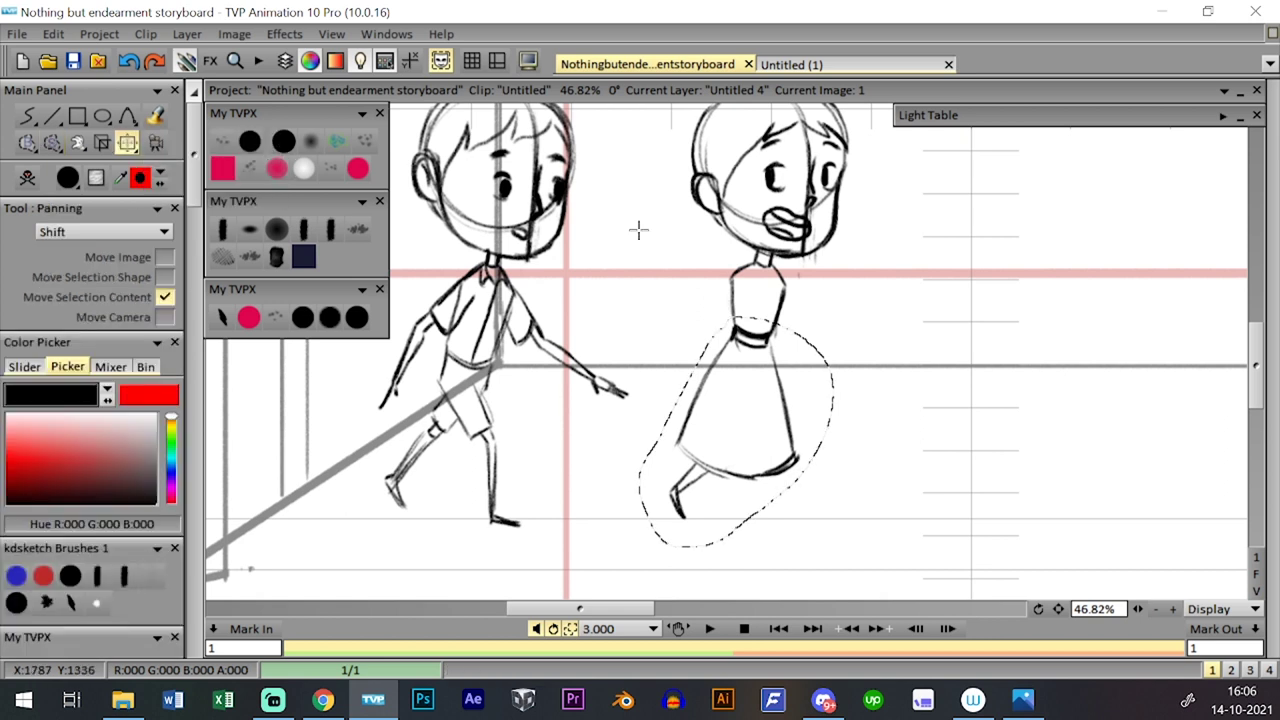
pyautogui.moveTo(776, 390); pyautogui.dragTo(778, 380)
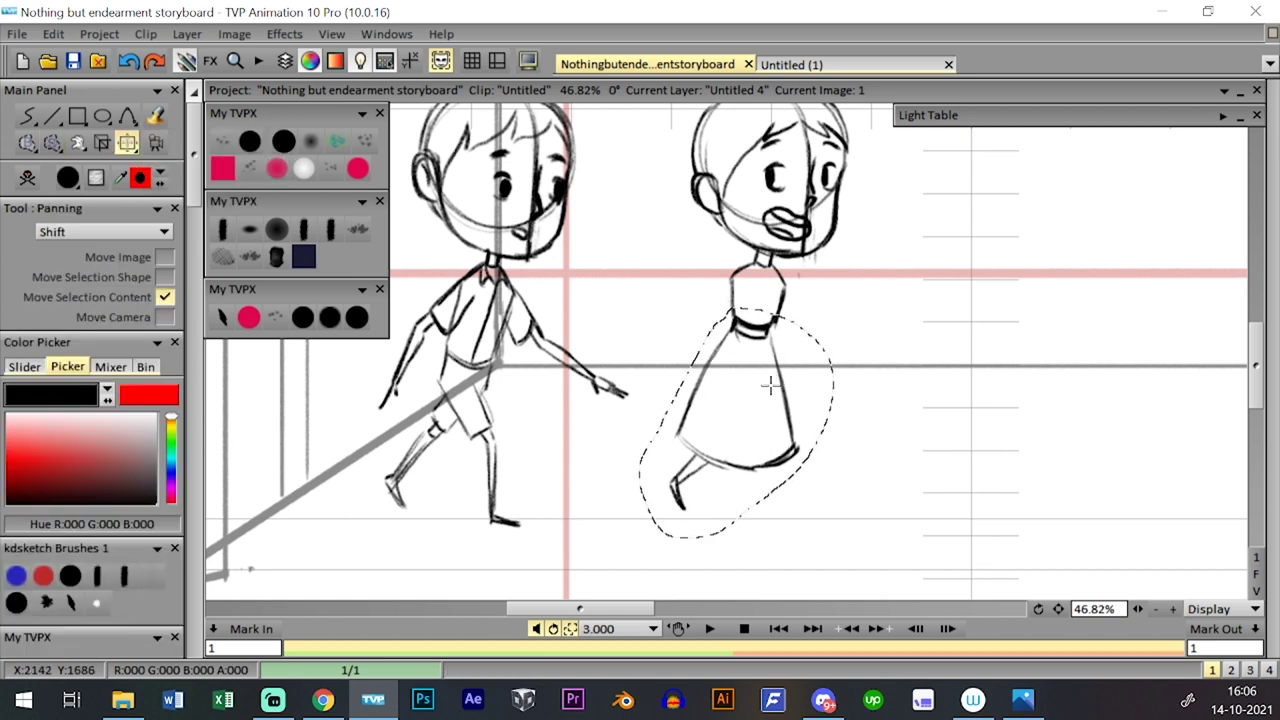
pyautogui.click(356, 318)
pyautogui.click(331, 319)
pyautogui.click(304, 319)
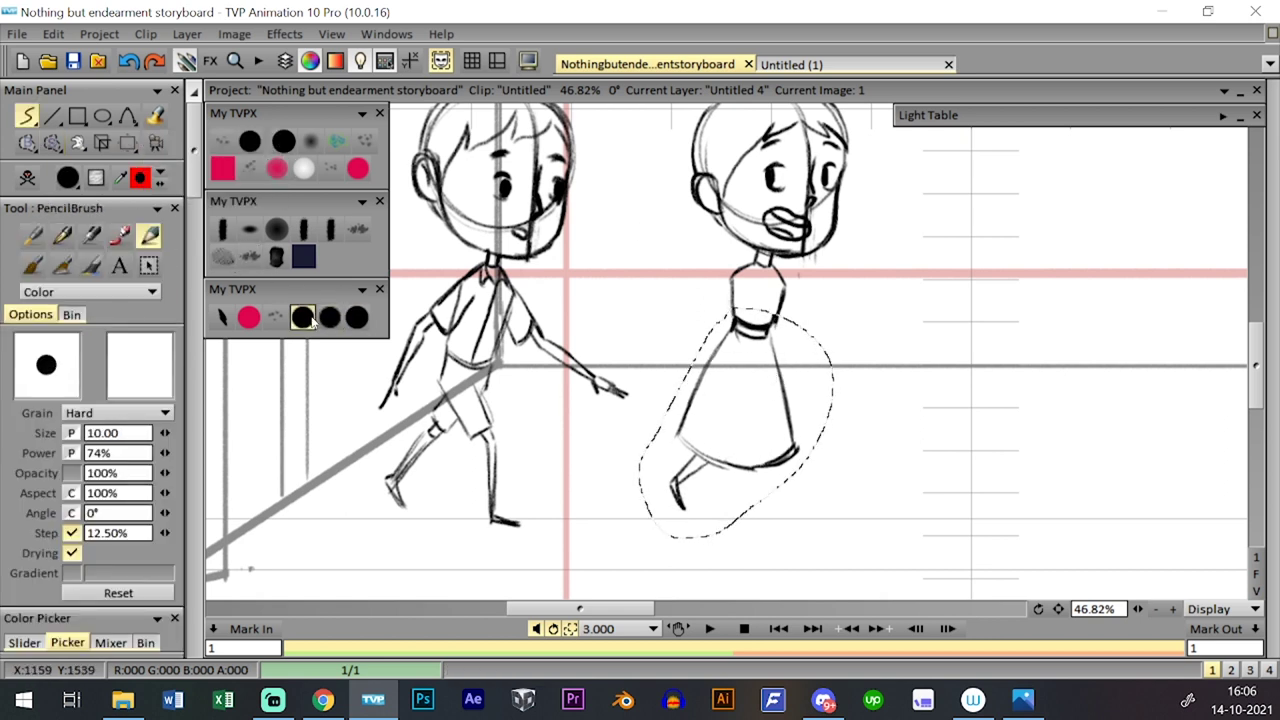
pyautogui.rightClick(52, 142)
pyautogui.click(153, 300)
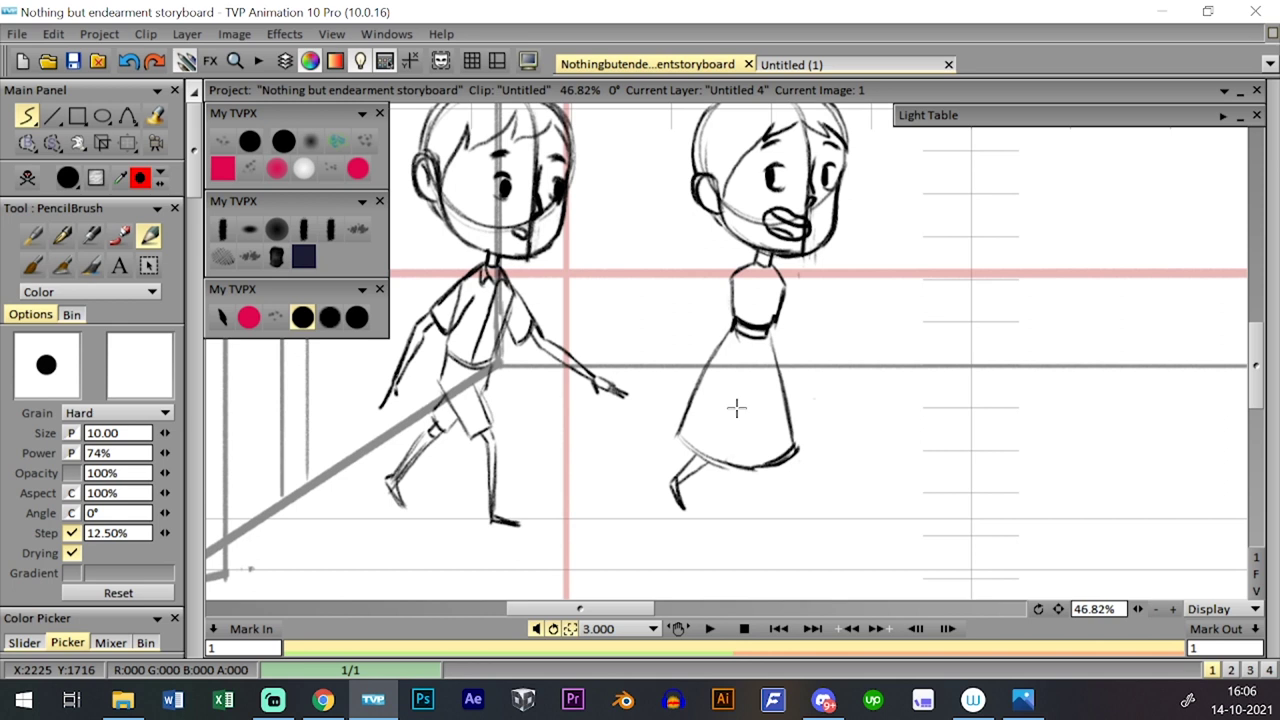
# - Redraw the skirt's left and right edges straighter and draw both walking legs below the hem
pyautogui.moveTo(681, 432); pyautogui.dragTo(732, 328)
pyautogui.hotkey('ctrl', 'z')
pyautogui.hotkey('ctrl', 'z')
pyautogui.moveTo(679, 433)
pyautogui.mouseDown()
pyautogui.moveTo(732, 326)
pyautogui.moveTo(795, 450)
pyautogui.mouseUp()
pyautogui.hotkey('ctrl', 'z')
pyautogui.moveTo(773, 352)
pyautogui.mouseDown()
pyautogui.moveTo(793, 444)
pyautogui.moveTo(748, 519)
pyautogui.mouseUp()
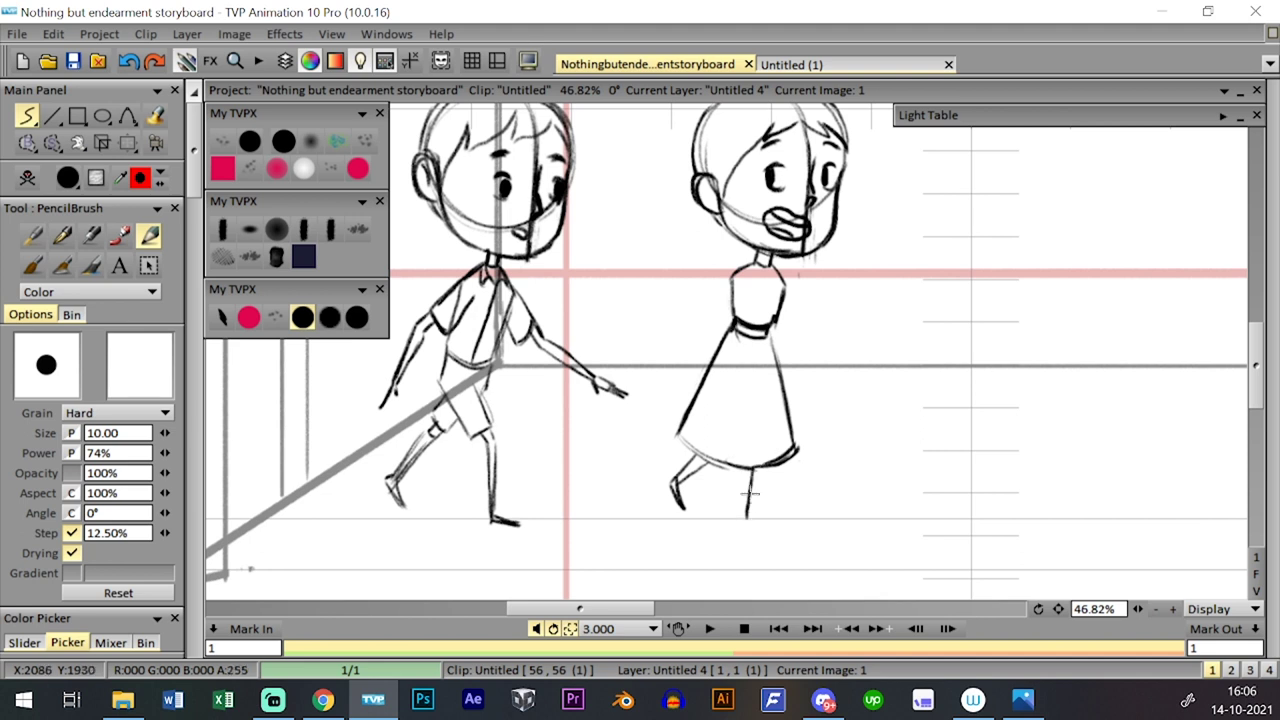
pyautogui.moveTo(769, 467); pyautogui.dragTo(752, 518)
pyautogui.moveTo(768, 468)
pyautogui.mouseDown()
pyautogui.moveTo(775, 529)
pyautogui.moveTo(747, 527)
pyautogui.moveTo(745, 511)
pyautogui.moveTo(758, 531)
pyautogui.moveTo(747, 536)
pyautogui.moveTo(729, 486)
pyautogui.moveTo(746, 527)
pyautogui.moveTo(777, 524)
pyautogui.moveTo(741, 528)
pyautogui.moveTo(786, 529)
pyautogui.mouseUp()
pyautogui.hotkey('ctrl', 'z')
pyautogui.hotkey('ctrl', 'z')
# - Draw the girl's front shoulder, upper arm and forearm reaching forward
pyautogui.scroll(1, 875, 355)
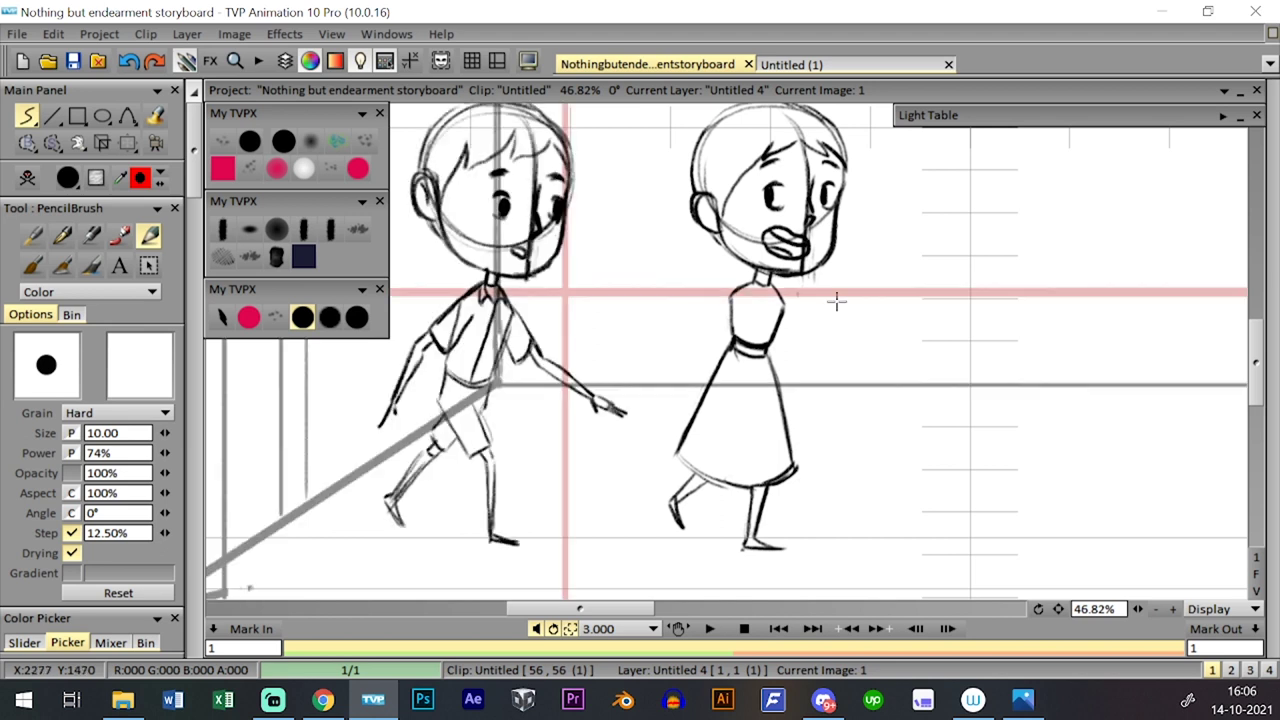
pyautogui.moveTo(842, 335); pyautogui.dragTo(828, 338)
pyautogui.moveTo(766, 292)
pyautogui.mouseDown()
pyautogui.moveTo(782, 335)
pyautogui.moveTo(773, 344)
pyautogui.moveTo(761, 324)
pyautogui.moveTo(786, 364)
pyautogui.moveTo(792, 340)
pyautogui.moveTo(808, 376)
pyautogui.moveTo(838, 396)
pyautogui.mouseUp()
pyautogui.moveTo(793, 340)
pyautogui.mouseDown()
pyautogui.moveTo(846, 368)
pyautogui.moveTo(866, 411)
pyautogui.moveTo(852, 382)
pyautogui.mouseUp()
pyautogui.hotkey('ctrl', 'z')
pyautogui.hotkey('ctrl', 'z')
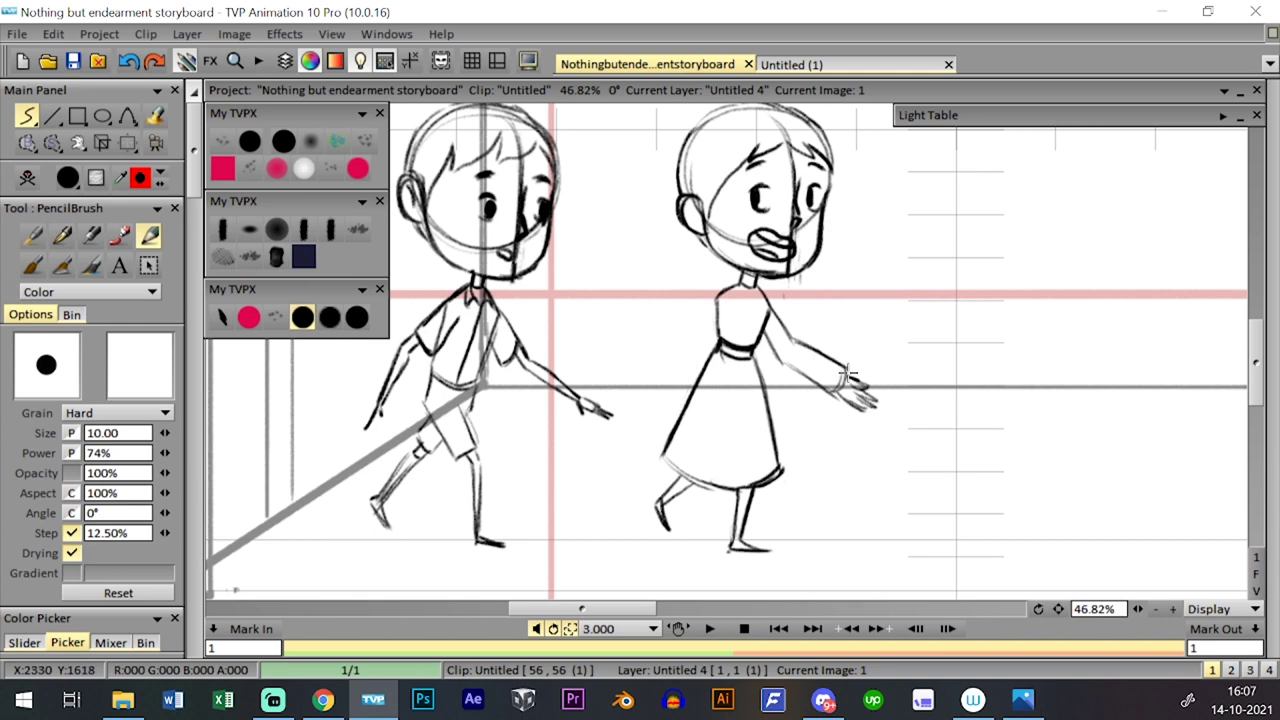
# - Erase the extra fingertip strokes, redraw the front hand darker, and sketch the back arm
pyautogui.click(284, 141)
pyautogui.moveTo(870, 397); pyautogui.dragTo(868, 388)
pyautogui.click(302, 317)
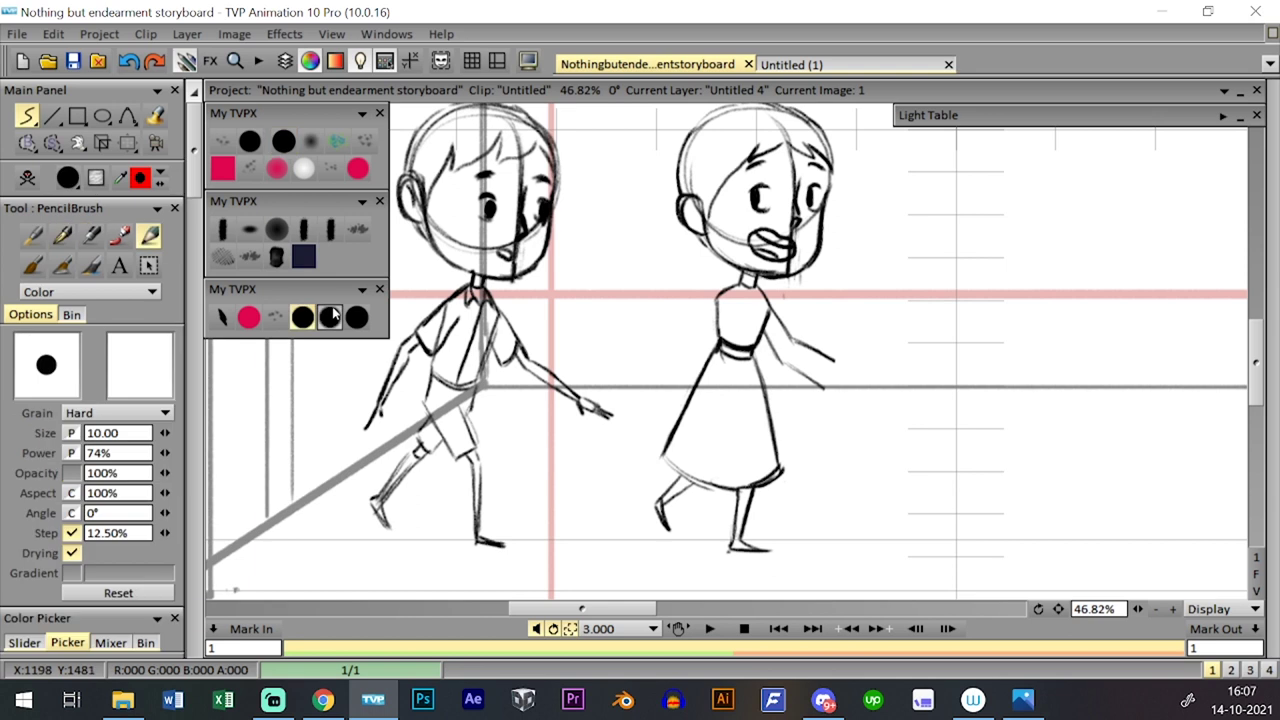
pyautogui.moveTo(833, 362)
pyautogui.mouseDown()
pyautogui.moveTo(824, 355)
pyautogui.moveTo(842, 360)
pyautogui.mouseUp()
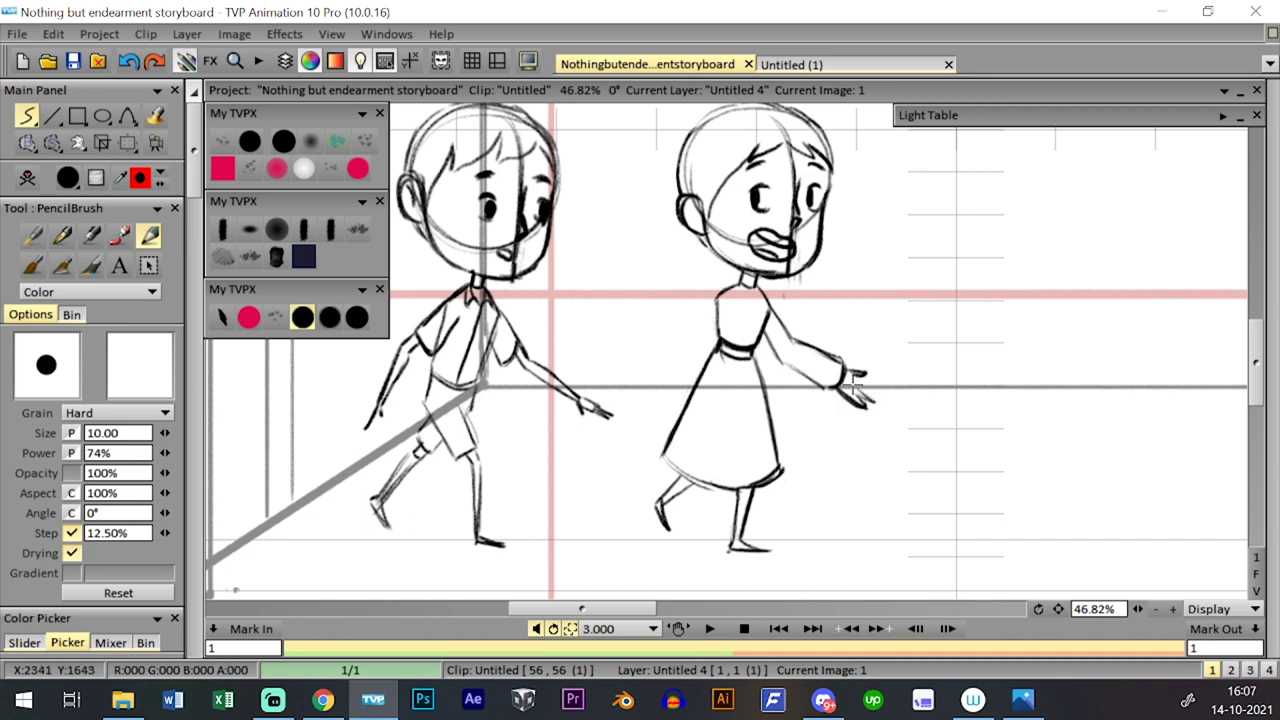
pyautogui.moveTo(873, 390); pyautogui.dragTo(858, 377)
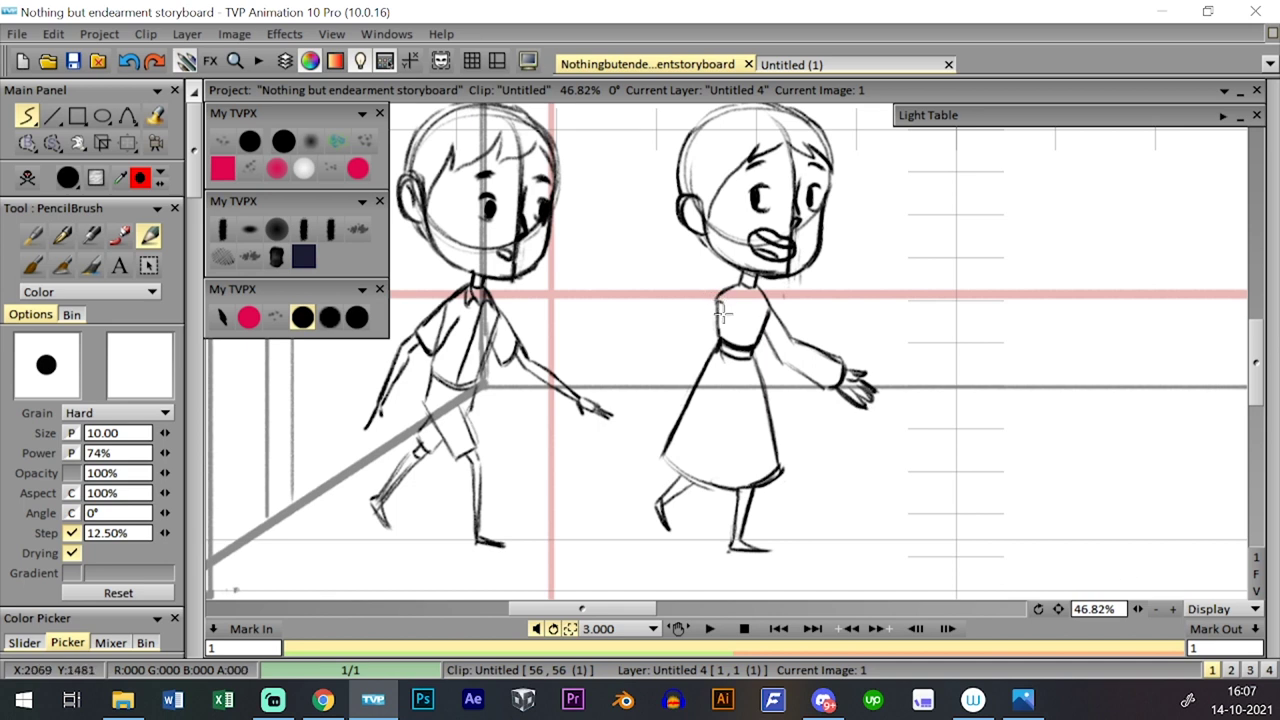
pyautogui.moveTo(715, 298)
pyautogui.mouseDown()
pyautogui.moveTo(683, 334)
pyautogui.moveTo(692, 357)
pyautogui.mouseUp()
pyautogui.moveTo(701, 309); pyautogui.dragTo(680, 342)
# - Move the girl left toward the boy with the Panning tool
pyautogui.click(127, 143)
pyautogui.moveTo(749, 314); pyautogui.dragTo(696, 304)
pyautogui.click(302, 317)
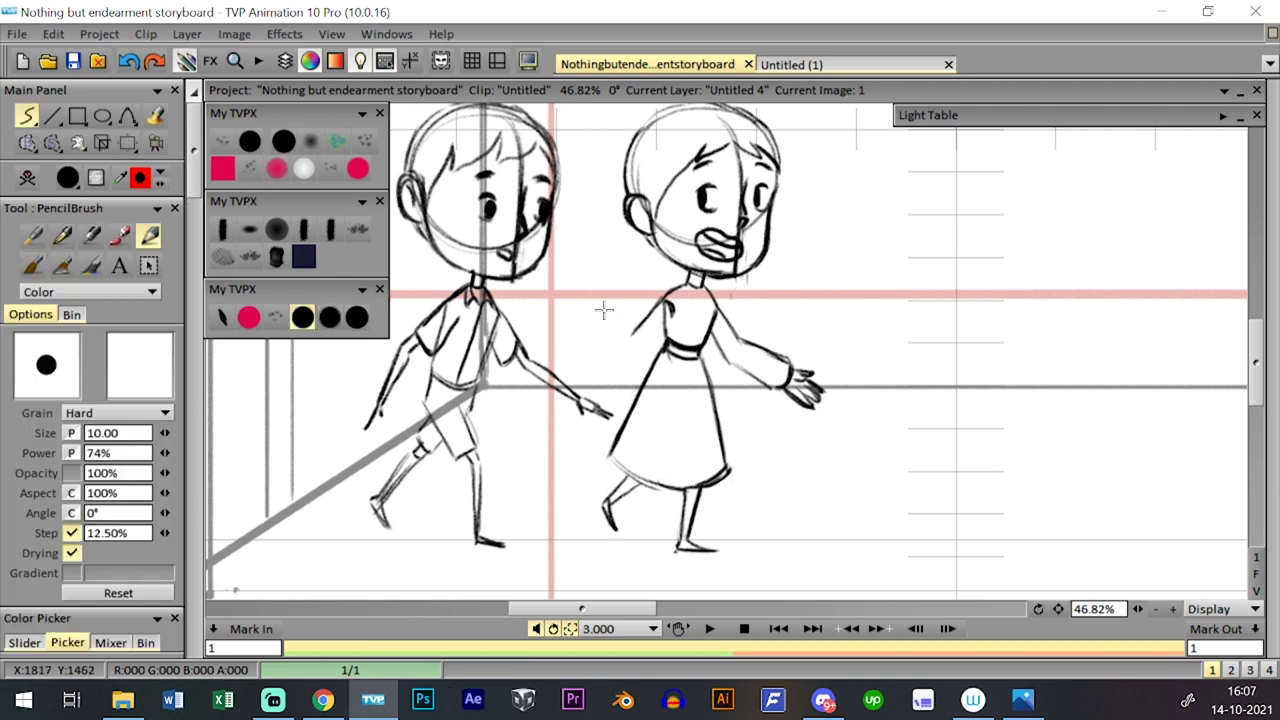
pyautogui.hotkey('ctrl', 'z')
pyautogui.click(154, 61)
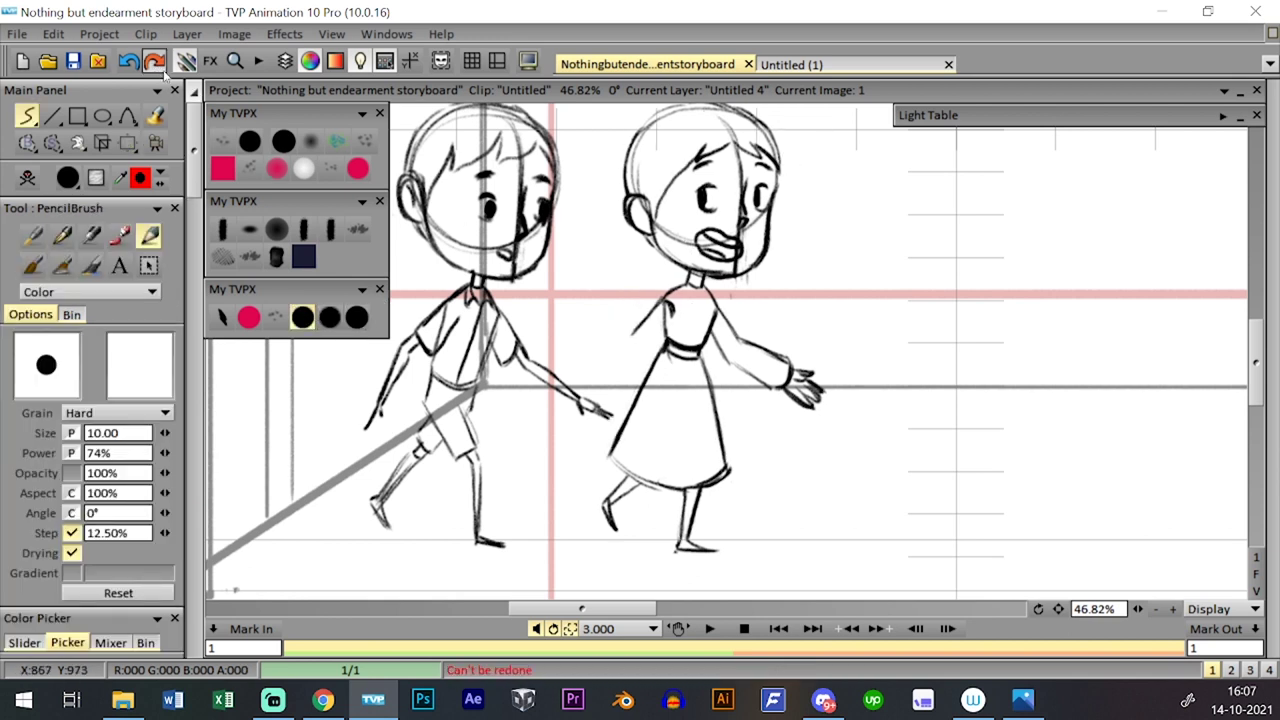
pyautogui.click(127, 143)
pyautogui.moveTo(684, 280)
pyautogui.mouseDown()
pyautogui.moveTo(656, 278)
pyautogui.moveTo(672, 277)
pyautogui.mouseUp()
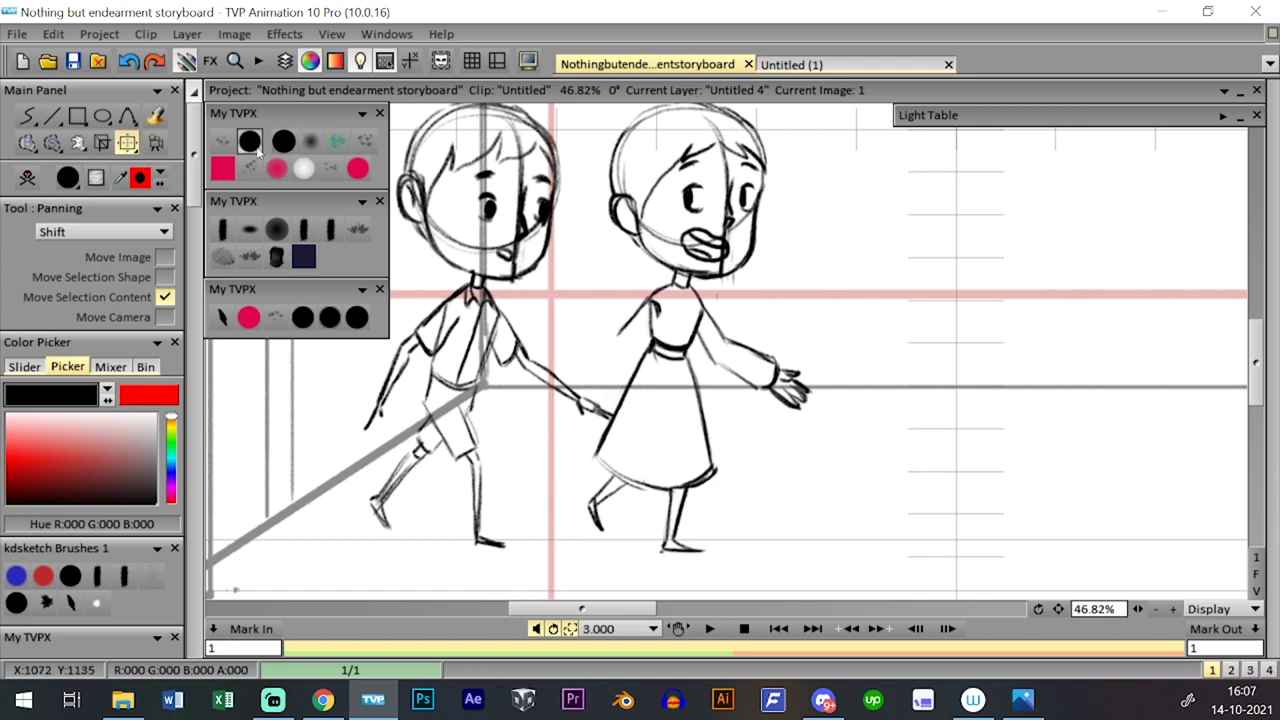
pyautogui.click(303, 318)
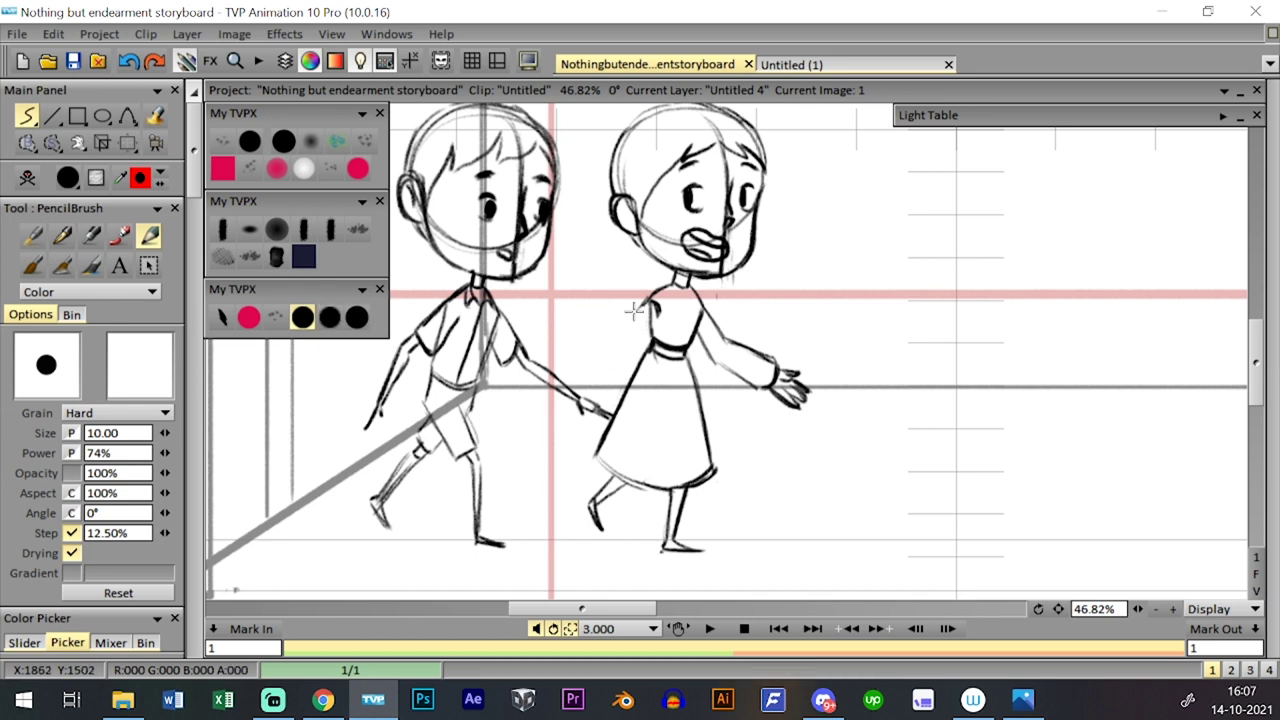
# - Draw the girl's back arm reaching down to the boy's hand
pyautogui.moveTo(646, 298); pyautogui.dragTo(609, 330)
pyautogui.moveTo(570, 396)
pyautogui.mouseDown()
pyautogui.moveTo(605, 327)
pyautogui.moveTo(572, 380)
pyautogui.moveTo(595, 387)
pyautogui.moveTo(562, 369)
pyautogui.moveTo(591, 400)
pyautogui.moveTo(603, 377)
pyautogui.moveTo(593, 400)
pyautogui.moveTo(656, 285)
pyautogui.mouseUp()
pyautogui.hotkey('ctrl', 'z')
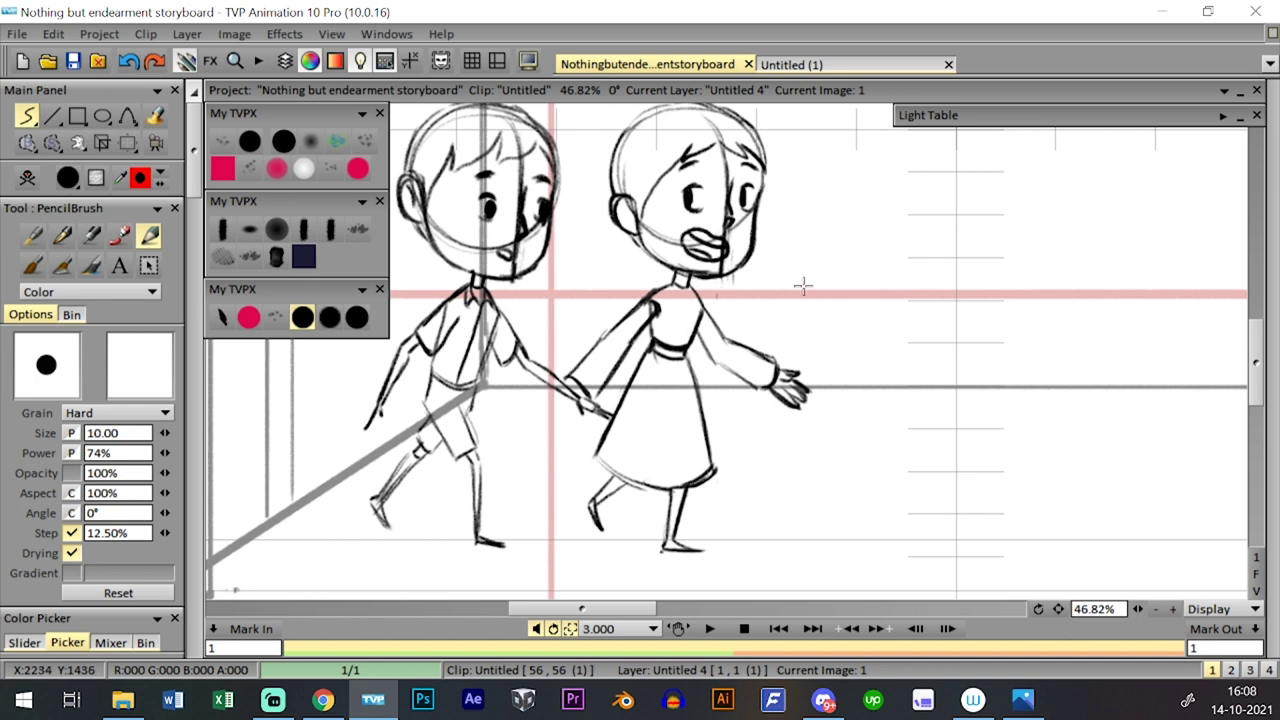
# - Draw a plaited braid behind the girl's ear and darken the curve under her jaw
pyautogui.press('d')
pyautogui.press('l')
pyautogui.press('l')
pyautogui.press('l')
pyautogui.press('l')
pyautogui.press('l')
pyautogui.moveTo(800, 284); pyautogui.dragTo(805, 343)
pyautogui.moveTo(613, 263)
pyautogui.mouseDown()
pyautogui.moveTo(628, 294)
pyautogui.moveTo(607, 278)
pyautogui.moveTo(633, 288)
pyautogui.moveTo(623, 276)
pyautogui.moveTo(603, 289)
pyautogui.moveTo(613, 282)
pyautogui.moveTo(617, 299)
pyautogui.moveTo(607, 322)
pyautogui.moveTo(601, 298)
pyautogui.moveTo(609, 308)
pyautogui.moveTo(624, 289)
pyautogui.moveTo(589, 304)
pyautogui.moveTo(609, 320)
pyautogui.moveTo(576, 317)
pyautogui.moveTo(579, 352)
pyautogui.moveTo(590, 300)
pyautogui.mouseUp()
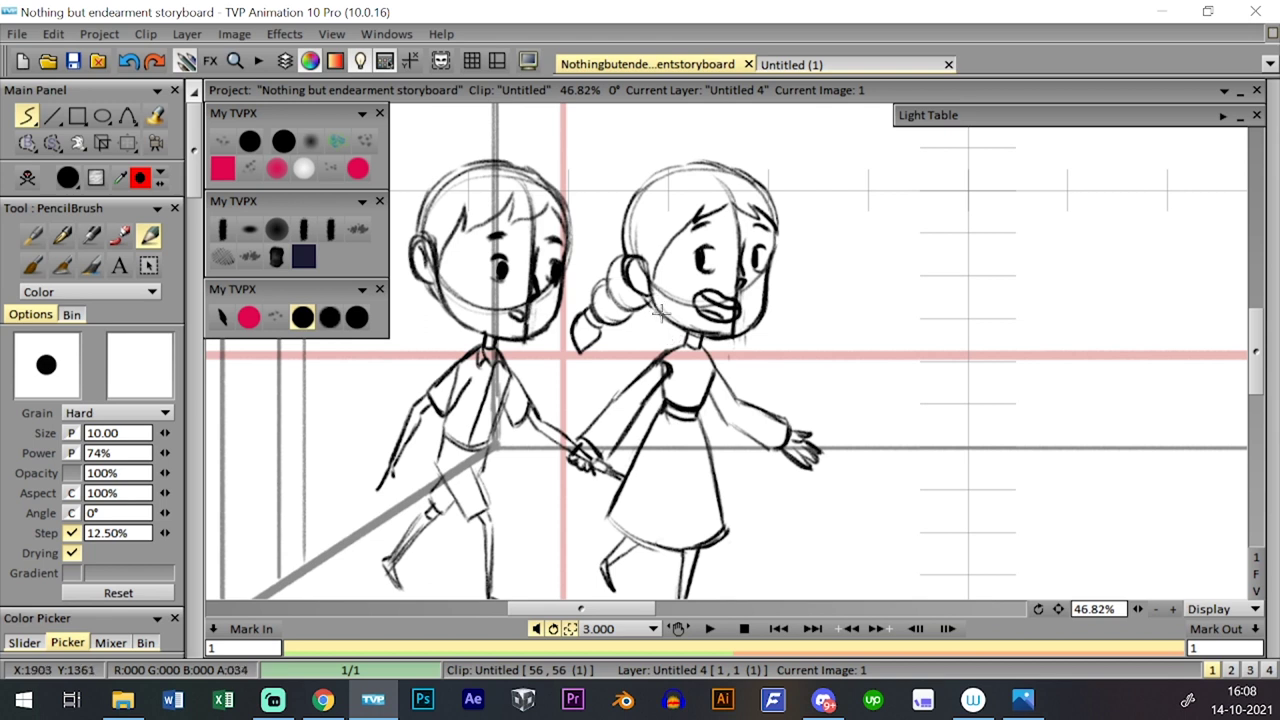
pyautogui.moveTo(657, 318); pyautogui.dragTo(683, 337)
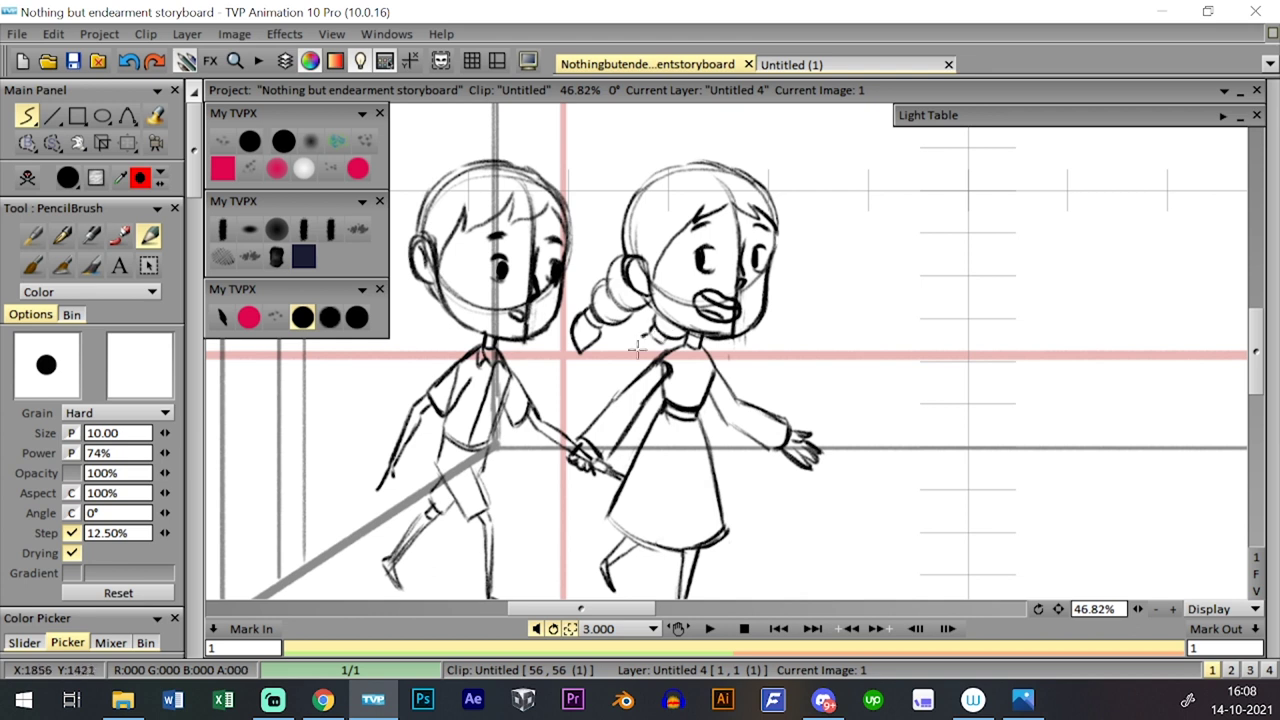
pyautogui.moveTo(661, 343); pyautogui.dragTo(651, 354)
pyautogui.scroll(-3, 648, 348)
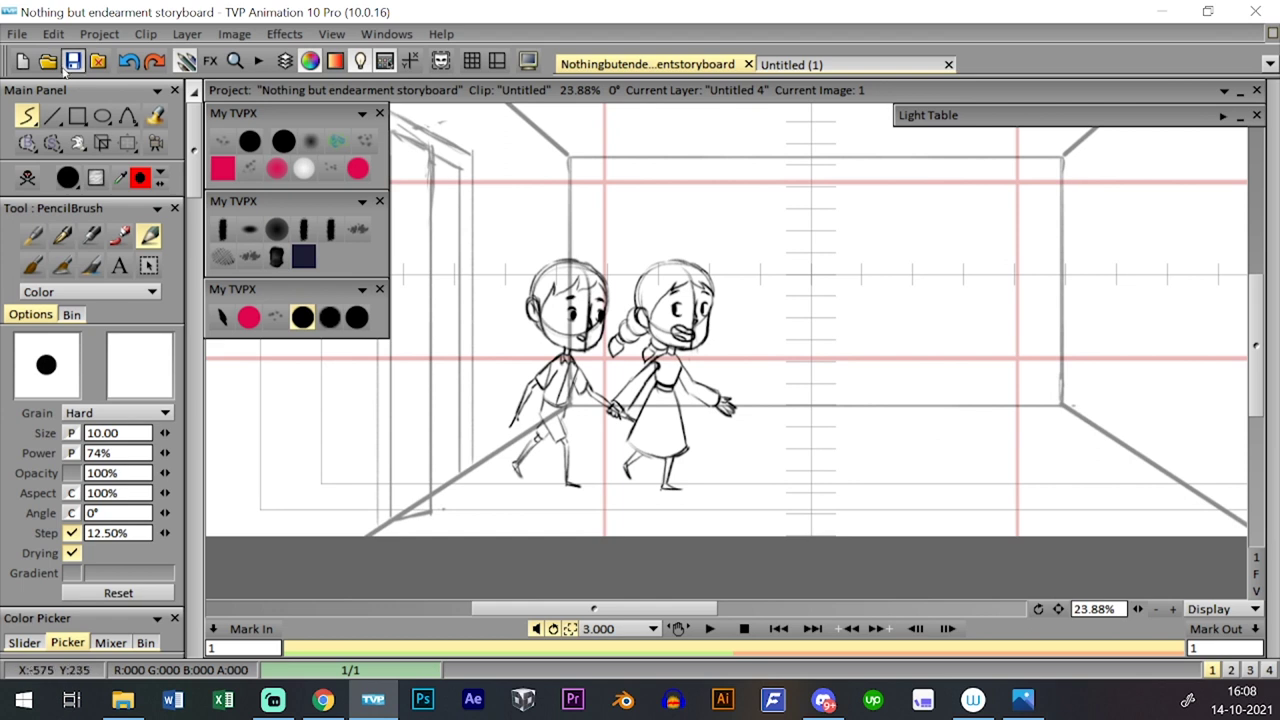
# - Save the project and make Untitled 3 the working layer in the timeline
pyautogui.click(72, 61)
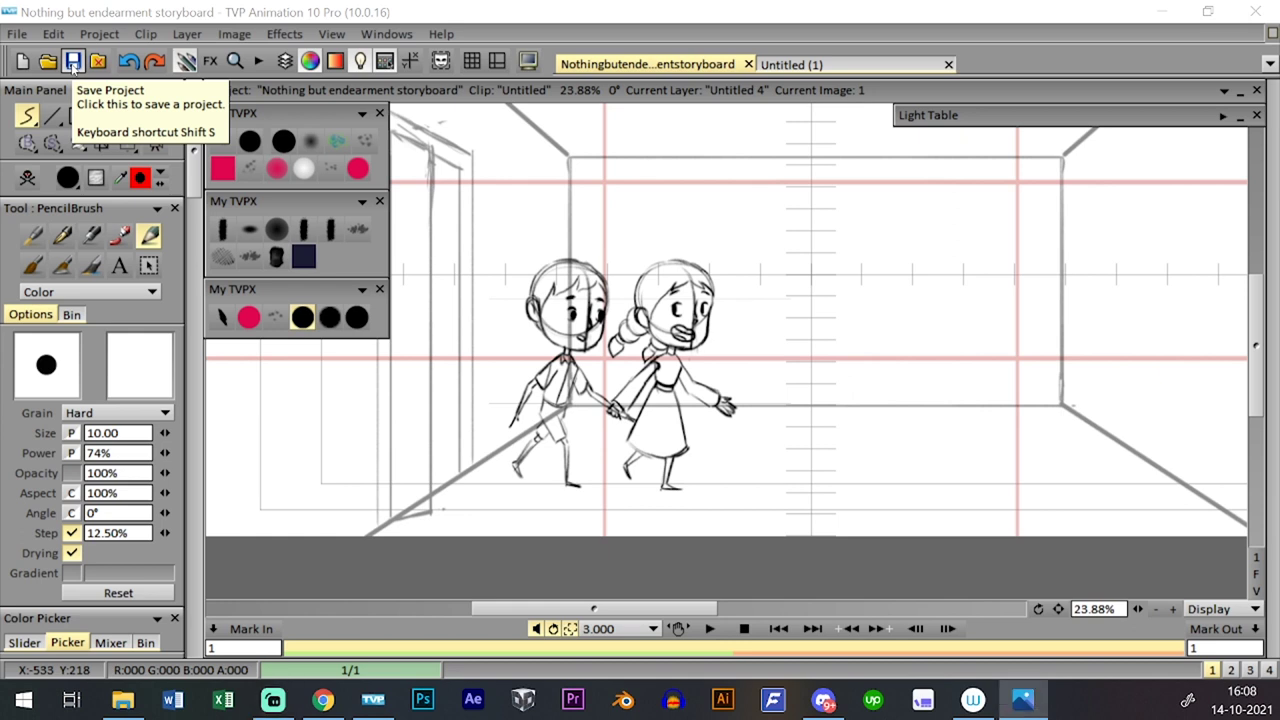
pyautogui.click(73, 62)
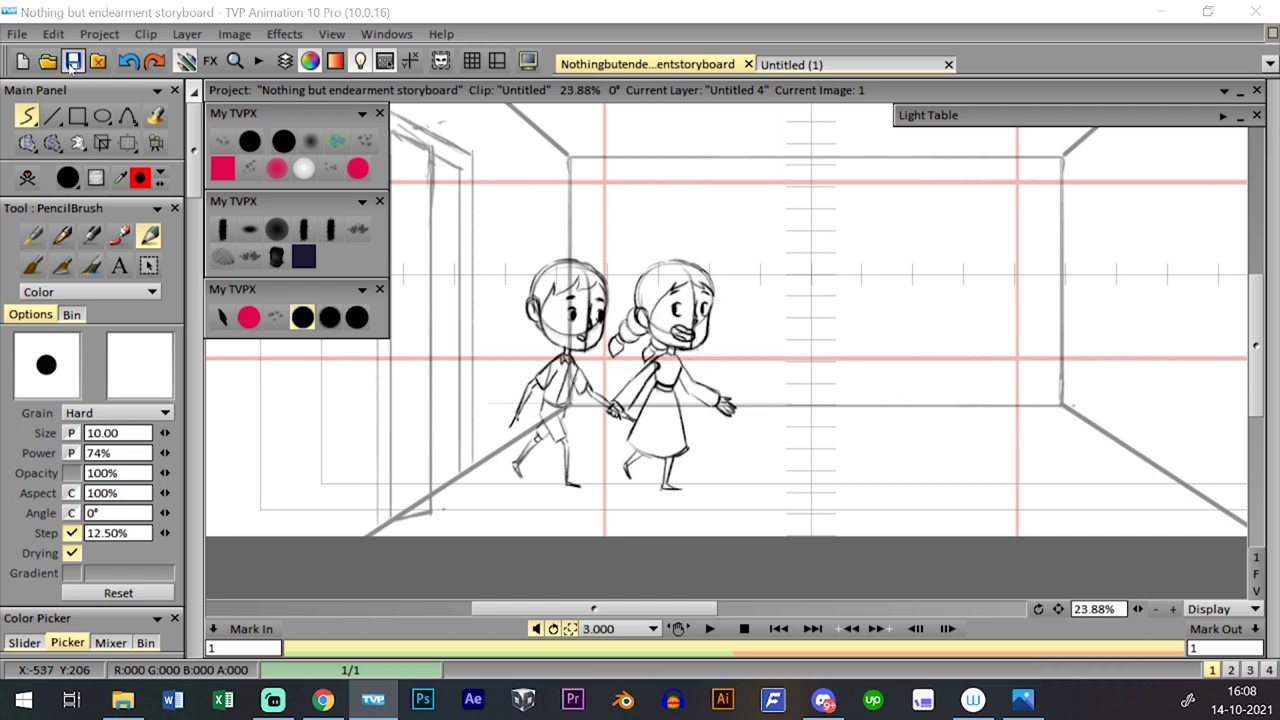
pyautogui.click(778, 64)
pyautogui.click(704, 64)
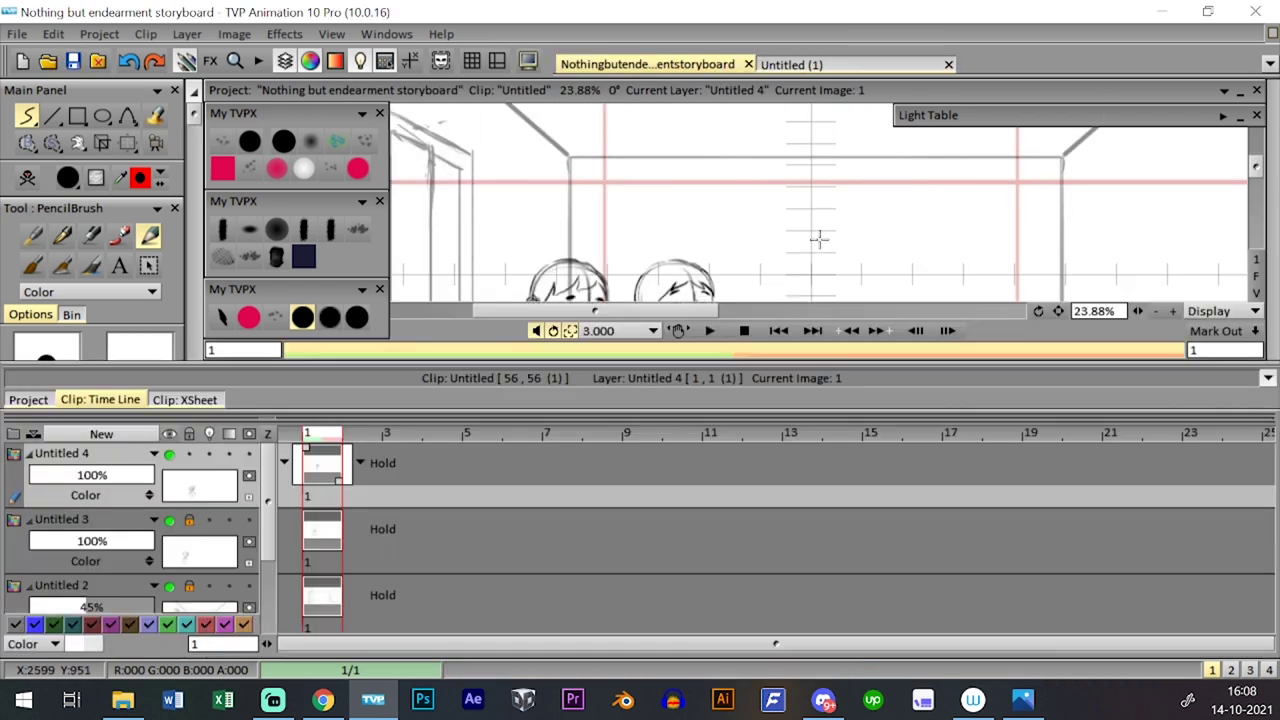
pyautogui.press('Tab')
pyautogui.press('Tab')
pyautogui.press('Down')
pyautogui.press('Tab')
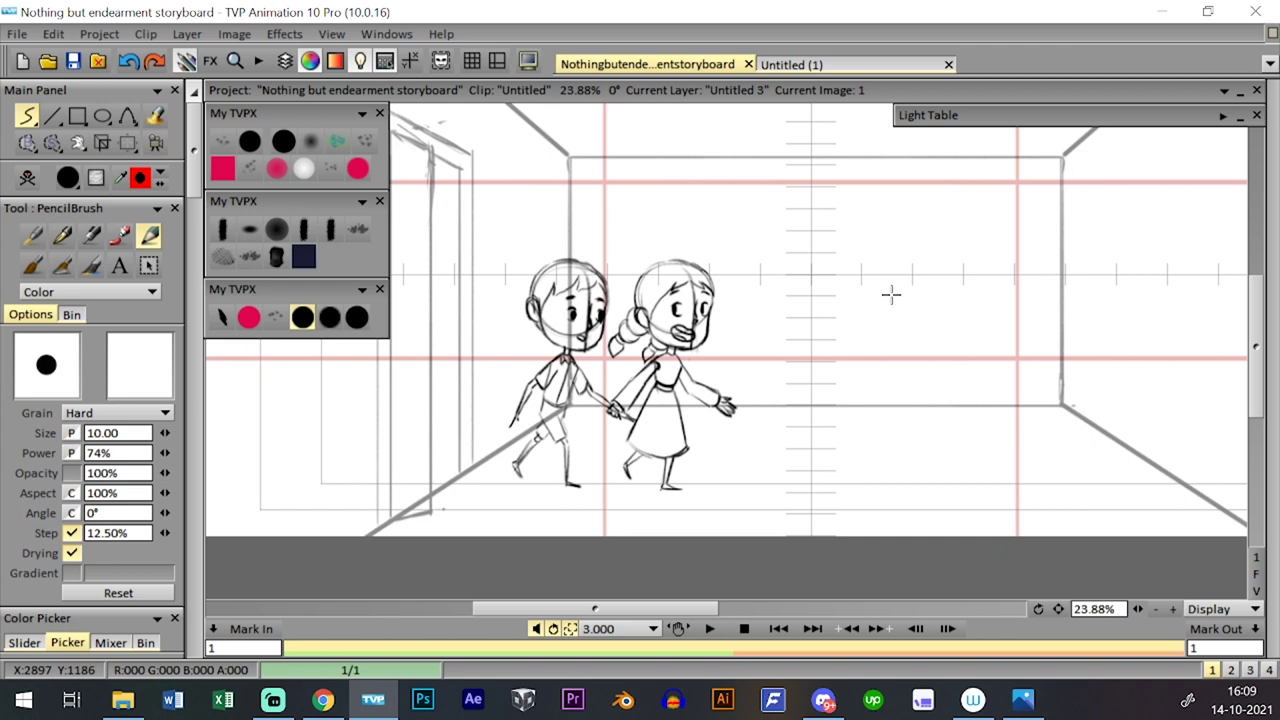
# - Add a second frame to layer Untitled 3 and flip back to the first frame
pyautogui.press('Tab')
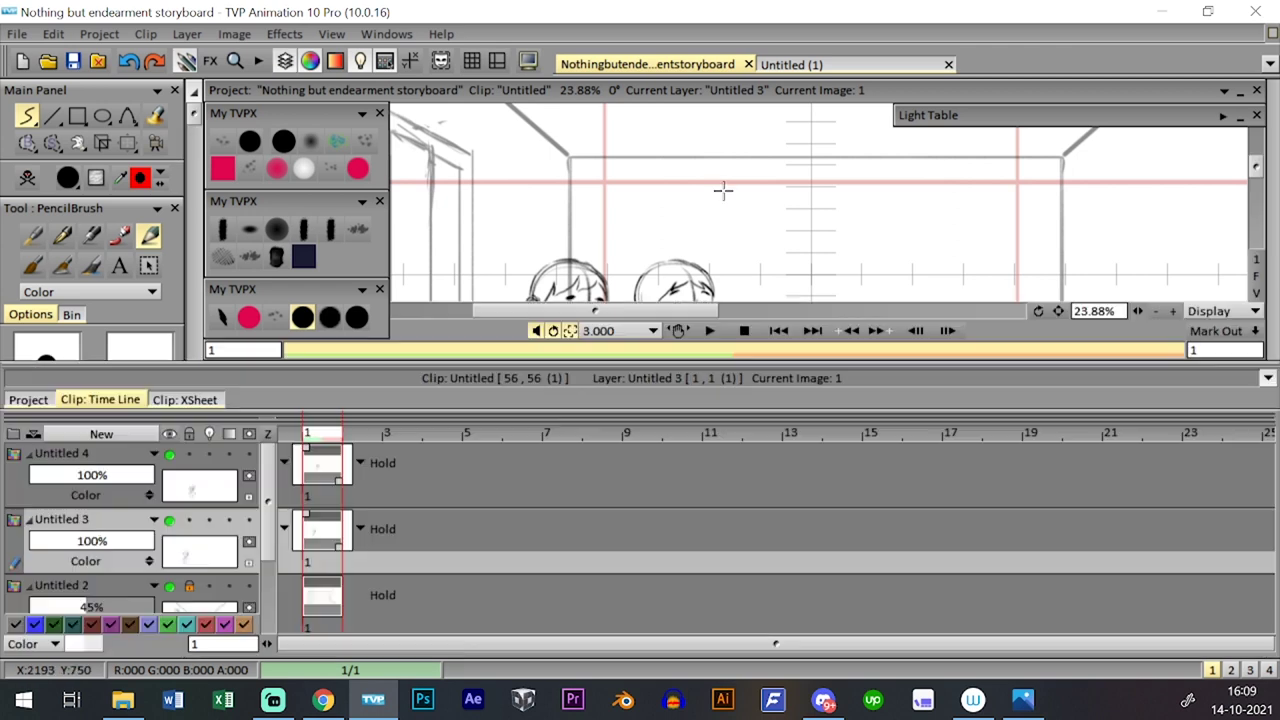
pyautogui.press('Tab')
pyautogui.press('Tab')
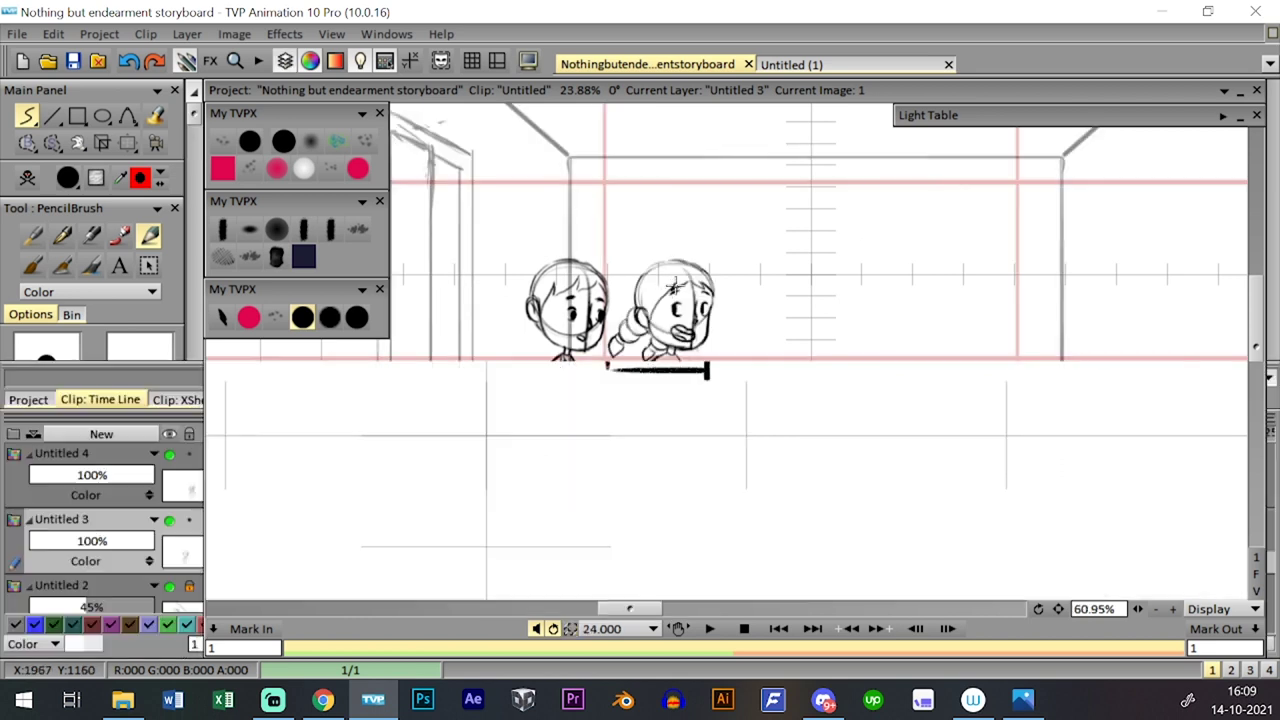
pyautogui.press('Right')
pyautogui.press('Tab')
pyautogui.press('Tab')
# - Compare the poses on Untitled 3 and Untitled 4 across their two frames
pyautogui.press('Tab')
pyautogui.press('Tab')
pyautogui.press('Left')
pyautogui.press('Up')
pyautogui.press('Right')
pyautogui.press('Tab')
pyautogui.press('Tab')
pyautogui.press('Left')
pyautogui.press('Tab')
pyautogui.click(127, 143)
pyautogui.press('Tab')
pyautogui.press('Tab')
pyautogui.press('Tab')
pyautogui.click(335, 560)
pyautogui.press('Tab')
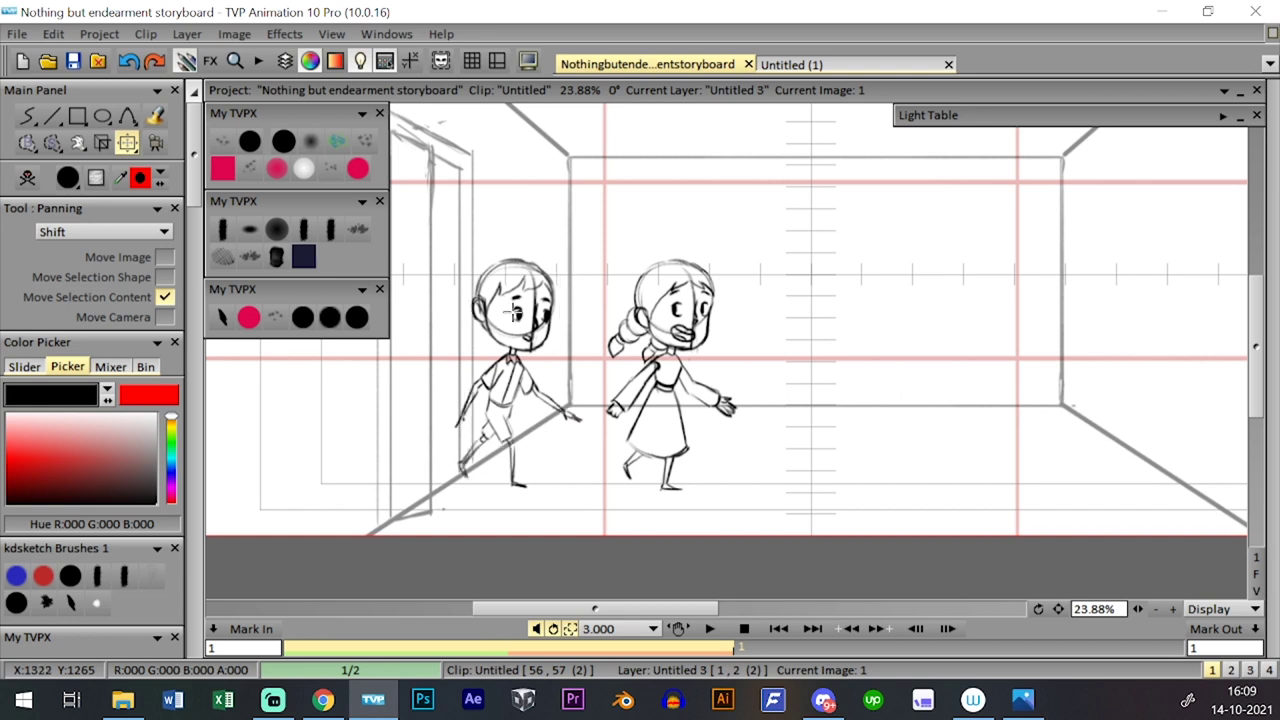
pyautogui.press('Tab')
pyautogui.press('Up')
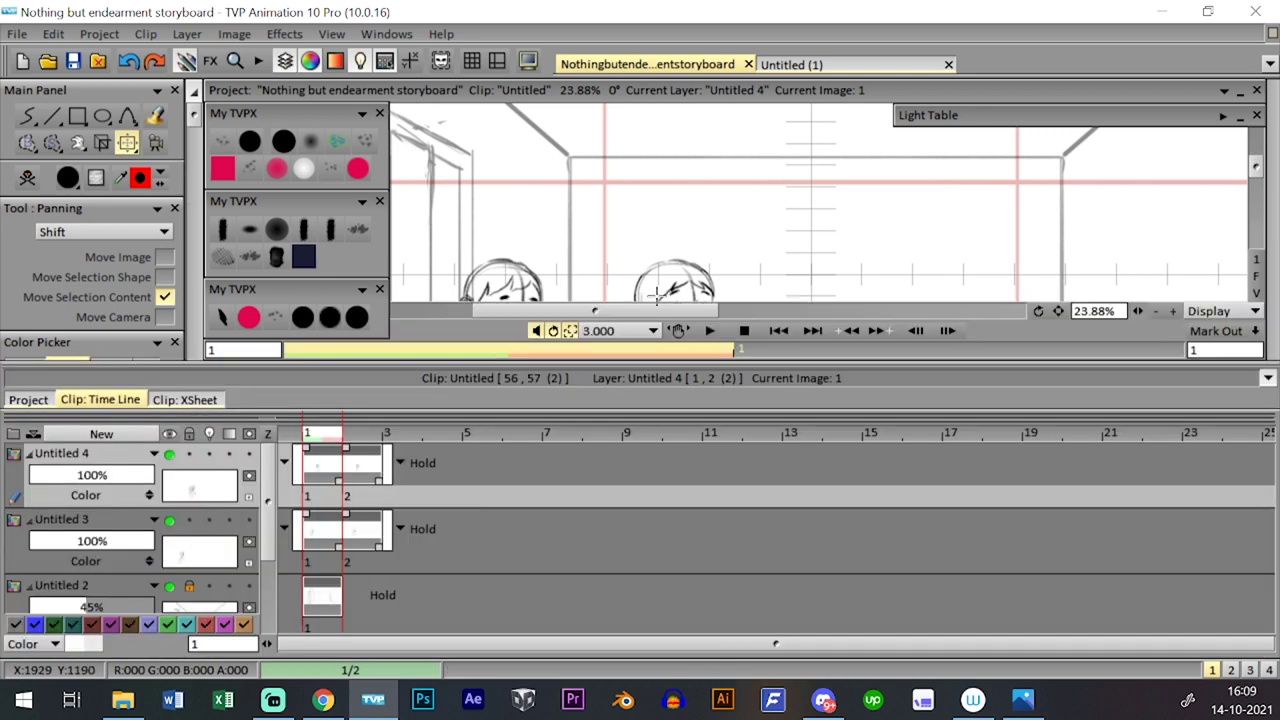
# - Turn on onion skinning for both character layers, showing a faint copy of the next frame
pyautogui.click(208, 434)
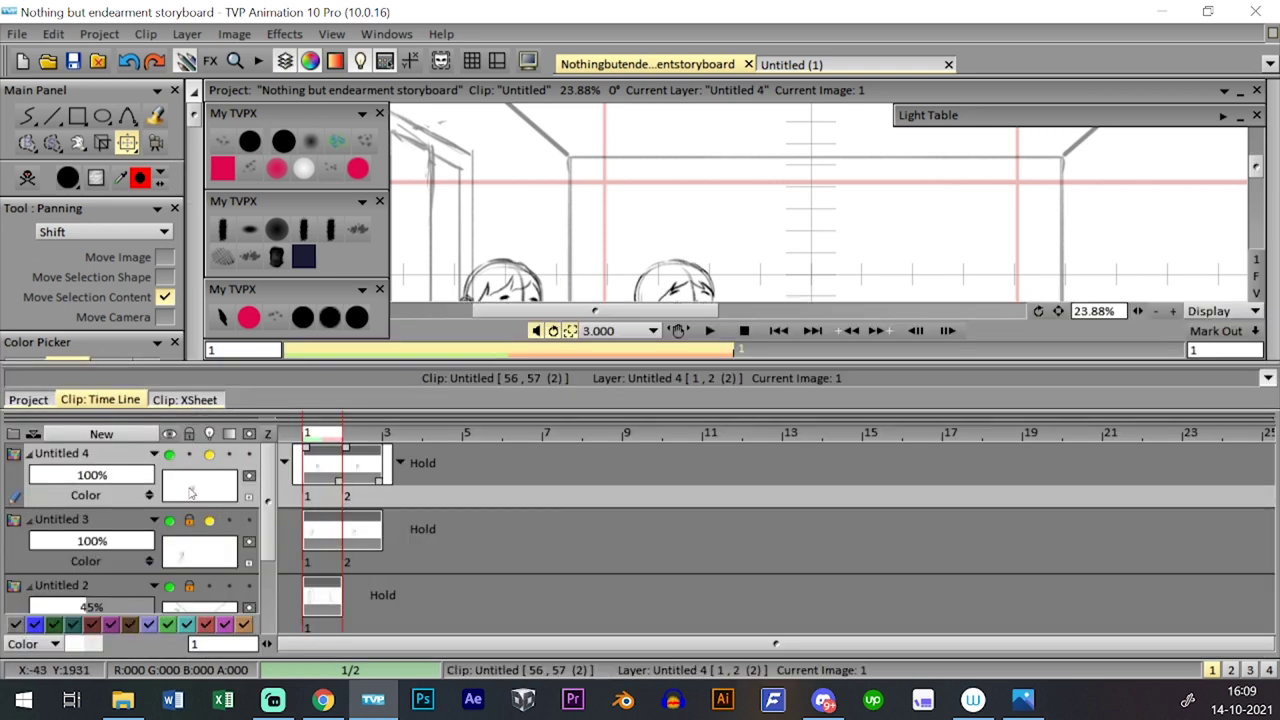
pyautogui.press('Tab')
pyautogui.click(1228, 115)
pyautogui.click(1103, 162)
pyautogui.click(1226, 115)
# - Shift the girl on Untitled 4 slightly left toward the boy
pyautogui.press('Tab')
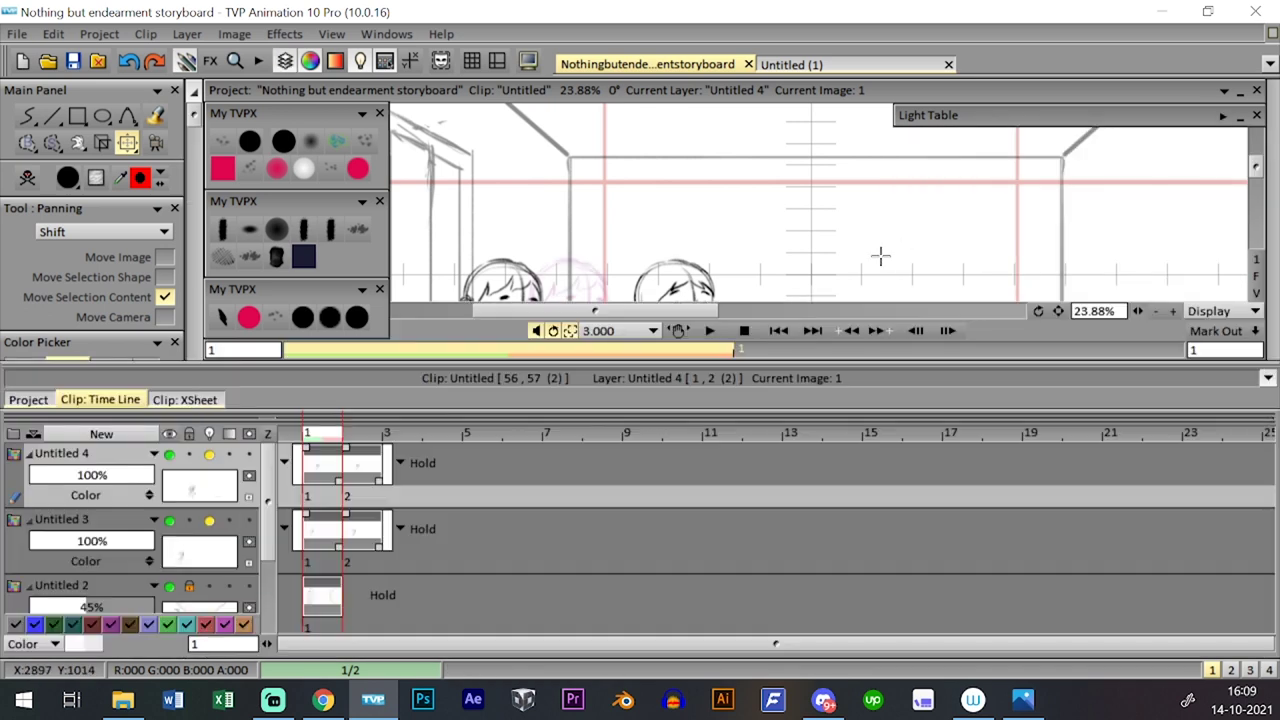
pyautogui.press('Down')
pyautogui.press('Tab')
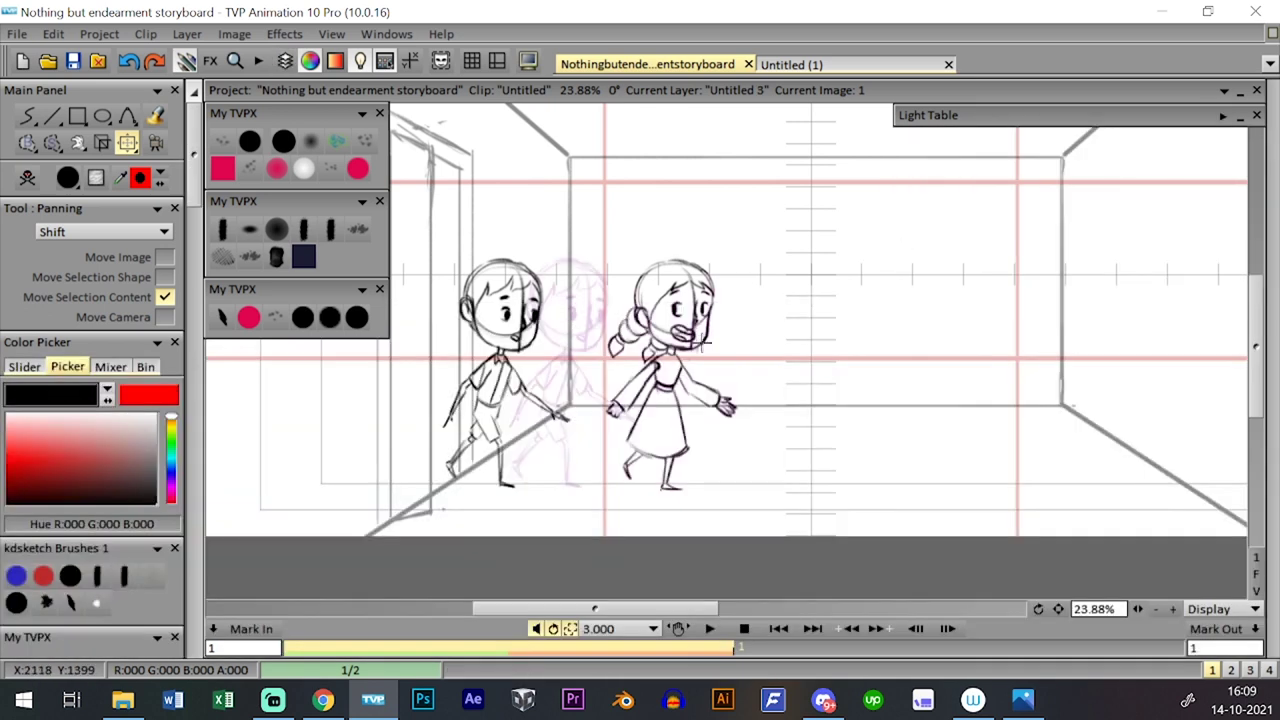
pyautogui.press('Tab')
pyautogui.press('Up')
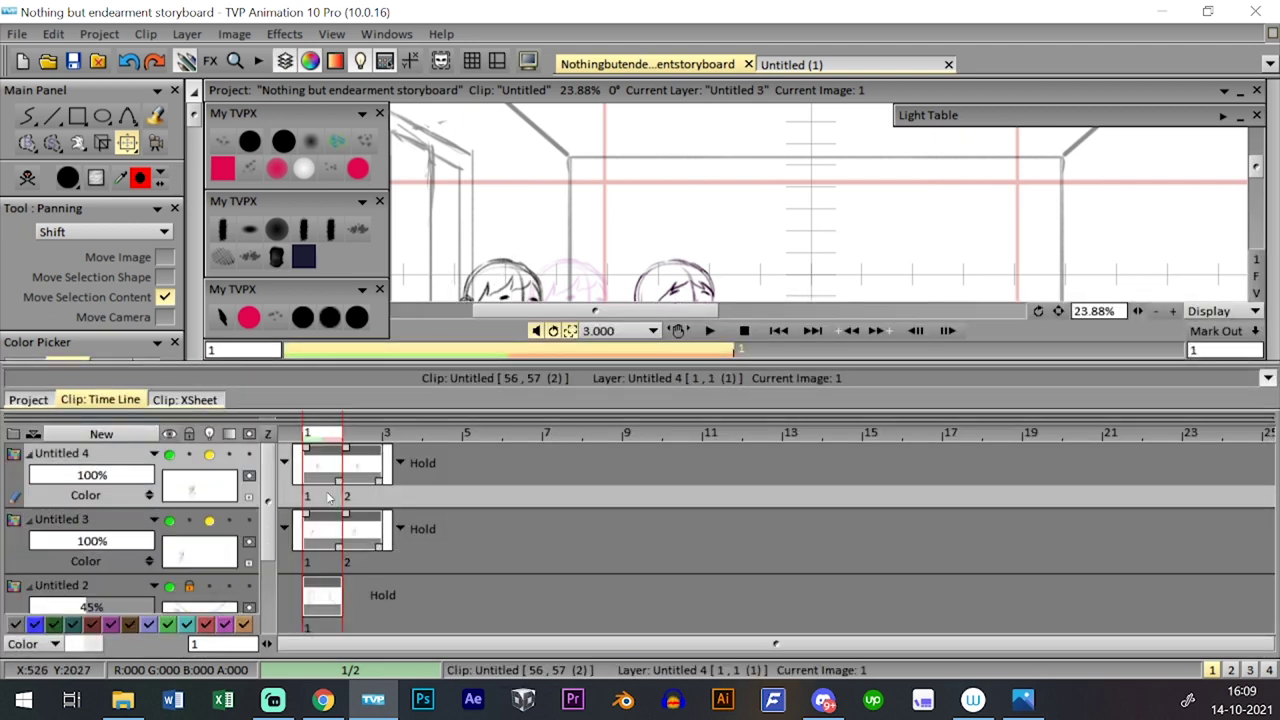
pyautogui.press('Tab')
pyautogui.moveTo(632, 338); pyautogui.dragTo(620, 338)
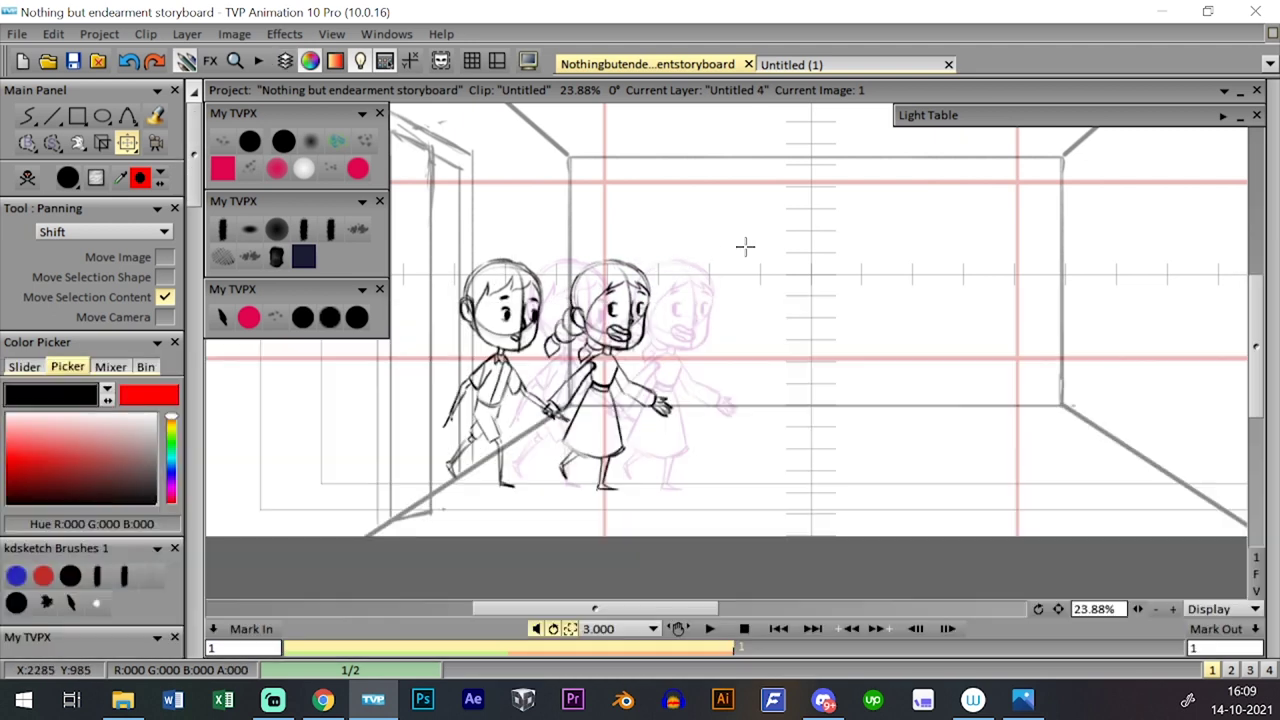
# - Save the storyboard project
pyautogui.click(73, 61)
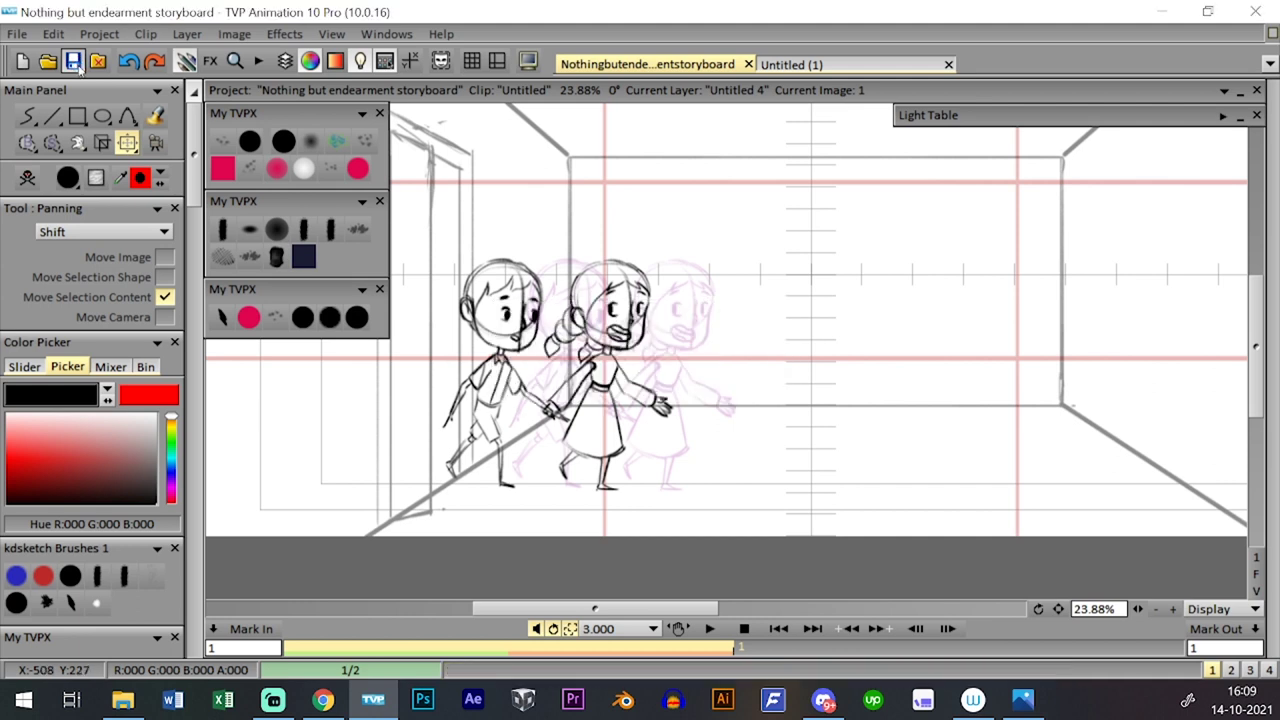
pyautogui.click(302, 317)
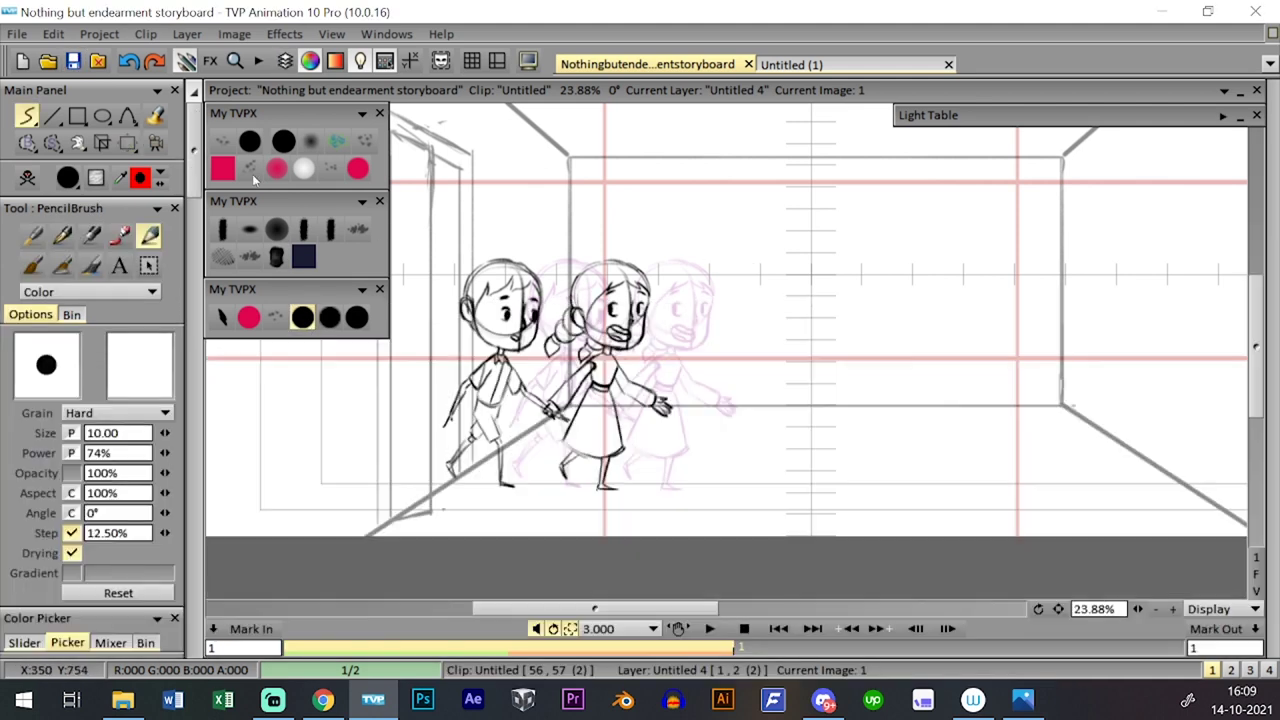
pyautogui.click(73, 61)
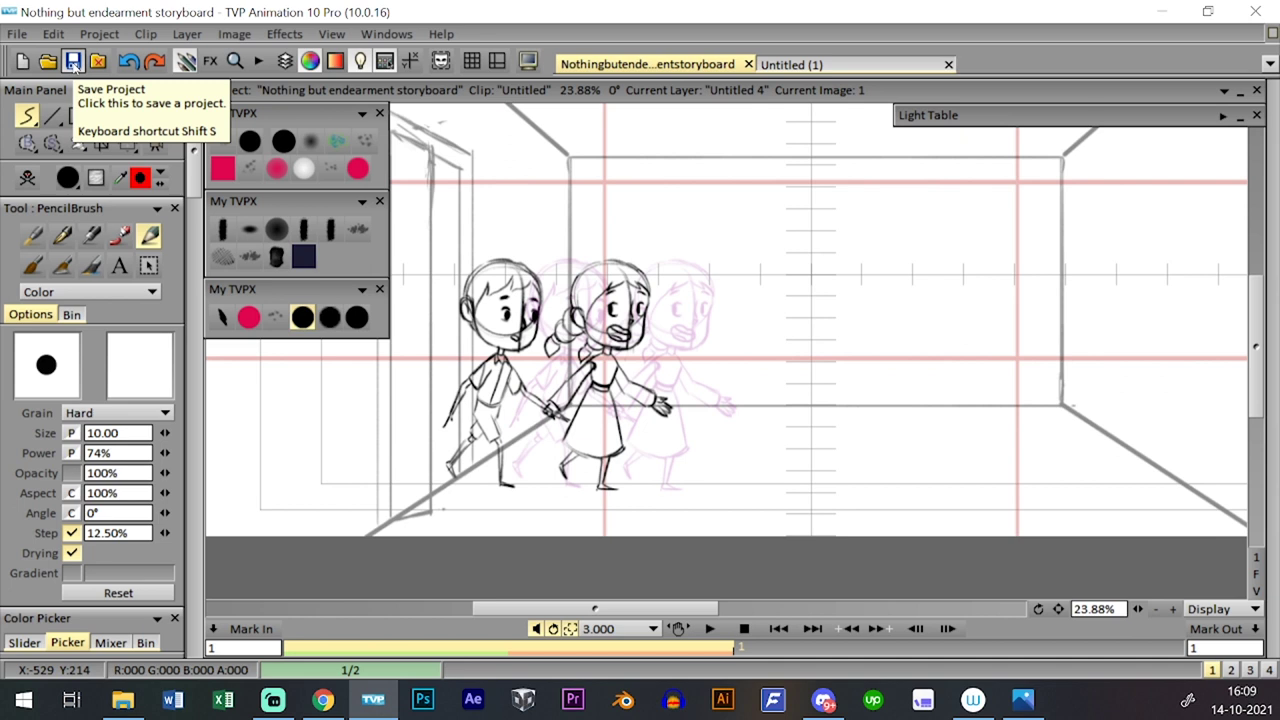
pyautogui.click(790, 64)
pyautogui.click(647, 64)
pyautogui.press('Tab')
pyautogui.press('Tab')
pyautogui.press('Tab')
pyautogui.press('Tab')
pyautogui.press('Tab')
pyautogui.press('Tab')
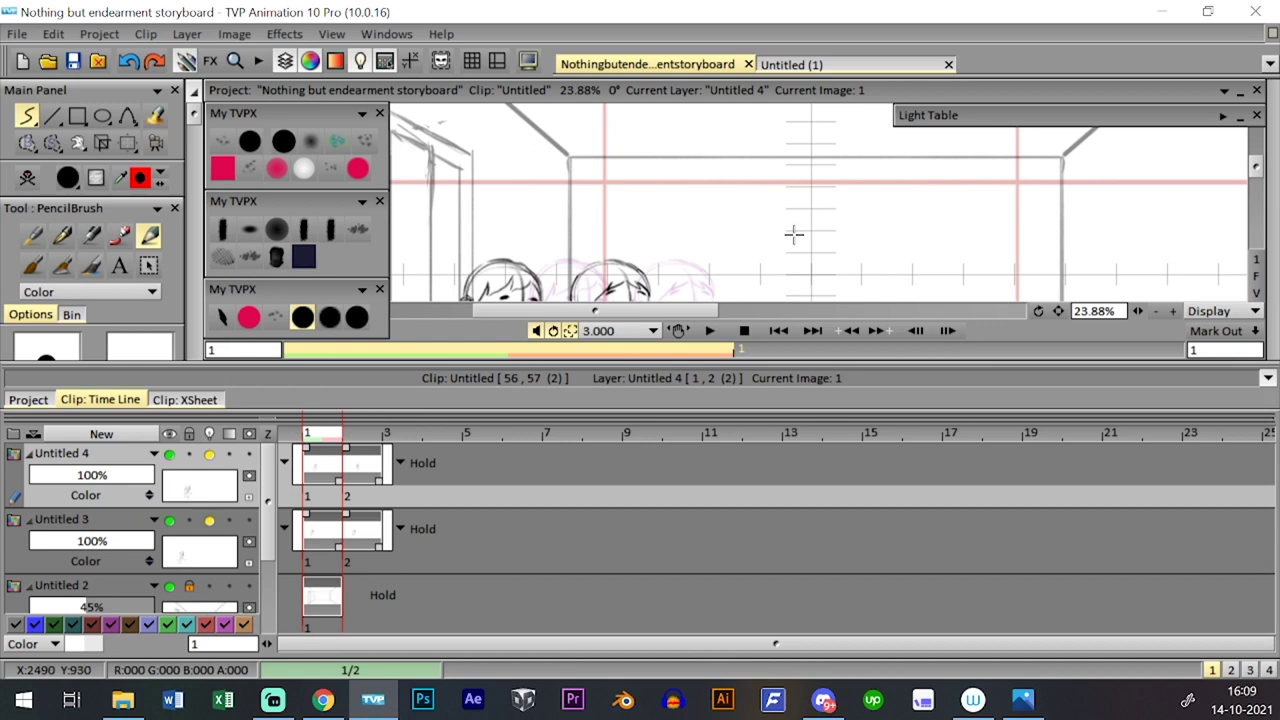
# - Add a third image on both character layers and move the girl and boy further right
pyautogui.press('Right')
pyautogui.press('Right')
pyautogui.press('Tab')
pyautogui.press('Tab')
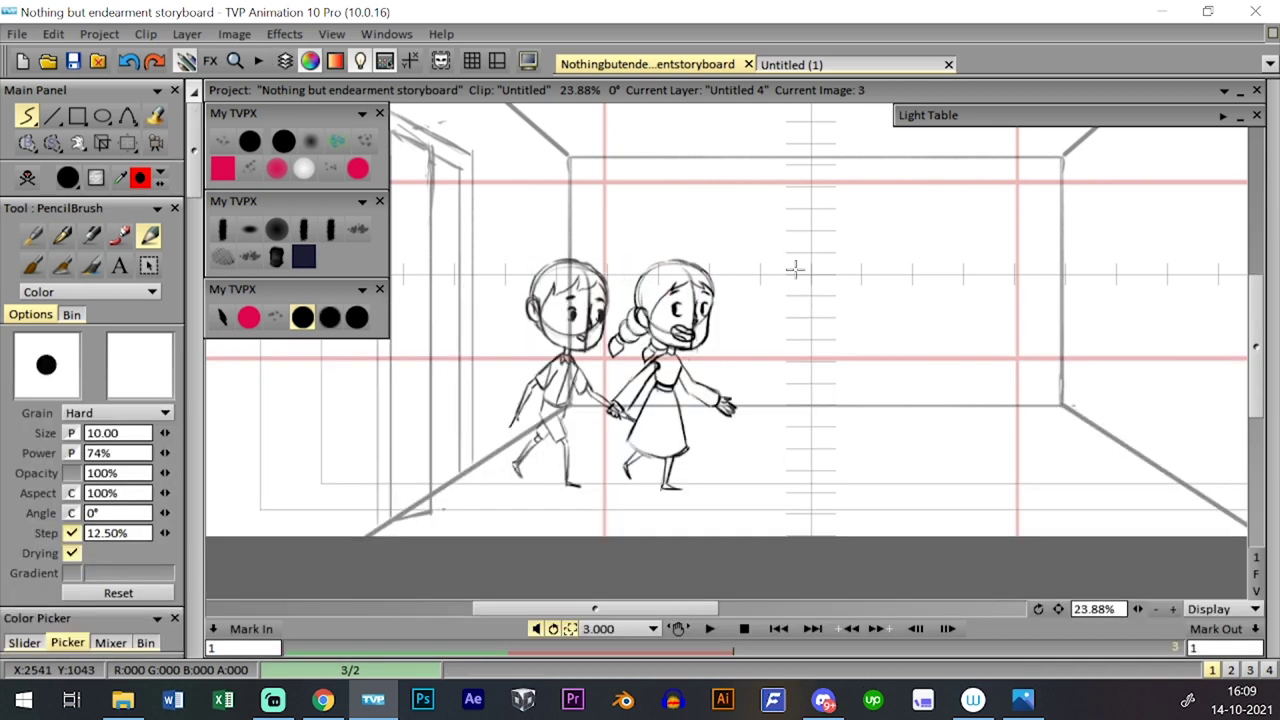
pyautogui.click(130, 144)
pyautogui.moveTo(638, 347); pyautogui.dragTo(698, 351)
pyautogui.press('Tab')
pyautogui.click(423, 557)
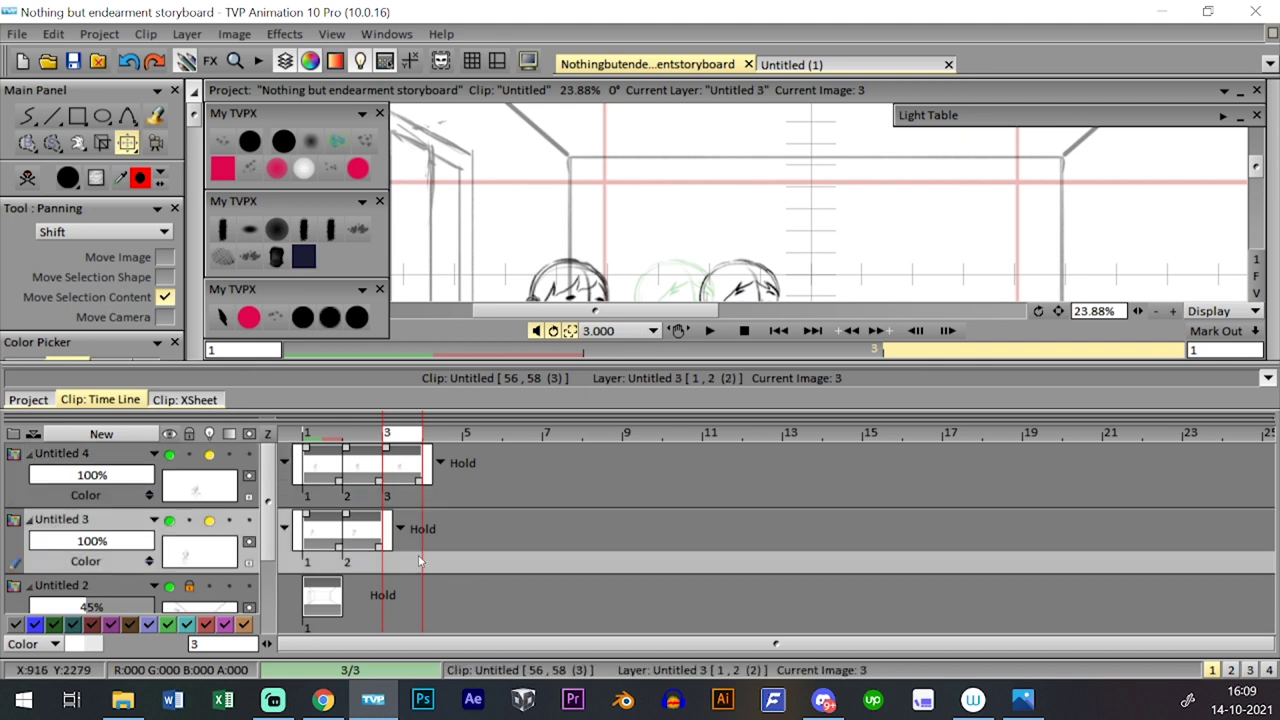
pyautogui.press('Tab')
pyautogui.moveTo(622, 377); pyautogui.dragTo(688, 375)
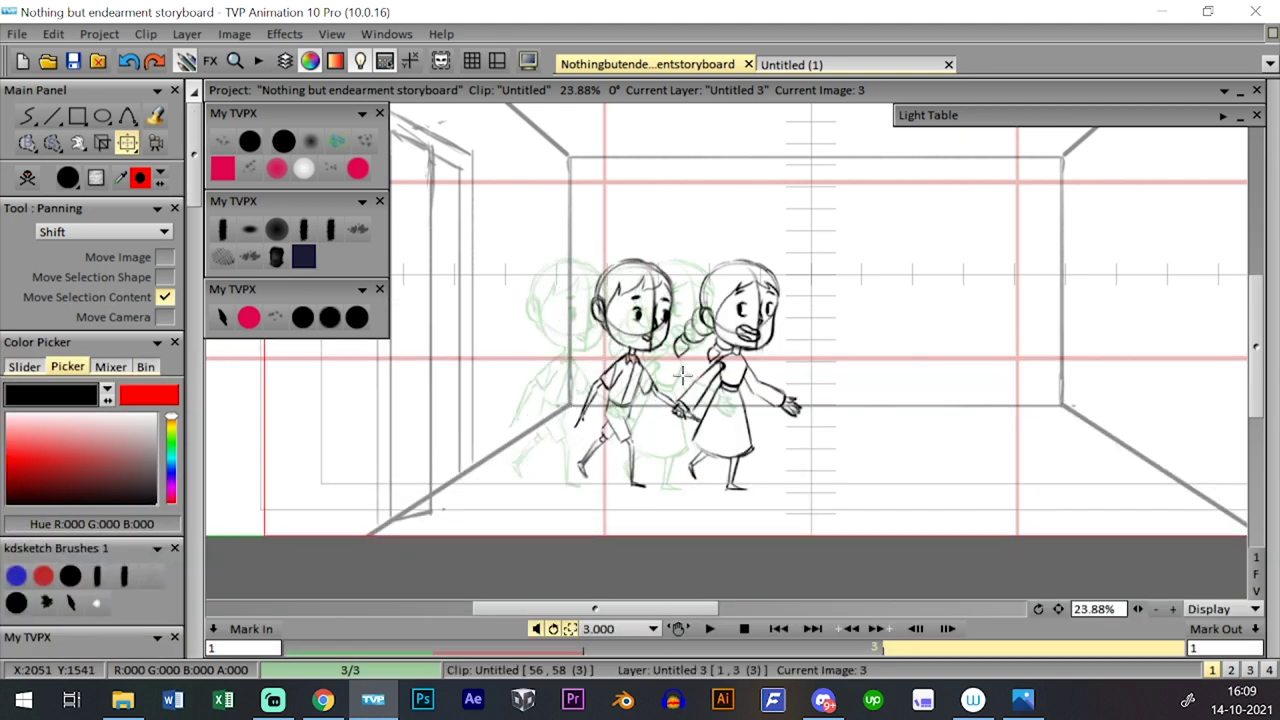
pyautogui.press('Left')
pyautogui.press('Left')
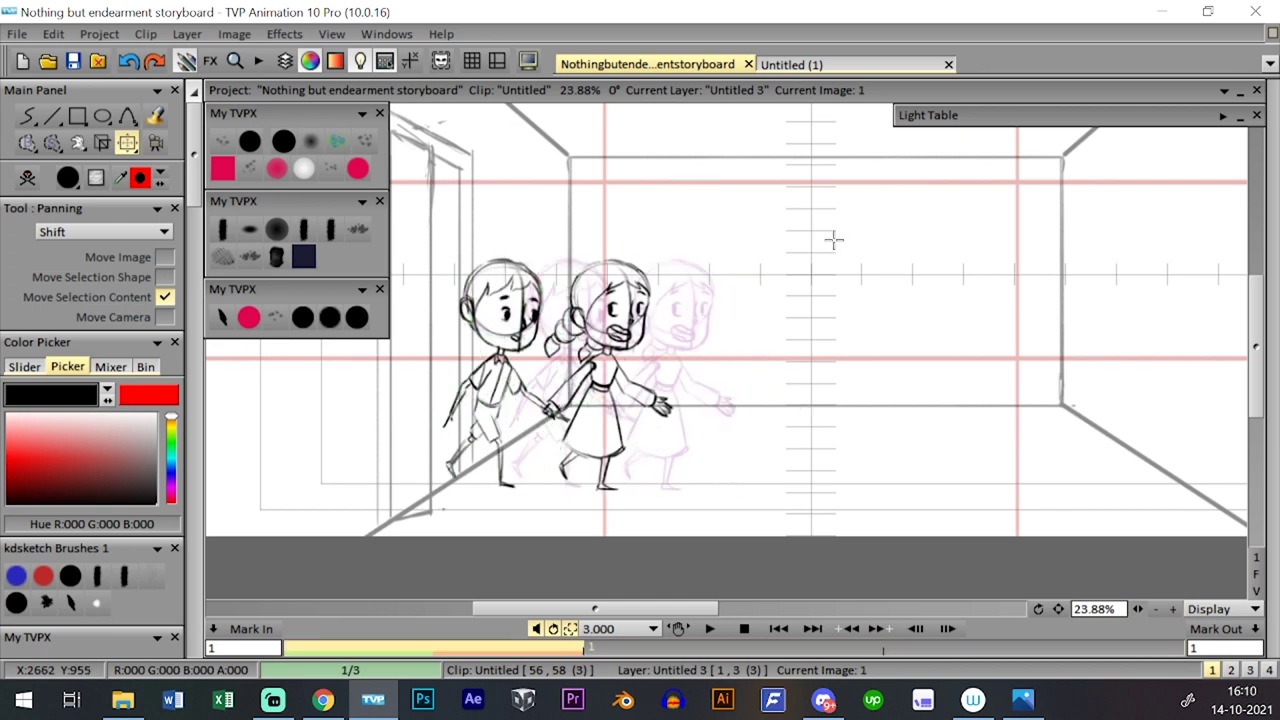
# - Reselect the size 10 PencilBrush preset and save the project
pyautogui.click(330, 317)
pyautogui.click(303, 317)
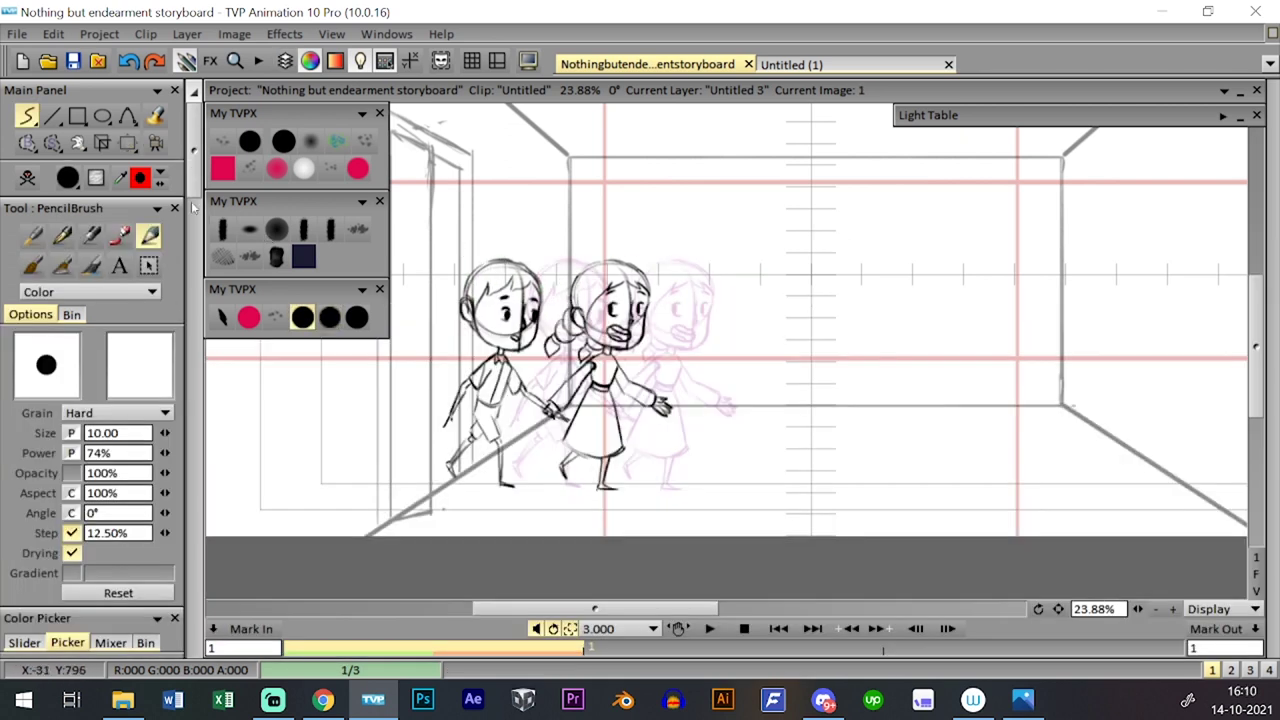
pyautogui.click(78, 66)
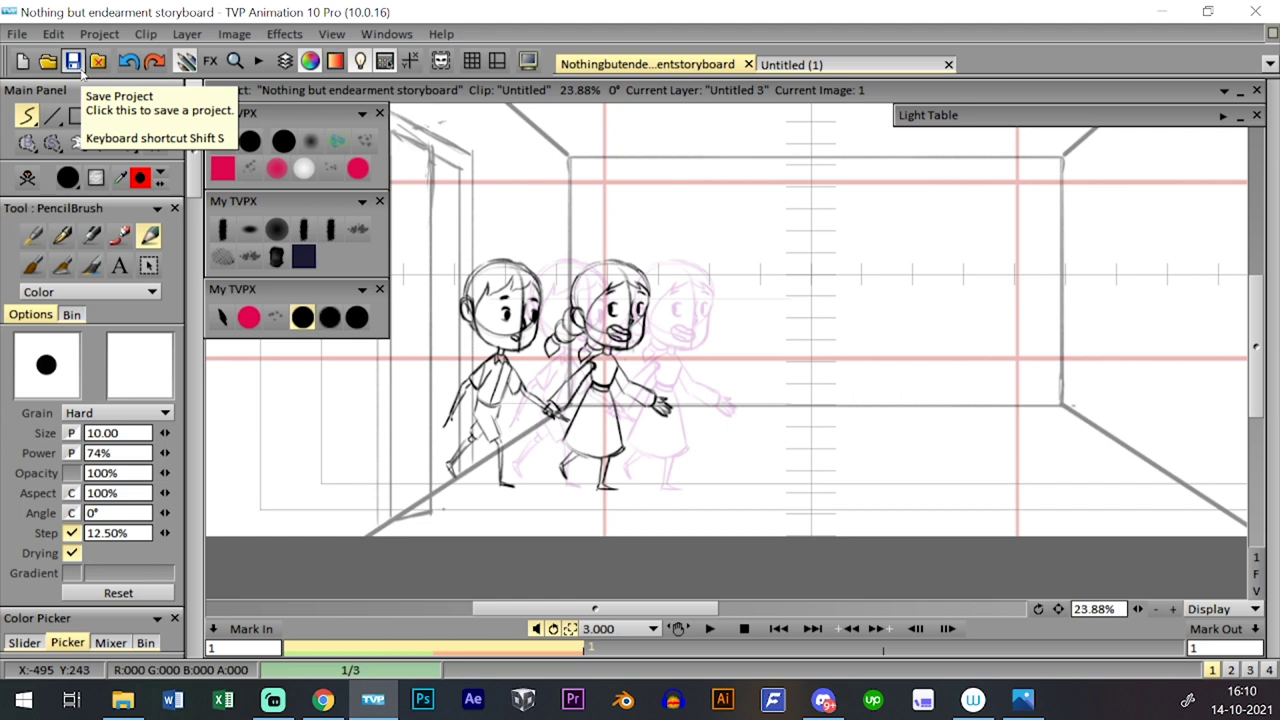
# - Turn off onion skin on Untitled 3 and 4, lock all other layers, and save
pyautogui.press('Tab')
pyautogui.press('Tab')
pyautogui.press('Tab')
pyautogui.press('Tab')
pyautogui.press('Tab')
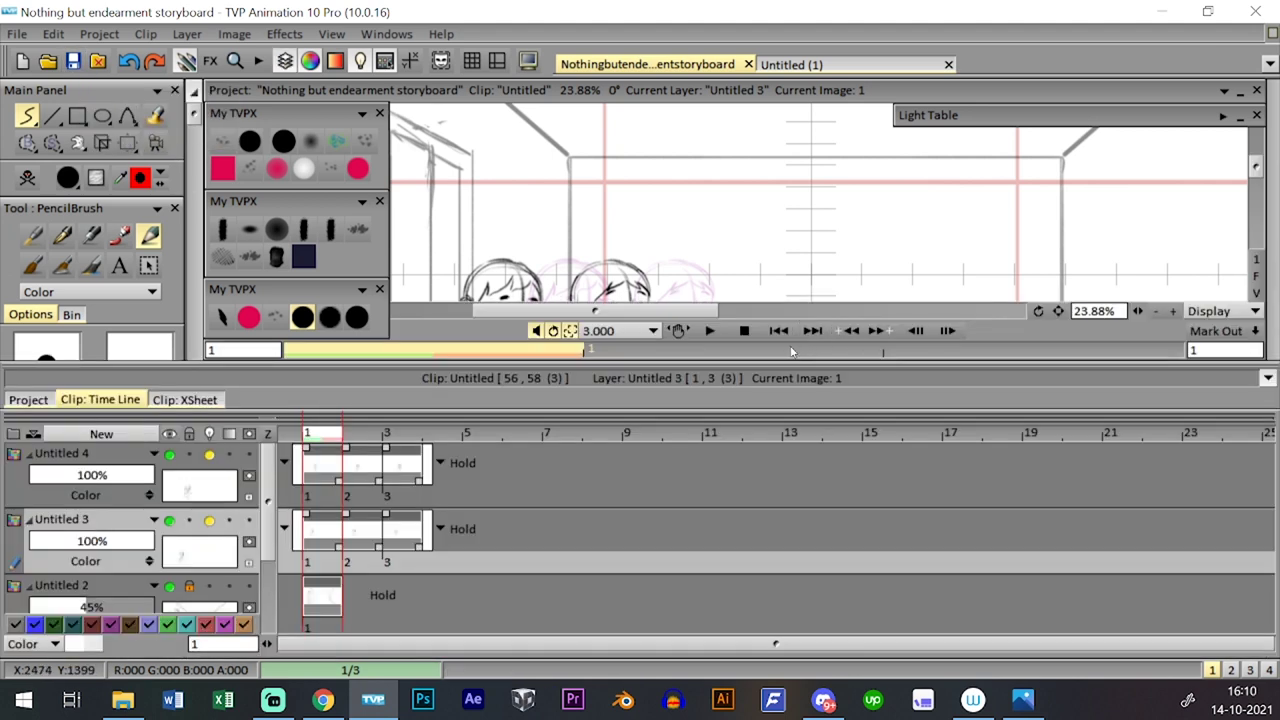
pyautogui.click(209, 454)
pyautogui.click(209, 520)
pyautogui.click(190, 433)
pyautogui.click(197, 432)
pyautogui.click(189, 454)
pyautogui.click(189, 520)
pyautogui.press('Tab')
pyautogui.hotkey('ctrl', 's')
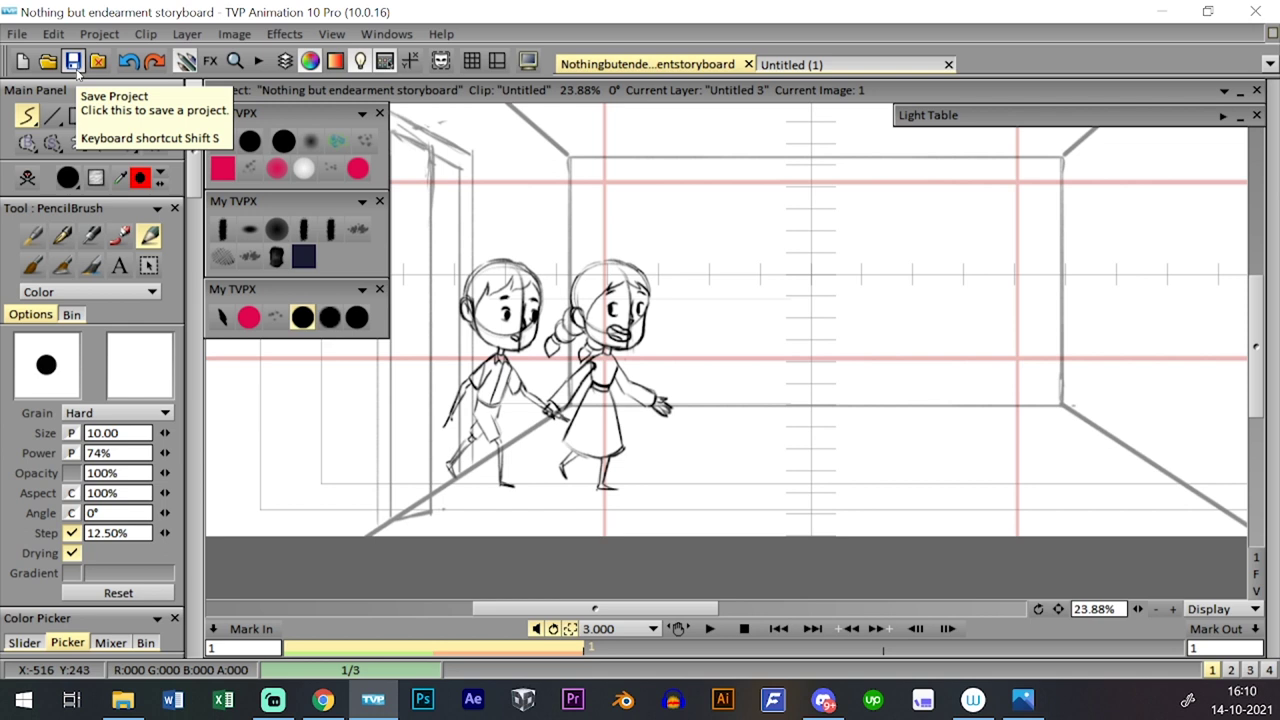
# - Play the three-frame walk preview, then stop it
pyautogui.click(711, 631)
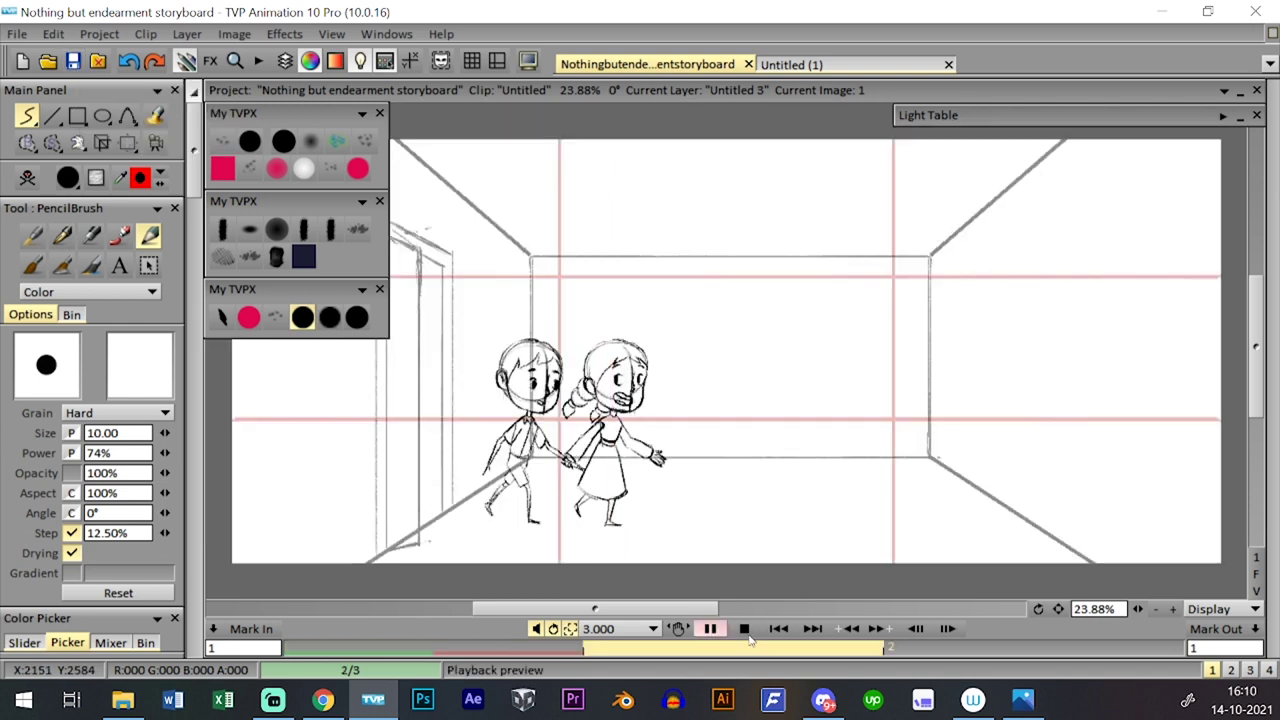
pyautogui.click(748, 633)
pyautogui.click(711, 630)
# - Jump to frame 4 in the layer timeline and save the project
pyautogui.press('Tab')
pyautogui.click(457, 545)
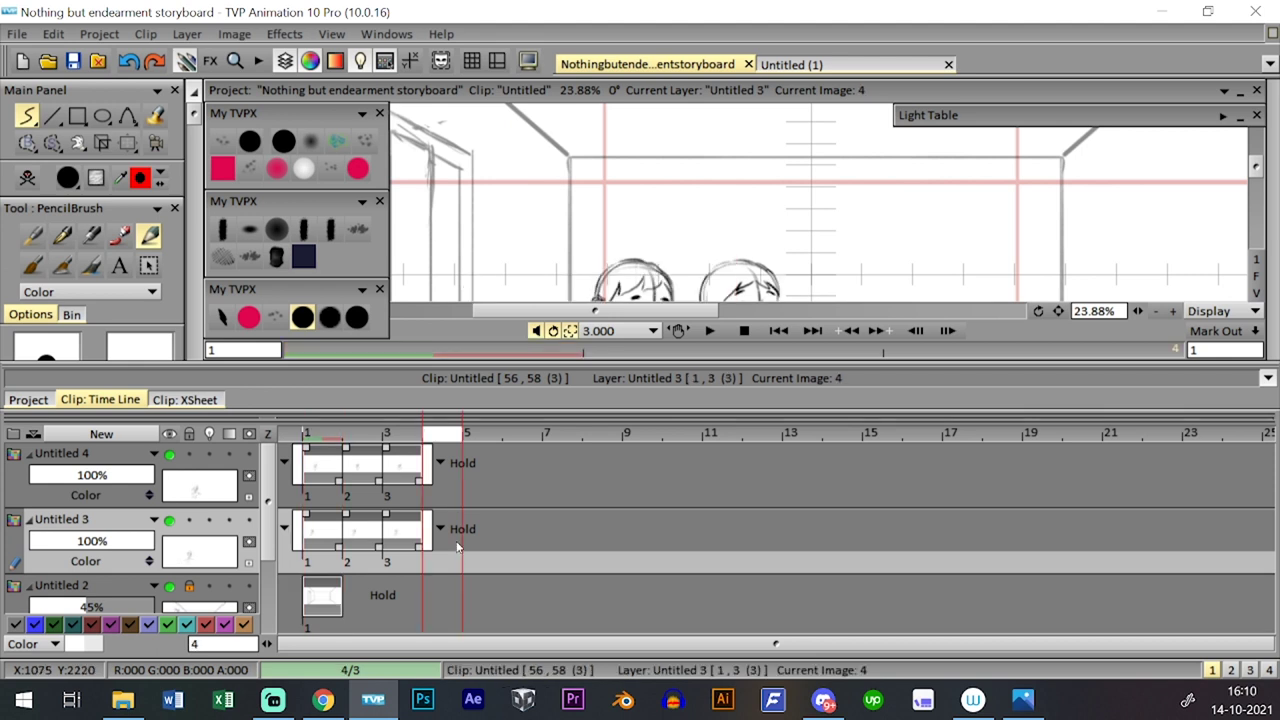
pyautogui.press('Tab')
pyautogui.press('Tab')
pyautogui.press('Tab')
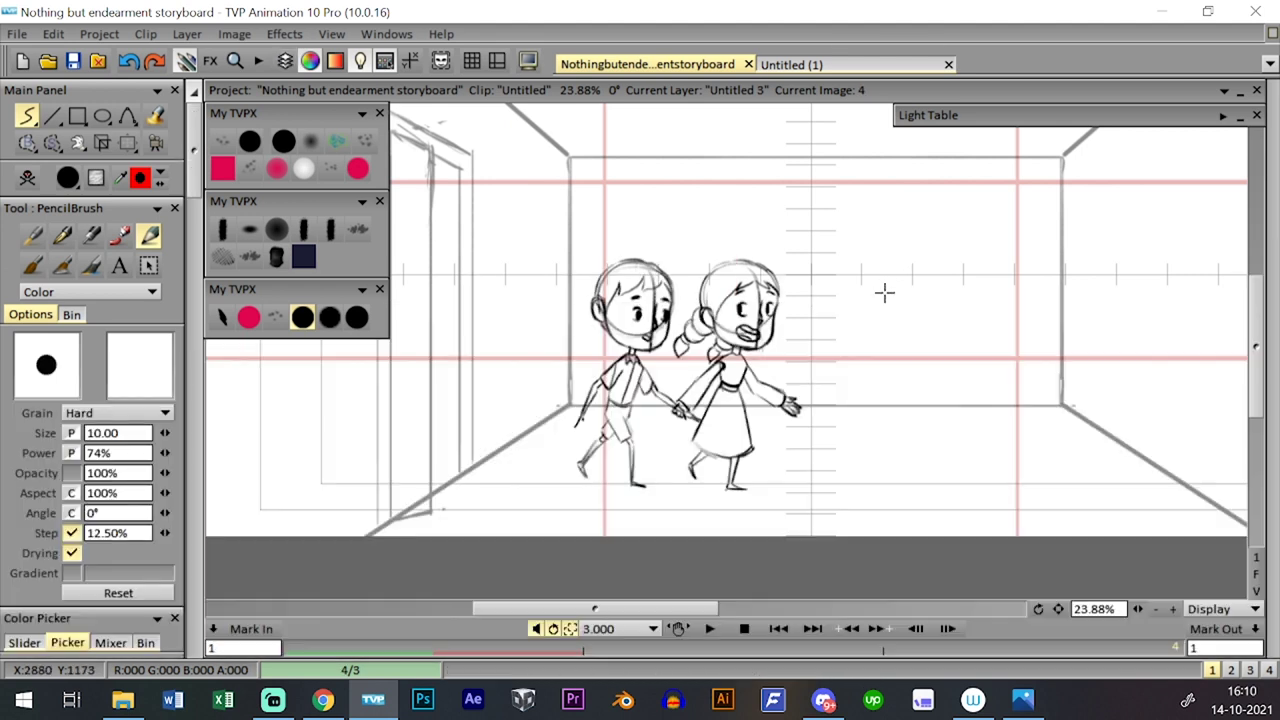
pyautogui.click(75, 63)
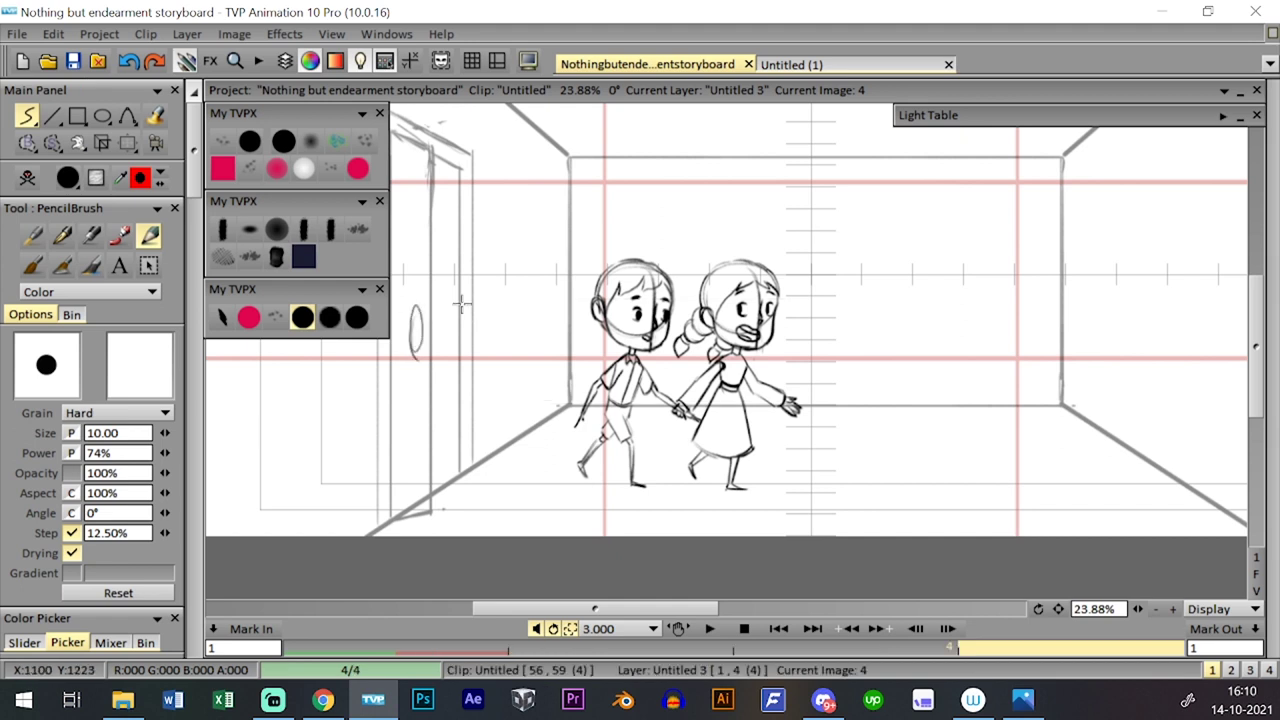
# - Try two pencil strokes on frame 4 and undo both
pyautogui.moveTo(420, 343); pyautogui.dragTo(572, 348)
pyautogui.hotkey('ctrl', 'z')
pyautogui.moveTo(442, 340)
pyautogui.mouseDown()
pyautogui.moveTo(540, 339)
pyautogui.moveTo(768, 368)
pyautogui.mouseUp()
pyautogui.hotkey('ctrl', 'z')
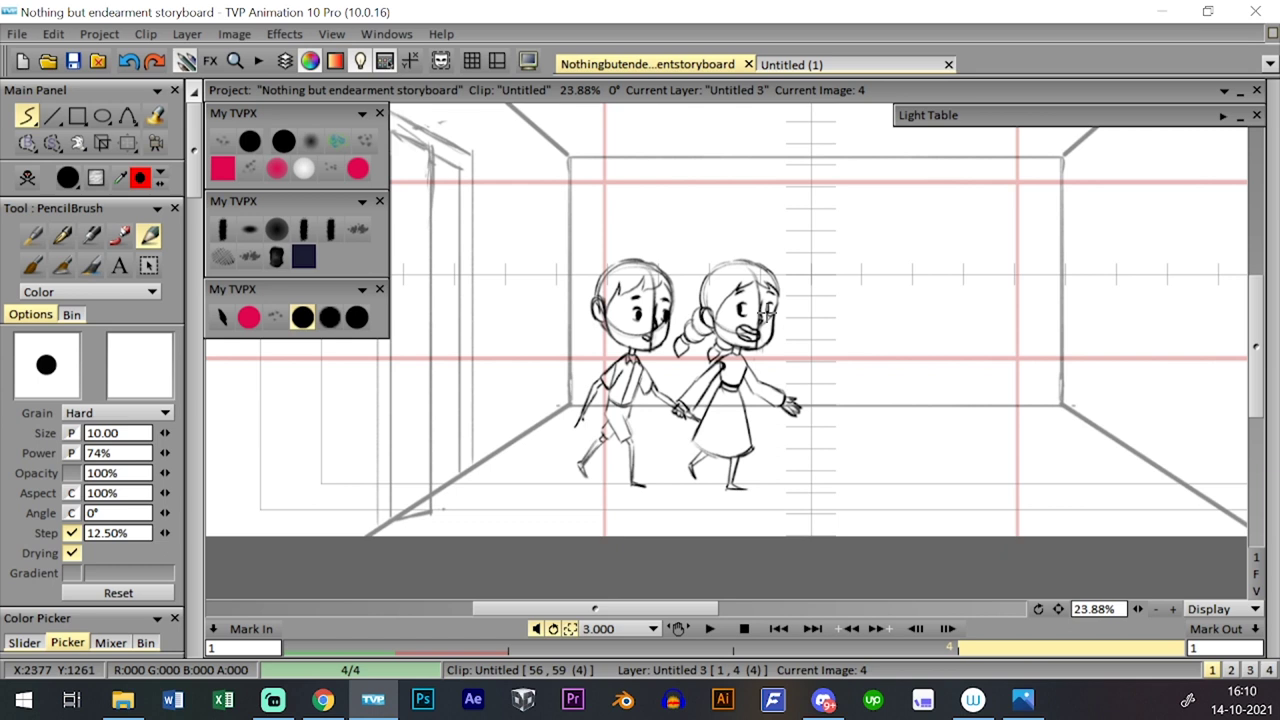
# - Look at the next clip's close-up panel, then return to the walking clip at image 4
pyautogui.press('pageup')
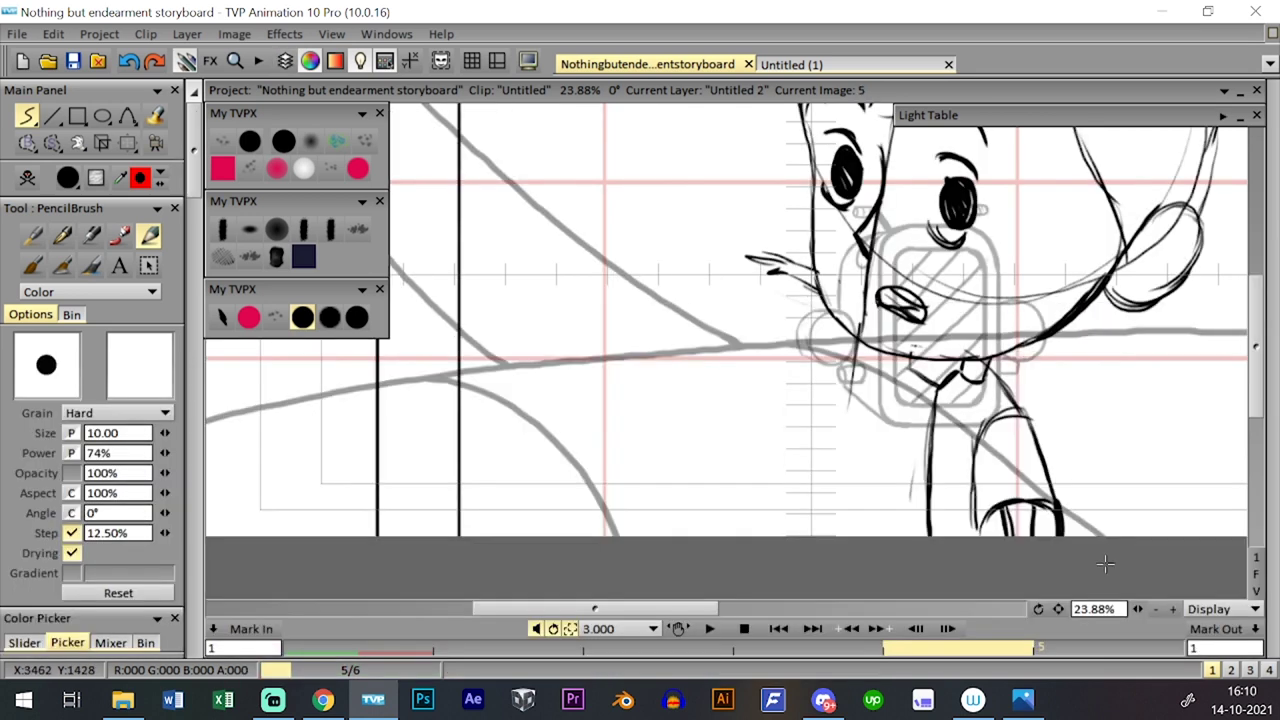
pyautogui.scroll(-2, 1105, 565)
pyautogui.press('Right')
pyautogui.press('Right')
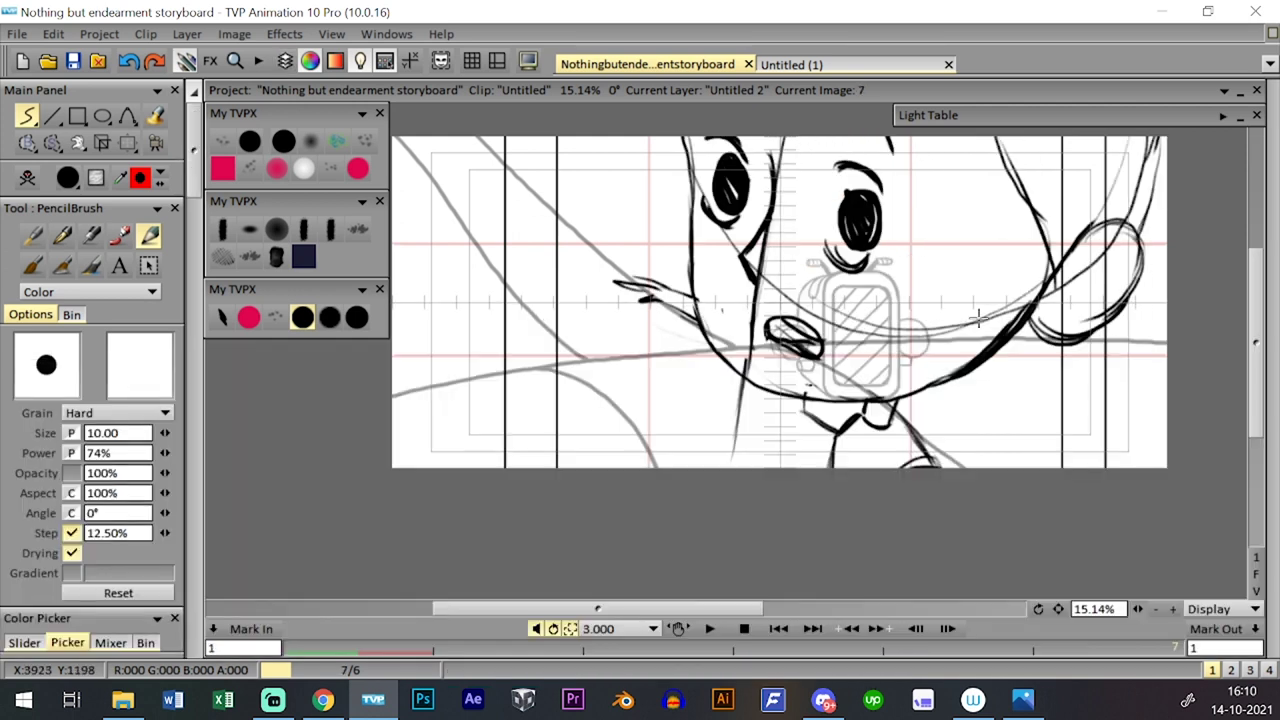
pyautogui.press('Tab')
pyautogui.click(512, 440)
pyautogui.press('Tab')
pyautogui.press('Tab')
pyautogui.press('Tab')
pyautogui.press('pagedown')
pyautogui.press('Tab')
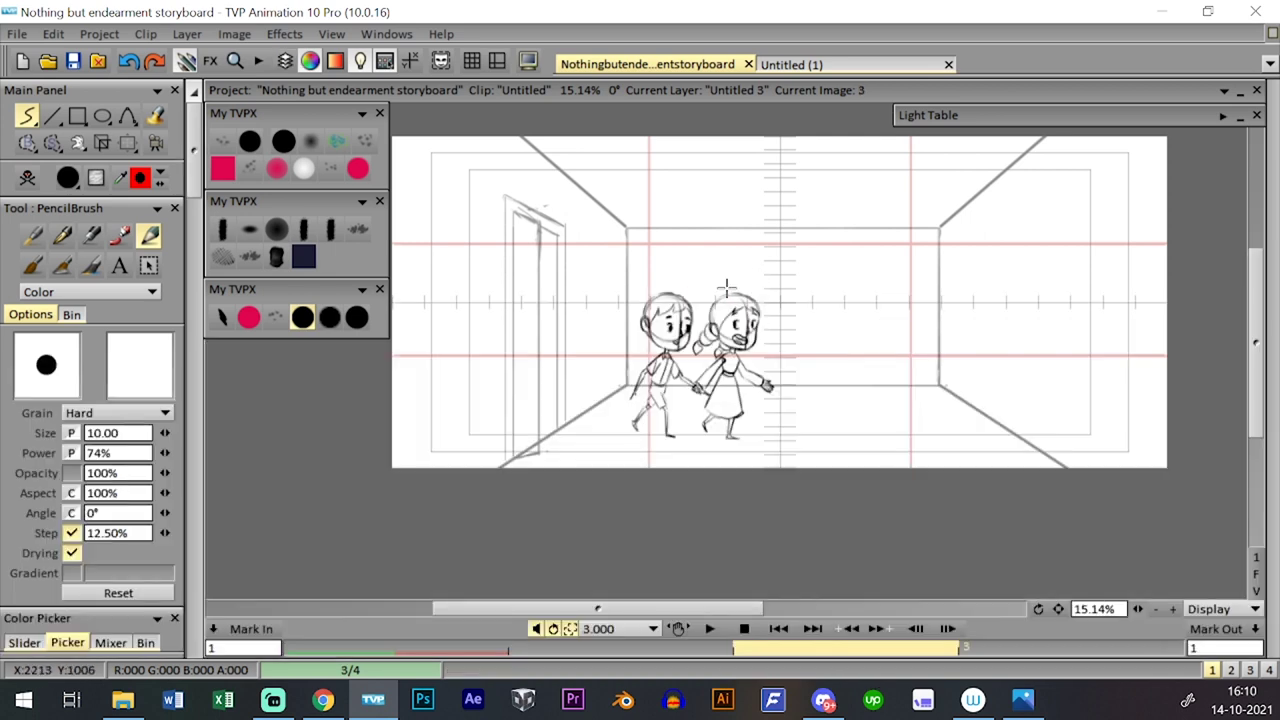
# - Save the storyboard and zoom in on the corridor drawing
pyautogui.click(72, 61)
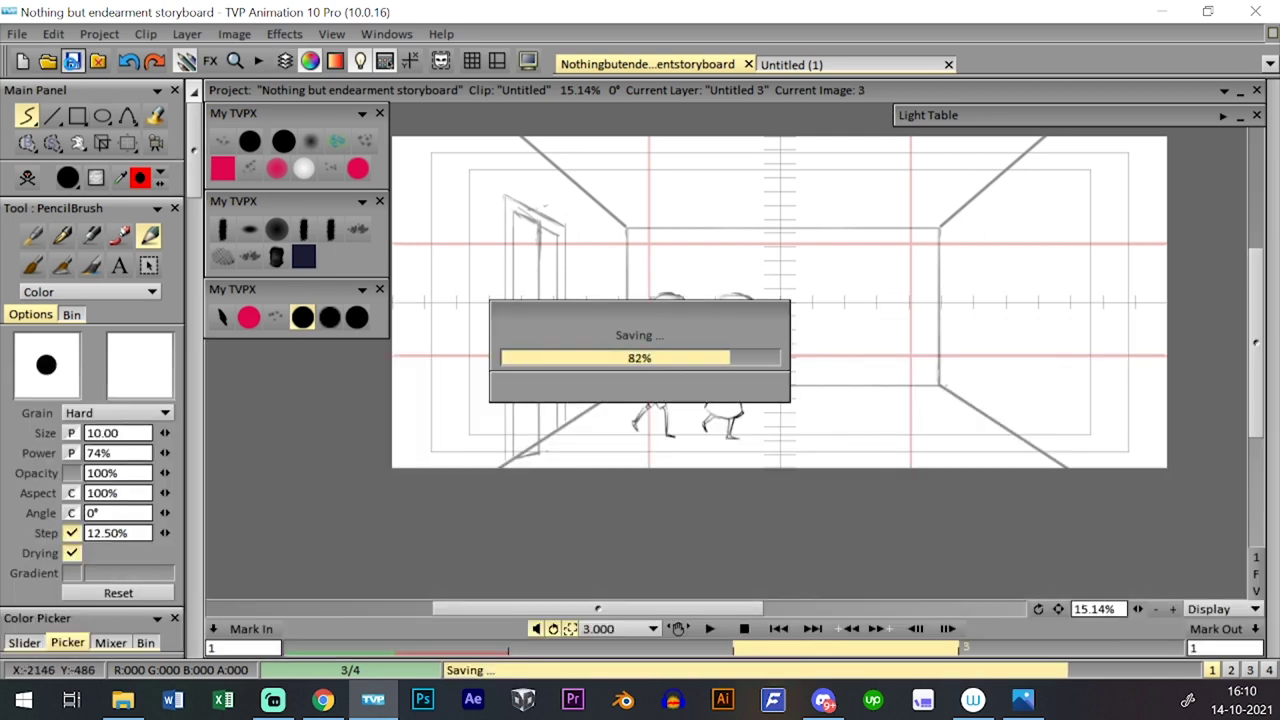
pyautogui.press('Tab')
pyautogui.press('Tab')
pyautogui.moveTo(1137, 609); pyautogui.dragTo(1169, 609)
pyautogui.moveTo(963, 457); pyautogui.dragTo(944, 457)
pyautogui.press('Tab')
pyautogui.press('Tab')
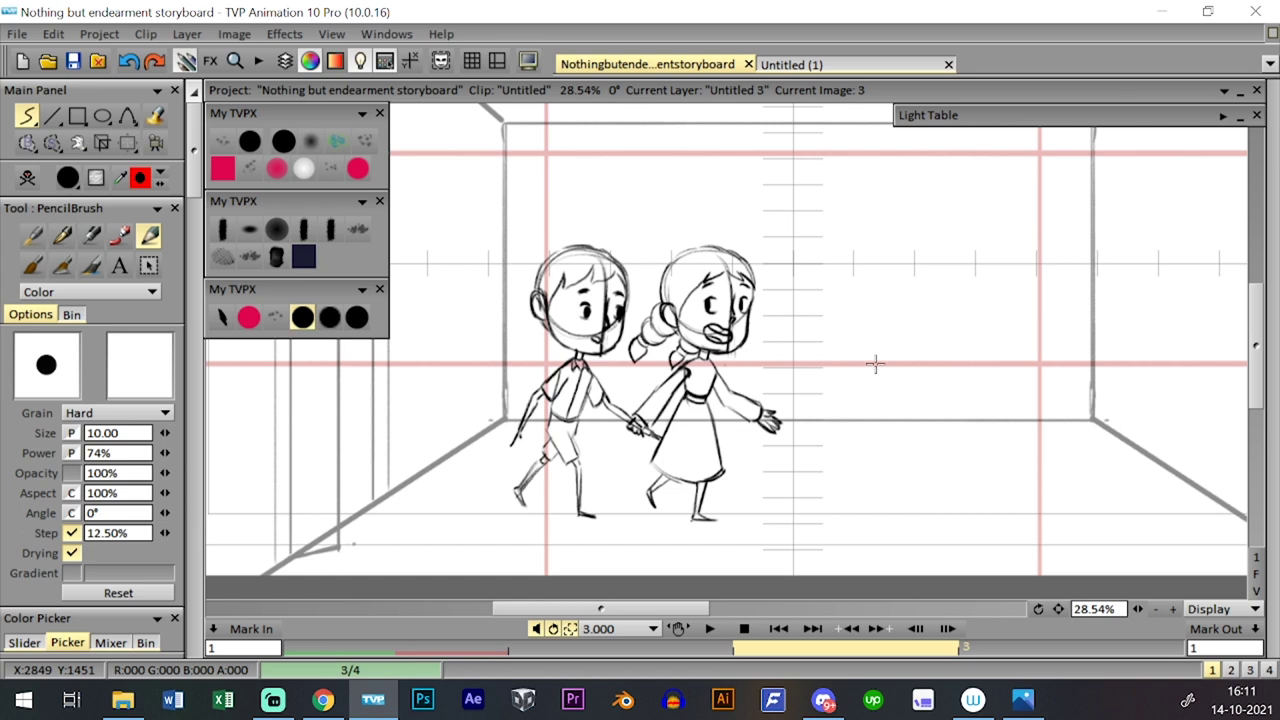
# - Play the walk animation, restarting playback to review it
pyautogui.press('Tab')
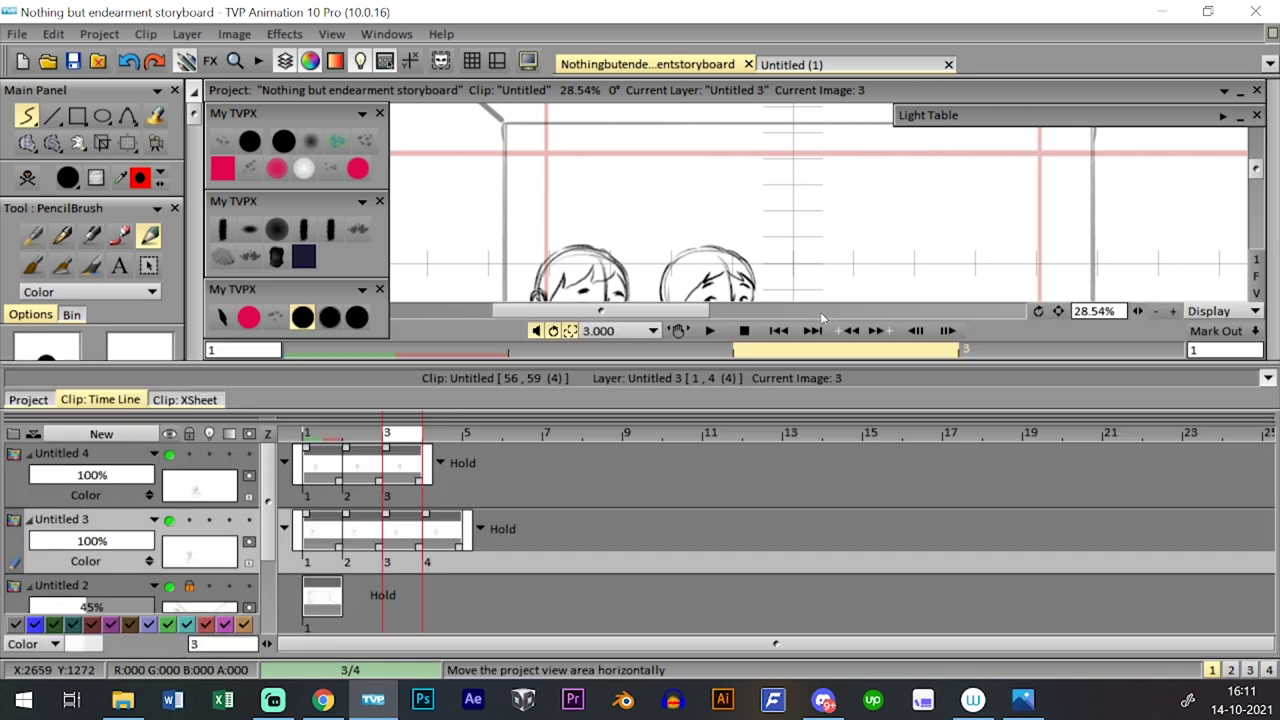
pyautogui.hotkey('shift', 't')
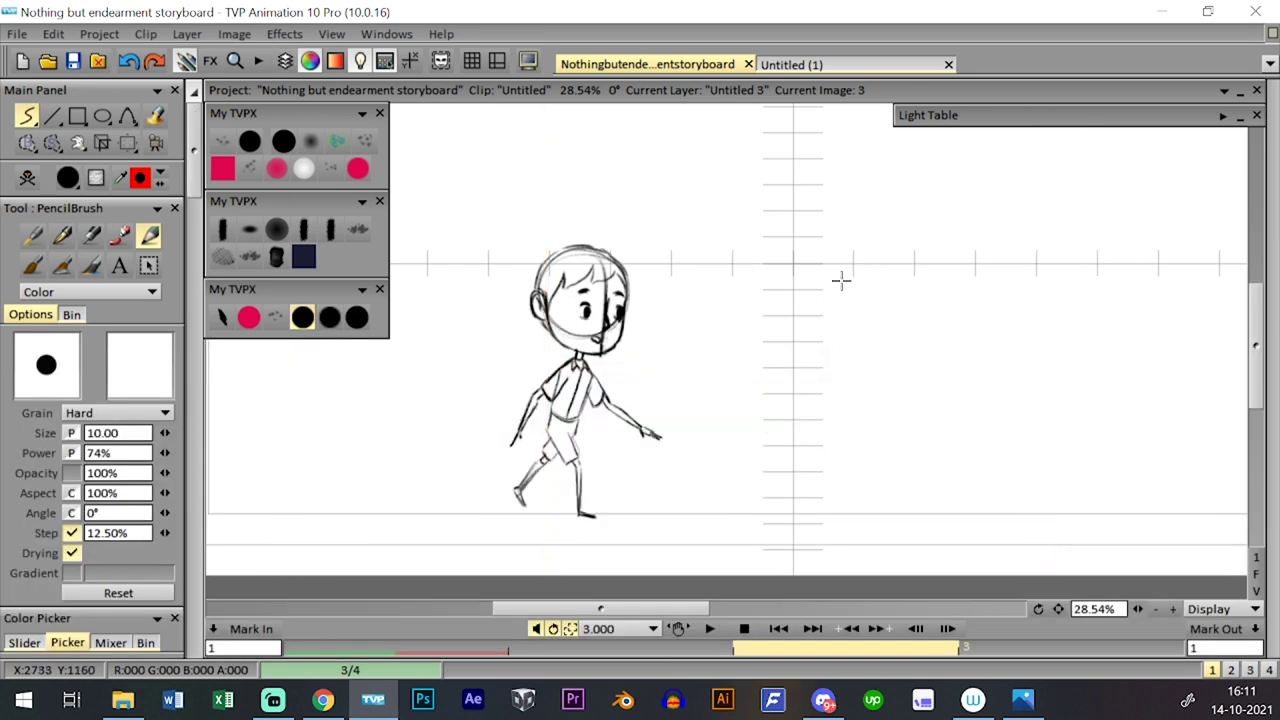
pyautogui.press('Return')
pyautogui.press('Return')
pyautogui.press('Tab')
pyautogui.press('Tab')
pyautogui.press('Tab')
pyautogui.press('Tab')
pyautogui.press('Tab')
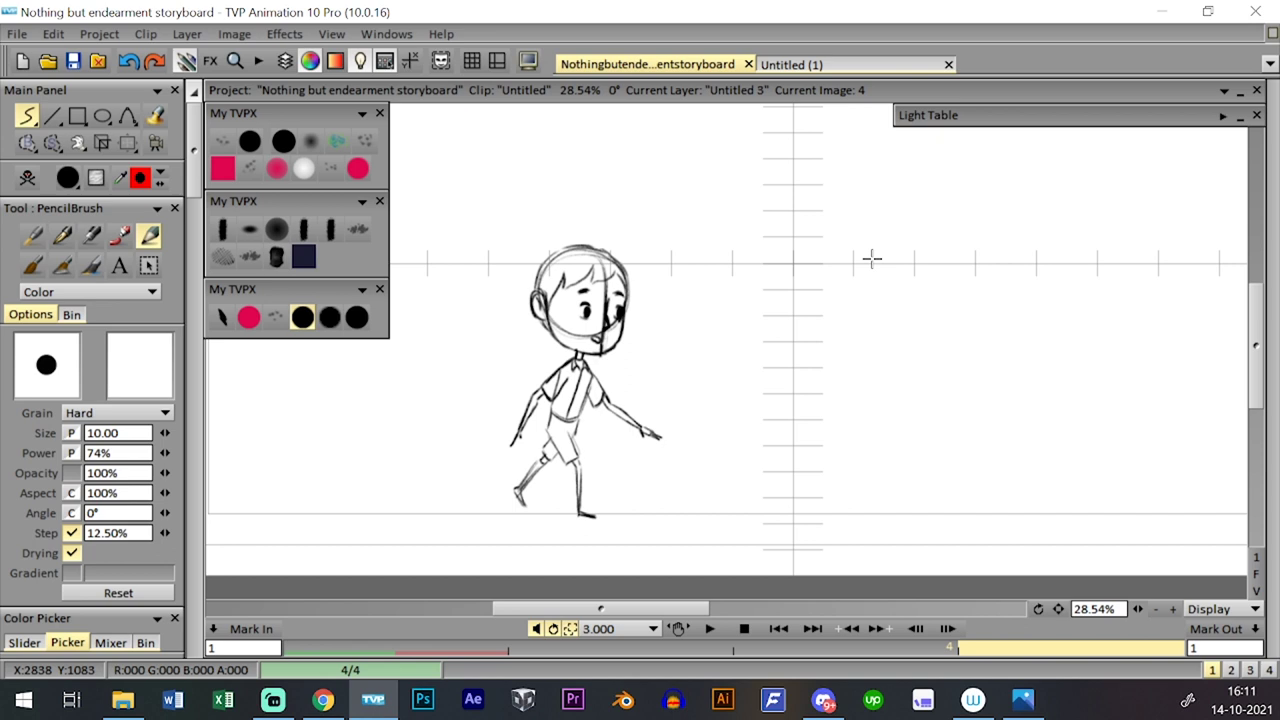
pyautogui.press('Tab')
pyautogui.press('Tab')
pyautogui.press('Tab')
# - Shift image 4's hand-holding pair further right with Move Selection Content
pyautogui.press('Tab')
pyautogui.hotkey('shift', 't')
pyautogui.hotkey('shift', 't')
pyautogui.hotkey('shift', 't')
pyautogui.hotkey('shift', 't')
pyautogui.press('Tab')
pyautogui.press('Tab')
pyautogui.click(127, 143)
pyautogui.moveTo(686, 313); pyautogui.dragTo(855, 310)
pyautogui.press('Tab')
pyautogui.click(491, 483)
pyautogui.press('Tab')
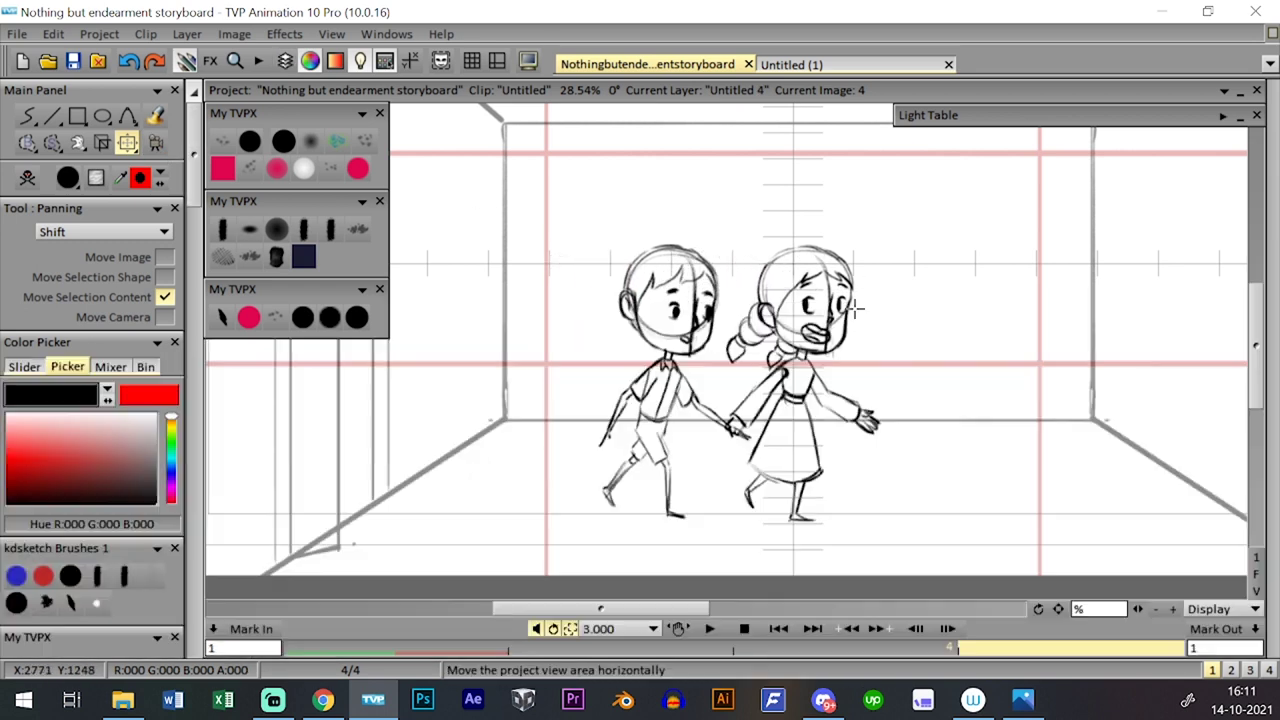
pyautogui.hotkey('shift', 't')
pyautogui.hotkey('shift', 't')
pyautogui.hotkey('shift', 't')
# - Add image 5 to the girl's layer Untitled 4 and clear its copied drawing
pyautogui.click(488, 437)
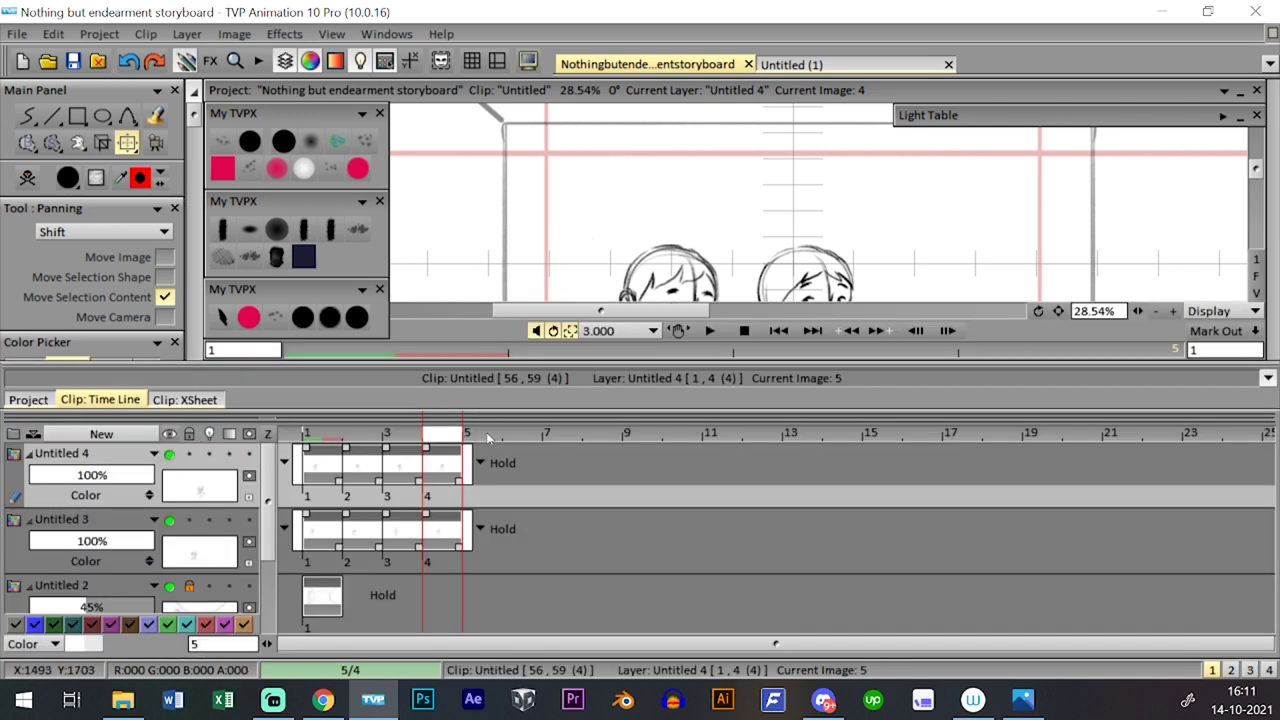
pyautogui.press('Tab')
pyautogui.click(28, 178)
pyautogui.press('Tab')
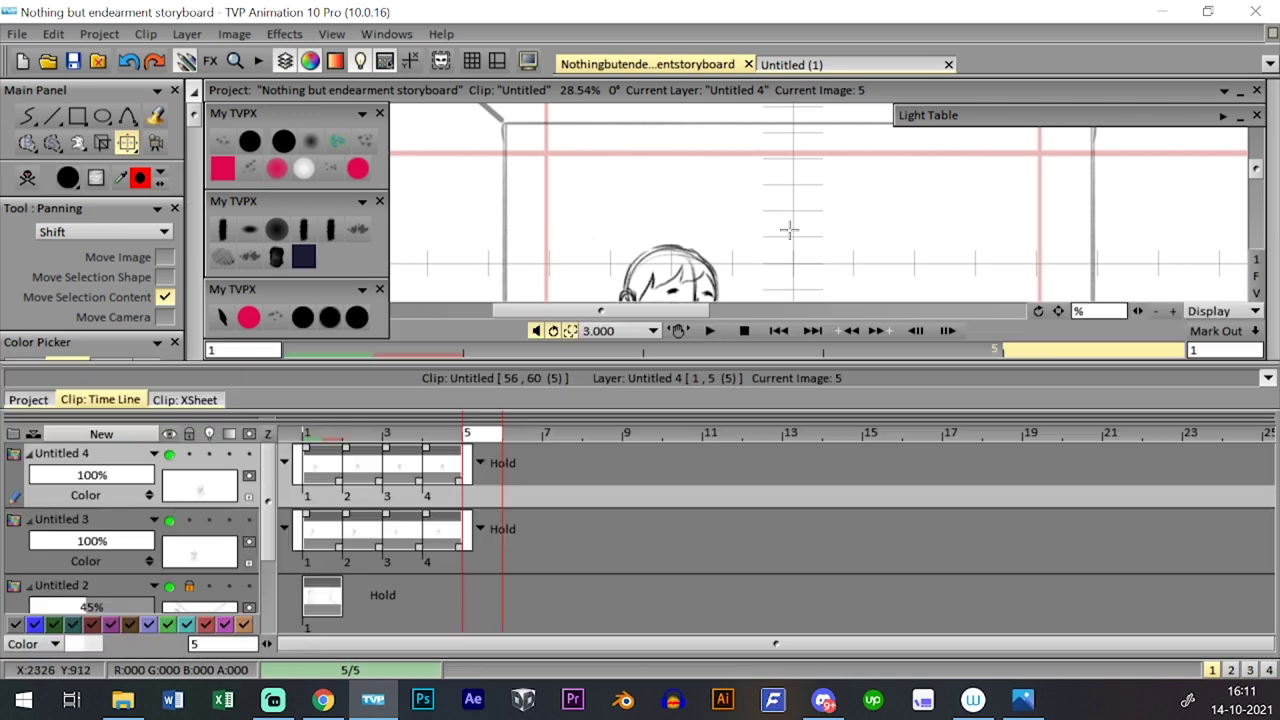
# - Pick the round black PencilBrush and zoom the canvas to 43.25% on the characters
pyautogui.hotkey('shift', 't')
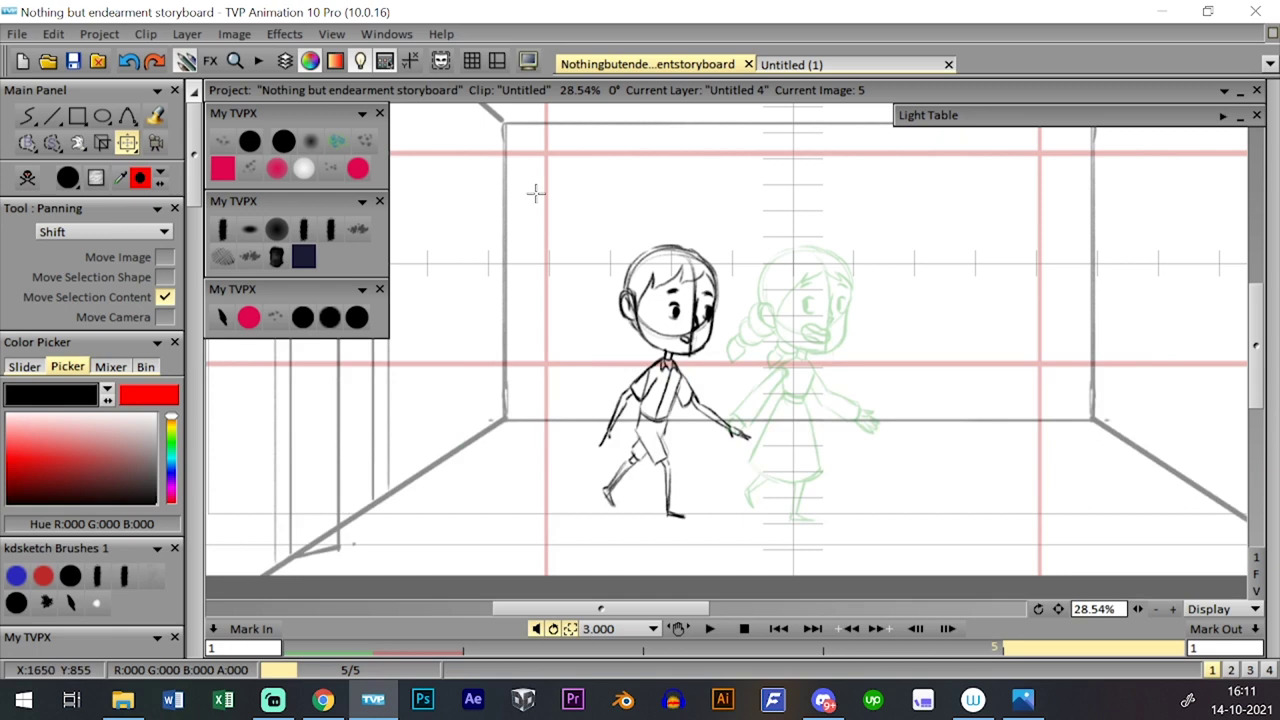
pyautogui.click(302, 317)
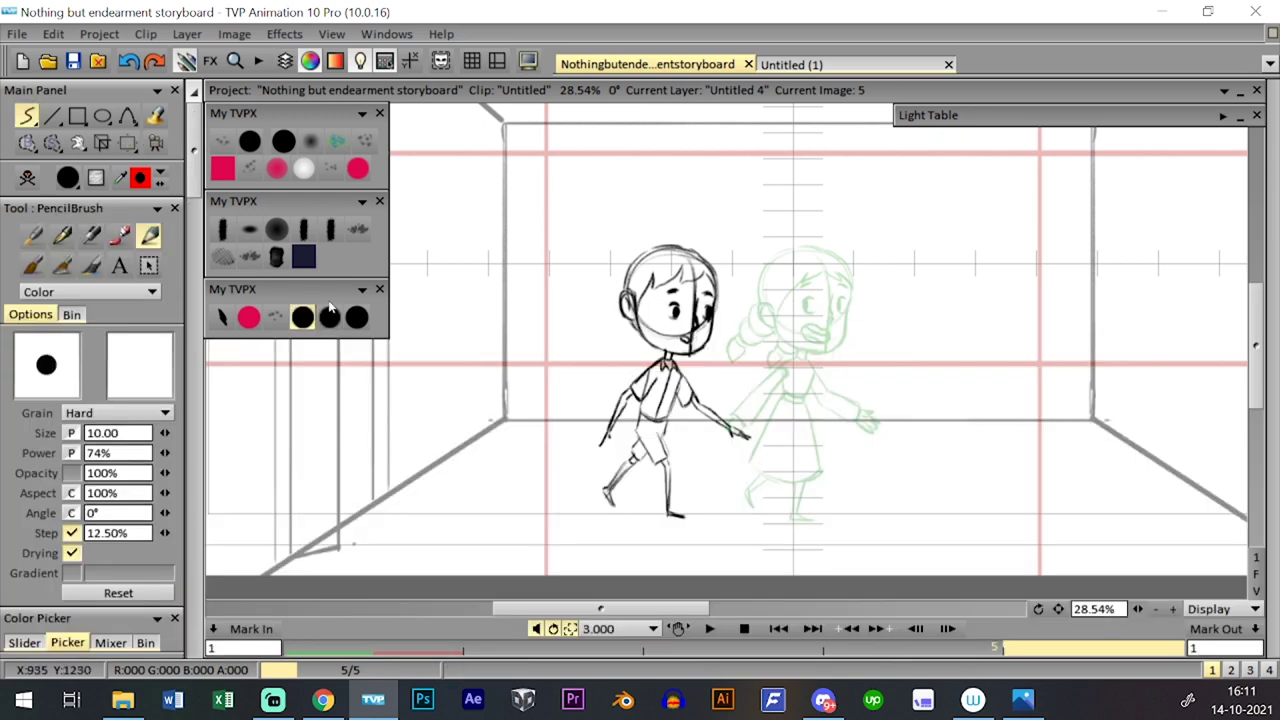
pyautogui.hotkey('shift', 't')
pyautogui.hotkey('shift', 't')
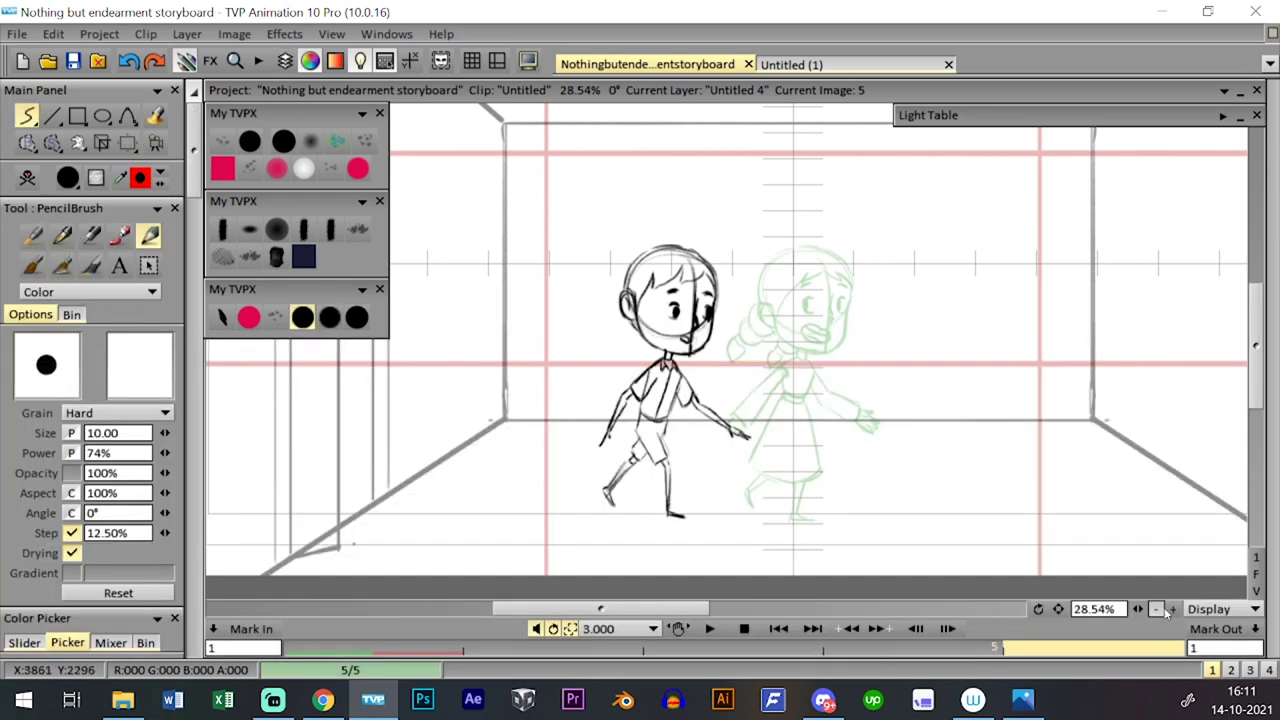
pyautogui.click(1173, 609)
pyautogui.click(1175, 611)
pyautogui.moveTo(946, 428); pyautogui.dragTo(818, 384)
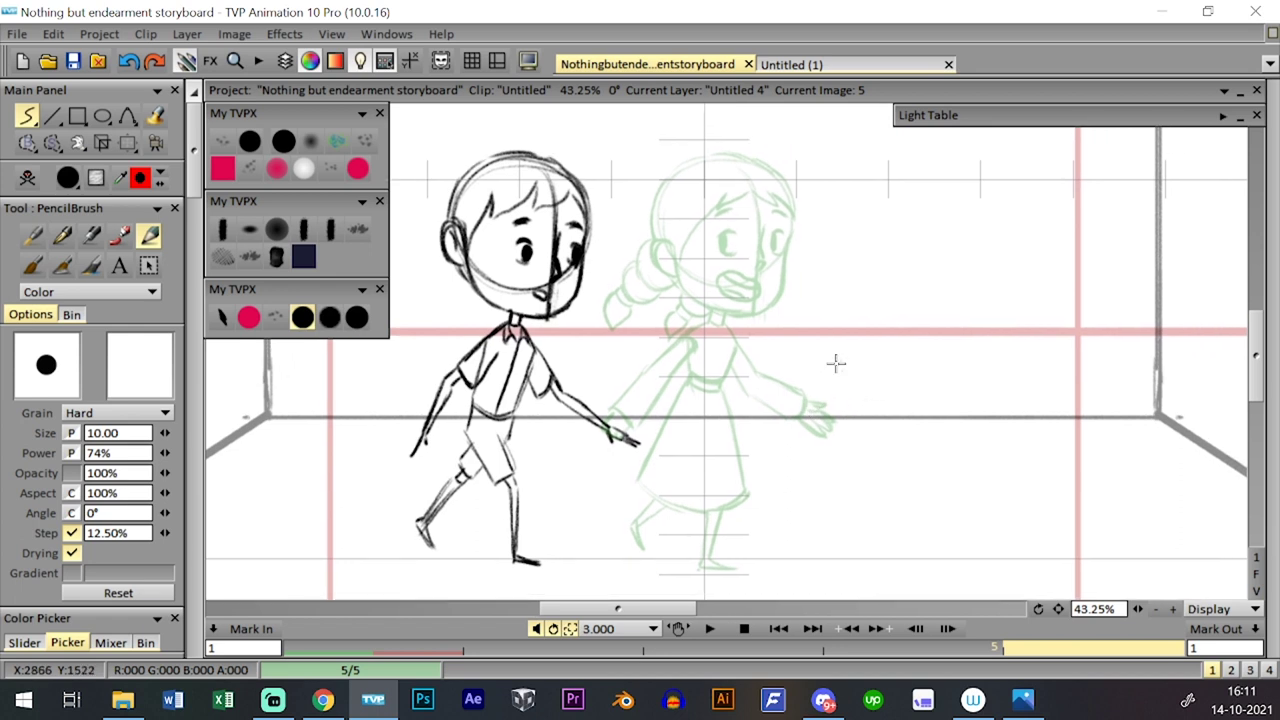
# - Save the storyboard, glance at the Untitled (1) document, and come back
pyautogui.click(73, 62)
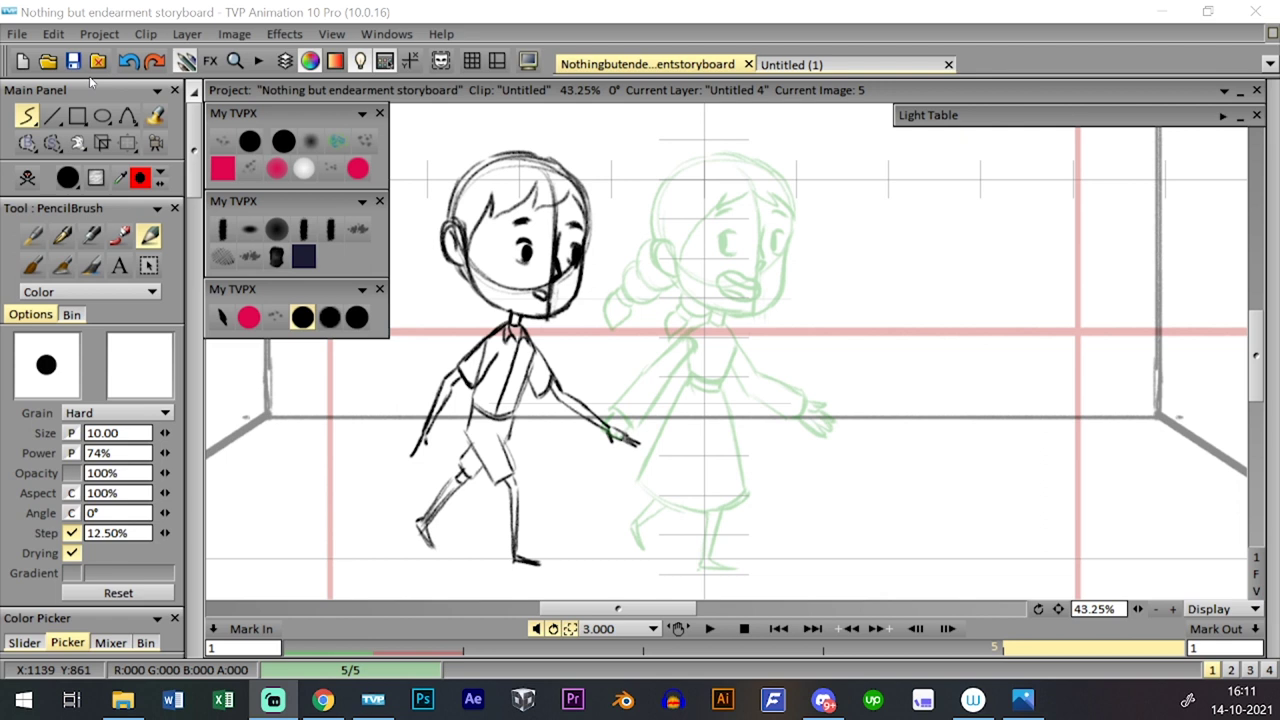
pyautogui.click(795, 64)
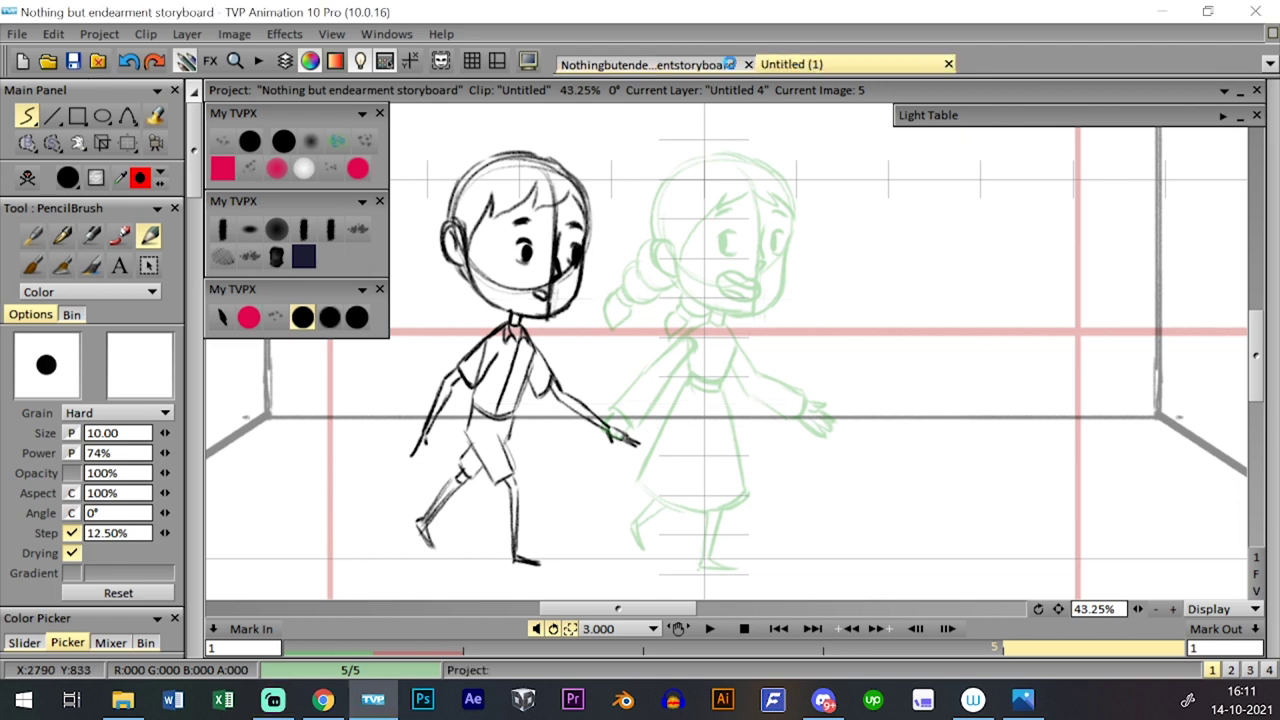
pyautogui.click(690, 64)
pyautogui.press('Tab')
pyautogui.press('Tab')
pyautogui.press('Tab')
pyautogui.press('Tab')
pyautogui.press('Tab')
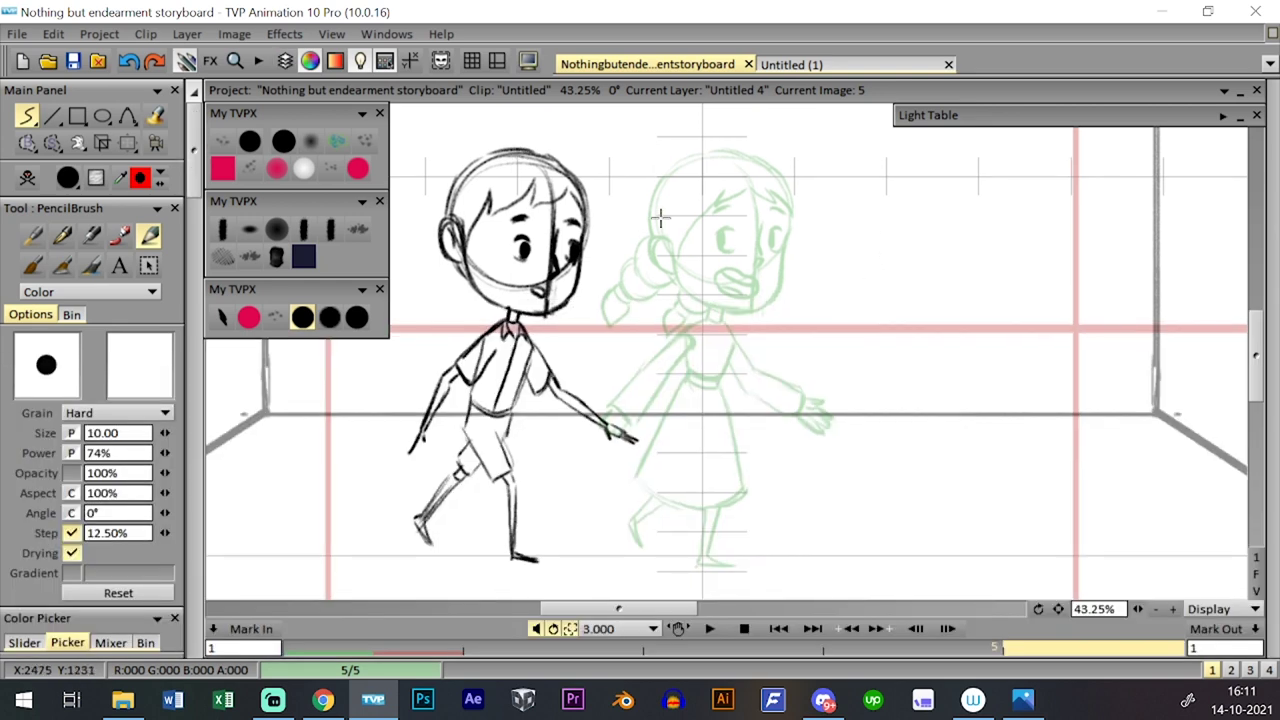
# - Sketch the girl's head circle, centre line, jaw, face edge and ear on image 5
pyautogui.moveTo(659, 204)
pyautogui.mouseDown()
pyautogui.moveTo(697, 164)
pyautogui.moveTo(738, 156)
pyautogui.moveTo(705, 240)
pyautogui.mouseUp()
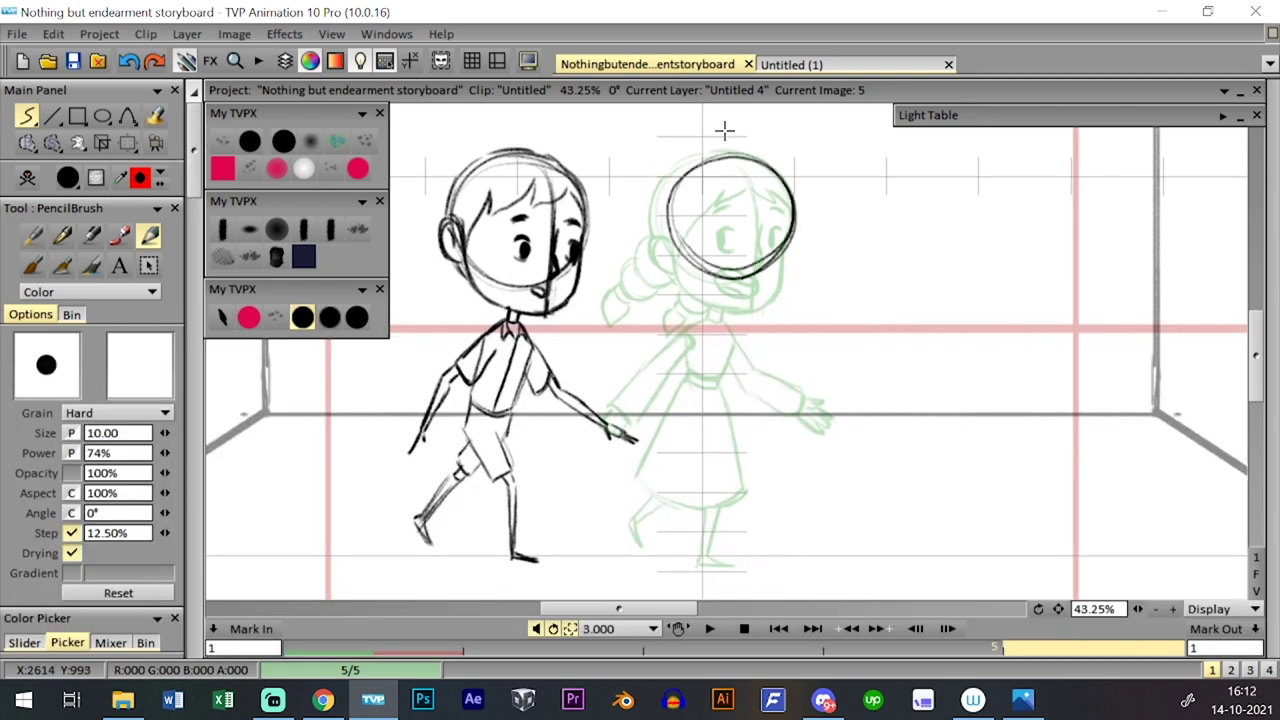
pyautogui.moveTo(735, 160)
pyautogui.mouseDown()
pyautogui.moveTo(714, 285)
pyautogui.moveTo(740, 148)
pyautogui.moveTo(706, 317)
pyautogui.moveTo(728, 184)
pyautogui.mouseUp()
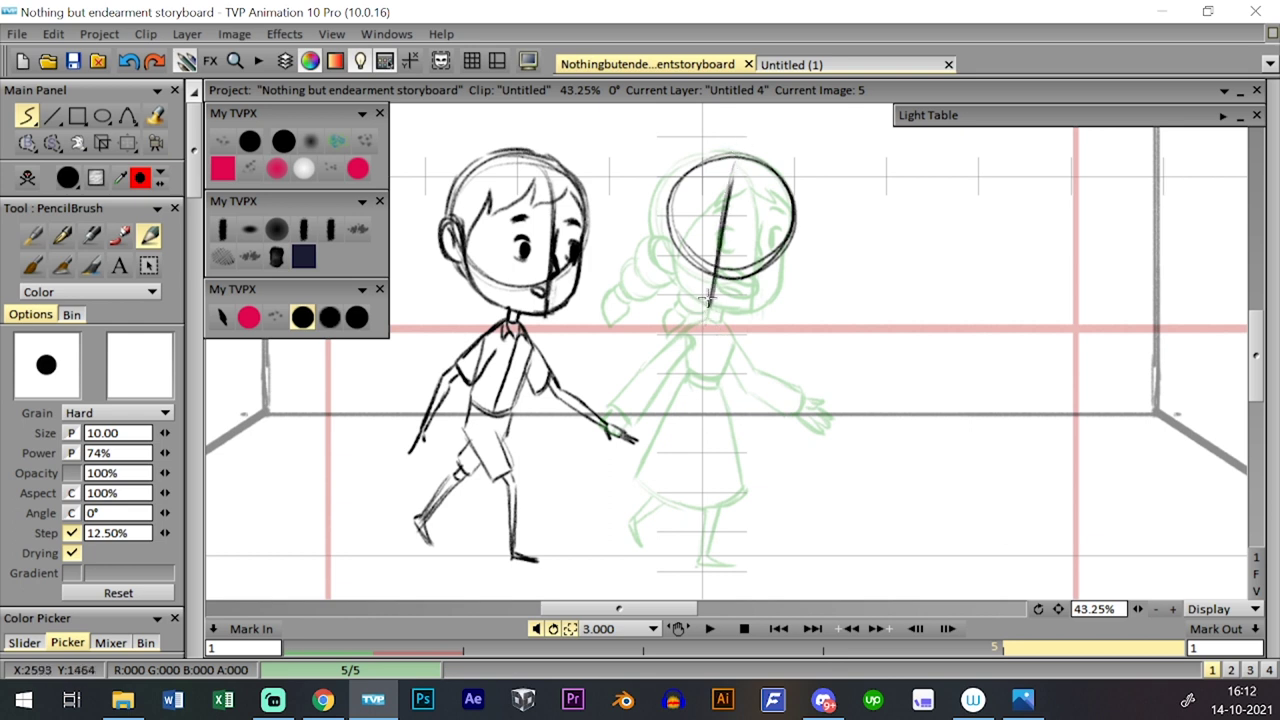
pyautogui.moveTo(670, 238)
pyautogui.mouseDown()
pyautogui.moveTo(677, 272)
pyautogui.moveTo(711, 293)
pyautogui.moveTo(710, 308)
pyautogui.moveTo(667, 222)
pyautogui.mouseUp()
pyautogui.hotkey('ctrl', 'z')
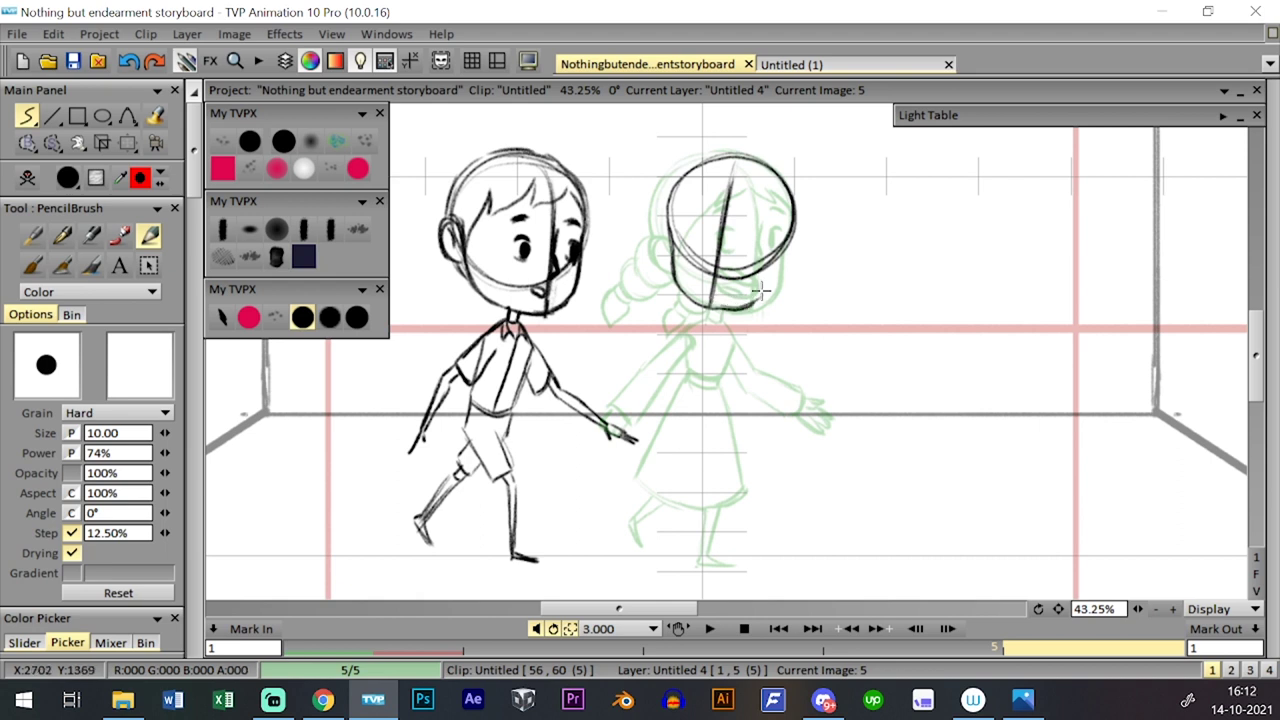
pyautogui.moveTo(755, 300)
pyautogui.mouseDown()
pyautogui.moveTo(786, 236)
pyautogui.moveTo(784, 262)
pyautogui.mouseUp()
pyautogui.moveTo(660, 226)
pyautogui.mouseDown()
pyautogui.moveTo(651, 244)
pyautogui.moveTo(664, 248)
pyautogui.mouseUp()
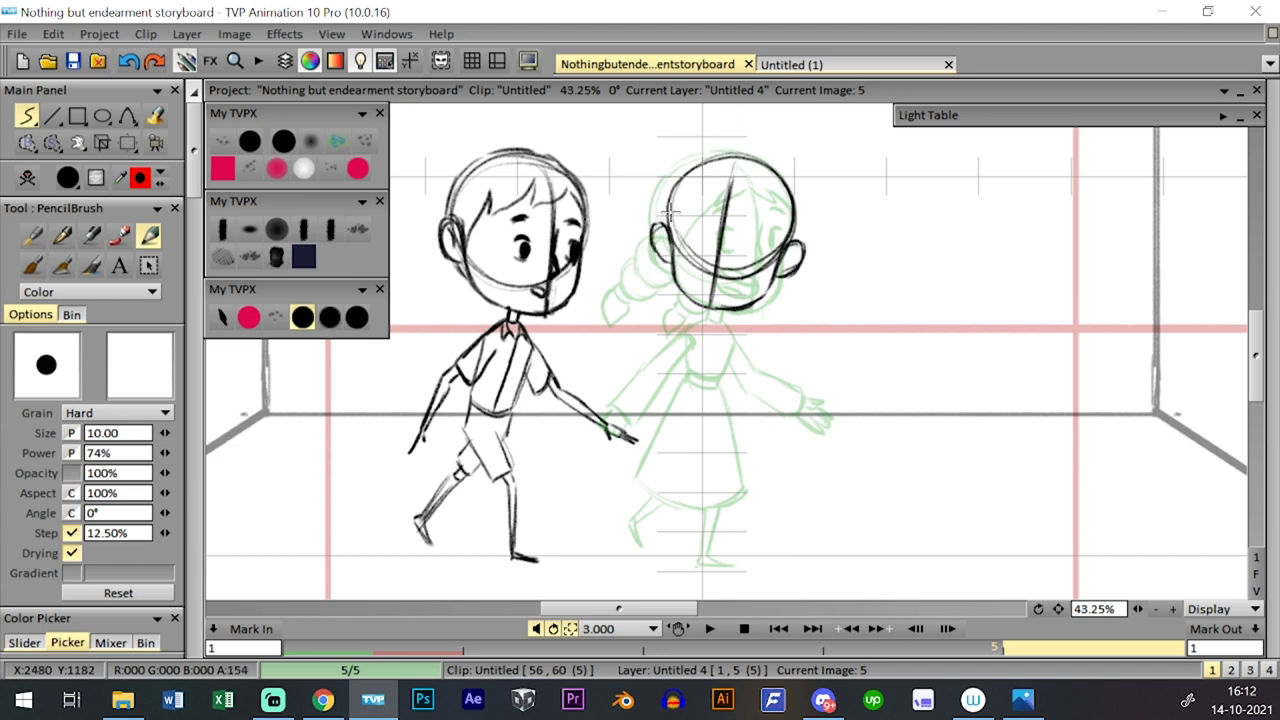
# - Draw the girl's eyes, flipping between images 4 and 5 to compare
pyautogui.moveTo(731, 248); pyautogui.dragTo(752, 246)
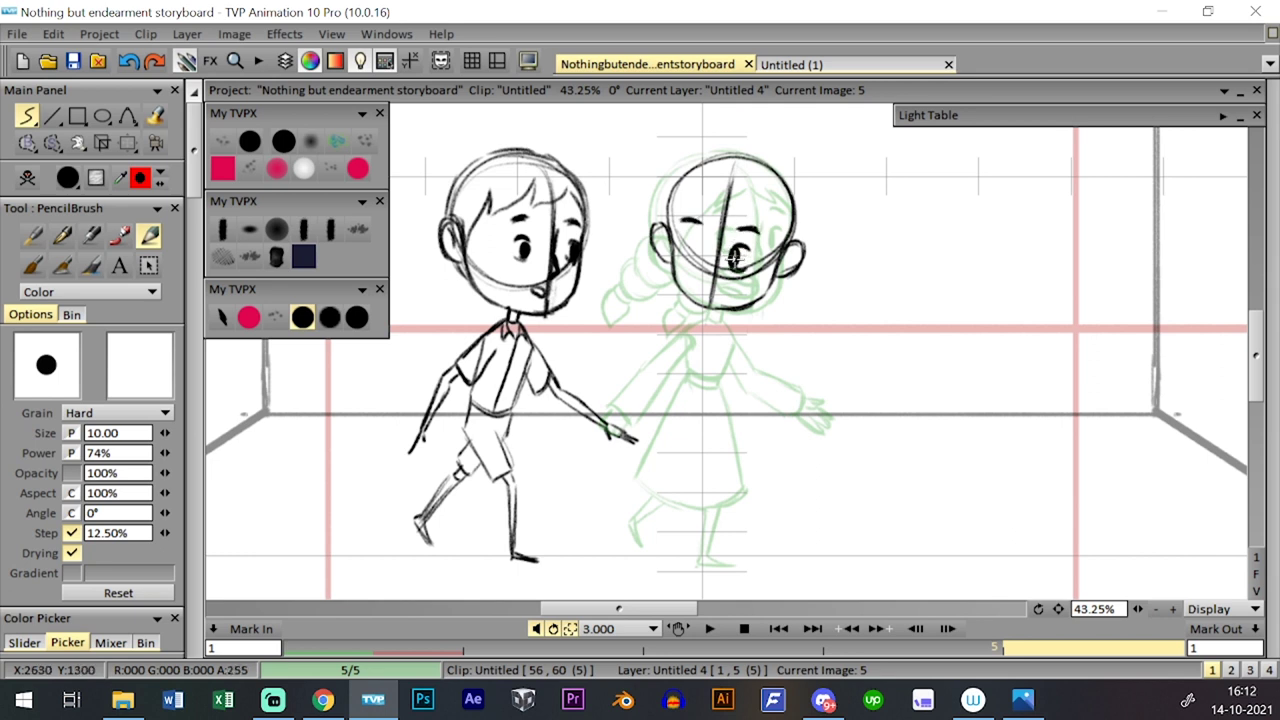
pyautogui.moveTo(689, 254); pyautogui.dragTo(688, 251)
pyautogui.press('Left')
pyautogui.press('Right')
pyautogui.press('Left')
pyautogui.press('Right')
pyautogui.press('Left')
pyautogui.press('Right')
pyautogui.press('Left')
pyautogui.press('Right')
pyautogui.press('Left')
pyautogui.press('Right')
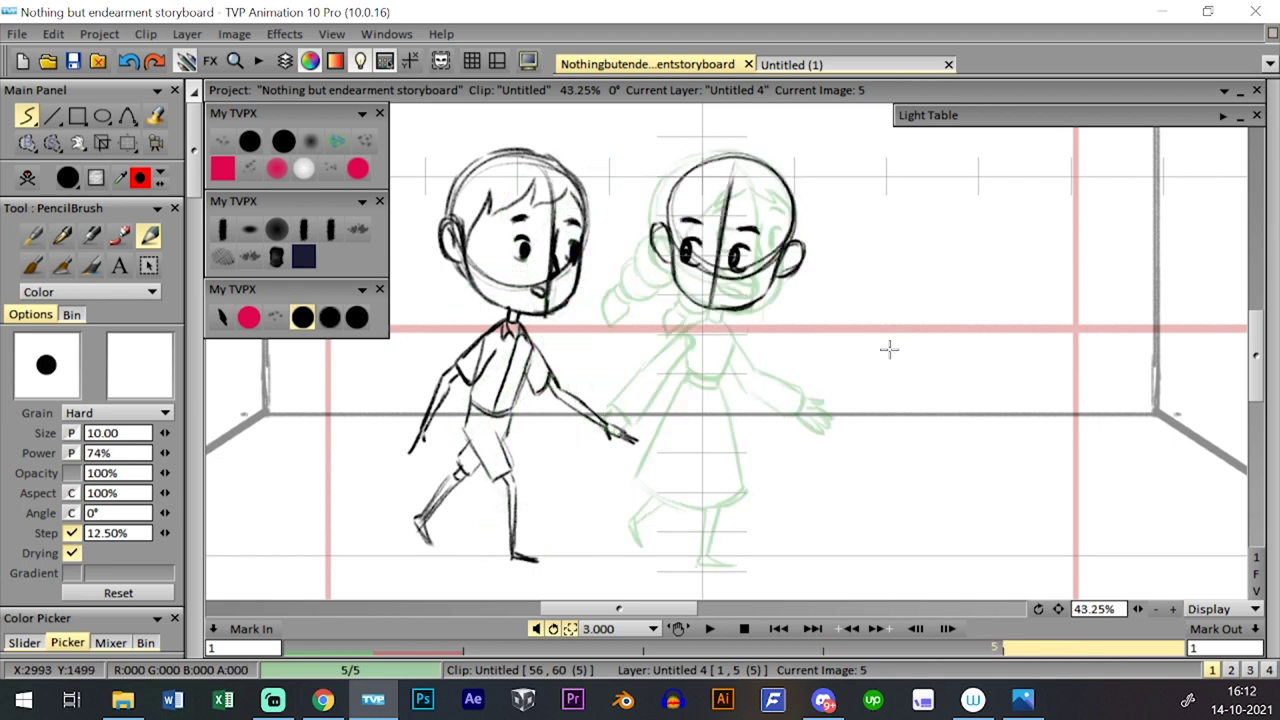
# - Add hair strands and strengthen the head outline, checking against image 4
pyautogui.moveTo(731, 182); pyautogui.dragTo(786, 240)
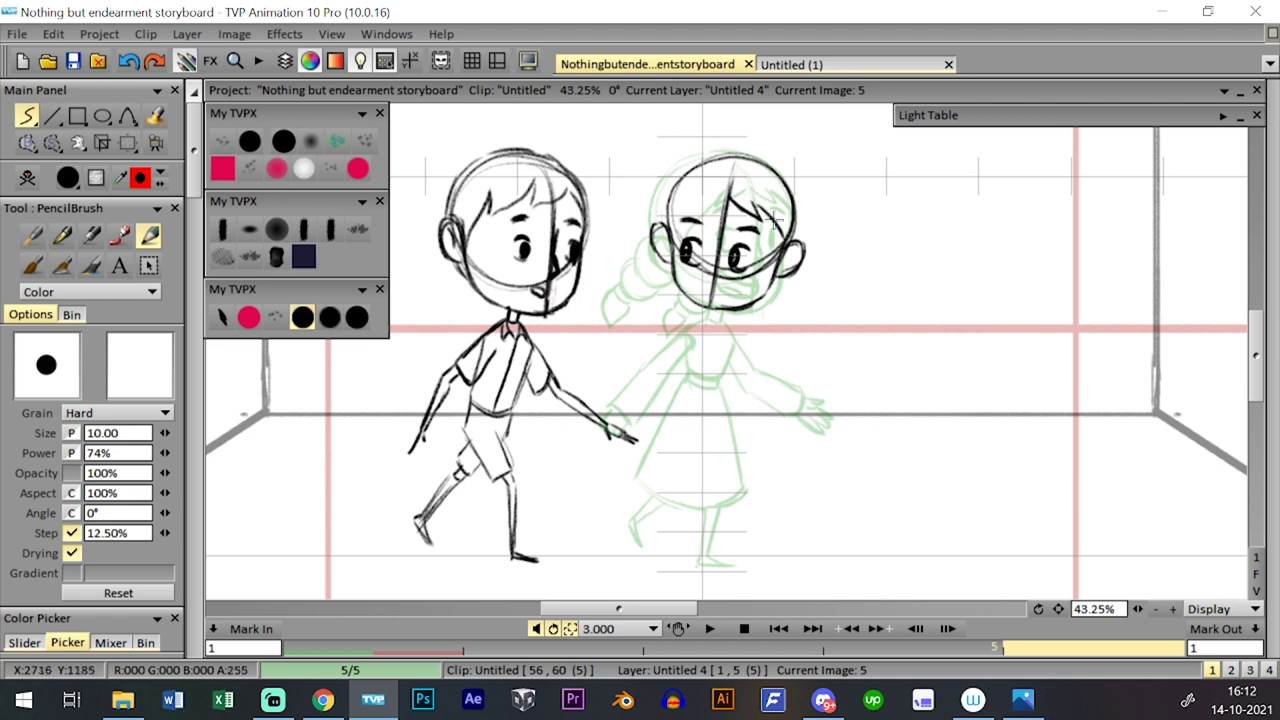
pyautogui.moveTo(731, 186)
pyautogui.mouseDown()
pyautogui.moveTo(692, 212)
pyautogui.moveTo(701, 193)
pyautogui.moveTo(677, 232)
pyautogui.moveTo(715, 175)
pyautogui.moveTo(678, 187)
pyautogui.moveTo(662, 212)
pyautogui.moveTo(682, 167)
pyautogui.moveTo(674, 196)
pyautogui.moveTo(711, 145)
pyautogui.moveTo(700, 164)
pyautogui.moveTo(735, 156)
pyautogui.mouseUp()
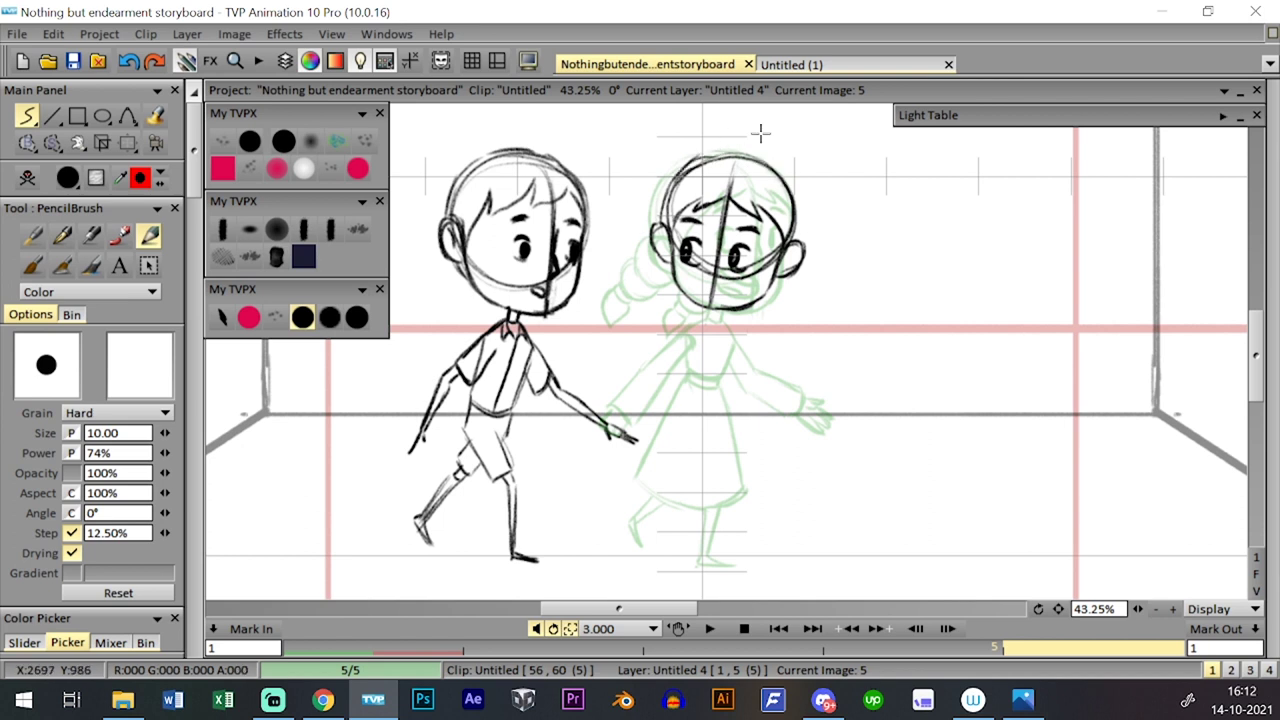
pyautogui.moveTo(680, 172); pyautogui.dragTo(729, 142)
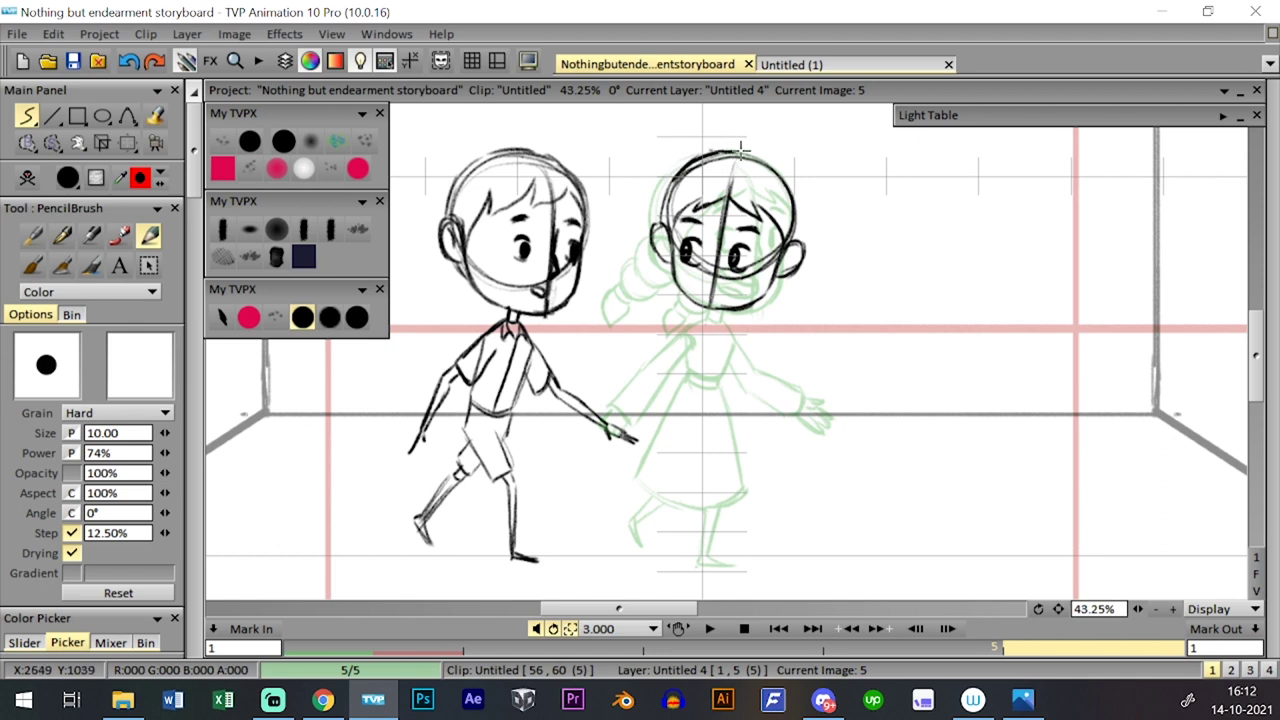
pyautogui.moveTo(792, 240); pyautogui.dragTo(768, 162)
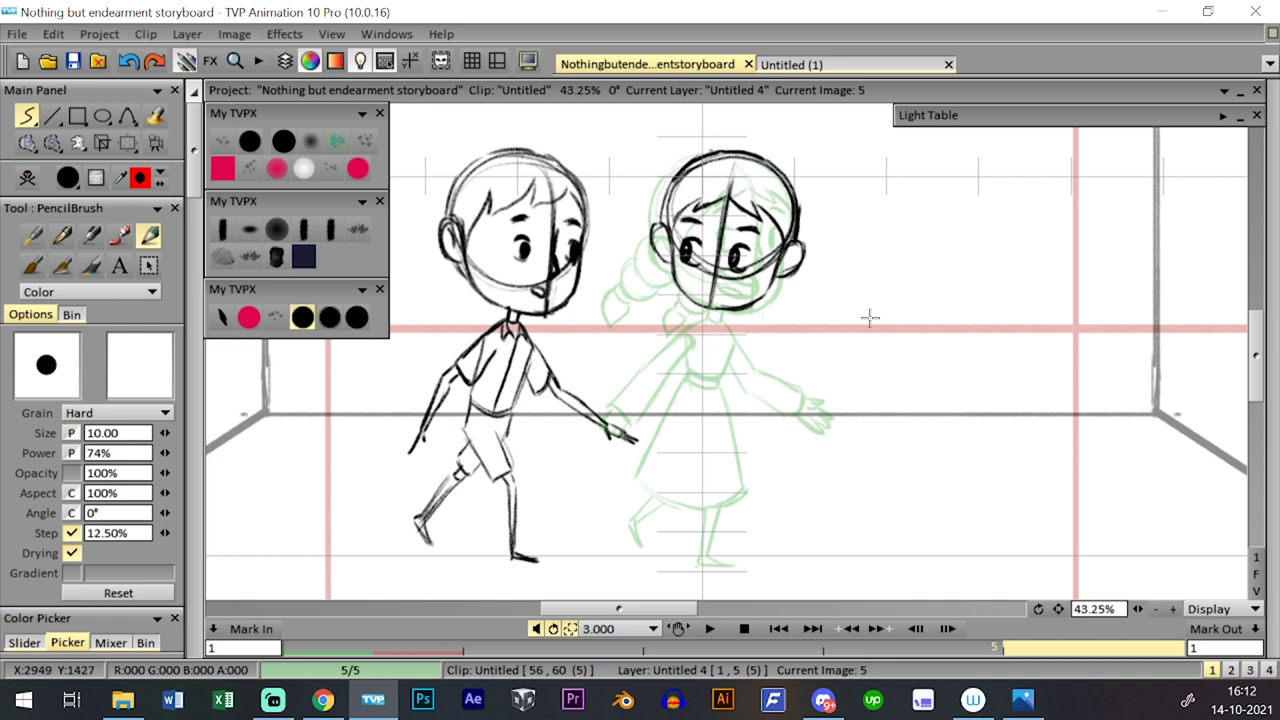
pyautogui.press('Left')
pyautogui.press('Right')
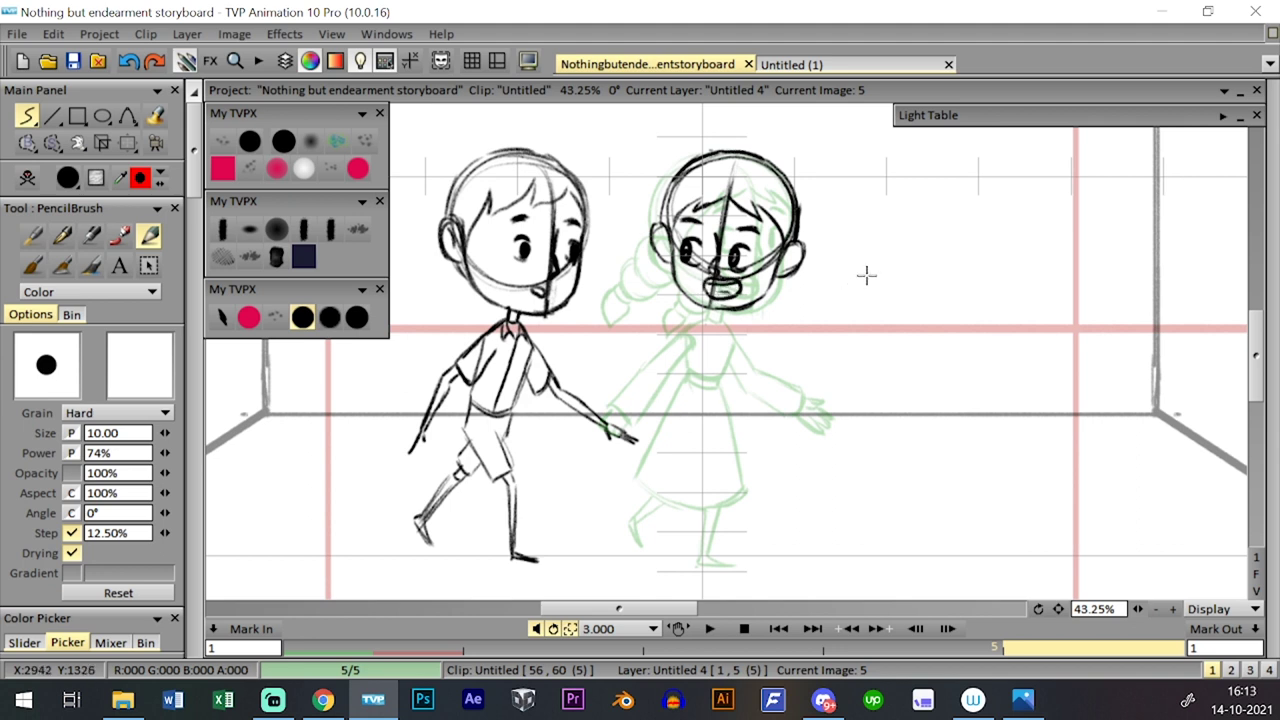
# - Flip through images 3 to 5 to check the new head's motion
pyautogui.press('Left')
pyautogui.press('Right')
pyautogui.press('Left')
pyautogui.press('Right')
pyautogui.press('Left')
pyautogui.press('Right')
pyautogui.press('Left')
pyautogui.press('Right')
pyautogui.press('Left')
pyautogui.press('Right')
pyautogui.press('Left')
pyautogui.press('Right')
pyautogui.press('Left')
pyautogui.press('Left')
pyautogui.press('Right')
pyautogui.press('Right')
pyautogui.press('Left')
pyautogui.press('Left')
pyautogui.press('Right')
pyautogui.press('Right')
pyautogui.press('Left')
pyautogui.press('Left')
pyautogui.press('Up')
pyautogui.press('Down')
pyautogui.press('Right')
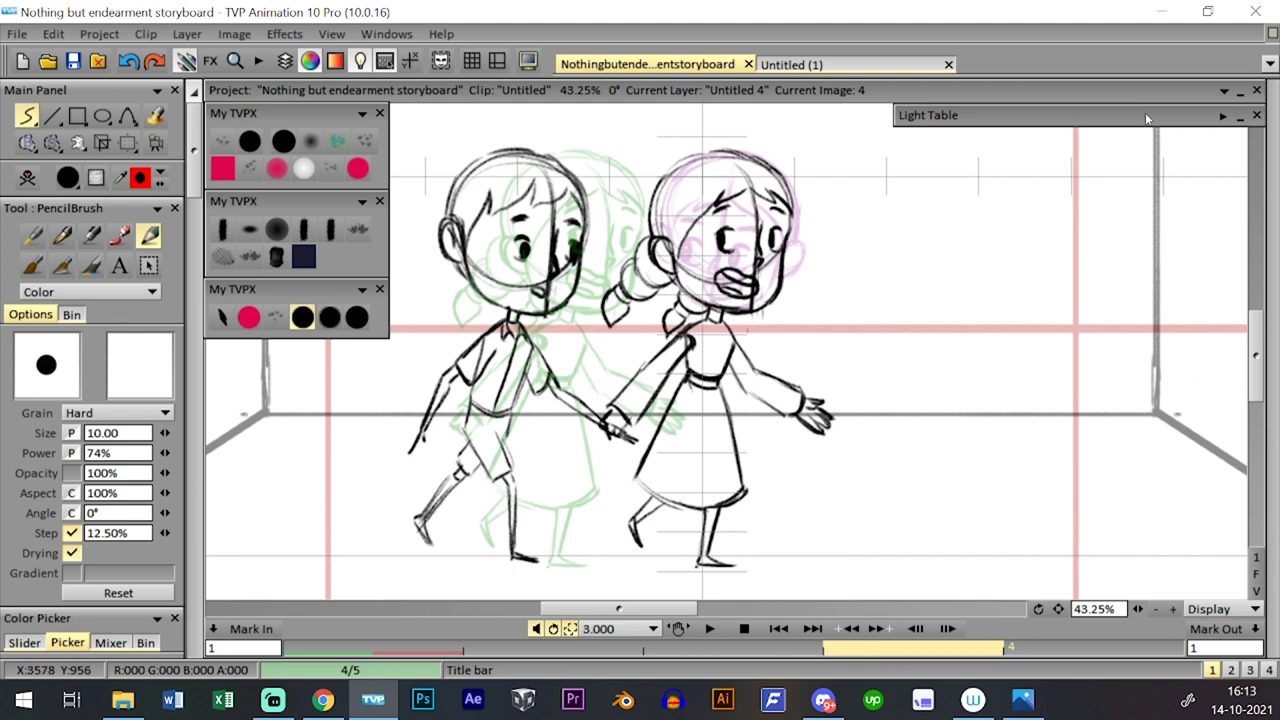
# - Undo a stray neck stroke and make image 5 hold for two frames
pyautogui.moveTo(750, 295); pyautogui.dragTo(838, 398)
pyautogui.hotkey('ctrl', 'z')
pyautogui.press('Up')
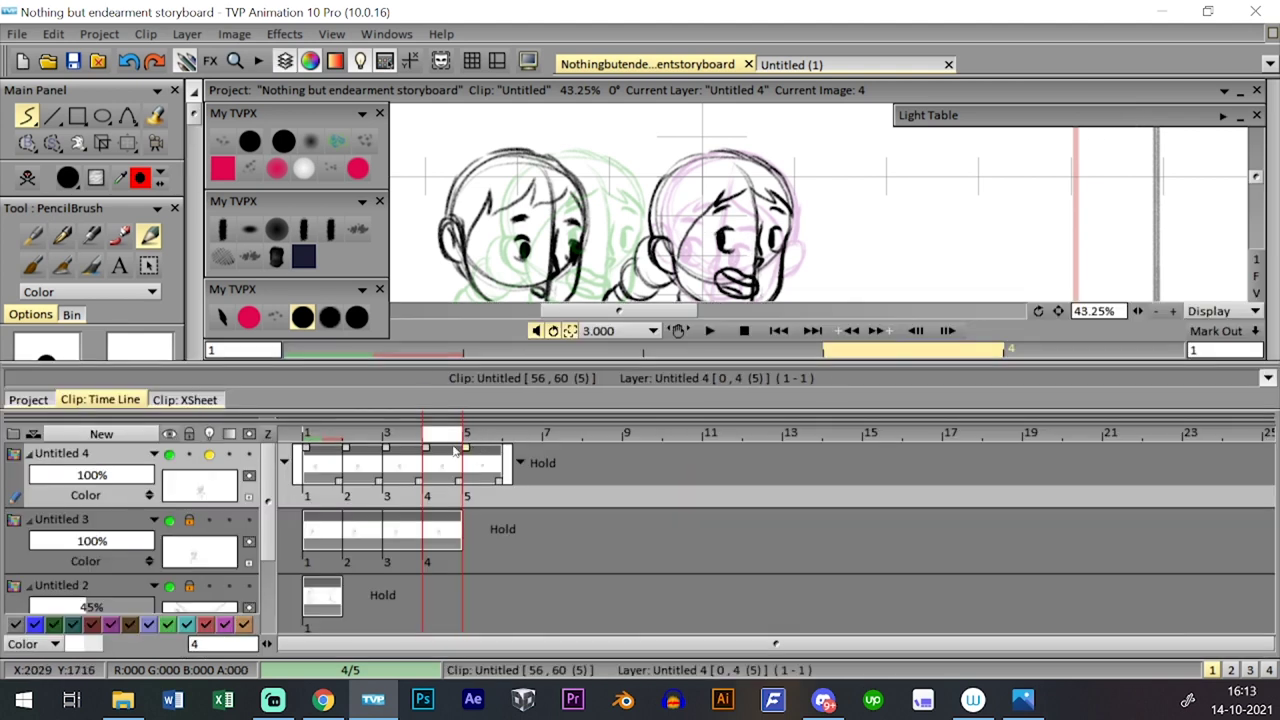
pyautogui.moveTo(466, 448); pyautogui.dragTo(427, 448)
pyautogui.hotkey('ctrl', 't')
# - Compare images 3 and 4 with previous-frame onion skin off, then restore the green onion skin
pyautogui.press('Left')
pyautogui.press('Right')
pyautogui.press('Left')
pyautogui.press('Right')
pyautogui.doubleClick(1060, 115)
pyautogui.click(1083, 159)
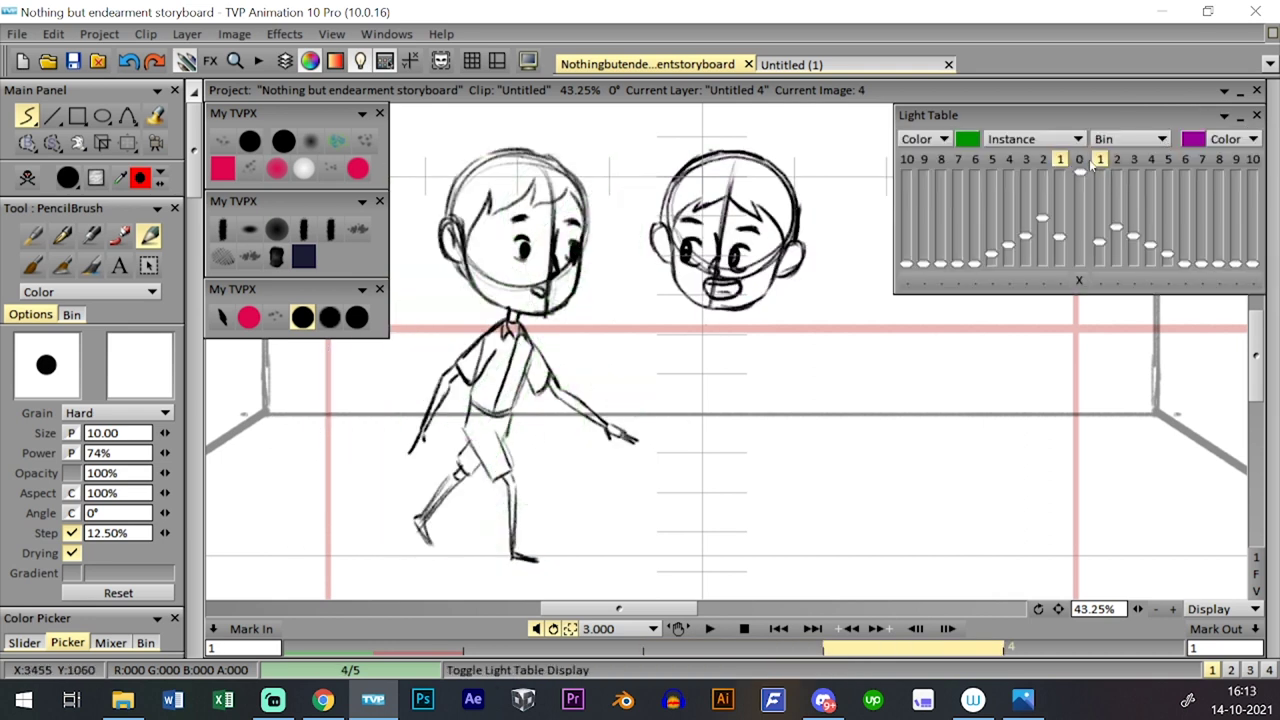
pyautogui.press('Left')
pyautogui.press('Right')
pyautogui.press('Left')
pyautogui.press('Right')
pyautogui.click(1099, 159)
pyautogui.click(1224, 116)
# - Check the layers in the timeline and step forward to image 5
pyautogui.hotkey('ctrl', 't')
pyautogui.hotkey('ctrl', 't')
pyautogui.hotkey('ctrl', 't')
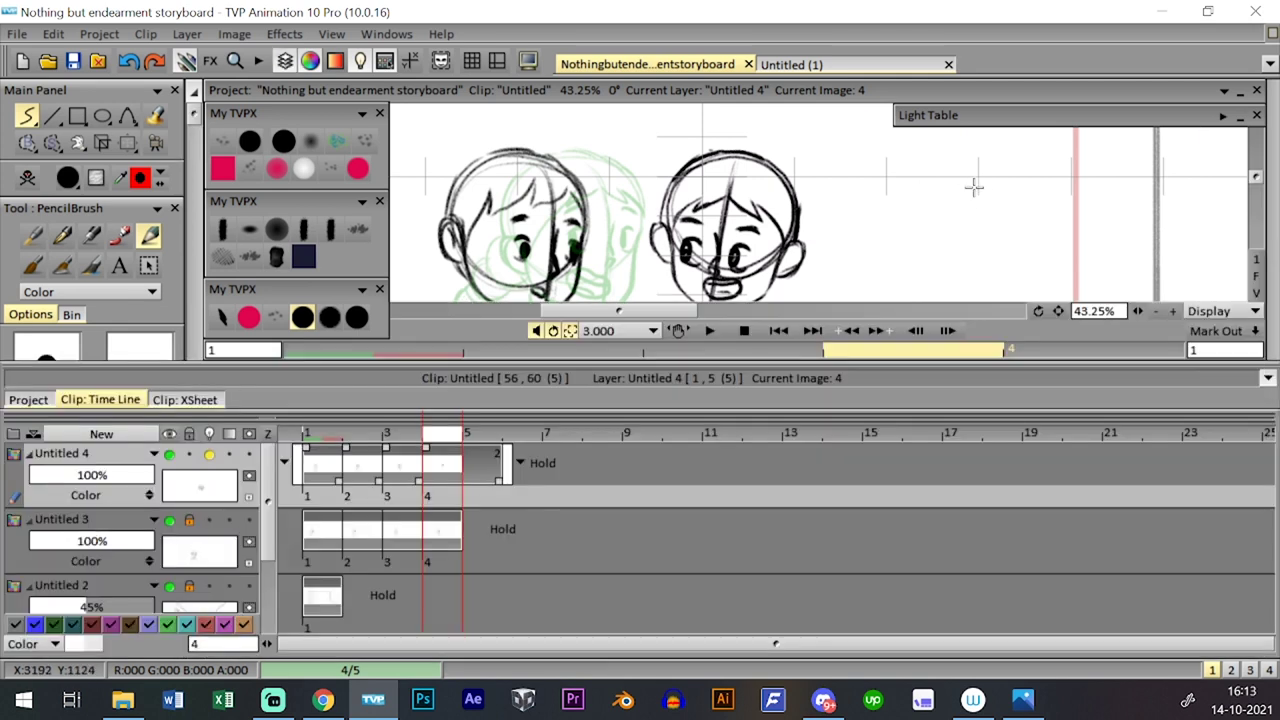
pyautogui.hotkey('ctrl', 't')
pyautogui.hotkey('ctrl', 't')
pyautogui.hotkey('ctrl', 't')
pyautogui.press('Right')
pyautogui.hotkey('ctrl', 't')
pyautogui.hotkey('ctrl', 't')
pyautogui.hotkey('ctrl', 't')
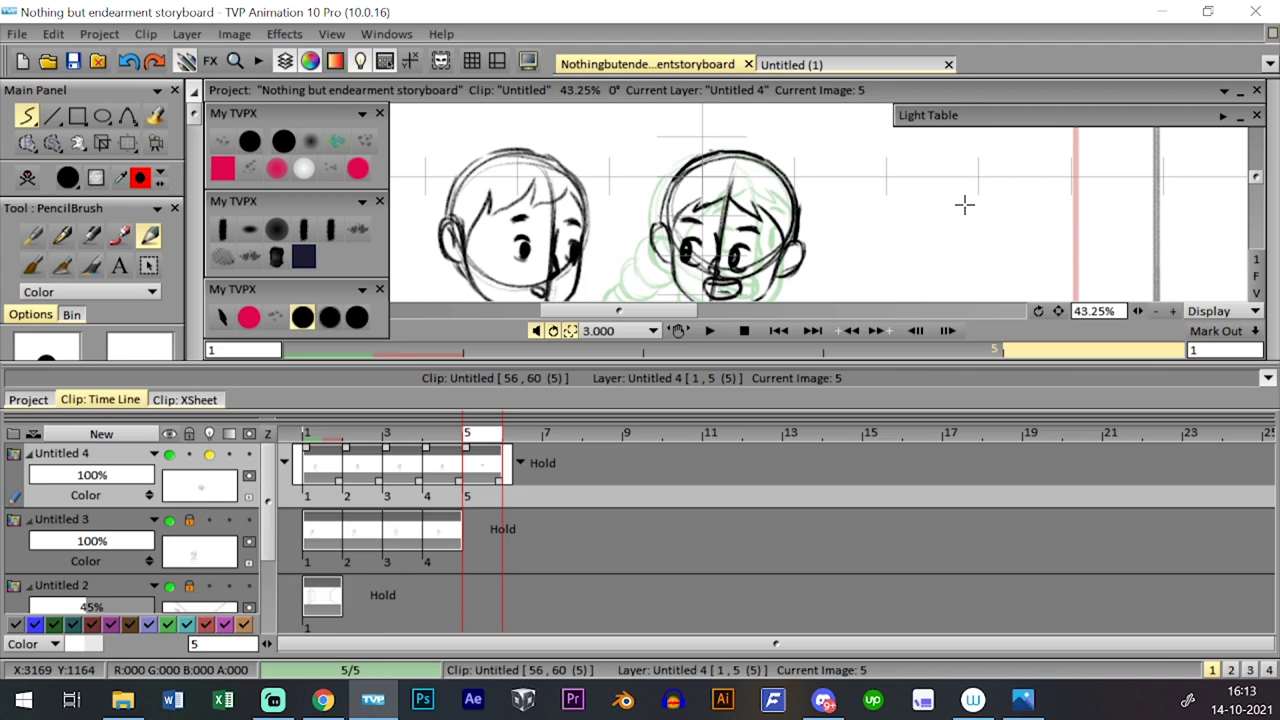
pyautogui.hotkey('ctrl', 't')
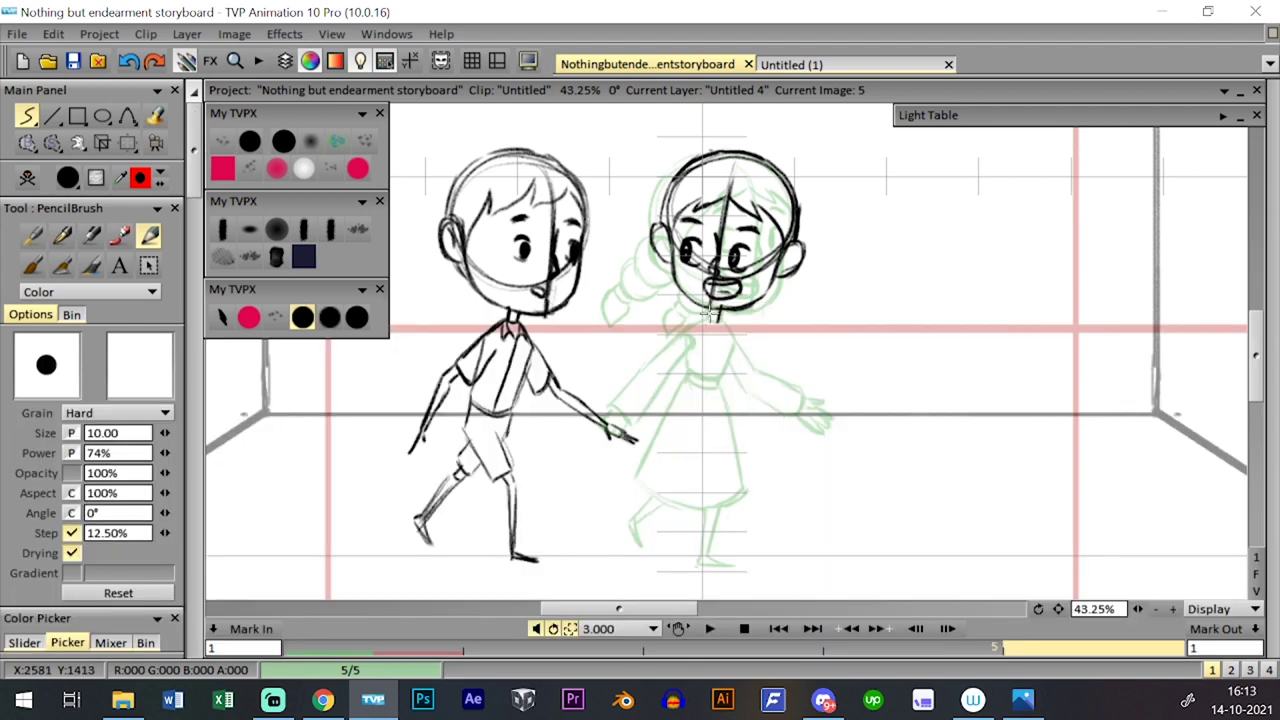
# - Redraw the girl's neck and shoulder line below her chin on image 5
pyautogui.hotkey('ctrl', 'z')
pyautogui.moveTo(708, 319); pyautogui.dragTo(718, 319)
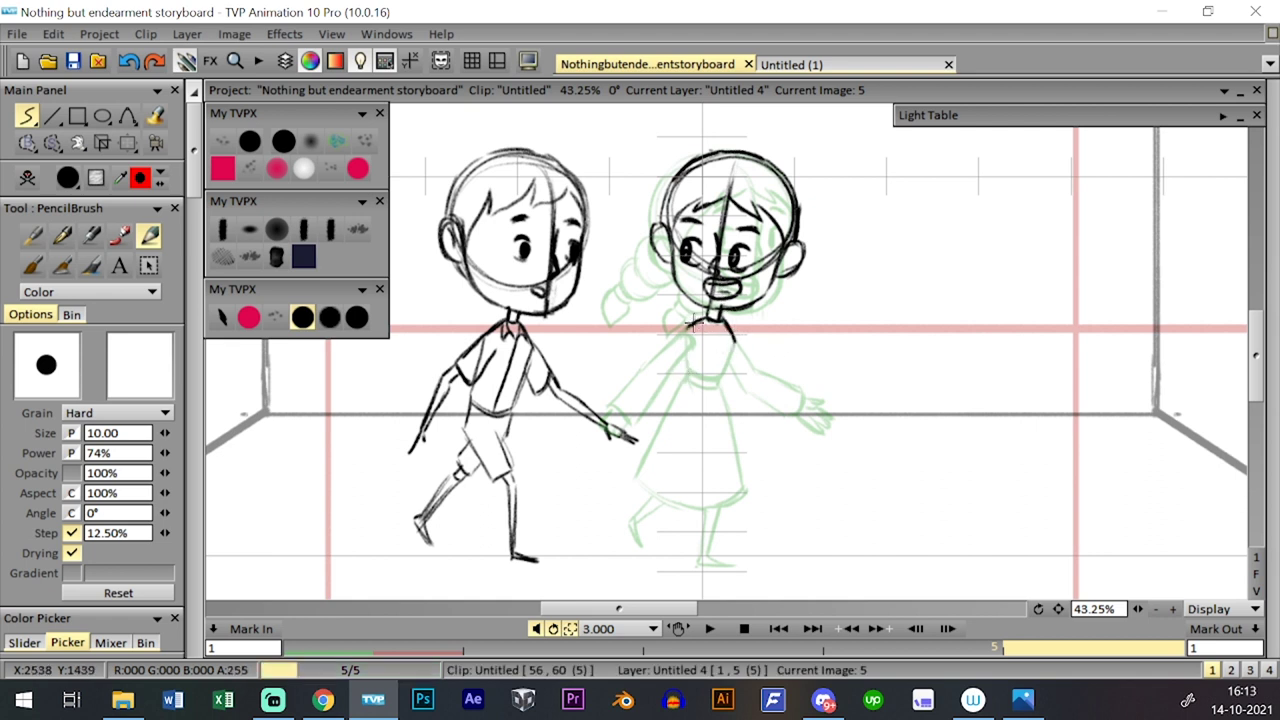
pyautogui.moveTo(685, 333)
pyautogui.mouseDown()
pyautogui.moveTo(691, 362)
pyautogui.moveTo(730, 366)
pyautogui.moveTo(720, 343)
pyautogui.moveTo(700, 388)
pyautogui.moveTo(715, 382)
pyautogui.mouseUp()
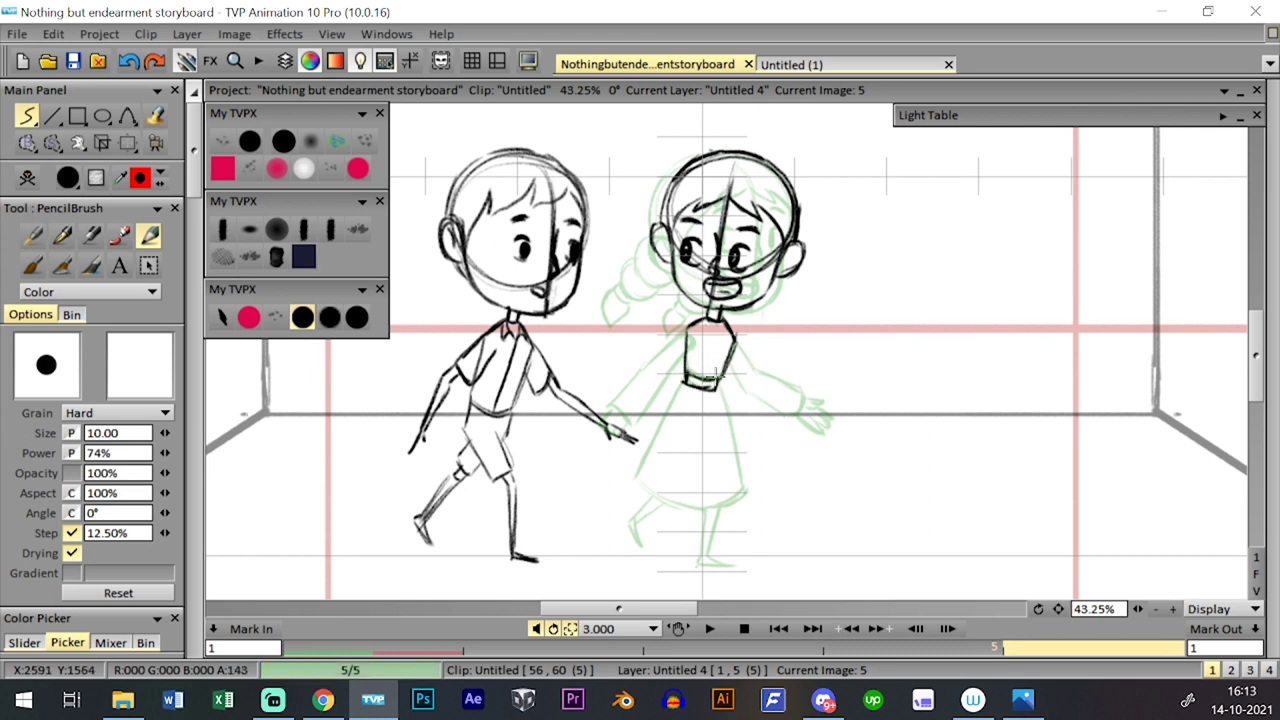
# - Draw the curved hem of the girl's dress and her lower legs, undoing failed strokes
pyautogui.moveTo(648, 493)
pyautogui.mouseDown()
pyautogui.moveTo(680, 374)
pyautogui.moveTo(649, 491)
pyautogui.moveTo(686, 376)
pyautogui.moveTo(738, 490)
pyautogui.mouseUp()
pyautogui.hotkey('ctrl', 'z')
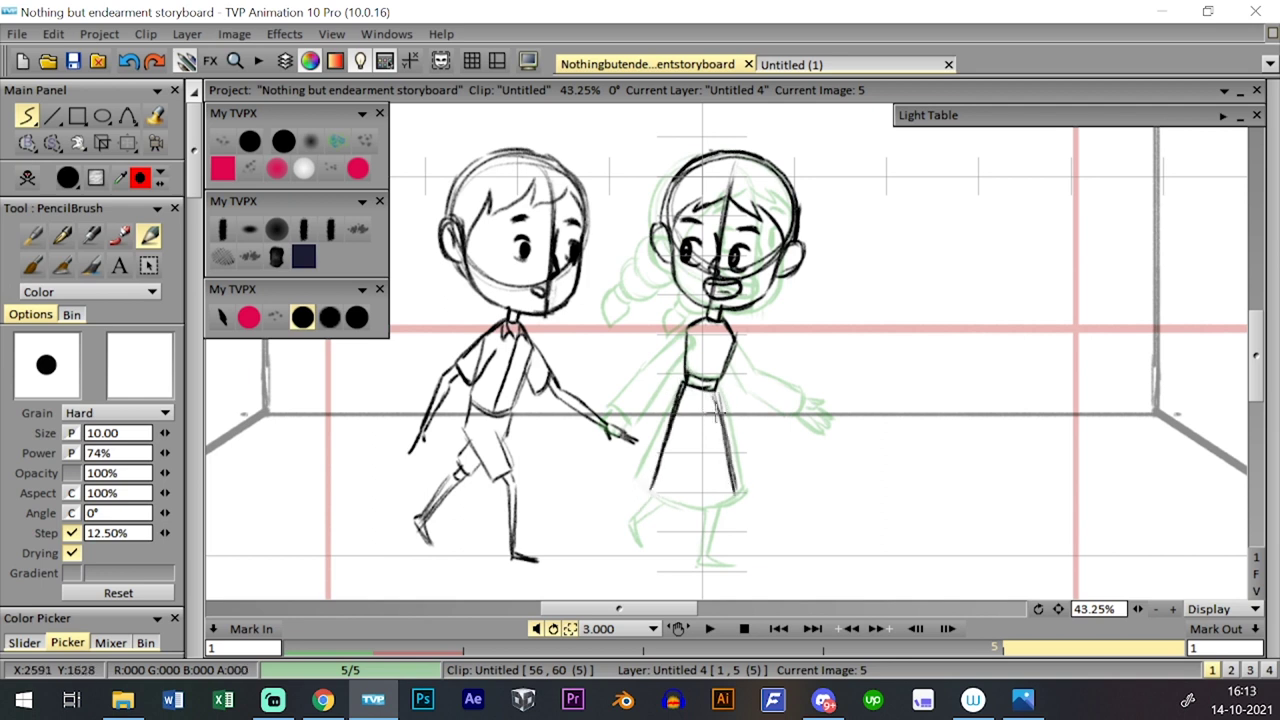
pyautogui.moveTo(668, 490)
pyautogui.mouseDown()
pyautogui.moveTo(700, 508)
pyautogui.moveTo(726, 484)
pyautogui.mouseUp()
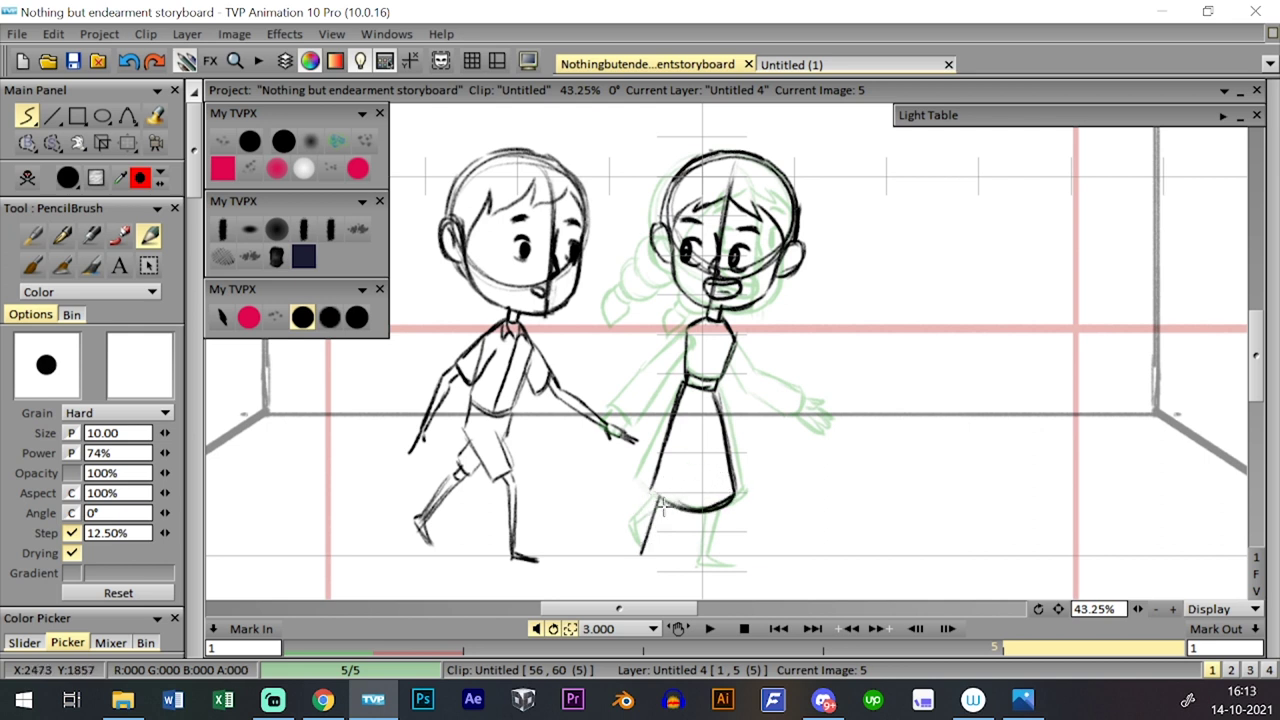
pyautogui.moveTo(656, 498)
pyautogui.mouseDown()
pyautogui.moveTo(648, 556)
pyautogui.moveTo(672, 566)
pyautogui.mouseUp()
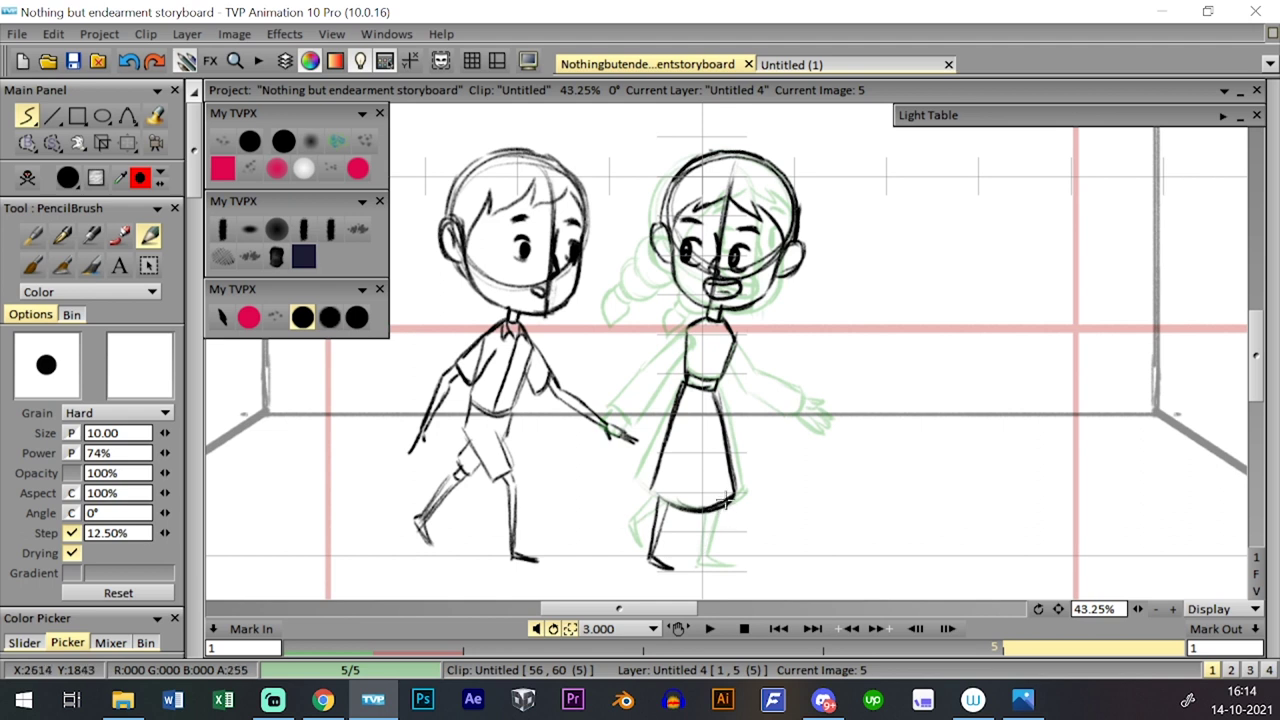
pyautogui.moveTo(708, 508)
pyautogui.mouseDown()
pyautogui.moveTo(718, 514)
pyautogui.moveTo(692, 540)
pyautogui.moveTo(724, 502)
pyautogui.moveTo(695, 540)
pyautogui.moveTo(700, 562)
pyautogui.moveTo(706, 532)
pyautogui.mouseUp()
pyautogui.hotkey('ctrl', 'z')
pyautogui.hotkey('ctrl', 'z')
# - Compare against image 4, then draw the girl's right shoulder and sleeve with her arm
pyautogui.press('Left')
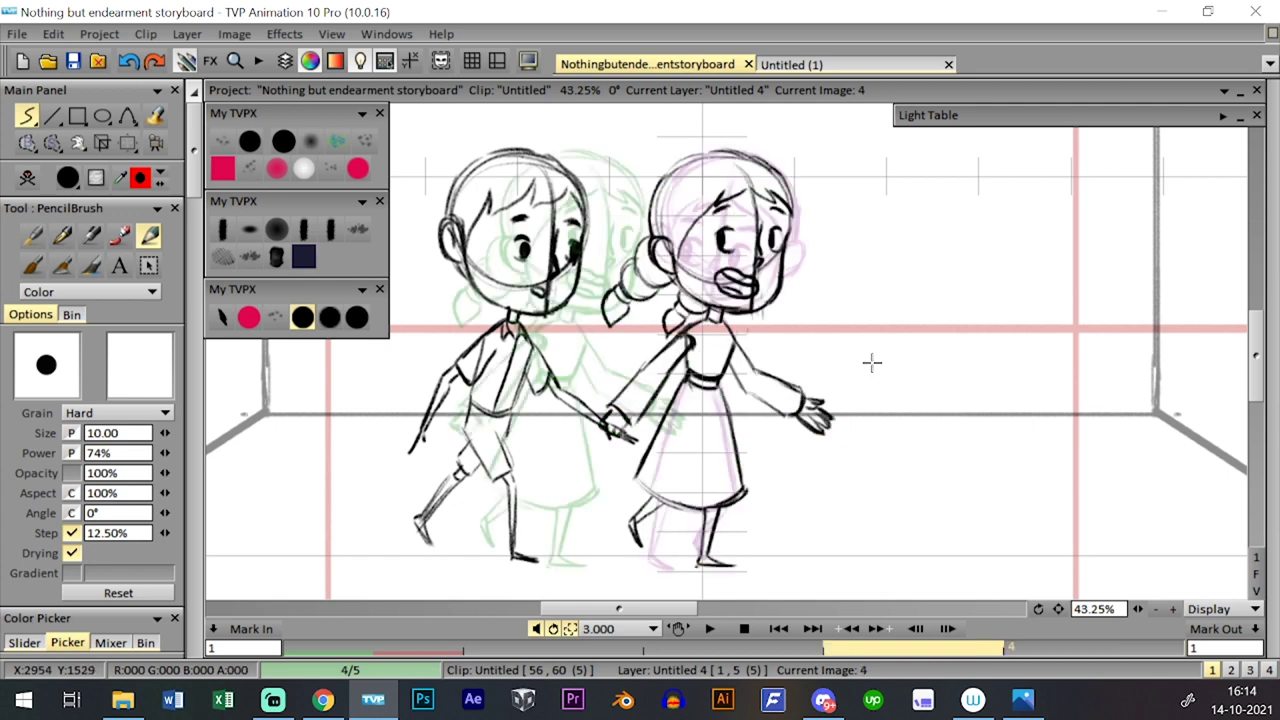
pyautogui.press('Right')
pyautogui.press('Left')
pyautogui.press('Right')
pyautogui.press('Left')
pyautogui.press('Right')
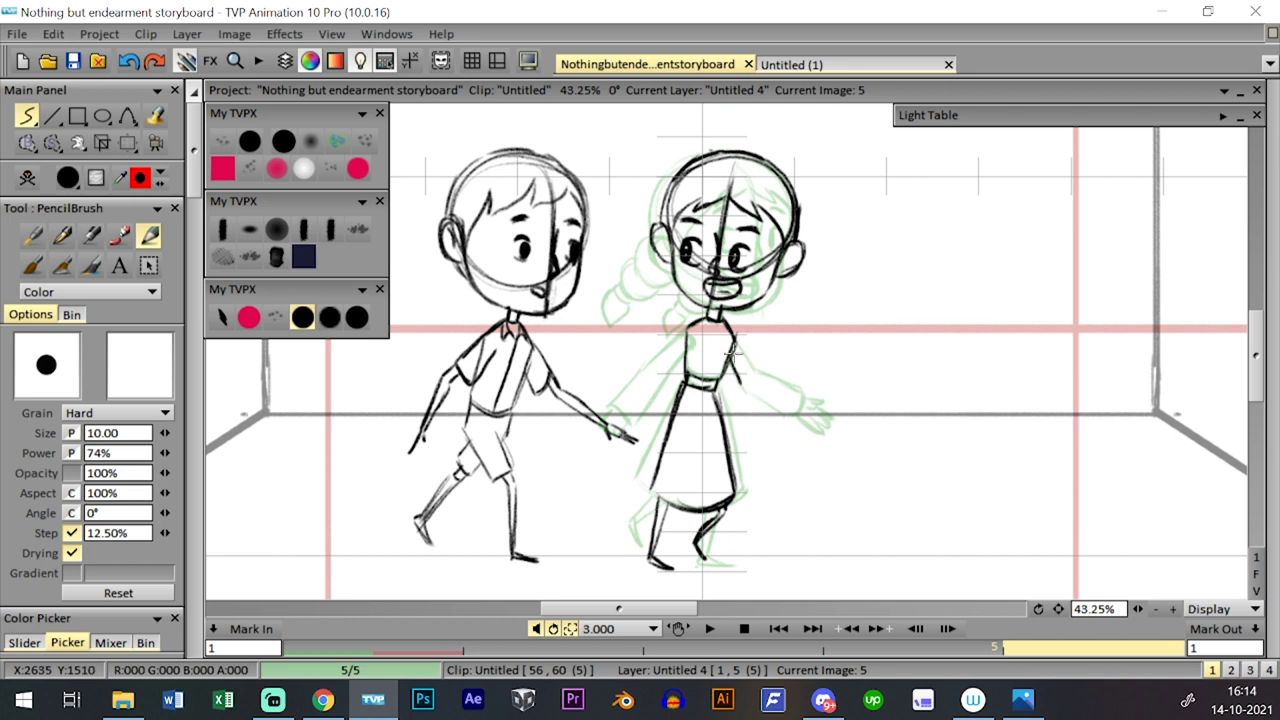
pyautogui.moveTo(737, 345); pyautogui.dragTo(750, 375)
pyautogui.hotkey('ctrl', 'z')
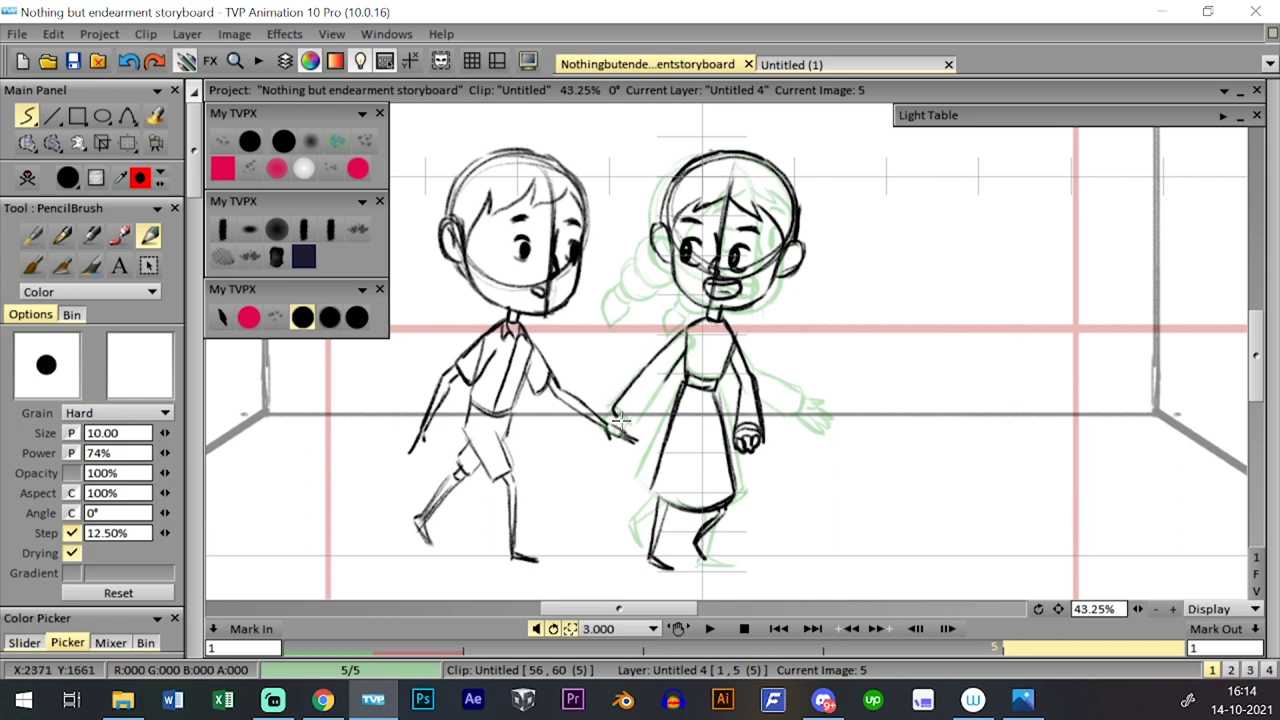
pyautogui.moveTo(616, 406)
pyautogui.mouseDown()
pyautogui.moveTo(647, 402)
pyautogui.moveTo(644, 376)
pyautogui.moveTo(606, 407)
pyautogui.moveTo(643, 358)
pyautogui.mouseUp()
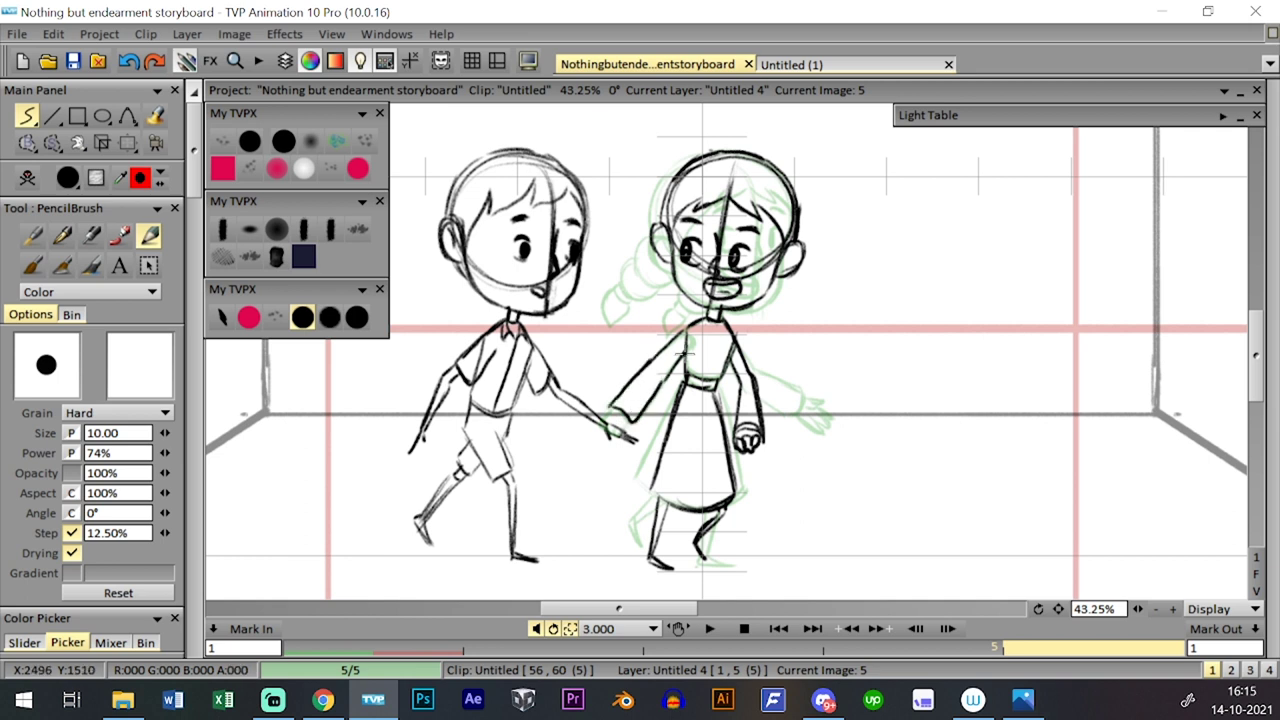
# - Recheck against image 4, then nudge the girl's drawing slightly to the right
pyautogui.press('Left')
pyautogui.press('Right')
pyautogui.press('Left')
pyautogui.press('Right')
pyautogui.press('Left')
pyautogui.press('Right')
pyautogui.moveTo(127, 143); pyautogui.dragTo(186, 143)
pyautogui.moveTo(716, 352); pyautogui.dragTo(729, 351)
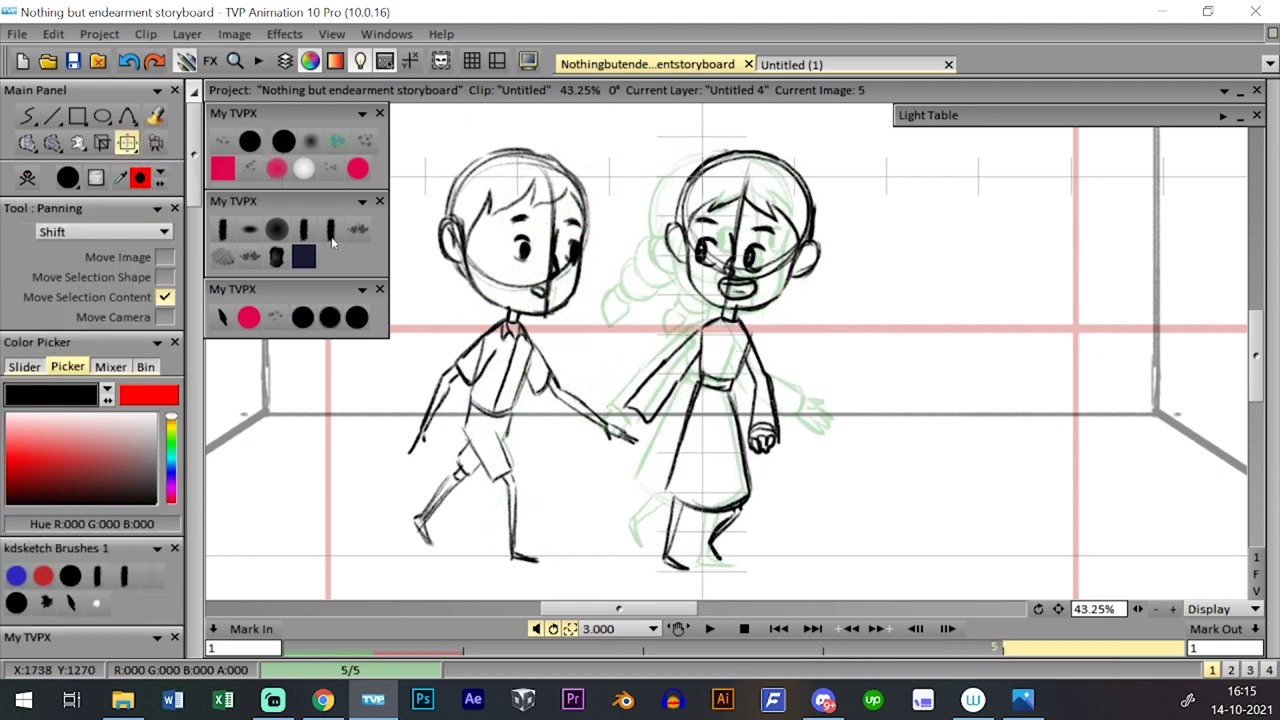
# - Erase the girl's forearm, redraw her arm joining the boy's hand, and compare with image 4
pyautogui.click(284, 141)
pyautogui.moveTo(634, 412); pyautogui.dragTo(656, 385)
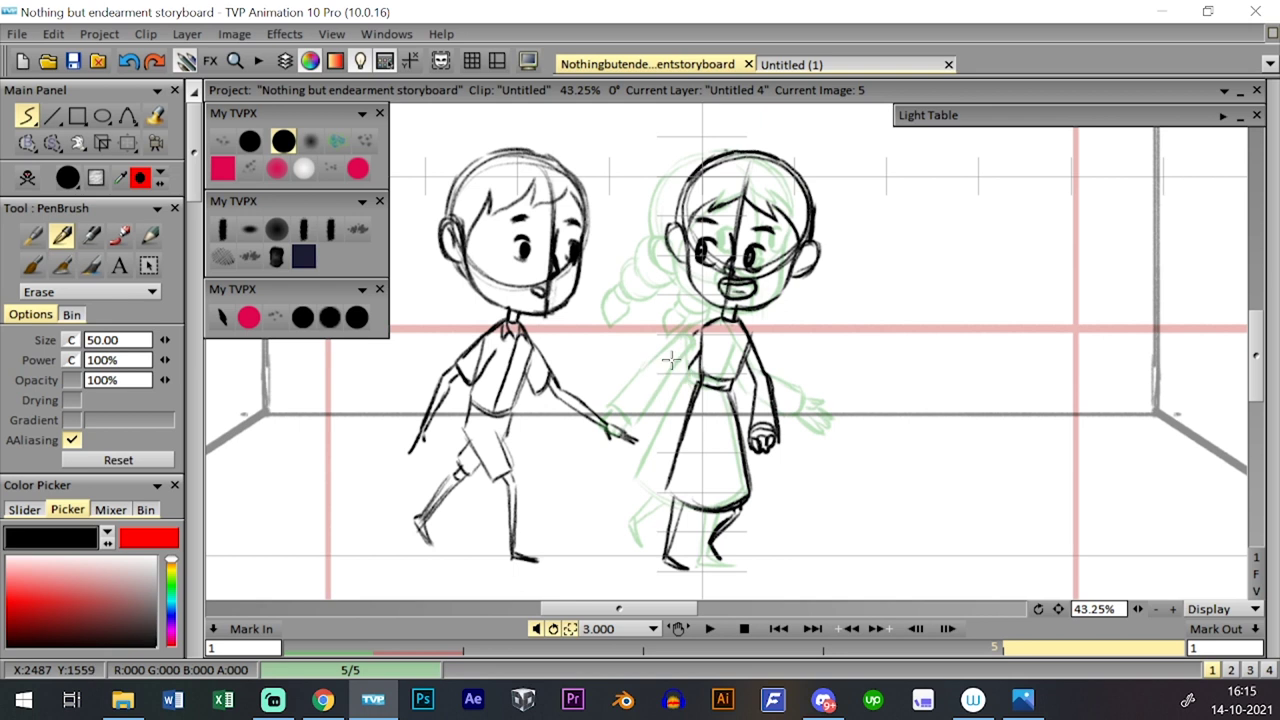
pyautogui.click(302, 317)
pyautogui.moveTo(690, 333); pyautogui.dragTo(664, 361)
pyautogui.hotkey('ctrl', 'z')
pyautogui.moveTo(702, 354); pyautogui.dragTo(667, 376)
pyautogui.moveTo(702, 336)
pyautogui.mouseDown()
pyautogui.moveTo(609, 406)
pyautogui.moveTo(628, 420)
pyautogui.moveTo(678, 371)
pyautogui.moveTo(659, 358)
pyautogui.moveTo(612, 402)
pyautogui.mouseUp()
pyautogui.hotkey('ctrl', 'z')
pyautogui.hotkey('ctrl', 'z')
pyautogui.hotkey('ctrl', 'z')
pyautogui.moveTo(613, 403)
pyautogui.mouseDown()
pyautogui.moveTo(633, 421)
pyautogui.moveTo(671, 375)
pyautogui.mouseUp()
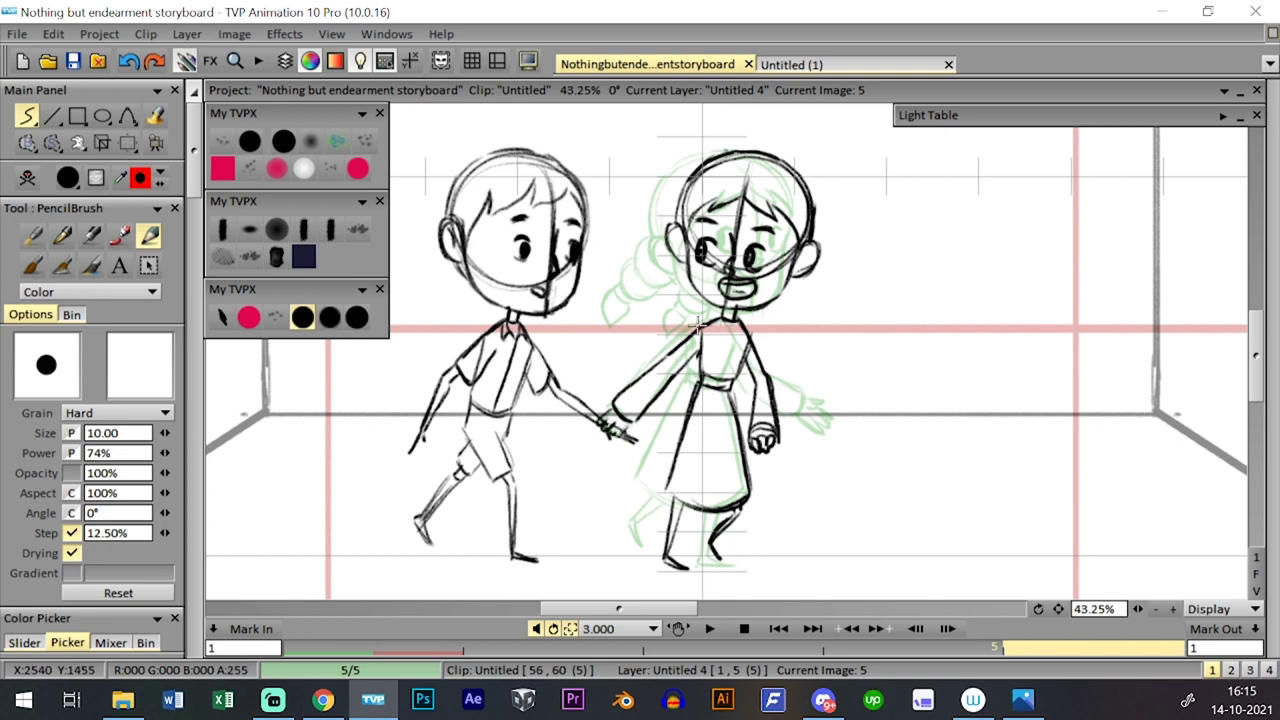
pyautogui.press('Left')
pyautogui.press('Right')
pyautogui.press('Left')
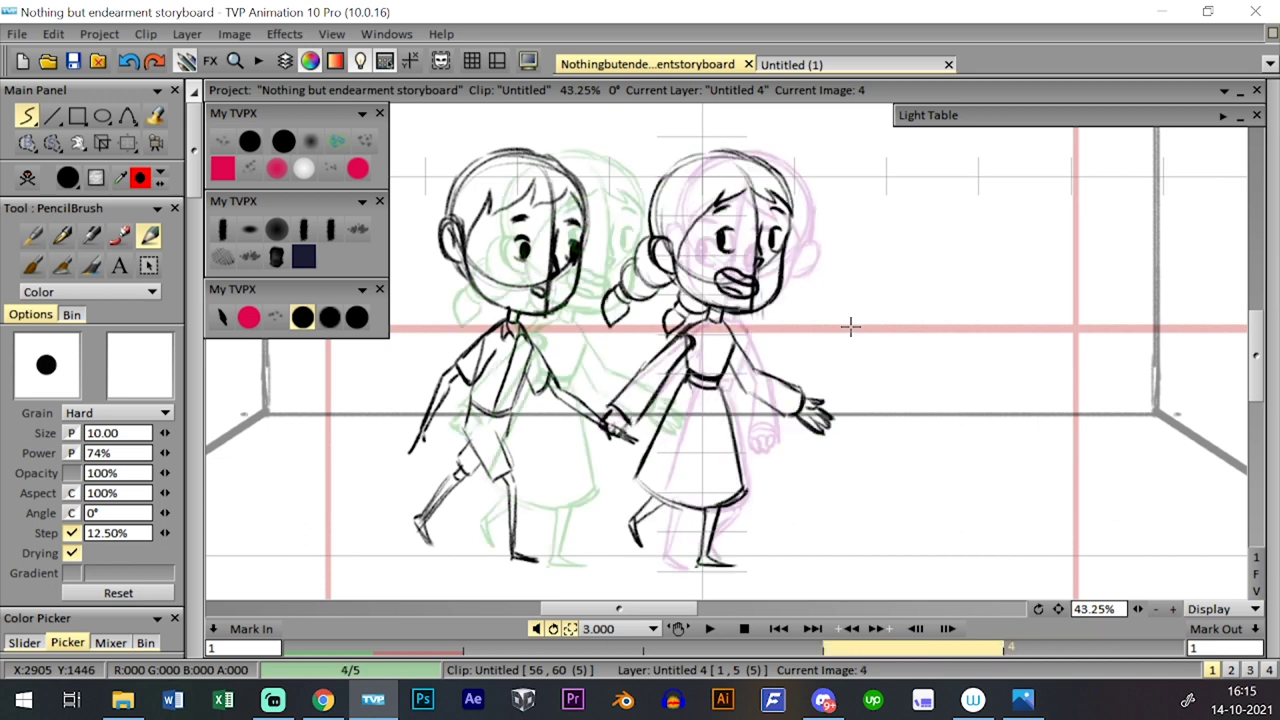
pyautogui.press('Right')
pyautogui.press('Left')
pyautogui.press('Right')
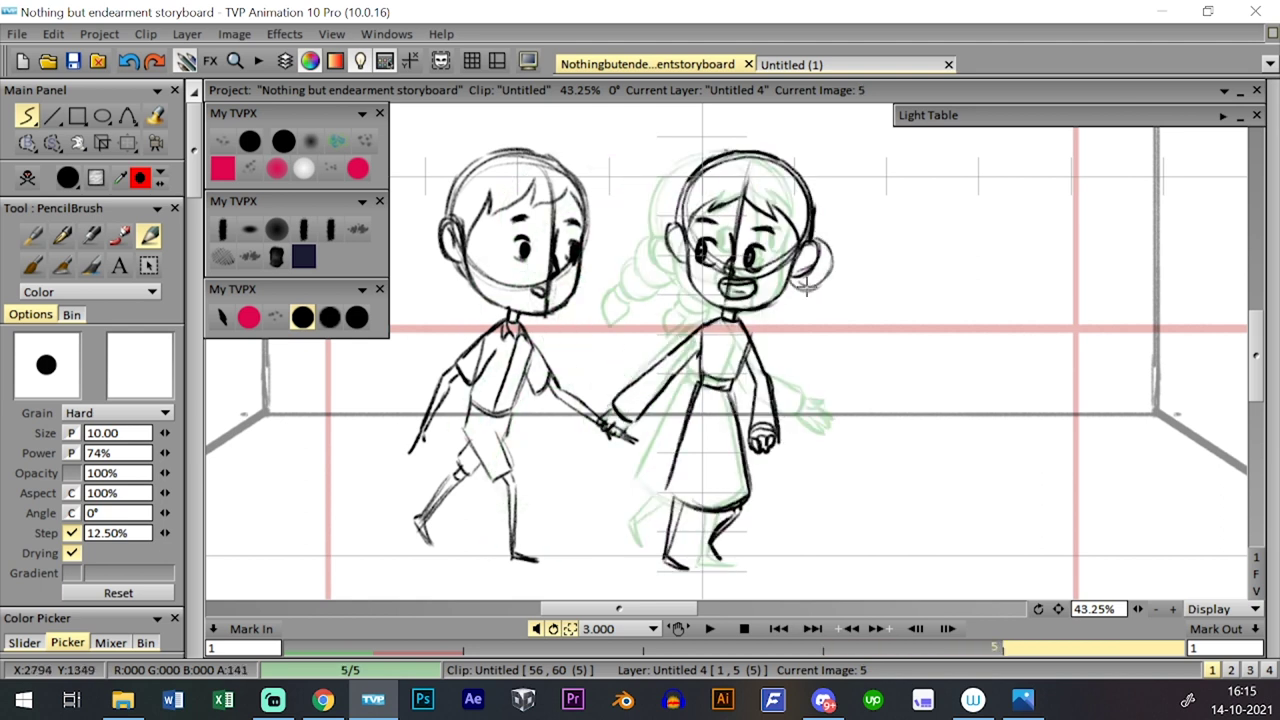
# - Draw the braided pigtail beside her ear, then the second braid with curls on the other side
pyautogui.hotkey('ctrl', 'z')
pyautogui.hotkey('ctrl', 'z')
pyautogui.hotkey('ctrl', 'z')
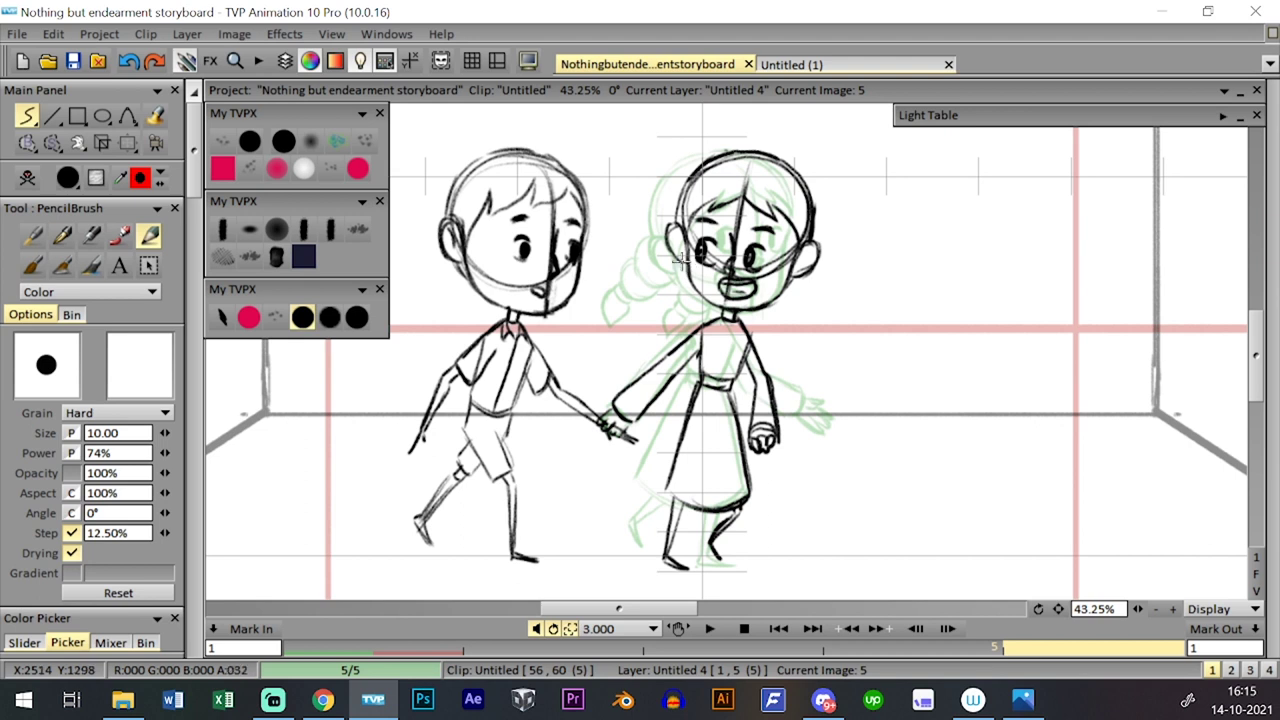
pyautogui.hotkey('ctrl', 'z')
pyautogui.moveTo(816, 249)
pyautogui.mouseDown()
pyautogui.moveTo(831, 262)
pyautogui.moveTo(812, 299)
pyautogui.mouseUp()
pyautogui.hotkey('ctrl', 'z')
pyautogui.hotkey('ctrl', 'z')
pyautogui.moveTo(818, 250)
pyautogui.mouseDown()
pyautogui.moveTo(792, 296)
pyautogui.moveTo(824, 295)
pyautogui.mouseUp()
pyautogui.moveTo(788, 292); pyautogui.dragTo(812, 304)
pyautogui.moveTo(818, 250)
pyautogui.mouseDown()
pyautogui.moveTo(830, 281)
pyautogui.moveTo(812, 303)
pyautogui.moveTo(837, 317)
pyautogui.moveTo(844, 300)
pyautogui.moveTo(829, 323)
pyautogui.moveTo(847, 318)
pyautogui.moveTo(853, 345)
pyautogui.moveTo(840, 330)
pyautogui.moveTo(866, 342)
pyautogui.moveTo(858, 262)
pyautogui.moveTo(846, 298)
pyautogui.moveTo(860, 266)
pyautogui.moveTo(848, 296)
pyautogui.moveTo(872, 268)
pyautogui.moveTo(854, 288)
pyautogui.mouseUp()
pyautogui.hotkey('ctrl', 'z')
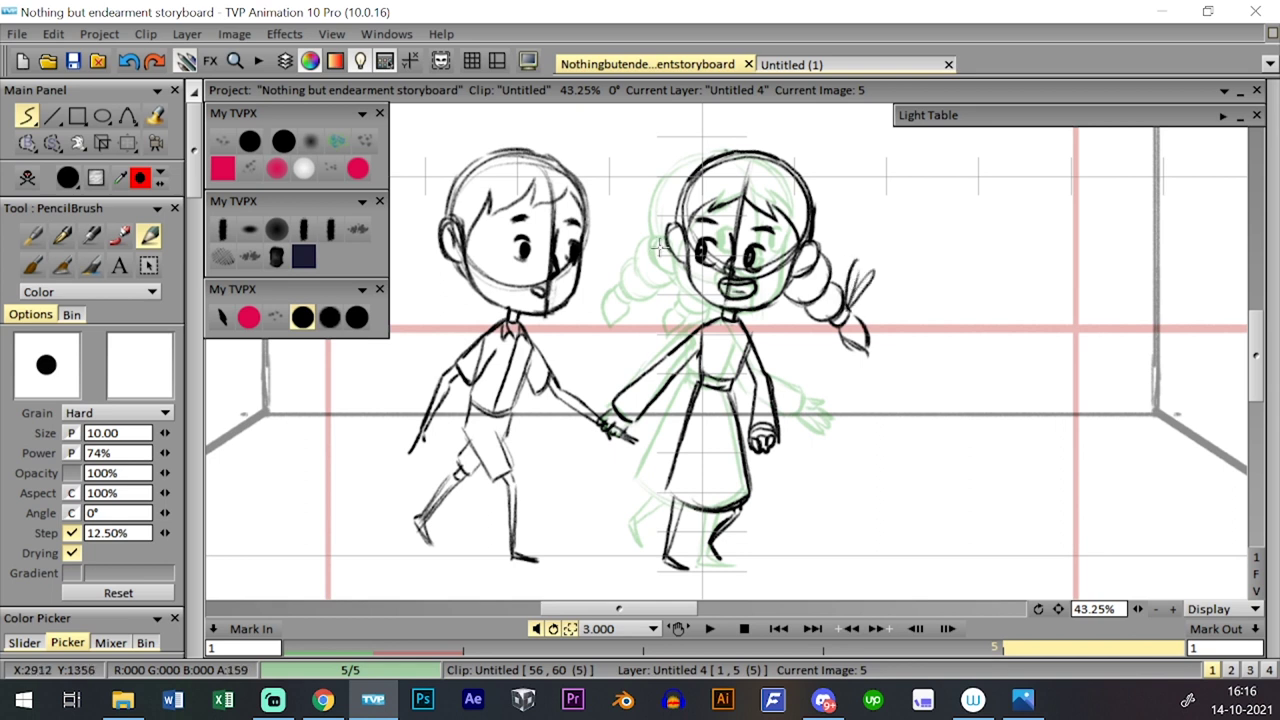
pyautogui.moveTo(693, 273)
pyautogui.mouseDown()
pyautogui.moveTo(655, 268)
pyautogui.moveTo(655, 302)
pyautogui.moveTo(680, 283)
pyautogui.moveTo(663, 298)
pyautogui.moveTo(641, 293)
pyautogui.moveTo(655, 313)
pyautogui.moveTo(659, 300)
pyautogui.moveTo(636, 298)
pyautogui.moveTo(647, 330)
pyautogui.moveTo(652, 311)
pyautogui.moveTo(633, 340)
pyautogui.mouseUp()
pyautogui.moveTo(612, 287); pyautogui.dragTo(628, 278)
# - Flip between images 4 and 5, show the timeline, and make layer Untitled 3 current
pyautogui.press('Left')
pyautogui.press('Right')
pyautogui.press('Left')
pyautogui.press('Right')
pyautogui.press('Left')
pyautogui.press('Right')
pyautogui.press('Left')
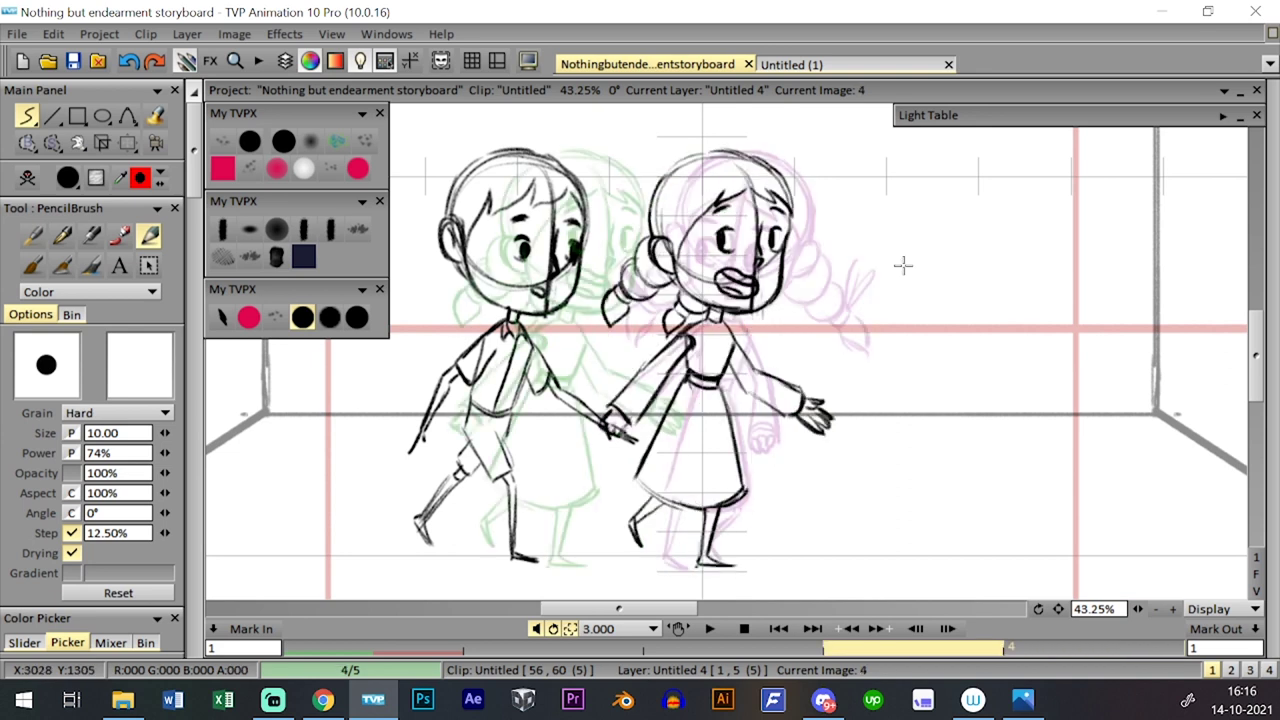
pyautogui.press('Right')
pyautogui.press('l')
pyautogui.click(448, 556)
pyautogui.press('l')
pyautogui.press('l')
pyautogui.press('l')
pyautogui.press('Left')
pyautogui.press('Left')
pyautogui.press('Right')
pyautogui.press('Right')
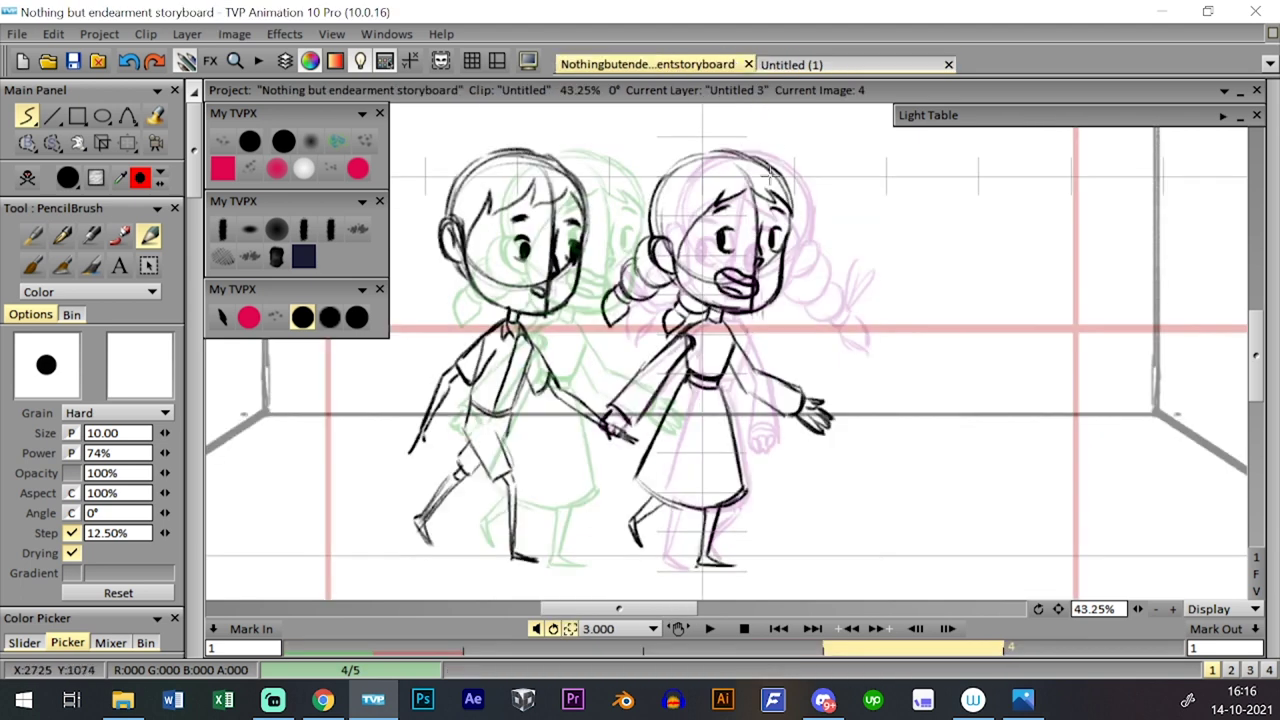
# - Extend layer Untitled 3 to image 5 and restore the drawing that was cleared
pyautogui.press('Tab')
pyautogui.press('Tab')
pyautogui.press('Right')
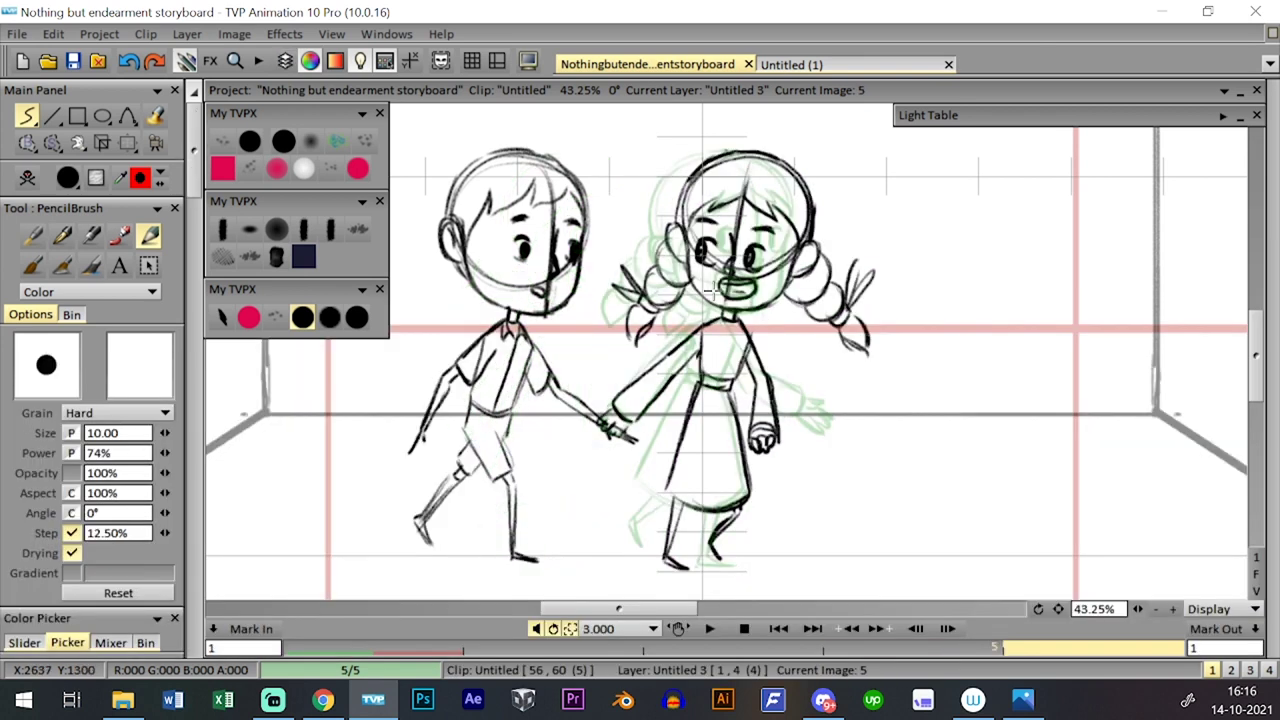
pyautogui.press('Tab')
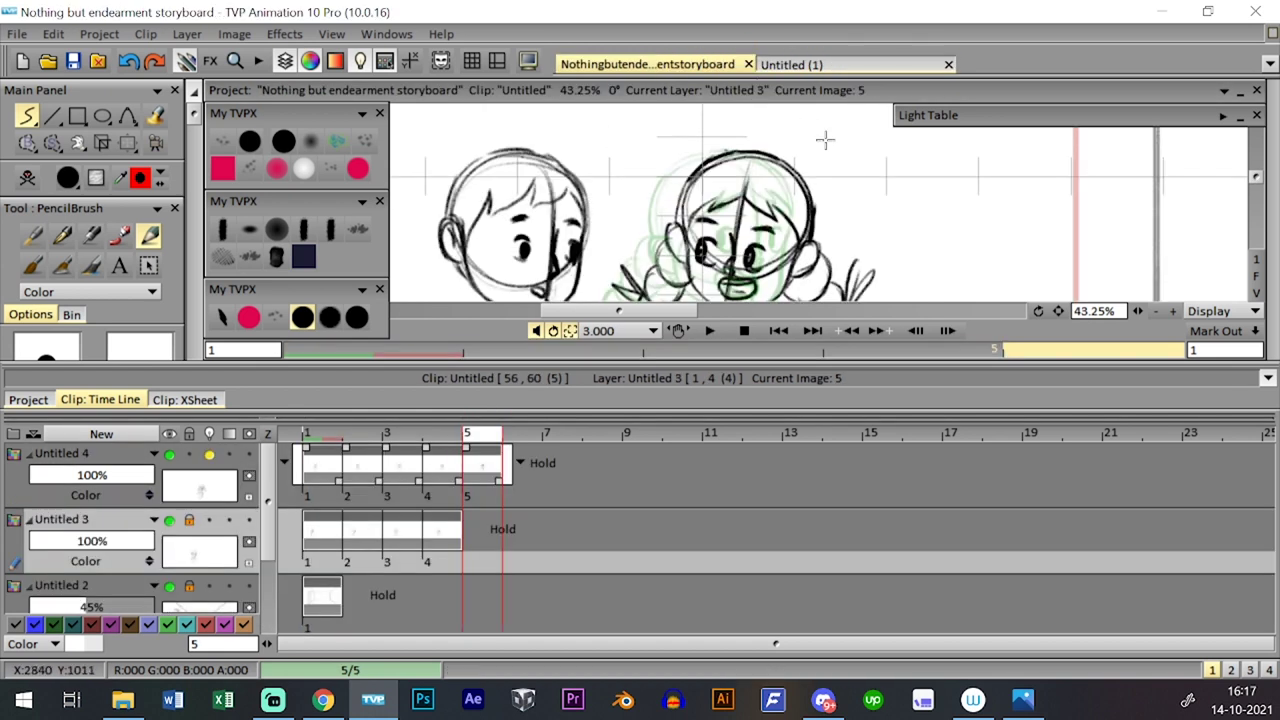
pyautogui.press('Tab')
pyautogui.press('d')
pyautogui.press('Tab')
pyautogui.press('Tab')
pyautogui.press('Tab')
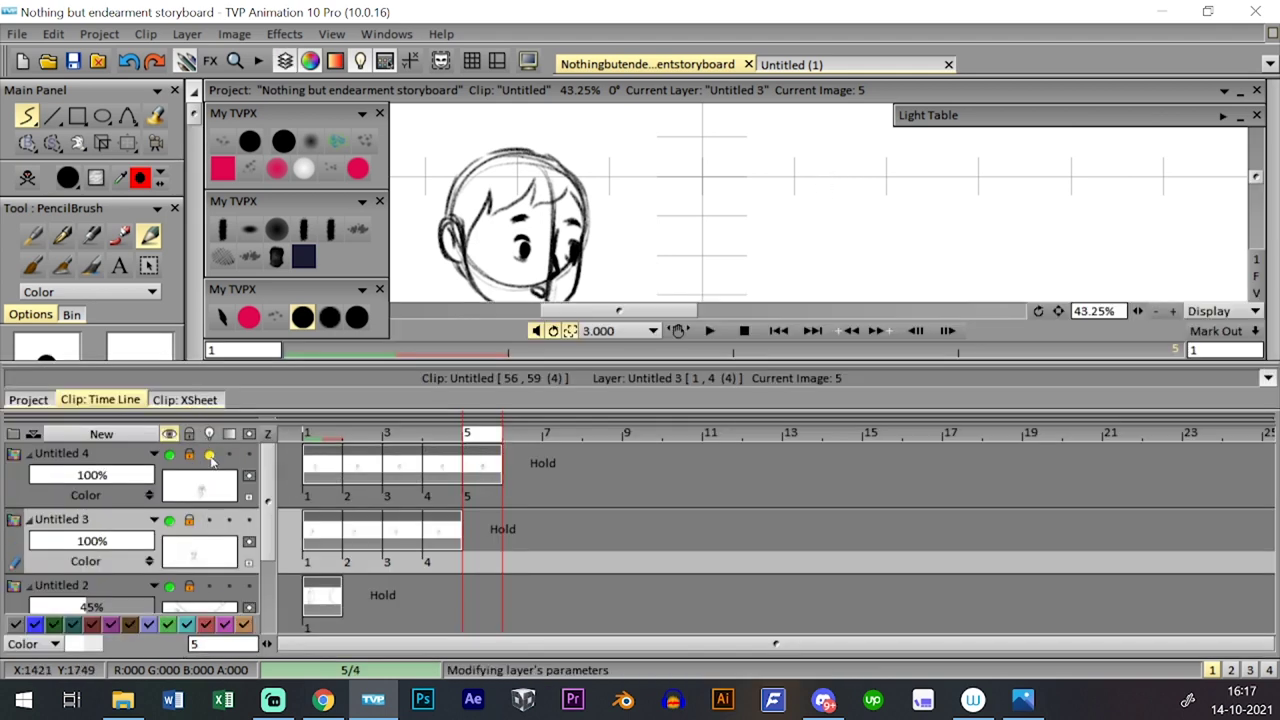
pyautogui.hotkey('ctrl', 'z')
pyautogui.press('Tab')
pyautogui.click(27, 177)
pyautogui.press('Tab')
pyautogui.hotkey('ctrl', 'z')
pyautogui.press('Tab')
pyautogui.press('Tab')
pyautogui.press('Tab')
pyautogui.press('Tab')
pyautogui.press('Tab')
# - Flip between images 4 and 5 to compare, ending back on image 4
pyautogui.press('Left')
pyautogui.press('Left')
pyautogui.press('Left')
pyautogui.press('Right')
pyautogui.press('Right')
pyautogui.press('l')
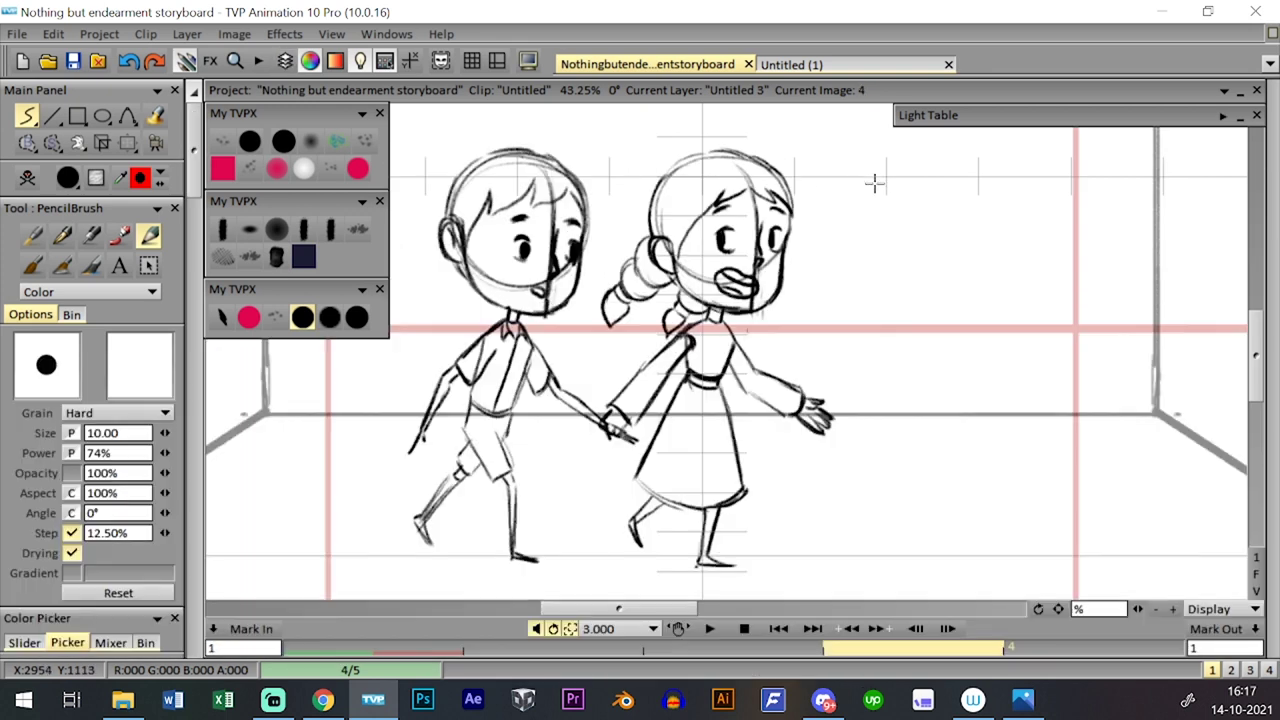
pyautogui.press('Right')
pyautogui.press('Left')
pyautogui.press('Right')
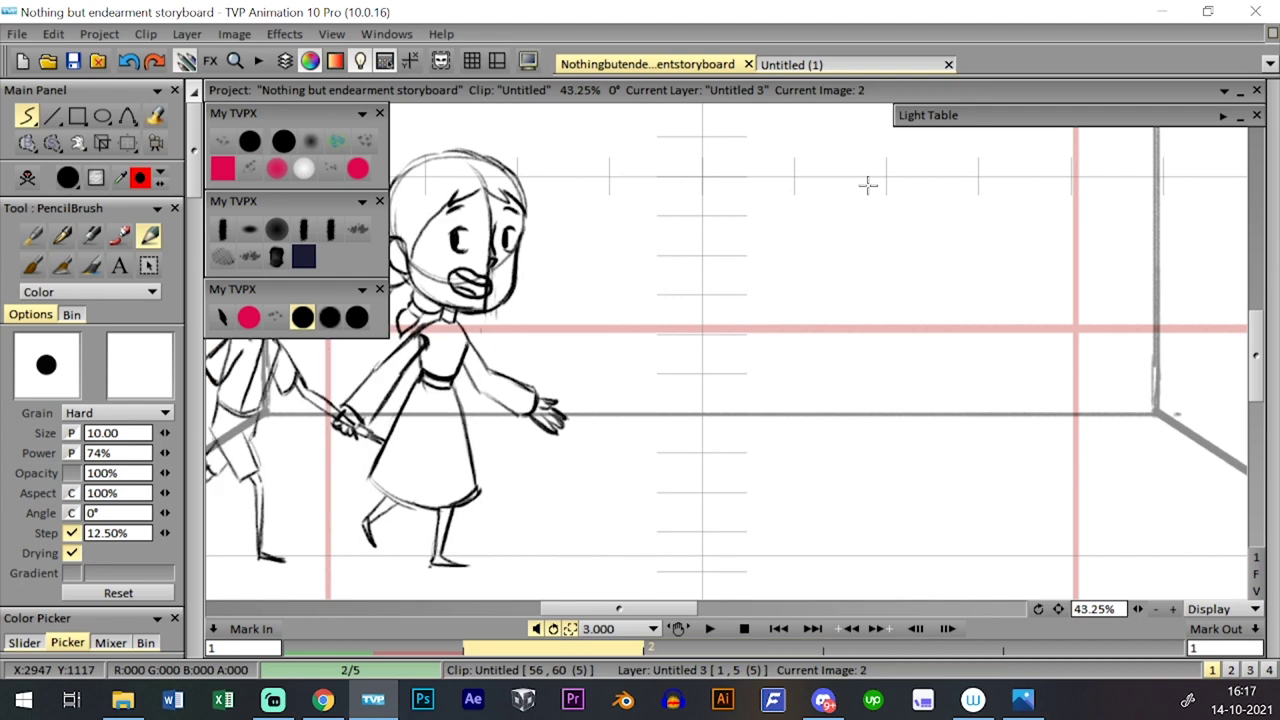
pyautogui.press('Right')
pyautogui.press('l')
pyautogui.press('l')
pyautogui.press('l')
pyautogui.press('l')
pyautogui.press('l')
pyautogui.press('l')
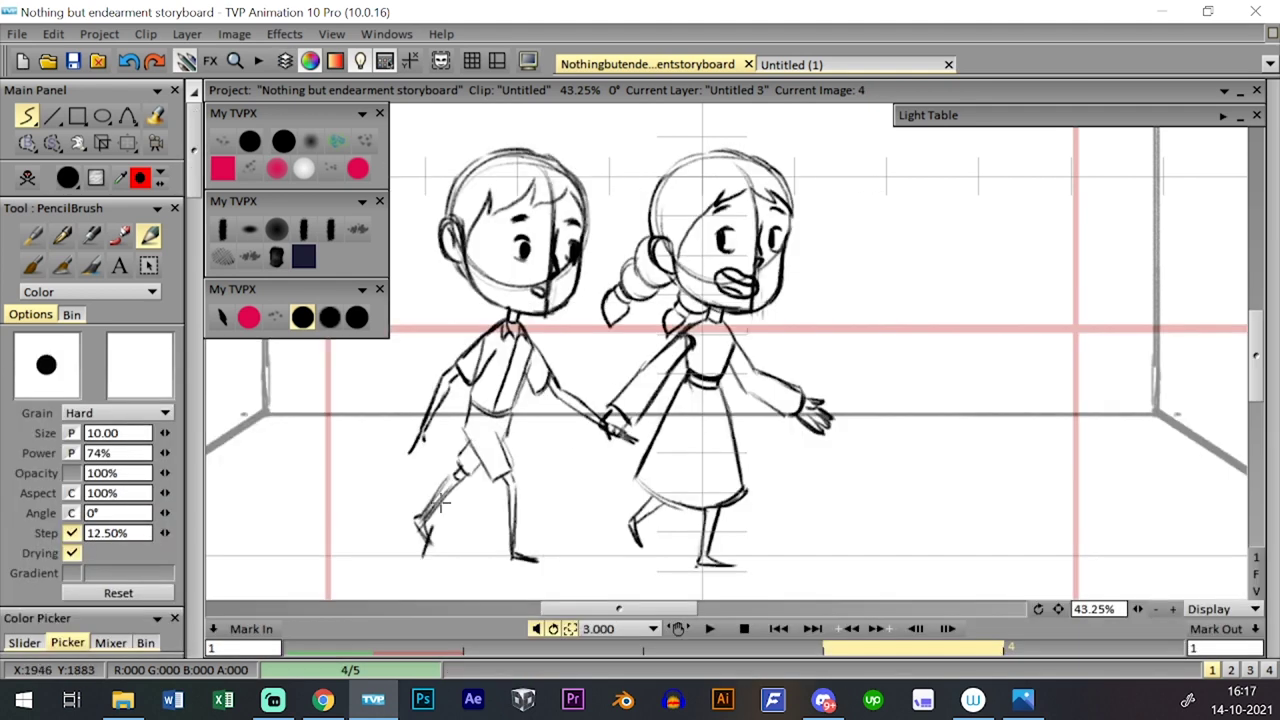
# - Try several long guide strokes through the boy on image 5, undoing each one
pyautogui.moveTo(441, 503)
pyautogui.mouseDown()
pyautogui.moveTo(420, 579)
pyautogui.moveTo(630, 108)
pyautogui.mouseUp()
pyautogui.hotkey('ctrl', 'z')
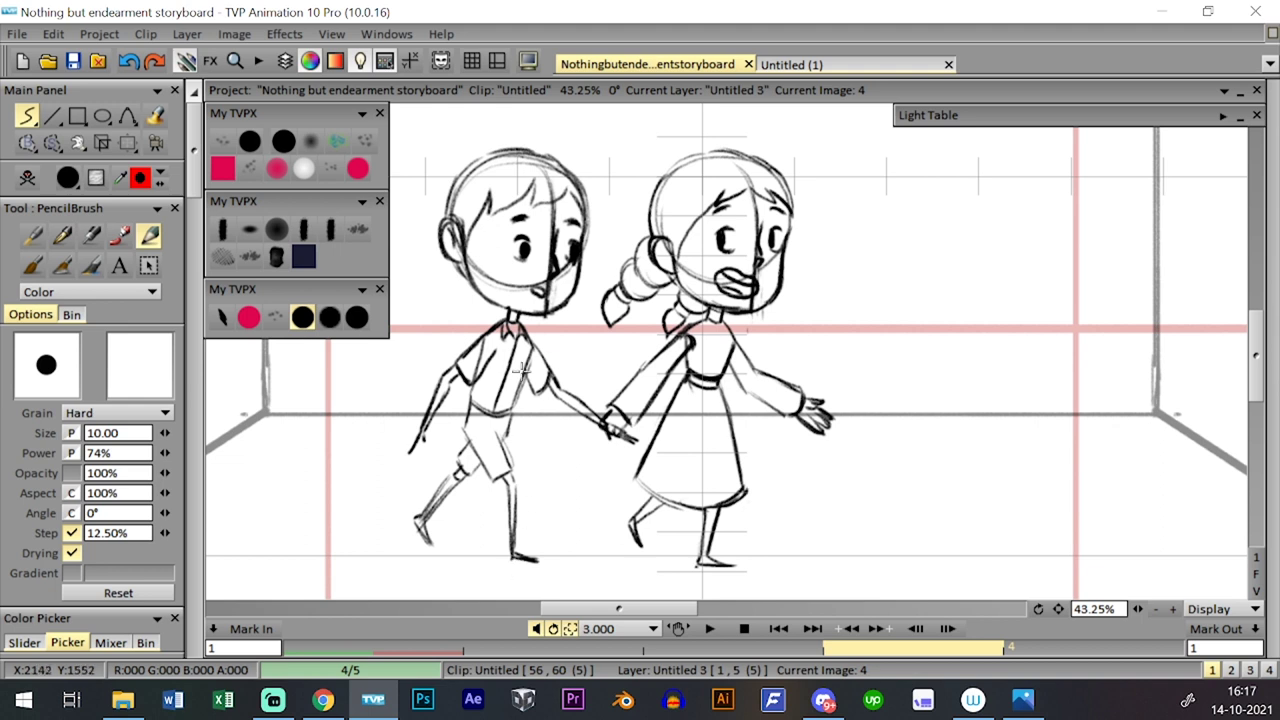
pyautogui.moveTo(486, 560)
pyautogui.mouseDown()
pyautogui.moveTo(494, 596)
pyautogui.moveTo(490, 208)
pyautogui.mouseUp()
pyautogui.hotkey('ctrl', 'z')
pyautogui.moveTo(418, 566)
pyautogui.mouseDown()
pyautogui.moveTo(574, 196)
pyautogui.moveTo(596, 108)
pyautogui.mouseUp()
pyautogui.hotkey('ctrl', 'z')
pyautogui.moveTo(522, 121)
pyautogui.mouseDown()
pyautogui.moveTo(460, 510)
pyautogui.moveTo(476, 428)
pyautogui.moveTo(475, 106)
pyautogui.mouseUp()
pyautogui.hotkey('ctrl', 'z')
pyautogui.moveTo(424, 574)
pyautogui.mouseDown()
pyautogui.moveTo(598, 106)
pyautogui.moveTo(466, 412)
pyautogui.moveTo(440, 582)
pyautogui.mouseUp()
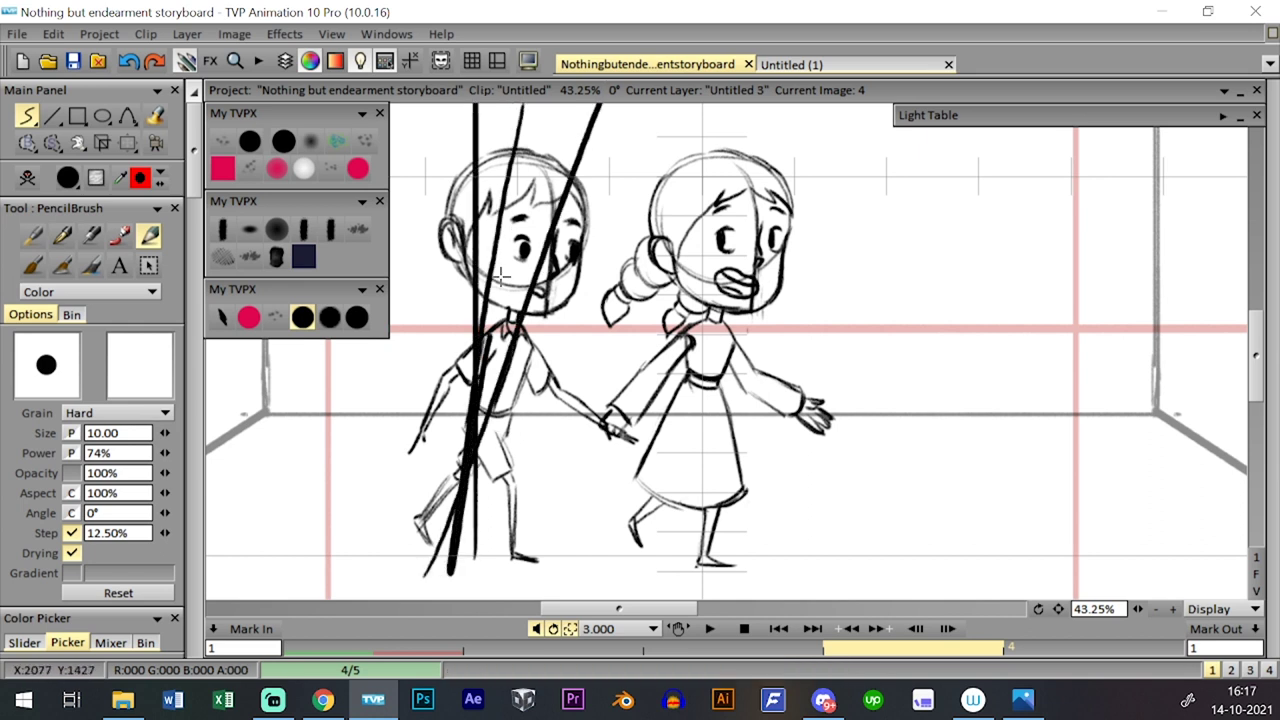
pyautogui.hotkey('ctrl', 'z')
pyautogui.moveTo(531, 100)
pyautogui.mouseDown()
pyautogui.moveTo(450, 584)
pyautogui.moveTo(516, 138)
pyautogui.mouseUp()
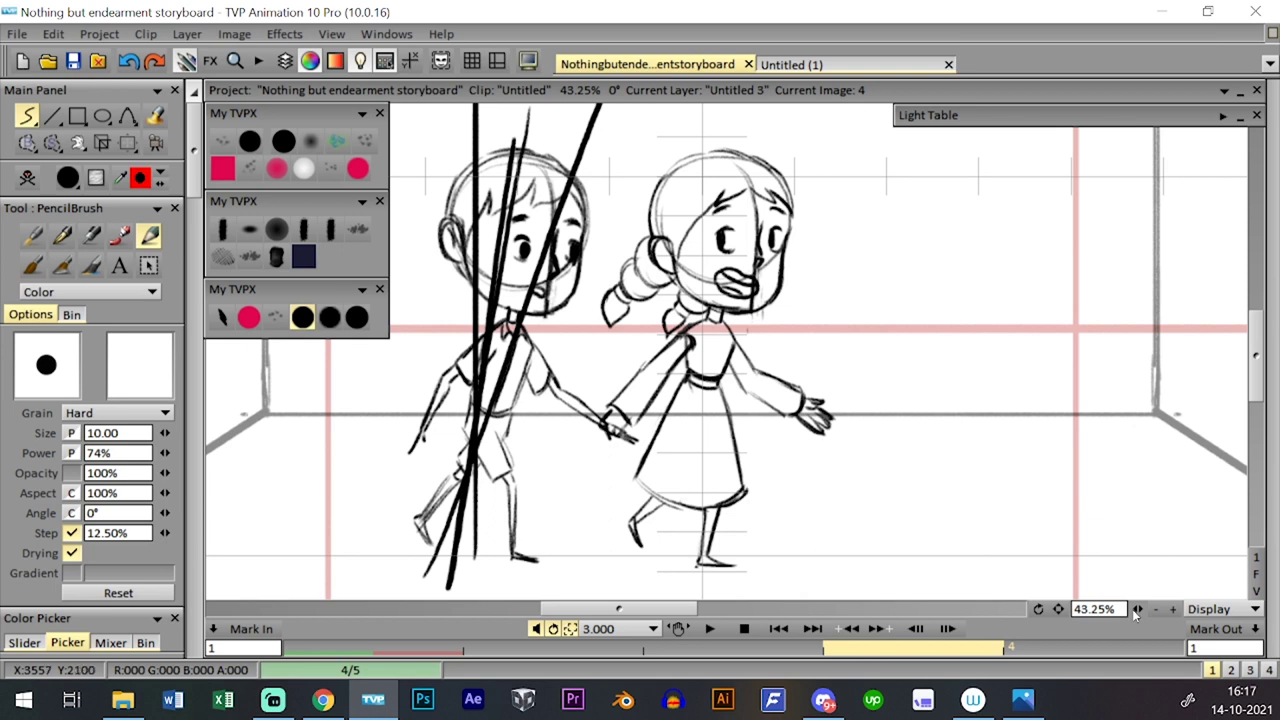
pyautogui.moveTo(1137, 609); pyautogui.dragTo(1100, 609)
pyautogui.moveTo(803, 462); pyautogui.dragTo(799, 467)
pyautogui.hotkey('ctrl', 'z')
pyautogui.moveTo(592, 137); pyautogui.dragTo(503, 560)
pyautogui.moveTo(503, 560); pyautogui.dragTo(616, 88)
pyautogui.hotkey('ctrl', 'z')
pyautogui.hotkey('ctrl', 'z')
pyautogui.hotkey('ctrl', 'z')
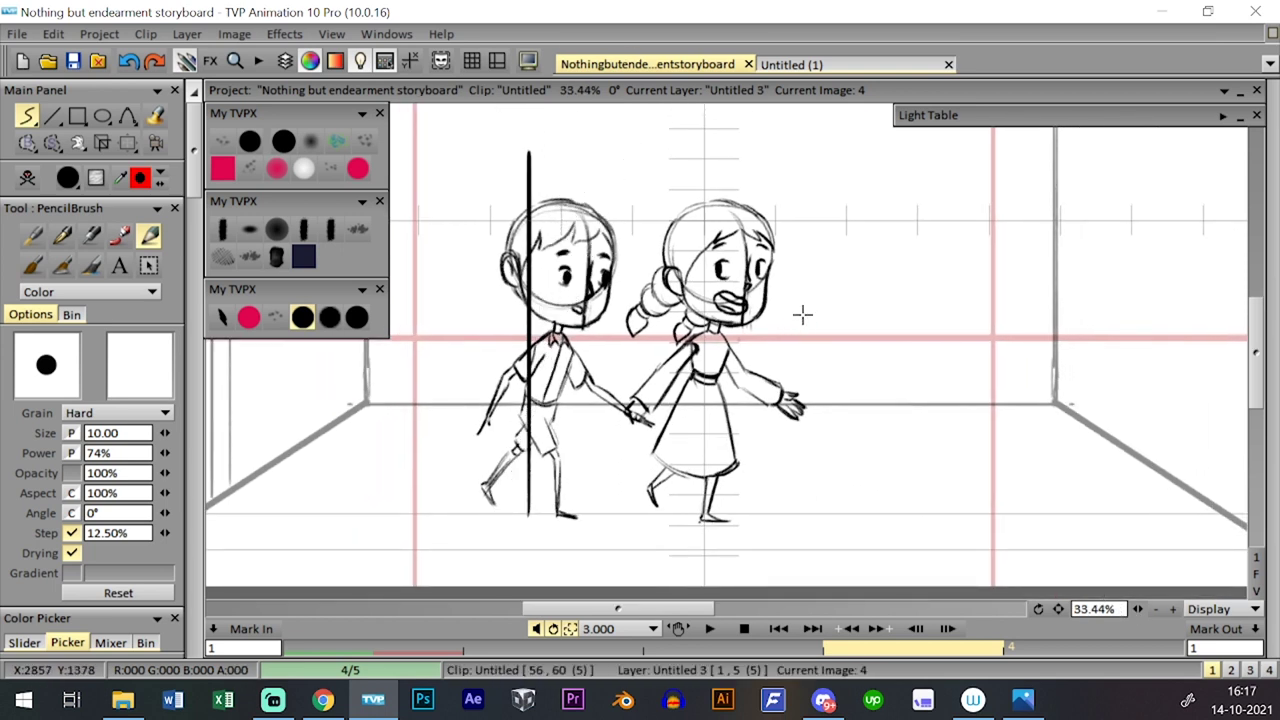
# - Return to image 5 and sketch a stick figure's diagonal body lines and two legs
pyautogui.press('Tab')
pyautogui.press('Tab')
pyautogui.press('Tab')
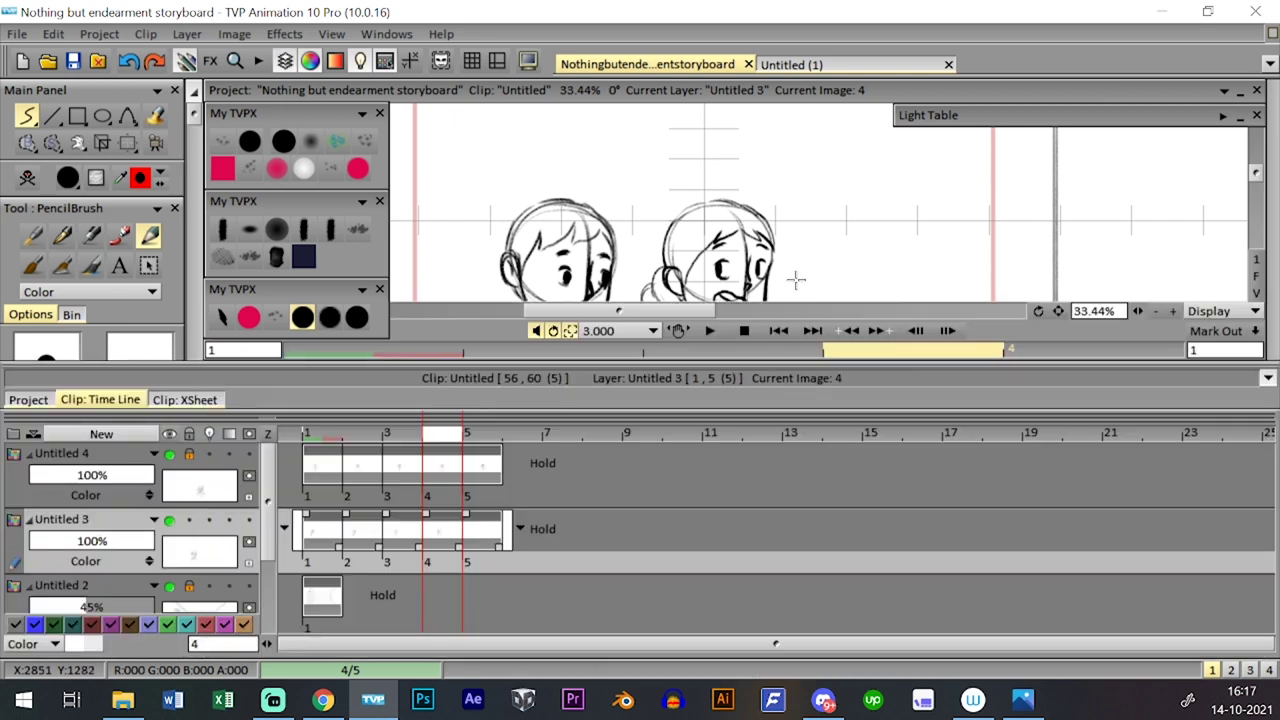
pyautogui.press('Tab')
pyautogui.press('Right')
pyautogui.press('Tab')
pyautogui.press('Tab')
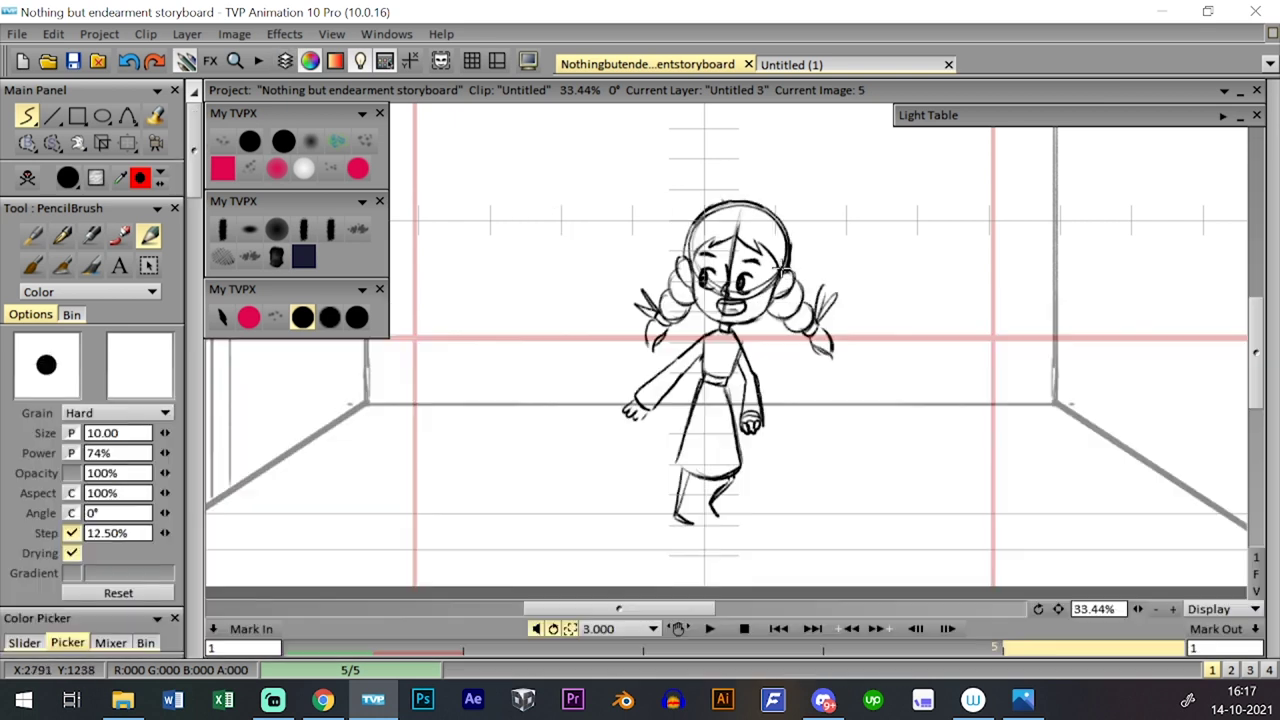
pyautogui.moveTo(497, 497); pyautogui.dragTo(648, 142)
pyautogui.hotkey('ctrl', 'z')
pyautogui.moveTo(472, 518)
pyautogui.mouseDown()
pyautogui.moveTo(632, 167)
pyautogui.moveTo(587, 233)
pyautogui.moveTo(592, 184)
pyautogui.moveTo(563, 238)
pyautogui.moveTo(622, 284)
pyautogui.mouseUp()
pyautogui.moveTo(545, 390)
pyautogui.mouseDown()
pyautogui.moveTo(542, 470)
pyautogui.moveTo(566, 452)
pyautogui.moveTo(503, 492)
pyautogui.mouseUp()
pyautogui.moveTo(564, 458); pyautogui.dragTo(522, 508)
pyautogui.moveTo(505, 340); pyautogui.dragTo(440, 486)
pyautogui.moveTo(520, 374); pyautogui.dragTo(440, 516)
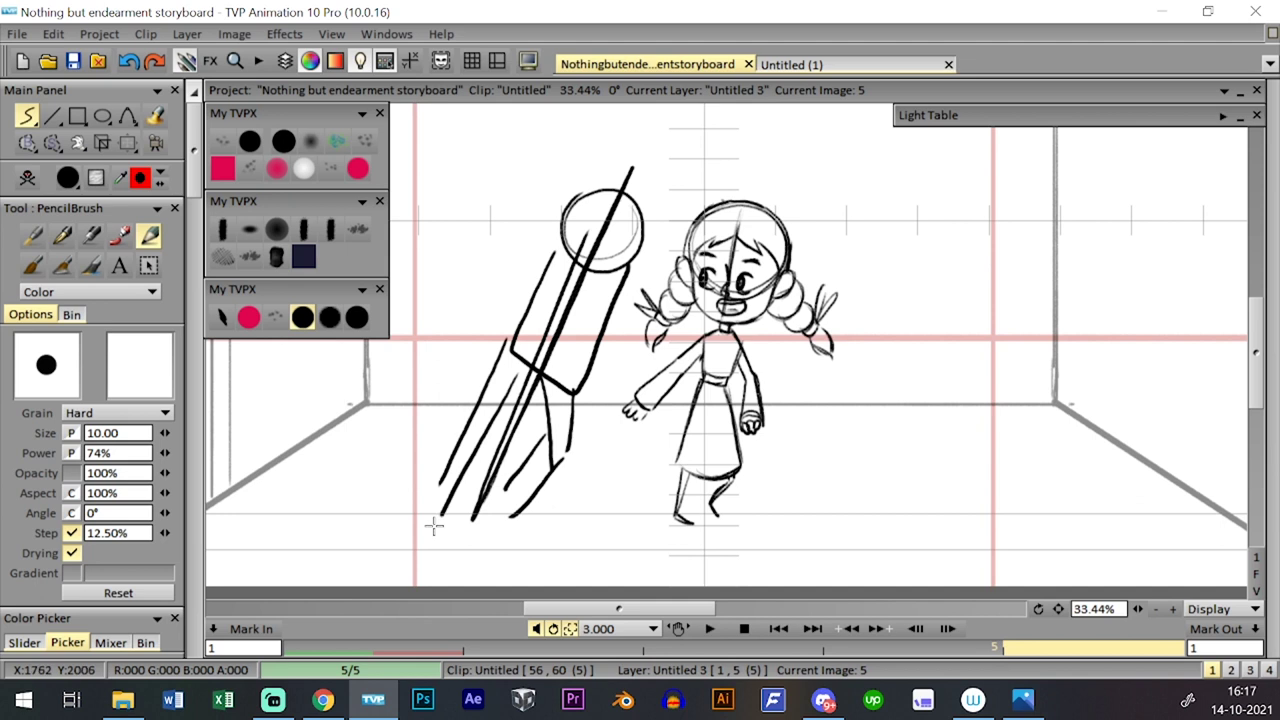
pyautogui.hotkey('ctrl', 'z')
pyautogui.hotkey('ctrl', 'z')
pyautogui.hotkey('ctrl', 'z')
pyautogui.hotkey('ctrl', 'z')
pyautogui.hotkey('ctrl', 'z')
pyautogui.hotkey('ctrl', 'z')
pyautogui.hotkey('ctrl', 'z')
pyautogui.hotkey('ctrl', 'z')
pyautogui.hotkey('ctrl', 'z')
pyautogui.hotkey('ctrl', 'z')
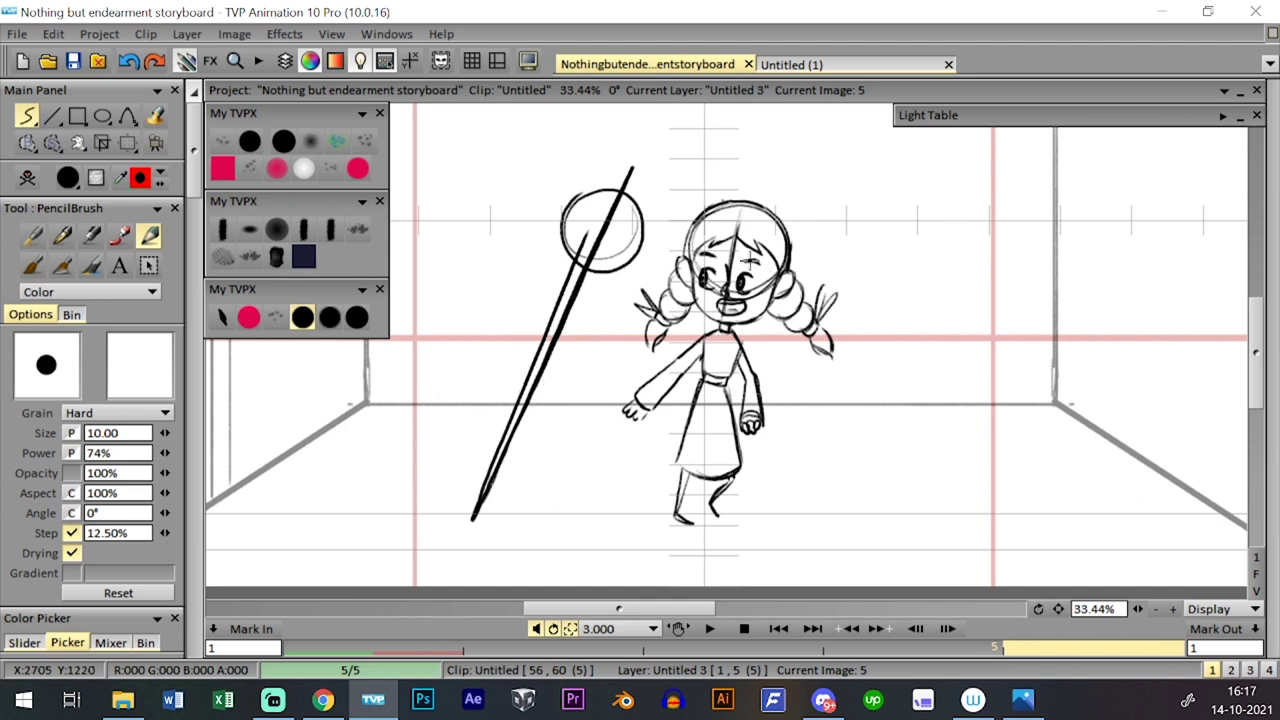
# - Redo the stick figure strokes, then add a vertical axis, circle head, body and legs
pyautogui.click(155, 62)
pyautogui.click(155, 62)
pyautogui.click(155, 62)
pyautogui.click(155, 62)
pyautogui.click(155, 62)
pyautogui.click(155, 62)
pyautogui.click(155, 62)
pyautogui.click(155, 62)
pyautogui.click(154, 61)
pyautogui.click(154, 61)
pyautogui.moveTo(486, 122); pyautogui.dragTo(486, 514)
pyautogui.moveTo(476, 234)
pyautogui.mouseDown()
pyautogui.moveTo(465, 330)
pyautogui.moveTo(524, 348)
pyautogui.mouseUp()
pyautogui.moveTo(510, 246)
pyautogui.mouseDown()
pyautogui.moveTo(492, 328)
pyautogui.moveTo(470, 343)
pyautogui.moveTo(479, 416)
pyautogui.moveTo(507, 344)
pyautogui.moveTo(482, 514)
pyautogui.mouseUp()
pyautogui.moveTo(512, 352); pyautogui.dragTo(496, 512)
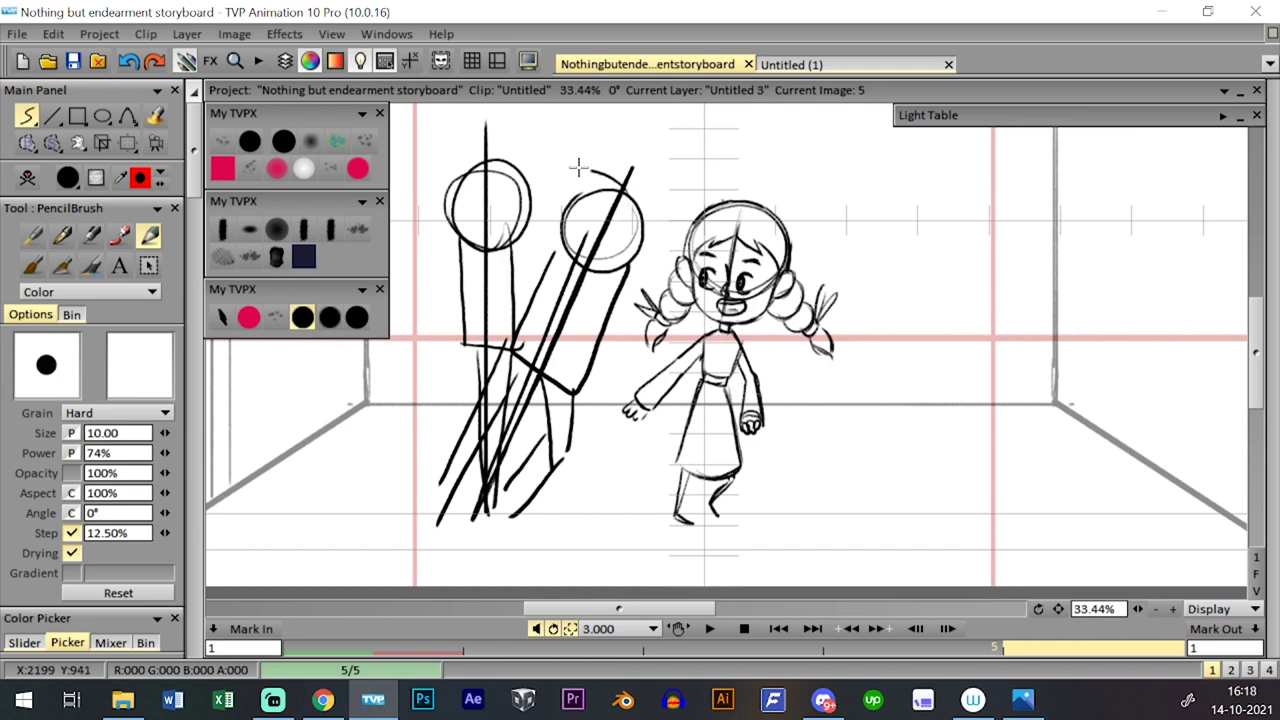
# - Redraw the arc between the heads and add hip, body and leg strokes to the figures
pyautogui.hotkey('ctrl', 'z')
pyautogui.moveTo(630, 192)
pyautogui.mouseDown()
pyautogui.moveTo(507, 162)
pyautogui.moveTo(545, 149)
pyautogui.moveTo(584, 222)
pyautogui.mouseUp()
pyautogui.moveTo(512, 238)
pyautogui.mouseDown()
pyautogui.moveTo(497, 348)
pyautogui.moveTo(554, 371)
pyautogui.mouseUp()
pyautogui.moveTo(546, 370); pyautogui.dragTo(571, 240)
pyautogui.moveTo(513, 348)
pyautogui.mouseDown()
pyautogui.moveTo(496, 462)
pyautogui.moveTo(508, 486)
pyautogui.moveTo(489, 521)
pyautogui.mouseUp()
pyautogui.moveTo(510, 394); pyautogui.dragTo(499, 526)
pyautogui.moveTo(524, 412); pyautogui.dragTo(506, 478)
pyautogui.moveTo(495, 342); pyautogui.dragTo(474, 456)
pyautogui.moveTo(490, 412); pyautogui.dragTo(487, 476)
pyautogui.moveTo(619, 221)
pyautogui.mouseDown()
pyautogui.moveTo(553, 188)
pyautogui.moveTo(468, 207)
pyautogui.mouseUp()
pyautogui.hotkey('ctrl', 'z')
pyautogui.hotkey('ctrl', 'z')
pyautogui.hotkey('ctrl', 'z')
pyautogui.hotkey('ctrl', 'z')
pyautogui.press('l')
pyautogui.press('l')
pyautogui.press('l')
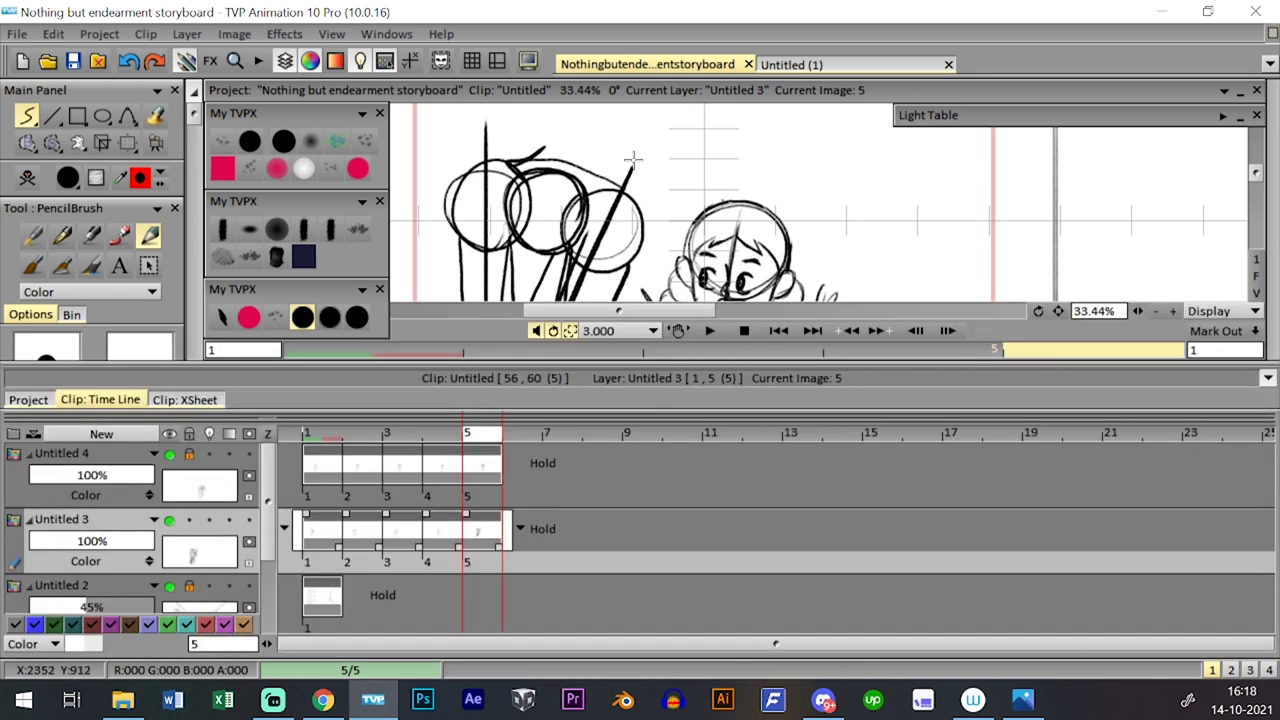
pyautogui.press('0')
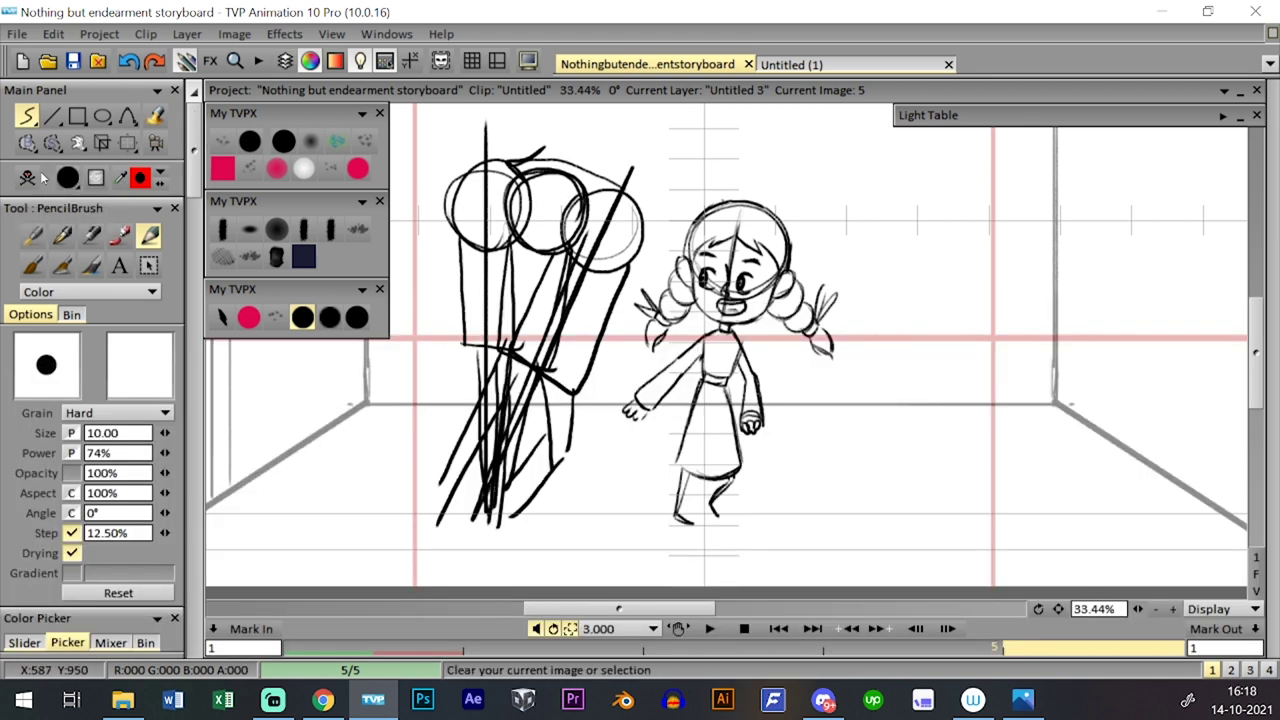
pyautogui.click(42, 176)
# - Flip between images 4 and 5 to compare them, toggling the clip timeline
pyautogui.press('0')
pyautogui.press('0')
pyautogui.press('0')
pyautogui.press('0')
pyautogui.press('0')
pyautogui.press('0')
pyautogui.press('0')
pyautogui.press('0')
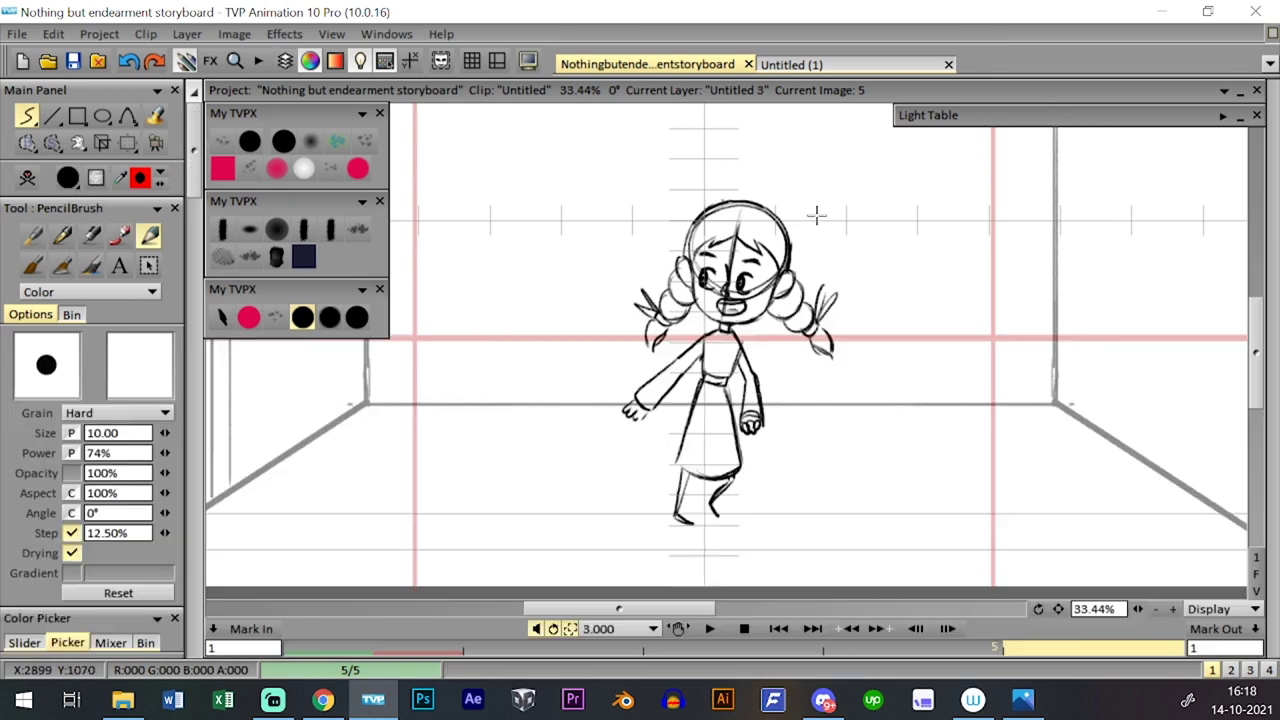
pyautogui.press('Left')
pyautogui.press('Right')
pyautogui.press('Left')
pyautogui.press('Right')
pyautogui.press('0')
pyautogui.press('0')
pyautogui.press('0')
pyautogui.press('0')
pyautogui.press('Left')
pyautogui.press('Right')
pyautogui.press('0')
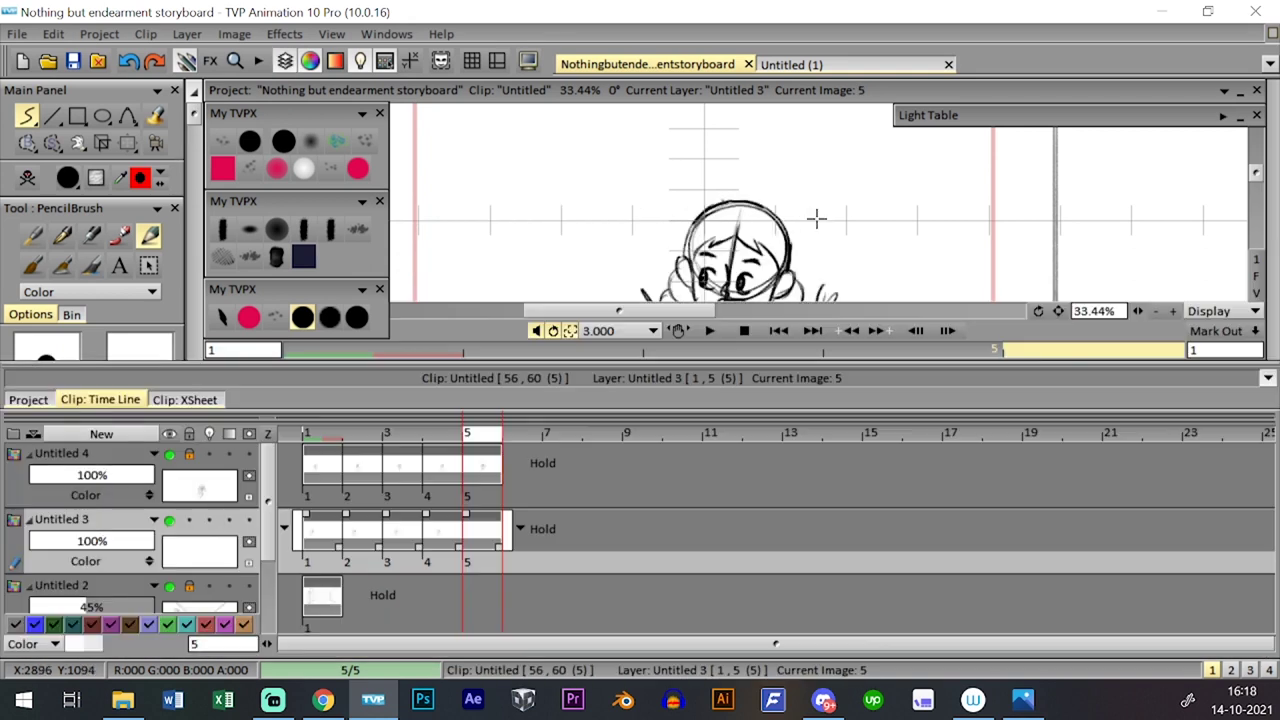
pyautogui.press('0')
# - Enable the Light Table onion skin and zoom in on the green boy's head
pyautogui.click(1223, 116)
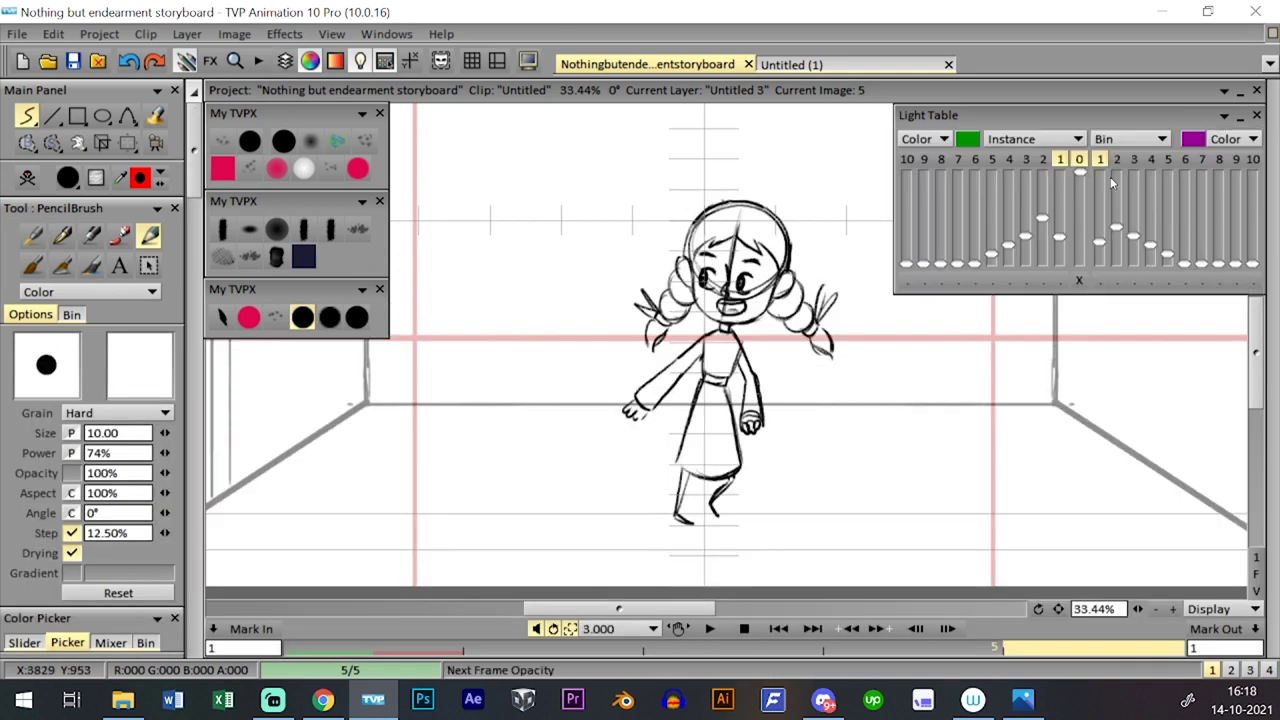
pyautogui.press('0')
pyautogui.click(193, 519)
pyautogui.press('0')
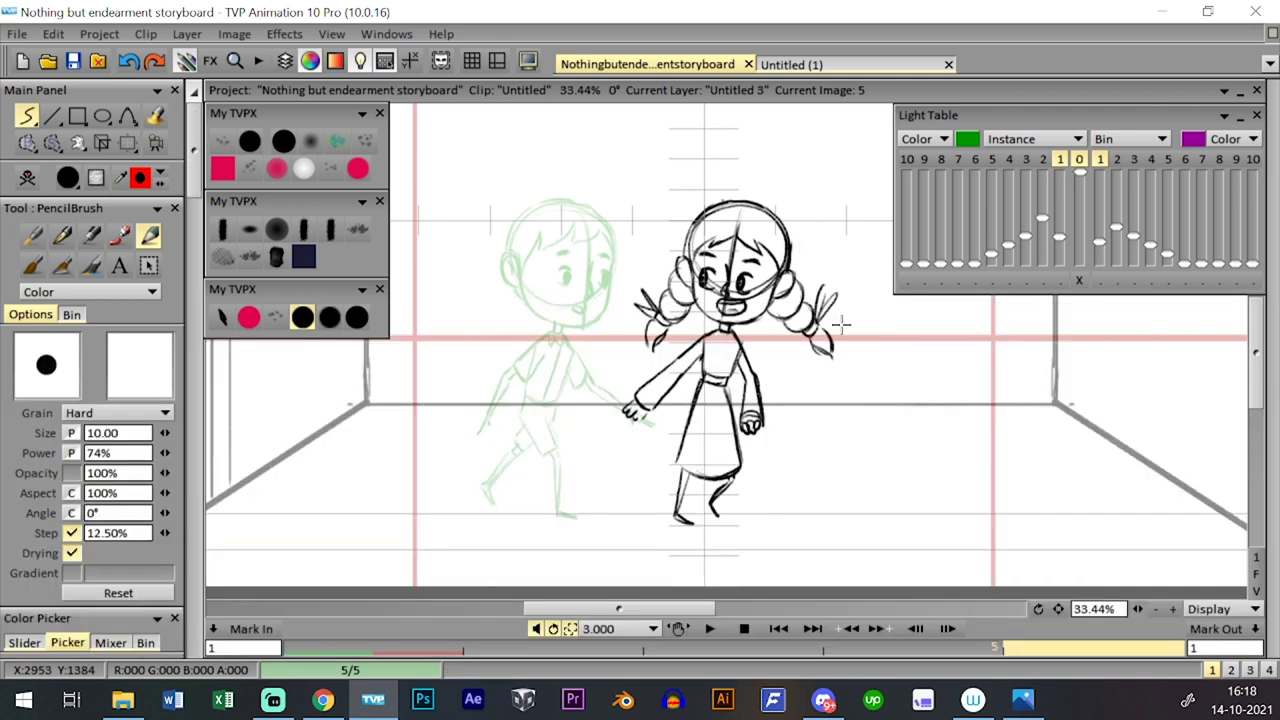
pyautogui.moveTo(1140, 610); pyautogui.dragTo(1231, 586)
pyautogui.moveTo(604, 263); pyautogui.dragTo(807, 396)
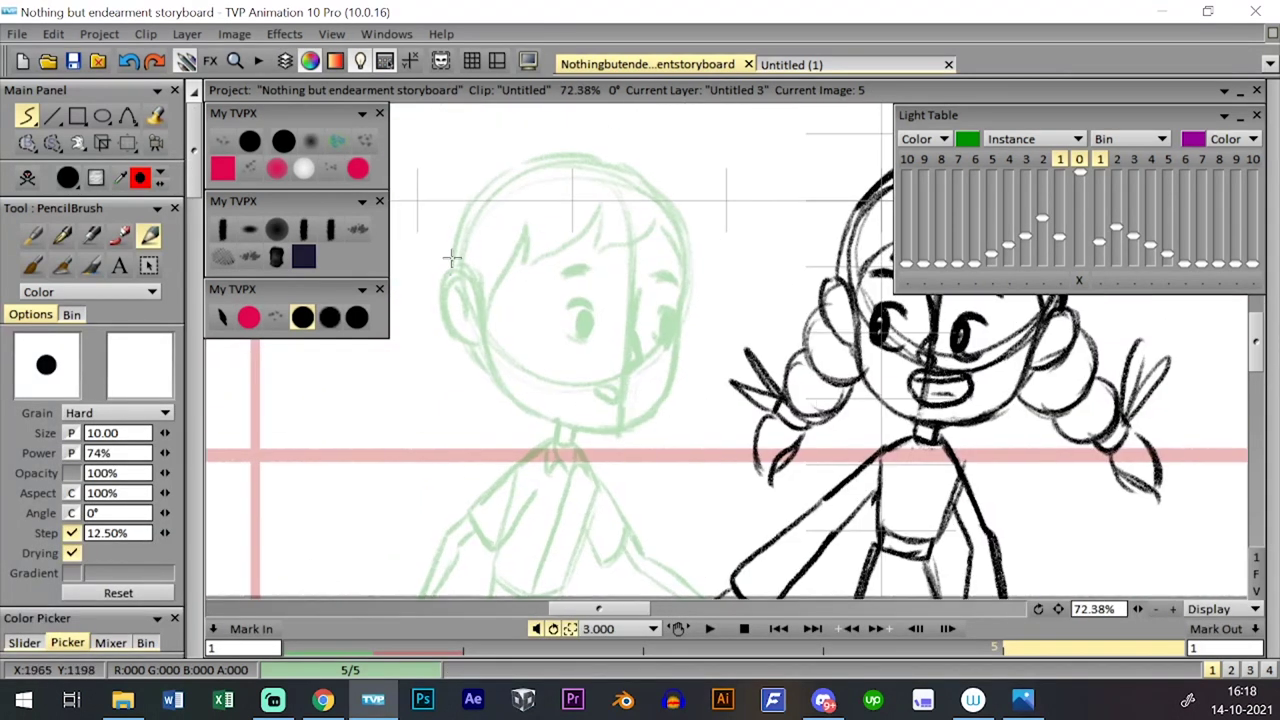
# - Draw the head circle over the green rough and nudge it up and left
pyautogui.moveTo(482, 231)
pyautogui.mouseDown()
pyautogui.moveTo(526, 177)
pyautogui.moveTo(631, 177)
pyautogui.moveTo(620, 172)
pyautogui.mouseUp()
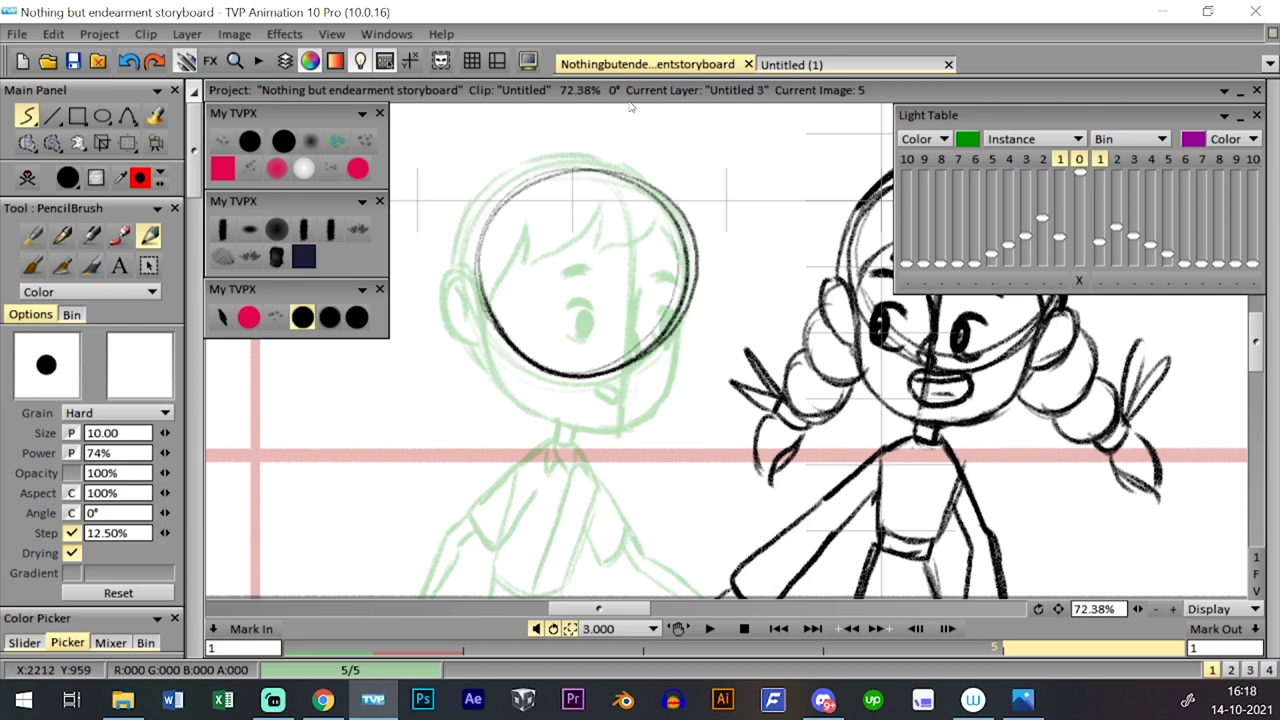
pyautogui.click(128, 143)
pyautogui.moveTo(690, 225); pyautogui.dragTo(677, 220)
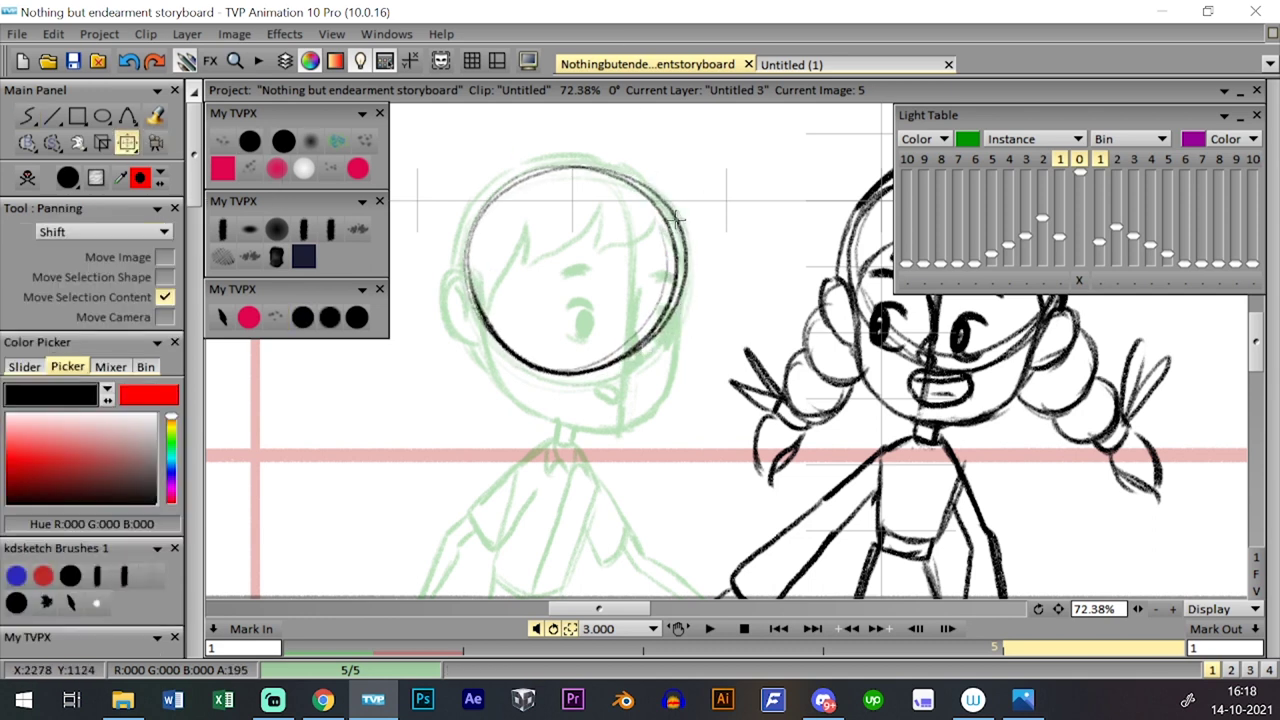
pyautogui.click(303, 318)
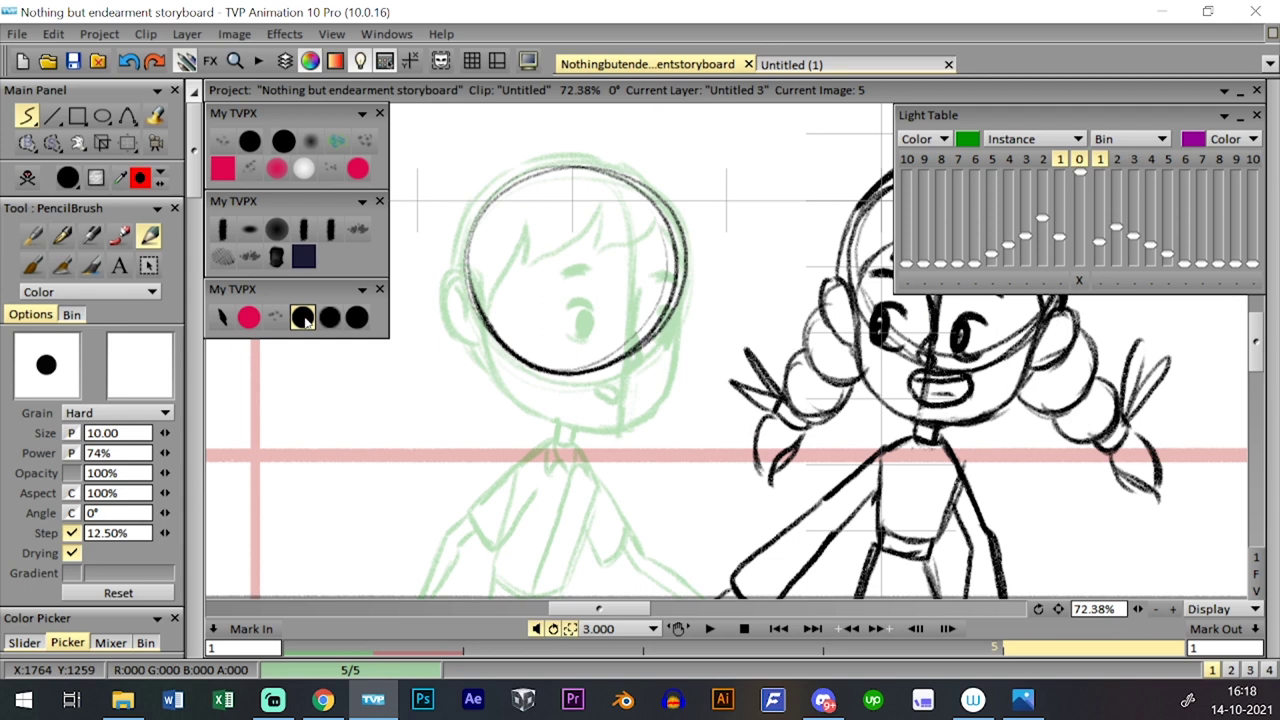
# - Draw a curved centre line down the face, then add both eyes and eyebrows
pyautogui.moveTo(588, 168)
pyautogui.mouseDown()
pyautogui.moveTo(610, 315)
pyautogui.moveTo(612, 425)
pyautogui.mouseUp()
pyautogui.hotkey('ctrl', 'z')
pyautogui.moveTo(624, 254); pyautogui.dragTo(618, 430)
pyautogui.hotkey('ctrl', 'z')
pyautogui.moveTo(598, 166)
pyautogui.mouseDown()
pyautogui.moveTo(624, 250)
pyautogui.moveTo(613, 430)
pyautogui.mouseUp()
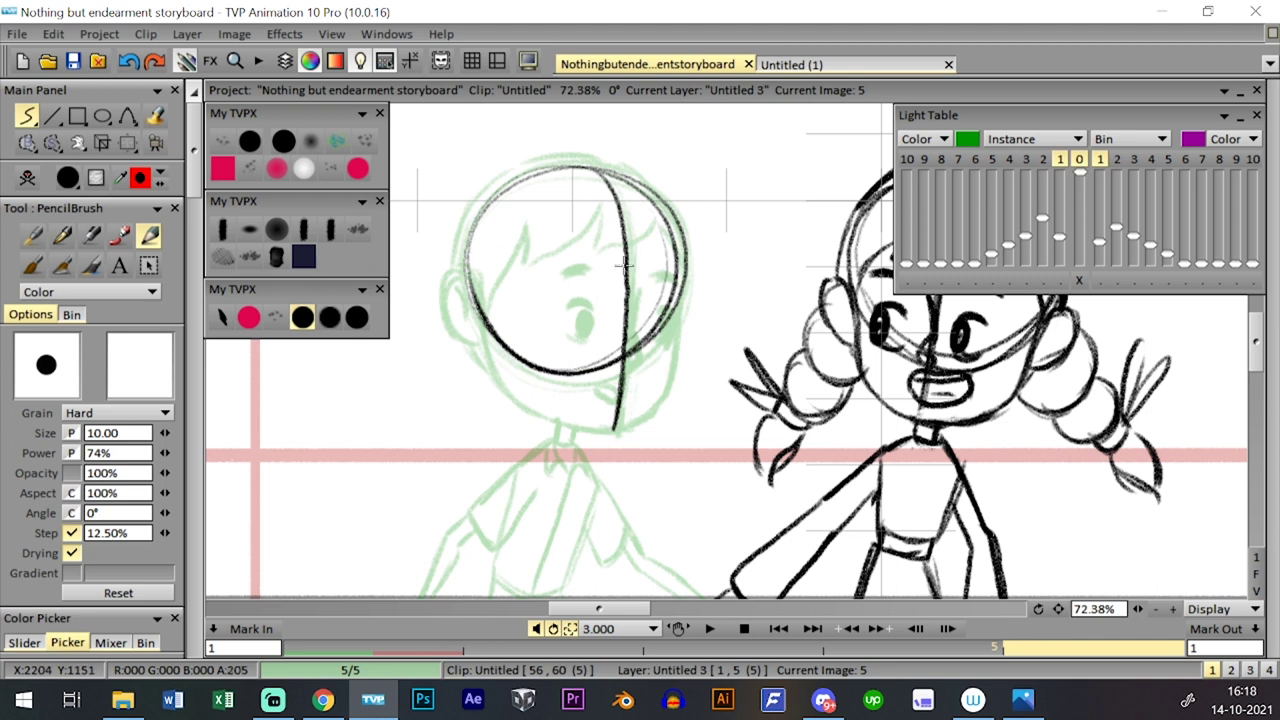
pyautogui.moveTo(582, 320)
pyautogui.mouseDown()
pyautogui.moveTo(584, 336)
pyautogui.moveTo(580, 300)
pyautogui.mouseUp()
pyautogui.moveTo(566, 274); pyautogui.dragTo(595, 270)
pyautogui.moveTo(665, 321); pyautogui.dragTo(664, 312)
pyautogui.moveTo(658, 270); pyautogui.dragTo(668, 280)
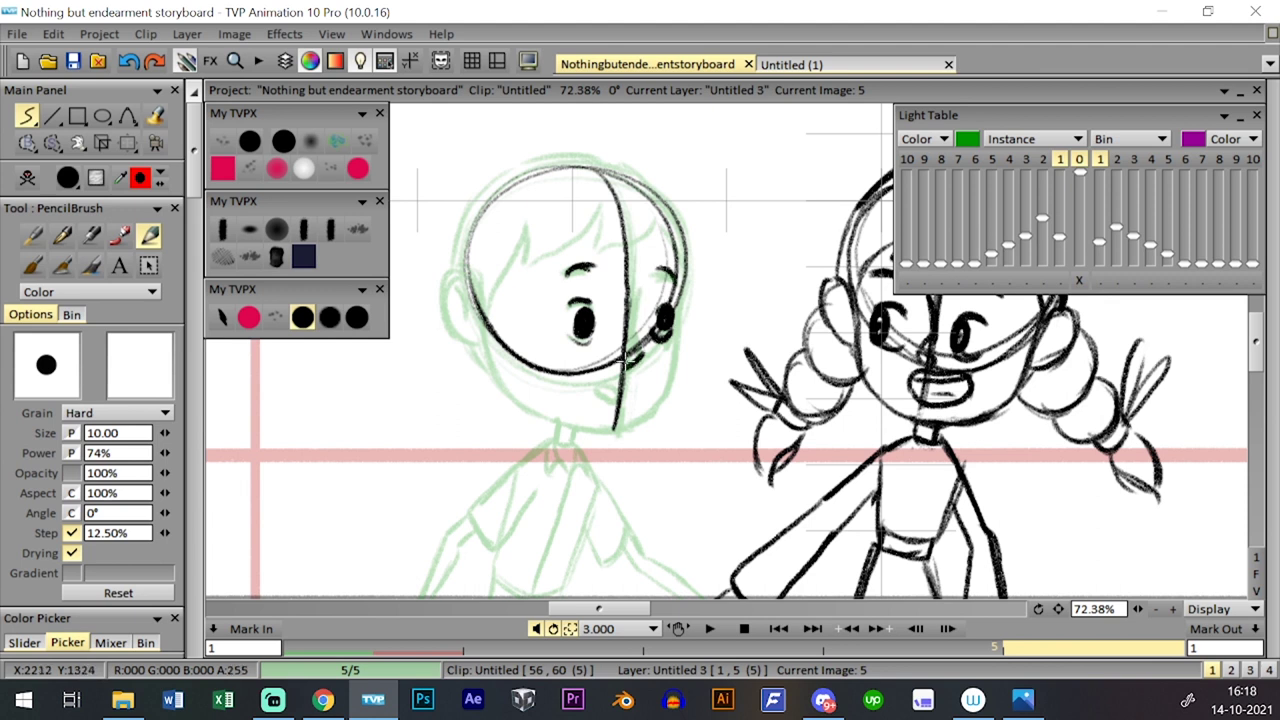
# - Sketch the cheek, jawline and chin, undoing the stray strokes
pyautogui.moveTo(632, 336); pyautogui.dragTo(644, 290)
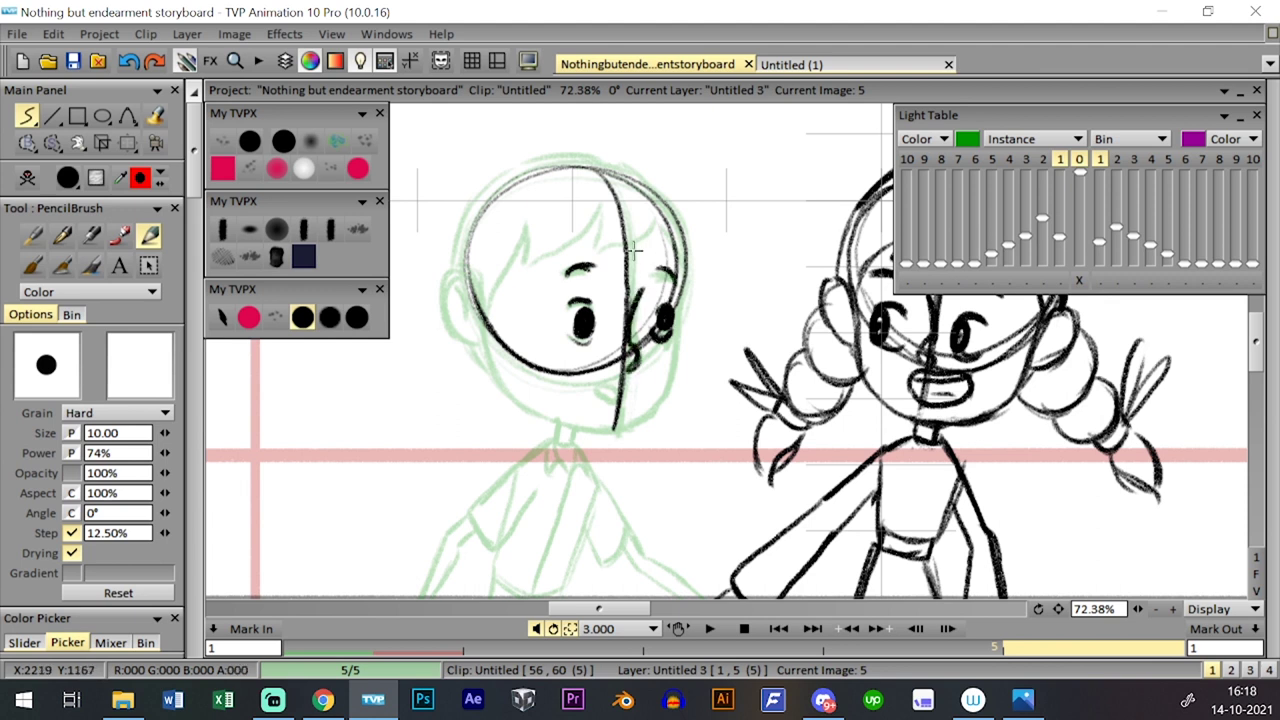
pyautogui.hotkey('ctrl', 'z')
pyautogui.moveTo(485, 318)
pyautogui.mouseDown()
pyautogui.moveTo(507, 396)
pyautogui.moveTo(548, 413)
pyautogui.mouseUp()
pyautogui.moveTo(520, 402); pyautogui.dragTo(622, 429)
pyautogui.hotkey('ctrl', 'z')
pyautogui.hotkey('ctrl', 'z')
pyautogui.hotkey('ctrl', 'z')
pyautogui.hotkey('ctrl', 'z')
pyautogui.moveTo(523, 406); pyautogui.dragTo(615, 429)
pyautogui.moveTo(501, 372)
pyautogui.mouseDown()
pyautogui.moveTo(537, 409)
pyautogui.moveTo(481, 321)
pyautogui.mouseUp()
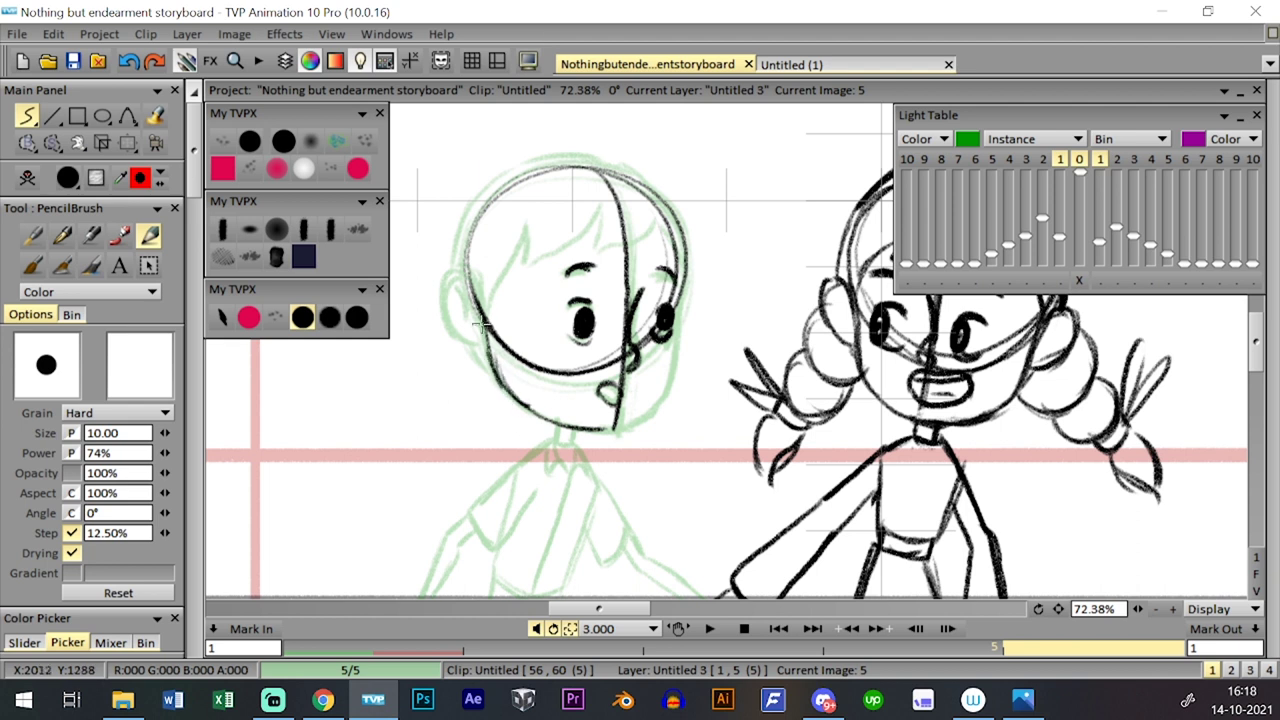
pyautogui.moveTo(602, 430)
pyautogui.mouseDown()
pyautogui.moveTo(654, 391)
pyautogui.moveTo(612, 429)
pyautogui.moveTo(665, 361)
pyautogui.moveTo(640, 416)
pyautogui.moveTo(666, 387)
pyautogui.moveTo(676, 328)
pyautogui.moveTo(671, 375)
pyautogui.moveTo(683, 272)
pyautogui.mouseUp()
pyautogui.hotkey('ctrl', 'z')
pyautogui.hotkey('ctrl', 'z')
# - Add forehead hair strands, the left side of the face and the ear
pyautogui.moveTo(655, 218)
pyautogui.mouseDown()
pyautogui.moveTo(620, 245)
pyautogui.moveTo(599, 207)
pyautogui.moveTo(530, 265)
pyautogui.mouseUp()
pyautogui.moveTo(598, 210); pyautogui.dragTo(586, 240)
pyautogui.moveTo(485, 305); pyautogui.dragTo(520, 228)
pyautogui.moveTo(452, 268); pyautogui.dragTo(466, 335)
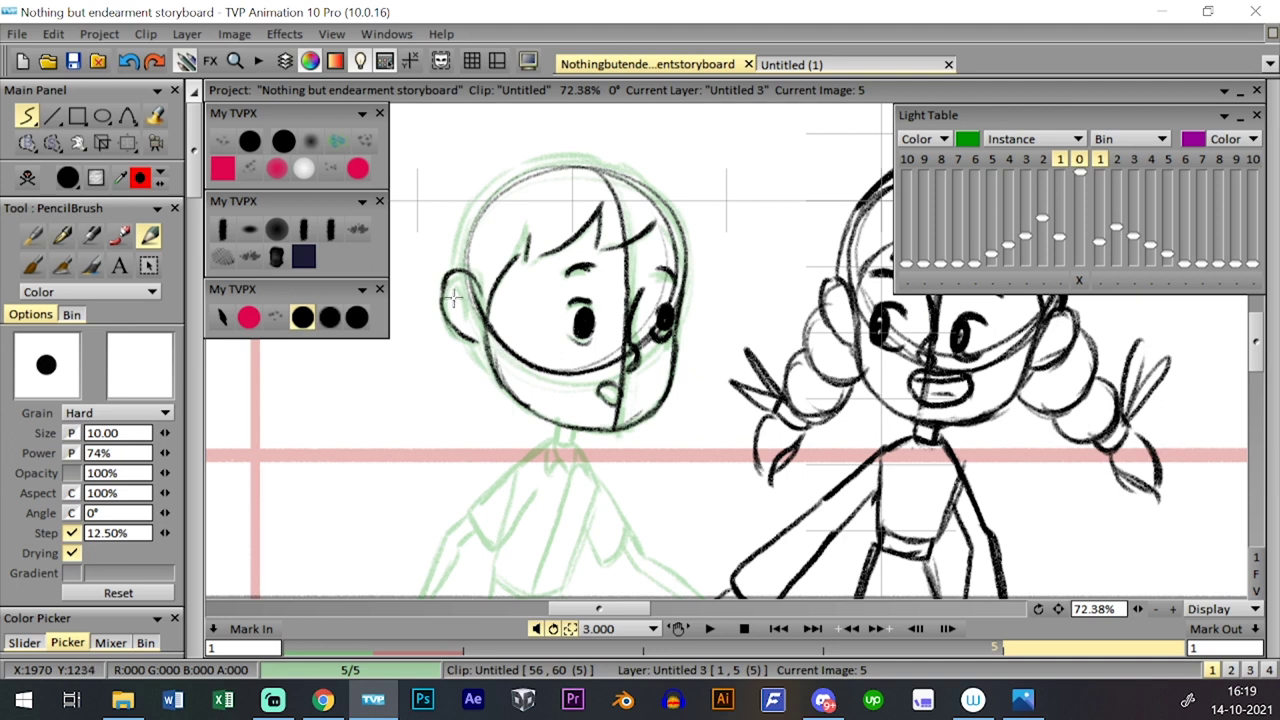
pyautogui.moveTo(461, 264); pyautogui.dragTo(497, 185)
pyautogui.moveTo(471, 223); pyautogui.dragTo(522, 170)
pyautogui.hotkey('ctrl', 'z')
pyautogui.hotkey('ctrl', 'z')
pyautogui.moveTo(460, 266)
pyautogui.mouseDown()
pyautogui.moveTo(481, 210)
pyautogui.moveTo(548, 148)
pyautogui.moveTo(592, 160)
pyautogui.moveTo(634, 174)
pyautogui.moveTo(683, 240)
pyautogui.moveTo(664, 322)
pyautogui.moveTo(592, 307)
pyautogui.mouseUp()
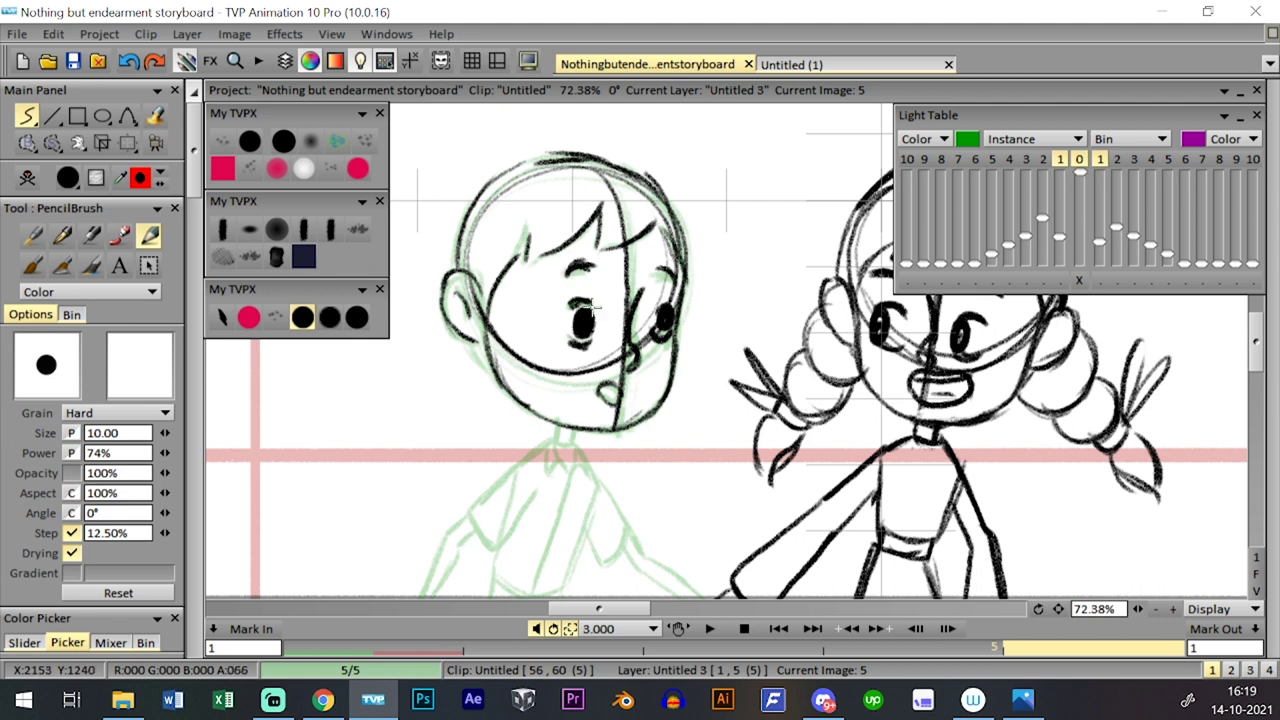
# - Toggle the onion skin off and on to check the head drawing
pyautogui.click(1080, 160)
pyautogui.click(1080, 160)
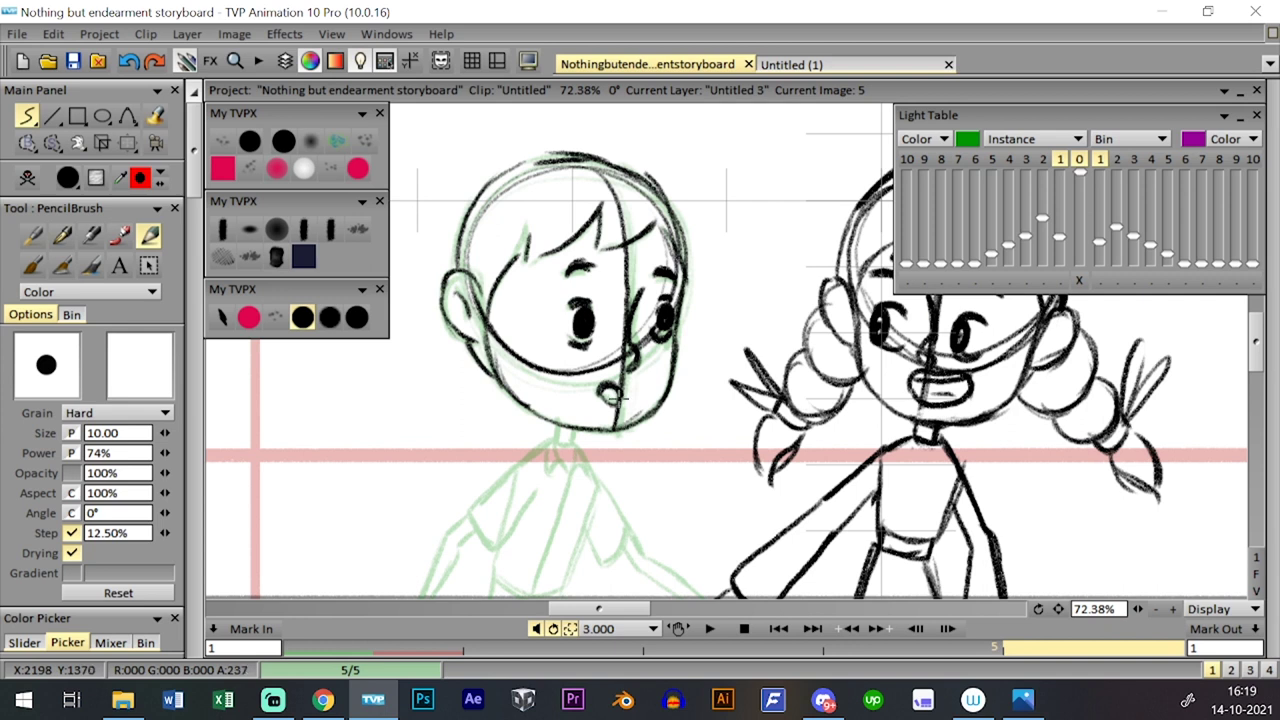
pyautogui.click(1082, 161)
pyautogui.click(1084, 162)
pyautogui.click(1086, 163)
pyautogui.click(1088, 163)
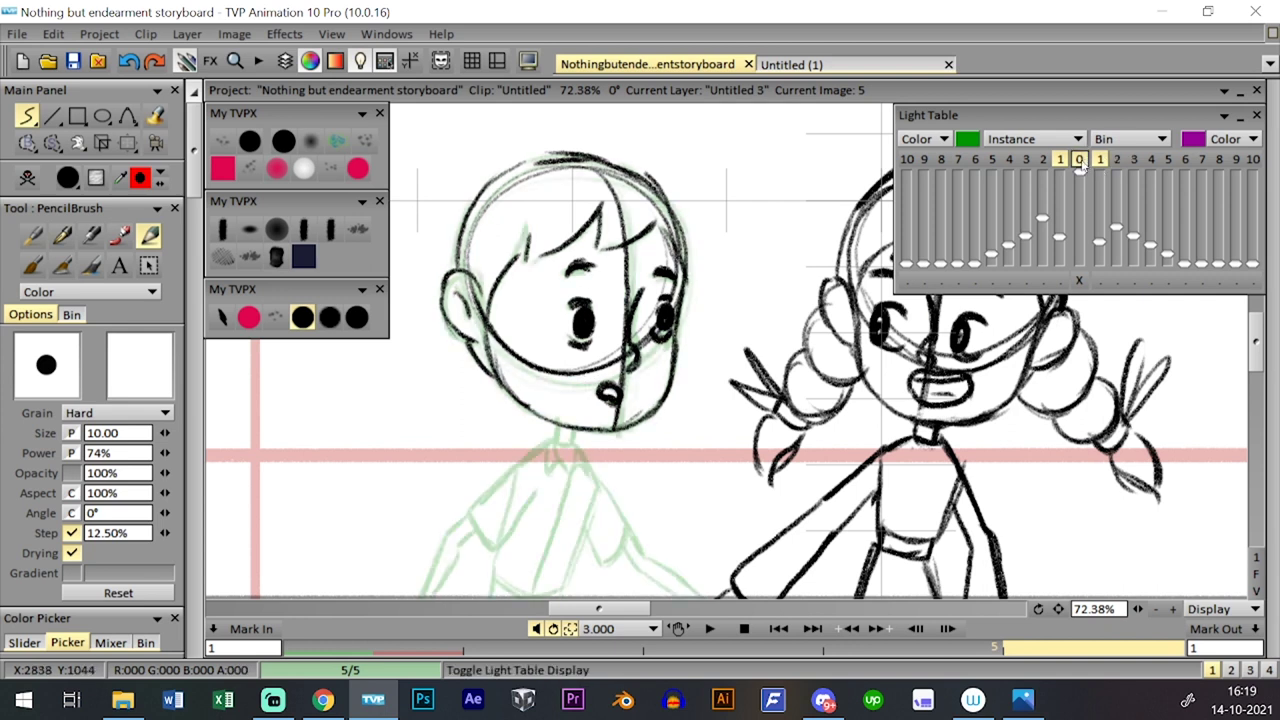
# - Pan the view and shift the boy's head slightly left
pyautogui.scroll(-3, 1094, 586)
pyautogui.moveTo(1059, 599); pyautogui.dragTo(1059, 584)
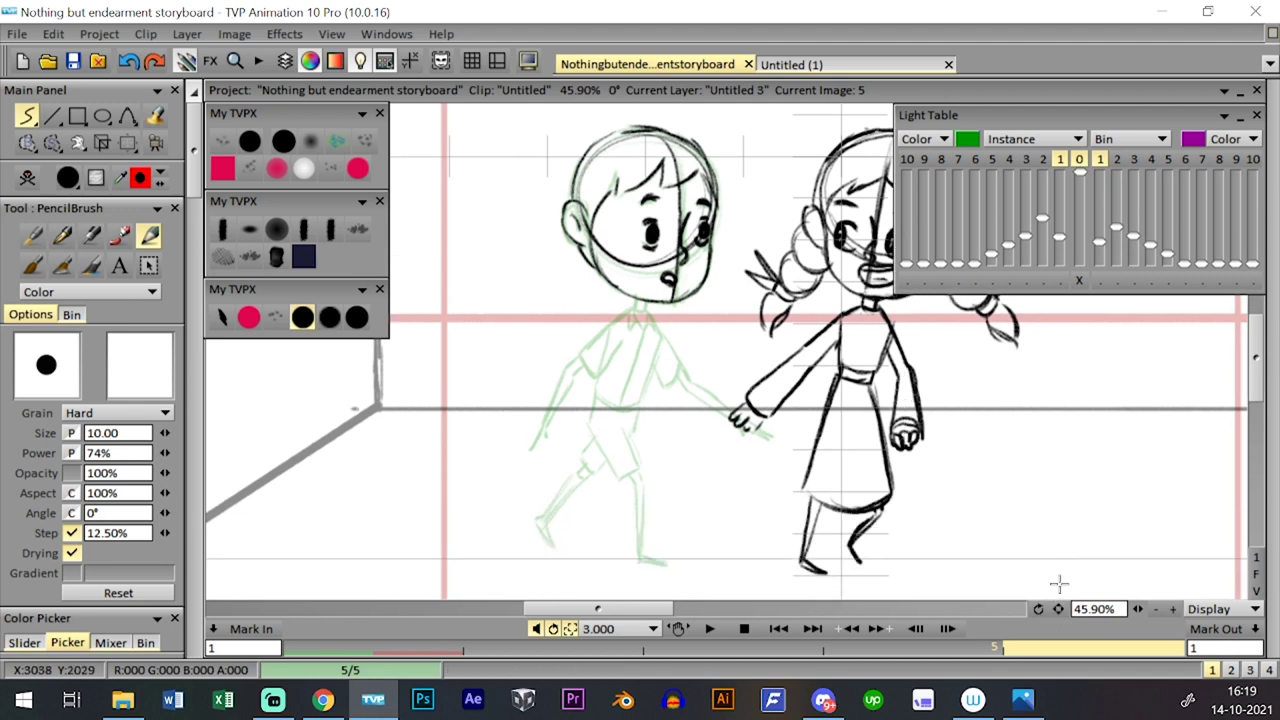
pyautogui.click(127, 143)
pyautogui.moveTo(683, 187); pyautogui.dragTo(670, 188)
pyautogui.click(303, 317)
# - Nudge the boy's head up and save the storyboard
pyautogui.click(285, 61)
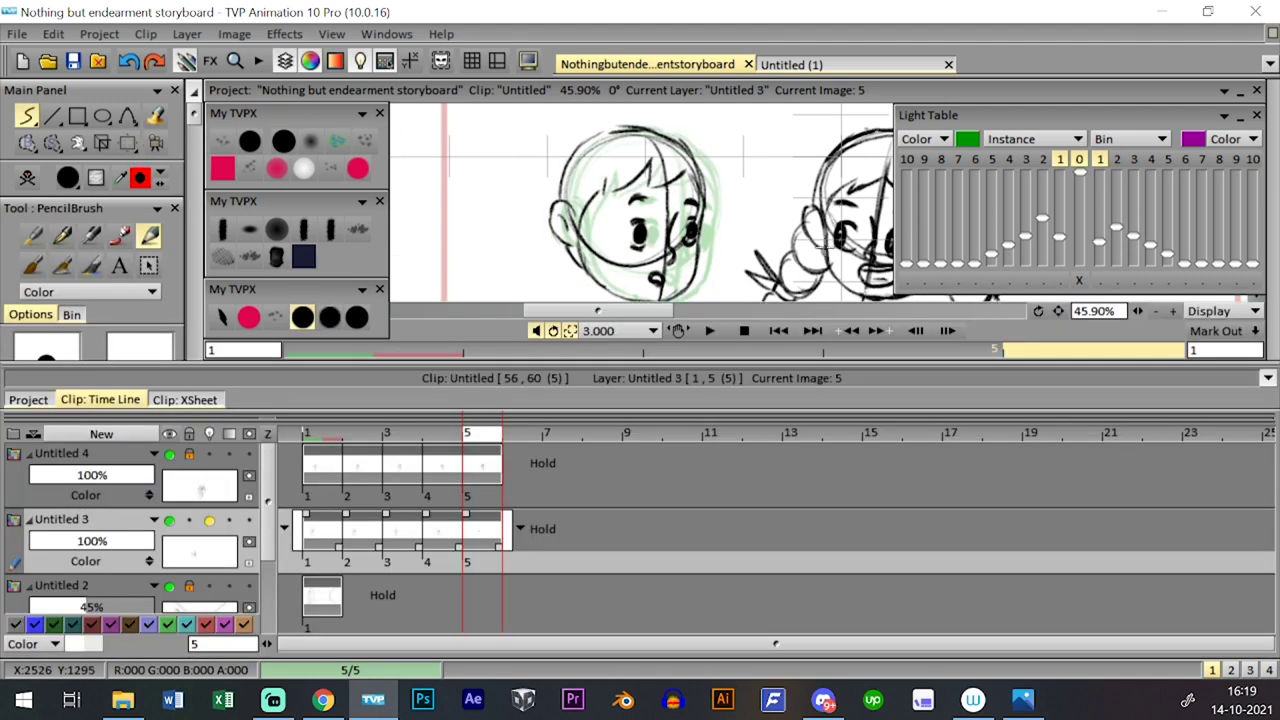
pyautogui.hotkey('ctrl', 't')
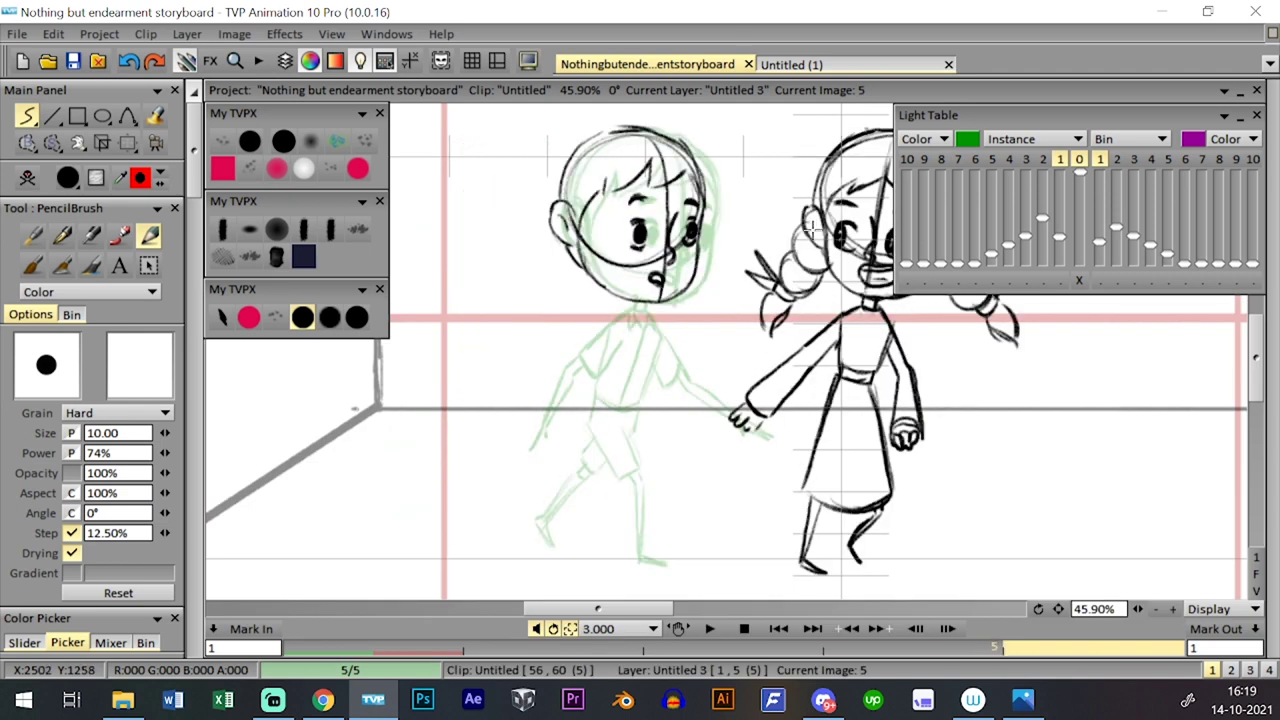
pyautogui.click(127, 143)
pyautogui.moveTo(666, 218); pyautogui.dragTo(664, 213)
pyautogui.click(303, 317)
pyautogui.moveTo(792, 341); pyautogui.dragTo(789, 356)
pyautogui.click(73, 61)
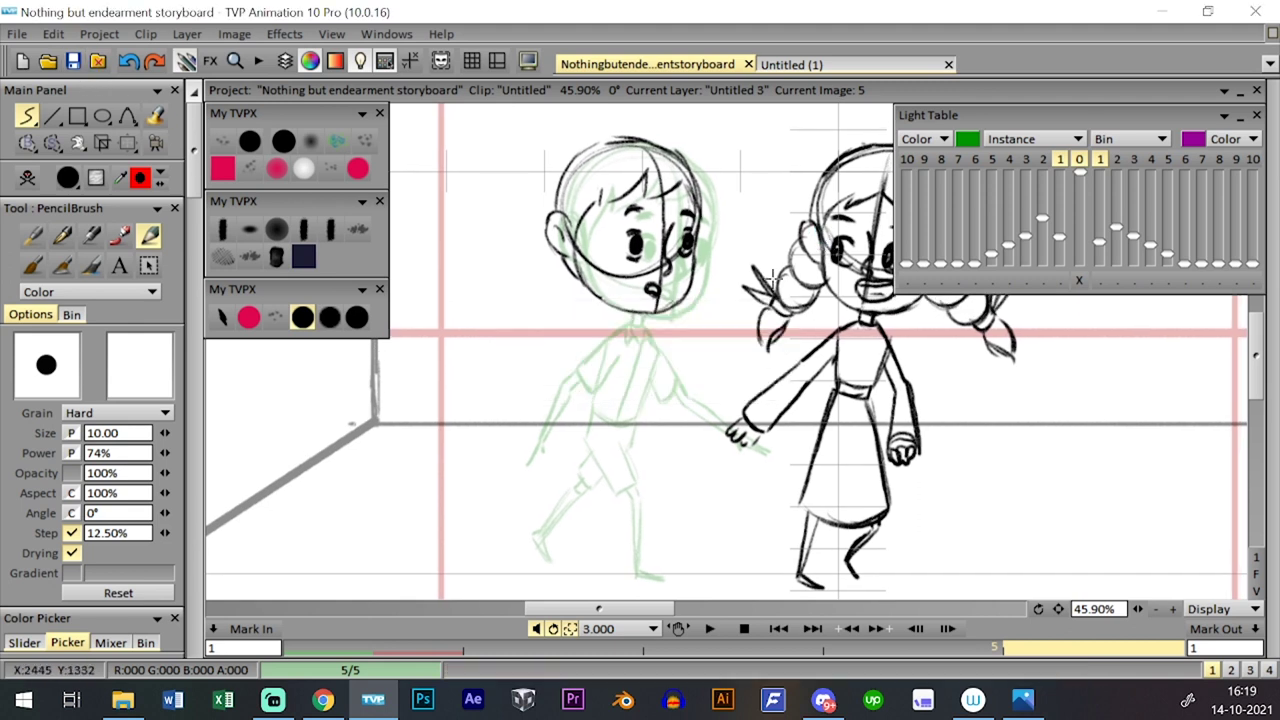
# - Reselect the black pencil brush and zoom in on the two characters
pyautogui.click(330, 318)
pyautogui.click(304, 318)
pyautogui.press('Tab')
pyautogui.press('Tab')
pyautogui.press('Tab')
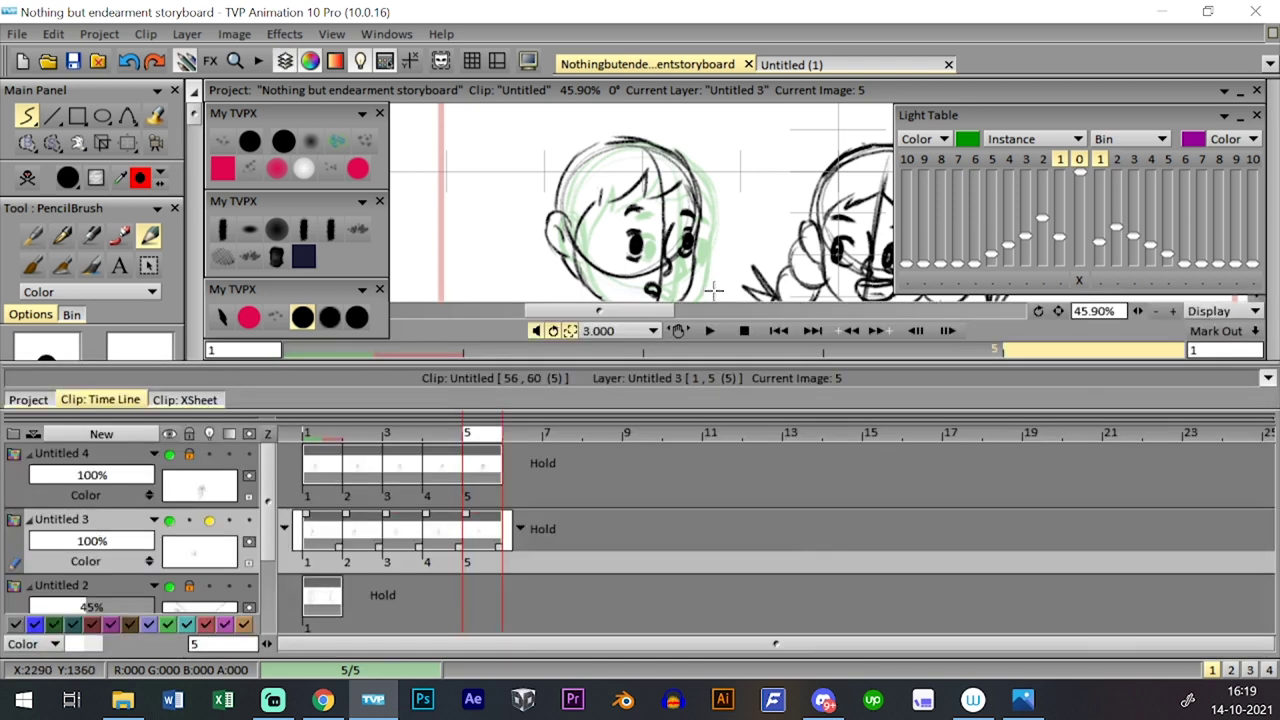
pyautogui.press('0')
pyautogui.moveTo(1140, 609); pyautogui.dragTo(1156, 609)
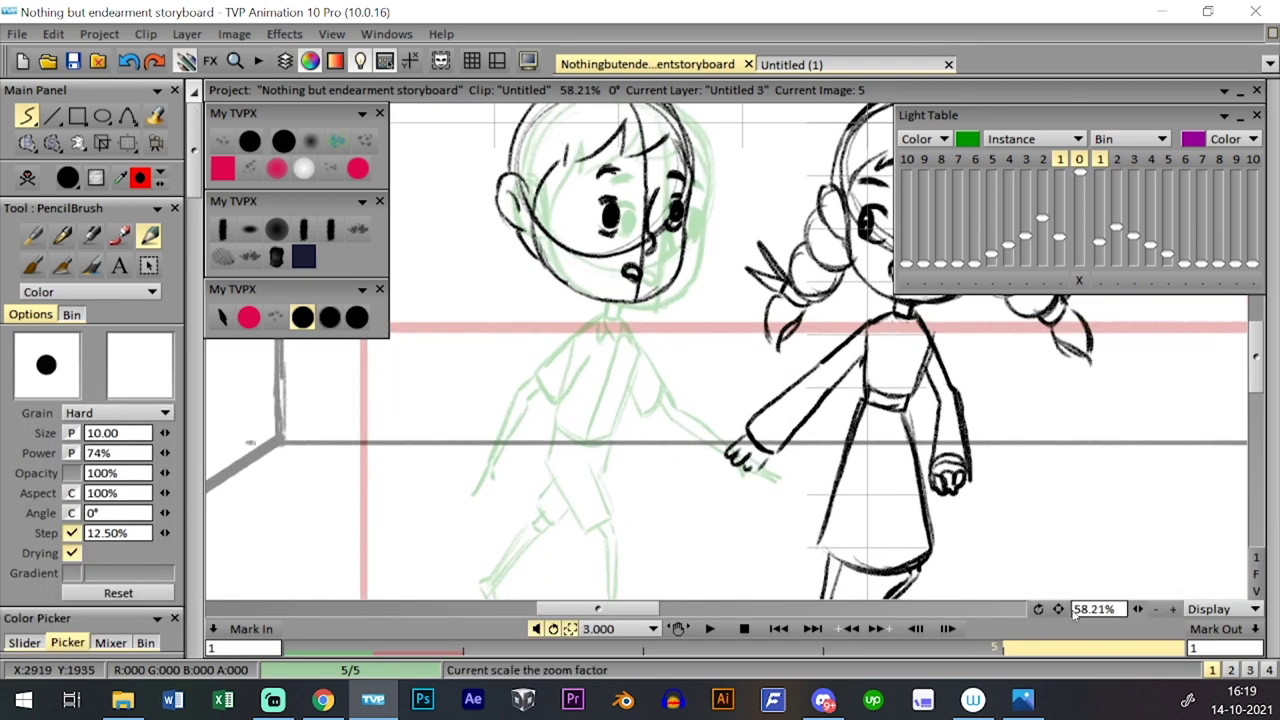
pyautogui.moveTo(1058, 609); pyautogui.dragTo(1058, 584)
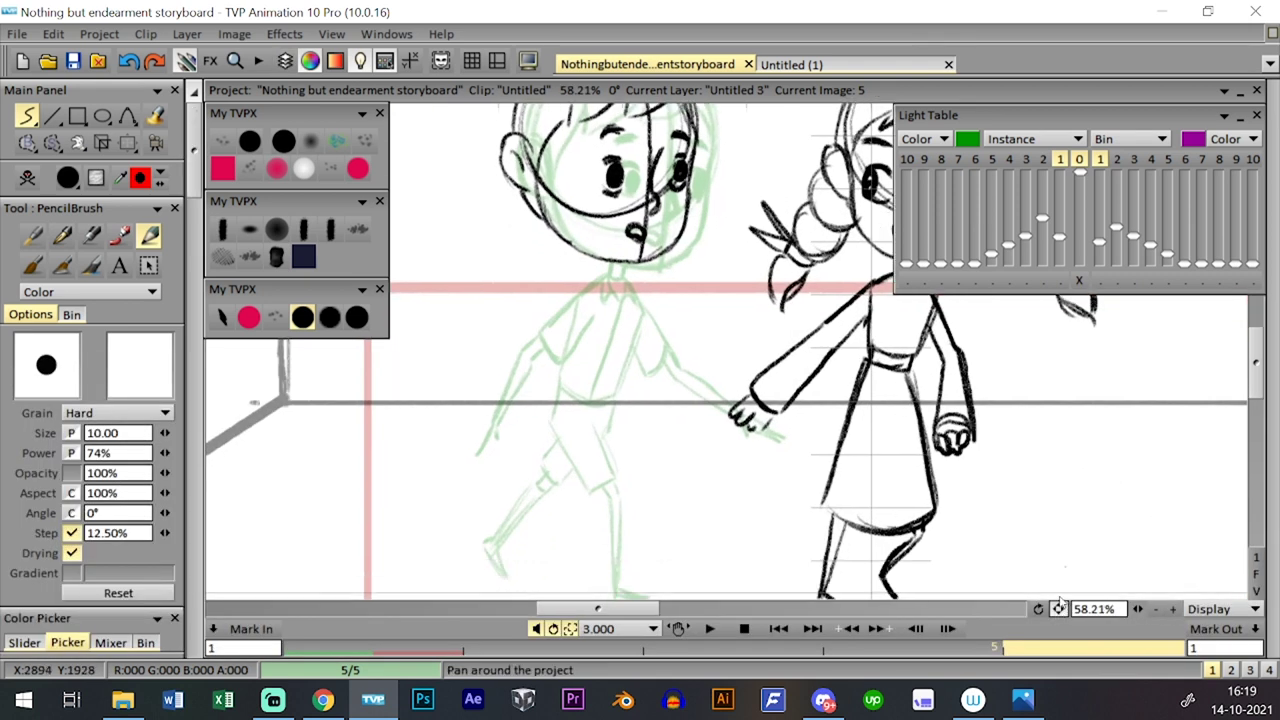
# - Switch to the Untitled (1) practice document, zoom in, and sketch a first circle
pyautogui.click(847, 64)
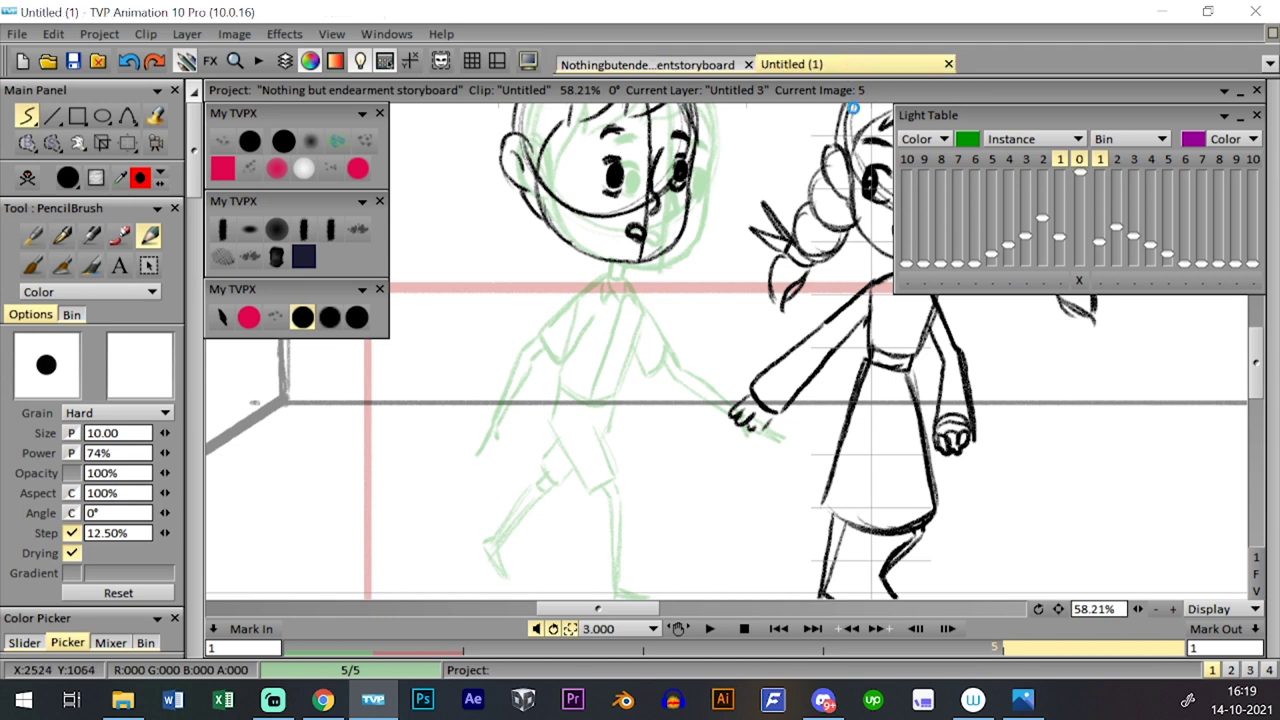
pyautogui.moveTo(1148, 614); pyautogui.dragTo(1160, 612)
pyautogui.moveTo(1058, 609); pyautogui.dragTo(762, 607)
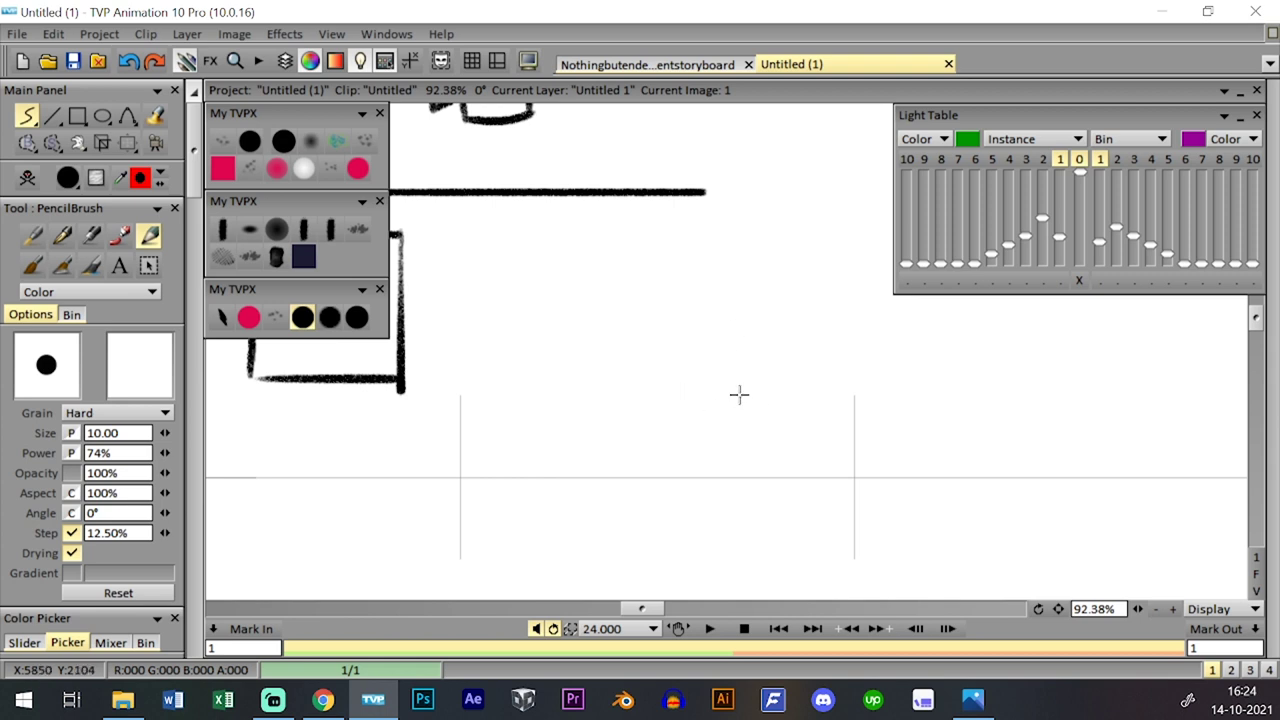
pyautogui.moveTo(745, 290)
pyautogui.mouseDown()
pyautogui.moveTo(772, 340)
pyautogui.moveTo(595, 340)
pyautogui.moveTo(746, 400)
pyautogui.mouseUp()
pyautogui.moveTo(1058, 609); pyautogui.dragTo(1001, 622)
# - Draw a second circle, darkening its arcs and undoing the bad strokes
pyautogui.moveTo(732, 406)
pyautogui.mouseDown()
pyautogui.moveTo(737, 366)
pyautogui.moveTo(774, 317)
pyautogui.moveTo(826, 314)
pyautogui.moveTo(869, 385)
pyautogui.moveTo(803, 449)
pyautogui.moveTo(834, 443)
pyautogui.moveTo(878, 350)
pyautogui.mouseUp()
pyautogui.moveTo(818, 316)
pyautogui.mouseDown()
pyautogui.moveTo(851, 320)
pyautogui.moveTo(876, 405)
pyautogui.moveTo(862, 342)
pyautogui.mouseUp()
pyautogui.hotkey('ctrl', 'z')
pyautogui.moveTo(727, 364); pyautogui.dragTo(783, 325)
pyautogui.moveTo(730, 420); pyautogui.dragTo(768, 465)
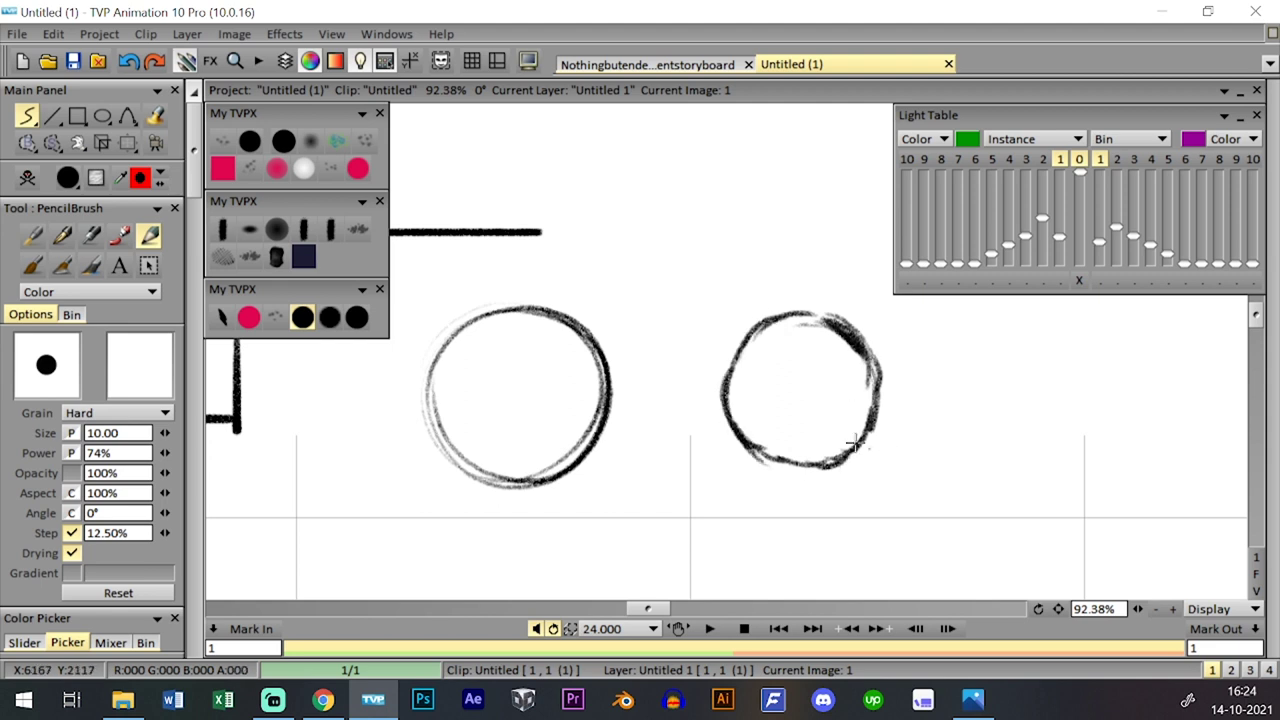
pyautogui.moveTo(826, 320); pyautogui.dragTo(846, 322)
pyautogui.hotkey('ctrl', 'z')
pyautogui.moveTo(828, 316); pyautogui.dragTo(869, 360)
pyautogui.hotkey('ctrl', 'z')
# - Try an upper circle, an arc and an S-curve, then clear the practice canvas
pyautogui.moveTo(687, 307)
pyautogui.mouseDown()
pyautogui.moveTo(627, 263)
pyautogui.moveTo(721, 238)
pyautogui.moveTo(676, 312)
pyautogui.moveTo(679, 220)
pyautogui.moveTo(725, 245)
pyautogui.moveTo(657, 194)
pyautogui.moveTo(732, 265)
pyautogui.moveTo(630, 261)
pyautogui.moveTo(688, 181)
pyautogui.moveTo(745, 245)
pyautogui.moveTo(623, 286)
pyautogui.moveTo(634, 260)
pyautogui.moveTo(745, 214)
pyautogui.moveTo(660, 277)
pyautogui.moveTo(763, 173)
pyautogui.moveTo(714, 272)
pyautogui.moveTo(712, 146)
pyautogui.moveTo(796, 249)
pyautogui.mouseUp()
pyautogui.hotkey('ctrl', 'z')
pyautogui.hotkey('ctrl', 'z')
pyautogui.hotkey('ctrl', 'z')
pyautogui.hotkey('ctrl', 'z')
pyautogui.moveTo(670, 272)
pyautogui.mouseDown()
pyautogui.moveTo(703, 217)
pyautogui.moveTo(724, 208)
pyautogui.moveTo(751, 218)
pyautogui.moveTo(774, 264)
pyautogui.moveTo(807, 267)
pyautogui.moveTo(817, 240)
pyautogui.moveTo(768, 172)
pyautogui.moveTo(773, 135)
pyautogui.moveTo(769, 172)
pyautogui.moveTo(800, 208)
pyautogui.moveTo(797, 284)
pyautogui.moveTo(744, 217)
pyautogui.moveTo(680, 268)
pyautogui.mouseUp()
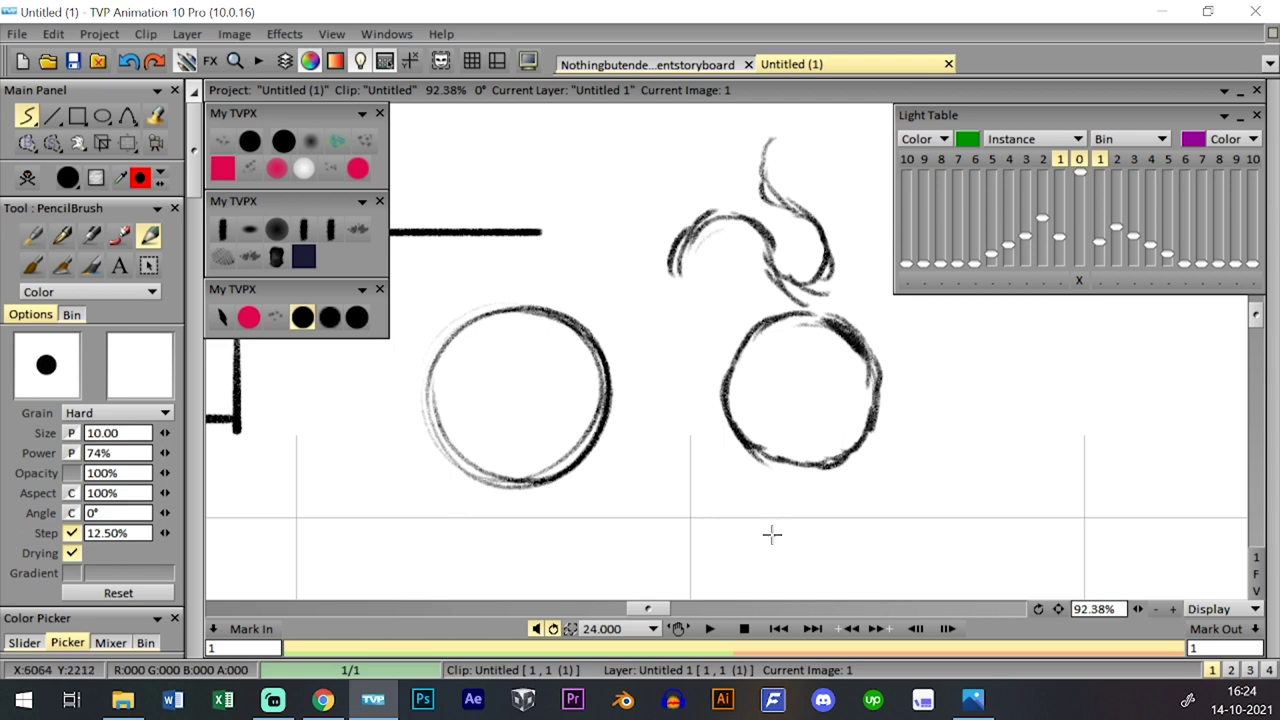
pyautogui.moveTo(639, 460)
pyautogui.mouseDown()
pyautogui.moveTo(699, 419)
pyautogui.moveTo(687, 395)
pyautogui.moveTo(686, 358)
pyautogui.mouseUp()
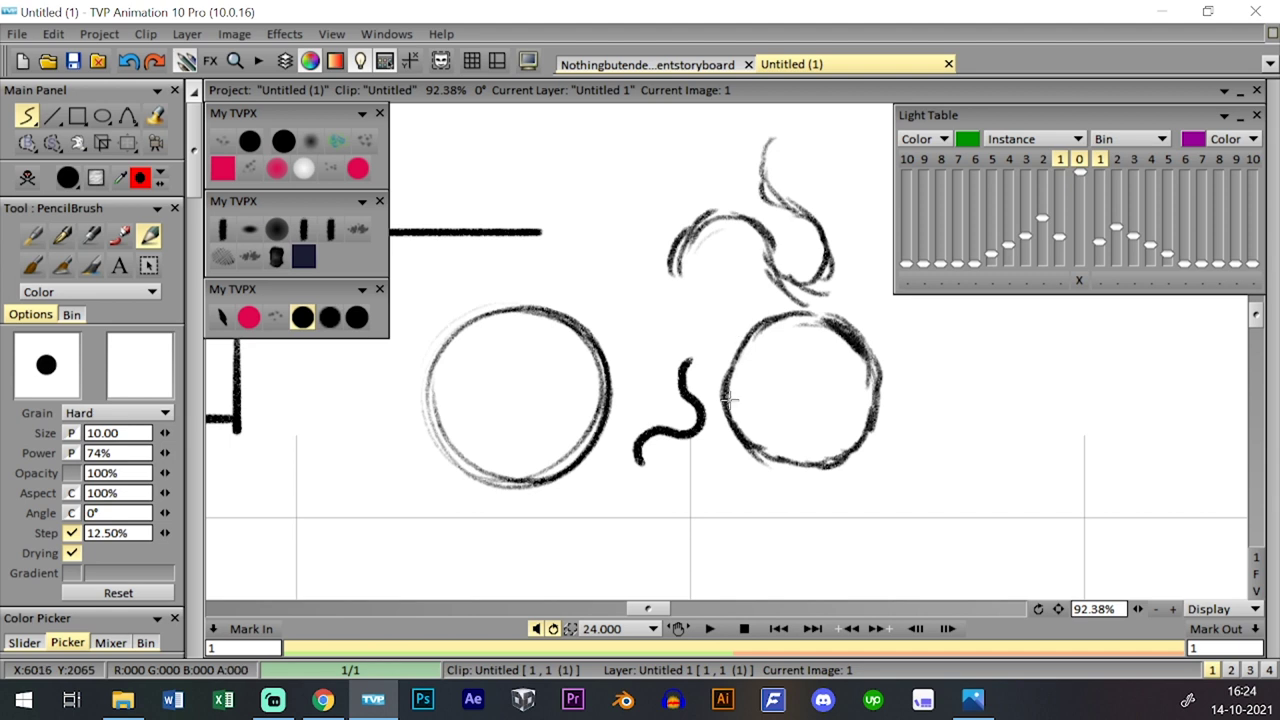
pyautogui.hotkey('ctrl', 'z')
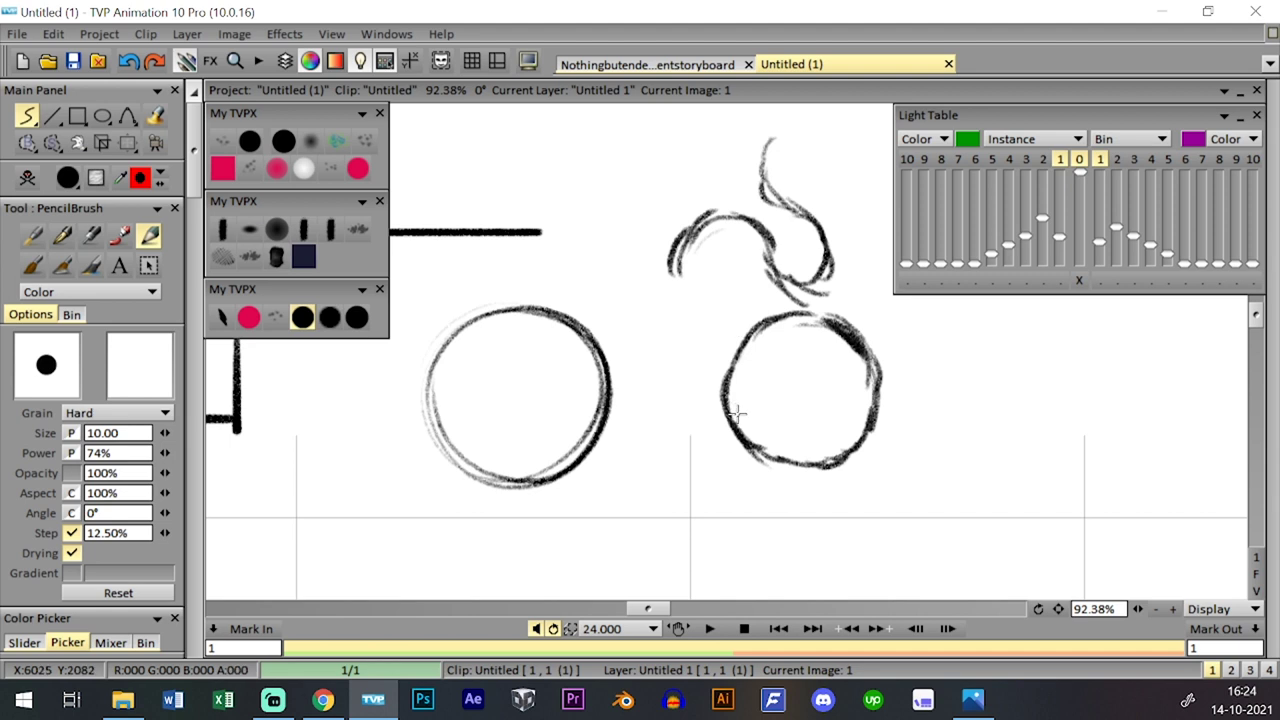
pyautogui.click(27, 177)
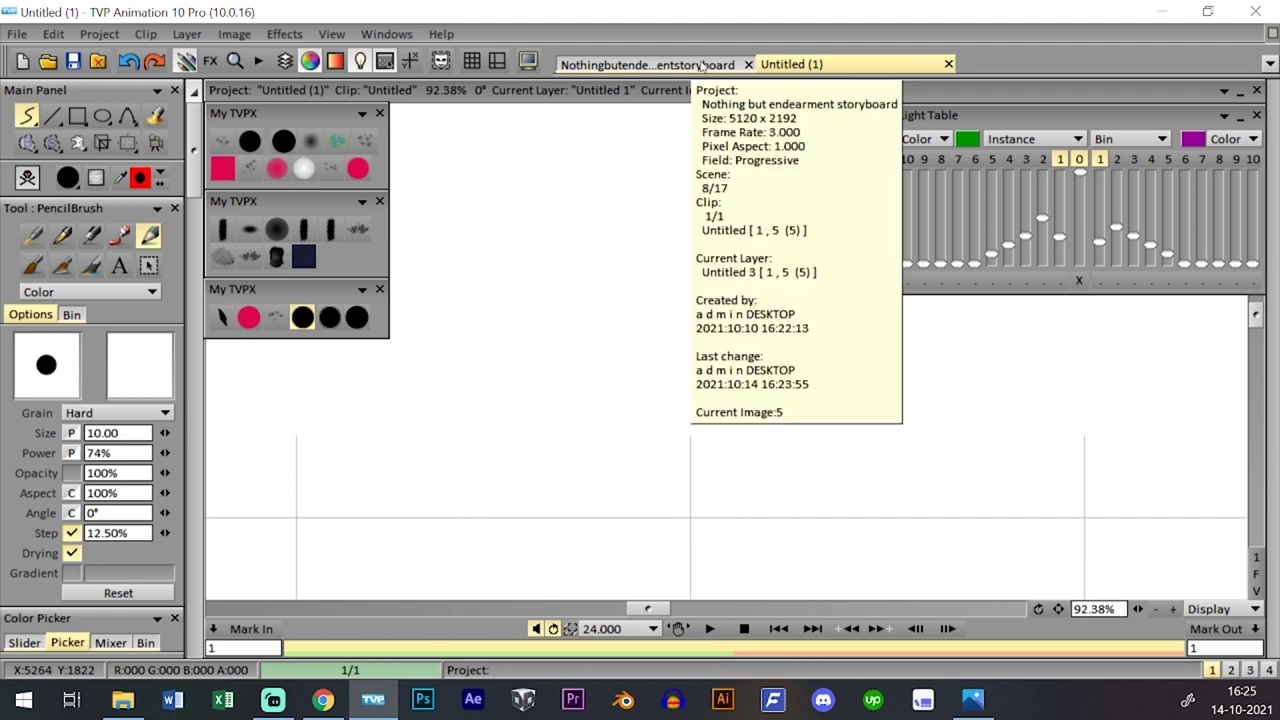
# - Return to the storyboard, compare images 4 and 5, and save the project
pyautogui.click(702, 65)
pyautogui.press('Tab')
pyautogui.press('Tab')
pyautogui.press('l')
pyautogui.press('l')
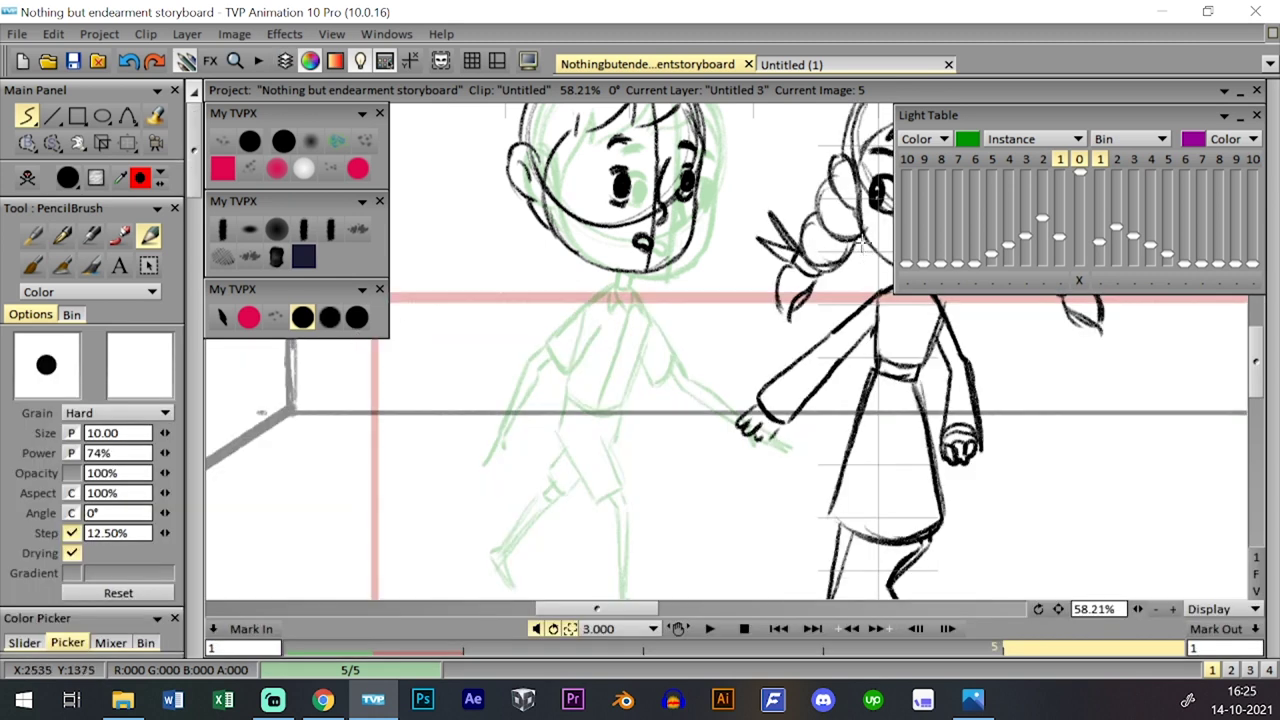
pyautogui.press('Tab')
pyautogui.press('Tab')
pyautogui.press('Tab')
pyautogui.press('Tab')
pyautogui.press('Left')
pyautogui.press('Right')
pyautogui.press('Tab')
pyautogui.press('Tab')
pyautogui.press('Tab')
pyautogui.press('Tab')
pyautogui.click(73, 61)
# - Draw the boy's neck and torso outline on image 5
pyautogui.moveTo(604, 269); pyautogui.dragTo(605, 284)
pyautogui.hotkey('ctrl', 'z')
pyautogui.hotkey('ctrl', 'z')
pyautogui.moveTo(611, 270)
pyautogui.mouseDown()
pyautogui.moveTo(613, 282)
pyautogui.moveTo(606, 264)
pyautogui.mouseUp()
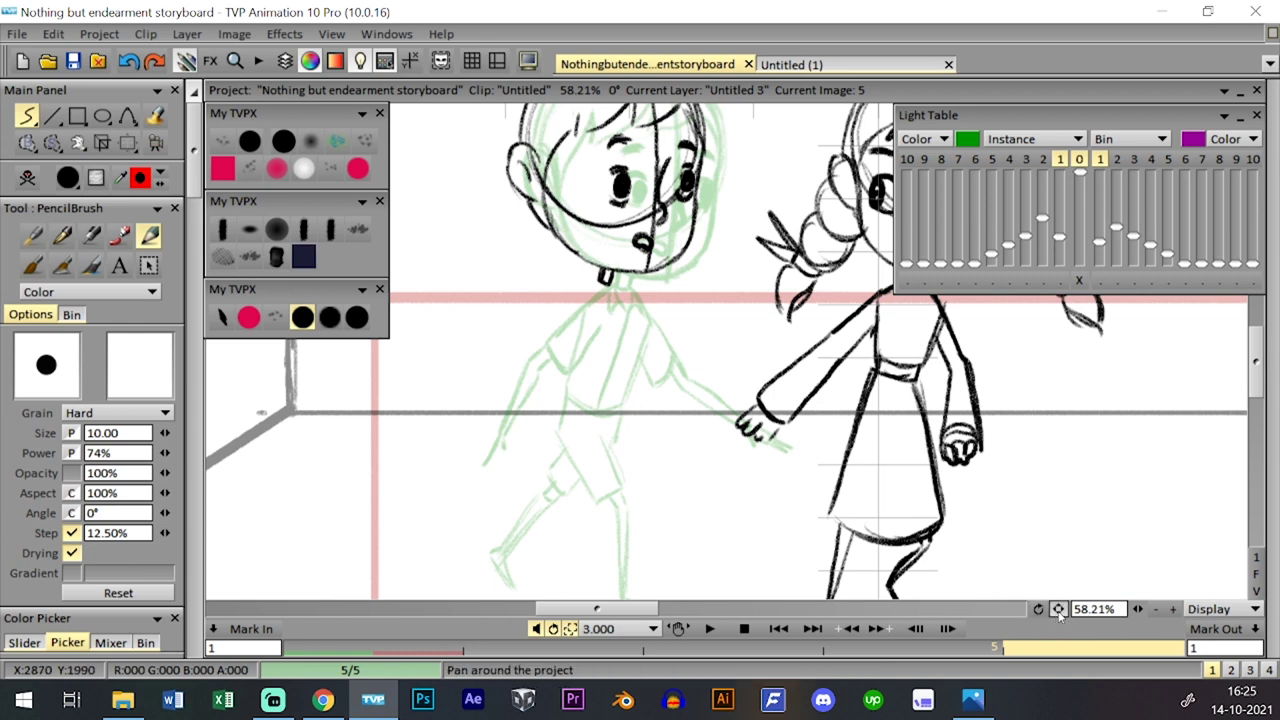
pyautogui.moveTo(1059, 609); pyautogui.dragTo(1051, 573)
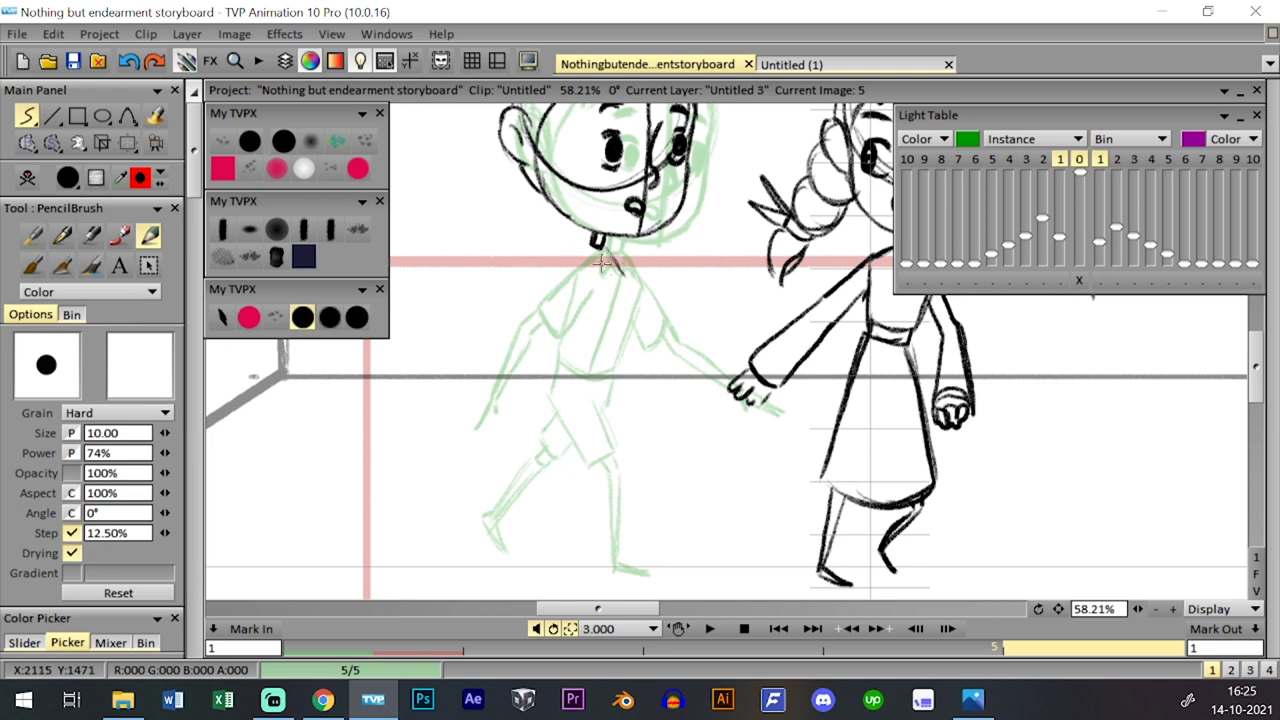
pyautogui.moveTo(563, 262); pyautogui.dragTo(553, 366)
pyautogui.moveTo(608, 248)
pyautogui.mouseDown()
pyautogui.moveTo(625, 280)
pyautogui.moveTo(605, 366)
pyautogui.mouseUp()
pyautogui.moveTo(624, 294)
pyautogui.mouseDown()
pyautogui.moveTo(598, 374)
pyautogui.moveTo(611, 350)
pyautogui.mouseUp()
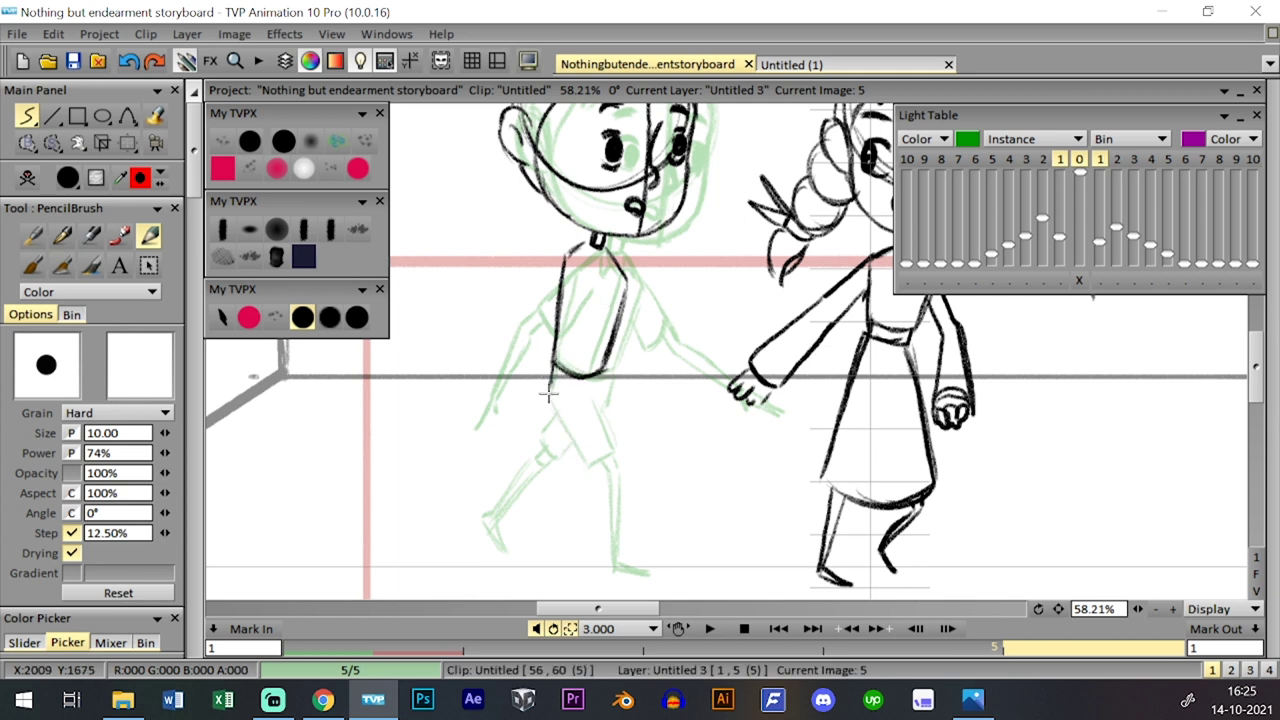
# - Draw the boy's thigh, shin, shorts and right leg, undoing the foot strokes
pyautogui.moveTo(551, 382)
pyautogui.mouseDown()
pyautogui.moveTo(586, 454)
pyautogui.moveTo(588, 385)
pyautogui.moveTo(590, 404)
pyautogui.mouseUp()
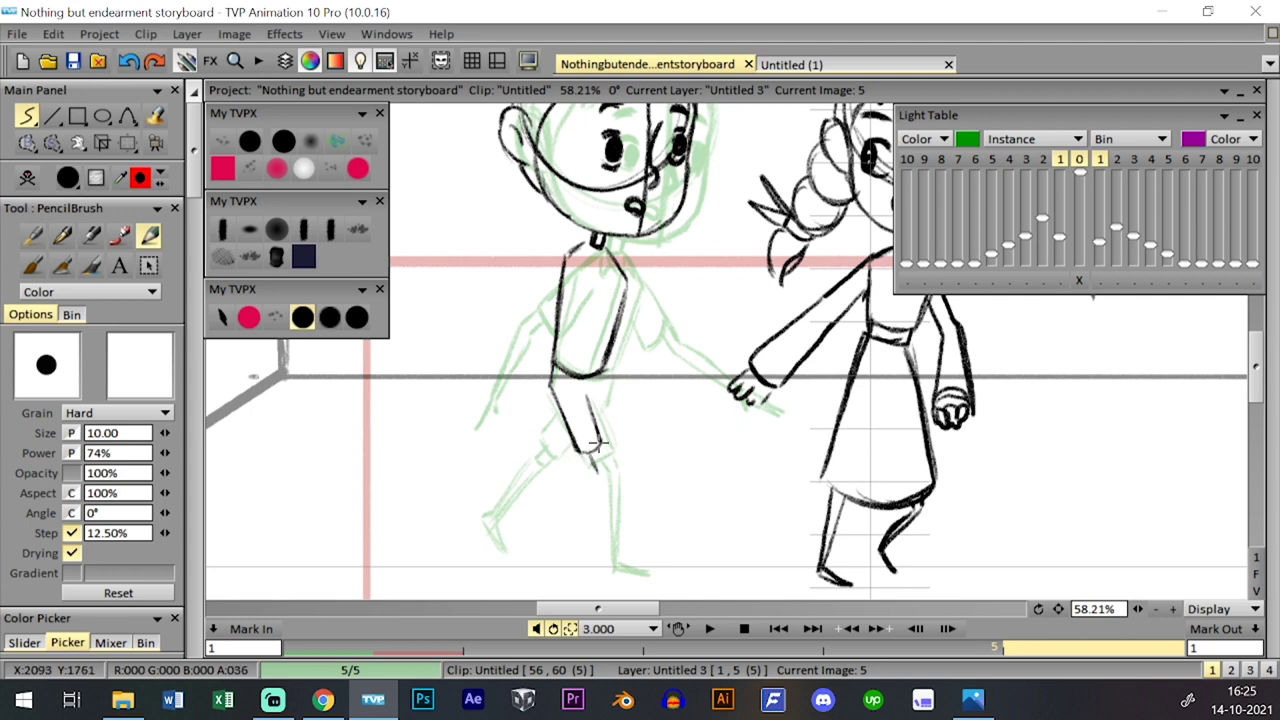
pyautogui.moveTo(598, 456)
pyautogui.mouseDown()
pyautogui.moveTo(562, 530)
pyautogui.moveTo(560, 518)
pyautogui.moveTo(577, 555)
pyautogui.moveTo(566, 525)
pyautogui.mouseUp()
pyautogui.hotkey('ctrl', 'z')
pyautogui.hotkey('ctrl', 'z')
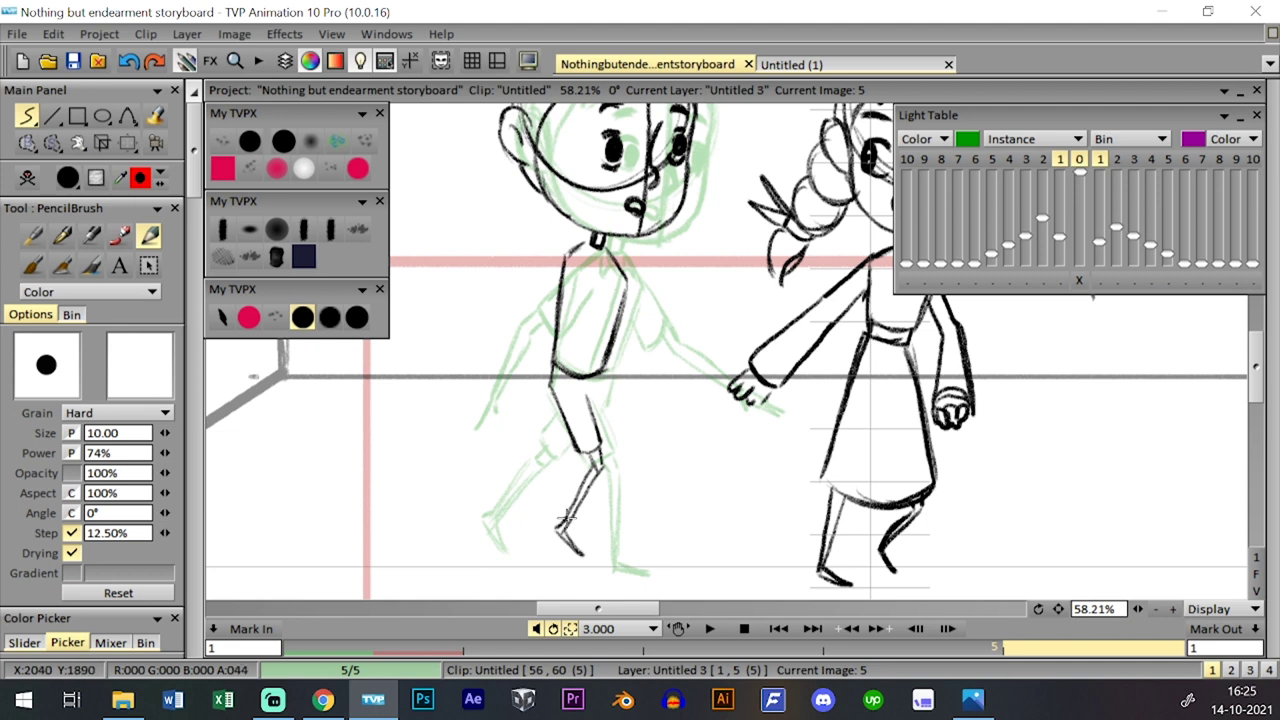
pyautogui.moveTo(601, 376); pyautogui.dragTo(609, 427)
pyautogui.hotkey('ctrl', 'z')
pyautogui.moveTo(601, 378); pyautogui.dragTo(602, 443)
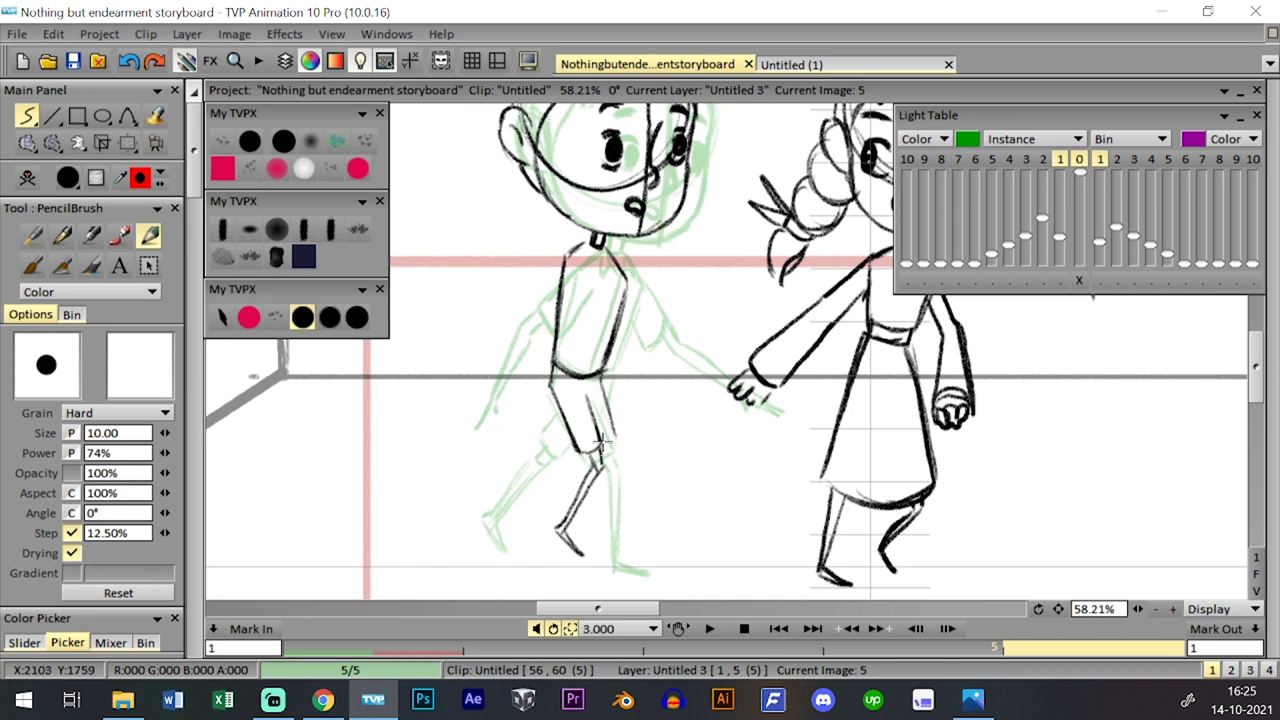
pyautogui.hotkey('ctrl', 'z')
pyautogui.moveTo(601, 379); pyautogui.dragTo(605, 445)
pyautogui.hotkey('ctrl', 'z')
pyautogui.moveTo(601, 377)
pyautogui.mouseDown()
pyautogui.moveTo(598, 565)
pyautogui.moveTo(596, 537)
pyautogui.mouseUp()
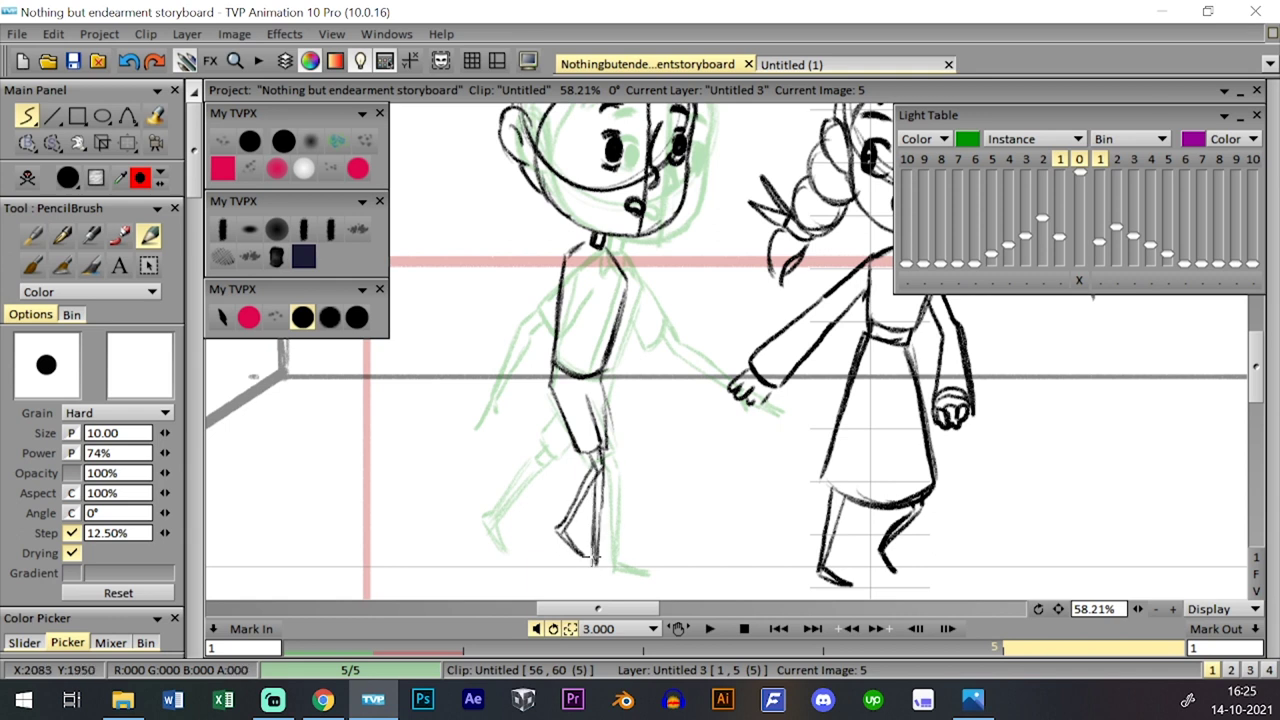
pyautogui.moveTo(618, 574); pyautogui.dragTo(625, 572)
pyautogui.hotkey('ctrl', 'z')
# - Draw the boy's shoulder and near arm hanging down from it
pyautogui.hotkey('ctrl', 'z')
pyautogui.moveTo(534, 286)
pyautogui.mouseDown()
pyautogui.moveTo(568, 284)
pyautogui.moveTo(553, 273)
pyautogui.moveTo(569, 250)
pyautogui.moveTo(530, 296)
pyautogui.moveTo(546, 319)
pyautogui.moveTo(573, 261)
pyautogui.mouseUp()
pyautogui.hotkey('ctrl', 'z')
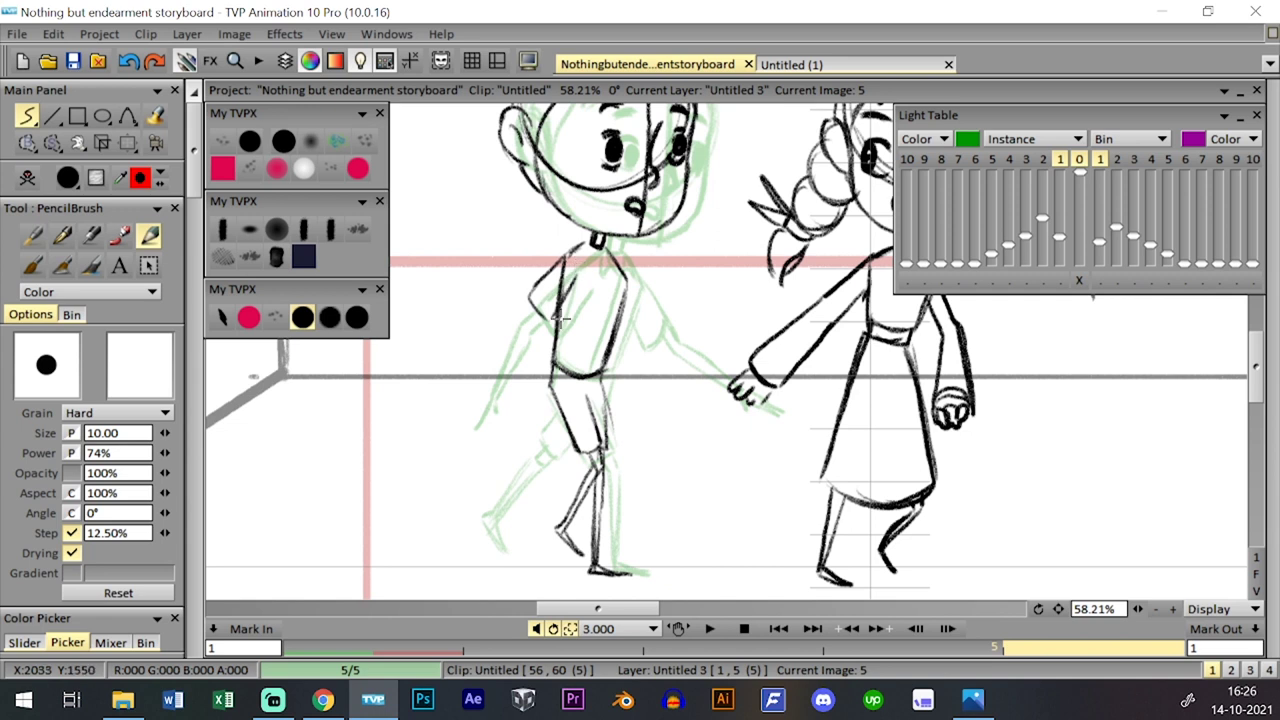
pyautogui.moveTo(521, 309); pyautogui.dragTo(500, 386)
pyautogui.hotkey('ctrl', 'z')
pyautogui.hotkey('ctrl', 'z')
pyautogui.moveTo(517, 318); pyautogui.dragTo(497, 390)
pyautogui.hotkey('ctrl', 'z')
pyautogui.hotkey('ctrl', 'z')
pyautogui.moveTo(516, 337)
pyautogui.mouseDown()
pyautogui.moveTo(490, 408)
pyautogui.moveTo(513, 310)
pyautogui.mouseUp()
pyautogui.moveTo(500, 392)
pyautogui.mouseDown()
pyautogui.moveTo(526, 280)
pyautogui.moveTo(548, 305)
pyautogui.moveTo(570, 261)
pyautogui.mouseUp()
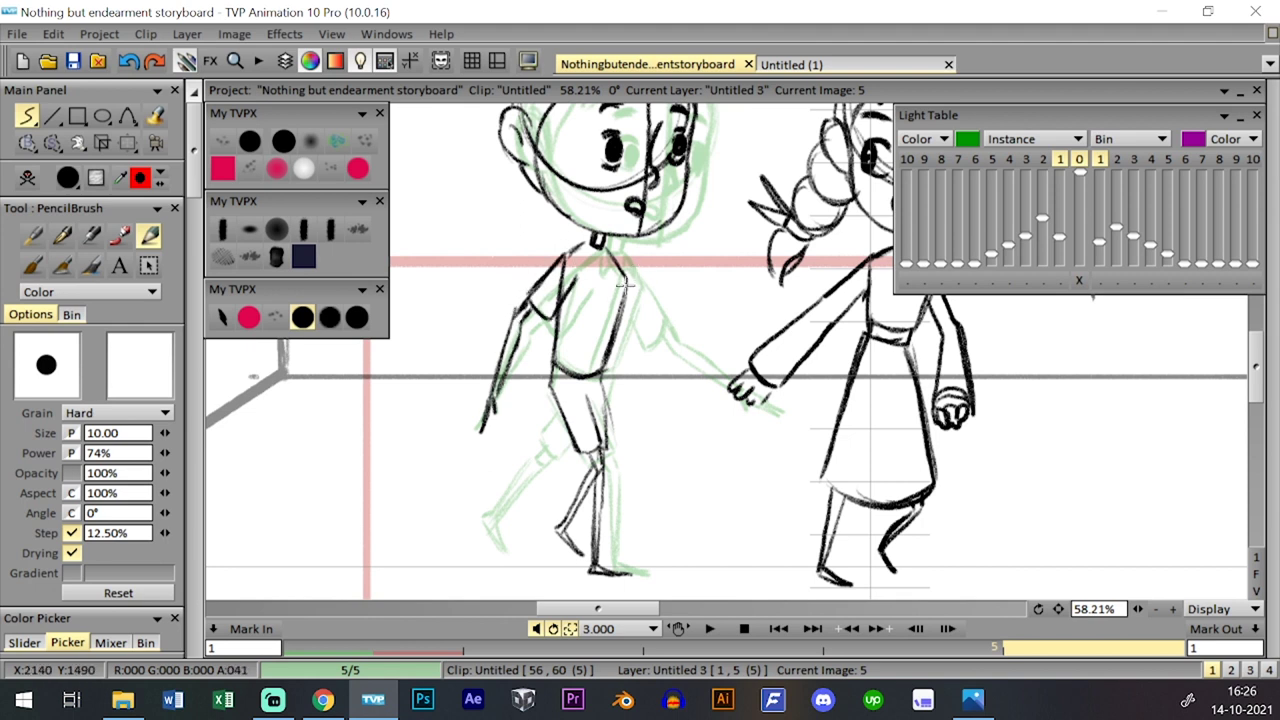
# - Add the torso's right side, the sleeve and the arm reaching the girl's hand
pyautogui.moveTo(615, 266)
pyautogui.mouseDown()
pyautogui.moveTo(635, 293)
pyautogui.moveTo(632, 331)
pyautogui.mouseUp()
pyautogui.moveTo(627, 278); pyautogui.dragTo(645, 305)
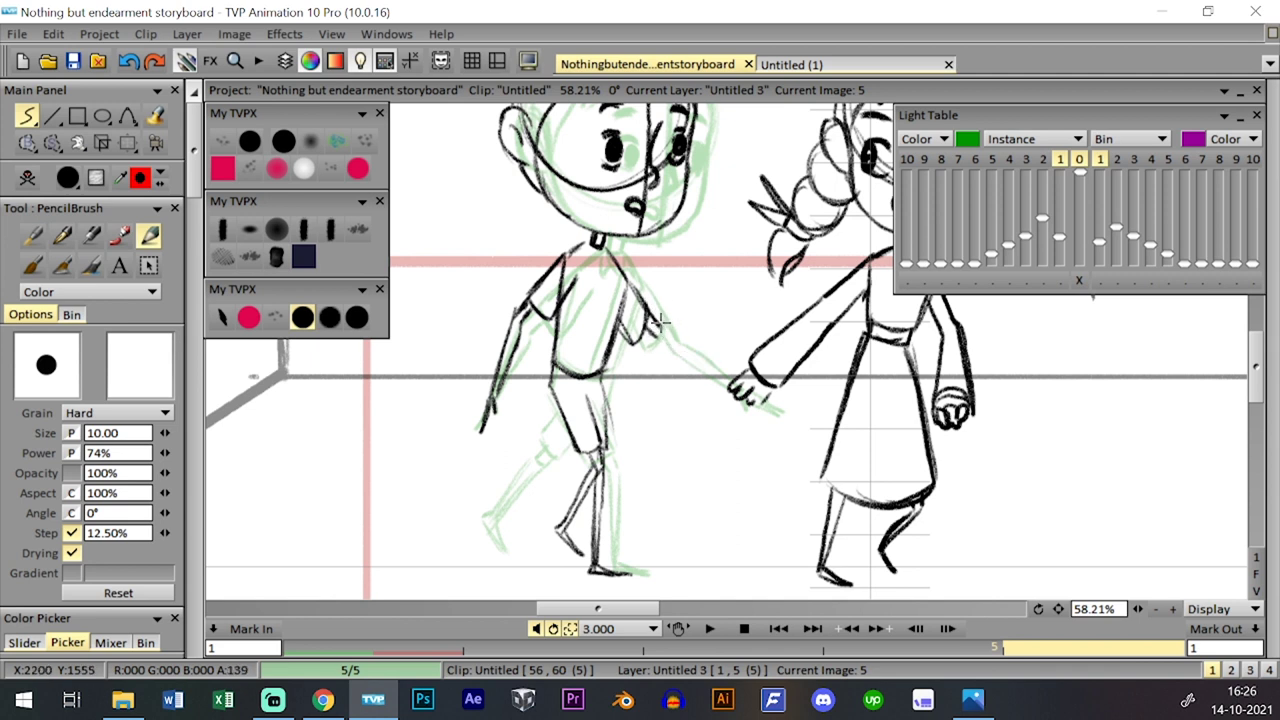
pyautogui.moveTo(662, 340)
pyautogui.mouseDown()
pyautogui.moveTo(730, 381)
pyautogui.moveTo(718, 358)
pyautogui.moveTo(768, 407)
pyautogui.mouseUp()
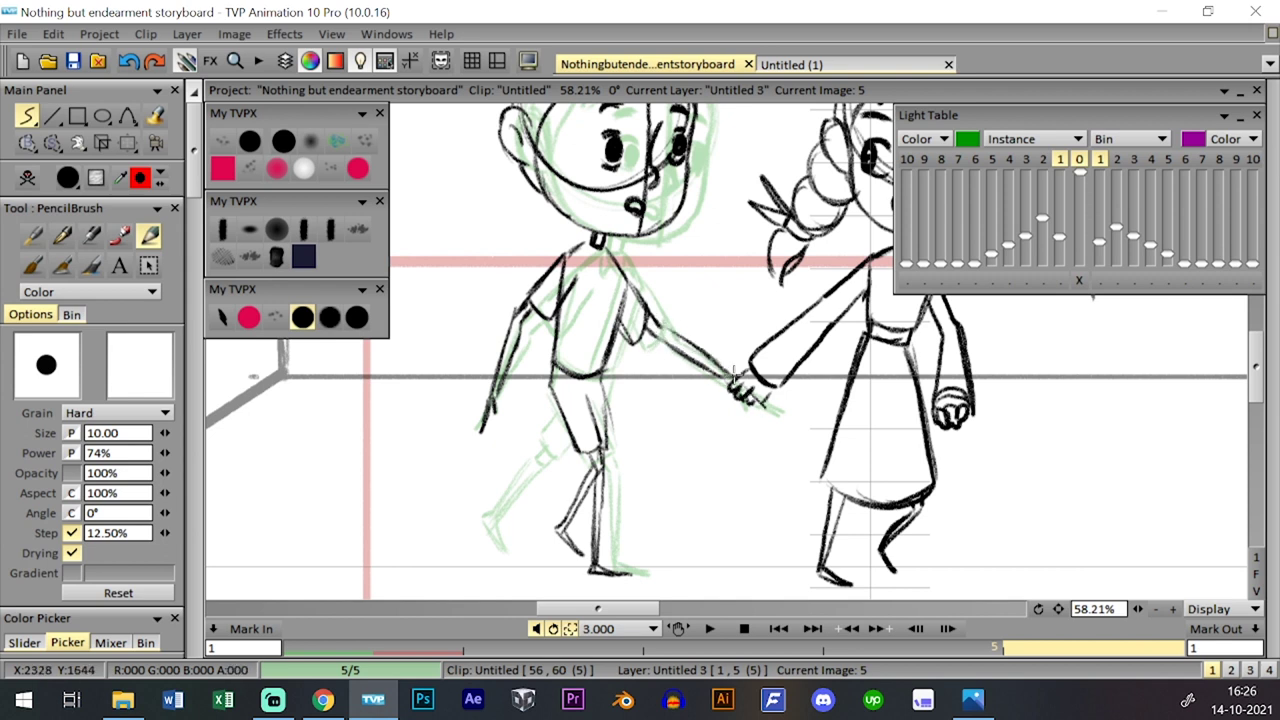
pyautogui.press('Left')
pyautogui.press('Right')
pyautogui.press('Right')
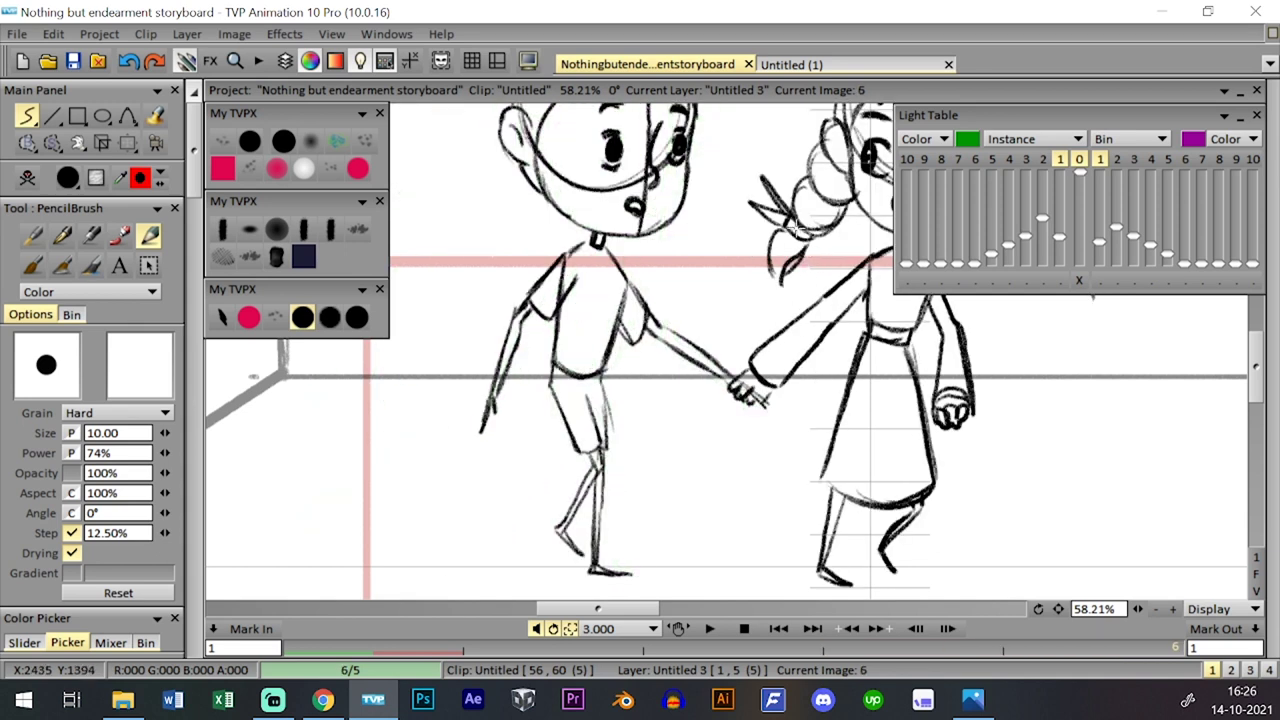
pyautogui.press('Tab')
pyautogui.press('Tab')
pyautogui.press('Tab')
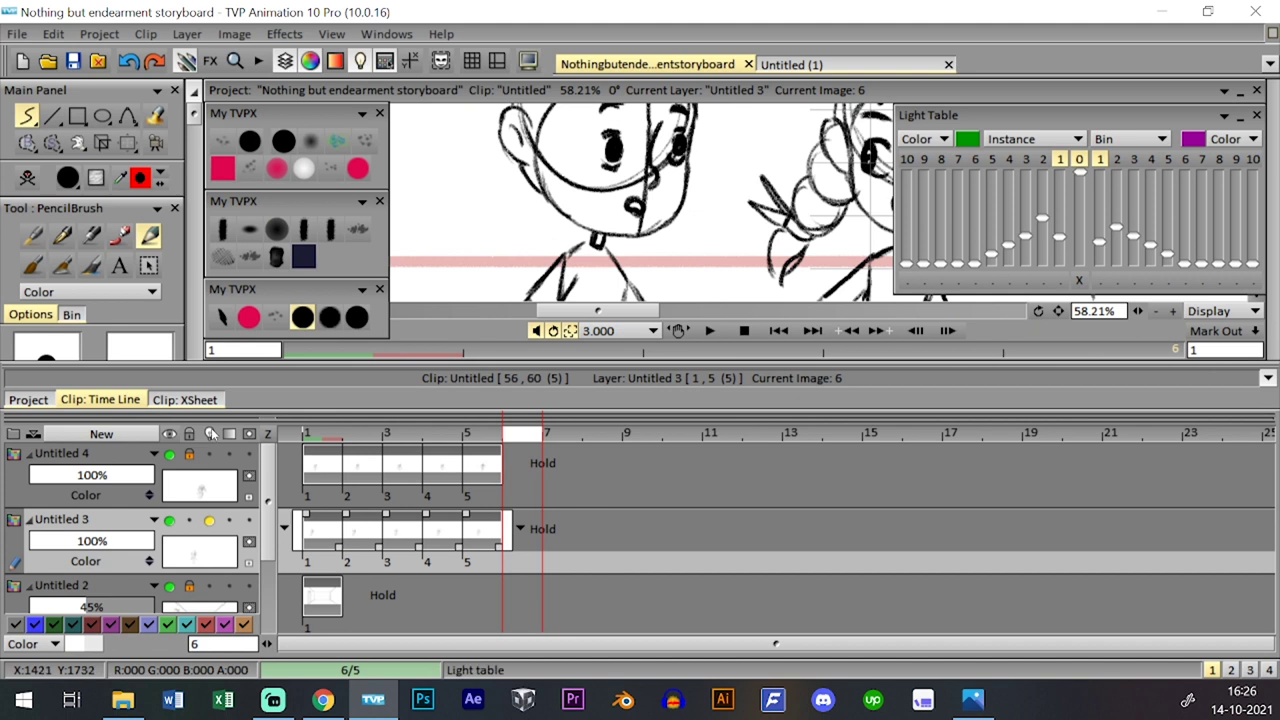
# - Retime Untitled 3 and 4: delete Untitled 3's fifth image and hold image 4 two frames
pyautogui.click(465, 496)
pyautogui.click(489, 441)
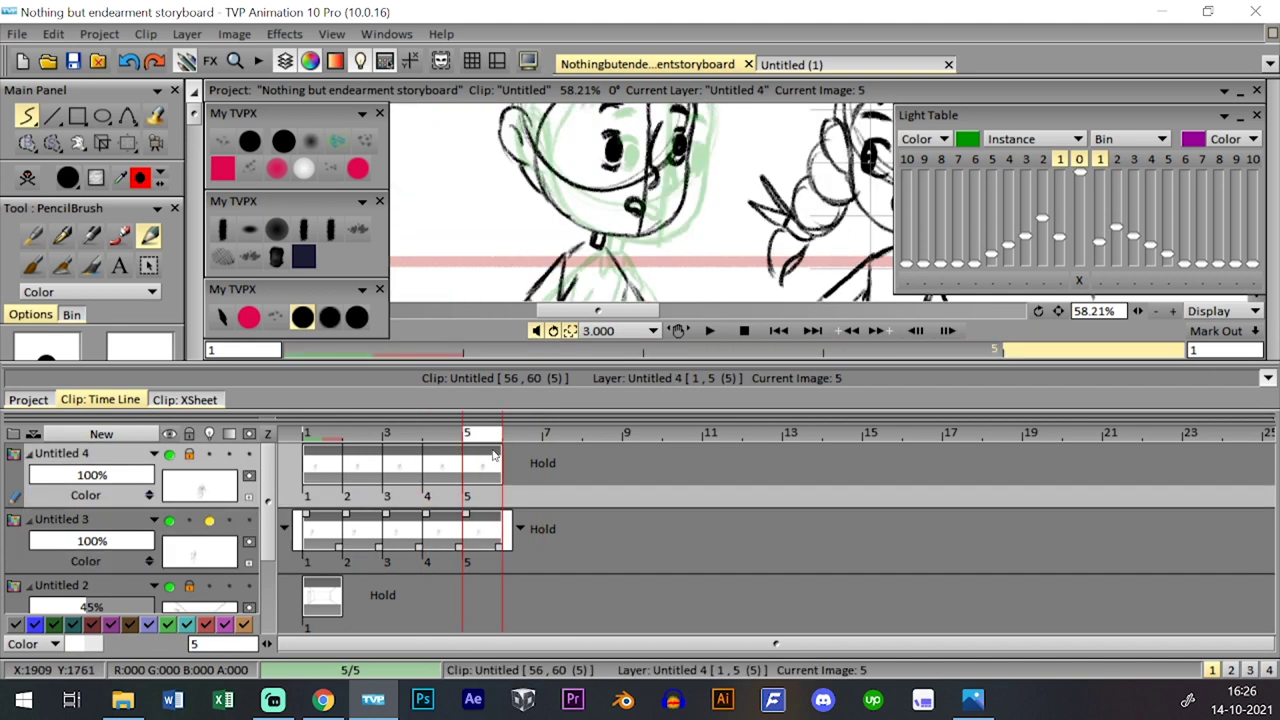
pyautogui.click(465, 515)
pyautogui.click(438, 433)
pyautogui.click(189, 454)
pyautogui.moveTo(465, 449); pyautogui.dragTo(434, 453)
pyautogui.click(210, 520)
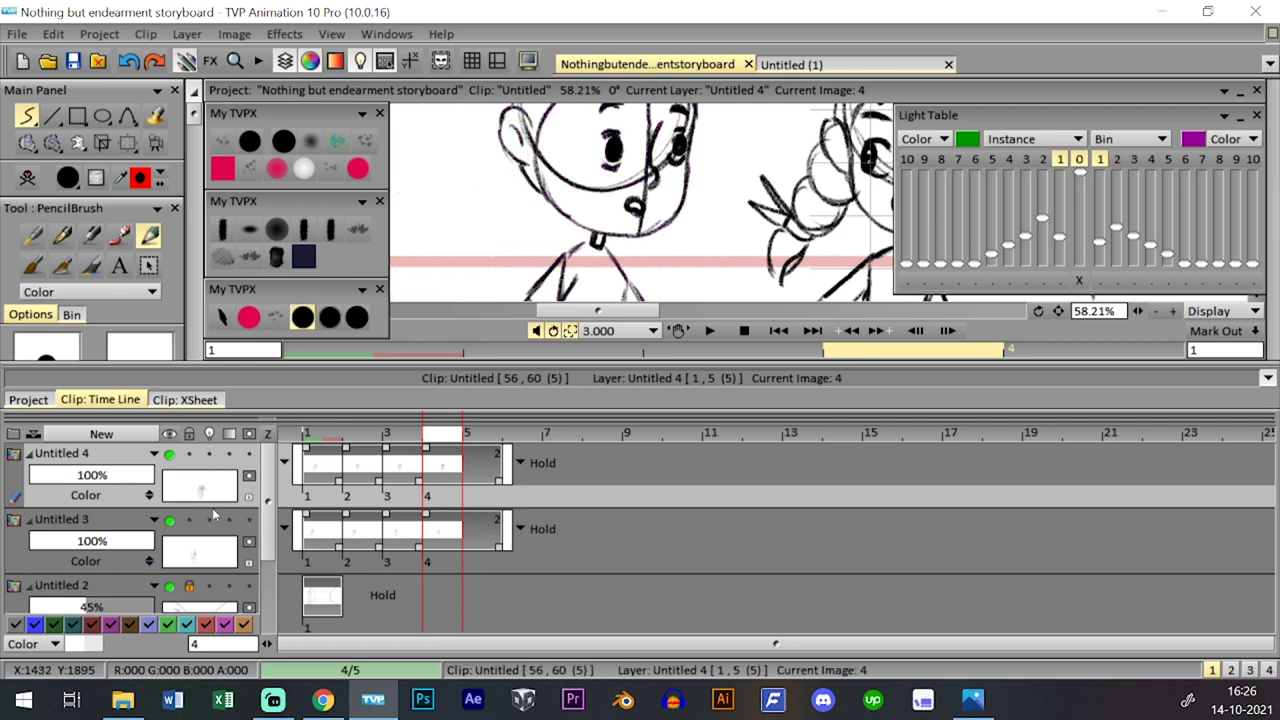
pyautogui.moveTo(498, 482); pyautogui.dragTo(470, 485)
pyautogui.moveTo(497, 550); pyautogui.dragTo(464, 551)
pyautogui.click(210, 434)
pyautogui.click(216, 518)
# - Fit the whole scene in view and save the storyboard project
pyautogui.press('Tab')
pyautogui.press('Tab')
pyautogui.press('Tab')
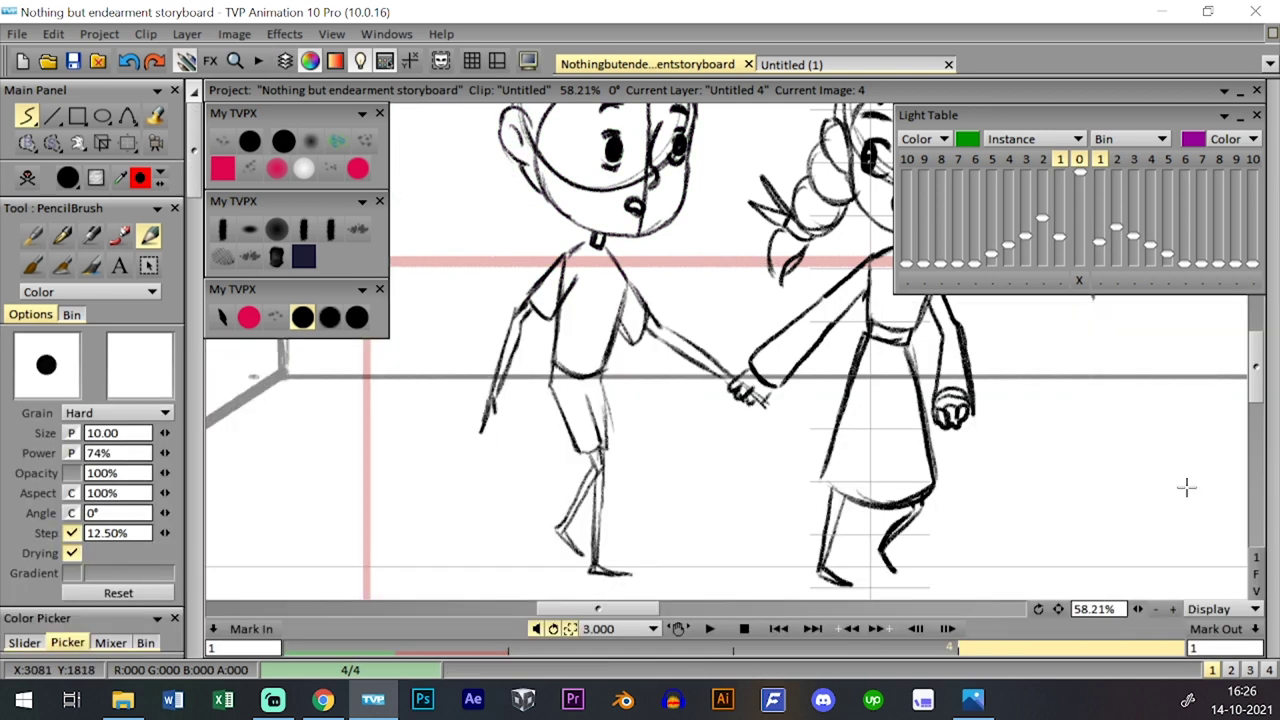
pyautogui.click(1256, 572)
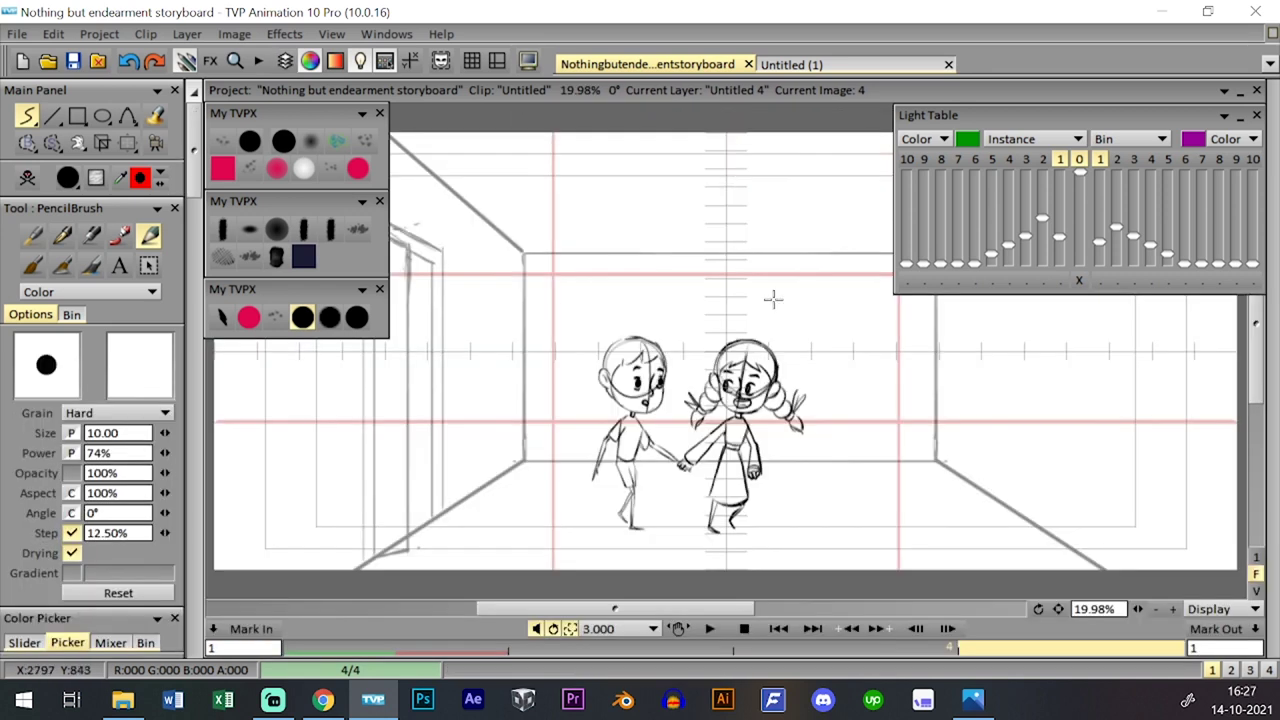
pyautogui.click(73, 61)
# - Preview the storyboard playback, stop it, and select empty panel 9 in the overview
pyautogui.press('Tab')
pyautogui.click(29, 399)
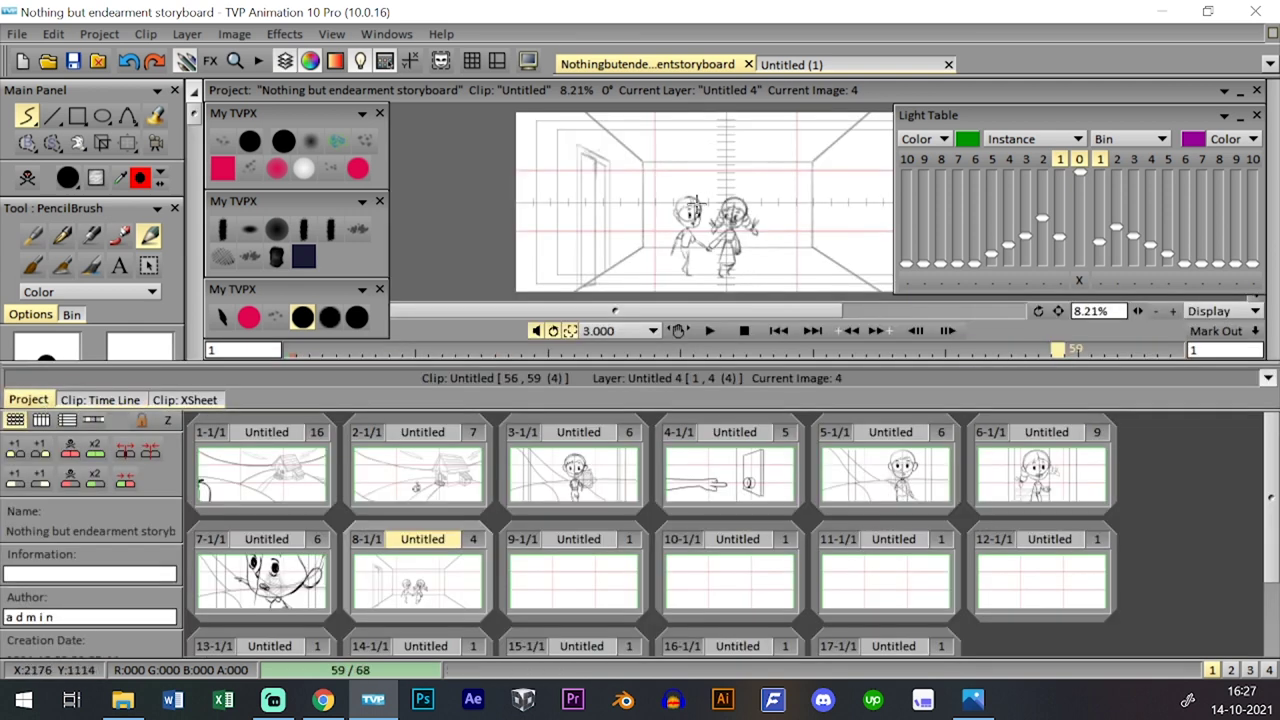
pyautogui.press('0')
pyautogui.click(710, 629)
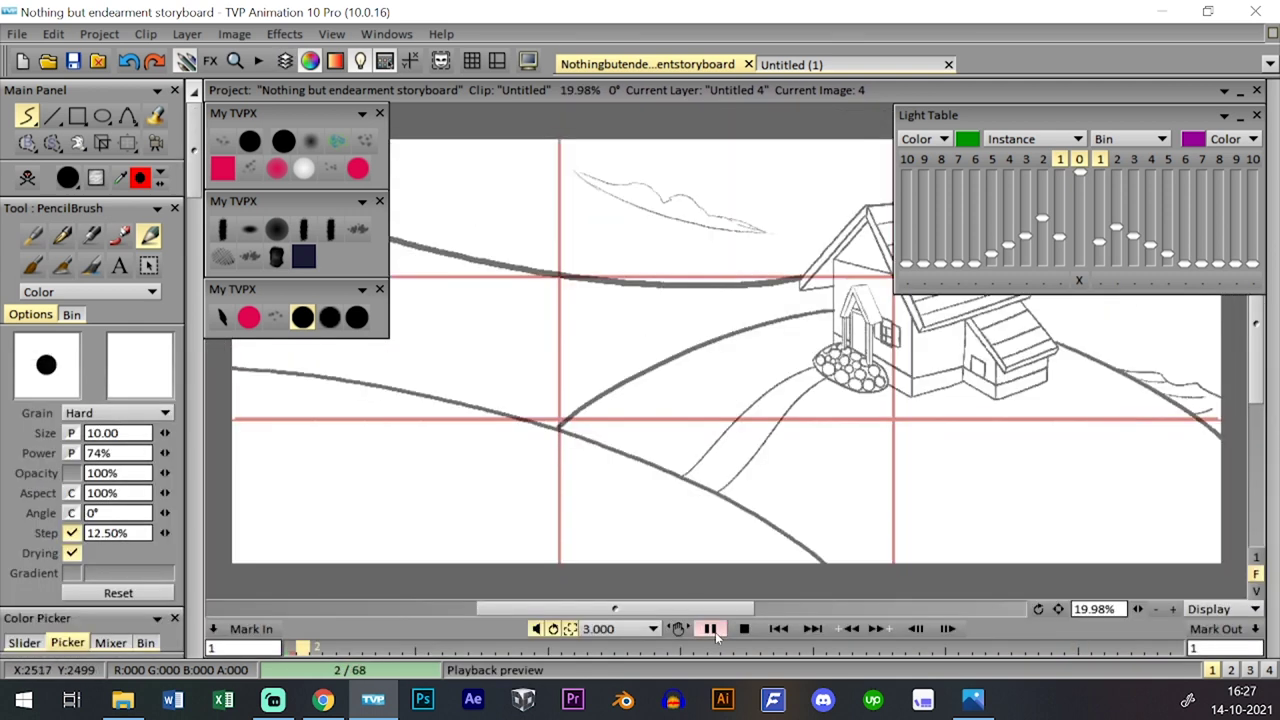
pyautogui.click(1225, 118)
pyautogui.click(1224, 117)
pyautogui.click(1224, 117)
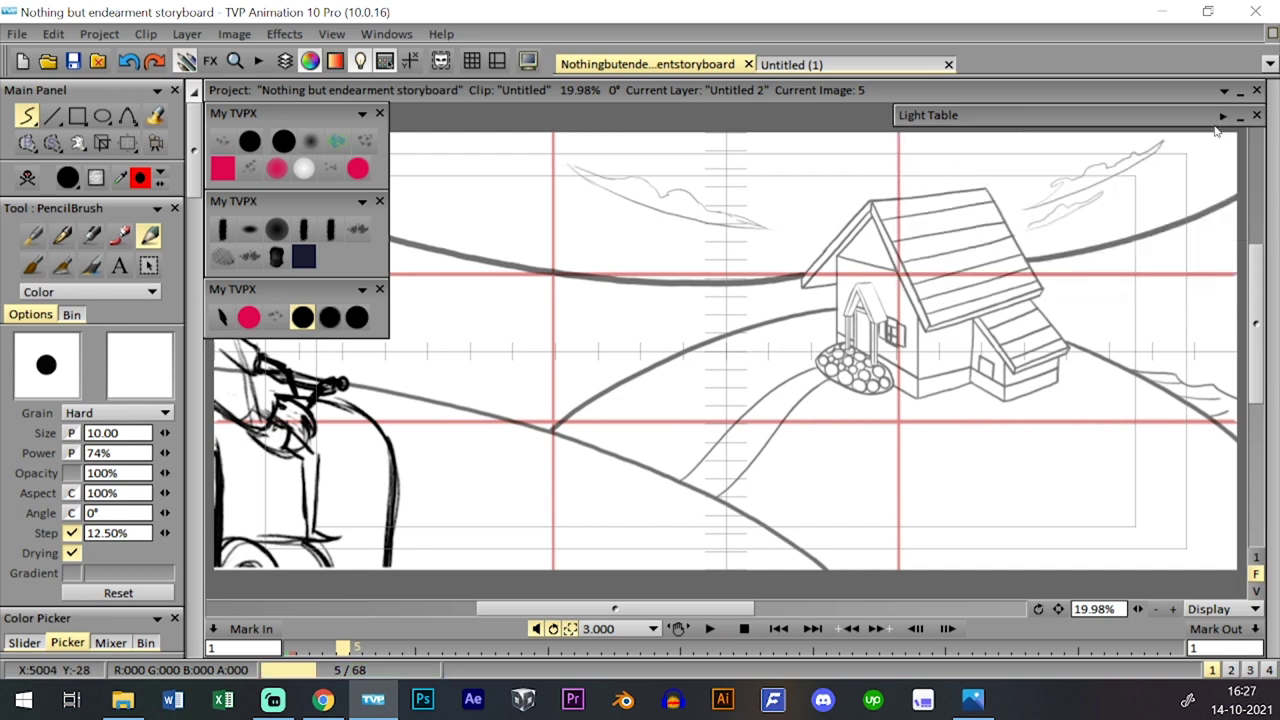
pyautogui.click(710, 629)
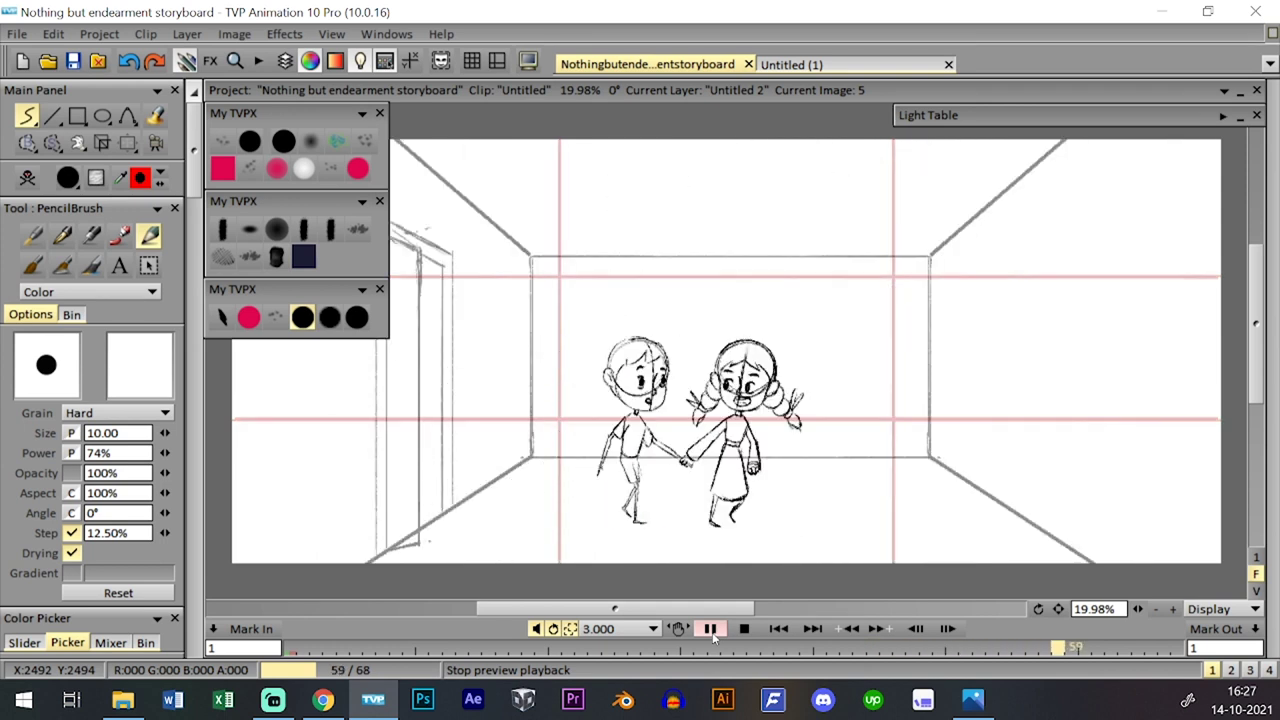
pyautogui.click(745, 629)
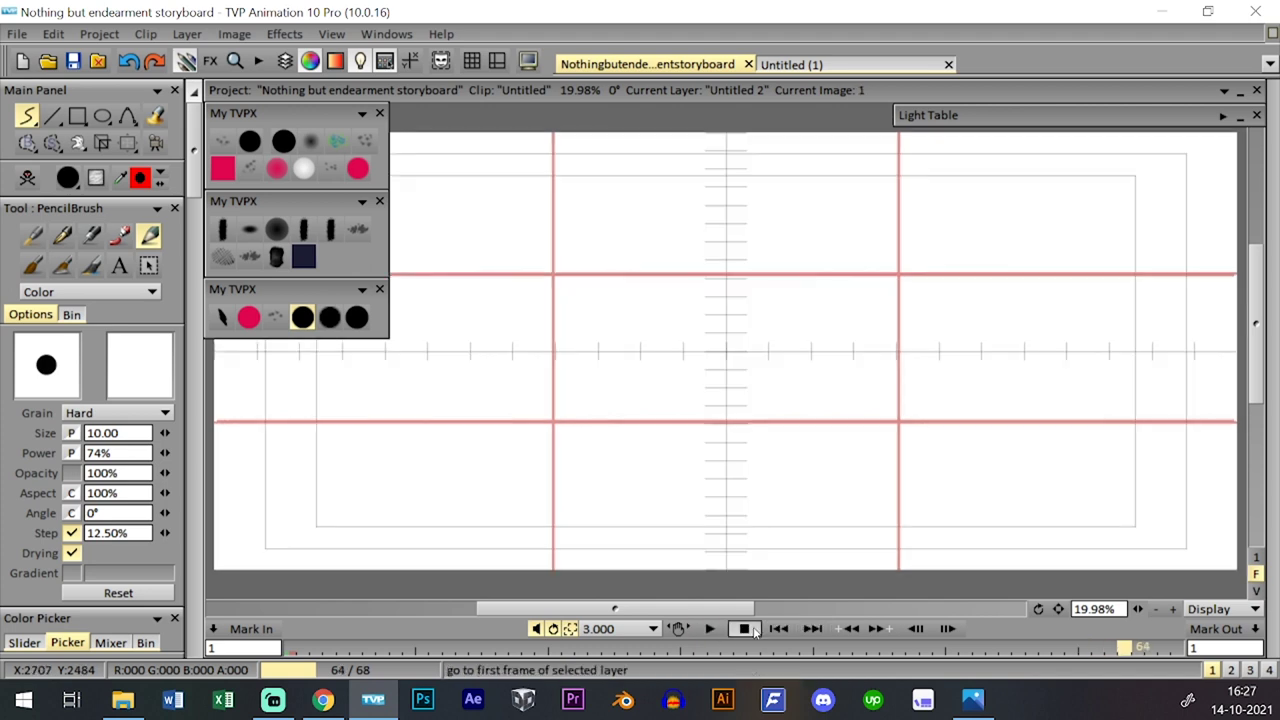
pyautogui.click(578, 520)
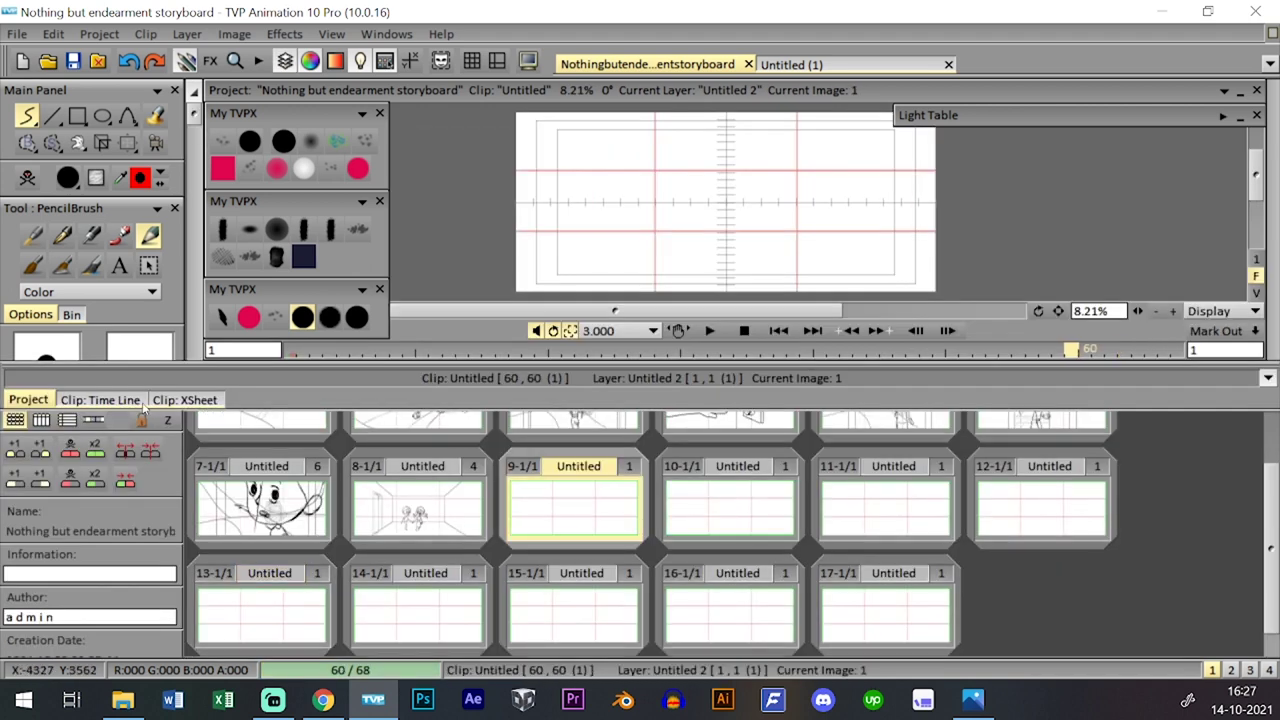
# - Close the storyboard overview and save the project
pyautogui.click(134, 401)
pyautogui.press('Tab')
pyautogui.press('Tab')
pyautogui.press('Tab')
pyautogui.click(72, 62)
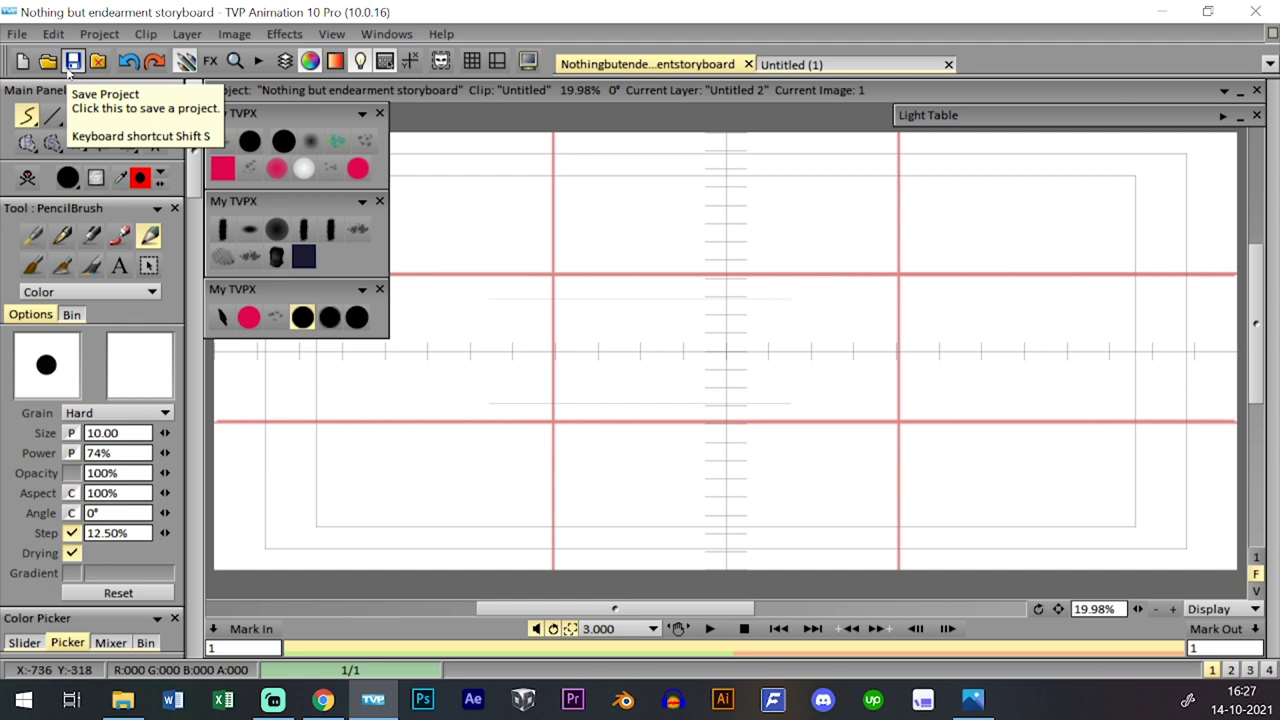
# - With the timeline hidden, step through earlier storyboard panels back to the corridor panel
pyautogui.press('Tab')
pyautogui.press('Tab')
pyautogui.press('Tab')
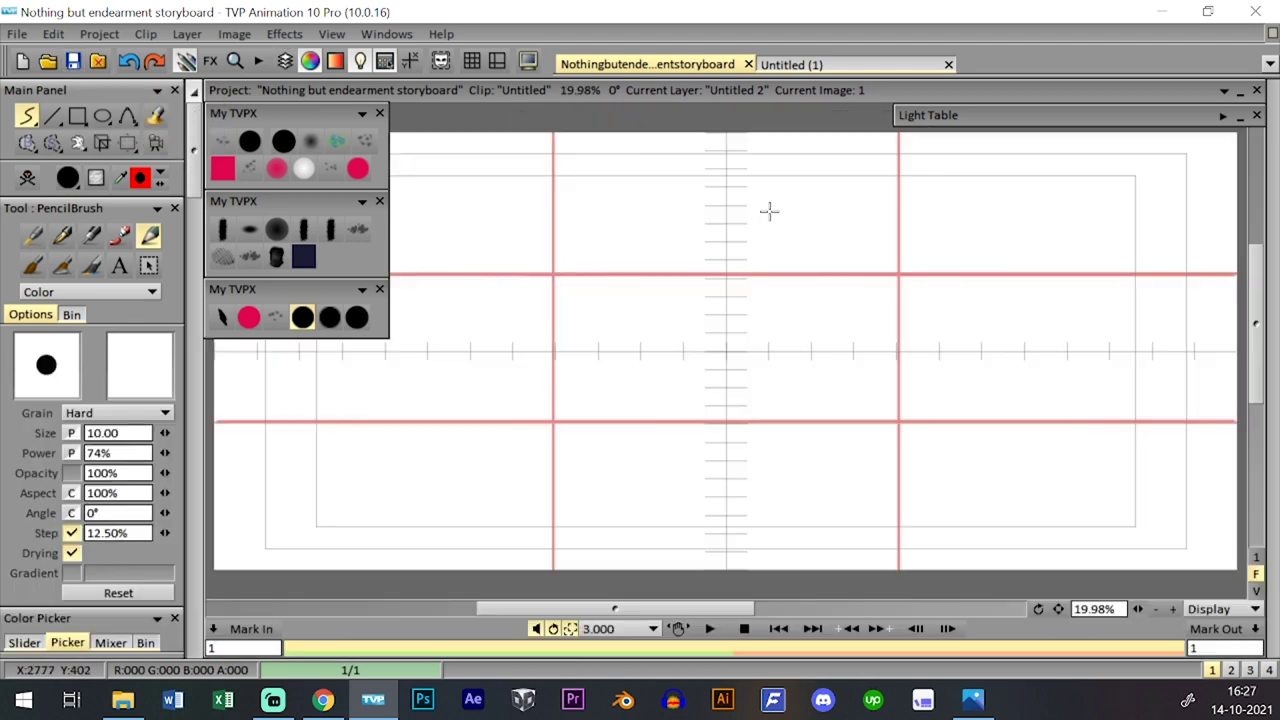
pyautogui.press('0')
pyautogui.press('Tab')
pyautogui.press('Tab')
pyautogui.press('pageup')
pyautogui.press('pageup')
pyautogui.press('pageup')
pyautogui.press('pagedown')
pyautogui.press('Tab')
# - Flip between the corridor panel and the blank panel, ending on the blank new panel
pyautogui.press('Tab')
pyautogui.press('pagedown')
pyautogui.press('Tab')
pyautogui.press('Tab')
pyautogui.press('pagedown')
pyautogui.press('pageup')
pyautogui.press('pagedown')
pyautogui.press('pageup')
pyautogui.press('pagedown')
pyautogui.press('pageup')
pyautogui.press('pagedown')
# - Draw a head circle near the top right of the panel, redrawing it once
pyautogui.press('0')
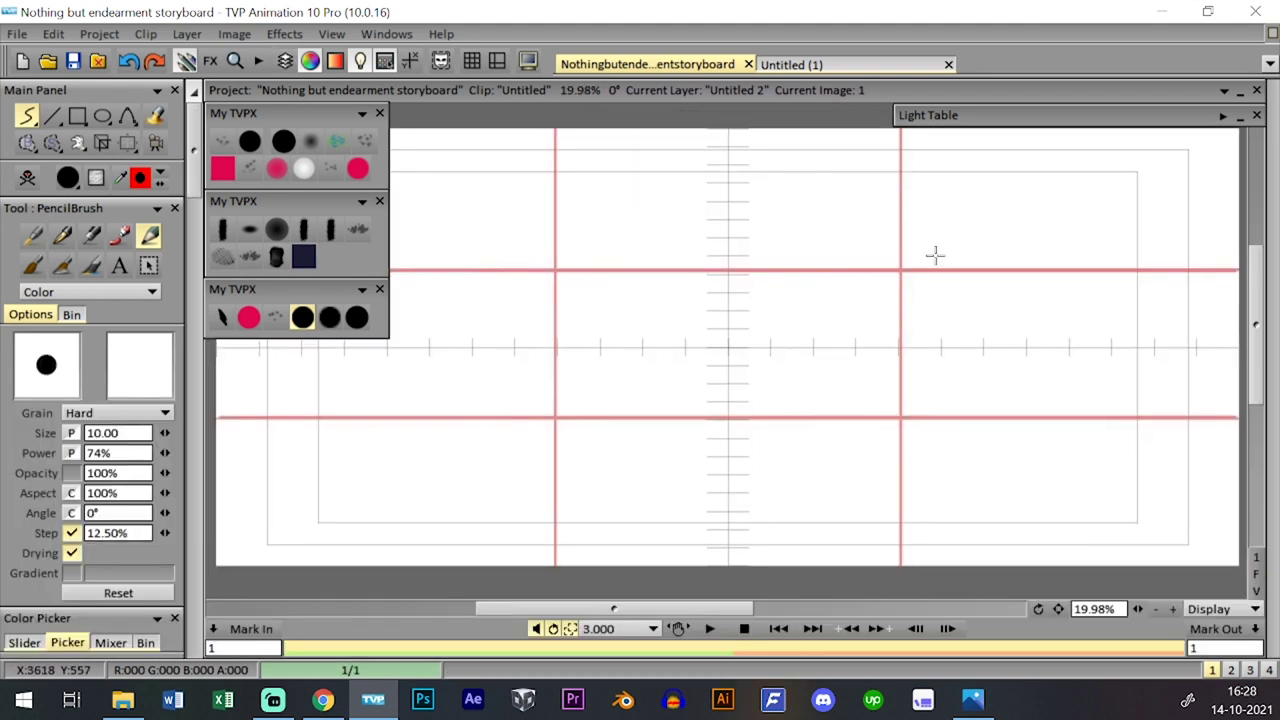
pyautogui.moveTo(887, 323)
pyautogui.mouseDown()
pyautogui.moveTo(803, 326)
pyautogui.moveTo(750, 222)
pyautogui.moveTo(920, 320)
pyautogui.moveTo(829, 363)
pyautogui.moveTo(745, 232)
pyautogui.moveTo(800, 157)
pyautogui.moveTo(909, 143)
pyautogui.mouseUp()
pyautogui.hotkey('ctrl', 'z')
pyautogui.hotkey('ctrl', 'z')
pyautogui.hotkey('ctrl', 'z')
pyautogui.moveTo(790, 340)
pyautogui.mouseDown()
pyautogui.moveTo(754, 194)
pyautogui.moveTo(851, 149)
pyautogui.moveTo(908, 172)
pyautogui.mouseUp()
# - Compare with an earlier panel, then clear the image and draw a fresh head circle
pyautogui.press('pageup')
pyautogui.press('pageup')
pyautogui.press('pagedown')
pyautogui.press('pagedown')
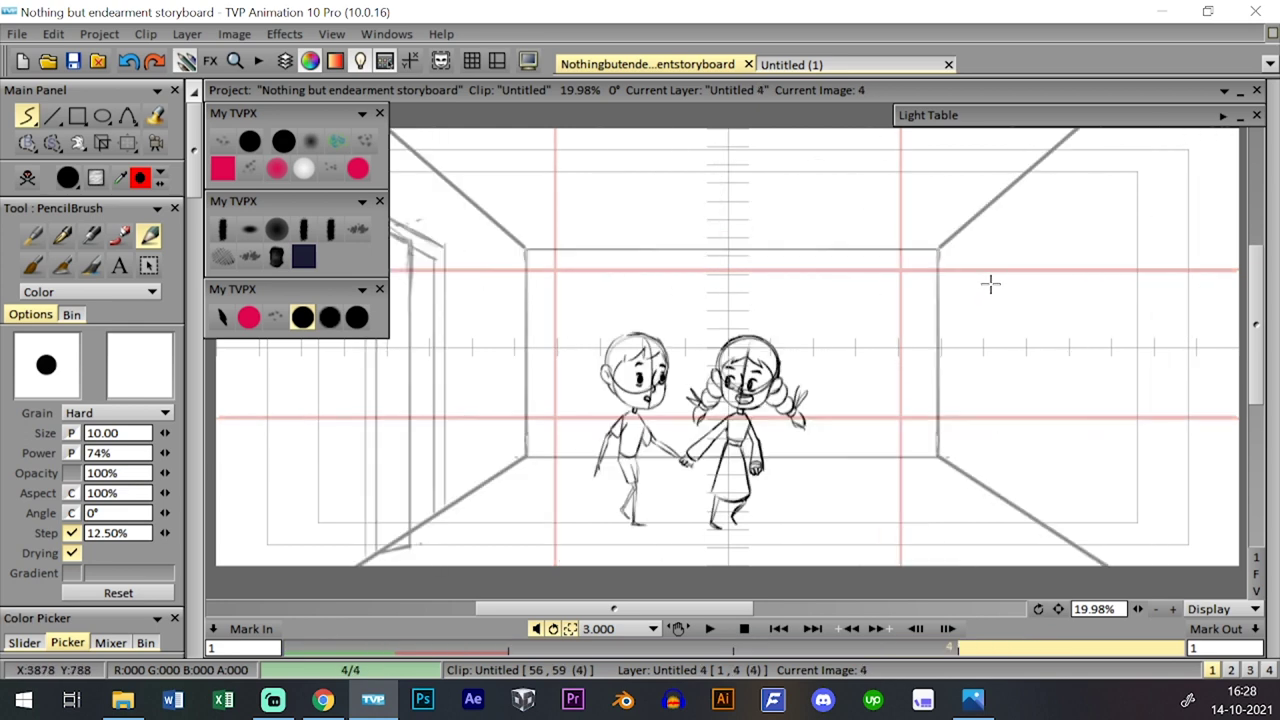
pyautogui.press('pageup')
pyautogui.press('pageup')
pyautogui.press('pagedown')
pyautogui.press('pagedown')
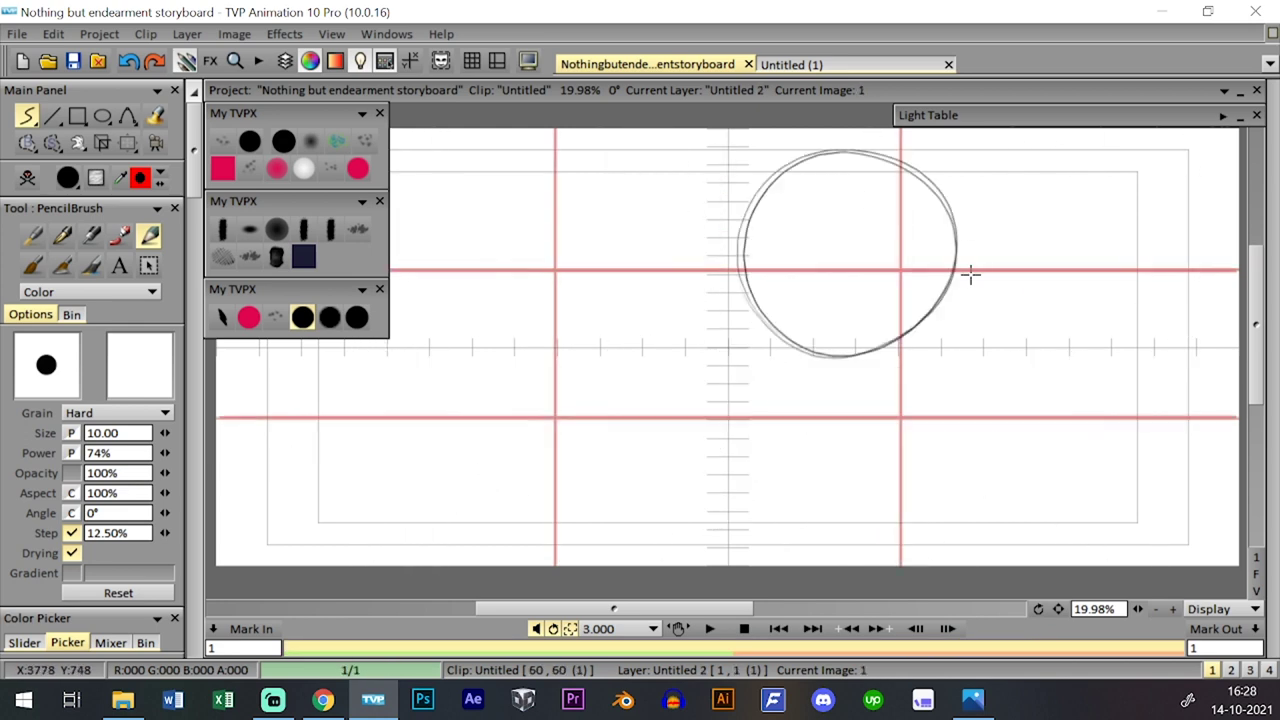
pyautogui.press('Tab')
pyautogui.press('Tab')
pyautogui.hotkey('ctrl', 'z')
pyautogui.hotkey('ctrl', 'z')
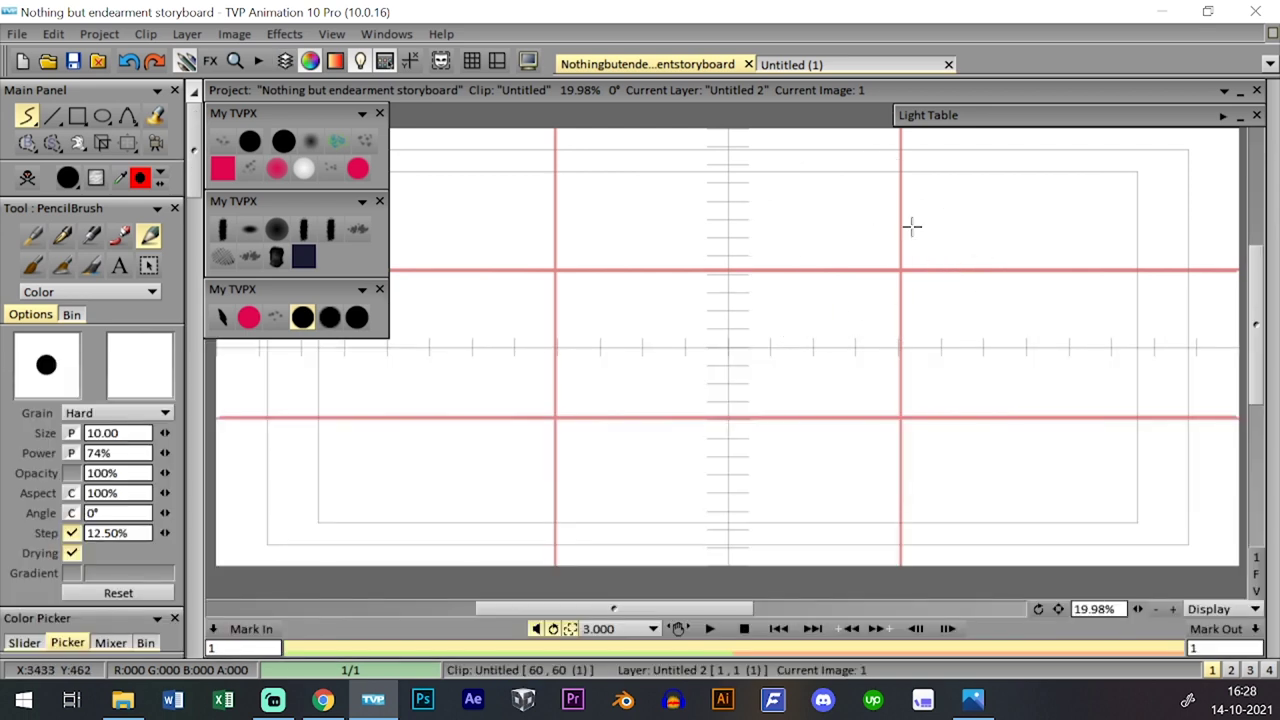
pyautogui.hotkey('ctrl', 'y')
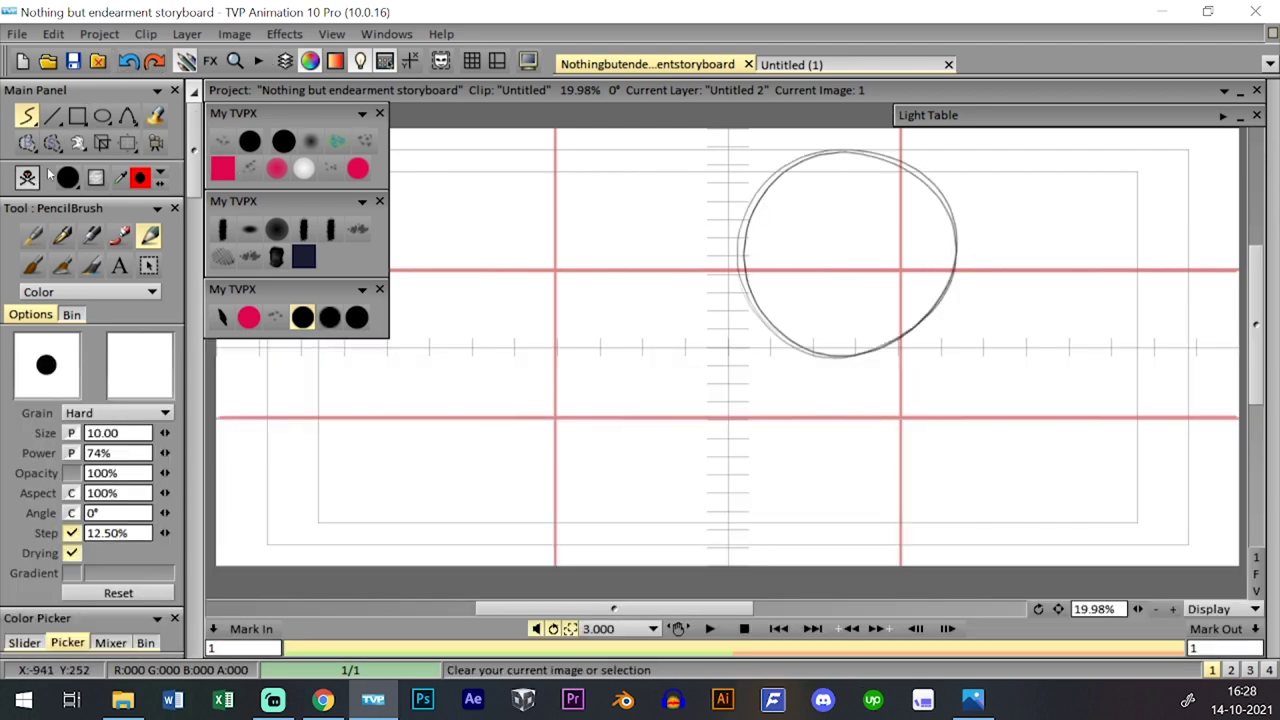
pyautogui.click(27, 177)
pyautogui.moveTo(748, 325)
pyautogui.mouseDown()
pyautogui.moveTo(792, 362)
pyautogui.moveTo(728, 268)
pyautogui.mouseUp()
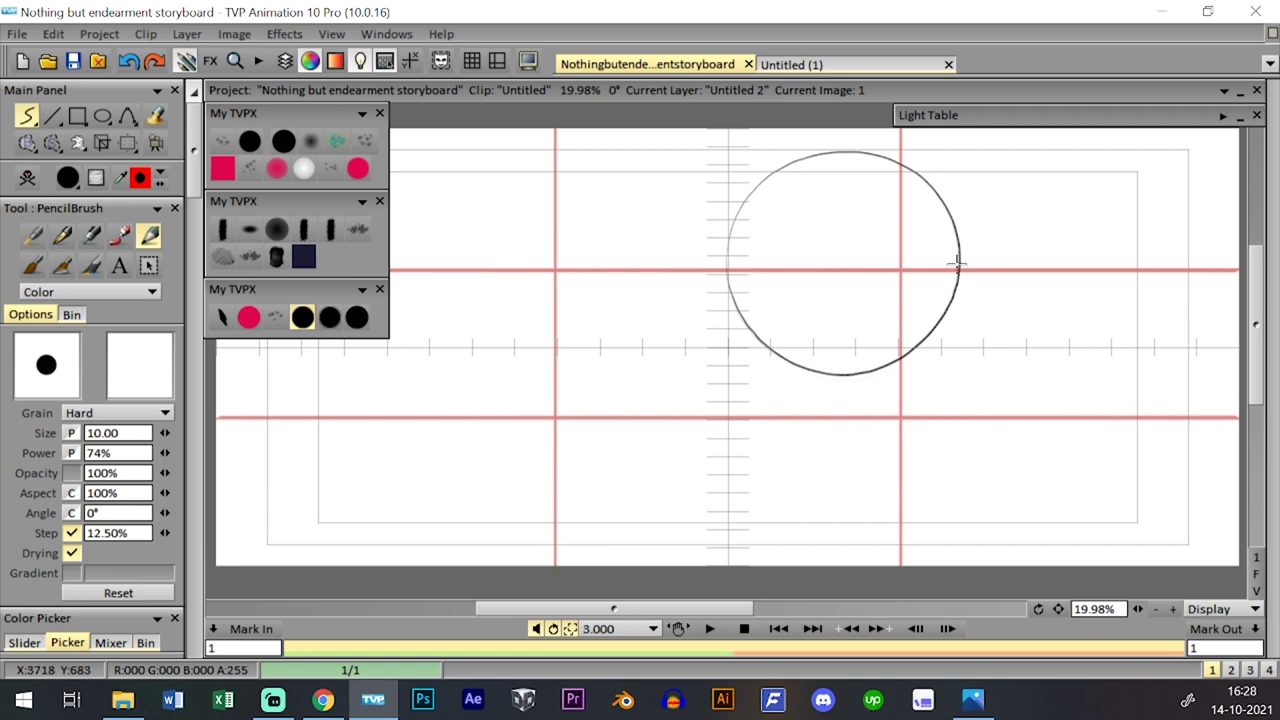
# - Transform the circle: enlarge it slightly, then shrink it and shift it right
pyautogui.click(127, 143)
pyautogui.moveTo(971, 152); pyautogui.dragTo(968, 155)
pyautogui.moveTo(937, 226); pyautogui.dragTo(949, 233)
pyautogui.press('Return')
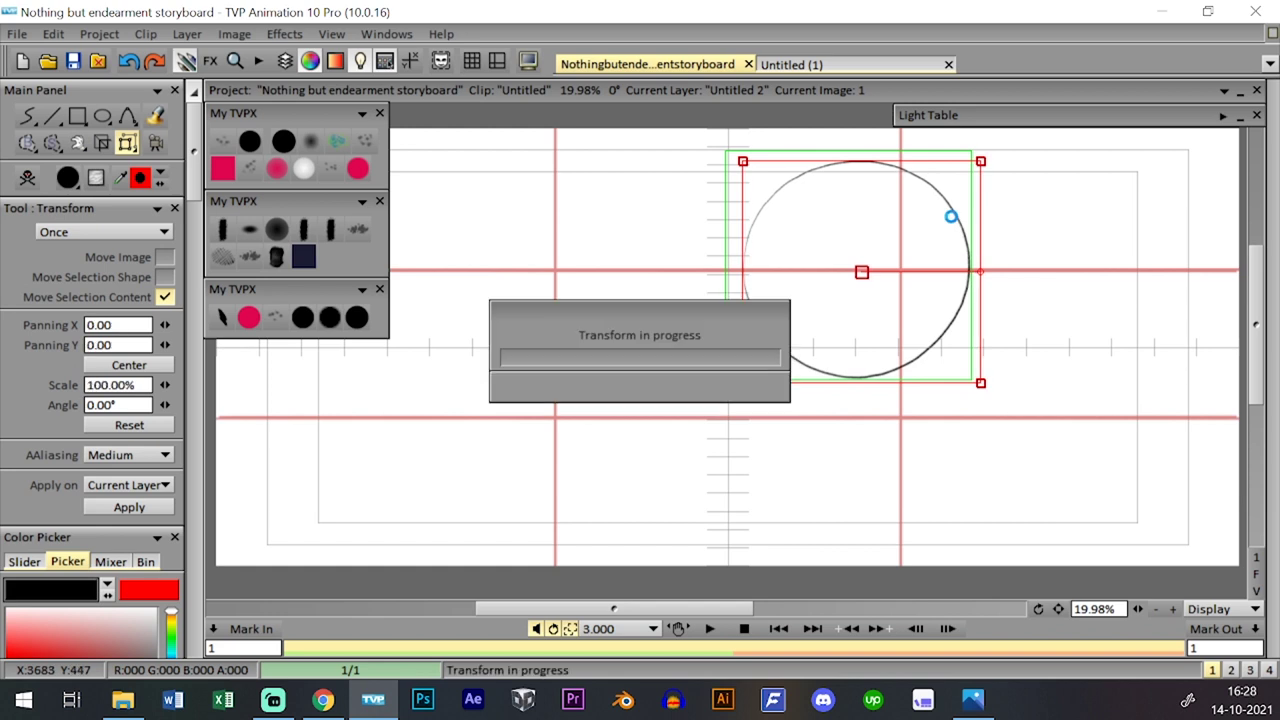
pyautogui.click(302, 317)
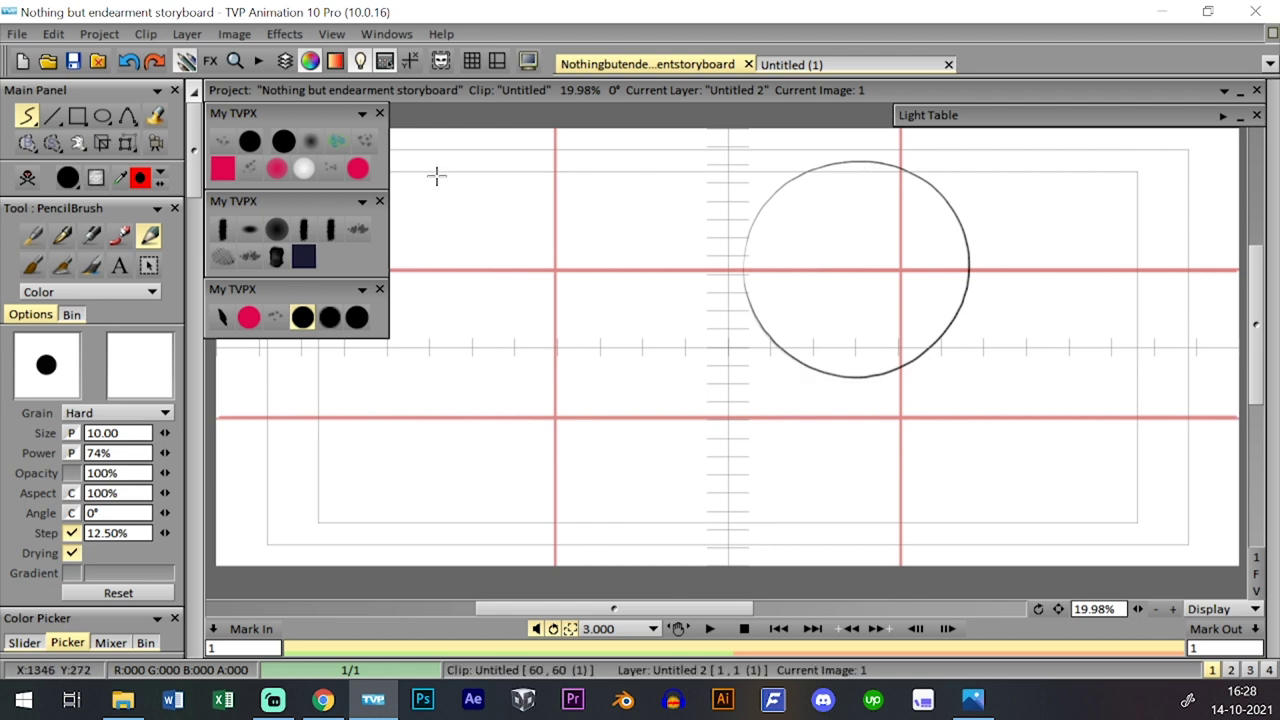
# - Scale the circle to about 82% and move it up
pyautogui.click(128, 142)
pyautogui.moveTo(980, 160); pyautogui.dragTo(938, 167)
pyautogui.moveTo(921, 212)
pyautogui.mouseDown()
pyautogui.moveTo(921, 192)
pyautogui.moveTo(973, 146)
pyautogui.moveTo(962, 156)
pyautogui.mouseUp()
pyautogui.press('Return')
pyautogui.click(303, 317)
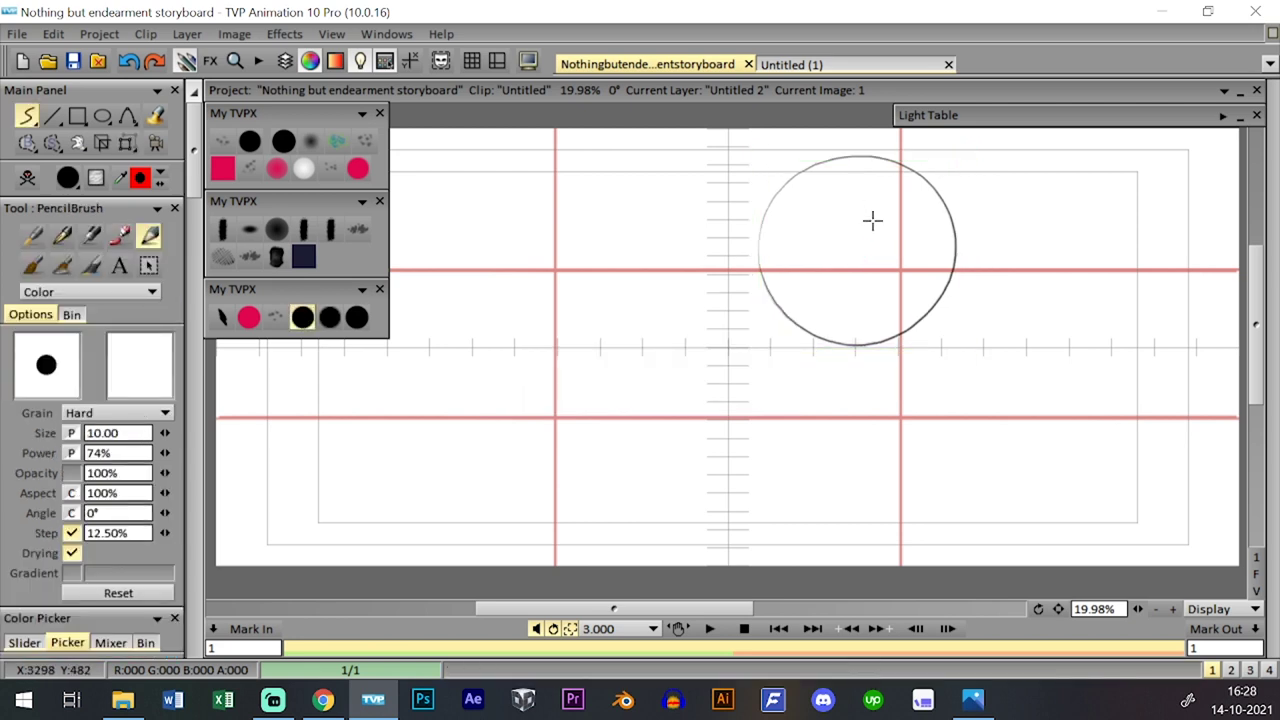
# - Shrink the circle a little more, then save the project
pyautogui.click(127, 143)
pyautogui.click(200, 166)
pyautogui.moveTo(960, 157); pyautogui.dragTo(950, 167)
pyautogui.press('Return')
pyautogui.click(303, 317)
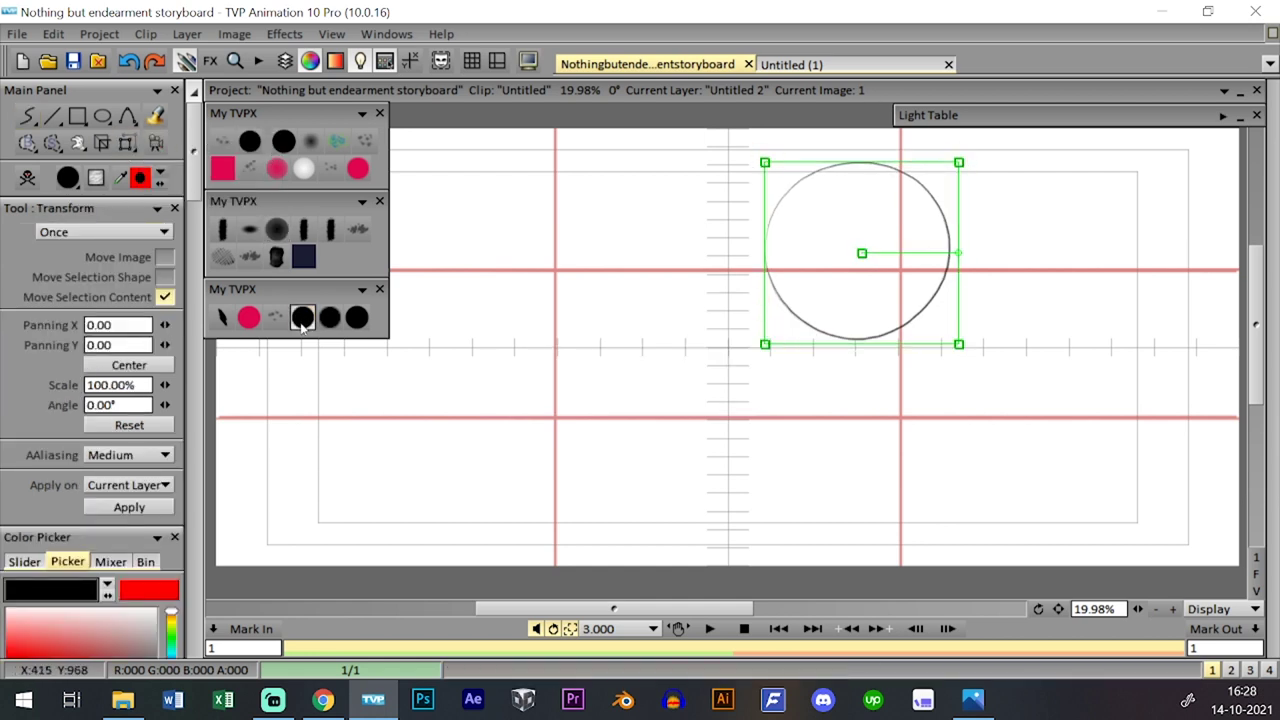
pyautogui.click(73, 61)
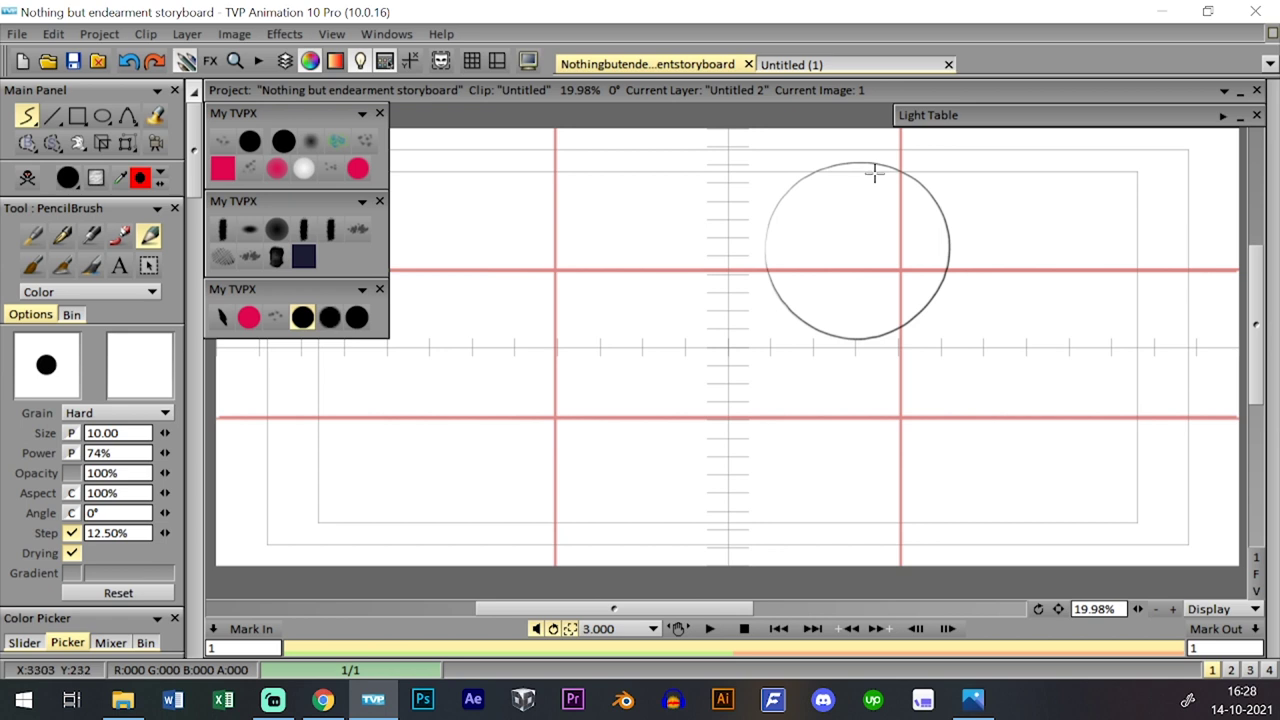
# - Draw a curved face centre line through the head, extending below the circle
pyautogui.moveTo(790, 378); pyautogui.dragTo(815, 240)
pyautogui.hotkey('ctrl', 'z')
pyautogui.moveTo(869, 163)
pyautogui.mouseDown()
pyautogui.moveTo(831, 208)
pyautogui.moveTo(841, 187)
pyautogui.moveTo(821, 264)
pyautogui.mouseUp()
pyautogui.moveTo(823, 217); pyautogui.dragTo(810, 375)
pyautogui.moveTo(849, 177)
pyautogui.mouseDown()
pyautogui.moveTo(810, 298)
pyautogui.moveTo(808, 408)
pyautogui.mouseUp()
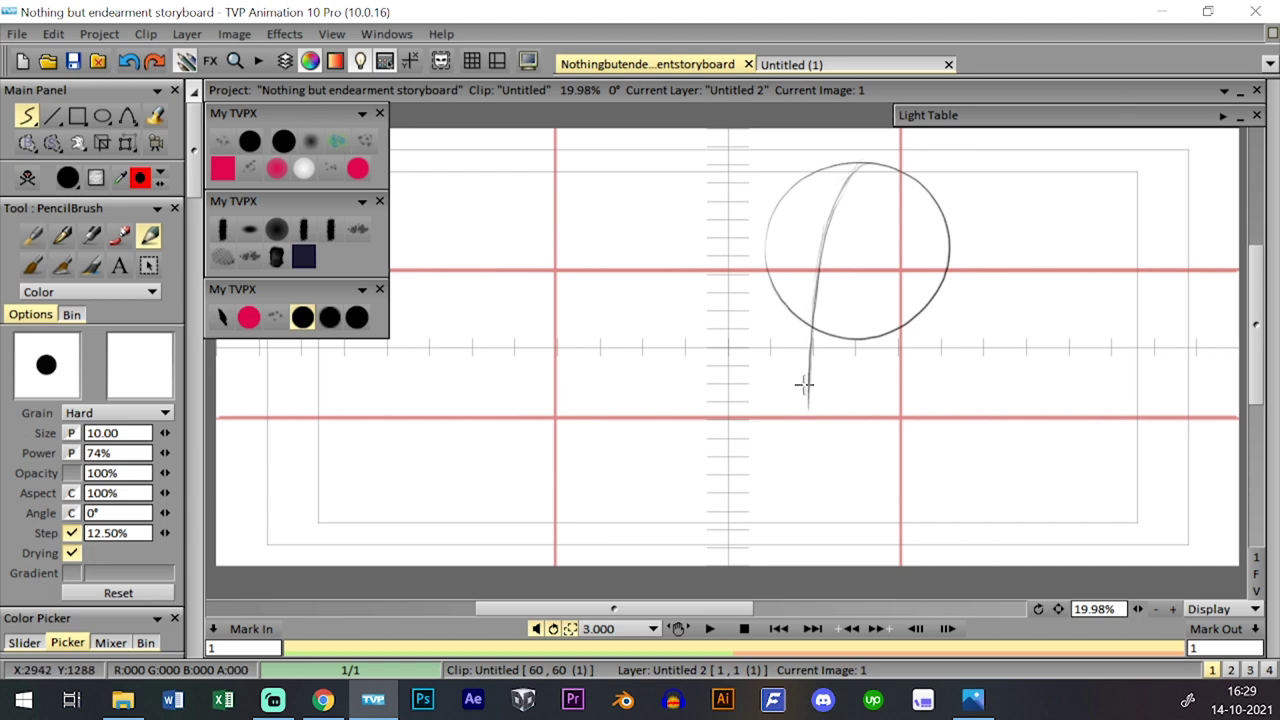
# - Sketch the jaw down the left, along the bottom and up the right, plus a left eye
pyautogui.moveTo(766, 263)
pyautogui.mouseDown()
pyautogui.moveTo(762, 326)
pyautogui.moveTo(766, 286)
pyautogui.moveTo(774, 326)
pyautogui.moveTo(820, 389)
pyautogui.moveTo(865, 390)
pyautogui.mouseUp()
pyautogui.hotkey('ctrl', 'z')
pyautogui.hotkey('ctrl', 'z')
pyautogui.hotkey('ctrl', 'z')
pyautogui.hotkey('ctrl', 'z')
pyautogui.moveTo(766, 291)
pyautogui.mouseDown()
pyautogui.moveTo(774, 340)
pyautogui.moveTo(836, 381)
pyautogui.moveTo(785, 350)
pyautogui.moveTo(888, 362)
pyautogui.moveTo(839, 370)
pyautogui.moveTo(856, 375)
pyautogui.moveTo(909, 341)
pyautogui.mouseUp()
pyautogui.moveTo(860, 376); pyautogui.dragTo(917, 334)
pyautogui.hotkey('ctrl', 'z')
pyautogui.hotkey('ctrl', 'z')
pyautogui.moveTo(856, 378); pyautogui.dragTo(905, 343)
pyautogui.hotkey('ctrl', 'z')
pyautogui.moveTo(851, 375)
pyautogui.mouseDown()
pyautogui.moveTo(906, 338)
pyautogui.moveTo(957, 244)
pyautogui.moveTo(930, 283)
pyautogui.moveTo(957, 277)
pyautogui.moveTo(934, 314)
pyautogui.moveTo(948, 309)
pyautogui.mouseUp()
pyautogui.hotkey('ctrl', 'z')
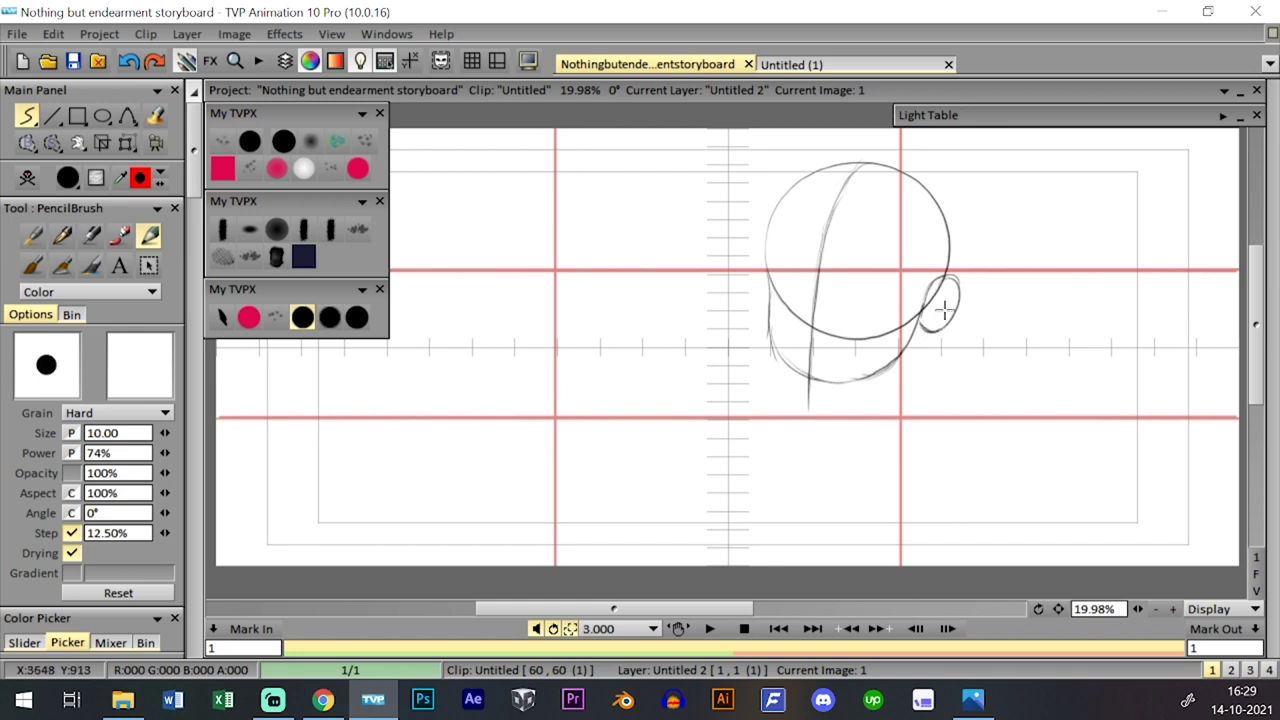
pyautogui.moveTo(774, 263)
pyautogui.mouseDown()
pyautogui.moveTo(865, 276)
pyautogui.moveTo(840, 291)
pyautogui.moveTo(857, 297)
pyautogui.moveTo(844, 318)
pyautogui.moveTo(842, 302)
pyautogui.moveTo(847, 318)
pyautogui.moveTo(833, 294)
pyautogui.moveTo(841, 314)
pyautogui.moveTo(853, 304)
pyautogui.moveTo(839, 296)
pyautogui.moveTo(845, 317)
pyautogui.moveTo(844, 300)
pyautogui.moveTo(781, 287)
pyautogui.mouseUp()
pyautogui.hotkey('ctrl', 'z')
pyautogui.hotkey('ctrl', 'z')
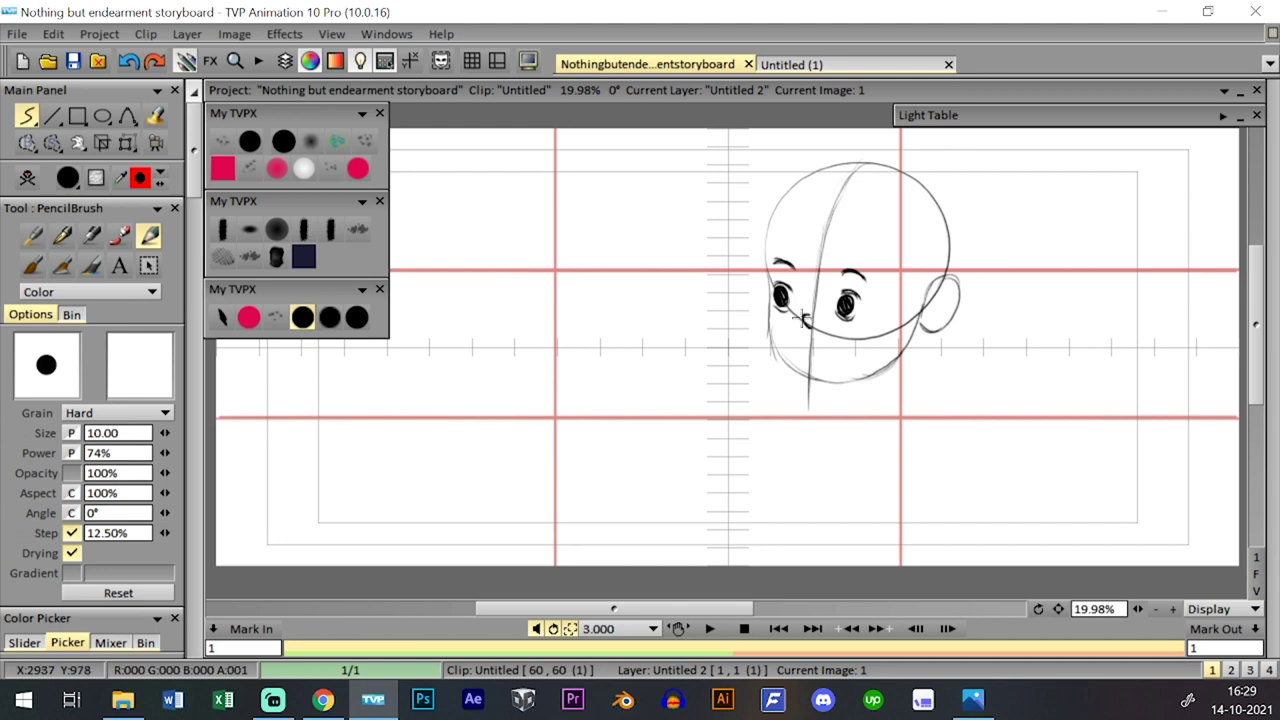
# - Add a thin nose, redraw the left eye darker with a pupil, and darken the face's left edge
pyautogui.moveTo(797, 316)
pyautogui.mouseDown()
pyautogui.moveTo(806, 334)
pyautogui.moveTo(810, 292)
pyautogui.moveTo(797, 290)
pyautogui.moveTo(810, 318)
pyautogui.moveTo(814, 299)
pyautogui.mouseUp()
pyautogui.hotkey('ctrl', 'z')
pyautogui.hotkey('ctrl', 'z')
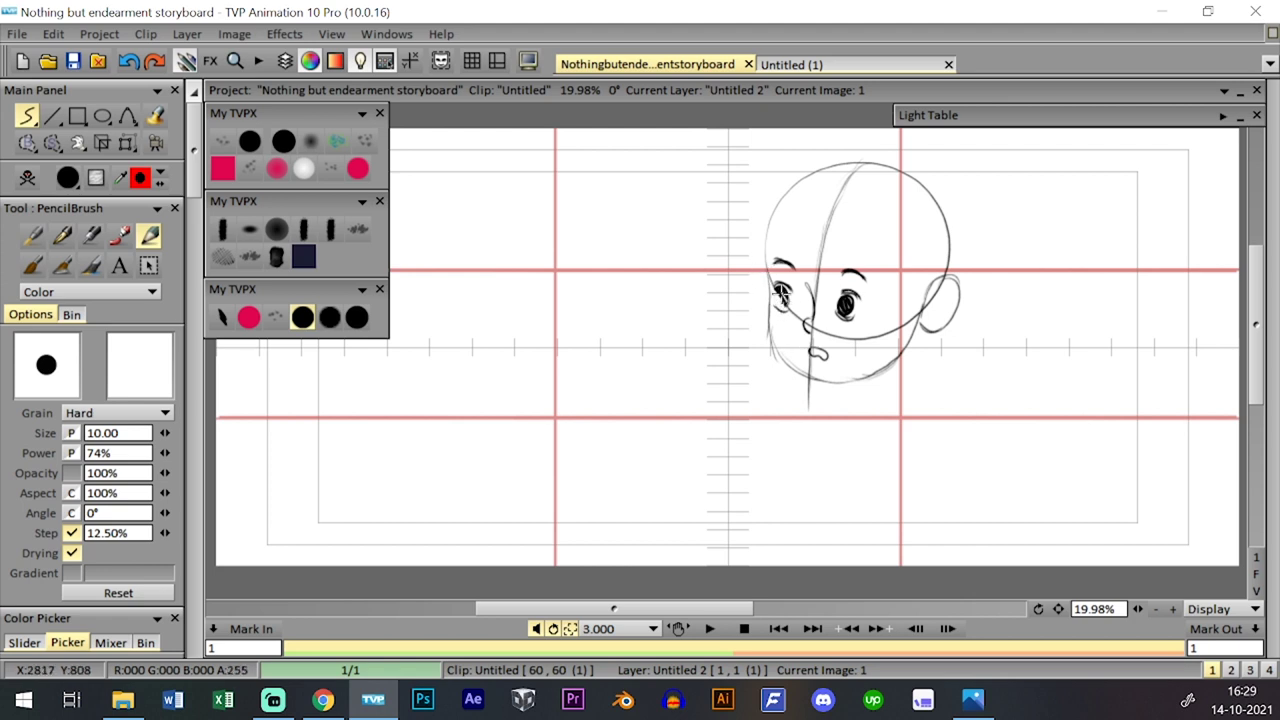
pyautogui.moveTo(783, 296)
pyautogui.mouseDown()
pyautogui.moveTo(848, 294)
pyautogui.moveTo(831, 307)
pyautogui.moveTo(843, 292)
pyautogui.moveTo(861, 312)
pyautogui.moveTo(858, 296)
pyautogui.moveTo(848, 318)
pyautogui.moveTo(848, 296)
pyautogui.moveTo(858, 314)
pyautogui.moveTo(848, 287)
pyautogui.mouseUp()
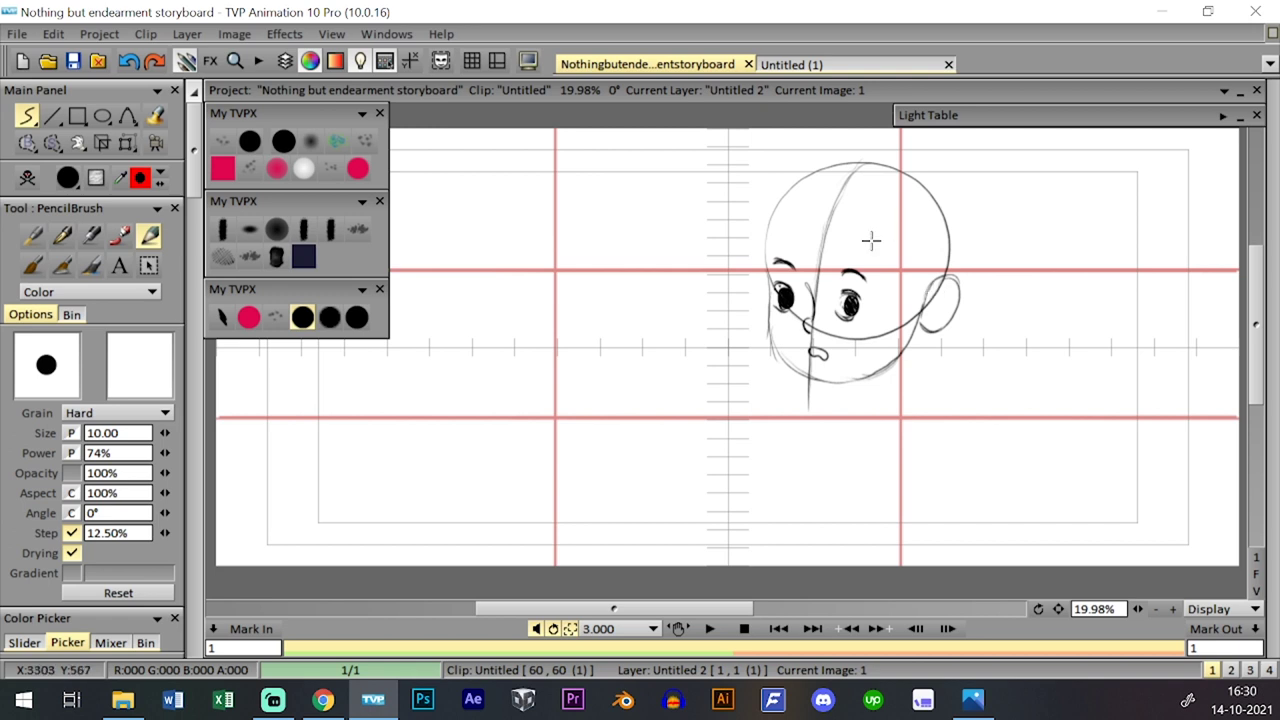
pyautogui.moveTo(768, 262); pyautogui.dragTo(772, 334)
pyautogui.moveTo(766, 269)
pyautogui.mouseDown()
pyautogui.moveTo(782, 360)
pyautogui.moveTo(800, 360)
pyautogui.mouseUp()
pyautogui.hotkey('ctrl', 'z')
# - Sketch the hair fringe and forehead hairline, then draw the neck under the chin
pyautogui.moveTo(874, 250); pyautogui.dragTo(902, 216)
pyautogui.hotkey('ctrl', 'z')
pyautogui.moveTo(829, 273)
pyautogui.mouseDown()
pyautogui.moveTo(886, 254)
pyautogui.moveTo(896, 236)
pyautogui.moveTo(921, 318)
pyautogui.mouseUp()
pyautogui.hotkey('ctrl', 'z')
pyautogui.hotkey('ctrl', 'z')
pyautogui.moveTo(903, 245)
pyautogui.mouseDown()
pyautogui.moveTo(842, 263)
pyautogui.moveTo(904, 242)
pyautogui.mouseUp()
pyautogui.moveTo(830, 270); pyautogui.dragTo(859, 235)
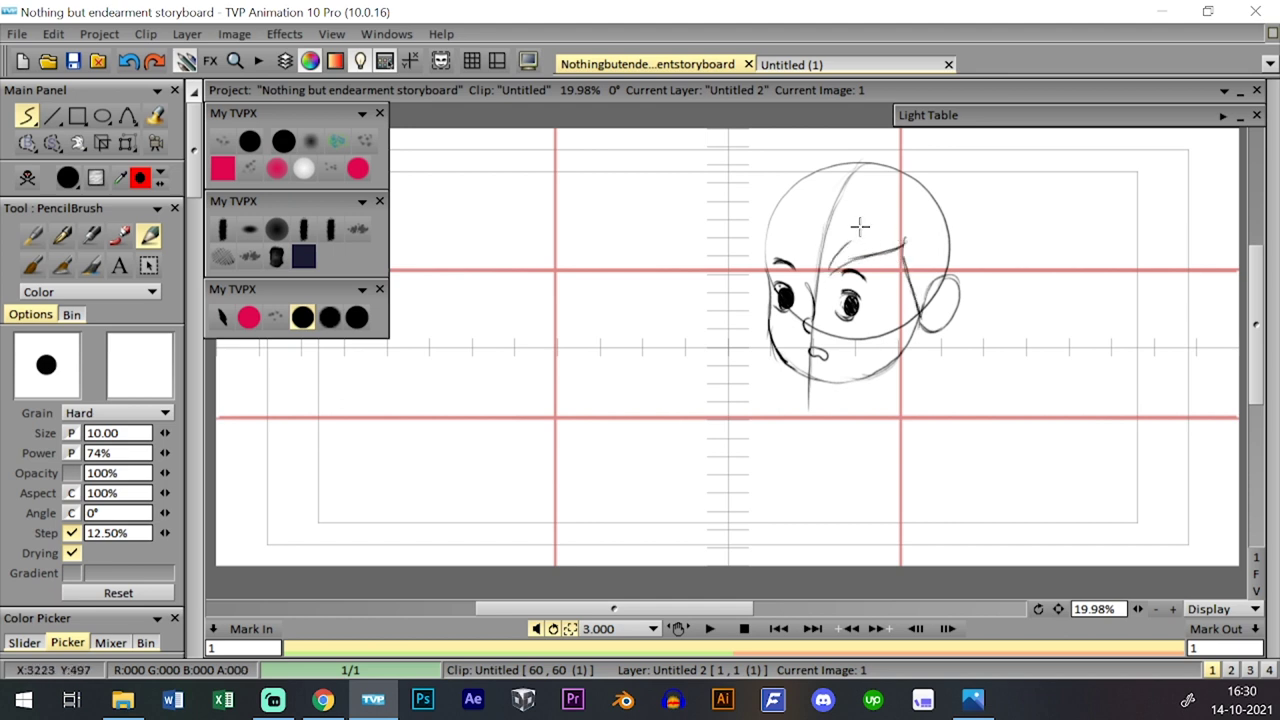
pyautogui.hotkey('ctrl', 'z')
pyautogui.hotkey('ctrl', 'z')
pyautogui.moveTo(900, 232)
pyautogui.mouseDown()
pyautogui.moveTo(836, 266)
pyautogui.moveTo(868, 234)
pyautogui.moveTo(851, 229)
pyautogui.moveTo(800, 260)
pyautogui.moveTo(824, 235)
pyautogui.moveTo(786, 266)
pyautogui.moveTo(785, 233)
pyautogui.moveTo(769, 272)
pyautogui.moveTo(843, 202)
pyautogui.moveTo(784, 232)
pyautogui.moveTo(765, 266)
pyautogui.moveTo(799, 181)
pyautogui.moveTo(885, 158)
pyautogui.moveTo(945, 216)
pyautogui.moveTo(945, 273)
pyautogui.mouseUp()
pyautogui.hotkey('ctrl', 'z')
pyautogui.hotkey('ctrl', 'z')
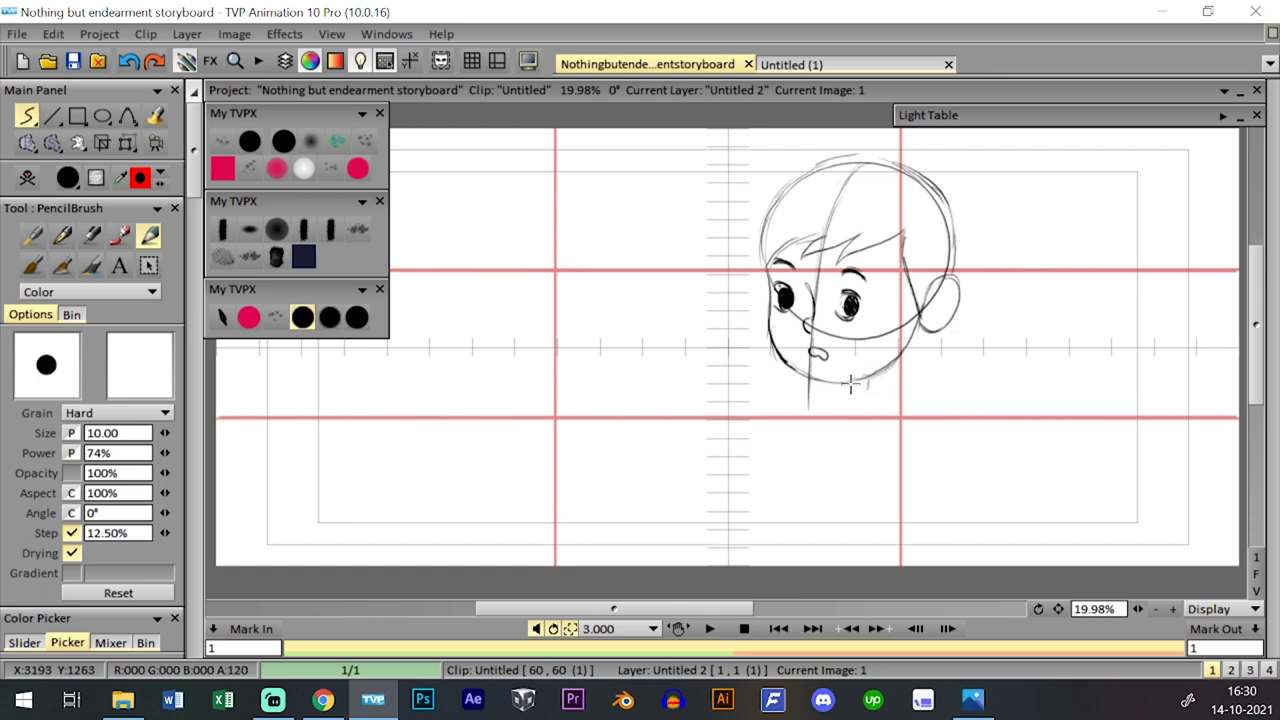
pyautogui.hotkey('ctrl', 'z')
pyautogui.moveTo(854, 381); pyautogui.dragTo(866, 392)
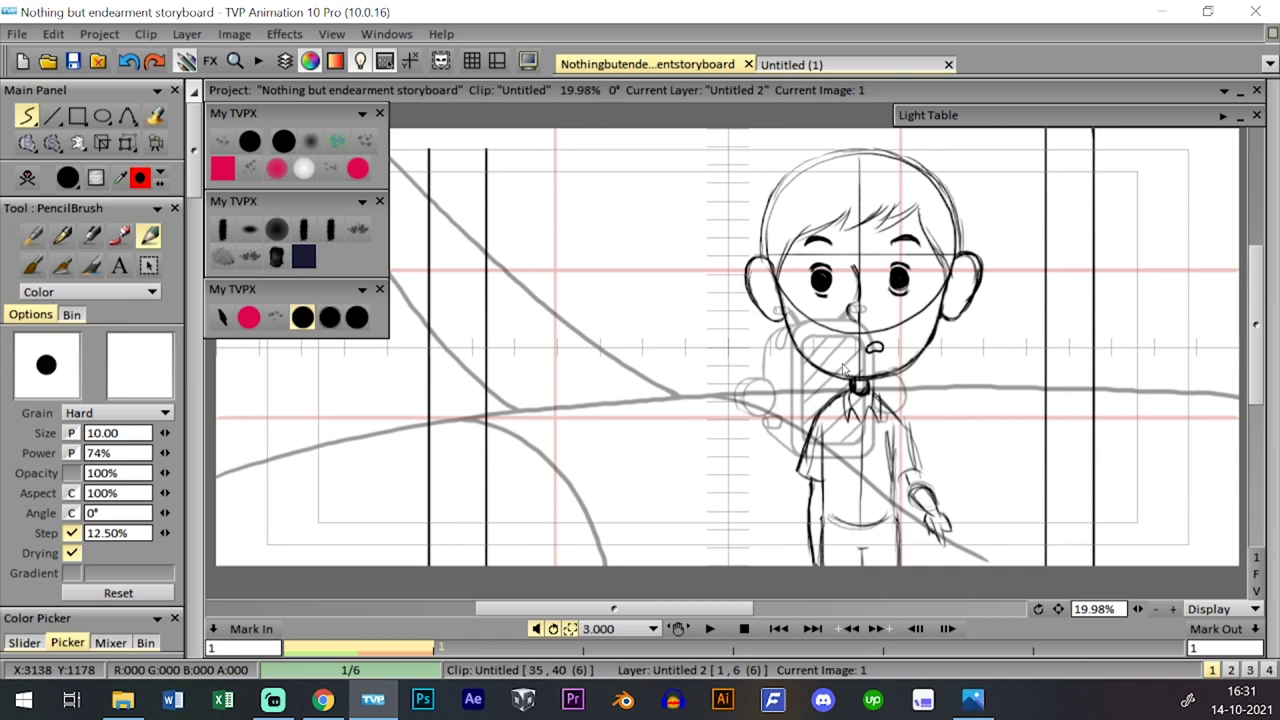
# - Step to another storyboard panel to use as reference
pyautogui.press('pagedown')
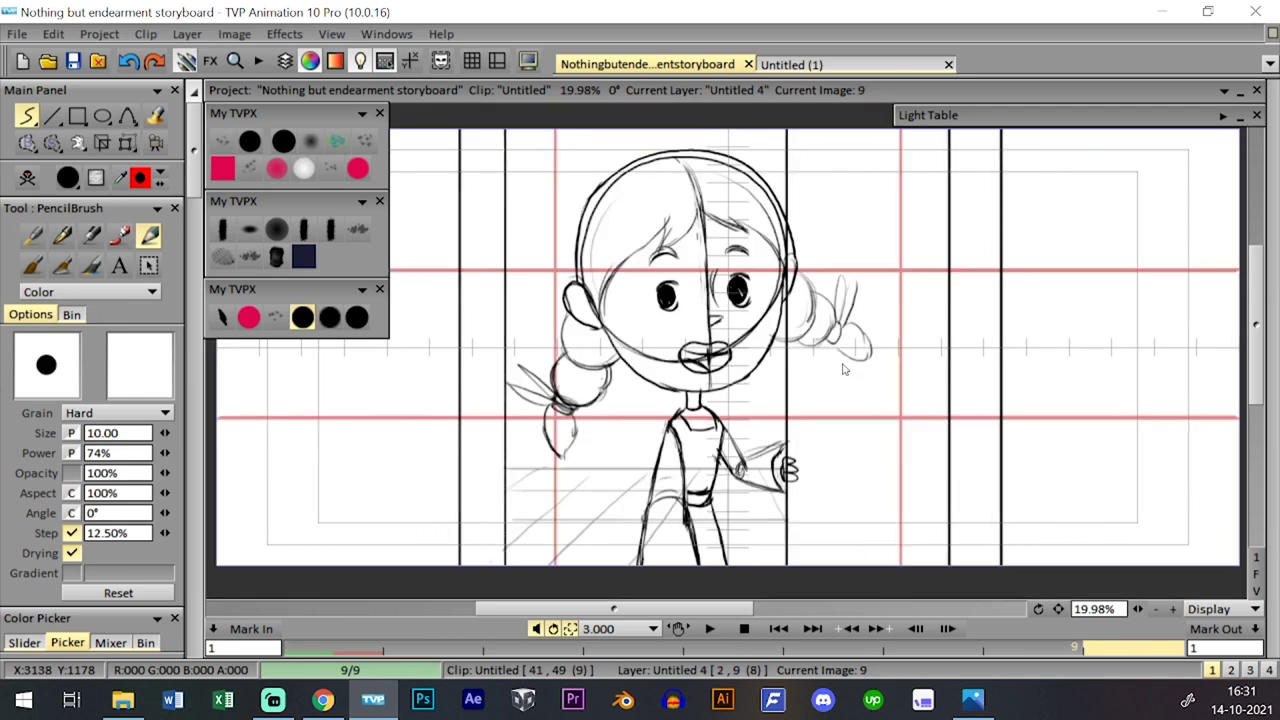
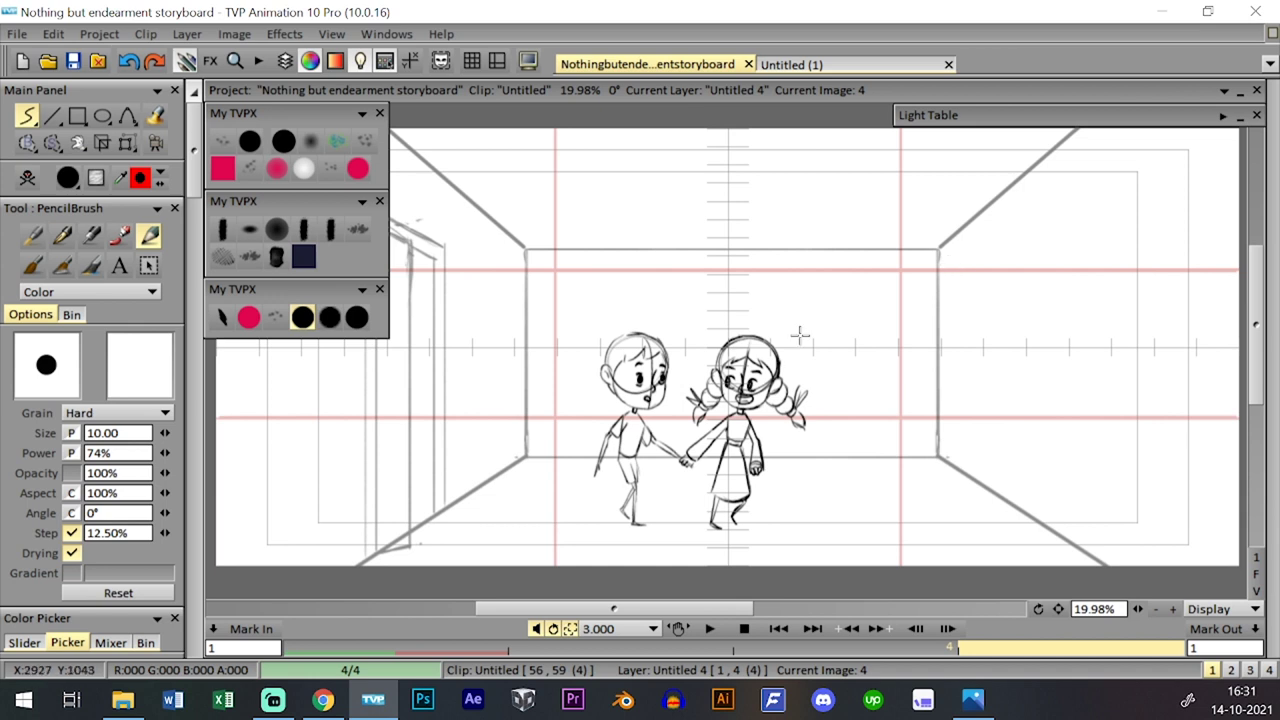
# - Sketch the boy's neck lines below the chin, redoing the rough strokes
pyautogui.press('Tab')
pyautogui.press('Tab')
pyautogui.press('Tab')
pyautogui.press('Tab')
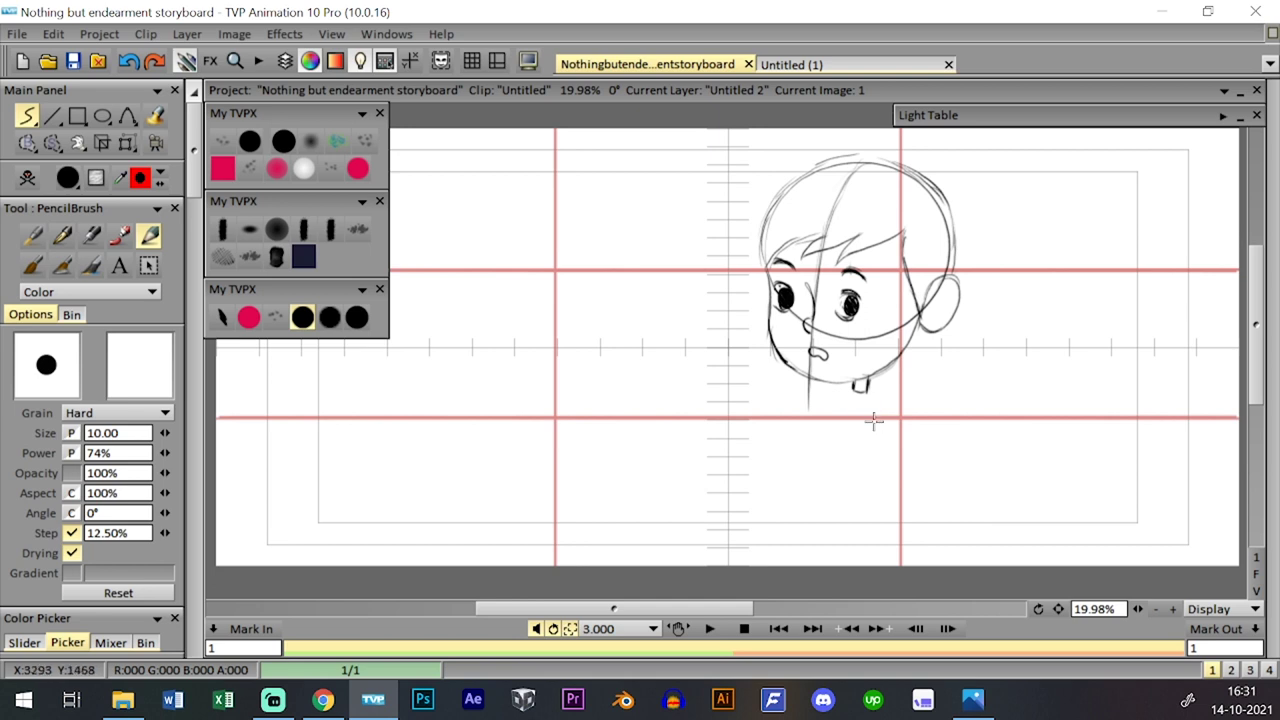
pyautogui.moveTo(870, 395); pyautogui.dragTo(883, 418)
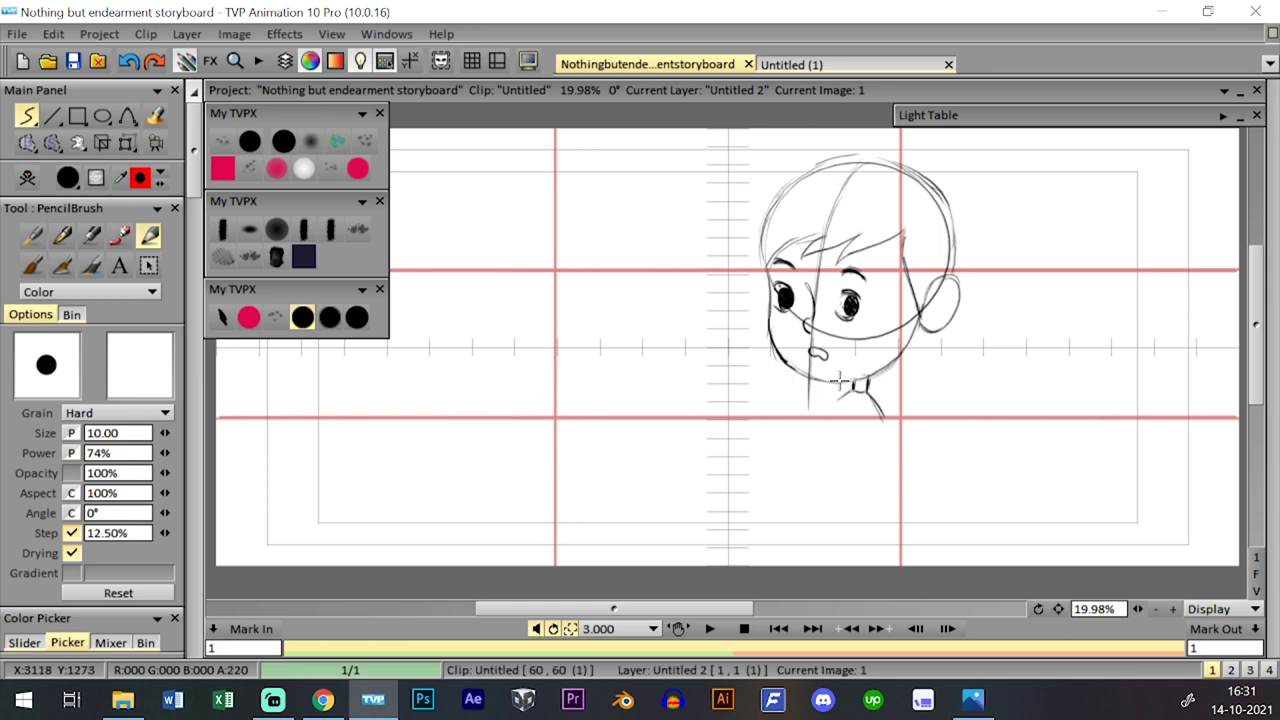
pyautogui.moveTo(830, 396); pyautogui.dragTo(828, 447)
pyautogui.moveTo(834, 402)
pyautogui.mouseDown()
pyautogui.moveTo(823, 460)
pyautogui.moveTo(864, 472)
pyautogui.moveTo(826, 462)
pyautogui.mouseUp()
pyautogui.hotkey('ctrl', 'z')
pyautogui.hotkey('ctrl', 'z')
pyautogui.moveTo(866, 402)
pyautogui.mouseDown()
pyautogui.moveTo(863, 496)
pyautogui.moveTo(827, 421)
pyautogui.moveTo(818, 493)
pyautogui.mouseUp()
pyautogui.hotkey('ctrl', 'z')
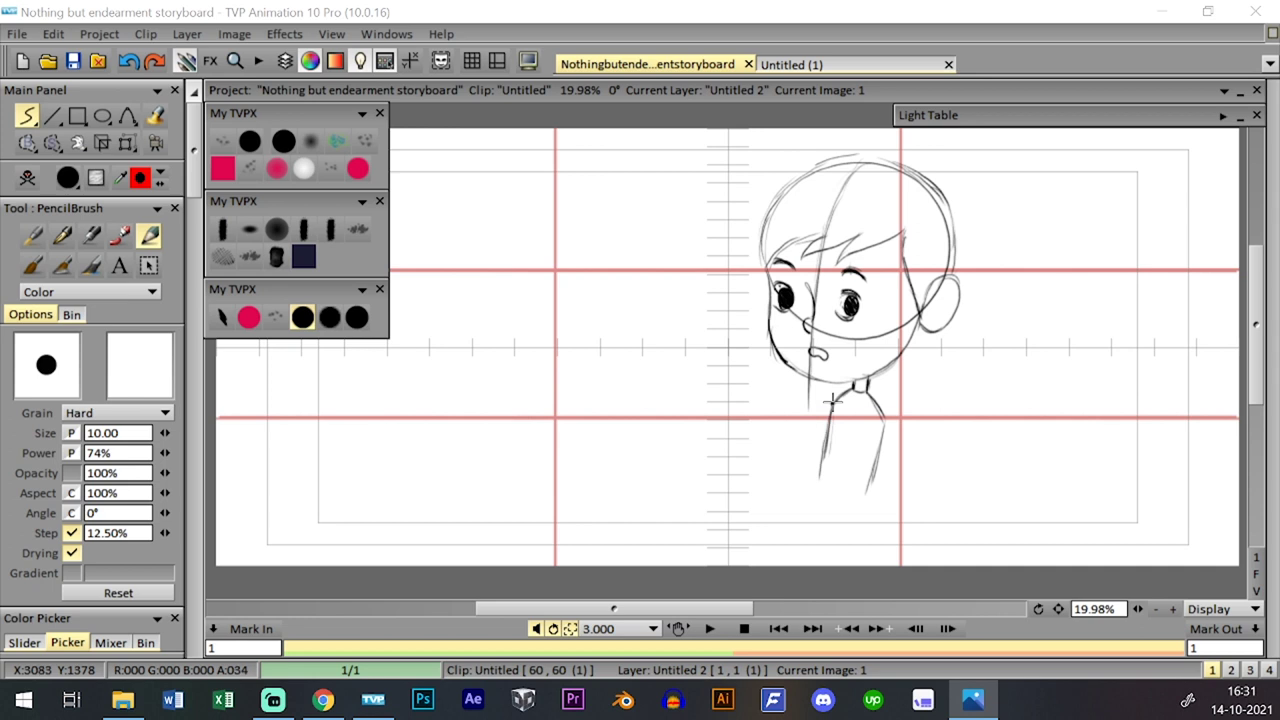
# - Draw both sides of the boy's torso and its bottom curve
pyautogui.moveTo(831, 408); pyautogui.dragTo(818, 478)
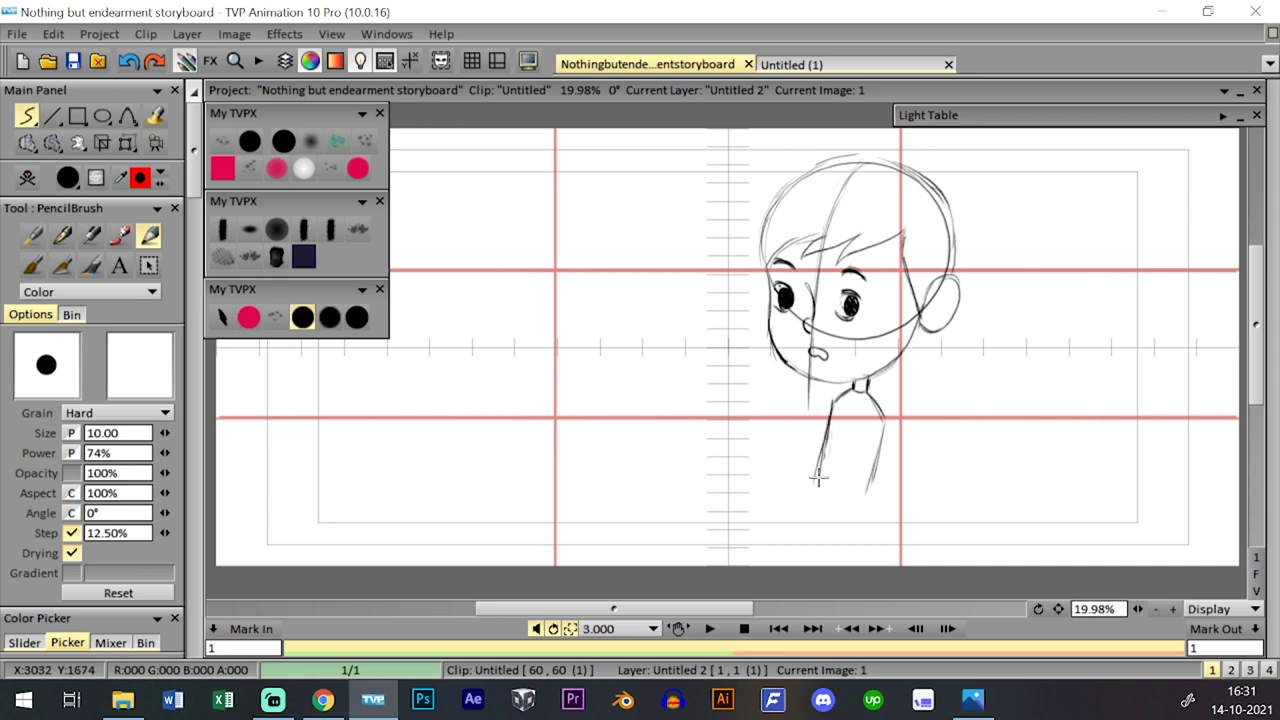
pyautogui.moveTo(888, 420); pyautogui.dragTo(874, 506)
pyautogui.hotkey('ctrl', 'z')
pyautogui.hotkey('ctrl', 'z')
pyautogui.moveTo(831, 412); pyautogui.dragTo(821, 490)
pyautogui.hotkey('ctrl', 'z')
pyautogui.moveTo(831, 414)
pyautogui.mouseDown()
pyautogui.moveTo(827, 501)
pyautogui.moveTo(874, 501)
pyautogui.mouseUp()
pyautogui.moveTo(886, 432)
pyautogui.mouseDown()
pyautogui.moveTo(873, 484)
pyautogui.moveTo(887, 523)
pyautogui.mouseUp()
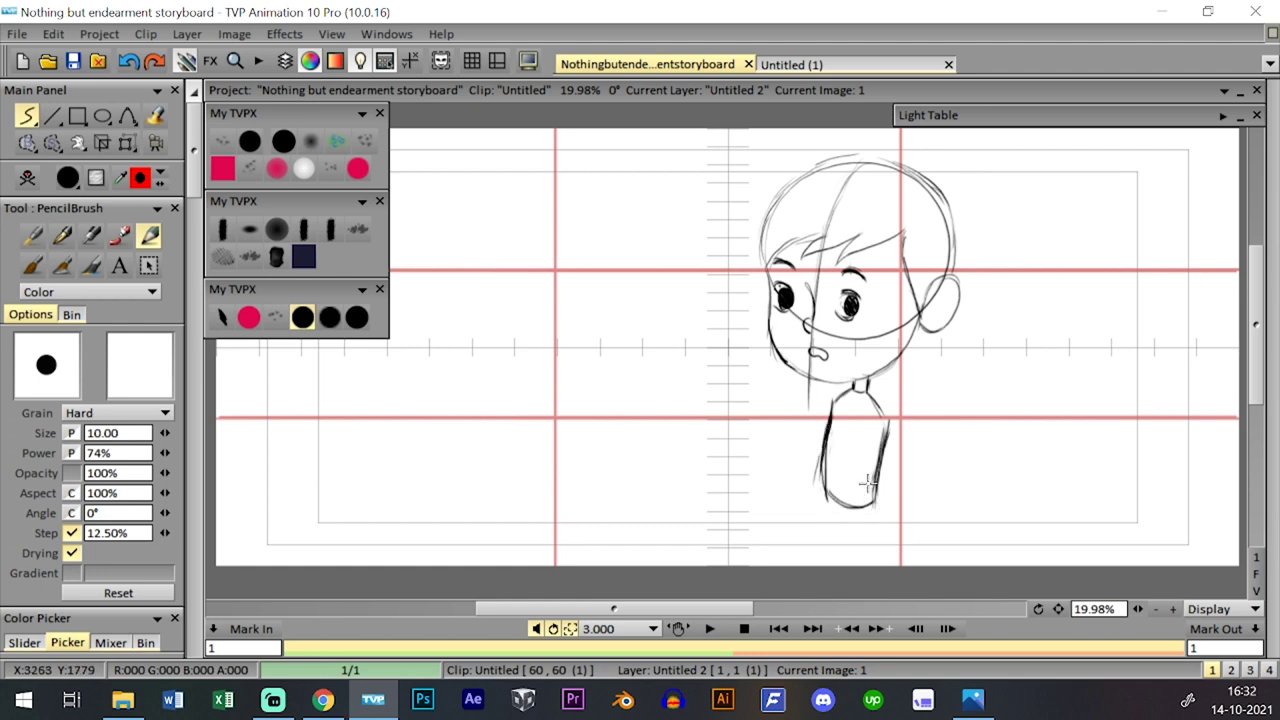
# - Draw the boy's legs down to the canvas bottom, redoing misplaced leg lines
pyautogui.moveTo(877, 500); pyautogui.dragTo(886, 584)
pyautogui.hotkey('ctrl', 'z')
pyautogui.moveTo(876, 499); pyautogui.dragTo(889, 594)
pyautogui.moveTo(845, 533); pyautogui.dragTo(850, 566)
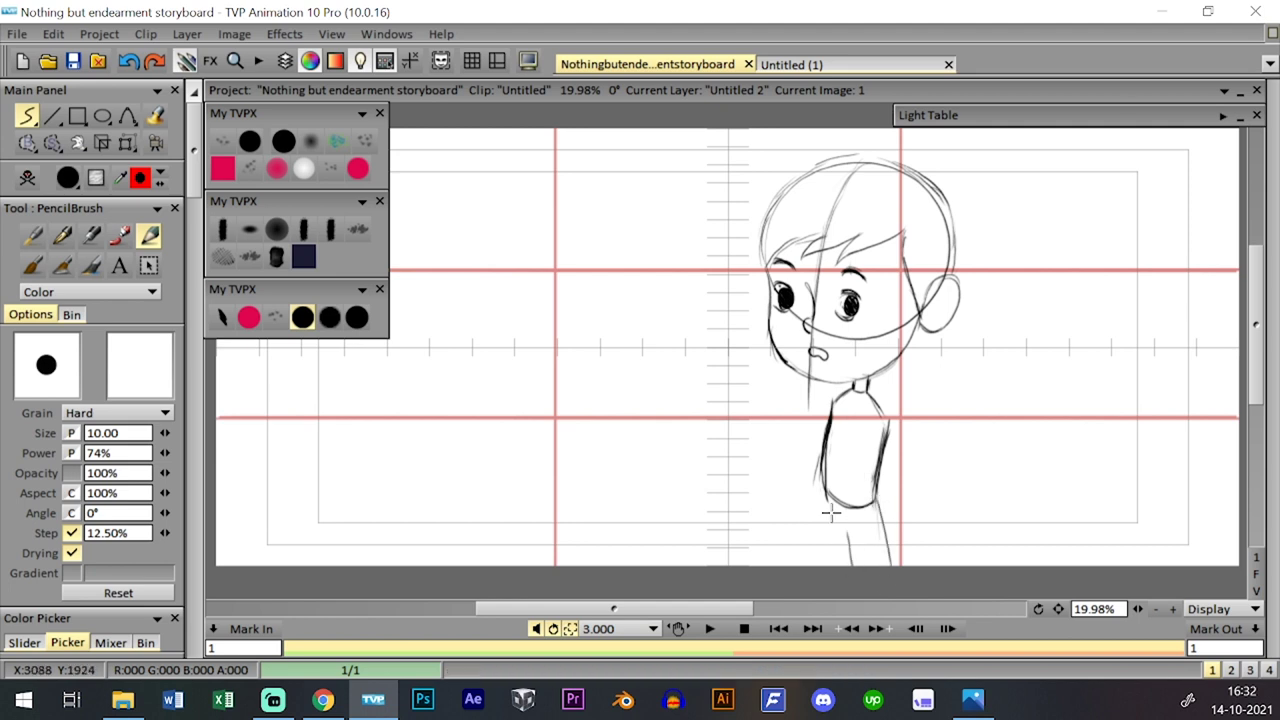
pyautogui.moveTo(824, 500); pyautogui.dragTo(823, 566)
pyautogui.hotkey('ctrl', 'z')
pyautogui.moveTo(826, 500)
pyautogui.mouseDown()
pyautogui.moveTo(841, 567)
pyautogui.moveTo(849, 542)
pyautogui.moveTo(842, 574)
pyautogui.moveTo(850, 525)
pyautogui.moveTo(843, 574)
pyautogui.mouseUp()
pyautogui.moveTo(877, 505); pyautogui.dragTo(889, 563)
pyautogui.moveTo(877, 505); pyautogui.dragTo(891, 562)
pyautogui.hotkey('ctrl', 'z')
pyautogui.moveTo(876, 504); pyautogui.dragTo(886, 562)
# - Darken the waist curve and add the shirt collar and centre placket line
pyautogui.moveTo(832, 490)
pyautogui.mouseDown()
pyautogui.moveTo(850, 508)
pyautogui.moveTo(876, 500)
pyautogui.mouseUp()
pyautogui.moveTo(860, 404)
pyautogui.mouseDown()
pyautogui.moveTo(842, 390)
pyautogui.moveTo(856, 381)
pyautogui.mouseUp()
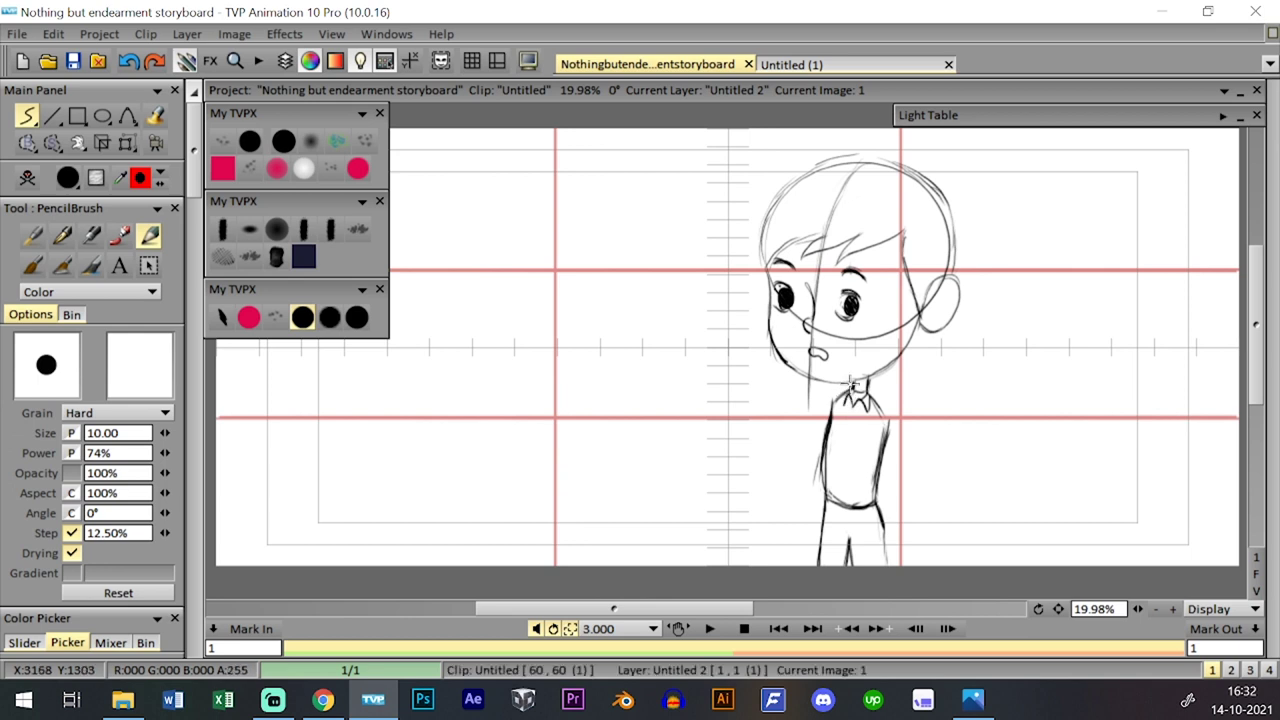
pyautogui.moveTo(852, 407); pyautogui.dragTo(845, 492)
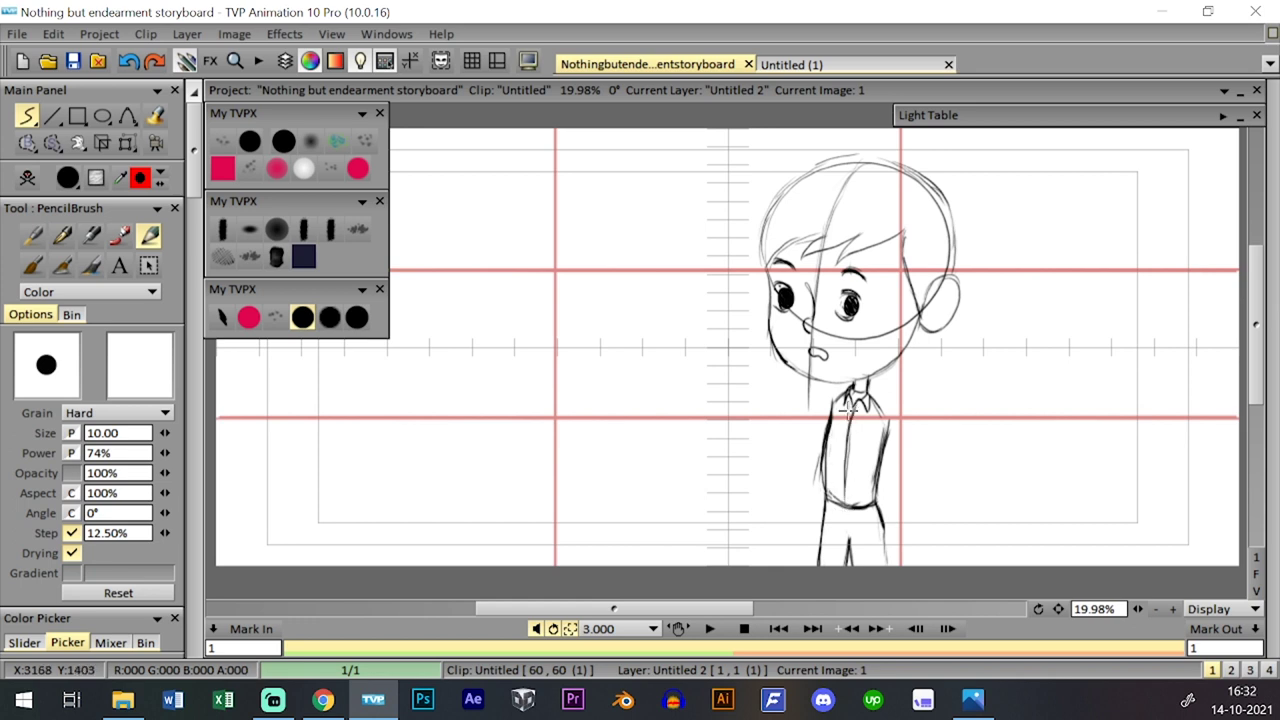
pyautogui.moveTo(846, 502); pyautogui.dragTo(855, 404)
# - Draw the sleeve hem, outer sleeve line and the boy's lower right arm and hand
pyautogui.press('Tab')
pyautogui.press('Tab')
pyautogui.press('Tab')
pyautogui.press('Tab')
pyautogui.press('Tab')
pyautogui.press('Tab')
pyautogui.press('Tab')
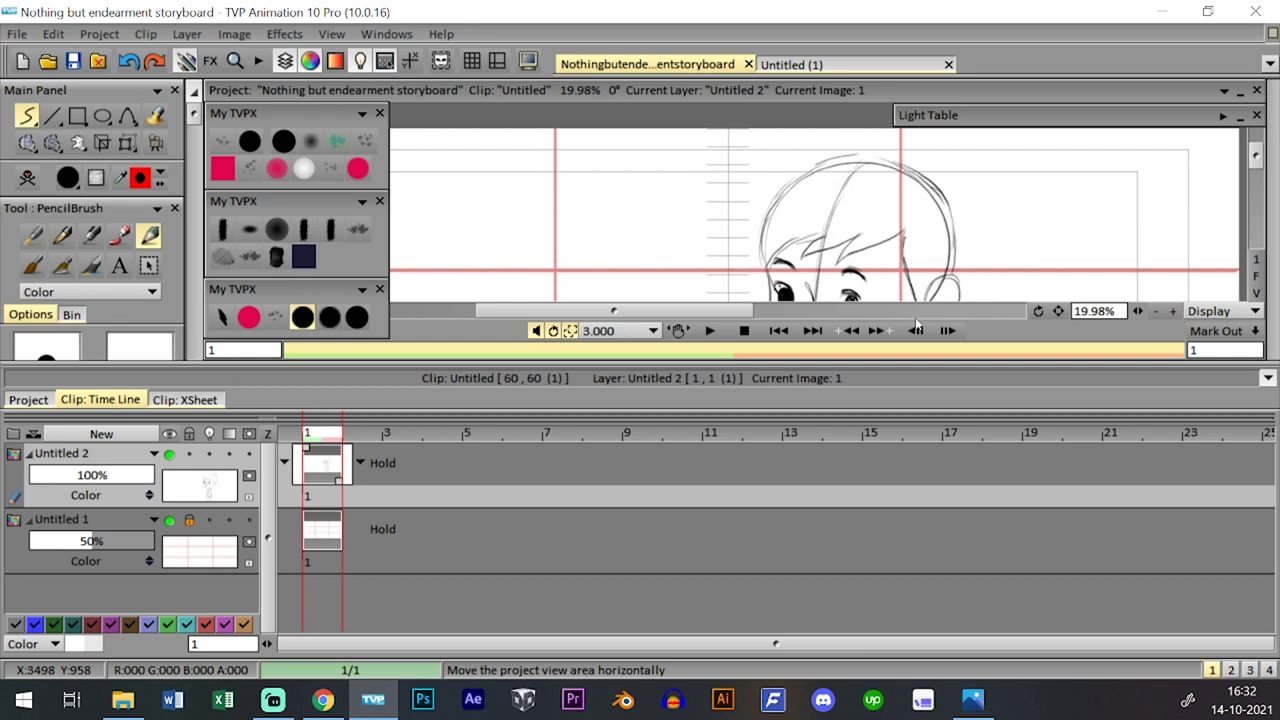
pyautogui.press('Tab')
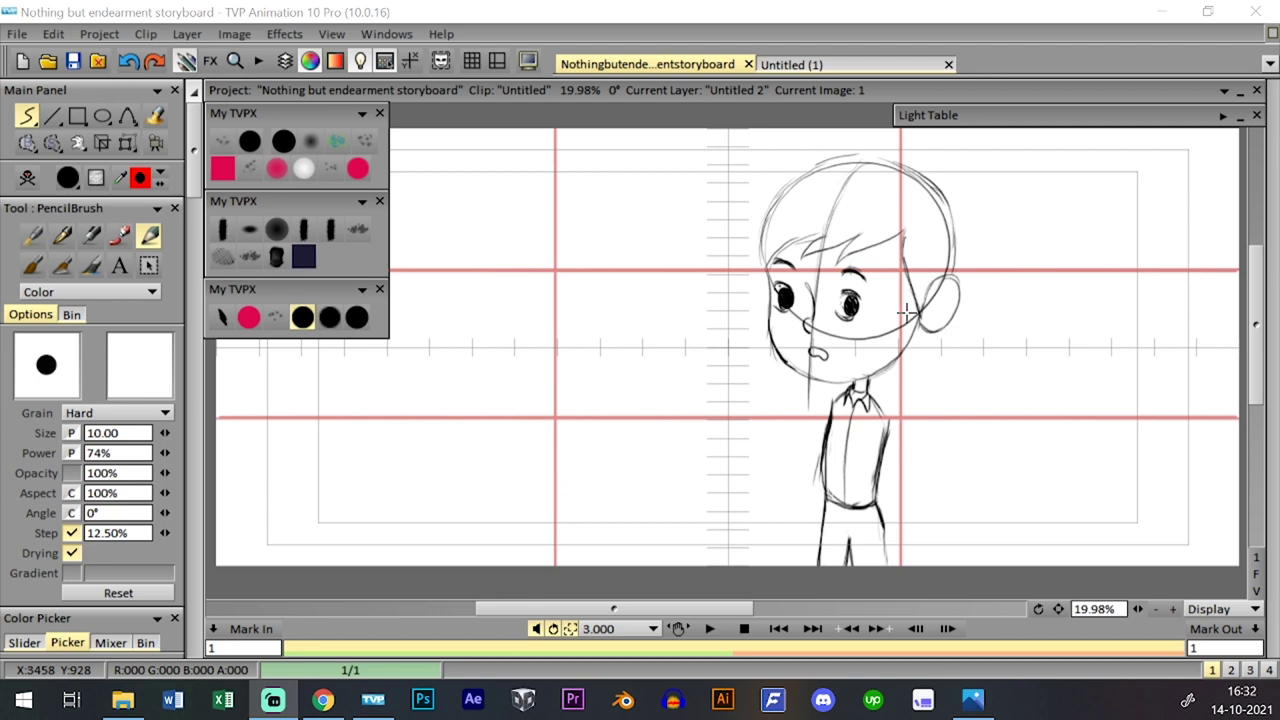
pyautogui.moveTo(949, 408); pyautogui.dragTo(914, 398)
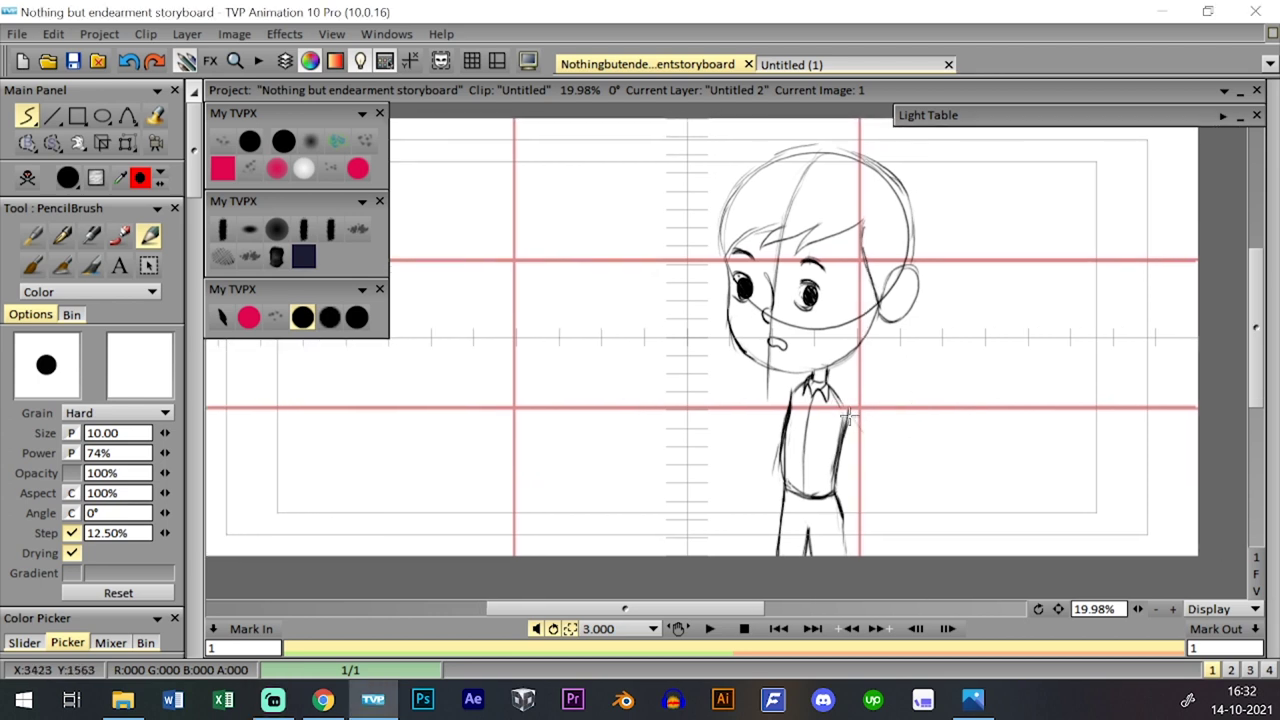
pyautogui.hotkey('ctrl', 'z')
pyautogui.moveTo(838, 446); pyautogui.dragTo(864, 447)
pyautogui.moveTo(845, 403)
pyautogui.mouseDown()
pyautogui.moveTo(840, 446)
pyautogui.moveTo(835, 408)
pyautogui.moveTo(860, 464)
pyautogui.moveTo(849, 475)
pyautogui.moveTo(854, 447)
pyautogui.moveTo(854, 461)
pyautogui.moveTo(834, 447)
pyautogui.moveTo(847, 481)
pyautogui.moveTo(867, 453)
pyautogui.moveTo(841, 453)
pyautogui.moveTo(842, 408)
pyautogui.moveTo(856, 592)
pyautogui.mouseUp()
pyautogui.hotkey('ctrl', 'z')
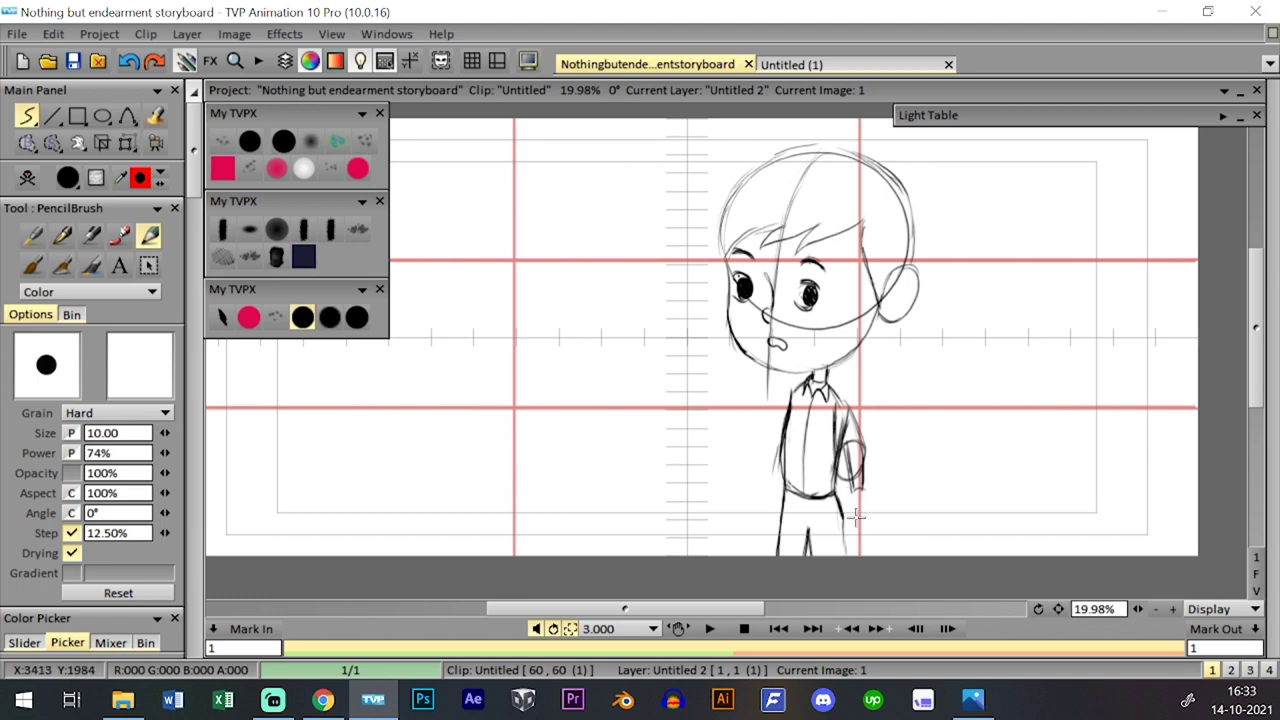
pyautogui.moveTo(852, 496); pyautogui.dragTo(866, 555)
# - Rework the torso's left side and draw the left arm from shoulder to hand
pyautogui.press('Tab')
pyautogui.press('Tab')
pyautogui.moveTo(787, 402); pyautogui.dragTo(782, 478)
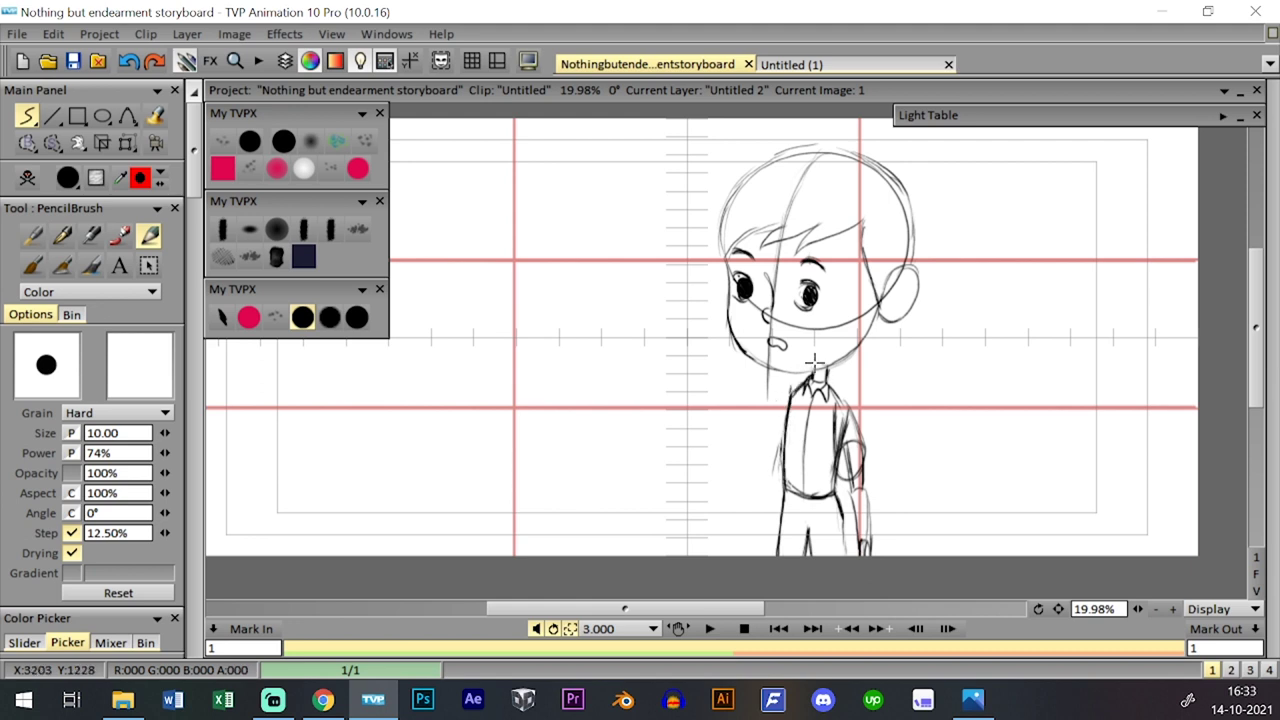
pyautogui.moveTo(763, 418); pyautogui.dragTo(769, 396)
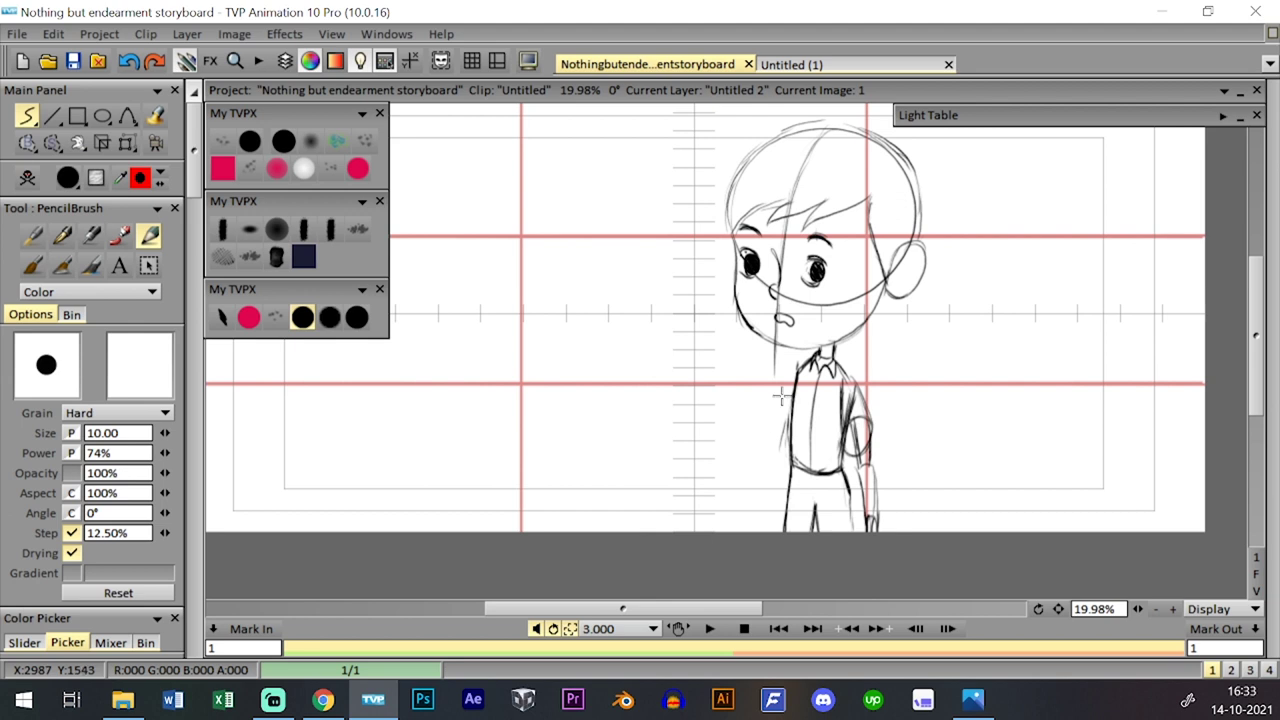
pyautogui.moveTo(790, 382); pyautogui.dragTo(757, 489)
pyautogui.moveTo(768, 430); pyautogui.dragTo(762, 497)
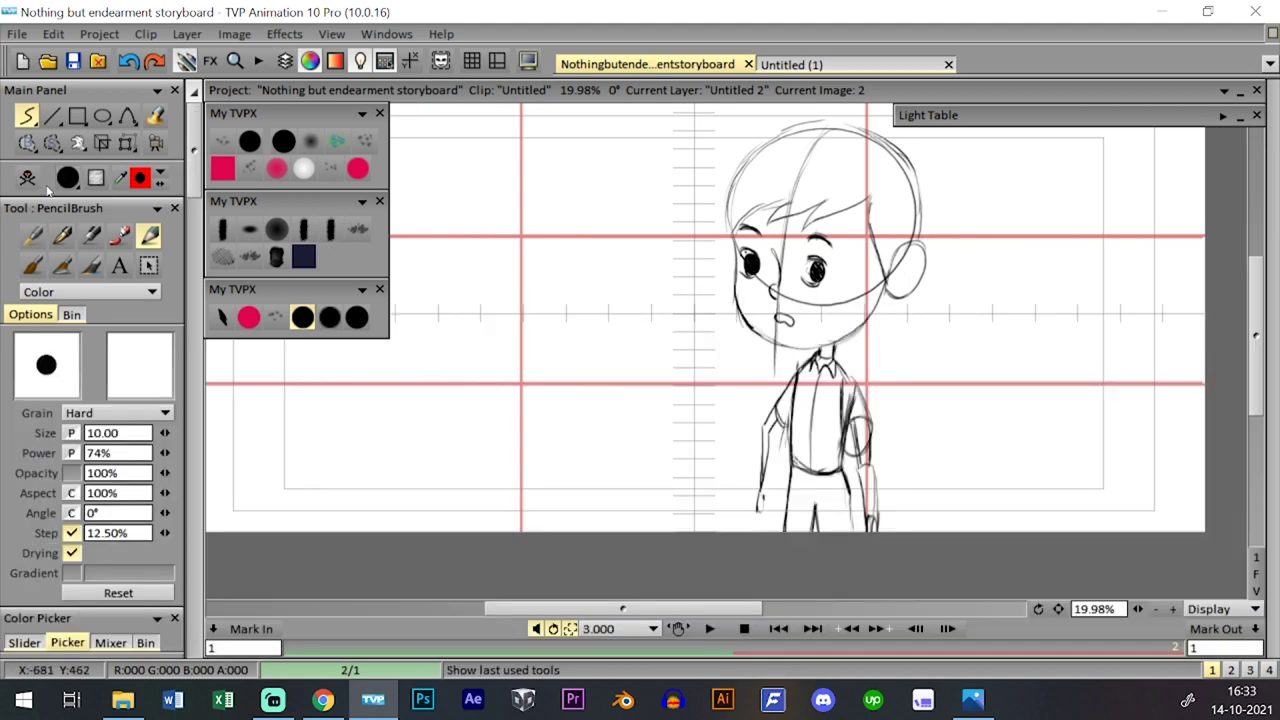
# - Clear image 2 and zoom to 21.63% with the boy faintly visible, then save
pyautogui.click(44, 178)
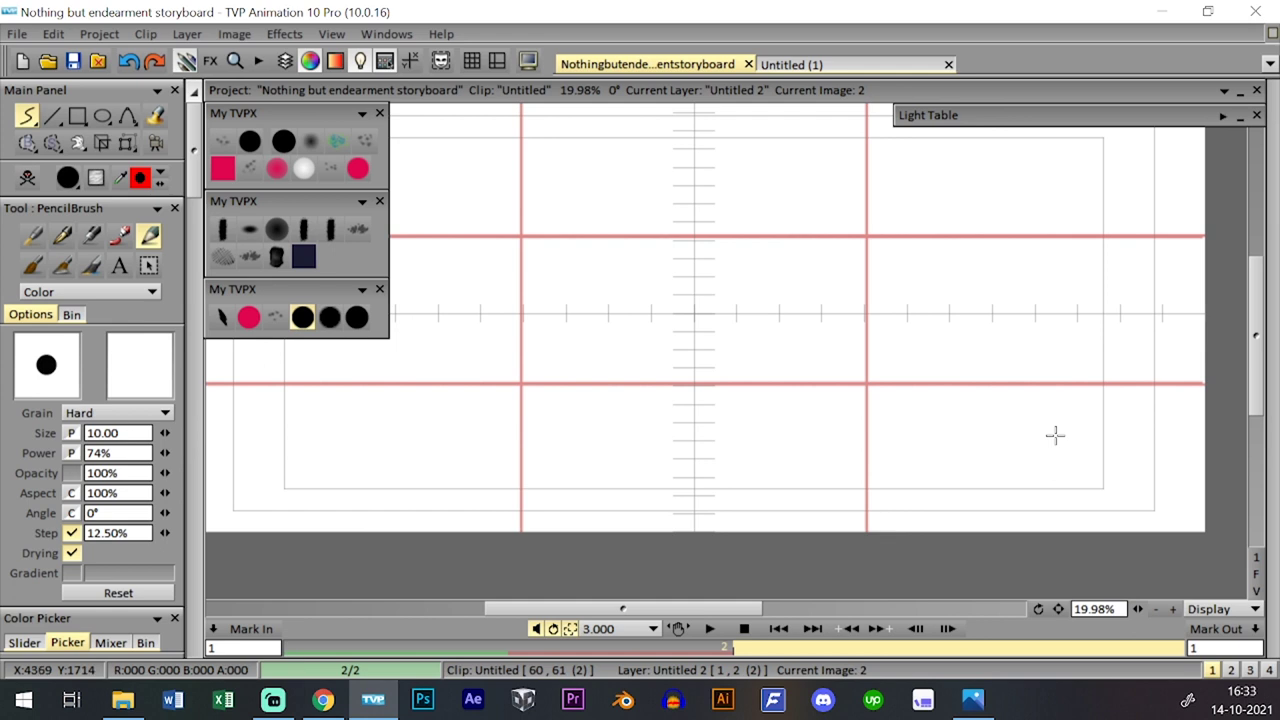
pyautogui.press('Left')
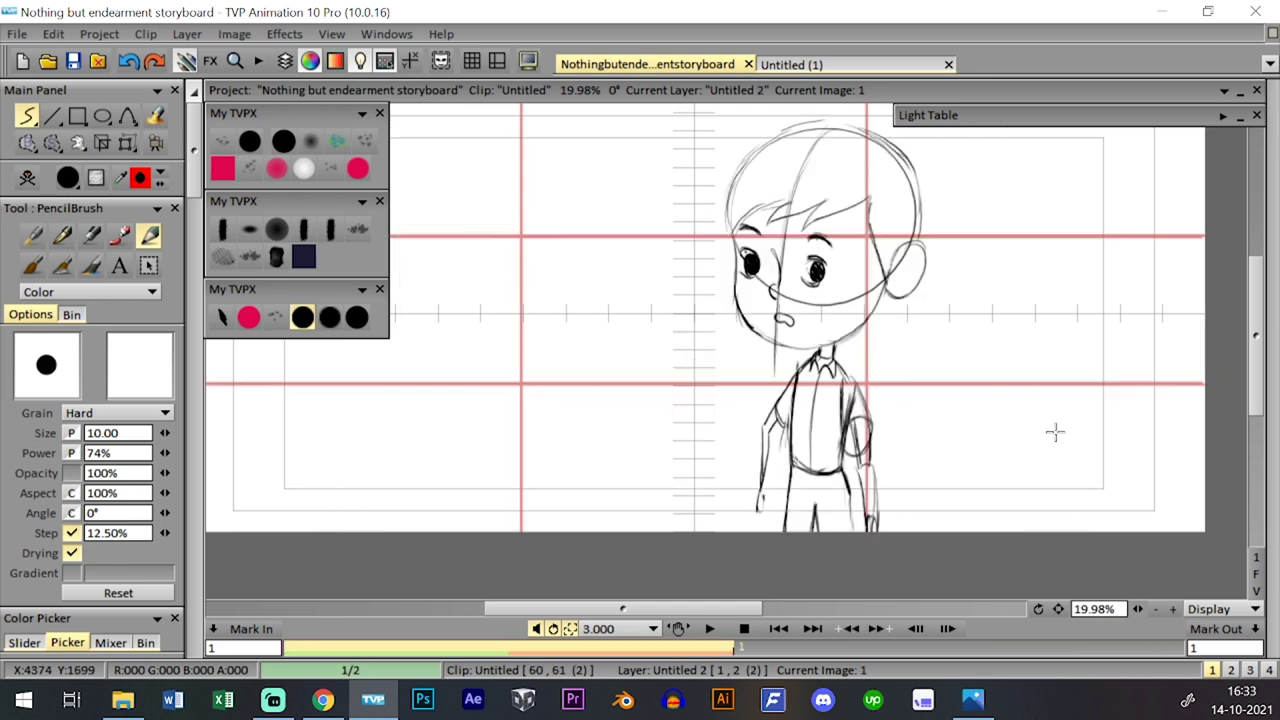
pyautogui.press('Right')
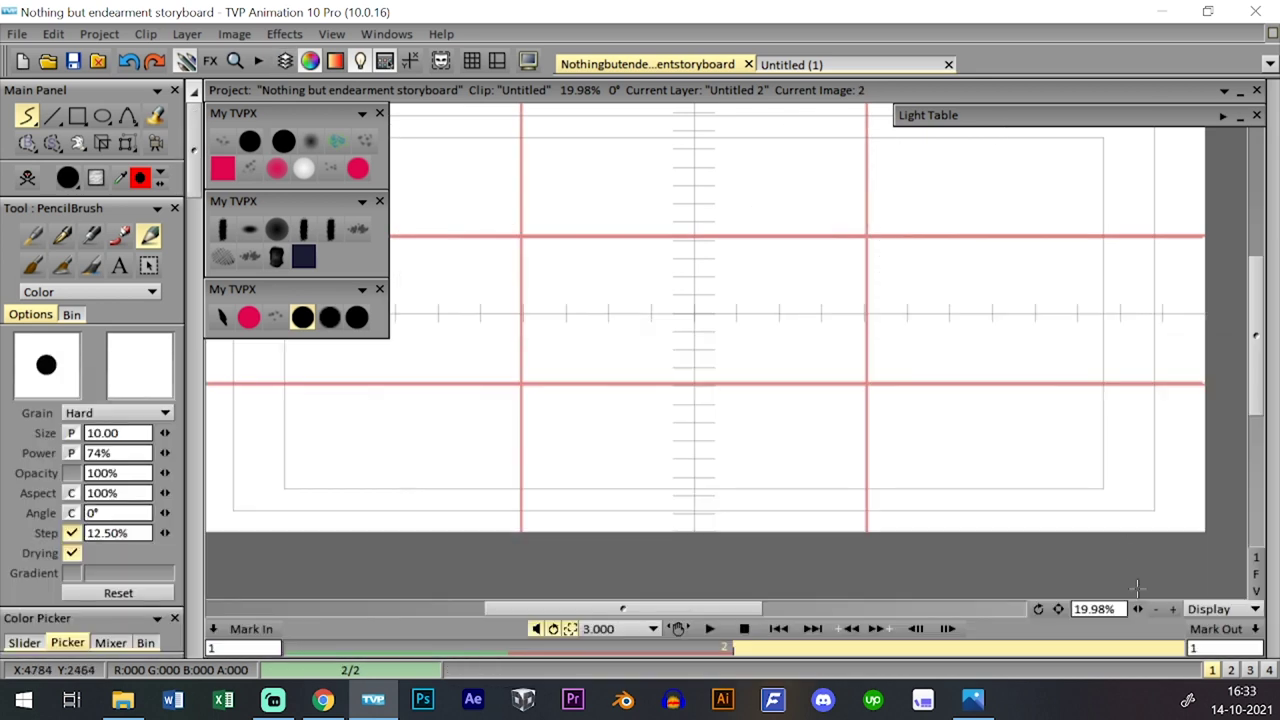
pyautogui.scroll(-1, 1054, 428)
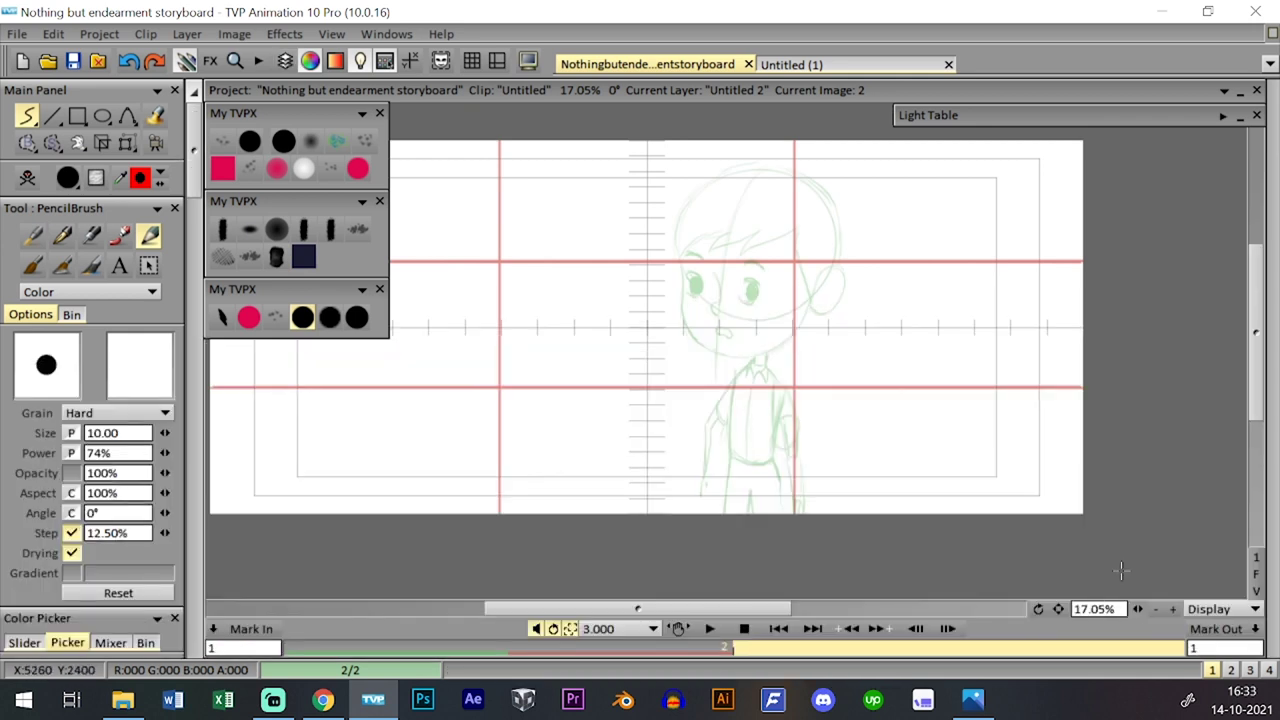
pyautogui.click(1171, 609)
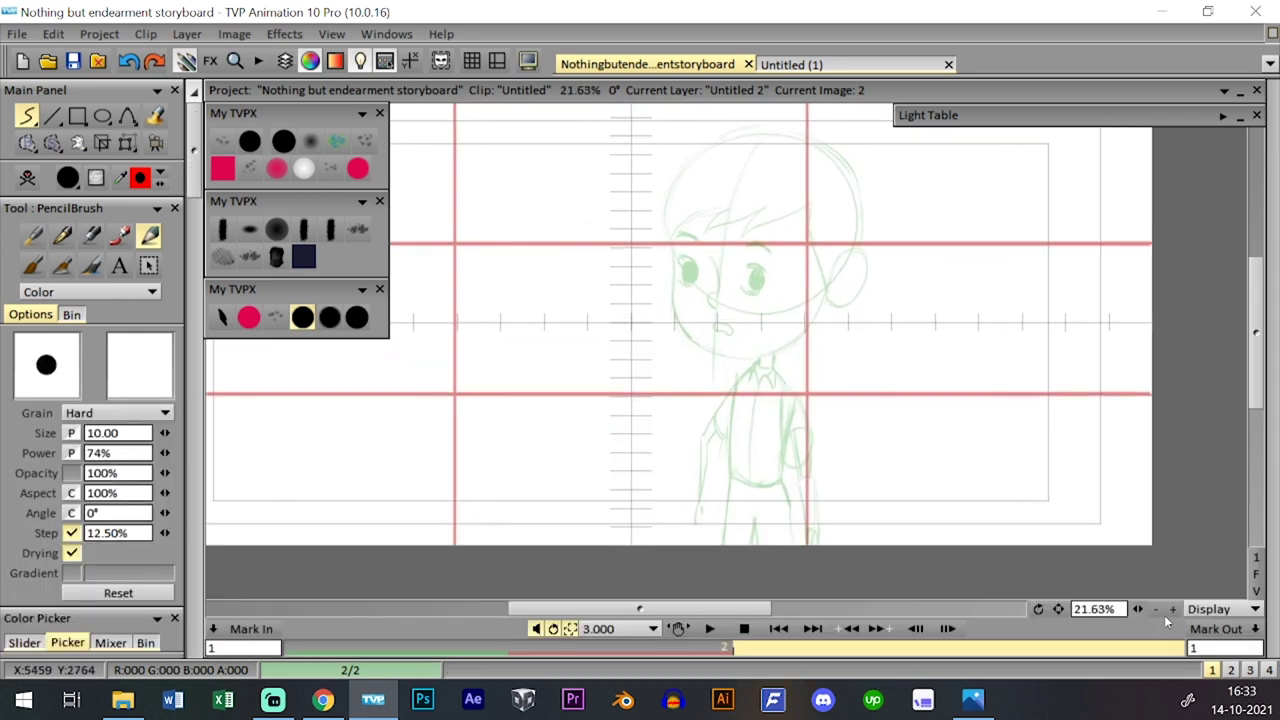
pyautogui.click(73, 61)
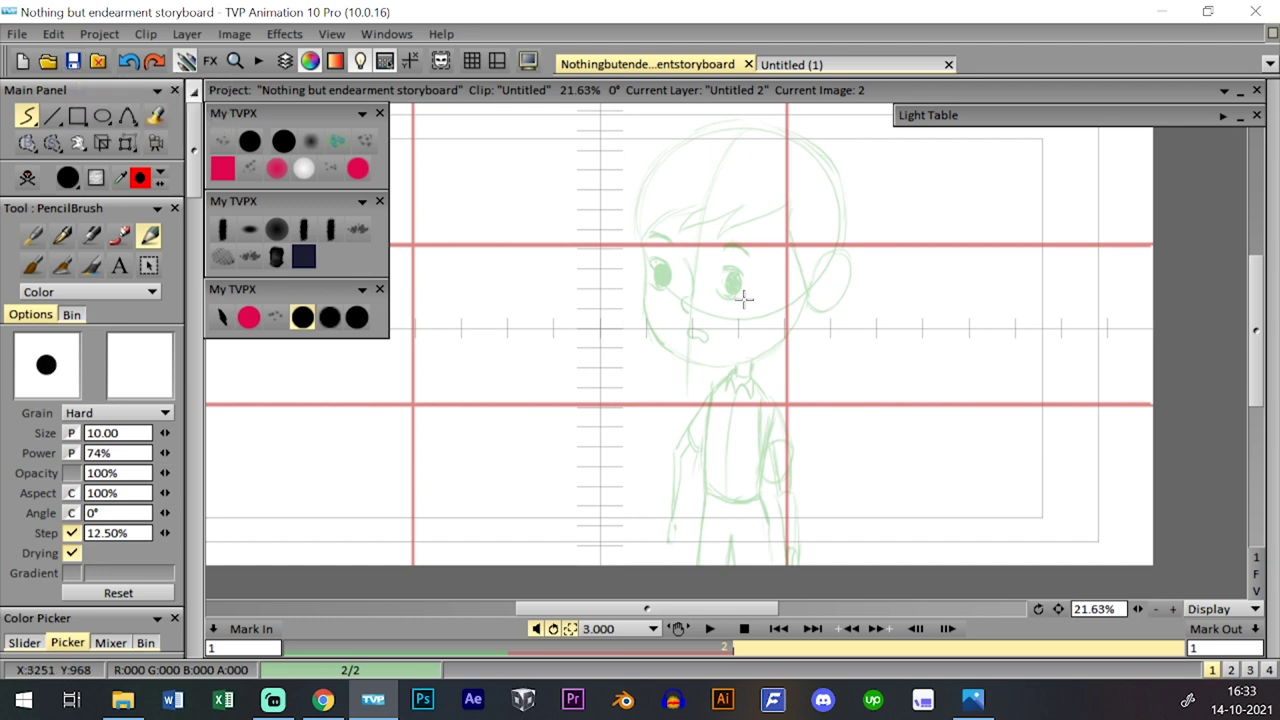
# - Draw a new head circle, scale it up slightly, and save the project
pyautogui.moveTo(749, 314)
pyautogui.mouseDown()
pyautogui.moveTo(691, 303)
pyautogui.moveTo(650, 232)
pyautogui.mouseUp()
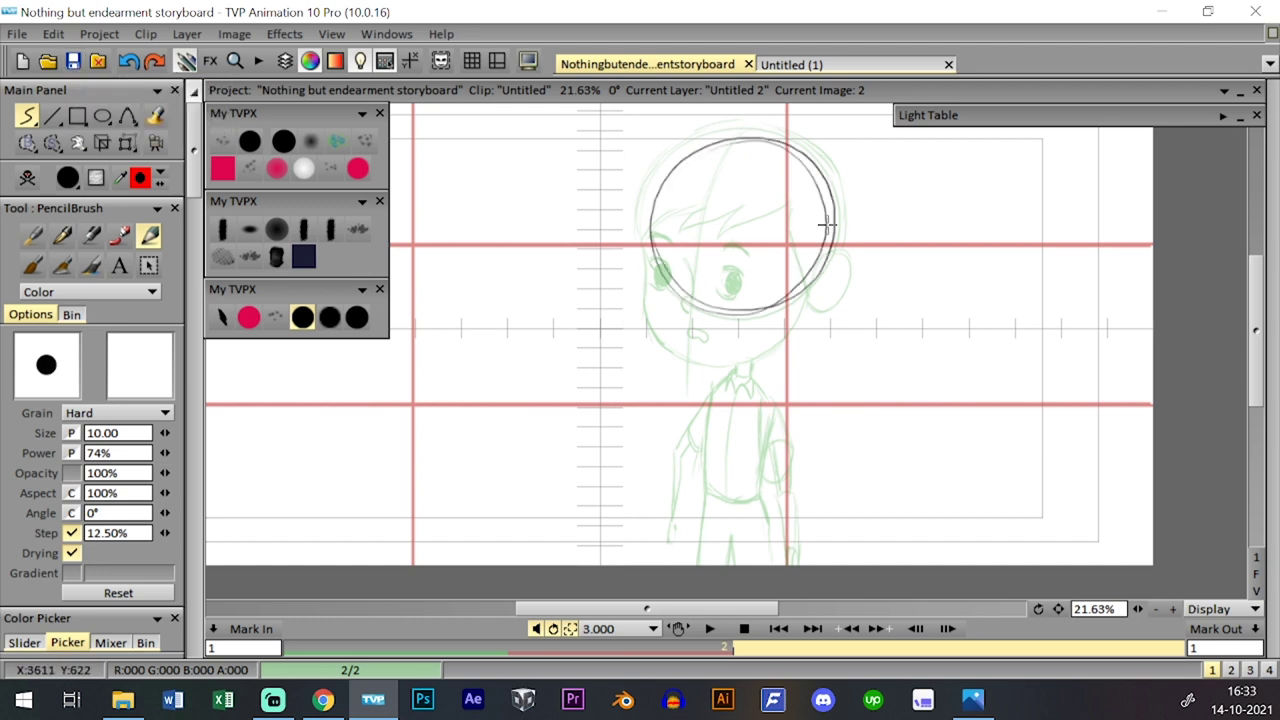
pyautogui.click(127, 142)
pyautogui.moveTo(836, 138)
pyautogui.mouseDown()
pyautogui.moveTo(840, 127)
pyautogui.moveTo(832, 138)
pyautogui.mouseUp()
pyautogui.click(302, 317)
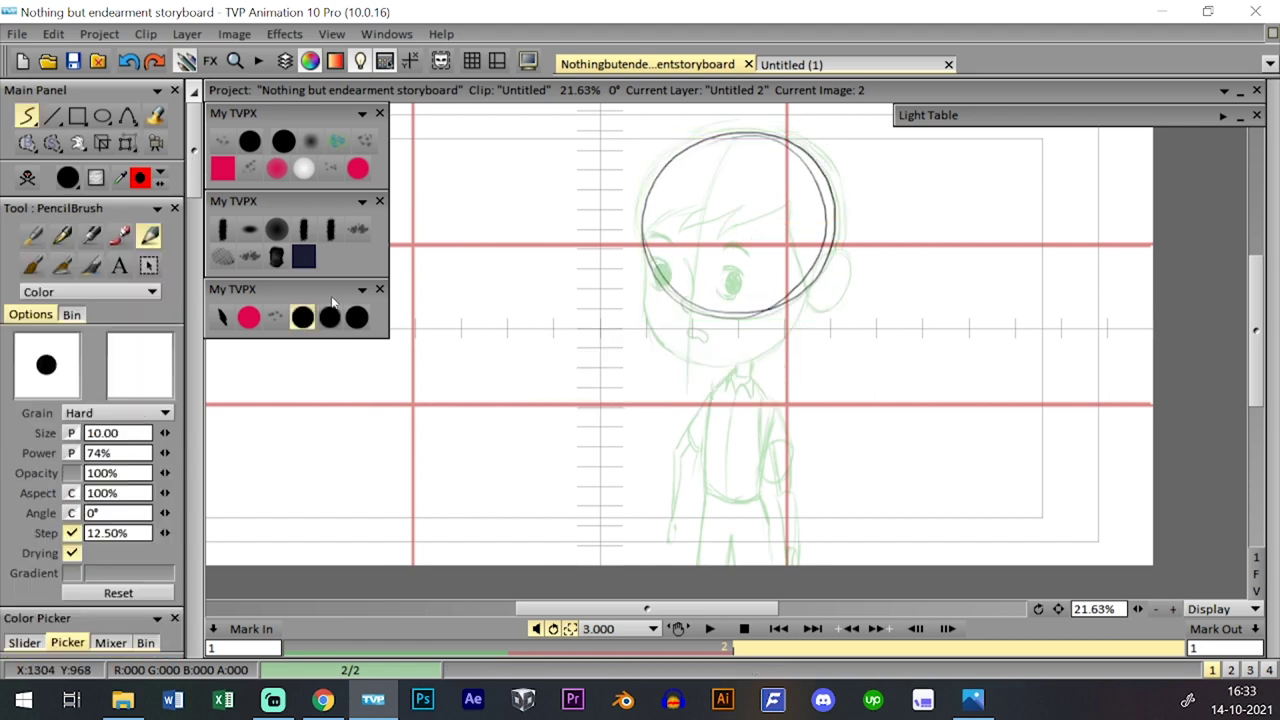
pyautogui.click(73, 61)
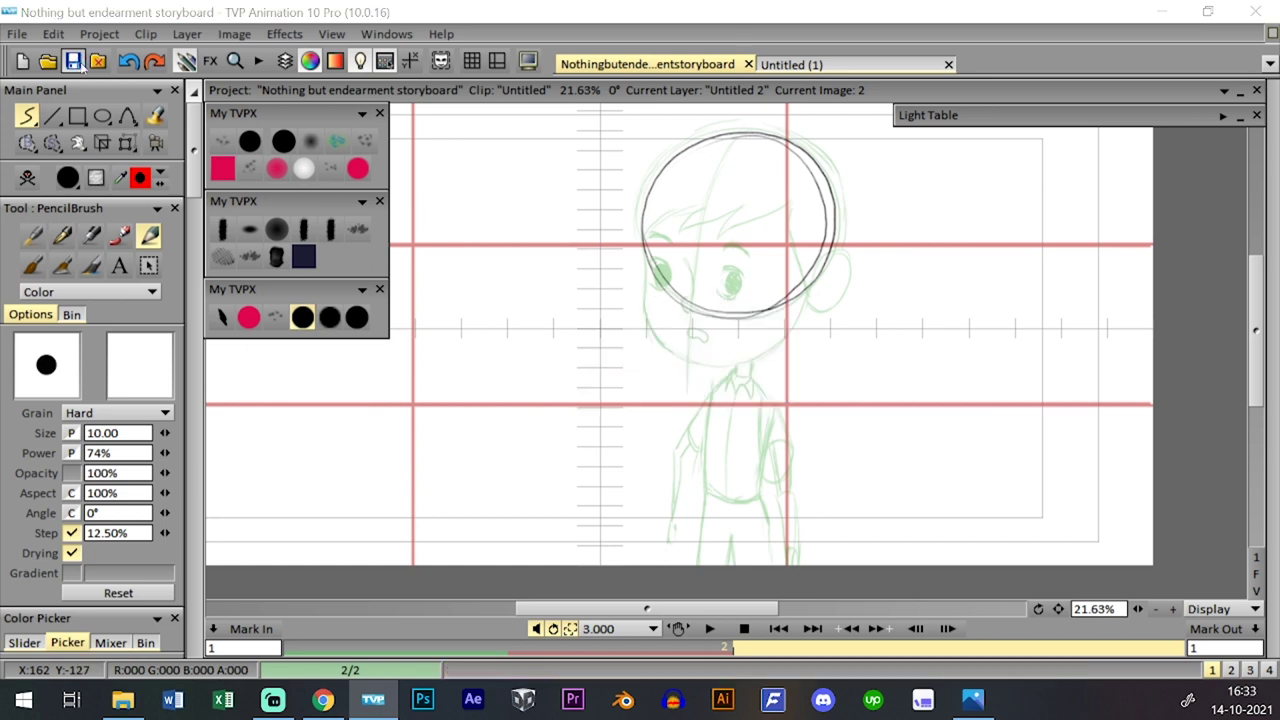
# - Add a vertical centre line through the head and darken the left jaw line
pyautogui.moveTo(745, 130); pyautogui.dragTo(742, 345)
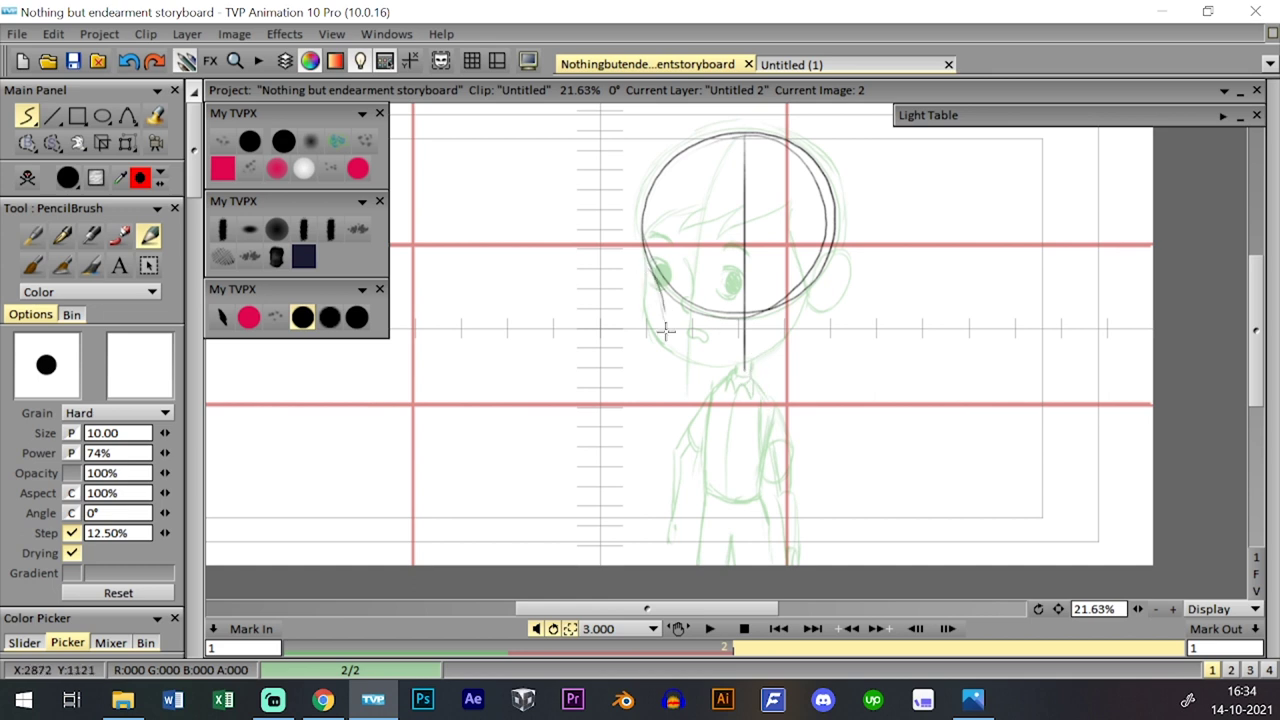
pyautogui.moveTo(658, 285); pyautogui.dragTo(743, 369)
pyautogui.moveTo(669, 323); pyautogui.dragTo(752, 352)
pyautogui.moveTo(664, 311); pyautogui.dragTo(714, 357)
pyautogui.moveTo(660, 297); pyautogui.dragTo(708, 354)
pyautogui.moveTo(662, 309)
pyautogui.mouseDown()
pyautogui.moveTo(649, 266)
pyautogui.moveTo(655, 308)
pyautogui.mouseUp()
pyautogui.hotkey('ctrl', 'z')
pyautogui.hotkey('ctrl', 'z')
pyautogui.hotkey('ctrl', 'z')
pyautogui.hotkey('ctrl', 'z')
pyautogui.moveTo(646, 256)
pyautogui.mouseDown()
pyautogui.moveTo(684, 345)
pyautogui.moveTo(764, 367)
pyautogui.moveTo(812, 308)
pyautogui.moveTo(820, 318)
pyautogui.moveTo(833, 200)
pyautogui.mouseUp()
pyautogui.press('g')
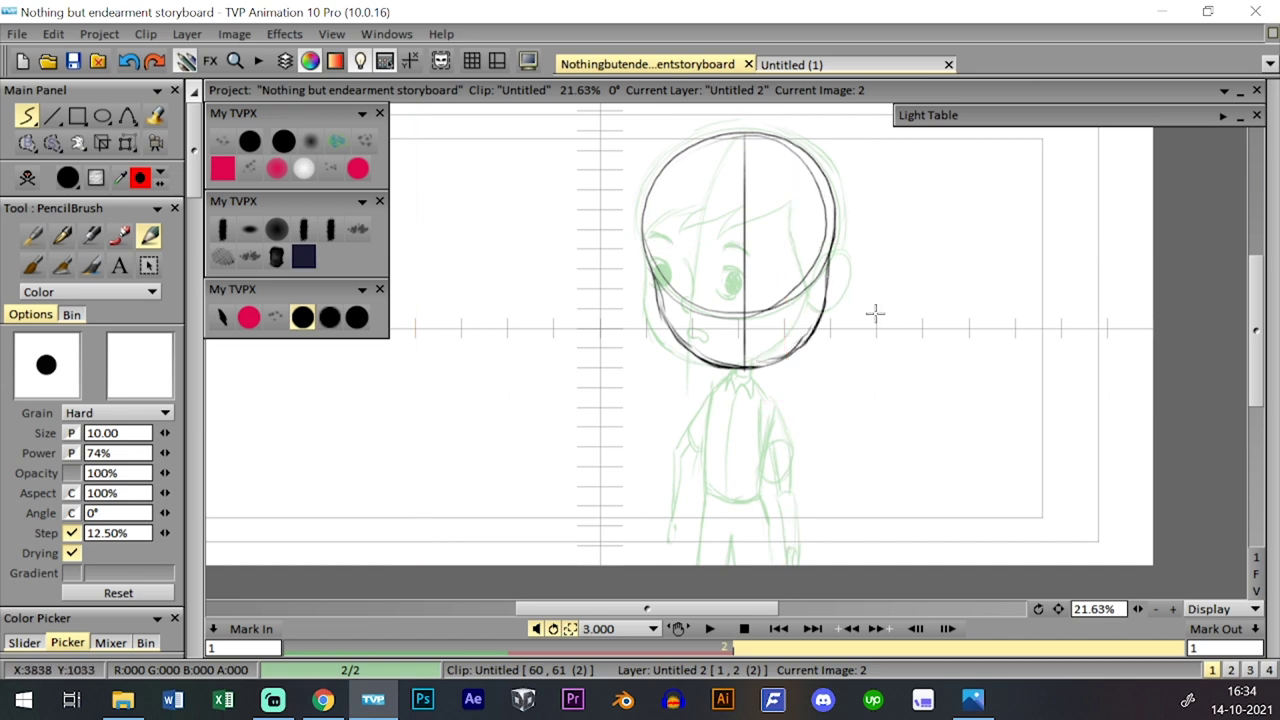
pyautogui.press('g')
pyautogui.press('g')
pyautogui.press('g')
# - Draw the right ear, compare with image 1, and erase the head circle's lower arc
pyautogui.moveTo(846, 237)
pyautogui.mouseDown()
pyautogui.moveTo(853, 262)
pyautogui.moveTo(828, 285)
pyautogui.mouseUp()
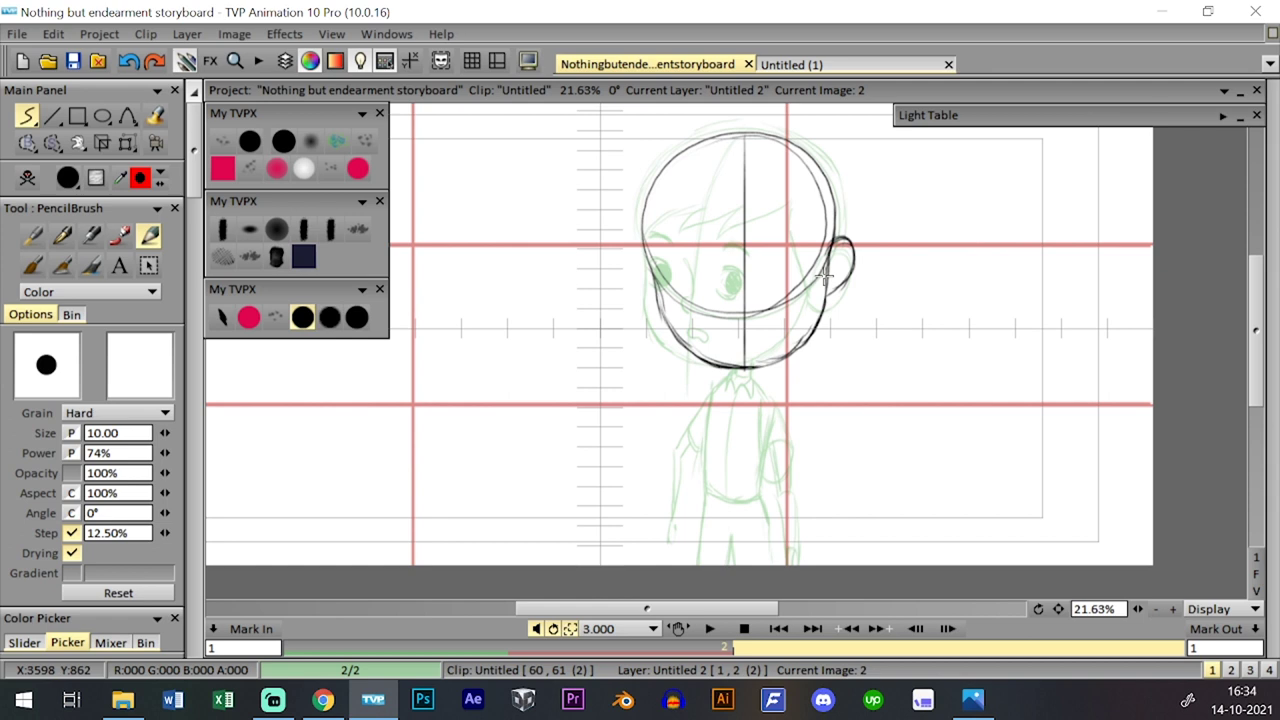
pyautogui.press('Left')
pyautogui.press('Right')
pyautogui.press('Left')
pyautogui.press('Right')
pyautogui.click(283, 141)
pyautogui.moveTo(659, 330)
pyautogui.mouseDown()
pyautogui.moveTo(800, 345)
pyautogui.moveTo(705, 365)
pyautogui.mouseUp()
pyautogui.click(302, 317)
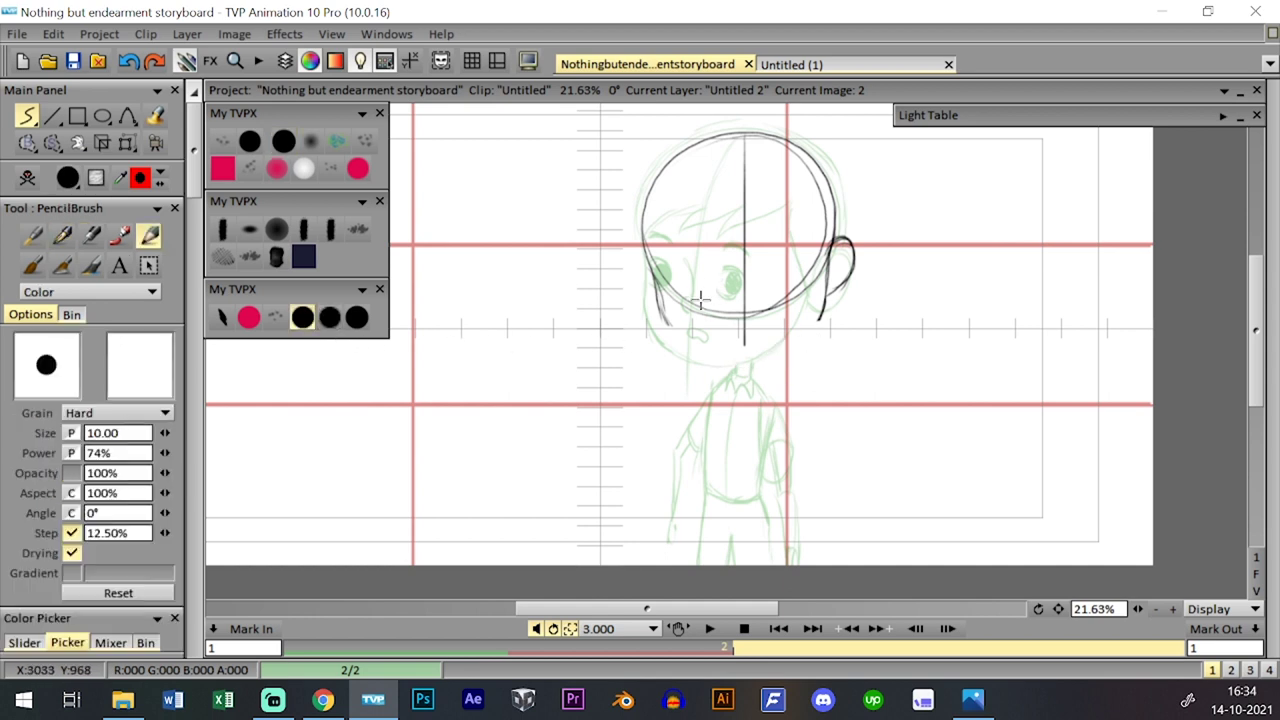
# - Redraw the jaw line from the chin up to the ear, undoing overlong strokes
pyautogui.moveTo(662, 306); pyautogui.dragTo(760, 356)
pyautogui.moveTo(680, 328); pyautogui.dragTo(774, 349)
pyautogui.hotkey('ctrl', 'z')
pyautogui.hotkey('ctrl', 'z')
pyautogui.moveTo(660, 303); pyautogui.dragTo(721, 359)
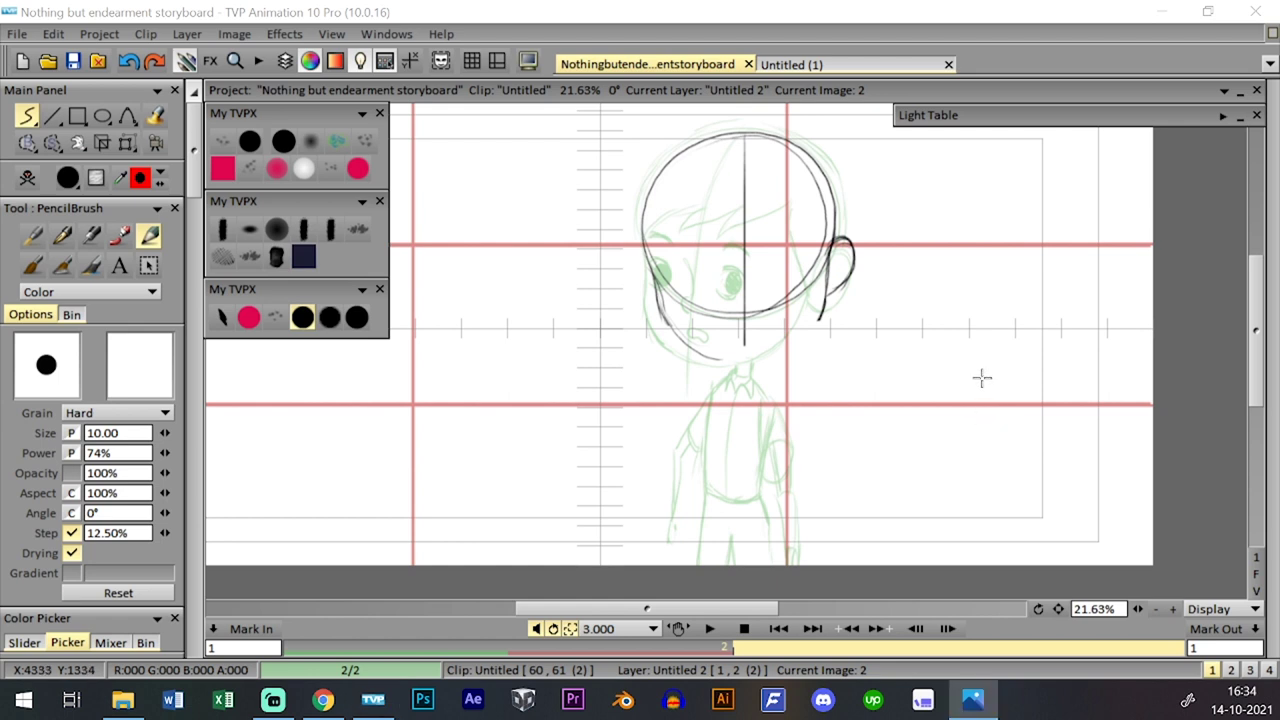
pyautogui.click(822, 297)
pyautogui.moveTo(662, 308)
pyautogui.mouseDown()
pyautogui.moveTo(788, 350)
pyautogui.moveTo(703, 340)
pyautogui.moveTo(775, 356)
pyautogui.moveTo(717, 353)
pyautogui.moveTo(813, 329)
pyautogui.moveTo(761, 358)
pyautogui.moveTo(814, 304)
pyautogui.mouseUp()
pyautogui.hotkey('ctrl', 'z')
pyautogui.hotkey('ctrl', 'z')
pyautogui.hotkey('ctrl', 'z')
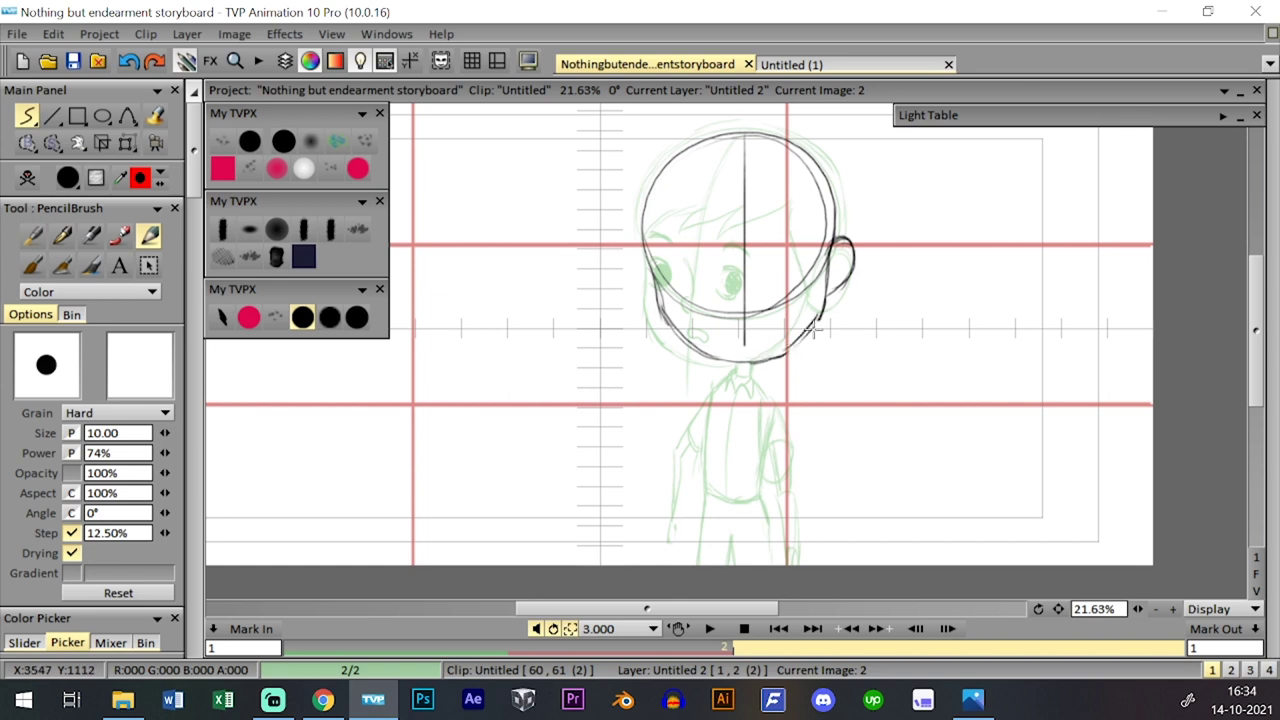
pyautogui.moveTo(772, 356)
pyautogui.mouseDown()
pyautogui.moveTo(816, 312)
pyautogui.moveTo(825, 243)
pyautogui.moveTo(795, 338)
pyautogui.moveTo(771, 359)
pyautogui.moveTo(814, 313)
pyautogui.moveTo(831, 243)
pyautogui.mouseUp()
pyautogui.moveTo(654, 281)
pyautogui.mouseDown()
pyautogui.moveTo(676, 337)
pyautogui.moveTo(721, 357)
pyautogui.mouseUp()
# - Sketch both ears and draw the arched left and right eyebrows
pyautogui.hotkey('ctrl', 'z')
pyautogui.moveTo(666, 314)
pyautogui.mouseDown()
pyautogui.moveTo(730, 360)
pyautogui.moveTo(755, 360)
pyautogui.mouseUp()
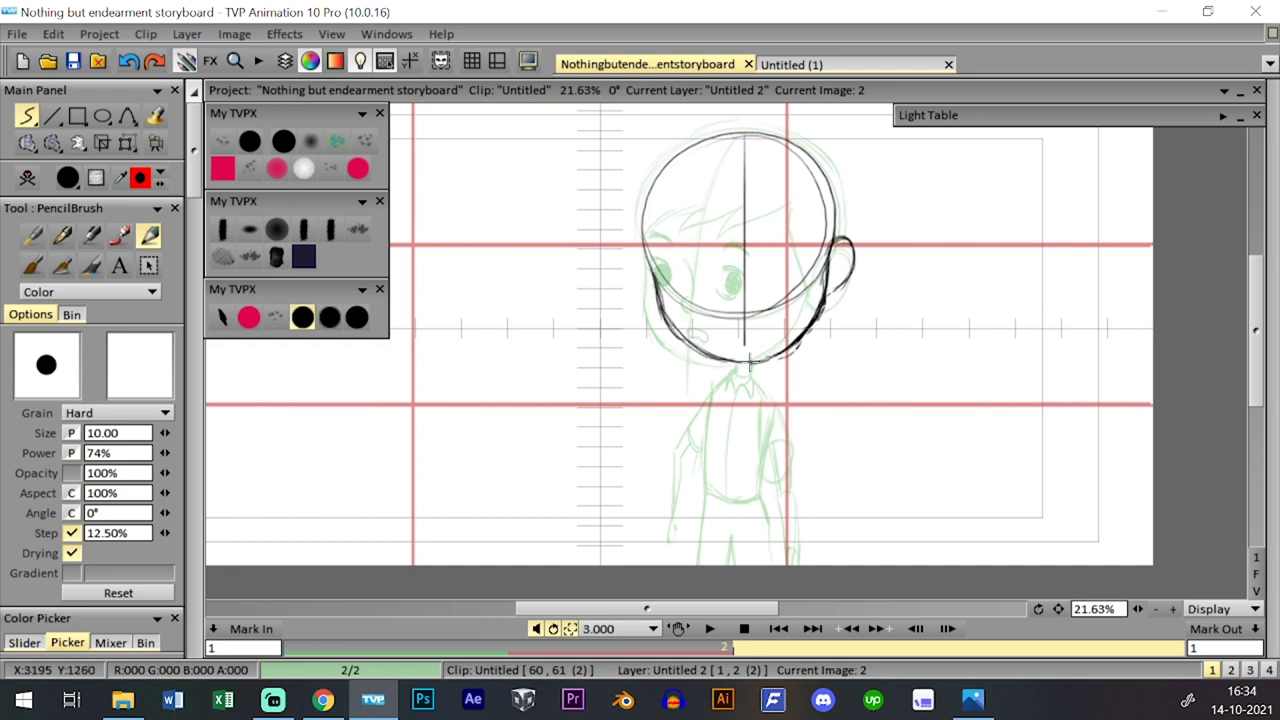
pyautogui.moveTo(630, 250)
pyautogui.mouseDown()
pyautogui.moveTo(623, 268)
pyautogui.moveTo(652, 285)
pyautogui.mouseUp()
pyautogui.moveTo(843, 247); pyautogui.dragTo(826, 281)
pyautogui.moveTo(678, 231); pyautogui.dragTo(716, 230)
pyautogui.moveTo(800, 226); pyautogui.dragTo(785, 232)
pyautogui.hotkey('ctrl', 'z')
pyautogui.hotkey('ctrl', 'z')
pyautogui.moveTo(679, 231)
pyautogui.mouseDown()
pyautogui.moveTo(803, 230)
pyautogui.moveTo(776, 262)
pyautogui.moveTo(790, 260)
pyautogui.mouseUp()
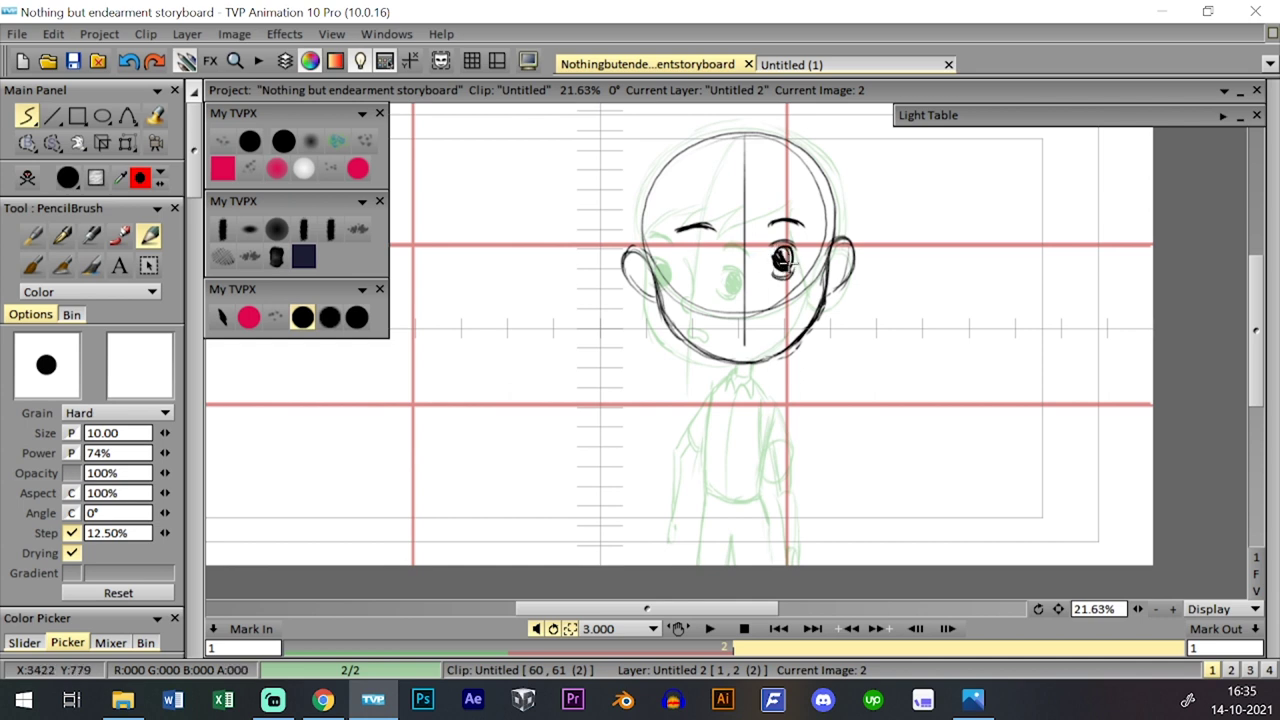
# - Draw the eyes, nose and small mouth, and fill the pupils solid black
pyautogui.moveTo(683, 246)
pyautogui.mouseDown()
pyautogui.moveTo(706, 249)
pyautogui.moveTo(690, 270)
pyautogui.moveTo(683, 248)
pyautogui.mouseUp()
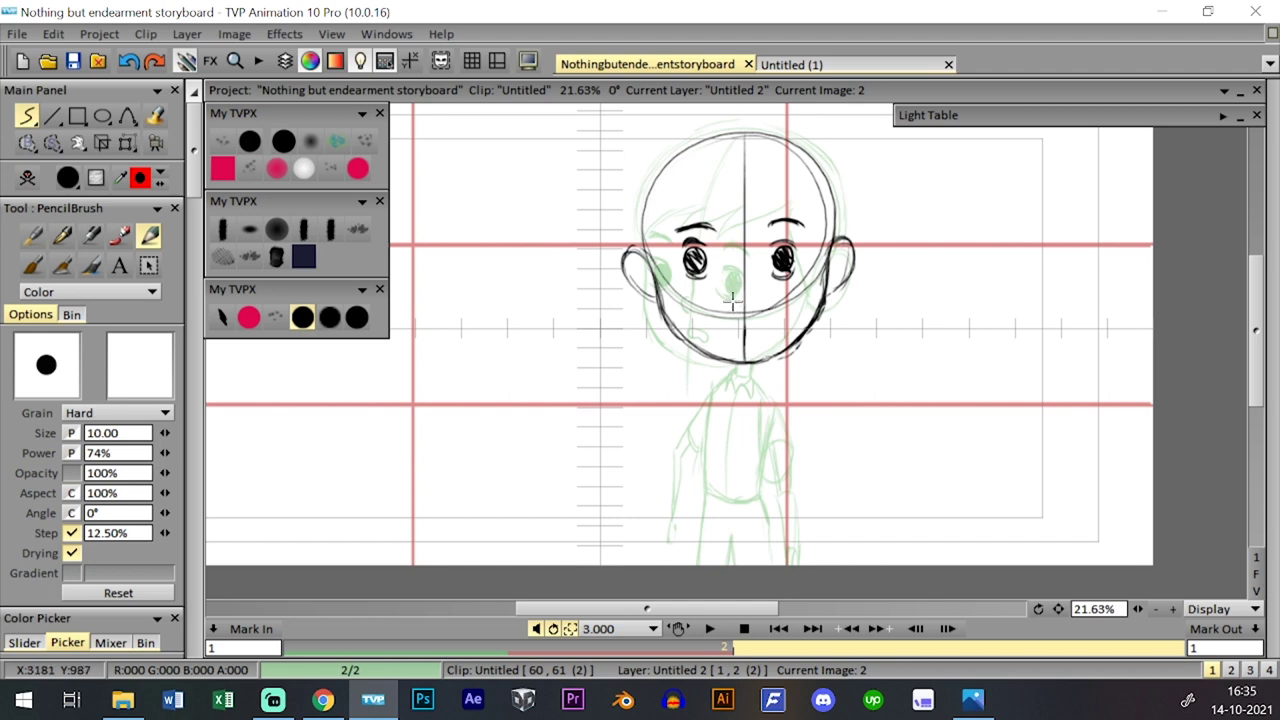
pyautogui.moveTo(738, 307); pyautogui.dragTo(727, 233)
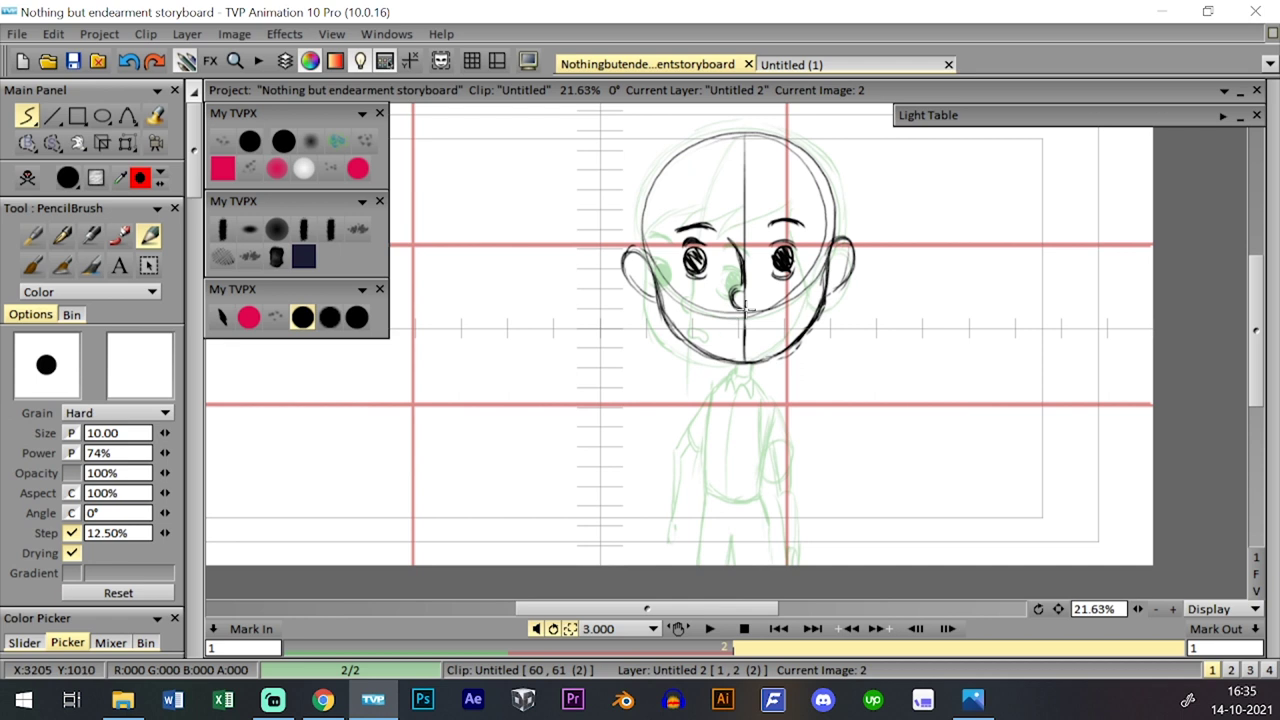
pyautogui.press('Left')
pyautogui.press('Right')
pyautogui.moveTo(754, 320)
pyautogui.mouseDown()
pyautogui.moveTo(738, 330)
pyautogui.moveTo(750, 322)
pyautogui.mouseUp()
pyautogui.moveTo(689, 253); pyautogui.dragTo(694, 258)
pyautogui.moveTo(780, 256); pyautogui.dragTo(780, 252)
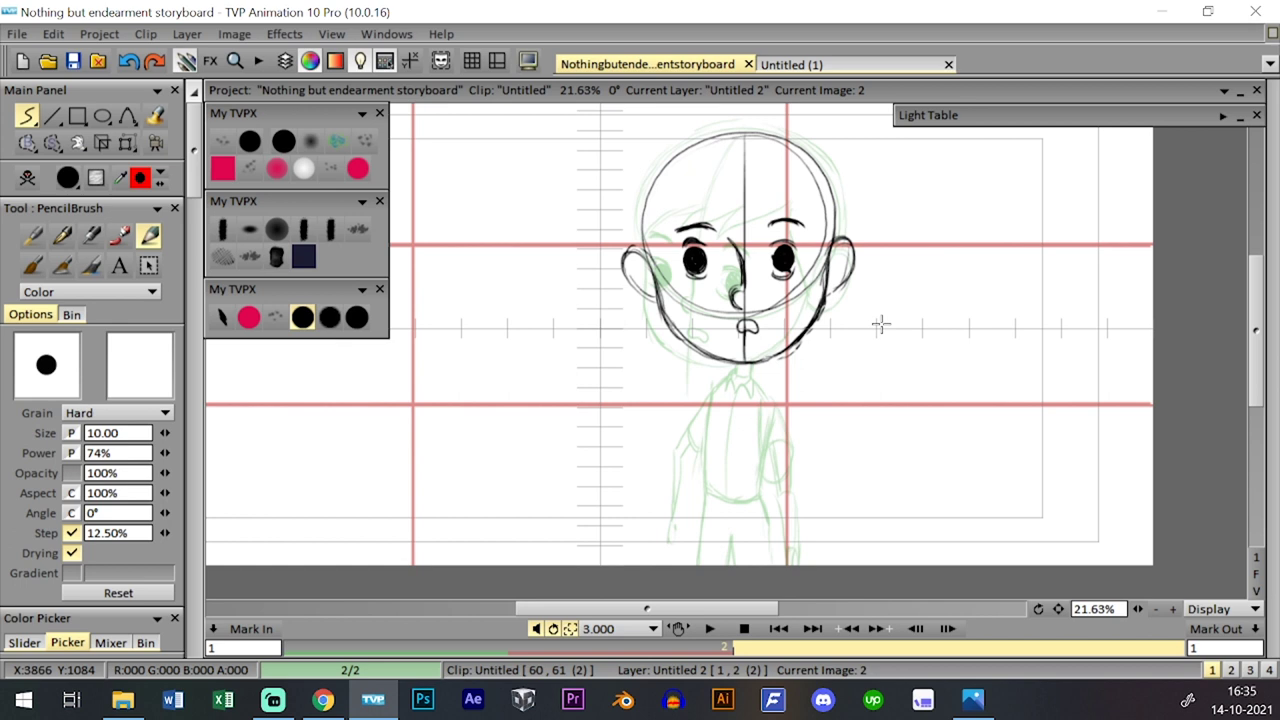
pyautogui.moveTo(743, 294); pyautogui.dragTo(756, 292)
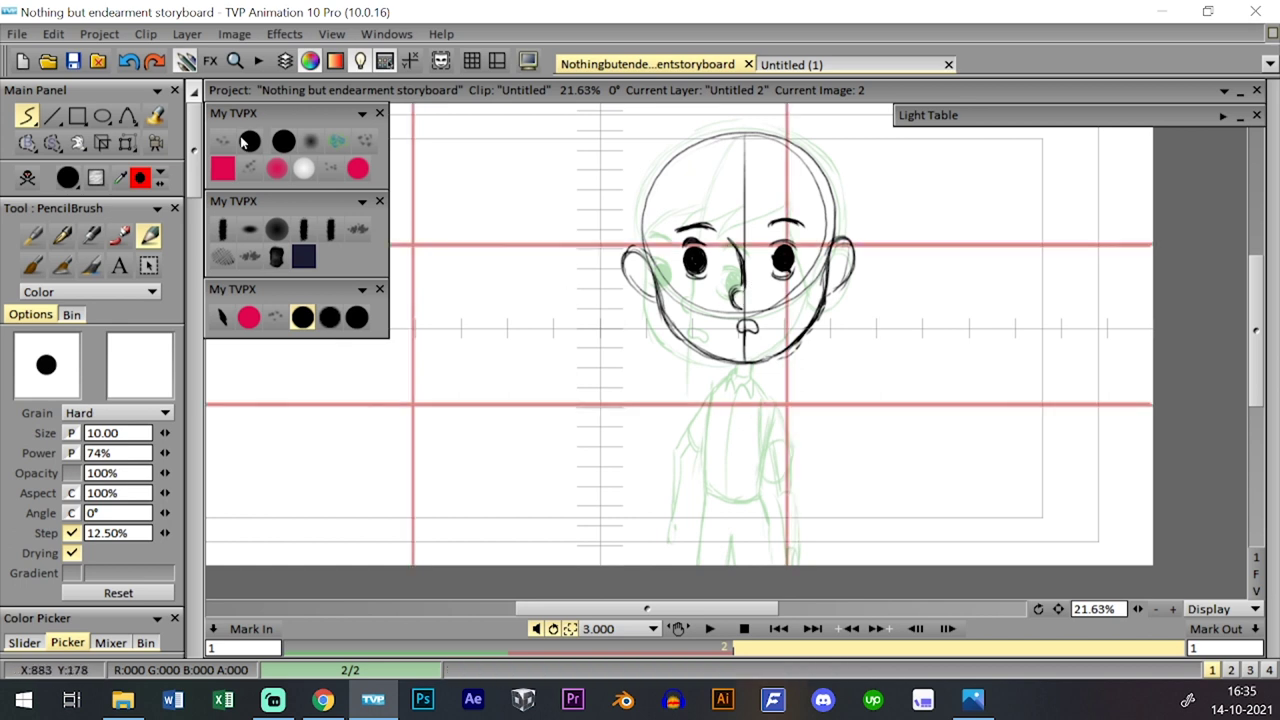
# - Erase the old mouth and redraw it with a lower lip using the size-10 black pencil
pyautogui.click(248, 141)
pyautogui.click(223, 141)
pyautogui.click(249, 141)
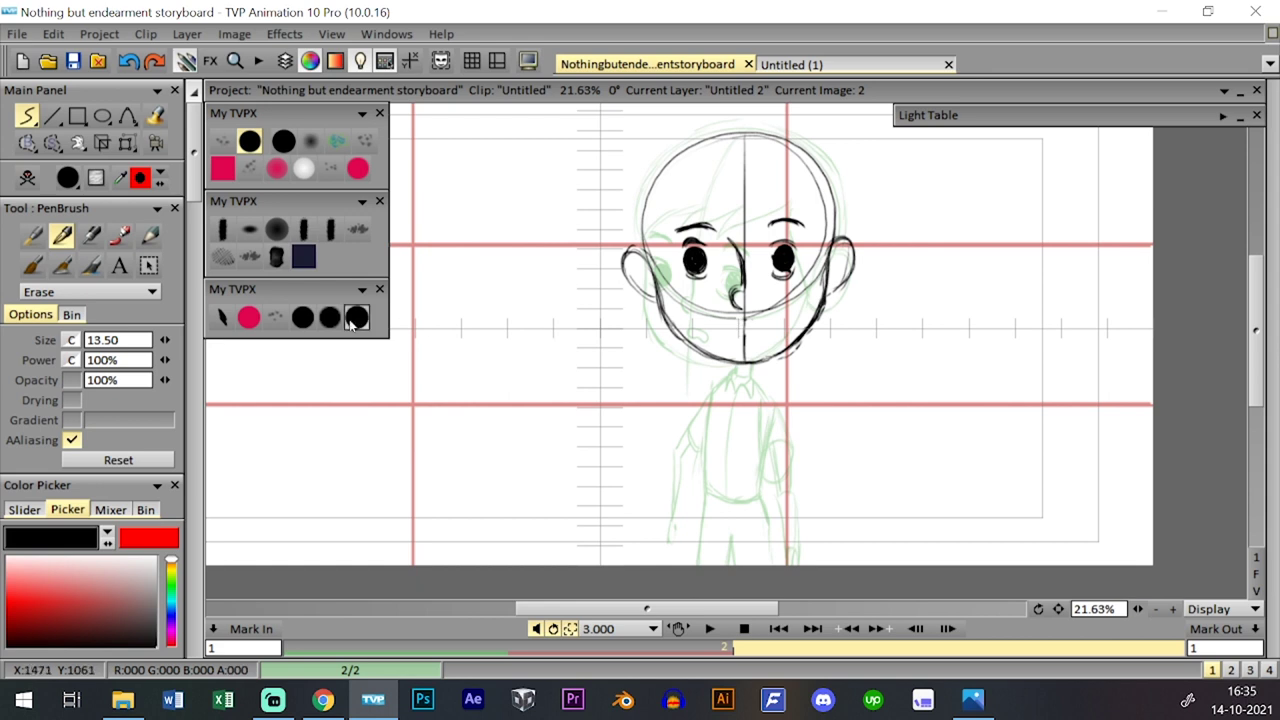
pyautogui.click(302, 317)
pyautogui.click(308, 320)
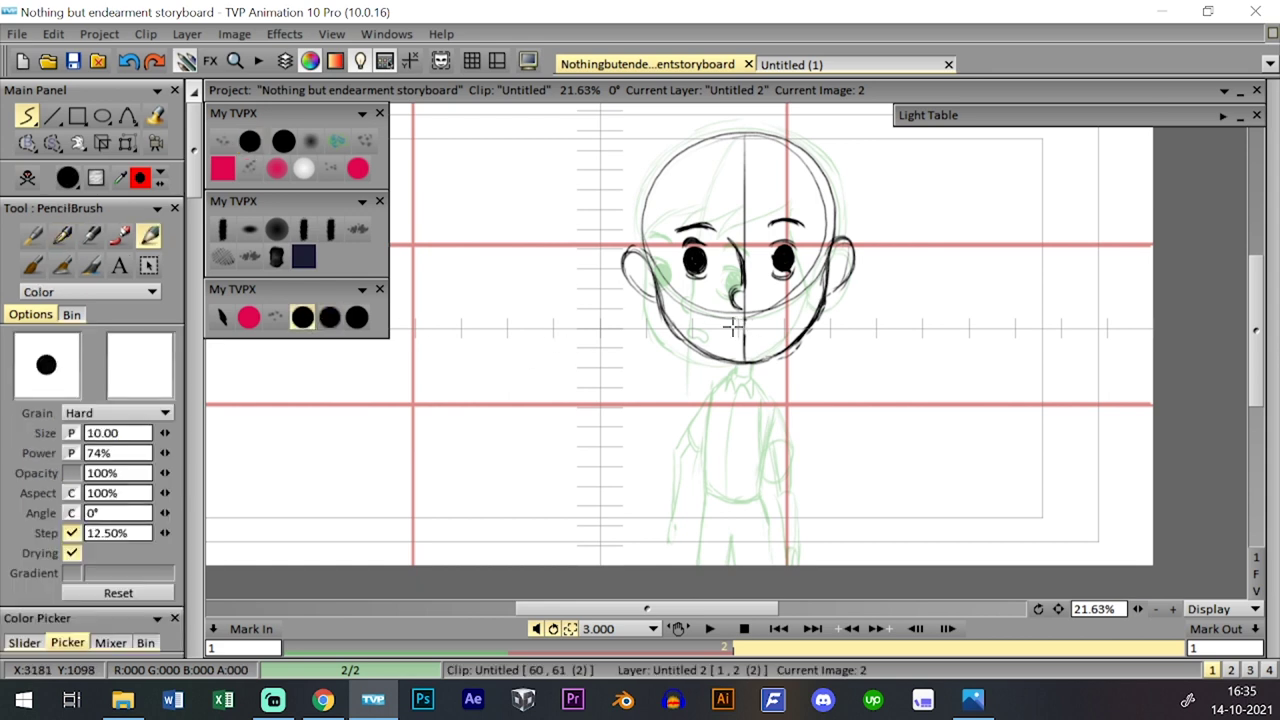
pyautogui.moveTo(741, 328); pyautogui.dragTo(753, 326)
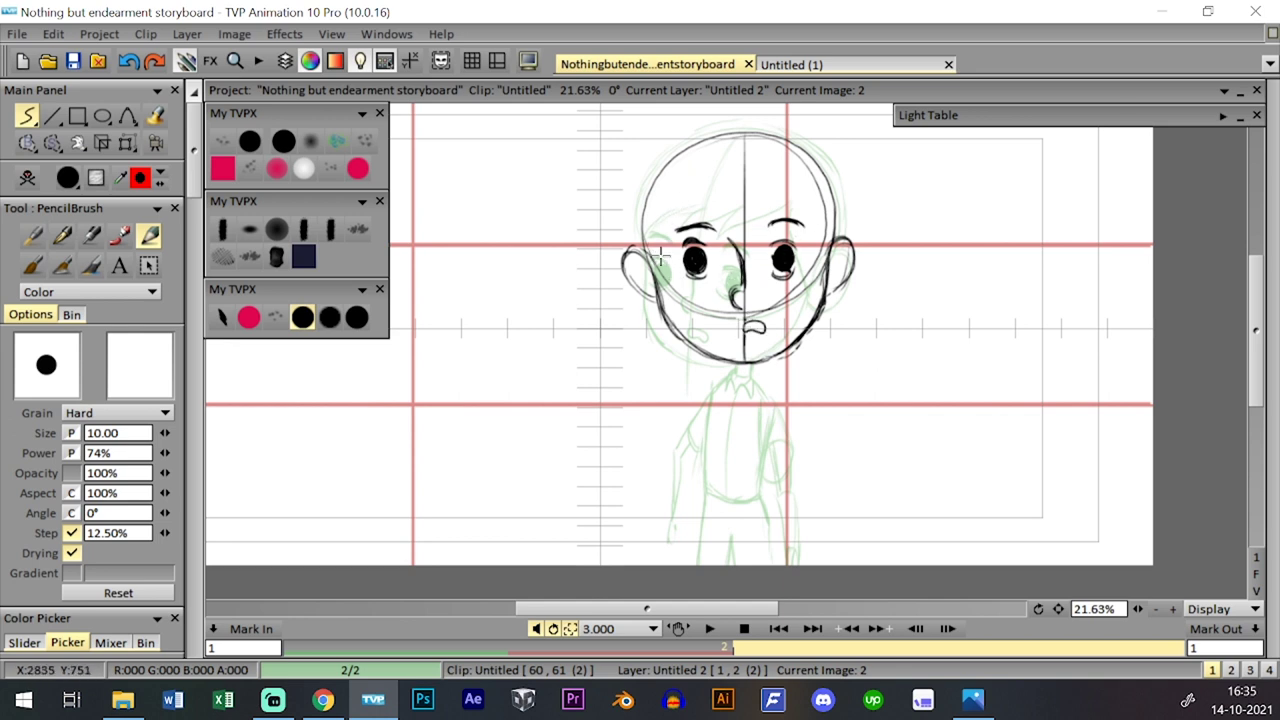
# - Draw the hairline and spiky hair strands across the forehead, then hide the thirds guides
pyautogui.moveTo(665, 210)
pyautogui.mouseDown()
pyautogui.moveTo(657, 248)
pyautogui.moveTo(684, 179)
pyautogui.mouseUp()
pyautogui.hotkey('ctrl', 'z')
pyautogui.moveTo(657, 246)
pyautogui.mouseDown()
pyautogui.moveTo(690, 180)
pyautogui.moveTo(717, 204)
pyautogui.moveTo(675, 232)
pyautogui.mouseUp()
pyautogui.moveTo(758, 170)
pyautogui.mouseDown()
pyautogui.moveTo(733, 214)
pyautogui.moveTo(781, 170)
pyautogui.moveTo(828, 240)
pyautogui.mouseUp()
pyautogui.moveTo(645, 178)
pyautogui.mouseDown()
pyautogui.moveTo(630, 245)
pyautogui.moveTo(640, 215)
pyautogui.moveTo(712, 138)
pyautogui.moveTo(842, 200)
pyautogui.moveTo(840, 226)
pyautogui.mouseUp()
pyautogui.moveTo(718, 137); pyautogui.dragTo(752, 126)
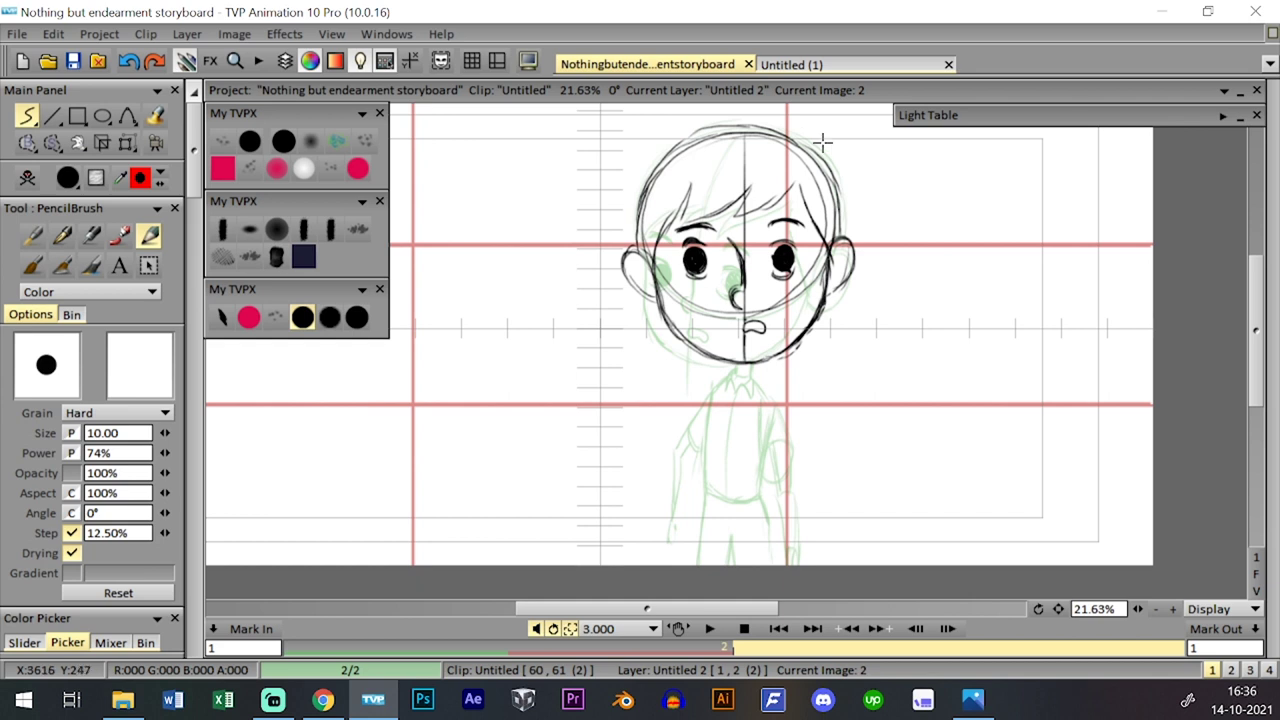
pyautogui.press('g')
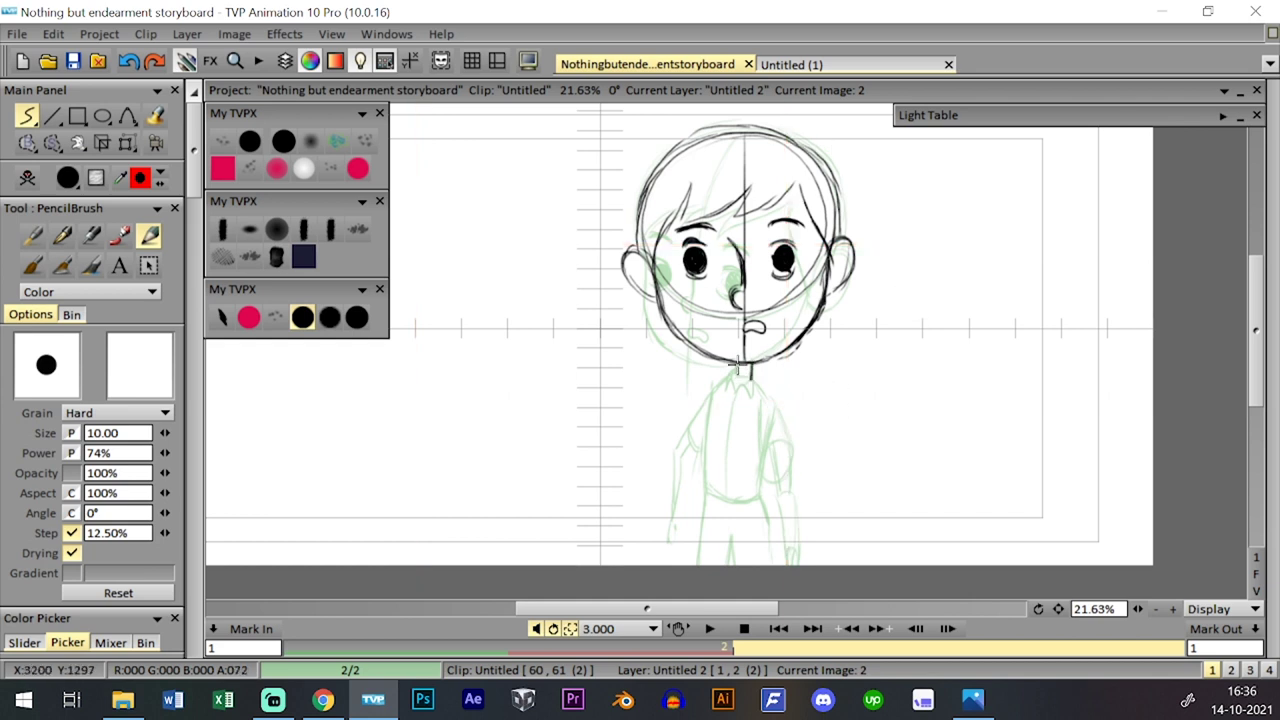
# - Draw the shoulder line, torso sides and leg outlines, undoing thick strokes
pyautogui.hotkey('ctrl', 'z')
pyautogui.moveTo(754, 377)
pyautogui.mouseDown()
pyautogui.moveTo(785, 406)
pyautogui.moveTo(714, 423)
pyautogui.moveTo(716, 470)
pyautogui.moveTo(772, 494)
pyautogui.moveTo(777, 406)
pyautogui.moveTo(778, 486)
pyautogui.mouseUp()
pyautogui.moveTo(780, 406); pyautogui.dragTo(778, 495)
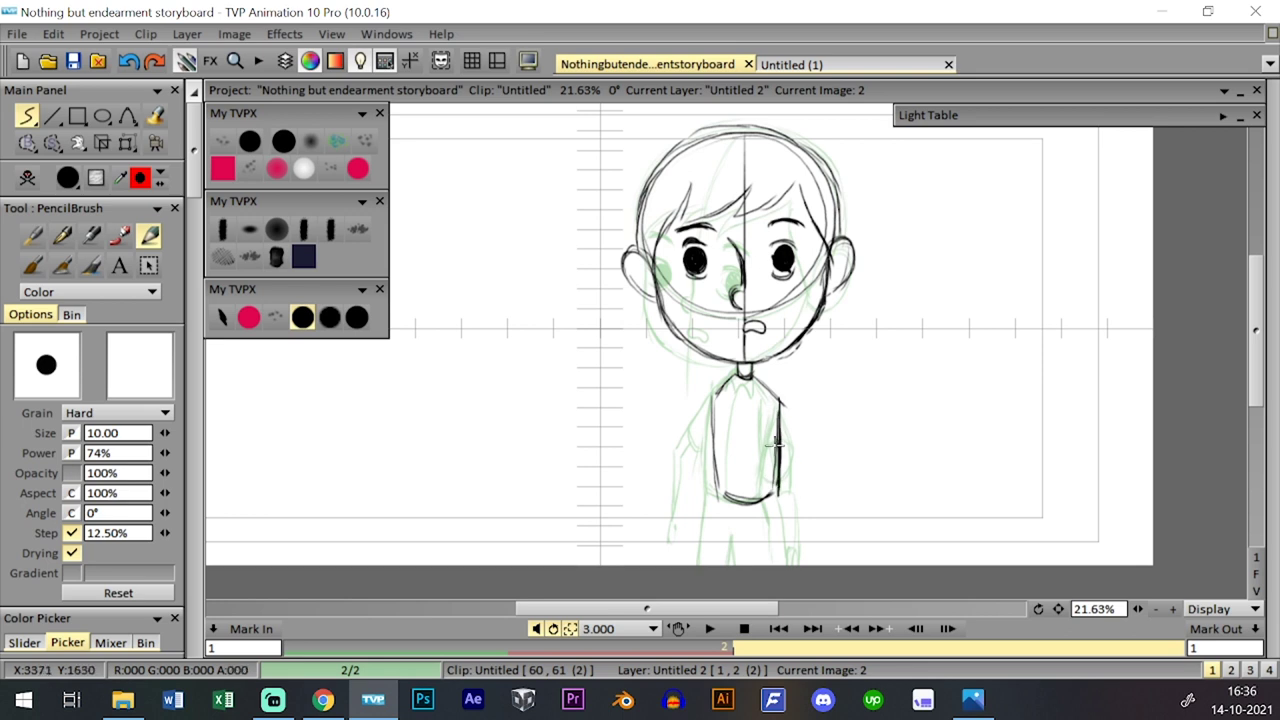
pyautogui.moveTo(780, 421); pyautogui.dragTo(779, 485)
pyautogui.hotkey('ctrl', 'z')
pyautogui.hotkey('ctrl', 'z')
pyautogui.moveTo(778, 389)
pyautogui.mouseDown()
pyautogui.moveTo(780, 495)
pyautogui.moveTo(775, 402)
pyautogui.moveTo(770, 472)
pyautogui.moveTo(783, 466)
pyautogui.moveTo(720, 491)
pyautogui.moveTo(719, 549)
pyautogui.mouseUp()
pyautogui.hotkey('ctrl', 'z')
pyautogui.moveTo(720, 487); pyautogui.dragTo(719, 548)
pyautogui.moveTo(785, 486); pyautogui.dragTo(790, 550)
pyautogui.hotkey('ctrl', 'z')
pyautogui.hotkey('ctrl', 'z')
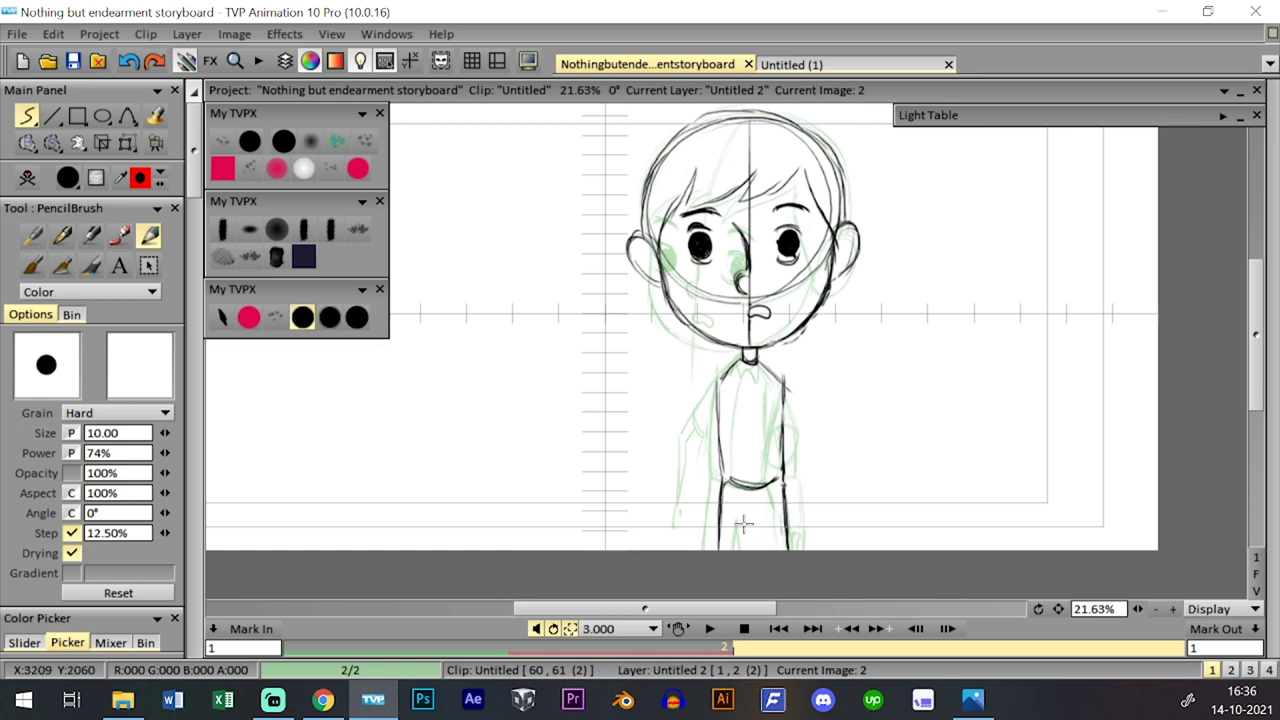
pyautogui.hotkey('ctrl', 'z')
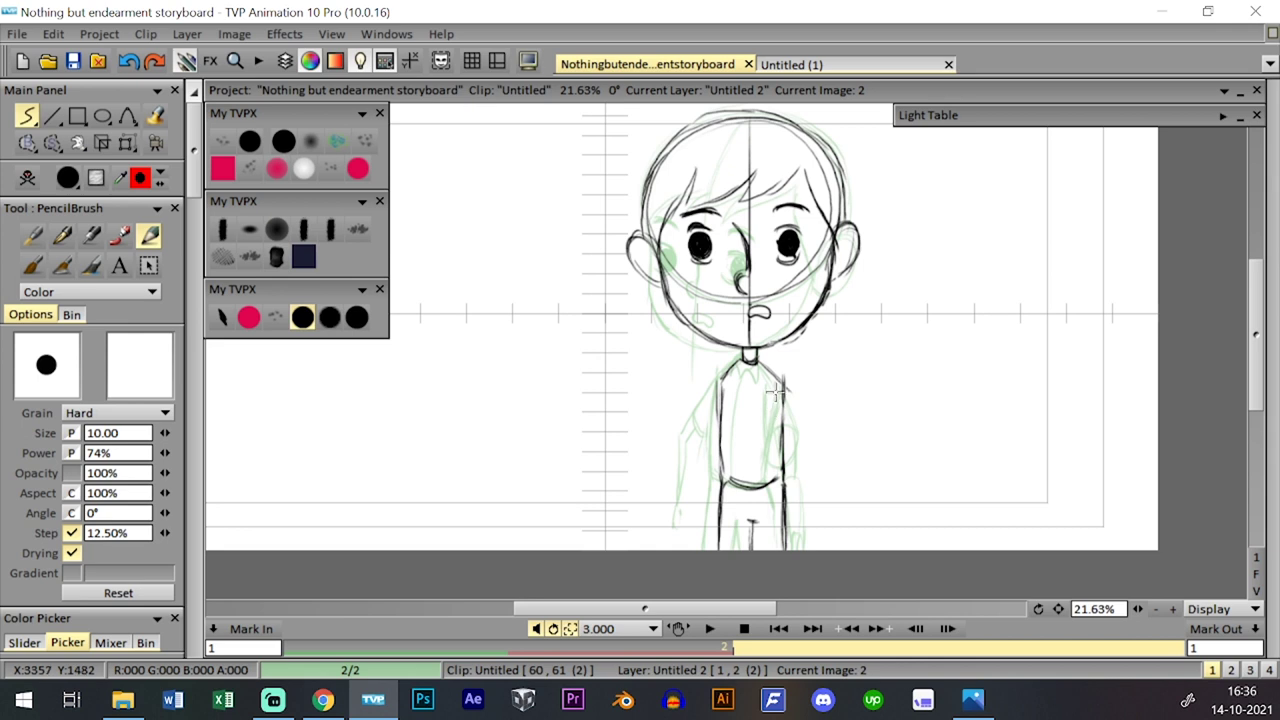
# - Add the sleeve lines and a leg, then erase stray outer shirt lines
pyautogui.moveTo(784, 376)
pyautogui.mouseDown()
pyautogui.moveTo(805, 430)
pyautogui.moveTo(794, 436)
pyautogui.moveTo(808, 428)
pyautogui.mouseUp()
pyautogui.moveTo(718, 372)
pyautogui.mouseDown()
pyautogui.moveTo(704, 432)
pyautogui.moveTo(712, 545)
pyautogui.moveTo(718, 512)
pyautogui.mouseUp()
pyautogui.moveTo(784, 430)
pyautogui.mouseDown()
pyautogui.moveTo(792, 548)
pyautogui.moveTo(788, 505)
pyautogui.moveTo(785, 538)
pyautogui.mouseUp()
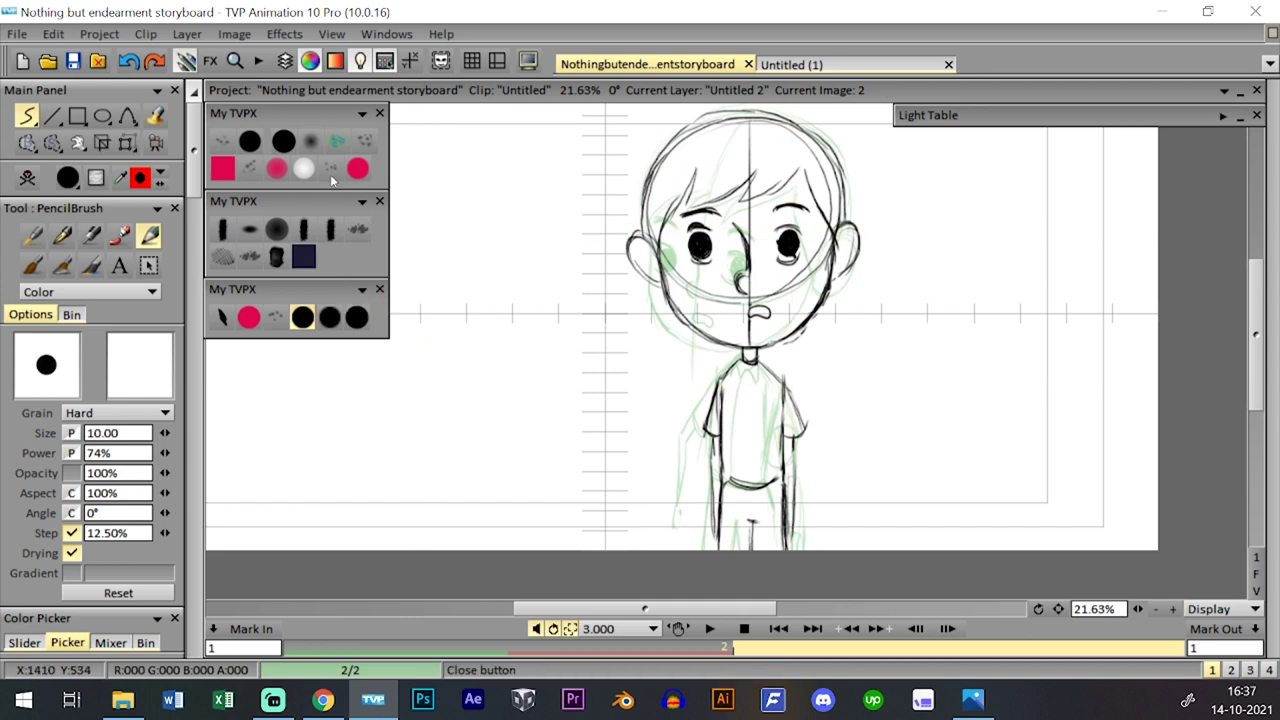
pyautogui.click(284, 141)
pyautogui.moveTo(802, 455); pyautogui.dragTo(804, 456)
pyautogui.moveTo(704, 386); pyautogui.dragTo(706, 528)
pyautogui.click(302, 317)
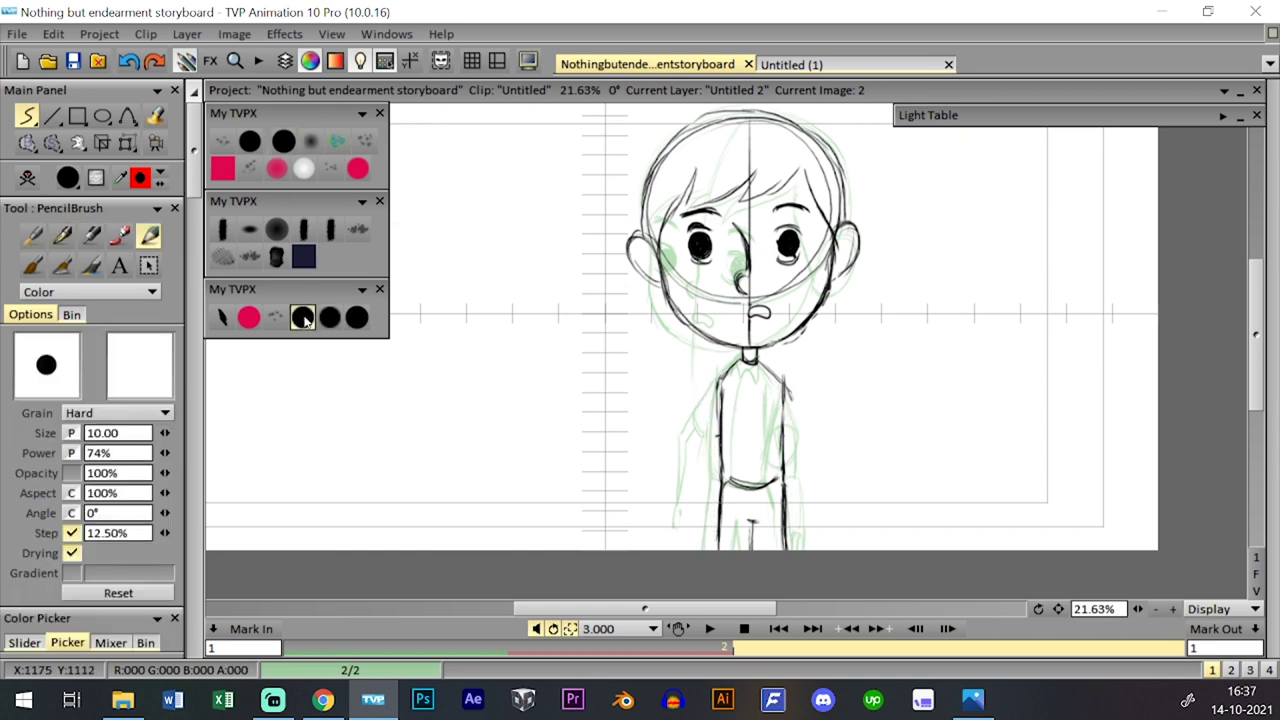
# - Redraw the shirt's right side, the left sleeve, and both arms
pyautogui.moveTo(783, 378); pyautogui.dragTo(804, 428)
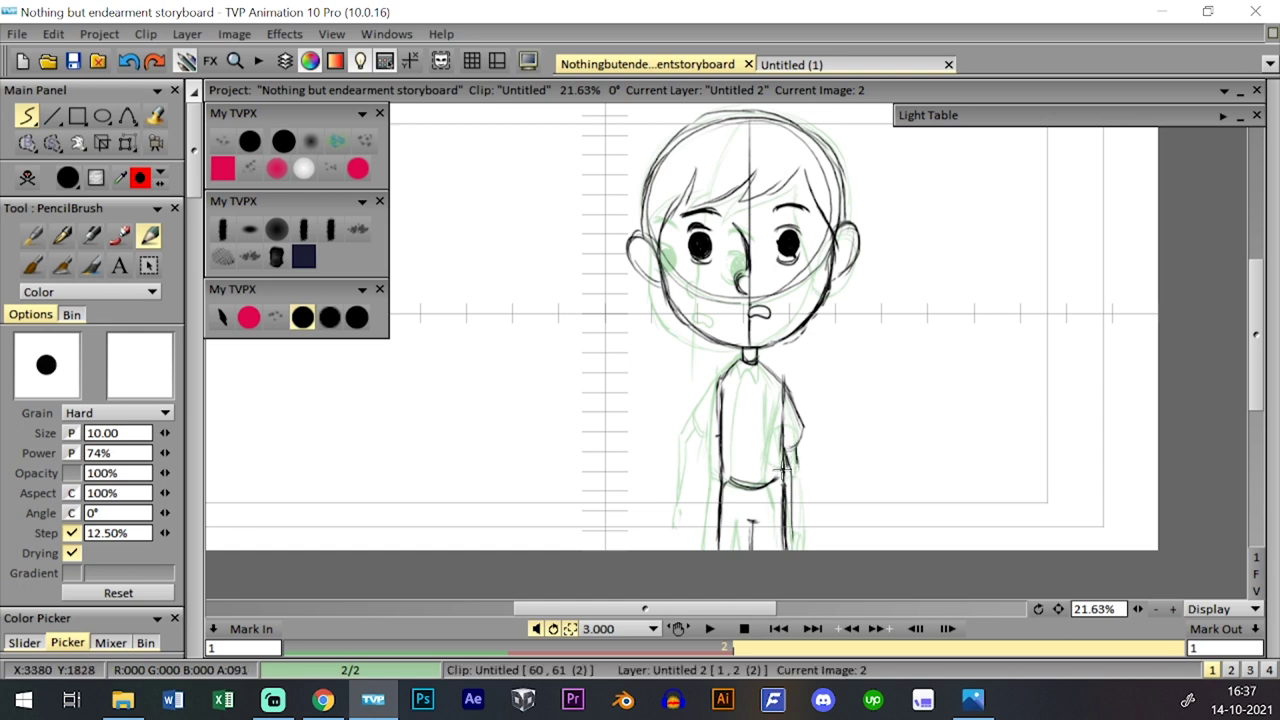
pyautogui.moveTo(796, 464); pyautogui.dragTo(800, 548)
pyautogui.moveTo(800, 497)
pyautogui.mouseDown()
pyautogui.moveTo(799, 564)
pyautogui.moveTo(795, 534)
pyautogui.mouseUp()
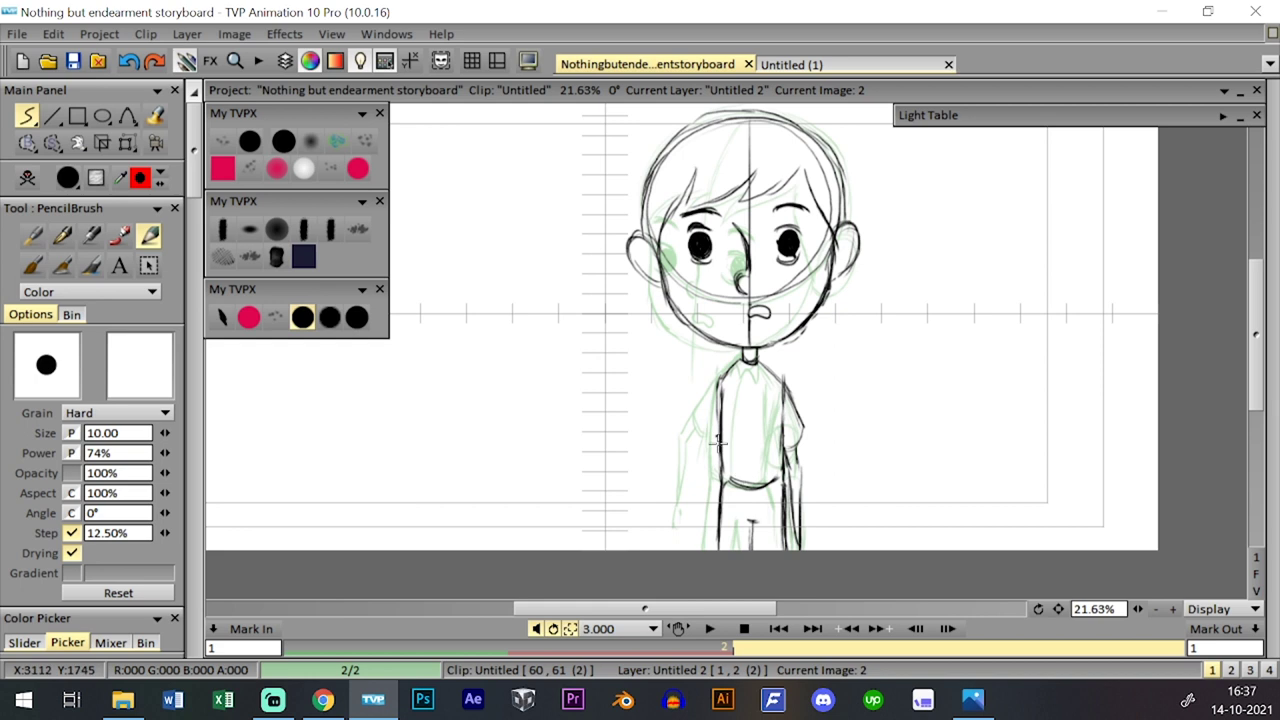
pyautogui.moveTo(717, 373)
pyautogui.mouseDown()
pyautogui.moveTo(690, 440)
pyautogui.moveTo(725, 412)
pyautogui.moveTo(711, 385)
pyautogui.mouseUp()
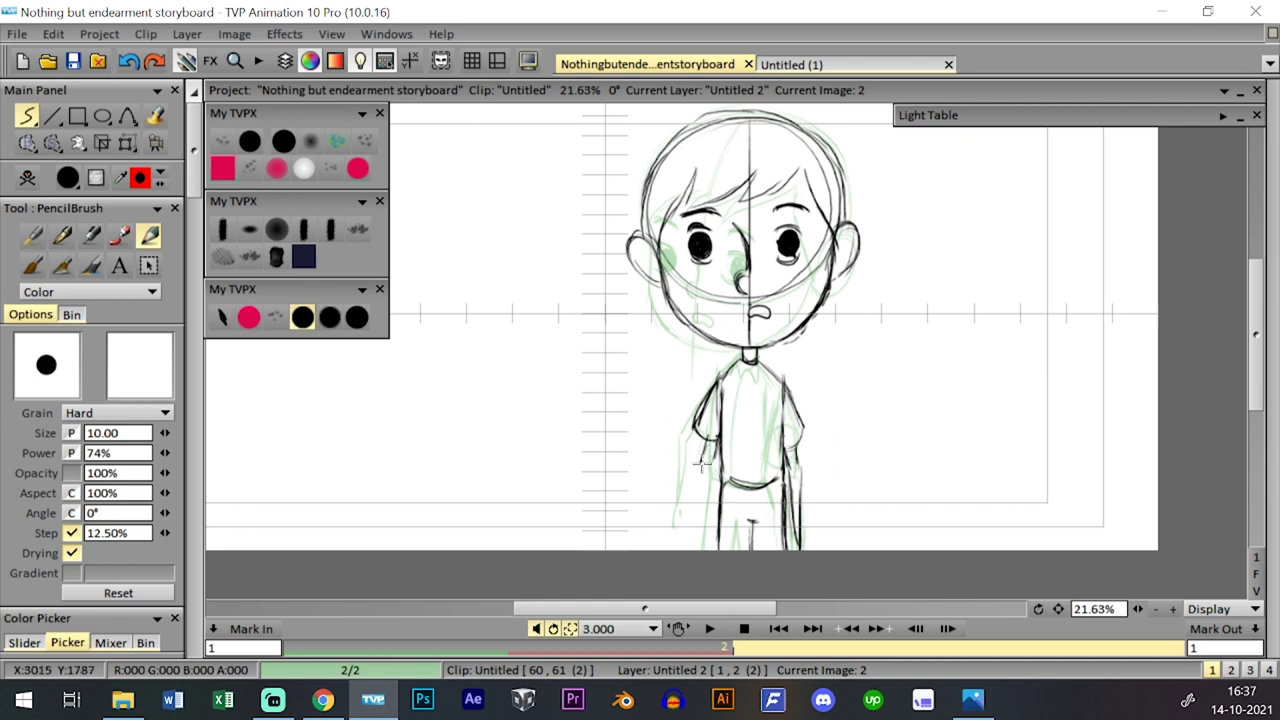
pyautogui.moveTo(704, 436); pyautogui.dragTo(704, 550)
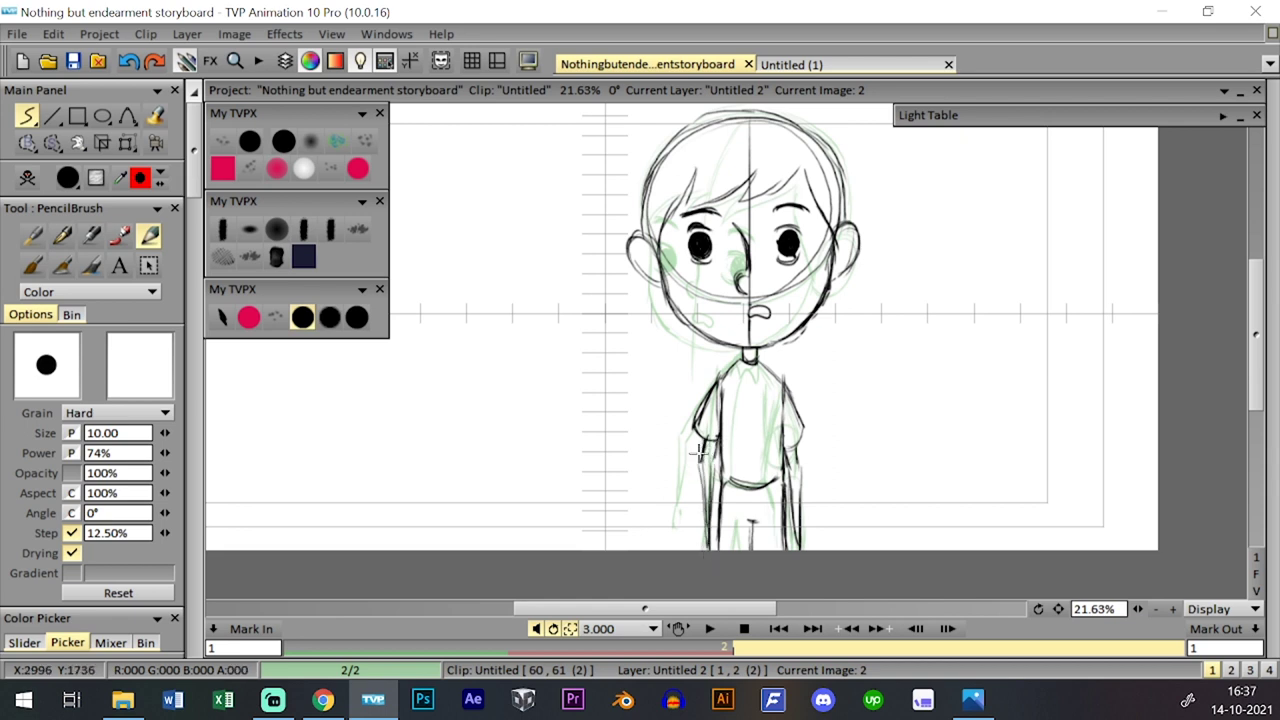
pyautogui.moveTo(712, 467); pyautogui.dragTo(709, 550)
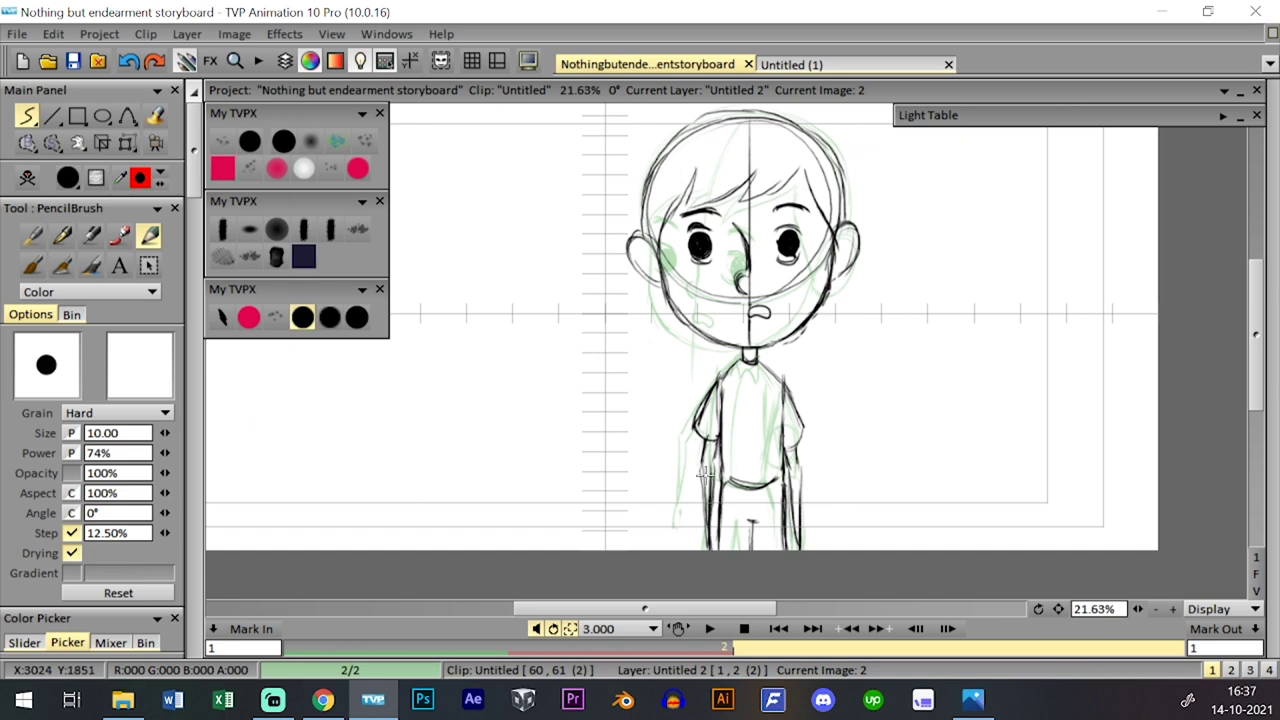
pyautogui.press('g')
pyautogui.press('g')
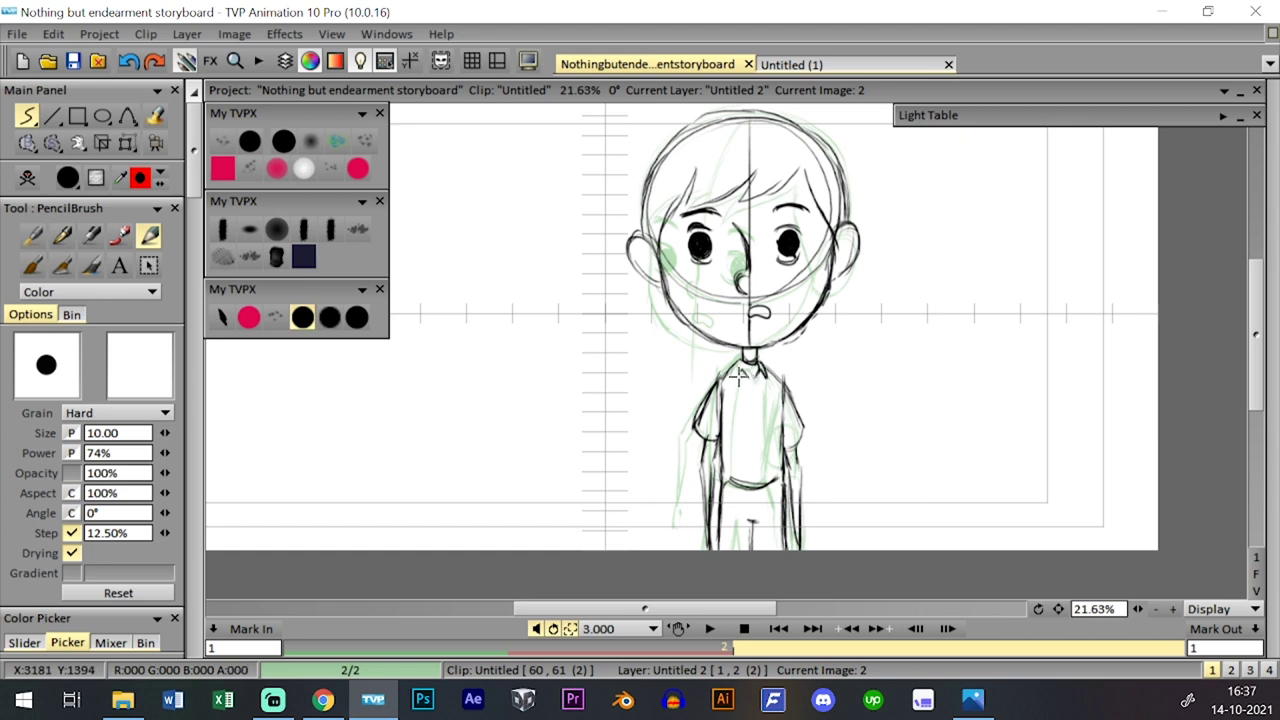
# - Add the shirt's centre line from the collar and the belt line
pyautogui.moveTo(750, 375)
pyautogui.mouseDown()
pyautogui.moveTo(752, 482)
pyautogui.moveTo(747, 385)
pyautogui.mouseUp()
pyautogui.moveTo(718, 478); pyautogui.dragTo(788, 478)
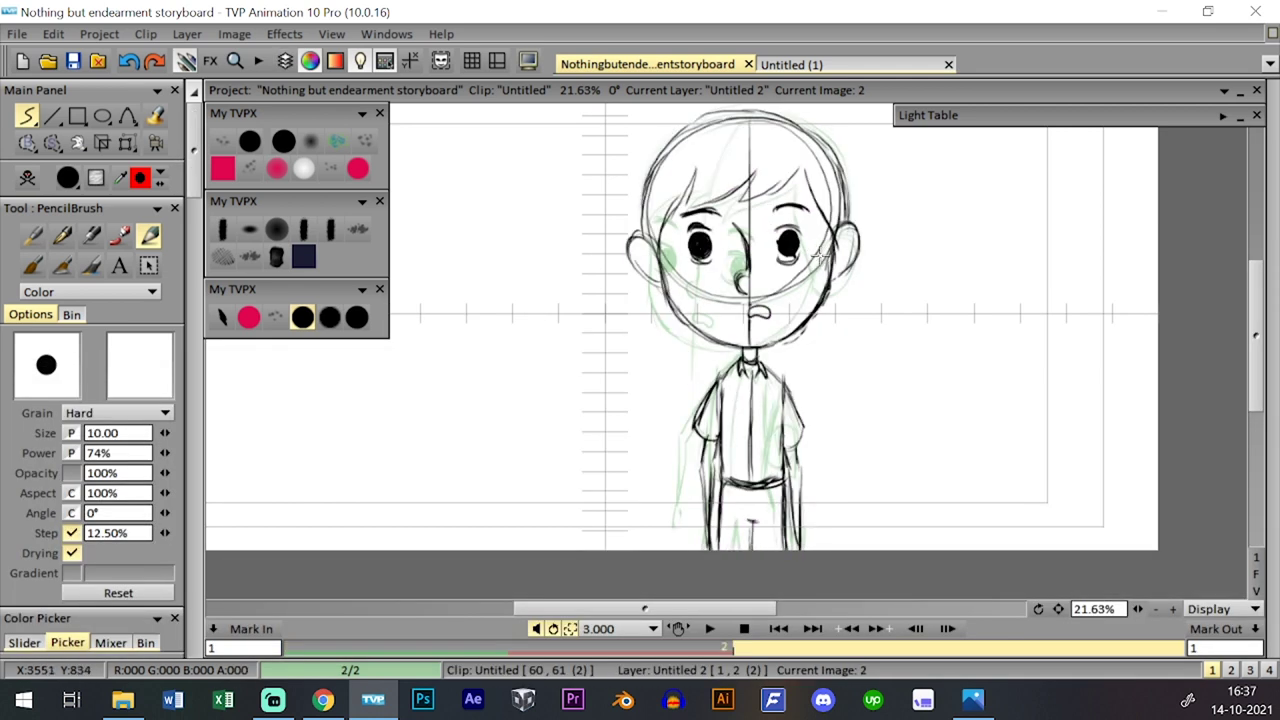
pyautogui.press('Tab')
pyautogui.press('Tab')
pyautogui.press('Tab')
pyautogui.press('Tab')
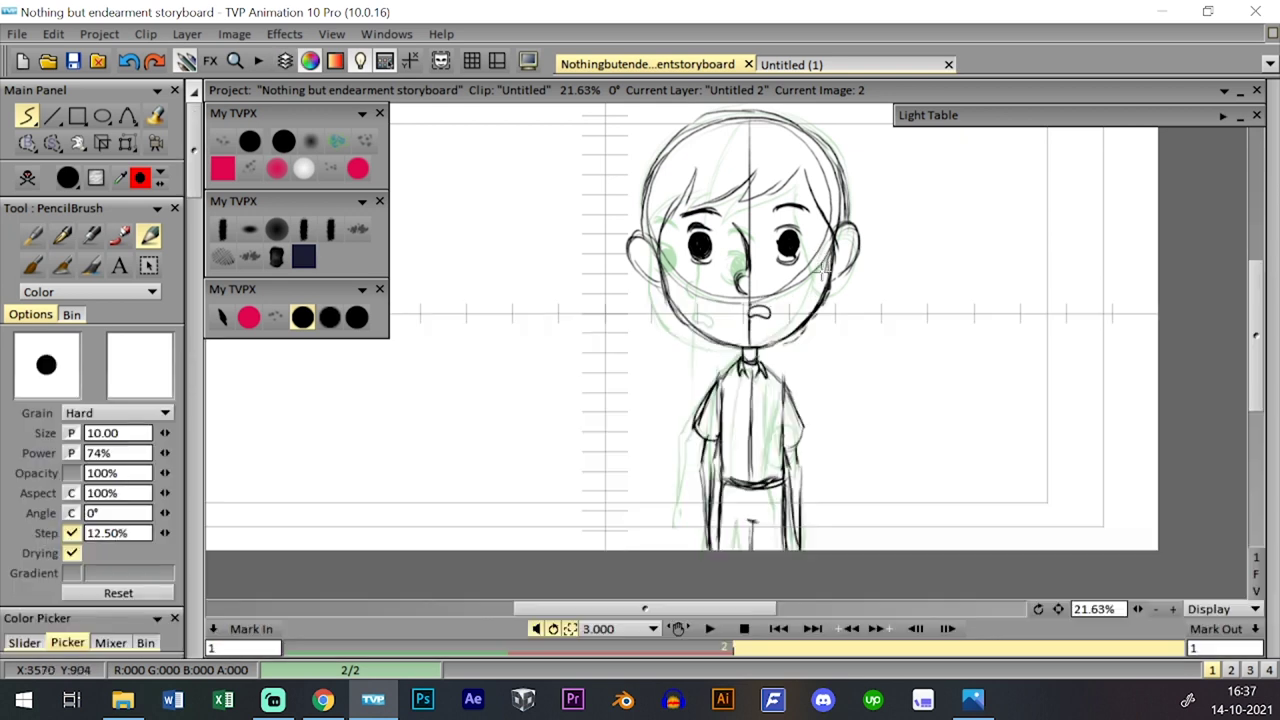
# - Erase the rough mouth and right eyebrow strokes, then return to the size 10 black pencil
pyautogui.click(250, 142)
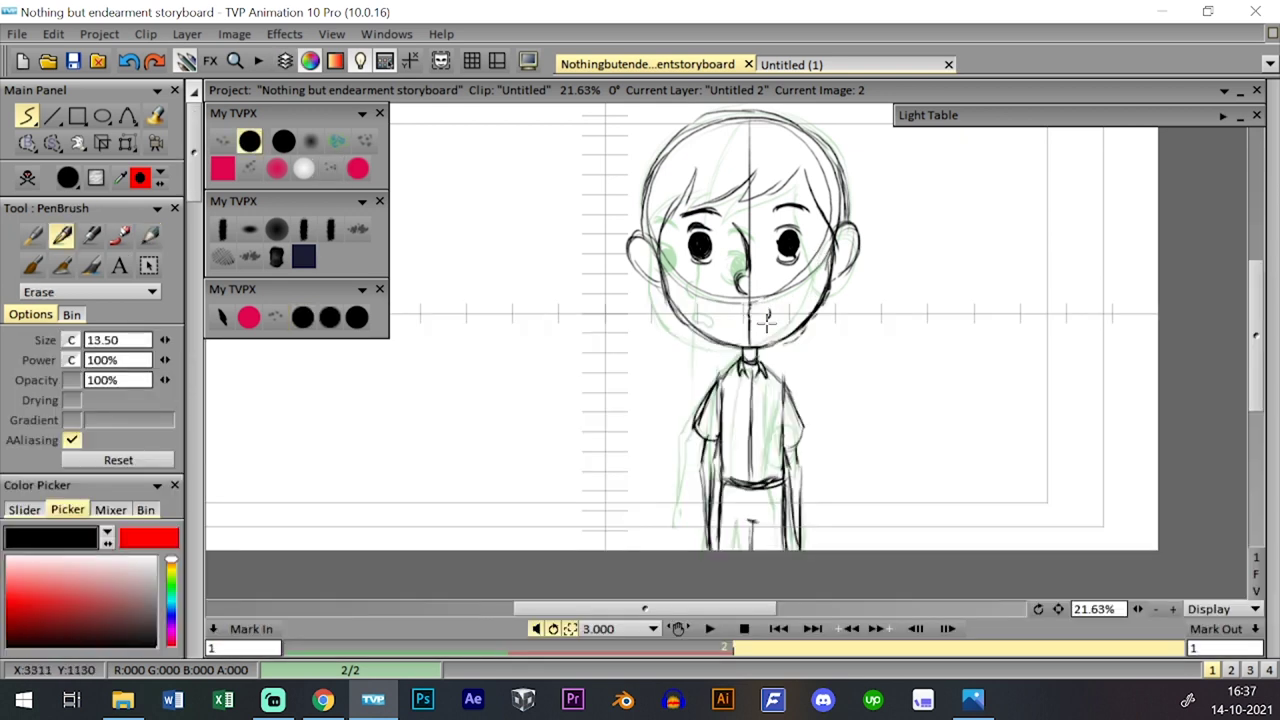
pyautogui.click(302, 317)
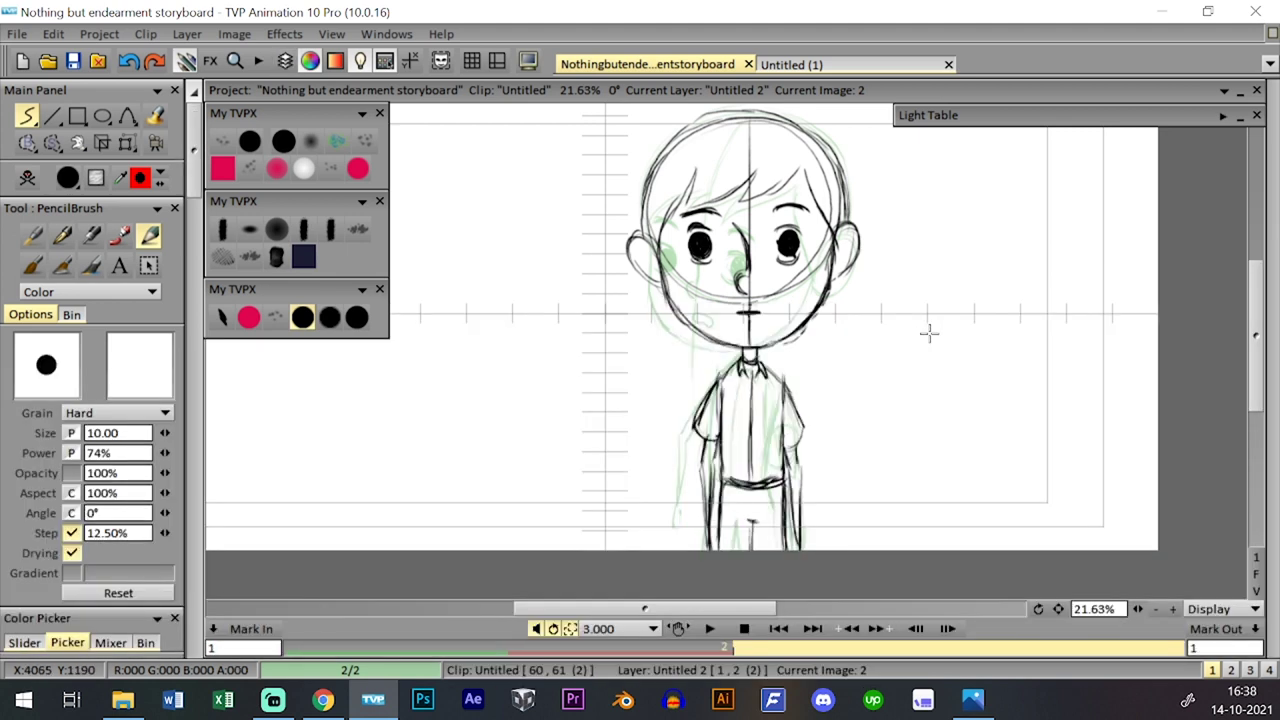
pyautogui.click(250, 141)
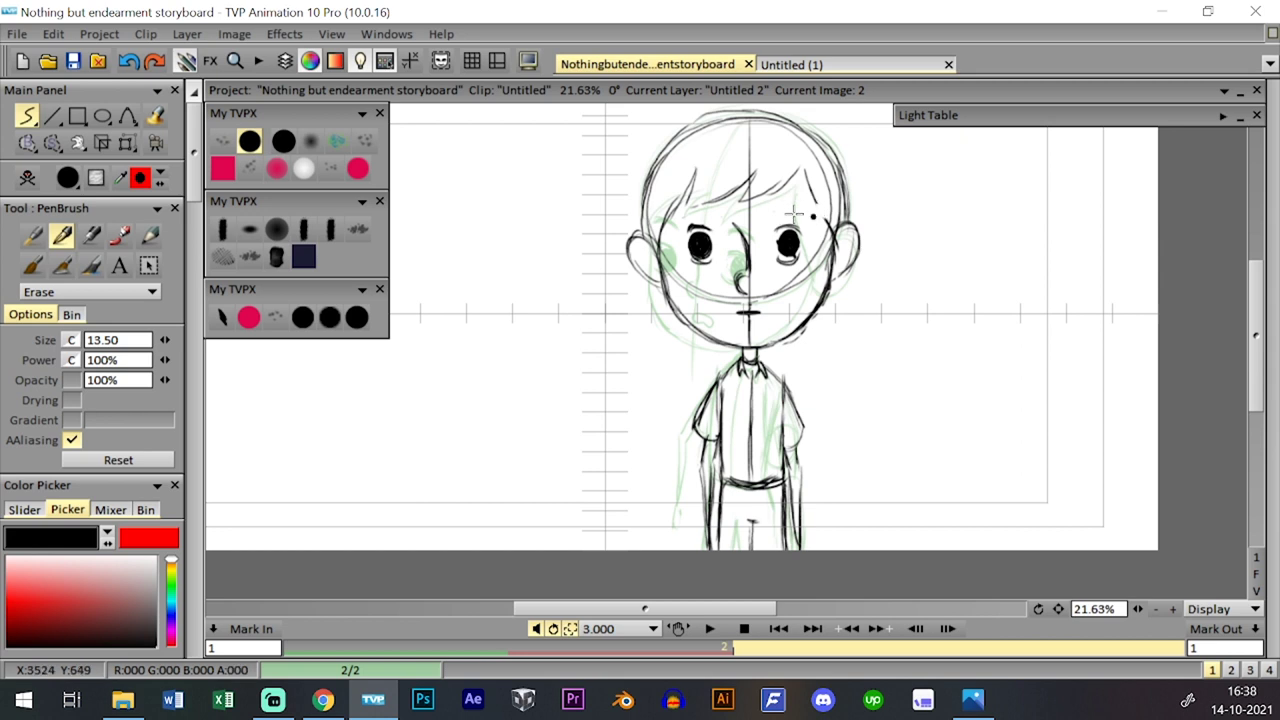
pyautogui.click(302, 317)
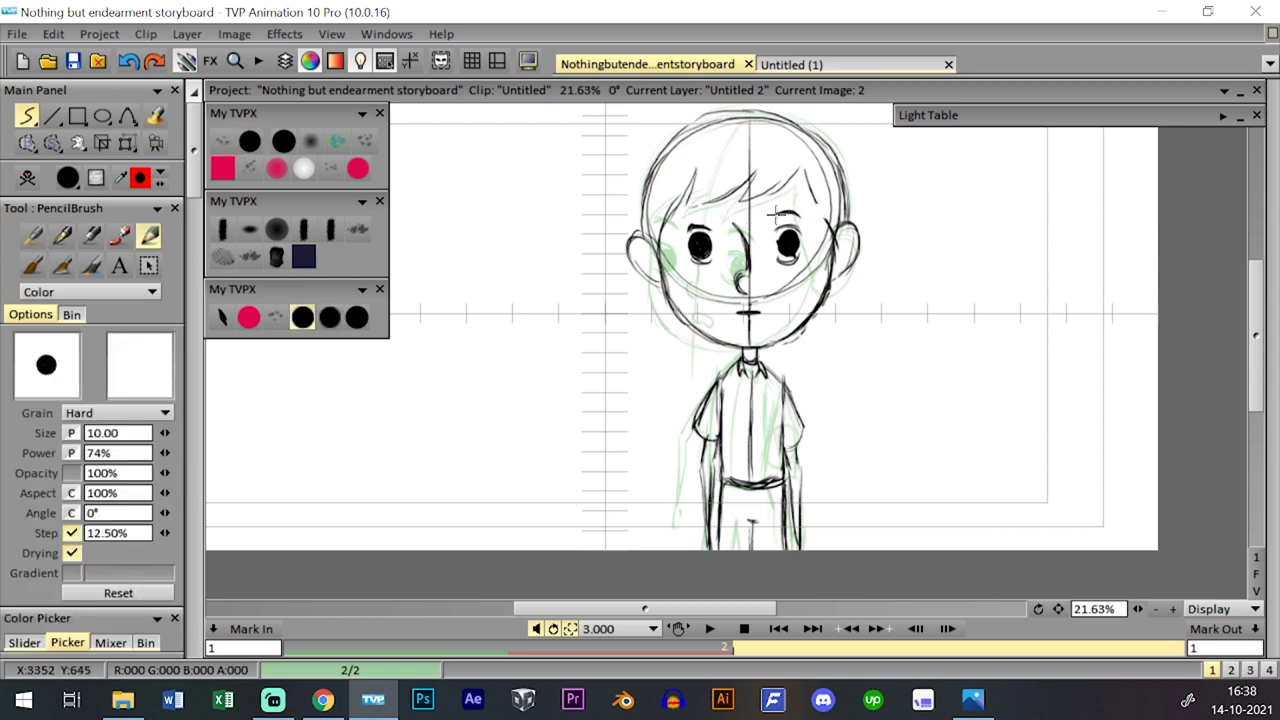
# - Redraw the right eyebrow thicker and the right hairline toward the ear, then zoom out
pyautogui.moveTo(685, 217); pyautogui.dragTo(711, 216)
pyautogui.moveTo(812, 194); pyautogui.dragTo(842, 235)
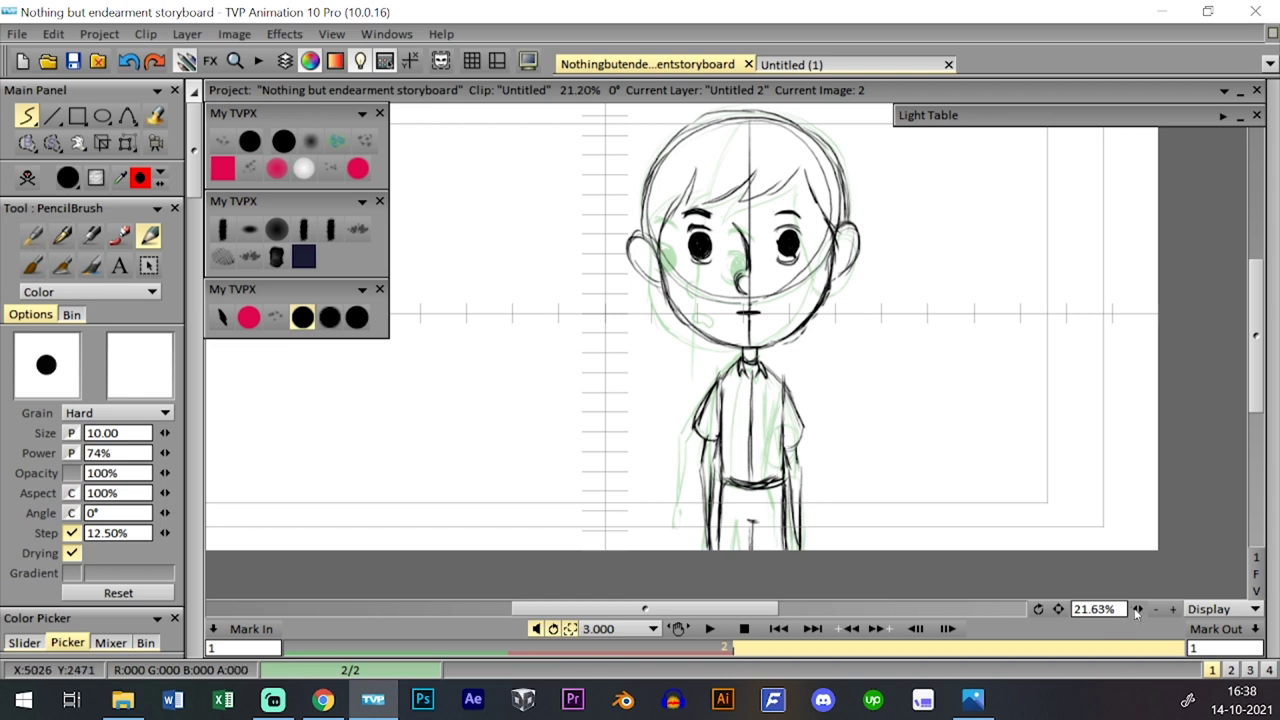
pyautogui.moveTo(1136, 611); pyautogui.dragTo(1088, 608)
pyautogui.moveTo(910, 348); pyautogui.dragTo(917, 374)
pyautogui.press('space')
pyautogui.press('space')
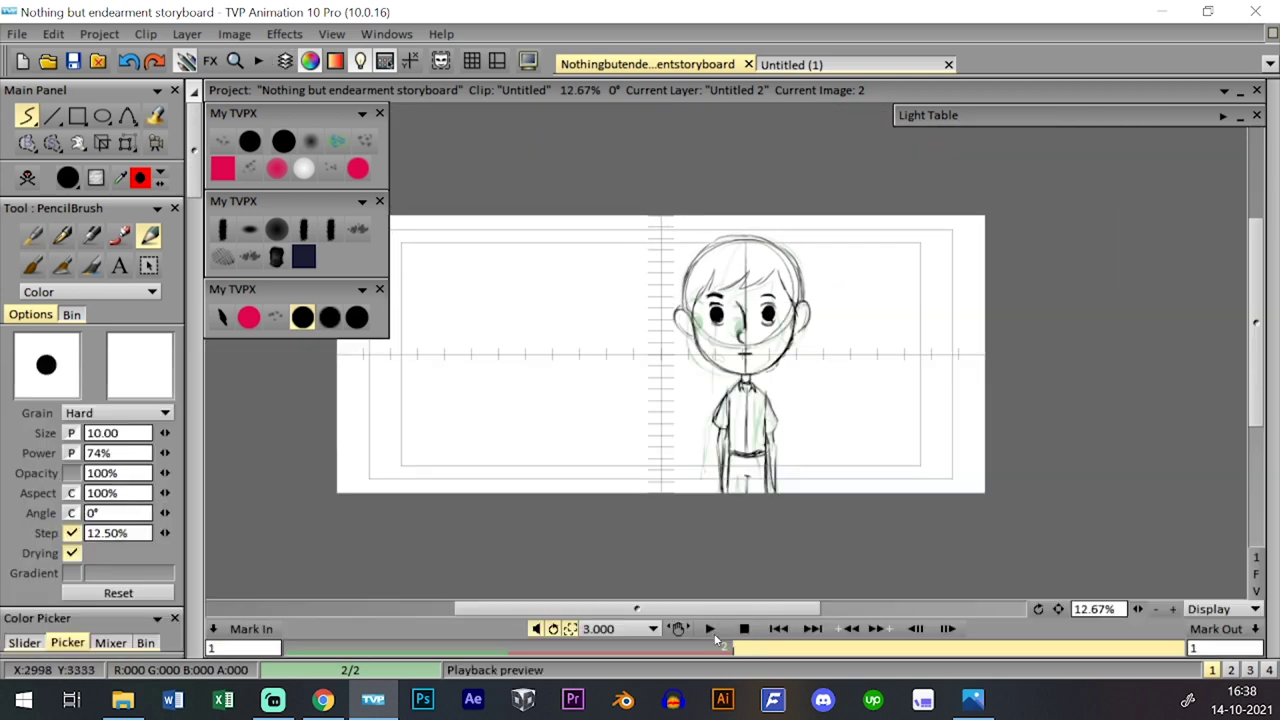
# - Preview the character clip, unlock Untitled 2 and hold each of its drawings for two frames
pyautogui.click(710, 629)
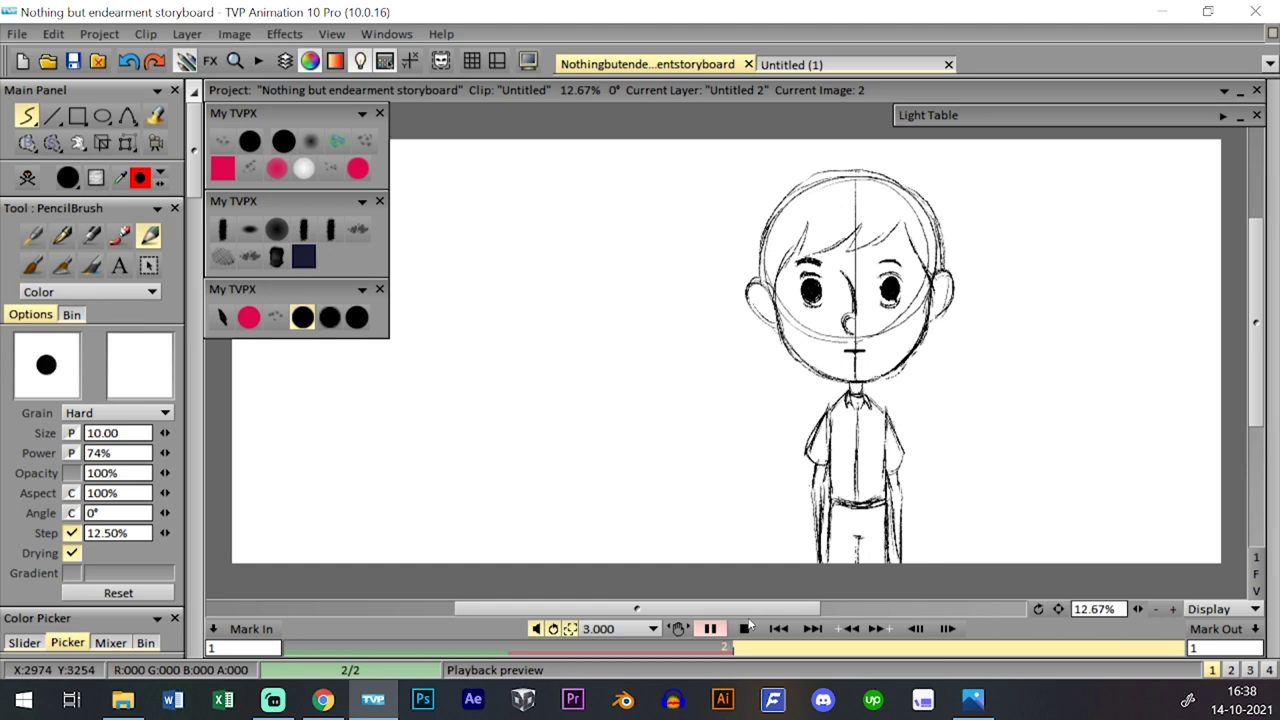
pyautogui.click(745, 628)
pyautogui.press('space')
pyautogui.click(171, 435)
pyautogui.click(190, 437)
pyautogui.press('space')
pyautogui.press('space')
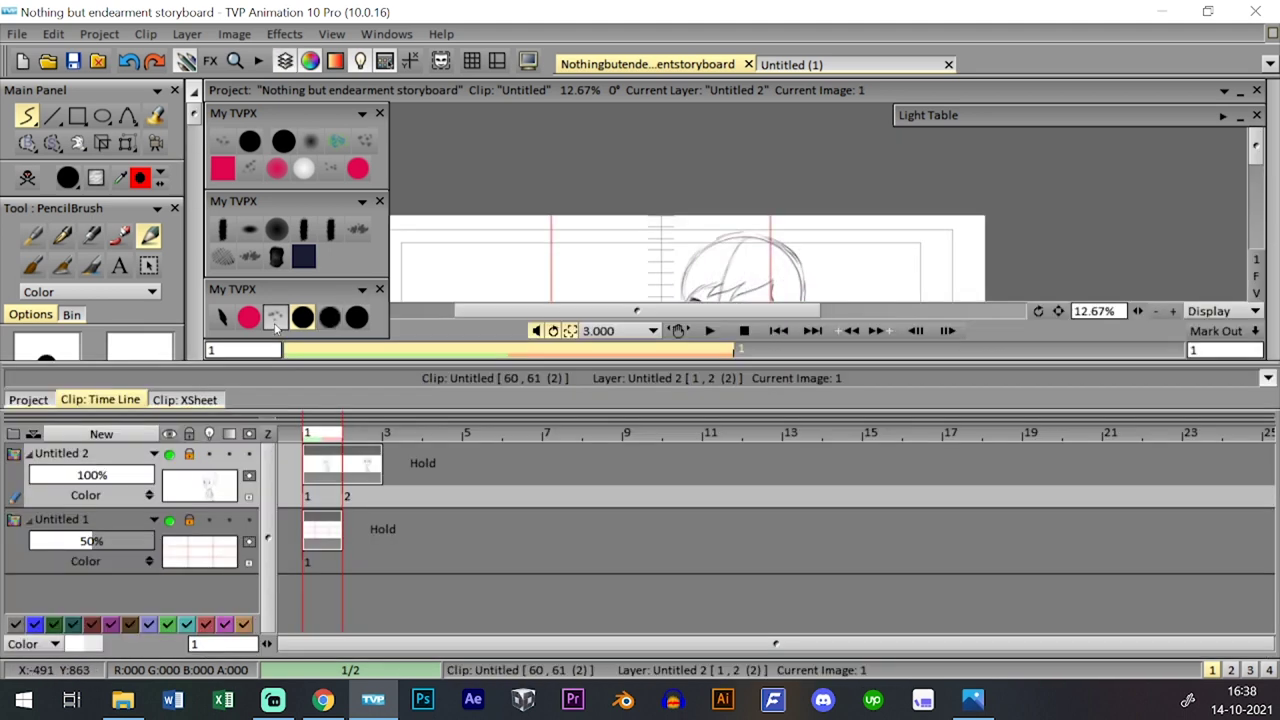
pyautogui.click(189, 454)
pyautogui.moveTo(338, 481); pyautogui.dragTo(456, 481)
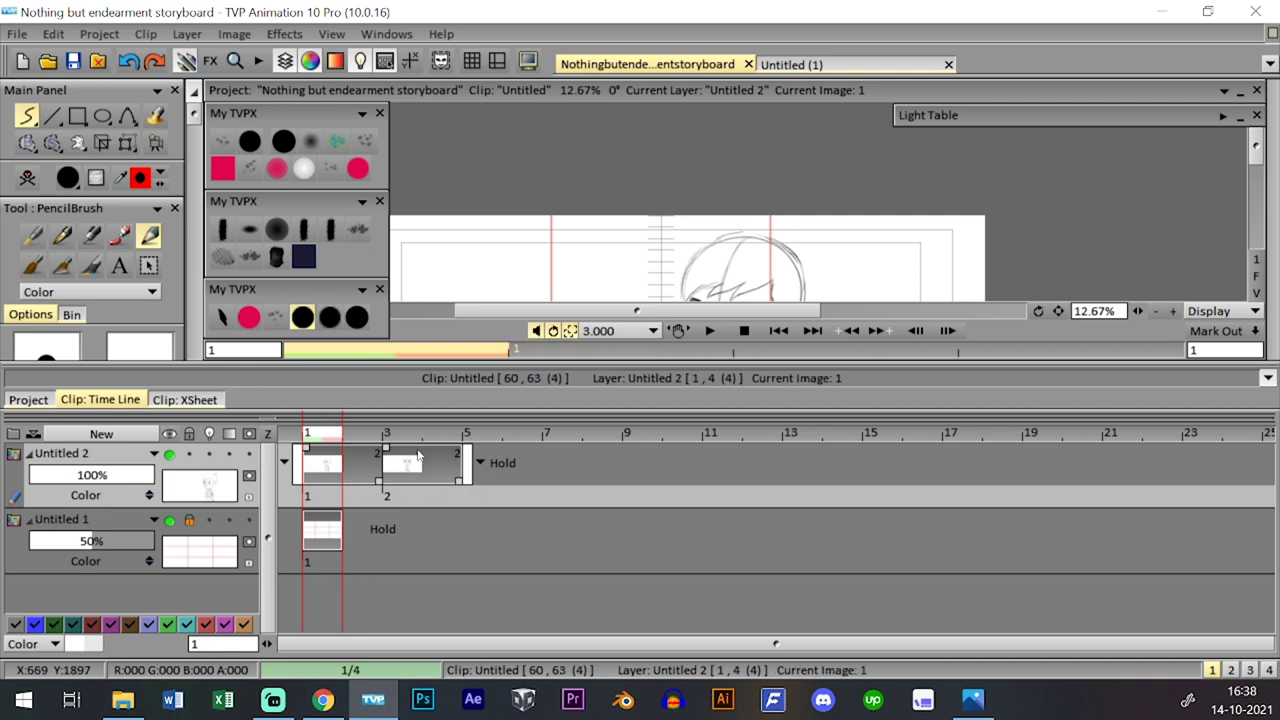
pyautogui.click(418, 456)
# - Select storyboard clip 10 in the project overview, return to the clip and save the project
pyautogui.click(28, 399)
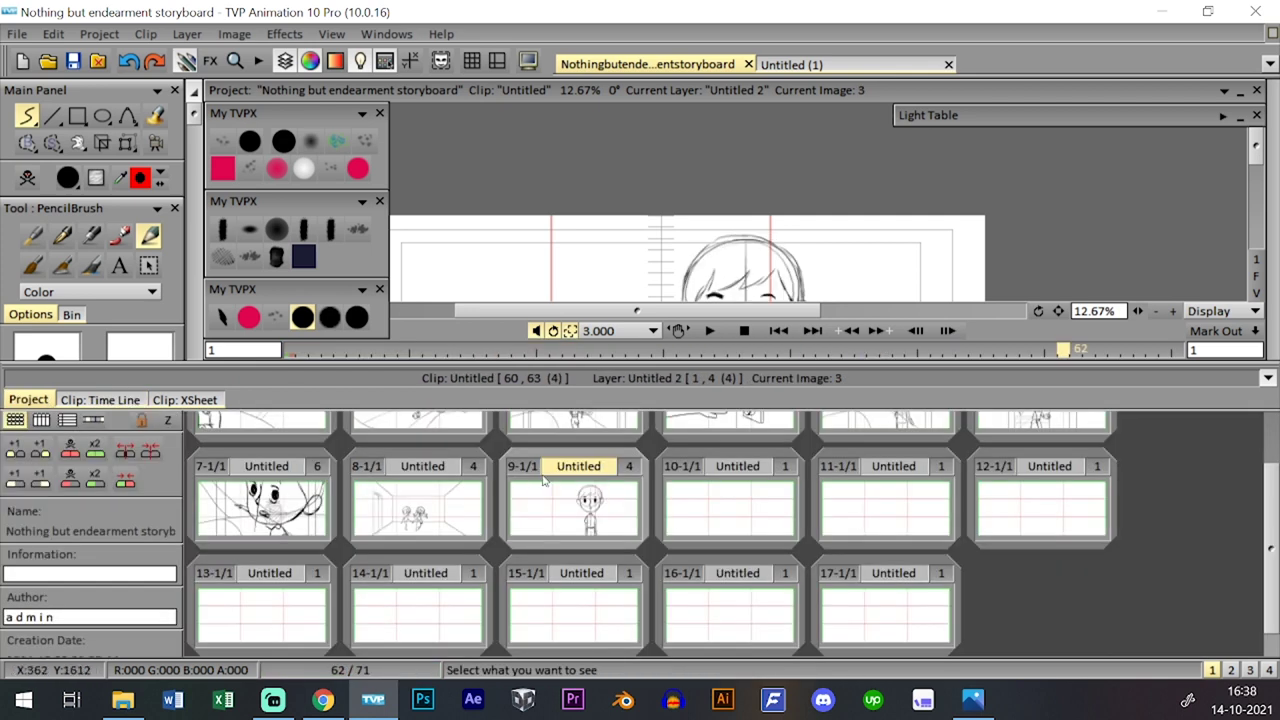
pyautogui.click(722, 502)
pyautogui.click(100, 399)
pyautogui.press('space')
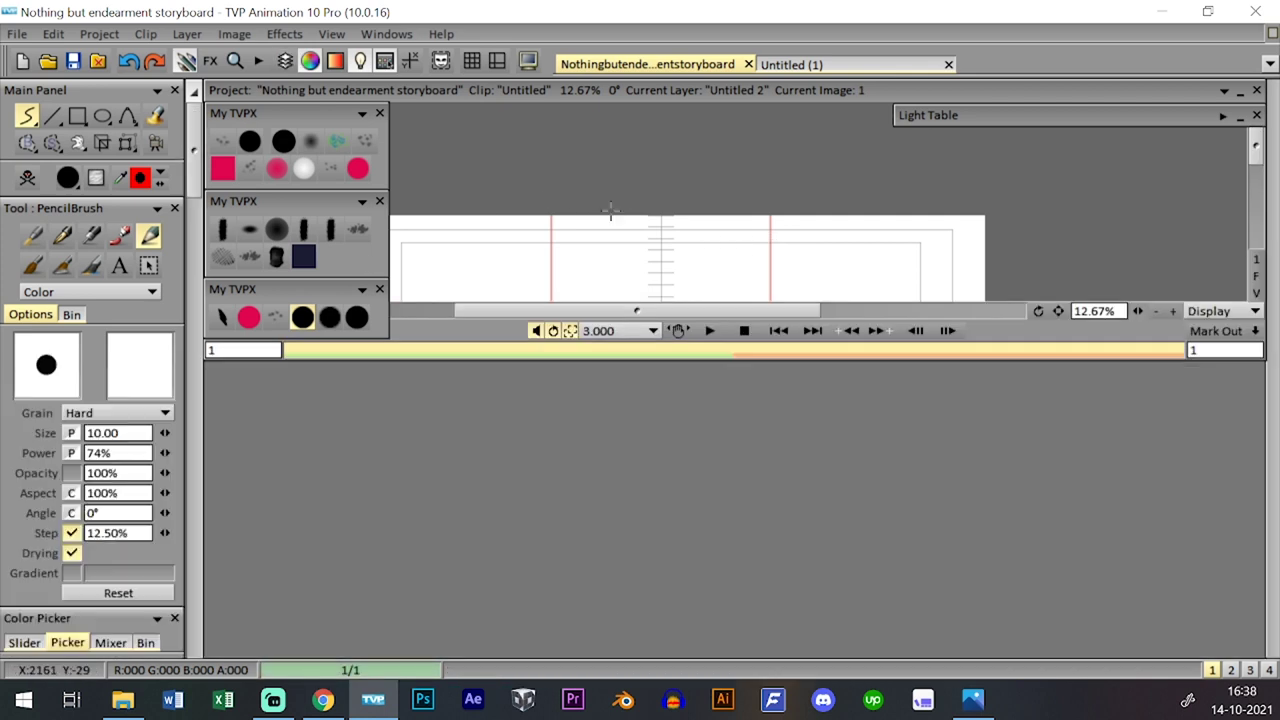
pyautogui.click(73, 62)
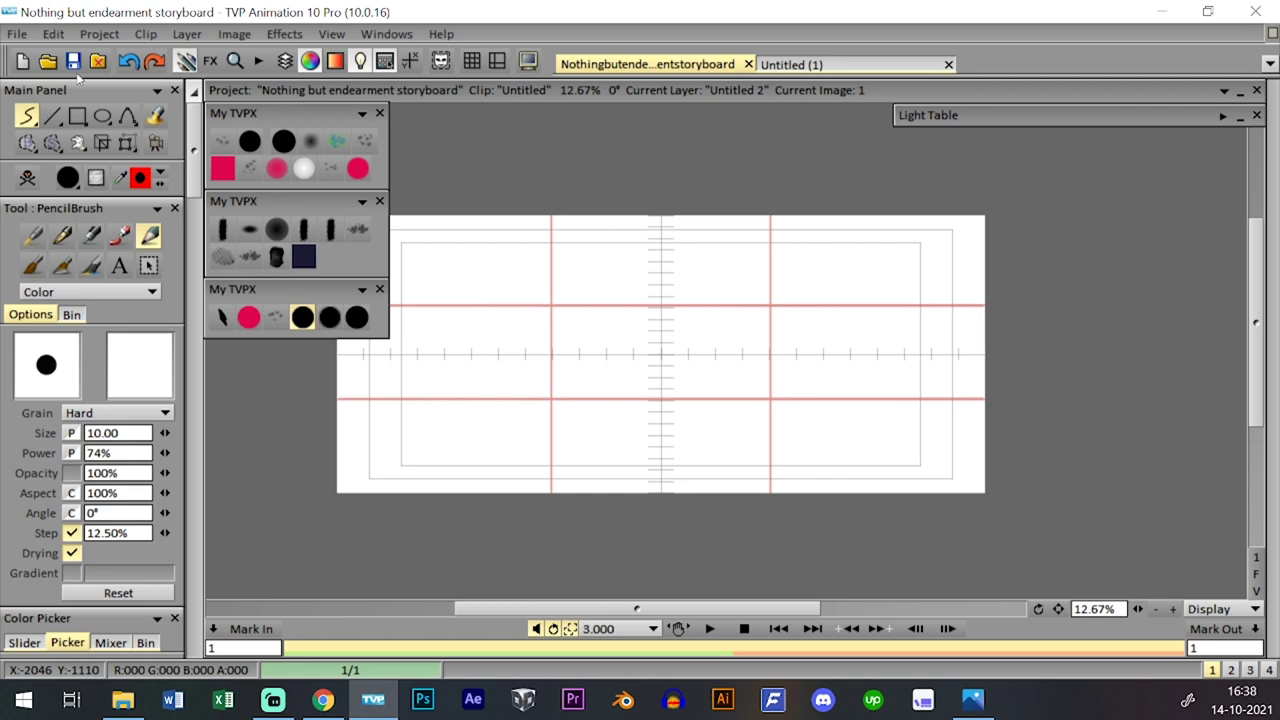
# - Shift the image 4 character drawing slightly left with Transform
pyautogui.press('space')
pyautogui.press('space')
pyautogui.press('space')
pyautogui.press('space')
pyautogui.press('pageup')
pyautogui.press('space')
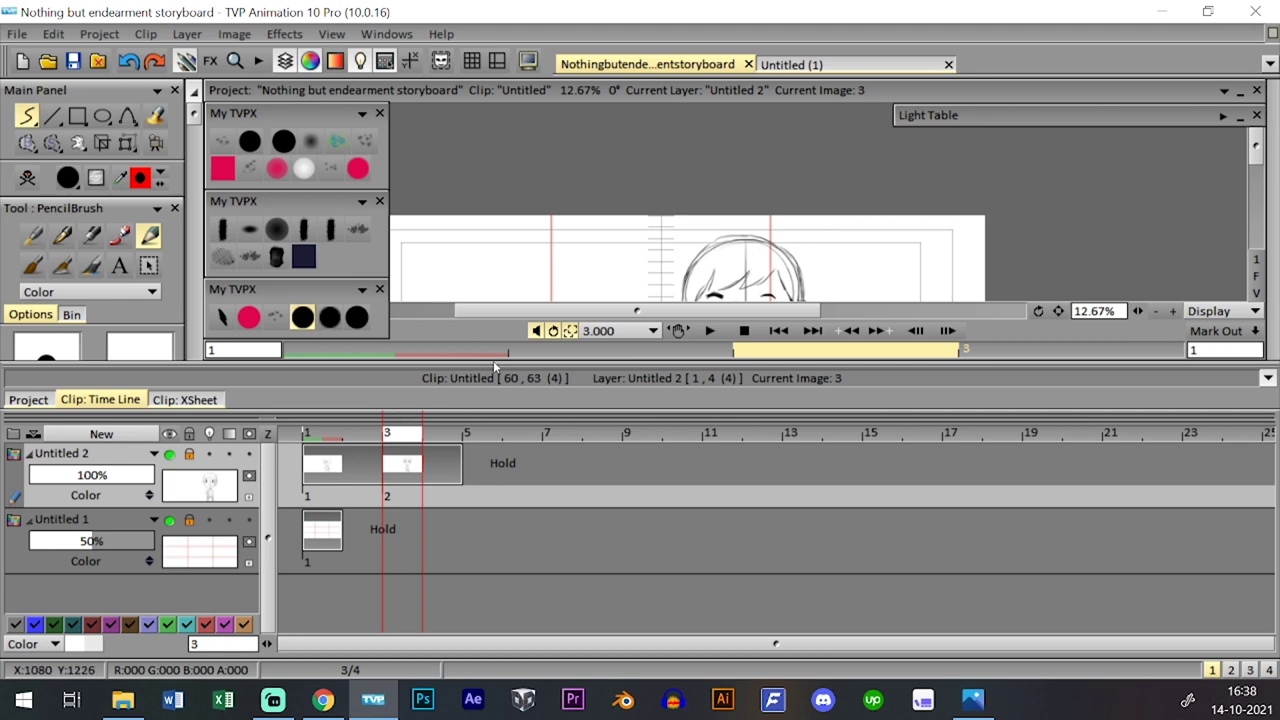
pyautogui.click(438, 498)
pyautogui.press('space')
pyautogui.press('space')
pyautogui.press('space')
pyautogui.click(127, 143)
pyautogui.click(195, 166)
pyautogui.moveTo(781, 282)
pyautogui.mouseDown()
pyautogui.moveTo(754, 274)
pyautogui.moveTo(771, 272)
pyautogui.mouseUp()
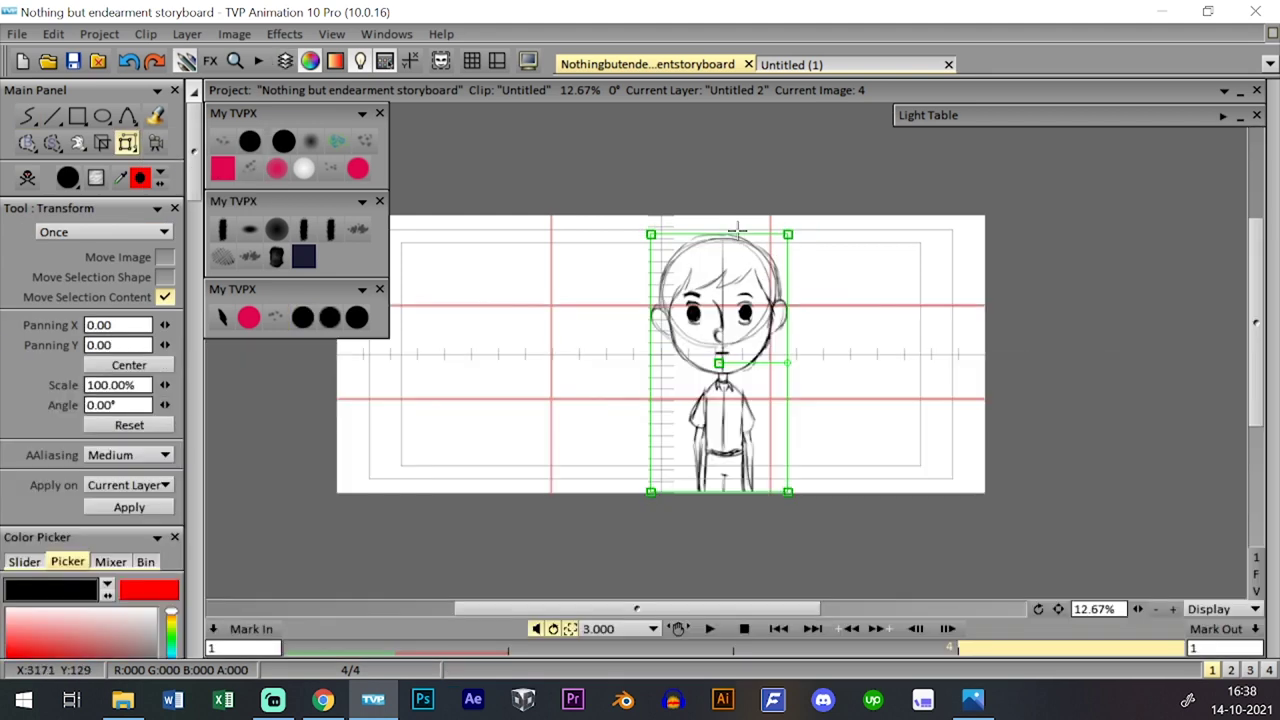
# - Return to image 3 with the pencil preset and save the project again
pyautogui.press('l')
pyautogui.click(404, 465)
pyautogui.click(302, 317)
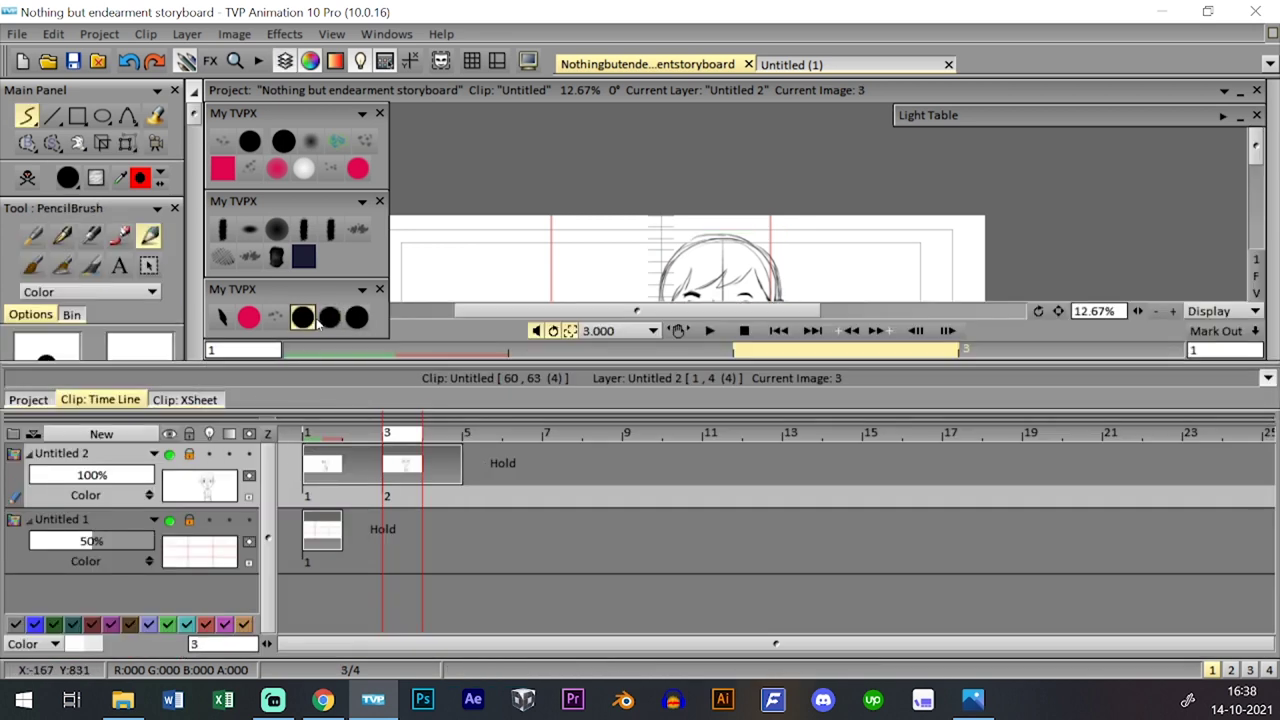
pyautogui.hotkey('ctrl', 'alt', 't')
pyautogui.click(73, 61)
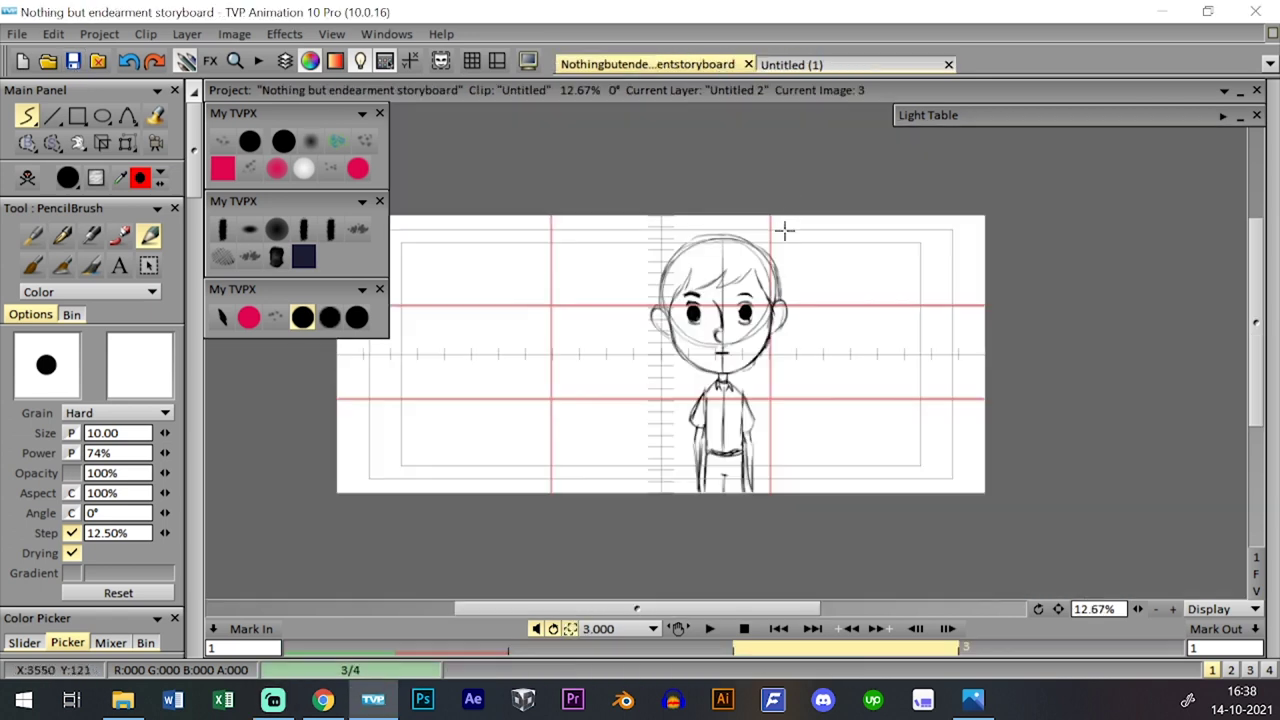
# - Open empty storyboard clip 10 from the project storyboard overview
pyautogui.hotkey('ctrl', 'alt', 't')
pyautogui.click(29, 400)
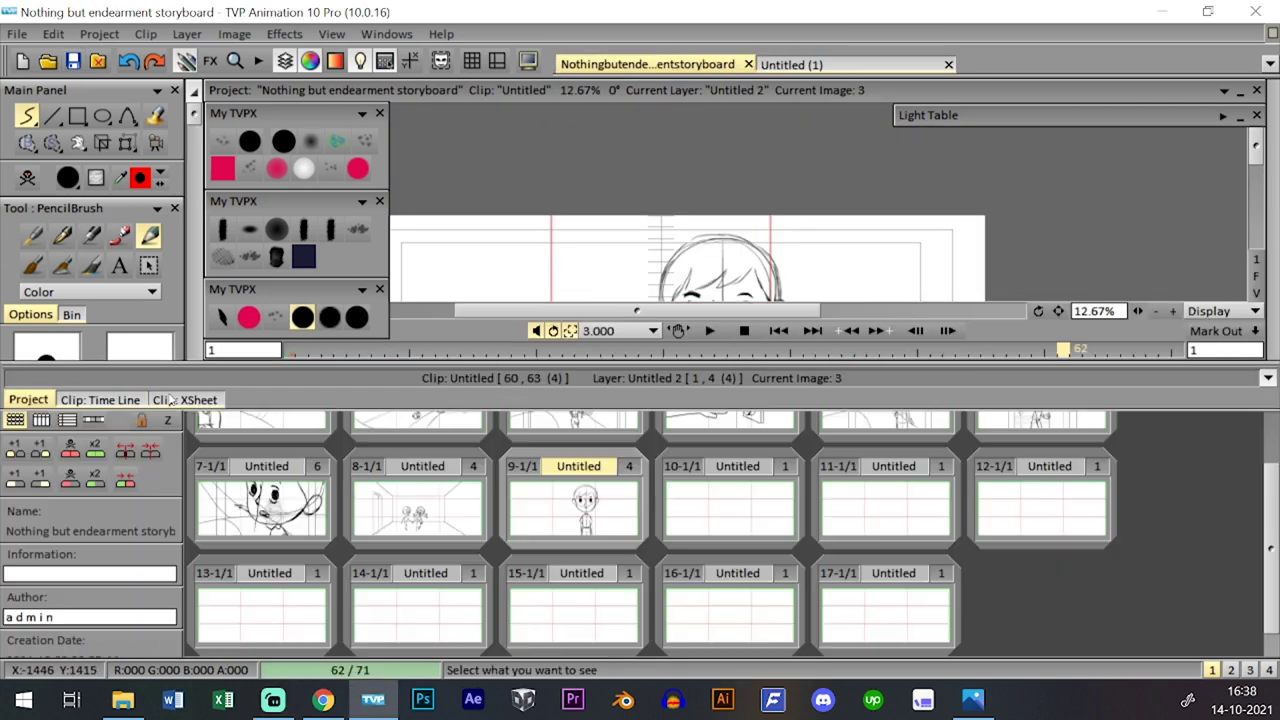
pyautogui.doubleClick(700, 505)
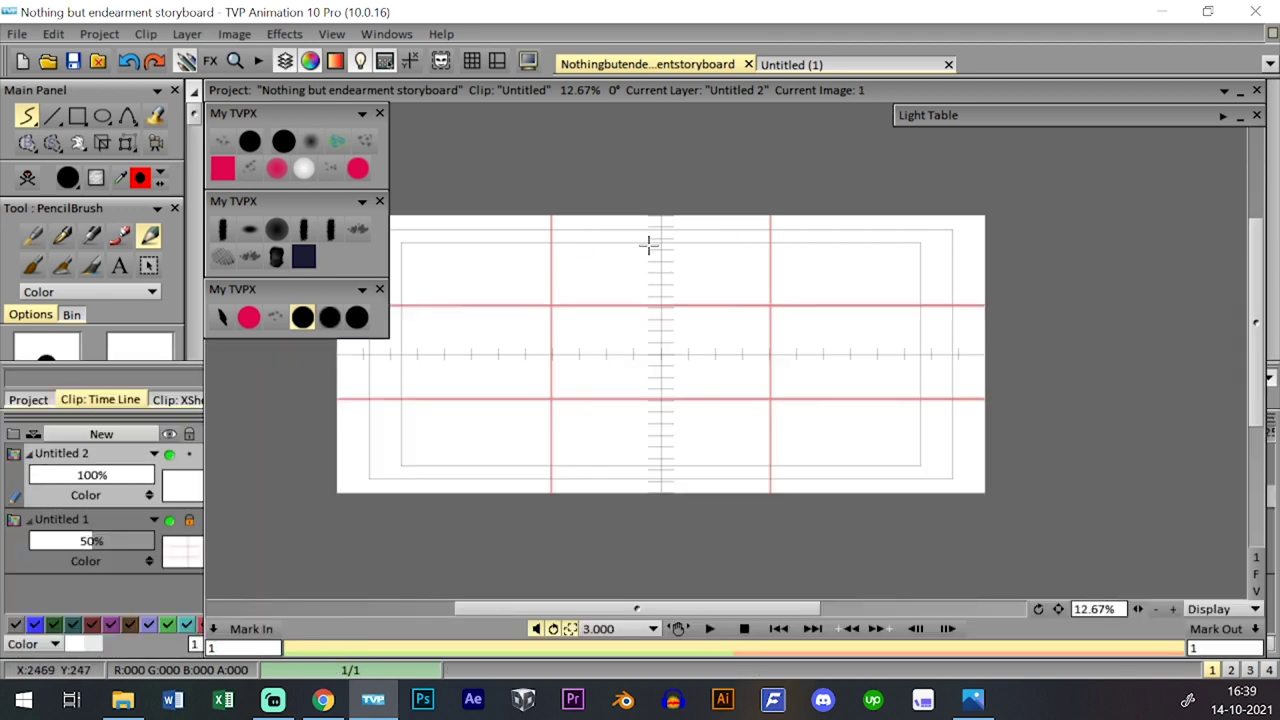
# - Zoom in and rough out a first head circle, vertical centre line and jaw curve
pyautogui.moveTo(1138, 609); pyautogui.dragTo(1197, 608)
pyautogui.moveTo(1058, 610); pyautogui.dragTo(1114, 623)
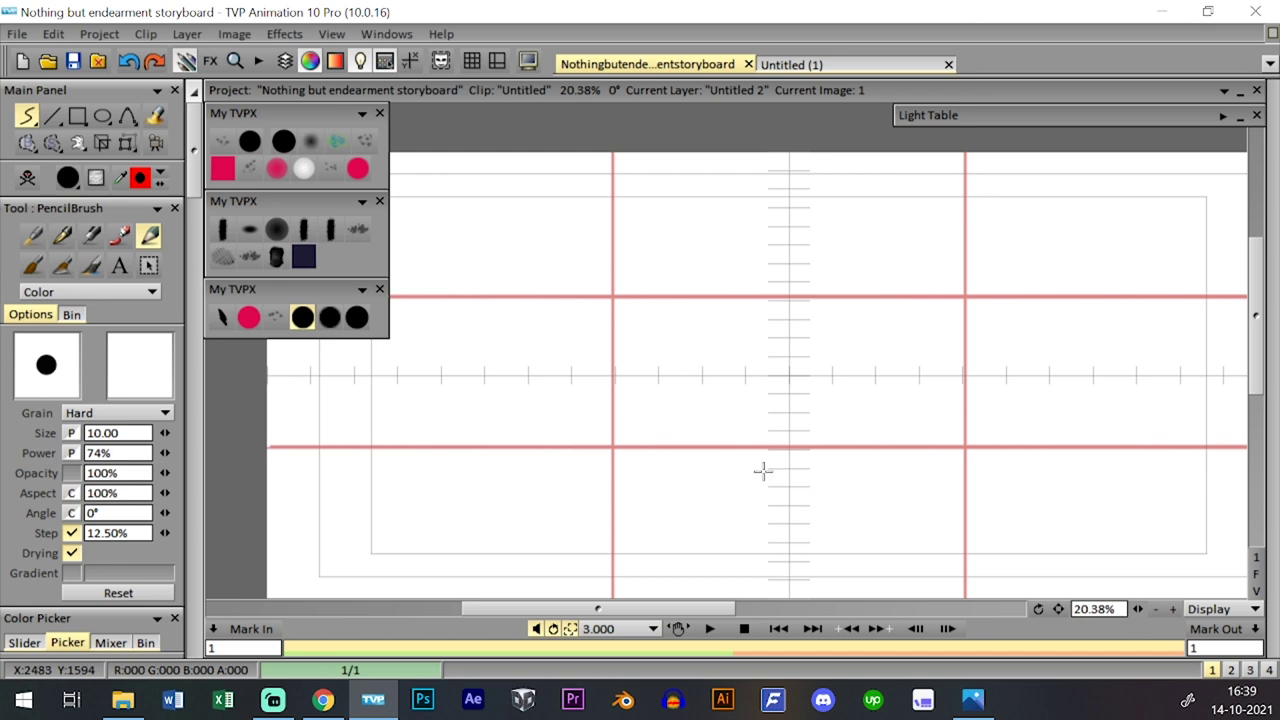
pyautogui.moveTo(624, 239)
pyautogui.mouseDown()
pyautogui.moveTo(755, 357)
pyautogui.moveTo(703, 380)
pyautogui.moveTo(679, 217)
pyautogui.mouseUp()
pyautogui.hotkey('ctrl', 'z')
pyautogui.moveTo(672, 383)
pyautogui.mouseDown()
pyautogui.moveTo(620, 346)
pyautogui.moveTo(597, 263)
pyautogui.moveTo(684, 206)
pyautogui.mouseUp()
pyautogui.moveTo(682, 250); pyautogui.dragTo(681, 438)
pyautogui.moveTo(682, 212); pyautogui.dragTo(682, 448)
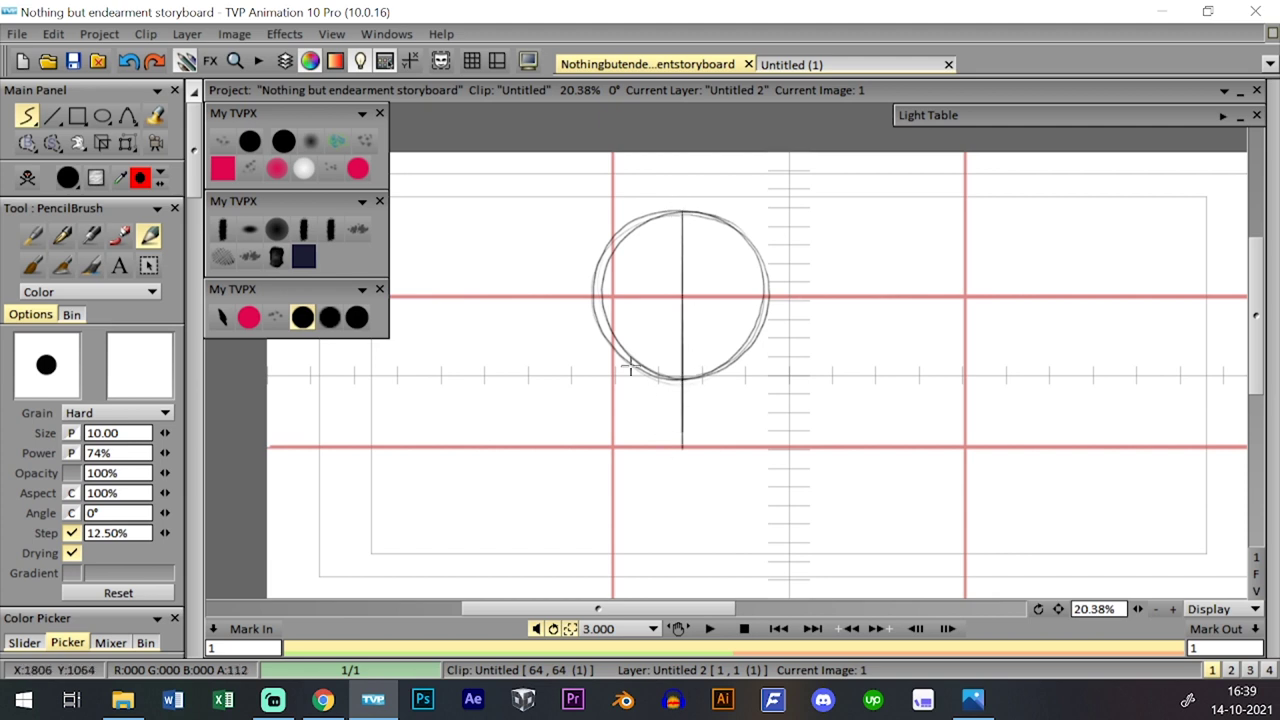
pyautogui.moveTo(605, 343)
pyautogui.mouseDown()
pyautogui.moveTo(630, 397)
pyautogui.moveTo(724, 408)
pyautogui.mouseUp()
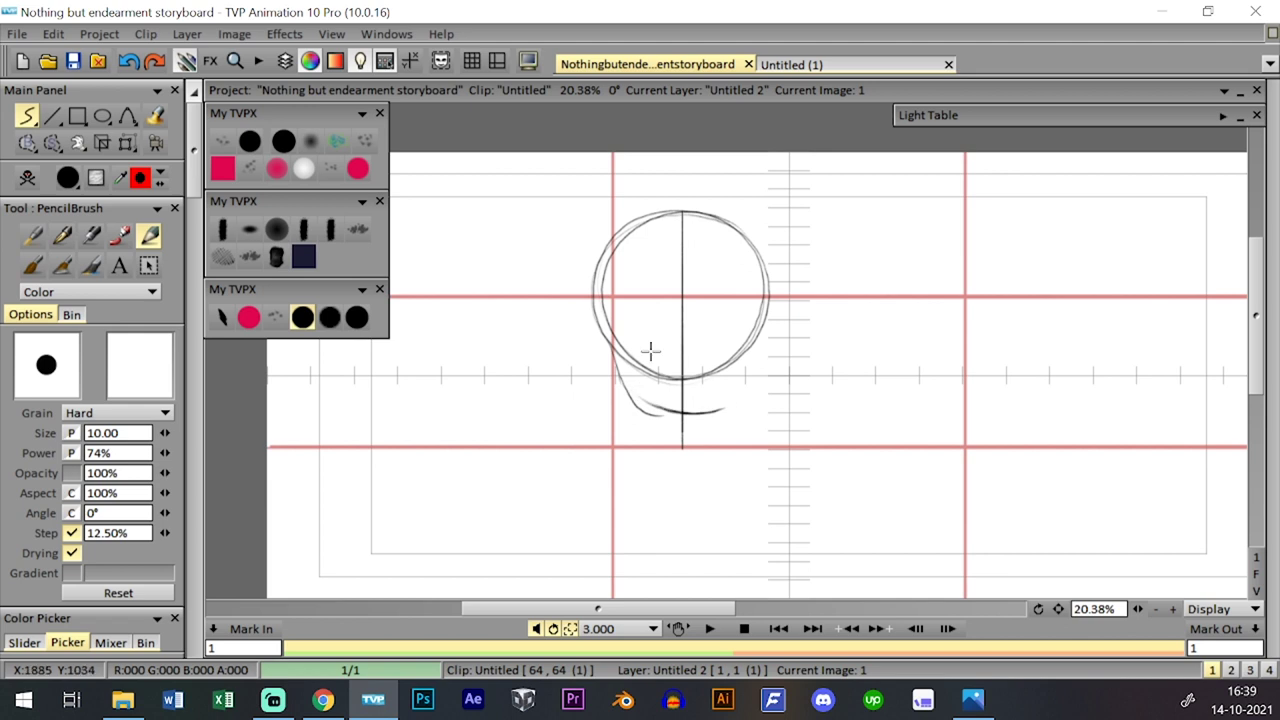
# - Clear the drawing and redraw the head circle with a centre line trimmed at the bottom
pyautogui.click(29, 180)
pyautogui.scroll(2, 1147, 574)
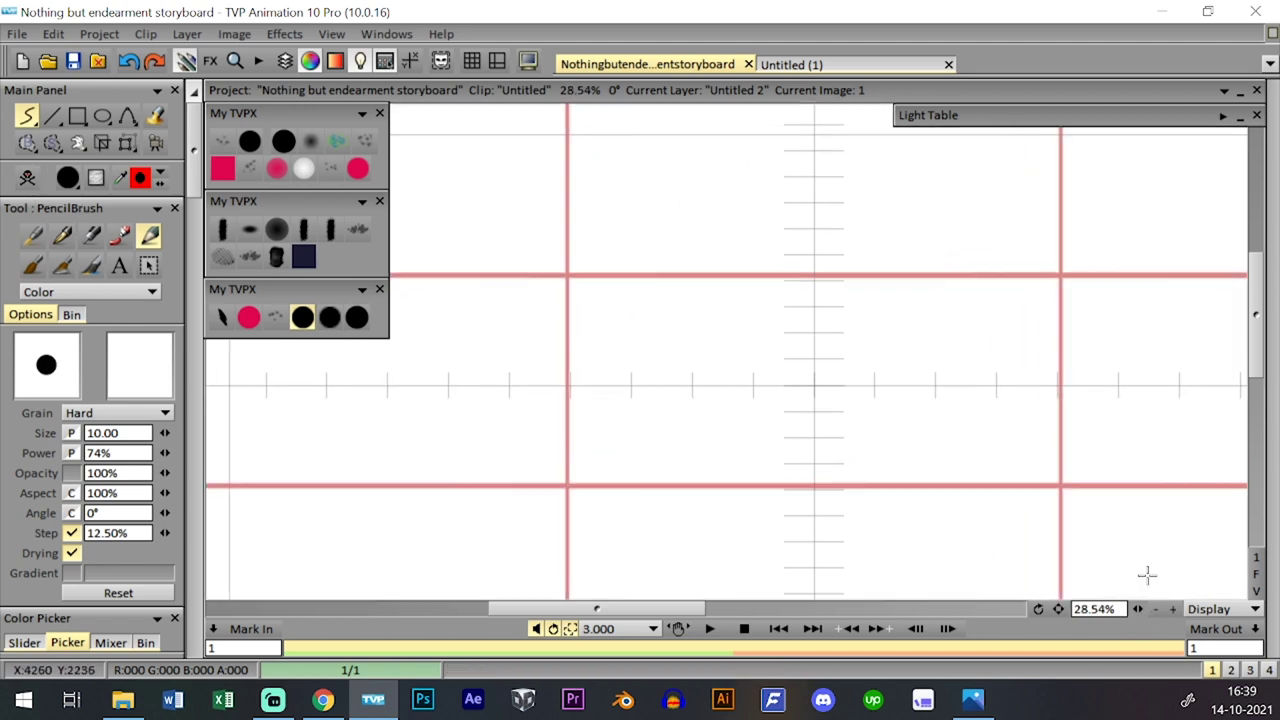
pyautogui.moveTo(1147, 574); pyautogui.dragTo(1133, 592)
pyautogui.moveTo(669, 157)
pyautogui.mouseDown()
pyautogui.moveTo(729, 183)
pyautogui.moveTo(771, 243)
pyautogui.moveTo(766, 203)
pyautogui.mouseUp()
pyautogui.hotkey('ctrl', 'z')
pyautogui.moveTo(640, 376)
pyautogui.mouseDown()
pyautogui.moveTo(734, 320)
pyautogui.moveTo(665, 374)
pyautogui.mouseUp()
pyautogui.moveTo(643, 171)
pyautogui.mouseDown()
pyautogui.moveTo(640, 461)
pyautogui.moveTo(643, 171)
pyautogui.mouseUp()
pyautogui.click(284, 144)
pyautogui.moveTo(640, 443); pyautogui.dragTo(642, 585)
pyautogui.click(302, 317)
# - Draw and thicken the left jaw curve, undoing overshoots and stray right-side strokes
pyautogui.moveTo(546, 320)
pyautogui.mouseDown()
pyautogui.moveTo(598, 409)
pyautogui.moveTo(600, 397)
pyautogui.moveTo(669, 420)
pyautogui.mouseUp()
pyautogui.hotkey('ctrl', 'z')
pyautogui.moveTo(563, 378); pyautogui.dragTo(637, 422)
pyautogui.moveTo(551, 332)
pyautogui.mouseDown()
pyautogui.moveTo(559, 364)
pyautogui.moveTo(545, 250)
pyautogui.mouseUp()
pyautogui.moveTo(636, 420); pyautogui.dragTo(679, 415)
pyautogui.moveTo(638, 421)
pyautogui.mouseDown()
pyautogui.moveTo(686, 411)
pyautogui.moveTo(660, 419)
pyautogui.moveTo(724, 381)
pyautogui.mouseUp()
pyautogui.hotkey('ctrl', 'z')
pyautogui.hotkey('ctrl', 'z')
pyautogui.hotkey('ctrl', 'z')
pyautogui.moveTo(689, 409)
pyautogui.mouseDown()
pyautogui.moveTo(722, 385)
pyautogui.moveTo(744, 316)
pyautogui.mouseUp()
pyautogui.hotkey('ctrl', 'z')
pyautogui.hotkey('ctrl', 'z')
# - Join the right jaw to the head circle, darken the outlines and add the right ear
pyautogui.moveTo(735, 368); pyautogui.dragTo(749, 273)
pyautogui.moveTo(747, 330)
pyautogui.mouseDown()
pyautogui.moveTo(731, 367)
pyautogui.moveTo(704, 383)
pyautogui.moveTo(699, 411)
pyautogui.moveTo(671, 415)
pyautogui.moveTo(719, 382)
pyautogui.mouseUp()
pyautogui.moveTo(659, 423)
pyautogui.mouseDown()
pyautogui.moveTo(700, 403)
pyautogui.moveTo(664, 416)
pyautogui.moveTo(733, 350)
pyautogui.moveTo(729, 368)
pyautogui.moveTo(738, 330)
pyautogui.mouseUp()
pyautogui.moveTo(728, 389); pyautogui.dragTo(750, 276)
pyautogui.moveTo(545, 322); pyautogui.dragTo(553, 222)
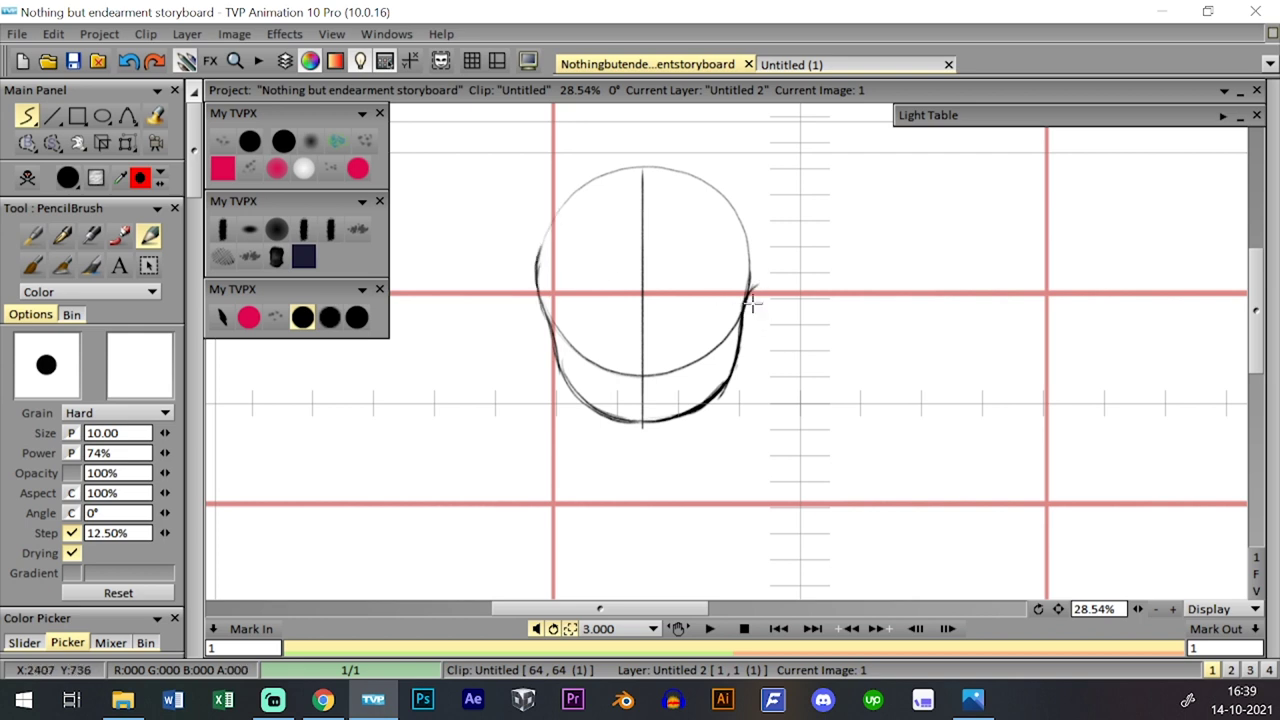
pyautogui.moveTo(750, 277)
pyautogui.mouseDown()
pyautogui.moveTo(767, 314)
pyautogui.moveTo(754, 333)
pyautogui.moveTo(770, 291)
pyautogui.mouseUp()
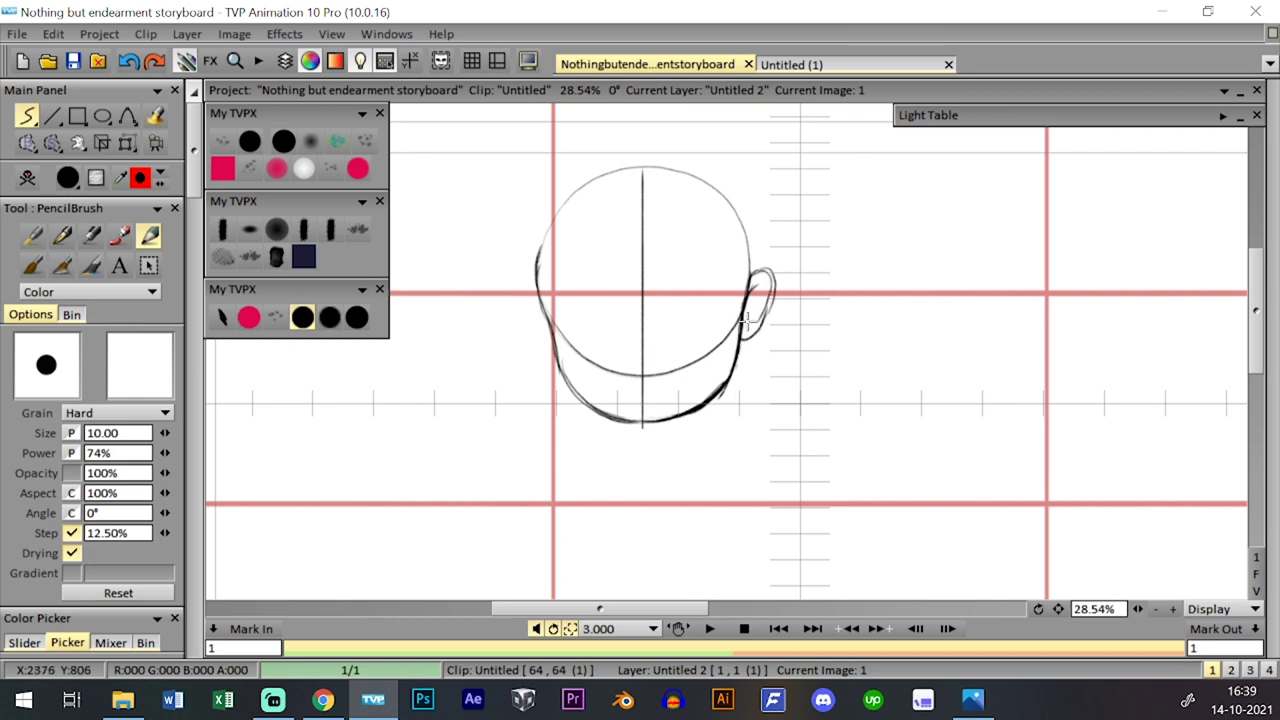
# - Redraw the right ear and try a left ear stroke, undoing it
pyautogui.hotkey('ctrl', 'z')
pyautogui.hotkey('ctrl', 'z')
pyautogui.moveTo(748, 288)
pyautogui.mouseDown()
pyautogui.moveTo(763, 320)
pyautogui.moveTo(742, 336)
pyautogui.moveTo(757, 296)
pyautogui.mouseUp()
pyautogui.moveTo(541, 306)
pyautogui.mouseDown()
pyautogui.moveTo(517, 300)
pyautogui.moveTo(552, 330)
pyautogui.mouseUp()
pyautogui.hotkey('ctrl', 'z')
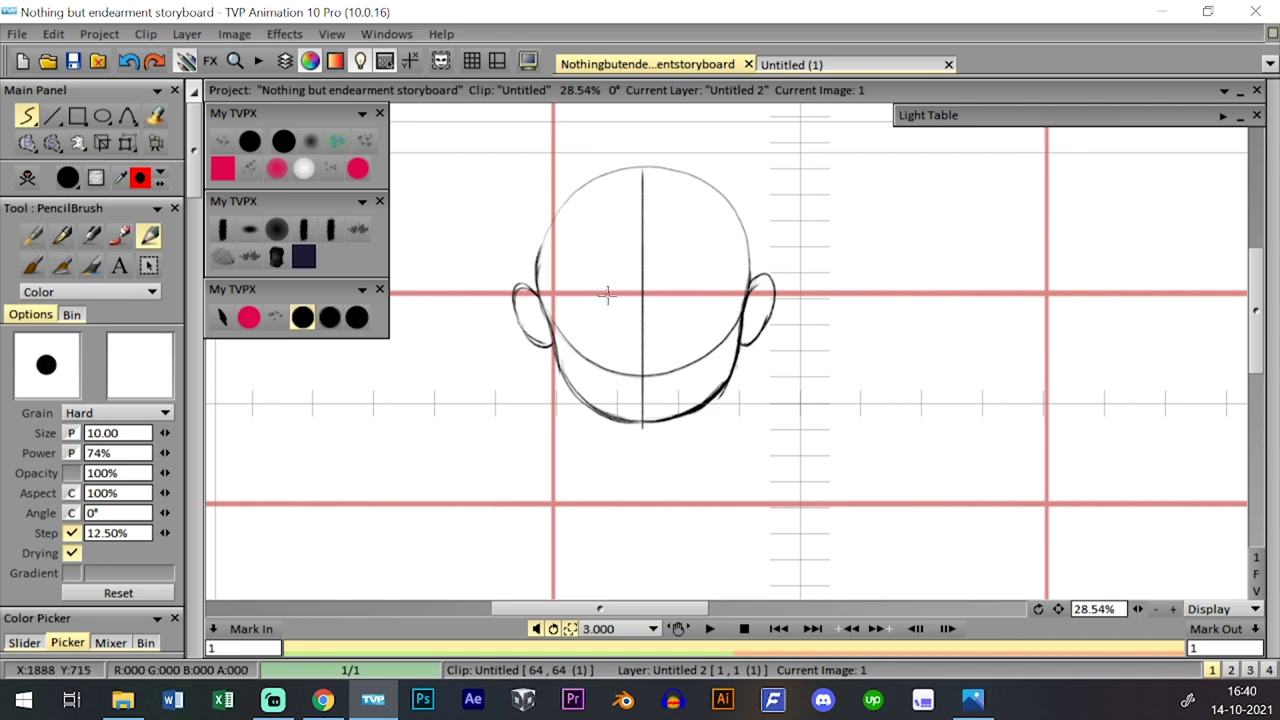
# - Redraw the left skull outline and draw the spiky fringe hairline
pyautogui.moveTo(530, 291); pyautogui.dragTo(563, 203)
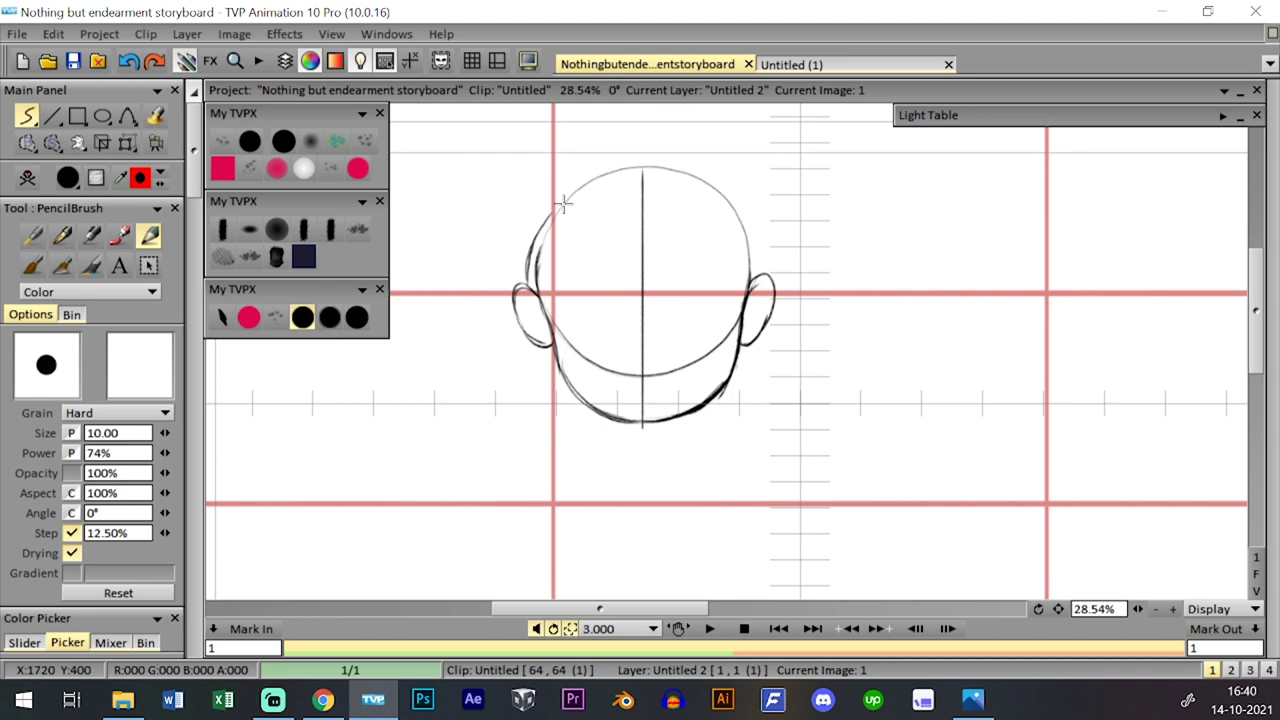
pyautogui.moveTo(533, 288)
pyautogui.mouseDown()
pyautogui.moveTo(583, 178)
pyautogui.moveTo(614, 149)
pyautogui.moveTo(603, 161)
pyautogui.moveTo(679, 162)
pyautogui.moveTo(750, 234)
pyautogui.moveTo(718, 180)
pyautogui.moveTo(759, 272)
pyautogui.moveTo(743, 211)
pyautogui.mouseUp()
pyautogui.moveTo(549, 316); pyautogui.dragTo(551, 272)
pyautogui.moveTo(583, 223)
pyautogui.mouseDown()
pyautogui.moveTo(568, 266)
pyautogui.moveTo(634, 216)
pyautogui.moveTo(712, 256)
pyautogui.moveTo(693, 222)
pyautogui.moveTo(746, 295)
pyautogui.mouseUp()
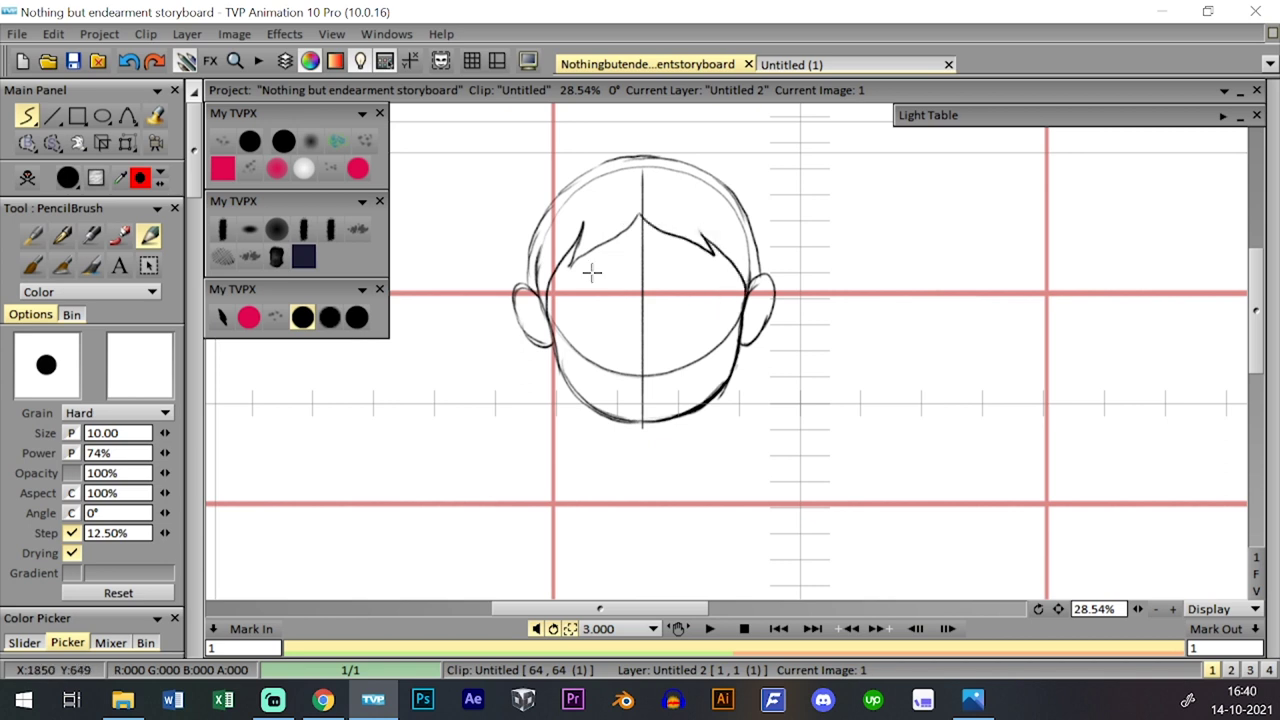
pyautogui.moveTo(551, 273); pyautogui.dragTo(585, 230)
# - Add the left eyebrow, dark eyes and a small nose, then fit the page in view
pyautogui.moveTo(573, 285); pyautogui.dragTo(597, 289)
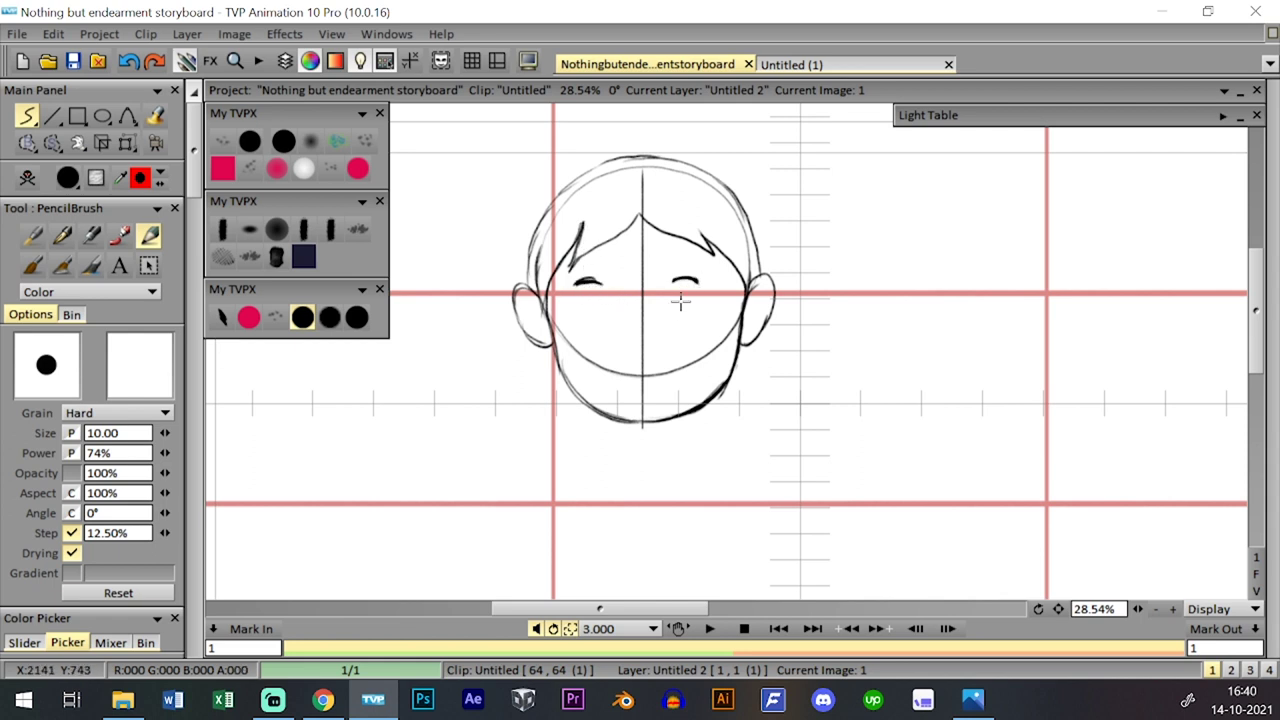
pyautogui.moveTo(685, 318); pyautogui.dragTo(678, 330)
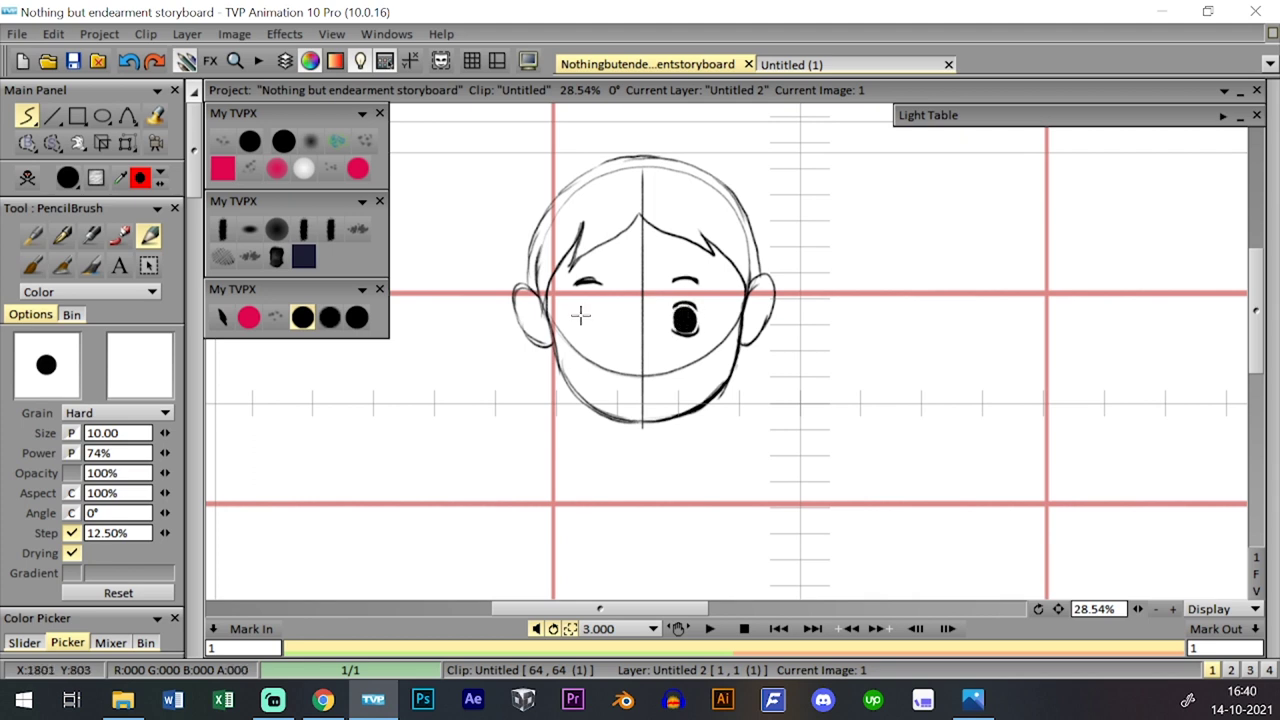
pyautogui.moveTo(598, 336)
pyautogui.mouseDown()
pyautogui.moveTo(559, 278)
pyautogui.moveTo(595, 317)
pyautogui.mouseUp()
pyautogui.hotkey('ctrl', 'z')
pyautogui.hotkey('ctrl', 'z')
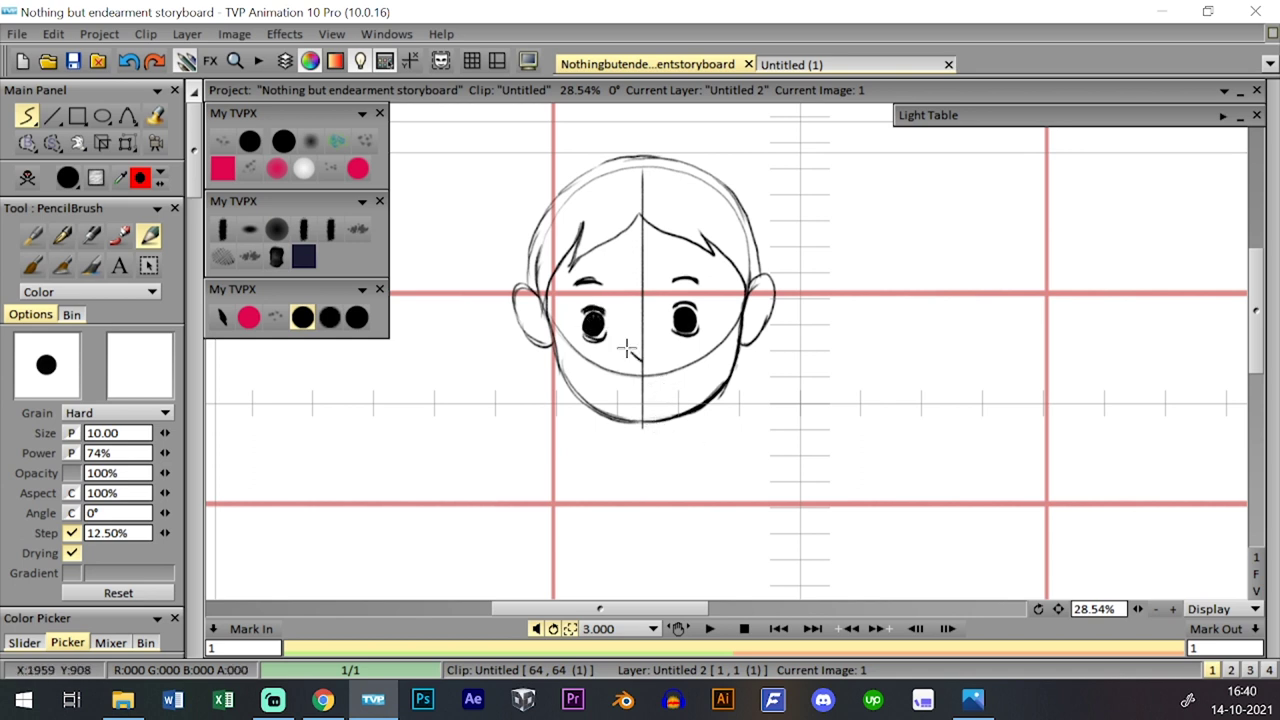
pyautogui.moveTo(631, 347); pyautogui.dragTo(638, 321)
pyautogui.press('Tab')
pyautogui.press('Tab')
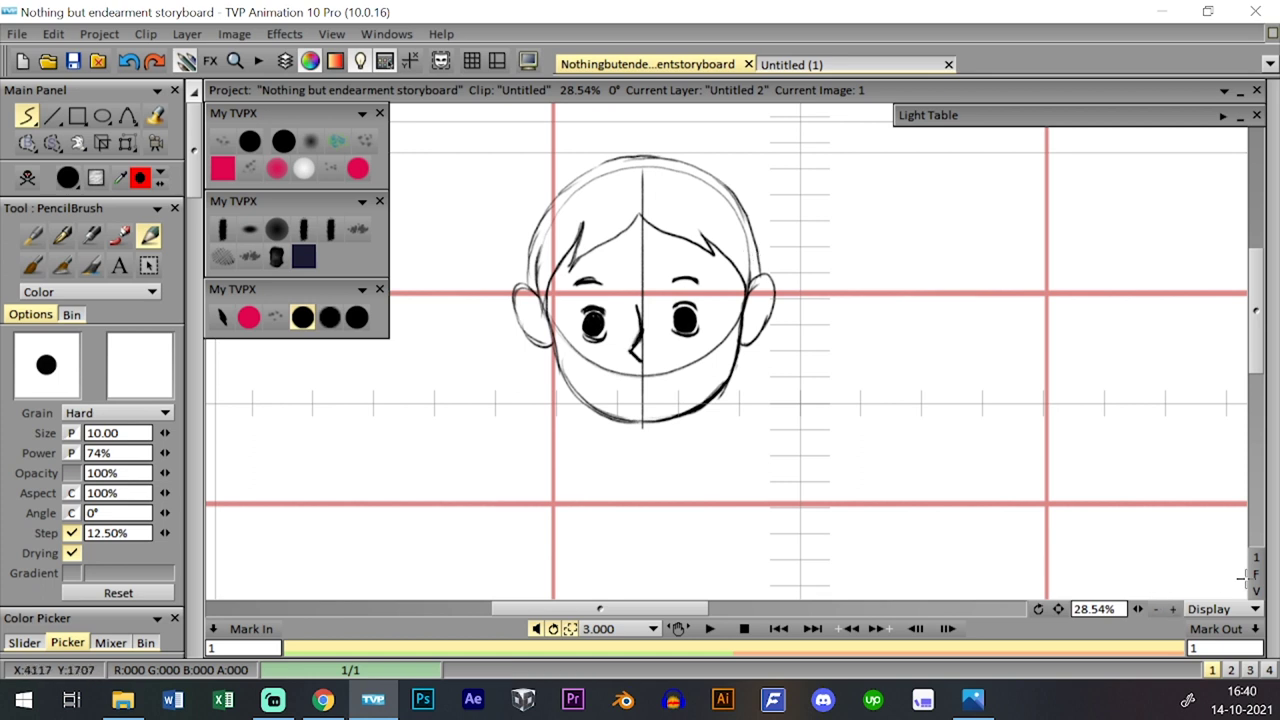
pyautogui.click(1256, 575)
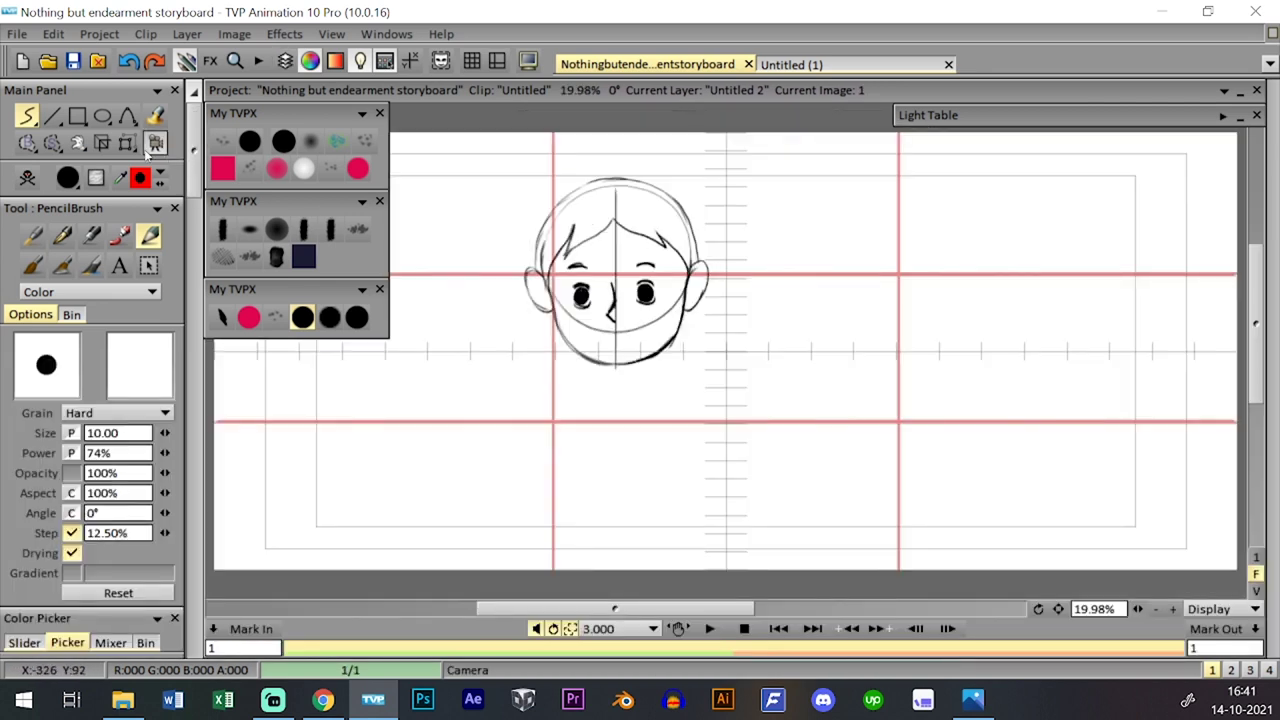
# - Scale the face drawing up slightly with Transform and return to the pencil preset
pyautogui.click(127, 143)
pyautogui.moveTo(709, 177); pyautogui.dragTo(717, 169)
pyautogui.click(302, 317)
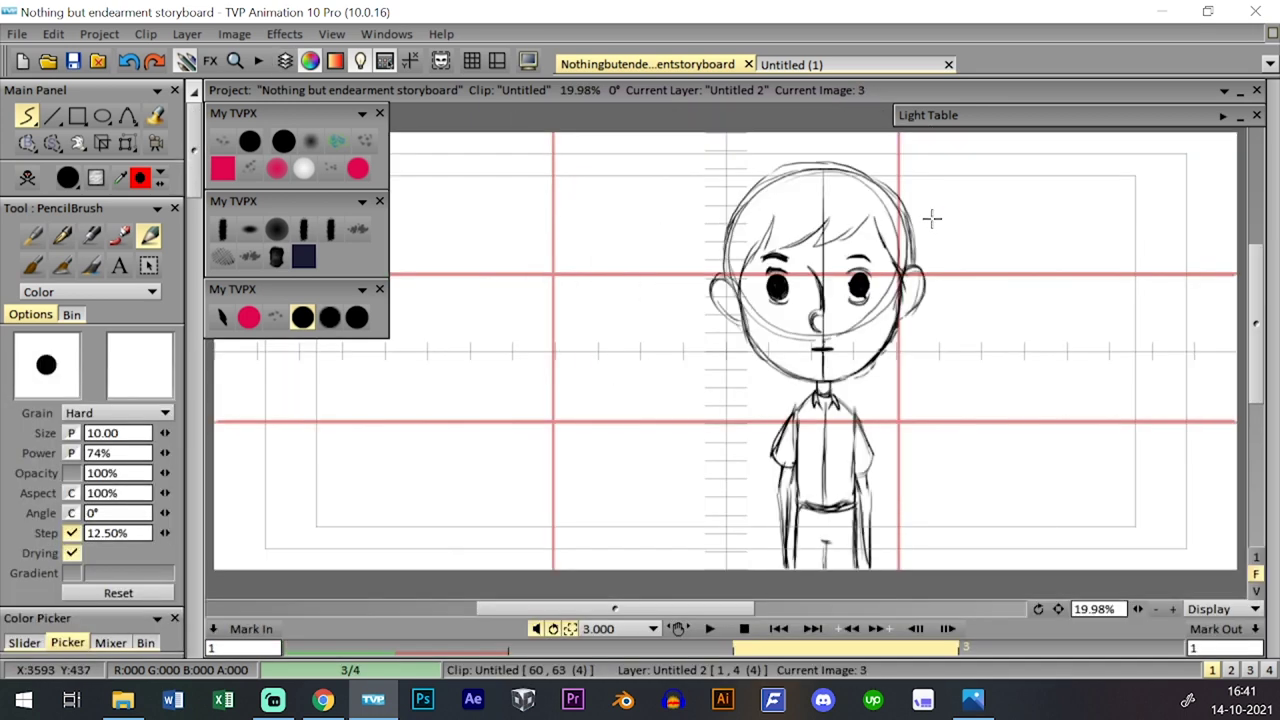
# - Check neighbouring clips, save the project and glance at the Untitled (1) document
pyautogui.press('pagedown')
pyautogui.press('pageup')
pyautogui.press('pagedown')
pyautogui.click(73, 61)
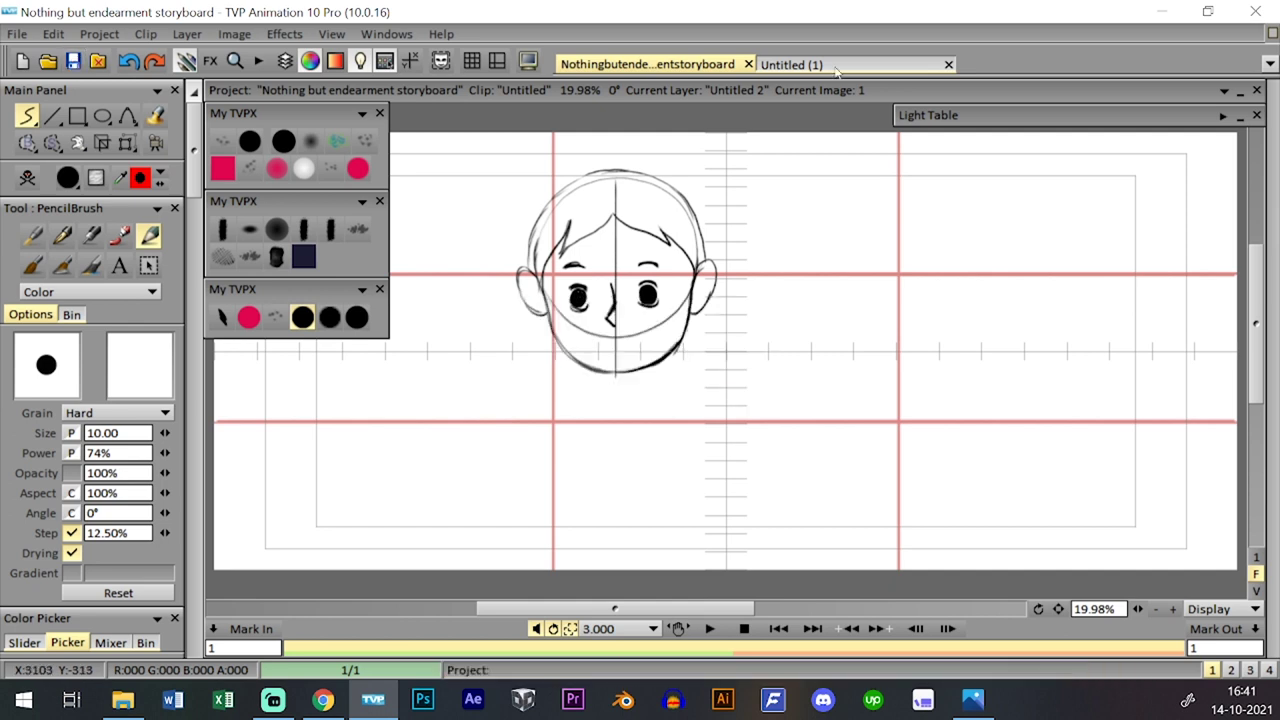
pyautogui.click(800, 64)
pyautogui.click(648, 64)
# - In Untitled (1), try and undo two stray strokes, then zoom in on the stick figures
pyautogui.click(790, 64)
pyautogui.moveTo(530, 311)
pyautogui.mouseDown()
pyautogui.moveTo(658, 292)
pyautogui.moveTo(605, 314)
pyautogui.moveTo(622, 314)
pyautogui.moveTo(620, 359)
pyautogui.moveTo(607, 342)
pyautogui.moveTo(606, 372)
pyautogui.mouseUp()
pyautogui.hotkey('ctrl', 'z')
pyautogui.moveTo(684, 288)
pyautogui.mouseDown()
pyautogui.moveTo(670, 358)
pyautogui.moveTo(687, 348)
pyautogui.moveTo(687, 388)
pyautogui.mouseUp()
pyautogui.hotkey('ctrl', 'z')
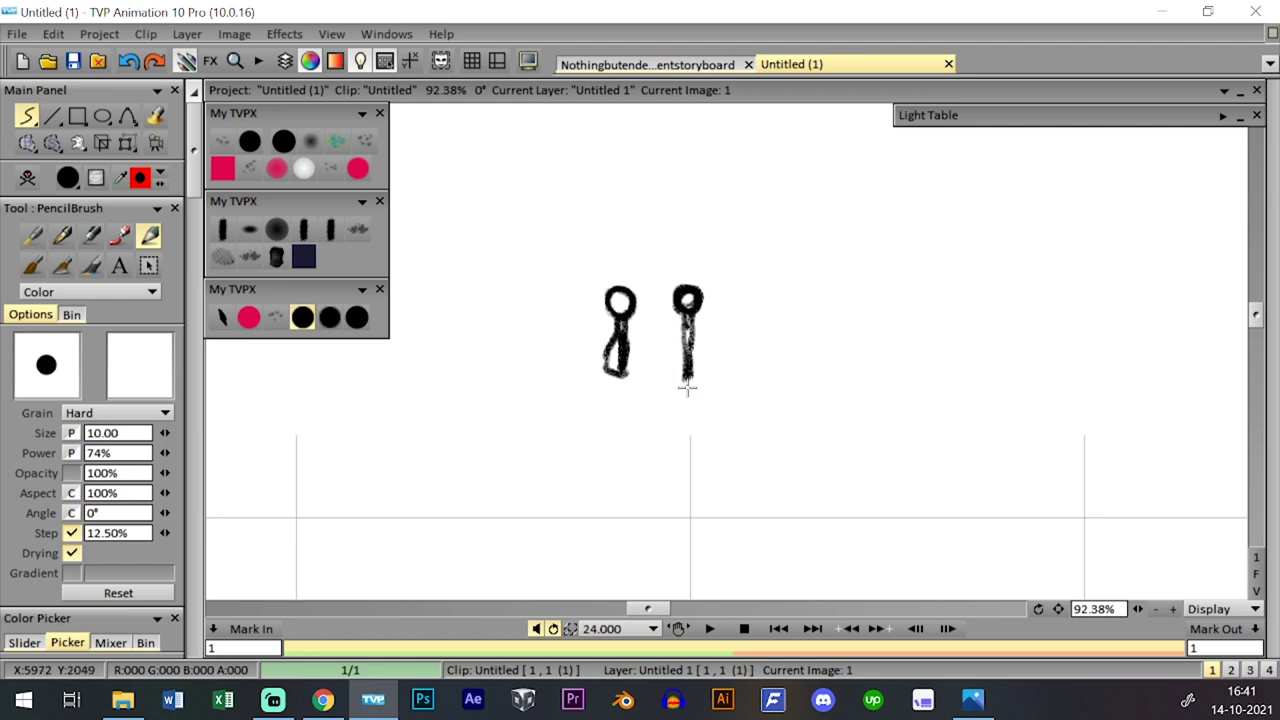
pyautogui.click(1155, 609)
pyautogui.moveTo(1137, 609); pyautogui.dragTo(1271, 588)
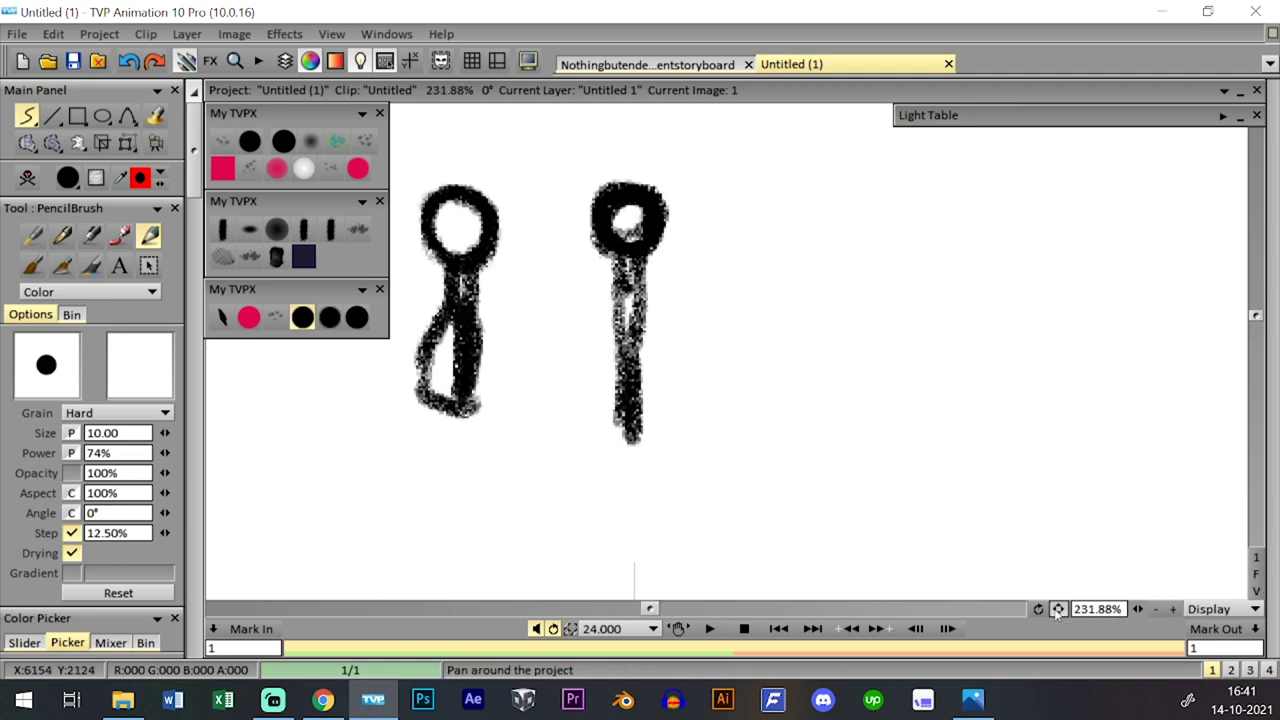
pyautogui.moveTo(1058, 609); pyautogui.dragTo(1110, 688)
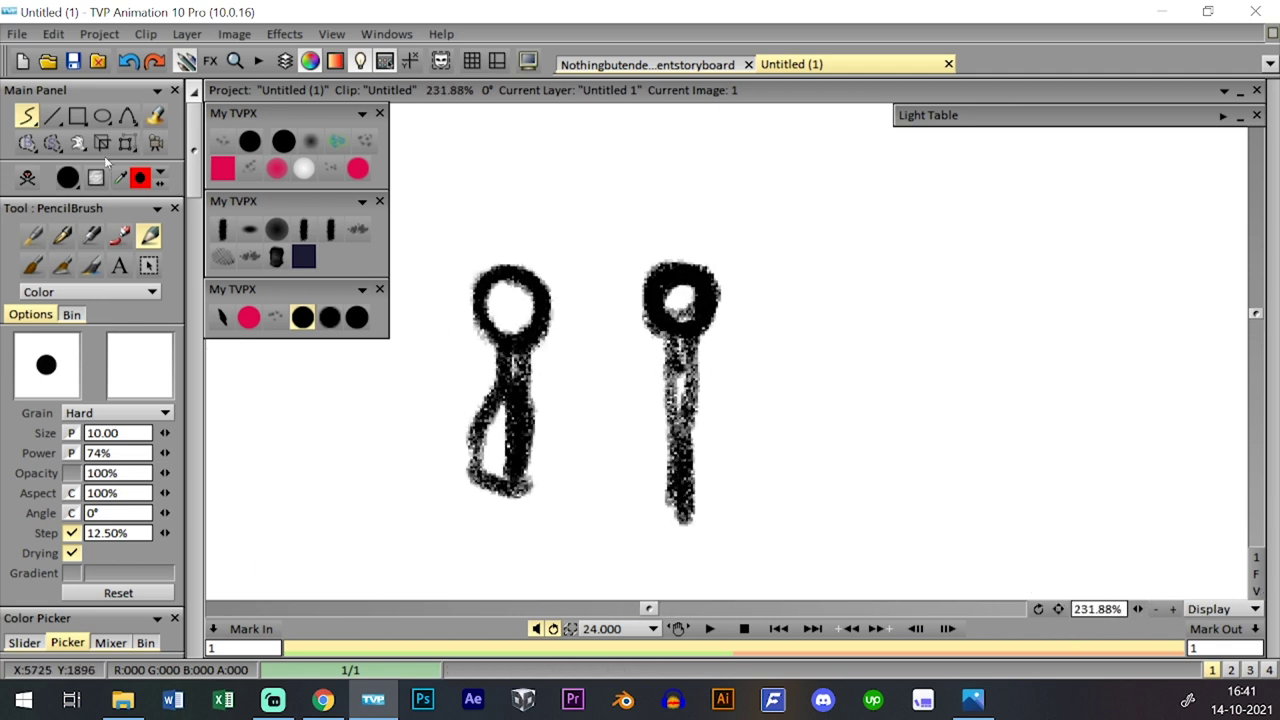
# - Move the right-hand figure further right using a rectangle selection, then clear the selection
pyautogui.click(52, 142)
pyautogui.moveTo(617, 212); pyautogui.dragTo(814, 545)
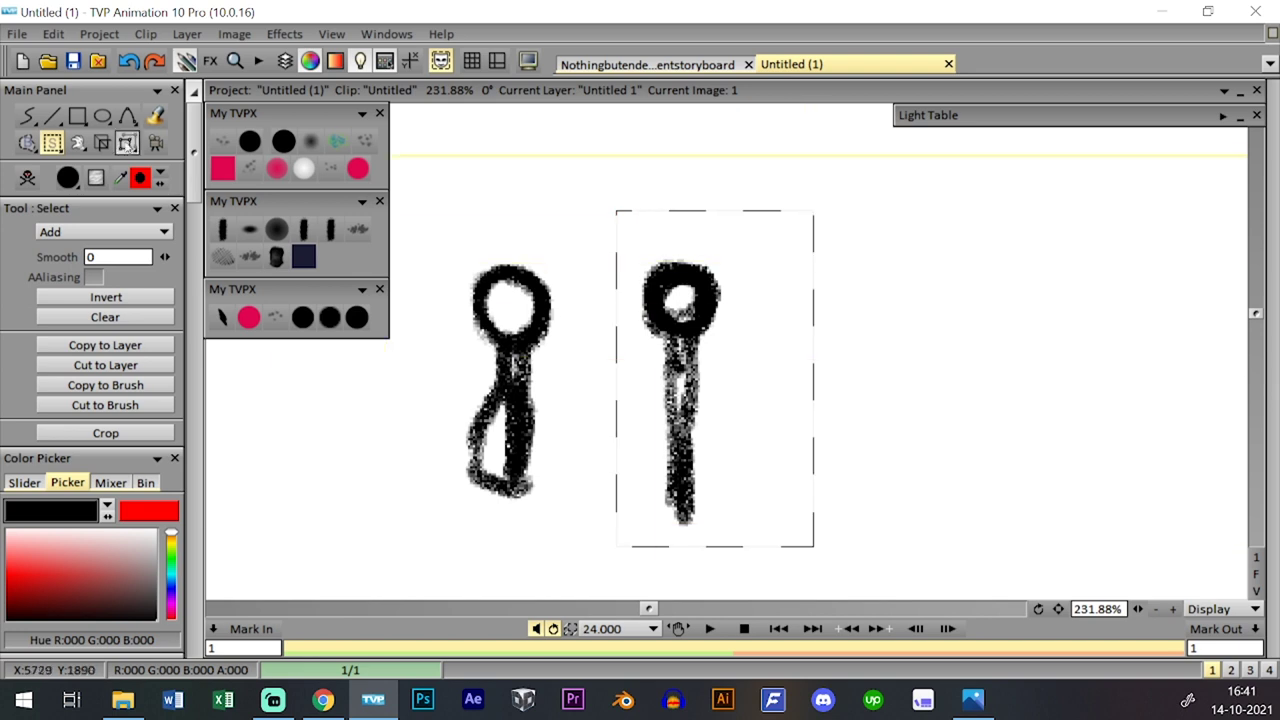
pyautogui.moveTo(127, 146); pyautogui.dragTo(146, 142)
pyautogui.moveTo(711, 304); pyautogui.dragTo(787, 309)
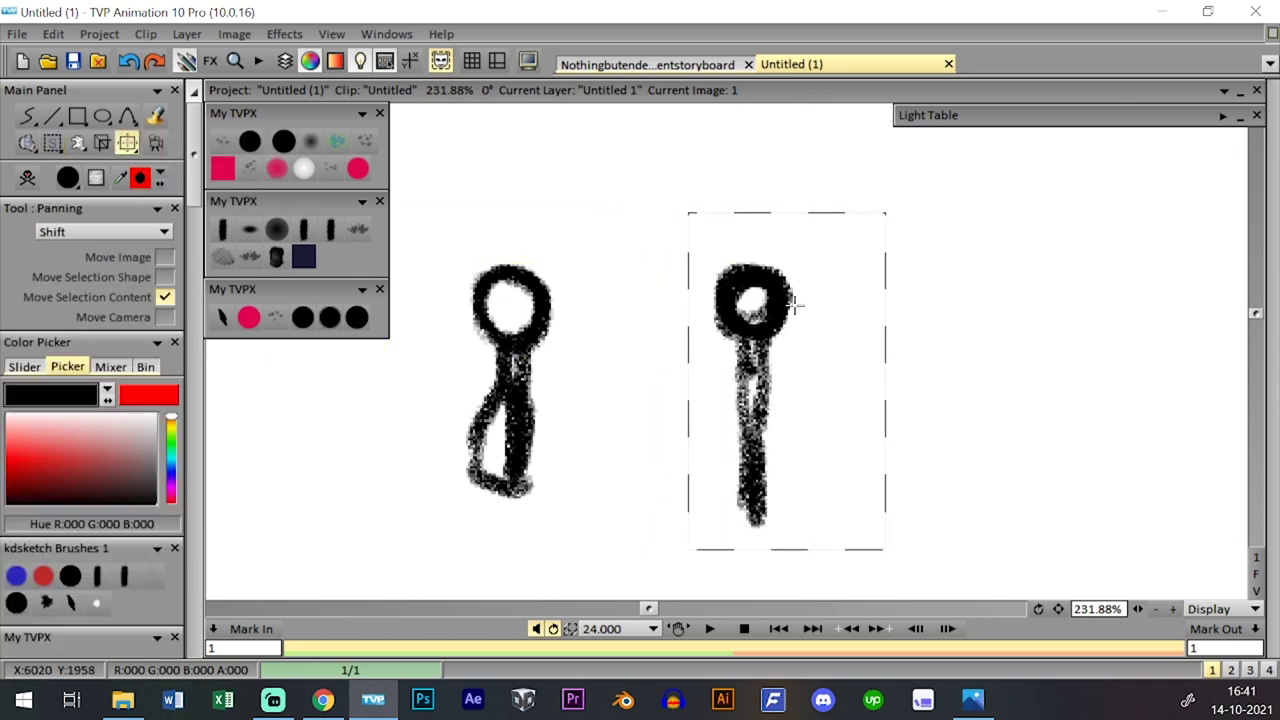
pyautogui.click(329, 317)
pyautogui.click(52, 142)
pyautogui.click(133, 298)
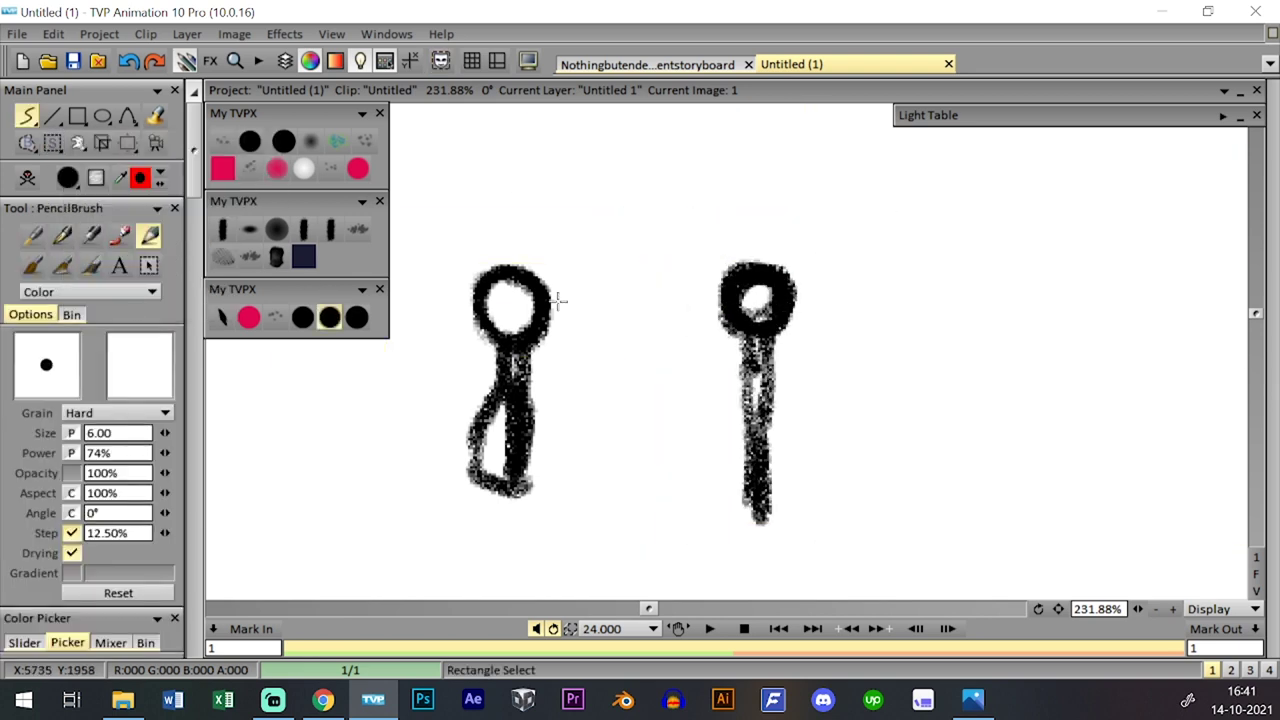
# - Draw trial marks between the figures and undo them all
pyautogui.moveTo(598, 336)
pyautogui.mouseDown()
pyautogui.moveTo(597, 287)
pyautogui.moveTo(619, 323)
pyautogui.moveTo(625, 289)
pyautogui.mouseUp()
pyautogui.moveTo(622, 343); pyautogui.dragTo(663, 342)
pyautogui.moveTo(632, 295); pyautogui.dragTo(651, 277)
pyautogui.hotkey('ctrl', 'z')
pyautogui.hotkey('ctrl', 'z')
pyautogui.hotkey('ctrl', 'z')
pyautogui.hotkey('ctrl', 'z')
pyautogui.hotkey('ctrl', 'z')
pyautogui.hotkey('ctrl', 'z')
pyautogui.moveTo(669, 317)
pyautogui.mouseDown()
pyautogui.moveTo(687, 347)
pyautogui.moveTo(657, 332)
pyautogui.moveTo(654, 284)
pyautogui.moveTo(601, 300)
pyautogui.mouseUp()
pyautogui.moveTo(603, 304)
pyautogui.mouseDown()
pyautogui.moveTo(606, 355)
pyautogui.moveTo(654, 347)
pyautogui.mouseUp()
pyautogui.hotkey('ctrl', 'z')
pyautogui.hotkey('ctrl', 'z')
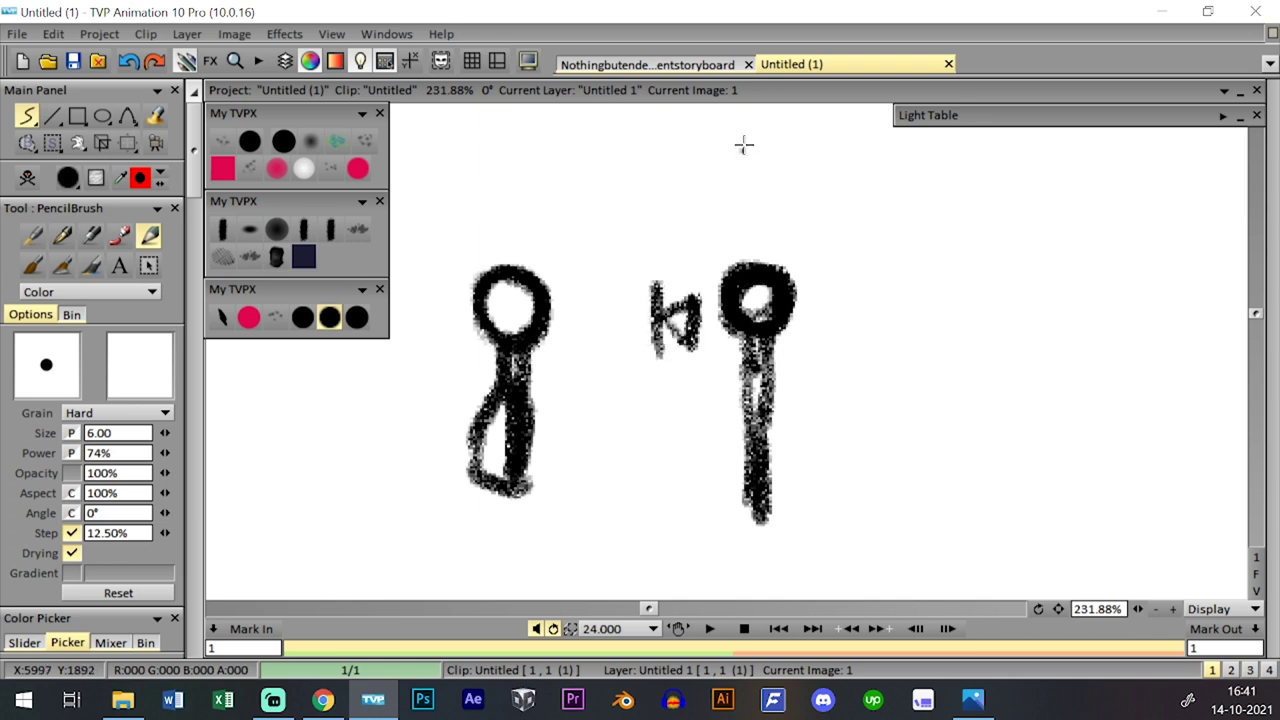
pyautogui.hotkey('ctrl', 'z')
pyautogui.hotkey('ctrl', 'z')
pyautogui.hotkey('ctrl', 'z')
pyautogui.click(647, 64)
# - Switch to the Nothing but endearment storyboard and step through its clips, toggling the timeline
pyautogui.click(838, 66)
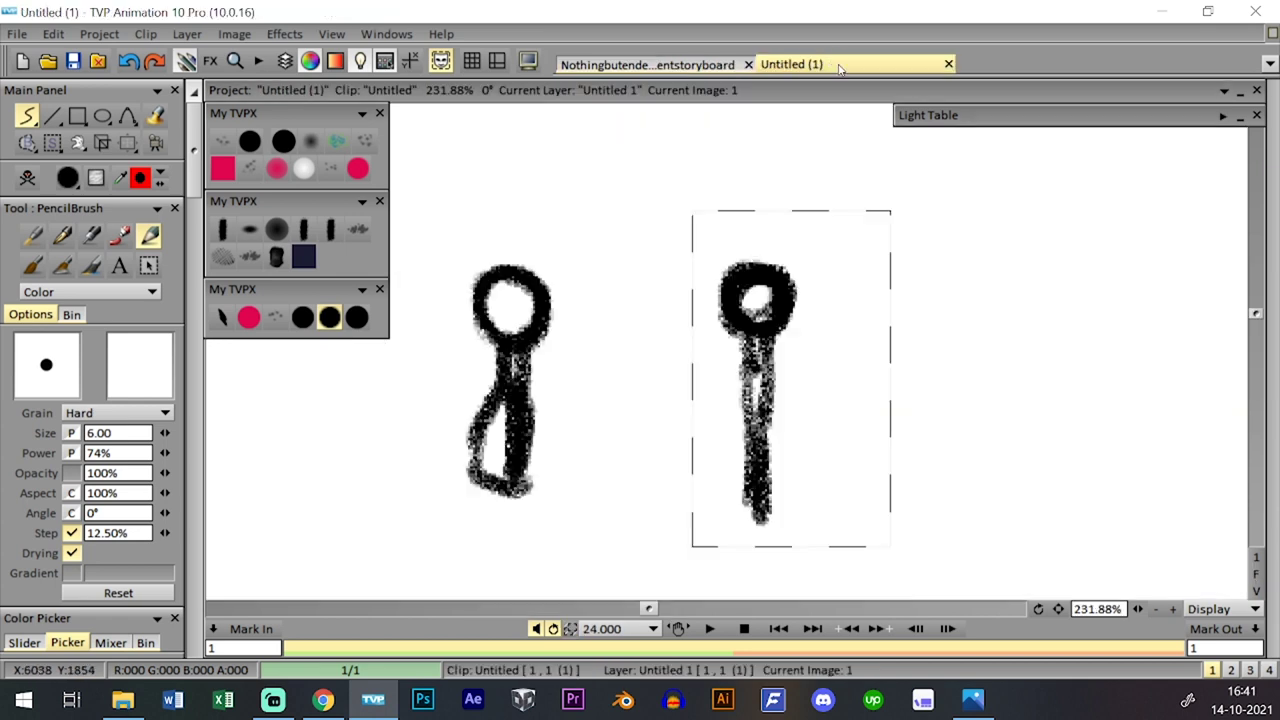
pyautogui.click(647, 64)
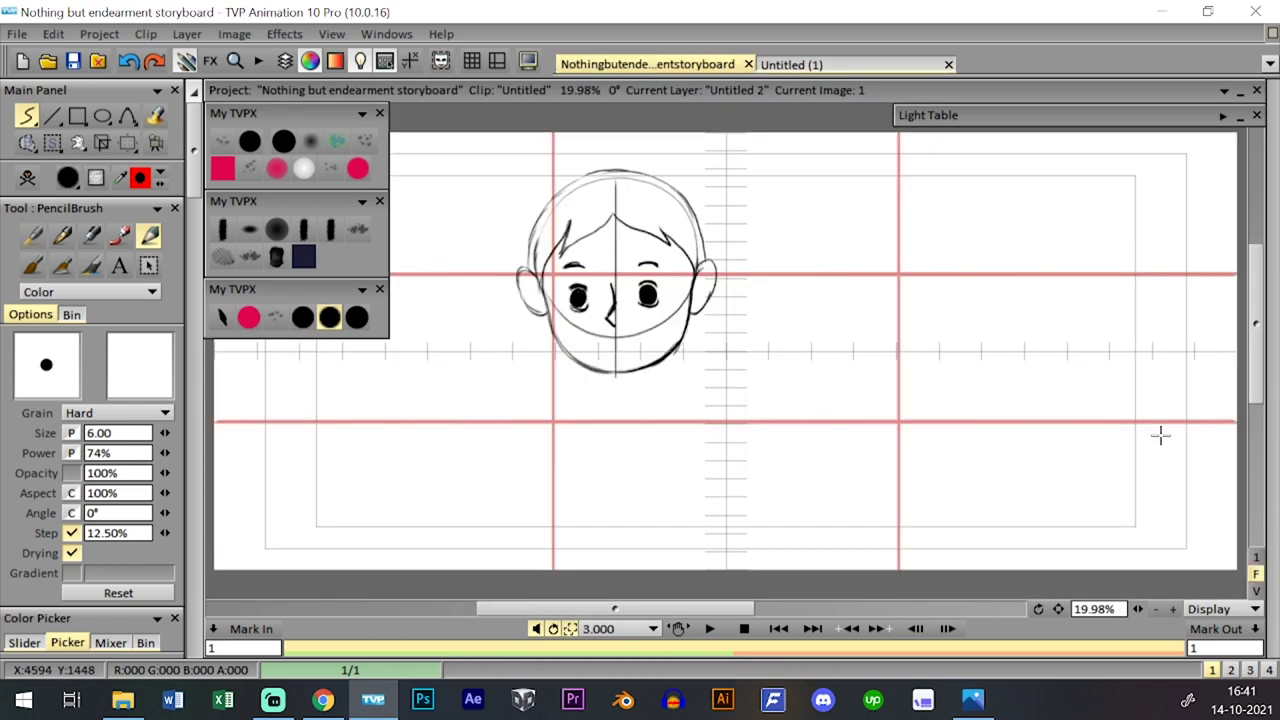
pyautogui.press('pageup')
pyautogui.click(1157, 609)
pyautogui.press('pageup')
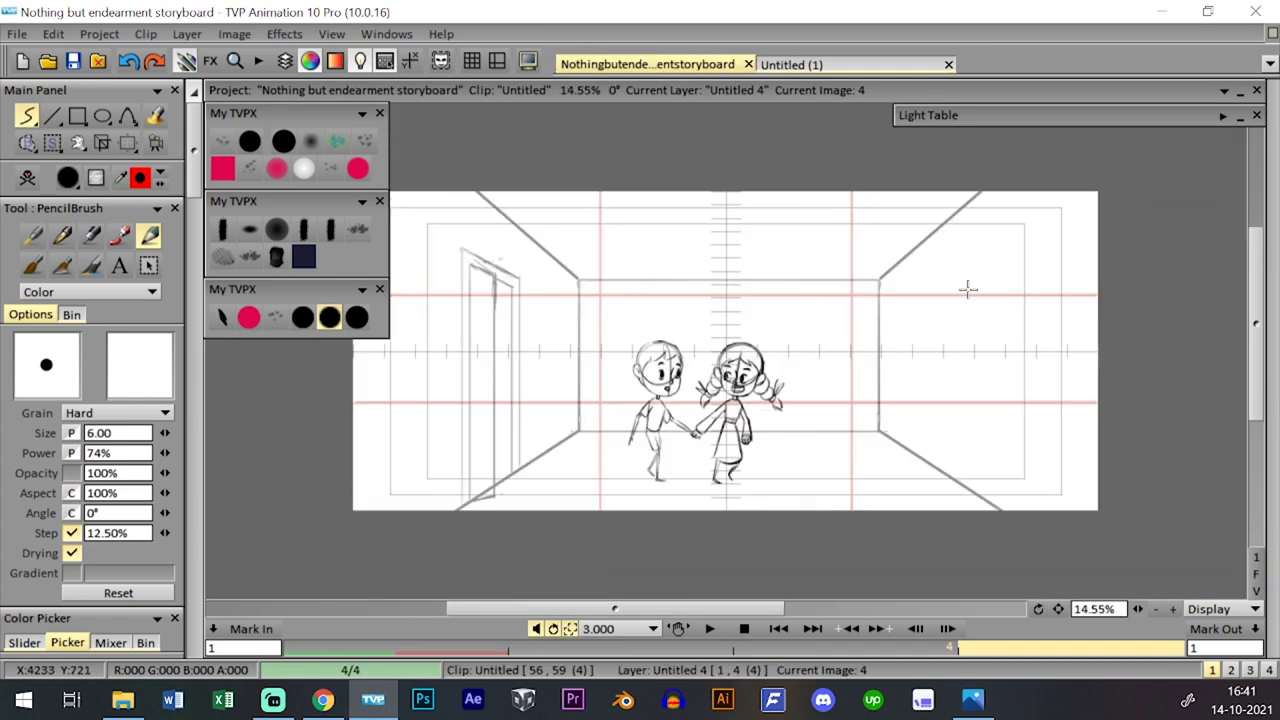
pyautogui.press('l')
pyautogui.press('l')
pyautogui.press('l')
pyautogui.press('l')
pyautogui.press('pagedown')
pyautogui.press('l')
pyautogui.press('l')
pyautogui.press('l')
pyautogui.press('l')
pyautogui.press('pagedown')
pyautogui.press('l')
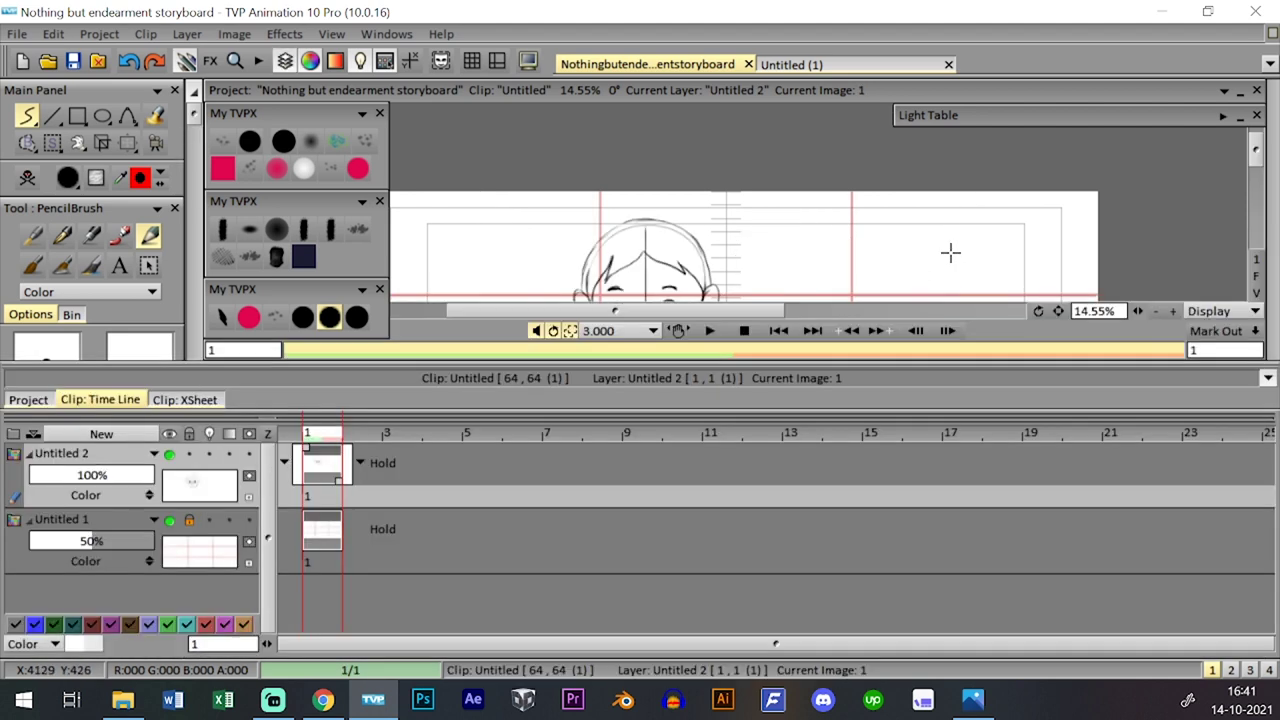
pyautogui.press('l')
pyautogui.press('pageup')
pyautogui.press('pagedown')
# - Pick the size 10.00 brush preset, zoom in on the face panel and save
pyautogui.click(303, 318)
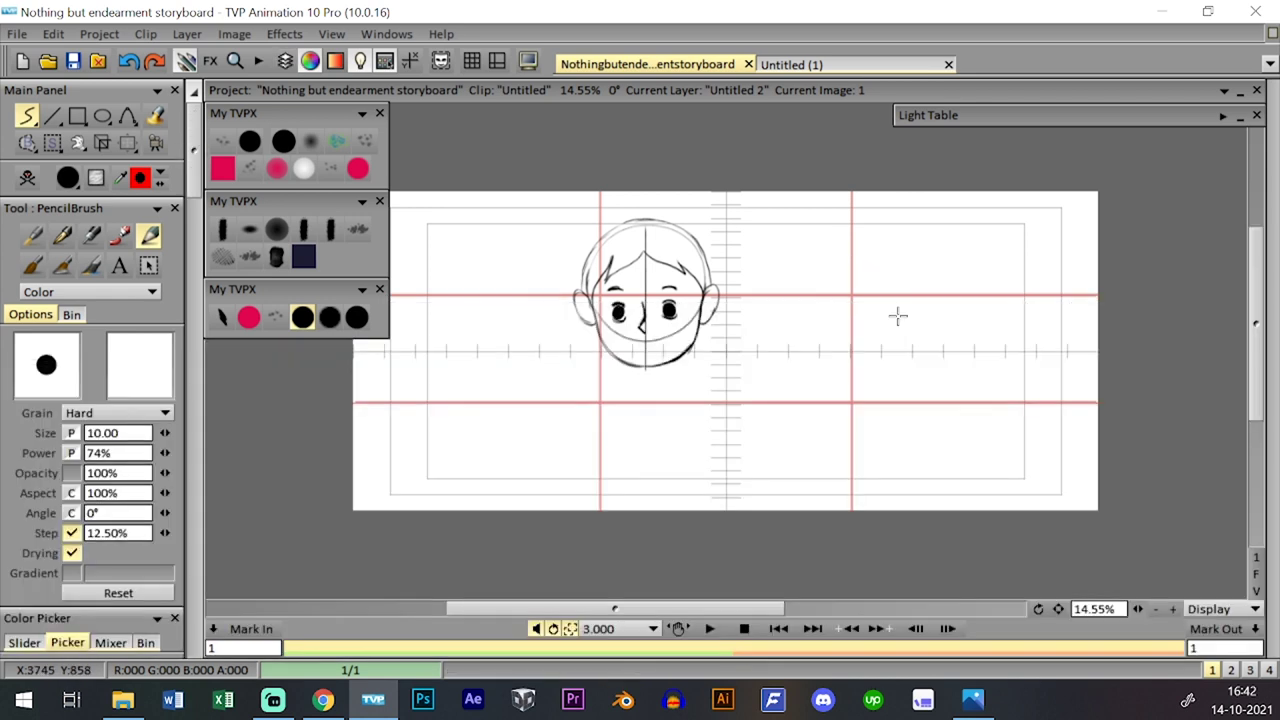
pyautogui.scroll(3, 897, 316)
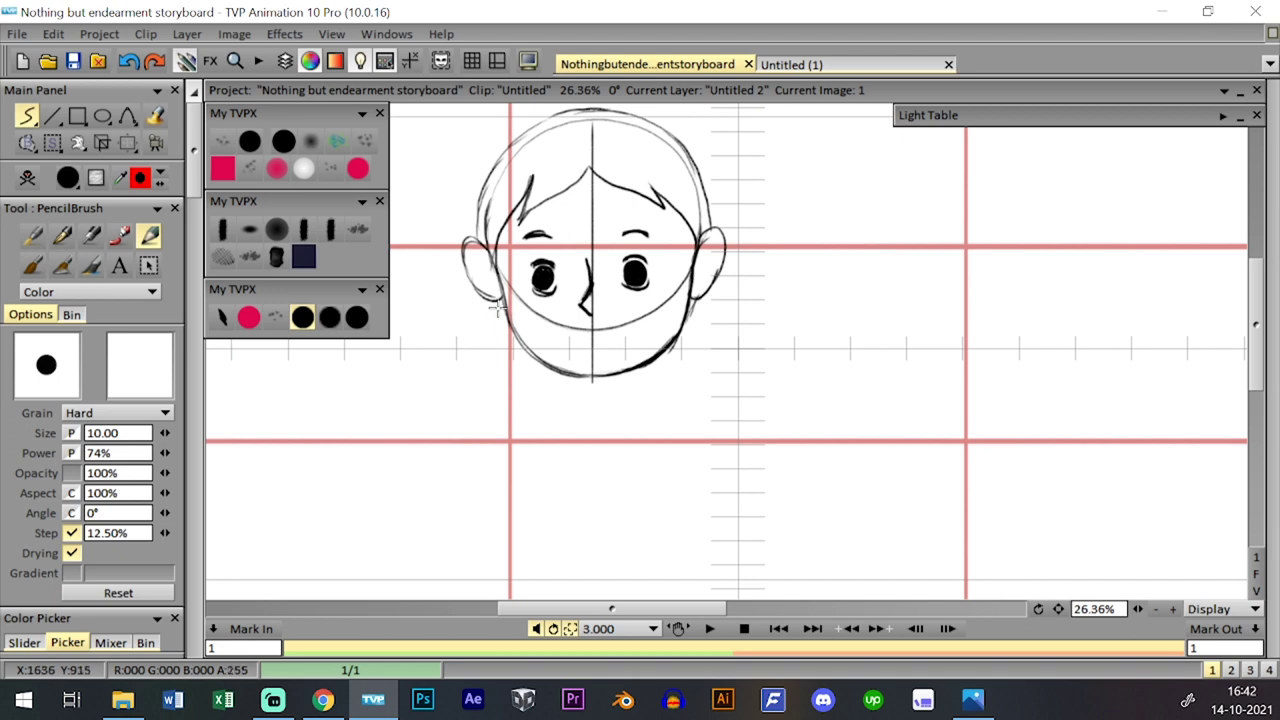
pyautogui.click(73, 61)
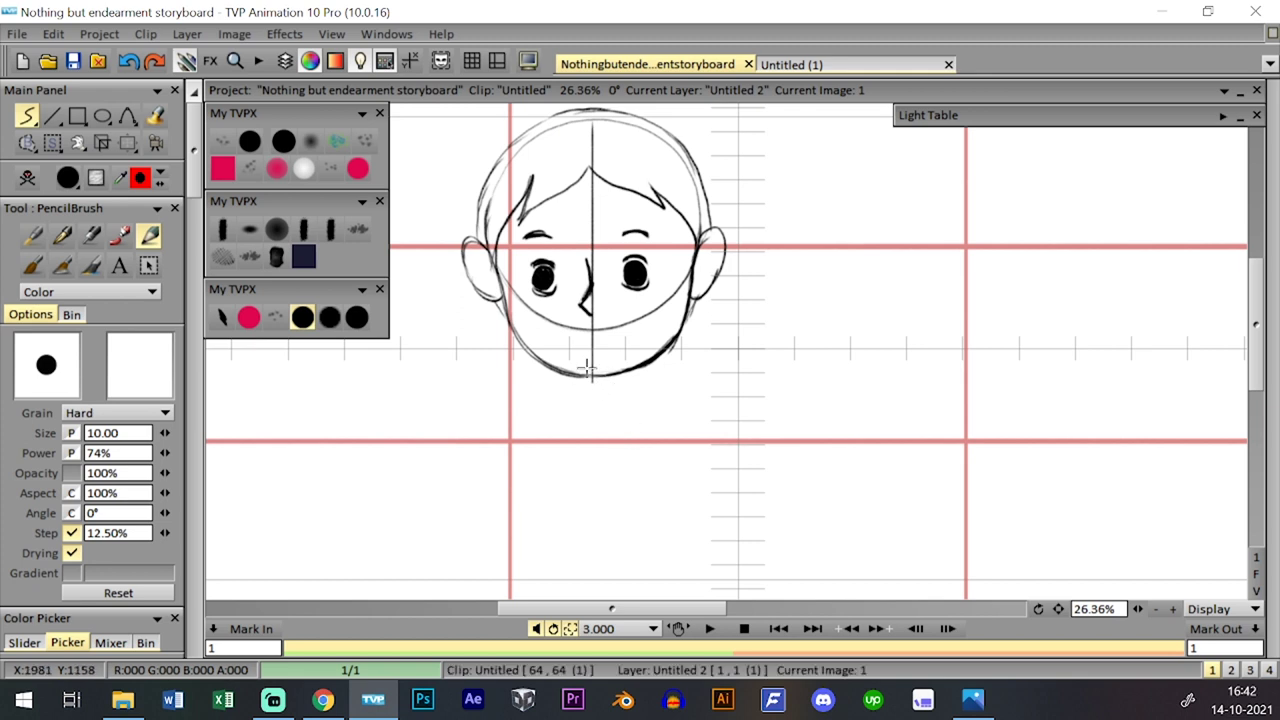
# - Redraw the neck lines under the chin and close off the base of the neck
pyautogui.moveTo(607, 377); pyautogui.dragTo(585, 391)
pyautogui.moveTo(587, 394); pyautogui.dragTo(606, 397)
pyautogui.moveTo(1059, 610)
pyautogui.mouseDown()
pyautogui.moveTo(1079, 573)
pyautogui.moveTo(1066, 604)
pyautogui.moveTo(1052, 594)
pyautogui.mouseUp()
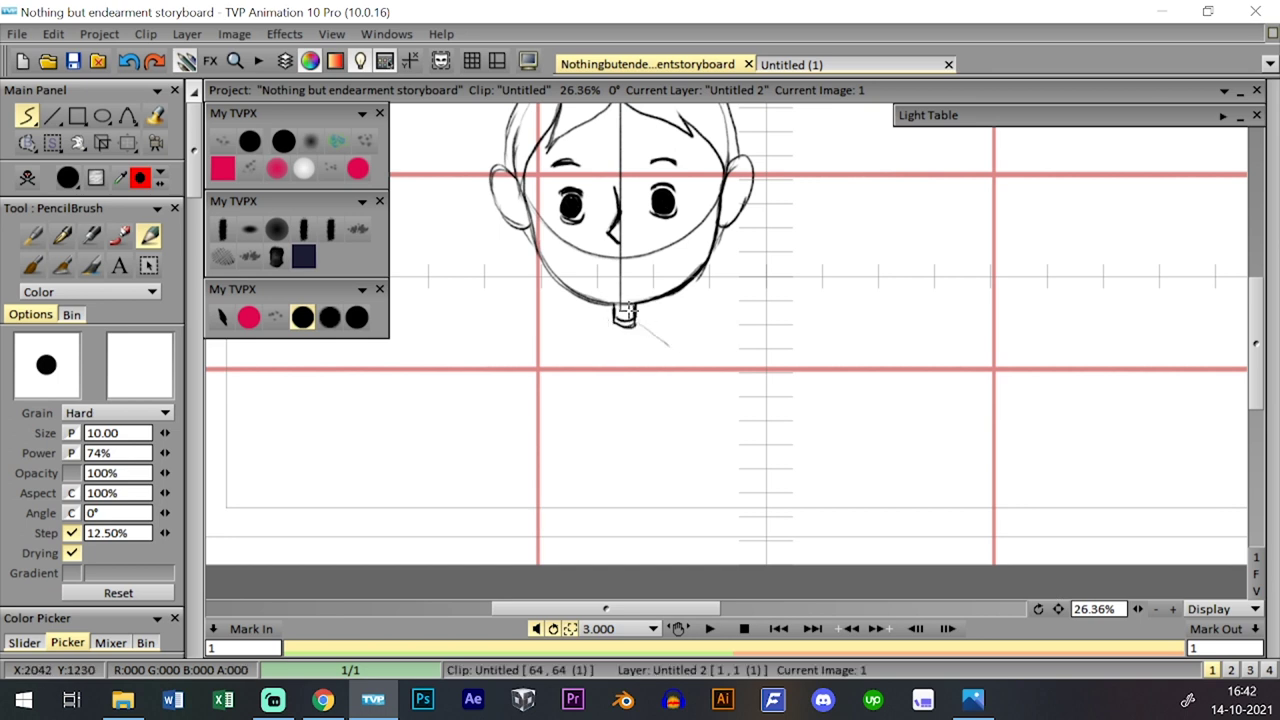
# - Sketch both shoulder lines and the two sides of the tapered torso
pyautogui.moveTo(637, 321); pyautogui.dragTo(673, 352)
pyautogui.moveTo(613, 321)
pyautogui.mouseDown()
pyautogui.moveTo(586, 352)
pyautogui.moveTo(617, 448)
pyautogui.mouseUp()
pyautogui.moveTo(678, 352)
pyautogui.mouseDown()
pyautogui.moveTo(661, 420)
pyautogui.moveTo(663, 402)
pyautogui.moveTo(650, 437)
pyautogui.mouseUp()
pyautogui.moveTo(584, 358)
pyautogui.mouseDown()
pyautogui.moveTo(602, 426)
pyautogui.moveTo(643, 428)
pyautogui.moveTo(606, 427)
pyautogui.moveTo(618, 422)
pyautogui.moveTo(602, 438)
pyautogui.moveTo(653, 440)
pyautogui.moveTo(652, 429)
pyautogui.moveTo(570, 552)
pyautogui.mouseUp()
# - Draw both flaring sides of the skirt and redraw the right torso line darker
pyautogui.moveTo(597, 448); pyautogui.dragTo(565, 587)
pyautogui.moveTo(656, 450); pyautogui.dragTo(698, 568)
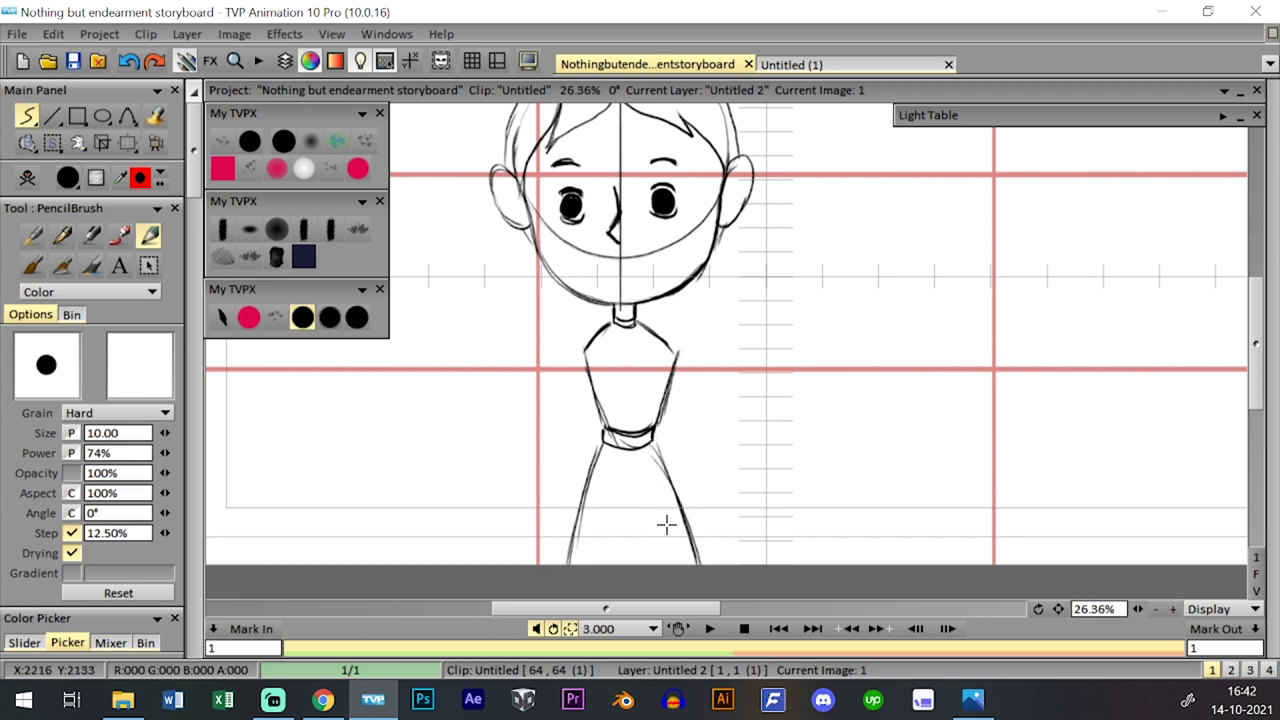
pyautogui.scroll(-2, 1130, 592)
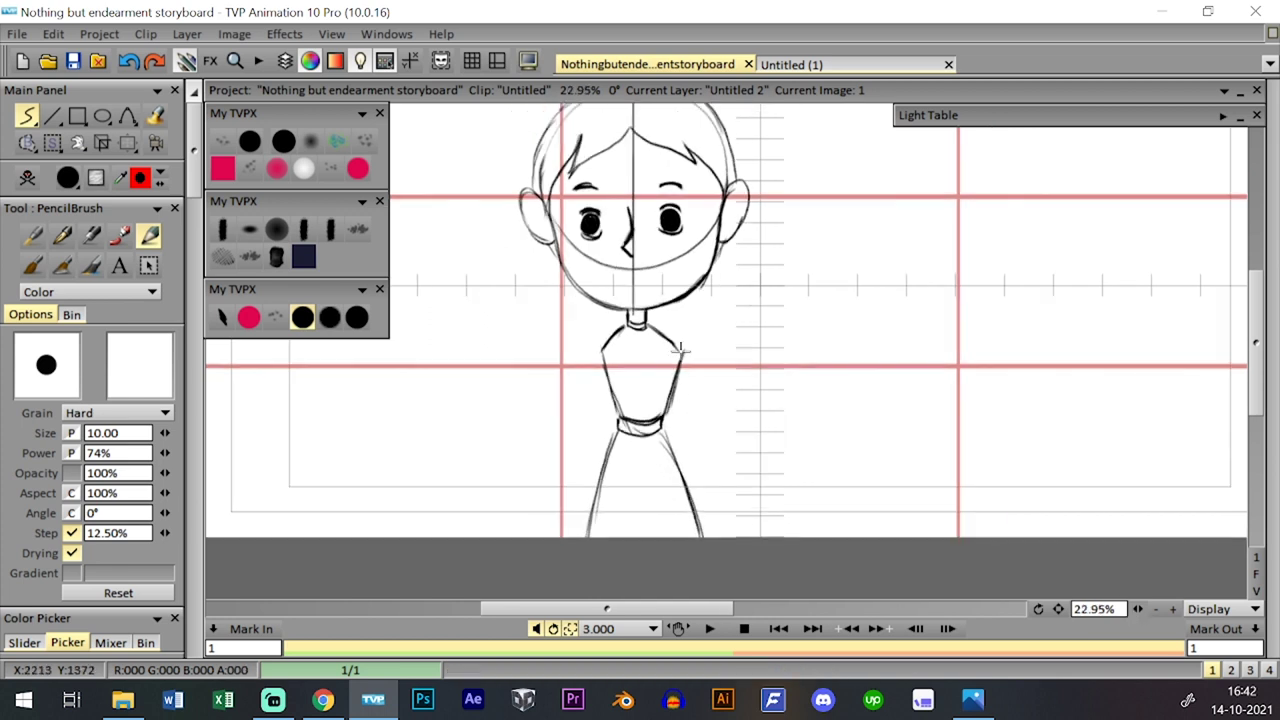
pyautogui.moveTo(676, 382); pyautogui.dragTo(664, 412)
pyautogui.moveTo(682, 352)
pyautogui.mouseDown()
pyautogui.moveTo(669, 393)
pyautogui.moveTo(672, 341)
pyautogui.mouseUp()
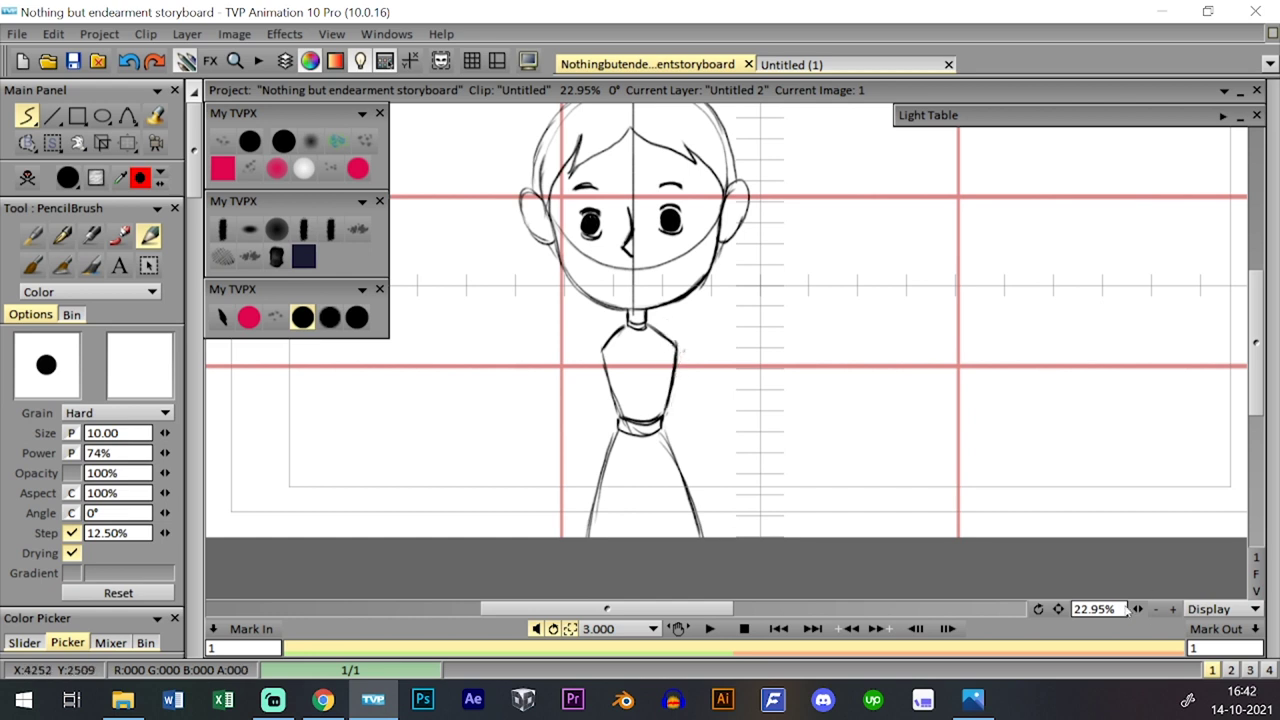
pyautogui.scroll(-3, 1096, 607)
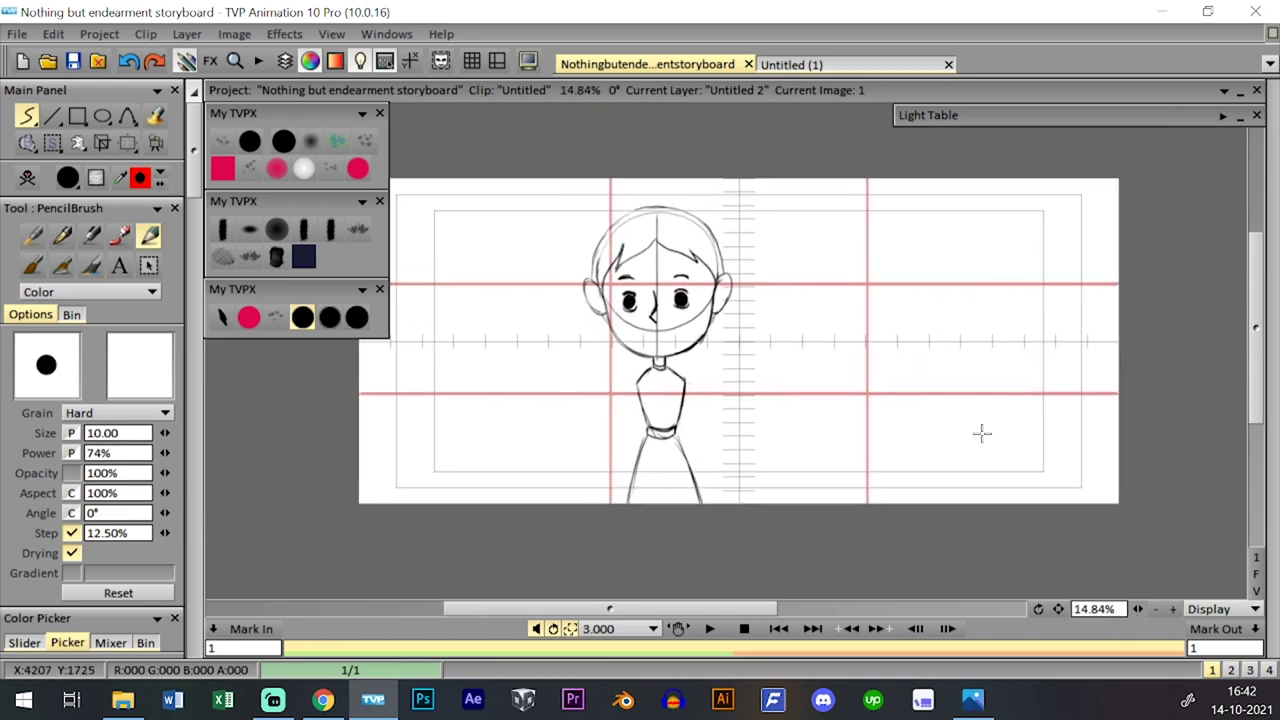
# - Compare with the neighbouring clip and enlarge the girl drawing to about 106%
pyautogui.press('pagedown')
pyautogui.press('pageup')
pyautogui.press('pagedown')
pyautogui.press('pageup')
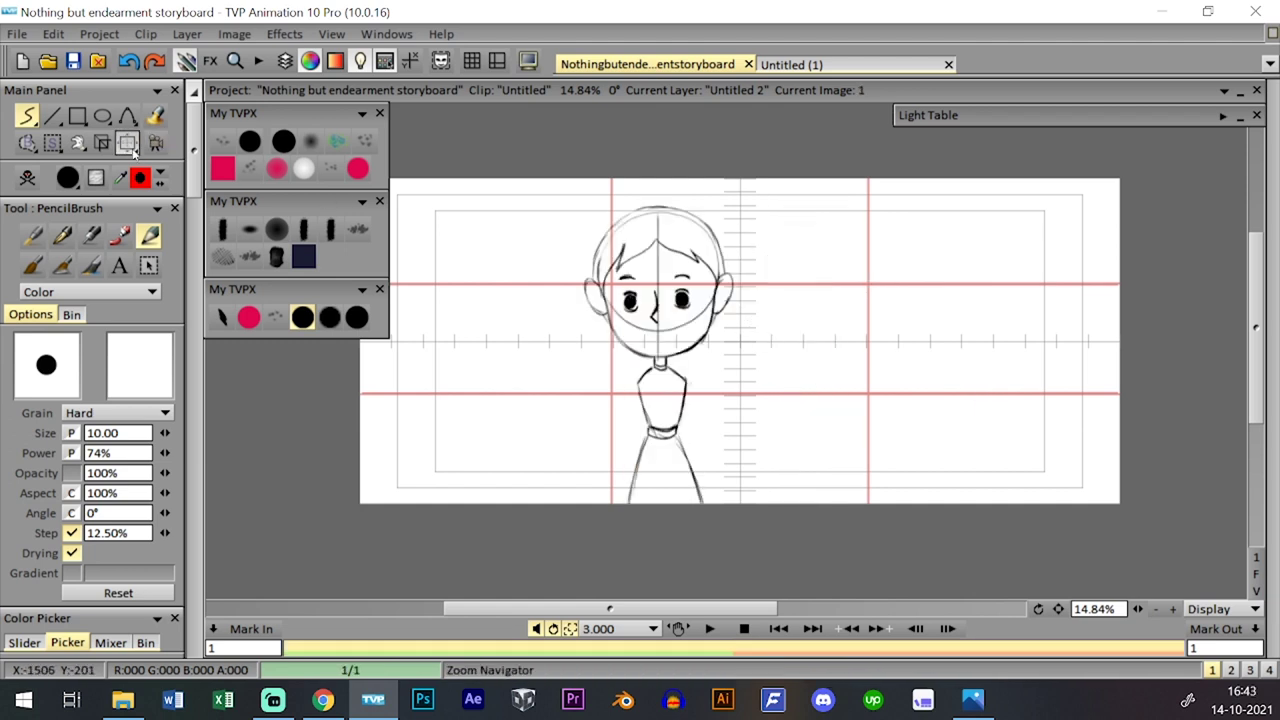
pyautogui.click(127, 143)
pyautogui.moveTo(737, 203); pyautogui.dragTo(740, 194)
pyautogui.click(302, 317)
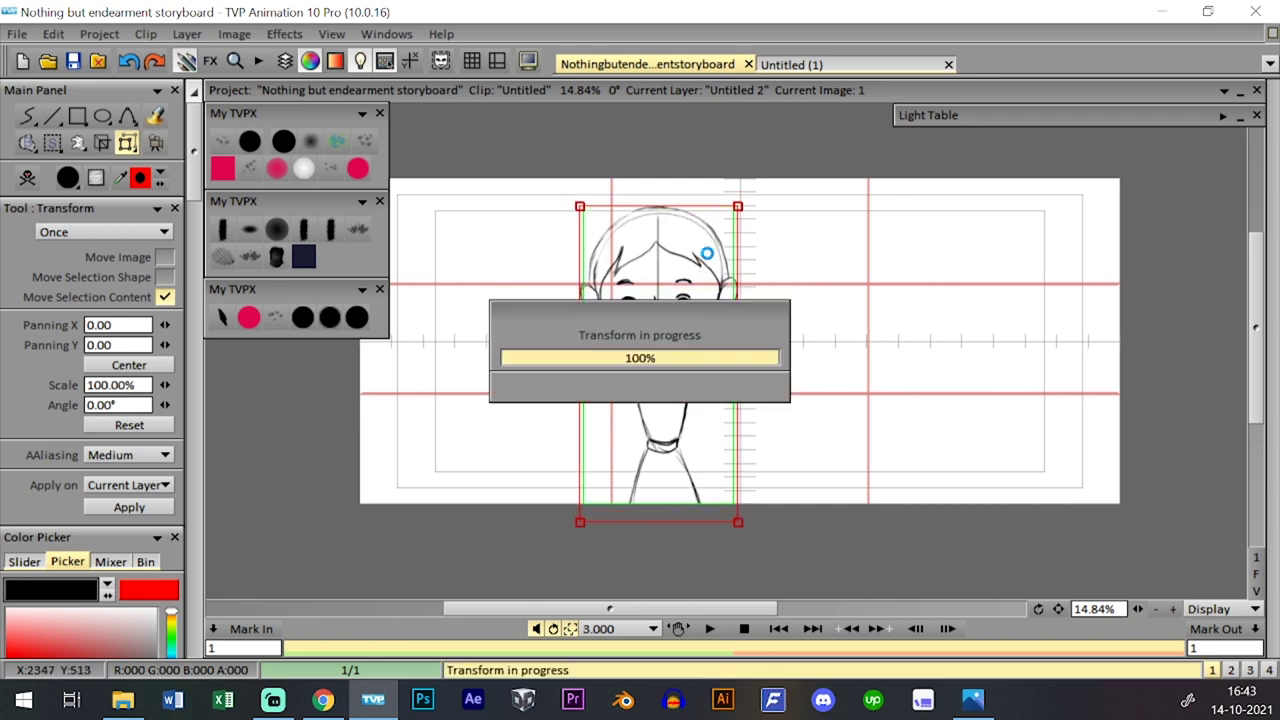
# - Check the girl's size against the boy, zoom in, and sketch both arms
pyautogui.press('pageup')
pyautogui.press('pageup')
pyautogui.press('pagedown')
pyautogui.press('pageup')
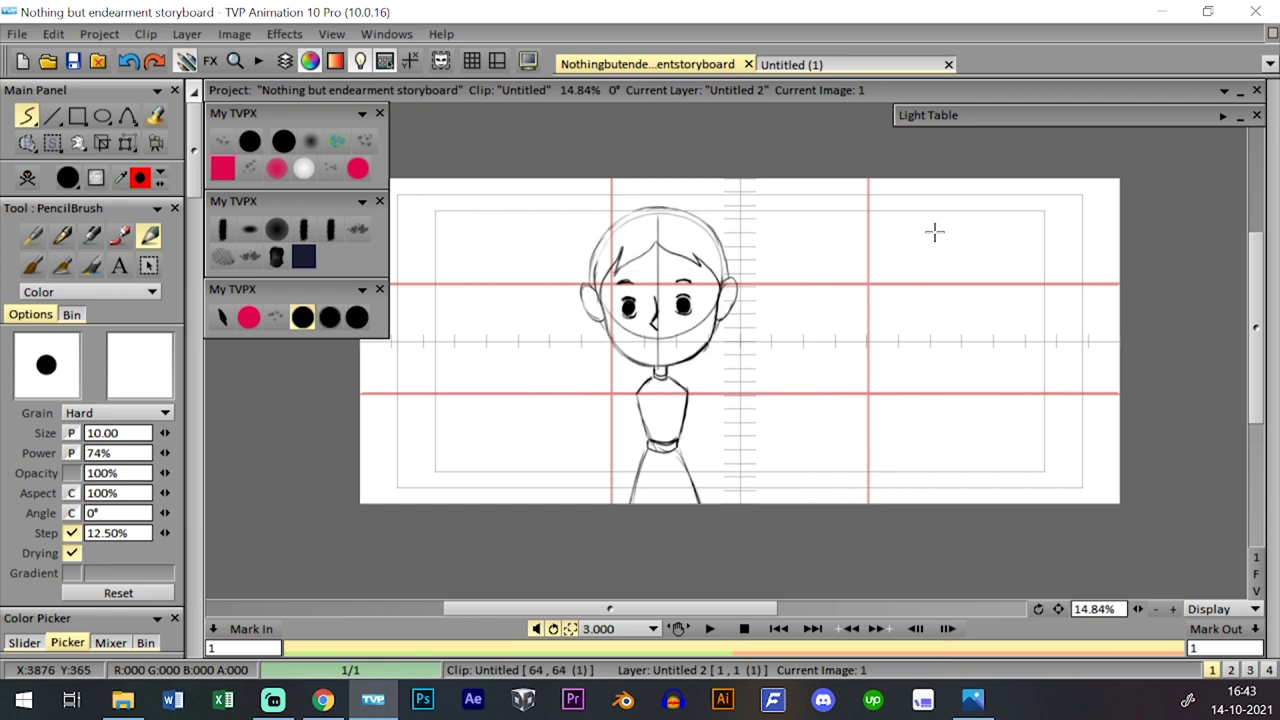
pyautogui.click(1171, 609)
pyautogui.click(1171, 609)
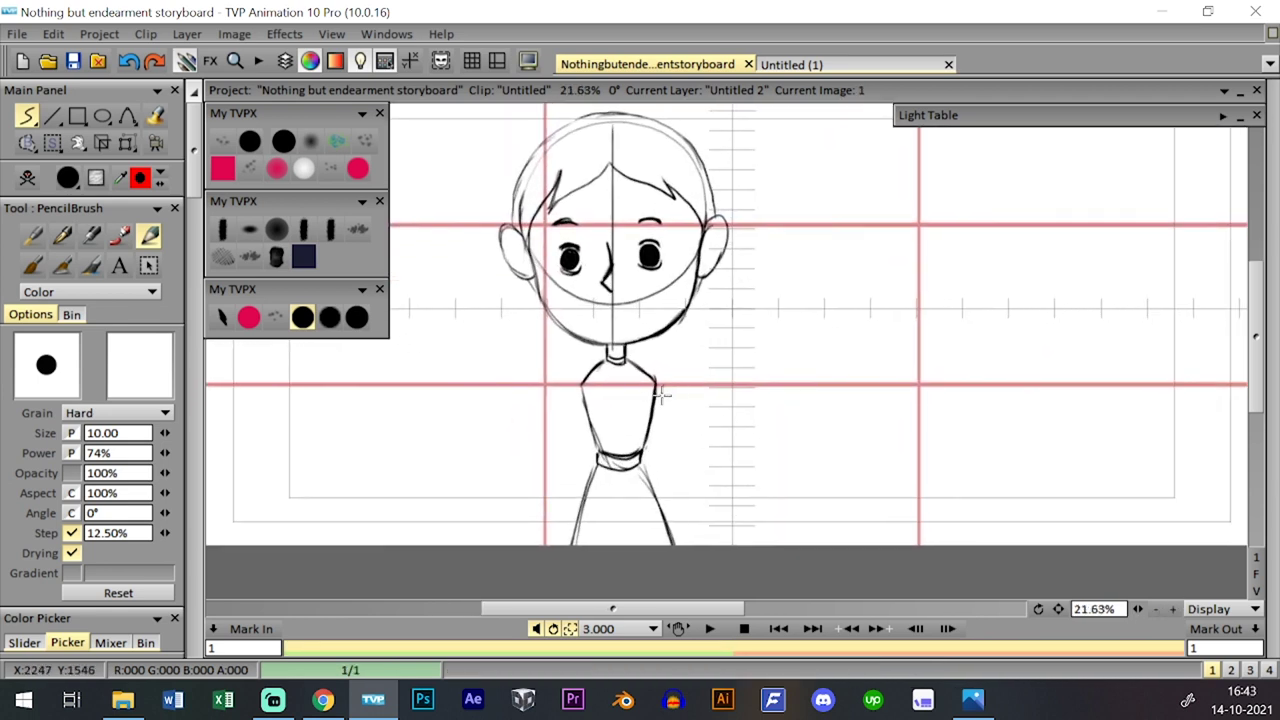
pyautogui.moveTo(656, 384)
pyautogui.mouseDown()
pyautogui.moveTo(707, 446)
pyautogui.moveTo(661, 422)
pyautogui.moveTo(683, 450)
pyautogui.moveTo(657, 418)
pyautogui.moveTo(685, 456)
pyautogui.moveTo(705, 433)
pyautogui.mouseUp()
pyautogui.moveTo(580, 388)
pyautogui.mouseDown()
pyautogui.moveTo(554, 419)
pyautogui.moveTo(584, 385)
pyautogui.moveTo(556, 456)
pyautogui.mouseUp()
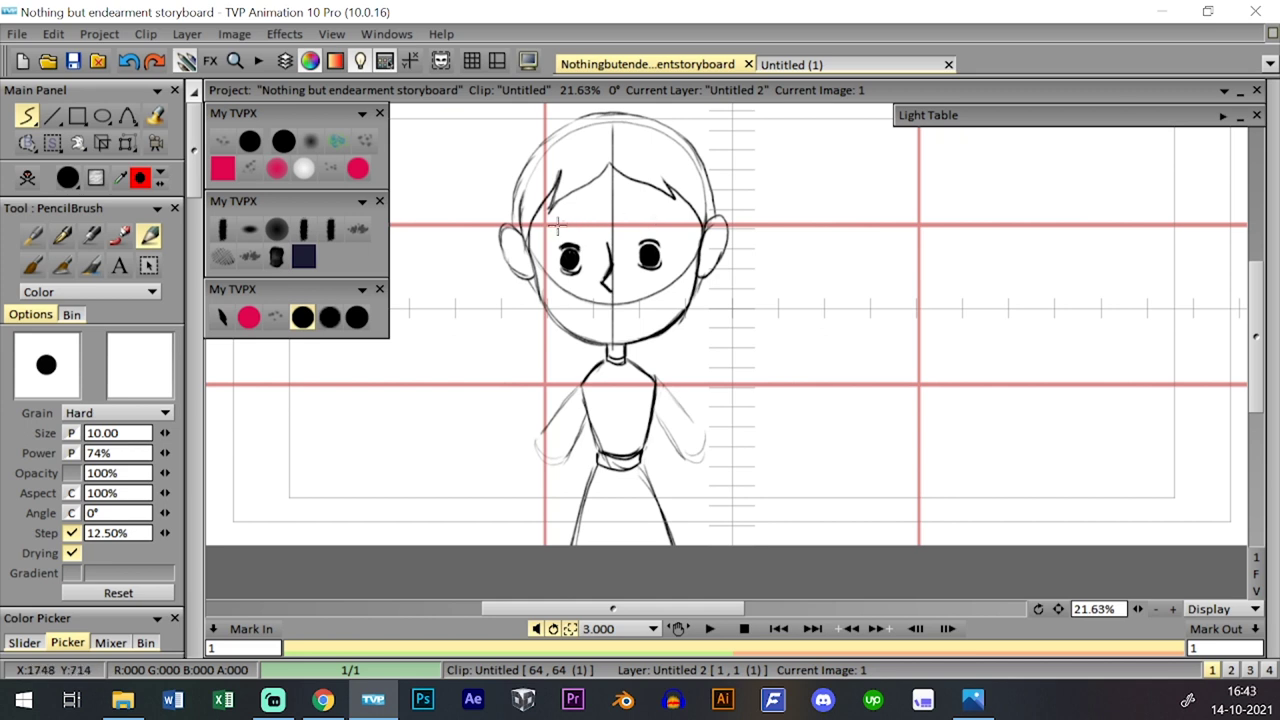
# - Redraw both eyebrows and try a mouth stroke, undoing it
pyautogui.moveTo(639, 205); pyautogui.dragTo(661, 212)
pyautogui.moveTo(556, 214); pyautogui.dragTo(584, 207)
pyautogui.moveTo(586, 308)
pyautogui.mouseDown()
pyautogui.moveTo(640, 310)
pyautogui.moveTo(620, 326)
pyautogui.moveTo(640, 309)
pyautogui.mouseUp()
pyautogui.hotkey('ctrl', 'z')
pyautogui.hotkey('ctrl', 'z')
pyautogui.hotkey('ctrl', 'z')
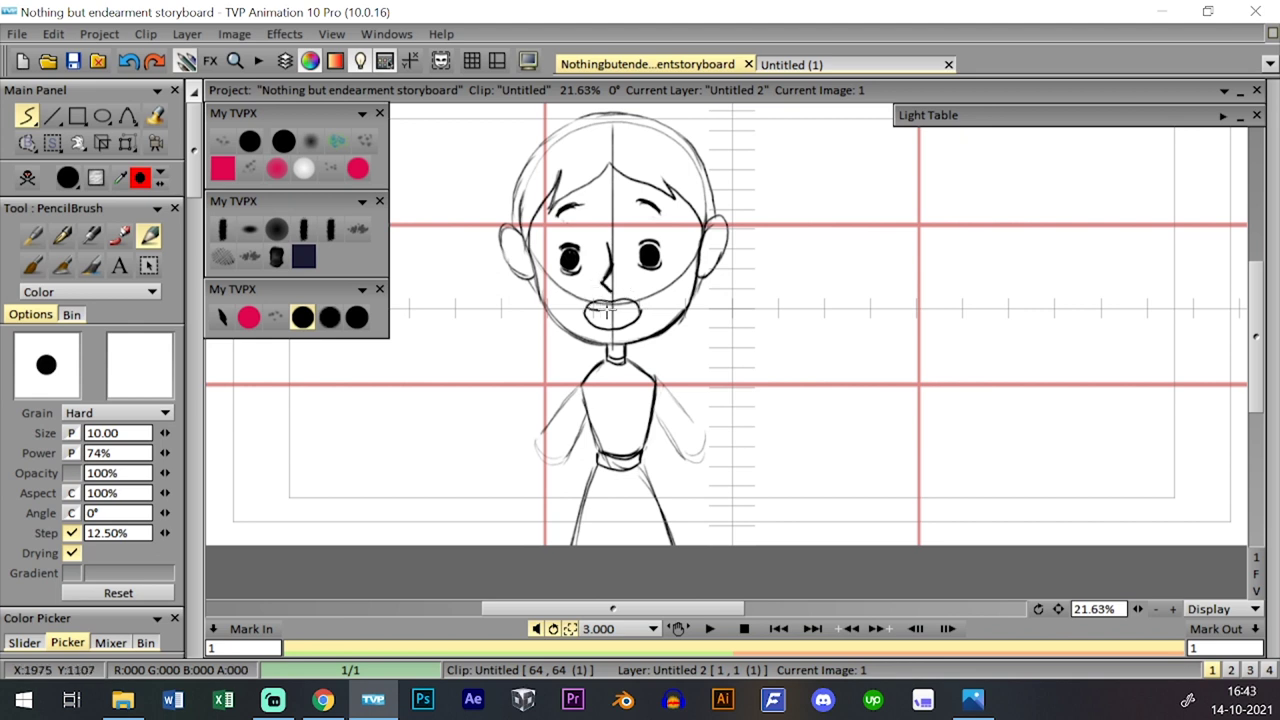
# - Add a line inside the open mouth and draw the right sleeve and arm
pyautogui.moveTo(590, 318); pyautogui.dragTo(621, 322)
pyautogui.moveTo(642, 381)
pyautogui.mouseDown()
pyautogui.moveTo(662, 426)
pyautogui.moveTo(626, 413)
pyautogui.moveTo(688, 453)
pyautogui.mouseUp()
pyautogui.hotkey('ctrl', 'z')
pyautogui.moveTo(623, 411); pyautogui.dragTo(692, 459)
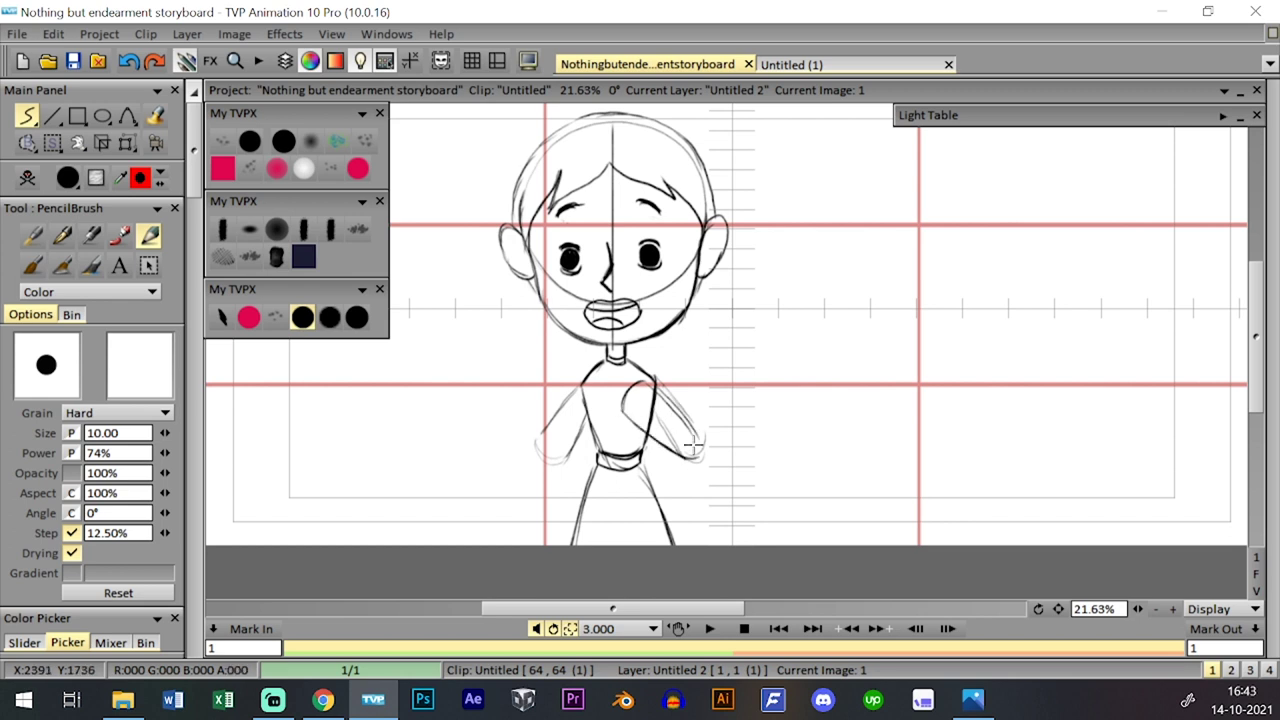
# - Draw the left sleeve and arm, then start sketching hair beside the face
pyautogui.moveTo(592, 381)
pyautogui.mouseDown()
pyautogui.moveTo(608, 412)
pyautogui.moveTo(538, 438)
pyautogui.mouseUp()
pyautogui.moveTo(607, 414); pyautogui.dragTo(564, 457)
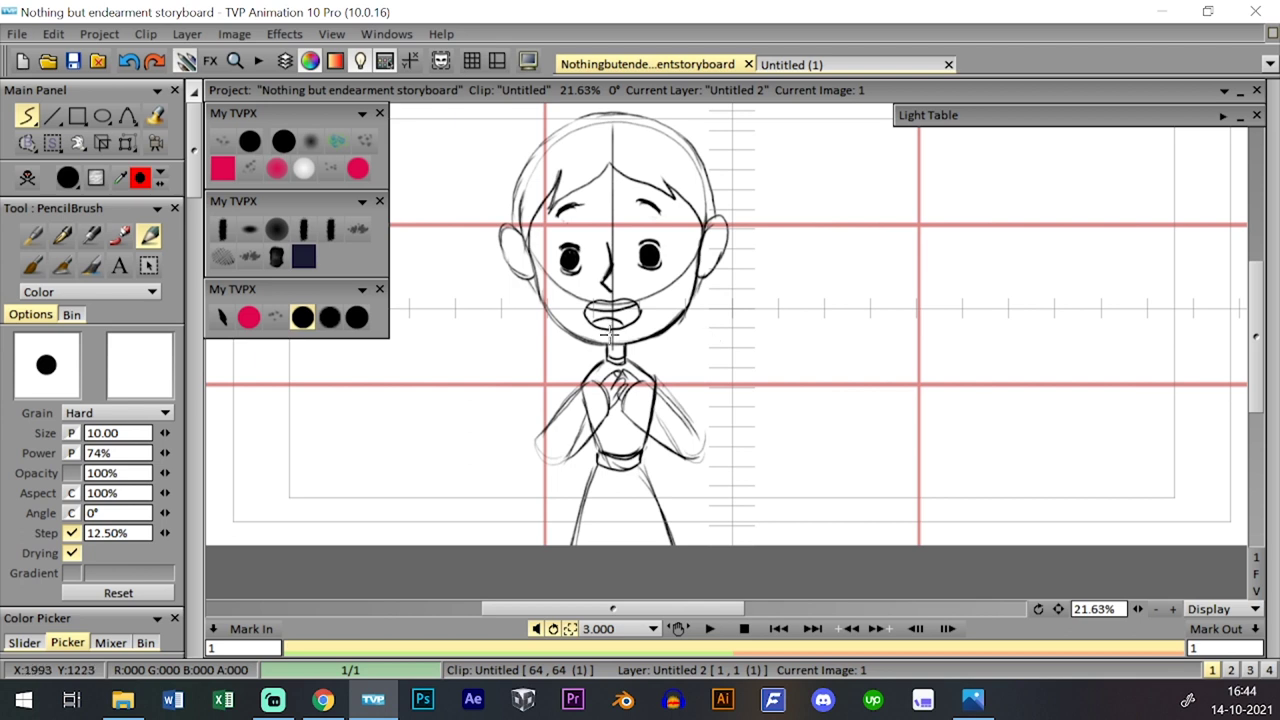
pyautogui.moveTo(730, 311); pyautogui.dragTo(738, 298)
# - Sketch the right hair bun with a braided tail and a tuft at the tie
pyautogui.moveTo(692, 308); pyautogui.dragTo(745, 305)
pyautogui.moveTo(747, 254)
pyautogui.mouseDown()
pyautogui.moveTo(745, 300)
pyautogui.moveTo(700, 310)
pyautogui.moveTo(750, 285)
pyautogui.moveTo(724, 268)
pyautogui.mouseUp()
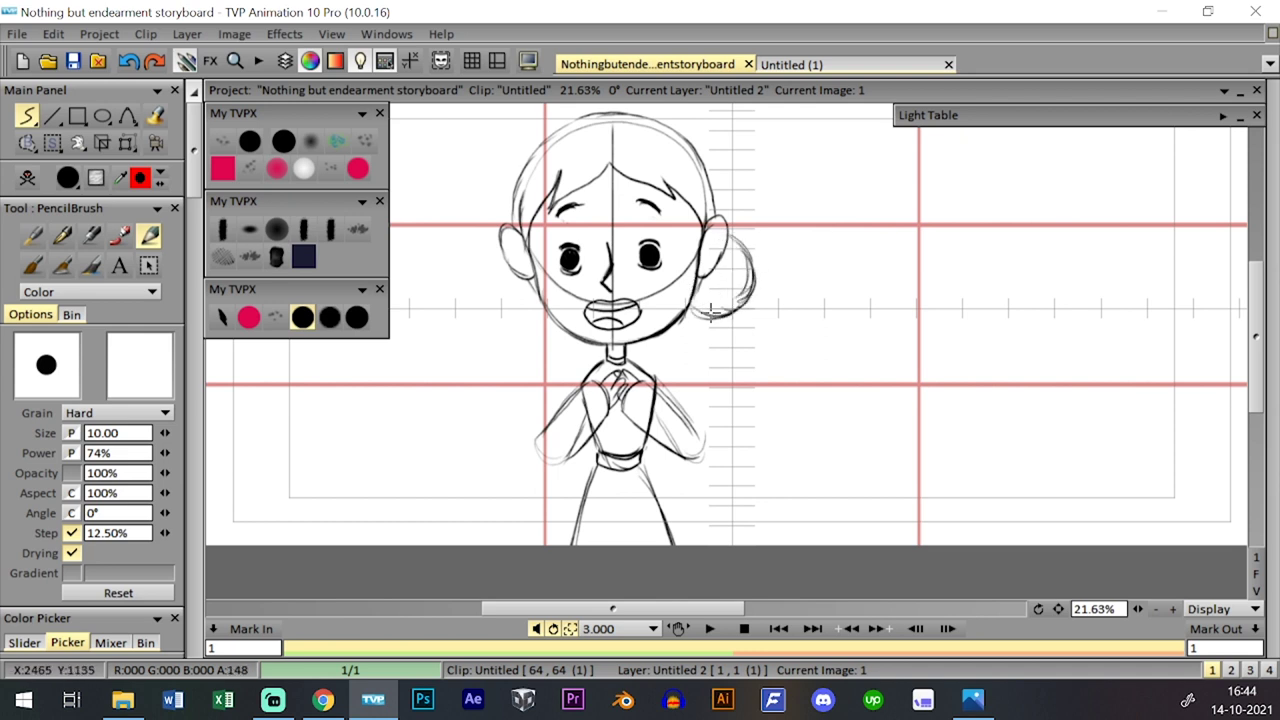
pyautogui.moveTo(733, 331)
pyautogui.mouseDown()
pyautogui.moveTo(765, 332)
pyautogui.moveTo(778, 315)
pyautogui.moveTo(756, 278)
pyautogui.moveTo(780, 302)
pyautogui.moveTo(764, 330)
pyautogui.moveTo(780, 318)
pyautogui.moveTo(762, 298)
pyautogui.moveTo(749, 328)
pyautogui.moveTo(788, 318)
pyautogui.mouseUp()
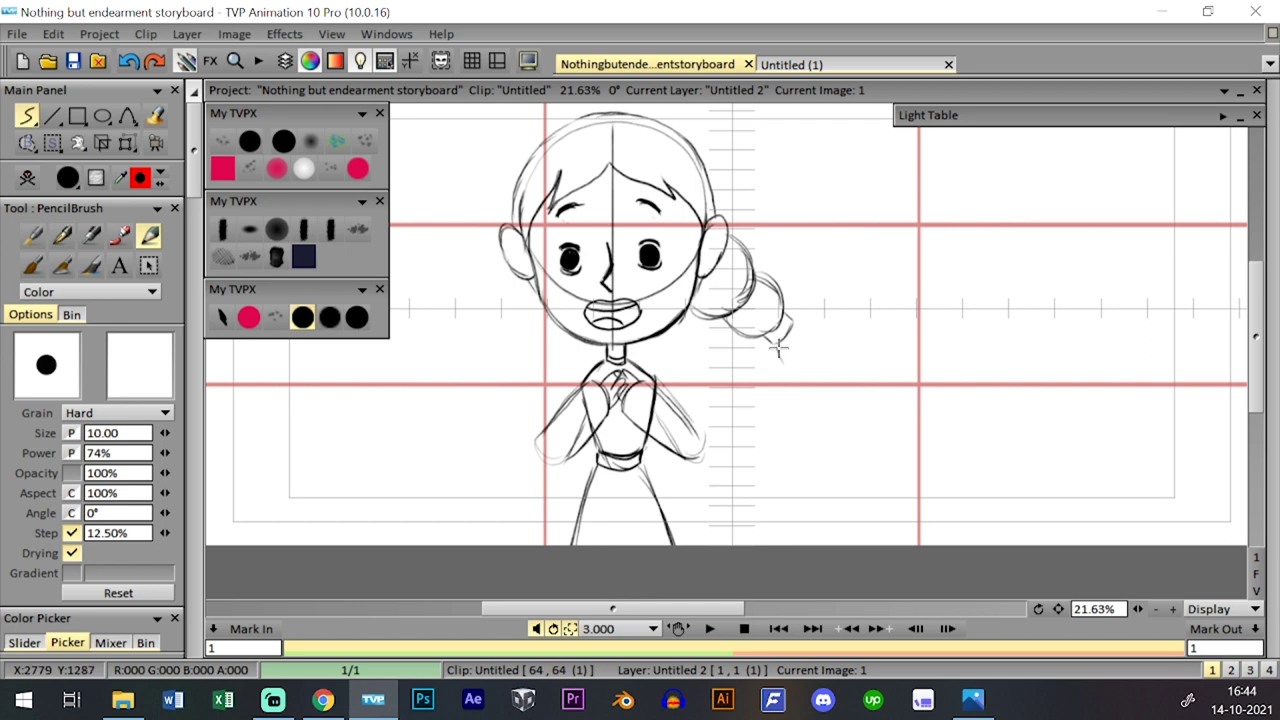
pyautogui.hotkey('ctrl', 'z')
pyautogui.moveTo(780, 350)
pyautogui.mouseDown()
pyautogui.moveTo(806, 337)
pyautogui.moveTo(812, 373)
pyautogui.mouseUp()
pyautogui.moveTo(784, 315)
pyautogui.mouseDown()
pyautogui.moveTo(800, 242)
pyautogui.moveTo(799, 286)
pyautogui.moveTo(798, 252)
pyautogui.moveTo(785, 283)
pyautogui.moveTo(828, 266)
pyautogui.moveTo(788, 303)
pyautogui.mouseUp()
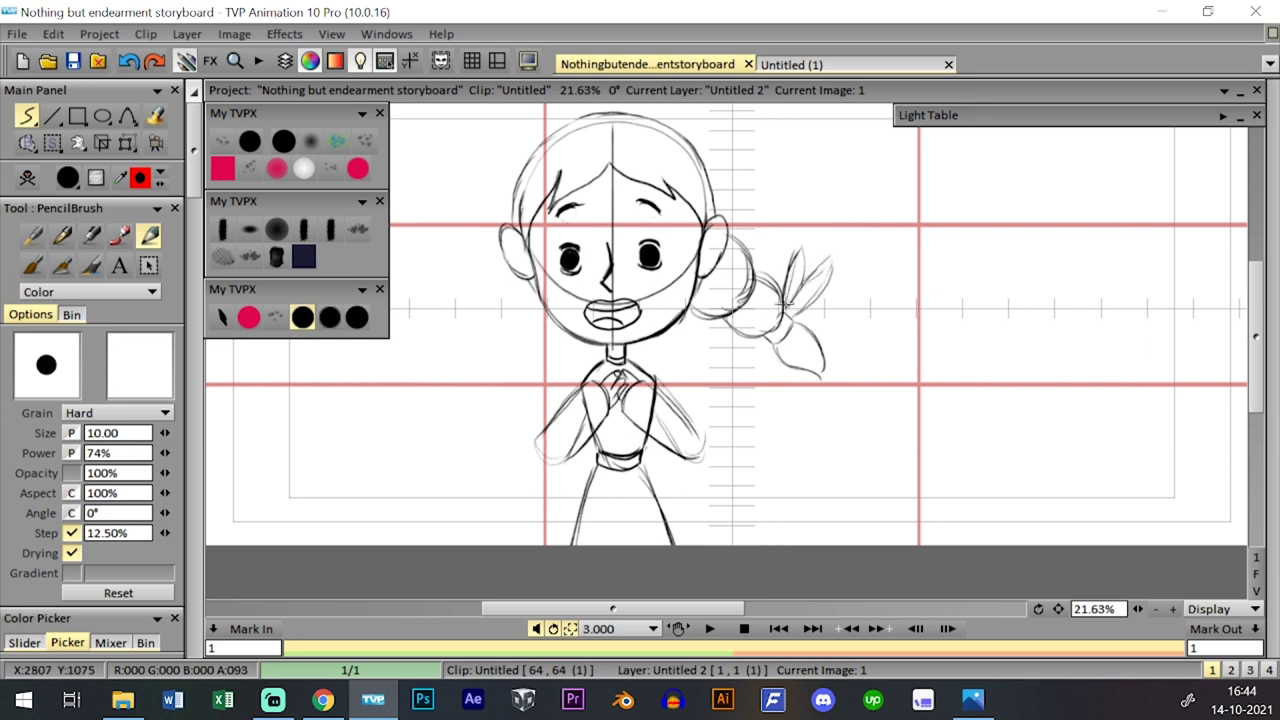
# - Sketch the left bun and braided pigtail, redoing and darkening its tufted tip
pyautogui.moveTo(500, 246)
pyautogui.mouseDown()
pyautogui.moveTo(508, 308)
pyautogui.moveTo(499, 265)
pyautogui.moveTo(526, 289)
pyautogui.moveTo(483, 292)
pyautogui.moveTo(538, 316)
pyautogui.mouseUp()
pyautogui.moveTo(493, 305)
pyautogui.mouseDown()
pyautogui.moveTo(536, 295)
pyautogui.moveTo(498, 313)
pyautogui.moveTo(519, 232)
pyautogui.mouseUp()
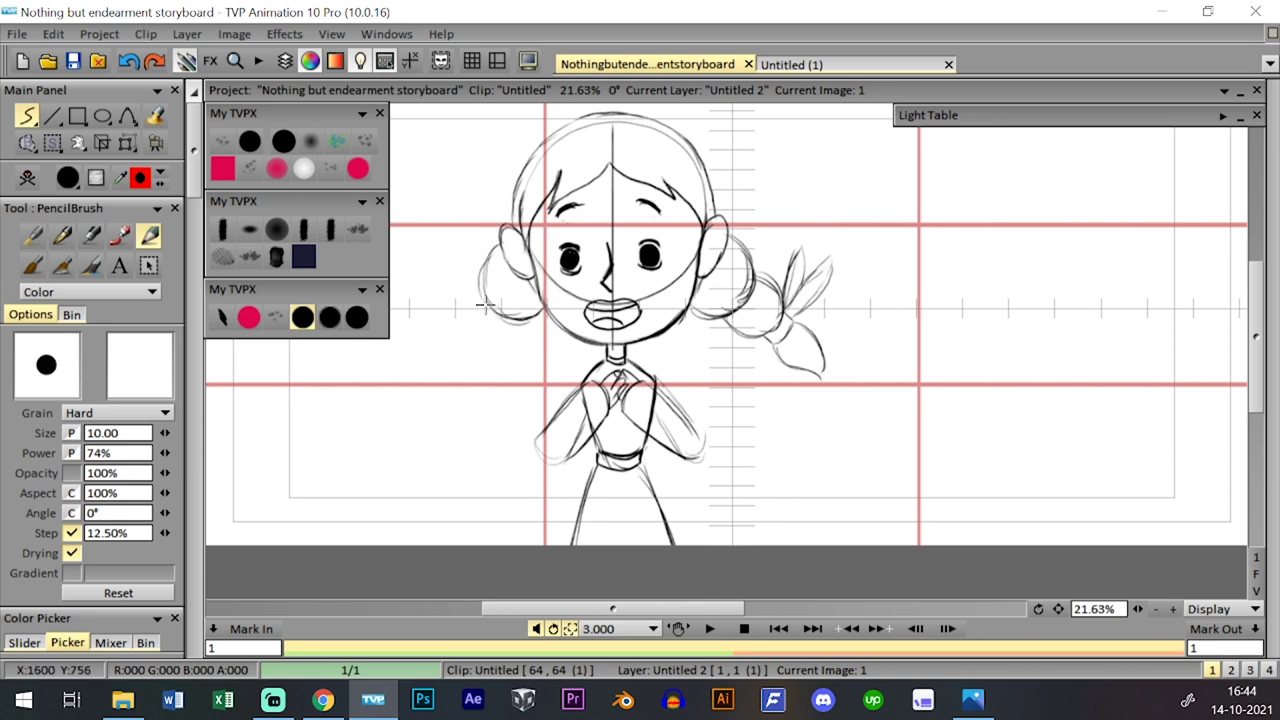
pyautogui.moveTo(487, 339)
pyautogui.mouseDown()
pyautogui.moveTo(465, 313)
pyautogui.moveTo(520, 317)
pyautogui.mouseUp()
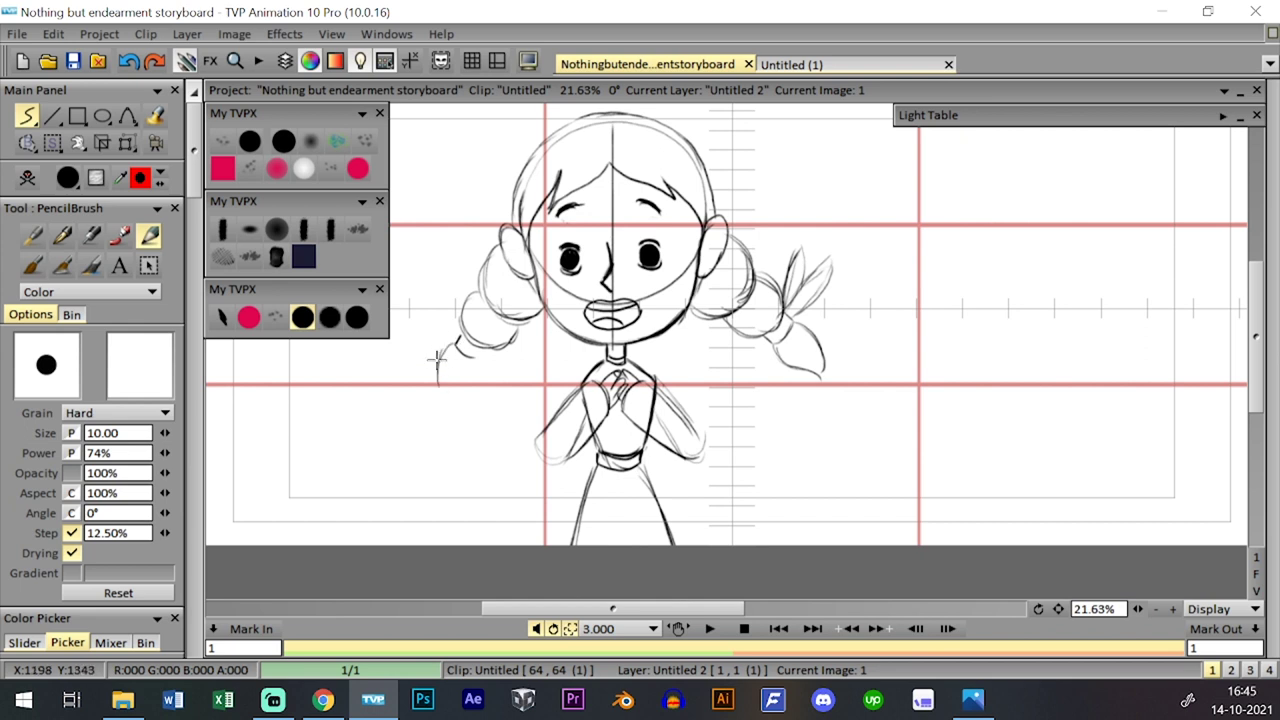
pyautogui.moveTo(449, 343); pyautogui.dragTo(452, 398)
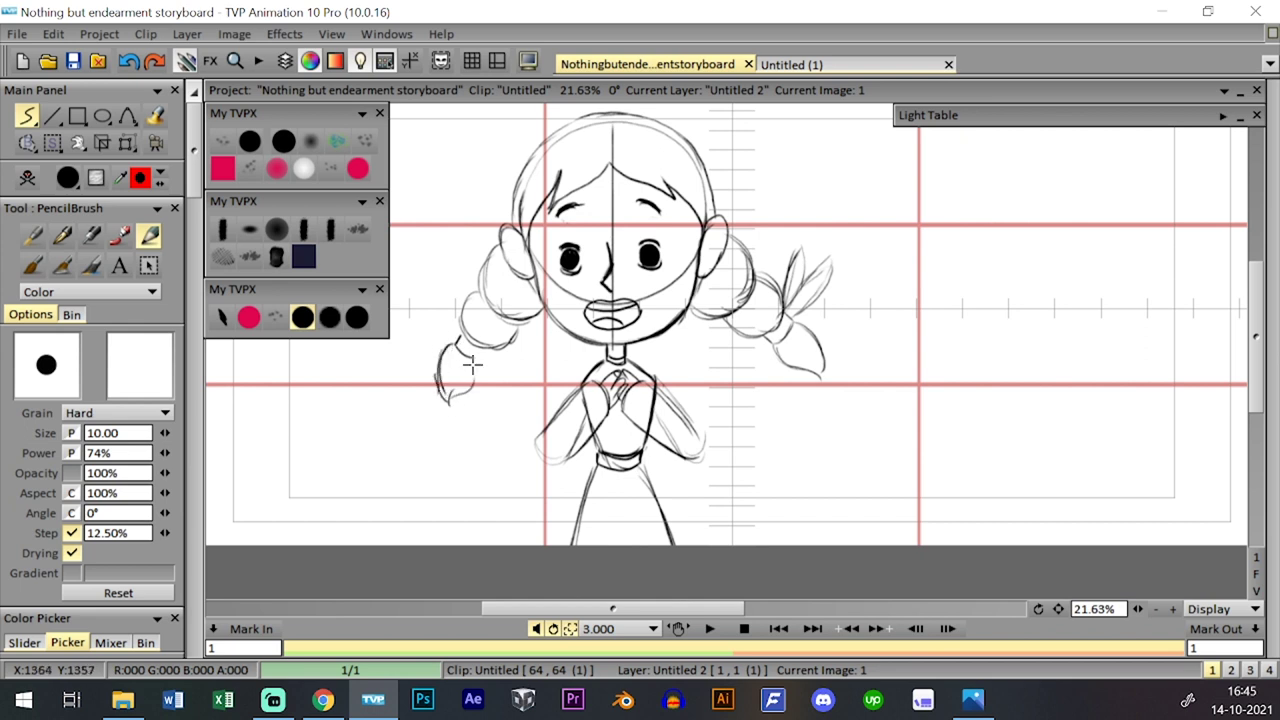
pyautogui.moveTo(476, 357)
pyautogui.mouseDown()
pyautogui.moveTo(413, 303)
pyautogui.moveTo(457, 339)
pyautogui.moveTo(440, 312)
pyautogui.moveTo(454, 336)
pyautogui.moveTo(406, 310)
pyautogui.moveTo(452, 333)
pyautogui.mouseUp()
pyautogui.hotkey('ctrl', 'z')
pyautogui.hotkey('ctrl', 'z')
pyautogui.hotkey('ctrl', 'z')
pyautogui.moveTo(420, 279); pyautogui.dragTo(451, 319)
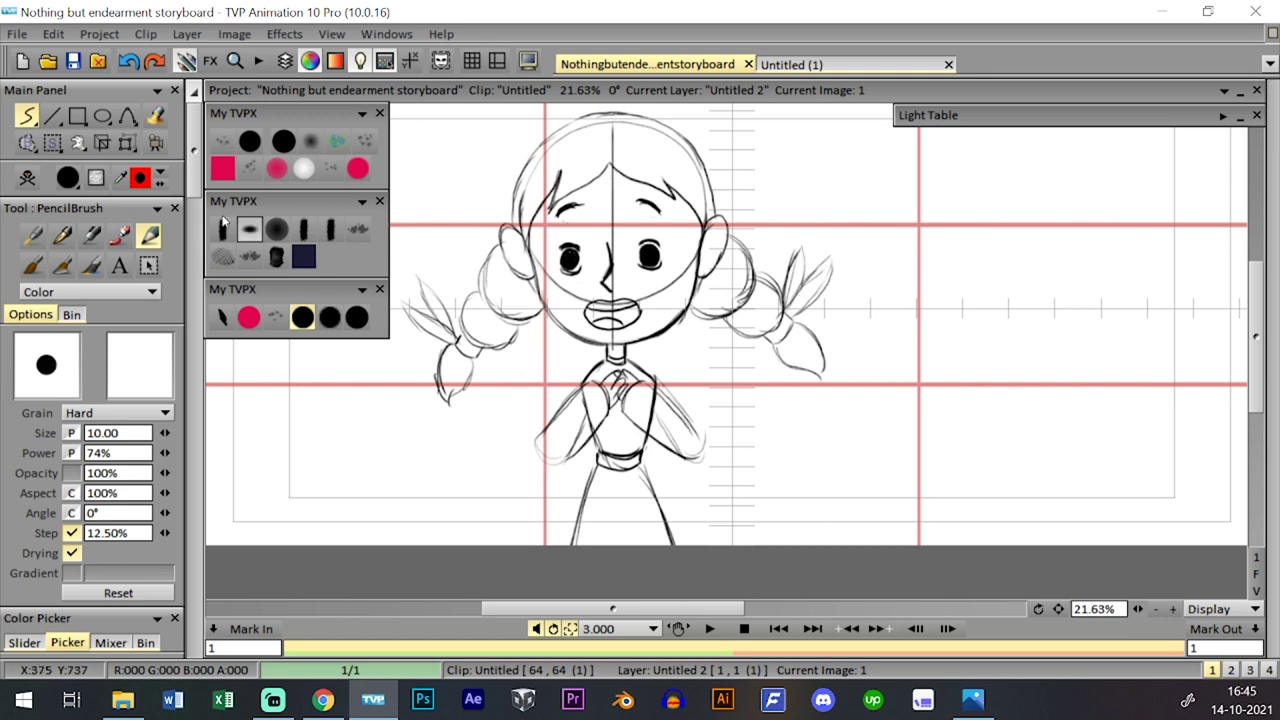
# - Lasso the left pigtail freehand and rotate it about -14.5° outward
pyautogui.rightClick(53, 143)
pyautogui.click(122, 191)
pyautogui.moveTo(497, 262)
pyautogui.mouseDown()
pyautogui.moveTo(545, 315)
pyautogui.moveTo(408, 420)
pyautogui.moveTo(440, 215)
pyautogui.mouseUp()
pyautogui.rightClick(127, 143)
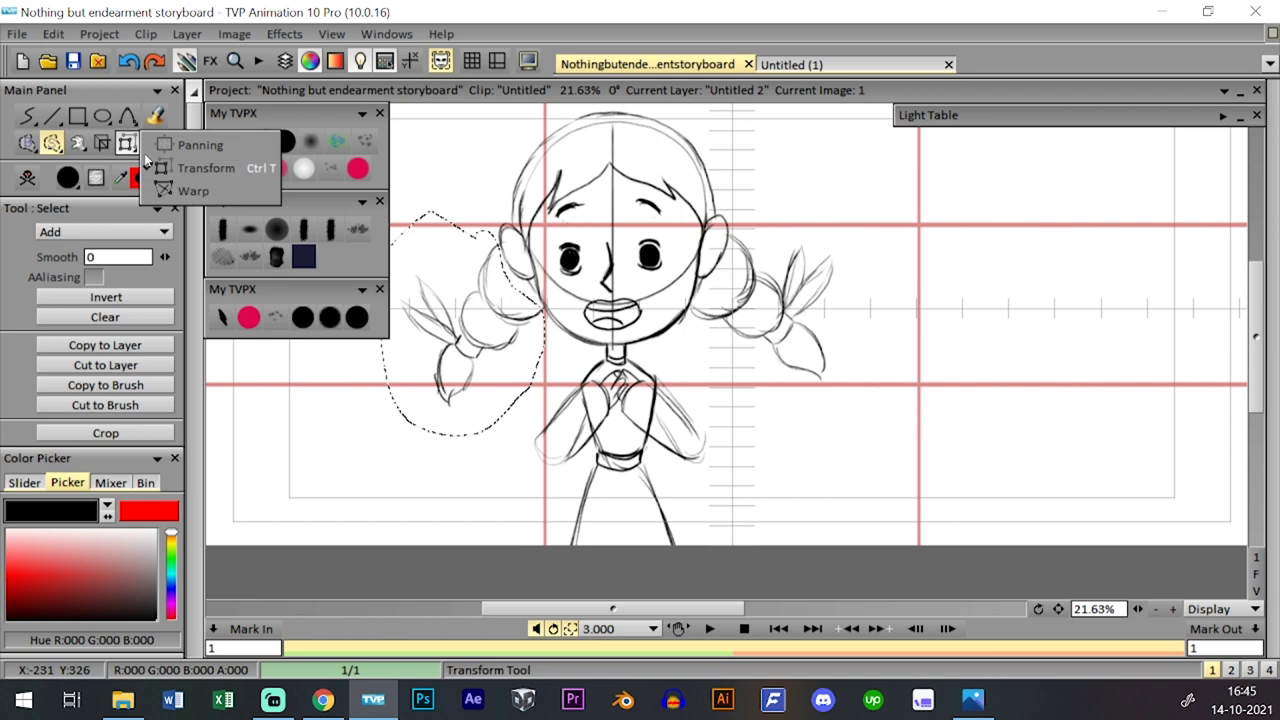
pyautogui.click(205, 168)
pyautogui.moveTo(544, 326); pyautogui.dragTo(515, 288)
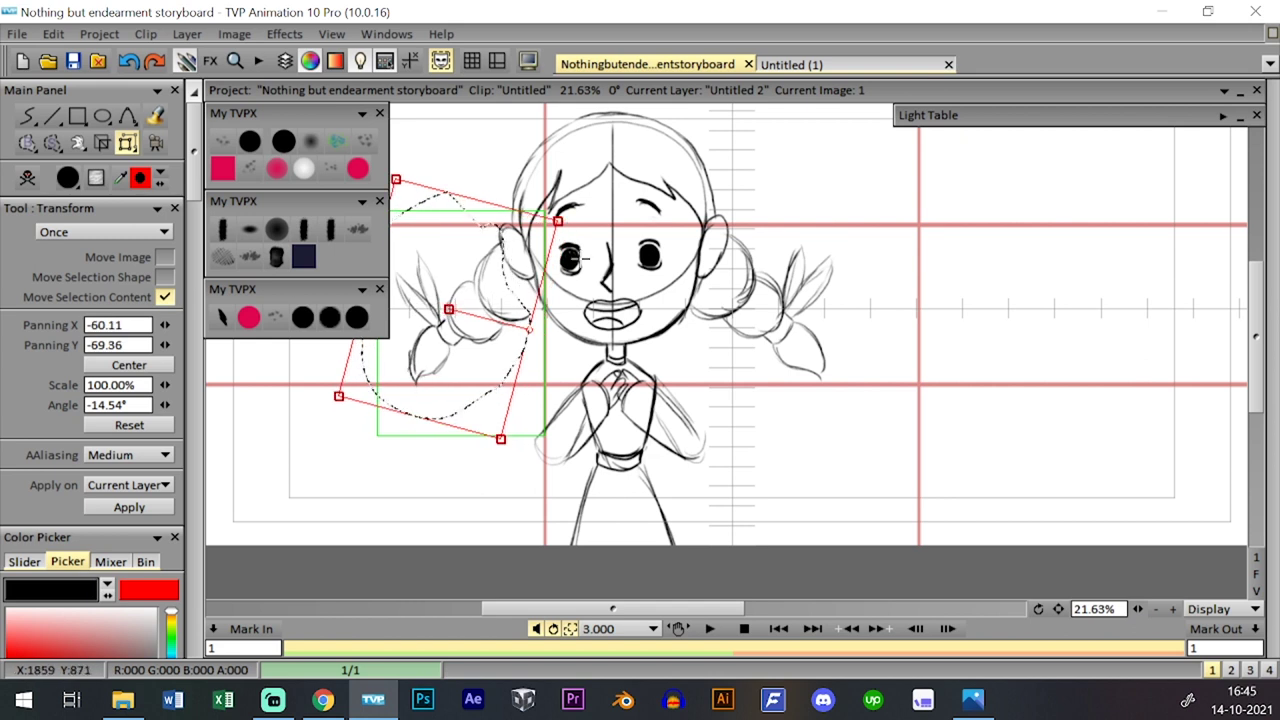
pyautogui.press('Return')
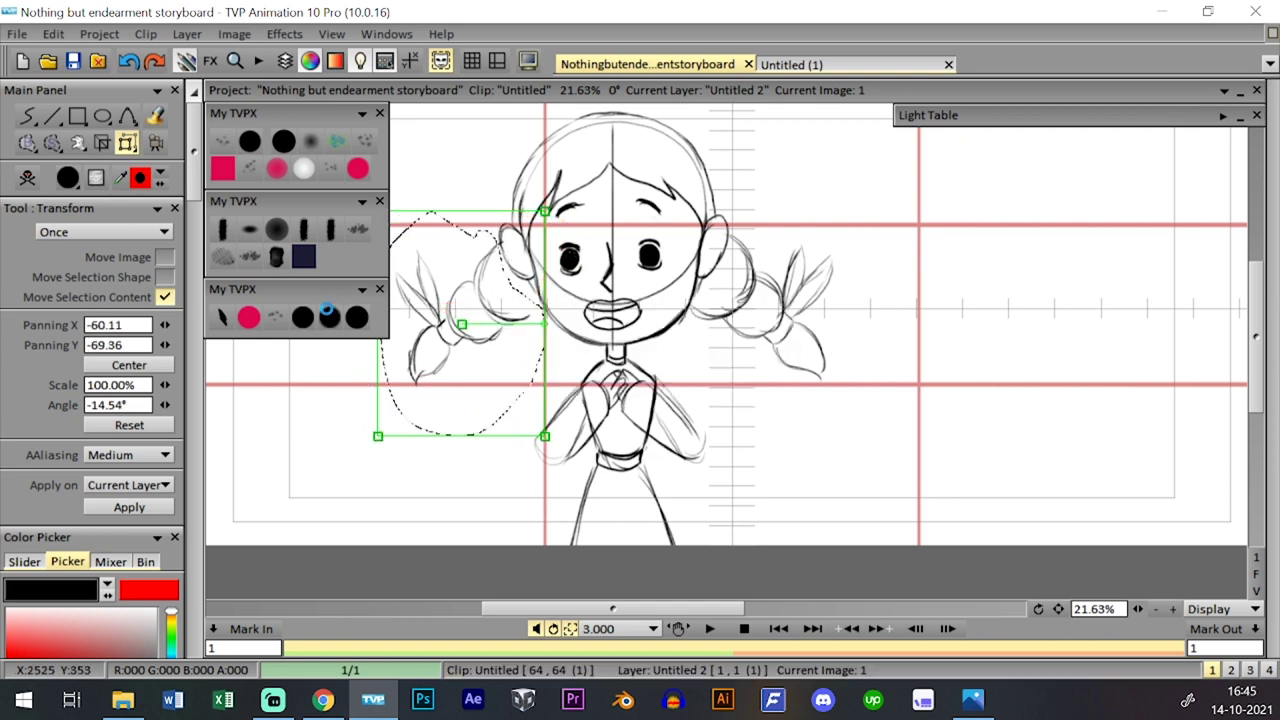
# - Clear the pigtail selection and save the storyboard project
pyautogui.click(303, 319)
pyautogui.rightClick(52, 144)
pyautogui.click(114, 305)
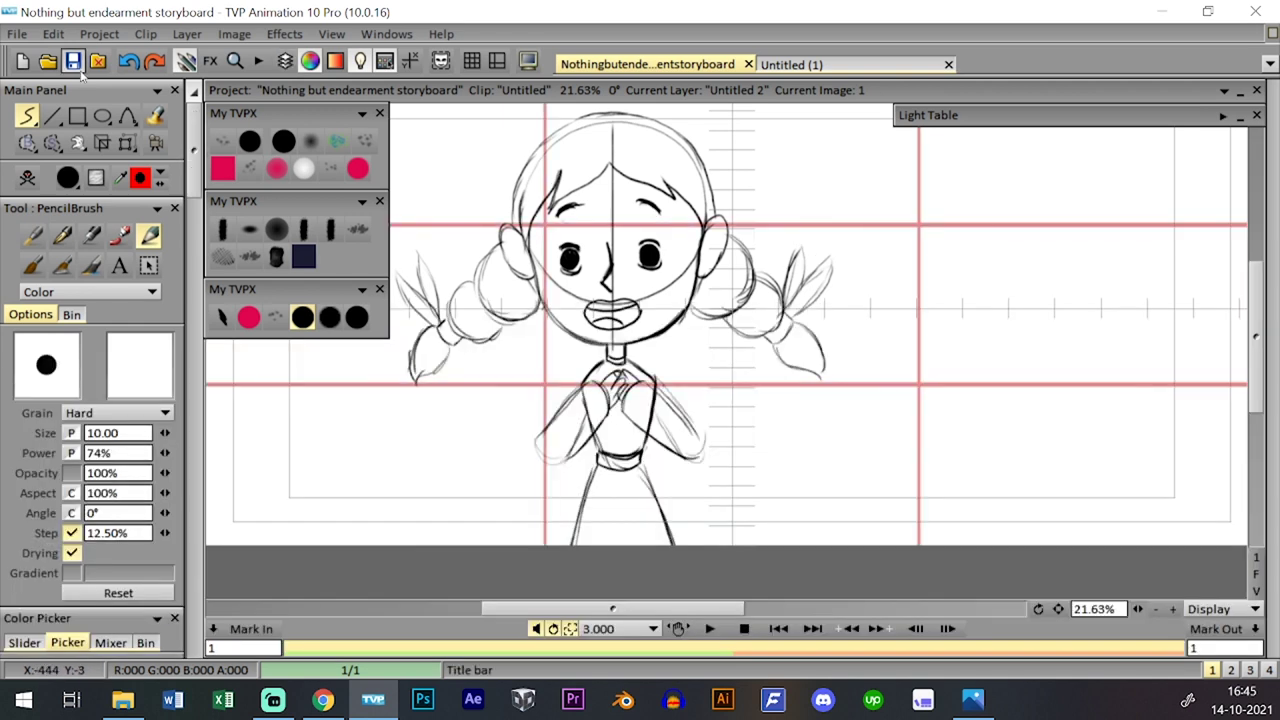
pyautogui.click(80, 70)
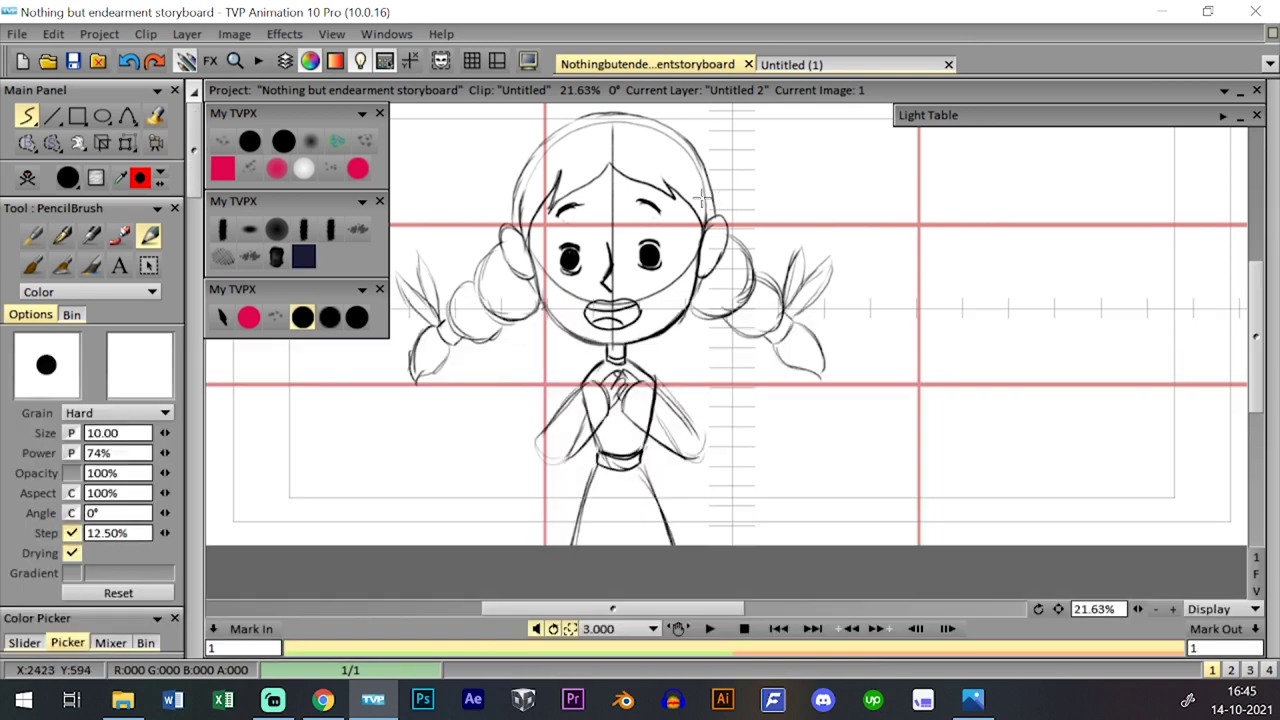
# - Move to image 2, erase its drawing and turn on the Light Table
pyautogui.press('Down')
pyautogui.press('Right')
pyautogui.press('Down')
pyautogui.press('Down')
pyautogui.press('Down')
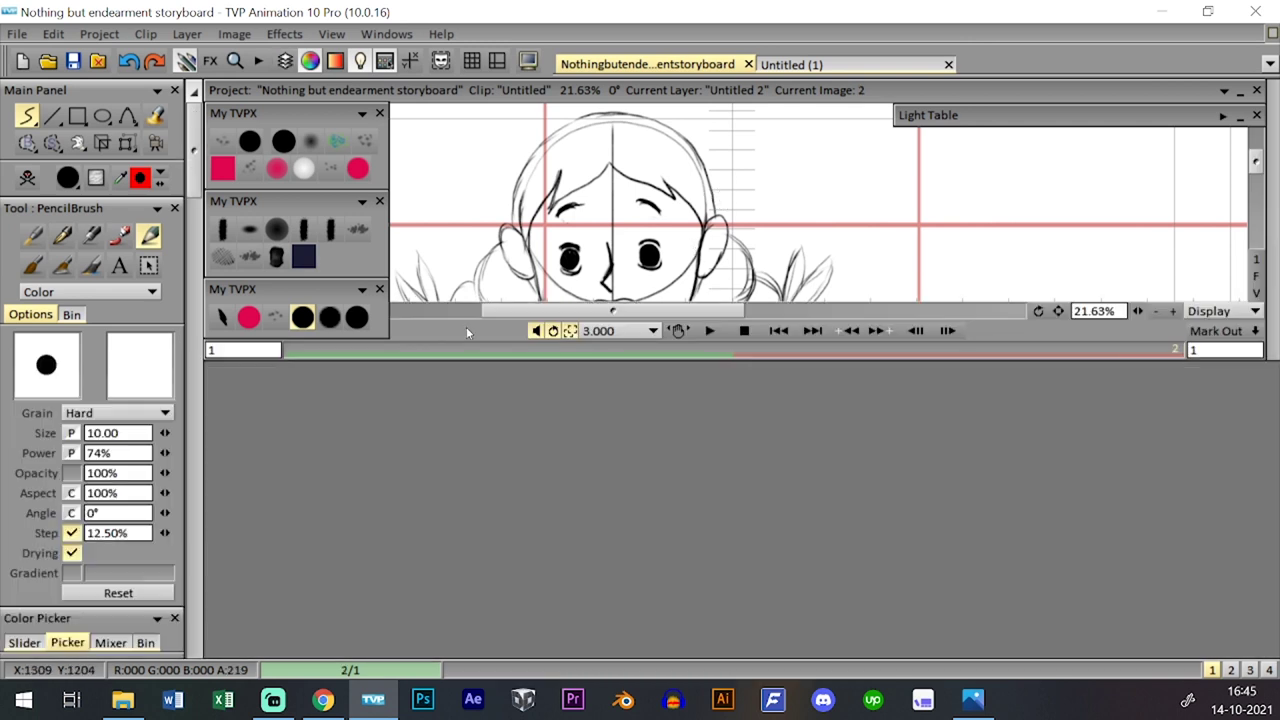
pyautogui.click(29, 179)
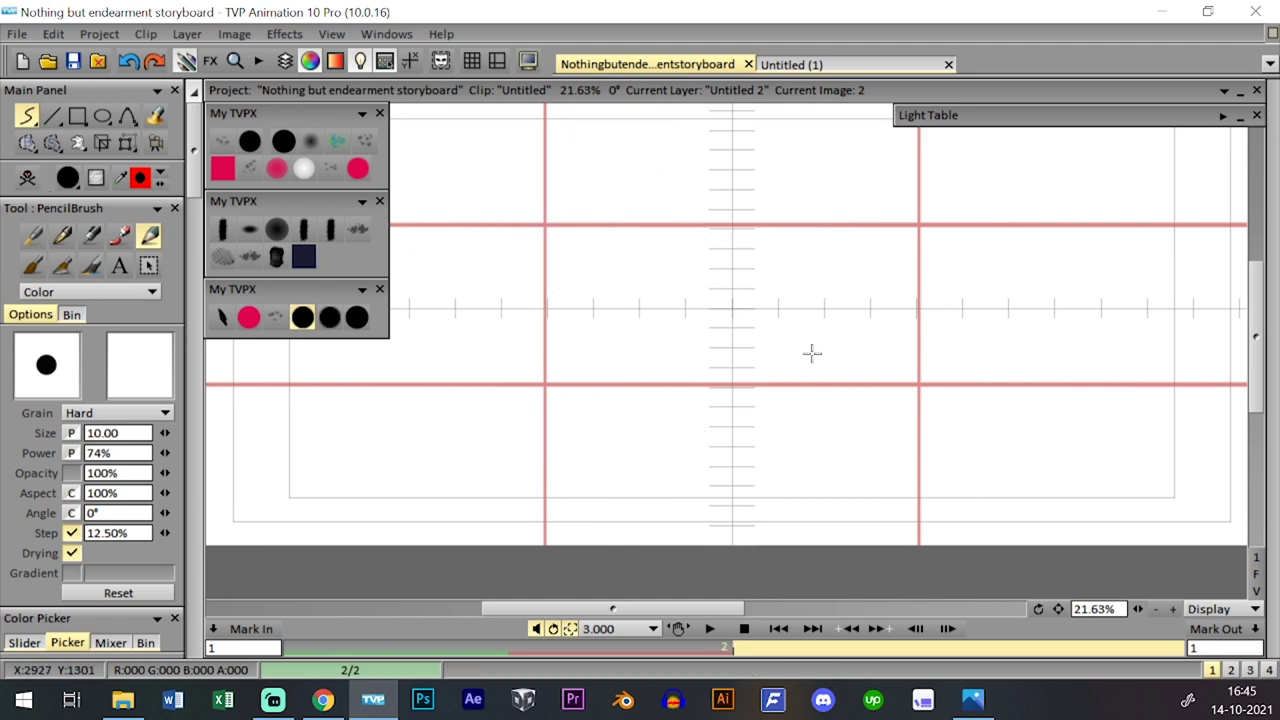
pyautogui.press('Down')
pyautogui.click(211, 453)
pyautogui.press('Down')
pyautogui.press('Down')
pyautogui.press('Down')
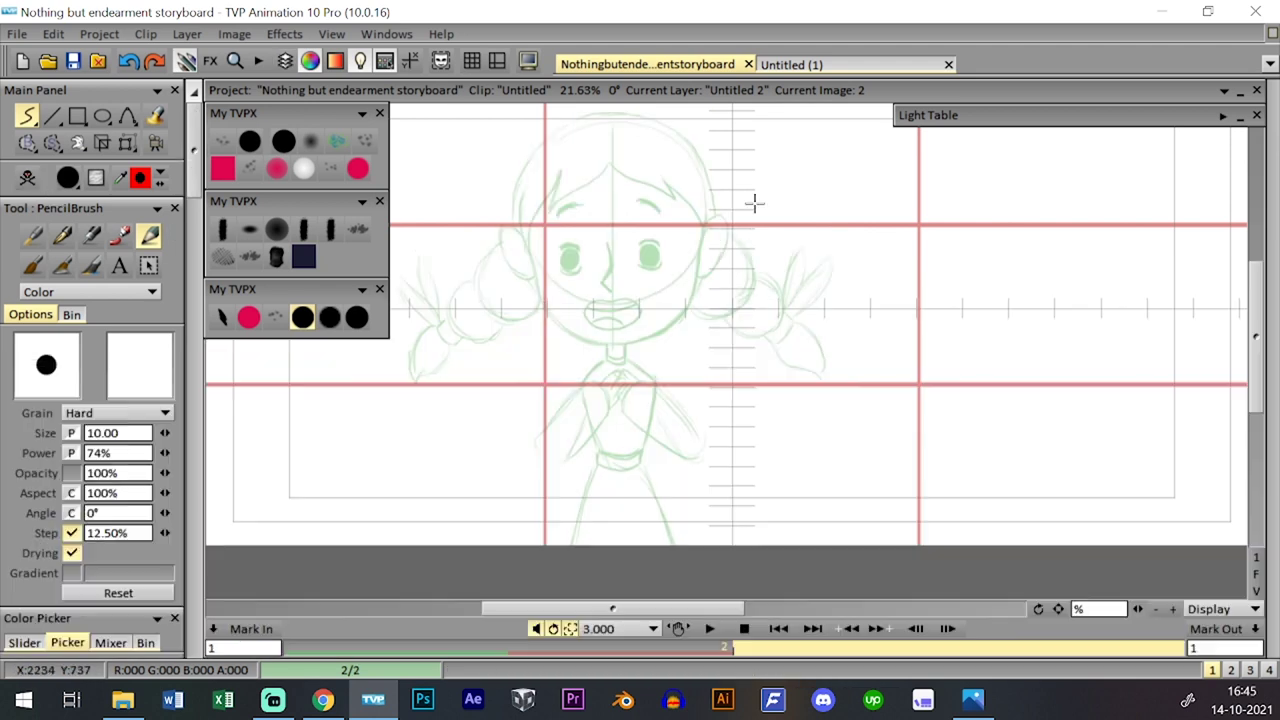
# - Draw a trial head circle over the green ghost, enlarge it, then erase it
pyautogui.moveTo(1140, 609); pyautogui.dragTo(1154, 609)
pyautogui.moveTo(898, 413); pyautogui.dragTo(893, 471)
pyautogui.press('Down')
pyautogui.press('Down')
pyautogui.press('Down')
pyautogui.press('Down')
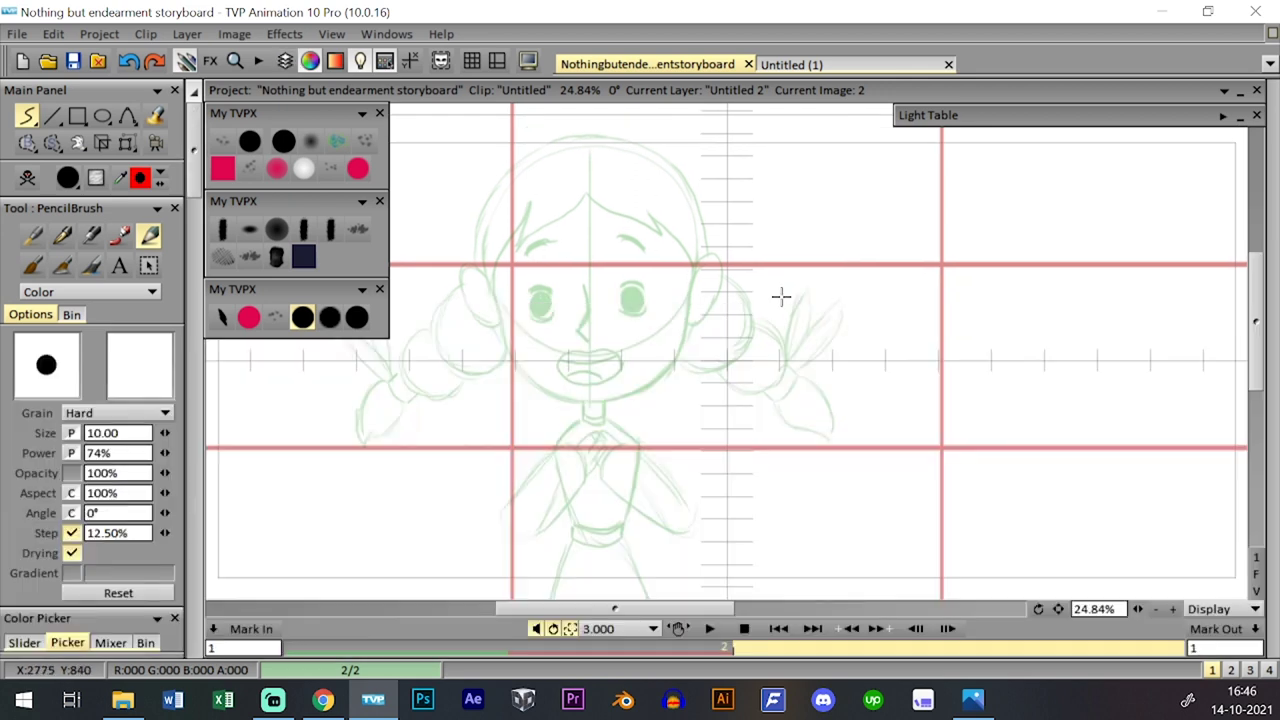
pyautogui.moveTo(687, 329); pyautogui.dragTo(679, 324)
pyautogui.moveTo(598, 146)
pyautogui.mouseDown()
pyautogui.moveTo(629, 323)
pyautogui.moveTo(596, 146)
pyautogui.mouseUp()
pyautogui.click(127, 143)
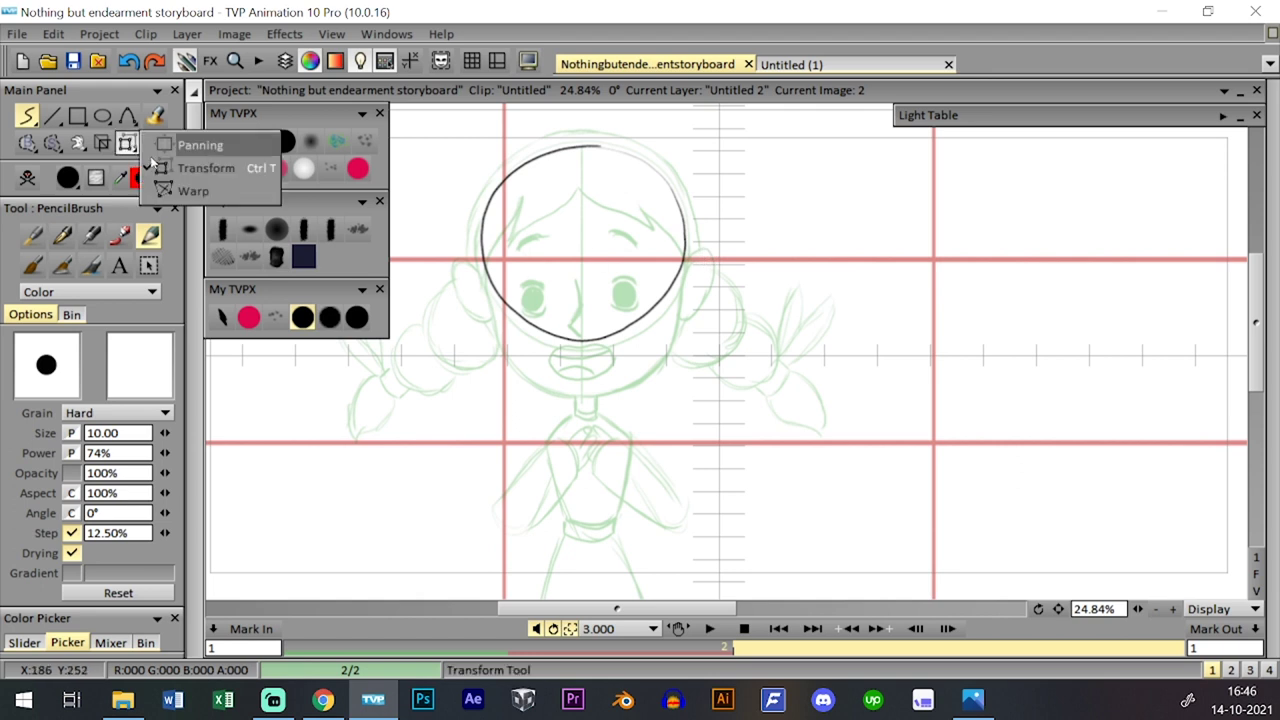
pyautogui.click(215, 165)
pyautogui.moveTo(687, 144)
pyautogui.mouseDown()
pyautogui.moveTo(694, 123)
pyautogui.moveTo(690, 140)
pyautogui.mouseUp()
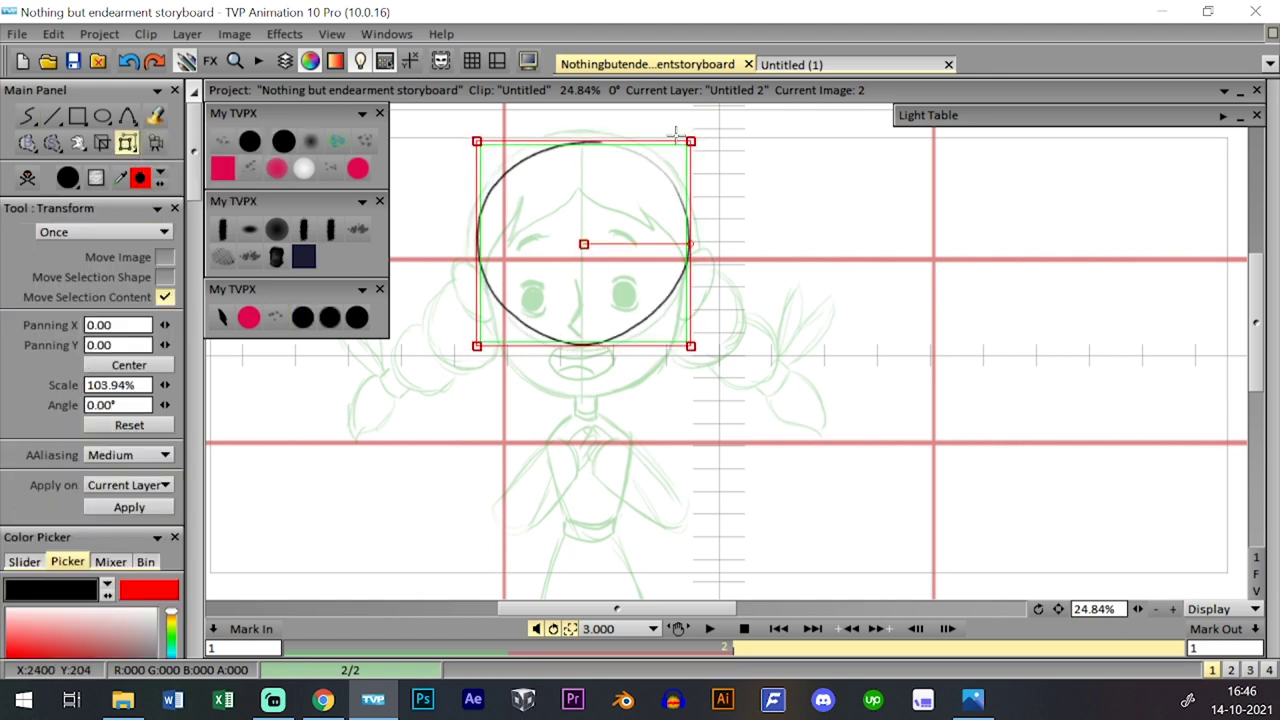
pyautogui.press('Return')
pyautogui.click(28, 178)
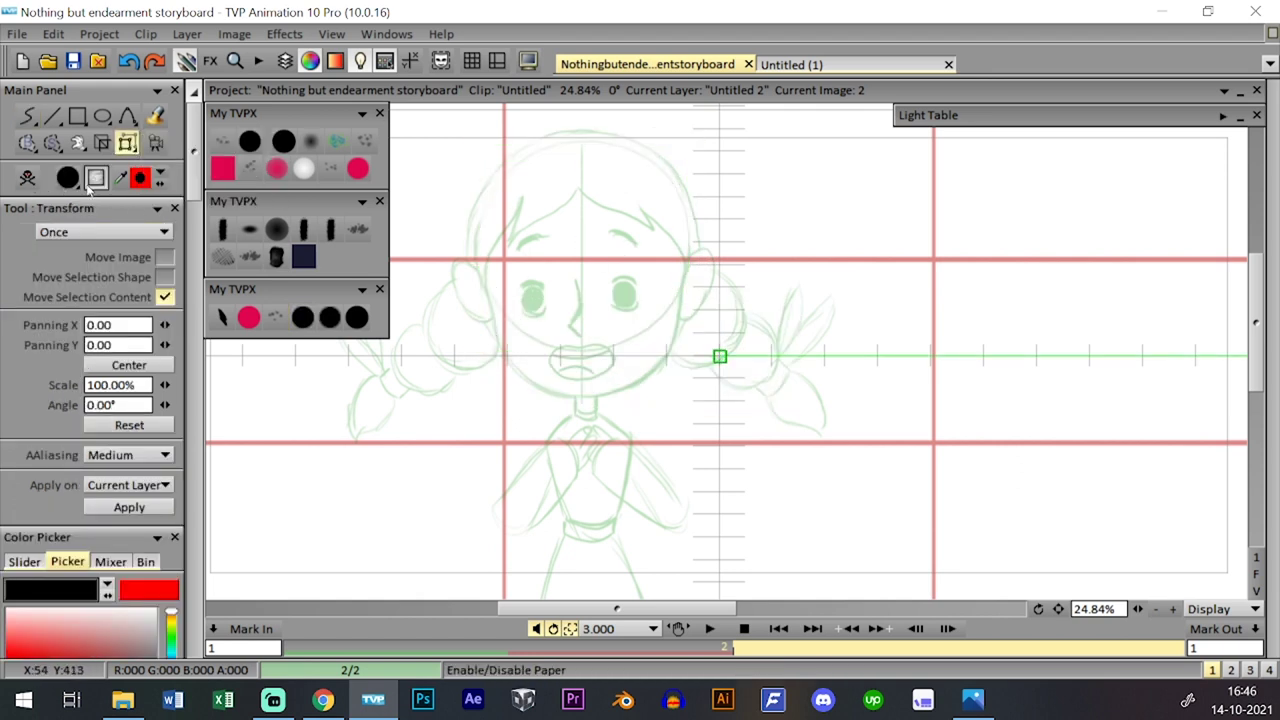
pyautogui.click(70, 178)
pyautogui.click(84, 207)
# - Zoom in on the head and redraw the head circle after two undone attempts
pyautogui.moveTo(879, 369); pyautogui.dragTo(893, 416)
pyautogui.moveTo(1138, 609); pyautogui.dragTo(1192, 610)
pyautogui.moveTo(897, 452); pyautogui.dragTo(909, 480)
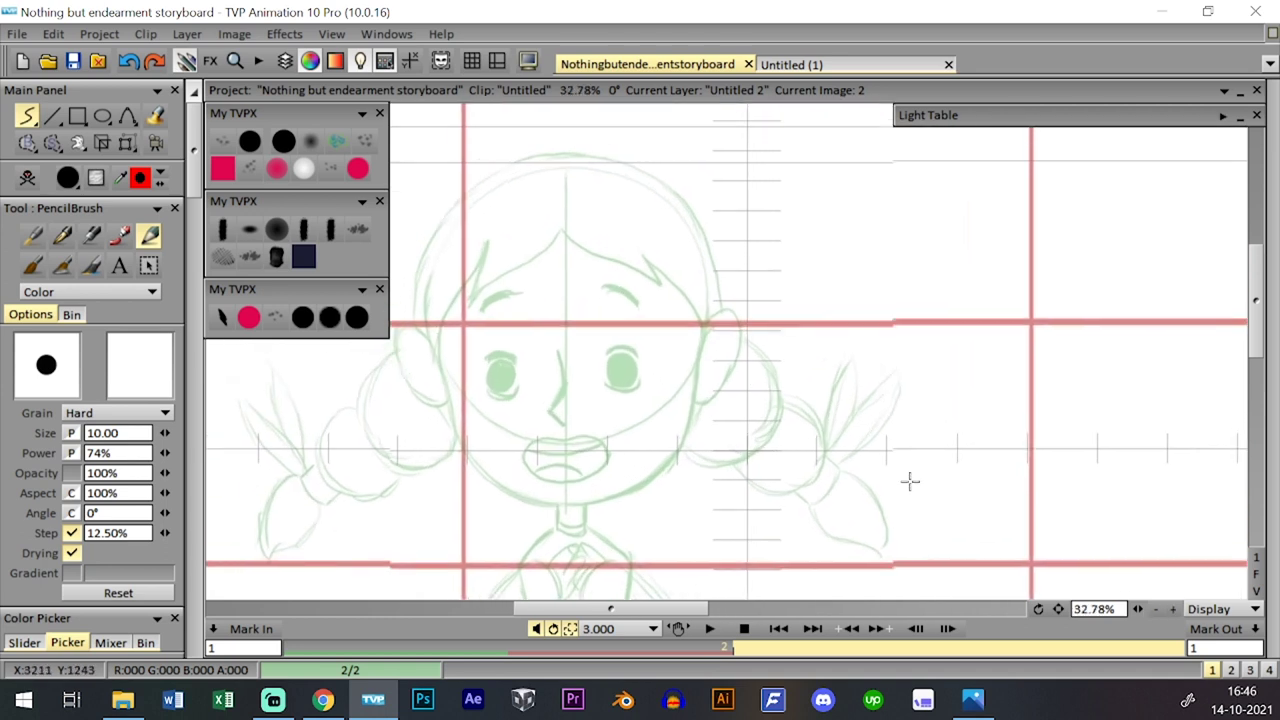
pyautogui.moveTo(464, 400)
pyautogui.mouseDown()
pyautogui.moveTo(689, 281)
pyautogui.moveTo(443, 345)
pyautogui.moveTo(461, 402)
pyautogui.moveTo(438, 374)
pyautogui.mouseUp()
pyautogui.hotkey('ctrl', 'z')
pyautogui.hotkey('ctrl', 'z')
pyautogui.moveTo(692, 300)
pyautogui.mouseDown()
pyautogui.moveTo(492, 418)
pyautogui.moveTo(418, 312)
pyautogui.mouseUp()
pyautogui.hotkey('ctrl', 'z')
pyautogui.moveTo(692, 322)
pyautogui.mouseDown()
pyautogui.moveTo(592, 434)
pyautogui.moveTo(650, 415)
pyautogui.mouseUp()
# - Enlarge the head circle to about 116% and draw a jagged fringe stroke in black
pyautogui.click(127, 143)
pyautogui.moveTo(695, 184)
pyautogui.mouseDown()
pyautogui.moveTo(702, 172)
pyautogui.moveTo(704, 190)
pyautogui.mouseUp()
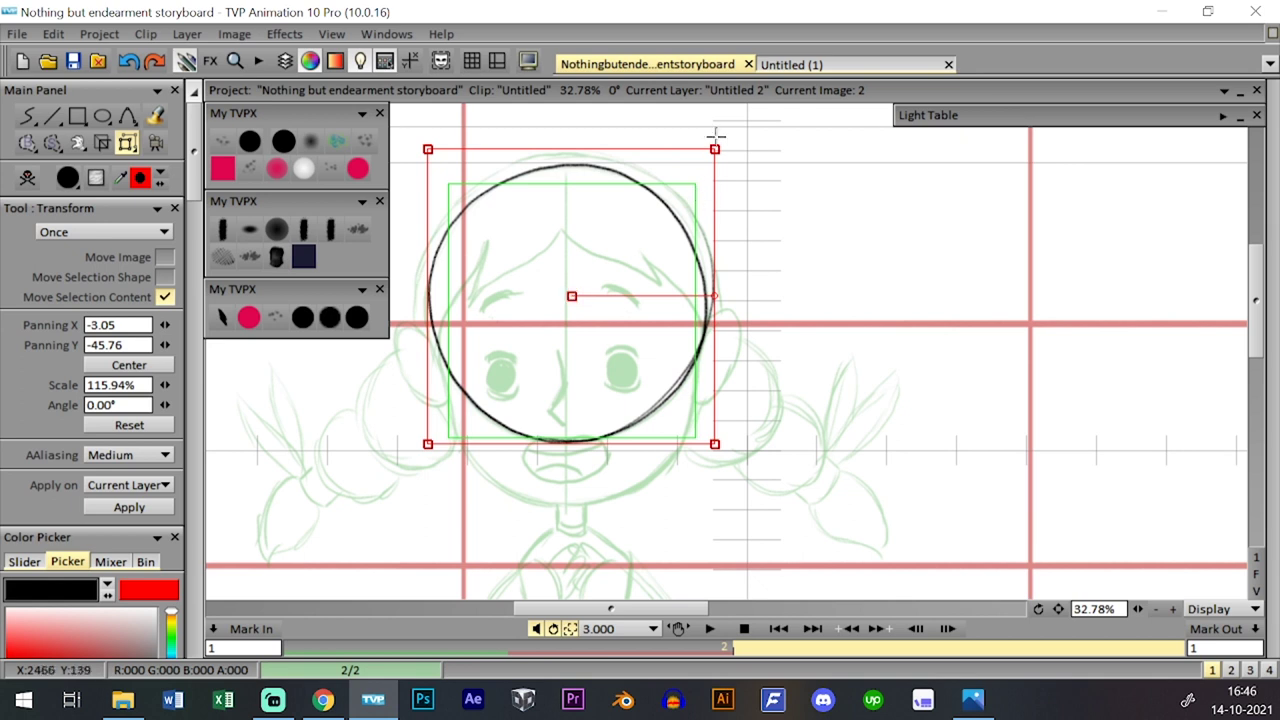
pyautogui.press('Return')
pyautogui.click(303, 317)
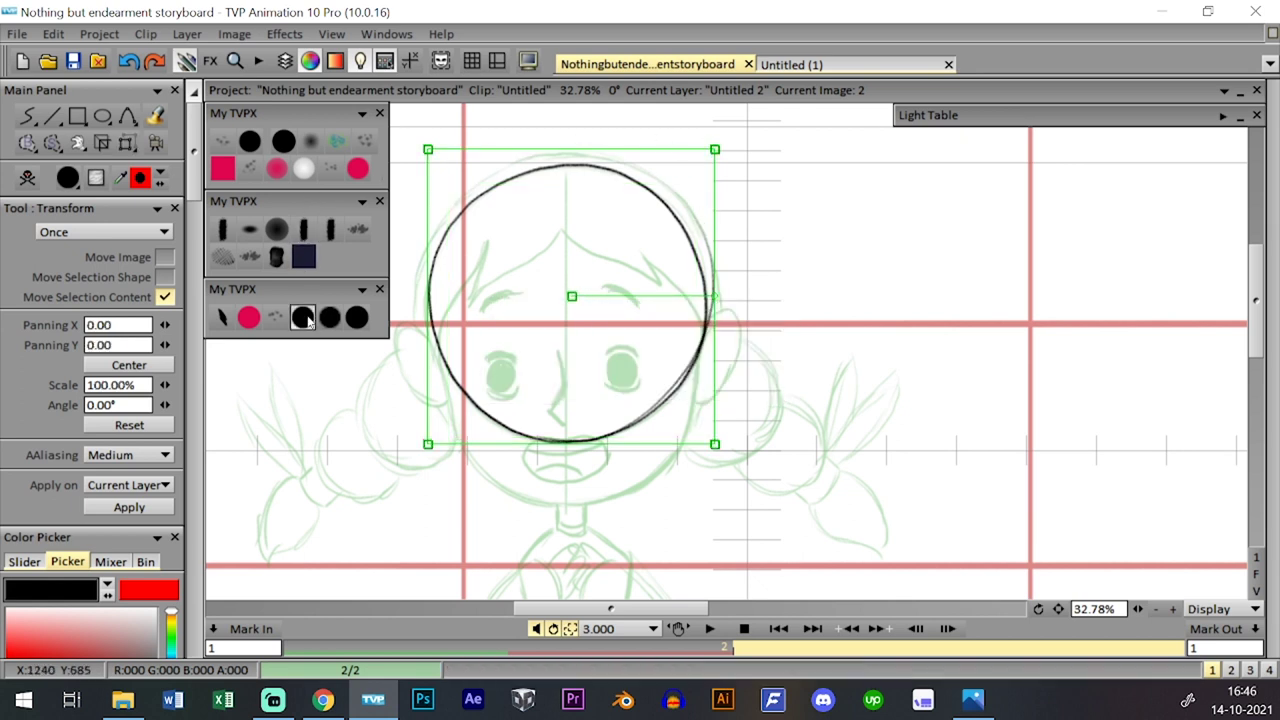
pyautogui.moveTo(560, 224)
pyautogui.mouseDown()
pyautogui.moveTo(657, 284)
pyautogui.moveTo(640, 254)
pyautogui.moveTo(662, 283)
pyautogui.mouseUp()
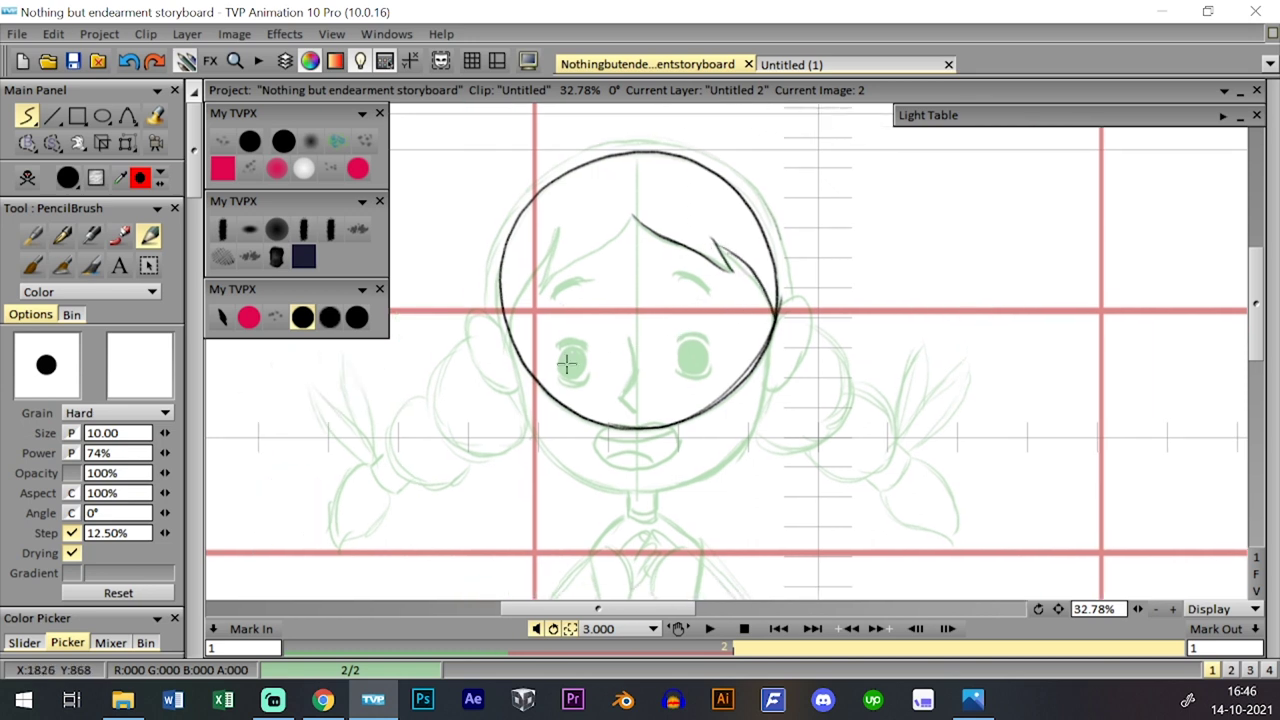
# - Ink the fringe strand and the left ear outline, undoing strokes that went wrong
pyautogui.moveTo(530, 273)
pyautogui.mouseDown()
pyautogui.moveTo(554, 222)
pyautogui.moveTo(540, 295)
pyautogui.moveTo(614, 236)
pyautogui.mouseUp()
pyautogui.hotkey('ctrl', 'z')
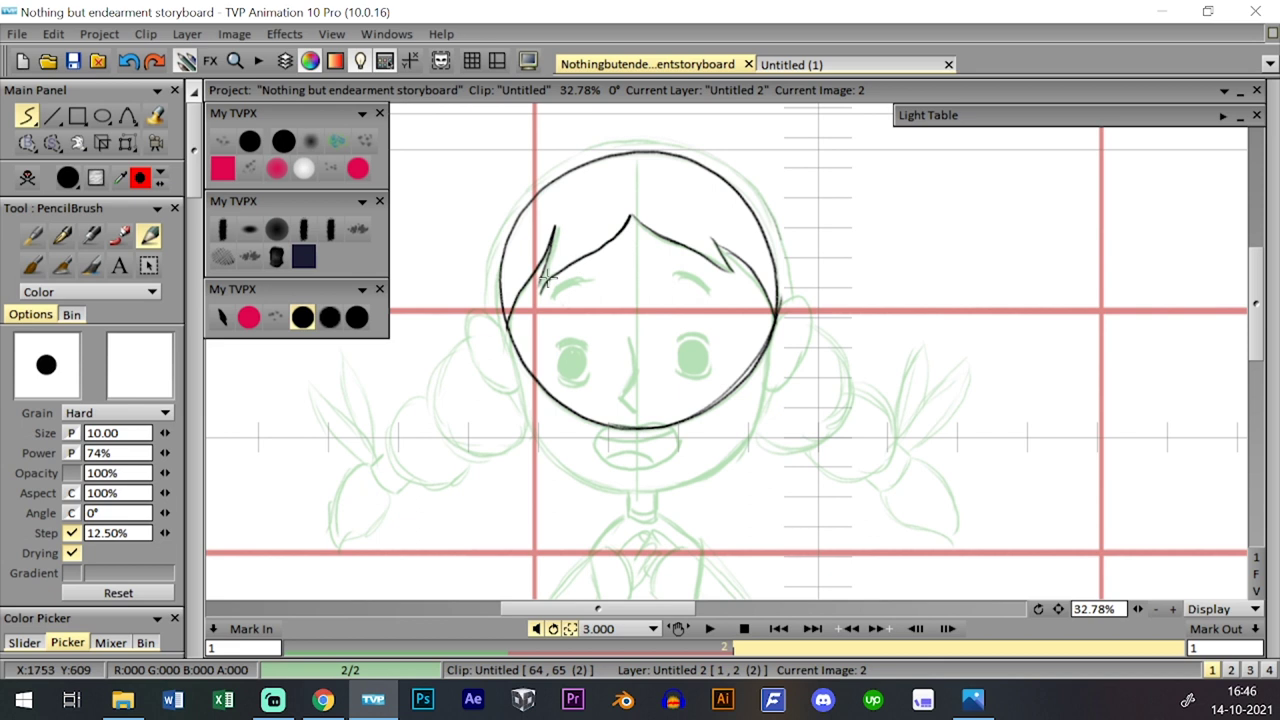
pyautogui.moveTo(541, 292)
pyautogui.mouseDown()
pyautogui.moveTo(554, 231)
pyautogui.moveTo(507, 322)
pyautogui.mouseUp()
pyautogui.moveTo(493, 255)
pyautogui.mouseDown()
pyautogui.moveTo(520, 413)
pyautogui.moveTo(535, 437)
pyautogui.moveTo(516, 384)
pyautogui.moveTo(587, 467)
pyautogui.moveTo(537, 435)
pyautogui.moveTo(554, 443)
pyautogui.moveTo(499, 365)
pyautogui.moveTo(524, 420)
pyautogui.moveTo(497, 262)
pyautogui.mouseUp()
pyautogui.hotkey('ctrl', 'z')
pyautogui.moveTo(483, 312)
pyautogui.mouseDown()
pyautogui.moveTo(468, 345)
pyautogui.moveTo(515, 390)
pyautogui.mouseUp()
pyautogui.hotkey('ctrl', 'z')
pyautogui.hotkey('ctrl', 'z')
pyautogui.moveTo(466, 324)
pyautogui.mouseDown()
pyautogui.moveTo(499, 386)
pyautogui.moveTo(483, 365)
pyautogui.moveTo(514, 381)
pyautogui.mouseUp()
pyautogui.hotkey('ctrl', 'z')
pyautogui.moveTo(466, 332); pyautogui.dragTo(478, 362)
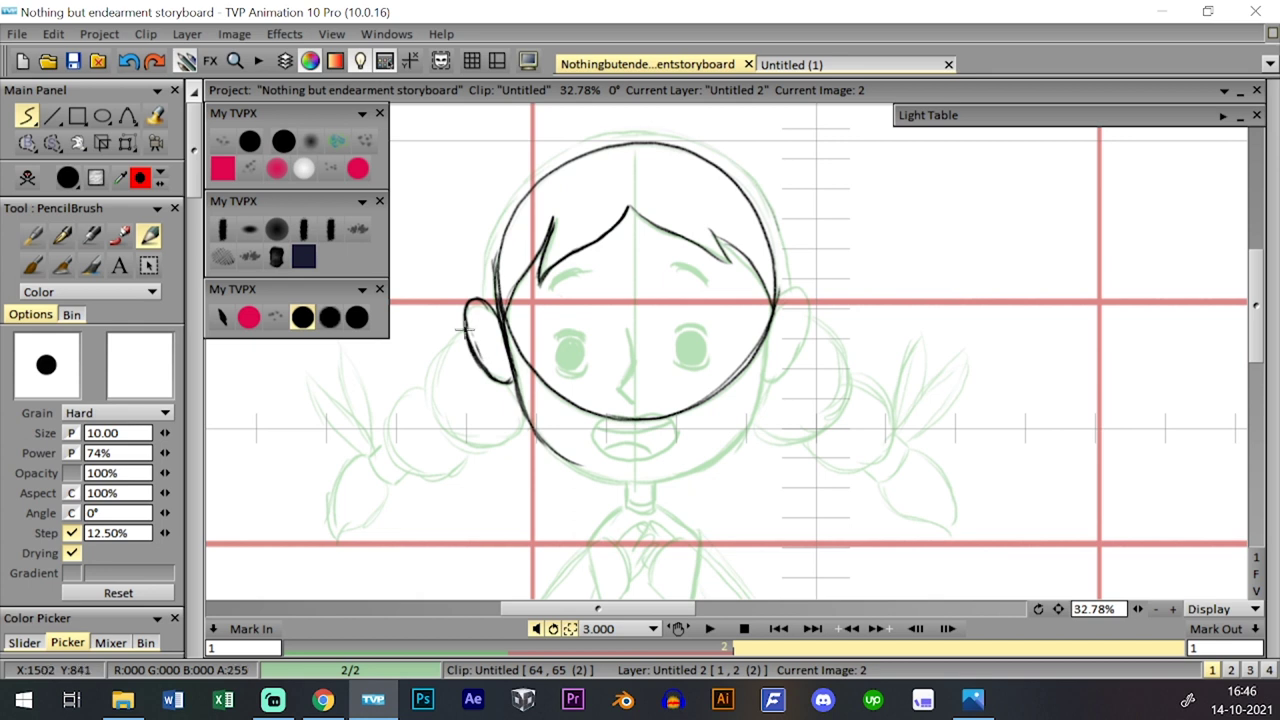
pyautogui.moveTo(743, 362); pyautogui.dragTo(749, 358)
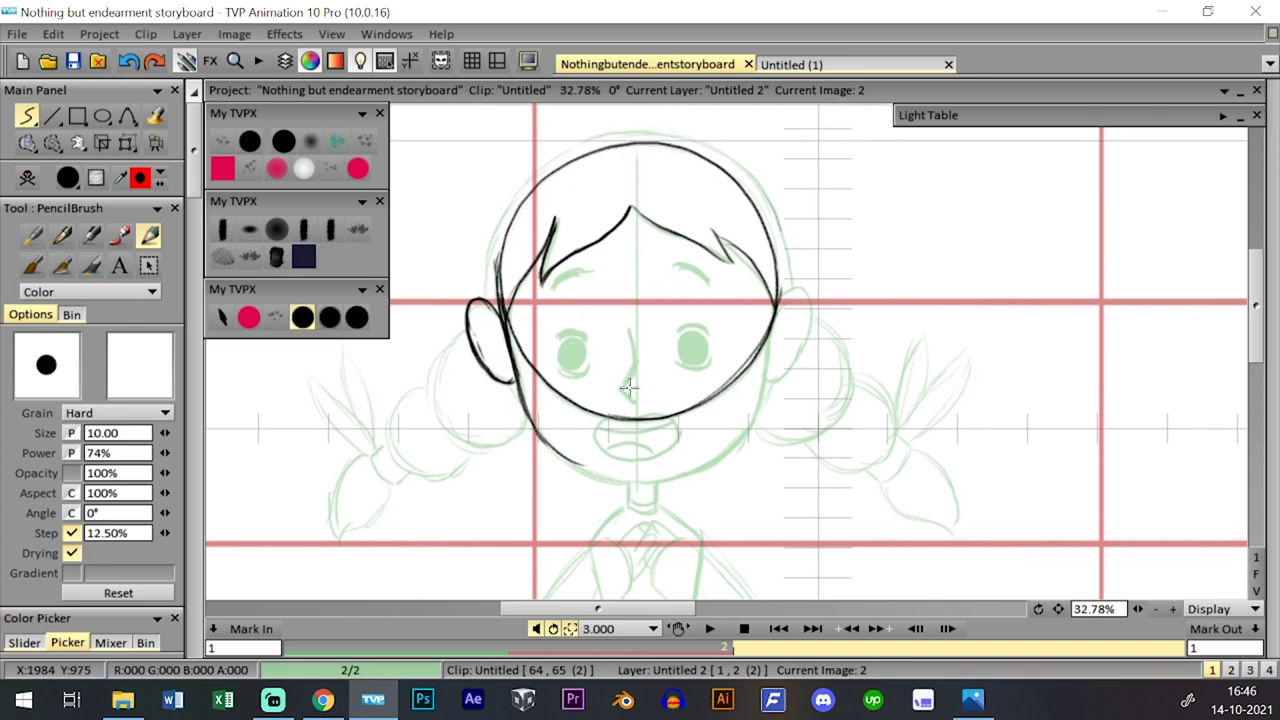
# - Ink the face's centre line, the right hairline from the parting and the right cheek
pyautogui.moveTo(637, 481)
pyautogui.mouseDown()
pyautogui.moveTo(626, 145)
pyautogui.moveTo(640, 468)
pyautogui.mouseUp()
pyautogui.hotkey('ctrl', 'z')
pyautogui.moveTo(798, 369); pyautogui.dragTo(797, 379)
pyautogui.moveTo(634, 212); pyautogui.dragTo(738, 278)
pyautogui.hotkey('ctrl', 'z')
pyautogui.moveTo(635, 219)
pyautogui.mouseDown()
pyautogui.moveTo(705, 270)
pyautogui.moveTo(728, 273)
pyautogui.moveTo(723, 255)
pyautogui.moveTo(728, 275)
pyautogui.moveTo(732, 258)
pyautogui.moveTo(753, 287)
pyautogui.mouseUp()
pyautogui.moveTo(718, 243); pyautogui.dragTo(761, 292)
pyautogui.moveTo(723, 335)
pyautogui.mouseDown()
pyautogui.moveTo(737, 287)
pyautogui.moveTo(779, 340)
pyautogui.moveTo(769, 409)
pyautogui.mouseUp()
pyautogui.moveTo(776, 343); pyautogui.dragTo(767, 413)
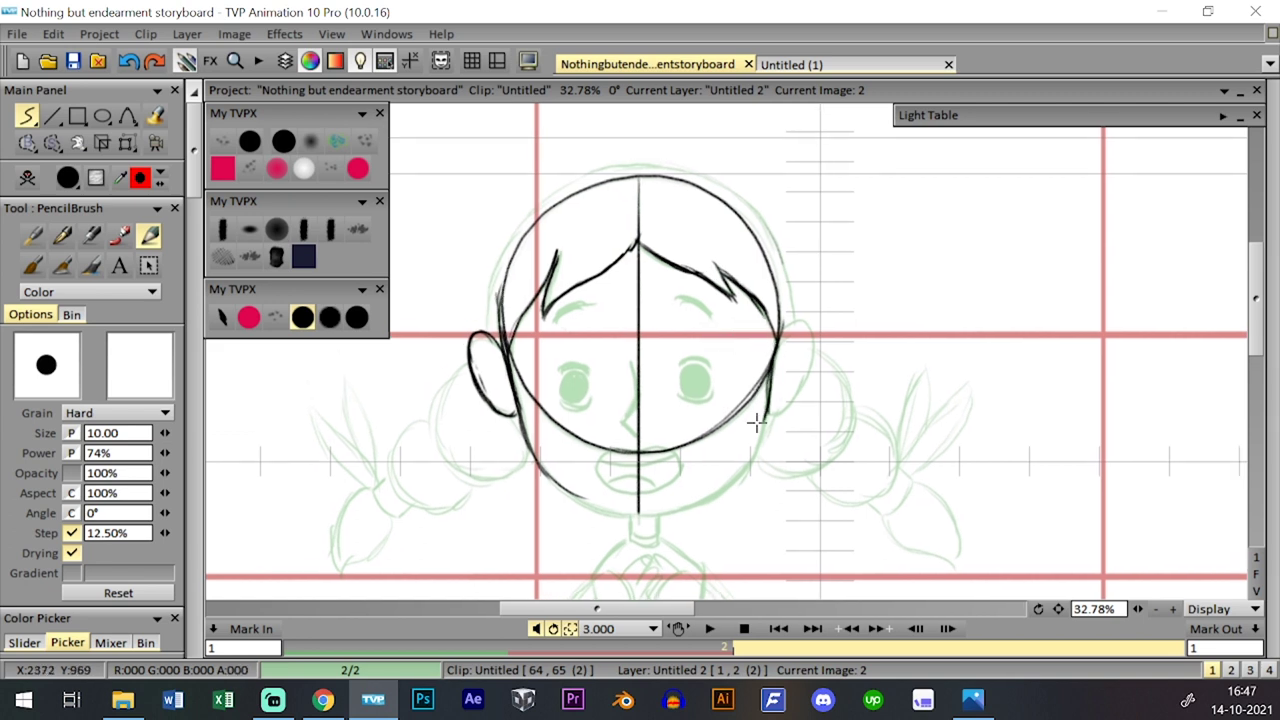
# - Draw the chin curve and rework the right cheek stroke rising from the chin
pyautogui.scroll(-6, 757, 422)
pyautogui.moveTo(557, 423)
pyautogui.mouseDown()
pyautogui.moveTo(655, 460)
pyautogui.moveTo(707, 452)
pyautogui.mouseUp()
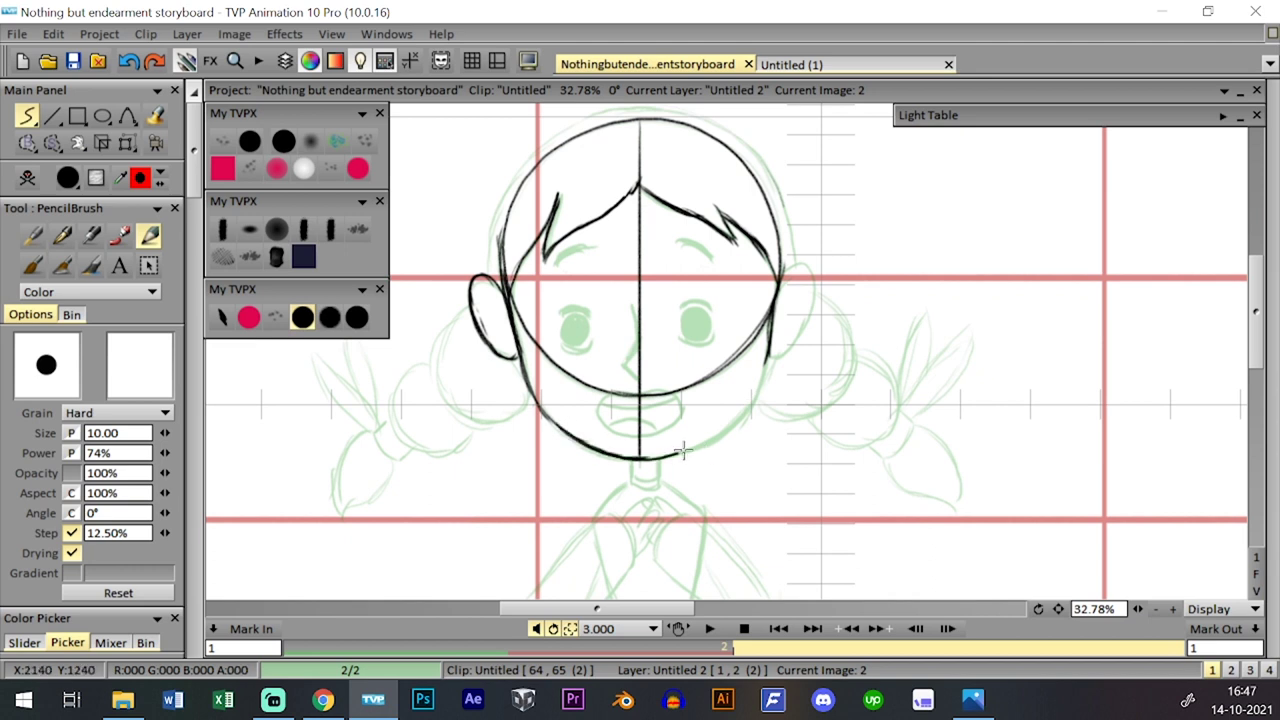
pyautogui.moveTo(757, 372); pyautogui.dragTo(773, 330)
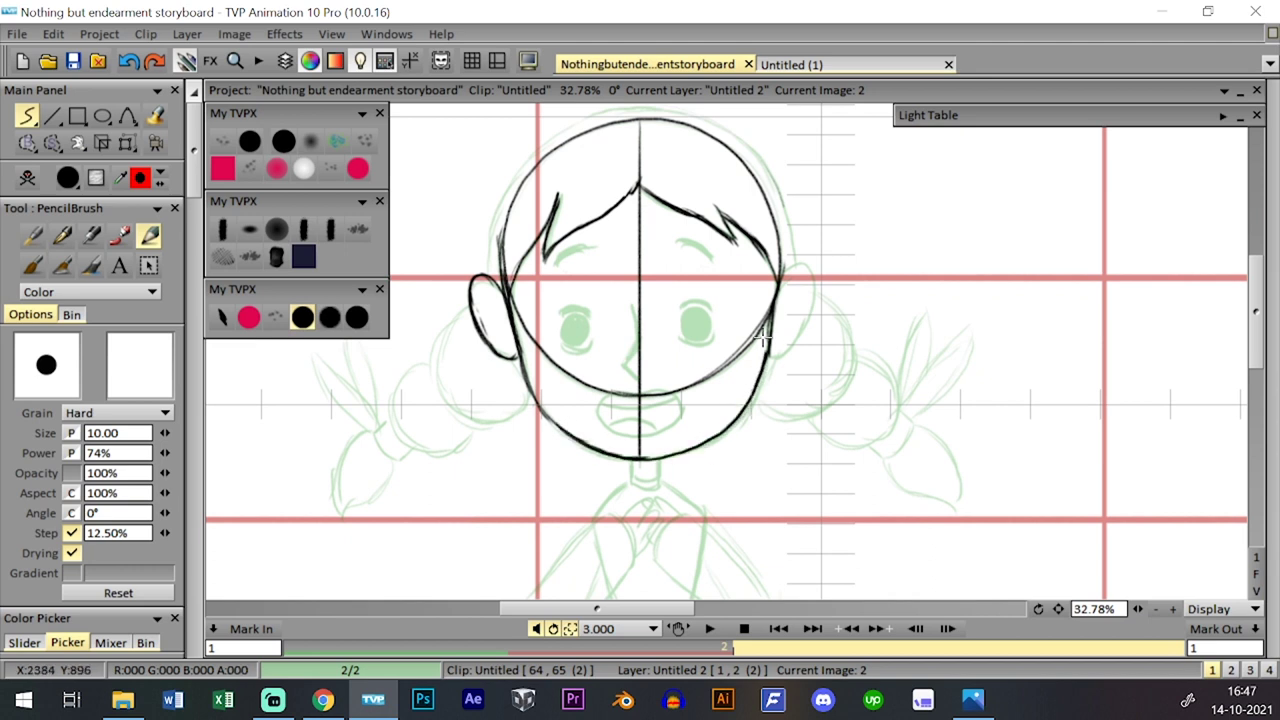
pyautogui.scroll(4, 772, 366)
pyautogui.moveTo(572, 547); pyautogui.dragTo(764, 314)
pyautogui.hotkey('ctrl', 'z')
pyautogui.moveTo(546, 556); pyautogui.dragTo(769, 308)
pyautogui.hotkey('ctrl', 'z')
pyautogui.moveTo(548, 556); pyautogui.dragTo(754, 316)
pyautogui.hotkey('ctrl', 'z')
# - Ink the right jaw joining the chin to the cheek line
pyautogui.moveTo(765, 250)
pyautogui.mouseDown()
pyautogui.moveTo(757, 361)
pyautogui.moveTo(719, 458)
pyautogui.mouseUp()
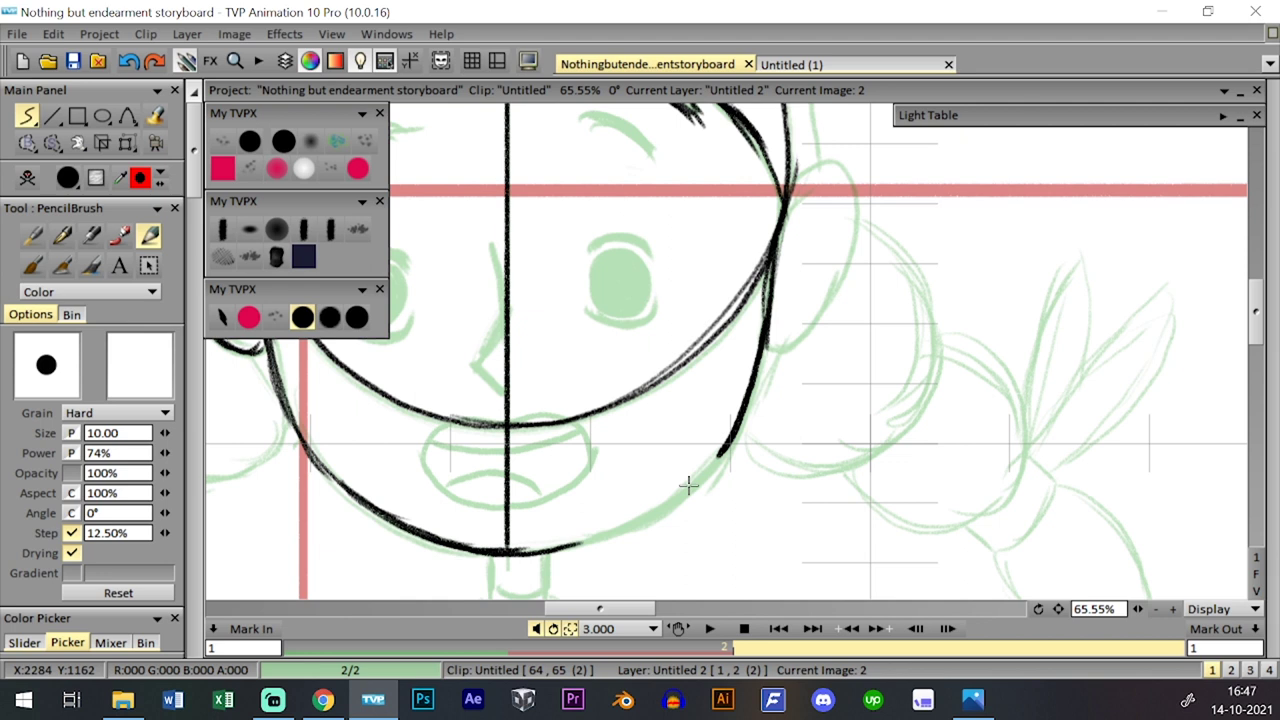
pyautogui.moveTo(572, 544)
pyautogui.mouseDown()
pyautogui.moveTo(634, 520)
pyautogui.moveTo(718, 456)
pyautogui.moveTo(622, 528)
pyautogui.moveTo(724, 444)
pyautogui.mouseUp()
pyautogui.hotkey('ctrl', 'z')
pyautogui.hotkey('ctrl', 'z')
pyautogui.hotkey('ctrl', 'z')
pyautogui.moveTo(572, 548); pyautogui.dragTo(722, 446)
pyautogui.hotkey('ctrl', 'z')
pyautogui.moveTo(572, 547); pyautogui.dragTo(724, 445)
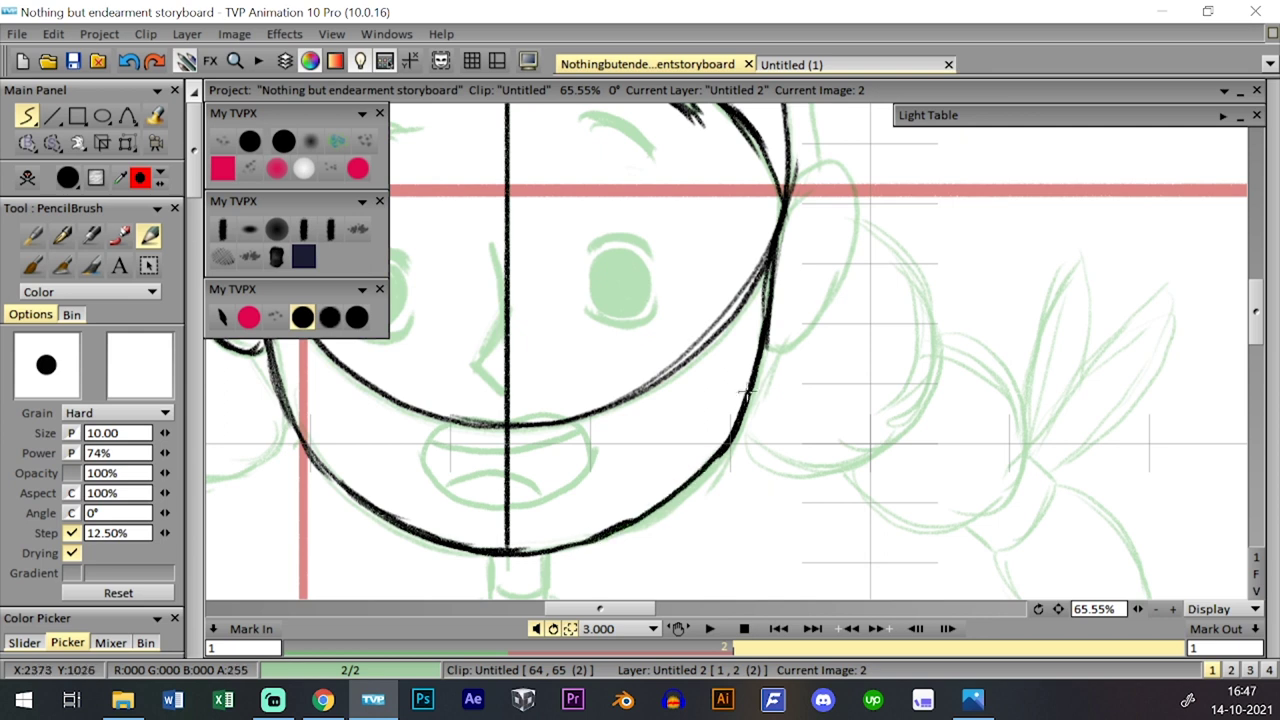
pyautogui.moveTo(768, 394); pyautogui.dragTo(773, 367)
# - Ink the right ear edge and the top-right outline of the head
pyautogui.hotkey('ctrl', 'z')
pyautogui.moveTo(592, 514)
pyautogui.mouseDown()
pyautogui.moveTo(705, 448)
pyautogui.moveTo(727, 418)
pyautogui.moveTo(626, 496)
pyautogui.moveTo(638, 488)
pyautogui.mouseUp()
pyautogui.moveTo(847, 236); pyautogui.dragTo(808, 321)
pyautogui.moveTo(753, 258)
pyautogui.mouseDown()
pyautogui.moveTo(799, 224)
pyautogui.moveTo(816, 237)
pyautogui.moveTo(810, 315)
pyautogui.moveTo(758, 412)
pyautogui.moveTo(818, 256)
pyautogui.moveTo(780, 385)
pyautogui.mouseUp()
pyautogui.hotkey('ctrl', 'z')
pyautogui.hotkey('ctrl', 'z')
pyautogui.moveTo(808, 328); pyautogui.dragTo(794, 358)
pyautogui.moveTo(792, 148)
pyautogui.mouseDown()
pyautogui.moveTo(806, 327)
pyautogui.moveTo(844, 388)
pyautogui.mouseUp()
pyautogui.moveTo(570, 152)
pyautogui.mouseDown()
pyautogui.moveTo(682, 185)
pyautogui.moveTo(775, 272)
pyautogui.moveTo(828, 398)
pyautogui.moveTo(825, 480)
pyautogui.mouseUp()
pyautogui.moveTo(562, 383)
pyautogui.mouseDown()
pyautogui.moveTo(717, 443)
pyautogui.moveTo(699, 395)
pyautogui.mouseUp()
pyautogui.hotkey('ctrl', 'z')
pyautogui.moveTo(678, 168)
pyautogui.mouseDown()
pyautogui.moveTo(752, 172)
pyautogui.moveTo(845, 208)
pyautogui.moveTo(922, 286)
pyautogui.moveTo(974, 467)
pyautogui.mouseUp()
pyautogui.moveTo(582, 449); pyautogui.dragTo(621, 474)
# - Ink the left head outline and upper arc, then darken the right cheek curve
pyautogui.moveTo(399, 514)
pyautogui.mouseDown()
pyautogui.moveTo(419, 373)
pyautogui.moveTo(465, 305)
pyautogui.mouseUp()
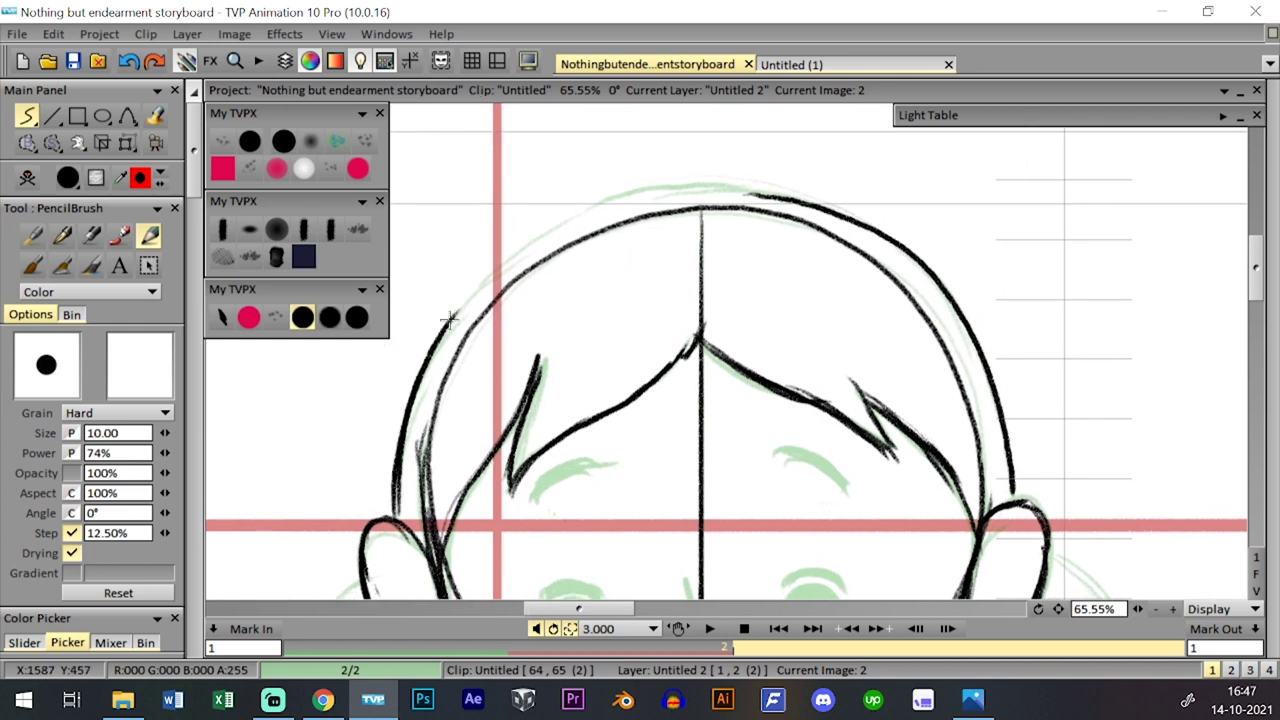
pyautogui.moveTo(432, 380)
pyautogui.mouseDown()
pyautogui.moveTo(580, 273)
pyautogui.moveTo(648, 256)
pyautogui.mouseUp()
pyautogui.moveTo(530, 285); pyautogui.dragTo(720, 252)
pyautogui.moveTo(768, 266); pyautogui.dragTo(778, 268)
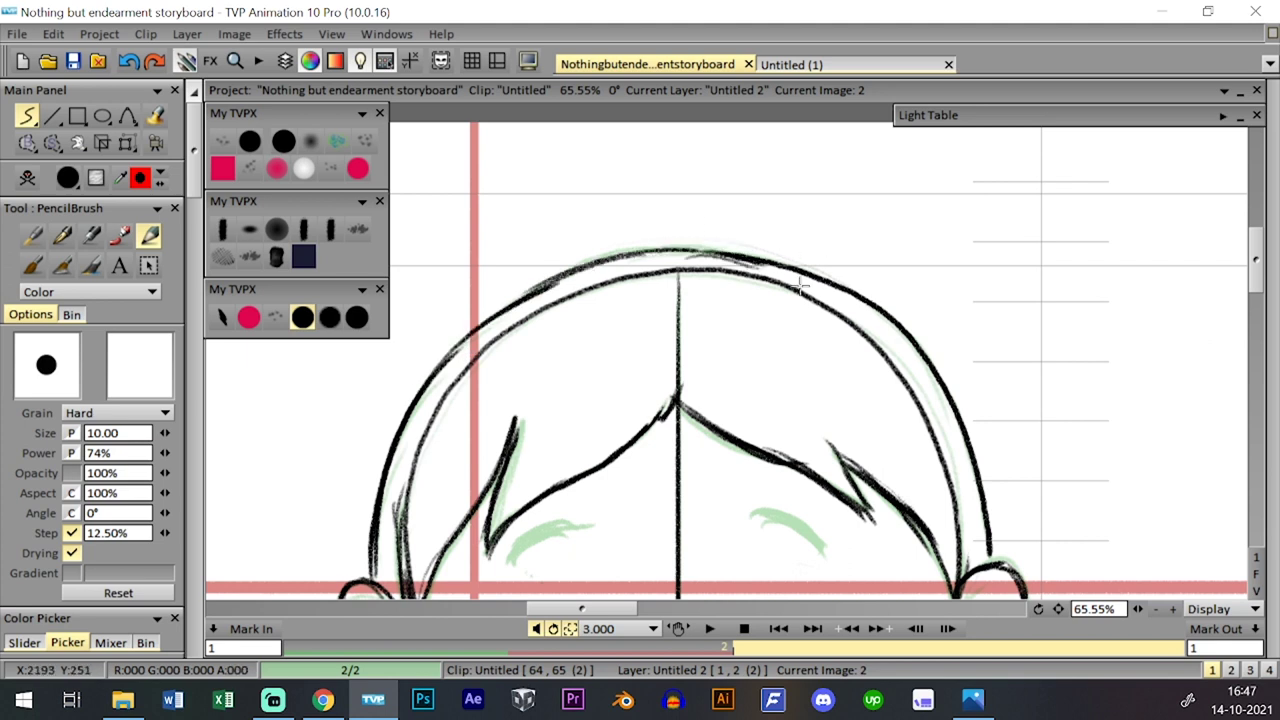
pyautogui.moveTo(989, 507); pyautogui.dragTo(748, 246)
pyautogui.moveTo(891, 471)
pyautogui.mouseDown()
pyautogui.moveTo(800, 294)
pyautogui.moveTo(797, 258)
pyautogui.mouseUp()
pyautogui.moveTo(572, 362); pyautogui.dragTo(708, 366)
pyautogui.scroll(1, 757, 214)
pyautogui.moveTo(688, 183)
pyautogui.mouseDown()
pyautogui.moveTo(757, 250)
pyautogui.moveTo(752, 376)
pyautogui.mouseUp()
pyautogui.moveTo(699, 412); pyautogui.dragTo(750, 374)
pyautogui.hotkey('ctrl', 'z')
pyautogui.moveTo(702, 411); pyautogui.dragTo(764, 352)
# - Zoom to about 123% and draw the first bun curve off the head outline
pyautogui.moveTo(1136, 609); pyautogui.dragTo(1169, 609)
pyautogui.moveTo(994, 488); pyautogui.dragTo(713, 303)
pyautogui.moveTo(681, 372); pyautogui.dragTo(790, 399)
pyautogui.moveTo(441, 320)
pyautogui.mouseDown()
pyautogui.moveTo(495, 397)
pyautogui.moveTo(558, 445)
pyautogui.mouseUp()
pyautogui.hotkey('ctrl', 'z')
pyautogui.moveTo(443, 325)
pyautogui.mouseDown()
pyautogui.moveTo(552, 436)
pyautogui.moveTo(653, 464)
pyautogui.moveTo(700, 448)
pyautogui.mouseUp()
pyautogui.scroll(2, 770, 310)
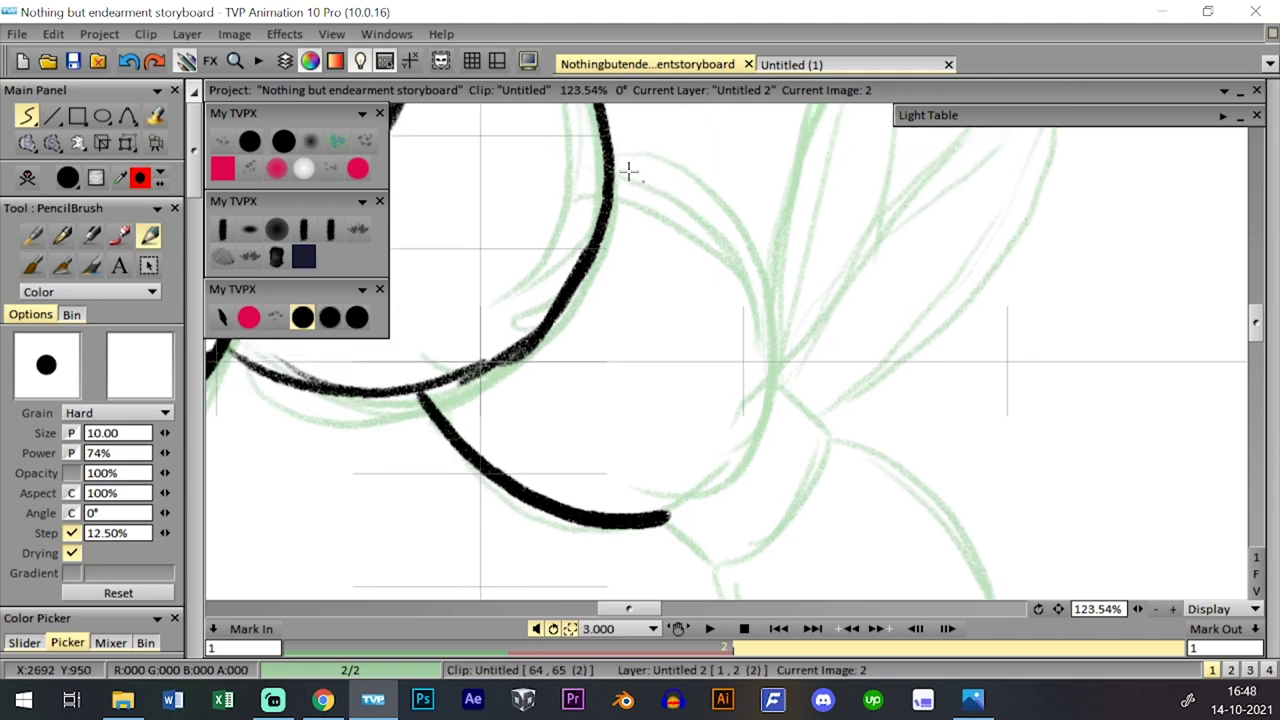
# - Ink the hair tie shape on the right pigtail, including its lower curve
pyautogui.moveTo(614, 152)
pyautogui.mouseDown()
pyautogui.moveTo(687, 185)
pyautogui.moveTo(734, 234)
pyautogui.moveTo(764, 287)
pyautogui.moveTo(780, 375)
pyautogui.mouseUp()
pyautogui.moveTo(688, 490); pyautogui.dragTo(783, 378)
pyautogui.hotkey('ctrl', 'z')
pyautogui.moveTo(678, 492)
pyautogui.mouseDown()
pyautogui.moveTo(771, 400)
pyautogui.moveTo(790, 352)
pyautogui.mouseUp()
pyautogui.moveTo(679, 424)
pyautogui.mouseDown()
pyautogui.moveTo(722, 467)
pyautogui.moveTo(778, 452)
pyautogui.moveTo(838, 338)
pyautogui.mouseUp()
pyautogui.moveTo(796, 288); pyautogui.dragTo(845, 347)
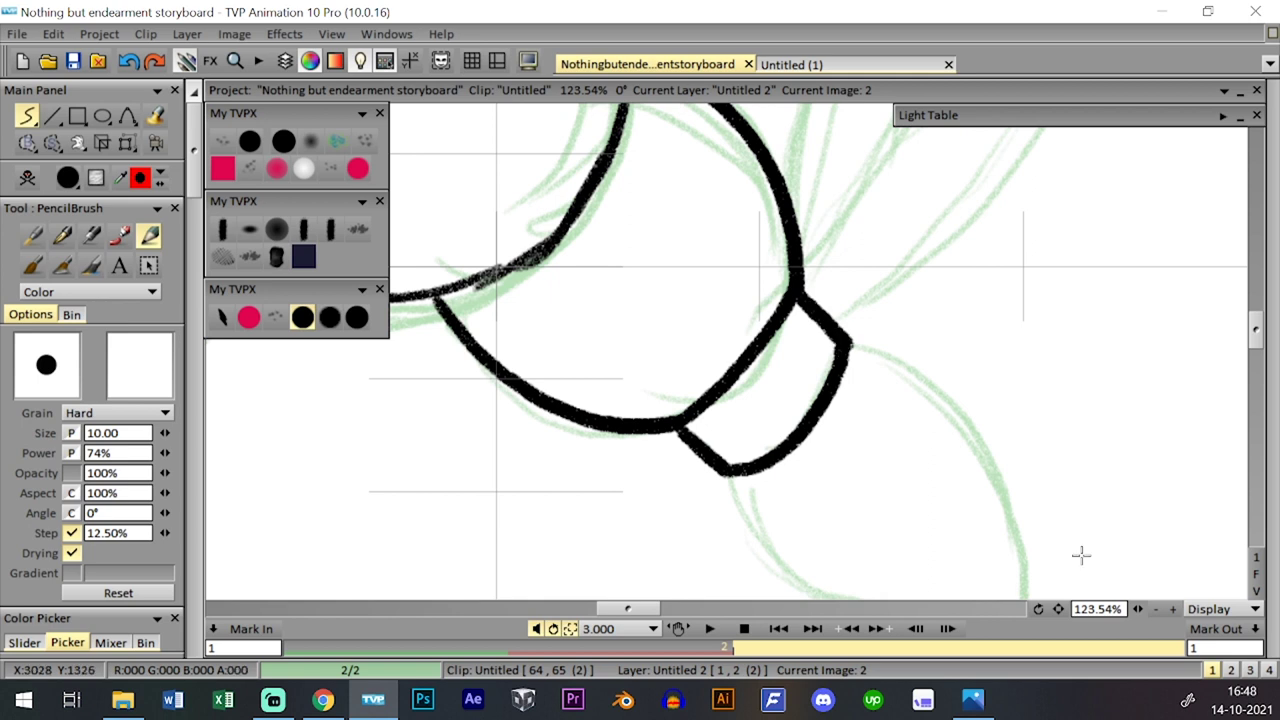
pyautogui.scroll(-6, 1080, 560)
pyautogui.scroll(6, 947, 532)
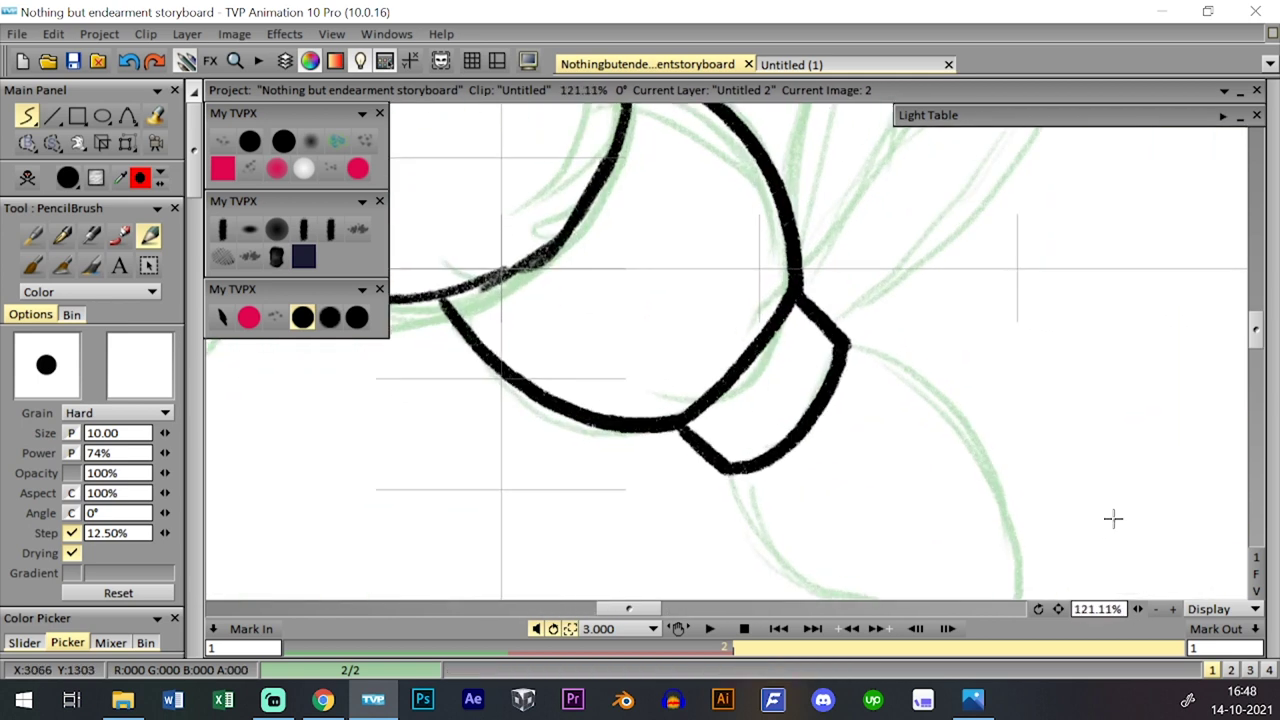
pyautogui.moveTo(628, 226)
pyautogui.mouseDown()
pyautogui.moveTo(695, 254)
pyautogui.moveTo(773, 320)
pyautogui.moveTo(807, 397)
pyautogui.moveTo(810, 516)
pyautogui.mouseUp()
pyautogui.moveTo(526, 368)
pyautogui.mouseDown()
pyautogui.moveTo(740, 516)
pyautogui.moveTo(809, 513)
pyautogui.mouseUp()
pyautogui.moveTo(797, 326); pyautogui.dragTo(795, 642)
# - Ink the leaf-shaped tuft edges below the tie, adding a vein line to the right leaf
pyautogui.moveTo(595, 482)
pyautogui.mouseDown()
pyautogui.moveTo(677, 341)
pyautogui.moveTo(820, 203)
pyautogui.moveTo(643, 519)
pyautogui.mouseUp()
pyautogui.hotkey('ctrl', 'z')
pyautogui.moveTo(820, 202)
pyautogui.mouseDown()
pyautogui.moveTo(763, 387)
pyautogui.moveTo(653, 511)
pyautogui.mouseUp()
pyautogui.hotkey('ctrl', 'z')
pyautogui.moveTo(817, 200); pyautogui.dragTo(634, 545)
pyautogui.moveTo(609, 406)
pyautogui.mouseDown()
pyautogui.moveTo(597, 468)
pyautogui.moveTo(663, 177)
pyautogui.moveTo(642, 235)
pyautogui.mouseUp()
pyautogui.hotkey('ctrl', 'z')
pyautogui.moveTo(568, 465)
pyautogui.mouseDown()
pyautogui.moveTo(573, 415)
pyautogui.moveTo(678, 184)
pyautogui.moveTo(643, 402)
pyautogui.mouseUp()
pyautogui.hotkey('ctrl', 'z')
pyautogui.moveTo(663, 197)
pyautogui.mouseDown()
pyautogui.moveTo(677, 266)
pyautogui.moveTo(640, 437)
pyautogui.mouseUp()
pyautogui.hotkey('ctrl', 'z')
pyautogui.hotkey('ctrl', 'z')
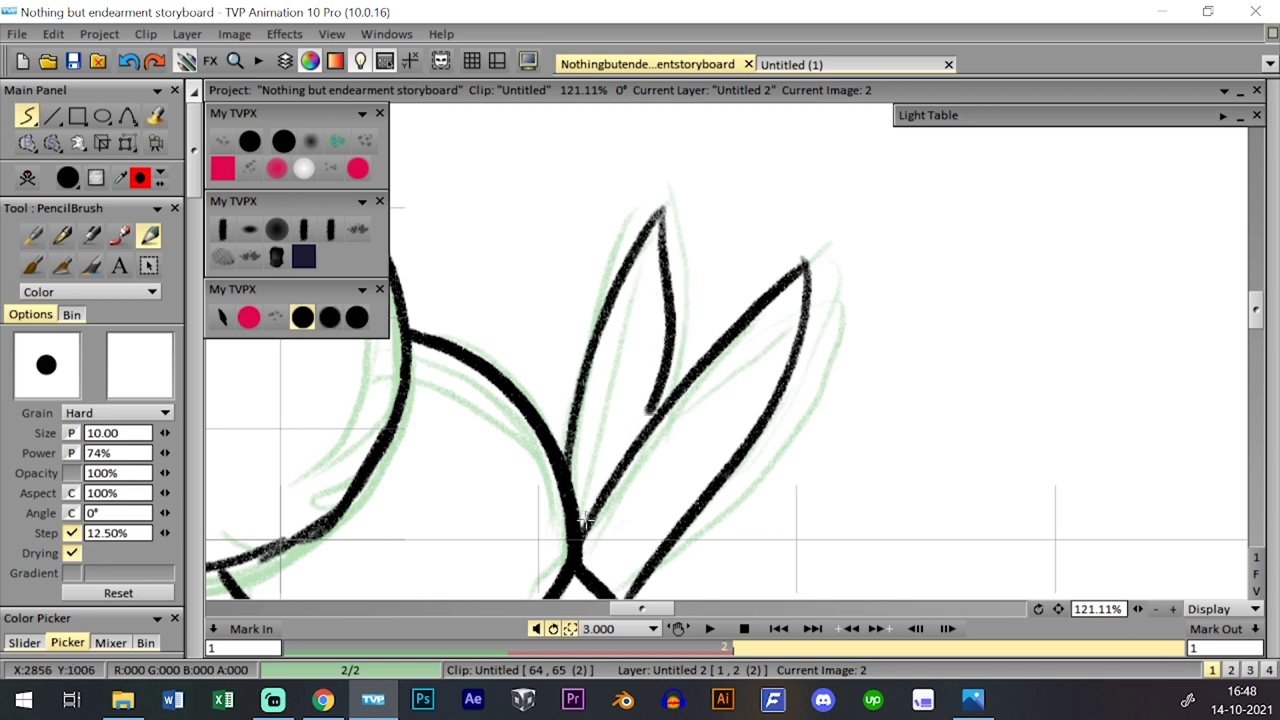
pyautogui.moveTo(629, 298); pyautogui.dragTo(592, 478)
pyautogui.moveTo(728, 381); pyautogui.dragTo(690, 435)
# - Zoom out to check the drawing, hide the red guide lines, and zoom back onto the face
pyautogui.moveTo(1137, 609); pyautogui.dragTo(932, 480)
pyautogui.moveTo(828, 431); pyautogui.dragTo(870, 445)
pyautogui.press('g')
pyautogui.press('g')
pyautogui.press('g')
pyautogui.moveTo(1137, 609); pyautogui.dragTo(1205, 600)
pyautogui.moveTo(783, 420); pyautogui.dragTo(822, 433)
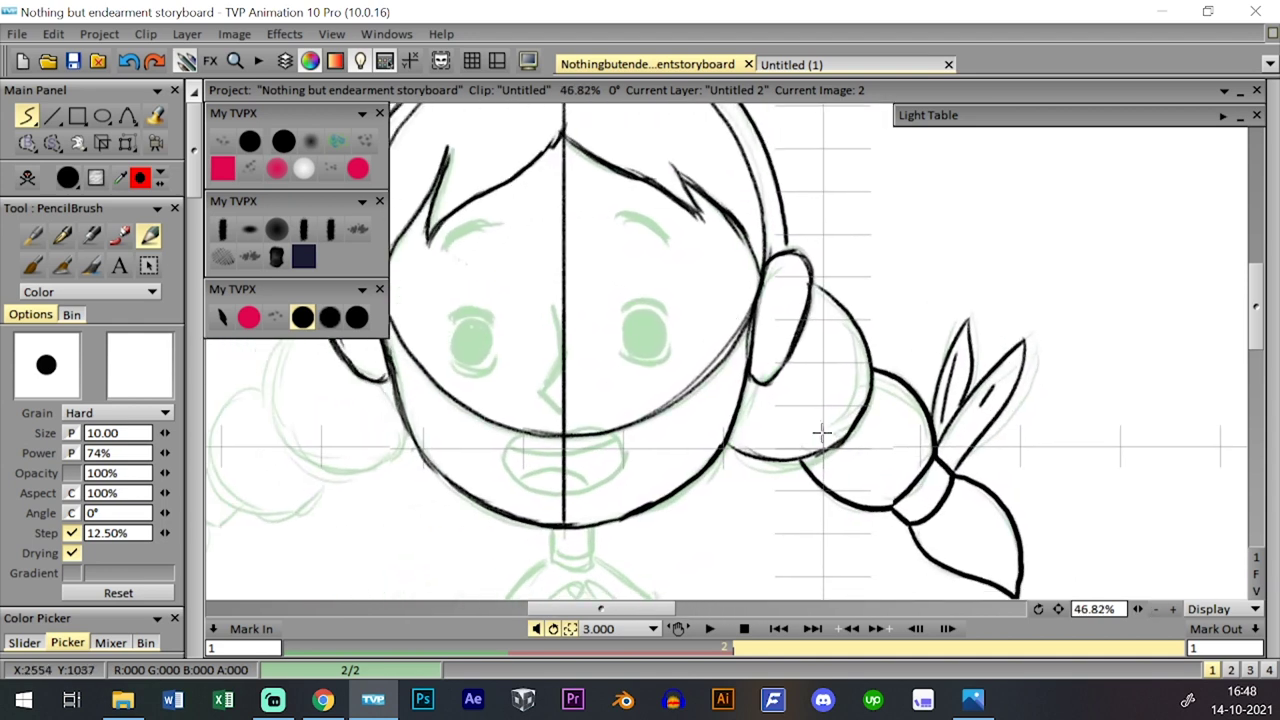
# - Ink both eyebrows and the nose line from tip to bridge
pyautogui.moveTo(618, 222); pyautogui.dragTo(670, 246)
pyautogui.moveTo(444, 256); pyautogui.dragTo(497, 237)
pyautogui.moveTo(547, 403); pyautogui.dragTo(564, 373)
pyautogui.moveTo(557, 323); pyautogui.dragTo(565, 370)
pyautogui.moveTo(449, 257); pyautogui.dragTo(482, 233)
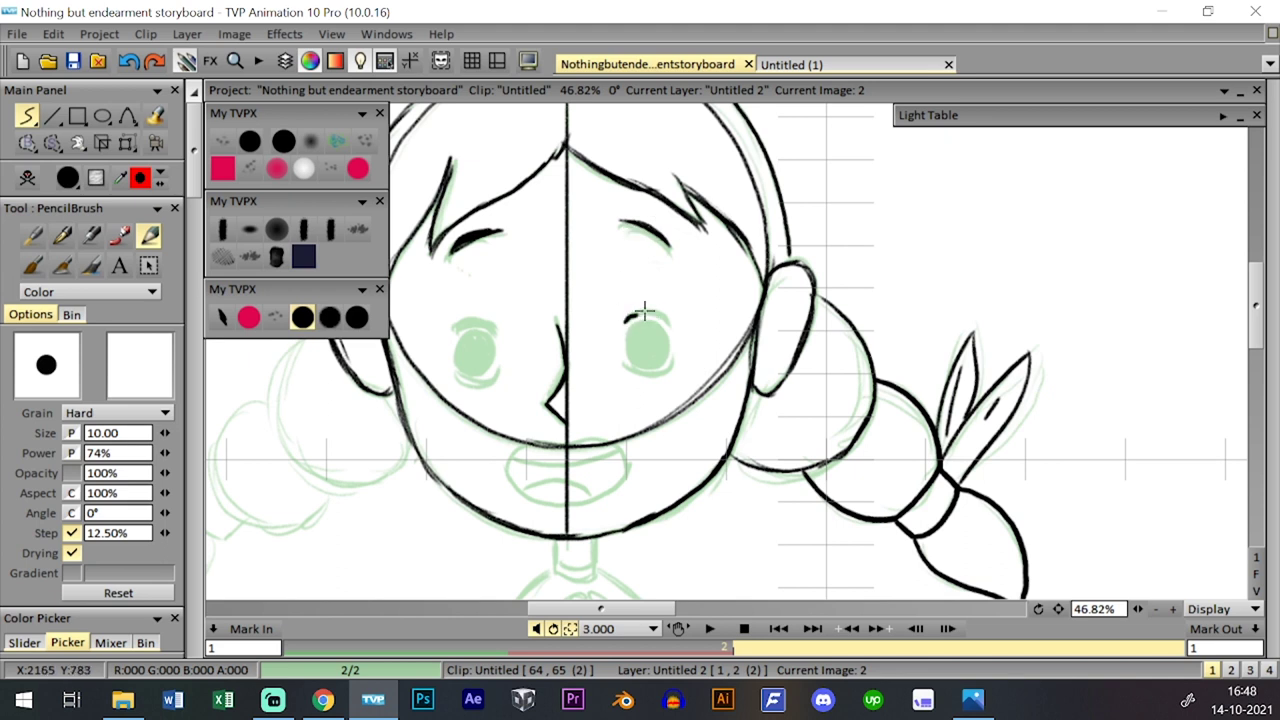
# - Ink the right eye's upper and lower lids and fill the left eye solid black
pyautogui.moveTo(622, 320)
pyautogui.mouseDown()
pyautogui.moveTo(660, 314)
pyautogui.moveTo(631, 353)
pyautogui.moveTo(657, 360)
pyautogui.moveTo(666, 337)
pyautogui.moveTo(635, 325)
pyautogui.moveTo(641, 357)
pyautogui.moveTo(648, 322)
pyautogui.mouseUp()
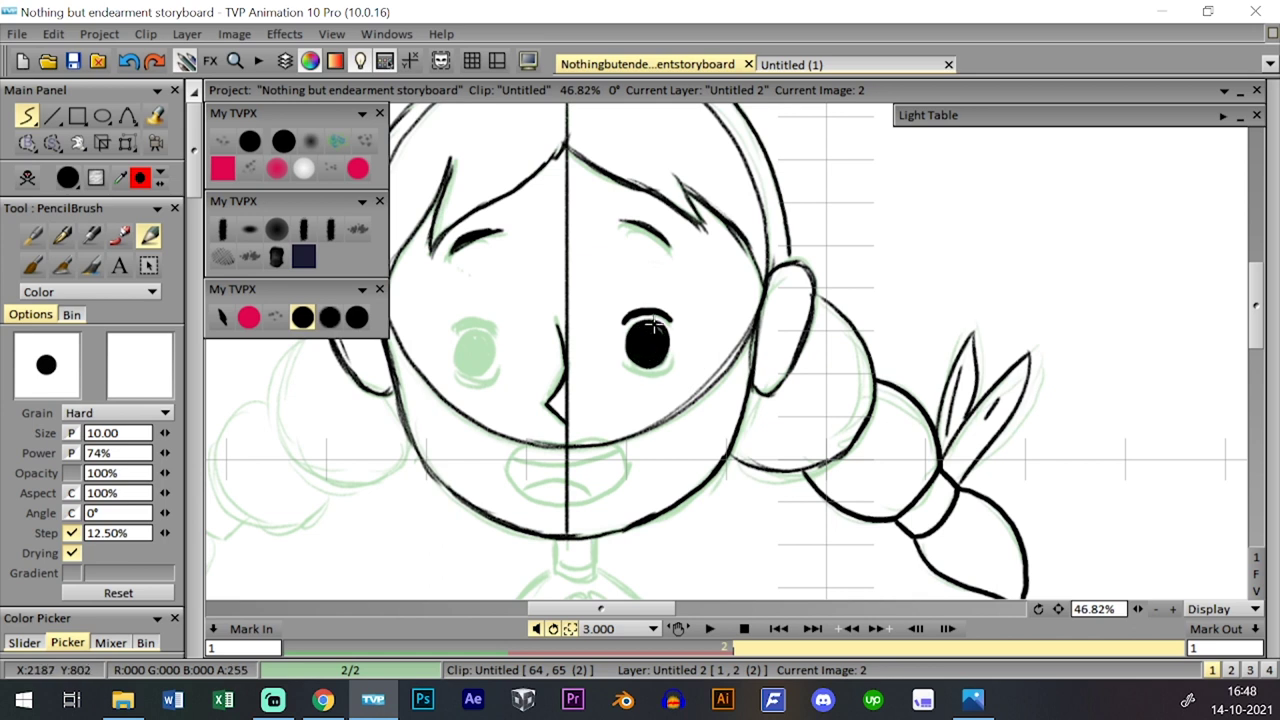
pyautogui.moveTo(634, 366); pyautogui.dragTo(664, 374)
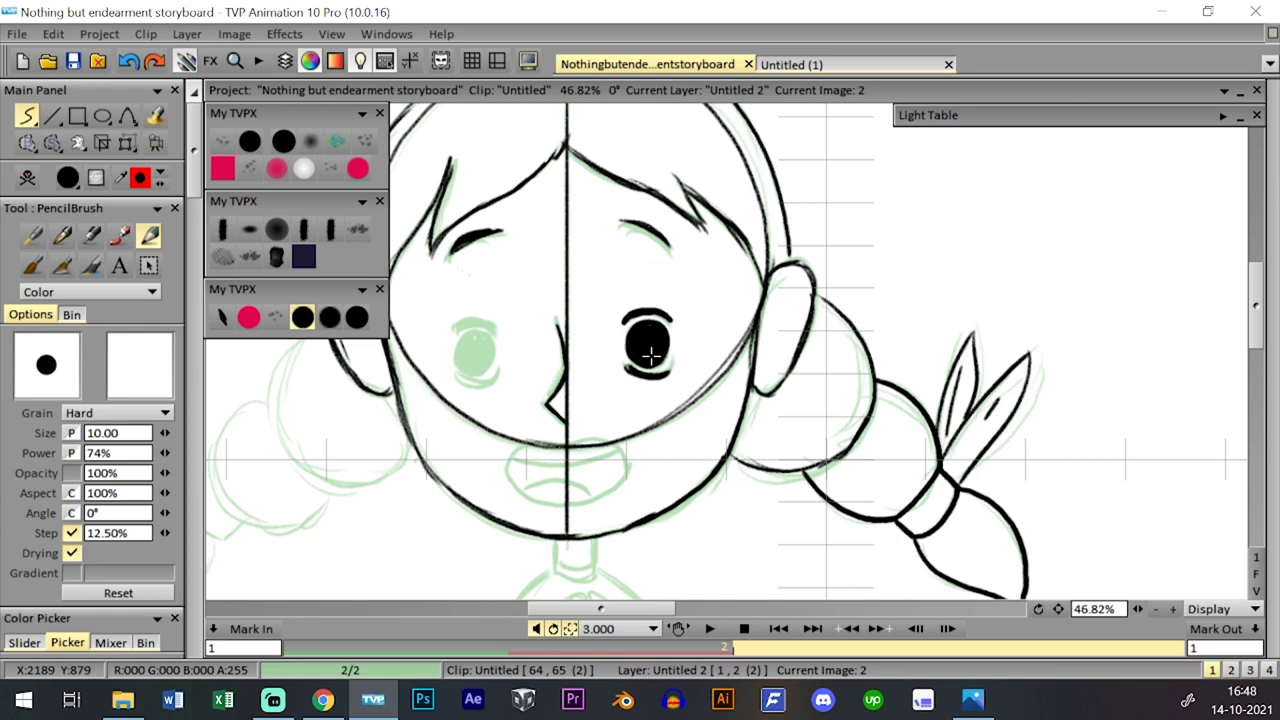
pyautogui.moveTo(489, 360)
pyautogui.mouseDown()
pyautogui.moveTo(470, 345)
pyautogui.moveTo(475, 362)
pyautogui.moveTo(463, 357)
pyautogui.moveTo(474, 323)
pyautogui.mouseUp()
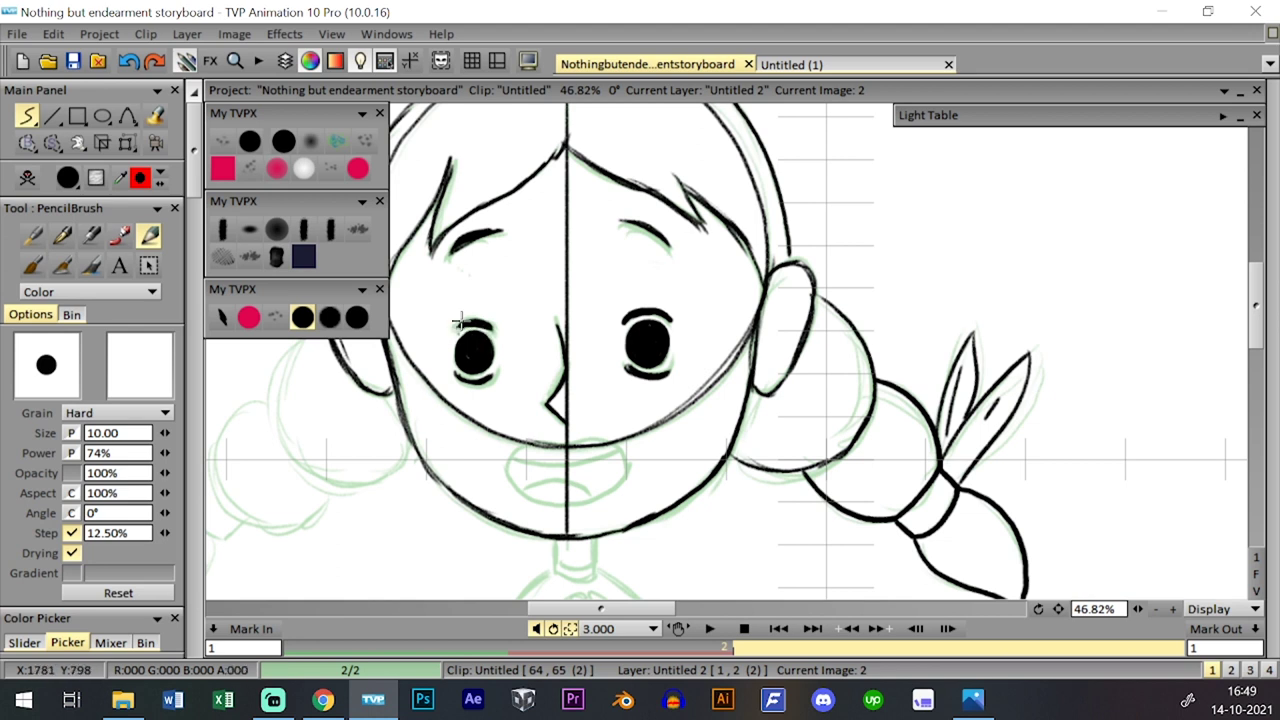
pyautogui.moveTo(732, 343); pyautogui.dragTo(767, 353)
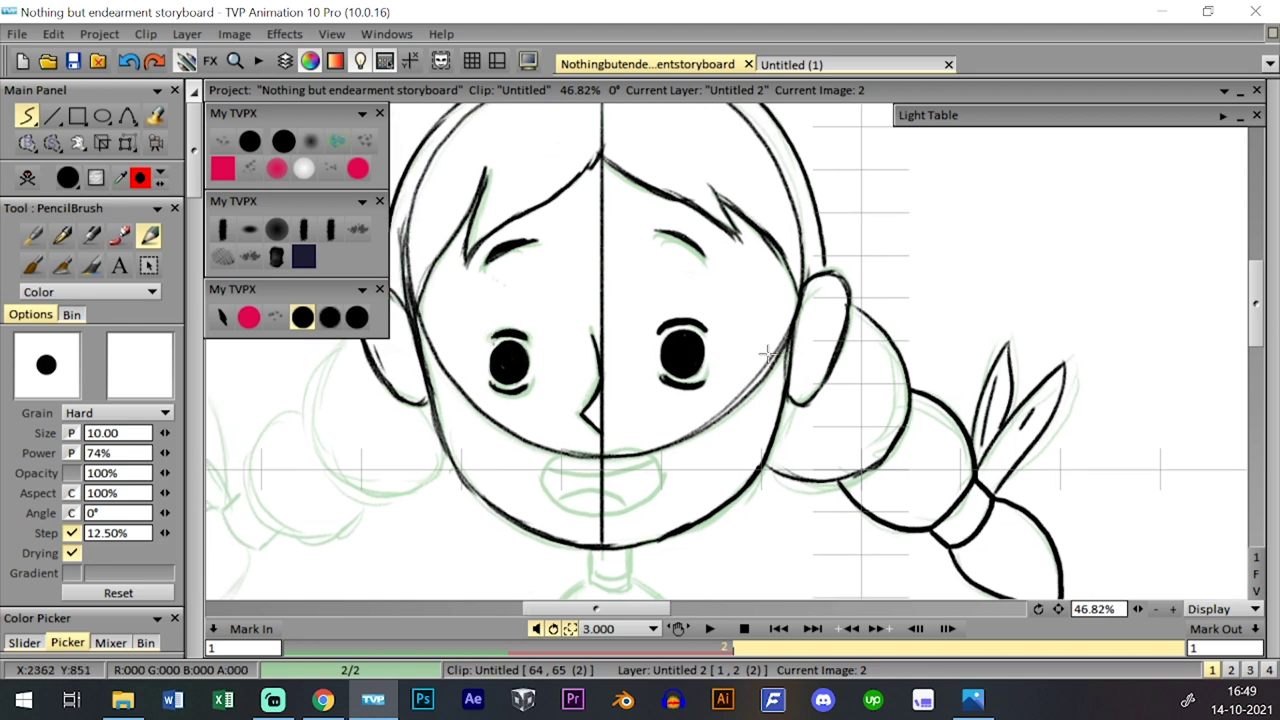
# - Ink the left braid's buns, small tie and pointed tuft beside the left ear
pyautogui.moveTo(1058, 609); pyautogui.dragTo(1226, 609)
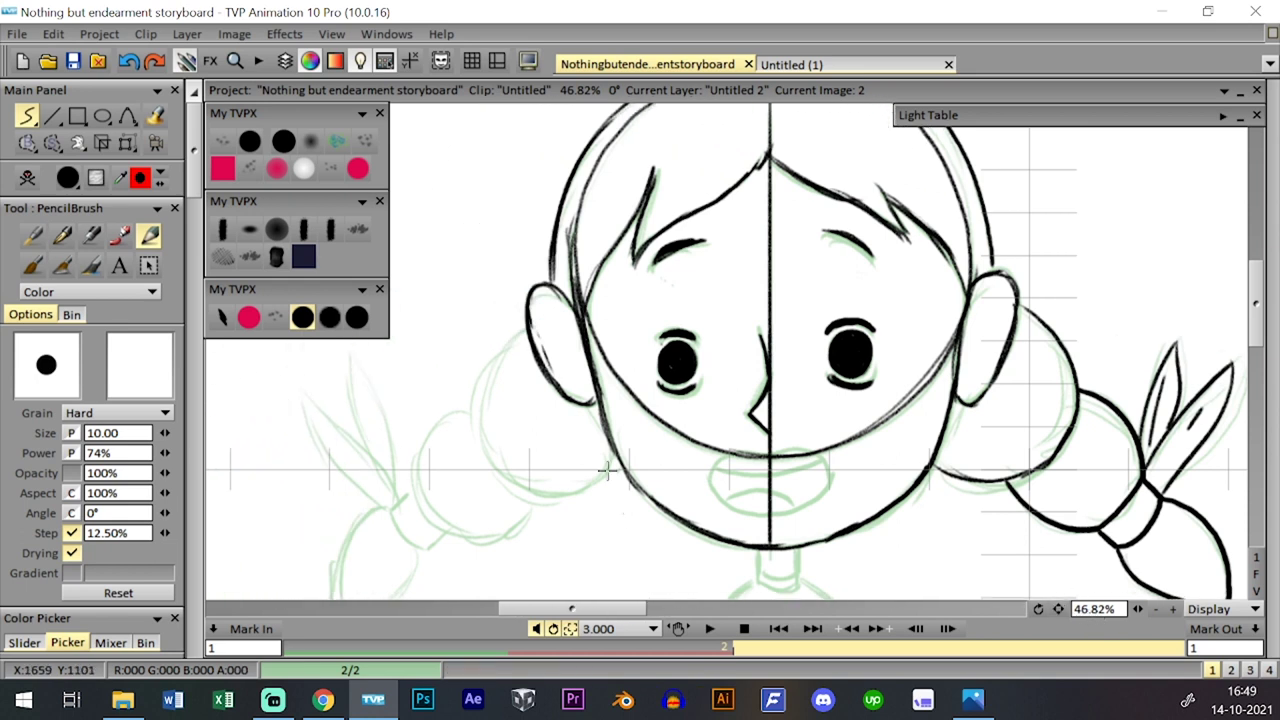
pyautogui.moveTo(482, 449)
pyautogui.mouseDown()
pyautogui.moveTo(490, 362)
pyautogui.moveTo(489, 408)
pyautogui.moveTo(474, 397)
pyautogui.moveTo(495, 357)
pyautogui.mouseUp()
pyautogui.moveTo(485, 450)
pyautogui.mouseDown()
pyautogui.moveTo(603, 496)
pyautogui.moveTo(592, 449)
pyautogui.moveTo(583, 489)
pyautogui.moveTo(615, 456)
pyautogui.mouseUp()
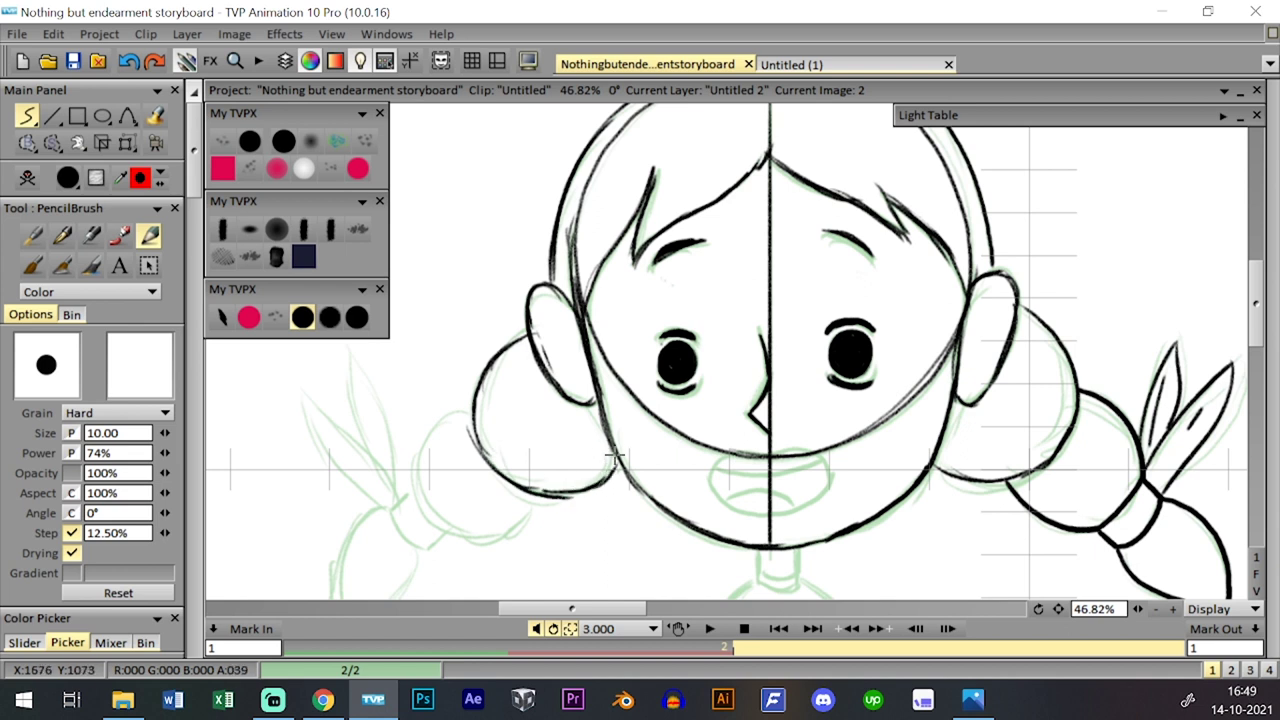
pyautogui.moveTo(437, 506)
pyautogui.mouseDown()
pyautogui.moveTo(414, 471)
pyautogui.moveTo(433, 514)
pyautogui.moveTo(449, 426)
pyautogui.mouseUp()
pyautogui.moveTo(417, 486); pyautogui.dragTo(472, 410)
pyautogui.moveTo(410, 487)
pyautogui.mouseDown()
pyautogui.moveTo(495, 538)
pyautogui.moveTo(526, 528)
pyautogui.moveTo(545, 480)
pyautogui.moveTo(545, 515)
pyautogui.mouseUp()
pyautogui.moveTo(391, 510)
pyautogui.mouseDown()
pyautogui.moveTo(426, 545)
pyautogui.moveTo(438, 535)
pyautogui.moveTo(413, 488)
pyautogui.mouseUp()
pyautogui.moveTo(308, 415); pyautogui.dragTo(392, 505)
pyautogui.moveTo(355, 375)
pyautogui.mouseDown()
pyautogui.moveTo(400, 495)
pyautogui.moveTo(382, 420)
pyautogui.moveTo(395, 492)
pyautogui.mouseUp()
pyautogui.hotkey('ctrl', 'z')
pyautogui.moveTo(804, 592); pyautogui.dragTo(826, 484)
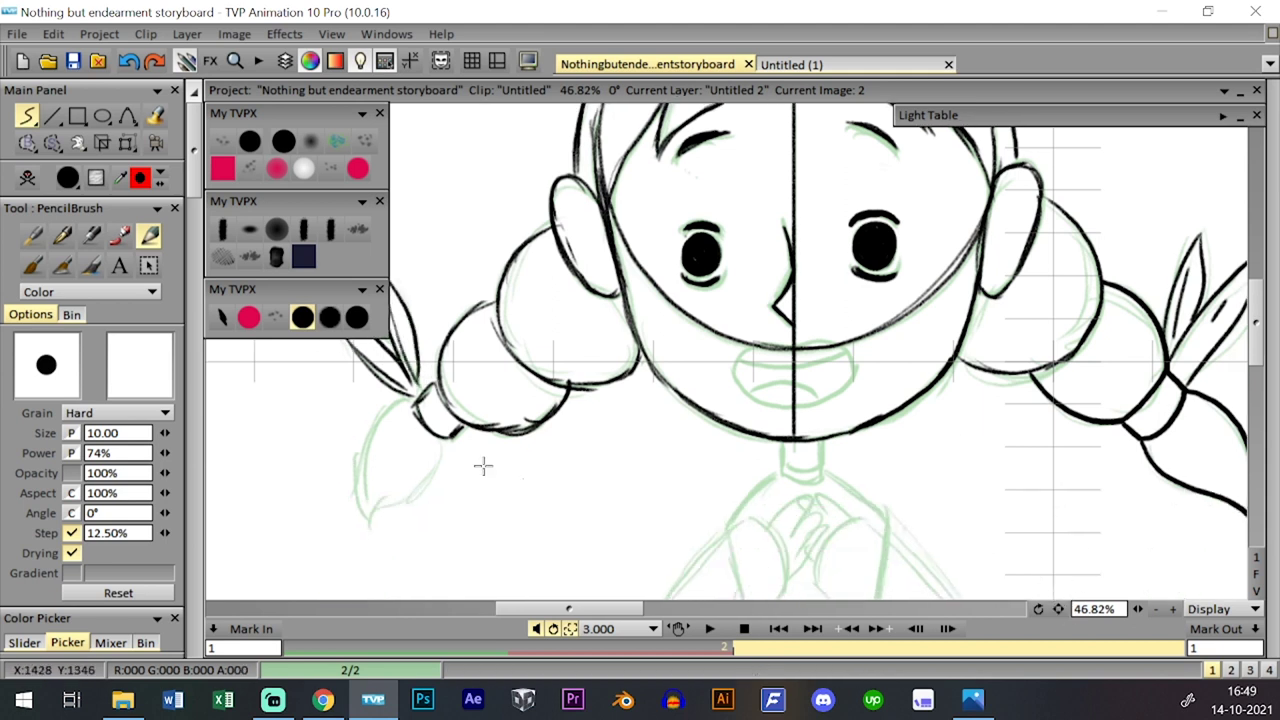
pyautogui.moveTo(422, 474)
pyautogui.mouseDown()
pyautogui.moveTo(390, 506)
pyautogui.moveTo(400, 403)
pyautogui.moveTo(425, 388)
pyautogui.mouseUp()
pyautogui.hotkey('ctrl', 'z')
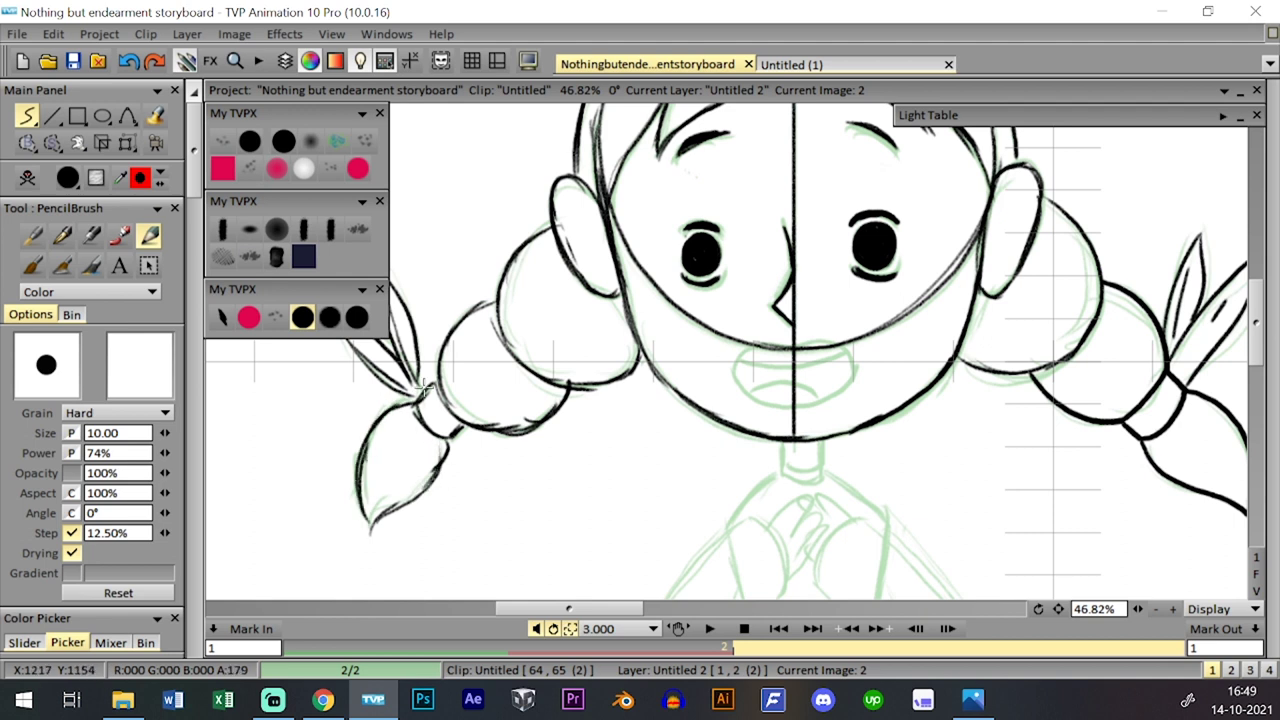
pyautogui.moveTo(1137, 609); pyautogui.dragTo(1016, 619)
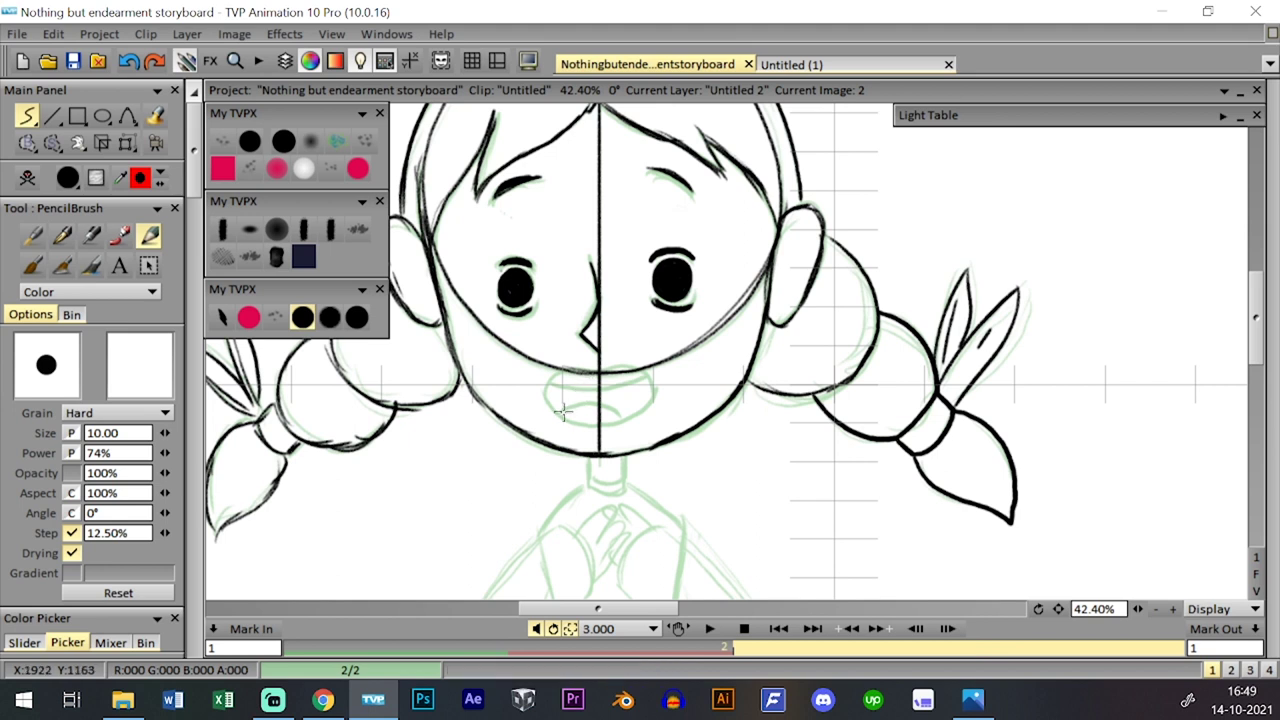
# - Outline the open mouth with a tongue line, then zoom out to the upper body
pyautogui.moveTo(548, 393)
pyautogui.mouseDown()
pyautogui.moveTo(565, 368)
pyautogui.moveTo(628, 362)
pyautogui.mouseUp()
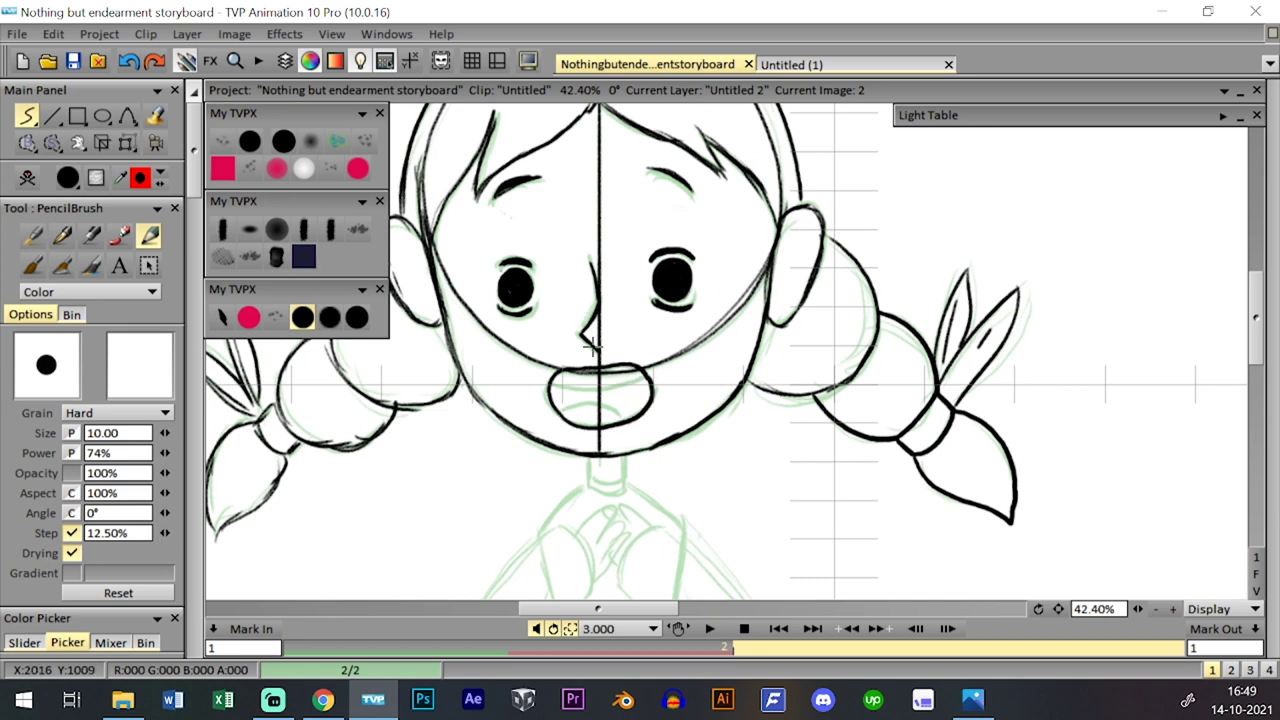
pyautogui.moveTo(558, 412)
pyautogui.mouseDown()
pyautogui.moveTo(617, 420)
pyautogui.moveTo(604, 411)
pyautogui.mouseUp()
pyautogui.hotkey('ctrl', 'z')
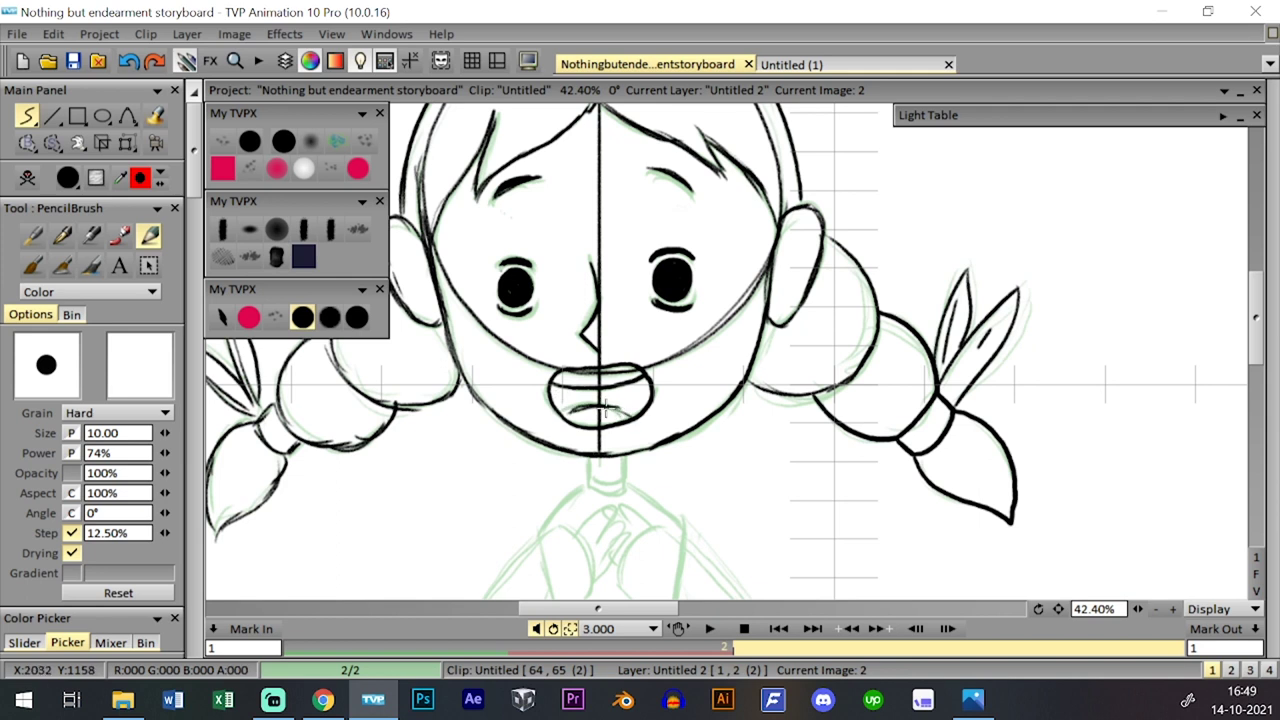
pyautogui.moveTo(1137, 609); pyautogui.dragTo(1116, 581)
pyautogui.scroll(1, 843, 457)
# - Rotate the inked head slightly, shift it right and up, and apply the transform
pyautogui.scroll(-3, 820, 423)
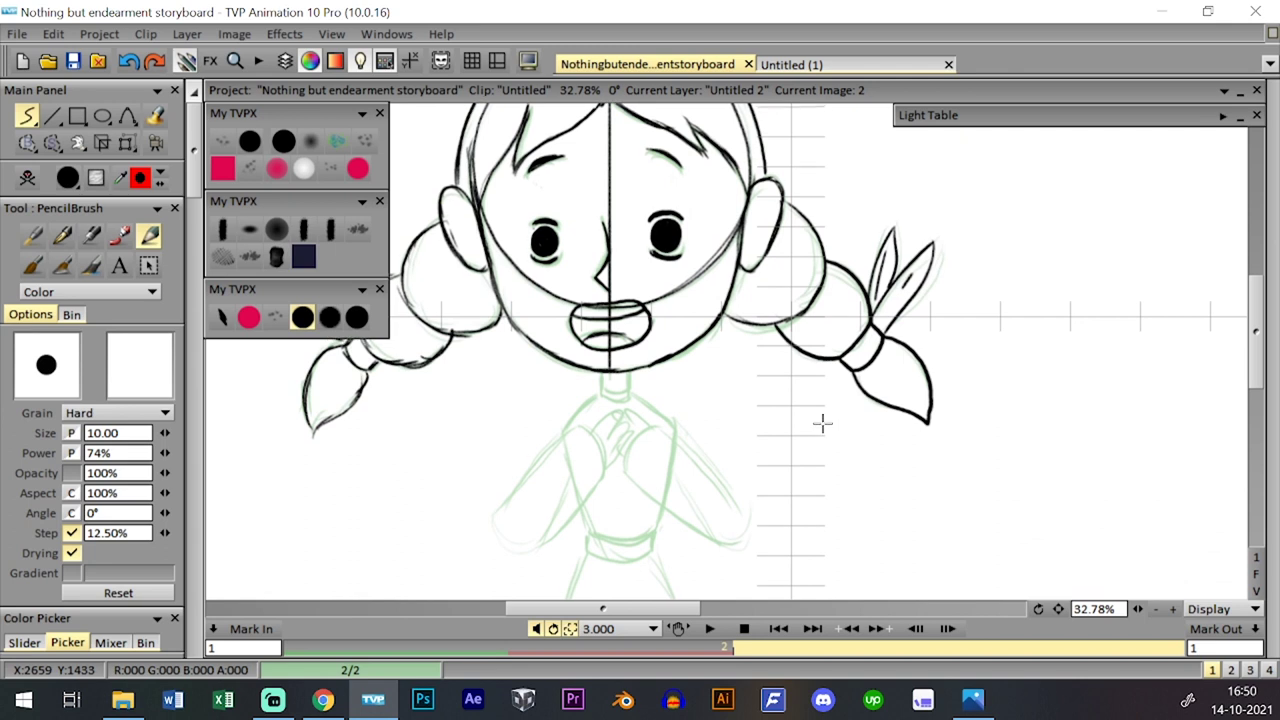
pyautogui.scroll(-1, 1006, 523)
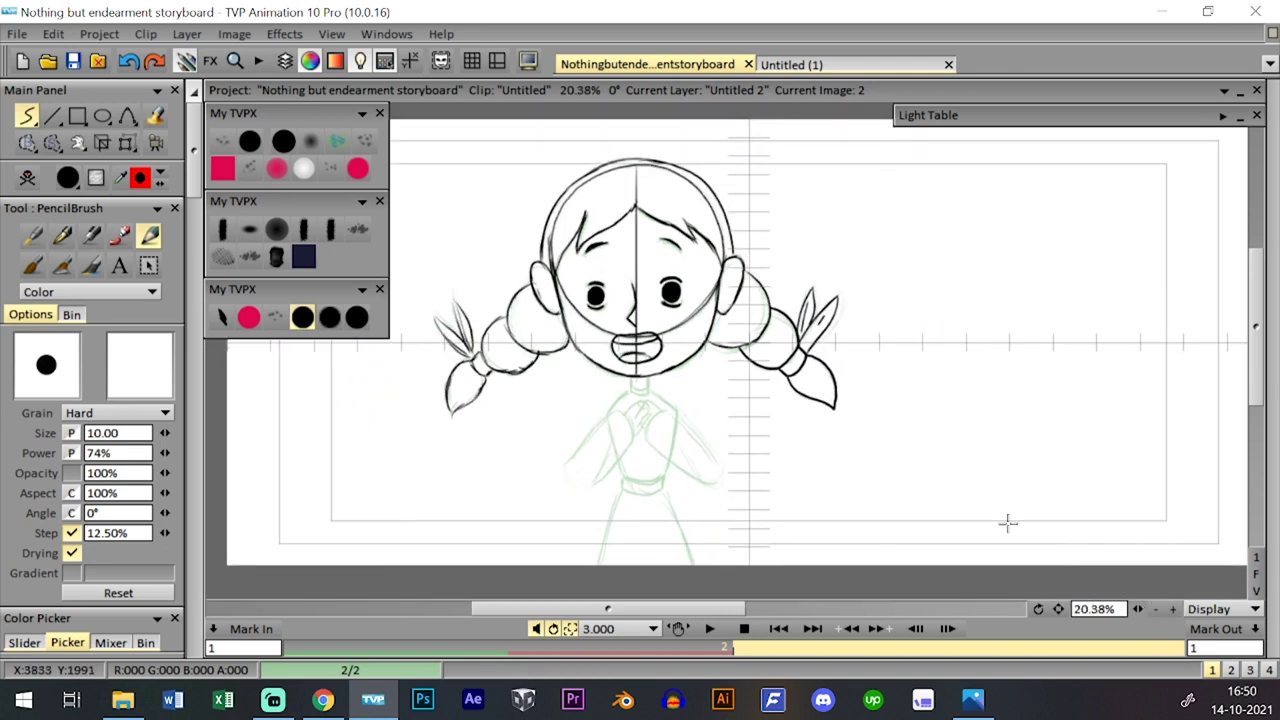
pyautogui.click(127, 143)
pyautogui.moveTo(838, 287); pyautogui.dragTo(838, 307)
pyautogui.moveTo(771, 280); pyautogui.dragTo(794, 279)
pyautogui.press('Return')
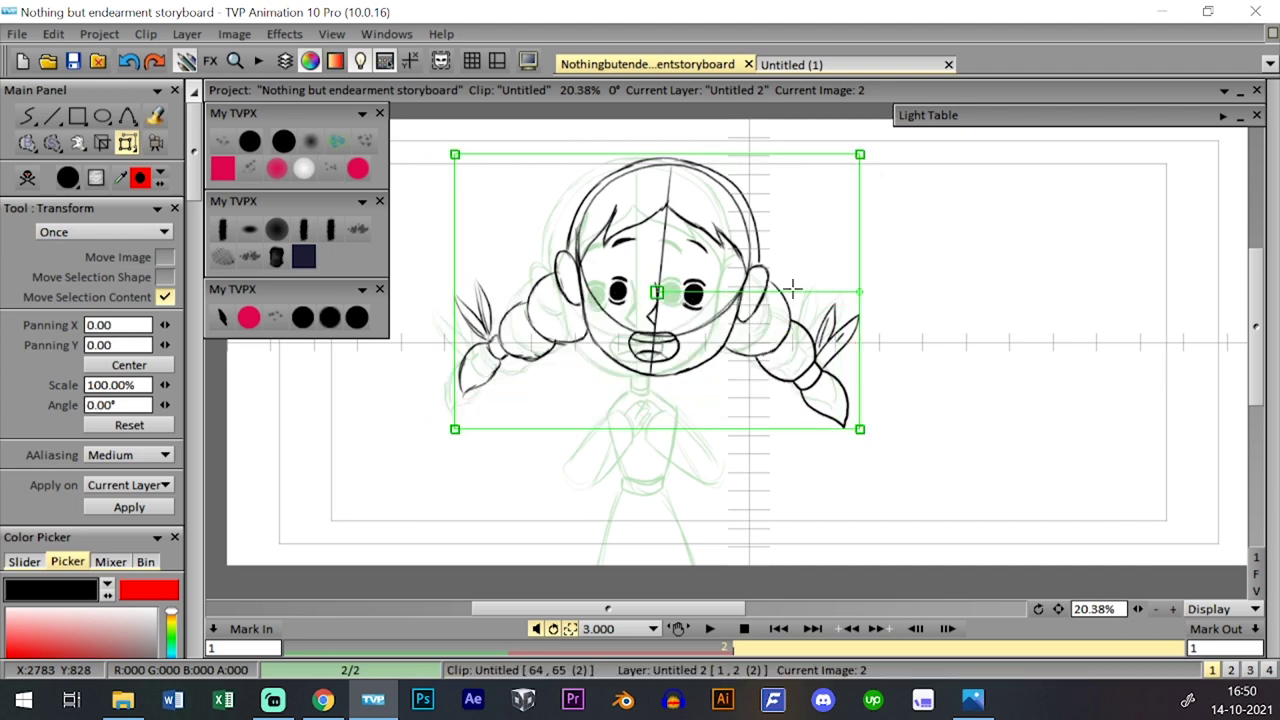
# - Add a third image to the clip, return to image 2, and select the black inking brush at size 10
pyautogui.click(330, 318)
pyautogui.press('Tab')
pyautogui.press('Tab')
pyautogui.press('Right')
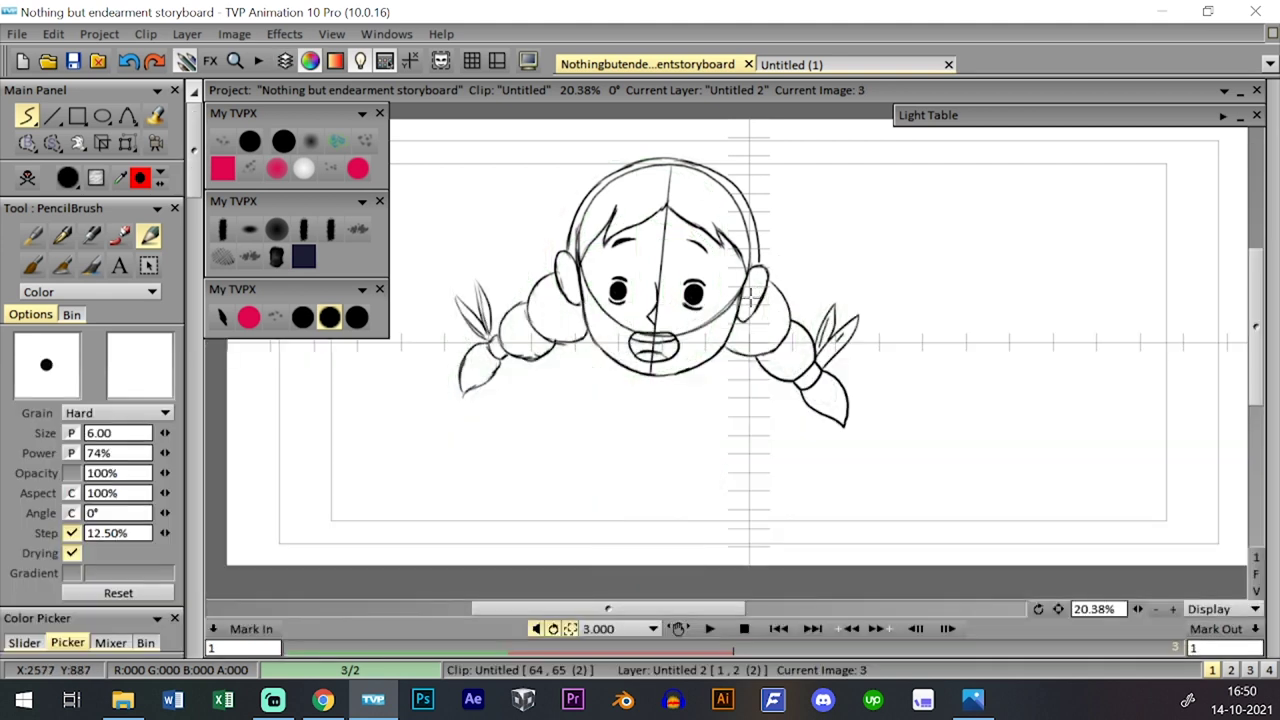
pyautogui.press('Tab')
pyautogui.press('Left')
pyautogui.press('Tab')
pyautogui.press('Tab')
pyautogui.press('Tab')
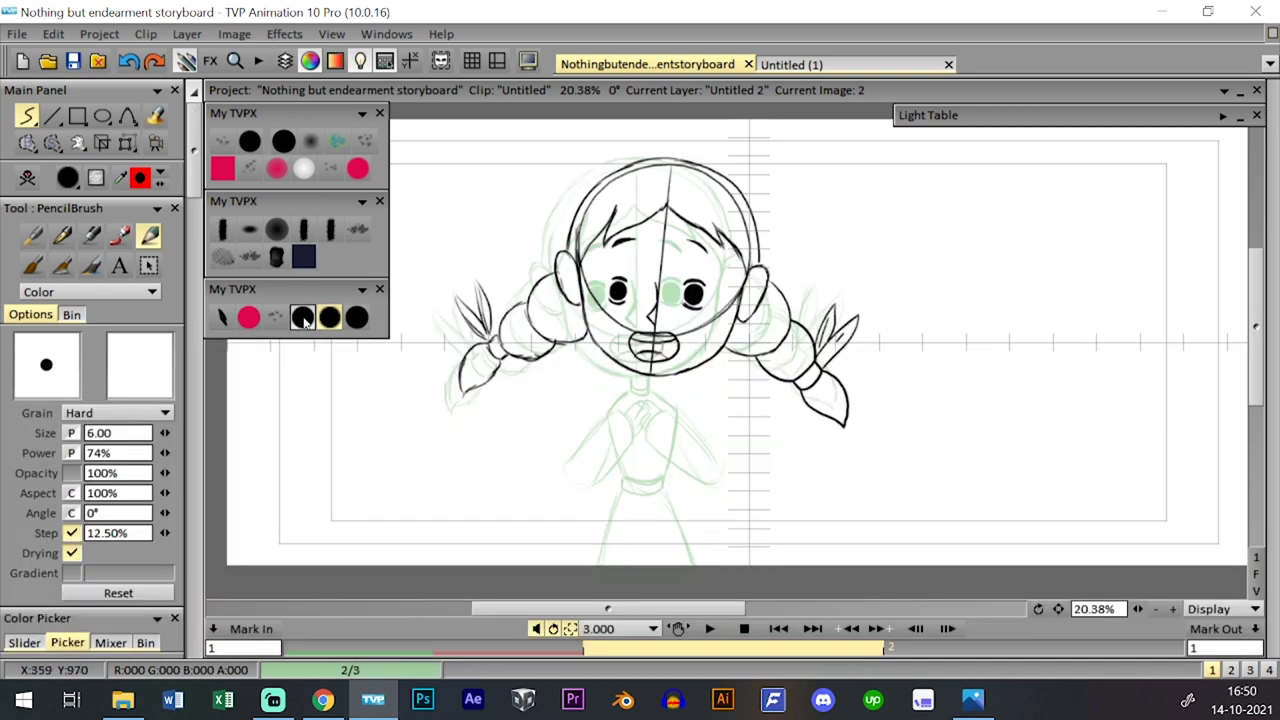
pyautogui.click(303, 317)
# - Compare image 2 with image 1, then shift the inked head slightly to the right
pyautogui.click(1171, 606)
pyautogui.moveTo(801, 464); pyautogui.dragTo(813, 414)
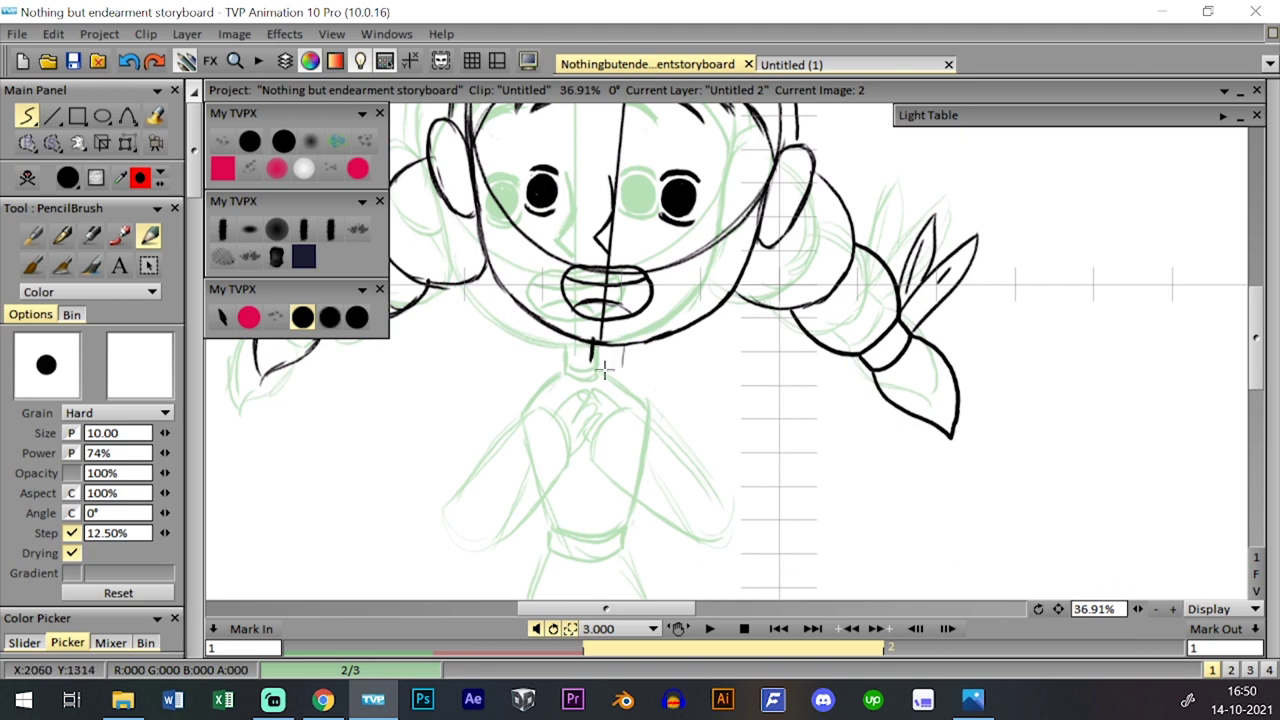
pyautogui.moveTo(615, 343); pyautogui.dragTo(622, 320)
pyautogui.press('Tab')
pyautogui.press('Tab')
pyautogui.press('Tab')
pyautogui.press('Tab')
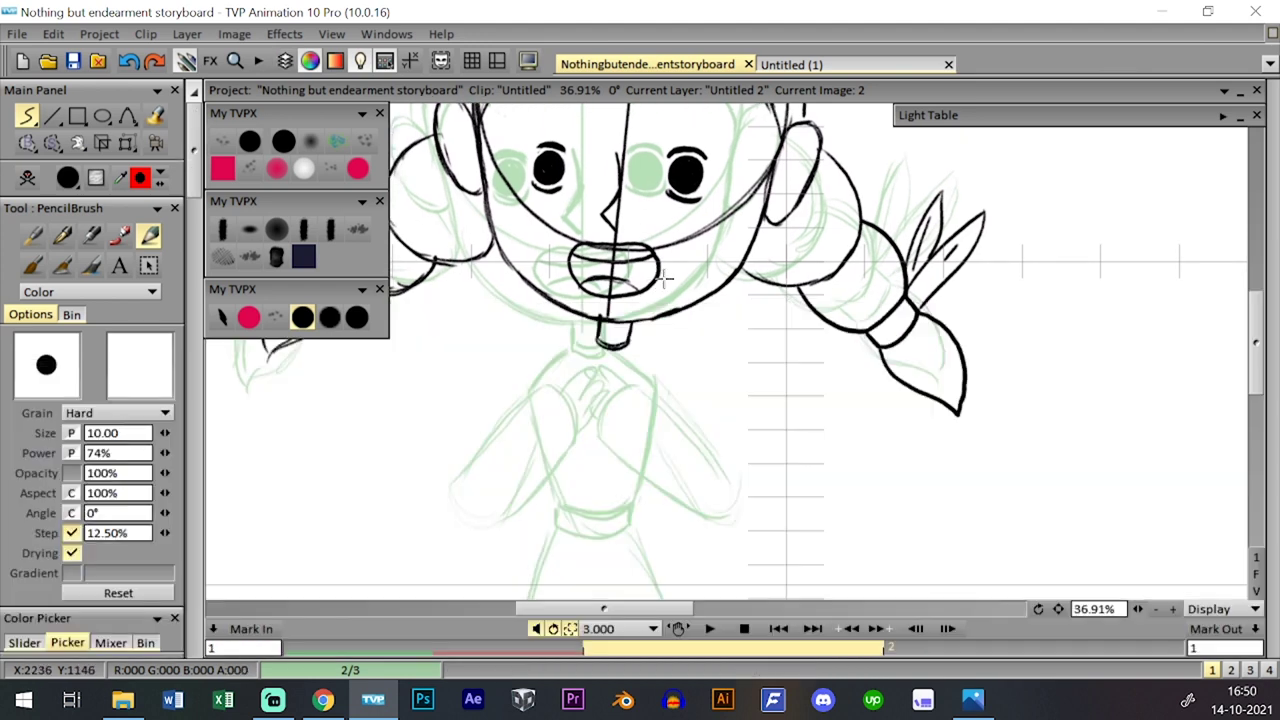
pyautogui.press('Left')
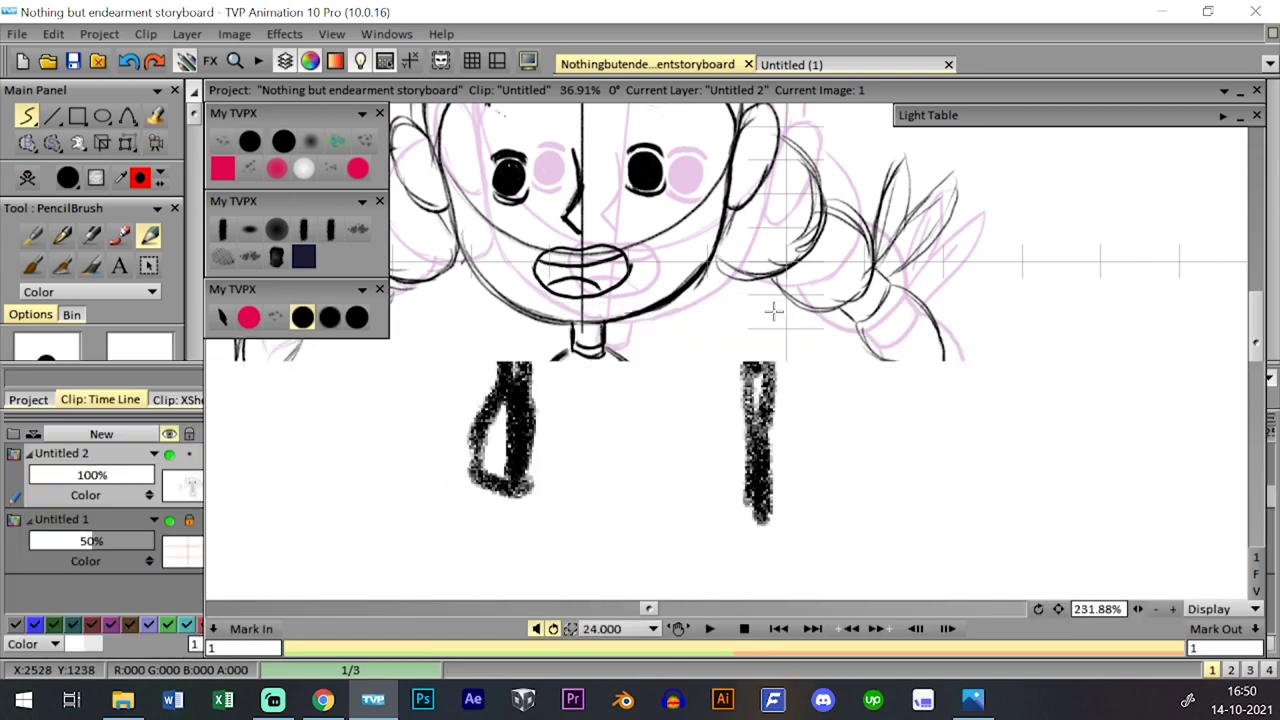
pyautogui.press('Right')
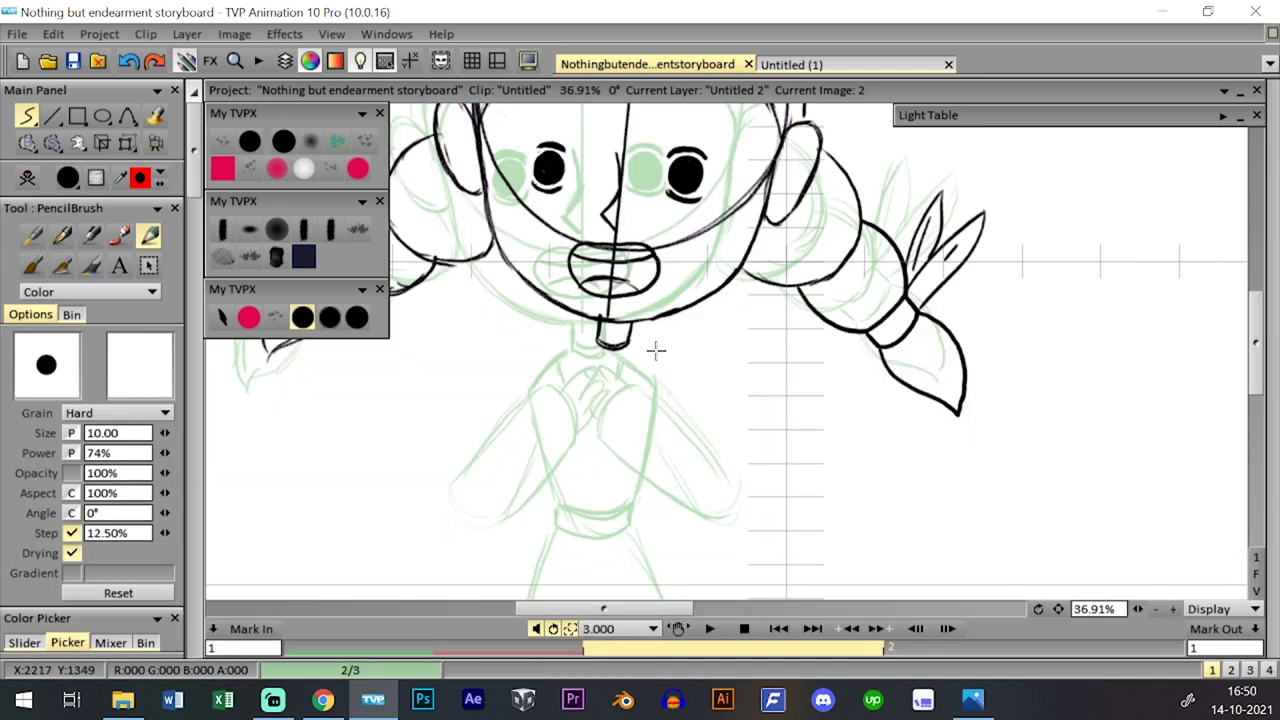
pyautogui.moveTo(656, 351); pyautogui.dragTo(644, 335)
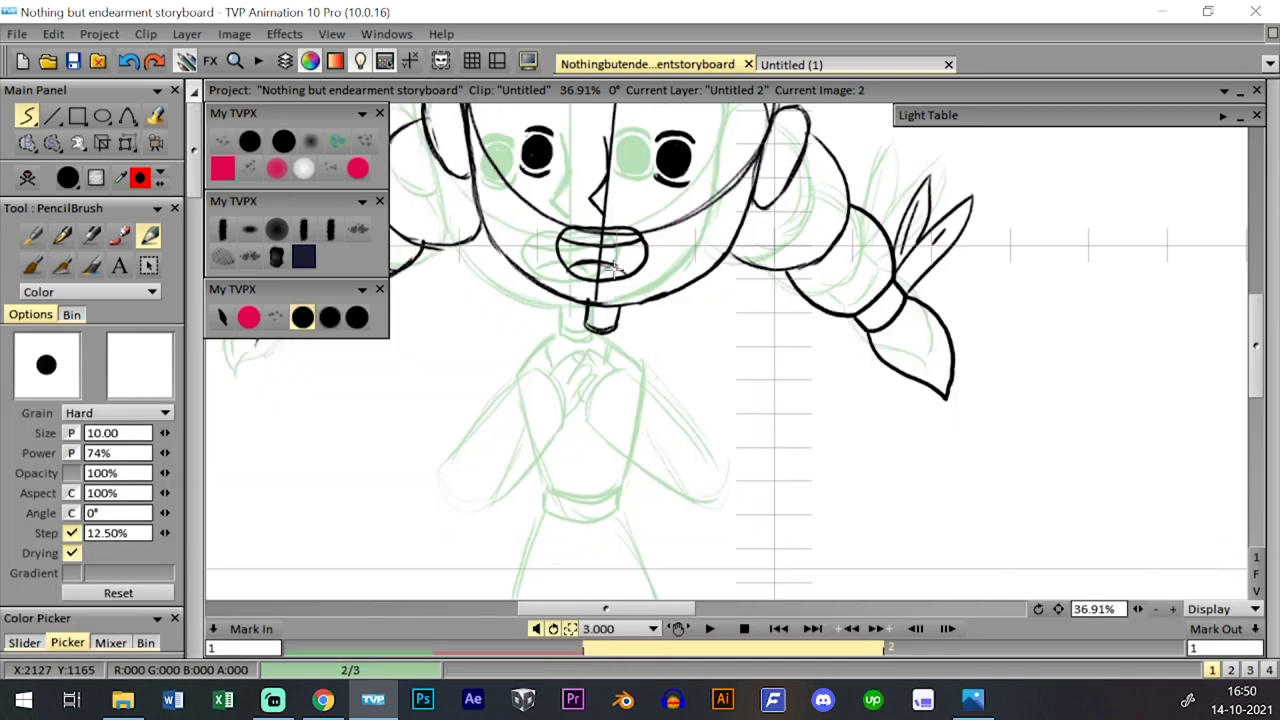
pyautogui.click(128, 143)
pyautogui.click(165, 165)
pyautogui.moveTo(731, 211)
pyautogui.mouseDown()
pyautogui.moveTo(763, 206)
pyautogui.moveTo(752, 210)
pyautogui.mouseUp()
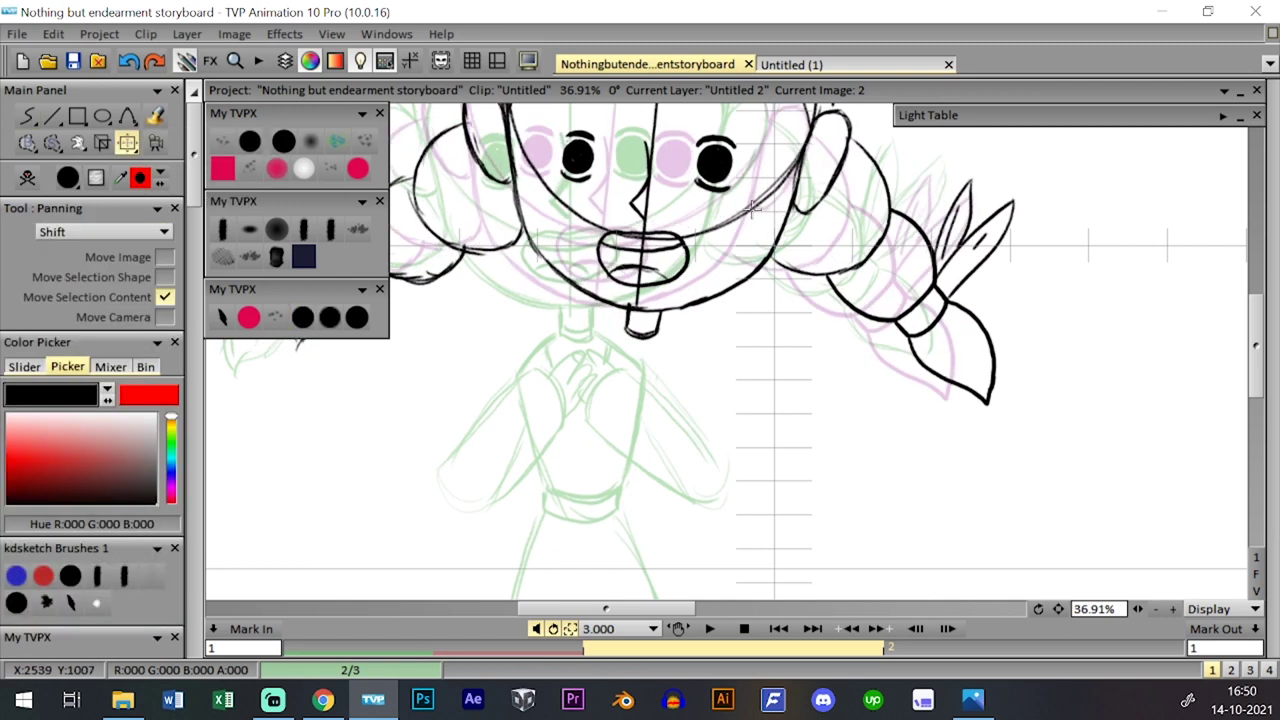
pyautogui.click(302, 317)
# - Tilt the head slightly more, reposition it, and apply the transform
pyautogui.moveTo(1137, 610); pyautogui.dragTo(1114, 610)
pyautogui.moveTo(880, 390); pyautogui.dragTo(865, 420)
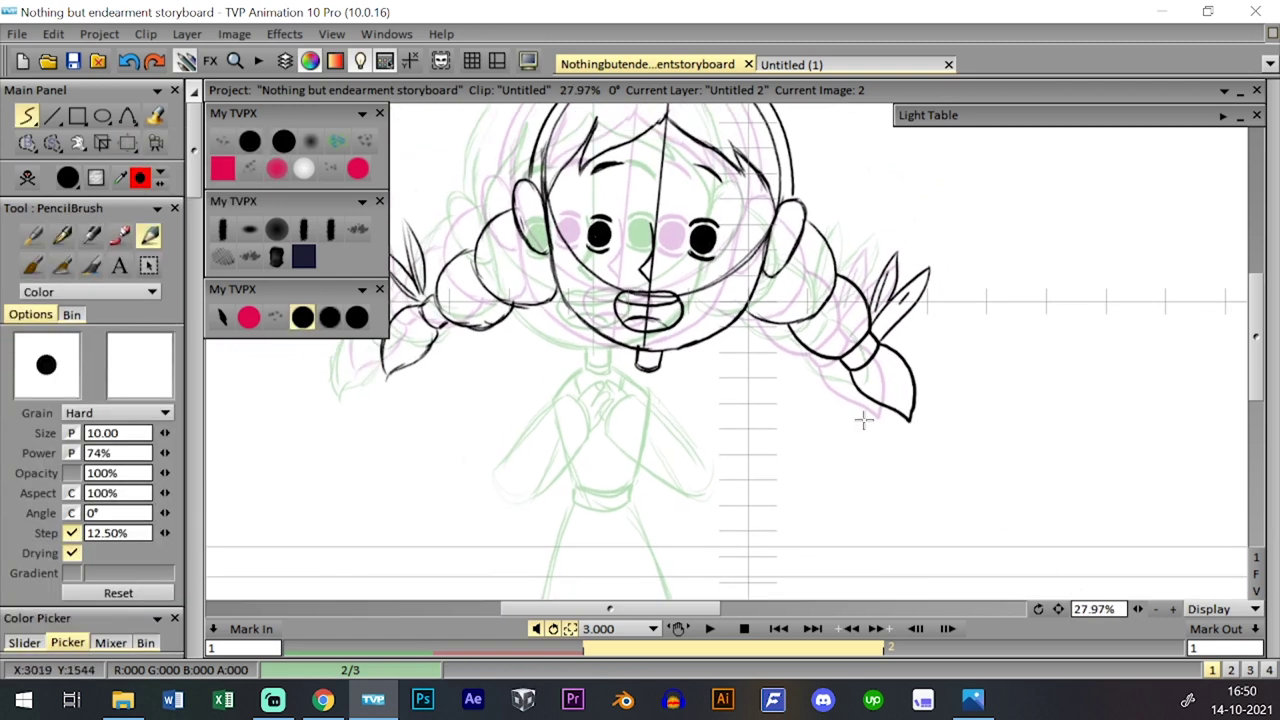
pyautogui.click(128, 143)
pyautogui.click(165, 165)
pyautogui.moveTo(929, 234)
pyautogui.mouseDown()
pyautogui.moveTo(860, 217)
pyautogui.moveTo(882, 226)
pyautogui.mouseUp()
pyautogui.press('Return')
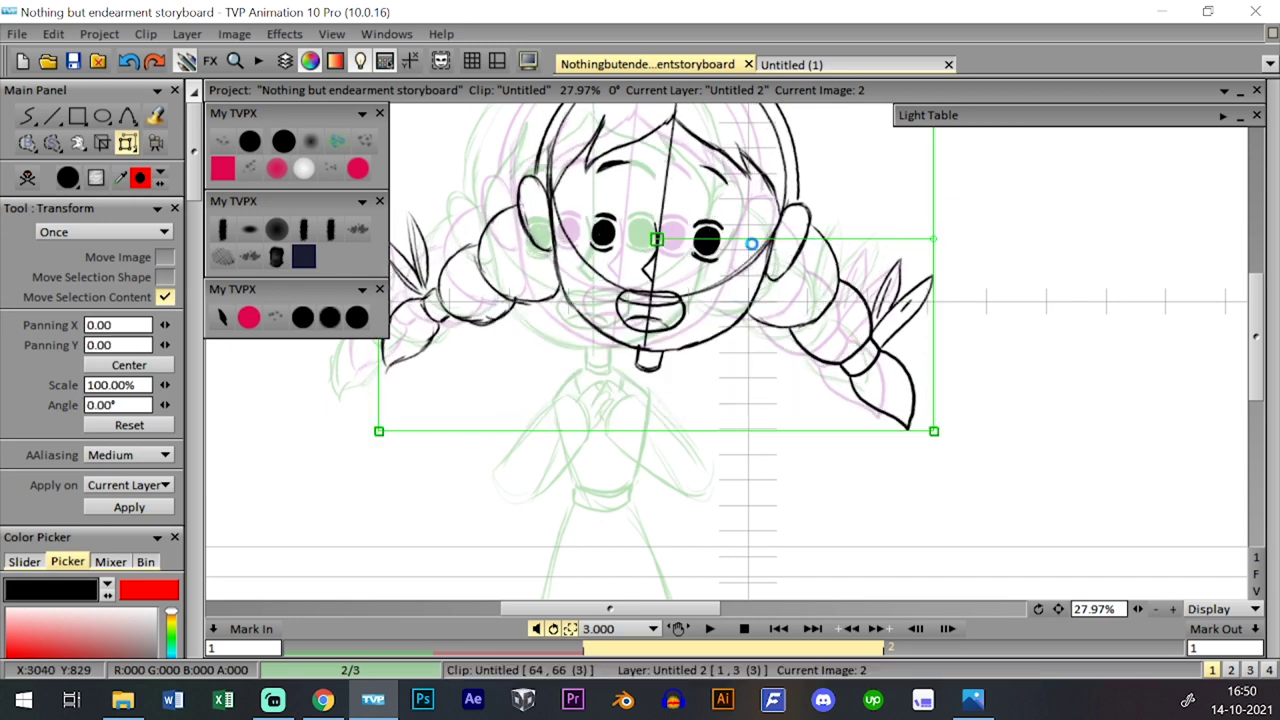
# - Ink the torso outline and waist curve with the black inking brush
pyautogui.click(279, 318)
pyautogui.click(303, 318)
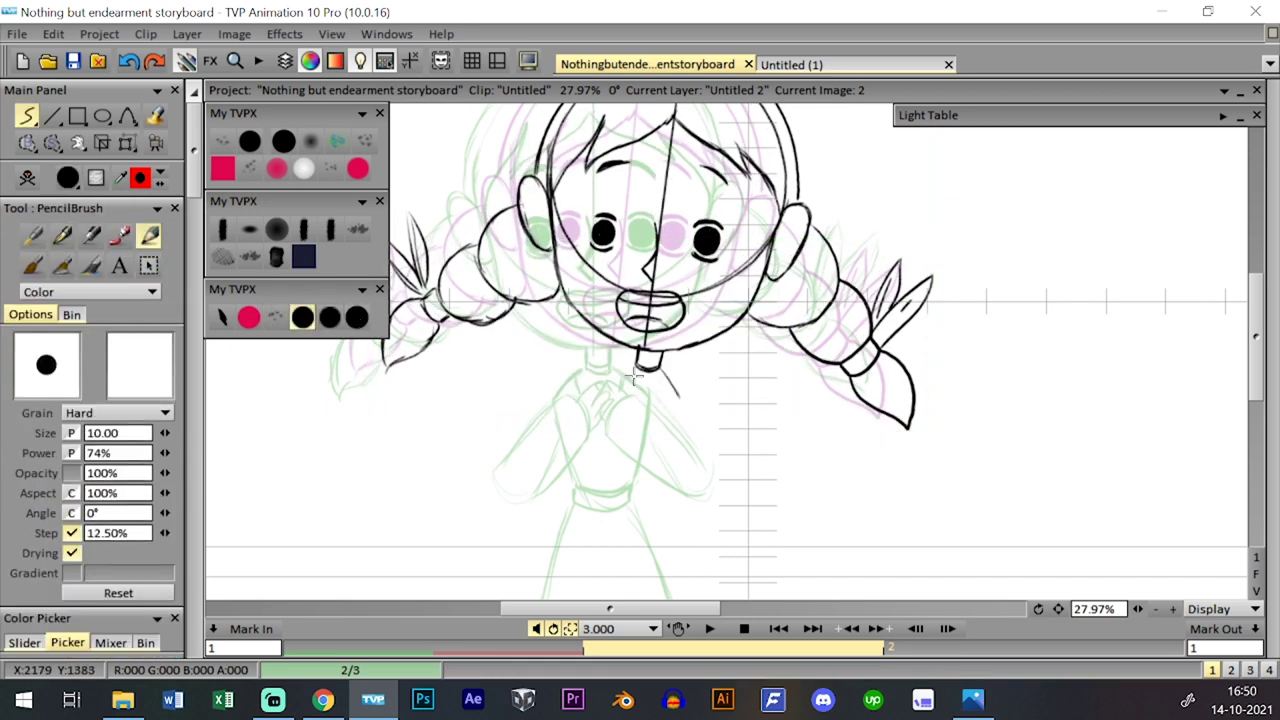
pyautogui.moveTo(595, 482)
pyautogui.mouseDown()
pyautogui.moveTo(606, 385)
pyautogui.moveTo(598, 482)
pyautogui.mouseUp()
pyautogui.hotkey('ctrl', 'z')
pyautogui.moveTo(680, 405)
pyautogui.mouseDown()
pyautogui.moveTo(638, 490)
pyautogui.moveTo(649, 485)
pyautogui.mouseUp()
pyautogui.moveTo(651, 484); pyautogui.dragTo(682, 404)
pyautogui.moveTo(600, 467); pyautogui.dragTo(595, 493)
pyautogui.moveTo(597, 489)
pyautogui.mouseDown()
pyautogui.moveTo(640, 495)
pyautogui.moveTo(661, 384)
pyautogui.moveTo(573, 508)
pyautogui.mouseUp()
# - Ink the right leg line, zoom out, and hide the onion-skin ghosts
pyautogui.moveTo(656, 392); pyautogui.dragTo(683, 508)
pyautogui.moveTo(657, 393); pyautogui.dragTo(685, 508)
pyautogui.moveTo(714, 355); pyautogui.dragTo(706, 420)
pyautogui.click(1156, 609)
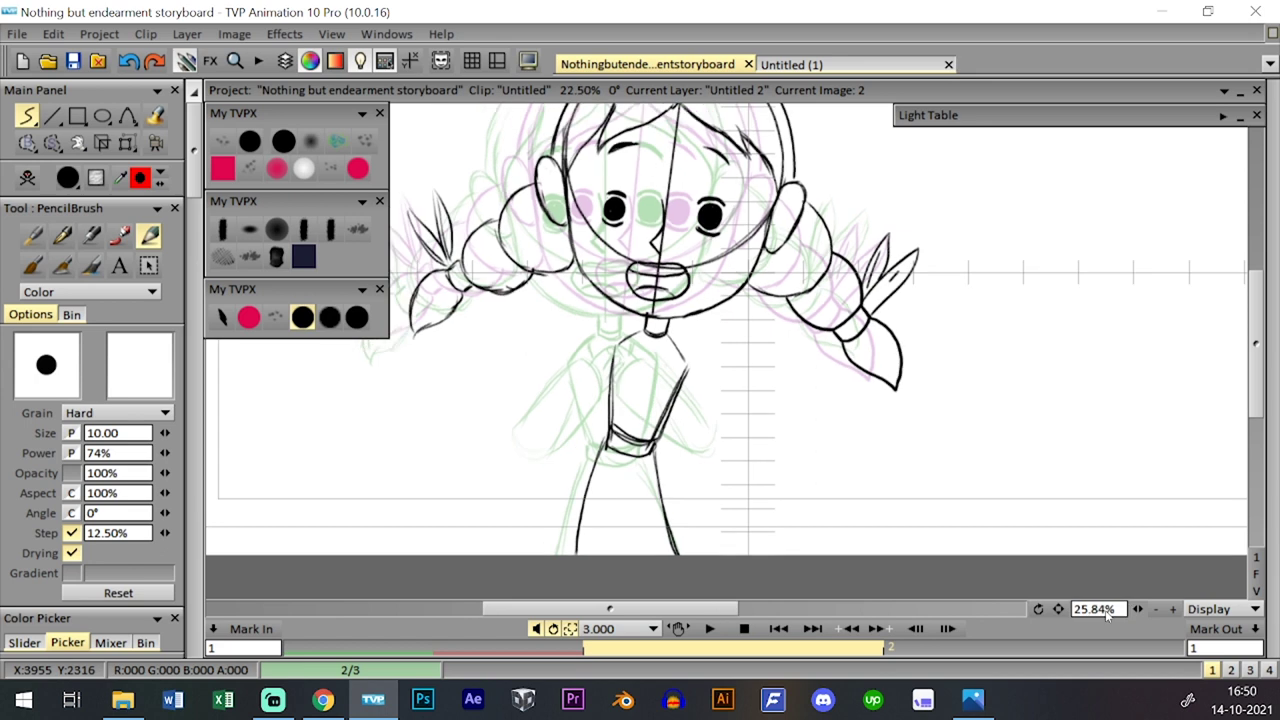
pyautogui.click(1156, 609)
pyautogui.click(1223, 116)
pyautogui.click(1080, 159)
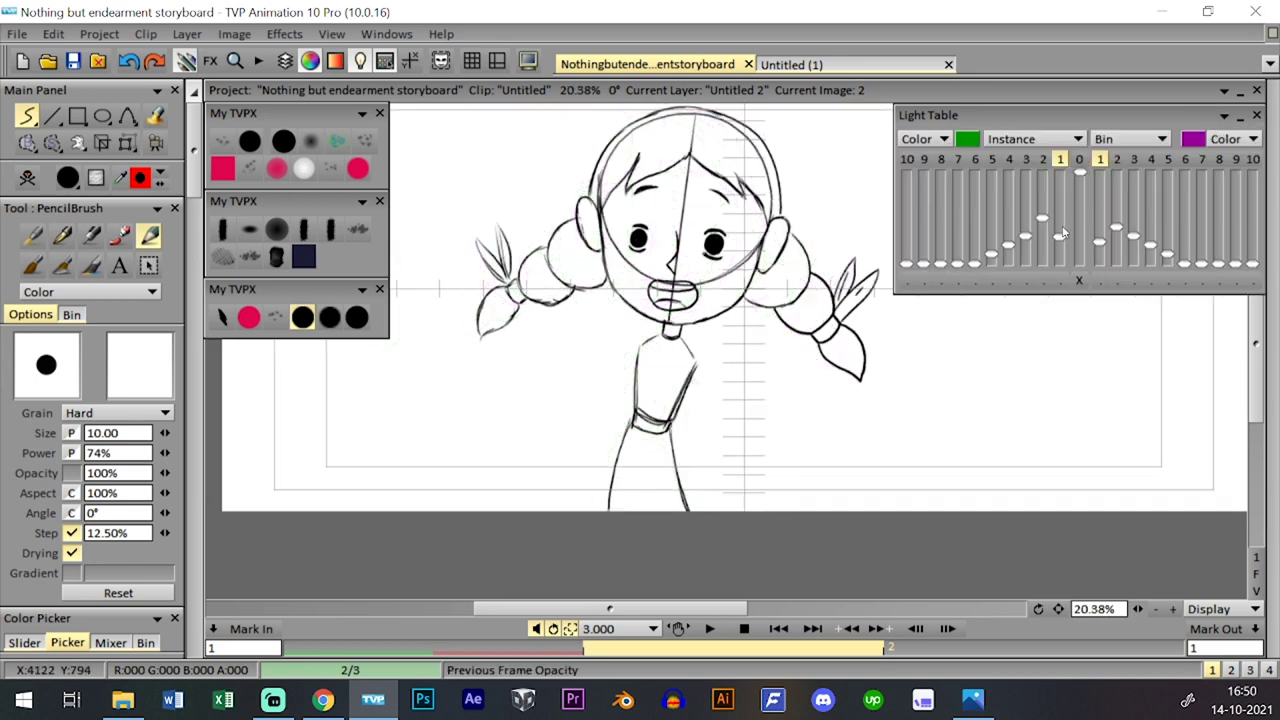
# - Compare drawings 1 and 2, zoom in on the girl, and show onion-skin ghosts again
pyautogui.press('Left')
pyautogui.press('Right')
pyautogui.press('Left')
pyautogui.press('Right')
pyautogui.press('Left')
pyautogui.press('Right')
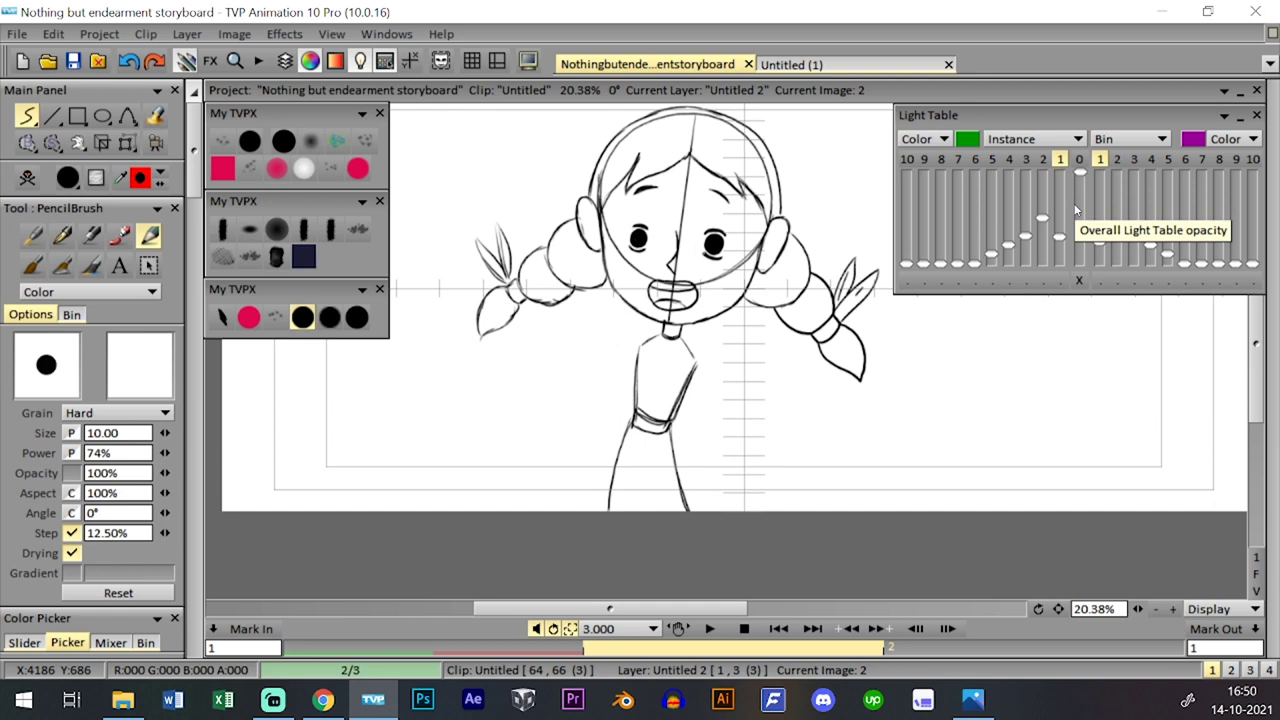
pyautogui.moveTo(1138, 609); pyautogui.dragTo(1131, 557)
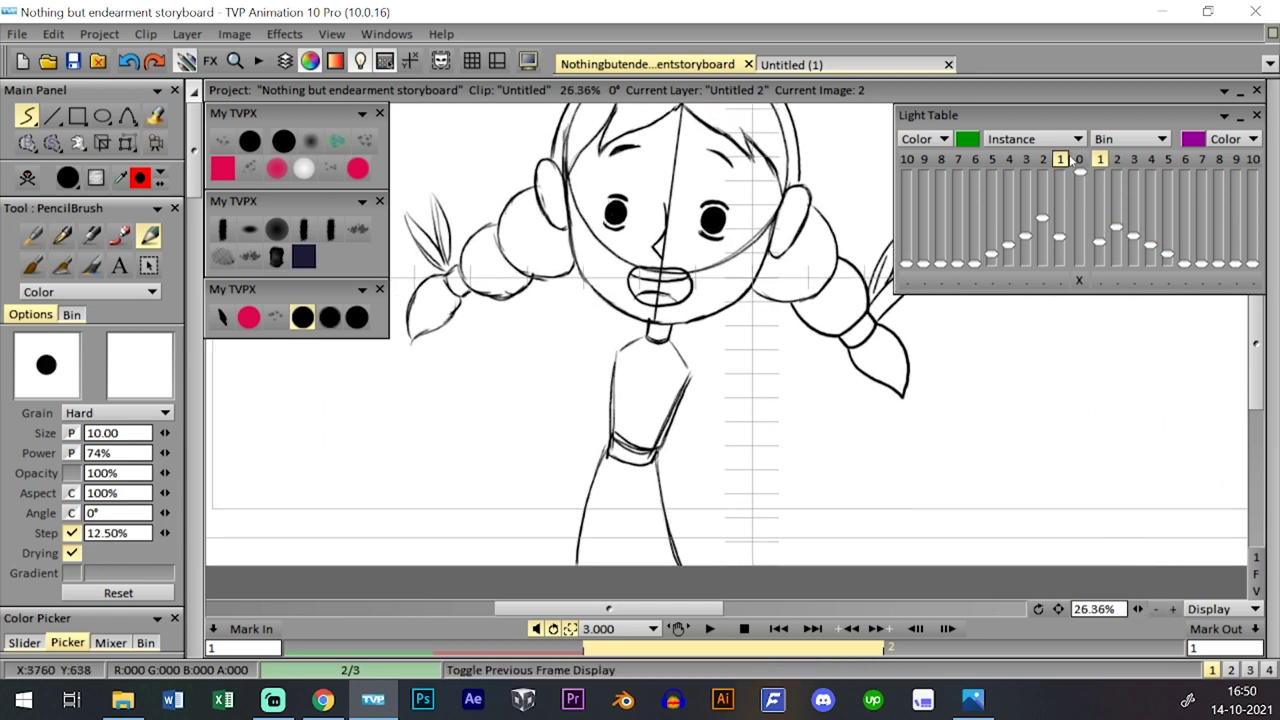
pyautogui.click(1080, 159)
pyautogui.press('Tab')
pyautogui.press('Tab')
# - Erase the old body and leg lines with the eraser brush
pyautogui.click(128, 144)
pyautogui.click(200, 146)
pyautogui.click(284, 142)
pyautogui.moveTo(687, 367)
pyautogui.mouseDown()
pyautogui.moveTo(672, 426)
pyautogui.moveTo(610, 434)
pyautogui.moveTo(597, 457)
pyautogui.moveTo(666, 488)
pyautogui.moveTo(706, 562)
pyautogui.mouseUp()
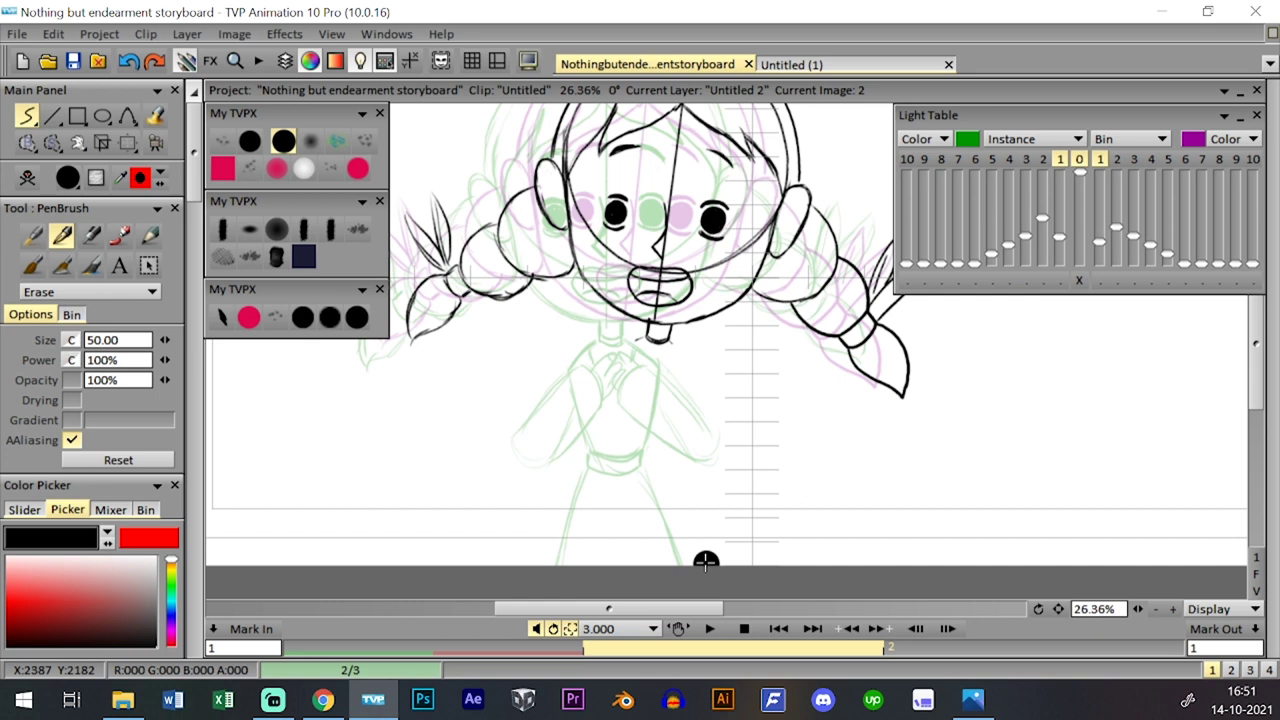
pyautogui.moveTo(1138, 609); pyautogui.dragTo(1120, 615)
pyautogui.scroll(-1, 751, 414)
# - Tilt the head slightly and shift it left, then return to the pencil brush
pyautogui.moveTo(127, 143); pyautogui.dragTo(190, 166)
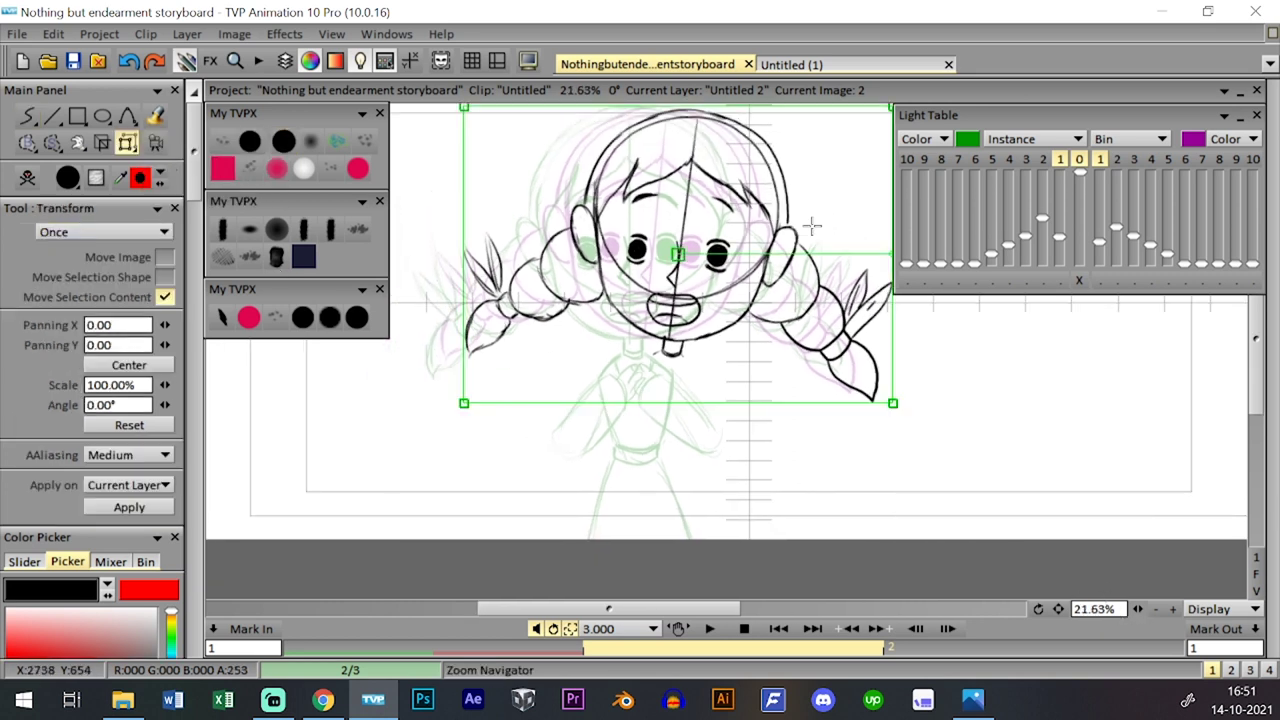
pyautogui.moveTo(889, 256); pyautogui.dragTo(888, 246)
pyautogui.moveTo(784, 228); pyautogui.dragTo(762, 230)
pyautogui.click(303, 317)
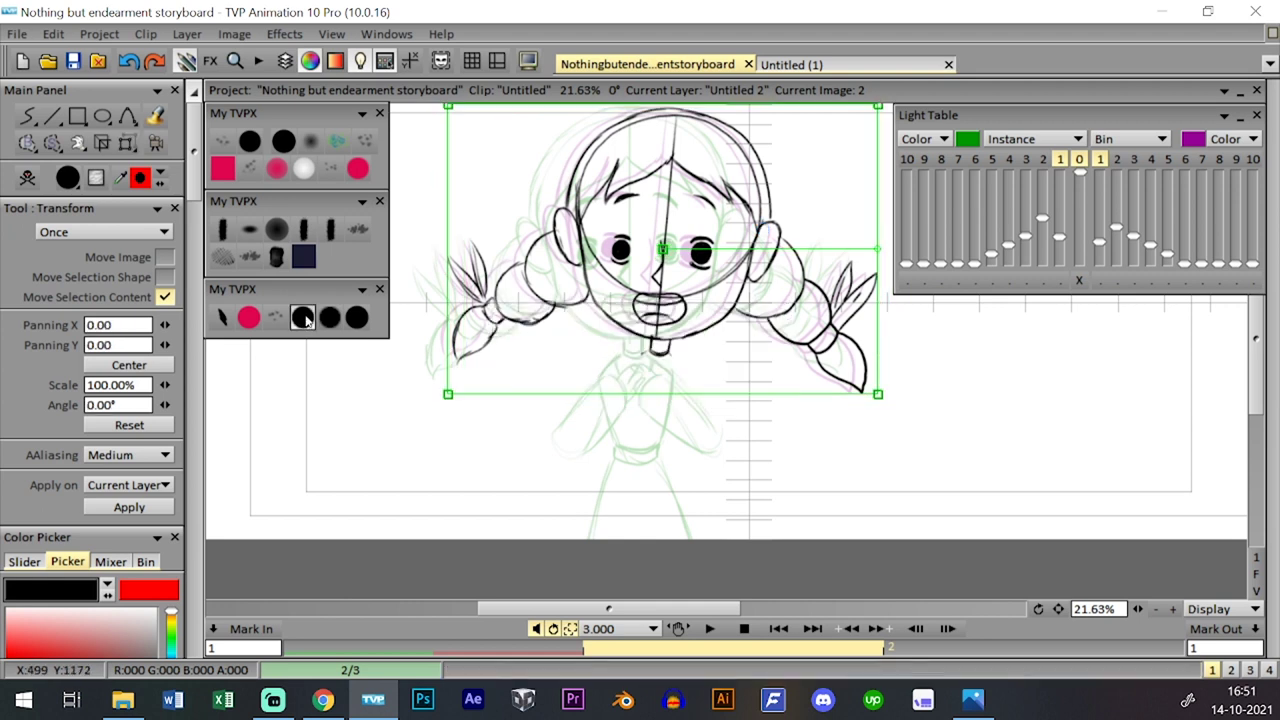
# - Draw the body outline down from the neck and the leg lines
pyautogui.moveTo(1140, 609); pyautogui.dragTo(1200, 600)
pyautogui.moveTo(785, 394); pyautogui.dragTo(791, 325)
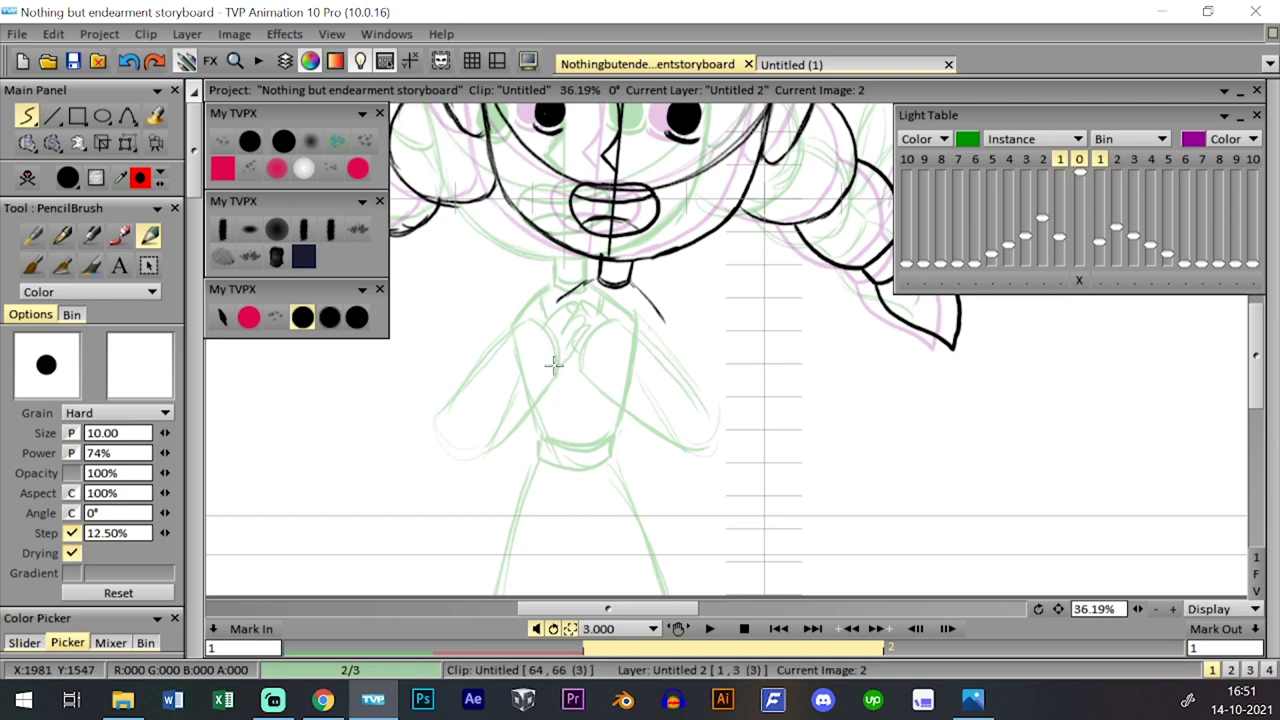
pyautogui.moveTo(568, 369); pyautogui.dragTo(566, 358)
pyautogui.moveTo(664, 330); pyautogui.dragTo(624, 416)
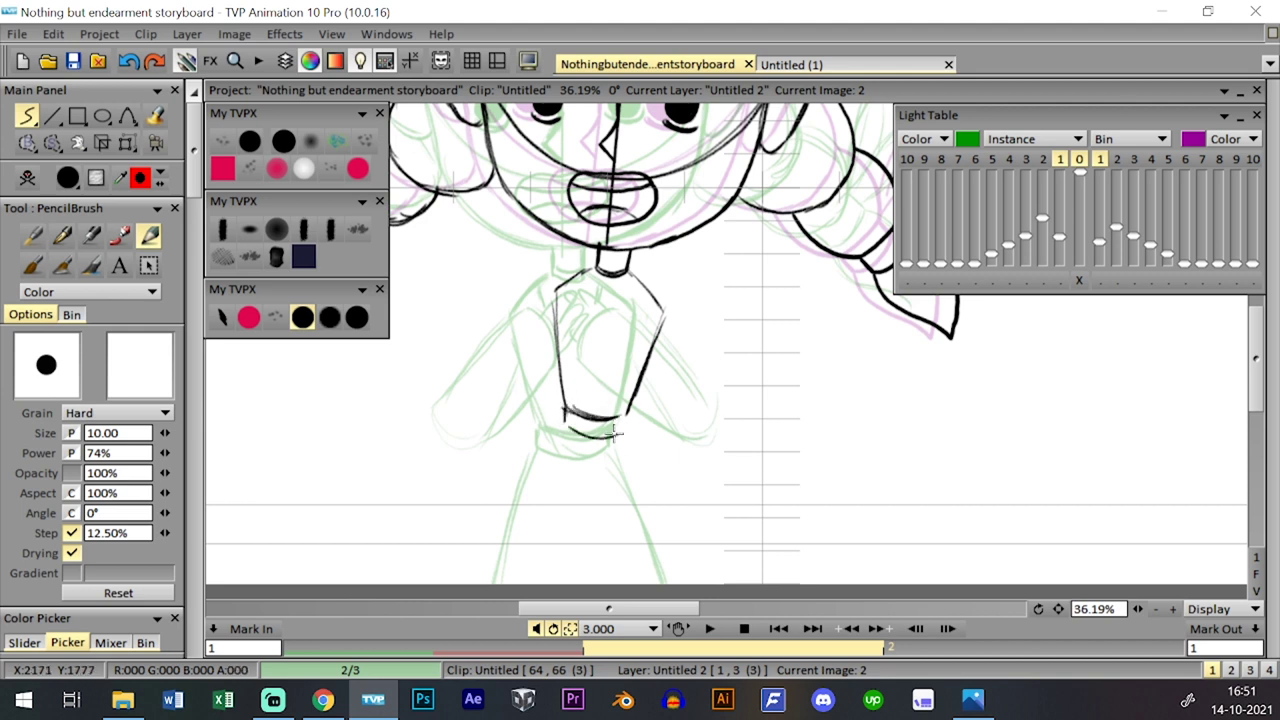
pyautogui.scroll(-2, 633, 443)
pyautogui.moveTo(573, 392); pyautogui.dragTo(533, 546)
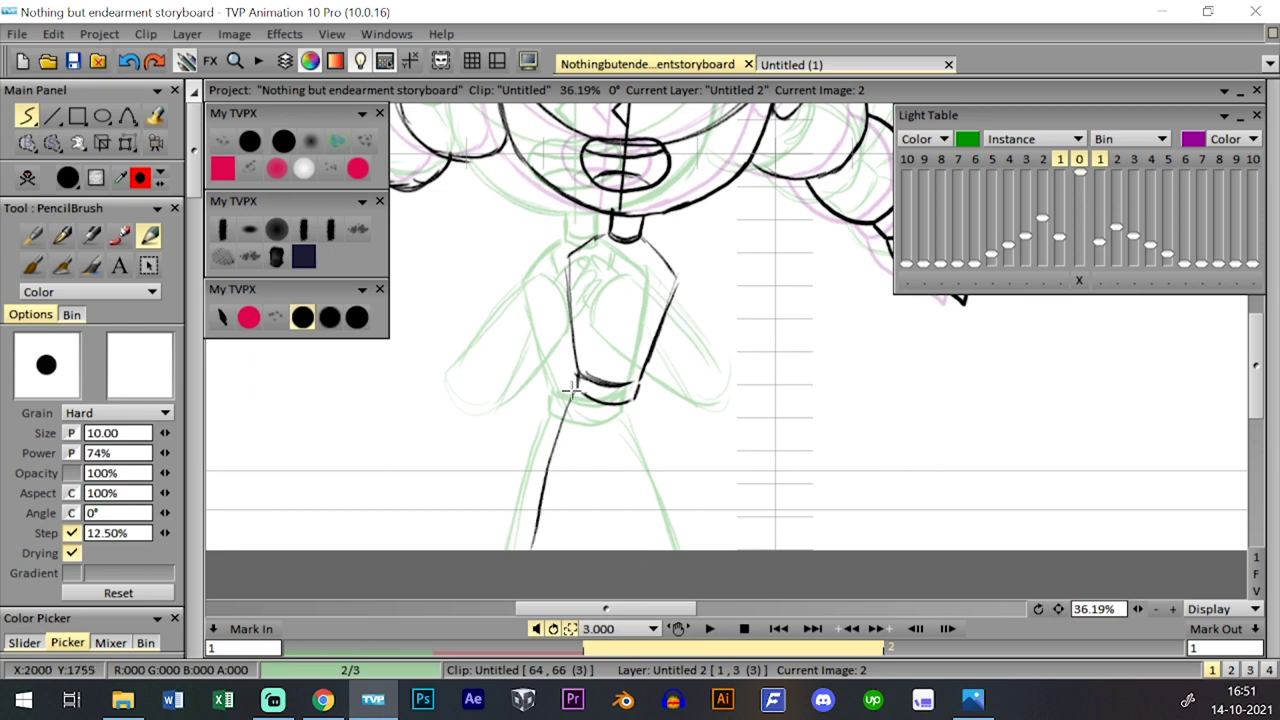
pyautogui.moveTo(575, 395); pyautogui.dragTo(537, 550)
pyautogui.moveTo(637, 404); pyautogui.dragTo(684, 549)
# - Compare the new body against drawing 1 with onion skins hidden, then restore them
pyautogui.moveTo(644, 432); pyautogui.dragTo(681, 536)
pyautogui.moveTo(1138, 609); pyautogui.dragTo(1126, 609)
pyautogui.moveTo(1256, 365); pyautogui.dragTo(1256, 358)
pyautogui.click(1079, 160)
pyautogui.press('Left')
pyautogui.press('Right')
pyautogui.press('Left')
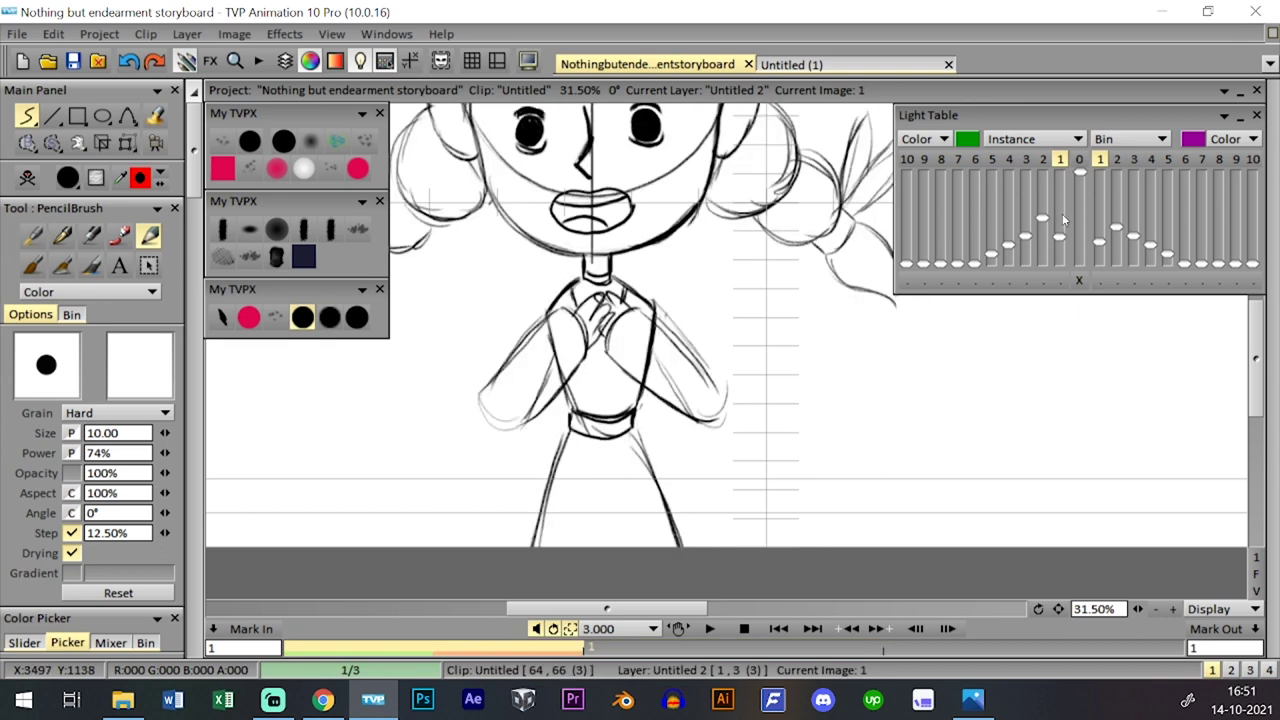
pyautogui.press('Right')
pyautogui.click(1080, 160)
pyautogui.moveTo(911, 397); pyautogui.dragTo(909, 439)
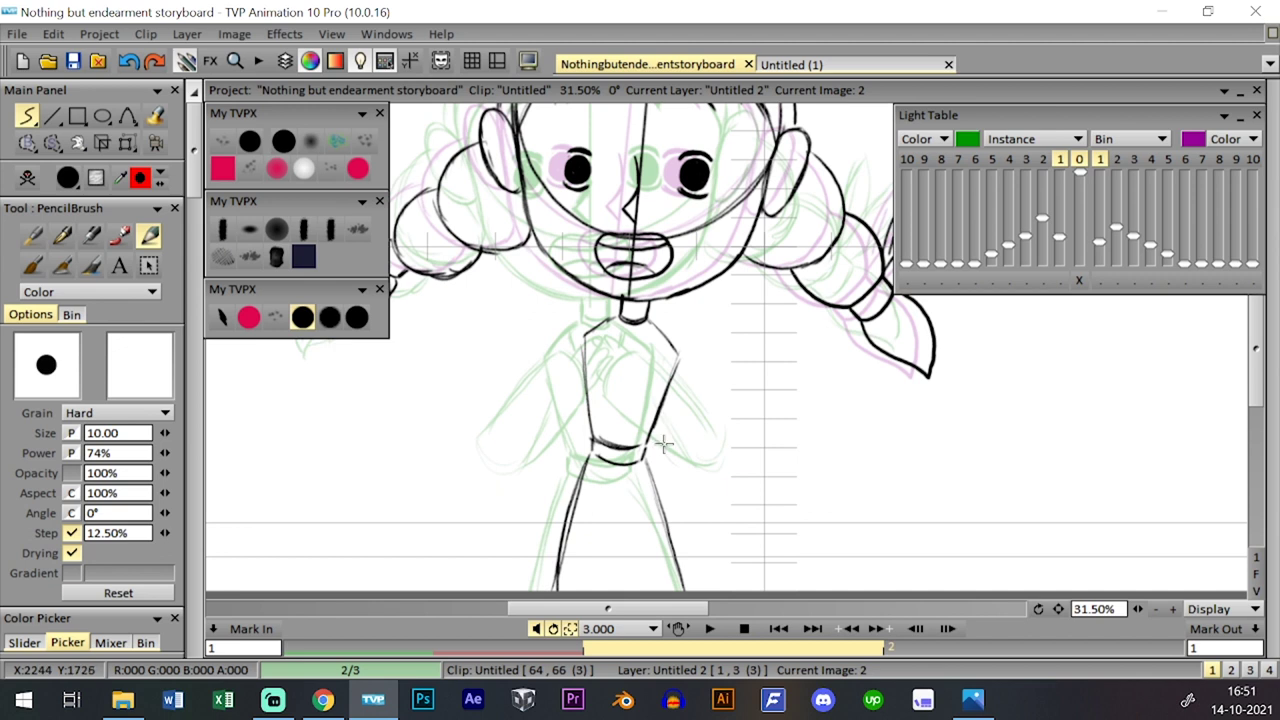
# - Sketch the inner arm line and outline the sleeve
pyautogui.moveTo(694, 447)
pyautogui.mouseDown()
pyautogui.moveTo(687, 342)
pyautogui.moveTo(667, 451)
pyautogui.moveTo(654, 370)
pyautogui.mouseUp()
pyautogui.hotkey('ctrl', 'z')
pyautogui.hotkey('ctrl', 'z')
pyautogui.moveTo(659, 438); pyautogui.dragTo(651, 369)
pyautogui.moveTo(661, 440)
pyautogui.mouseDown()
pyautogui.moveTo(652, 353)
pyautogui.moveTo(656, 366)
pyautogui.moveTo(697, 359)
pyautogui.mouseUp()
pyautogui.moveTo(697, 360)
pyautogui.mouseDown()
pyautogui.moveTo(689, 436)
pyautogui.moveTo(694, 356)
pyautogui.moveTo(663, 456)
pyautogui.mouseUp()
pyautogui.moveTo(667, 456)
pyautogui.mouseDown()
pyautogui.moveTo(698, 447)
pyautogui.moveTo(694, 371)
pyautogui.mouseUp()
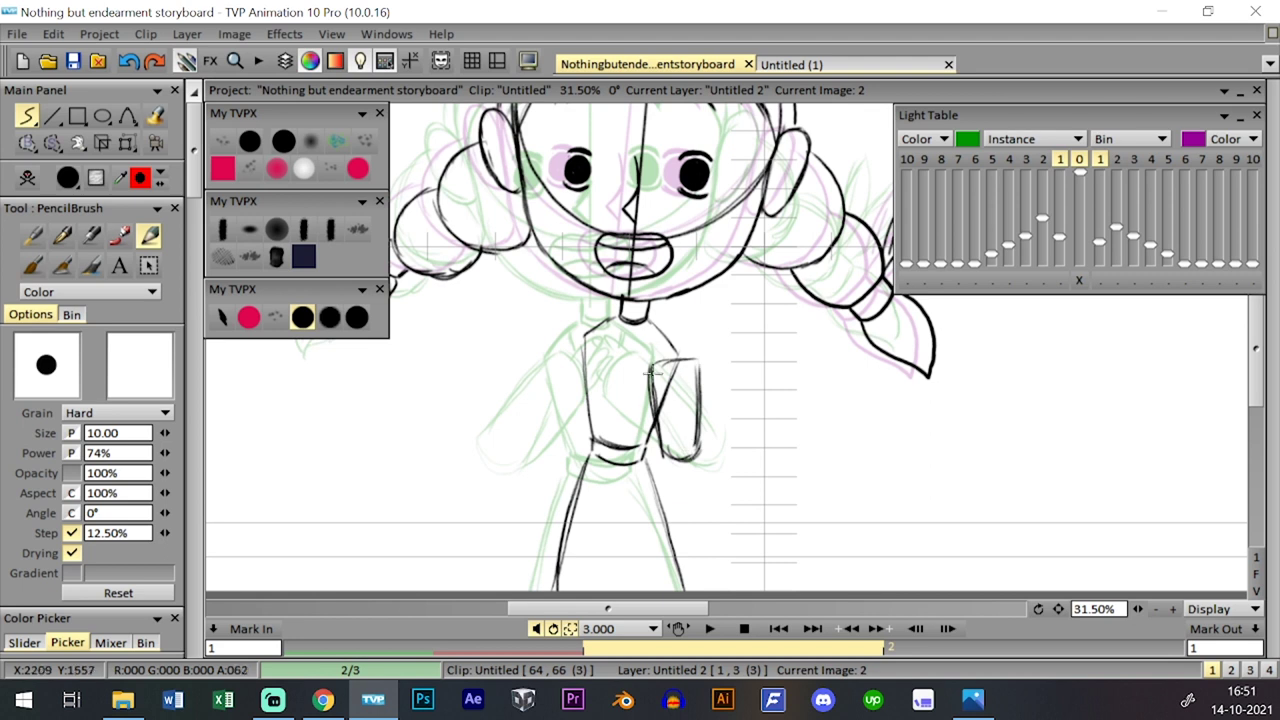
# - Refine the sleeve with a top curve, a lower-edge stroke, and a darker right edge
pyautogui.press('Left')
pyautogui.press('Right')
pyautogui.press('Left')
pyautogui.press('Right')
pyautogui.moveTo(673, 335); pyautogui.dragTo(698, 352)
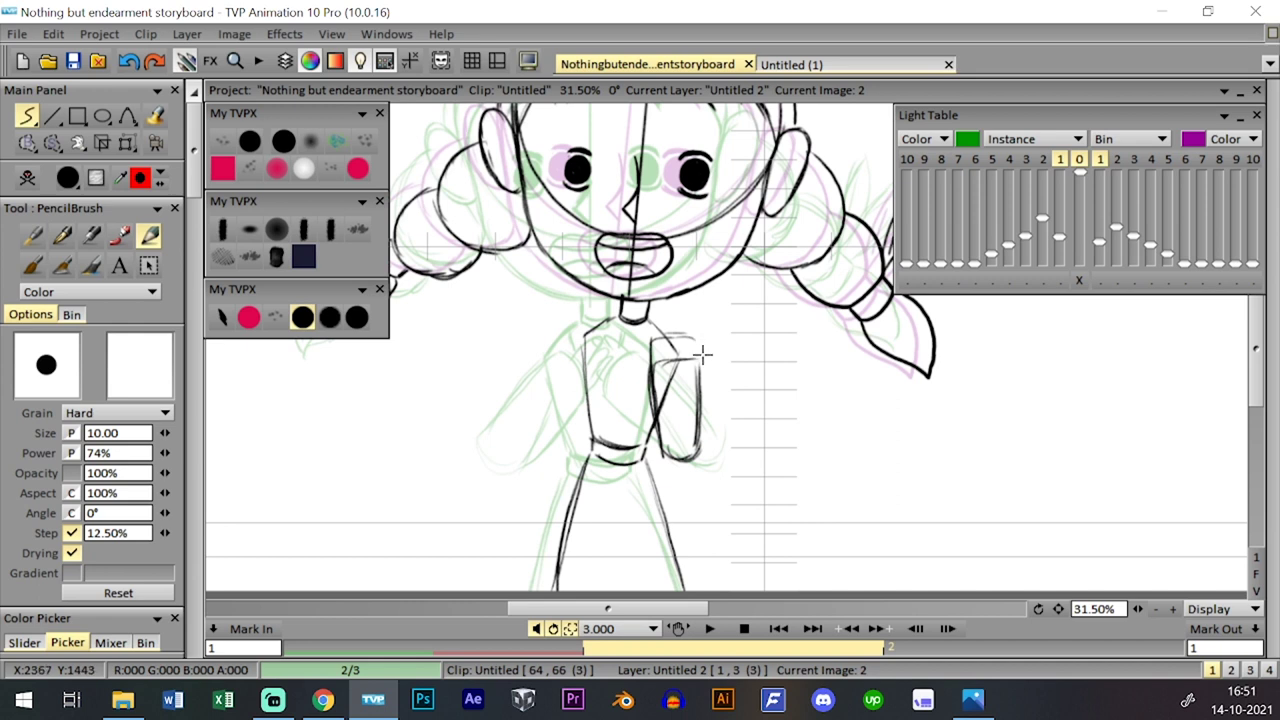
pyautogui.moveTo(669, 457); pyautogui.dragTo(671, 476)
pyautogui.moveTo(695, 442); pyautogui.dragTo(695, 470)
pyautogui.press('Left')
pyautogui.press('Right')
pyautogui.press('Left')
pyautogui.press('Right')
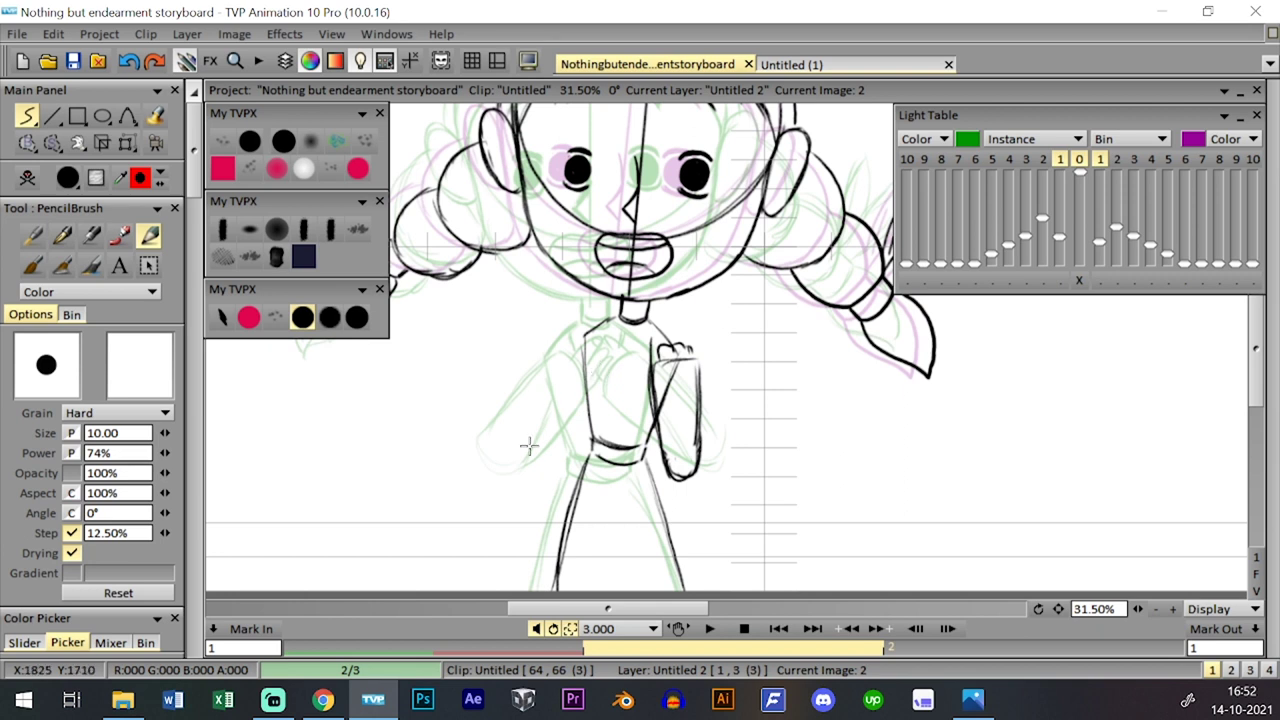
# - Draw the forearm lines so both hands rise together at the chest
pyautogui.moveTo(575, 421); pyautogui.dragTo(599, 368)
pyautogui.hotkey('ctrl', 'z')
pyautogui.moveTo(562, 448); pyautogui.dragTo(600, 367)
pyautogui.moveTo(519, 435); pyautogui.dragTo(556, 350)
pyautogui.hotkey('ctrl', 'z')
pyautogui.hotkey('ctrl', 'z')
pyautogui.moveTo(559, 457); pyautogui.dragTo(603, 366)
pyautogui.moveTo(525, 440)
pyautogui.mouseDown()
pyautogui.moveTo(560, 346)
pyautogui.moveTo(604, 366)
pyautogui.mouseUp()
pyautogui.hotkey('ctrl', 'z')
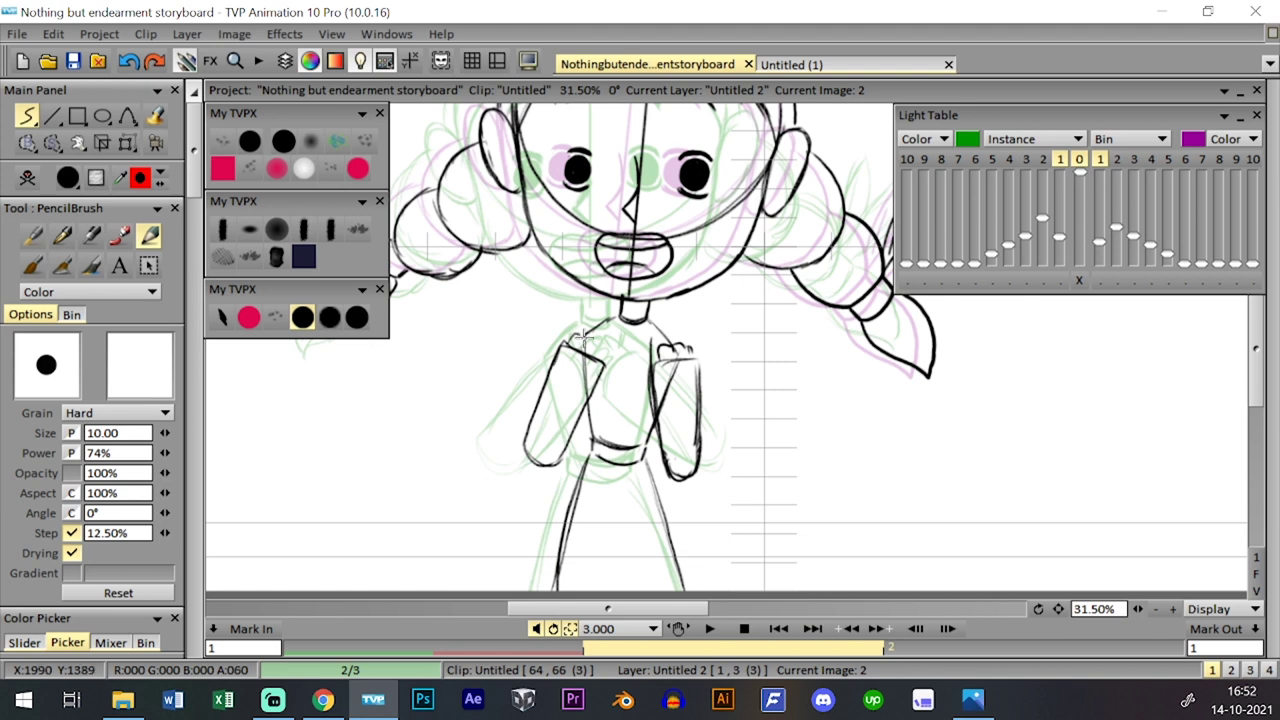
# - Flip between drawings 1 and 2 to check the arm pose, then zoom out
pyautogui.press('Left')
pyautogui.press('Right')
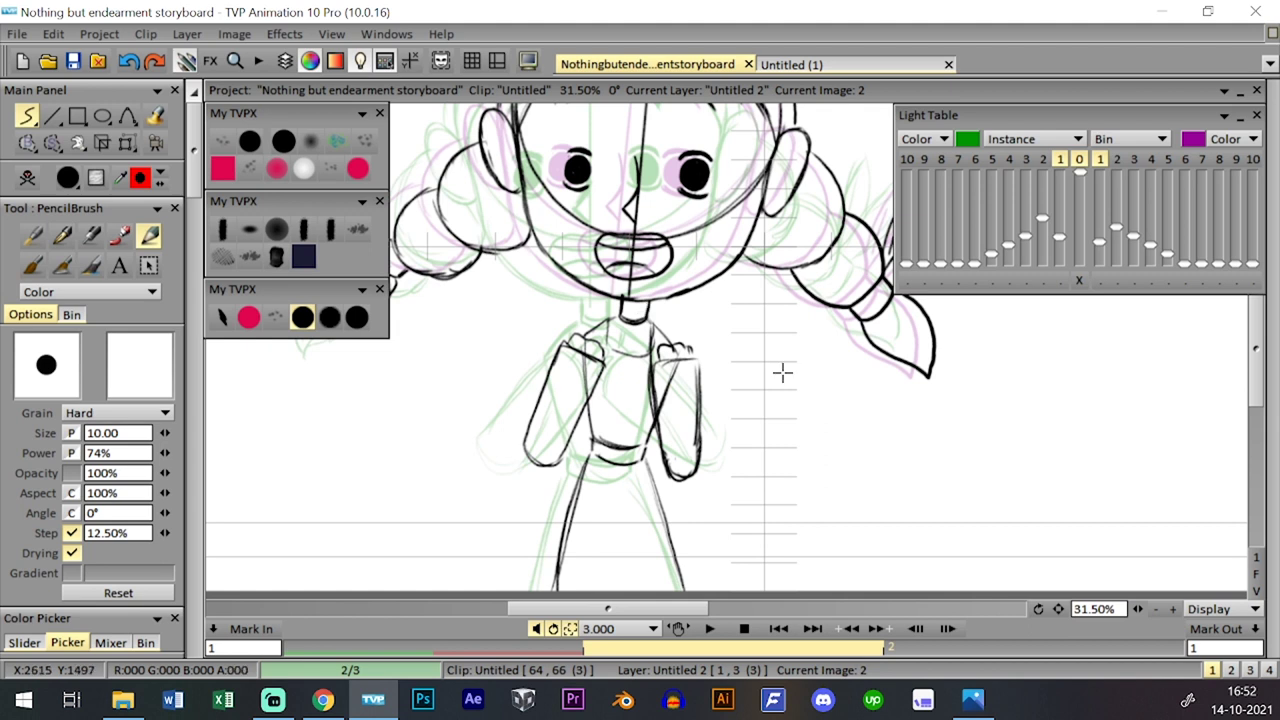
pyautogui.press('Left')
pyautogui.press('Right')
pyautogui.press('Left')
pyautogui.press('Right')
pyautogui.press('Left')
pyautogui.press('Right')
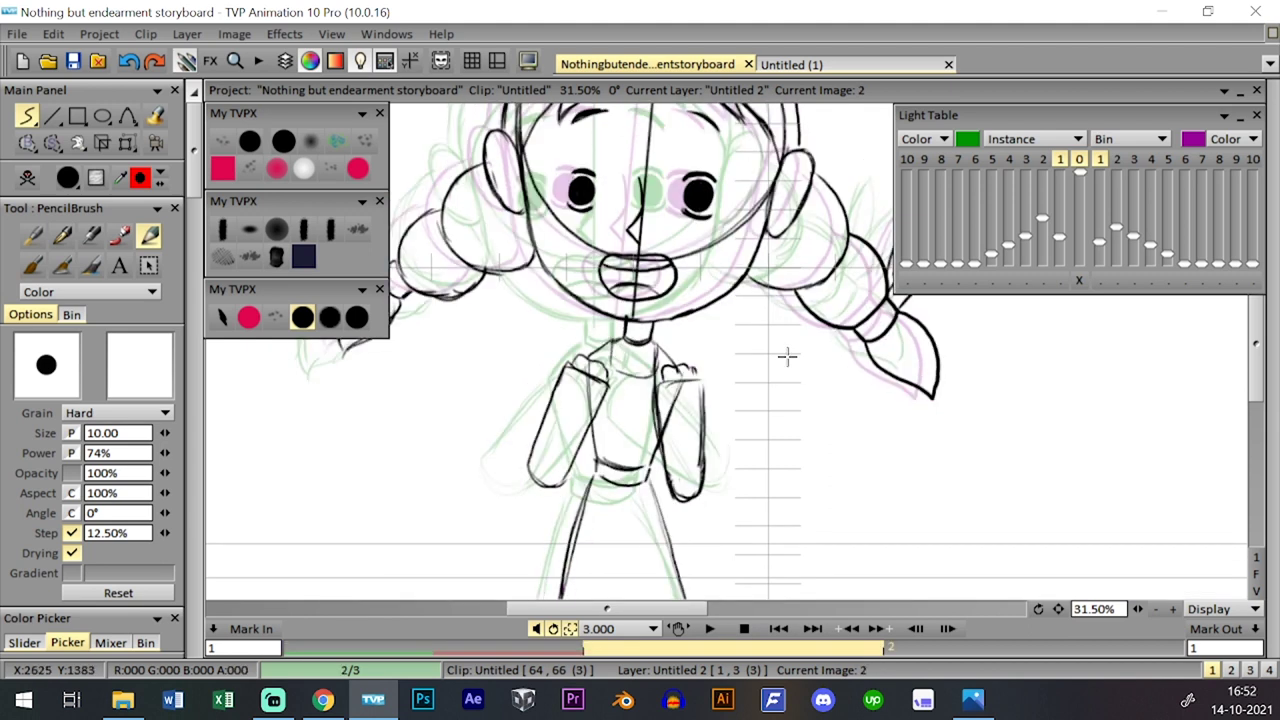
pyautogui.press('Left')
pyautogui.press('Right')
pyautogui.moveTo(1138, 609); pyautogui.dragTo(1122, 609)
# - Hide the onion skin, compare drawings 2 and 3, then show the previous frame as onion skin
pyautogui.click(1079, 160)
pyautogui.press('Down')
pyautogui.press('Down')
pyautogui.press('Down')
pyautogui.press('Down')
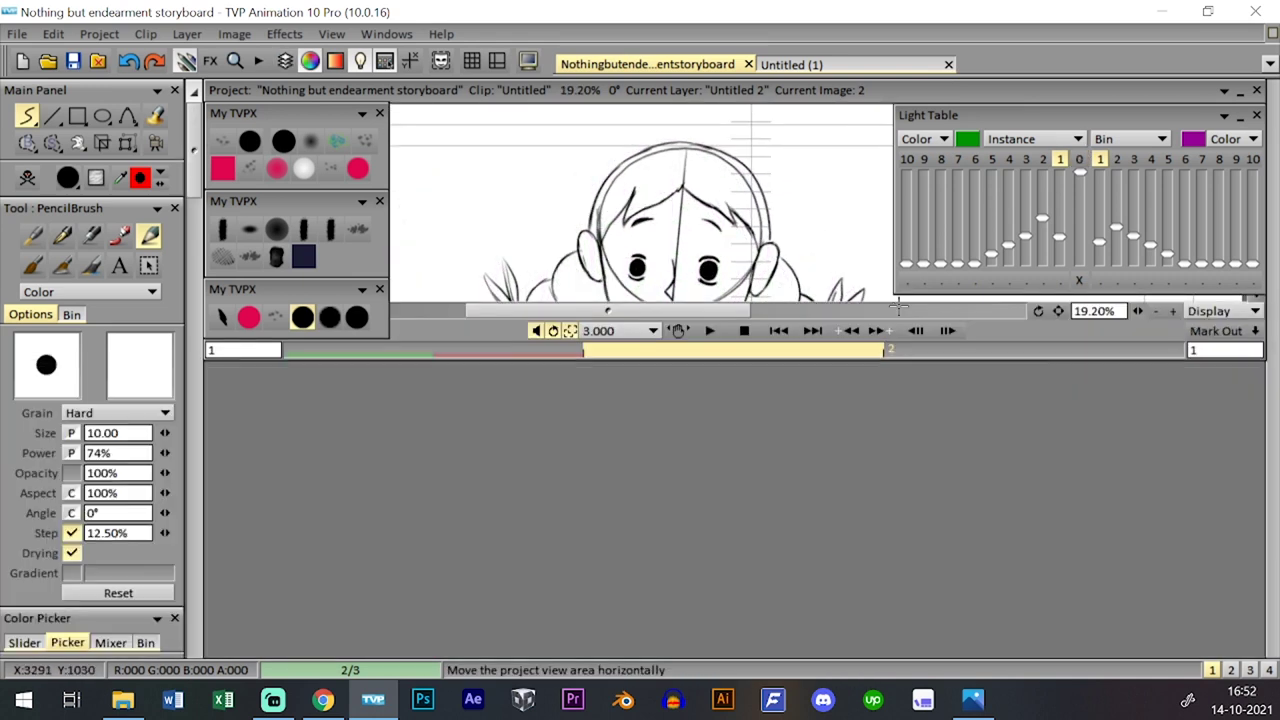
pyautogui.press('Left')
pyautogui.press('Left')
pyautogui.press('Right')
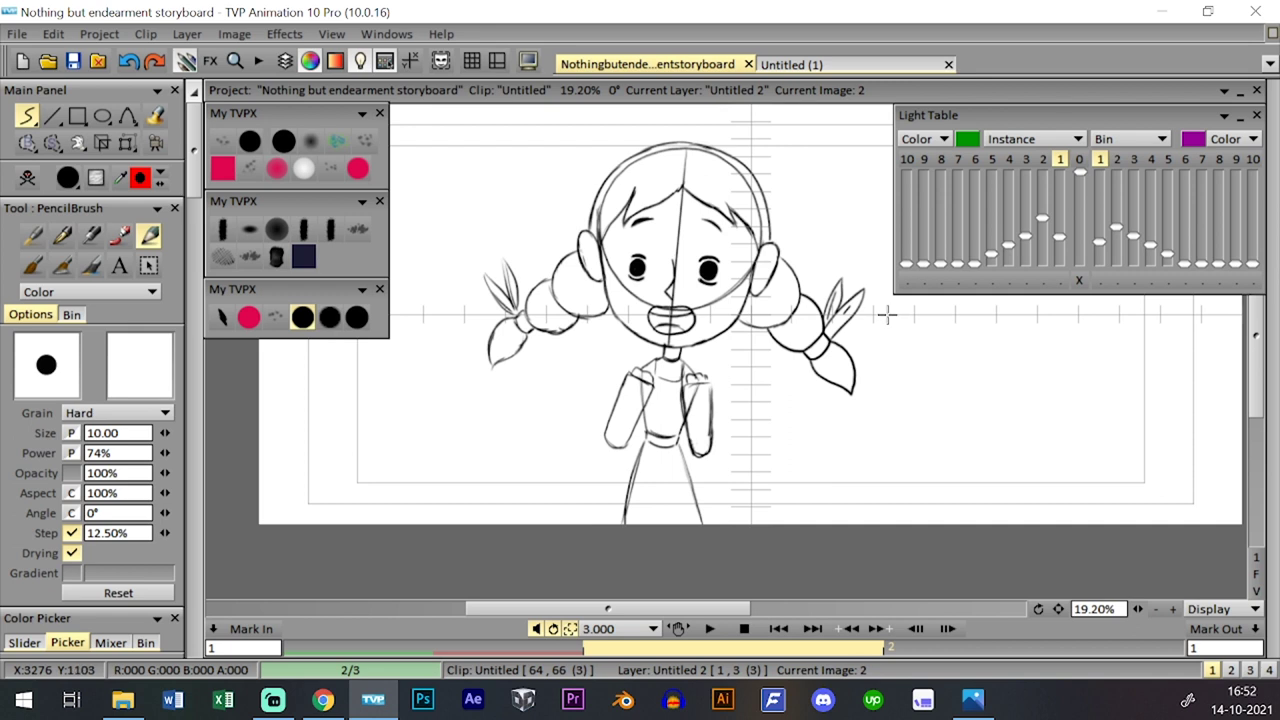
pyautogui.press('Right')
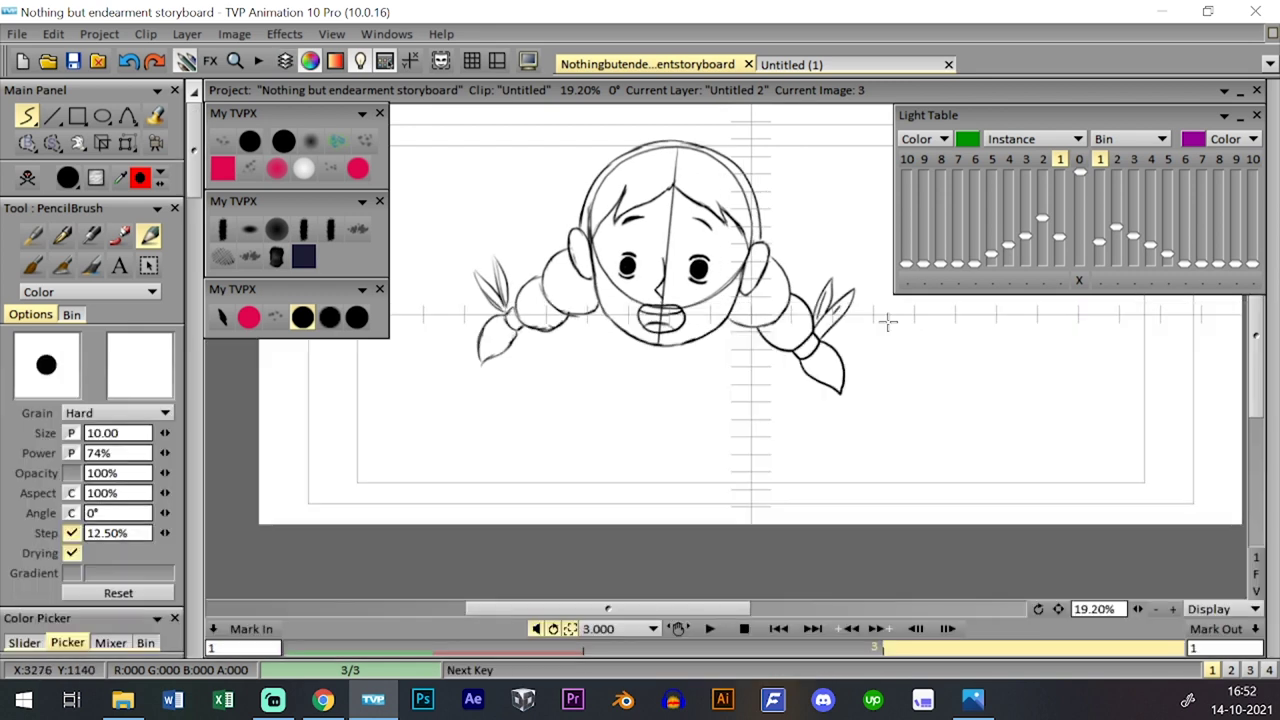
pyautogui.press('Left')
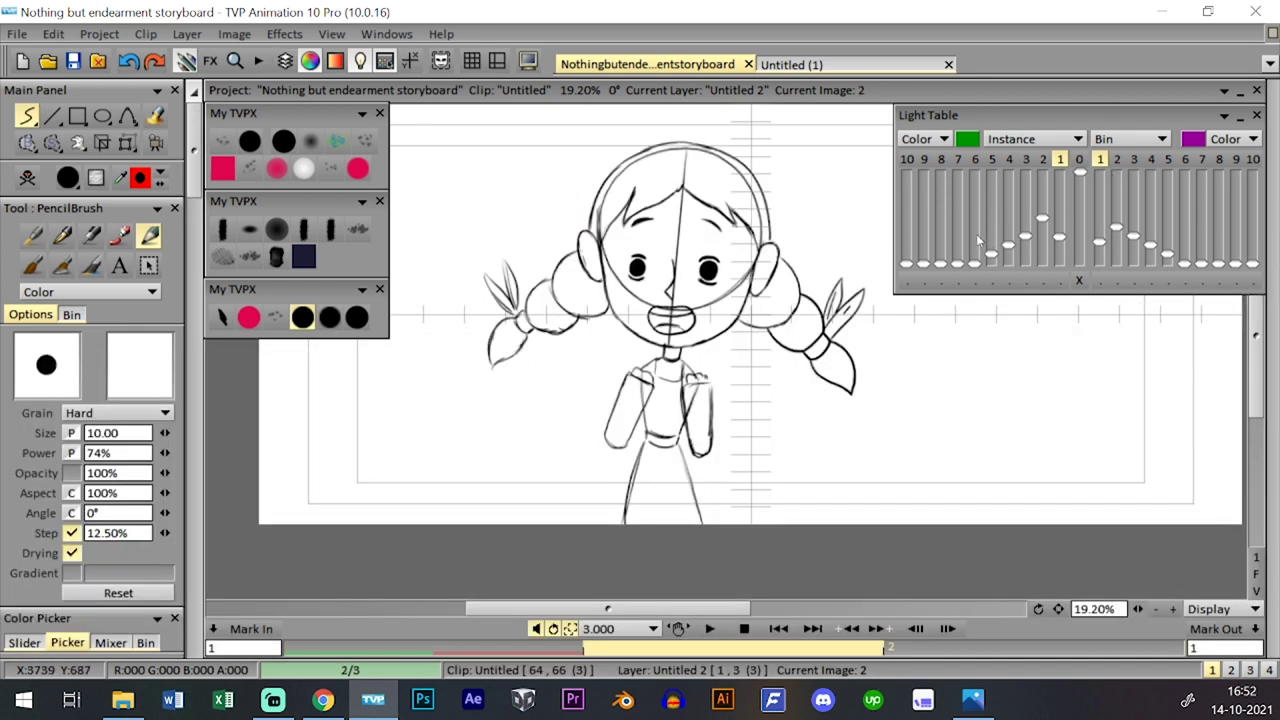
pyautogui.press('Right')
pyautogui.click(972, 262)
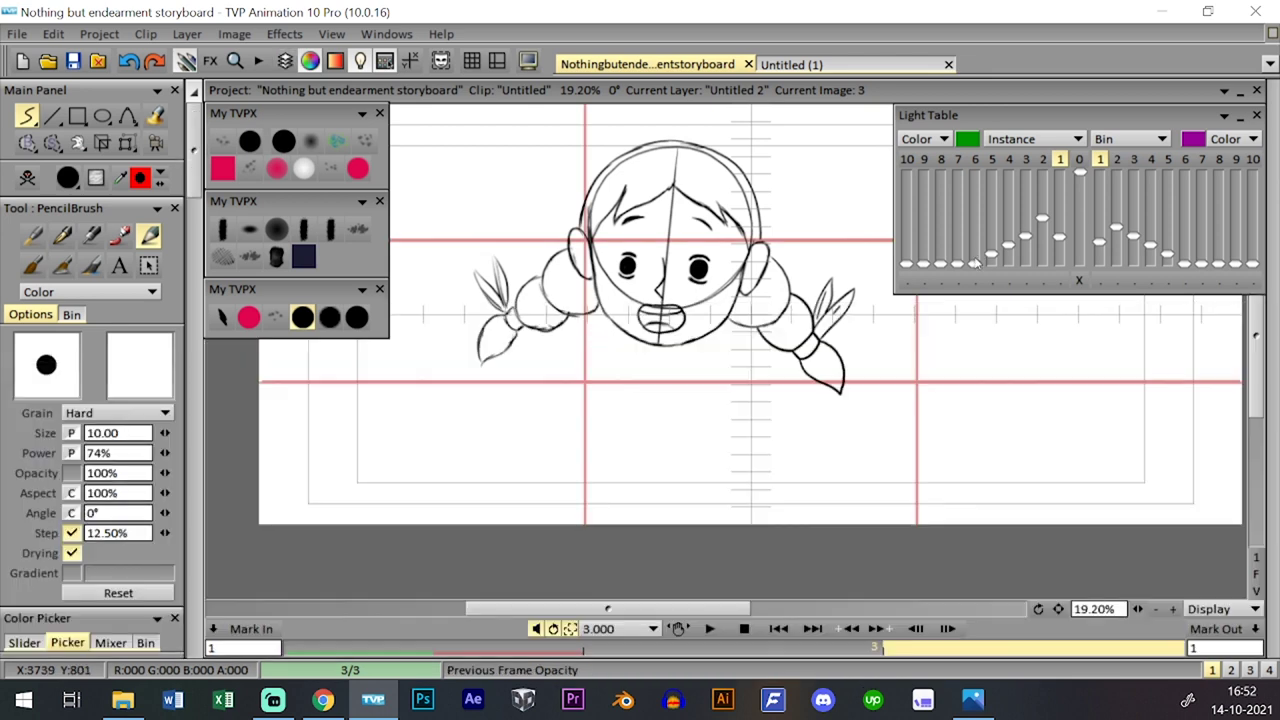
pyautogui.press('Left')
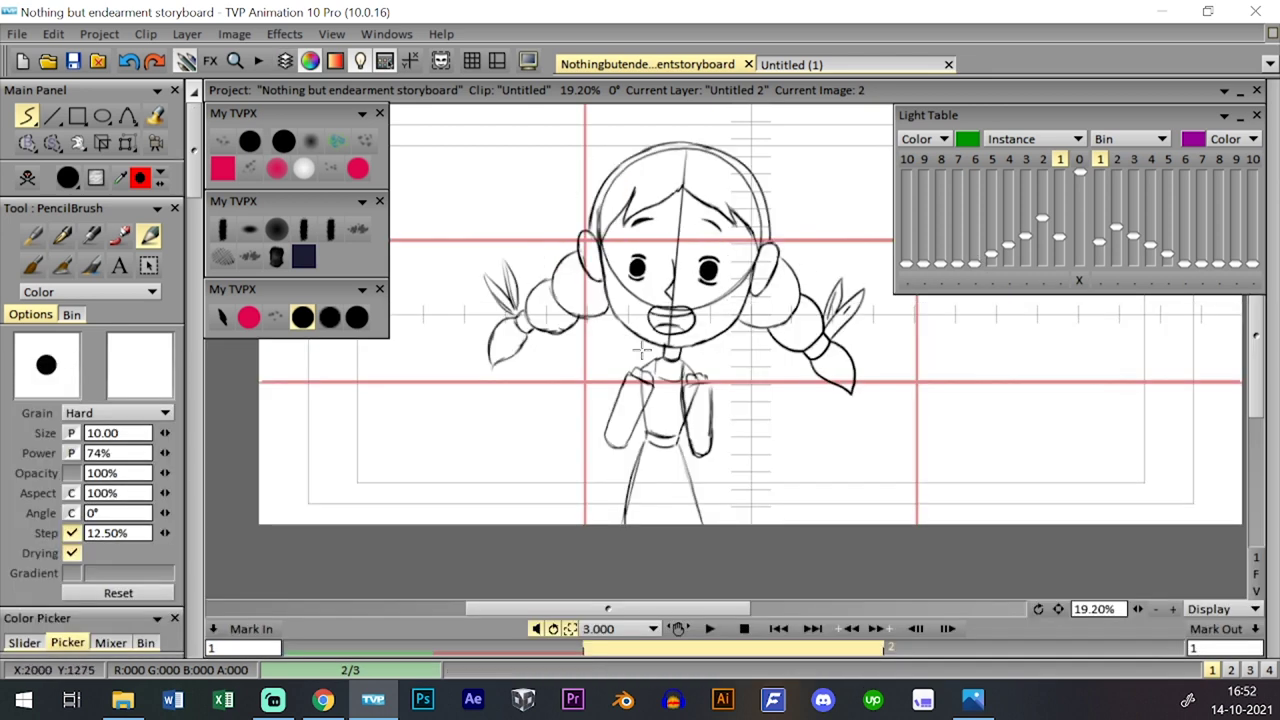
# - Try strokes over the face and left hair bun, undo them, and return to drawing 3
pyautogui.moveTo(606, 350); pyautogui.dragTo(684, 272)
pyautogui.hotkey('ctrl', 'z')
pyautogui.moveTo(612, 250)
pyautogui.mouseDown()
pyautogui.moveTo(523, 252)
pyautogui.moveTo(536, 274)
pyautogui.moveTo(567, 225)
pyautogui.mouseUp()
pyautogui.hotkey('ctrl', 'z')
pyautogui.hotkey('ctrl', 'z')
pyautogui.press('Down')
pyautogui.press('Down')
pyautogui.press('Down')
pyautogui.press('Down')
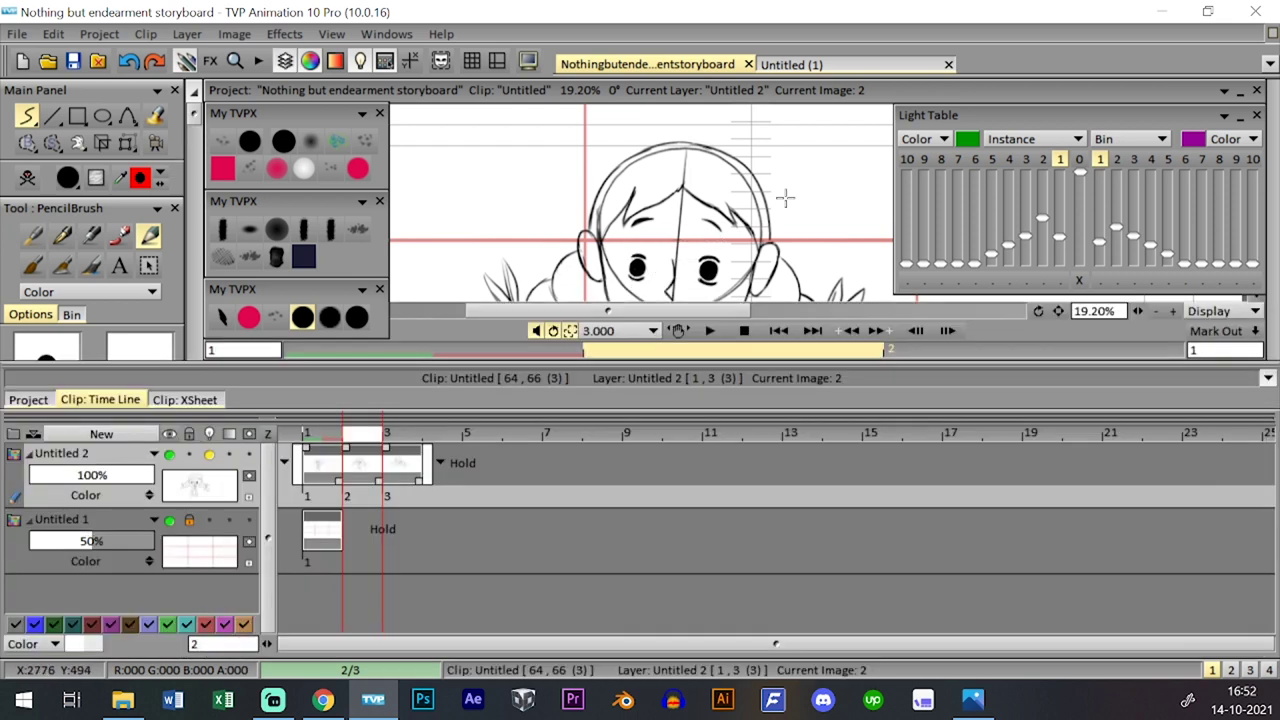
pyautogui.press('Right')
pyautogui.press('Down')
# - Tilt the head drawing about 11° and shift it left
pyautogui.hotkey('ctrl', 't')
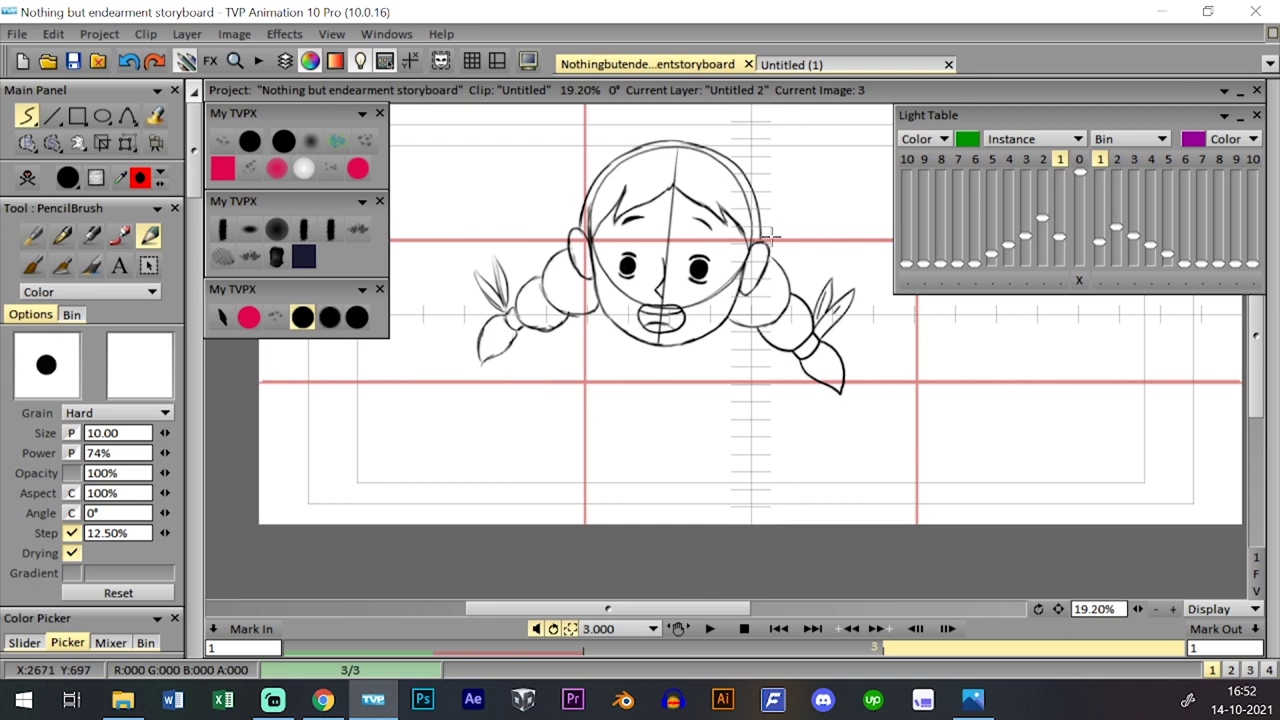
pyautogui.click(127, 143)
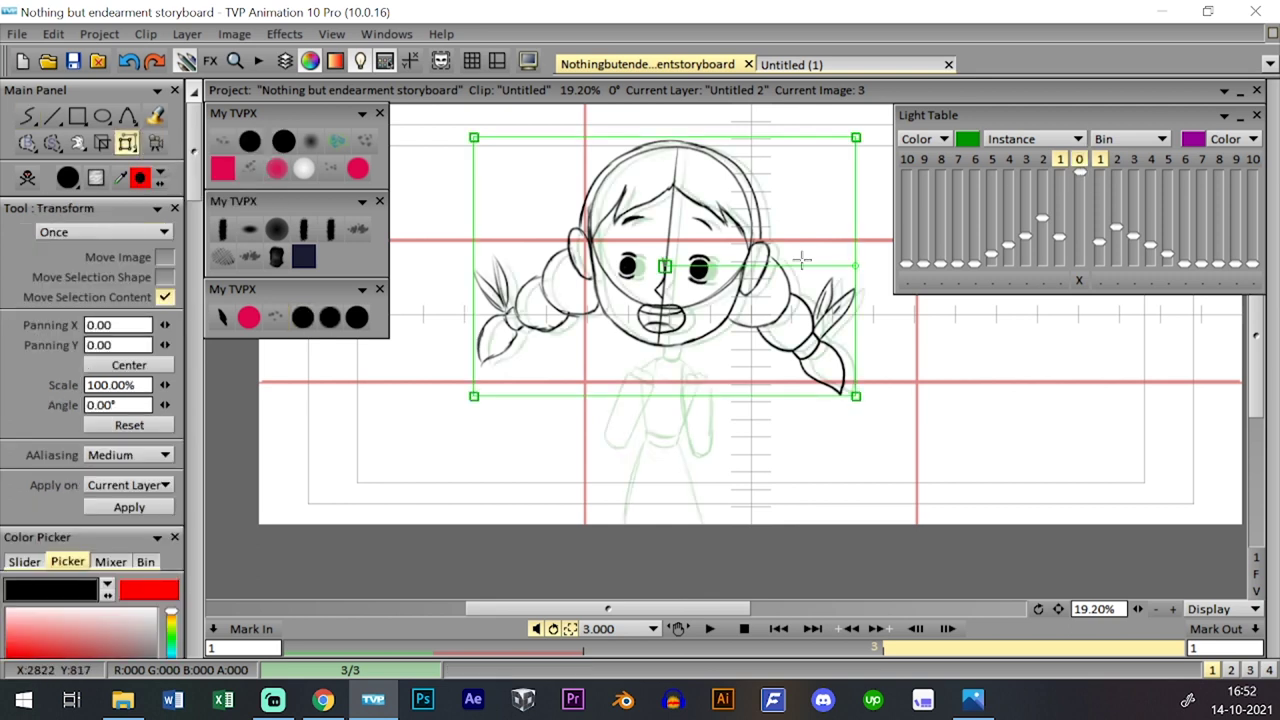
pyautogui.moveTo(853, 264); pyautogui.dragTo(846, 245)
pyautogui.moveTo(799, 189); pyautogui.dragTo(760, 187)
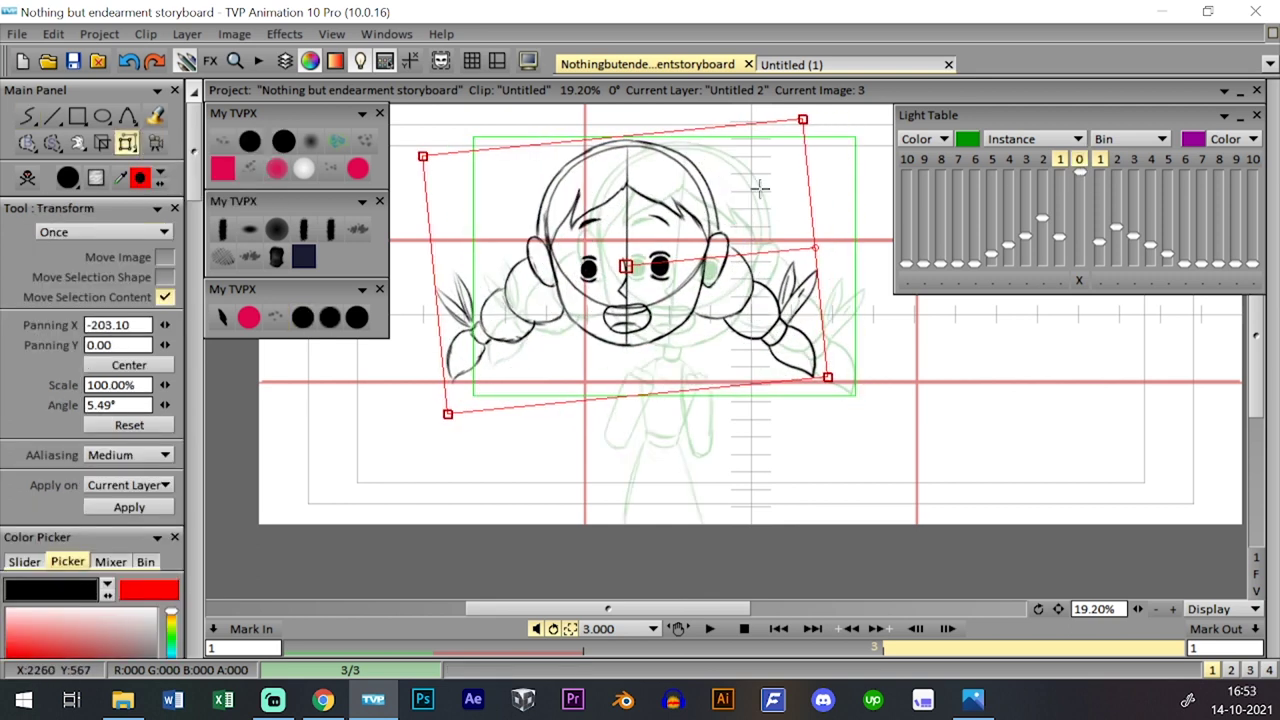
pyautogui.moveTo(815, 248); pyautogui.dragTo(811, 229)
pyautogui.moveTo(698, 245); pyautogui.dragTo(695, 251)
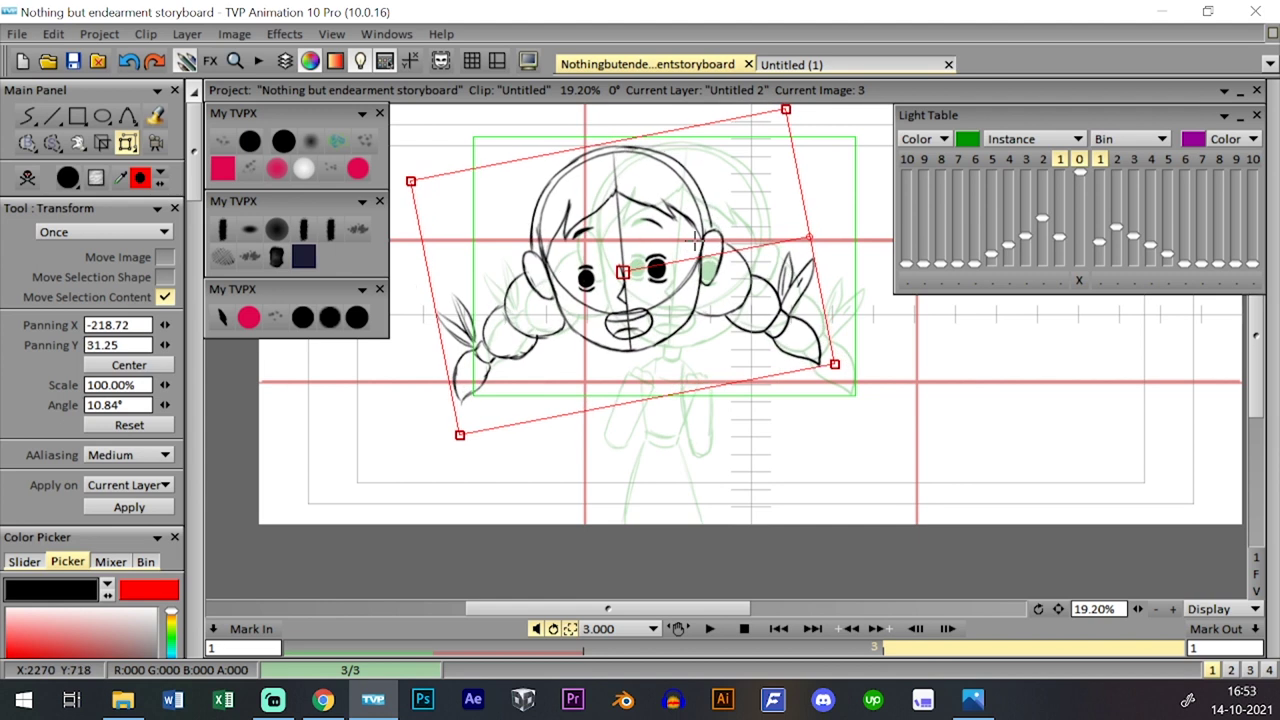
pyautogui.press('Return')
# - With two onion-skin frames showing, rotate the head slightly more, nudge it left and up, and return to the PencilBrush
pyautogui.click(1043, 159)
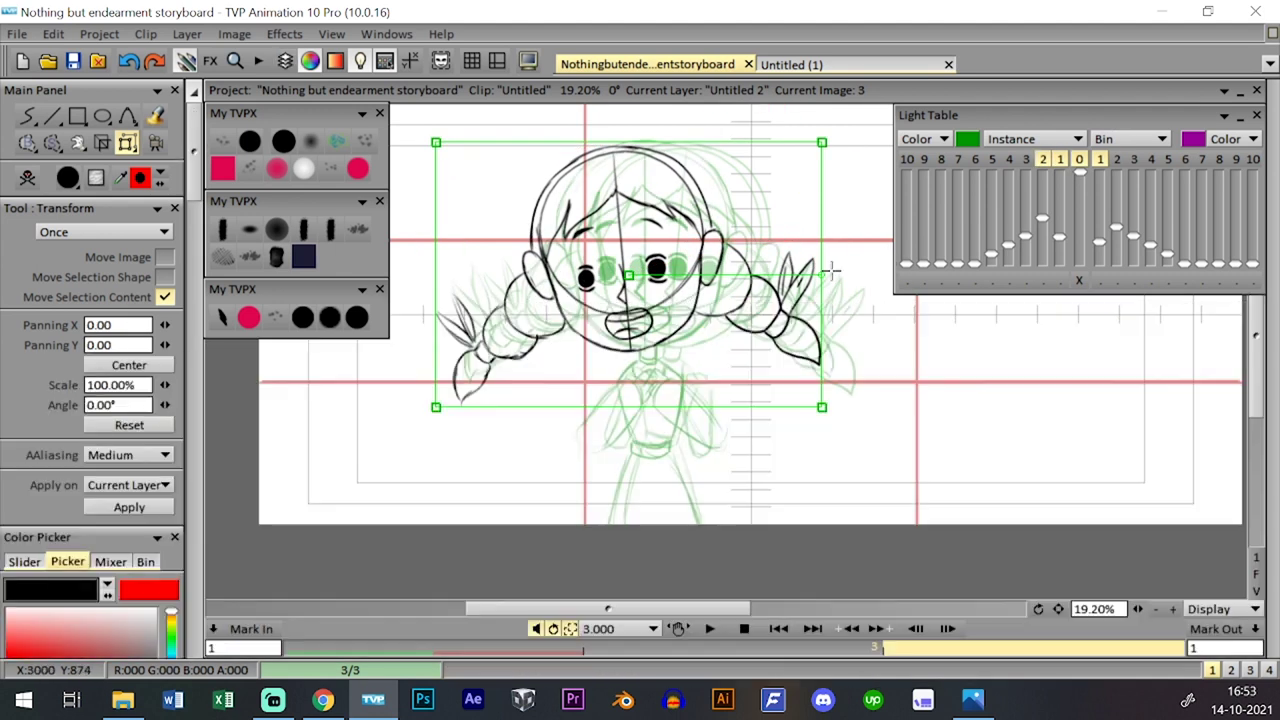
pyautogui.moveTo(831, 270); pyautogui.dragTo(829, 262)
pyautogui.moveTo(736, 250); pyautogui.dragTo(727, 248)
pyautogui.press('Return')
pyautogui.click(303, 317)
pyautogui.press('Tab')
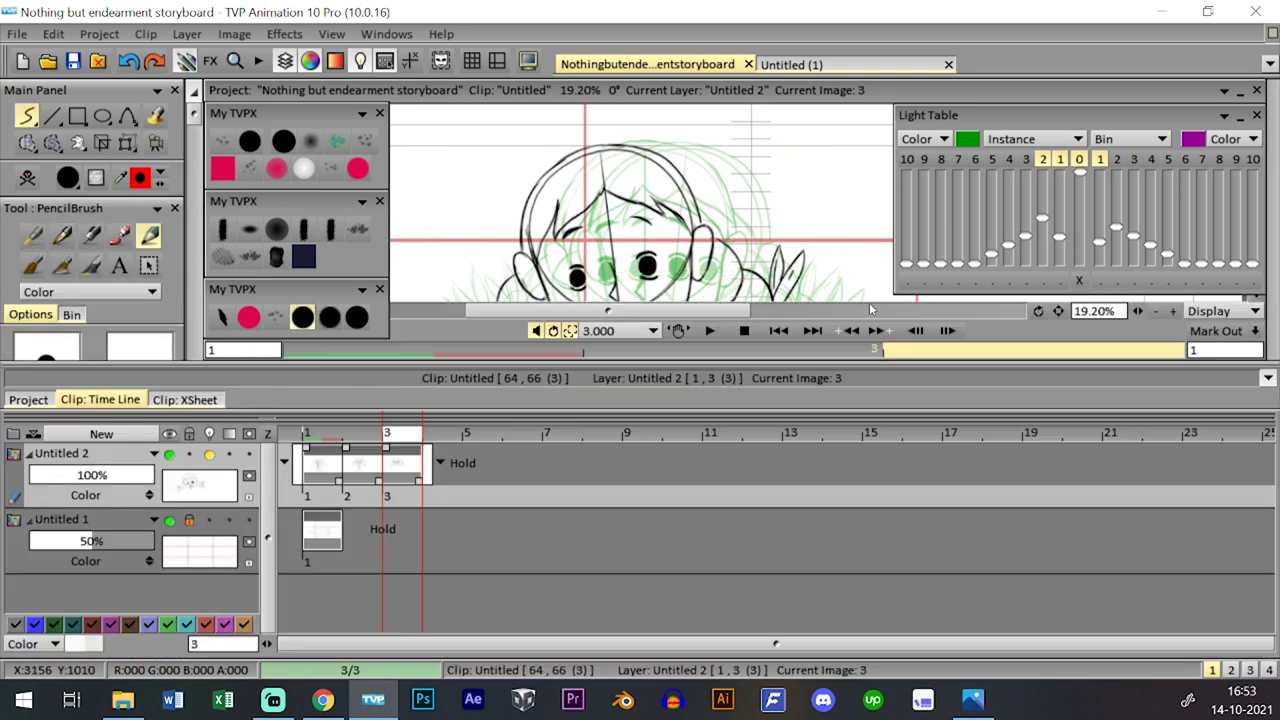
pyautogui.press('Tab')
pyautogui.press('Tab')
pyautogui.scroll(2, 1077, 520)
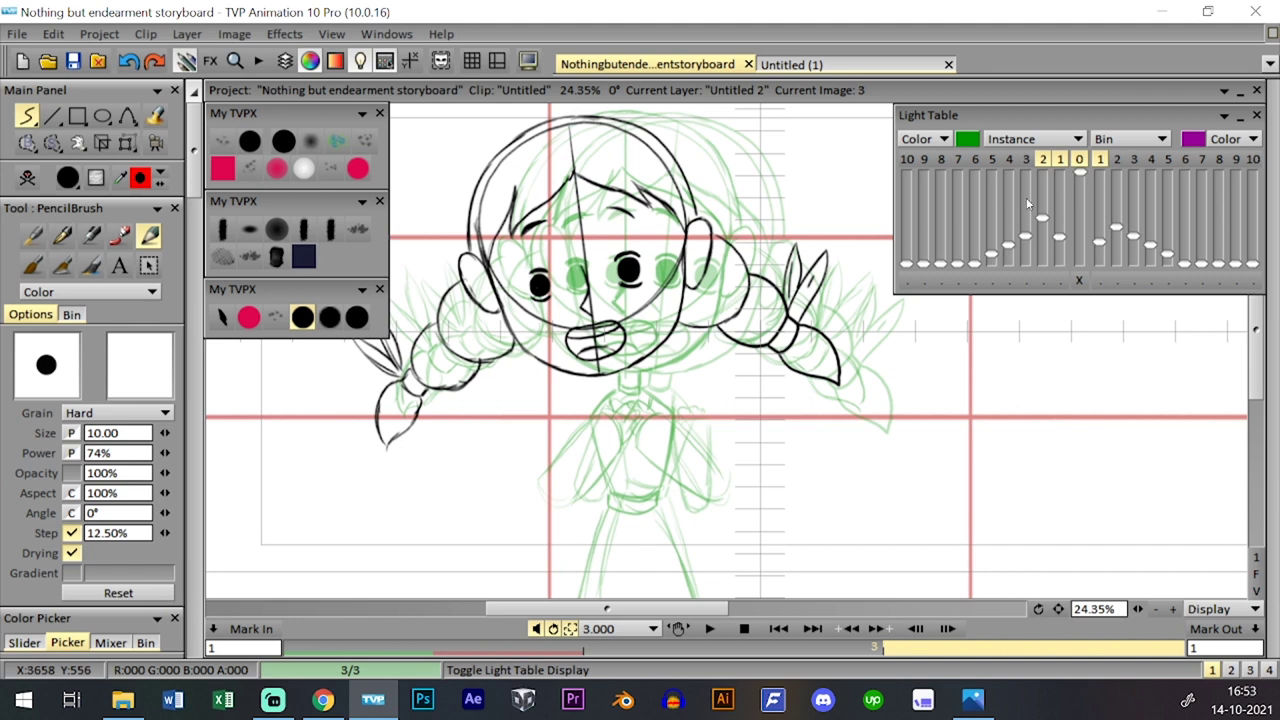
# - Flip between the frontal and tilted drawings, sketching and undoing a shoulder line
pyautogui.click(1080, 161)
pyautogui.press('Tab')
pyautogui.press('Tab')
pyautogui.press('Tab')
pyautogui.press('Tab')
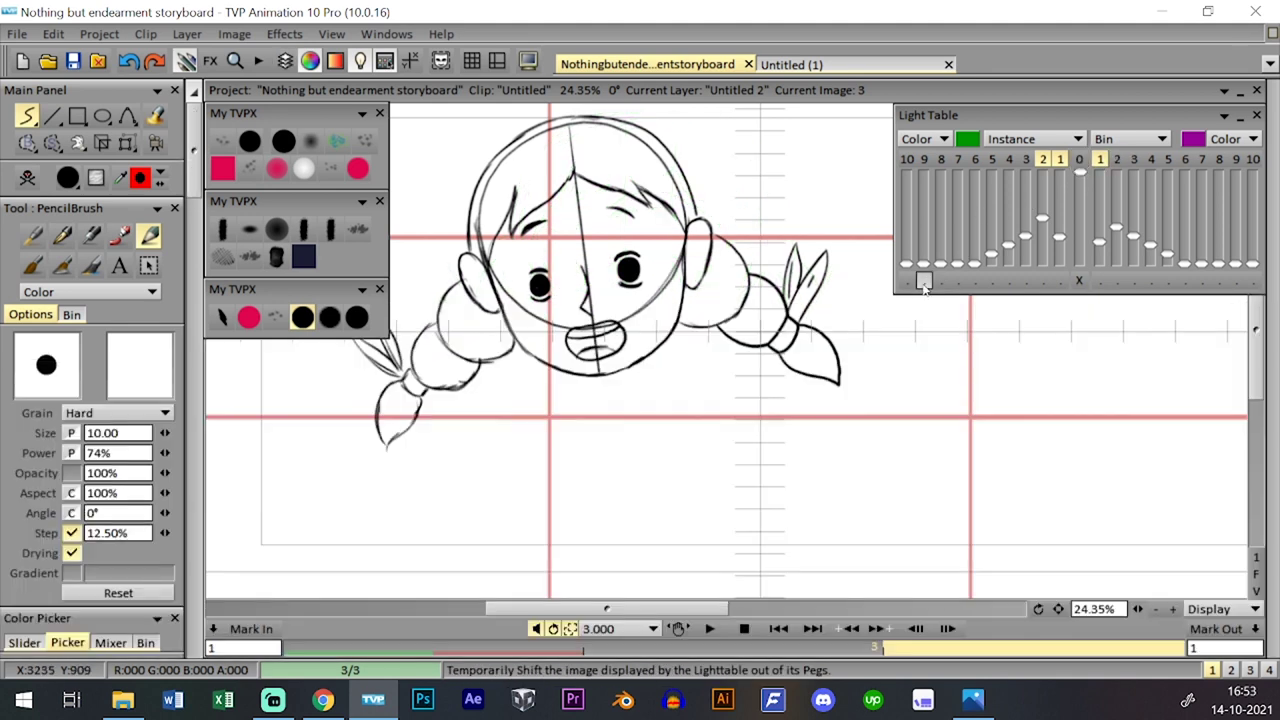
pyautogui.press('Left')
pyautogui.press('Right')
pyautogui.press('Left')
pyautogui.press('Right')
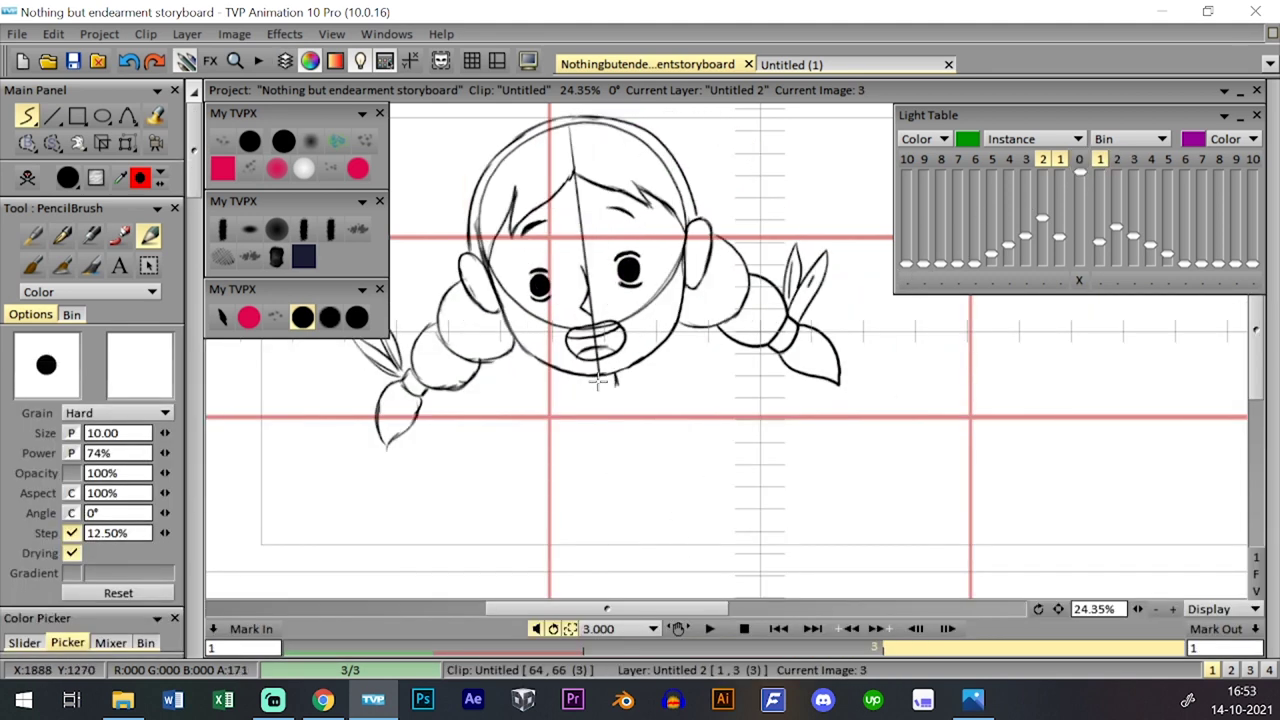
pyautogui.moveTo(613, 383); pyautogui.dragTo(655, 401)
pyautogui.press('Left')
pyautogui.press('Right')
pyautogui.hotkey('ctrl', 'z')
pyautogui.hotkey('ctrl', 'z')
pyautogui.press('Left')
pyautogui.press('Right')
# - Draw the neck, torso and waist lines and thicken the belt at the waist
pyautogui.moveTo(585, 422); pyautogui.dragTo(629, 474)
pyautogui.moveTo(655, 405); pyautogui.dragTo(648, 468)
pyautogui.moveTo(617, 467)
pyautogui.mouseDown()
pyautogui.moveTo(659, 452)
pyautogui.moveTo(656, 474)
pyautogui.mouseUp()
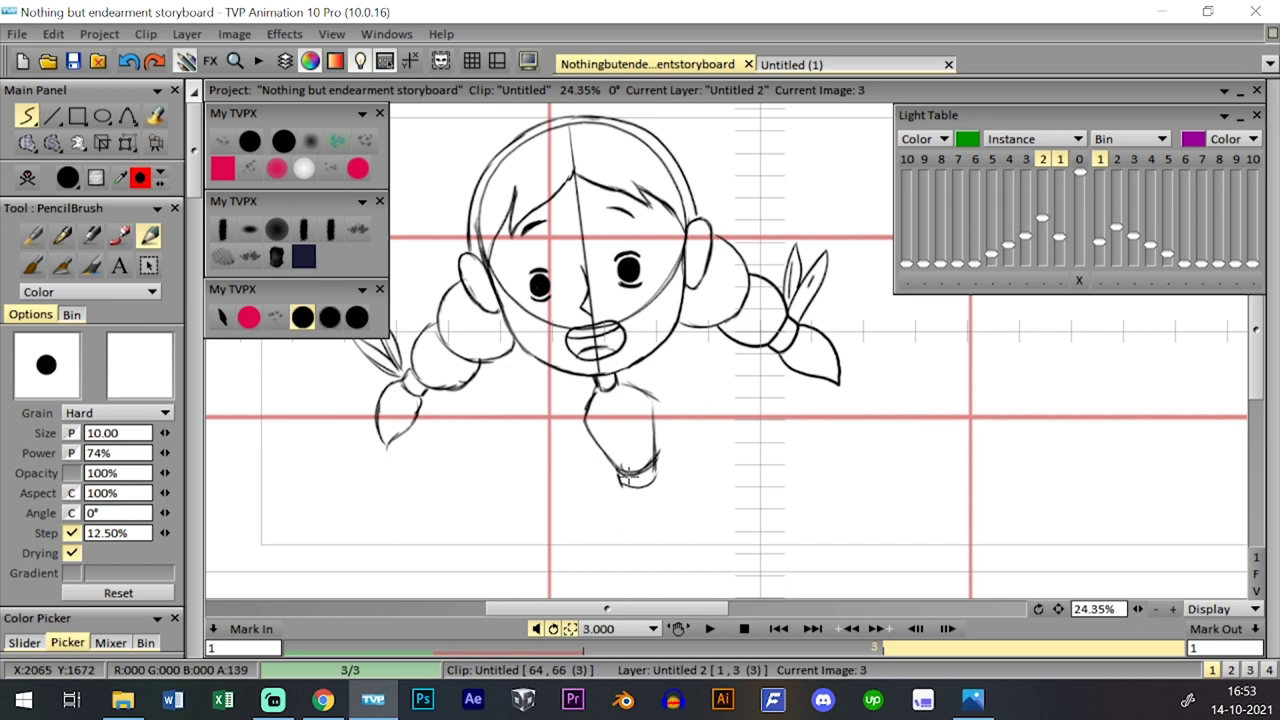
pyautogui.moveTo(1058, 609); pyautogui.dragTo(1066, 585)
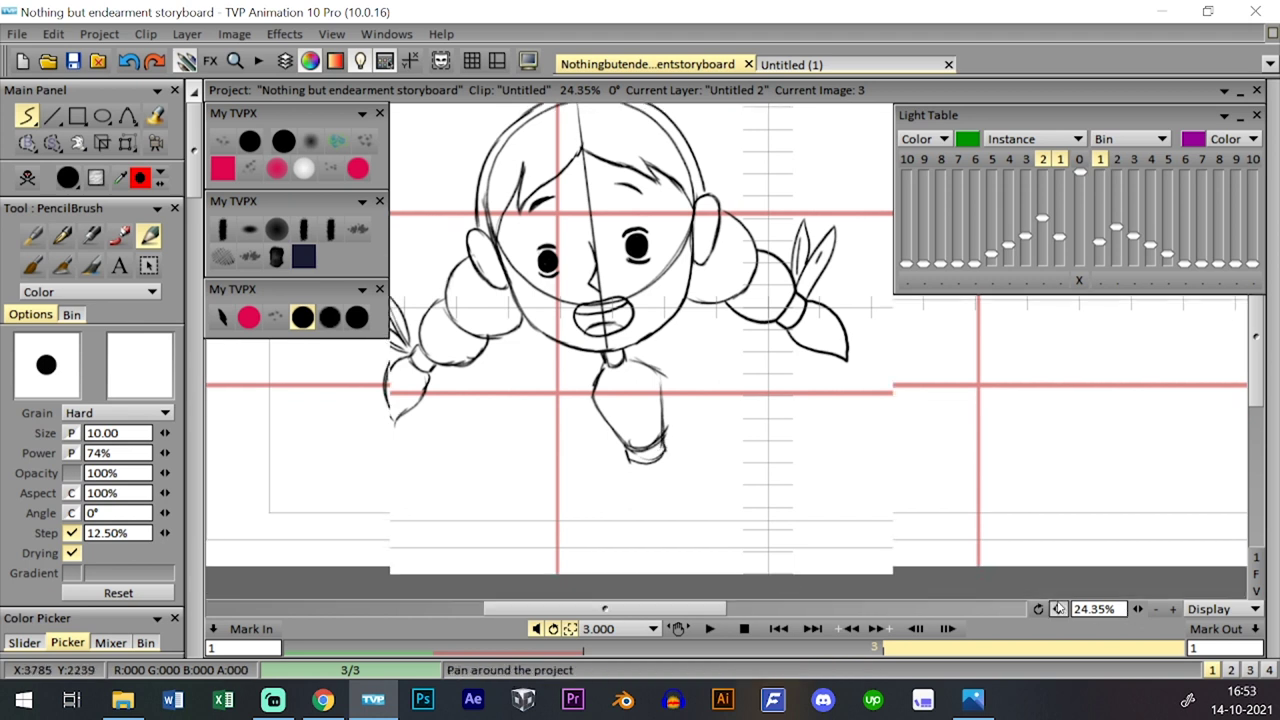
pyautogui.click(1080, 162)
pyautogui.click(1043, 161)
pyautogui.click(1061, 161)
pyautogui.click(1043, 161)
pyautogui.press('F5')
pyautogui.press('F5')
pyautogui.moveTo(627, 455); pyautogui.dragTo(658, 432)
# - Draw the left and right skirt lines, then hide the green onion skin
pyautogui.click(128, 144)
pyautogui.moveTo(660, 305); pyautogui.dragTo(636, 318)
pyautogui.click(303, 318)
pyautogui.moveTo(605, 474); pyautogui.dragTo(581, 573)
pyautogui.moveTo(643, 468); pyautogui.dragTo(686, 570)
pyautogui.moveTo(647, 474); pyautogui.dragTo(697, 580)
pyautogui.moveTo(602, 480); pyautogui.dragTo(590, 532)
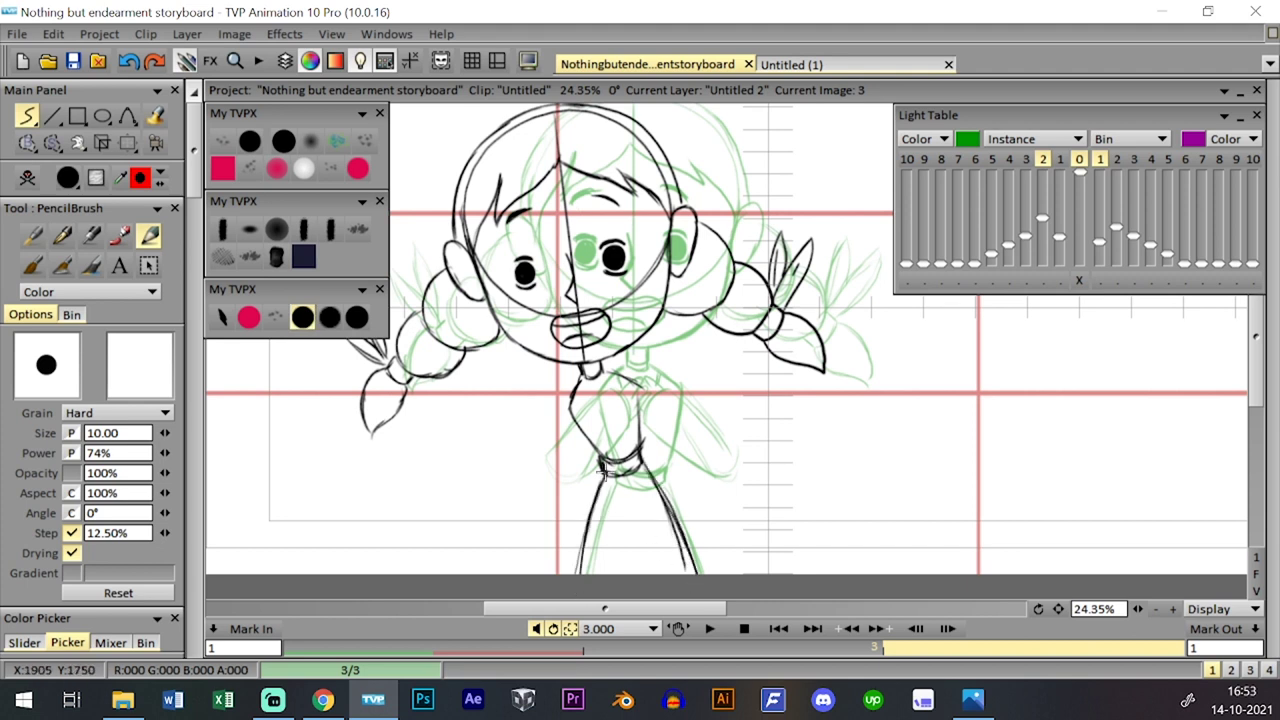
pyautogui.click(1079, 160)
pyautogui.press('Right')
# - Play a preview of the clip and step through images 1 to 3
pyautogui.press('Left')
pyautogui.press('Left')
pyautogui.press('Left')
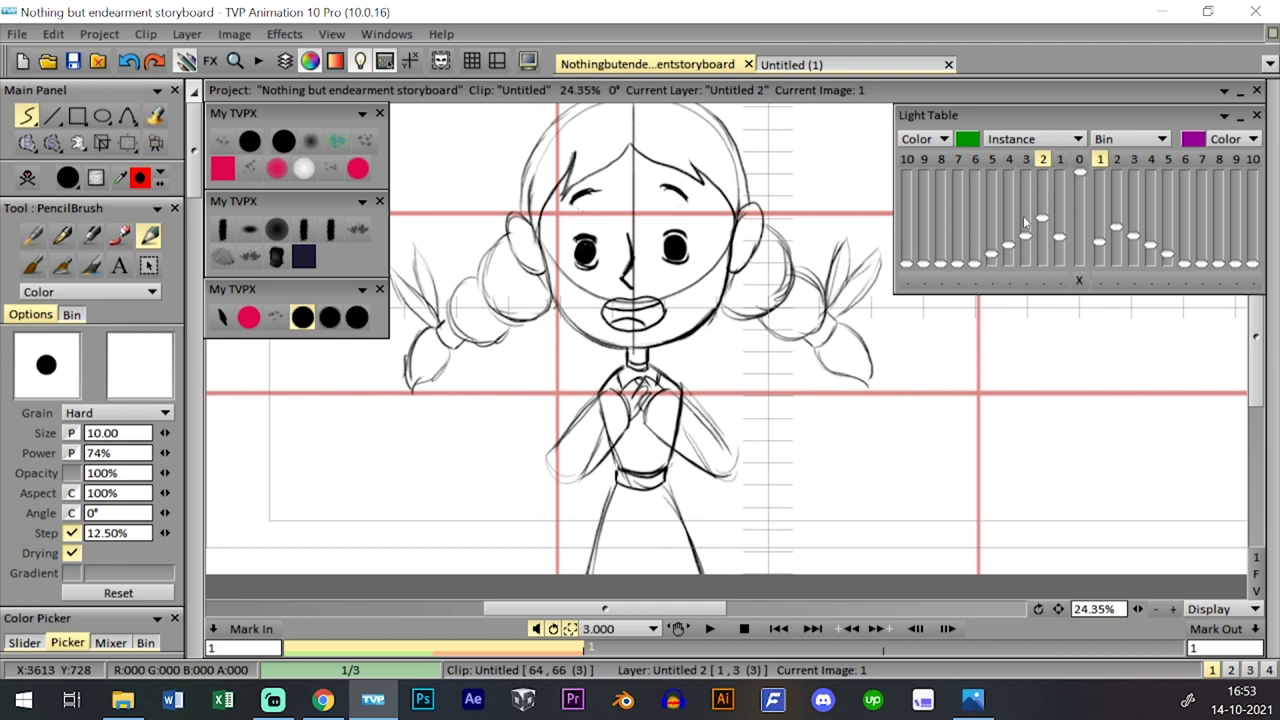
pyautogui.click(710, 629)
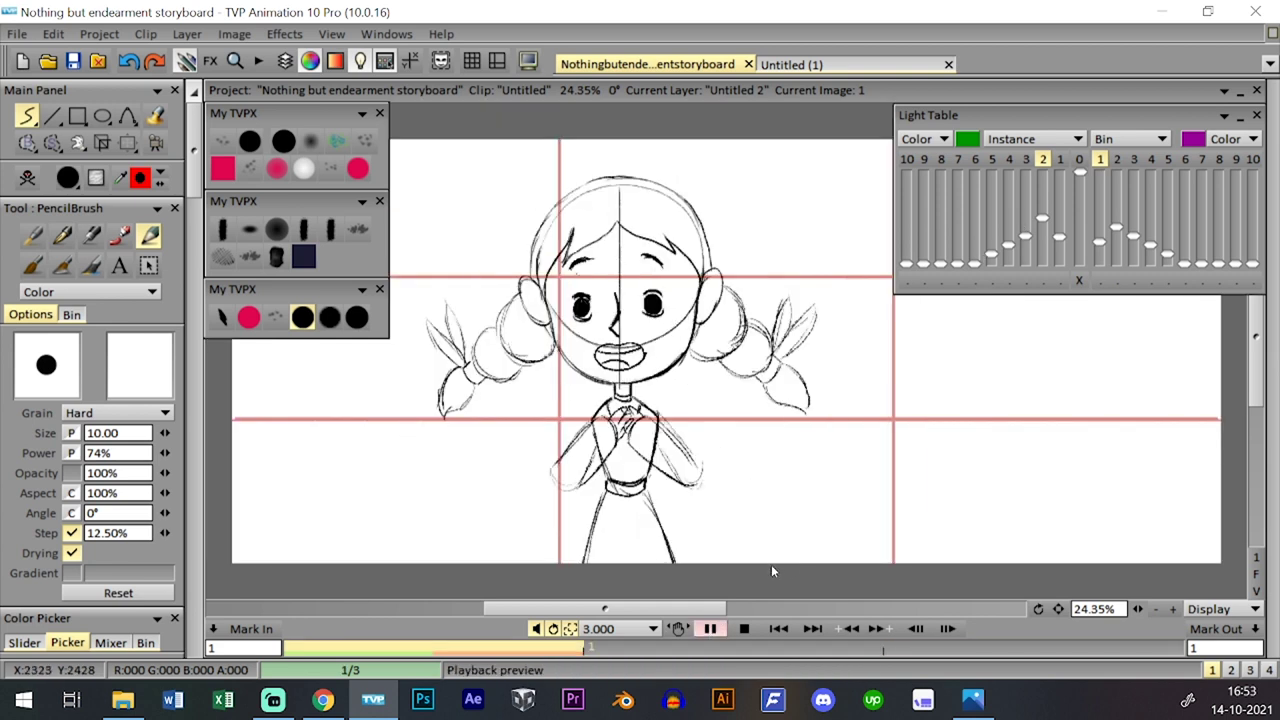
pyautogui.click(744, 628)
pyautogui.press('space')
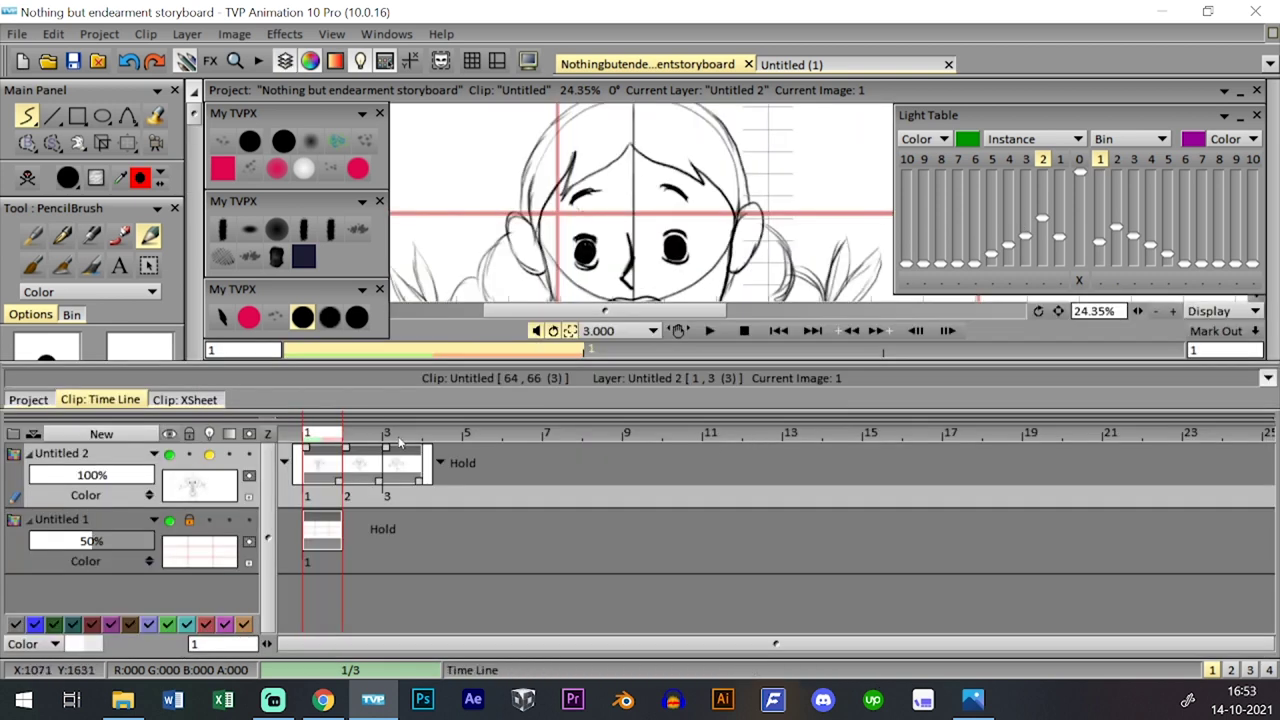
pyautogui.press('Right')
pyautogui.press('Right')
pyautogui.press('space')
pyautogui.press('space')
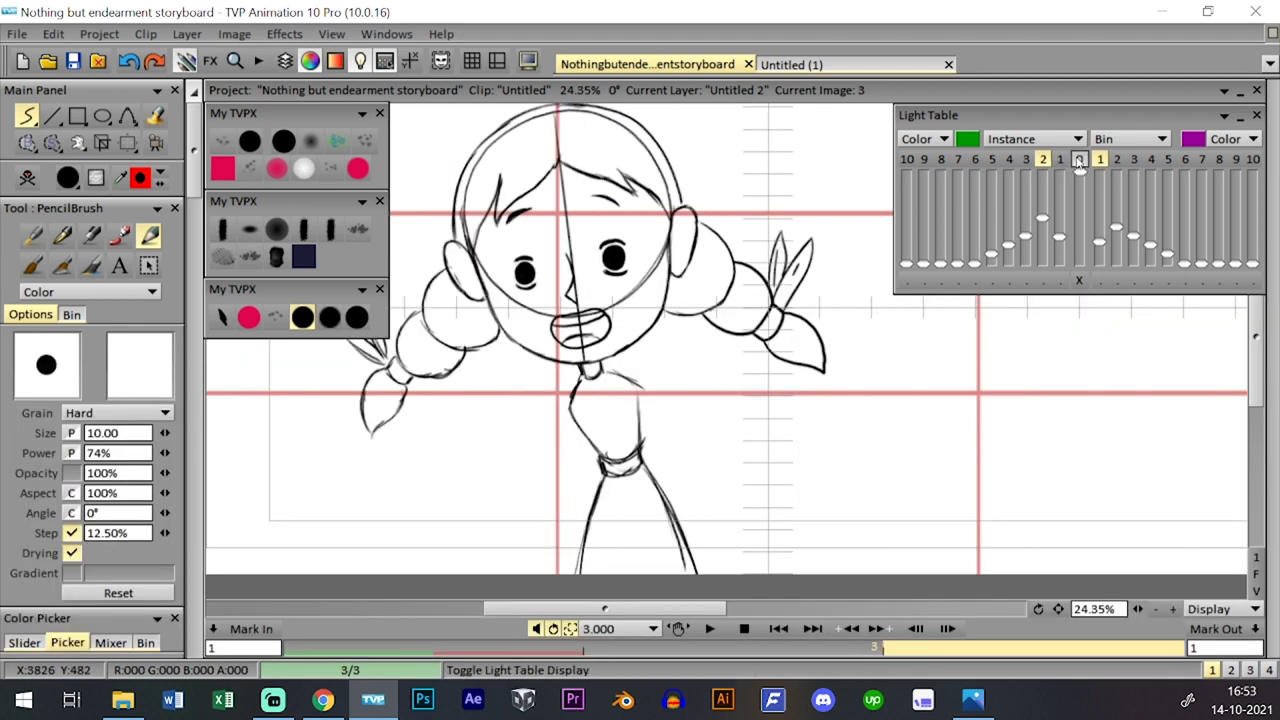
pyautogui.press('space')
pyautogui.press('space')
pyautogui.press('Right')
pyautogui.press('Right')
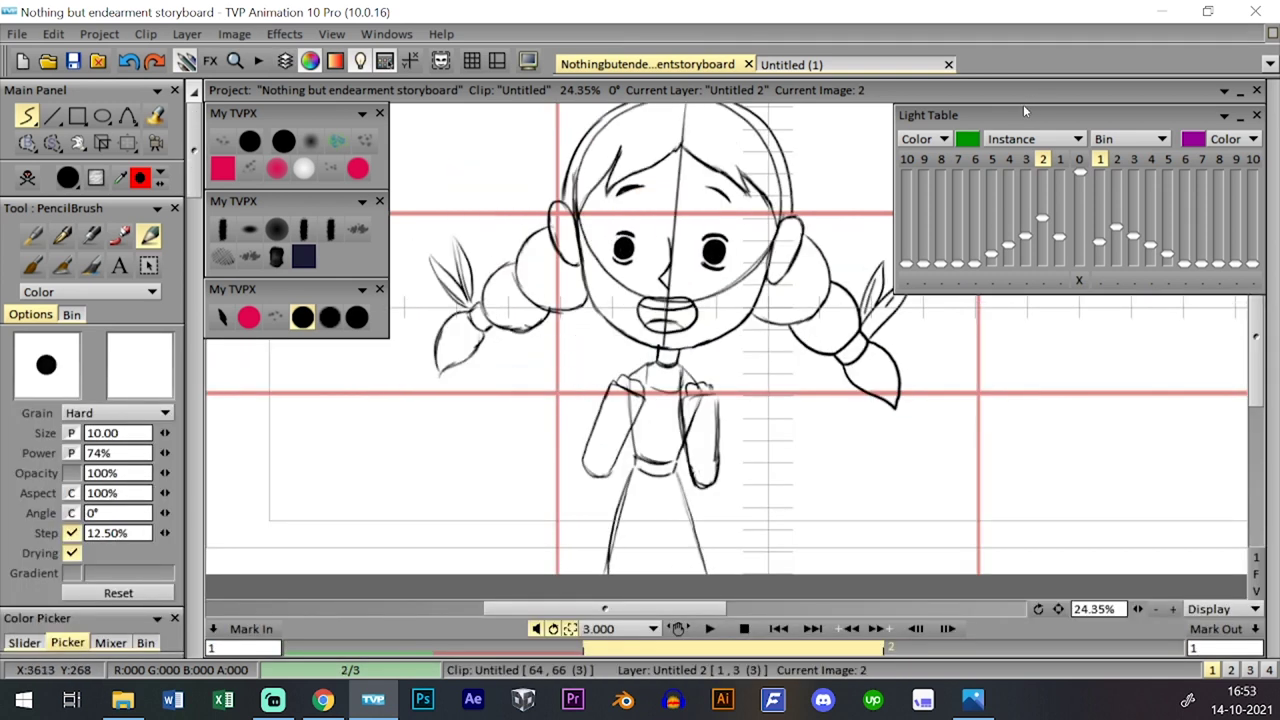
pyautogui.press('Right')
pyautogui.press('space')
pyautogui.press('space')
# - Adjust the Light Table frames, reposition the canvas, and pick the black brush preset from My TVPX
pyautogui.click(1080, 160)
pyautogui.click(1043, 160)
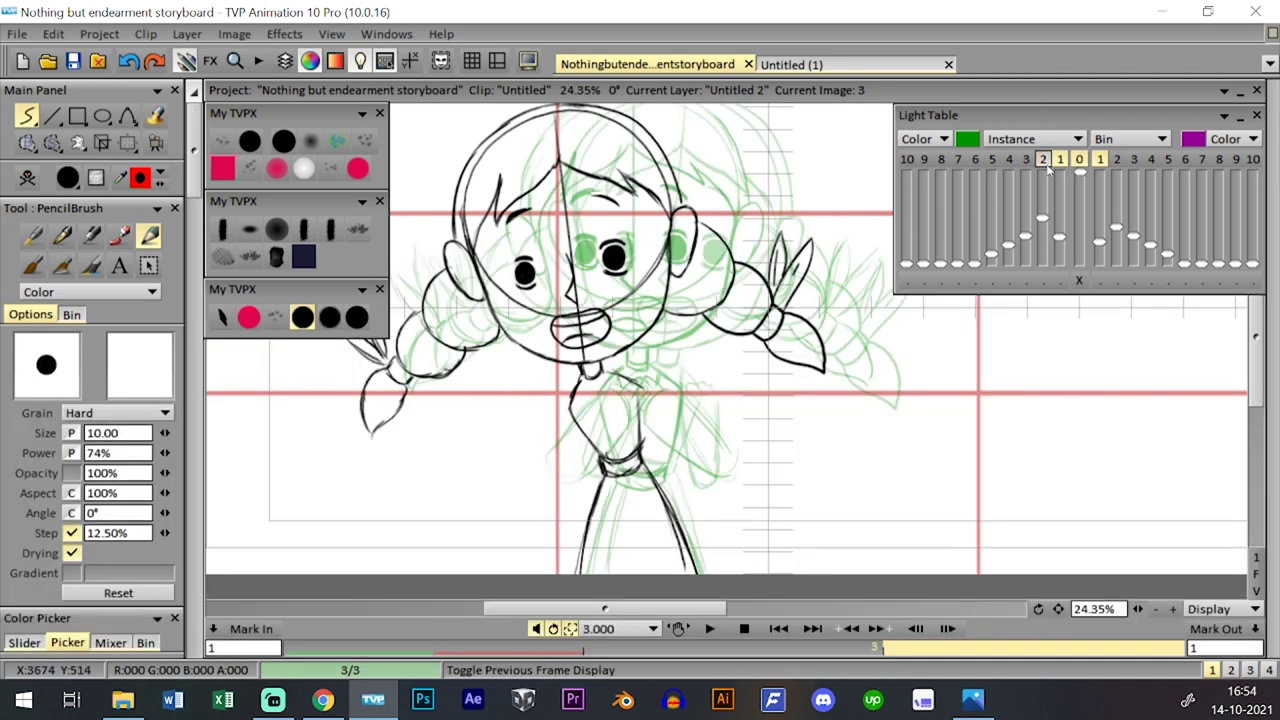
pyautogui.click(1043, 160)
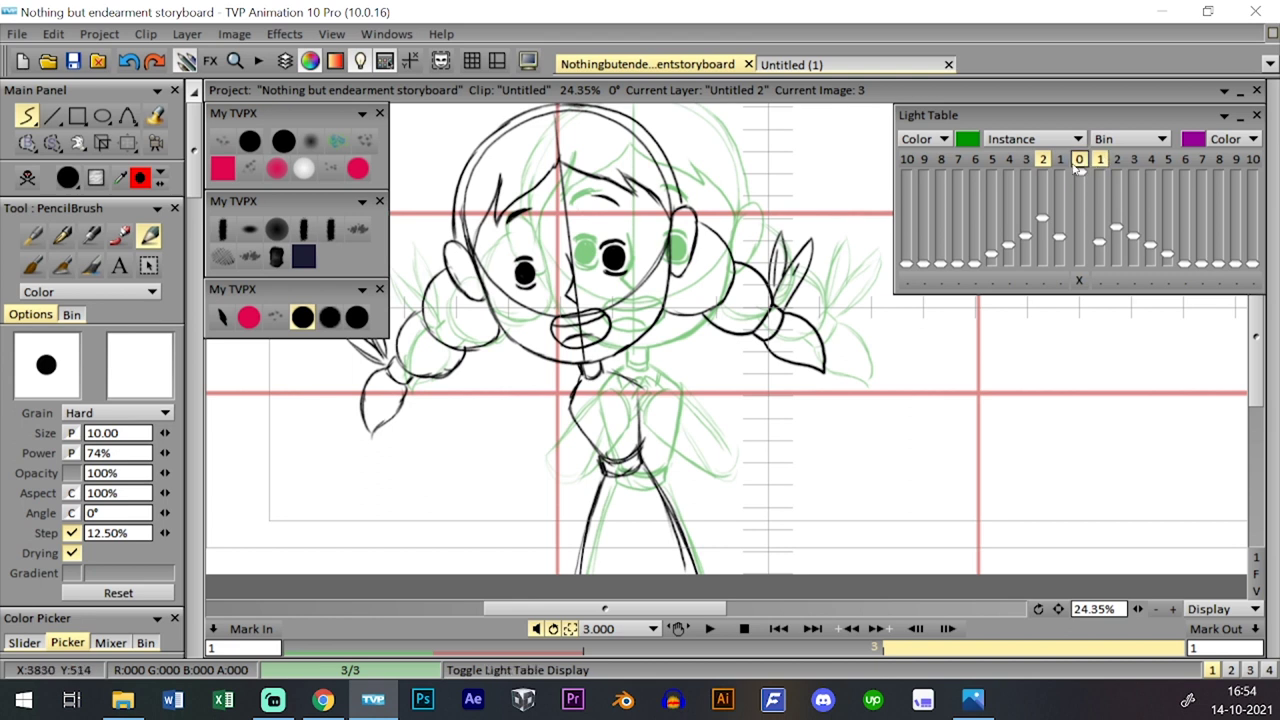
pyautogui.press('space')
pyautogui.hotkey('ctrl', 't')
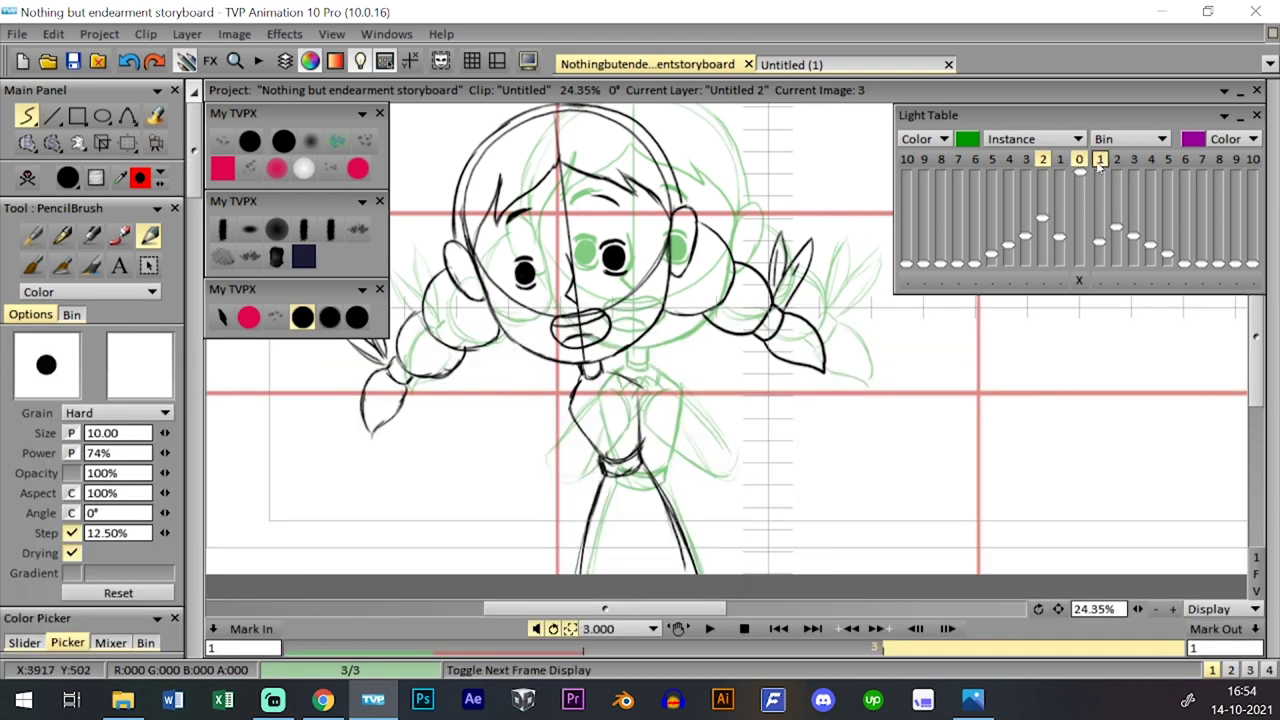
pyautogui.click(1060, 160)
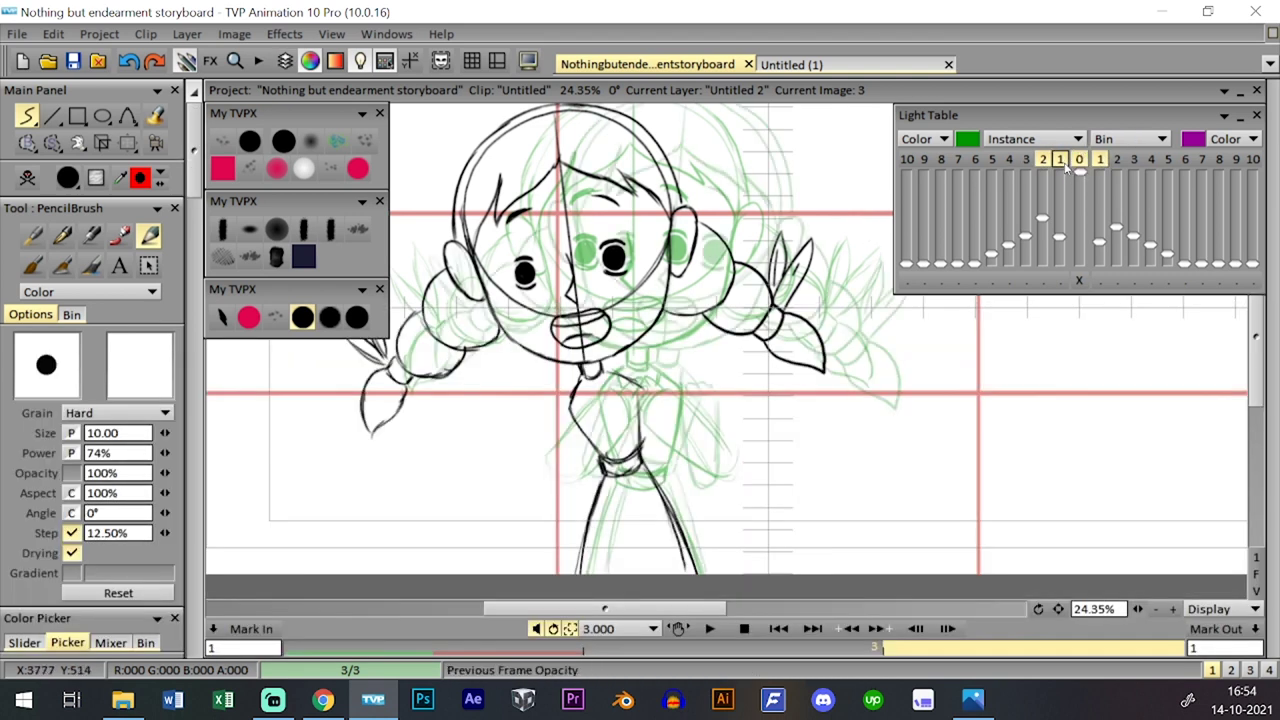
pyautogui.click(1061, 162)
pyautogui.click(127, 143)
pyautogui.moveTo(651, 337); pyautogui.dragTo(663, 347)
pyautogui.moveTo(52, 143); pyautogui.dragTo(95, 183)
pyautogui.click(283, 141)
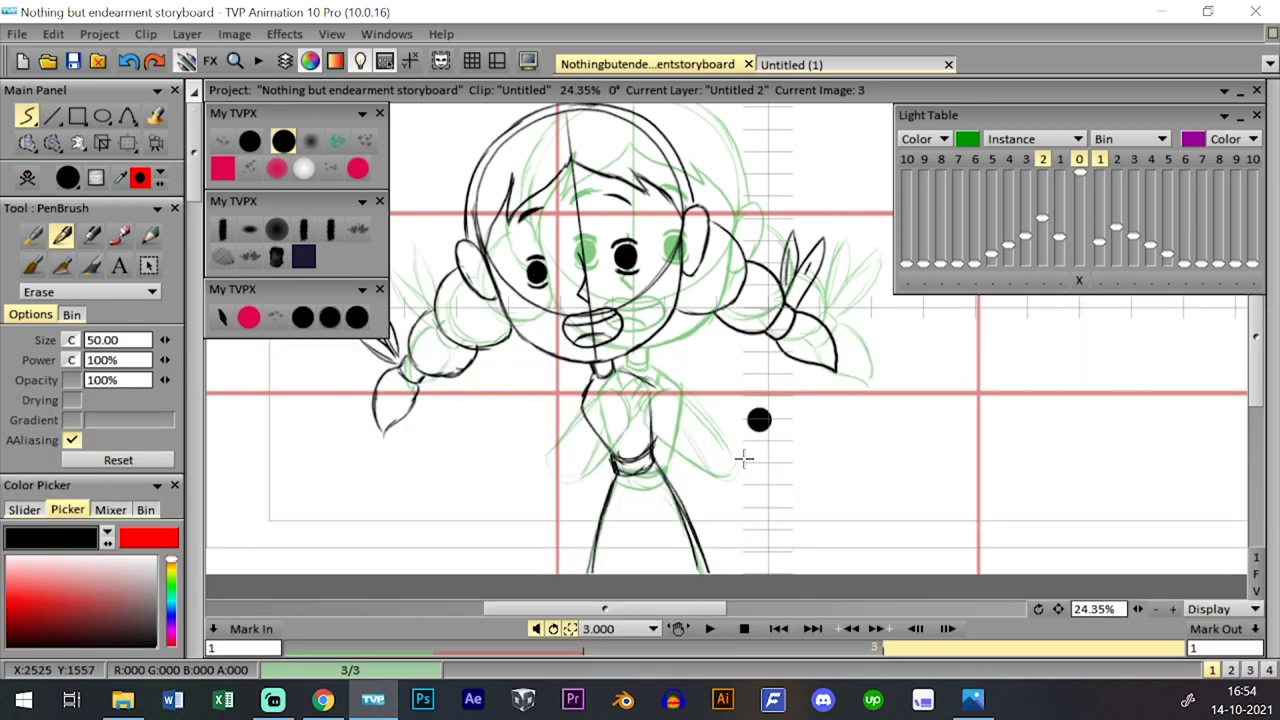
# - Preview the clip again, then outline the arm raised to the chest and the right torso side
pyautogui.click(711, 629)
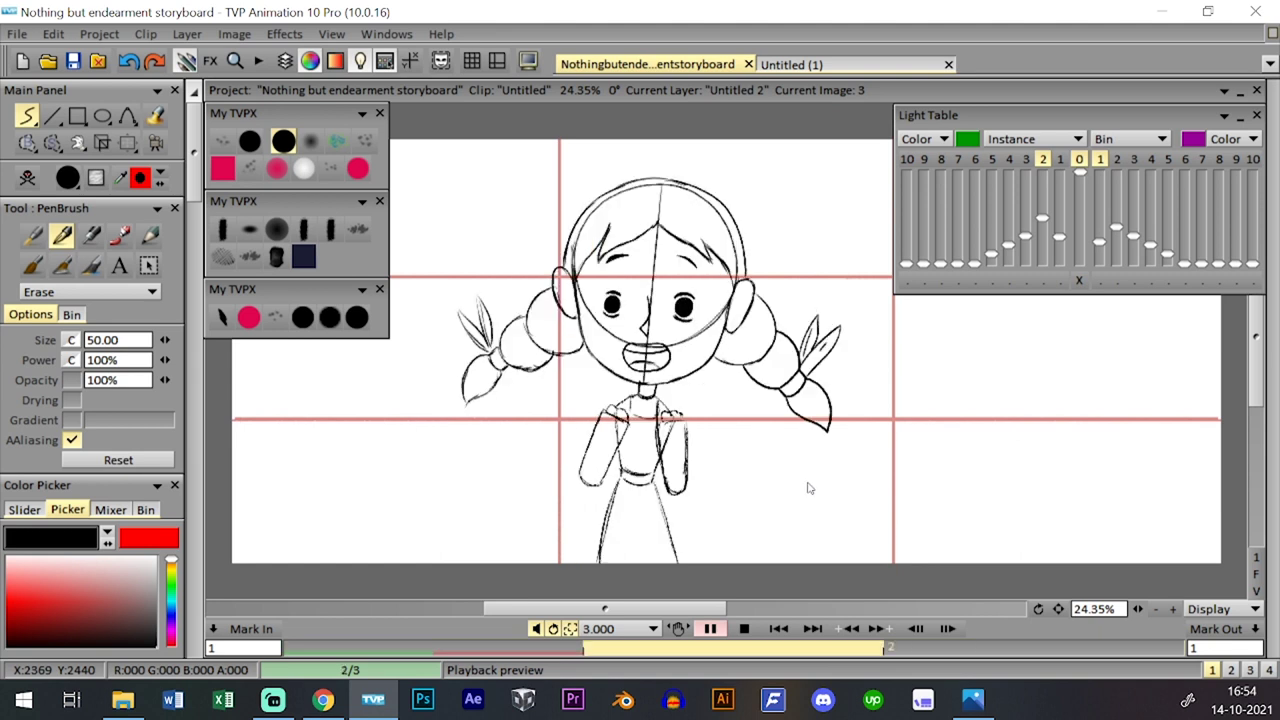
pyautogui.click(746, 629)
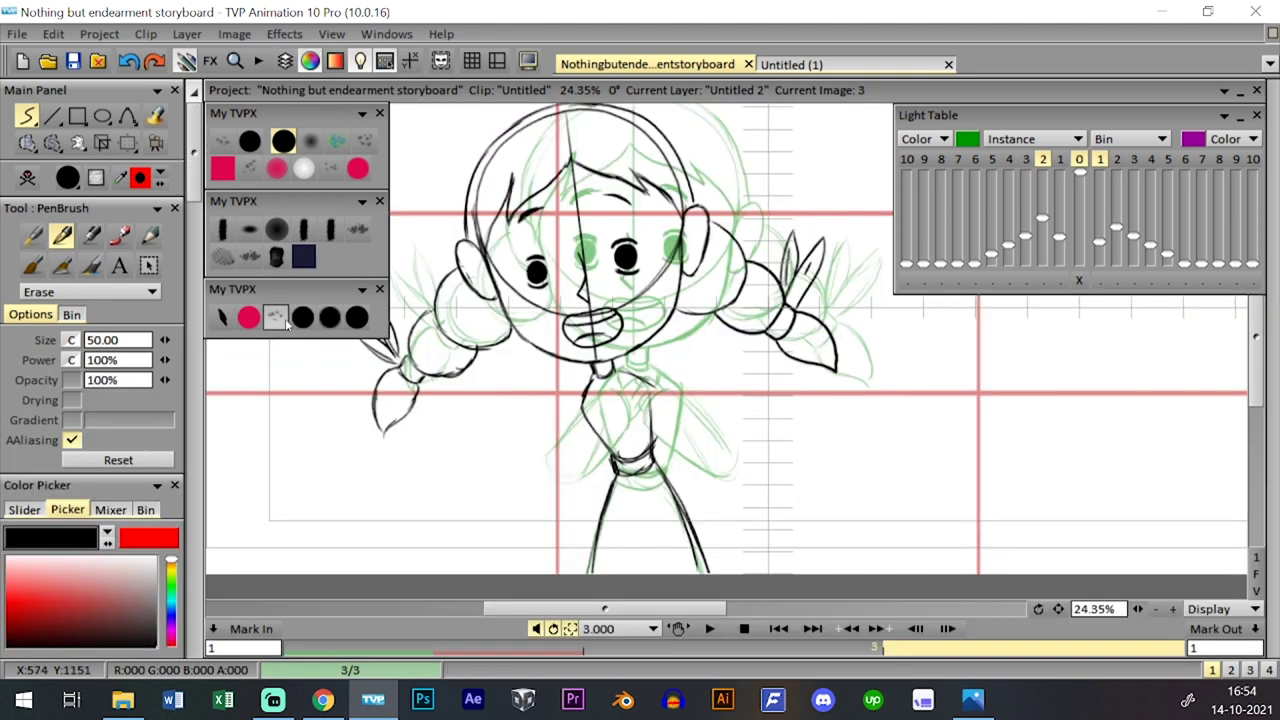
pyautogui.click(302, 317)
pyautogui.press('Tab')
pyautogui.press('Tab')
pyautogui.press('Tab')
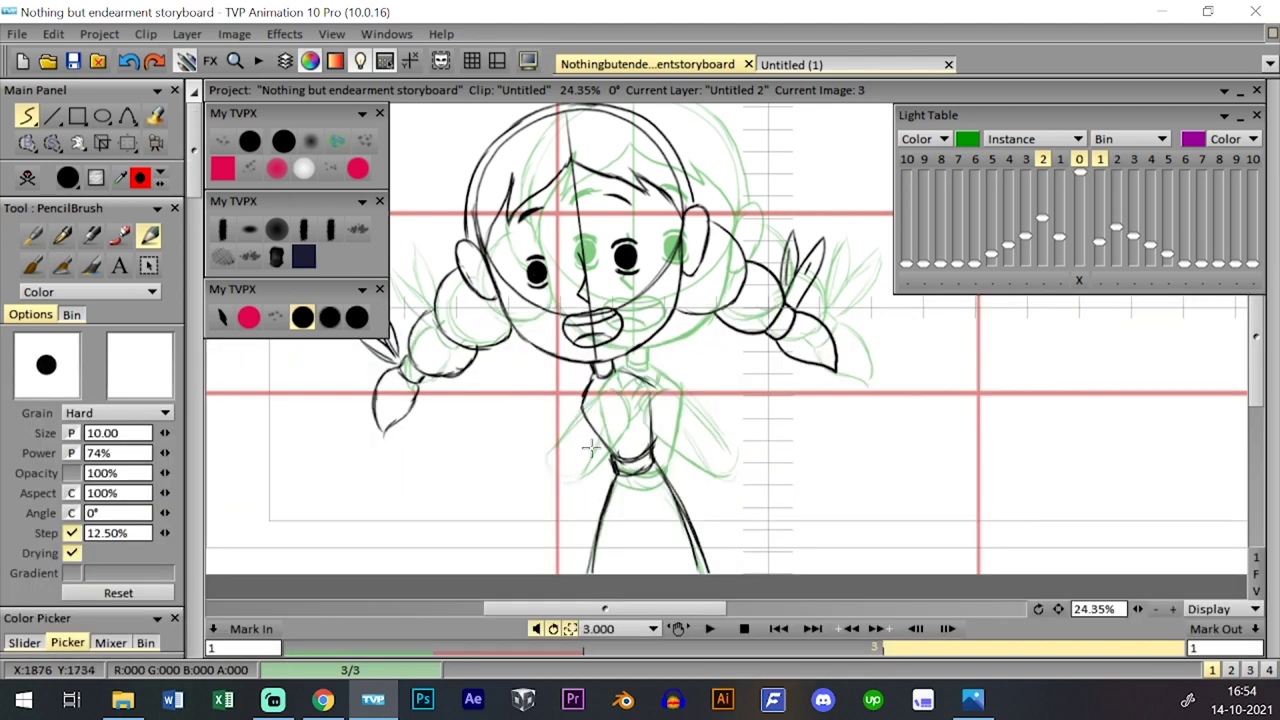
pyautogui.hotkey('ctrl', 'z')
pyautogui.moveTo(564, 470)
pyautogui.mouseDown()
pyautogui.moveTo(555, 405)
pyautogui.moveTo(587, 409)
pyautogui.moveTo(600, 474)
pyautogui.mouseUp()
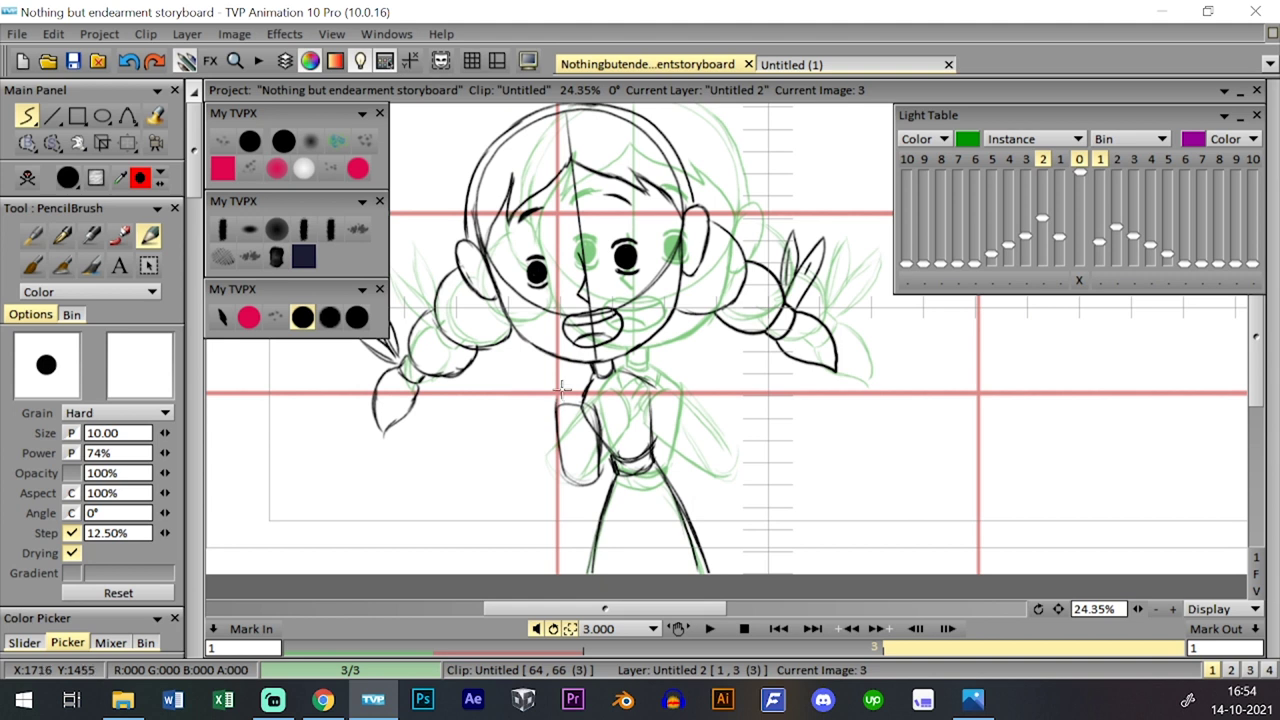
pyautogui.moveTo(660, 443)
pyautogui.mouseDown()
pyautogui.moveTo(635, 390)
pyautogui.moveTo(697, 440)
pyautogui.mouseUp()
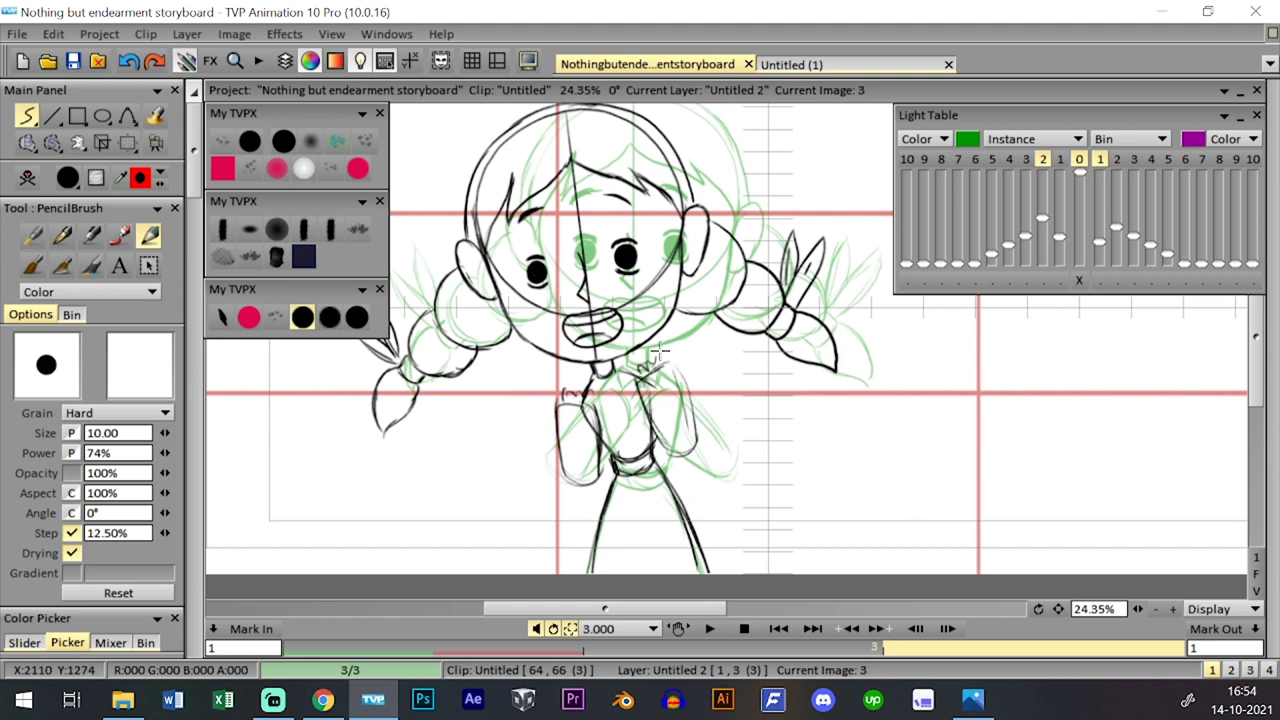
# - Go to image 4 and clear its drawing
pyautogui.press('l')
pyautogui.press('l')
pyautogui.press('l')
pyautogui.press('l')
pyautogui.press('l')
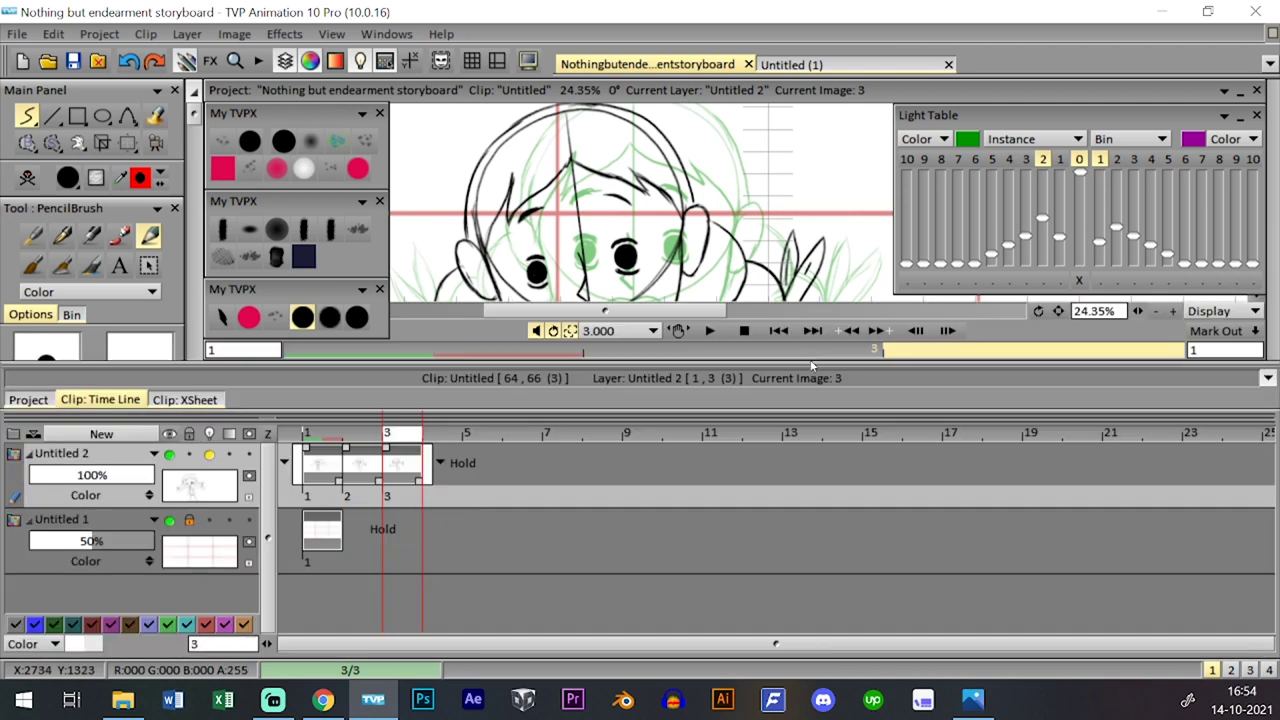
pyautogui.press('Right')
pyautogui.press('l')
pyautogui.press('l')
pyautogui.press('l')
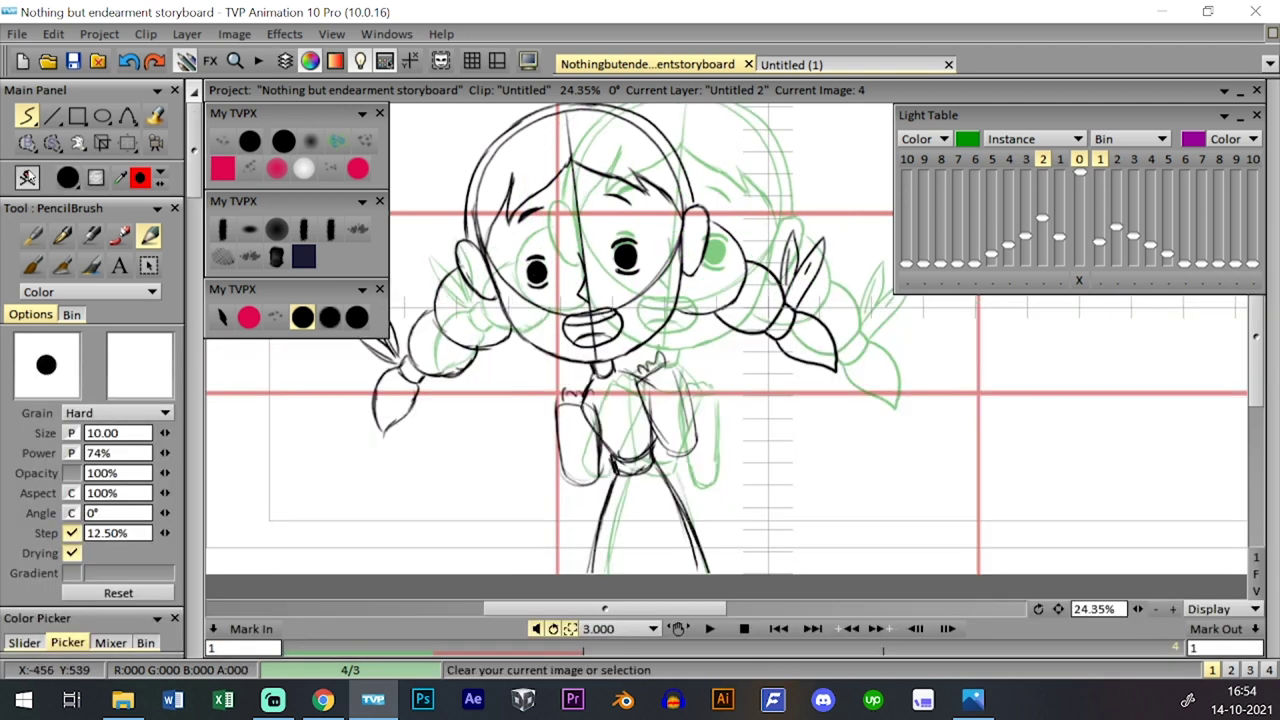
pyautogui.click(28, 177)
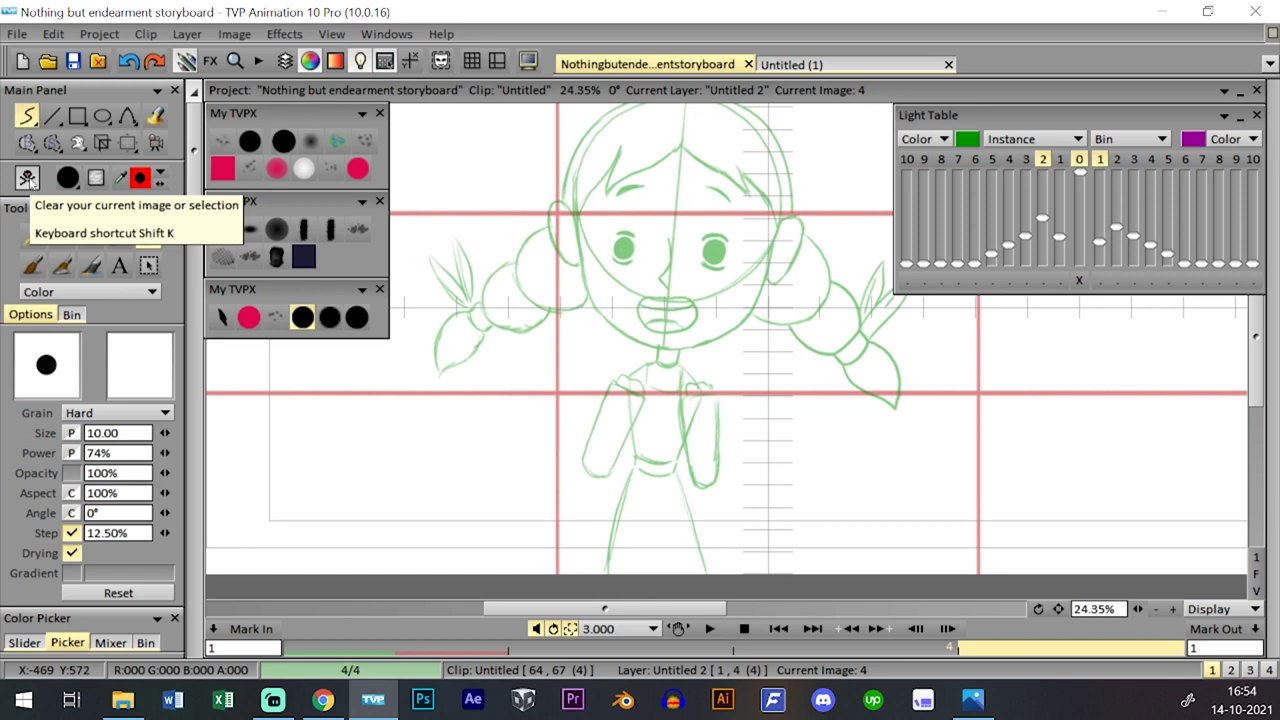
# - Check images 1, 4 and 5 in the Clip Time Line, then save the project
pyautogui.press('0')
pyautogui.press('Right')
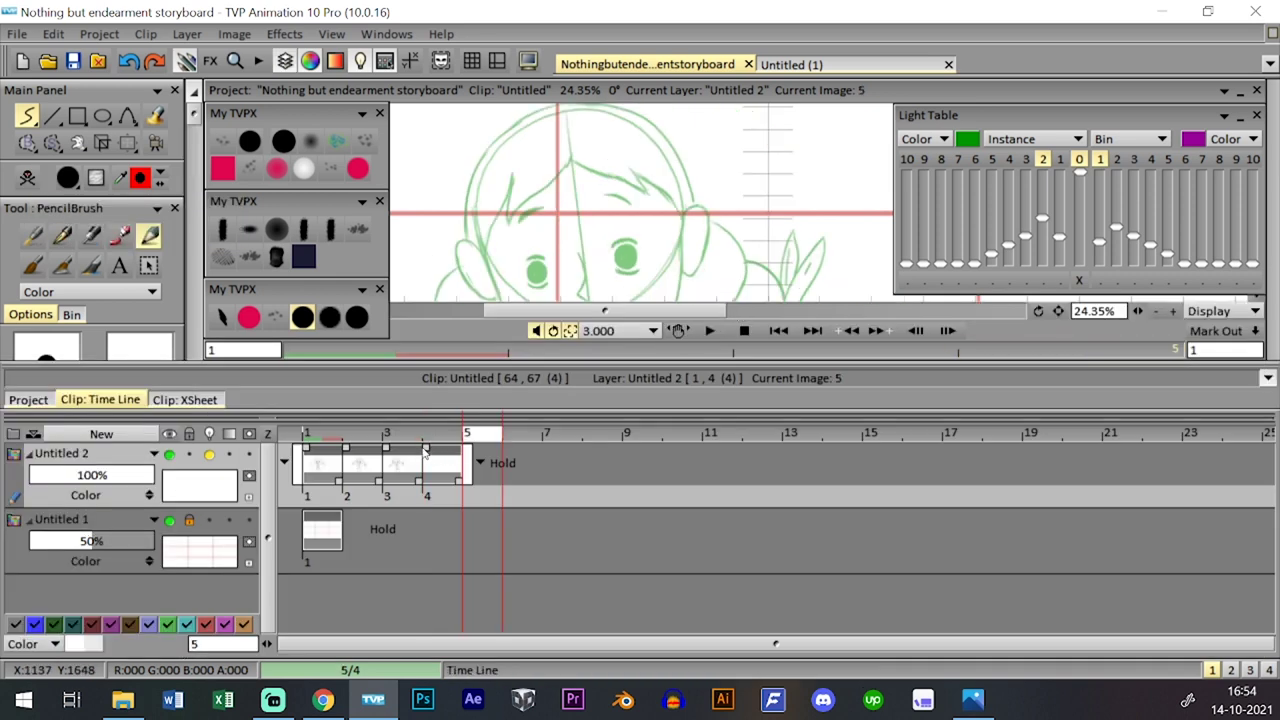
pyautogui.click(332, 434)
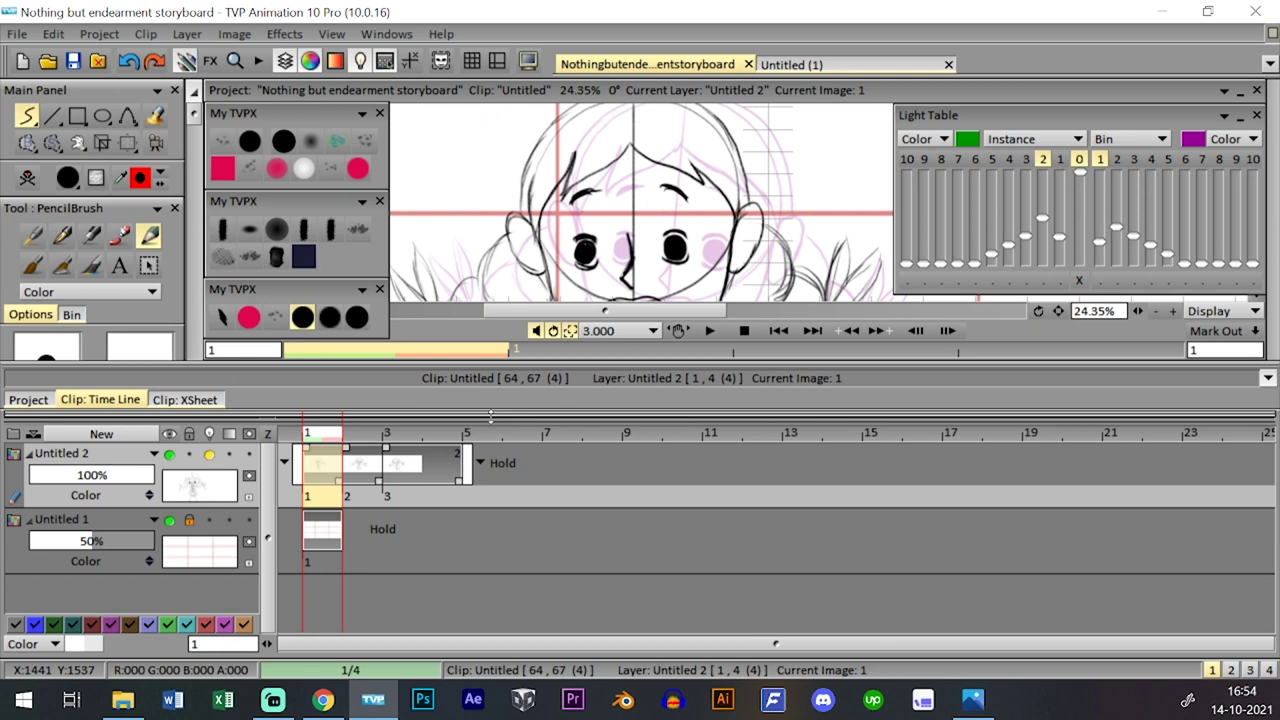
pyautogui.click(452, 432)
pyautogui.press('0')
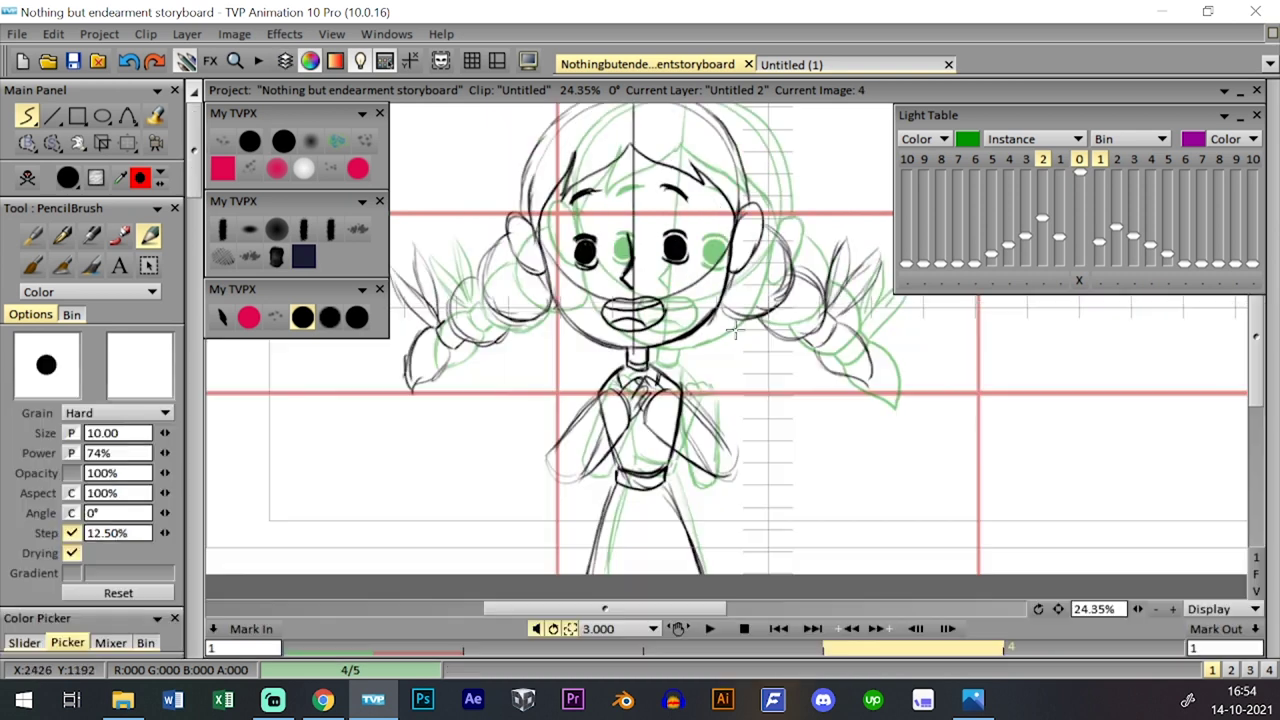
pyautogui.press('0')
pyautogui.press('0')
pyautogui.click(73, 61)
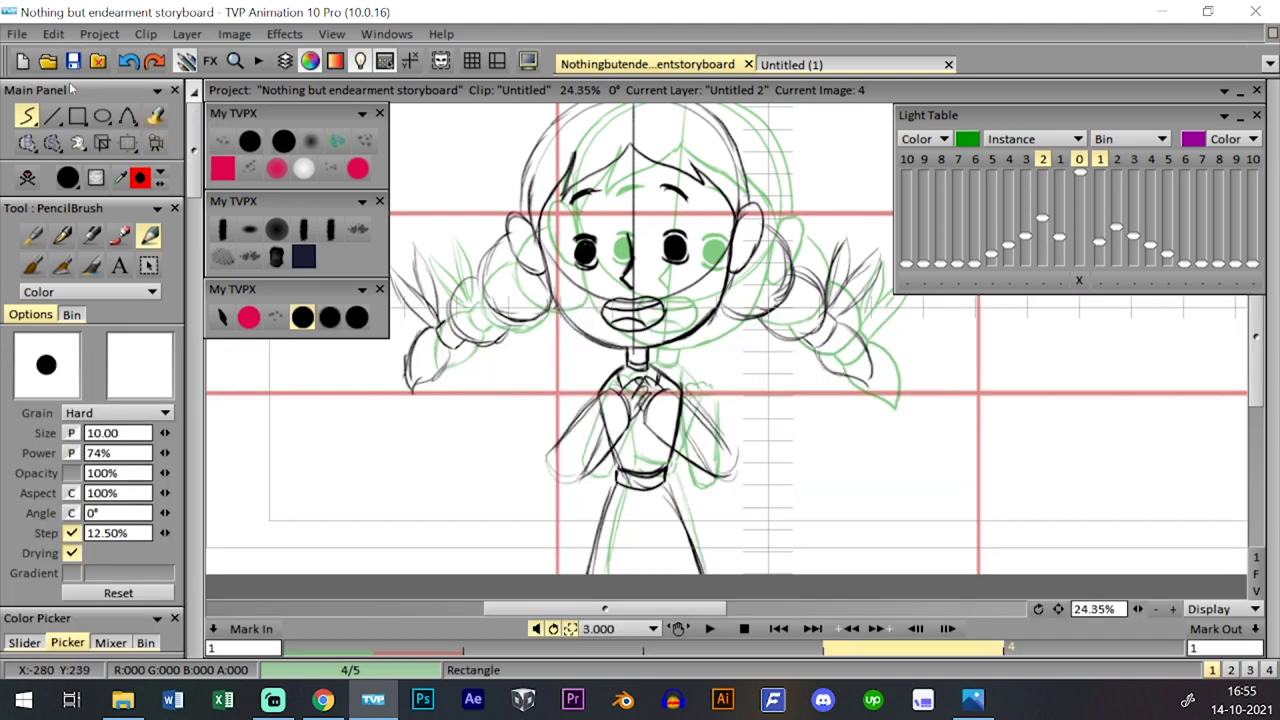
pyautogui.click(74, 63)
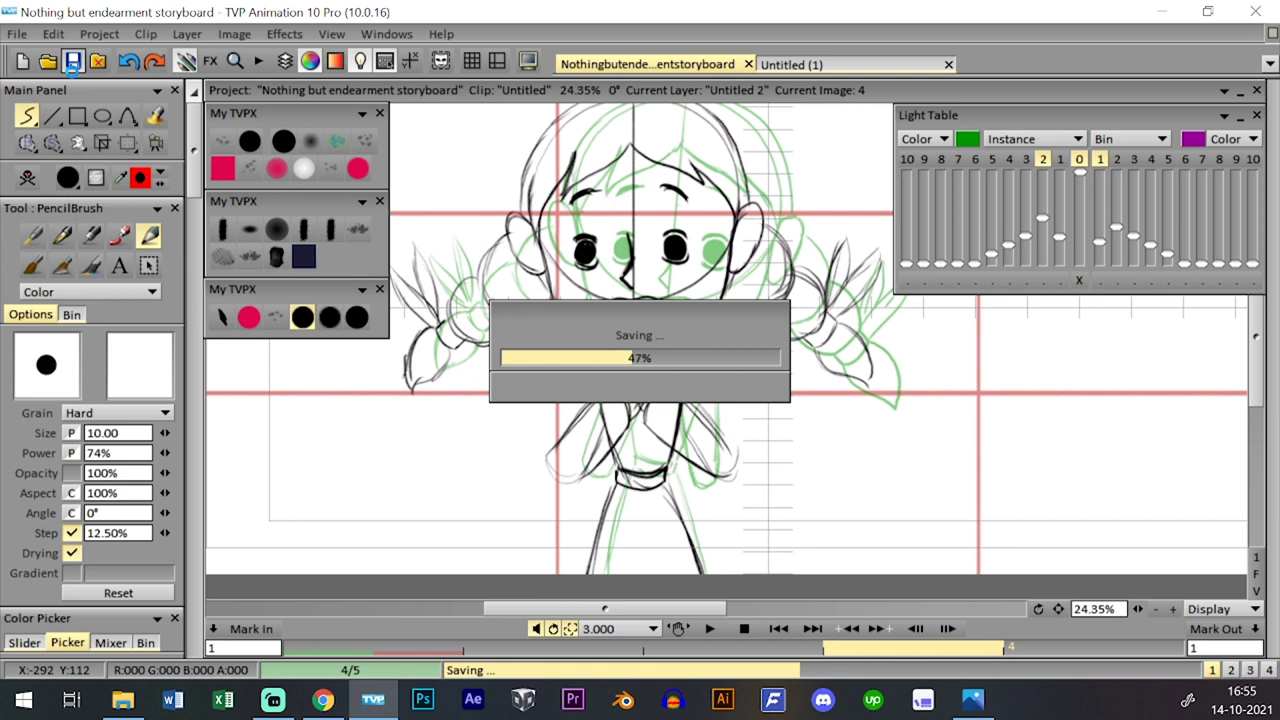
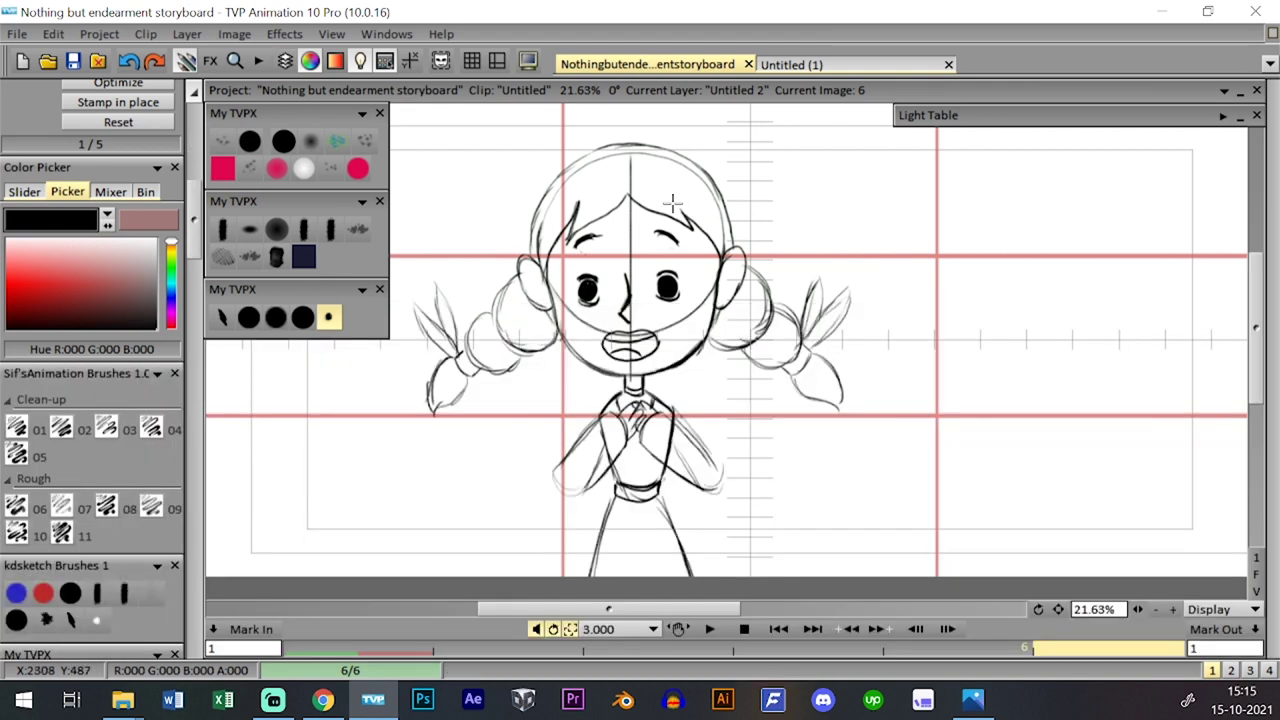
# - Erase the girl's dark head and left pigtail strokes with the solid black eraser preset
pyautogui.scroll(-5, 90, 300)
pyautogui.click(283, 141)
pyautogui.moveTo(447, 398)
pyautogui.mouseDown()
pyautogui.moveTo(418, 384)
pyautogui.moveTo(514, 354)
pyautogui.moveTo(550, 372)
pyautogui.moveTo(593, 346)
pyautogui.moveTo(651, 357)
pyautogui.moveTo(603, 328)
pyautogui.moveTo(675, 353)
pyautogui.moveTo(563, 283)
pyautogui.moveTo(575, 295)
pyautogui.moveTo(604, 185)
pyautogui.moveTo(625, 300)
pyautogui.moveTo(664, 152)
pyautogui.moveTo(676, 288)
pyautogui.moveTo(700, 352)
pyautogui.moveTo(766, 258)
pyautogui.moveTo(797, 428)
pyautogui.moveTo(843, 317)
pyautogui.mouseUp()
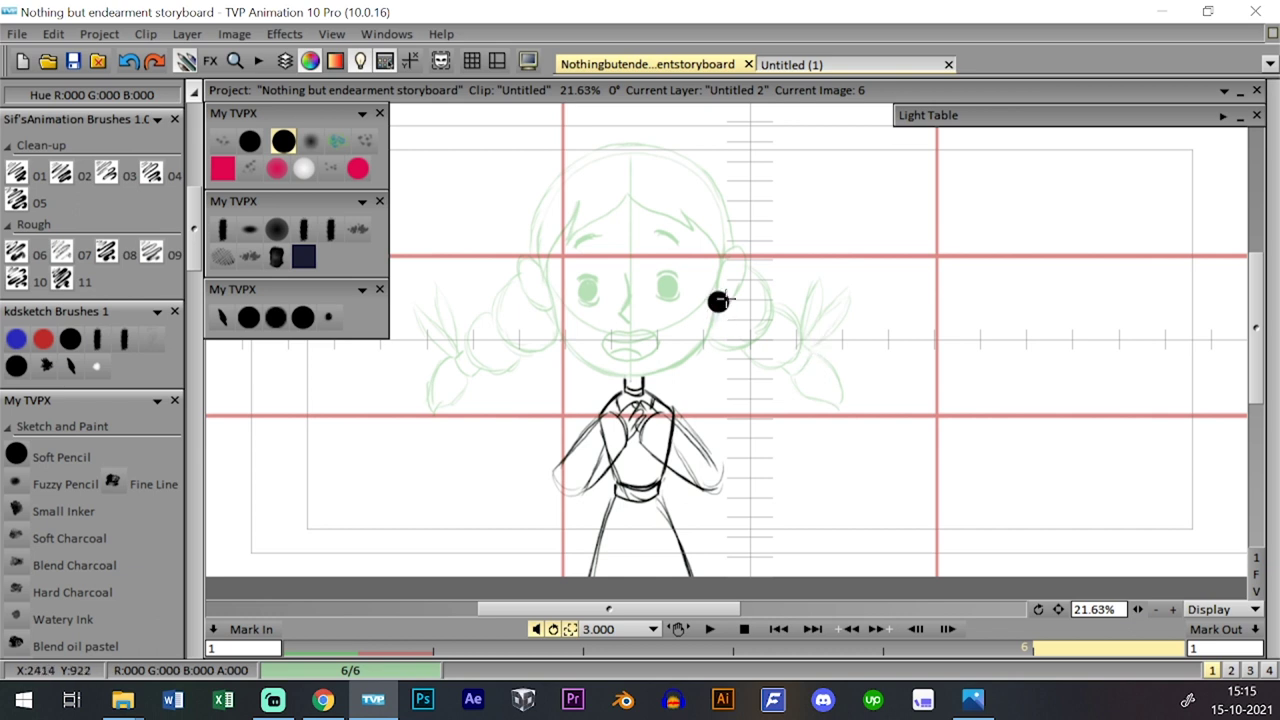
# - Switch to the small round brush, zoom to about 39% on the face, and undo a trial circle
pyautogui.click(328, 317)
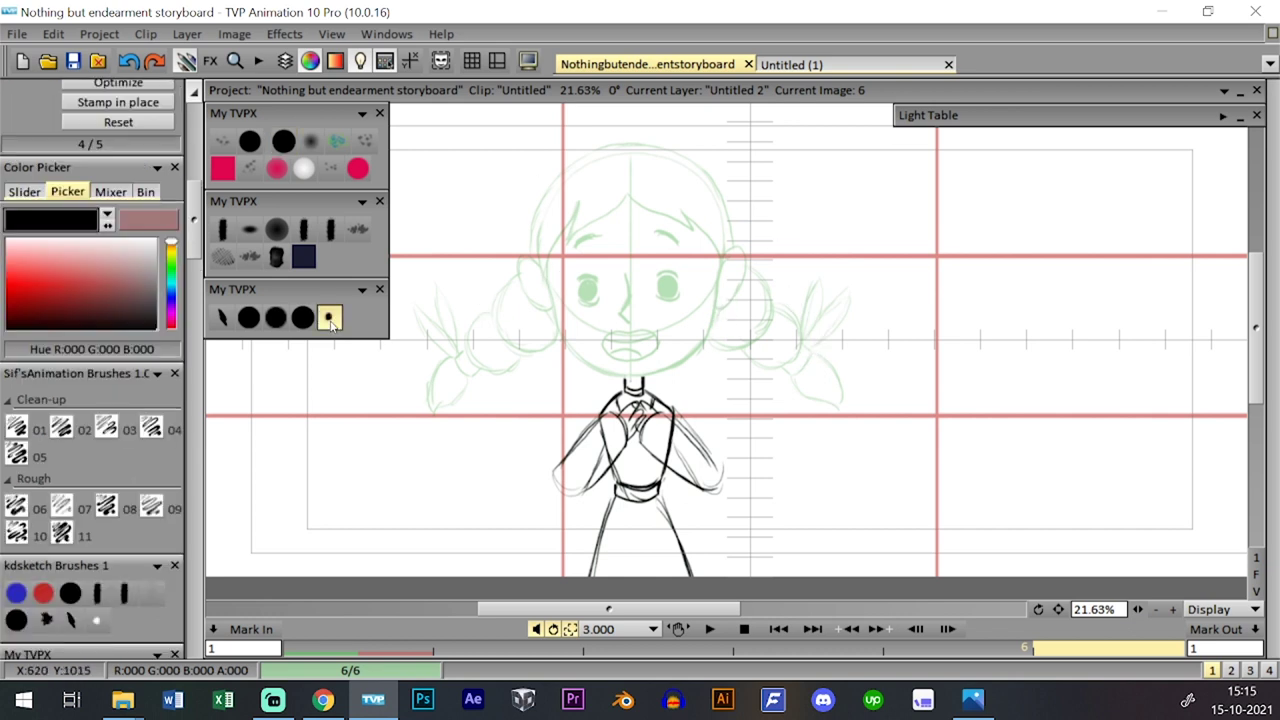
pyautogui.moveTo(1139, 609); pyautogui.dragTo(1232, 598)
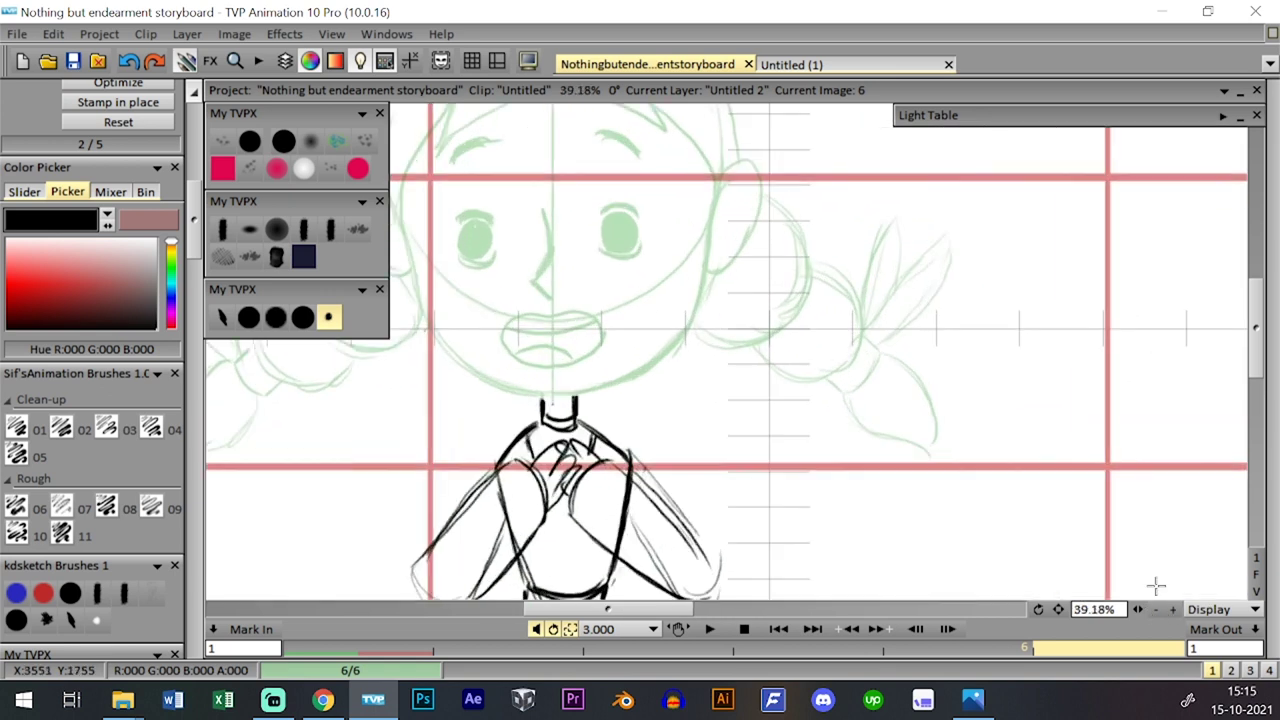
pyautogui.moveTo(788, 351); pyautogui.dragTo(875, 410)
pyautogui.moveTo(533, 316); pyautogui.dragTo(584, 224)
pyautogui.hotkey('ctrl', 'z')
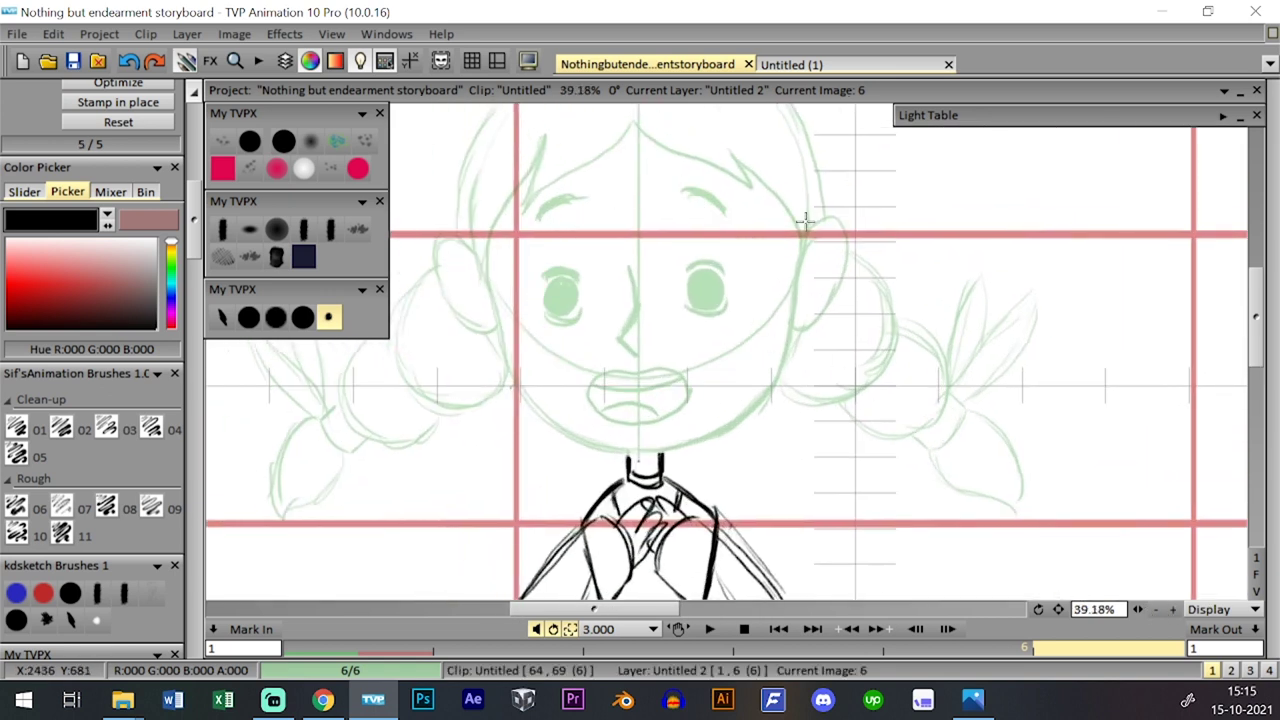
# - Save the project, then handwrite the trial title 'Tales' with an underline near the mouth
pyautogui.click(73, 61)
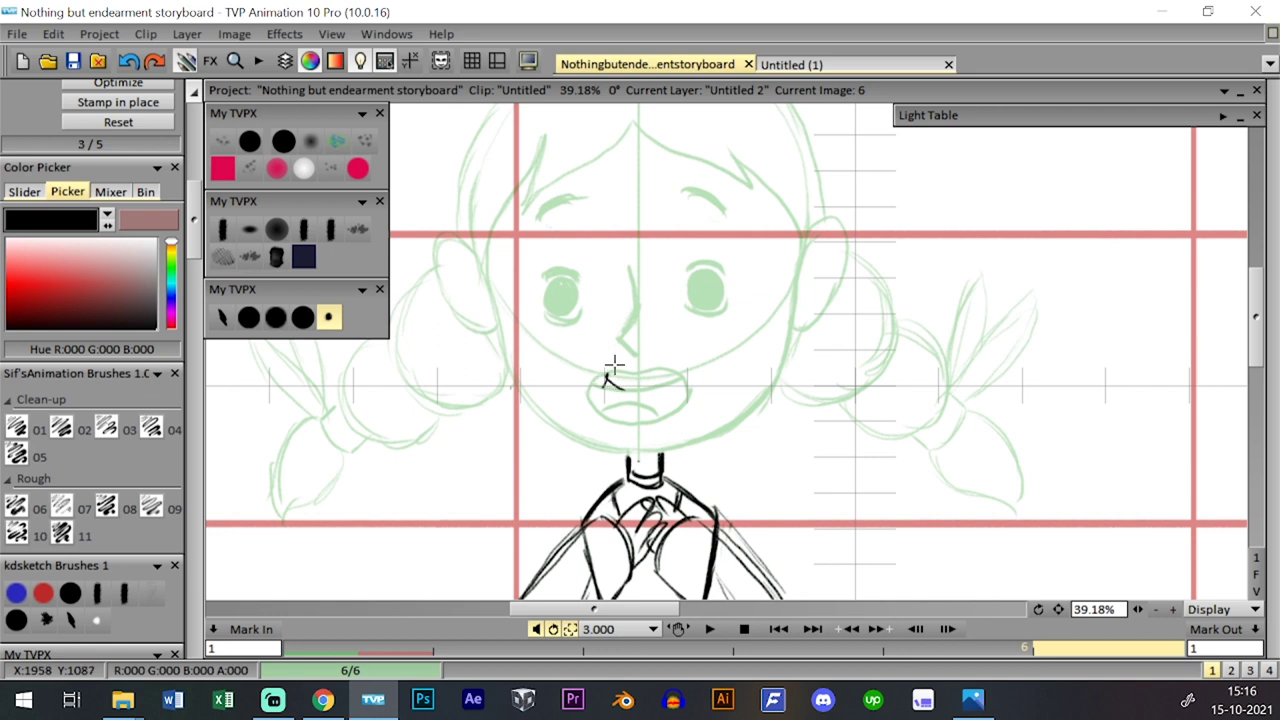
pyautogui.moveTo(632, 356)
pyautogui.mouseDown()
pyautogui.moveTo(642, 317)
pyautogui.moveTo(706, 238)
pyautogui.mouseUp()
pyautogui.moveTo(630, 407)
pyautogui.mouseDown()
pyautogui.moveTo(671, 343)
pyautogui.moveTo(728, 238)
pyautogui.mouseUp()
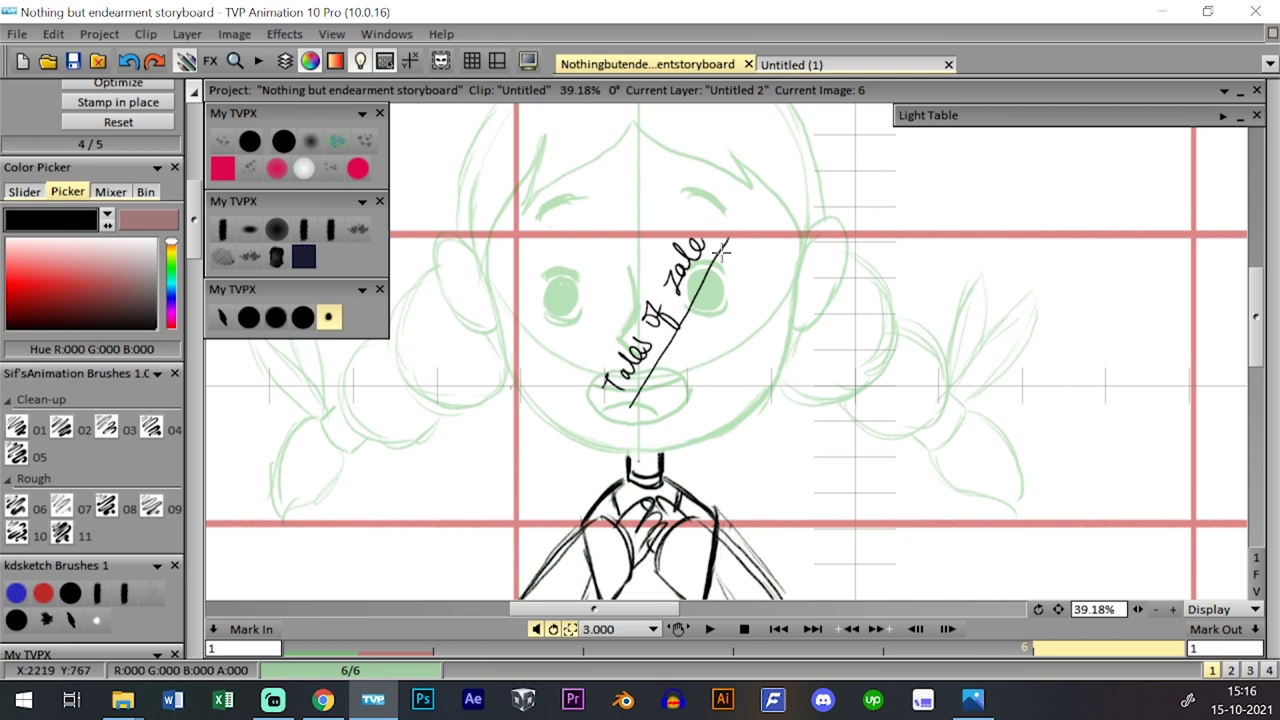
pyautogui.hotkey('ctrl', 'z')
pyautogui.moveTo(628, 409); pyautogui.dragTo(724, 249)
# - Add more trial handwriting, undo the whole title stroke by stroke, and toggle the timeline
pyautogui.moveTo(700, 399)
pyautogui.mouseDown()
pyautogui.moveTo(703, 354)
pyautogui.moveTo(747, 341)
pyautogui.moveTo(803, 237)
pyautogui.mouseUp()
pyautogui.hotkey('ctrl', 'z')
pyautogui.moveTo(709, 415); pyautogui.dragTo(739, 364)
pyautogui.hotkey('ctrl', 'z')
pyautogui.hotkey('ctrl', 'z')
pyautogui.hotkey('ctrl', 'z')
pyautogui.hotkey('ctrl', 'z')
pyautogui.hotkey('ctrl', 'z')
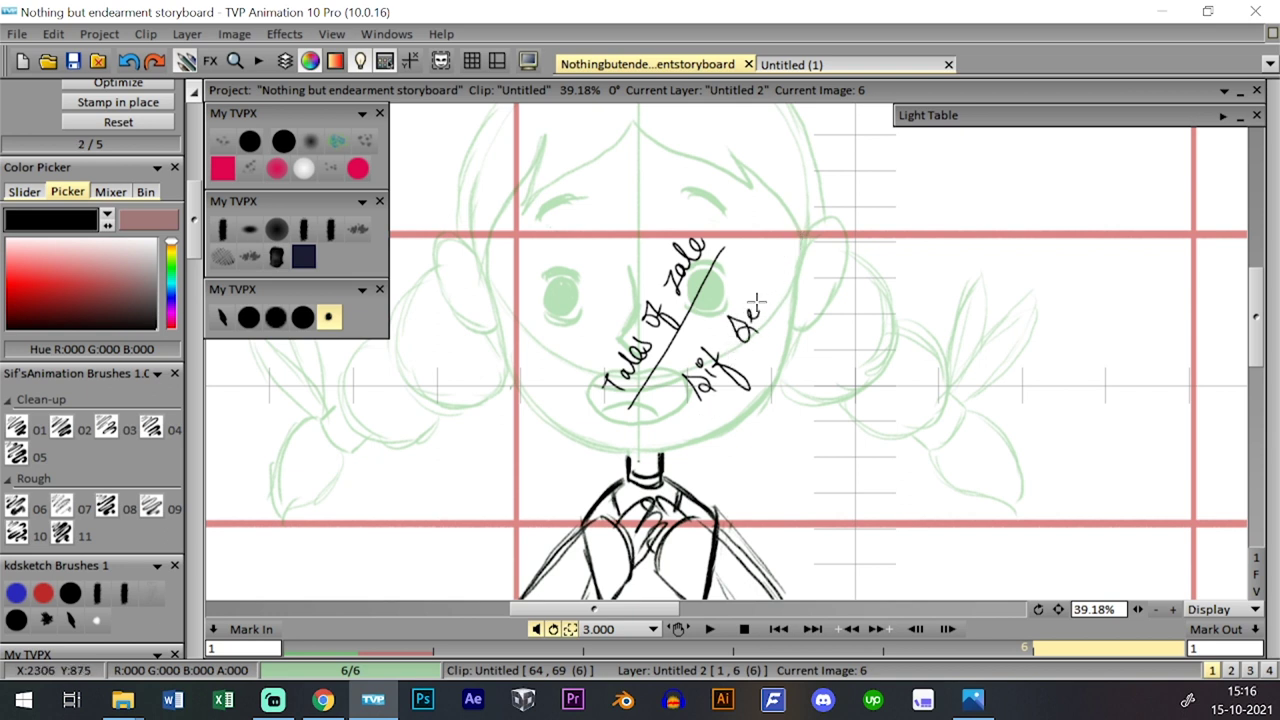
pyautogui.hotkey('ctrl', 'z')
pyautogui.hotkey('ctrl', 'z')
pyautogui.hotkey('ctrl', 'z')
pyautogui.hotkey('ctrl', 'z')
pyautogui.hotkey('ctrl', 'z')
pyautogui.hotkey('ctrl', 'z')
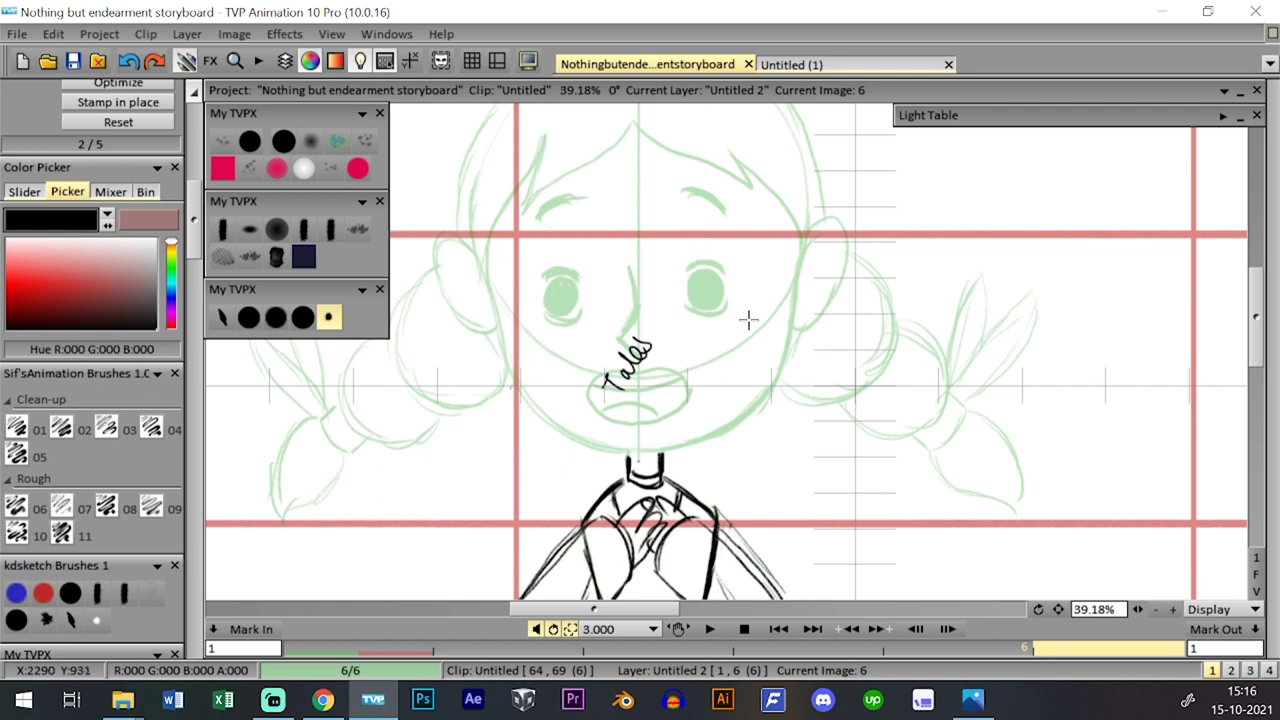
pyautogui.press('Down')
pyautogui.press('Down')
pyautogui.press('Down')
pyautogui.press('Down')
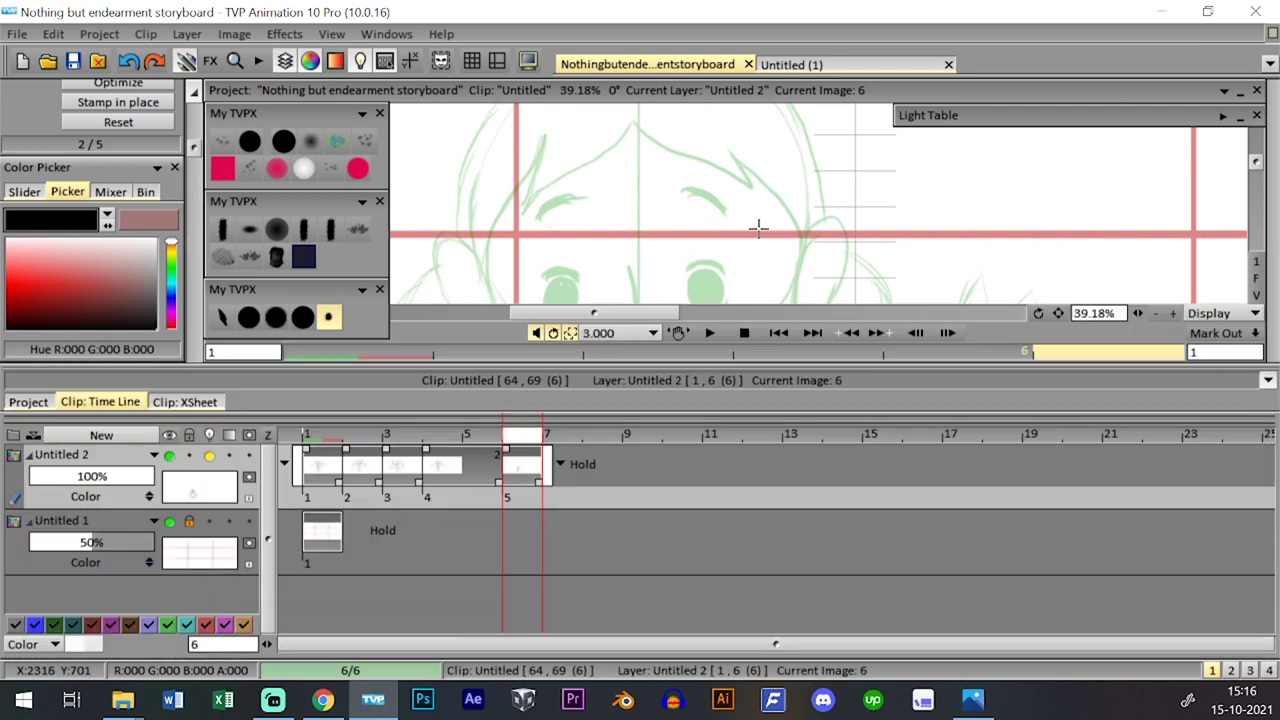
pyautogui.scroll(-3, 104, 205)
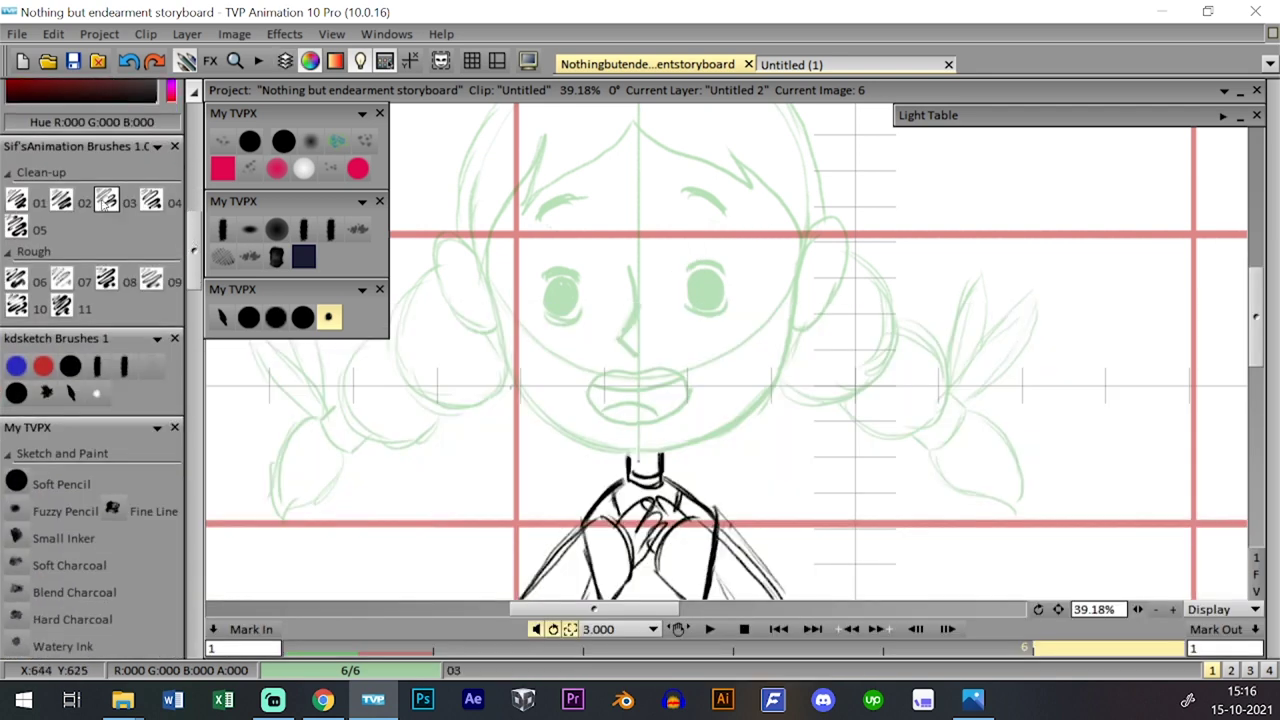
pyautogui.moveTo(195, 232); pyautogui.dragTo(193, 333)
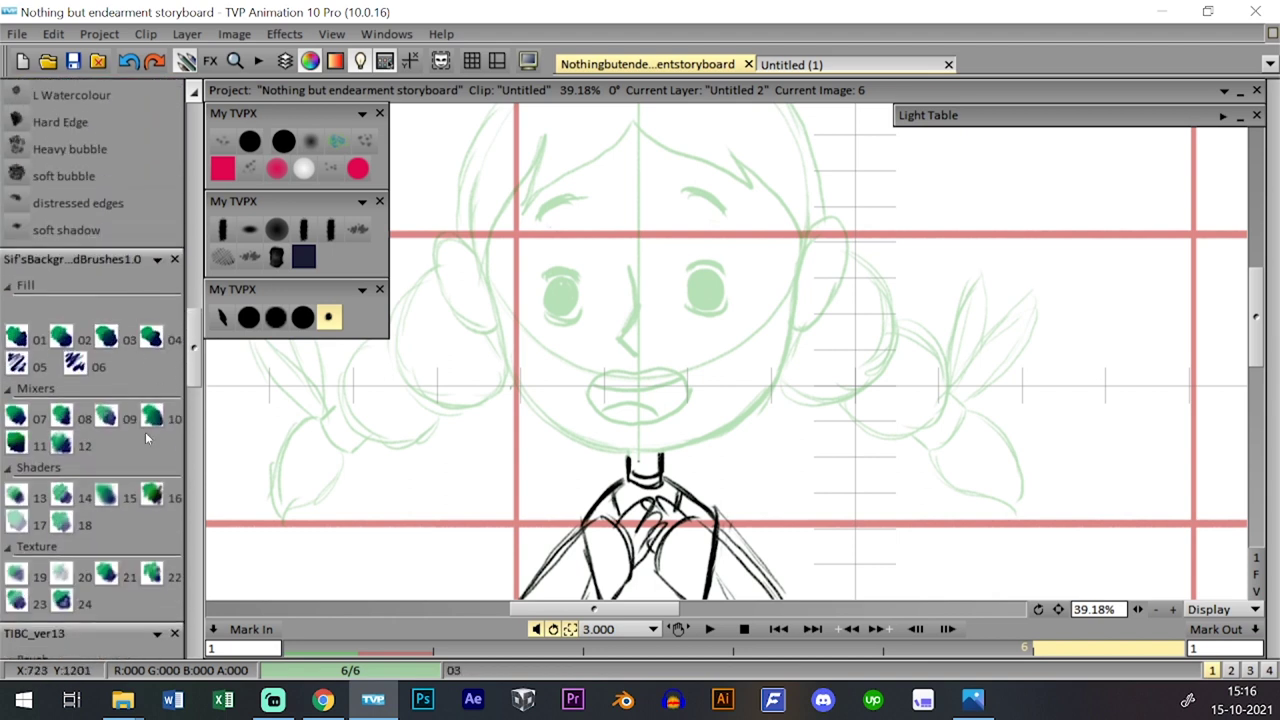
pyautogui.moveTo(194, 359); pyautogui.dragTo(198, 120)
pyautogui.press('space')
pyautogui.press('space')
pyautogui.moveTo(1138, 609); pyautogui.dragTo(1236, 608)
pyautogui.moveTo(792, 394)
pyautogui.mouseDown()
pyautogui.moveTo(594, 229)
pyautogui.moveTo(705, 452)
pyautogui.mouseUp()
pyautogui.hotkey('ctrl', 'z')
pyautogui.moveTo(573, 188); pyautogui.dragTo(688, 471)
pyautogui.hotkey('ctrl', 'z')
pyautogui.hotkey('ctrl', 'z')
pyautogui.moveTo(576, 183)
pyautogui.mouseDown()
pyautogui.moveTo(632, 338)
pyautogui.moveTo(735, 467)
pyautogui.mouseUp()
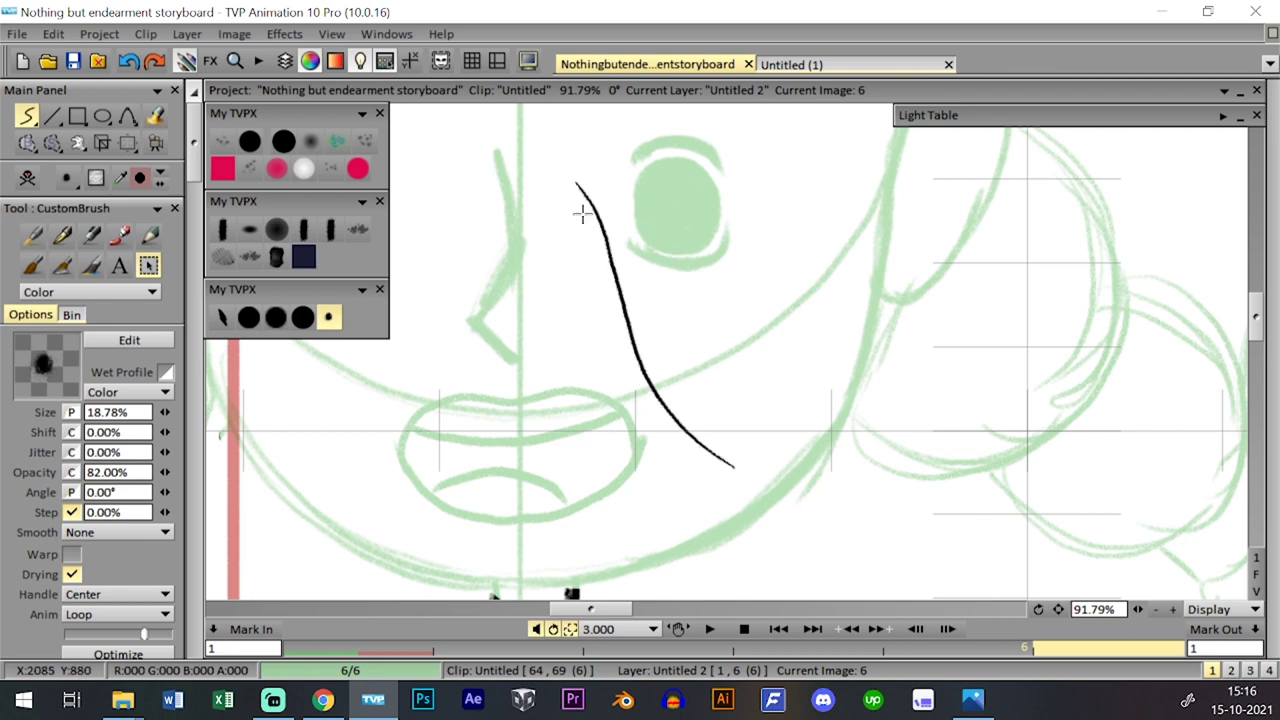
pyautogui.moveTo(578, 187)
pyautogui.mouseDown()
pyautogui.moveTo(638, 236)
pyautogui.moveTo(688, 313)
pyautogui.moveTo(716, 420)
pyautogui.moveTo(750, 472)
pyautogui.mouseUp()
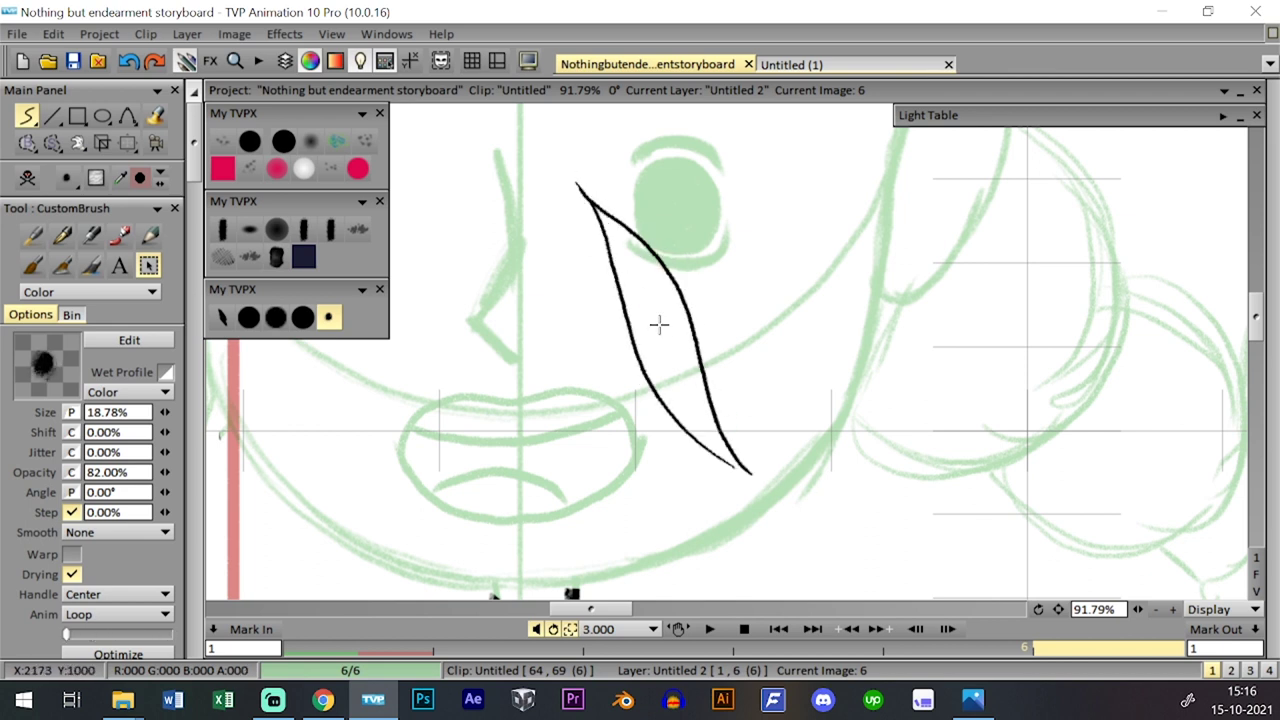
pyautogui.moveTo(575, 180)
pyautogui.mouseDown()
pyautogui.moveTo(612, 384)
pyautogui.moveTo(677, 451)
pyautogui.moveTo(758, 477)
pyautogui.mouseUp()
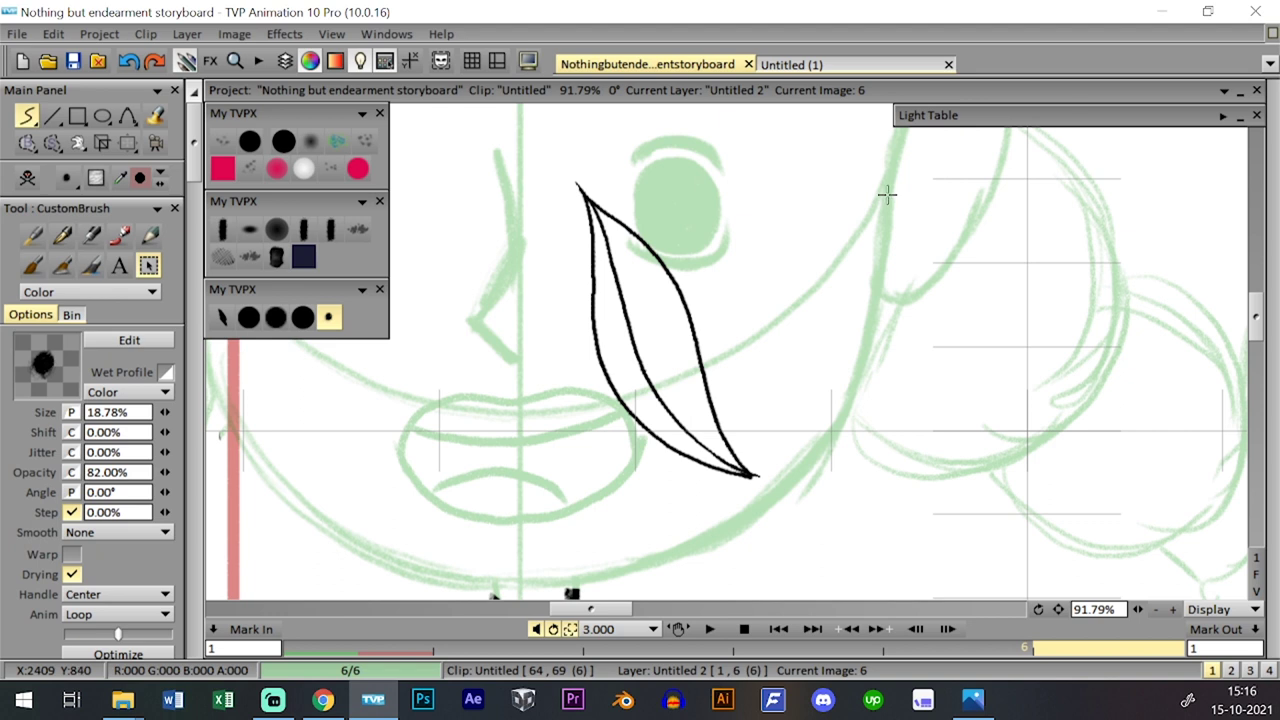
pyautogui.moveTo(896, 152)
pyautogui.mouseDown()
pyautogui.moveTo(874, 310)
pyautogui.moveTo(830, 432)
pyautogui.mouseUp()
pyautogui.moveTo(469, 317); pyautogui.dragTo(515, 362)
pyautogui.moveTo(469, 318); pyautogui.dragTo(516, 247)
pyautogui.hotkey('ctrl', 'z')
pyautogui.hotkey('ctrl', 'z')
pyautogui.moveTo(470, 318)
pyautogui.mouseDown()
pyautogui.moveTo(528, 312)
pyautogui.moveTo(511, 361)
pyautogui.moveTo(528, 320)
pyautogui.moveTo(478, 306)
pyautogui.moveTo(510, 222)
pyautogui.mouseUp()
pyautogui.hotkey('ctrl', 'z')
pyautogui.moveTo(493, 143); pyautogui.dragTo(511, 246)
pyautogui.hotkey('ctrl', 'z')
pyautogui.hotkey('ctrl', 'z')
pyautogui.hotkey('ctrl', 'z')
pyautogui.hotkey('ctrl', 'z')
pyautogui.hotkey('ctrl', 'z')
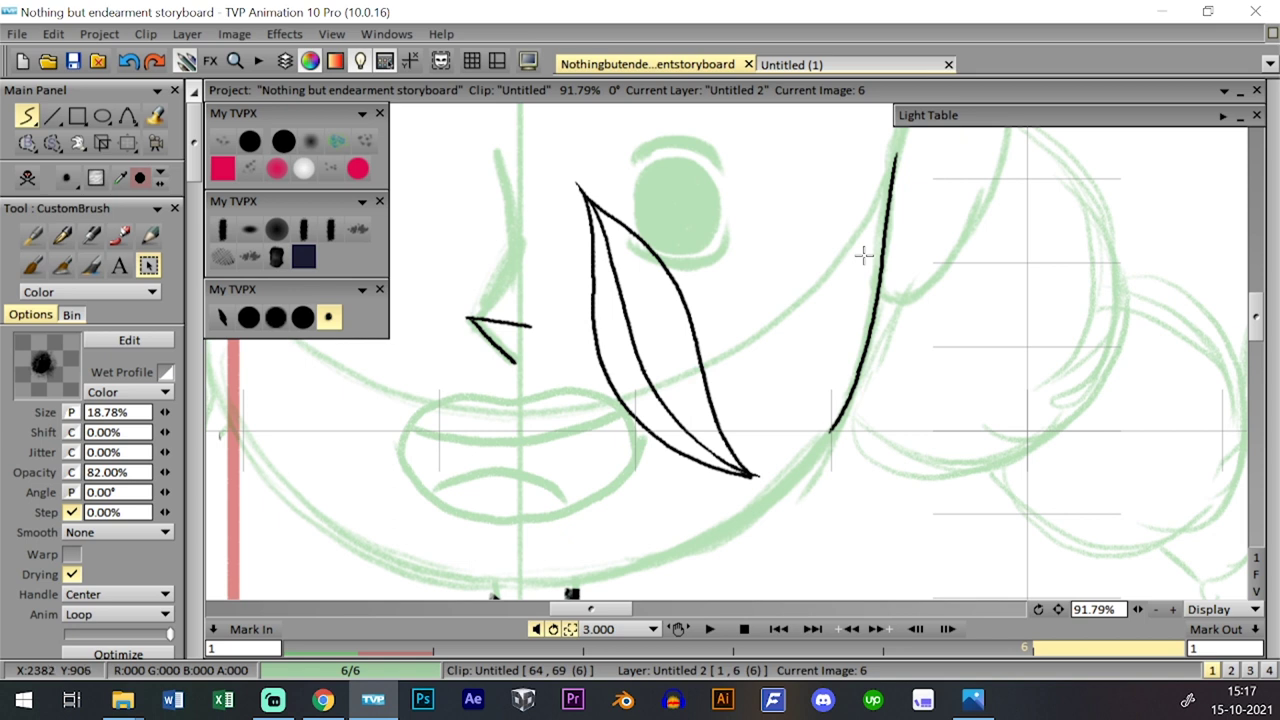
pyautogui.hotkey('ctrl', 'z')
pyautogui.hotkey('ctrl', 'z')
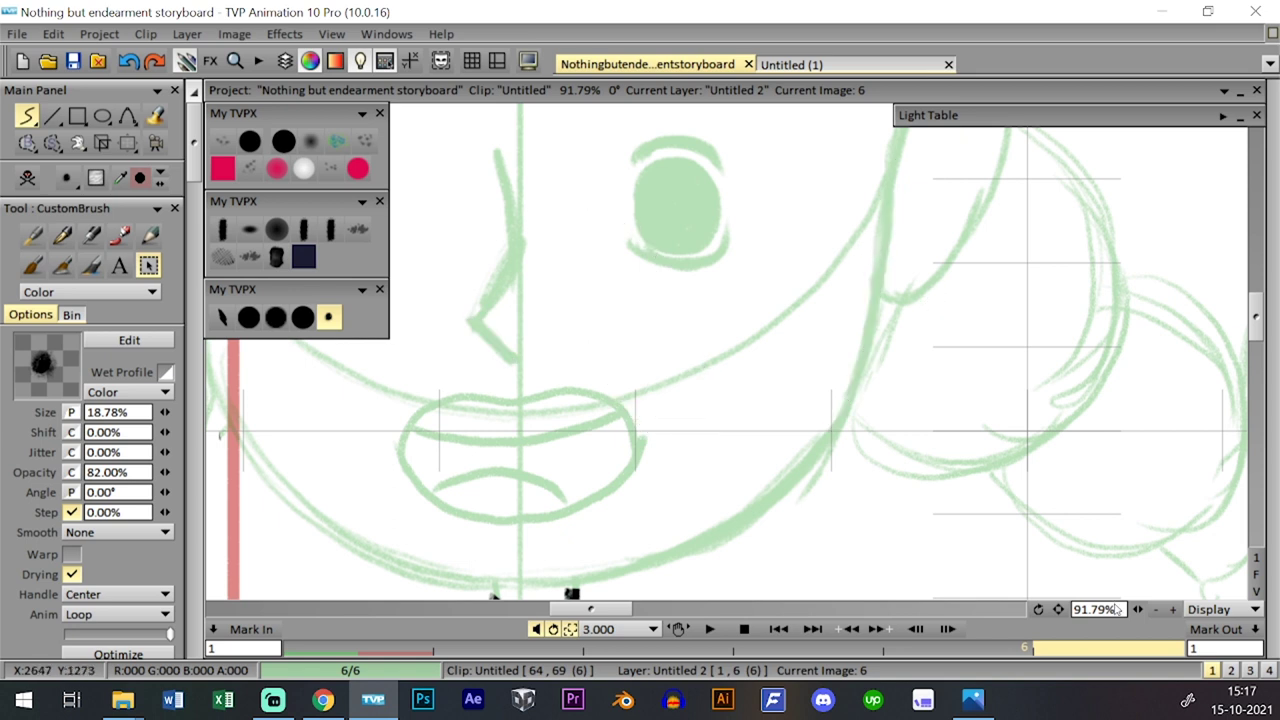
pyautogui.scroll(-5, 943, 449)
# - Select the size-10 PencilBrush preset and adjust the view onto the face
pyautogui.click(298, 317)
pyautogui.click(276, 317)
pyautogui.moveTo(775, 291)
pyautogui.mouseDown()
pyautogui.moveTo(780, 328)
pyautogui.moveTo(737, 306)
pyautogui.moveTo(774, 339)
pyautogui.mouseUp()
pyautogui.moveTo(697, 350); pyautogui.dragTo(702, 357)
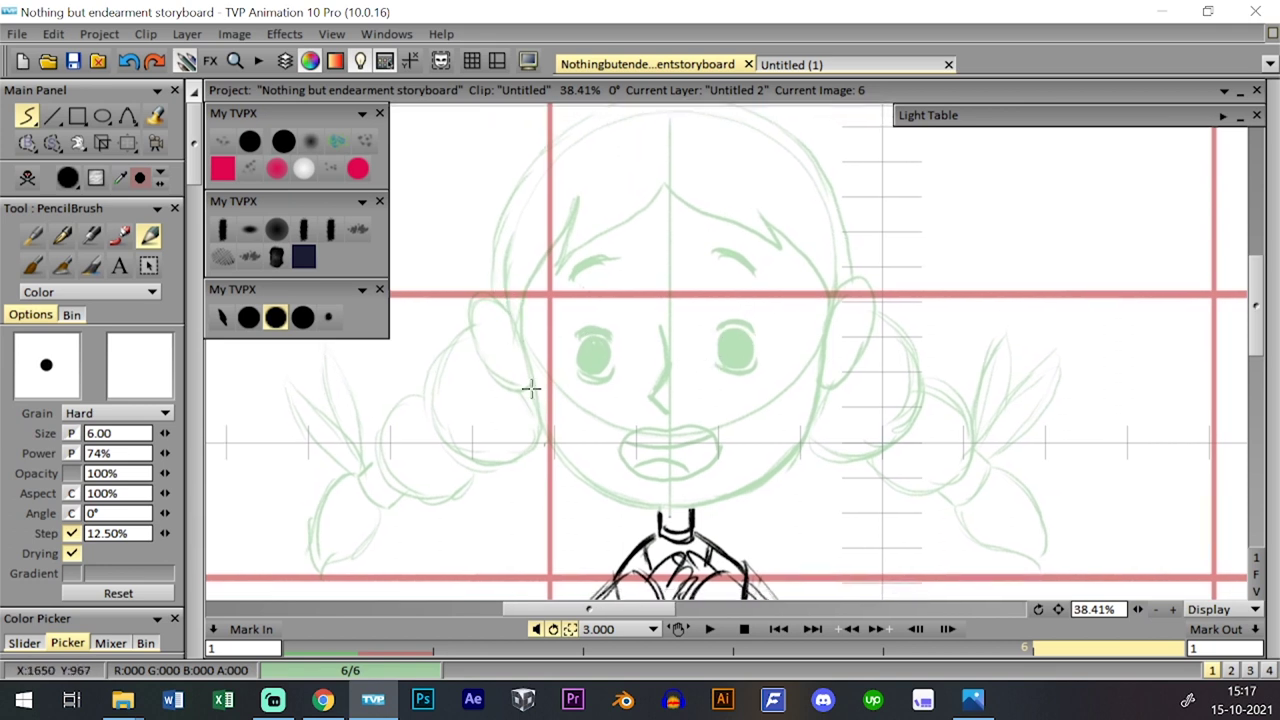
pyautogui.click(302, 317)
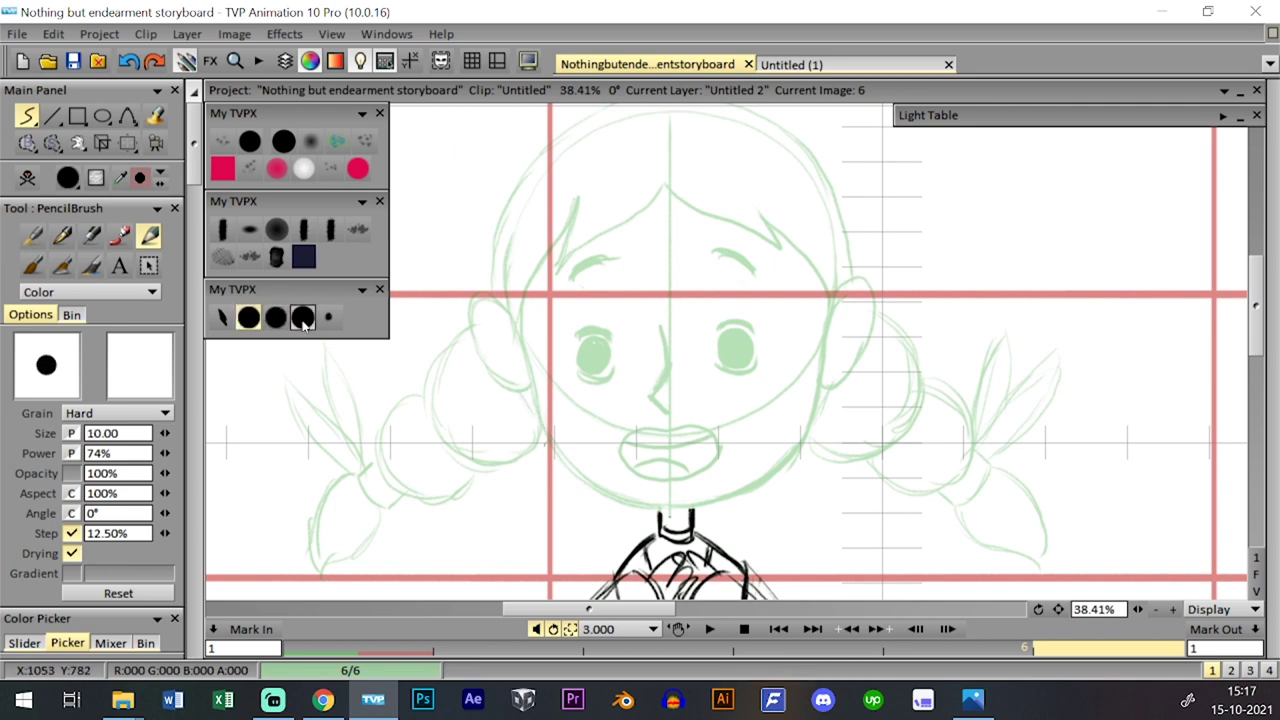
# - Draw the bold jaw line from the left cheek under the chin and up the right cheek
pyautogui.moveTo(530, 390)
pyautogui.mouseDown()
pyautogui.moveTo(580, 475)
pyautogui.moveTo(610, 492)
pyautogui.moveTo(647, 507)
pyautogui.moveTo(735, 496)
pyautogui.mouseUp()
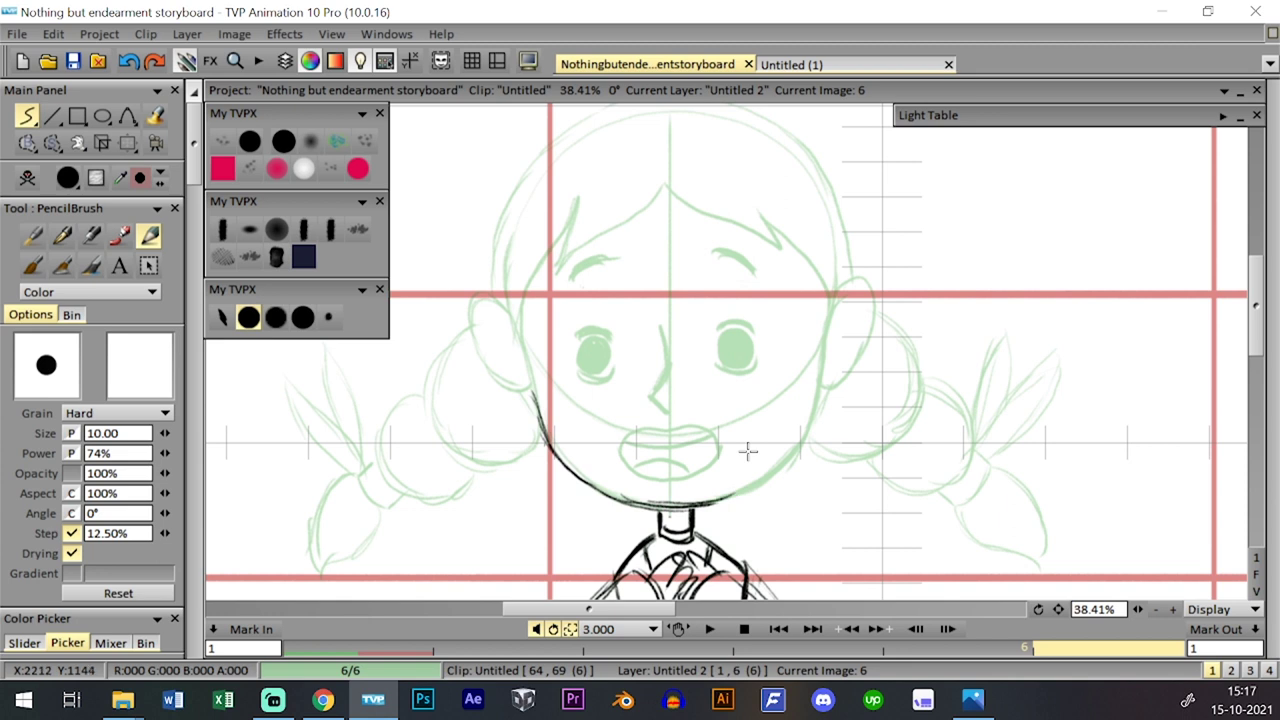
pyautogui.hotkey('ctrl', 'z')
pyautogui.hotkey('ctrl', 'z')
pyautogui.moveTo(622, 497); pyautogui.dragTo(720, 500)
pyautogui.hotkey('ctrl', 'z')
pyautogui.moveTo(708, 503)
pyautogui.mouseDown()
pyautogui.moveTo(776, 469)
pyautogui.moveTo(808, 432)
pyautogui.mouseUp()
pyautogui.moveTo(768, 478)
pyautogui.mouseDown()
pyautogui.moveTo(800, 433)
pyautogui.moveTo(804, 450)
pyautogui.moveTo(767, 475)
pyautogui.moveTo(806, 438)
pyautogui.moveTo(825, 338)
pyautogui.mouseUp()
pyautogui.hotkey('ctrl', 'z')
# - Draw and thicken both ears, save with Ctrl+S, and add the right ear's inner curve
pyautogui.moveTo(827, 293)
pyautogui.mouseDown()
pyautogui.moveTo(847, 370)
pyautogui.moveTo(829, 364)
pyautogui.moveTo(872, 300)
pyautogui.mouseUp()
pyautogui.moveTo(536, 408)
pyautogui.mouseDown()
pyautogui.moveTo(490, 280)
pyautogui.moveTo(480, 308)
pyautogui.mouseUp()
pyautogui.moveTo(516, 374); pyautogui.dragTo(524, 378)
pyautogui.moveTo(478, 316)
pyautogui.mouseDown()
pyautogui.moveTo(503, 357)
pyautogui.moveTo(494, 287)
pyautogui.moveTo(519, 335)
pyautogui.moveTo(520, 378)
pyautogui.moveTo(474, 300)
pyautogui.moveTo(506, 320)
pyautogui.mouseUp()
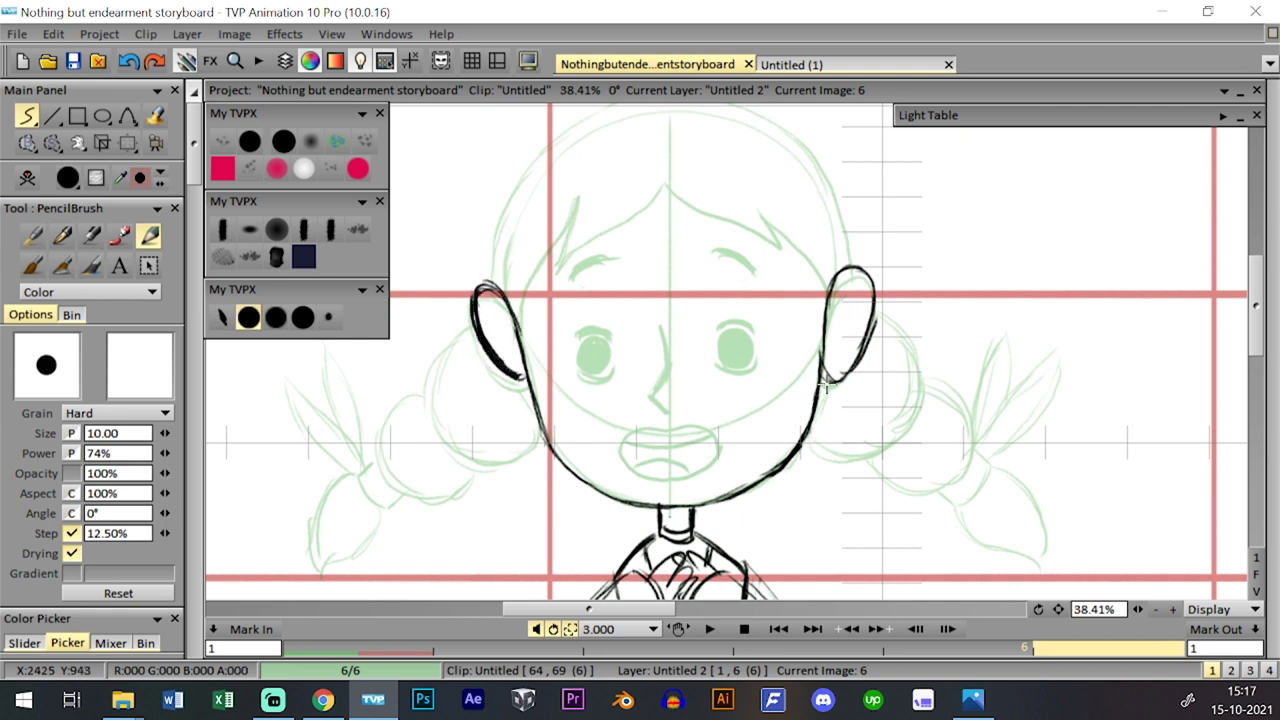
pyautogui.moveTo(832, 378)
pyautogui.mouseDown()
pyautogui.moveTo(822, 392)
pyautogui.moveTo(828, 360)
pyautogui.moveTo(846, 349)
pyautogui.moveTo(822, 388)
pyautogui.mouseUp()
pyautogui.moveTo(512, 360)
pyautogui.mouseDown()
pyautogui.moveTo(472, 302)
pyautogui.moveTo(476, 278)
pyautogui.moveTo(506, 304)
pyautogui.moveTo(479, 287)
pyautogui.moveTo(491, 324)
pyautogui.moveTo(474, 295)
pyautogui.mouseUp()
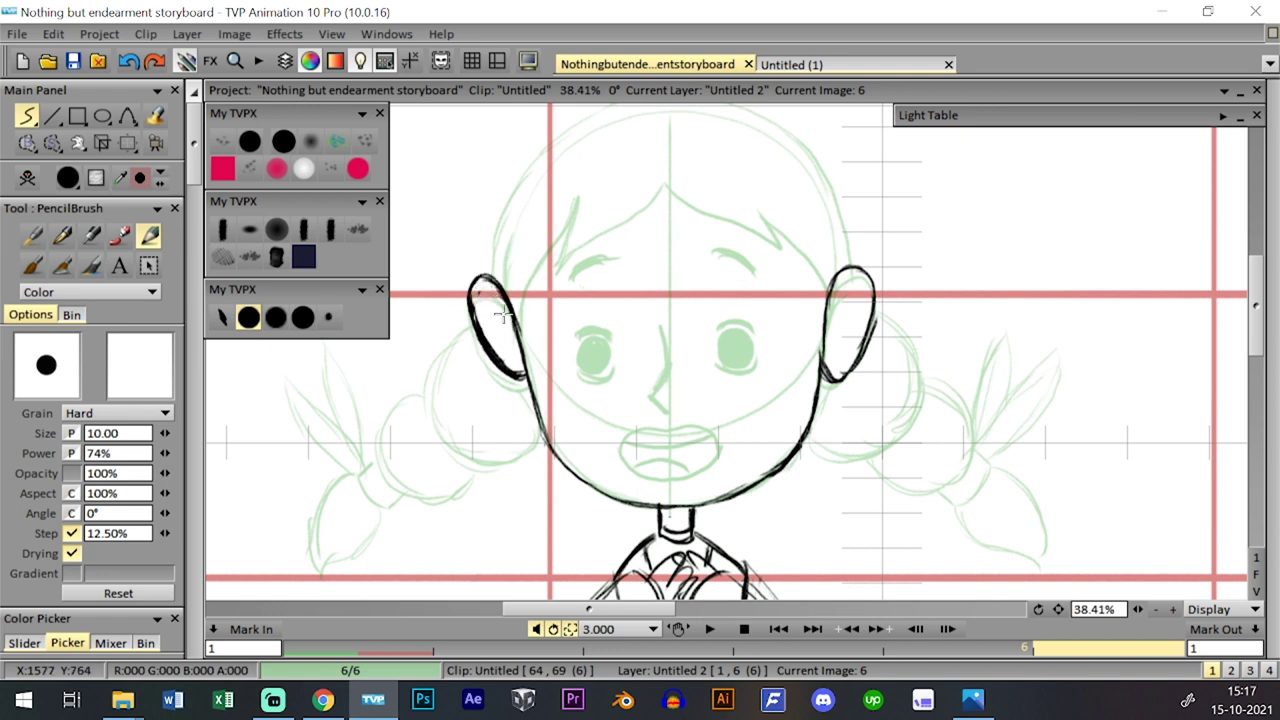
pyautogui.hotkey('ctrl', 's')
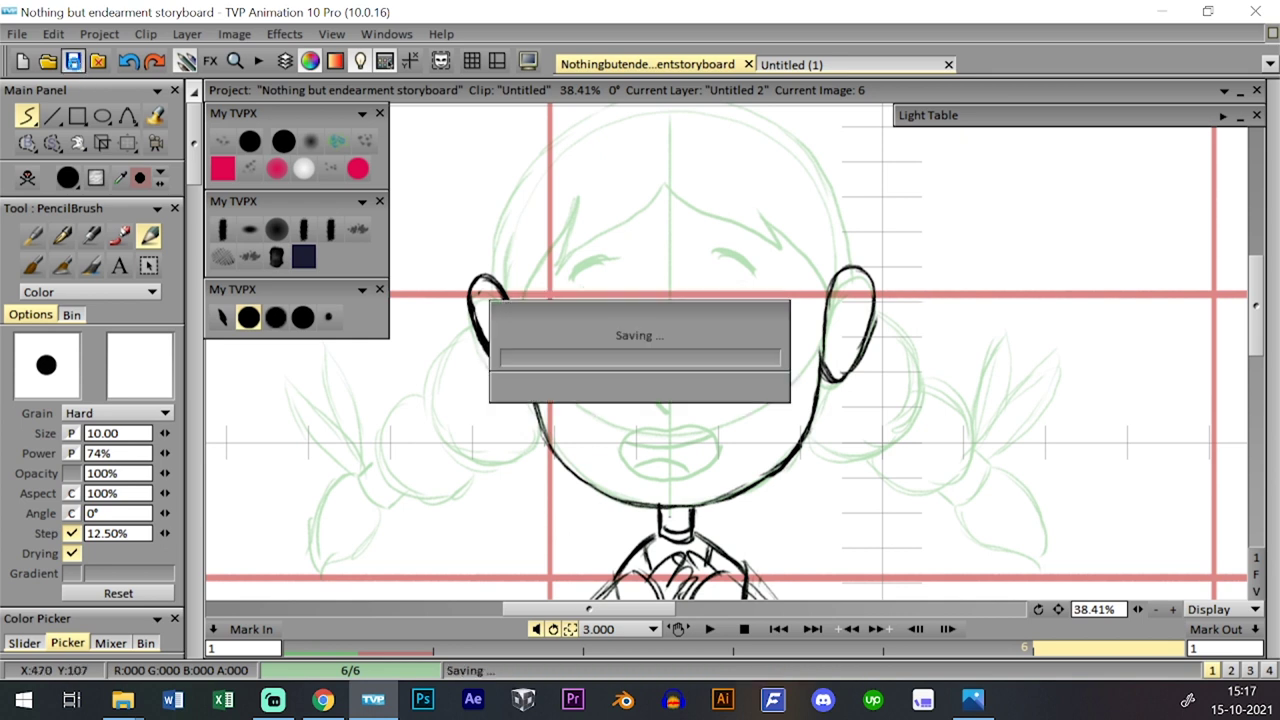
pyautogui.moveTo(846, 314); pyautogui.dragTo(864, 290)
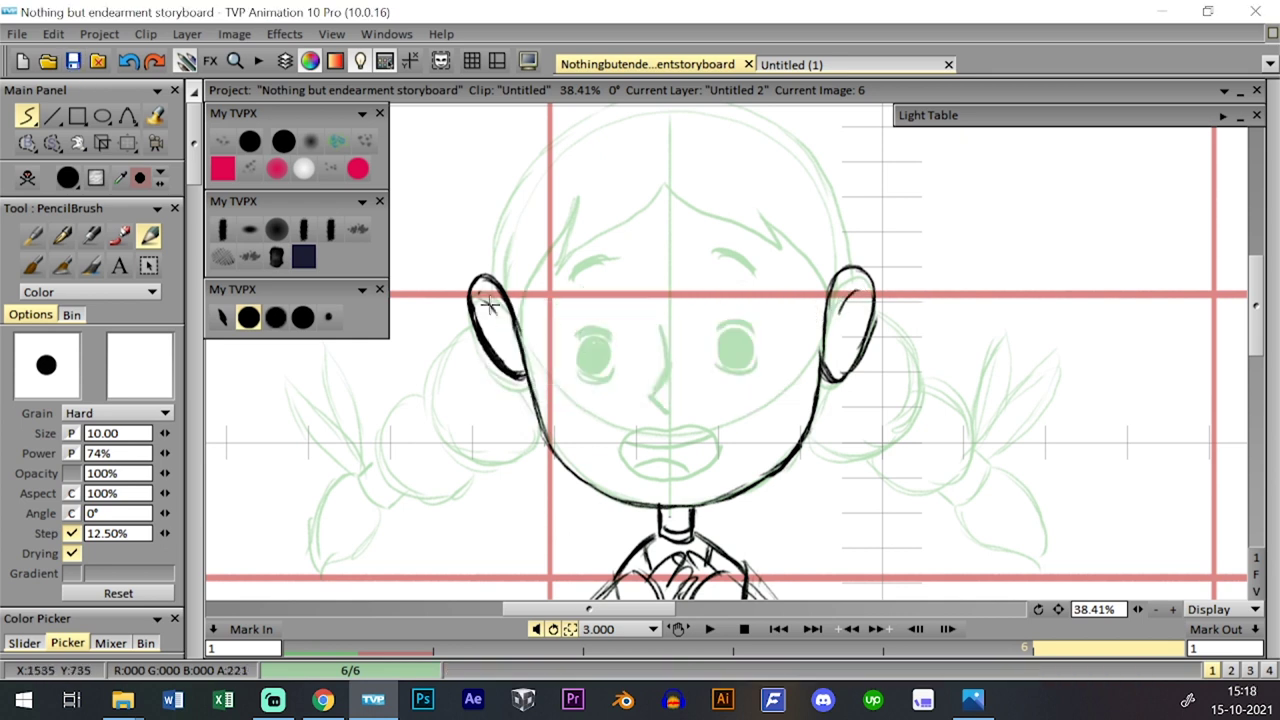
pyautogui.moveTo(1058, 612); pyautogui.dragTo(987, 608)
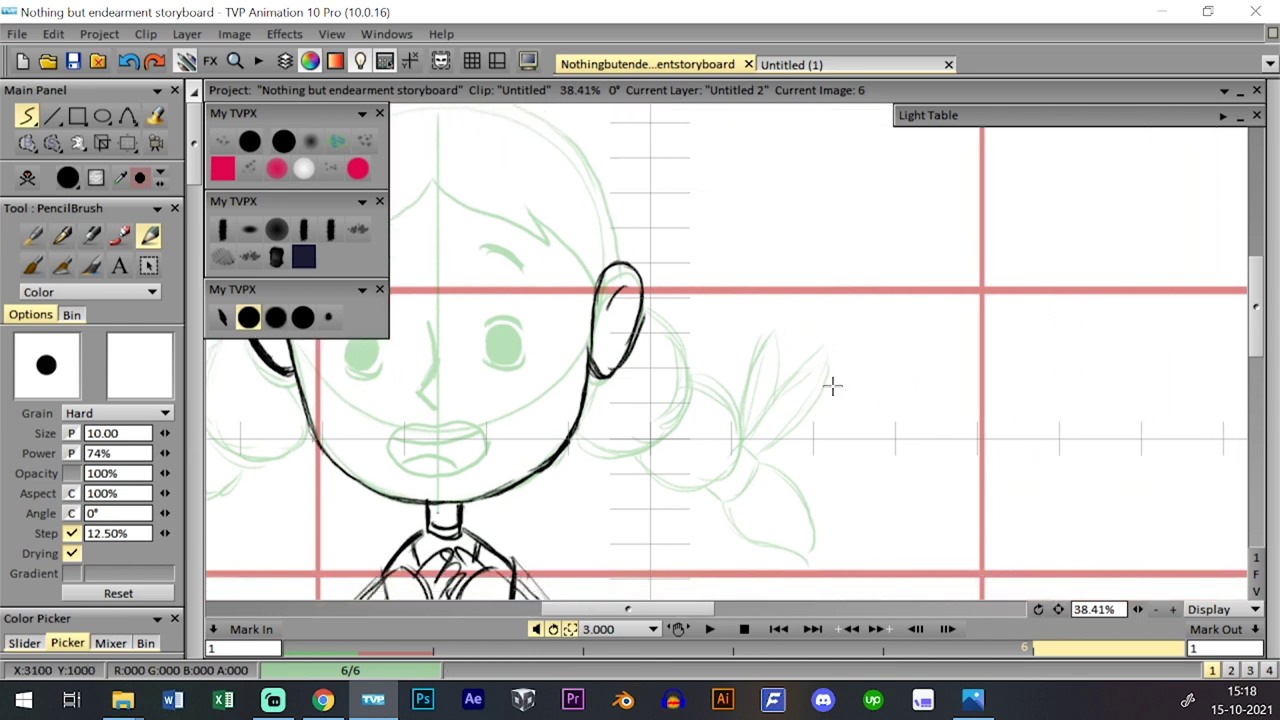
# - Sketch a small head study with a circle, jaw lines, two ears and an eye line
pyautogui.moveTo(795, 232)
pyautogui.mouseDown()
pyautogui.moveTo(871, 257)
pyautogui.moveTo(808, 300)
pyautogui.moveTo(829, 234)
pyautogui.moveTo(830, 358)
pyautogui.moveTo(855, 345)
pyautogui.moveTo(875, 271)
pyautogui.mouseUp()
pyautogui.moveTo(820, 358); pyautogui.dragTo(799, 337)
pyautogui.moveTo(797, 325)
pyautogui.mouseDown()
pyautogui.moveTo(782, 273)
pyautogui.moveTo(797, 332)
pyautogui.mouseUp()
pyautogui.moveTo(875, 277)
pyautogui.mouseDown()
pyautogui.moveTo(881, 293)
pyautogui.moveTo(888, 284)
pyautogui.moveTo(879, 302)
pyautogui.mouseUp()
pyautogui.moveTo(766, 276); pyautogui.dragTo(786, 304)
pyautogui.moveTo(872, 269)
pyautogui.mouseDown()
pyautogui.moveTo(758, 265)
pyautogui.moveTo(908, 271)
pyautogui.mouseUp()
pyautogui.hotkey('ctrl', 'z')
pyautogui.moveTo(755, 271); pyautogui.dragTo(908, 271)
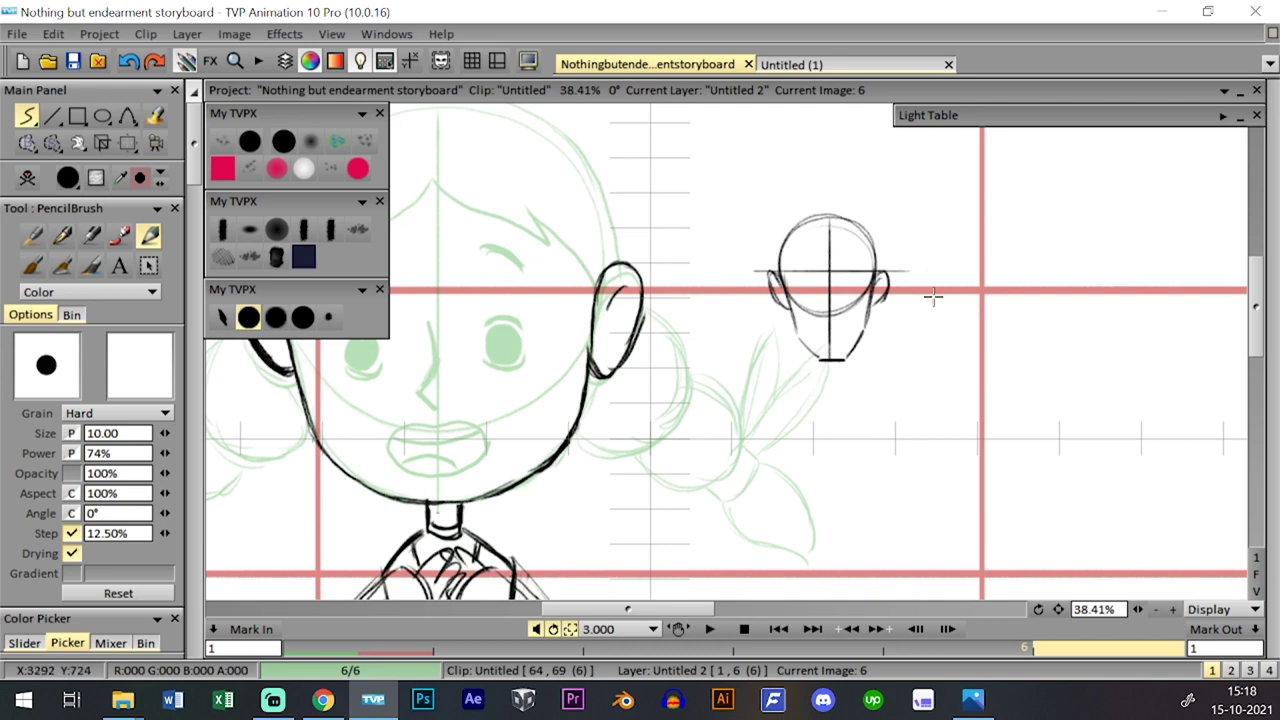
pyautogui.moveTo(945, 310); pyautogui.dragTo(817, 319)
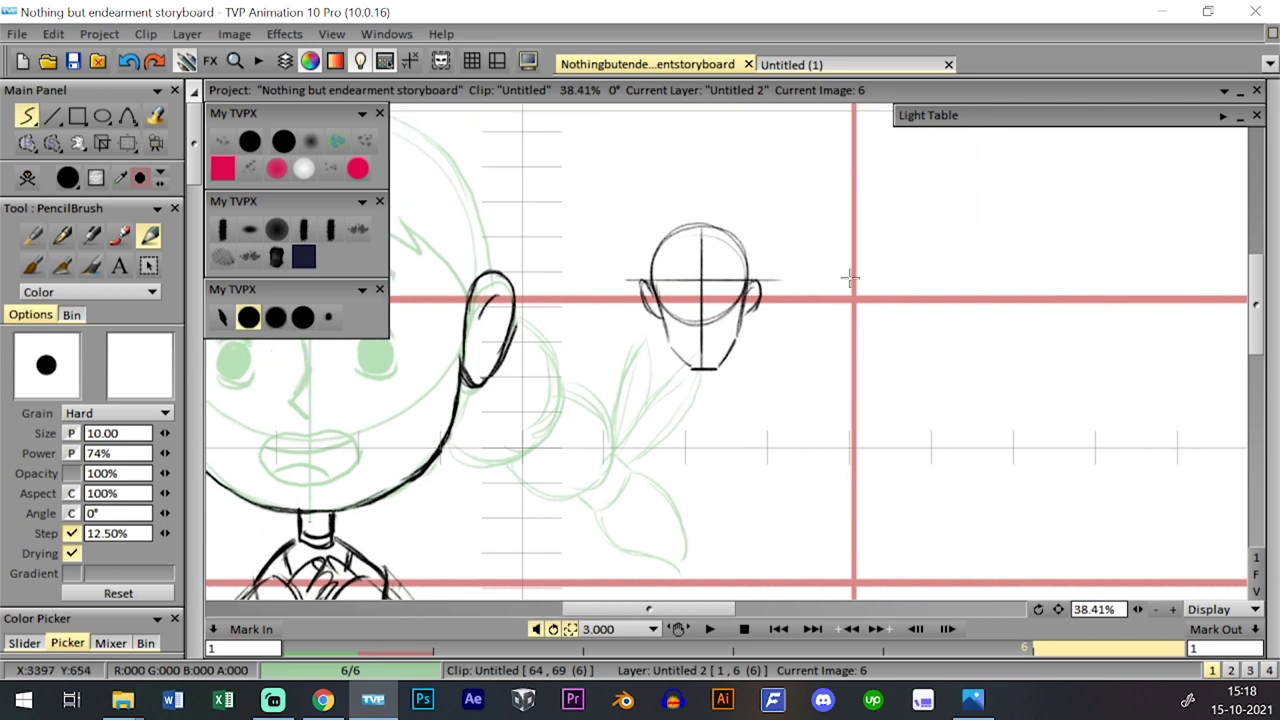
# - Sketch a second head with a circle, centre line, chin mark and both jaw sides
pyautogui.moveTo(886, 251)
pyautogui.mouseDown()
pyautogui.moveTo(808, 263)
pyautogui.moveTo(890, 279)
pyautogui.moveTo(837, 227)
pyautogui.moveTo(851, 311)
pyautogui.moveTo(895, 236)
pyautogui.moveTo(809, 280)
pyautogui.moveTo(868, 318)
pyautogui.moveTo(822, 228)
pyautogui.moveTo(840, 309)
pyautogui.moveTo(893, 231)
pyautogui.moveTo(809, 246)
pyautogui.moveTo(858, 292)
pyautogui.moveTo(854, 362)
pyautogui.mouseUp()
pyautogui.moveTo(854, 362); pyautogui.dragTo(852, 240)
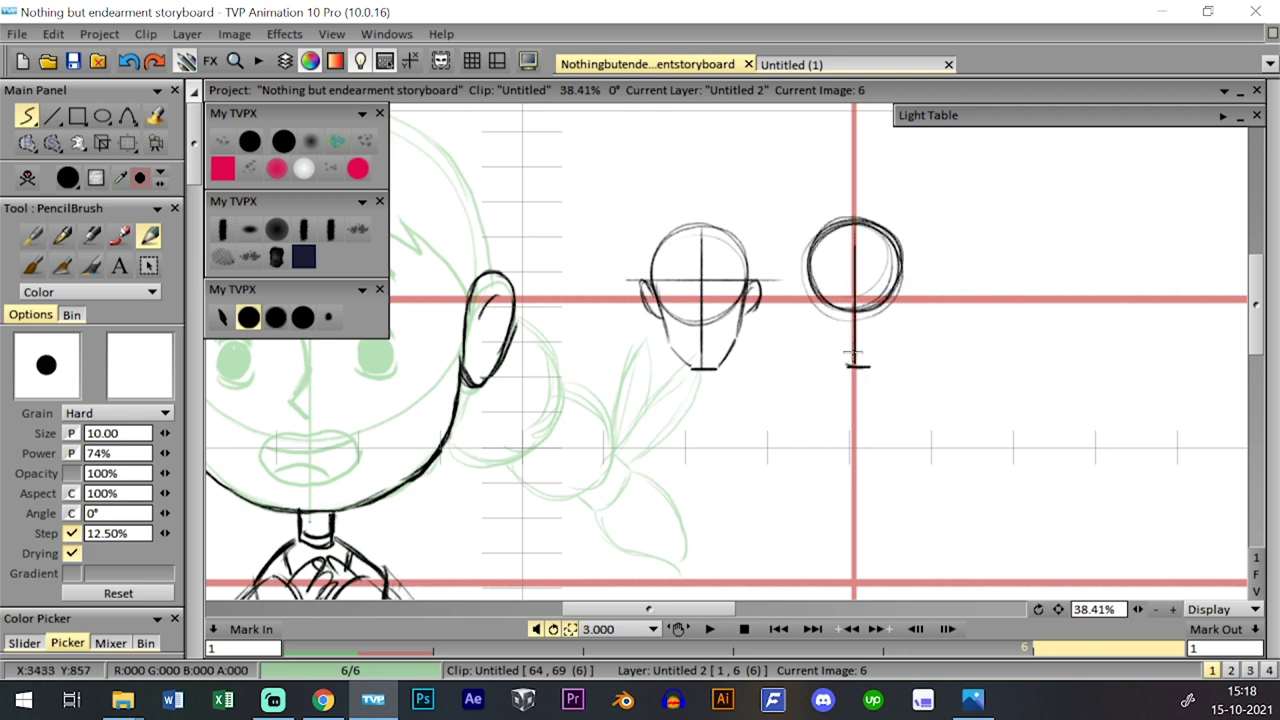
pyautogui.hotkey('ctrl', 'z')
pyautogui.moveTo(845, 357); pyautogui.dragTo(869, 357)
pyautogui.moveTo(897, 272)
pyautogui.mouseDown()
pyautogui.moveTo(890, 312)
pyautogui.moveTo(864, 312)
pyautogui.moveTo(843, 356)
pyautogui.mouseUp()
pyautogui.moveTo(810, 290); pyautogui.dragTo(820, 331)
pyautogui.moveTo(808, 267); pyautogui.dragTo(821, 335)
pyautogui.moveTo(648, 281); pyautogui.dragTo(888, 292)
# - Add a brow curve to the second head and sketch a bare third head circle
pyautogui.hotkey('ctrl', 'z')
pyautogui.moveTo(812, 282)
pyautogui.mouseDown()
pyautogui.moveTo(874, 296)
pyautogui.moveTo(892, 280)
pyautogui.mouseUp()
pyautogui.moveTo(815, 274); pyautogui.dragTo(902, 276)
pyautogui.hotkey('ctrl', 'z')
pyautogui.hotkey('ctrl', 'z')
pyautogui.moveTo(810, 282); pyautogui.dragTo(834, 292)
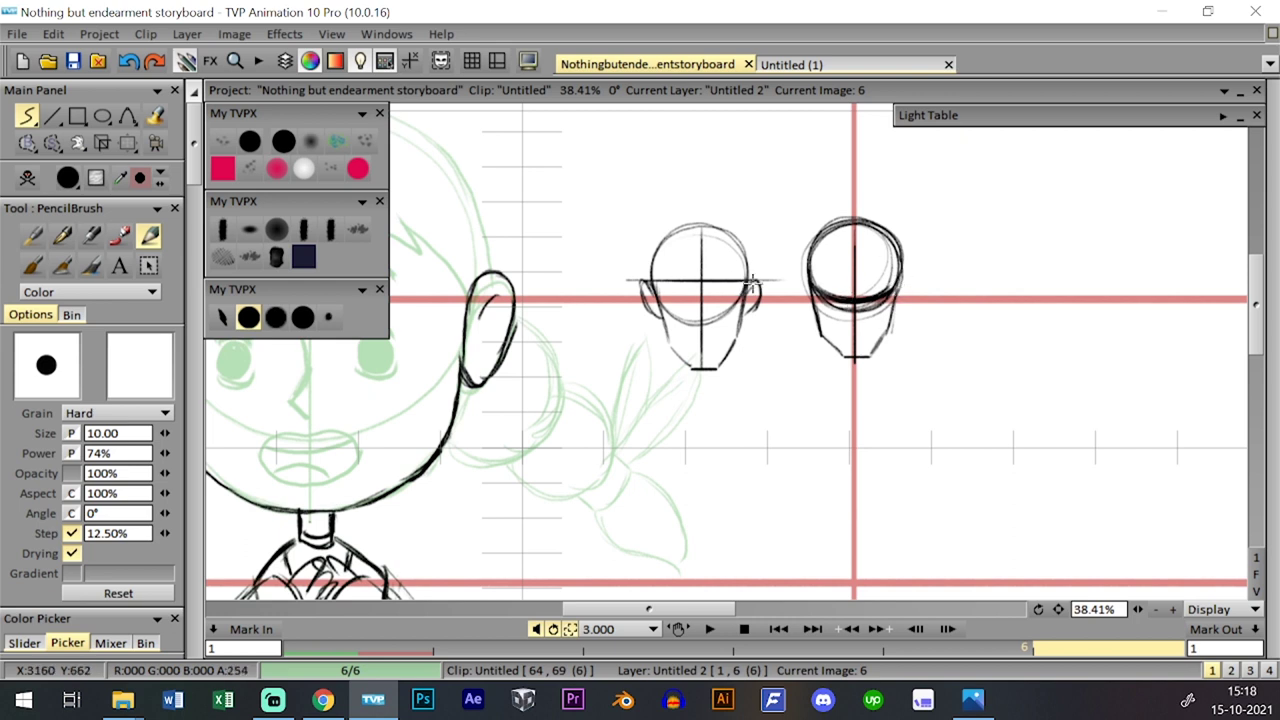
pyautogui.moveTo(903, 349); pyautogui.dragTo(770, 377)
pyautogui.moveTo(906, 274)
pyautogui.mouseDown()
pyautogui.moveTo(850, 251)
pyautogui.moveTo(844, 327)
pyautogui.moveTo(911, 293)
pyautogui.moveTo(837, 258)
pyautogui.moveTo(888, 332)
pyautogui.mouseUp()
pyautogui.moveTo(552, 204)
pyautogui.mouseDown()
pyautogui.moveTo(566, 203)
pyautogui.moveTo(570, 148)
pyautogui.mouseUp()
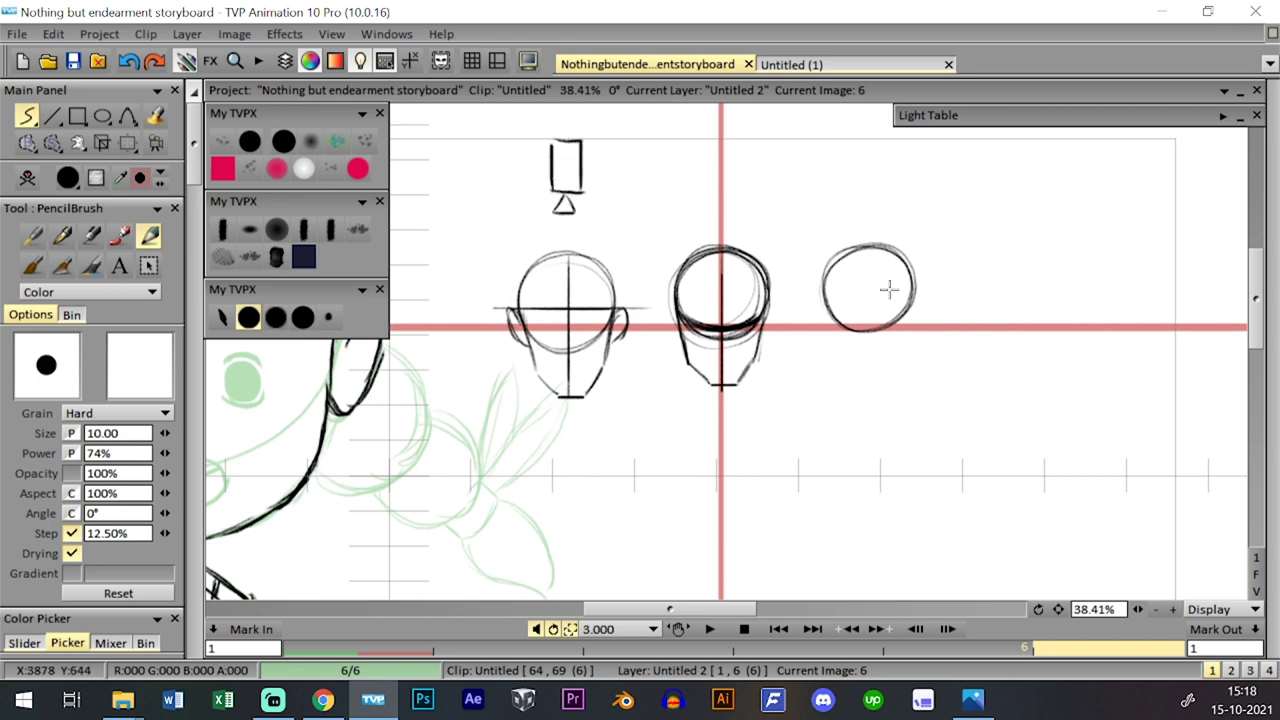
# - Give the third head a centre line, jaw and left ear, undoing stray strokes
pyautogui.moveTo(869, 255)
pyautogui.mouseDown()
pyautogui.moveTo(851, 338)
pyautogui.moveTo(832, 312)
pyautogui.moveTo(843, 318)
pyautogui.moveTo(830, 324)
pyautogui.moveTo(898, 335)
pyautogui.mouseUp()
pyautogui.hotkey('ctrl', 'z')
pyautogui.hotkey('ctrl', 'z')
pyautogui.hotkey('ctrl', 'z')
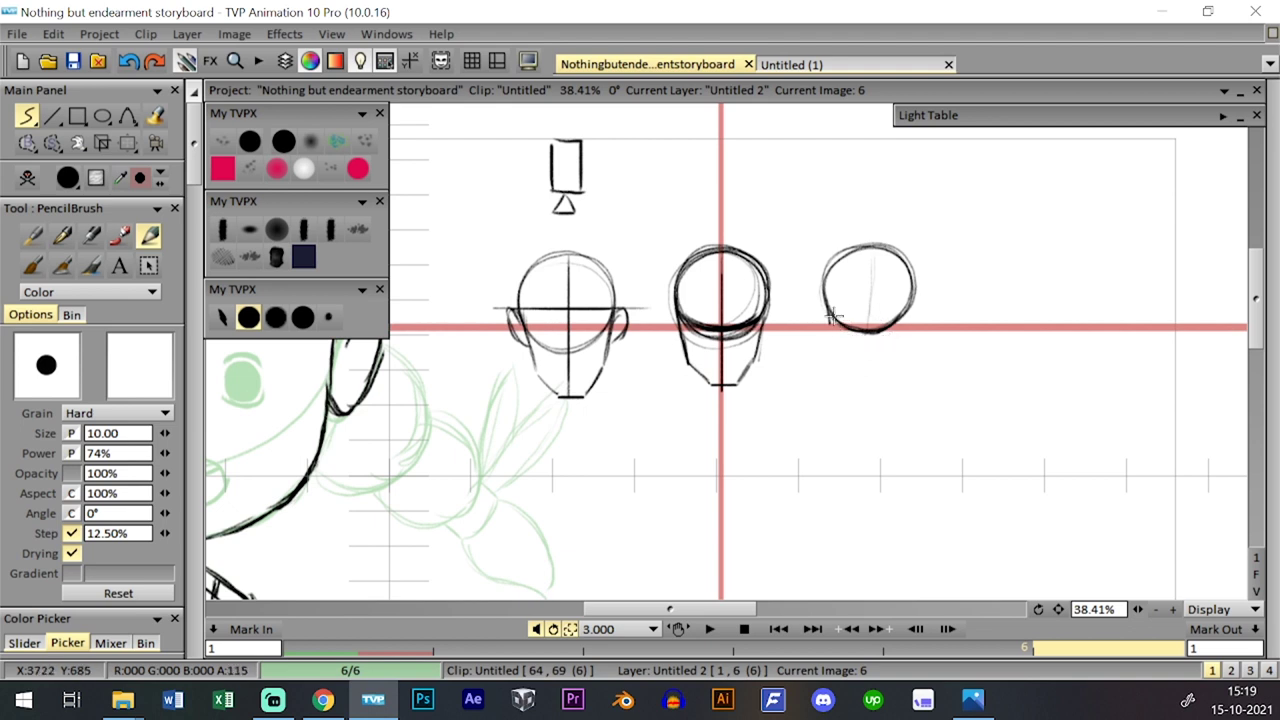
pyautogui.moveTo(825, 310)
pyautogui.mouseDown()
pyautogui.moveTo(862, 343)
pyautogui.moveTo(900, 327)
pyautogui.moveTo(890, 336)
pyautogui.moveTo(912, 304)
pyautogui.moveTo(895, 342)
pyautogui.moveTo(909, 309)
pyautogui.moveTo(902, 328)
pyautogui.moveTo(911, 315)
pyautogui.moveTo(849, 338)
pyautogui.mouseUp()
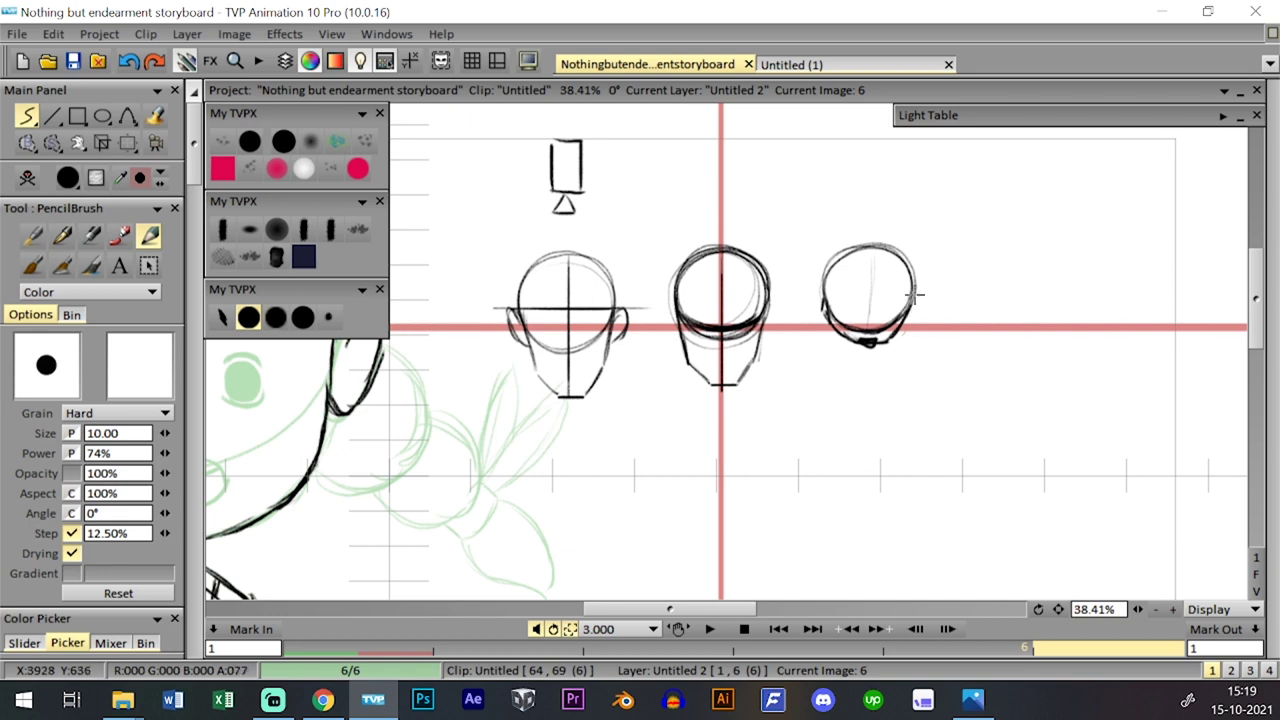
pyautogui.hotkey('ctrl', 'z')
pyautogui.moveTo(816, 302); pyautogui.dragTo(808, 288)
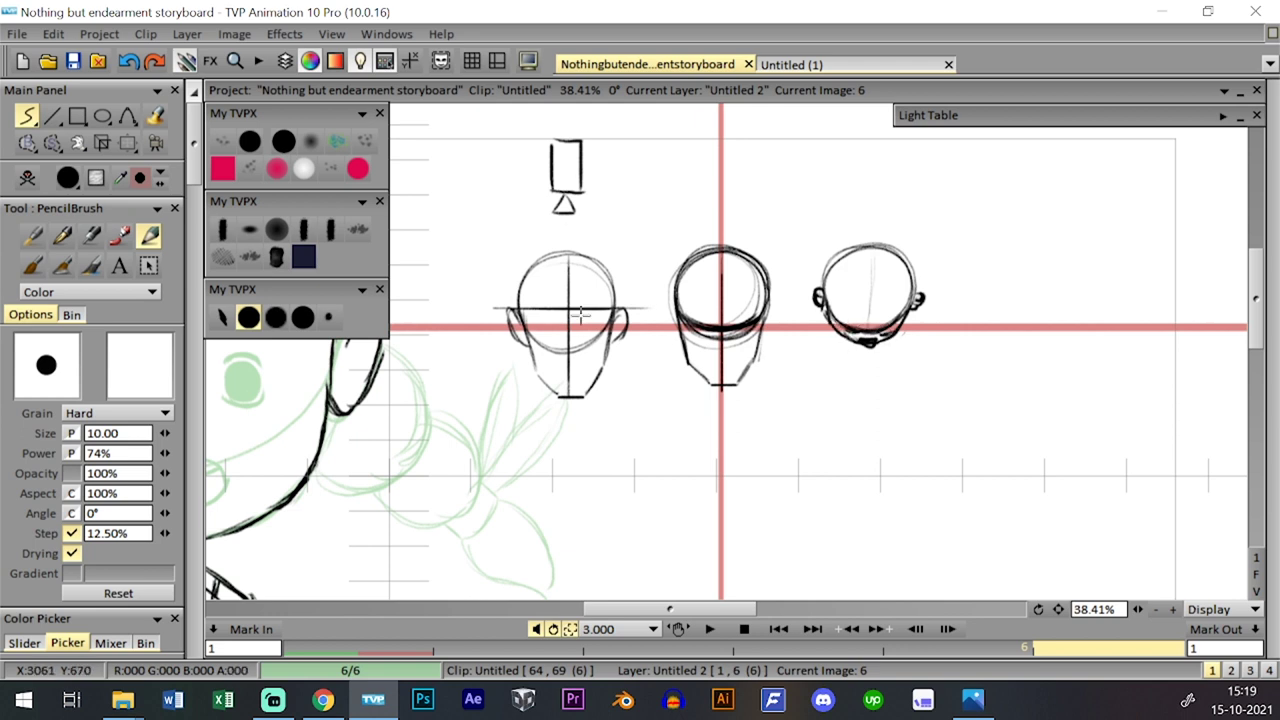
pyautogui.moveTo(590, 150); pyautogui.dragTo(596, 174)
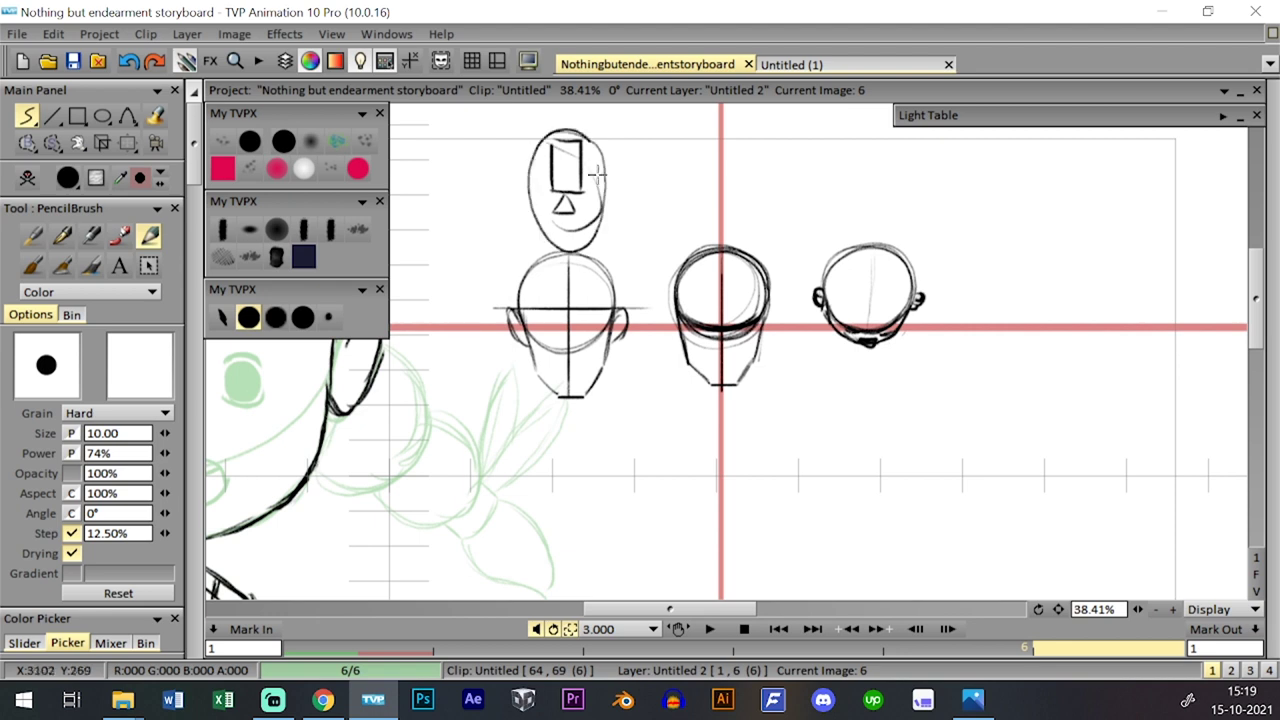
pyautogui.hotkey('ctrl', 'z')
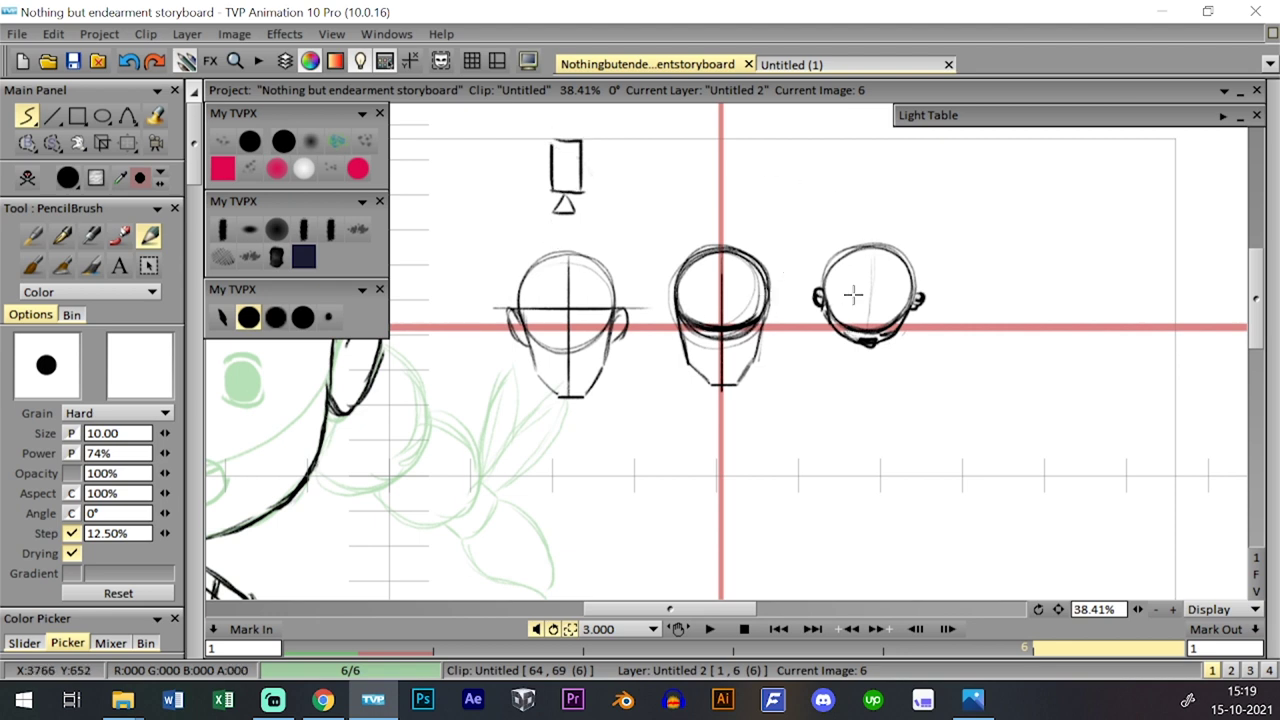
pyautogui.moveTo(812, 289)
pyautogui.mouseDown()
pyautogui.moveTo(935, 288)
pyautogui.moveTo(914, 304)
pyautogui.mouseUp()
pyautogui.hotkey('ctrl', 'z')
# - Sketch ears on both sides of the middle head and reinforce its lower jaw line
pyautogui.moveTo(778, 296)
pyautogui.mouseDown()
pyautogui.moveTo(766, 336)
pyautogui.moveTo(752, 318)
pyautogui.mouseUp()
pyautogui.moveTo(664, 292); pyautogui.dragTo(674, 334)
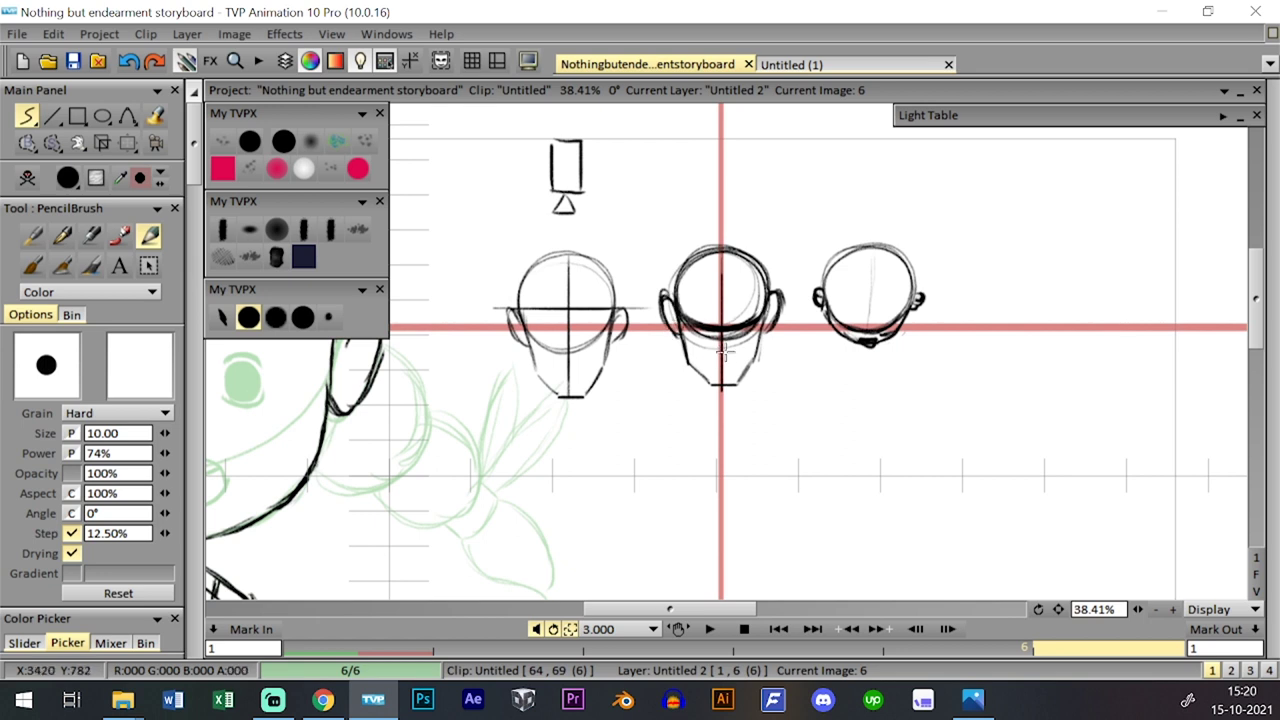
pyautogui.moveTo(694, 360)
pyautogui.mouseDown()
pyautogui.moveTo(718, 375)
pyautogui.moveTo(701, 373)
pyautogui.moveTo(747, 356)
pyautogui.moveTo(727, 373)
pyautogui.moveTo(761, 346)
pyautogui.moveTo(749, 368)
pyautogui.moveTo(755, 355)
pyautogui.moveTo(735, 365)
pyautogui.moveTo(750, 352)
pyautogui.moveTo(691, 362)
pyautogui.moveTo(701, 373)
pyautogui.moveTo(678, 318)
pyautogui.moveTo(749, 340)
pyautogui.moveTo(734, 366)
pyautogui.moveTo(753, 356)
pyautogui.moveTo(699, 385)
pyautogui.mouseUp()
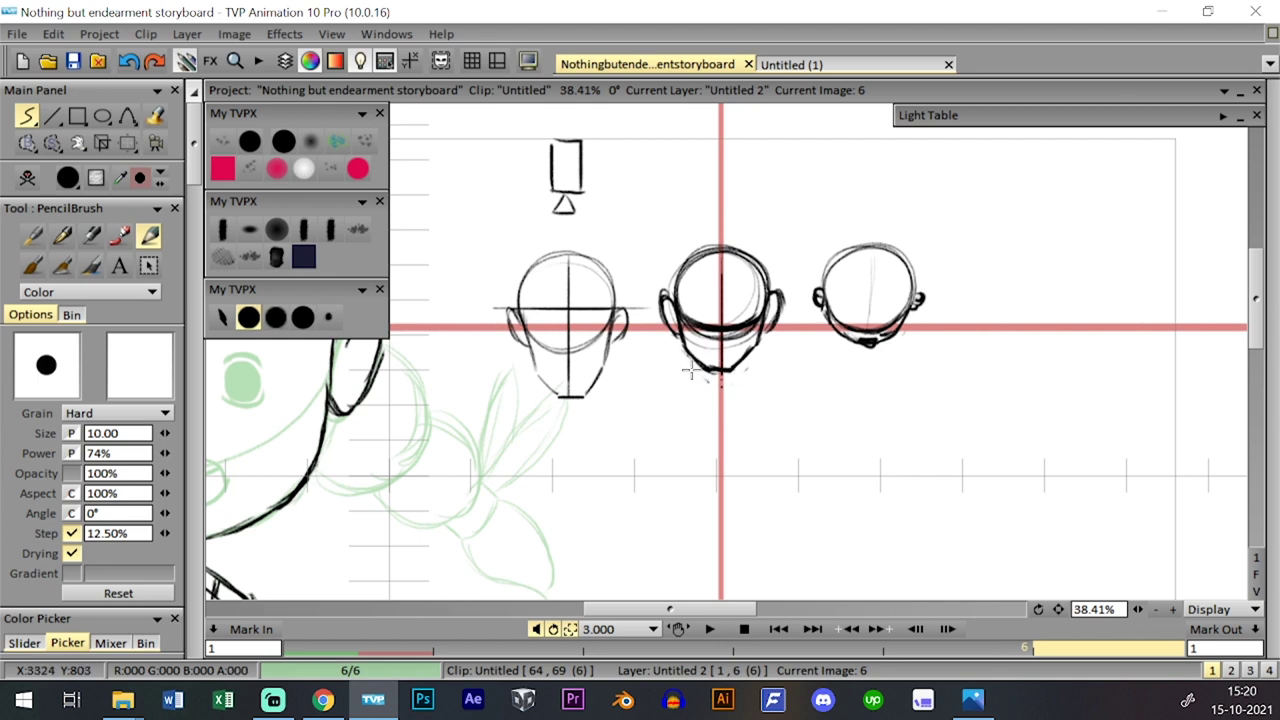
pyautogui.moveTo(884, 412); pyautogui.dragTo(772, 433)
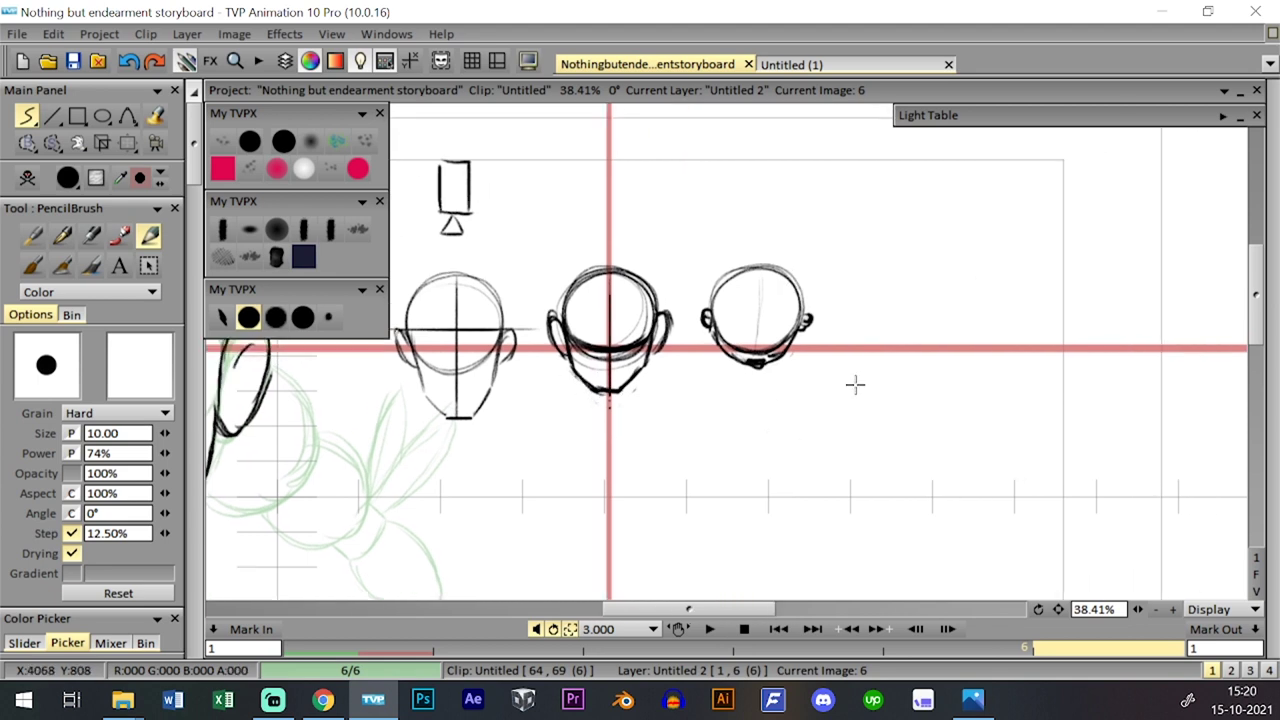
# - Draw a new head circle right of the row with a centre line and arched hairline
pyautogui.moveTo(857, 286)
pyautogui.mouseDown()
pyautogui.moveTo(881, 345)
pyautogui.moveTo(953, 283)
pyautogui.moveTo(873, 269)
pyautogui.moveTo(889, 333)
pyautogui.mouseUp()
pyautogui.moveTo(917, 257); pyautogui.dragTo(920, 366)
pyautogui.hotkey('ctrl', 'z')
pyautogui.moveTo(915, 256); pyautogui.dragTo(919, 332)
pyautogui.hotkey('ctrl', 'z')
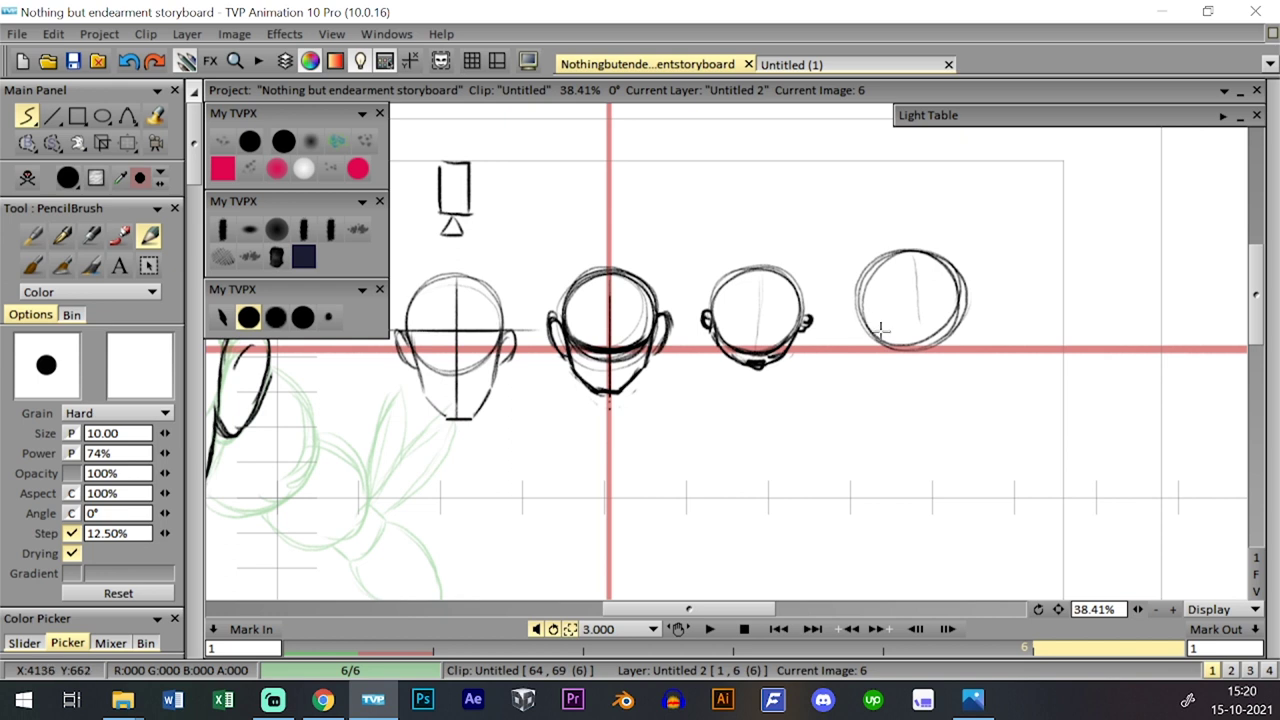
pyautogui.moveTo(890, 303)
pyautogui.mouseDown()
pyautogui.moveTo(946, 300)
pyautogui.moveTo(948, 330)
pyautogui.mouseUp()
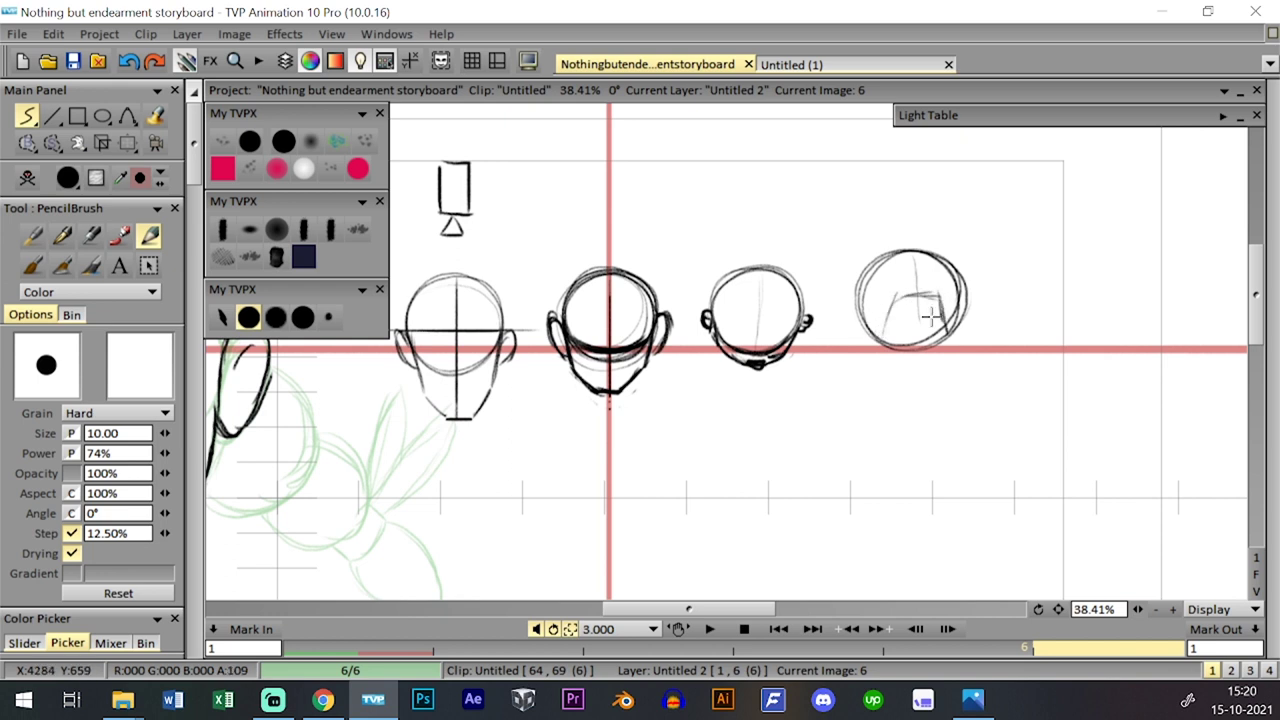
pyautogui.moveTo(905, 252)
pyautogui.mouseDown()
pyautogui.moveTo(915, 293)
pyautogui.moveTo(920, 263)
pyautogui.mouseUp()
pyautogui.moveTo(874, 302)
pyautogui.mouseDown()
pyautogui.moveTo(917, 268)
pyautogui.moveTo(950, 274)
pyautogui.mouseUp()
pyautogui.moveTo(919, 262); pyautogui.dragTo(967, 283)
pyautogui.hotkey('ctrl', 'z')
pyautogui.hotkey('ctrl', 'z')
pyautogui.hotkey('ctrl', 'z')
pyautogui.moveTo(866, 304); pyautogui.dragTo(952, 305)
pyautogui.hotkey('ctrl', 'z')
# - Shape the upturned head's lower face and slanted lower-right corner through several redraws
pyautogui.moveTo(862, 310)
pyautogui.mouseDown()
pyautogui.moveTo(955, 312)
pyautogui.moveTo(900, 335)
pyautogui.moveTo(862, 312)
pyautogui.moveTo(947, 272)
pyautogui.mouseUp()
pyautogui.hotkey('ctrl', 'z')
pyautogui.hotkey('ctrl', 'z')
pyautogui.moveTo(860, 308)
pyautogui.mouseDown()
pyautogui.moveTo(908, 266)
pyautogui.moveTo(948, 274)
pyautogui.mouseUp()
pyautogui.hotkey('ctrl', 'z')
pyautogui.moveTo(859, 307)
pyautogui.mouseDown()
pyautogui.moveTo(930, 265)
pyautogui.moveTo(950, 282)
pyautogui.moveTo(896, 288)
pyautogui.moveTo(925, 270)
pyautogui.moveTo(964, 296)
pyautogui.mouseUp()
pyautogui.hotkey('ctrl', 'z')
pyautogui.moveTo(904, 331)
pyautogui.mouseDown()
pyautogui.moveTo(930, 322)
pyautogui.moveTo(945, 350)
pyautogui.moveTo(940, 315)
pyautogui.moveTo(950, 350)
pyautogui.moveTo(948, 302)
pyautogui.moveTo(958, 316)
pyautogui.mouseUp()
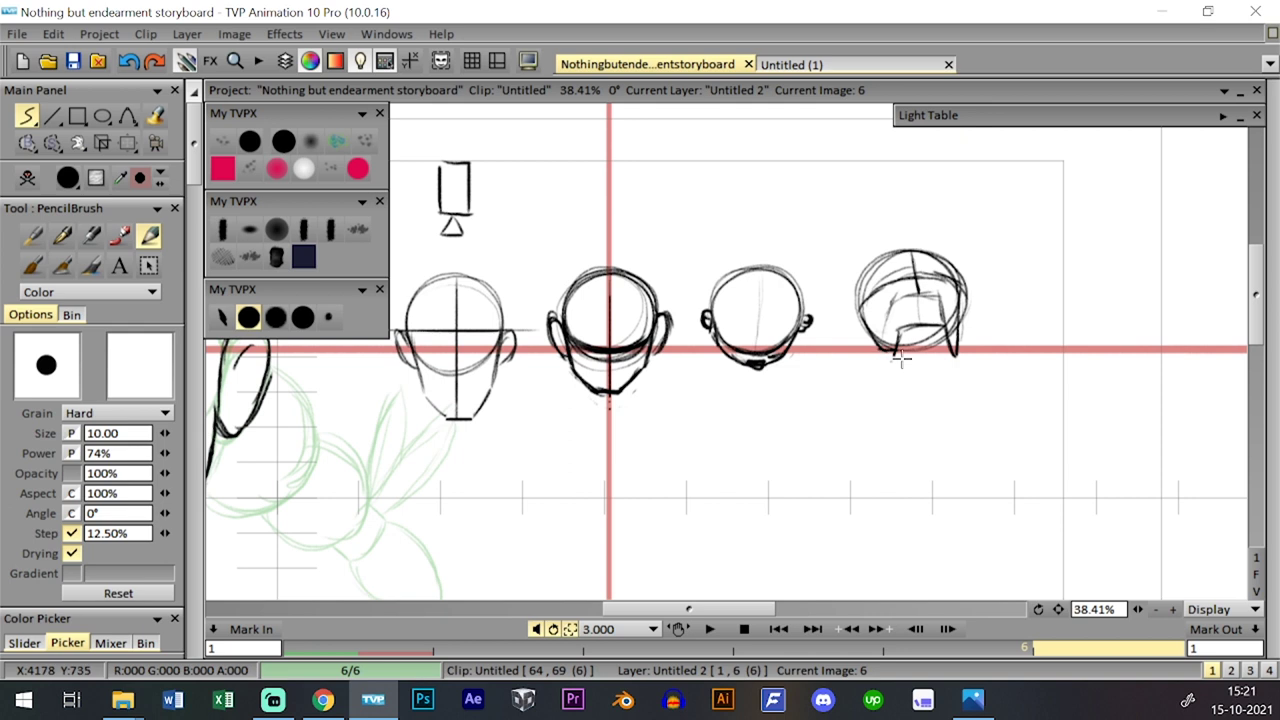
pyautogui.hotkey('ctrl', 'z')
pyautogui.moveTo(951, 353)
pyautogui.mouseDown()
pyautogui.moveTo(881, 370)
pyautogui.moveTo(922, 350)
pyautogui.moveTo(931, 363)
pyautogui.moveTo(930, 352)
pyautogui.moveTo(895, 328)
pyautogui.moveTo(892, 352)
pyautogui.moveTo(872, 320)
pyautogui.mouseUp()
pyautogui.hotkey('ctrl', 'z')
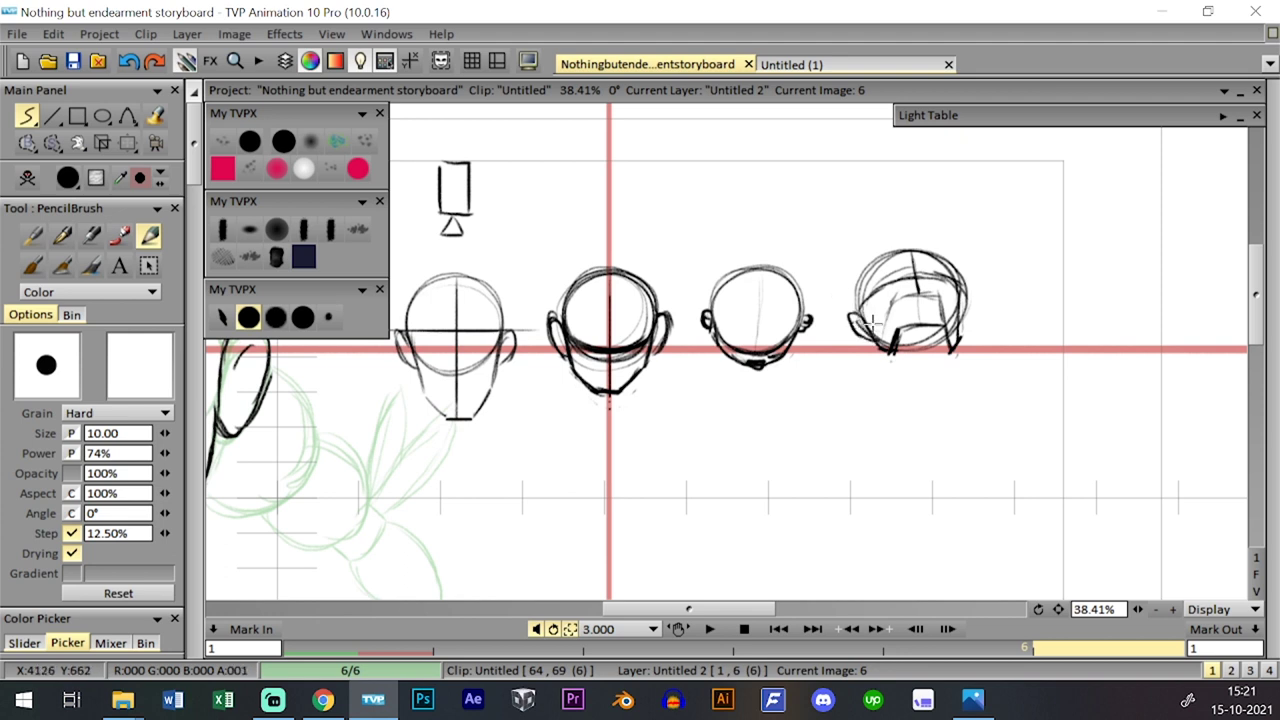
# - Add a right ear, hair strokes and a jaw line extending down to the chin
pyautogui.moveTo(975, 293); pyautogui.dragTo(960, 318)
pyautogui.hotkey('ctrl', 'z')
pyautogui.moveTo(976, 313)
pyautogui.mouseDown()
pyautogui.moveTo(962, 330)
pyautogui.moveTo(970, 302)
pyautogui.moveTo(967, 319)
pyautogui.mouseUp()
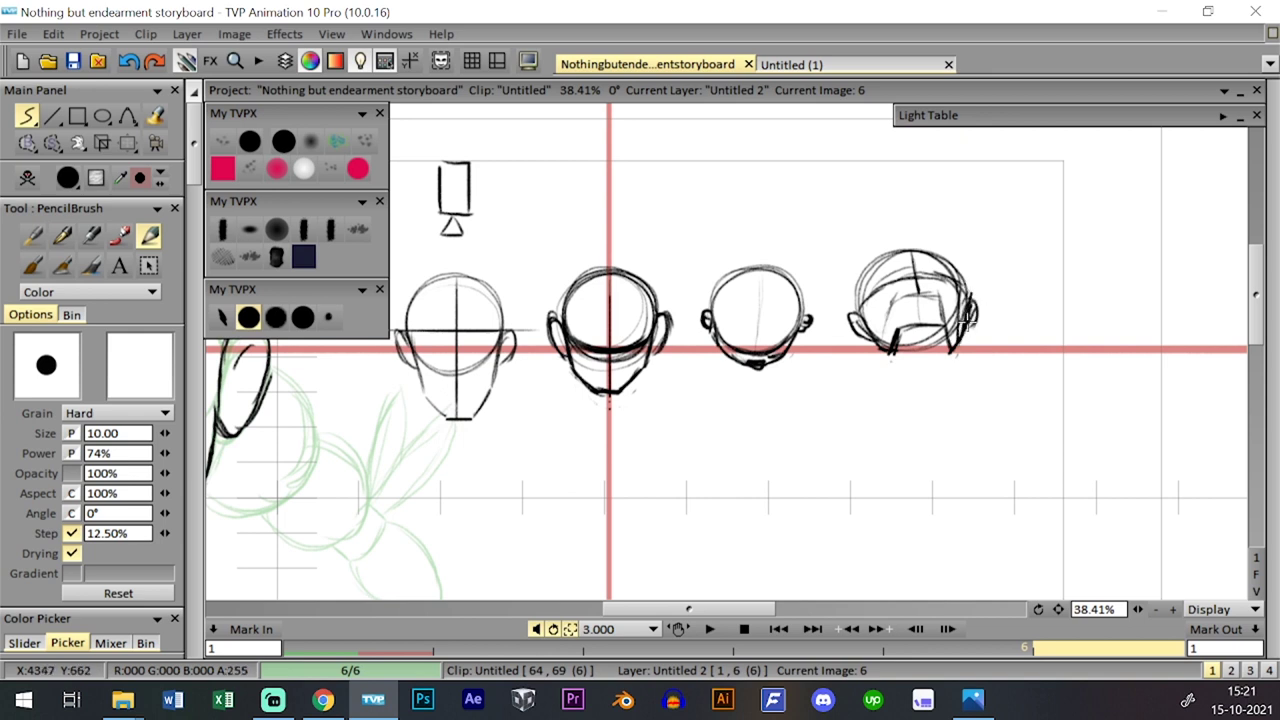
pyautogui.moveTo(889, 354)
pyautogui.mouseDown()
pyautogui.moveTo(903, 385)
pyautogui.moveTo(948, 372)
pyautogui.moveTo(950, 342)
pyautogui.mouseUp()
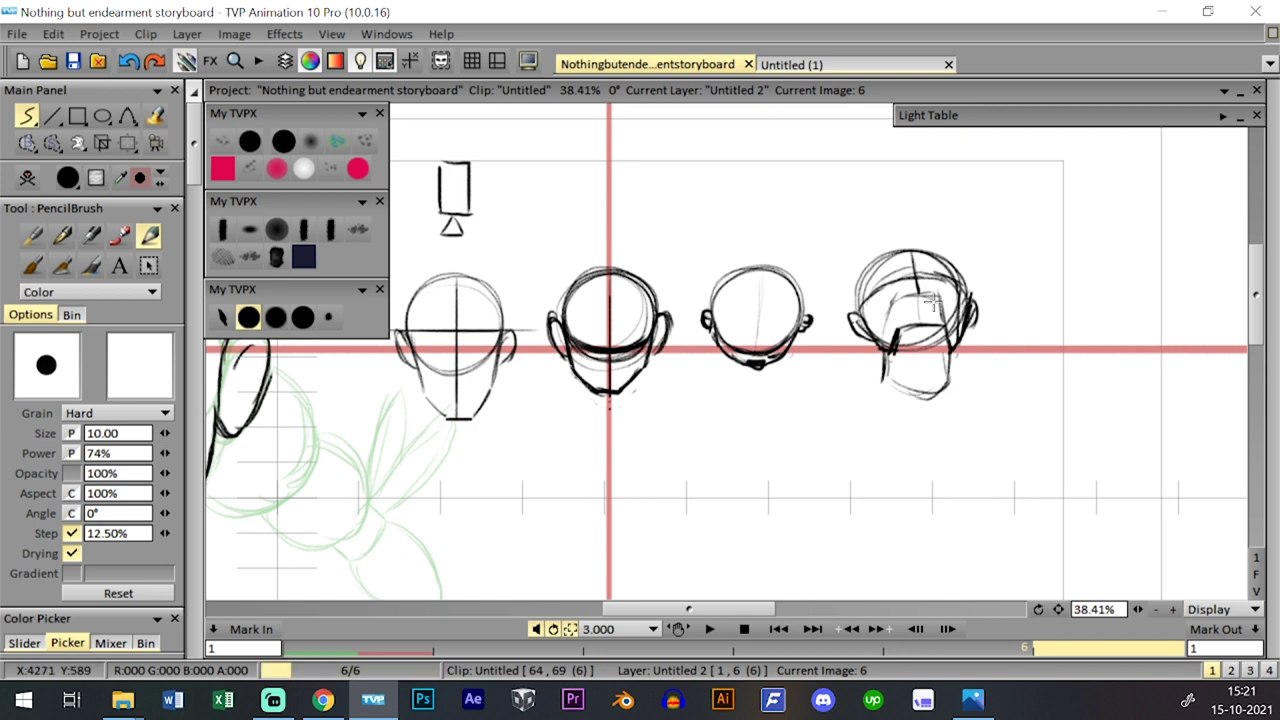
pyautogui.moveTo(920, 291)
pyautogui.mouseDown()
pyautogui.moveTo(877, 283)
pyautogui.moveTo(939, 276)
pyautogui.moveTo(919, 264)
pyautogui.moveTo(884, 282)
pyautogui.moveTo(911, 262)
pyautogui.moveTo(879, 285)
pyautogui.moveTo(914, 270)
pyautogui.mouseUp()
pyautogui.hotkey('ctrl', 'z')
pyautogui.hotkey('ctrl', 'z')
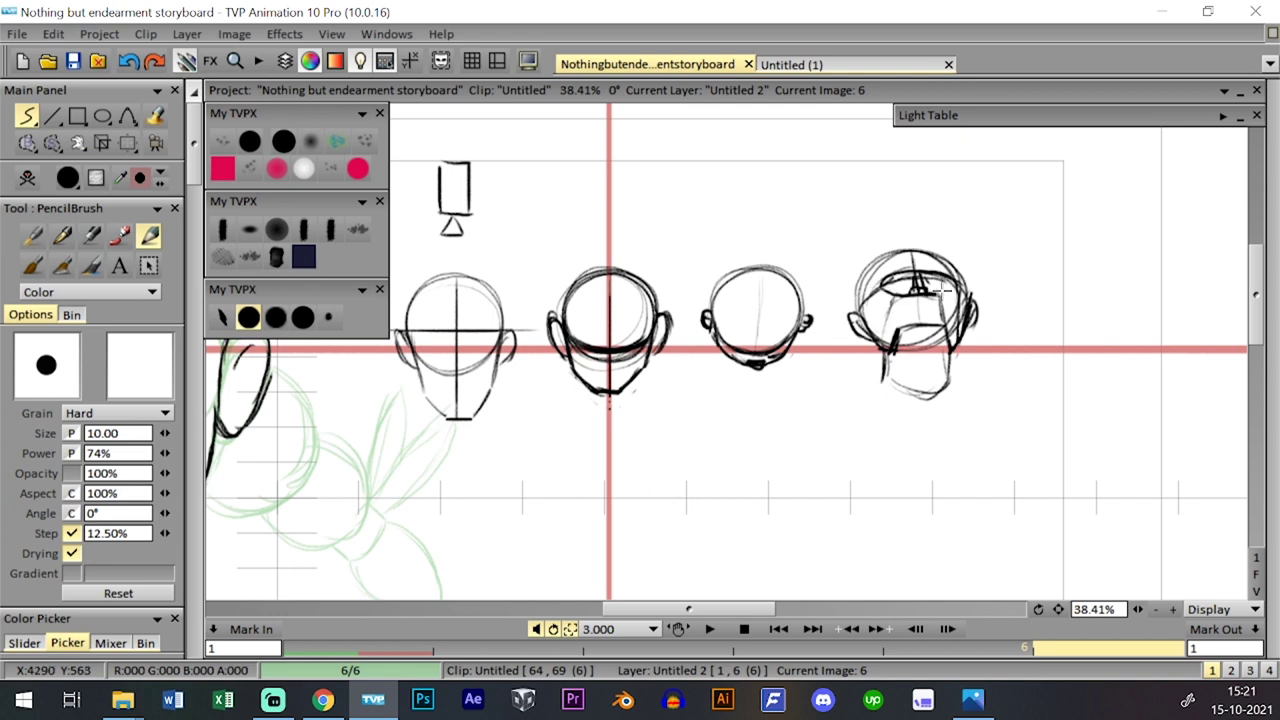
pyautogui.moveTo(908, 270); pyautogui.dragTo(962, 293)
pyautogui.moveTo(883, 366); pyautogui.dragTo(929, 400)
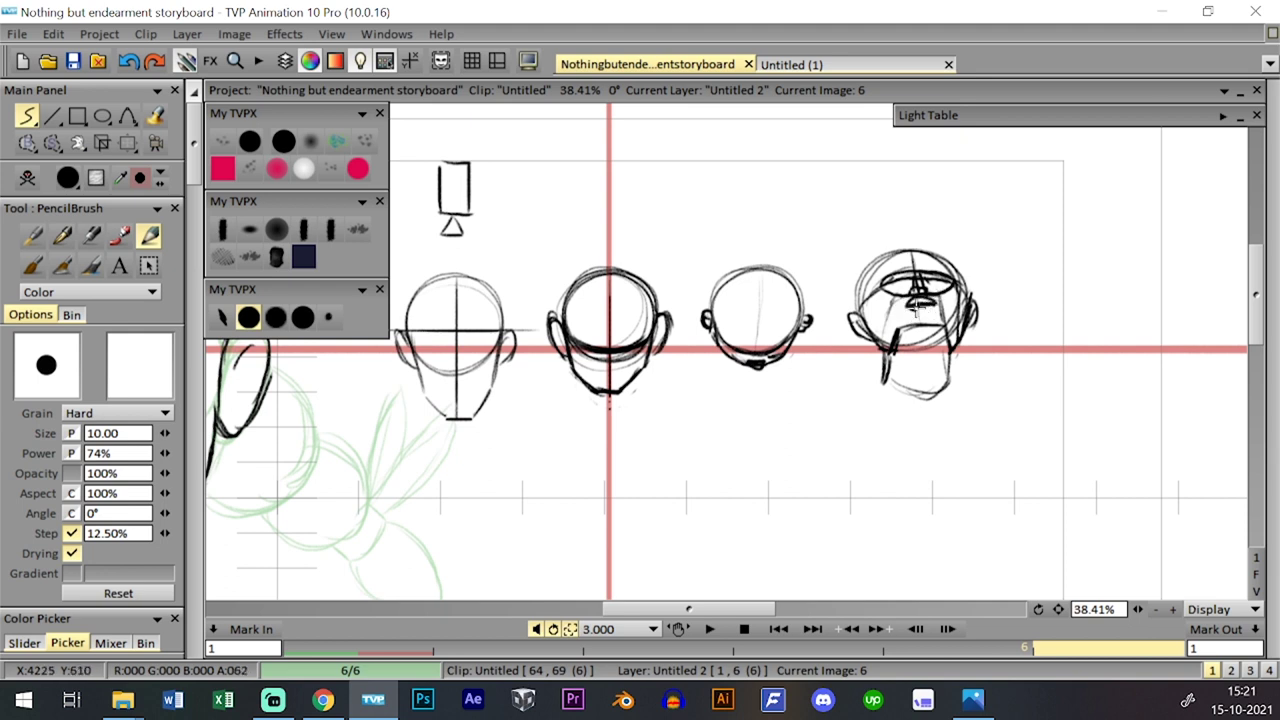
pyautogui.moveTo(919, 279)
pyautogui.mouseDown()
pyautogui.moveTo(927, 190)
pyautogui.moveTo(951, 219)
pyautogui.mouseUp()
pyautogui.hotkey('ctrl', 'z')
pyautogui.hotkey('ctrl', 'z')
# - Darken the left ear, mark the middle head's mouth, then erase the leftmost head
pyautogui.moveTo(852, 308); pyautogui.dragTo(882, 341)
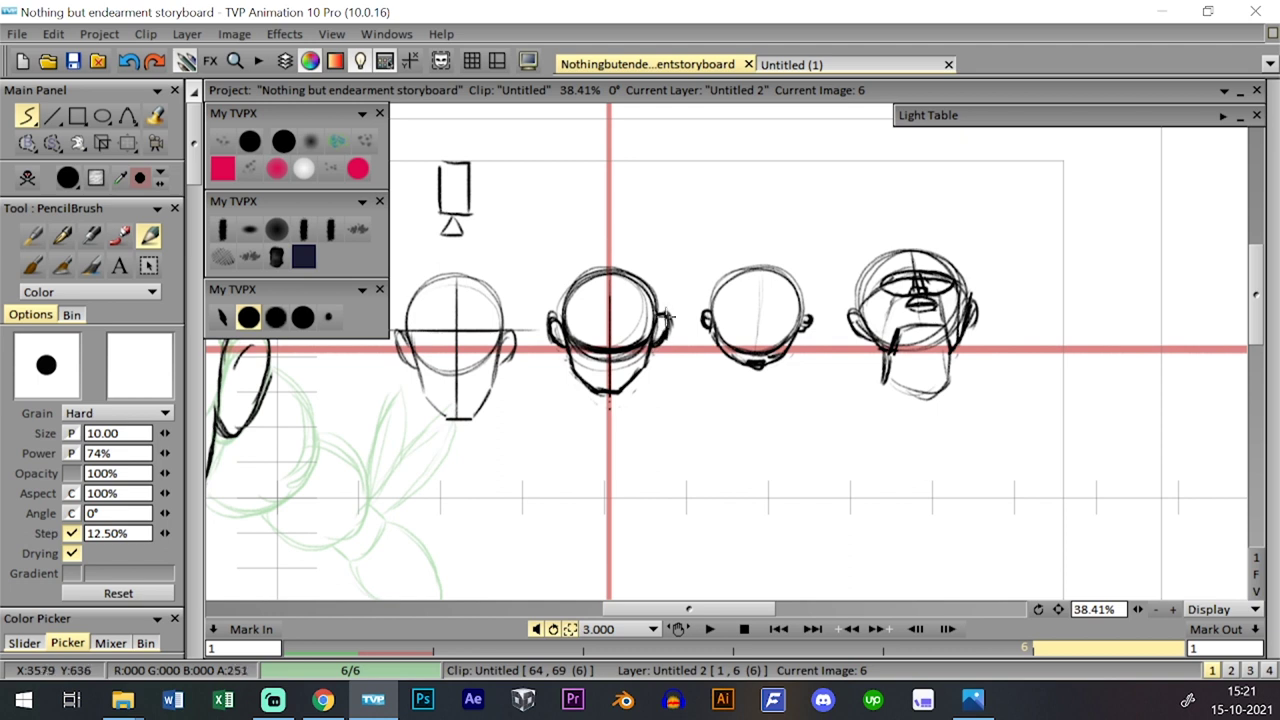
pyautogui.moveTo(601, 371)
pyautogui.mouseDown()
pyautogui.moveTo(615, 381)
pyautogui.moveTo(608, 362)
pyautogui.moveTo(630, 358)
pyautogui.moveTo(618, 349)
pyautogui.moveTo(646, 414)
pyautogui.mouseUp()
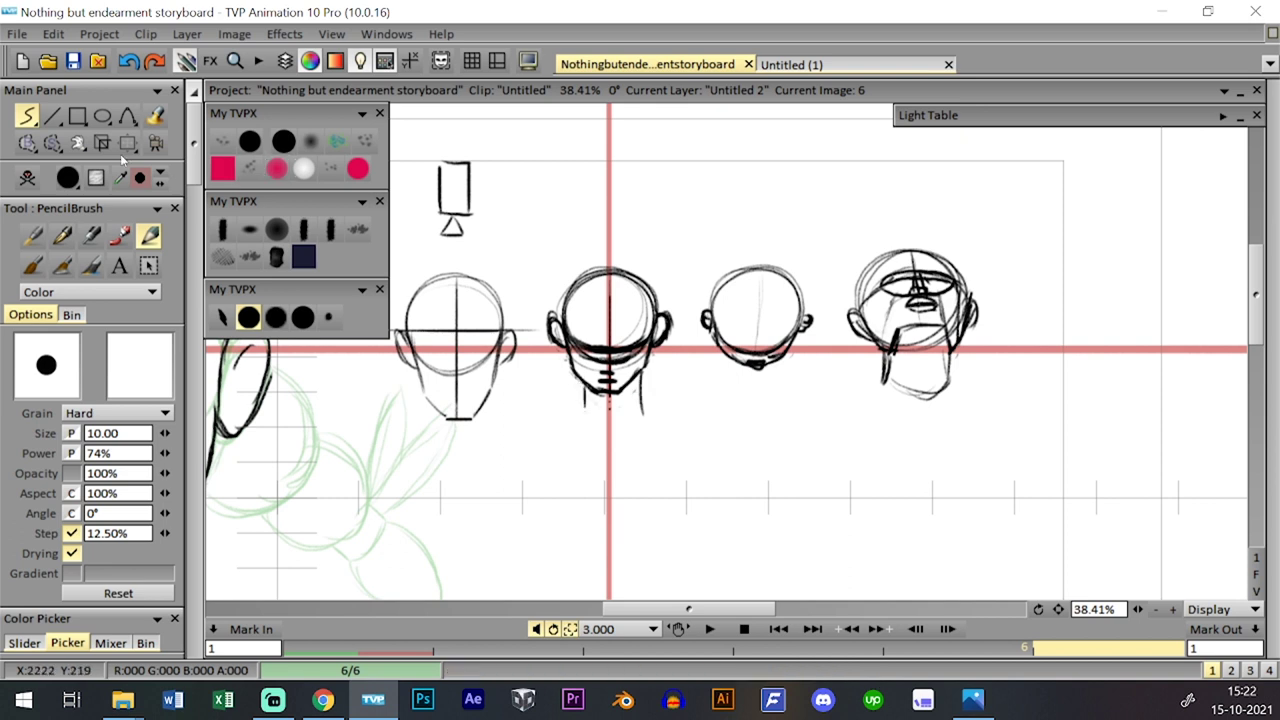
pyautogui.click(284, 141)
pyautogui.moveTo(423, 331)
pyautogui.mouseDown()
pyautogui.moveTo(428, 434)
pyautogui.moveTo(500, 291)
pyautogui.moveTo(514, 362)
pyautogui.mouseUp()
# - Lasso-select the practice heads, clear them from the canvas and drop the selection
pyautogui.click(52, 143)
pyautogui.moveTo(373, 428)
pyautogui.mouseDown()
pyautogui.moveTo(500, 513)
pyautogui.moveTo(1009, 177)
pyautogui.moveTo(386, 129)
pyautogui.moveTo(343, 449)
pyautogui.mouseUp()
pyautogui.click(27, 177)
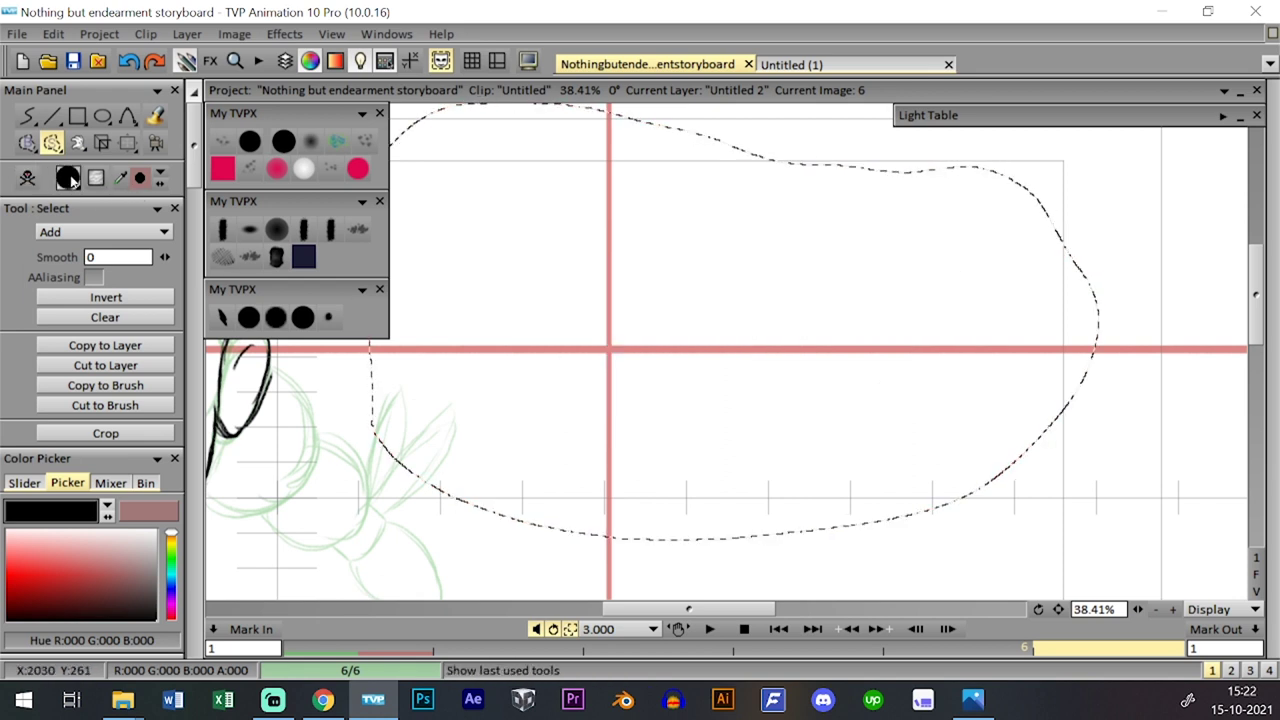
pyautogui.click(27, 116)
pyautogui.hotkey('ctrl', 'd')
# - Pan the face into view and save the project
pyautogui.moveTo(577, 294); pyautogui.dragTo(931, 351)
pyautogui.moveTo(652, 365)
pyautogui.mouseDown()
pyautogui.moveTo(777, 331)
pyautogui.moveTo(851, 334)
pyautogui.mouseUp()
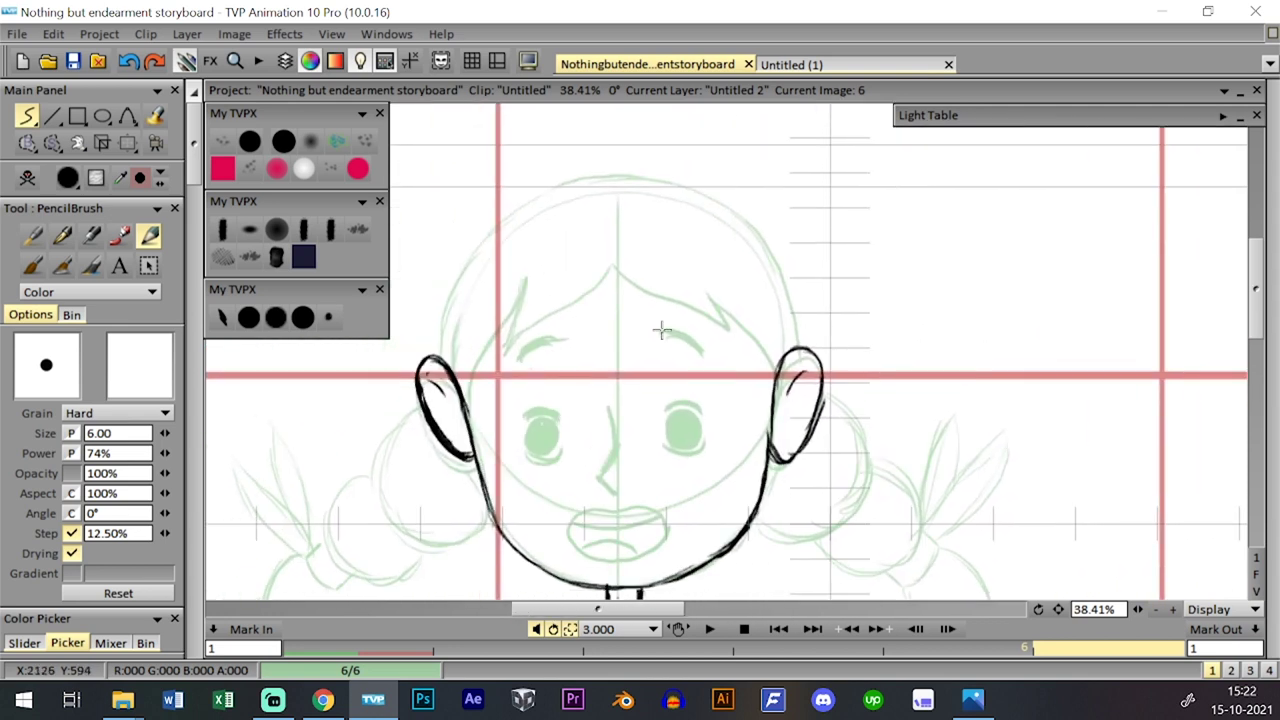
pyautogui.click(73, 61)
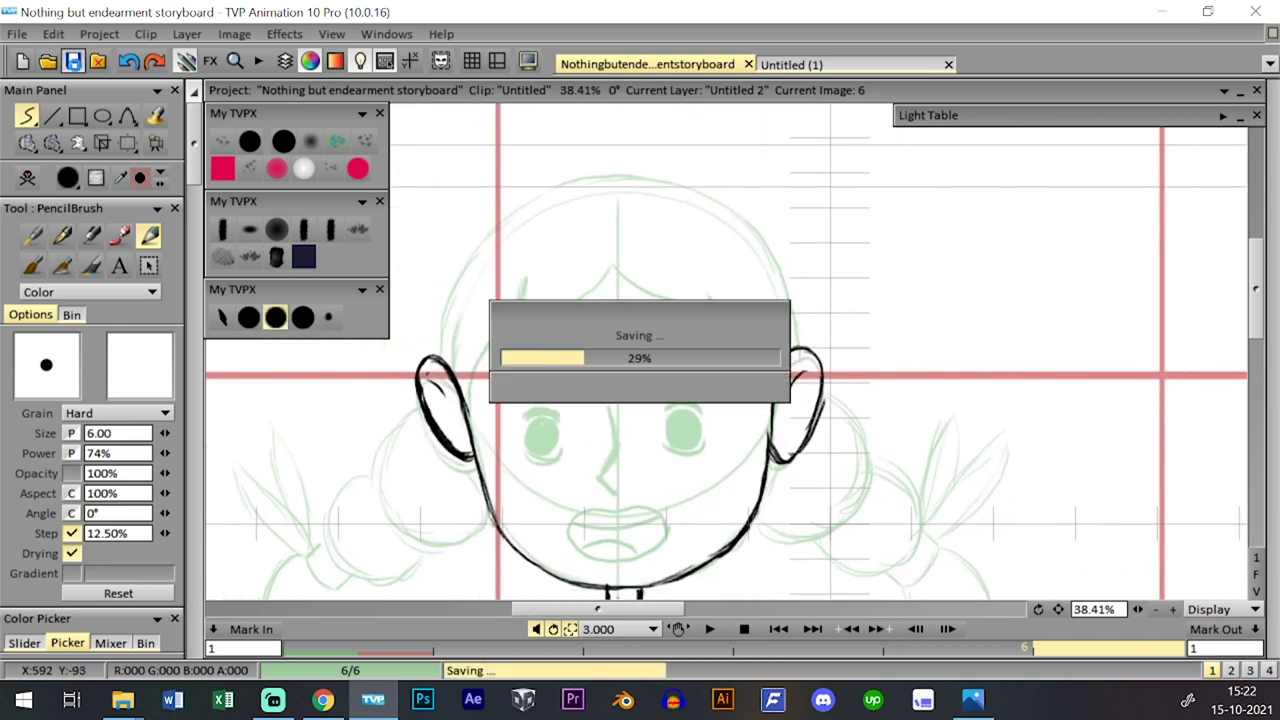
# - With the size-10 pencil preset, draw the boy's hairline from the left ear to the right ear
pyautogui.click(249, 317)
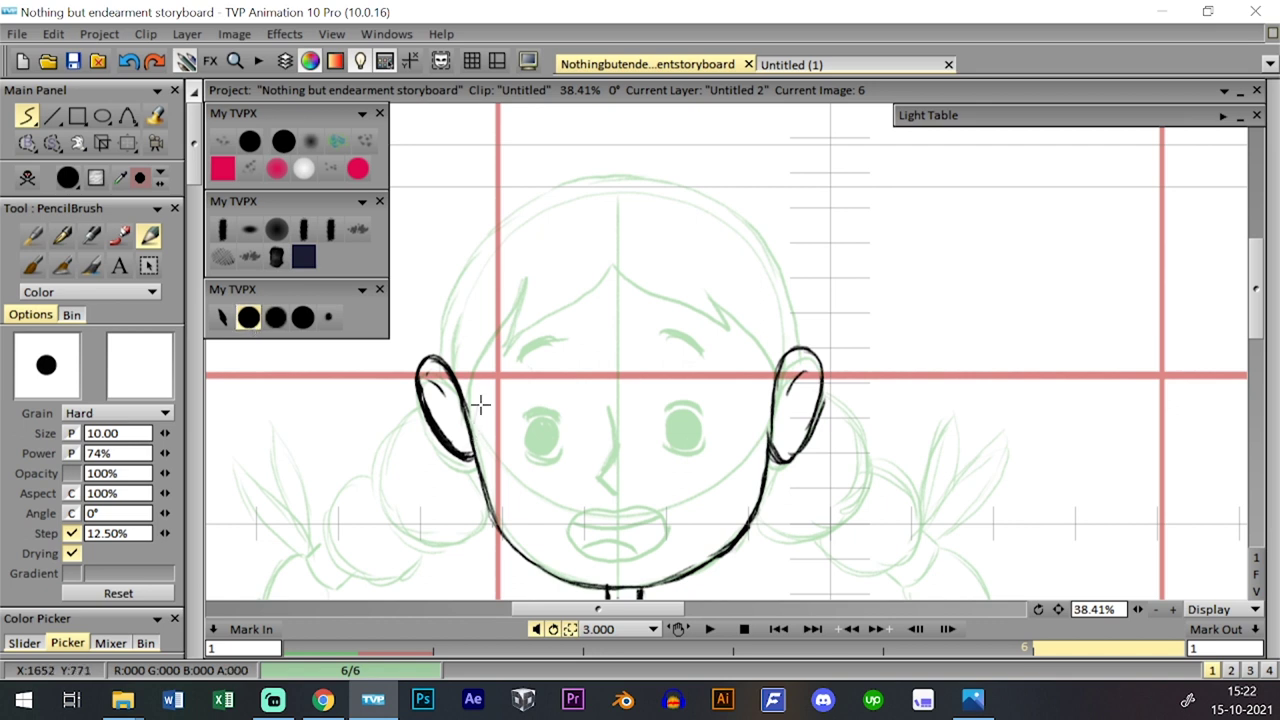
pyautogui.moveTo(475, 442)
pyautogui.mouseDown()
pyautogui.moveTo(523, 325)
pyautogui.moveTo(502, 390)
pyautogui.moveTo(523, 332)
pyautogui.moveTo(510, 392)
pyautogui.moveTo(612, 322)
pyautogui.mouseUp()
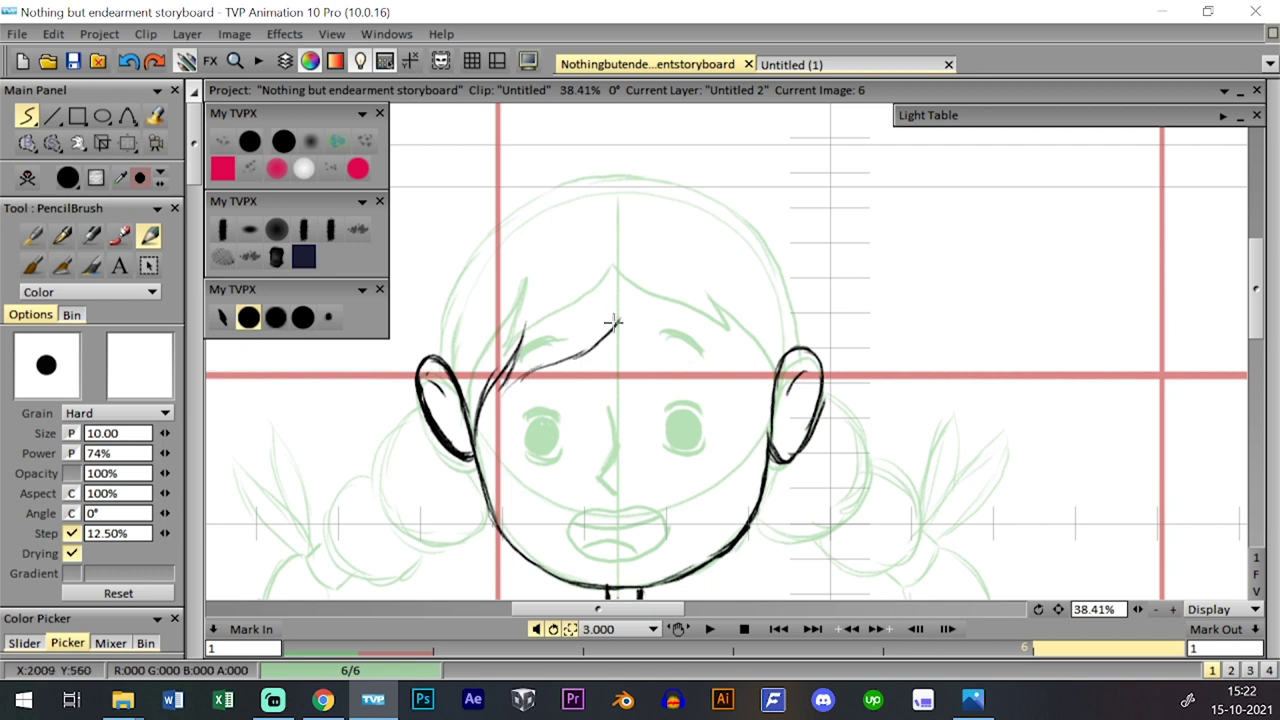
pyautogui.hotkey('ctrl', 'z')
pyautogui.moveTo(528, 320)
pyautogui.mouseDown()
pyautogui.moveTo(506, 380)
pyautogui.moveTo(618, 308)
pyautogui.moveTo(663, 348)
pyautogui.moveTo(614, 302)
pyautogui.moveTo(709, 382)
pyautogui.moveTo(670, 355)
pyautogui.moveTo(712, 374)
pyautogui.moveTo(697, 346)
pyautogui.mouseUp()
pyautogui.moveTo(690, 342)
pyautogui.mouseDown()
pyautogui.moveTo(737, 367)
pyautogui.moveTo(761, 400)
pyautogui.mouseUp()
pyautogui.hotkey('ctrl', 'z')
pyautogui.moveTo(697, 345)
pyautogui.mouseDown()
pyautogui.moveTo(751, 385)
pyautogui.moveTo(772, 412)
pyautogui.mouseUp()
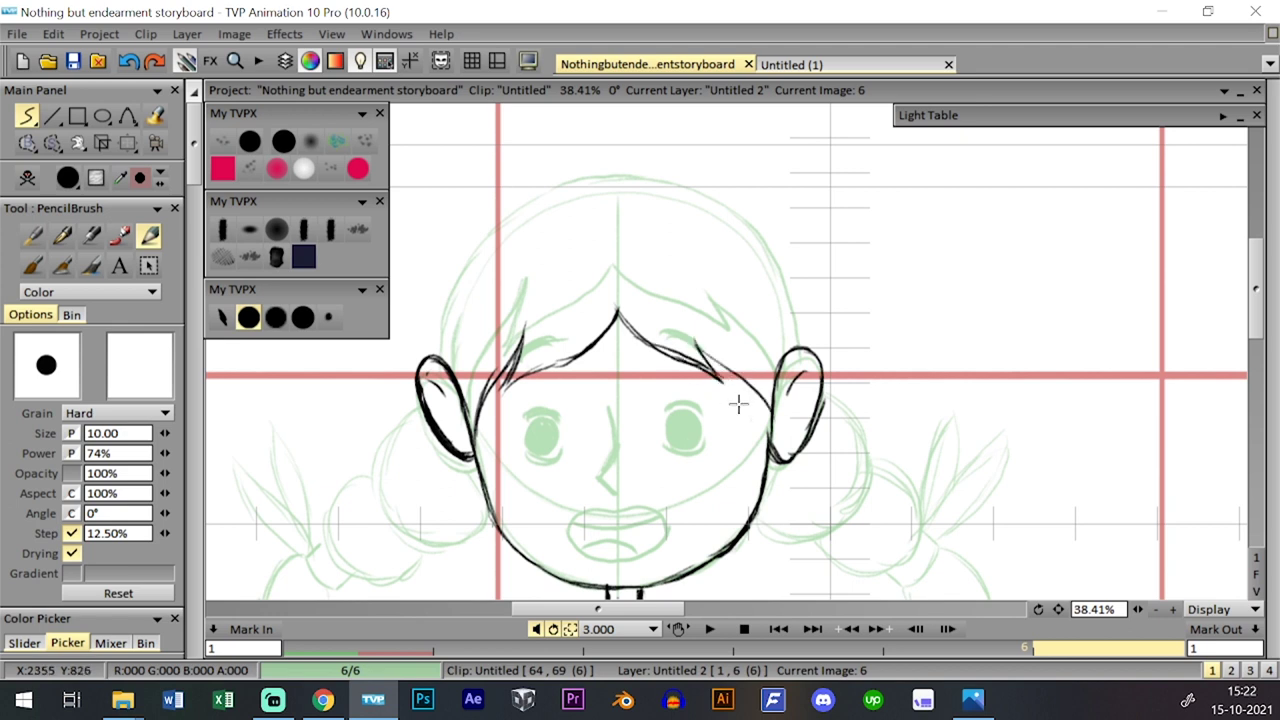
pyautogui.hotkey('ctrl', 'z')
pyautogui.moveTo(706, 341)
pyautogui.mouseDown()
pyautogui.moveTo(757, 376)
pyautogui.moveTo(779, 420)
pyautogui.mouseUp()
pyautogui.hotkey('ctrl', 'z')
pyautogui.moveTo(706, 341)
pyautogui.mouseDown()
pyautogui.moveTo(735, 358)
pyautogui.moveTo(764, 402)
pyautogui.mouseUp()
# - Flip between images 5 and 6 to compare the boy's face with the previous panel
pyautogui.press('Tab')
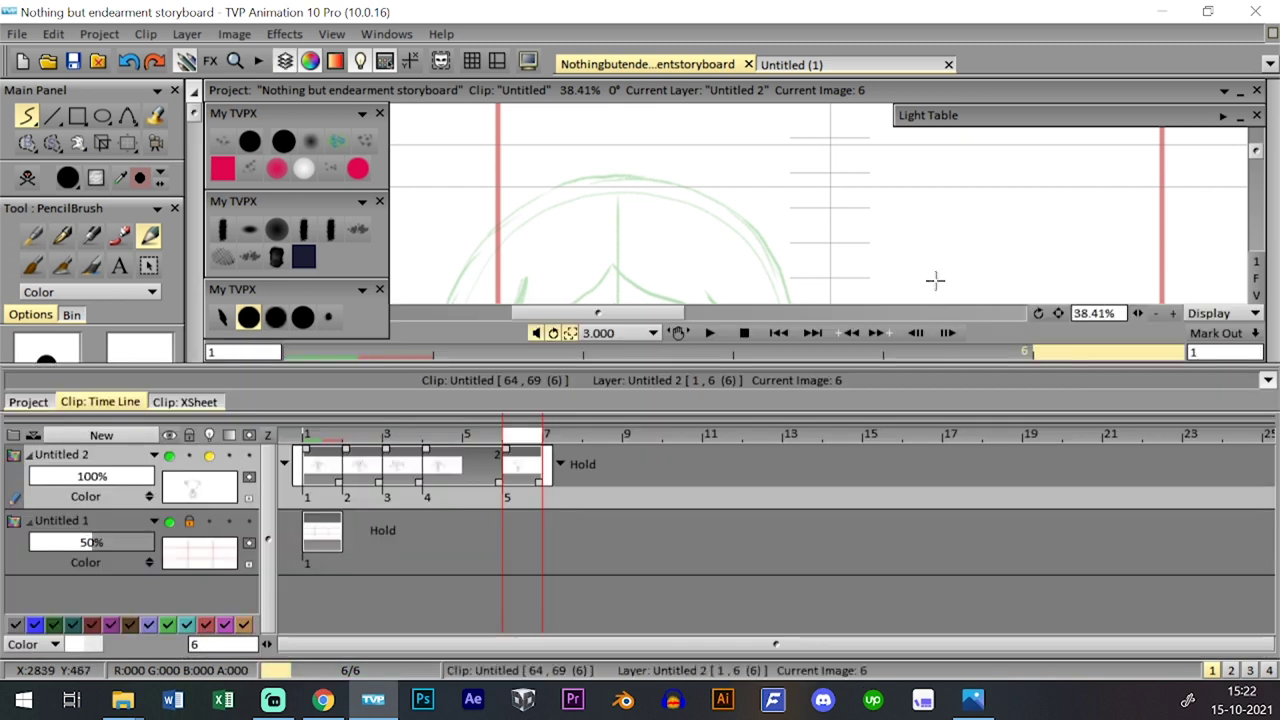
pyautogui.hotkey('ctrl', 't')
pyautogui.press('Left')
pyautogui.press('Right')
pyautogui.press('Left')
pyautogui.press('Right')
pyautogui.press('Left')
pyautogui.press('Right')
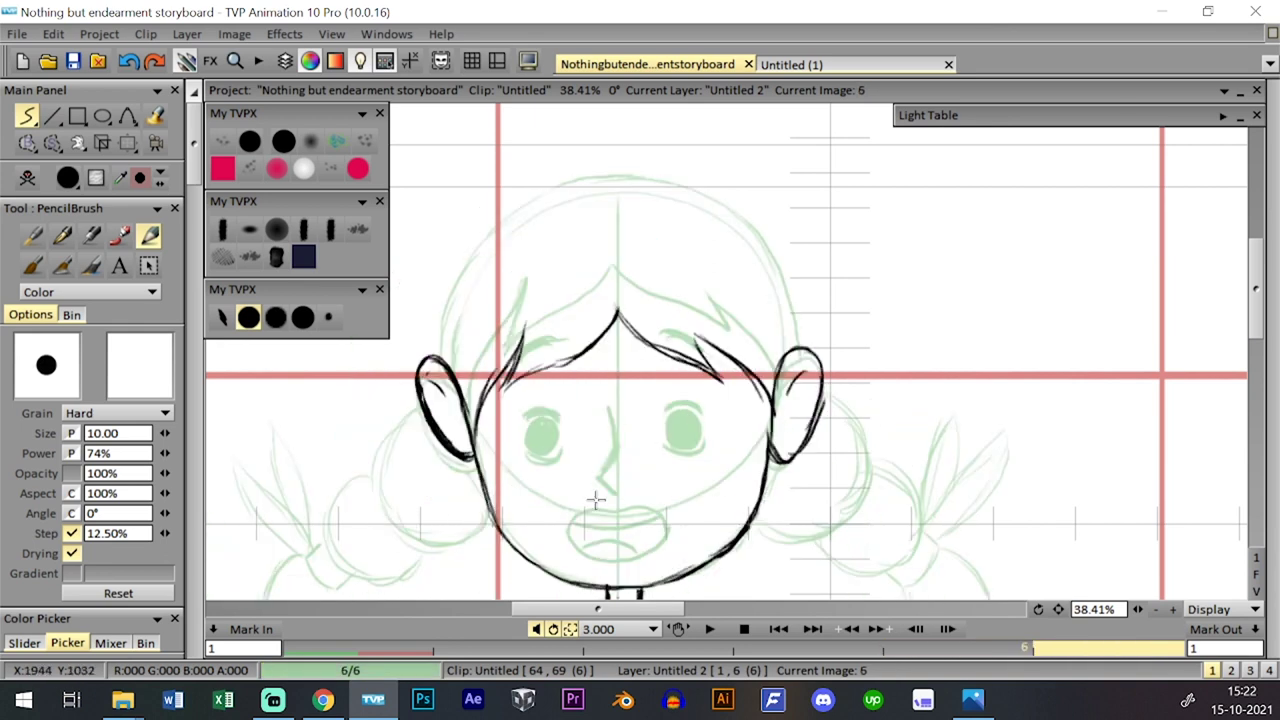
pyautogui.press('Left')
pyautogui.press('Right')
# - Draw the upper lip, the nose line above it and a closed left eye
pyautogui.moveTo(594, 515); pyautogui.dragTo(614, 527)
pyautogui.moveTo(605, 430); pyautogui.dragTo(598, 506)
pyautogui.moveTo(525, 445)
pyautogui.mouseDown()
pyautogui.moveTo(555, 447)
pyautogui.moveTo(526, 439)
pyautogui.moveTo(528, 474)
pyautogui.mouseUp()
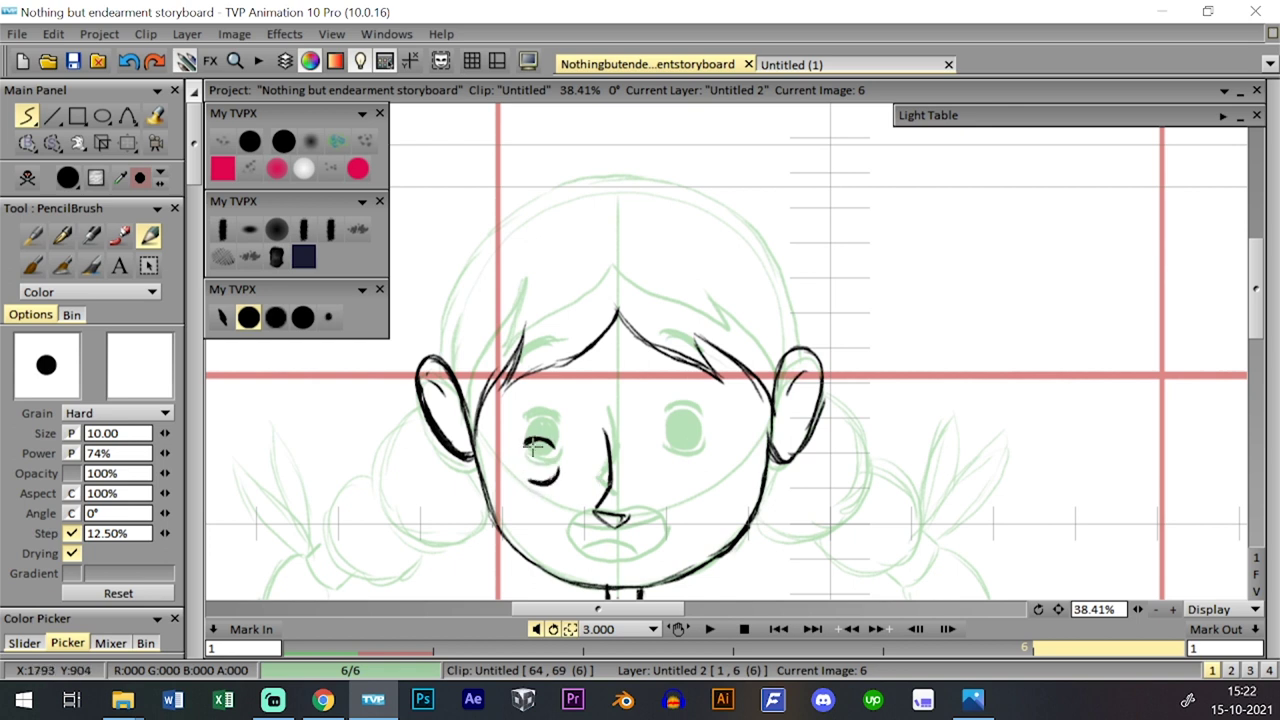
# - Hide the next image's onion skin in the light table and compare images 5 and 6
pyautogui.click(1224, 116)
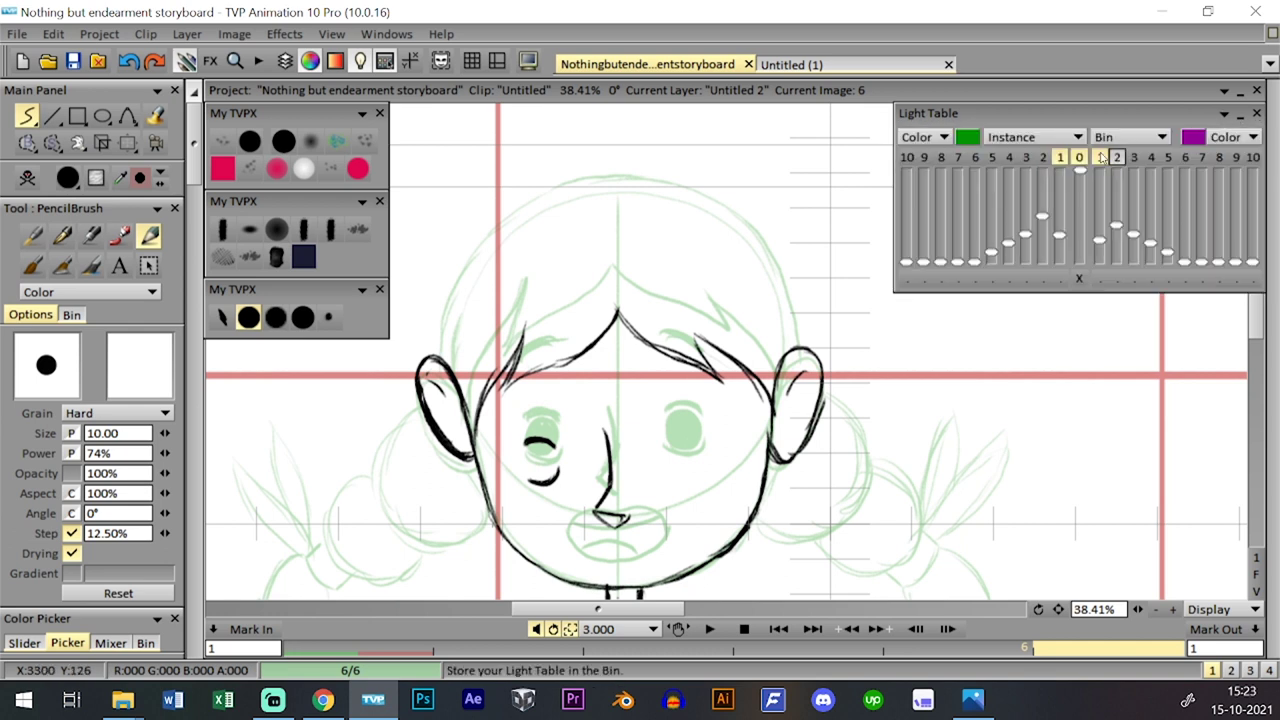
pyautogui.click(1117, 157)
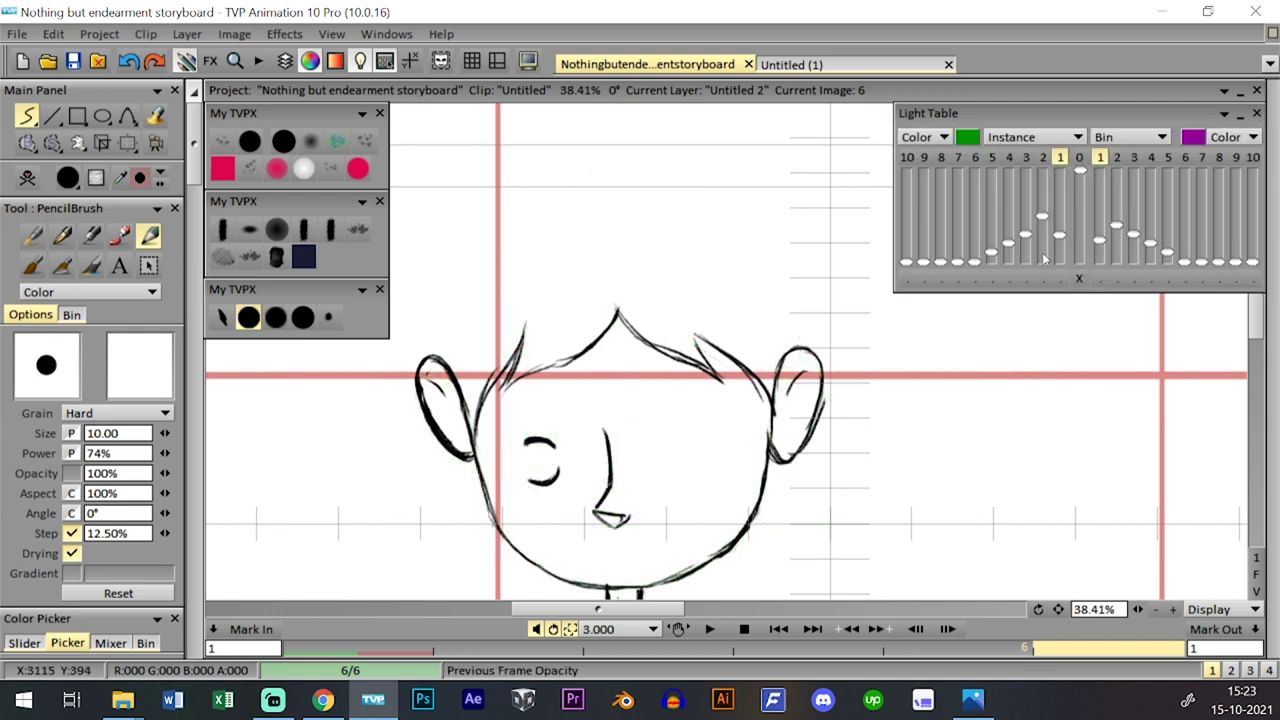
pyautogui.press('Left')
pyautogui.press('Right')
pyautogui.press('Left')
pyautogui.press('Right')
pyautogui.press('Left')
pyautogui.press('Right')
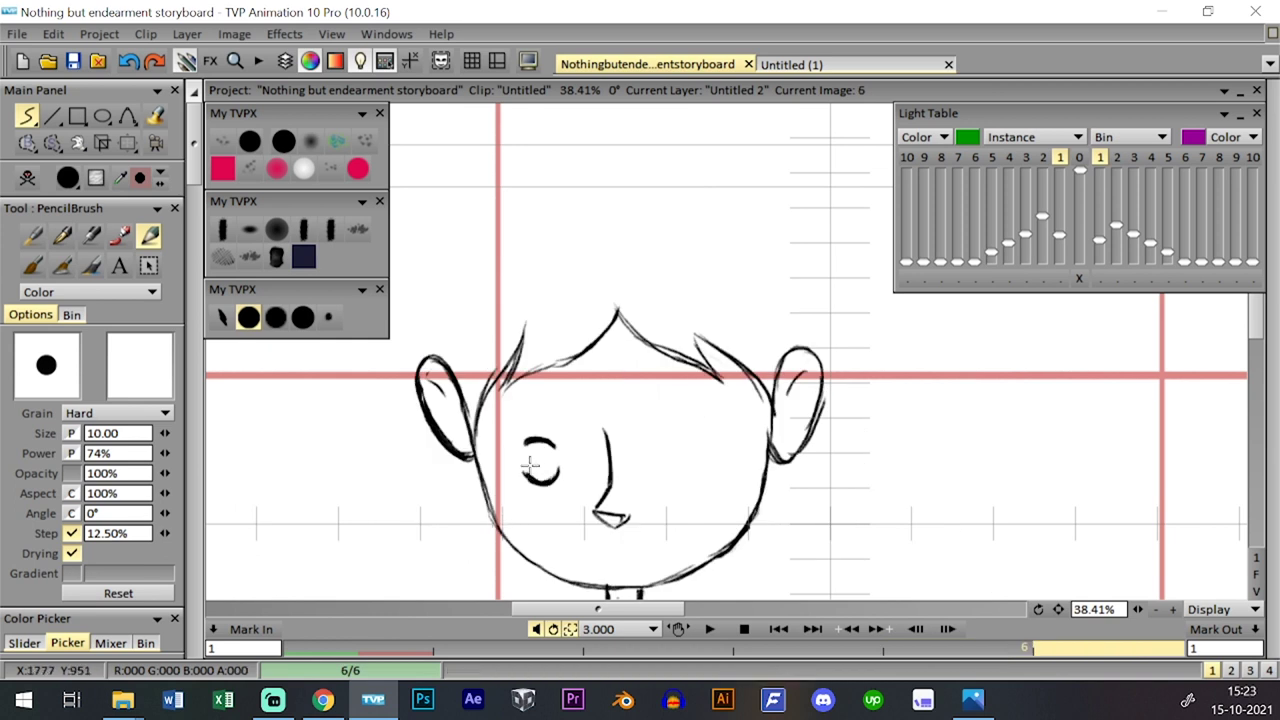
# - Try closed-eye arcs on the right eye, undoing each attempt
pyautogui.hotkey('ctrl', 'z')
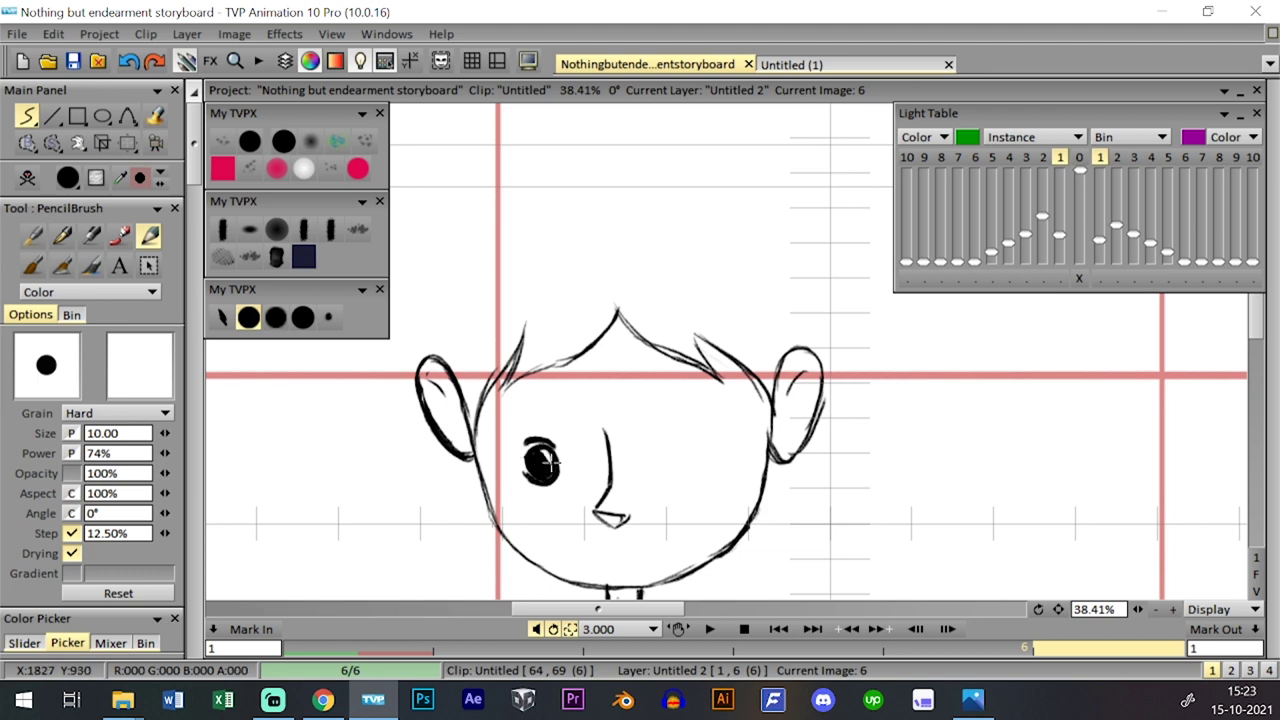
pyautogui.moveTo(680, 437); pyautogui.dragTo(710, 438)
pyautogui.hotkey('ctrl', 'z')
pyautogui.moveTo(667, 441)
pyautogui.mouseDown()
pyautogui.moveTo(696, 444)
pyautogui.moveTo(663, 440)
pyautogui.moveTo(679, 454)
pyautogui.mouseUp()
pyautogui.hotkey('ctrl', 'z')
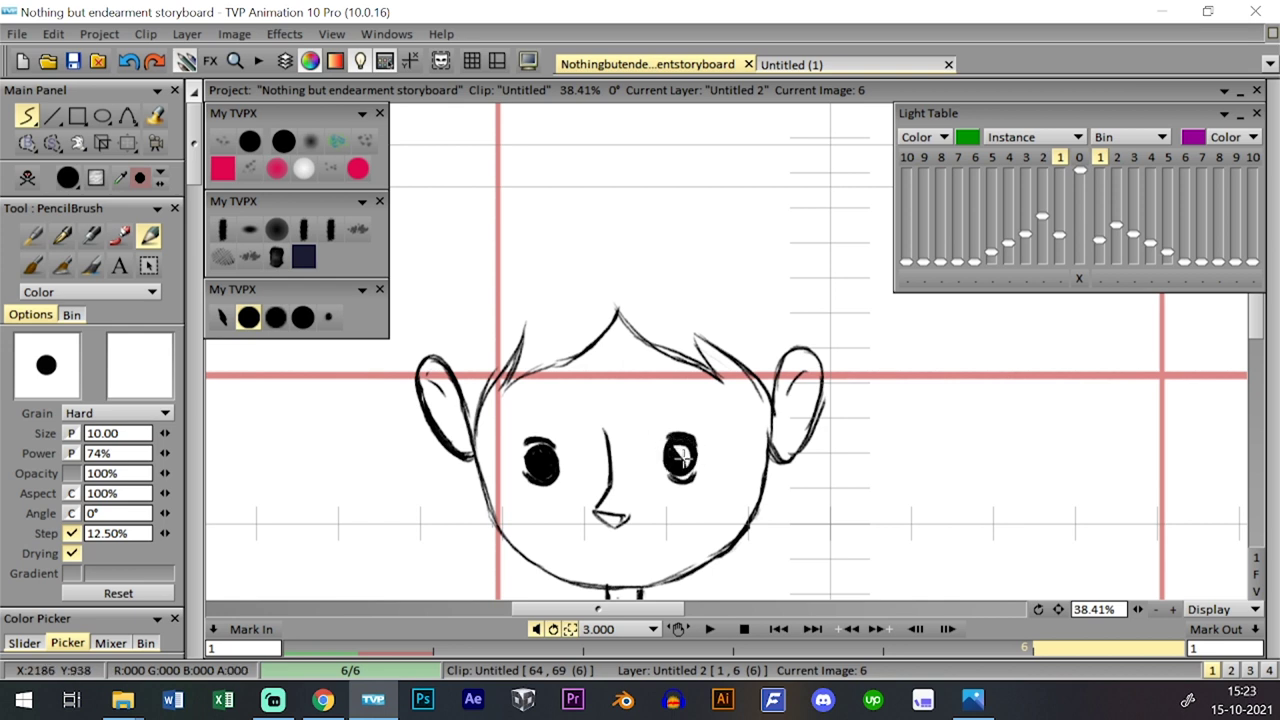
# - Compare with the girl's image 5, then finish the left eyebrow and thicken the right one
pyautogui.press('Left')
pyautogui.press('Right')
pyautogui.press('Left')
pyautogui.press('Right')
pyautogui.press('Left')
pyautogui.press('Right')
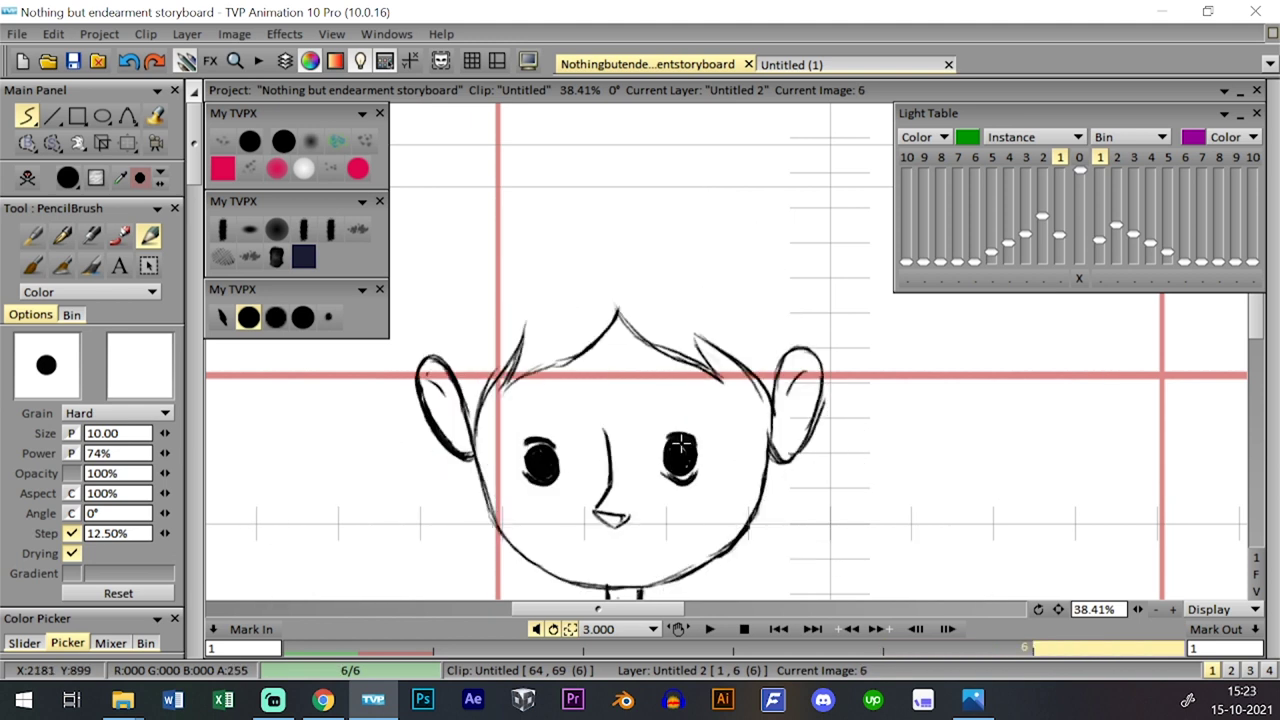
pyautogui.press('Left')
pyautogui.press('Right')
pyautogui.press('Left')
pyautogui.press('Right')
pyautogui.moveTo(549, 399); pyautogui.dragTo(560, 403)
pyautogui.moveTo(660, 395); pyautogui.dragTo(703, 399)
# - Draw an open mouth below the nose, redrawing the lip line higher with a tongue
pyautogui.press('Left')
pyautogui.press('Right')
pyautogui.press('Left')
pyautogui.press('Right')
pyautogui.press('Left')
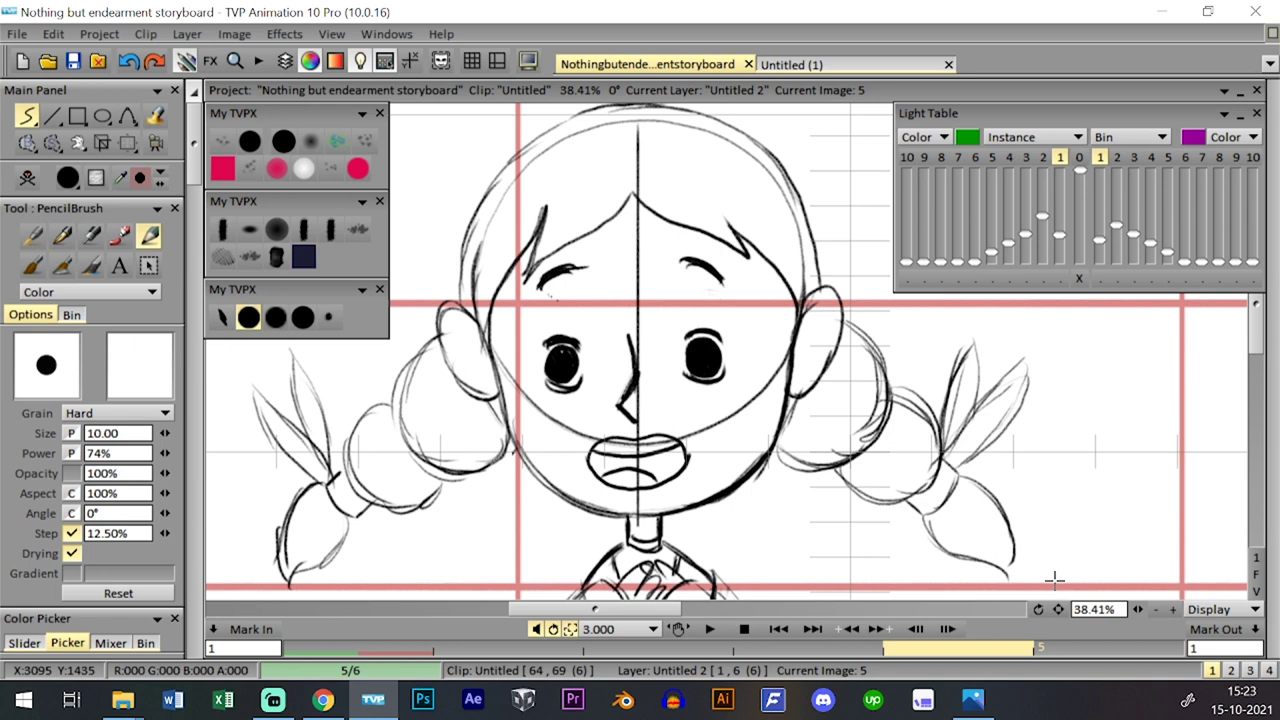
pyautogui.press('Right')
pyautogui.moveTo(596, 488)
pyautogui.mouseDown()
pyautogui.moveTo(612, 462)
pyautogui.moveTo(668, 461)
pyautogui.mouseUp()
pyautogui.moveTo(596, 488)
pyautogui.mouseDown()
pyautogui.moveTo(629, 508)
pyautogui.moveTo(677, 483)
pyautogui.mouseUp()
pyautogui.hotkey('ctrl', 'z')
pyautogui.moveTo(596, 486)
pyautogui.mouseDown()
pyautogui.moveTo(615, 507)
pyautogui.moveTo(666, 495)
pyautogui.moveTo(682, 470)
pyautogui.mouseUp()
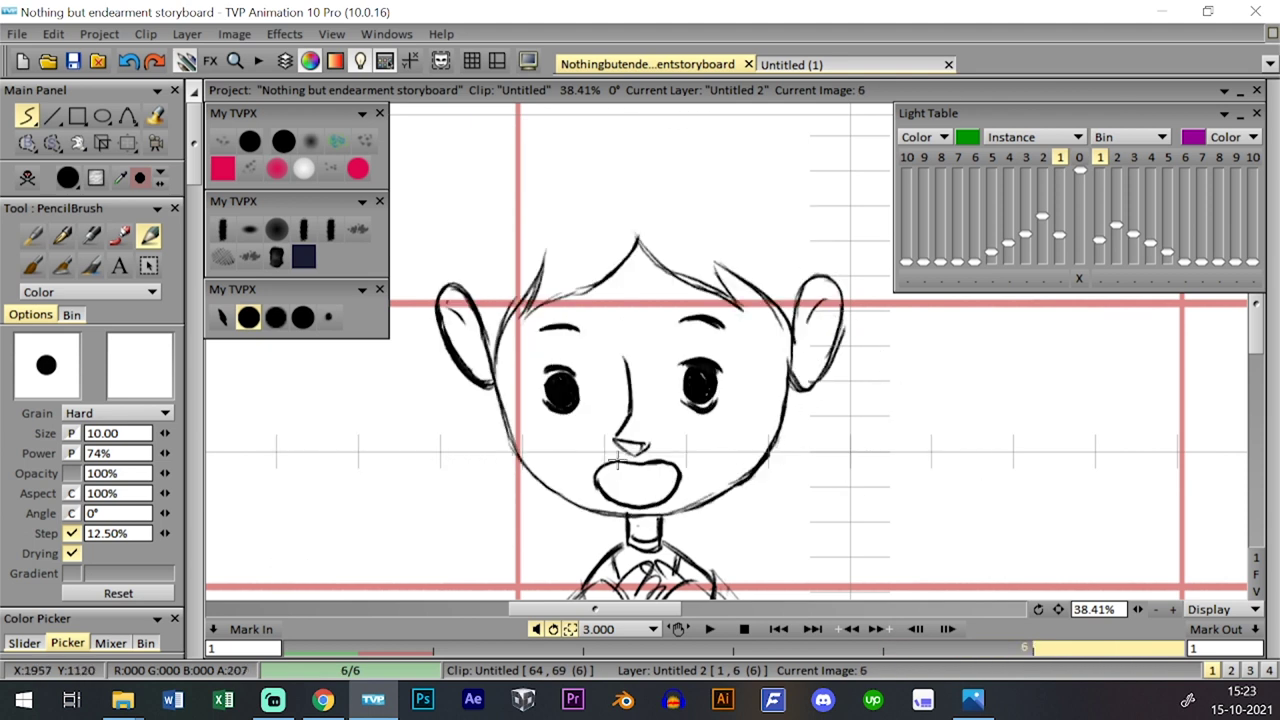
pyautogui.moveTo(597, 474); pyautogui.dragTo(679, 470)
pyautogui.hotkey('ctrl', 'z')
pyautogui.moveTo(611, 498); pyautogui.dragTo(642, 492)
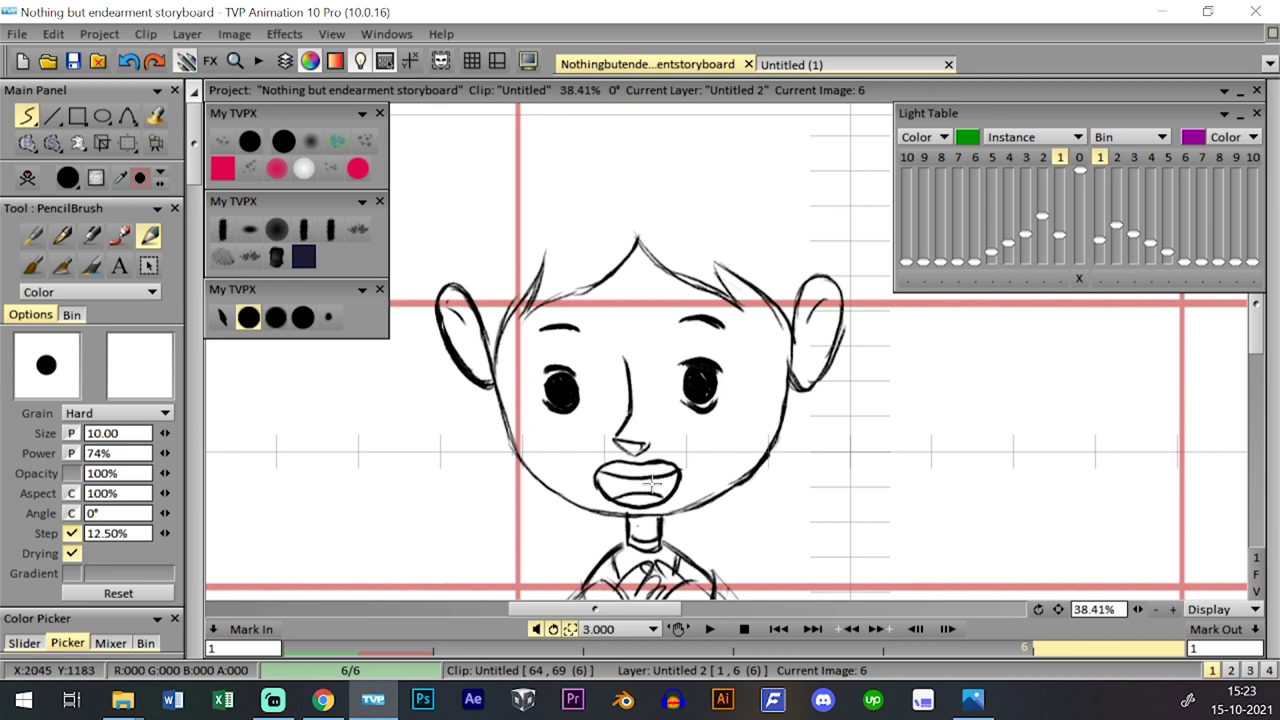
# - Compare with image 5 again and sketch the hair outline up from the left ear
pyautogui.press('Left')
pyautogui.press('Right')
pyautogui.press('Left')
pyautogui.press('Right')
pyautogui.moveTo(1058, 609); pyautogui.dragTo(1053, 625)
pyautogui.press('Left')
pyautogui.press('Right')
pyautogui.moveTo(466, 306); pyautogui.dragTo(500, 225)
pyautogui.moveTo(459, 318); pyautogui.dragTo(515, 212)
pyautogui.moveTo(480, 262); pyautogui.dragTo(563, 186)
pyautogui.hotkey('ctrl', 'z')
pyautogui.hotkey('ctrl', 'z')
pyautogui.hotkey('ctrl', 'z')
# - Trace image 6's rounded head outline over image 5's green onion skin, darkening it above the right ear
pyautogui.click(1079, 157)
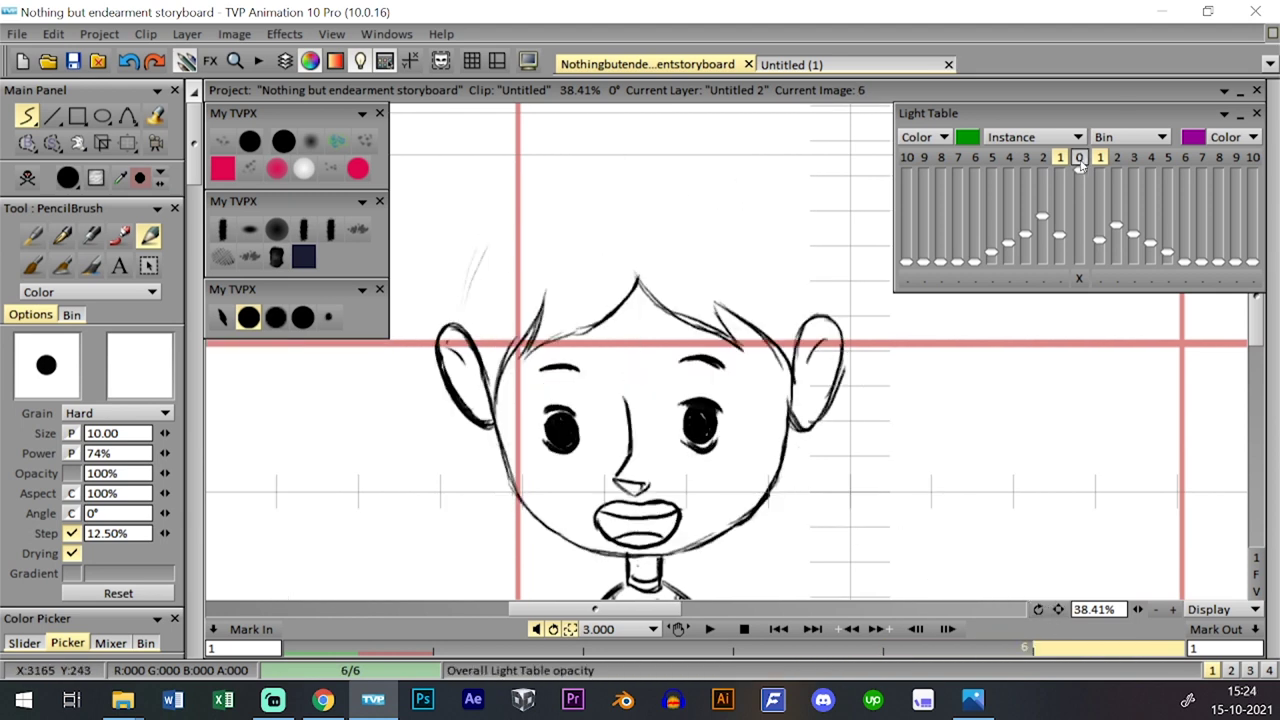
pyautogui.click(1099, 158)
pyautogui.press('Tab')
pyautogui.press('Tab')
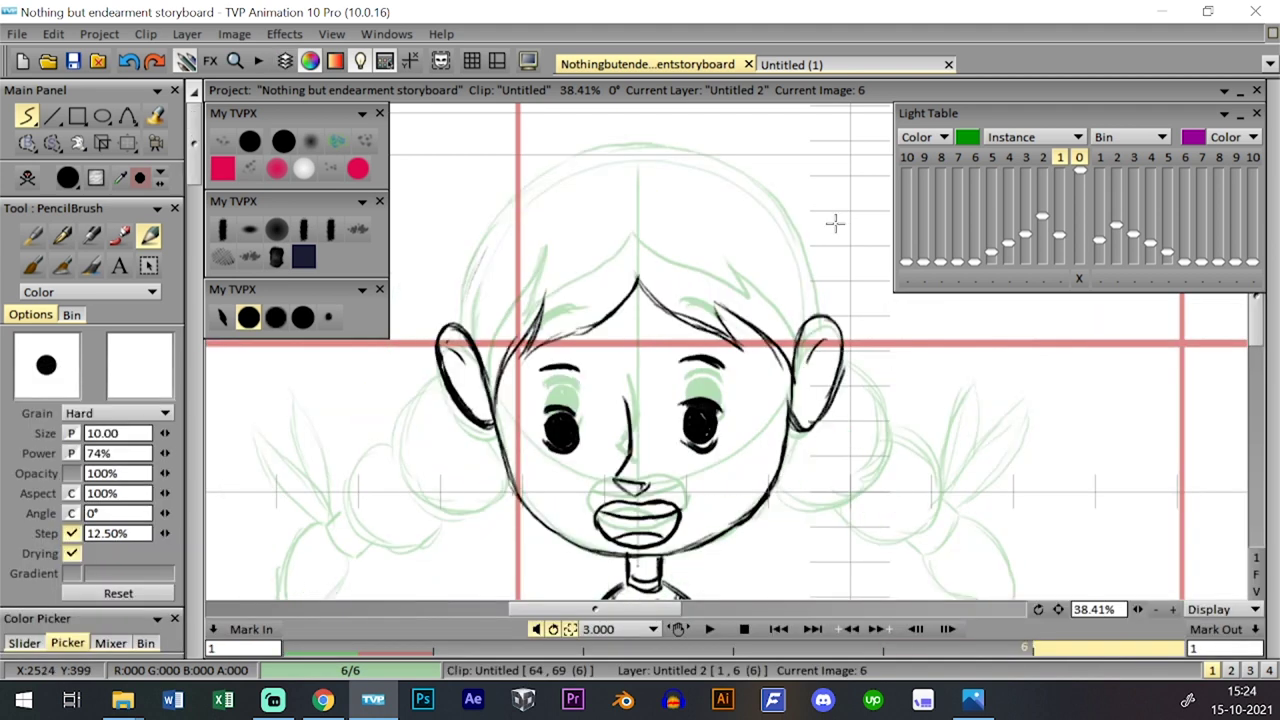
pyautogui.moveTo(692, 150)
pyautogui.mouseDown()
pyautogui.moveTo(745, 176)
pyautogui.moveTo(815, 288)
pyautogui.mouseUp()
pyautogui.moveTo(455, 313)
pyautogui.mouseDown()
pyautogui.moveTo(486, 220)
pyautogui.moveTo(494, 237)
pyautogui.moveTo(534, 169)
pyautogui.moveTo(620, 145)
pyautogui.moveTo(686, 142)
pyautogui.moveTo(732, 160)
pyautogui.mouseUp()
pyautogui.click(1079, 159)
pyautogui.press('Left')
pyautogui.press('Right')
pyautogui.moveTo(811, 272); pyautogui.dragTo(821, 317)
pyautogui.press('Left')
pyautogui.press('Right')
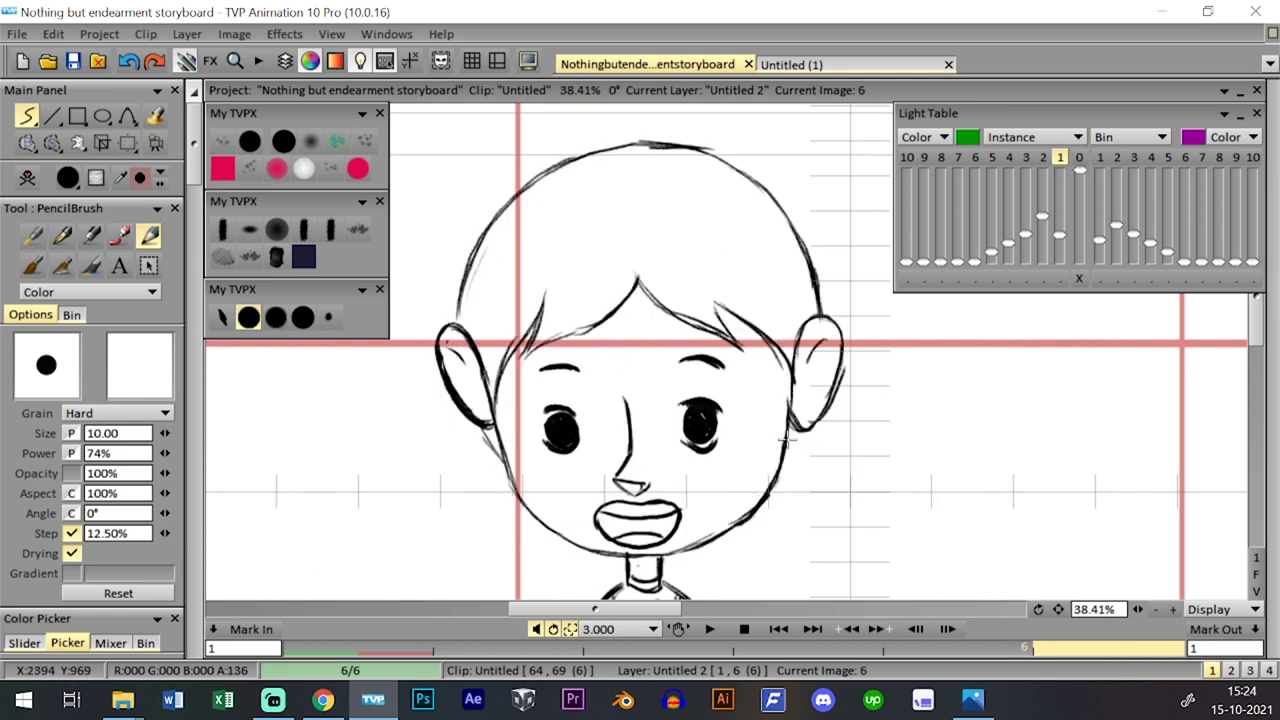
pyautogui.press('Right')
# - Draw the right hair bun beside the right ear, redoing its outer arcs
pyautogui.moveTo(822, 313); pyautogui.dragTo(874, 350)
pyautogui.moveTo(814, 449); pyautogui.dragTo(889, 412)
pyautogui.moveTo(836, 305); pyautogui.dragTo(888, 411)
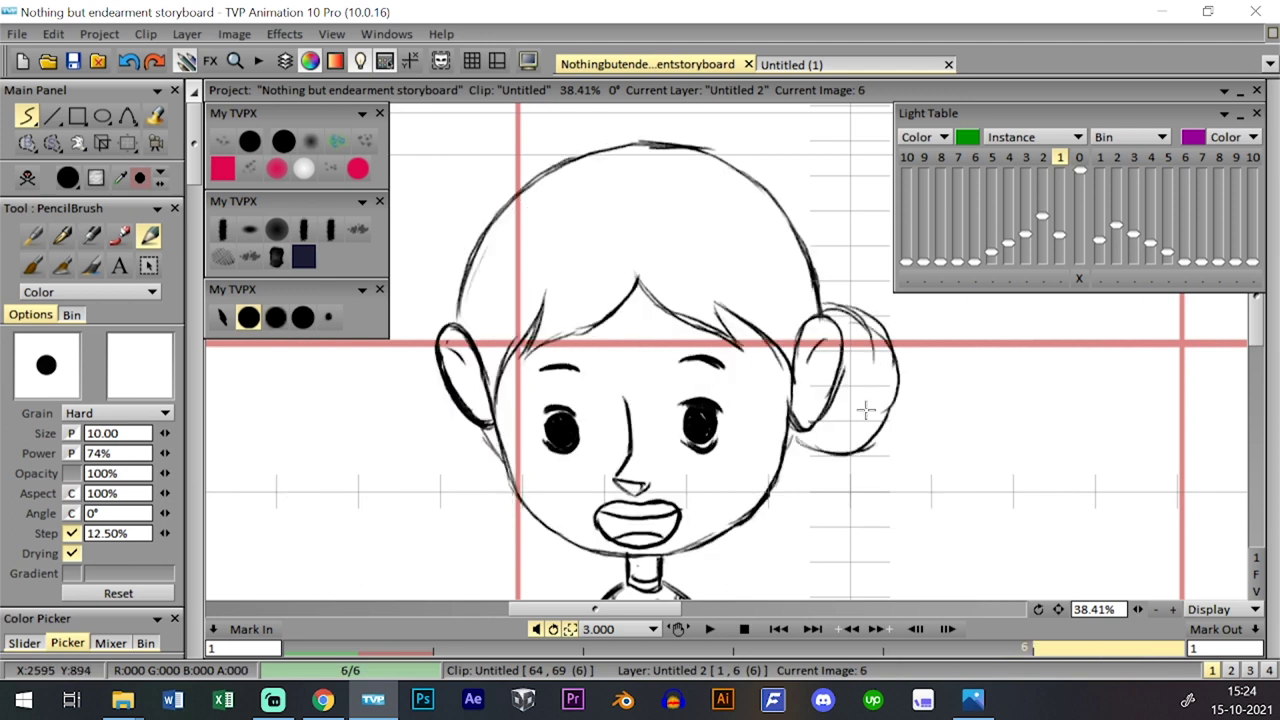
pyautogui.hotkey('ctrl', 'z')
pyautogui.hotkey('ctrl', 'z')
pyautogui.moveTo(834, 306)
pyautogui.mouseDown()
pyautogui.moveTo(892, 340)
pyautogui.moveTo(897, 393)
pyautogui.mouseUp()
pyautogui.moveTo(873, 446)
pyautogui.mouseDown()
pyautogui.moveTo(897, 364)
pyautogui.moveTo(878, 434)
pyautogui.mouseUp()
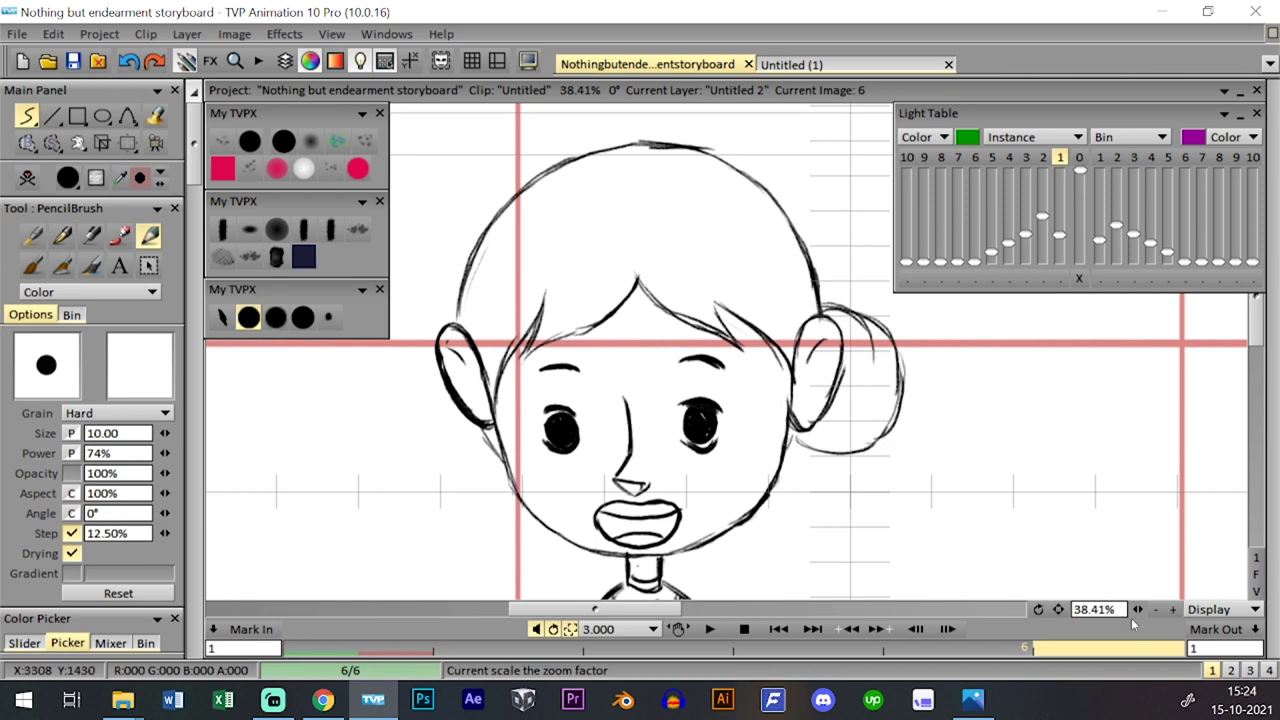
# - Strengthen the right bun's outline and sketch its hair tail, checking against image 5
pyautogui.moveTo(1137, 609); pyautogui.dragTo(1110, 609)
pyautogui.moveTo(1058, 609)
pyautogui.mouseDown()
pyautogui.moveTo(1036, 598)
pyautogui.moveTo(962, 641)
pyautogui.mouseUp()
pyautogui.press('Left')
pyautogui.press('Right')
pyautogui.press('Left')
pyautogui.press('Right')
pyautogui.moveTo(748, 456); pyautogui.dragTo(797, 442)
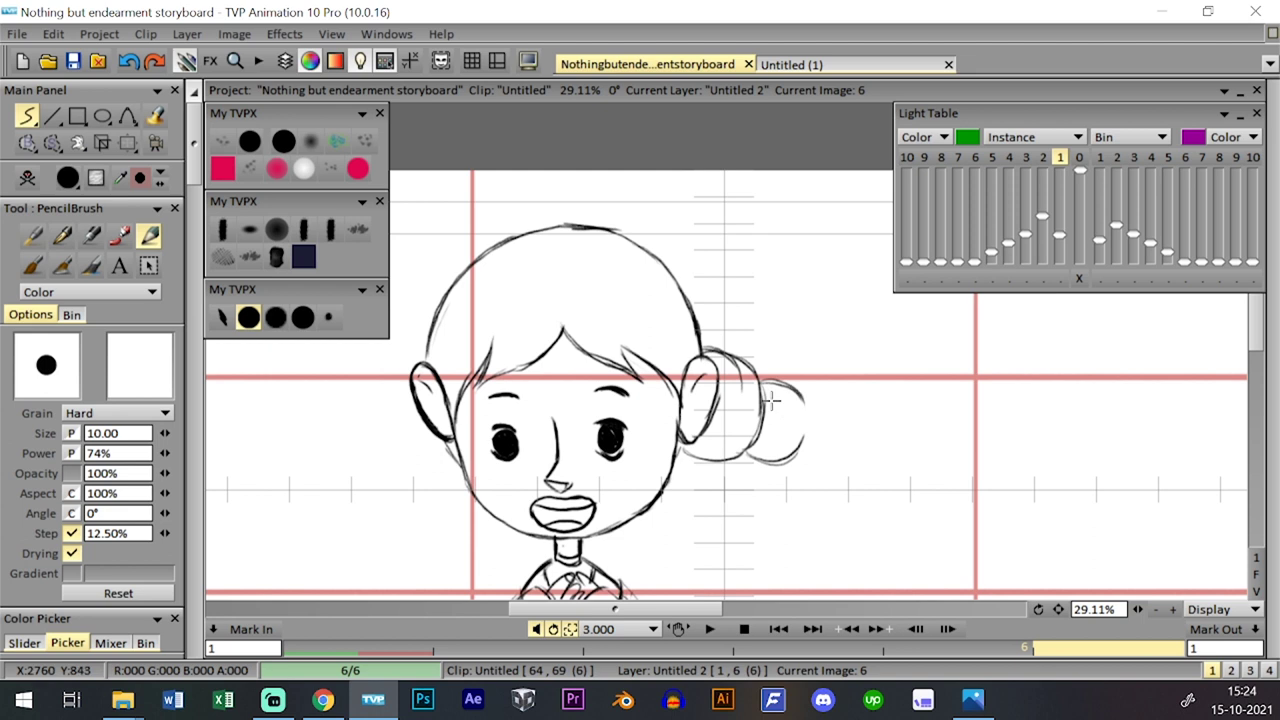
pyautogui.moveTo(790, 395); pyautogui.dragTo(803, 436)
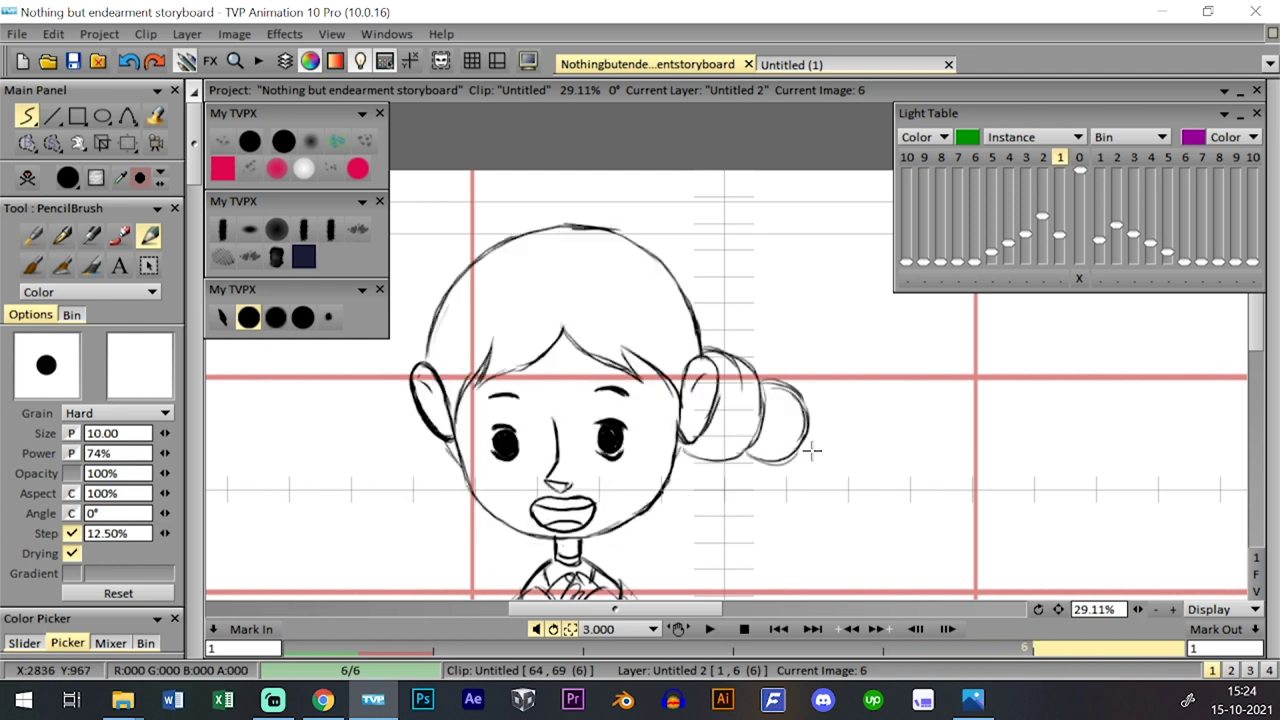
pyautogui.press('Left')
pyautogui.press('Right')
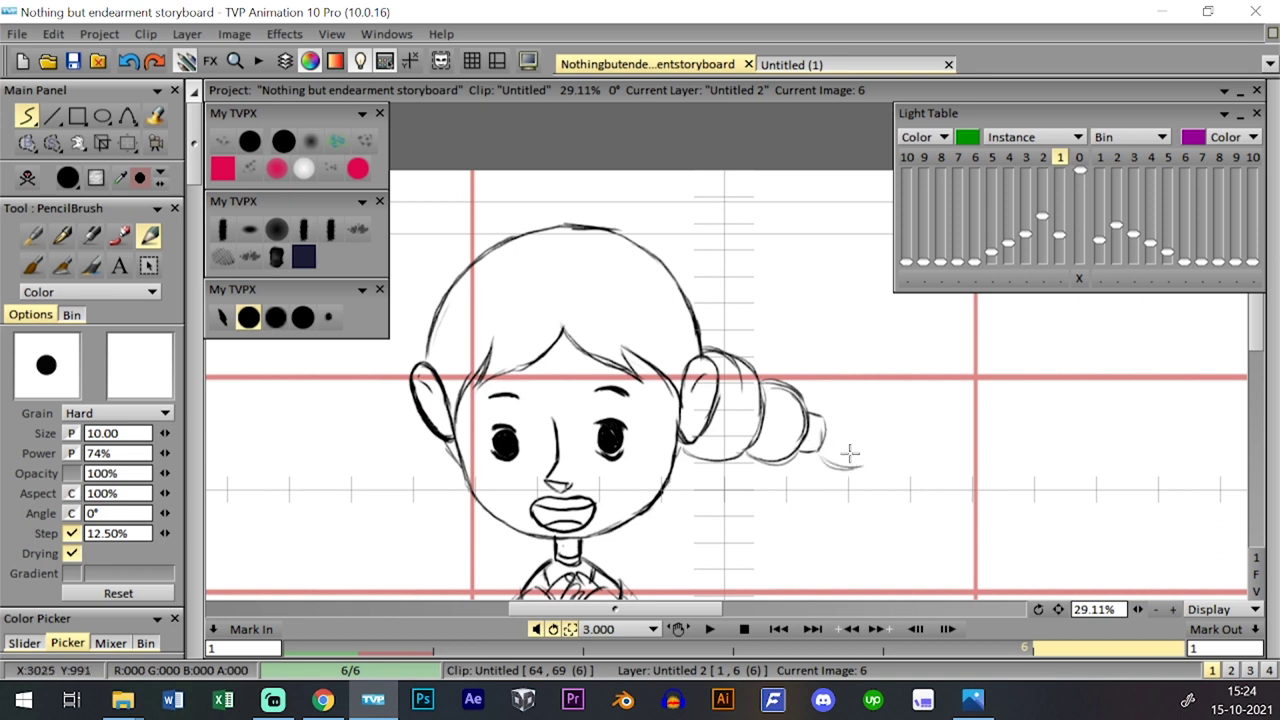
pyautogui.moveTo(832, 414); pyautogui.dragTo(862, 459)
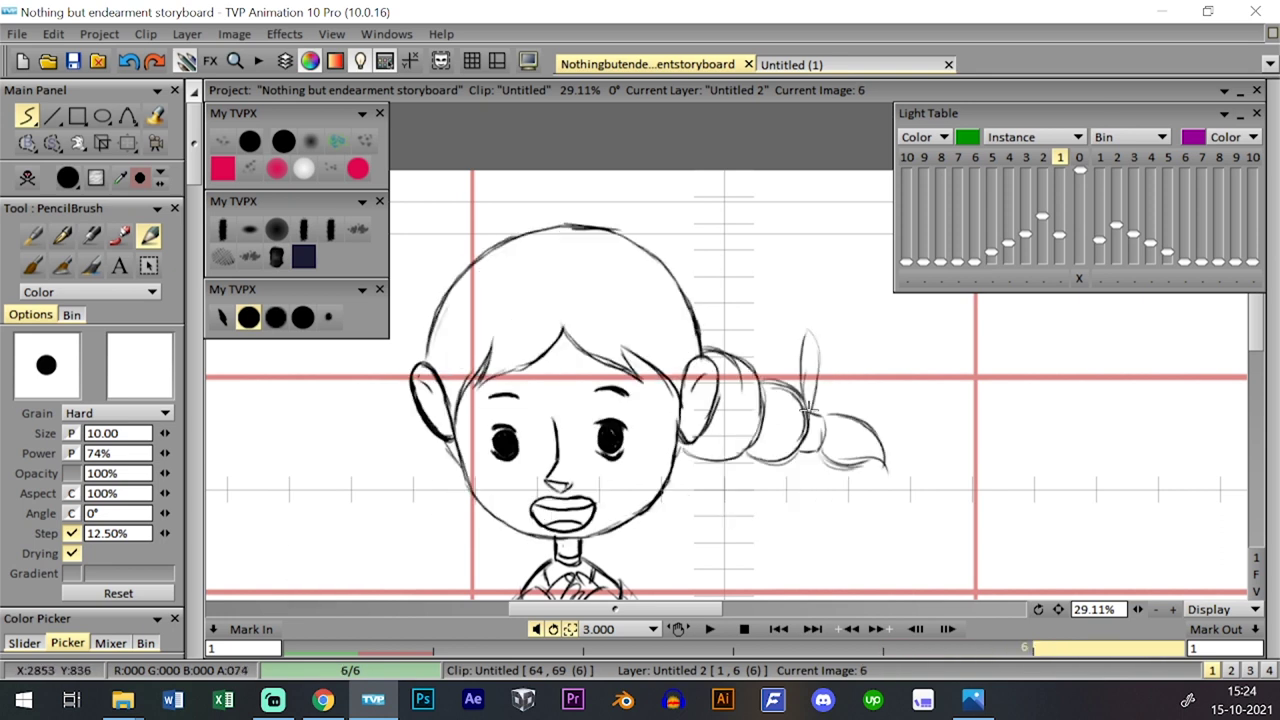
pyautogui.hotkey('ctrl', 'z')
# - Draw the left hair bun beside the left ear, darkening its lower curve
pyautogui.moveTo(912, 559); pyautogui.dragTo(1060, 551)
pyautogui.press('Left')
pyautogui.press('Right')
pyautogui.press('Left')
pyautogui.press('Right')
pyautogui.moveTo(560, 391)
pyautogui.mouseDown()
pyautogui.moveTo(548, 444)
pyautogui.moveTo(565, 378)
pyautogui.moveTo(588, 414)
pyautogui.moveTo(578, 461)
pyautogui.mouseUp()
pyautogui.moveTo(531, 420)
pyautogui.mouseDown()
pyautogui.moveTo(549, 395)
pyautogui.moveTo(608, 467)
pyautogui.mouseUp()
pyautogui.press('Left')
pyautogui.press('Right')
pyautogui.press('Left')
pyautogui.press('Right')
pyautogui.press('Left')
pyautogui.press('Right')
pyautogui.moveTo(508, 440)
pyautogui.mouseDown()
pyautogui.moveTo(563, 465)
pyautogui.moveTo(523, 454)
pyautogui.moveTo(507, 473)
pyautogui.moveTo(540, 468)
pyautogui.moveTo(530, 425)
pyautogui.moveTo(510, 426)
pyautogui.moveTo(545, 415)
pyautogui.mouseUp()
# - Add a ribbon stroke to the left hair tail, comparing repeatedly with image 5
pyautogui.press('Left')
pyautogui.press('Right')
pyautogui.press('Left')
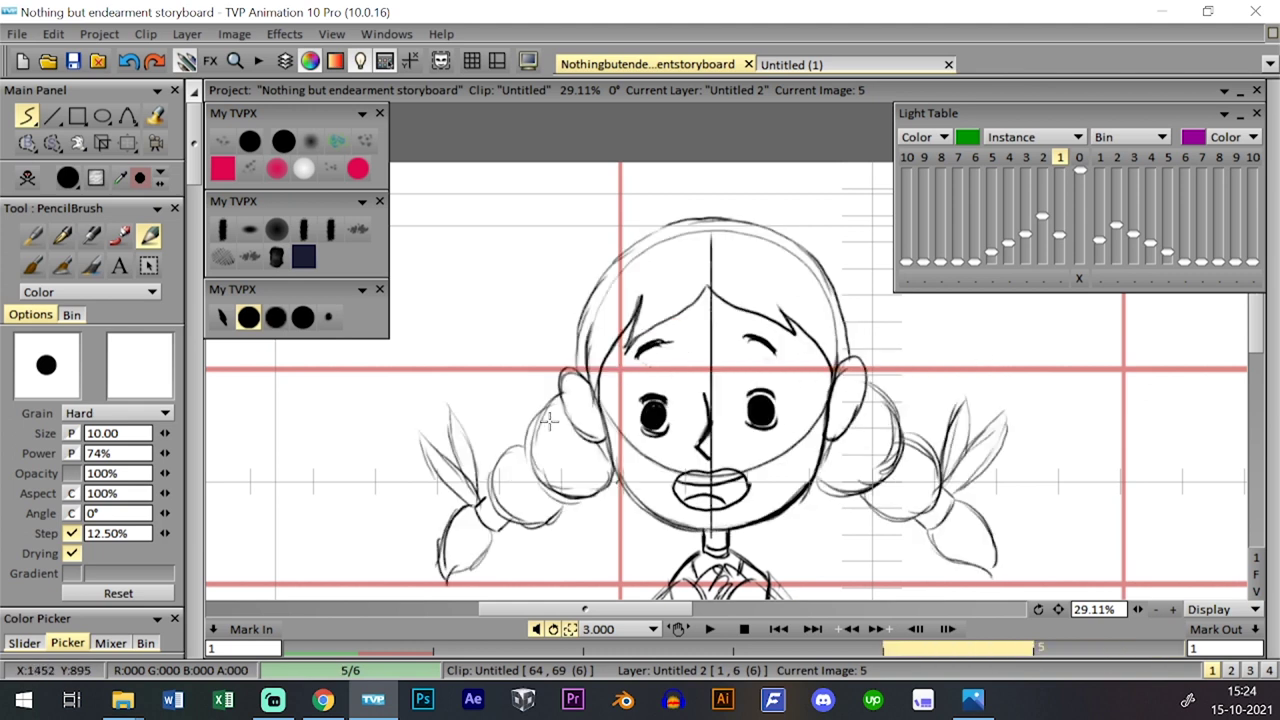
pyautogui.press('Right')
pyautogui.press('Left')
pyautogui.press('Right')
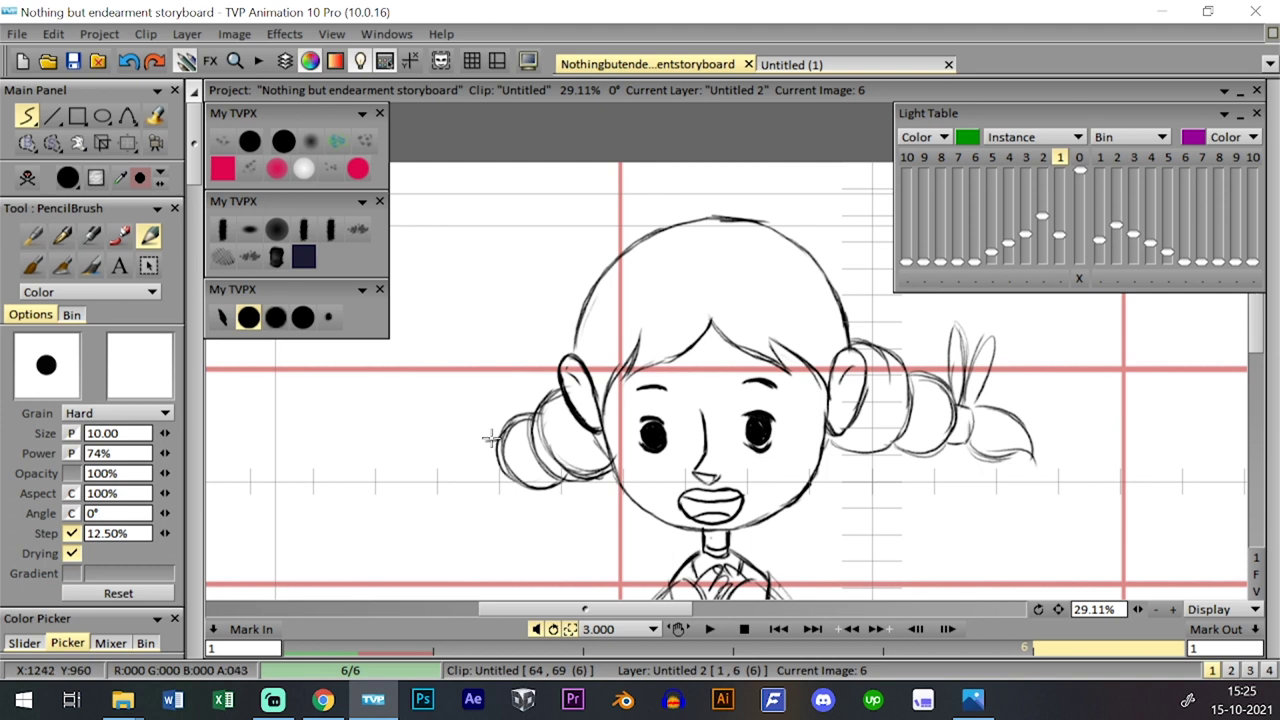
pyautogui.press('Left')
pyautogui.press('Right')
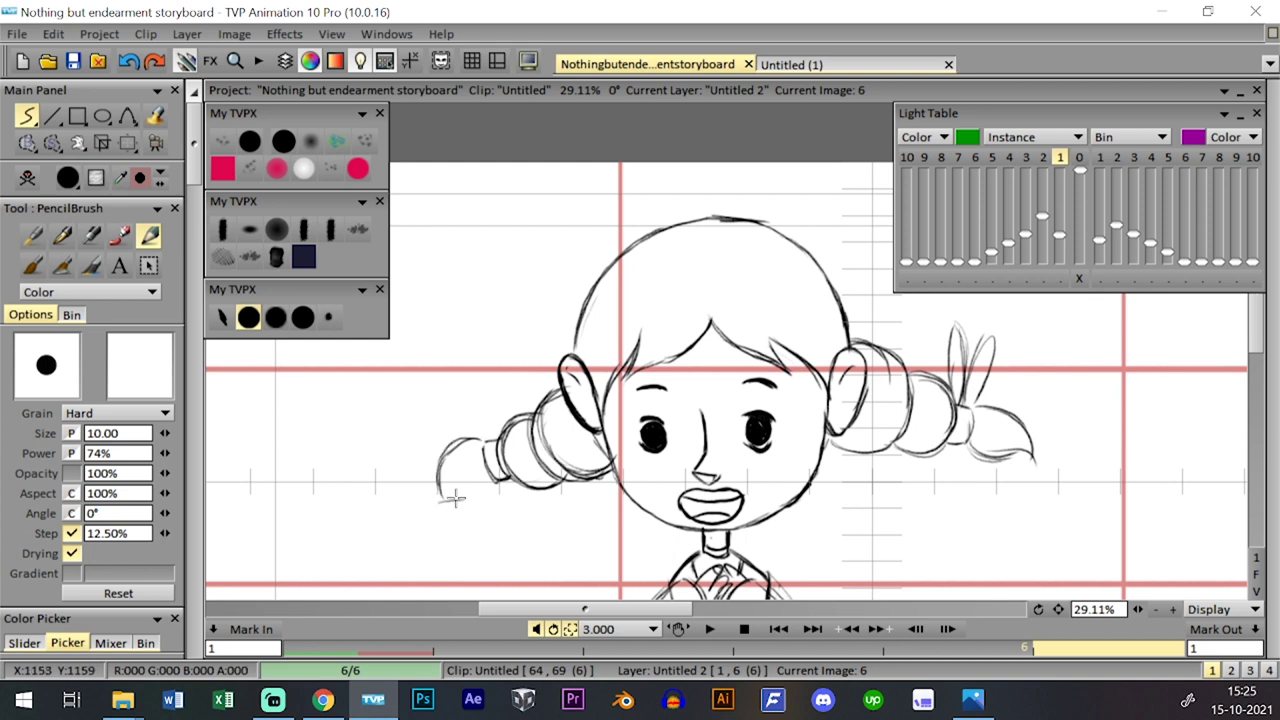
pyautogui.press('Left')
pyautogui.press('Right')
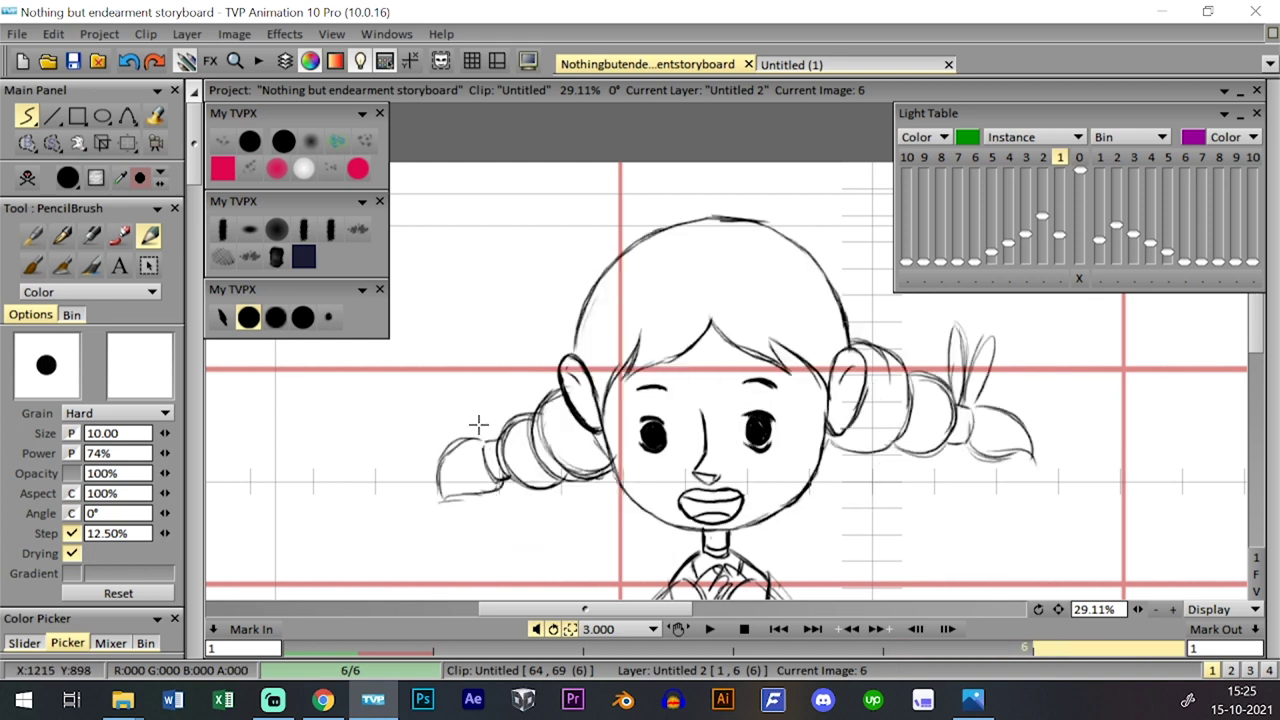
pyautogui.moveTo(490, 446); pyautogui.dragTo(481, 381)
pyautogui.press('Left')
pyautogui.press('Right')
pyautogui.press('Left')
pyautogui.press('Right')
pyautogui.press('Left')
# - Fit the whole frame in view and flip between images 5 and 6 to compare
pyautogui.press('Right')
pyautogui.click(1256, 574)
pyautogui.press('Left')
pyautogui.press('Right')
pyautogui.press('Left')
pyautogui.press('Right')
pyautogui.press('Left')
pyautogui.press('Right')
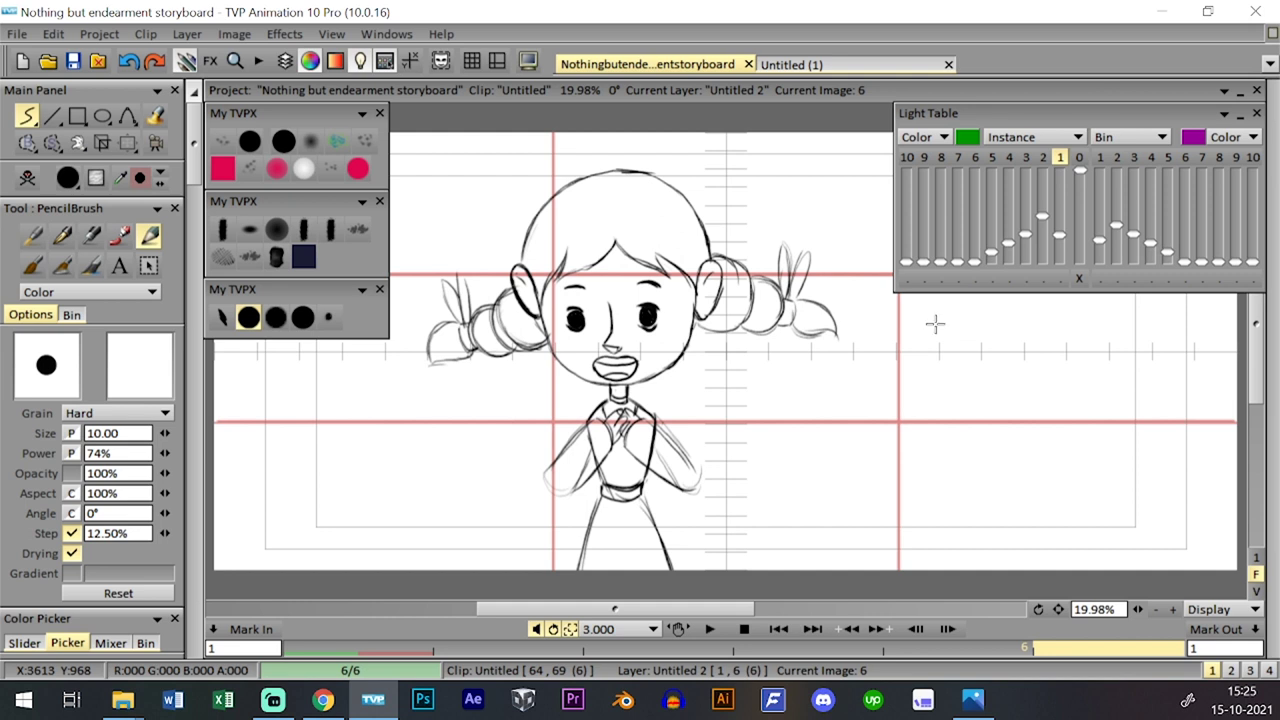
pyautogui.press('Left')
pyautogui.press('Right')
pyautogui.press('Left')
pyautogui.press('Right')
pyautogui.press('Left')
pyautogui.press('Right')
pyautogui.press('Left')
pyautogui.press('Right')
# - Remove the stray handwritten note strokes and save the project
pyautogui.scroll(5, 937, 307)
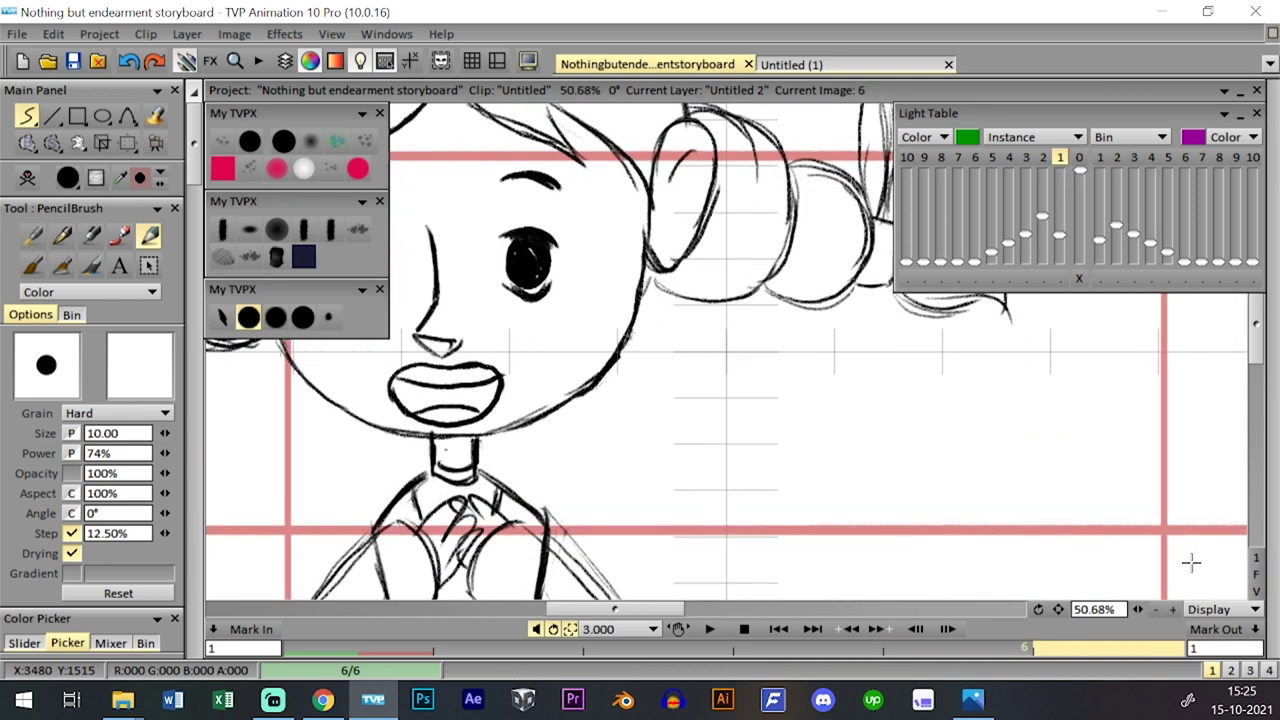
pyautogui.moveTo(1058, 609); pyautogui.dragTo(1073, 583)
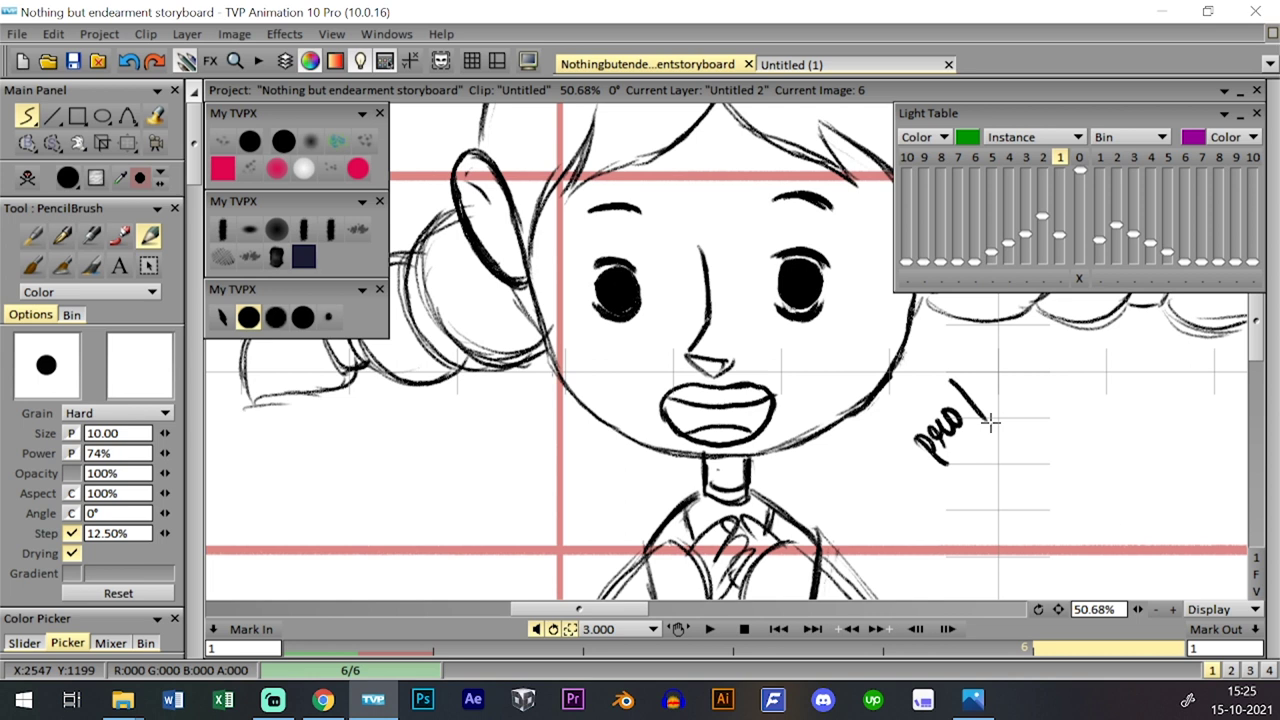
pyautogui.hotkey('ctrl', 'z')
pyautogui.hotkey('ctrl', 'z')
pyautogui.hotkey('ctrl', 'z')
pyautogui.moveTo(1139, 610); pyautogui.dragTo(1025, 582)
pyautogui.moveTo(1145, 452); pyautogui.dragTo(1117, 466)
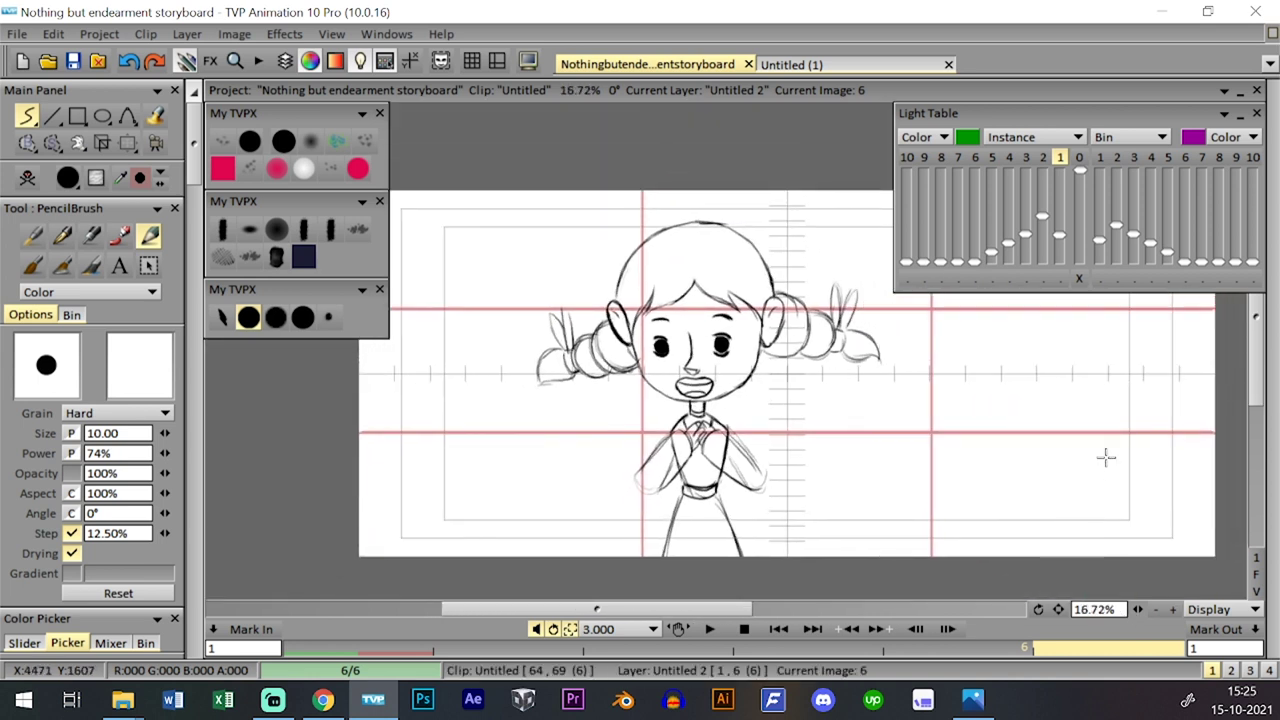
pyautogui.click(74, 62)
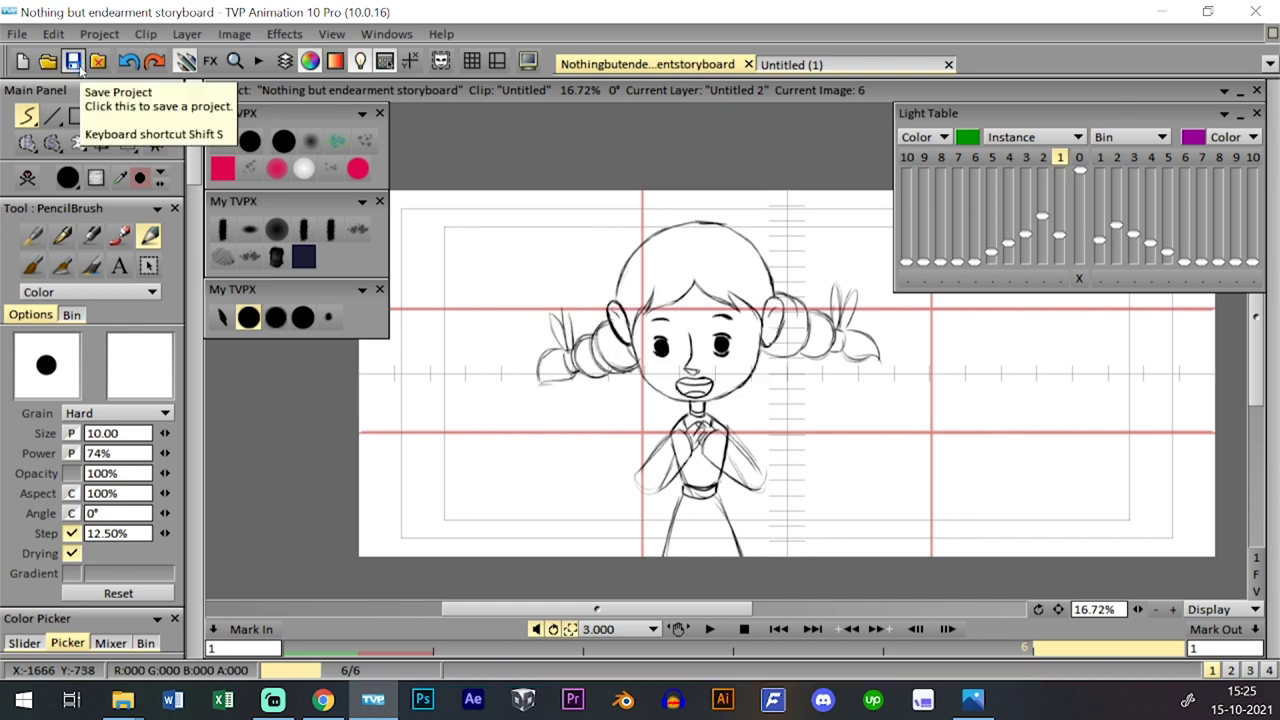
# - Collapse the Light Table panel, save again, and show the Time Line panel
pyautogui.click(1172, 609)
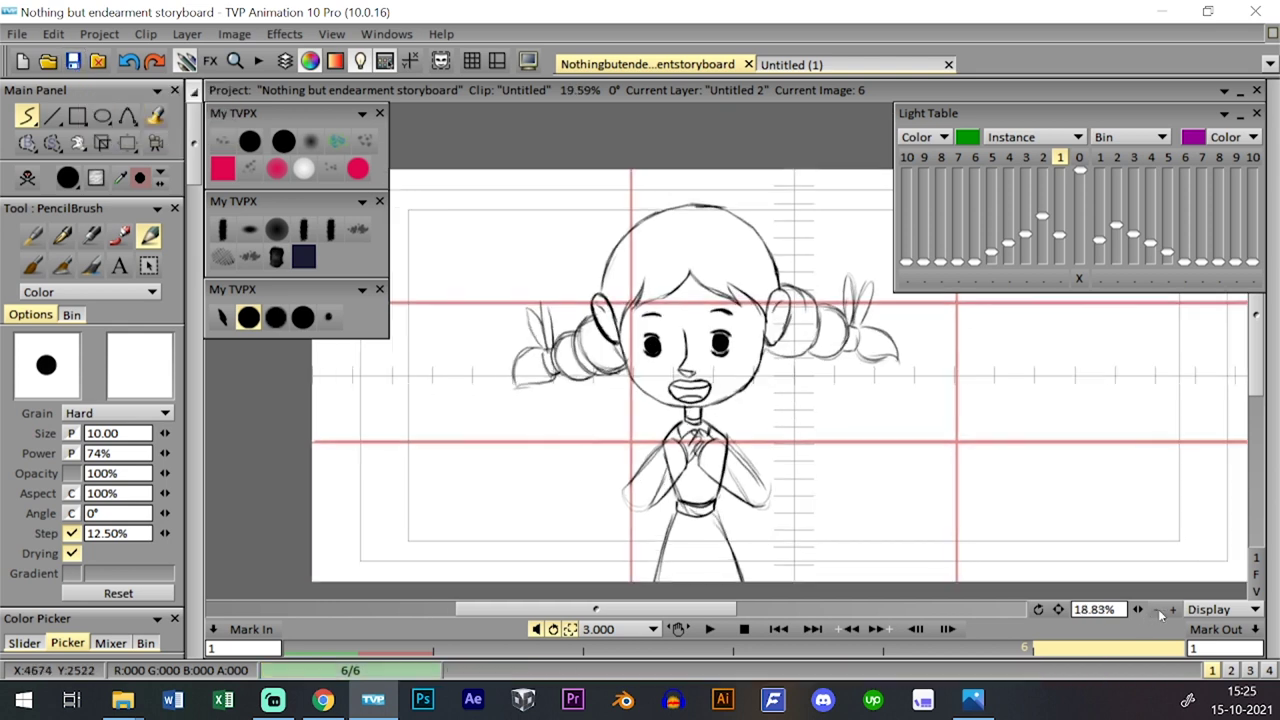
pyautogui.moveTo(895, 452); pyautogui.dragTo(896, 421)
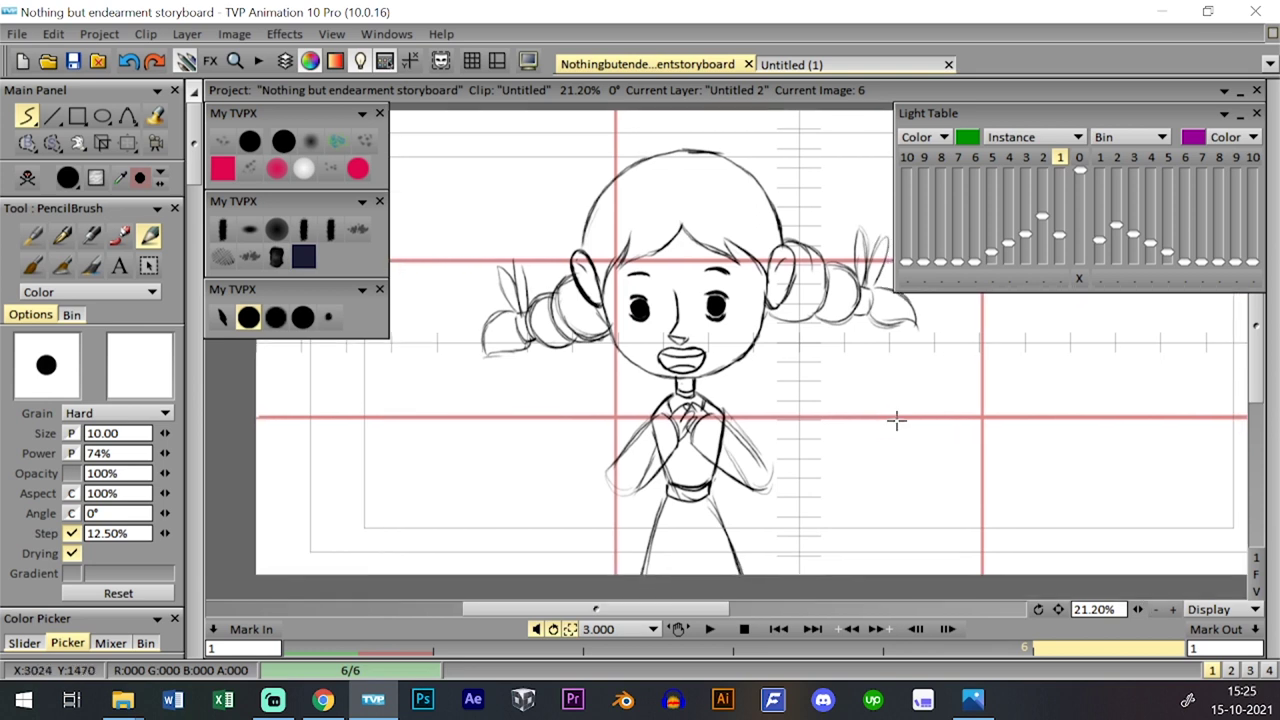
pyautogui.moveTo(1136, 614); pyautogui.dragTo(1144, 611)
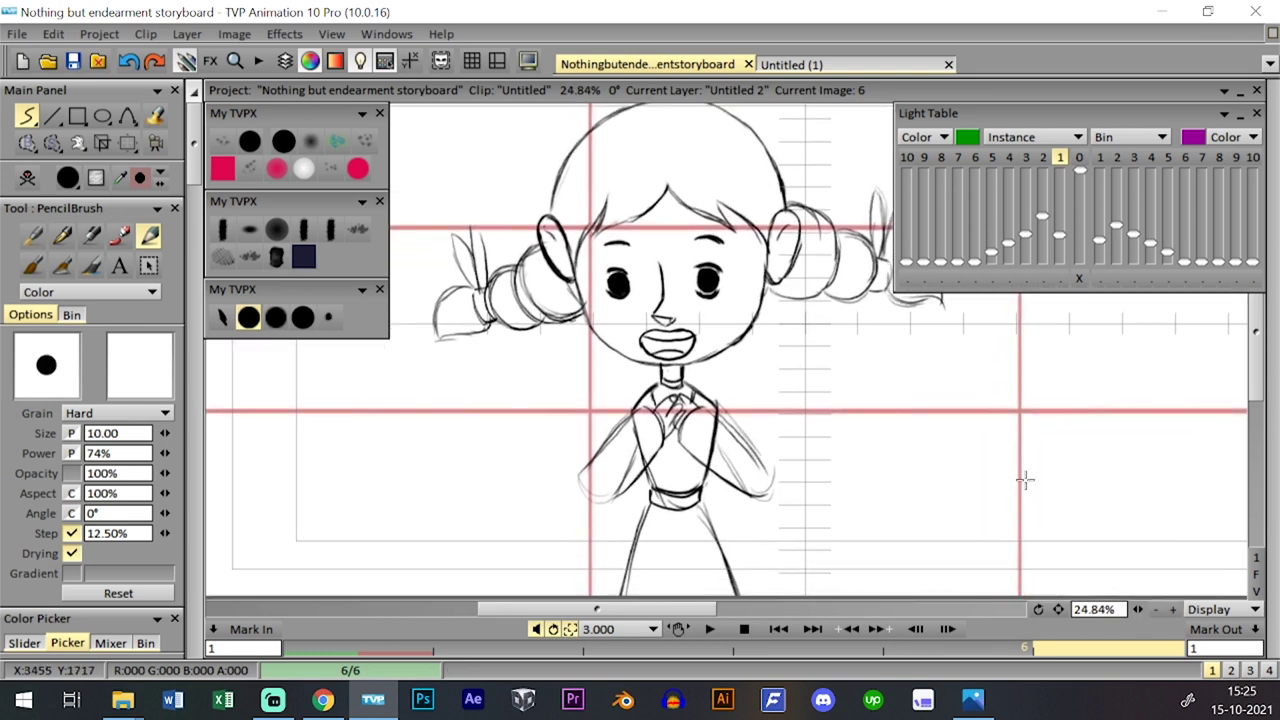
pyautogui.moveTo(1031, 467); pyautogui.dragTo(1034, 467)
pyautogui.moveTo(1139, 610); pyautogui.dragTo(1133, 611)
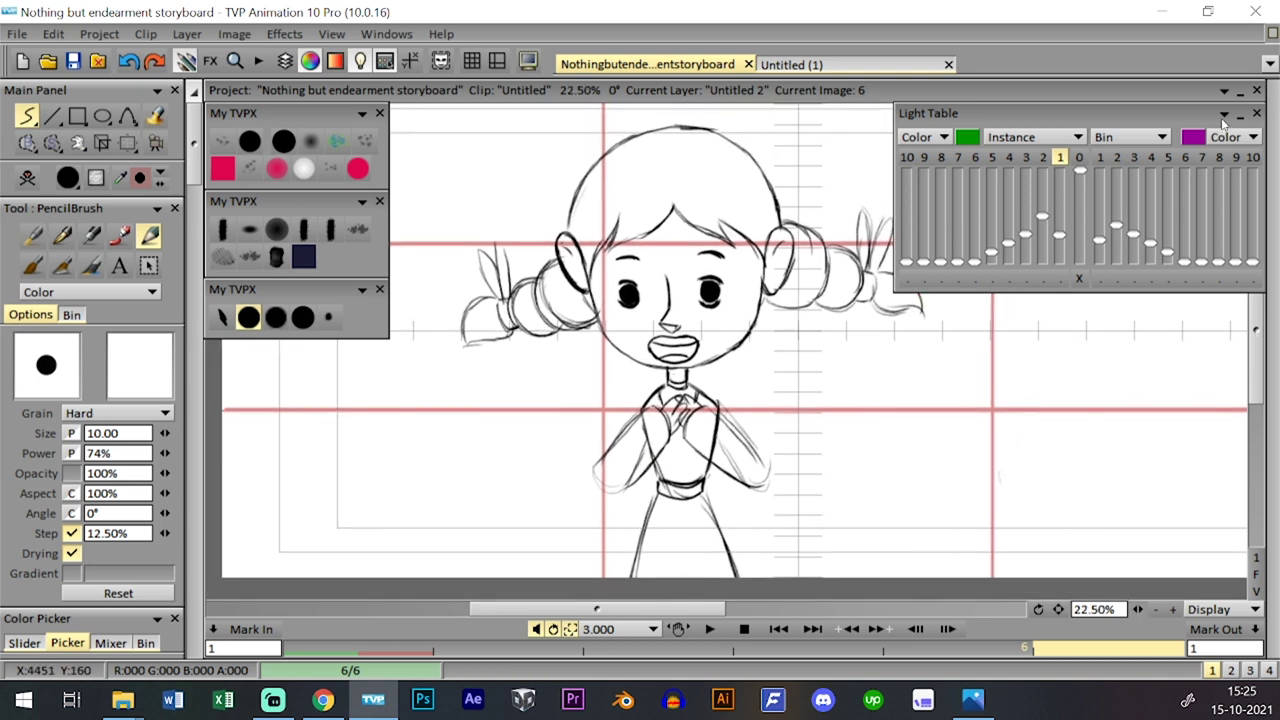
pyautogui.click(1224, 114)
pyautogui.hotkey('ctrl', 's')
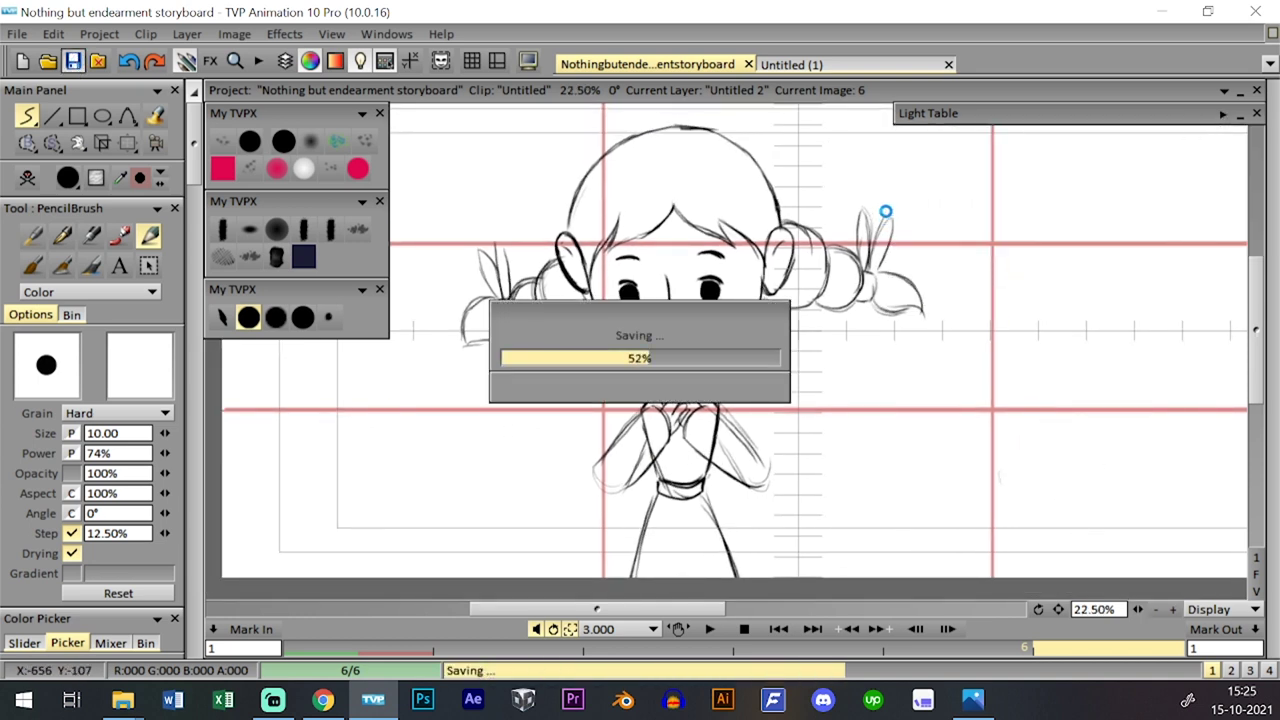
pyautogui.press('Tab')
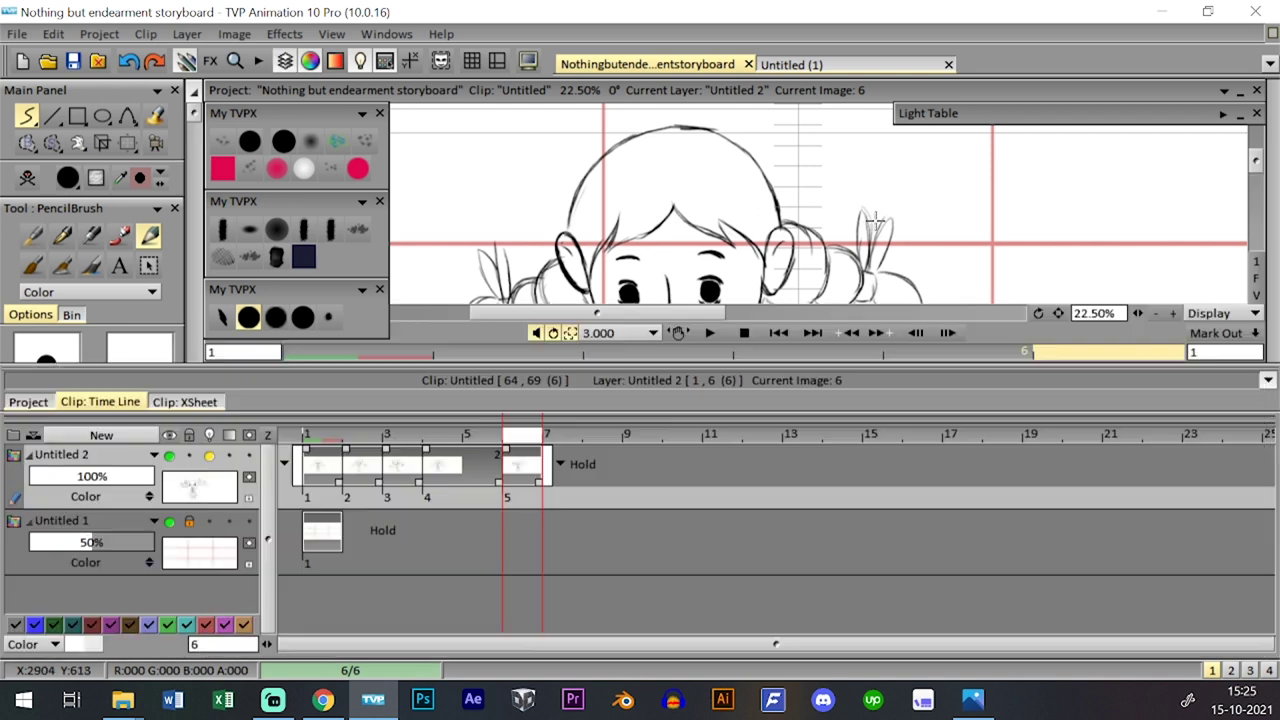
# - Preview the animation, then hold the first two drawings and drawing 5 one frame longer
pyautogui.hotkey('shift', 't')
pyautogui.hotkey('shift', 't')
pyautogui.hotkey('shift', 't')
pyautogui.hotkey('shift', 't')
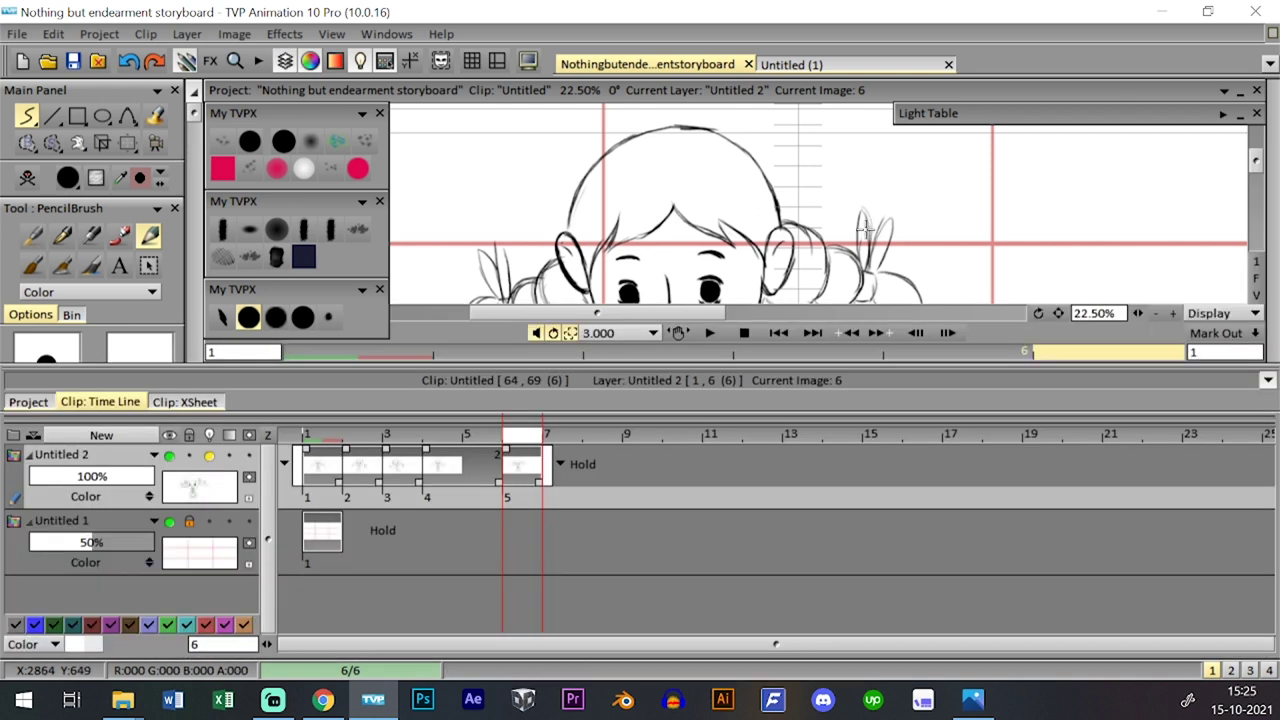
pyautogui.hotkey('shift', 't')
pyautogui.hotkey('shift', 't')
pyautogui.hotkey('shift', 't')
pyautogui.click(710, 629)
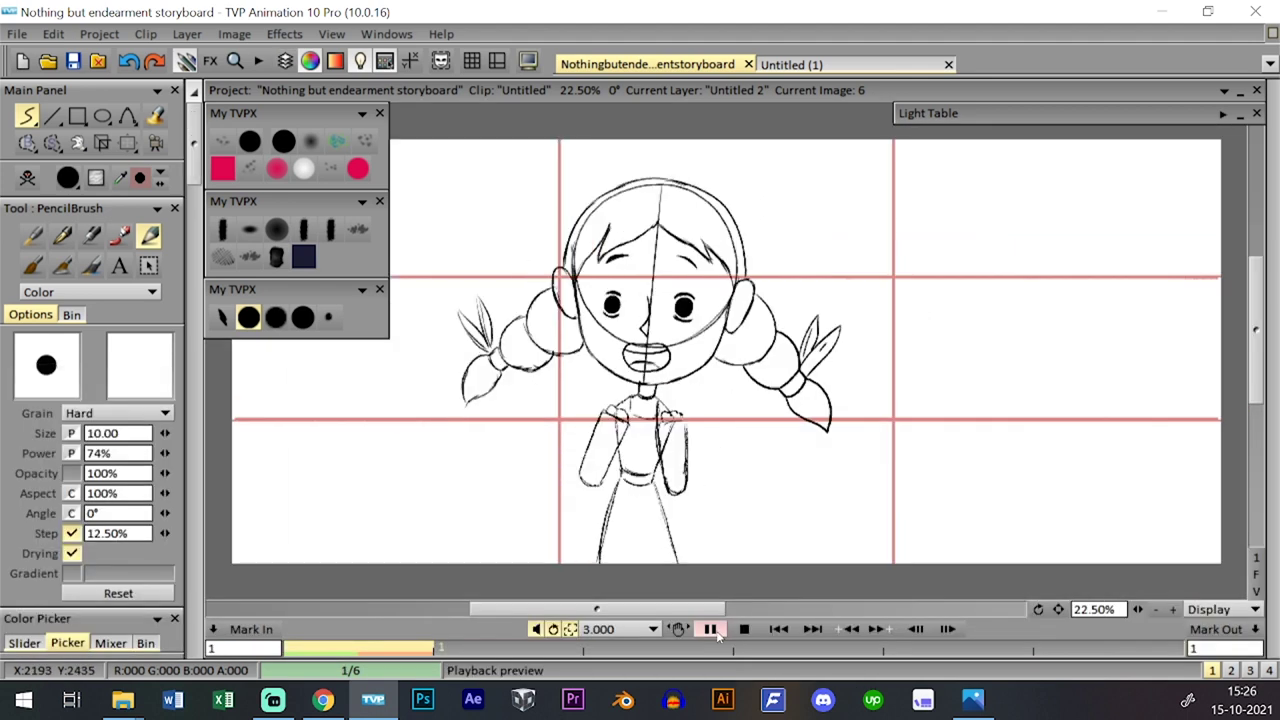
pyautogui.hotkey('shift', 't')
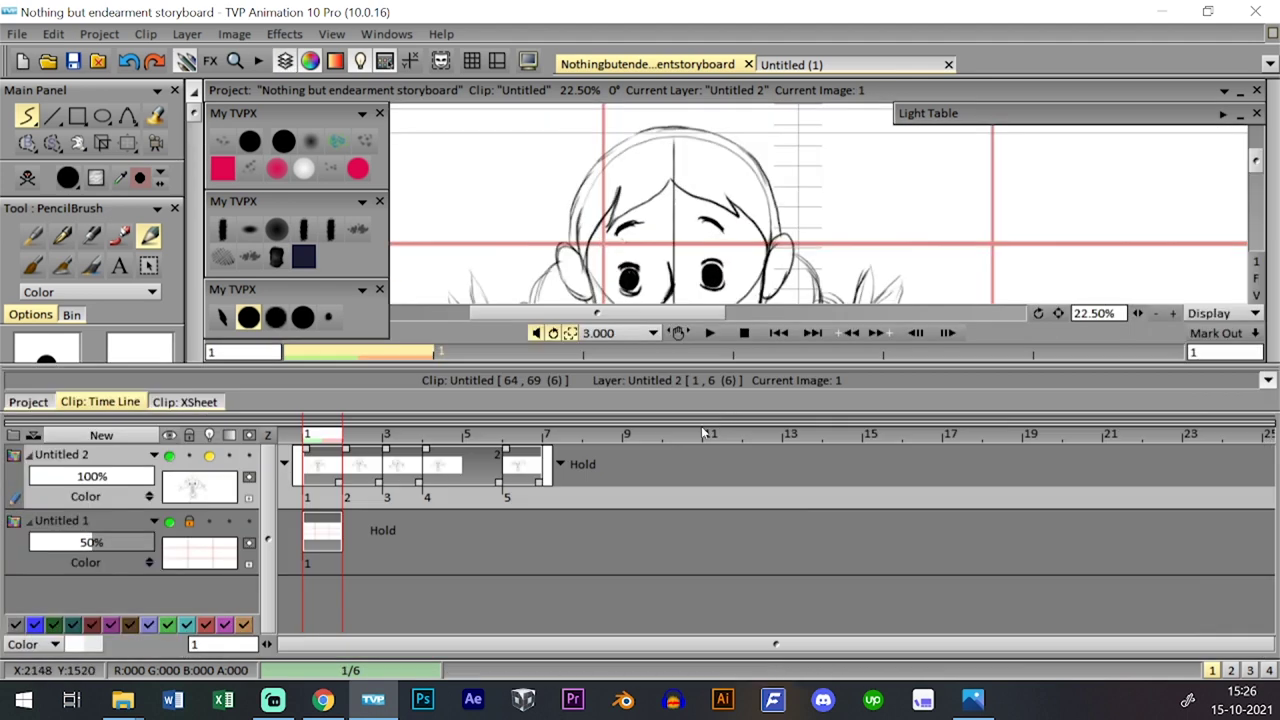
pyautogui.click(519, 435)
pyautogui.moveTo(338, 483); pyautogui.dragTo(540, 486)
pyautogui.moveTo(668, 482); pyautogui.dragTo(684, 482)
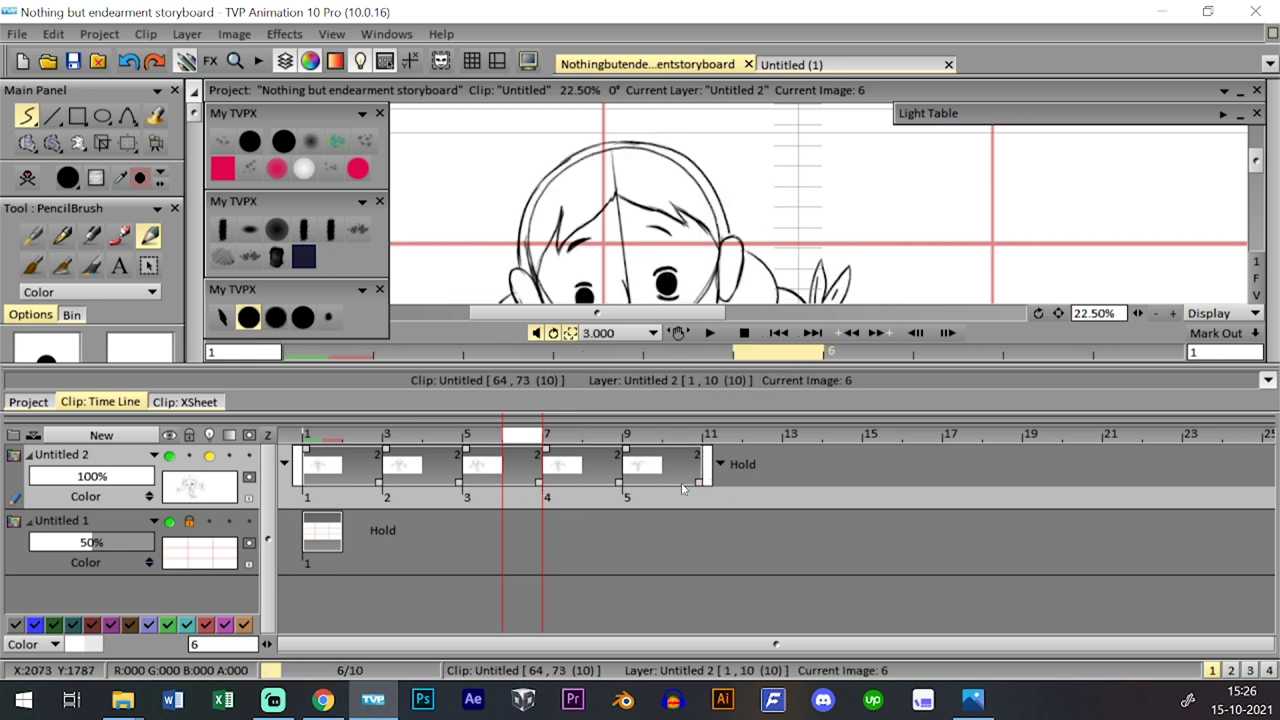
# - Go to image 9 and save the project
pyautogui.click(628, 440)
pyautogui.press('Tab')
pyautogui.press('Tab')
pyautogui.press('Tab')
pyautogui.press('Tab')
pyautogui.press('Tab')
pyautogui.press('Tab')
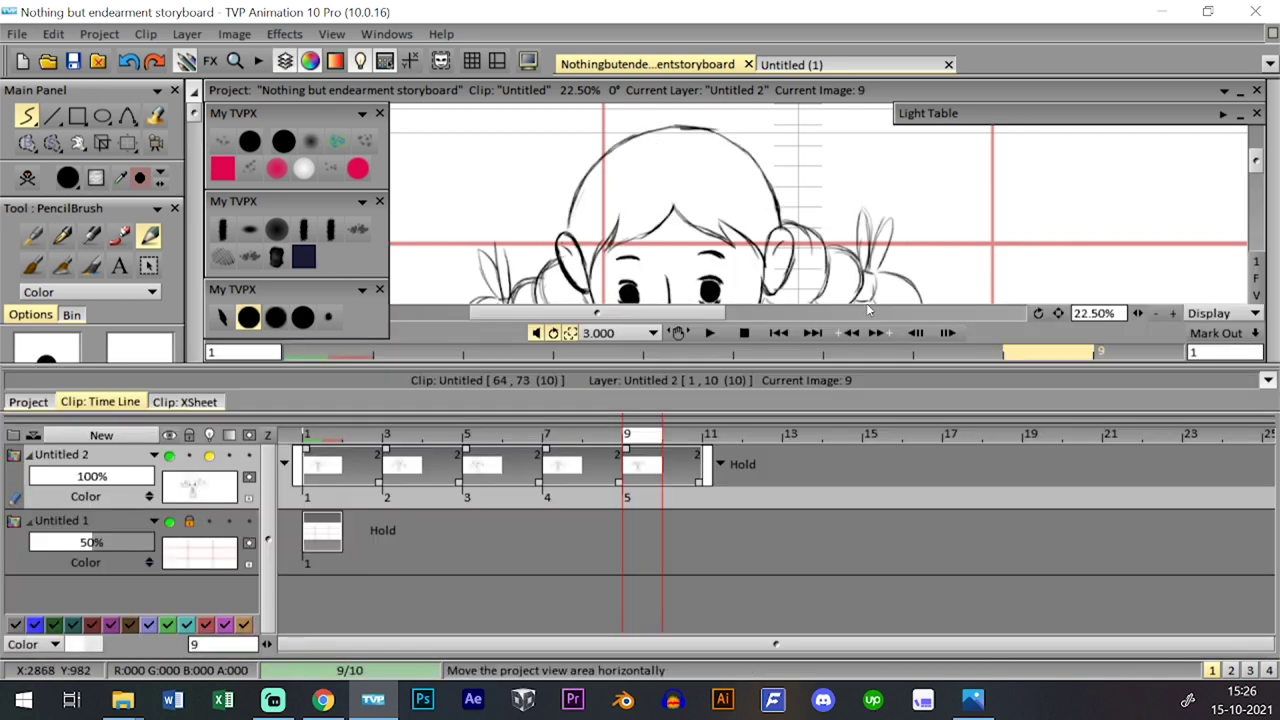
pyautogui.press('Tab')
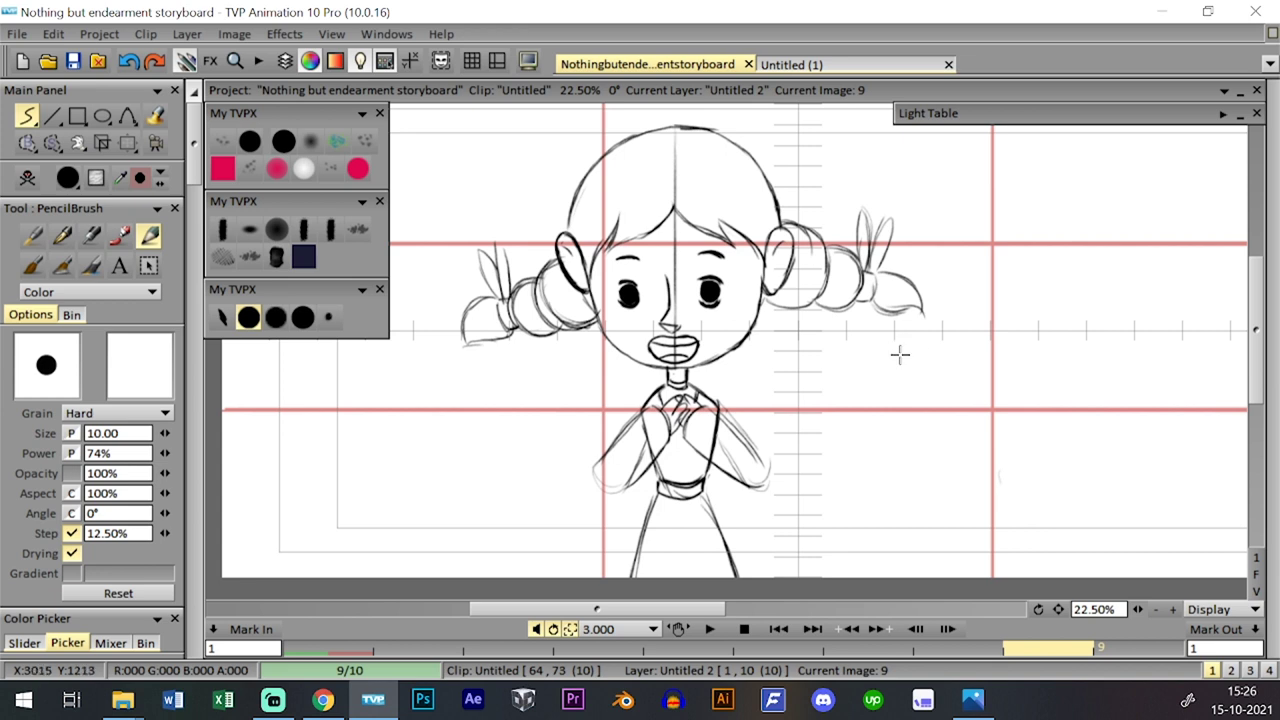
pyautogui.press('Tab')
pyautogui.press('Tab')
pyautogui.press('Tab')
pyautogui.press('Tab')
pyautogui.press('Tab')
pyautogui.press('Tab')
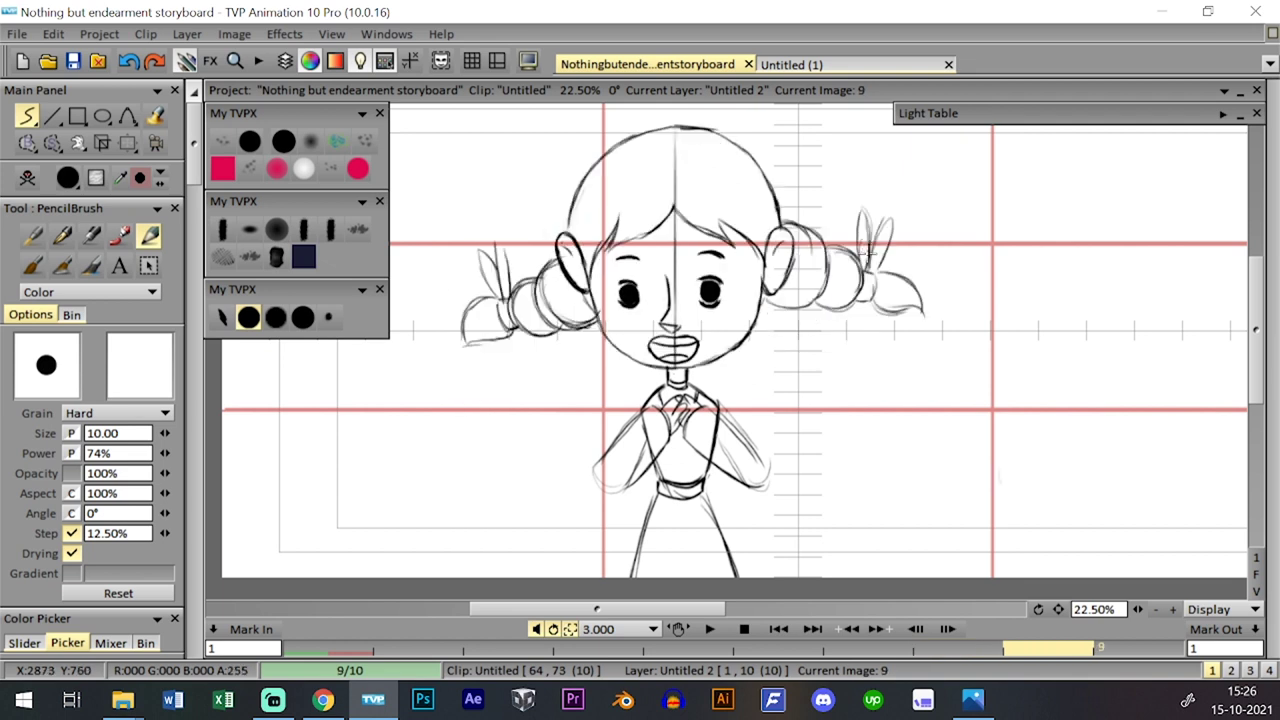
pyautogui.hotkey('ctrl', 's')
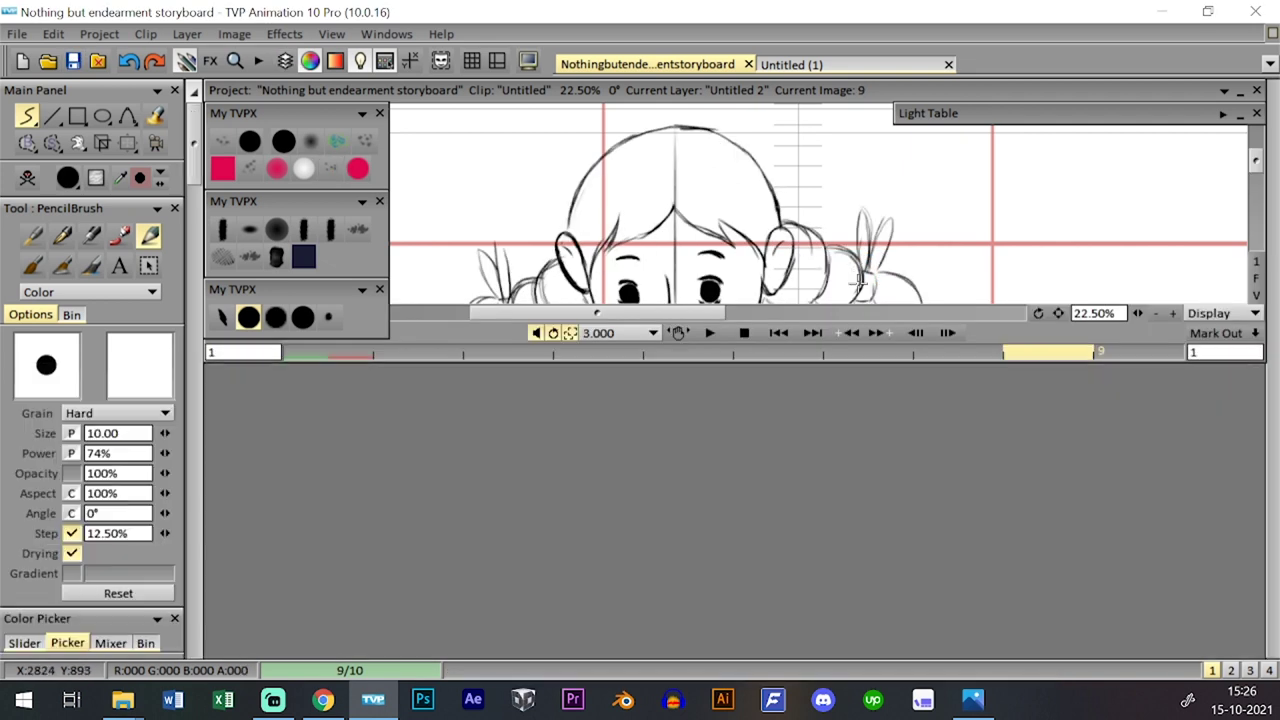
# - Add a new drawing at frame 11 and extend it to two frames
pyautogui.press('Tab')
pyautogui.press('Tab')
pyautogui.press('Tab')
pyautogui.press('Tab')
pyautogui.press('Tab')
pyautogui.press('Tab')
pyautogui.click(569, 436)
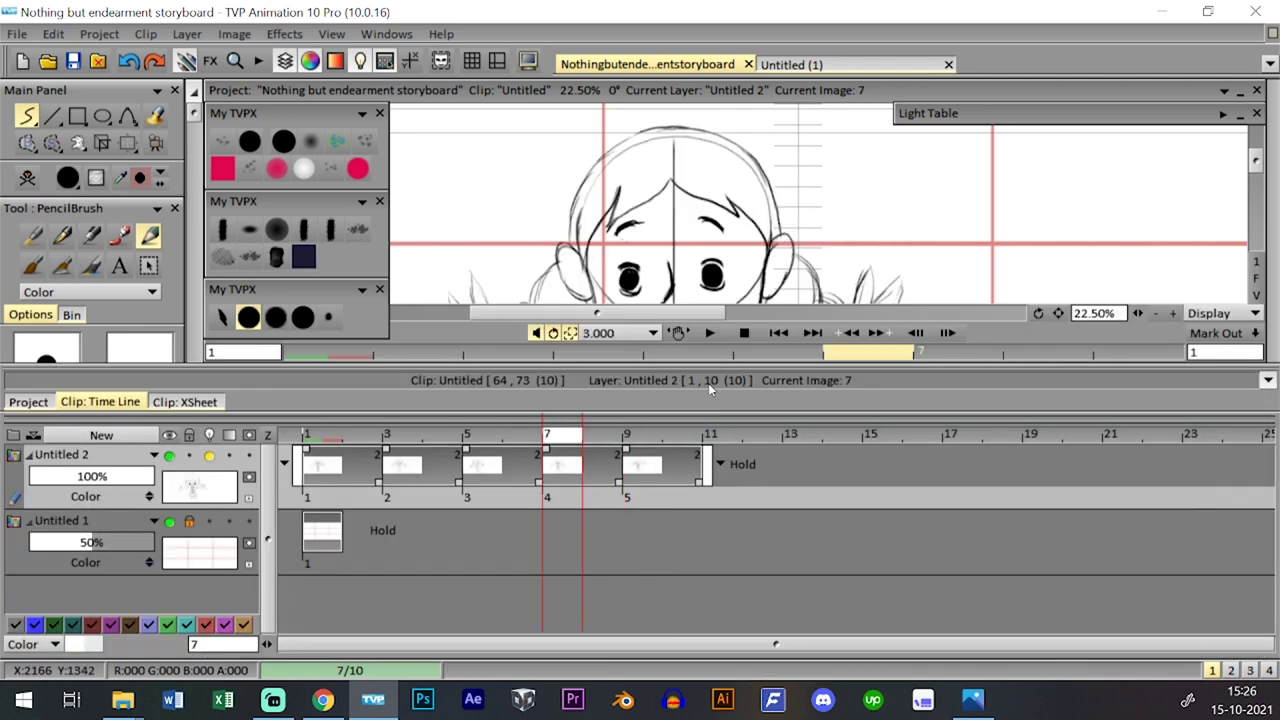
pyautogui.click(563, 466)
pyautogui.moveTo(706, 421); pyautogui.dragTo(708, 424)
pyautogui.click(724, 437)
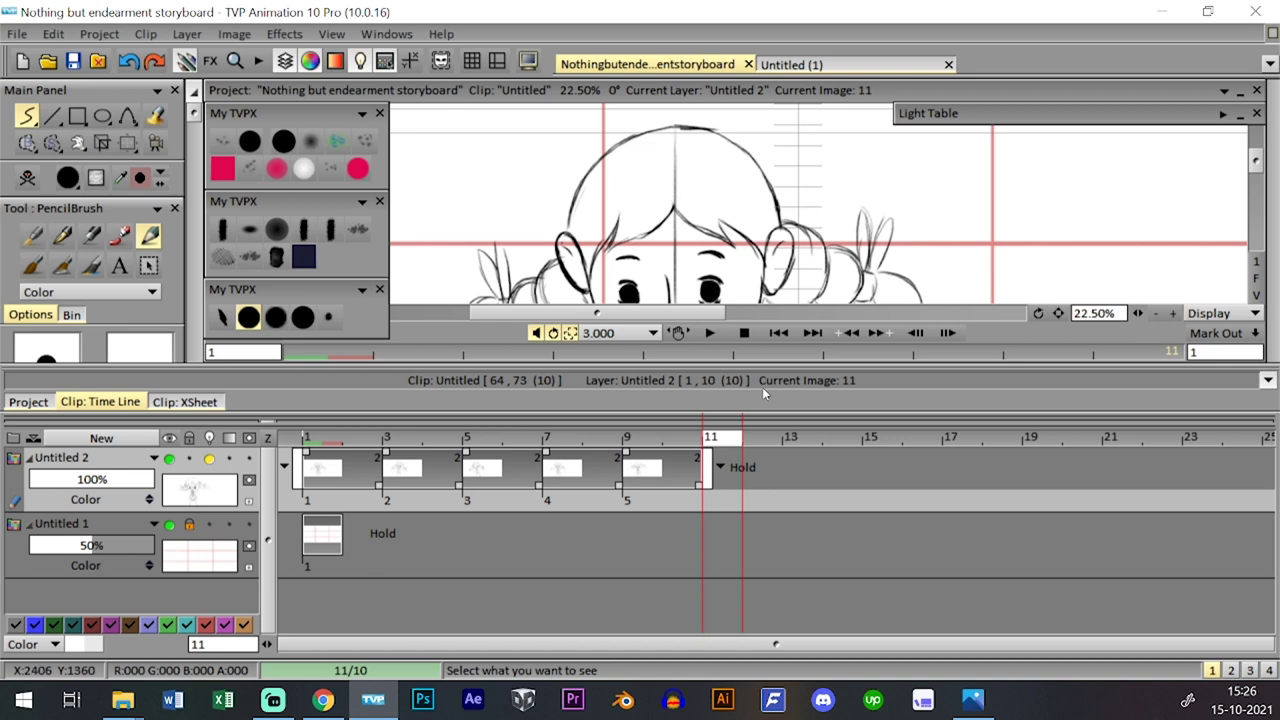
pyautogui.hotkey('ctrl', 'v')
pyautogui.moveTo(748, 468); pyautogui.dragTo(787, 468)
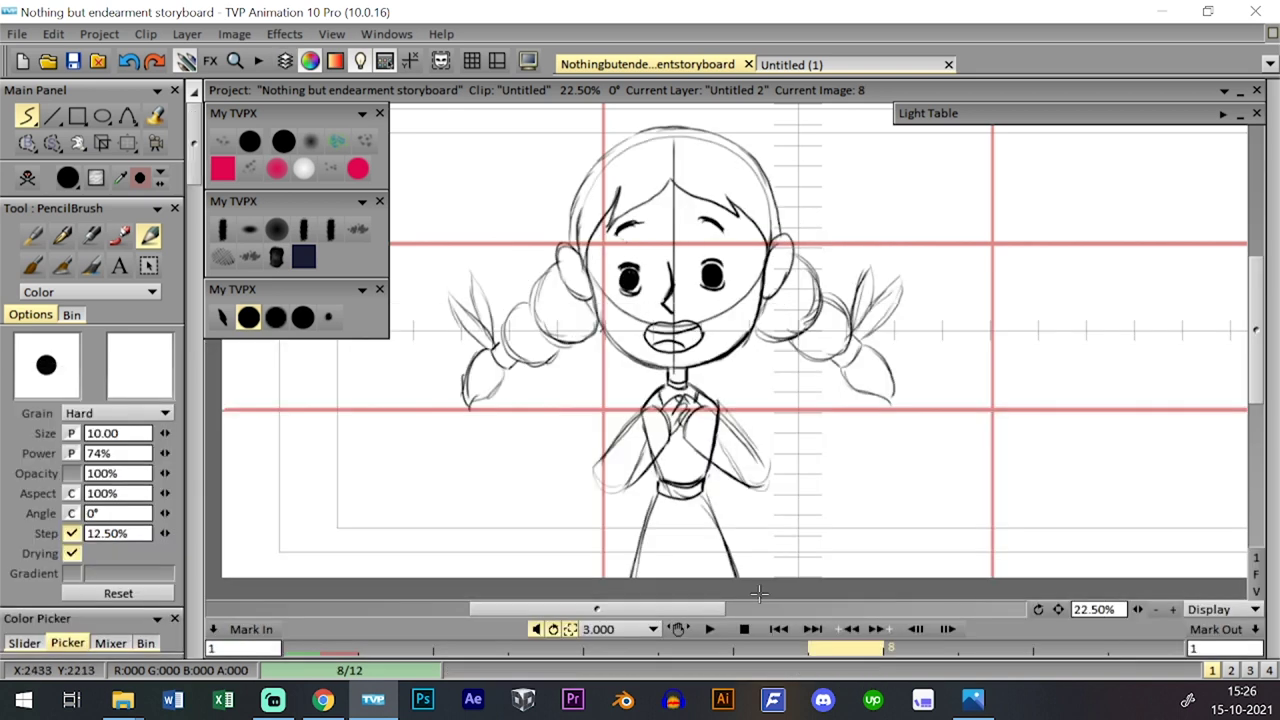
# - Shorten the first three drawings to one frame each and play the retimed clip
pyautogui.click(710, 628)
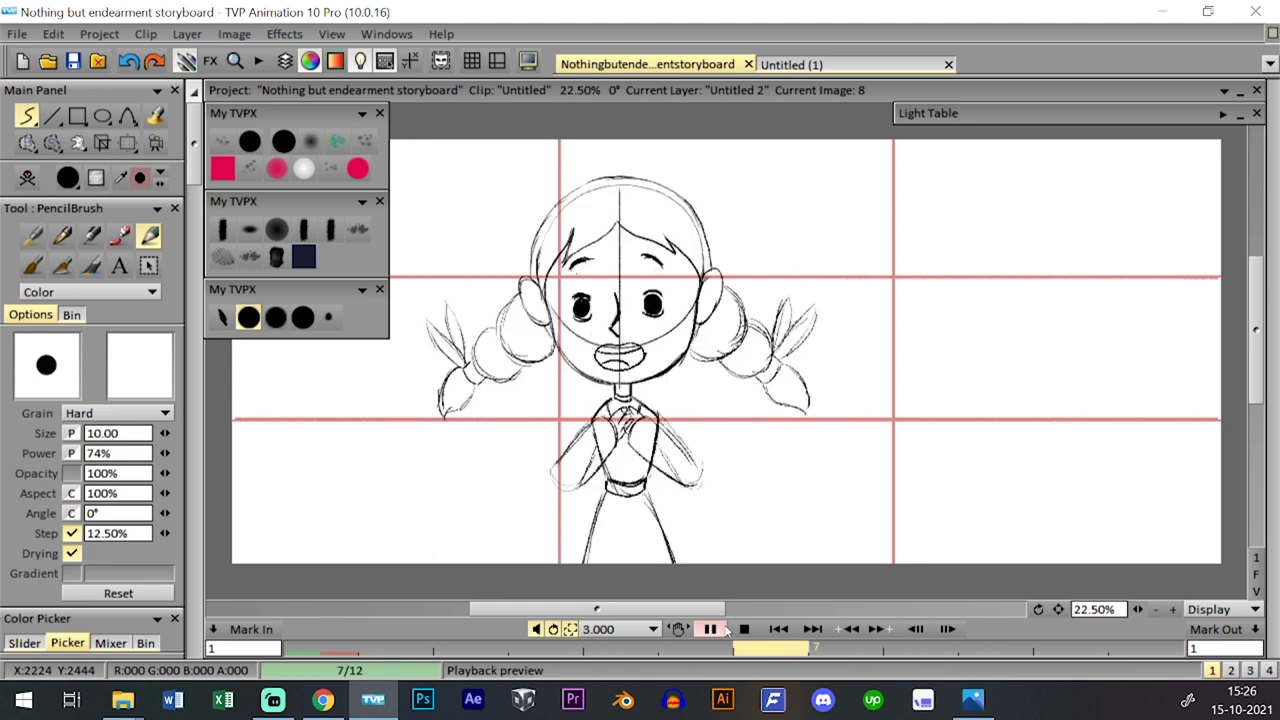
pyautogui.click(746, 631)
pyautogui.moveTo(376, 486); pyautogui.dragTo(423, 487)
pyautogui.click(761, 354)
pyautogui.press('space')
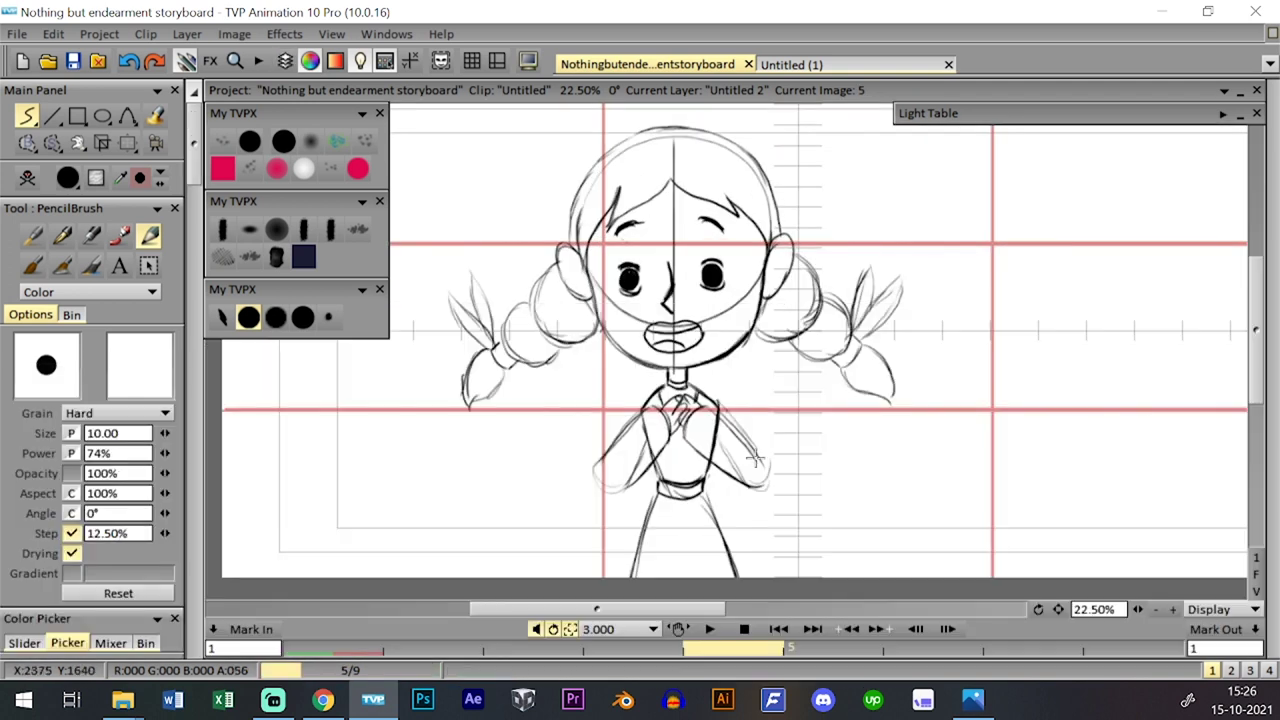
pyautogui.click(711, 629)
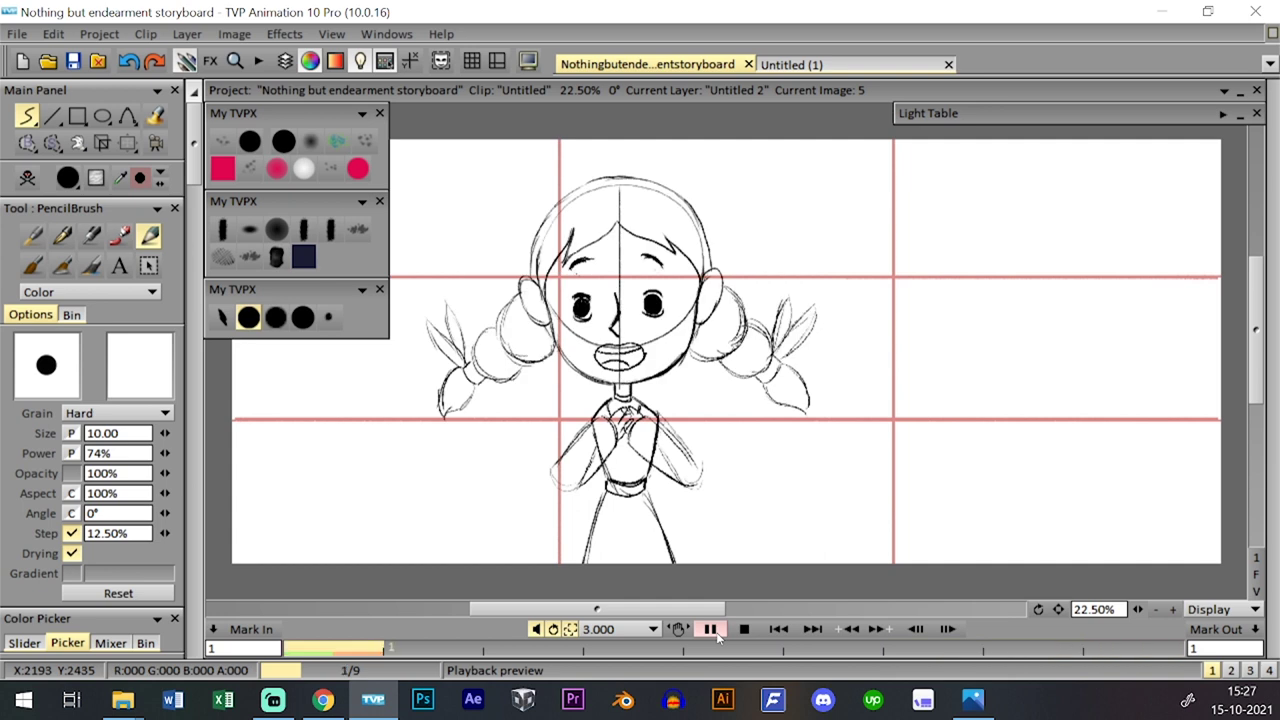
pyautogui.click(745, 631)
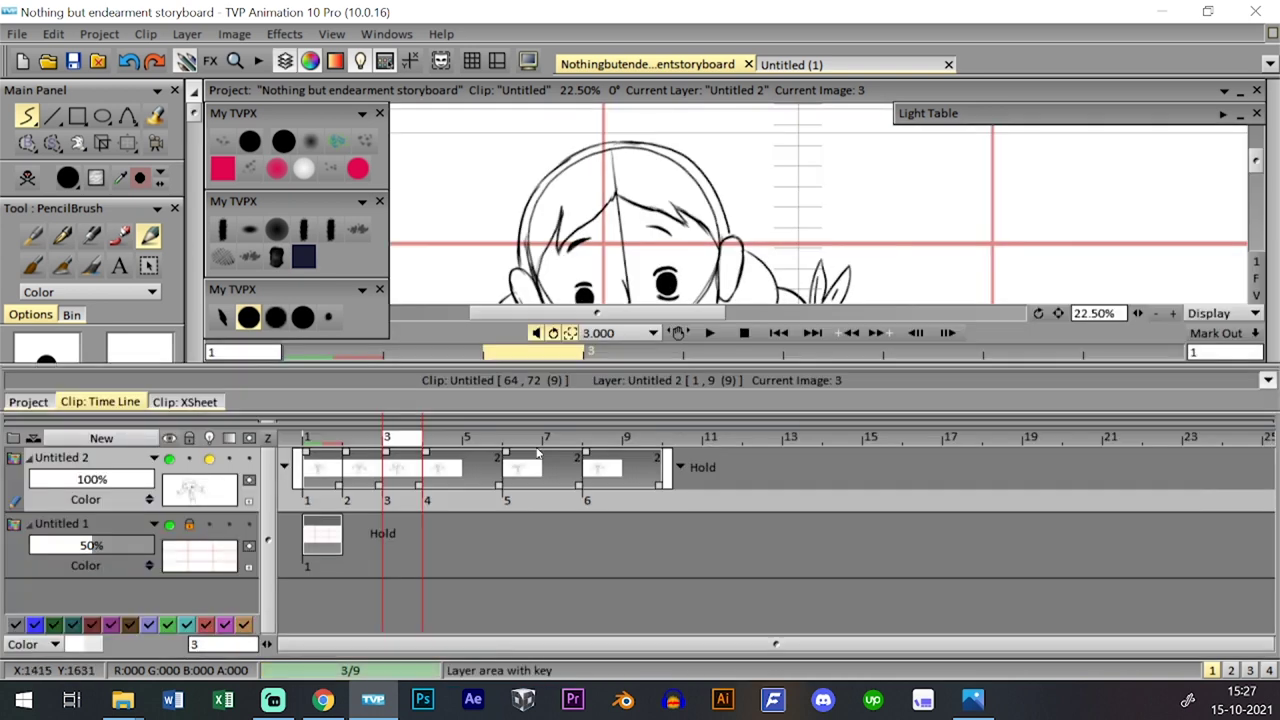
pyautogui.click(537, 453)
pyautogui.press('Tab')
pyautogui.press('Tab')
pyautogui.press('Tab')
pyautogui.moveTo(1138, 609); pyautogui.dragTo(1225, 598)
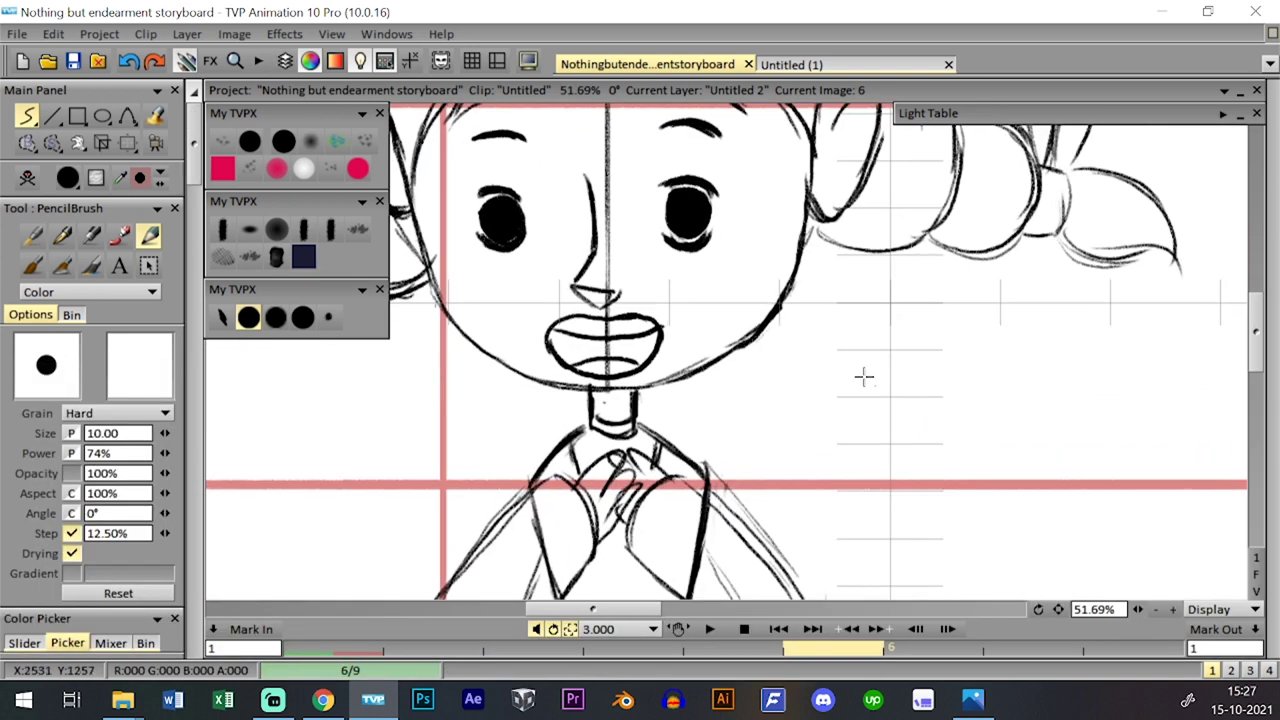
# - Erase image 6's black eye fills, redraw the eyes with outlines and highlights, then preview
pyautogui.moveTo(864, 377); pyautogui.dragTo(909, 433)
pyautogui.moveTo(547, 284); pyautogui.dragTo(540, 268)
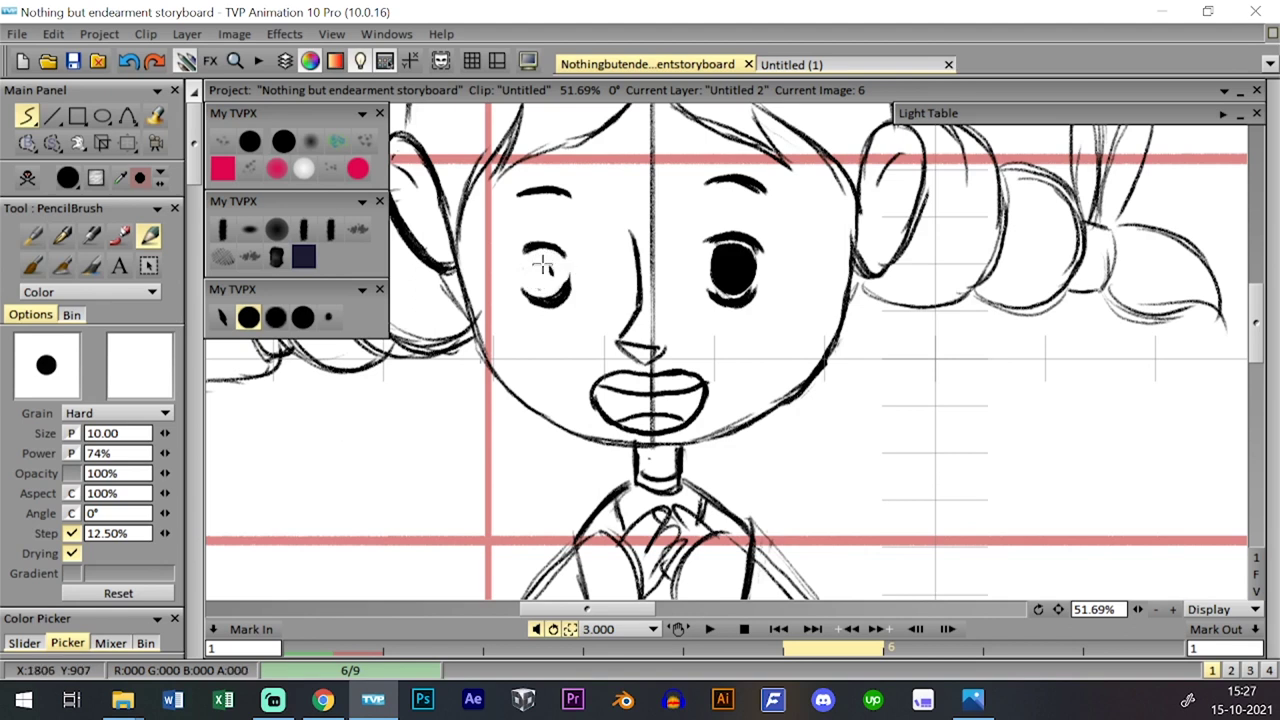
pyautogui.moveTo(737, 260)
pyautogui.mouseDown()
pyautogui.moveTo(740, 271)
pyautogui.moveTo(720, 270)
pyautogui.moveTo(745, 255)
pyautogui.moveTo(725, 275)
pyautogui.moveTo(733, 262)
pyautogui.mouseUp()
pyautogui.moveTo(544, 264)
pyautogui.mouseDown()
pyautogui.moveTo(554, 250)
pyautogui.moveTo(530, 257)
pyautogui.moveTo(550, 262)
pyautogui.mouseUp()
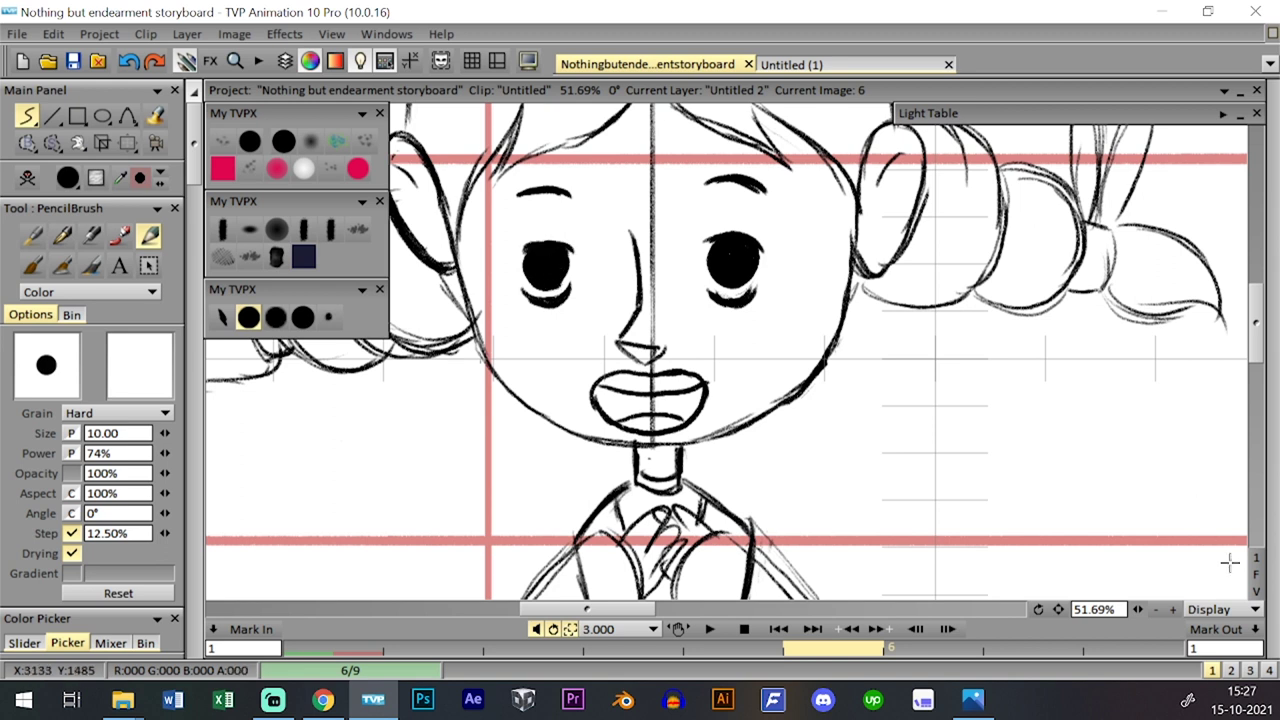
pyautogui.click(1256, 575)
pyautogui.click(709, 629)
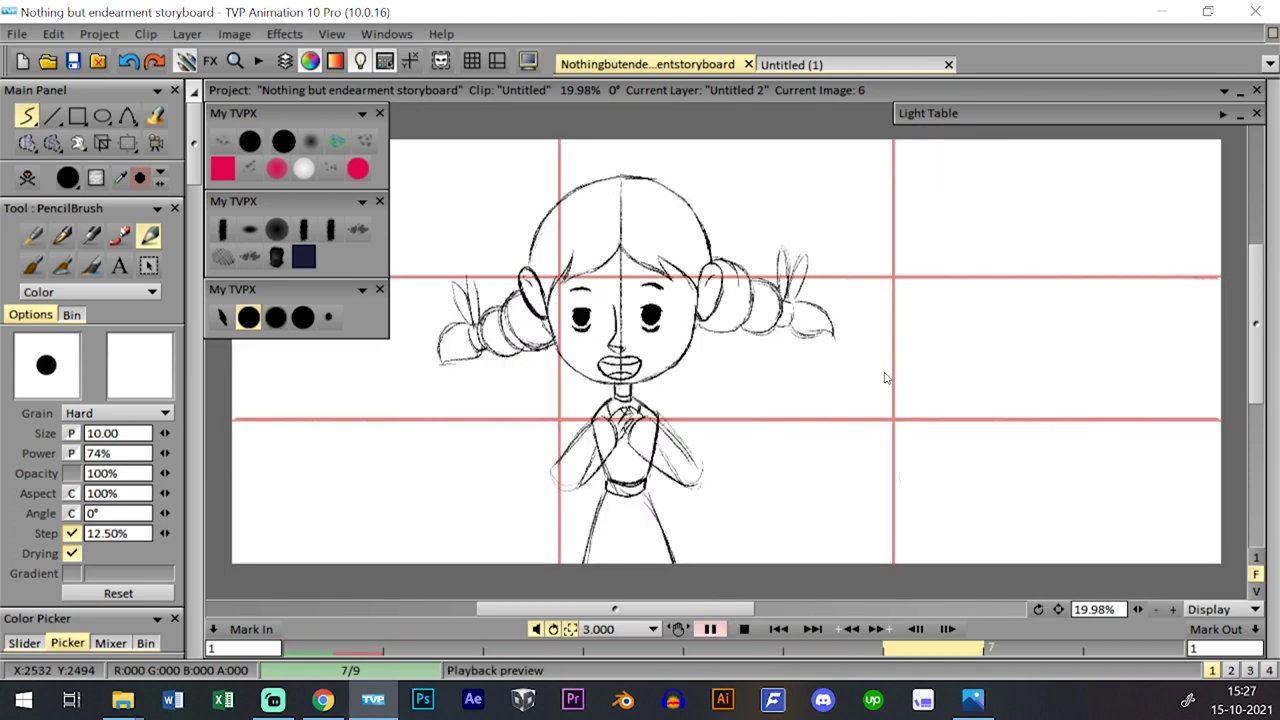
# - Stop playback, open the empty clip 11 from the storyboard thumbnails, and save the project
pyautogui.click(745, 629)
pyautogui.press('Tab')
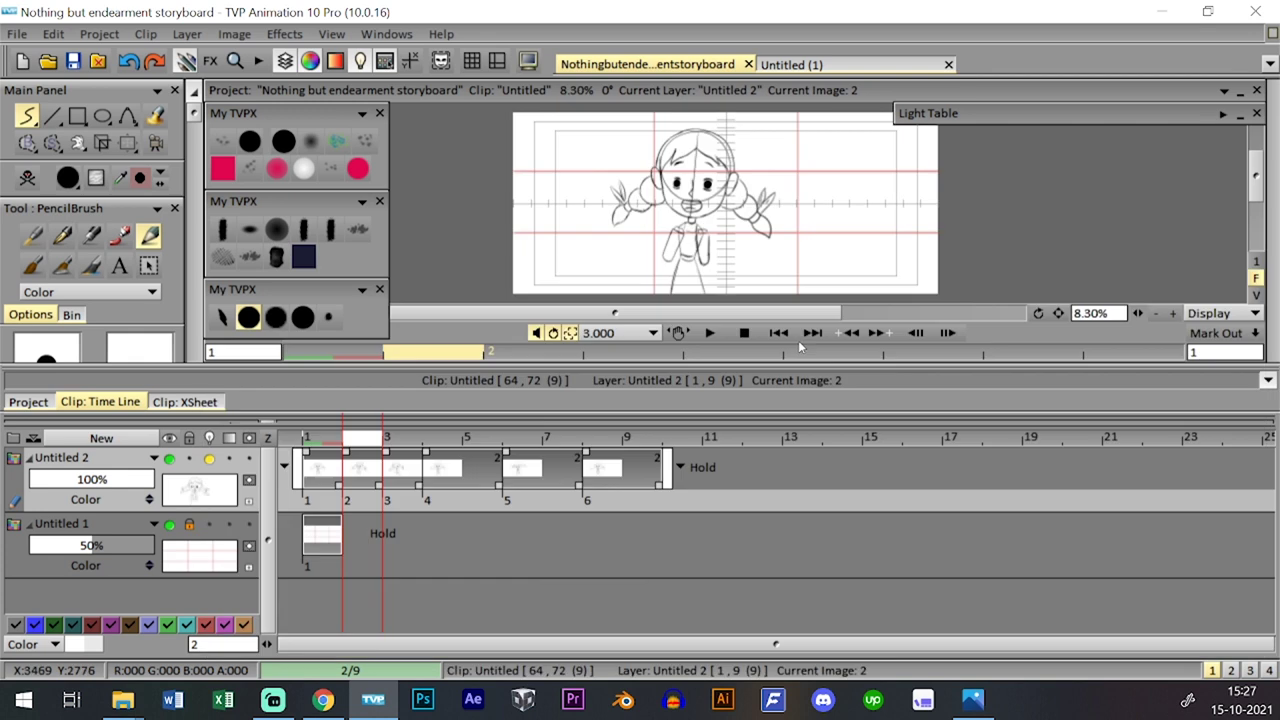
pyautogui.click(38, 402)
pyautogui.click(121, 402)
pyautogui.click(190, 438)
pyautogui.click(206, 445)
pyautogui.click(28, 401)
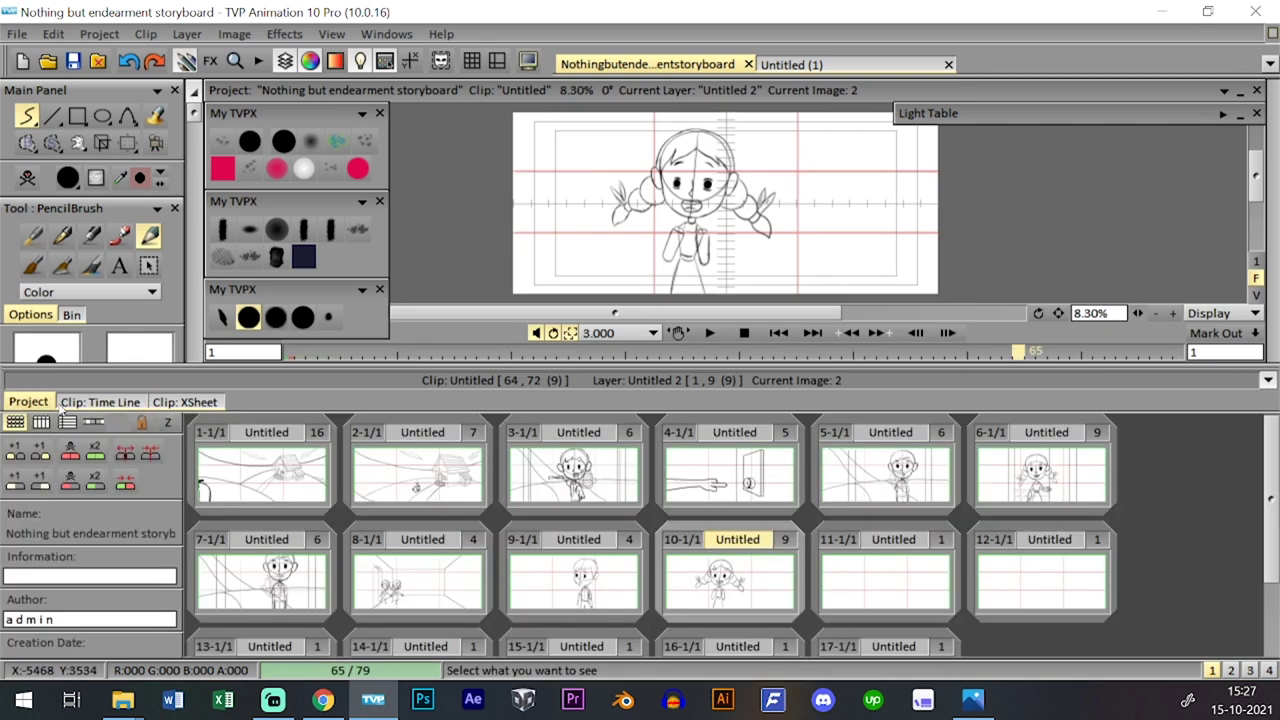
pyautogui.doubleClick(890, 584)
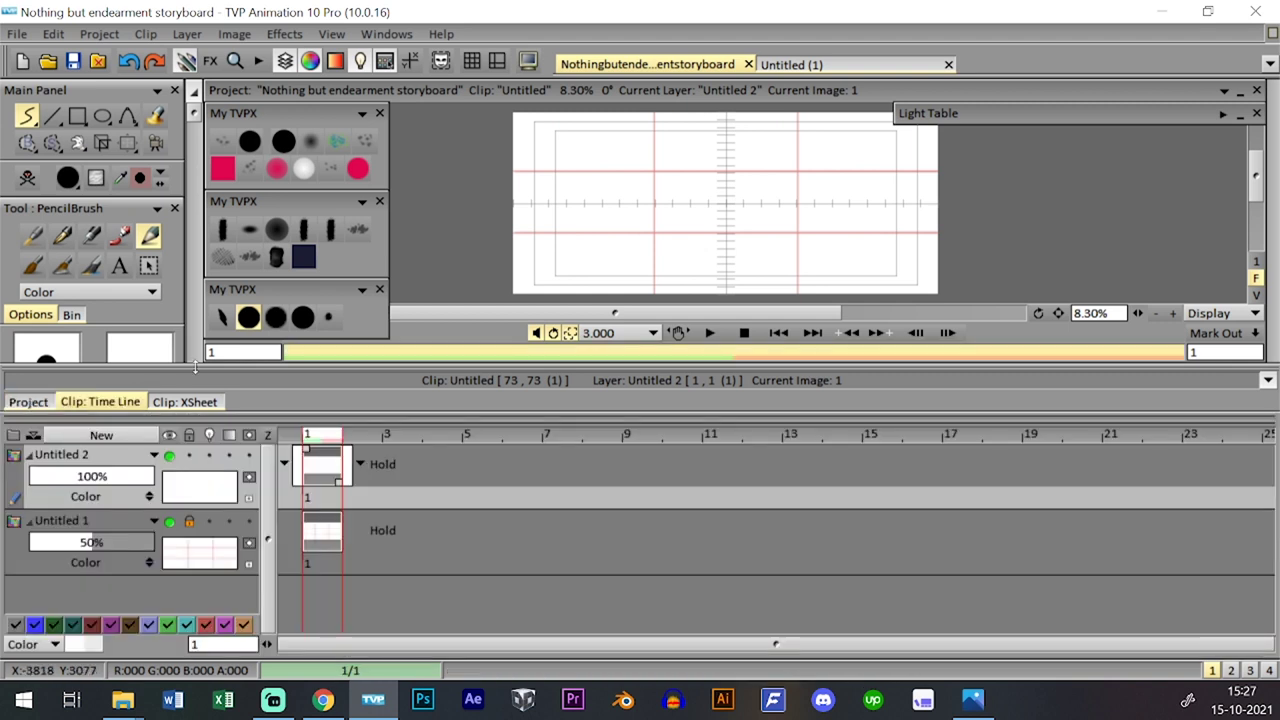
pyautogui.press('Tab')
pyautogui.click(73, 61)
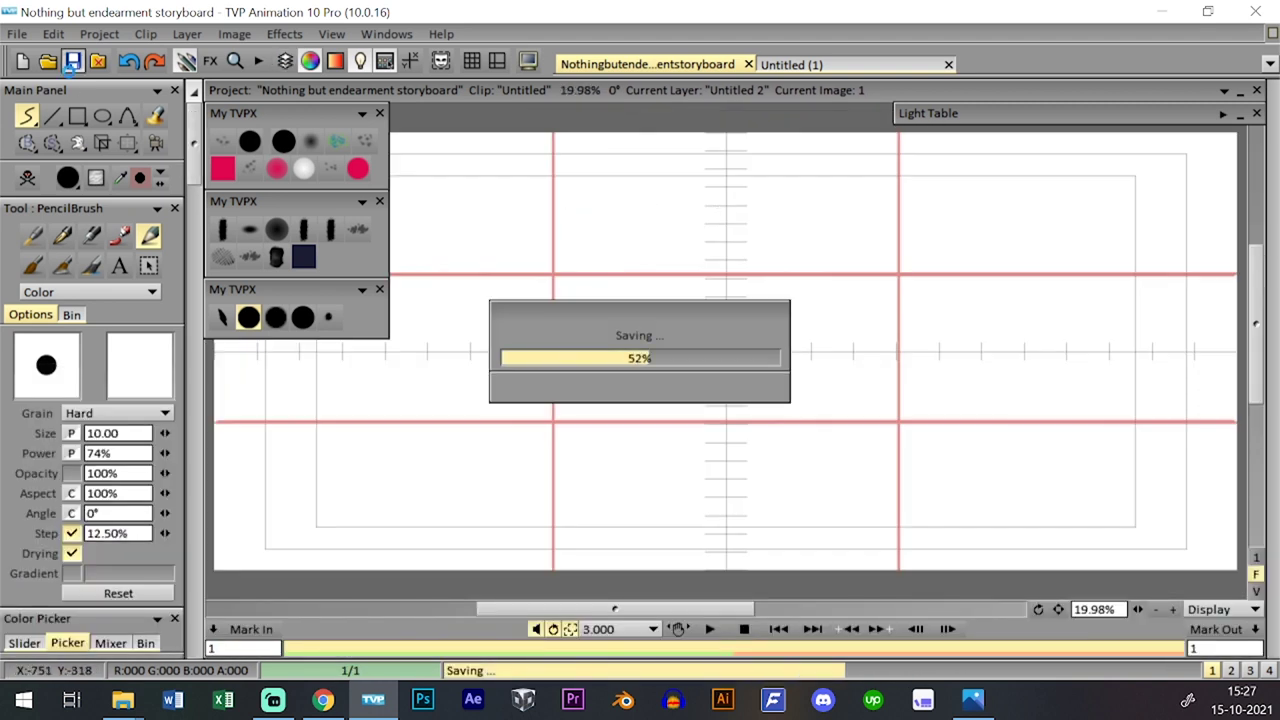
# - Set the Untitled 1 grid layer's opacity to 30%
pyautogui.press('Tab')
pyautogui.press('Tab')
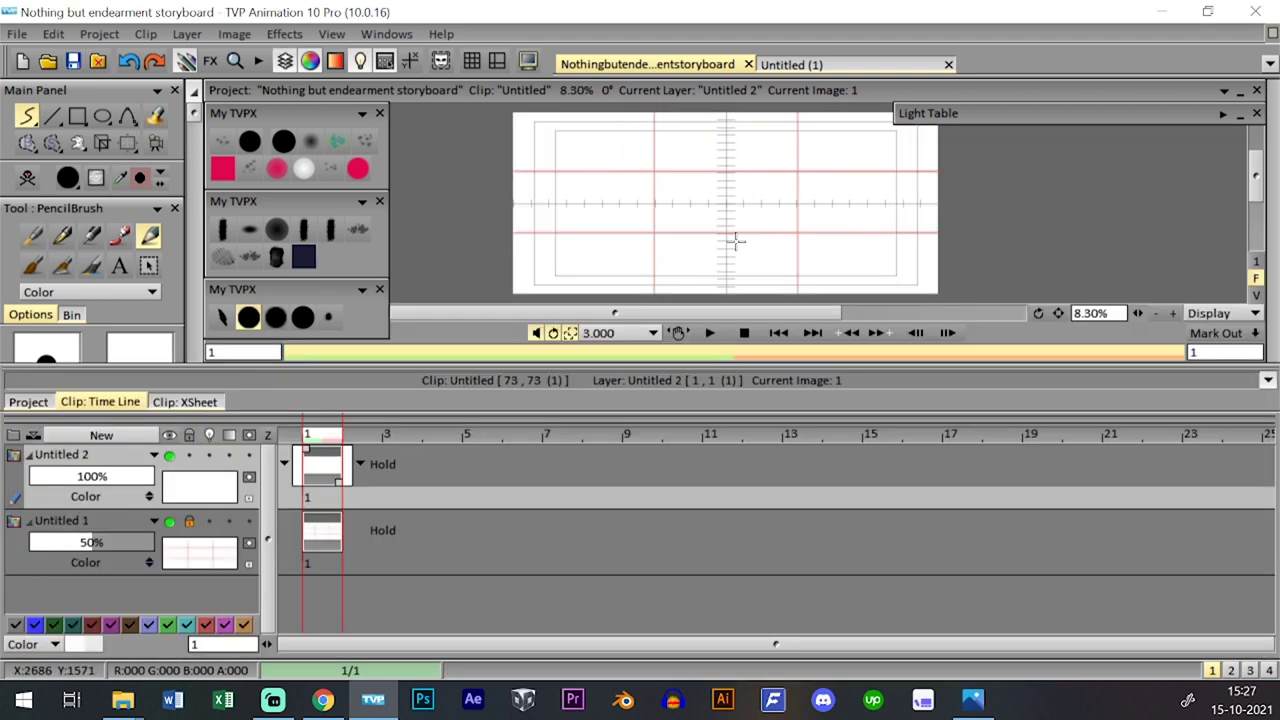
pyautogui.click(95, 543)
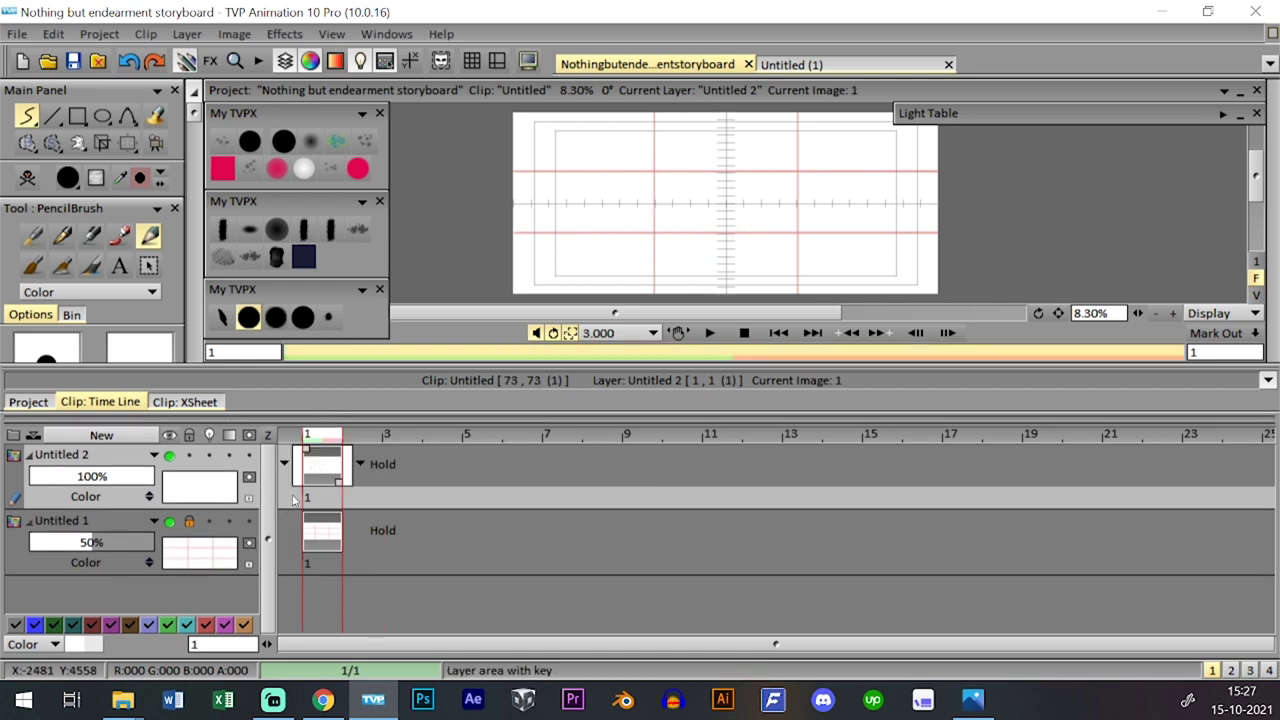
pyautogui.doubleClick(104, 543)
pyautogui.write('30')
# - Lock every layer except Untitled 2, save the project, and step back to the previous clip
pyautogui.click(609, 377)
pyautogui.click(190, 436)
pyautogui.click(192, 440)
pyautogui.click(191, 456)
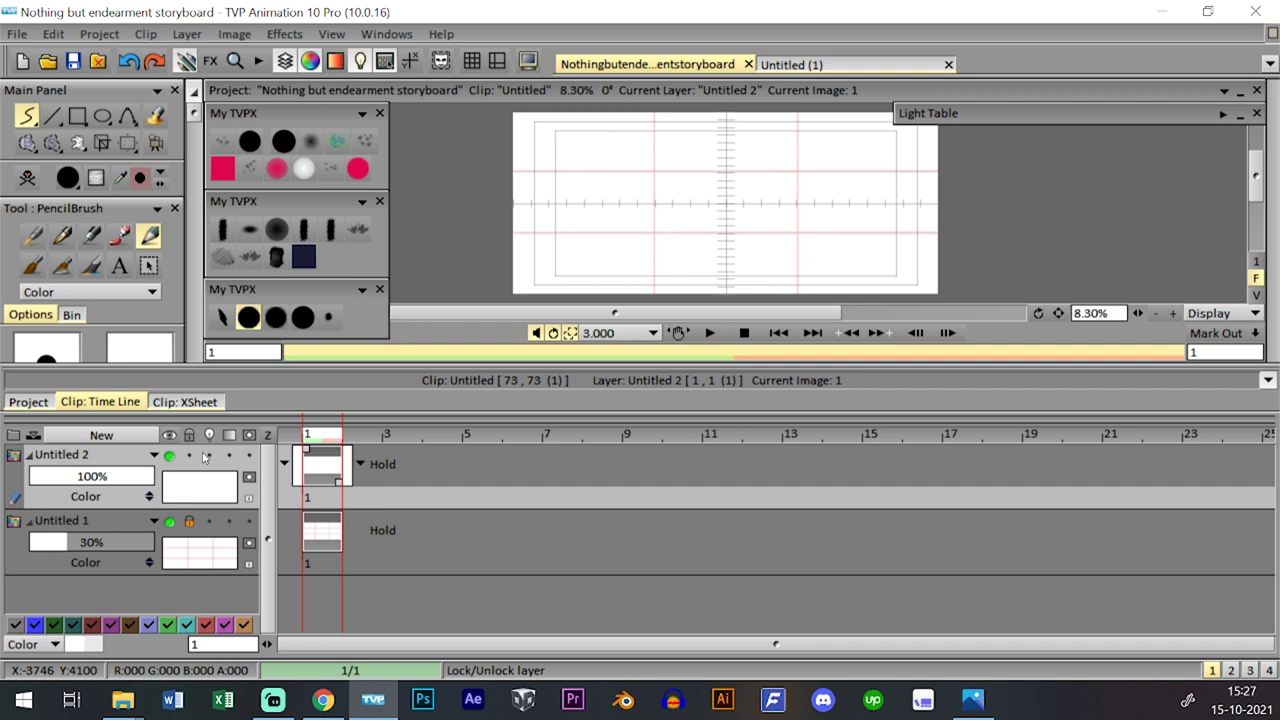
pyautogui.press('Tab')
pyautogui.click(69, 62)
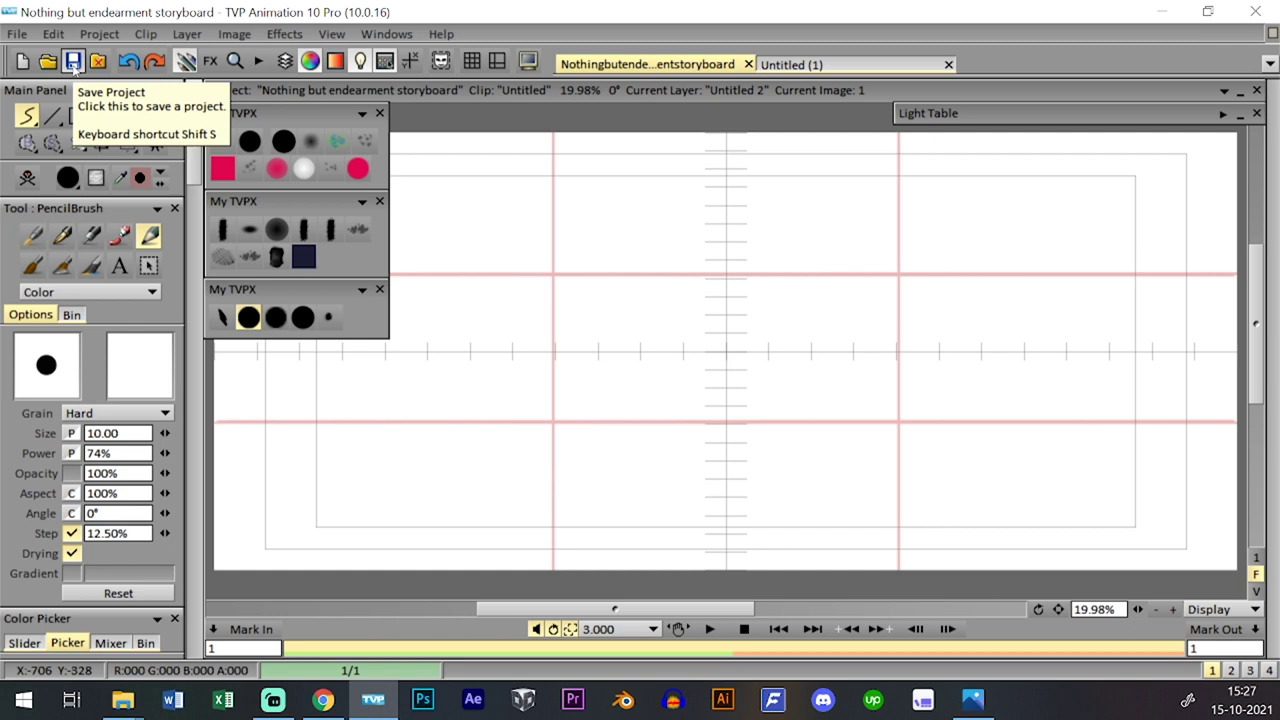
pyautogui.press('Tab')
pyautogui.press('Tab')
pyautogui.press('Tab')
pyautogui.press('Tab')
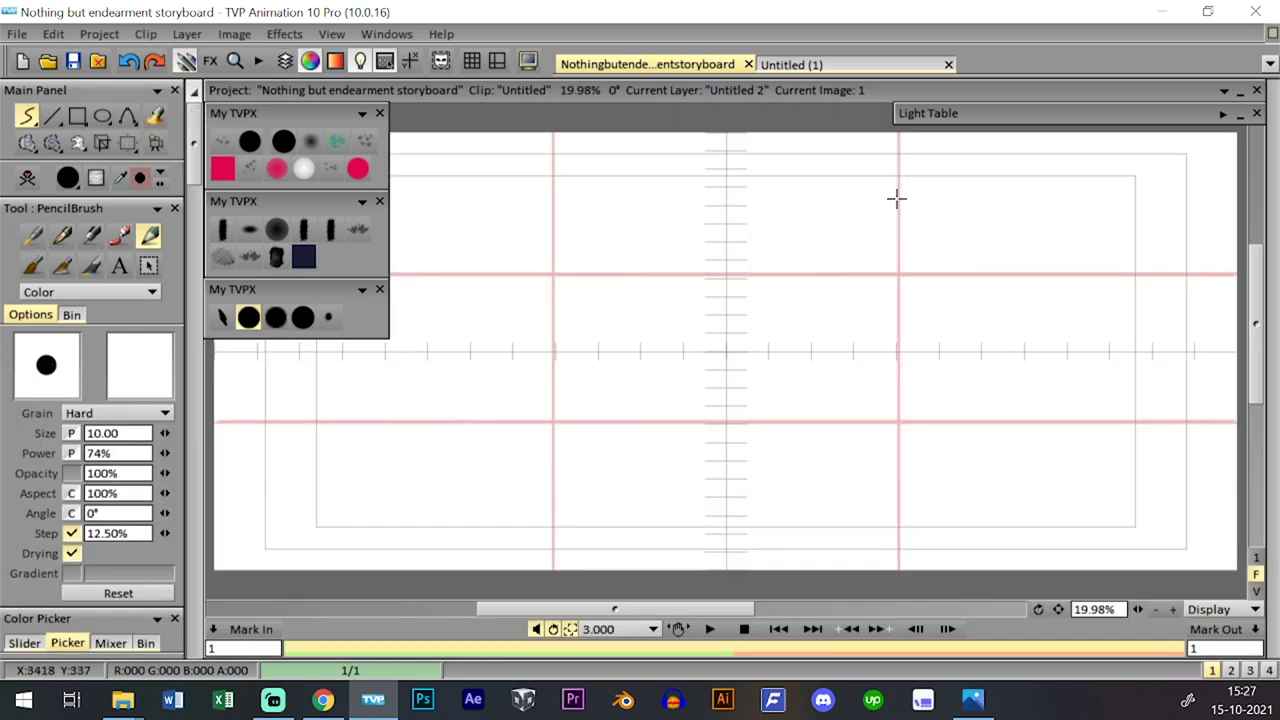
pyautogui.press('pageup')
pyautogui.press('pageup')
pyautogui.press('pageup')
pyautogui.press('pagedown')
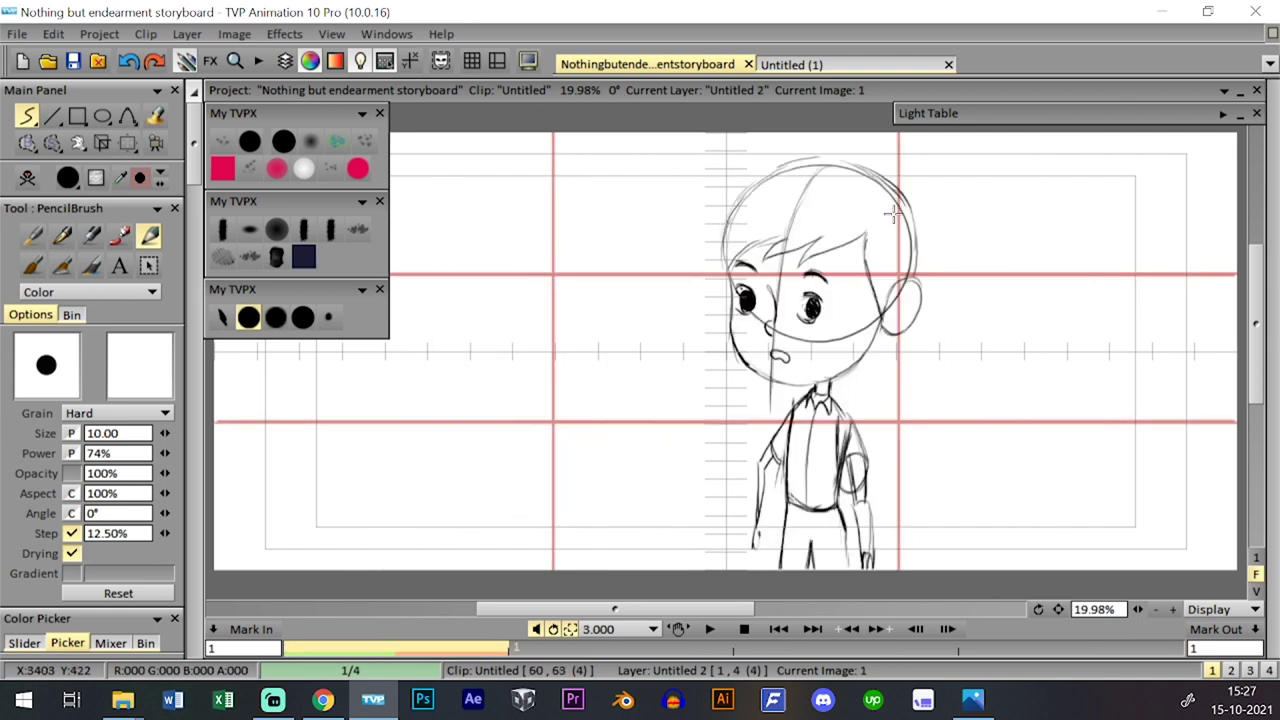
pyautogui.press('Tab')
pyautogui.press('Left')
pyautogui.press('Tab')
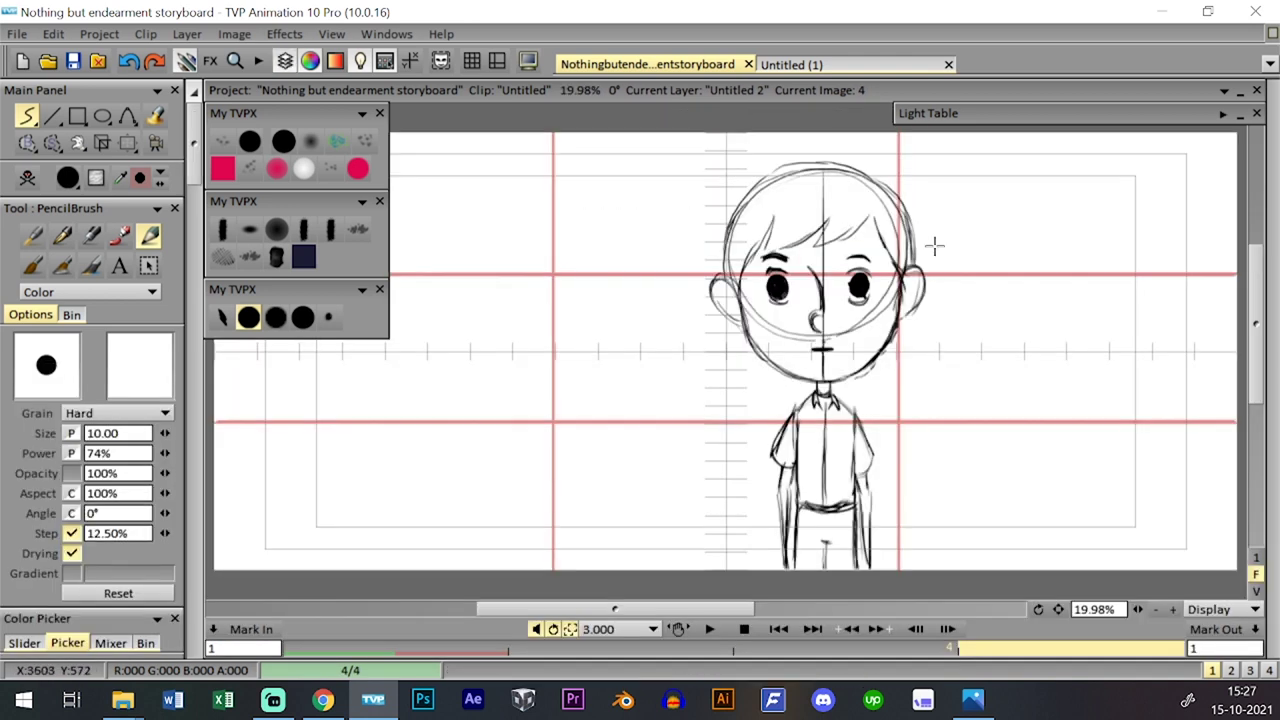
pyautogui.press('Tab')
pyautogui.press('pagedown')
pyautogui.press('pagedown')
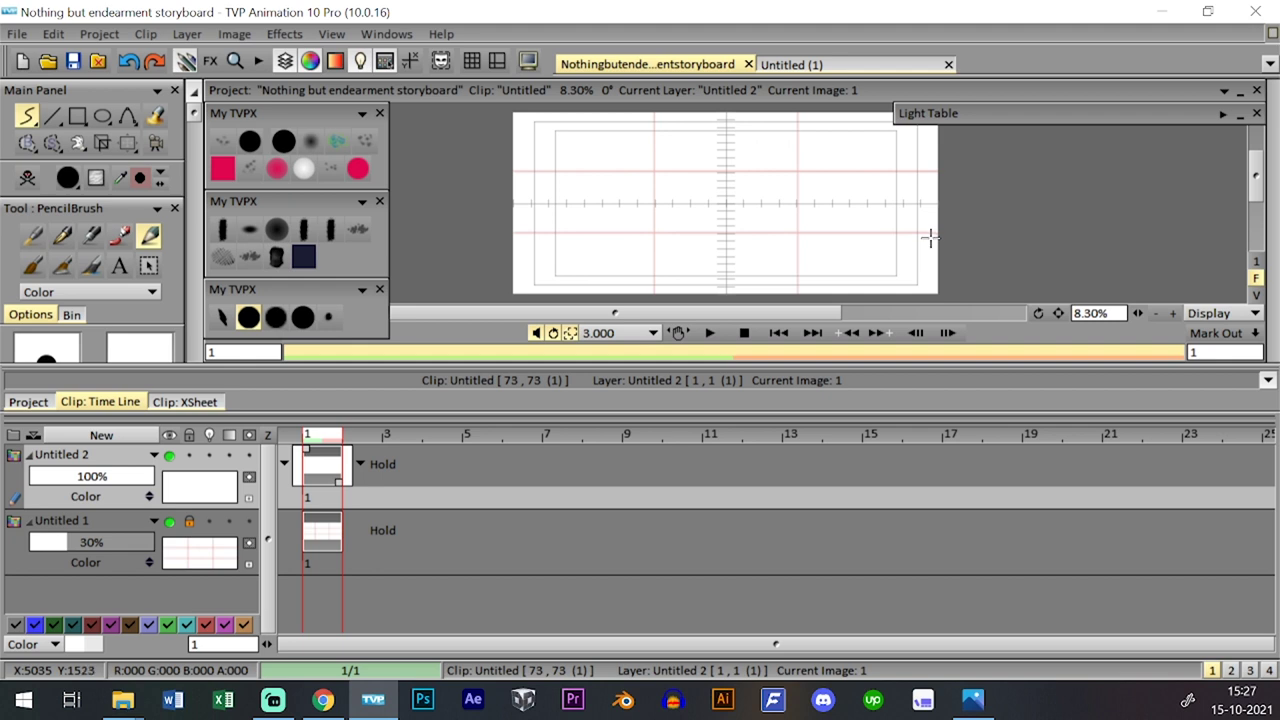
pyautogui.hotkey('ctrl', 'v')
pyautogui.click(366, 434)
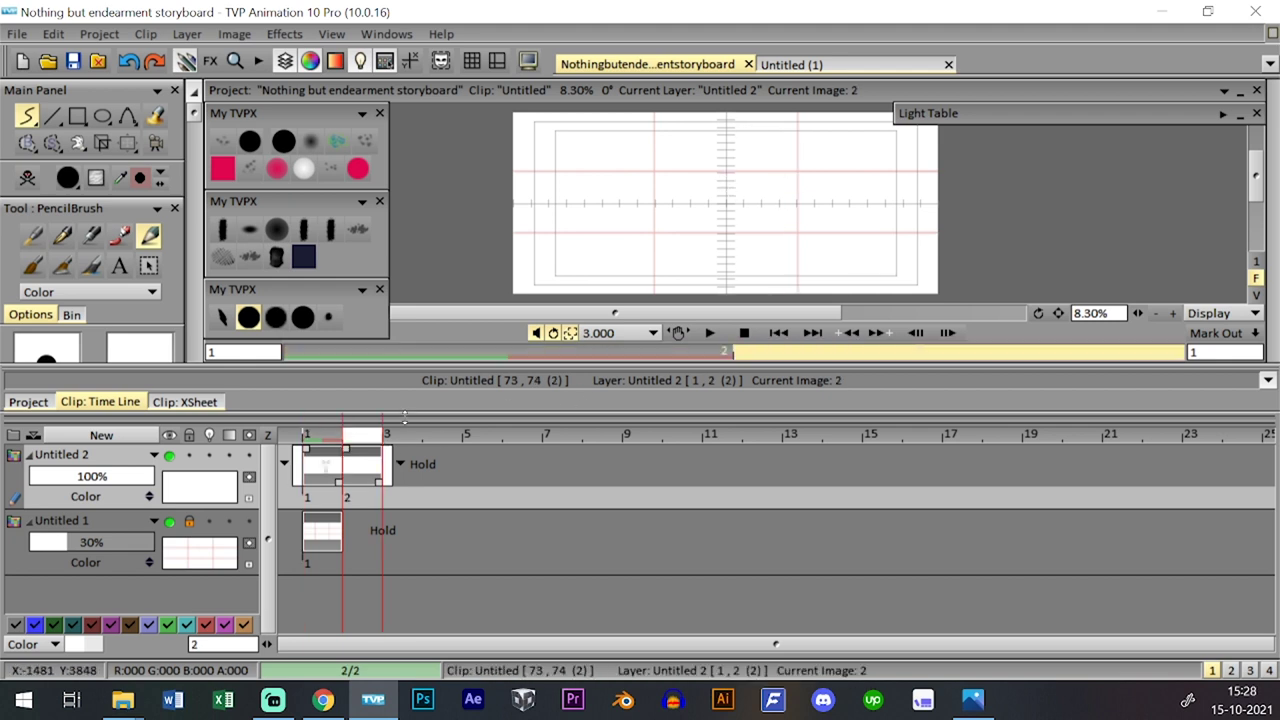
pyautogui.hotkey('ctrl', 'x')
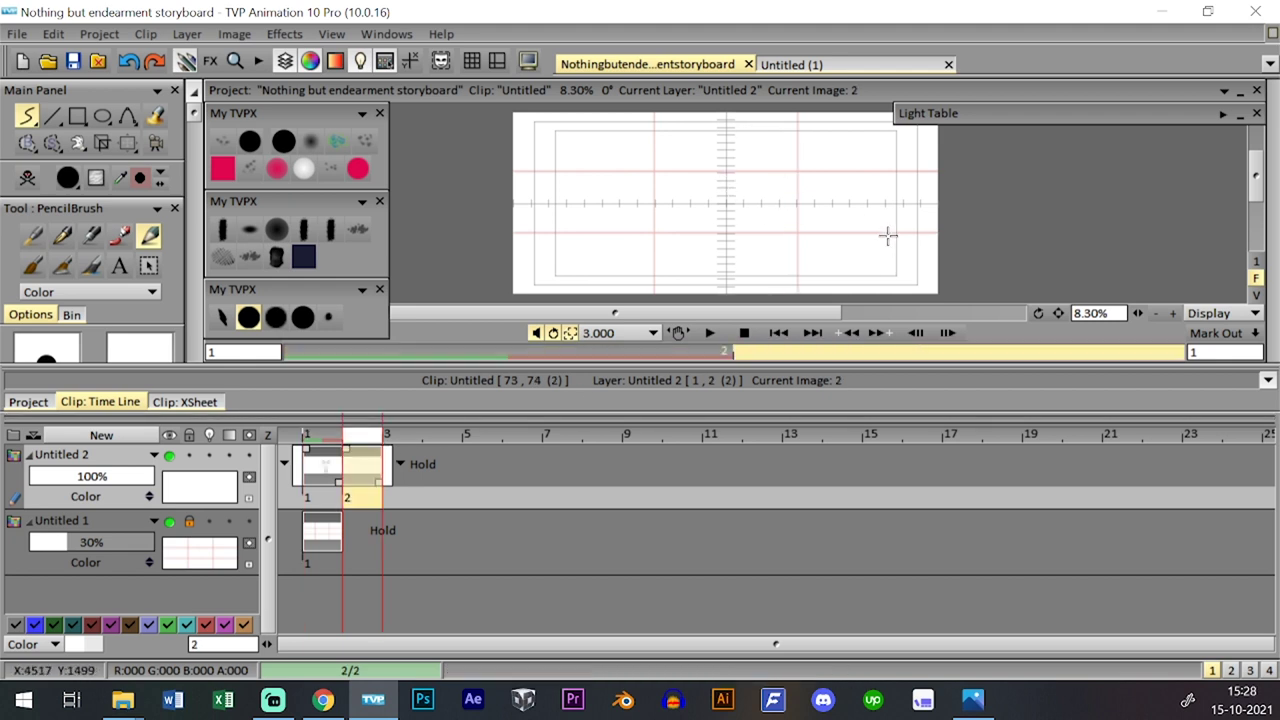
pyautogui.press('Tab')
pyautogui.press('pageup')
pyautogui.press('pagedown')
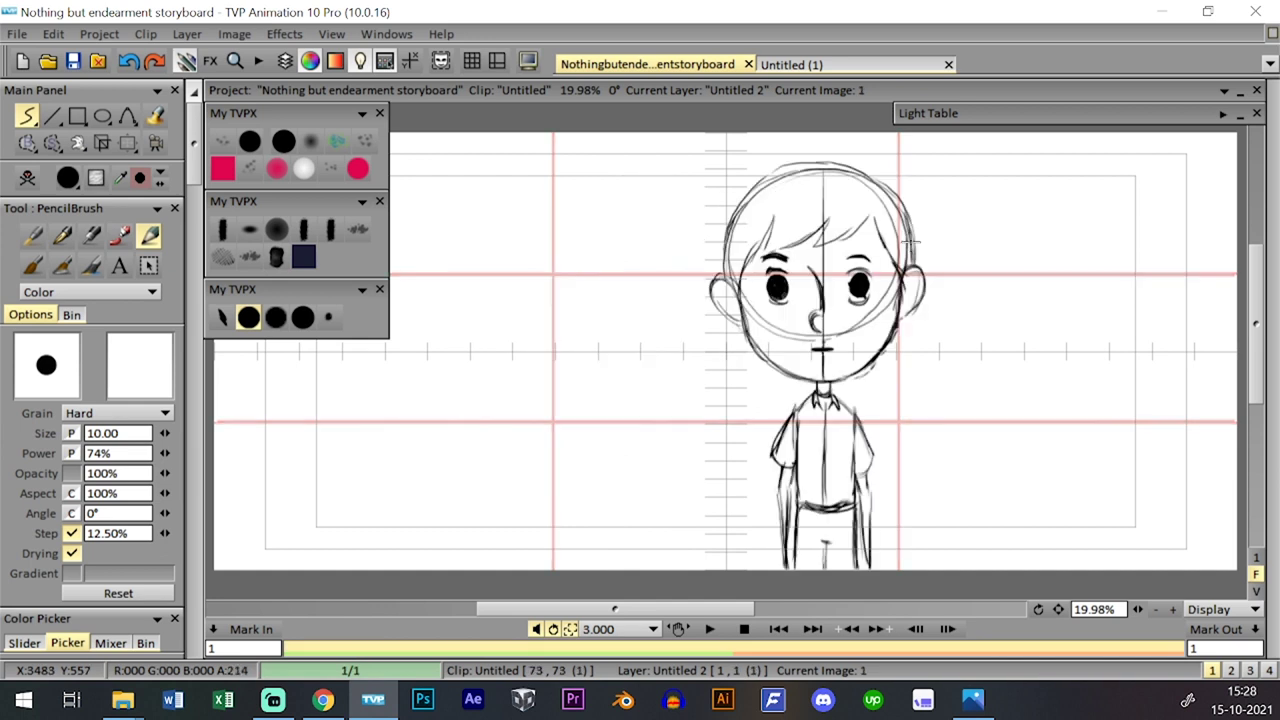
pyautogui.press('Tab')
pyautogui.press('Tab')
pyautogui.press('Tab')
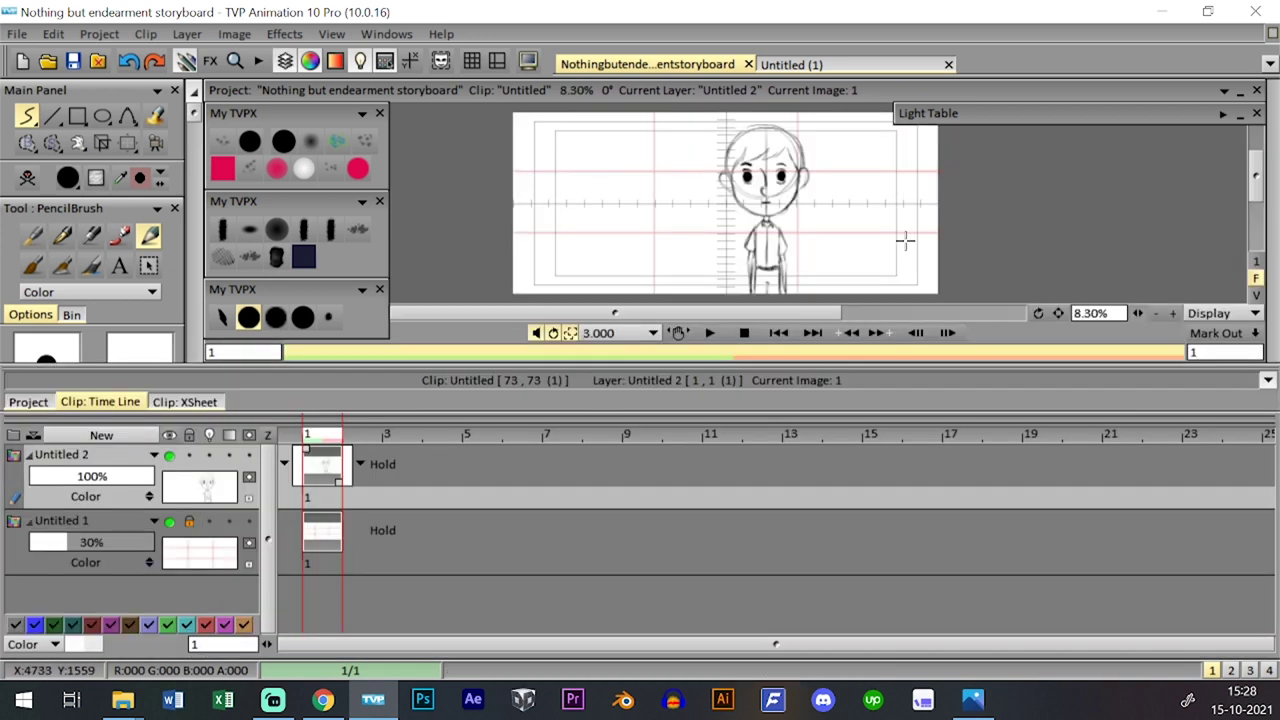
pyautogui.press('Tab')
pyautogui.press('Tab')
pyautogui.press('Tab')
pyautogui.press('Tab')
pyautogui.press('Right')
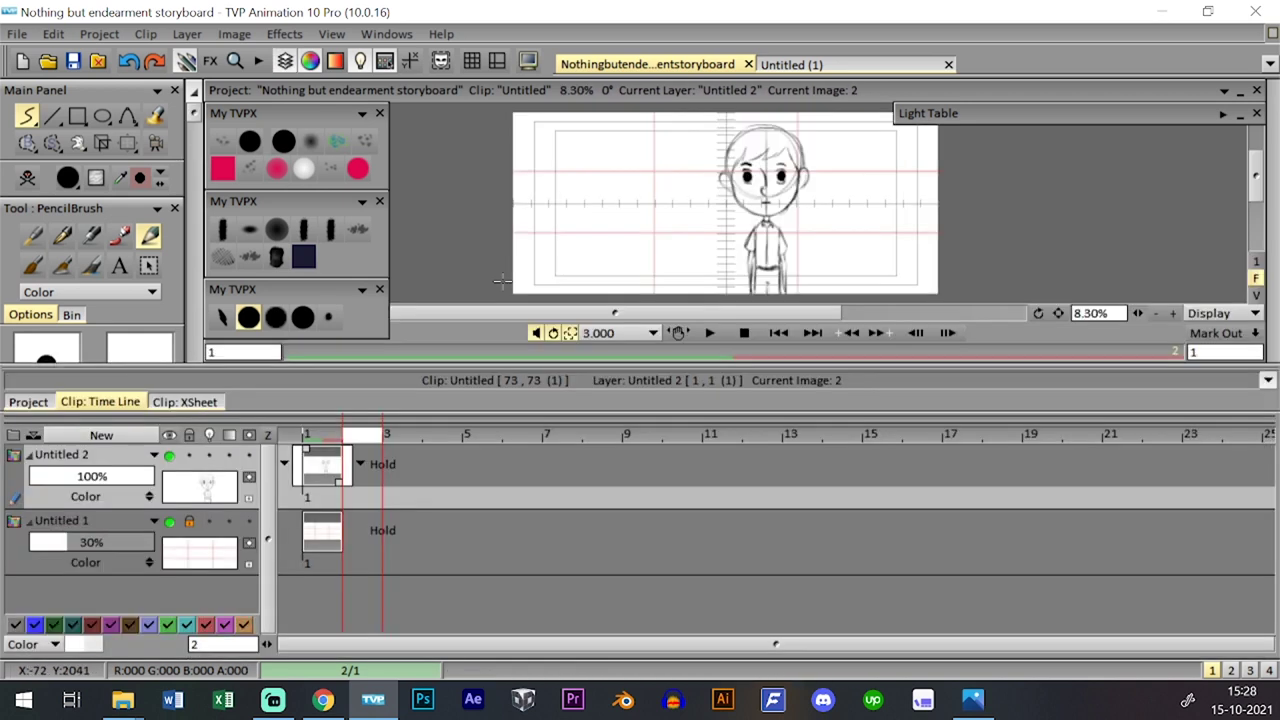
pyautogui.press('Tab')
pyautogui.click(27, 177)
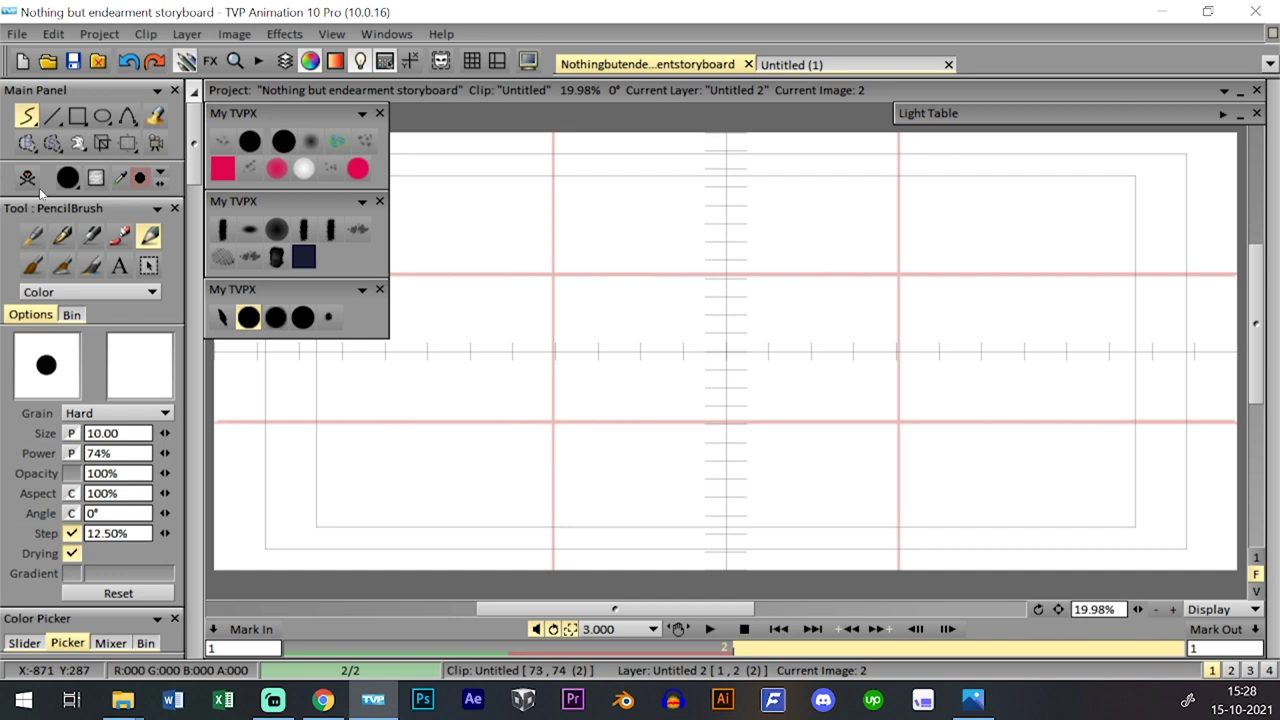
pyautogui.press('Tab')
pyautogui.click(209, 456)
pyautogui.press('Tab')
pyautogui.press('Tab')
pyautogui.press('Tab')
pyautogui.click(1222, 115)
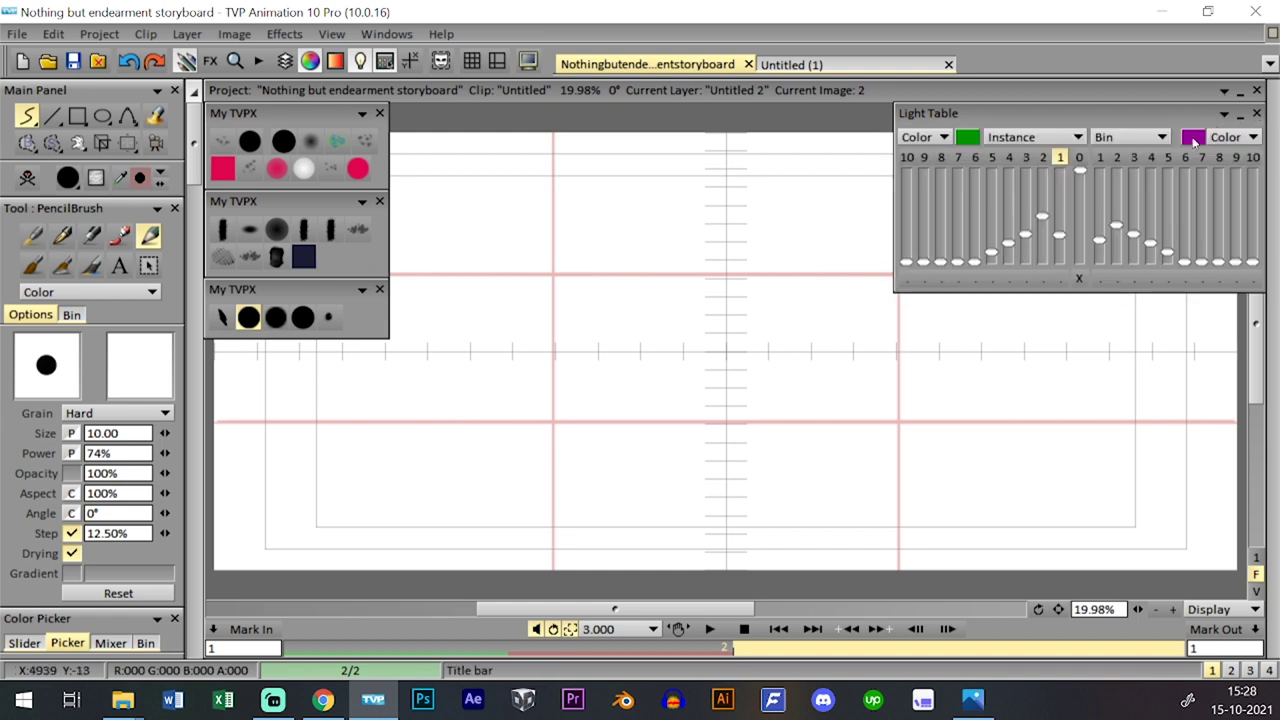
pyautogui.click(1081, 158)
pyautogui.press('Tab')
pyautogui.press('Tab')
pyautogui.scroll(8, 1143, 457)
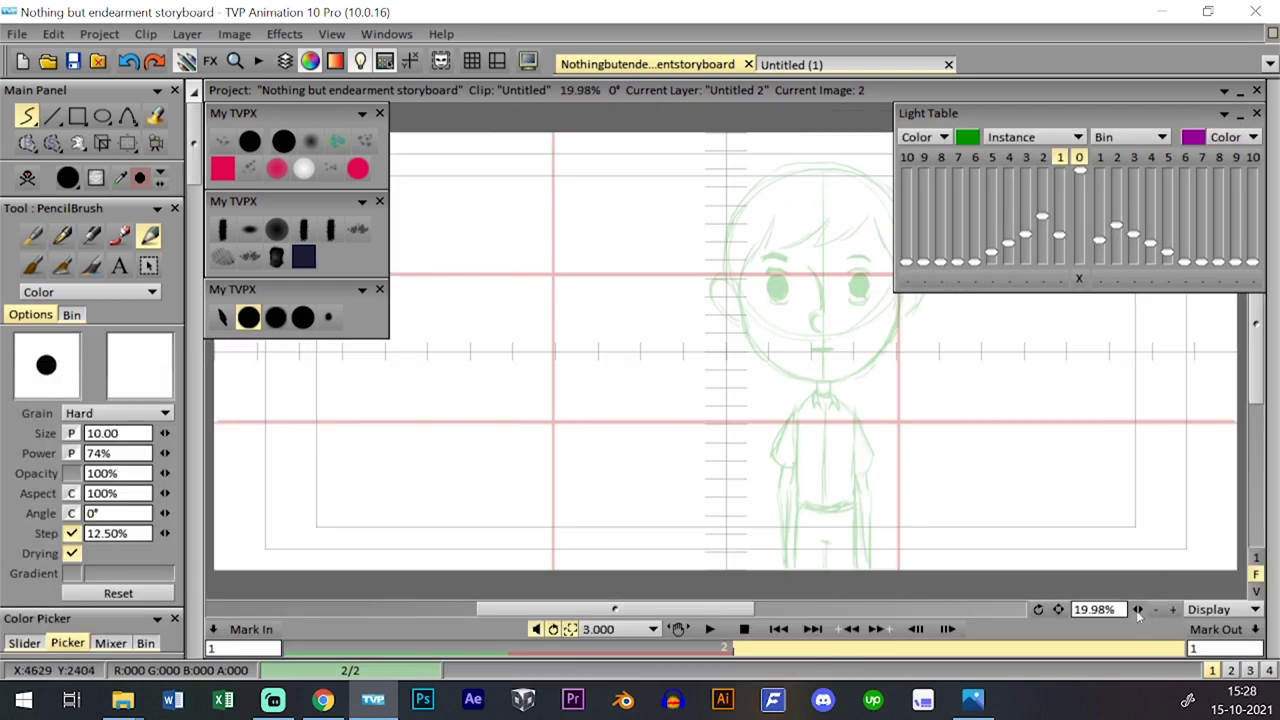
pyautogui.click(328, 317)
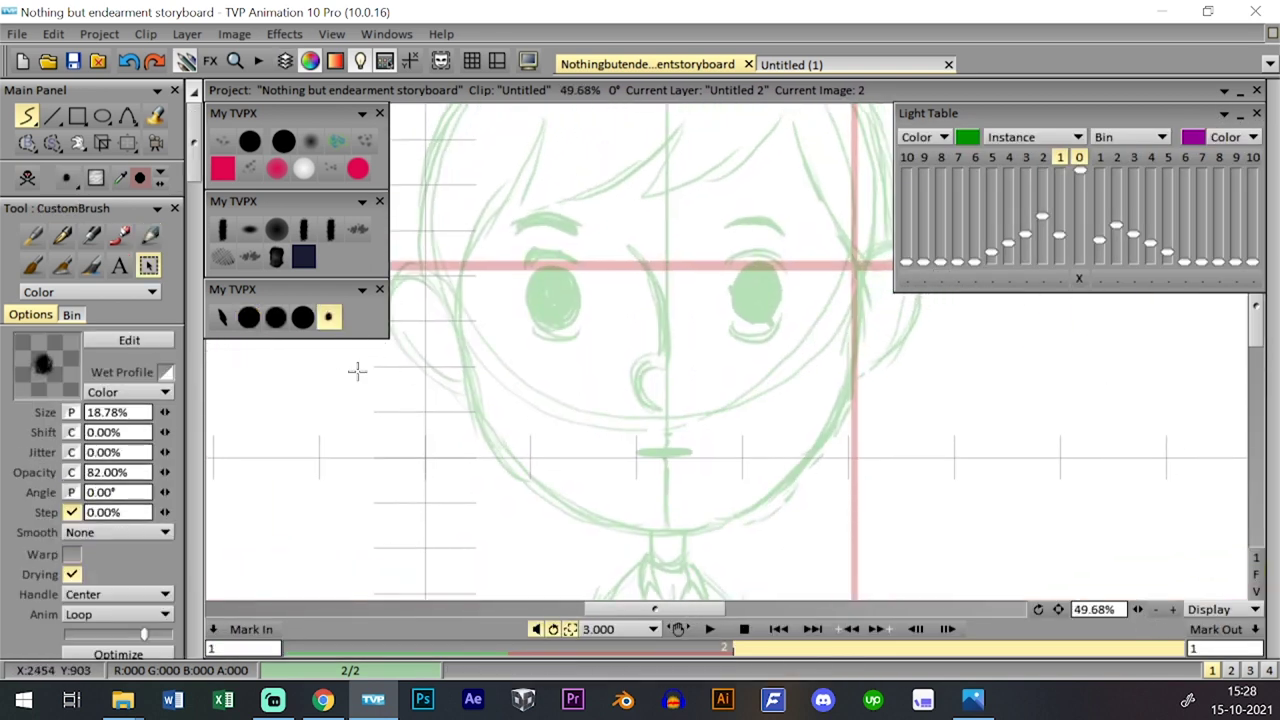
pyautogui.moveTo(168, 413); pyautogui.dragTo(172, 418)
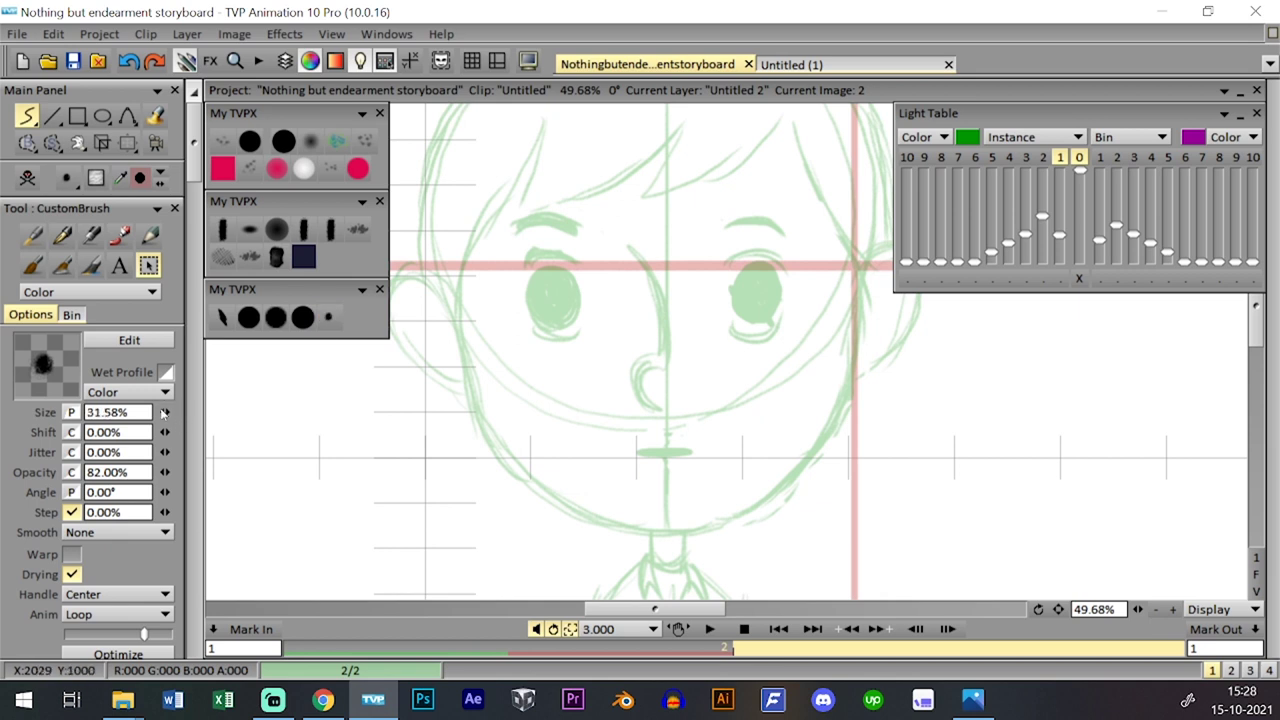
pyautogui.moveTo(633, 444)
pyautogui.mouseDown()
pyautogui.moveTo(692, 452)
pyautogui.moveTo(612, 460)
pyautogui.moveTo(615, 362)
pyautogui.moveTo(650, 365)
pyautogui.mouseUp()
pyautogui.hotkey('ctrl', 'z')
pyautogui.click(1173, 609)
pyautogui.click(1173, 609)
pyautogui.hotkey('ctrl', 'z')
pyautogui.moveTo(588, 397)
pyautogui.mouseDown()
pyautogui.moveTo(605, 448)
pyautogui.moveTo(633, 444)
pyautogui.moveTo(616, 456)
pyautogui.moveTo(587, 396)
pyautogui.moveTo(637, 371)
pyautogui.mouseUp()
pyautogui.hotkey('ctrl', 'z')
pyautogui.moveTo(598, 450)
pyautogui.mouseDown()
pyautogui.moveTo(590, 396)
pyautogui.moveTo(648, 368)
pyautogui.mouseUp()
pyautogui.moveTo(579, 144)
pyautogui.mouseDown()
pyautogui.moveTo(622, 212)
pyautogui.moveTo(651, 300)
pyautogui.moveTo(648, 372)
pyautogui.mouseUp()
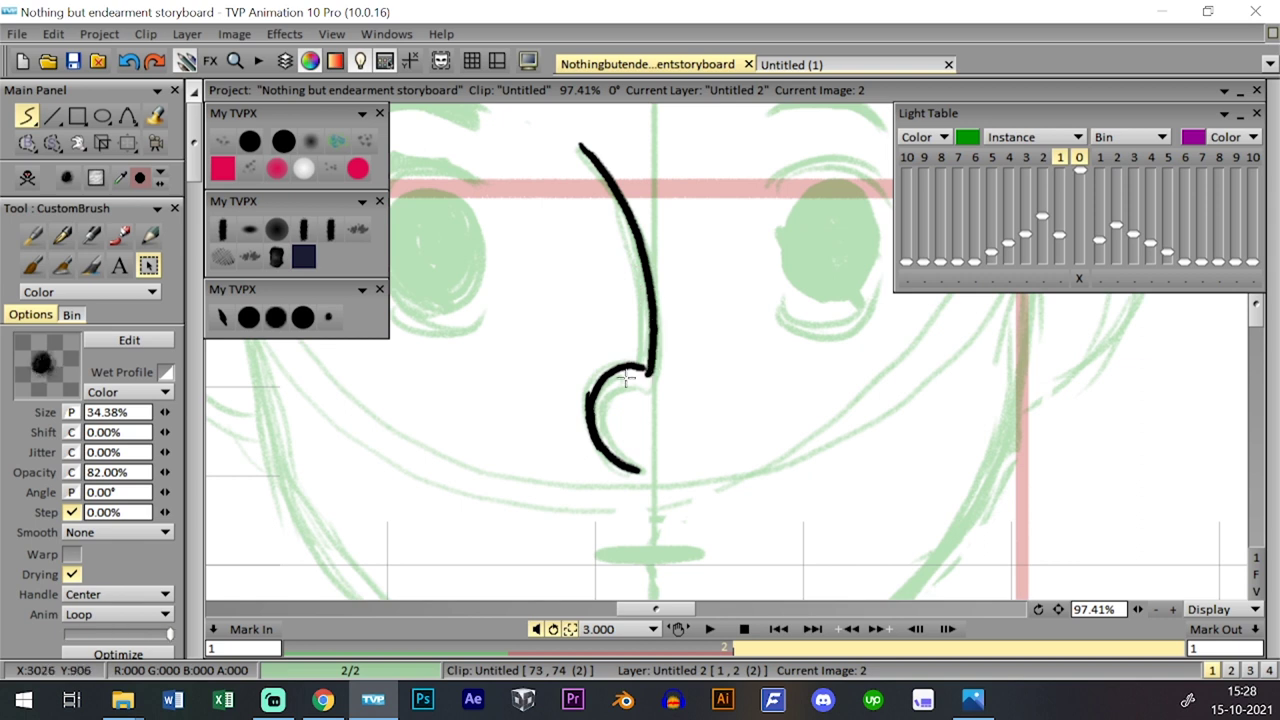
pyautogui.hotkey('ctrl', 'z')
pyautogui.hotkey('ctrl', 'z')
pyautogui.hotkey('ctrl', 'z')
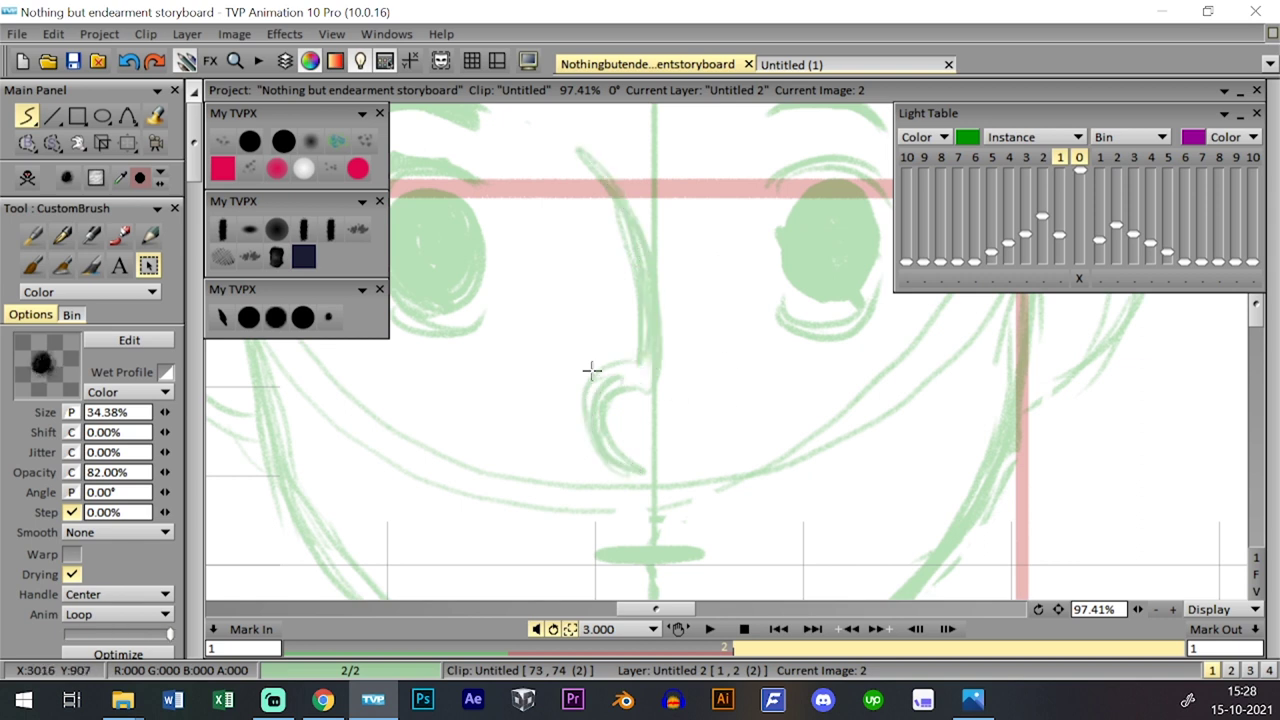
pyautogui.moveTo(165, 412); pyautogui.dragTo(140, 413)
pyautogui.moveTo(522, 210); pyautogui.dragTo(718, 440)
pyautogui.hotkey('ctrl', 'z')
pyautogui.moveTo(514, 238); pyautogui.dragTo(690, 482)
pyautogui.hotkey('ctrl', 'z')
pyautogui.moveTo(590, 157)
pyautogui.mouseDown()
pyautogui.moveTo(637, 255)
pyautogui.moveTo(640, 372)
pyautogui.mouseUp()
pyautogui.hotkey('ctrl', 'z')
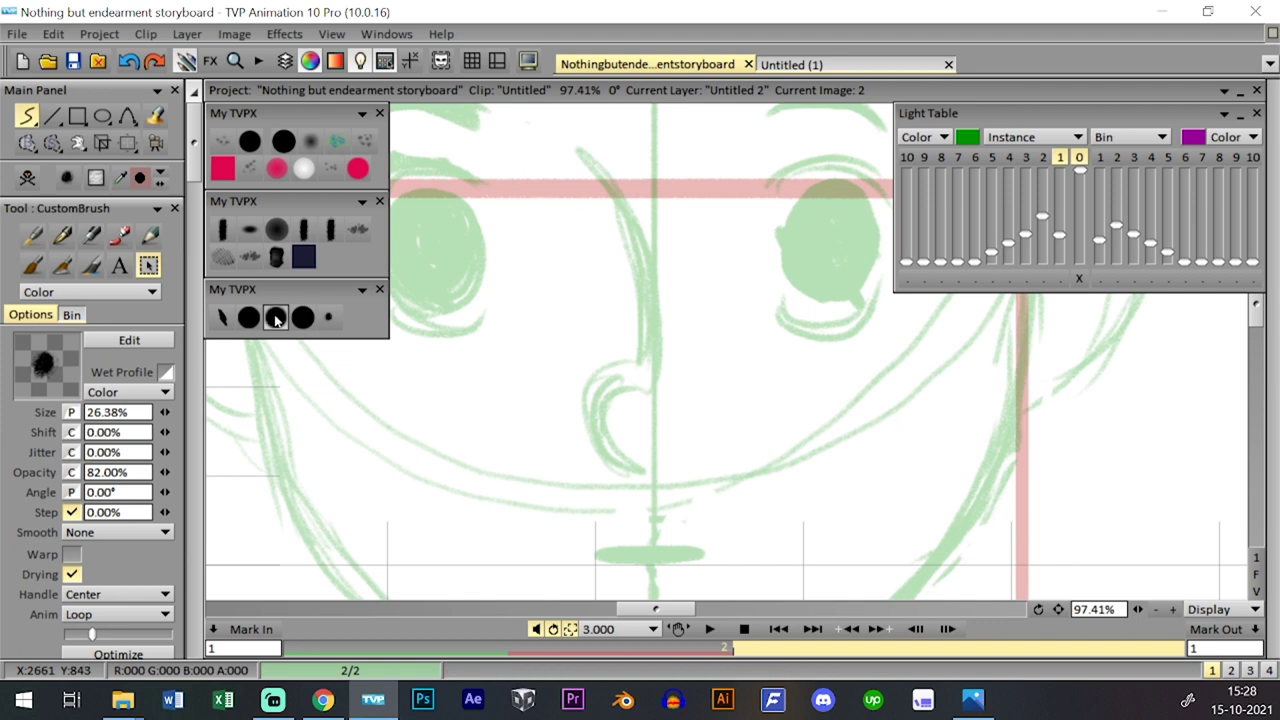
pyautogui.click(275, 317)
pyautogui.click(248, 317)
pyautogui.moveTo(623, 364)
pyautogui.mouseDown()
pyautogui.moveTo(594, 384)
pyautogui.moveTo(596, 428)
pyautogui.moveTo(640, 472)
pyautogui.mouseUp()
pyautogui.hotkey('ctrl', 'z')
pyautogui.moveTo(1138, 610); pyautogui.dragTo(1077, 610)
# - Zoom out to frame the whole head and undo so image 2 repeats image 1
pyautogui.moveTo(920, 487); pyautogui.dragTo(894, 477)
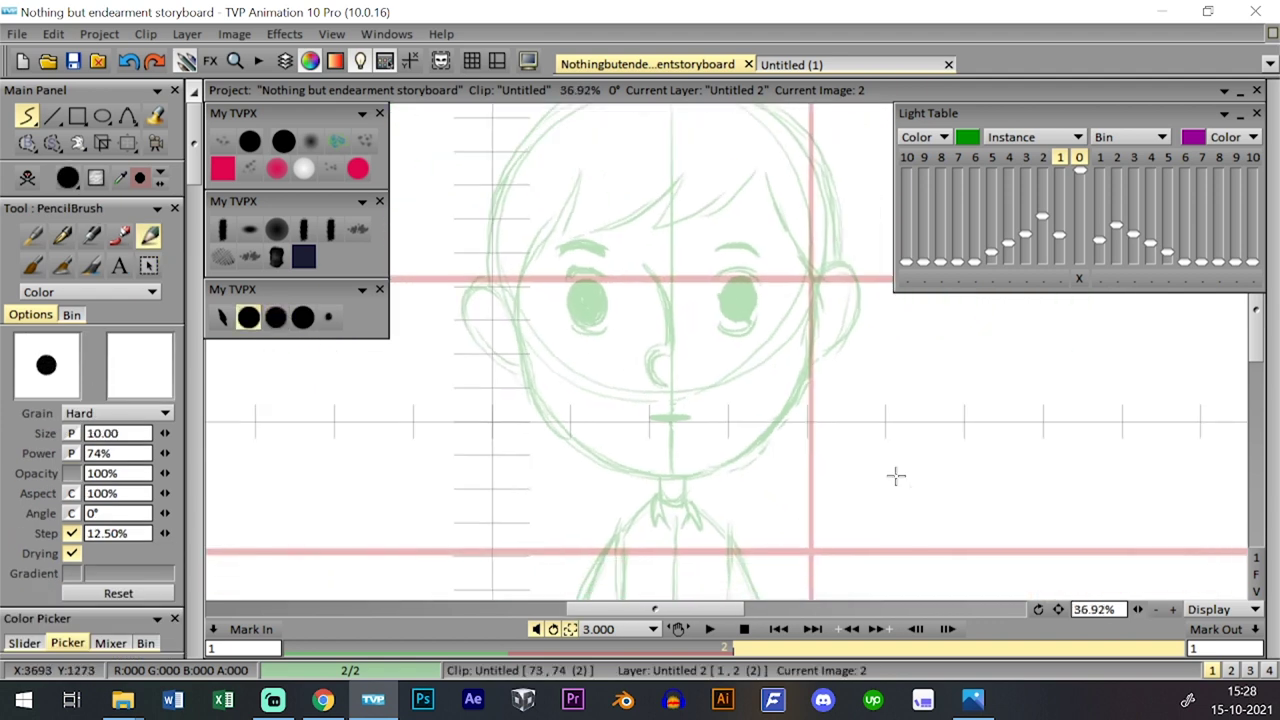
pyautogui.moveTo(1000, 528); pyautogui.dragTo(952, 478)
pyautogui.moveTo(1139, 611); pyautogui.dragTo(1103, 611)
pyautogui.moveTo(903, 471); pyautogui.dragTo(880, 488)
pyautogui.press('space')
pyautogui.press('space')
pyautogui.press('space')
pyautogui.press('space')
pyautogui.press('space')
pyautogui.press('space')
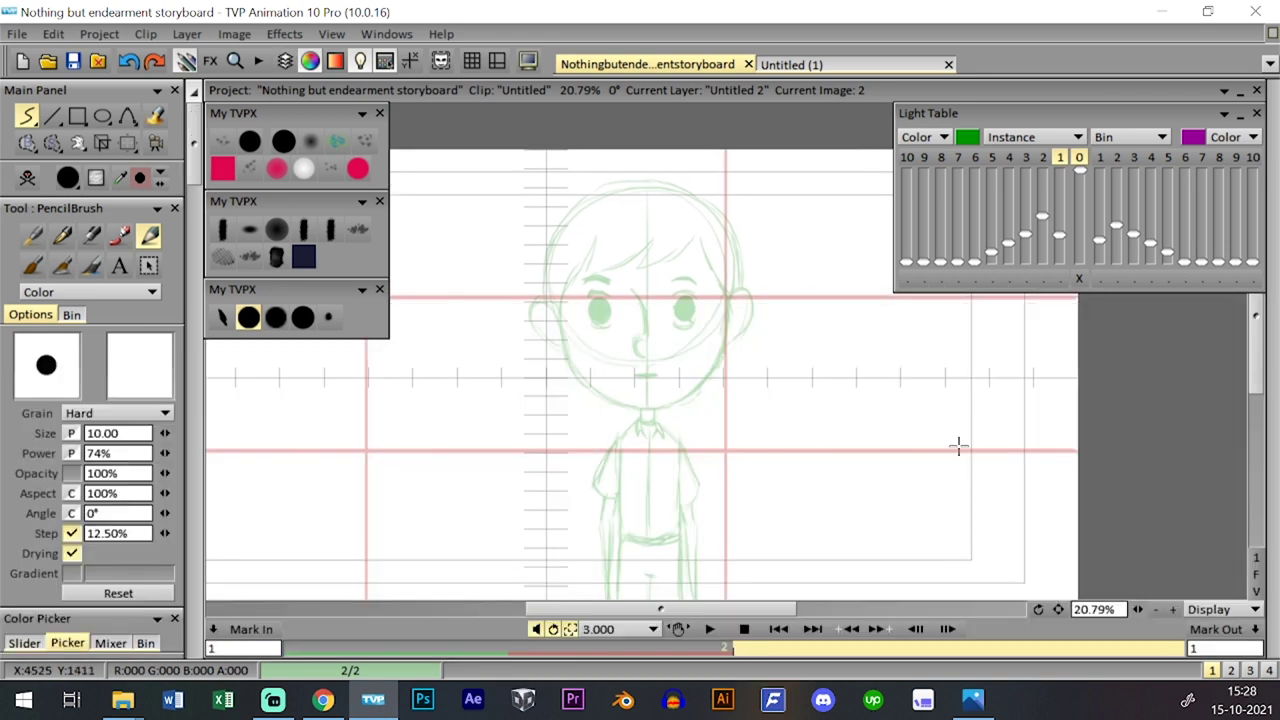
pyautogui.press('space')
pyautogui.hotkey('ctrl', 'z')
pyautogui.press('space')
pyautogui.press('space')
pyautogui.press('space')
pyautogui.moveTo(773, 357); pyautogui.dragTo(768, 310)
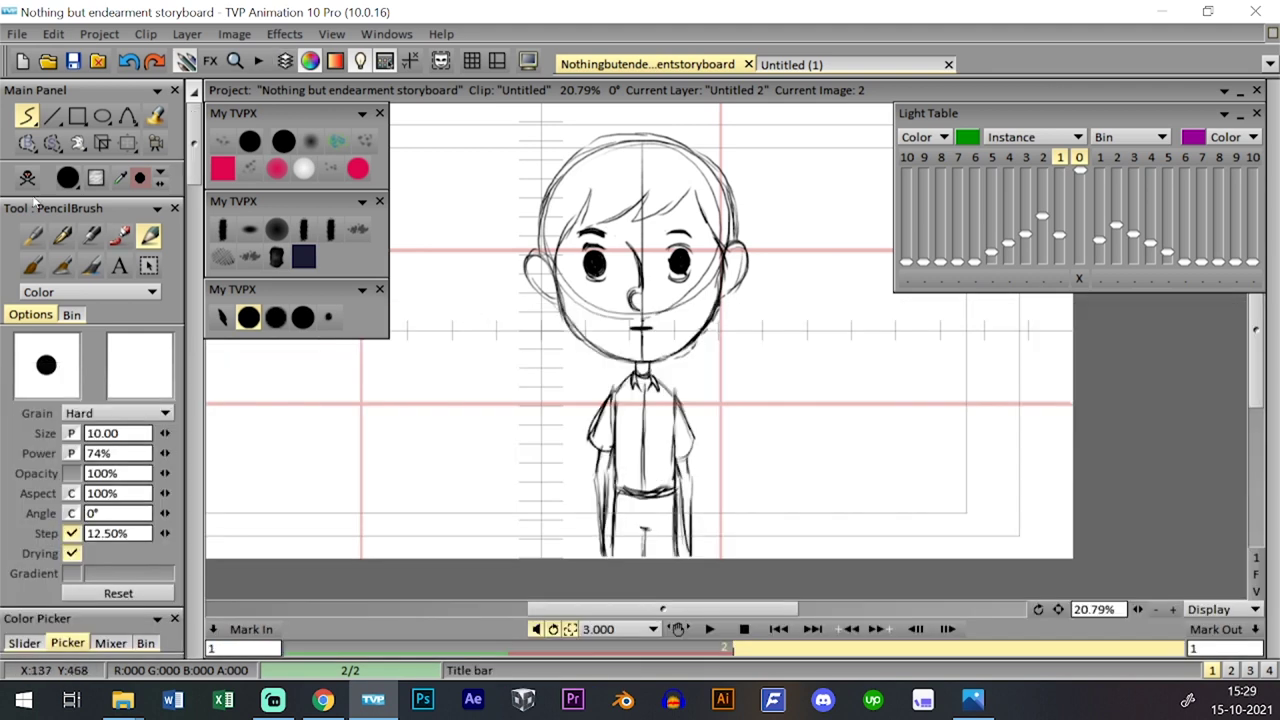
# - Clear the sketch from the current image, then draw, clear and redraw a head circle
pyautogui.click(28, 181)
pyautogui.press('space')
pyautogui.press('space')
pyautogui.moveTo(800, 370); pyautogui.dragTo(794, 377)
pyautogui.moveTo(682, 188)
pyautogui.mouseDown()
pyautogui.moveTo(534, 251)
pyautogui.moveTo(566, 177)
pyautogui.moveTo(530, 196)
pyautogui.mouseUp()
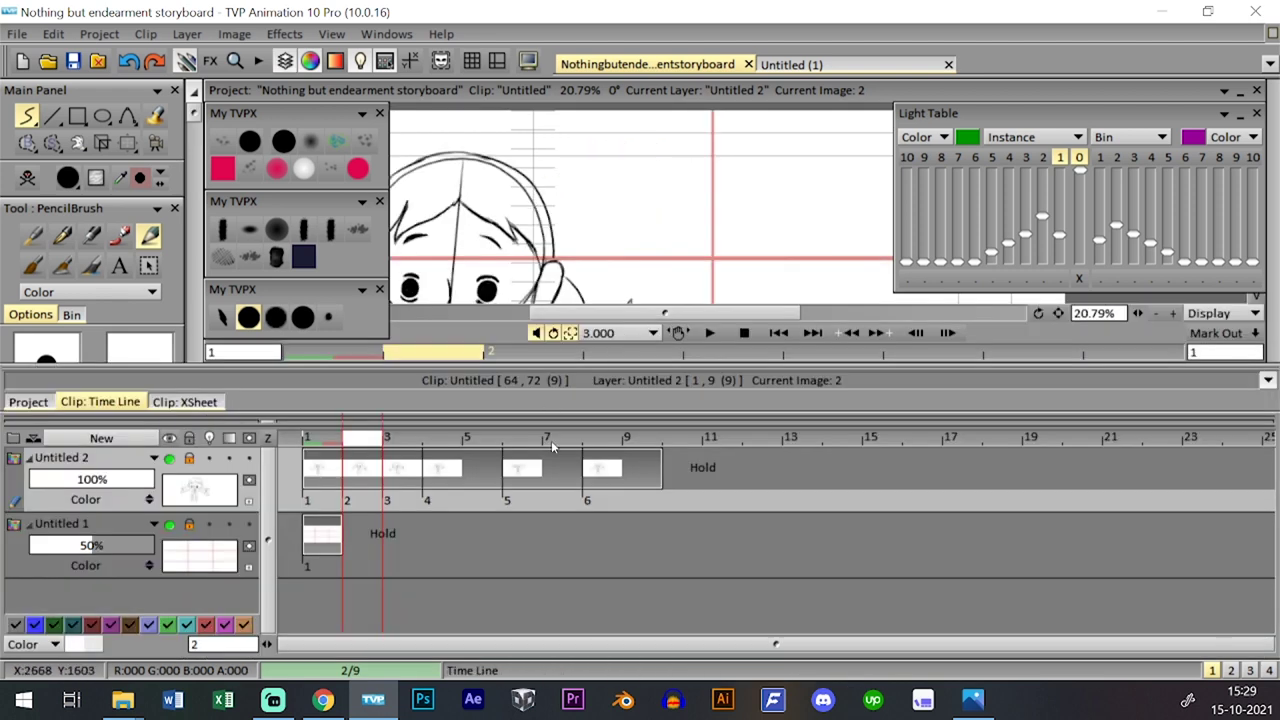
pyautogui.click(546, 441)
pyautogui.press('space')
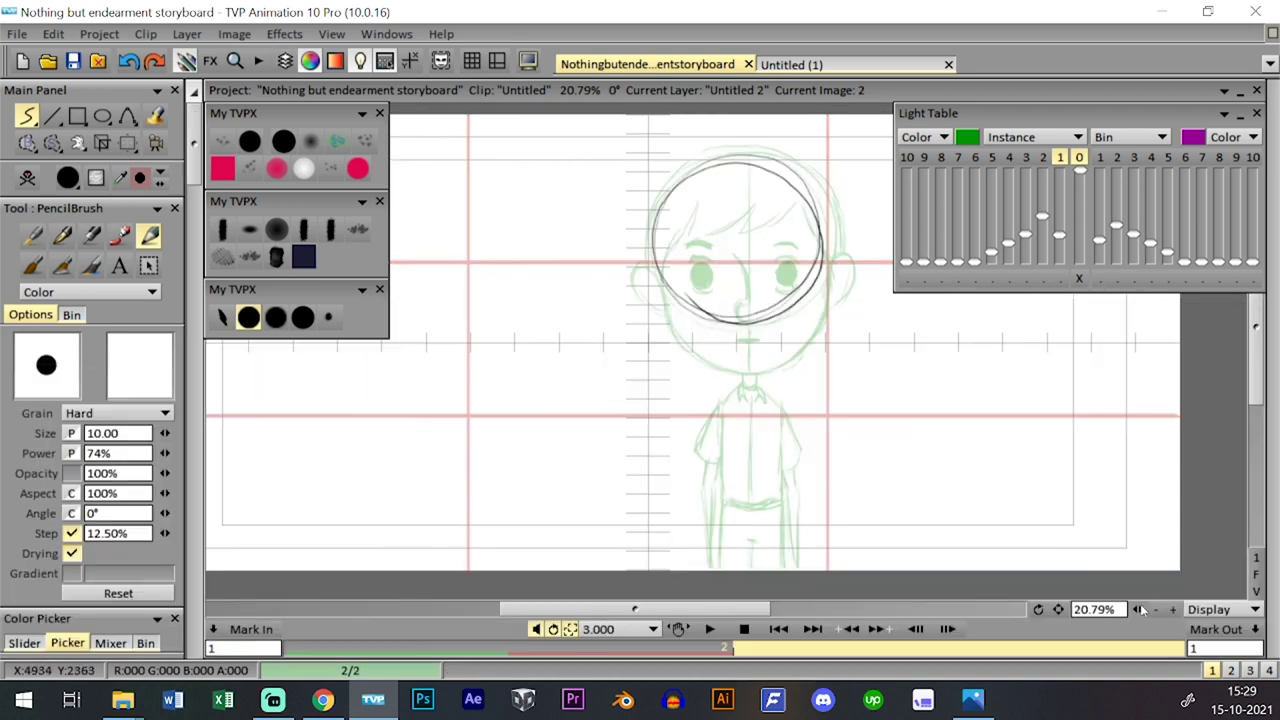
pyautogui.moveTo(1141, 609); pyautogui.dragTo(1152, 609)
pyautogui.moveTo(988, 430); pyautogui.dragTo(871, 493)
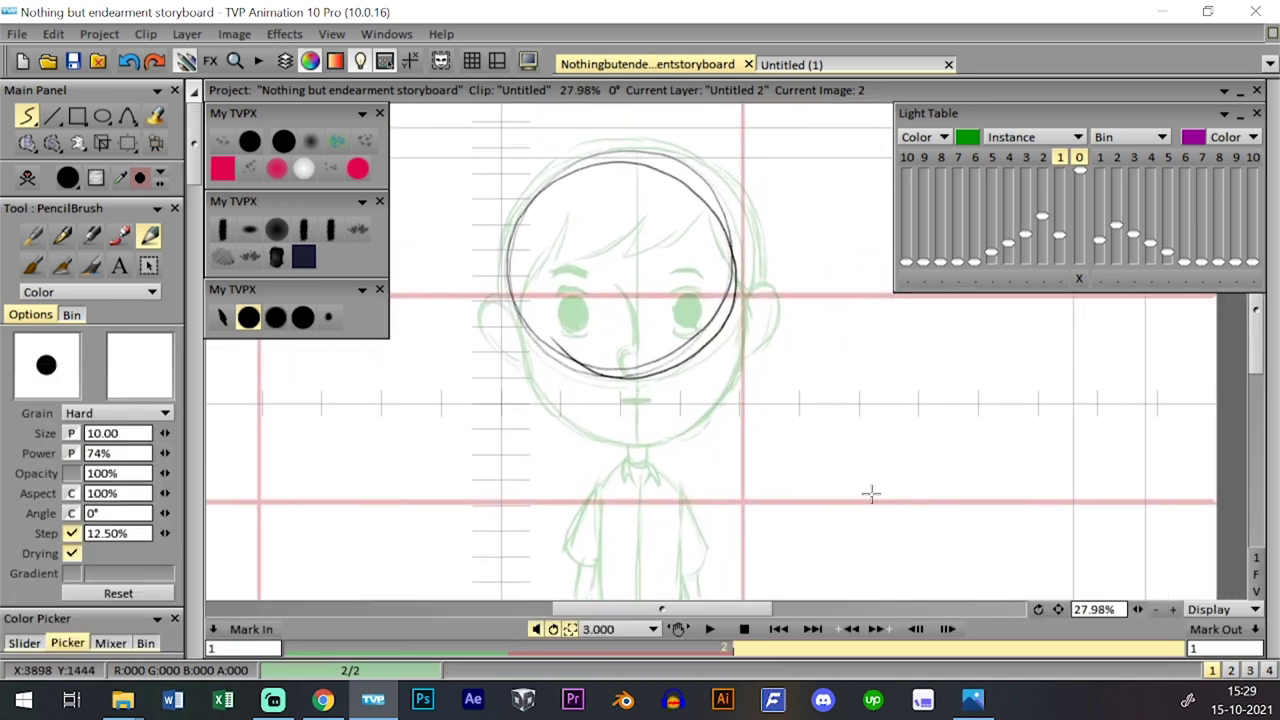
pyautogui.press('BackSpace')
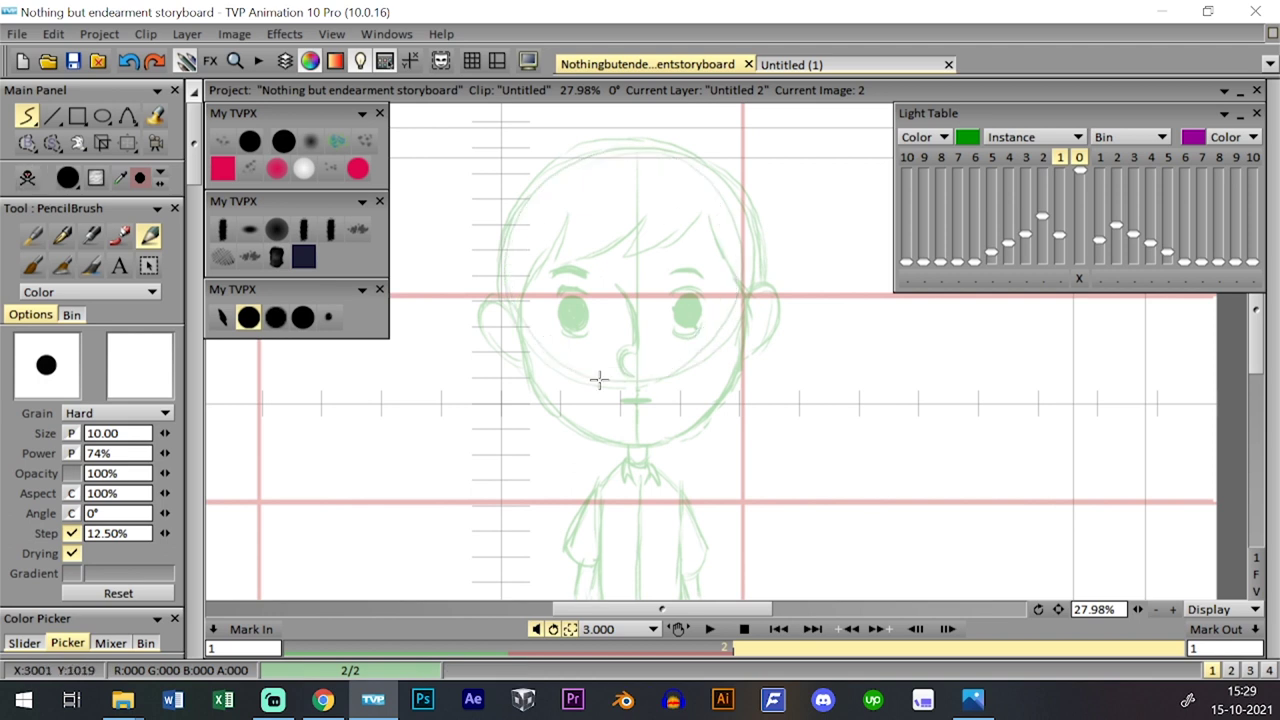
pyautogui.moveTo(645, 165)
pyautogui.mouseDown()
pyautogui.moveTo(577, 370)
pyautogui.moveTo(520, 280)
pyautogui.mouseUp()
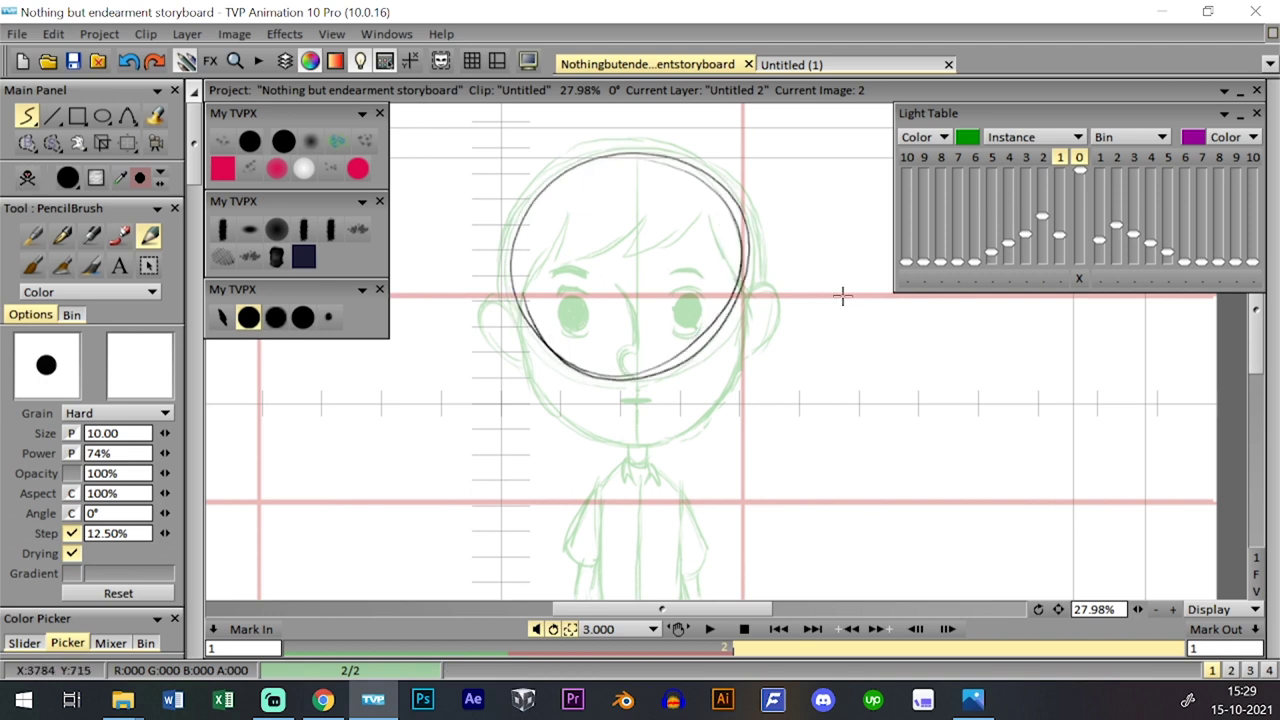
# - On image 1, draw a small mouth below the boy's nose
pyautogui.press('Tab')
pyautogui.press('Tab')
pyautogui.press('Tab')
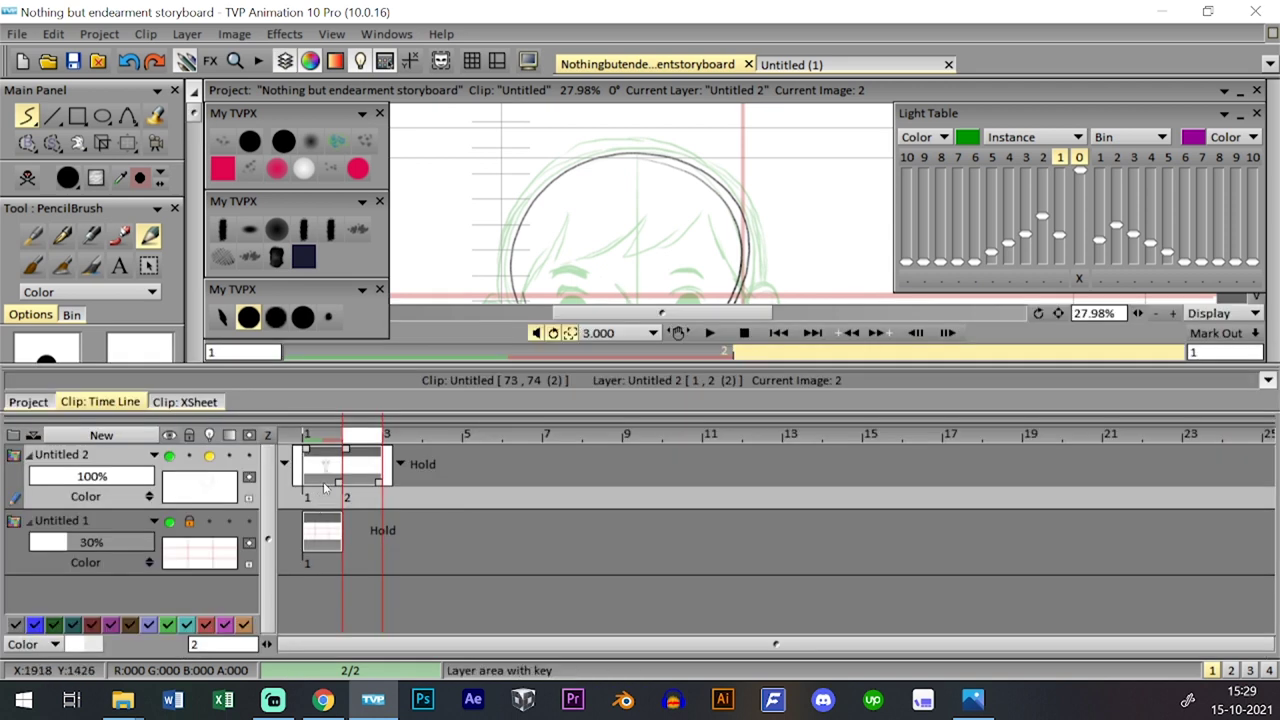
pyautogui.press('Left')
pyautogui.press('Tab')
pyautogui.press('Tab')
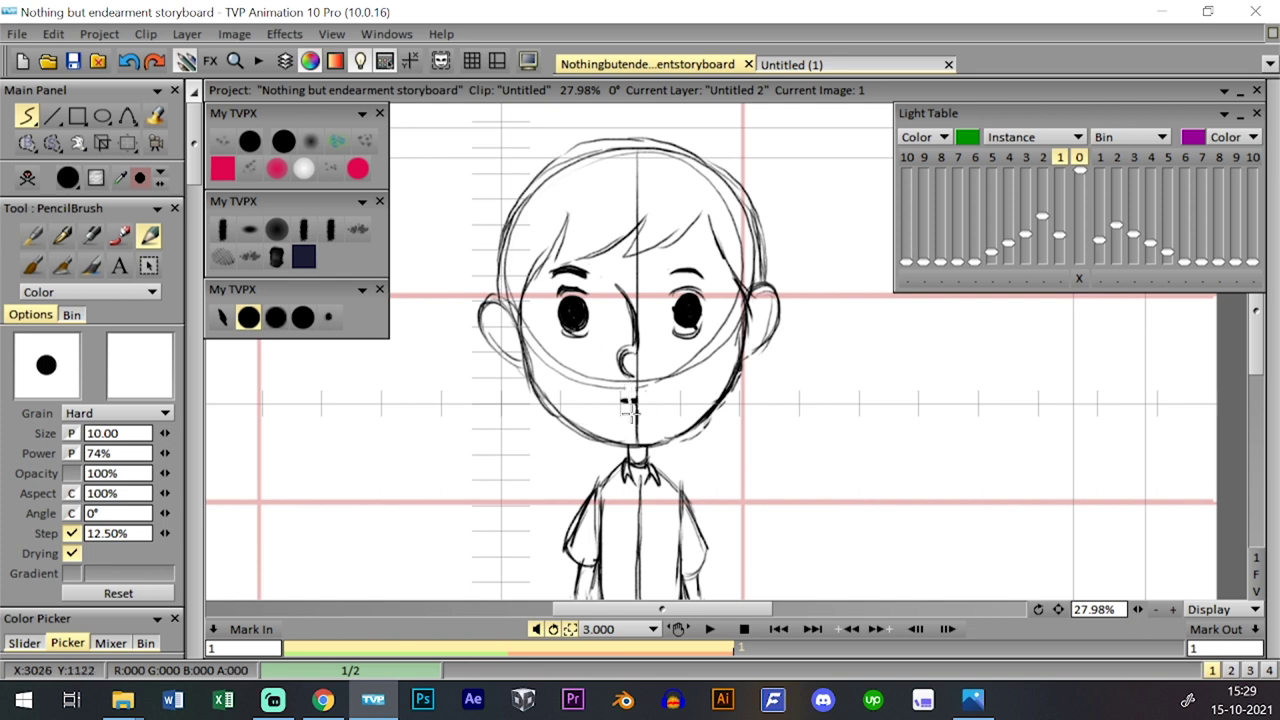
pyautogui.moveTo(622, 400); pyautogui.dragTo(648, 405)
pyautogui.hotkey('ctrl', 'z')
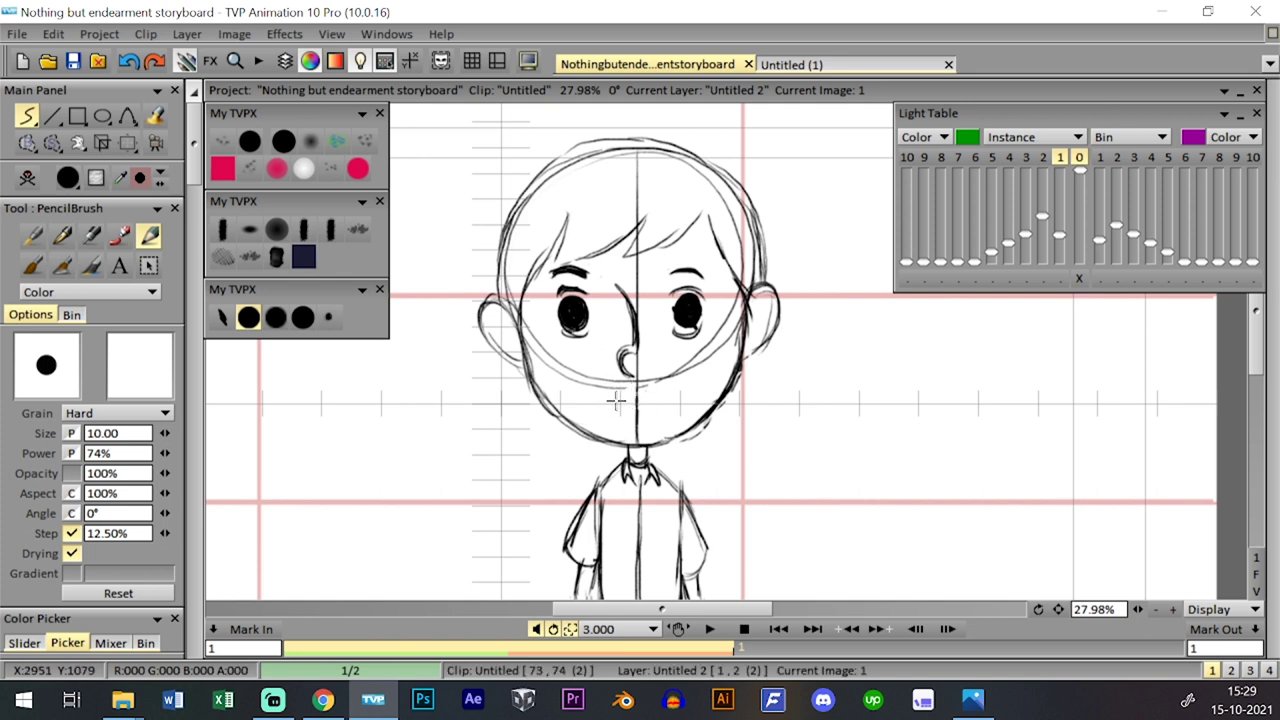
pyautogui.moveTo(622, 400); pyautogui.dragTo(646, 401)
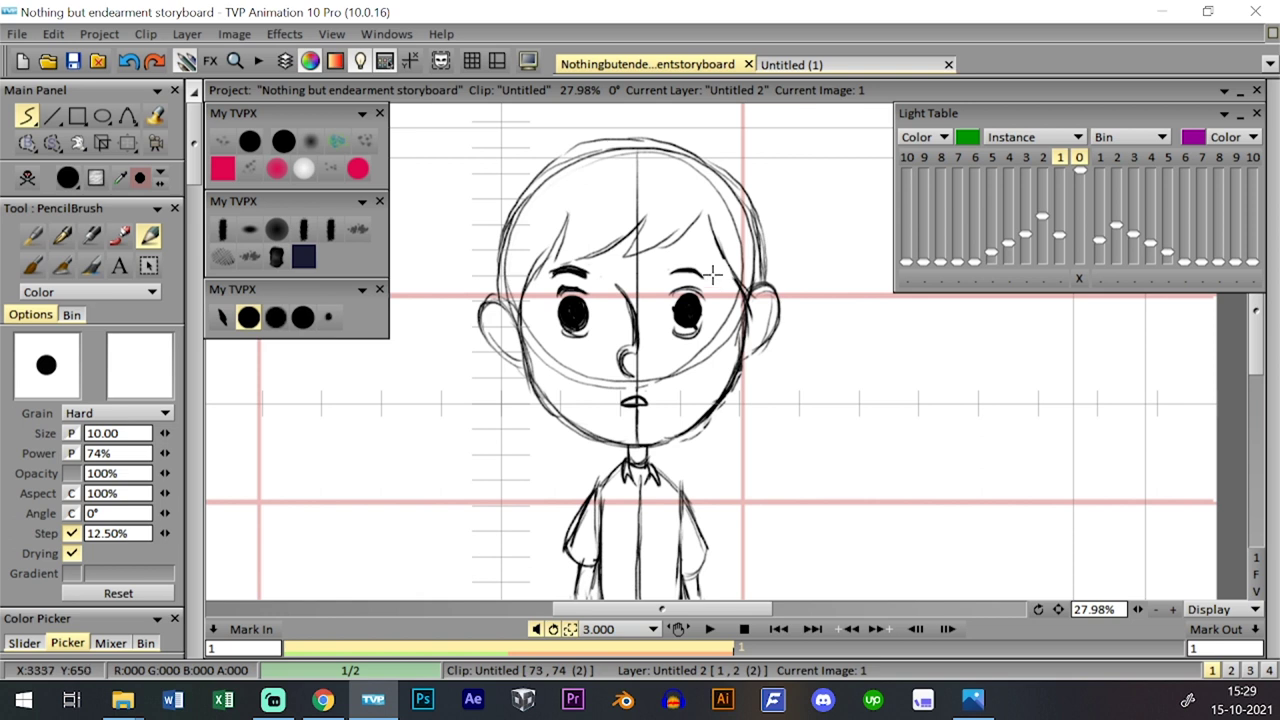
# - Erase the left eyebrow and redraw both eyebrows with the pencil
pyautogui.click(250, 141)
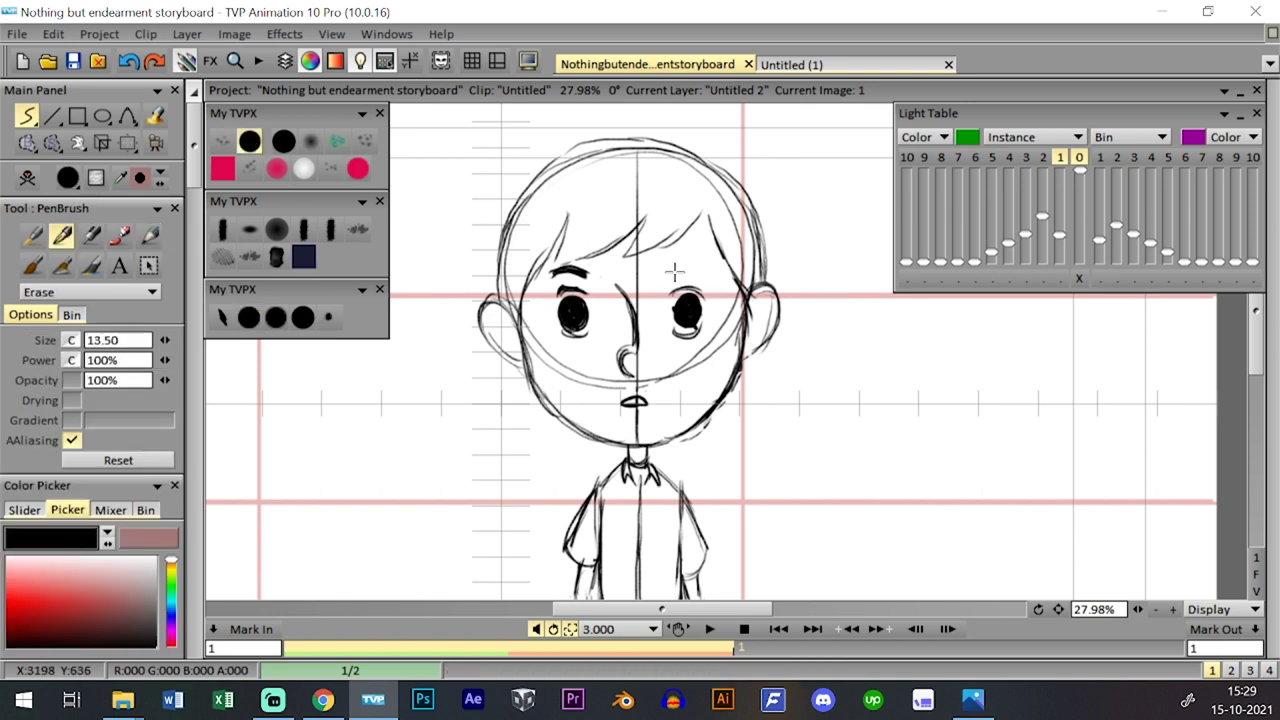
pyautogui.moveTo(584, 275); pyautogui.dragTo(553, 273)
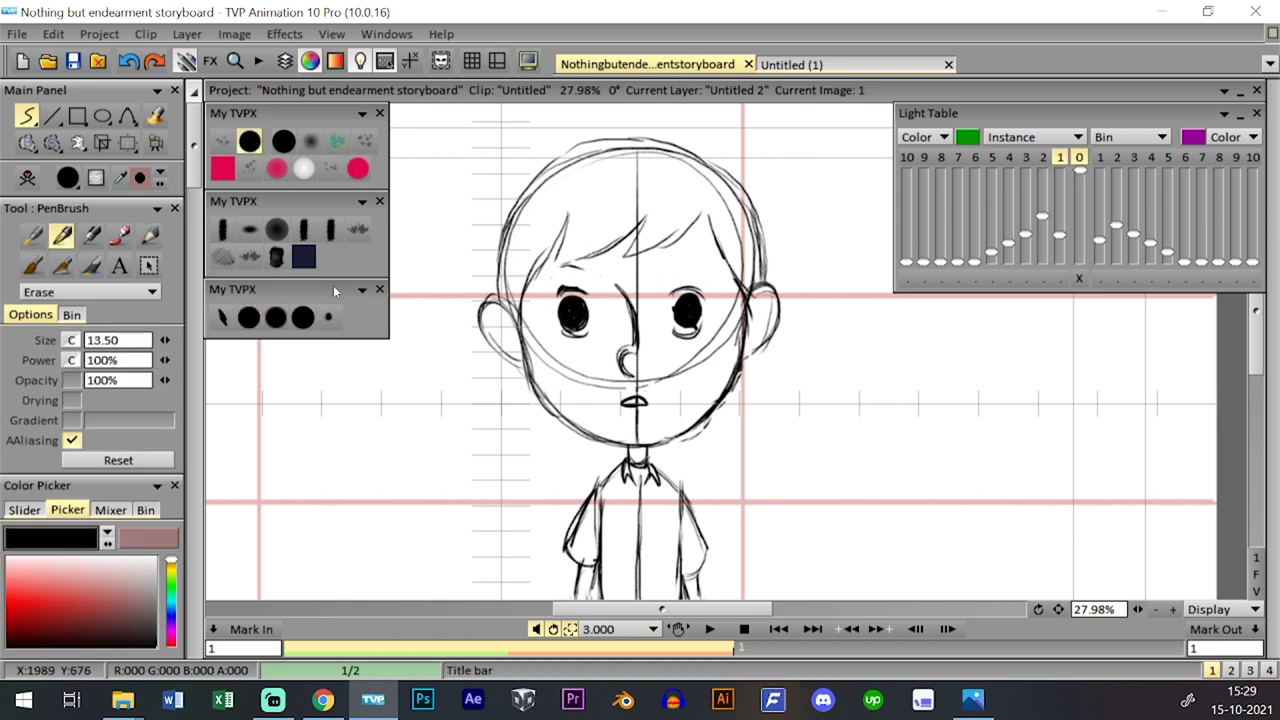
pyautogui.click(250, 318)
pyautogui.moveTo(708, 266); pyautogui.dragTo(680, 258)
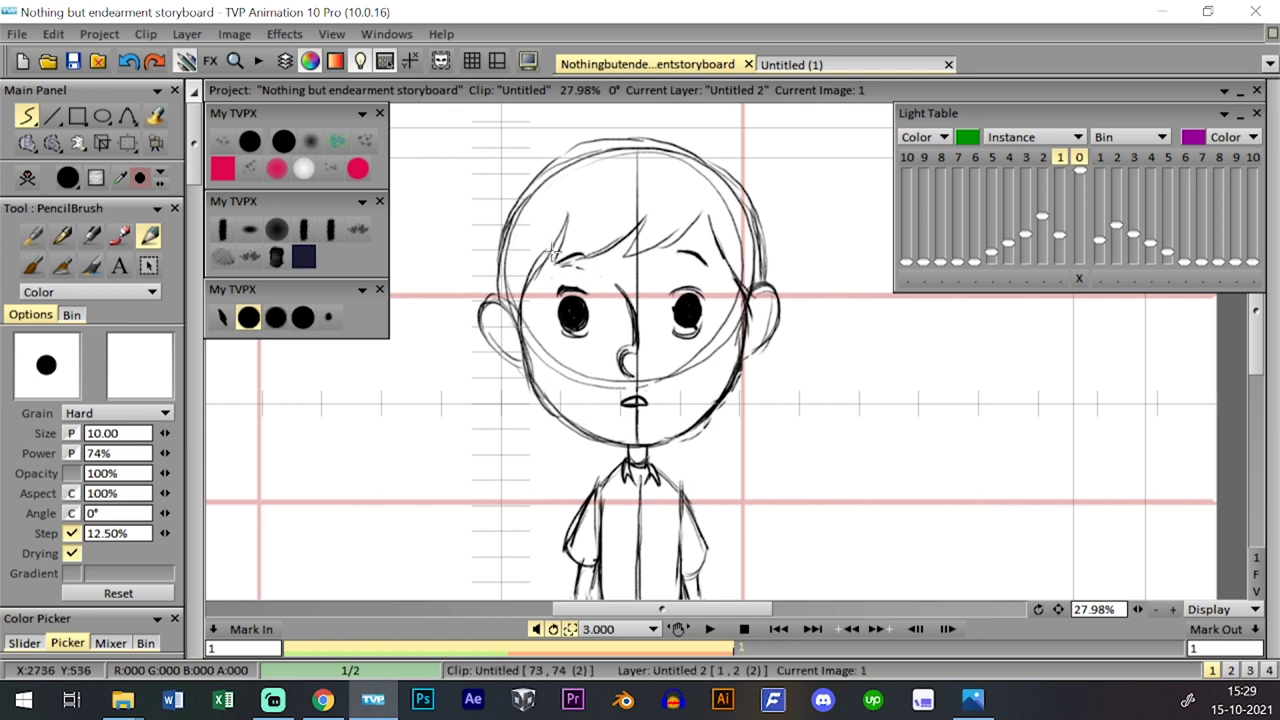
pyautogui.moveTo(568, 257)
pyautogui.mouseDown()
pyautogui.moveTo(587, 259)
pyautogui.moveTo(568, 228)
pyautogui.mouseUp()
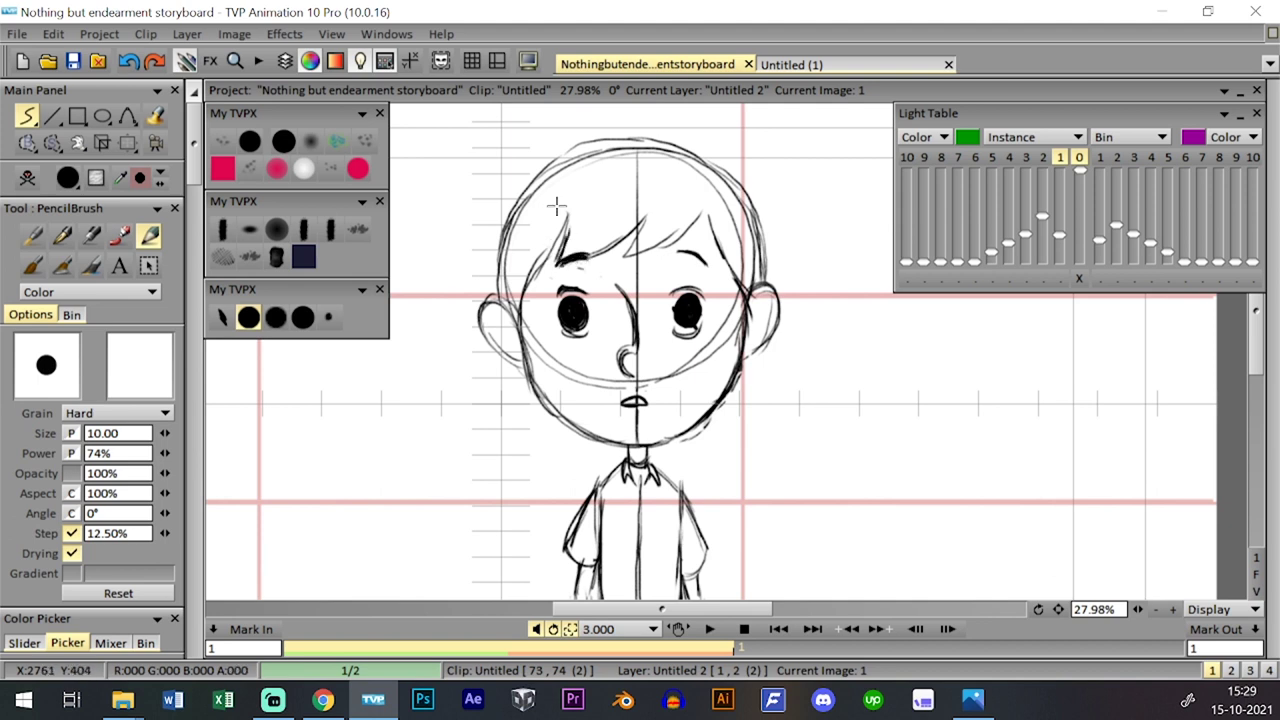
# - Darken the left eye and the right pupil, then return to image 2
pyautogui.moveTo(559, 290)
pyautogui.mouseDown()
pyautogui.moveTo(585, 297)
pyautogui.moveTo(586, 331)
pyautogui.mouseUp()
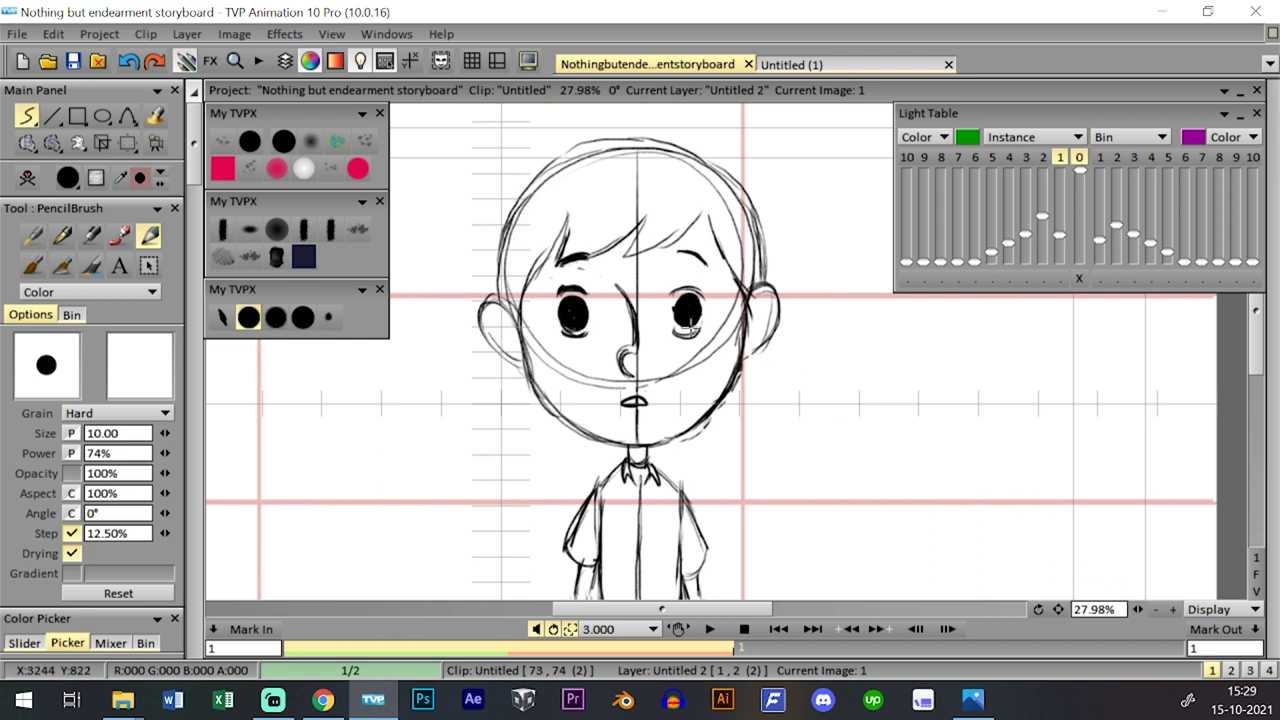
pyautogui.moveTo(688, 325)
pyautogui.mouseDown()
pyautogui.moveTo(694, 336)
pyautogui.moveTo(679, 318)
pyautogui.mouseUp()
pyautogui.moveTo(1138, 609); pyautogui.dragTo(1105, 609)
pyautogui.press('Tab')
pyautogui.click(363, 463)
pyautogui.press('Tab')
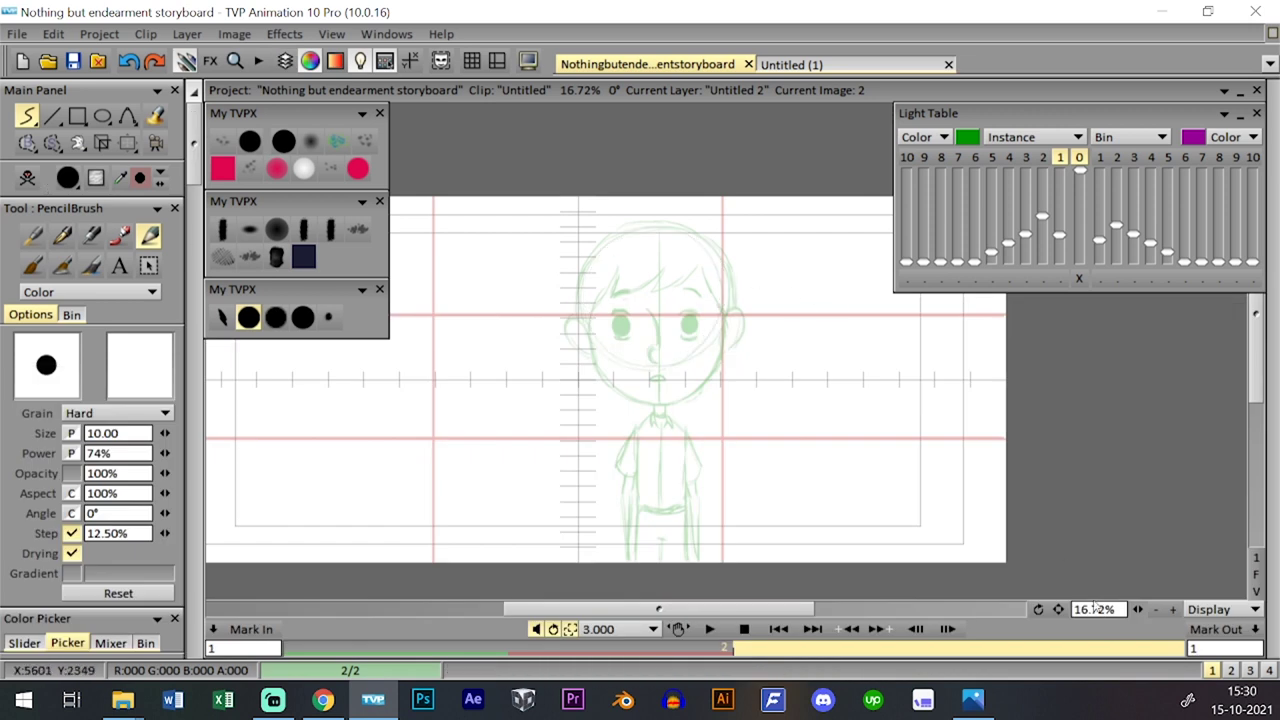
# - Draw a large head circle, nudge it right, and warp its top upward
pyautogui.scroll(3, 857, 391)
pyautogui.moveTo(710, 222)
pyautogui.mouseDown()
pyautogui.moveTo(737, 206)
pyautogui.moveTo(770, 245)
pyautogui.mouseUp()
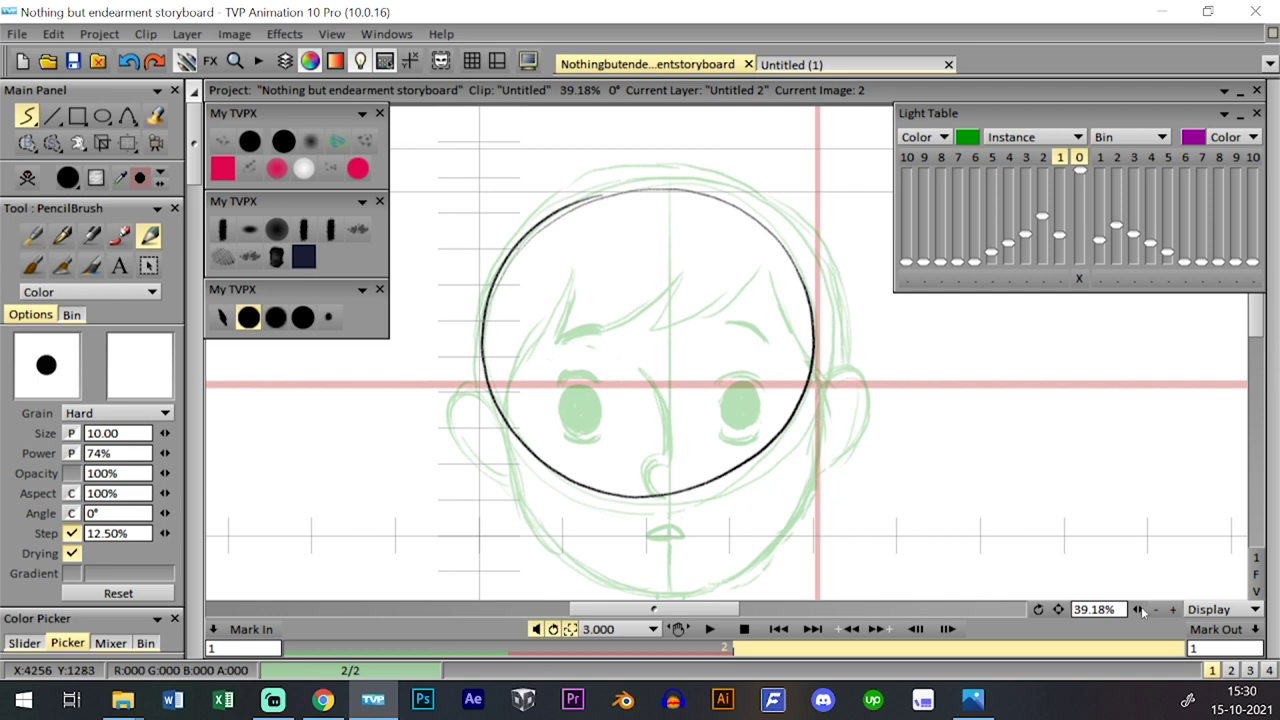
pyautogui.click(1156, 610)
pyautogui.moveTo(1008, 514); pyautogui.dragTo(984, 497)
pyautogui.moveTo(127, 143); pyautogui.dragTo(168, 144)
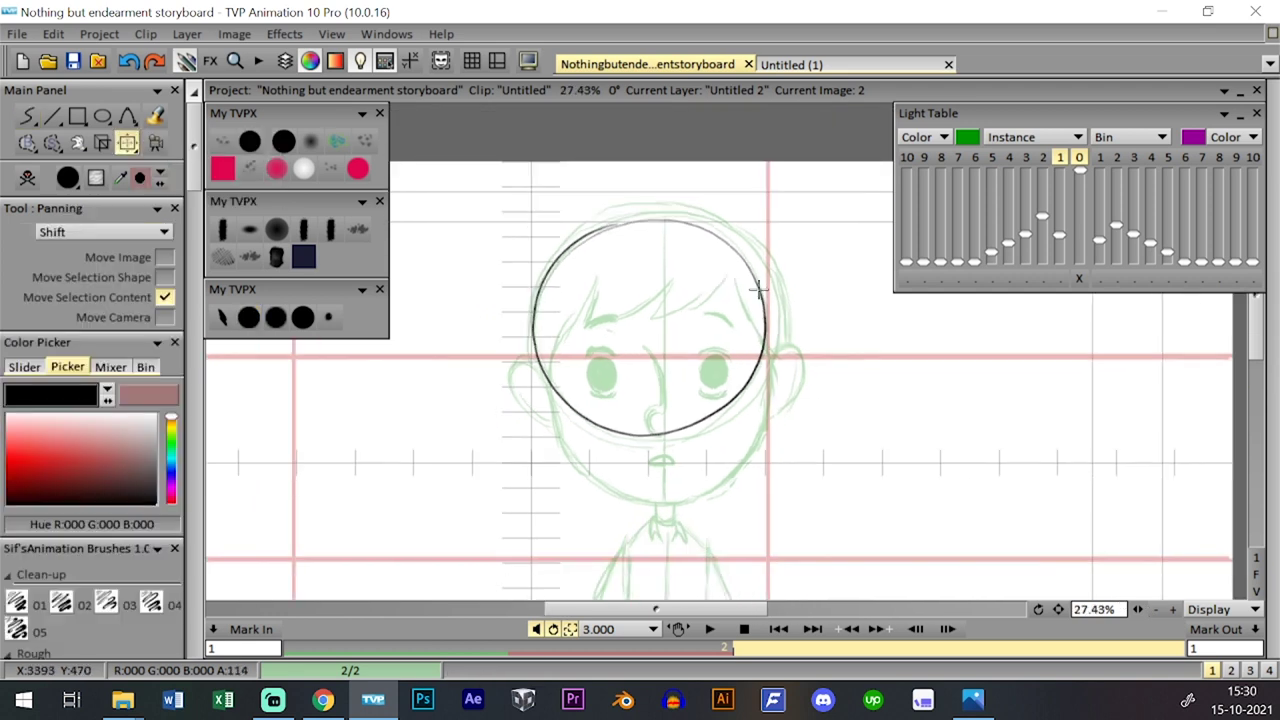
pyautogui.moveTo(759, 289); pyautogui.dragTo(770, 288)
pyautogui.click(127, 142)
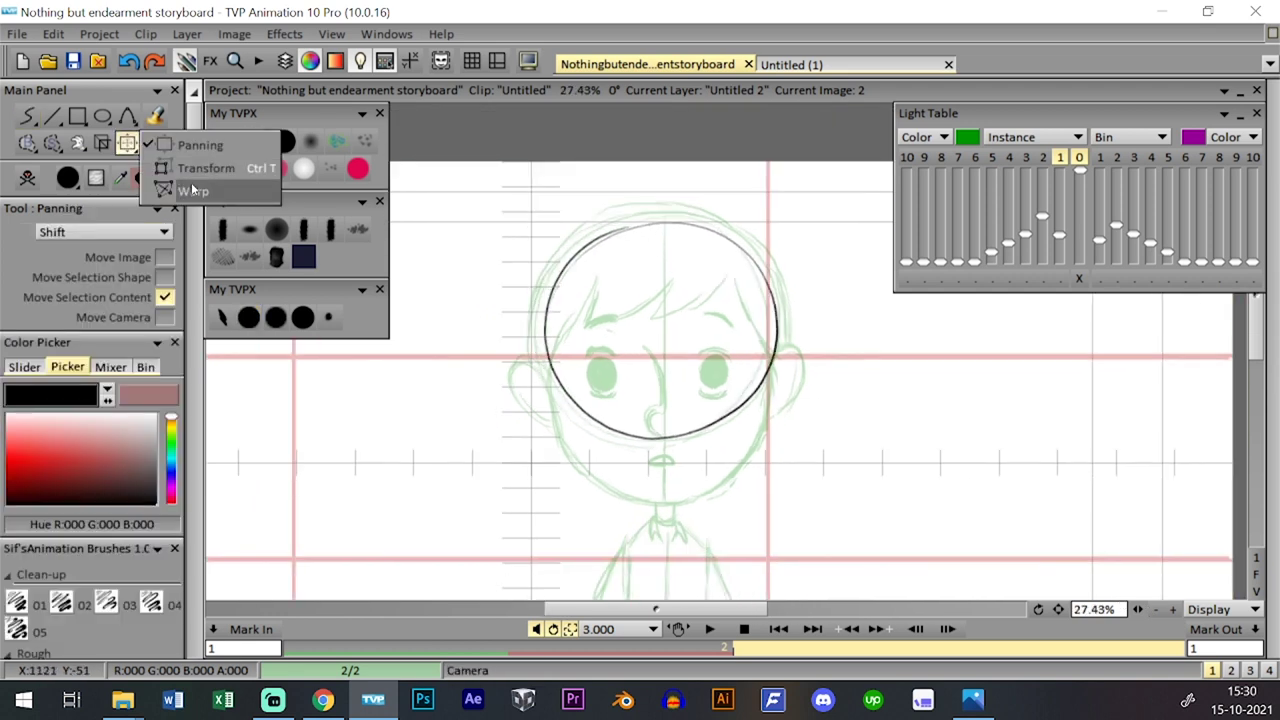
pyautogui.click(193, 190)
pyautogui.moveTo(663, 216); pyautogui.dragTo(667, 205)
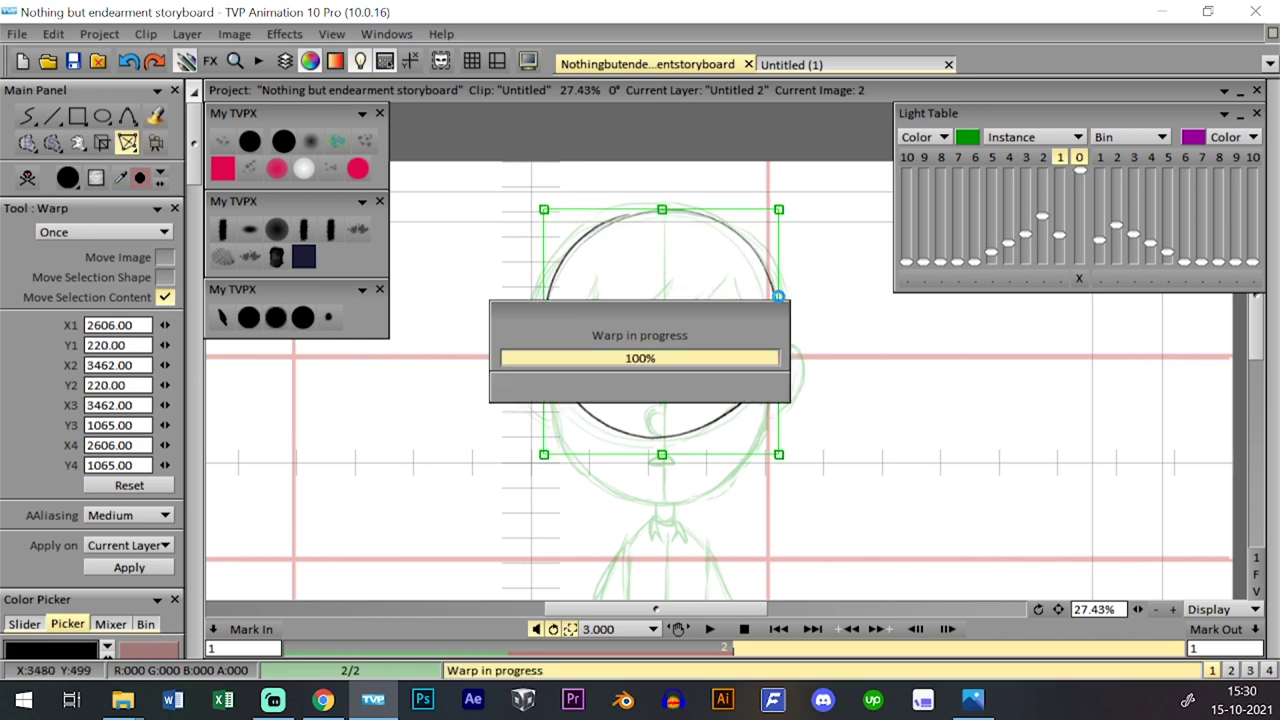
pyautogui.click(248, 317)
# - Add a vertical centre line, scale the head up slightly, and draw the left jaw to the chin
pyautogui.moveTo(661, 207)
pyautogui.mouseDown()
pyautogui.moveTo(669, 478)
pyautogui.moveTo(664, 221)
pyautogui.moveTo(660, 310)
pyautogui.mouseUp()
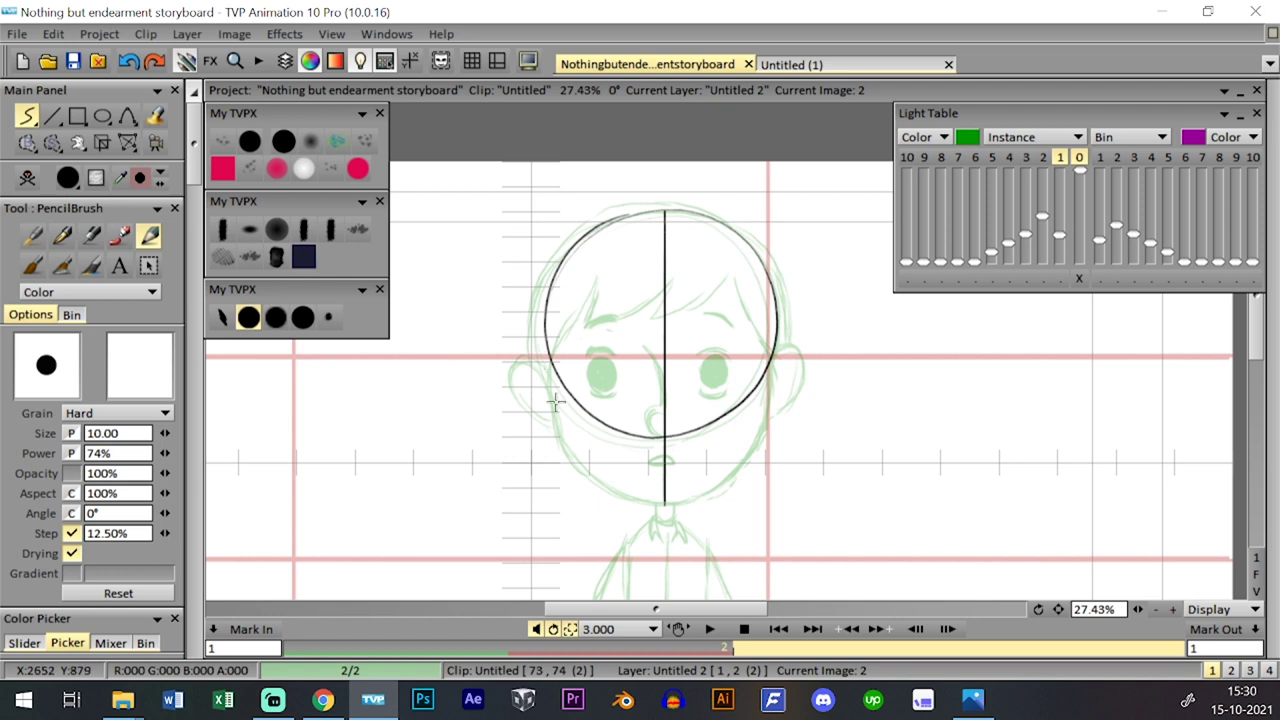
pyautogui.click(127, 142)
pyautogui.moveTo(771, 207); pyautogui.dragTo(785, 204)
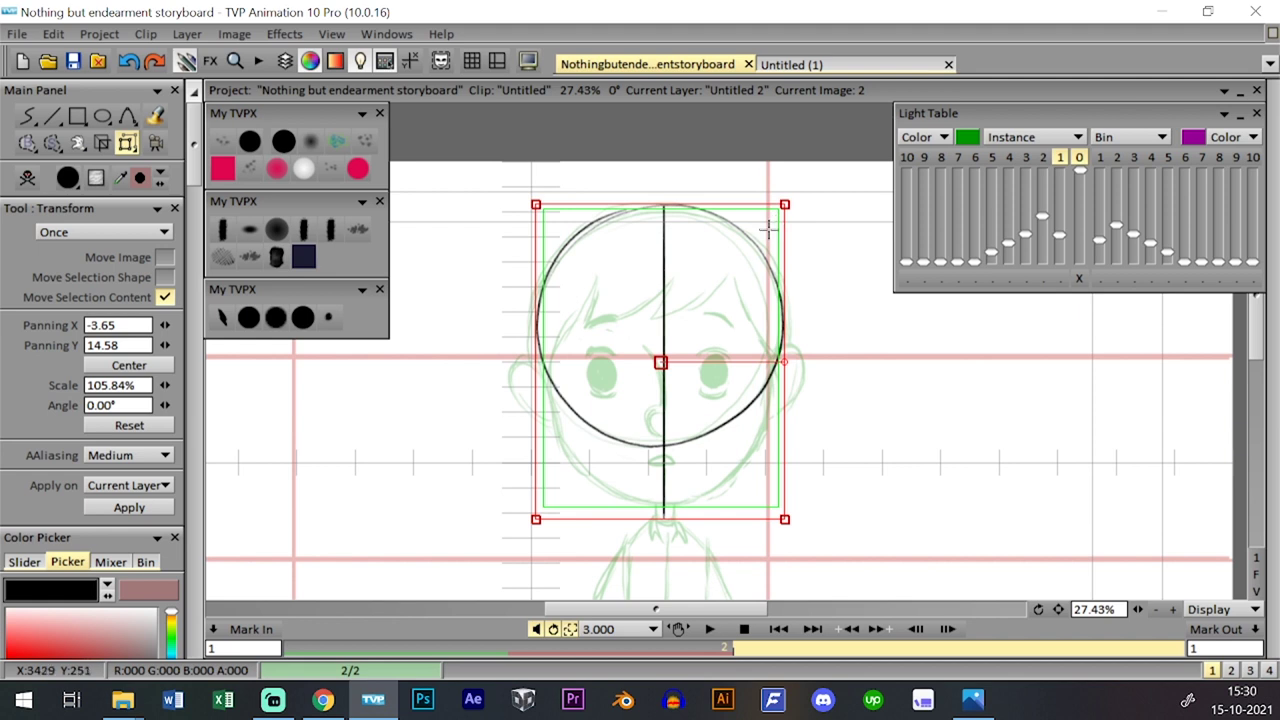
pyautogui.press('Return')
pyautogui.click(249, 317)
pyautogui.moveTo(540, 373)
pyautogui.mouseDown()
pyautogui.moveTo(582, 470)
pyautogui.moveTo(648, 490)
pyautogui.mouseUp()
# - Trace the left jaw toward the chin, then move the head circle and jaw down slightly
pyautogui.moveTo(568, 438); pyautogui.dragTo(648, 490)
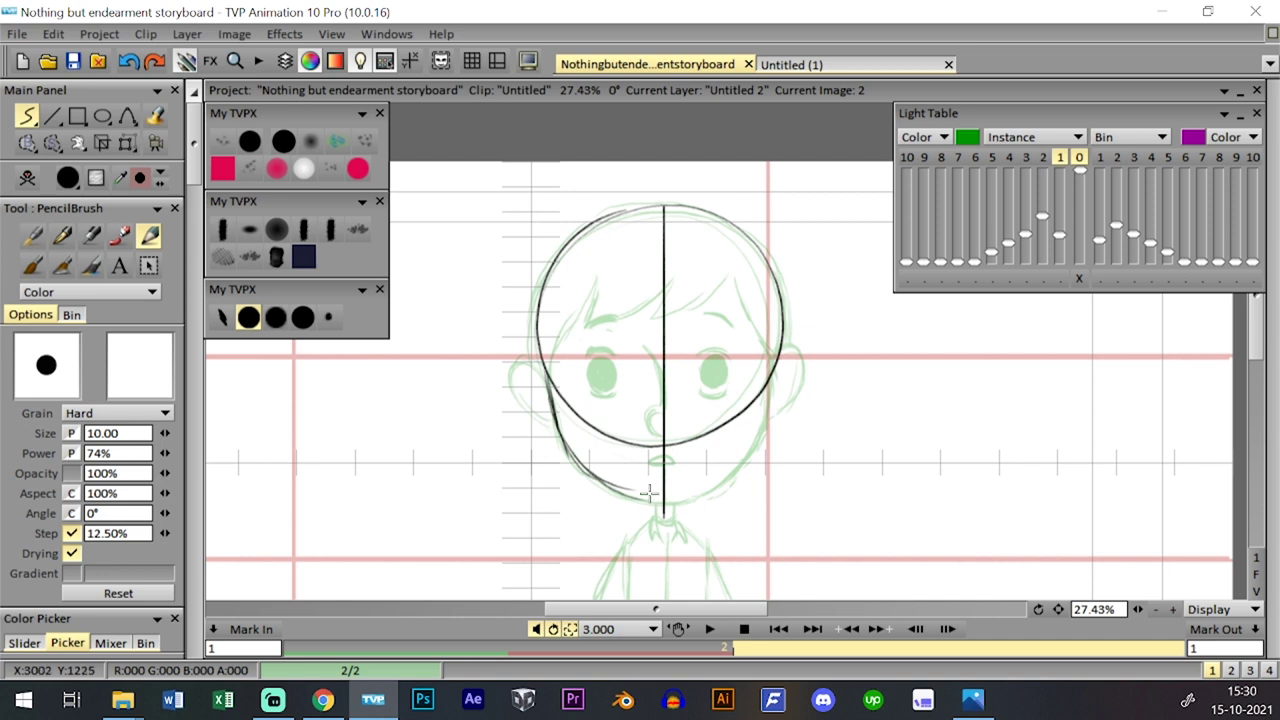
pyautogui.hotkey('ctrl', 'z')
pyautogui.hotkey('ctrl', 'z')
pyautogui.hotkey('ctrl', 'z')
pyautogui.moveTo(556, 420); pyautogui.dragTo(590, 484)
pyautogui.hotkey('ctrl', 'z')
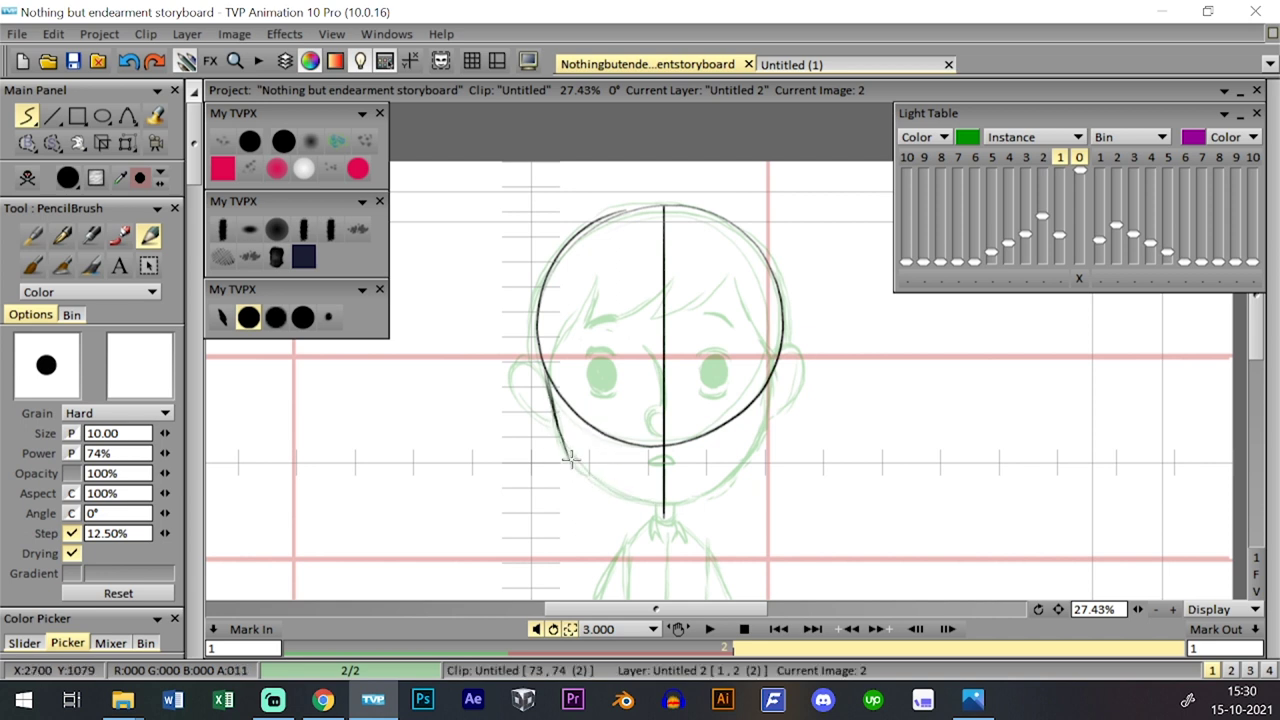
pyautogui.moveTo(562, 432)
pyautogui.mouseDown()
pyautogui.moveTo(598, 475)
pyautogui.moveTo(658, 498)
pyautogui.mouseUp()
pyautogui.moveTo(583, 465); pyautogui.dragTo(697, 497)
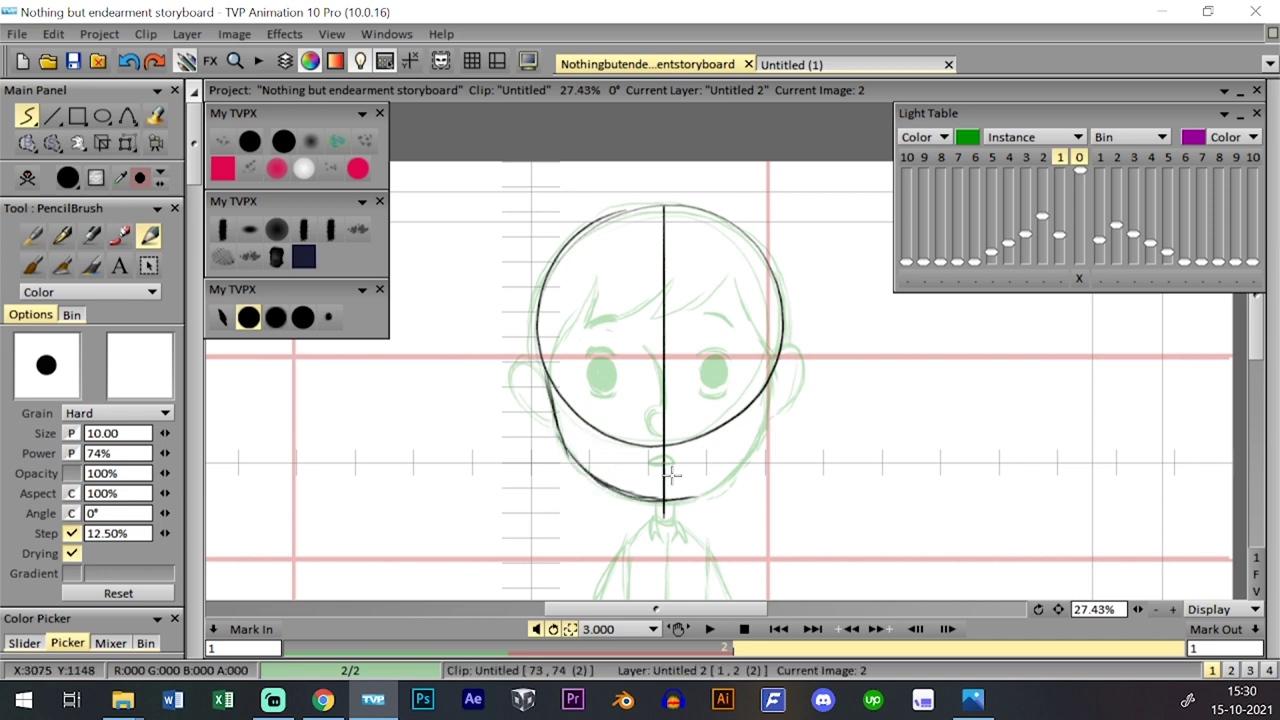
pyautogui.hotkey('ctrl', 'z')
pyautogui.hotkey('ctrl', 'z')
pyautogui.press('space')
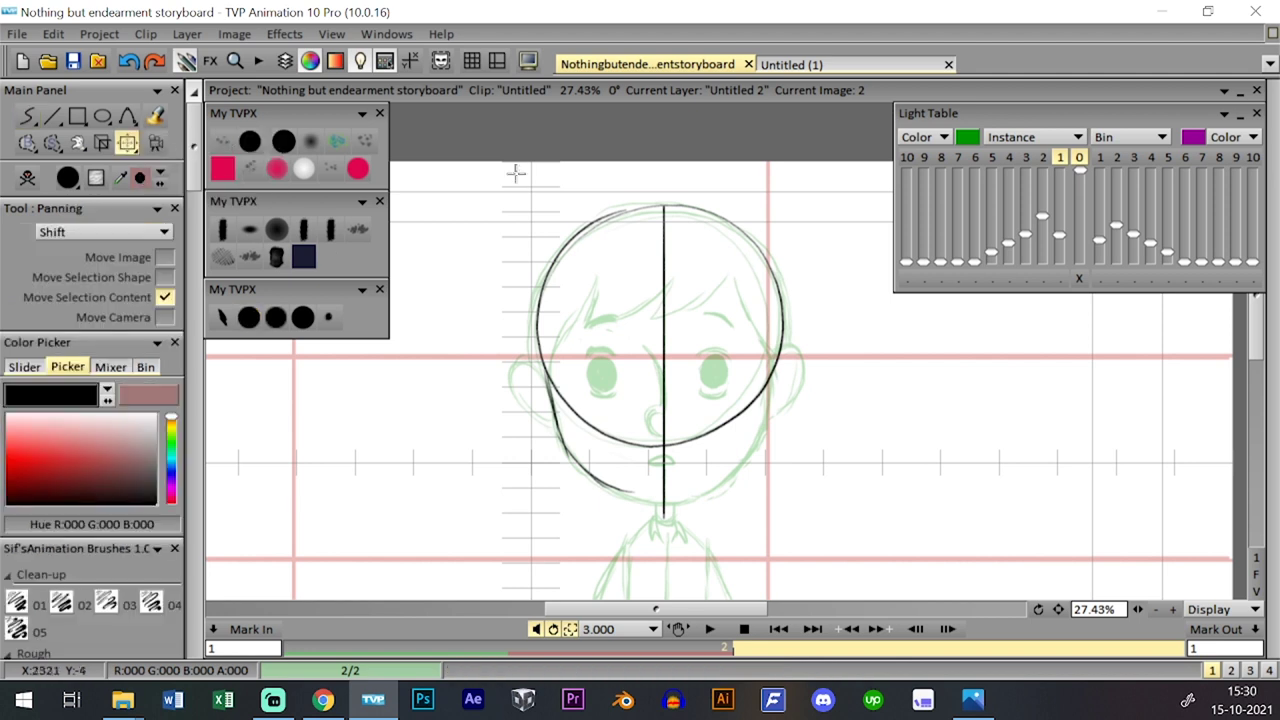
pyautogui.moveTo(728, 268); pyautogui.dragTo(731, 276)
pyautogui.click(248, 317)
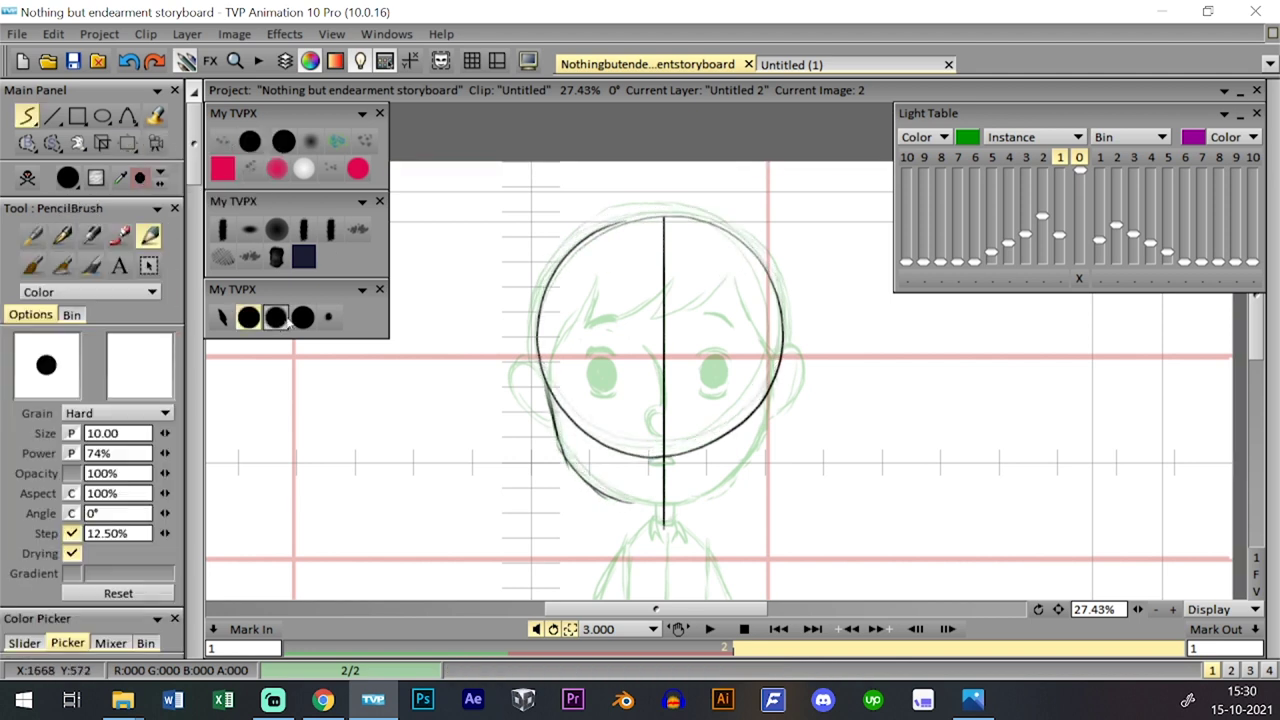
# - Darken the left and right jaw lines so they meet at the chin
pyautogui.moveTo(552, 408); pyautogui.dragTo(652, 501)
pyautogui.moveTo(575, 467); pyautogui.dragTo(674, 500)
pyautogui.moveTo(550, 428)
pyautogui.mouseDown()
pyautogui.moveTo(622, 496)
pyautogui.moveTo(658, 500)
pyautogui.mouseUp()
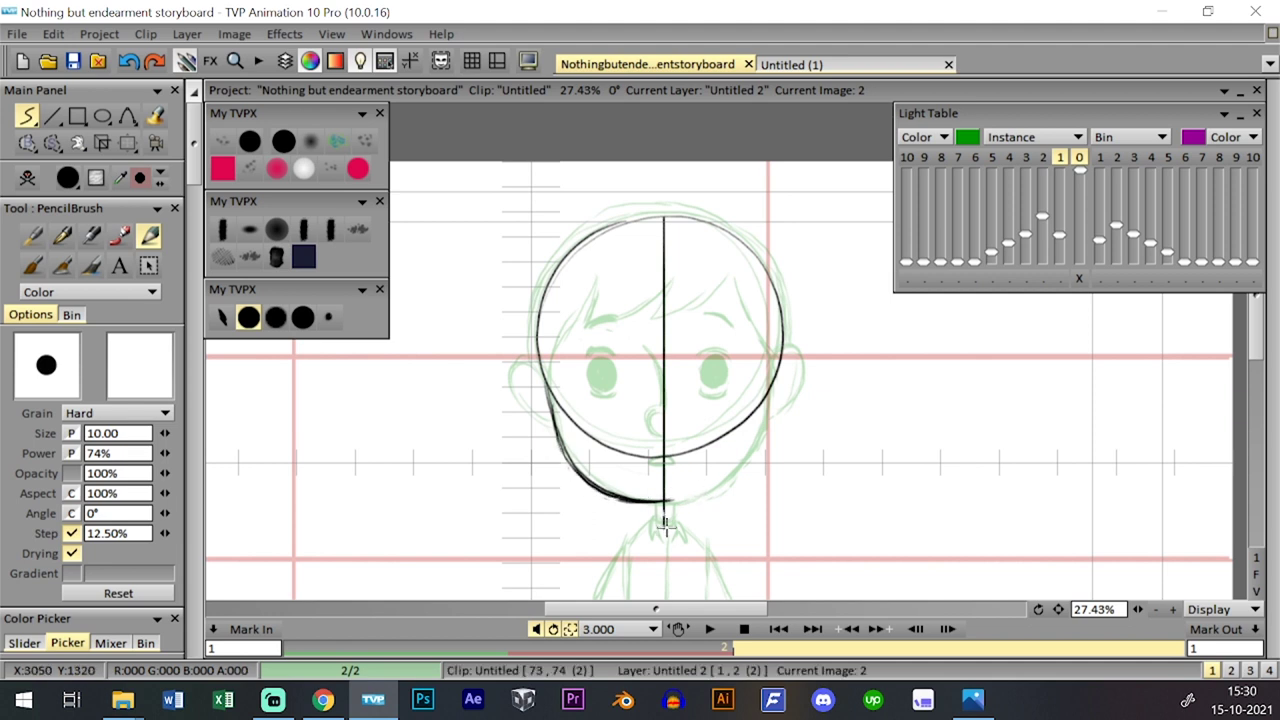
pyautogui.moveTo(666, 500)
pyautogui.mouseDown()
pyautogui.moveTo(720, 478)
pyautogui.moveTo(758, 437)
pyautogui.moveTo(784, 346)
pyautogui.moveTo(762, 428)
pyautogui.moveTo(724, 468)
pyautogui.mouseUp()
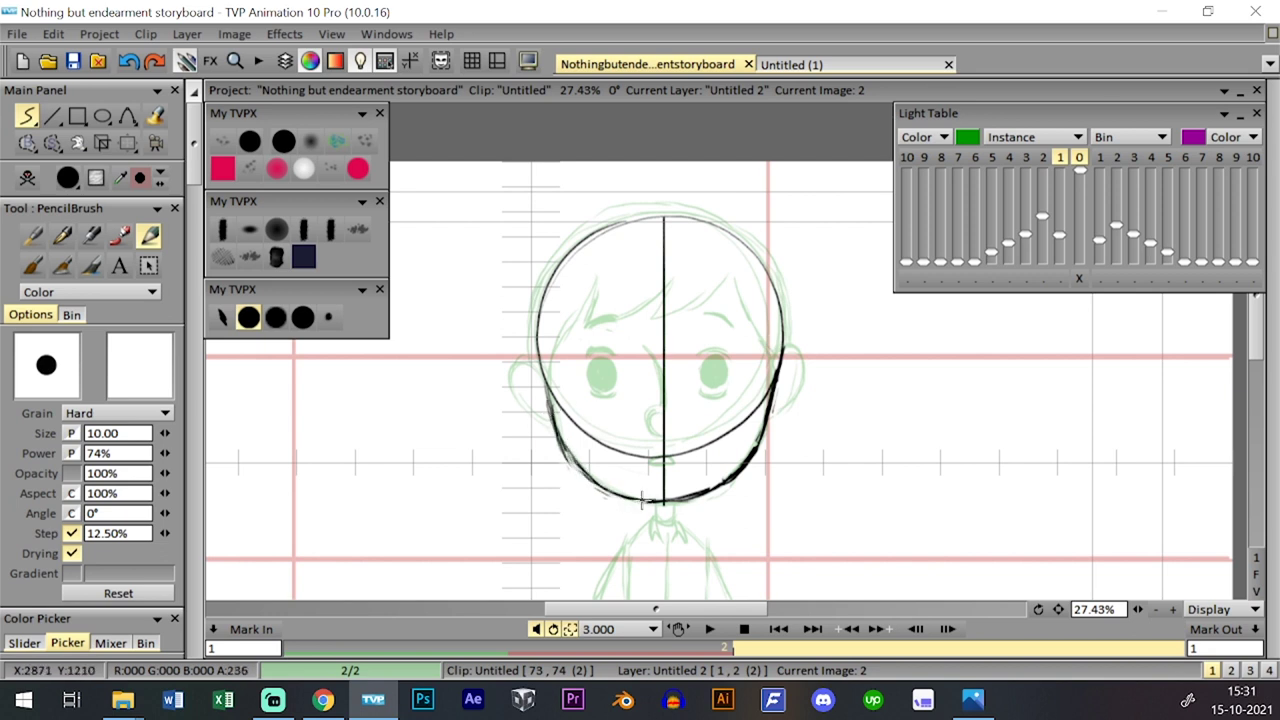
pyautogui.moveTo(583, 463); pyautogui.dragTo(542, 392)
pyautogui.hotkey('ctrl', 'z')
pyautogui.moveTo(577, 467)
pyautogui.mouseDown()
pyautogui.moveTo(562, 440)
pyautogui.moveTo(544, 382)
pyautogui.mouseUp()
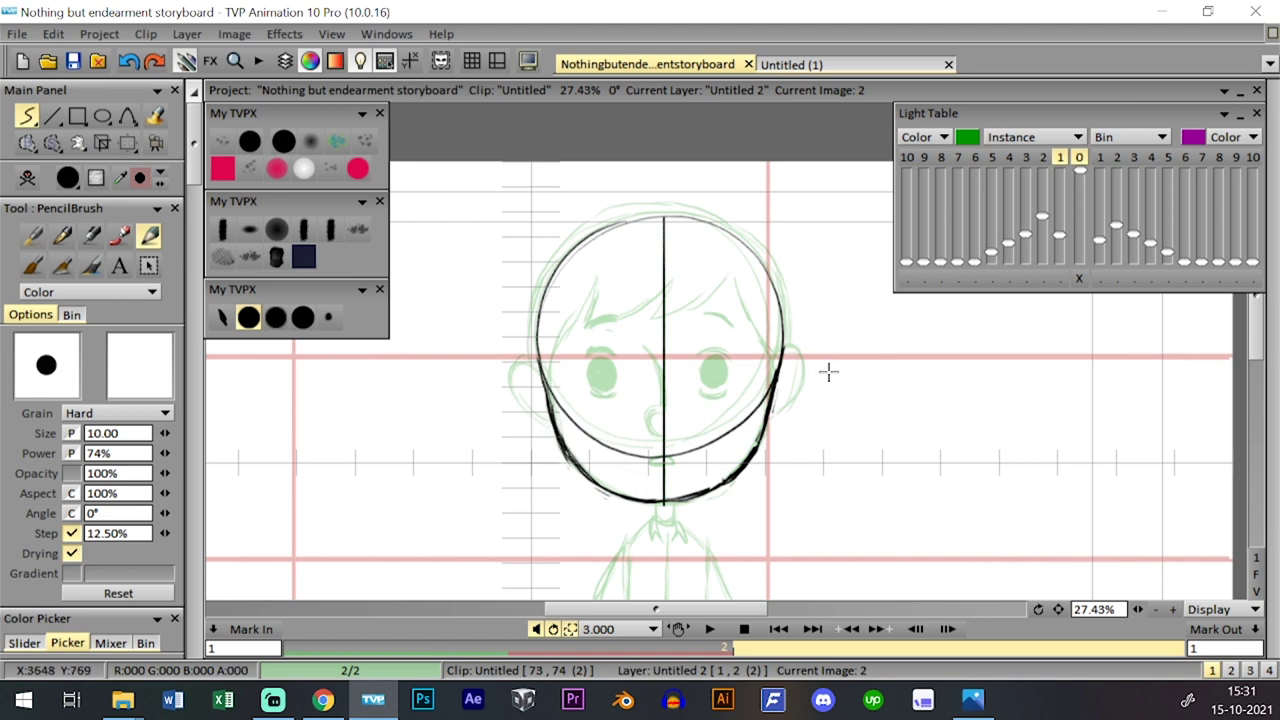
# - Compare against image 1 and draw ears on the head's right and left sides
pyautogui.press('Left')
pyautogui.press('Right')
pyautogui.press('Left')
pyautogui.press('Right')
pyautogui.moveTo(771, 383)
pyautogui.mouseDown()
pyautogui.moveTo(780, 335)
pyautogui.moveTo(798, 328)
pyautogui.moveTo(776, 394)
pyautogui.moveTo(778, 347)
pyautogui.moveTo(809, 329)
pyautogui.moveTo(796, 386)
pyautogui.moveTo(777, 392)
pyautogui.moveTo(808, 350)
pyautogui.mouseUp()
pyautogui.hotkey('ctrl', 'z')
pyautogui.hotkey('ctrl', 'z')
pyautogui.press('Left')
pyautogui.press('Right')
pyautogui.press('Left')
pyautogui.press('Right')
pyautogui.moveTo(526, 358)
pyautogui.mouseDown()
pyautogui.moveTo(546, 394)
pyautogui.moveTo(514, 361)
pyautogui.moveTo(529, 385)
pyautogui.moveTo(511, 337)
pyautogui.moveTo(535, 342)
pyautogui.moveTo(529, 373)
pyautogui.moveTo(512, 321)
pyautogui.moveTo(526, 358)
pyautogui.moveTo(516, 373)
pyautogui.moveTo(514, 332)
pyautogui.mouseUp()
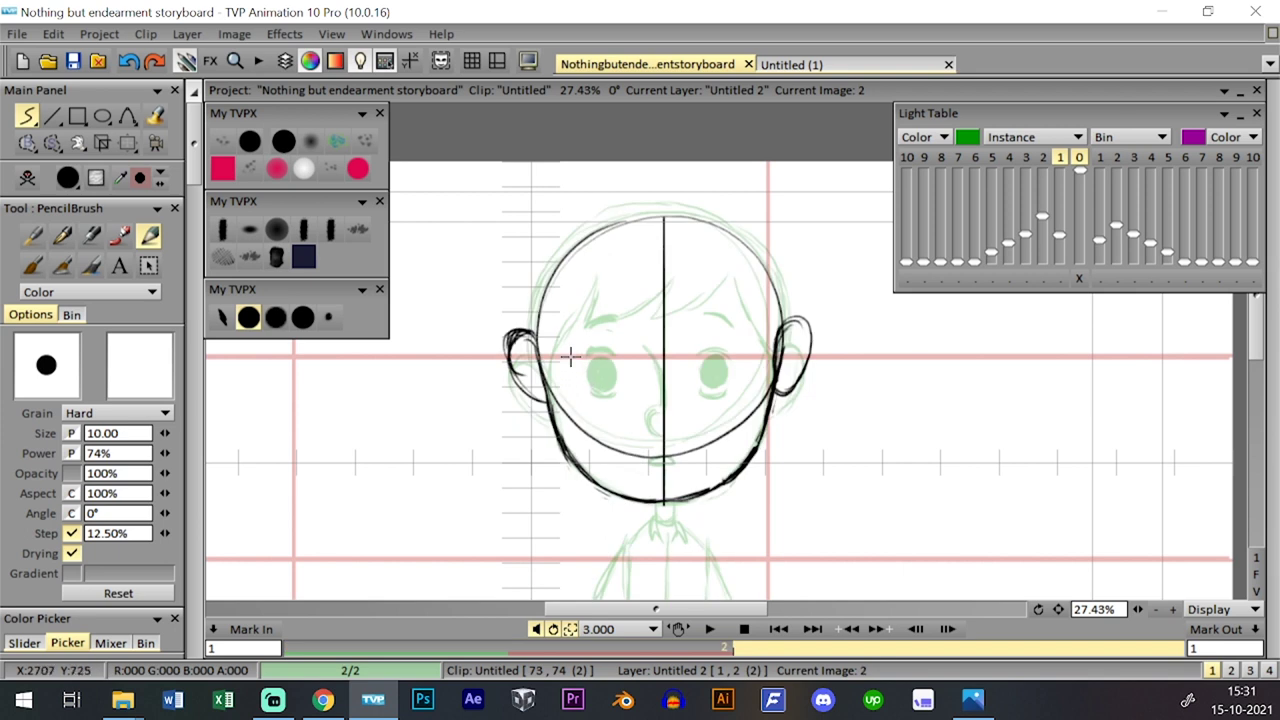
# - Draw curved lids over both eyes with short arcs beneath them
pyautogui.moveTo(570, 359); pyautogui.dragTo(592, 354)
pyautogui.hotkey('ctrl', 'z')
pyautogui.hotkey('ctrl', 'z')
pyautogui.hotkey('ctrl', 'z')
pyautogui.moveTo(600, 350)
pyautogui.mouseDown()
pyautogui.moveTo(586, 355)
pyautogui.moveTo(618, 357)
pyautogui.mouseUp()
pyautogui.moveTo(704, 349); pyautogui.dragTo(730, 354)
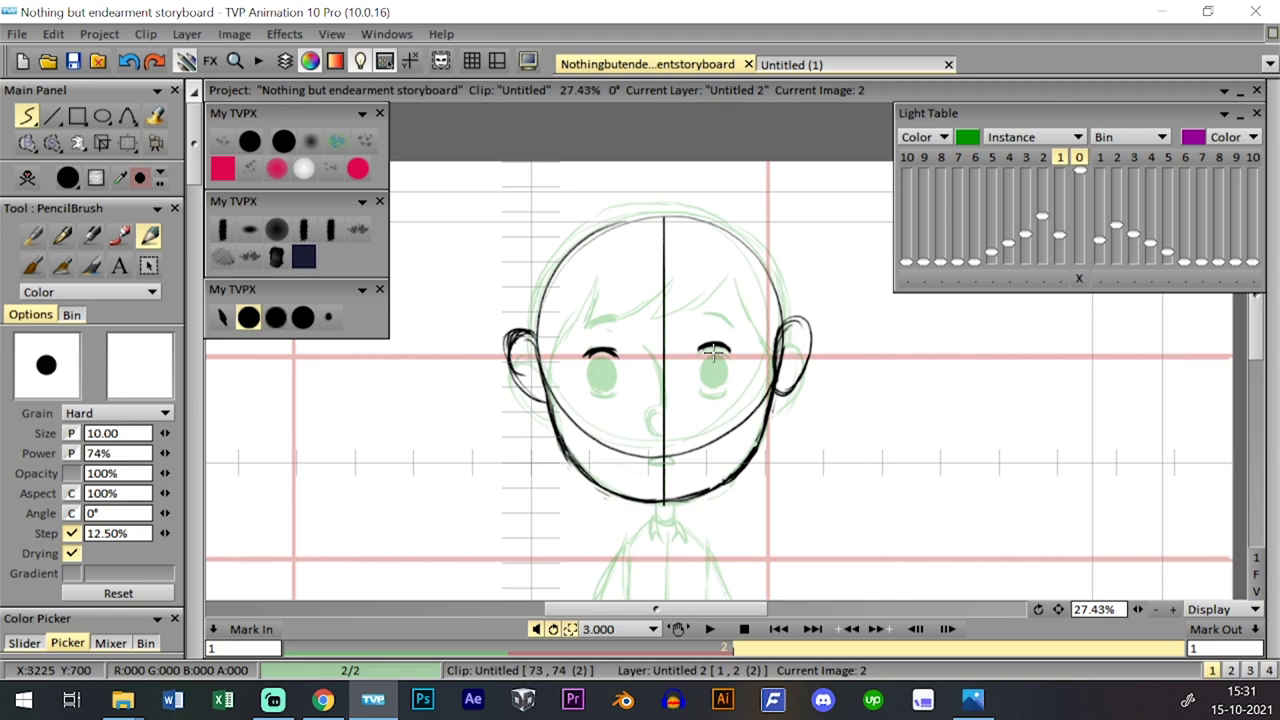
pyautogui.moveTo(590, 388)
pyautogui.mouseDown()
pyautogui.moveTo(614, 386)
pyautogui.moveTo(614, 428)
pyautogui.moveTo(612, 400)
pyautogui.moveTo(590, 412)
pyautogui.moveTo(606, 394)
pyautogui.moveTo(594, 411)
pyautogui.moveTo(614, 408)
pyautogui.mouseUp()
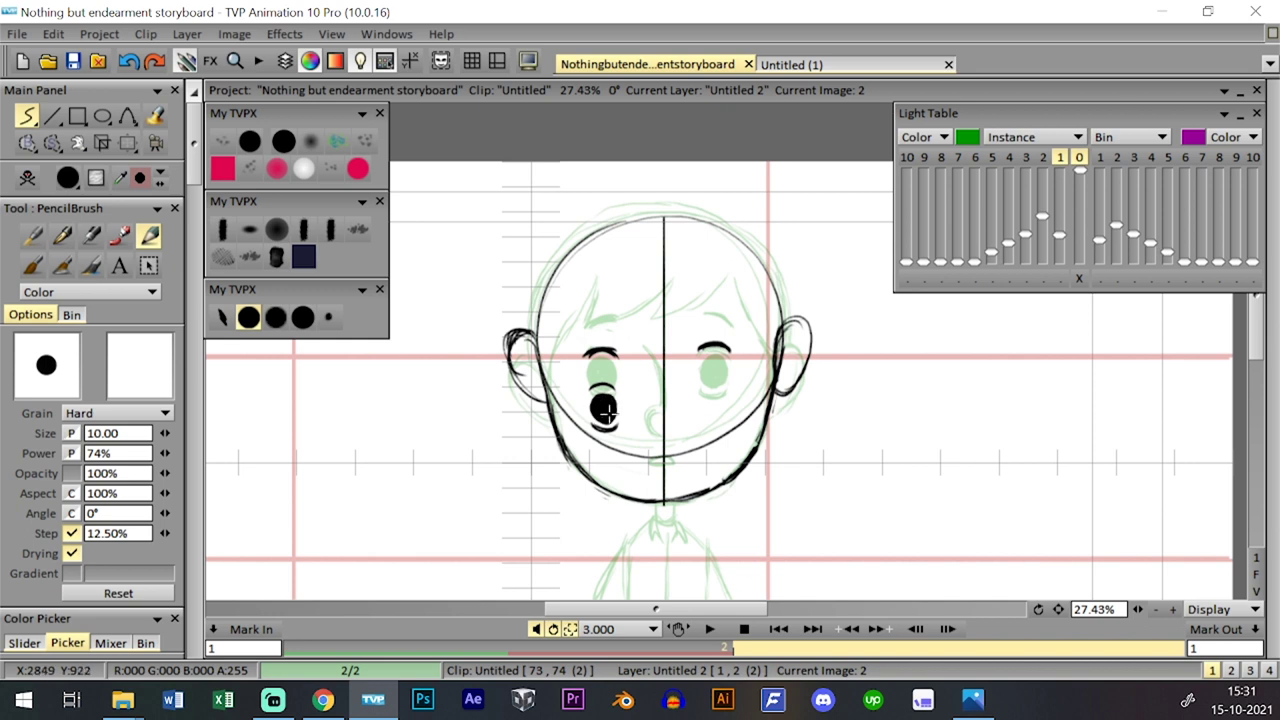
pyautogui.moveTo(700, 387)
pyautogui.mouseDown()
pyautogui.moveTo(721, 388)
pyautogui.moveTo(710, 430)
pyautogui.moveTo(722, 425)
pyautogui.moveTo(718, 401)
pyautogui.moveTo(706, 422)
pyautogui.mouseUp()
# - Erase and redraw the left pupil, and redraw the right eye's dark oval pupil
pyautogui.hotkey('ctrl', 'z')
pyautogui.click(249, 141)
pyautogui.moveTo(598, 410); pyautogui.dragTo(604, 398)
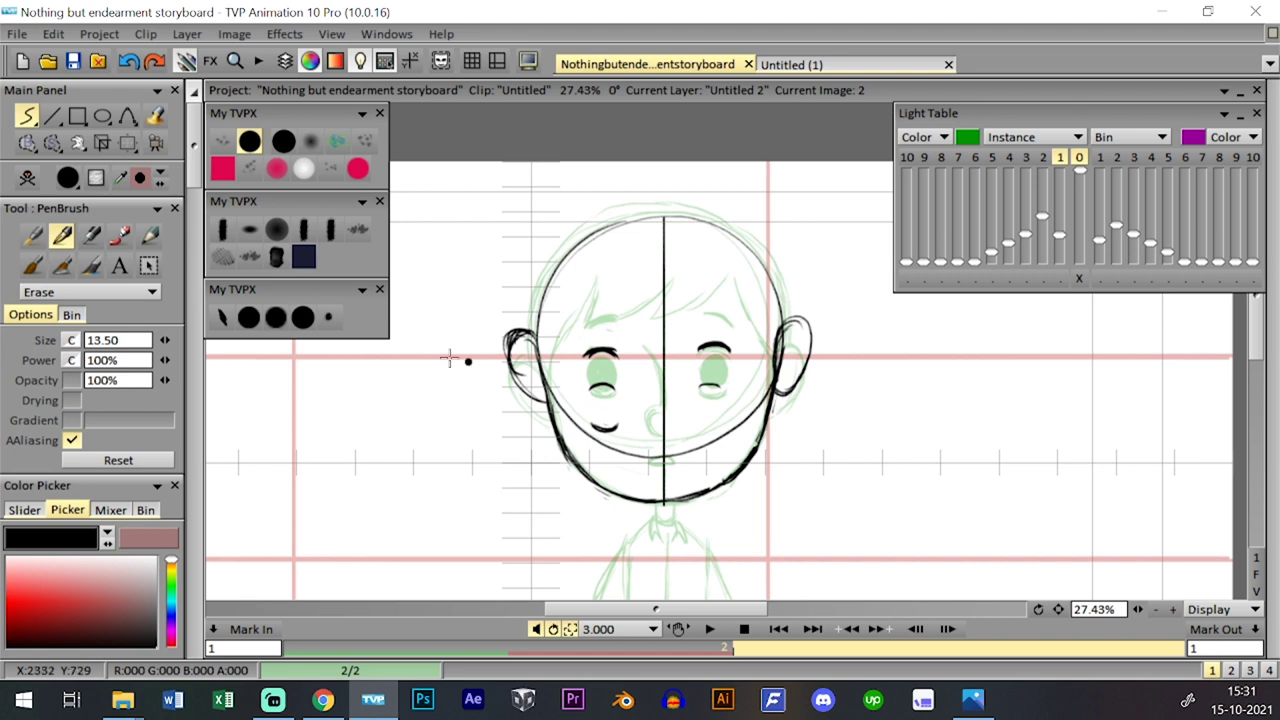
pyautogui.click(249, 317)
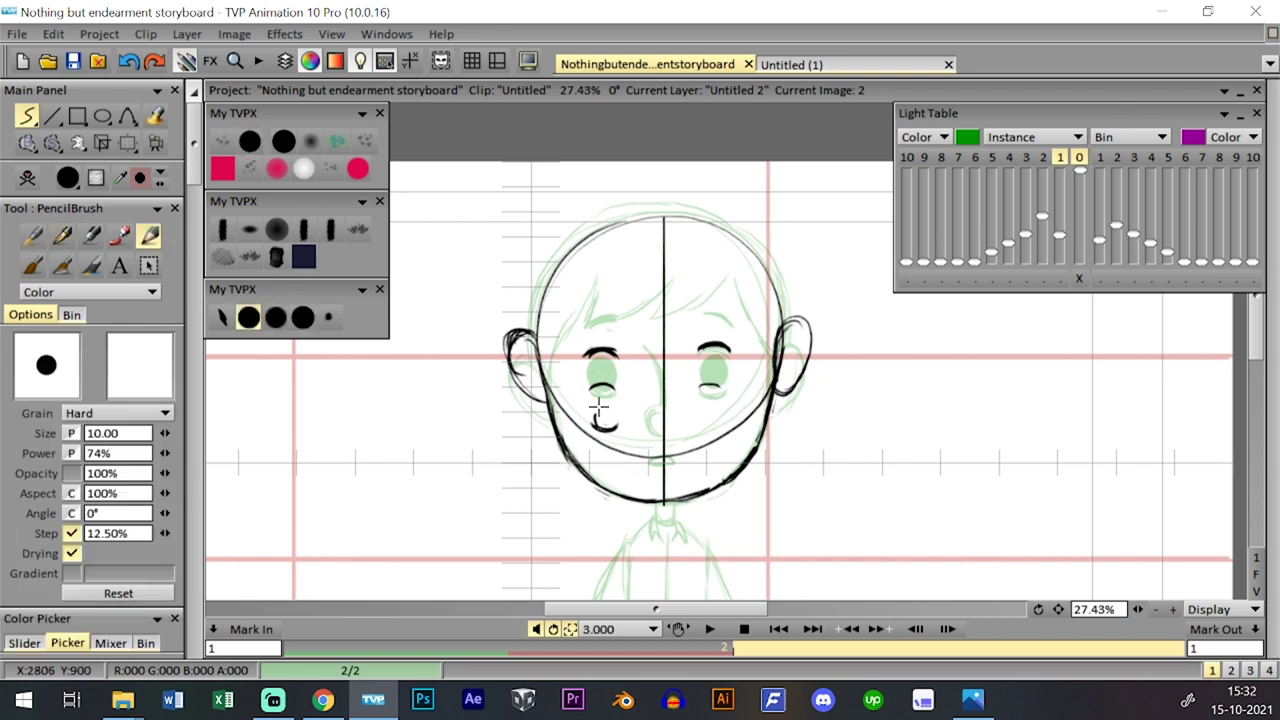
pyautogui.moveTo(616, 414)
pyautogui.mouseDown()
pyautogui.moveTo(609, 431)
pyautogui.moveTo(591, 420)
pyautogui.moveTo(602, 400)
pyautogui.moveTo(600, 428)
pyautogui.moveTo(598, 403)
pyautogui.moveTo(614, 418)
pyautogui.mouseUp()
pyautogui.hotkey('ctrl', 'z')
pyautogui.press('Left')
pyautogui.press('Right')
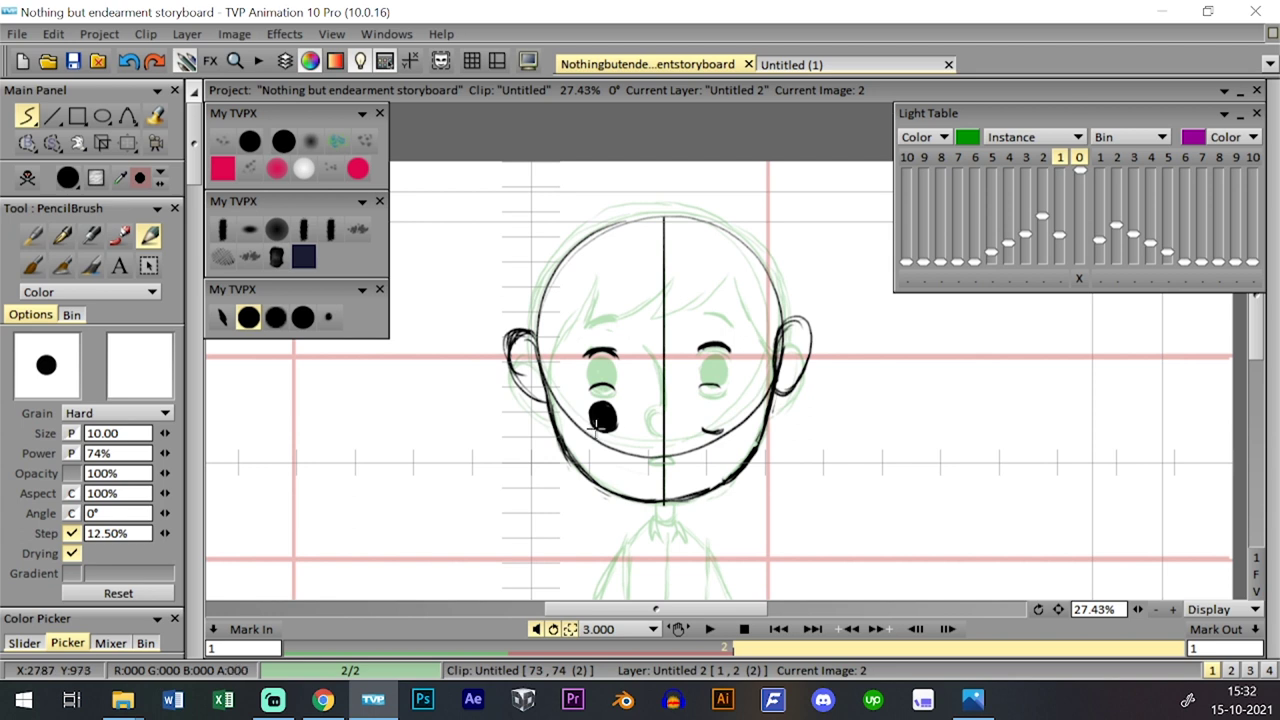
pyautogui.moveTo(708, 430); pyautogui.dragTo(714, 396)
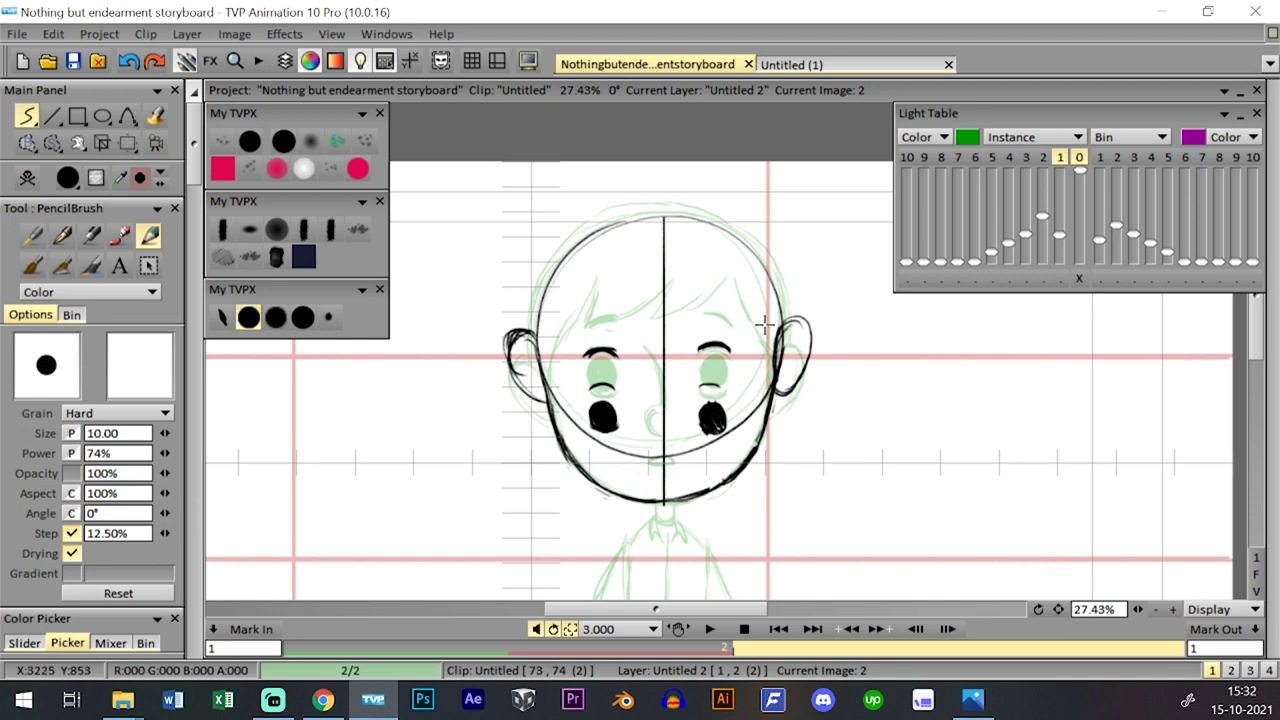
pyautogui.hotkey('ctrl', 'z')
pyautogui.hotkey('ctrl', 'z')
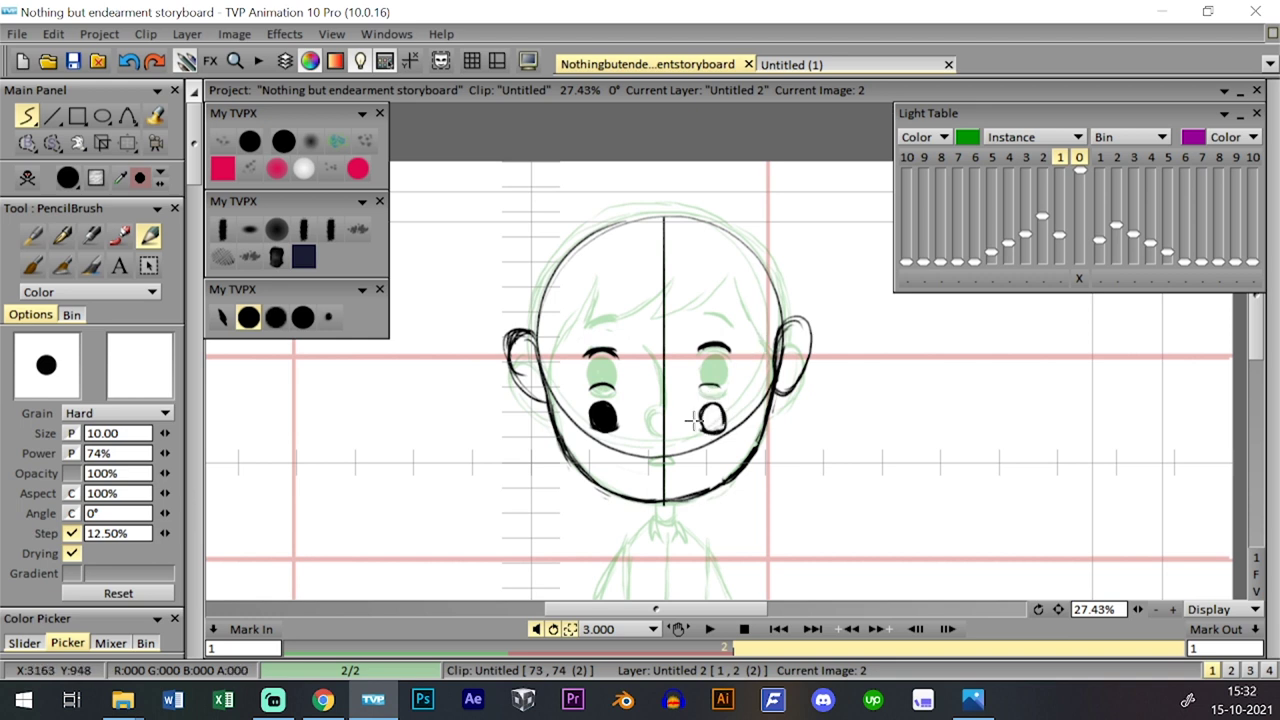
pyautogui.moveTo(713, 418); pyautogui.dragTo(707, 419)
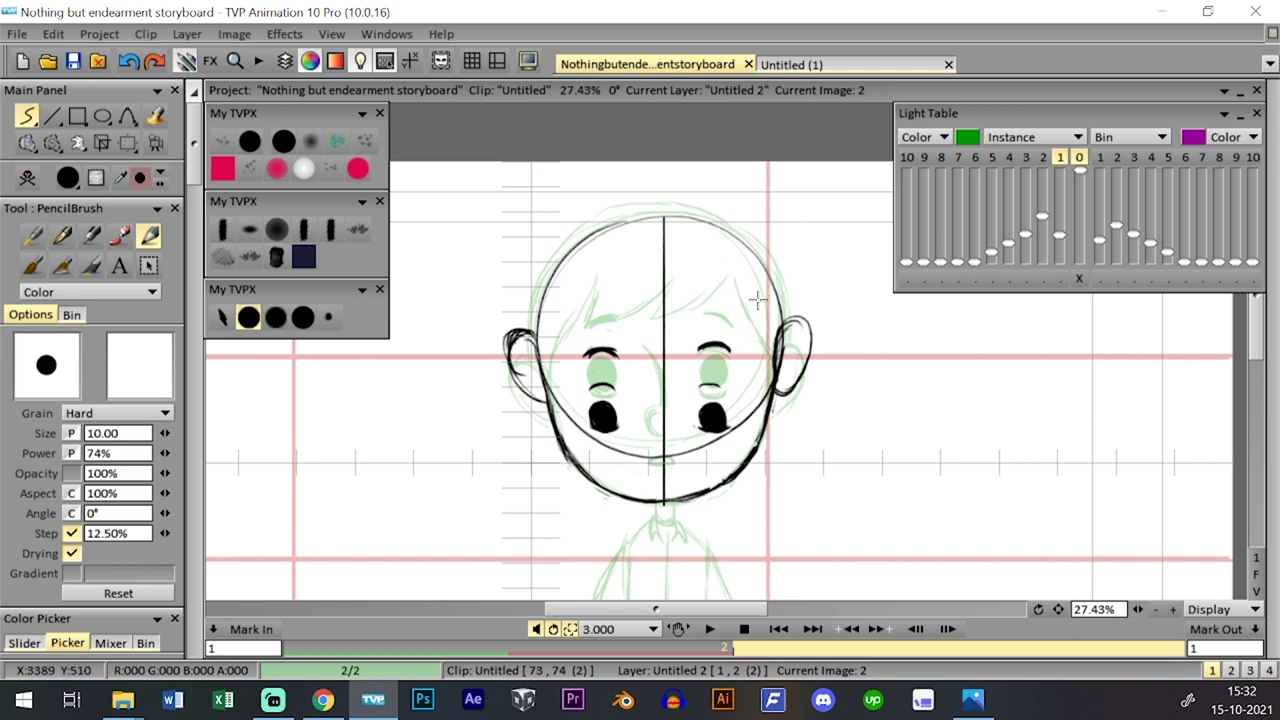
# - Redraw both eyelids slightly lower over the pupils, checking against image 1
pyautogui.press('Left')
pyautogui.press('Right')
pyautogui.press('Left')
pyautogui.press('Right')
pyautogui.press('Left')
pyautogui.press('Right')
pyautogui.hotkey('ctrl', 'z')
pyautogui.moveTo(727, 399); pyautogui.dragTo(704, 396)
pyautogui.hotkey('ctrl', 'z')
pyautogui.moveTo(591, 394); pyautogui.dragTo(614, 391)
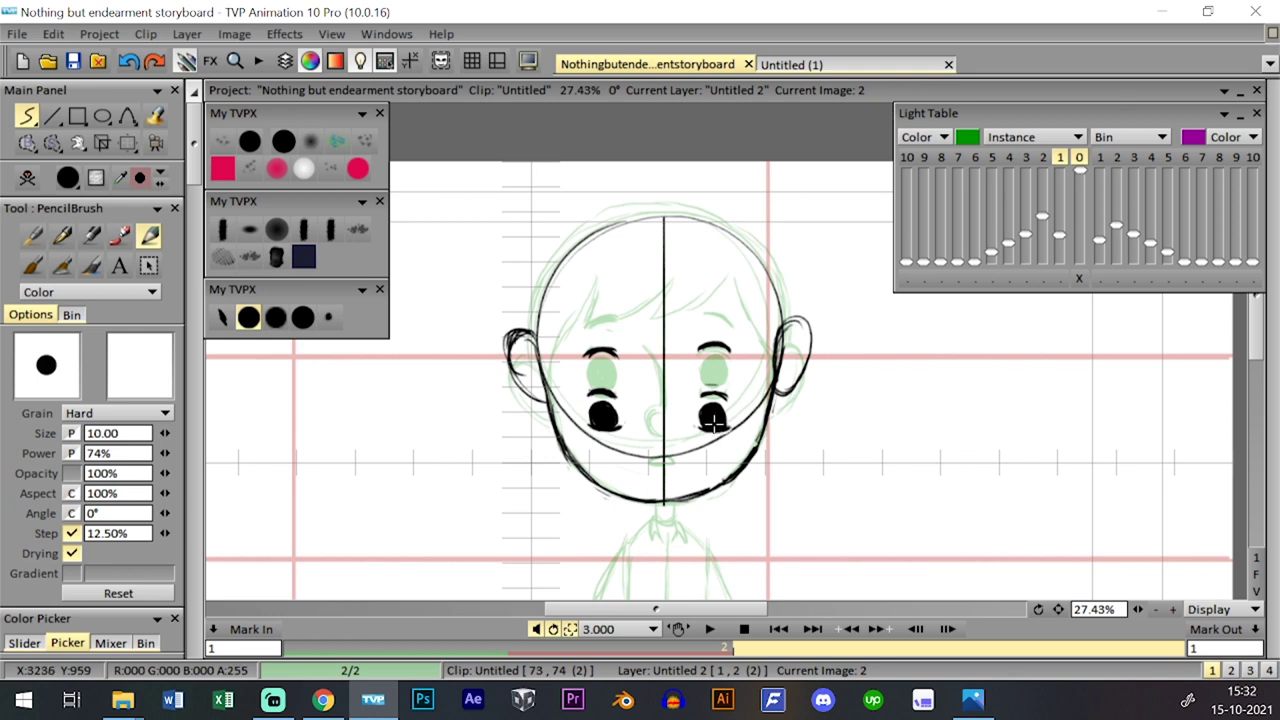
pyautogui.press('Left')
pyautogui.press('Right')
pyautogui.press('Left')
pyautogui.press('Right')
pyautogui.press('Left')
pyautogui.press('Right')
# - Draw the curved nose on the centre line and a small mouth, comparing against image 1
pyautogui.moveTo(655, 384); pyautogui.dragTo(659, 412)
pyautogui.press('Left')
pyautogui.press('Right')
pyautogui.press('Left')
pyautogui.press('Right')
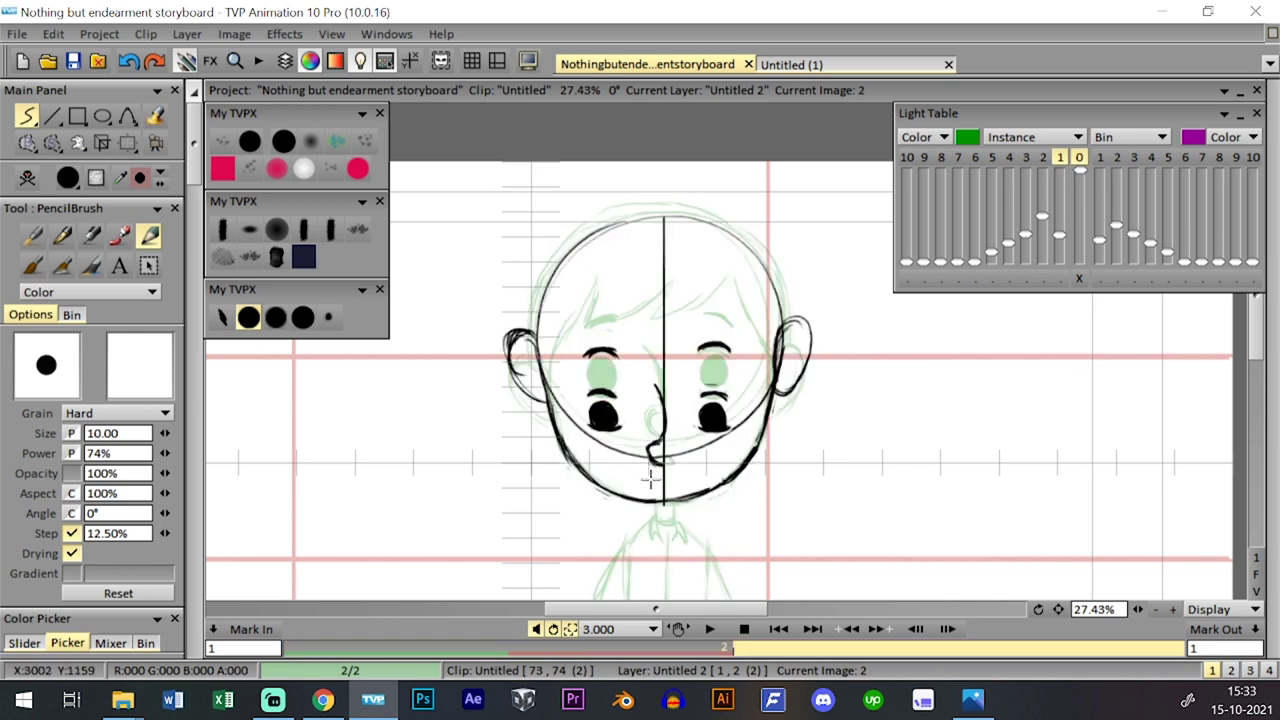
pyautogui.hotkey('ctrl', 'z')
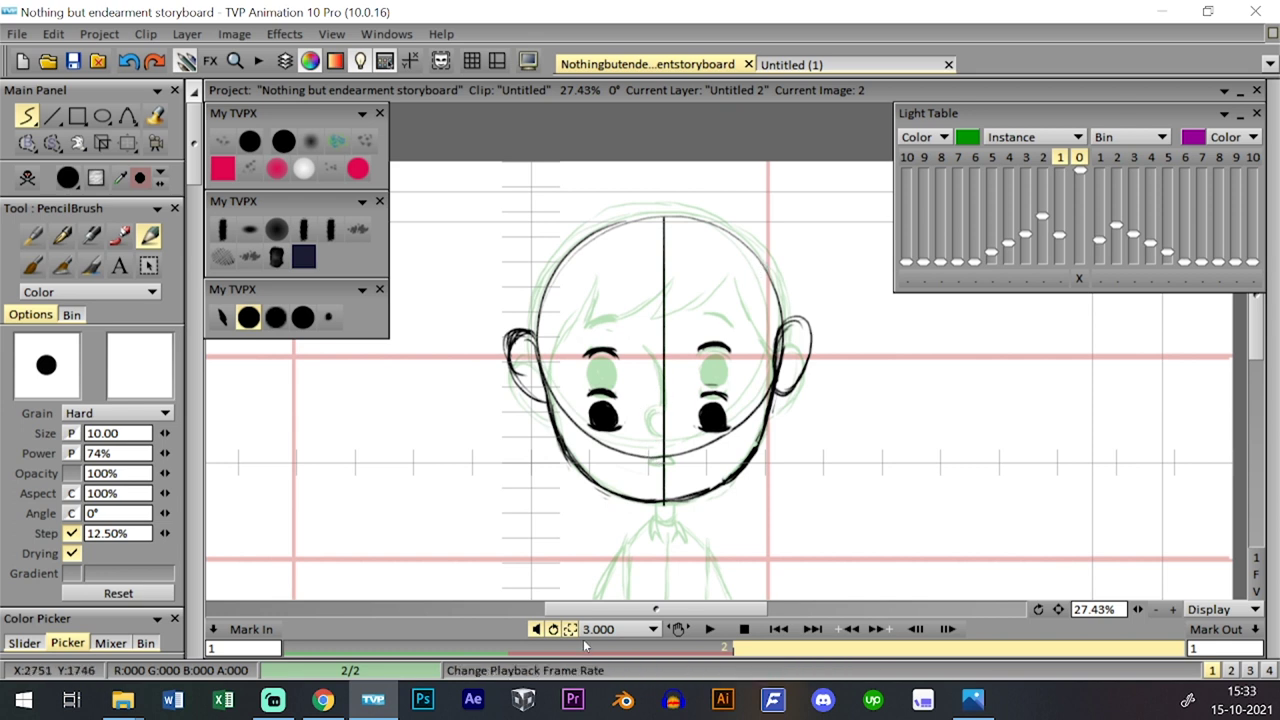
pyautogui.click(562, 474)
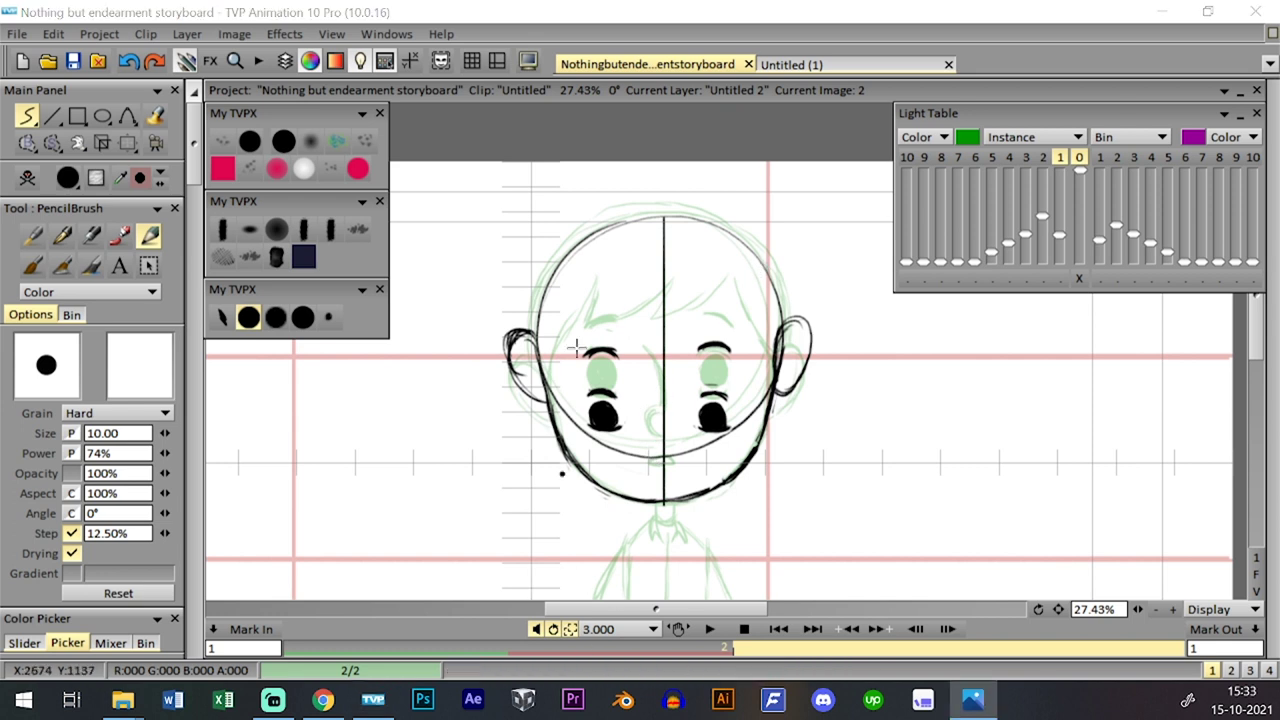
pyautogui.click(630, 48)
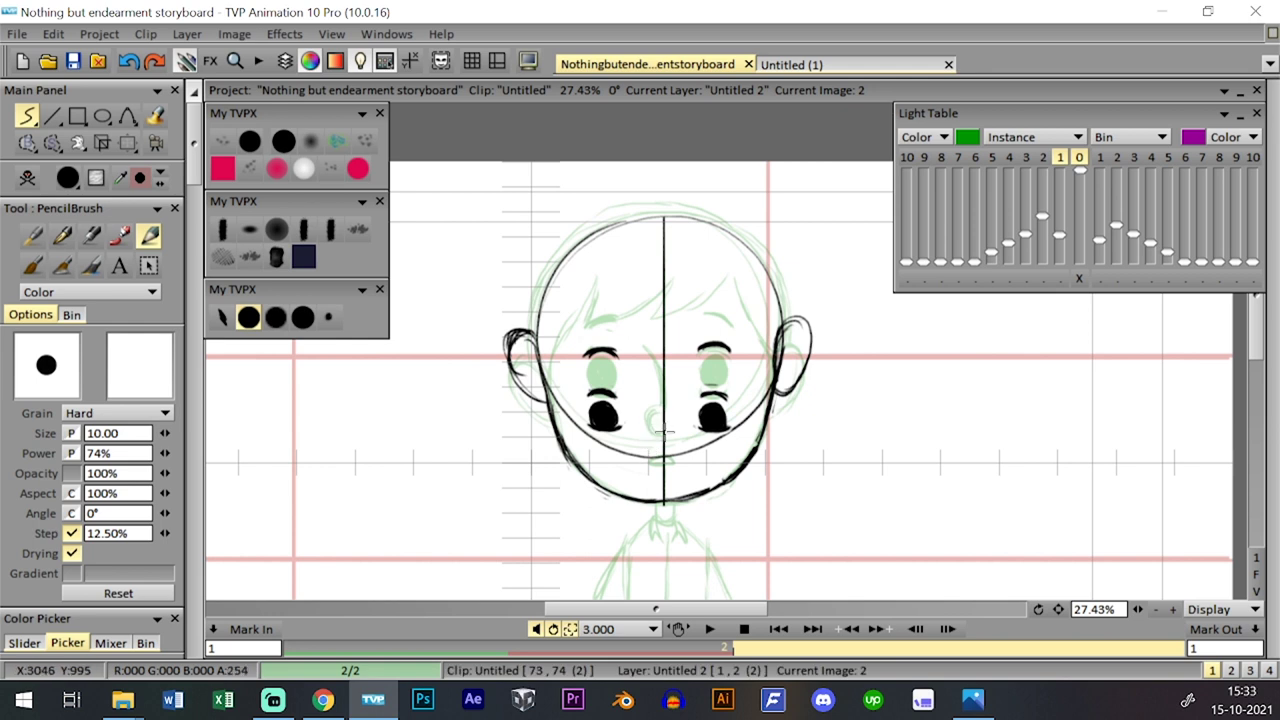
pyautogui.press('Left')
pyautogui.press('Right')
pyautogui.press('Left')
pyautogui.press('Right')
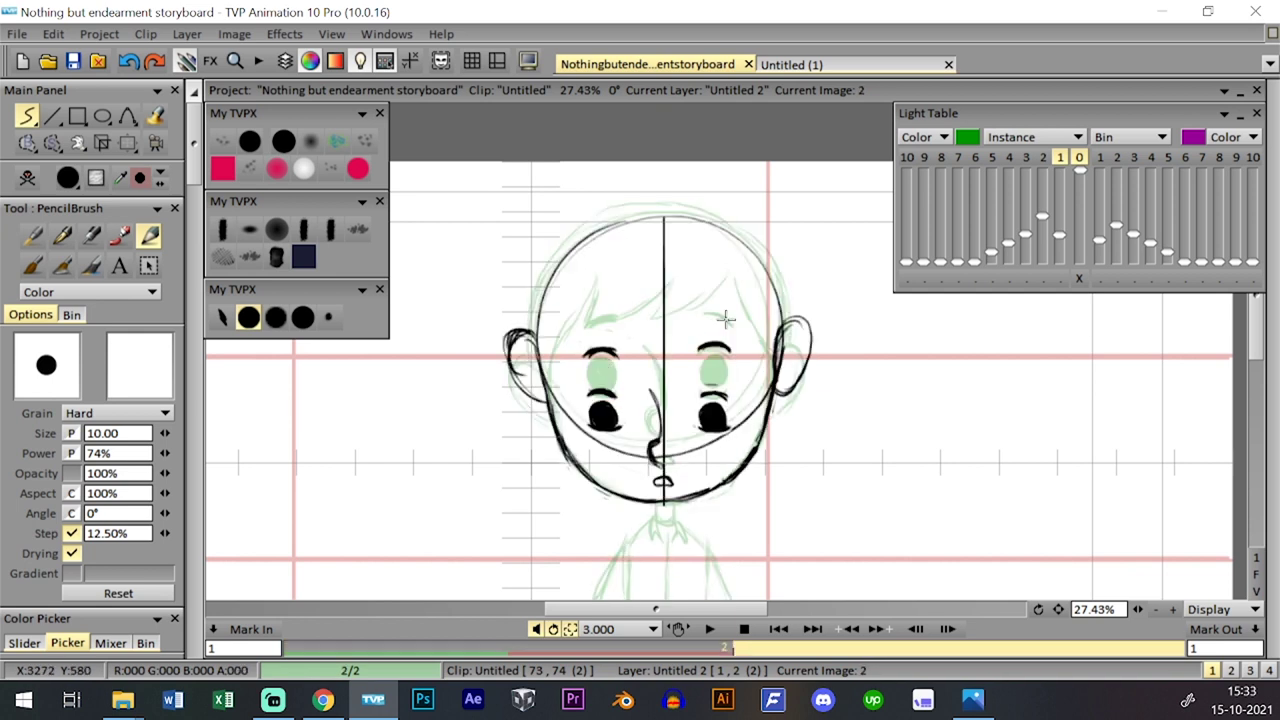
# - Lasso the left eye with freehand selection and move it slightly down
pyautogui.click(52, 143)
pyautogui.click(106, 190)
pyautogui.moveTo(583, 337)
pyautogui.mouseDown()
pyautogui.moveTo(590, 368)
pyautogui.moveTo(641, 347)
pyautogui.moveTo(740, 340)
pyautogui.moveTo(585, 338)
pyautogui.mouseUp()
pyautogui.click(127, 143)
pyautogui.moveTo(727, 338); pyautogui.dragTo(718, 355)
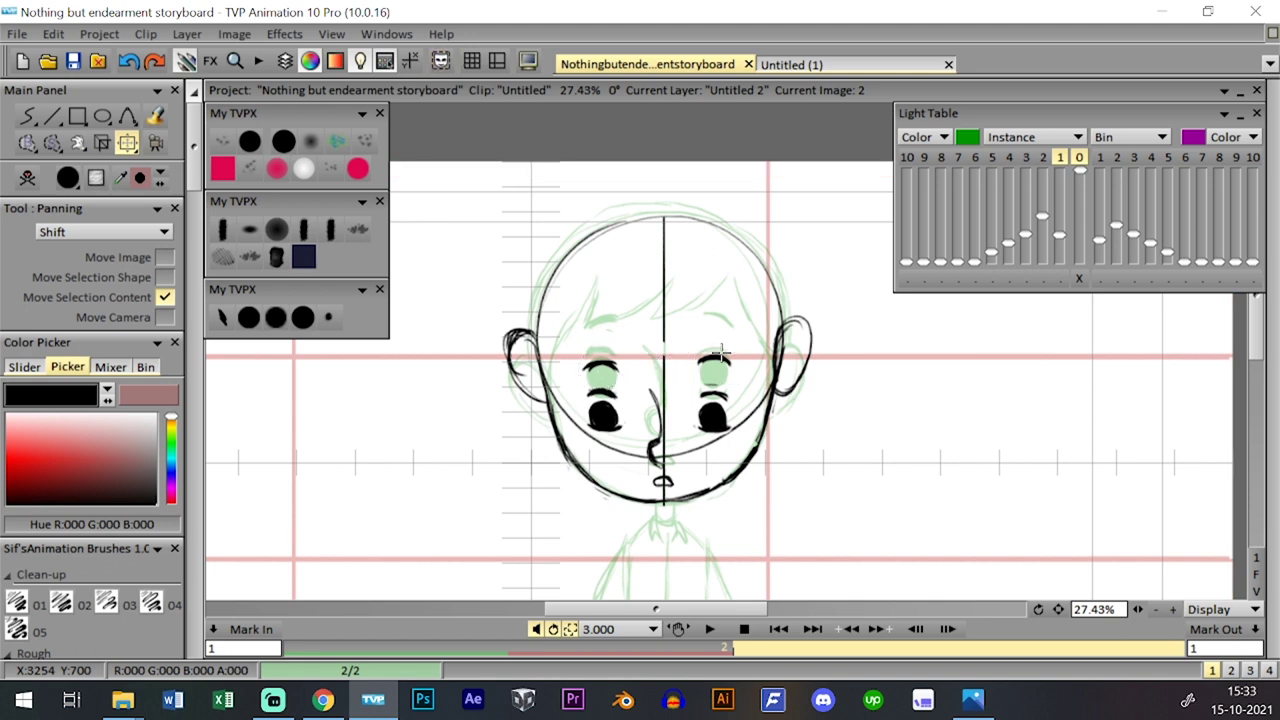
# - Compare the face with image 1, then draw a hair line up from the left ear
pyautogui.click(249, 317)
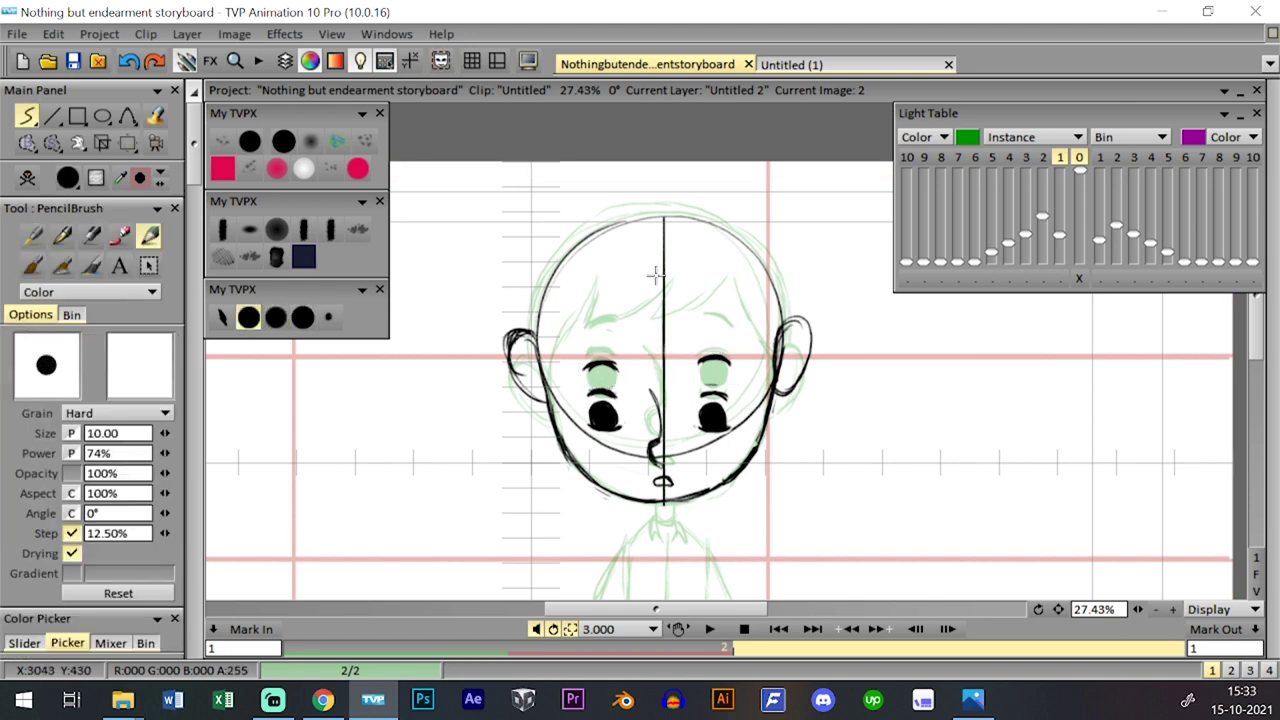
pyautogui.press('Tab')
pyautogui.press('Tab')
pyautogui.press('Tab')
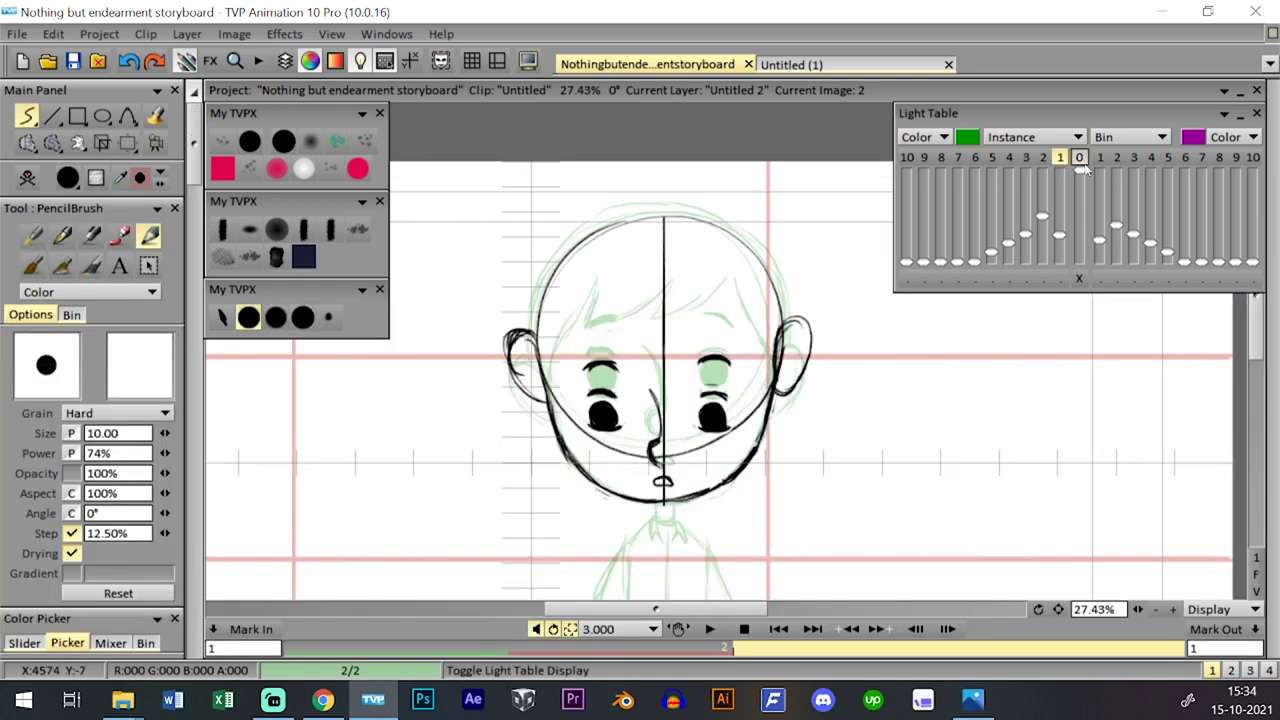
pyautogui.press('Left')
pyautogui.press('Right')
pyautogui.press('Left')
pyautogui.press('Right')
pyautogui.press('Left')
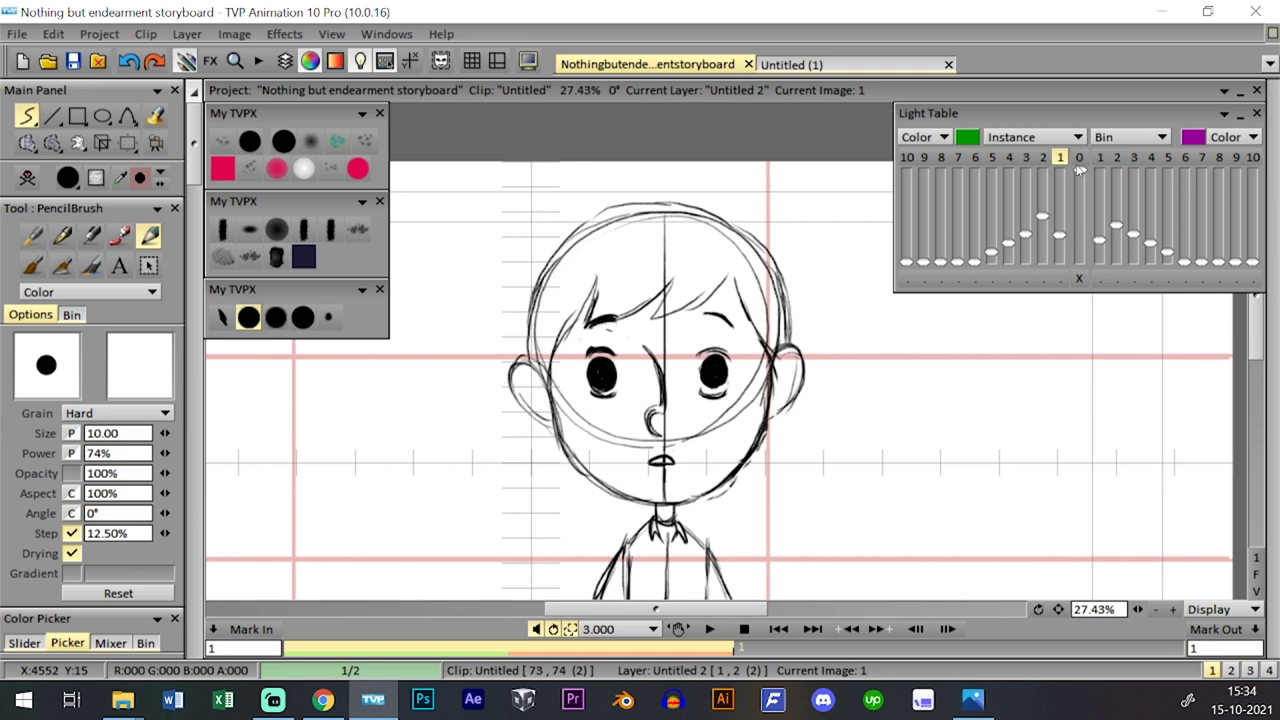
pyautogui.press('Right')
pyautogui.press('Left')
pyautogui.press('Right')
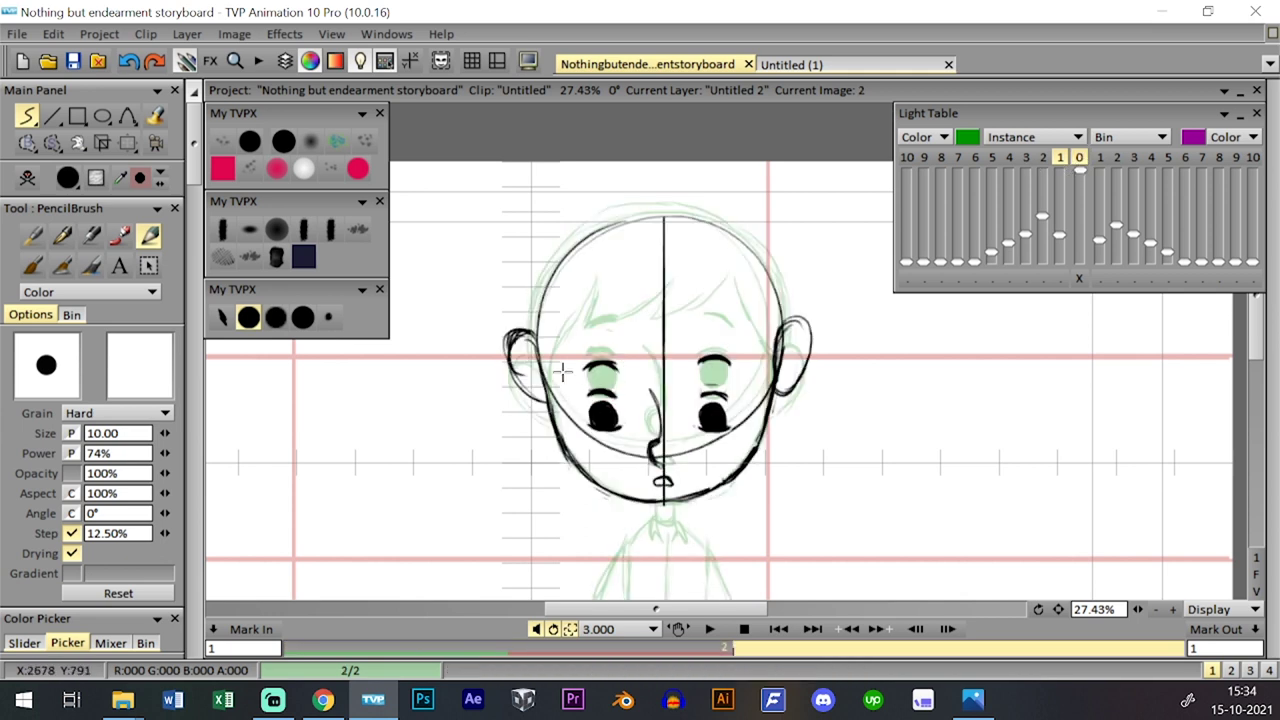
pyautogui.moveTo(553, 390); pyautogui.dragTo(578, 341)
pyautogui.hotkey('ctrl', 'z')
pyautogui.moveTo(551, 401)
pyautogui.mouseDown()
pyautogui.moveTo(552, 371)
pyautogui.moveTo(600, 299)
pyautogui.moveTo(578, 354)
pyautogui.mouseUp()
# - Draw the left hair edge and right fringe strokes, and hide the green onion-skin sketch
pyautogui.moveTo(600, 306)
pyautogui.mouseDown()
pyautogui.moveTo(600, 351)
pyautogui.moveTo(637, 325)
pyautogui.moveTo(648, 297)
pyautogui.moveTo(665, 316)
pyautogui.moveTo(627, 357)
pyautogui.moveTo(705, 300)
pyautogui.mouseUp()
pyautogui.moveTo(678, 342)
pyautogui.mouseDown()
pyautogui.moveTo(715, 292)
pyautogui.moveTo(687, 335)
pyautogui.moveTo(709, 305)
pyautogui.moveTo(752, 392)
pyautogui.mouseUp()
pyautogui.click(1070, 157)
pyautogui.press('Left')
pyautogui.press('Right')
pyautogui.moveTo(716, 299); pyautogui.dragTo(773, 374)
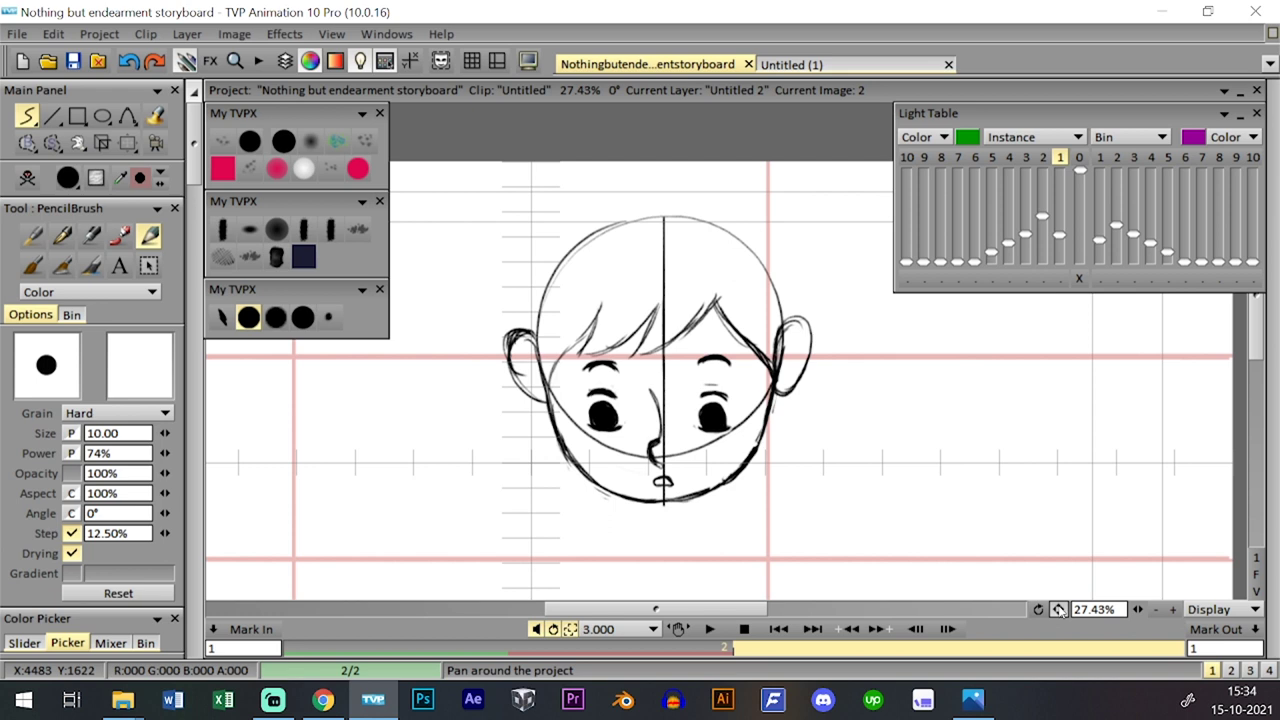
pyautogui.moveTo(1058, 609); pyautogui.dragTo(1050, 669)
pyautogui.press('Left')
pyautogui.press('Right')
pyautogui.press('Left')
pyautogui.press('Right')
# - Draw the upper-left hair outline arcing over the crown of the head
pyautogui.moveTo(523, 379)
pyautogui.mouseDown()
pyautogui.moveTo(541, 324)
pyautogui.moveTo(590, 281)
pyautogui.mouseUp()
pyautogui.press('Left')
pyautogui.press('Right')
pyautogui.press('Left')
pyautogui.press('Right')
pyautogui.moveTo(535, 327)
pyautogui.mouseDown()
pyautogui.moveTo(586, 277)
pyautogui.moveTo(666, 264)
pyautogui.moveTo(720, 278)
pyautogui.moveTo(754, 307)
pyautogui.moveTo(778, 370)
pyautogui.moveTo(760, 340)
pyautogui.moveTo(748, 367)
pyautogui.mouseUp()
pyautogui.hotkey('ctrl', 'z')
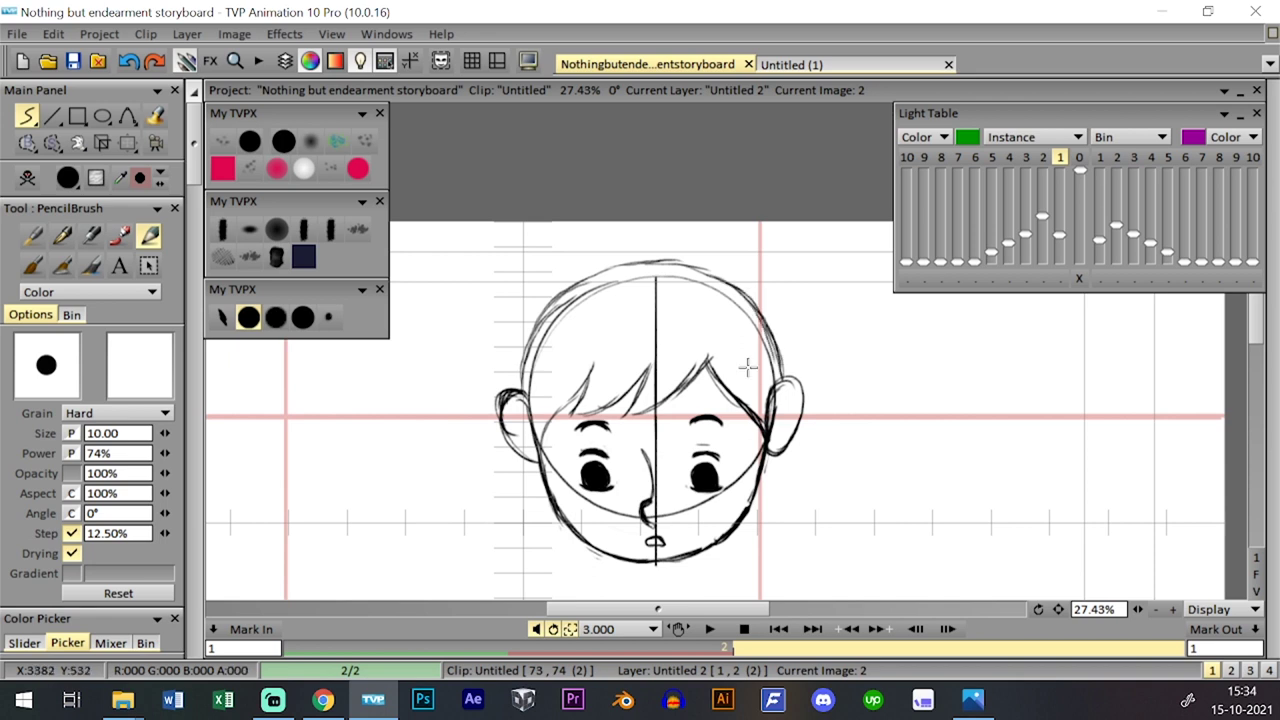
pyautogui.scroll(-3, 1062, 594)
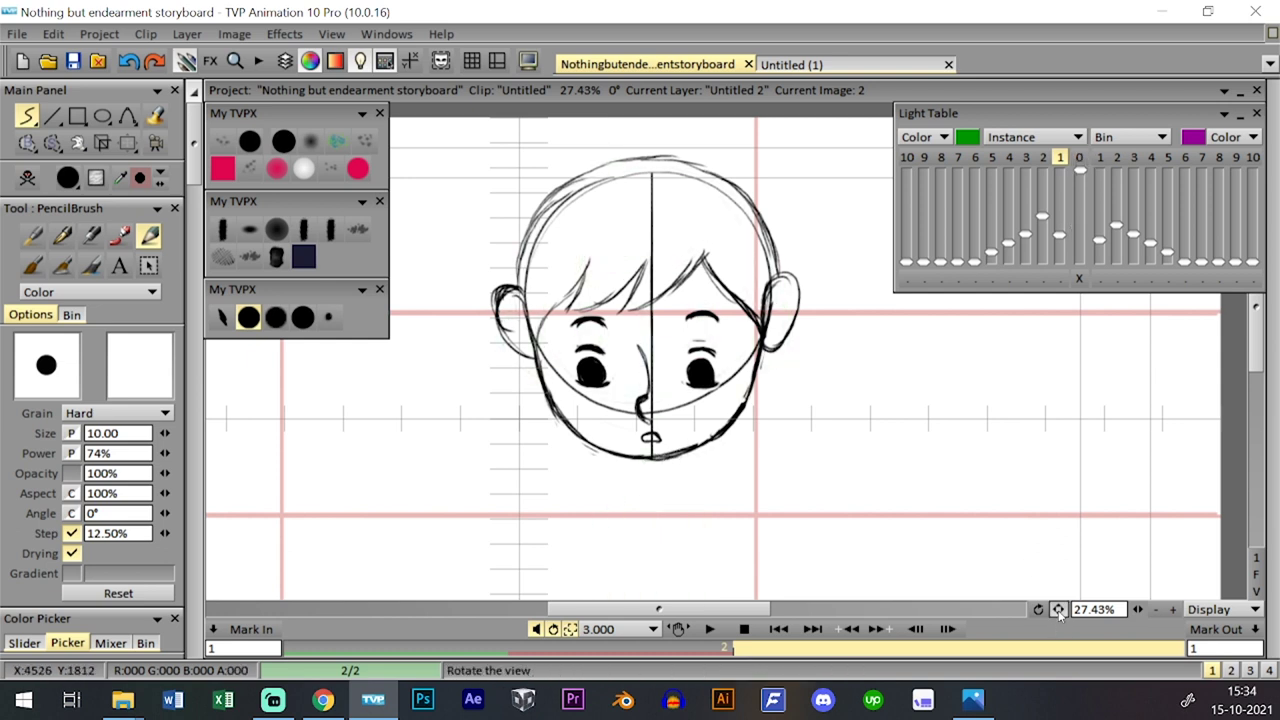
pyautogui.moveTo(1058, 610); pyautogui.dragTo(1046, 506)
# - Show the green onion-skin sketch again and zoom out to see the whole figure
pyautogui.click(1079, 157)
pyautogui.press('Left')
pyautogui.press('Right')
pyautogui.press('Left')
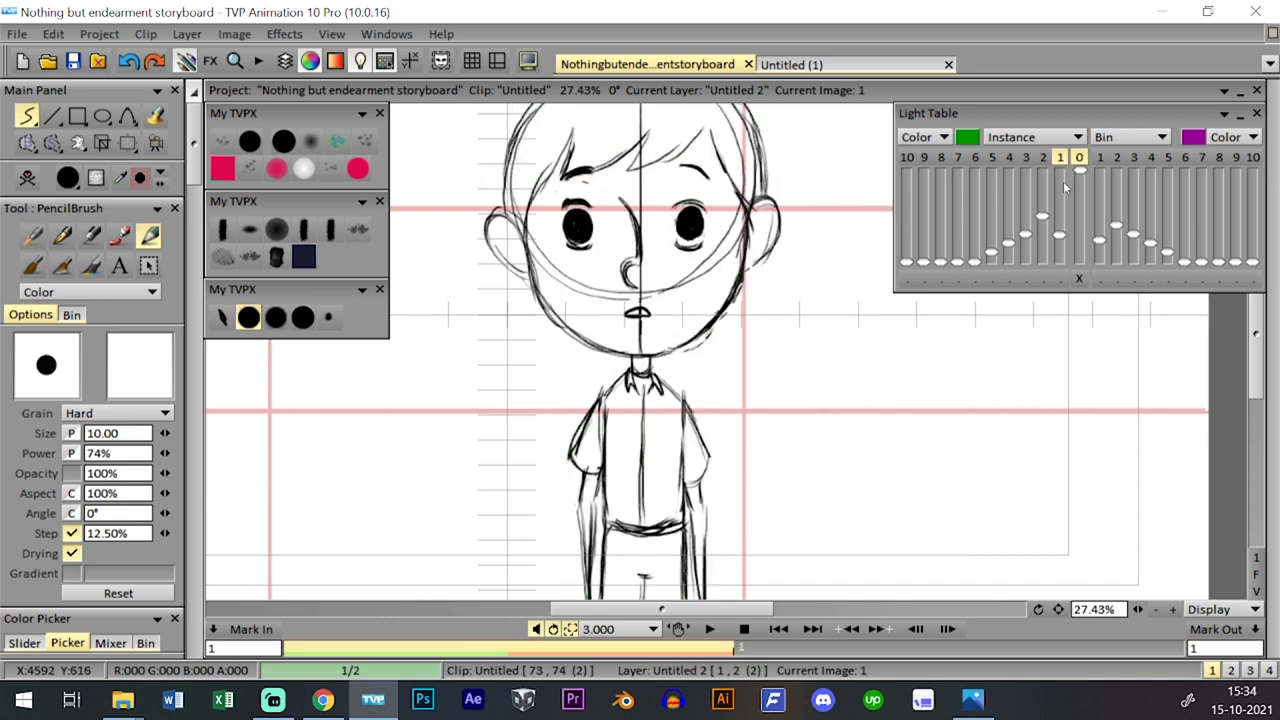
pyautogui.press('Right')
pyautogui.click(1079, 158)
pyautogui.click(1079, 158)
pyautogui.press('Left')
pyautogui.press('Right')
pyautogui.press('Left')
pyautogui.press('Right')
pyautogui.moveTo(1138, 609); pyautogui.dragTo(1061, 597)
pyautogui.scroll(5, 1130, 607)
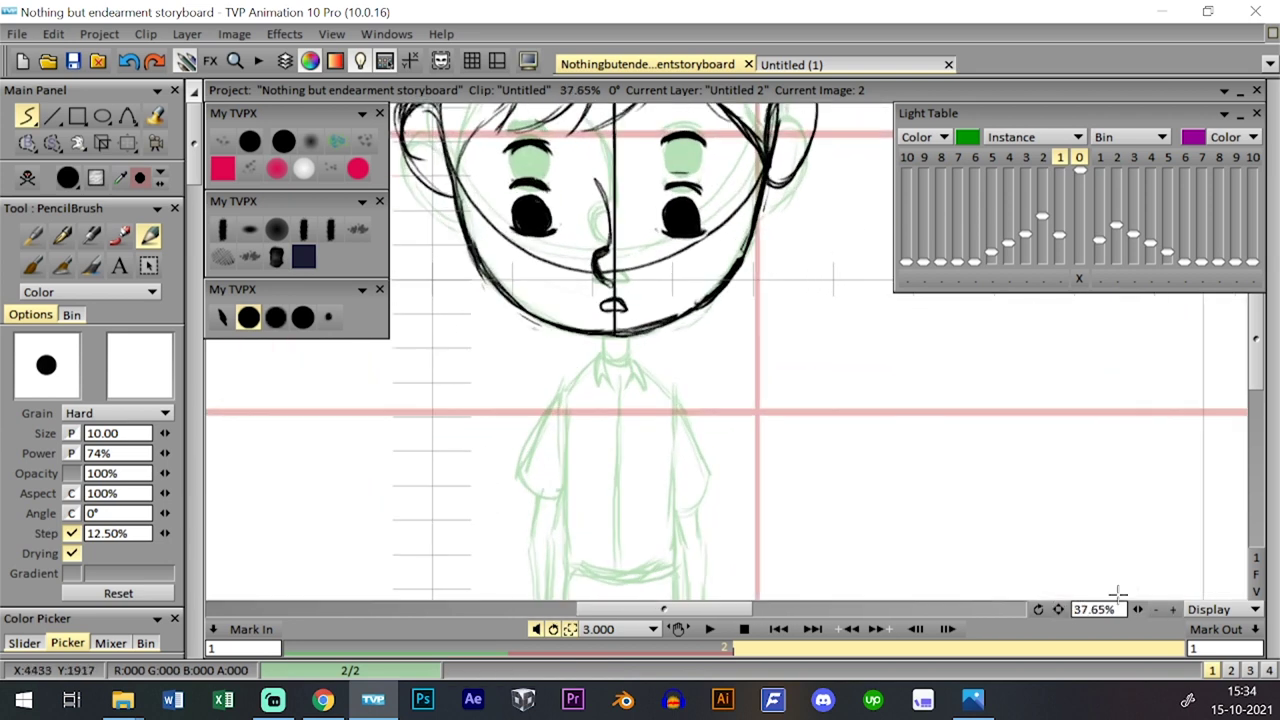
pyautogui.press('Left')
pyautogui.press('Right')
pyautogui.press('Left')
pyautogui.press('Right')
pyautogui.press('Left')
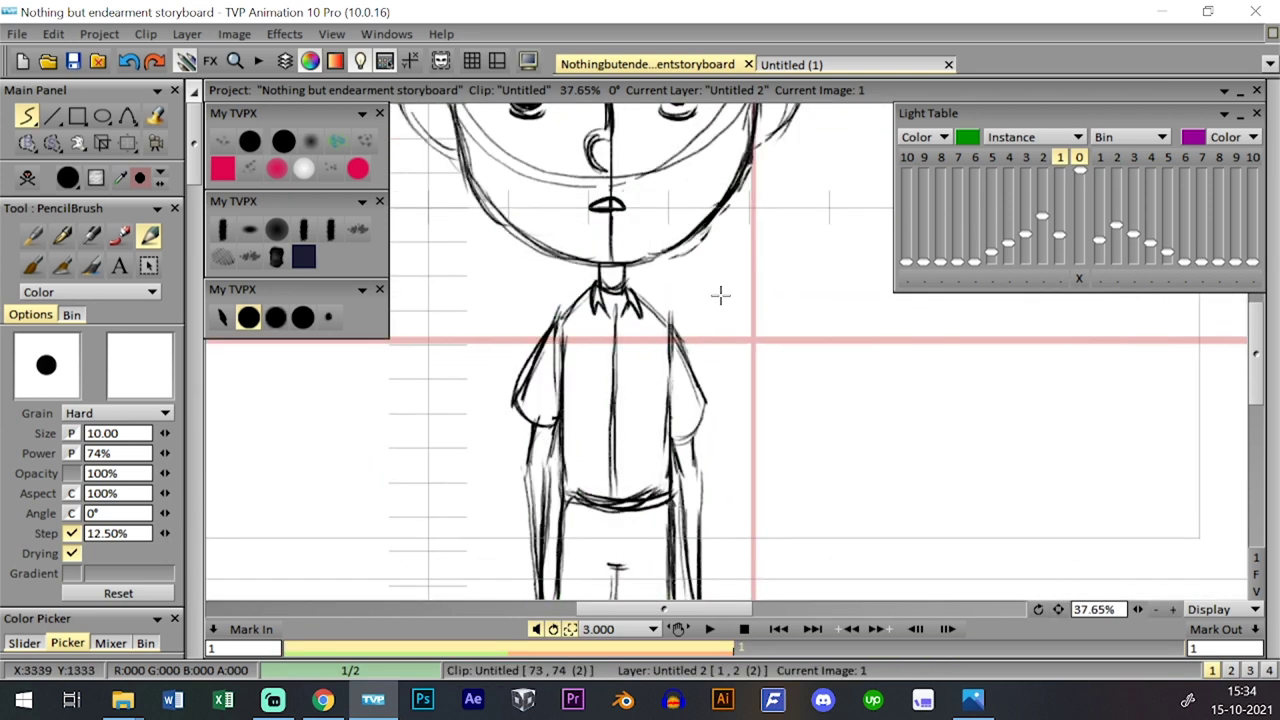
pyautogui.press('Right')
pyautogui.press('Left')
pyautogui.press('Right')
pyautogui.press('Left')
pyautogui.press('Right')
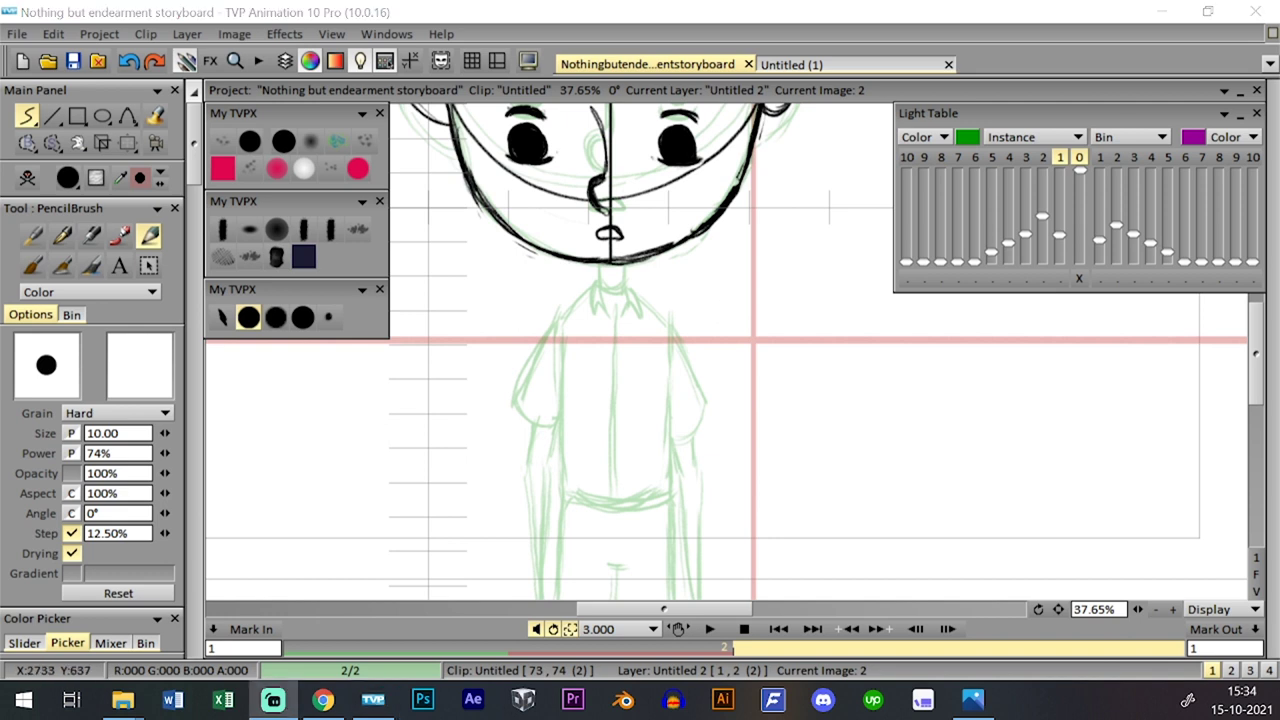
# - Ink the neck, both shirt sides, the hem and the centre button line
pyautogui.moveTo(624, 282)
pyautogui.mouseDown()
pyautogui.moveTo(619, 254)
pyautogui.moveTo(603, 306)
pyautogui.moveTo(592, 288)
pyautogui.moveTo(612, 318)
pyautogui.moveTo(600, 302)
pyautogui.moveTo(636, 320)
pyautogui.moveTo(622, 288)
pyautogui.moveTo(636, 316)
pyautogui.moveTo(672, 328)
pyautogui.mouseUp()
pyautogui.hotkey('ctrl', 'z')
pyautogui.moveTo(669, 493); pyautogui.dragTo(670, 328)
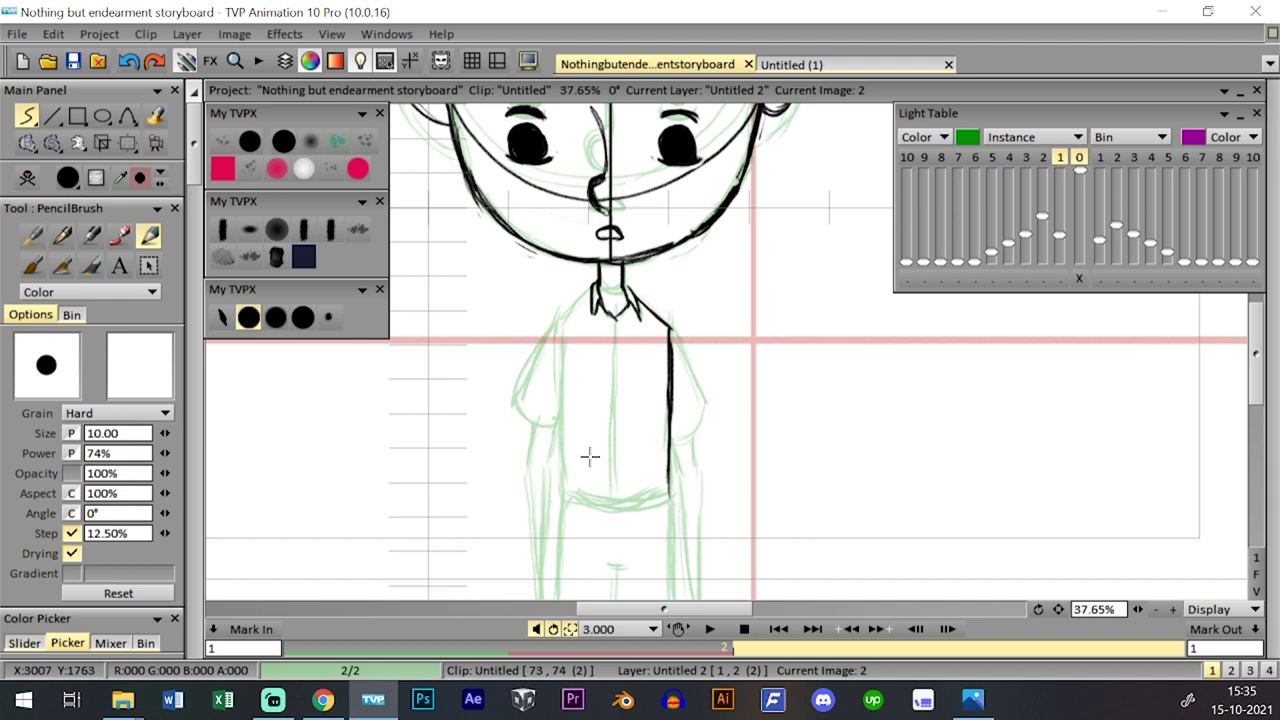
pyautogui.moveTo(562, 420)
pyautogui.mouseDown()
pyautogui.moveTo(562, 330)
pyautogui.moveTo(594, 284)
pyautogui.mouseUp()
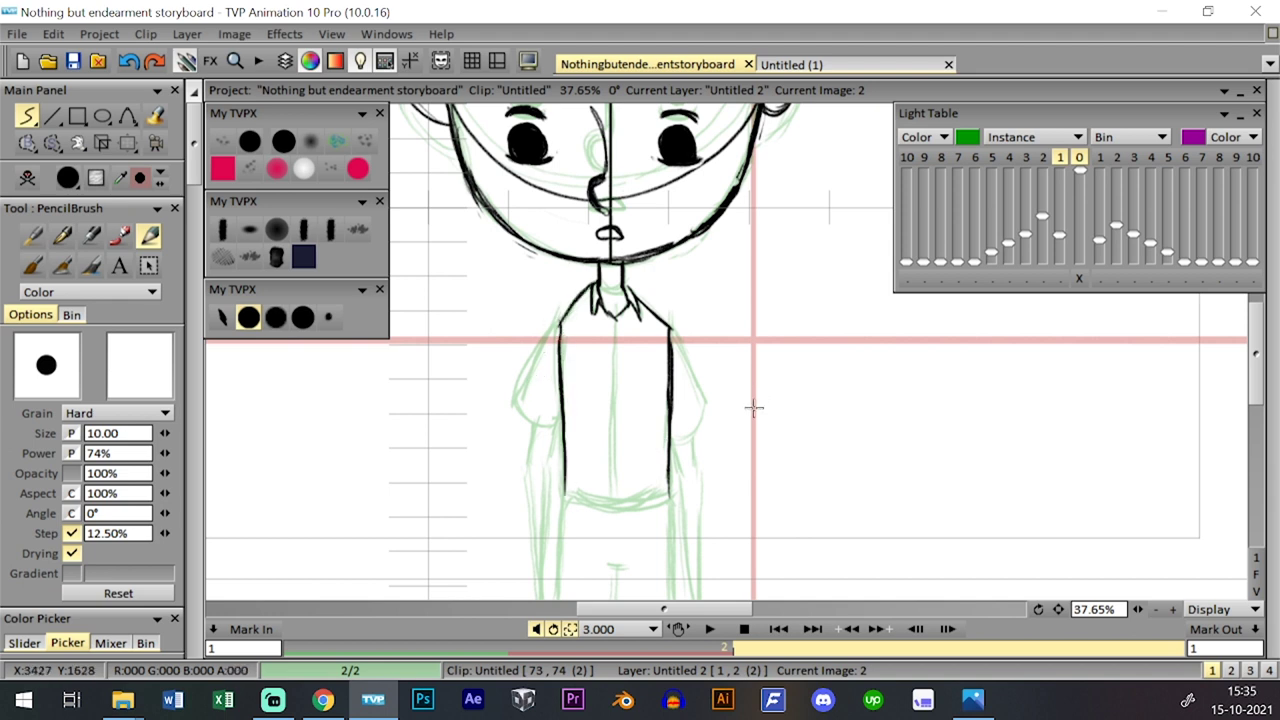
pyautogui.moveTo(568, 494)
pyautogui.mouseDown()
pyautogui.moveTo(603, 499)
pyautogui.moveTo(665, 485)
pyautogui.moveTo(607, 391)
pyautogui.moveTo(611, 472)
pyautogui.moveTo(611, 312)
pyautogui.moveTo(610, 488)
pyautogui.mouseUp()
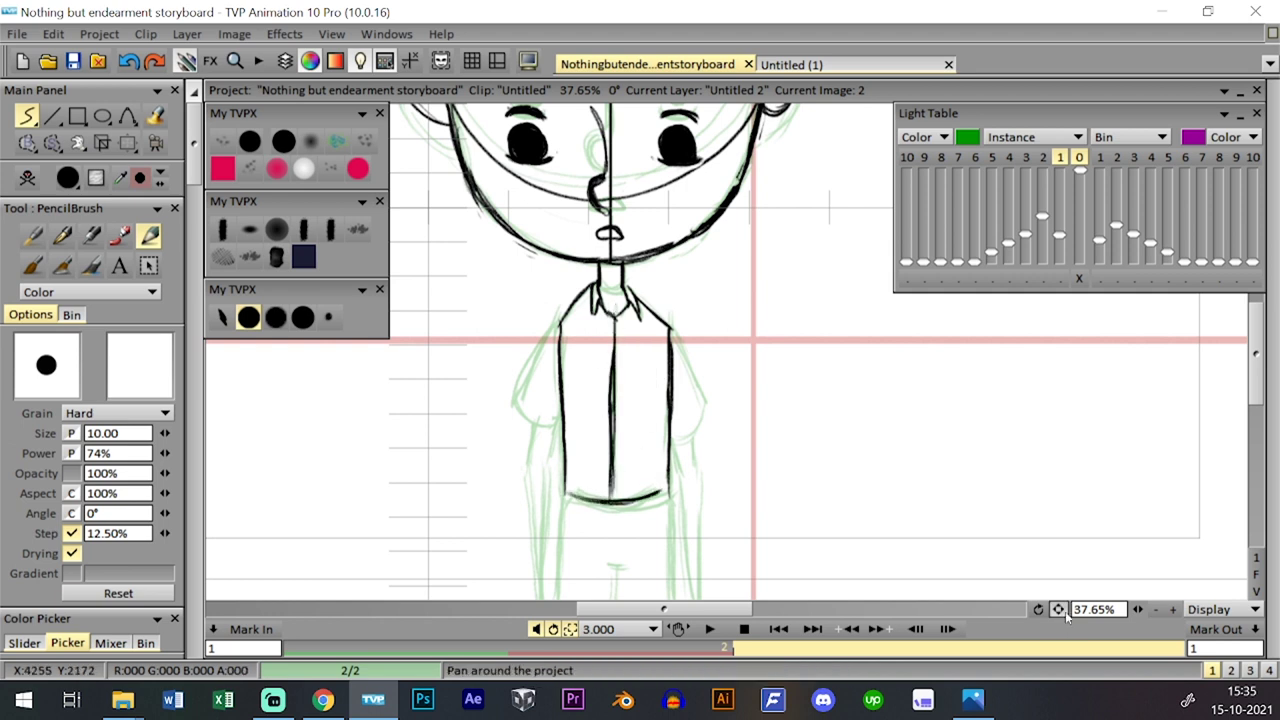
# - Ink the outer trouser leg lines and the short centre line between the legs
pyautogui.moveTo(1065, 611); pyautogui.dragTo(1081, 535)
pyautogui.moveTo(688, 544)
pyautogui.mouseDown()
pyautogui.moveTo(689, 436)
pyautogui.moveTo(690, 486)
pyautogui.mouseUp()
pyautogui.moveTo(571, 530); pyautogui.dragTo(576, 420)
pyautogui.moveTo(631, 544)
pyautogui.mouseDown()
pyautogui.moveTo(625, 490)
pyautogui.moveTo(640, 491)
pyautogui.mouseUp()
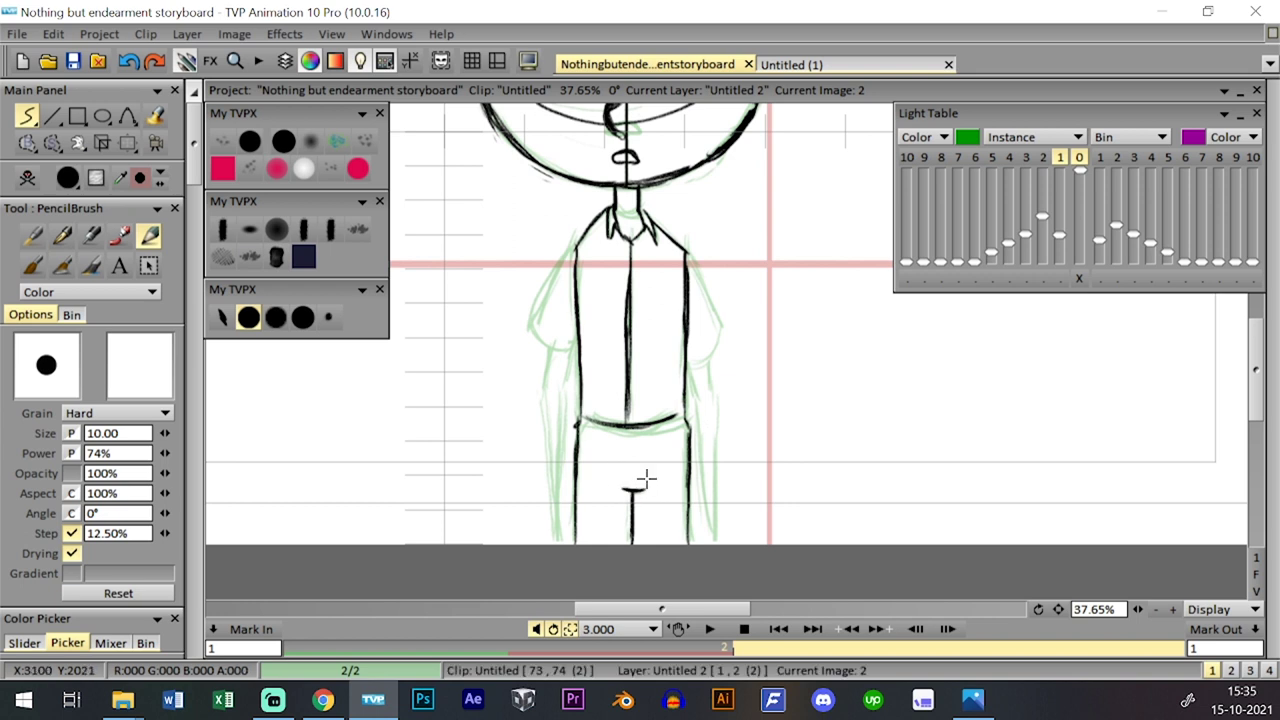
# - Save the project and ink both sleeves with their cuffs
pyautogui.click(73, 61)
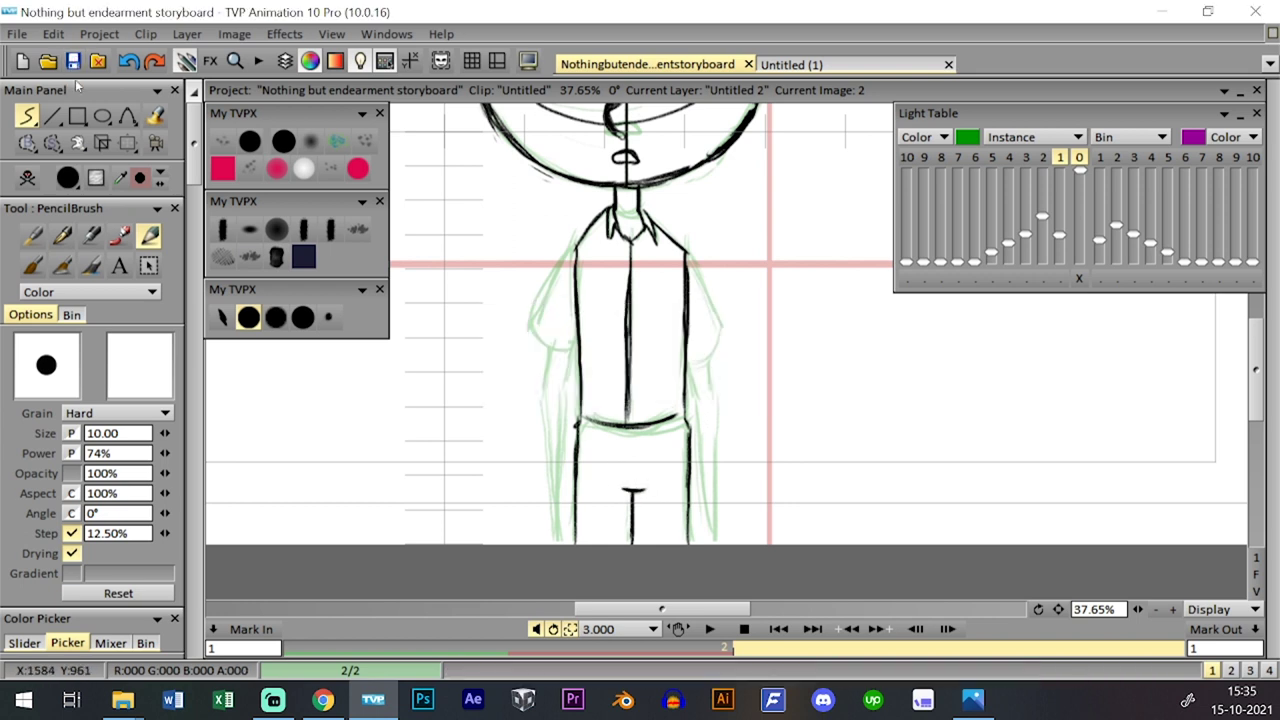
pyautogui.moveTo(1062, 610); pyautogui.dragTo(1060, 621)
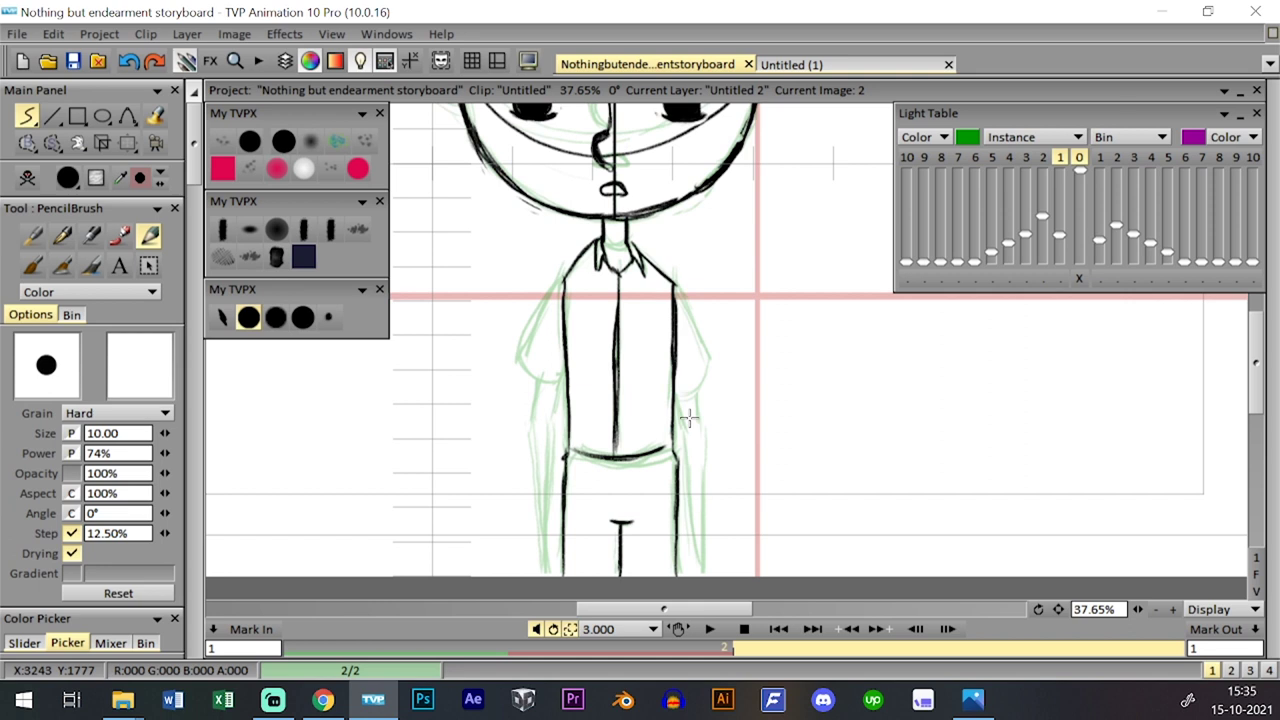
pyautogui.moveTo(680, 292)
pyautogui.mouseDown()
pyautogui.moveTo(718, 326)
pyautogui.moveTo(706, 313)
pyautogui.moveTo(717, 373)
pyautogui.moveTo(721, 357)
pyautogui.moveTo(710, 371)
pyautogui.moveTo(702, 352)
pyautogui.moveTo(679, 351)
pyautogui.moveTo(700, 369)
pyautogui.moveTo(662, 333)
pyautogui.moveTo(692, 352)
pyautogui.mouseUp()
pyautogui.hotkey('ctrl', 'z')
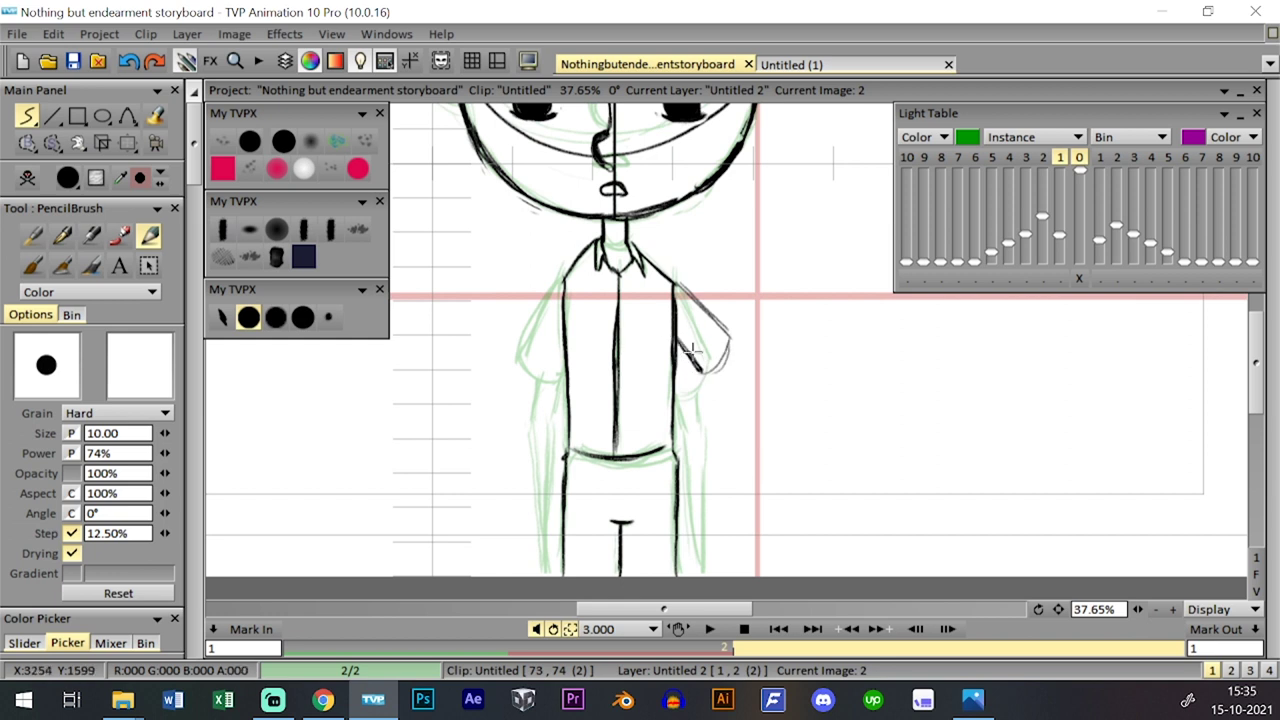
pyautogui.moveTo(524, 330); pyautogui.dragTo(556, 278)
pyautogui.moveTo(522, 345); pyautogui.dragTo(560, 362)
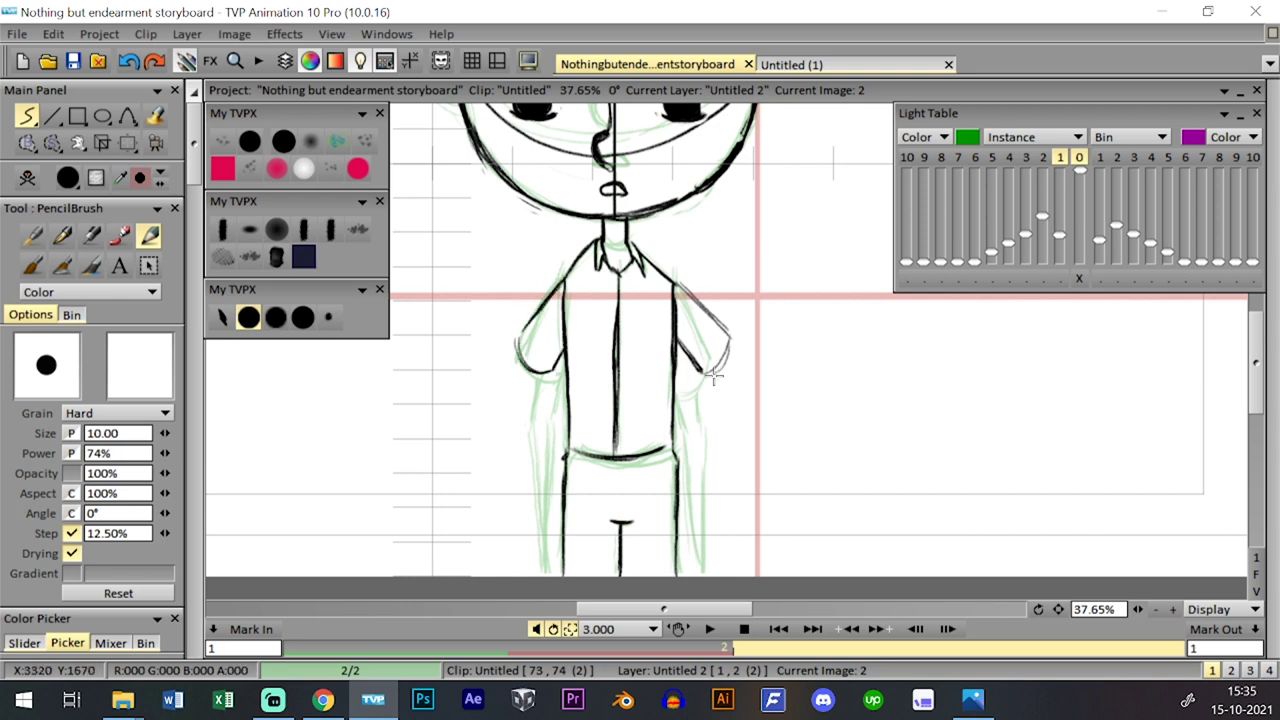
pyautogui.moveTo(727, 371); pyautogui.dragTo(715, 367)
# - Ink both forearms bending inward across the torso toward the chest
pyautogui.moveTo(525, 370); pyautogui.dragTo(513, 389)
pyautogui.moveTo(549, 372); pyautogui.dragTo(527, 399)
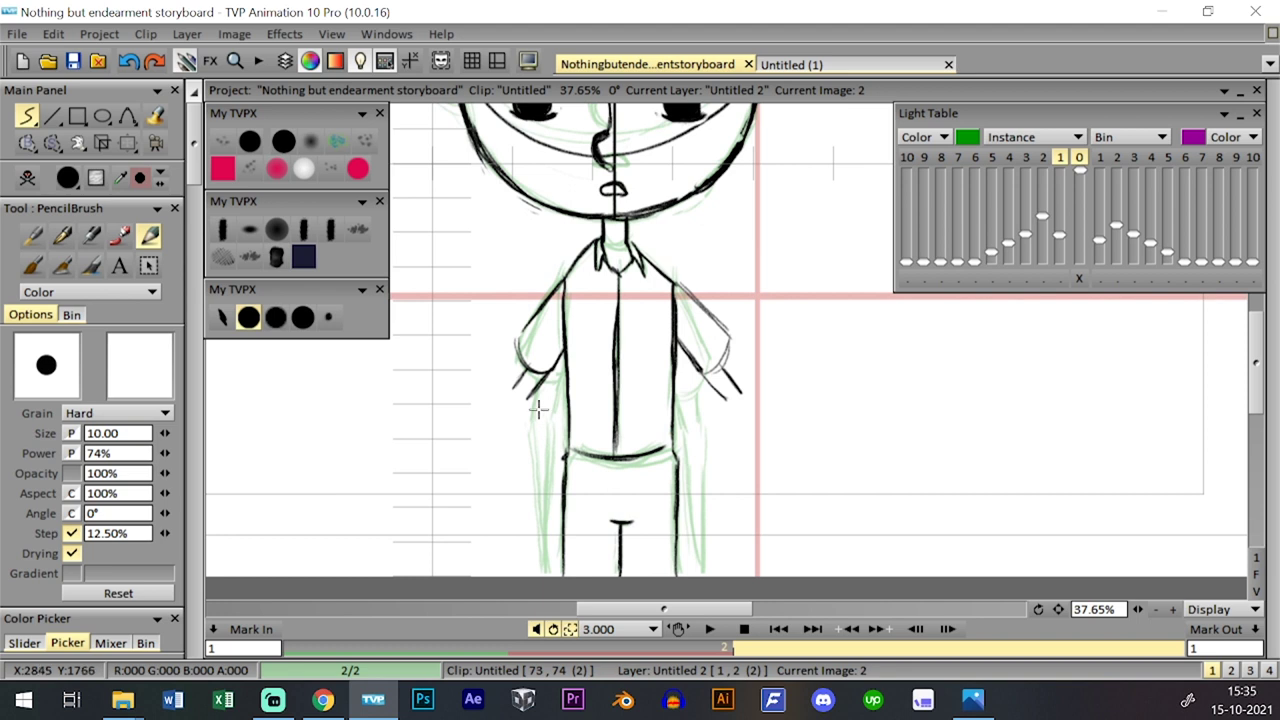
pyautogui.hotkey('ctrl', 'z')
pyautogui.moveTo(521, 403); pyautogui.dragTo(572, 389)
pyautogui.moveTo(684, 394); pyautogui.dragTo(733, 400)
pyautogui.hotkey('ctrl', 'z')
pyautogui.moveTo(673, 371)
pyautogui.mouseDown()
pyautogui.moveTo(733, 386)
pyautogui.moveTo(723, 414)
pyautogui.moveTo(693, 399)
pyautogui.moveTo(733, 402)
pyautogui.mouseUp()
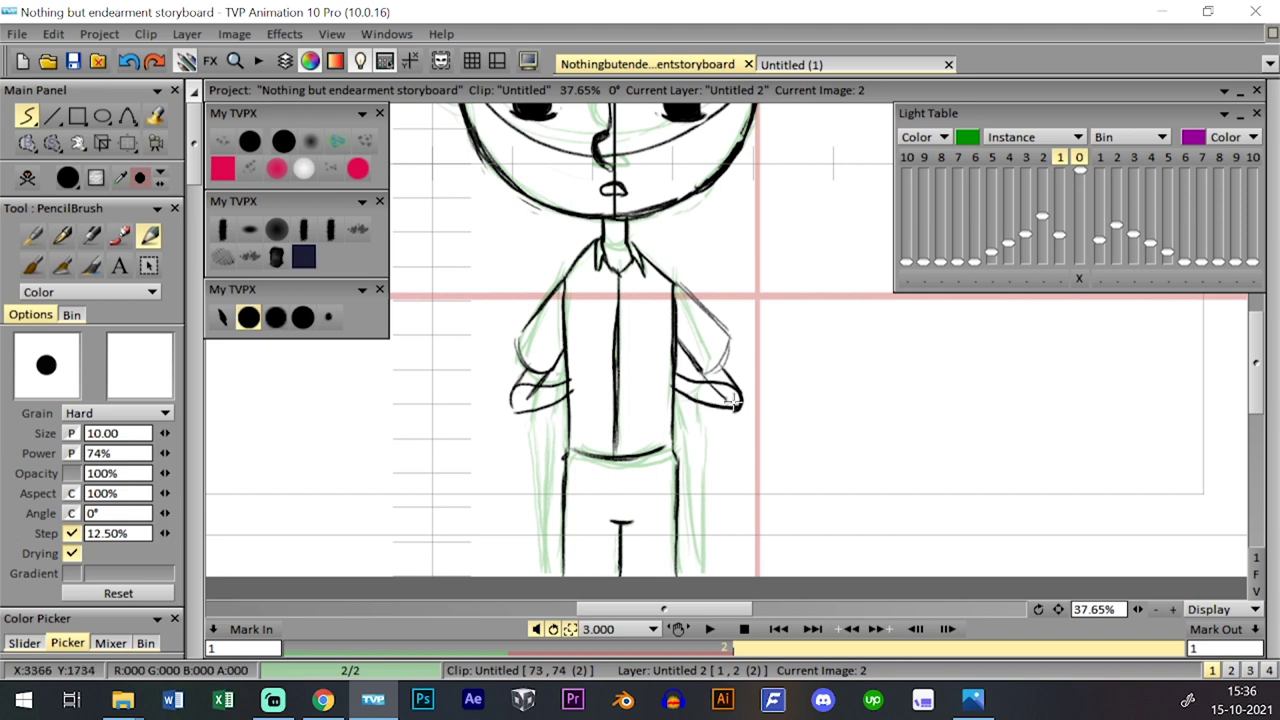
pyautogui.moveTo(661, 379)
pyautogui.mouseDown()
pyautogui.moveTo(684, 394)
pyautogui.moveTo(665, 366)
pyautogui.mouseUp()
pyautogui.moveTo(563, 393); pyautogui.dragTo(581, 376)
pyautogui.moveTo(1138, 609)
pyautogui.mouseDown()
pyautogui.moveTo(1068, 582)
pyautogui.moveTo(1152, 606)
pyautogui.mouseUp()
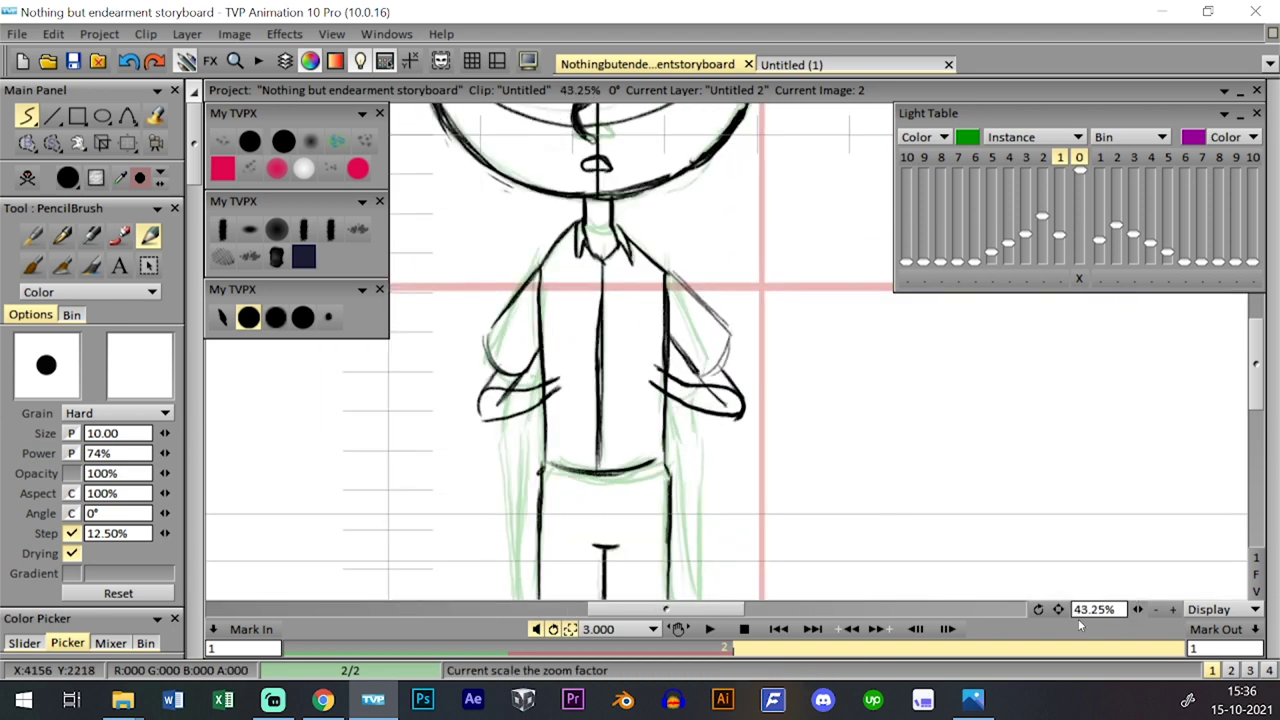
# - Draw the fingers and wrists of both hands meeting at the chest
pyautogui.moveTo(1058, 610); pyautogui.dragTo(1038, 610)
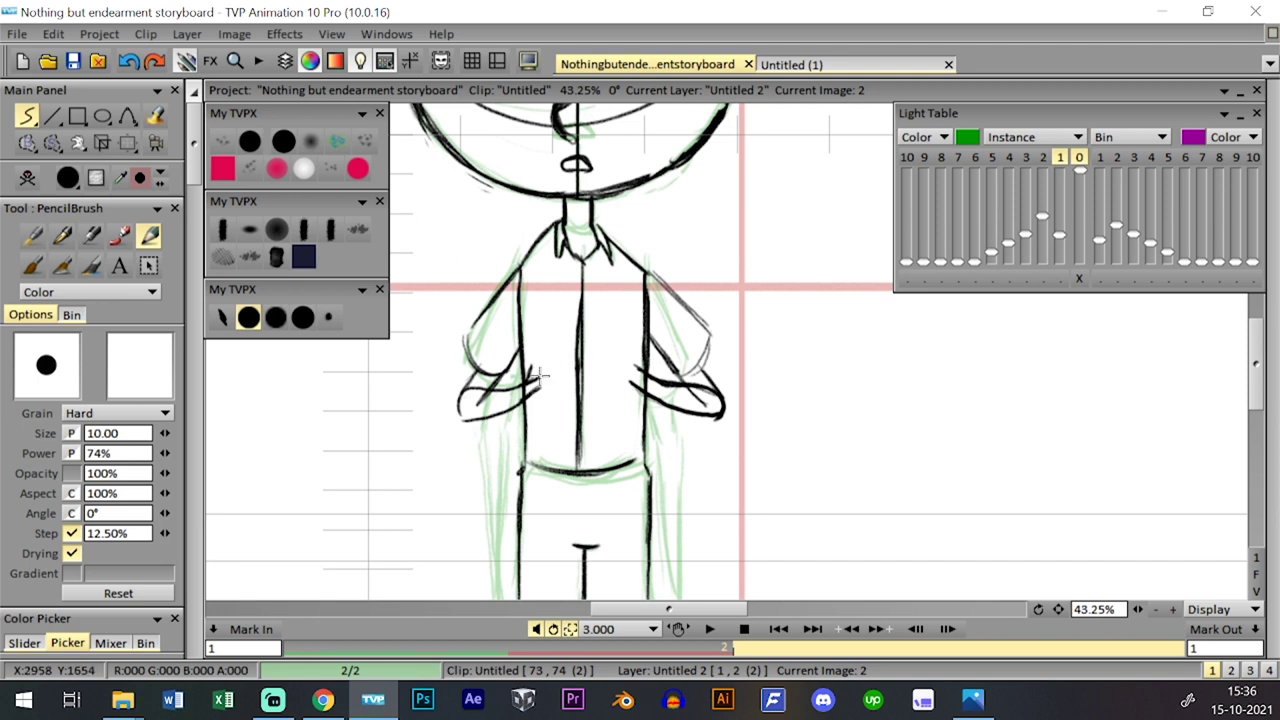
pyautogui.moveTo(521, 383)
pyautogui.mouseDown()
pyautogui.moveTo(644, 368)
pyautogui.moveTo(616, 376)
pyautogui.moveTo(626, 351)
pyautogui.mouseUp()
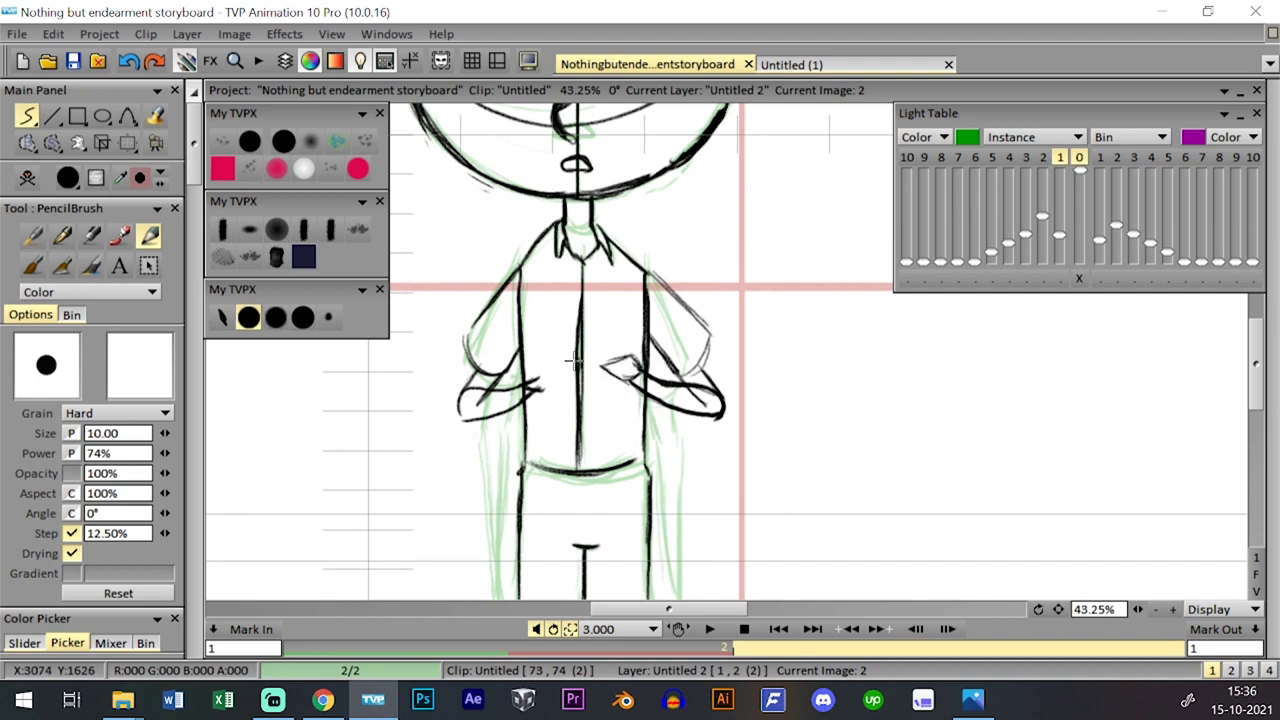
pyautogui.moveTo(529, 363)
pyautogui.mouseDown()
pyautogui.moveTo(549, 377)
pyautogui.moveTo(537, 390)
pyautogui.moveTo(513, 362)
pyautogui.moveTo(543, 328)
pyautogui.moveTo(532, 356)
pyautogui.moveTo(548, 330)
pyautogui.moveTo(546, 372)
pyautogui.moveTo(564, 337)
pyautogui.moveTo(554, 370)
pyautogui.mouseUp()
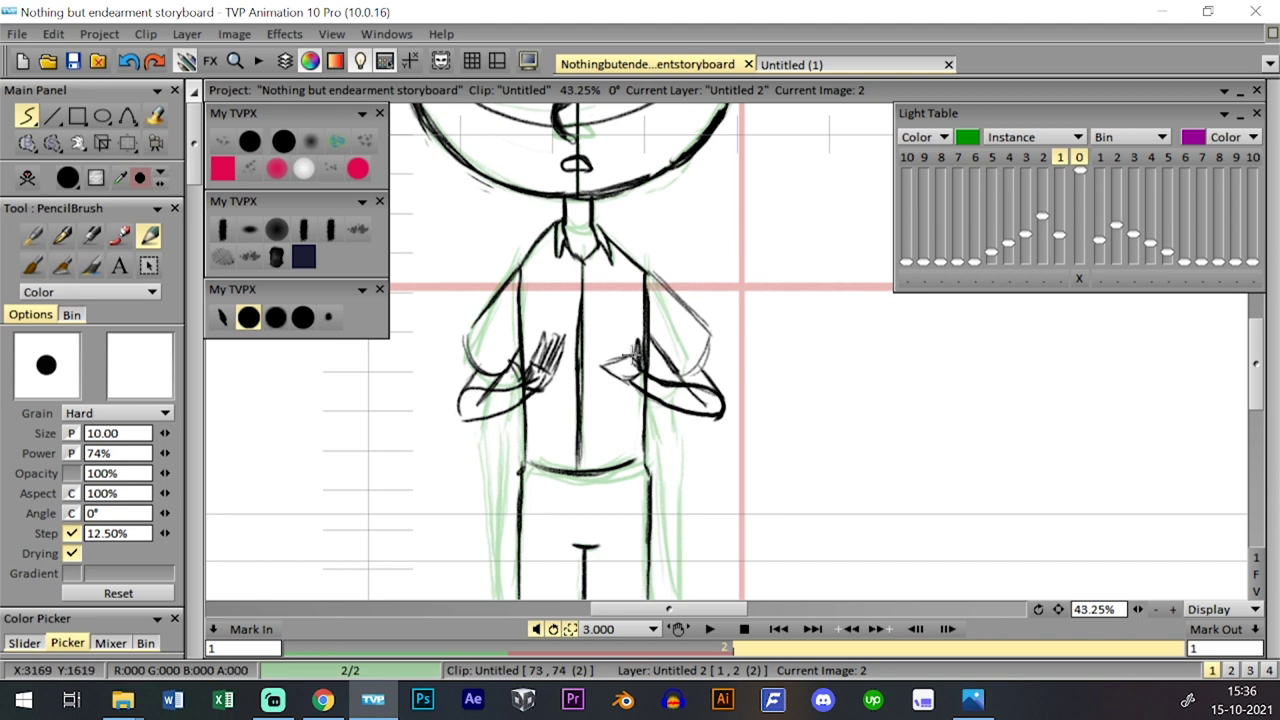
pyautogui.hotkey('ctrl', 'z')
pyautogui.moveTo(583, 344)
pyautogui.mouseDown()
pyautogui.moveTo(599, 364)
pyautogui.moveTo(628, 352)
pyautogui.moveTo(602, 340)
pyautogui.moveTo(612, 352)
pyautogui.mouseUp()
pyautogui.hotkey('ctrl', 'z')
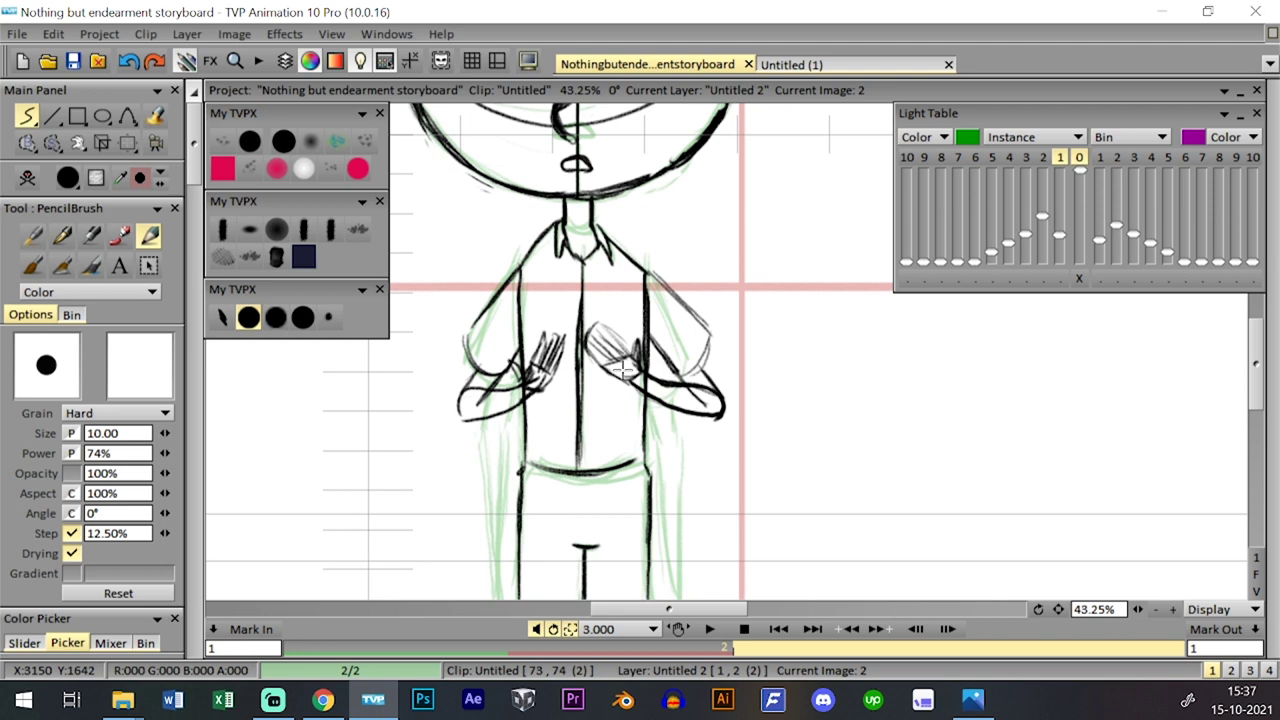
# - Zoom in on the hands, darken the left hand and erase the messy strokes at chest centre
pyautogui.moveTo(1138, 610)
pyautogui.mouseDown()
pyautogui.moveTo(1070, 604)
pyautogui.moveTo(1147, 604)
pyautogui.mouseUp()
pyautogui.moveTo(791, 451); pyautogui.dragTo(887, 487)
pyautogui.moveTo(604, 435); pyautogui.dragTo(631, 414)
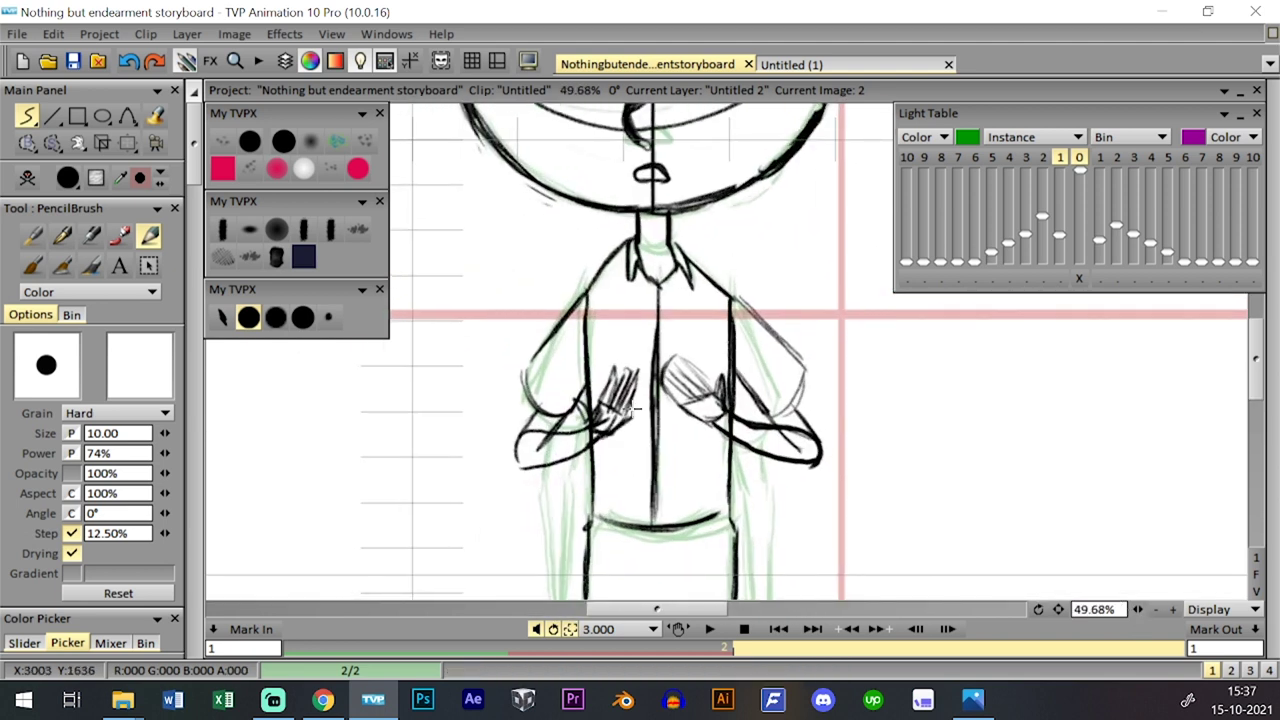
pyautogui.moveTo(622, 366)
pyautogui.mouseDown()
pyautogui.moveTo(610, 406)
pyautogui.moveTo(643, 381)
pyautogui.moveTo(595, 404)
pyautogui.moveTo(636, 361)
pyautogui.moveTo(625, 421)
pyautogui.moveTo(615, 406)
pyautogui.moveTo(643, 383)
pyautogui.moveTo(612, 411)
pyautogui.moveTo(640, 380)
pyautogui.mouseUp()
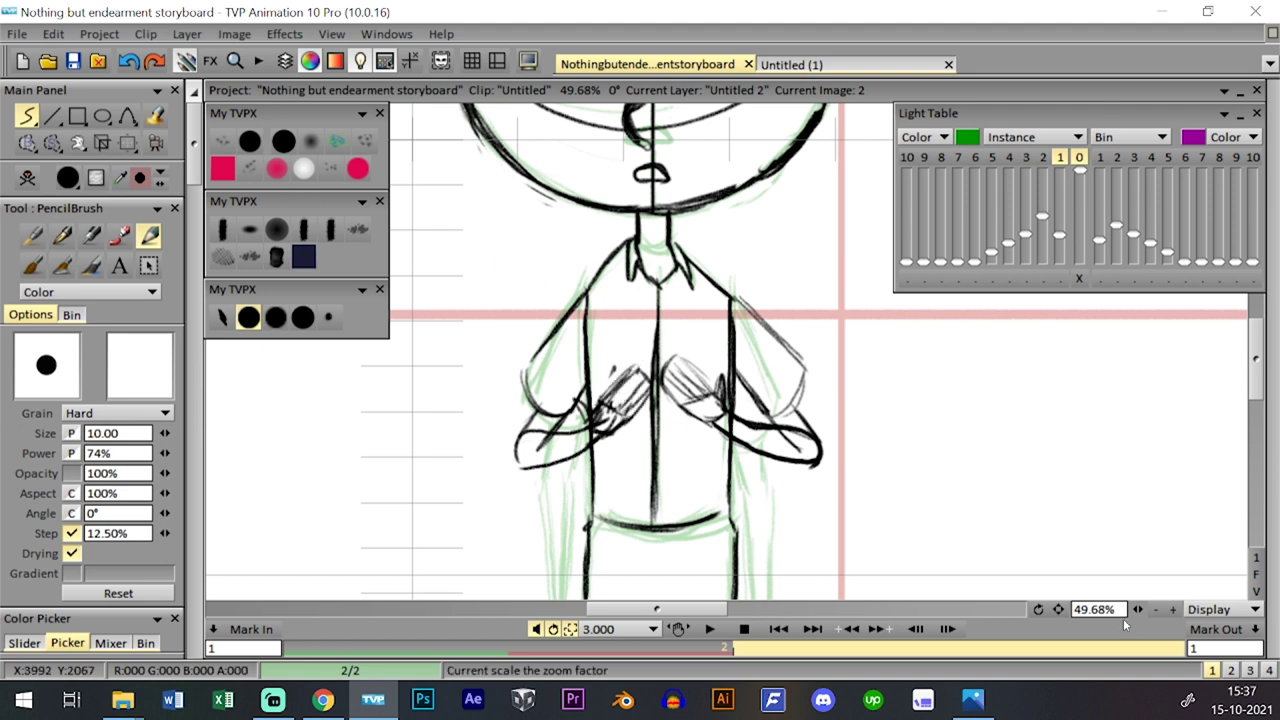
pyautogui.scroll(-5, 1047, 578)
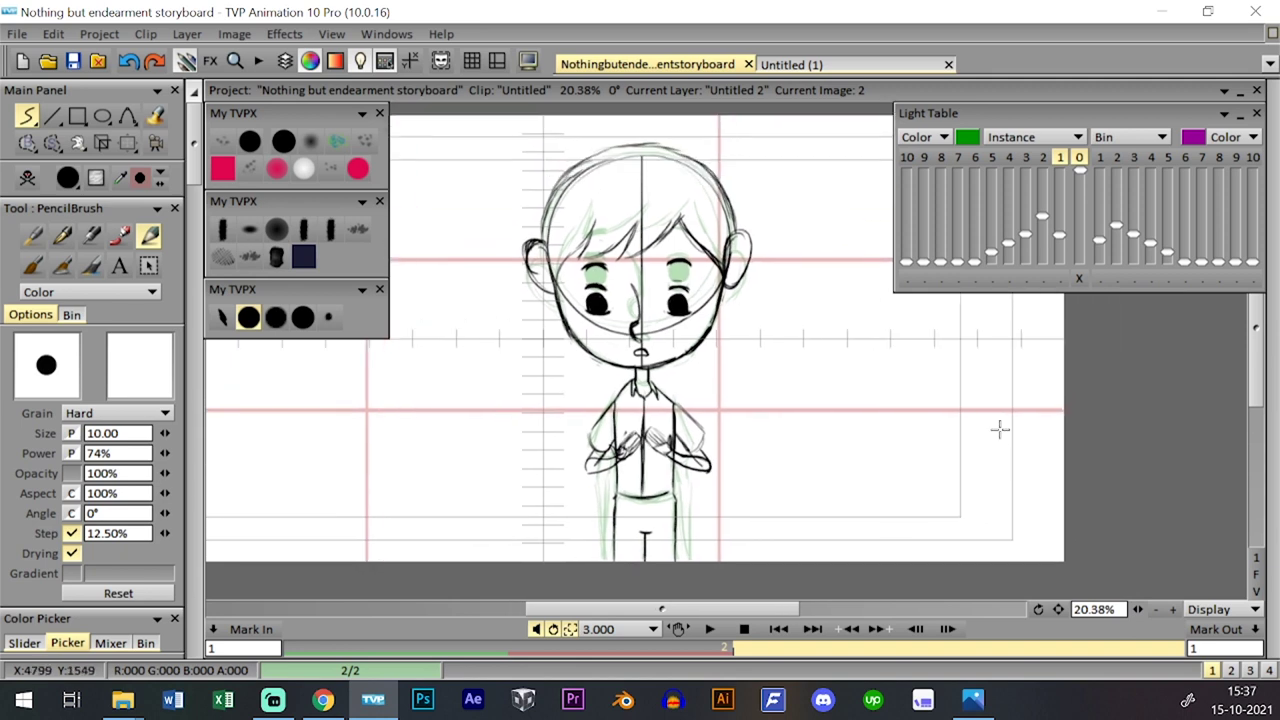
# - Extend the first drawing's exposure to two frames so the new drawing starts at frame 3
pyautogui.press('Tab')
pyautogui.press('Tab')
pyautogui.press('Tab')
pyautogui.press('Tab')
pyautogui.press('Tab')
pyautogui.press('Tab')
pyautogui.press('Tab')
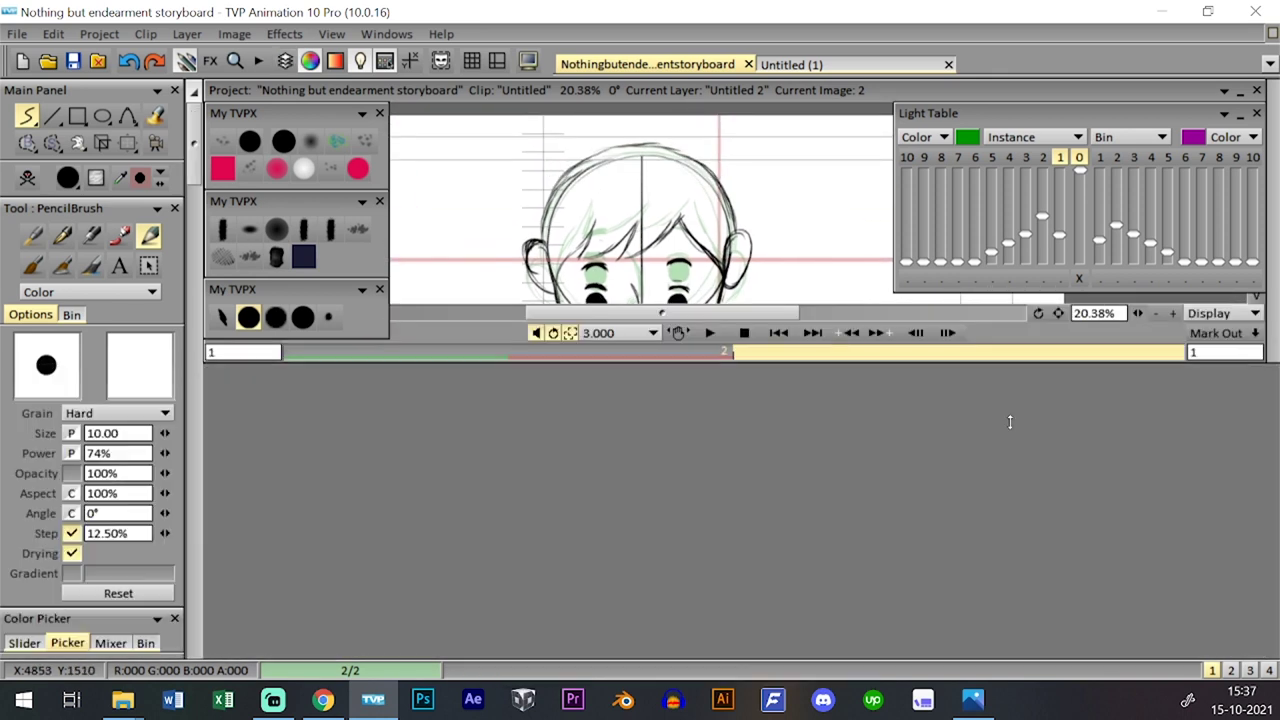
pyautogui.press('Left')
pyautogui.press('Right')
pyautogui.press('Tab')
pyautogui.press('Tab')
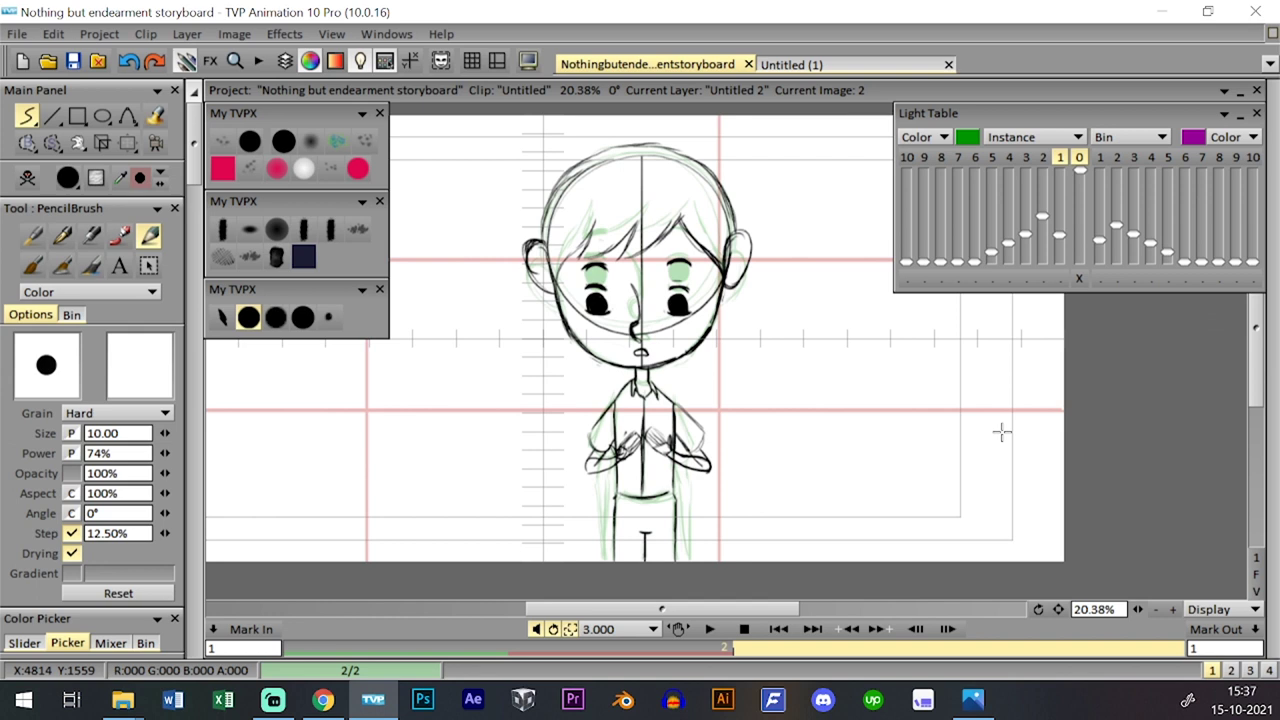
pyautogui.hotkey('ctrl', 't')
pyautogui.hotkey('ctrl', 't')
pyautogui.hotkey('ctrl', 't')
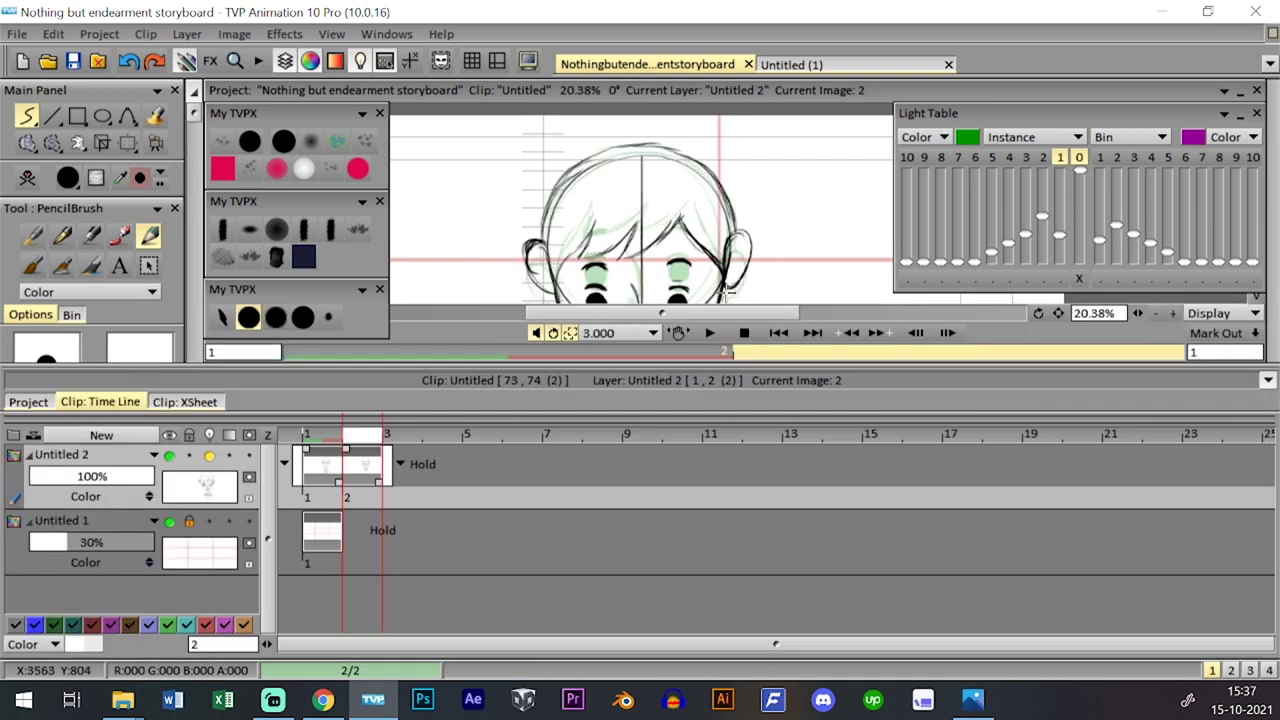
pyautogui.moveTo(340, 485); pyautogui.dragTo(427, 486)
pyautogui.hotkey('ctrl', 'z')
pyautogui.moveTo(339, 483); pyautogui.dragTo(462, 486)
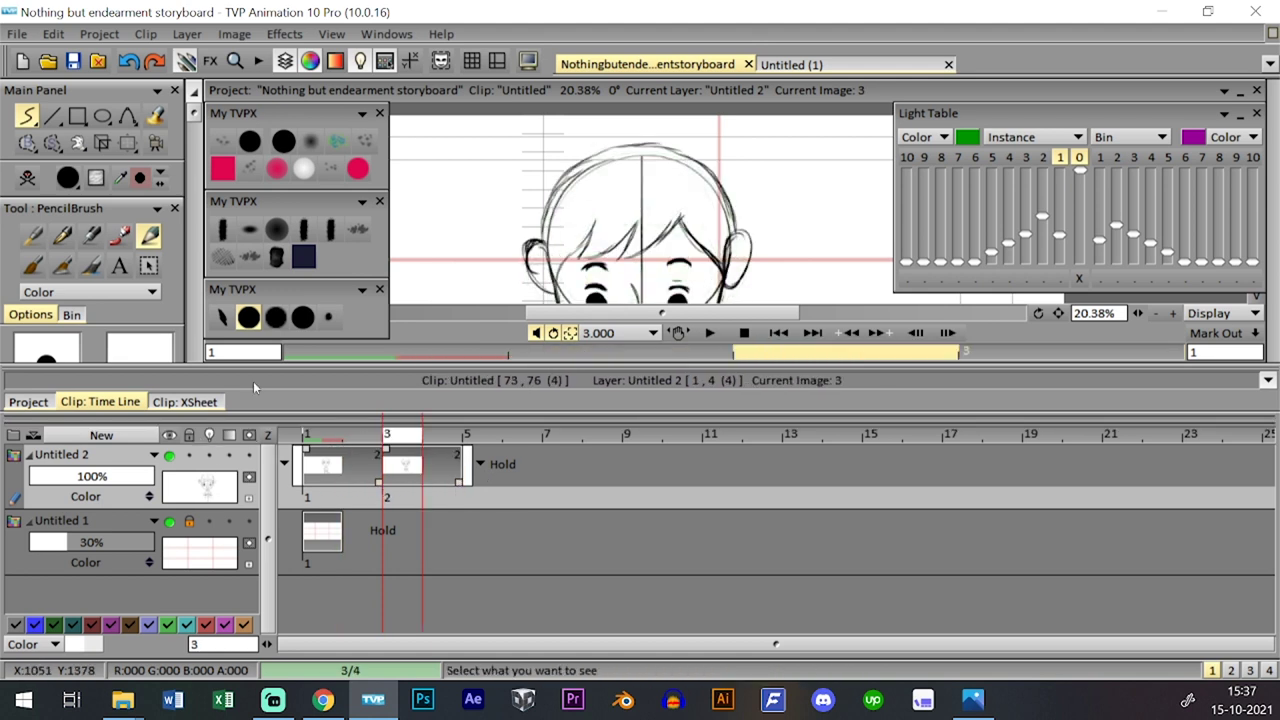
# - Save the project and open the empty clip 12 with the timeline hidden
pyautogui.hotkey('ctrl', 't')
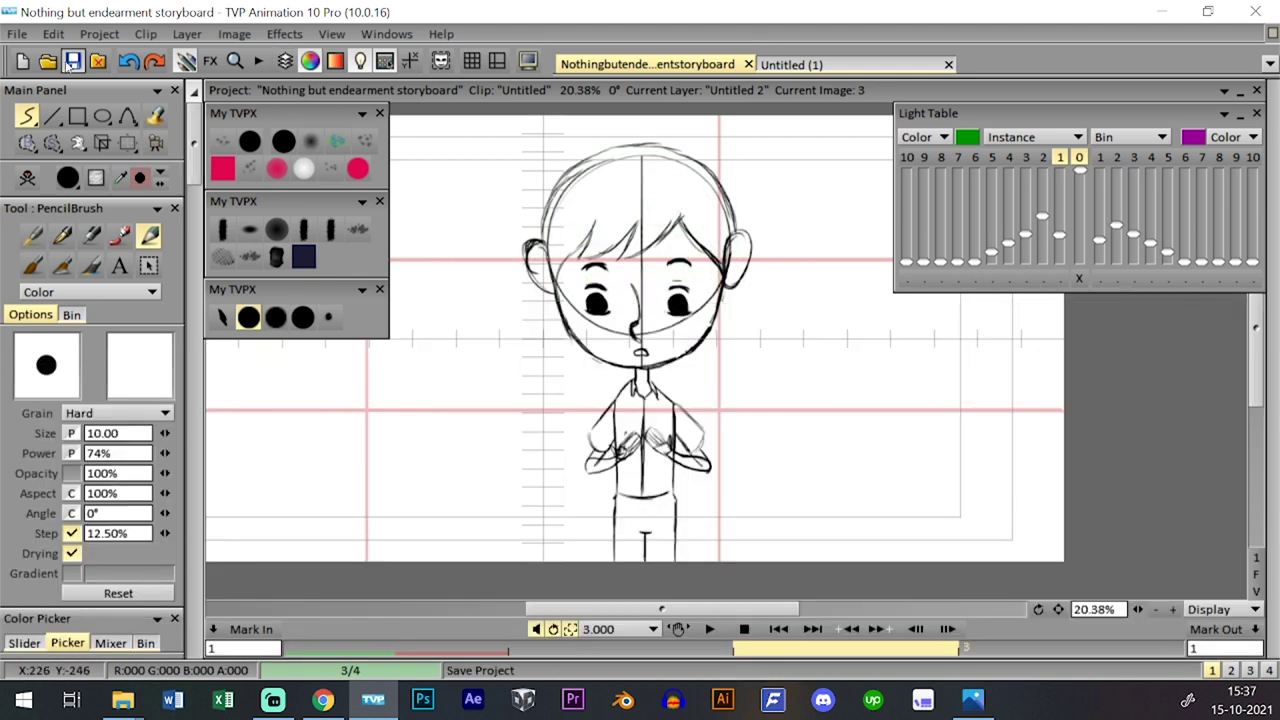
pyautogui.click(72, 61)
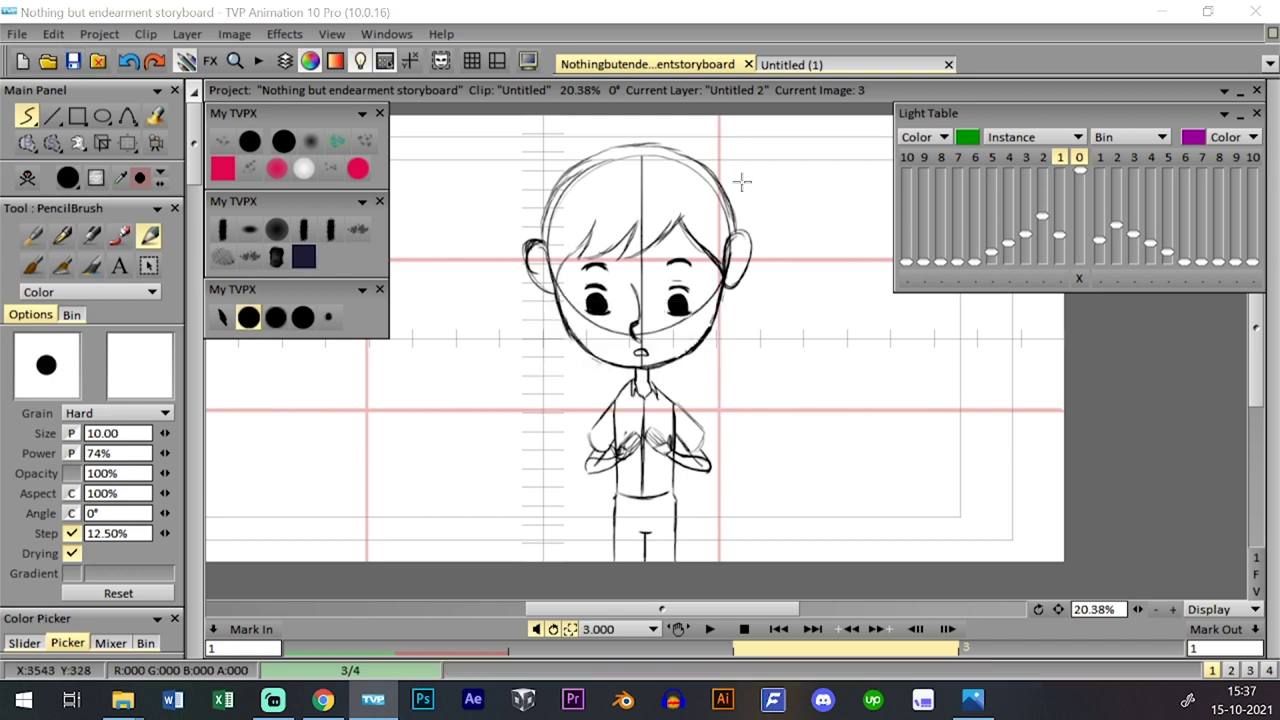
pyautogui.hotkey('ctrl', 't')
pyautogui.click(28, 401)
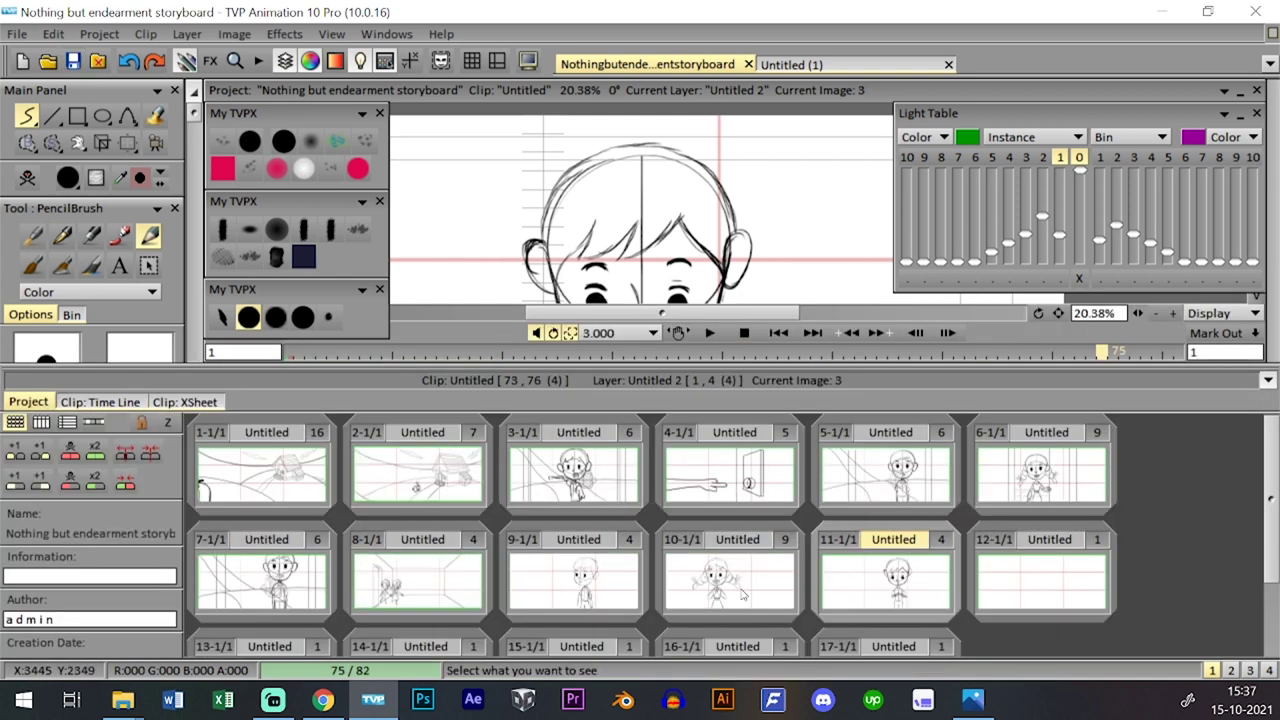
pyautogui.click(1013, 581)
pyautogui.click(133, 403)
pyautogui.hotkey('ctrl', 't')
pyautogui.hotkey('ctrl', 't')
pyautogui.hotkey('ctrl', 't')
pyautogui.hotkey('ctrl', 't')
pyautogui.hotkey('ctrl', 't')
pyautogui.hotkey('ctrl', 't')
pyautogui.hotkey('ctrl', 't')
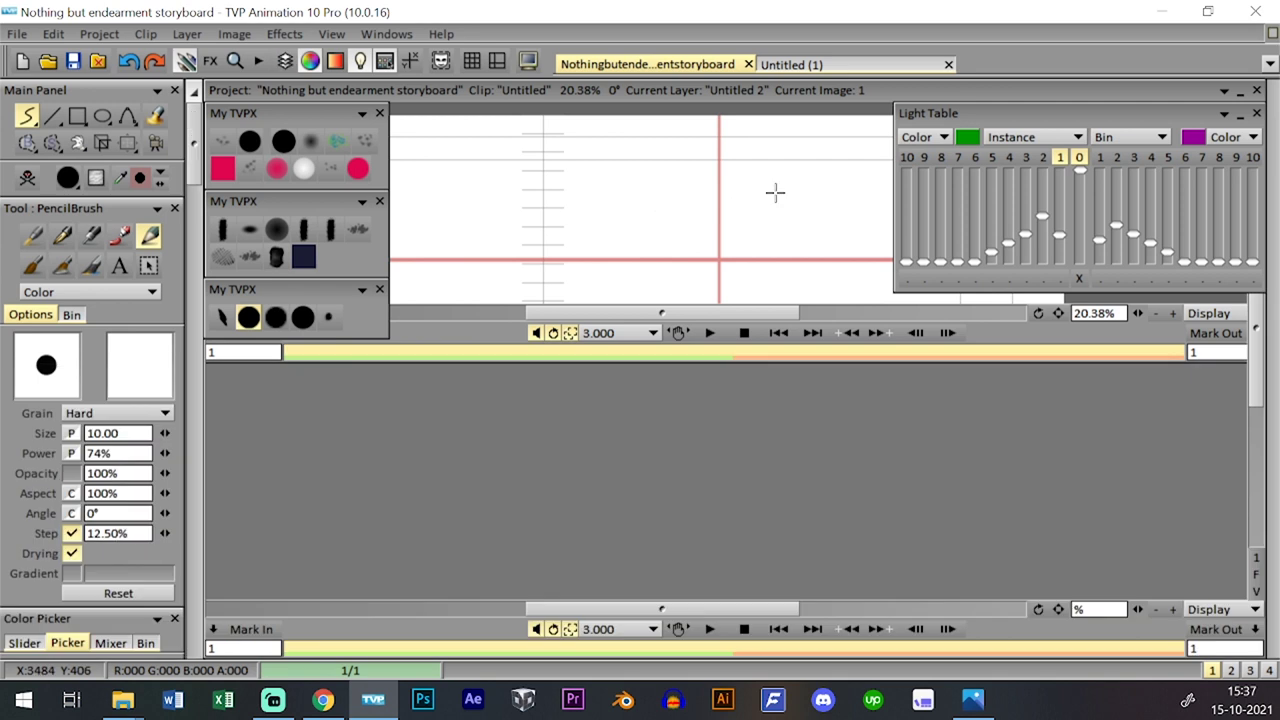
pyautogui.hotkey('ctrl', 't')
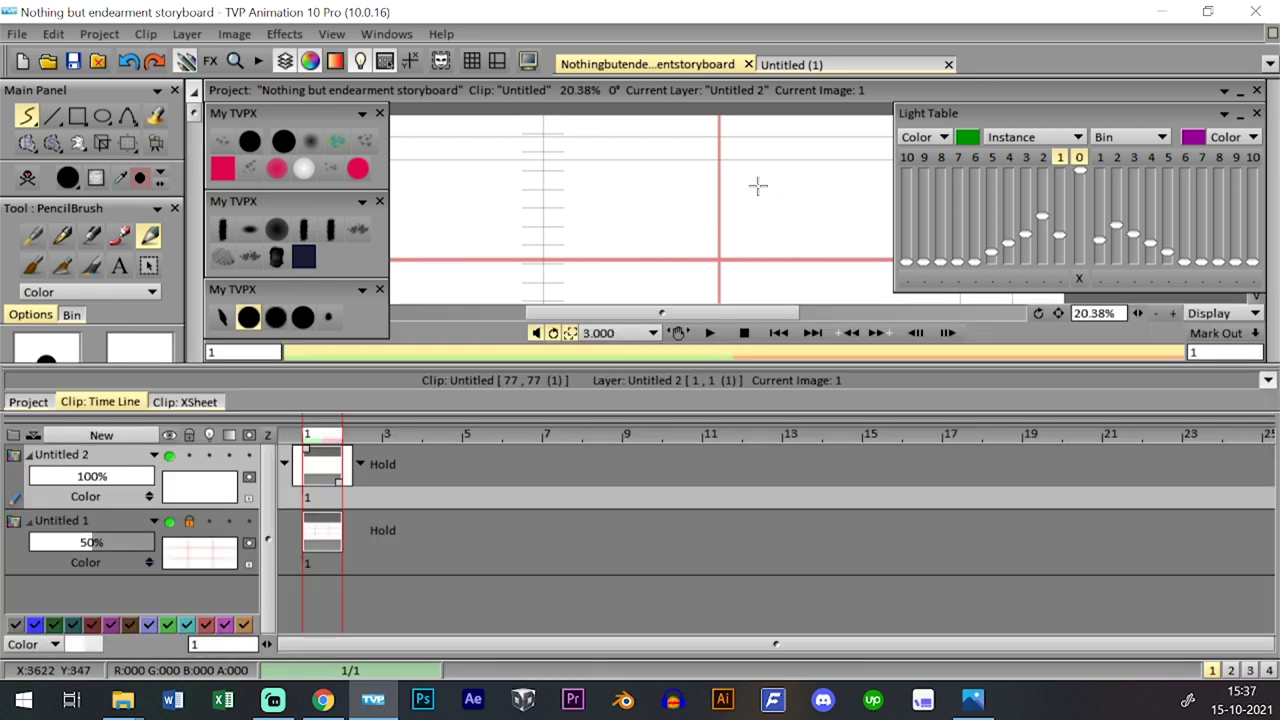
pyautogui.hotkey('ctrl', 't')
pyautogui.hotkey('ctrl', 't')
pyautogui.hotkey('ctrl', 't')
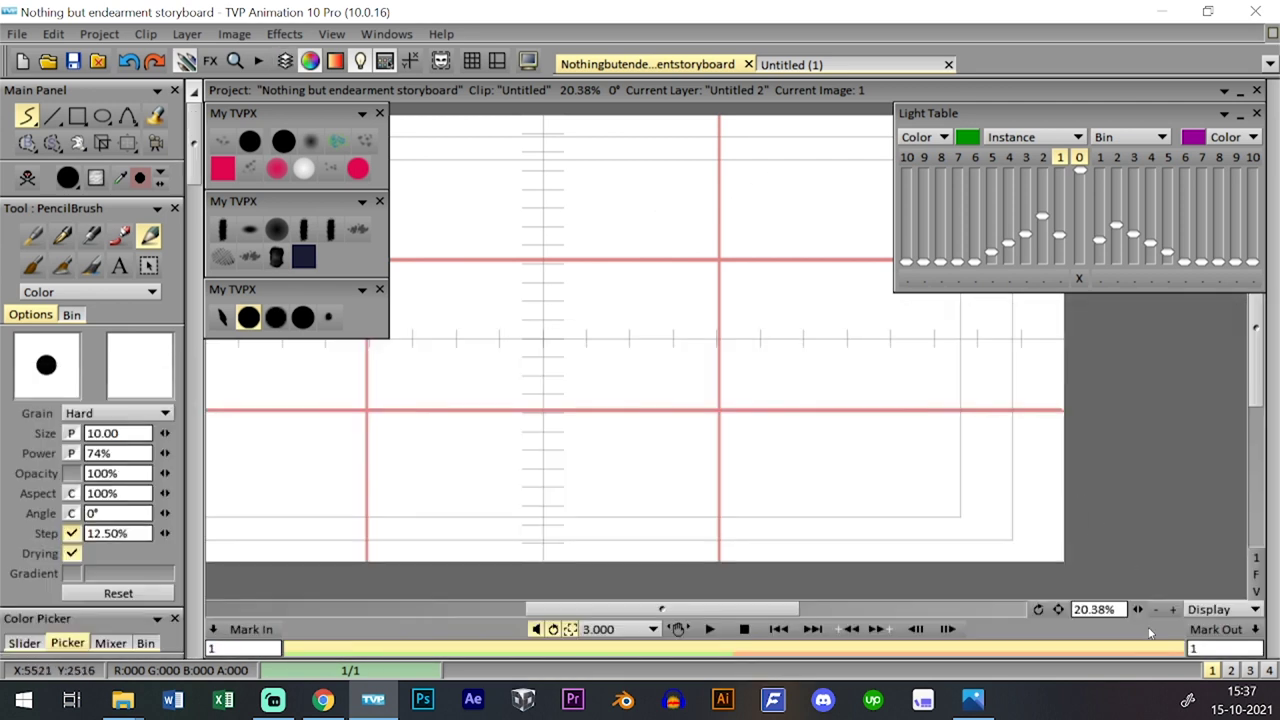
# - Zoom in on the empty panel and try out trial curves near the top, undoing them
pyautogui.moveTo(1157, 612); pyautogui.dragTo(1162, 614)
pyautogui.scroll(-1, 780, 395)
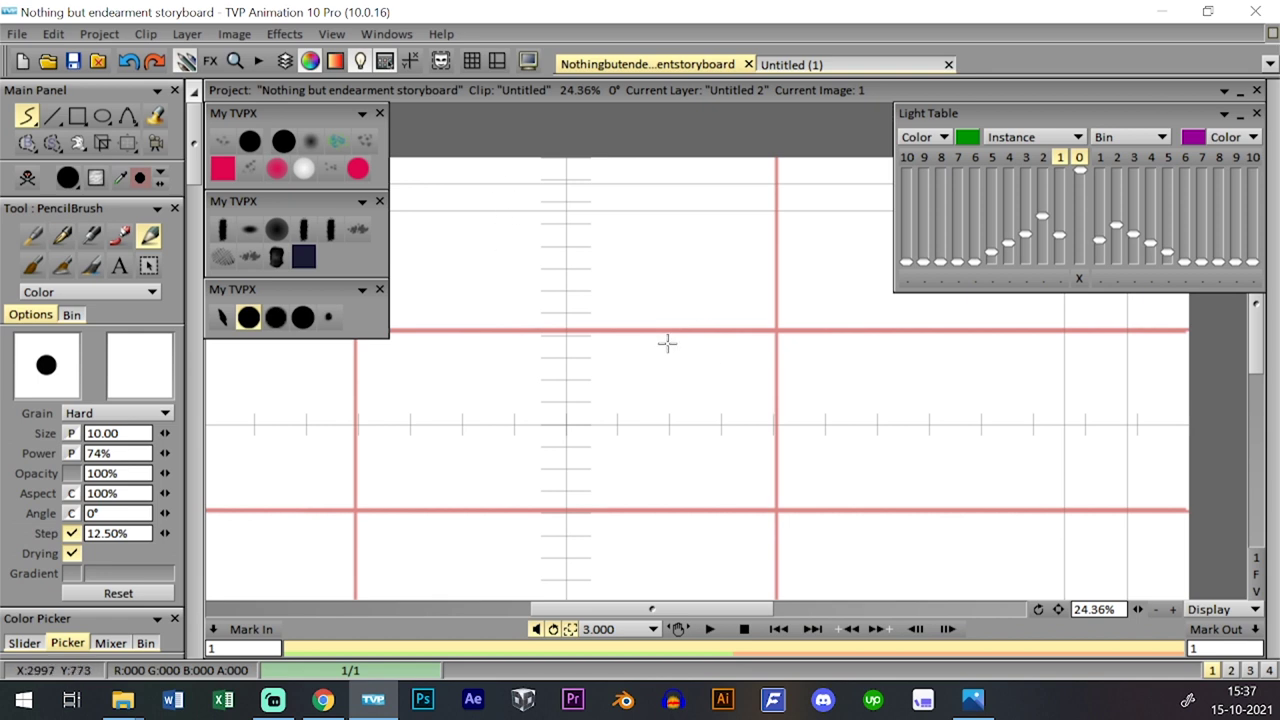
pyautogui.scroll(1, 601, 255)
pyautogui.moveTo(460, 171)
pyautogui.mouseDown()
pyautogui.moveTo(599, 206)
pyautogui.moveTo(637, 199)
pyautogui.mouseUp()
pyautogui.moveTo(518, 197); pyautogui.dragTo(668, 168)
pyautogui.hotkey('ctrl', 'z')
pyautogui.hotkey('ctrl', 'z')
pyautogui.hotkey('ctrl', 'z')
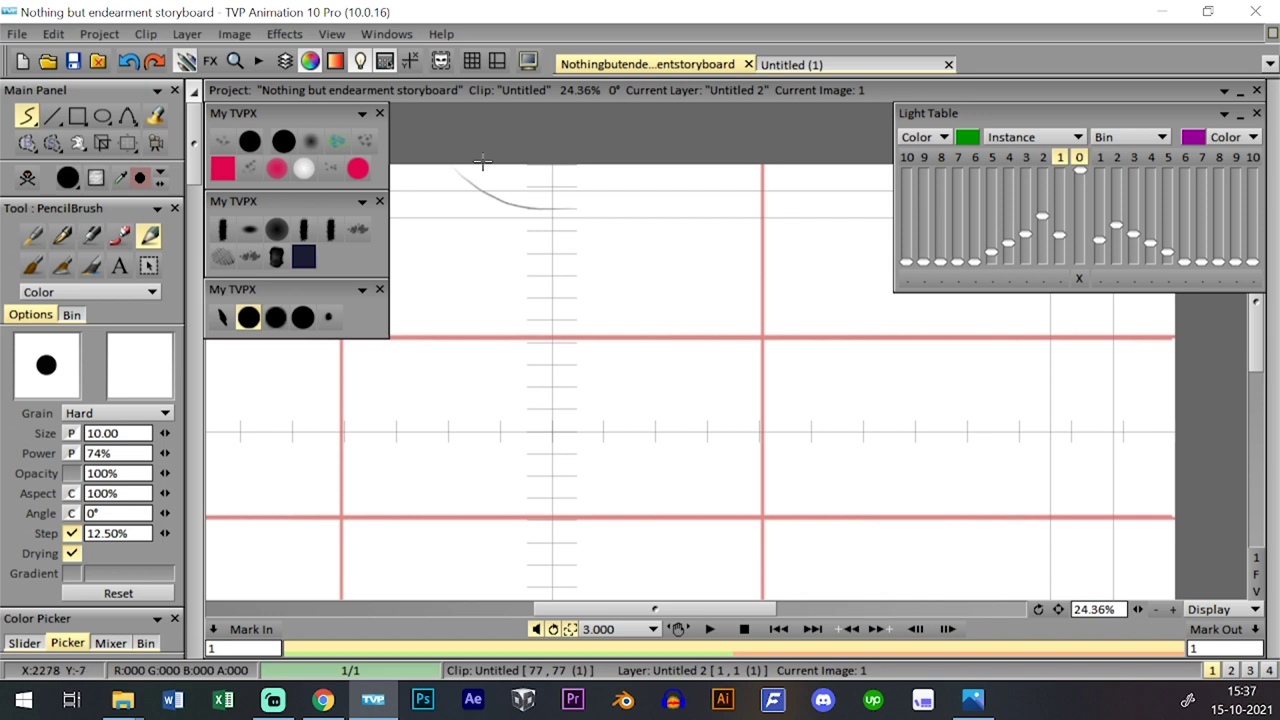
pyautogui.moveTo(509, 183); pyautogui.dragTo(566, 197)
# - Draw the head's curve across the top of the panel and compare it with the previous panel
pyautogui.moveTo(600, 270); pyautogui.dragTo(666, 311)
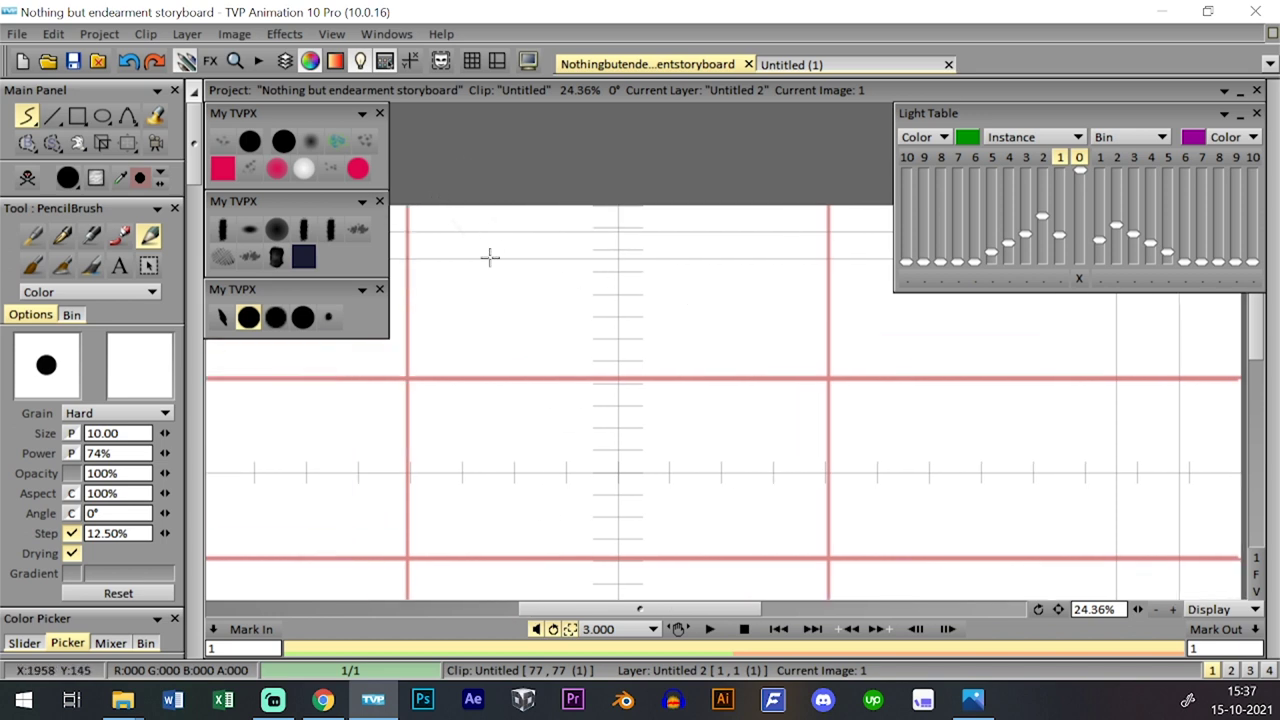
pyautogui.moveTo(458, 222)
pyautogui.mouseDown()
pyautogui.moveTo(831, 298)
pyautogui.moveTo(870, 250)
pyautogui.mouseUp()
pyautogui.scroll(-3, 958, 432)
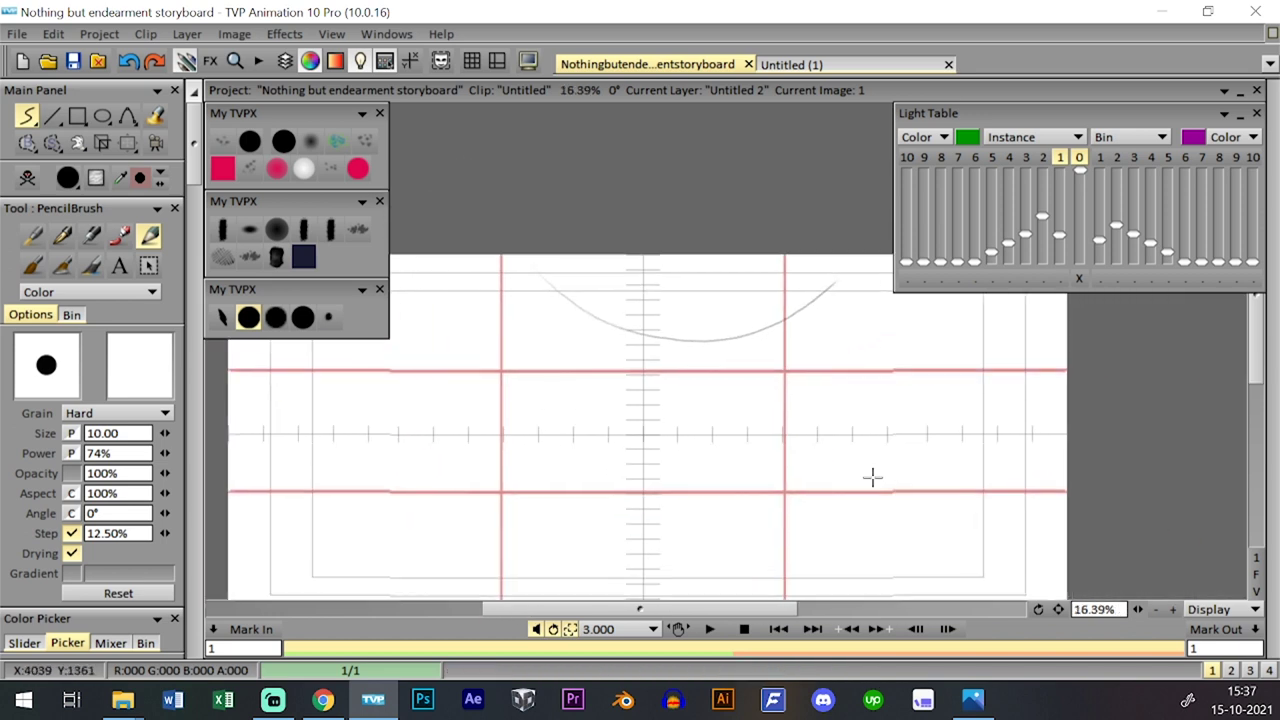
pyautogui.press('Left')
pyautogui.press('Right')
# - Darken the arc's left, right and bottom sections, undoing misplaced lower-left strokes
pyautogui.moveTo(514, 271); pyautogui.dragTo(551, 306)
pyautogui.moveTo(498, 253); pyautogui.dragTo(612, 327)
pyautogui.moveTo(805, 274)
pyautogui.mouseDown()
pyautogui.moveTo(797, 290)
pyautogui.moveTo(812, 262)
pyautogui.mouseUp()
pyautogui.moveTo(536, 287)
pyautogui.mouseDown()
pyautogui.moveTo(606, 326)
pyautogui.moveTo(675, 339)
pyautogui.mouseUp()
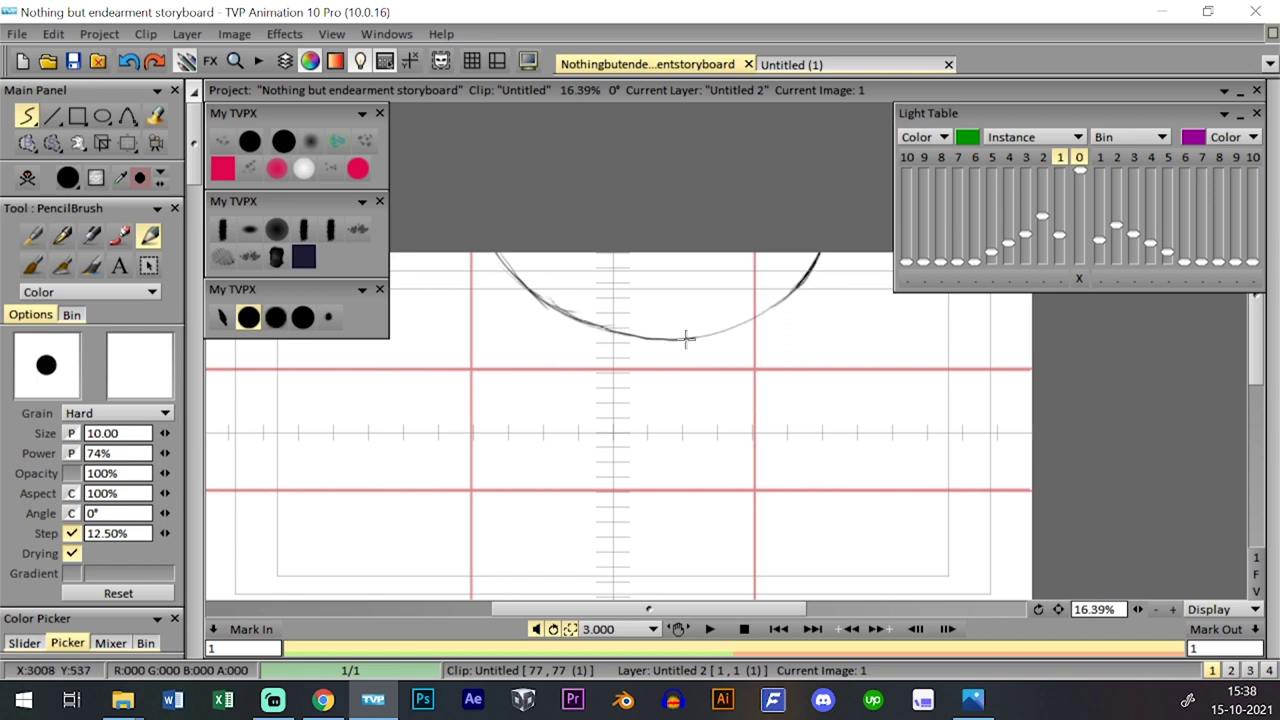
pyautogui.moveTo(697, 337); pyautogui.dragTo(796, 290)
pyautogui.moveTo(505, 266)
pyautogui.mouseDown()
pyautogui.moveTo(540, 335)
pyautogui.moveTo(606, 345)
pyautogui.mouseUp()
pyautogui.hotkey('ctrl', 'z')
pyautogui.moveTo(490, 250)
pyautogui.mouseDown()
pyautogui.moveTo(537, 325)
pyautogui.moveTo(618, 337)
pyautogui.mouseUp()
pyautogui.hotkey('ctrl', 'z')
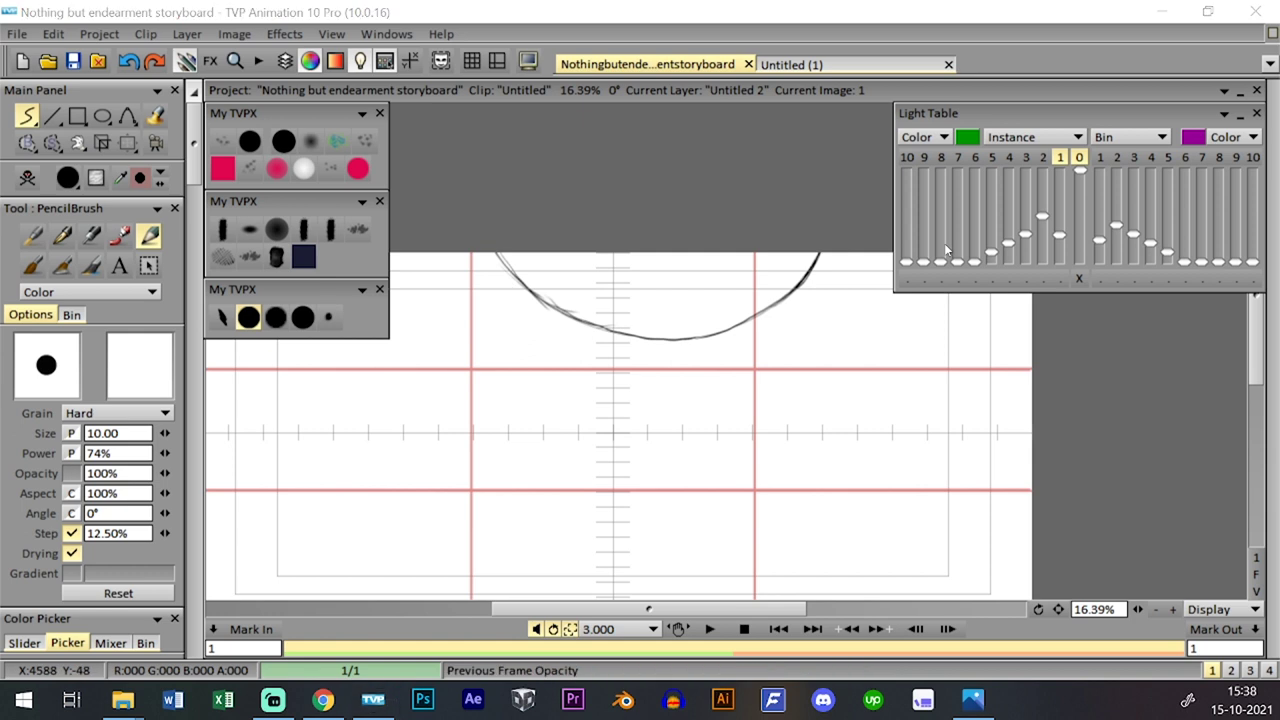
# - After more undone lower-left strokes, clear the image and draw one fresh arc across the top
pyautogui.click(693, 301)
pyautogui.scroll(-1, 608, 302)
pyautogui.moveTo(503, 257)
pyautogui.mouseDown()
pyautogui.moveTo(534, 312)
pyautogui.moveTo(594, 337)
pyautogui.mouseUp()
pyautogui.hotkey('ctrl', 'z')
pyautogui.moveTo(500, 252)
pyautogui.mouseDown()
pyautogui.moveTo(539, 322)
pyautogui.moveTo(575, 334)
pyautogui.moveTo(517, 277)
pyautogui.moveTo(551, 326)
pyautogui.moveTo(598, 320)
pyautogui.mouseUp()
pyautogui.hotkey('ctrl', 'z')
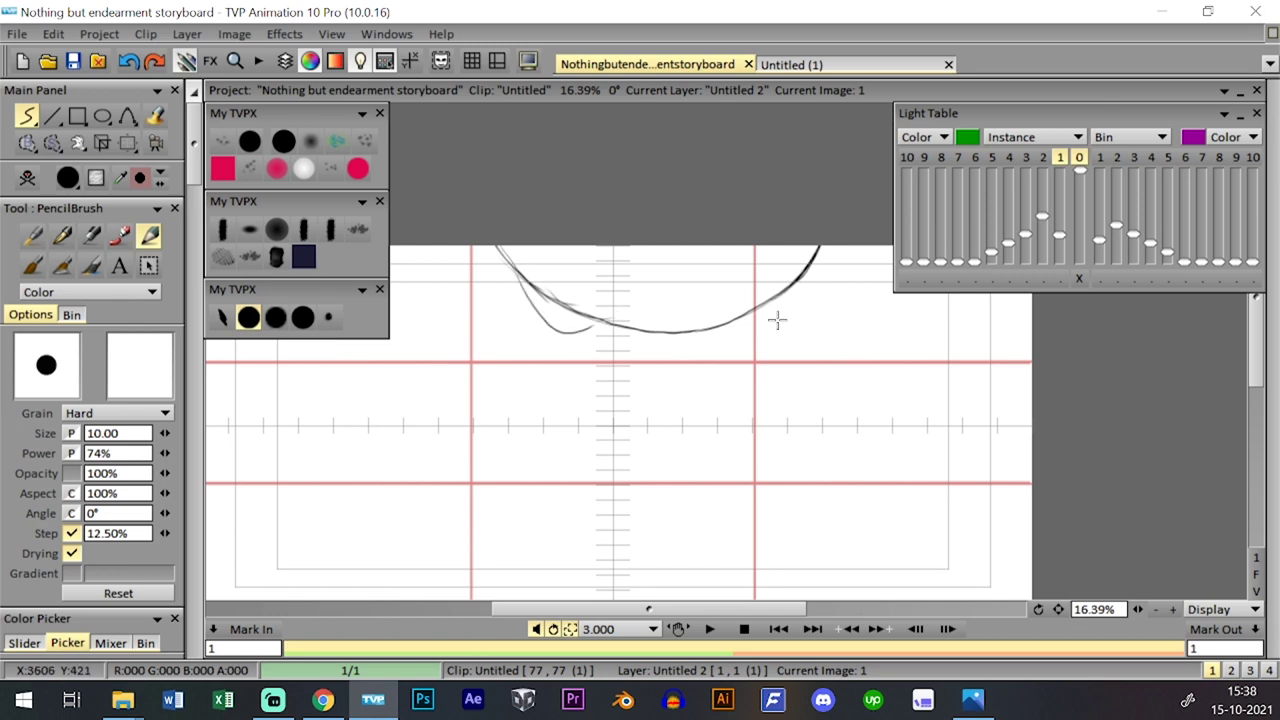
pyautogui.hotkey('ctrl', 'z')
pyautogui.hotkey('ctrl', 'z')
pyautogui.moveTo(535, 298); pyautogui.dragTo(604, 316)
pyautogui.moveTo(514, 268); pyautogui.dragTo(556, 325)
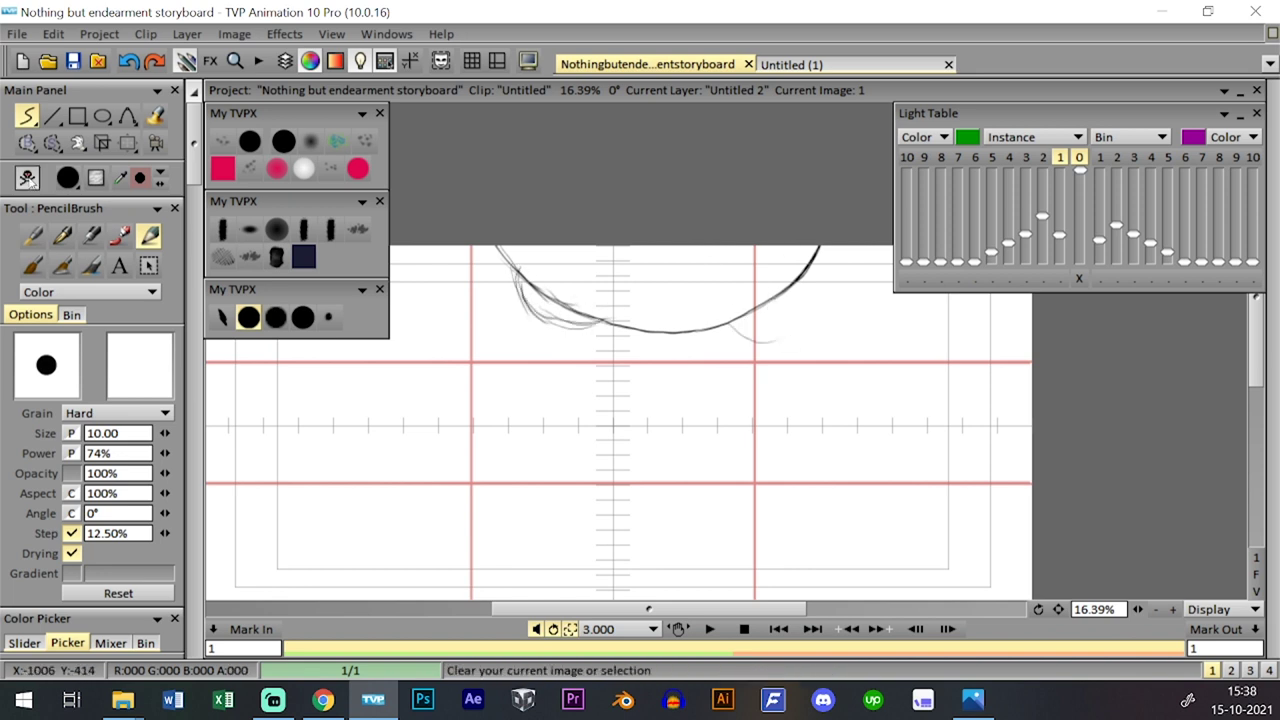
pyautogui.press('BackSpace')
pyautogui.moveTo(515, 240)
pyautogui.mouseDown()
pyautogui.moveTo(595, 301)
pyautogui.moveTo(659, 305)
pyautogui.moveTo(747, 237)
pyautogui.mouseUp()
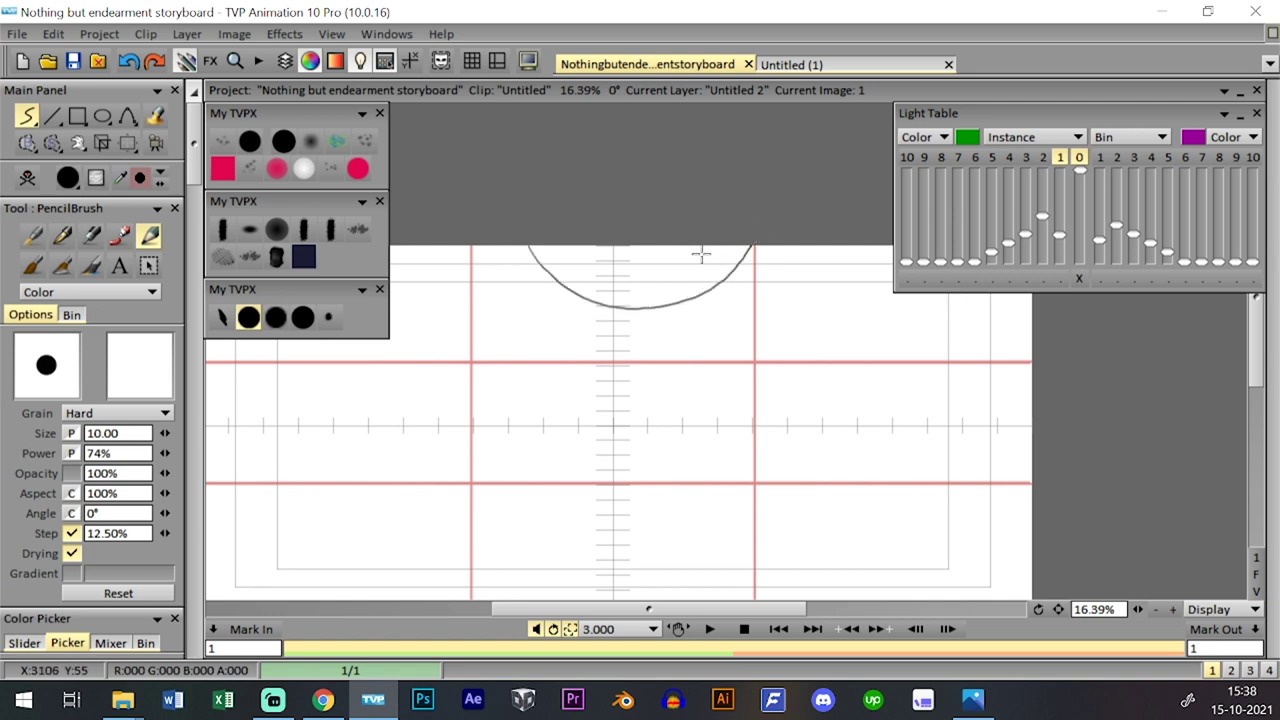
# - Redraw the curved outline from the top and add strokes beneath the arc with a small hook
pyautogui.press('BackSpace')
pyautogui.moveTo(520, 236)
pyautogui.mouseDown()
pyautogui.moveTo(587, 308)
pyautogui.moveTo(646, 317)
pyautogui.moveTo(719, 287)
pyautogui.moveTo(752, 238)
pyautogui.mouseUp()
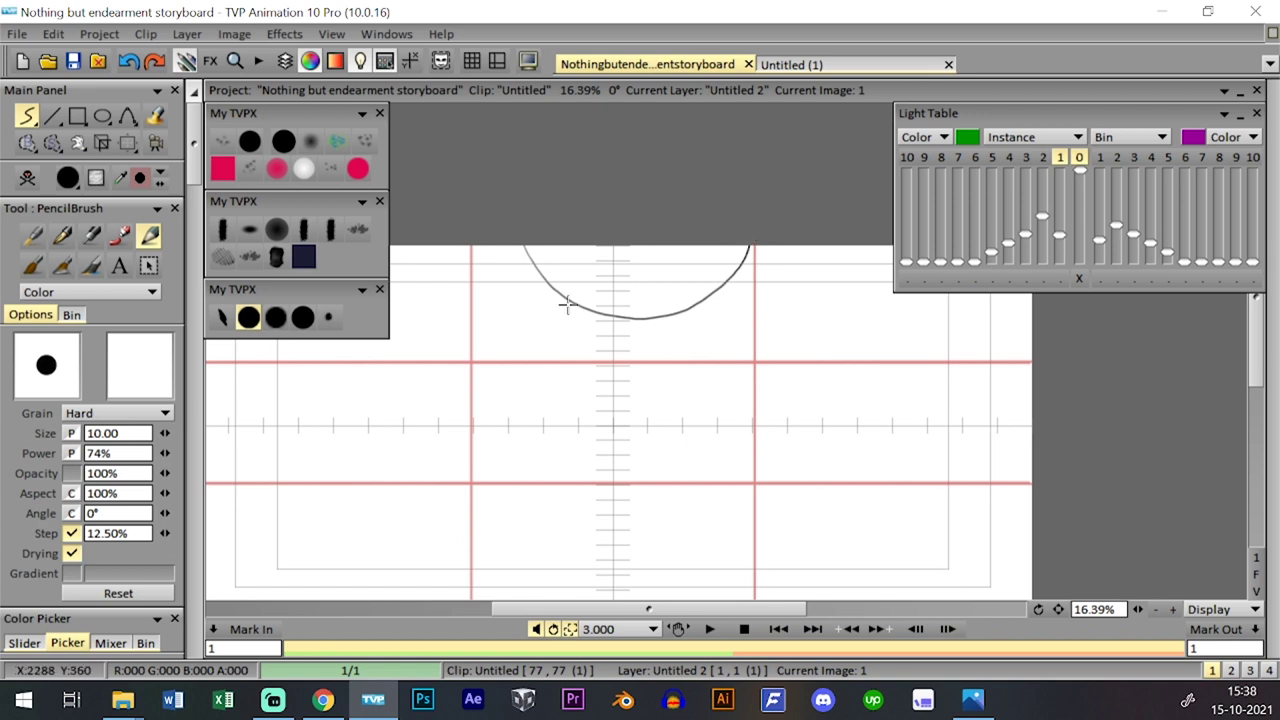
pyautogui.moveTo(543, 296); pyautogui.dragTo(609, 320)
pyautogui.hotkey('ctrl', 'z')
pyautogui.moveTo(539, 292)
pyautogui.mouseDown()
pyautogui.moveTo(574, 321)
pyautogui.moveTo(615, 320)
pyautogui.moveTo(565, 319)
pyautogui.moveTo(540, 272)
pyautogui.moveTo(536, 287)
pyautogui.moveTo(561, 306)
pyautogui.moveTo(540, 298)
pyautogui.moveTo(579, 315)
pyautogui.moveTo(731, 323)
pyautogui.moveTo(710, 316)
pyautogui.moveTo(741, 283)
pyautogui.mouseUp()
pyautogui.hotkey('ctrl', 'z')
pyautogui.hotkey('ctrl', 'z')
pyautogui.hotkey('ctrl', 'z')
pyautogui.moveTo(716, 320); pyautogui.dragTo(737, 305)
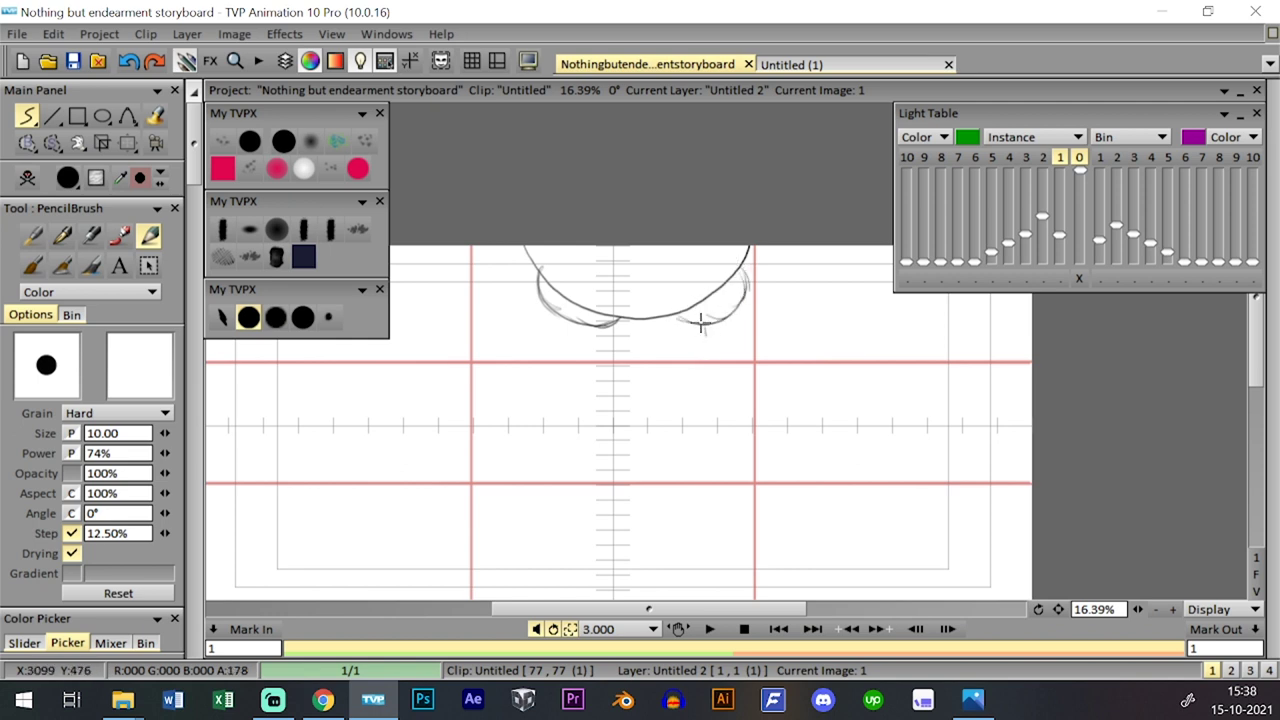
pyautogui.moveTo(721, 334); pyautogui.dragTo(730, 322)
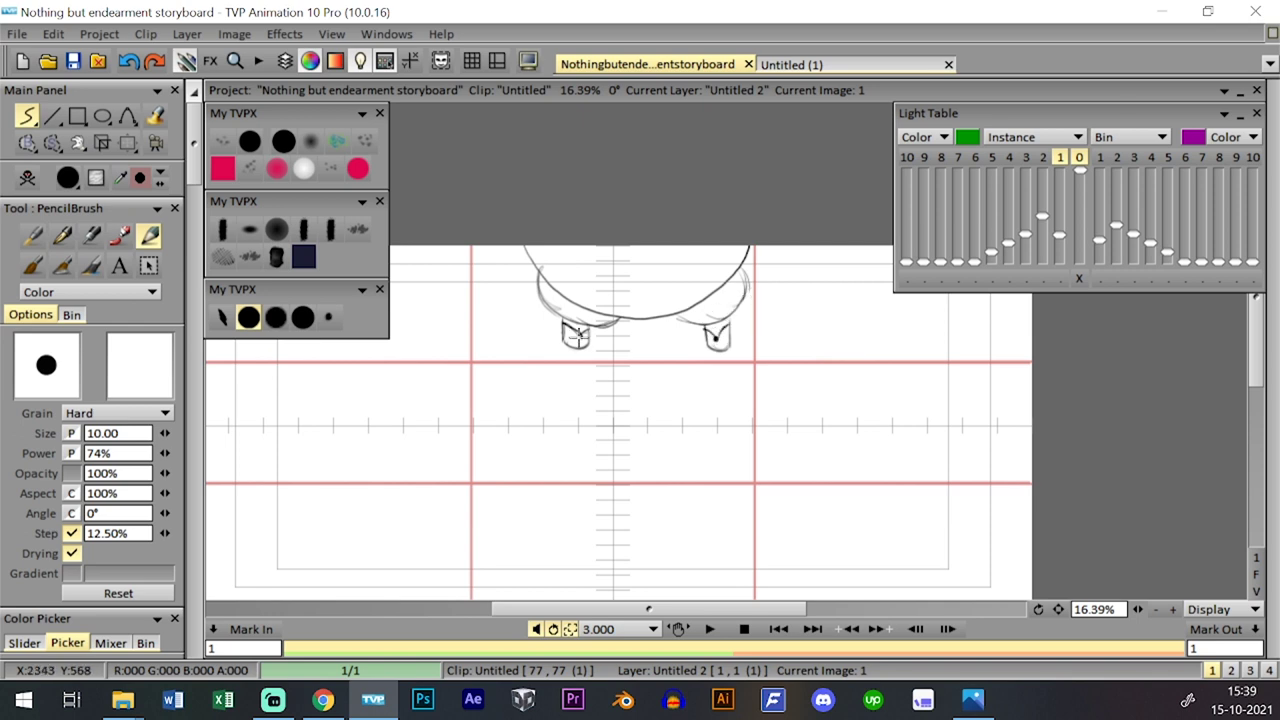
# - Add the left foot, collar with lapel and belly outline, then freehand-lasso the left foot
pyautogui.moveTo(565, 324); pyautogui.dragTo(581, 336)
pyautogui.moveTo(645, 320)
pyautogui.mouseDown()
pyautogui.moveTo(647, 260)
pyautogui.moveTo(634, 251)
pyautogui.moveTo(629, 265)
pyautogui.moveTo(622, 236)
pyautogui.moveTo(643, 266)
pyautogui.moveTo(641, 250)
pyautogui.moveTo(644, 262)
pyautogui.moveTo(659, 243)
pyautogui.moveTo(670, 277)
pyautogui.mouseUp()
pyautogui.hotkey('ctrl', 'z')
pyautogui.moveTo(670, 277)
pyautogui.mouseDown()
pyautogui.moveTo(680, 237)
pyautogui.moveTo(617, 250)
pyautogui.moveTo(633, 259)
pyautogui.moveTo(601, 250)
pyautogui.mouseUp()
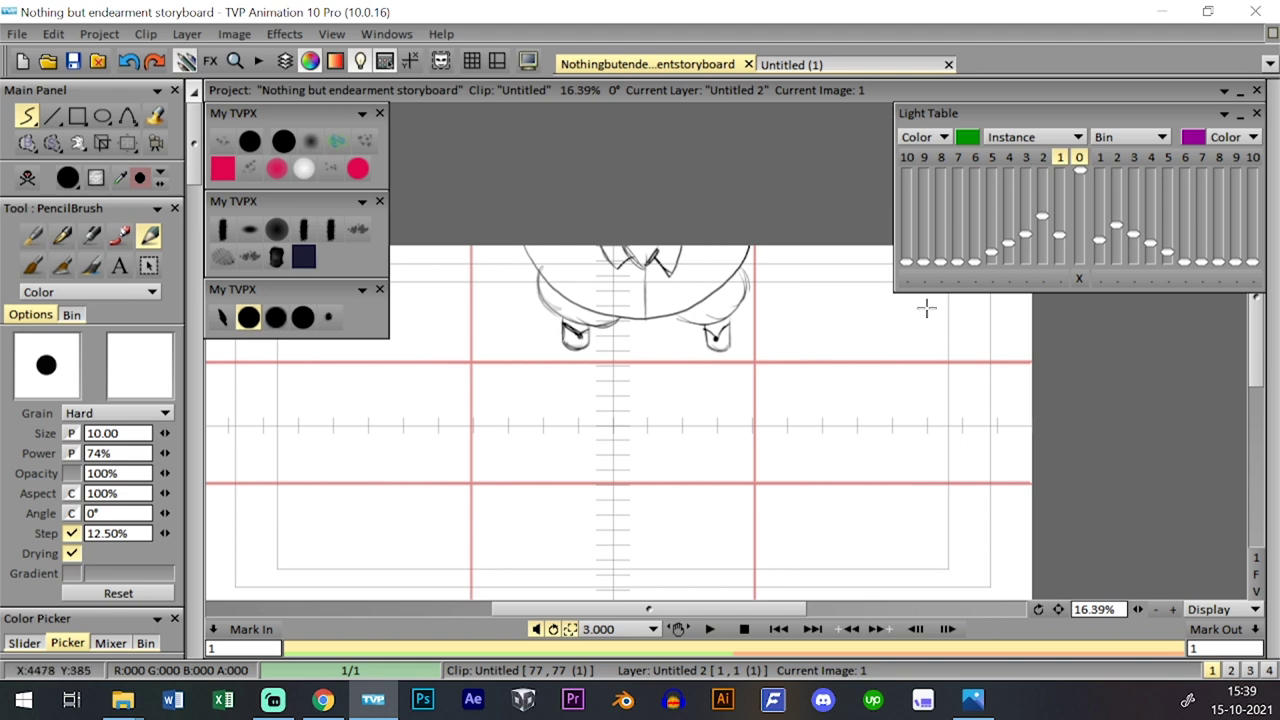
pyautogui.moveTo(541, 245)
pyautogui.mouseDown()
pyautogui.moveTo(549, 282)
pyautogui.moveTo(541, 269)
pyautogui.mouseUp()
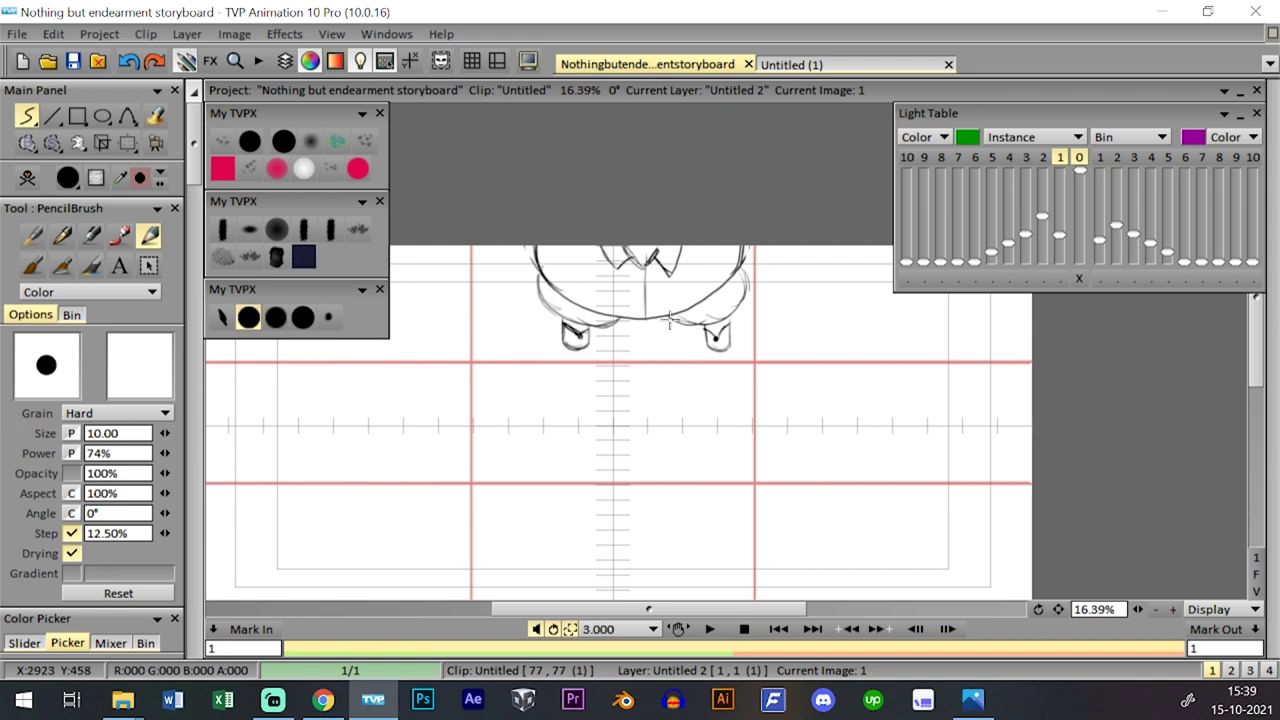
pyautogui.moveTo(52, 143); pyautogui.dragTo(92, 190)
pyautogui.moveTo(611, 317)
pyautogui.mouseDown()
pyautogui.moveTo(585, 381)
pyautogui.moveTo(520, 281)
pyautogui.moveTo(531, 269)
pyautogui.moveTo(588, 317)
pyautogui.mouseUp()
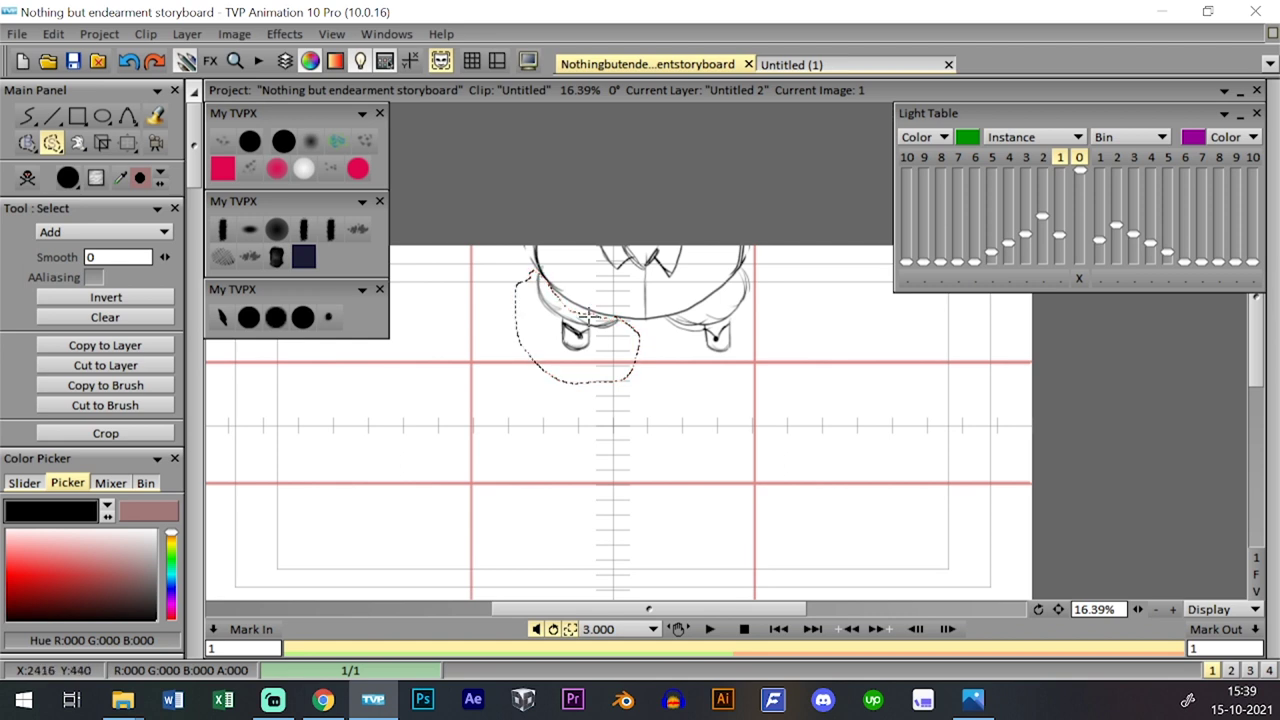
# - Scale the lassoed left foot to about 132%, move it right and down, and clear the selection
pyautogui.rightClick(127, 142)
pyautogui.click(158, 166)
pyautogui.moveTo(640, 271); pyautogui.dragTo(660, 253)
pyautogui.moveTo(632, 320); pyautogui.dragTo(647, 326)
pyautogui.press('Return')
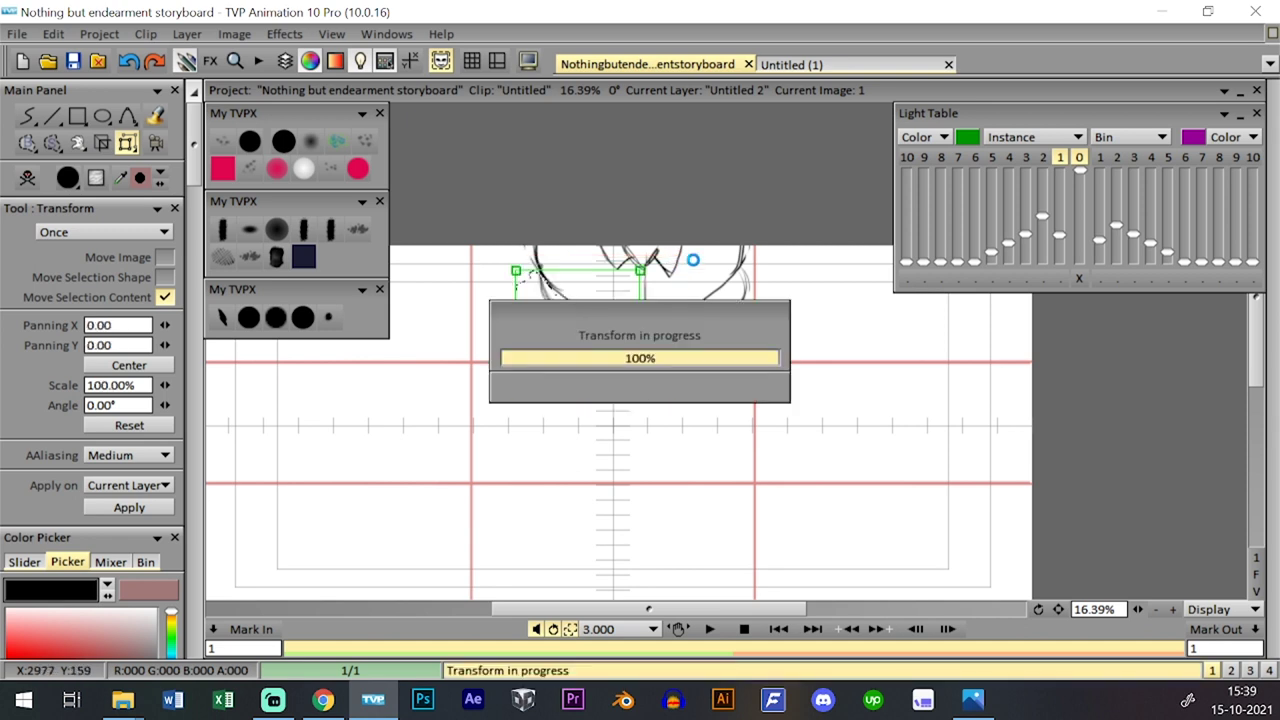
pyautogui.rightClick(53, 143)
pyautogui.click(150, 305)
# - Lasso the right foot, scale it to about 123%, shift it left and down, then pick a thinner brush
pyautogui.rightClick(53, 143)
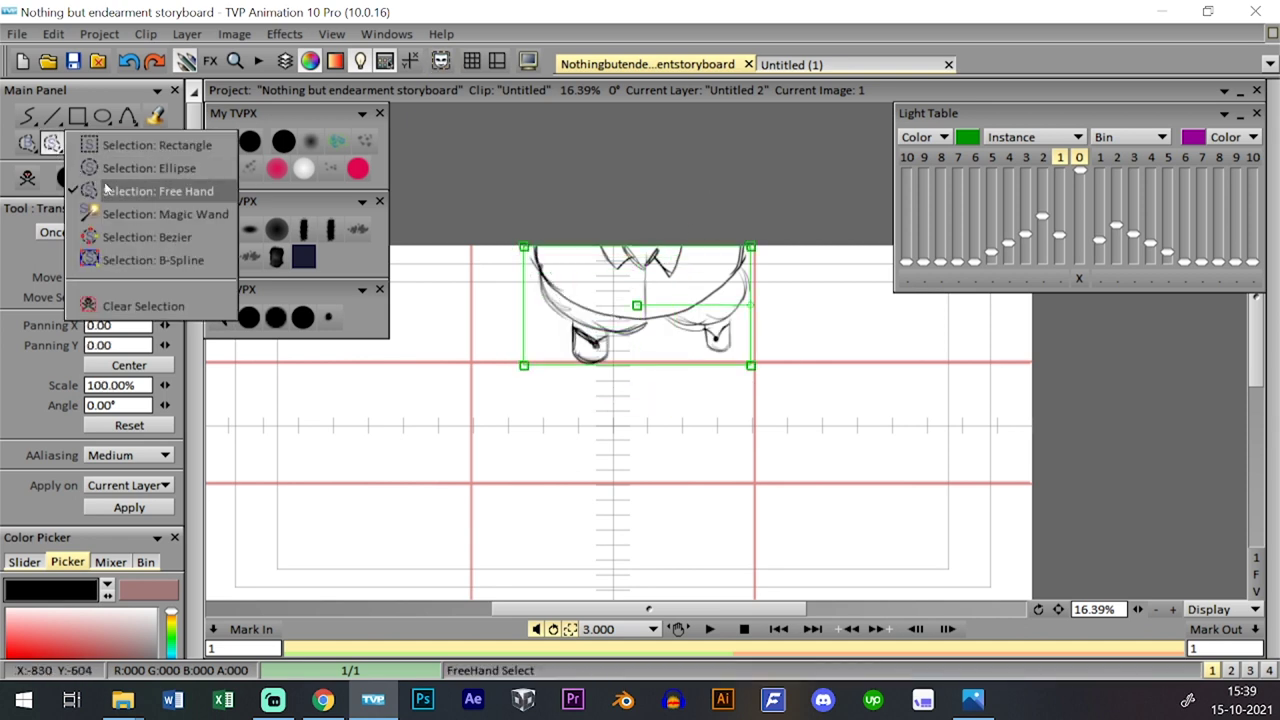
pyautogui.click(106, 190)
pyautogui.moveTo(659, 328)
pyautogui.mouseDown()
pyautogui.moveTo(764, 300)
pyautogui.moveTo(752, 266)
pyautogui.moveTo(683, 292)
pyautogui.mouseUp()
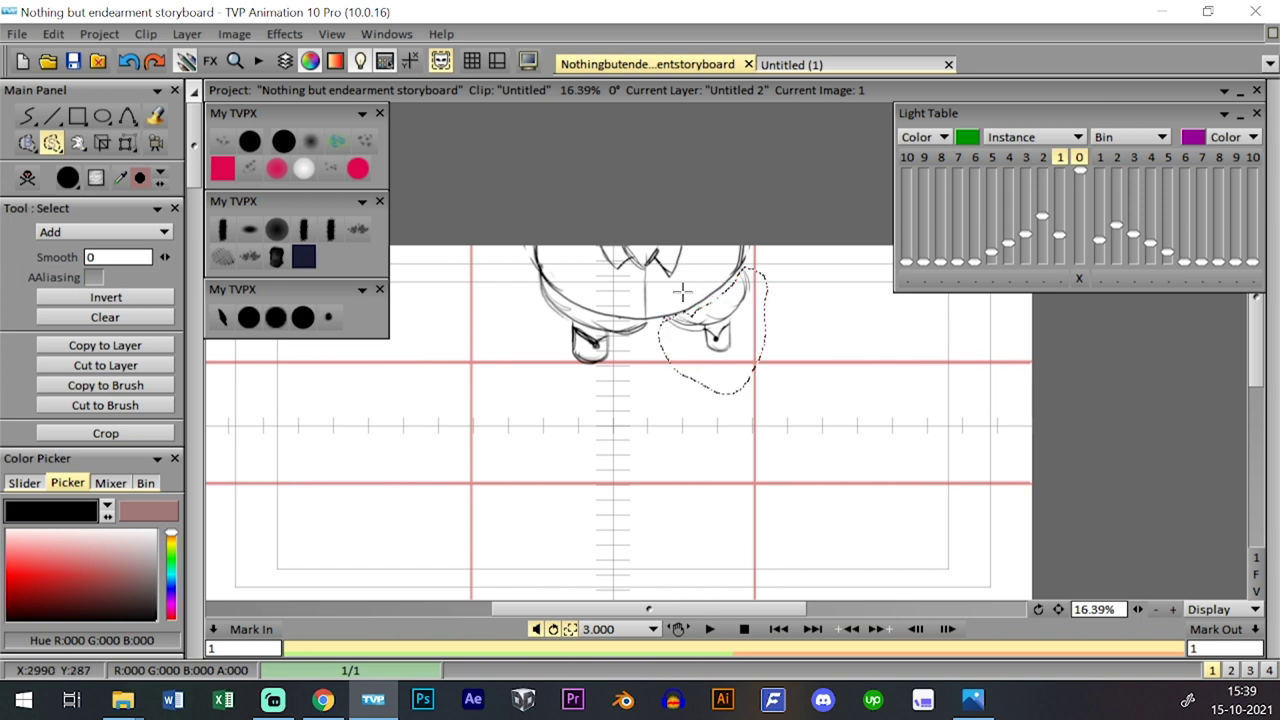
pyautogui.click(127, 142)
pyautogui.moveTo(767, 266); pyautogui.dragTo(780, 252)
pyautogui.moveTo(730, 310); pyautogui.dragTo(720, 320)
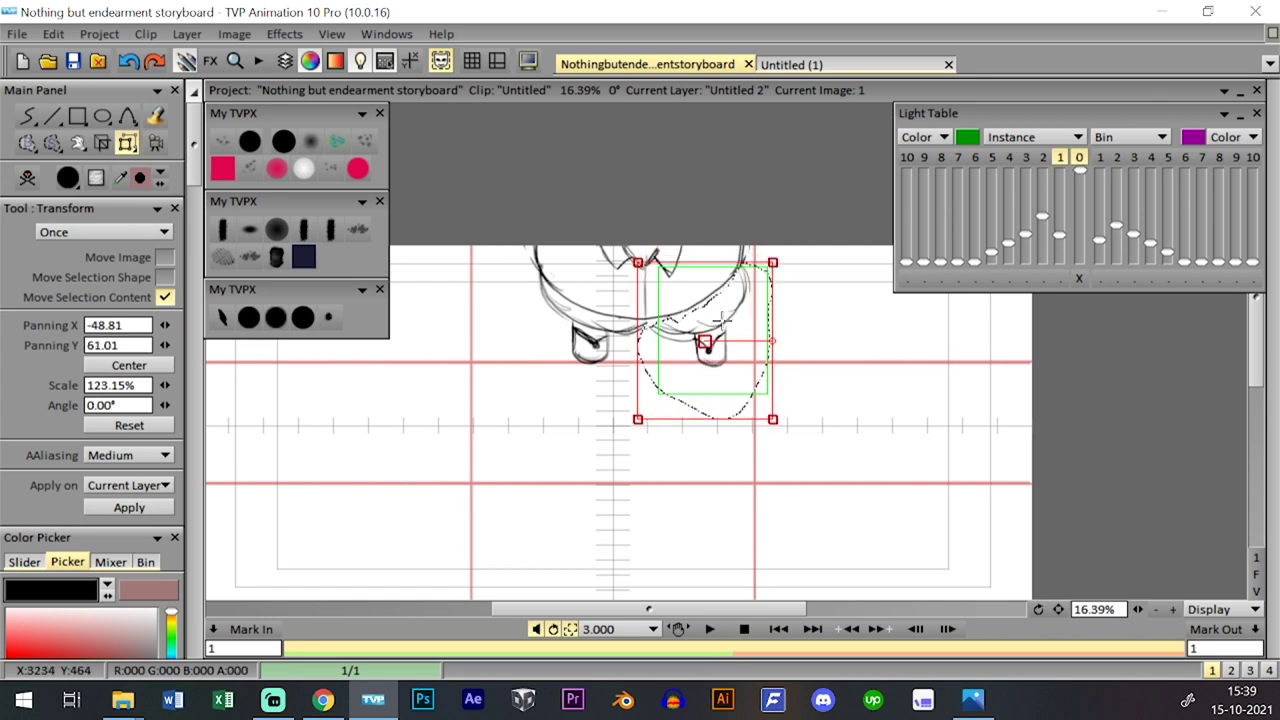
pyautogui.press('Return')
pyautogui.click(273, 319)
pyautogui.hotkey('ctrl', 'd')
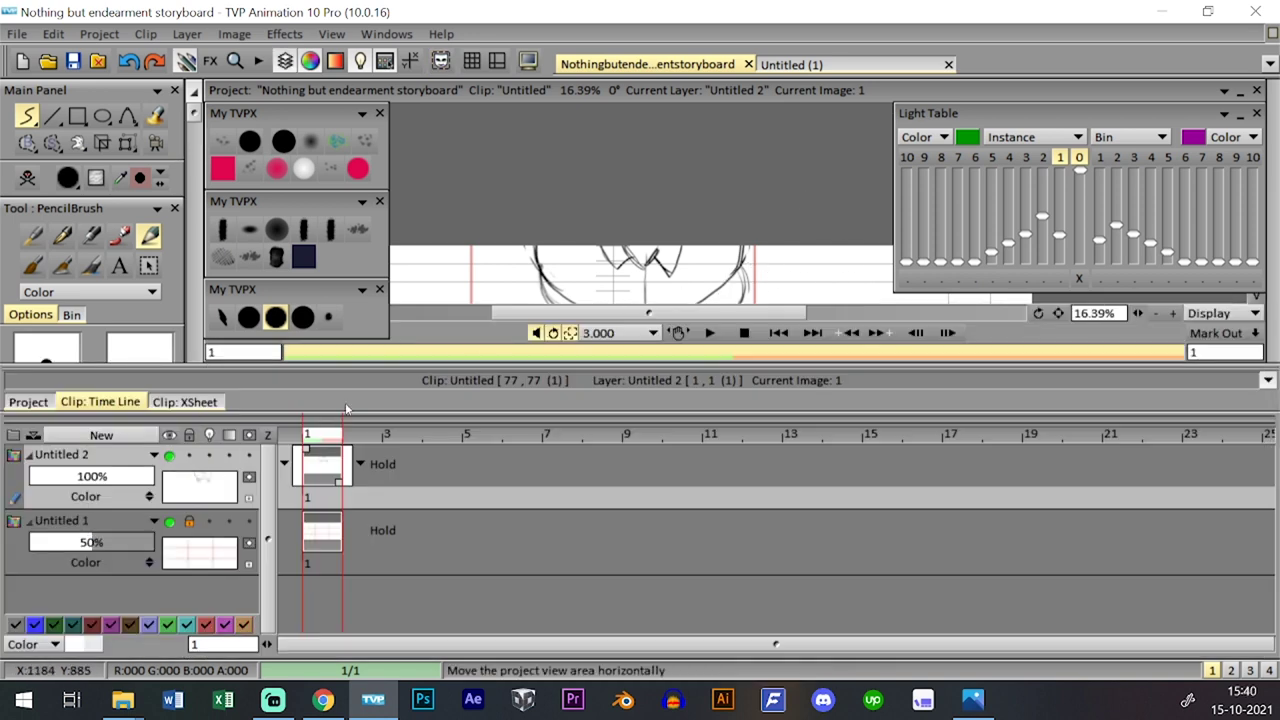
# - Add the new layer from the timeline and compare it with the previous panel's drawing
pyautogui.click(158, 432)
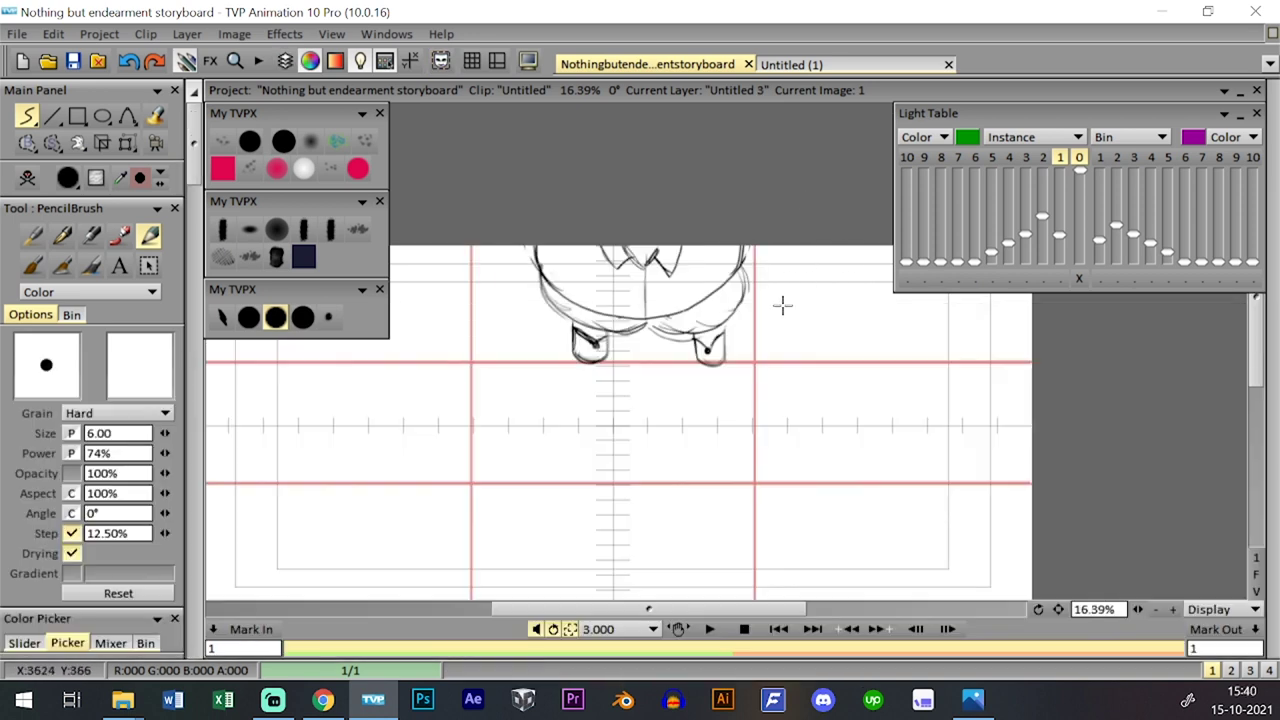
pyautogui.press('pagedown')
pyautogui.press('pageup')
pyautogui.press('pagedown')
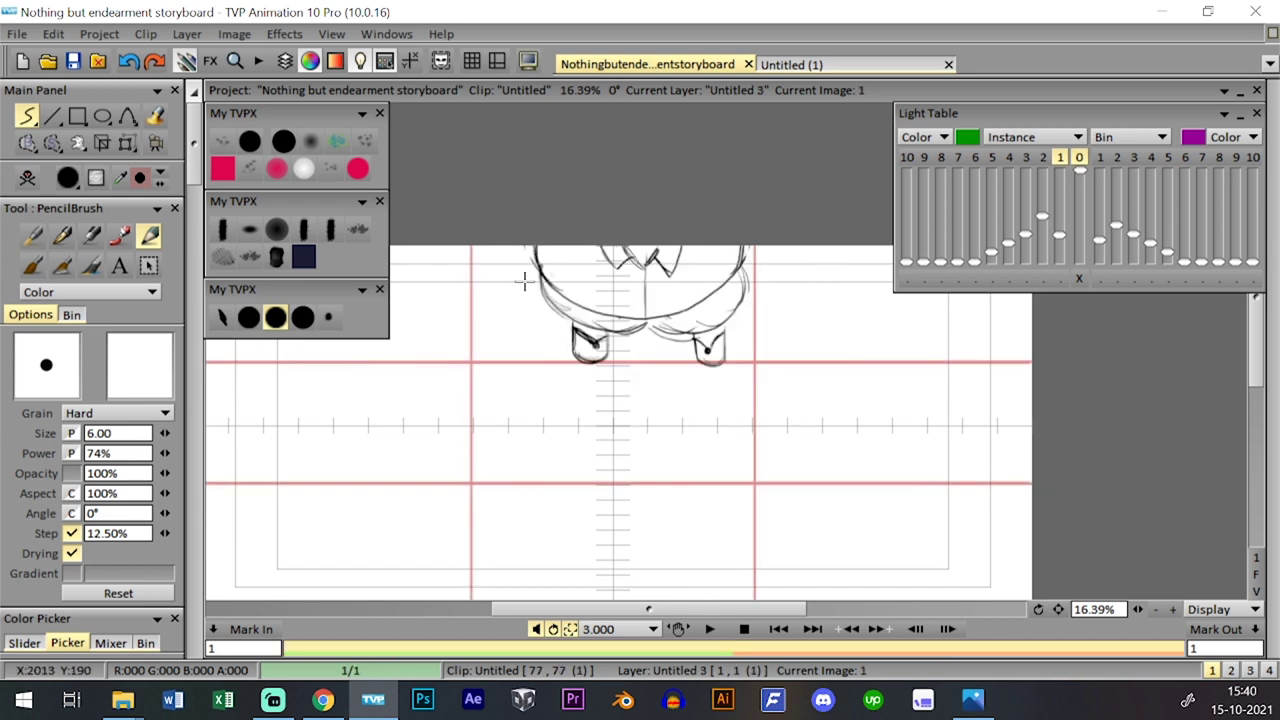
pyautogui.press('Up')
pyautogui.press('Down')
# - Test a left-edge stroke on the new layer with the larger round brush, then clear it
pyautogui.moveTo(528, 258); pyautogui.dragTo(552, 313)
pyautogui.press('l')
pyautogui.press('l')
pyautogui.press('l')
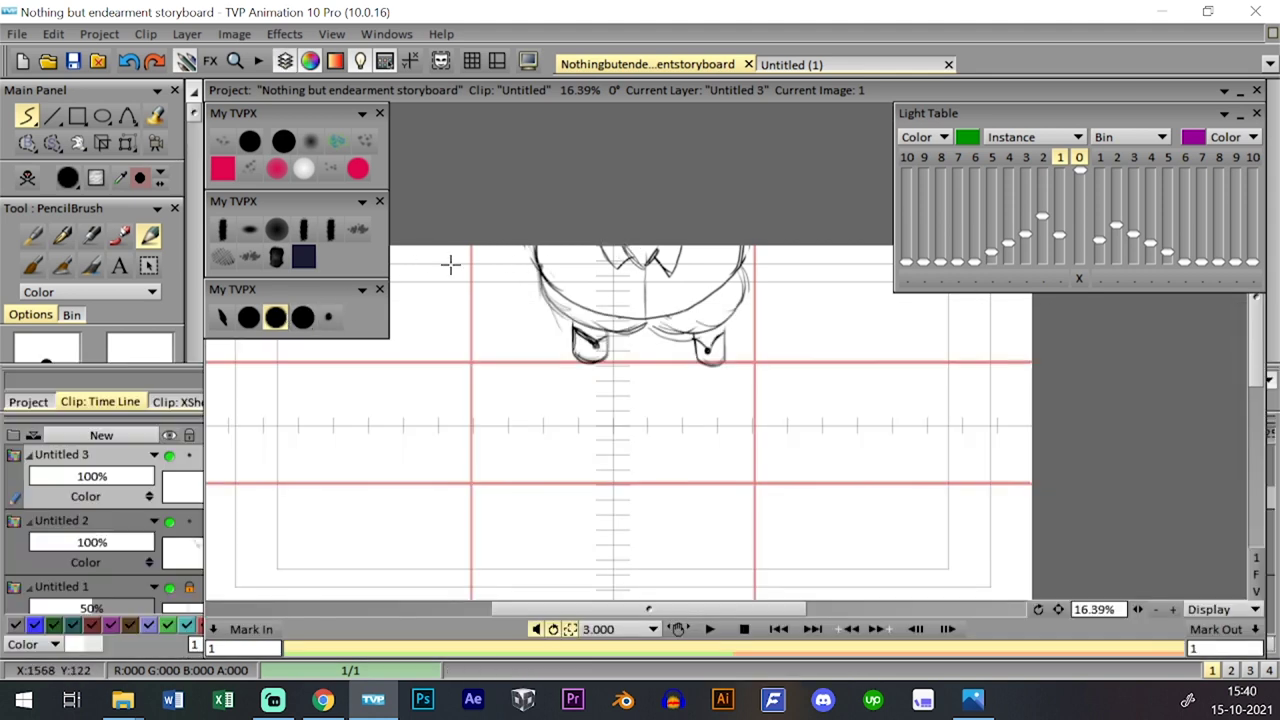
pyautogui.click(249, 317)
pyautogui.click(28, 178)
pyautogui.press('pageup')
pyautogui.press('pagedown')
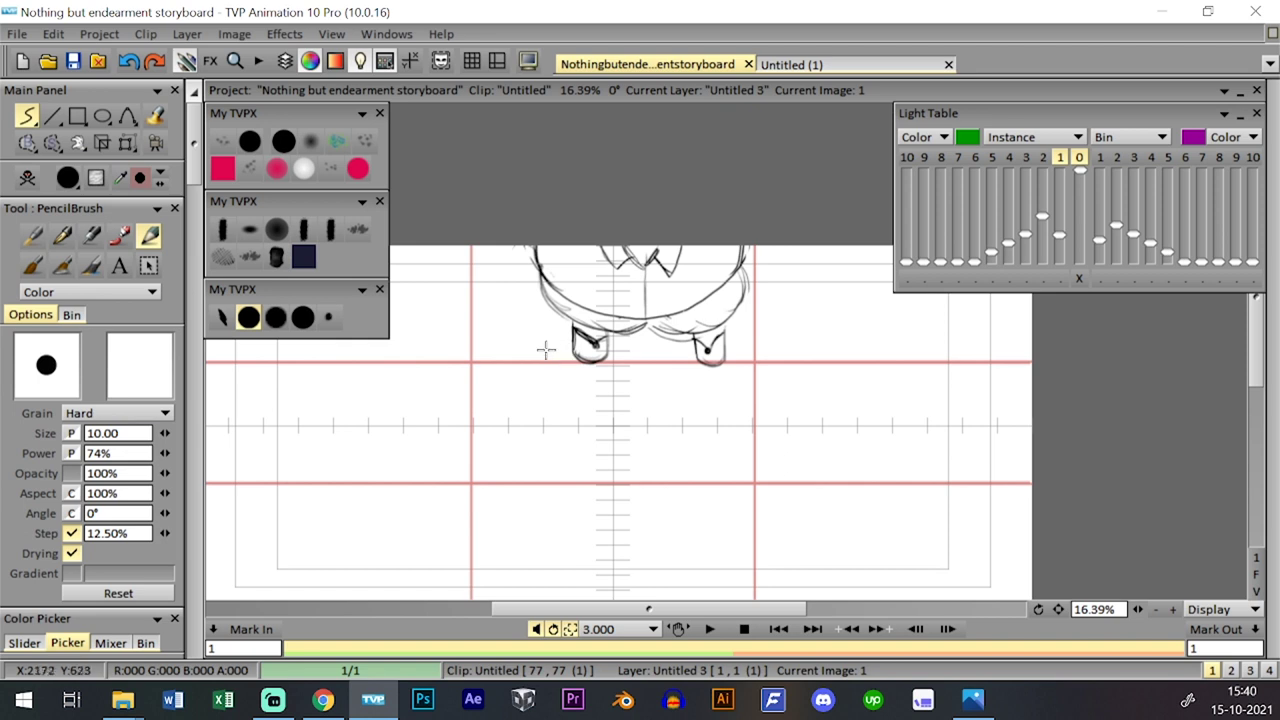
# - Rough in the figure's left outline and the right outline down to the foot, undoing stray strokes
pyautogui.moveTo(564, 346); pyautogui.dragTo(539, 278)
pyautogui.moveTo(565, 348)
pyautogui.mouseDown()
pyautogui.moveTo(540, 268)
pyautogui.moveTo(518, 281)
pyautogui.moveTo(521, 258)
pyautogui.mouseUp()
pyautogui.hotkey('ctrl', 'z')
pyautogui.moveTo(535, 316)
pyautogui.mouseDown()
pyautogui.moveTo(558, 348)
pyautogui.moveTo(522, 266)
pyautogui.moveTo(515, 290)
pyautogui.moveTo(506, 217)
pyautogui.mouseUp()
pyautogui.hotkey('ctrl', 'z')
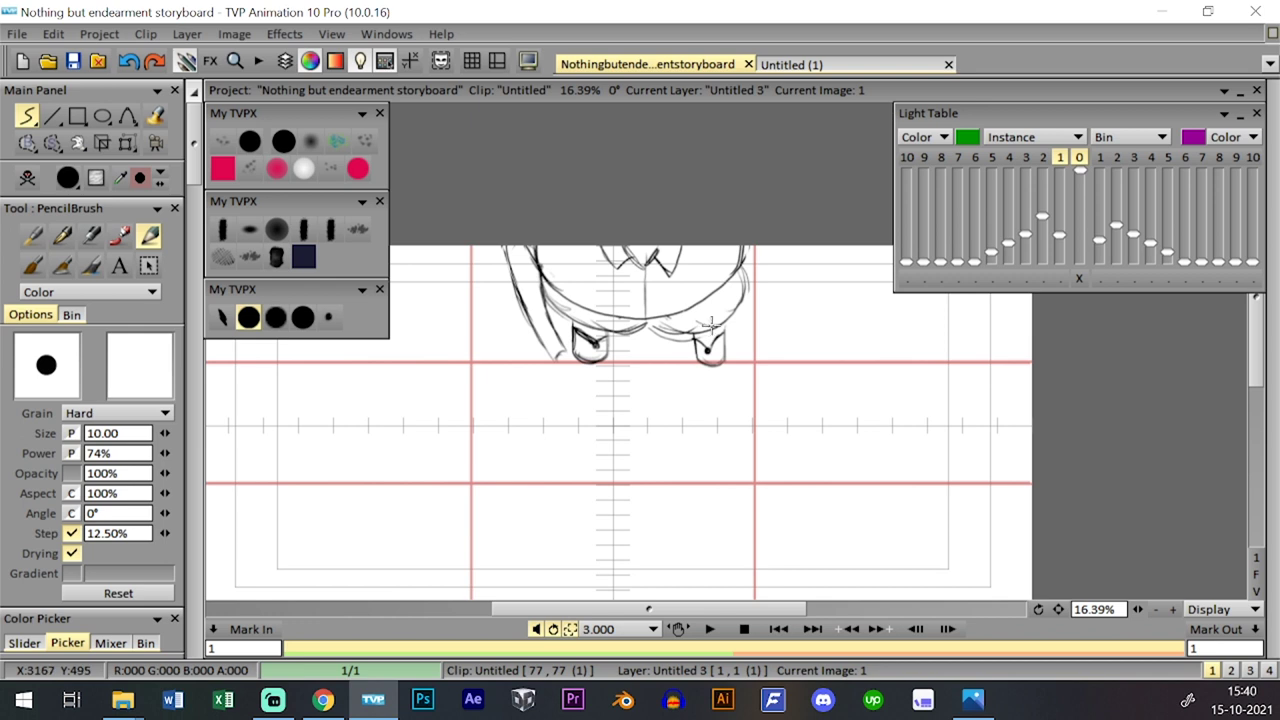
pyautogui.moveTo(693, 340)
pyautogui.mouseDown()
pyautogui.moveTo(745, 255)
pyautogui.moveTo(694, 340)
pyautogui.moveTo(764, 260)
pyautogui.mouseUp()
pyautogui.moveTo(741, 311); pyautogui.dragTo(764, 258)
pyautogui.hotkey('ctrl', 'z')
pyautogui.hotkey('ctrl', 'z')
pyautogui.moveTo(722, 336); pyautogui.dragTo(758, 281)
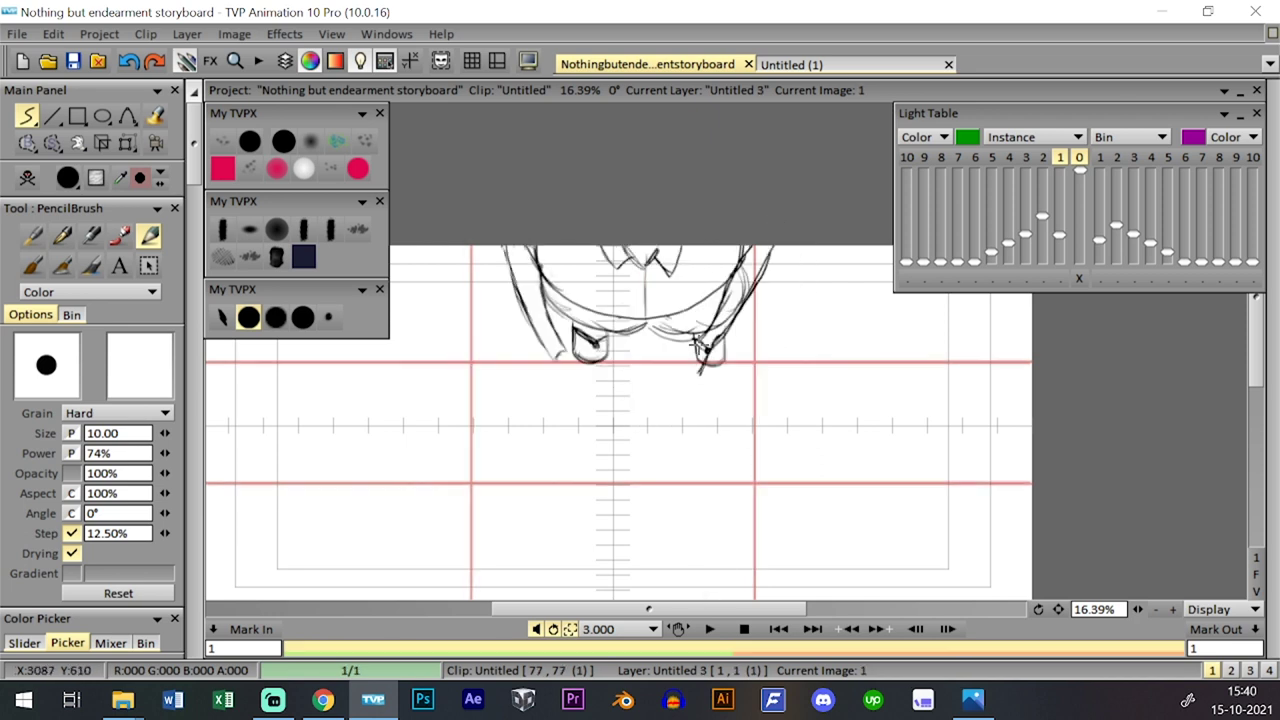
pyautogui.moveTo(678, 355); pyautogui.dragTo(691, 342)
pyautogui.hotkey('ctrl', 'z')
# - Clear the rough strokes from the layer, reselect the round pencil brush and save the project
pyautogui.click(127, 143)
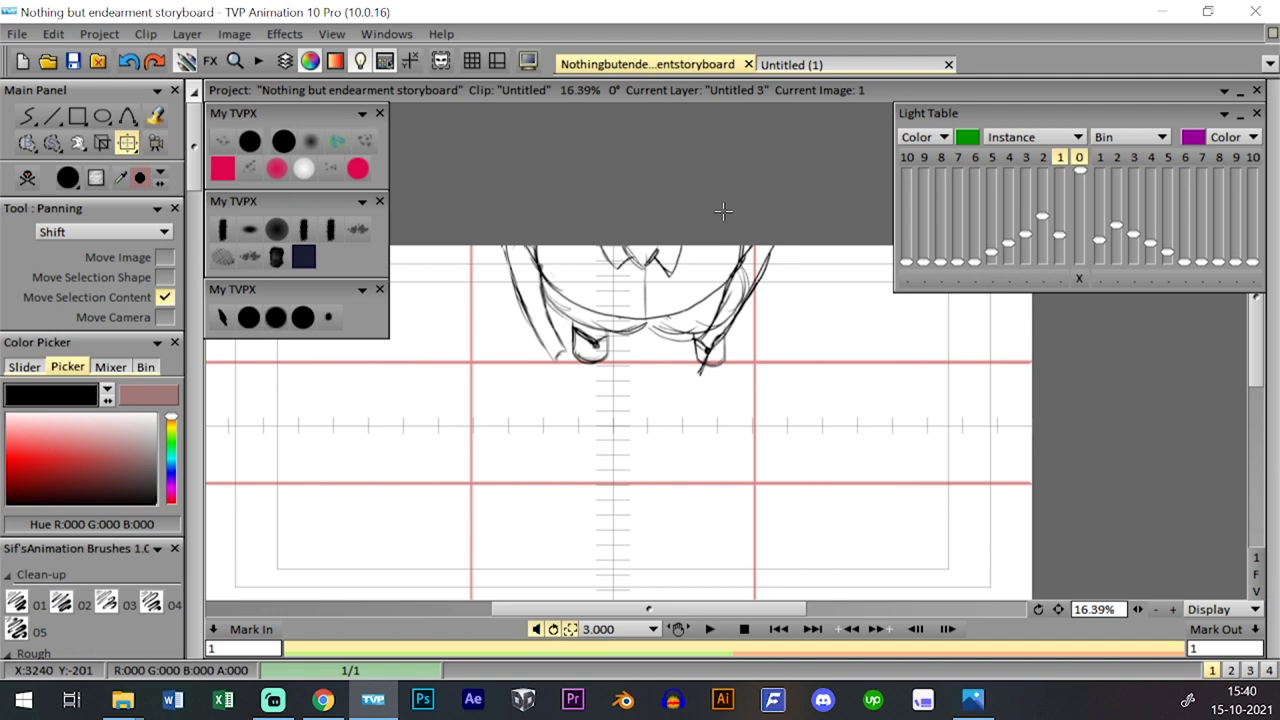
pyautogui.click(27, 178)
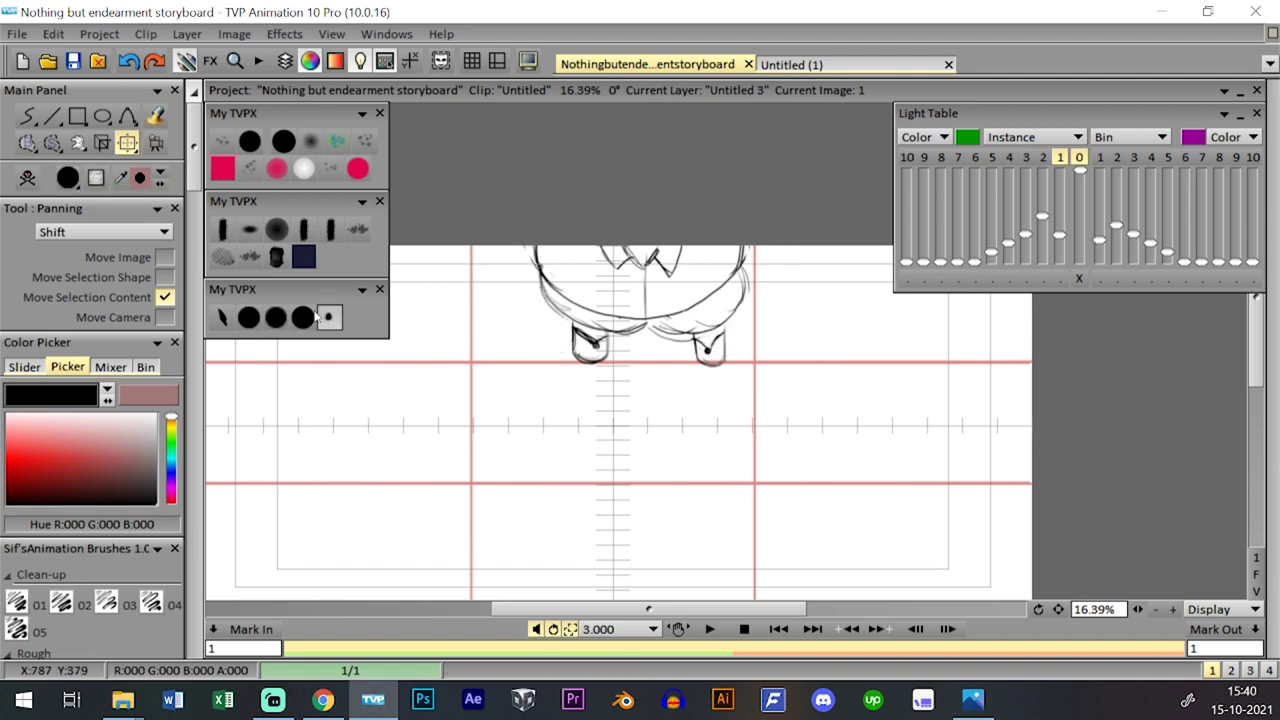
pyautogui.click(248, 317)
pyautogui.click(73, 61)
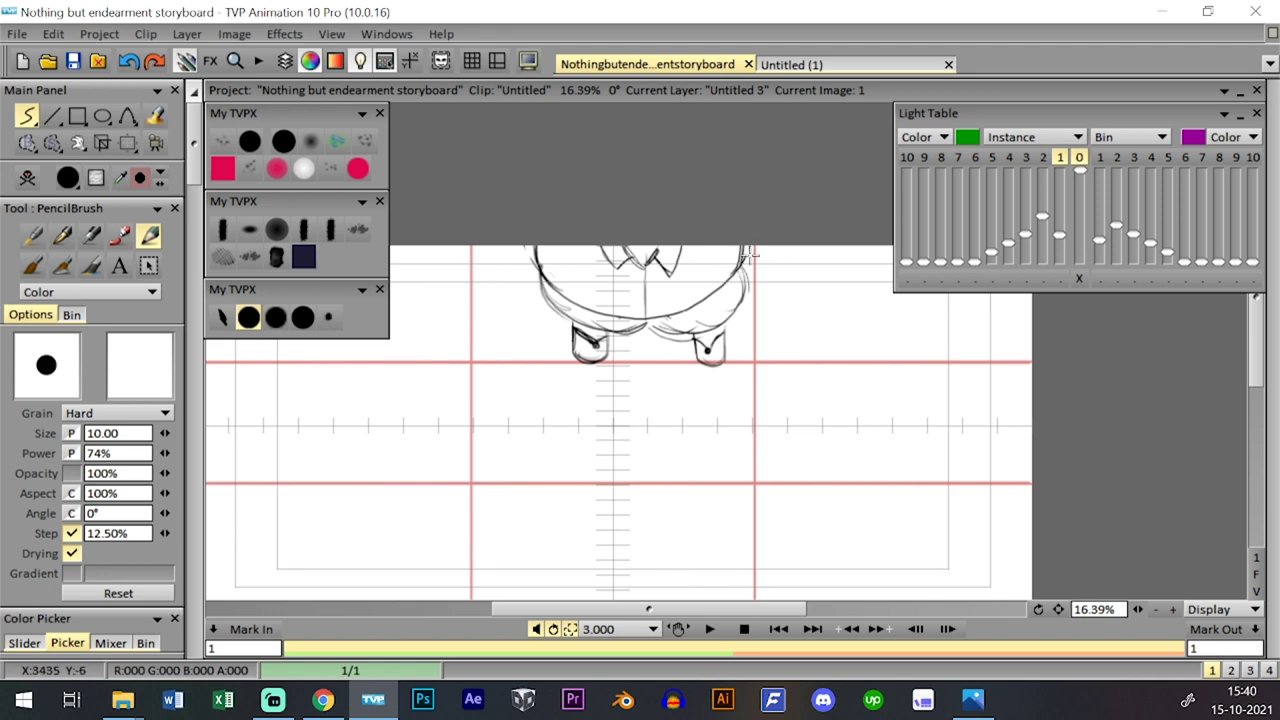
# - Draw the diagonal arm line reaching down from the right side as a single stroke
pyautogui.moveTo(706, 387)
pyautogui.mouseDown()
pyautogui.moveTo(694, 386)
pyautogui.moveTo(704, 390)
pyautogui.moveTo(712, 335)
pyautogui.moveTo(746, 284)
pyautogui.moveTo(698, 392)
pyautogui.moveTo(757, 316)
pyautogui.mouseUp()
pyautogui.hotkey('ctrl', 'z')
pyautogui.hotkey('ctrl', 'z')
pyautogui.moveTo(704, 388); pyautogui.dragTo(757, 312)
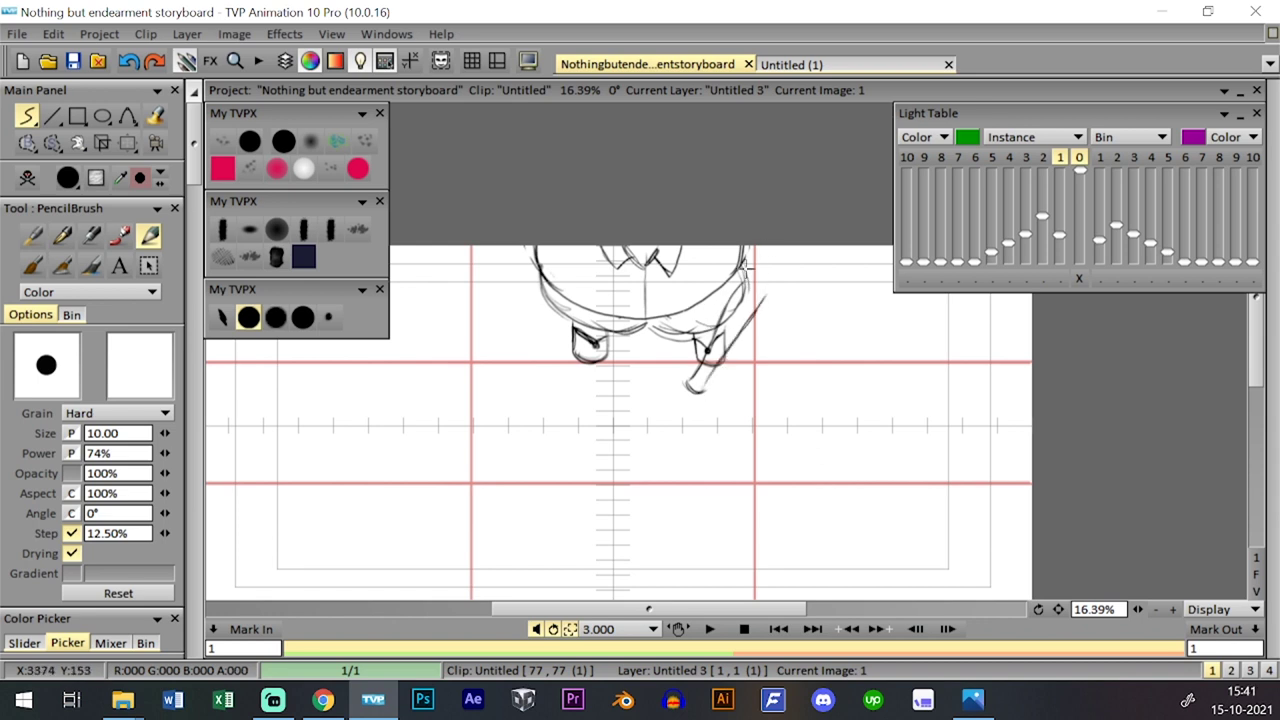
pyautogui.moveTo(747, 274)
pyautogui.mouseDown()
pyautogui.moveTo(746, 246)
pyautogui.moveTo(766, 288)
pyautogui.moveTo(766, 246)
pyautogui.mouseUp()
pyautogui.hotkey('ctrl', 'z')
# - Sketch the figure's left side line, discarding waist and hip trials, and add two finger lines
pyautogui.moveTo(516, 310); pyautogui.dragTo(563, 387)
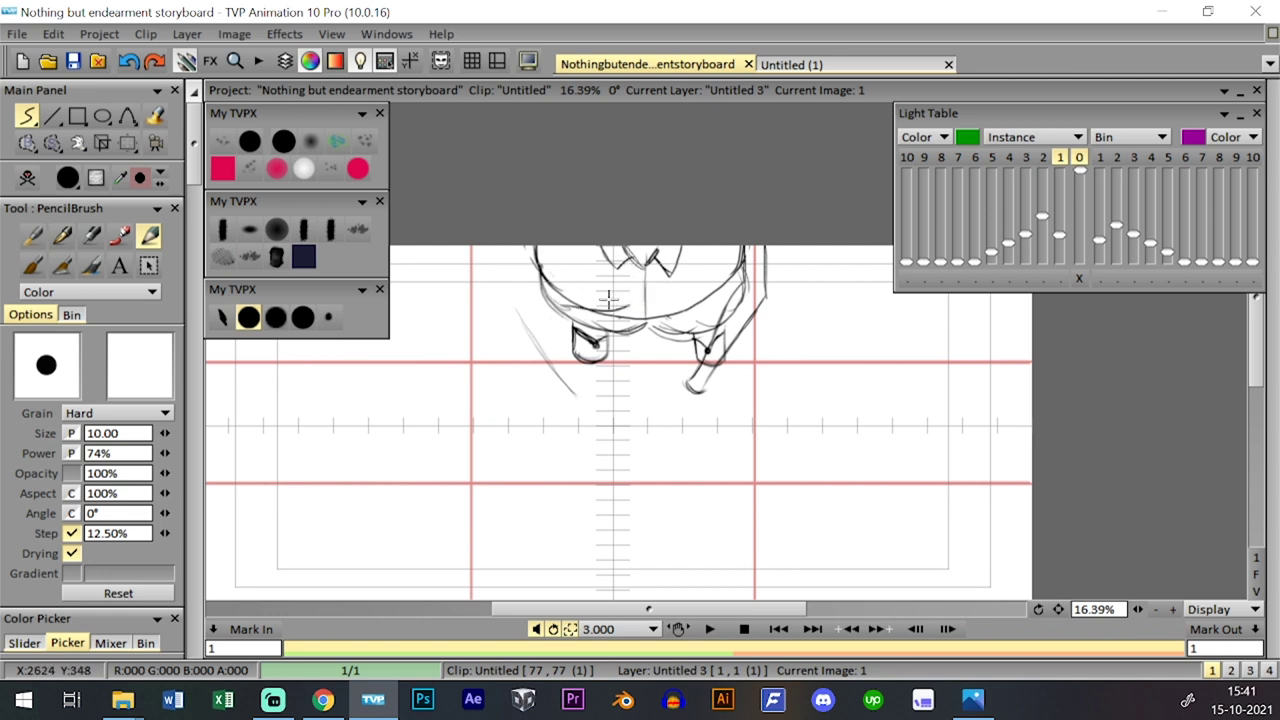
pyautogui.moveTo(556, 294); pyautogui.dragTo(643, 313)
pyautogui.moveTo(566, 274)
pyautogui.mouseDown()
pyautogui.moveTo(640, 320)
pyautogui.moveTo(644, 291)
pyautogui.mouseUp()
pyautogui.hotkey('ctrl', 'z')
pyautogui.hotkey('ctrl', 'z')
pyautogui.hotkey('ctrl', 'z')
pyautogui.hotkey('ctrl', 'z')
pyautogui.moveTo(580, 383)
pyautogui.mouseDown()
pyautogui.moveTo(541, 307)
pyautogui.moveTo(557, 346)
pyautogui.moveTo(527, 294)
pyautogui.moveTo(532, 334)
pyautogui.moveTo(509, 289)
pyautogui.mouseUp()
pyautogui.moveTo(512, 248)
pyautogui.mouseDown()
pyautogui.moveTo(508, 293)
pyautogui.moveTo(507, 276)
pyautogui.moveTo(718, 301)
pyautogui.moveTo(595, 316)
pyautogui.moveTo(517, 251)
pyautogui.moveTo(531, 276)
pyautogui.moveTo(519, 234)
pyautogui.moveTo(526, 296)
pyautogui.moveTo(515, 263)
pyautogui.moveTo(512, 295)
pyautogui.mouseUp()
pyautogui.hotkey('ctrl', 'z')
pyautogui.hotkey('ctrl', 'z')
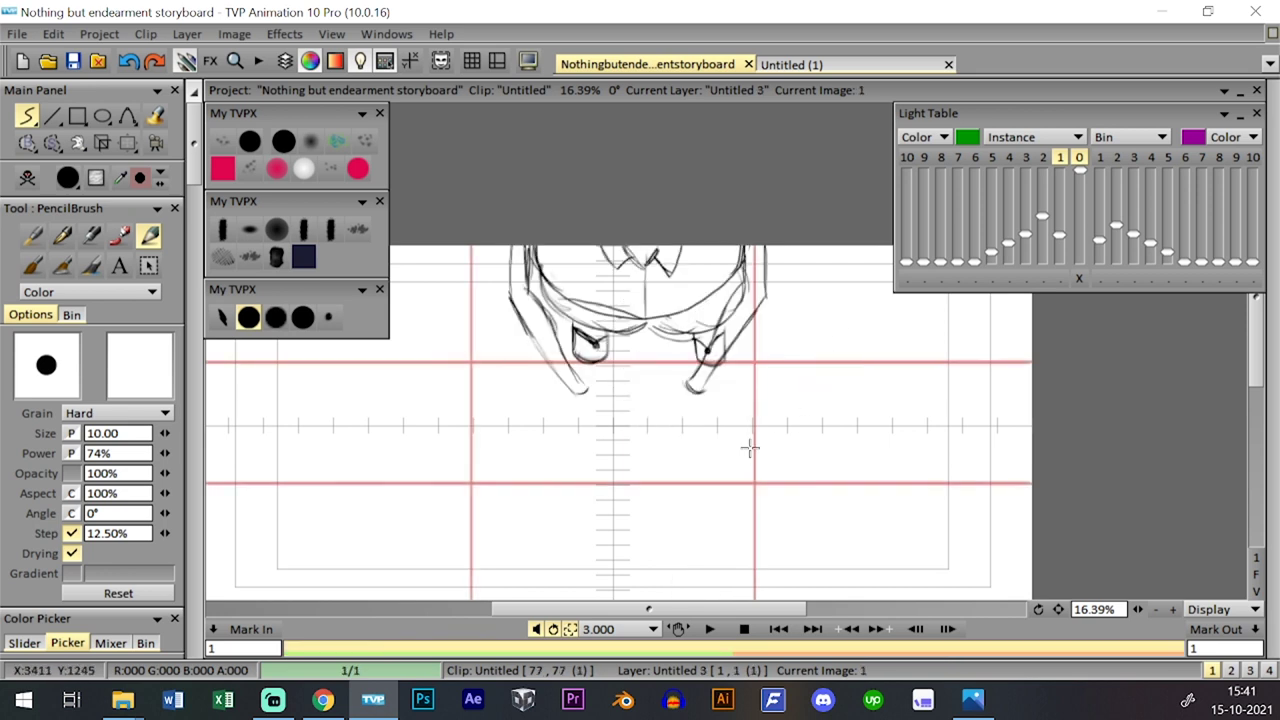
pyautogui.moveTo(698, 390)
pyautogui.mouseDown()
pyautogui.moveTo(685, 420)
pyautogui.moveTo(672, 408)
pyautogui.moveTo(700, 400)
pyautogui.mouseUp()
pyautogui.moveTo(669, 412)
pyautogui.mouseDown()
pyautogui.moveTo(652, 434)
pyautogui.moveTo(690, 420)
pyautogui.moveTo(676, 428)
pyautogui.moveTo(660, 410)
pyautogui.moveTo(681, 400)
pyautogui.mouseUp()
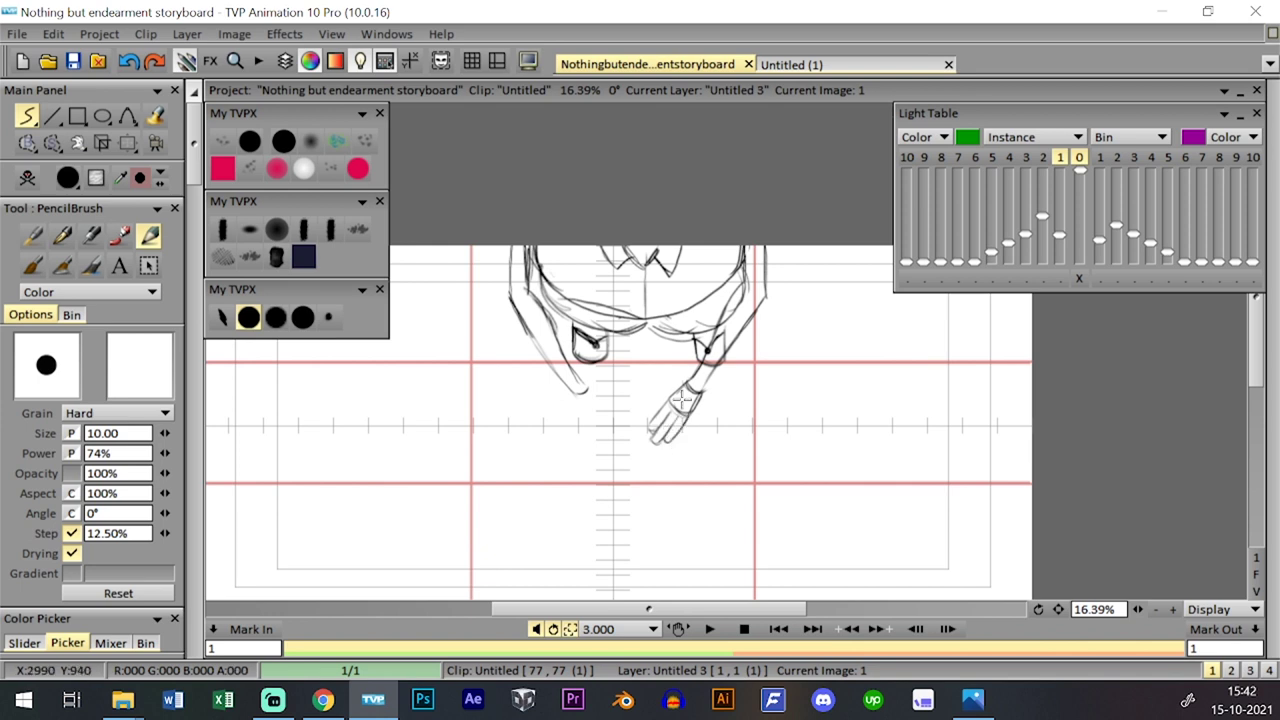
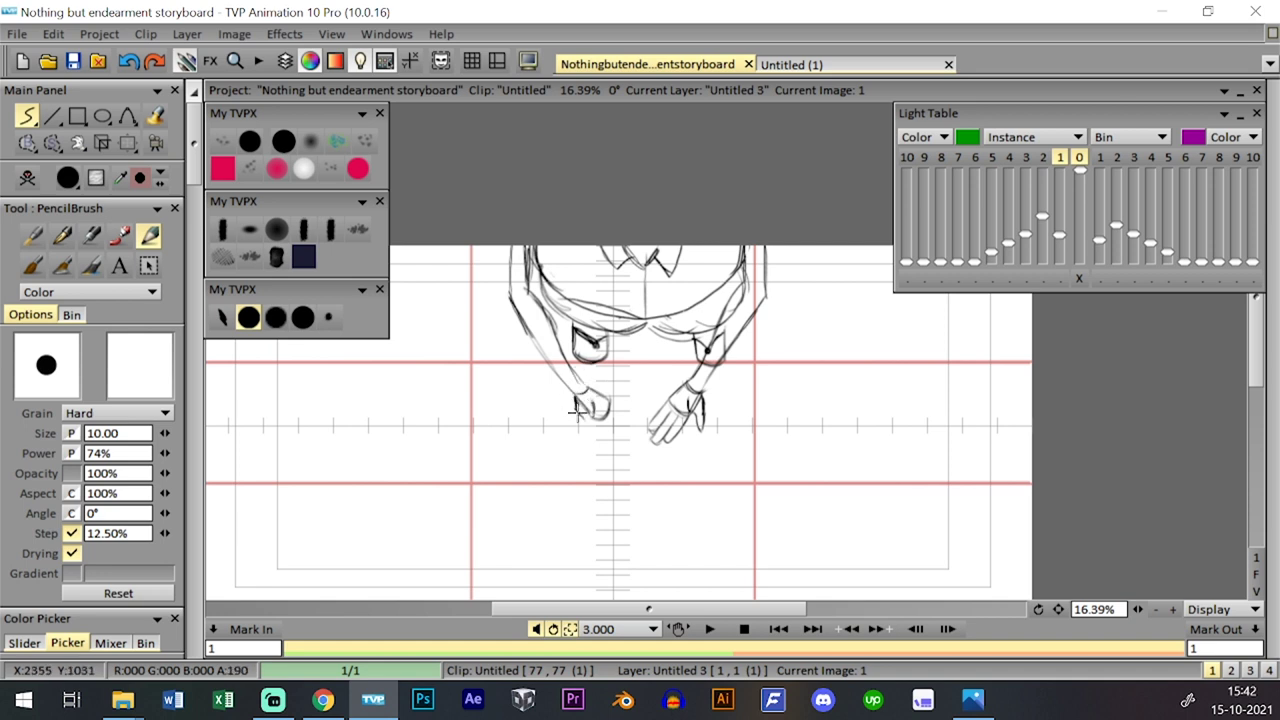
# - Draw the left hand's fingers, then flip between the face and hands sketches to compare
pyautogui.moveTo(586, 430)
pyautogui.mouseDown()
pyautogui.moveTo(592, 417)
pyautogui.moveTo(636, 434)
pyautogui.mouseUp()
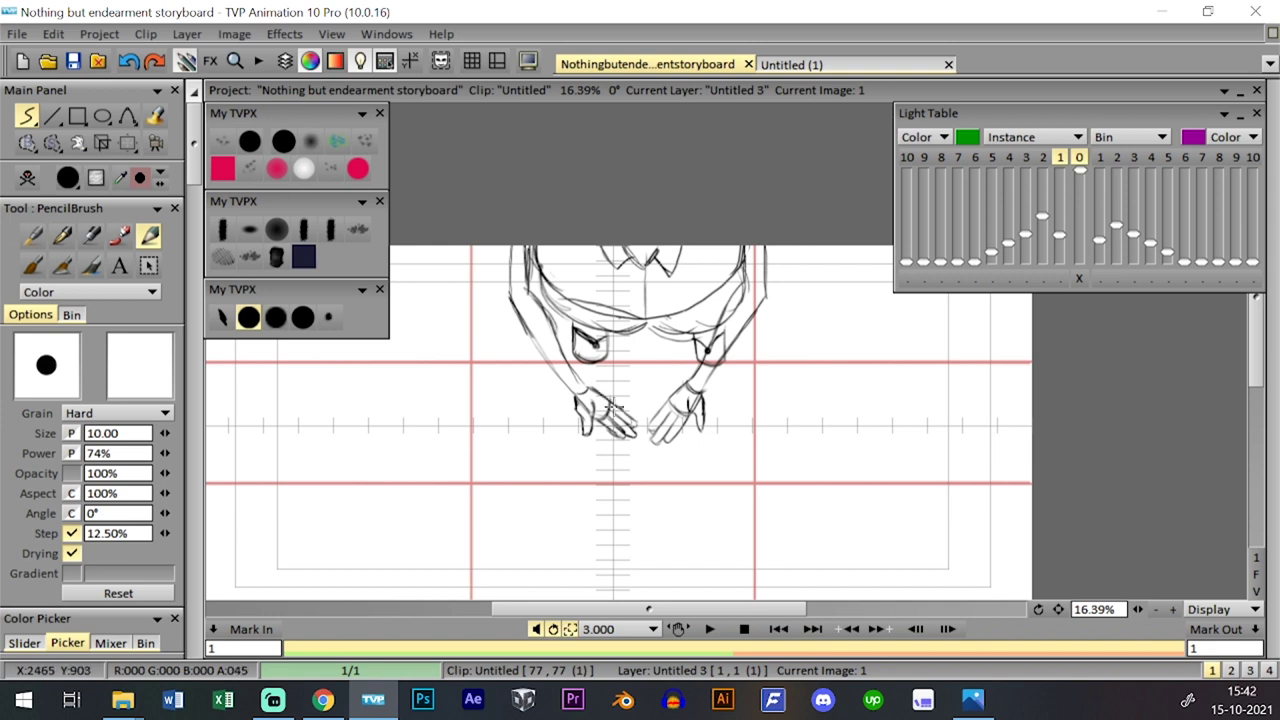
pyautogui.press('Tab')
pyautogui.press('Tab')
pyautogui.press('pageup')
pyautogui.press('Down')
pyautogui.press('Up')
pyautogui.press('Down')
pyautogui.press('Up')
pyautogui.press('Down')
pyautogui.press('Up')
pyautogui.press('Down')
pyautogui.press('Up')
pyautogui.press('Down')
# - Toggle the timeline on and off and flip to the neighbouring drawing to check the hands
pyautogui.press('Up')
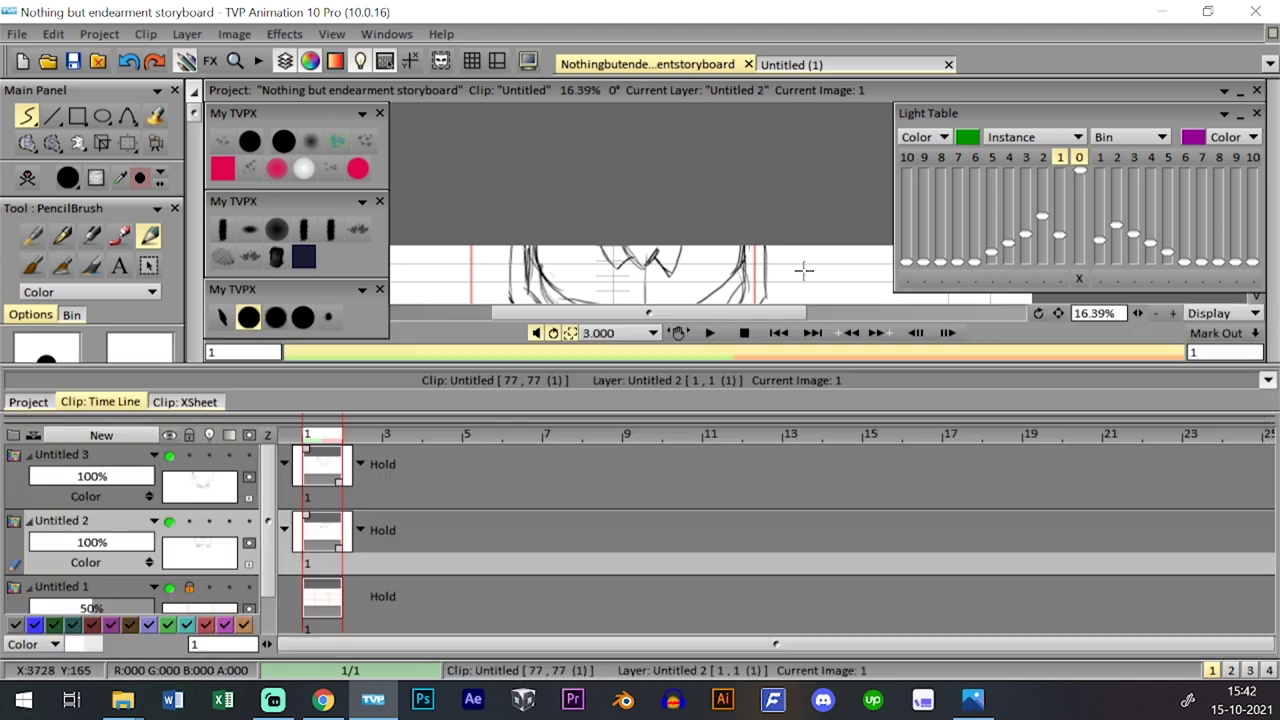
pyautogui.press('Tab')
pyautogui.press('Tab')
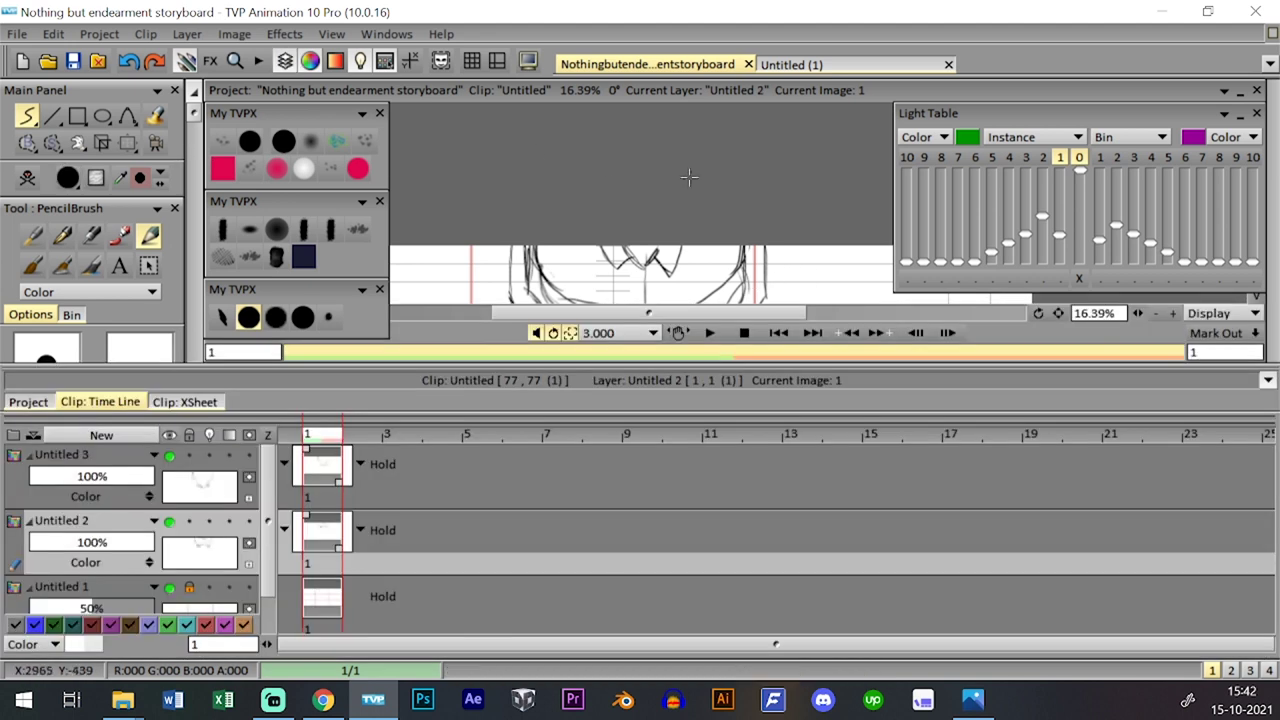
pyautogui.press('Tab')
pyautogui.press('Down')
pyautogui.press('Up')
pyautogui.press('Down')
pyautogui.press('Up')
# - Warp the torso narrower by pulling its right and left sides inward
pyautogui.click(128, 143)
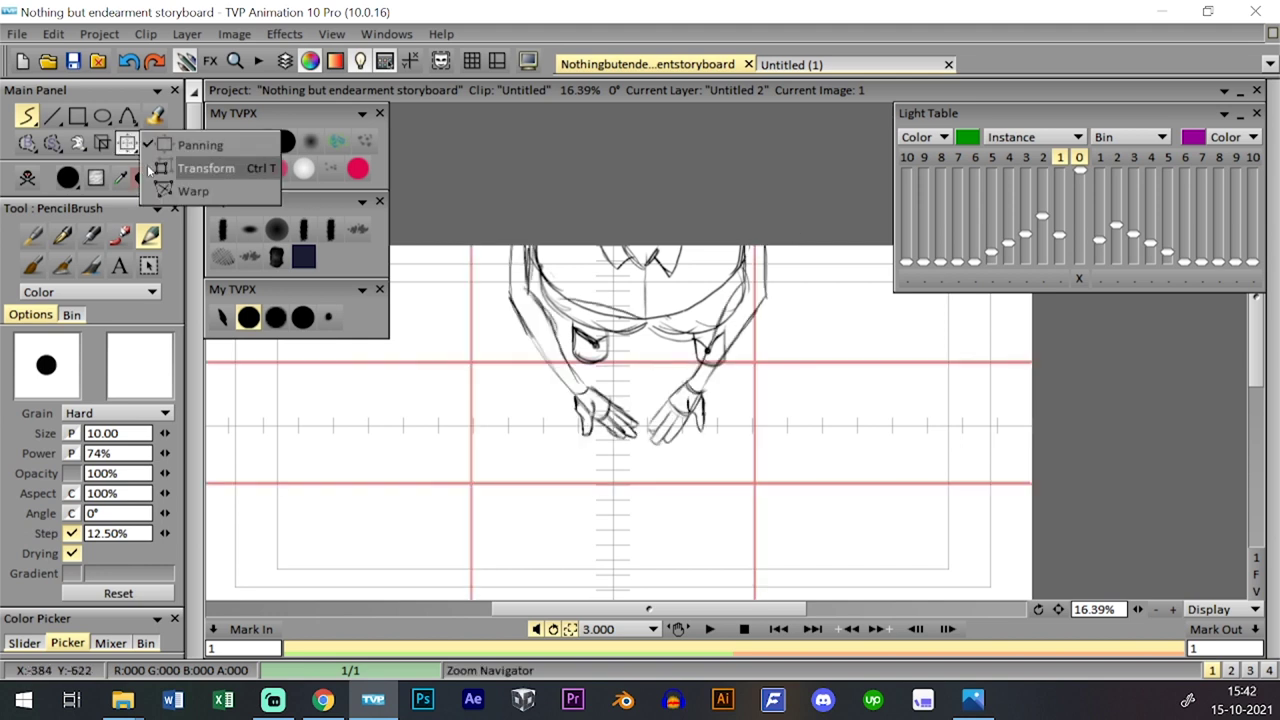
pyautogui.click(194, 193)
pyautogui.moveTo(750, 307); pyautogui.dragTo(730, 304)
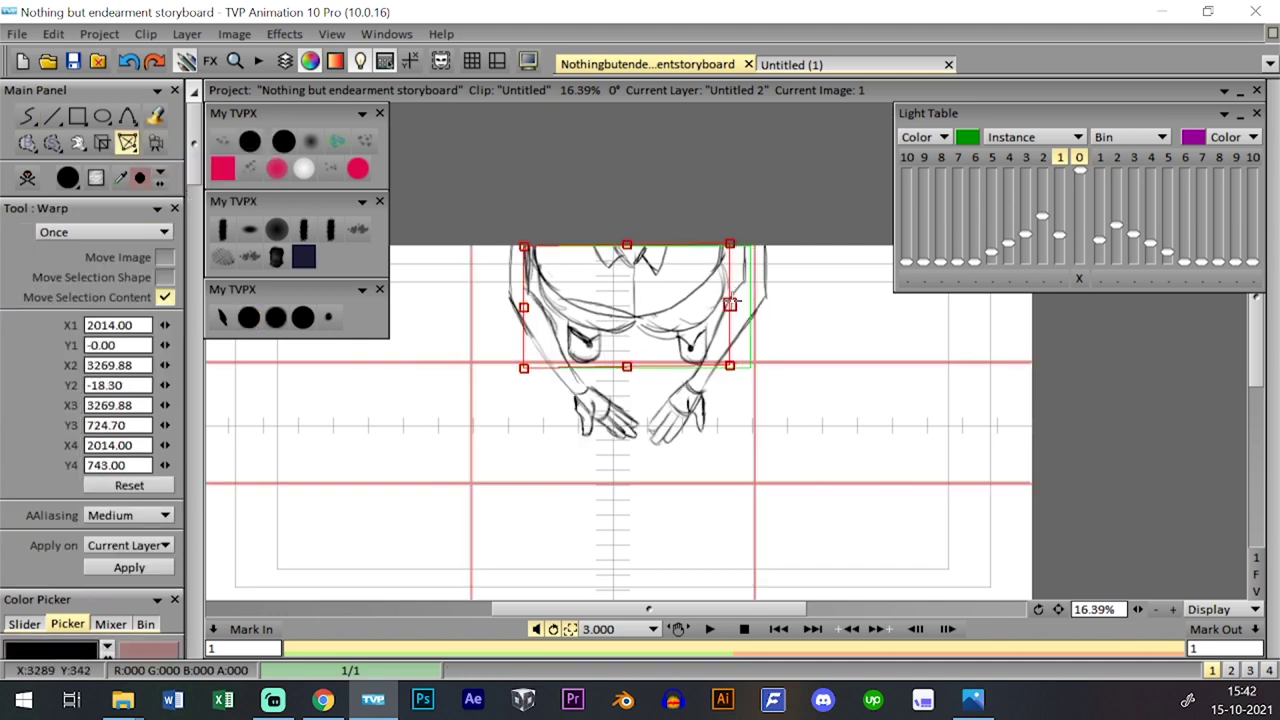
pyautogui.moveTo(523, 307); pyautogui.dragTo(545, 307)
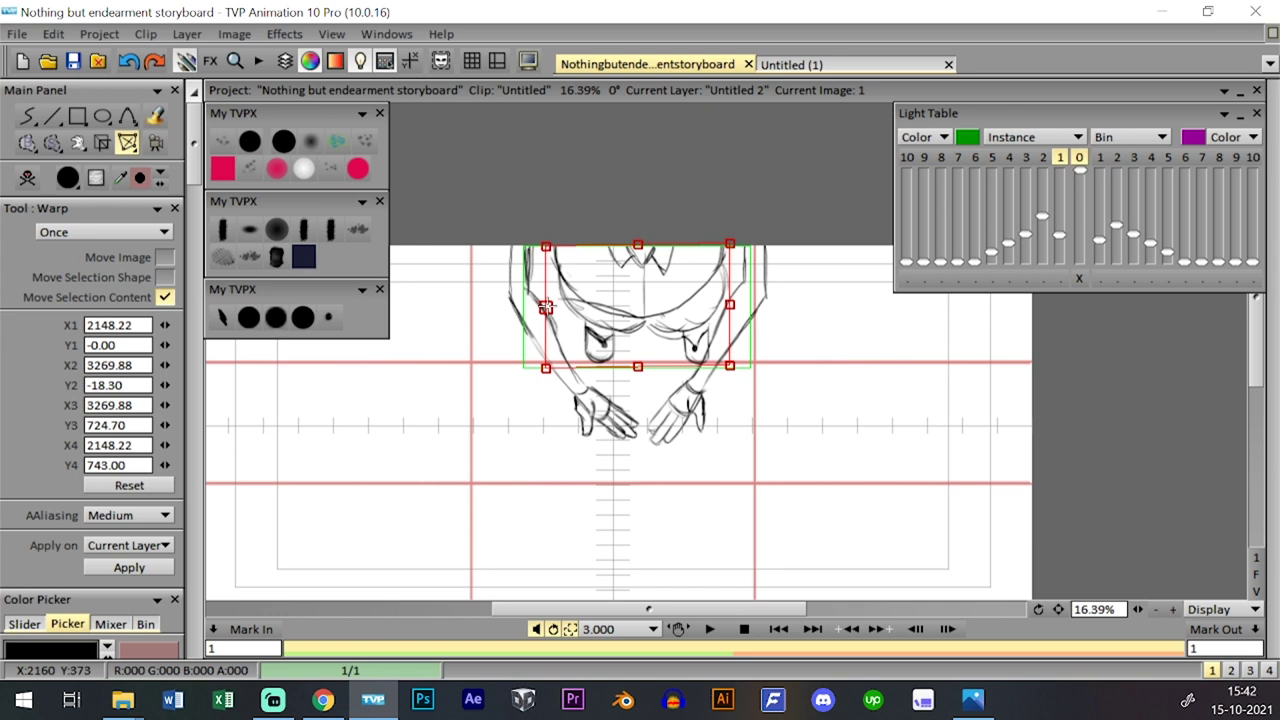
pyautogui.press('Return')
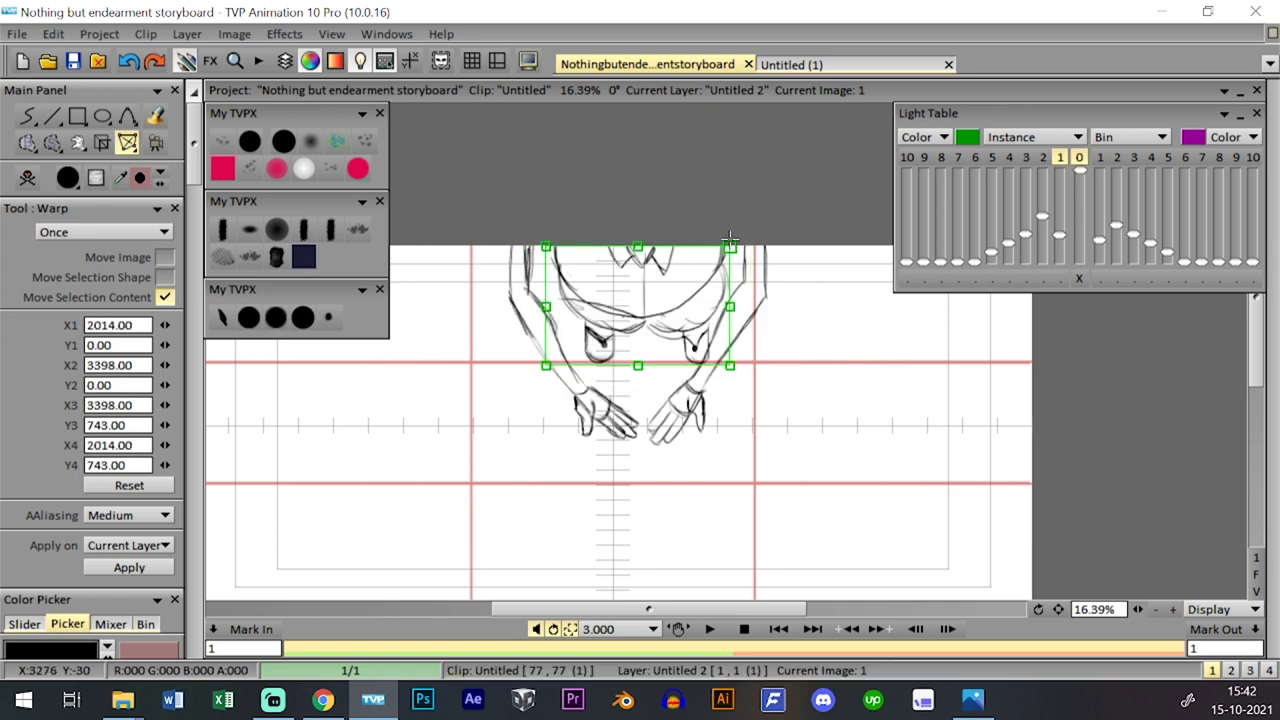
# - Switch to Panning mode, show the timeline and compare with the previous clip's image
pyautogui.click(134, 146)
pyautogui.click(157, 147)
pyautogui.click(285, 61)
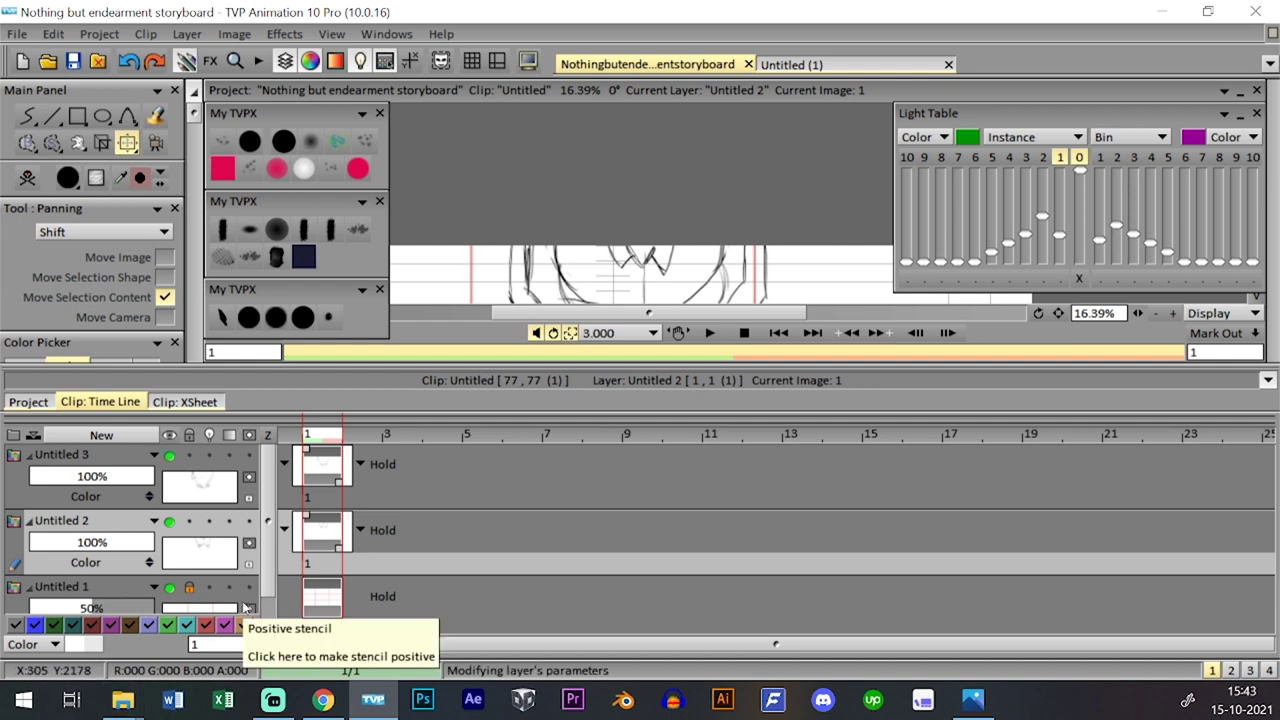
pyautogui.press('Tab')
pyautogui.press('Tab')
pyautogui.press('Tab')
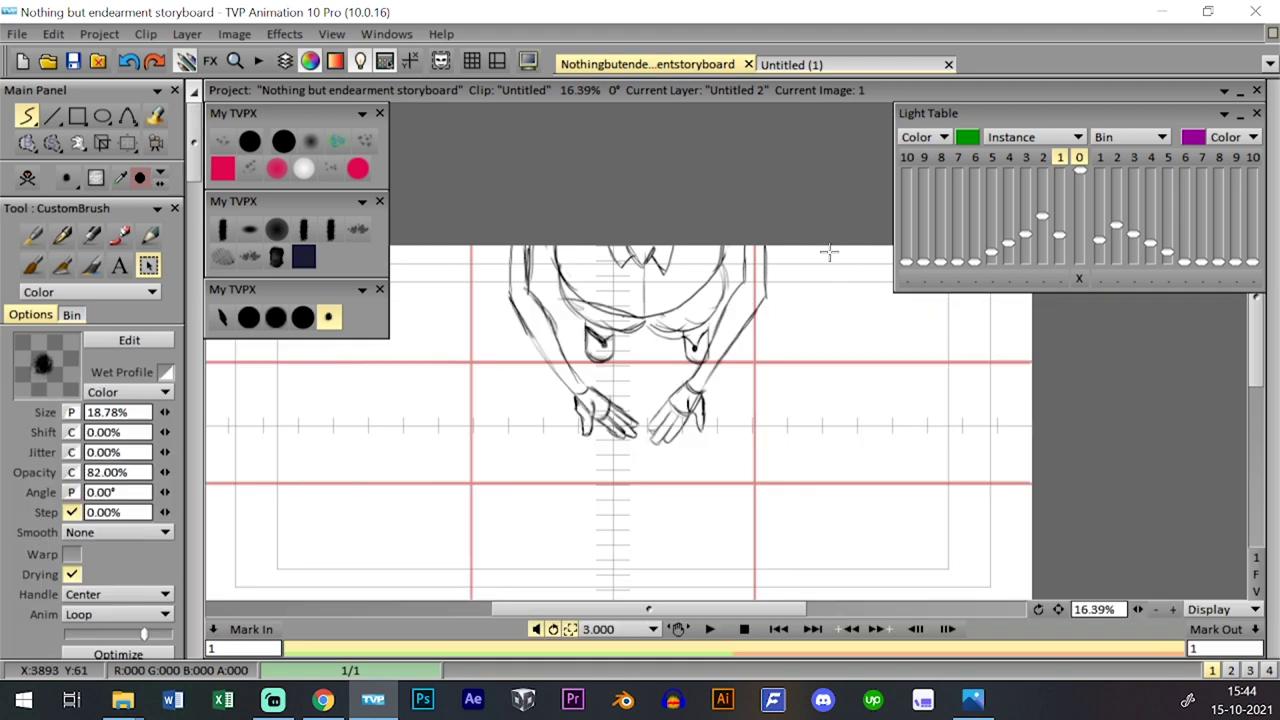
pyautogui.press('Left')
pyautogui.press('Left')
pyautogui.press('Right')
pyautogui.press('Left')
pyautogui.press('Right')
pyautogui.press('Left')
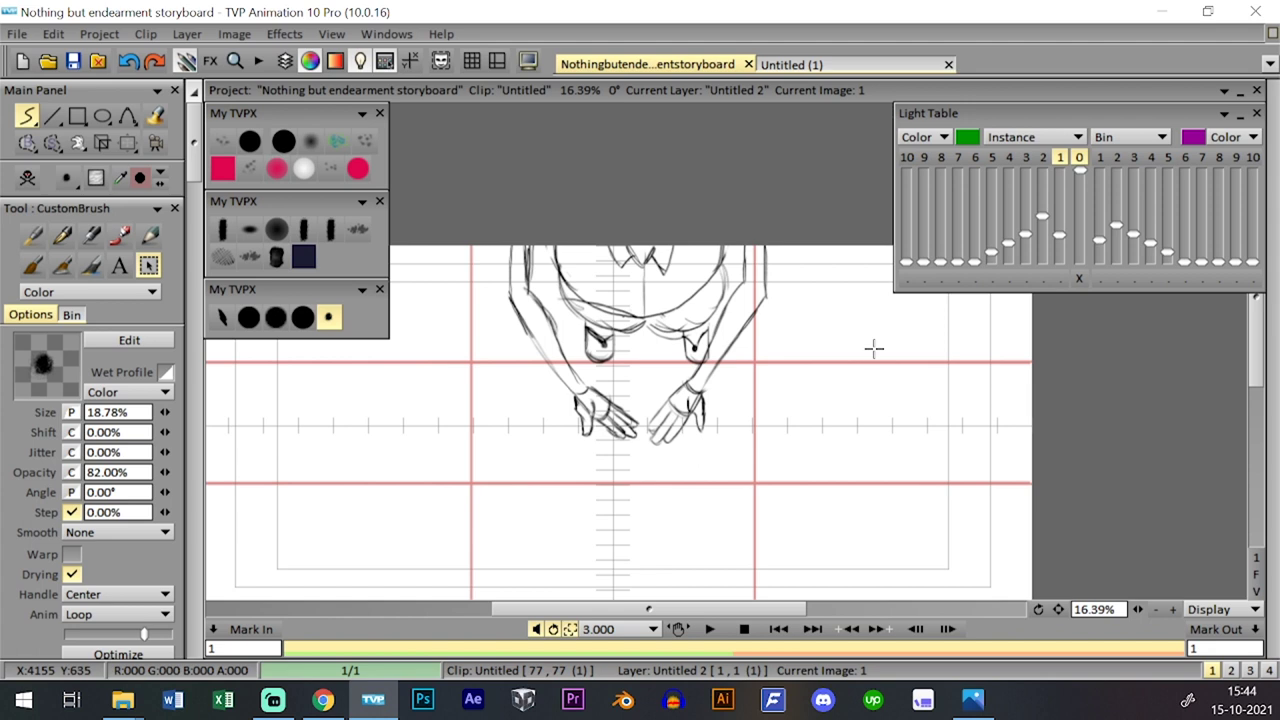
pyautogui.hotkey('ctrl', 'shift', 't')
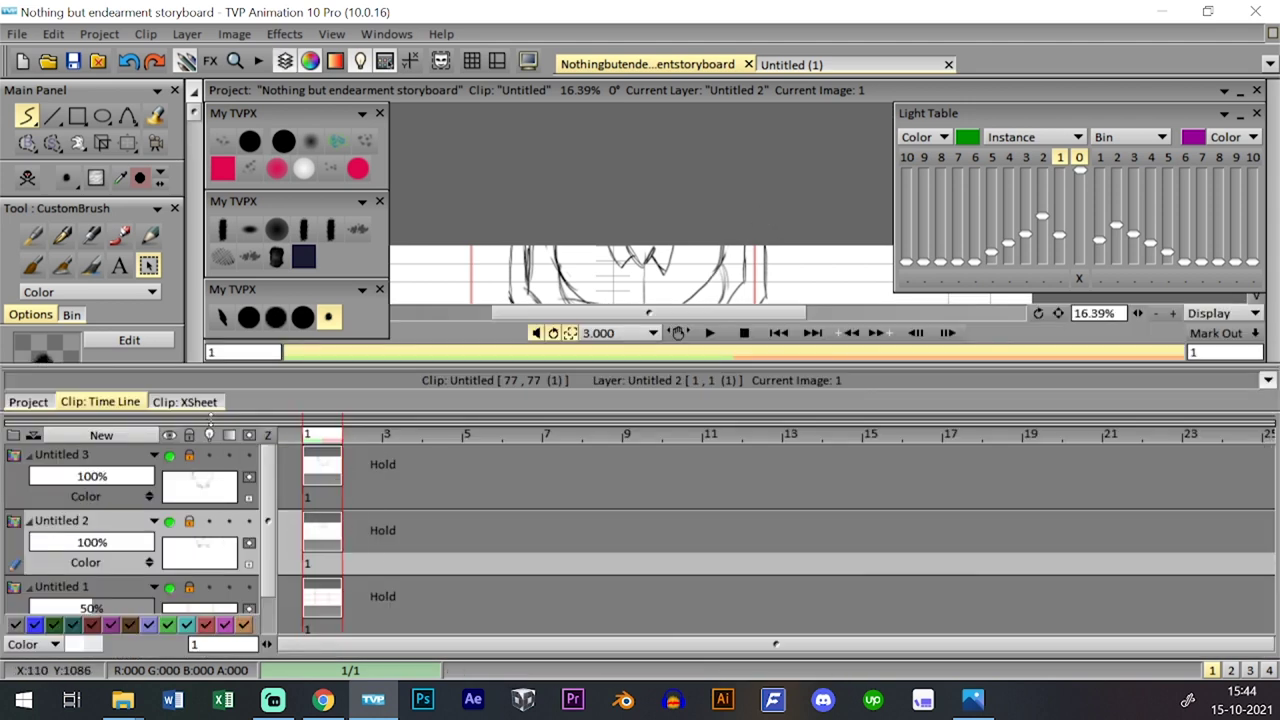
# - Extend hands layer Untitled 3 to 8 frames and open empty clip 13
pyautogui.click(197, 462)
pyautogui.moveTo(340, 478); pyautogui.dragTo(625, 478)
pyautogui.click(28, 401)
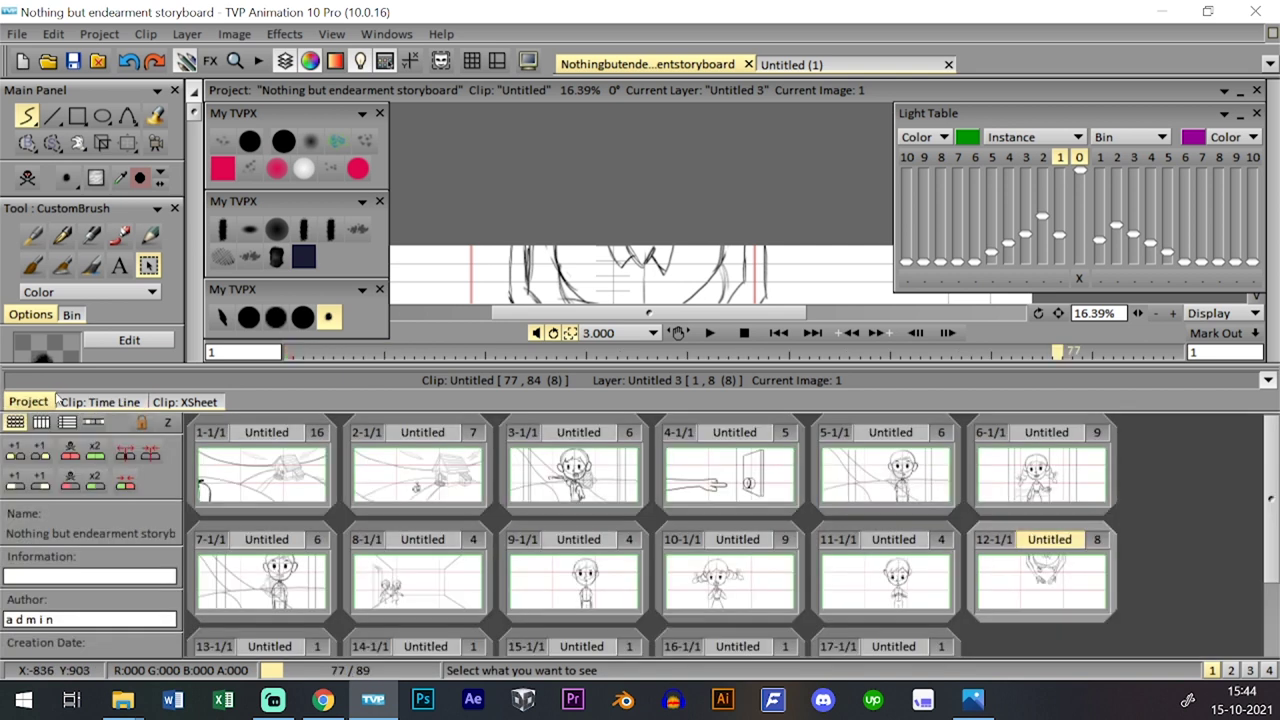
pyautogui.moveTo(1270, 541); pyautogui.dragTo(1270, 612)
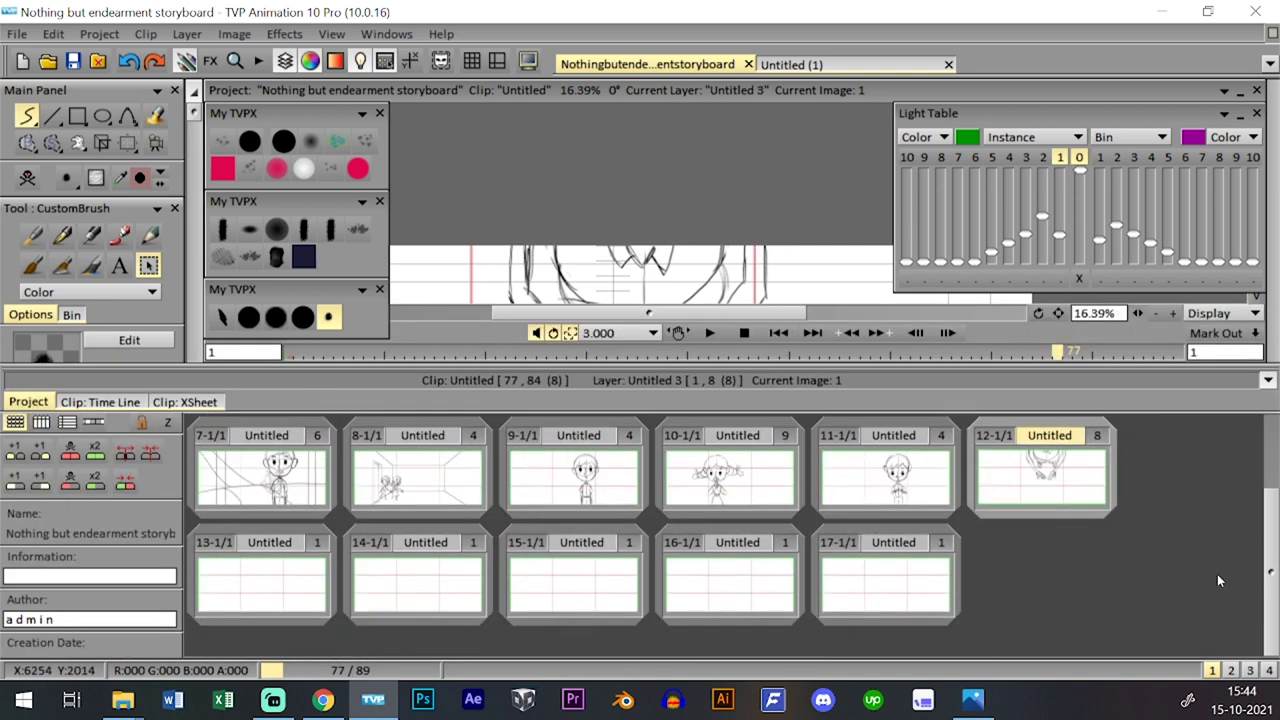
pyautogui.click(860, 553)
pyautogui.doubleClick(262, 605)
# - Set Untitled 1's opacity to 30%, check the previous clip, and save the project
pyautogui.doubleClick(118, 545)
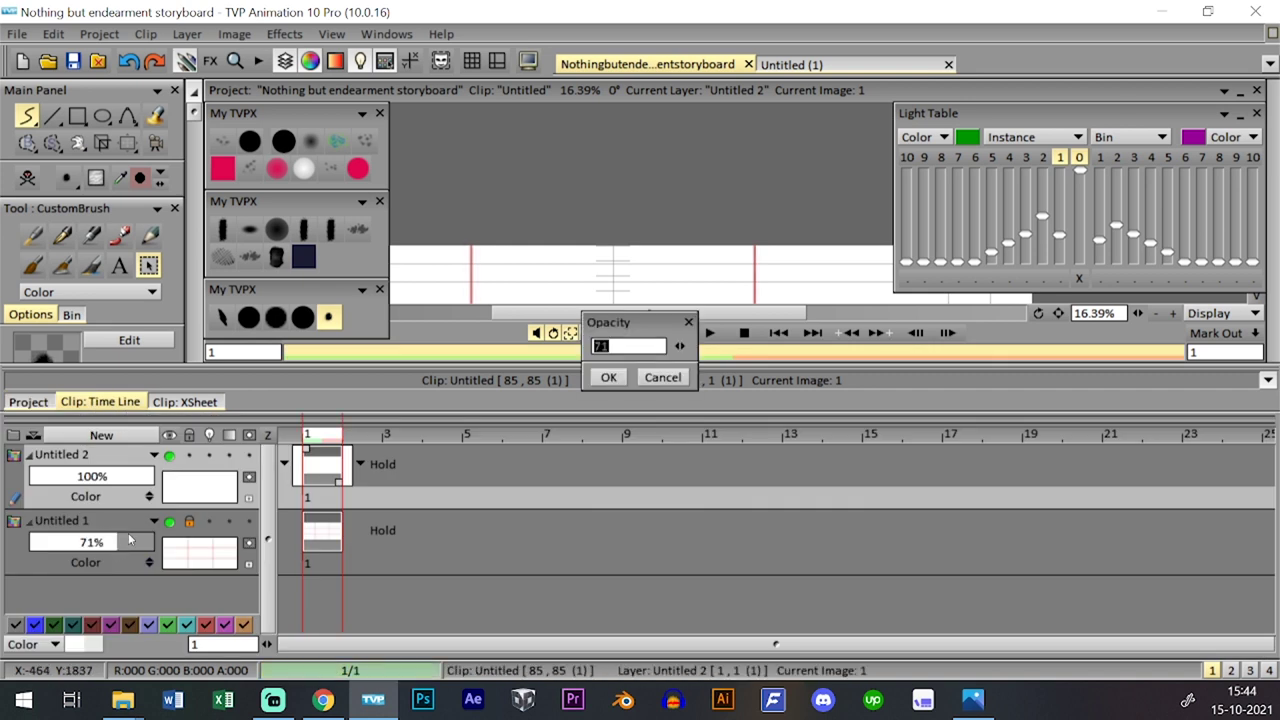
pyautogui.write('30')
pyautogui.press('Return')
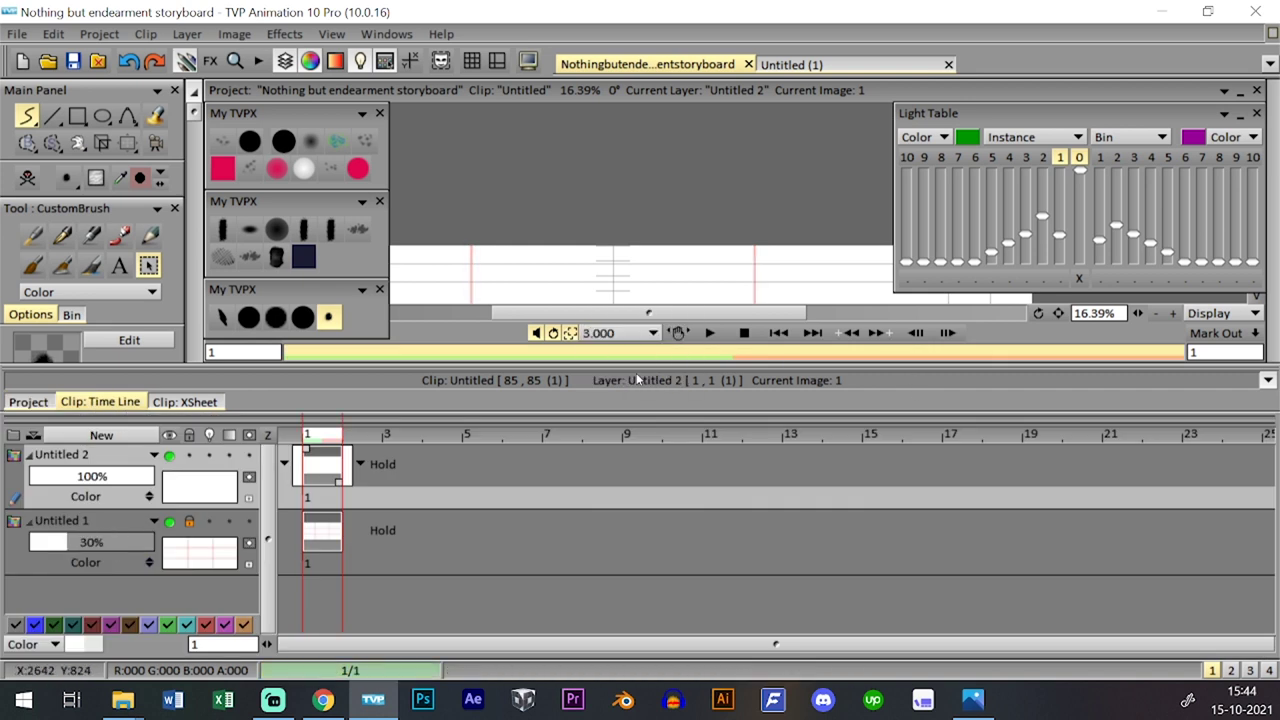
pyautogui.press('Tab')
pyautogui.press('Tab')
pyautogui.press('Tab')
pyautogui.press('pageup')
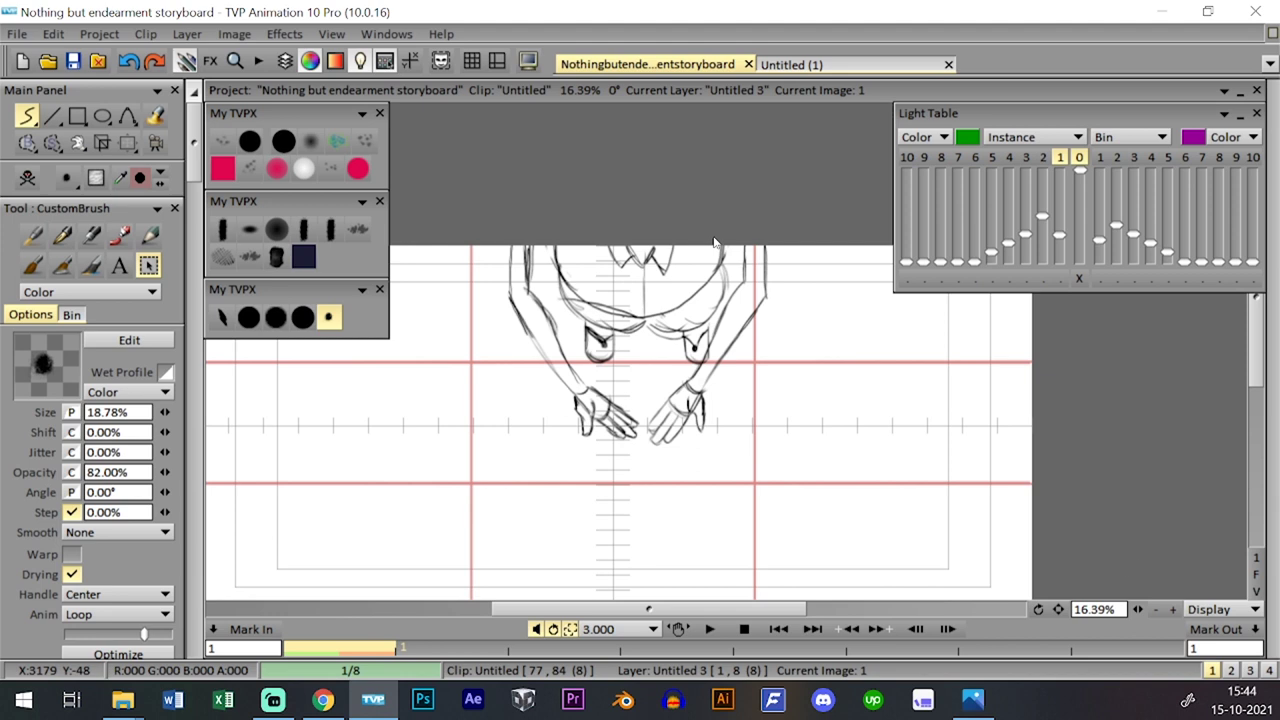
pyautogui.moveTo(1138, 609); pyautogui.dragTo(1111, 591)
pyautogui.press('pagedown')
pyautogui.press('Tab')
pyautogui.press('Tab')
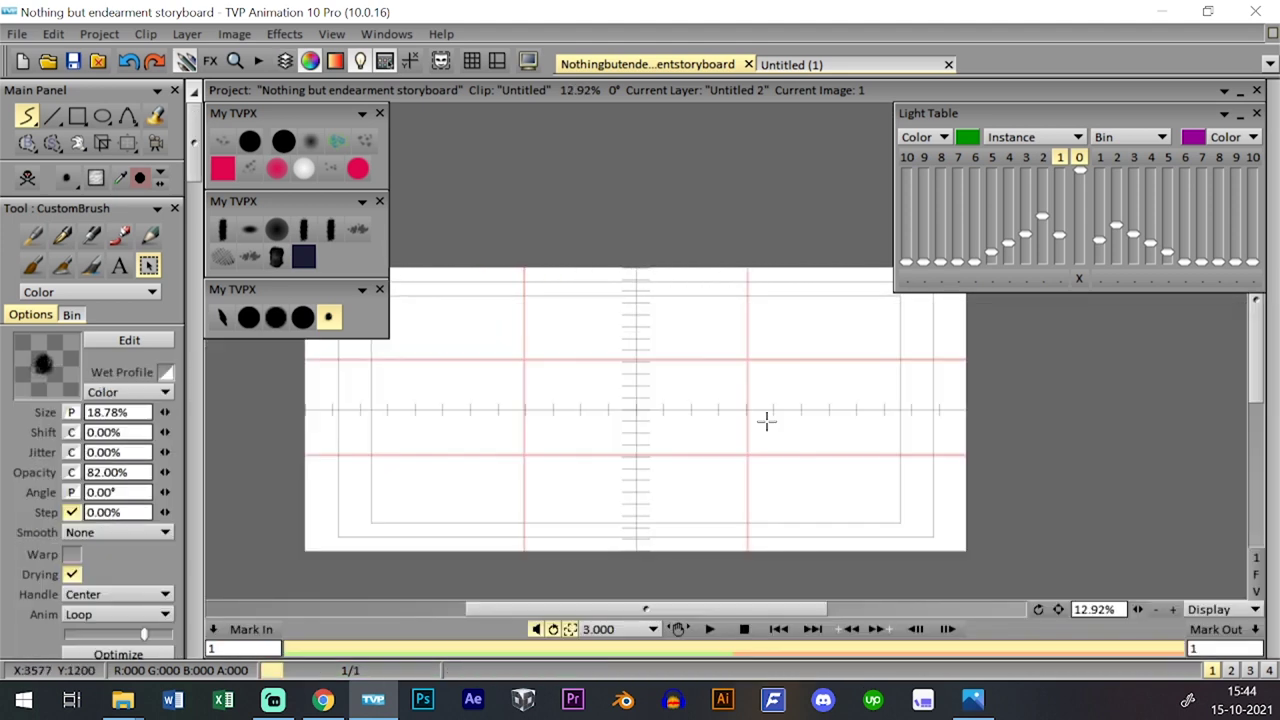
pyautogui.click(73, 62)
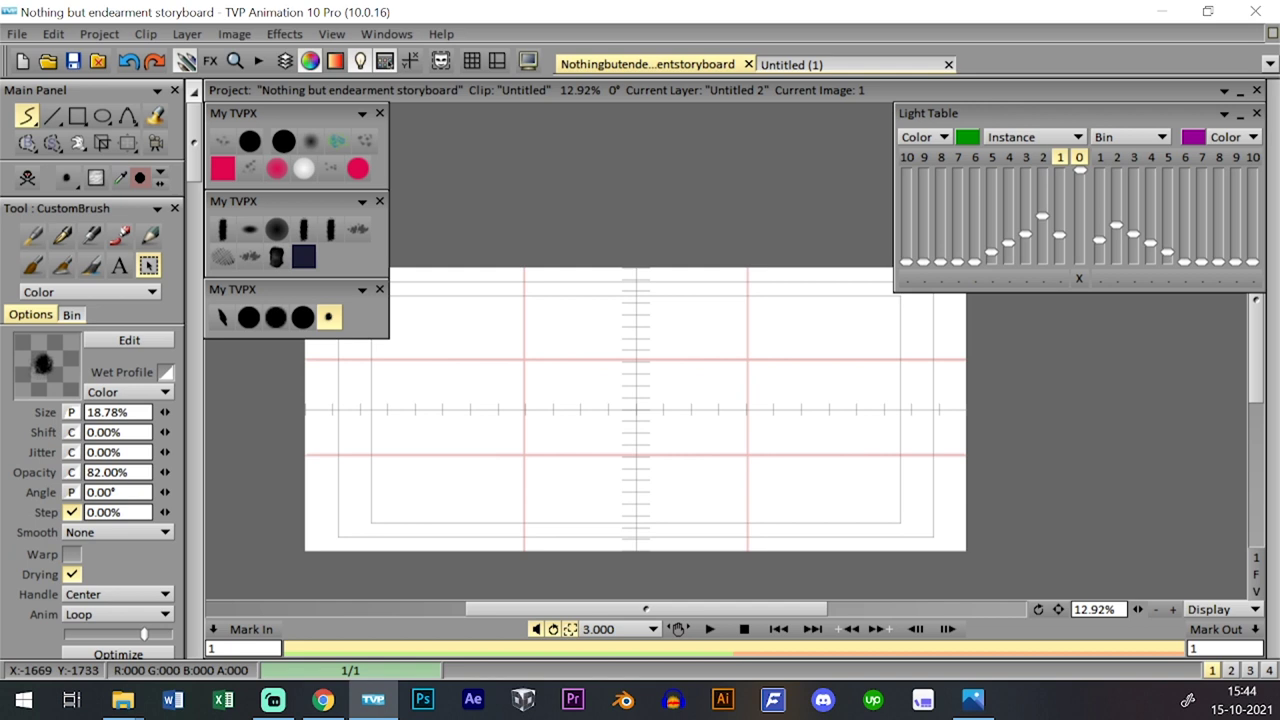
# - Copy the boy's four frames on Untitled 2 from the earlier clip and paste them into clip 13
pyautogui.press('Tab')
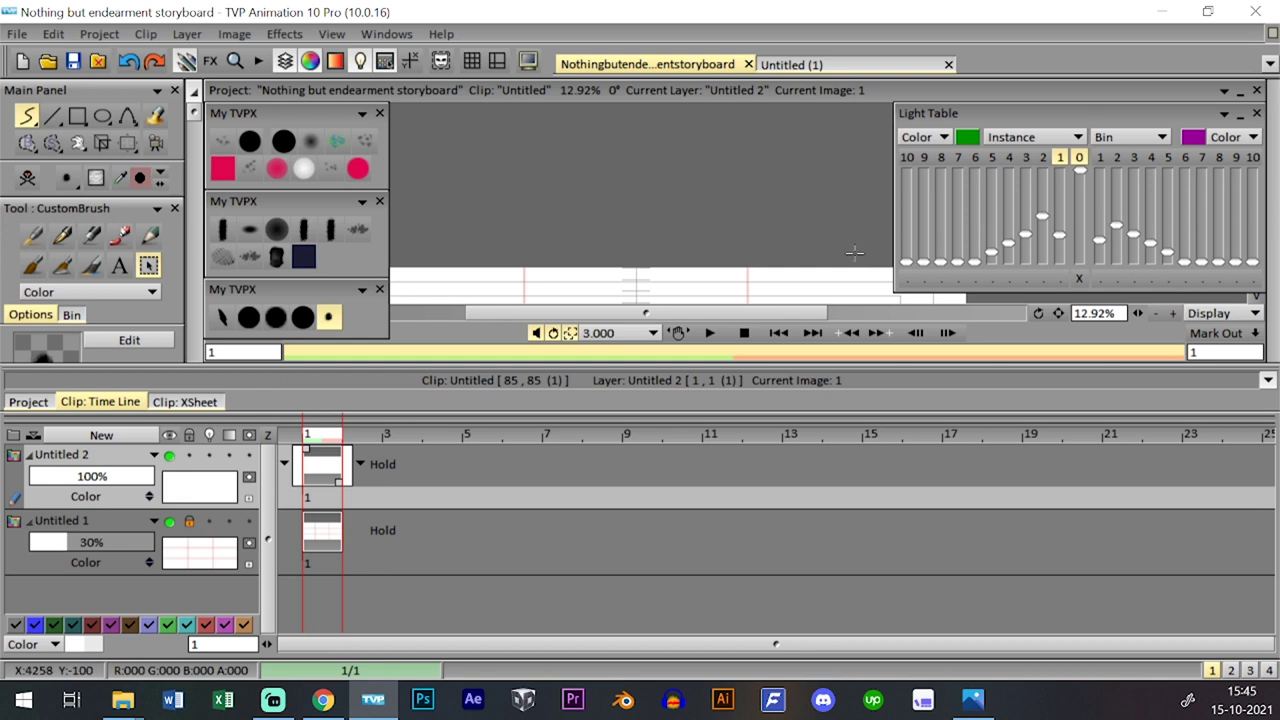
pyautogui.press('Left')
pyautogui.press('Left')
pyautogui.press('Tab')
pyautogui.press('Tab')
pyautogui.press('Tab')
pyautogui.press('Tab')
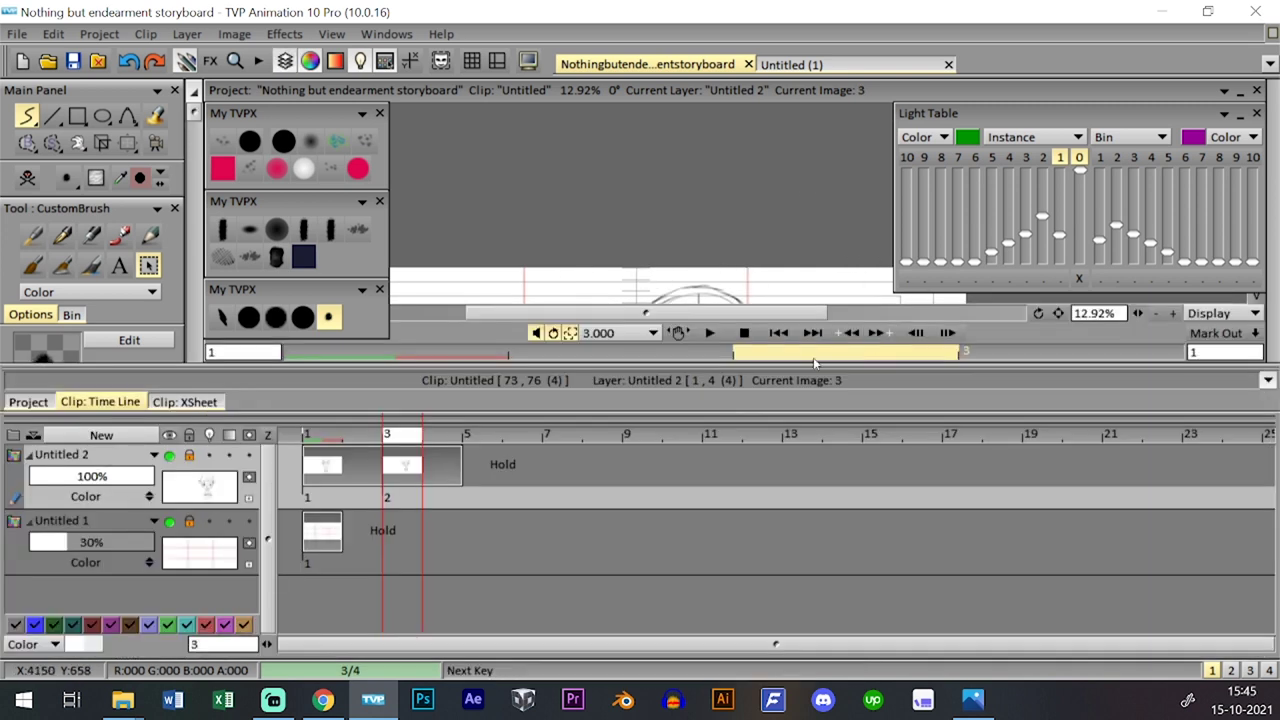
pyautogui.moveTo(433, 497); pyautogui.dragTo(304, 499)
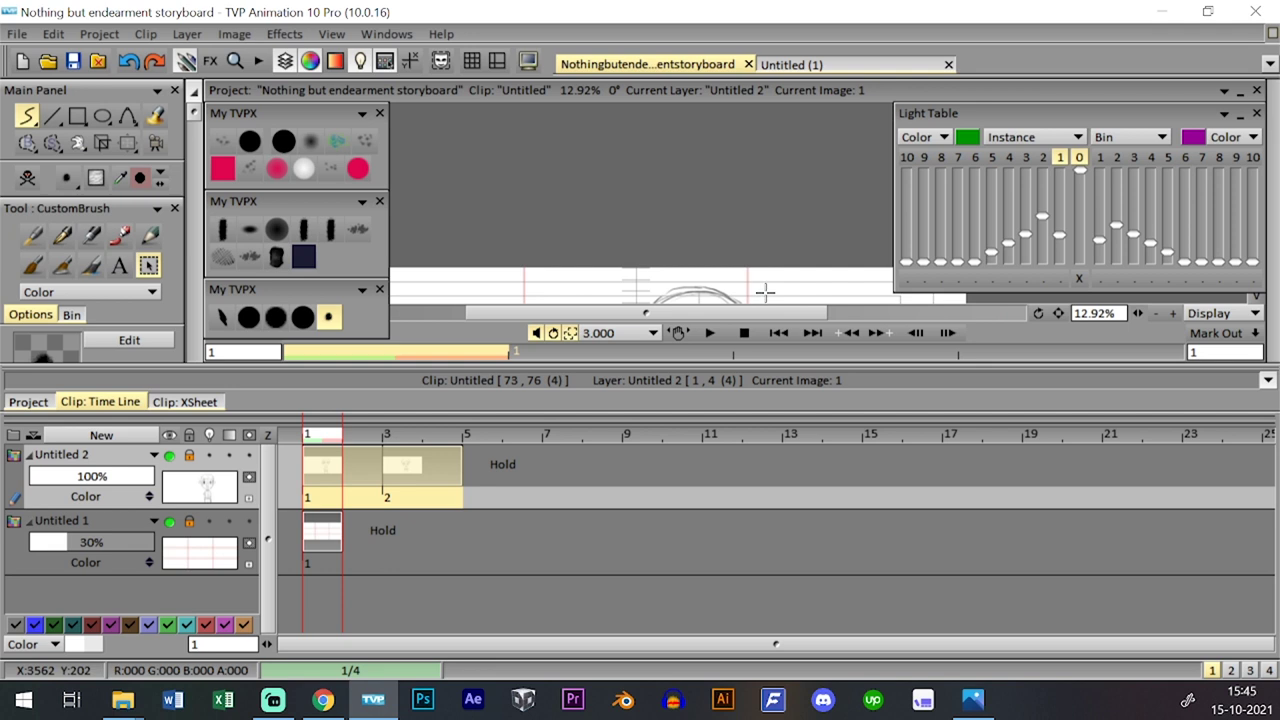
pyautogui.press('Tab')
pyautogui.press('pagedown')
pyautogui.press('Tab')
pyautogui.press('pagedown')
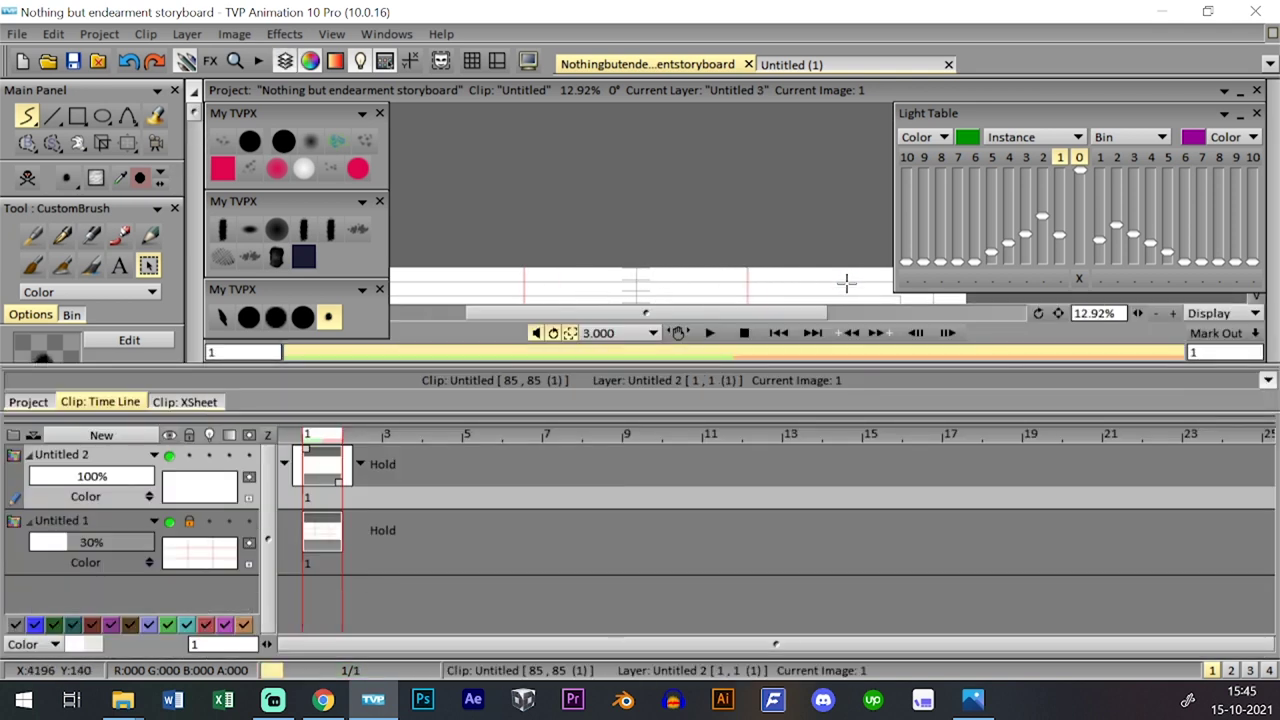
pyautogui.hotkey('ctrl', 'v')
# - Step to the clip's last images and compare clip 13 with the previous clip
pyautogui.click(475, 437)
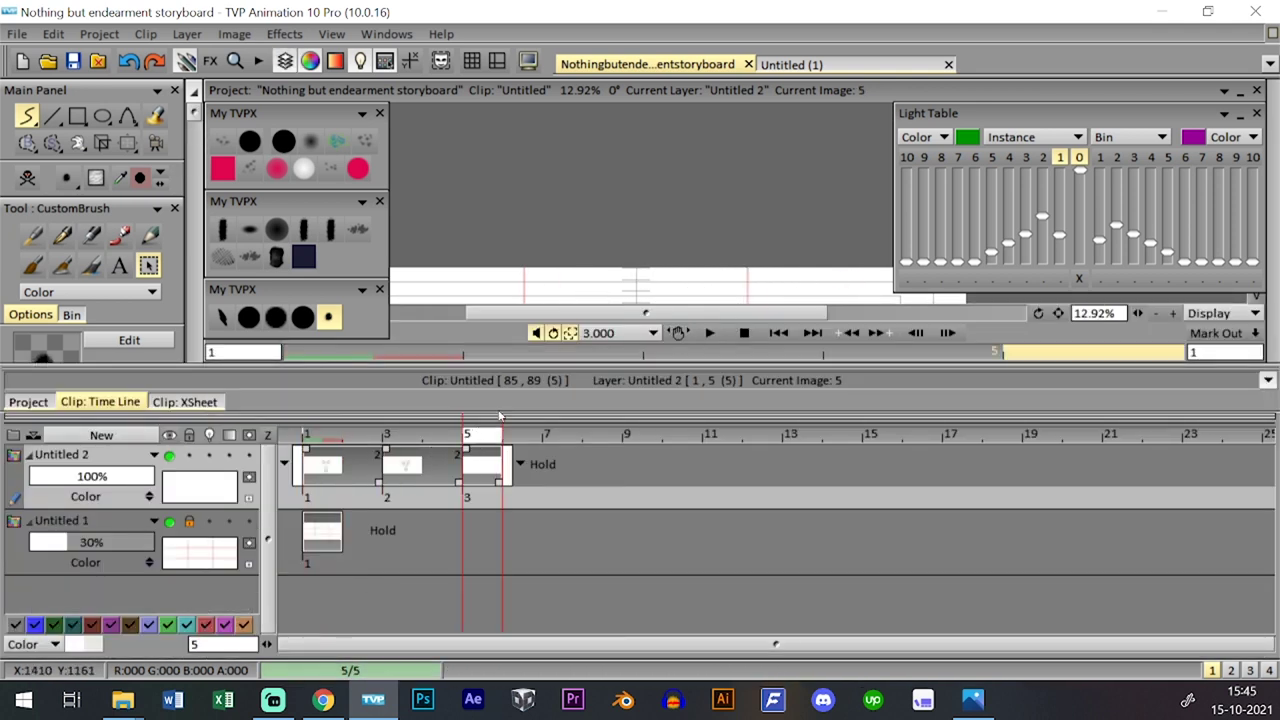
pyautogui.press('Left')
pyautogui.press('Tab')
pyautogui.press('pageup')
pyautogui.press('pagedown')
pyautogui.press('pageup')
pyautogui.press('0')
# - Delete the duplicate image, shift the remaining exposures, paste at frame 1 and preview playback
pyautogui.click(444, 485)
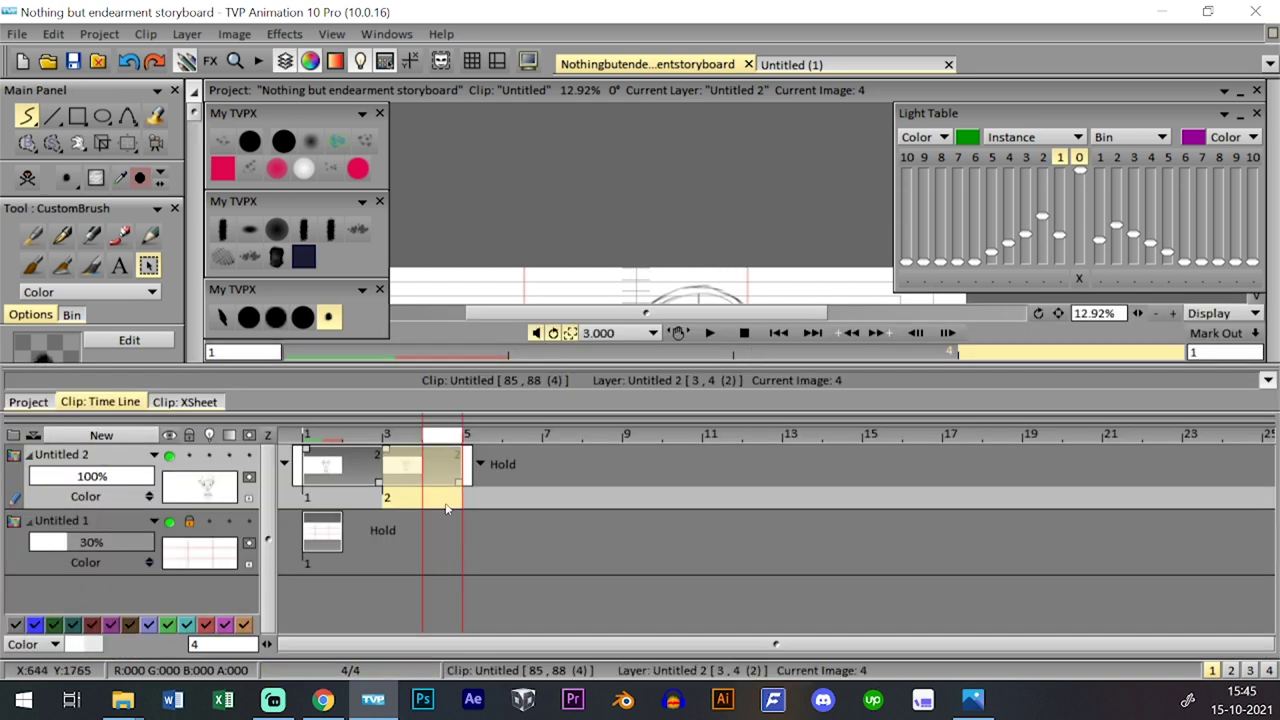
pyautogui.press('Delete')
pyautogui.moveTo(341, 474); pyautogui.dragTo(461, 474)
pyautogui.click(335, 434)
pyautogui.hotkey('ctrl', 'v')
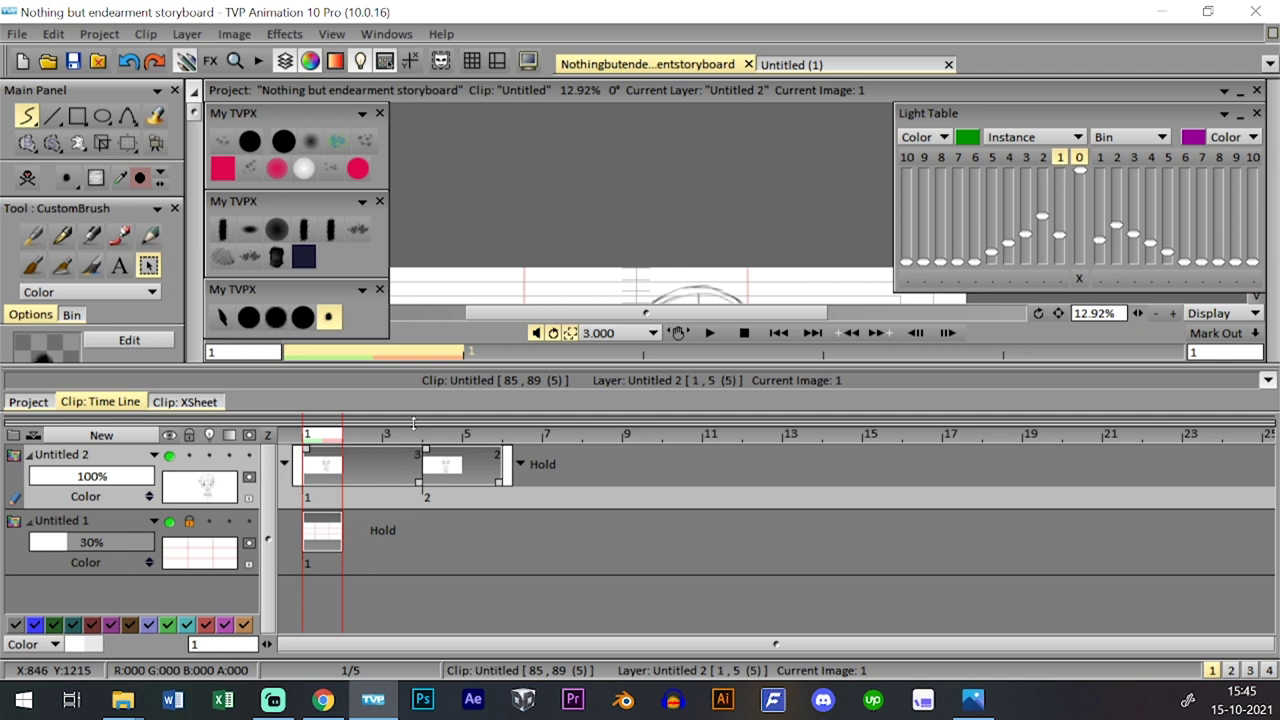
pyautogui.press('Tab')
pyautogui.press('Tab')
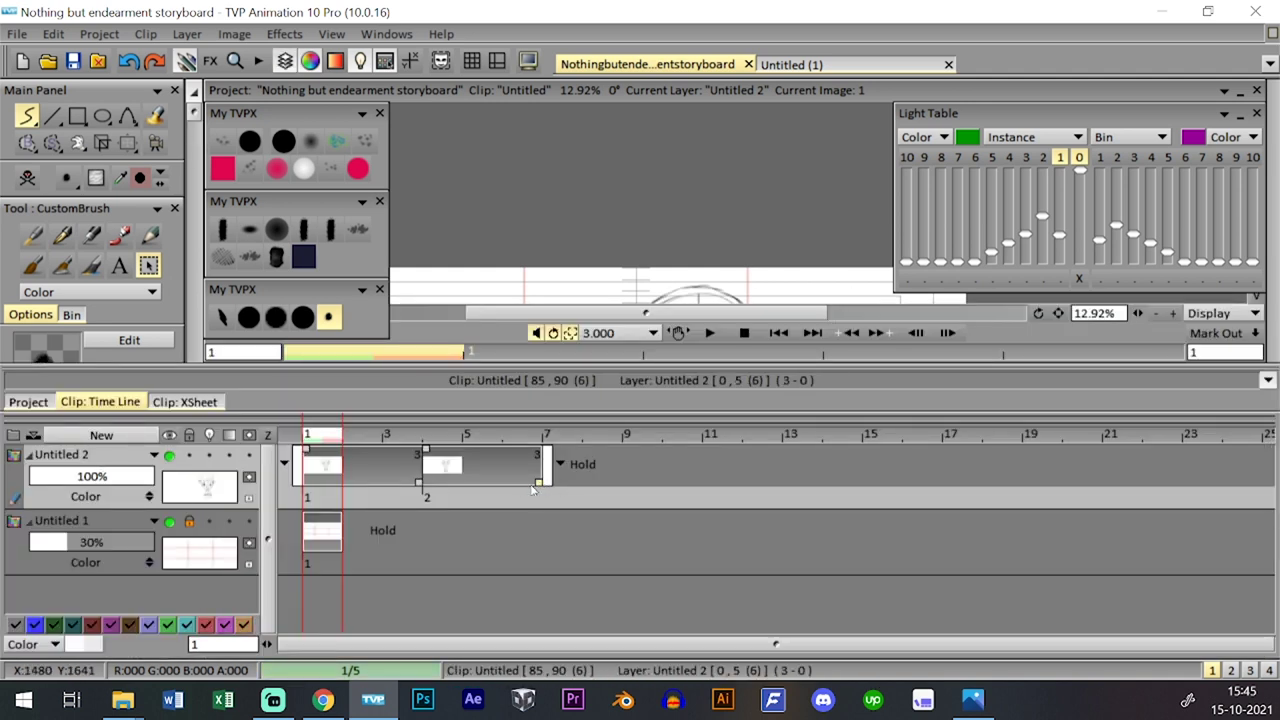
pyautogui.press('0')
pyautogui.click(711, 628)
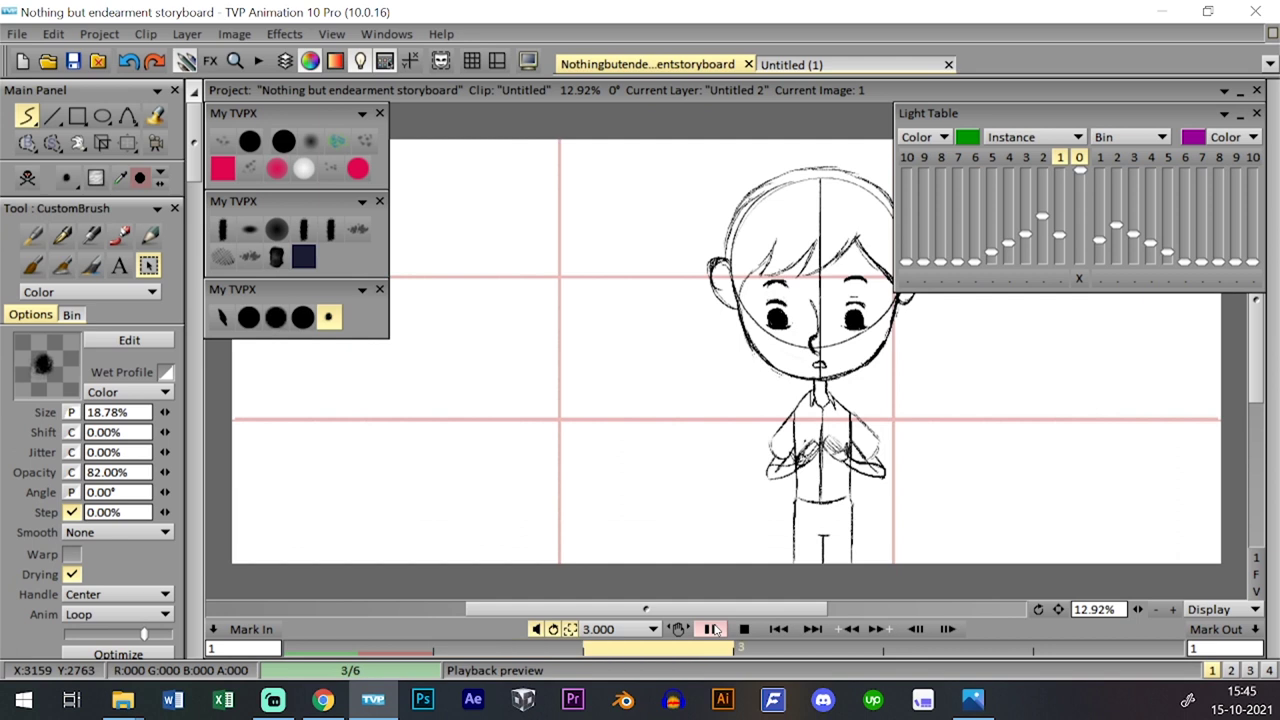
# - Stop the preview, save, then open empty clip 14-1/1 in Clip: Time Line with the timeline hidden
pyautogui.click(745, 629)
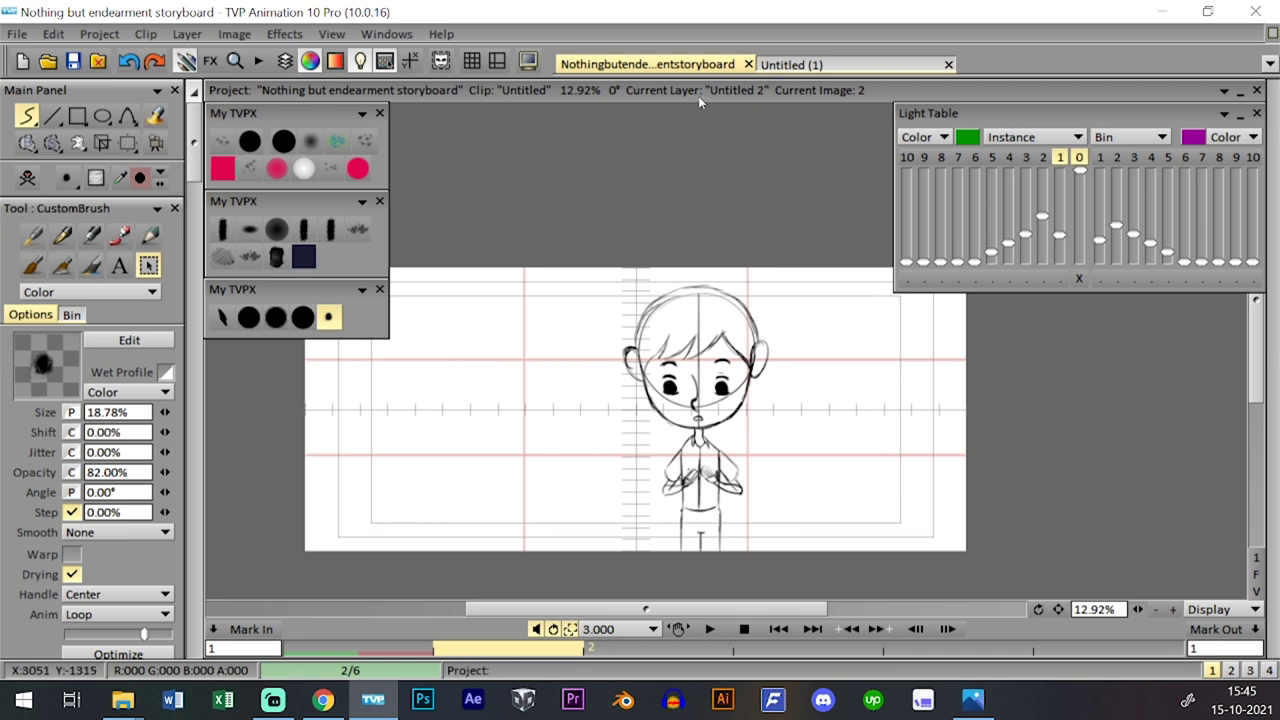
pyautogui.click(73, 61)
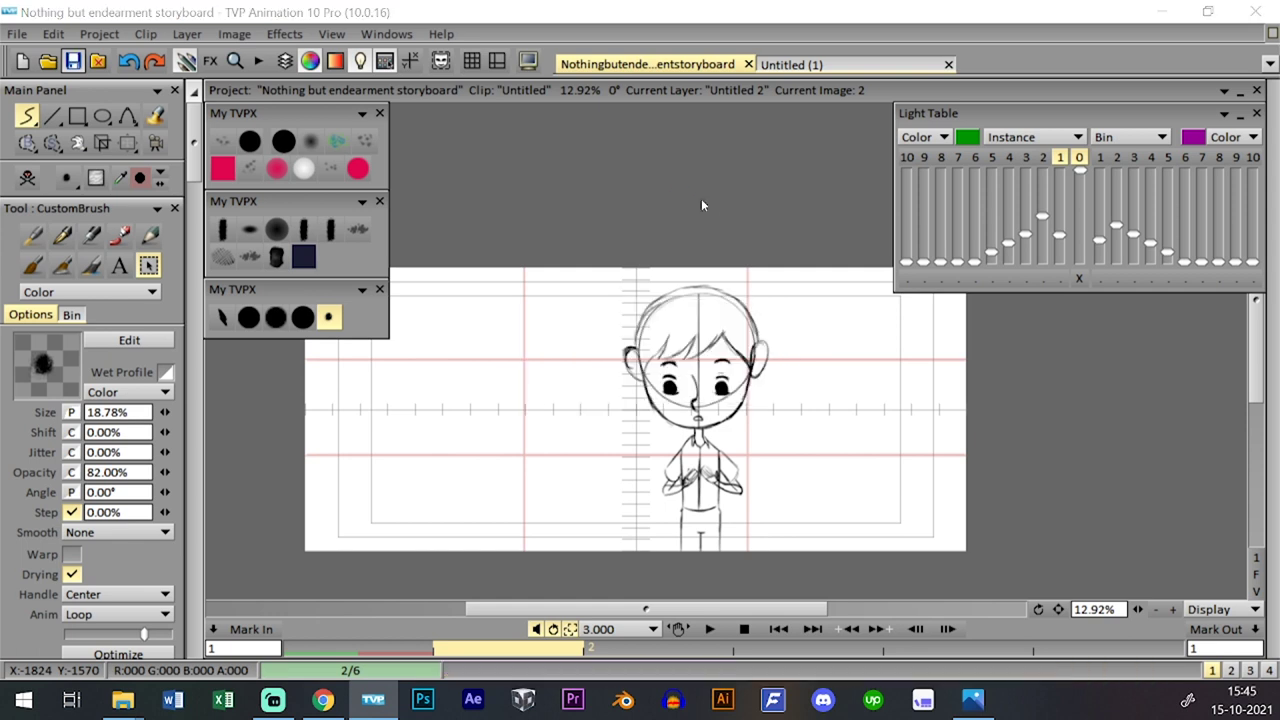
pyautogui.press('Tab')
pyautogui.click(34, 403)
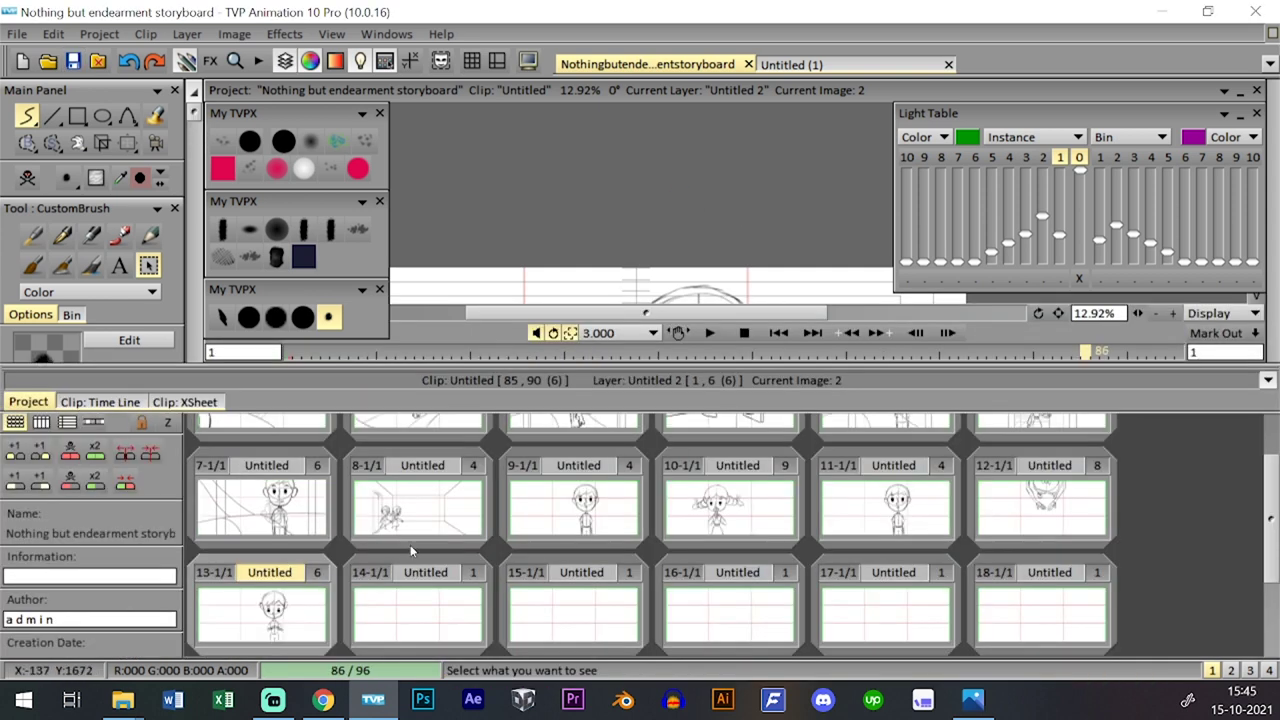
pyautogui.click(434, 618)
pyautogui.click(128, 403)
pyautogui.press('Tab')
pyautogui.press('Tab')
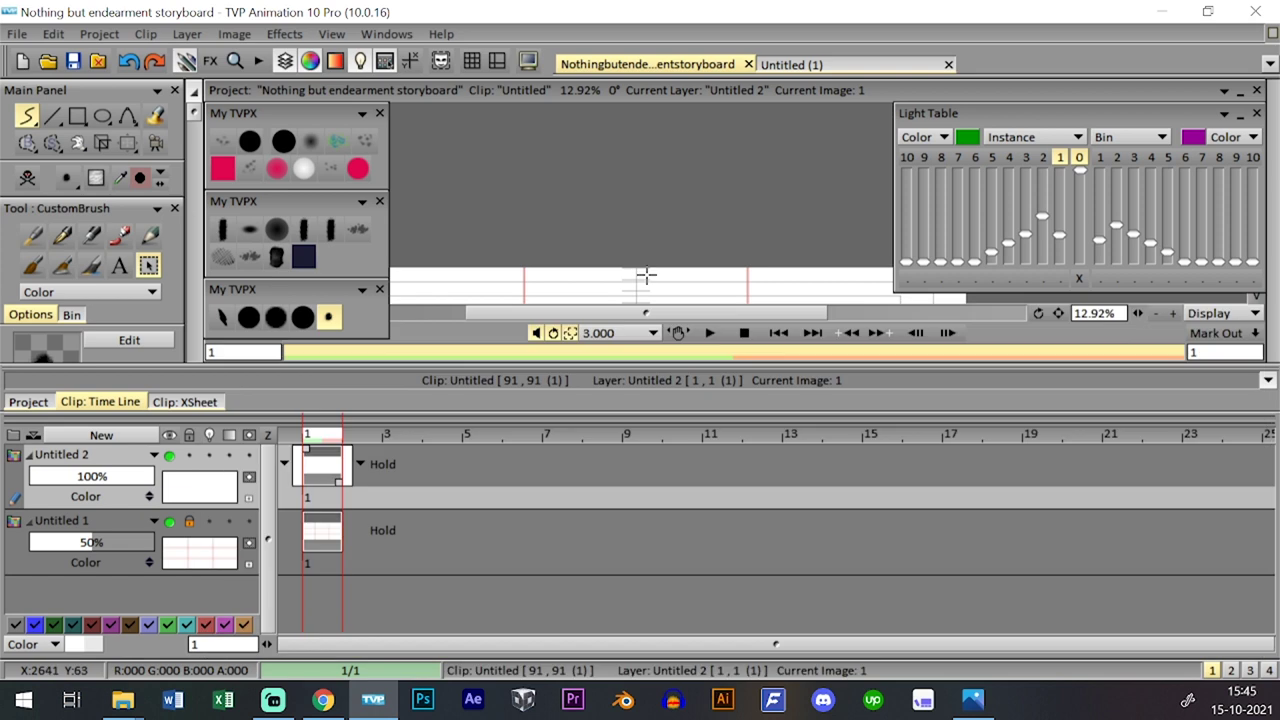
pyautogui.press('Tab')
pyautogui.press('Tab')
pyautogui.press('Tab')
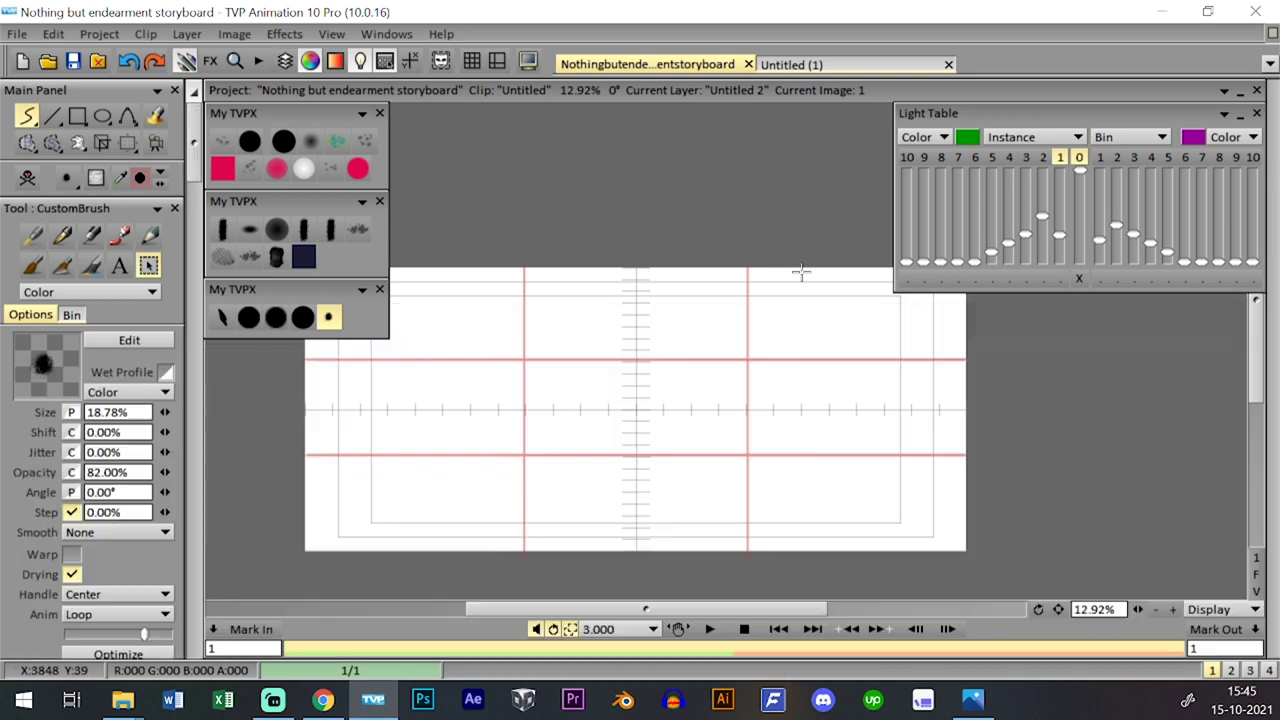
# - Sketch a rough head circle in clip 14 with the CustomBrush and move it left
pyautogui.moveTo(1137, 609); pyautogui.dragTo(1030, 554)
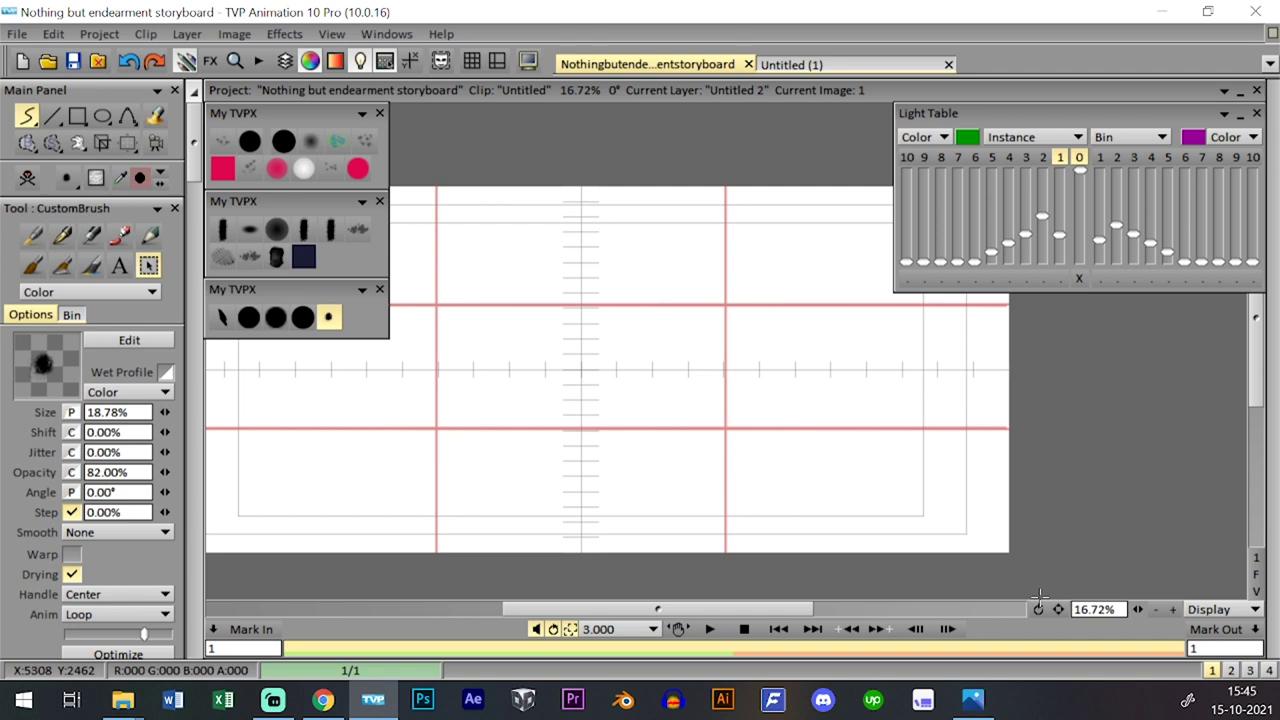
pyautogui.moveTo(620, 334)
pyautogui.mouseDown()
pyautogui.moveTo(629, 289)
pyautogui.moveTo(680, 237)
pyautogui.moveTo(760, 264)
pyautogui.mouseUp()
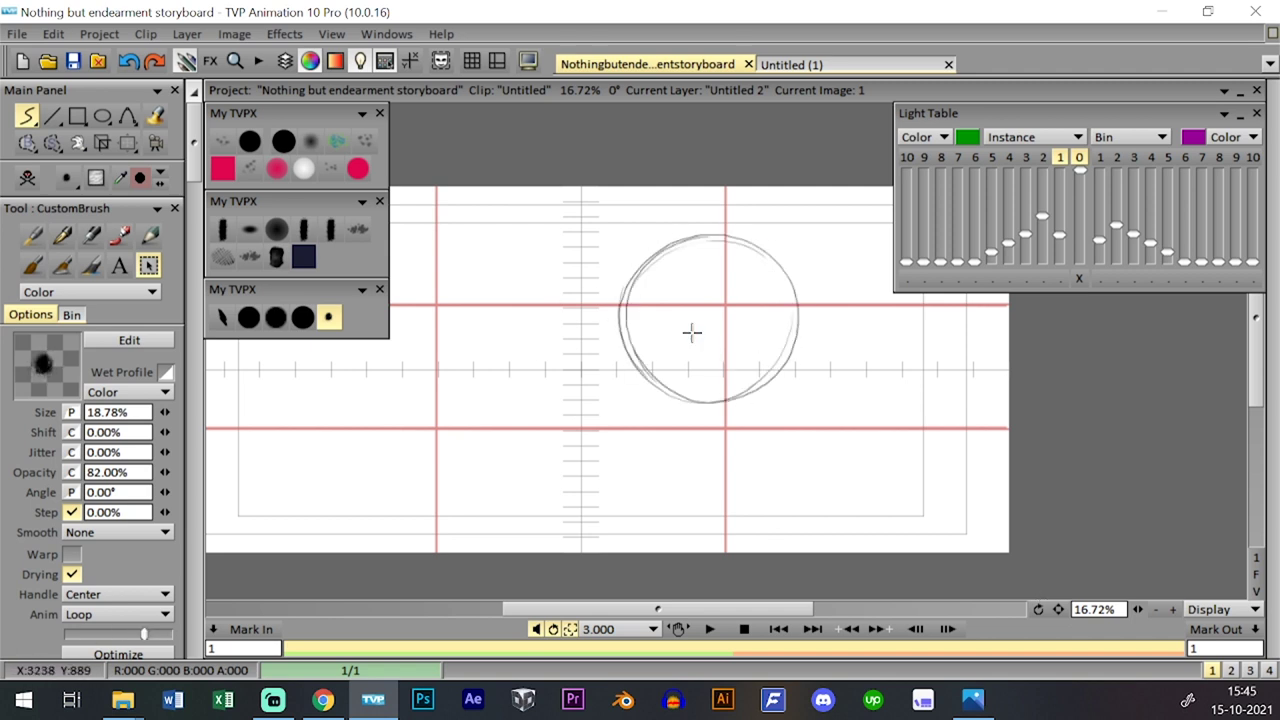
pyautogui.moveTo(1137, 609); pyautogui.dragTo(1160, 609)
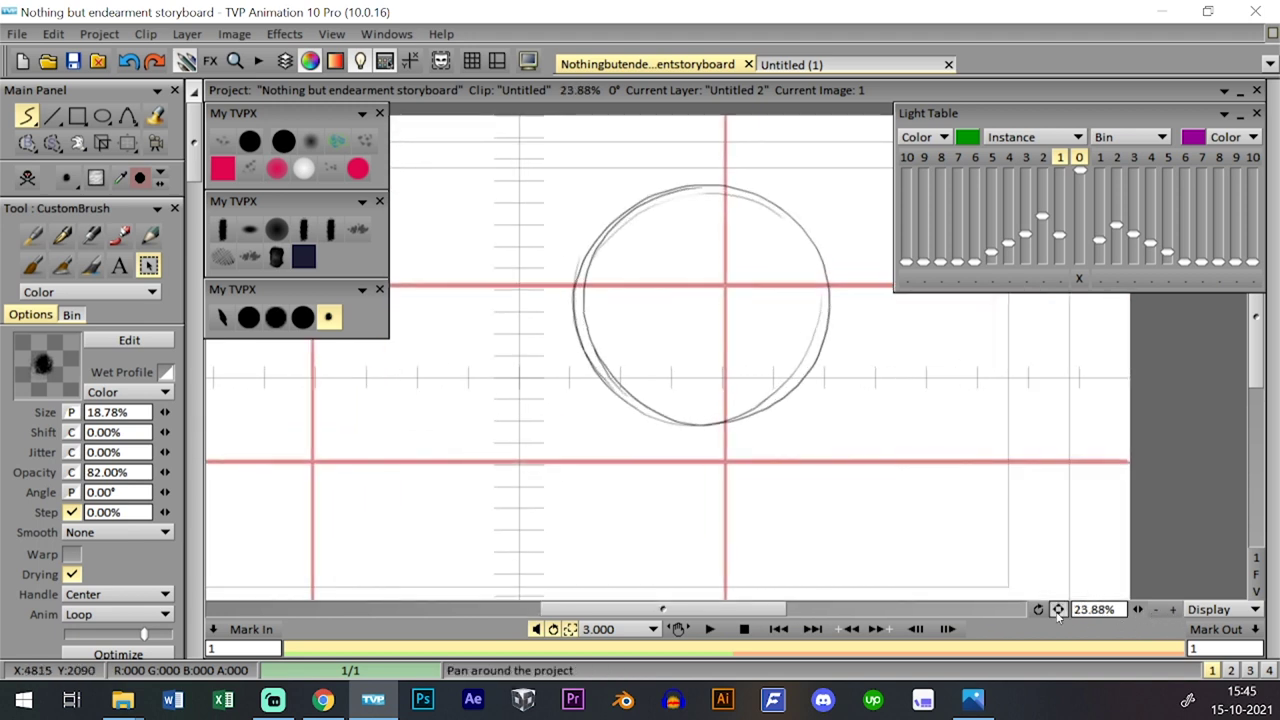
pyautogui.moveTo(1058, 610); pyautogui.dragTo(996, 640)
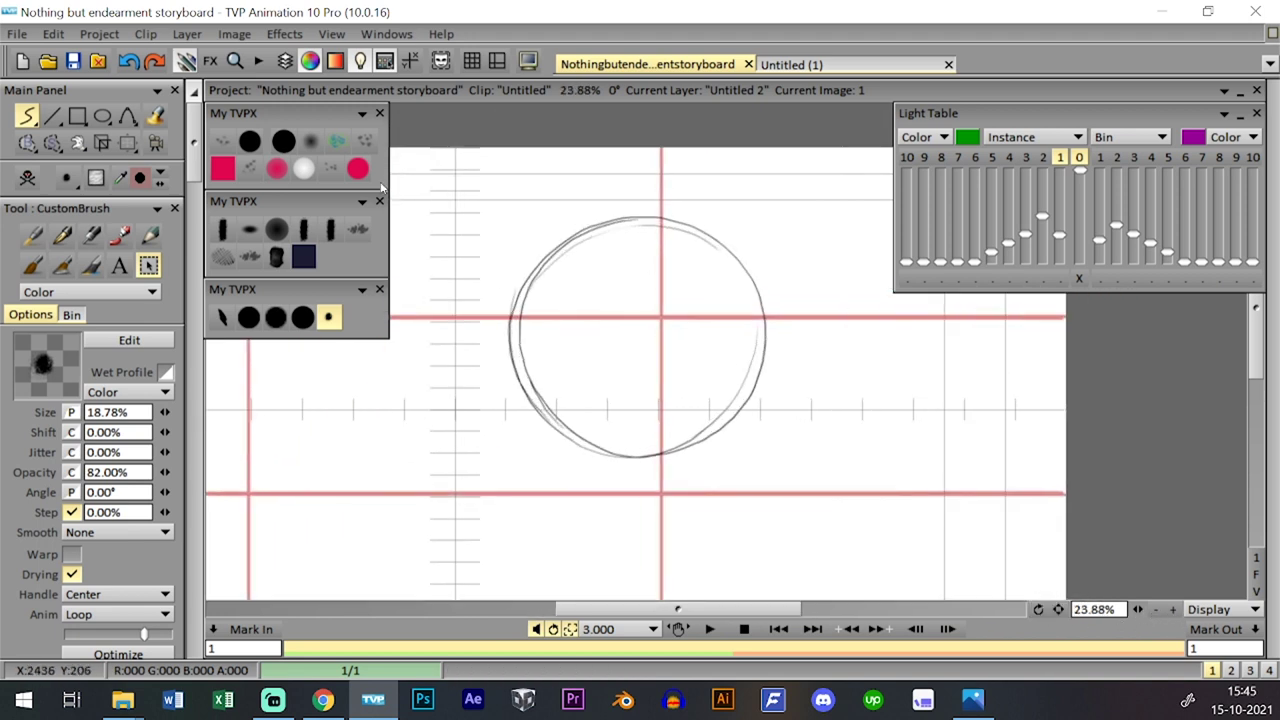
pyautogui.click(127, 143)
pyautogui.moveTo(703, 251); pyautogui.dragTo(663, 251)
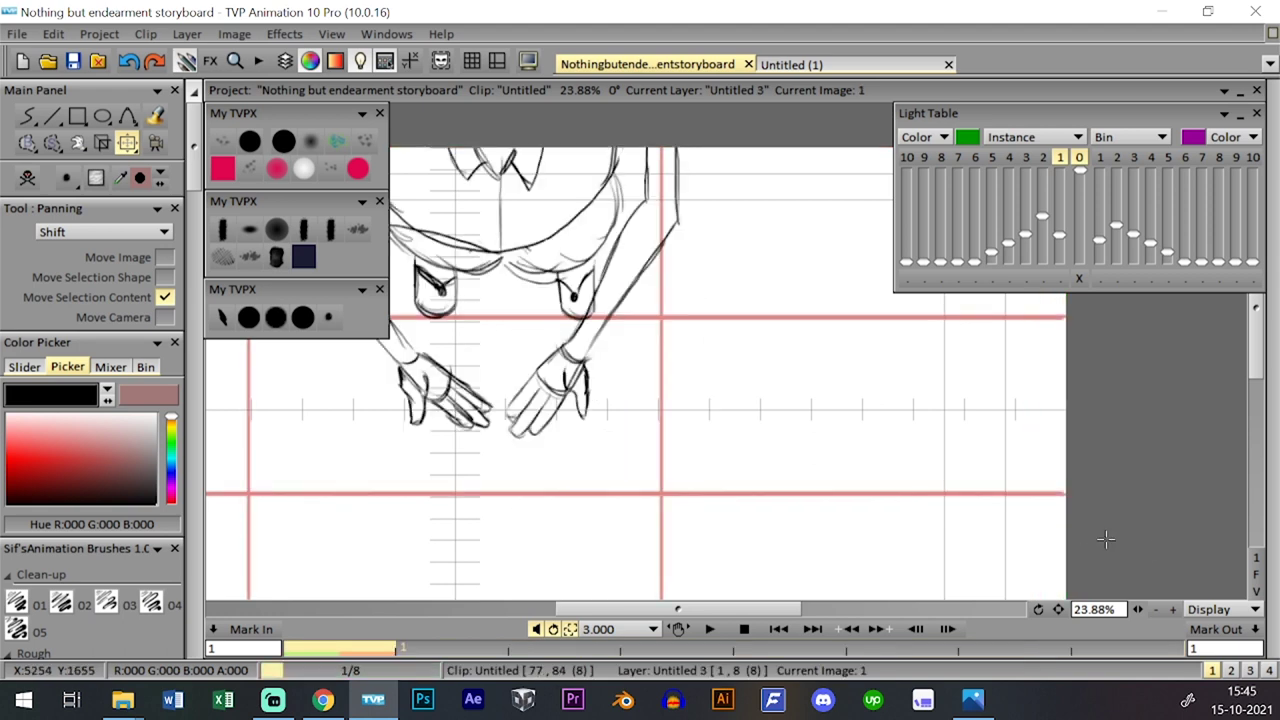
pyautogui.moveTo(1138, 609); pyautogui.dragTo(1071, 621)
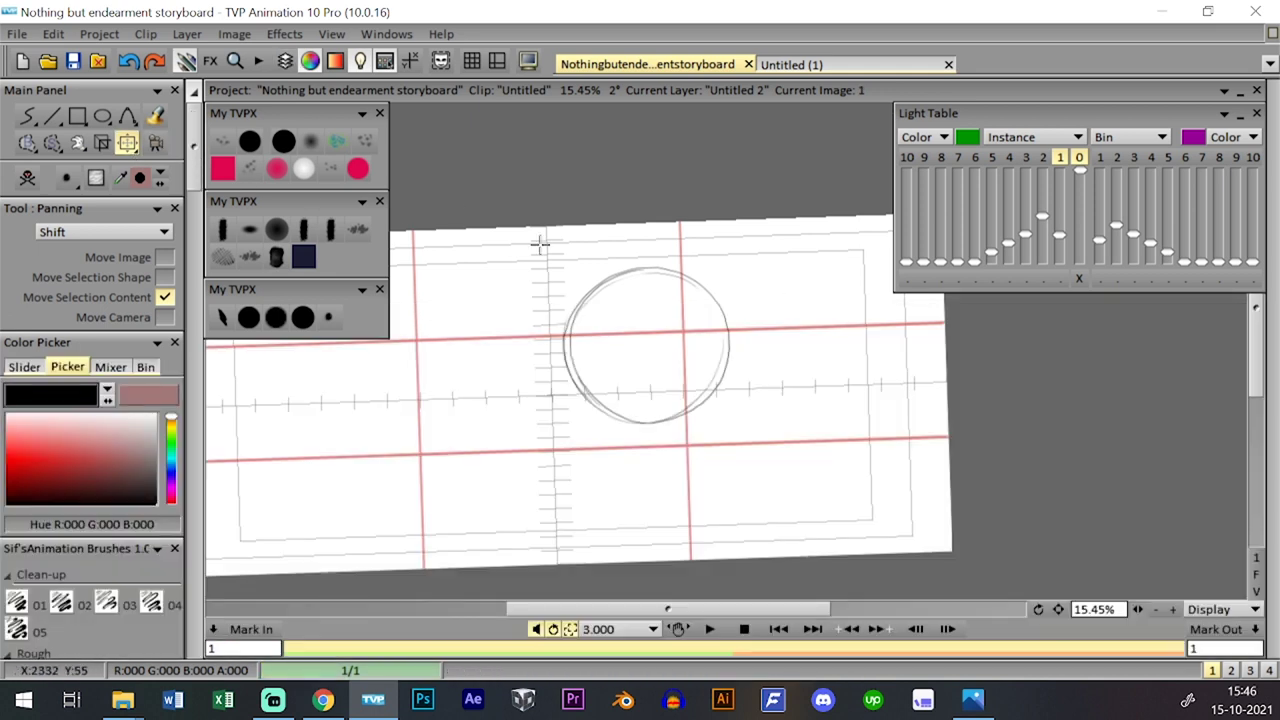
pyautogui.moveTo(640, 330); pyautogui.dragTo(498, 349)
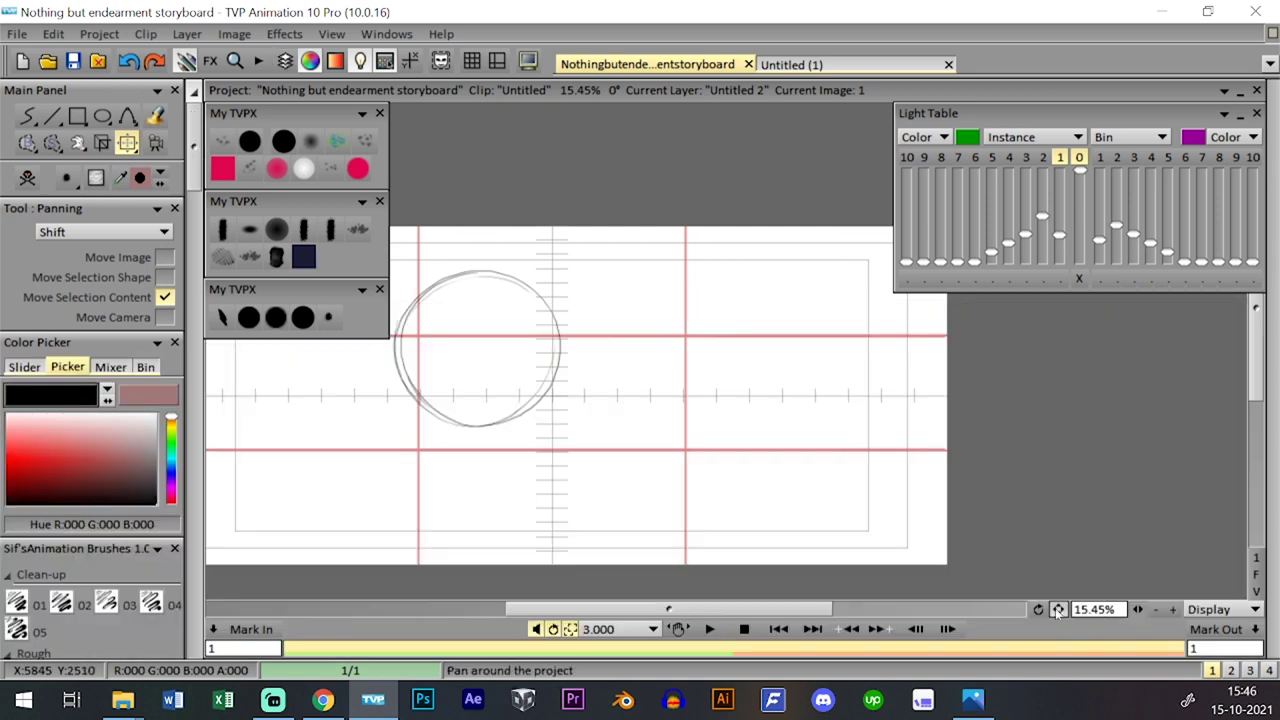
pyautogui.click(1058, 609)
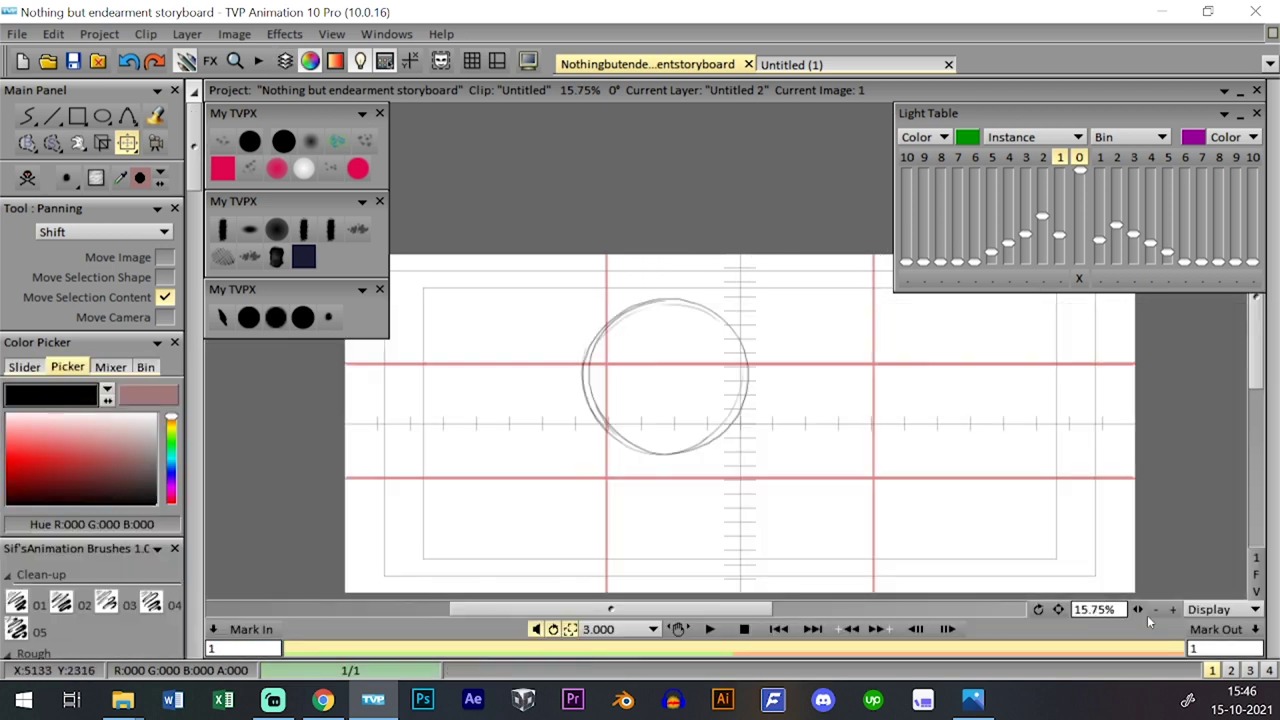
# - Warp the circle's top slightly upward to make it taller
pyautogui.scroll(3, 896, 489)
pyautogui.moveTo(896, 489); pyautogui.dragTo(888, 450)
pyautogui.click(128, 143)
pyautogui.click(165, 178)
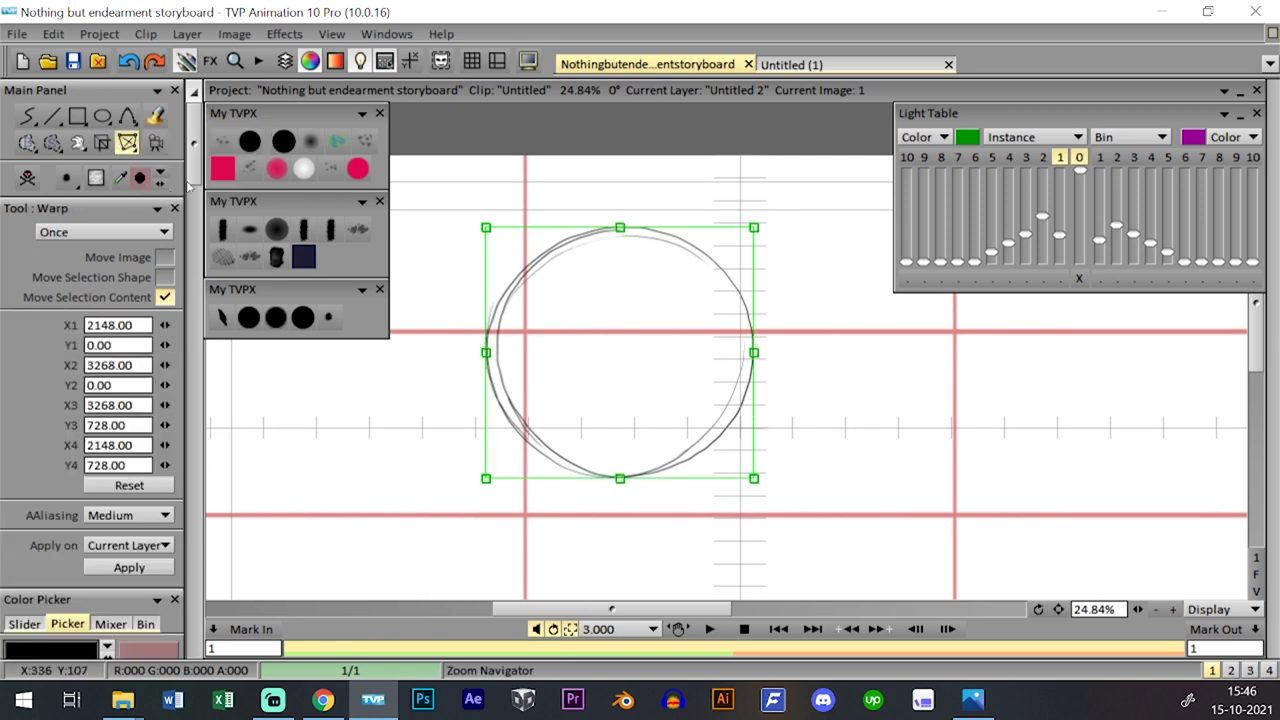
pyautogui.moveTo(620, 228); pyautogui.dragTo(619, 213)
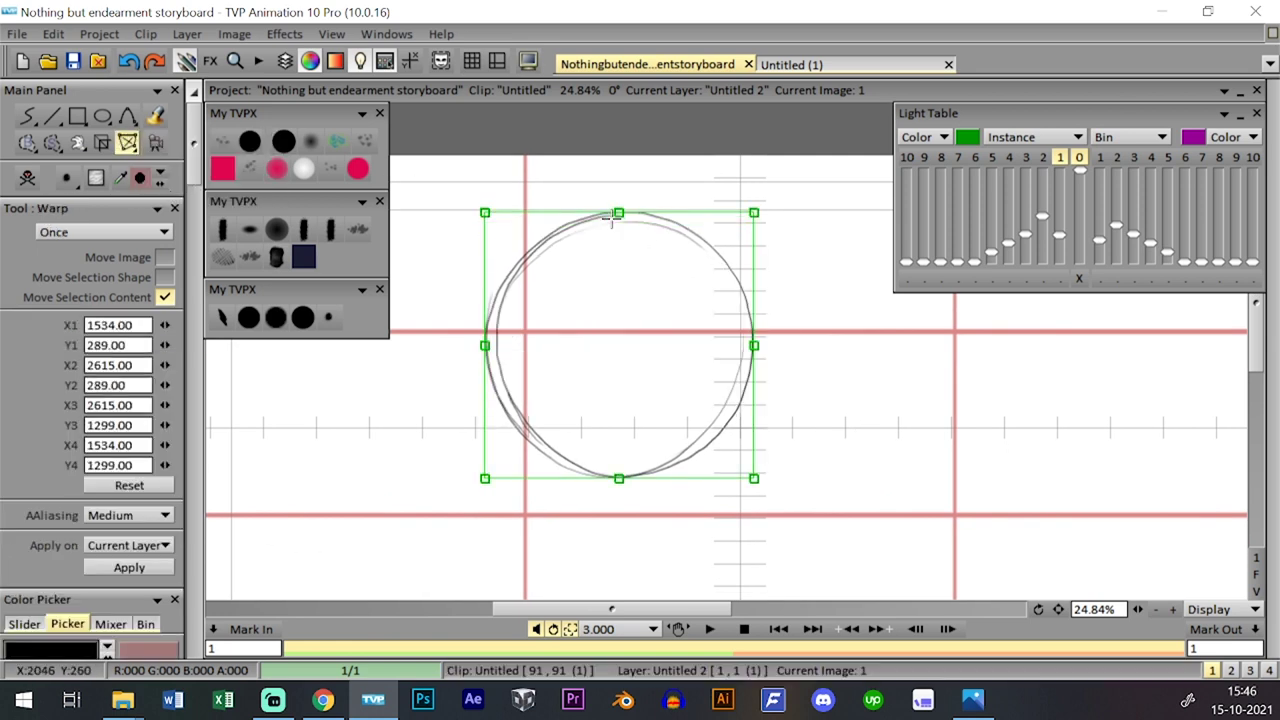
# - Draw a vertical centre line through the head and start the jaw curve, undoing retries
pyautogui.click(329, 318)
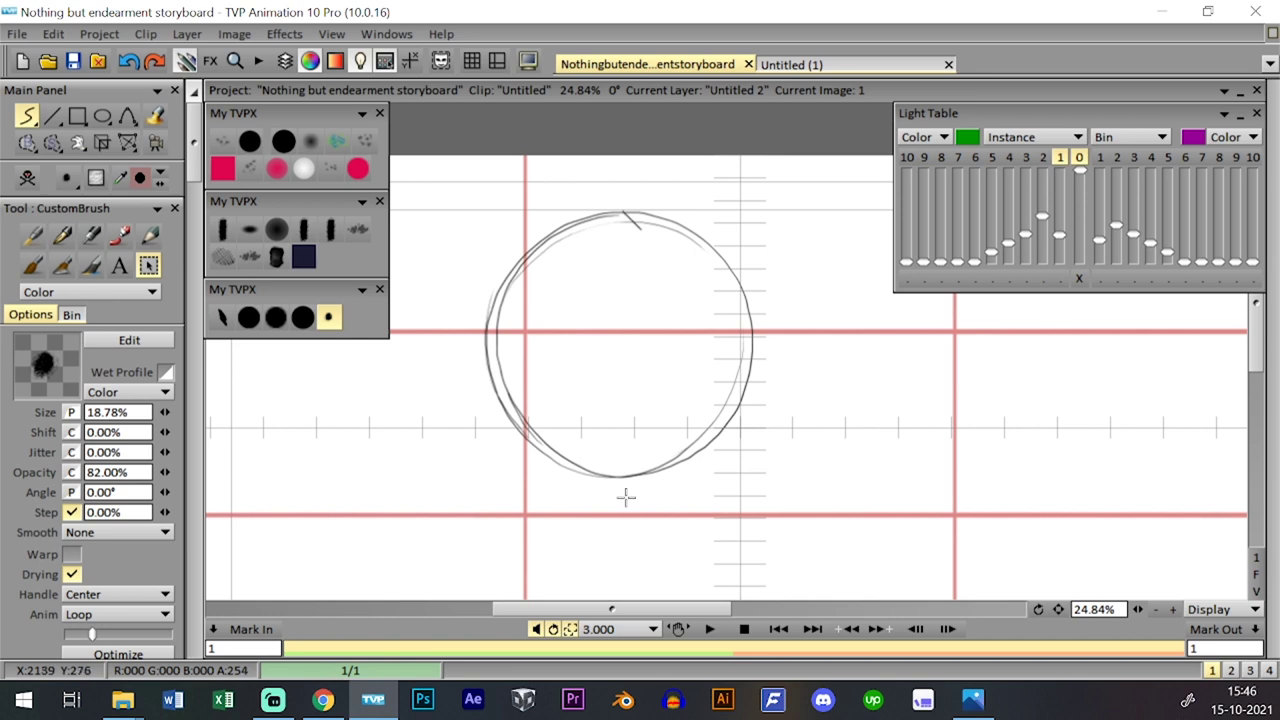
pyautogui.moveTo(618, 212); pyautogui.dragTo(621, 546)
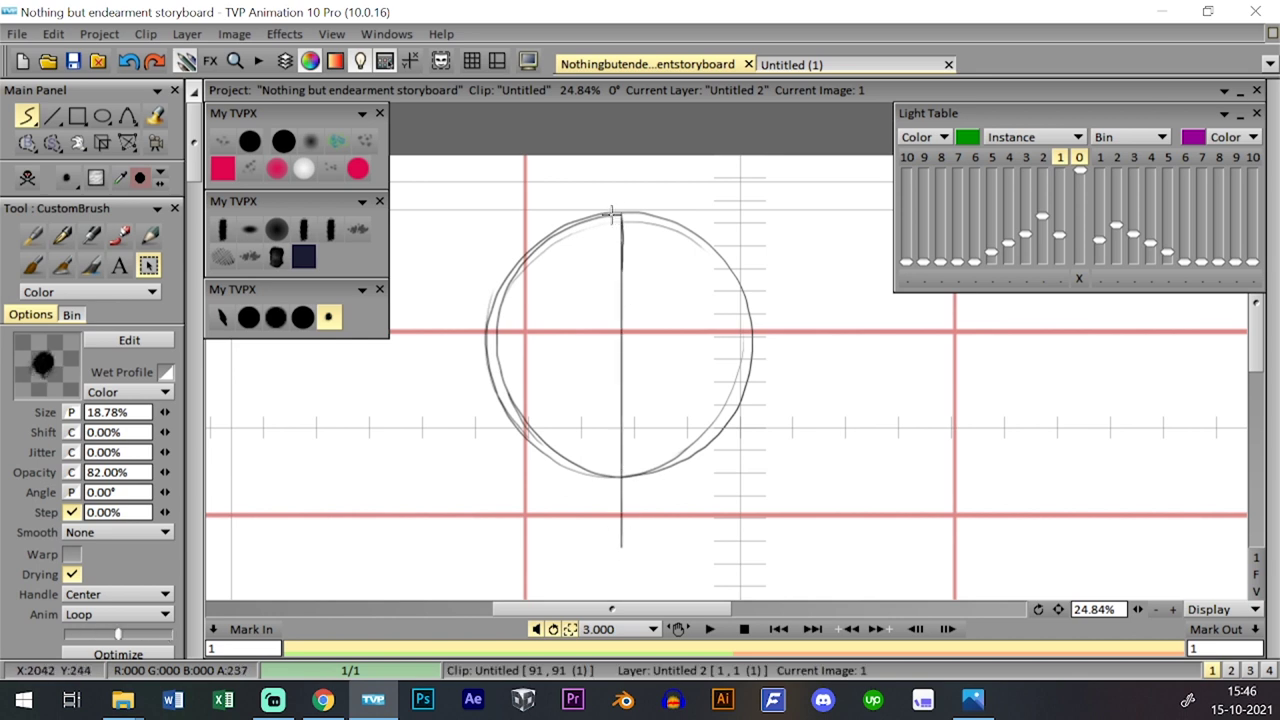
pyautogui.moveTo(486, 385); pyautogui.dragTo(531, 491)
pyautogui.moveTo(503, 428); pyautogui.dragTo(622, 527)
pyautogui.moveTo(528, 474); pyautogui.dragTo(639, 523)
pyautogui.hotkey('ctrl', 'z')
pyautogui.hotkey('ctrl', 'z')
pyautogui.hotkey('ctrl', 'z')
pyautogui.hotkey('ctrl', 'z')
pyautogui.moveTo(495, 391)
pyautogui.mouseDown()
pyautogui.moveTo(530, 478)
pyautogui.moveTo(606, 522)
pyautogui.mouseUp()
pyautogui.hotkey('ctrl', 'z')
# - Redraw the jaw from the circle's left edge curving up to the right, undoing misplaced strokes
pyautogui.hotkey('ctrl', 'z')
pyautogui.moveTo(495, 391); pyautogui.dragTo(523, 474)
pyautogui.moveTo(506, 412); pyautogui.dragTo(561, 518)
pyautogui.moveTo(527, 464); pyautogui.dragTo(624, 536)
pyautogui.moveTo(563, 511)
pyautogui.mouseDown()
pyautogui.moveTo(645, 534)
pyautogui.moveTo(700, 508)
pyautogui.mouseUp()
pyautogui.moveTo(664, 529); pyautogui.dragTo(711, 489)
pyautogui.hotkey('ctrl', 'z')
pyautogui.hotkey('ctrl', 'z')
pyautogui.moveTo(667, 528)
pyautogui.mouseDown()
pyautogui.moveTo(694, 509)
pyautogui.moveTo(727, 458)
pyautogui.mouseUp()
pyautogui.hotkey('ctrl', 'z')
pyautogui.hotkey('ctrl', 'z')
pyautogui.moveTo(684, 524)
pyautogui.mouseDown()
pyautogui.moveTo(727, 472)
pyautogui.moveTo(751, 356)
pyautogui.mouseUp()
pyautogui.moveTo(737, 422); pyautogui.dragTo(750, 361)
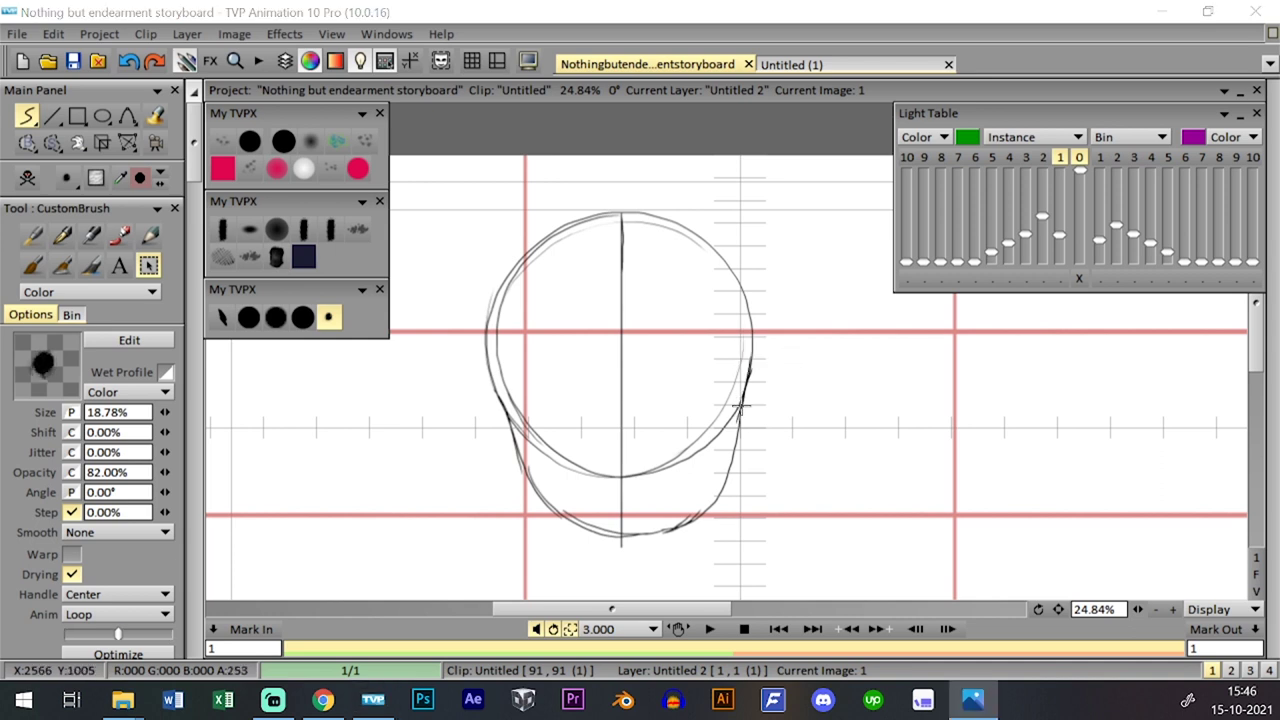
pyautogui.hotkey('ctrl', 'z')
pyautogui.hotkey('ctrl', 'z')
pyautogui.hotkey('ctrl', 'z')
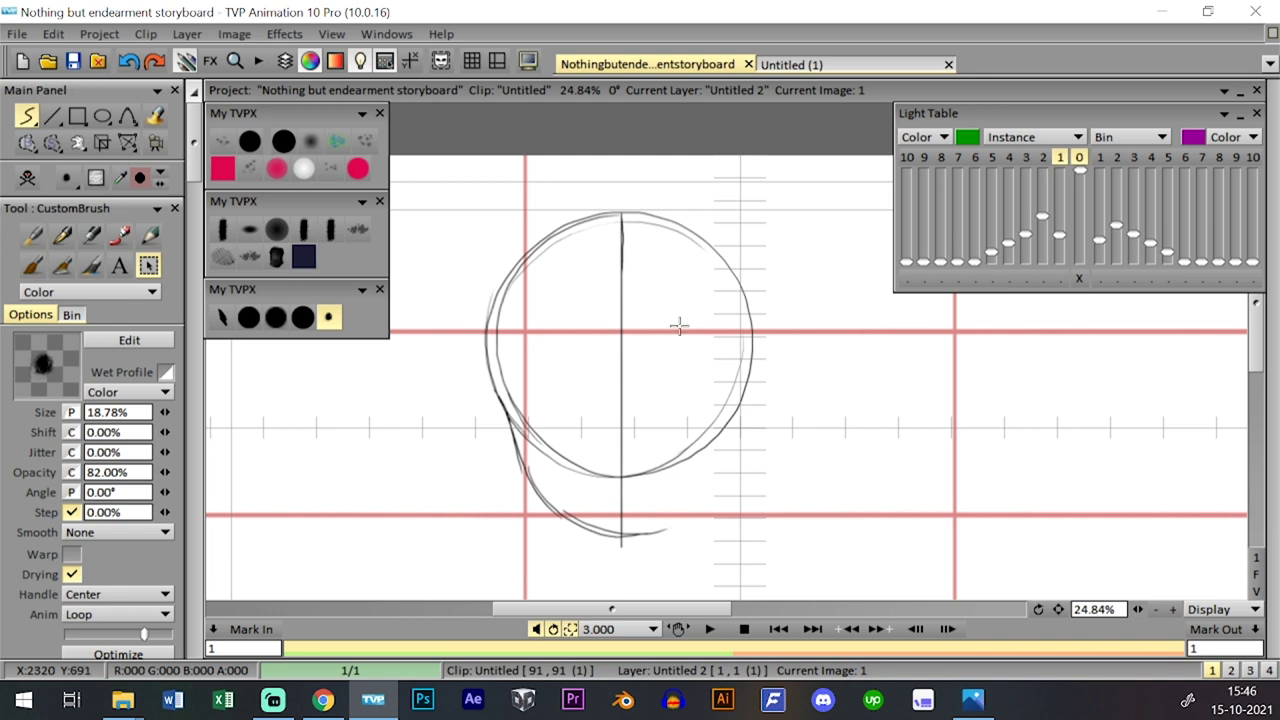
pyautogui.hotkey('ctrl', 'z')
pyautogui.hotkey('ctrl', 'z')
pyautogui.moveTo(488, 376)
pyautogui.mouseDown()
pyautogui.moveTo(514, 464)
pyautogui.moveTo(576, 528)
pyautogui.moveTo(621, 535)
pyautogui.mouseUp()
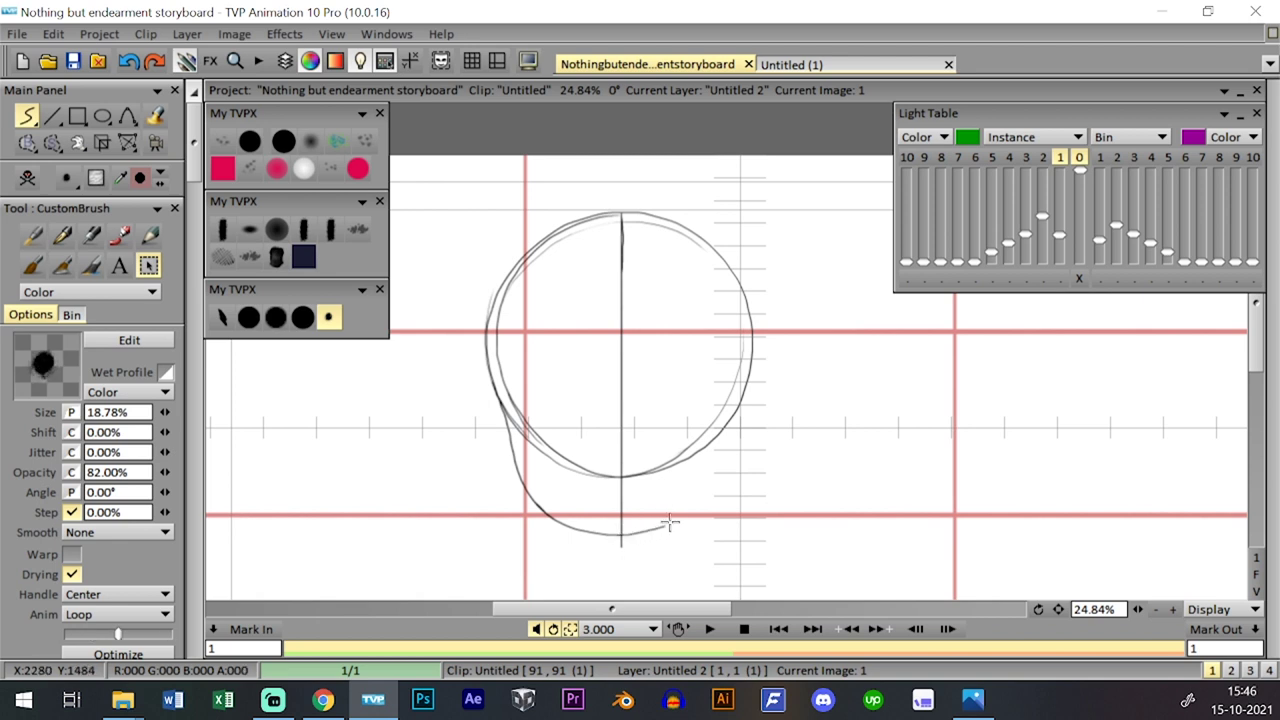
pyautogui.moveTo(621, 536)
pyautogui.mouseDown()
pyautogui.moveTo(706, 511)
pyautogui.moveTo(722, 487)
pyautogui.moveTo(750, 346)
pyautogui.moveTo(738, 461)
pyautogui.moveTo(703, 514)
pyautogui.moveTo(733, 477)
pyautogui.moveTo(742, 447)
pyautogui.mouseUp()
pyautogui.hotkey('ctrl', 'z')
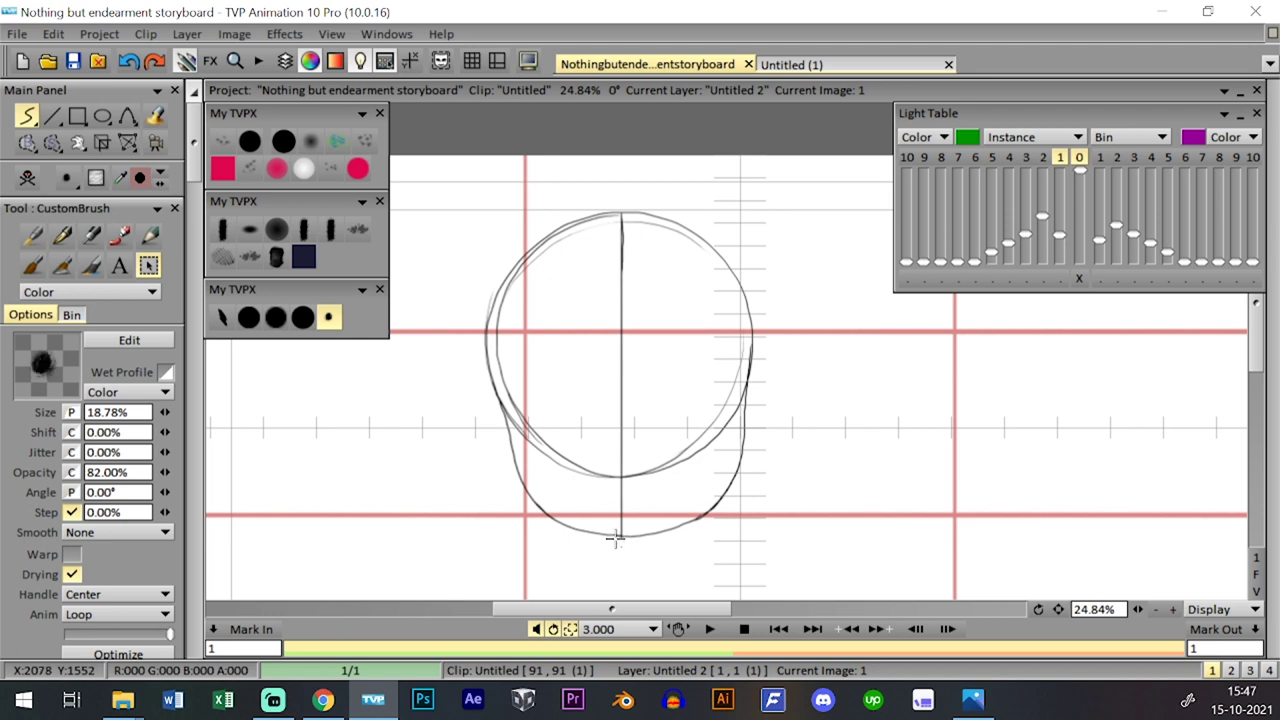
# - Sketch the ear on the right side of the head
pyautogui.moveTo(1137, 610); pyautogui.dragTo(1117, 582)
pyautogui.scroll(1, 1031, 503)
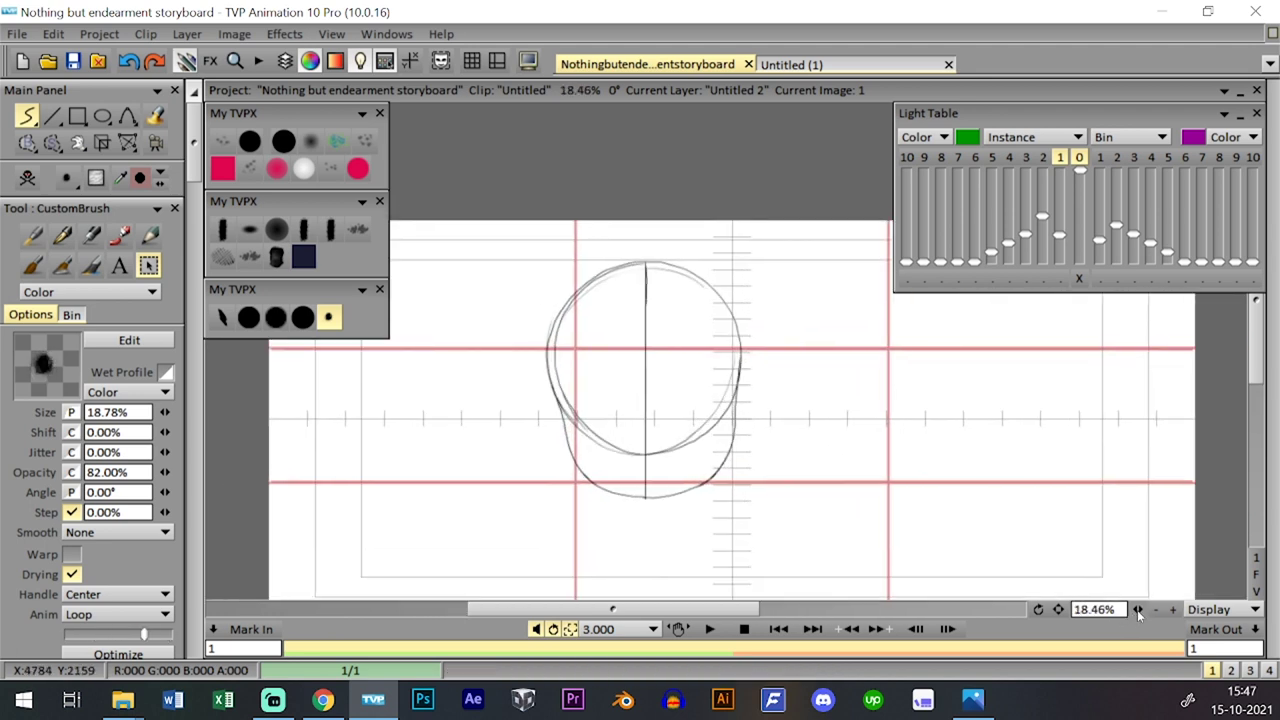
pyautogui.scroll(2, 971, 500)
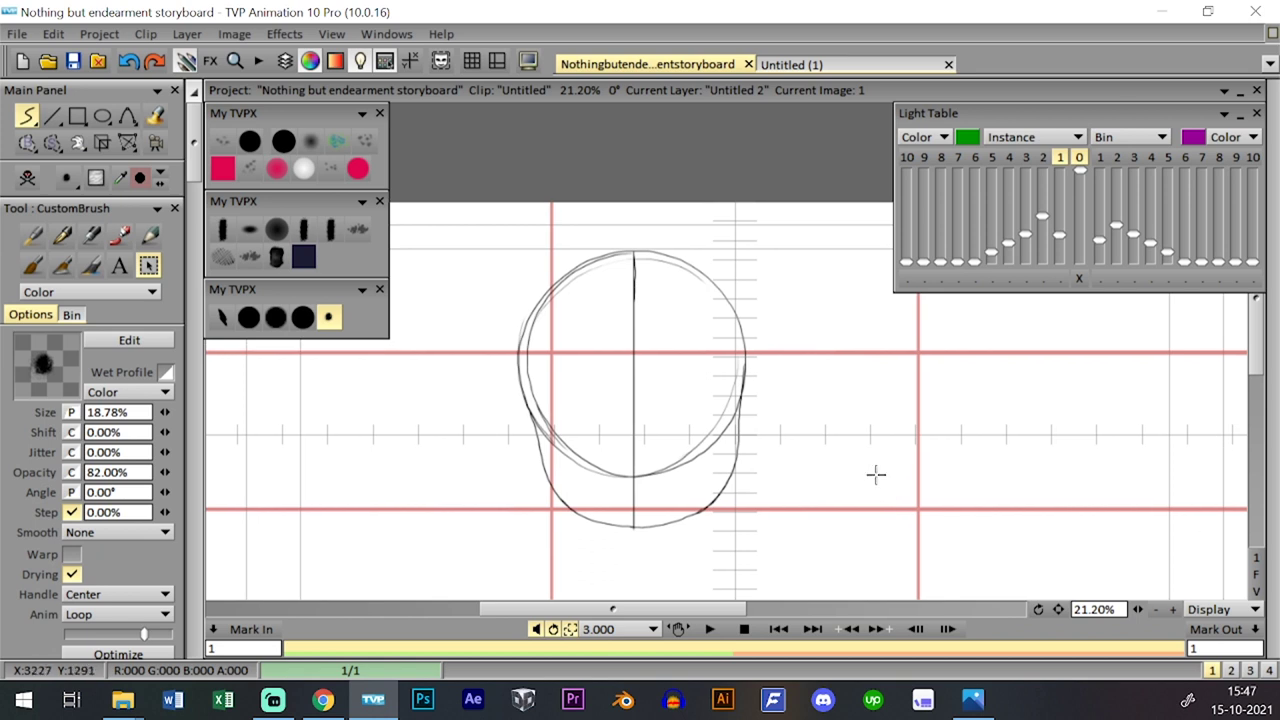
pyautogui.moveTo(744, 381)
pyautogui.mouseDown()
pyautogui.moveTo(762, 378)
pyautogui.moveTo(770, 395)
pyautogui.moveTo(747, 409)
pyautogui.moveTo(755, 398)
pyautogui.mouseUp()
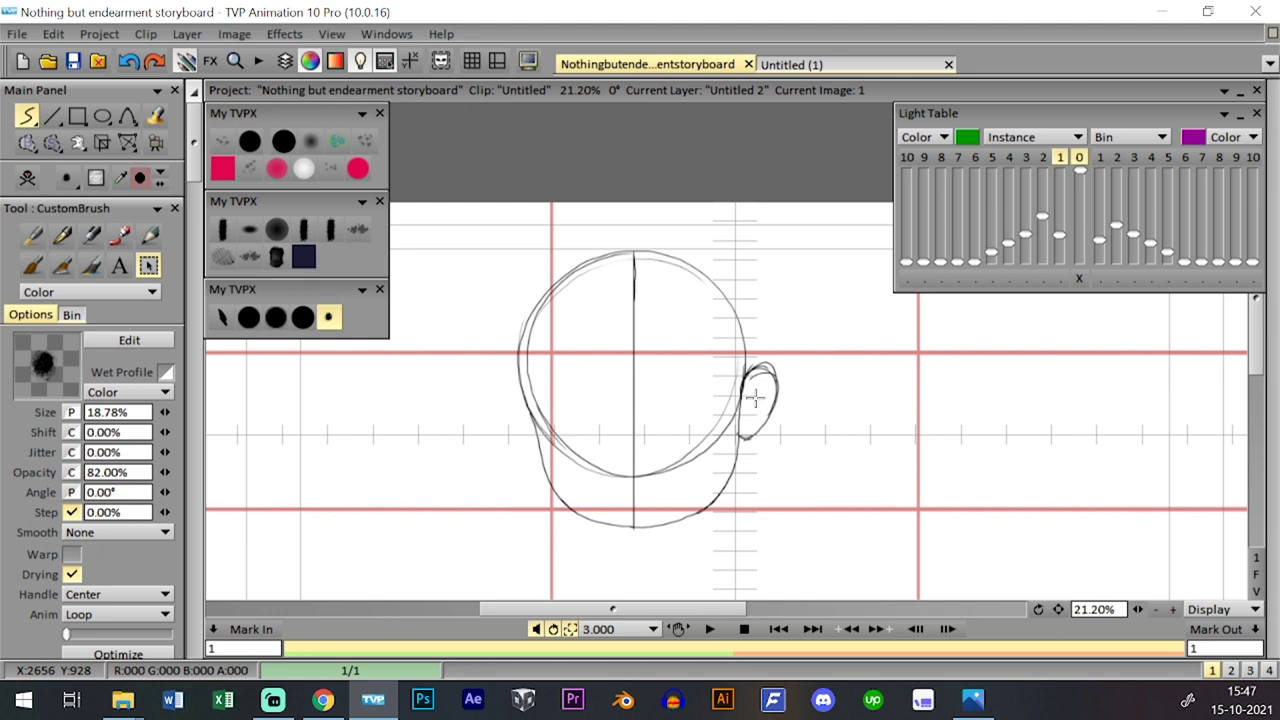
# - Sketch the ear on the head's left side, then undo a trial stroke with a finer pencil brush
pyautogui.moveTo(524, 398); pyautogui.dragTo(538, 448)
pyautogui.moveTo(492, 384)
pyautogui.mouseDown()
pyautogui.moveTo(488, 400)
pyautogui.moveTo(513, 405)
pyautogui.mouseUp()
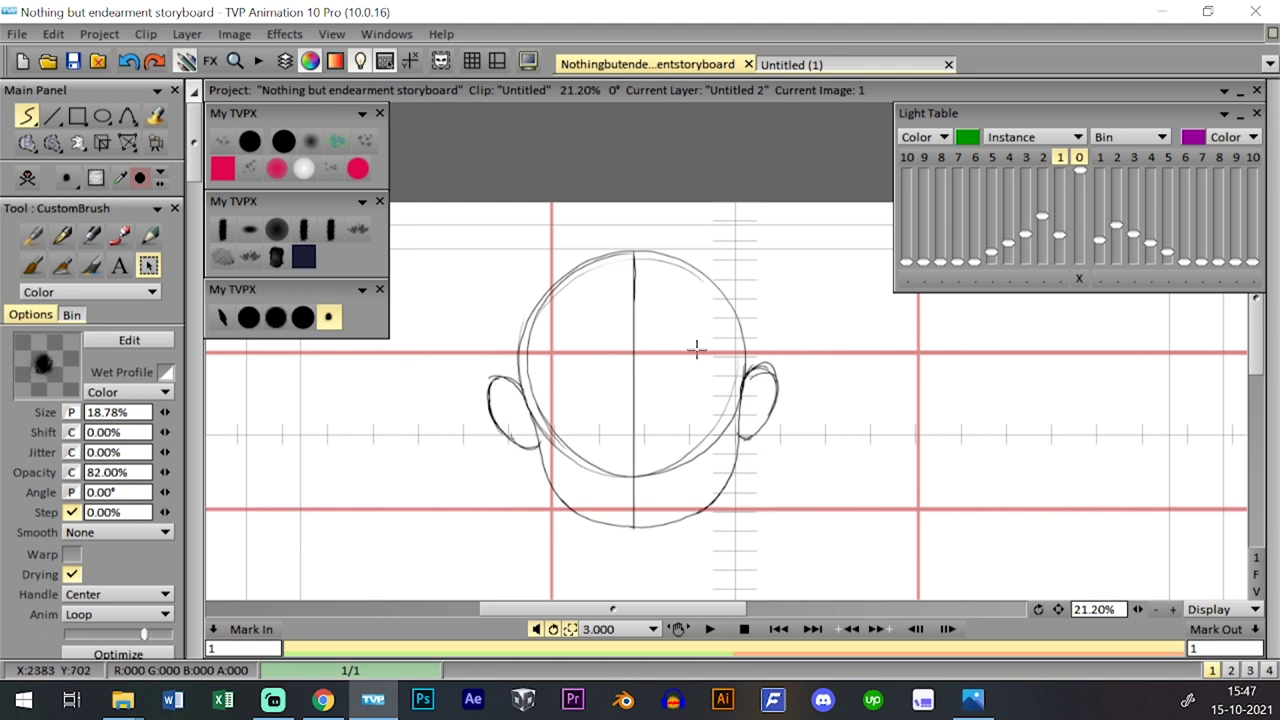
pyautogui.click(276, 317)
pyautogui.moveTo(612, 388)
pyautogui.mouseDown()
pyautogui.moveTo(597, 314)
pyautogui.moveTo(621, 382)
pyautogui.moveTo(601, 338)
pyautogui.moveTo(602, 376)
pyautogui.moveTo(571, 328)
pyautogui.moveTo(575, 354)
pyautogui.moveTo(613, 396)
pyautogui.mouseUp()
pyautogui.hotkey('ctrl', 'z')
# - Test darker and sketching pencil brushes inside and beside the head, undoing each stroke
pyautogui.click(249, 317)
pyautogui.moveTo(567, 318); pyautogui.dragTo(614, 400)
pyautogui.moveTo(567, 320); pyautogui.dragTo(616, 404)
pyautogui.hotkey('ctrl', 'z')
pyautogui.hotkey('ctrl', 'z')
pyautogui.hotkey('ctrl', 'z')
pyautogui.hotkey('ctrl', 'z')
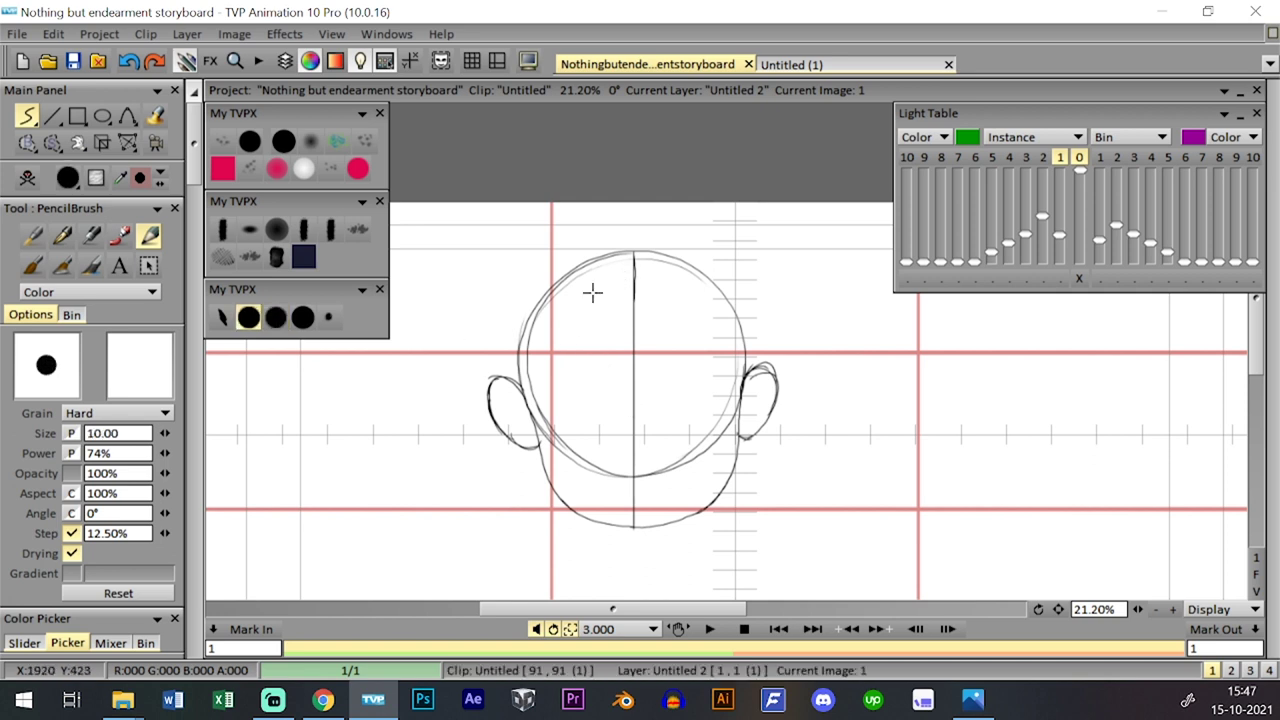
pyautogui.click(328, 317)
pyautogui.moveTo(510, 402); pyautogui.dragTo(454, 350)
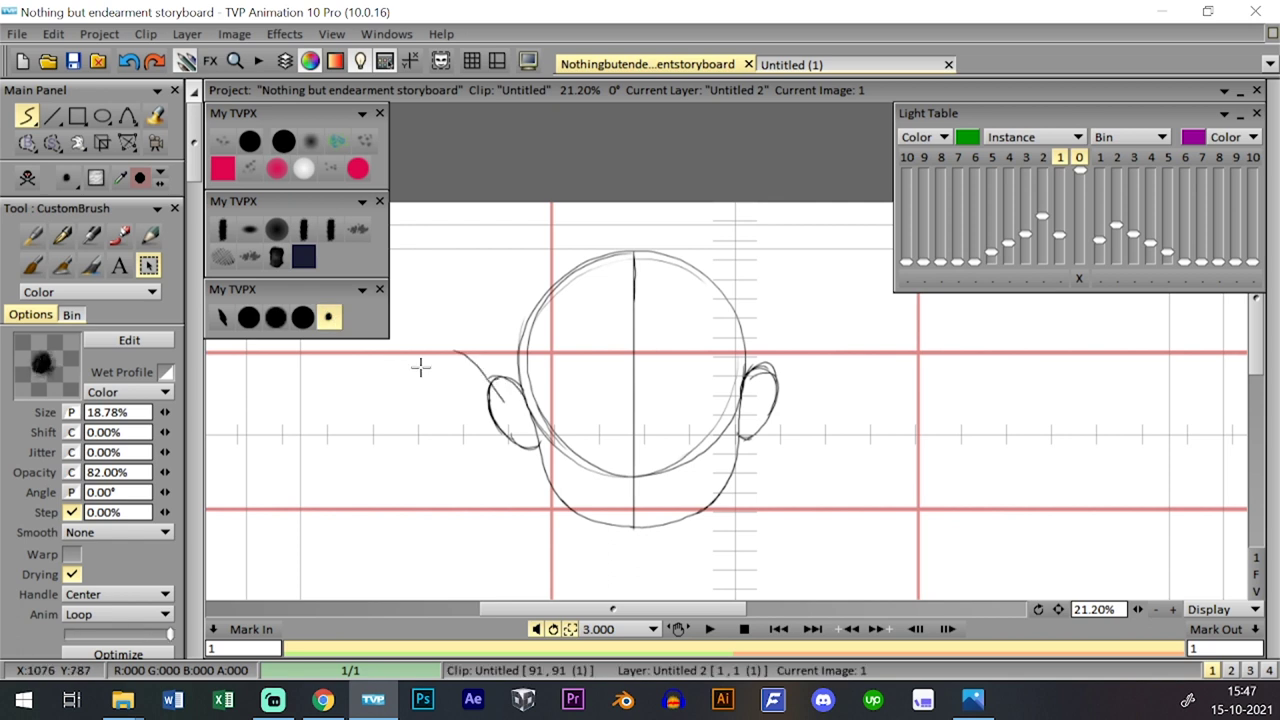
pyautogui.hotkey('ctrl', 'z')
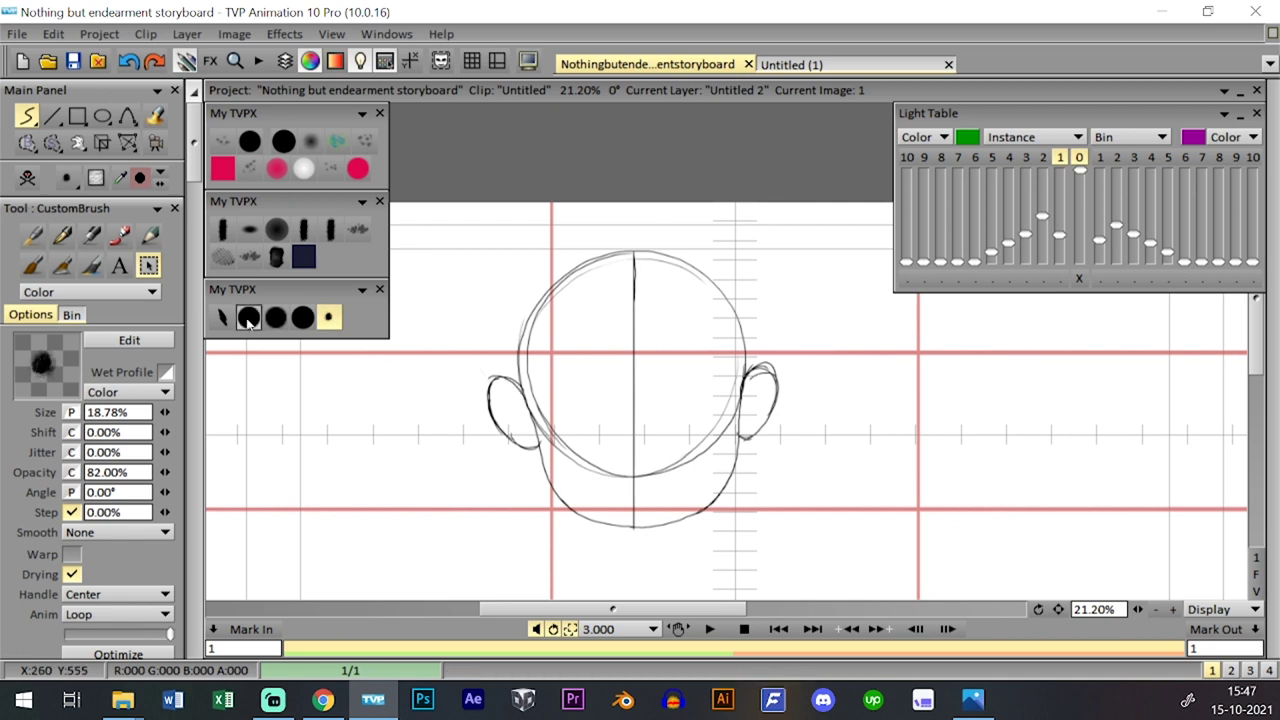
# - Select the solid black PencilBrush and zoom in with the head centred
pyautogui.click(248, 317)
pyautogui.scroll(2, 1077, 622)
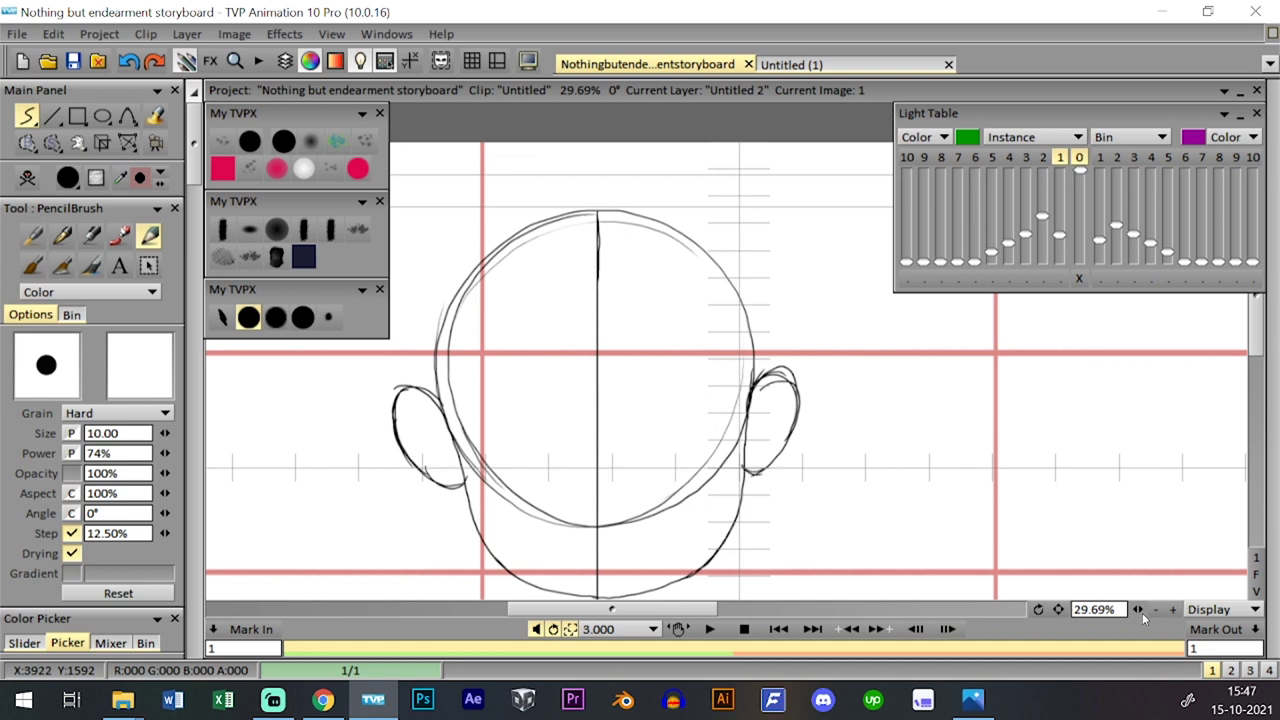
pyautogui.moveTo(1139, 611); pyautogui.dragTo(1148, 611)
pyautogui.moveTo(1059, 610); pyautogui.dragTo(1037, 575)
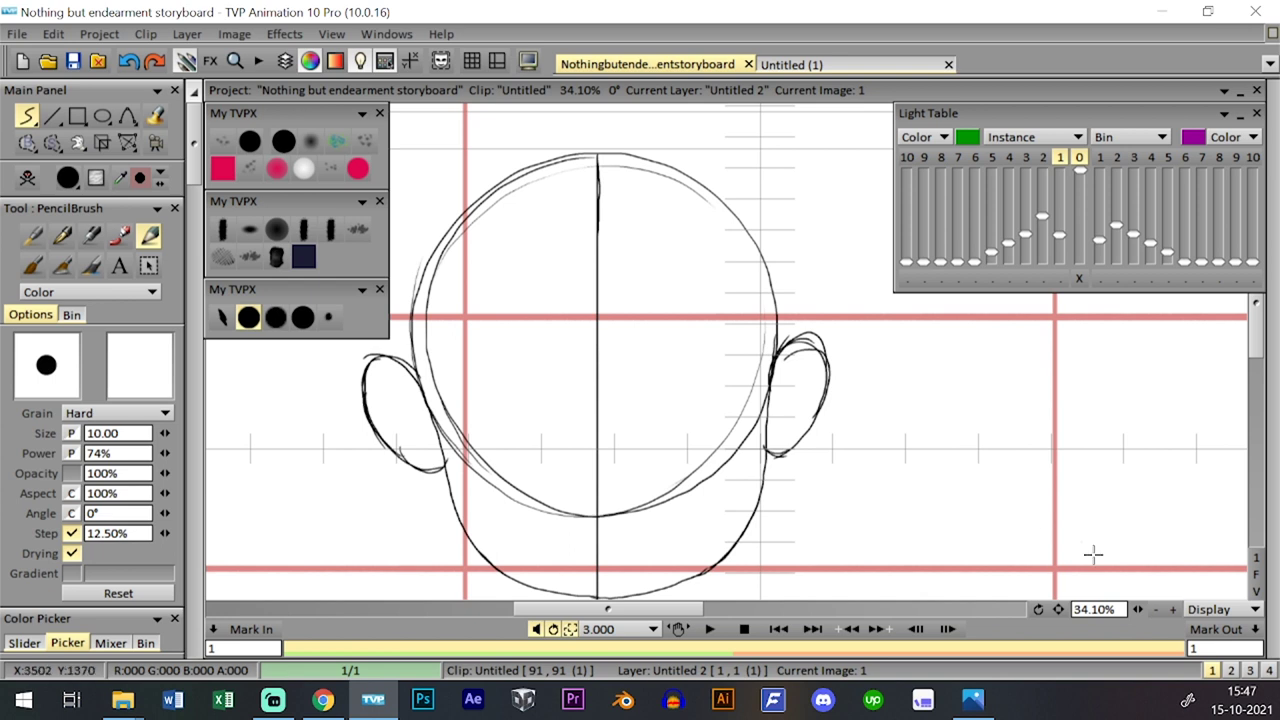
pyautogui.scroll(-1, 1095, 609)
# - Try tracing the centre line darker and start the nose triangle, undoing the retries
pyautogui.moveTo(607, 172); pyautogui.dragTo(608, 541)
pyautogui.hotkey('ctrl', 'z')
pyautogui.moveTo(607, 172); pyautogui.dragTo(608, 582)
pyautogui.hotkey('ctrl', 'z')
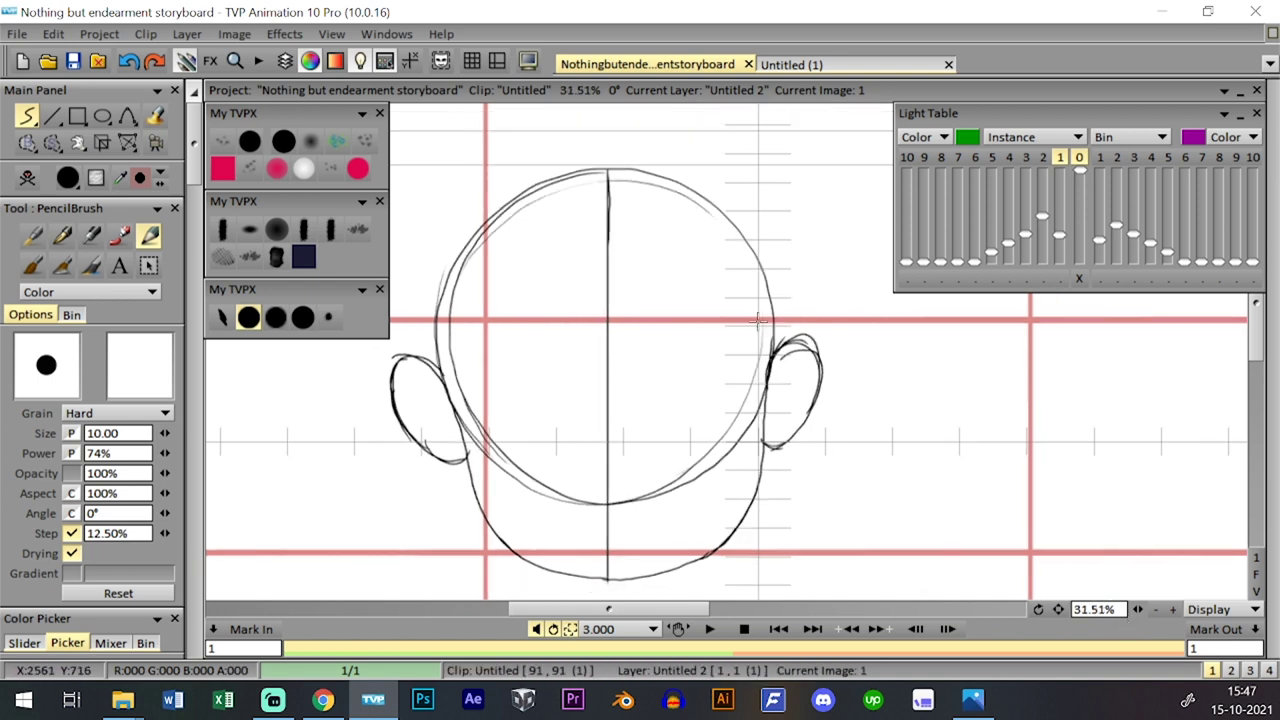
pyautogui.moveTo(623, 429)
pyautogui.mouseDown()
pyautogui.moveTo(598, 469)
pyautogui.moveTo(613, 458)
pyautogui.moveTo(586, 454)
pyautogui.mouseUp()
pyautogui.hotkey('ctrl', 'z')
pyautogui.hotkey('ctrl', 'z')
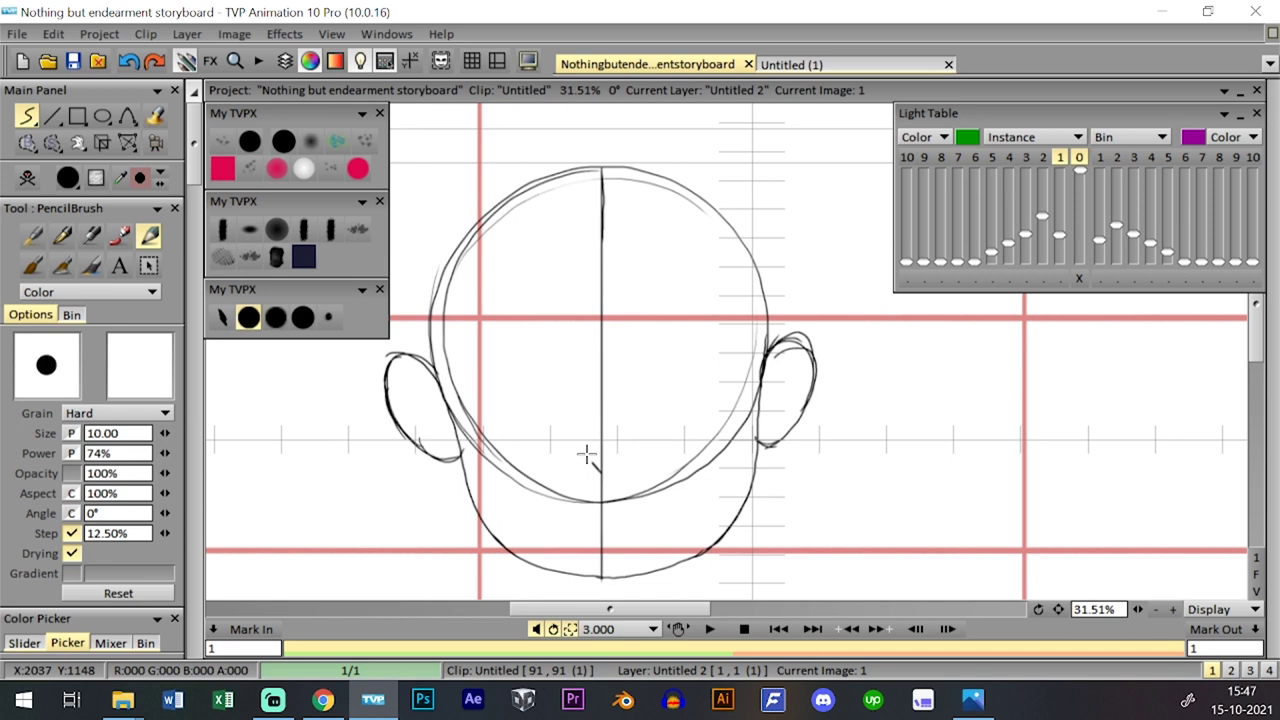
pyautogui.hotkey('ctrl', 'z')
# - Close the nose triangle and draw the nose bridge curving upward
pyautogui.moveTo(614, 458)
pyautogui.mouseDown()
pyautogui.moveTo(601, 472)
pyautogui.moveTo(615, 458)
pyautogui.moveTo(587, 403)
pyautogui.mouseUp()
pyautogui.hotkey('ctrl', 'z')
pyautogui.moveTo(589, 453); pyautogui.dragTo(587, 354)
pyautogui.hotkey('ctrl', 'z')
pyautogui.moveTo(597, 404); pyautogui.dragTo(586, 338)
pyautogui.hotkey('ctrl', 'z')
pyautogui.moveTo(597, 403)
pyautogui.mouseDown()
pyautogui.moveTo(587, 341)
pyautogui.moveTo(595, 415)
pyautogui.mouseUp()
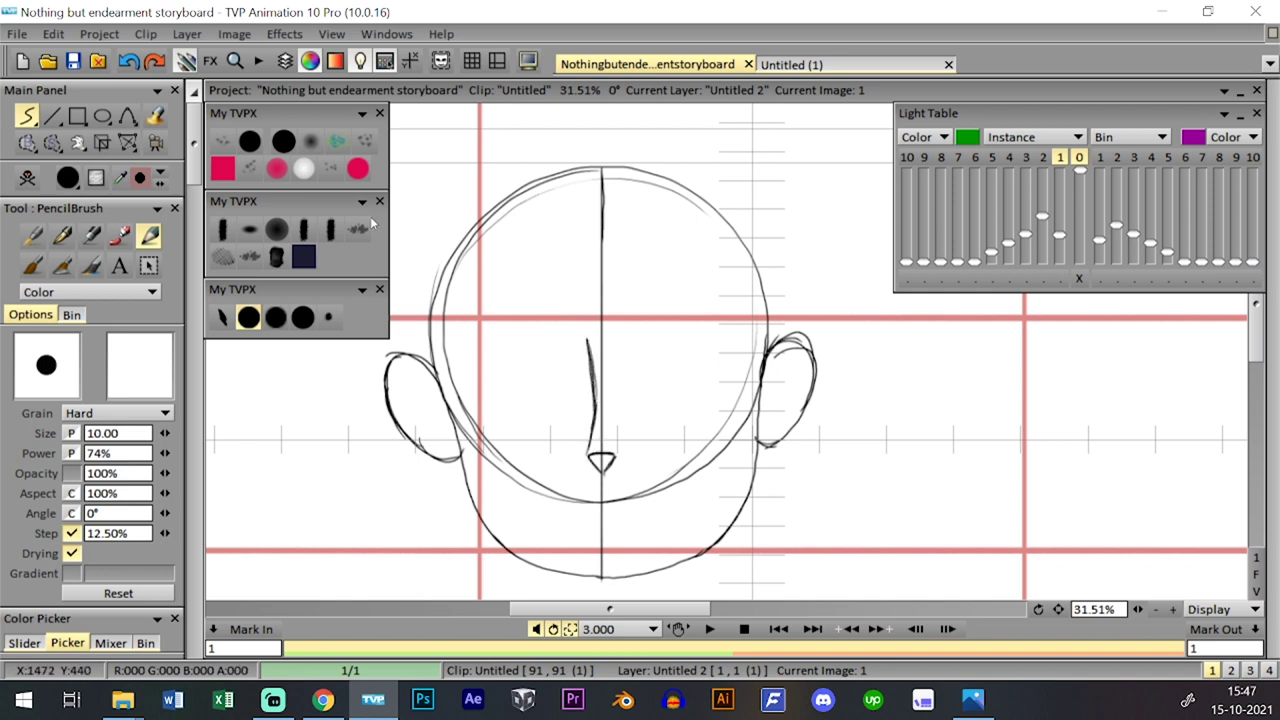
# - Save the project, then draw the darker closed-eyelid arc on the right eye
pyautogui.click(73, 61)
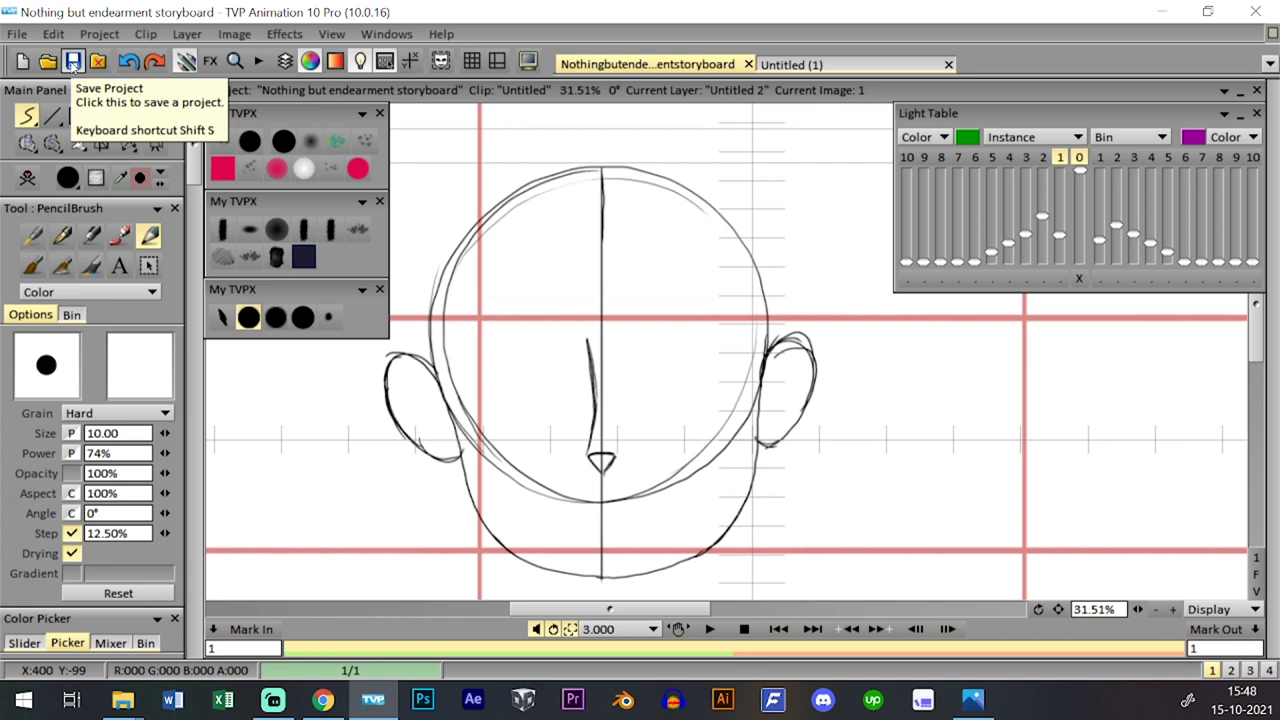
pyautogui.moveTo(650, 322)
pyautogui.mouseDown()
pyautogui.moveTo(694, 328)
pyautogui.moveTo(663, 311)
pyautogui.moveTo(697, 326)
pyautogui.mouseUp()
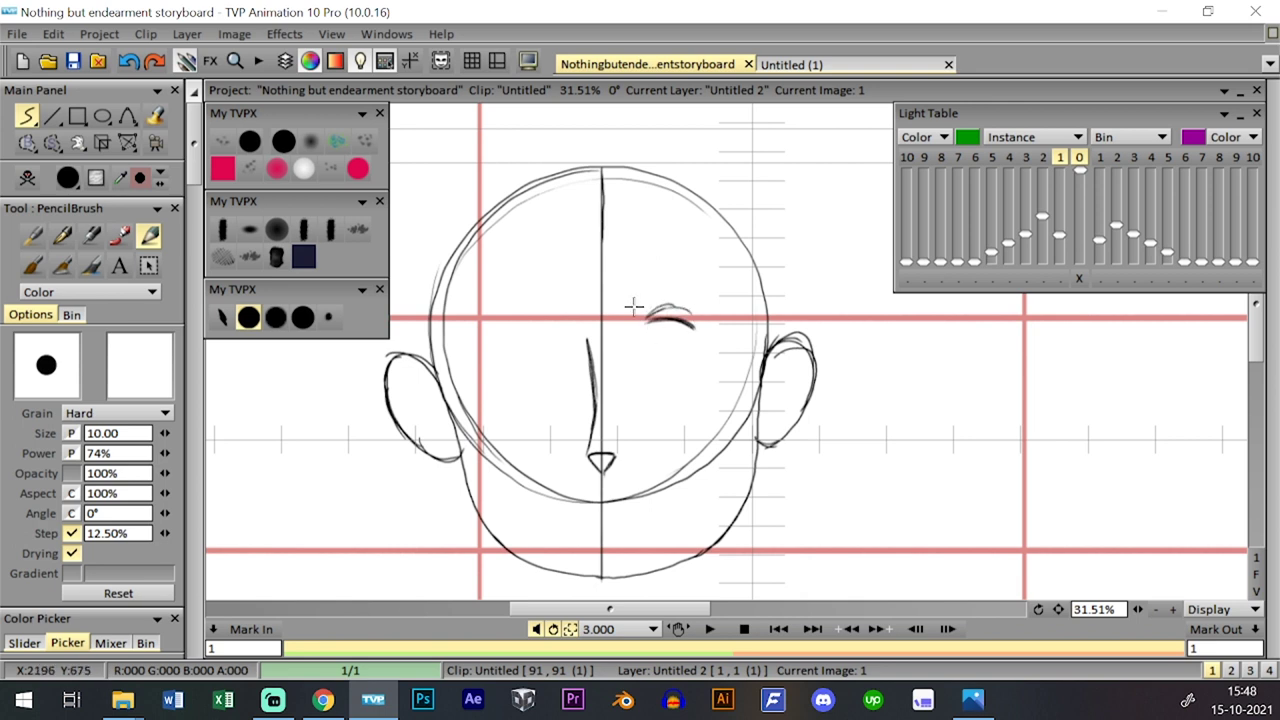
pyautogui.moveTo(676, 310); pyautogui.dragTo(687, 316)
pyautogui.hotkey('ctrl', 'z')
pyautogui.hotkey('ctrl', 'z')
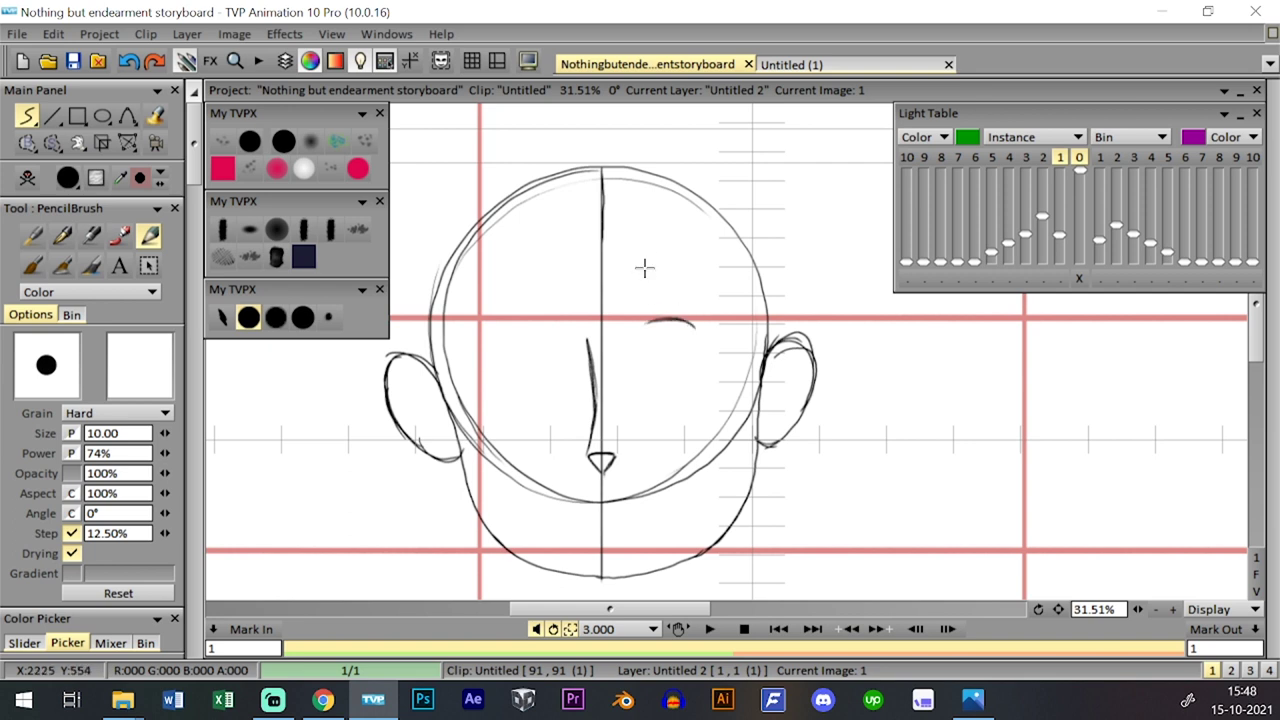
# - Erase the eyelid arc and return to the size 10 pencil brush
pyautogui.click(284, 142)
pyautogui.moveTo(682, 320); pyautogui.dragTo(656, 323)
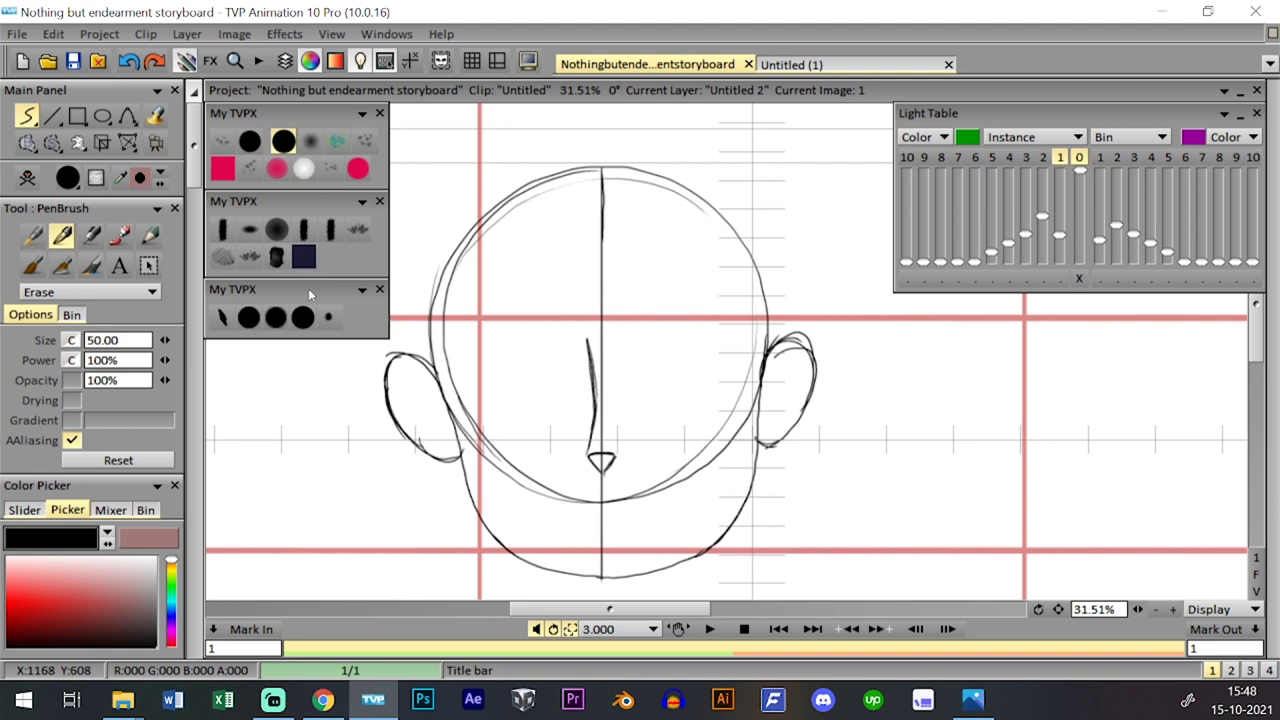
pyautogui.click(282, 319)
pyautogui.click(249, 317)
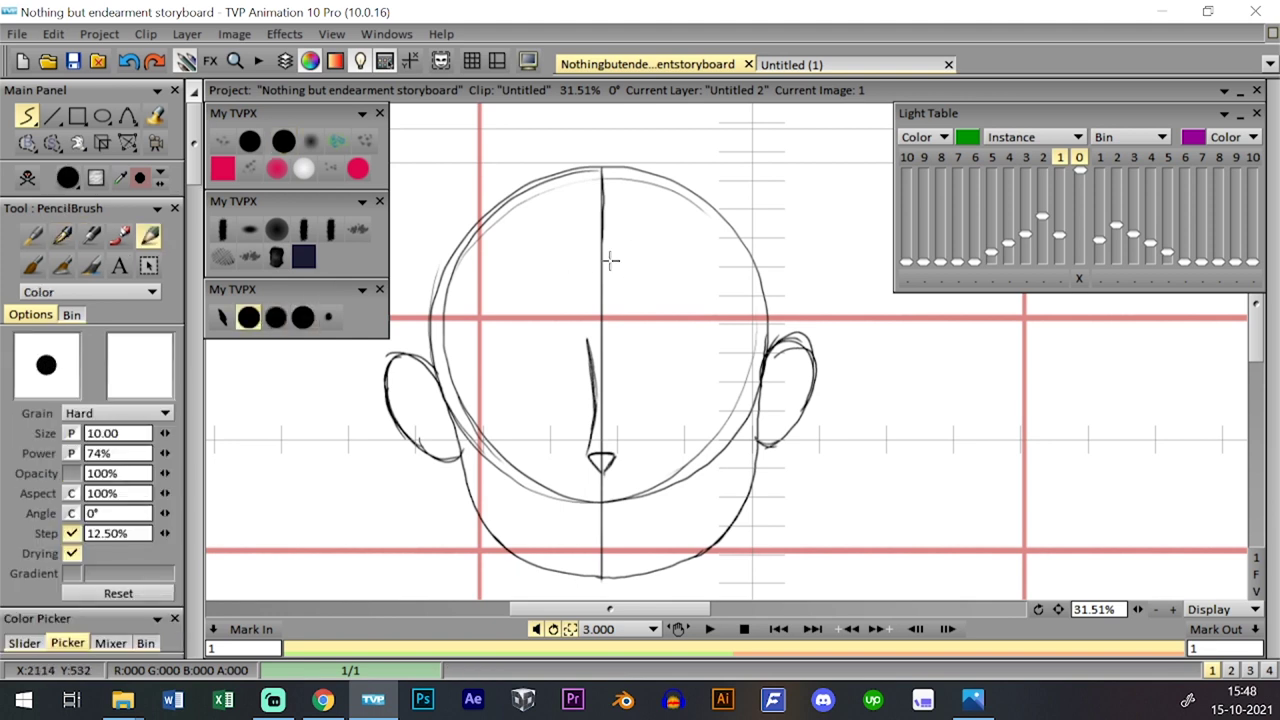
# - Draw the centre-parted fringe strokes sweeping right and left across the forehead
pyautogui.moveTo(632, 294); pyautogui.dragTo(654, 307)
pyautogui.hotkey('ctrl', 'z')
pyautogui.moveTo(603, 264); pyautogui.dragTo(711, 333)
pyautogui.moveTo(680, 292); pyautogui.dragTo(757, 362)
pyautogui.moveTo(718, 322); pyautogui.dragTo(763, 387)
pyautogui.hotkey('ctrl', 'z')
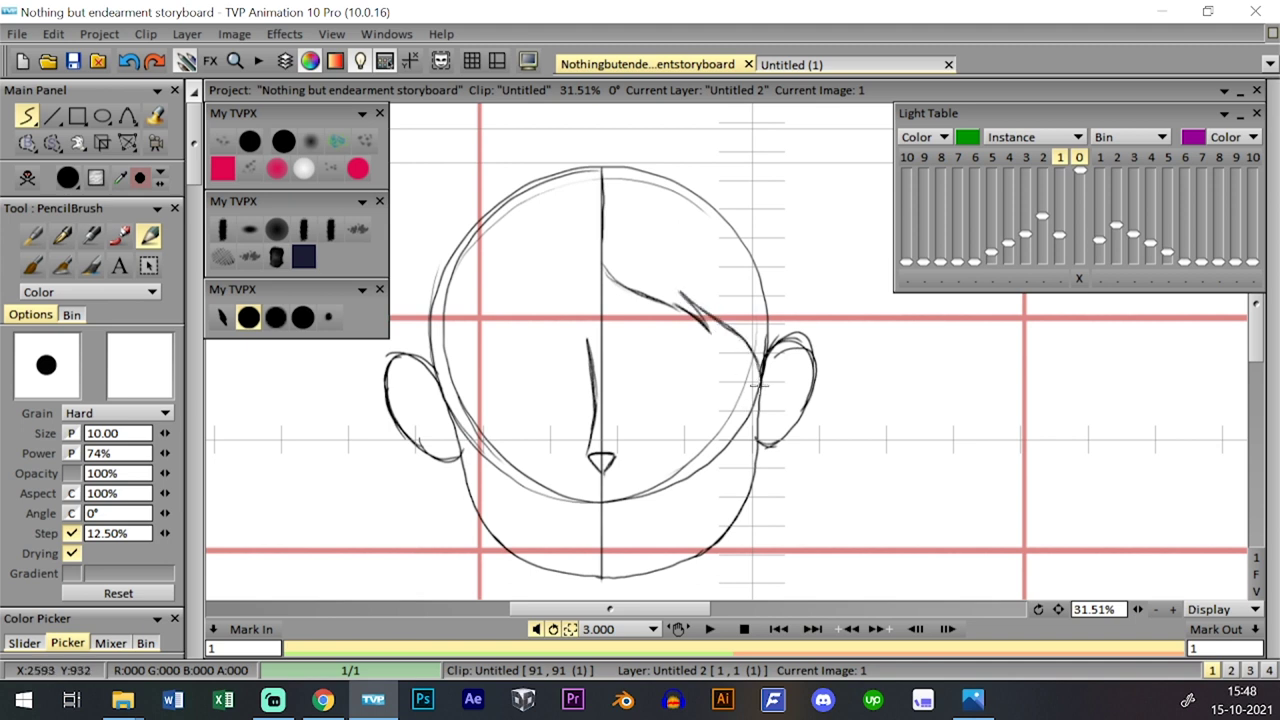
pyautogui.moveTo(594, 274); pyautogui.dragTo(511, 340)
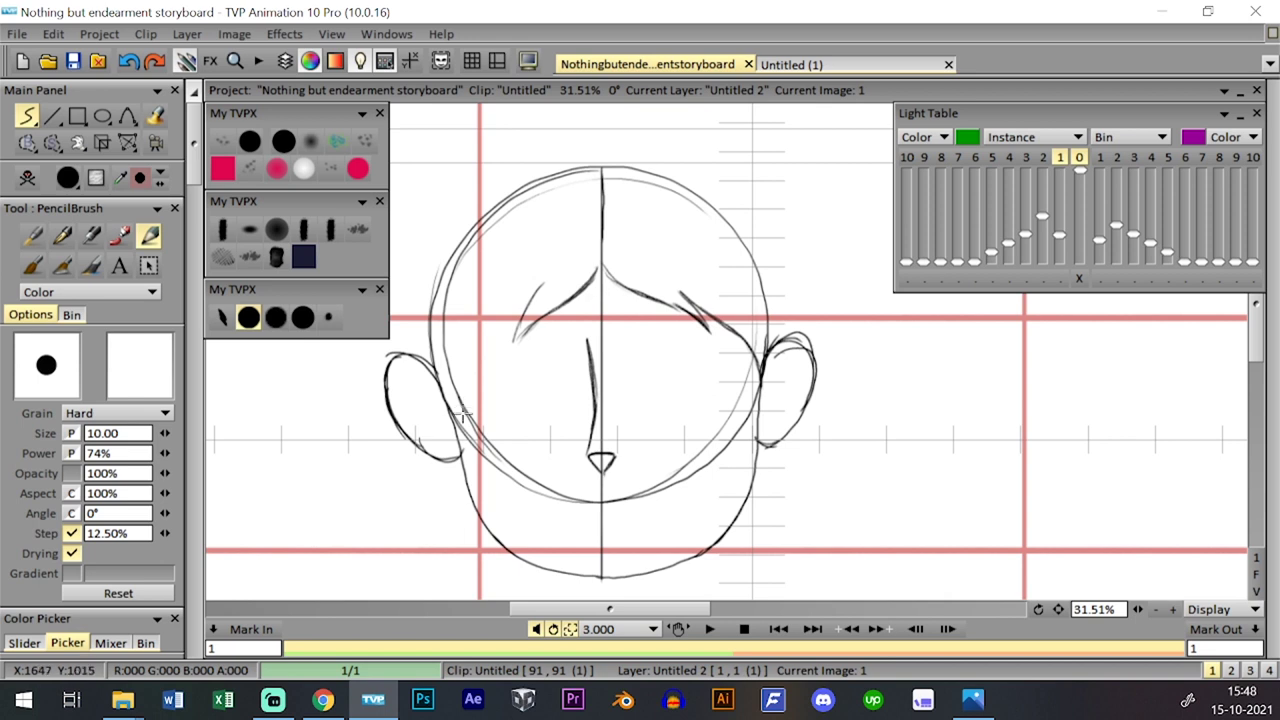
# - Draw the outer hair outline over the top of the head down to the right ear
pyautogui.moveTo(455, 419)
pyautogui.mouseDown()
pyautogui.moveTo(498, 319)
pyautogui.moveTo(448, 404)
pyautogui.moveTo(540, 280)
pyautogui.mouseUp()
pyautogui.hotkey('ctrl', 'z')
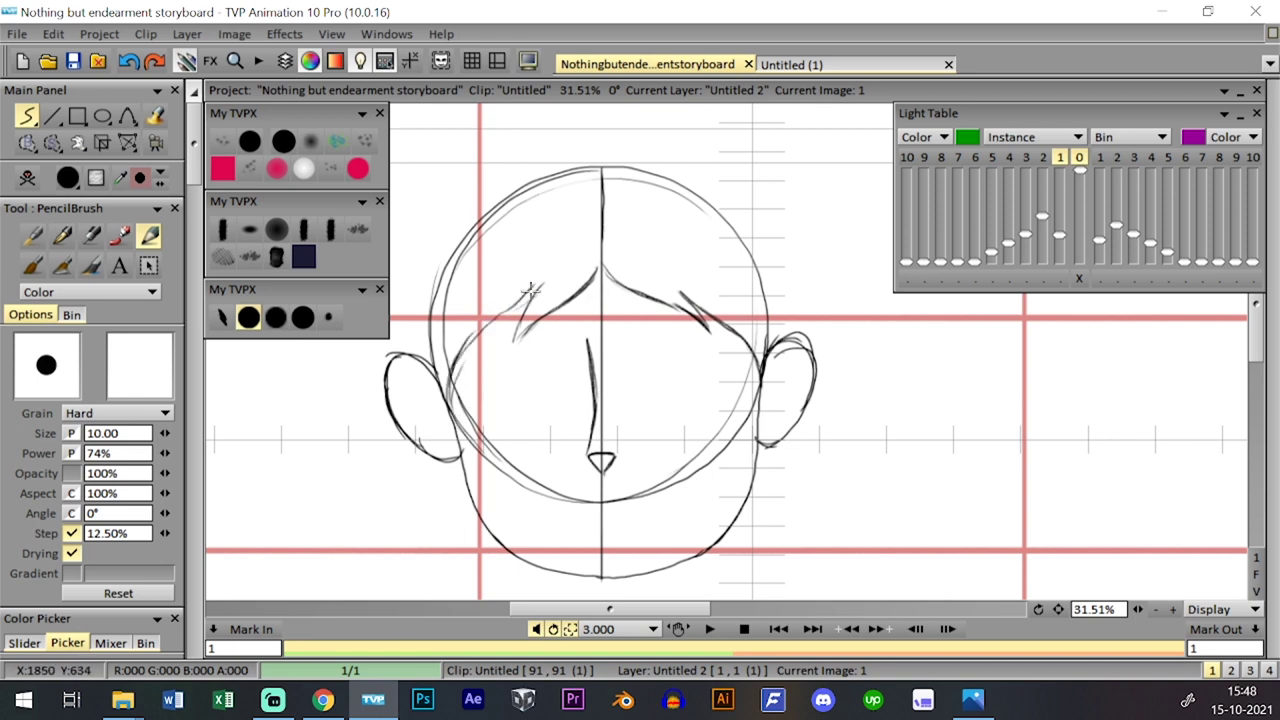
pyautogui.moveTo(421, 347)
pyautogui.mouseDown()
pyautogui.moveTo(471, 211)
pyautogui.moveTo(462, 218)
pyautogui.moveTo(519, 182)
pyautogui.mouseUp()
pyautogui.hotkey('ctrl', 'z')
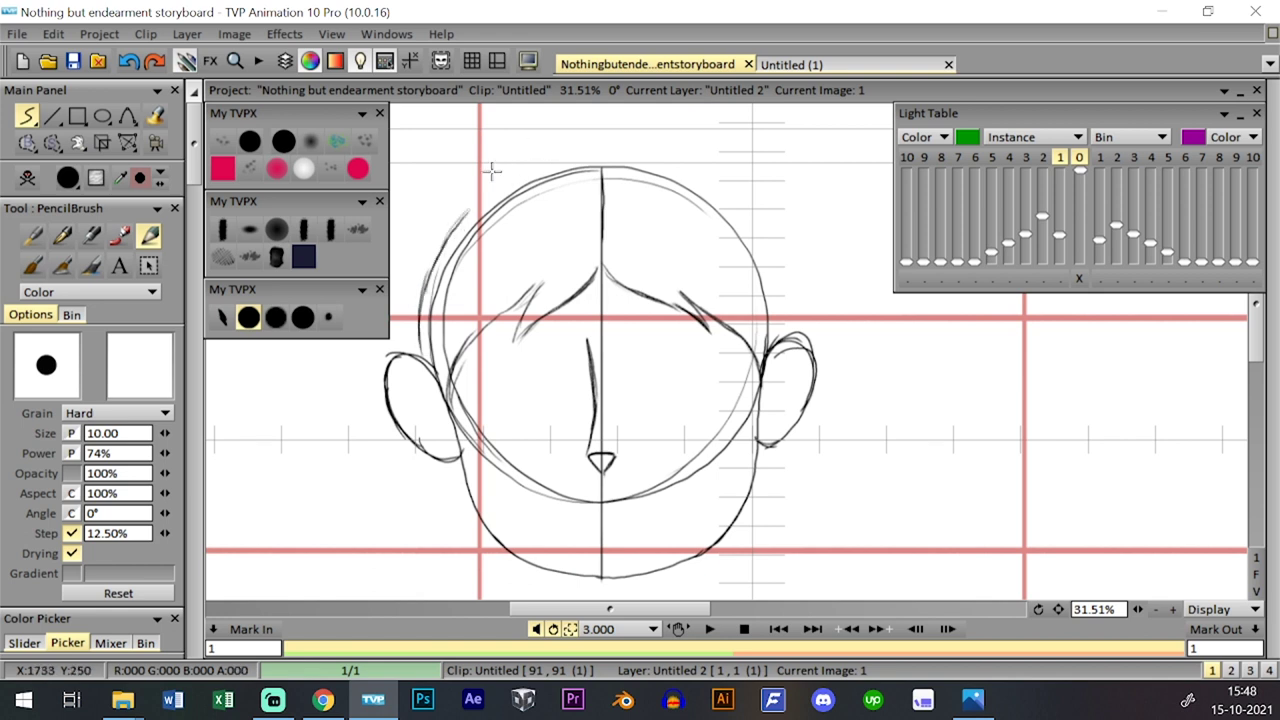
pyautogui.moveTo(450, 230)
pyautogui.mouseDown()
pyautogui.moveTo(530, 168)
pyautogui.moveTo(578, 155)
pyautogui.moveTo(722, 196)
pyautogui.moveTo(766, 258)
pyautogui.mouseUp()
pyautogui.moveTo(748, 220); pyautogui.dragTo(781, 298)
pyautogui.hotkey('ctrl', 'z')
pyautogui.hotkey('ctrl', 'z')
pyautogui.moveTo(726, 197); pyautogui.dragTo(768, 262)
pyautogui.moveTo(748, 220)
pyautogui.mouseDown()
pyautogui.moveTo(782, 298)
pyautogui.moveTo(770, 352)
pyautogui.moveTo(813, 323)
pyautogui.mouseUp()
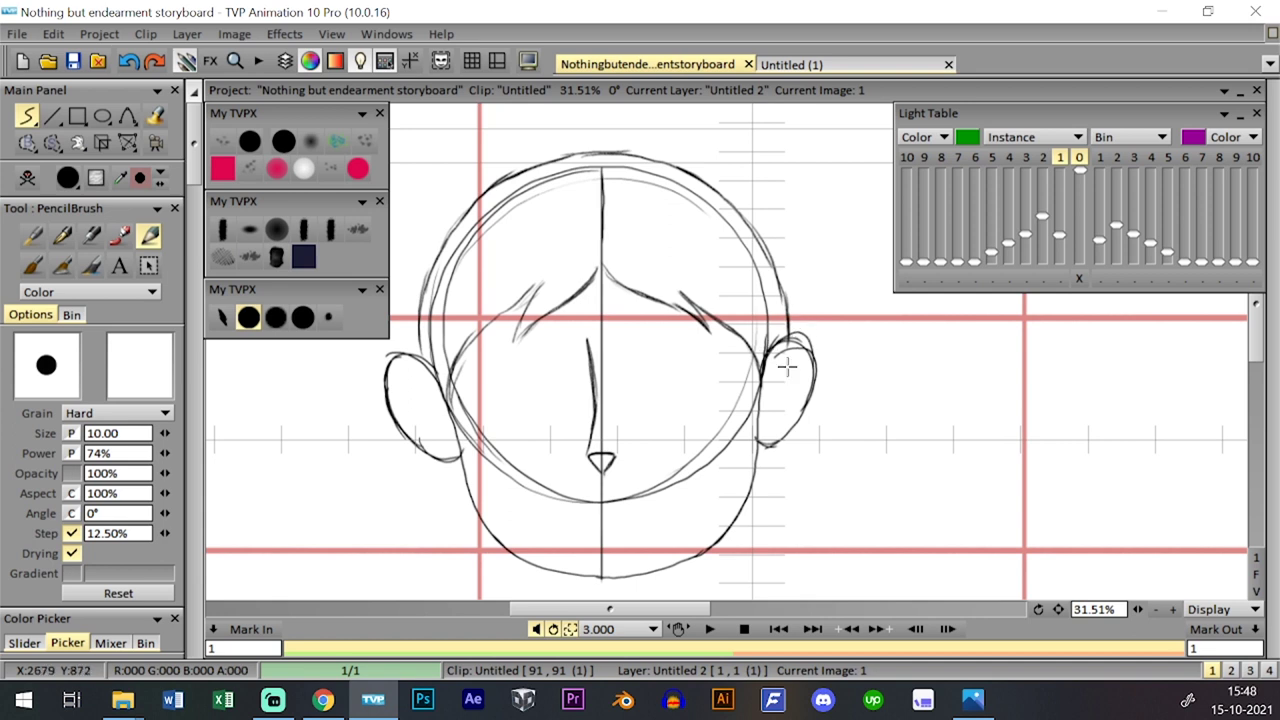
# - Add inner detail lines to the left ear and save the project
pyautogui.moveTo(424, 398); pyautogui.dragTo(423, 417)
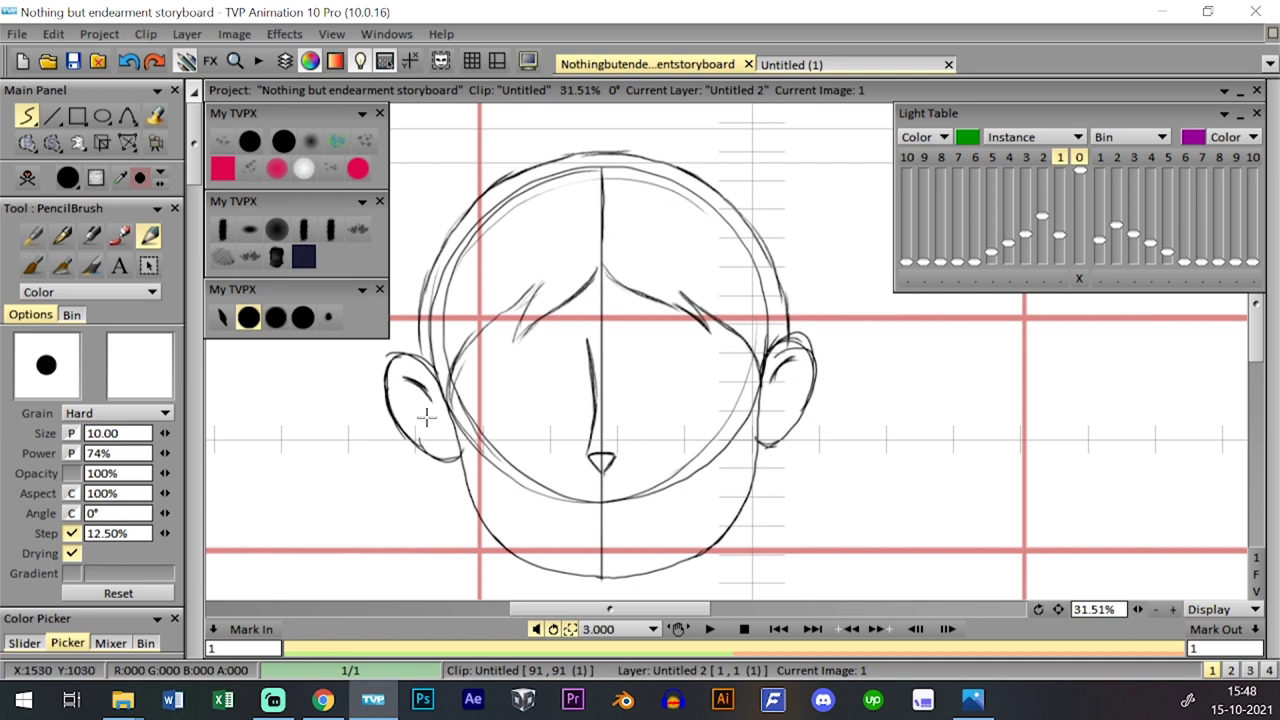
pyautogui.click(73, 61)
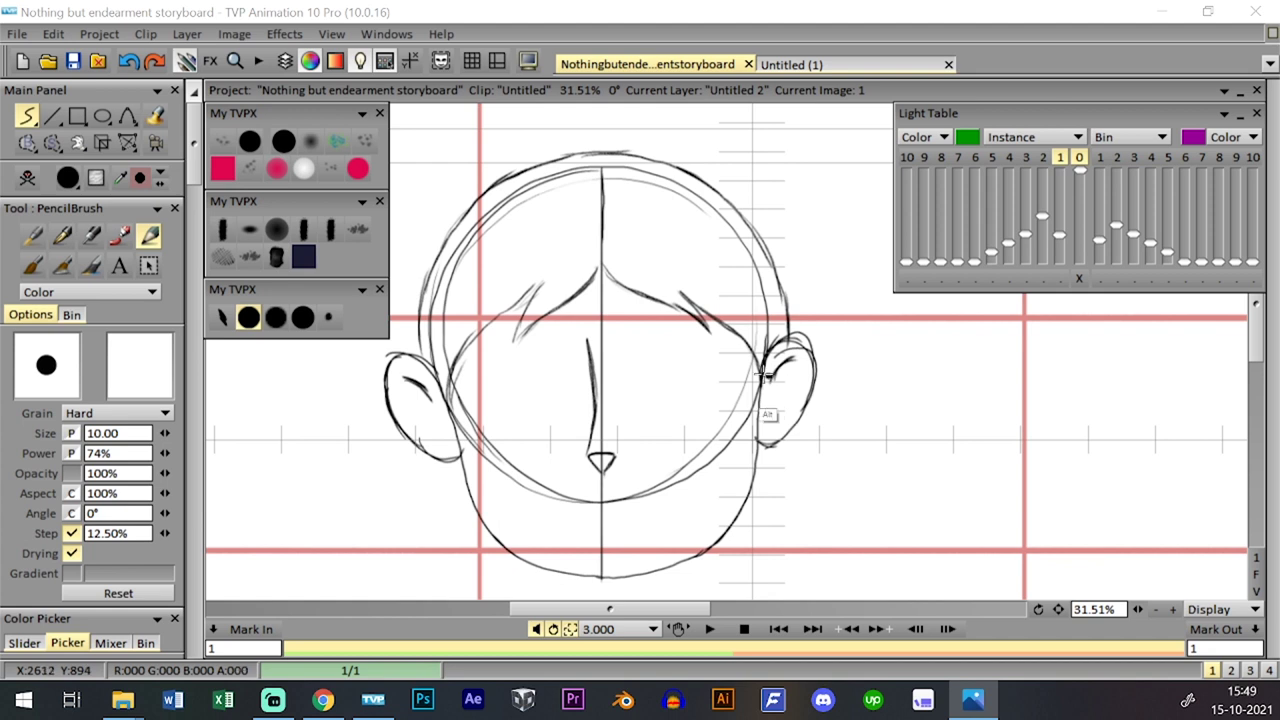
pyautogui.moveTo(736, 478); pyautogui.dragTo(747, 348)
# - Replace the neck marks with a new neck line below the chin
pyautogui.scroll(1, 746, 378)
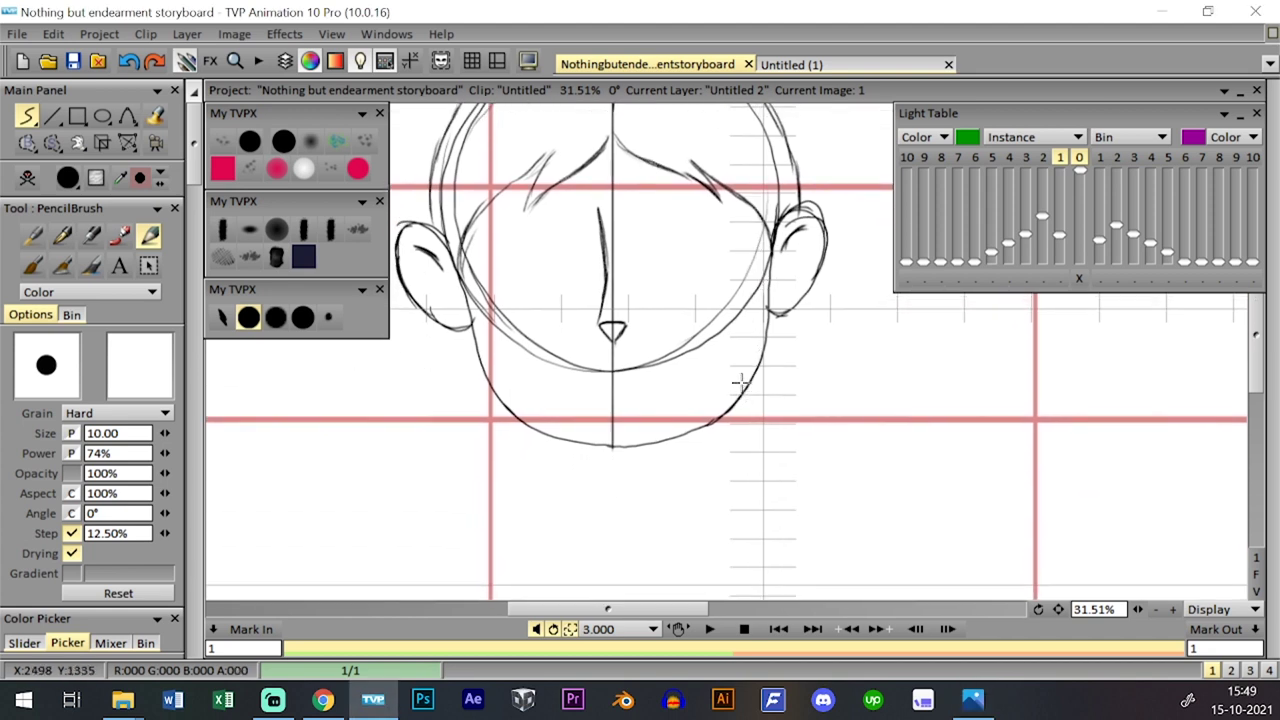
pyautogui.scroll(-1, 743, 390)
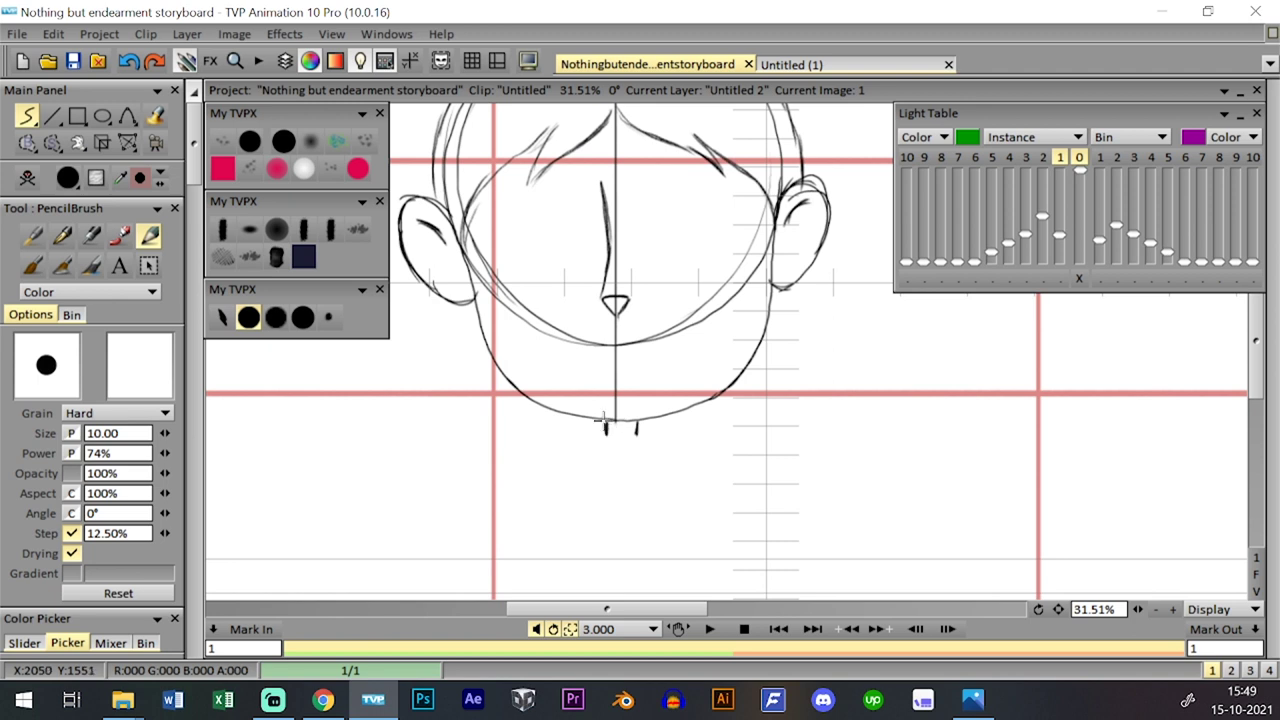
pyautogui.hotkey('ctrl', 'z')
pyautogui.hotkey('ctrl', 'z')
pyautogui.moveTo(603, 420)
pyautogui.mouseDown()
pyautogui.moveTo(603, 438)
pyautogui.moveTo(632, 420)
pyautogui.mouseUp()
# - Zoom to 39.18% on the face and try a closed-eye stroke, then undo it
pyautogui.moveTo(1138, 609); pyautogui.dragTo(1162, 590)
pyautogui.moveTo(771, 302); pyautogui.dragTo(766, 418)
pyautogui.scroll(2, 767, 418)
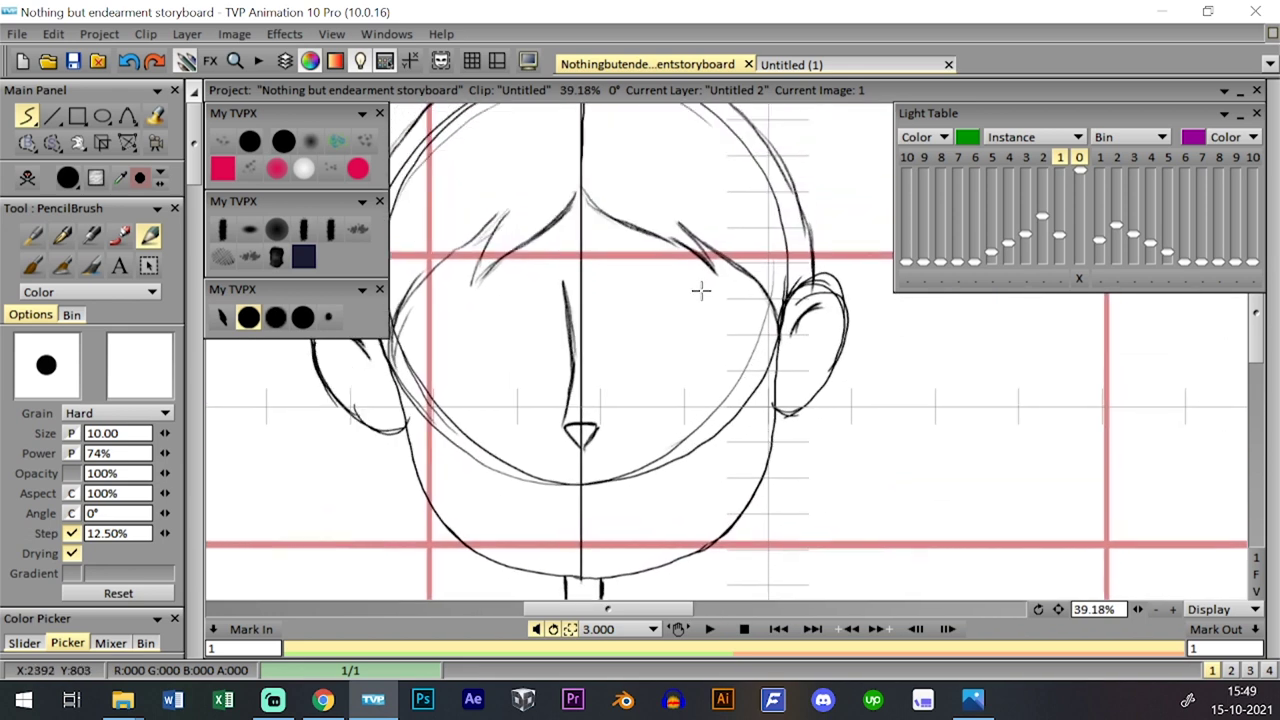
pyautogui.moveTo(666, 270)
pyautogui.mouseDown()
pyautogui.moveTo(677, 282)
pyautogui.moveTo(645, 256)
pyautogui.moveTo(671, 247)
pyautogui.moveTo(654, 261)
pyautogui.moveTo(692, 273)
pyautogui.moveTo(672, 264)
pyautogui.moveTo(684, 262)
pyautogui.mouseUp()
pyautogui.hotkey('ctrl', 'z')
pyautogui.hotkey('ctrl', 'z')
pyautogui.hotkey('ctrl', 'z')
pyautogui.hotkey('ctrl', 'z')
# - Redraw the left eyebrow as a longer, darker arc
pyautogui.moveTo(558, 302)
pyautogui.mouseDown()
pyautogui.moveTo(614, 338)
pyautogui.moveTo(604, 345)
pyautogui.mouseUp()
pyautogui.moveTo(498, 341); pyautogui.dragTo(558, 310)
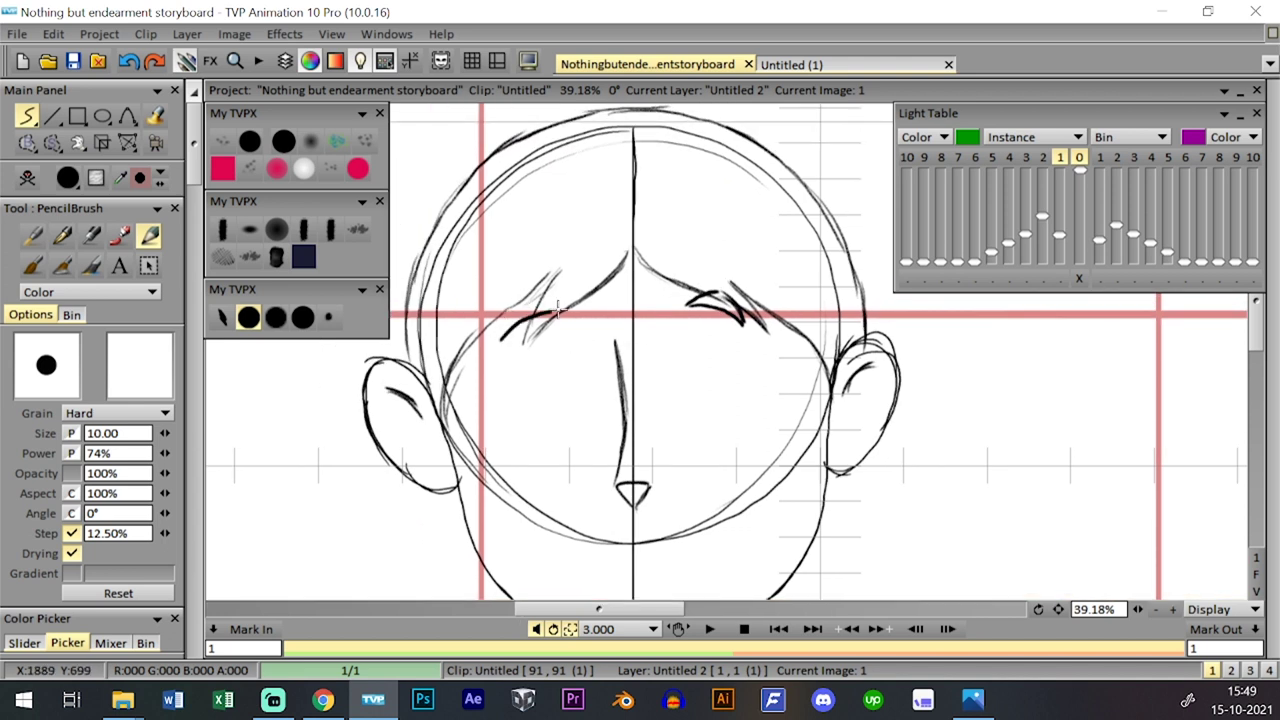
pyautogui.moveTo(499, 340)
pyautogui.mouseDown()
pyautogui.moveTo(515, 297)
pyautogui.moveTo(541, 299)
pyautogui.mouseUp()
pyautogui.hotkey('ctrl', 'z')
pyautogui.moveTo(744, 325)
pyautogui.mouseDown()
pyautogui.moveTo(711, 323)
pyautogui.moveTo(706, 297)
pyautogui.mouseUp()
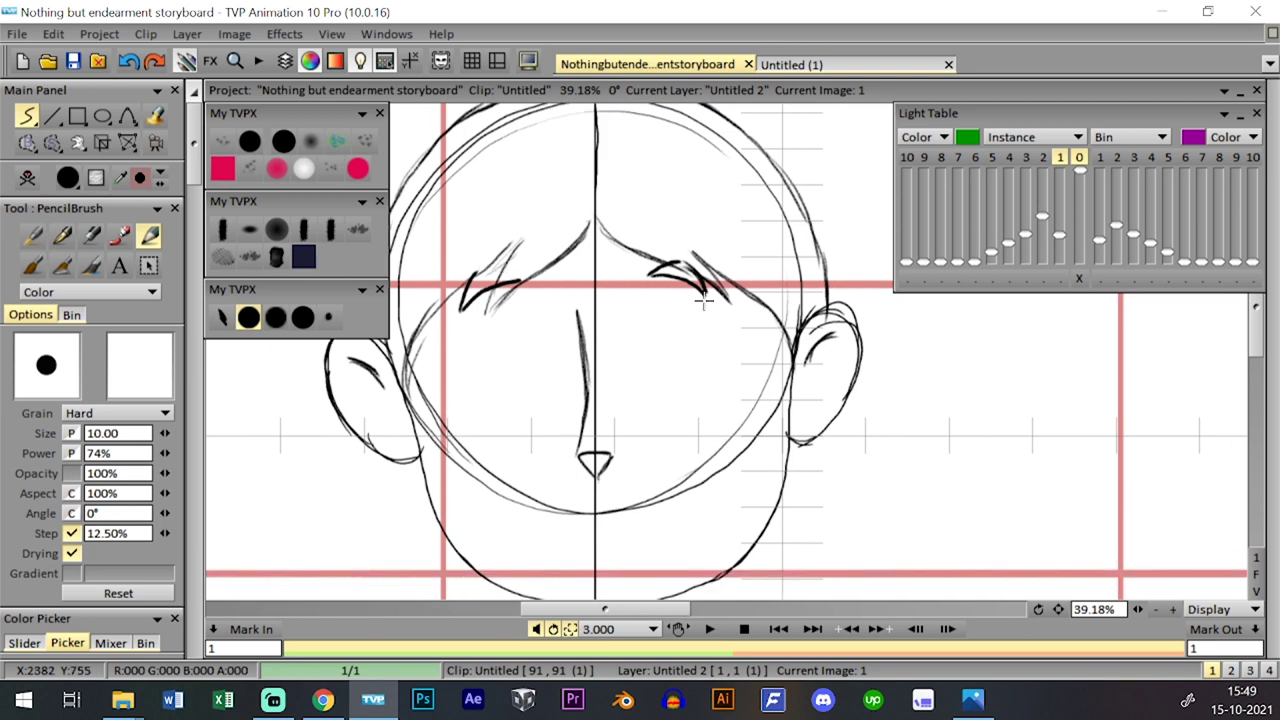
pyautogui.moveTo(462, 309)
pyautogui.mouseDown()
pyautogui.moveTo(483, 285)
pyautogui.moveTo(464, 298)
pyautogui.moveTo(513, 275)
pyautogui.mouseUp()
pyautogui.hotkey('ctrl', 'z')
pyautogui.hotkey('ctrl', 'z')
pyautogui.hotkey('ctrl', 'z')
pyautogui.moveTo(462, 309); pyautogui.dragTo(512, 276)
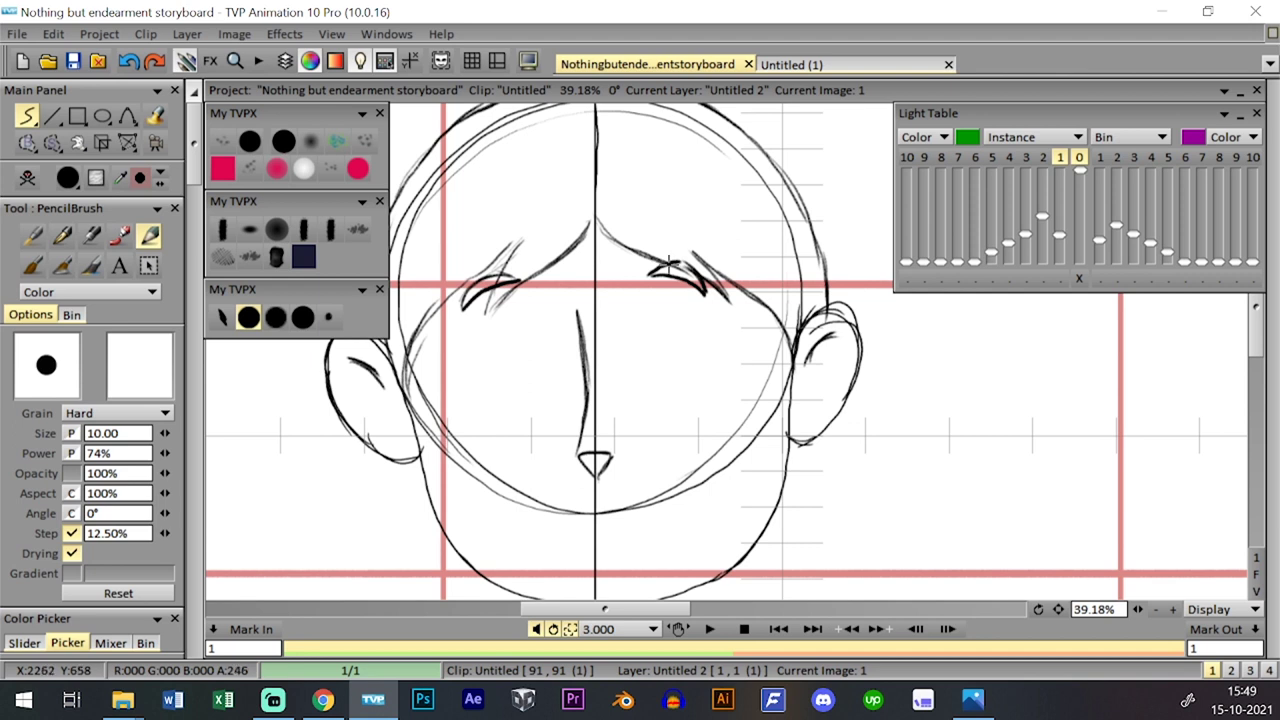
# - Darken and thicken the right eyebrow and add the lash mark under the closed right eye
pyautogui.moveTo(662, 265); pyautogui.dragTo(700, 275)
pyautogui.moveTo(761, 385)
pyautogui.mouseDown()
pyautogui.moveTo(769, 348)
pyautogui.moveTo(752, 367)
pyautogui.moveTo(754, 349)
pyautogui.mouseUp()
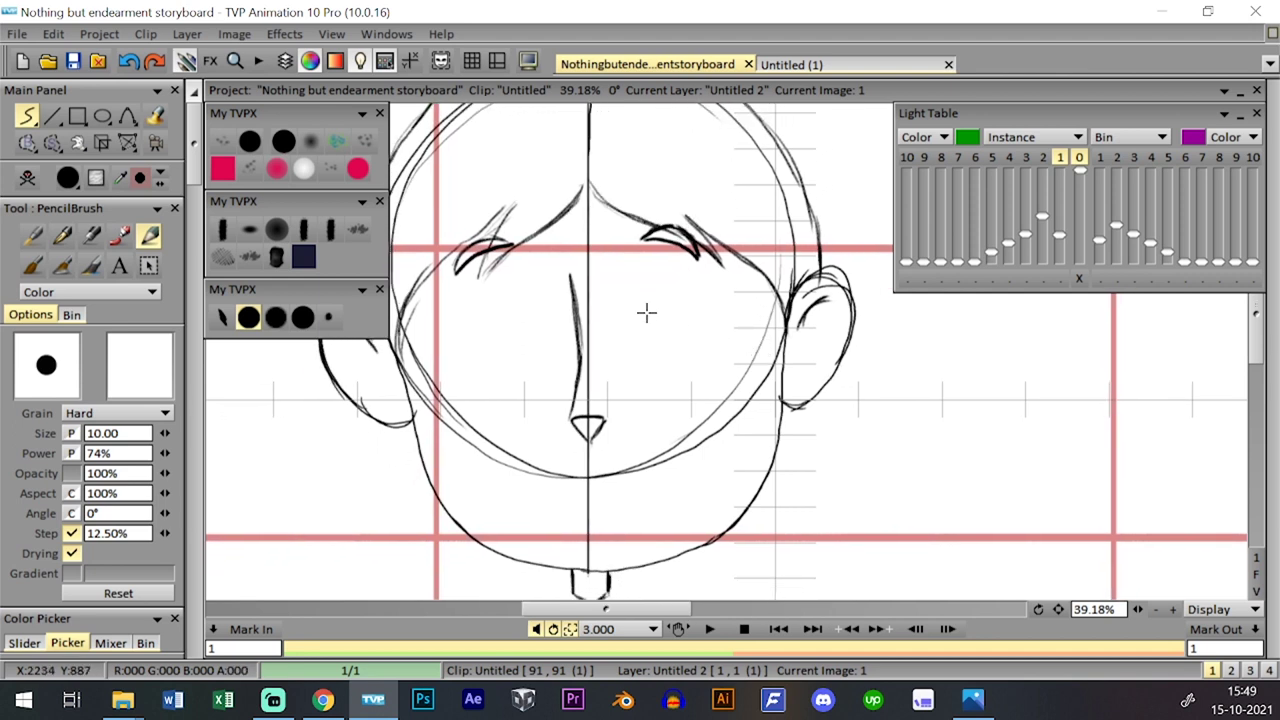
pyautogui.moveTo(642, 306)
pyautogui.mouseDown()
pyautogui.moveTo(684, 300)
pyautogui.moveTo(697, 317)
pyautogui.mouseUp()
pyautogui.moveTo(697, 317)
pyautogui.mouseDown()
pyautogui.moveTo(685, 300)
pyautogui.moveTo(642, 301)
pyautogui.mouseUp()
pyautogui.moveTo(653, 368); pyautogui.dragTo(686, 365)
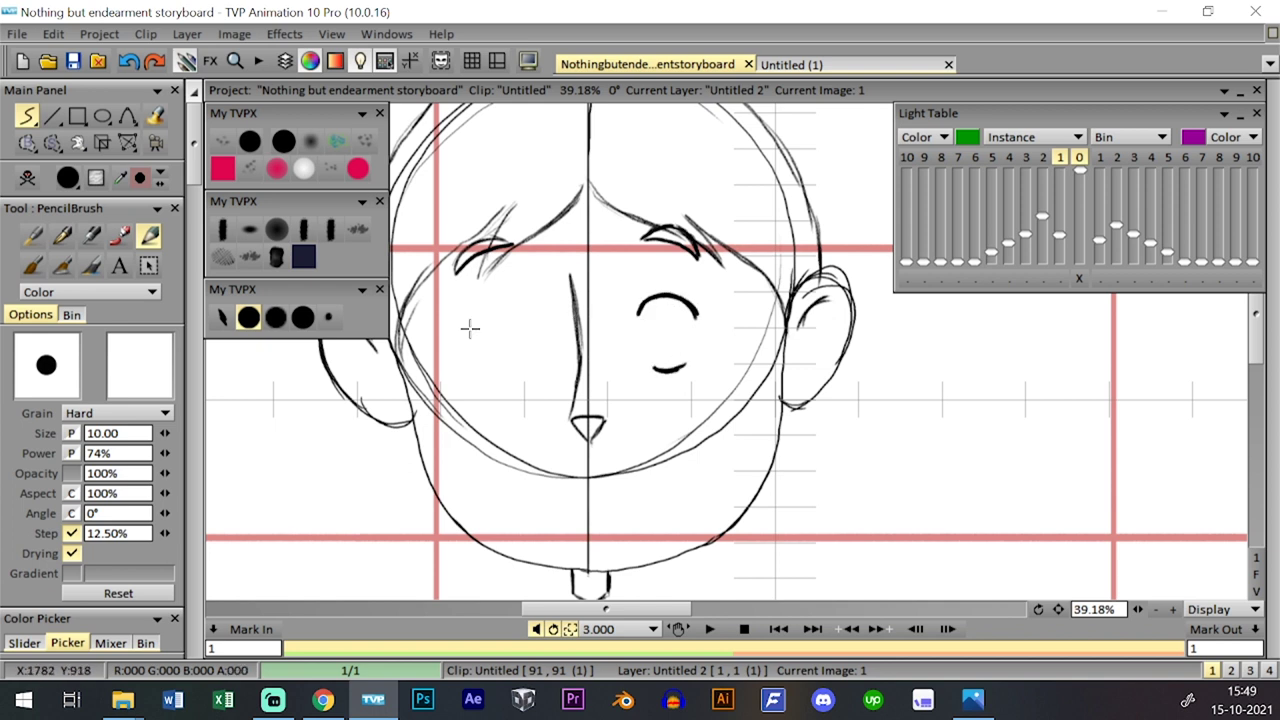
pyautogui.moveTo(514, 313); pyautogui.dragTo(533, 324)
pyautogui.hotkey('ctrl', 'z')
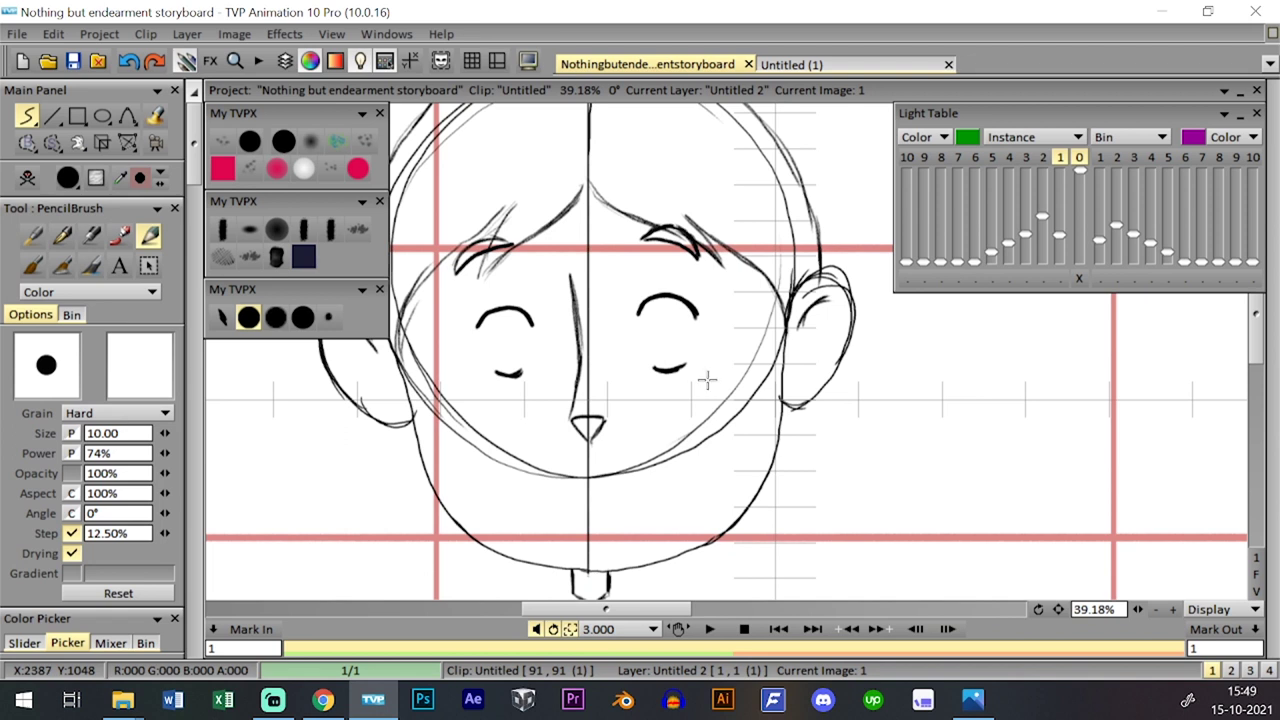
# - Block in the wide open mouth with trial corner and lip strokes
pyautogui.scroll(-1, 688, 416)
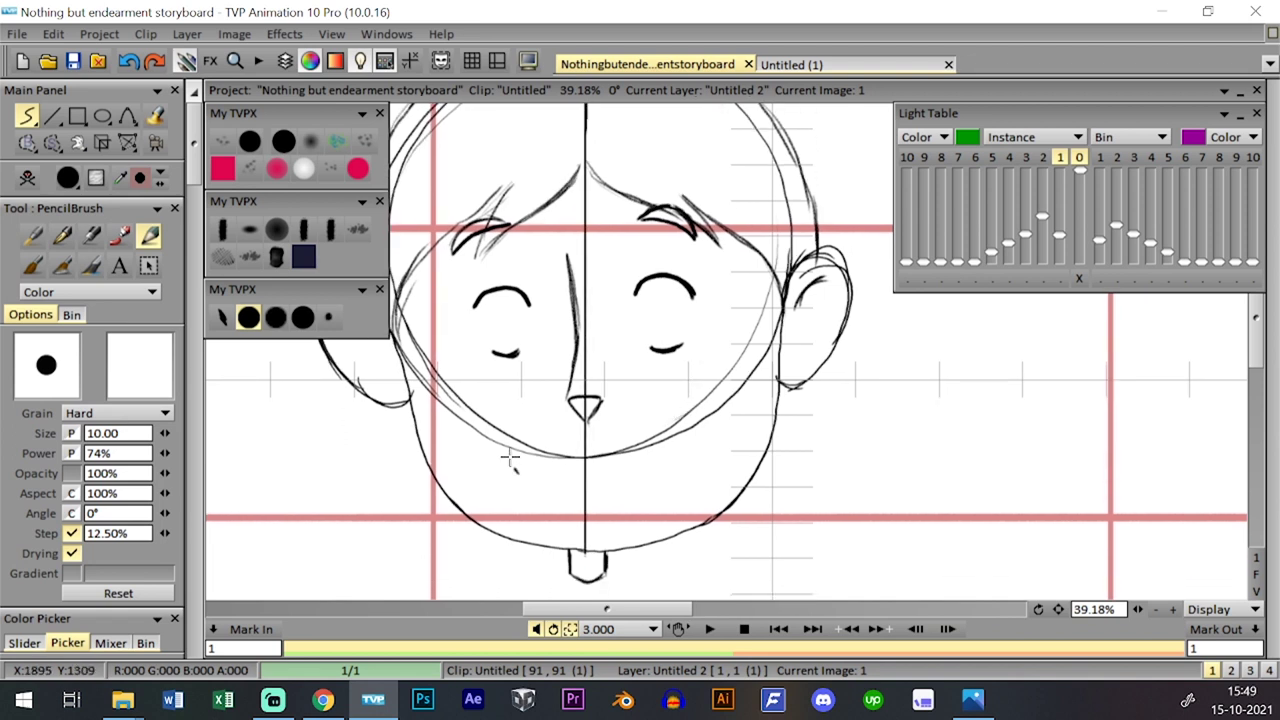
pyautogui.moveTo(537, 425); pyautogui.dragTo(646, 420)
pyautogui.hotkey('ctrl', 'z')
pyautogui.moveTo(503, 481)
pyautogui.mouseDown()
pyautogui.moveTo(506, 434)
pyautogui.moveTo(529, 426)
pyautogui.moveTo(641, 417)
pyautogui.moveTo(675, 424)
pyautogui.moveTo(694, 458)
pyautogui.mouseUp()
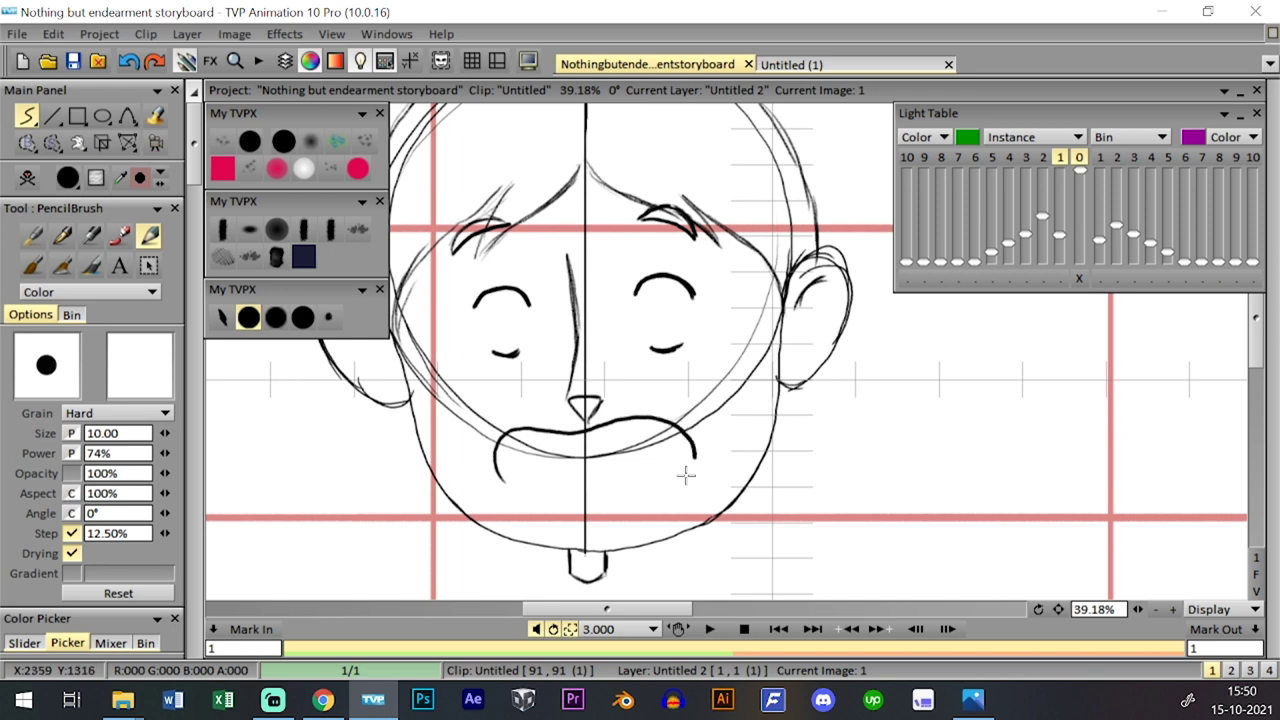
pyautogui.moveTo(500, 452)
pyautogui.mouseDown()
pyautogui.moveTo(511, 482)
pyautogui.moveTo(551, 504)
pyautogui.moveTo(605, 505)
pyautogui.moveTo(680, 462)
pyautogui.mouseUp()
pyautogui.hotkey('ctrl', 'z')
pyautogui.moveTo(500, 458)
pyautogui.mouseDown()
pyautogui.moveTo(523, 491)
pyautogui.moveTo(623, 506)
pyautogui.moveTo(677, 466)
pyautogui.moveTo(675, 448)
pyautogui.mouseUp()
pyautogui.hotkey('ctrl', 'z')
pyautogui.hotkey('ctrl', 'z')
pyautogui.moveTo(517, 476)
pyautogui.mouseDown()
pyautogui.moveTo(510, 453)
pyautogui.moveTo(535, 430)
pyautogui.moveTo(605, 430)
pyautogui.moveTo(665, 470)
pyautogui.mouseUp()
pyautogui.hotkey('ctrl', 'z')
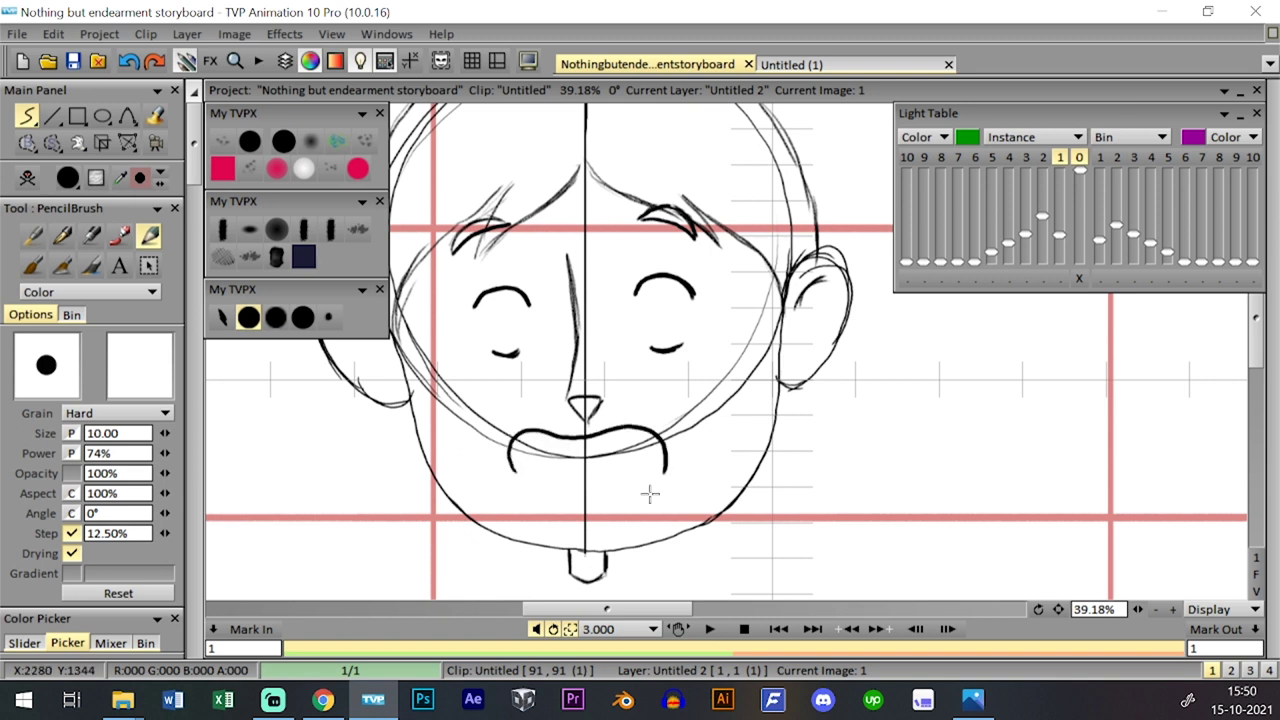
# - Draw the lower lip and inner mouth lines, then a solid black open right eye
pyautogui.moveTo(505, 452)
pyautogui.mouseDown()
pyautogui.moveTo(547, 497)
pyautogui.moveTo(656, 480)
pyautogui.mouseUp()
pyautogui.hotkey('ctrl', 'z')
pyautogui.moveTo(510, 470)
pyautogui.mouseDown()
pyautogui.moveTo(537, 496)
pyautogui.moveTo(594, 511)
pyautogui.mouseUp()
pyautogui.hotkey('ctrl', 'z')
pyautogui.moveTo(507, 448)
pyautogui.mouseDown()
pyautogui.moveTo(524, 489)
pyautogui.moveTo(562, 504)
pyautogui.moveTo(604, 506)
pyautogui.moveTo(660, 449)
pyautogui.mouseUp()
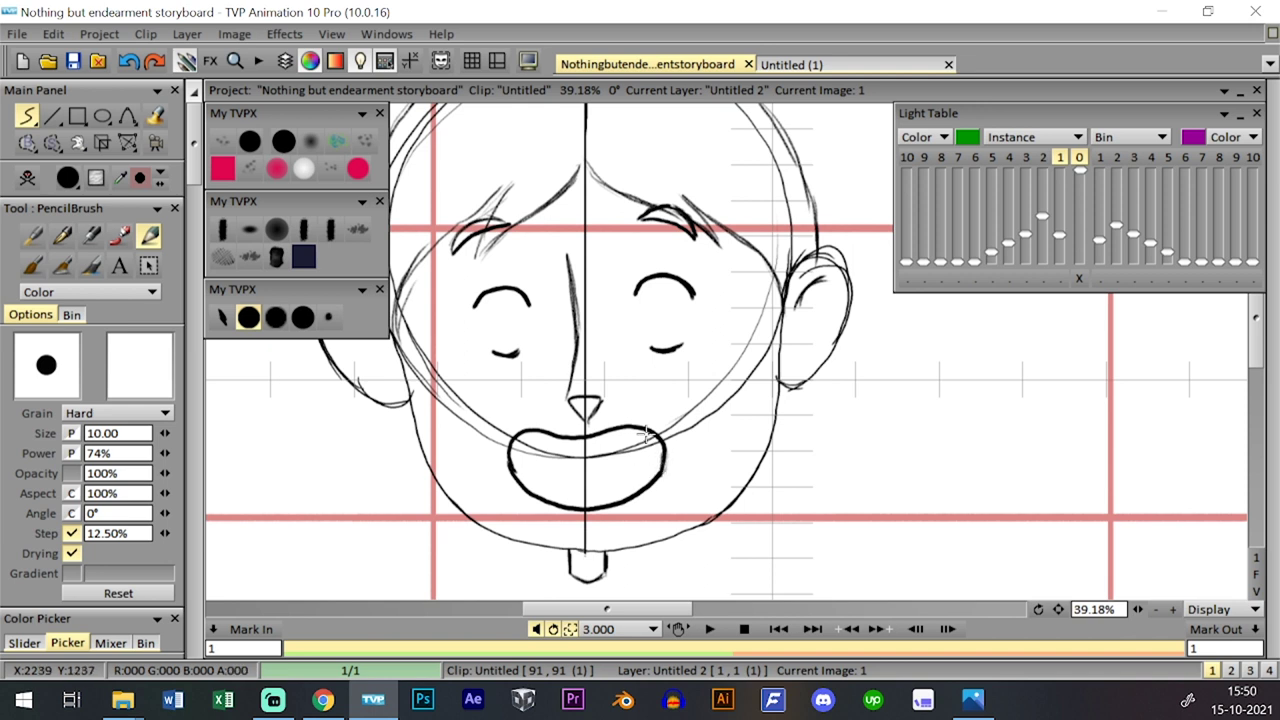
pyautogui.moveTo(496, 432)
pyautogui.mouseDown()
pyautogui.moveTo(554, 455)
pyautogui.moveTo(659, 447)
pyautogui.mouseUp()
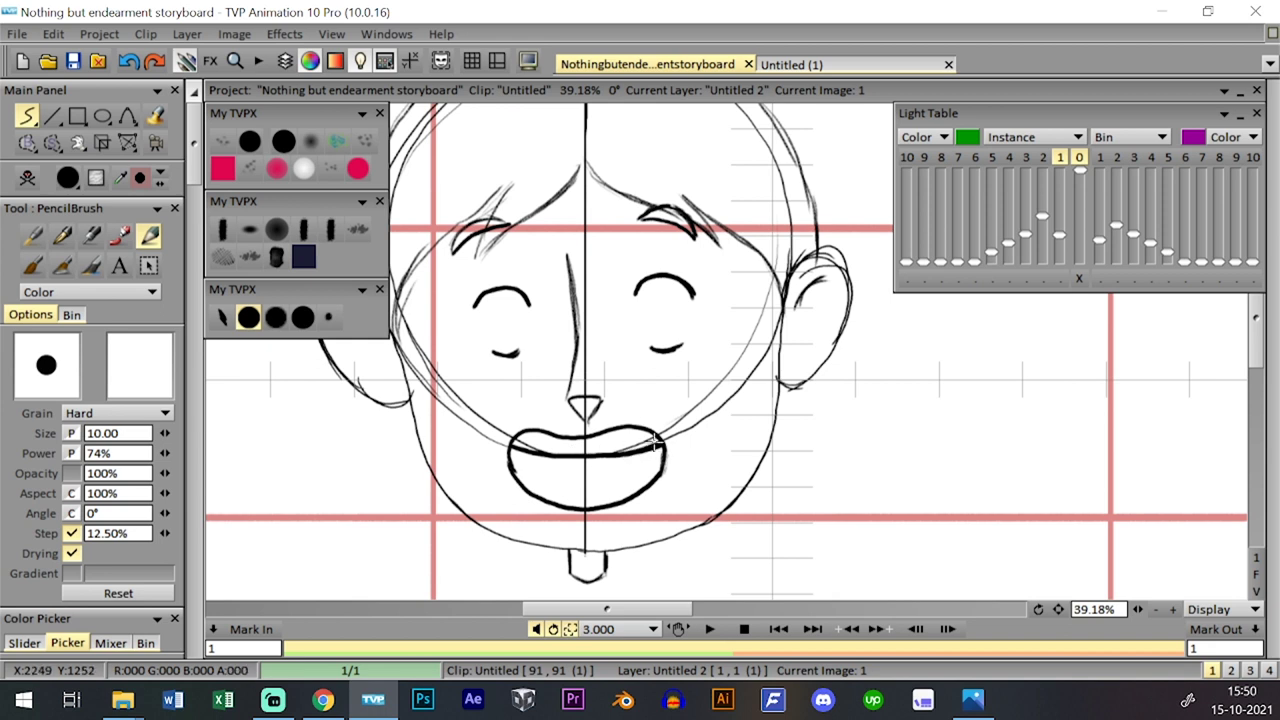
pyautogui.moveTo(527, 487)
pyautogui.mouseDown()
pyautogui.moveTo(576, 477)
pyautogui.moveTo(632, 490)
pyautogui.moveTo(617, 486)
pyautogui.mouseUp()
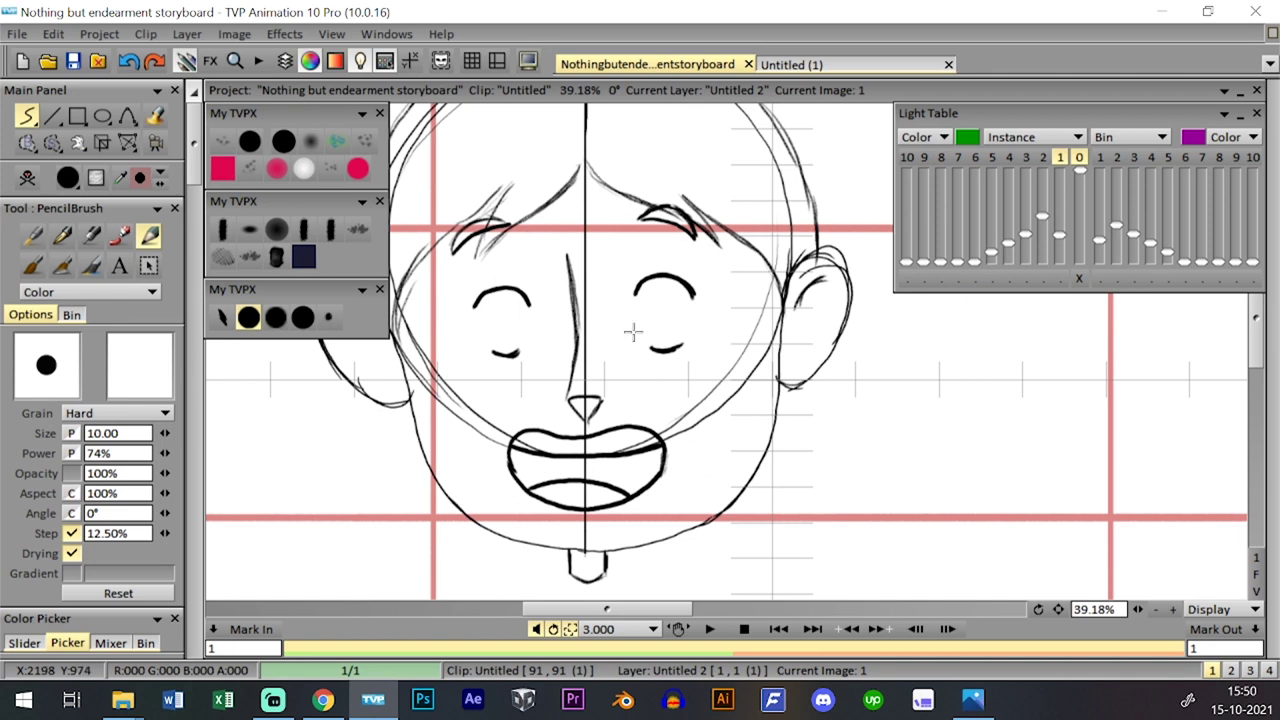
pyautogui.moveTo(658, 302)
pyautogui.mouseDown()
pyautogui.moveTo(640, 322)
pyautogui.moveTo(690, 302)
pyautogui.moveTo(650, 282)
pyautogui.moveTo(664, 336)
pyautogui.moveTo(640, 300)
pyautogui.moveTo(646, 327)
pyautogui.moveTo(672, 305)
pyautogui.moveTo(676, 316)
pyautogui.moveTo(667, 300)
pyautogui.mouseUp()
# - Draw the open left eye, add a pupil highlight, and thicken the left upper lid
pyautogui.moveTo(509, 311)
pyautogui.mouseDown()
pyautogui.moveTo(478, 322)
pyautogui.moveTo(524, 300)
pyautogui.moveTo(502, 346)
pyautogui.moveTo(480, 318)
pyautogui.moveTo(516, 304)
pyautogui.moveTo(498, 332)
pyautogui.moveTo(506, 319)
pyautogui.mouseUp()
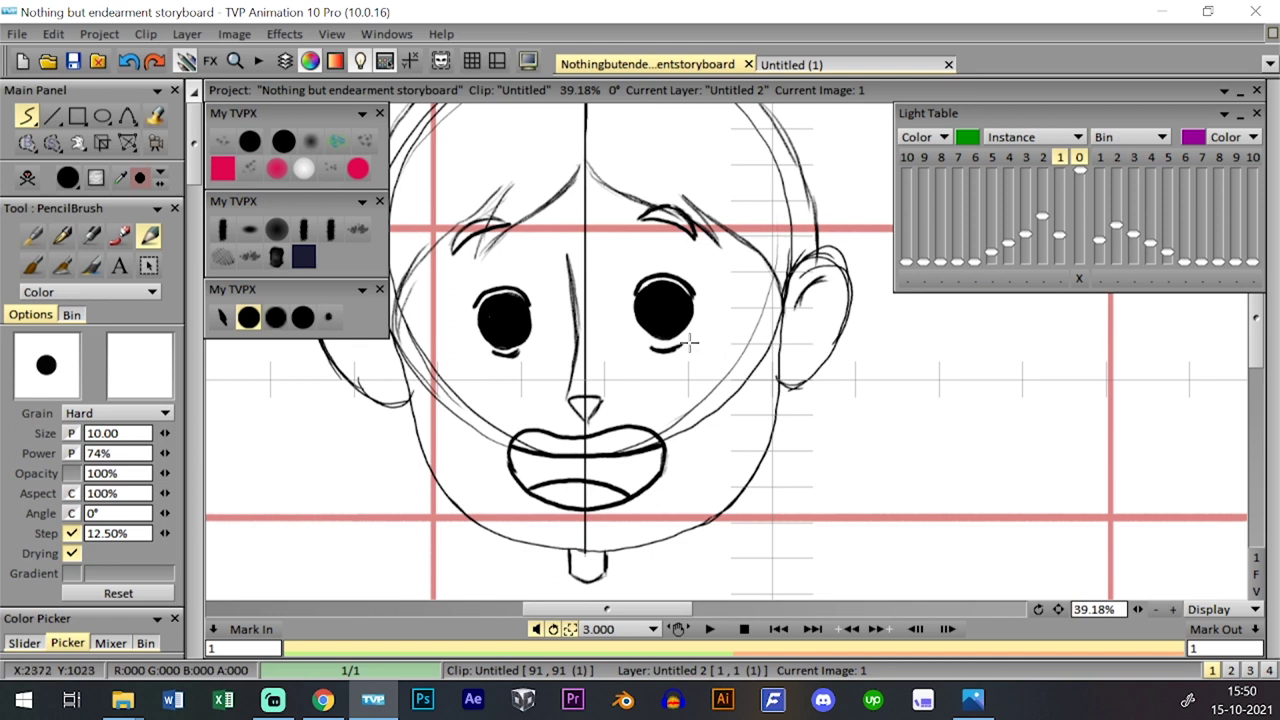
pyautogui.moveTo(674, 295); pyautogui.dragTo(669, 298)
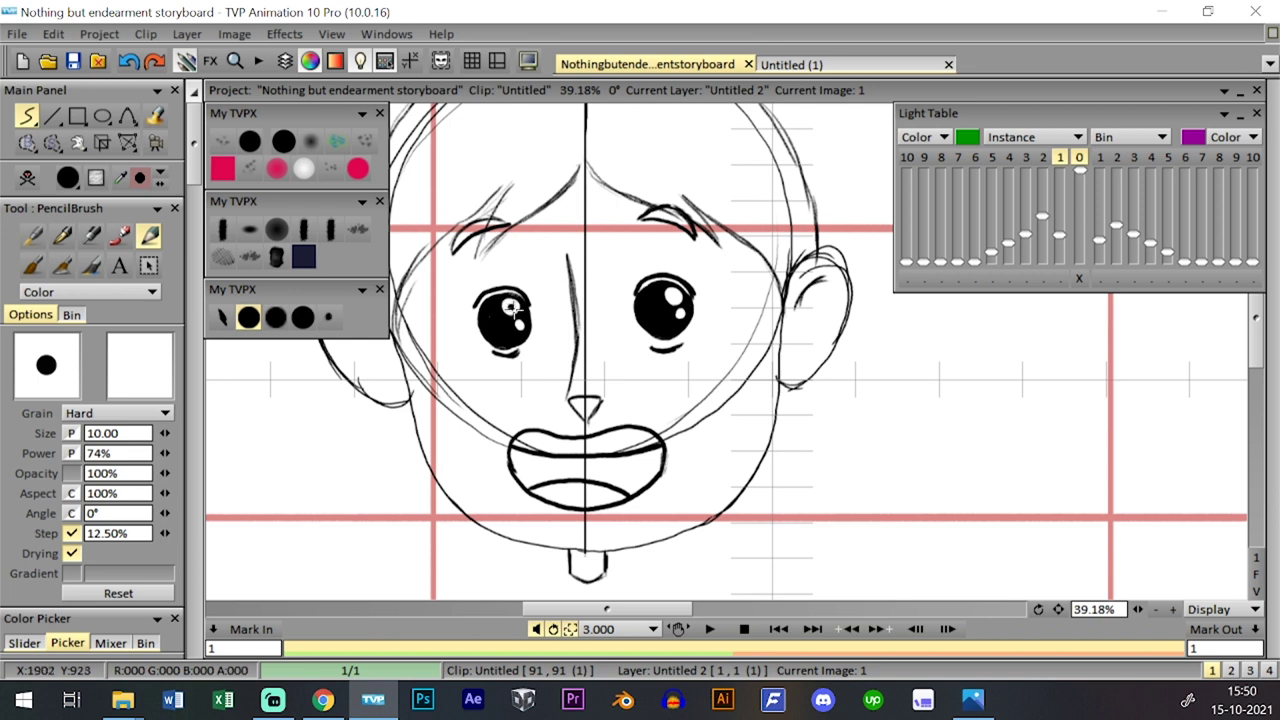
pyautogui.moveTo(1138, 609)
pyautogui.mouseDown()
pyautogui.moveTo(1080, 594)
pyautogui.moveTo(1148, 597)
pyautogui.mouseUp()
pyautogui.moveTo(678, 402); pyautogui.dragTo(704, 418)
pyautogui.moveTo(465, 309)
pyautogui.mouseDown()
pyautogui.moveTo(450, 292)
pyautogui.moveTo(460, 286)
pyautogui.moveTo(519, 304)
pyautogui.moveTo(462, 290)
pyautogui.moveTo(493, 285)
pyautogui.mouseUp()
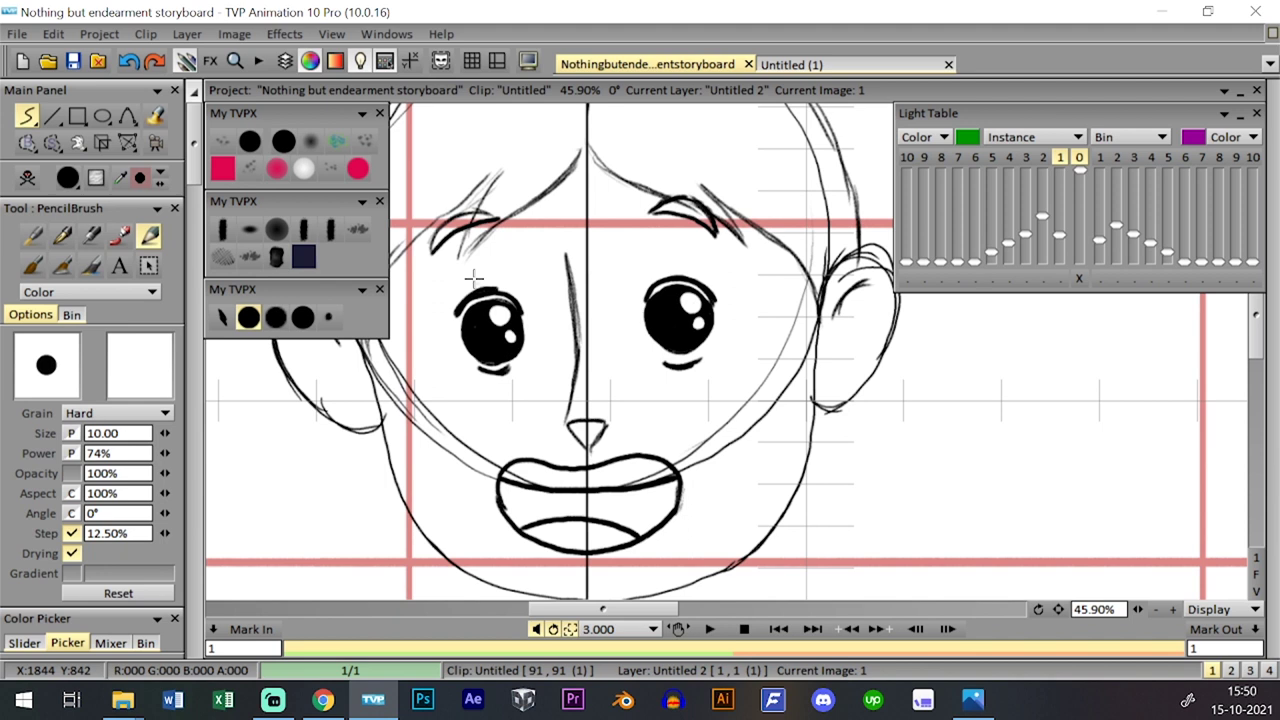
pyautogui.moveTo(508, 290); pyautogui.dragTo(516, 312)
# - Add lash marks under both eyes, undoing the stray tear lines
pyautogui.moveTo(652, 362)
pyautogui.mouseDown()
pyautogui.moveTo(664, 346)
pyautogui.moveTo(721, 354)
pyautogui.mouseUp()
pyautogui.moveTo(471, 354)
pyautogui.mouseDown()
pyautogui.moveTo(521, 358)
pyautogui.moveTo(514, 385)
pyautogui.moveTo(504, 373)
pyautogui.moveTo(525, 476)
pyautogui.mouseUp()
pyautogui.moveTo(536, 372); pyautogui.dragTo(549, 488)
pyautogui.hotkey('ctrl', 'z')
pyautogui.hotkey('ctrl', 'z')
pyautogui.moveTo(496, 374); pyautogui.dragTo(502, 460)
pyautogui.hotkey('ctrl', 'z')
pyautogui.hotkey('ctrl', 'z')
pyautogui.hotkey('ctrl', 'z')
pyautogui.hotkey('ctrl', 'z')
pyautogui.hotkey('ctrl', 'z')
# - Zoom out and step to another storyboard panel with Page Up
pyautogui.moveTo(728, 317); pyautogui.dragTo(726, 323)
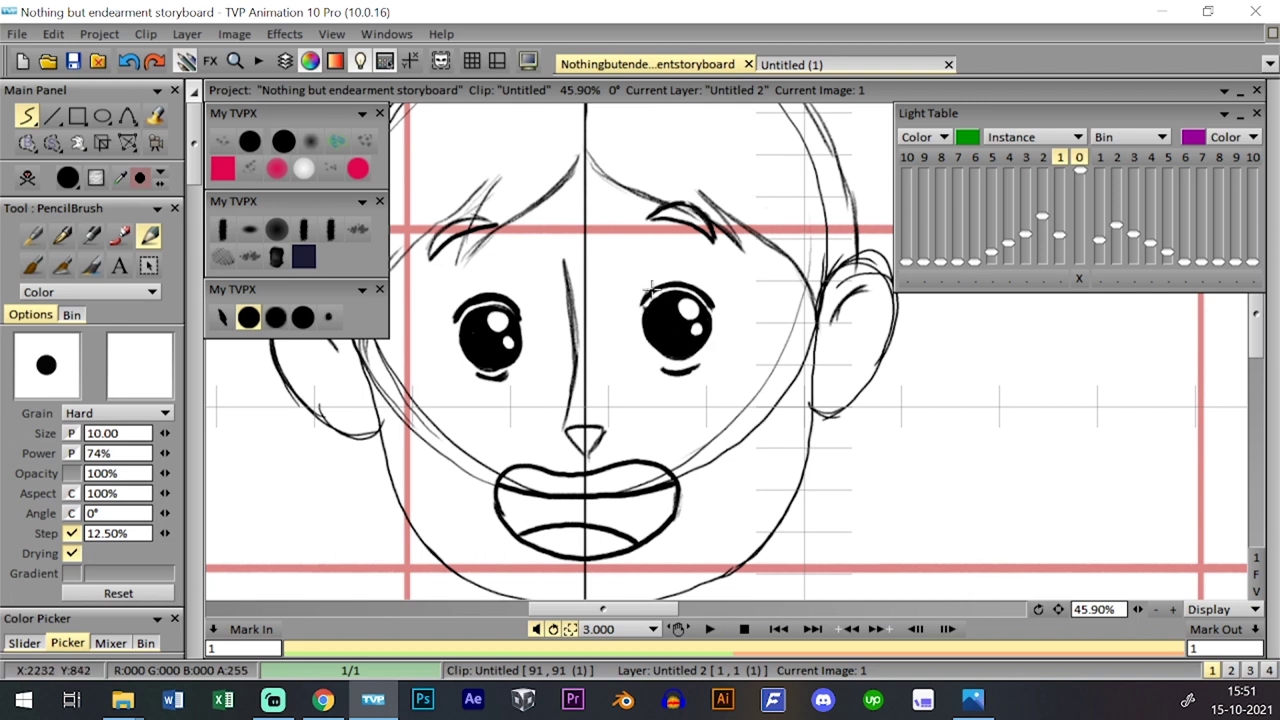
pyautogui.scroll(-5, 1036, 575)
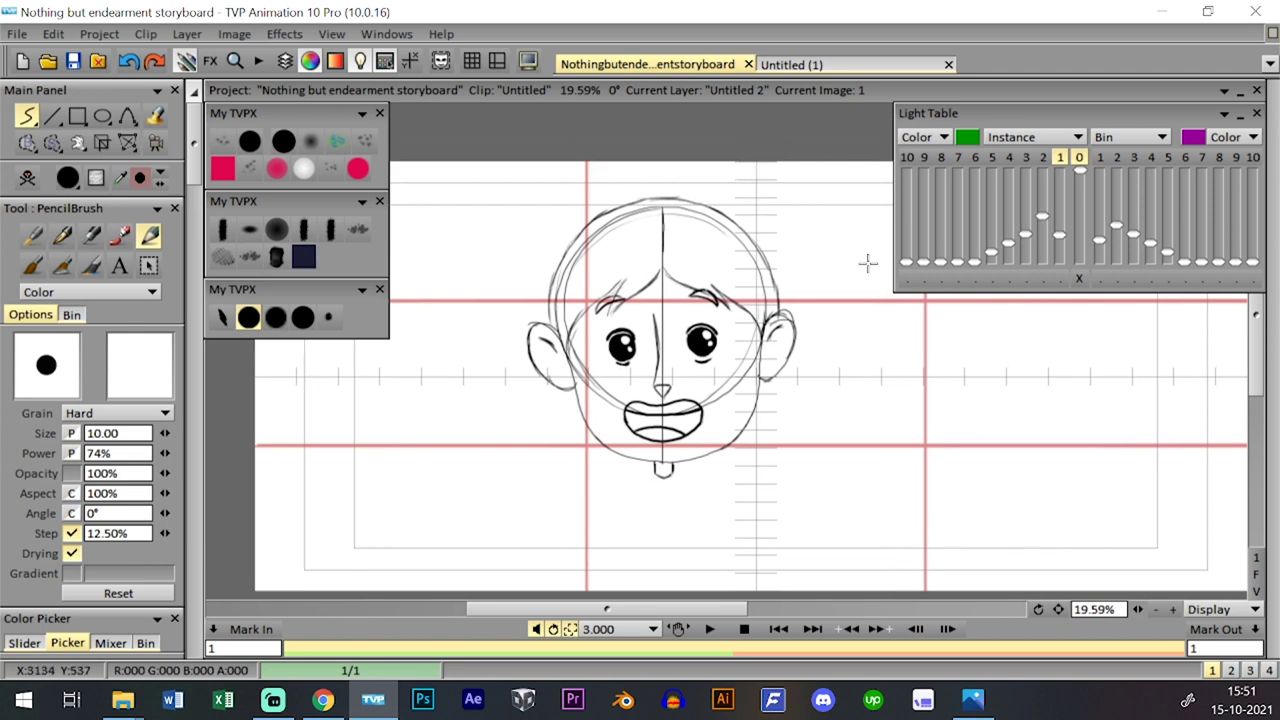
pyautogui.moveTo(1142, 612)
pyautogui.mouseDown()
pyautogui.moveTo(1180, 611)
pyautogui.moveTo(1157, 610)
pyautogui.mouseUp()
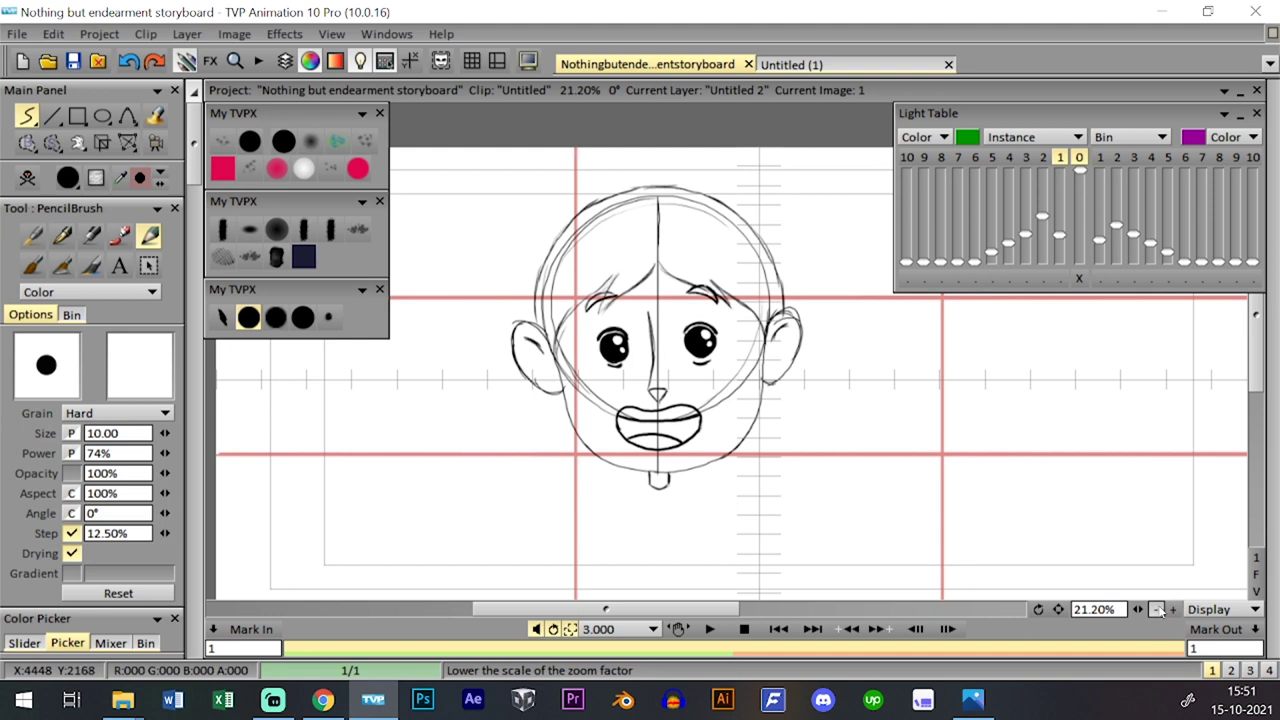
pyautogui.press('pageup')
pyautogui.press('pageup')
pyautogui.press('pageup')
pyautogui.press('pageup')
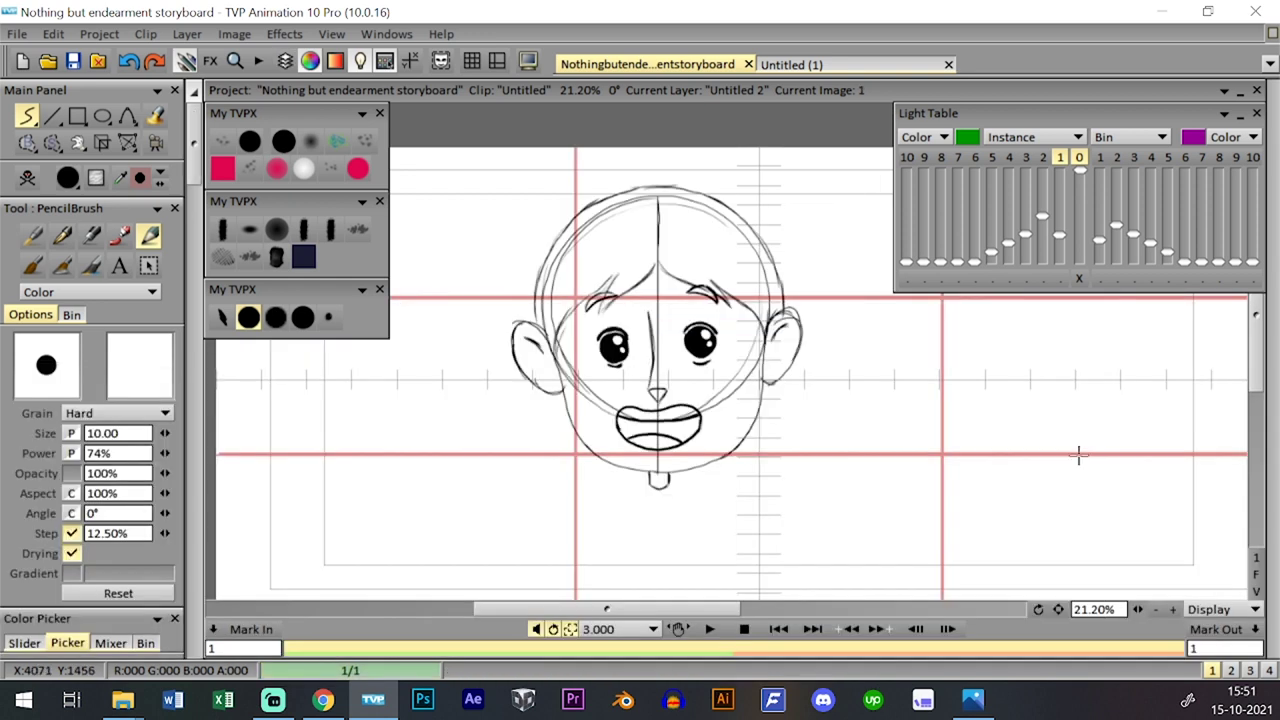
# - Draw the neck and a curved, darkened left shoulder line below the chin
pyautogui.moveTo(1141, 610); pyautogui.dragTo(1156, 608)
pyautogui.moveTo(908, 455); pyautogui.dragTo(896, 408)
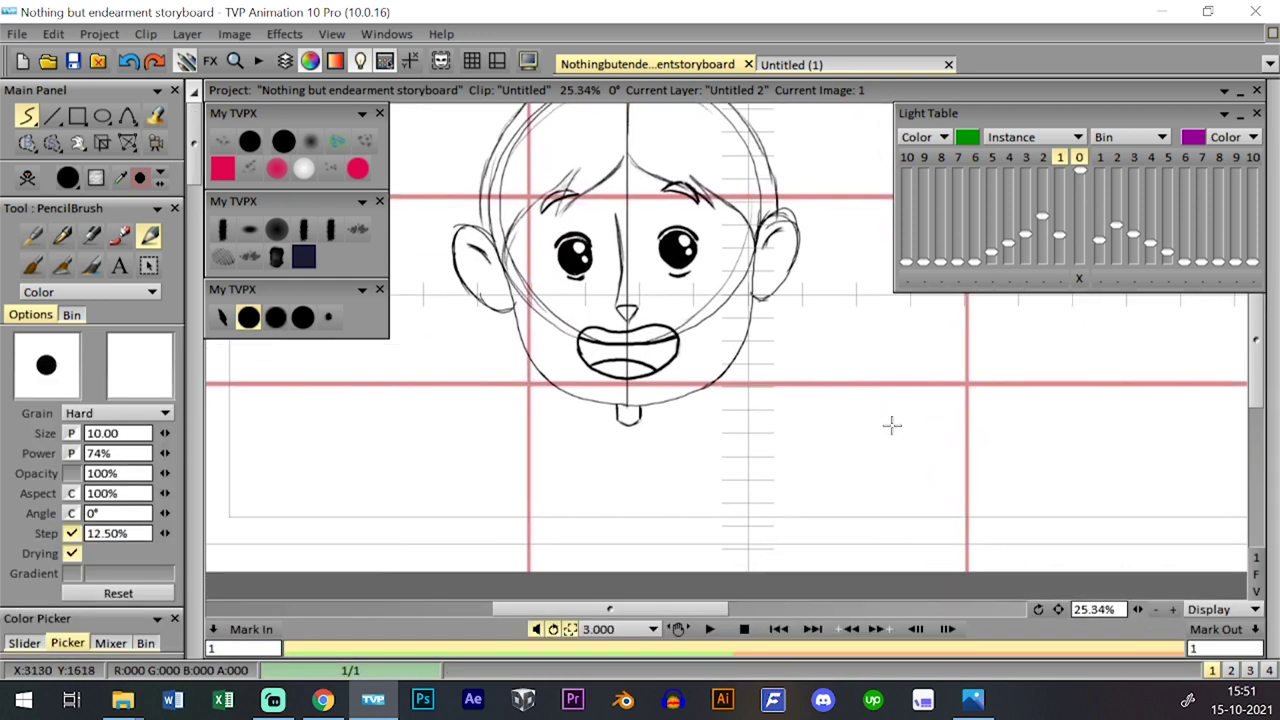
pyautogui.scroll(1, 892, 416)
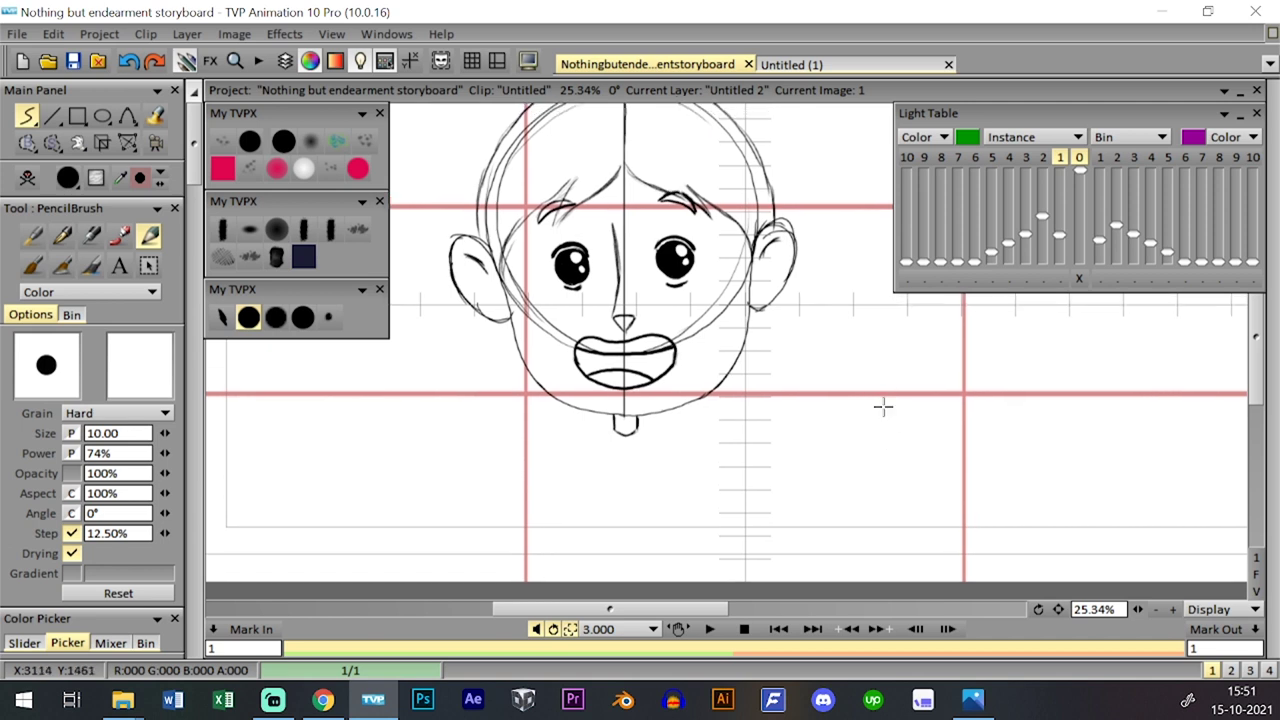
pyautogui.scroll(-1, 870, 390)
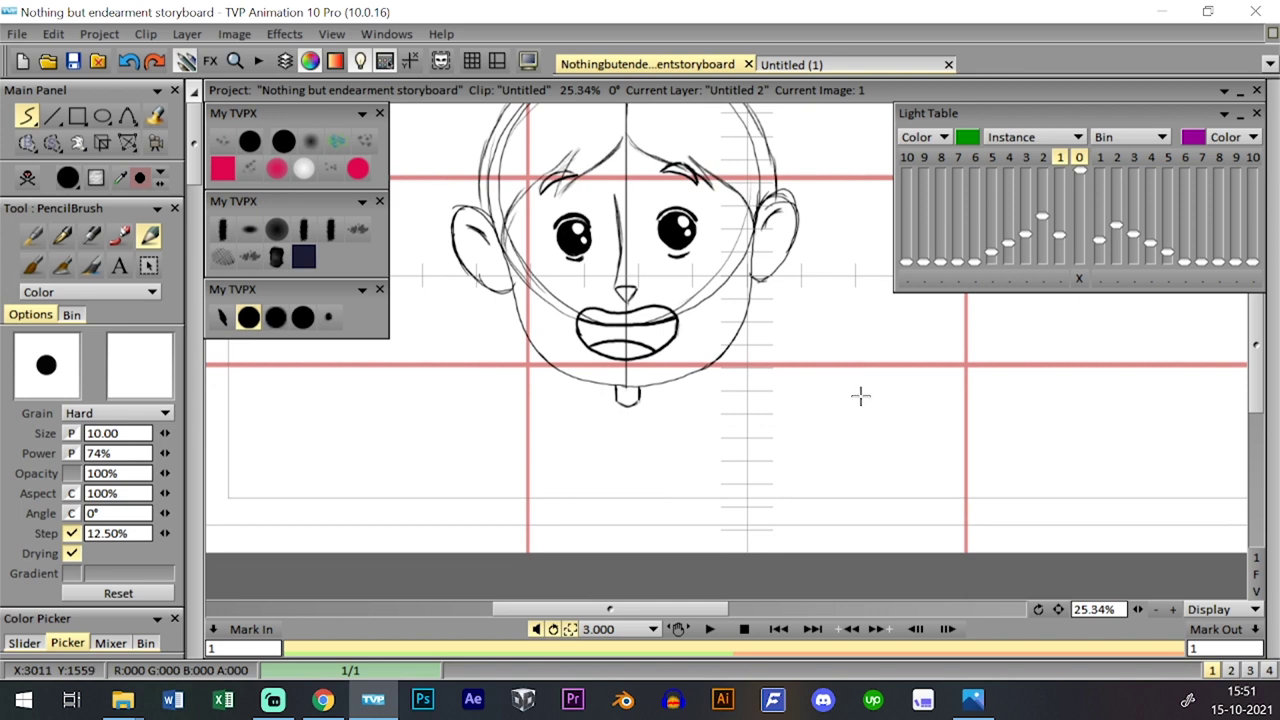
pyautogui.scroll(-1, 855, 392)
pyautogui.moveTo(643, 392); pyautogui.dragTo(678, 428)
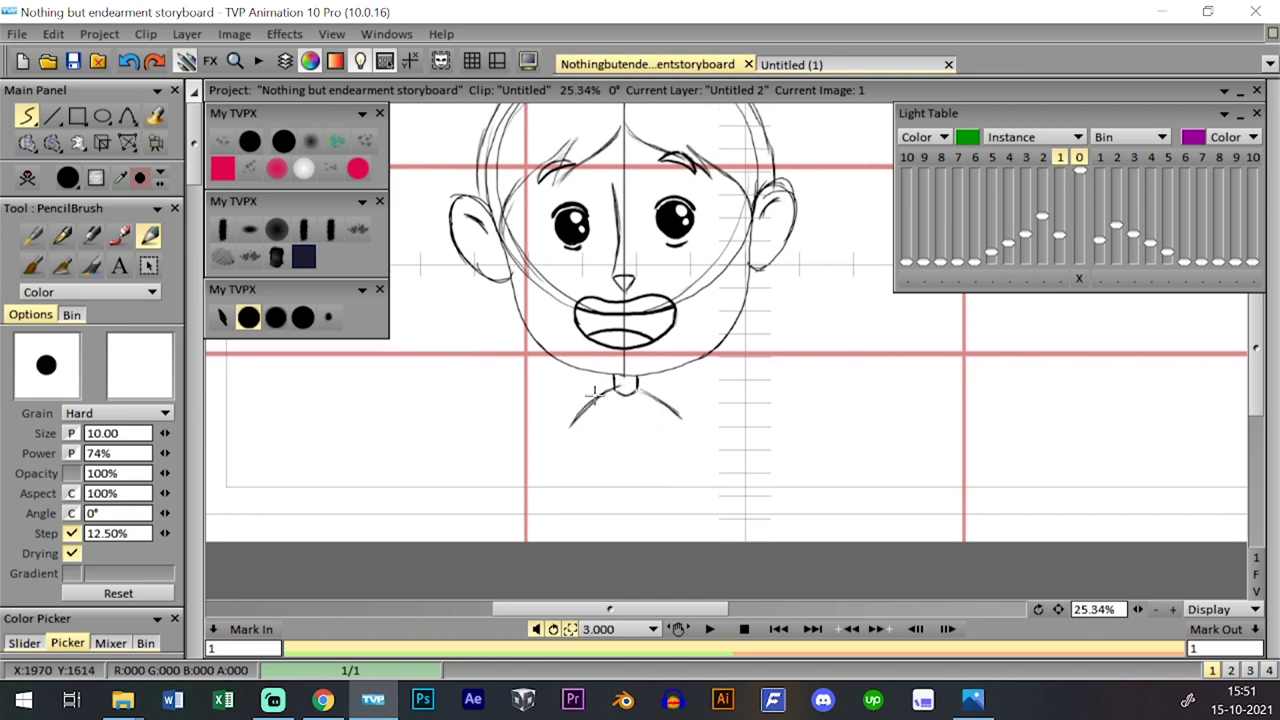
pyautogui.hotkey('ctrl', 'z')
pyautogui.moveTo(605, 394); pyautogui.dragTo(566, 428)
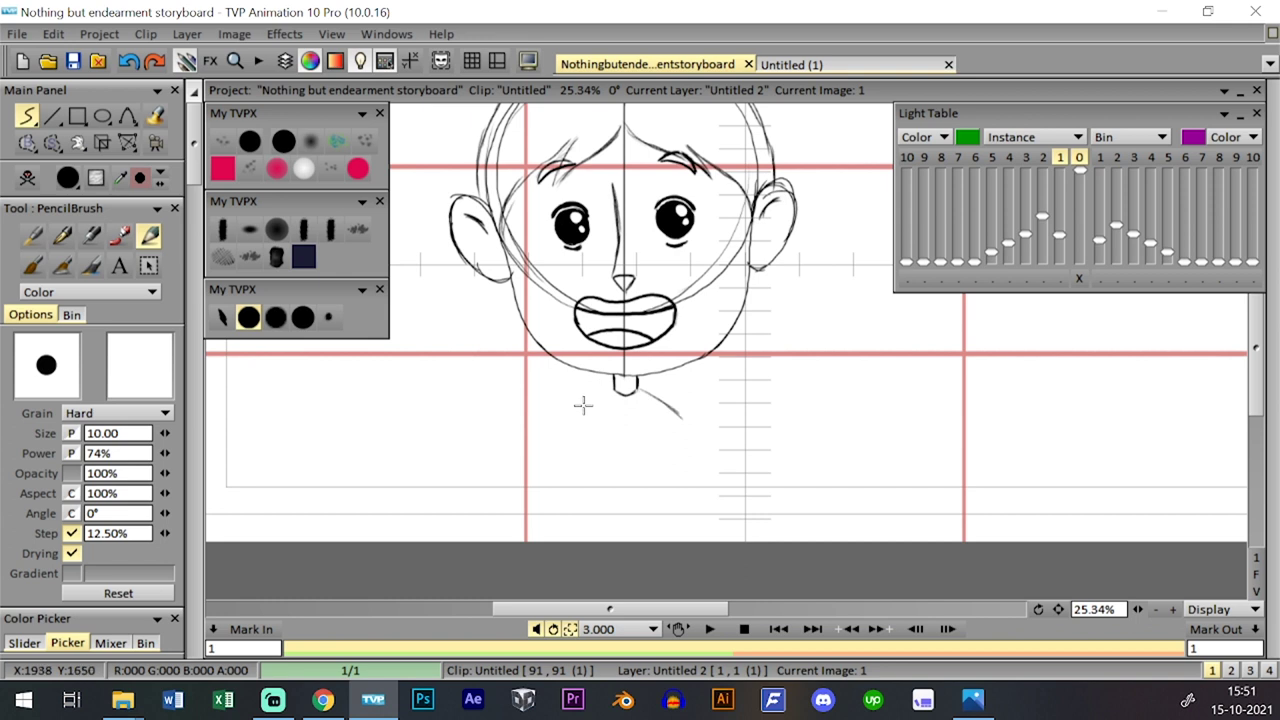
pyautogui.moveTo(604, 394); pyautogui.dragTo(577, 415)
# - Scale the whole drawing up to about 121% with Transform from the Warp flyout
pyautogui.moveTo(1138, 609); pyautogui.dragTo(1051, 588)
pyautogui.click(131, 147)
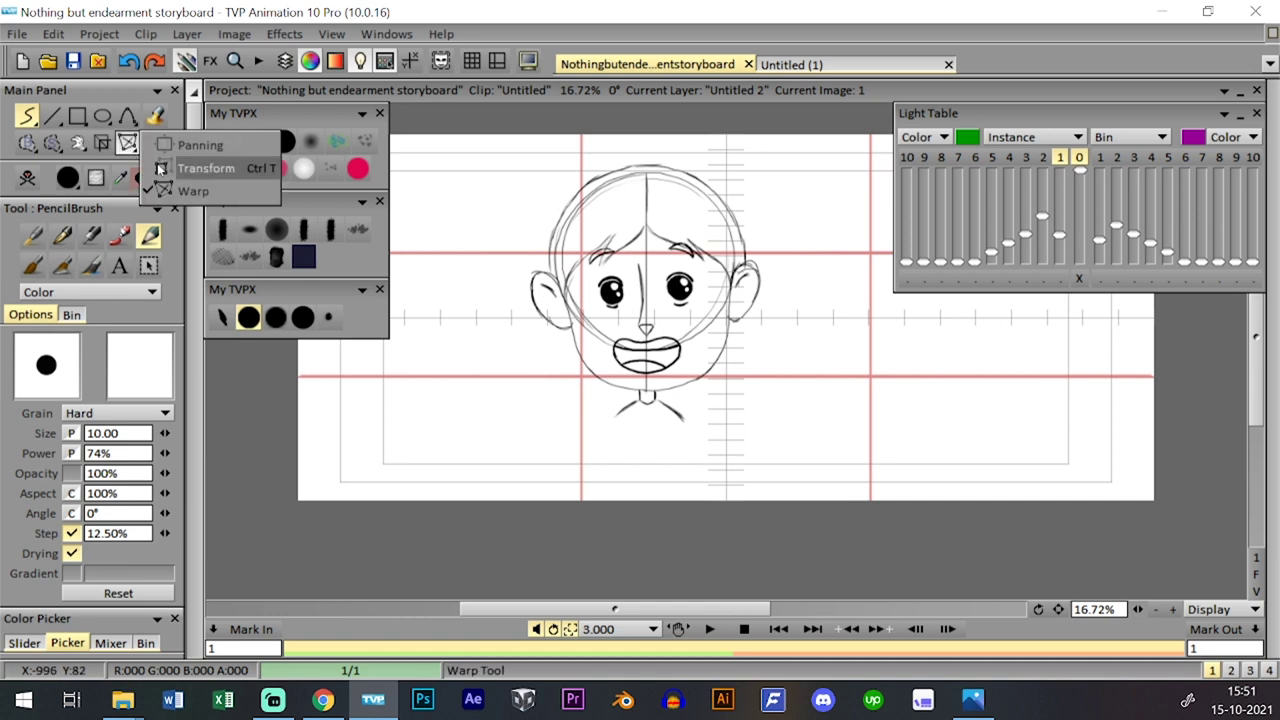
pyautogui.click(155, 167)
pyautogui.moveTo(760, 164)
pyautogui.mouseDown()
pyautogui.moveTo(786, 137)
pyautogui.moveTo(697, 265)
pyautogui.mouseUp()
pyautogui.click(276, 317)
# - Sketch the left and right sides of the torso below the shoulders
pyautogui.moveTo(1138, 610); pyautogui.dragTo(1143, 610)
pyautogui.moveTo(722, 425); pyautogui.dragTo(718, 401)
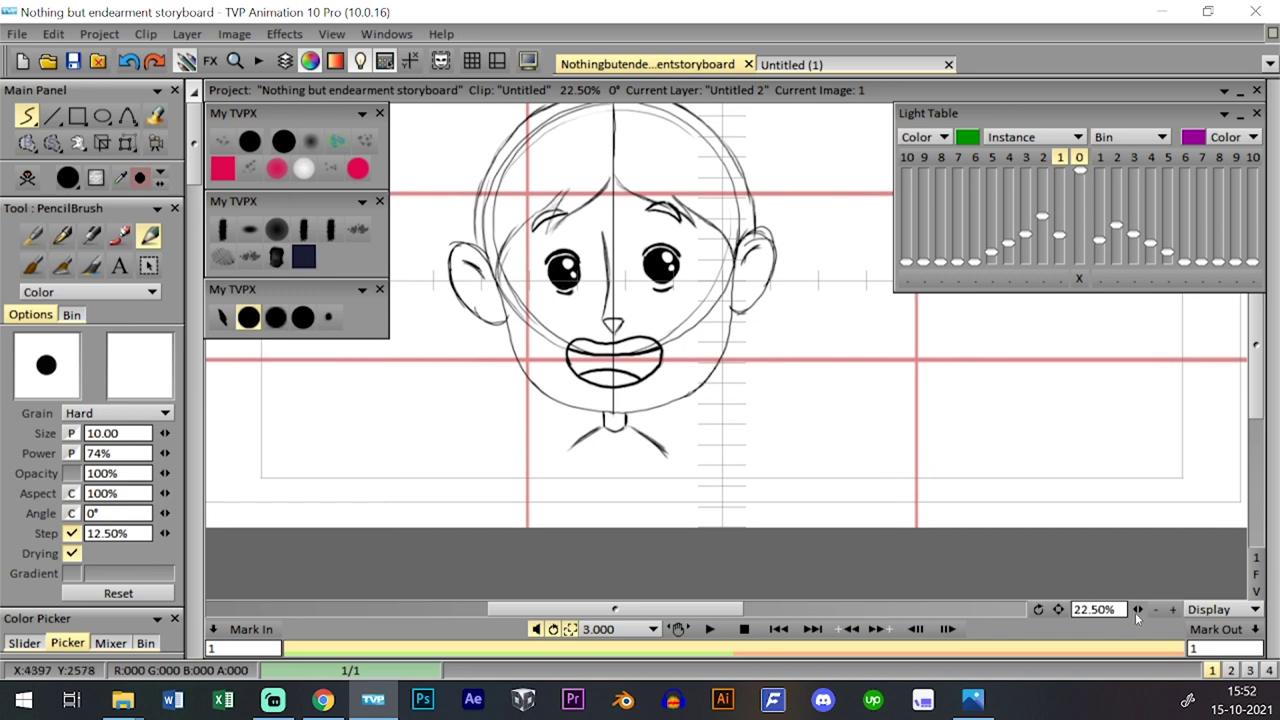
pyautogui.moveTo(1137, 610); pyautogui.dragTo(1143, 609)
pyautogui.moveTo(893, 491); pyautogui.dragTo(901, 481)
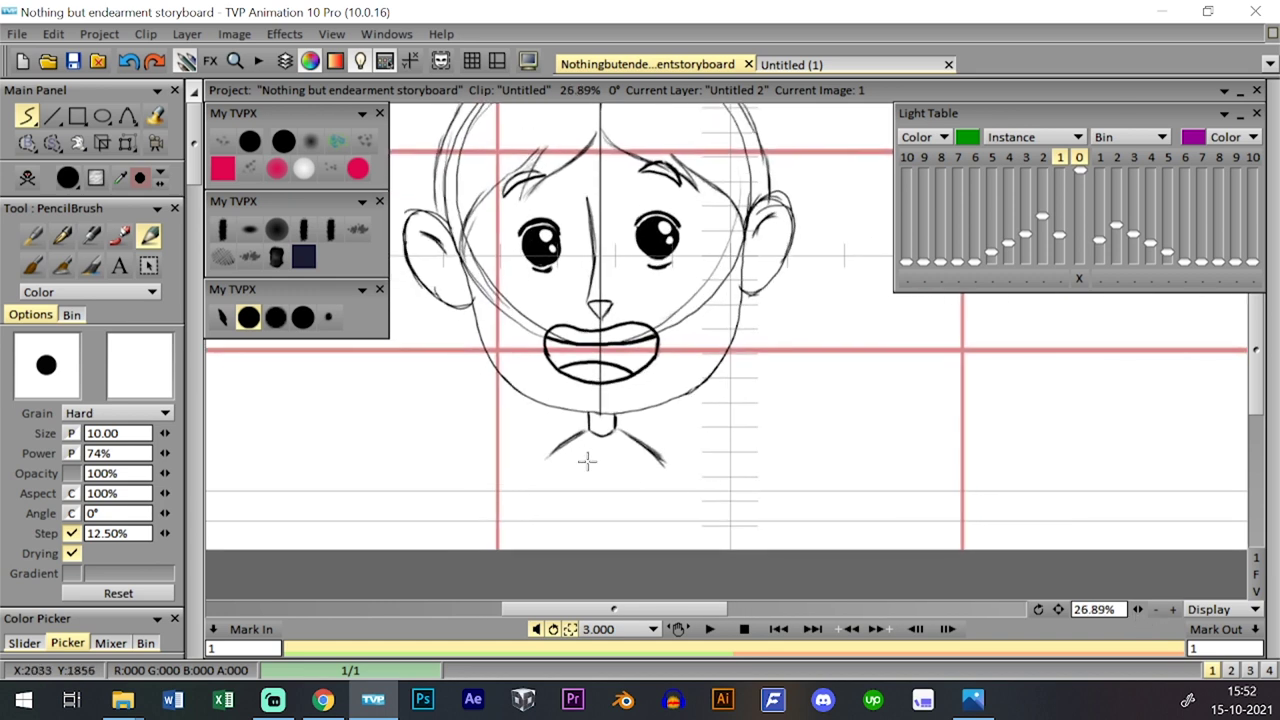
pyautogui.moveTo(545, 457); pyautogui.dragTo(563, 545)
pyautogui.moveTo(650, 516)
pyautogui.mouseDown()
pyautogui.moveTo(648, 545)
pyautogui.moveTo(643, 470)
pyautogui.moveTo(659, 462)
pyautogui.moveTo(651, 546)
pyautogui.moveTo(662, 466)
pyautogui.mouseUp()
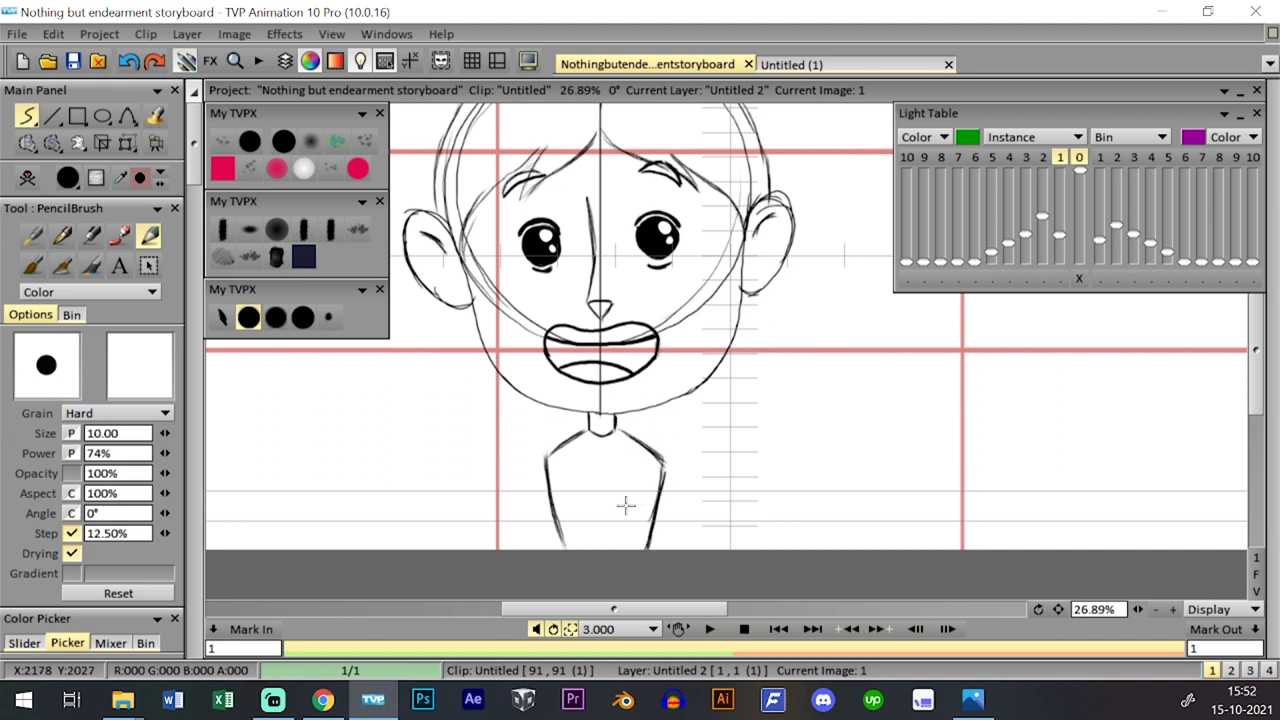
# - Flip through the other storyboard panels, then return to the girl's panel zoomed in on her torso
pyautogui.press('pagedown')
pyautogui.press('pagedown')
pyautogui.press('pagedown')
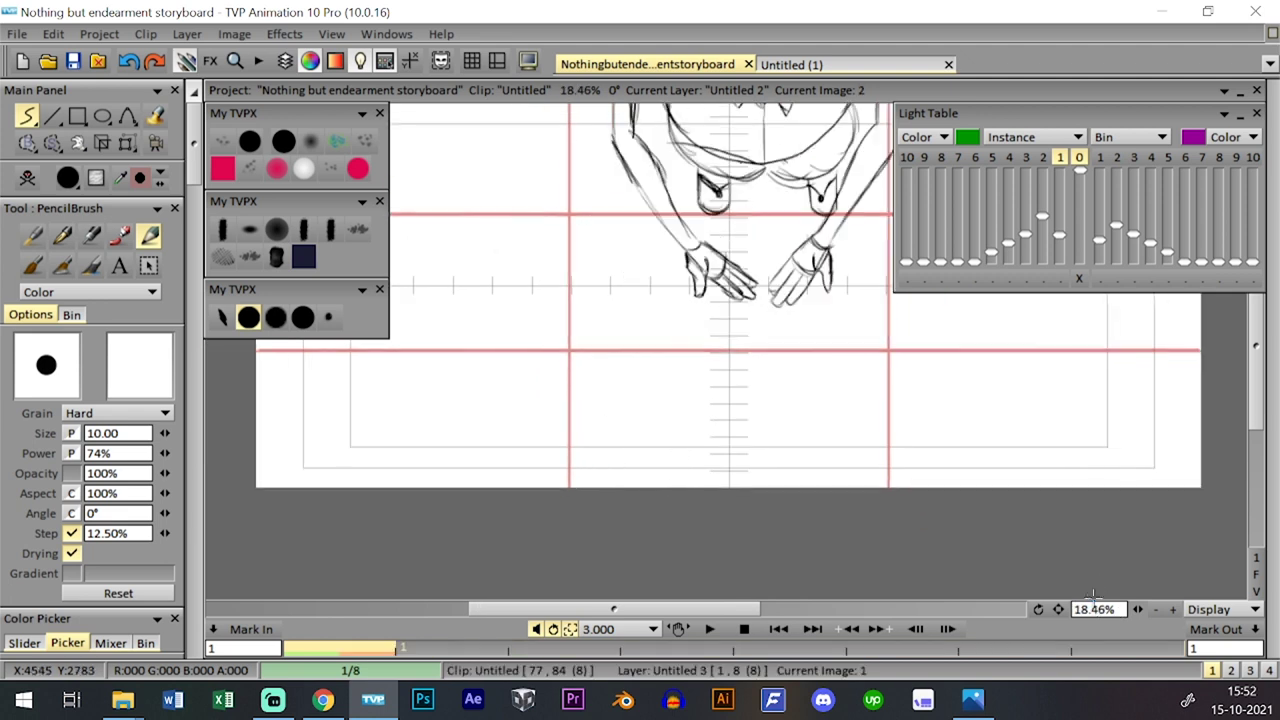
pyautogui.press('Tab')
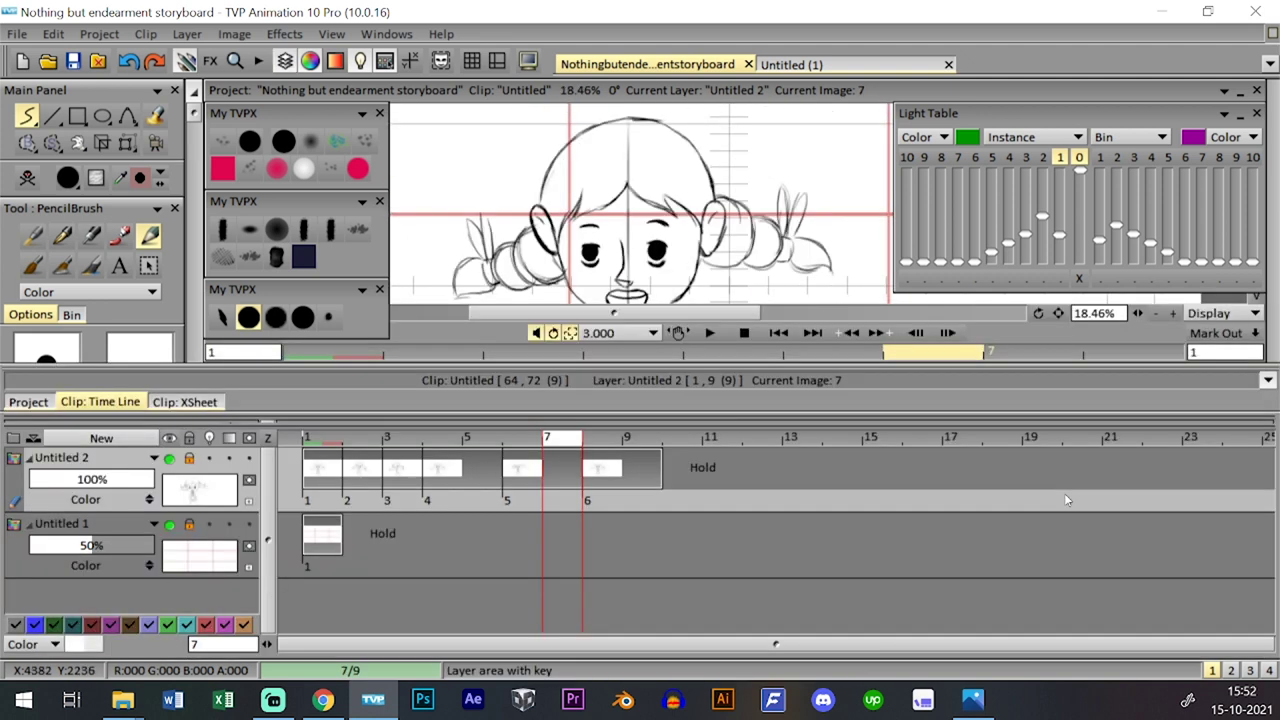
pyautogui.click(602, 442)
pyautogui.press('Tab')
pyautogui.press('pagedown')
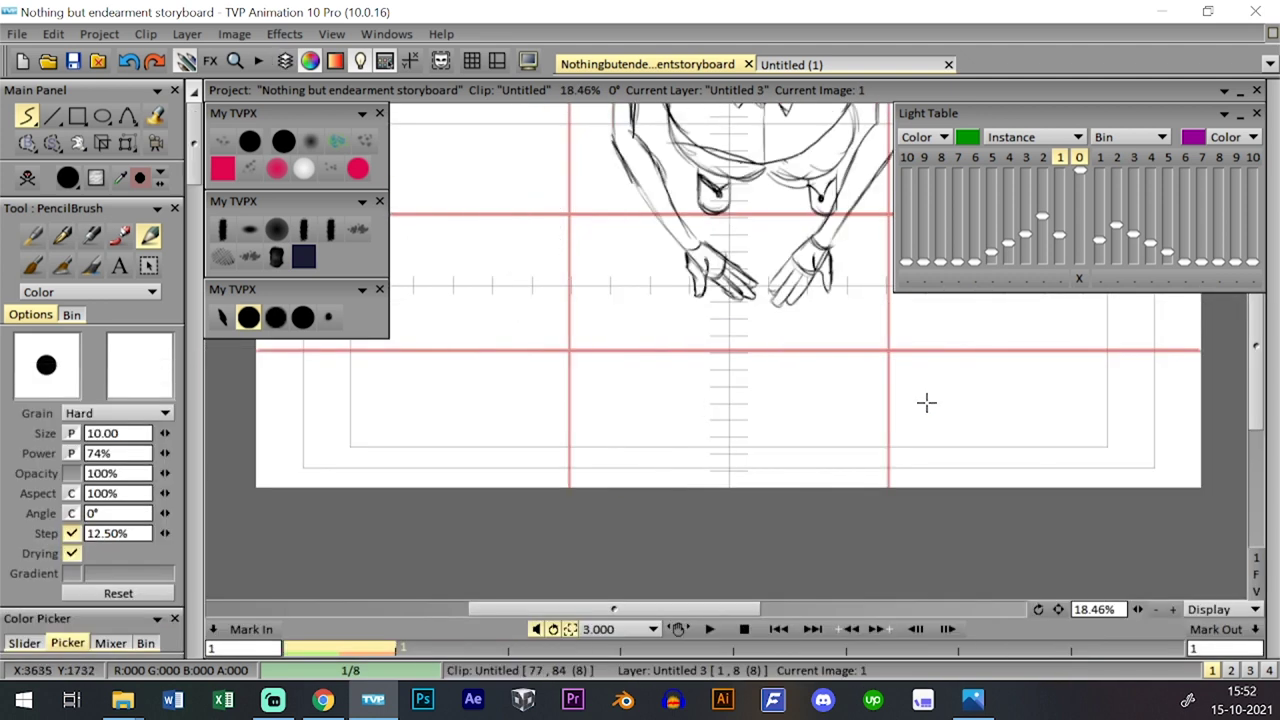
pyautogui.press('Tab')
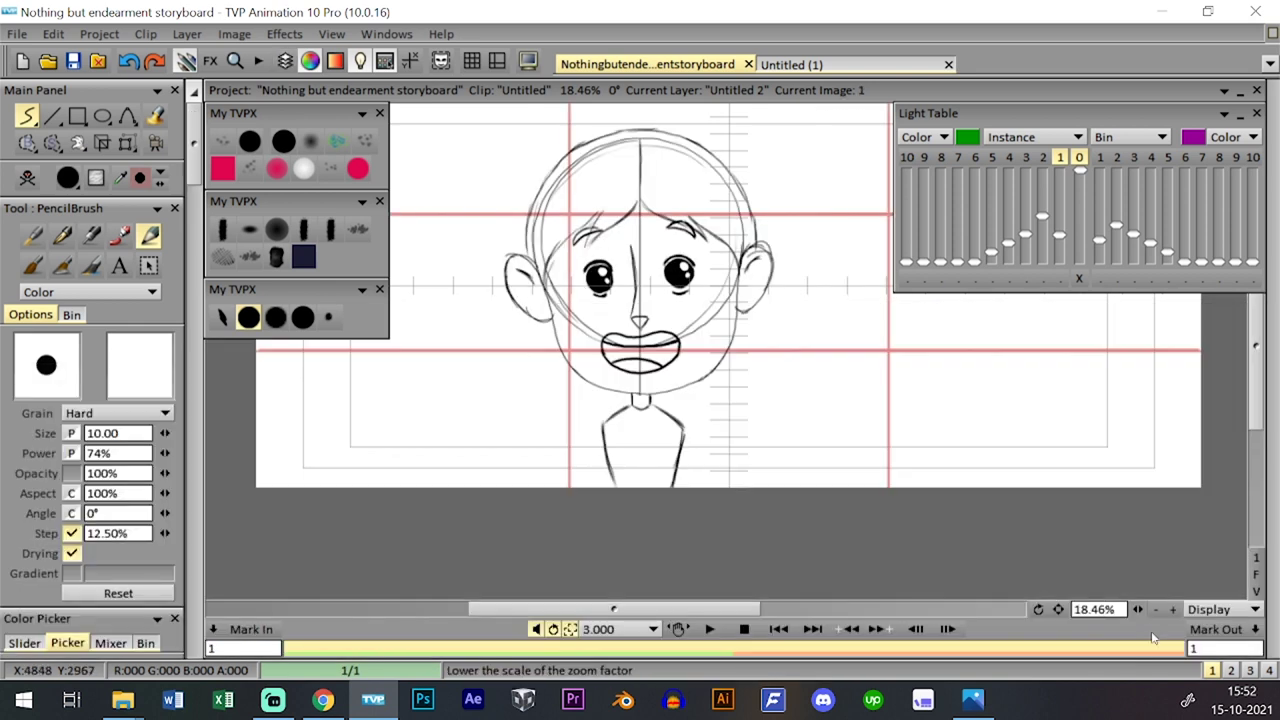
pyautogui.moveTo(1138, 609); pyautogui.dragTo(1140, 589)
pyautogui.moveTo(814, 551); pyautogui.dragTo(863, 478)
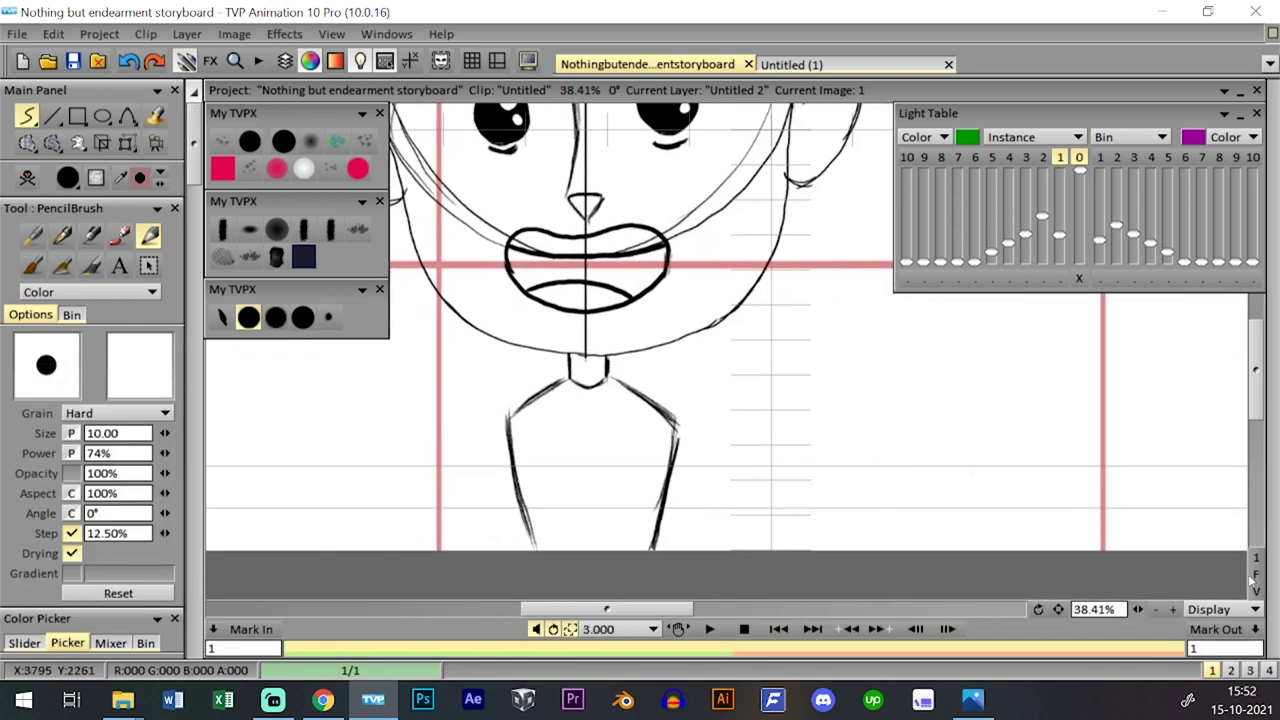
pyautogui.scroll(-3, 1250, 580)
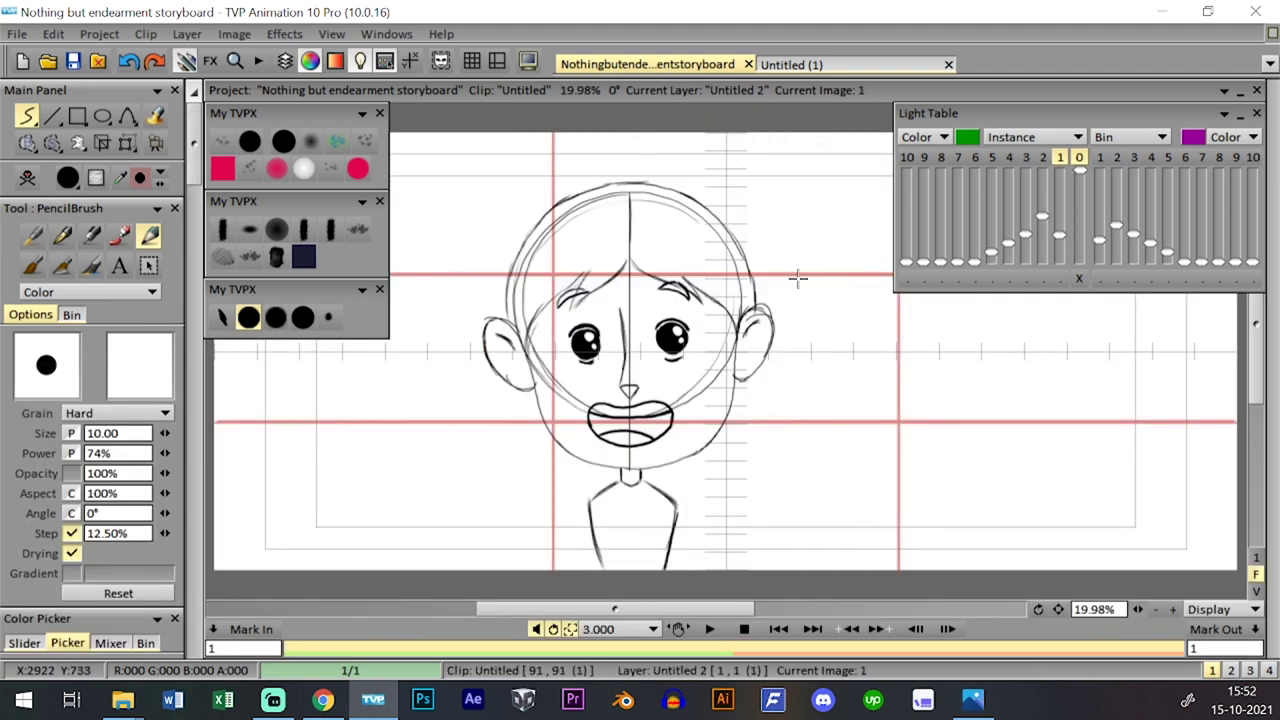
pyautogui.moveTo(1140, 609); pyautogui.dragTo(1180, 610)
pyautogui.moveTo(748, 510); pyautogui.dragTo(767, 327)
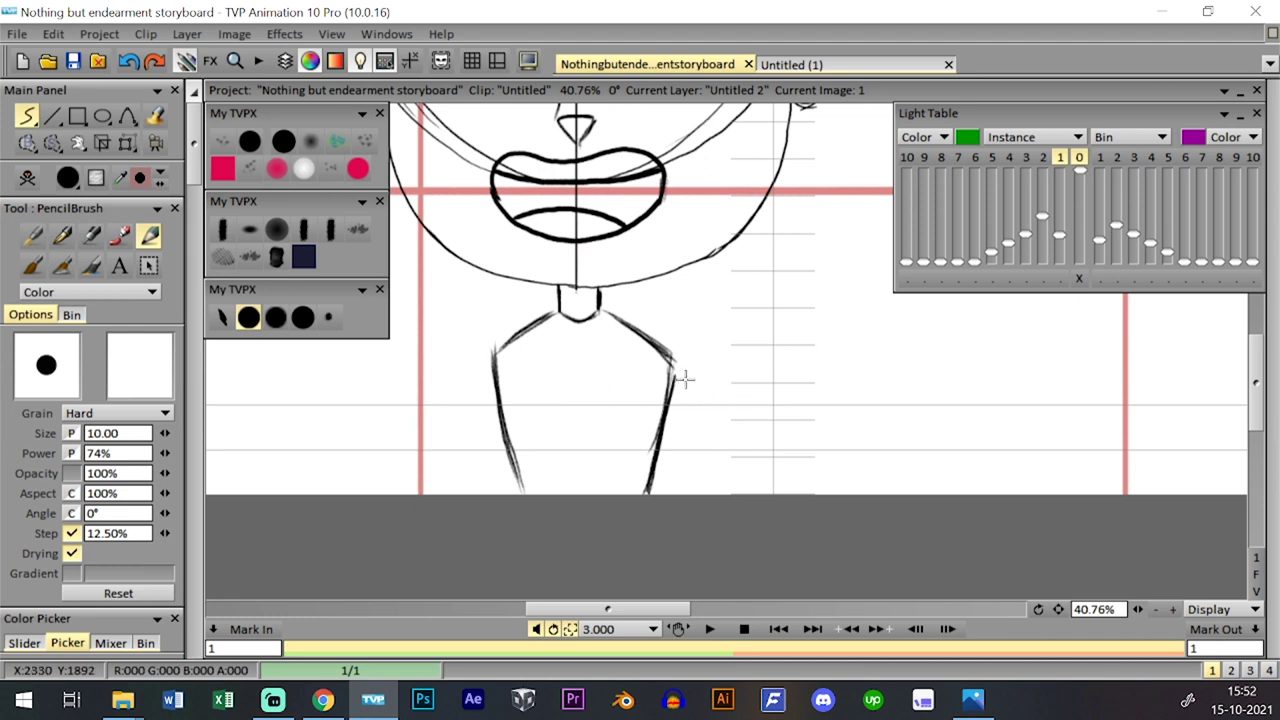
# - Sketch the arms with hands clasped on the chest and darken the left torso outline
pyautogui.moveTo(708, 411); pyautogui.dragTo(747, 476)
pyautogui.moveTo(686, 380); pyautogui.dragTo(751, 487)
pyautogui.moveTo(636, 405); pyautogui.dragTo(652, 404)
pyautogui.moveTo(611, 448)
pyautogui.mouseDown()
pyautogui.moveTo(642, 400)
pyautogui.moveTo(676, 420)
pyautogui.moveTo(743, 482)
pyautogui.mouseUp()
pyautogui.moveTo(610, 431)
pyautogui.mouseDown()
pyautogui.moveTo(612, 467)
pyautogui.moveTo(654, 494)
pyautogui.mouseUp()
pyautogui.moveTo(549, 399)
pyautogui.mouseDown()
pyautogui.moveTo(572, 466)
pyautogui.moveTo(490, 458)
pyautogui.moveTo(462, 494)
pyautogui.mouseUp()
pyautogui.hotkey('ctrl', 'z')
pyautogui.moveTo(485, 352)
pyautogui.mouseDown()
pyautogui.moveTo(456, 508)
pyautogui.moveTo(494, 310)
pyautogui.mouseUp()
pyautogui.moveTo(550, 402)
pyautogui.mouseDown()
pyautogui.moveTo(585, 372)
pyautogui.moveTo(568, 400)
pyautogui.moveTo(606, 382)
pyautogui.moveTo(576, 420)
pyautogui.moveTo(588, 411)
pyautogui.moveTo(598, 428)
pyautogui.moveTo(612, 398)
pyautogui.mouseUp()
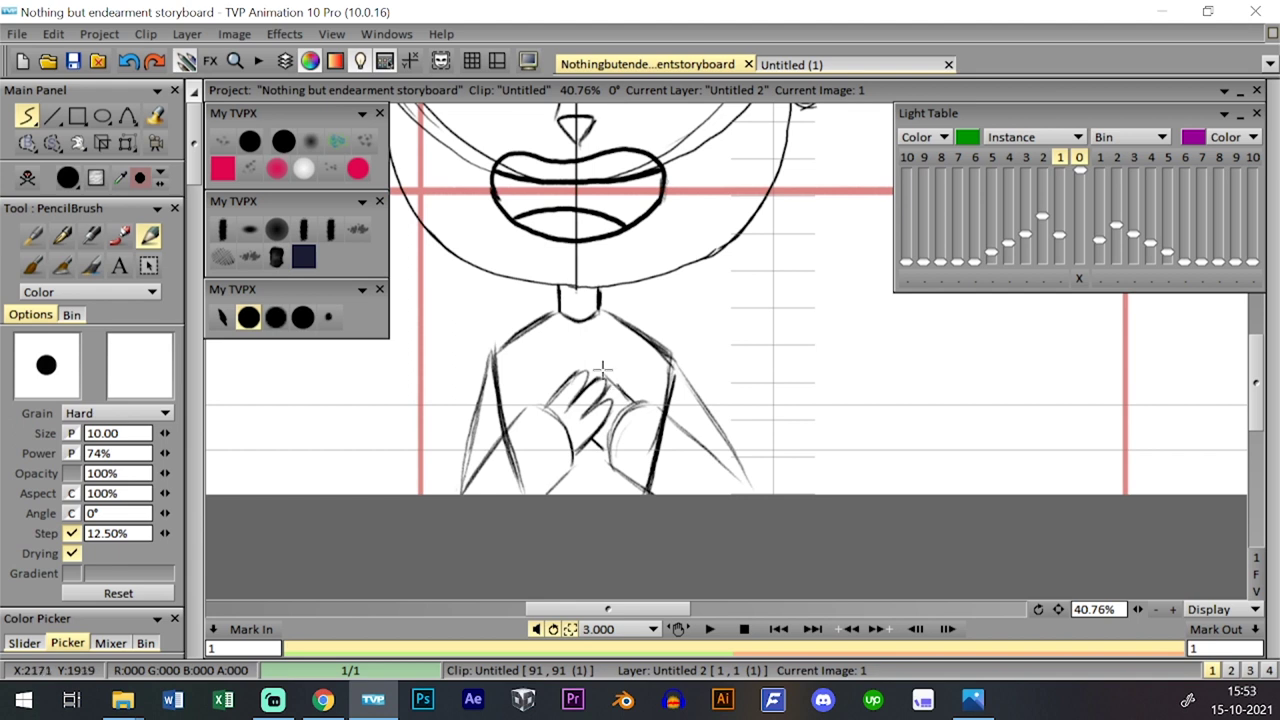
pyautogui.moveTo(582, 362)
pyautogui.mouseDown()
pyautogui.moveTo(595, 368)
pyautogui.moveTo(564, 367)
pyautogui.moveTo(596, 360)
pyautogui.mouseUp()
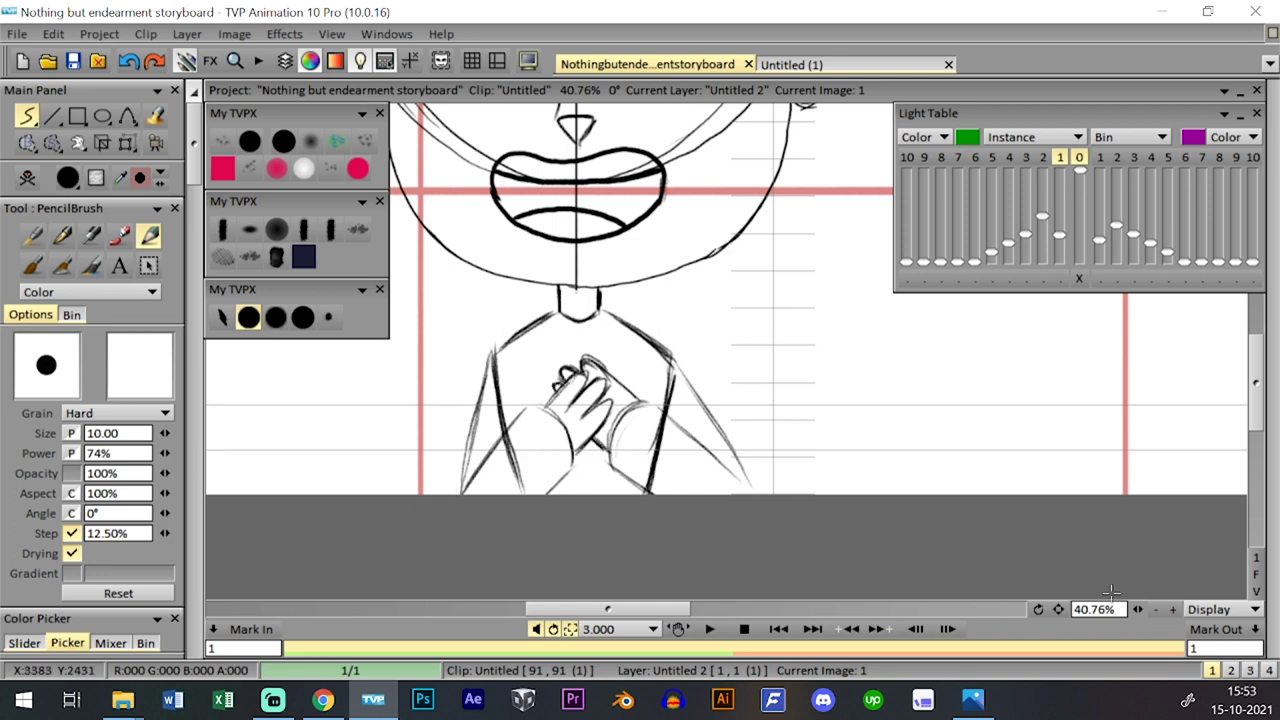
# - Redraw the right sleeve and torso outline down to the frame edge
pyautogui.scroll(-5, 1112, 592)
pyautogui.scroll(5, 1026, 589)
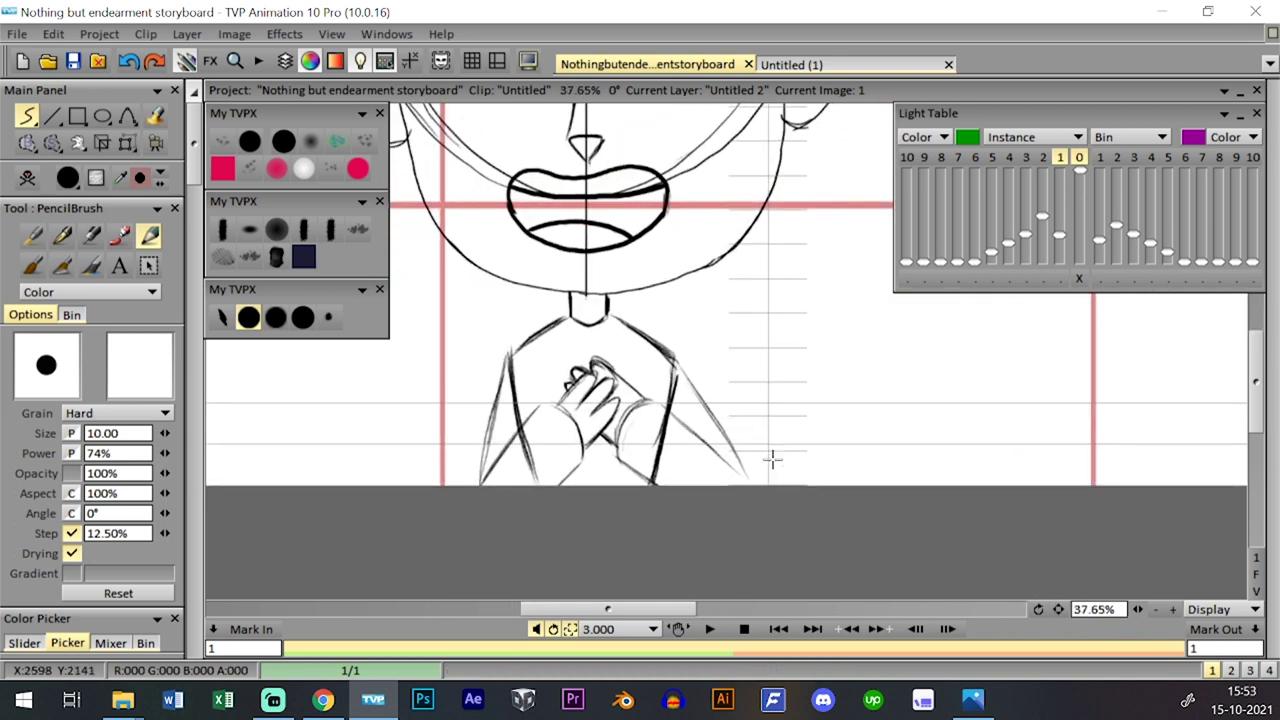
pyautogui.moveTo(677, 365); pyautogui.dragTo(742, 472)
pyautogui.moveTo(702, 397); pyautogui.dragTo(727, 434)
pyautogui.moveTo(681, 373); pyautogui.dragTo(742, 477)
pyautogui.hotkey('ctrl', 'z')
pyautogui.moveTo(678, 362); pyautogui.dragTo(742, 480)
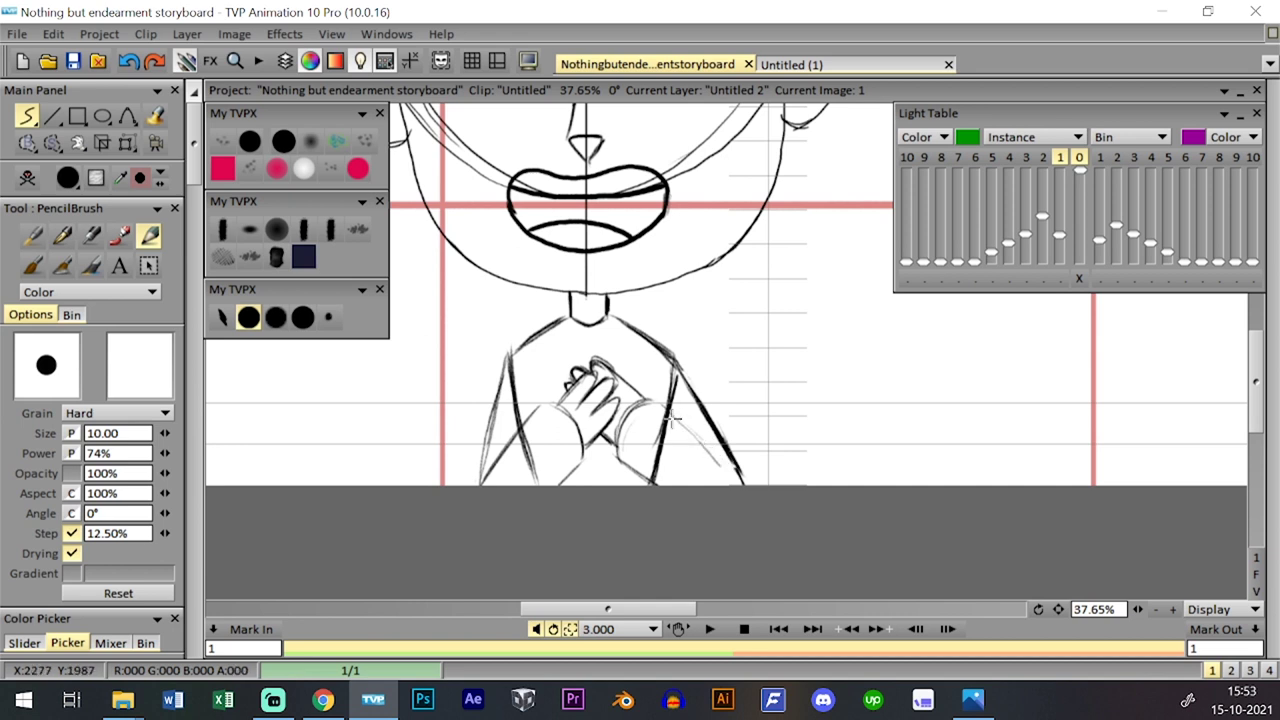
pyautogui.hotkey('ctrl', 'z')
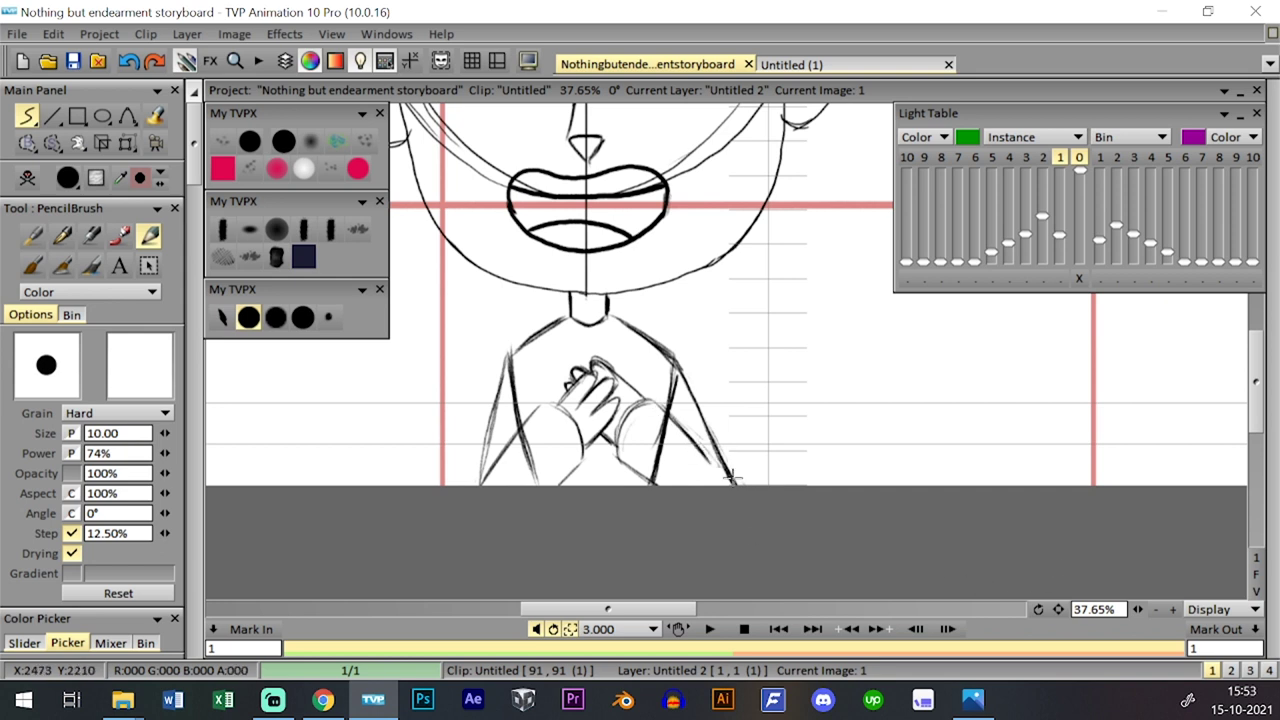
pyautogui.moveTo(709, 432); pyautogui.dragTo(724, 487)
# - Zoom back out to see the girl's whole panel
pyautogui.moveTo(1138, 610); pyautogui.dragTo(1080, 604)
pyautogui.moveTo(837, 419); pyautogui.dragTo(879, 450)
pyautogui.scroll(3, 876, 450)
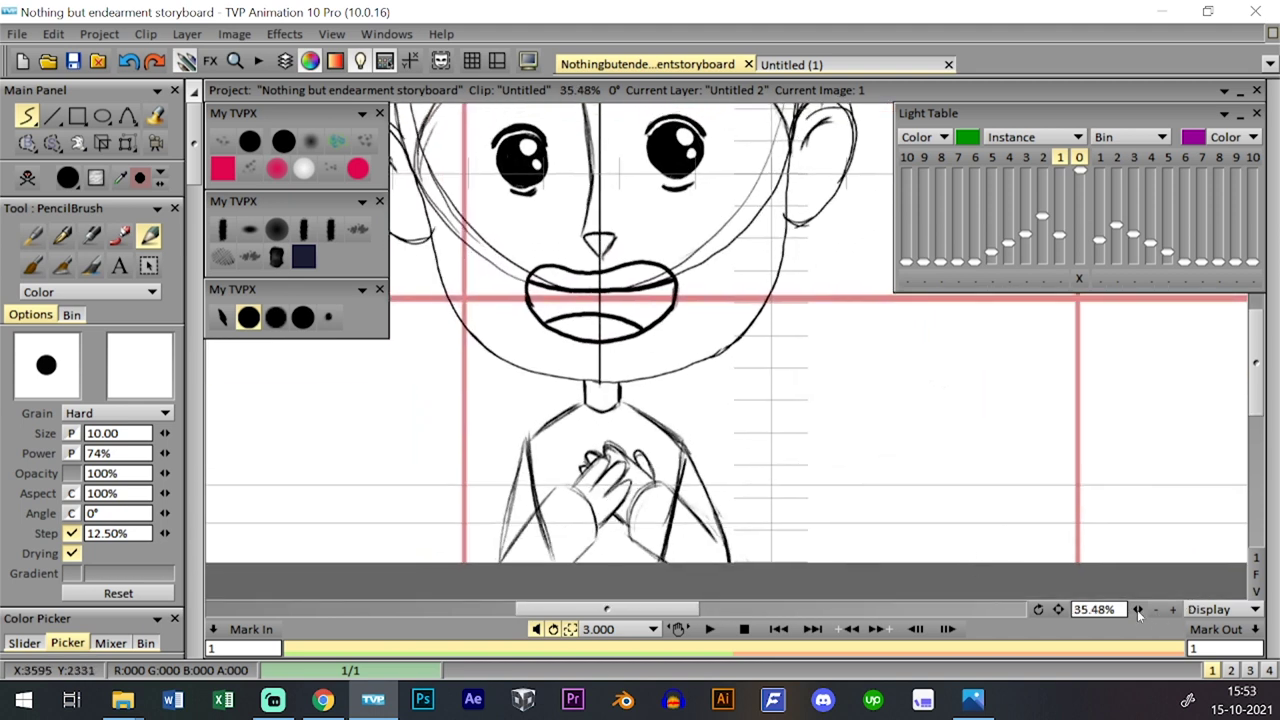
pyautogui.moveTo(1137, 611); pyautogui.dragTo(1116, 611)
pyautogui.moveTo(896, 413); pyautogui.dragTo(874, 461)
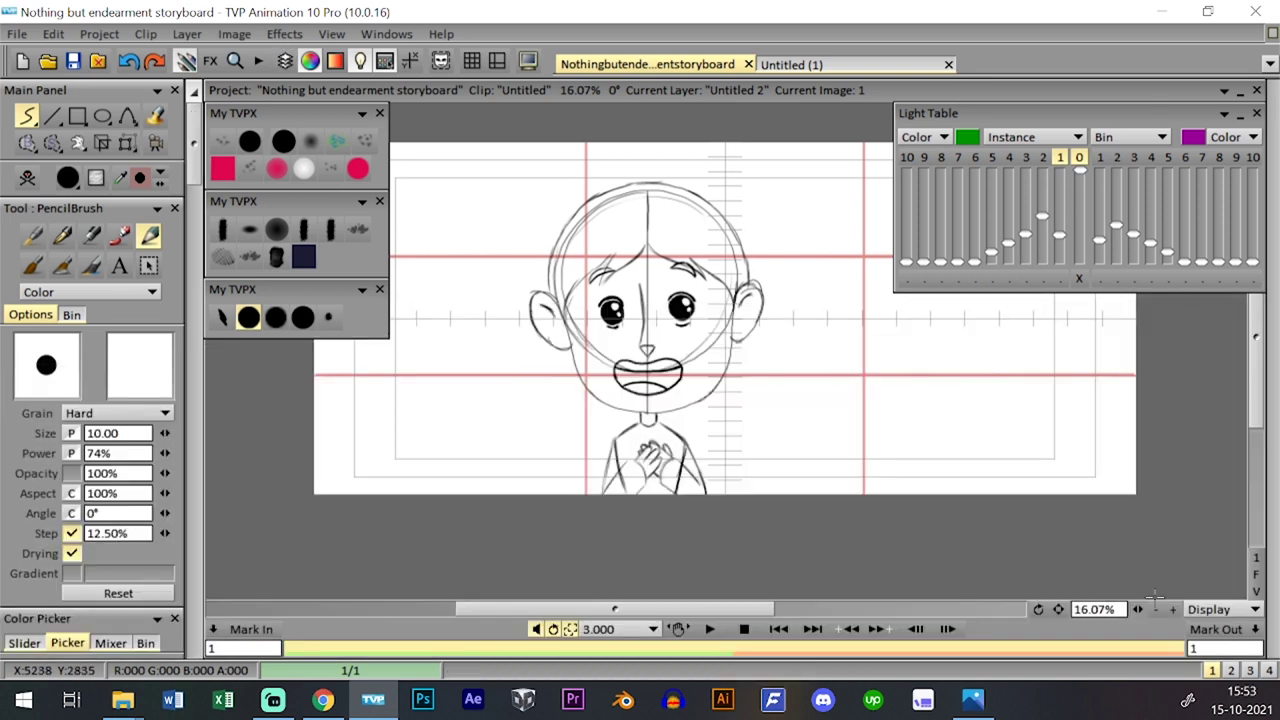
# - Zoom in slightly on the girl's face and save the project
pyautogui.click(1173, 610)
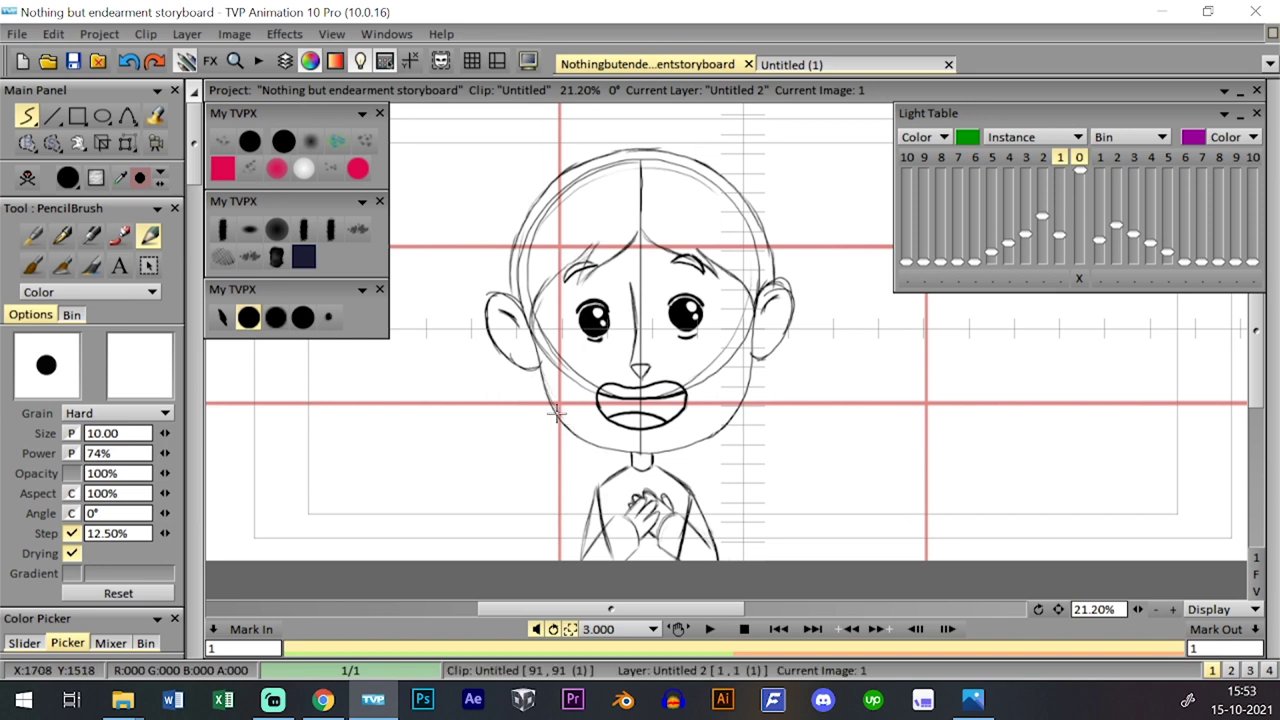
pyautogui.moveTo(1140, 611); pyautogui.dragTo(1152, 611)
pyautogui.moveTo(1000, 509); pyautogui.dragTo(863, 438)
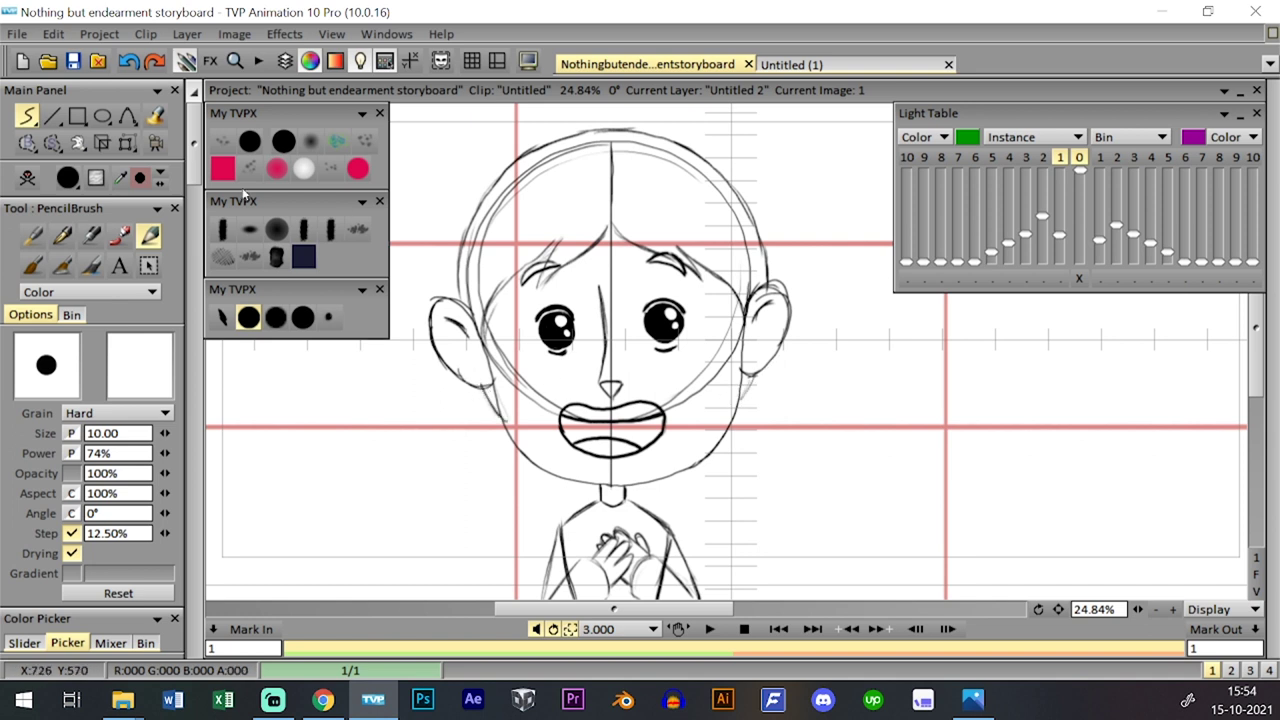
pyautogui.click(73, 61)
# - Sketch a round bun beside the right ear with a tied, leaf-shaped pigtail end
pyautogui.moveTo(776, 285)
pyautogui.mouseDown()
pyautogui.moveTo(793, 323)
pyautogui.moveTo(770, 372)
pyautogui.mouseUp()
pyautogui.moveTo(740, 417)
pyautogui.mouseDown()
pyautogui.moveTo(786, 420)
pyautogui.moveTo(813, 396)
pyautogui.mouseUp()
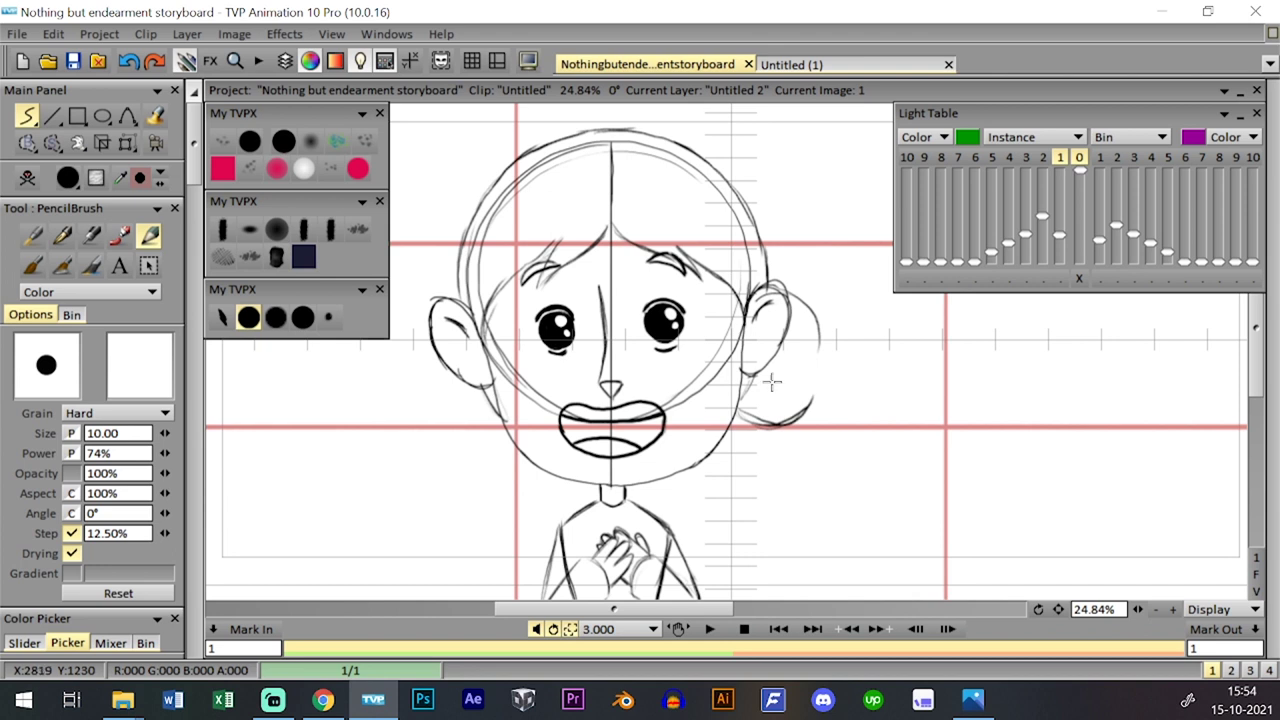
pyautogui.hotkey('ctrl', 'z')
pyautogui.moveTo(740, 416)
pyautogui.mouseDown()
pyautogui.moveTo(805, 410)
pyautogui.moveTo(780, 426)
pyautogui.moveTo(815, 387)
pyautogui.moveTo(803, 388)
pyautogui.moveTo(799, 415)
pyautogui.moveTo(818, 394)
pyautogui.moveTo(810, 315)
pyautogui.moveTo(790, 426)
pyautogui.moveTo(813, 425)
pyautogui.moveTo(858, 359)
pyautogui.moveTo(830, 350)
pyautogui.moveTo(895, 430)
pyautogui.mouseUp()
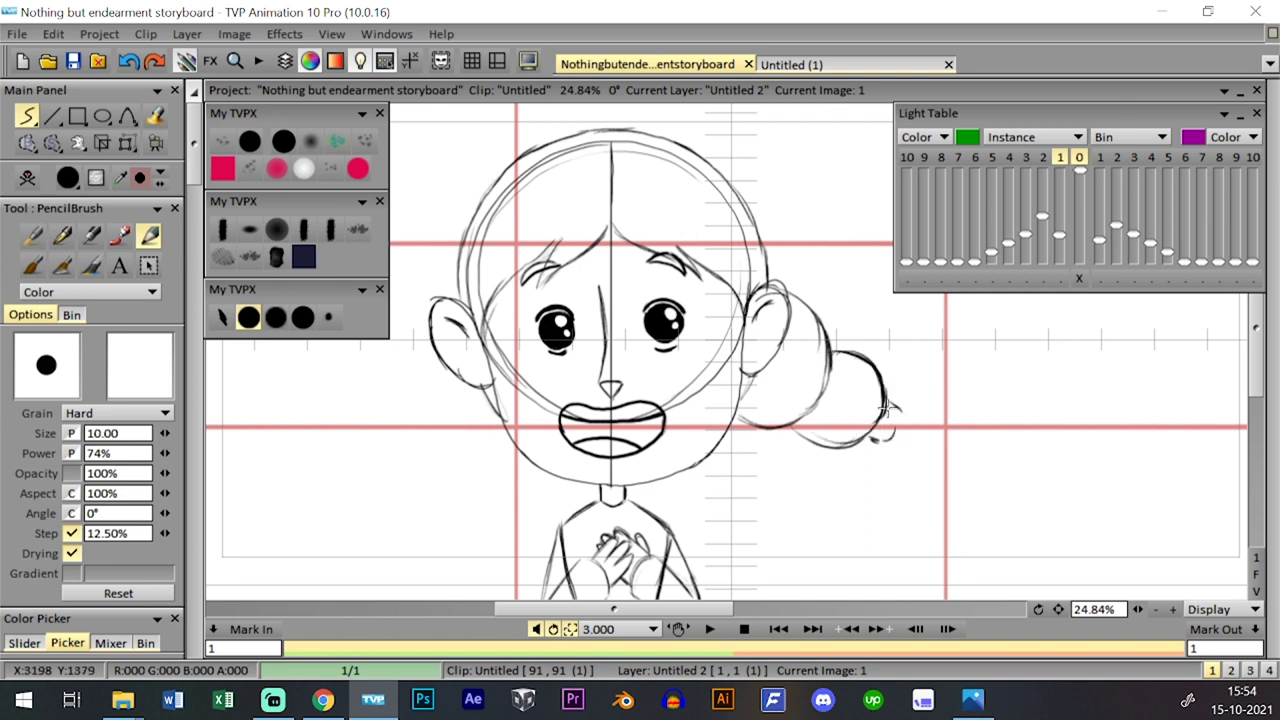
pyautogui.hotkey('alt', 'Tab')
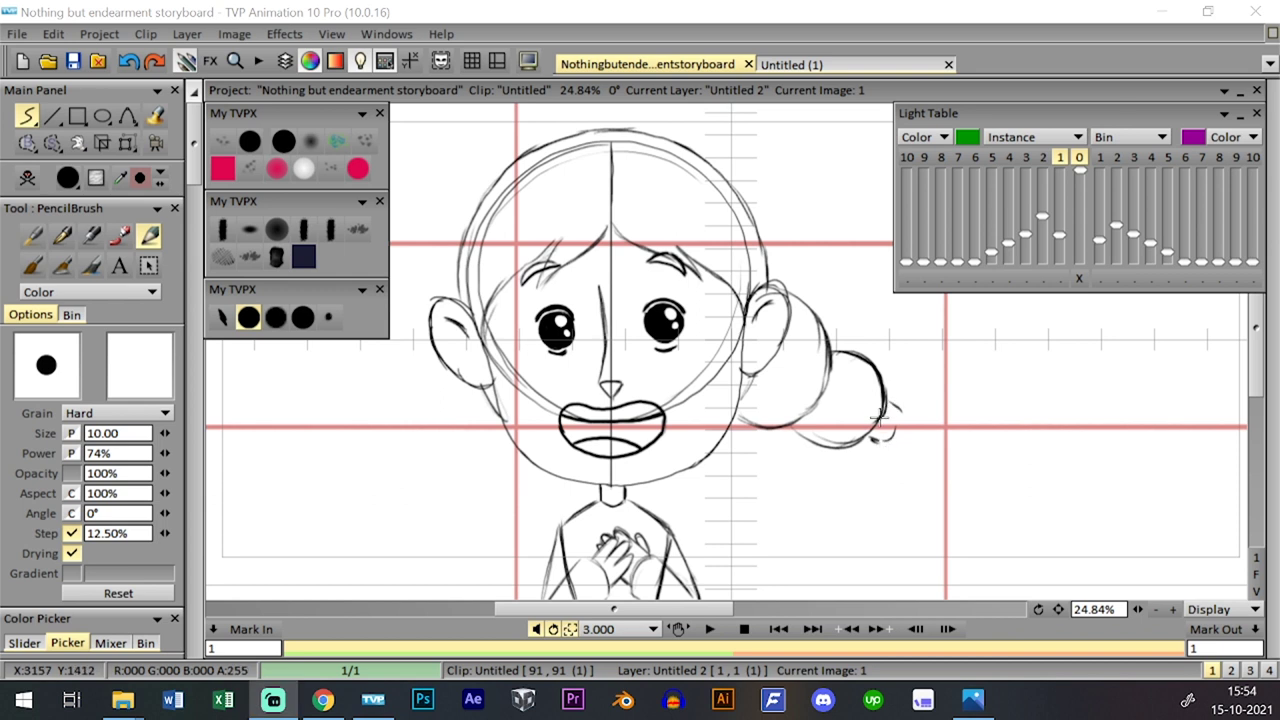
pyautogui.moveTo(880, 418)
pyautogui.mouseDown()
pyautogui.moveTo(917, 474)
pyautogui.moveTo(906, 466)
pyautogui.moveTo(947, 476)
pyautogui.moveTo(910, 414)
pyautogui.moveTo(950, 452)
pyautogui.moveTo(951, 471)
pyautogui.moveTo(895, 320)
pyautogui.moveTo(886, 368)
pyautogui.moveTo(902, 322)
pyautogui.moveTo(894, 397)
pyautogui.moveTo(935, 336)
pyautogui.moveTo(901, 377)
pyautogui.moveTo(916, 352)
pyautogui.moveTo(903, 388)
pyautogui.moveTo(944, 342)
pyautogui.mouseUp()
pyautogui.hotkey('ctrl', 'z')
pyautogui.moveTo(944, 342)
pyautogui.mouseDown()
pyautogui.moveTo(895, 396)
pyautogui.moveTo(926, 381)
pyautogui.mouseUp()
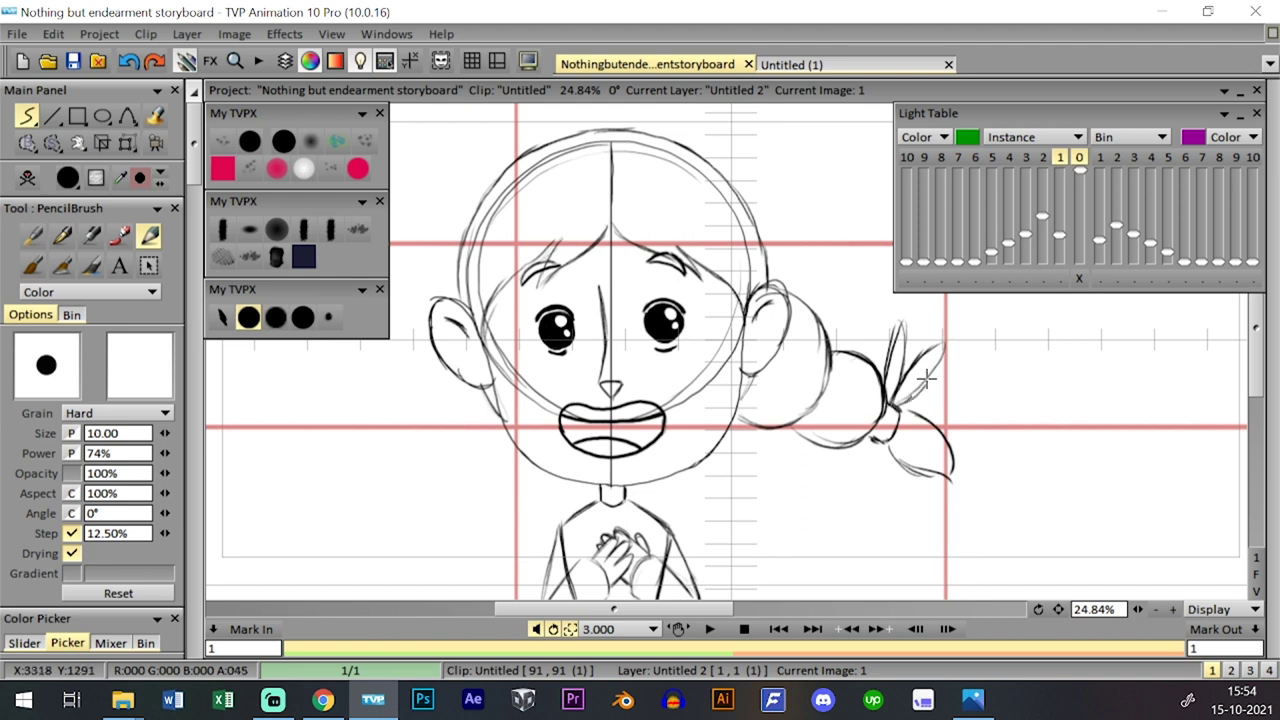
pyautogui.moveTo(850, 338); pyautogui.dragTo(873, 341)
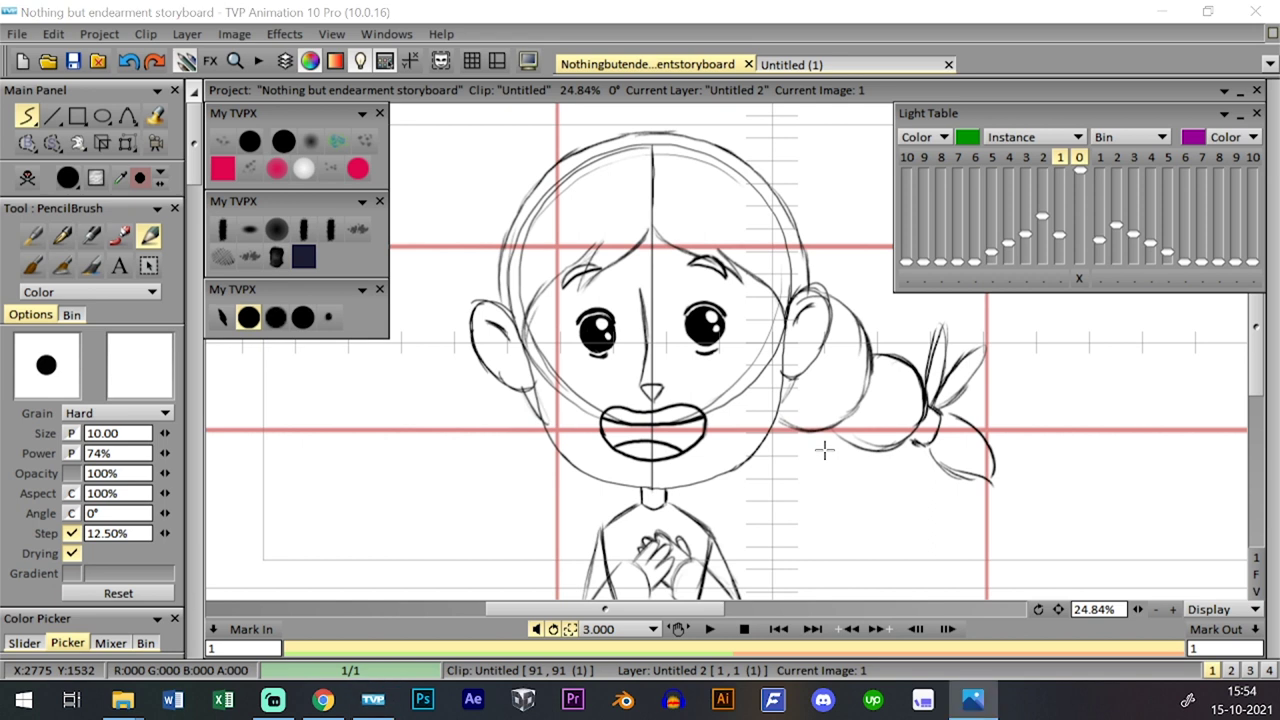
# - Begin the left bunch with a thin outline running down from the left ear
pyautogui.moveTo(499, 295); pyautogui.dragTo(504, 245)
pyautogui.hotkey('ctrl', 'z')
pyautogui.moveTo(474, 336)
pyautogui.mouseDown()
pyautogui.moveTo(462, 390)
pyautogui.moveTo(481, 419)
pyautogui.mouseUp()
pyautogui.moveTo(468, 344); pyautogui.dragTo(498, 415)
pyautogui.hotkey('ctrl', 'z')
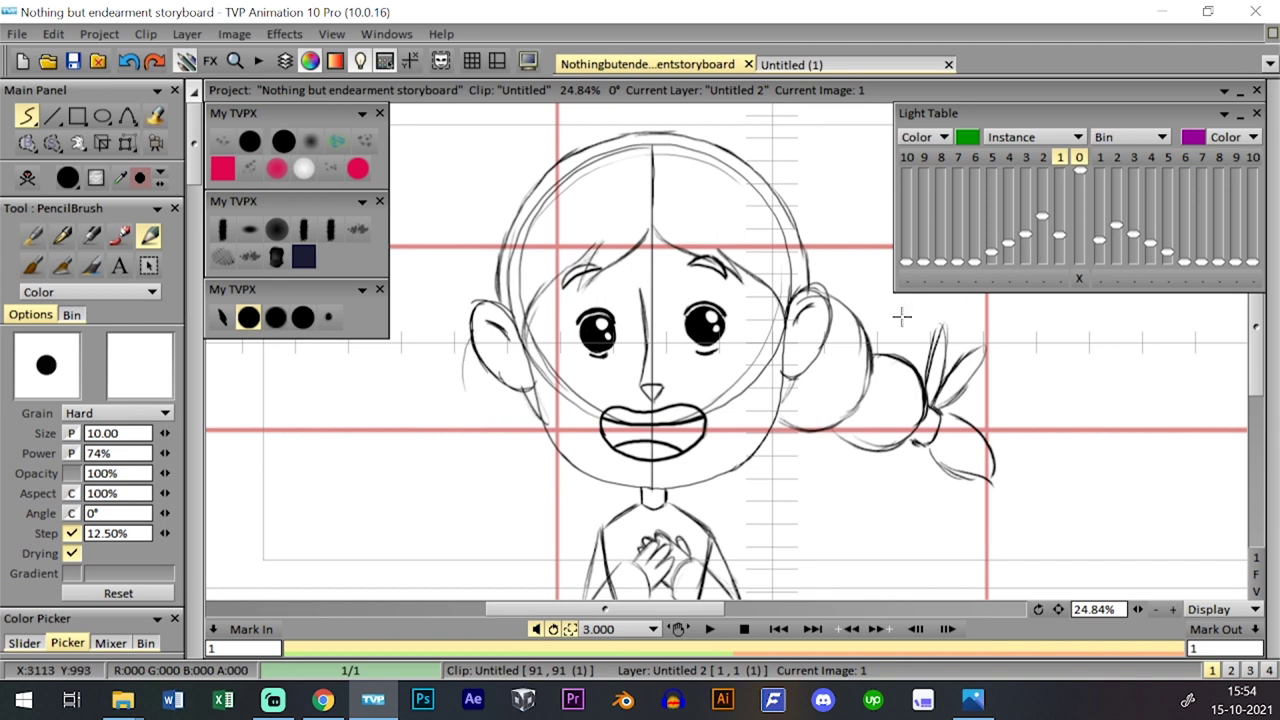
pyautogui.moveTo(478, 304)
pyautogui.mouseDown()
pyautogui.moveTo(456, 347)
pyautogui.moveTo(468, 392)
pyautogui.mouseUp()
pyautogui.hotkey('ctrl', 'z')
pyautogui.moveTo(474, 314)
pyautogui.mouseDown()
pyautogui.moveTo(482, 421)
pyautogui.moveTo(530, 418)
pyautogui.mouseUp()
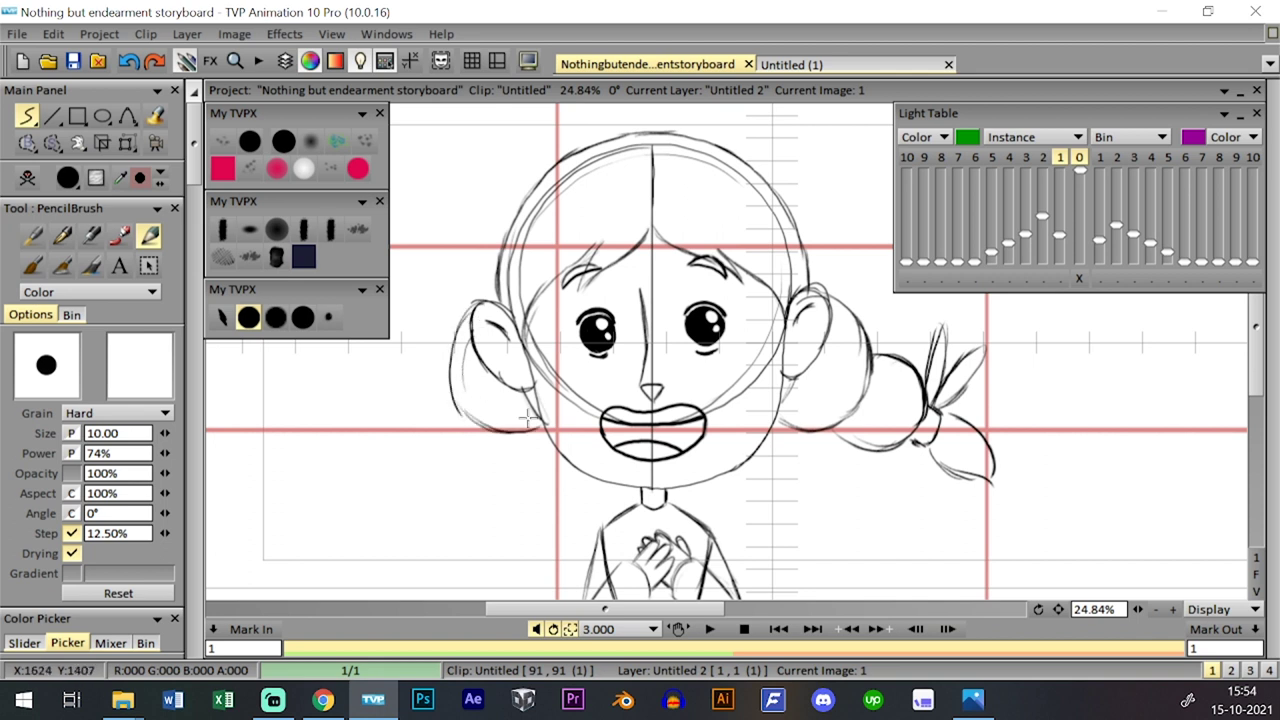
# - Darken the outline left of the ear and draw the small round left bun
pyautogui.moveTo(450, 360); pyautogui.dragTo(466, 414)
pyautogui.moveTo(468, 316)
pyautogui.mouseDown()
pyautogui.moveTo(450, 392)
pyautogui.moveTo(454, 338)
pyautogui.moveTo(503, 289)
pyautogui.mouseUp()
pyautogui.moveTo(448, 370)
pyautogui.mouseDown()
pyautogui.moveTo(485, 427)
pyautogui.moveTo(552, 402)
pyautogui.mouseUp()
pyautogui.moveTo(452, 378)
pyautogui.mouseDown()
pyautogui.moveTo(435, 428)
pyautogui.moveTo(430, 385)
pyautogui.moveTo(448, 433)
pyautogui.moveTo(489, 442)
pyautogui.moveTo(474, 454)
pyautogui.moveTo(494, 434)
pyautogui.moveTo(445, 412)
pyautogui.moveTo(450, 374)
pyautogui.moveTo(424, 385)
pyautogui.moveTo(447, 446)
pyautogui.moveTo(479, 417)
pyautogui.moveTo(415, 444)
pyautogui.moveTo(417, 421)
pyautogui.moveTo(437, 459)
pyautogui.moveTo(413, 437)
pyautogui.moveTo(413, 451)
pyautogui.moveTo(417, 432)
pyautogui.moveTo(423, 451)
pyautogui.moveTo(436, 443)
pyautogui.moveTo(415, 436)
pyautogui.moveTo(434, 467)
pyautogui.moveTo(412, 438)
pyautogui.mouseUp()
pyautogui.moveTo(335, 424)
pyautogui.mouseDown()
pyautogui.moveTo(329, 465)
pyautogui.moveTo(355, 453)
pyautogui.moveTo(323, 413)
pyautogui.moveTo(350, 437)
pyautogui.mouseUp()
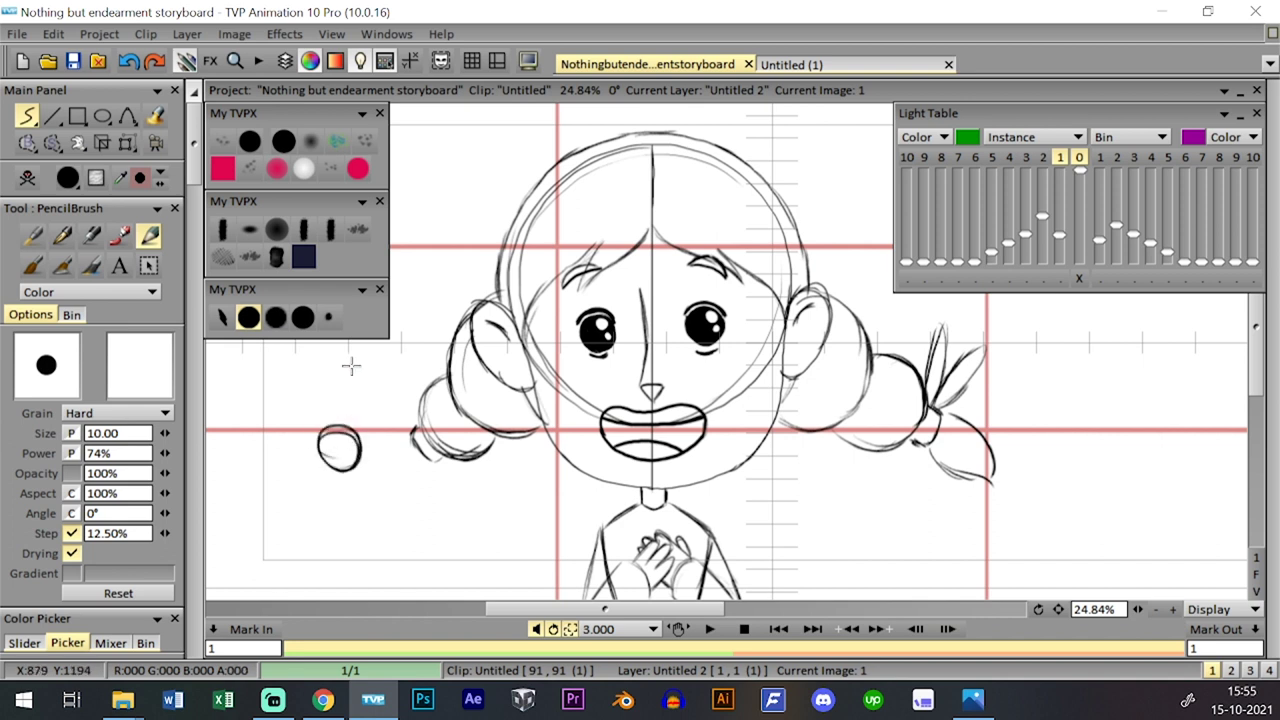
pyautogui.hotkey('ctrl', 'z')
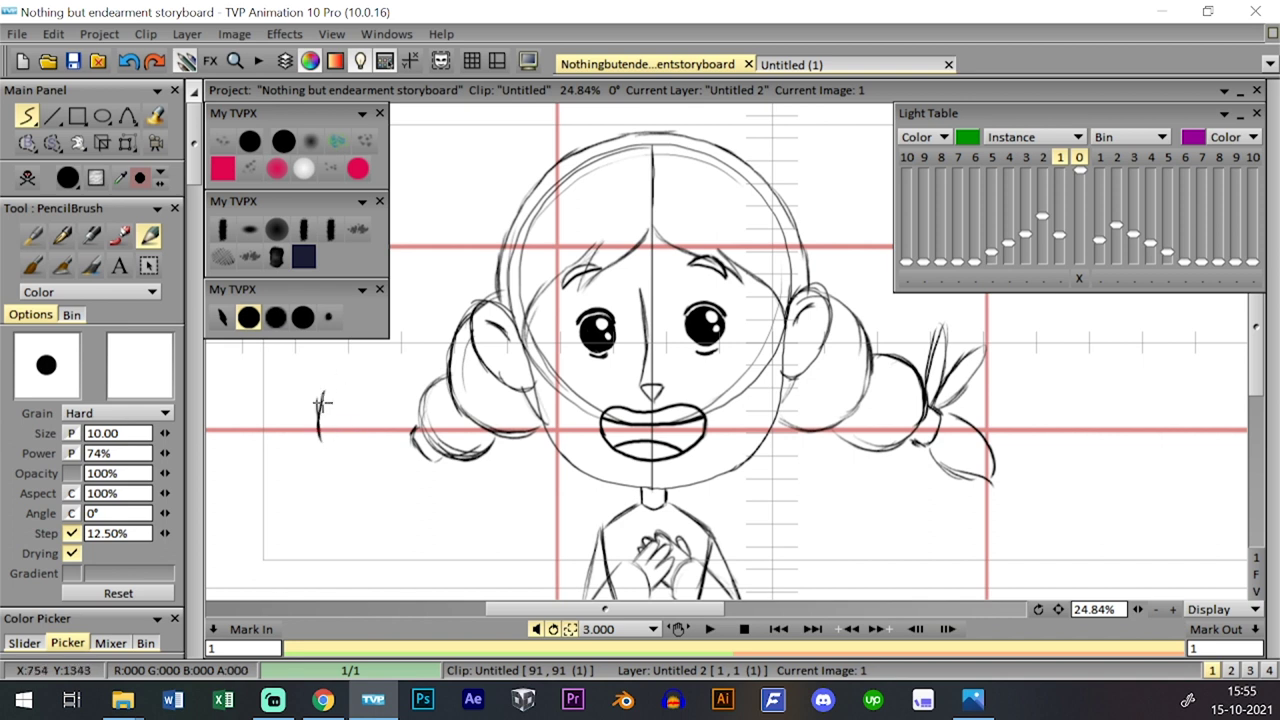
pyautogui.moveTo(342, 395); pyautogui.dragTo(345, 440)
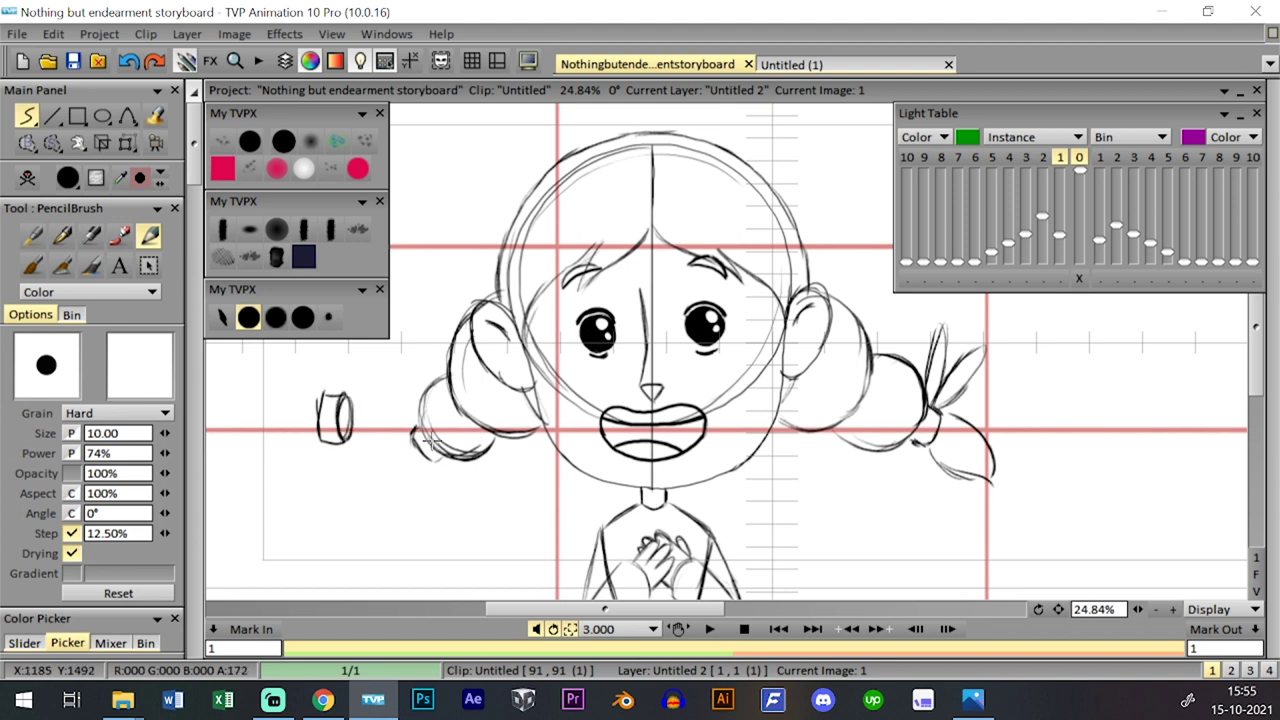
pyautogui.moveTo(424, 428); pyautogui.dragTo(449, 453)
pyautogui.hotkey('ctrl', 'z')
pyautogui.hotkey('ctrl', 'z')
# - Erase stray marks with the eraser brush, then darken the left pigtail's outline and tip
pyautogui.click(284, 142)
pyautogui.moveTo(323, 391); pyautogui.dragTo(326, 456)
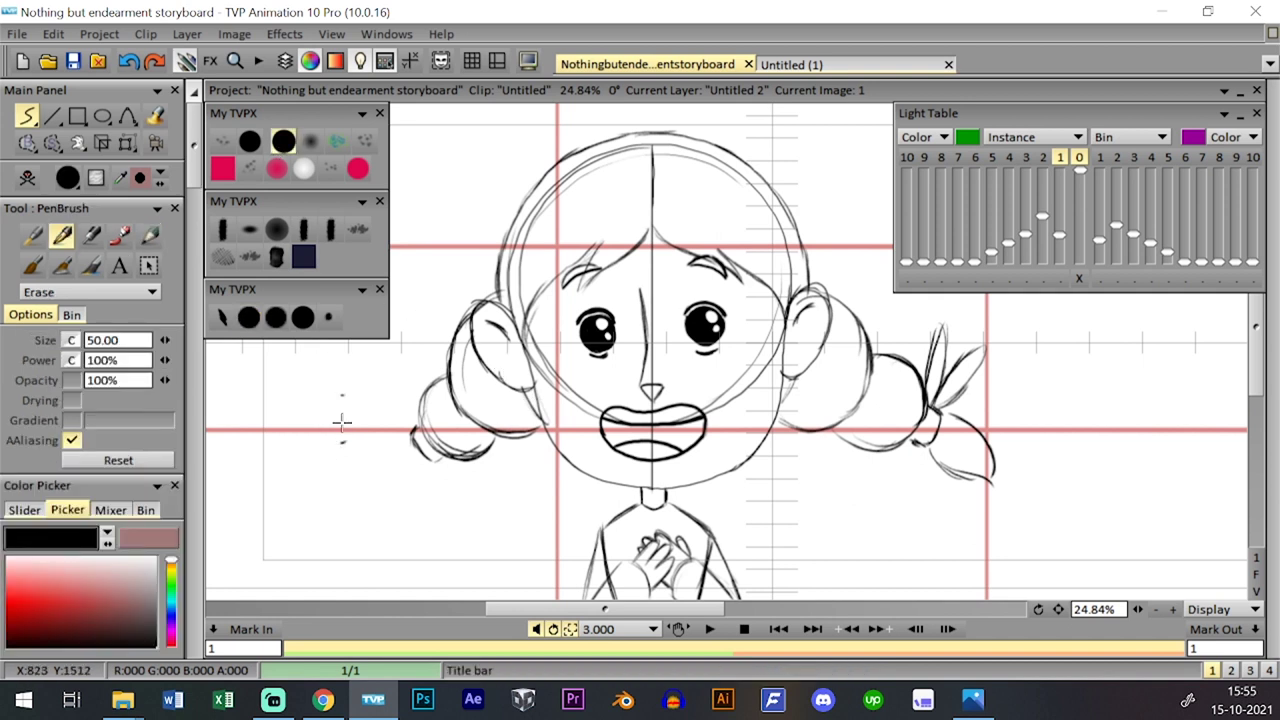
pyautogui.click(248, 317)
pyautogui.moveTo(416, 428)
pyautogui.mouseDown()
pyautogui.moveTo(452, 448)
pyautogui.moveTo(388, 472)
pyautogui.moveTo(385, 495)
pyautogui.mouseUp()
pyautogui.hotkey('ctrl', 'z')
pyautogui.moveTo(404, 446)
pyautogui.mouseDown()
pyautogui.moveTo(386, 500)
pyautogui.moveTo(385, 486)
pyautogui.moveTo(413, 500)
pyautogui.mouseUp()
# - Add pointed hair spikes by the left tie and save the project
pyautogui.moveTo(405, 431)
pyautogui.mouseDown()
pyautogui.moveTo(355, 384)
pyautogui.moveTo(412, 429)
pyautogui.moveTo(380, 364)
pyautogui.mouseUp()
pyautogui.moveTo(381, 364)
pyautogui.mouseDown()
pyautogui.moveTo(417, 430)
pyautogui.moveTo(381, 362)
pyautogui.mouseUp()
pyautogui.hotkey('ctrl', 'z')
pyautogui.moveTo(382, 364)
pyautogui.mouseDown()
pyautogui.moveTo(419, 431)
pyautogui.moveTo(411, 407)
pyautogui.mouseUp()
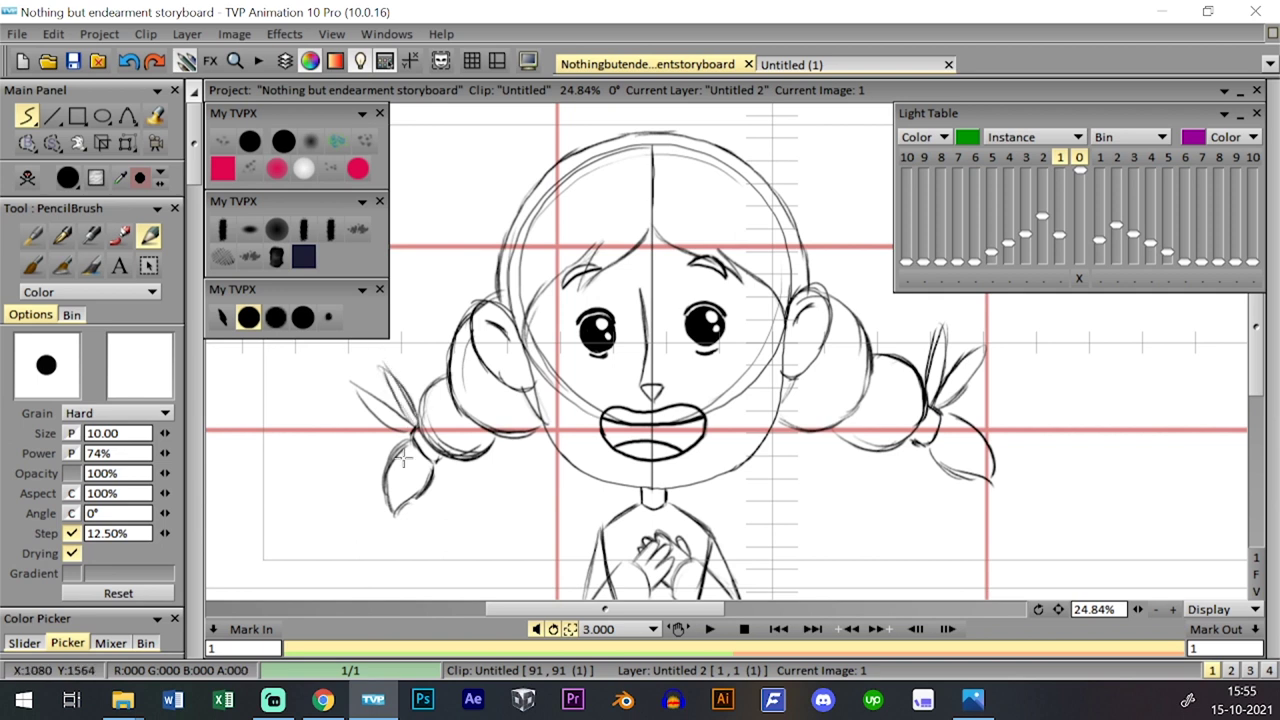
pyautogui.click(73, 61)
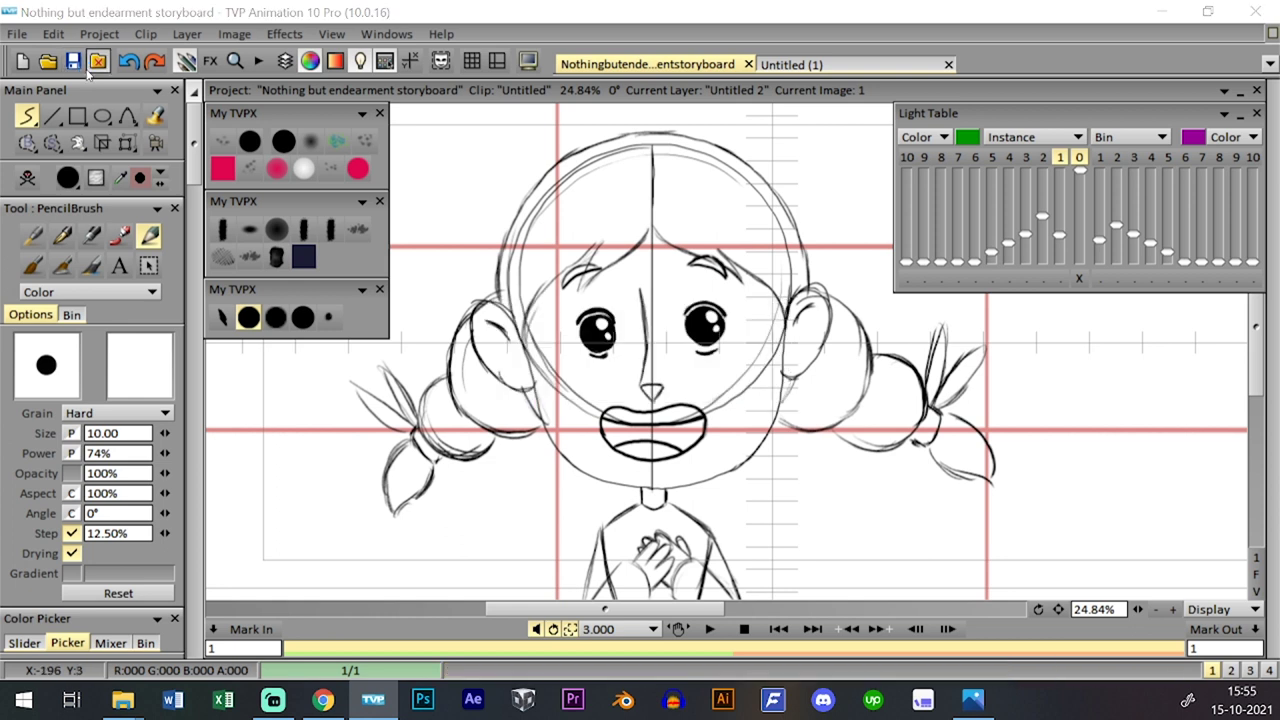
# - Briefly check the clip timeline, then zoom in and center the view on the girl's face
pyautogui.moveTo(1138, 609); pyautogui.dragTo(1026, 613)
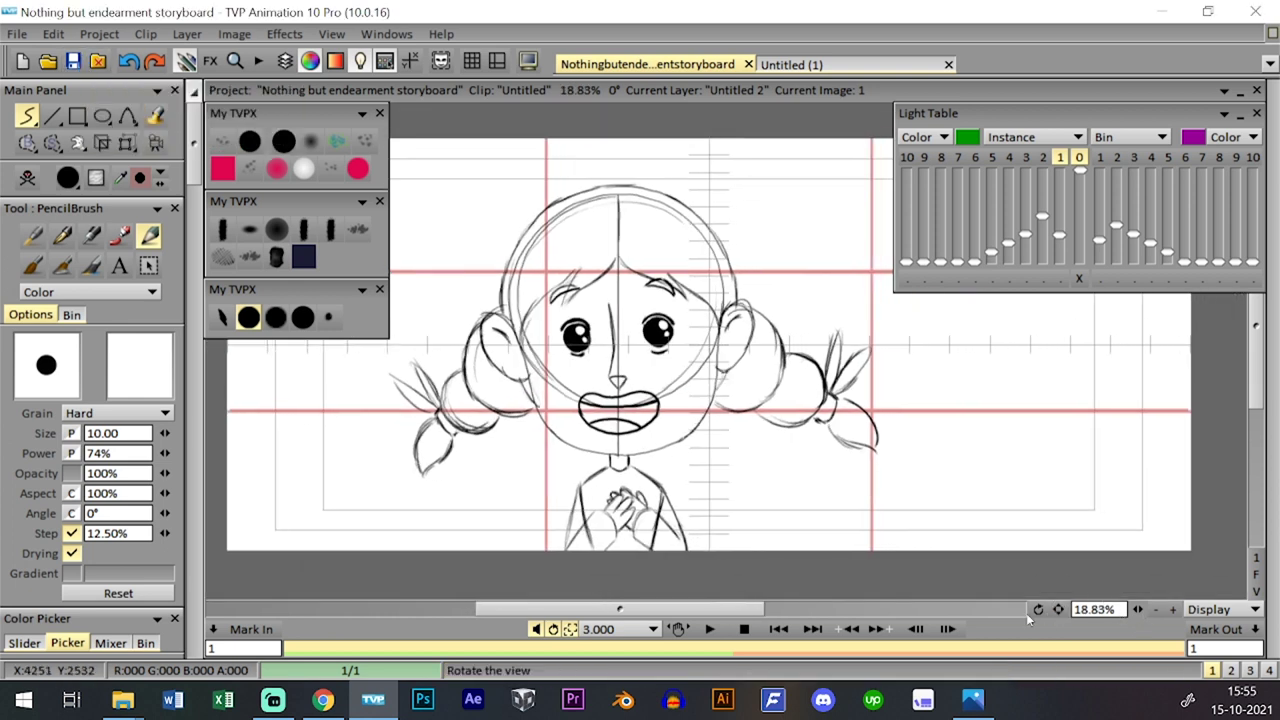
pyautogui.scroll(3, 1116, 609)
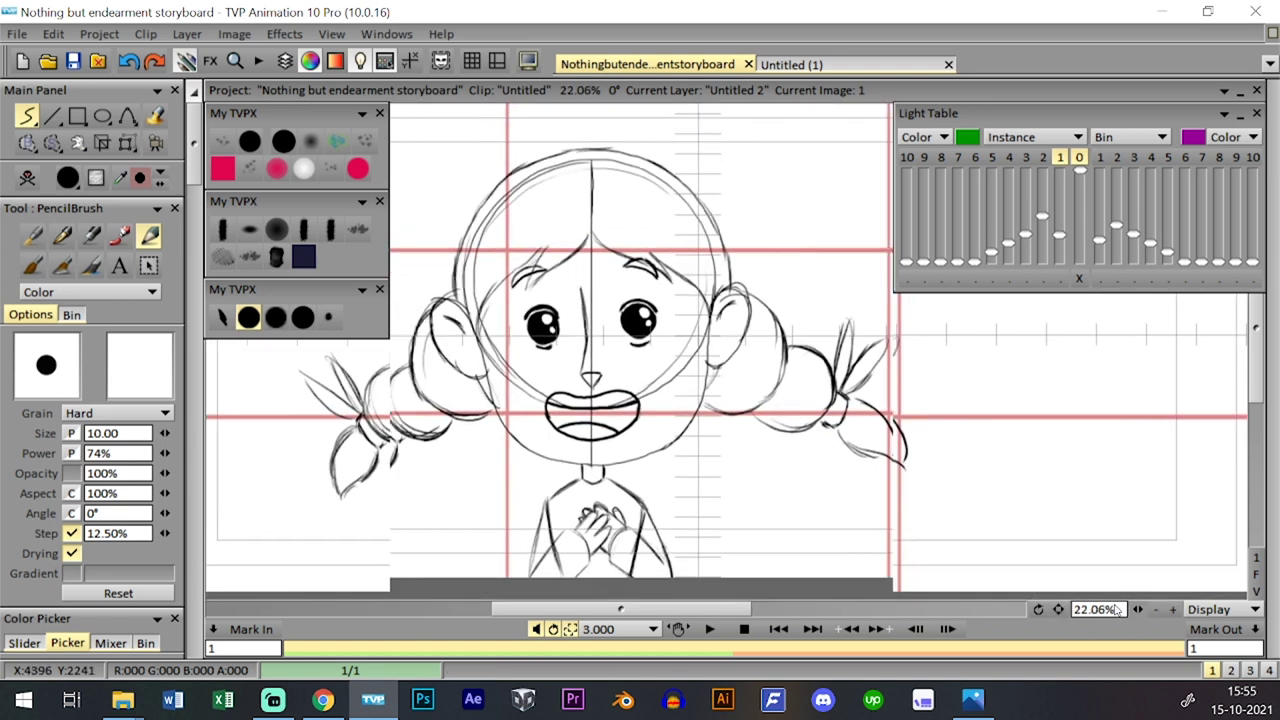
pyautogui.scroll(-3, 1117, 609)
pyautogui.press('Tab')
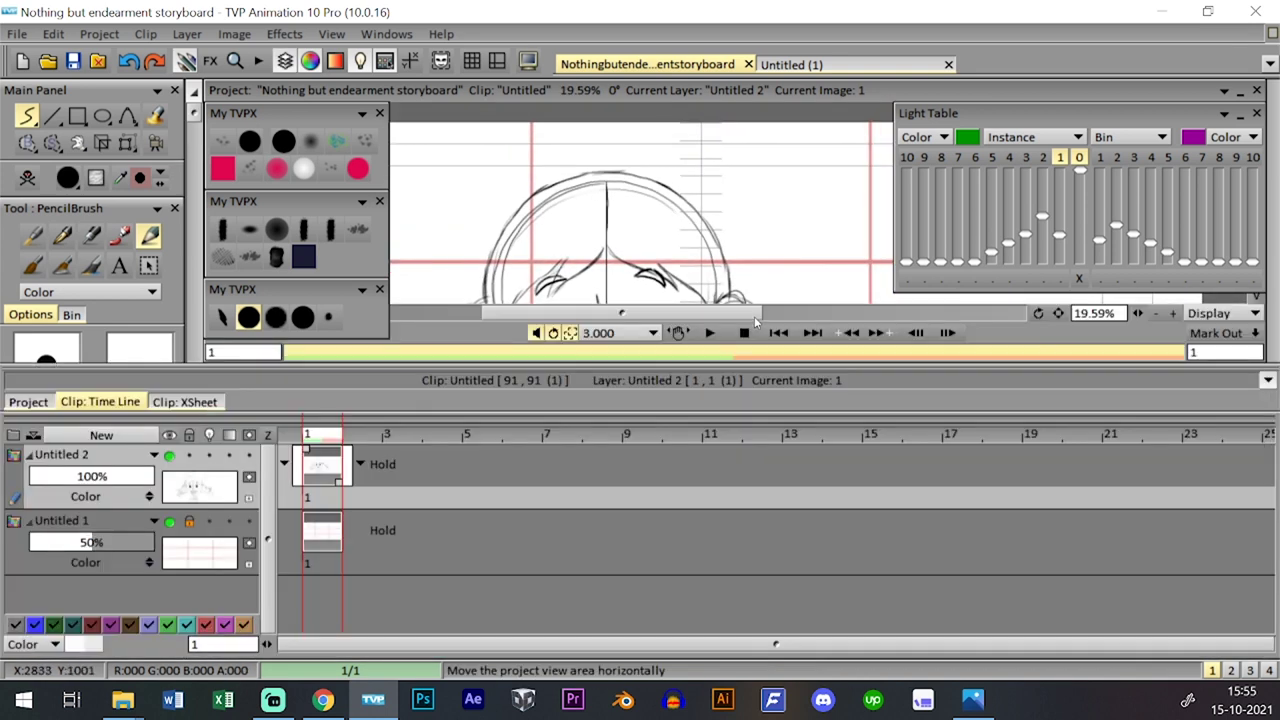
pyautogui.press('Tab')
pyautogui.press('Tab')
pyautogui.press('Tab')
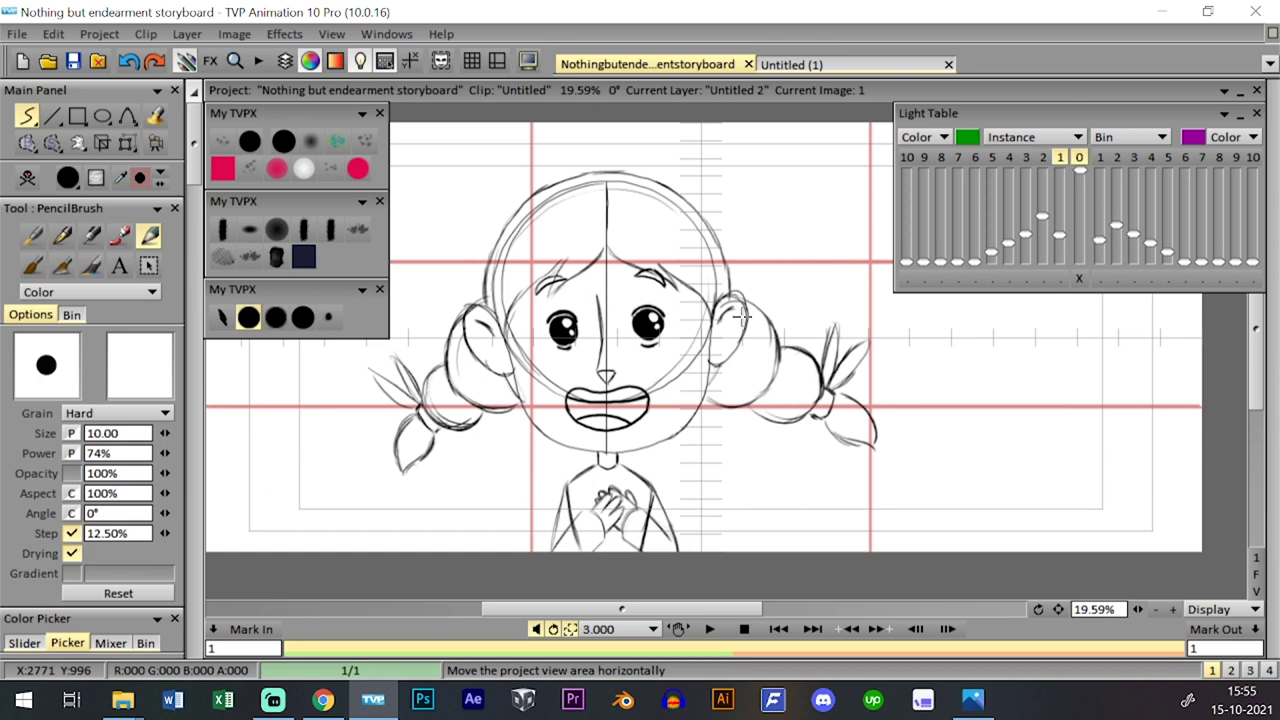
pyautogui.press('Tab')
pyautogui.press('Tab')
pyautogui.moveTo(1139, 610); pyautogui.dragTo(1183, 593)
pyautogui.moveTo(522, 367); pyautogui.dragTo(559, 370)
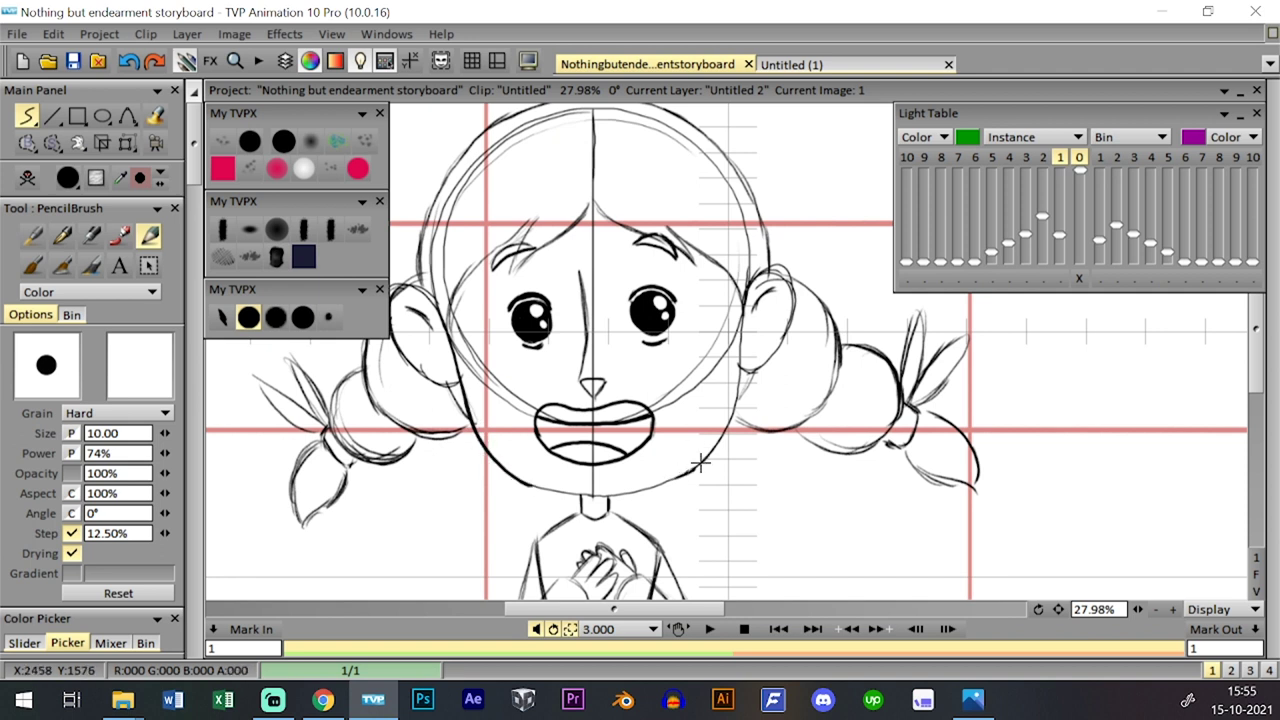
# - Darken the right face outline and the chin and jaw line, then save with Ctrl+S
pyautogui.moveTo(673, 477); pyautogui.dragTo(716, 443)
pyautogui.hotkey('ctrl', 'z')
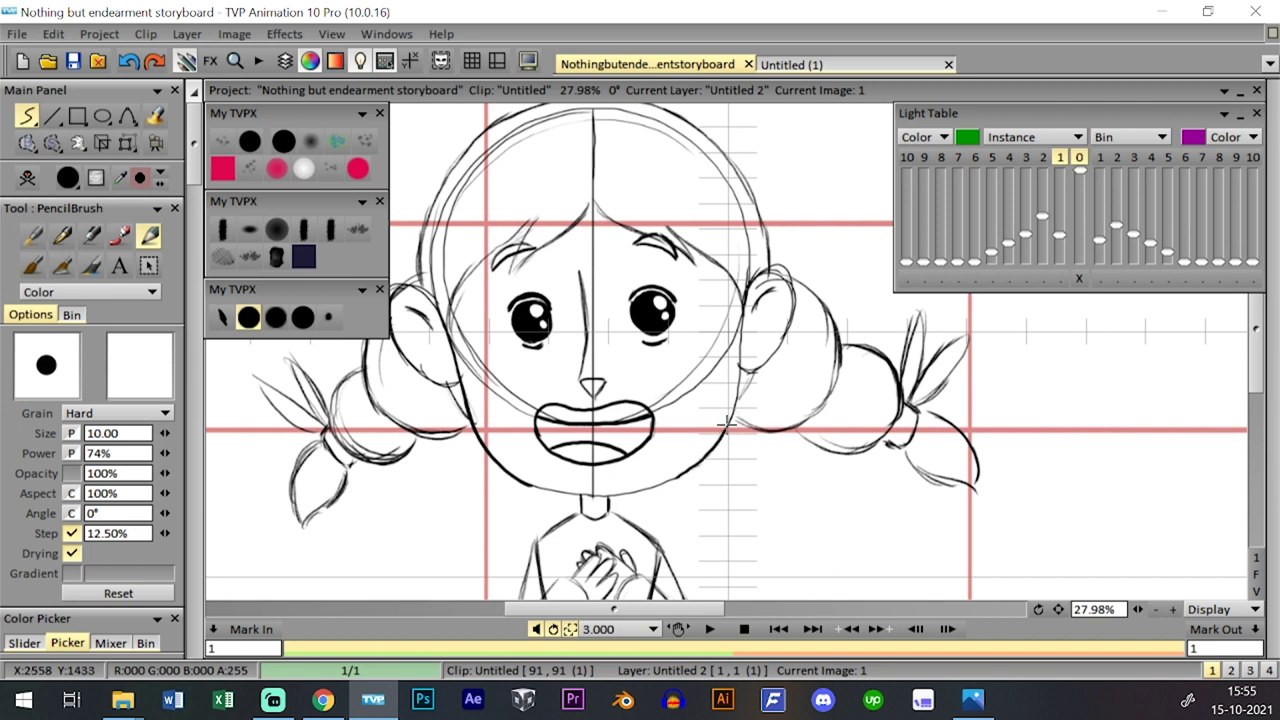
pyautogui.moveTo(728, 412); pyautogui.dragTo(742, 285)
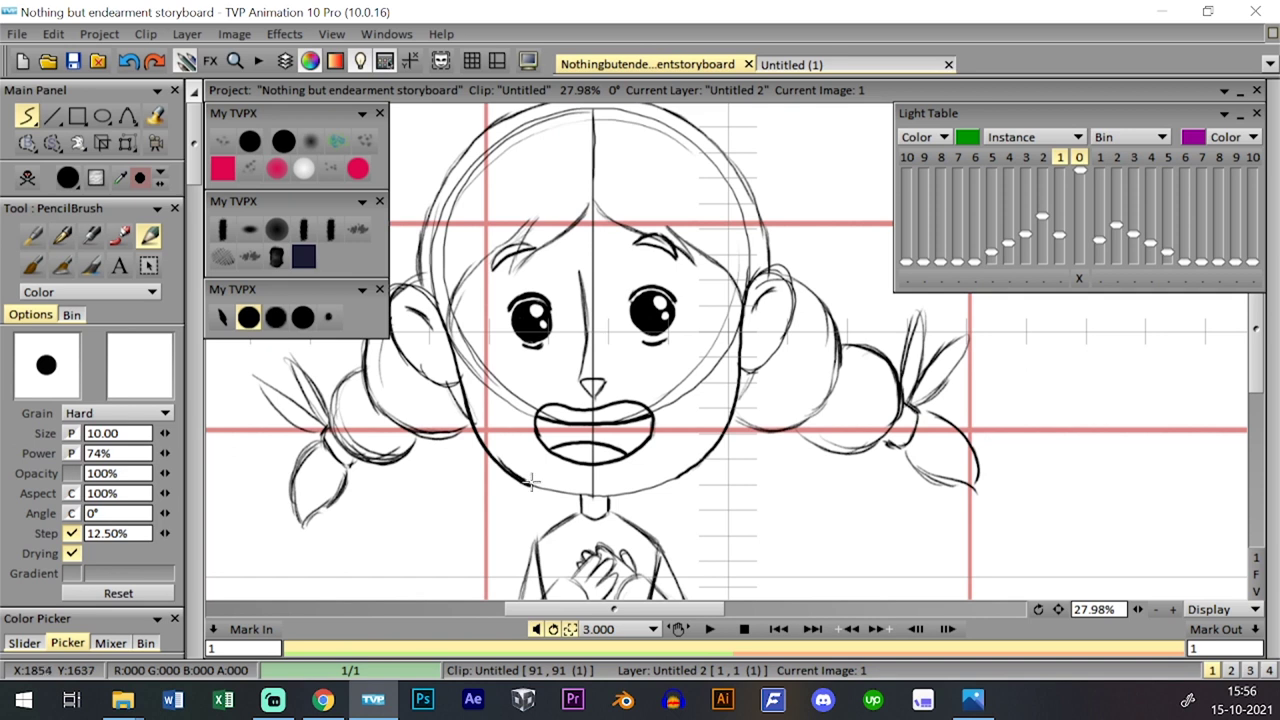
pyautogui.moveTo(553, 488)
pyautogui.mouseDown()
pyautogui.moveTo(662, 479)
pyautogui.moveTo(666, 467)
pyautogui.moveTo(626, 492)
pyautogui.moveTo(672, 475)
pyautogui.mouseUp()
pyautogui.hotkey('ctrl', 'z')
pyautogui.hotkey('ctrl', 'z')
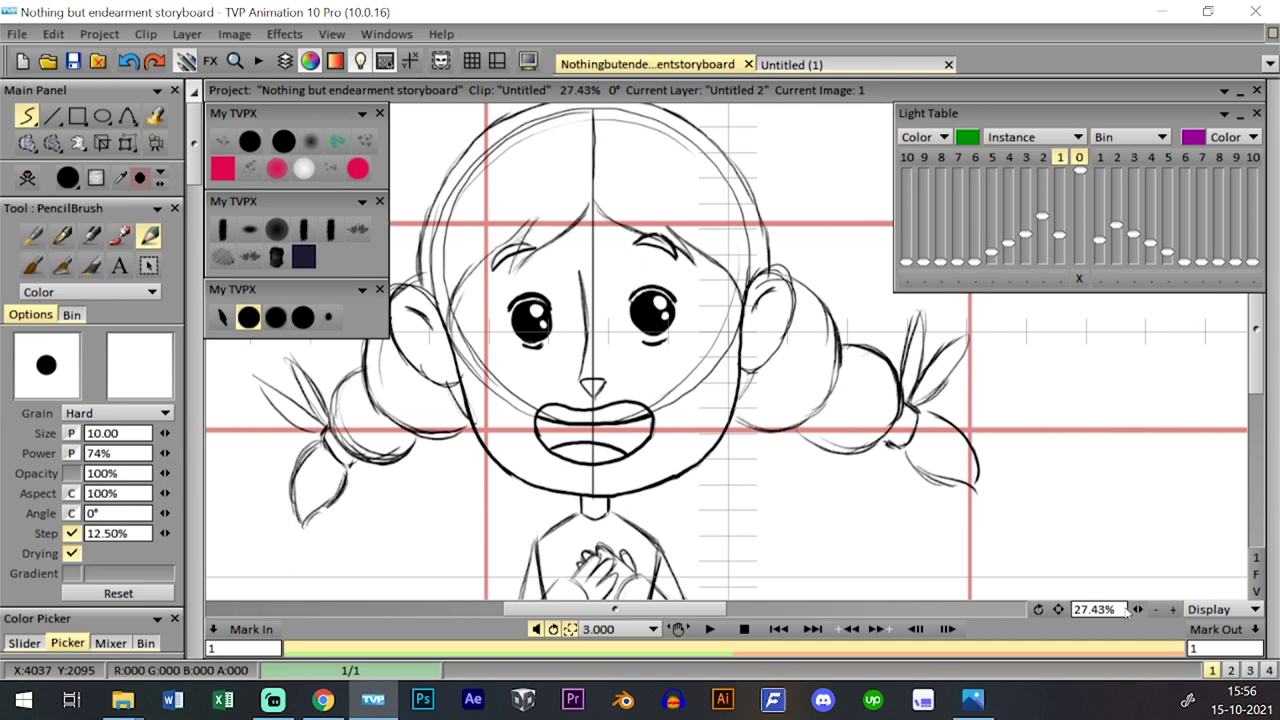
pyautogui.scroll(-2, 1023, 486)
pyautogui.hotkey('ctrl', 's')
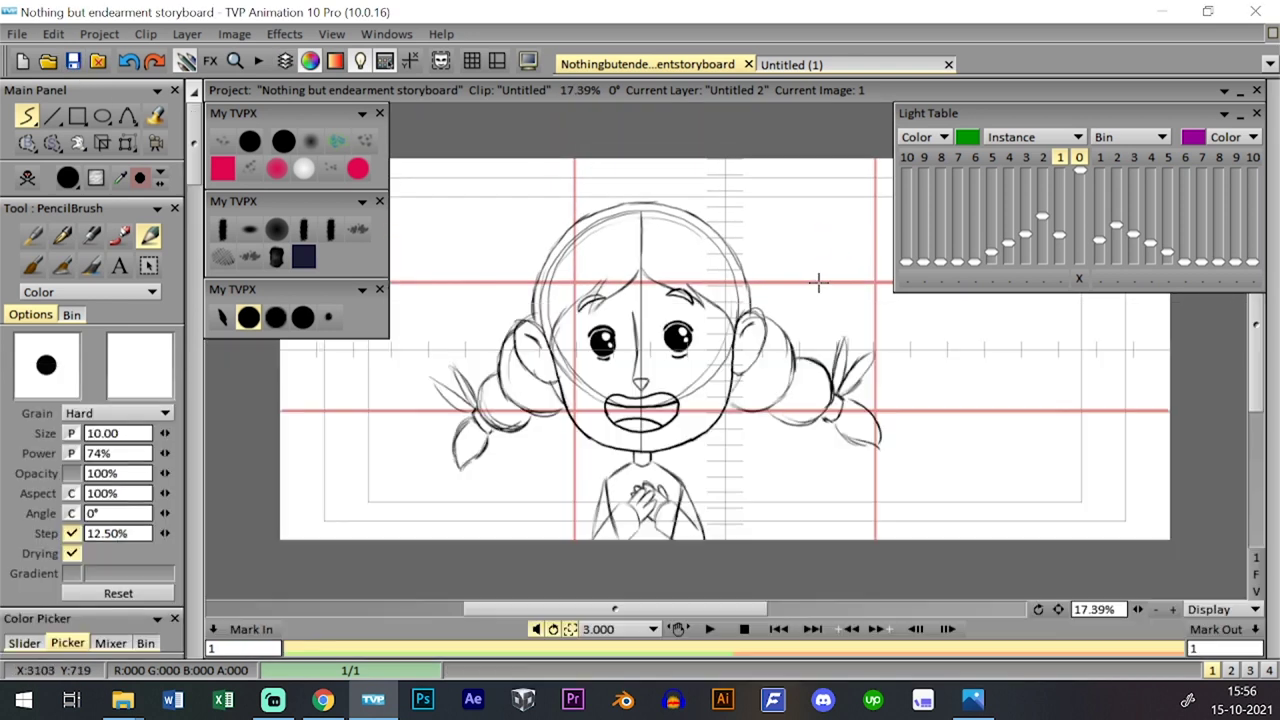
pyautogui.press('Tab')
pyautogui.press('Tab')
pyautogui.press('Tab')
pyautogui.press('Tab')
pyautogui.press('Tab')
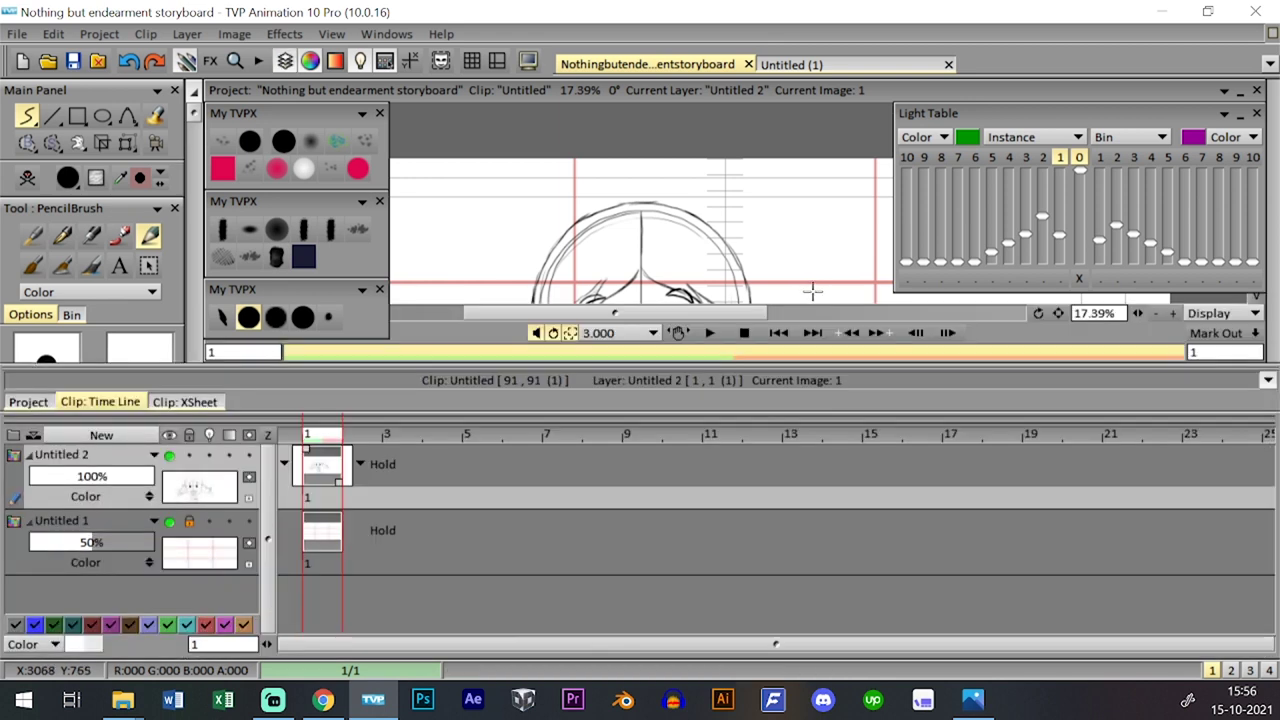
# - Add a second image with the eye highlights repainted as new white dots, and preview playback
pyautogui.press('Right')
pyautogui.press('Tab')
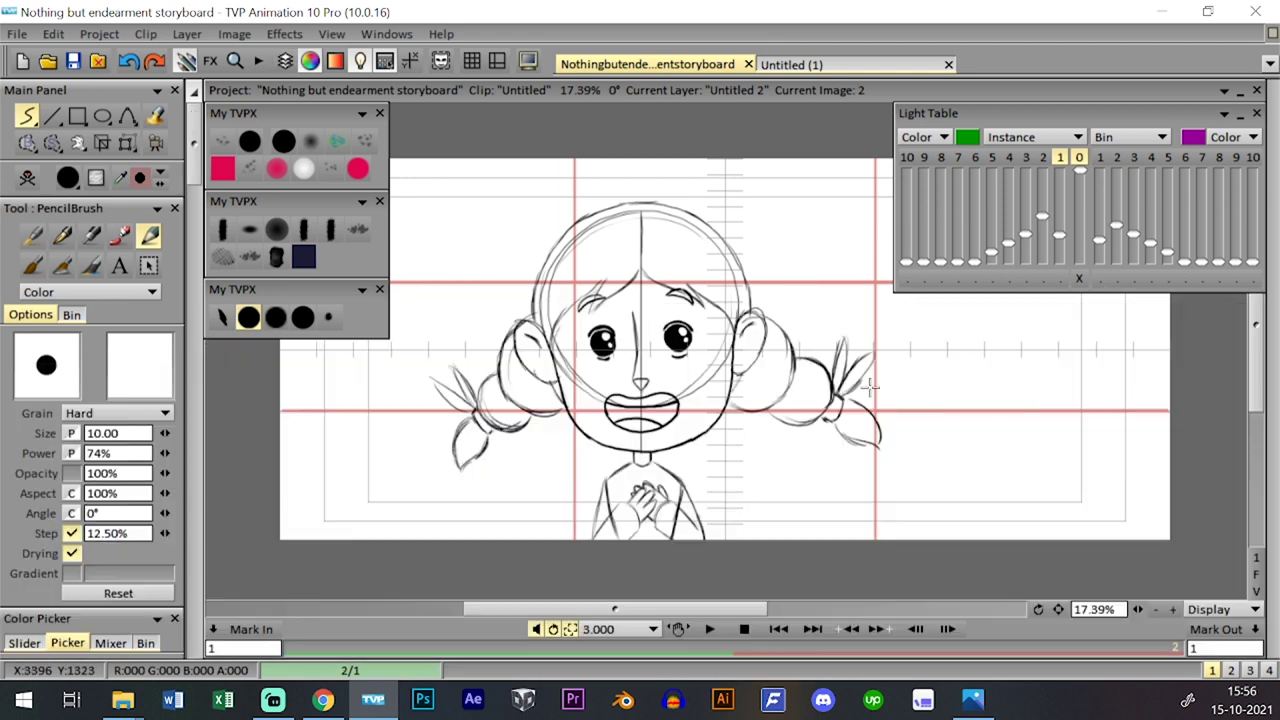
pyautogui.moveTo(1138, 610); pyautogui.dragTo(1158, 606)
pyautogui.moveTo(608, 301)
pyautogui.mouseDown()
pyautogui.moveTo(645, 368)
pyautogui.moveTo(650, 345)
pyautogui.moveTo(648, 358)
pyautogui.mouseUp()
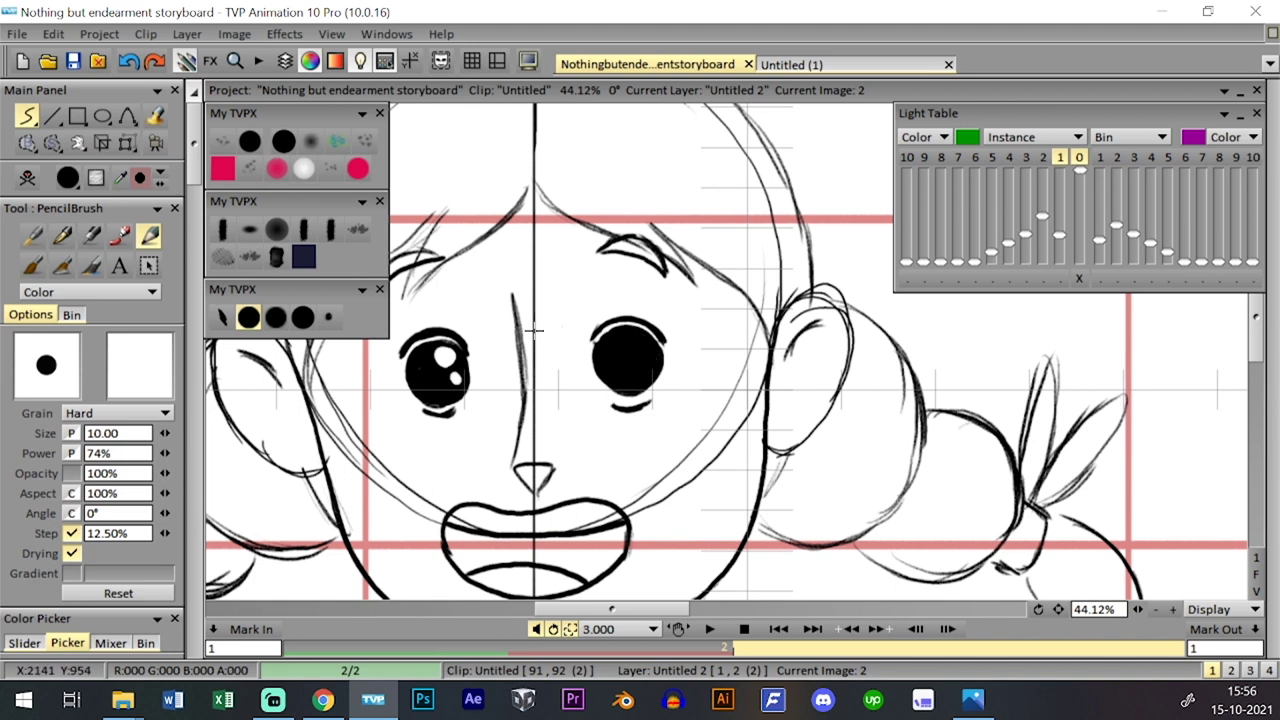
pyautogui.moveTo(445, 355); pyautogui.dragTo(437, 348)
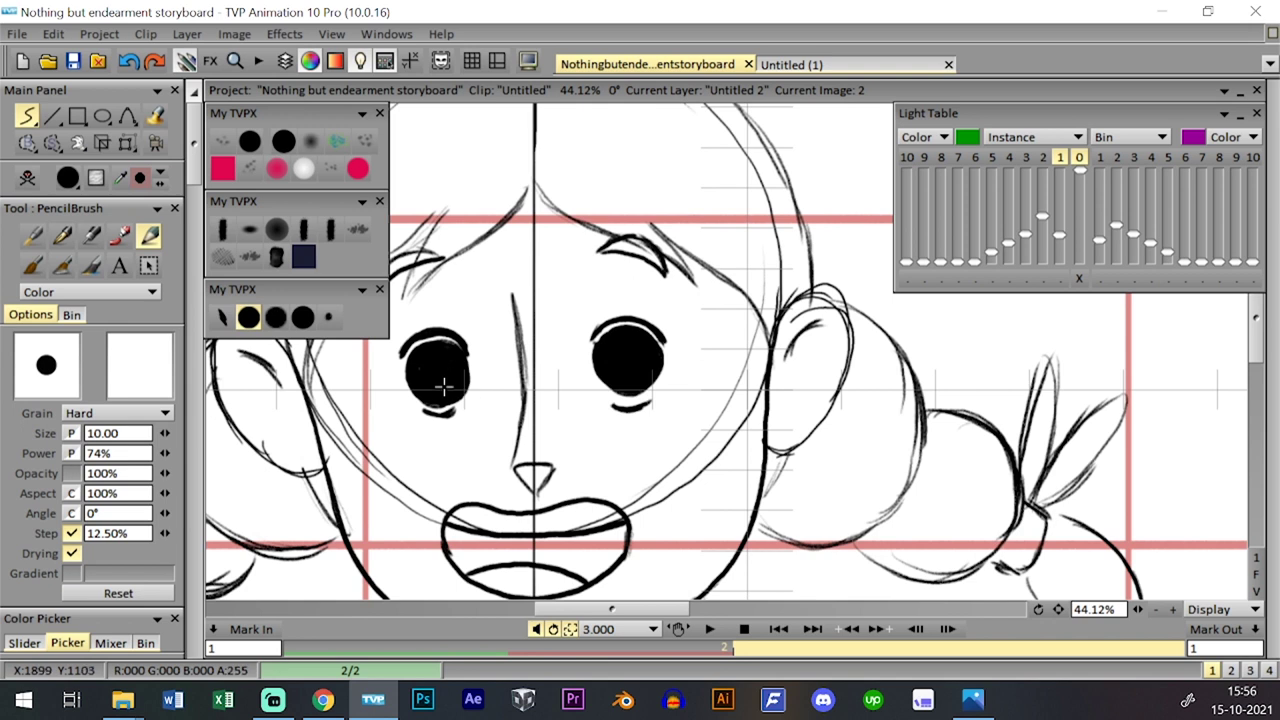
pyautogui.moveTo(441, 361); pyautogui.dragTo(440, 363)
pyautogui.click(449, 387)
pyautogui.moveTo(634, 346); pyautogui.dragTo(634, 344)
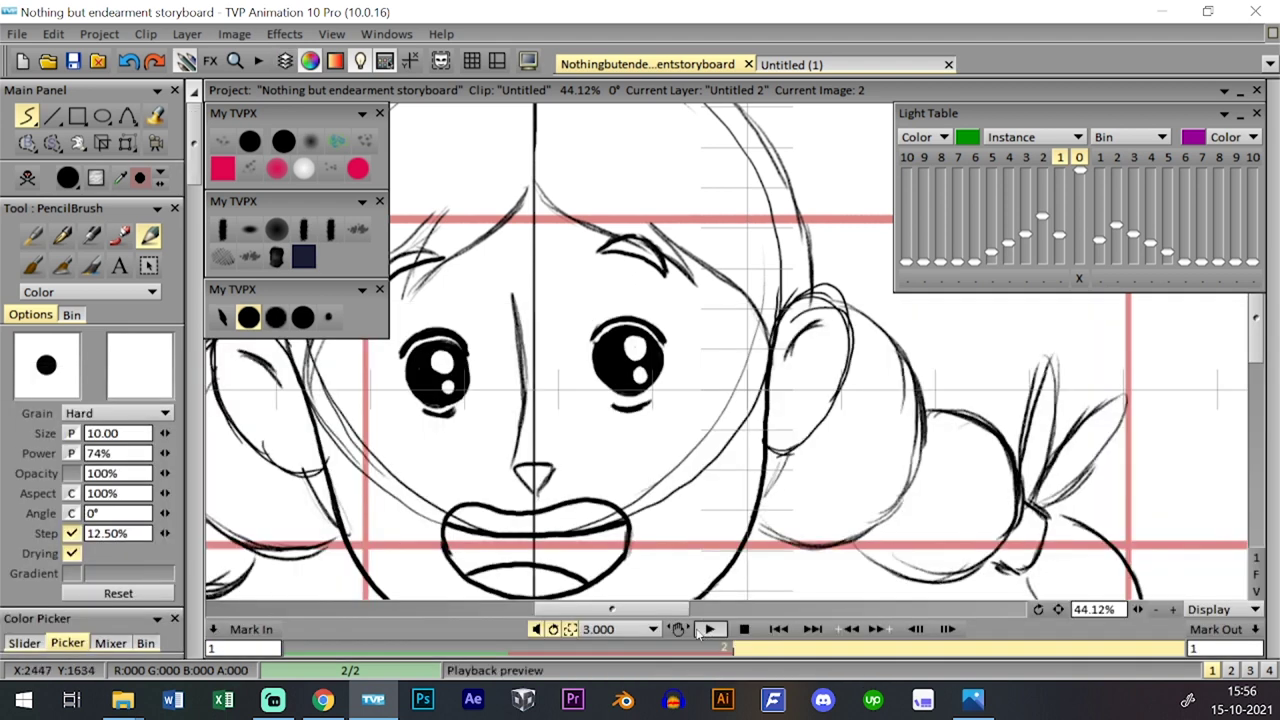
pyautogui.click(706, 628)
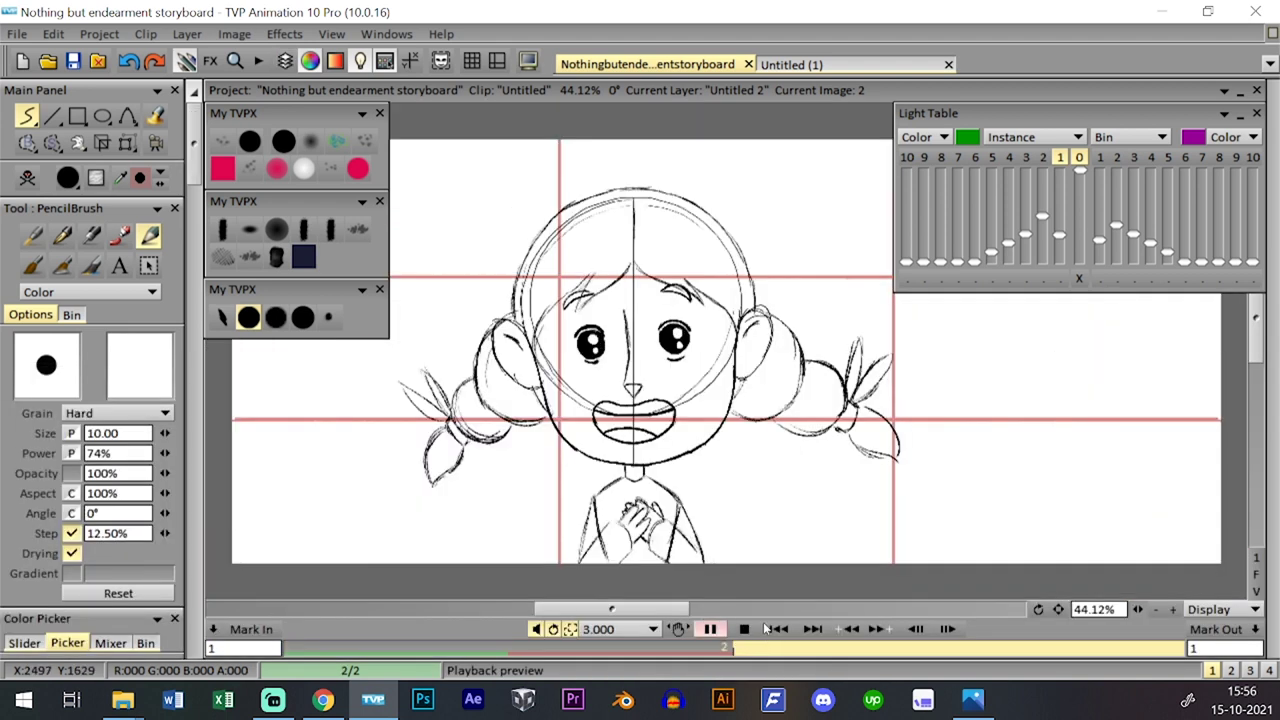
# - Set the blink layer Untitled 2 to Repeat and extend its second image by one frame
pyautogui.click(744, 628)
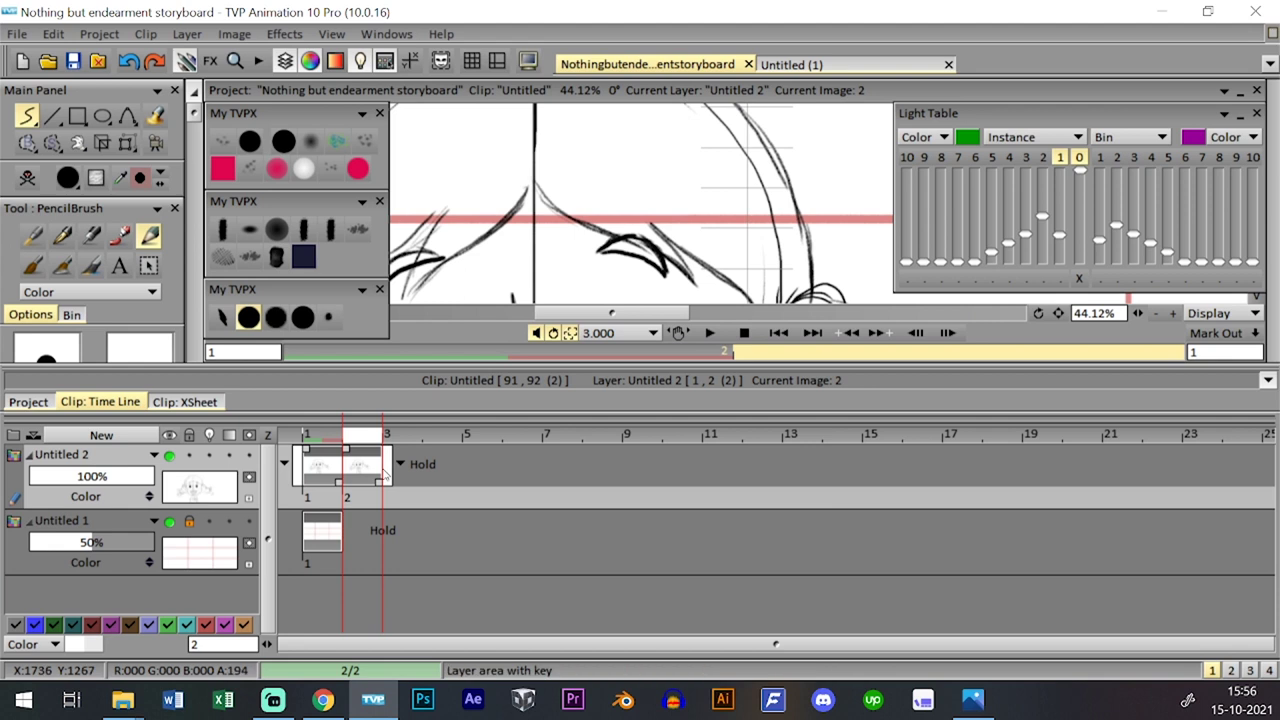
pyautogui.click(420, 470)
pyautogui.click(460, 488)
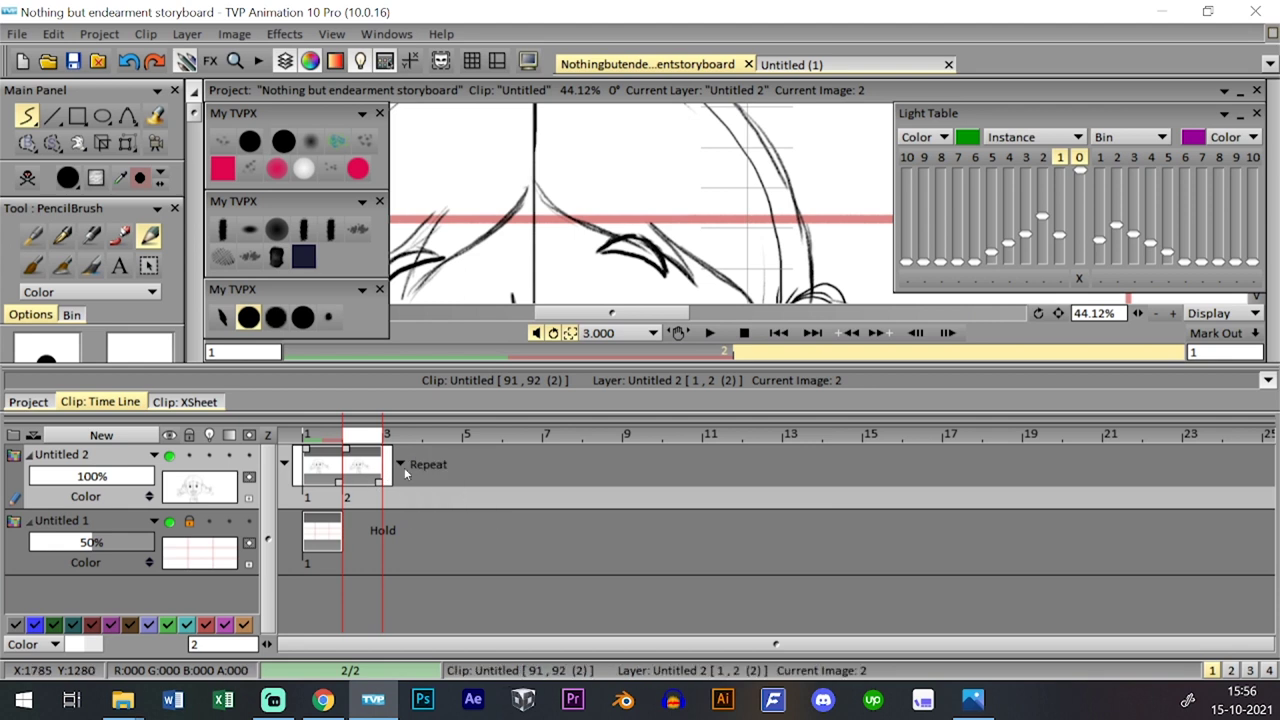
pyautogui.moveTo(420, 485); pyautogui.dragTo(461, 488)
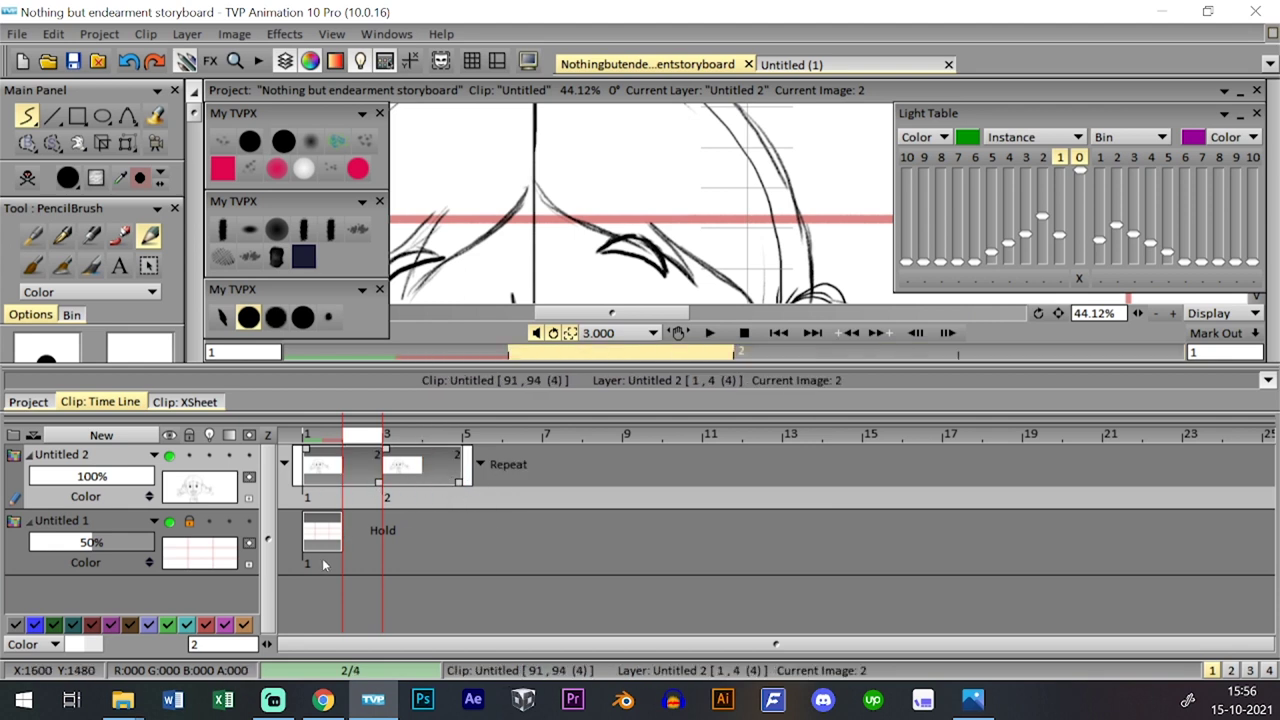
pyautogui.click(324, 564)
pyautogui.click(335, 503)
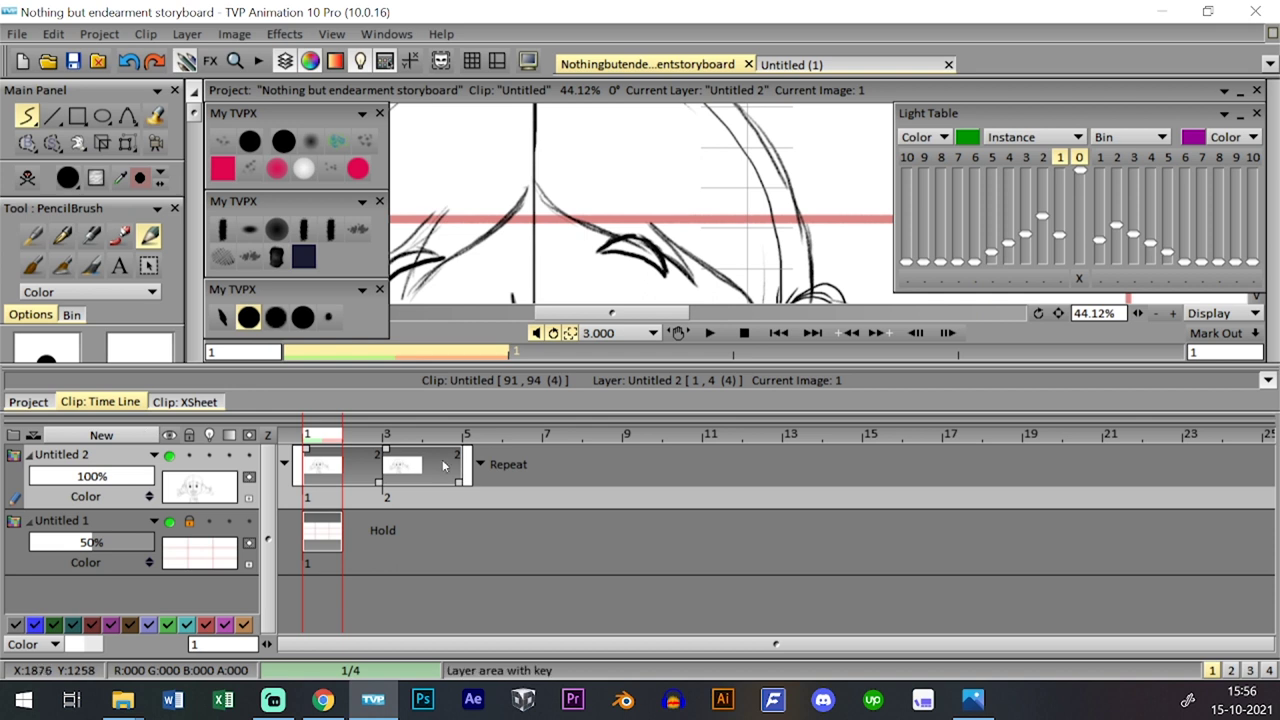
# - Fit the drawing in view, then change Untitled 2's end behaviour from Repeat to Hold
pyautogui.press('Tab')
pyautogui.press('Tab')
pyautogui.press('Tab')
pyautogui.press('Tab')
pyautogui.press('Tab')
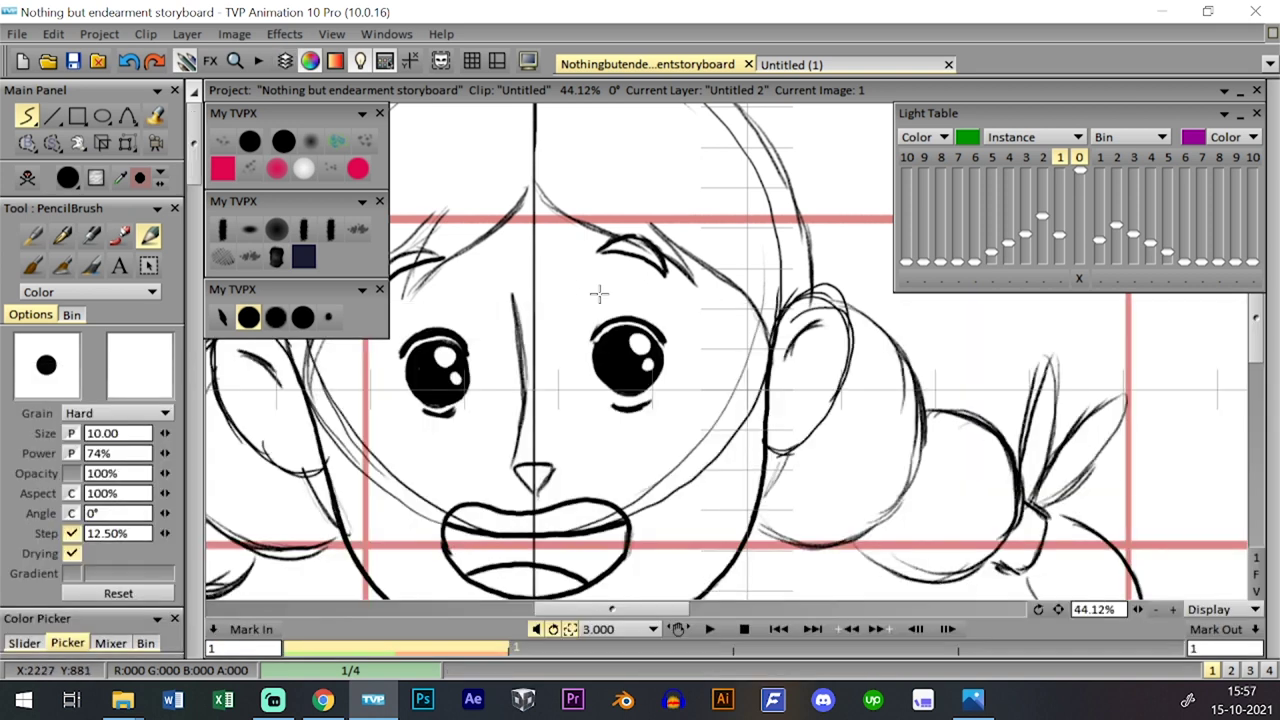
pyautogui.click(1256, 575)
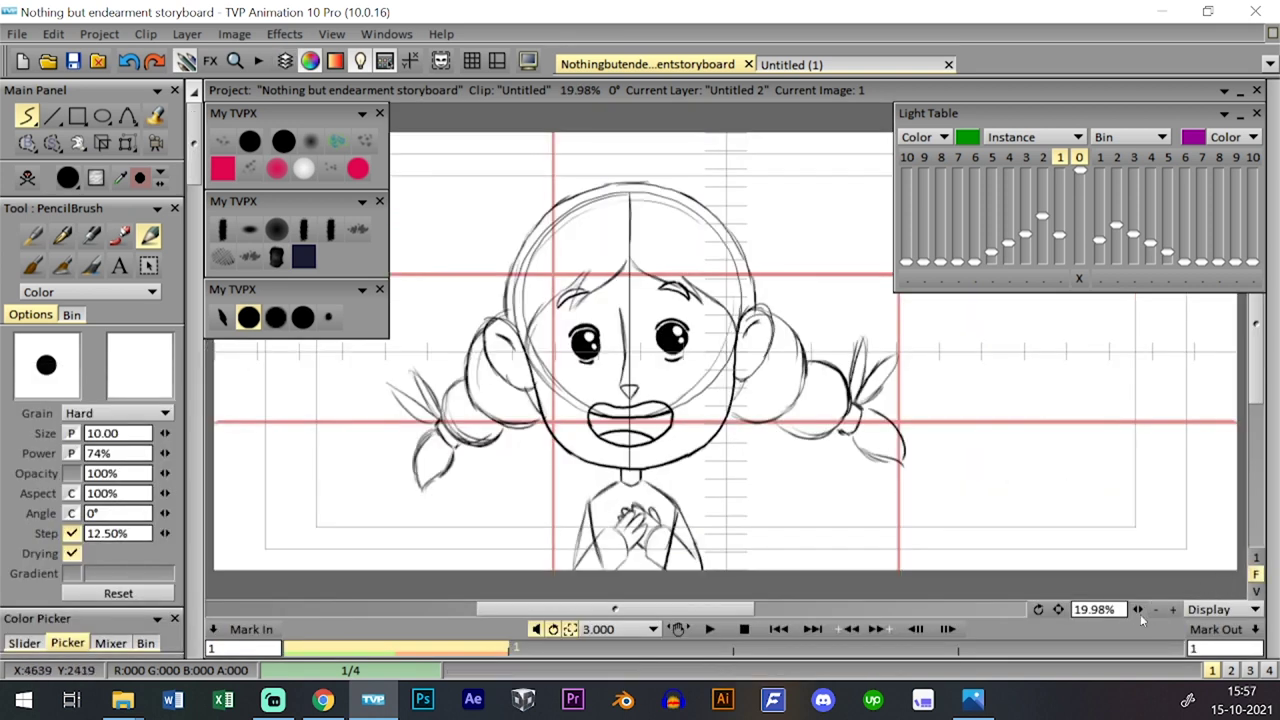
pyautogui.moveTo(1139, 611); pyautogui.dragTo(1106, 608)
pyautogui.press('Tab')
pyautogui.click(454, 490)
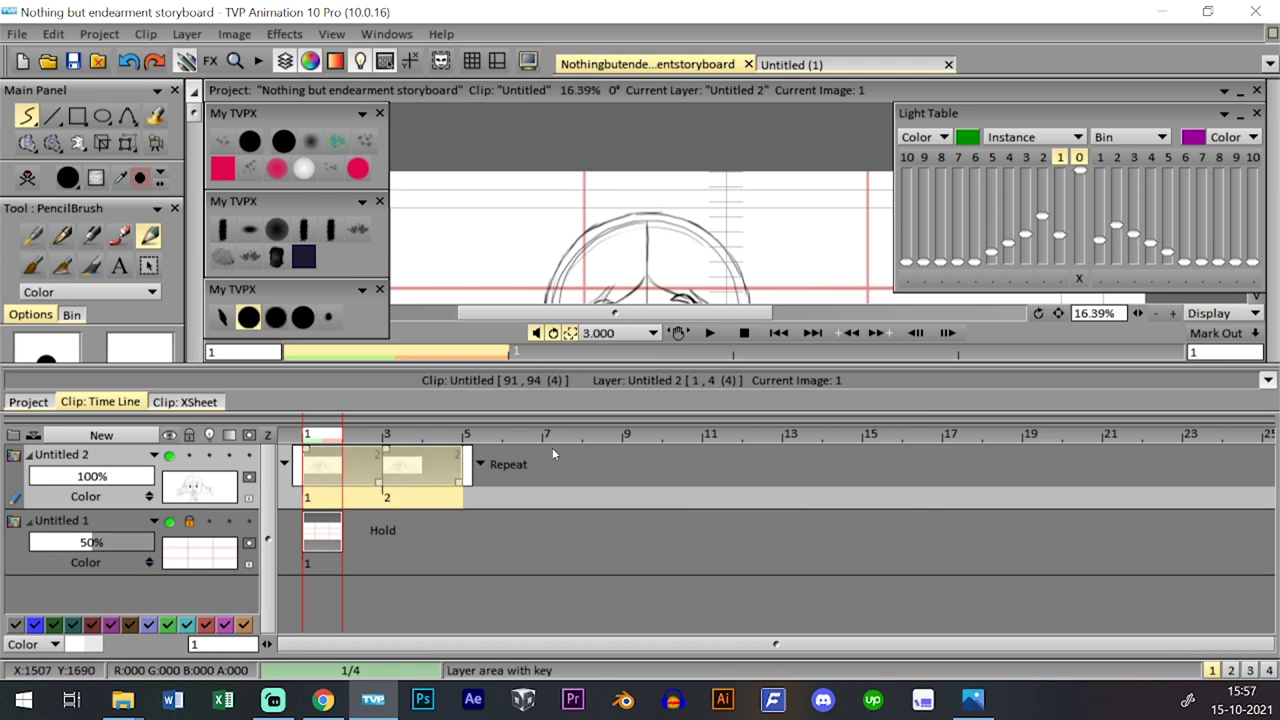
pyautogui.click(499, 474)
pyautogui.click(518, 462)
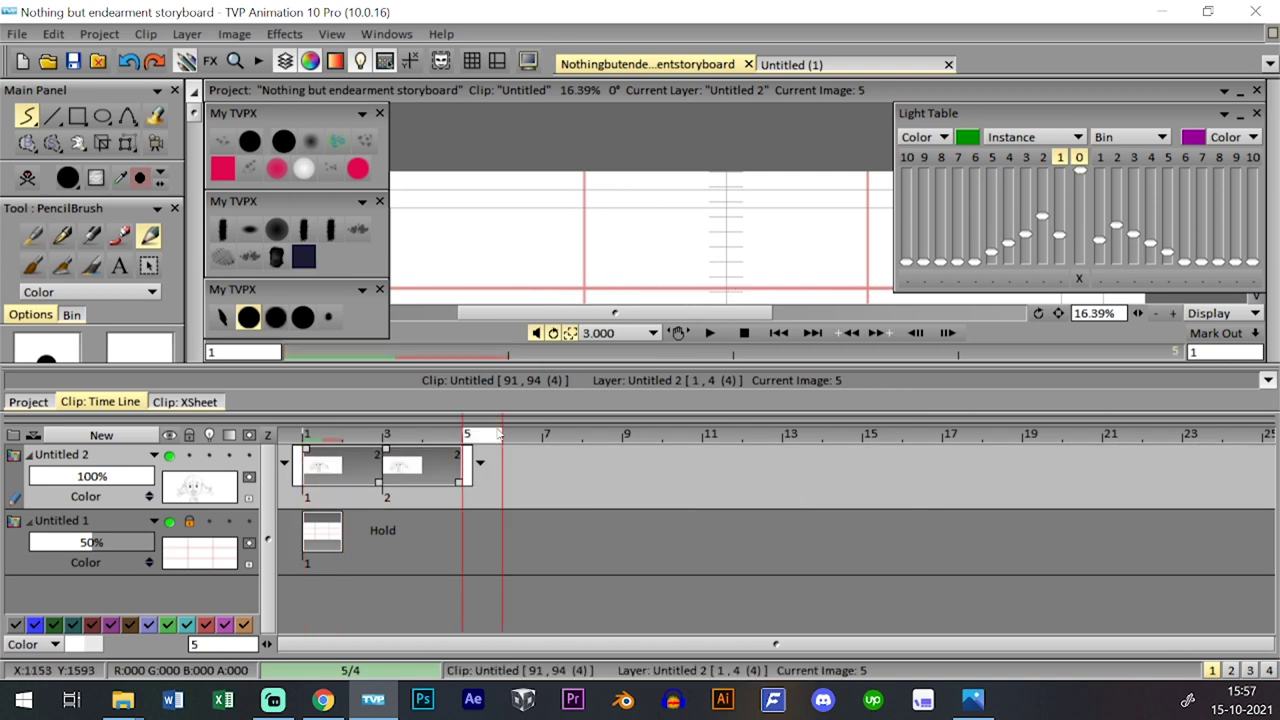
pyautogui.click(525, 452)
pyautogui.click(519, 505)
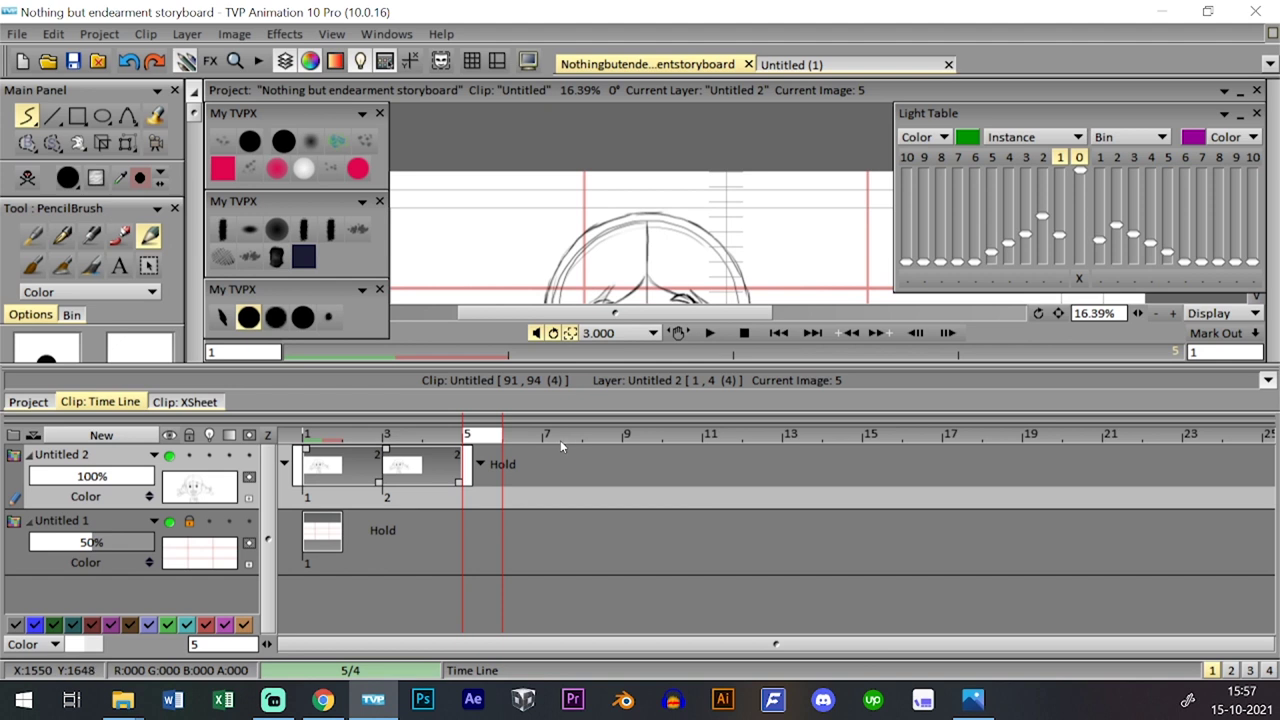
# - Return to frame 1 and create a new empty layer, Untitled 3
pyautogui.click(307, 434)
pyautogui.click(101, 435)
pyautogui.click(686, 458)
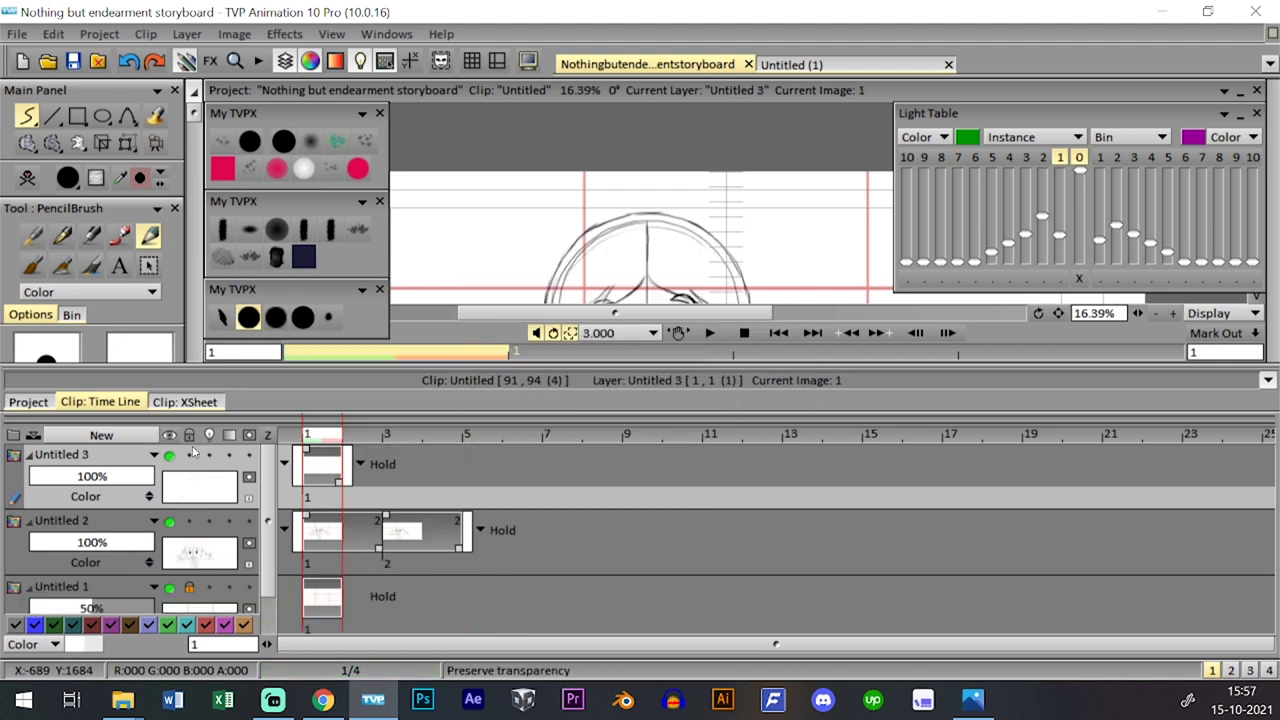
# - Lock Untitled 2, stretch Untitled 3 across 15 frames, and save the project
pyautogui.click(189, 436)
pyautogui.click(189, 455)
pyautogui.click(555, 501)
pyautogui.moveTo(345, 484); pyautogui.dragTo(883, 489)
pyautogui.press('Tab')
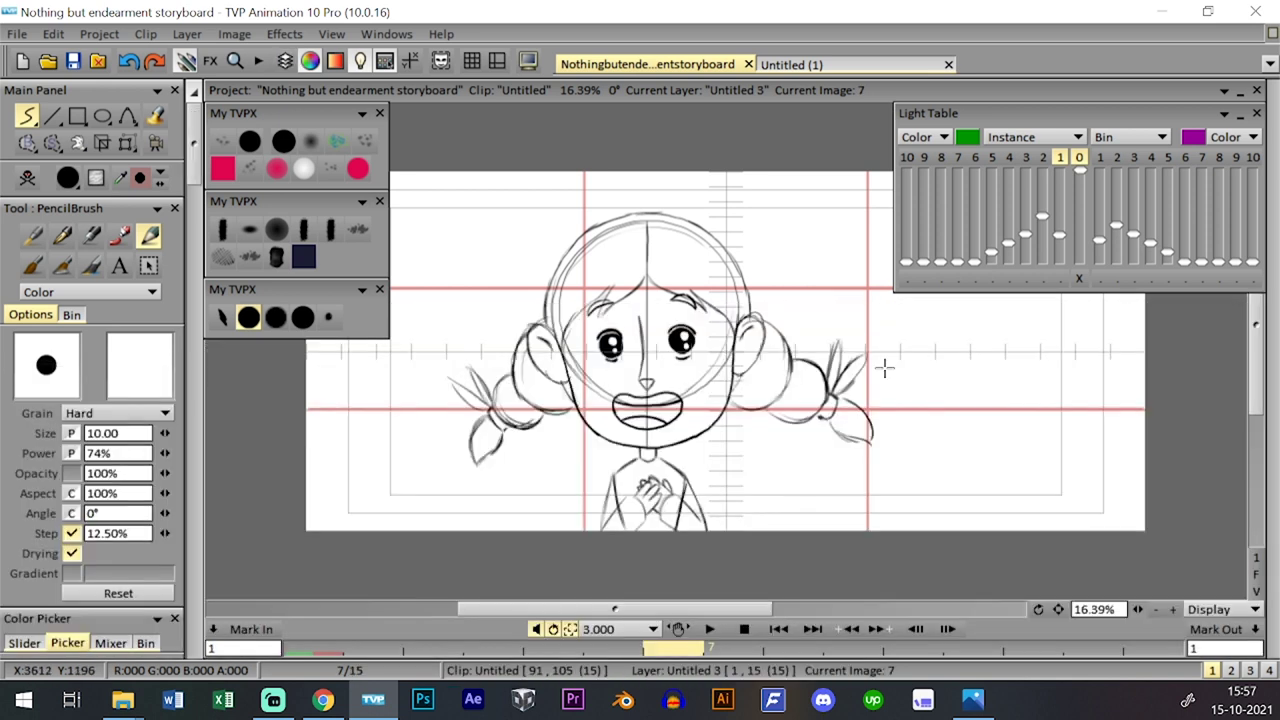
pyautogui.hotkey('ctrl', 's')
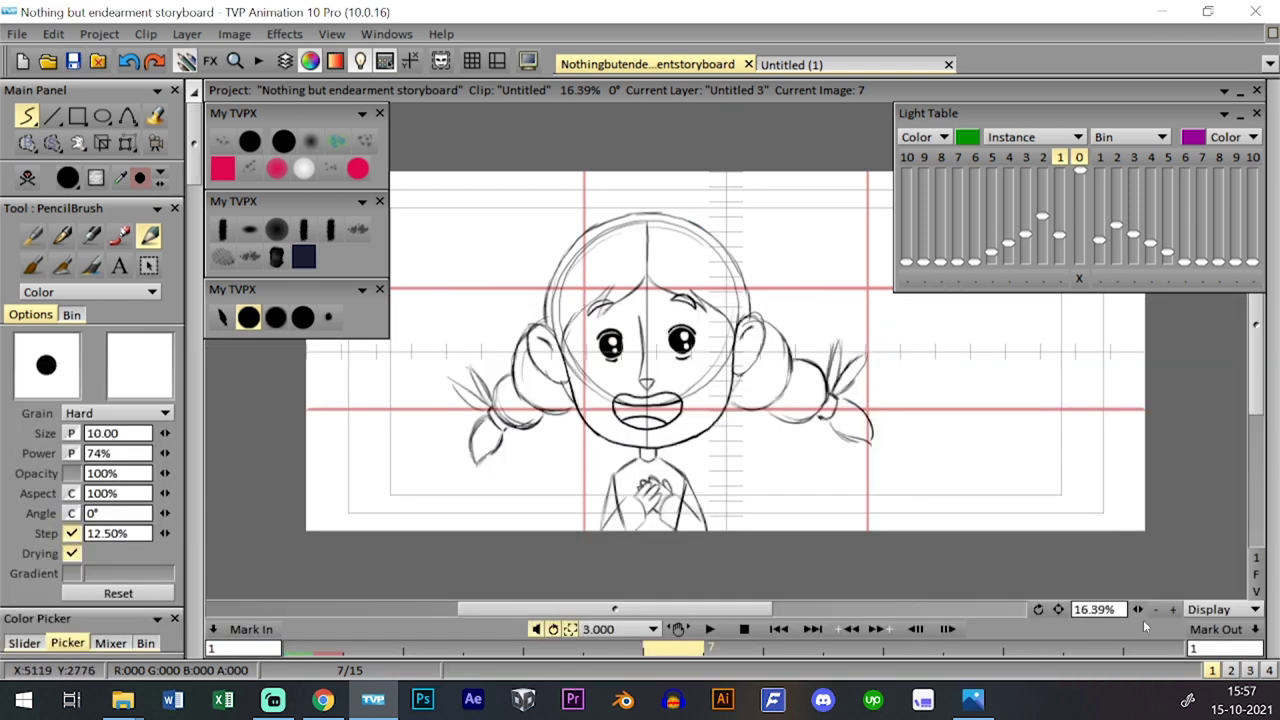
# - Add a second camera point zoomed to 94.30% with the framing shifted down
pyautogui.moveTo(1138, 610); pyautogui.dragTo(1102, 594)
pyautogui.click(156, 144)
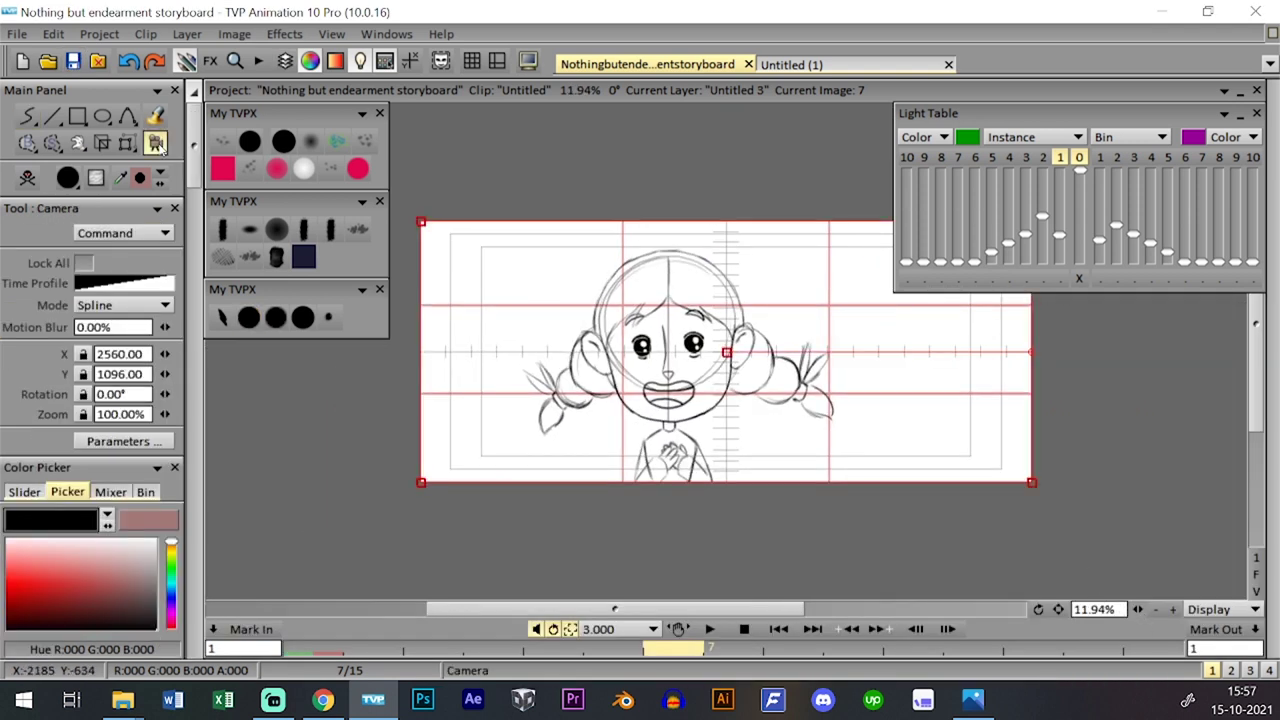
pyautogui.click(718, 337)
pyautogui.moveTo(1024, 468); pyautogui.dragTo(1006, 461)
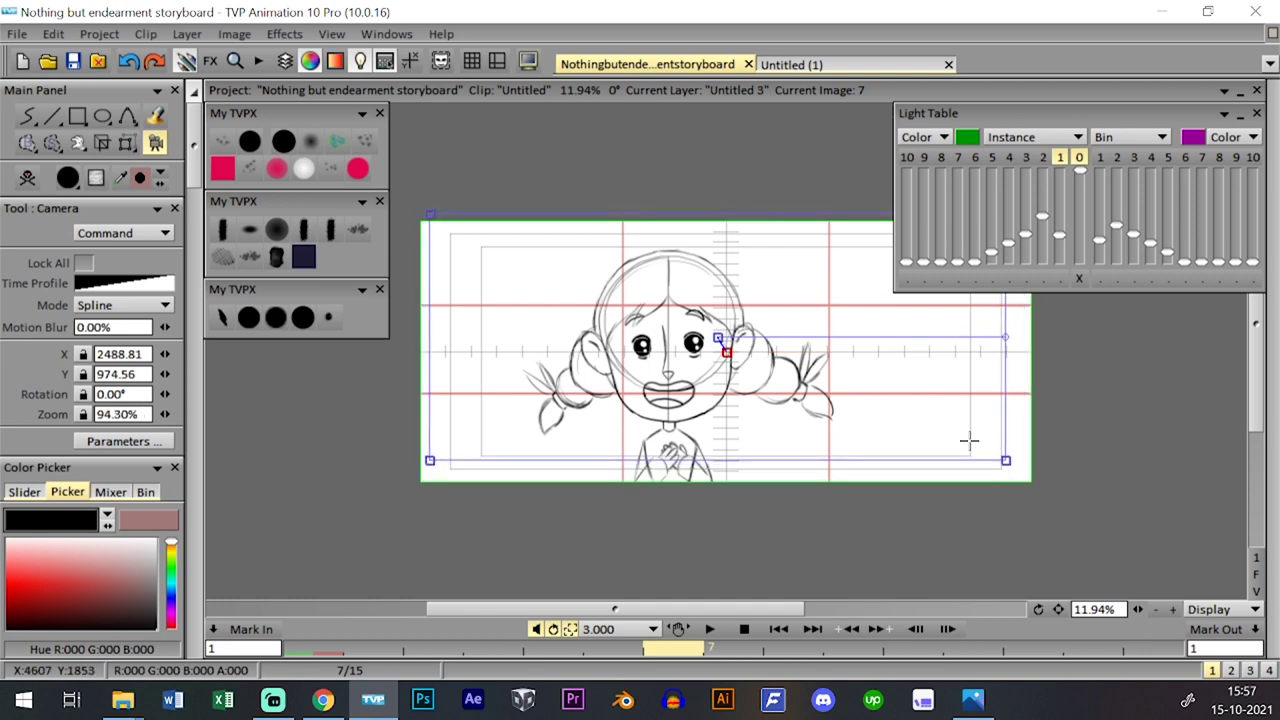
pyautogui.moveTo(717, 337); pyautogui.dragTo(711, 355)
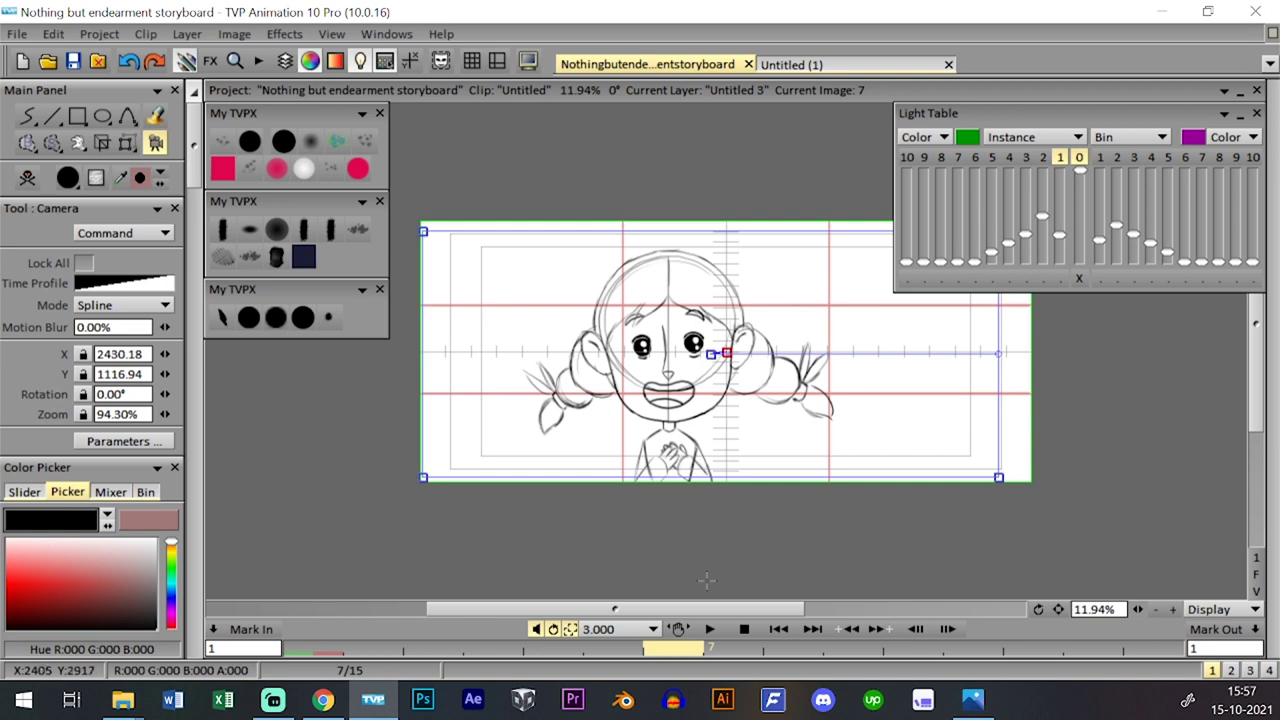
# - Preview the camera move and nudge the framing slightly to the right
pyautogui.click(709, 629)
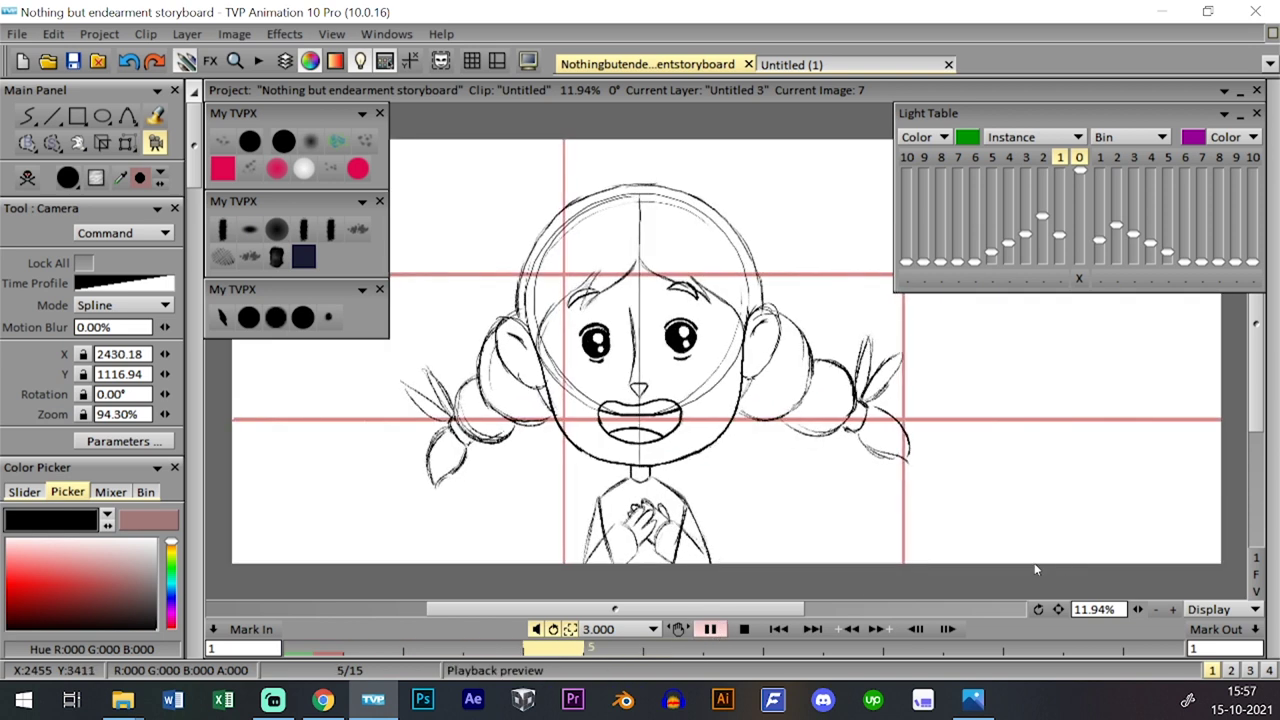
pyautogui.click(688, 368)
pyautogui.moveTo(711, 355); pyautogui.dragTo(726, 353)
pyautogui.click(711, 631)
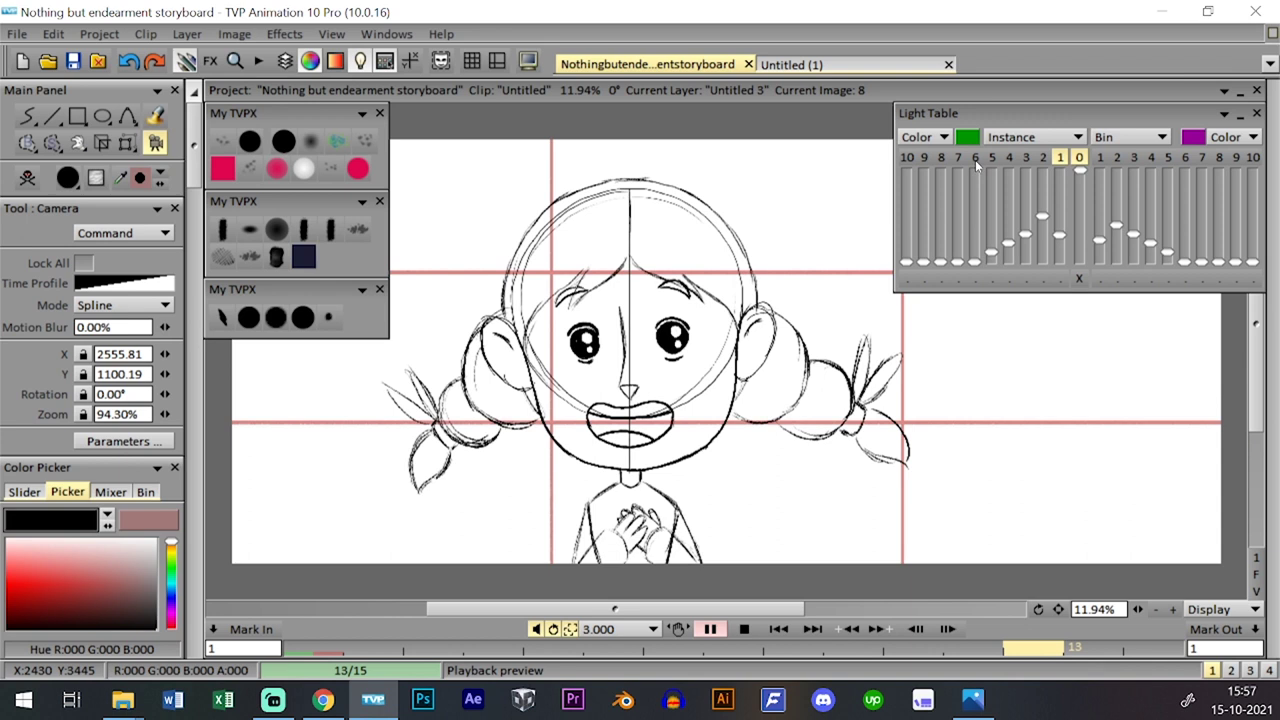
pyautogui.hotkey('ctrl', 'z')
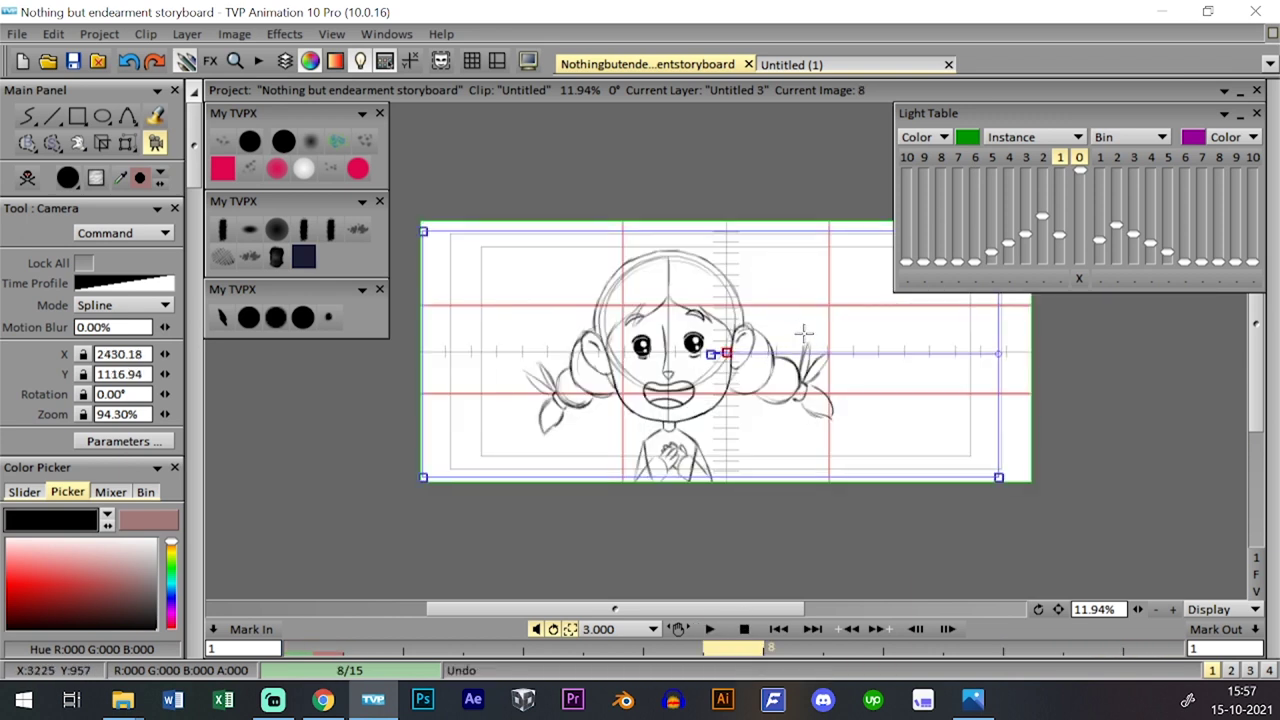
pyautogui.moveTo(711, 354); pyautogui.dragTo(723, 352)
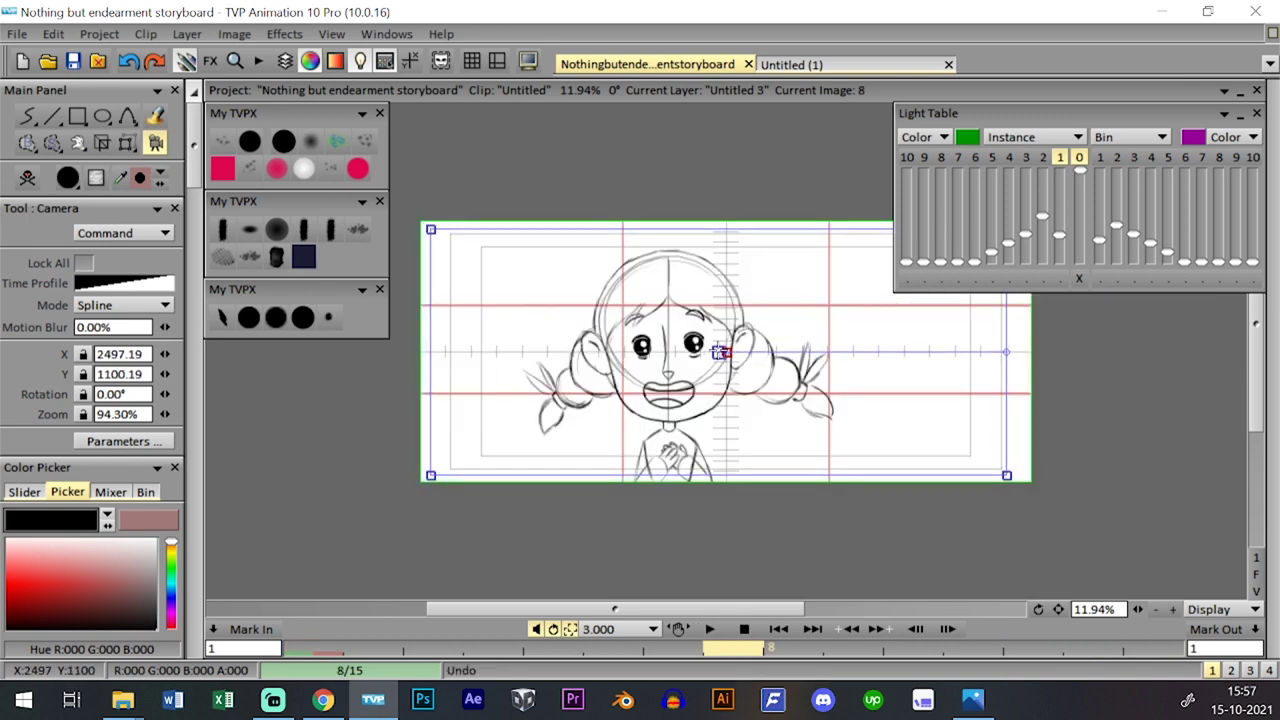
pyautogui.click(709, 628)
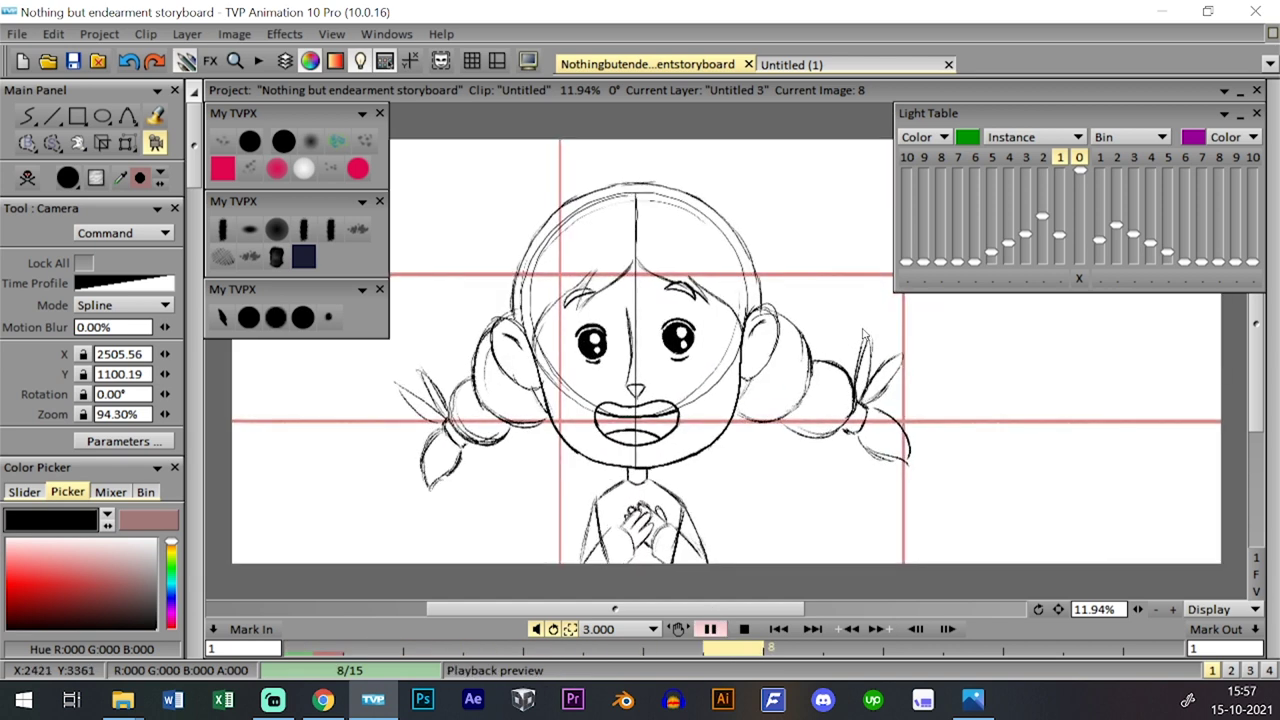
pyautogui.click(744, 630)
# - Return to the pencil brush and save the project
pyautogui.press('Tab')
pyautogui.press('Tab')
pyautogui.press('Tab')
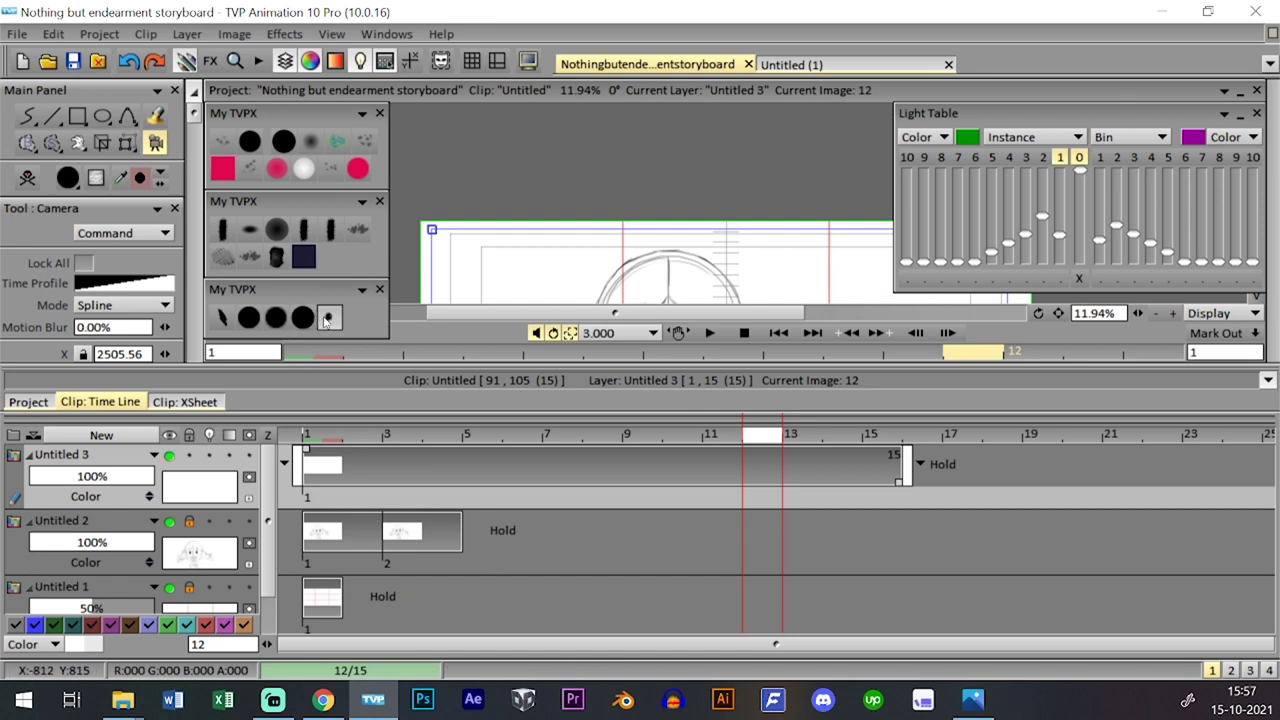
pyautogui.click(276, 317)
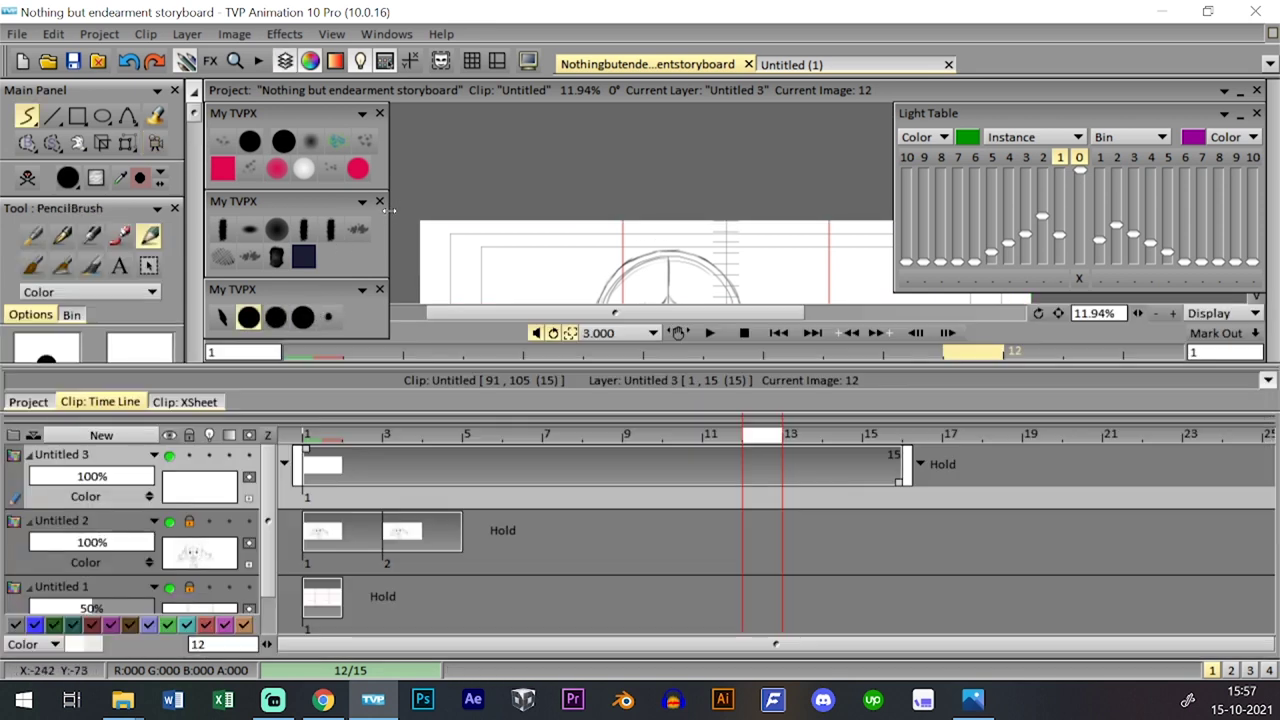
pyautogui.hotkey('shift', 'Tab')
pyautogui.click(73, 61)
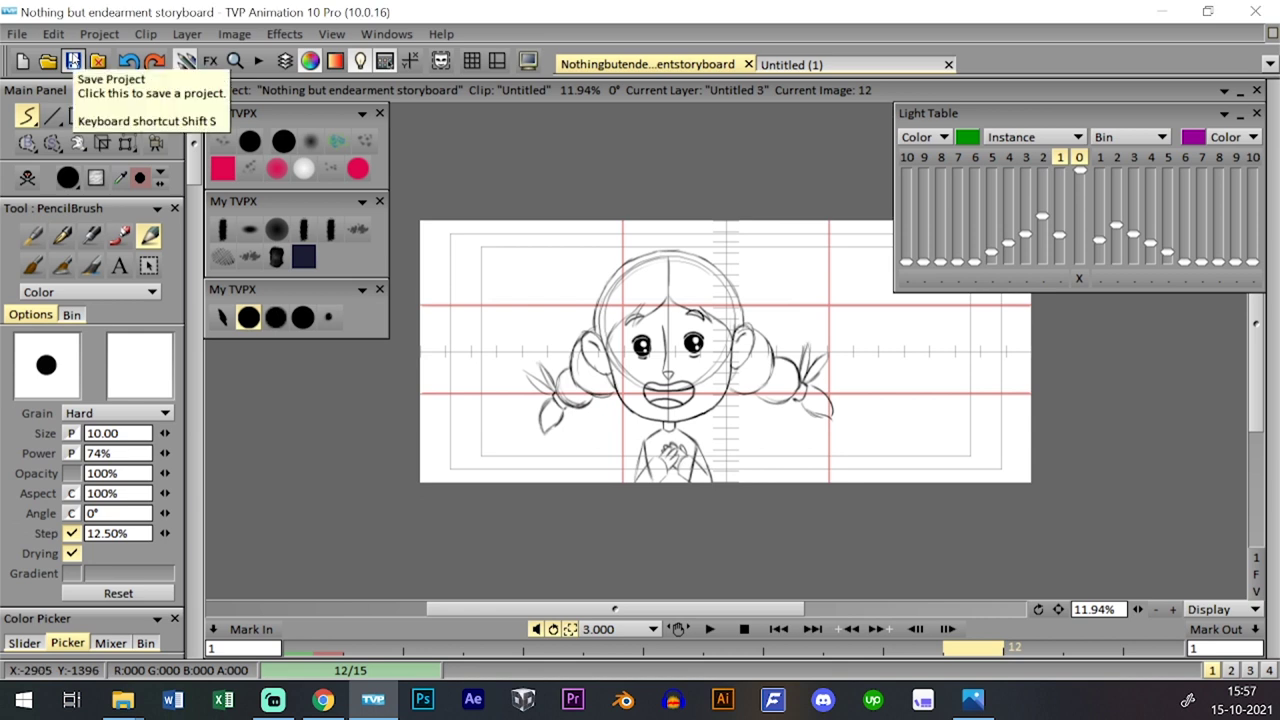
# - Unlock Untitled 2 and make it the current layer at frame 1
pyautogui.click(285, 61)
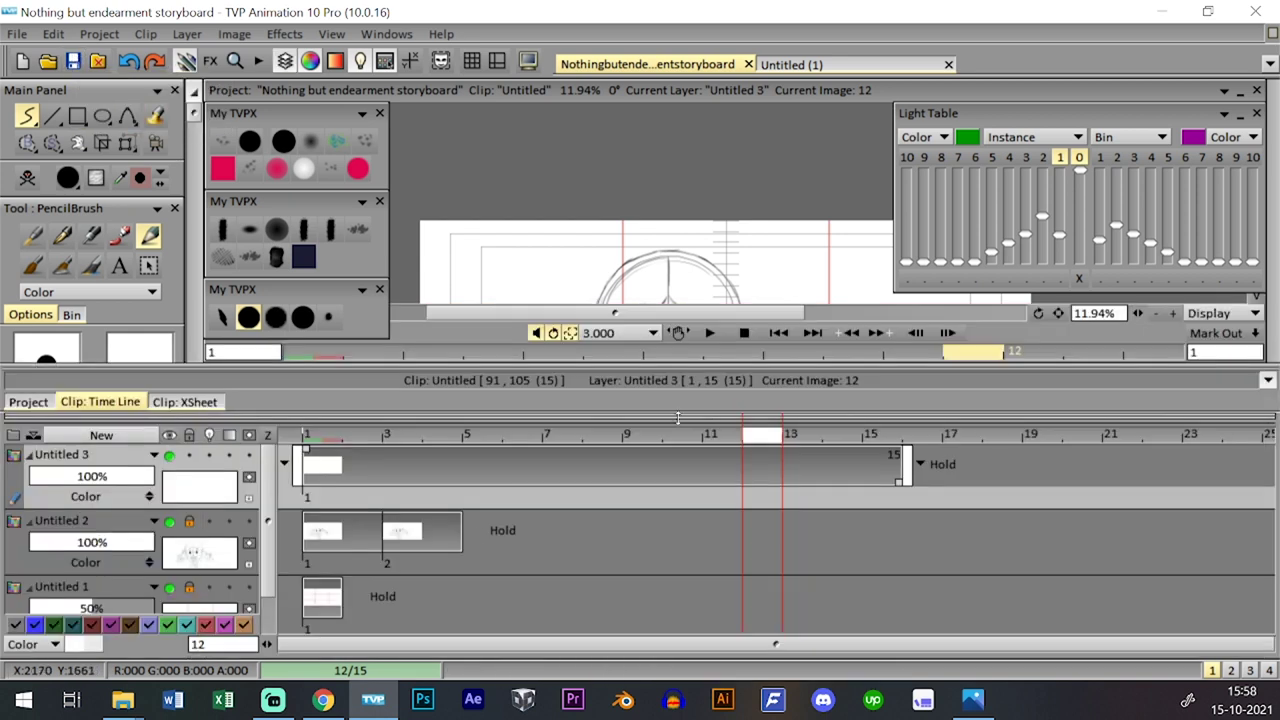
pyautogui.click(330, 560)
pyautogui.click(191, 435)
pyautogui.click(203, 436)
pyautogui.click(189, 521)
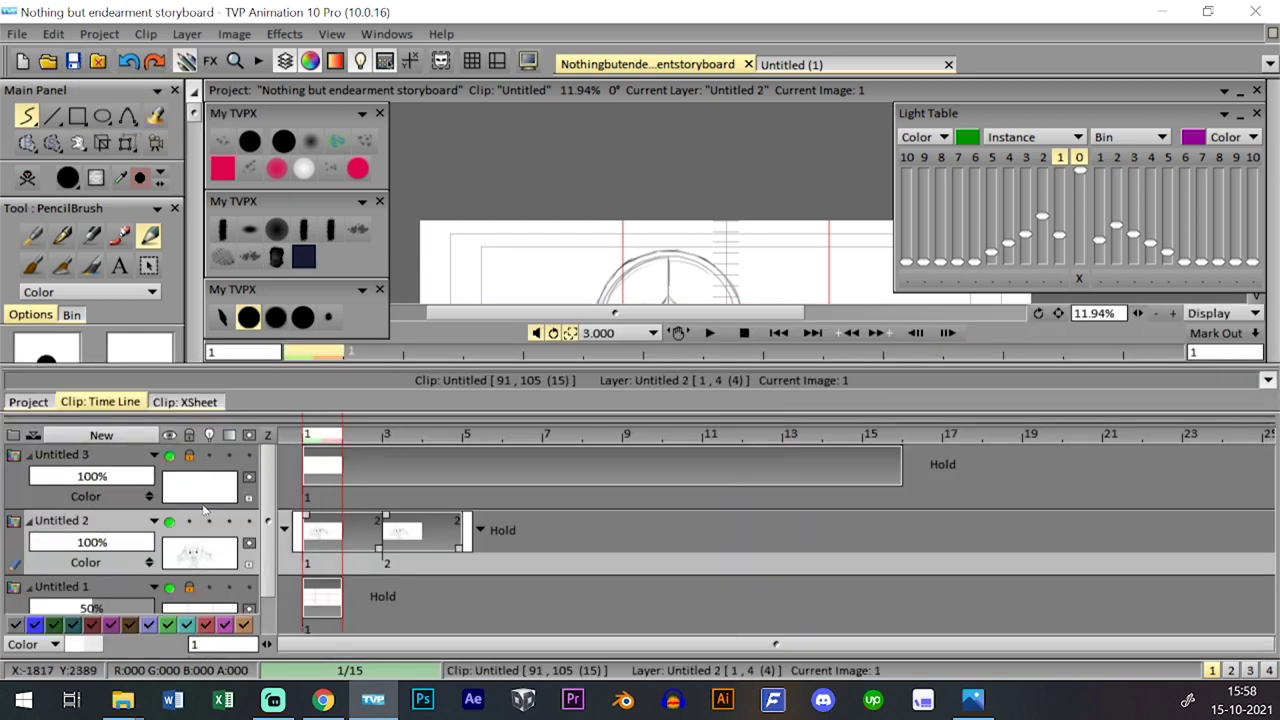
pyautogui.click(285, 61)
# - Sketch the body outline below the shoulders, across the hands and down the right side
pyautogui.click(1256, 558)
pyautogui.moveTo(896, 509); pyautogui.dragTo(912, 195)
pyautogui.moveTo(480, 575)
pyautogui.mouseDown()
pyautogui.moveTo(686, 400)
pyautogui.moveTo(726, 398)
pyautogui.mouseUp()
pyautogui.moveTo(477, 311)
pyautogui.mouseDown()
pyautogui.moveTo(474, 391)
pyautogui.moveTo(633, 382)
pyautogui.mouseUp()
pyautogui.moveTo(502, 385); pyautogui.dragTo(662, 398)
pyautogui.moveTo(681, 312); pyautogui.dragTo(669, 399)
pyautogui.hotkey('ctrl', 'z')
pyautogui.hotkey('ctrl', 'z')
pyautogui.moveTo(681, 312); pyautogui.dragTo(675, 390)
pyautogui.moveTo(683, 314); pyautogui.dragTo(671, 397)
# - On image 3, trace the left pocket edge over the onion skin
pyautogui.press('Tab')
pyautogui.click(406, 529)
pyautogui.press('Tab')
pyautogui.moveTo(478, 314)
pyautogui.mouseDown()
pyautogui.moveTo(475, 386)
pyautogui.moveTo(630, 398)
pyautogui.moveTo(686, 357)
pyautogui.moveTo(678, 299)
pyautogui.moveTo(678, 385)
pyautogui.mouseUp()
# - Make Untitled 3 the current layer at frame 2 and save the project
pyautogui.click(1256, 575)
pyautogui.press('Tab')
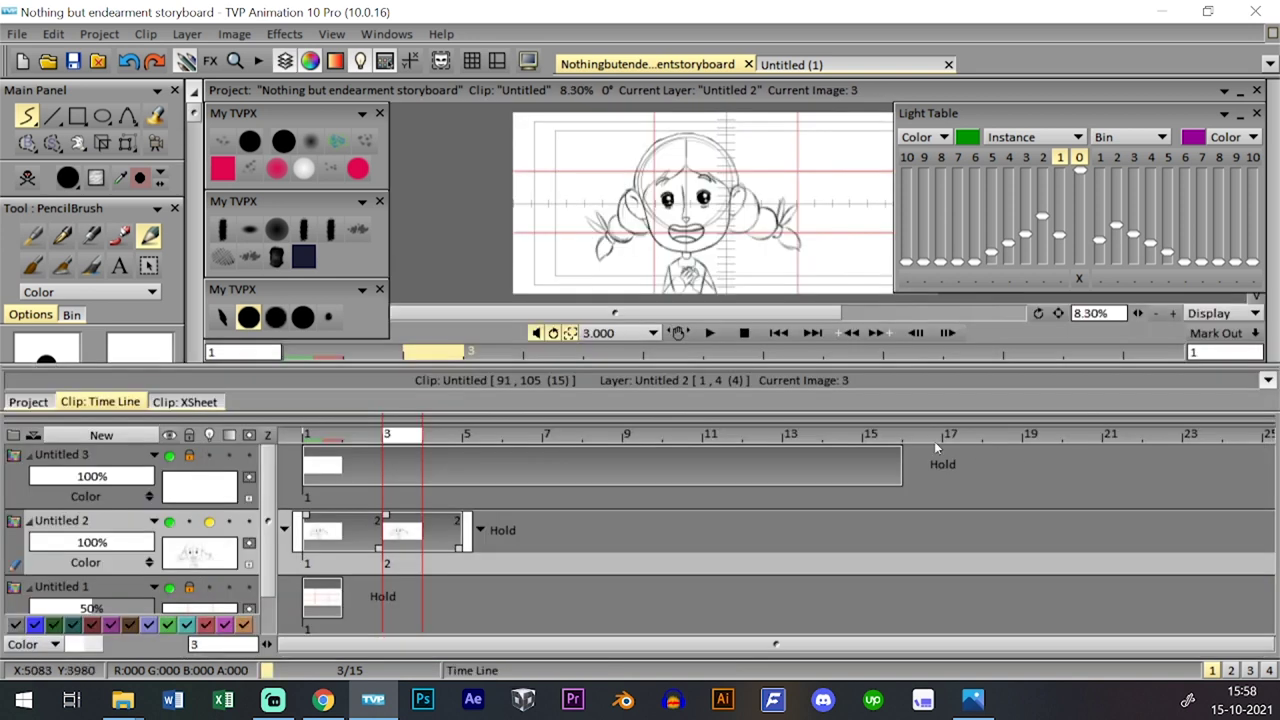
pyautogui.click(211, 523)
pyautogui.click(346, 494)
pyautogui.press('Tab')
pyautogui.press('Tab')
pyautogui.press('Tab')
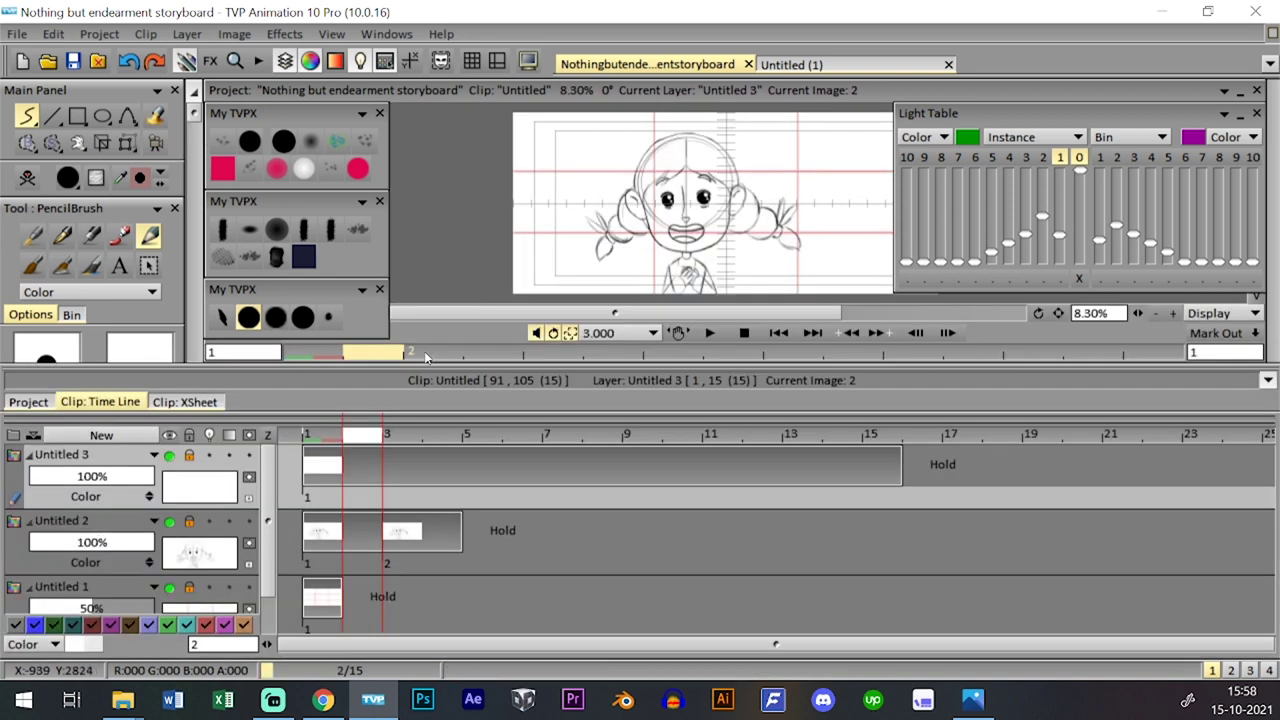
pyautogui.click(74, 61)
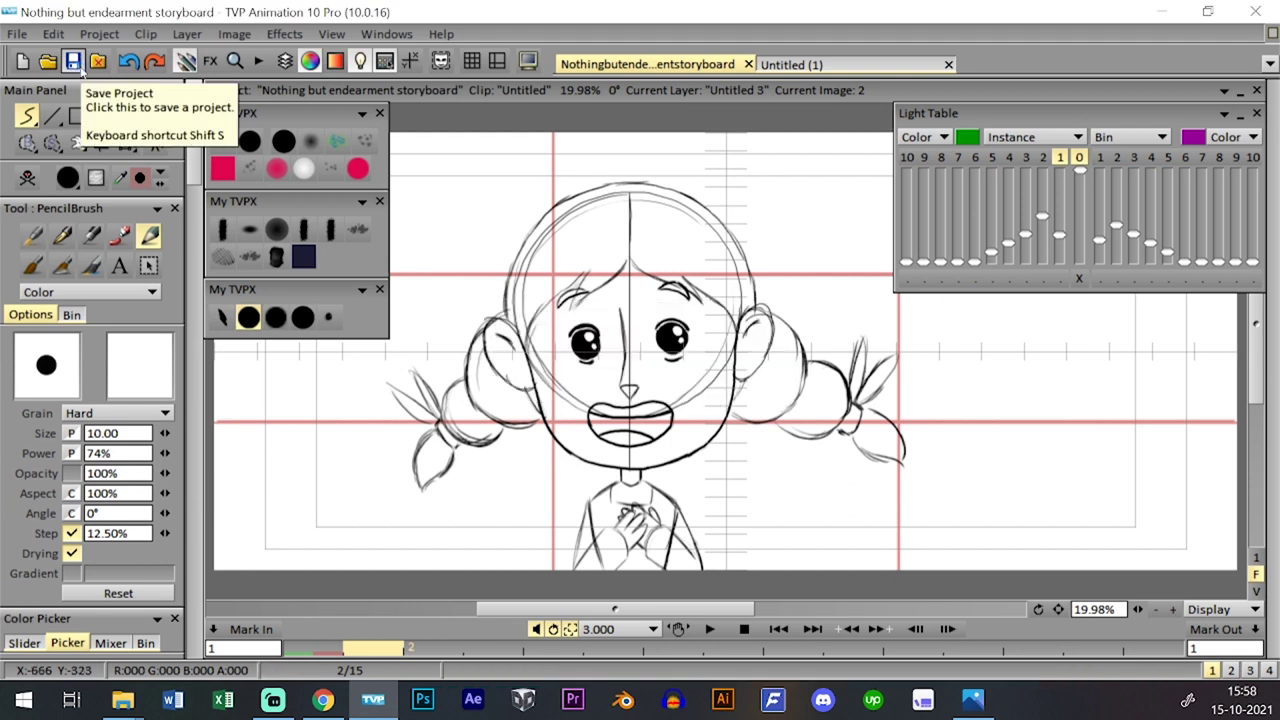
# - Show the storyboard overview and open the empty clip 15
pyautogui.hotkey('ctrl', 't')
pyautogui.hotkey('ctrl', 't')
pyautogui.hotkey('ctrl', 't')
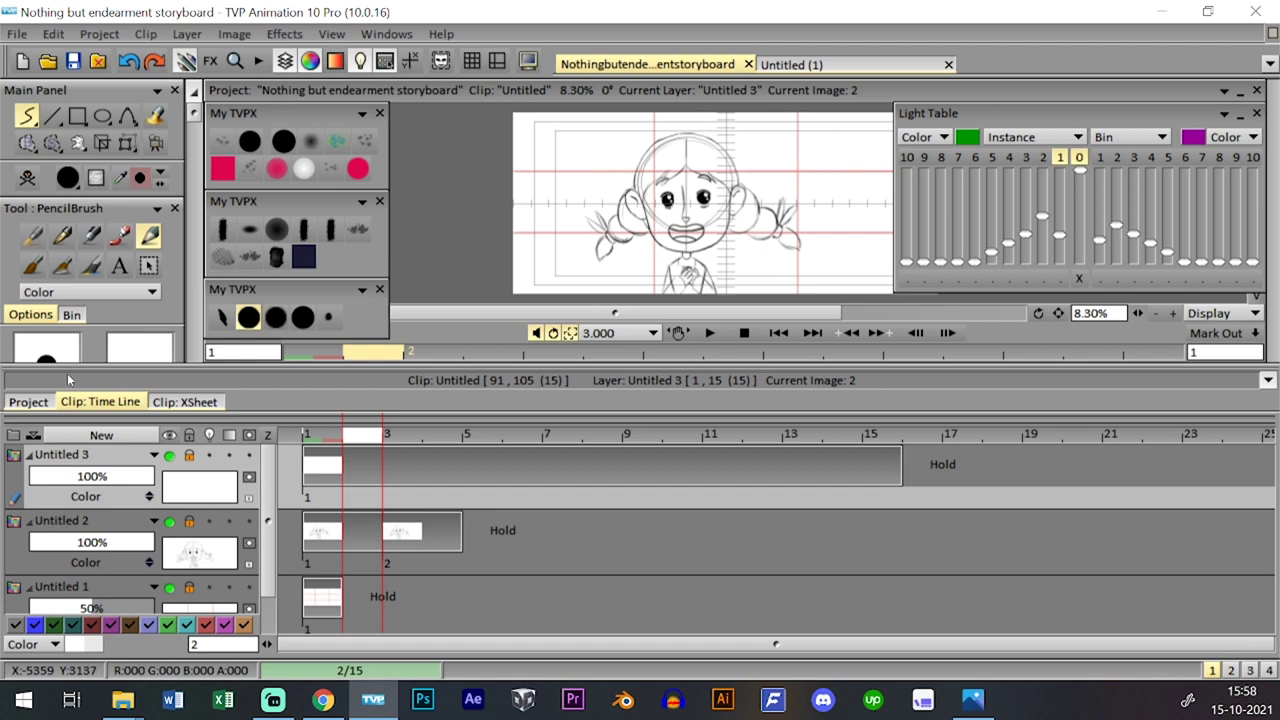
pyautogui.click(28, 401)
pyautogui.click(570, 612)
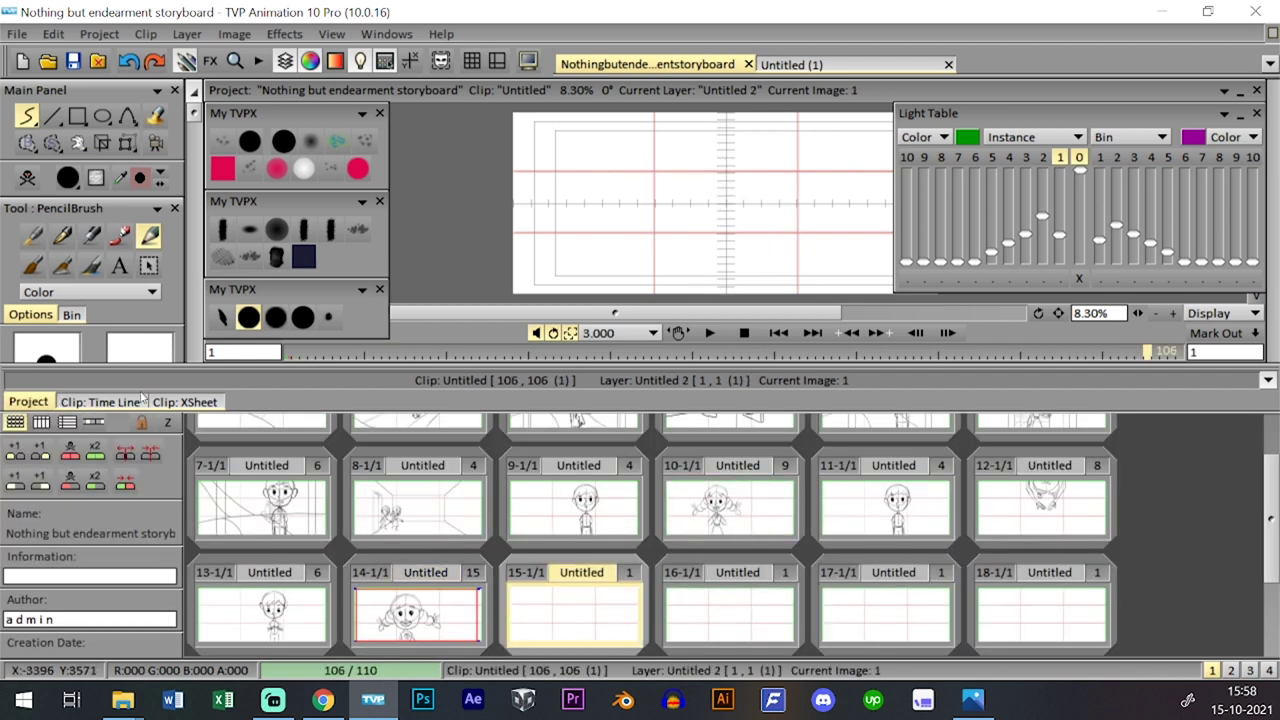
# - Set the guide layer Untitled 1's opacity to 30%
pyautogui.click(143, 398)
pyautogui.doubleClick(127, 542)
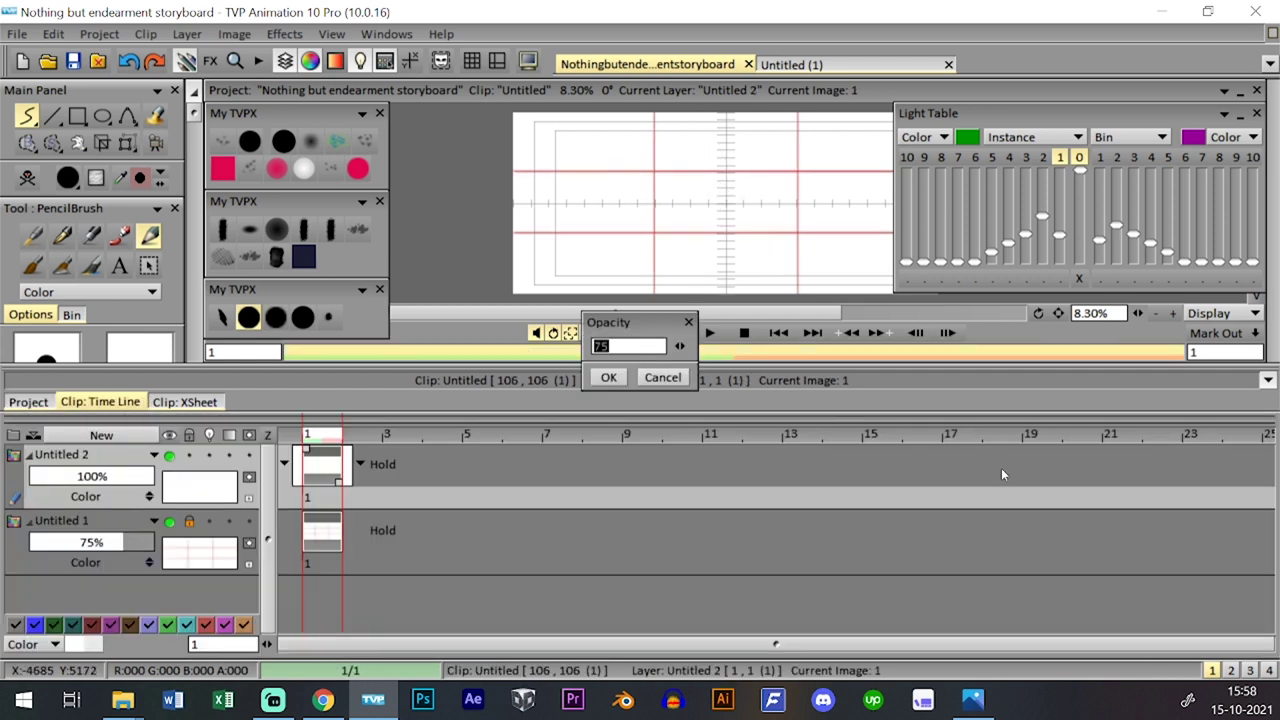
pyautogui.write('30')
pyautogui.click(608, 377)
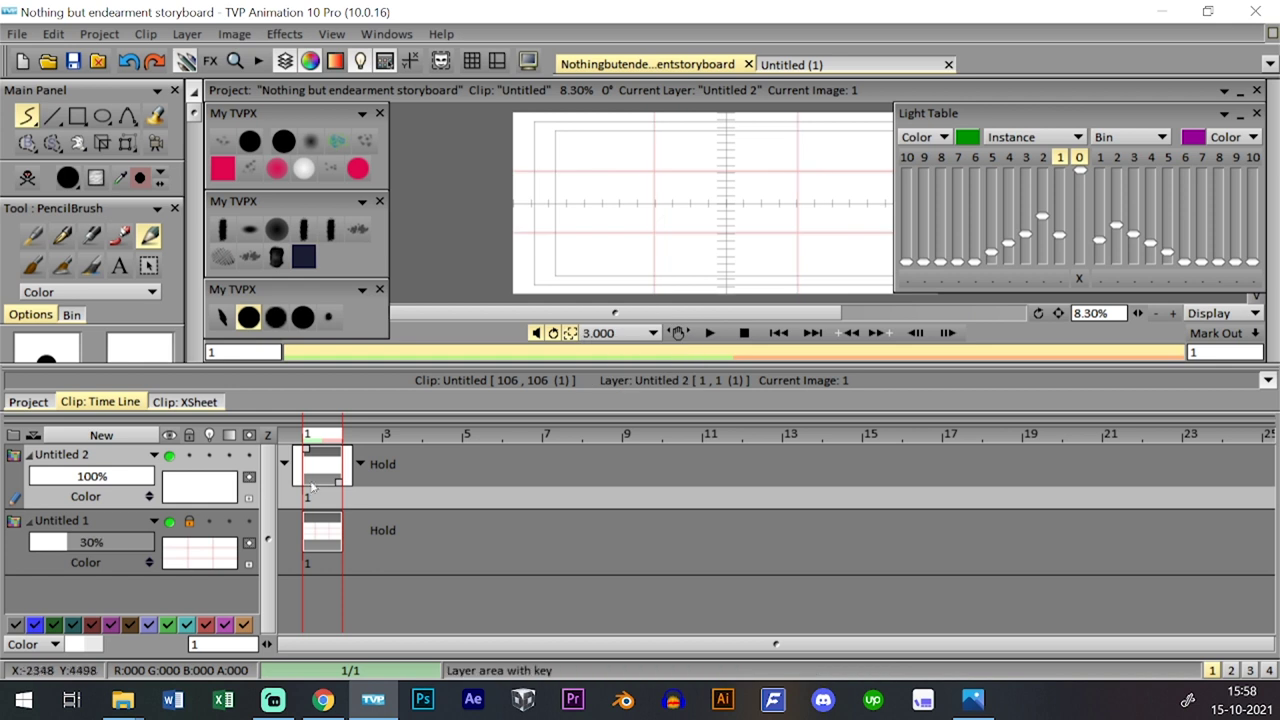
pyautogui.hotkey('ctrl', 't')
# - Save the project and hide the timeline to enlarge the drawing area
pyautogui.click(73, 61)
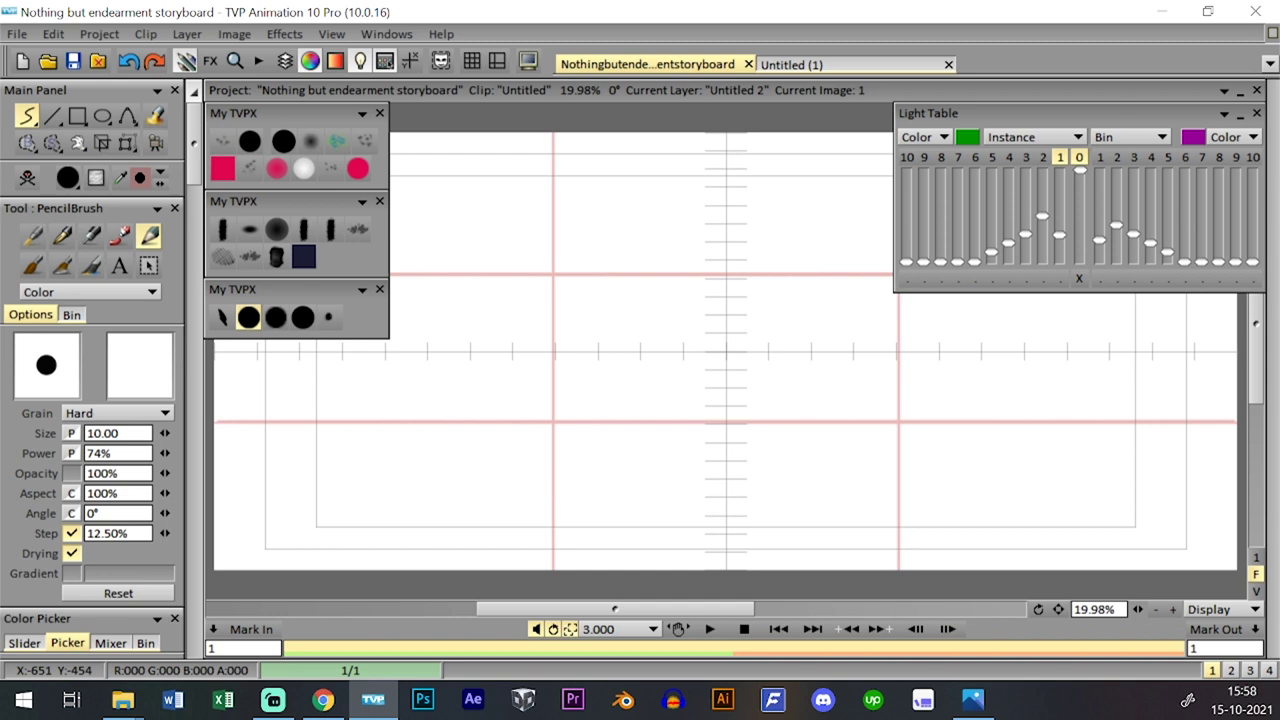
pyautogui.click(79, 68)
pyautogui.click(73, 61)
pyautogui.press('Tab')
pyautogui.press('Tab')
# - Zoom the canvas to 45% and draw the rectangular panel frame
pyautogui.click(1173, 609)
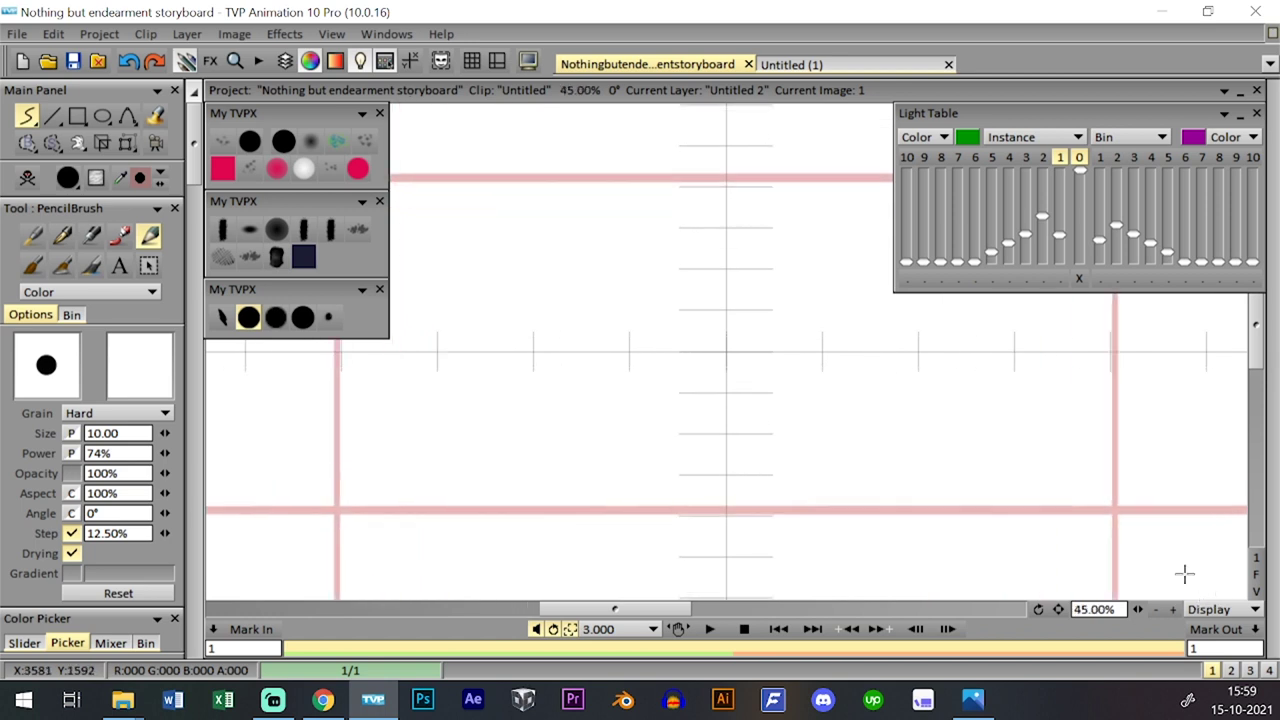
pyautogui.moveTo(557, 195)
pyautogui.mouseDown()
pyautogui.moveTo(603, 203)
pyautogui.moveTo(595, 272)
pyautogui.mouseUp()
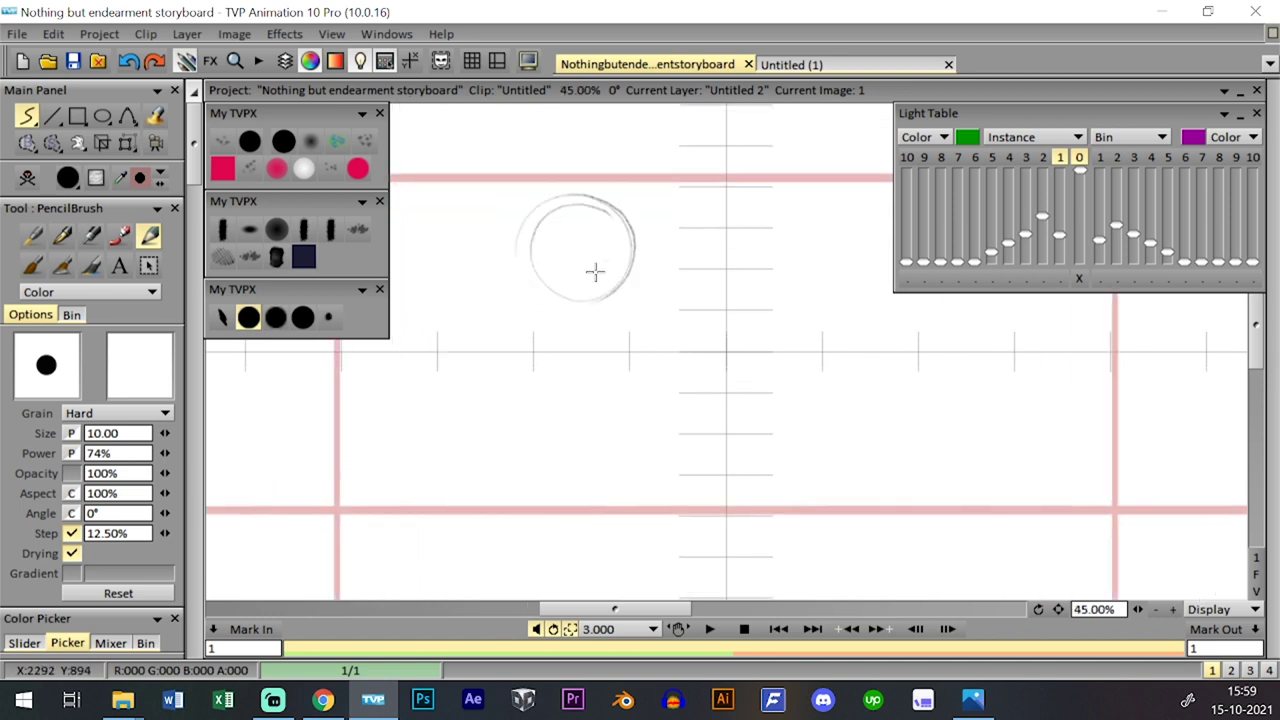
pyautogui.hotkey('ctrl', 'z')
pyautogui.moveTo(511, 430)
pyautogui.mouseDown()
pyautogui.moveTo(503, 260)
pyautogui.moveTo(548, 257)
pyautogui.moveTo(779, 280)
pyautogui.moveTo(548, 429)
pyautogui.moveTo(797, 415)
pyautogui.moveTo(797, 262)
pyautogui.moveTo(720, 325)
pyautogui.moveTo(779, 322)
pyautogui.moveTo(733, 272)
pyautogui.moveTo(720, 348)
pyautogui.moveTo(726, 369)
pyautogui.moveTo(753, 353)
pyautogui.moveTo(732, 355)
pyautogui.moveTo(726, 372)
pyautogui.moveTo(740, 340)
pyautogui.moveTo(757, 383)
pyautogui.mouseUp()
pyautogui.hotkey('ctrl', 'z')
pyautogui.hotkey('ctrl', 'z')
pyautogui.hotkey('ctrl', 'z')
pyautogui.moveTo(779, 334)
pyautogui.mouseDown()
pyautogui.moveTo(748, 368)
pyautogui.moveTo(734, 401)
pyautogui.moveTo(743, 373)
pyautogui.moveTo(796, 361)
pyautogui.moveTo(756, 385)
pyautogui.moveTo(790, 366)
pyautogui.mouseUp()
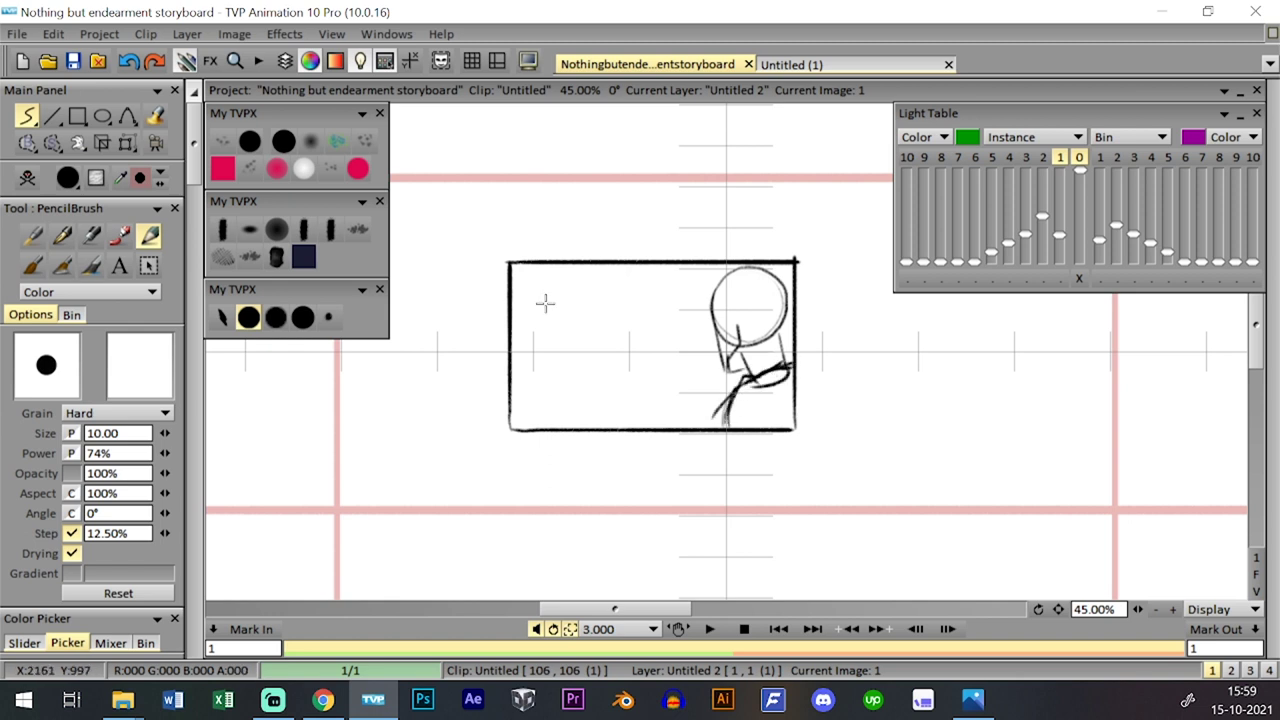
# - Sketch the left figure's head, jaw and shoulders, and the right figure's shoulder line
pyautogui.moveTo(537, 330)
pyautogui.mouseDown()
pyautogui.moveTo(539, 285)
pyautogui.moveTo(577, 278)
pyautogui.moveTo(590, 312)
pyautogui.moveTo(552, 330)
pyautogui.moveTo(538, 291)
pyautogui.moveTo(571, 286)
pyautogui.mouseUp()
pyautogui.hotkey('ctrl', 'z')
pyautogui.moveTo(549, 343)
pyautogui.mouseDown()
pyautogui.moveTo(538, 281)
pyautogui.moveTo(573, 284)
pyautogui.moveTo(578, 331)
pyautogui.moveTo(529, 331)
pyautogui.moveTo(566, 362)
pyautogui.mouseUp()
pyautogui.moveTo(558, 274)
pyautogui.mouseDown()
pyautogui.moveTo(570, 367)
pyautogui.moveTo(552, 372)
pyautogui.mouseUp()
pyautogui.moveTo(588, 318)
pyautogui.mouseDown()
pyautogui.moveTo(556, 362)
pyautogui.moveTo(524, 316)
pyautogui.moveTo(530, 376)
pyautogui.moveTo(557, 372)
pyautogui.moveTo(593, 407)
pyautogui.mouseUp()
pyautogui.hotkey('ctrl', 'z')
pyautogui.moveTo(508, 398)
pyautogui.mouseDown()
pyautogui.moveTo(533, 372)
pyautogui.moveTo(557, 374)
pyautogui.moveTo(554, 429)
pyautogui.mouseUp()
pyautogui.moveTo(559, 349)
pyautogui.mouseDown()
pyautogui.moveTo(570, 357)
pyautogui.moveTo(563, 343)
pyautogui.mouseUp()
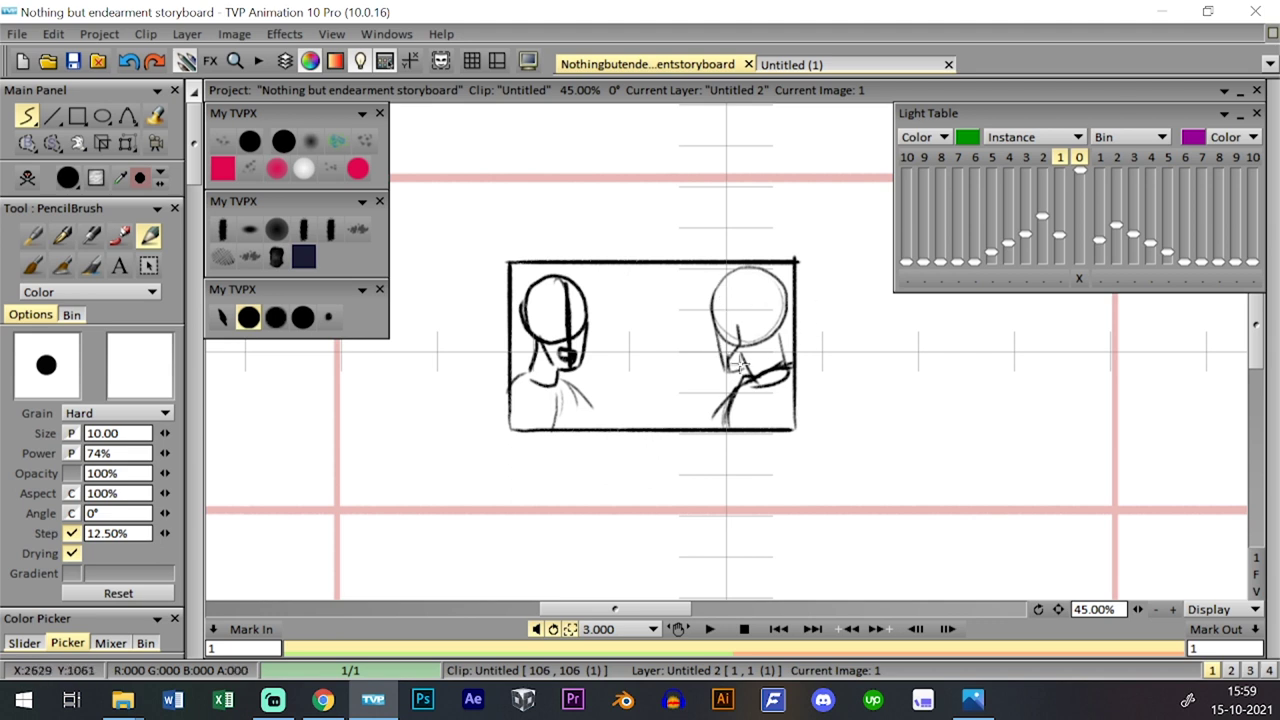
pyautogui.moveTo(748, 378); pyautogui.dragTo(723, 422)
pyautogui.hotkey('ctrl', 'z')
pyautogui.hotkey('ctrl', 'z')
pyautogui.moveTo(748, 378); pyautogui.dragTo(723, 431)
# - Lasso the left figure, shift it to the right, then clear the selection
pyautogui.click(52, 143)
pyautogui.click(100, 191)
pyautogui.moveTo(582, 415)
pyautogui.mouseDown()
pyautogui.moveTo(607, 304)
pyautogui.moveTo(561, 266)
pyautogui.moveTo(529, 270)
pyautogui.moveTo(511, 368)
pyautogui.moveTo(545, 418)
pyautogui.mouseUp()
pyautogui.click(127, 142)
pyautogui.click(150, 145)
pyautogui.moveTo(598, 312); pyautogui.dragTo(652, 314)
pyautogui.click(249, 317)
pyautogui.click(70, 148)
pyautogui.click(150, 306)
# - Add the left figure's shoulder line and sketch small boxes and guides beside the frame
pyautogui.moveTo(570, 371); pyautogui.dragTo(548, 423)
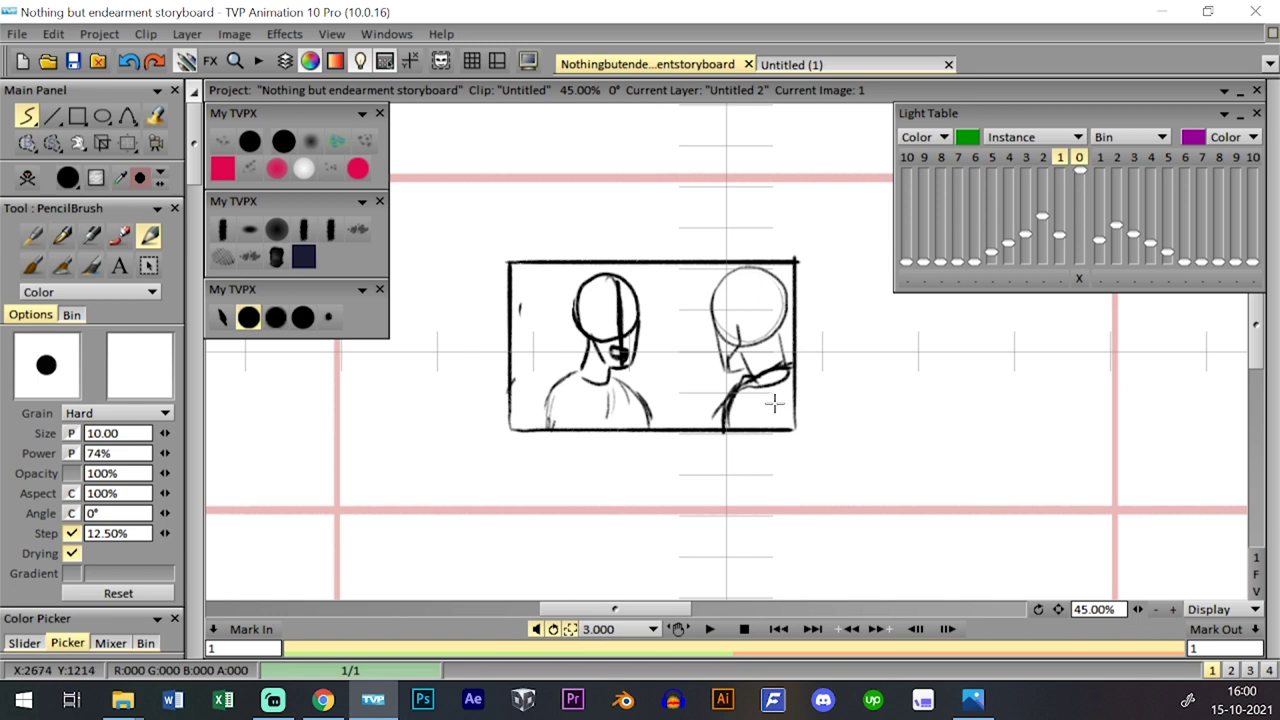
pyautogui.moveTo(786, 456)
pyautogui.mouseDown()
pyautogui.moveTo(780, 396)
pyautogui.moveTo(810, 427)
pyautogui.moveTo(788, 451)
pyautogui.moveTo(820, 448)
pyautogui.moveTo(808, 420)
pyautogui.mouseUp()
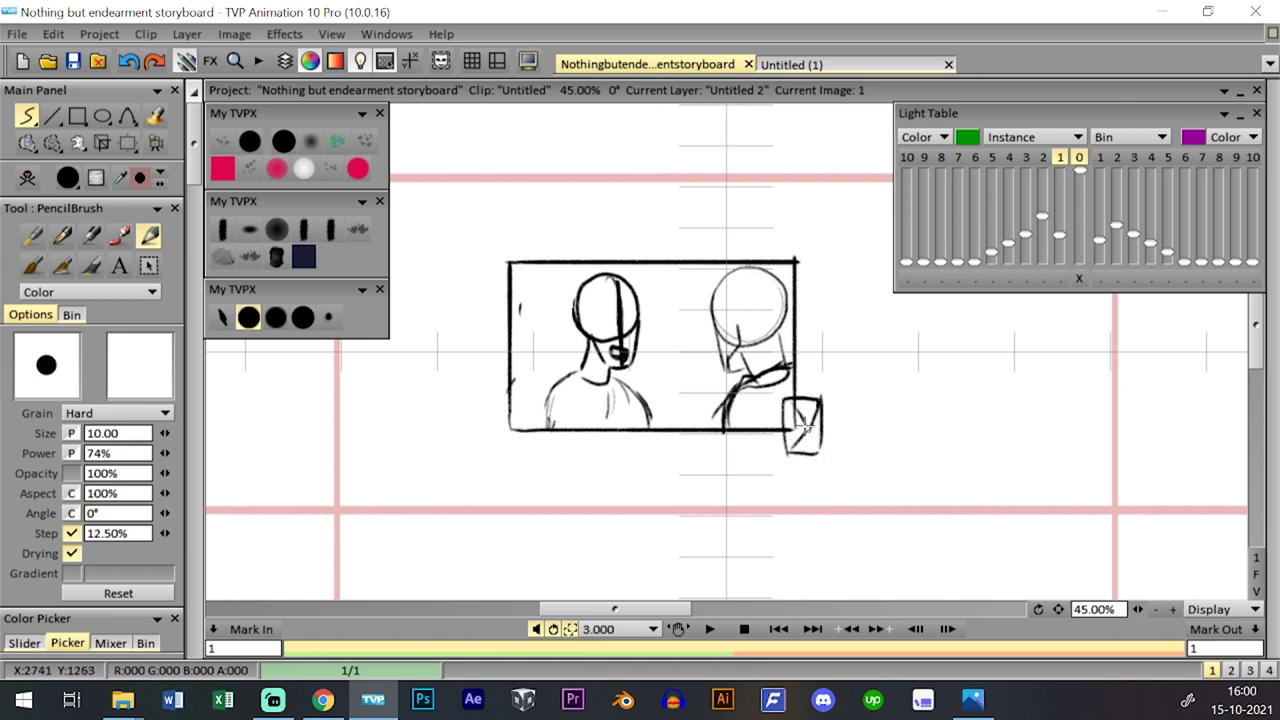
pyautogui.moveTo(792, 447)
pyautogui.mouseDown()
pyautogui.moveTo(819, 401)
pyautogui.moveTo(821, 451)
pyautogui.moveTo(823, 415)
pyautogui.moveTo(815, 426)
pyautogui.moveTo(805, 396)
pyautogui.moveTo(854, 399)
pyautogui.mouseUp()
pyautogui.moveTo(805, 445)
pyautogui.mouseDown()
pyautogui.moveTo(865, 437)
pyautogui.moveTo(839, 416)
pyautogui.moveTo(818, 430)
pyautogui.moveTo(826, 364)
pyautogui.moveTo(885, 445)
pyautogui.mouseUp()
pyautogui.moveTo(805, 385); pyautogui.dragTo(820, 408)
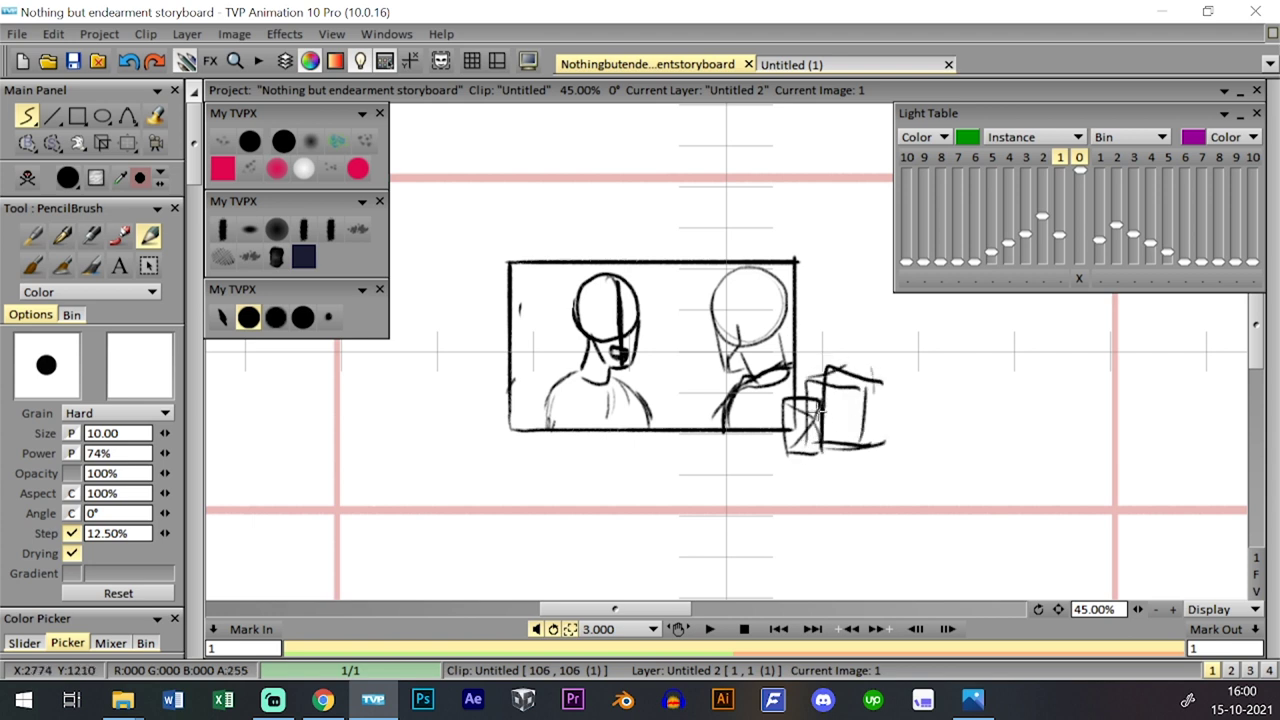
pyautogui.moveTo(693, 265); pyautogui.dragTo(851, 429)
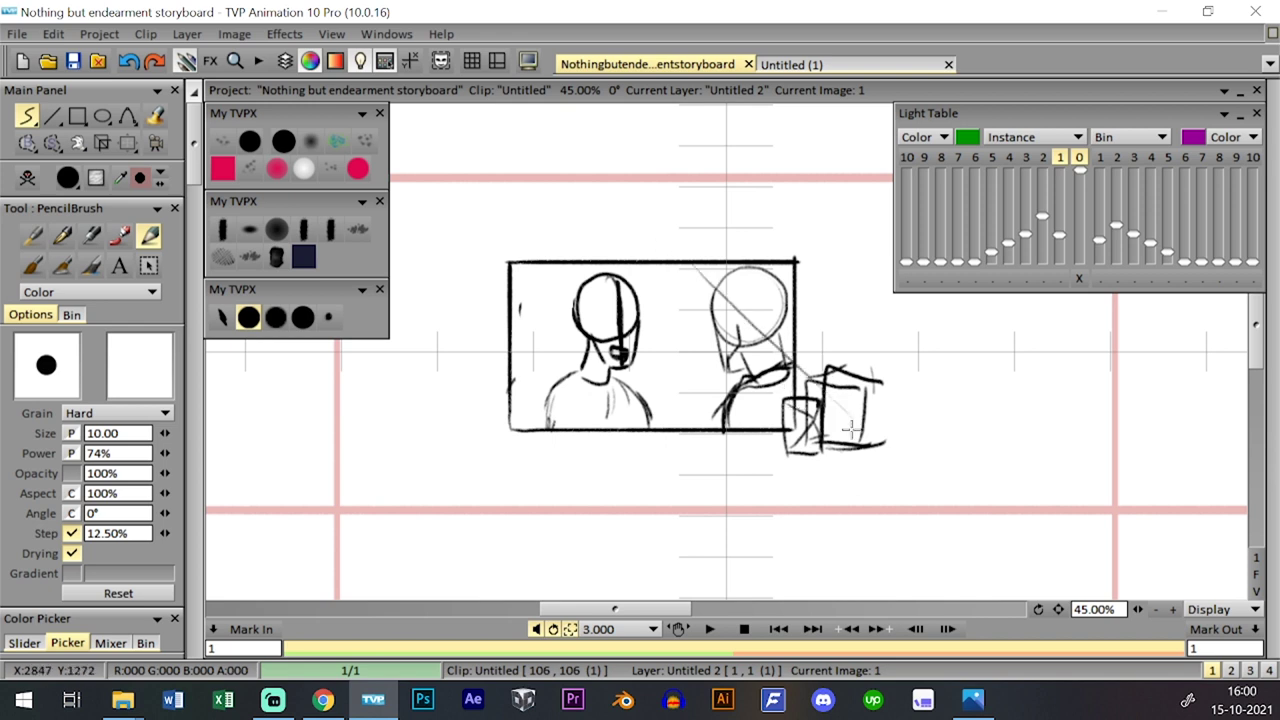
pyautogui.moveTo(520, 468); pyautogui.dragTo(800, 464)
pyautogui.moveTo(516, 272); pyautogui.dragTo(514, 376)
pyautogui.moveTo(514, 446)
pyautogui.mouseDown()
pyautogui.moveTo(514, 290)
pyautogui.moveTo(676, 266)
pyautogui.mouseUp()
# - Undo the stray box strokes and extra head circle, then save the project
pyautogui.hotkey('ctrl', 'z')
pyautogui.hotkey('ctrl', 'z')
pyautogui.hotkey('ctrl', 'z')
pyautogui.hotkey('ctrl', 'z')
pyautogui.hotkey('ctrl', 'z')
pyautogui.hotkey('ctrl', 'z')
pyautogui.hotkey('ctrl', 'z')
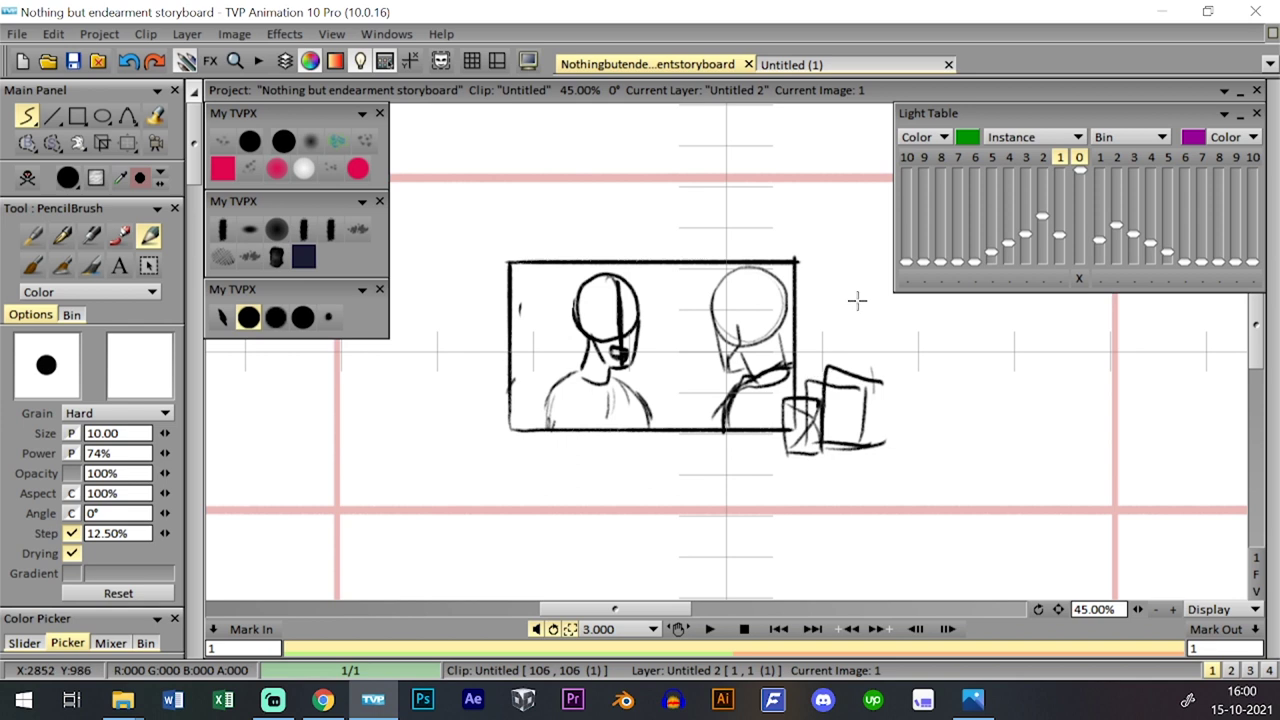
pyautogui.hotkey('ctrl', 'z')
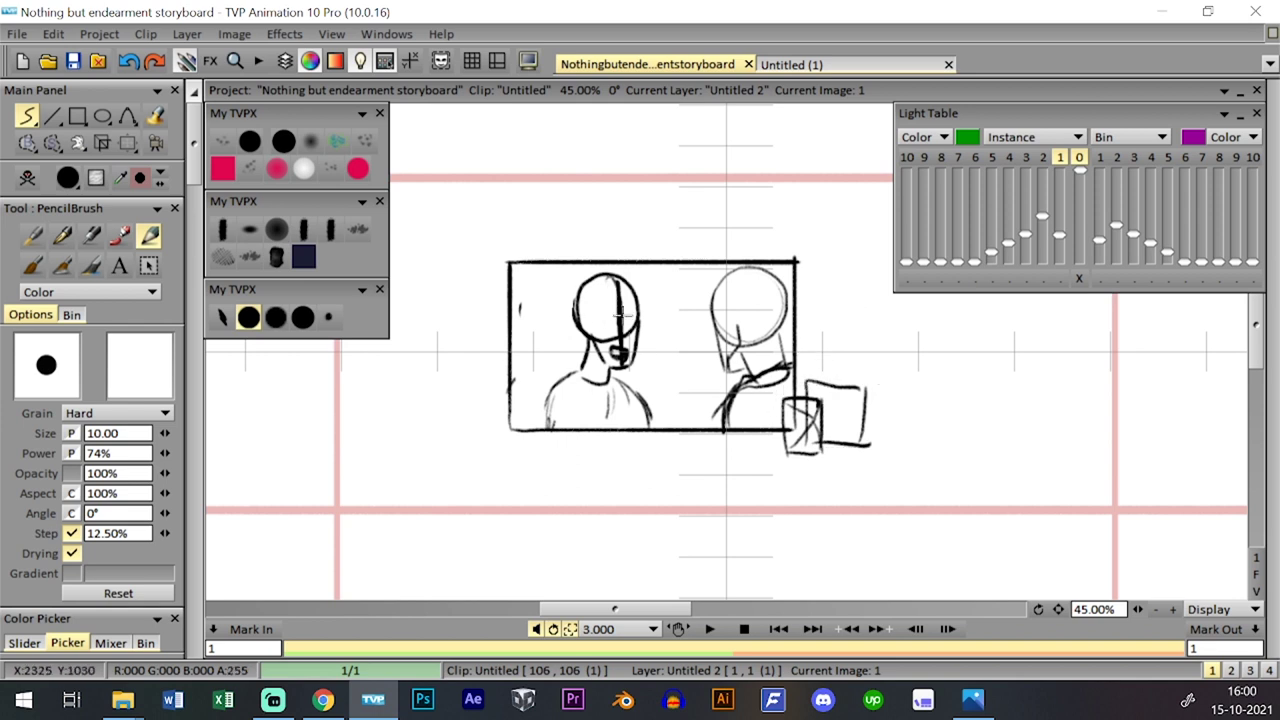
pyautogui.moveTo(622, 292); pyautogui.dragTo(624, 316)
pyautogui.hotkey('ctrl', 'z')
pyautogui.hotkey('ctrl', 'z')
pyautogui.hotkey('ctrl', 'z')
pyautogui.hotkey('ctrl', 'z')
pyautogui.hotkey('ctrl', 'z')
pyautogui.hotkey('ctrl', 'z')
pyautogui.hotkey('ctrl', 'z')
pyautogui.hotkey('ctrl', 'z')
pyautogui.hotkey('ctrl', 'z')
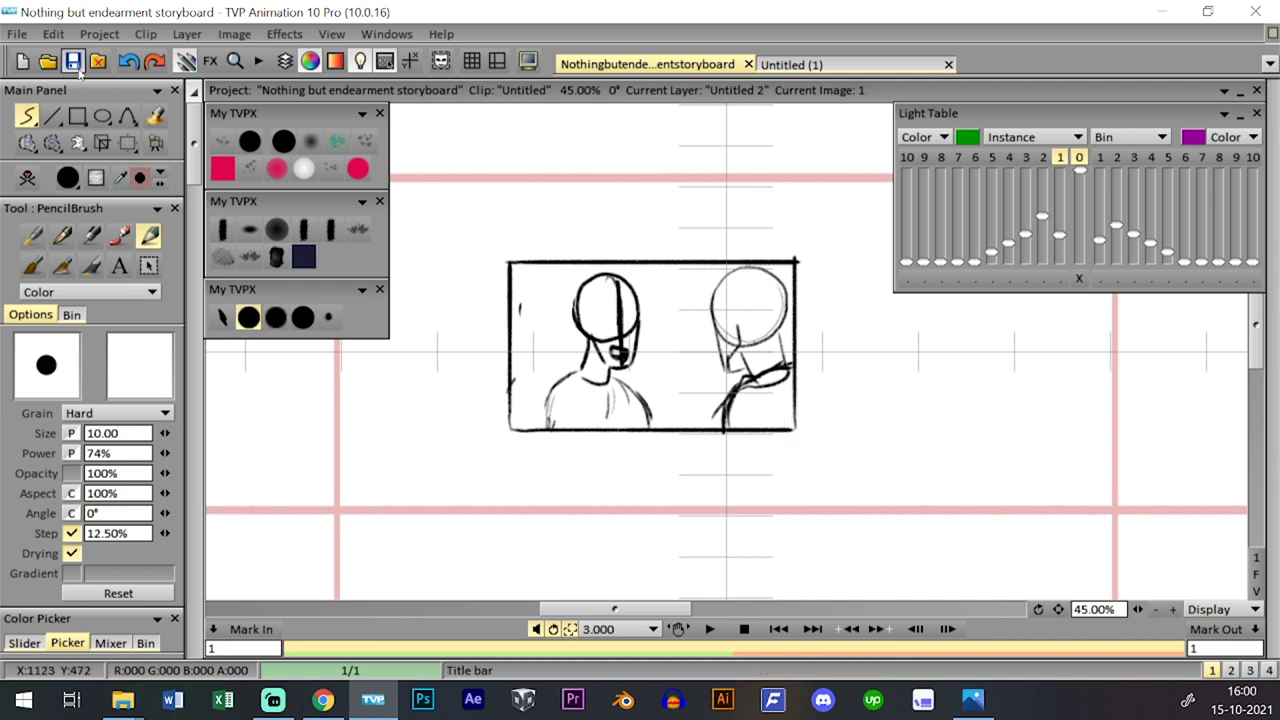
pyautogui.click(73, 61)
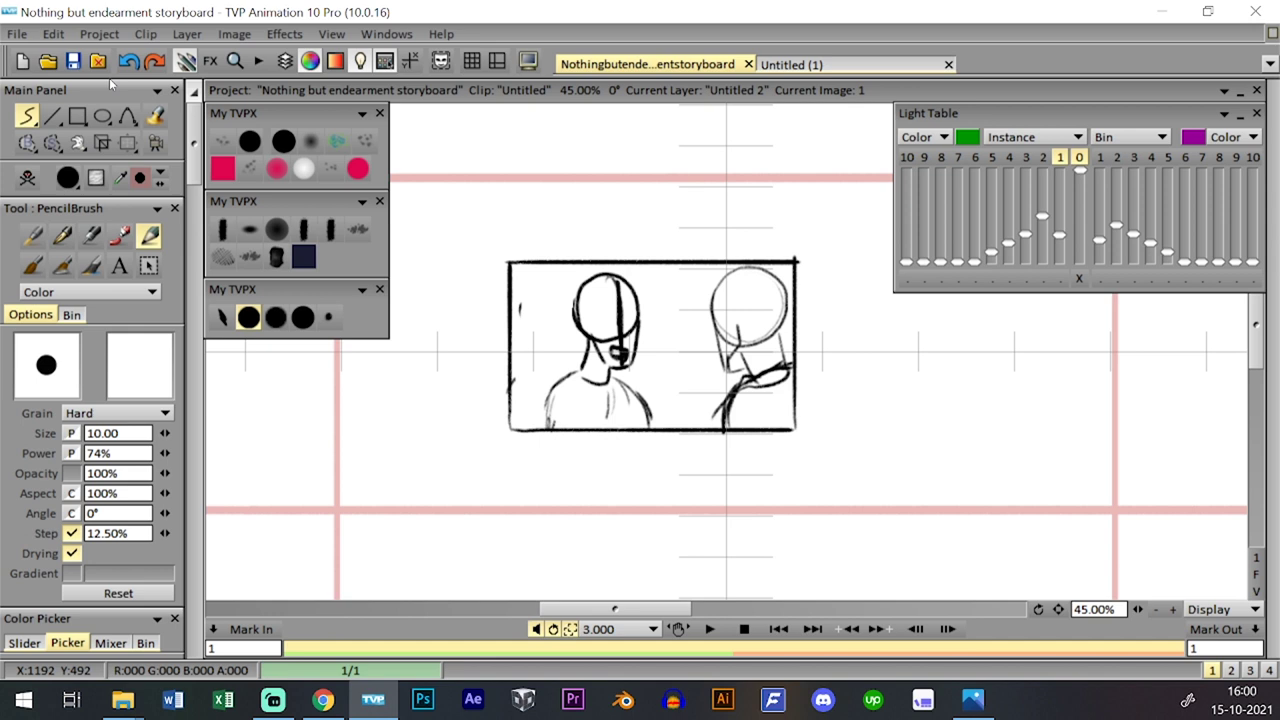
# - Fit the canvas in view and step back and forth through the storyboard clips
pyautogui.click(1256, 575)
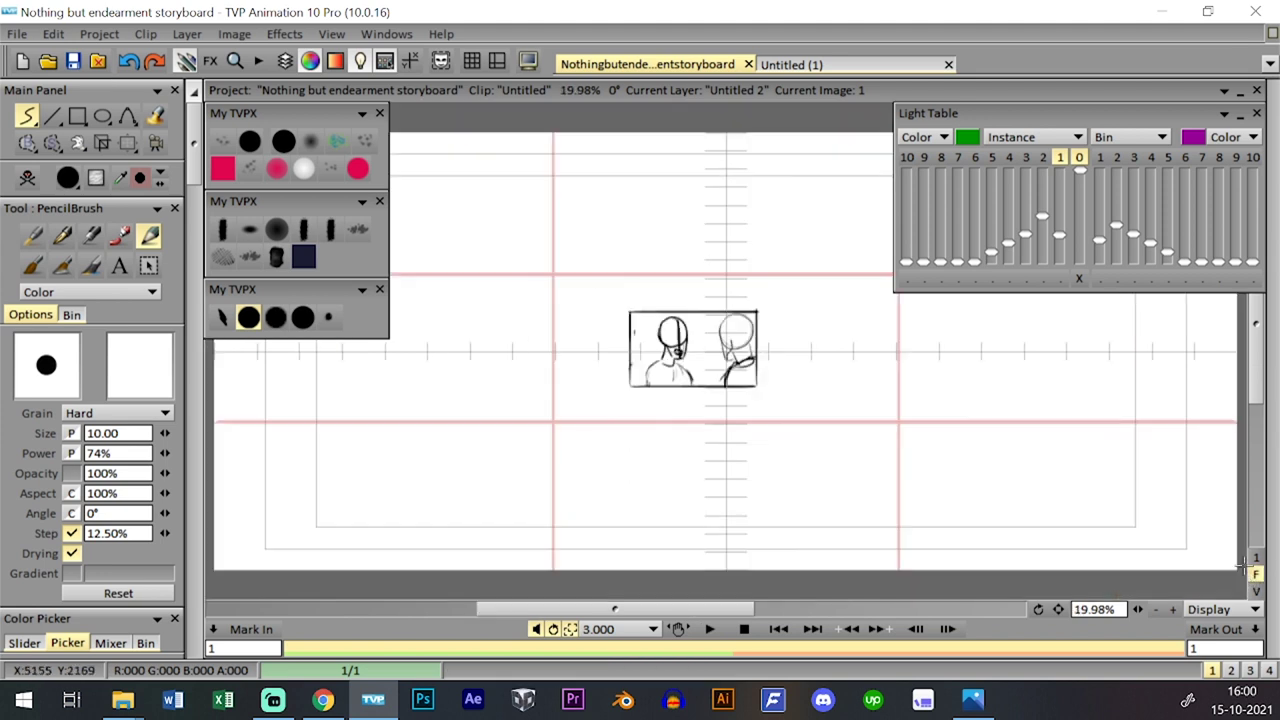
pyautogui.click(788, 66)
pyautogui.click(684, 66)
pyautogui.click(684, 66)
pyautogui.press('Tab')
pyautogui.press('pageup')
pyautogui.press('pageup')
pyautogui.press('pageup')
pyautogui.press('pagedown')
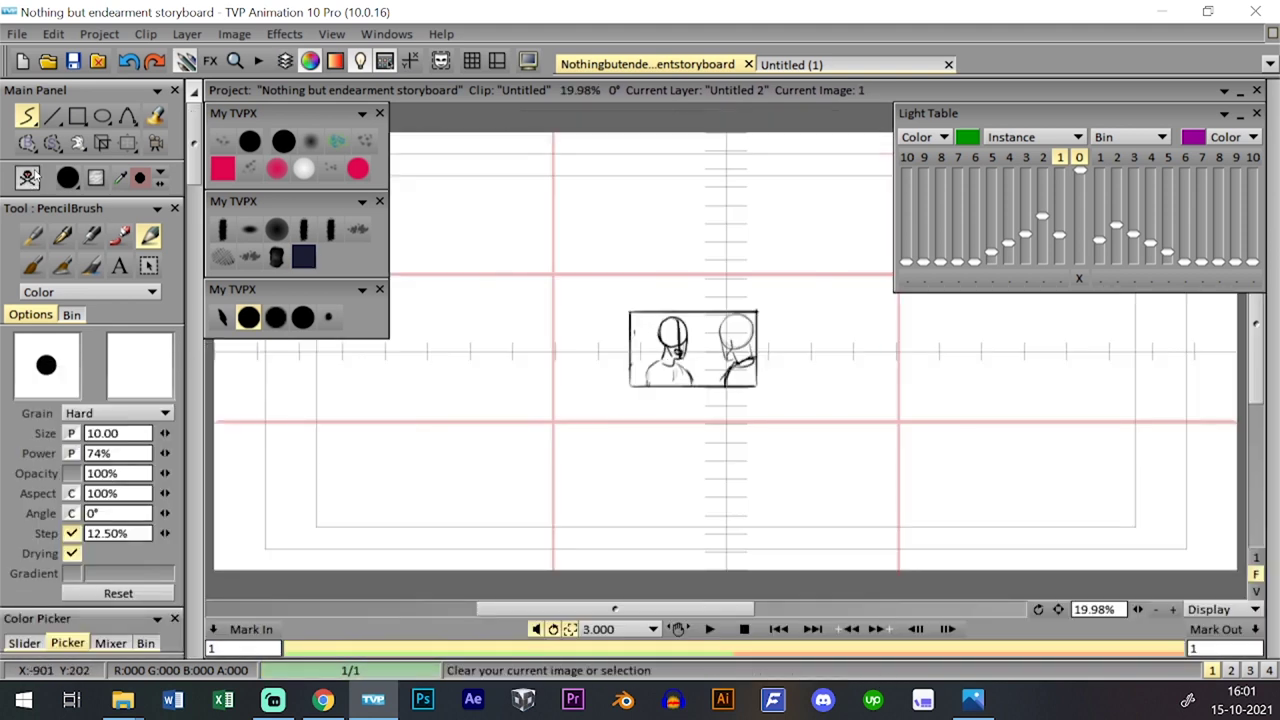
# - Clear the thumbnail drawing from the canvas and save the project
pyautogui.click(27, 177)
pyautogui.click(72, 61)
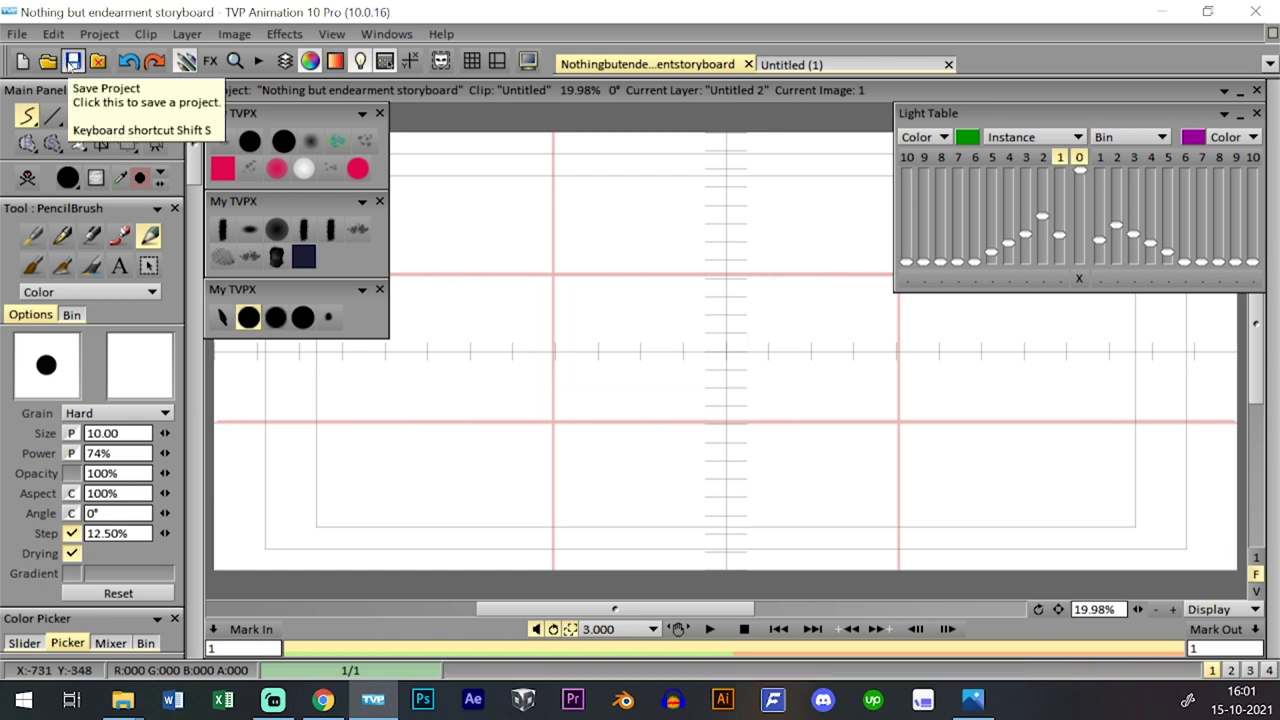
pyautogui.press('Tab')
pyautogui.press('Tab')
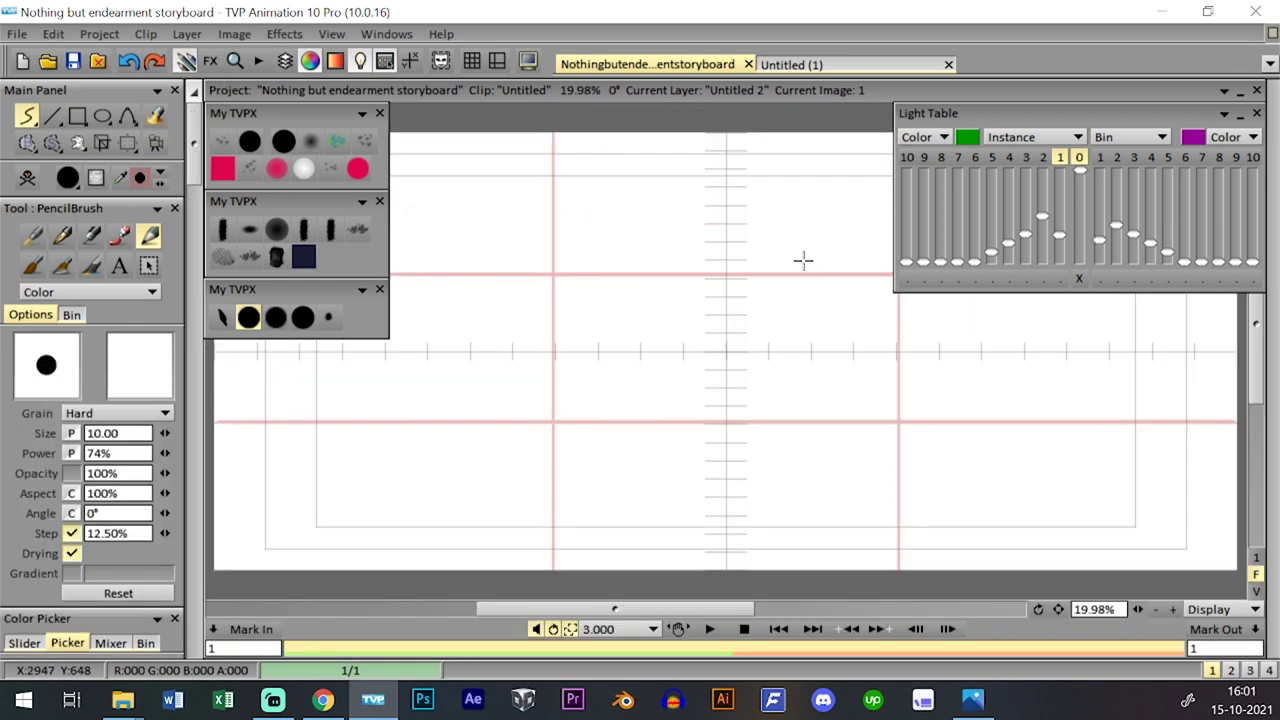
pyautogui.moveTo(1234, 117); pyautogui.dragTo(1234, 120)
pyautogui.press('Tab')
pyautogui.press('Tab')
pyautogui.press('Tab')
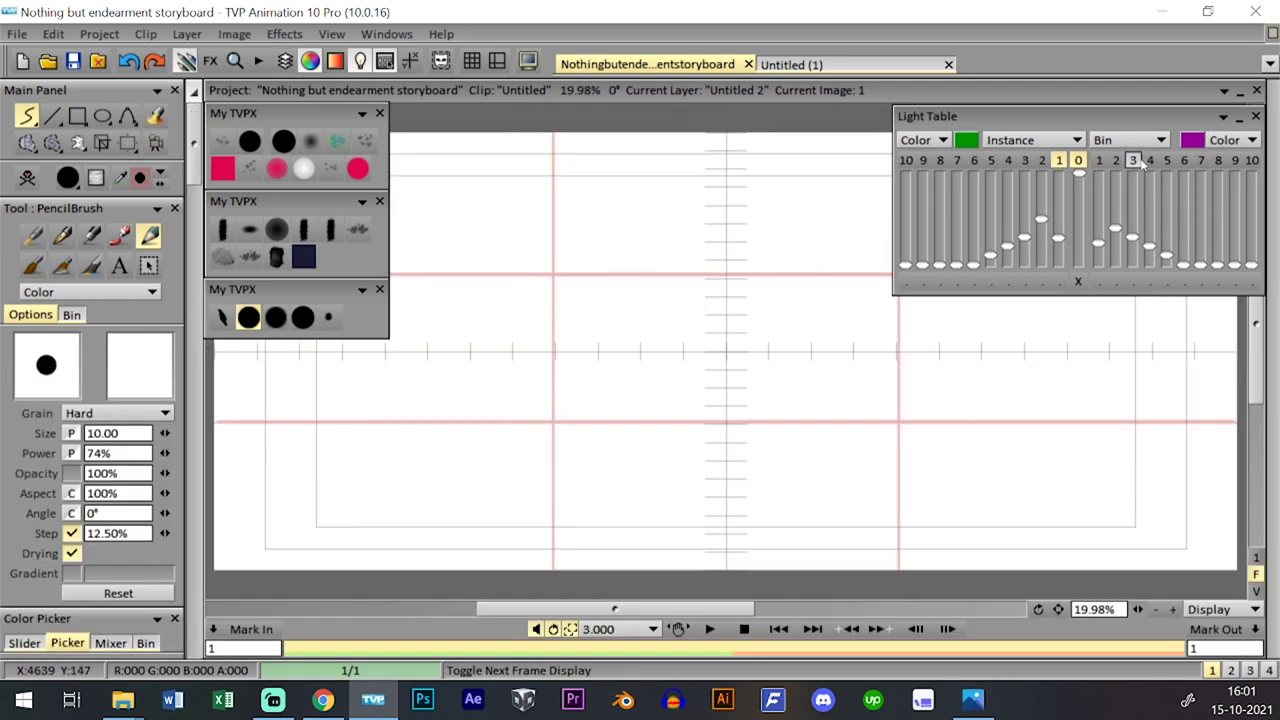
# - Collapse the Light Table panel and zoom the canvas out to 14.85%
pyautogui.click(1227, 118)
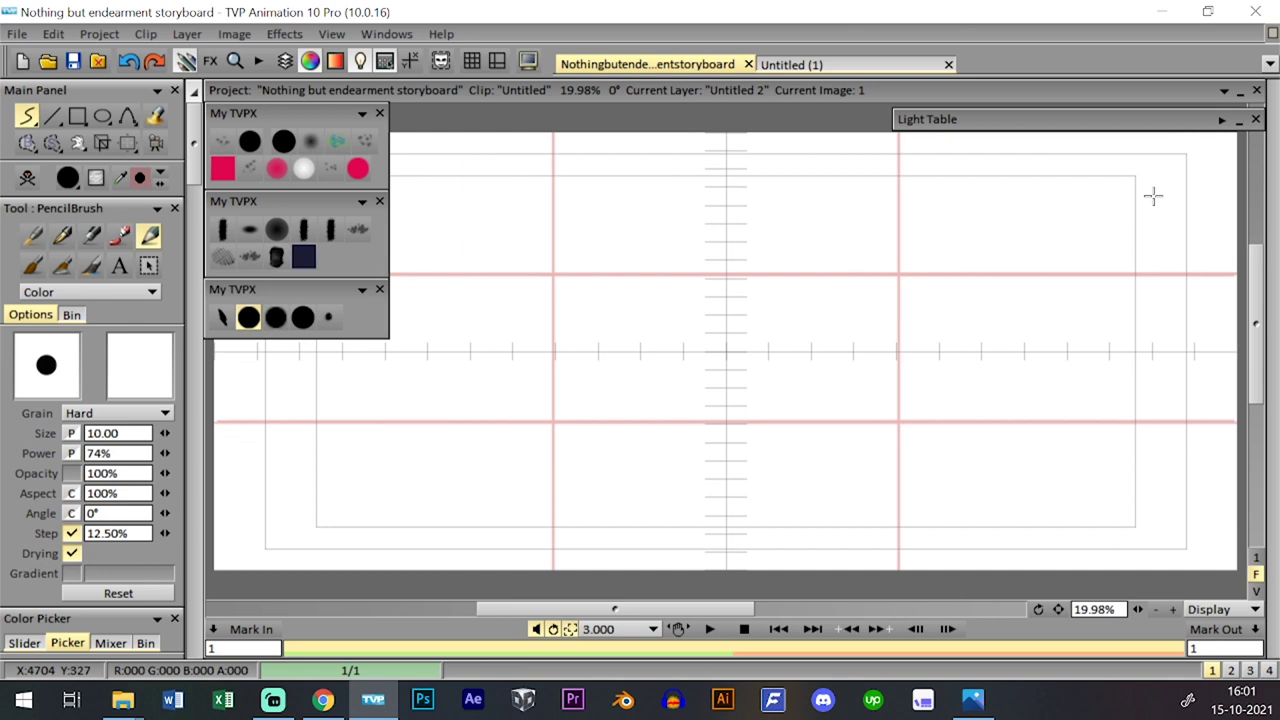
pyautogui.moveTo(1138, 609); pyautogui.dragTo(1112, 606)
pyautogui.moveTo(1097, 477); pyautogui.dragTo(1095, 489)
pyautogui.moveTo(1194, 123); pyautogui.dragTo(1177, 110)
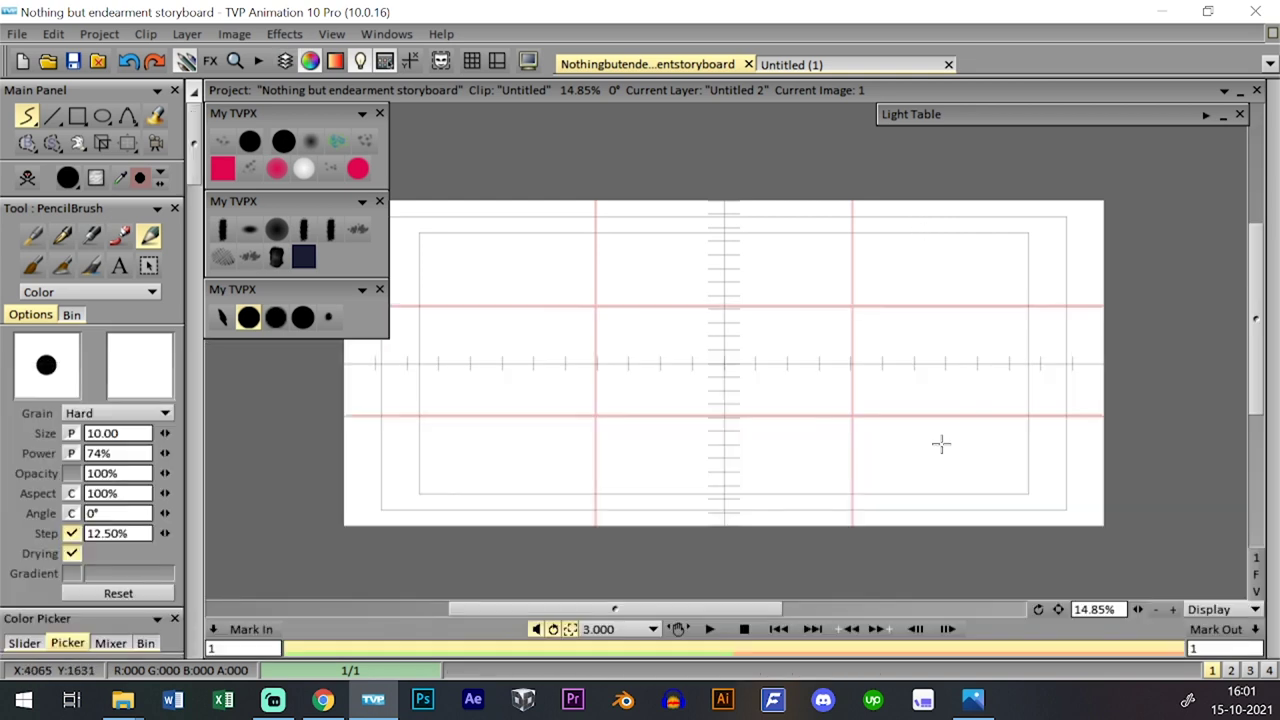
# - Draw a large head circle on the right with a dark vertical centre line
pyautogui.moveTo(778, 262)
pyautogui.mouseDown()
pyautogui.moveTo(893, 429)
pyautogui.moveTo(777, 380)
pyautogui.moveTo(774, 260)
pyautogui.mouseUp()
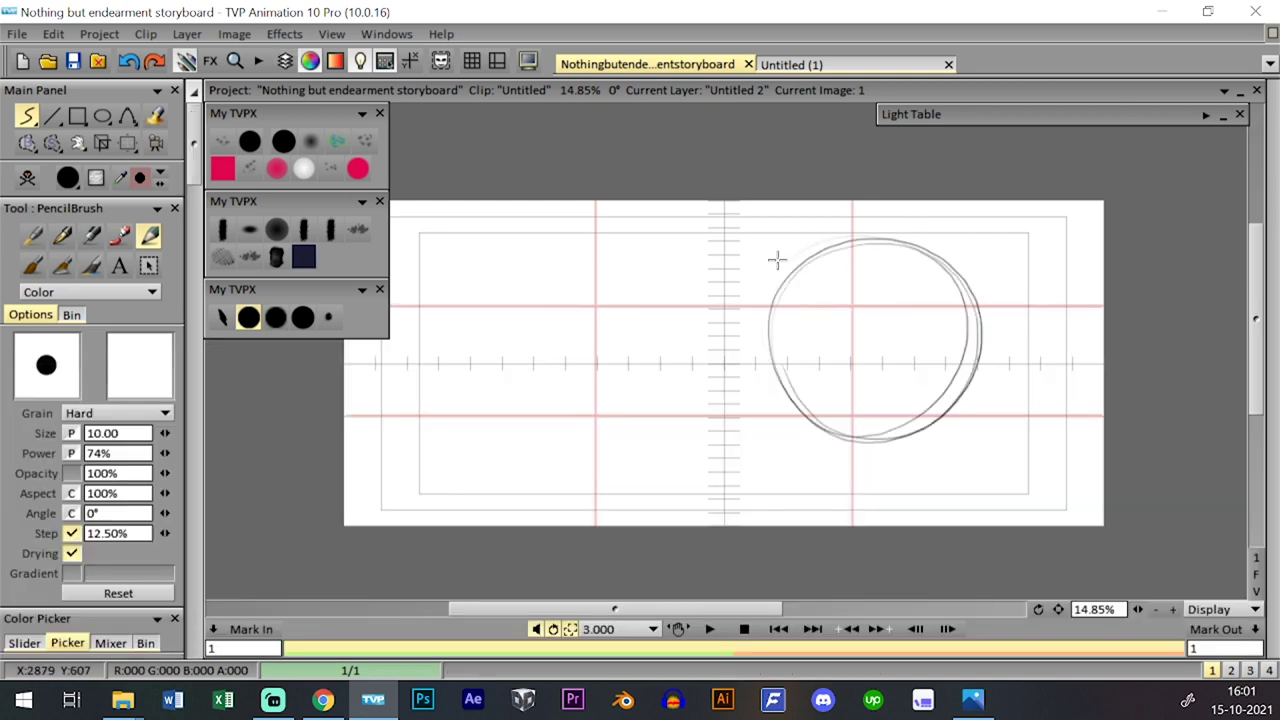
pyautogui.moveTo(851, 242); pyautogui.dragTo(820, 358)
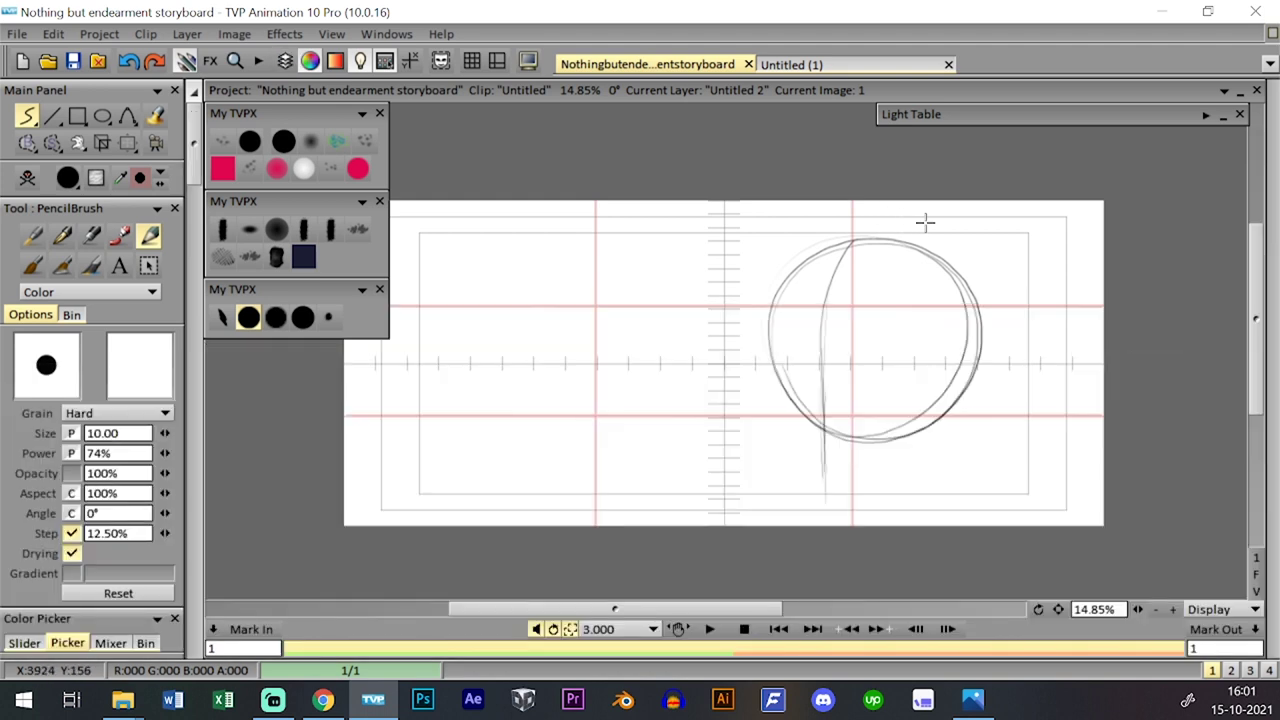
pyautogui.click(258, 313)
pyautogui.moveTo(856, 241)
pyautogui.mouseDown()
pyautogui.moveTo(821, 381)
pyautogui.moveTo(828, 491)
pyautogui.mouseUp()
pyautogui.moveTo(823, 334); pyautogui.dragTo(829, 502)
# - Sketch a darker jaw curve and extend the chin up into the circle
pyautogui.moveTo(782, 393); pyautogui.dragTo(789, 455)
pyautogui.hotkey('ctrl', 'z')
pyautogui.moveTo(776, 371)
pyautogui.mouseDown()
pyautogui.moveTo(796, 465)
pyautogui.moveTo(789, 438)
pyautogui.moveTo(842, 485)
pyautogui.mouseUp()
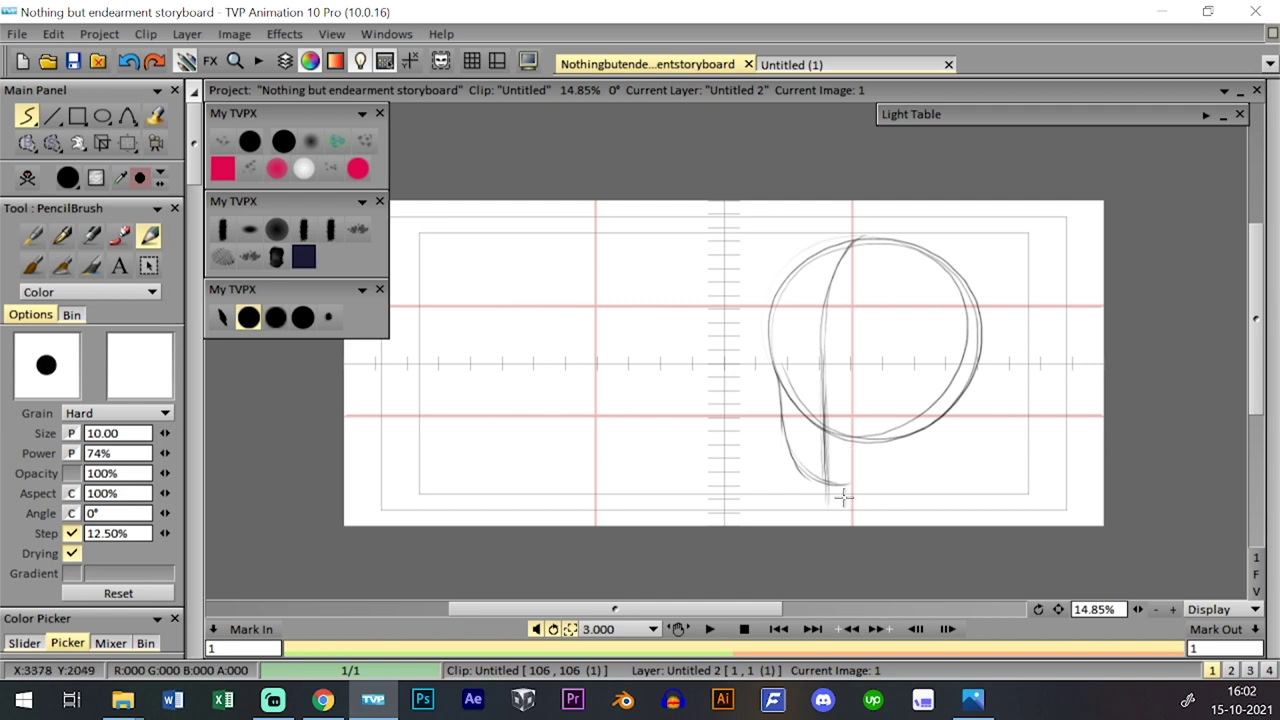
pyautogui.moveTo(846, 438); pyautogui.dragTo(829, 463)
pyautogui.moveTo(867, 404); pyautogui.dragTo(852, 433)
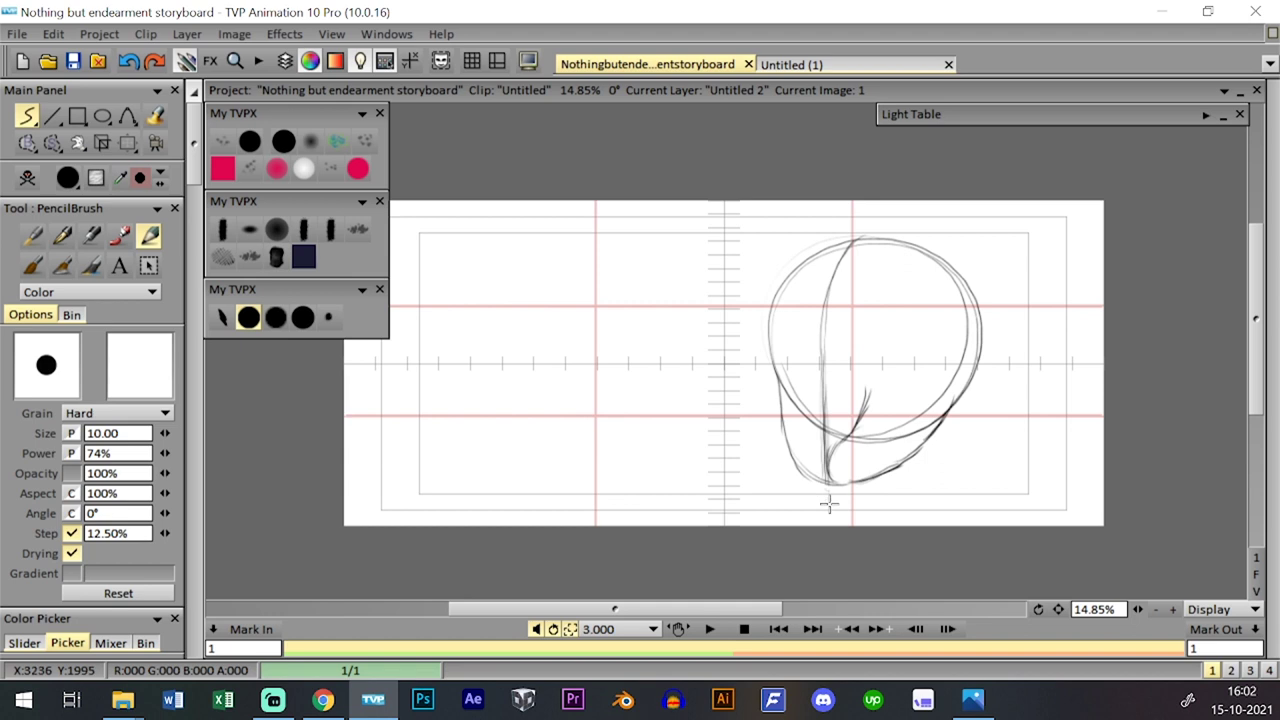
# - Enlarge the head sketch to about 108.5%, shift it right, and apply the transform
pyautogui.click(127, 143)
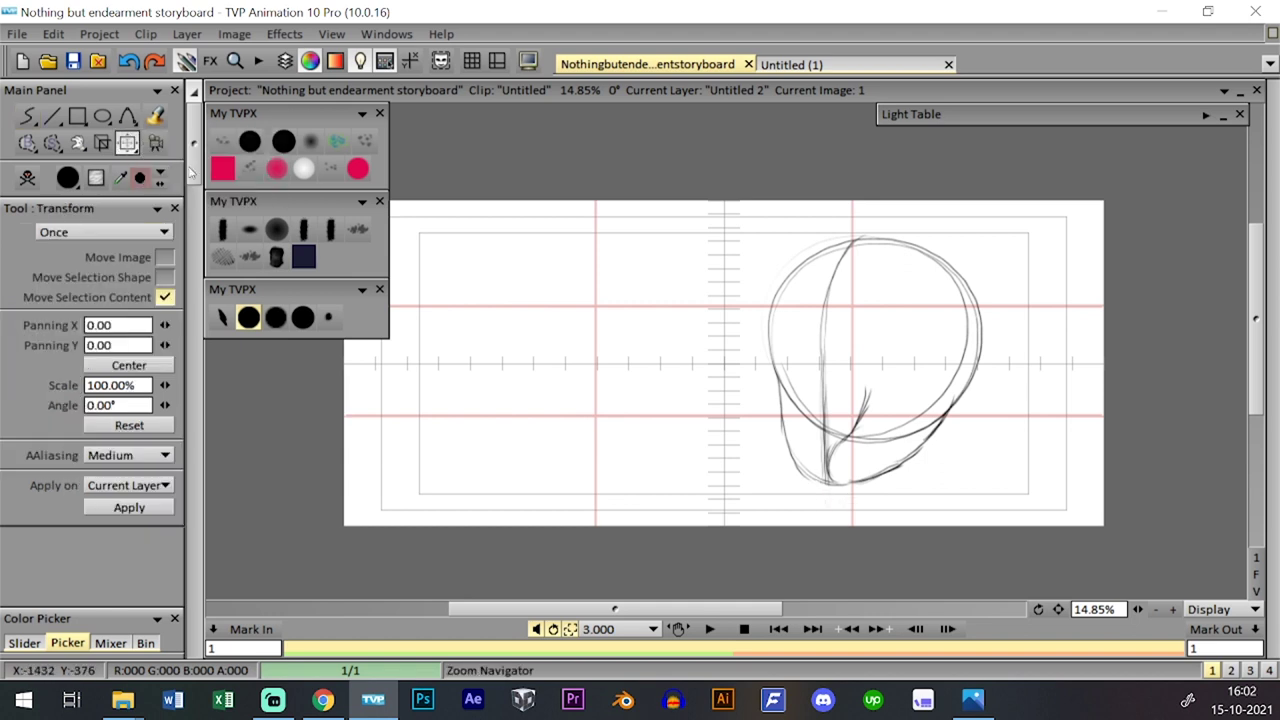
pyautogui.moveTo(985, 236); pyautogui.dragTo(1000, 188)
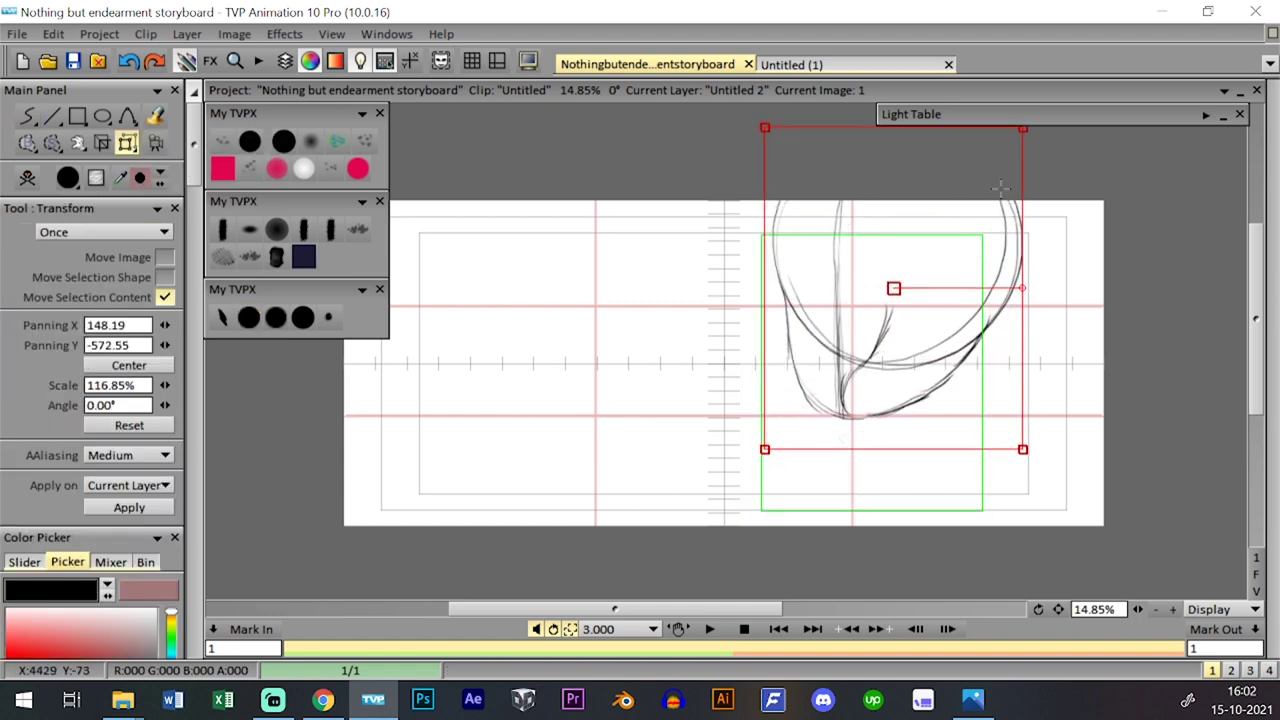
pyautogui.moveTo(1022, 449); pyautogui.dragTo(1032, 463)
pyautogui.moveTo(995, 342); pyautogui.dragTo(1013, 337)
pyautogui.press('Return')
pyautogui.click(250, 317)
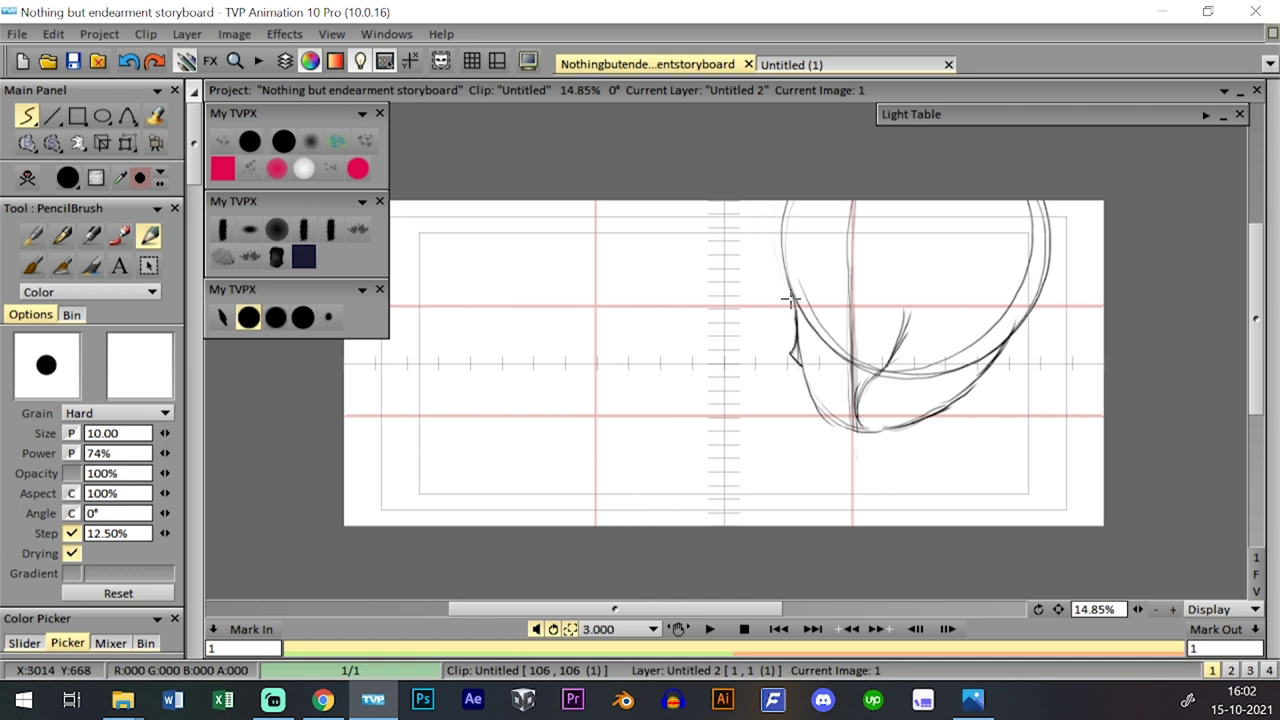
# - Sketch the ear beside the face's vertical line, undoing misplaced strokes
pyautogui.moveTo(843, 275); pyautogui.dragTo(851, 331)
pyautogui.hotkey('ctrl', 'z')
pyautogui.moveTo(846, 274); pyautogui.dragTo(845, 327)
pyautogui.hotkey('ctrl', 'z')
pyautogui.moveTo(894, 254); pyautogui.dragTo(899, 309)
pyautogui.hotkey('ctrl', 'z')
pyautogui.moveTo(889, 247)
pyautogui.mouseDown()
pyautogui.moveTo(889, 313)
pyautogui.moveTo(880, 247)
pyautogui.mouseUp()
pyautogui.moveTo(892, 306); pyautogui.dragTo(881, 248)
pyautogui.moveTo(880, 247)
pyautogui.mouseDown()
pyautogui.moveTo(893, 253)
pyautogui.moveTo(877, 240)
pyautogui.moveTo(874, 323)
pyautogui.moveTo(871, 312)
pyautogui.mouseUp()
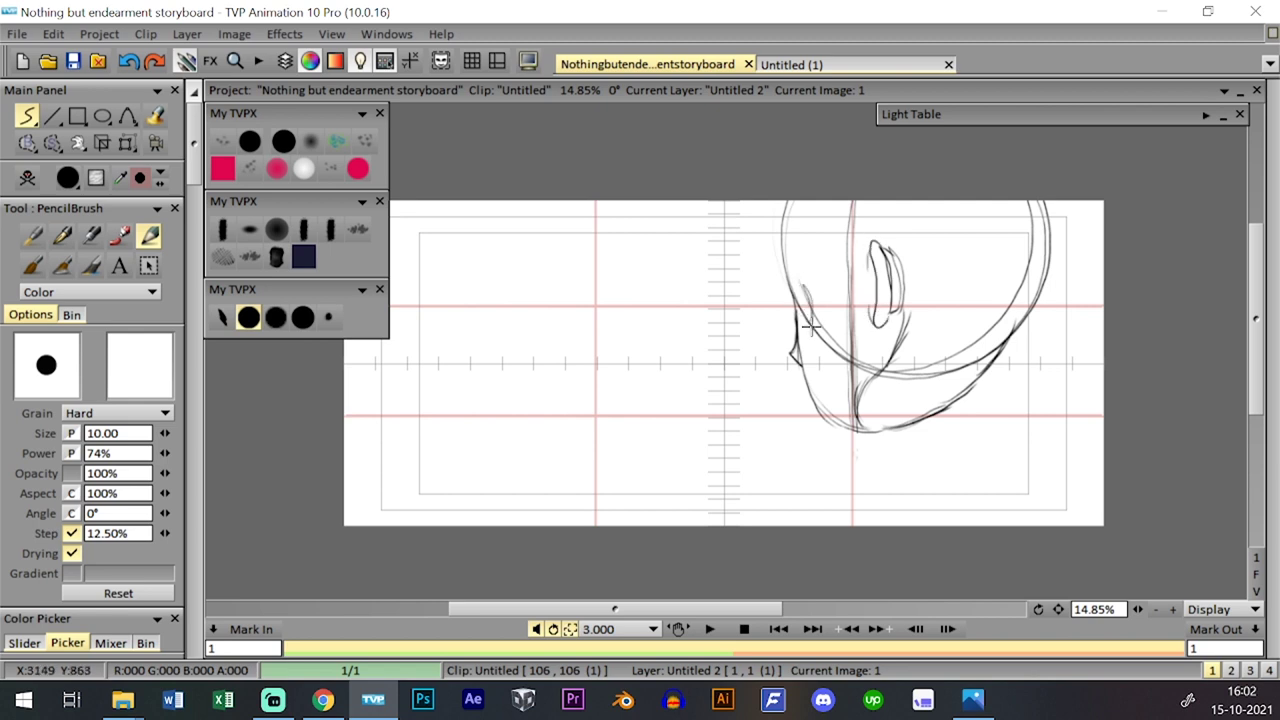
# - Sketch the facial profile, the front neck lines and the shoulder lines
pyautogui.moveTo(795, 268)
pyautogui.mouseDown()
pyautogui.moveTo(798, 313)
pyautogui.moveTo(796, 280)
pyautogui.mouseUp()
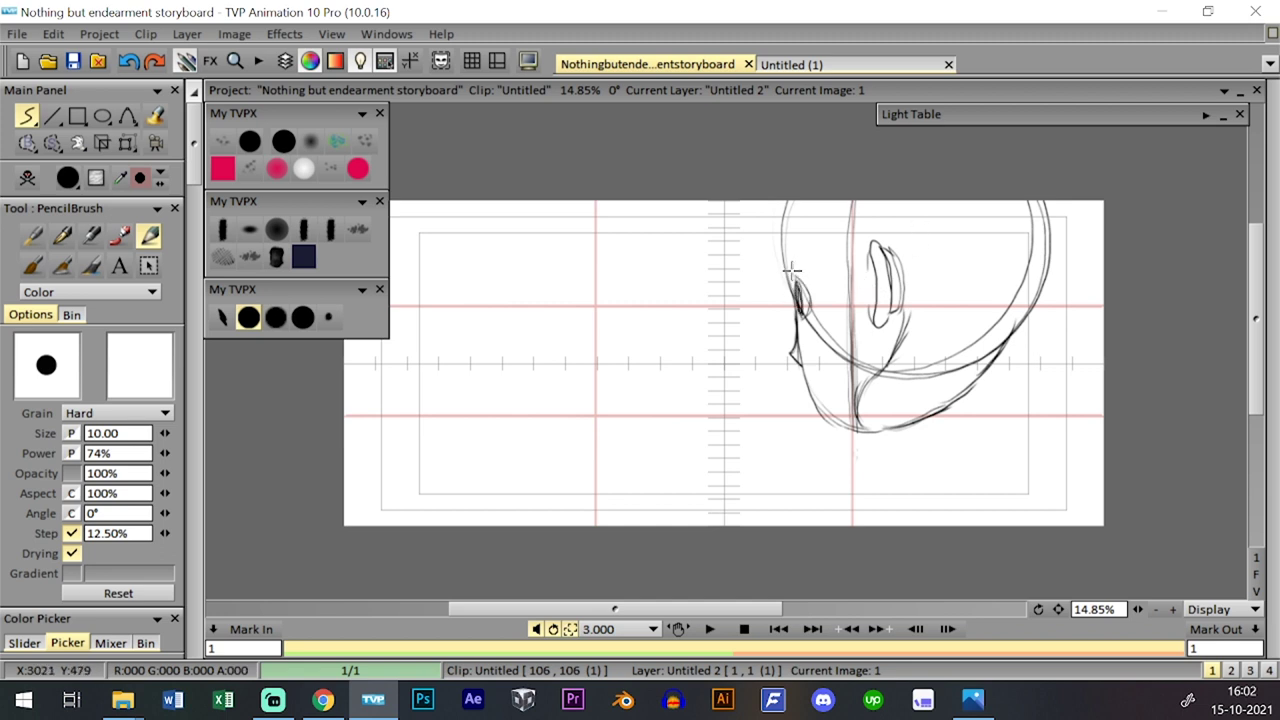
pyautogui.moveTo(803, 264)
pyautogui.mouseDown()
pyautogui.moveTo(792, 257)
pyautogui.moveTo(797, 268)
pyautogui.mouseUp()
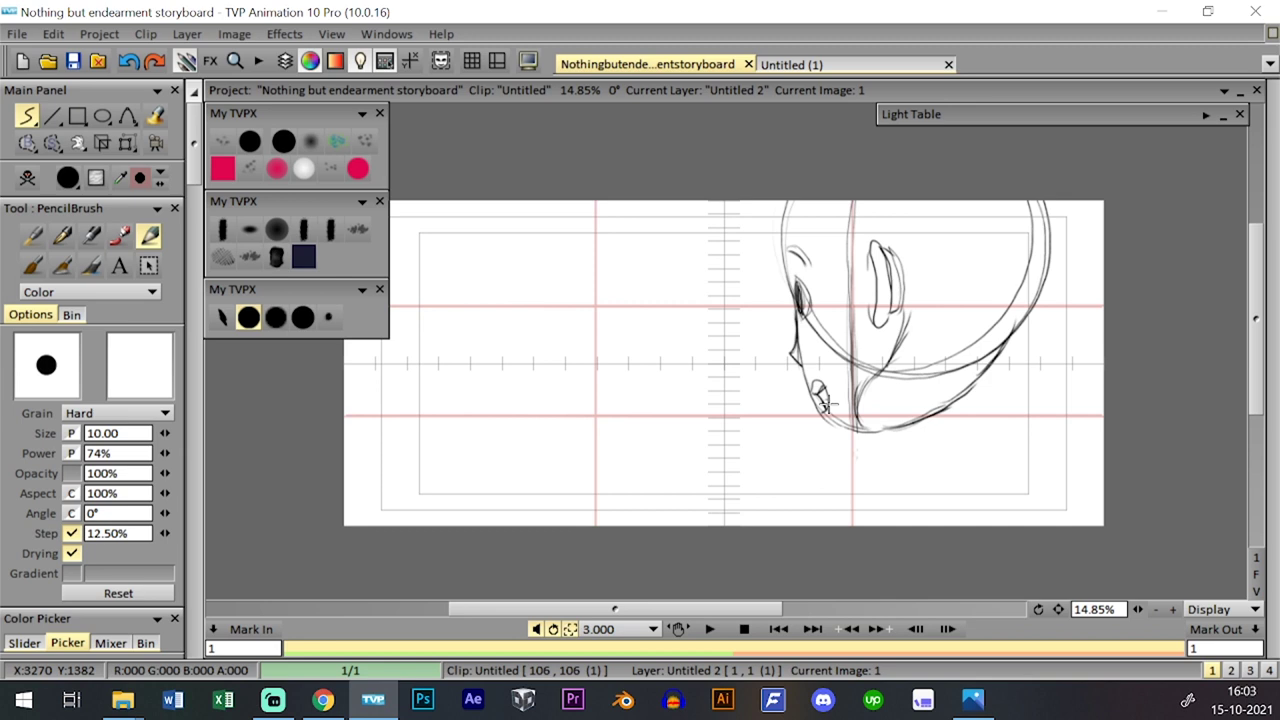
pyautogui.moveTo(936, 356)
pyautogui.mouseDown()
pyautogui.moveTo(990, 340)
pyautogui.moveTo(978, 360)
pyautogui.moveTo(947, 348)
pyautogui.moveTo(995, 321)
pyautogui.moveTo(979, 357)
pyautogui.moveTo(999, 350)
pyautogui.moveTo(960, 408)
pyautogui.moveTo(950, 386)
pyautogui.moveTo(972, 417)
pyautogui.moveTo(948, 385)
pyautogui.moveTo(955, 420)
pyautogui.mouseUp()
pyautogui.hotkey('ctrl', 'z')
pyautogui.hotkey('ctrl', 'z')
pyautogui.moveTo(940, 378)
pyautogui.mouseDown()
pyautogui.moveTo(971, 433)
pyautogui.moveTo(1001, 431)
pyautogui.moveTo(1002, 415)
pyautogui.moveTo(927, 498)
pyautogui.mouseUp()
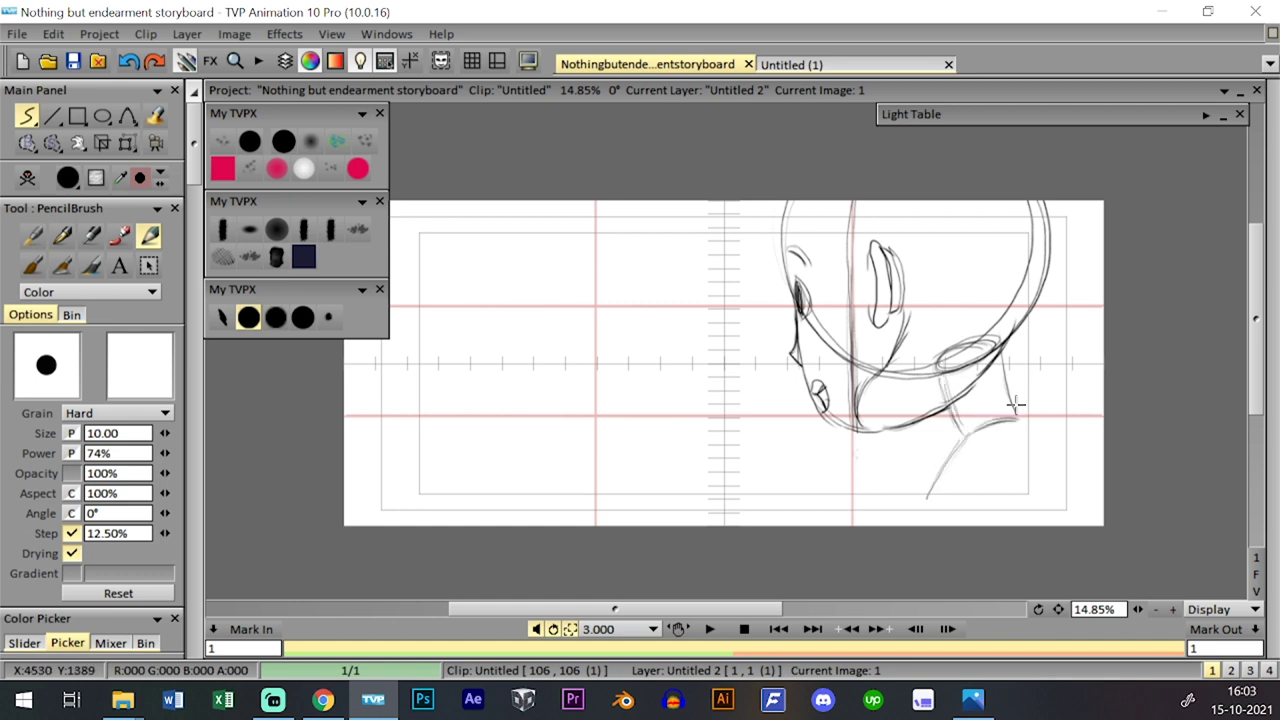
pyautogui.moveTo(1019, 413); pyautogui.dragTo(1050, 452)
# - Darken the back shoulder, extend the neck to the canvas bottom, then scale the drawing to about 82%
pyautogui.moveTo(1042, 430)
pyautogui.mouseDown()
pyautogui.moveTo(1063, 455)
pyautogui.moveTo(1072, 522)
pyautogui.mouseUp()
pyautogui.hotkey('ctrl', 'z')
pyautogui.moveTo(926, 496); pyautogui.dragTo(930, 526)
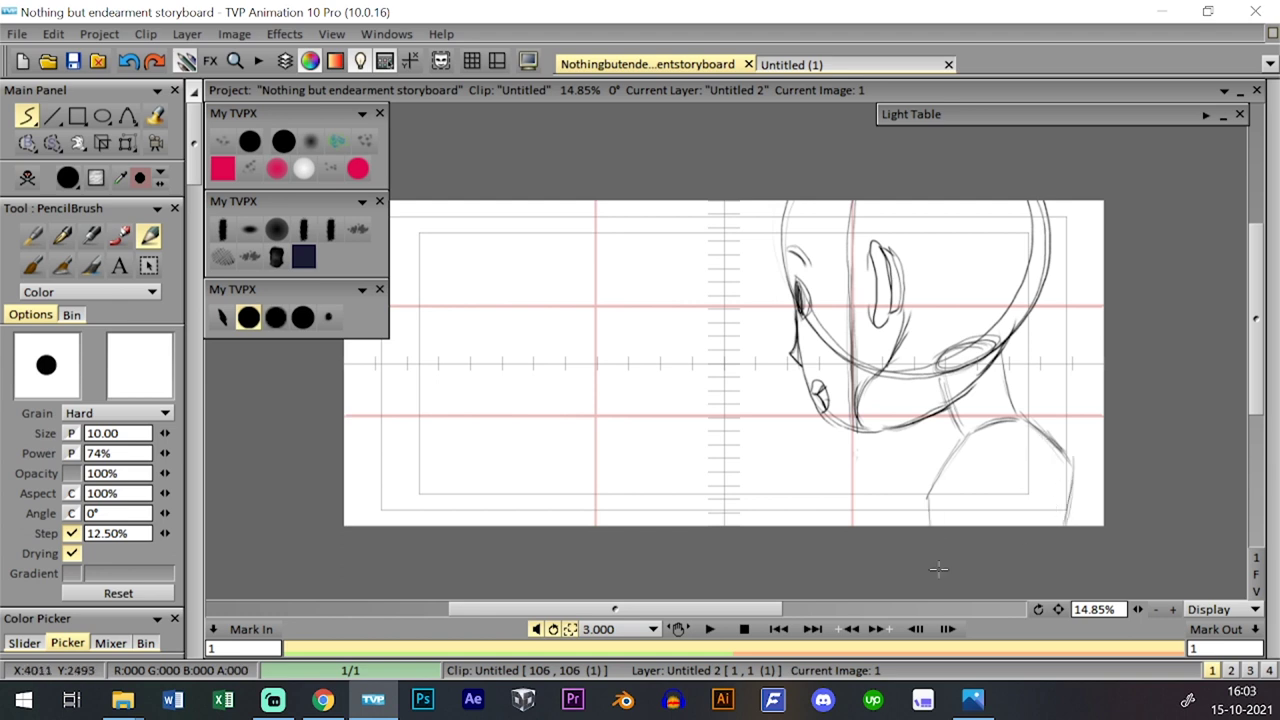
pyautogui.click(127, 143)
pyautogui.moveTo(1074, 201)
pyautogui.mouseDown()
pyautogui.moveTo(1014, 206)
pyautogui.moveTo(1016, 262)
pyautogui.moveTo(1002, 238)
pyautogui.mouseUp()
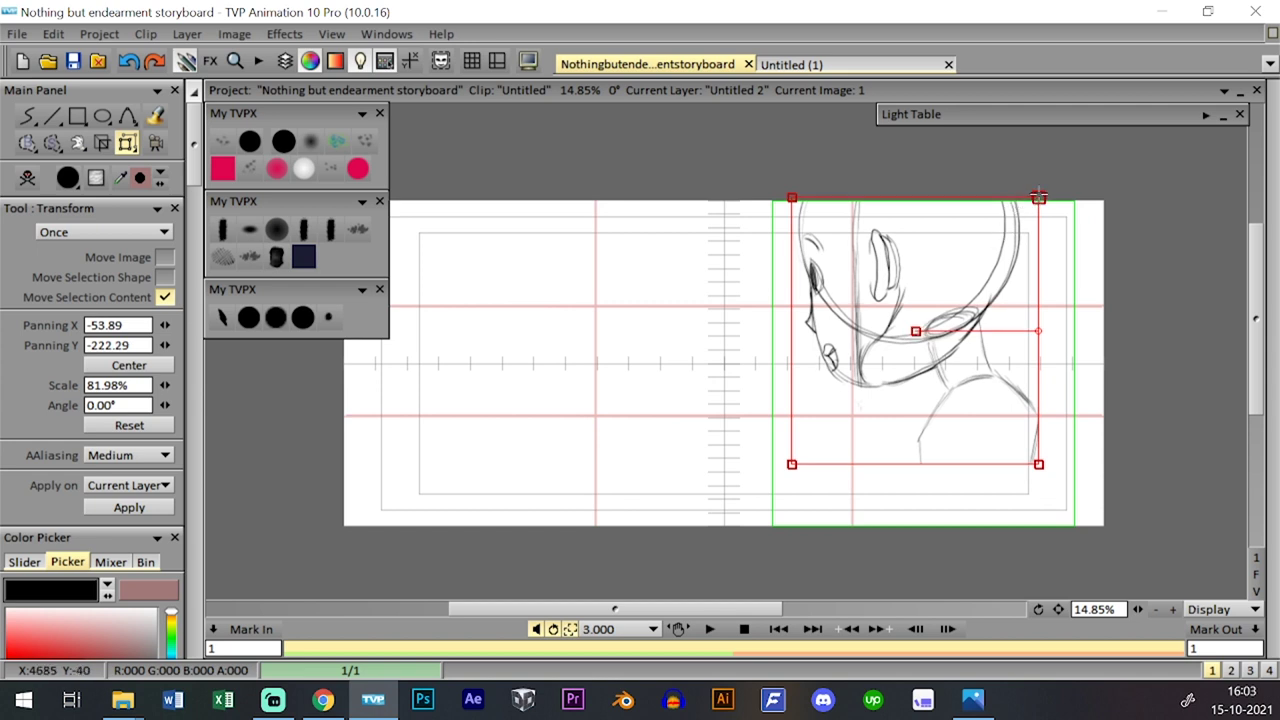
# - Shrink the whole drawing further to about 77% and apply the transform
pyautogui.moveTo(1039, 197); pyautogui.dragTo(1008, 222)
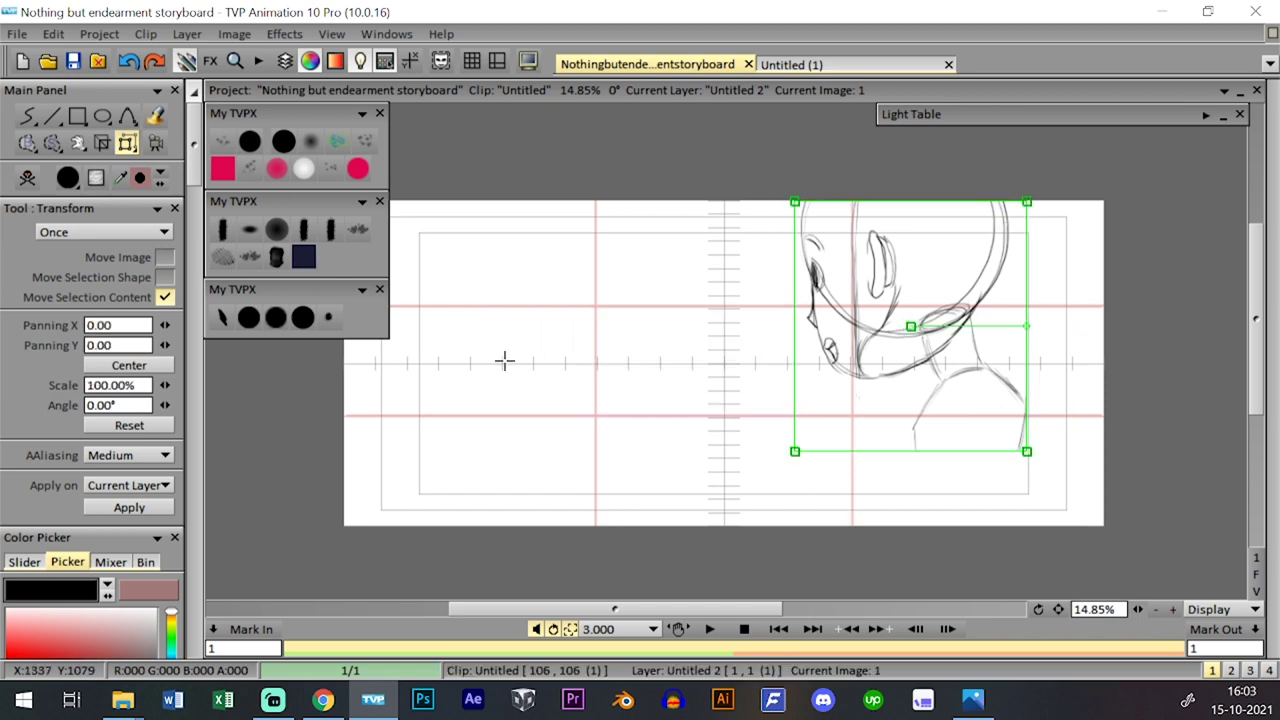
pyautogui.click(248, 317)
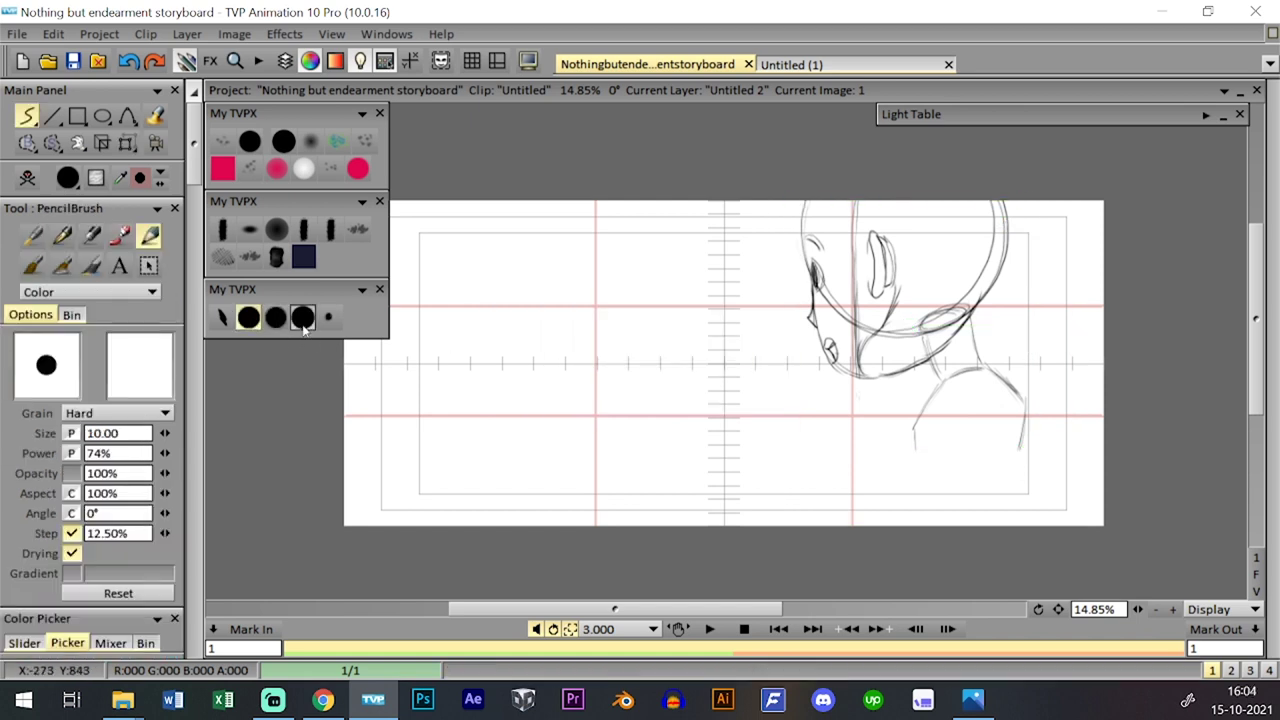
pyautogui.moveTo(989, 412); pyautogui.dragTo(970, 406)
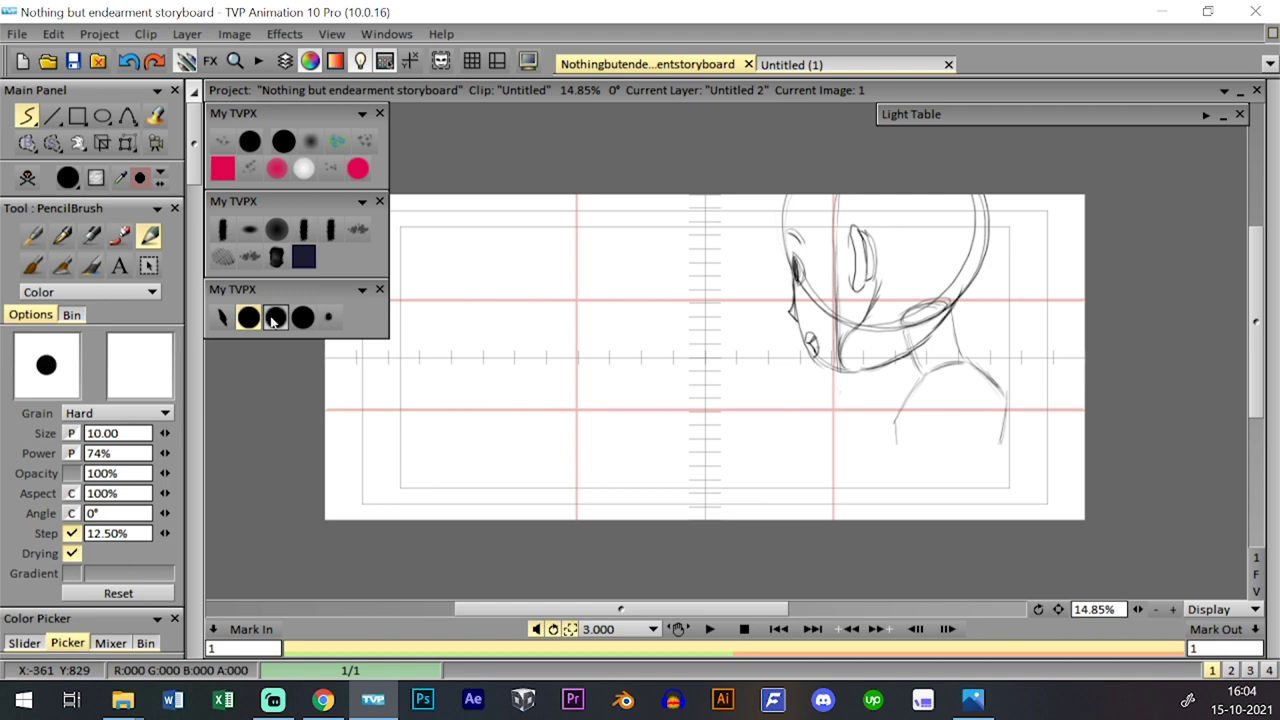
# - Sketch the torso's left and right lines and a band across its bottom
pyautogui.moveTo(896, 414); pyautogui.dragTo(910, 518)
pyautogui.moveTo(1010, 410); pyautogui.dragTo(987, 518)
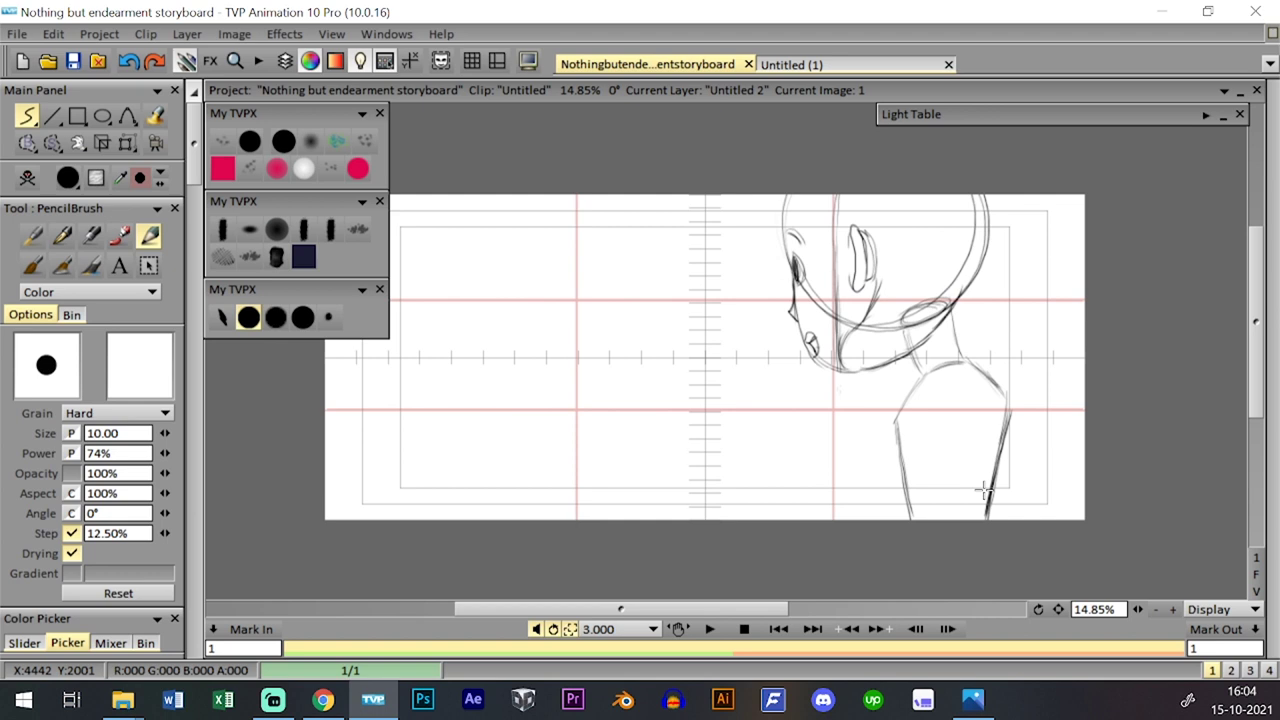
pyautogui.moveTo(910, 498); pyautogui.dragTo(982, 494)
pyautogui.hotkey('ctrl', 'z')
pyautogui.hotkey('ctrl', 'z')
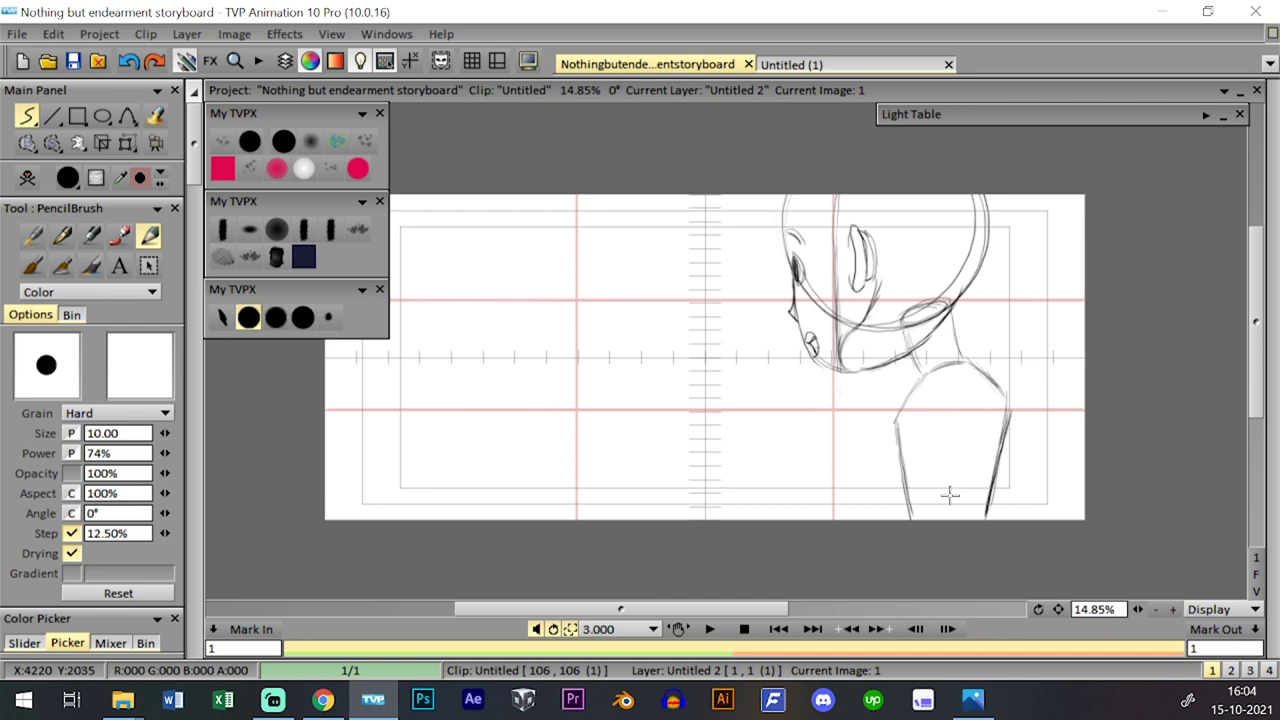
pyautogui.hotkey('alt', 'Tab')
pyautogui.moveTo(922, 509)
pyautogui.mouseDown()
pyautogui.moveTo(989, 501)
pyautogui.moveTo(909, 500)
pyautogui.moveTo(989, 508)
pyautogui.moveTo(906, 517)
pyautogui.mouseUp()
pyautogui.hotkey('ctrl', 'z')
# - Add a faint middle line and darken the torso's left and right edges up to the shoulders
pyautogui.hotkey('ctrl', 'z')
pyautogui.moveTo(971, 491)
pyautogui.mouseDown()
pyautogui.moveTo(976, 386)
pyautogui.moveTo(962, 394)
pyautogui.moveTo(980, 393)
pyautogui.moveTo(940, 384)
pyautogui.moveTo(977, 376)
pyautogui.mouseUp()
pyautogui.hotkey('ctrl', 'z')
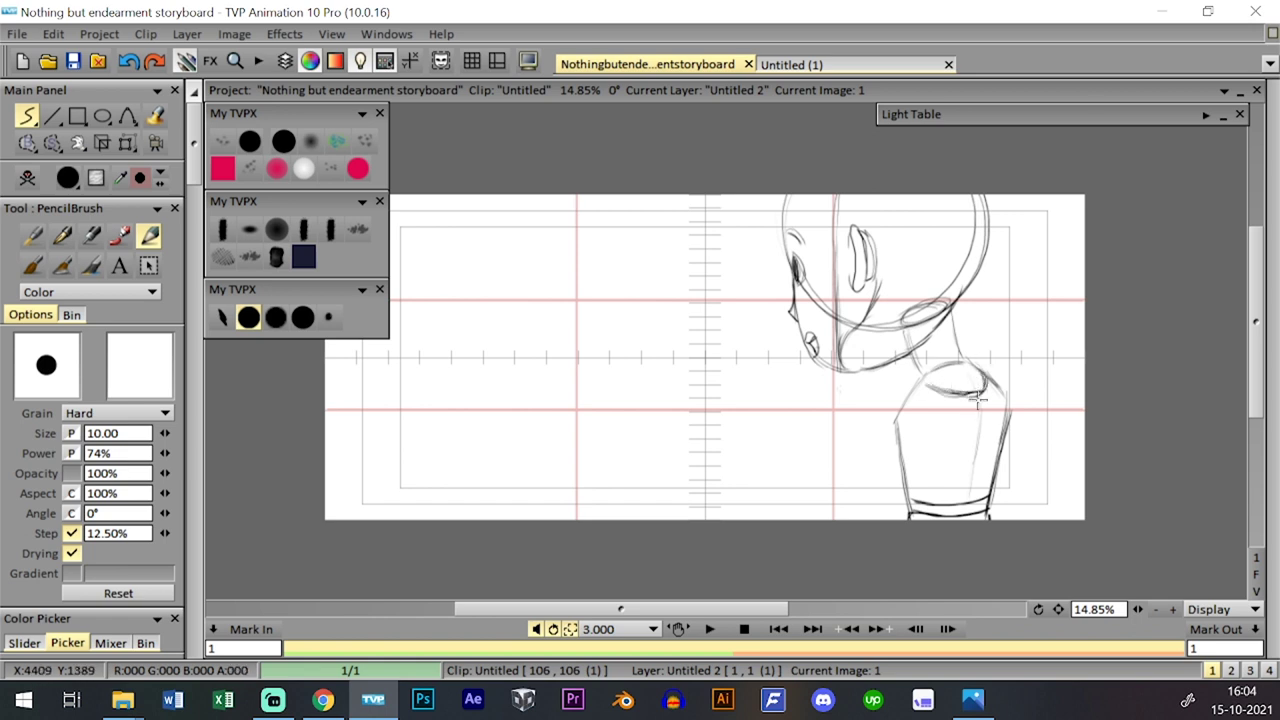
pyautogui.moveTo(973, 470)
pyautogui.mouseDown()
pyautogui.moveTo(981, 402)
pyautogui.moveTo(975, 476)
pyautogui.moveTo(979, 430)
pyautogui.mouseUp()
pyautogui.moveTo(902, 456); pyautogui.dragTo(916, 382)
pyautogui.moveTo(916, 382); pyautogui.dragTo(902, 418)
pyautogui.moveTo(1004, 438)
pyautogui.mouseDown()
pyautogui.moveTo(997, 377)
pyautogui.moveTo(1007, 412)
pyautogui.mouseUp()
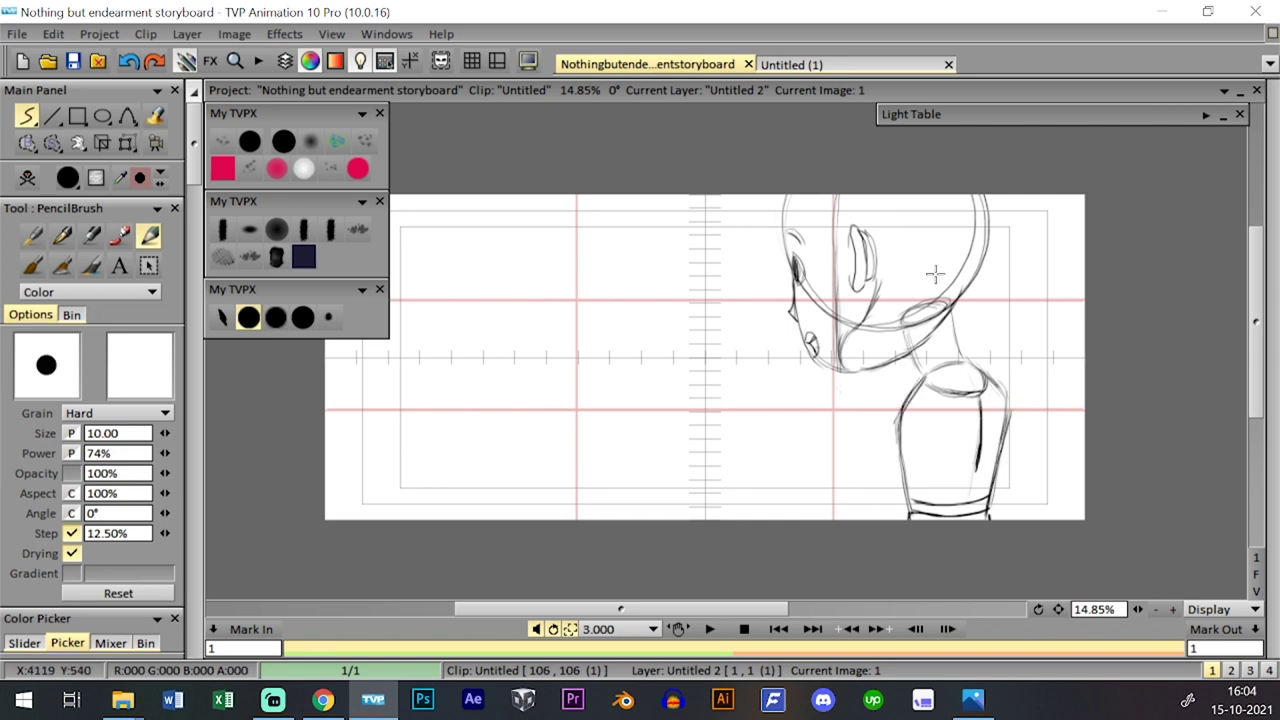
pyautogui.click(250, 142)
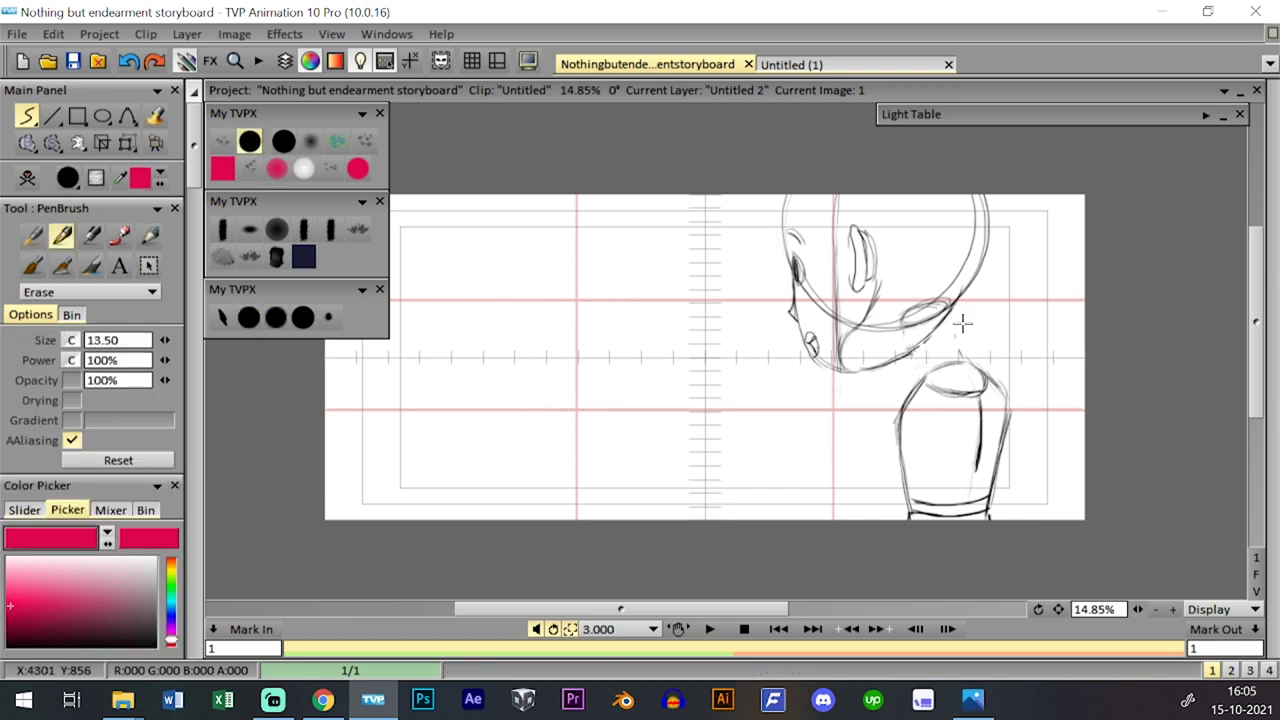
# - Lasso the torso with Freehand Select and move it up and to the left
pyautogui.rightClick(52, 142)
pyautogui.click(100, 169)
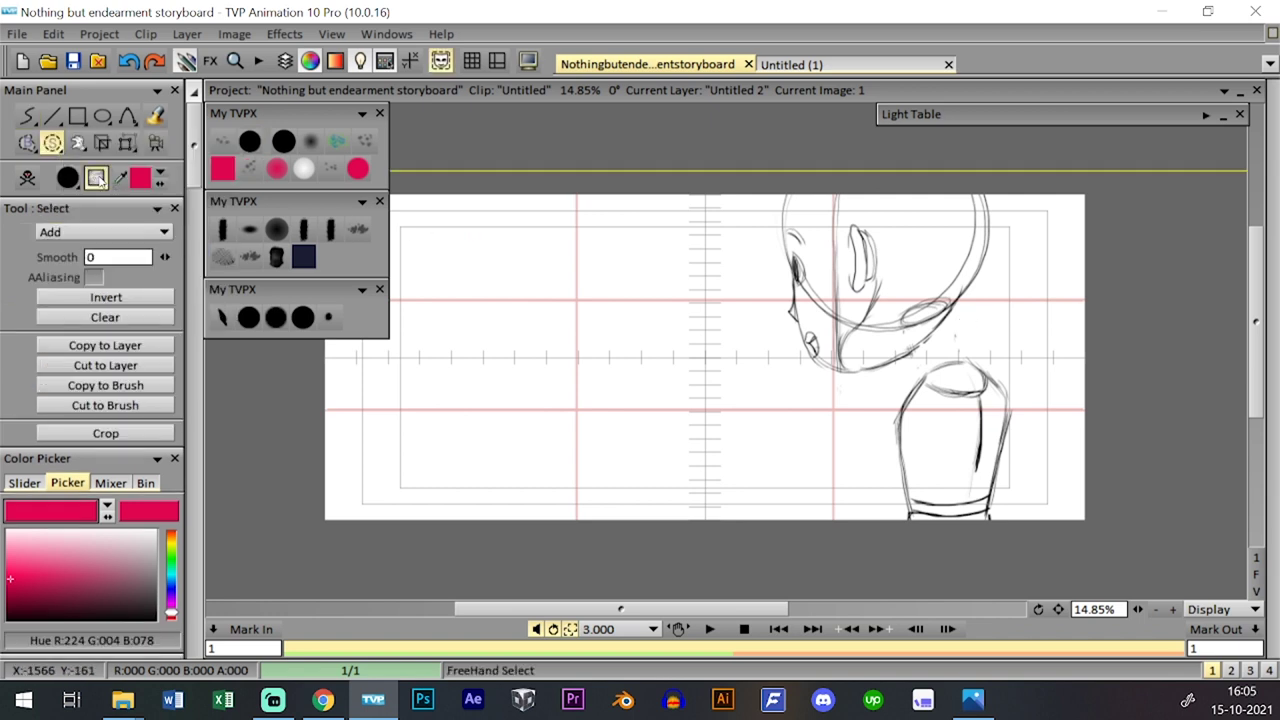
pyautogui.click(59, 151)
pyautogui.click(116, 192)
pyautogui.moveTo(893, 372)
pyautogui.mouseDown()
pyautogui.moveTo(1049, 434)
pyautogui.moveTo(935, 348)
pyautogui.moveTo(862, 402)
pyautogui.mouseUp()
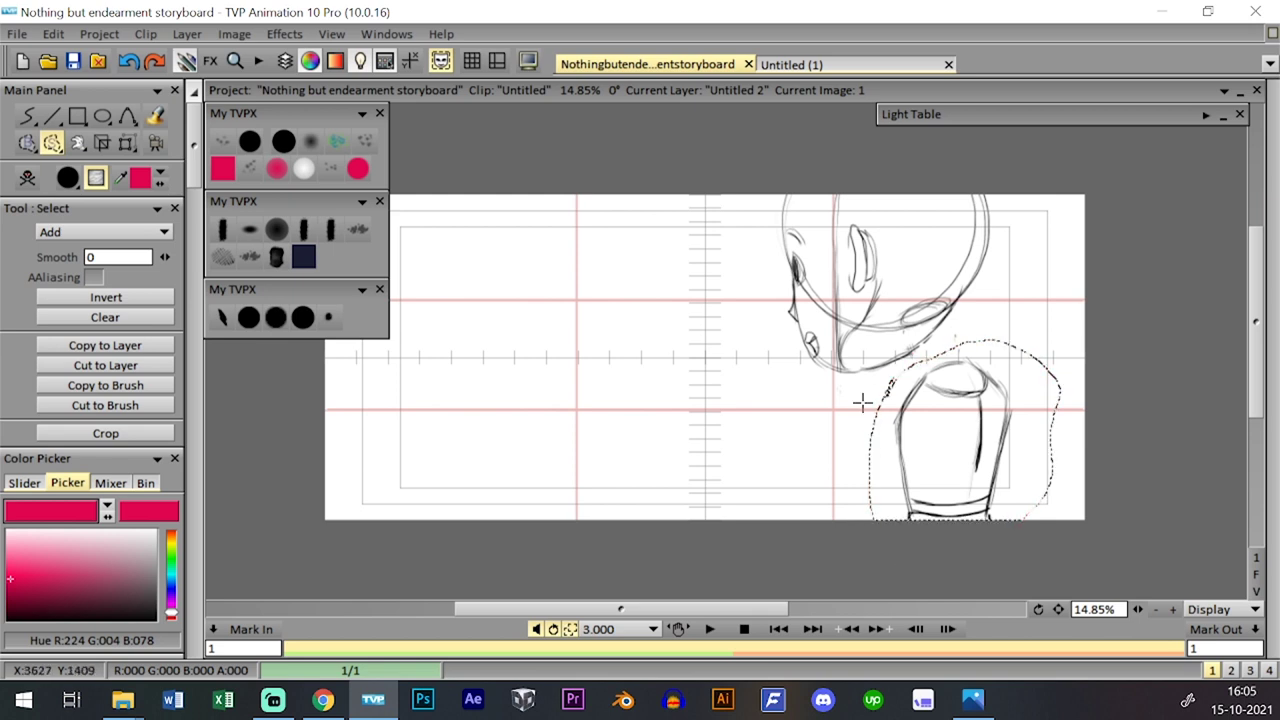
pyautogui.click(127, 142)
pyautogui.moveTo(975, 475)
pyautogui.mouseDown()
pyautogui.moveTo(948, 448)
pyautogui.moveTo(976, 440)
pyautogui.moveTo(946, 455)
pyautogui.mouseUp()
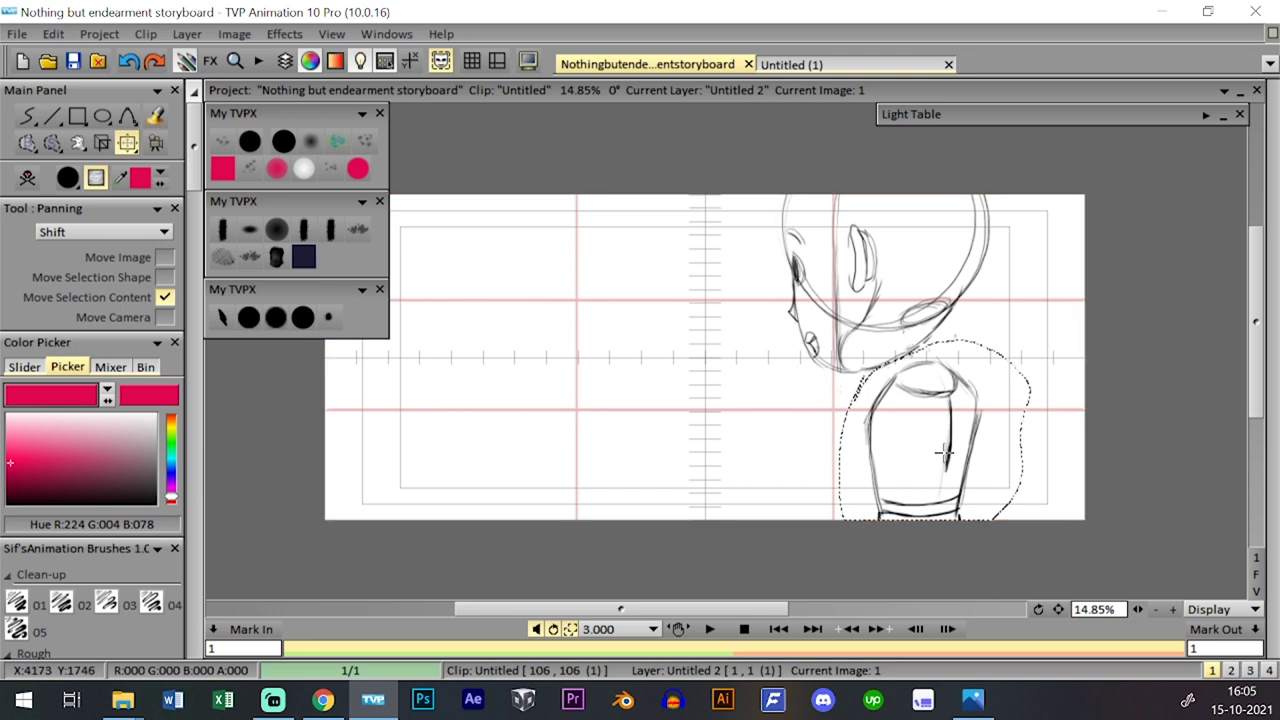
pyautogui.click(249, 317)
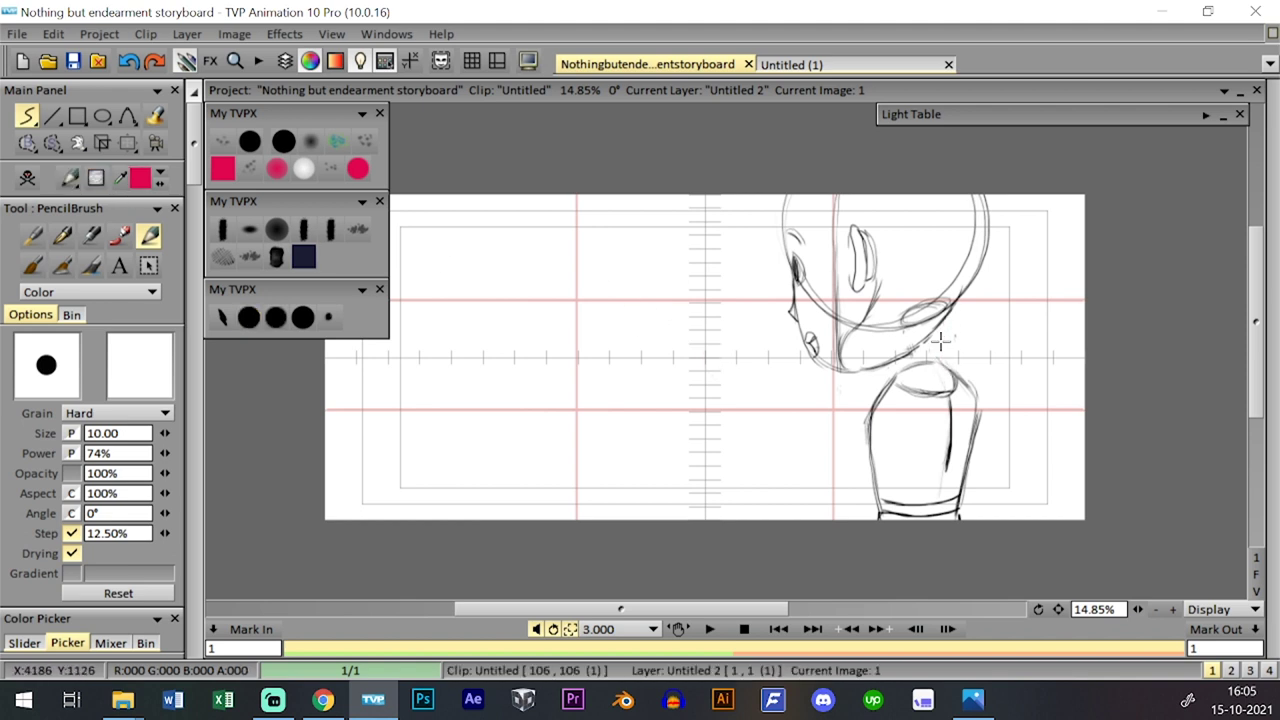
# - Restore the torso selection, shift it slightly right, then clear the selection
pyautogui.hotkey('ctrl', 'z')
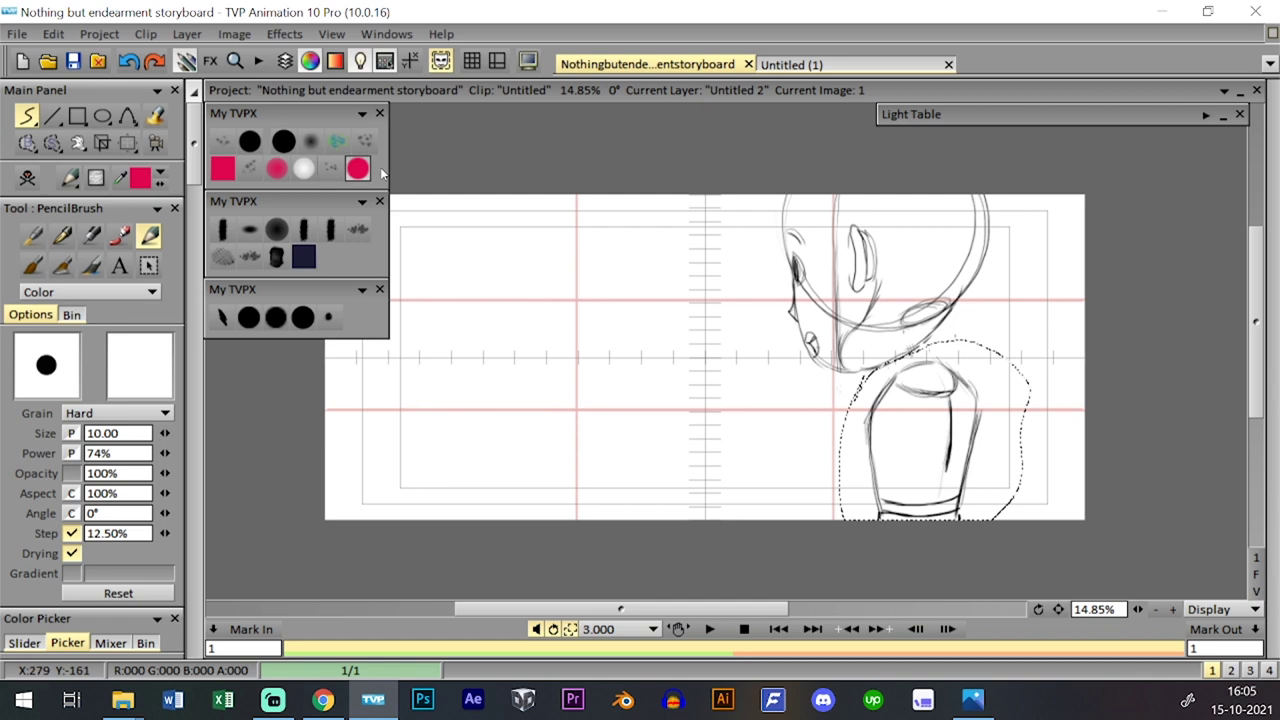
pyautogui.click(127, 143)
pyautogui.moveTo(952, 402)
pyautogui.mouseDown()
pyautogui.moveTo(982, 402)
pyautogui.moveTo(962, 402)
pyautogui.mouseUp()
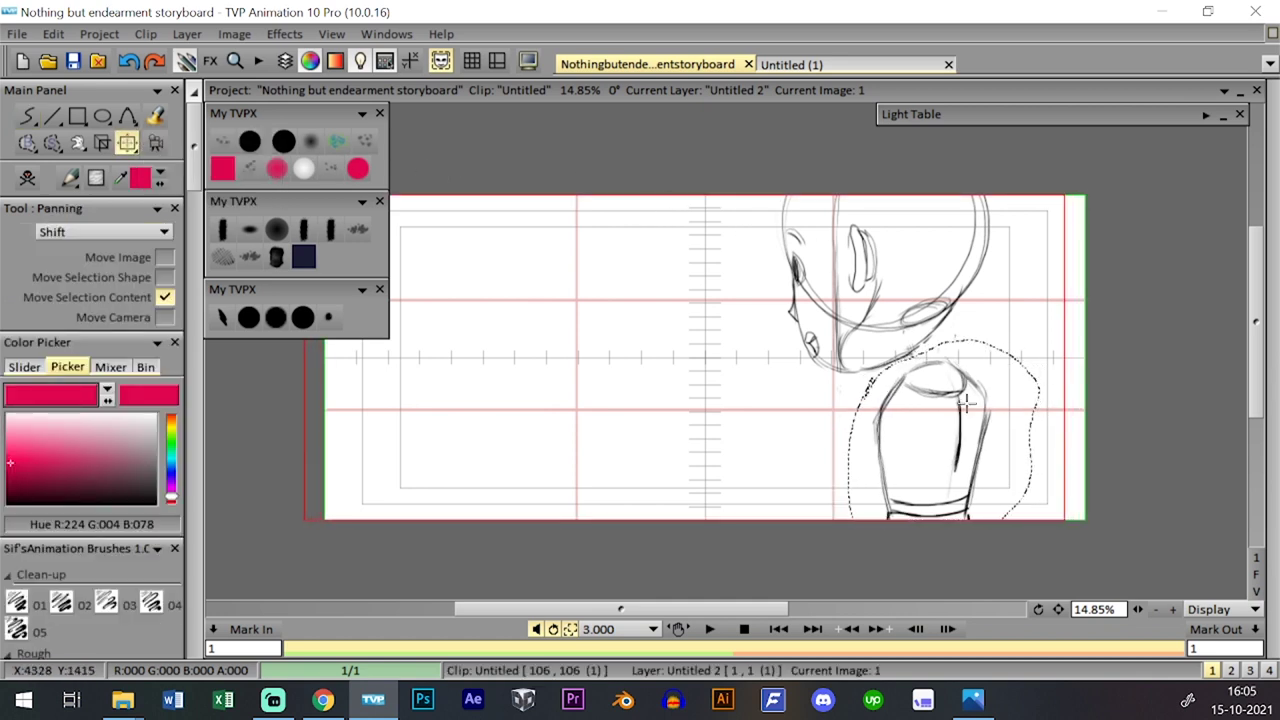
pyautogui.click(249, 317)
pyautogui.click(52, 143)
pyautogui.click(132, 313)
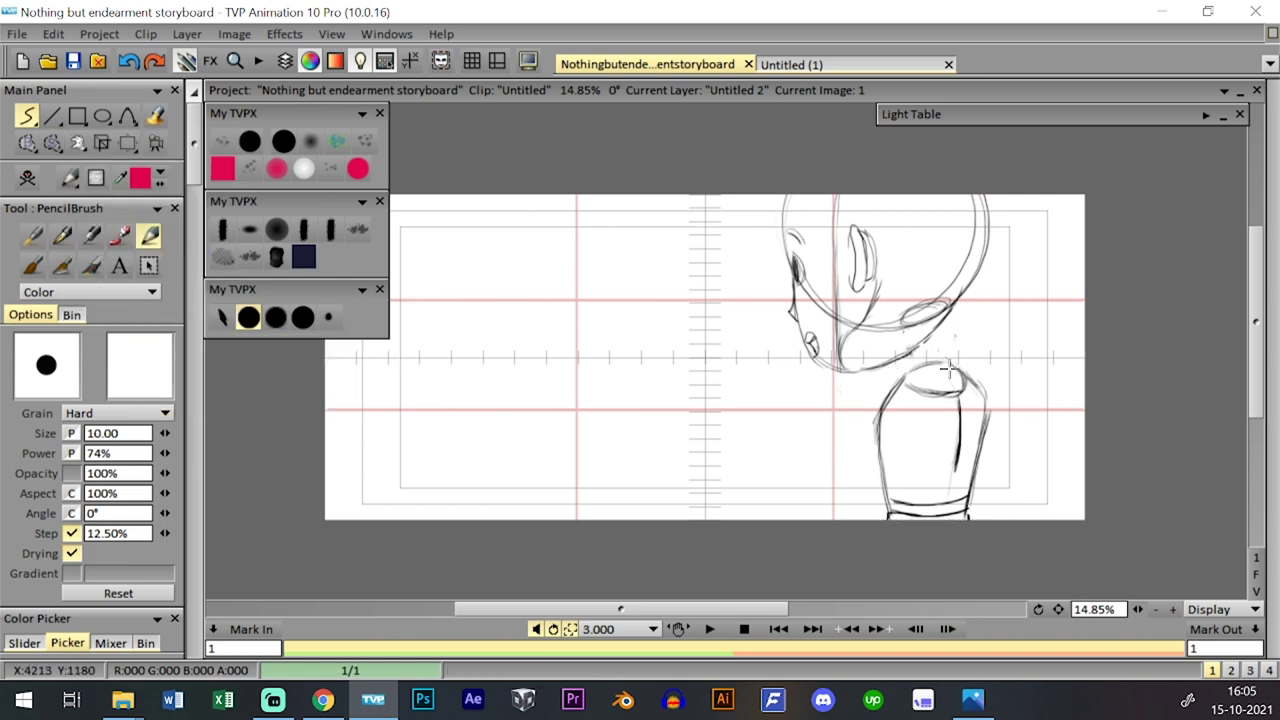
# - Switch the colour to black and draw the left and right neck lines joining head to torso
pyautogui.click(160, 173)
pyautogui.click(168, 194)
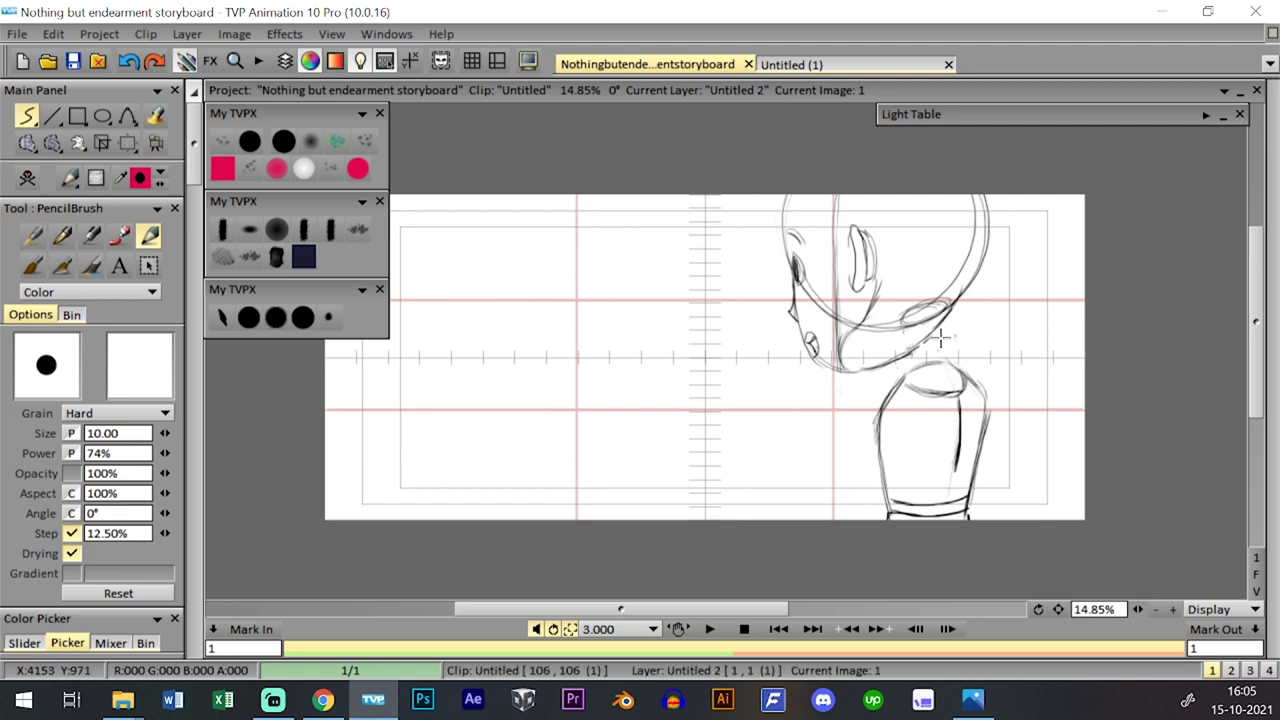
pyautogui.moveTo(948, 366)
pyautogui.mouseDown()
pyautogui.moveTo(943, 324)
pyautogui.moveTo(922, 358)
pyautogui.moveTo(917, 313)
pyautogui.mouseUp()
pyautogui.hotkey('ctrl', 'z')
pyautogui.hotkey('ctrl', 'z')
pyautogui.hotkey('ctrl', 'z')
pyautogui.hotkey('ctrl', 'z')
pyautogui.moveTo(917, 373)
pyautogui.mouseDown()
pyautogui.moveTo(913, 322)
pyautogui.moveTo(919, 368)
pyautogui.moveTo(949, 369)
pyautogui.mouseUp()
pyautogui.moveTo(946, 364)
pyautogui.mouseDown()
pyautogui.moveTo(938, 315)
pyautogui.moveTo(925, 313)
pyautogui.moveTo(940, 310)
pyautogui.mouseUp()
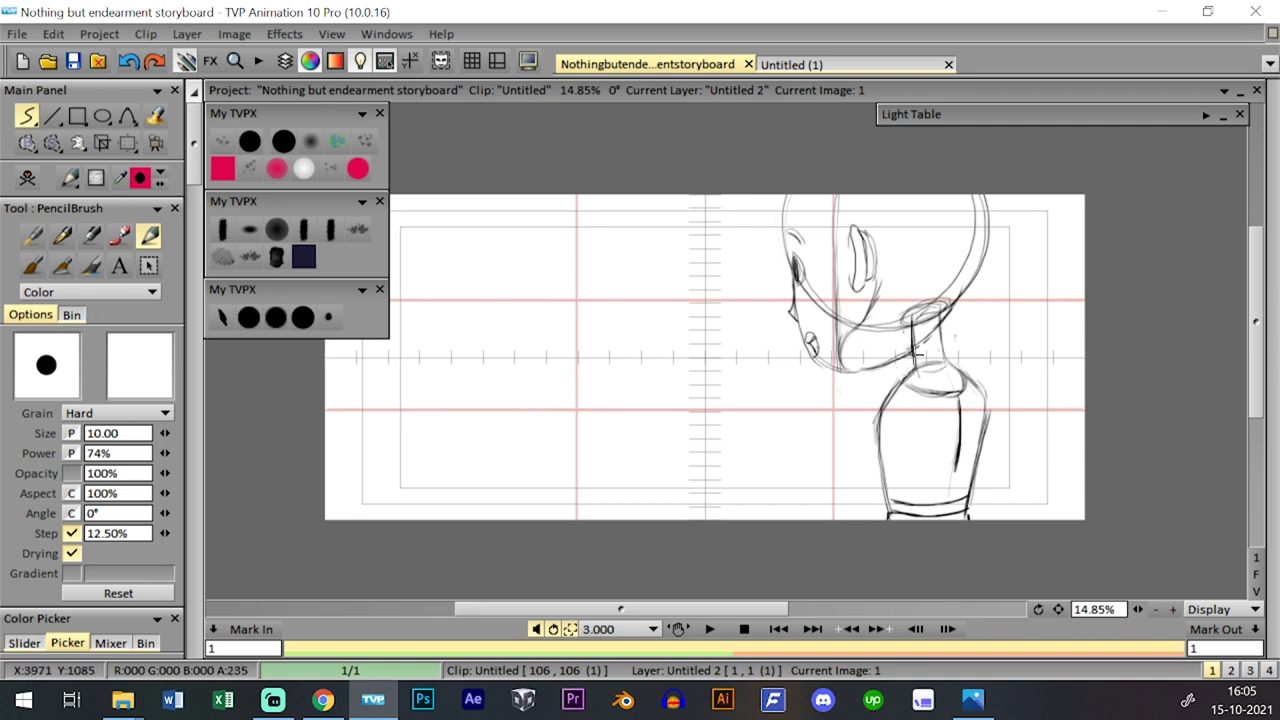
# - Sketch the hair bun behind the head with a leaf shape beside it
pyautogui.moveTo(963, 330); pyautogui.dragTo(962, 336)
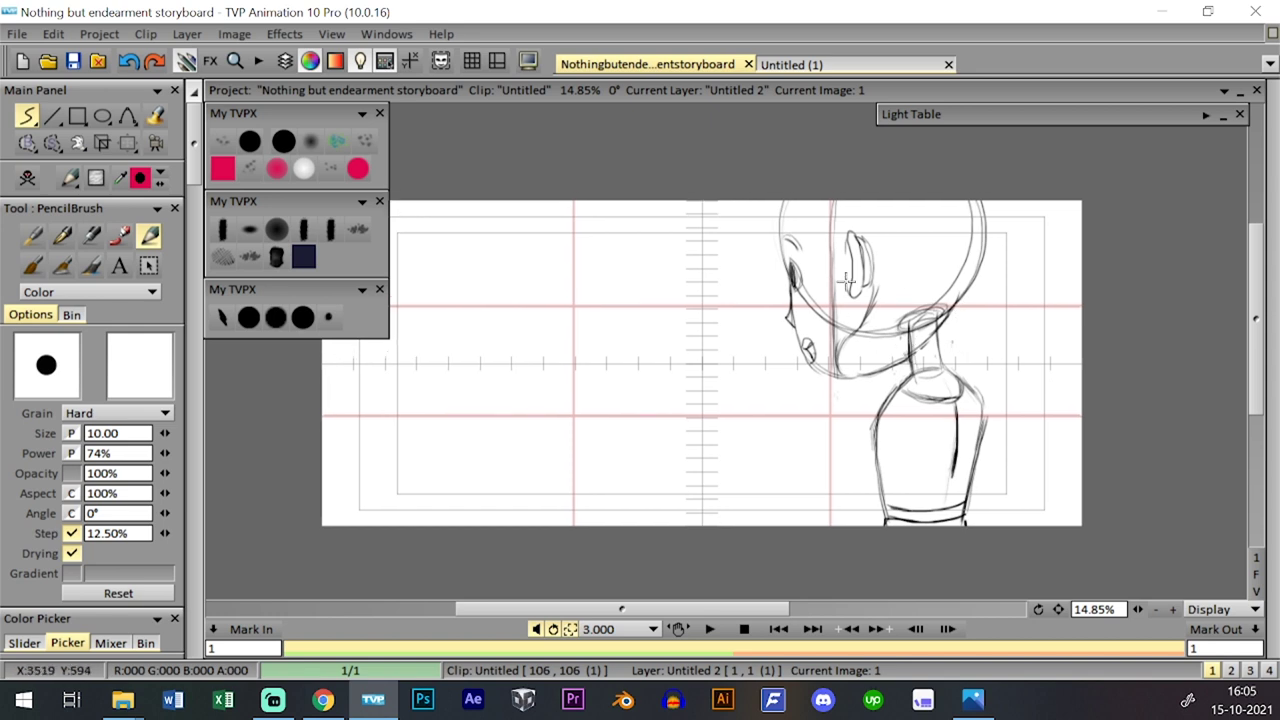
pyautogui.moveTo(871, 287)
pyautogui.mouseDown()
pyautogui.moveTo(927, 304)
pyautogui.moveTo(907, 290)
pyautogui.moveTo(881, 291)
pyautogui.moveTo(922, 317)
pyautogui.moveTo(938, 300)
pyautogui.moveTo(916, 320)
pyautogui.moveTo(946, 289)
pyautogui.moveTo(952, 318)
pyautogui.moveTo(988, 261)
pyautogui.moveTo(983, 271)
pyautogui.moveTo(977, 210)
pyautogui.mouseUp()
pyautogui.hotkey('ctrl', 'z')
pyautogui.hotkey('ctrl', 'z')
pyautogui.moveTo(957, 309)
pyautogui.mouseDown()
pyautogui.moveTo(979, 267)
pyautogui.moveTo(983, 204)
pyautogui.mouseUp()
pyautogui.moveTo(979, 275)
pyautogui.mouseDown()
pyautogui.moveTo(979, 230)
pyautogui.moveTo(961, 262)
pyautogui.moveTo(982, 314)
pyautogui.moveTo(963, 302)
pyautogui.moveTo(1002, 315)
pyautogui.moveTo(1009, 289)
pyautogui.moveTo(984, 263)
pyautogui.moveTo(1005, 283)
pyautogui.moveTo(974, 311)
pyautogui.moveTo(1003, 303)
pyautogui.moveTo(963, 305)
pyautogui.moveTo(1006, 317)
pyautogui.moveTo(1009, 265)
pyautogui.moveTo(985, 306)
pyautogui.moveTo(1038, 341)
pyautogui.moveTo(1037, 288)
pyautogui.moveTo(1056, 298)
pyautogui.moveTo(1057, 319)
pyautogui.moveTo(1024, 337)
pyautogui.moveTo(1057, 304)
pyautogui.moveTo(1043, 319)
pyautogui.moveTo(1051, 351)
pyautogui.moveTo(1060, 318)
pyautogui.moveTo(1092, 366)
pyautogui.mouseUp()
pyautogui.hotkey('ctrl', 'z')
pyautogui.moveTo(1066, 320)
pyautogui.mouseDown()
pyautogui.moveTo(1083, 331)
pyautogui.moveTo(1059, 252)
pyautogui.moveTo(1060, 316)
pyautogui.mouseUp()
pyautogui.hotkey('ctrl', 'z')
pyautogui.moveTo(1058, 316)
pyautogui.mouseDown()
pyautogui.moveTo(1066, 257)
pyautogui.moveTo(1060, 310)
pyautogui.moveTo(1084, 250)
pyautogui.moveTo(1062, 298)
pyautogui.moveTo(1062, 273)
pyautogui.moveTo(1087, 251)
pyautogui.moveTo(1048, 322)
pyautogui.moveTo(1064, 288)
pyautogui.moveTo(1023, 270)
pyautogui.mouseUp()
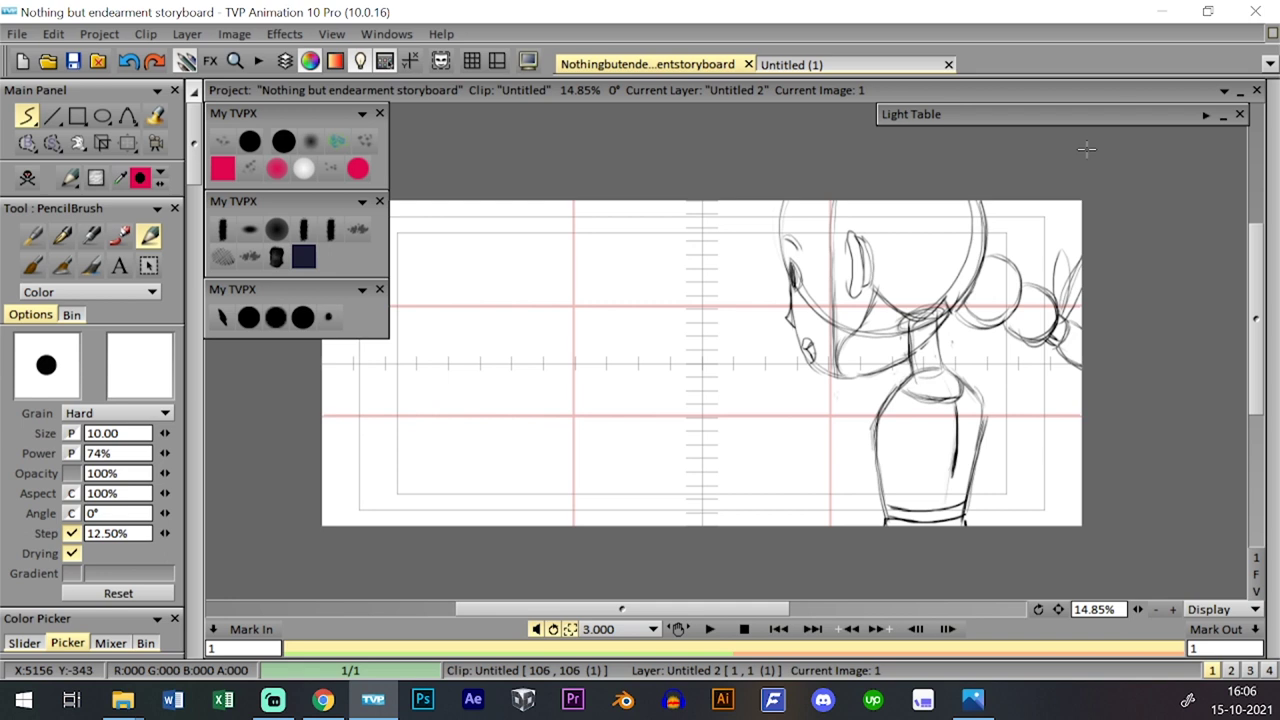
# - Save the project and step back and forth through the storyboard clips to review them
pyautogui.click(72, 61)
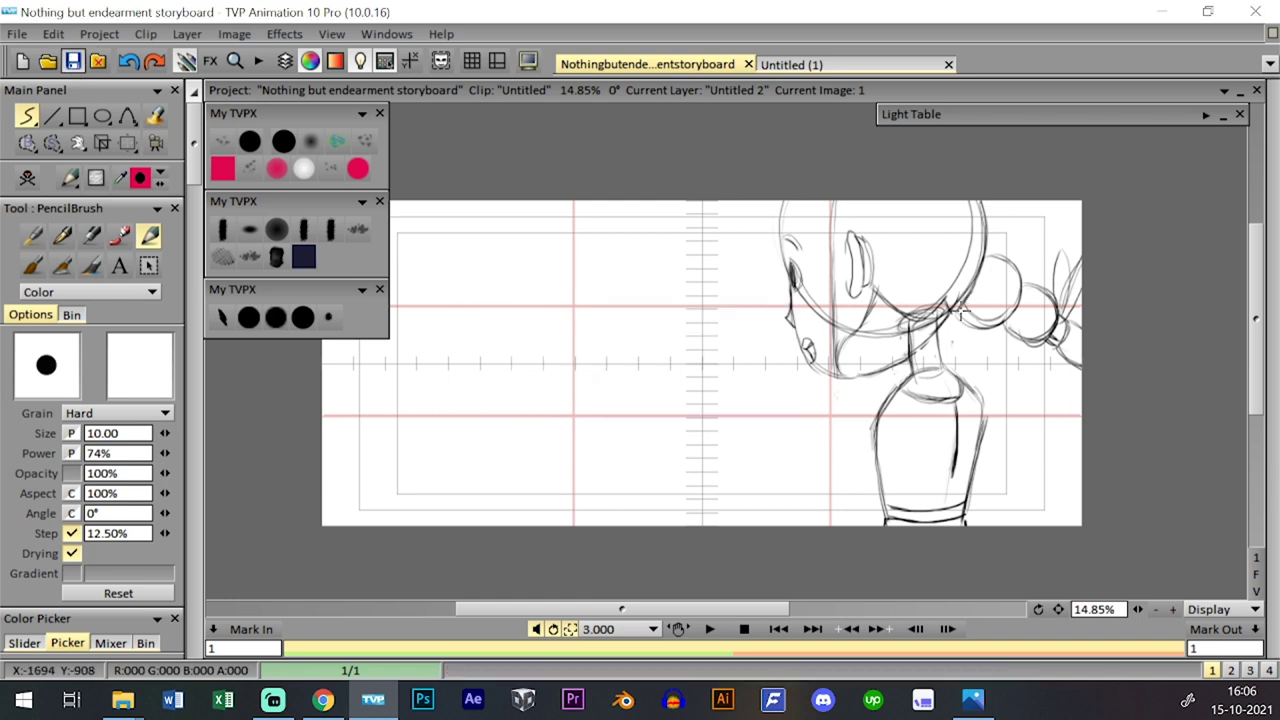
pyautogui.press('Tab')
pyautogui.press('Tab')
pyautogui.press('Tab')
pyautogui.press('Tab')
pyautogui.press('Tab')
pyautogui.press('Tab')
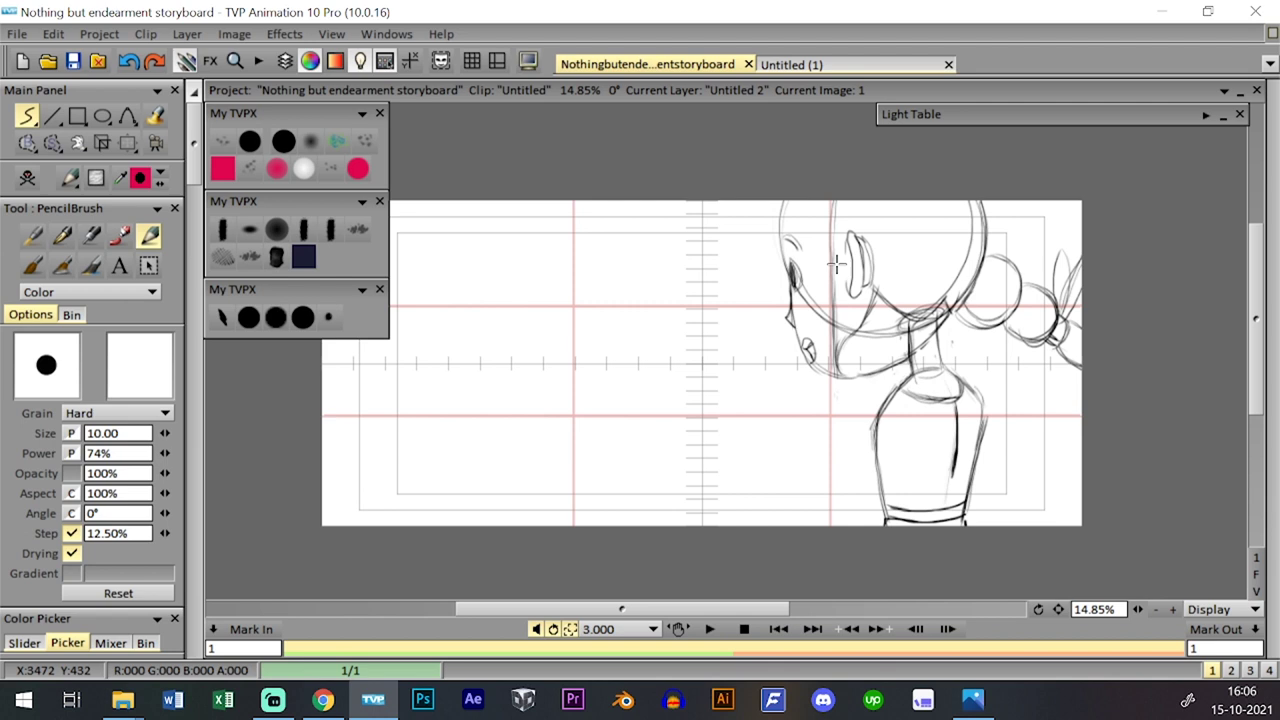
pyautogui.press('pageup')
pyautogui.press('pageup')
pyautogui.press('pagedown')
pyautogui.press('pageup')
pyautogui.press('pageup')
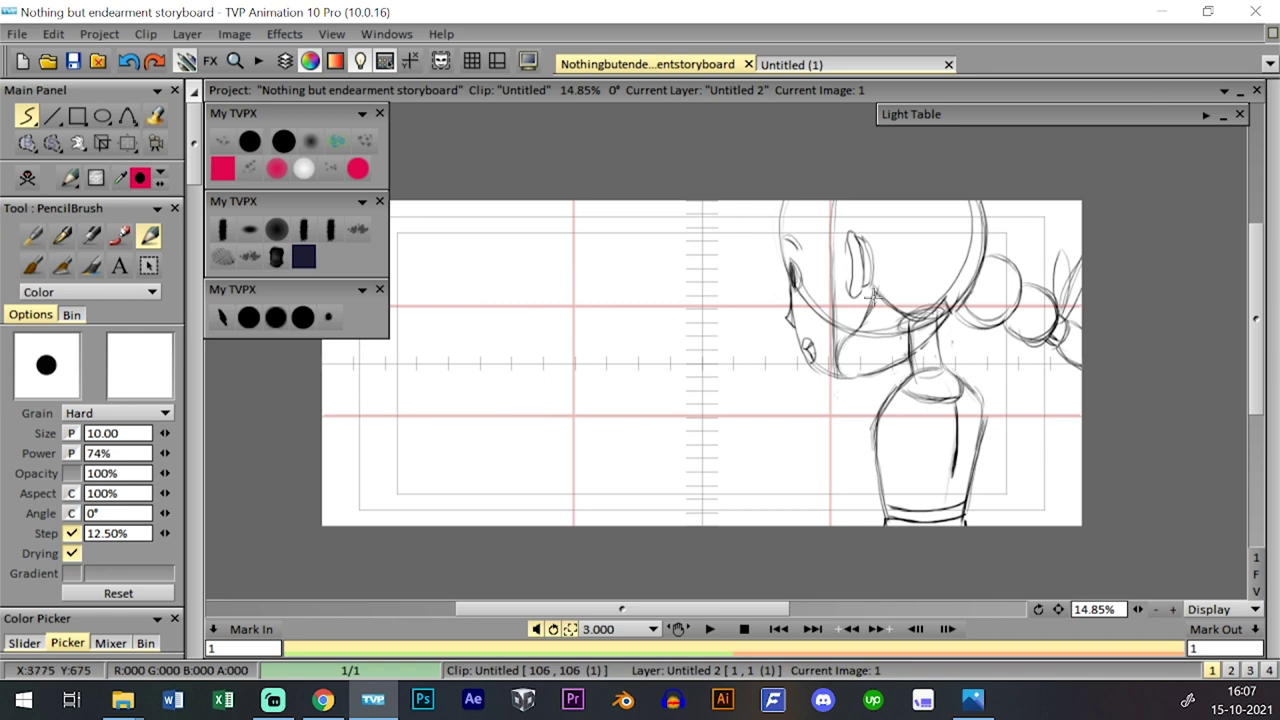
# - Sketch construction circles around the head, hair buns and neck, redoing the loop below the jaw
pyautogui.moveTo(874, 260)
pyautogui.mouseDown()
pyautogui.moveTo(923, 312)
pyautogui.moveTo(921, 251)
pyautogui.moveTo(881, 307)
pyautogui.moveTo(937, 302)
pyautogui.moveTo(877, 261)
pyautogui.moveTo(894, 324)
pyautogui.moveTo(927, 279)
pyautogui.moveTo(960, 312)
pyautogui.mouseUp()
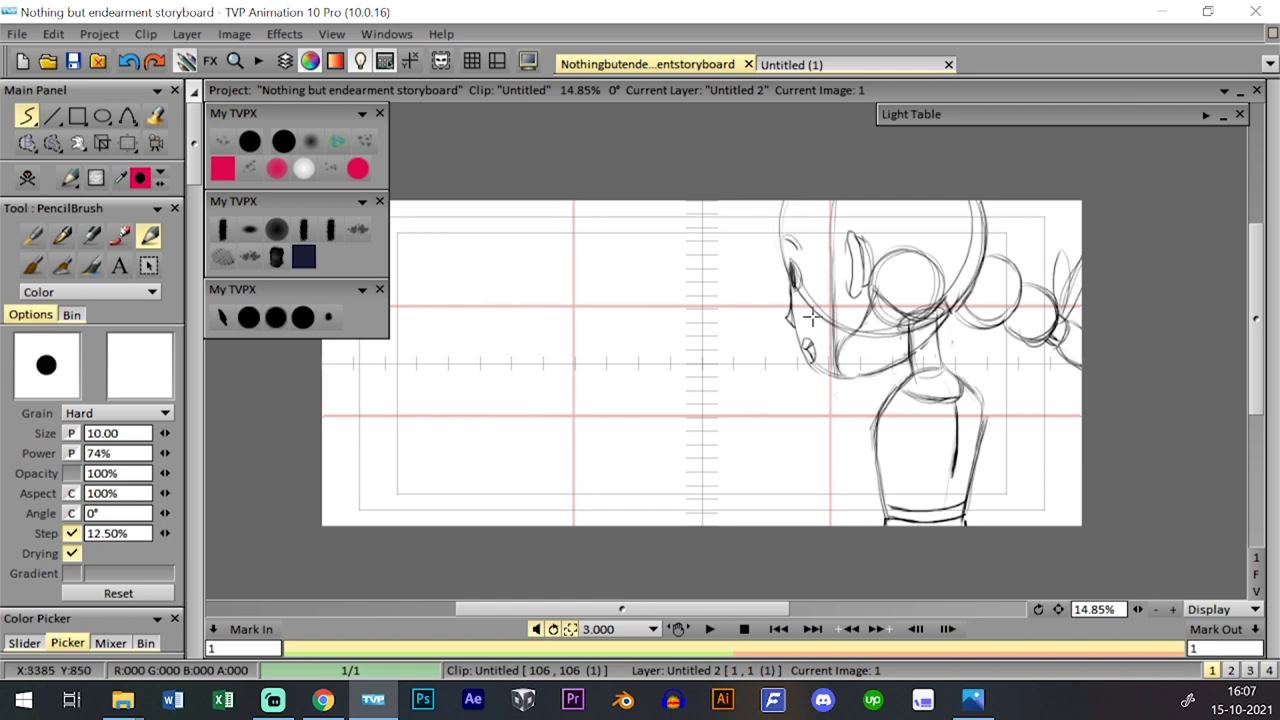
pyautogui.moveTo(900, 297)
pyautogui.mouseDown()
pyautogui.moveTo(855, 347)
pyautogui.moveTo(904, 350)
pyautogui.moveTo(890, 292)
pyautogui.moveTo(861, 336)
pyautogui.moveTo(915, 317)
pyautogui.moveTo(867, 288)
pyautogui.moveTo(867, 345)
pyautogui.moveTo(891, 349)
pyautogui.moveTo(861, 320)
pyautogui.moveTo(852, 348)
pyautogui.moveTo(885, 366)
pyautogui.moveTo(864, 328)
pyautogui.moveTo(890, 343)
pyautogui.moveTo(865, 348)
pyautogui.moveTo(861, 385)
pyautogui.moveTo(874, 356)
pyautogui.moveTo(864, 350)
pyautogui.moveTo(857, 382)
pyautogui.moveTo(882, 378)
pyautogui.moveTo(862, 346)
pyautogui.moveTo(841, 395)
pyautogui.moveTo(844, 358)
pyautogui.moveTo(851, 406)
pyautogui.moveTo(887, 379)
pyautogui.mouseUp()
pyautogui.hotkey('ctrl', 'z')
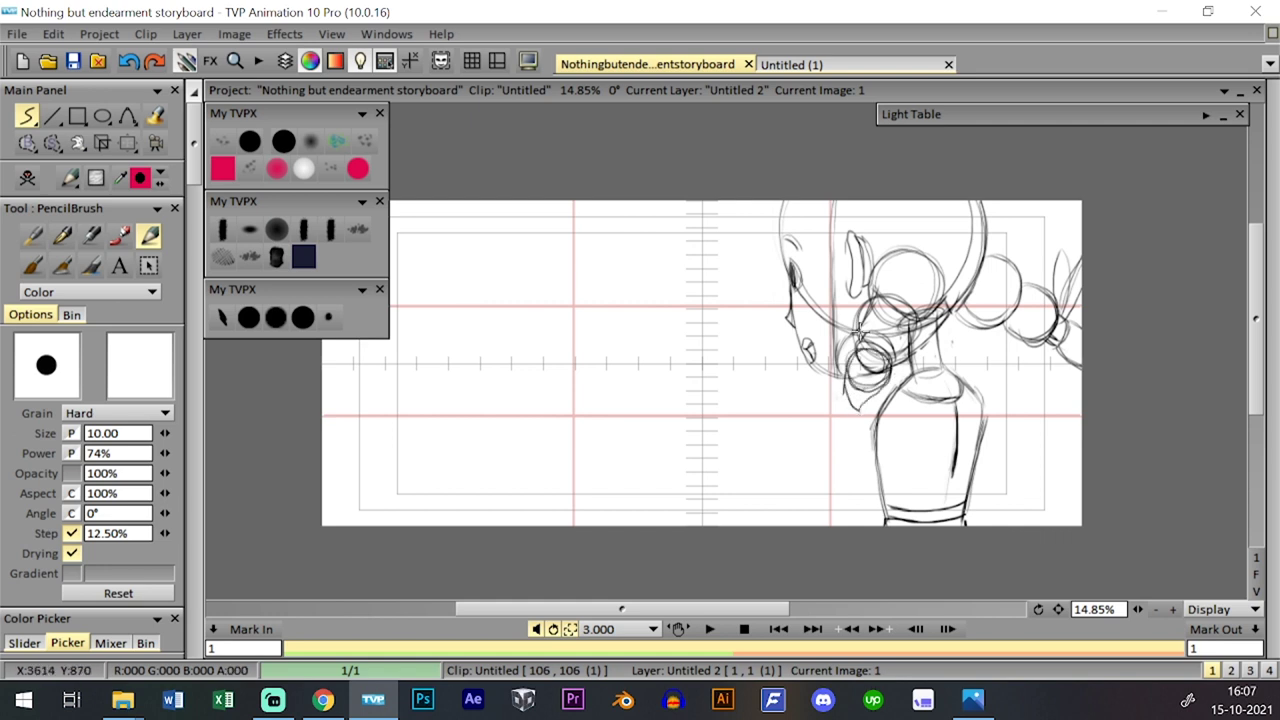
pyautogui.moveTo(853, 290)
pyautogui.mouseDown()
pyautogui.moveTo(863, 317)
pyautogui.moveTo(872, 300)
pyautogui.moveTo(858, 293)
pyautogui.mouseUp()
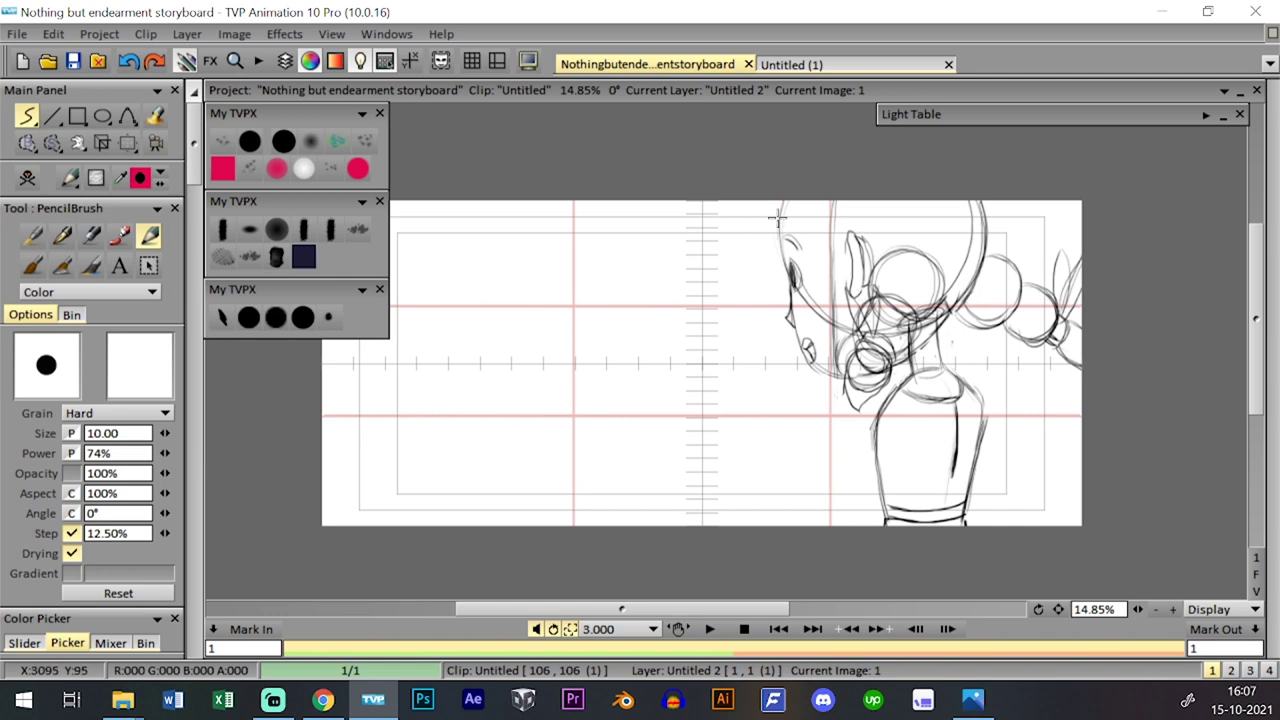
pyautogui.moveTo(781, 210)
pyautogui.mouseDown()
pyautogui.moveTo(776, 200)
pyautogui.moveTo(790, 235)
pyautogui.moveTo(788, 205)
pyautogui.moveTo(845, 275)
pyautogui.moveTo(810, 226)
pyautogui.moveTo(775, 227)
pyautogui.moveTo(778, 203)
pyautogui.moveTo(778, 223)
pyautogui.mouseUp()
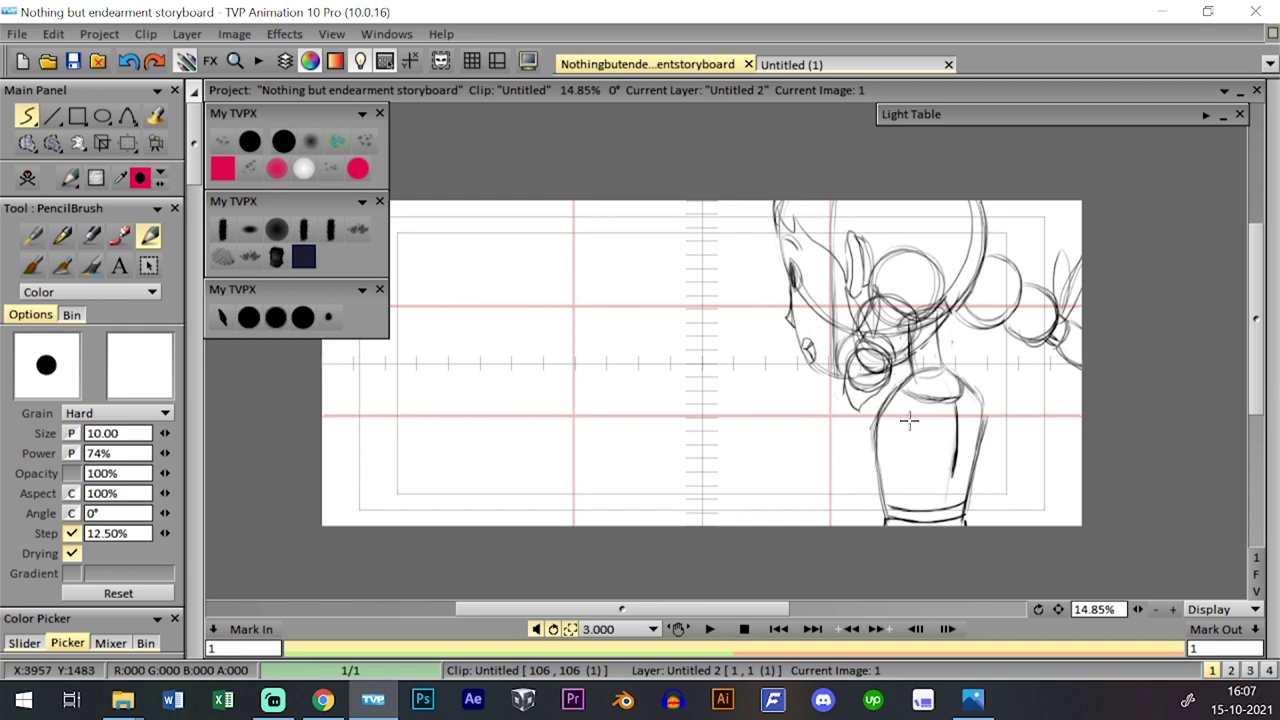
# - Rough in the torso's left edge, the shoulder curve and the arm's inner line with elbow
pyautogui.moveTo(878, 408); pyautogui.dragTo(846, 500)
pyautogui.hotkey('ctrl', 'z')
pyautogui.moveTo(873, 446); pyautogui.dragTo(864, 465)
pyautogui.moveTo(887, 412)
pyautogui.mouseDown()
pyautogui.moveTo(891, 446)
pyautogui.moveTo(865, 478)
pyautogui.moveTo(873, 448)
pyautogui.moveTo(861, 465)
pyautogui.moveTo(851, 503)
pyautogui.mouseUp()
pyautogui.moveTo(873, 435); pyautogui.dragTo(857, 494)
pyautogui.moveTo(884, 421)
pyautogui.mouseDown()
pyautogui.moveTo(900, 412)
pyautogui.moveTo(908, 445)
pyautogui.mouseUp()
pyautogui.moveTo(885, 516); pyautogui.dragTo(907, 440)
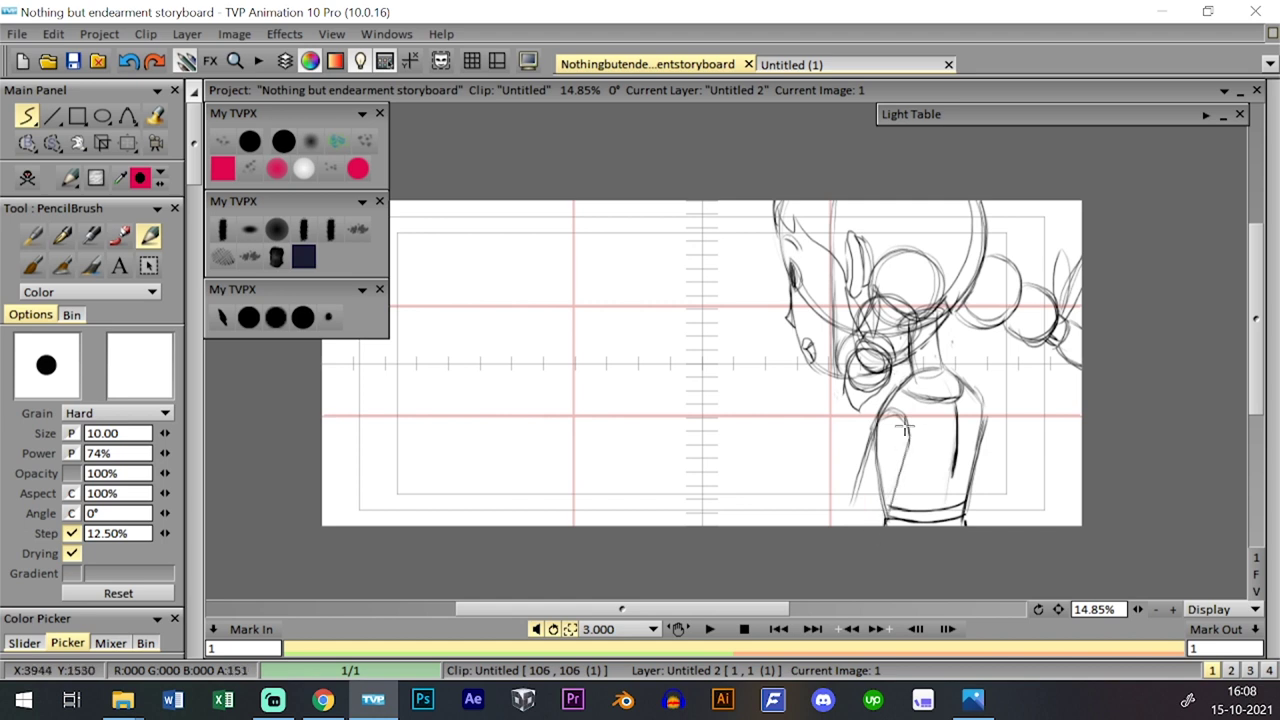
pyautogui.moveTo(851, 503); pyautogui.dragTo(868, 527)
pyautogui.moveTo(848, 508); pyautogui.dragTo(854, 450)
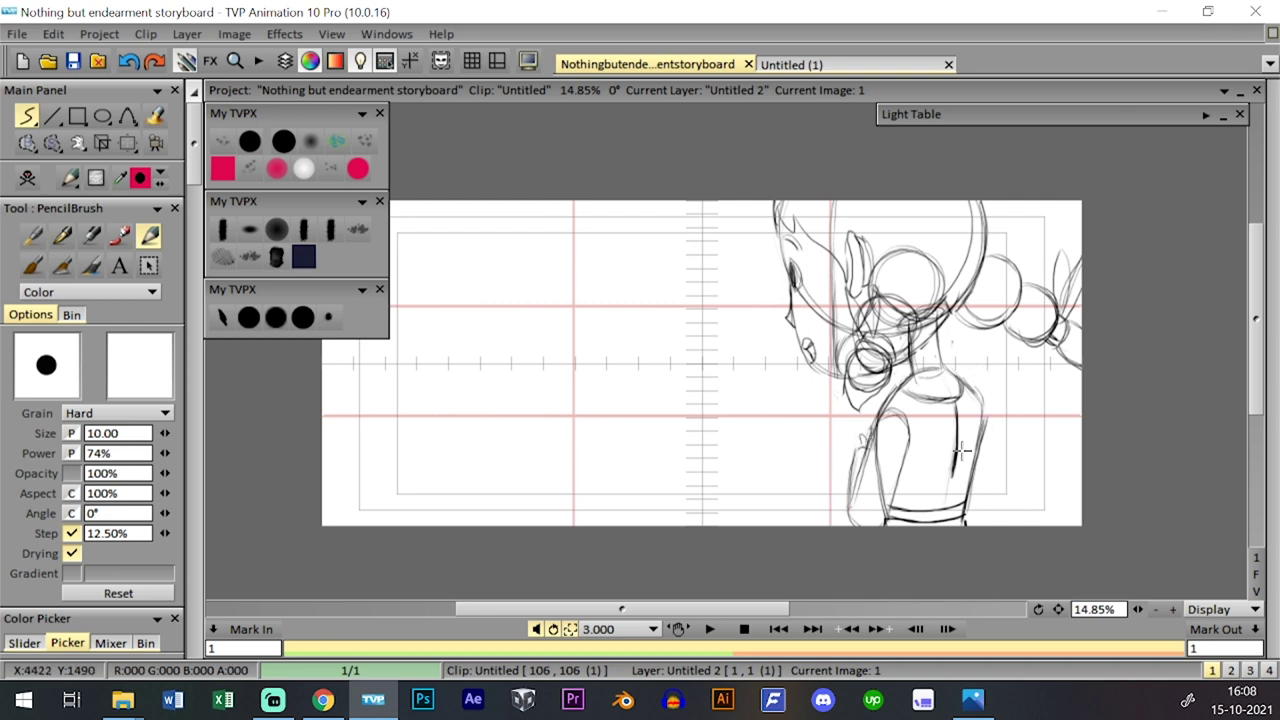
# - Add a new layer Untitled 3, lock the sketch layer Untitled 2, and save
pyautogui.press('l')
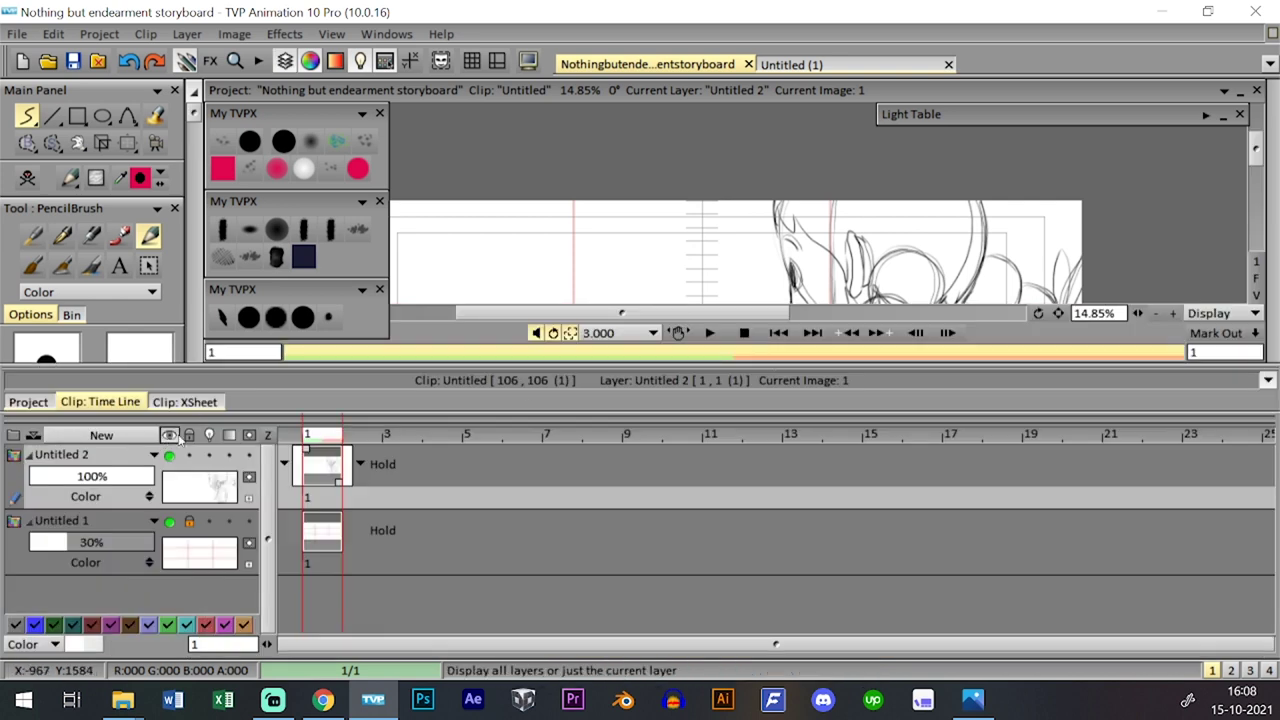
pyautogui.click(132, 436)
pyautogui.click(691, 459)
pyautogui.click(190, 436)
pyautogui.click(190, 521)
pyautogui.press('l')
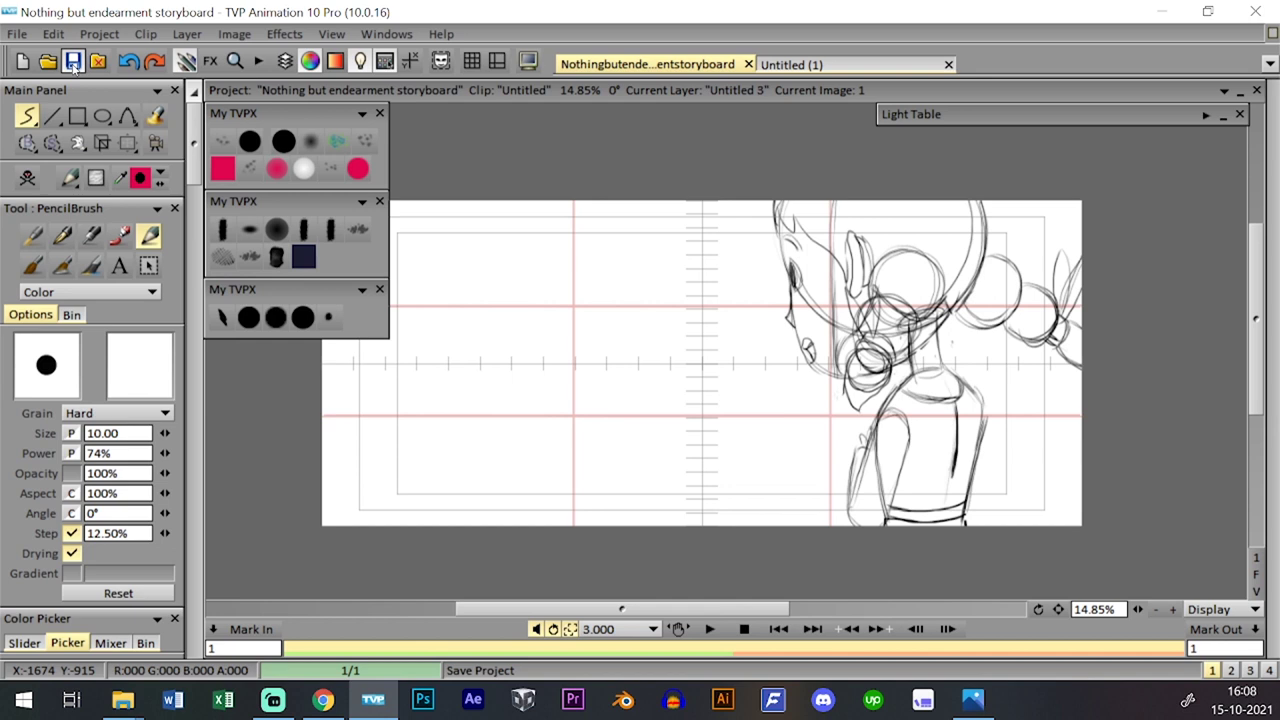
pyautogui.click(73, 61)
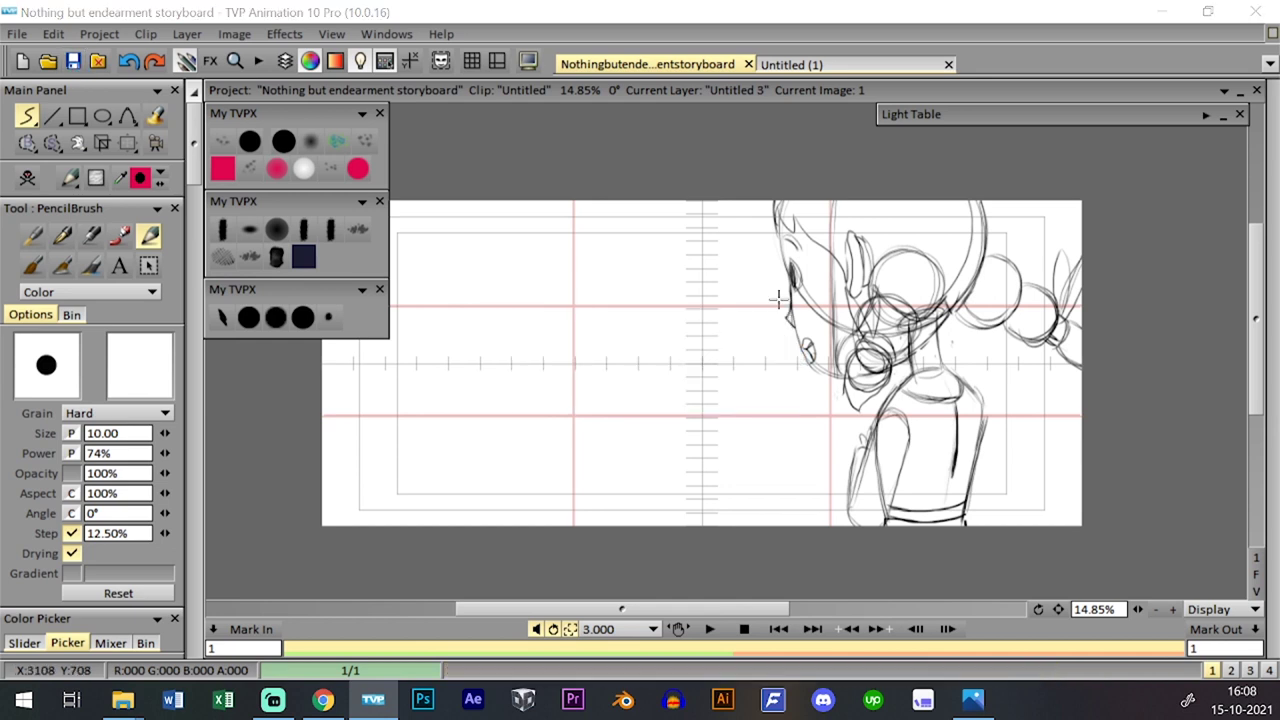
# - On Untitled 2, shift the sketch slightly left and add a short stroke to the right leaf
pyautogui.hotkey('ctrl', 't')
pyautogui.press('Down')
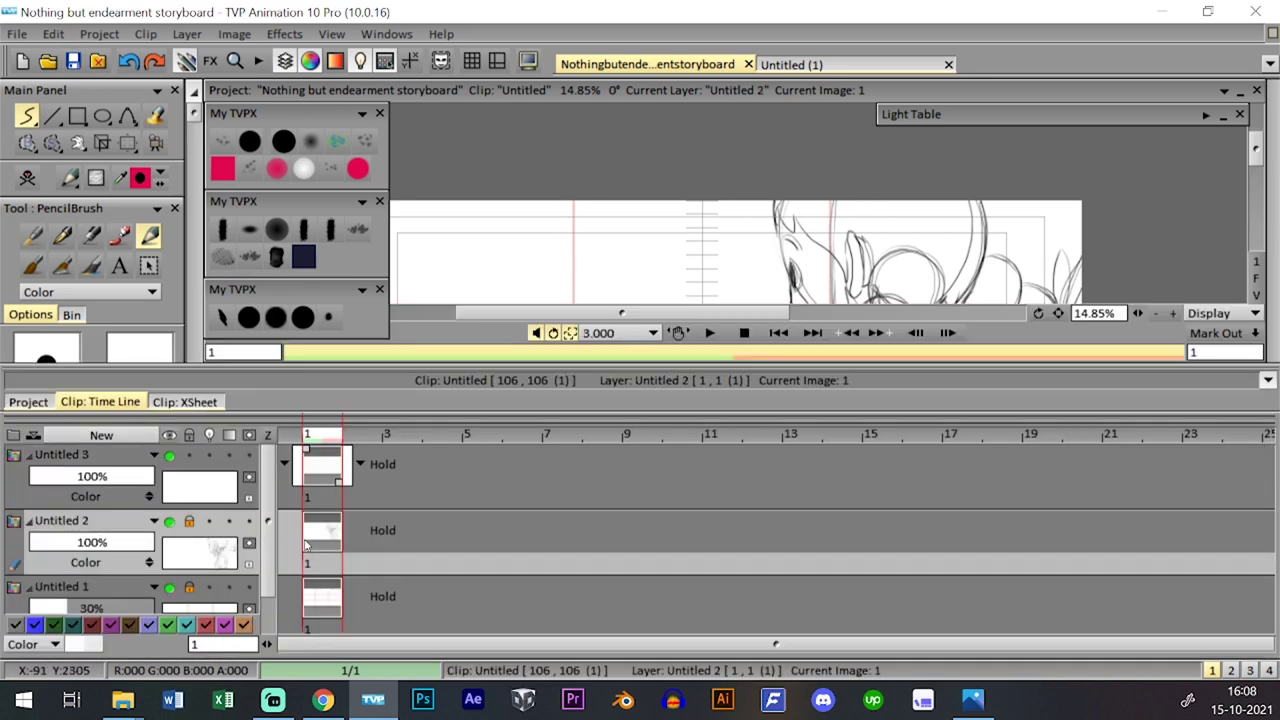
pyautogui.hotkey('ctrl', 't')
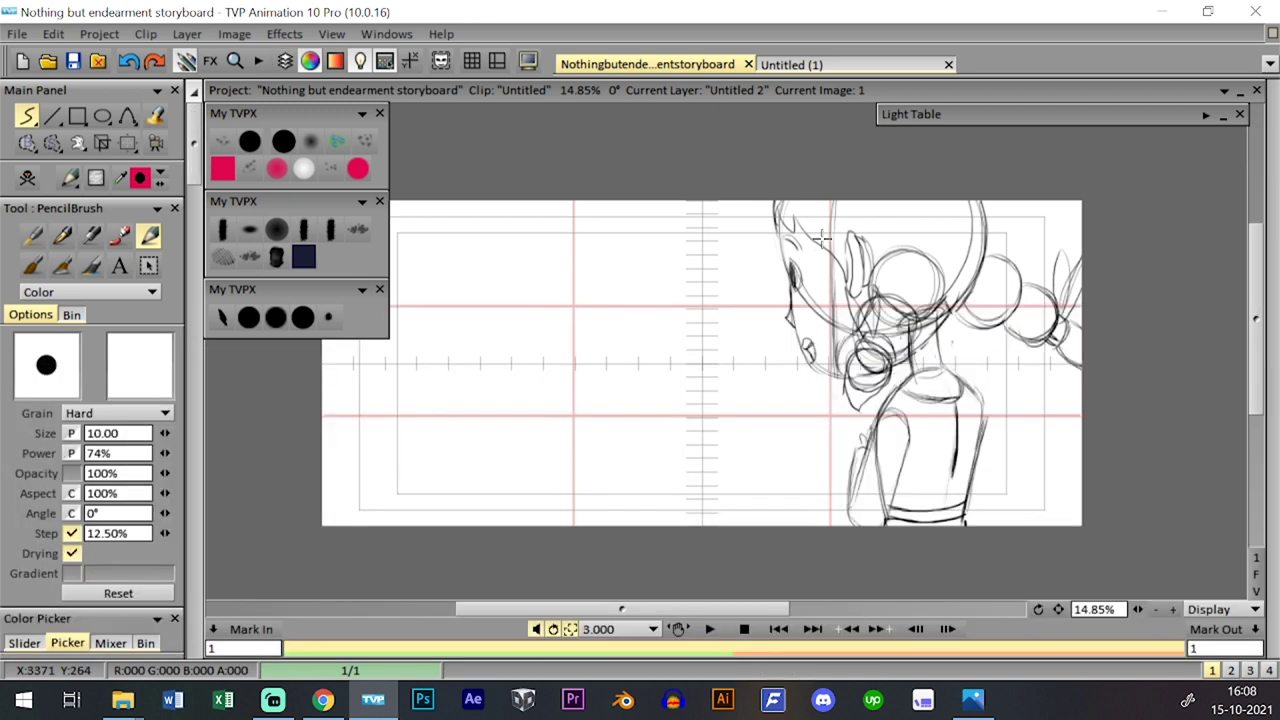
pyautogui.click(128, 144)
pyautogui.moveTo(953, 305); pyautogui.dragTo(928, 304)
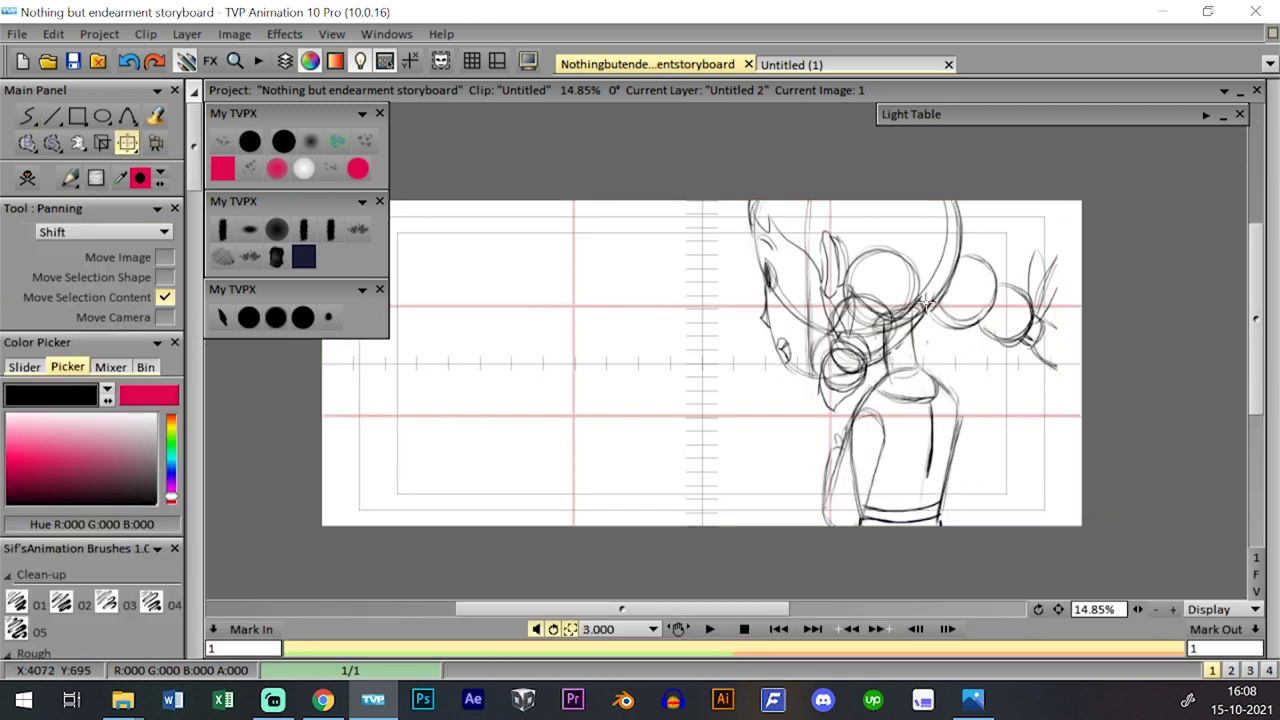
pyautogui.click(250, 318)
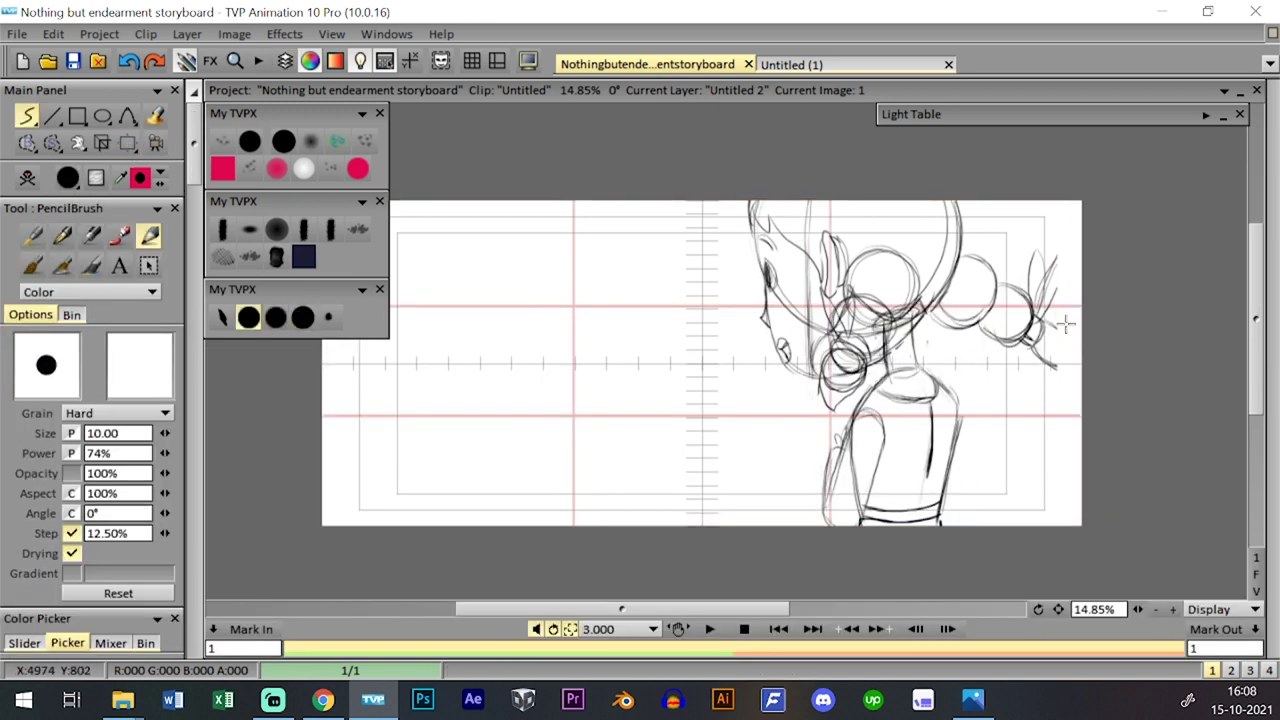
pyautogui.moveTo(1045, 322); pyautogui.dragTo(1073, 364)
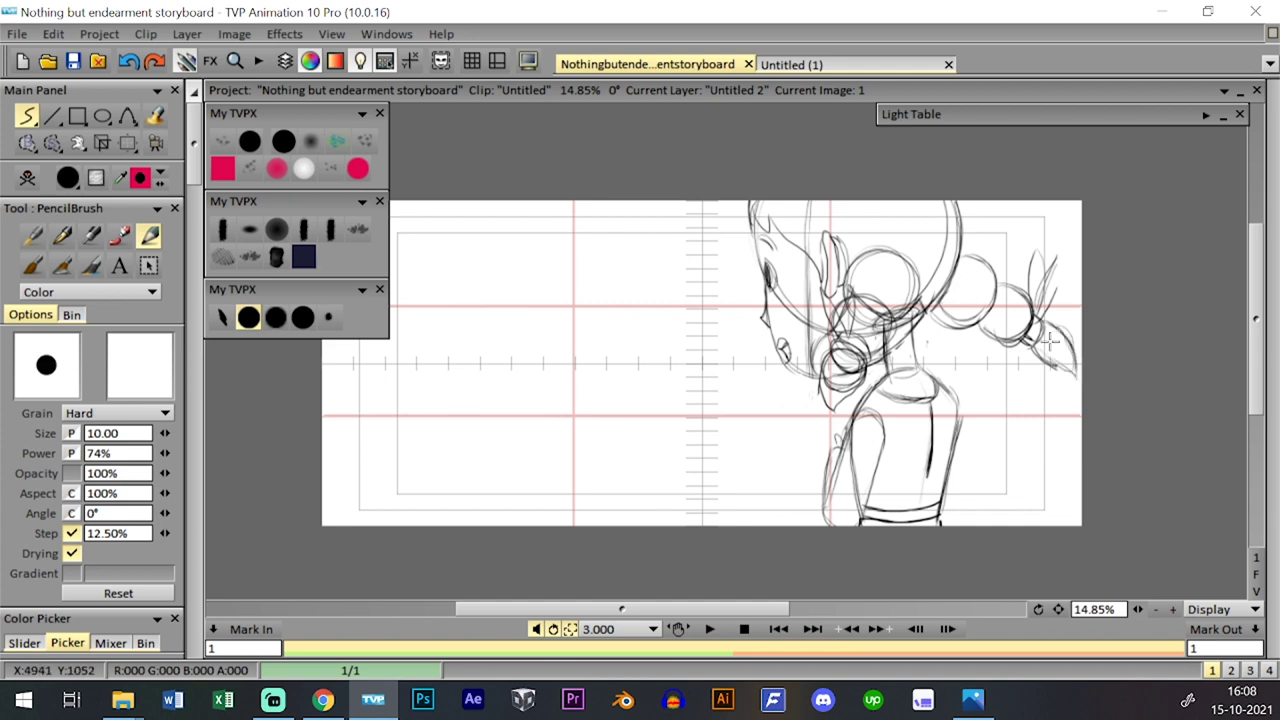
# - Make Untitled 3 the current layer and save the project with Ctrl+S
pyautogui.press('l')
pyautogui.click(460, 463)
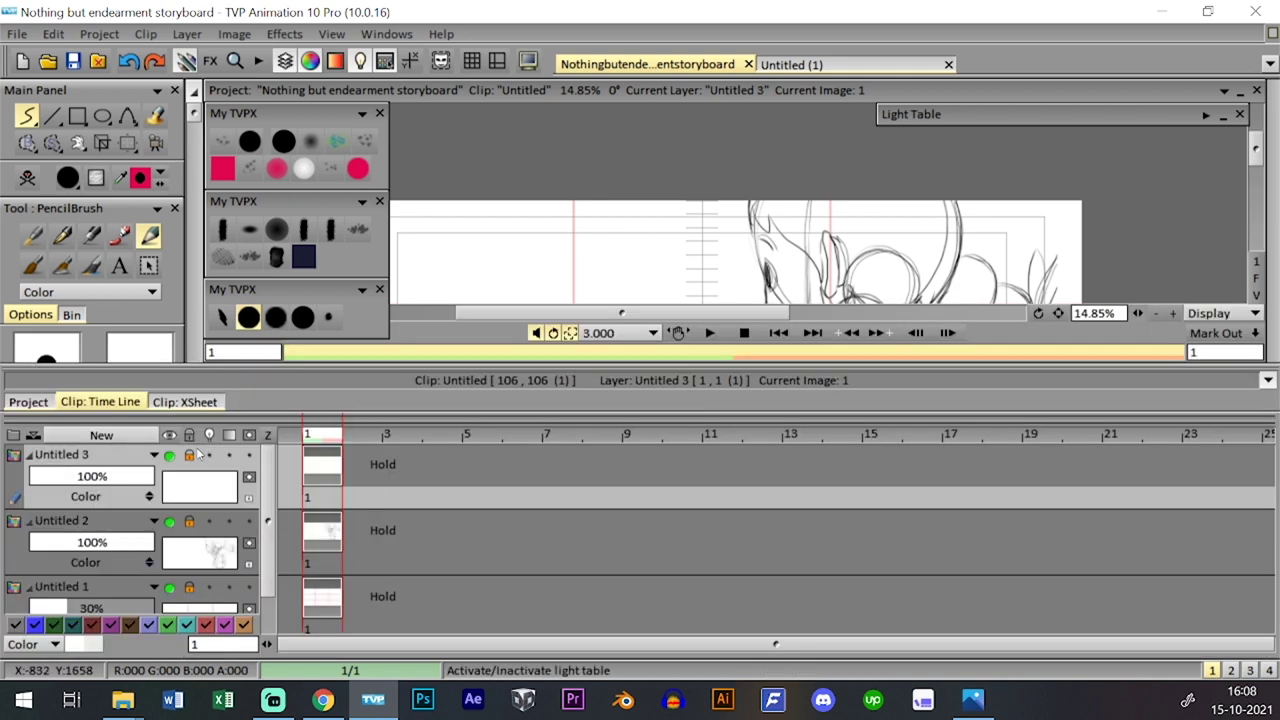
pyautogui.press('0')
pyautogui.hotkey('ctrl', 's')
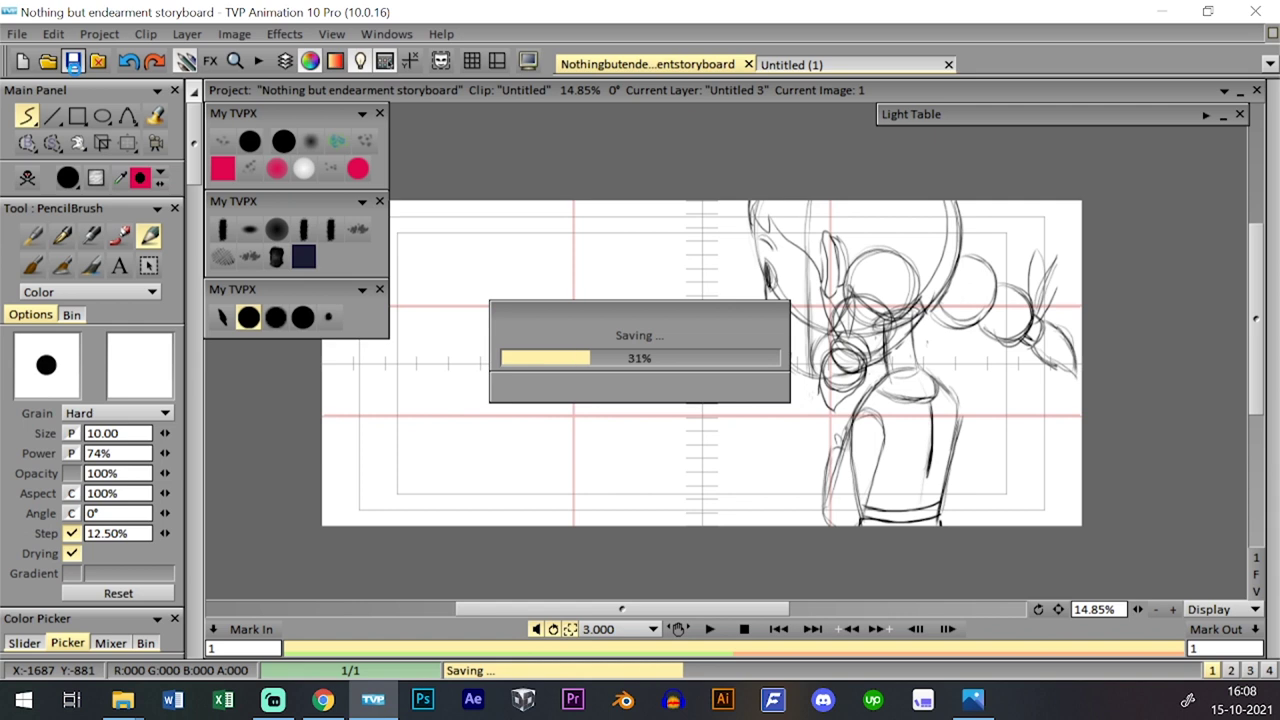
# - Try nudging the Untitled 2 sketch right and up, then undo the move
pyautogui.press('0')
pyautogui.click(273, 530)
pyautogui.press('0')
pyautogui.click(130, 145)
pyautogui.moveTo(857, 304)
pyautogui.mouseDown()
pyautogui.moveTo(871, 291)
pyautogui.moveTo(898, 313)
pyautogui.mouseUp()
pyautogui.hotkey('ctrl', 'z')
# - Return to Untitled 3 with Untitled 2 locked, pick the pencil brush, and save
pyautogui.press('0')
pyautogui.click(333, 497)
pyautogui.click(190, 455)
pyautogui.click(190, 521)
pyautogui.click(190, 455)
pyautogui.press('0')
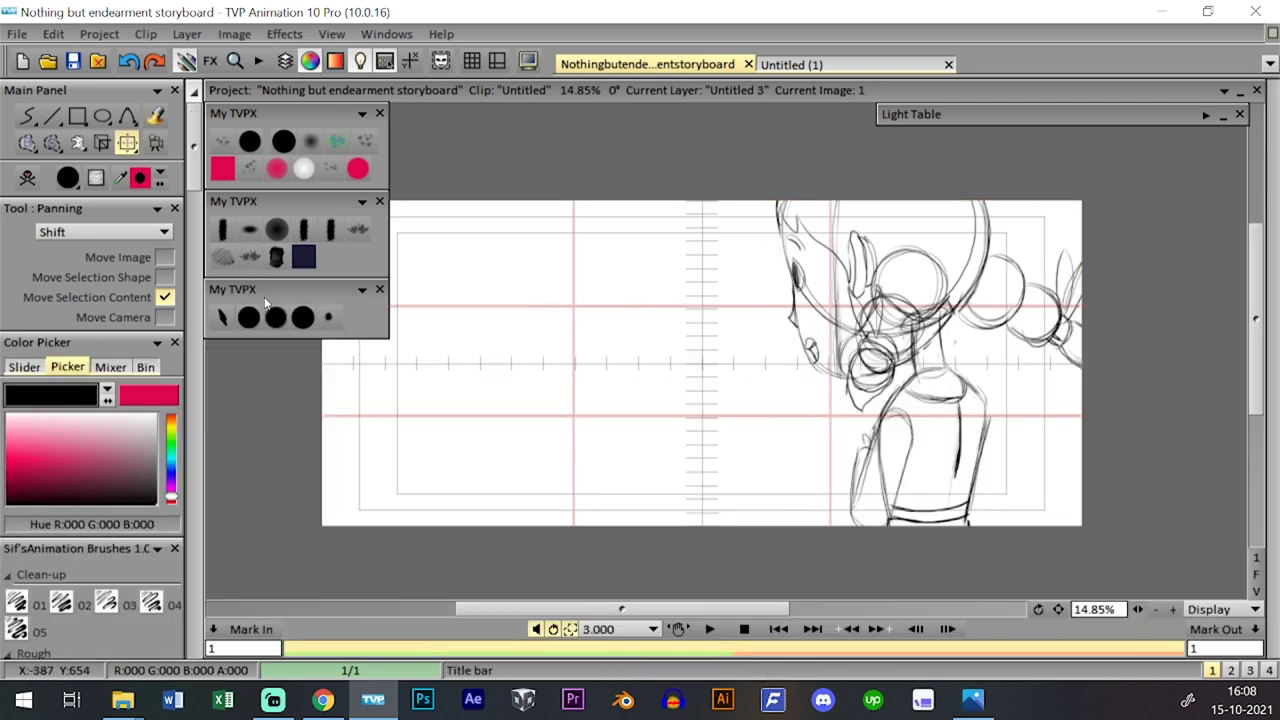
pyautogui.click(249, 317)
pyautogui.click(70, 58)
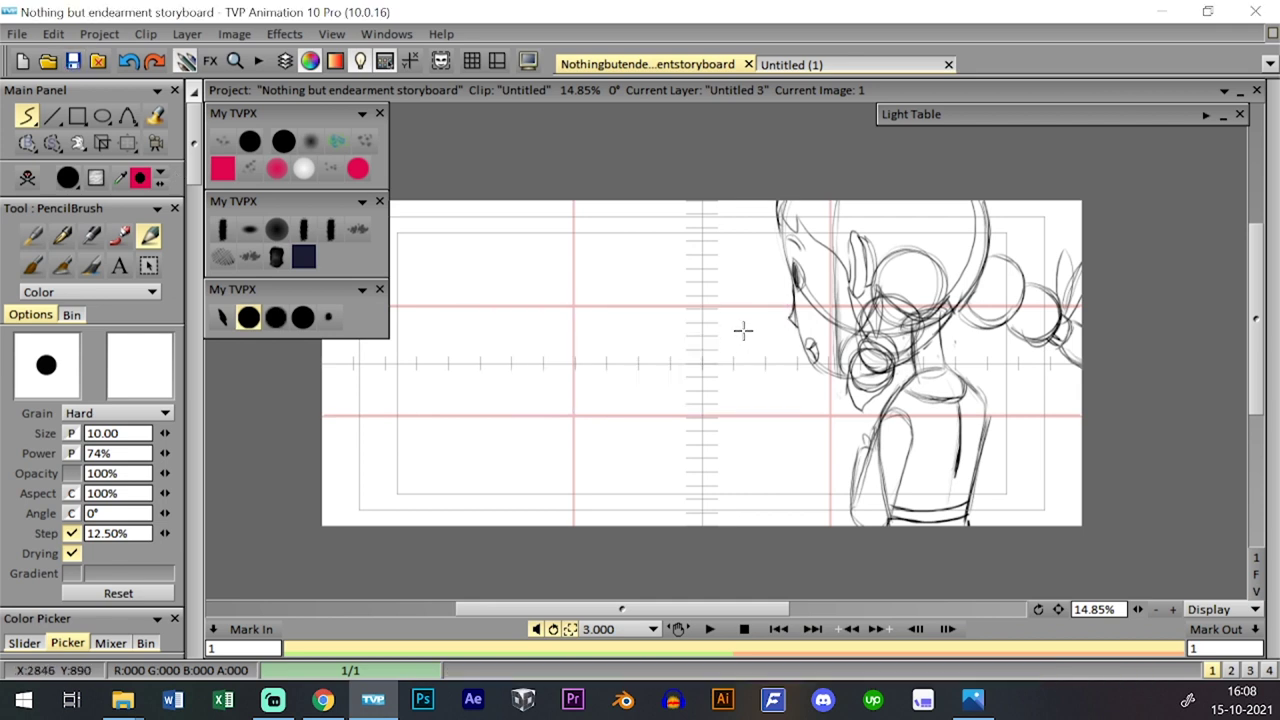
# - Draw a head circle on the left with a vertical centre line, jaw curve and ear
pyautogui.moveTo(514, 266)
pyautogui.mouseDown()
pyautogui.moveTo(571, 217)
pyautogui.moveTo(634, 249)
pyautogui.moveTo(643, 314)
pyautogui.moveTo(587, 345)
pyautogui.mouseUp()
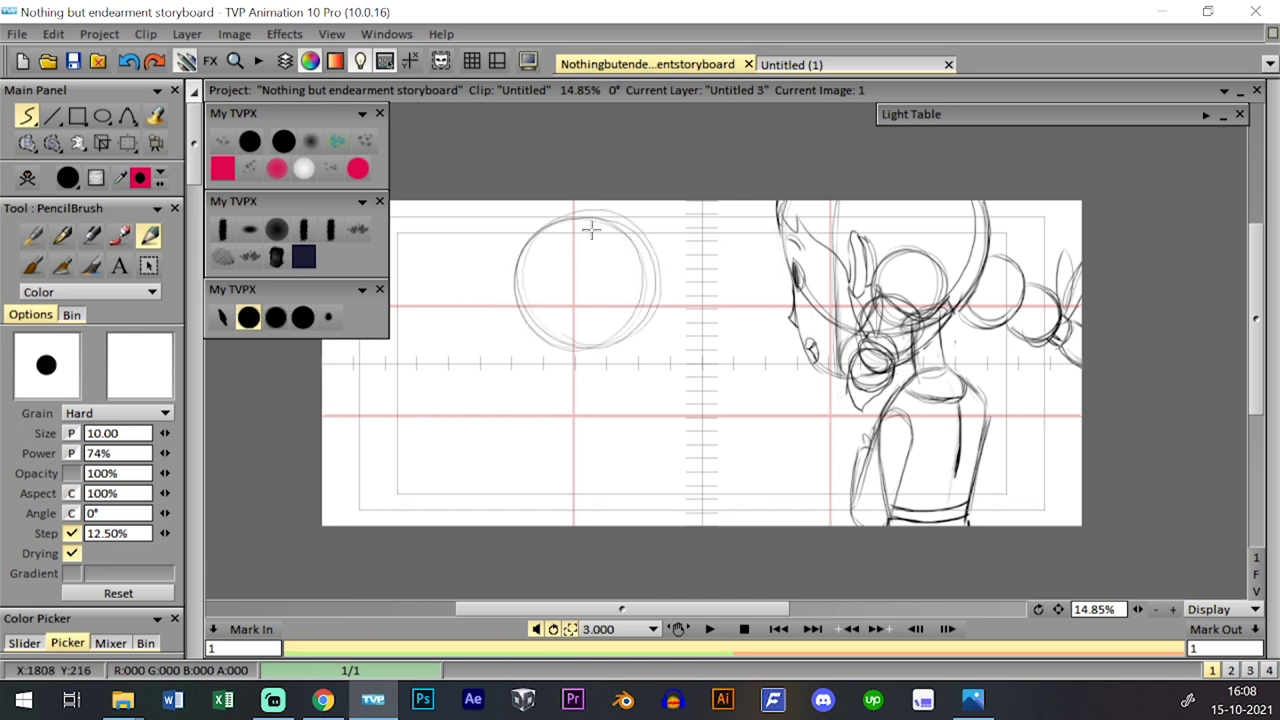
pyautogui.moveTo(596, 227)
pyautogui.mouseDown()
pyautogui.moveTo(613, 263)
pyautogui.moveTo(608, 395)
pyautogui.moveTo(606, 291)
pyautogui.moveTo(600, 325)
pyautogui.mouseUp()
pyautogui.hotkey('ctrl', 'z')
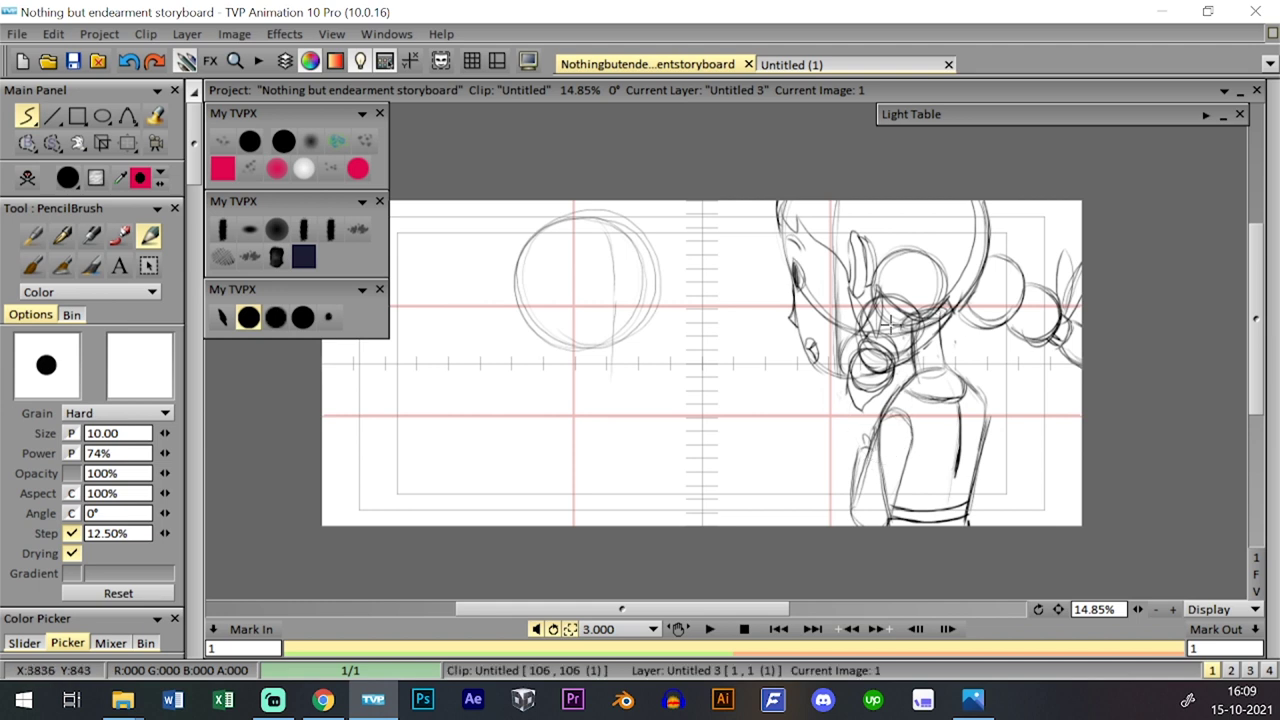
pyautogui.moveTo(613, 386); pyautogui.dragTo(612, 302)
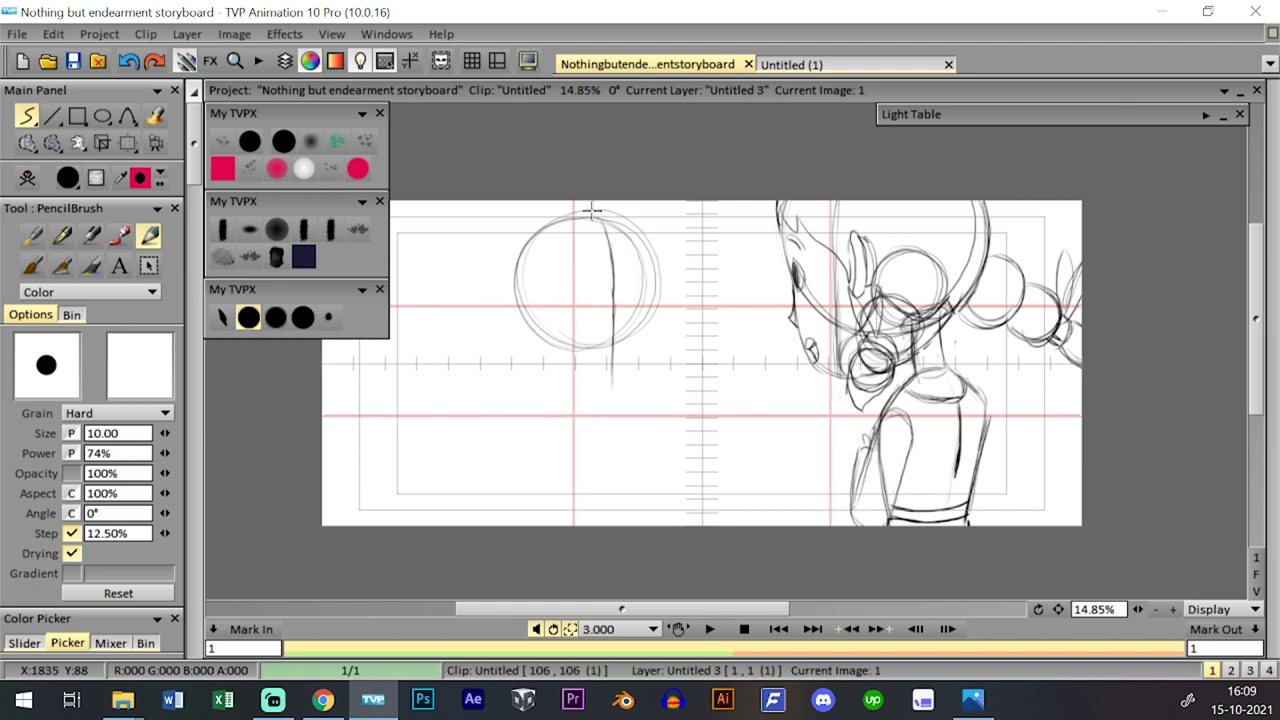
pyautogui.moveTo(600, 222); pyautogui.dragTo(610, 395)
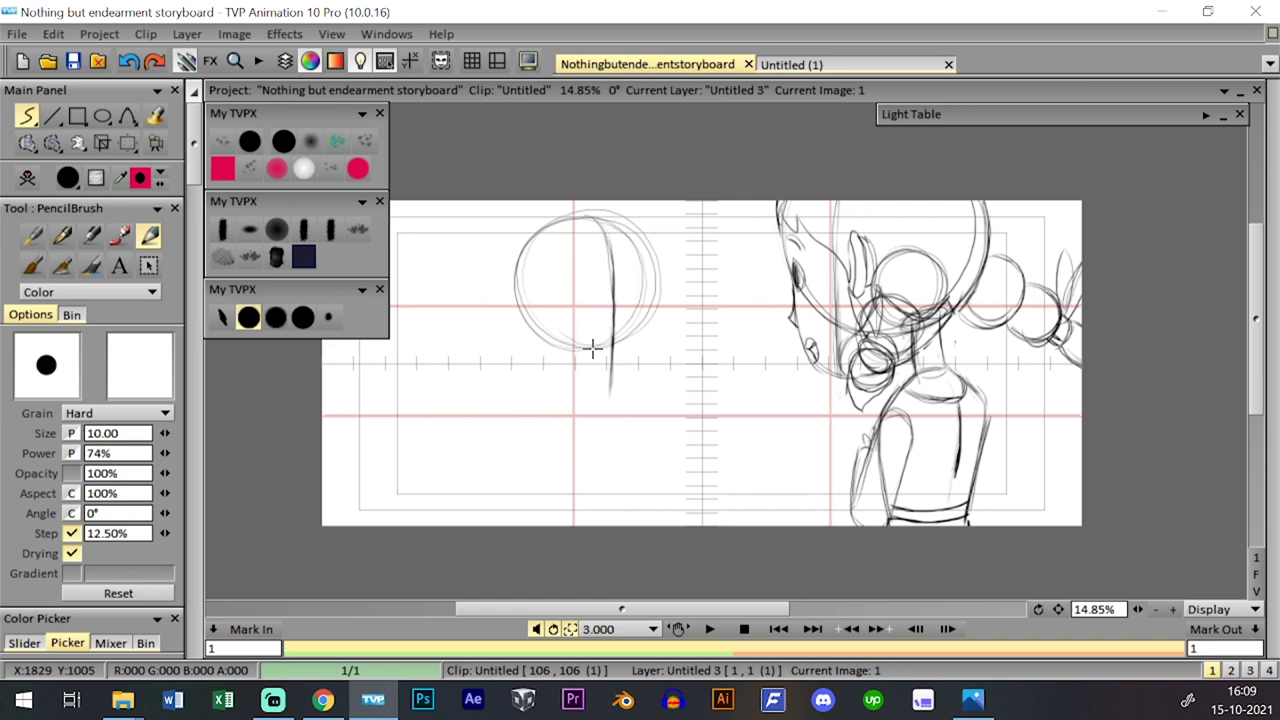
pyautogui.moveTo(653, 312)
pyautogui.mouseDown()
pyautogui.moveTo(648, 348)
pyautogui.moveTo(588, 373)
pyautogui.moveTo(613, 358)
pyautogui.moveTo(621, 377)
pyautogui.moveTo(590, 370)
pyautogui.moveTo(631, 371)
pyautogui.moveTo(584, 372)
pyautogui.moveTo(637, 341)
pyautogui.moveTo(630, 369)
pyautogui.moveTo(651, 326)
pyautogui.moveTo(625, 374)
pyautogui.moveTo(646, 355)
pyautogui.moveTo(660, 280)
pyautogui.mouseUp()
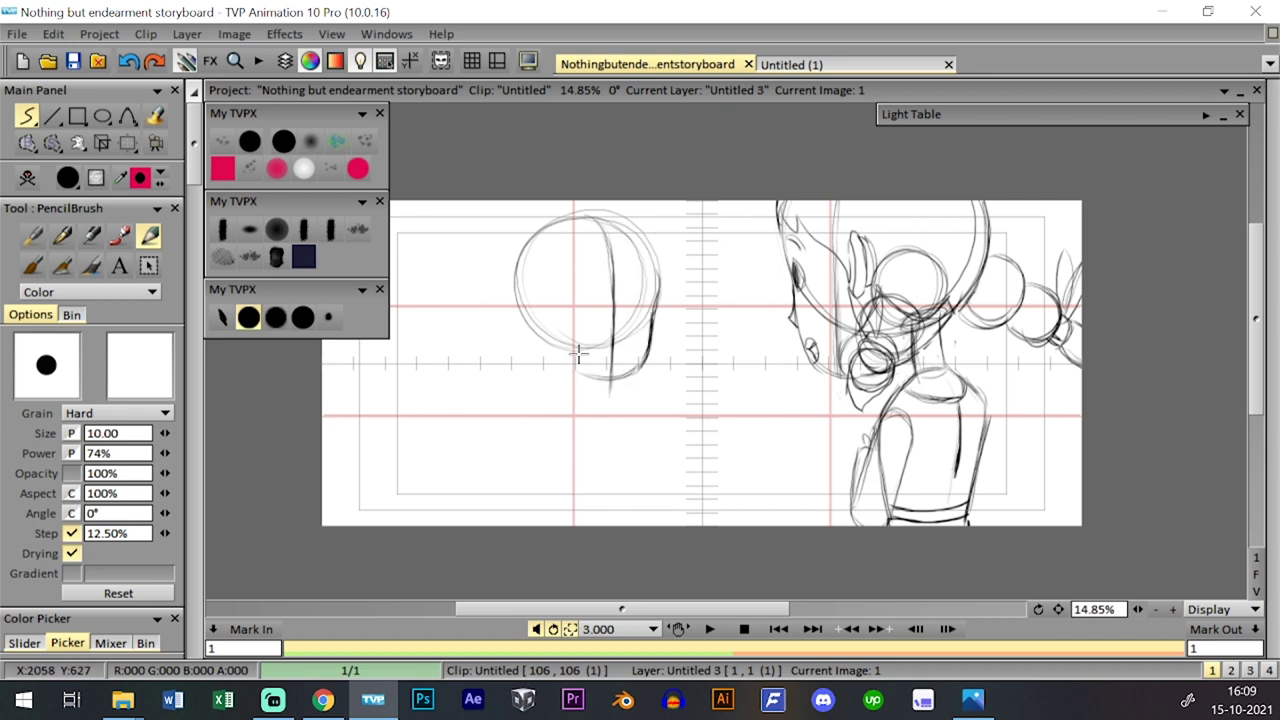
pyautogui.moveTo(596, 374)
pyautogui.mouseDown()
pyautogui.moveTo(552, 348)
pyautogui.moveTo(536, 311)
pyautogui.mouseUp()
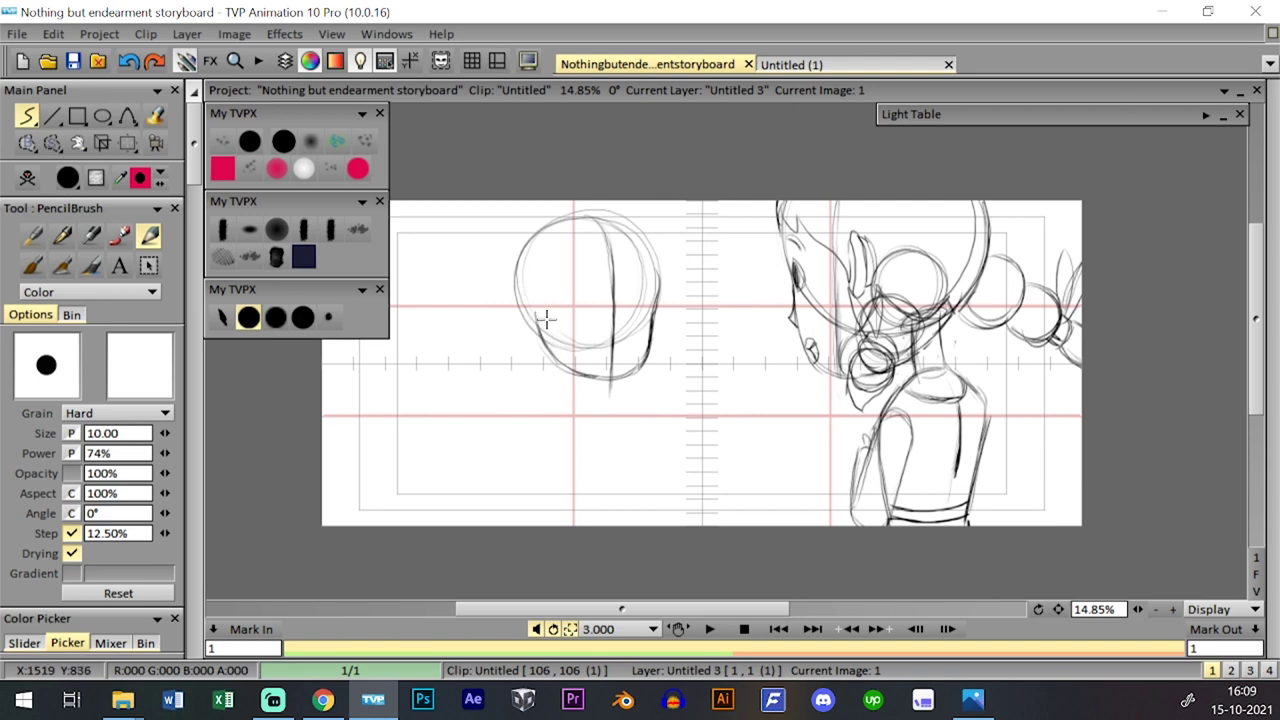
pyautogui.moveTo(531, 307)
pyautogui.mouseDown()
pyautogui.moveTo(515, 322)
pyautogui.moveTo(540, 345)
pyautogui.moveTo(516, 302)
pyautogui.moveTo(540, 344)
pyautogui.moveTo(522, 330)
pyautogui.moveTo(529, 309)
pyautogui.mouseUp()
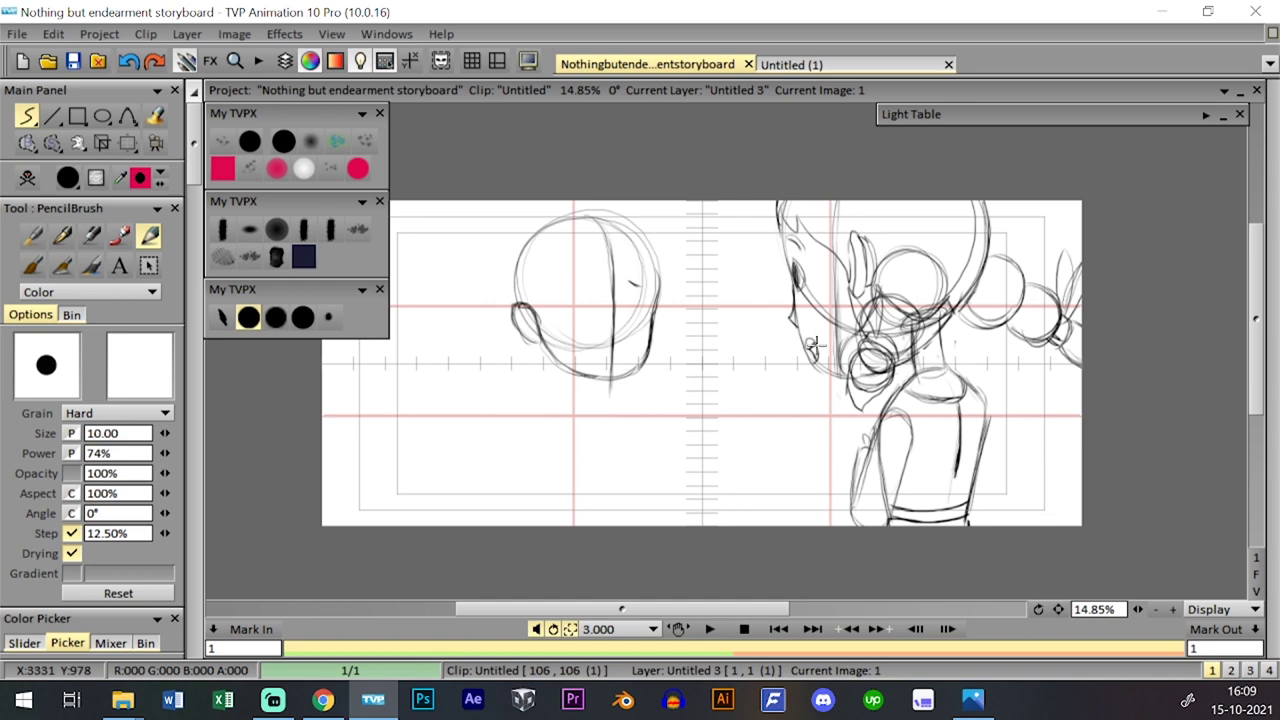
# - Review the neighbouring clips, then sketch the boy's slanted right and left eyebrows
pyautogui.press('pageup')
pyautogui.press('pageup')
pyautogui.press('pageup')
pyautogui.press('pageup')
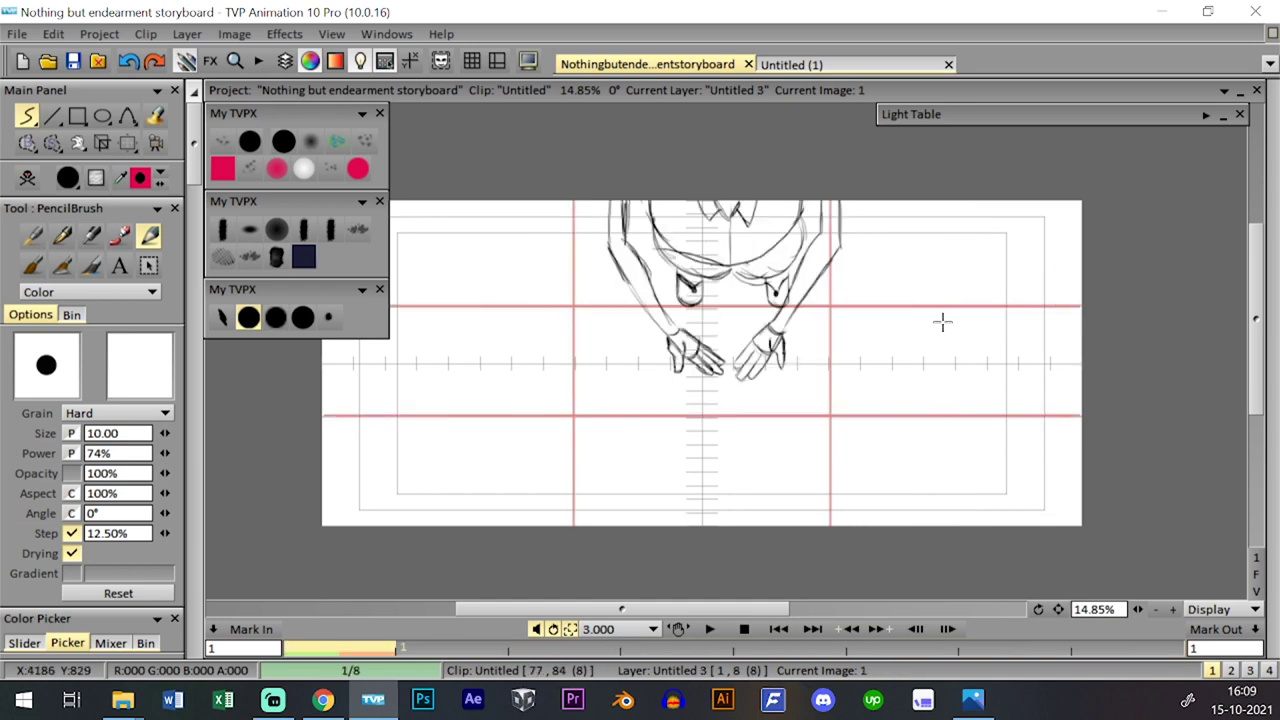
pyautogui.press('Right')
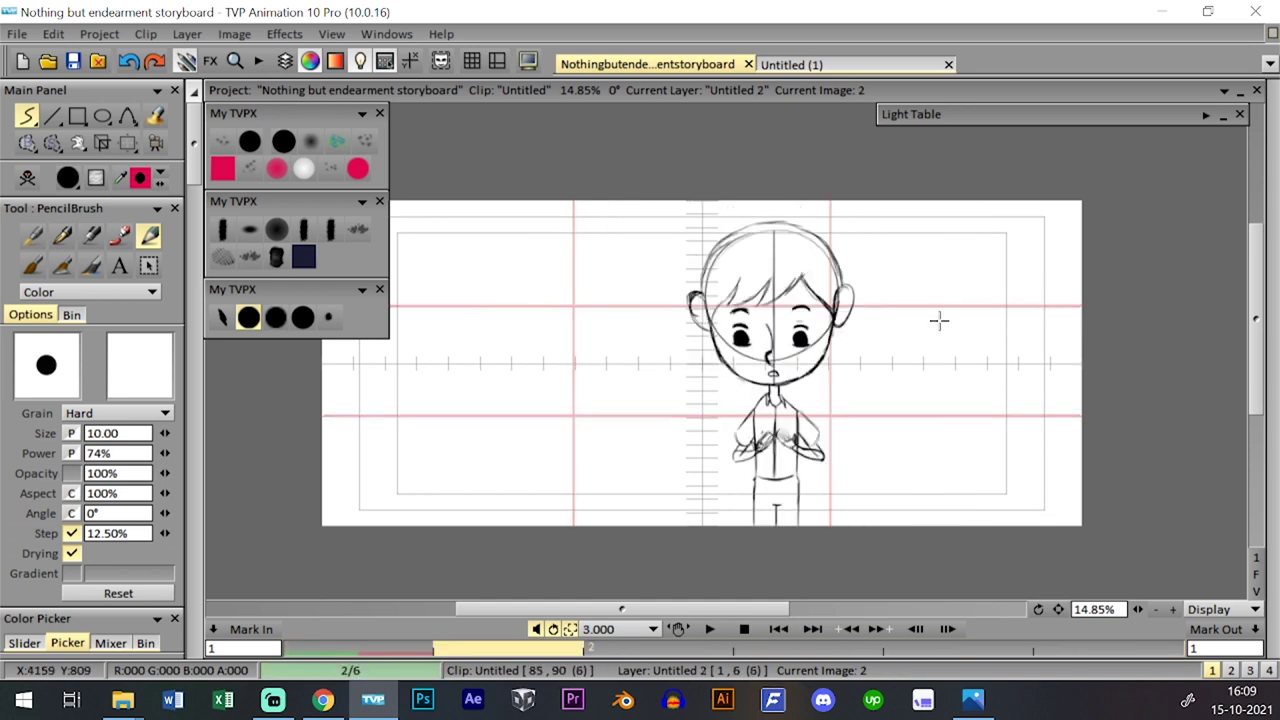
pyautogui.press('Up')
pyautogui.press('pagedown')
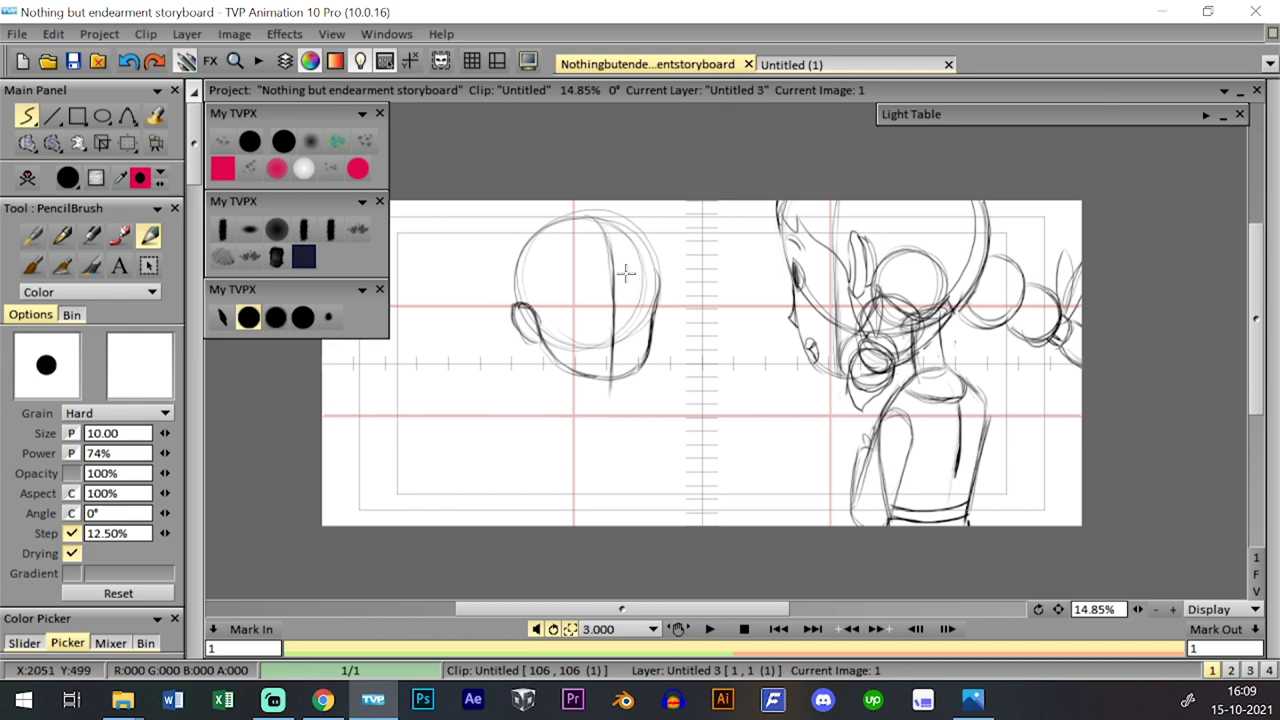
pyautogui.moveTo(628, 273); pyautogui.dragTo(642, 285)
pyautogui.moveTo(576, 282); pyautogui.dragTo(590, 280)
pyautogui.hotkey('ctrl', 'z')
pyautogui.moveTo(586, 277); pyautogui.dragTo(569, 281)
# - Darken the ear, add neck lines and a small nose, save, and add a stroke below the eye
pyautogui.moveTo(519, 313); pyautogui.dragTo(538, 342)
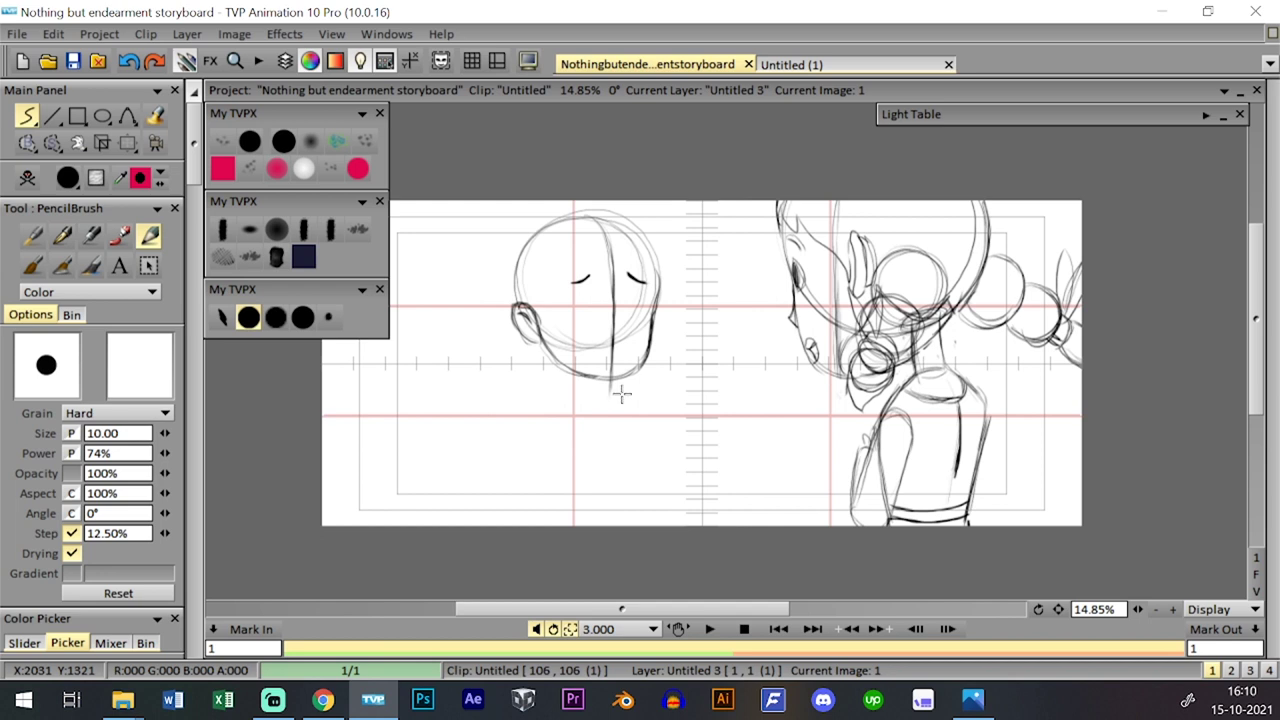
pyautogui.moveTo(577, 377)
pyautogui.mouseDown()
pyautogui.moveTo(585, 390)
pyautogui.moveTo(588, 376)
pyautogui.mouseUp()
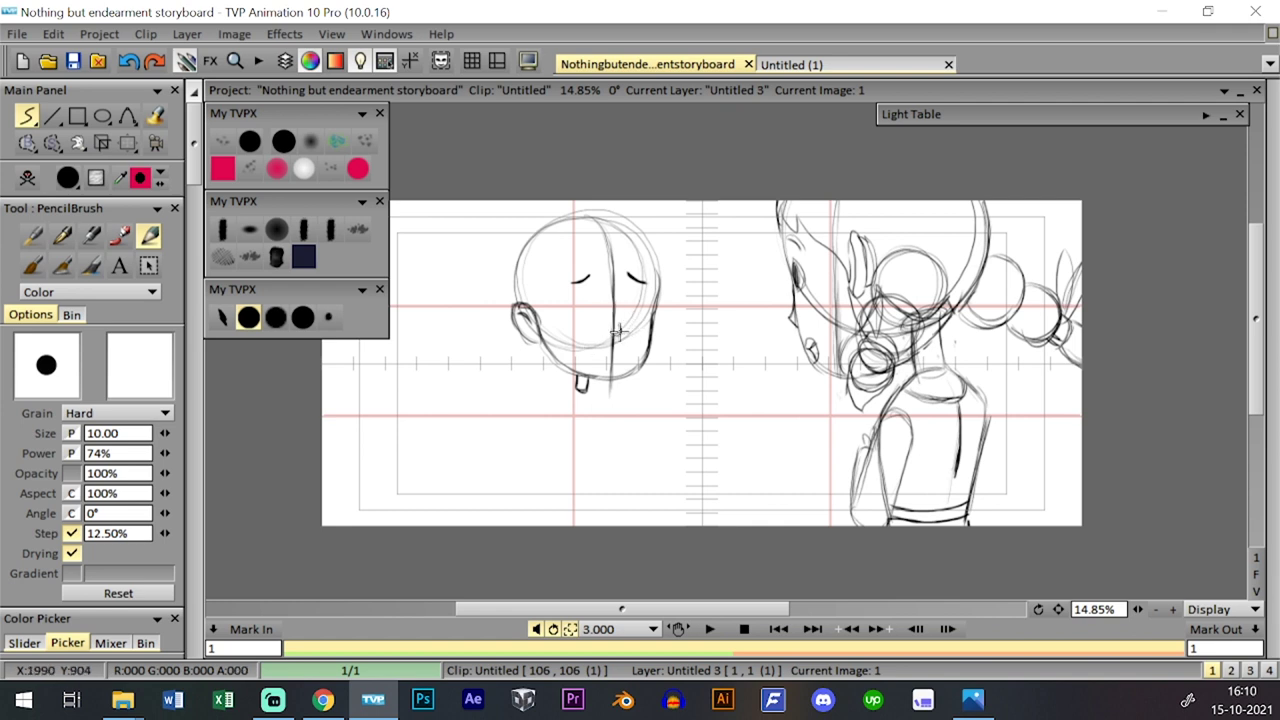
pyautogui.moveTo(616, 322); pyautogui.dragTo(615, 335)
pyautogui.click(73, 61)
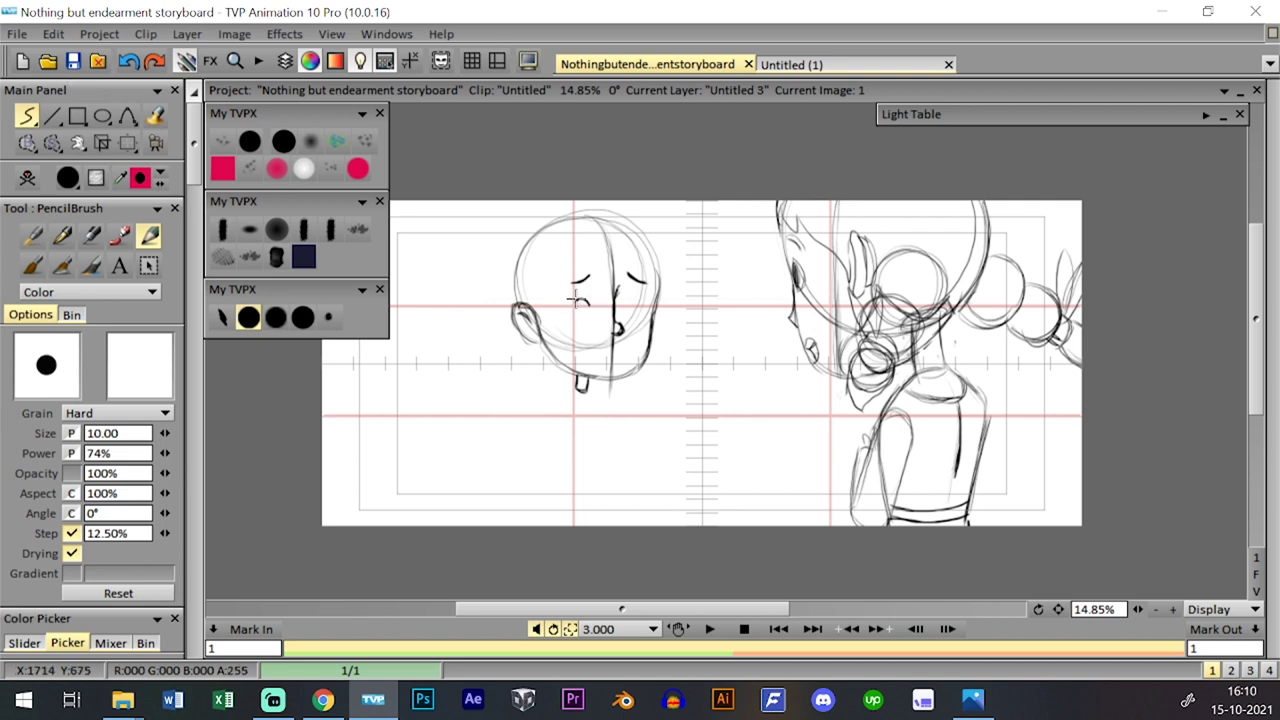
pyautogui.moveTo(583, 300)
pyautogui.mouseDown()
pyautogui.moveTo(640, 298)
pyautogui.moveTo(631, 313)
pyautogui.moveTo(637, 302)
pyautogui.mouseUp()
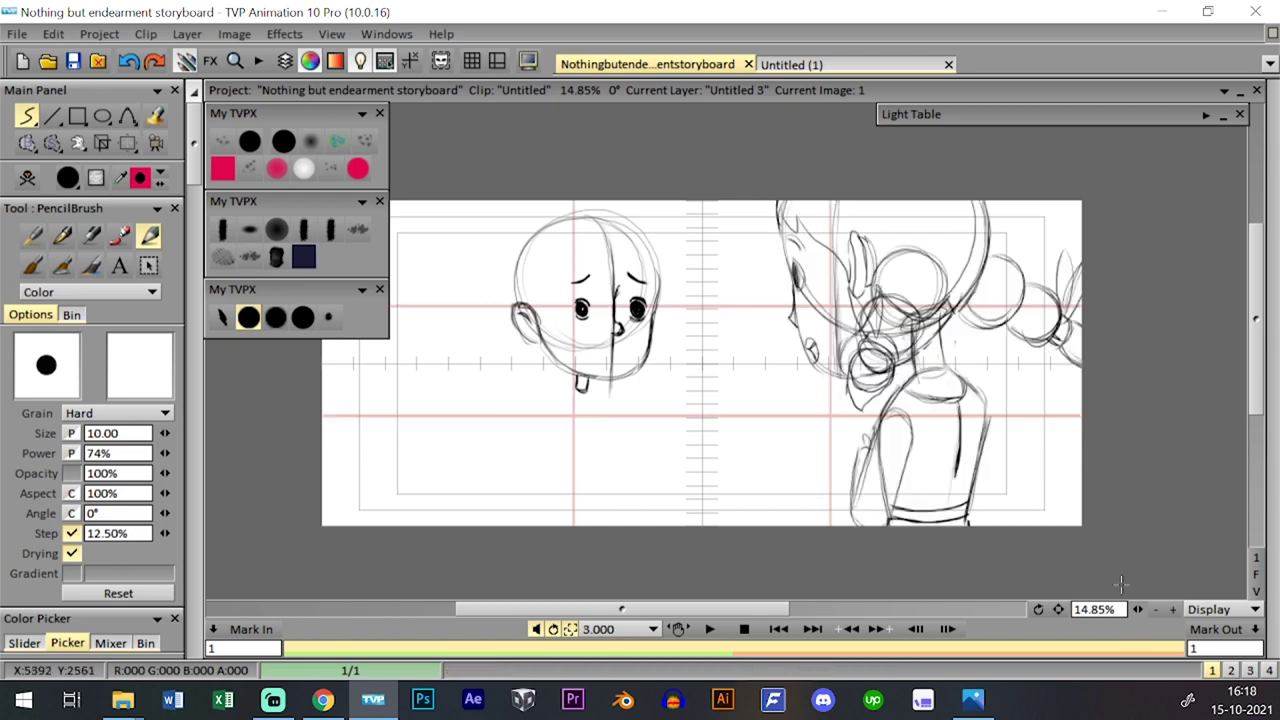
# - Zoom in on the boy and start the collar at the neck's base
pyautogui.scroll(3, 1146, 590)
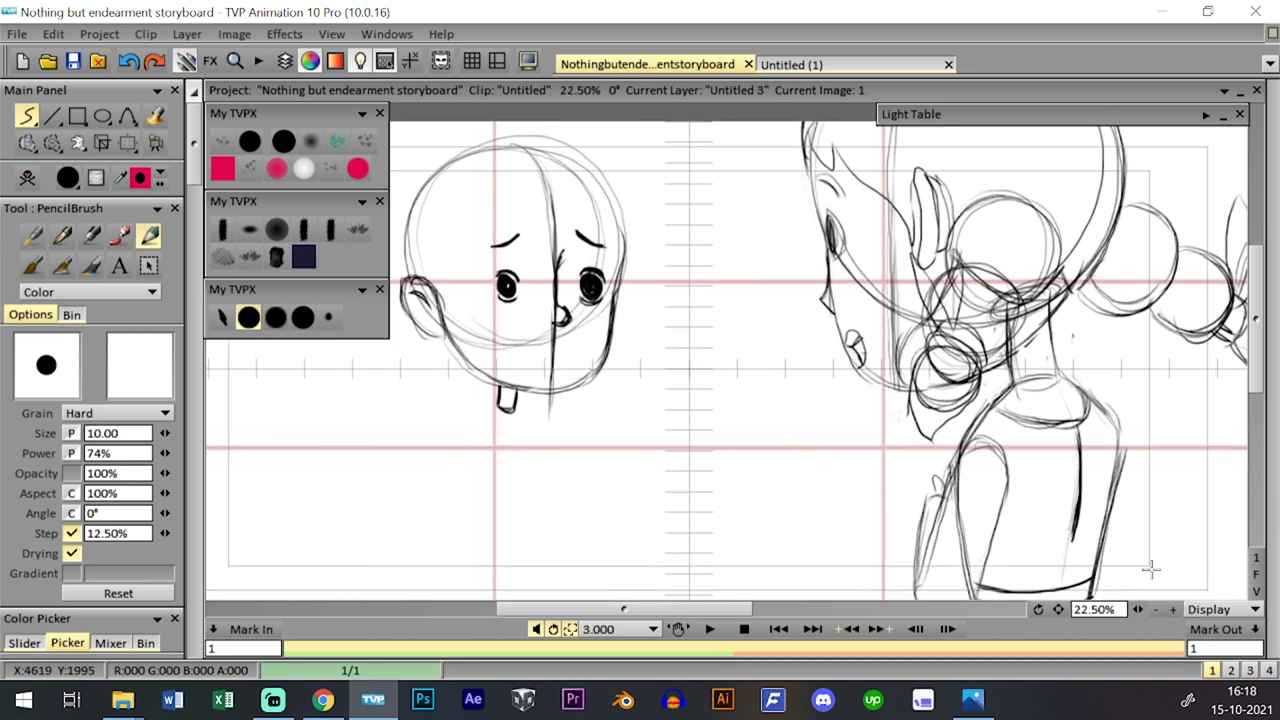
pyautogui.scroll(-1, 787, 390)
pyautogui.hscroll(-1, 787, 390)
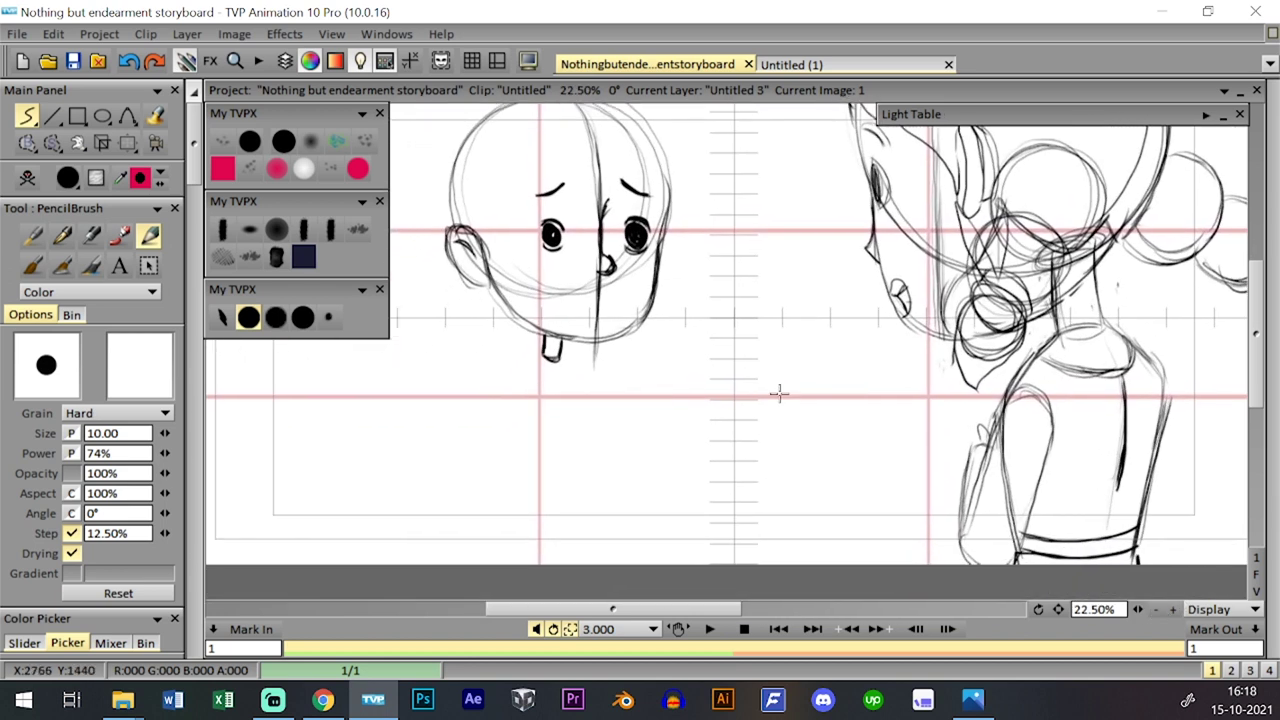
pyautogui.moveTo(544, 352); pyautogui.dragTo(565, 362)
pyautogui.moveTo(562, 357)
pyautogui.mouseDown()
pyautogui.moveTo(590, 388)
pyautogui.moveTo(516, 392)
pyautogui.moveTo(508, 475)
pyautogui.mouseUp()
pyautogui.hotkey('ctrl', 'z')
# - Draw the left and right sides of the torso and the shirt hem, redoing thick strokes
pyautogui.moveTo(589, 384); pyautogui.dragTo(575, 500)
pyautogui.moveTo(510, 416)
pyautogui.mouseDown()
pyautogui.moveTo(506, 500)
pyautogui.moveTo(512, 490)
pyautogui.mouseUp()
pyautogui.hotkey('ctrl', 'z')
pyautogui.moveTo(512, 406)
pyautogui.mouseDown()
pyautogui.moveTo(553, 484)
pyautogui.moveTo(565, 469)
pyautogui.moveTo(518, 492)
pyautogui.moveTo(580, 459)
pyautogui.moveTo(574, 508)
pyautogui.mouseUp()
pyautogui.hotkey('ctrl', 'z')
pyautogui.hotkey('ctrl', 'z')
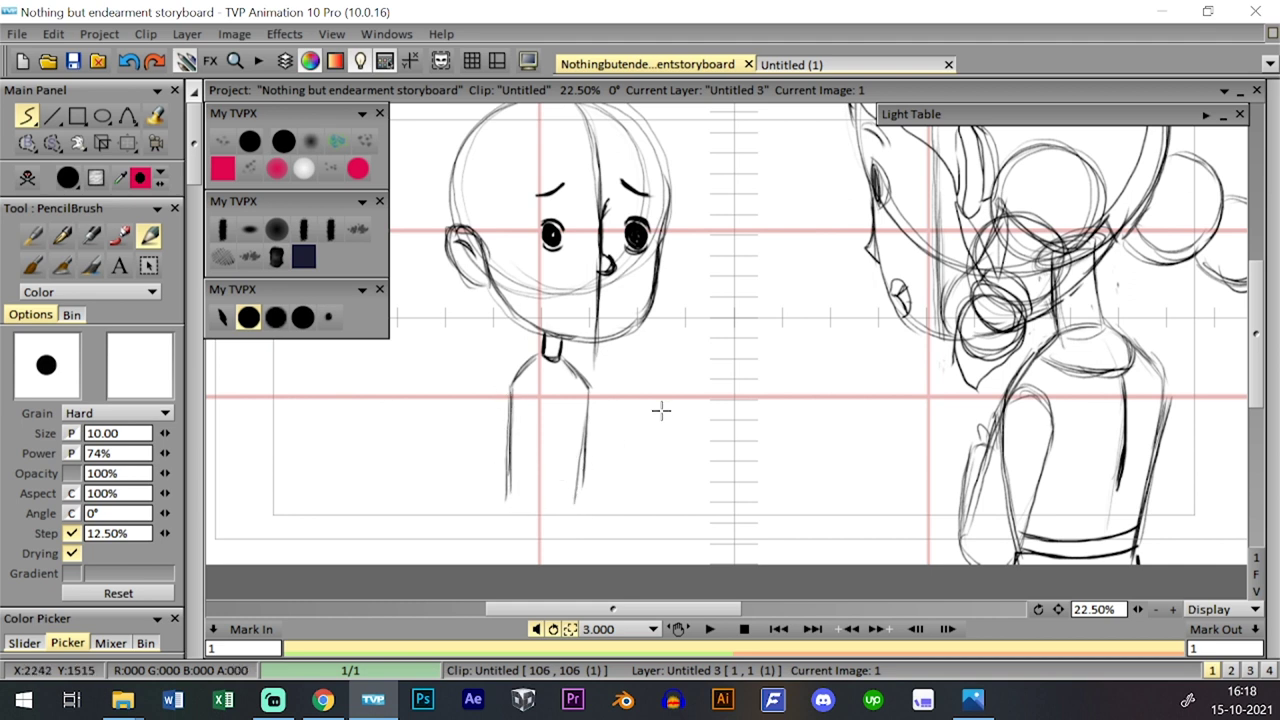
pyautogui.press('Right')
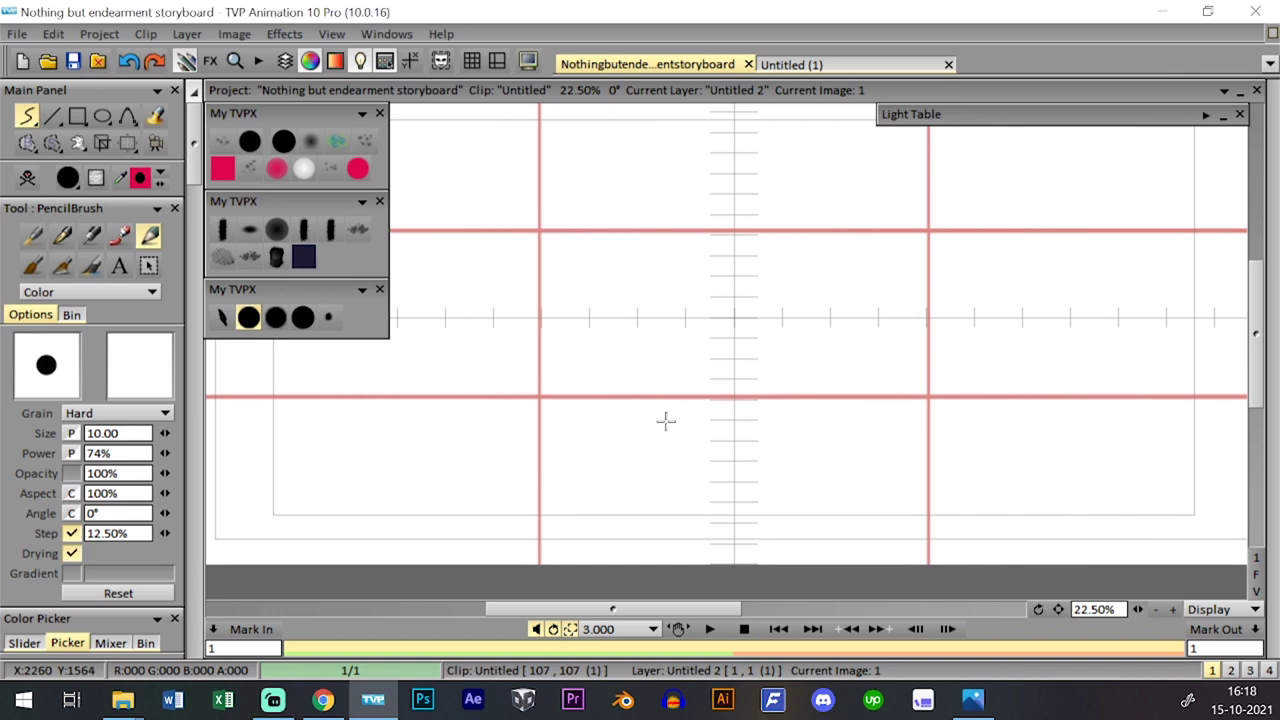
pyautogui.press('pageup')
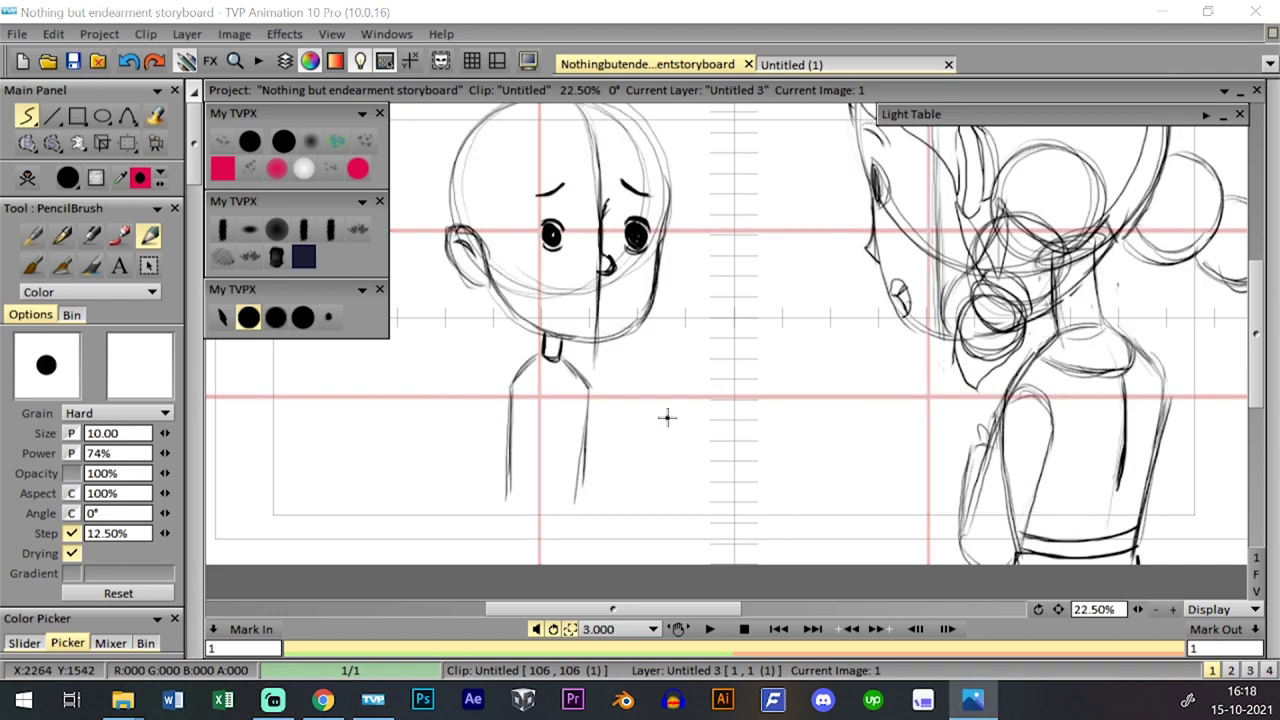
pyautogui.moveTo(590, 410)
pyautogui.mouseDown()
pyautogui.moveTo(580, 504)
pyautogui.moveTo(570, 450)
pyautogui.moveTo(586, 391)
pyautogui.moveTo(584, 512)
pyautogui.mouseUp()
pyautogui.hotkey('ctrl', 'z')
pyautogui.moveTo(503, 502)
pyautogui.mouseDown()
pyautogui.moveTo(579, 500)
pyautogui.moveTo(576, 513)
pyautogui.moveTo(568, 420)
pyautogui.mouseUp()
pyautogui.hotkey('ctrl', 'z')
# - Add the shirt front line and the left and right leg lines below the shirt
pyautogui.moveTo(566, 508)
pyautogui.mouseDown()
pyautogui.moveTo(555, 413)
pyautogui.moveTo(549, 425)
pyautogui.moveTo(561, 501)
pyautogui.moveTo(564, 406)
pyautogui.moveTo(563, 469)
pyautogui.moveTo(563, 437)
pyautogui.mouseUp()
pyautogui.hotkey('ctrl', 'z')
pyautogui.hotkey('ctrl', 'z')
pyautogui.moveTo(560, 514)
pyautogui.mouseDown()
pyautogui.moveTo(562, 373)
pyautogui.moveTo(559, 393)
pyautogui.moveTo(550, 366)
pyautogui.moveTo(544, 381)
pyautogui.moveTo(534, 373)
pyautogui.moveTo(567, 362)
pyautogui.mouseUp()
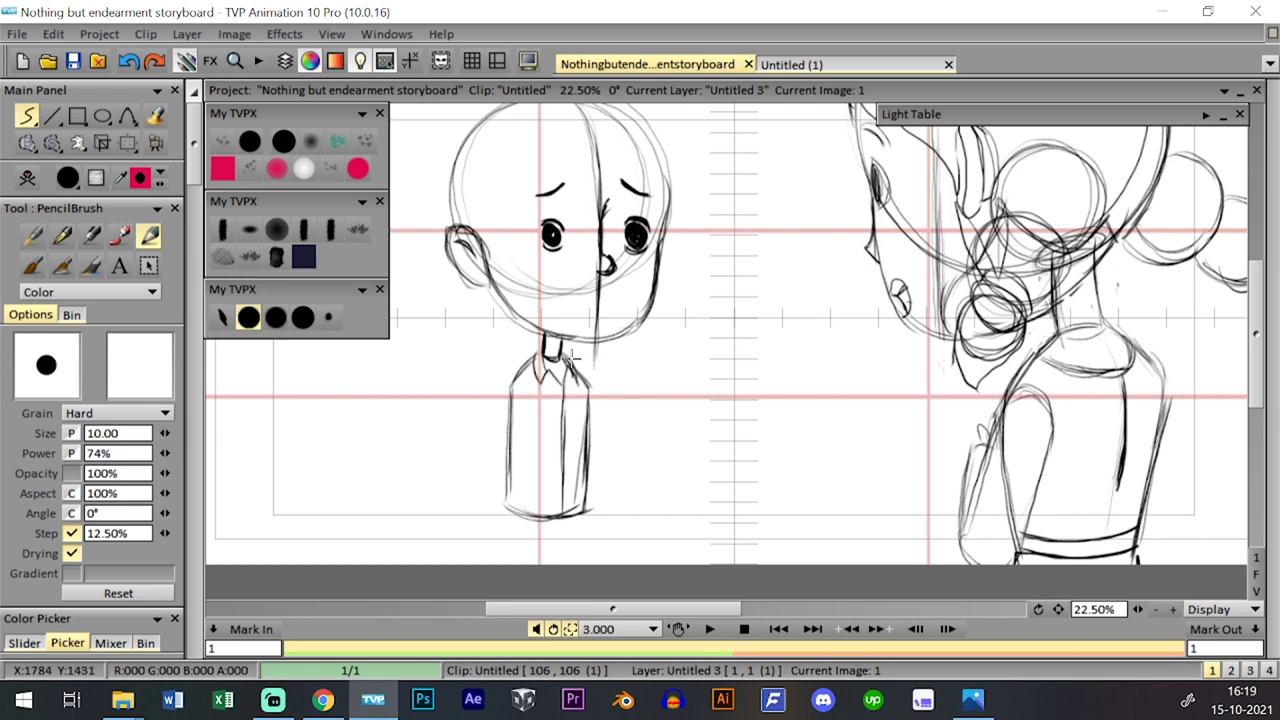
pyautogui.moveTo(670, 416); pyautogui.dragTo(651, 357)
pyautogui.hotkey('ctrl', 'z')
pyautogui.moveTo(679, 251)
pyautogui.mouseDown()
pyautogui.moveTo(727, 359)
pyautogui.moveTo(734, 403)
pyautogui.mouseUp()
pyautogui.hotkey('ctrl', 'z')
pyautogui.moveTo(505, 510); pyautogui.dragTo(504, 558)
pyautogui.moveTo(586, 512); pyautogui.dragTo(586, 561)
pyautogui.hotkey('ctrl', 'z')
# - Draw a line between the legs, then try and discard left arm strokes
pyautogui.moveTo(567, 540); pyautogui.dragTo(559, 575)
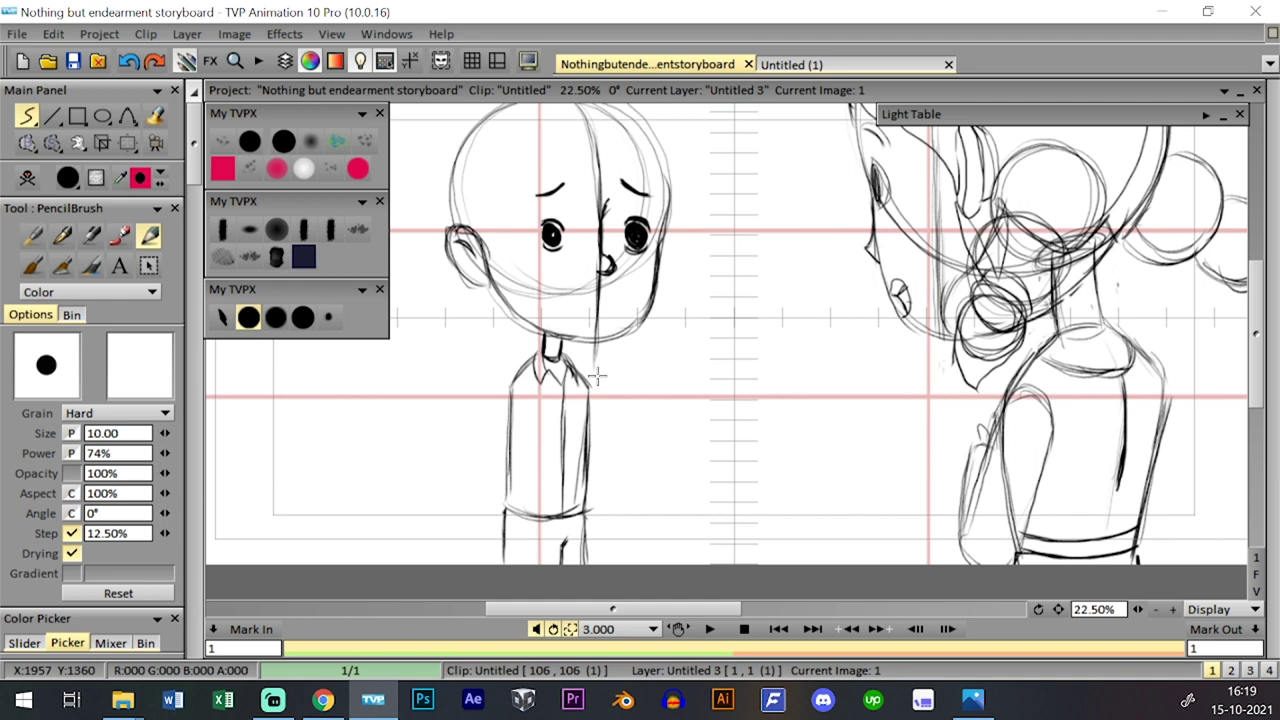
pyautogui.moveTo(480, 438); pyautogui.dragTo(513, 374)
pyautogui.hotkey('ctrl', 'z')
pyautogui.moveTo(480, 440); pyautogui.dragTo(514, 368)
pyautogui.hotkey('ctrl', 'z')
pyautogui.hotkey('ctrl', 'z')
# - Add a new layer Untitled 4 and recentre the view lower on the boy
pyautogui.press('l')
pyautogui.click(129, 436)
pyautogui.click(658, 464)
pyautogui.press('l')
pyautogui.press('l')
pyautogui.moveTo(1059, 610); pyautogui.dragTo(1057, 624)
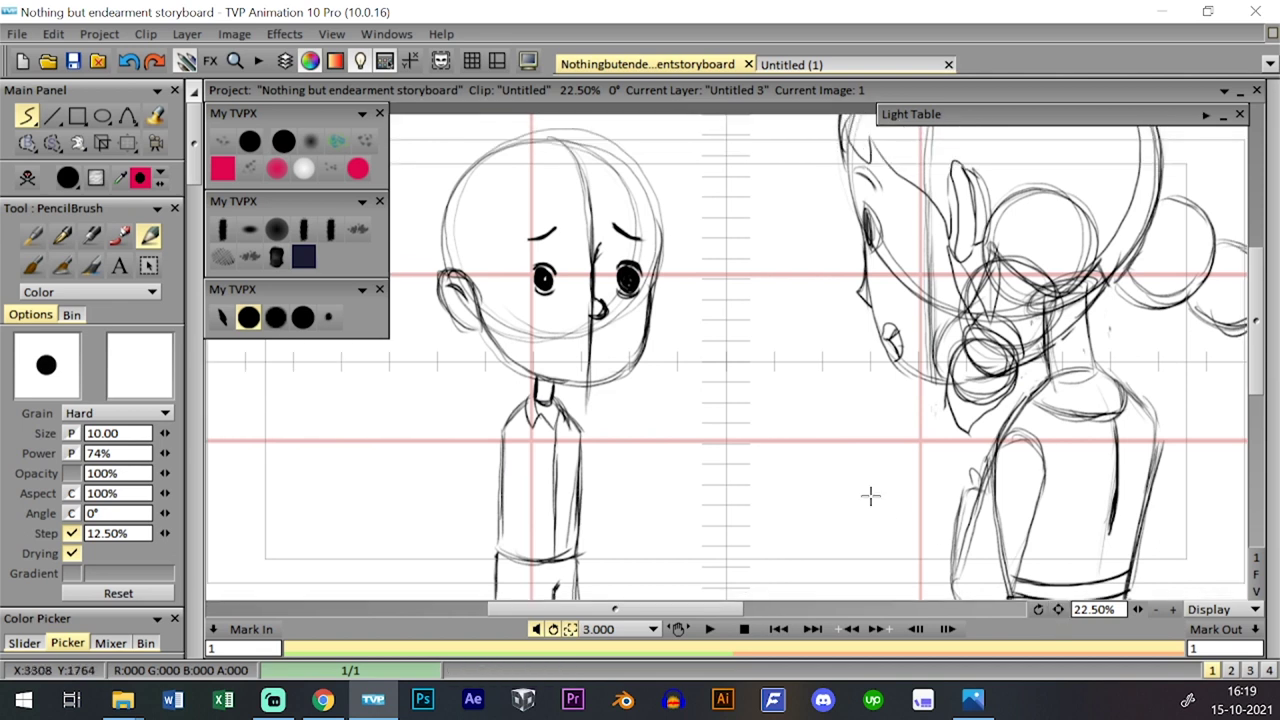
# - Sketch the mouth, then loose hair strands from the ear up over the head and jaw
pyautogui.moveTo(563, 344)
pyautogui.mouseDown()
pyautogui.moveTo(572, 324)
pyautogui.moveTo(610, 325)
pyautogui.moveTo(558, 345)
pyautogui.moveTo(590, 362)
pyautogui.moveTo(610, 342)
pyautogui.moveTo(556, 345)
pyautogui.moveTo(582, 362)
pyautogui.moveTo(614, 342)
pyautogui.moveTo(572, 333)
pyautogui.moveTo(610, 339)
pyautogui.mouseUp()
pyautogui.hotkey('ctrl', 'z')
pyautogui.hotkey('ctrl', 'z')
pyautogui.hotkey('ctrl', 'z')
pyautogui.hotkey('ctrl', 'z')
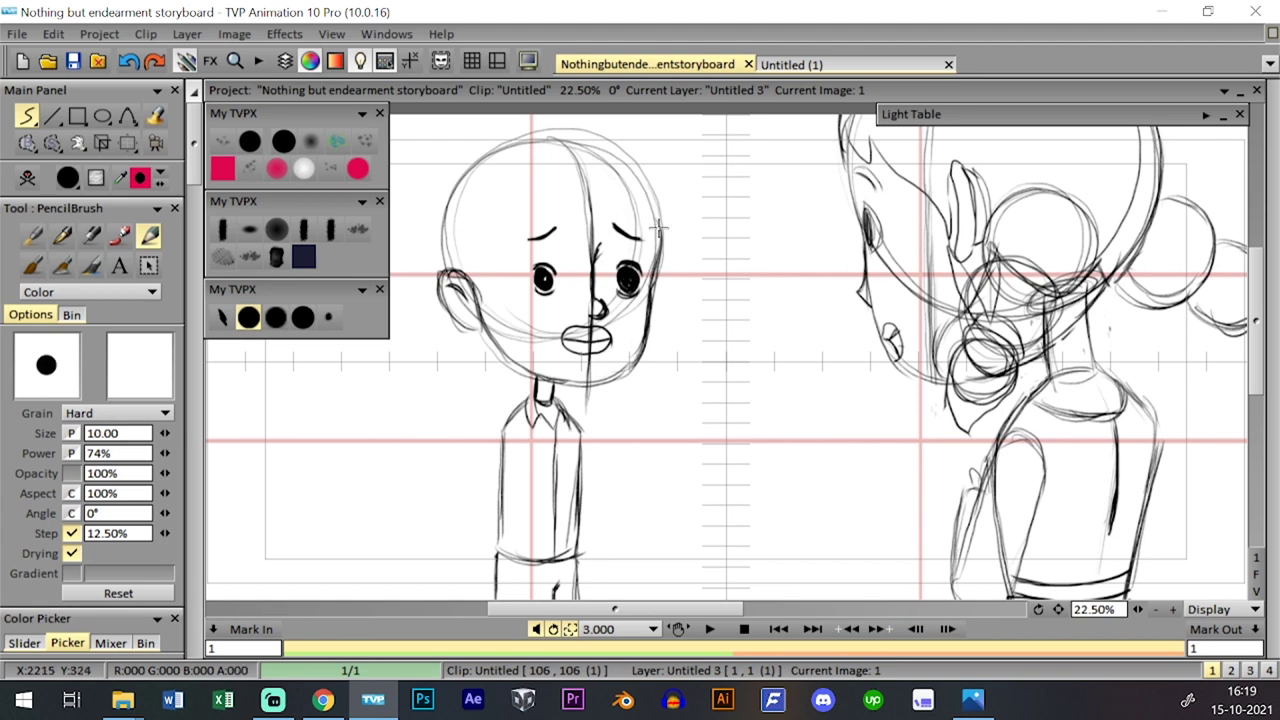
pyautogui.moveTo(612, 222); pyautogui.dragTo(620, 213)
pyautogui.hotkey('ctrl', 'z')
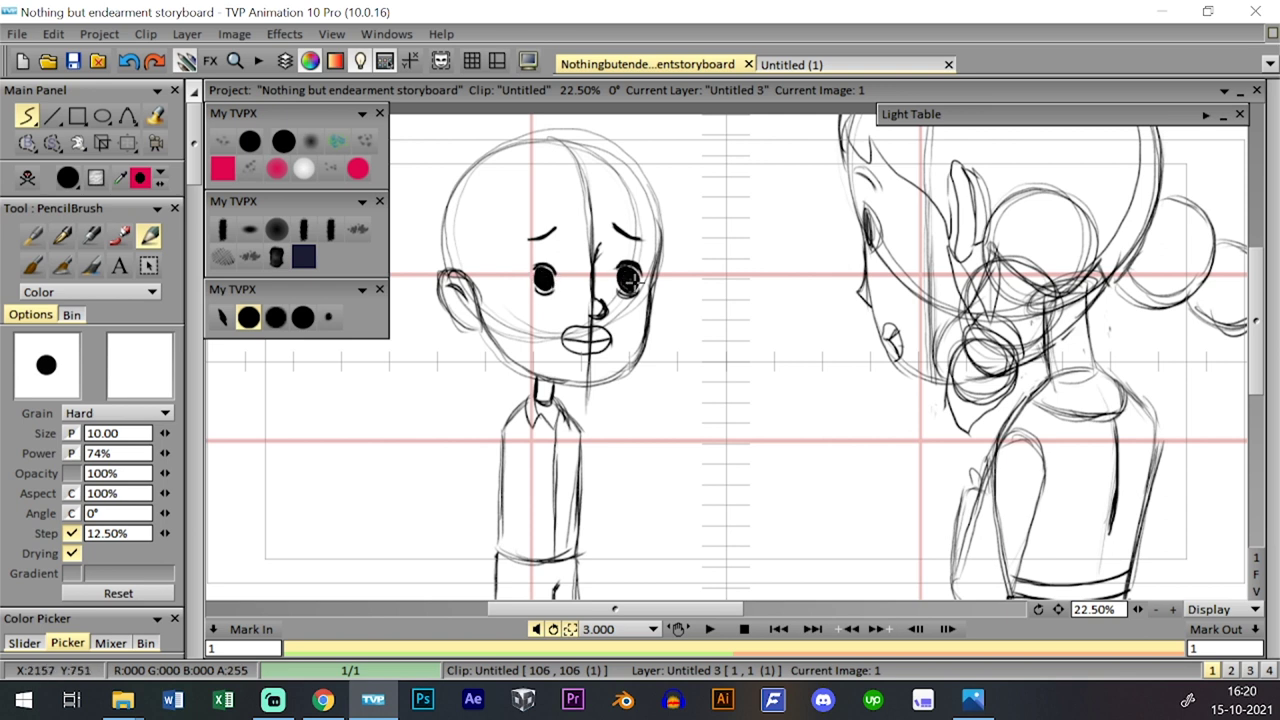
pyautogui.moveTo(481, 297); pyautogui.dragTo(511, 199)
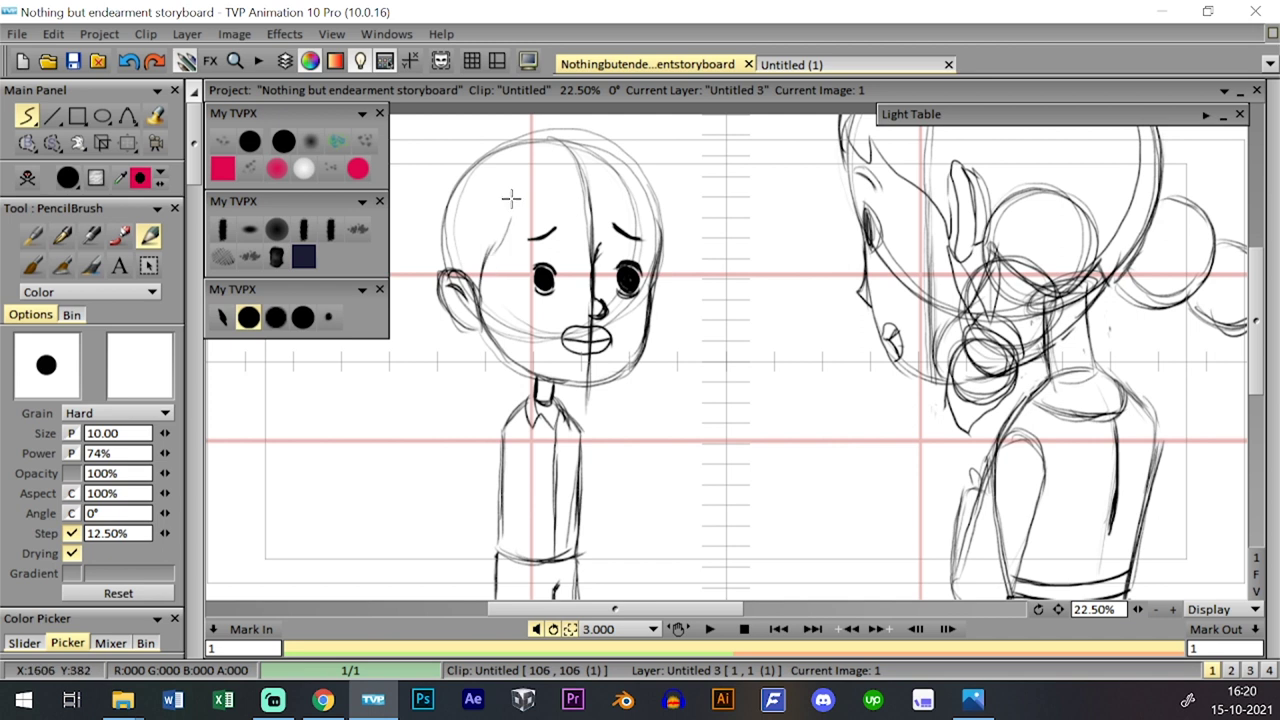
pyautogui.moveTo(482, 272)
pyautogui.mouseDown()
pyautogui.moveTo(517, 174)
pyautogui.moveTo(520, 222)
pyautogui.moveTo(570, 172)
pyautogui.moveTo(586, 220)
pyautogui.moveTo(610, 186)
pyautogui.moveTo(652, 220)
pyautogui.moveTo(636, 214)
pyautogui.moveTo(660, 172)
pyautogui.mouseUp()
pyautogui.moveTo(446, 262)
pyautogui.mouseDown()
pyautogui.moveTo(450, 182)
pyautogui.moveTo(438, 175)
pyautogui.moveTo(505, 140)
pyautogui.moveTo(565, 136)
pyautogui.moveTo(648, 168)
pyautogui.mouseUp()
pyautogui.moveTo(470, 330); pyautogui.dragTo(500, 353)
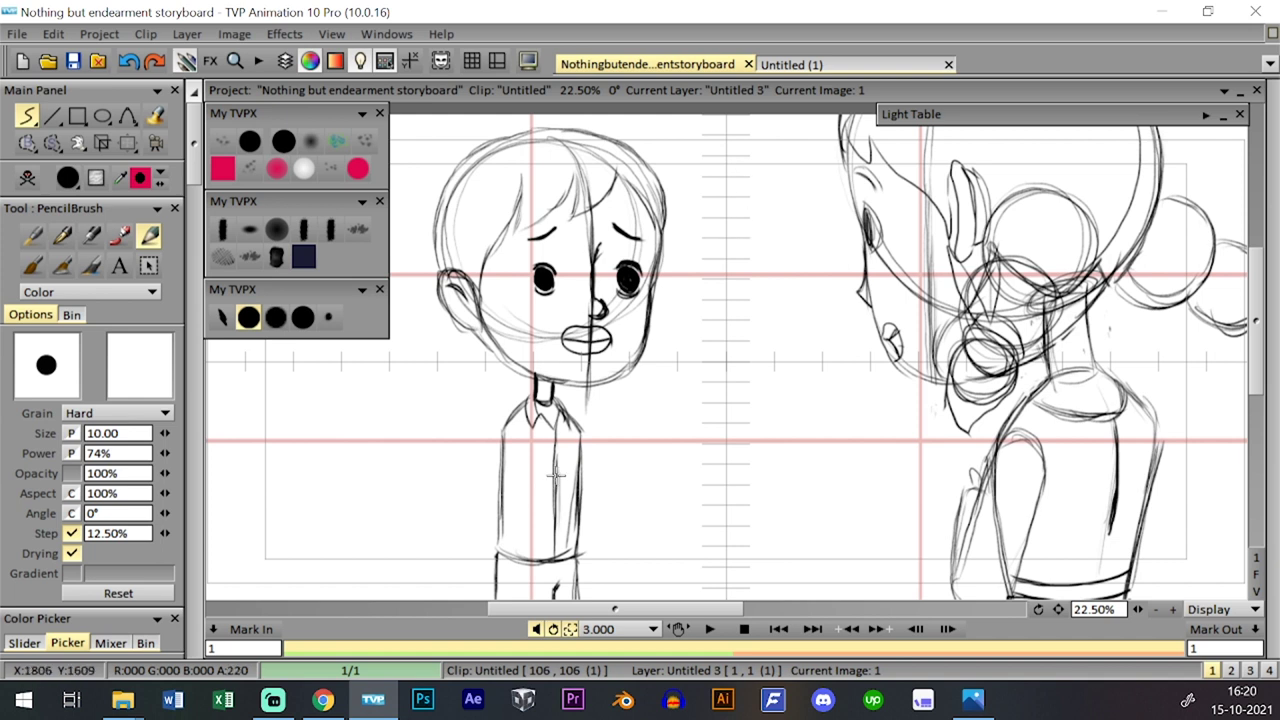
# - Make layer Untitled 4 current and save the project with Ctrl+S
pyautogui.press('Tab')
pyautogui.click(244, 452)
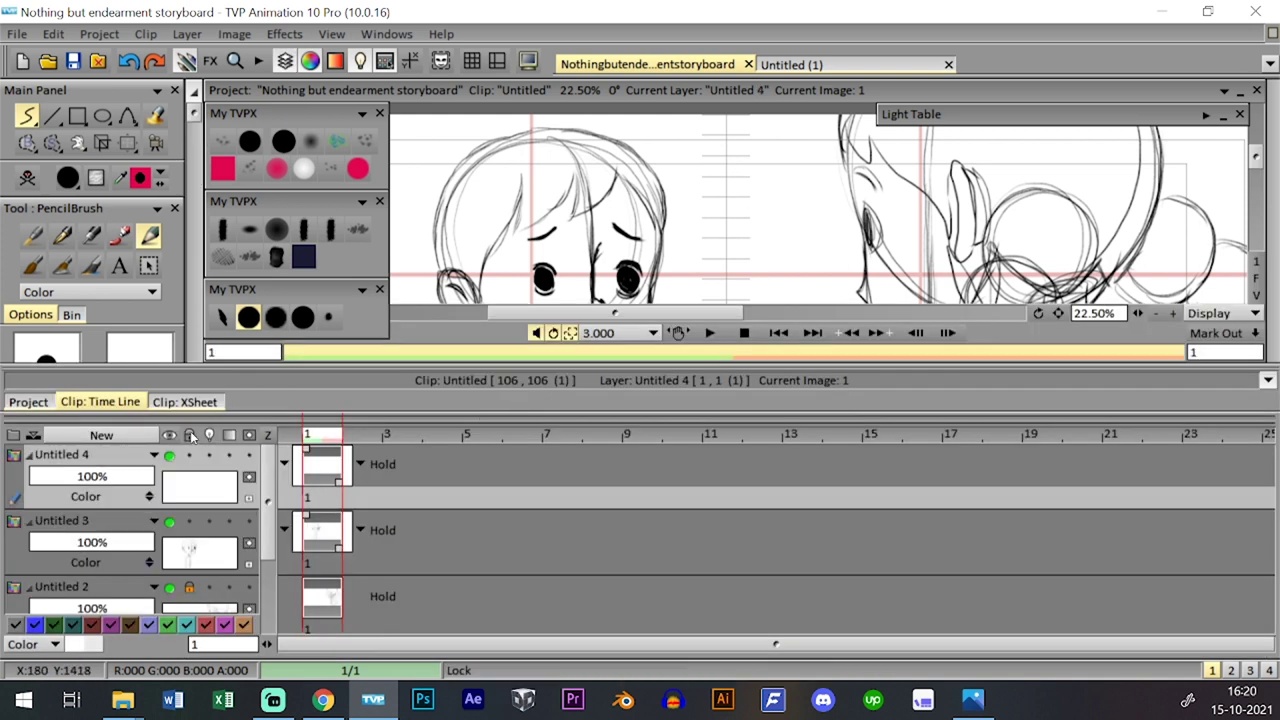
pyautogui.hotkey('ctrl', 't')
pyautogui.hotkey('ctrl', 's')
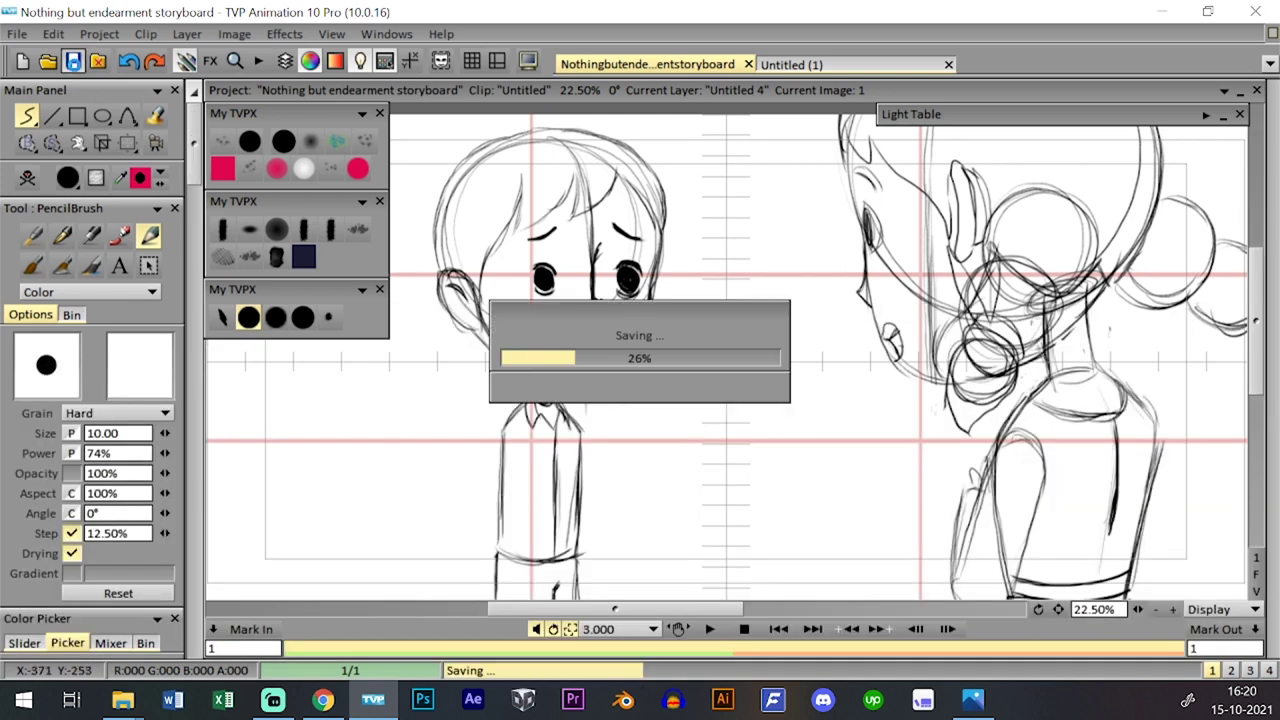
# - Make Untitled 3 current and add a second image to it
pyautogui.hotkey('ctrl', 't')
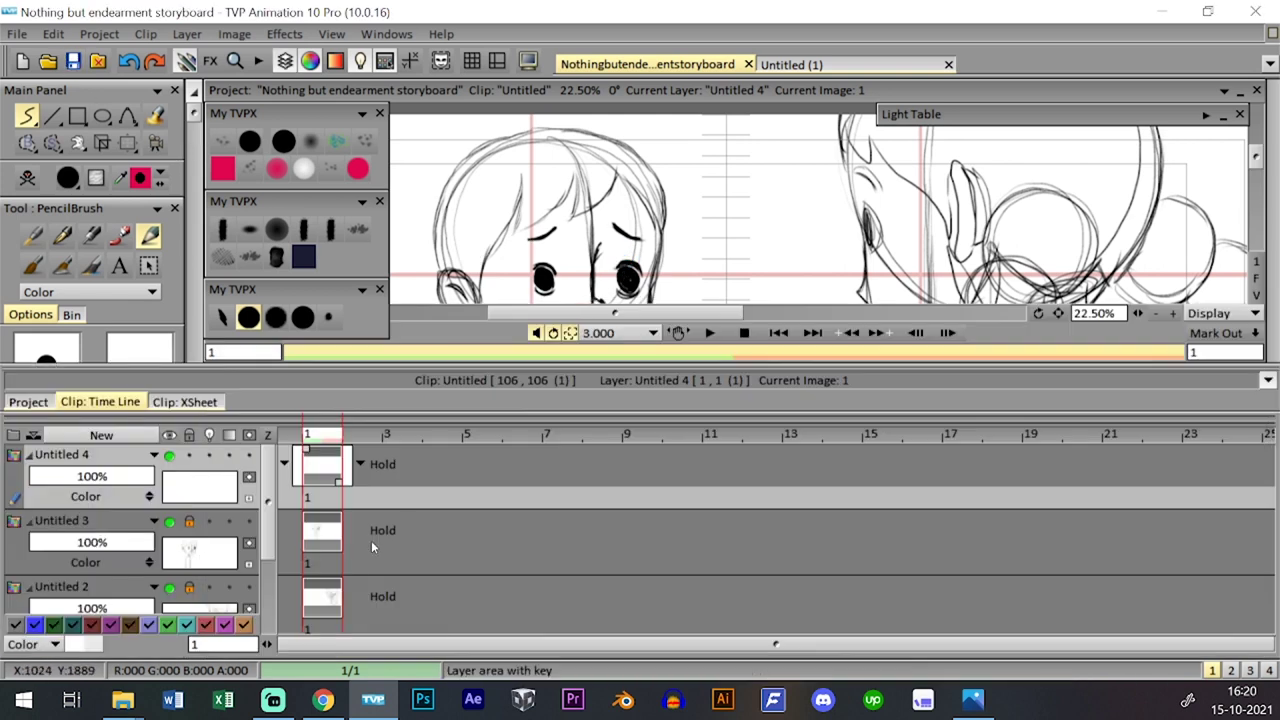
pyautogui.click(371, 540)
pyautogui.hotkey('ctrl', 't')
pyautogui.click(551, 309)
# - Delete layer Untitled 4 through its layer options and hide the timeline
pyautogui.hotkey('ctrl', 't')
pyautogui.click(320, 467)
pyautogui.click(155, 455)
pyautogui.click(318, 477)
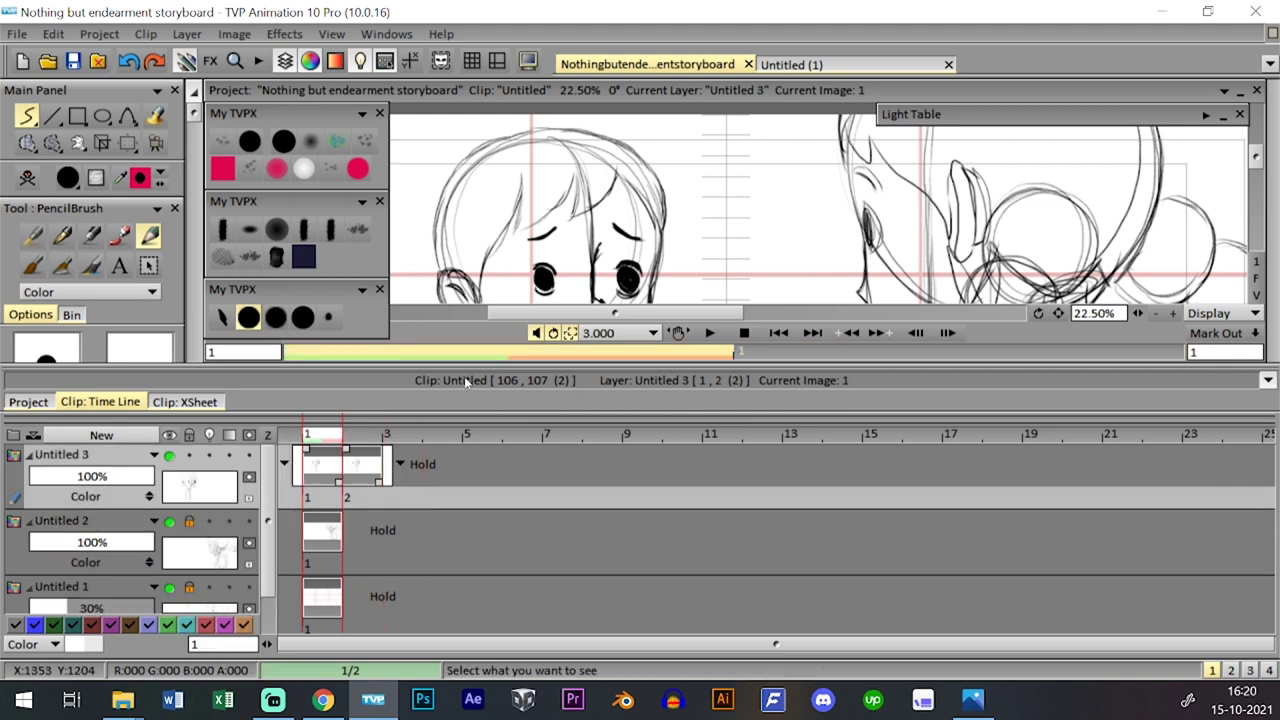
pyautogui.hotkey('ctrl', 't')
pyautogui.hotkey('ctrl', 't')
pyautogui.hotkey('ctrl', 't')
pyautogui.hotkey('ctrl', 't')
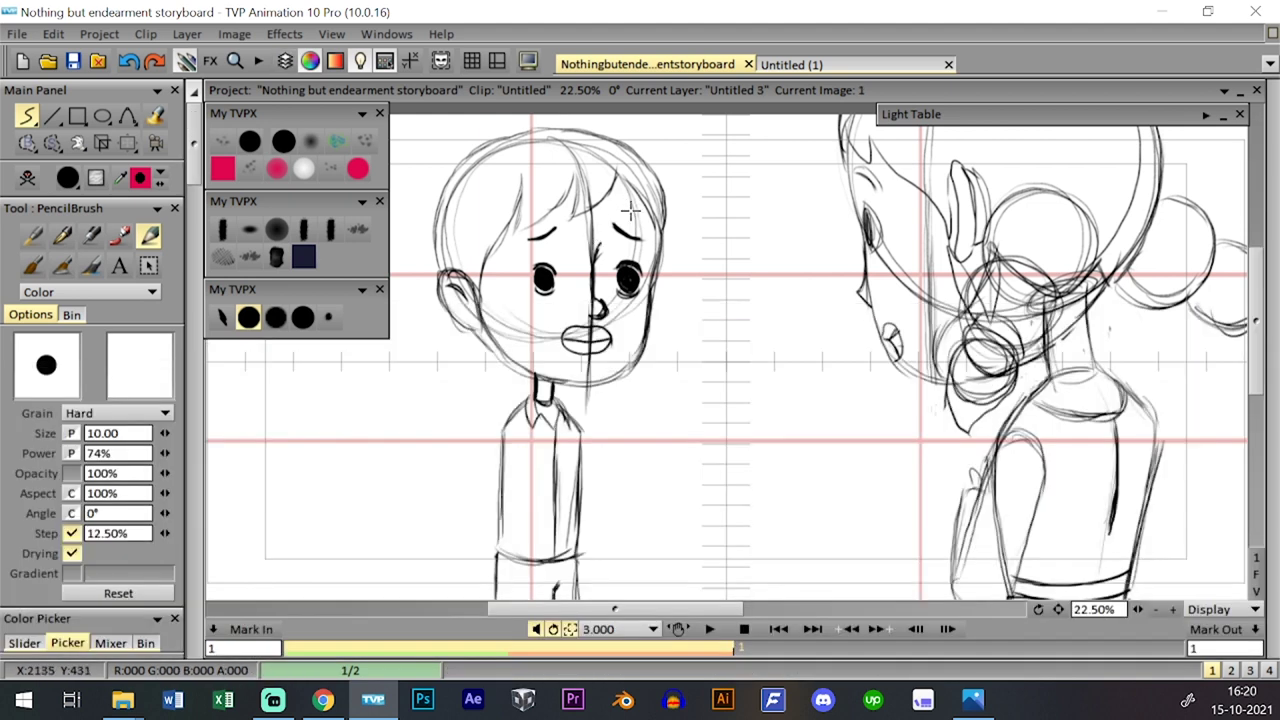
# - Draw short sleeves on the boy's shirt, redoing the left sleeve edge lower
pyautogui.hotkey('ctrl', 't')
pyautogui.hotkey('ctrl', 'z')
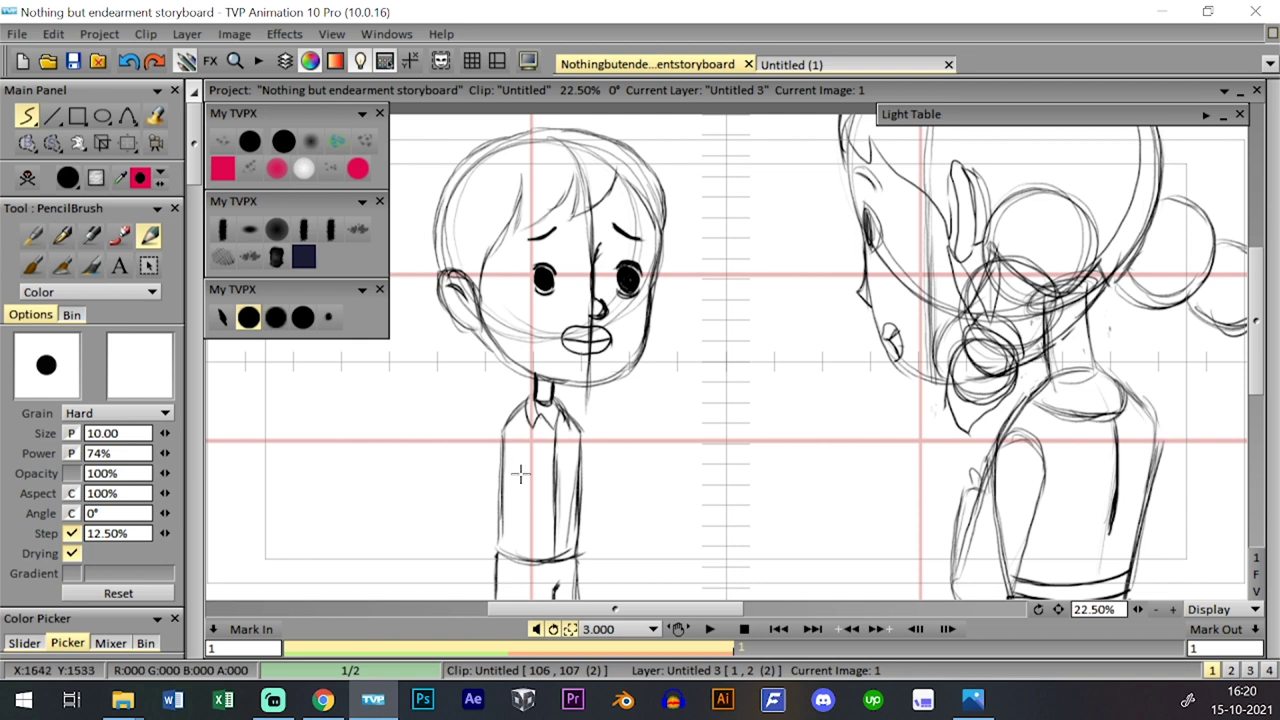
pyautogui.moveTo(478, 488)
pyautogui.mouseDown()
pyautogui.moveTo(489, 418)
pyautogui.moveTo(472, 467)
pyautogui.moveTo(497, 452)
pyautogui.moveTo(483, 481)
pyautogui.moveTo(467, 458)
pyautogui.moveTo(472, 476)
pyautogui.moveTo(484, 464)
pyautogui.moveTo(479, 483)
pyautogui.moveTo(501, 462)
pyautogui.moveTo(500, 497)
pyautogui.mouseUp()
pyautogui.hotkey('ctrl', 'z')
pyautogui.hotkey('ctrl', 'z')
pyautogui.hotkey('ctrl', 'z')
pyautogui.hotkey('ctrl', 'z')
pyautogui.hotkey('ctrl', 'z')
pyautogui.hotkey('ctrl', 'z')
pyautogui.moveTo(515, 452)
pyautogui.mouseDown()
pyautogui.moveTo(500, 496)
pyautogui.moveTo(505, 429)
pyautogui.moveTo(486, 449)
pyautogui.mouseUp()
pyautogui.moveTo(581, 433); pyautogui.dragTo(606, 474)
pyautogui.moveTo(606, 474); pyautogui.dragTo(586, 490)
pyautogui.hotkey('ctrl', 'z')
pyautogui.hotkey('ctrl', 'z')
# - Draw the bent left arm with its forearm and hand reaching across the waist
pyautogui.moveTo(485, 486); pyautogui.dragTo(456, 495)
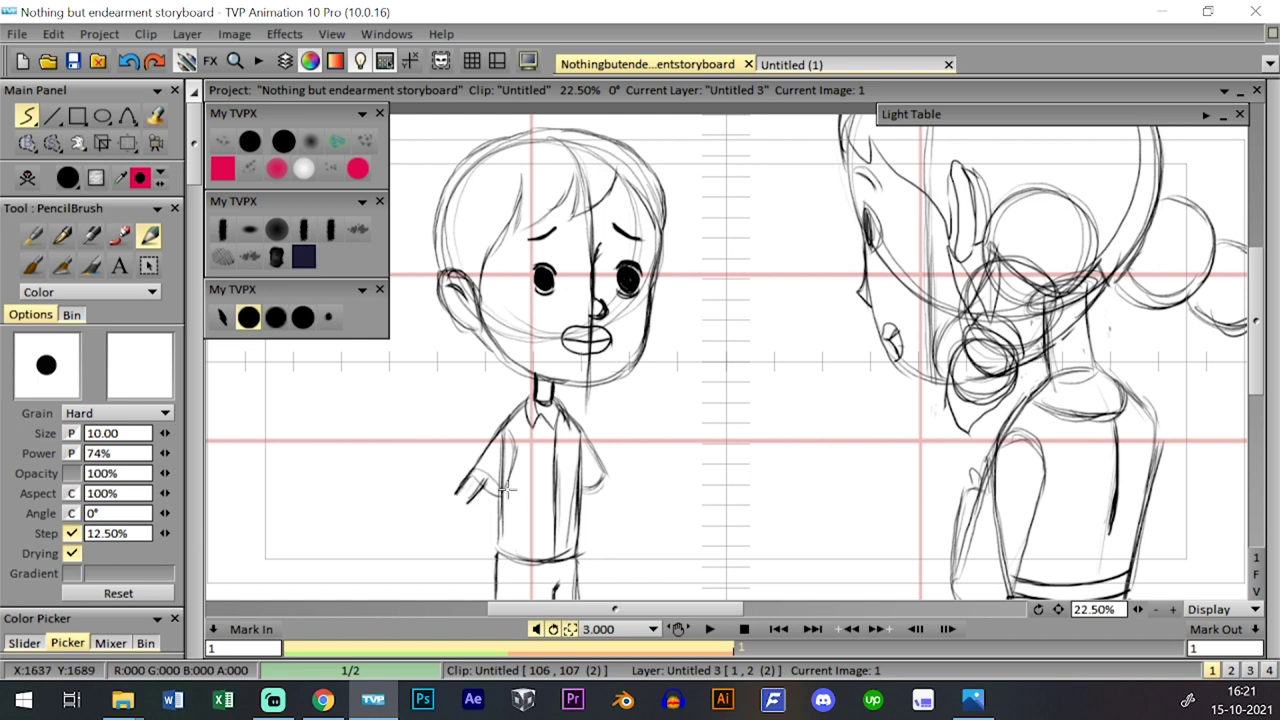
pyautogui.moveTo(466, 505)
pyautogui.mouseDown()
pyautogui.moveTo(494, 478)
pyautogui.moveTo(465, 504)
pyautogui.moveTo(498, 484)
pyautogui.moveTo(537, 487)
pyautogui.mouseUp()
pyautogui.hotkey('ctrl', 'z')
pyautogui.hotkey('ctrl', 'z')
pyautogui.moveTo(460, 491); pyautogui.dragTo(540, 486)
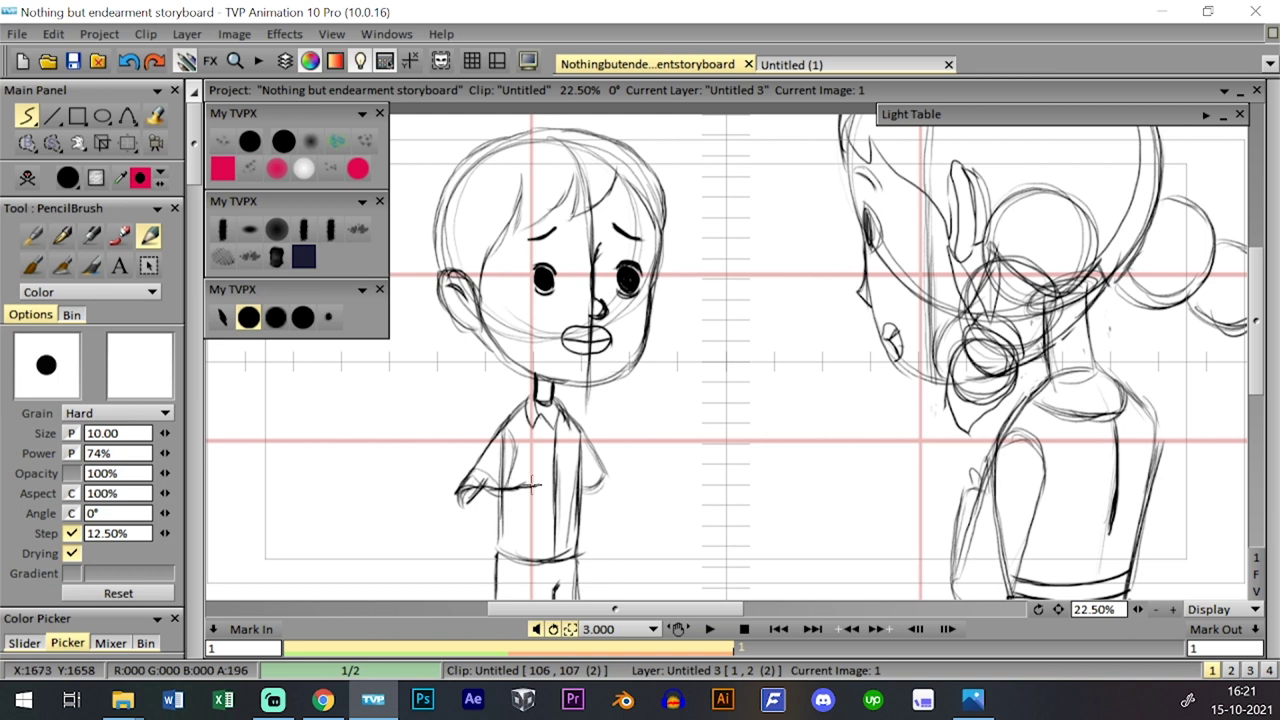
pyautogui.moveTo(465, 504)
pyautogui.mouseDown()
pyautogui.moveTo(549, 495)
pyautogui.moveTo(537, 479)
pyautogui.mouseUp()
# - Redraw the hand and lower sleeve edge at the end of the left forearm
pyautogui.scroll(3, 640, 448)
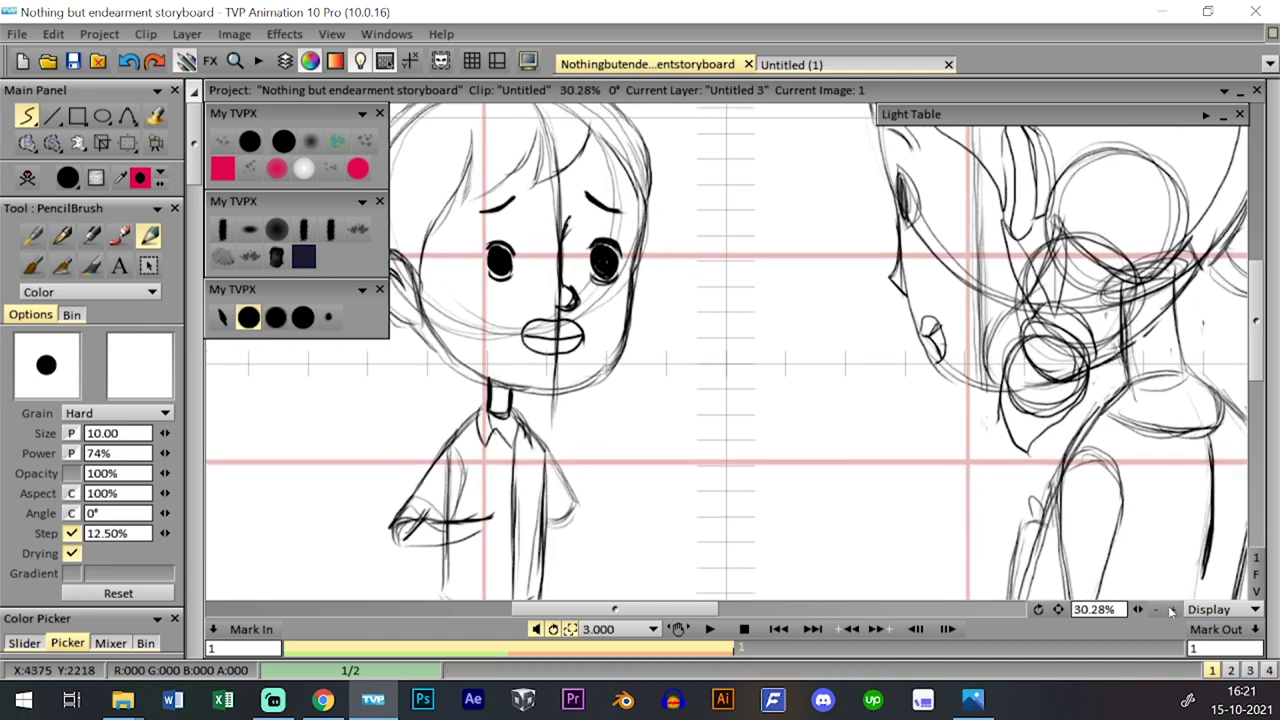
pyautogui.hotkey('ctrl', 'z')
pyautogui.hotkey('ctrl', 'z')
pyautogui.hotkey('ctrl', 'z')
pyautogui.hotkey('ctrl', 'z')
pyautogui.hotkey('ctrl', 'z')
pyautogui.hotkey('ctrl', 'z')
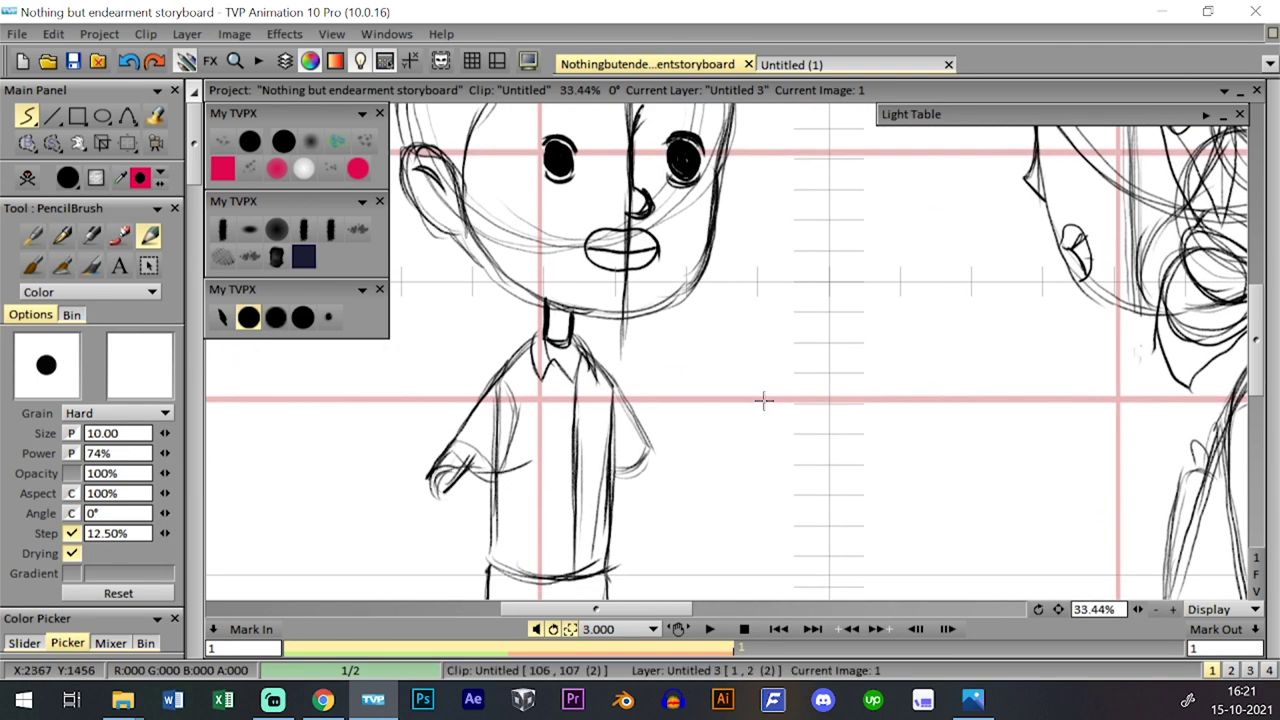
pyautogui.moveTo(435, 499)
pyautogui.mouseDown()
pyautogui.moveTo(506, 478)
pyautogui.moveTo(550, 466)
pyautogui.mouseUp()
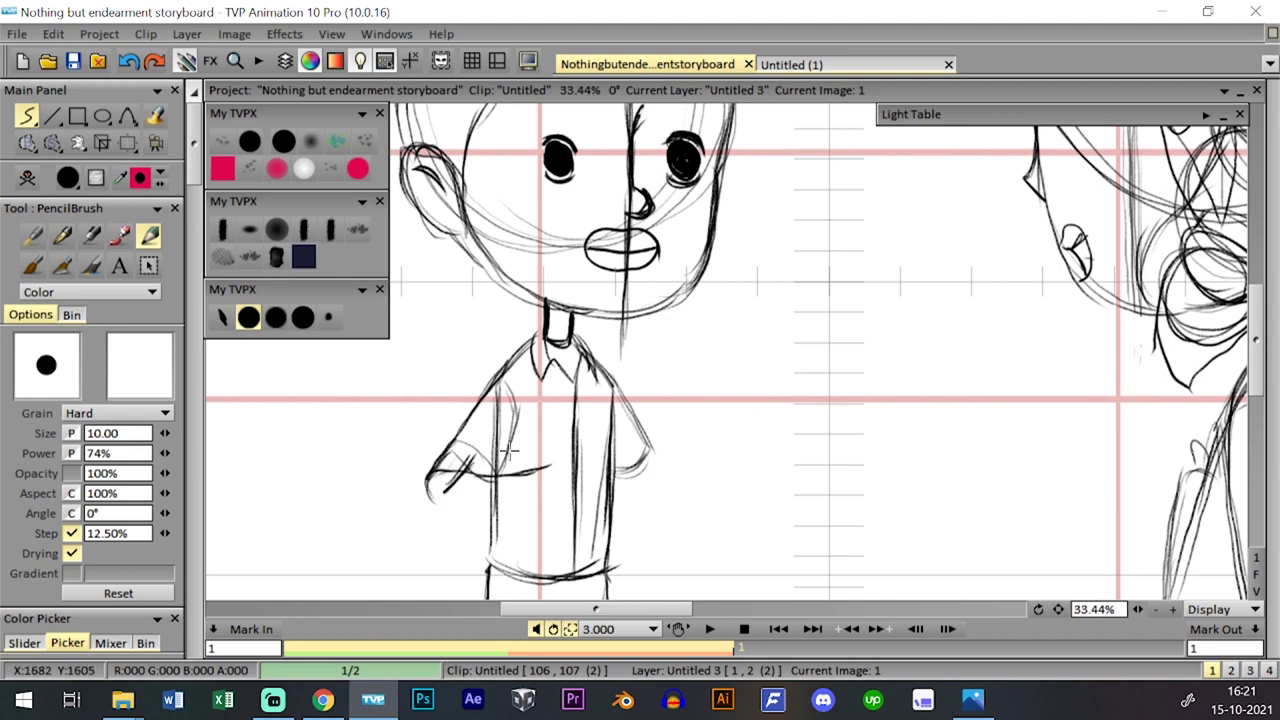
pyautogui.moveTo(432, 496); pyautogui.dragTo(538, 480)
pyautogui.hotkey('ctrl', 'z')
pyautogui.moveTo(492, 499); pyautogui.dragTo(542, 481)
pyautogui.hotkey('ctrl', 'z')
pyautogui.hotkey('ctrl', 'z')
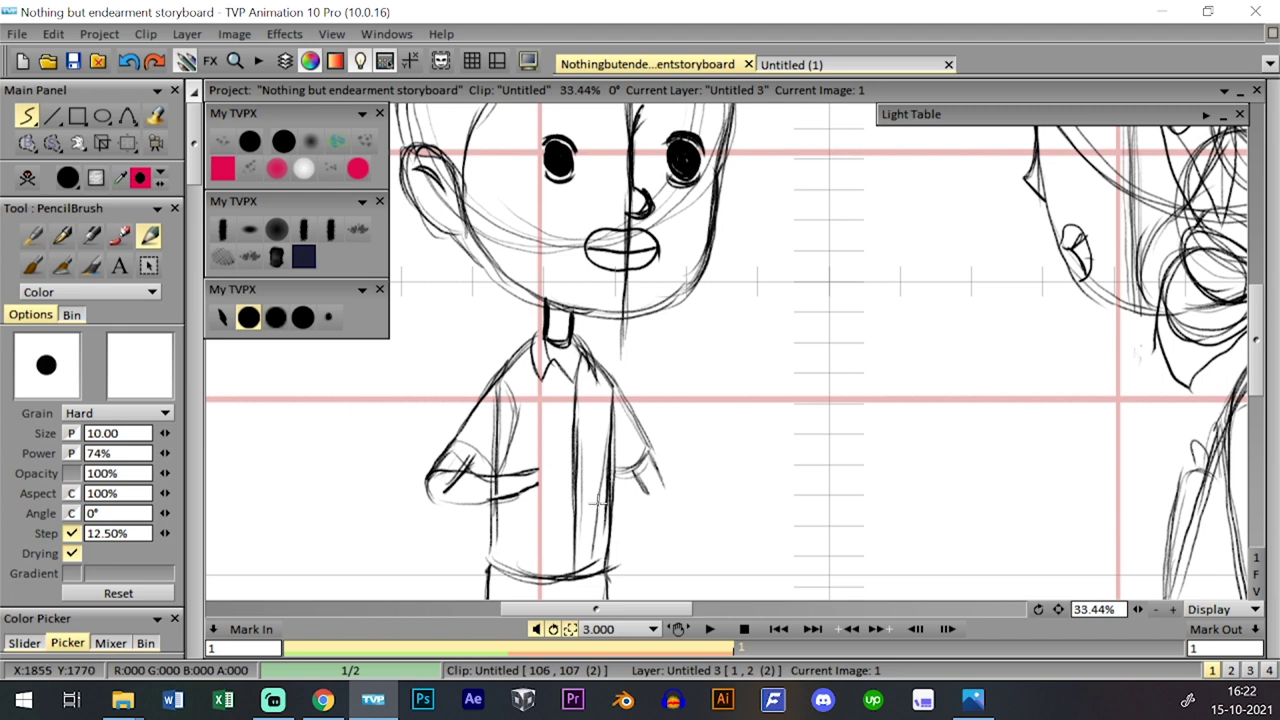
# - Sketch the right forearm across the shirt, ending in a hand resting on the chest
pyautogui.moveTo(590, 510); pyautogui.dragTo(661, 482)
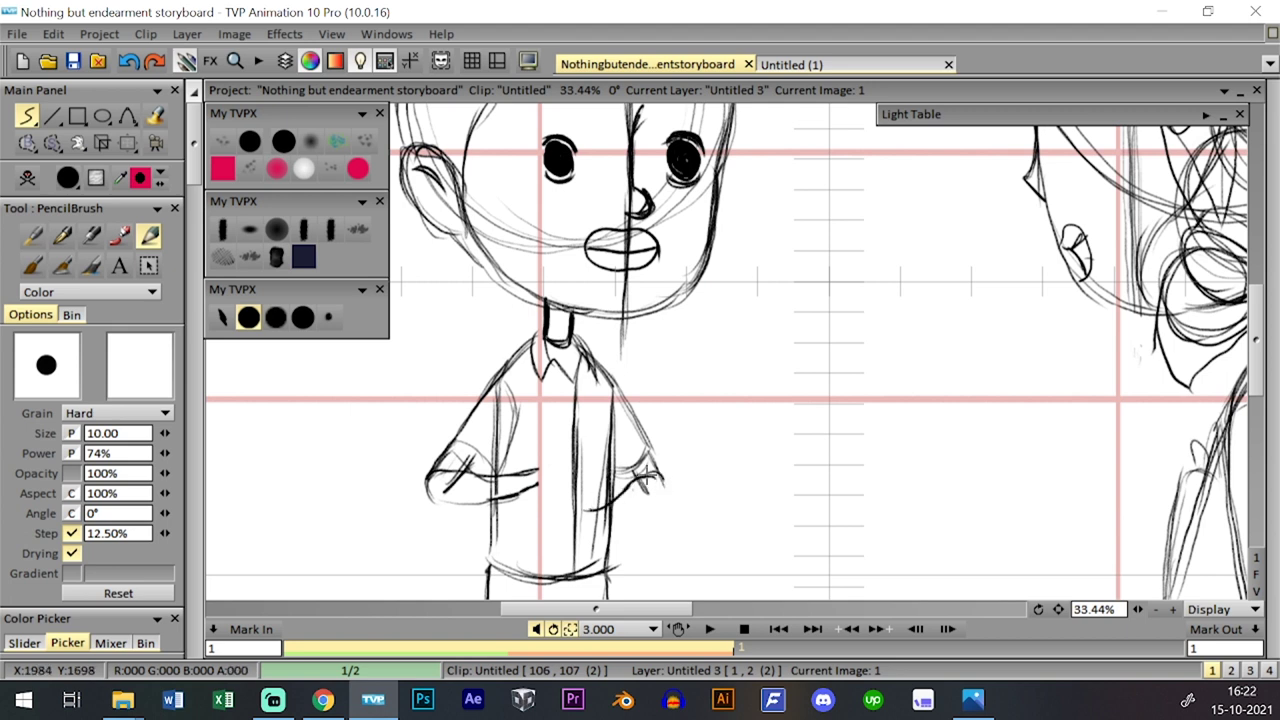
pyautogui.moveTo(590, 521); pyautogui.dragTo(658, 482)
pyautogui.hotkey('ctrl', 'z')
pyautogui.moveTo(602, 518)
pyautogui.mouseDown()
pyautogui.moveTo(658, 486)
pyautogui.moveTo(573, 531)
pyautogui.moveTo(629, 499)
pyautogui.moveTo(569, 507)
pyautogui.moveTo(583, 507)
pyautogui.moveTo(579, 522)
pyautogui.moveTo(591, 509)
pyautogui.moveTo(566, 514)
pyautogui.moveTo(568, 501)
pyautogui.moveTo(578, 514)
pyautogui.moveTo(542, 517)
pyautogui.moveTo(578, 540)
pyautogui.mouseUp()
pyautogui.hotkey('ctrl', 'z')
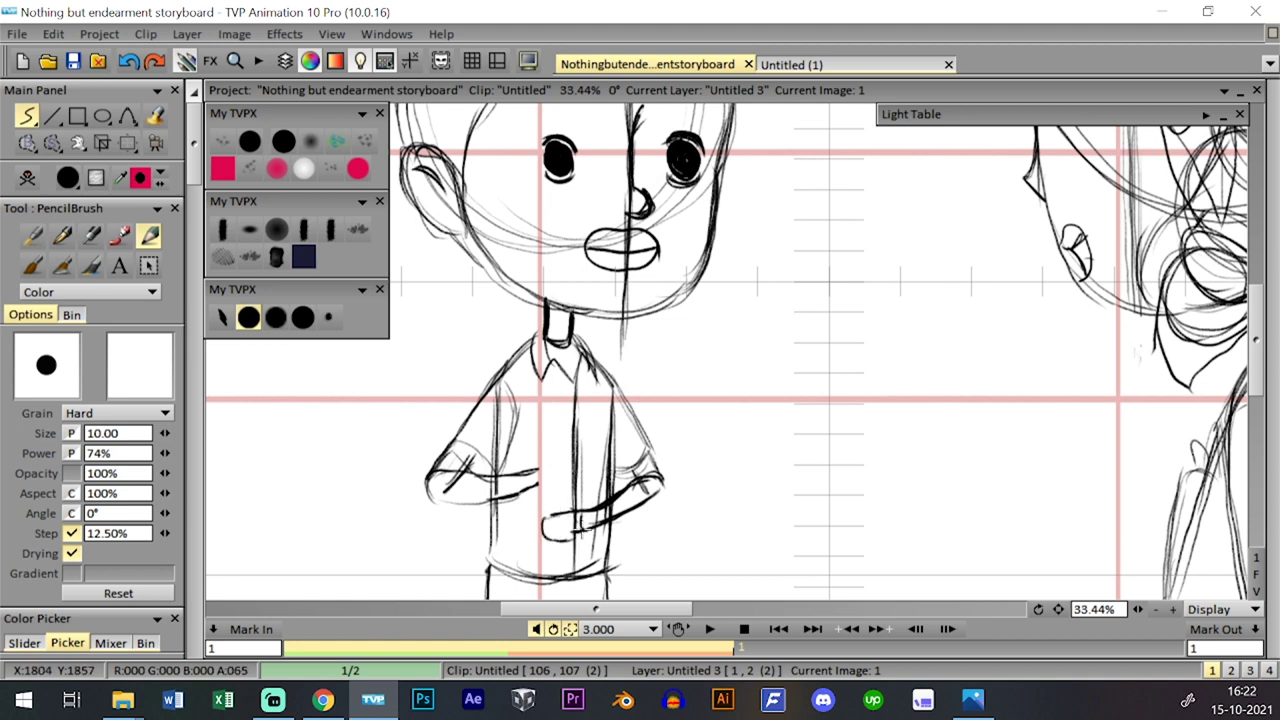
pyautogui.moveTo(541, 468); pyautogui.dragTo(564, 458)
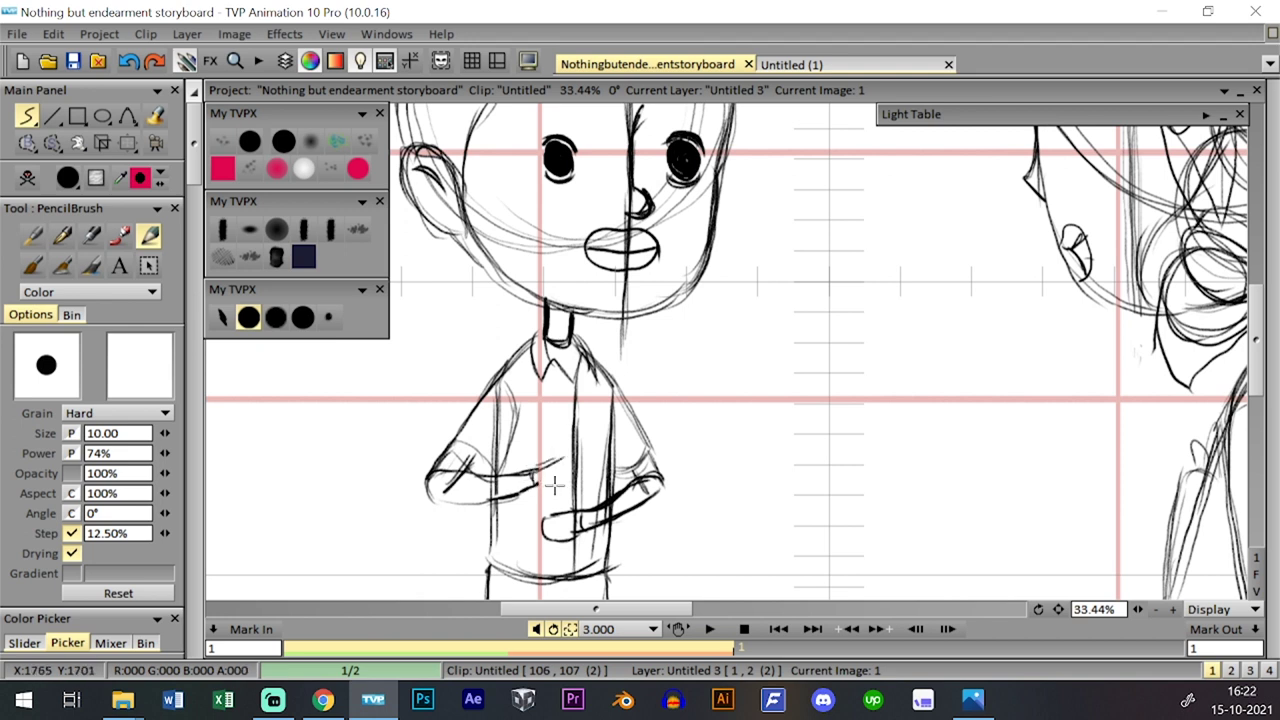
pyautogui.moveTo(567, 478)
pyautogui.mouseDown()
pyautogui.moveTo(569, 460)
pyautogui.moveTo(545, 467)
pyautogui.mouseUp()
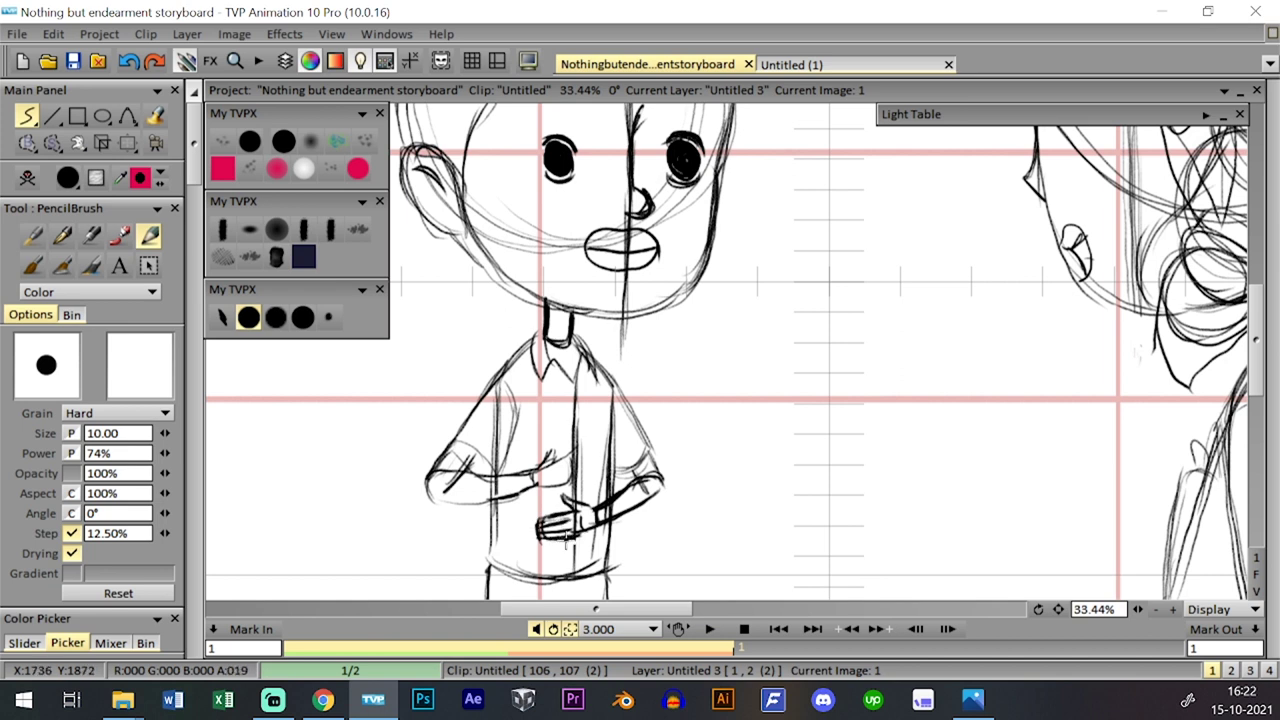
pyautogui.moveTo(548, 462)
pyautogui.mouseDown()
pyautogui.moveTo(572, 450)
pyautogui.moveTo(568, 474)
pyautogui.mouseUp()
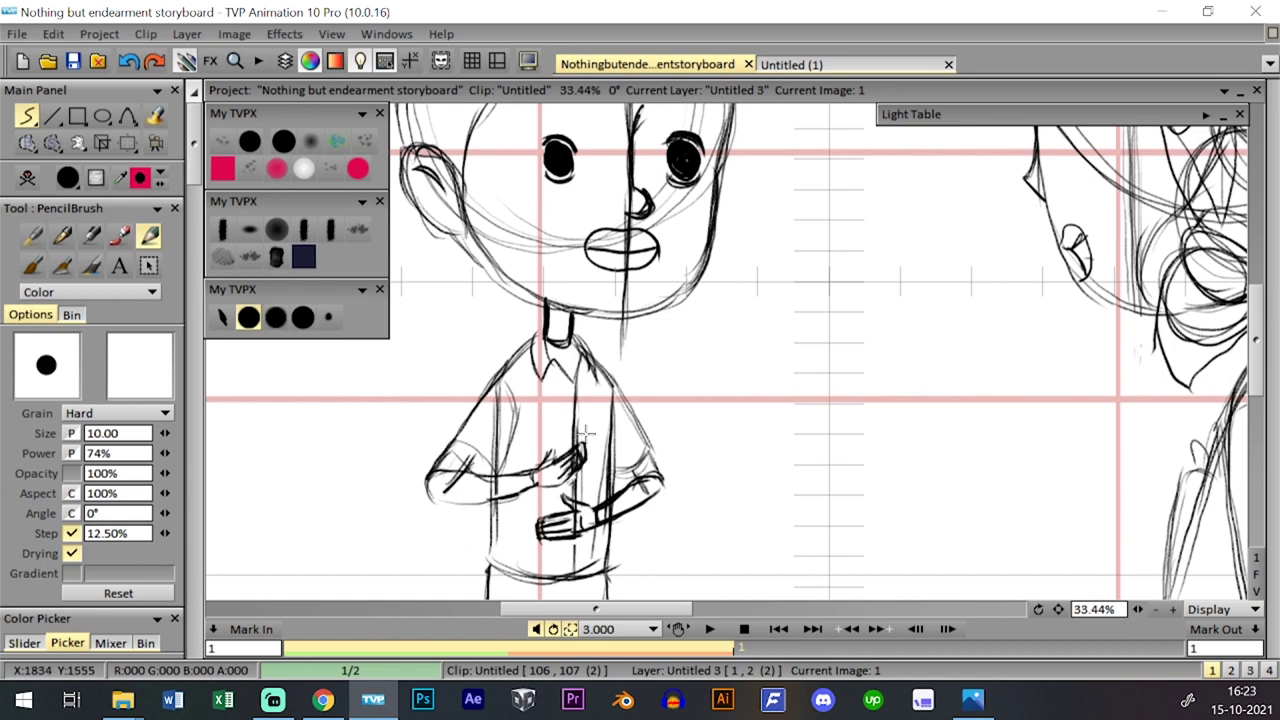
# - Add a third image to the boy's layer and step back to image 2
pyautogui.press('l')
pyautogui.press('l')
pyautogui.press('l')
pyautogui.press('l')
pyautogui.press('l')
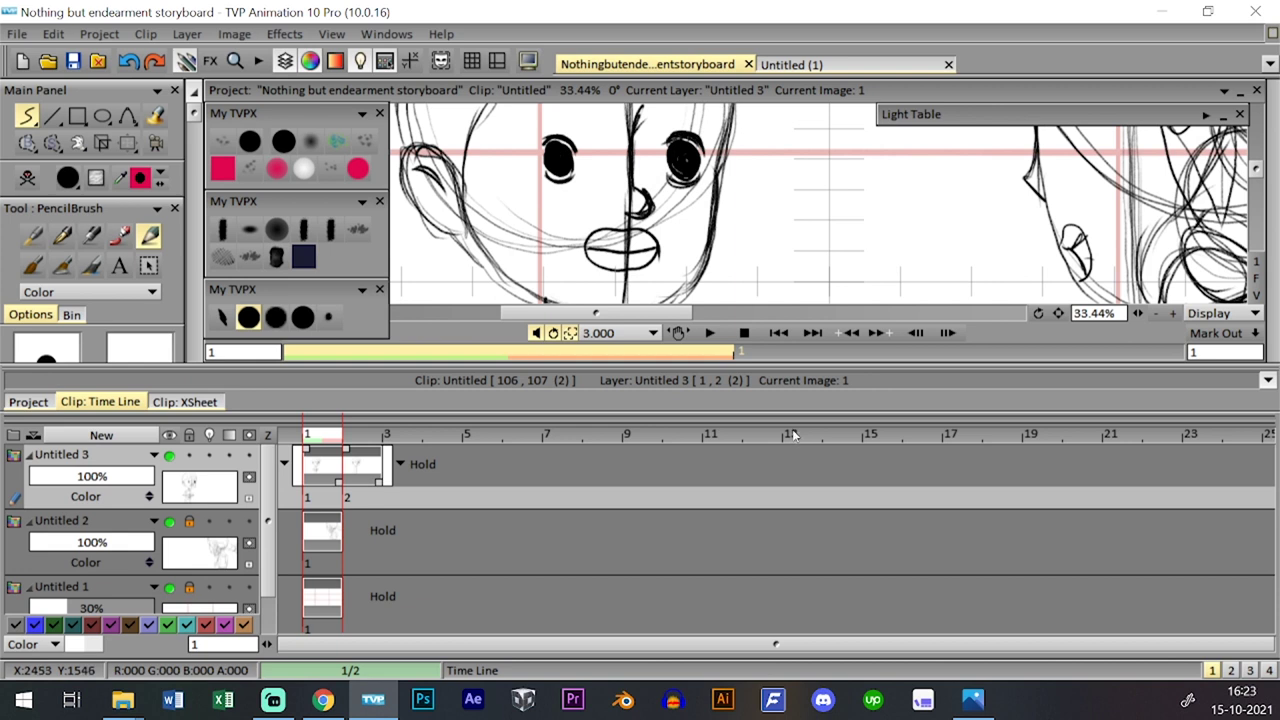
pyautogui.press('l')
pyautogui.press('Right')
pyautogui.press('Right')
pyautogui.press('l')
pyautogui.press('l')
pyautogui.hotkey('shift', 'd')
pyautogui.press('Left')
pyautogui.press('l')
pyautogui.press('l')
pyautogui.press('l')
# - Turn on the Light Table so the folded arms show as green onion skin
pyautogui.press('0')
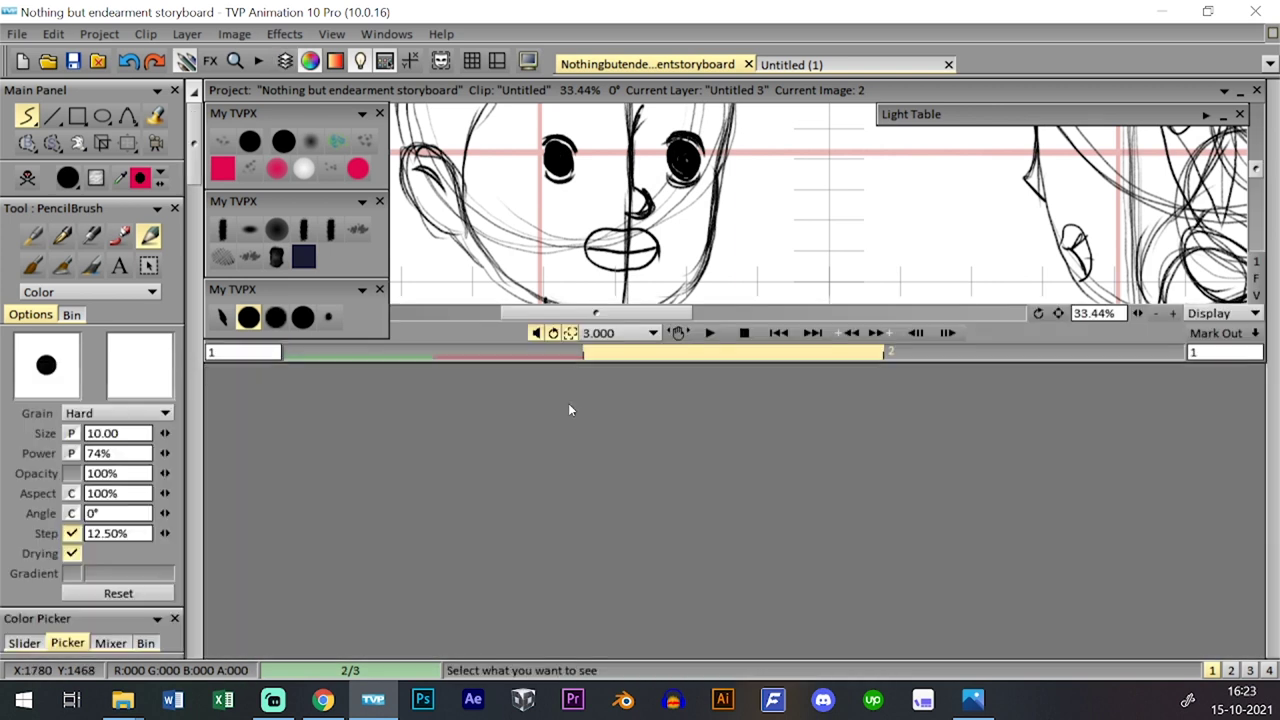
pyautogui.press('0')
pyautogui.press('0')
pyautogui.press('0')
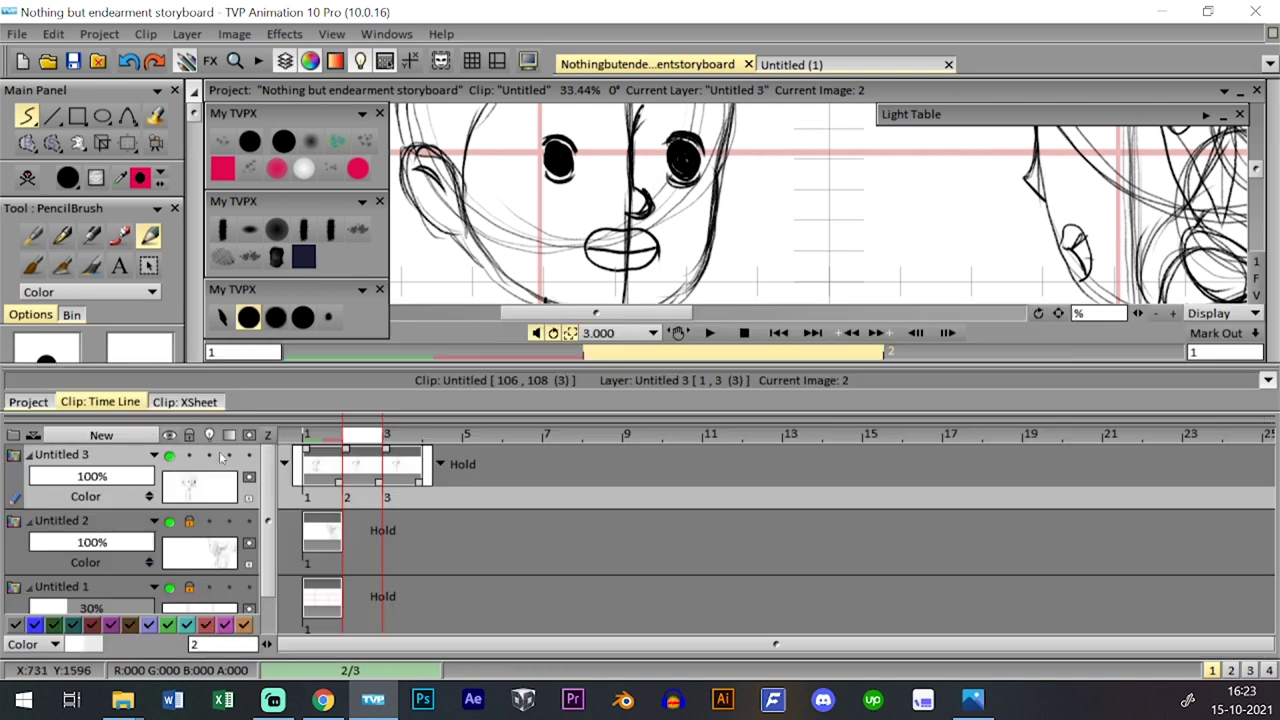
pyautogui.press('0')
pyautogui.hotkey('ctrl', 's')
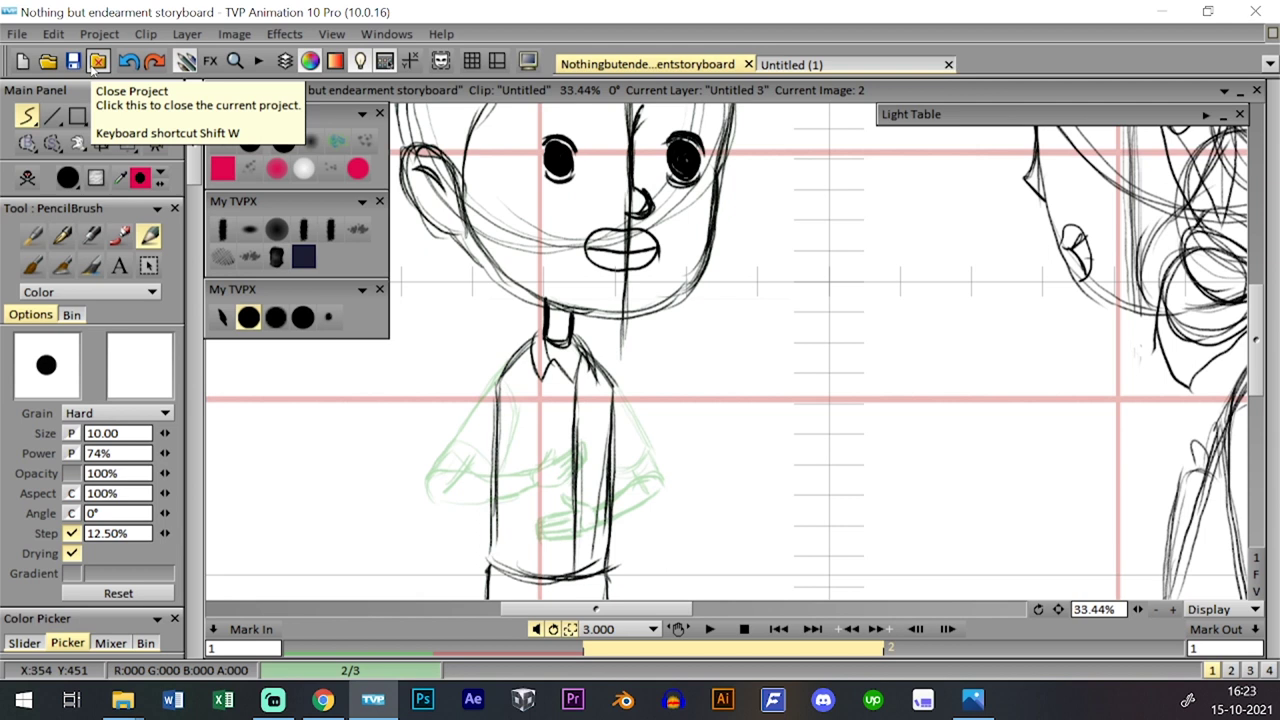
pyautogui.press('Tab')
pyautogui.press('Tab')
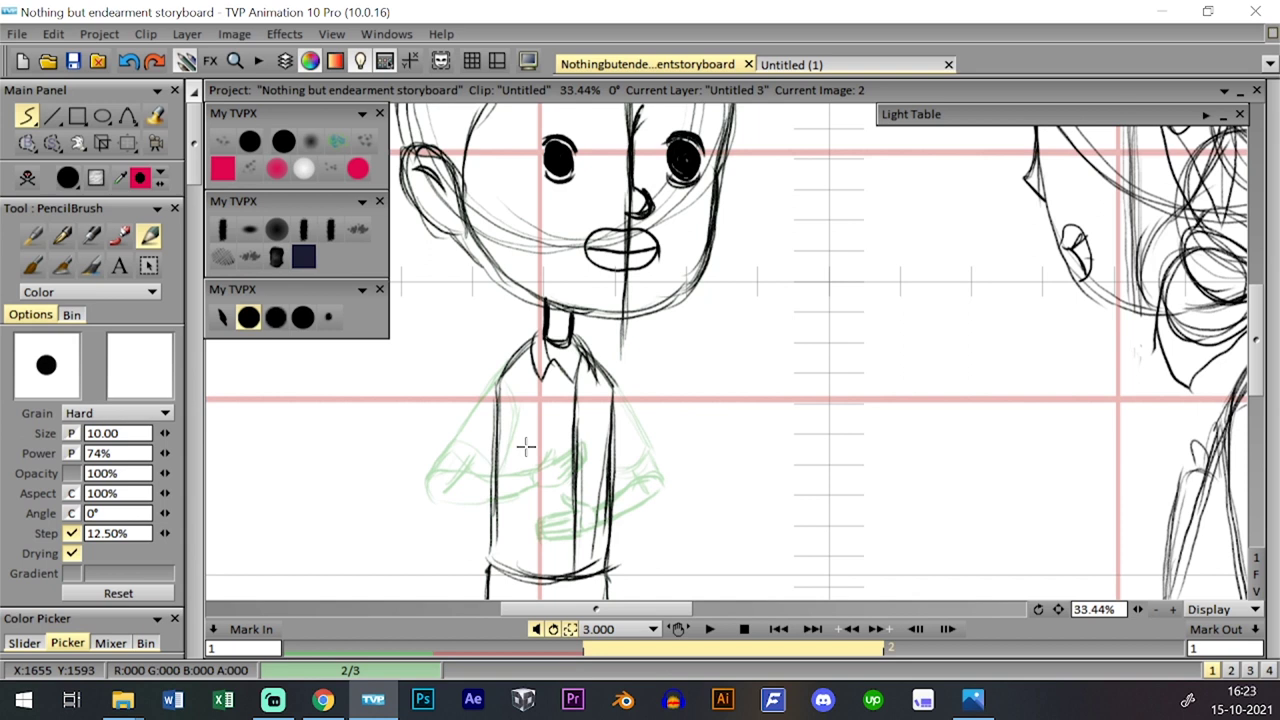
pyautogui.press('Tab')
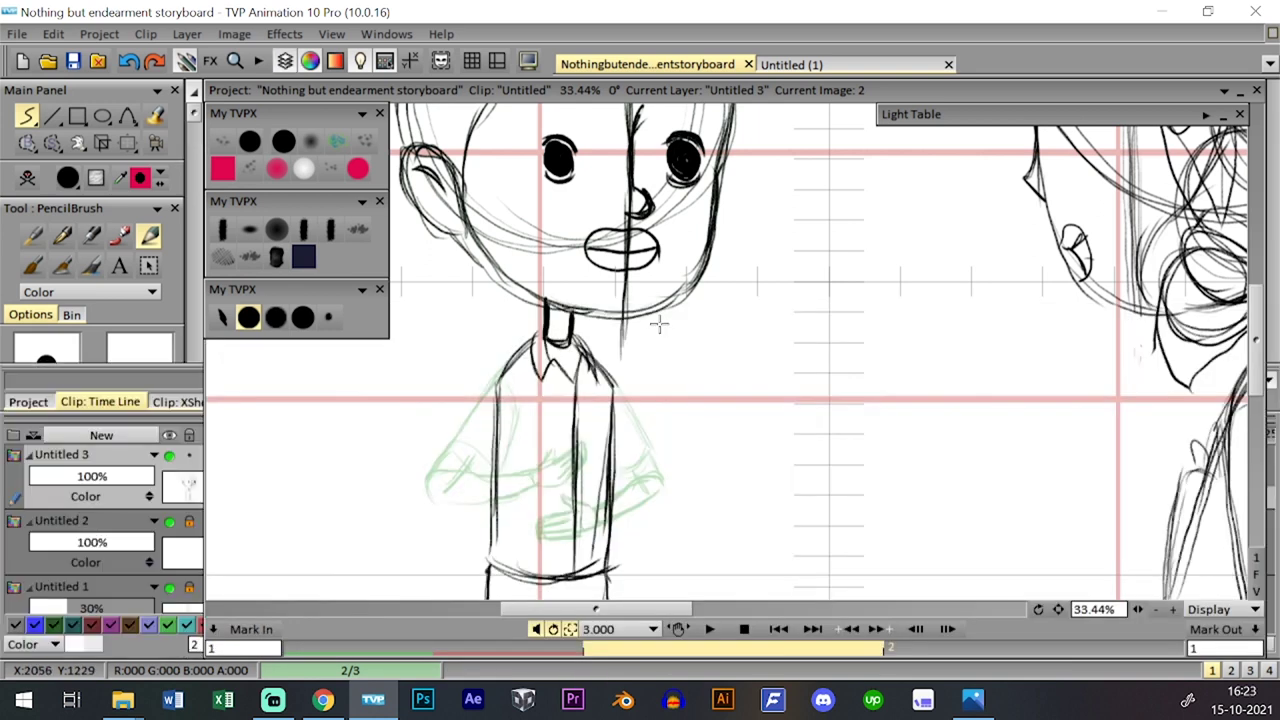
pyautogui.press('Tab')
pyautogui.press('Tab')
pyautogui.press('Tab')
pyautogui.press('Tab')
pyautogui.press('Tab')
pyautogui.press('Tab')
pyautogui.press('Tab')
pyautogui.press('Tab')
pyautogui.press('Tab')
pyautogui.press('Tab')
pyautogui.press('Tab')
pyautogui.press('Tab')
pyautogui.press('Tab')
pyautogui.press('Tab')
pyautogui.press('Tab')
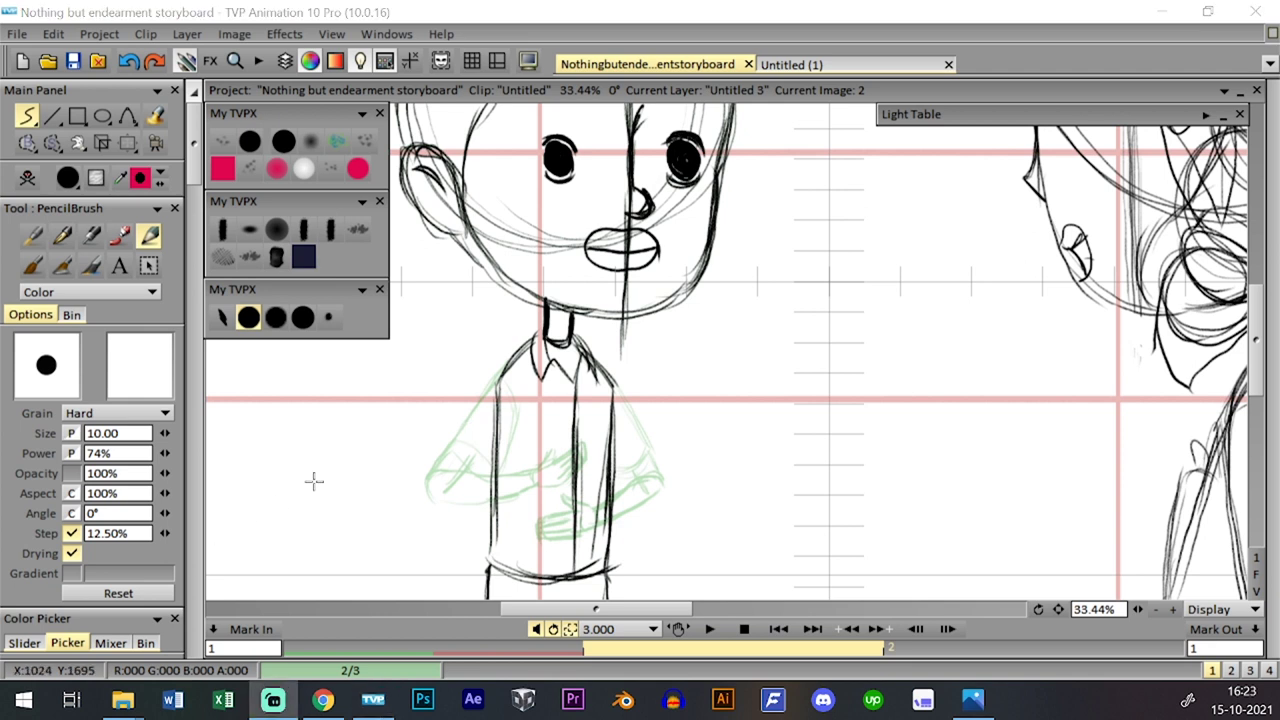
# - Outline the shirt's left side, the left sleeve hem and the forearm crossing the body
pyautogui.moveTo(449, 452); pyautogui.dragTo(491, 370)
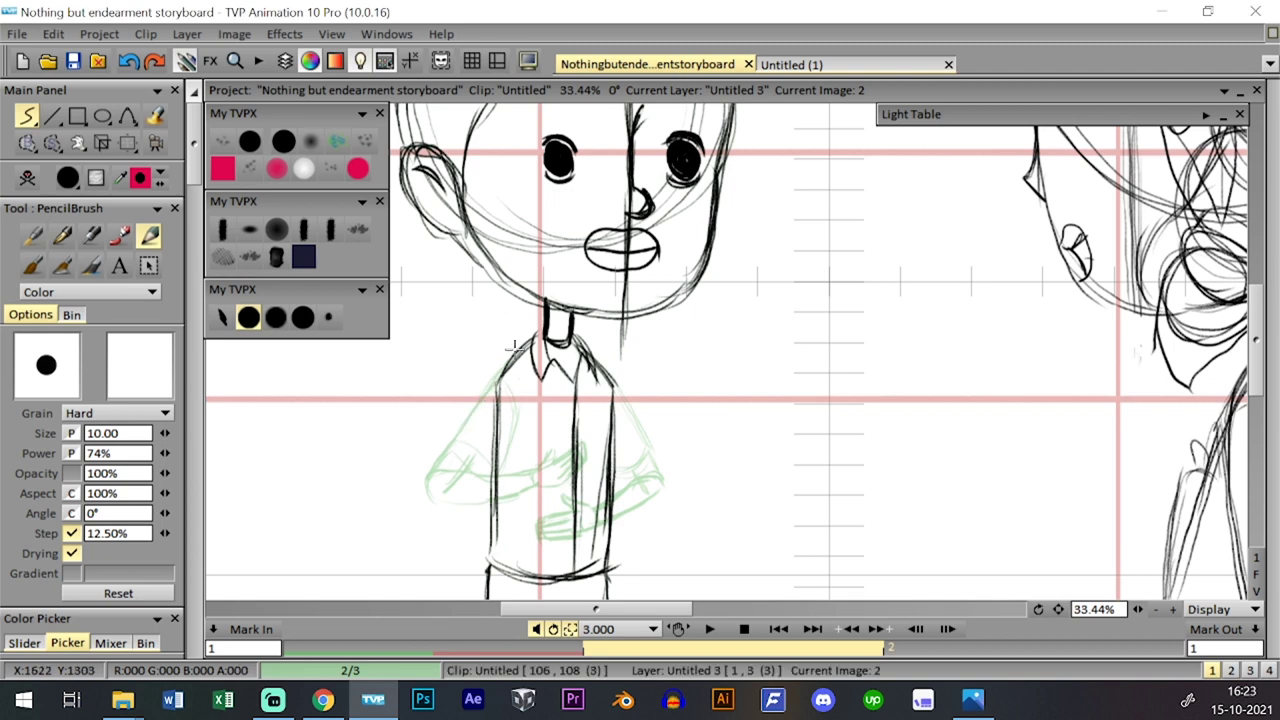
pyautogui.moveTo(501, 365)
pyautogui.mouseDown()
pyautogui.moveTo(471, 419)
pyautogui.moveTo(504, 473)
pyautogui.mouseUp()
pyautogui.moveTo(485, 456)
pyautogui.mouseDown()
pyautogui.moveTo(506, 478)
pyautogui.moveTo(514, 413)
pyautogui.moveTo(499, 385)
pyautogui.moveTo(446, 500)
pyautogui.moveTo(460, 508)
pyautogui.moveTo(487, 469)
pyautogui.moveTo(550, 445)
pyautogui.mouseUp()
pyautogui.moveTo(463, 502)
pyautogui.mouseDown()
pyautogui.moveTo(523, 485)
pyautogui.moveTo(523, 458)
pyautogui.moveTo(475, 508)
pyautogui.moveTo(529, 480)
pyautogui.mouseUp()
pyautogui.hotkey('ctrl', 'z')
pyautogui.hotkey('ctrl', 'z')
pyautogui.moveTo(522, 487)
pyautogui.mouseDown()
pyautogui.moveTo(553, 439)
pyautogui.moveTo(489, 477)
pyautogui.moveTo(536, 472)
pyautogui.moveTo(515, 483)
pyautogui.moveTo(547, 469)
pyautogui.mouseUp()
pyautogui.hotkey('ctrl', 'z')
# - Sketch the right arm's outer line and thumb, undoing the unsuccessful attempts
pyautogui.hotkey('ctrl', 'z')
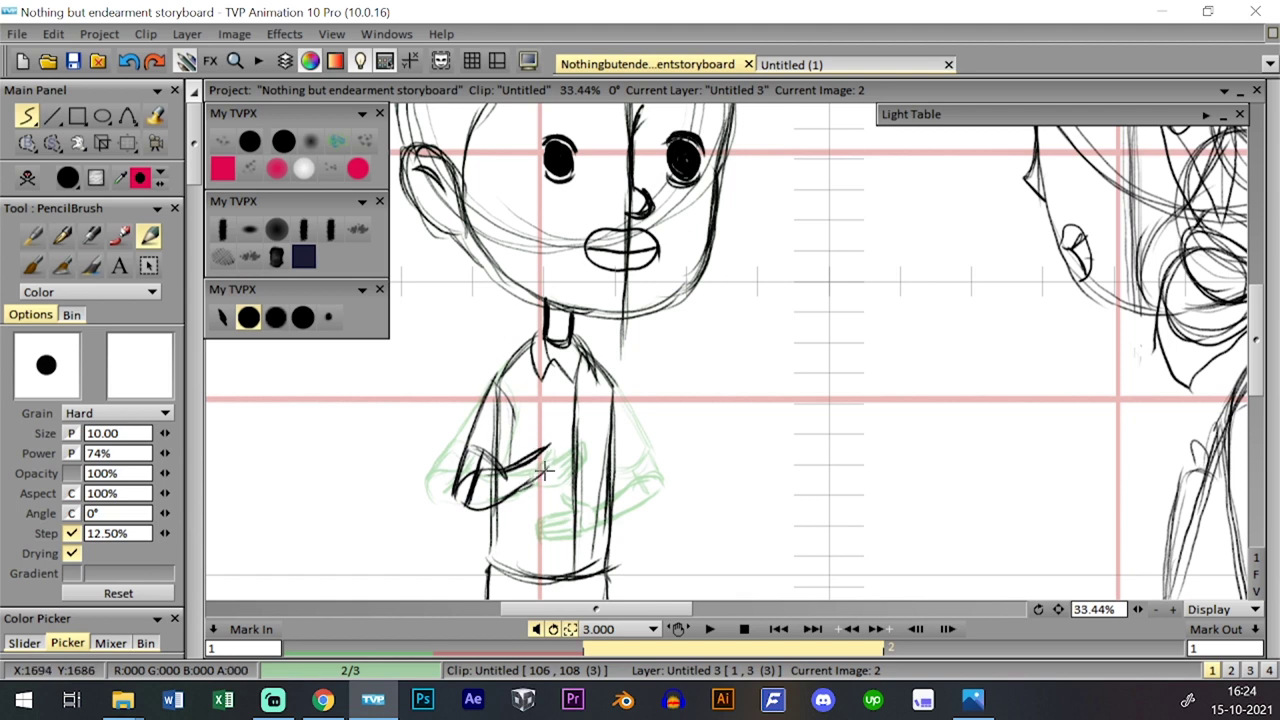
pyautogui.moveTo(612, 390); pyautogui.dragTo(650, 443)
pyautogui.hotkey('ctrl', 'z')
pyautogui.hotkey('ctrl', 'z')
pyautogui.hotkey('ctrl', 'z')
pyautogui.moveTo(613, 388)
pyautogui.mouseDown()
pyautogui.moveTo(632, 451)
pyautogui.moveTo(625, 469)
pyautogui.moveTo(606, 468)
pyautogui.moveTo(631, 469)
pyautogui.moveTo(625, 426)
pyautogui.moveTo(642, 488)
pyautogui.moveTo(620, 441)
pyautogui.moveTo(620, 464)
pyautogui.moveTo(636, 462)
pyautogui.moveTo(645, 489)
pyautogui.moveTo(625, 492)
pyautogui.moveTo(620, 478)
pyautogui.moveTo(641, 475)
pyautogui.moveTo(621, 466)
pyautogui.moveTo(636, 465)
pyautogui.moveTo(644, 480)
pyautogui.moveTo(627, 481)
pyautogui.moveTo(627, 459)
pyautogui.moveTo(640, 482)
pyautogui.moveTo(637, 461)
pyautogui.moveTo(627, 494)
pyautogui.mouseUp()
pyautogui.hotkey('ctrl', 'z')
pyautogui.hotkey('ctrl', 'z')
pyautogui.hotkey('ctrl', 'z')
pyautogui.hotkey('ctrl', 'z')
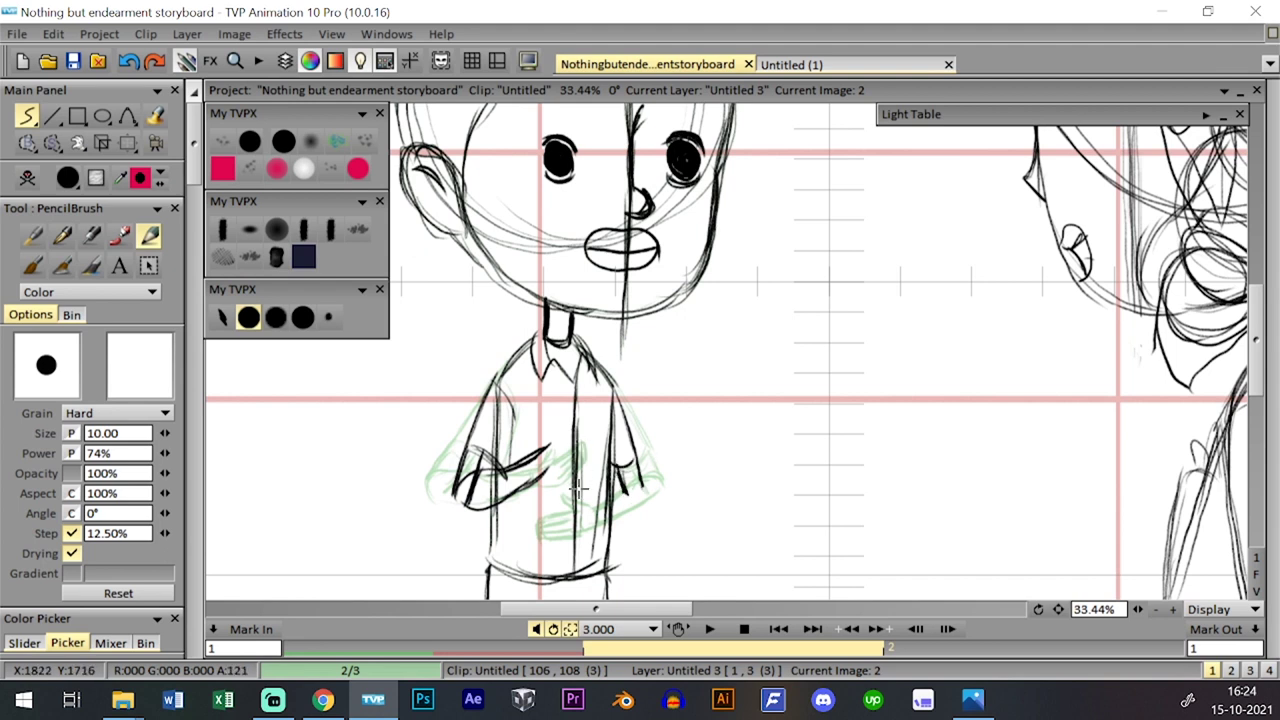
pyautogui.moveTo(574, 486)
pyautogui.mouseDown()
pyautogui.moveTo(579, 508)
pyautogui.moveTo(612, 484)
pyautogui.moveTo(577, 489)
pyautogui.moveTo(641, 476)
pyautogui.moveTo(611, 483)
pyautogui.moveTo(631, 478)
pyautogui.moveTo(606, 508)
pyautogui.moveTo(643, 488)
pyautogui.mouseUp()
pyautogui.hotkey('ctrl', 'z')
pyautogui.hotkey('ctrl', 'z')
pyautogui.hotkey('ctrl', 'z')
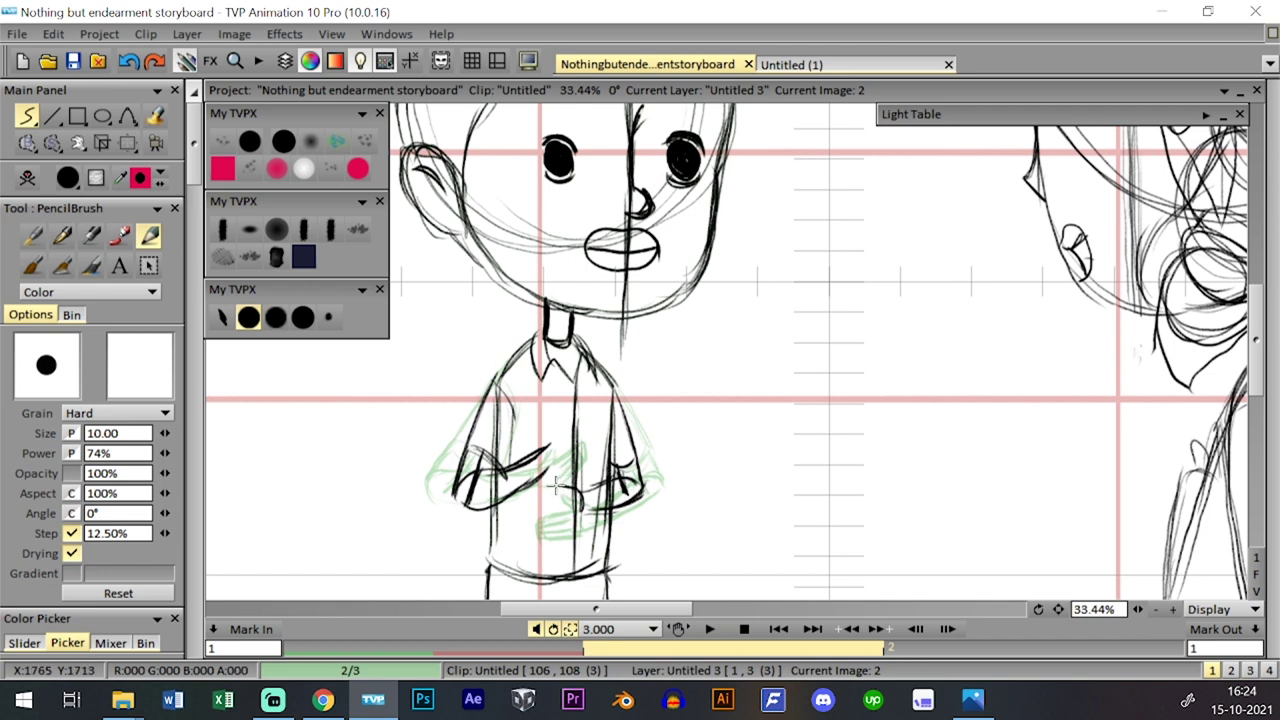
# - Draw the hands clasped in front of the chest and add a small crease mark
pyautogui.moveTo(553, 510)
pyautogui.mouseDown()
pyautogui.moveTo(590, 506)
pyautogui.moveTo(543, 462)
pyautogui.mouseUp()
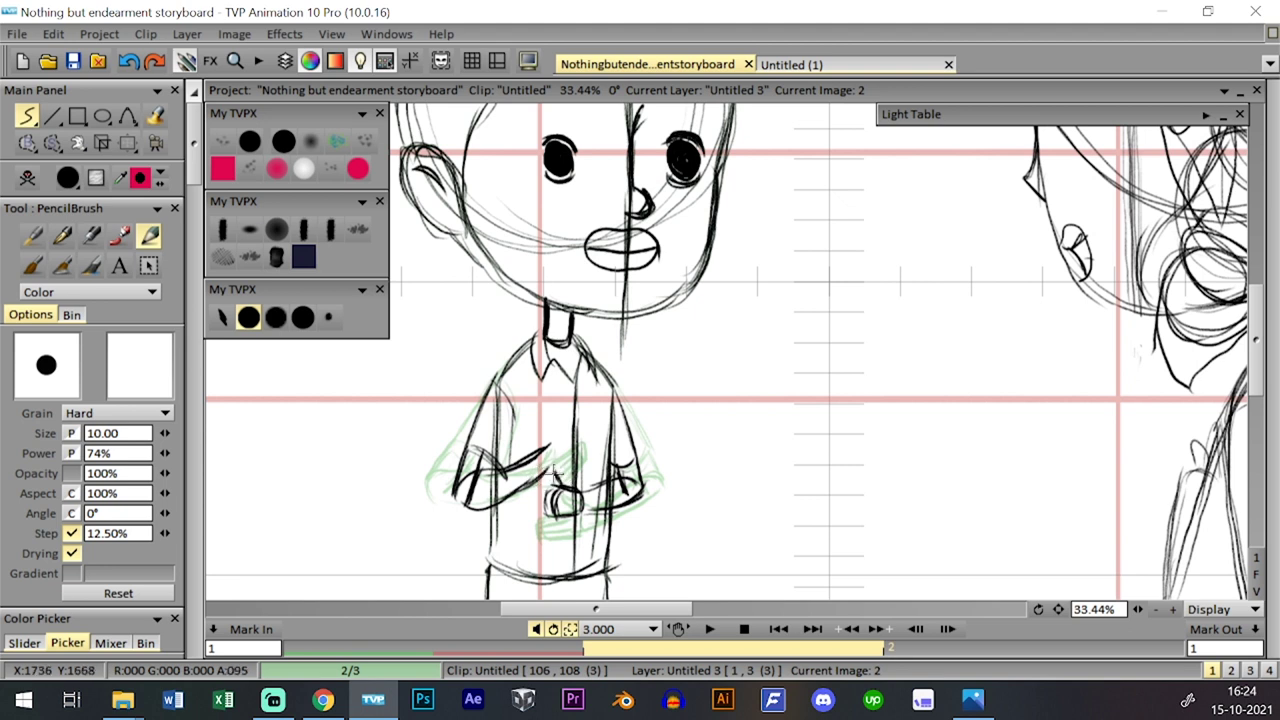
pyautogui.moveTo(533, 481)
pyautogui.mouseDown()
pyautogui.moveTo(516, 500)
pyautogui.moveTo(552, 503)
pyautogui.moveTo(536, 508)
pyautogui.moveTo(552, 514)
pyautogui.mouseUp()
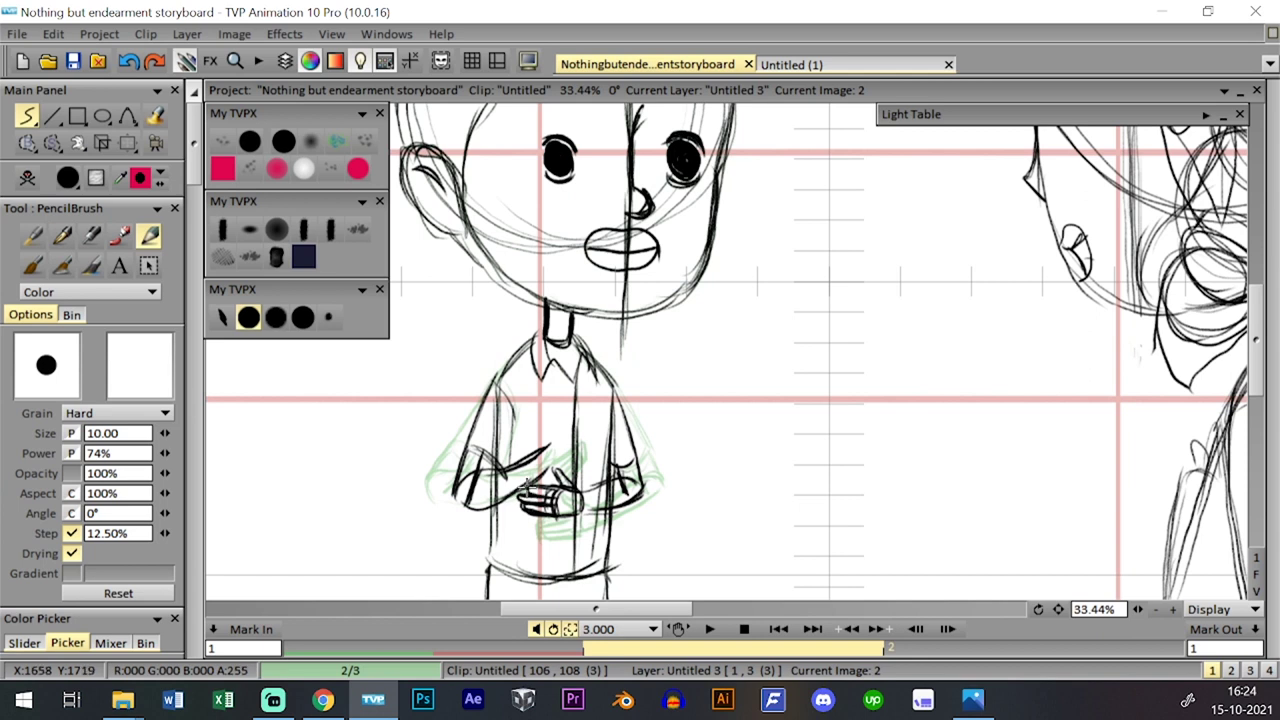
pyautogui.moveTo(525, 487)
pyautogui.mouseDown()
pyautogui.moveTo(562, 500)
pyautogui.moveTo(552, 461)
pyautogui.mouseUp()
pyautogui.hotkey('ctrl', 'z')
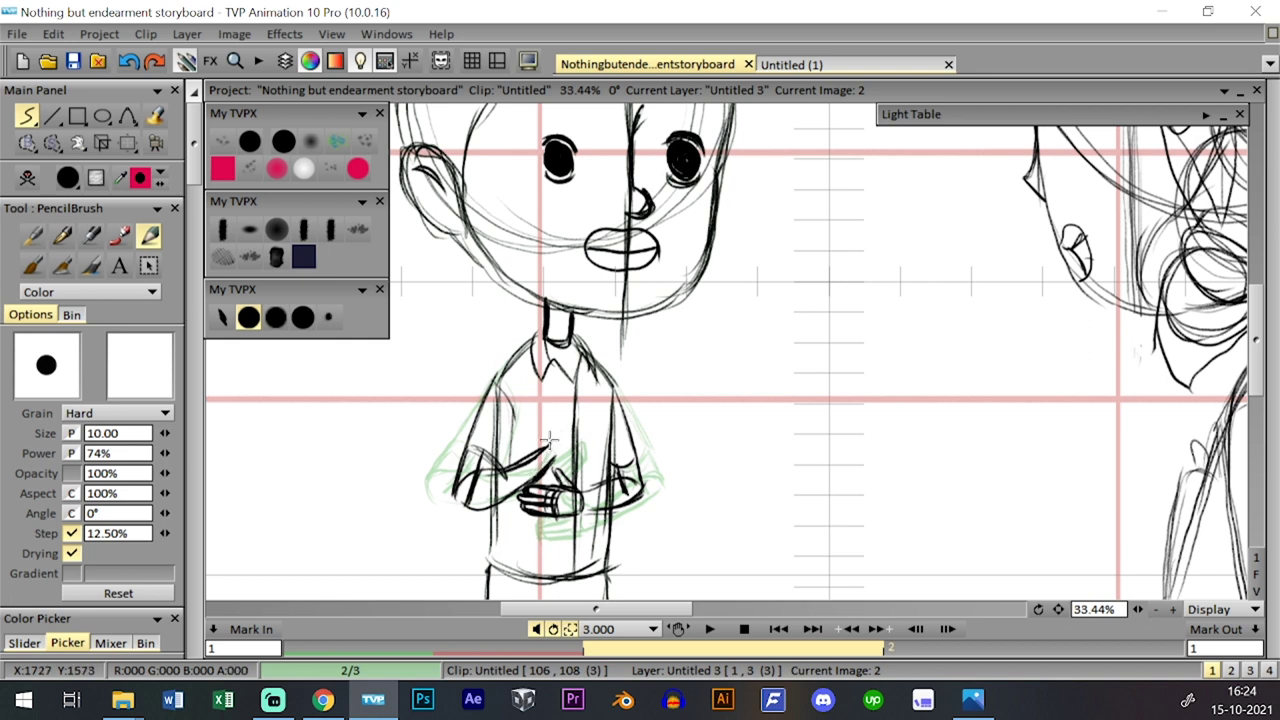
pyautogui.moveTo(550, 428)
pyautogui.mouseDown()
pyautogui.moveTo(579, 409)
pyautogui.moveTo(572, 436)
pyautogui.moveTo(587, 411)
pyautogui.moveTo(578, 446)
pyautogui.moveTo(586, 422)
pyautogui.moveTo(551, 460)
pyautogui.moveTo(581, 444)
pyautogui.mouseUp()
# - Move to image 3 and save the project
pyautogui.press('space')
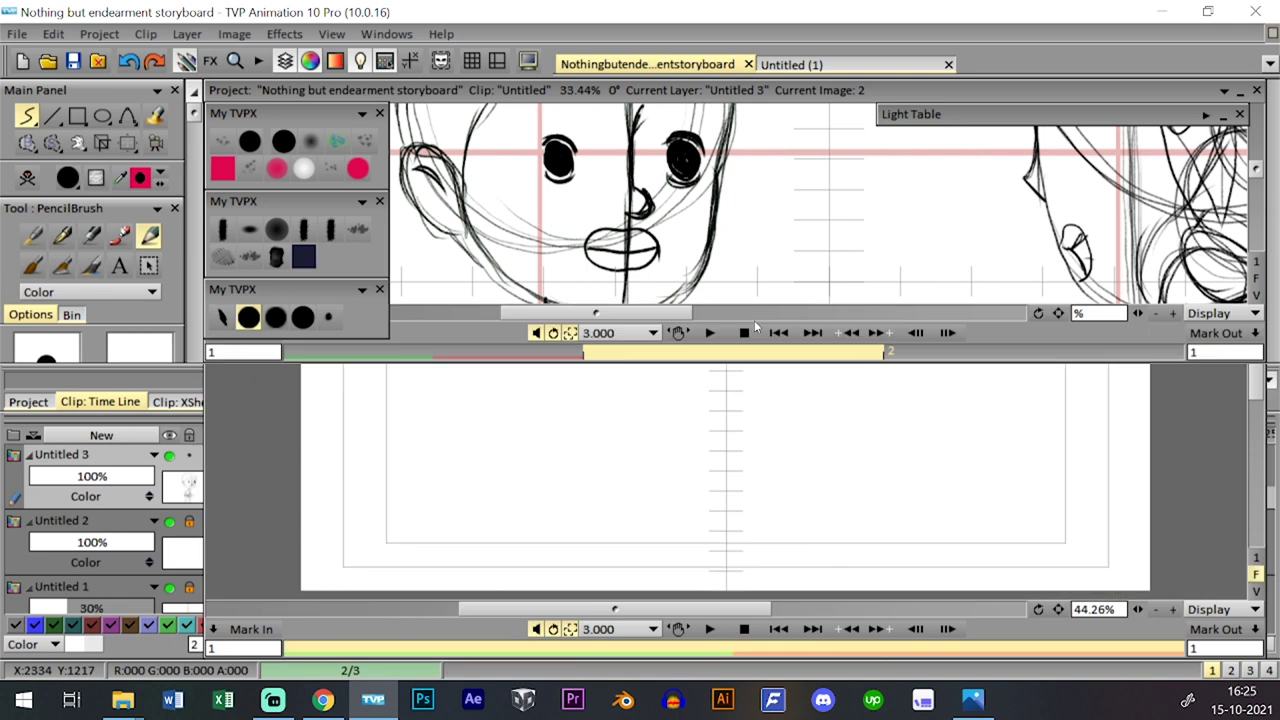
pyautogui.press('Right')
pyautogui.press('space')
pyautogui.press('space')
pyautogui.press('space')
pyautogui.press('space')
pyautogui.press('space')
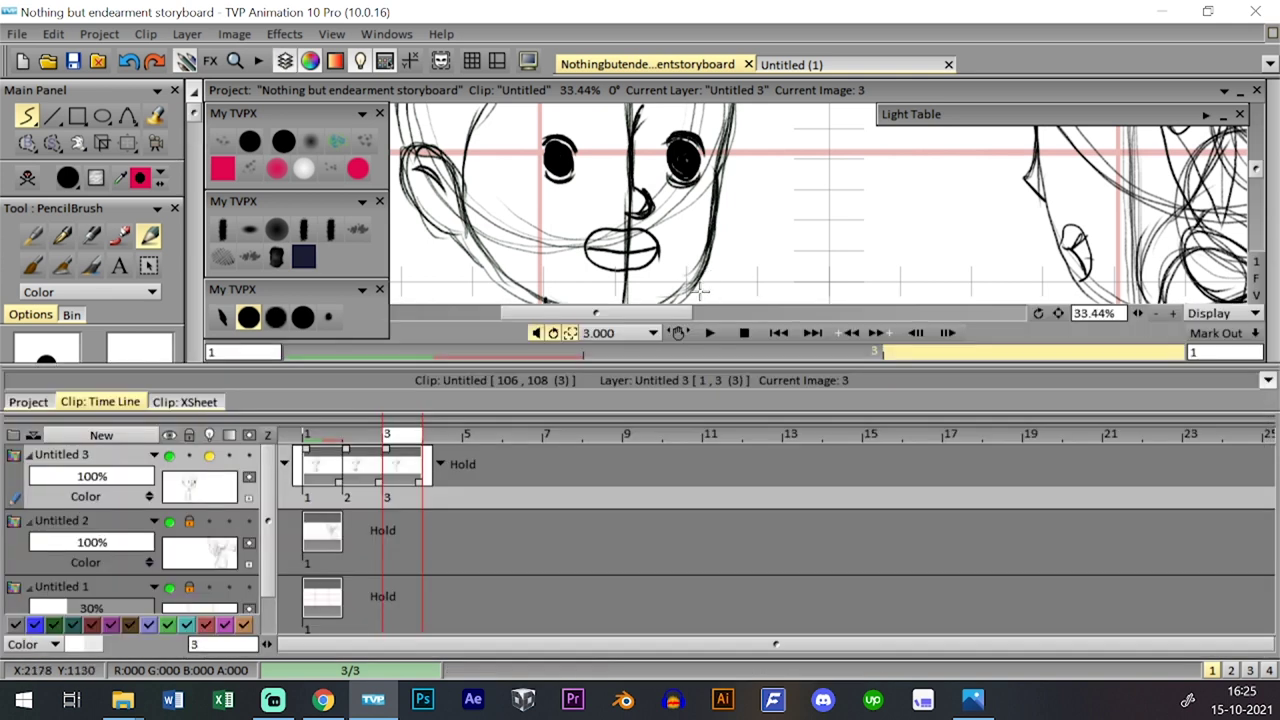
pyautogui.click(74, 62)
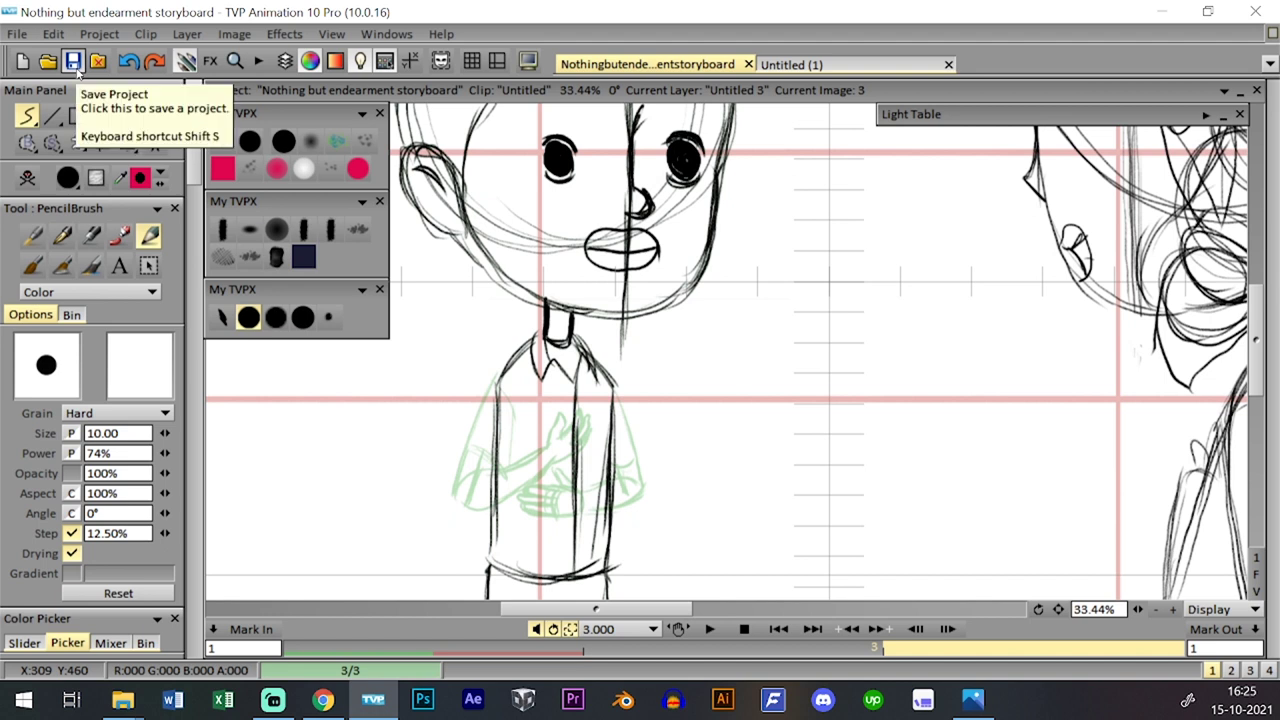
# - Outline the boy's left arm from the shoulder downward over the onion skin
pyautogui.press('space')
pyautogui.press('space')
pyautogui.press('space')
pyautogui.press('space')
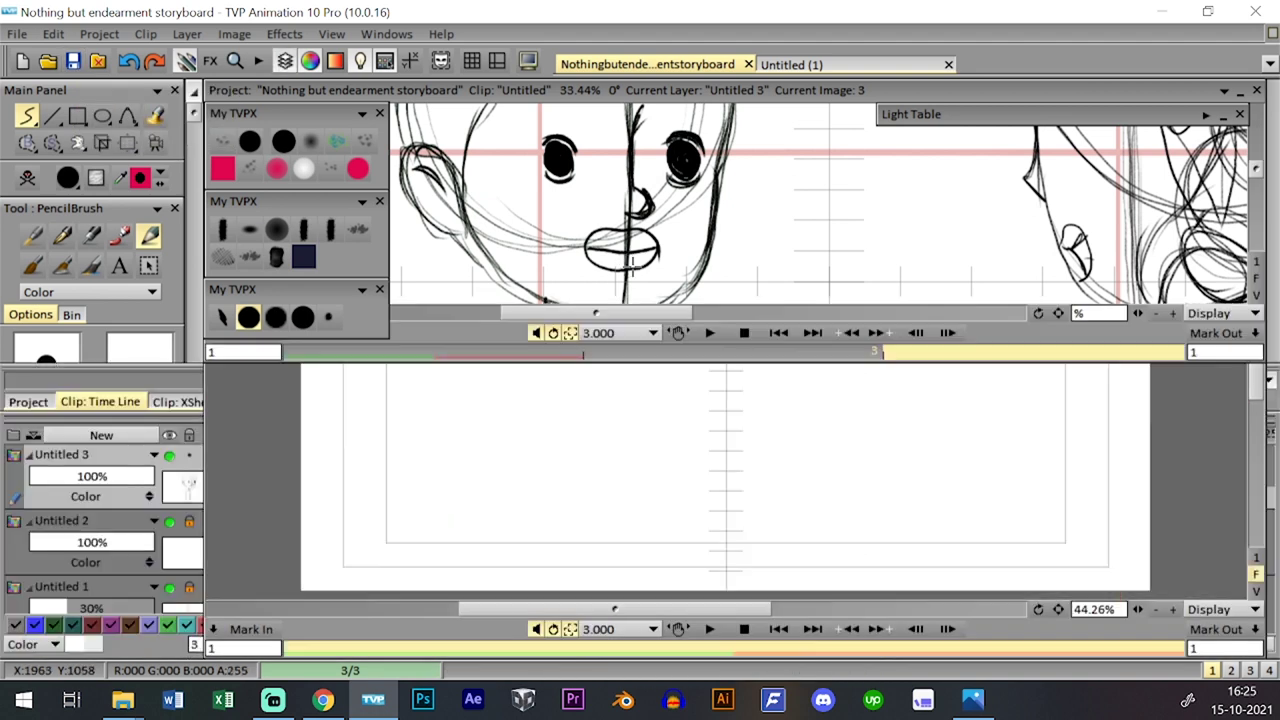
pyautogui.moveTo(472, 434)
pyautogui.mouseDown()
pyautogui.moveTo(497, 374)
pyautogui.moveTo(472, 430)
pyautogui.mouseUp()
pyautogui.moveTo(500, 376)
pyautogui.mouseDown()
pyautogui.moveTo(468, 442)
pyautogui.moveTo(485, 462)
pyautogui.moveTo(462, 445)
pyautogui.moveTo(492, 440)
pyautogui.moveTo(496, 467)
pyautogui.moveTo(506, 460)
pyautogui.moveTo(511, 412)
pyautogui.moveTo(459, 475)
pyautogui.moveTo(467, 438)
pyautogui.moveTo(446, 487)
pyautogui.moveTo(463, 500)
pyautogui.moveTo(515, 455)
pyautogui.moveTo(479, 473)
pyautogui.moveTo(542, 456)
pyautogui.mouseUp()
# - Draw the forearm crossing to the chest and a raised fist, comparing with image 2
pyautogui.moveTo(486, 492)
pyautogui.mouseDown()
pyautogui.moveTo(457, 500)
pyautogui.moveTo(546, 456)
pyautogui.moveTo(525, 483)
pyautogui.mouseUp()
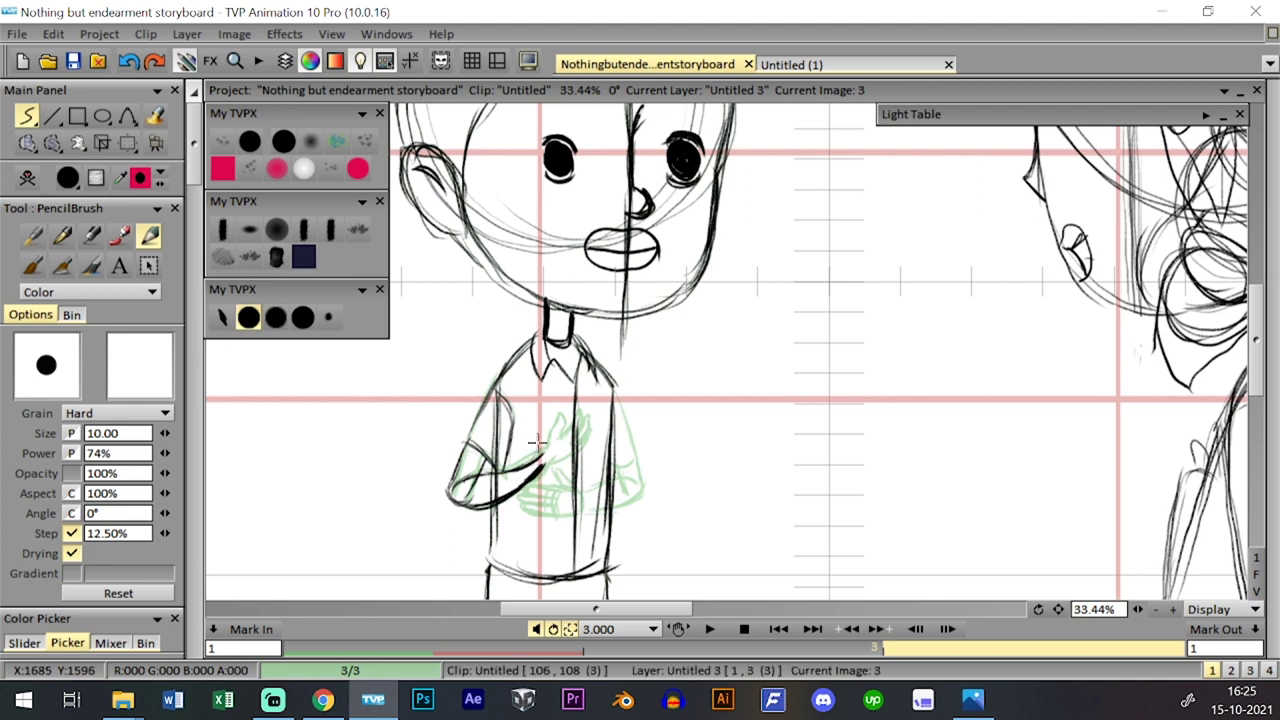
pyautogui.moveTo(537, 439); pyautogui.dragTo(560, 440)
pyautogui.moveTo(570, 427)
pyautogui.mouseDown()
pyautogui.moveTo(539, 468)
pyautogui.moveTo(577, 463)
pyautogui.mouseUp()
pyautogui.press('Left')
pyautogui.press('Right')
pyautogui.press('Left')
pyautogui.press('Right')
pyautogui.press('Left')
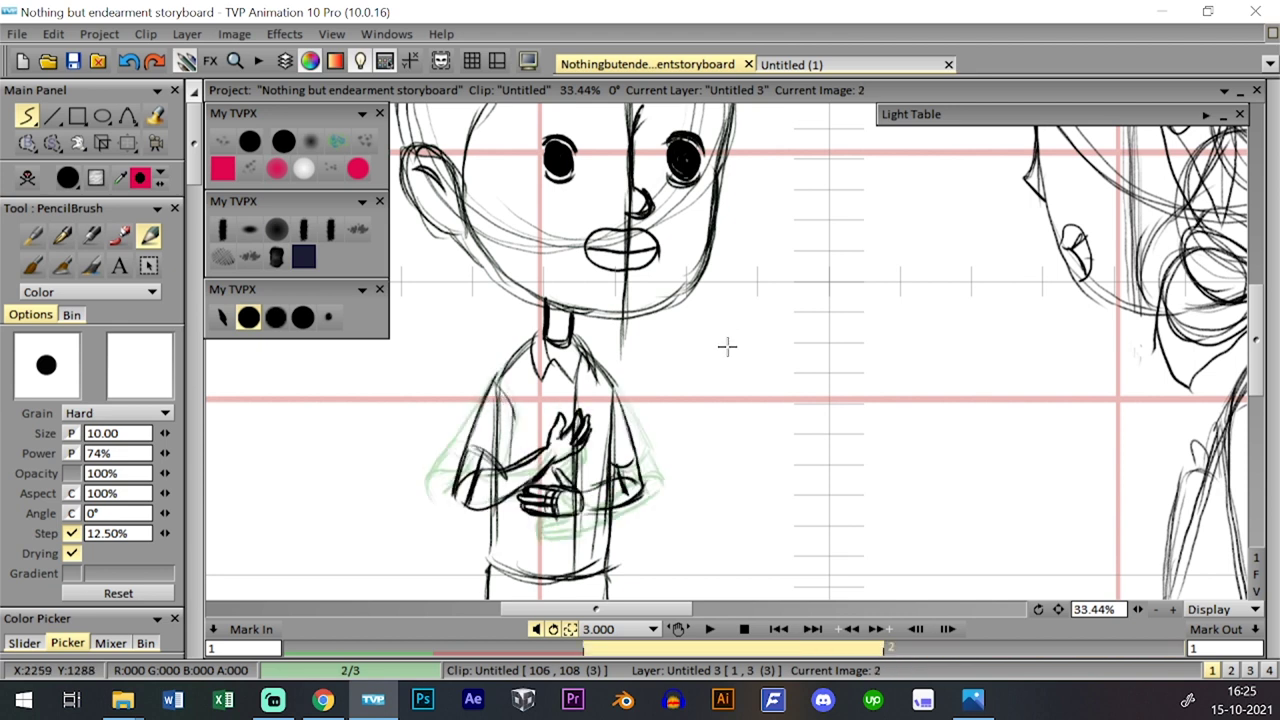
pyautogui.press('Right')
pyautogui.press('Left')
pyautogui.press('Right')
# - Outline the right sleeve, flipping to image 2 to check the pose
pyautogui.moveTo(624, 461)
pyautogui.mouseDown()
pyautogui.moveTo(612, 379)
pyautogui.moveTo(641, 442)
pyautogui.moveTo(617, 440)
pyautogui.moveTo(644, 467)
pyautogui.moveTo(640, 450)
pyautogui.moveTo(633, 486)
pyautogui.mouseUp()
pyautogui.press('Left')
pyautogui.press('Right')
pyautogui.press('Left')
pyautogui.press('Right')
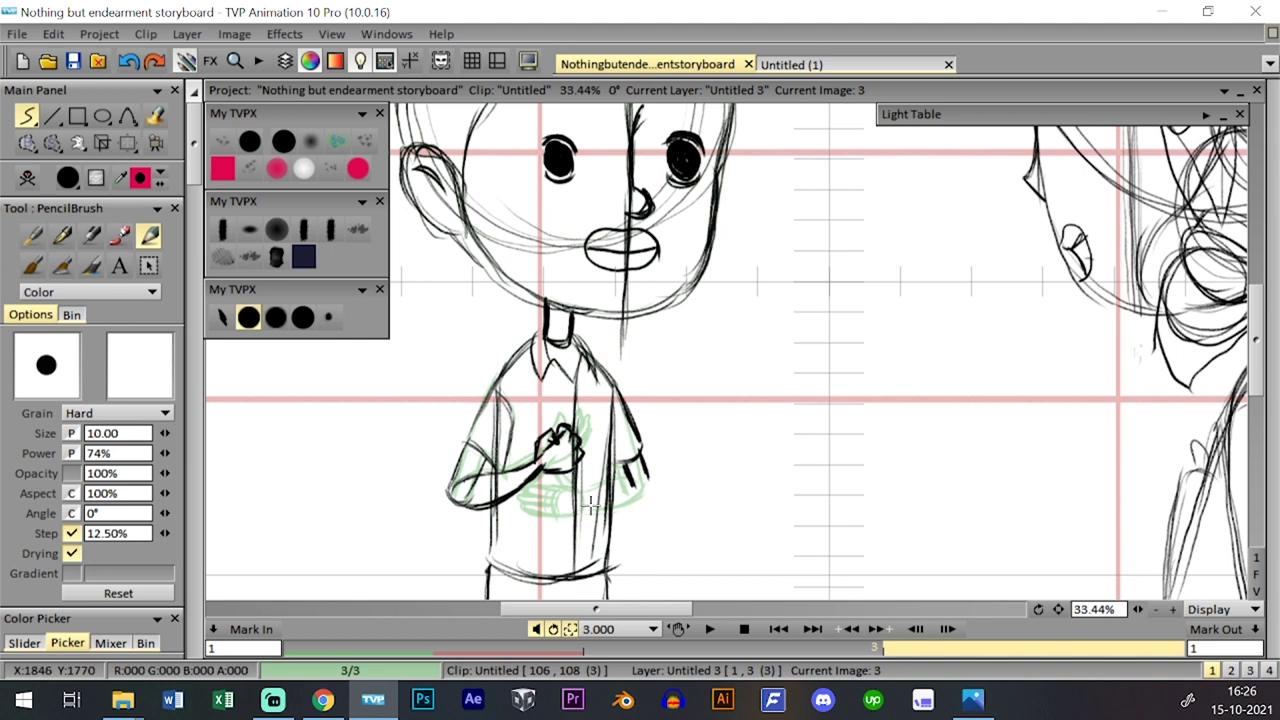
pyautogui.press('Left')
pyautogui.press('Right')
# - Draw the lower forearm line running from the wrist to the sleeve
pyautogui.moveTo(588, 493); pyautogui.dragTo(640, 471)
pyautogui.hotkey('ctrl', 'z')
pyautogui.moveTo(589, 508); pyautogui.dragTo(648, 476)
pyautogui.press('Left')
pyautogui.press('Right')
pyautogui.press('Left')
pyautogui.press('Right')
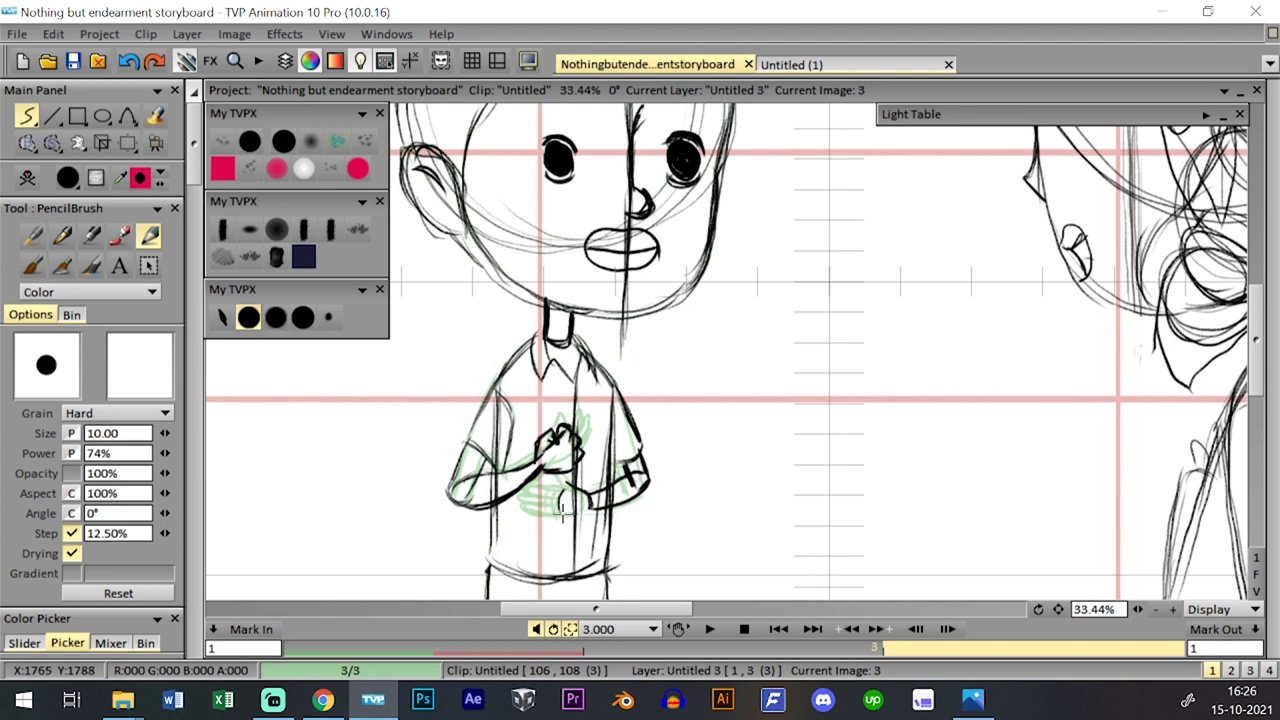
# - Close the lower hand's bottom outline and compare the pose against image 2
pyautogui.moveTo(560, 513)
pyautogui.mouseDown()
pyautogui.moveTo(589, 510)
pyautogui.moveTo(543, 517)
pyautogui.mouseUp()
pyautogui.press('Left')
pyautogui.press('Right')
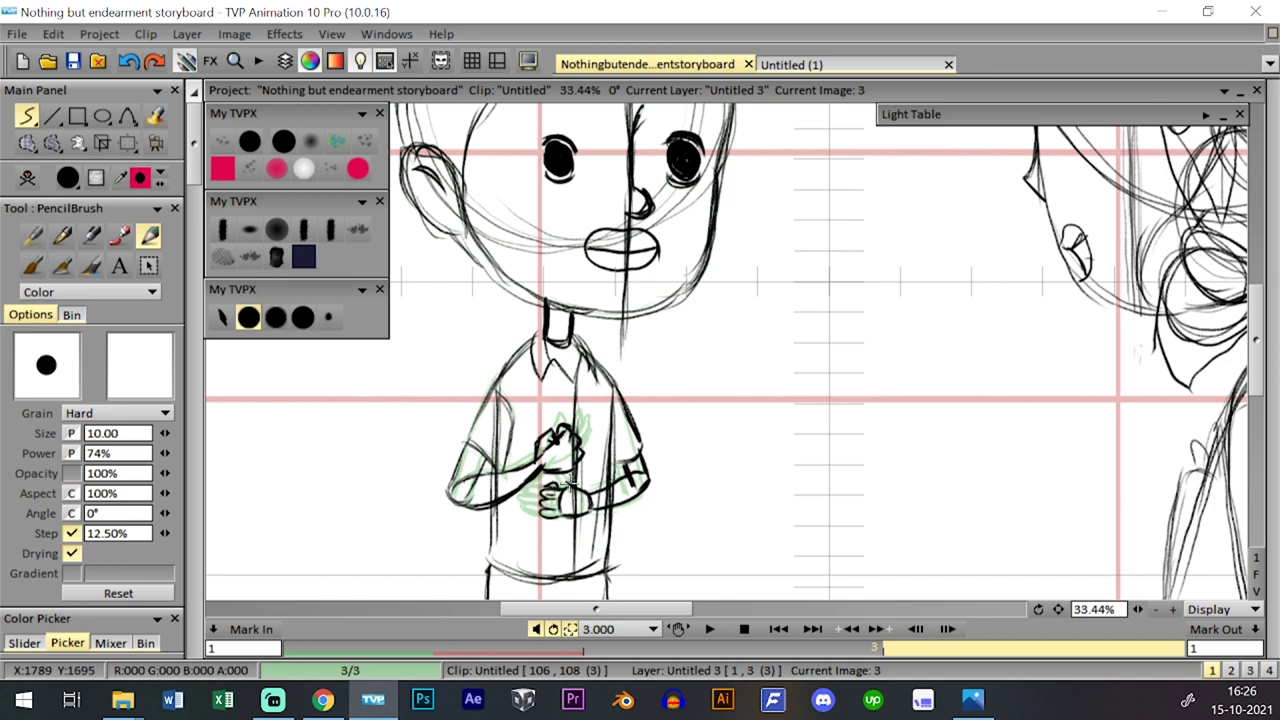
pyautogui.press('Left')
pyautogui.press('Right')
pyautogui.press('Left')
pyautogui.press('Right')
pyautogui.press('Left')
pyautogui.press('Right')
pyautogui.press('Left')
pyautogui.press('Right')
pyautogui.press('Left')
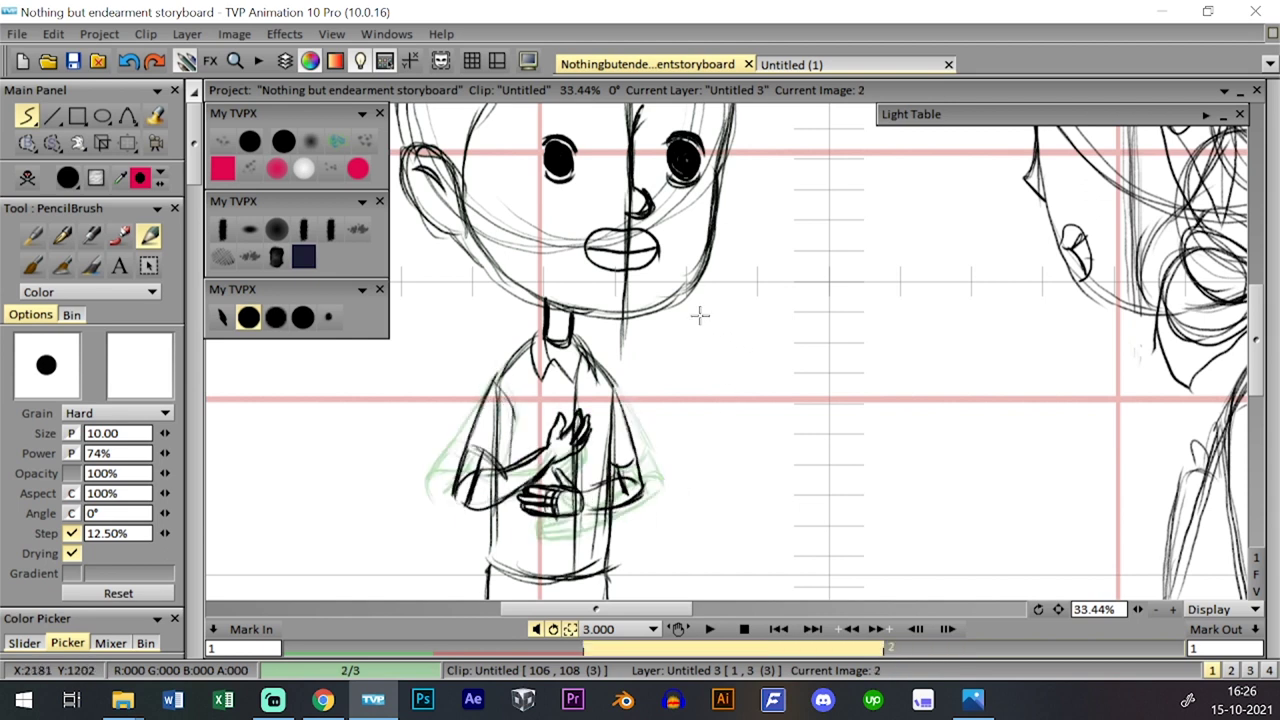
pyautogui.press('Right')
pyautogui.press('Down')
pyautogui.press('Down')
pyautogui.press('Down')
pyautogui.press('Down')
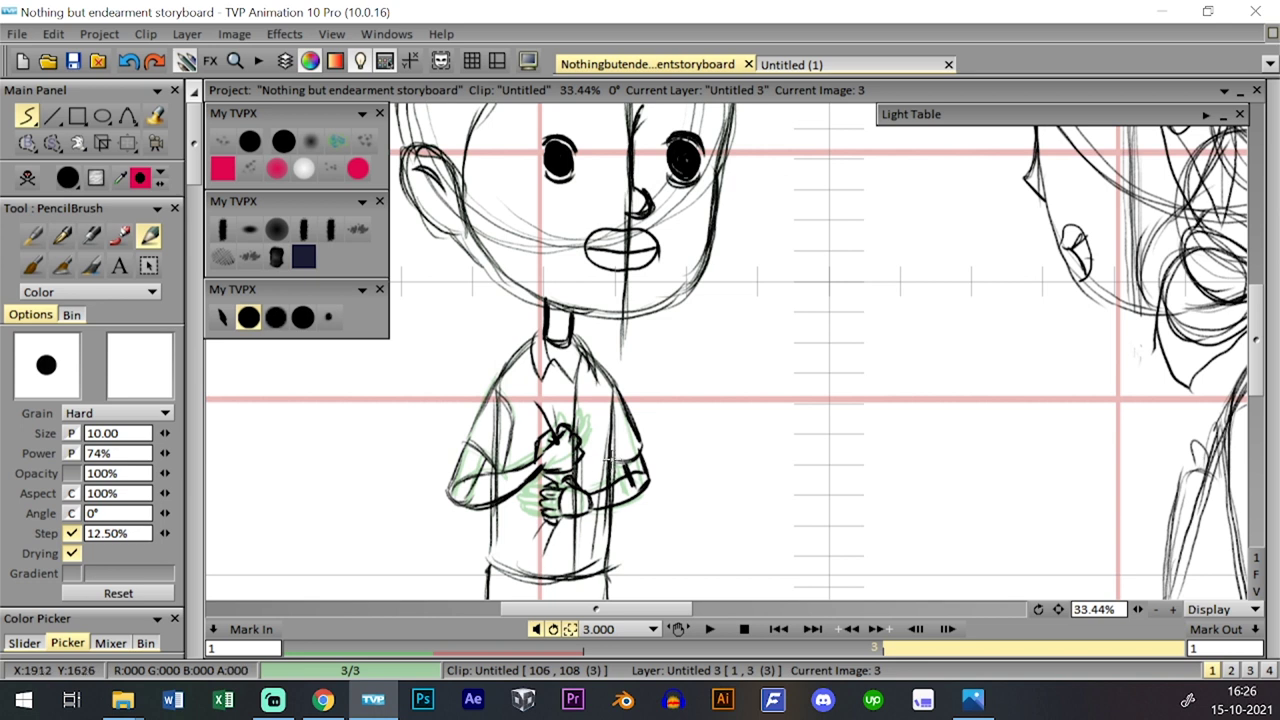
pyautogui.press('Left')
pyautogui.press('Right')
pyautogui.press('Left')
pyautogui.press('Right')
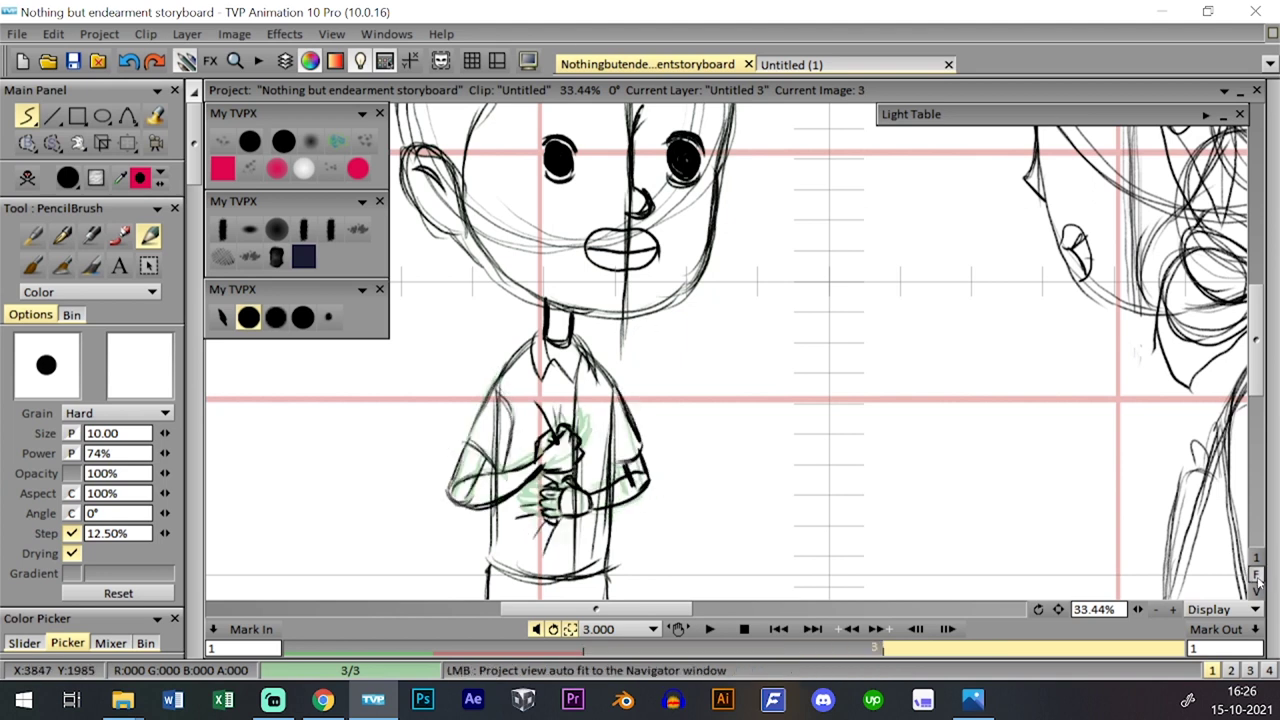
# - Fit the whole frame in the window and step ahead to image 4
pyautogui.click(1257, 574)
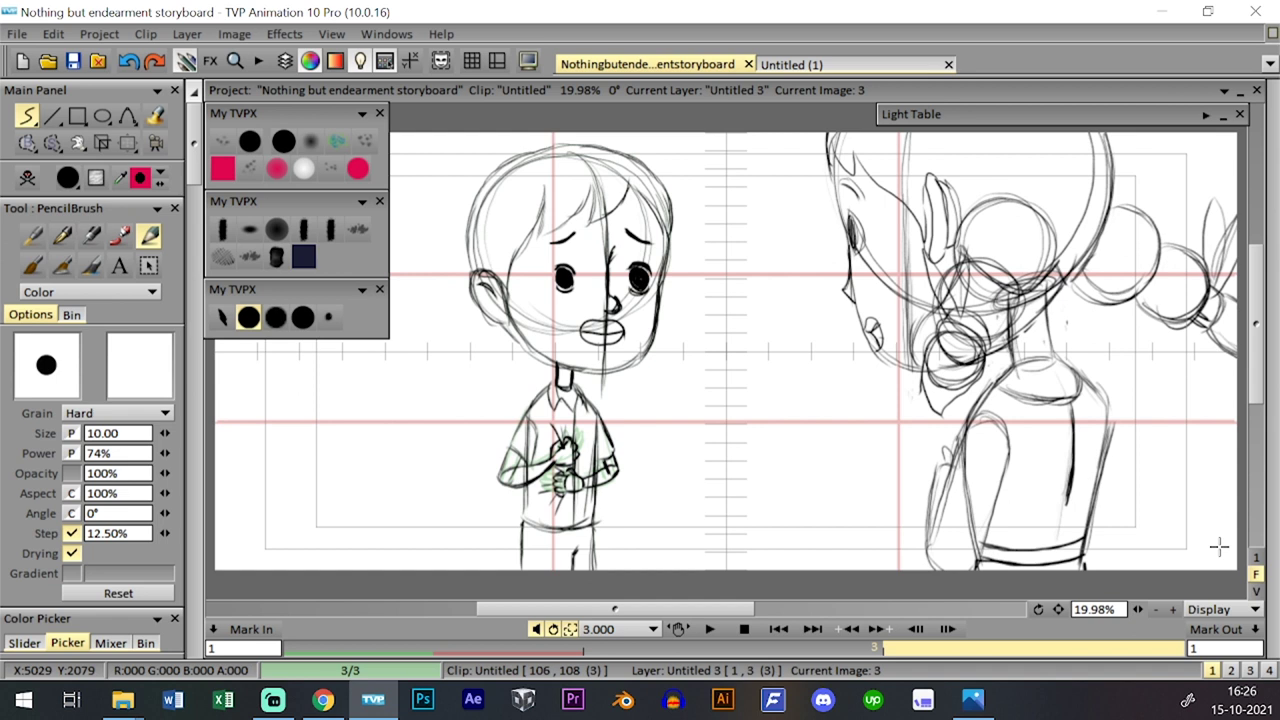
pyautogui.press('Down')
pyautogui.press('Down')
pyautogui.press('Down')
pyautogui.press('Down')
pyautogui.press('Right')
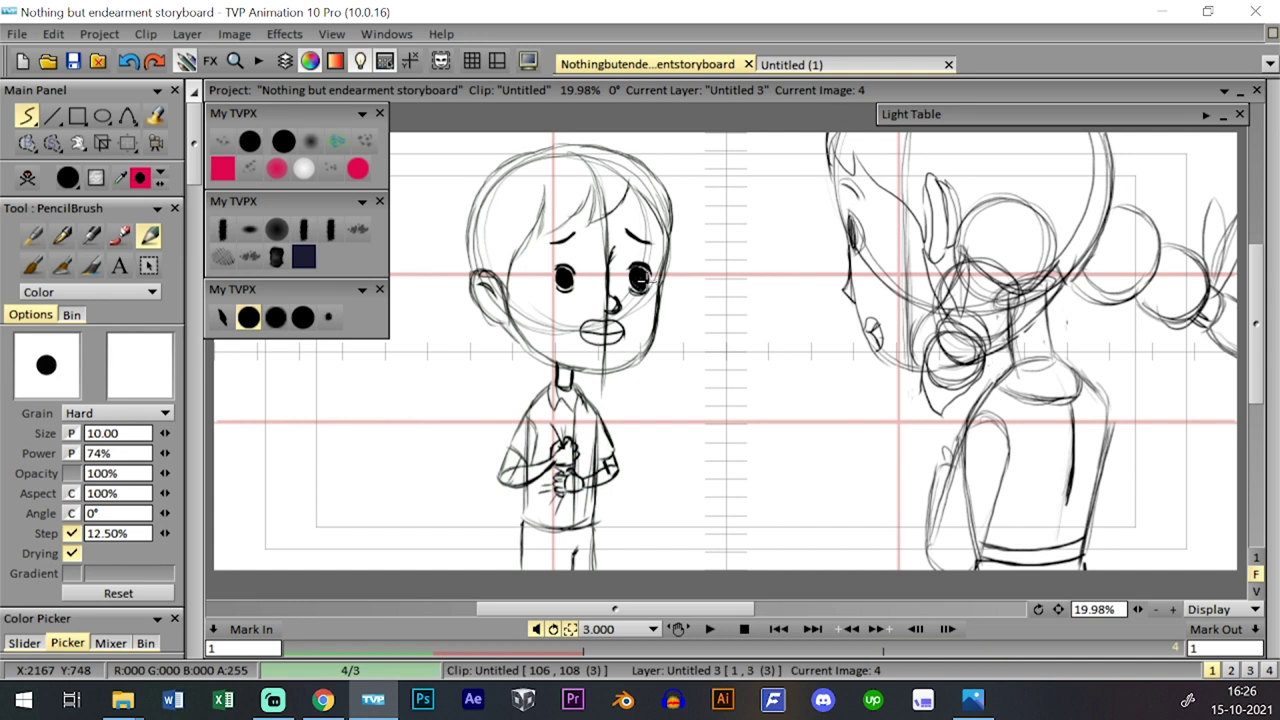
pyautogui.press('Down')
pyautogui.press('Down')
pyautogui.press('Down')
pyautogui.press('Down')
pyautogui.press('Down')
pyautogui.press('Down')
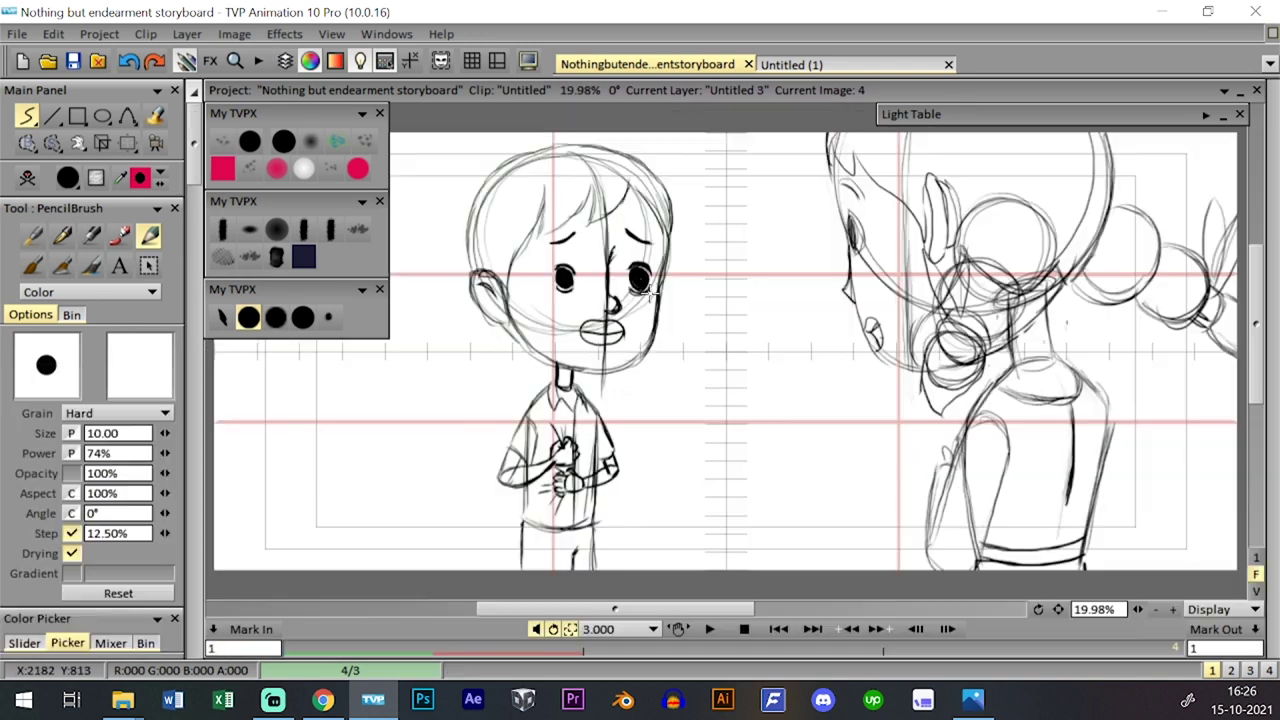
# - Erase the sketched left forearm and hand with the PenBrush Erase preset
pyautogui.hotkey('shift', 't')
pyautogui.click(250, 141)
pyautogui.hotkey('shift', 't')
pyautogui.hotkey('shift', 't')
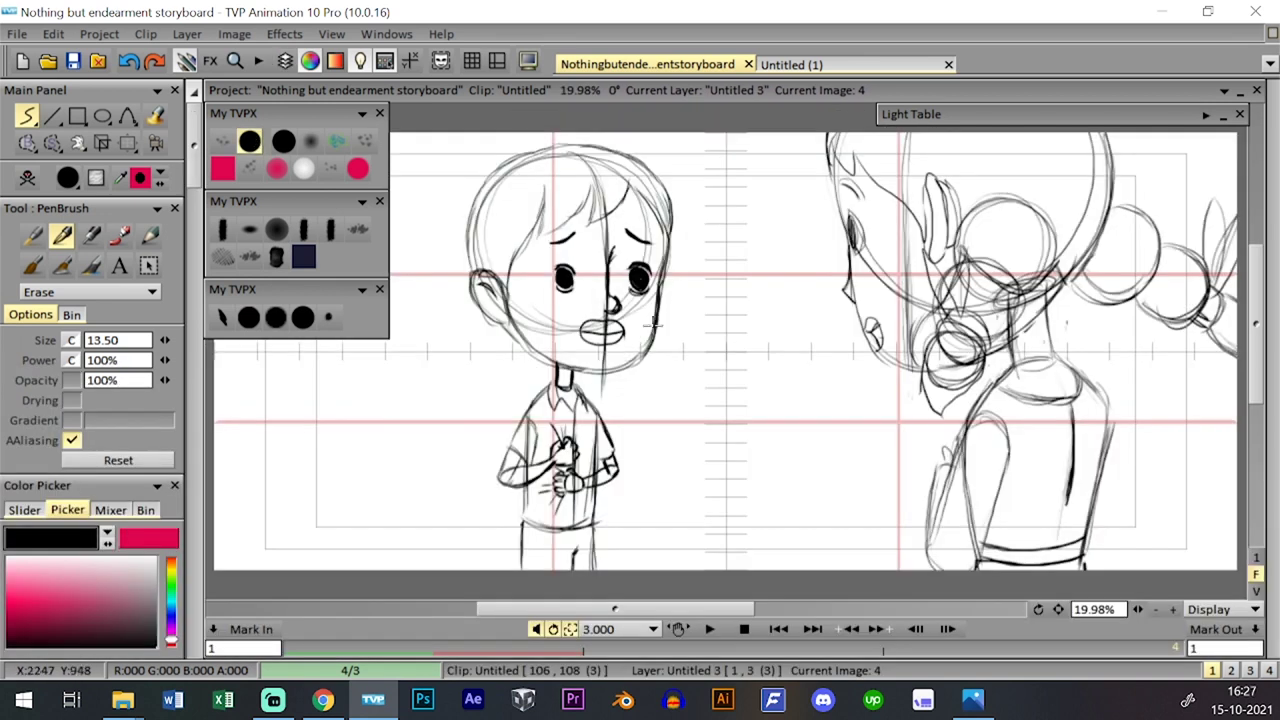
pyautogui.moveTo(530, 484)
pyautogui.mouseDown()
pyautogui.moveTo(557, 429)
pyautogui.moveTo(566, 457)
pyautogui.moveTo(565, 425)
pyautogui.moveTo(576, 459)
pyautogui.moveTo(550, 421)
pyautogui.moveTo(502, 494)
pyautogui.mouseUp()
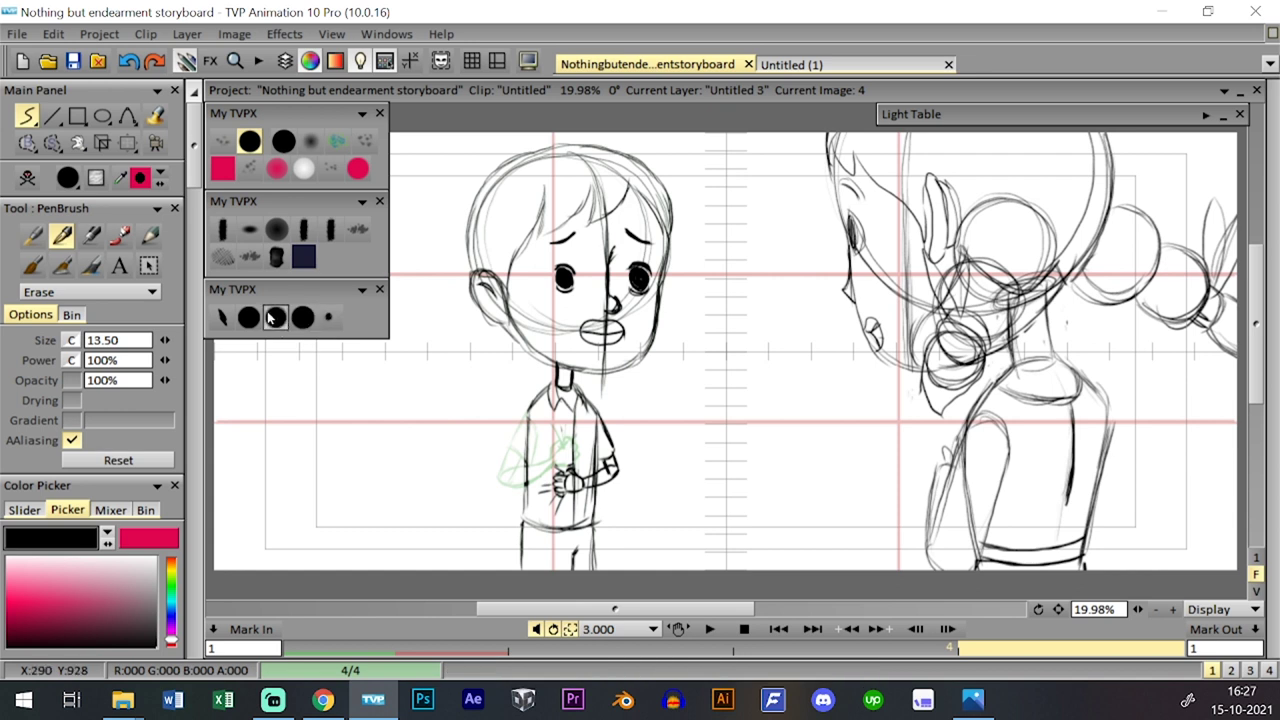
# - Return to the PencilBrush and darken the left sleeve line, comparing images 3 and 4
pyautogui.click(249, 317)
pyautogui.press('Left')
pyautogui.press('Right')
pyautogui.press('Escape')
pyautogui.press('Escape')
pyautogui.press('Left')
pyautogui.press('Left')
pyautogui.press('Right')
pyautogui.press('Right')
pyautogui.press('Right')
pyautogui.press('Escape')
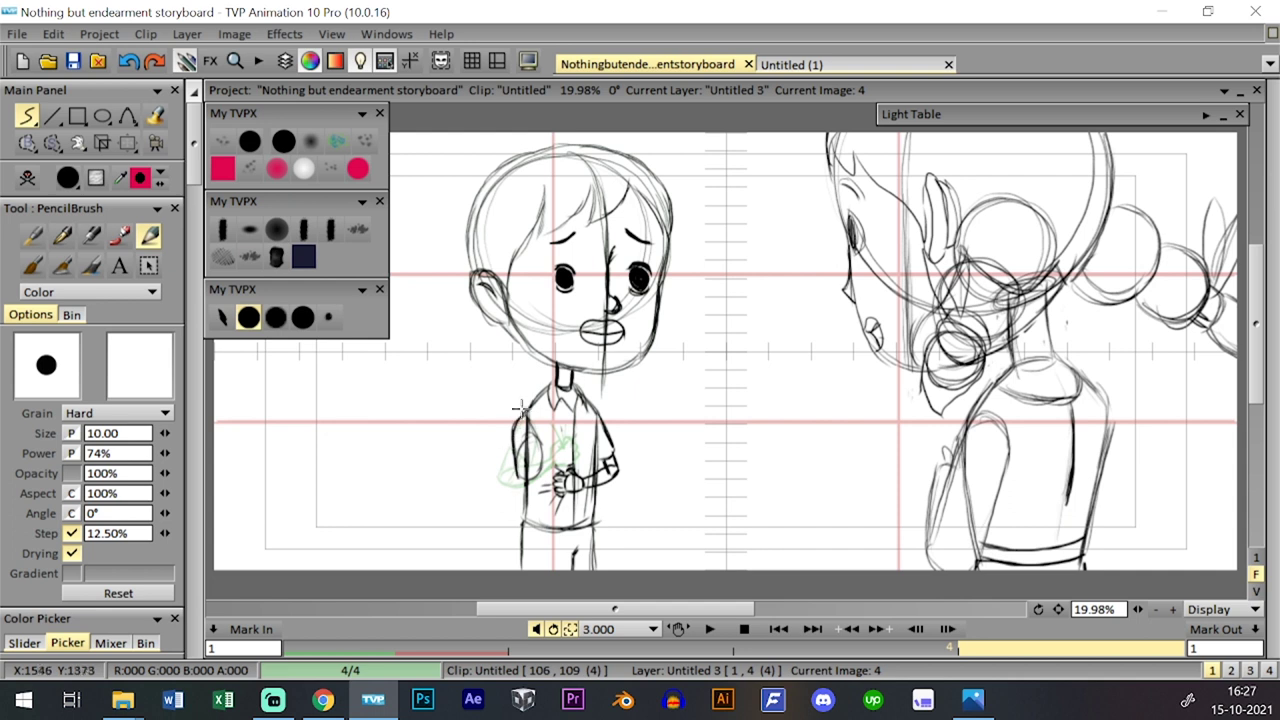
pyautogui.moveTo(540, 391); pyautogui.dragTo(516, 424)
pyautogui.press('Left')
pyautogui.press('Right')
pyautogui.press('Left')
pyautogui.press('Right')
pyautogui.press('Left')
pyautogui.press('Right')
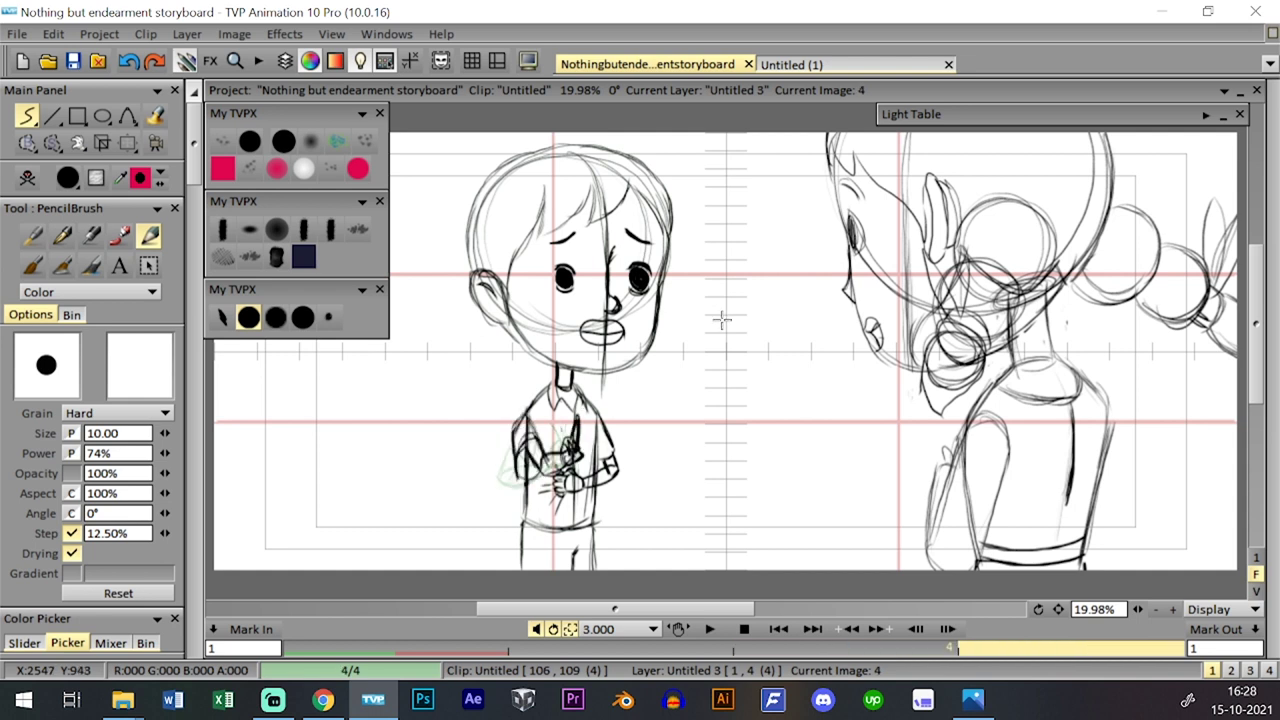
# - Erase the boy's existing mouth with the eraser preset, then return to the pencil
pyautogui.press('Left')
pyautogui.press('Right')
pyautogui.press('Tab')
pyautogui.press('Tab')
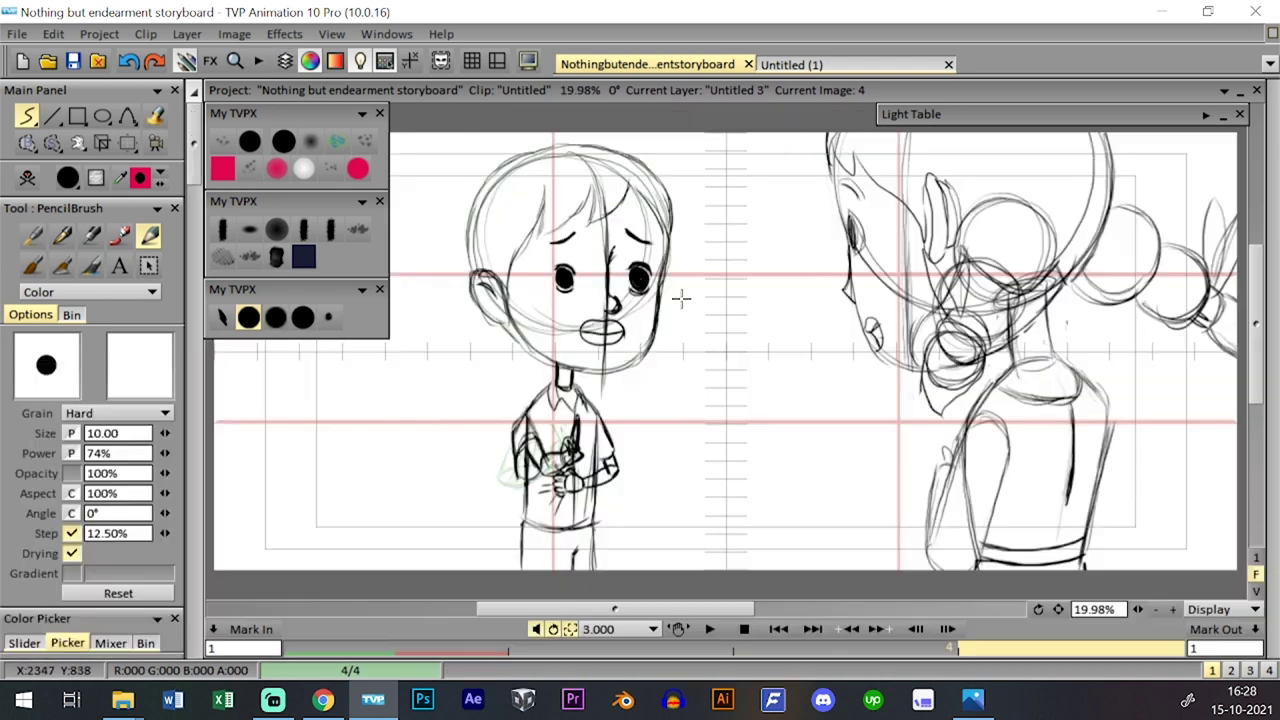
pyautogui.click(250, 141)
pyautogui.moveTo(600, 335)
pyautogui.mouseDown()
pyautogui.moveTo(612, 345)
pyautogui.moveTo(620, 320)
pyautogui.moveTo(607, 343)
pyautogui.mouseUp()
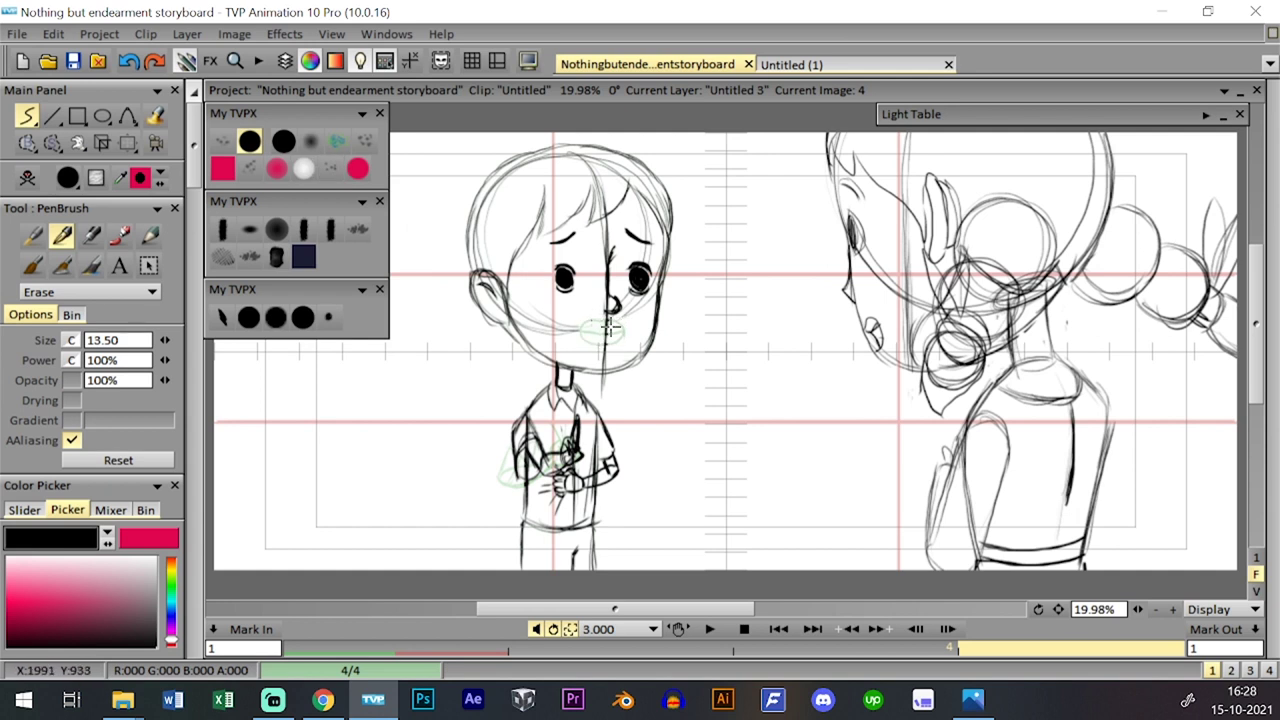
pyautogui.click(249, 317)
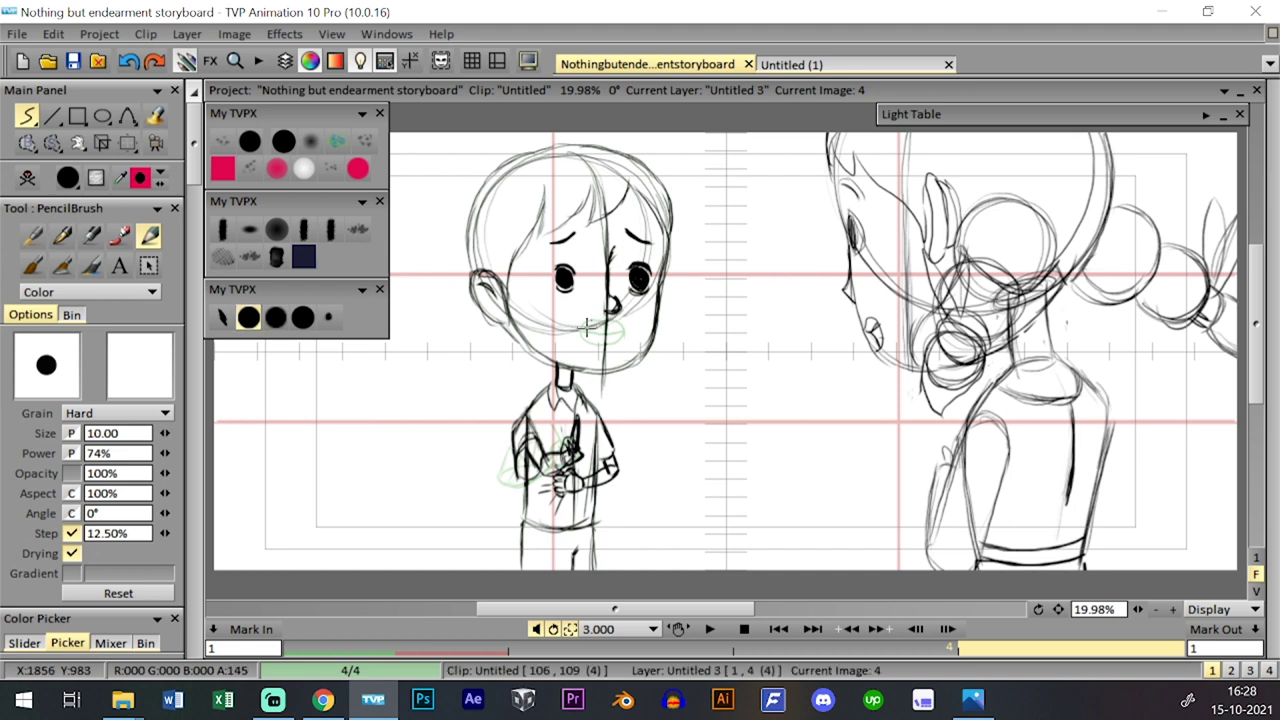
# - Add new images 5, 6 and 7 to the end of the boy's layer
pyautogui.scroll(3, 737, 360)
pyautogui.moveTo(737, 360); pyautogui.dragTo(801, 401)
pyautogui.press('space')
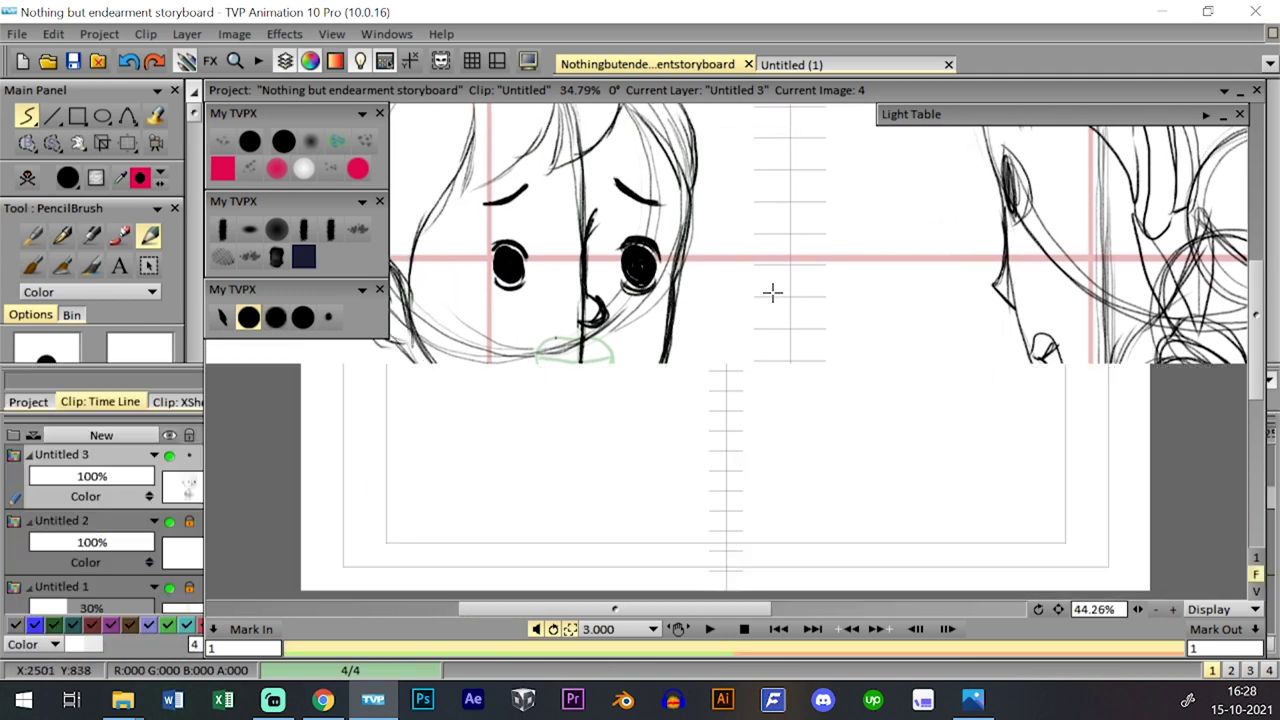
pyautogui.press('space')
pyautogui.press('Left')
pyautogui.press('Right')
pyautogui.press('space')
pyautogui.press('space')
pyautogui.press('Right')
pyautogui.moveTo(545, 358); pyautogui.dragTo(591, 371)
pyautogui.press('space')
pyautogui.press('Right')
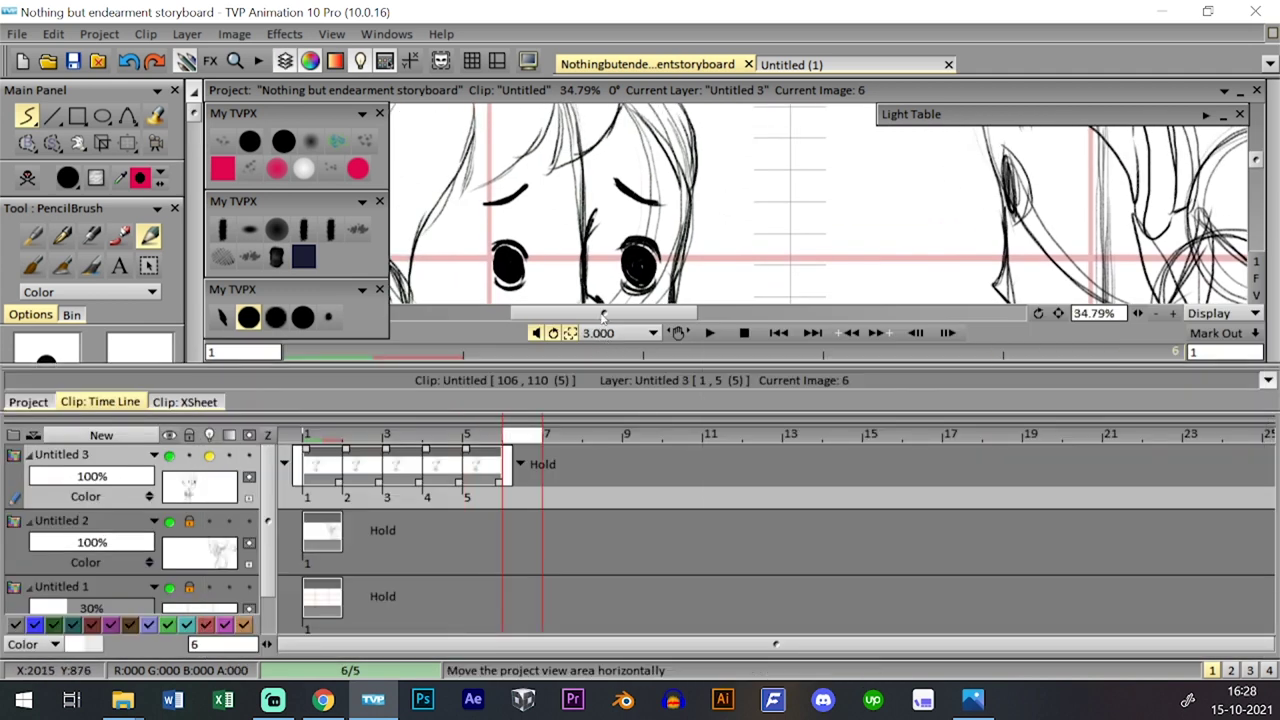
pyautogui.moveTo(603, 313); pyautogui.dragTo(602, 312)
pyautogui.click(606, 286)
pyautogui.press('Right')
pyautogui.click(602, 294)
# - Draw a new curved mouth on image 5 after discarding a trial round mouth
pyautogui.press('Left')
pyautogui.press('Left')
pyautogui.press('Left')
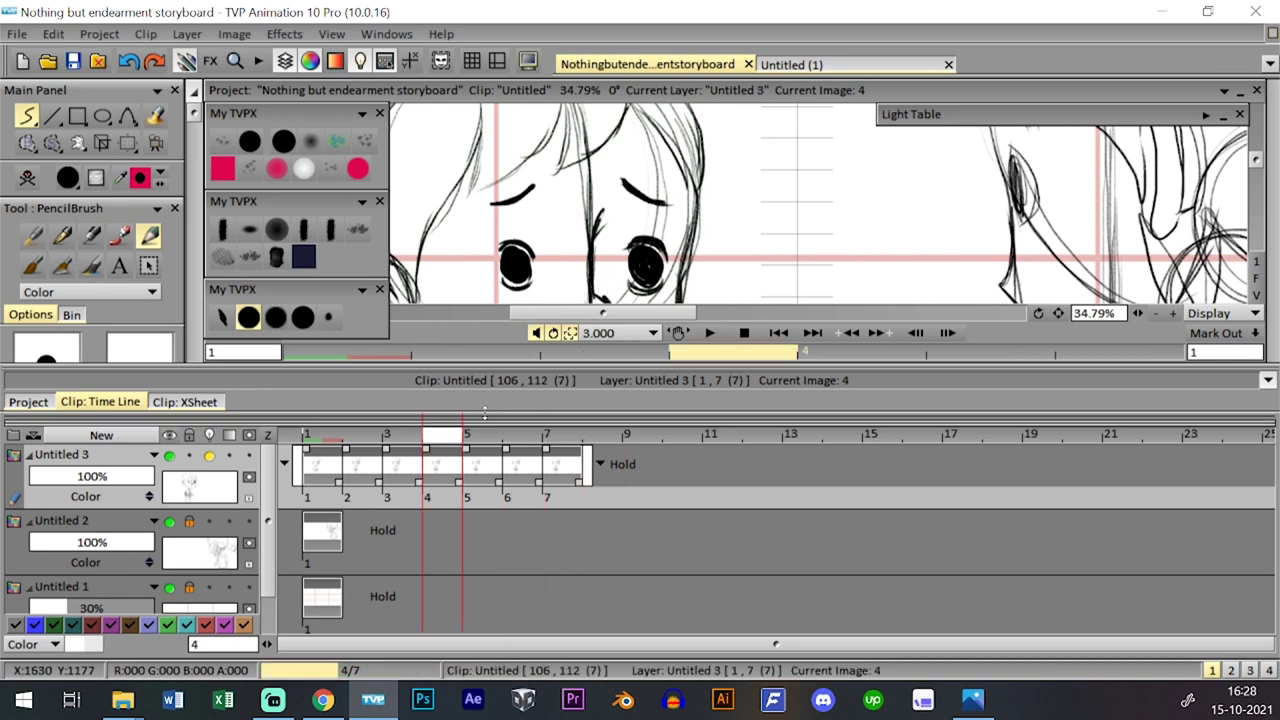
pyautogui.press('space')
pyautogui.press('space')
pyautogui.press('space')
pyautogui.press('space')
pyautogui.press('space')
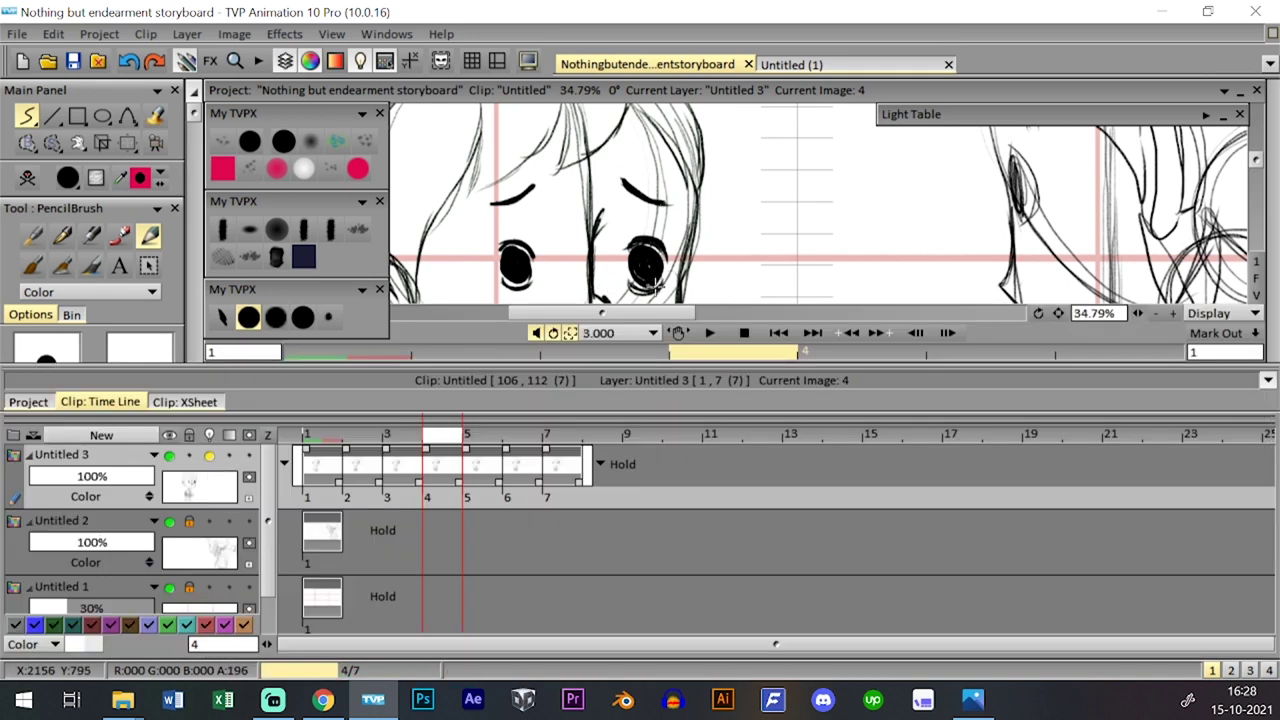
pyautogui.press('space')
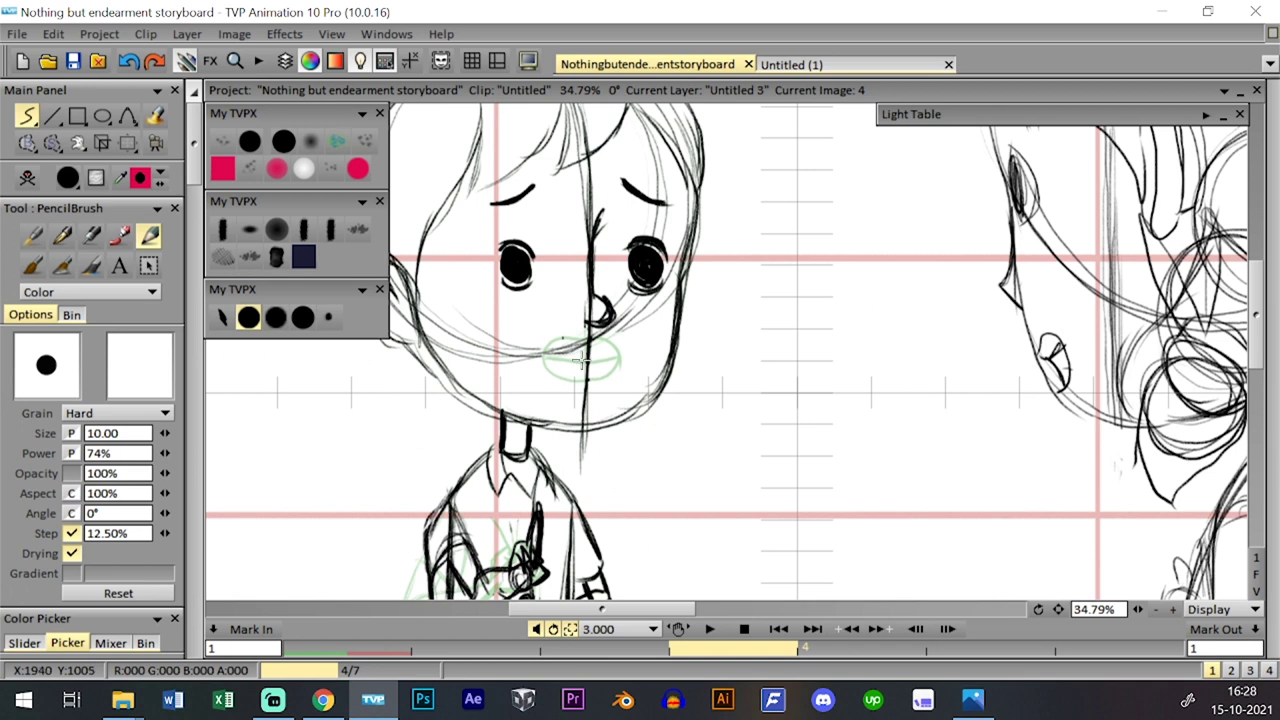
pyautogui.moveTo(562, 366)
pyautogui.mouseDown()
pyautogui.moveTo(599, 338)
pyautogui.moveTo(566, 375)
pyautogui.moveTo(594, 377)
pyautogui.moveTo(608, 353)
pyautogui.moveTo(591, 332)
pyautogui.moveTo(584, 348)
pyautogui.moveTo(602, 350)
pyautogui.moveTo(585, 348)
pyautogui.moveTo(602, 348)
pyautogui.moveTo(569, 373)
pyautogui.moveTo(596, 376)
pyautogui.moveTo(604, 353)
pyautogui.moveTo(570, 356)
pyautogui.mouseUp()
pyautogui.hotkey('ctrl', 'z')
pyautogui.hotkey('ctrl', 'z')
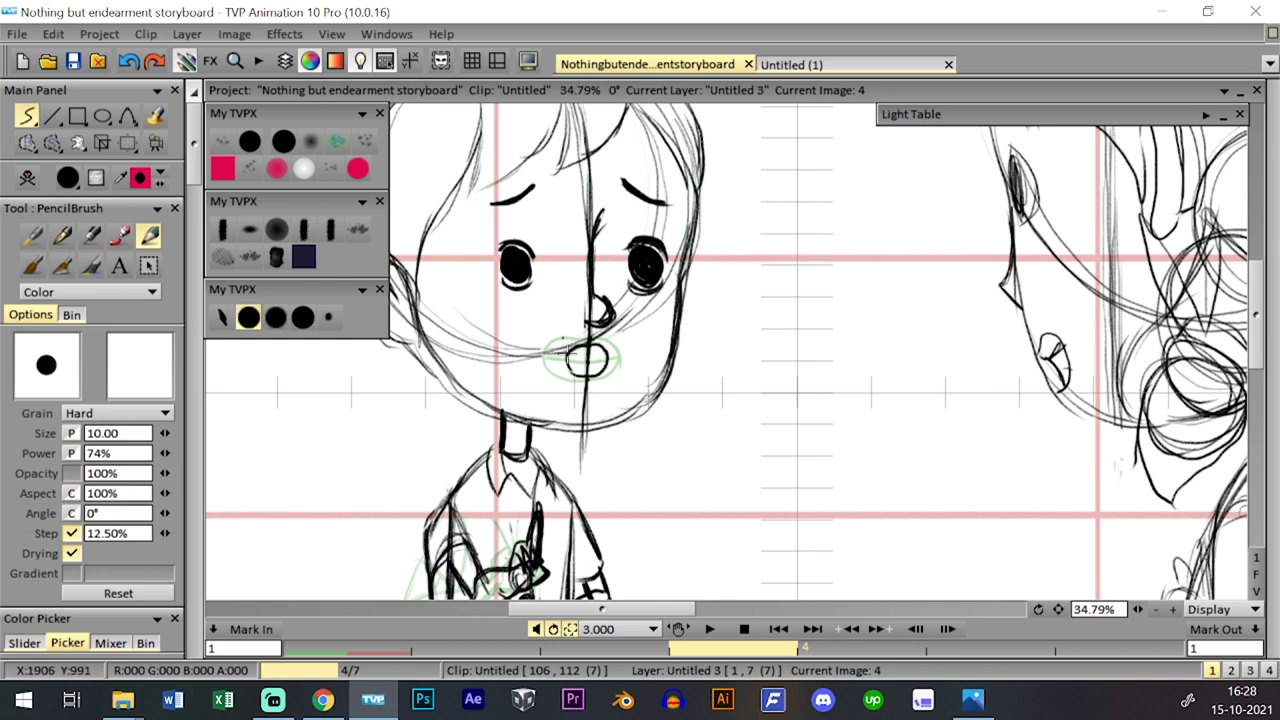
pyautogui.press('Tab')
pyautogui.press('Tab')
pyautogui.press('Tab')
pyautogui.press('Tab')
pyautogui.press('Right')
pyautogui.press('Tab')
pyautogui.press('Tab')
pyautogui.press('Tab')
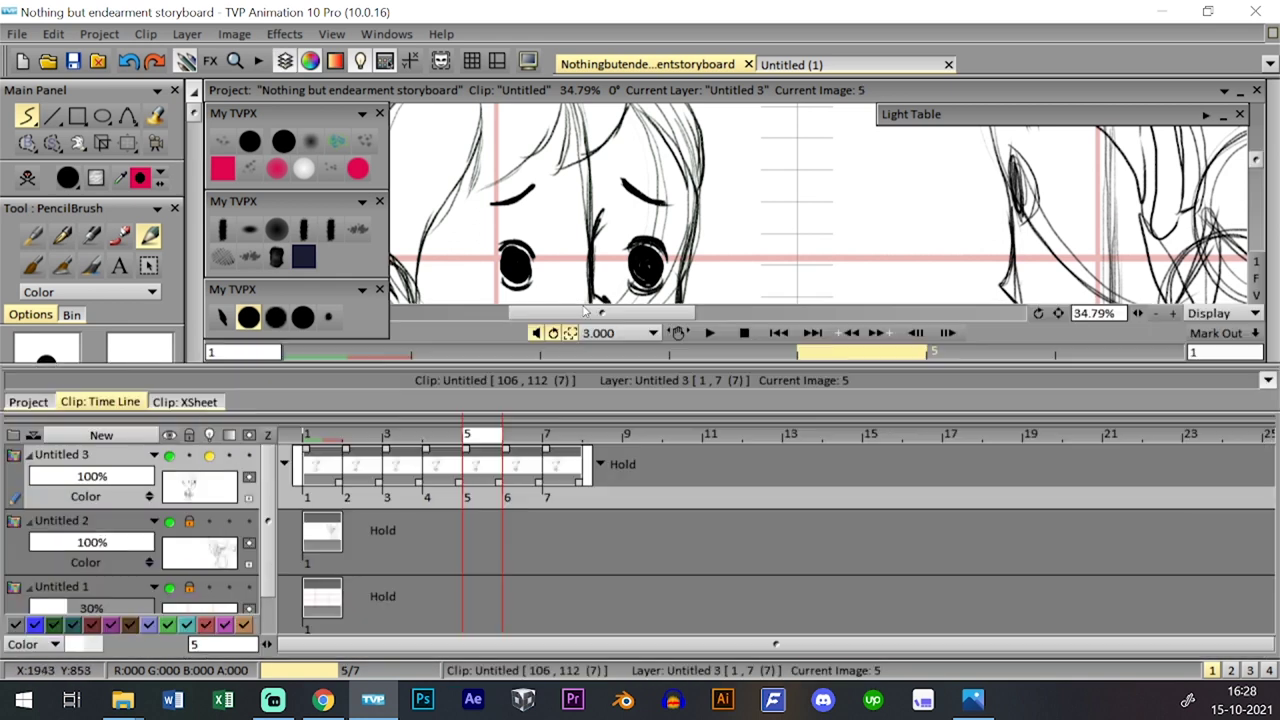
pyautogui.press('Tab')
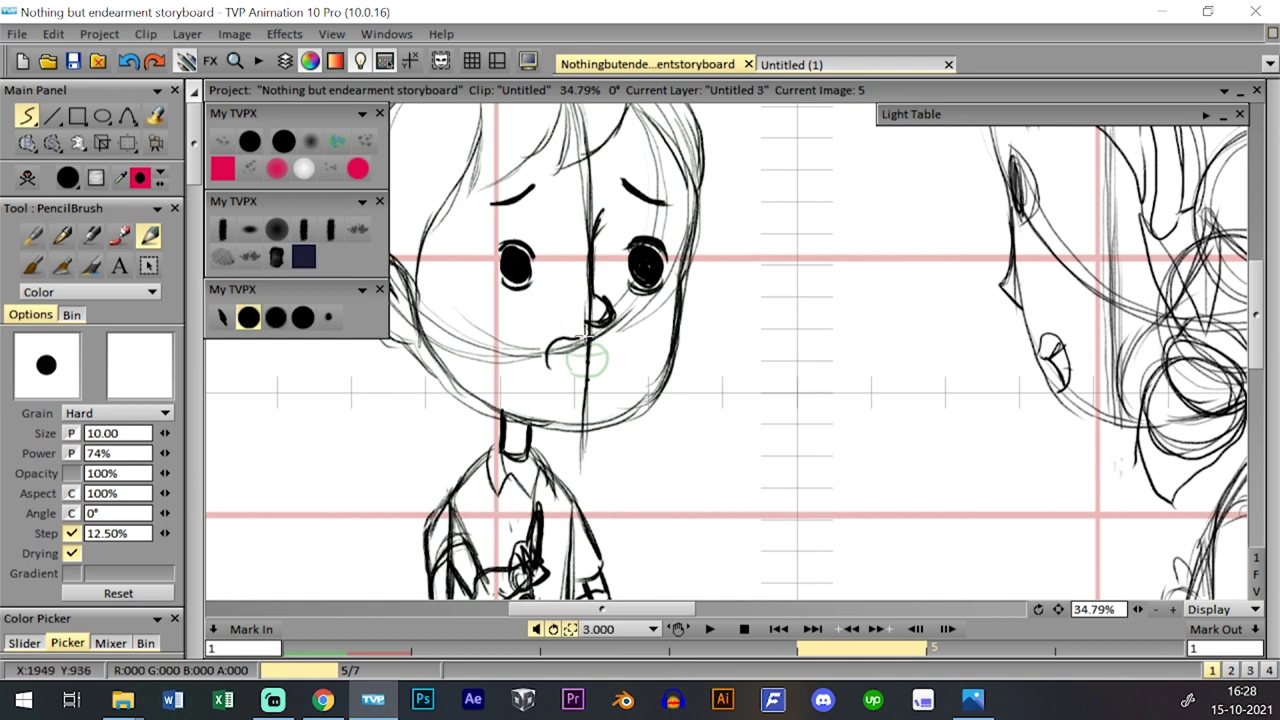
pyautogui.hotkey('ctrl', 'z')
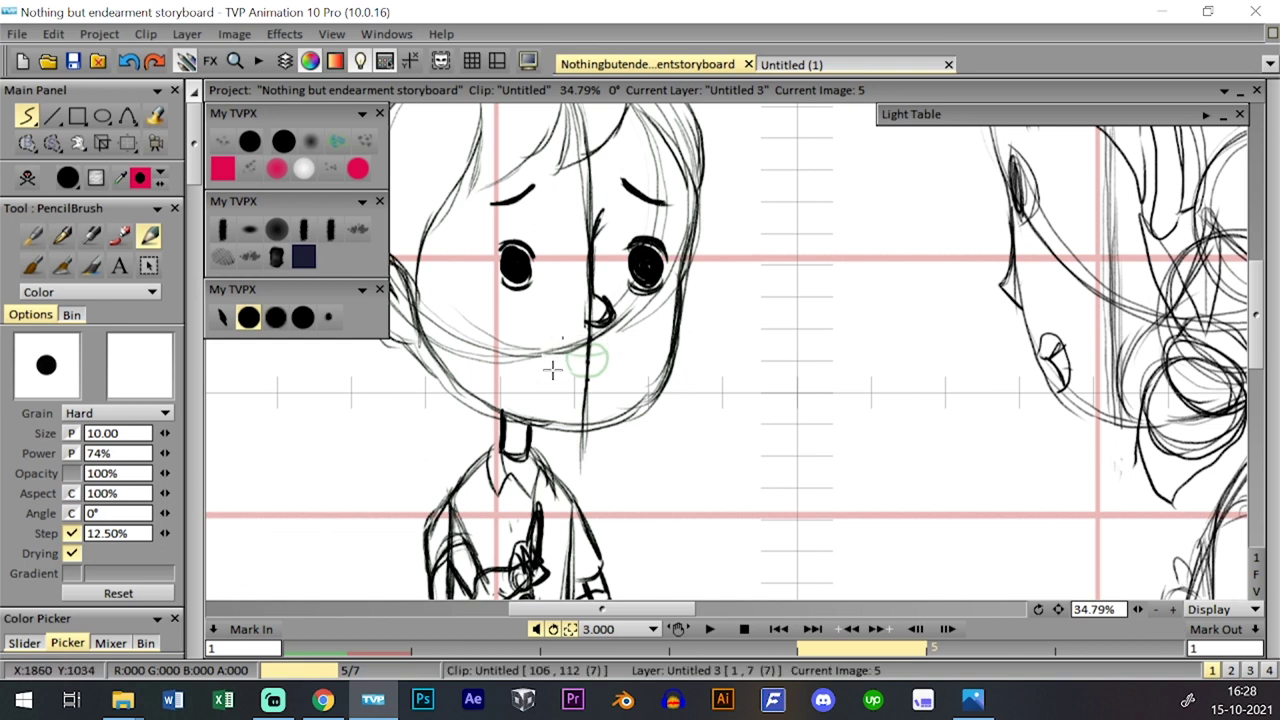
pyautogui.moveTo(617, 343); pyautogui.dragTo(549, 366)
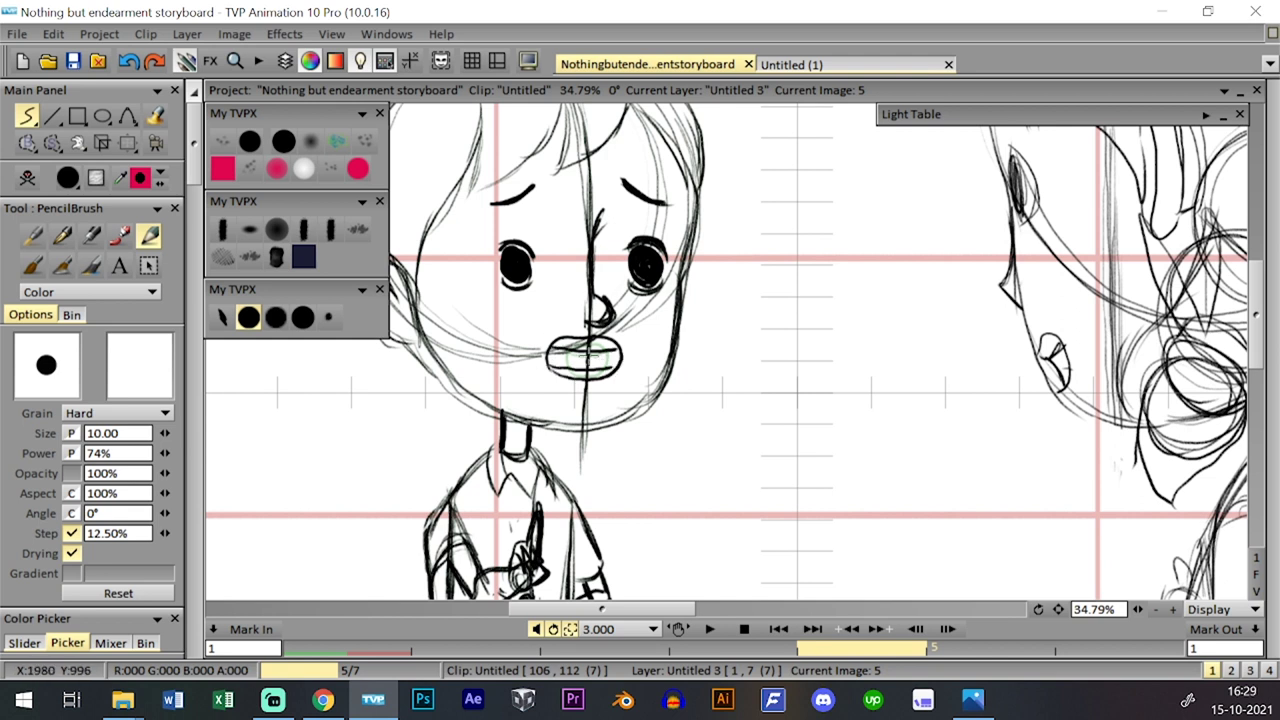
# - Outline a different mouth on image 6 over the onion-skin ghost
pyautogui.press('Tab')
pyautogui.press('Tab')
pyautogui.press('Tab')
pyautogui.press('Tab')
pyautogui.press('Tab')
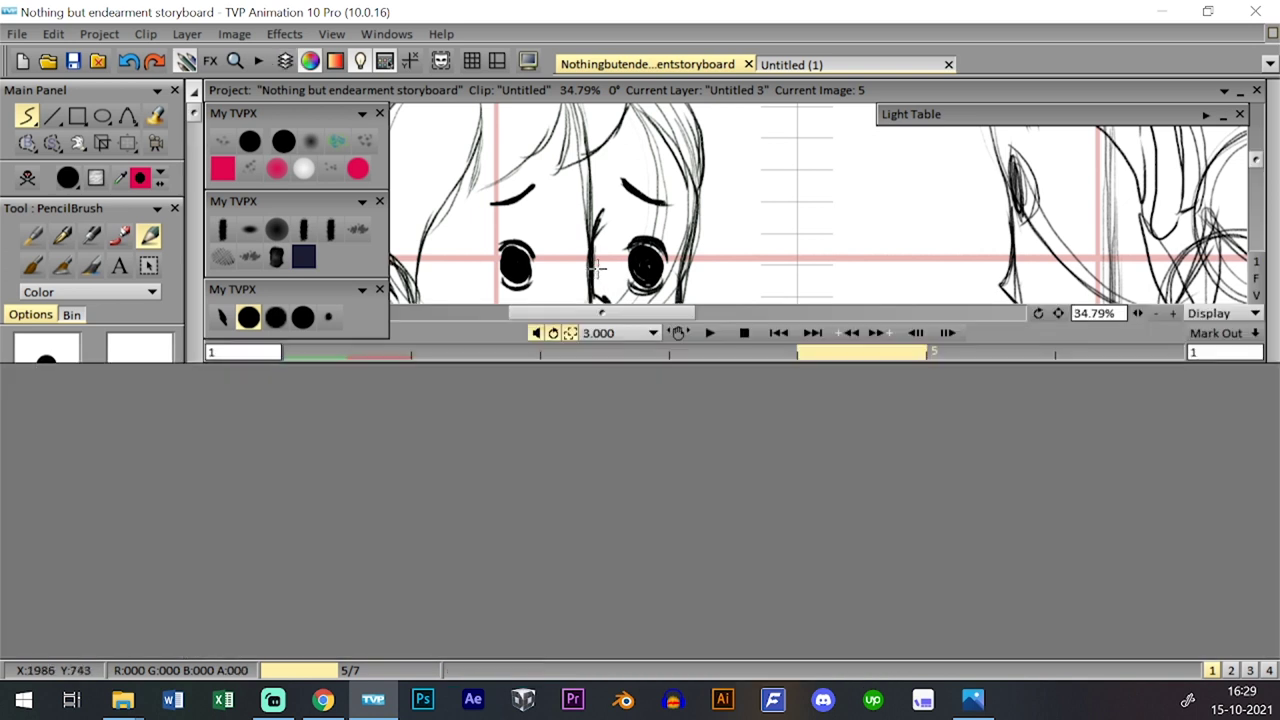
pyautogui.press('Right')
pyautogui.press('Tab')
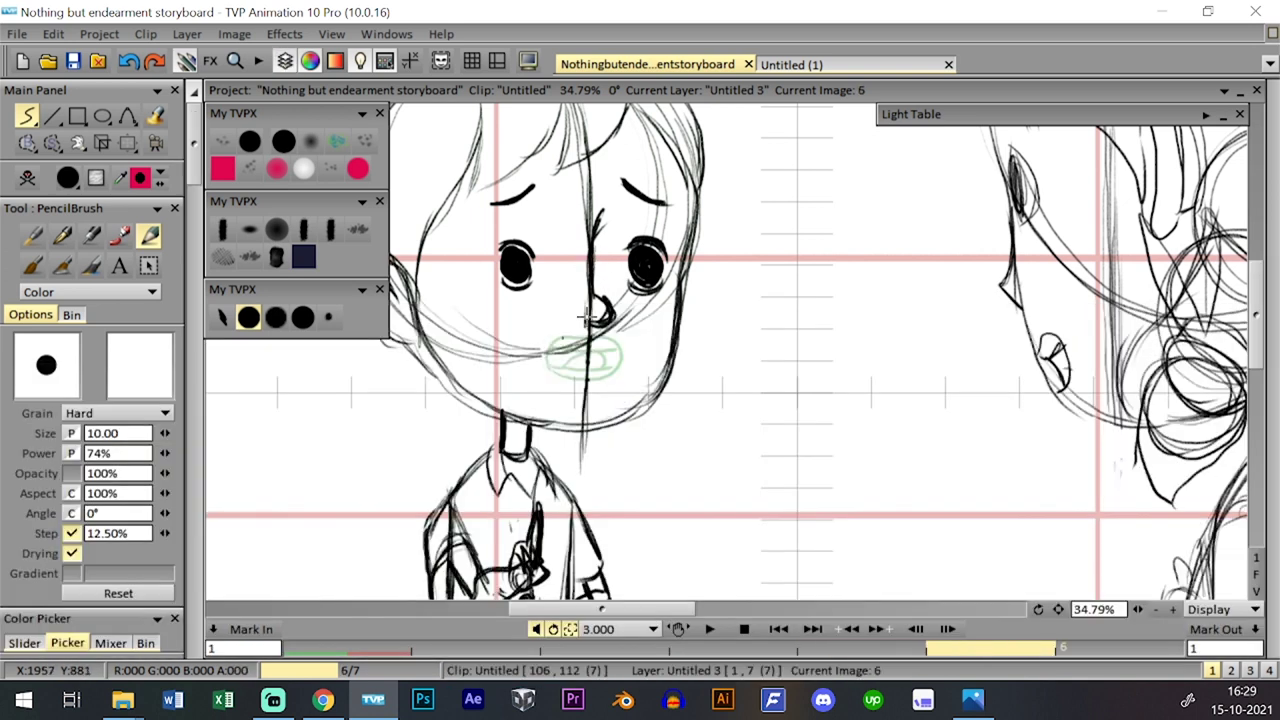
pyautogui.moveTo(560, 341)
pyautogui.mouseDown()
pyautogui.moveTo(599, 332)
pyautogui.moveTo(597, 368)
pyautogui.moveTo(560, 371)
pyautogui.moveTo(589, 375)
pyautogui.moveTo(619, 352)
pyautogui.moveTo(558, 348)
pyautogui.moveTo(620, 350)
pyautogui.mouseUp()
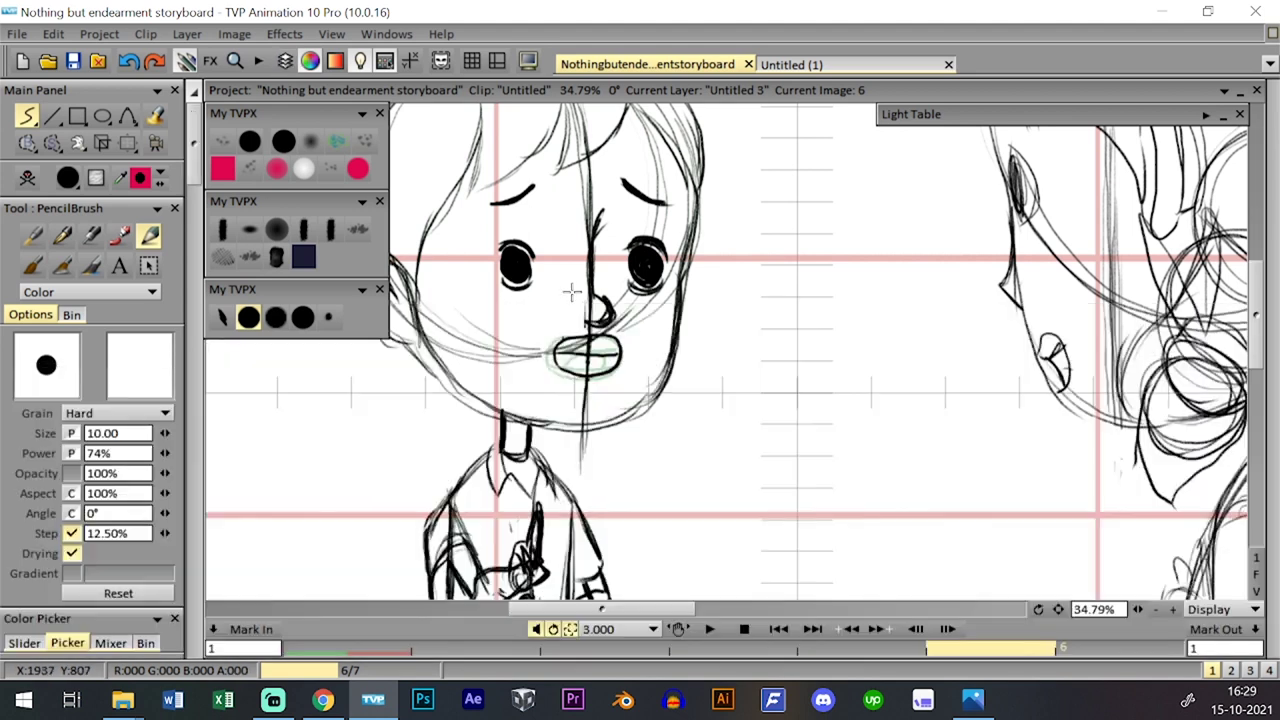
# - Sketch a wide mouth on image 7, redoing the upper lip and bottom curve
pyautogui.press('Right')
pyautogui.press('Down')
pyautogui.press('Down')
pyautogui.moveTo(546, 363)
pyautogui.mouseDown()
pyautogui.moveTo(556, 330)
pyautogui.moveTo(582, 323)
pyautogui.moveTo(628, 353)
pyautogui.mouseUp()
pyautogui.hotkey('ctrl', 'z')
pyautogui.moveTo(547, 370)
pyautogui.mouseDown()
pyautogui.moveTo(567, 334)
pyautogui.moveTo(611, 333)
pyautogui.moveTo(629, 348)
pyautogui.moveTo(550, 371)
pyautogui.moveTo(613, 376)
pyautogui.moveTo(625, 361)
pyautogui.moveTo(572, 356)
pyautogui.moveTo(546, 372)
pyautogui.moveTo(593, 388)
pyautogui.moveTo(624, 377)
pyautogui.moveTo(546, 369)
pyautogui.moveTo(598, 384)
pyautogui.moveTo(627, 364)
pyautogui.moveTo(557, 343)
pyautogui.moveTo(622, 349)
pyautogui.moveTo(554, 371)
pyautogui.moveTo(595, 382)
pyautogui.mouseUp()
pyautogui.hotkey('ctrl', 'z')
pyautogui.hotkey('ctrl', 'z')
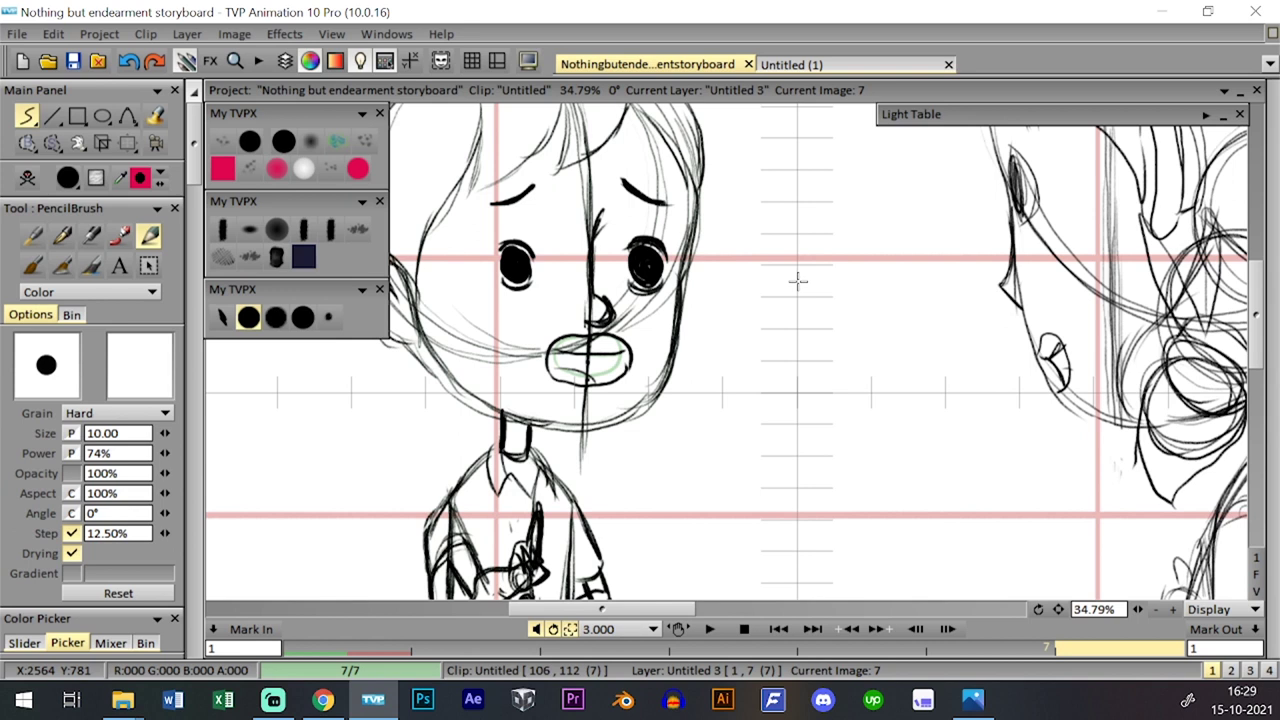
# - Play back the seven-image mouth animation preview
pyautogui.click(697, 657)
pyautogui.click(690, 364)
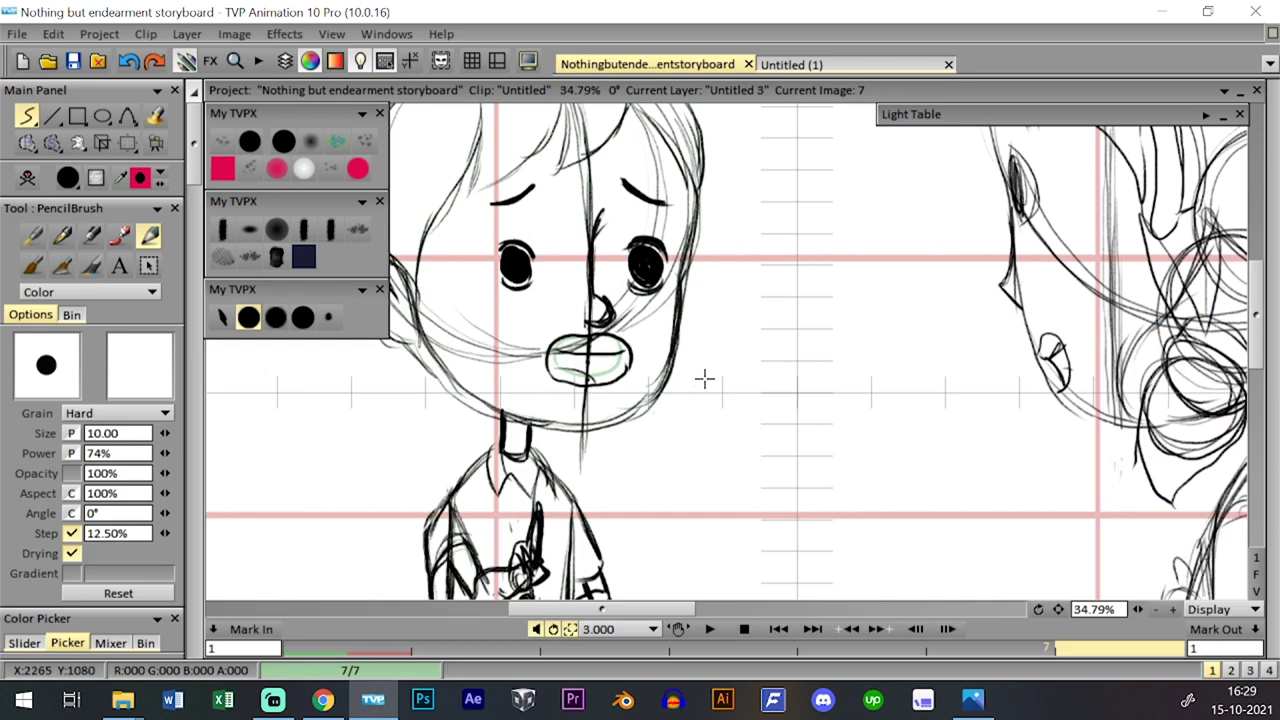
pyautogui.click(709, 628)
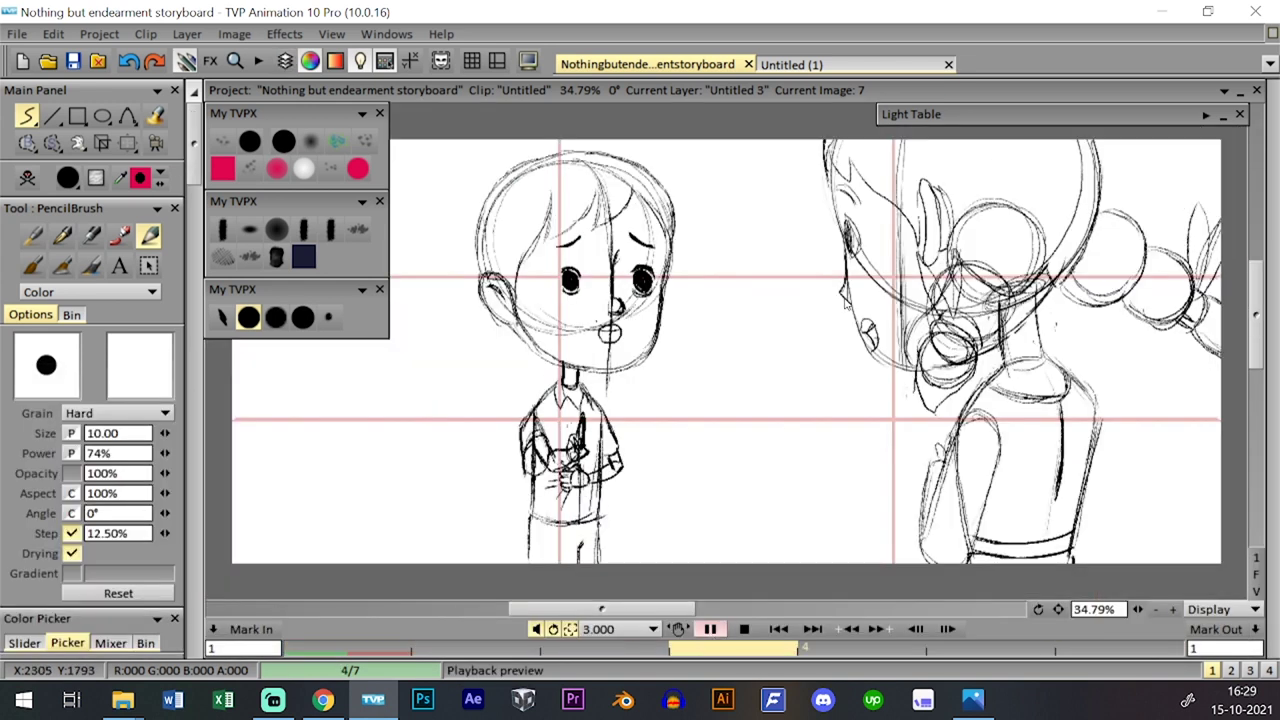
pyautogui.click(720, 511)
# - Hold the first three images longer, with image 3 lasting four frames
pyautogui.click(697, 657)
pyautogui.click(322, 467)
pyautogui.moveTo(339, 482); pyautogui.dragTo(539, 482)
pyautogui.click(487, 434)
pyautogui.click(776, 380)
pyautogui.press('Left')
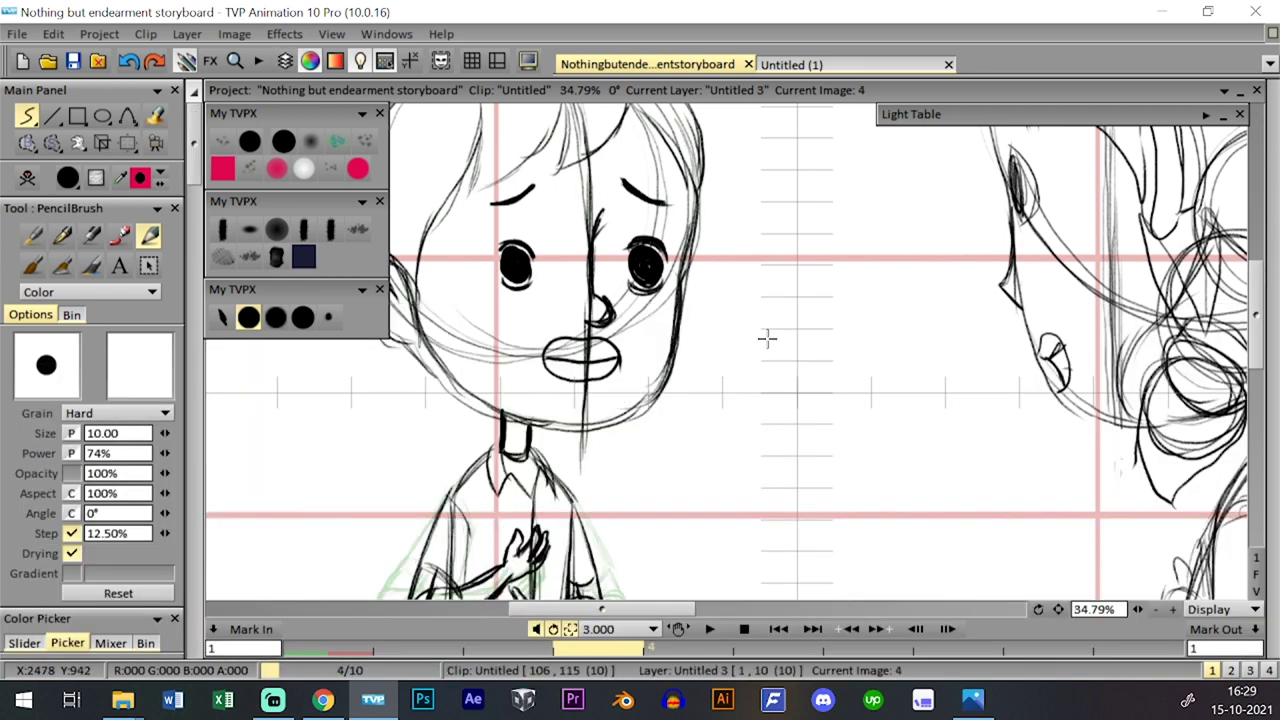
pyautogui.press('Right')
pyautogui.click(718, 657)
pyautogui.moveTo(538, 460); pyautogui.dragTo(617, 459)
# - Replay the retimed 12-frame animation and scrub to frame 14
pyautogui.doubleClick(709, 350)
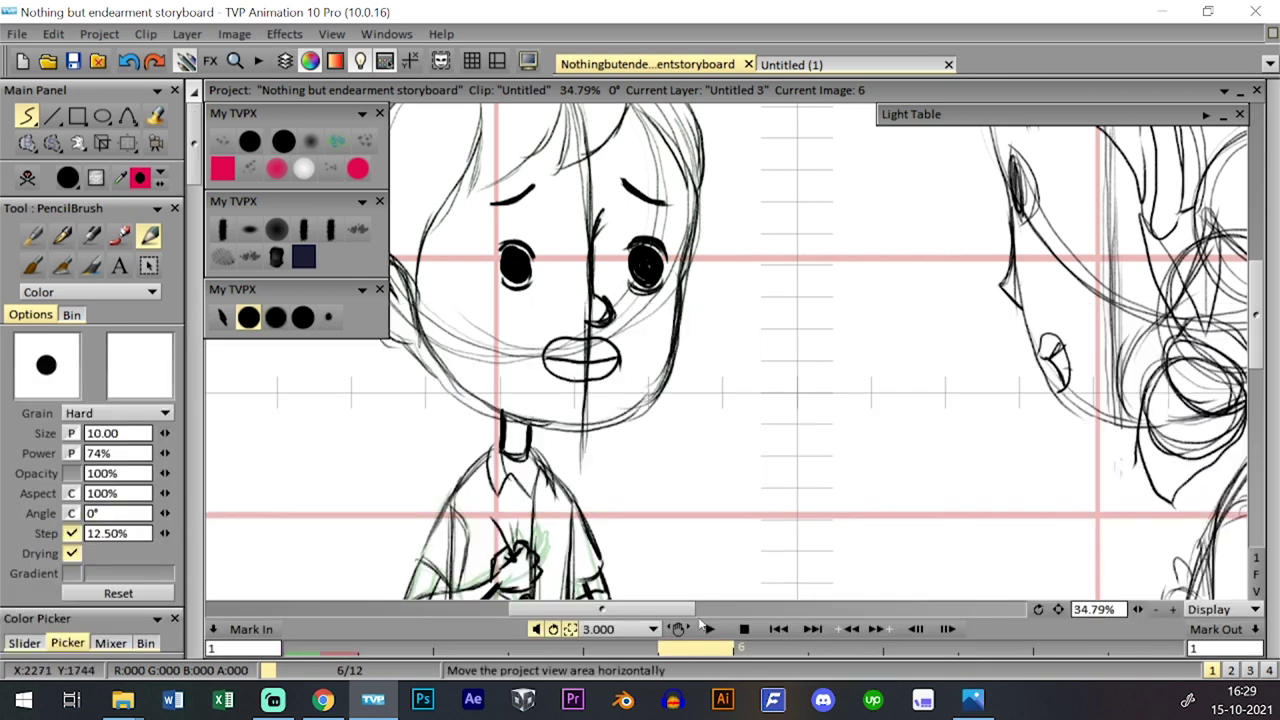
pyautogui.click(711, 628)
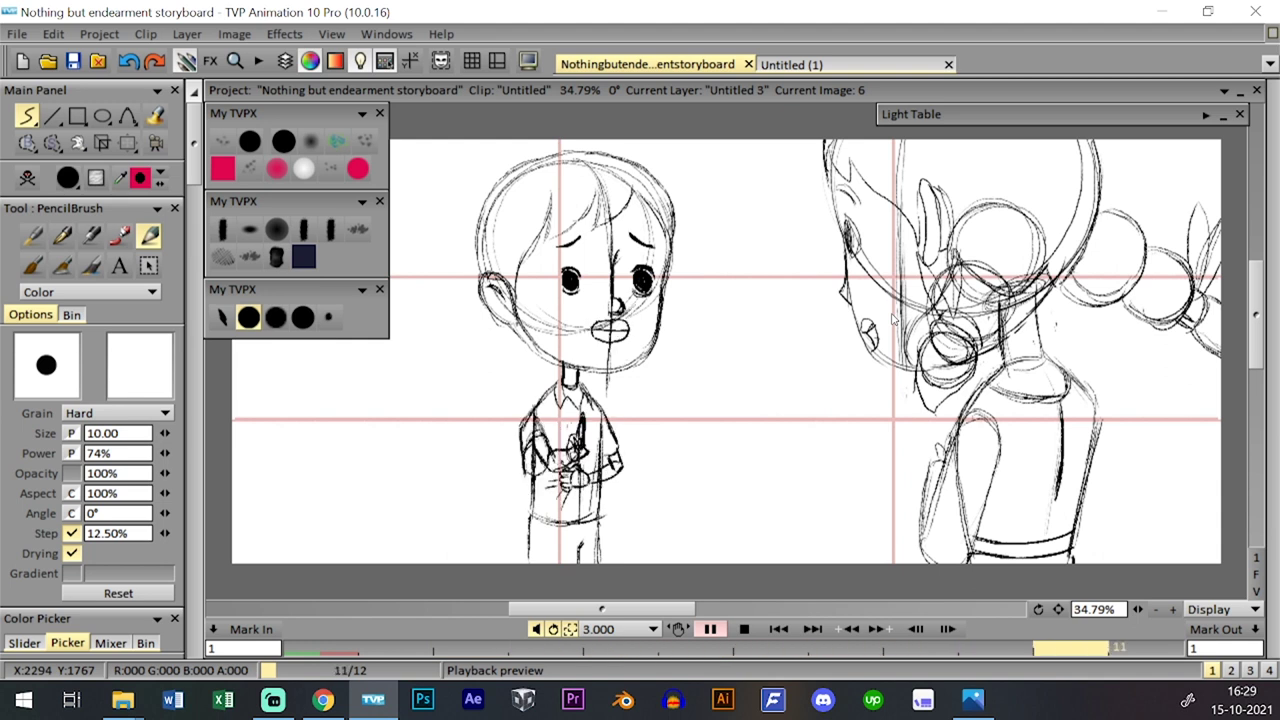
pyautogui.click(744, 626)
pyautogui.moveTo(682, 435); pyautogui.dragTo(848, 435)
pyautogui.press('Escape')
pyautogui.press('Escape')
pyautogui.press('Escape')
pyautogui.press('Escape')
pyautogui.press('Escape')
pyautogui.press('Escape')
pyautogui.press('Escape')
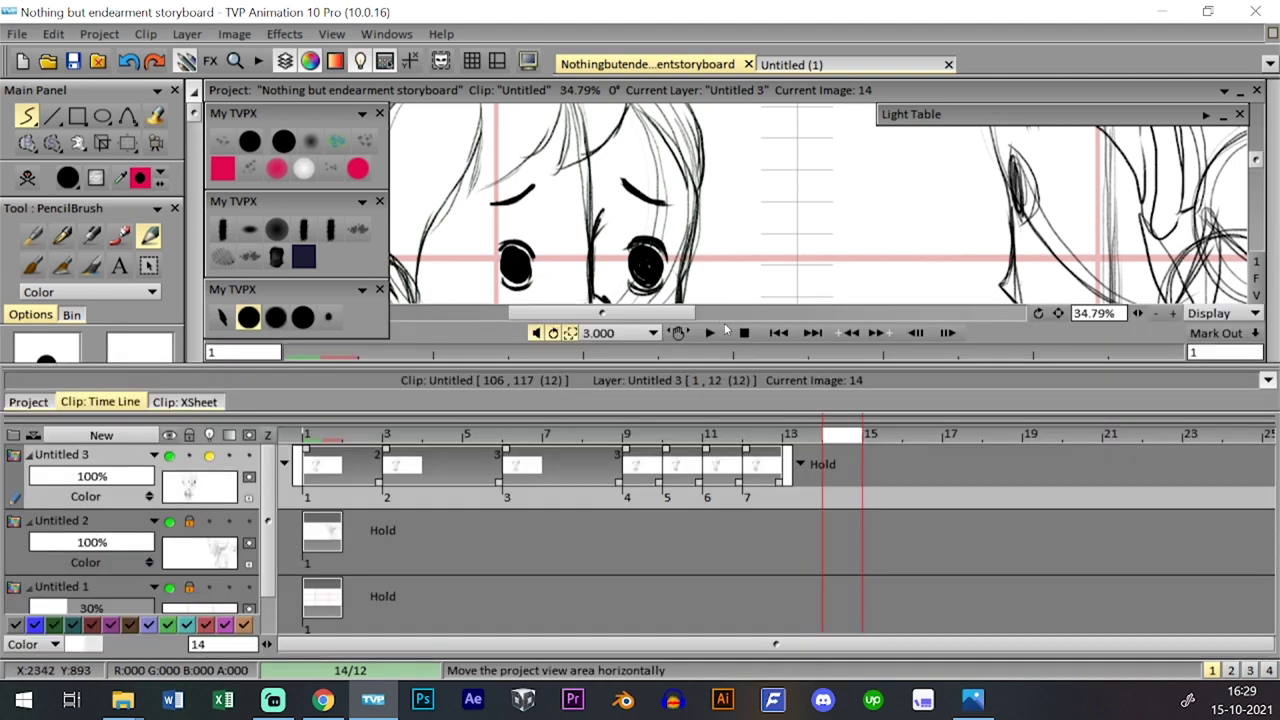
# - Zoom out and draw a head circle for the new girl
pyautogui.press('Tab')
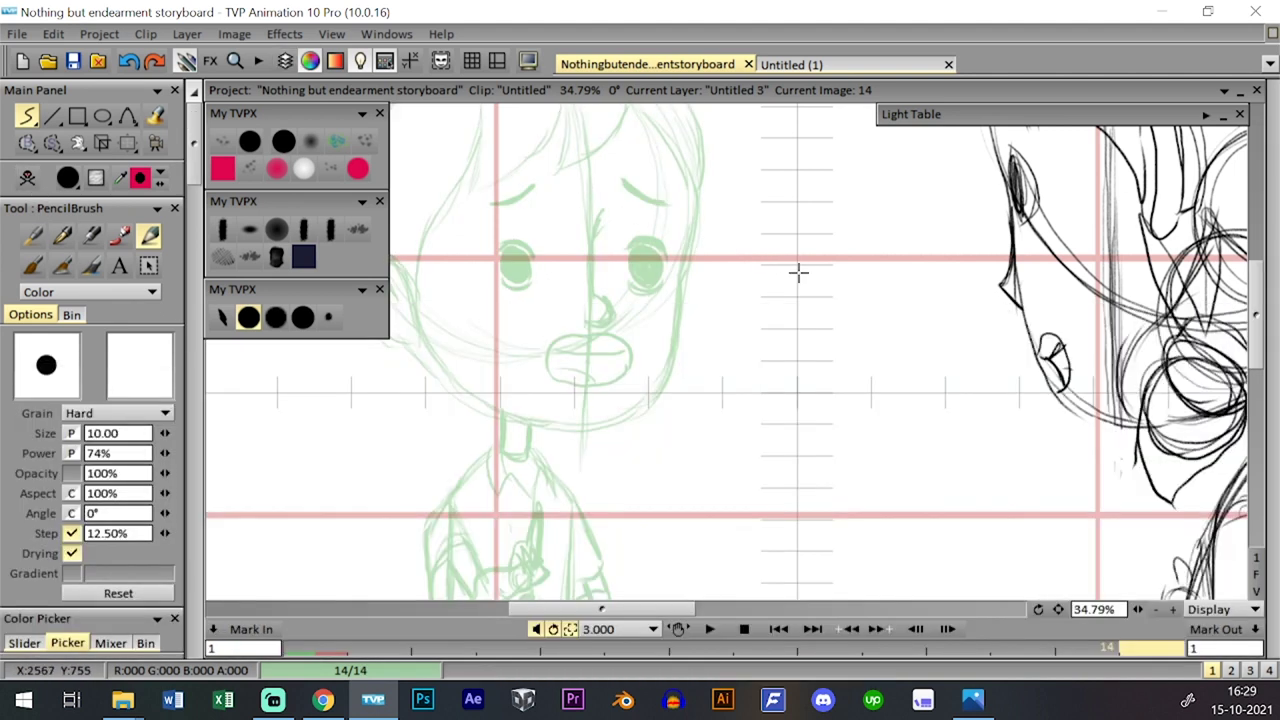
pyautogui.moveTo(1135, 611); pyautogui.dragTo(1105, 612)
pyautogui.moveTo(774, 414)
pyautogui.mouseDown()
pyautogui.moveTo(766, 347)
pyautogui.moveTo(756, 432)
pyautogui.mouseUp()
pyautogui.moveTo(437, 250)
pyautogui.mouseDown()
pyautogui.moveTo(640, 230)
pyautogui.moveTo(584, 408)
pyautogui.moveTo(664, 300)
pyautogui.mouseUp()
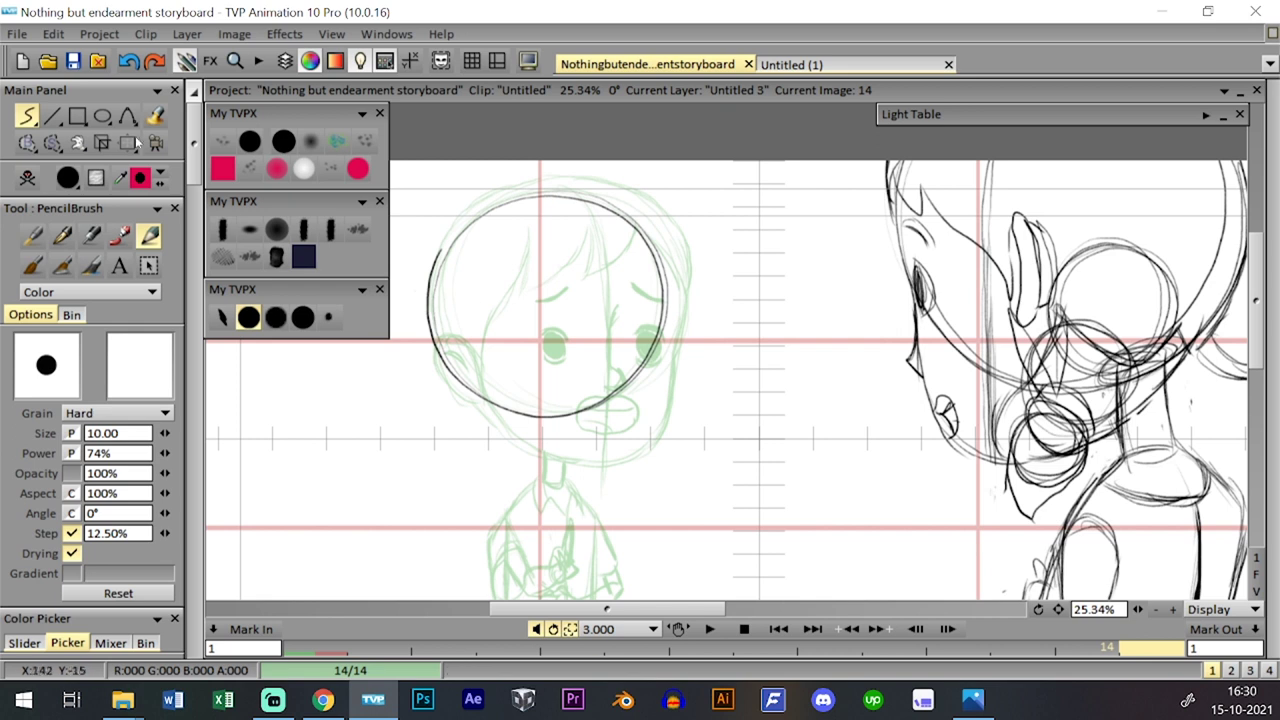
# - Scale the head circle to about 104%, shift it right, and apply
pyautogui.click(131, 143)
pyautogui.moveTo(638, 248); pyautogui.dragTo(645, 240)
pyautogui.click(133, 149)
pyautogui.click(189, 167)
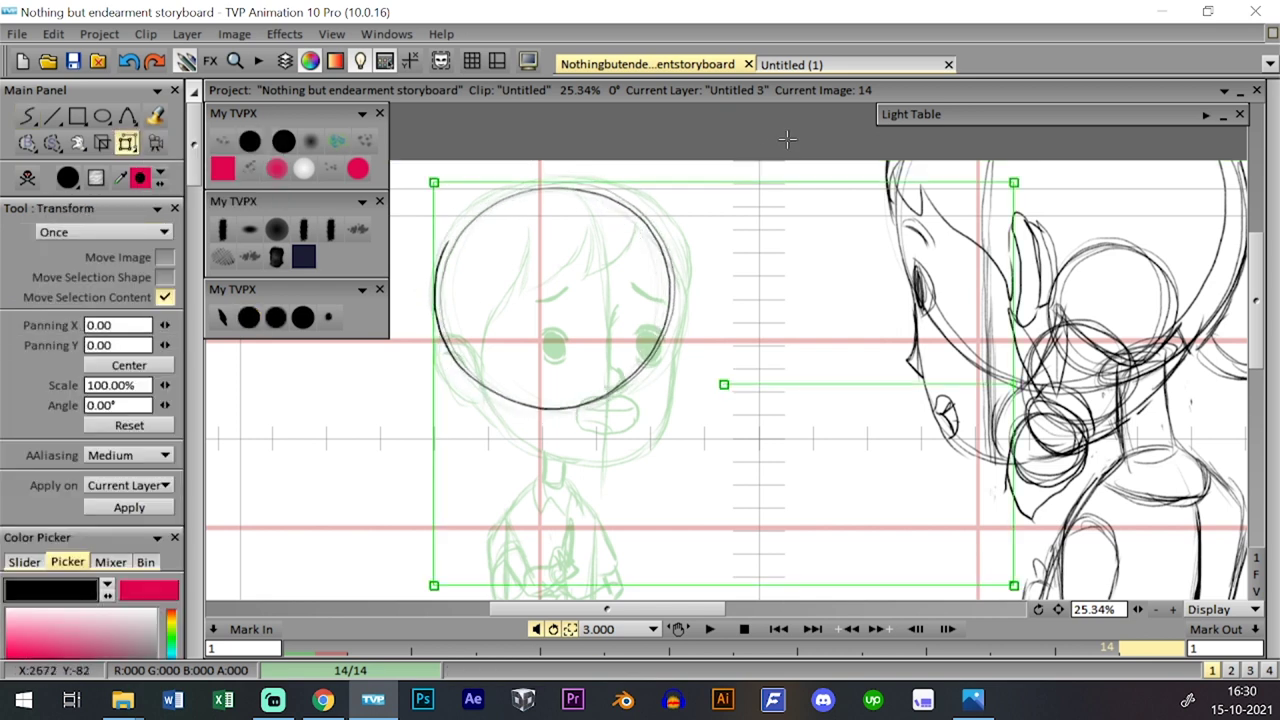
pyautogui.scroll(-2, 1060, 522)
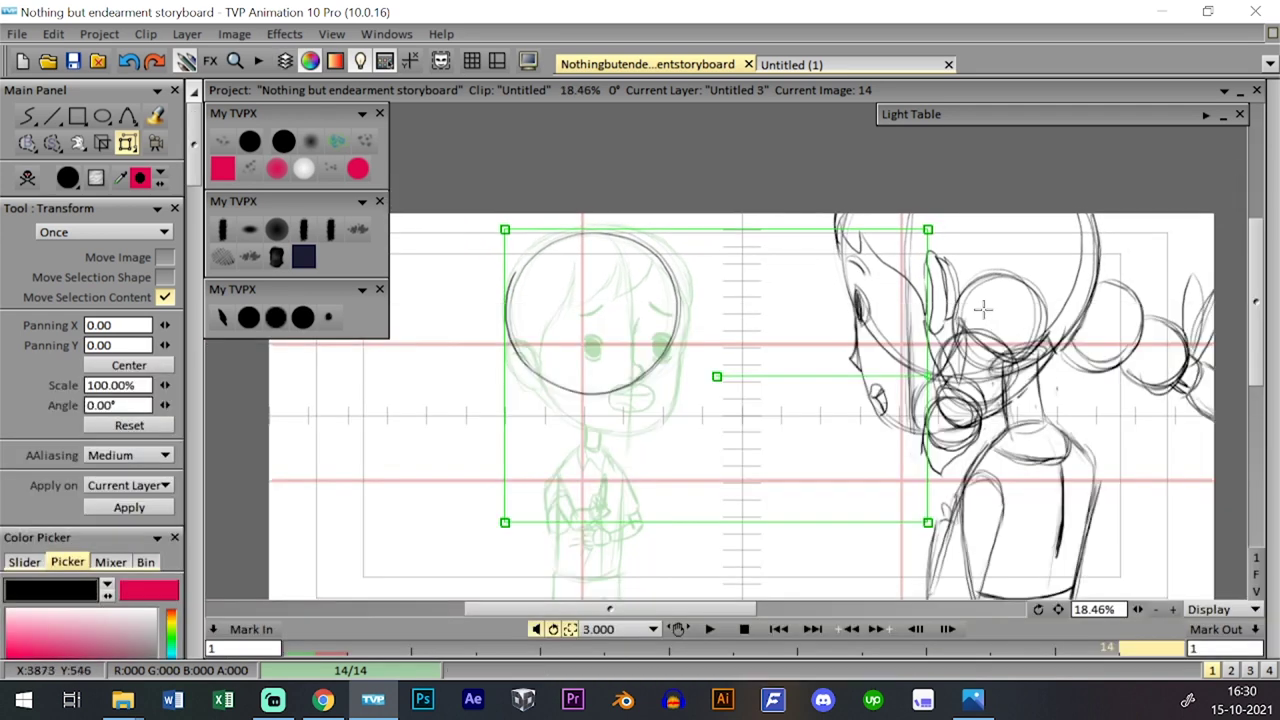
pyautogui.moveTo(52, 142); pyautogui.dragTo(215, 191)
pyautogui.moveTo(683, 197)
pyautogui.mouseDown()
pyautogui.moveTo(722, 411)
pyautogui.moveTo(1014, 429)
pyautogui.moveTo(834, 134)
pyautogui.moveTo(688, 220)
pyautogui.mouseUp()
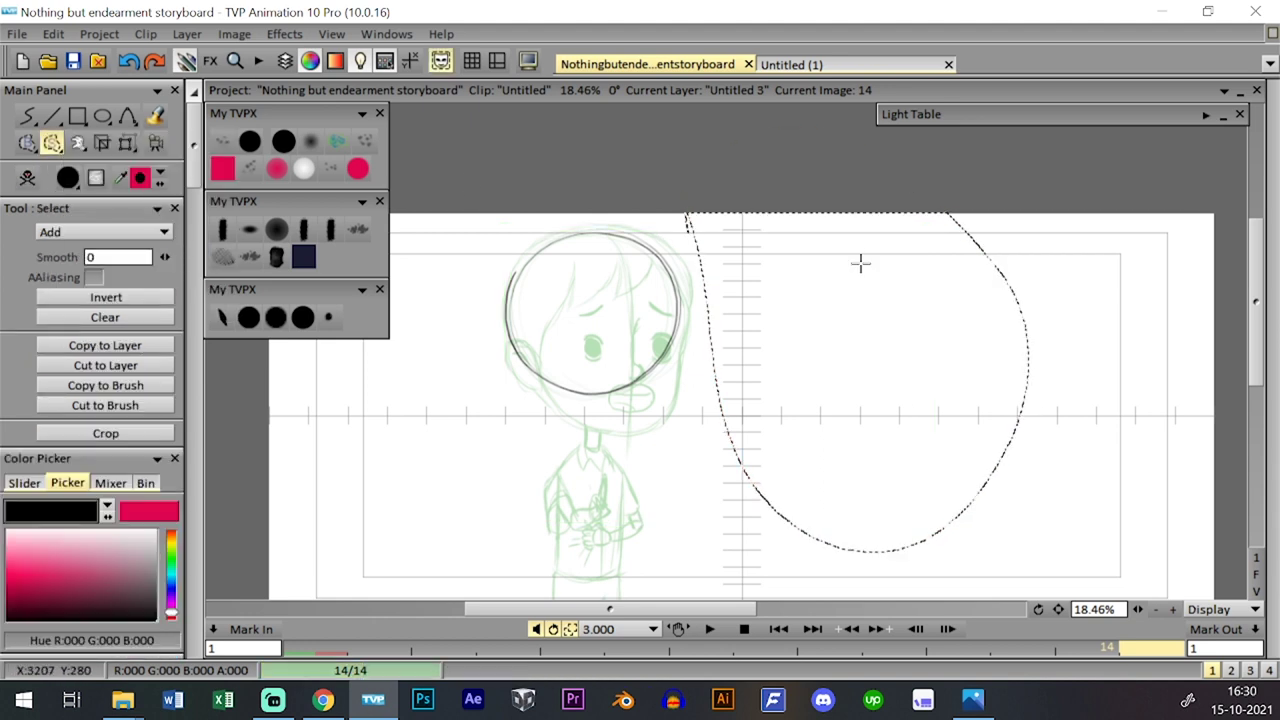
pyautogui.moveTo(127, 142); pyautogui.dragTo(205, 166)
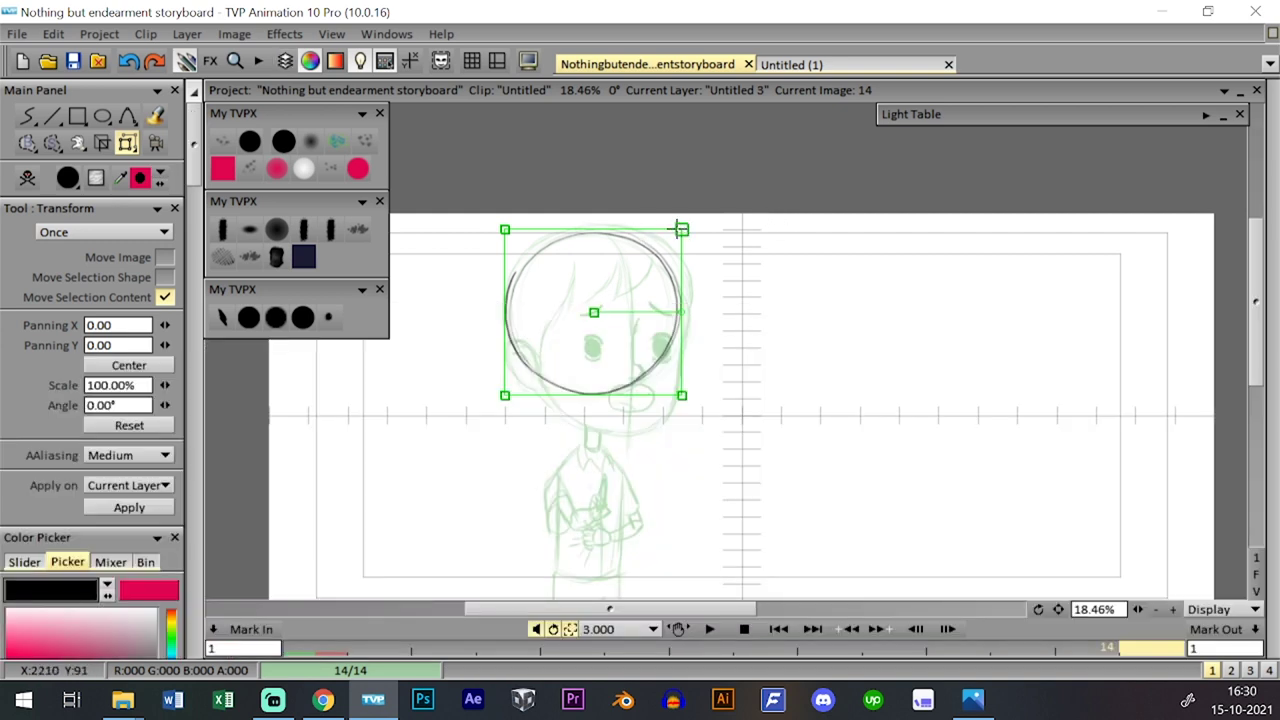
pyautogui.moveTo(682, 229); pyautogui.dragTo(669, 267)
pyautogui.press('Return')
# - Return to the pencil preset and zoom in on the boy's head
pyautogui.click(252, 318)
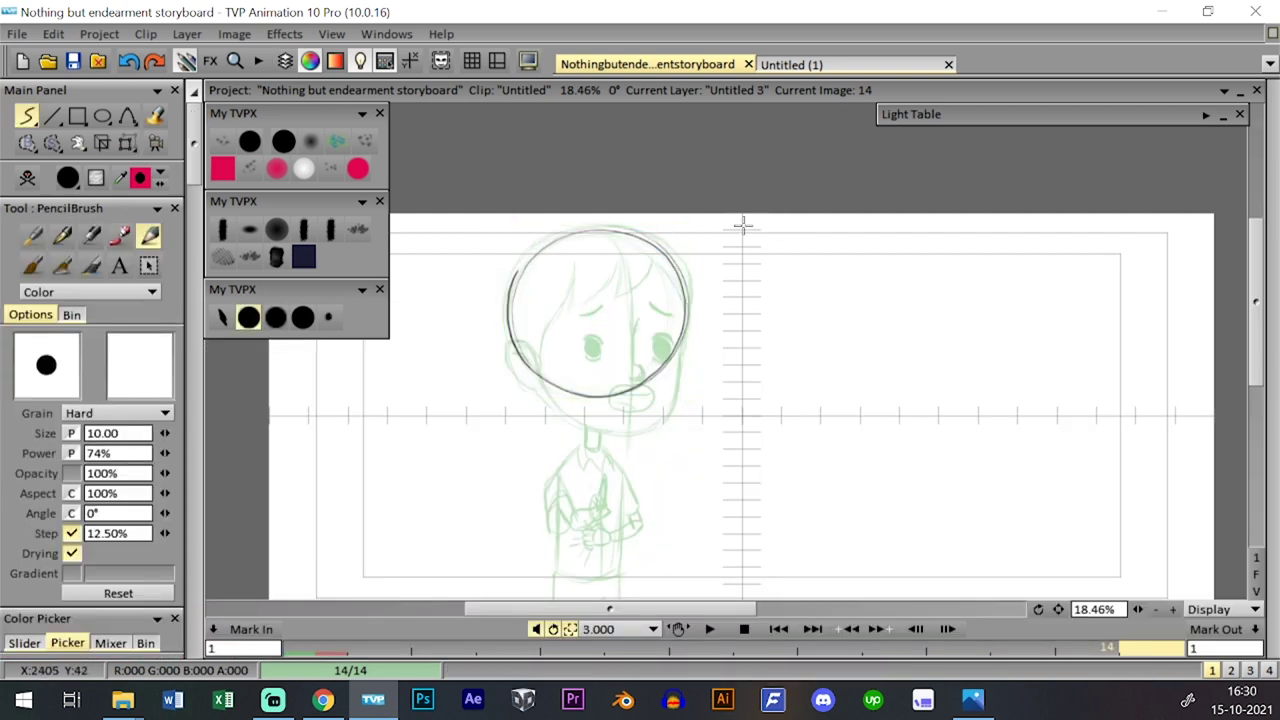
pyautogui.press('Tab')
pyautogui.press('Tab')
pyautogui.press('Tab')
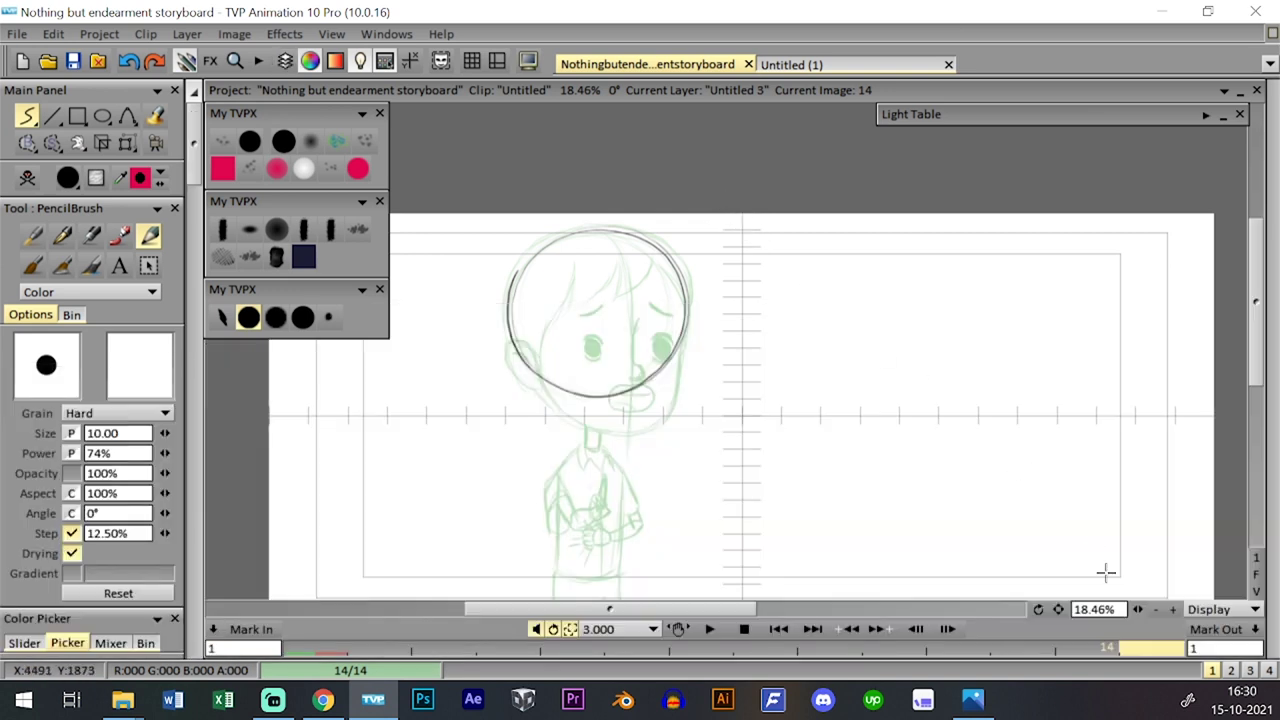
pyautogui.click(1173, 609)
# - Save the project and draw a curved centre line from the circle top to the chin
pyautogui.click(1175, 609)
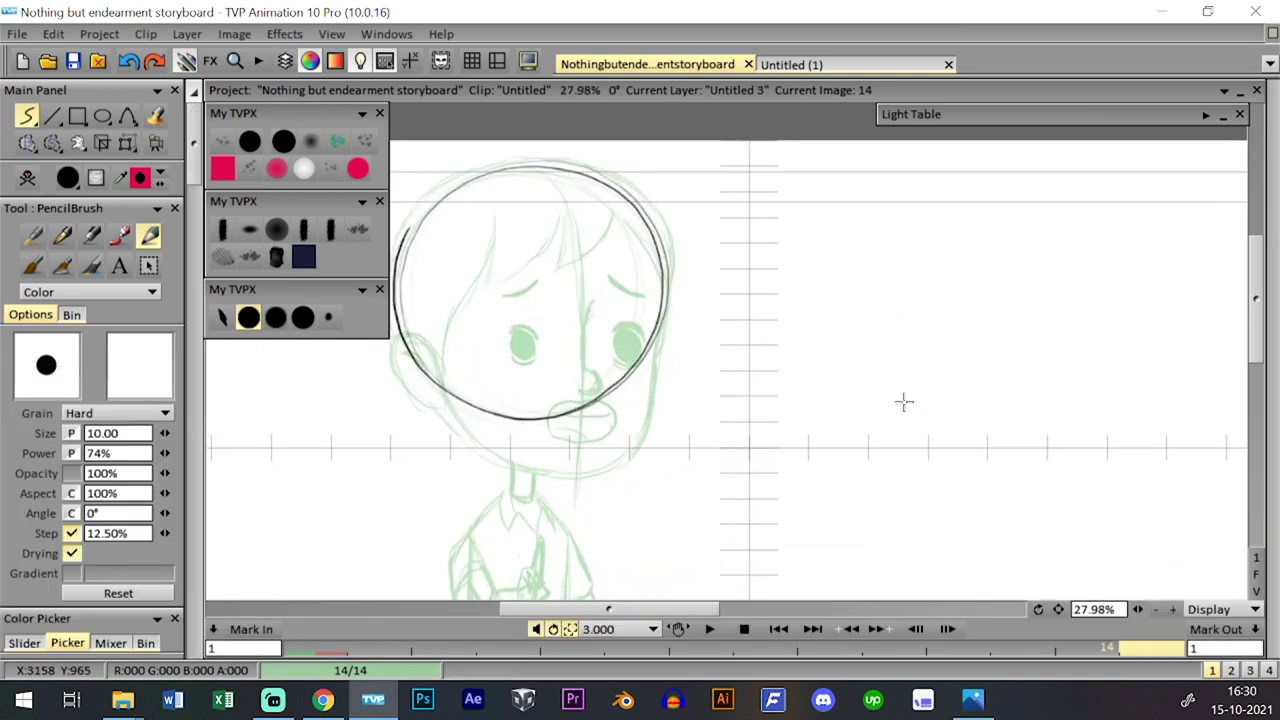
pyautogui.hotkey('ctrl', 's')
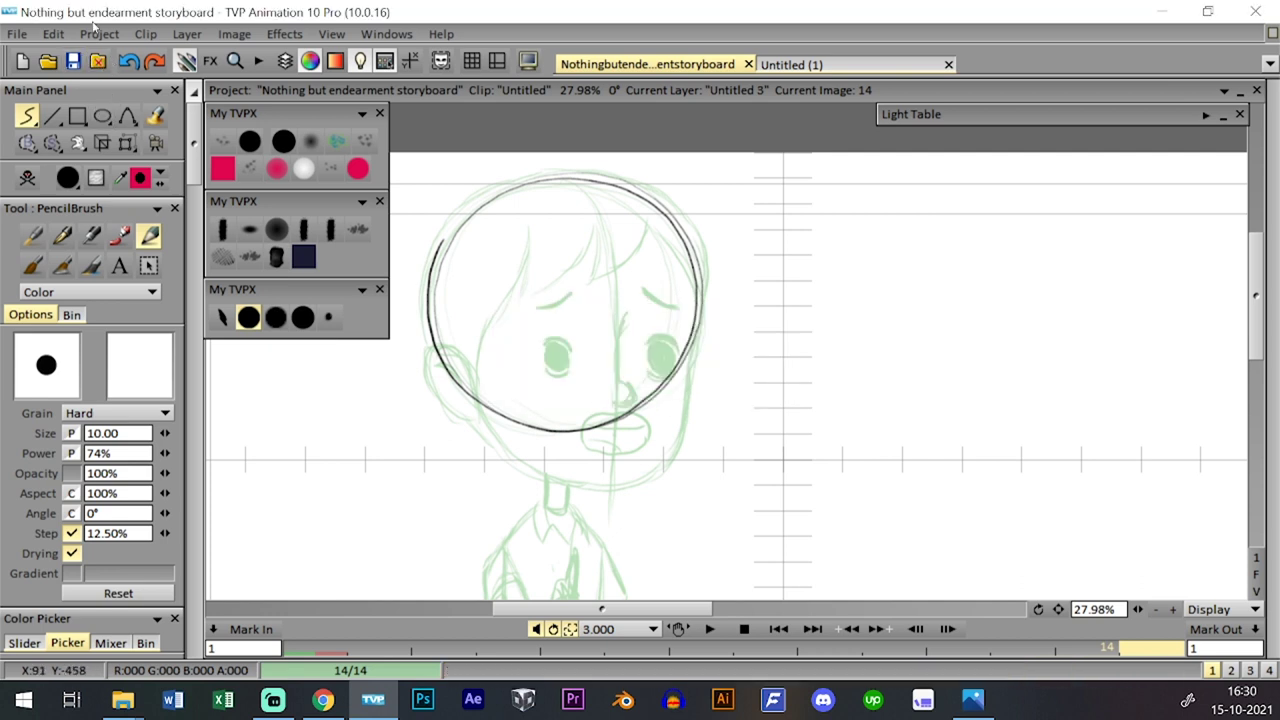
pyautogui.moveTo(631, 237); pyautogui.dragTo(632, 232)
pyautogui.moveTo(591, 183)
pyautogui.mouseDown()
pyautogui.moveTo(612, 308)
pyautogui.moveTo(626, 229)
pyautogui.moveTo(628, 446)
pyautogui.mouseUp()
pyautogui.hotkey('ctrl', 'z')
pyautogui.moveTo(638, 313); pyautogui.dragTo(623, 486)
pyautogui.moveTo(637, 372); pyautogui.dragTo(629, 447)
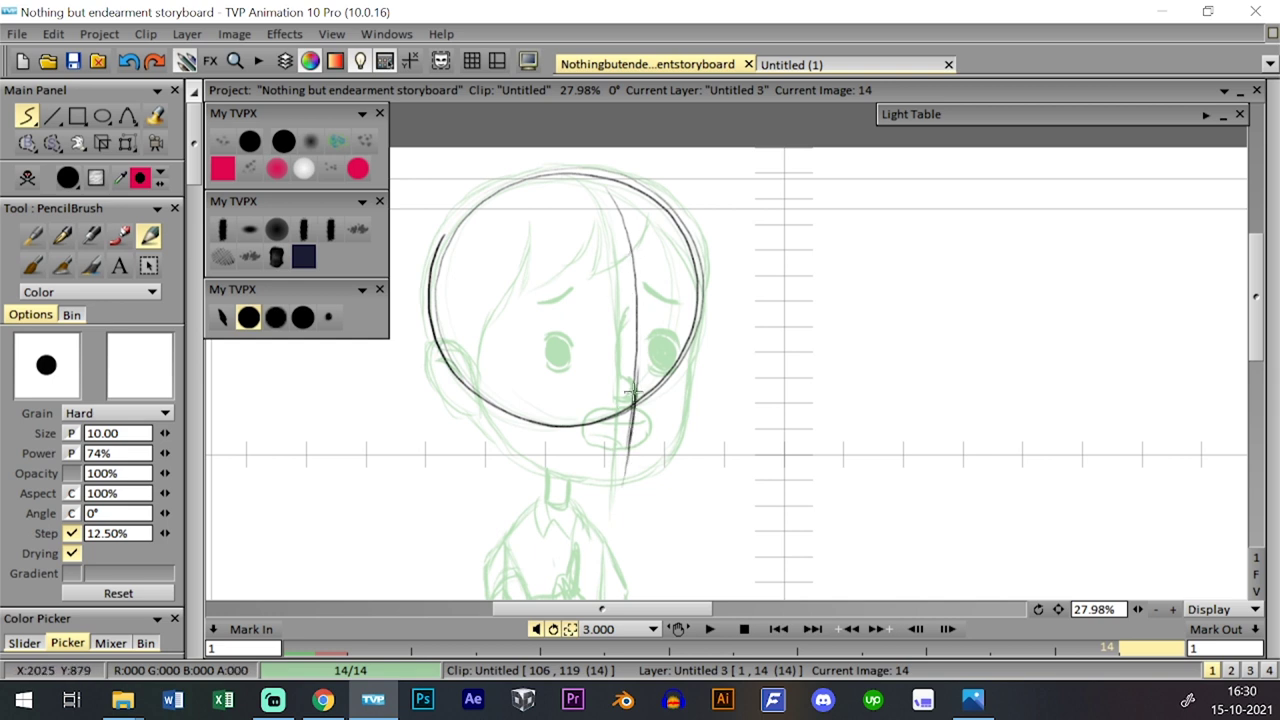
pyautogui.moveTo(606, 184); pyautogui.dragTo(635, 342)
pyautogui.hotkey('ctrl', 'z')
pyautogui.moveTo(588, 174)
pyautogui.mouseDown()
pyautogui.moveTo(620, 220)
pyautogui.moveTo(634, 310)
pyautogui.moveTo(620, 490)
pyautogui.mouseUp()
# - Draw the jaw line below the circle curving up to the cheek, comparing with image 13
pyautogui.moveTo(843, 474)
pyautogui.mouseDown()
pyautogui.moveTo(814, 434)
pyautogui.moveTo(803, 438)
pyautogui.mouseUp()
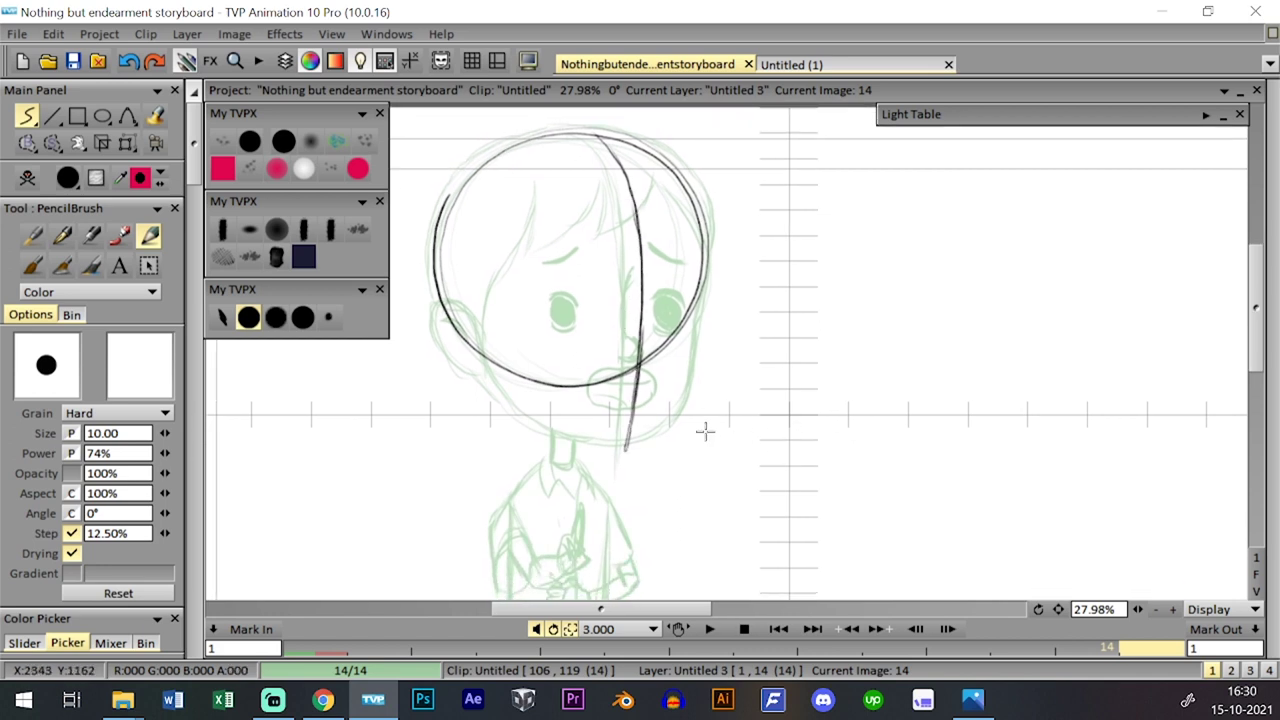
pyautogui.moveTo(480, 352)
pyautogui.mouseDown()
pyautogui.moveTo(516, 405)
pyautogui.moveTo(611, 439)
pyautogui.moveTo(583, 419)
pyautogui.moveTo(670, 395)
pyautogui.moveTo(596, 433)
pyautogui.moveTo(674, 392)
pyautogui.mouseUp()
pyautogui.moveTo(638, 431)
pyautogui.mouseDown()
pyautogui.moveTo(687, 337)
pyautogui.moveTo(682, 382)
pyautogui.moveTo(676, 297)
pyautogui.mouseUp()
pyautogui.press('Left')
pyautogui.press('Right')
pyautogui.press('Left')
pyautogui.press('Right')
pyautogui.press('Left')
pyautogui.press('Right')
# - Add a line from the chin up the cheek and check it against image 13
pyautogui.moveTo(641, 416); pyautogui.dragTo(641, 328)
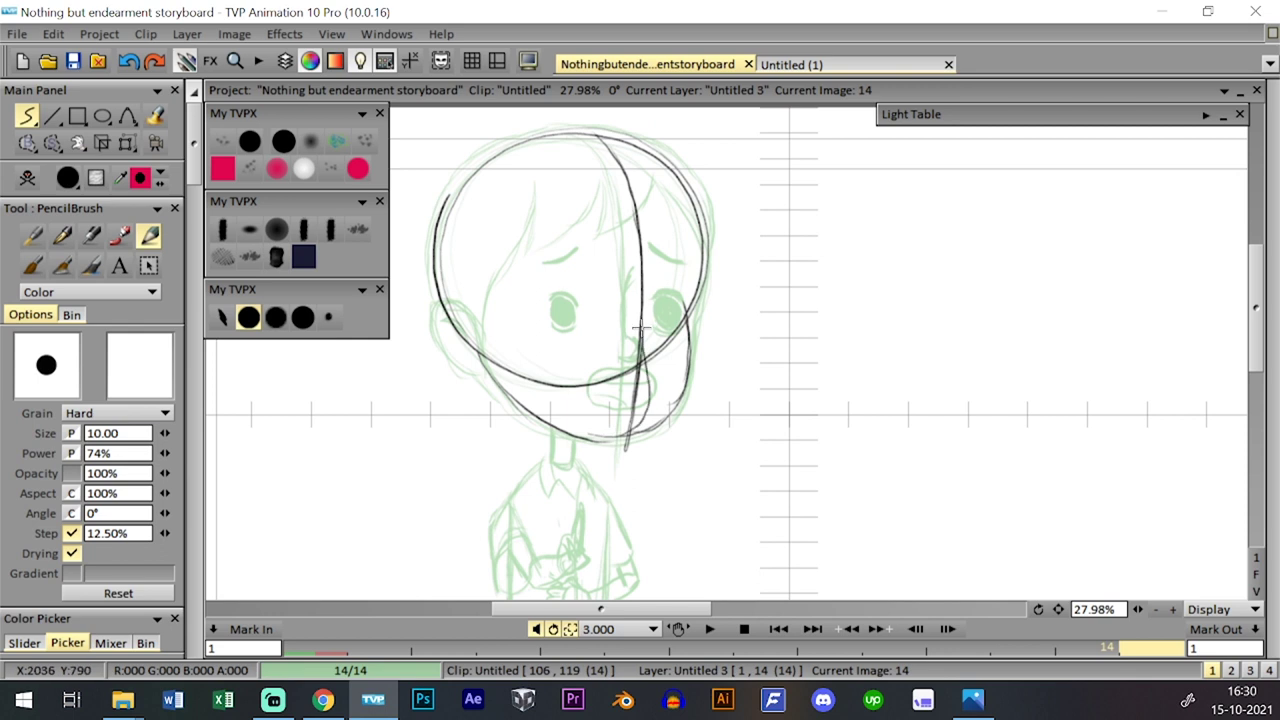
pyautogui.press('Left')
pyautogui.press('Right')
pyautogui.press('Left')
pyautogui.press('Right')
pyautogui.press('Left')
pyautogui.press('Right')
# - Erase and redraw the vertical face centre line, then extend the cheek line upward
pyautogui.moveTo(576, 132)
pyautogui.mouseDown()
pyautogui.moveTo(611, 180)
pyautogui.moveTo(590, 437)
pyautogui.mouseUp()
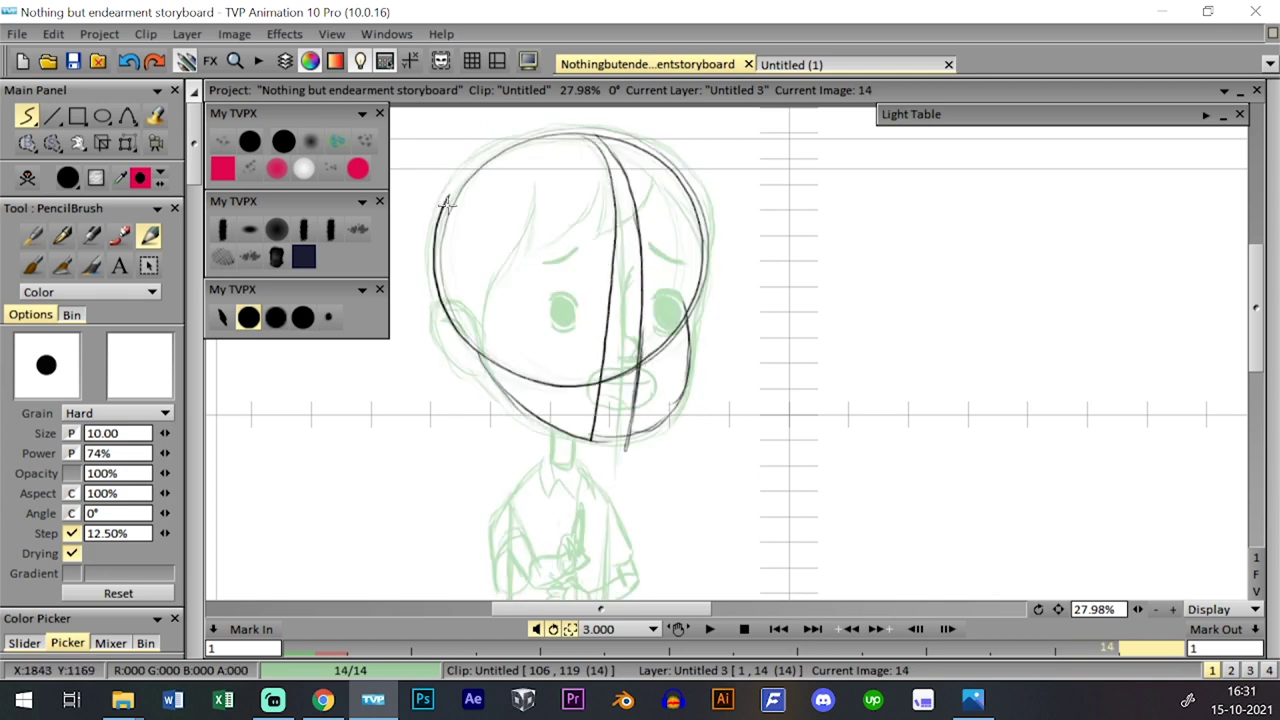
pyautogui.click(252, 142)
pyautogui.hotkey('ctrl', 'z')
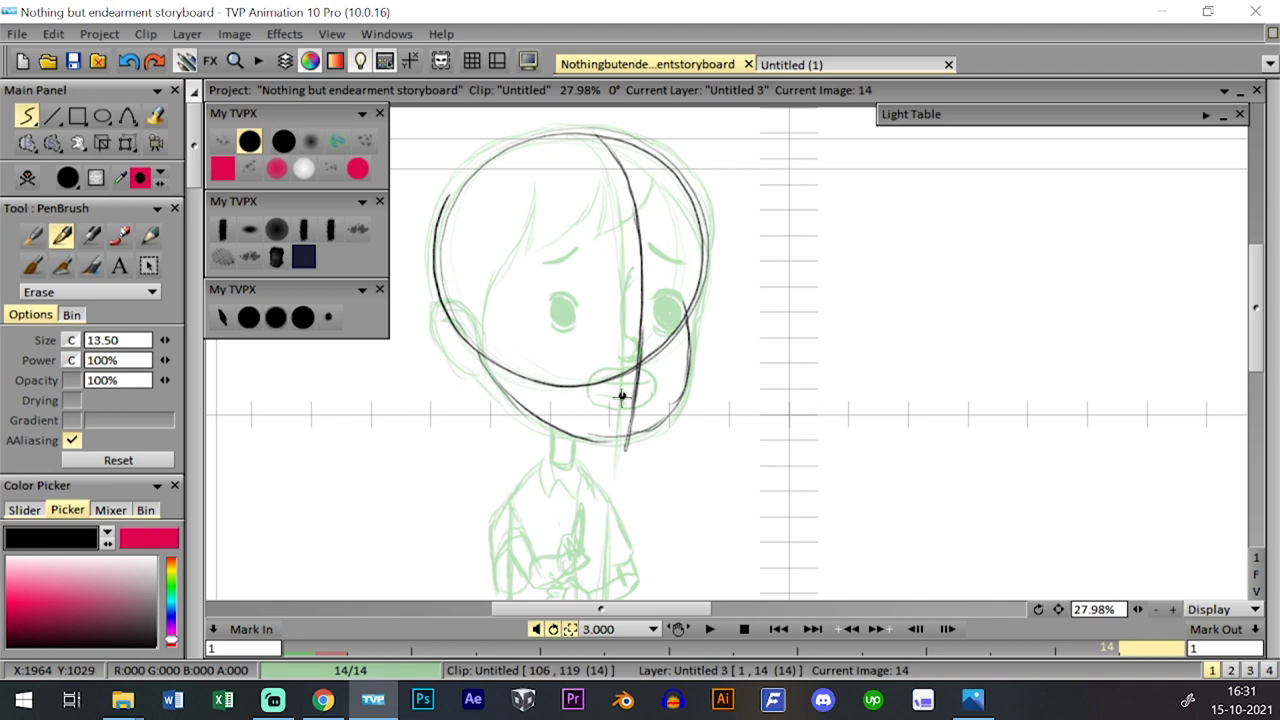
pyautogui.moveTo(628, 420)
pyautogui.mouseDown()
pyautogui.moveTo(640, 370)
pyautogui.moveTo(634, 226)
pyautogui.mouseUp()
pyautogui.click(249, 317)
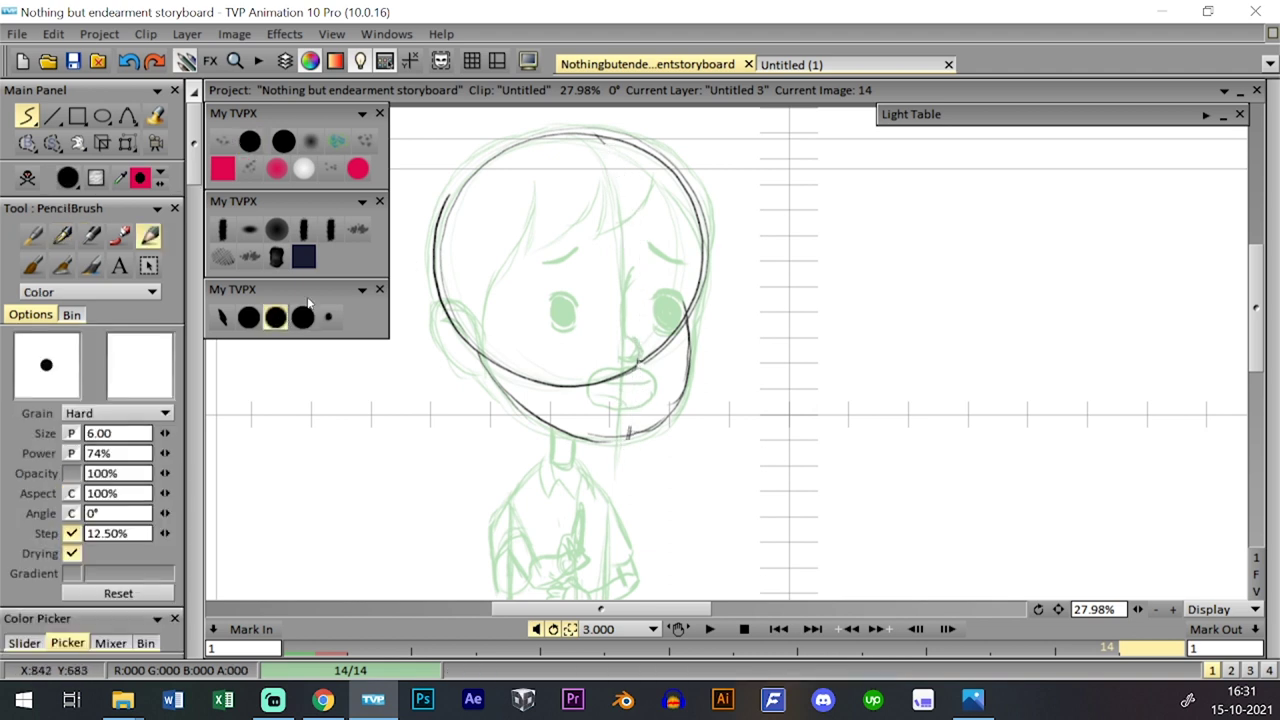
pyautogui.moveTo(625, 175)
pyautogui.mouseDown()
pyautogui.moveTo(633, 235)
pyautogui.moveTo(605, 422)
pyautogui.mouseUp()
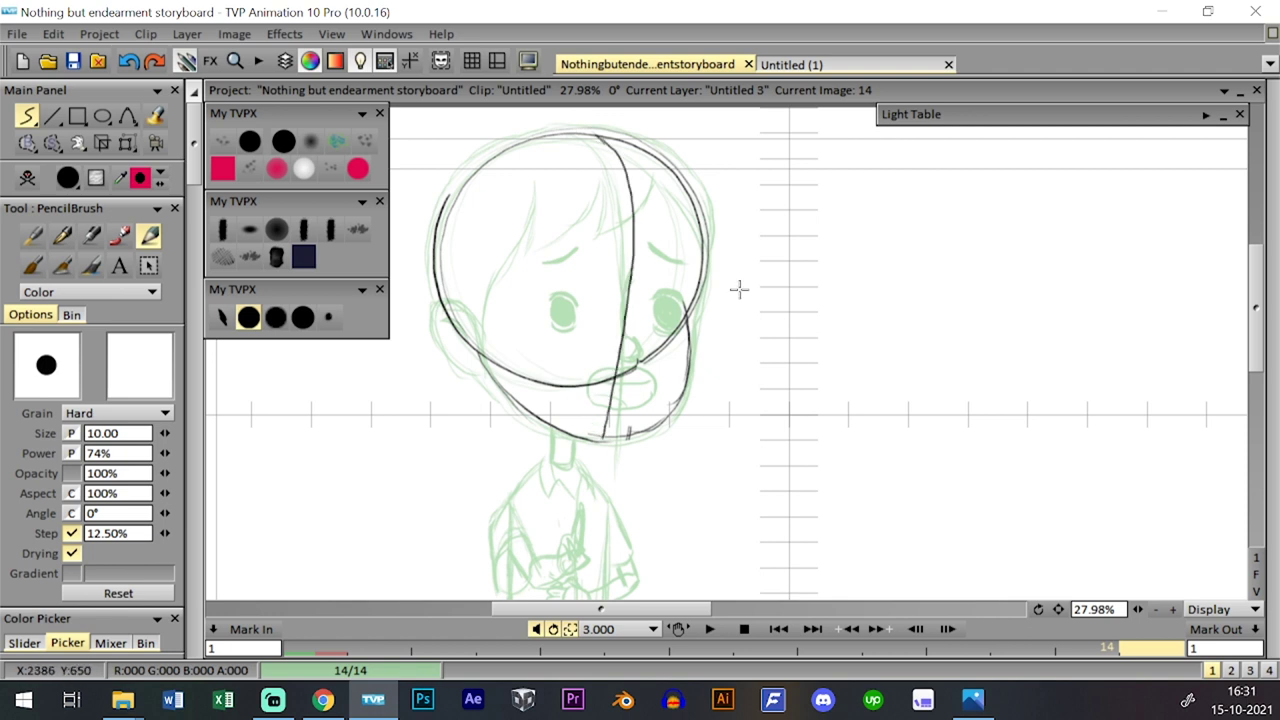
pyautogui.moveTo(688, 316); pyautogui.dragTo(704, 278)
pyautogui.press('Left')
pyautogui.press('Right')
pyautogui.press('Left')
pyautogui.press('Right')
pyautogui.press('Left')
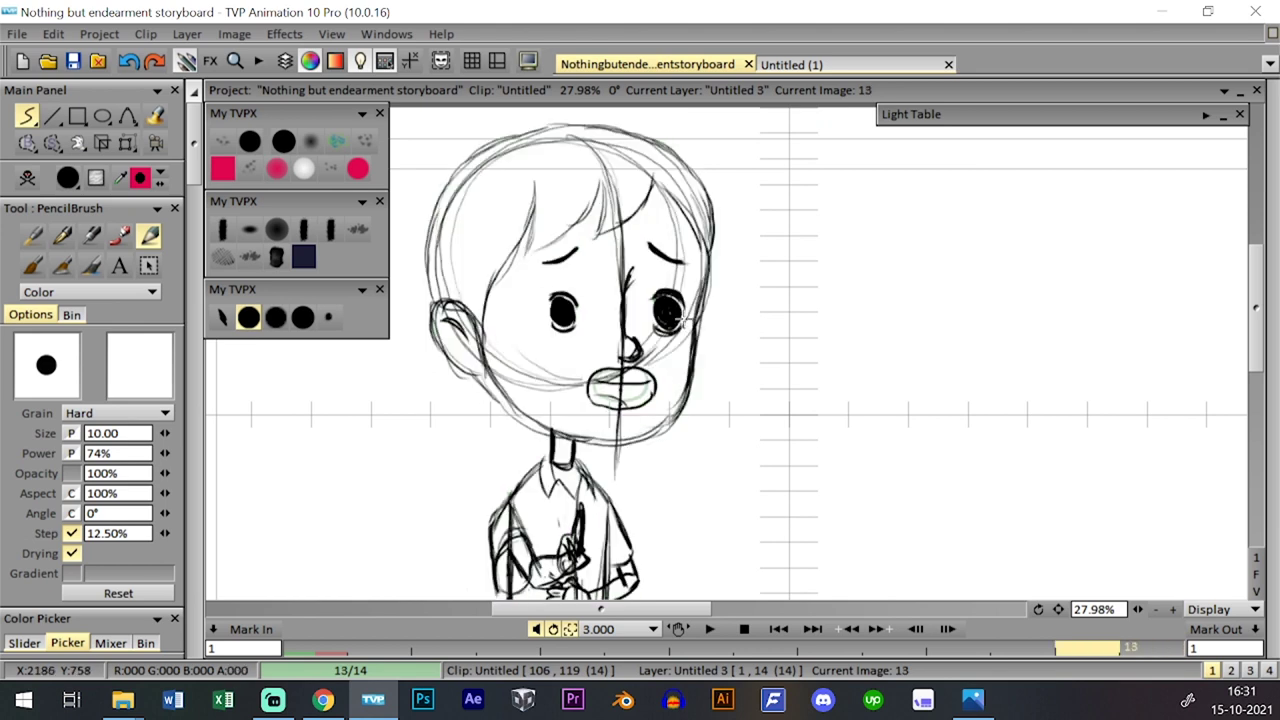
pyautogui.press('Right')
pyautogui.press('Left')
pyautogui.press('Right')
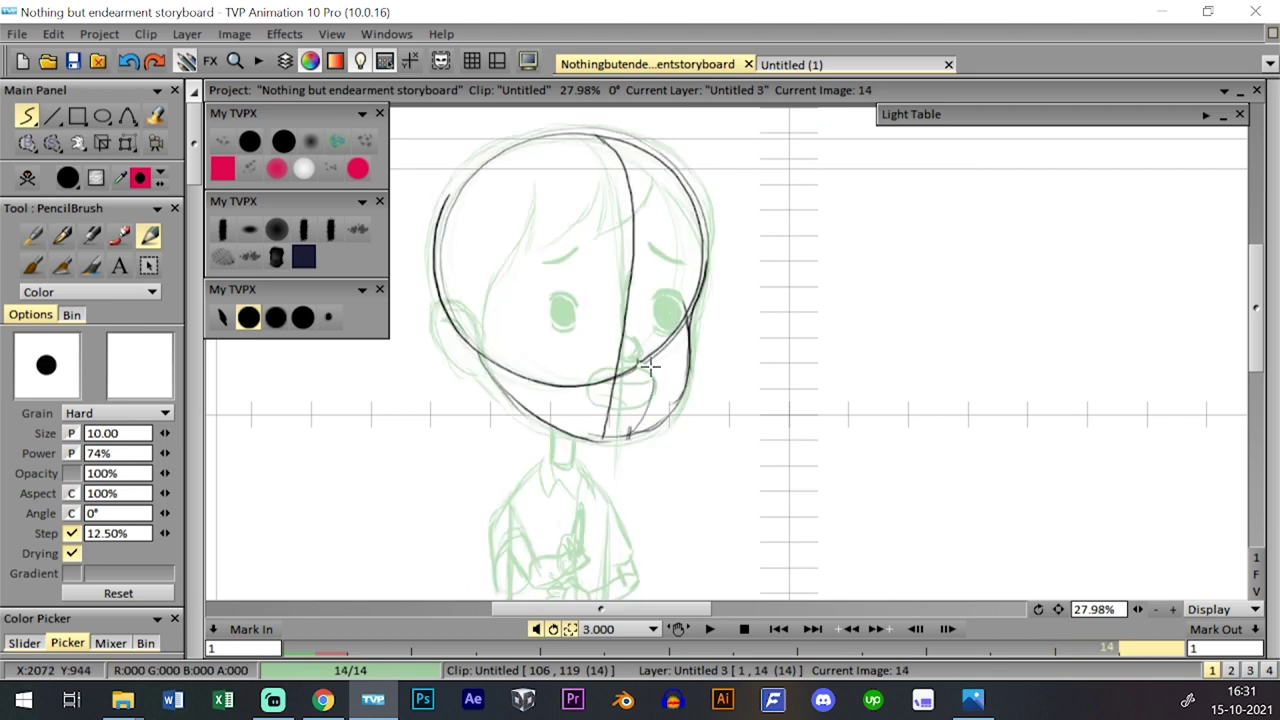
# - Draw the head's lower-left curve from the ear down to the chin
pyautogui.moveTo(450, 327)
pyautogui.mouseDown()
pyautogui.moveTo(468, 383)
pyautogui.moveTo(567, 444)
pyautogui.mouseUp()
pyautogui.hotkey('ctrl', 'z')
pyautogui.moveTo(479, 380)
pyautogui.mouseDown()
pyautogui.moveTo(527, 421)
pyautogui.moveTo(590, 448)
pyautogui.mouseUp()
pyautogui.hotkey('ctrl', 'z')
pyautogui.moveTo(444, 320)
pyautogui.mouseDown()
pyautogui.moveTo(498, 399)
pyautogui.moveTo(576, 438)
pyautogui.mouseUp()
pyautogui.hotkey('ctrl', 'z')
pyautogui.moveTo(437, 306)
pyautogui.mouseDown()
pyautogui.moveTo(512, 412)
pyautogui.moveTo(561, 435)
pyautogui.mouseUp()
pyautogui.hotkey('ctrl', 'z')
pyautogui.moveTo(437, 306)
pyautogui.mouseDown()
pyautogui.moveTo(466, 366)
pyautogui.moveTo(540, 425)
pyautogui.moveTo(595, 442)
pyautogui.mouseUp()
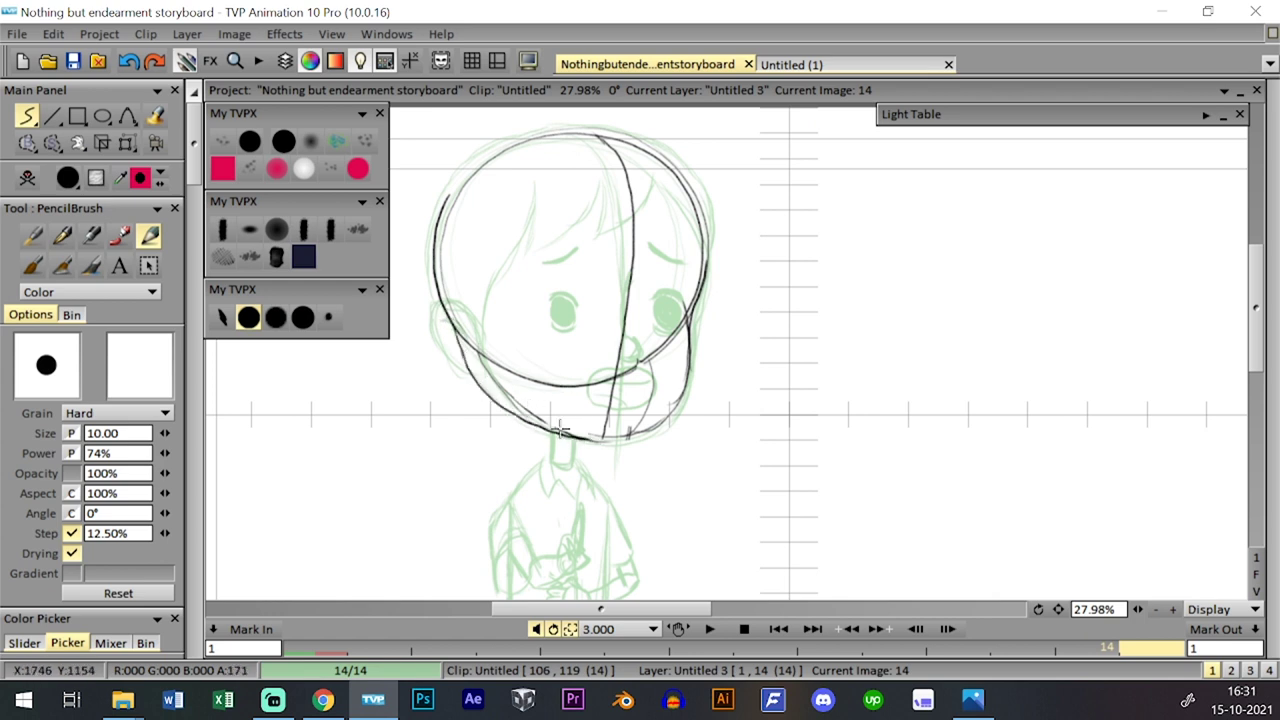
# - Darken the lower-left jaw and chin lines and add the chin's right side
pyautogui.moveTo(466, 362); pyautogui.dragTo(490, 399)
pyautogui.moveTo(457, 340); pyautogui.dragTo(480, 383)
pyautogui.moveTo(451, 322); pyautogui.dragTo(480, 382)
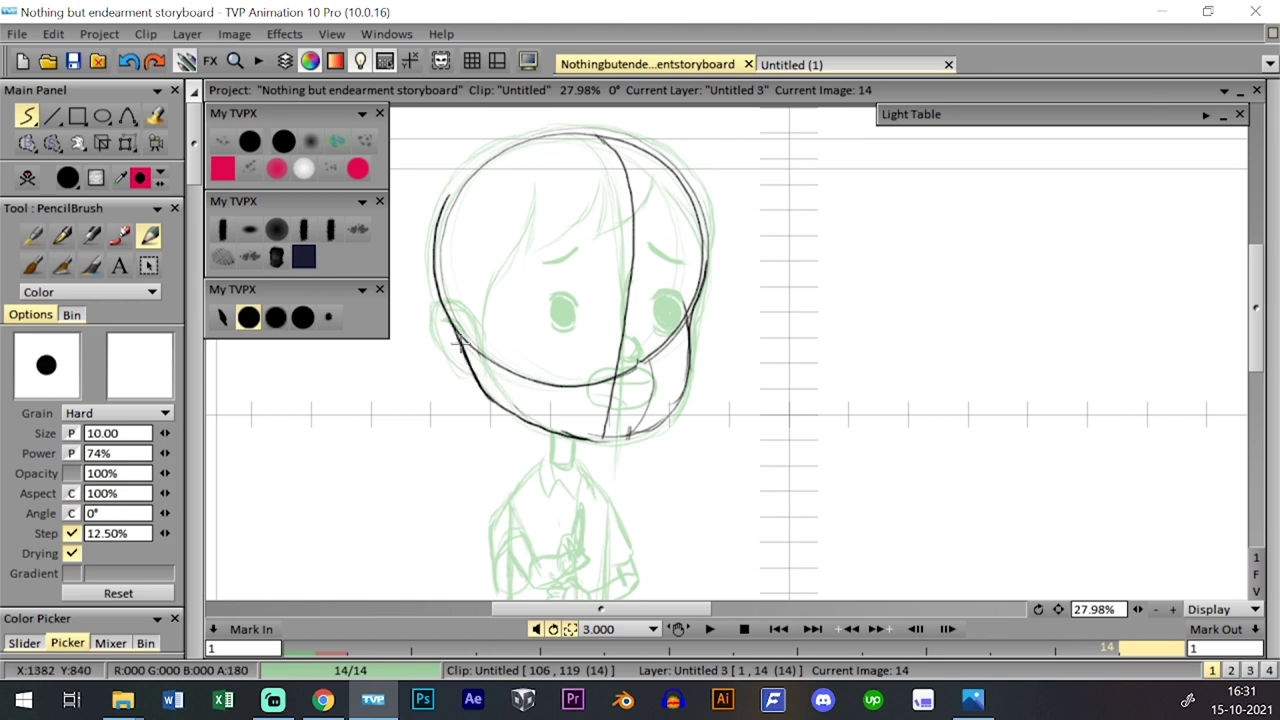
pyautogui.moveTo(544, 428); pyautogui.dragTo(632, 432)
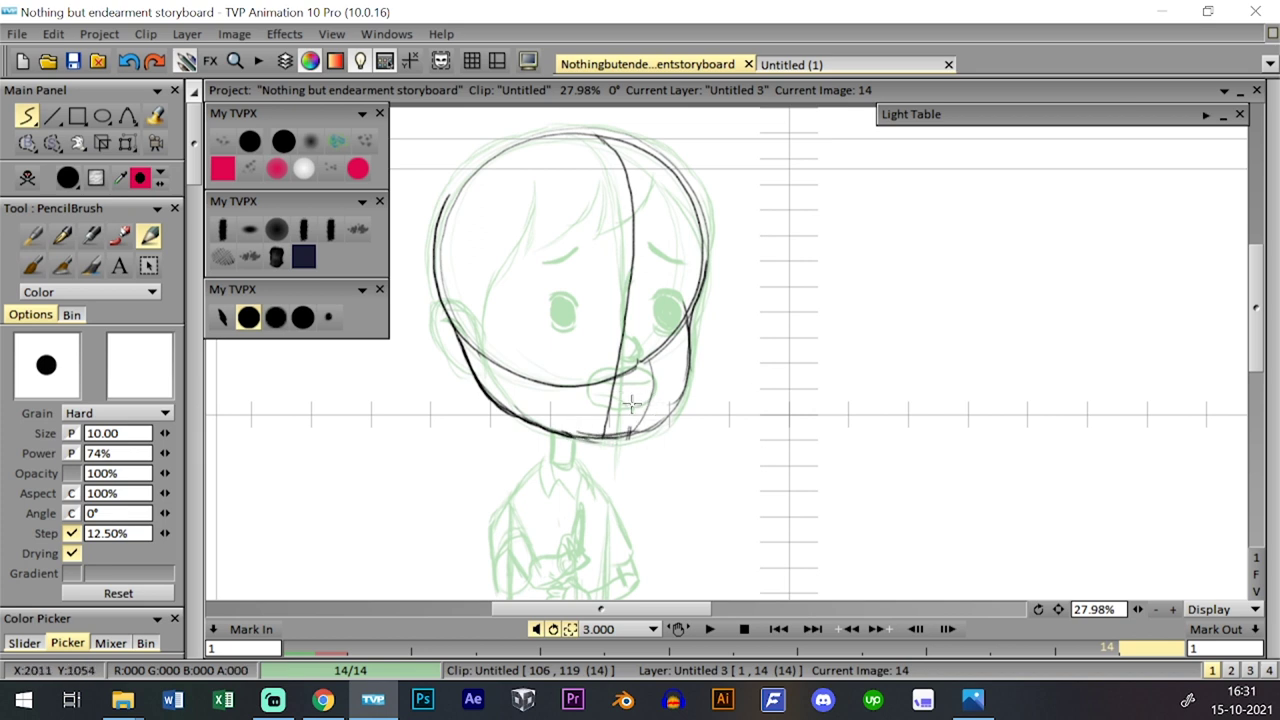
pyautogui.moveTo(630, 430); pyautogui.dragTo(652, 326)
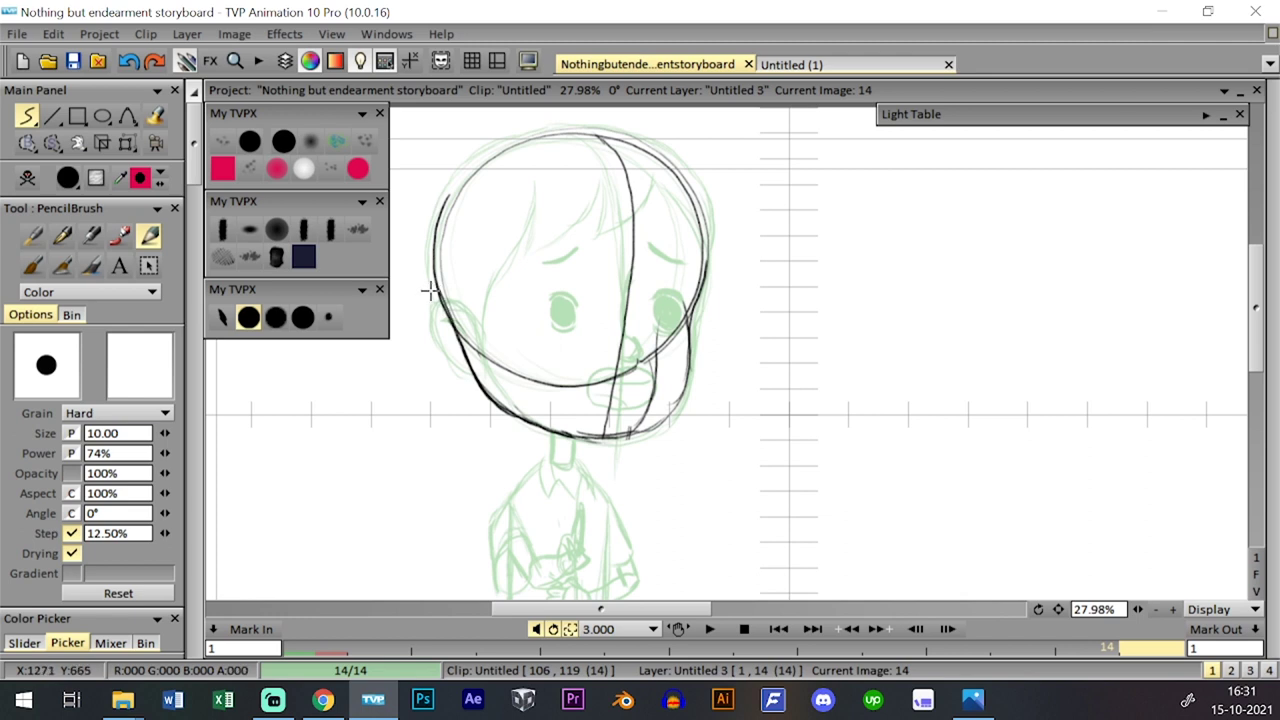
# - Draw ears on the left and right sides of the head construction
pyautogui.moveTo(430, 283)
pyautogui.mouseDown()
pyautogui.moveTo(418, 322)
pyautogui.moveTo(443, 345)
pyautogui.mouseUp()
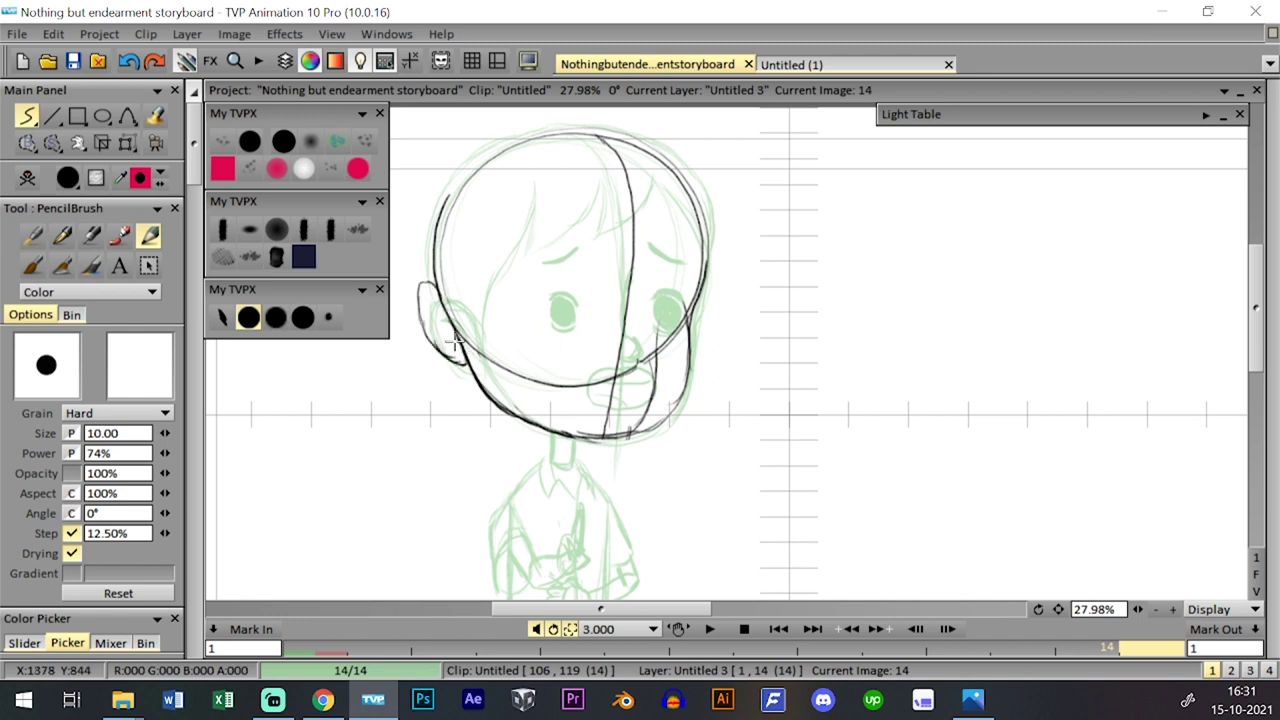
pyautogui.moveTo(418, 304); pyautogui.dragTo(442, 297)
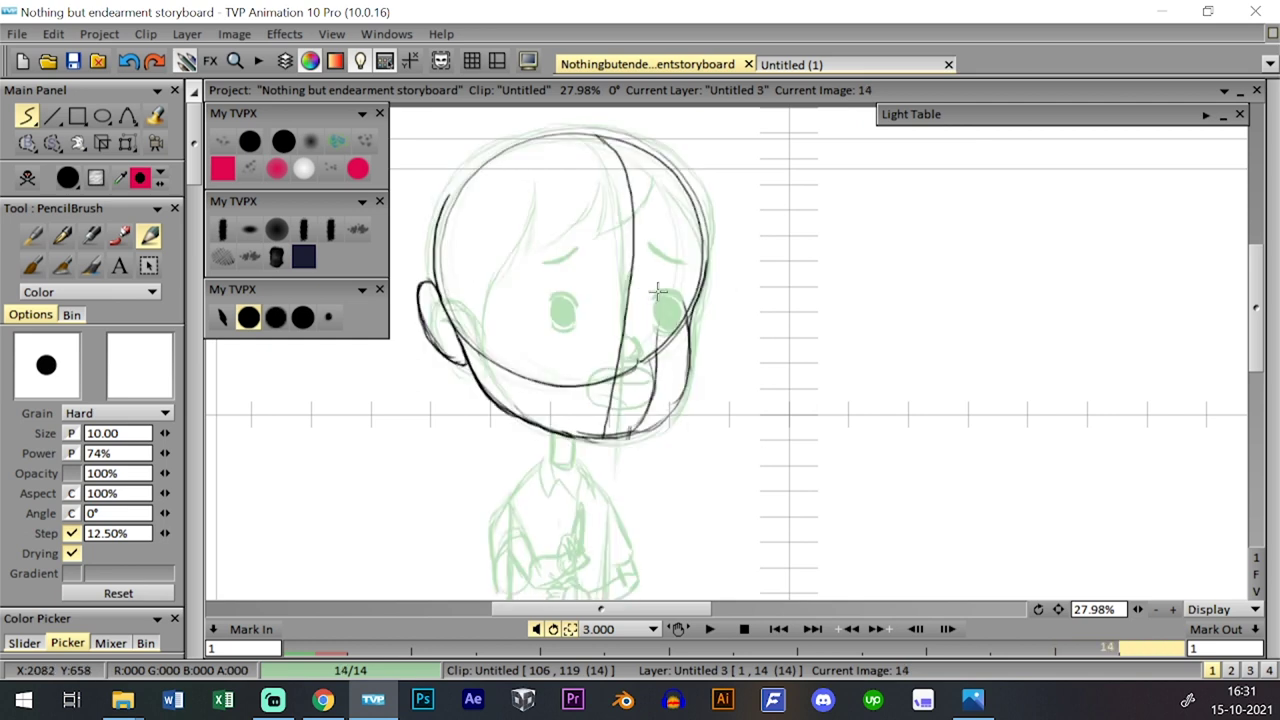
pyautogui.moveTo(657, 335); pyautogui.dragTo(672, 290)
pyautogui.moveTo(663, 365)
pyautogui.mouseDown()
pyautogui.moveTo(679, 294)
pyautogui.moveTo(696, 287)
pyautogui.moveTo(666, 368)
pyautogui.moveTo(692, 280)
pyautogui.mouseUp()
# - Flip between image 14 and the previous storyboard image to compare them
pyautogui.press('Left')
pyautogui.press('Right')
pyautogui.press('Left')
pyautogui.press('Right')
pyautogui.press('Left')
pyautogui.press('Right')
pyautogui.press('Left')
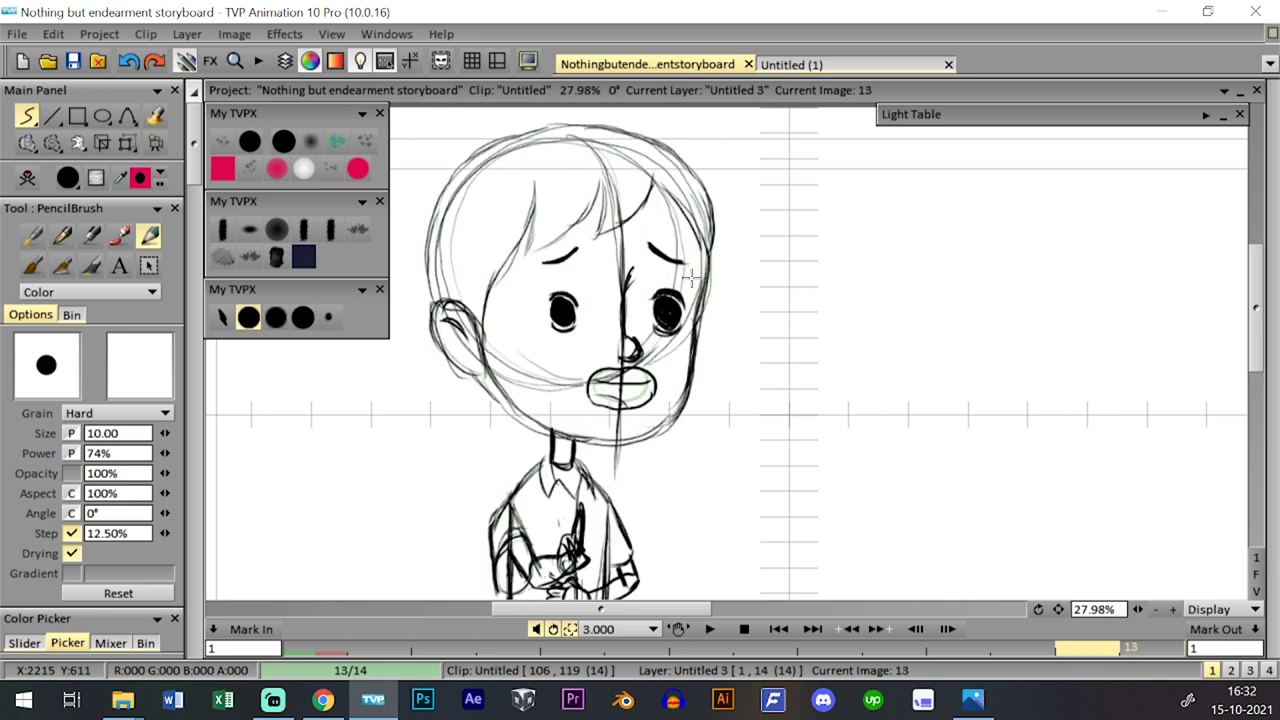
pyautogui.press('Right')
pyautogui.press('Left')
pyautogui.press('Right')
pyautogui.press('Left')
pyautogui.press('Right')
pyautogui.press('Left')
pyautogui.press('Right')
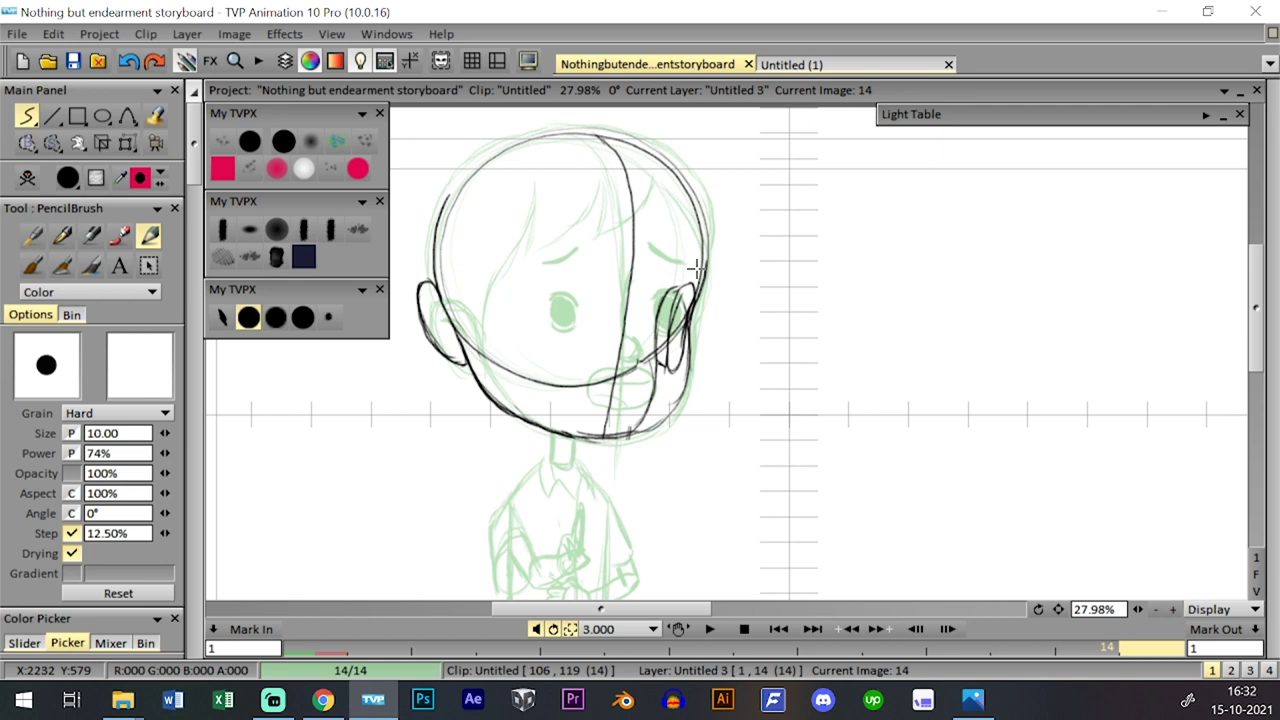
# - Shift the head sketch about 28 px right, then recheck it against the previous image
pyautogui.click(127, 143)
pyautogui.moveTo(682, 253); pyautogui.dragTo(712, 257)
pyautogui.click(276, 318)
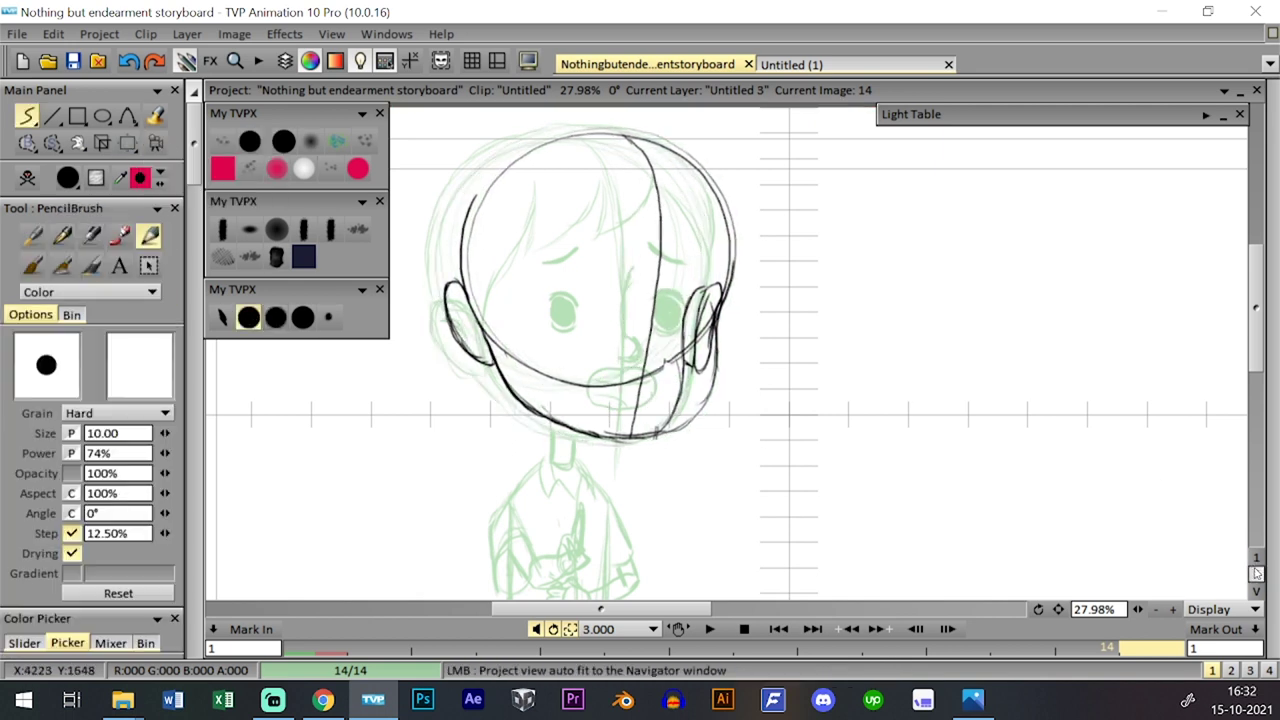
pyautogui.press('Home')
pyautogui.press('Left')
pyautogui.press('Right')
pyautogui.press('Left')
pyautogui.press('Right')
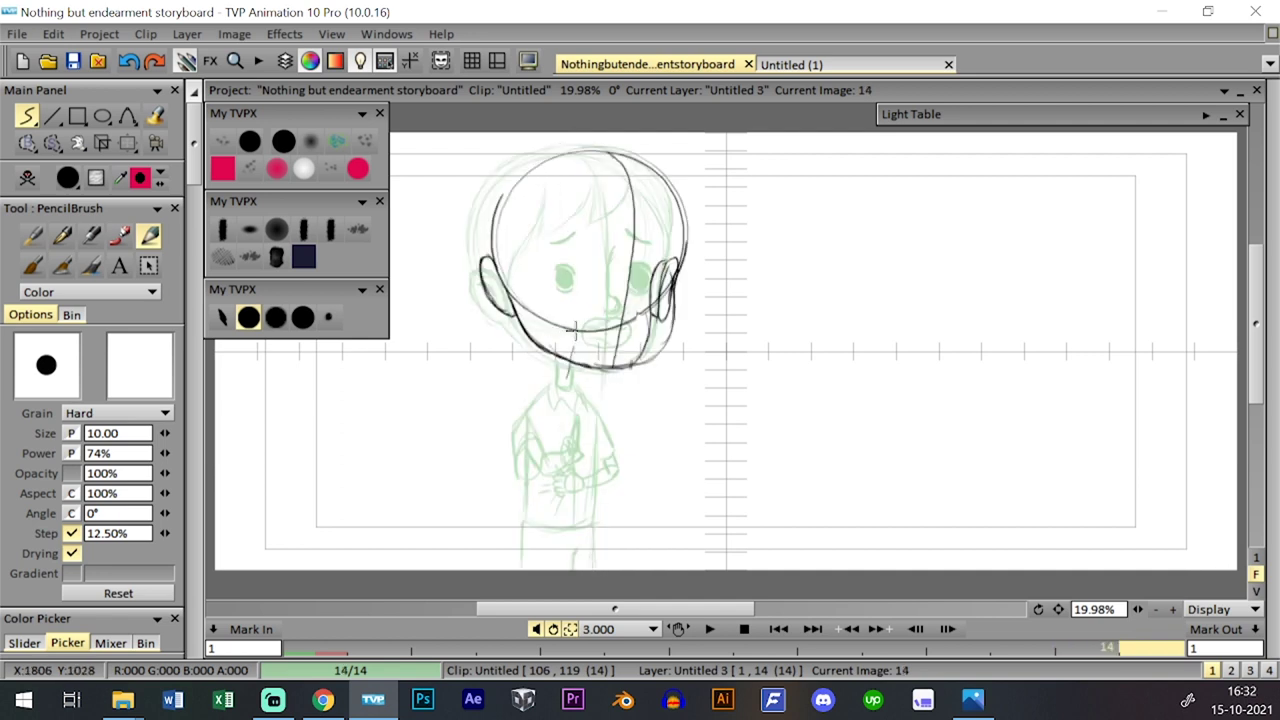
# - Draw a neck line below the chin, undoing the right-side neck stroke
pyautogui.moveTo(558, 373)
pyautogui.mouseDown()
pyautogui.moveTo(570, 319)
pyautogui.moveTo(586, 331)
pyautogui.moveTo(566, 376)
pyautogui.mouseUp()
pyautogui.moveTo(582, 322)
pyautogui.mouseDown()
pyautogui.moveTo(565, 380)
pyautogui.moveTo(560, 326)
pyautogui.moveTo(558, 359)
pyautogui.moveTo(567, 317)
pyautogui.moveTo(577, 337)
pyautogui.moveTo(569, 375)
pyautogui.moveTo(582, 329)
pyautogui.moveTo(564, 374)
pyautogui.moveTo(562, 341)
pyautogui.moveTo(570, 378)
pyautogui.moveTo(580, 351)
pyautogui.moveTo(570, 384)
pyautogui.mouseUp()
pyautogui.hotkey('ctrl', 'z')
pyautogui.hotkey('ctrl', 'z')
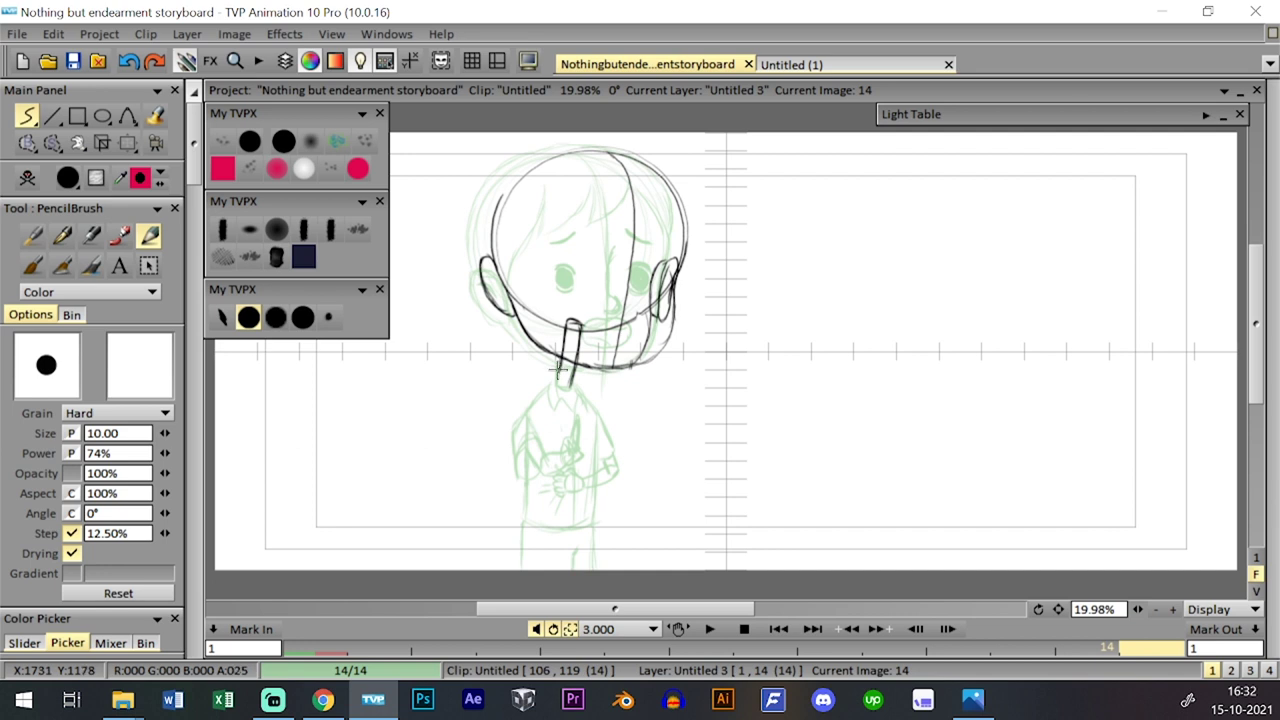
# - Shift the head sketch about 14 px right and compare it with image 13
pyautogui.click(127, 143)
pyautogui.moveTo(653, 301); pyautogui.dragTo(672, 300)
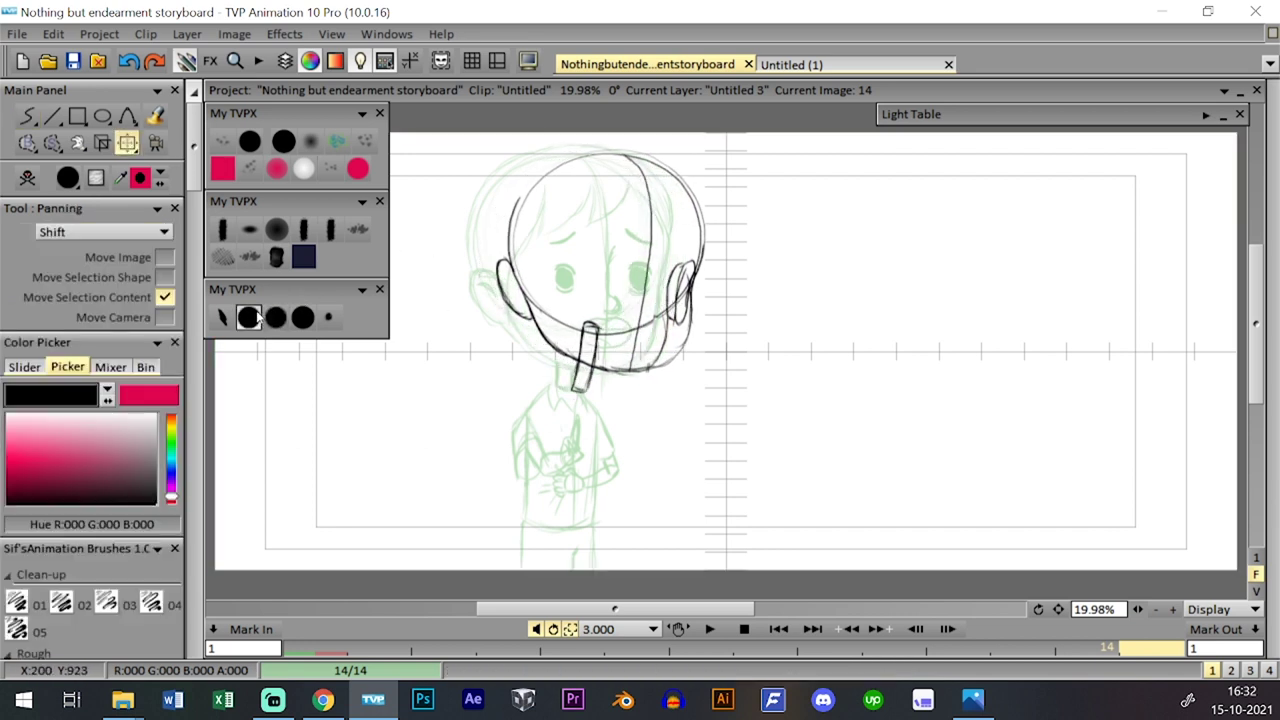
pyautogui.click(249, 317)
pyautogui.press('Left')
pyautogui.press('Right')
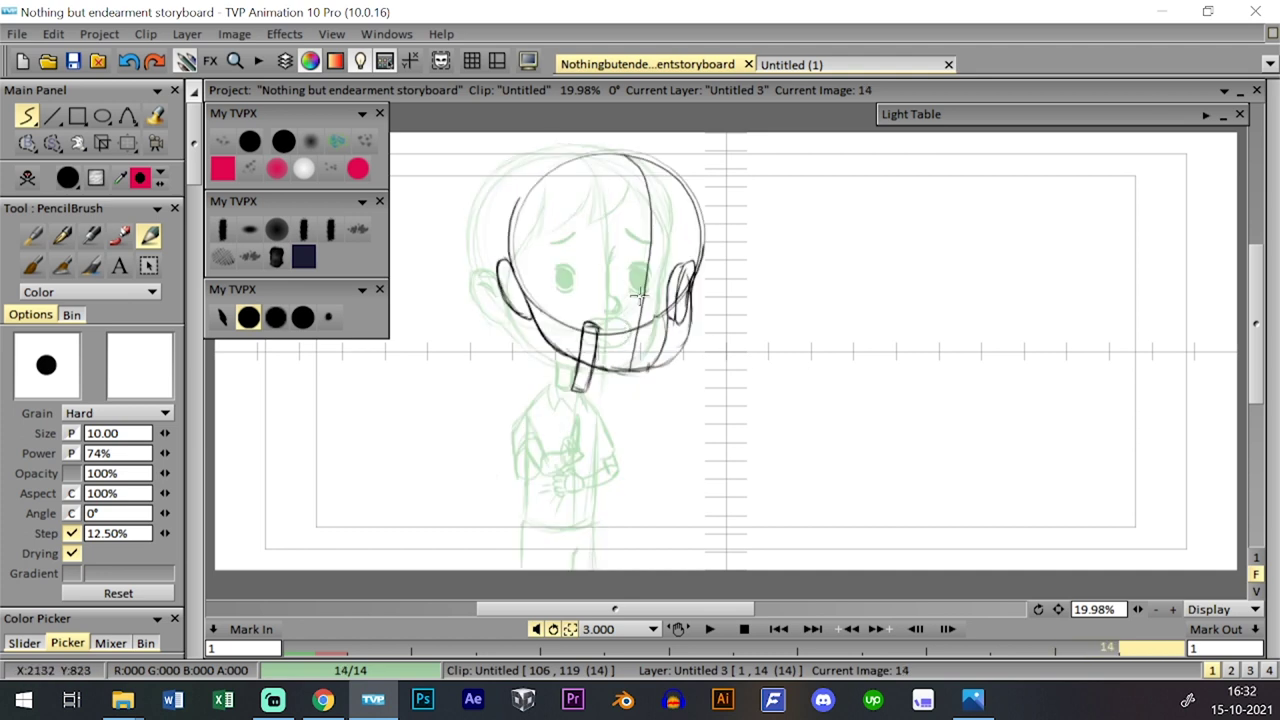
# - Rotate the head drawing about 9° clockwise with the transform tool
pyautogui.click(132, 146)
pyautogui.click(196, 168)
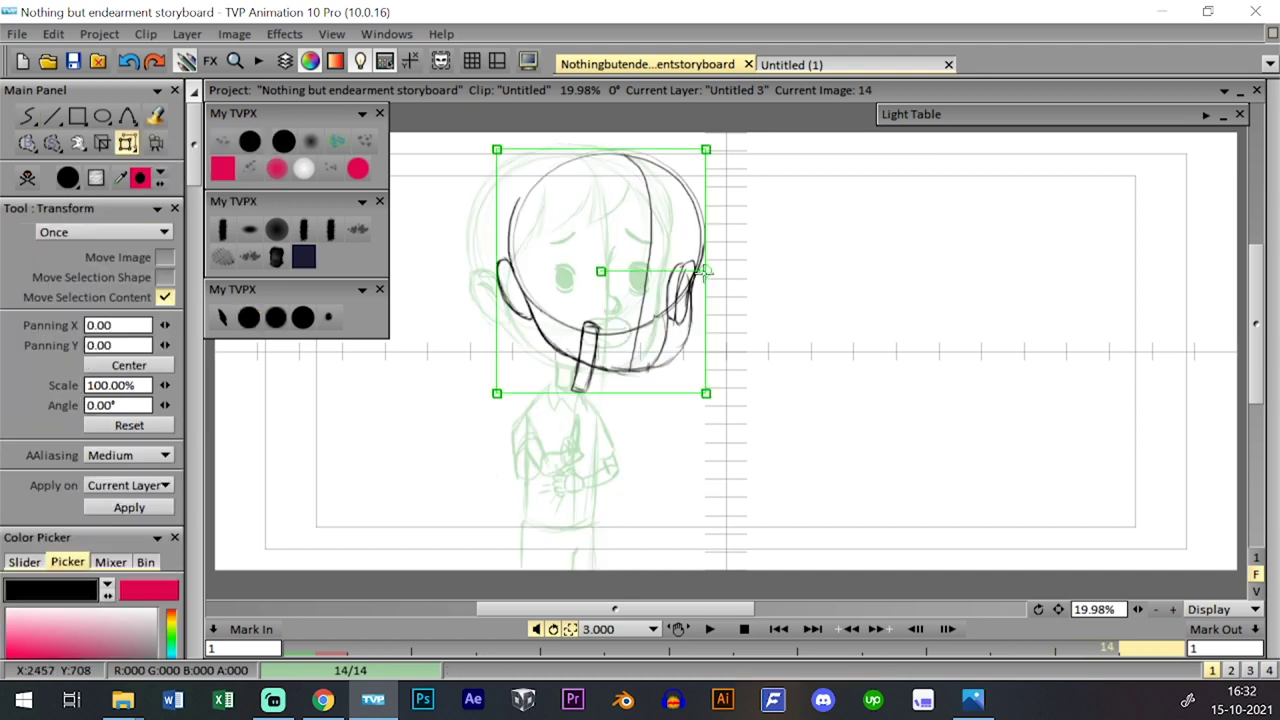
pyautogui.moveTo(705, 270); pyautogui.dragTo(703, 288)
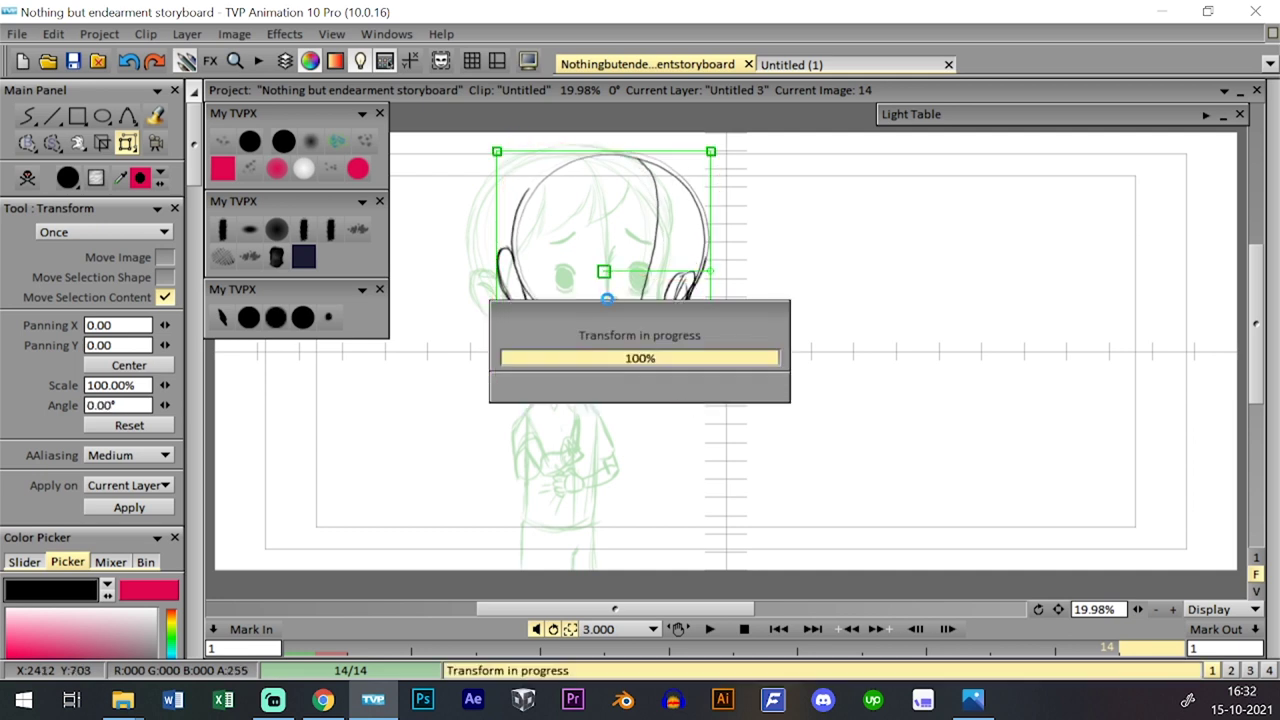
pyautogui.click(266, 318)
# - Darken and extend the neck strokes under the chin, then undo the latest ones
pyautogui.moveTo(563, 378)
pyautogui.mouseDown()
pyautogui.moveTo(576, 344)
pyautogui.moveTo(558, 386)
pyautogui.mouseUp()
pyautogui.moveTo(579, 325); pyautogui.dragTo(573, 389)
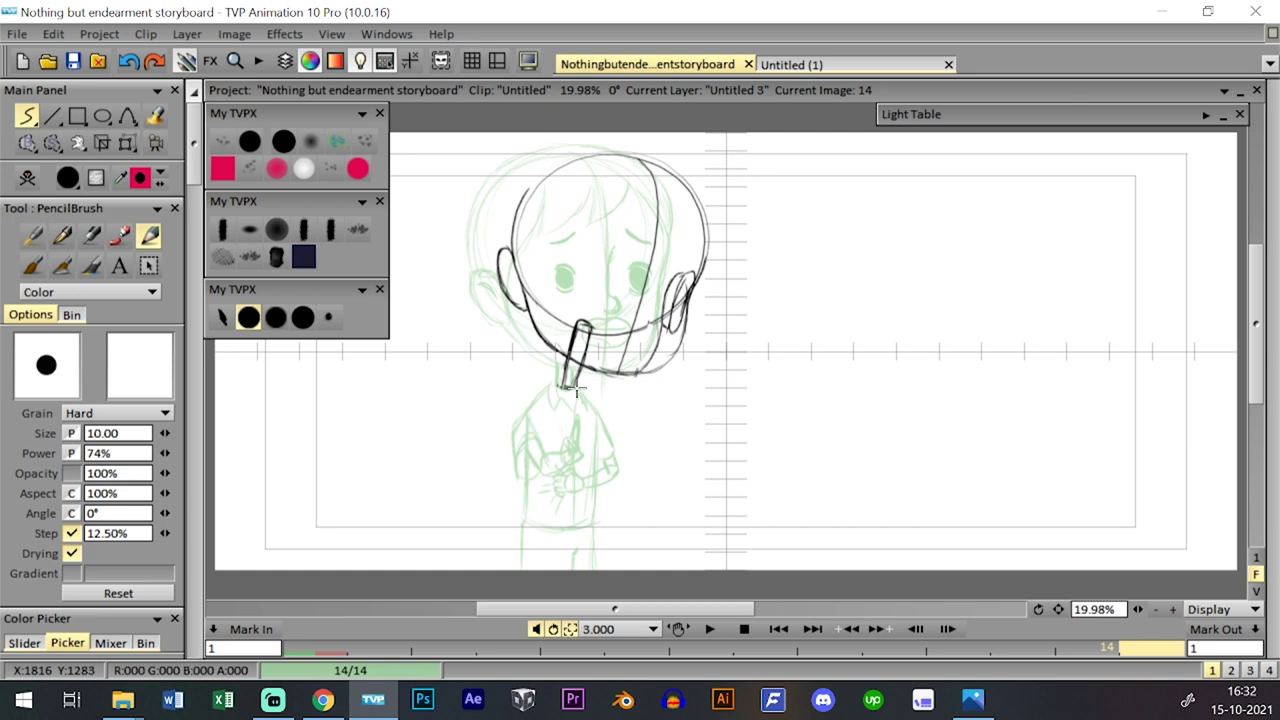
pyautogui.moveTo(588, 335); pyautogui.dragTo(580, 390)
pyautogui.press('Left')
pyautogui.press('Right')
pyautogui.press('Left')
pyautogui.press('Right')
pyautogui.hotkey('ctrl', 'z')
pyautogui.hotkey('ctrl', 'z')
pyautogui.hotkey('ctrl', 'z')
pyautogui.hotkey('ctrl', 'z')
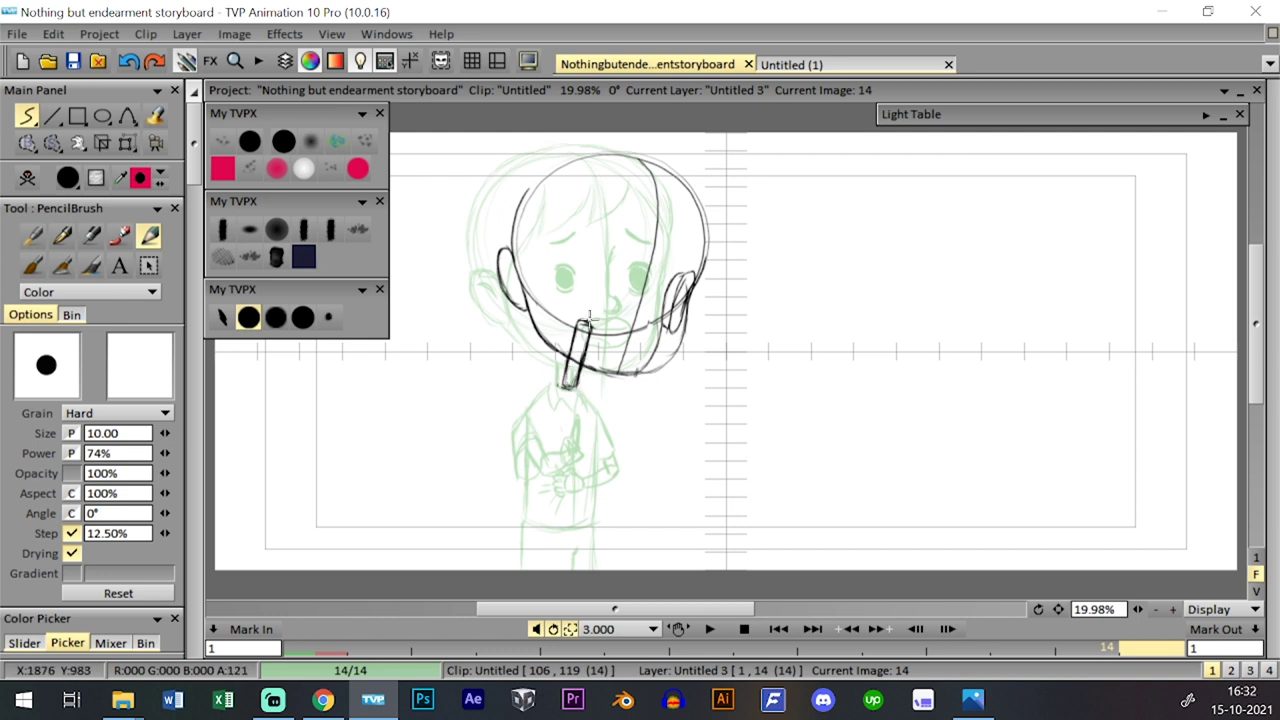
# - Flip between frames 13 and 14 to compare the rough drawing
pyautogui.press('Left')
pyautogui.press('Right')
pyautogui.press('Left')
pyautogui.press('Right')
pyautogui.press('Left')
pyautogui.press('Right')
pyautogui.press('Left')
pyautogui.press('Right')
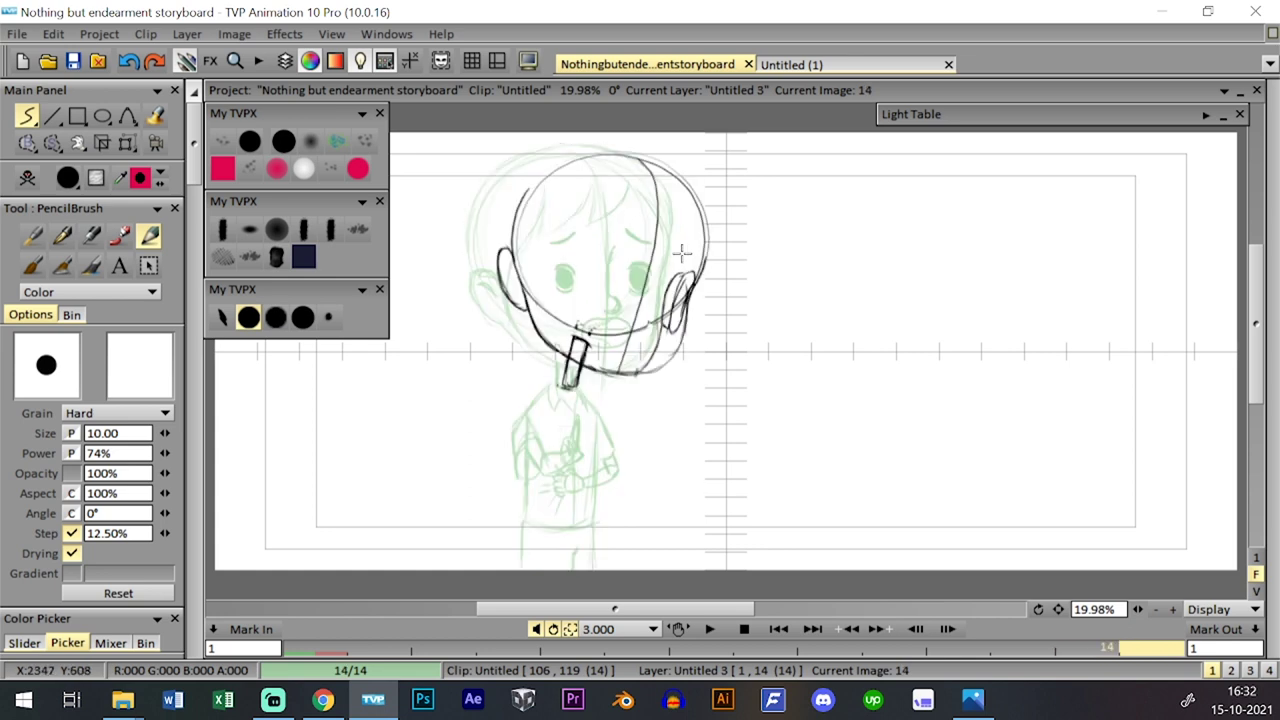
pyautogui.press('Left')
pyautogui.press('Right')
pyautogui.press('Left')
pyautogui.press('Right')
pyautogui.press('Left')
pyautogui.press('Right')
pyautogui.press('Left')
pyautogui.press('Right')
# - Sketch a short diagonal shoulder line below the neck and check it against frame 13
pyautogui.moveTo(582, 394); pyautogui.dragTo(602, 416)
pyautogui.press('Left')
pyautogui.press('Right')
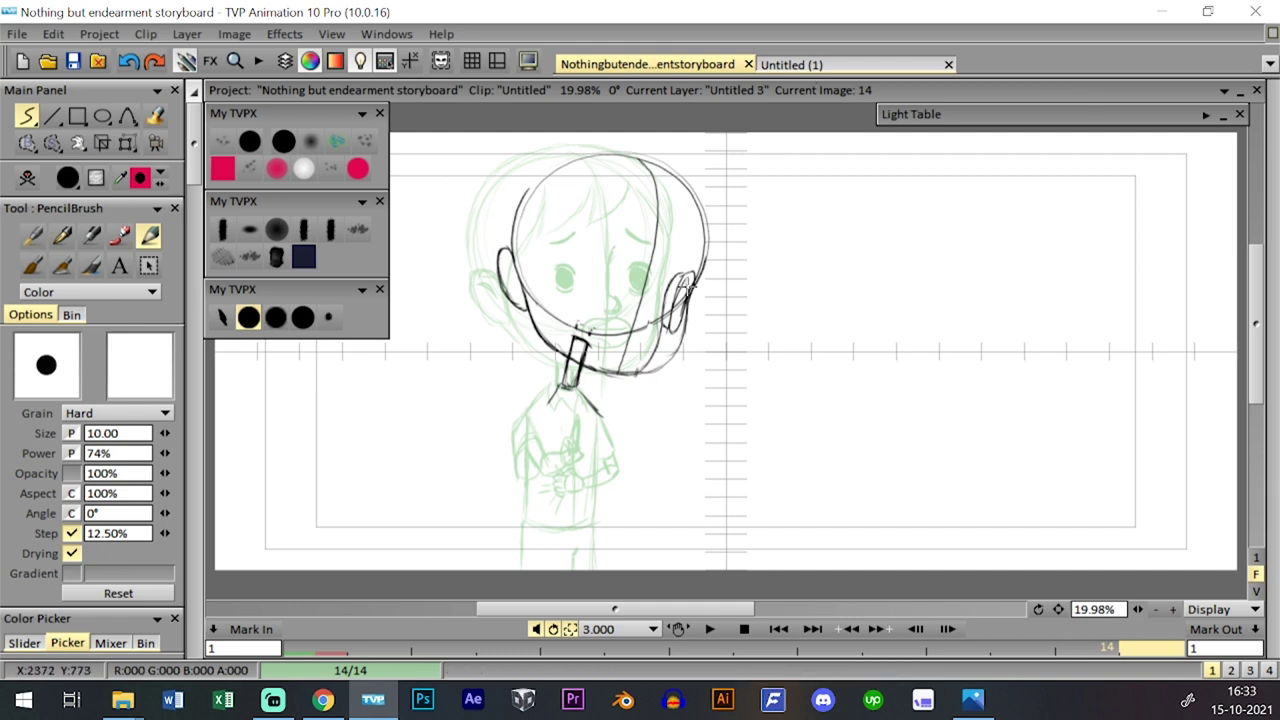
pyautogui.press('Left')
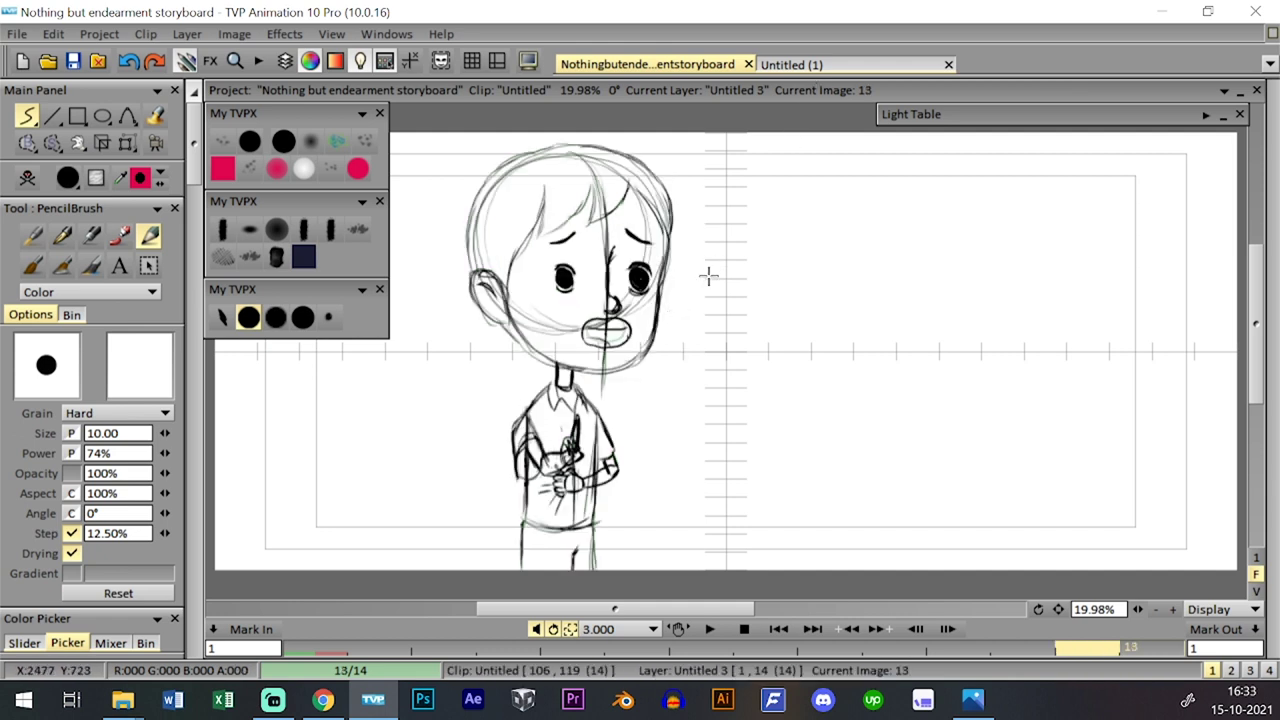
pyautogui.press('Right')
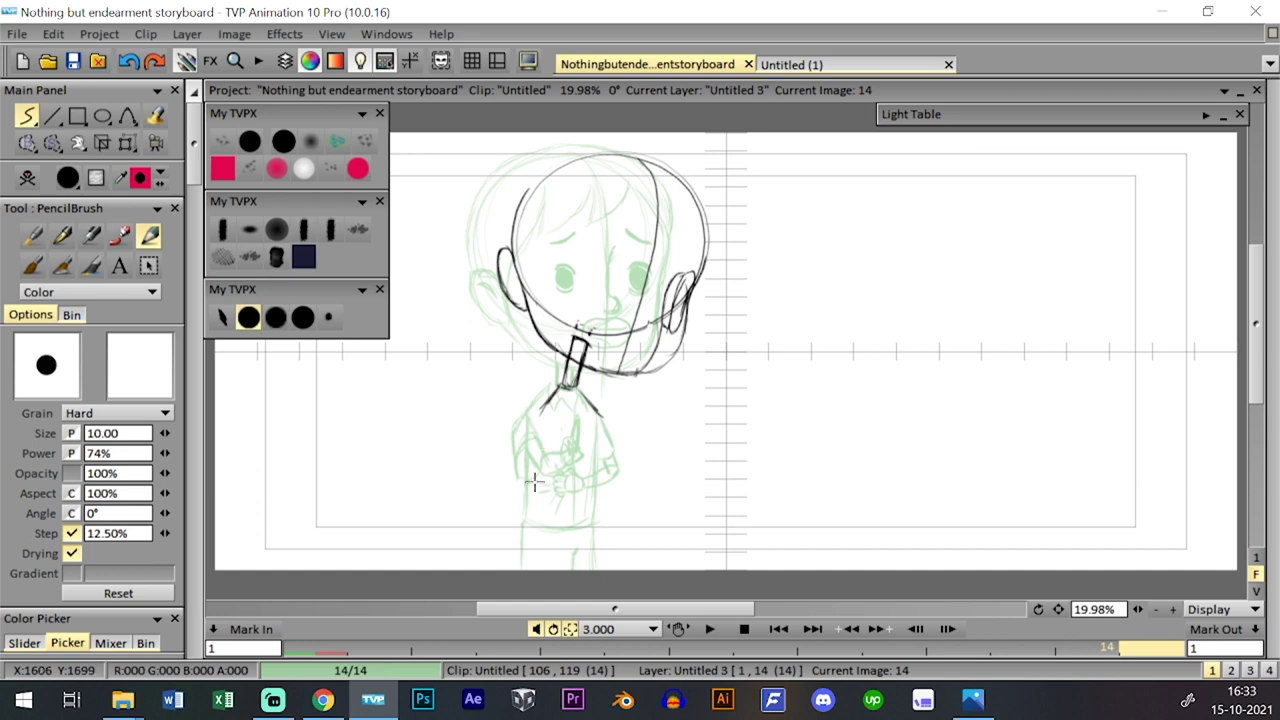
# - Sketch the torso's left side, retrace the shoulder darker, and draw the right side
pyautogui.moveTo(542, 522); pyautogui.dragTo(541, 406)
pyautogui.moveTo(541, 406); pyautogui.dragTo(541, 492)
pyautogui.press('Left')
pyautogui.press('Right')
pyautogui.moveTo(581, 392); pyautogui.dragTo(602, 417)
pyautogui.moveTo(592, 525); pyautogui.dragTo(602, 418)
pyautogui.press('Left')
pyautogui.press('Right')
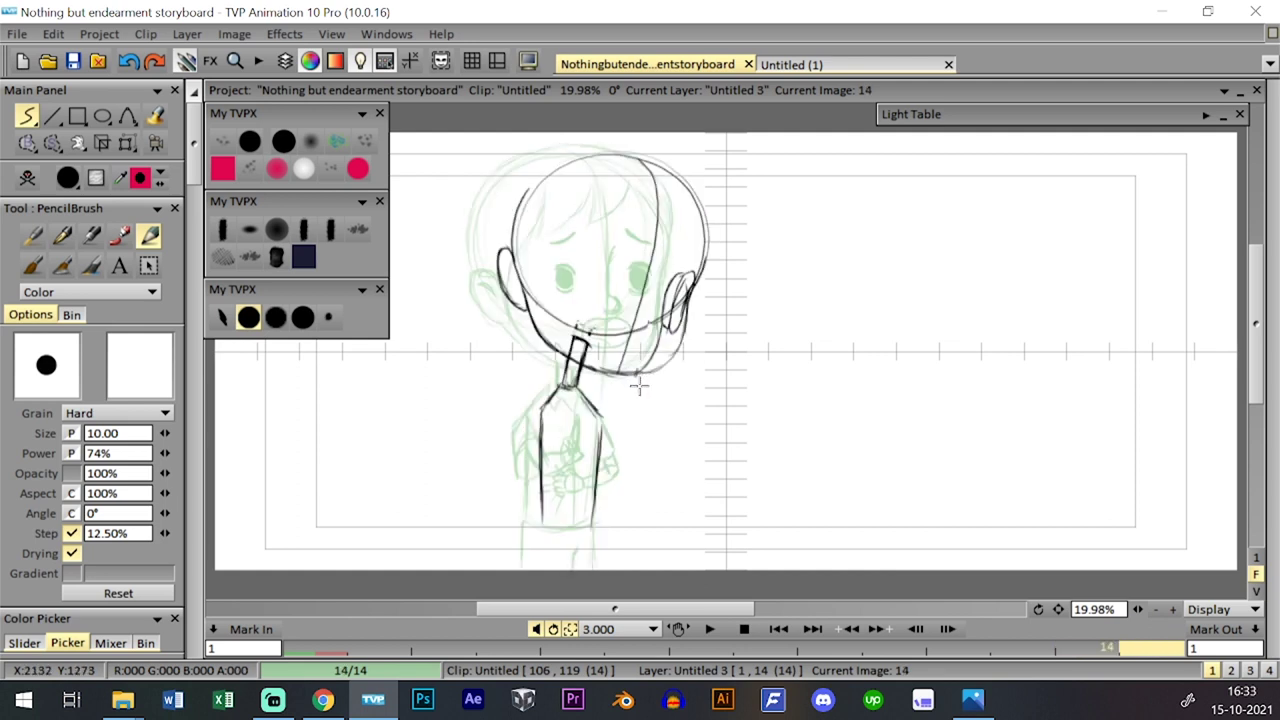
# - Darken the right body line and draw the torso's bottom curve and lower-right strokes
pyautogui.moveTo(592, 524)
pyautogui.mouseDown()
pyautogui.moveTo(604, 412)
pyautogui.moveTo(600, 445)
pyautogui.moveTo(582, 456)
pyautogui.mouseUp()
pyautogui.hotkey('ctrl', 'z')
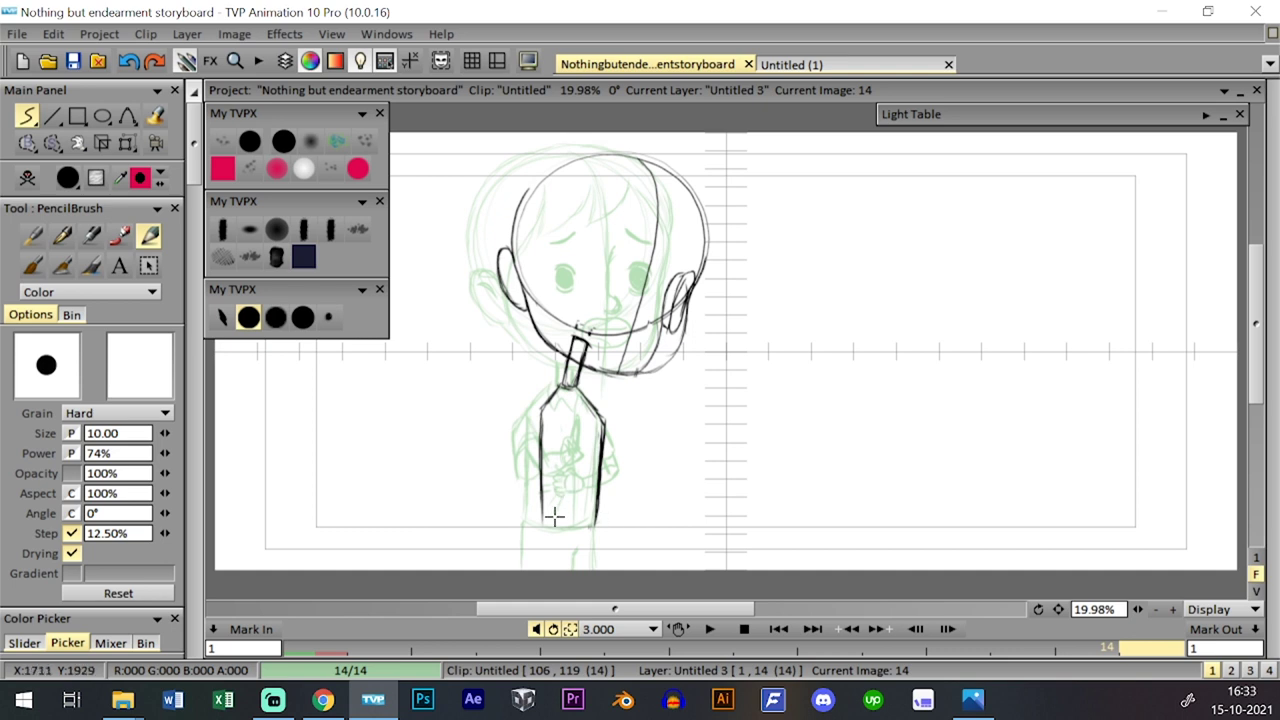
pyautogui.moveTo(544, 514)
pyautogui.mouseDown()
pyautogui.moveTo(537, 590)
pyautogui.moveTo(588, 542)
pyautogui.moveTo(585, 580)
pyautogui.moveTo(589, 538)
pyautogui.moveTo(585, 582)
pyautogui.moveTo(590, 538)
pyautogui.moveTo(591, 577)
pyautogui.mouseUp()
pyautogui.moveTo(596, 524); pyautogui.dragTo(589, 574)
pyautogui.press('Left')
pyautogui.press('Right')
pyautogui.press('Left')
pyautogui.press('Right')
pyautogui.press('Left')
pyautogui.press('Right')
# - Retrace the neck edges darker and redraw the torso's left contour further right
pyautogui.moveTo(564, 386)
pyautogui.mouseDown()
pyautogui.moveTo(571, 340)
pyautogui.moveTo(587, 343)
pyautogui.moveTo(576, 387)
pyautogui.mouseUp()
pyautogui.press('Left')
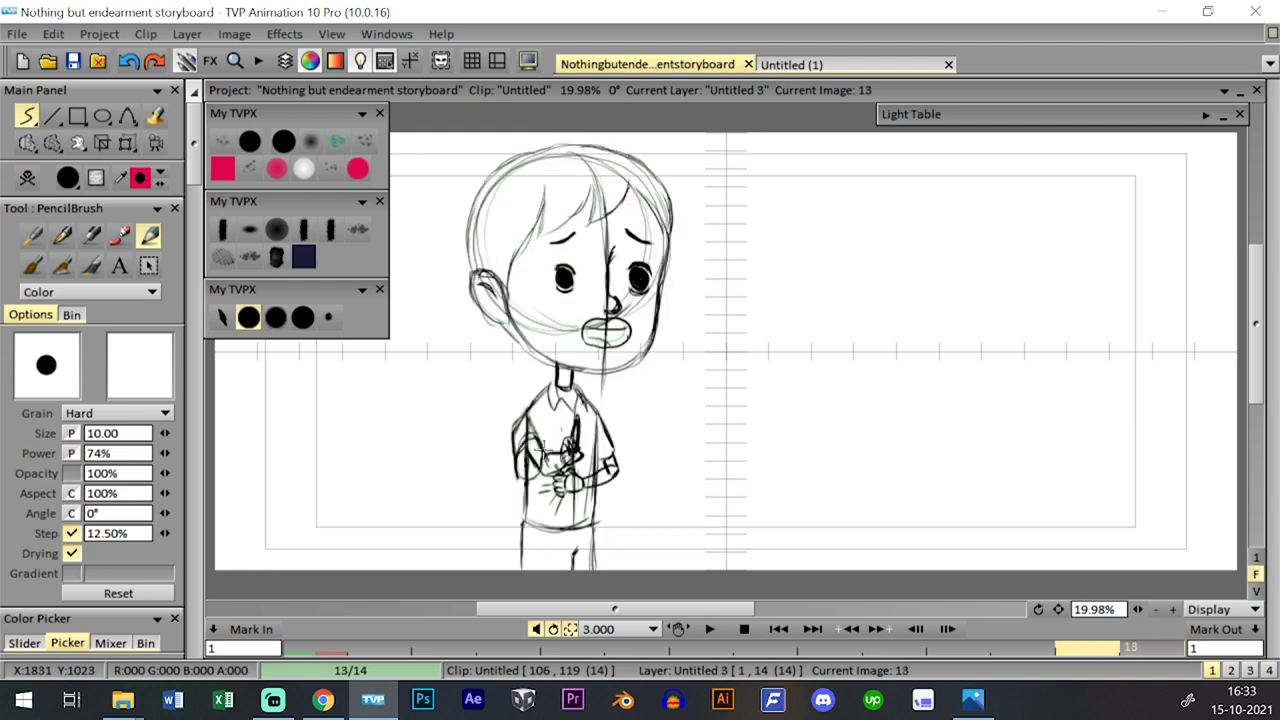
pyautogui.press('Right')
pyautogui.moveTo(541, 512)
pyautogui.mouseDown()
pyautogui.moveTo(544, 404)
pyautogui.moveTo(541, 488)
pyautogui.mouseUp()
pyautogui.moveTo(546, 404); pyautogui.dragTo(540, 460)
# - Shift the rough sketch slightly right and compare it with frame 13
pyautogui.click(128, 144)
pyautogui.click(212, 145)
pyautogui.moveTo(648, 287); pyautogui.dragTo(661, 289)
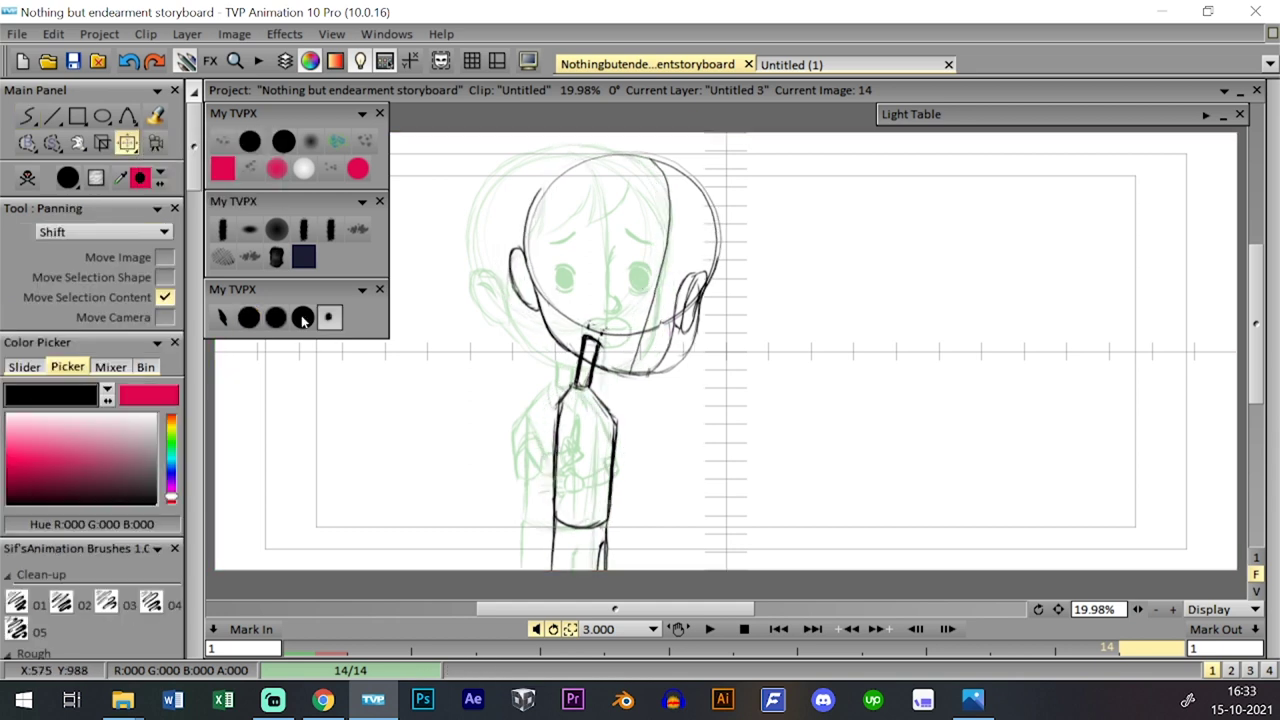
pyautogui.click(249, 317)
pyautogui.press('Left')
pyautogui.press('Right')
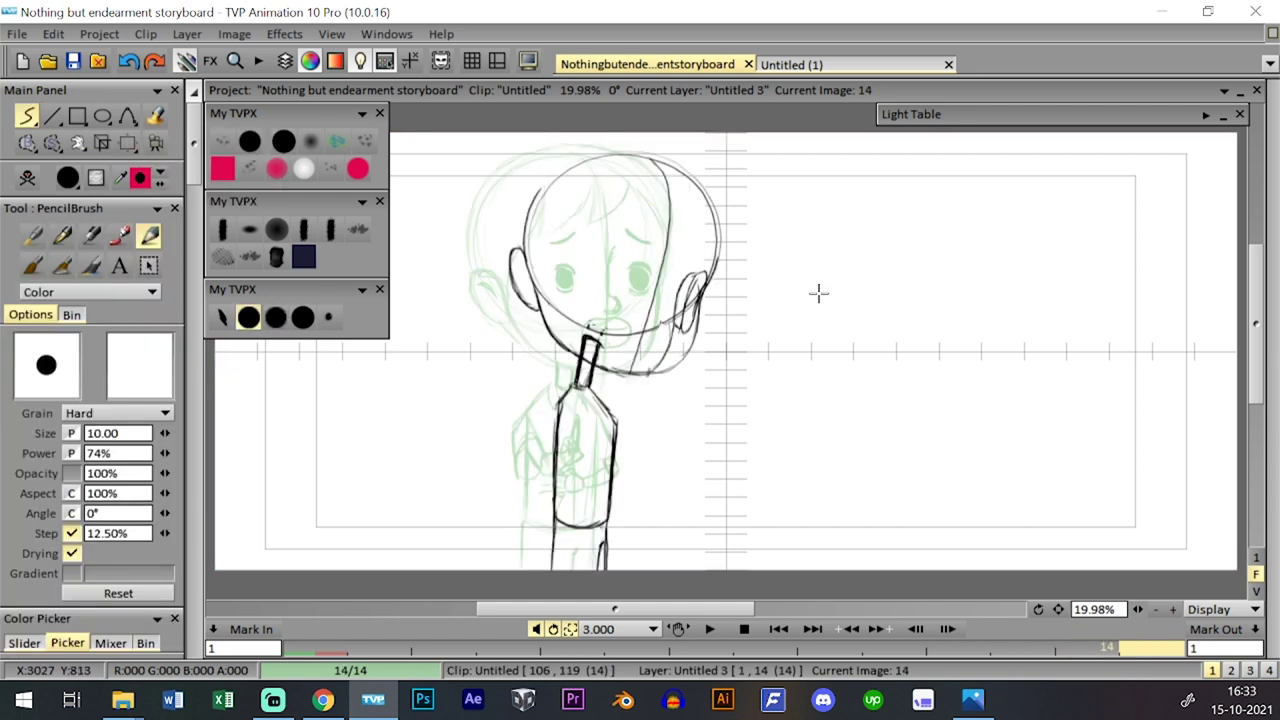
pyautogui.press('Left')
pyautogui.press('Right')
pyautogui.press('Left')
pyautogui.press('Right')
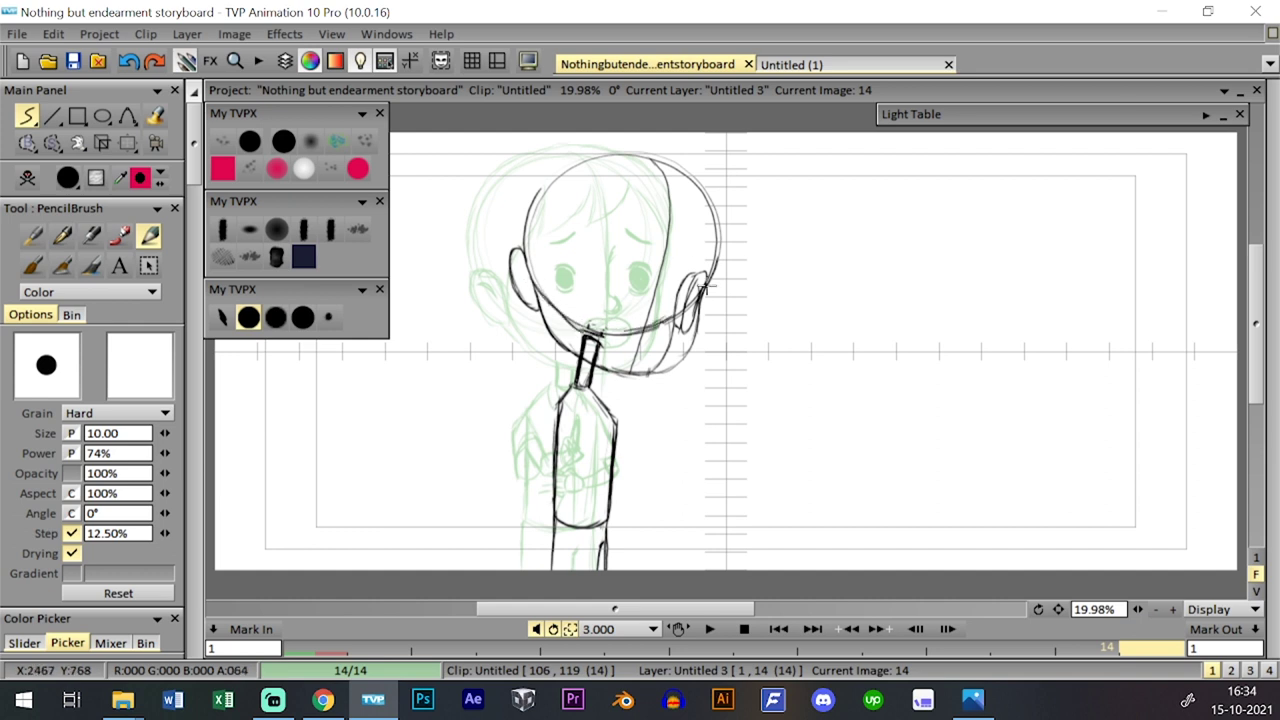
# - Add strokes along the head's right side near the ear and darken the upper-left outline
pyautogui.moveTo(697, 272)
pyautogui.mouseDown()
pyautogui.moveTo(715, 235)
pyautogui.moveTo(722, 275)
pyautogui.moveTo(708, 210)
pyautogui.moveTo(722, 270)
pyautogui.moveTo(720, 220)
pyautogui.mouseUp()
pyautogui.moveTo(531, 193)
pyautogui.mouseDown()
pyautogui.moveTo(630, 132)
pyautogui.moveTo(692, 170)
pyautogui.moveTo(694, 251)
pyautogui.mouseUp()
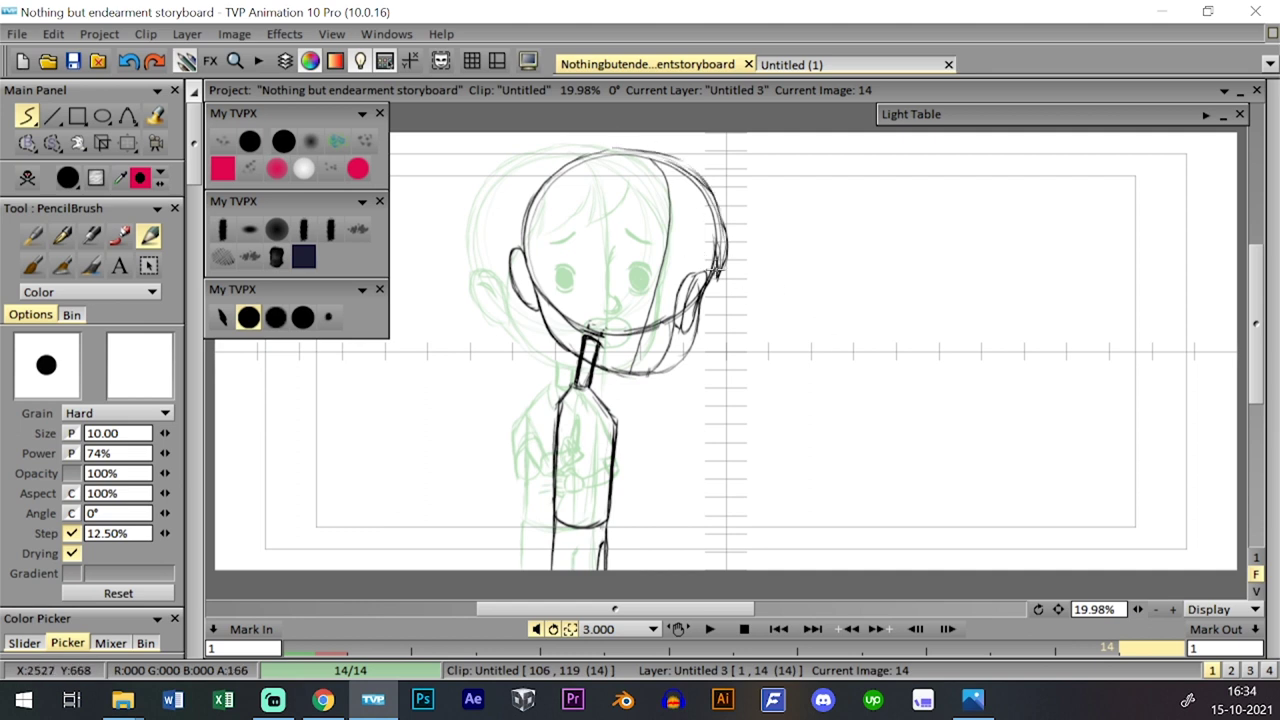
pyautogui.press('Left')
pyautogui.press('Right')
pyautogui.press('Left')
pyautogui.press('Right')
pyautogui.press('Left')
pyautogui.press('Right')
pyautogui.press('Left')
pyautogui.press('Right')
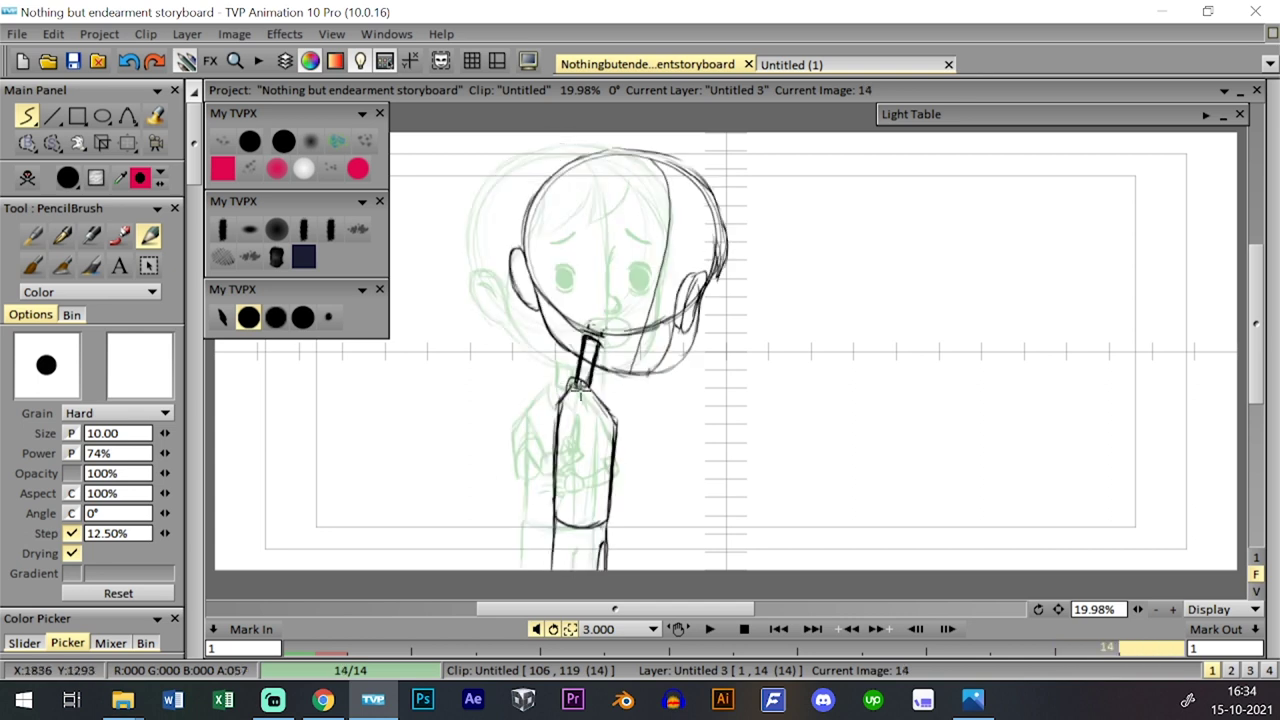
pyautogui.press('Left')
pyautogui.press('Right')
pyautogui.press('Left')
pyautogui.press('Right')
pyautogui.press('Left')
pyautogui.press('Right')
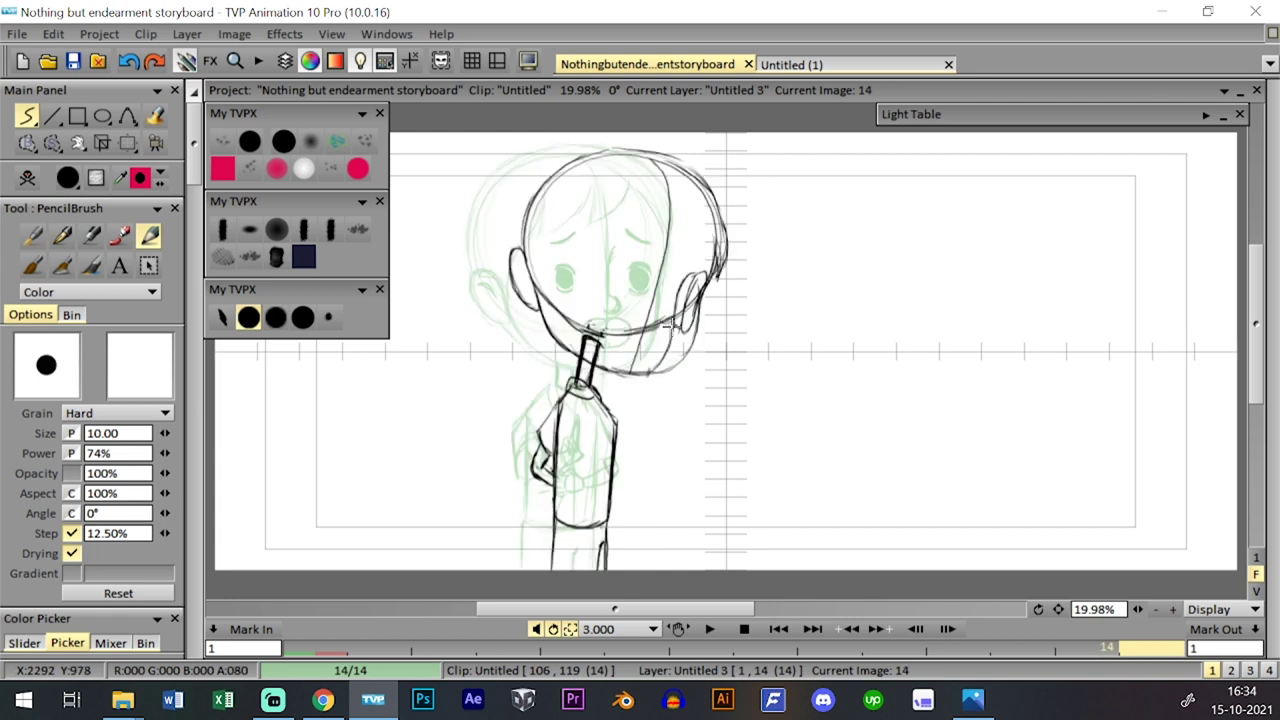
# - Undo the stray jaw stroke and sketch the boy's right arm lines down the torso on frame 14
pyautogui.hotkey('ctrl', 'z')
pyautogui.press('Left')
pyautogui.press('Right')
pyautogui.press('Left')
pyautogui.press('Right')
pyautogui.moveTo(591, 434); pyautogui.dragTo(631, 468)
pyautogui.hotkey('ctrl', 'z')
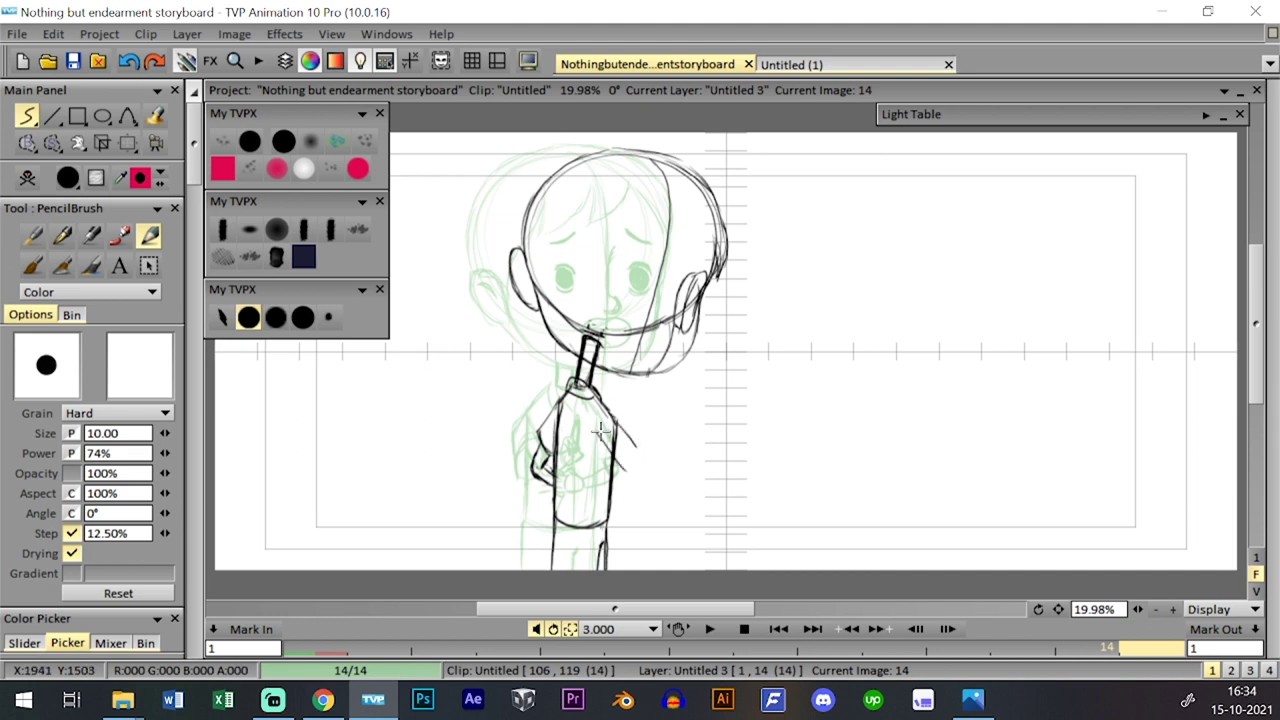
pyautogui.moveTo(599, 433)
pyautogui.mouseDown()
pyautogui.moveTo(618, 468)
pyautogui.moveTo(632, 446)
pyautogui.moveTo(643, 457)
pyautogui.mouseUp()
pyautogui.moveTo(607, 412); pyautogui.dragTo(636, 452)
pyautogui.press('Left')
pyautogui.press('Right')
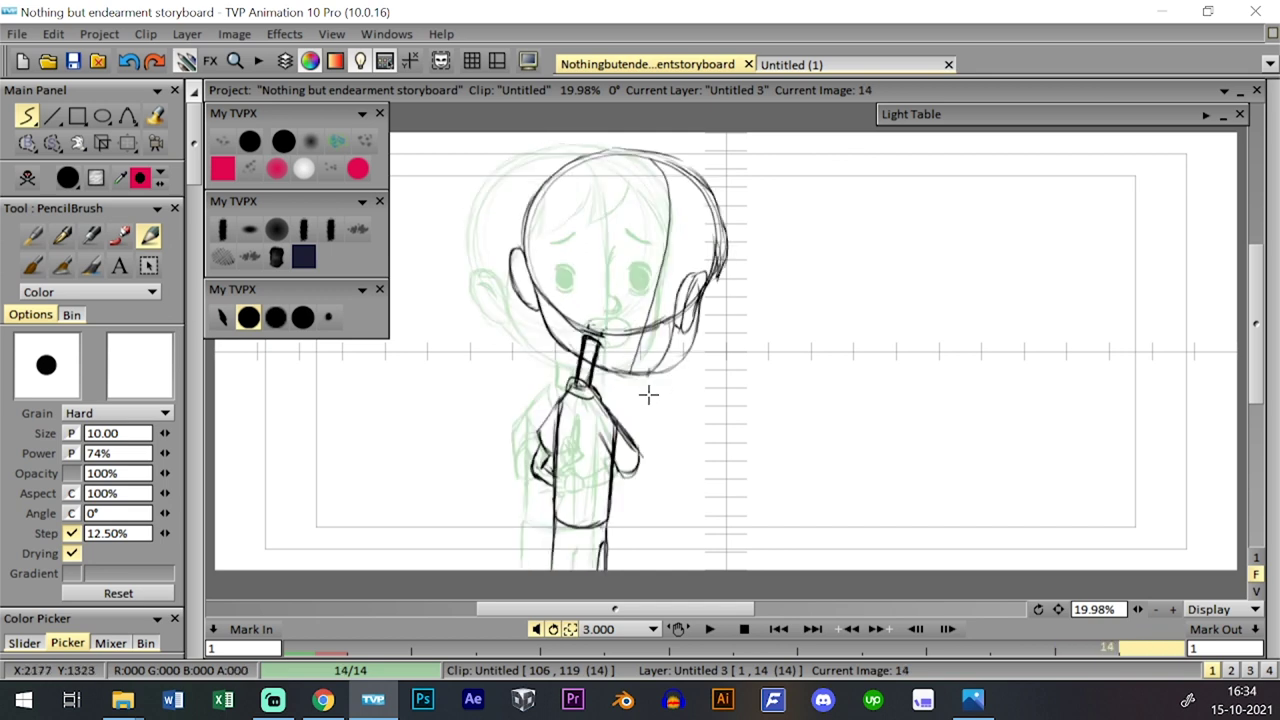
pyautogui.moveTo(638, 446)
pyautogui.mouseDown()
pyautogui.moveTo(654, 472)
pyautogui.moveTo(629, 483)
pyautogui.mouseUp()
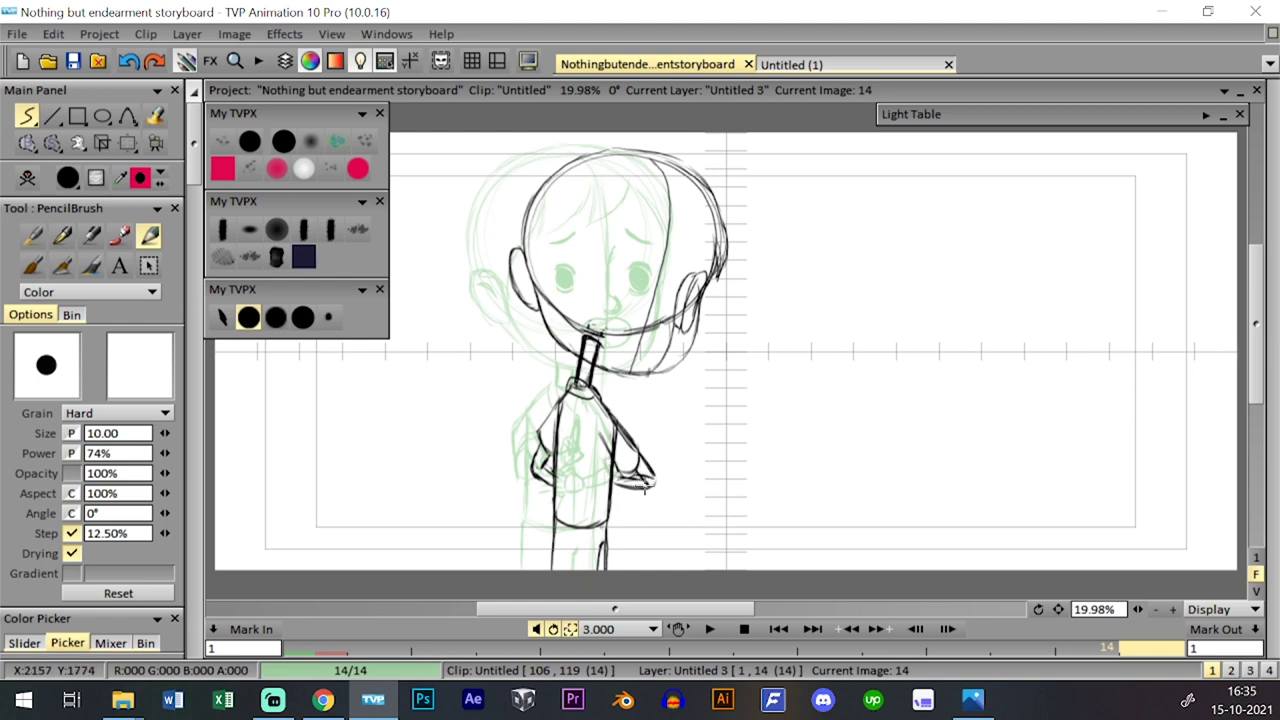
# - Compare frames 13 and 14, then retrace the upper-left head outline thicker
pyautogui.press('Left')
pyautogui.press('Right')
pyautogui.press('Left')
pyautogui.press('Right')
pyautogui.press('Left')
pyautogui.press('Right')
pyautogui.press('Left')
pyautogui.press('Right')
pyautogui.press('Left')
pyautogui.press('Right')
pyautogui.press('Left')
pyautogui.press('Right')
pyautogui.press('Left')
pyautogui.press('Right')
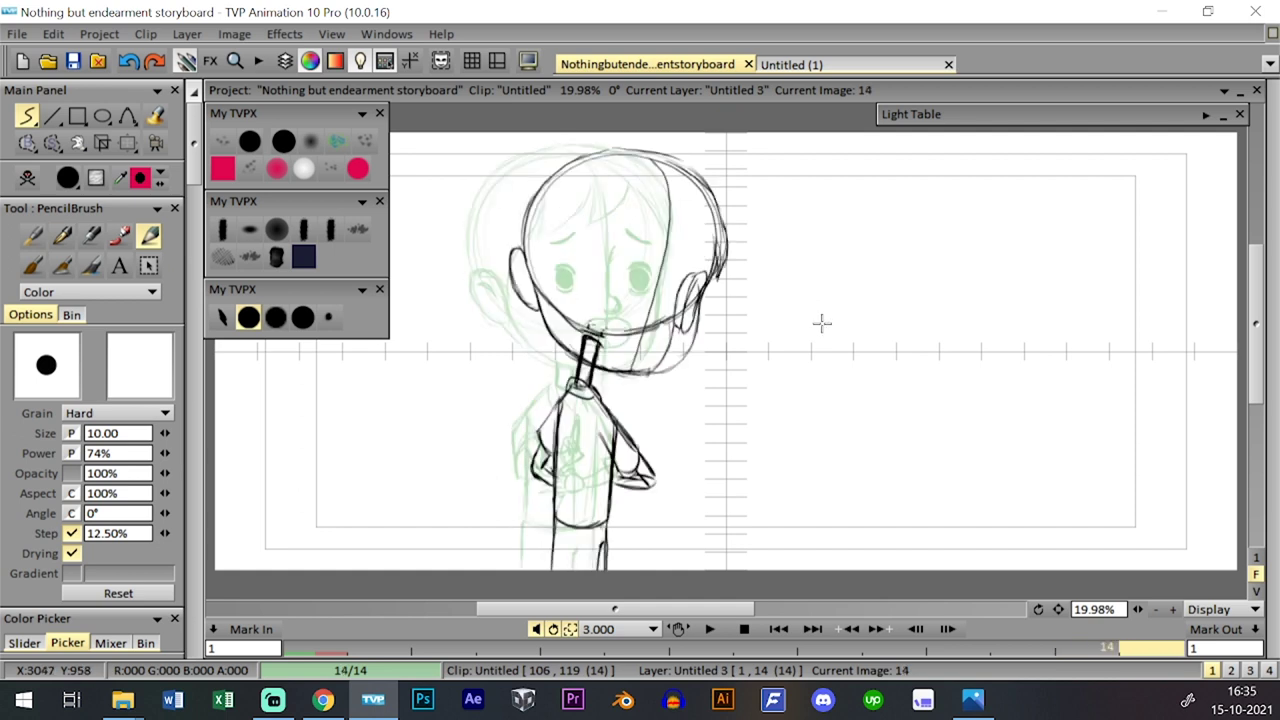
pyautogui.moveTo(520, 240)
pyautogui.mouseDown()
pyautogui.moveTo(546, 170)
pyautogui.moveTo(553, 193)
pyautogui.moveTo(527, 192)
pyautogui.moveTo(588, 155)
pyautogui.mouseUp()
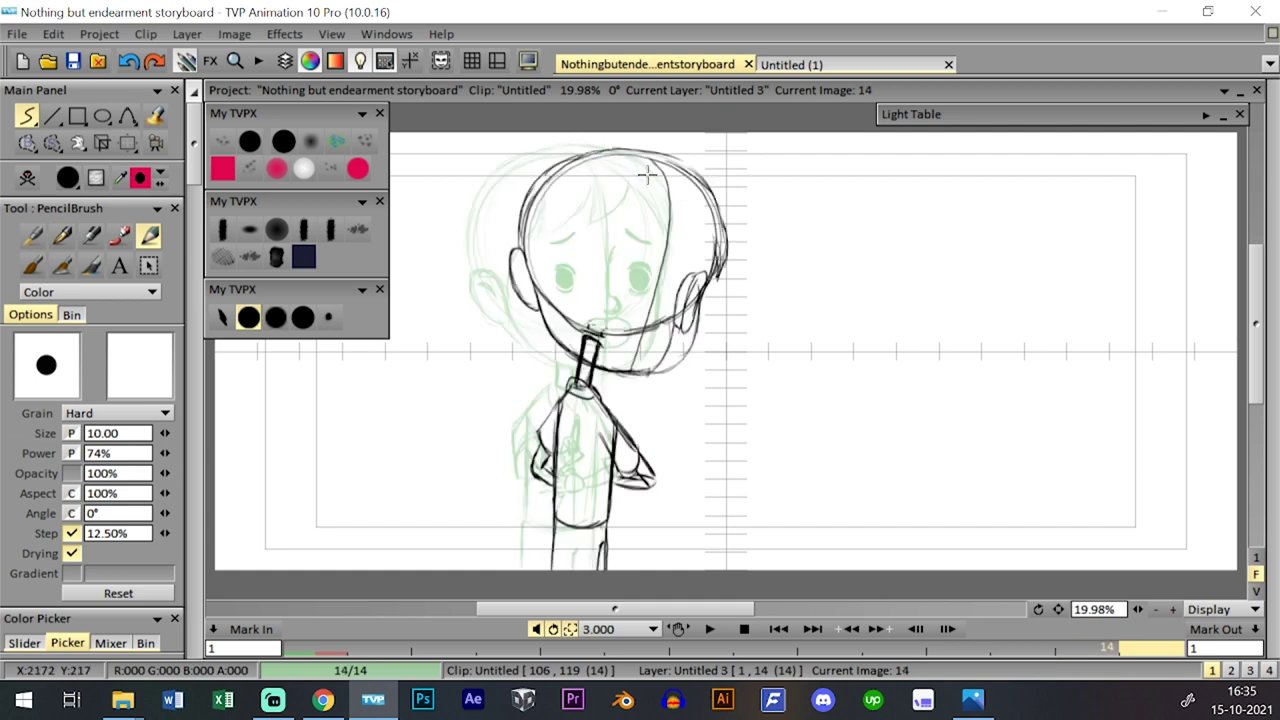
pyautogui.press('Left')
pyautogui.press('Right')
# - Go to image 16 and turn off the previous-image onion skin
pyautogui.press('Tab')
pyautogui.press('Right')
pyautogui.press('Right')
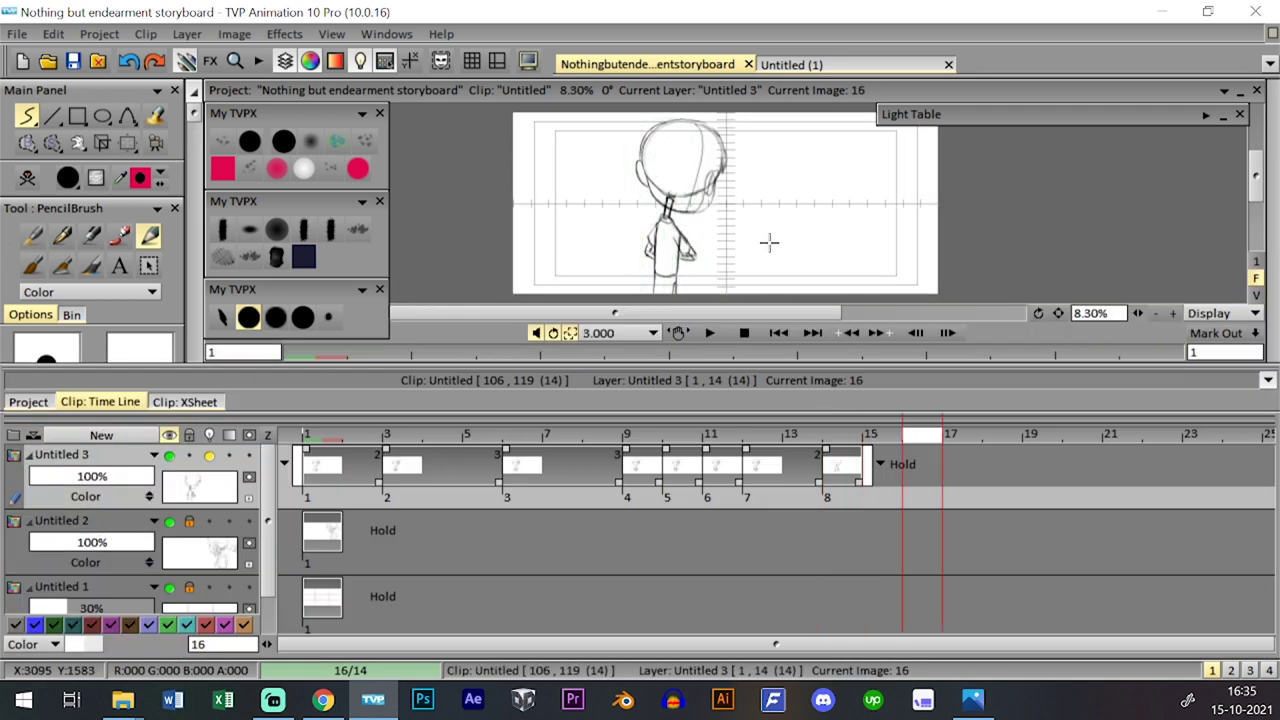
pyautogui.press('Tab')
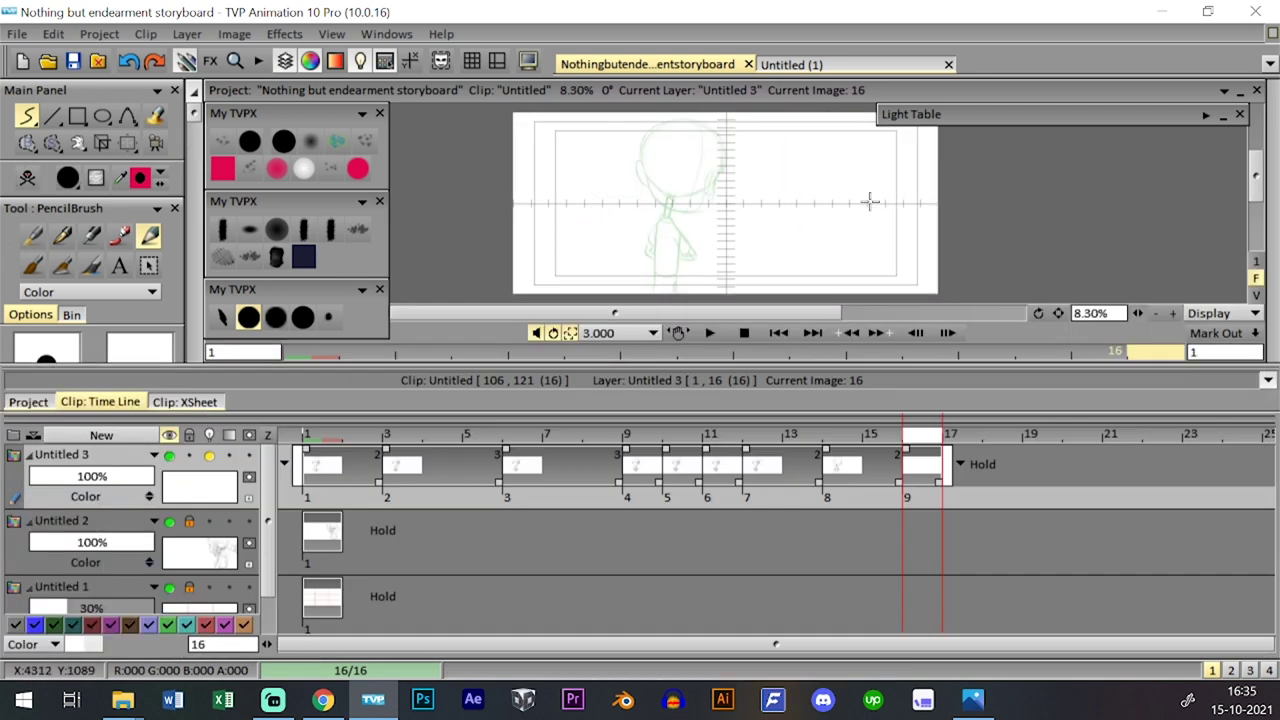
pyautogui.press('Left')
pyautogui.press('Left')
pyautogui.press('Right')
pyautogui.press('Left')
pyautogui.press('Left')
pyautogui.press('Right')
pyautogui.press('Right')
pyautogui.press('Right')
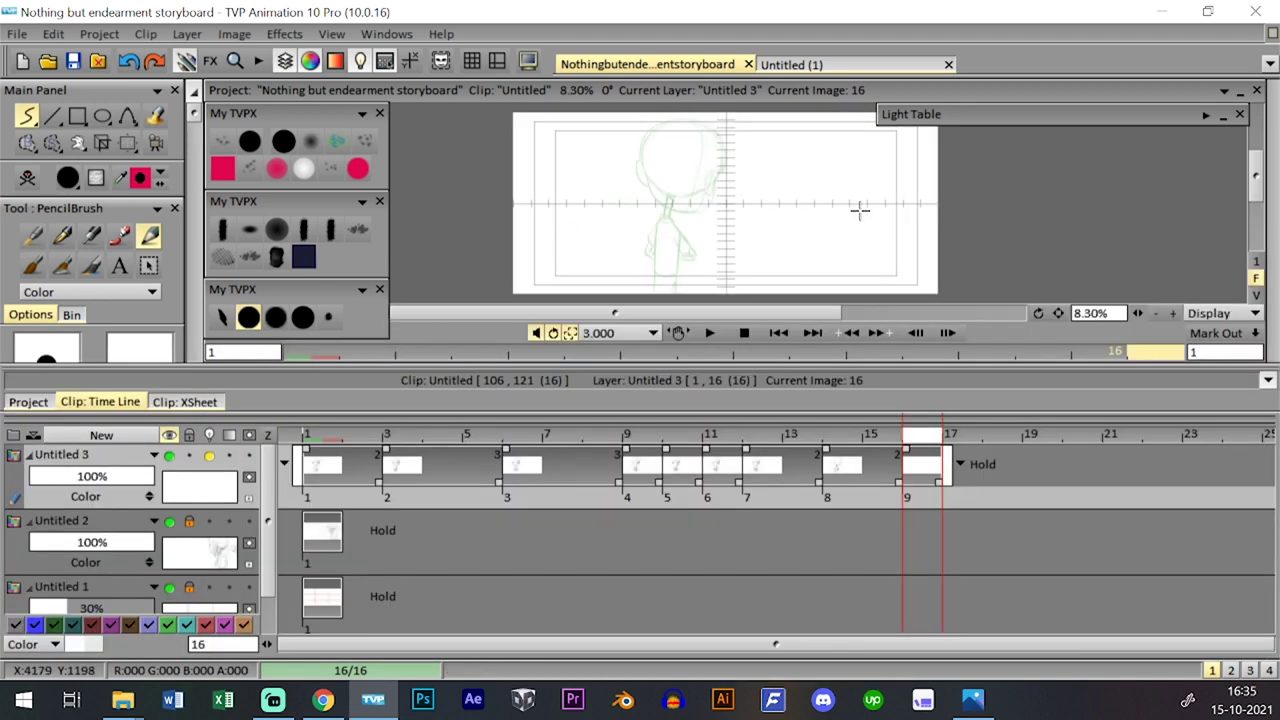
pyautogui.press('Down')
pyautogui.press('Down')
pyautogui.press('Down')
pyautogui.click(1207, 115)
pyautogui.click(1045, 161)
pyautogui.press('Tab')
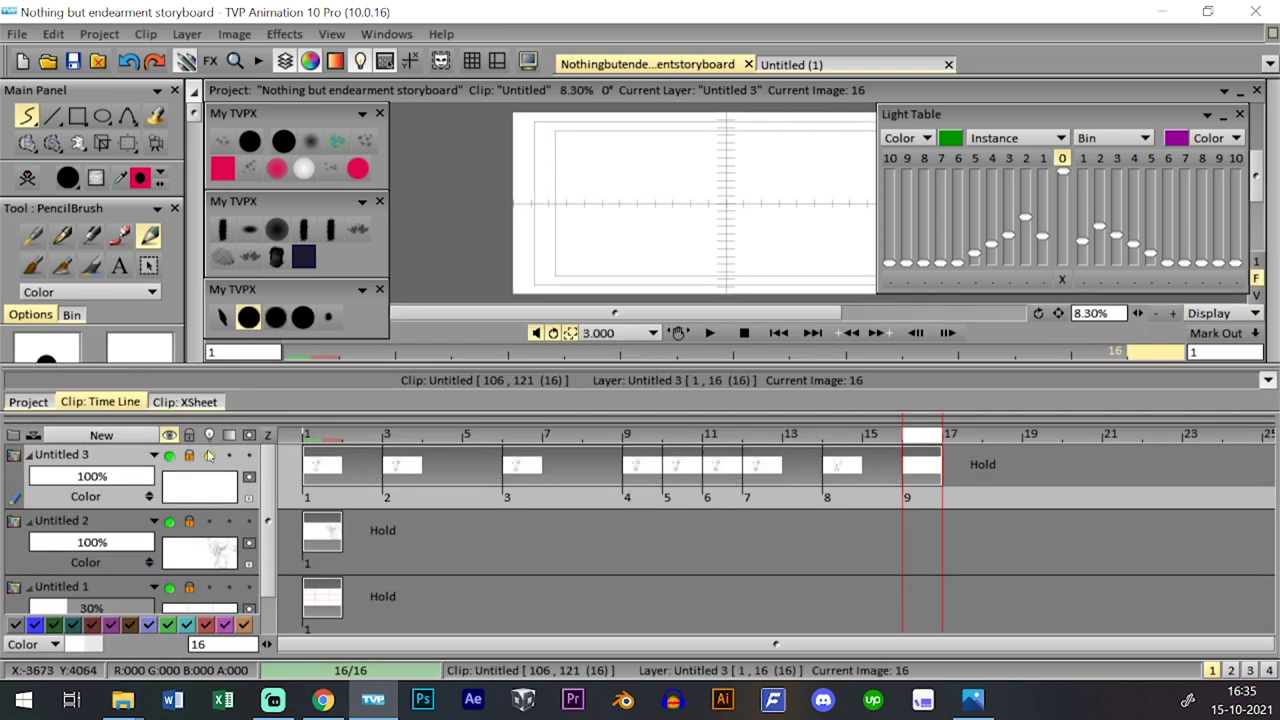
pyautogui.press('Tab')
pyautogui.press('Tab')
pyautogui.press('Tab')
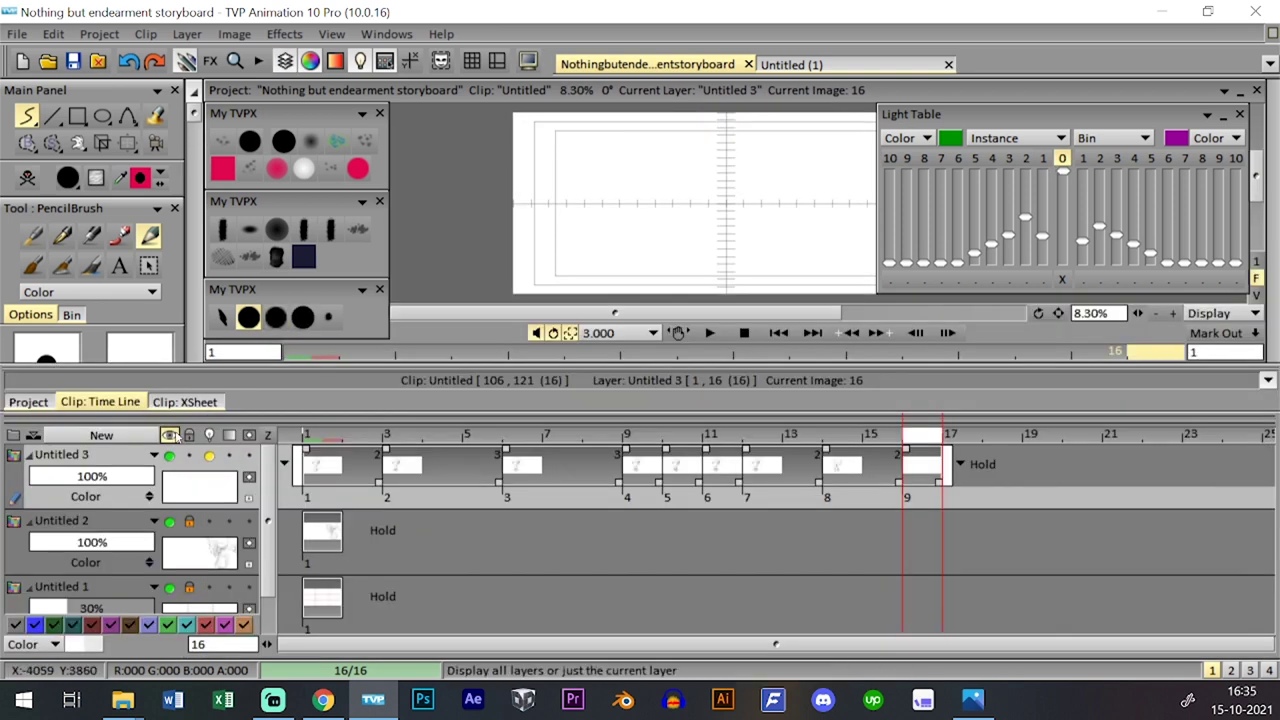
# - Save the project, check images 7 and 4, and play a preview of the animation
pyautogui.hotkey('ctrl', 's')
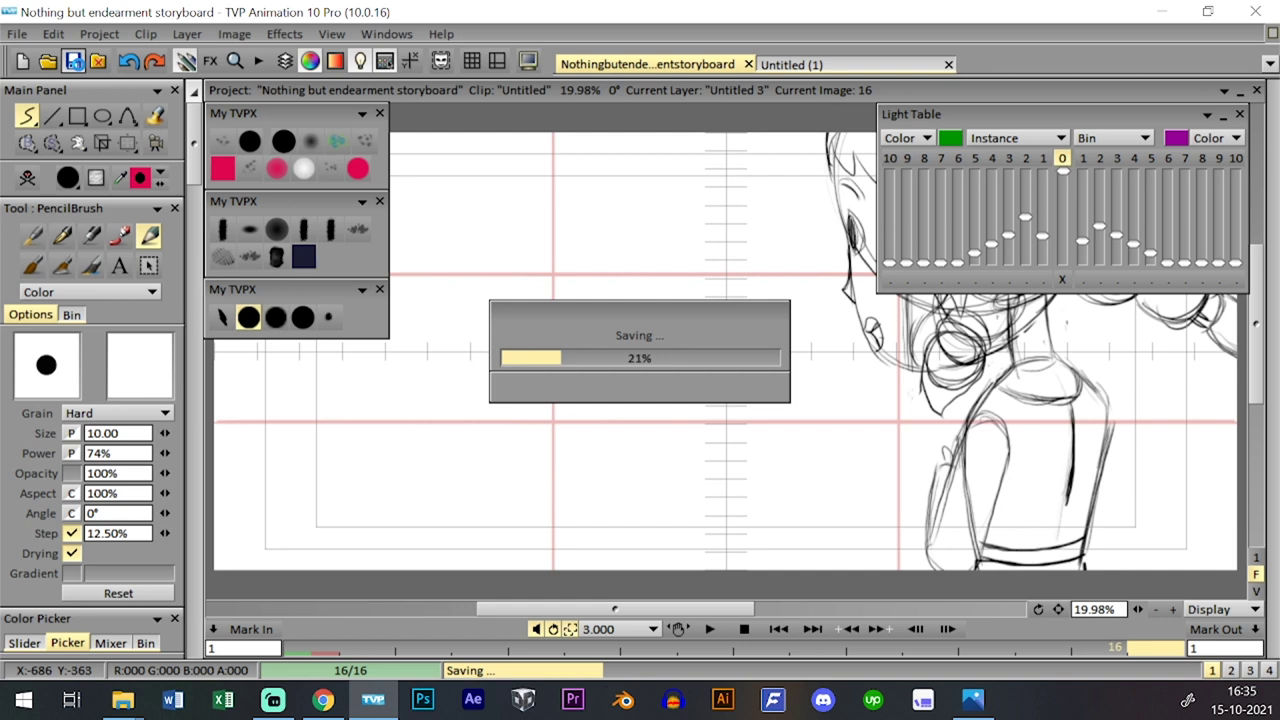
pyautogui.press('Tab')
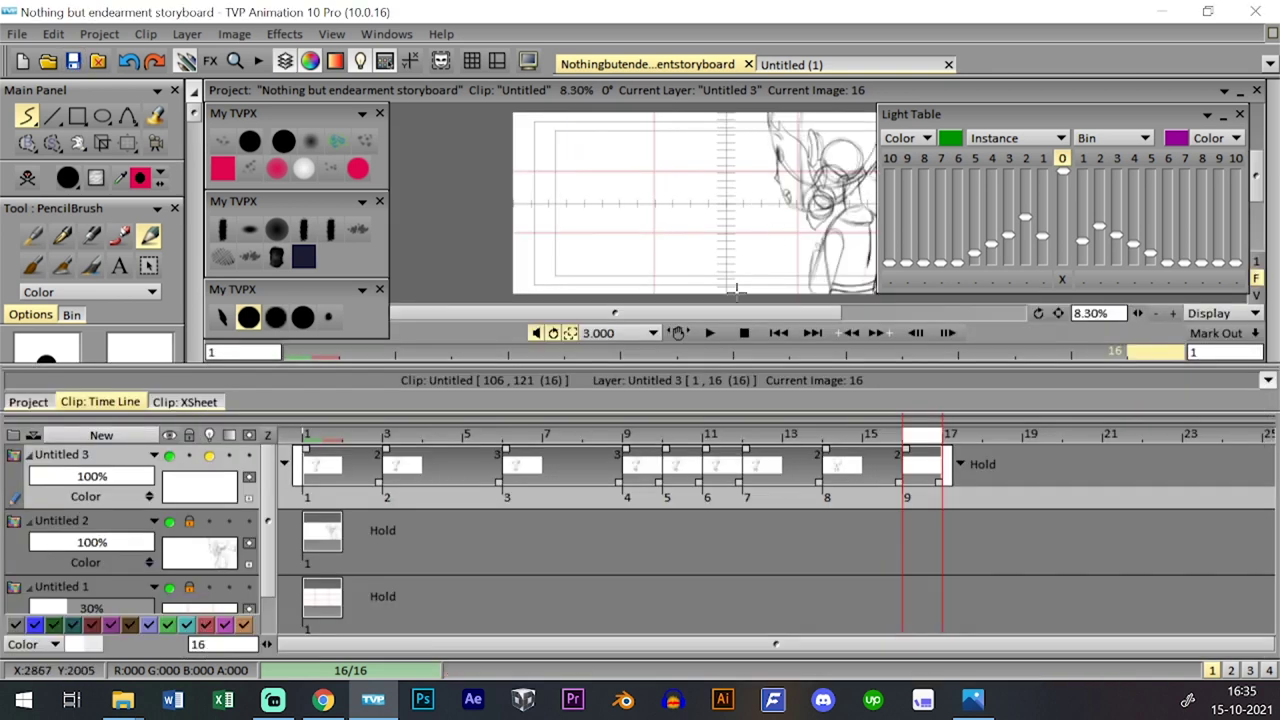
pyautogui.click(549, 475)
pyautogui.click(440, 475)
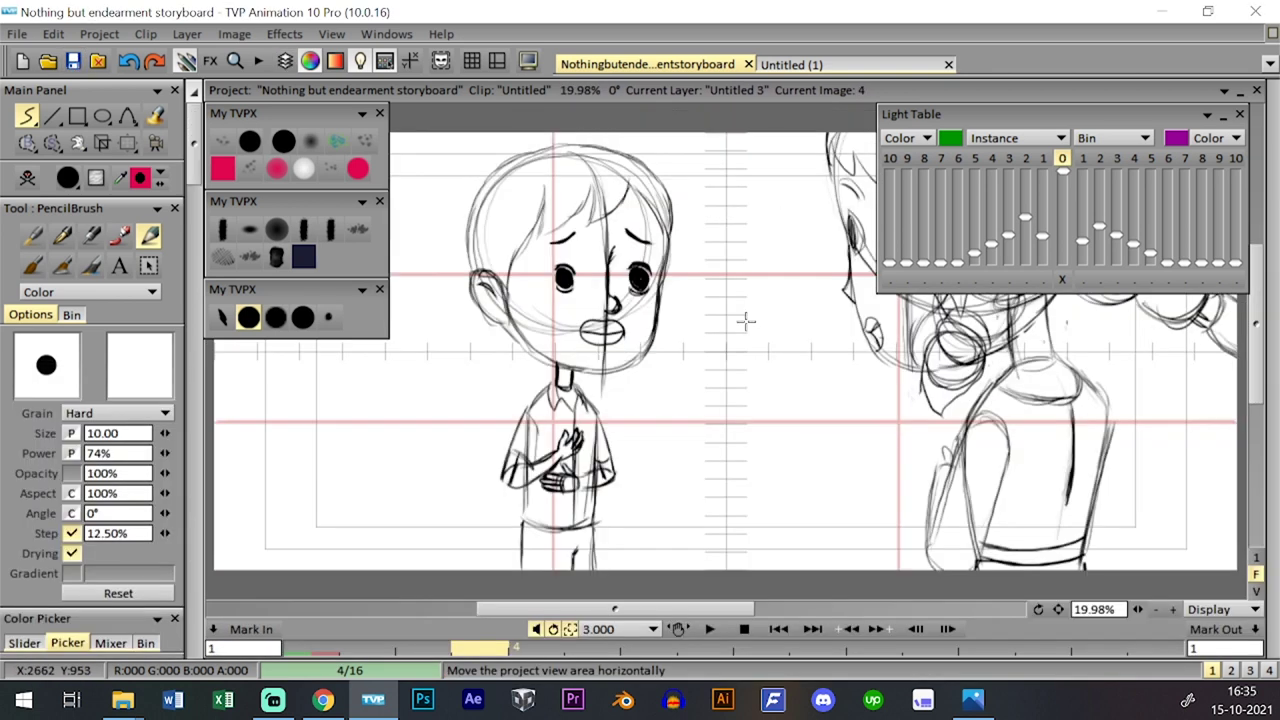
pyautogui.press('Tab')
pyautogui.click(1203, 116)
pyautogui.click(709, 628)
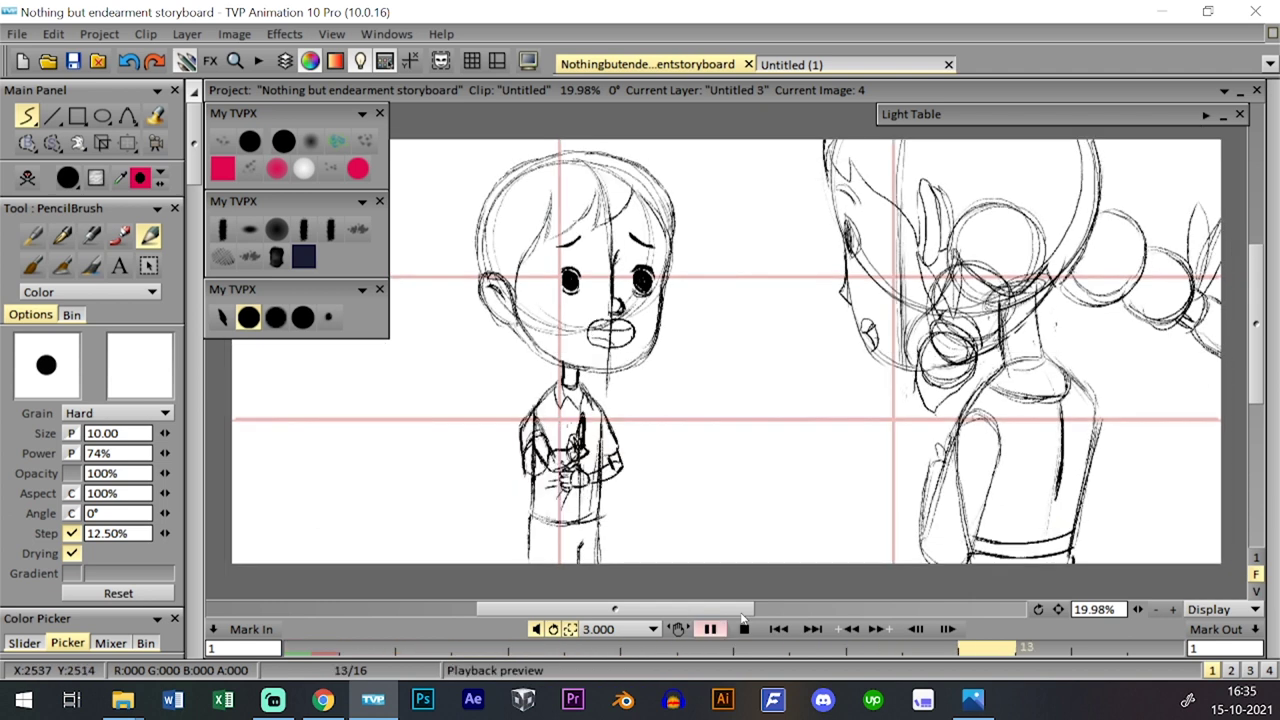
pyautogui.click(744, 629)
# - Extend the Untitled 3 layer to 17 images and save the project again
pyautogui.press('l')
pyautogui.moveTo(947, 466); pyautogui.dragTo(967, 466)
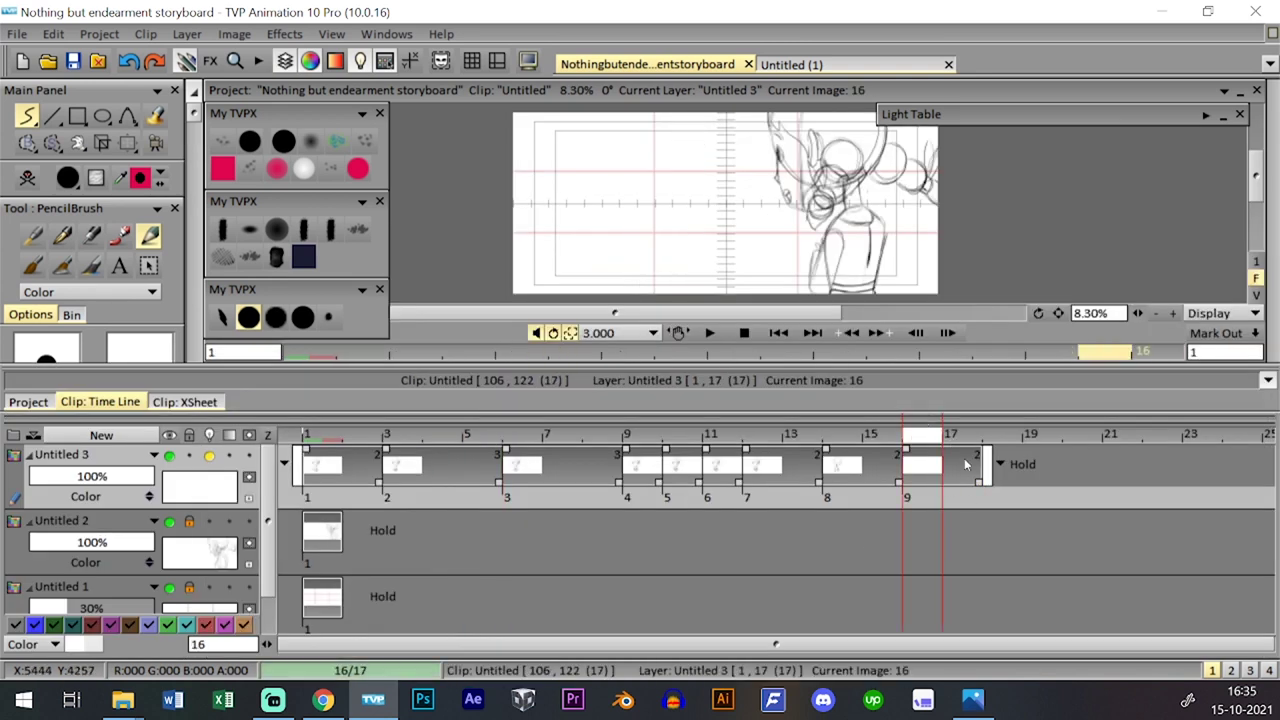
pyautogui.press('l')
pyautogui.hotkey('ctrl', 's')
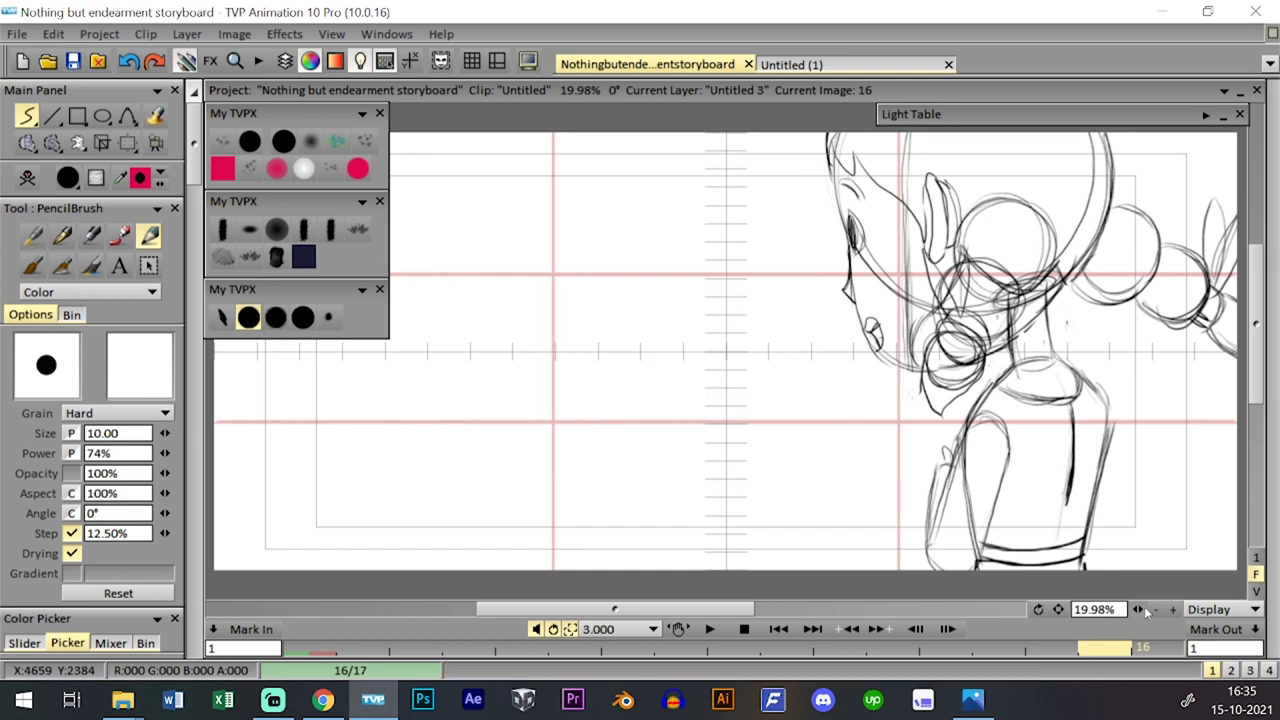
pyautogui.moveTo(1140, 609); pyautogui.dragTo(1150, 609)
pyautogui.moveTo(1061, 611); pyautogui.dragTo(1071, 612)
# - Show onion skin from two images back and zoom in on the boy's head
pyautogui.press('l')
pyautogui.press('l')
pyautogui.click(1222, 116)
pyautogui.click(1025, 160)
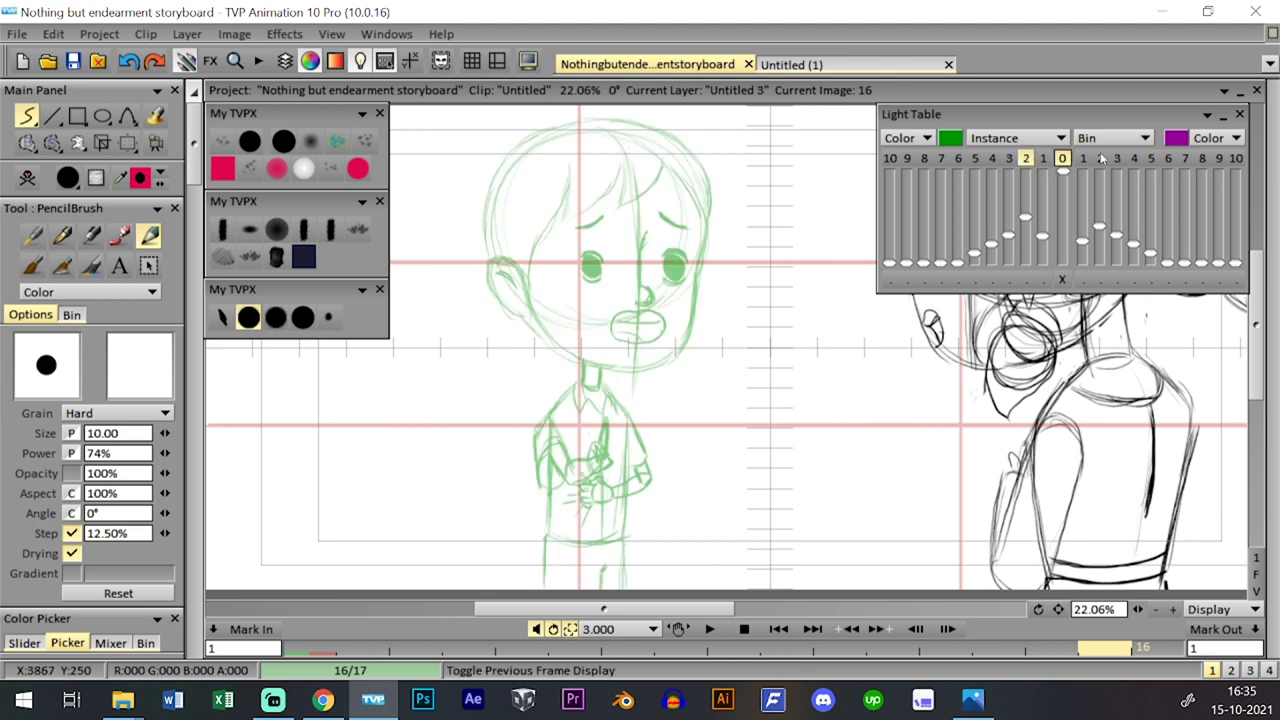
pyautogui.click(1222, 116)
pyautogui.press('l')
pyautogui.press('l')
pyautogui.moveTo(1138, 610); pyautogui.dragTo(1158, 611)
pyautogui.moveTo(1058, 610); pyautogui.dragTo(1060, 622)
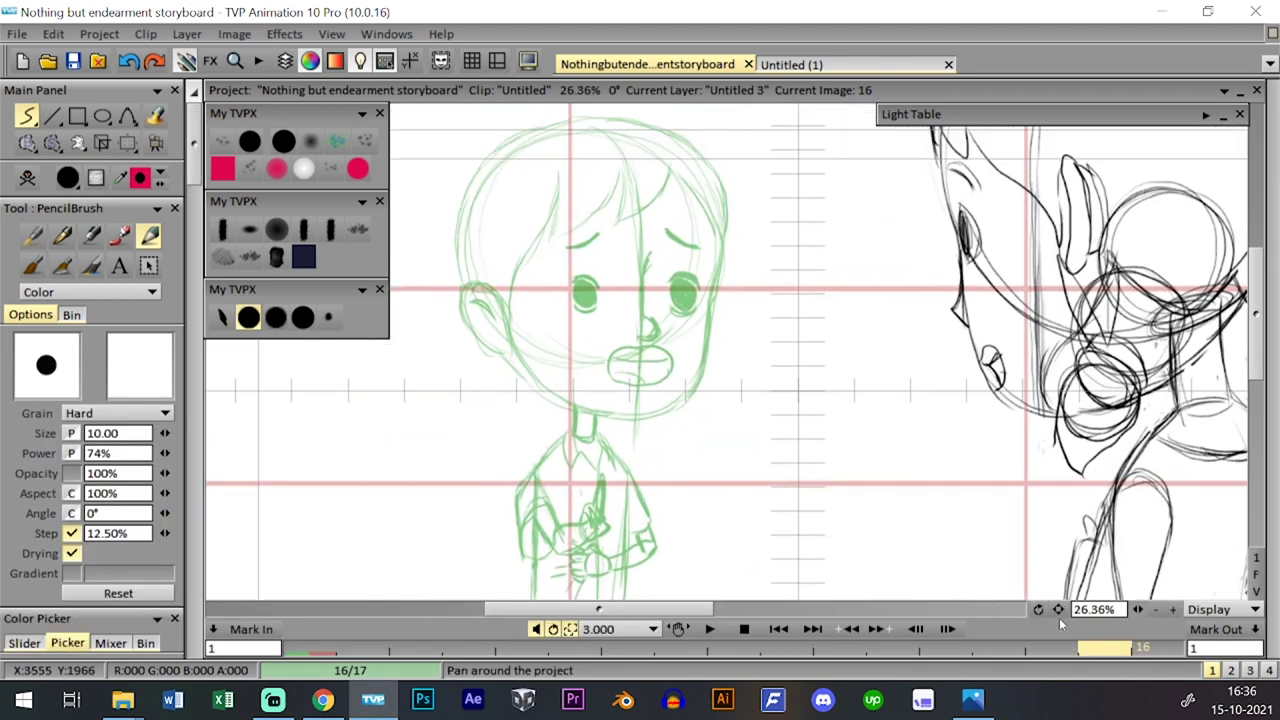
# - Circle the green head and enlarge the circle to about 104% with Transform
pyautogui.moveTo(720, 190)
pyautogui.mouseDown()
pyautogui.moveTo(698, 239)
pyautogui.moveTo(710, 209)
pyautogui.mouseUp()
pyautogui.hotkey('ctrl', 'z')
pyautogui.moveTo(468, 284); pyautogui.dragTo(710, 205)
pyautogui.click(127, 143)
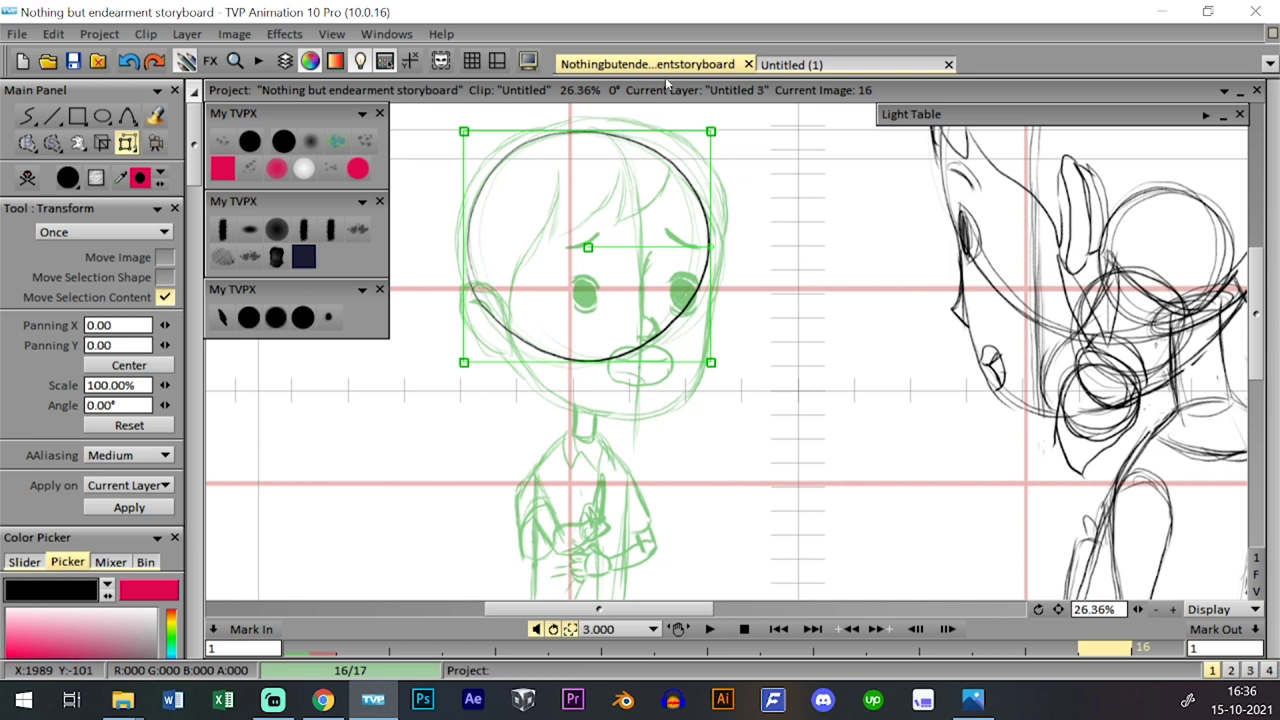
pyautogui.moveTo(704, 132); pyautogui.dragTo(708, 150)
pyautogui.press('Return')
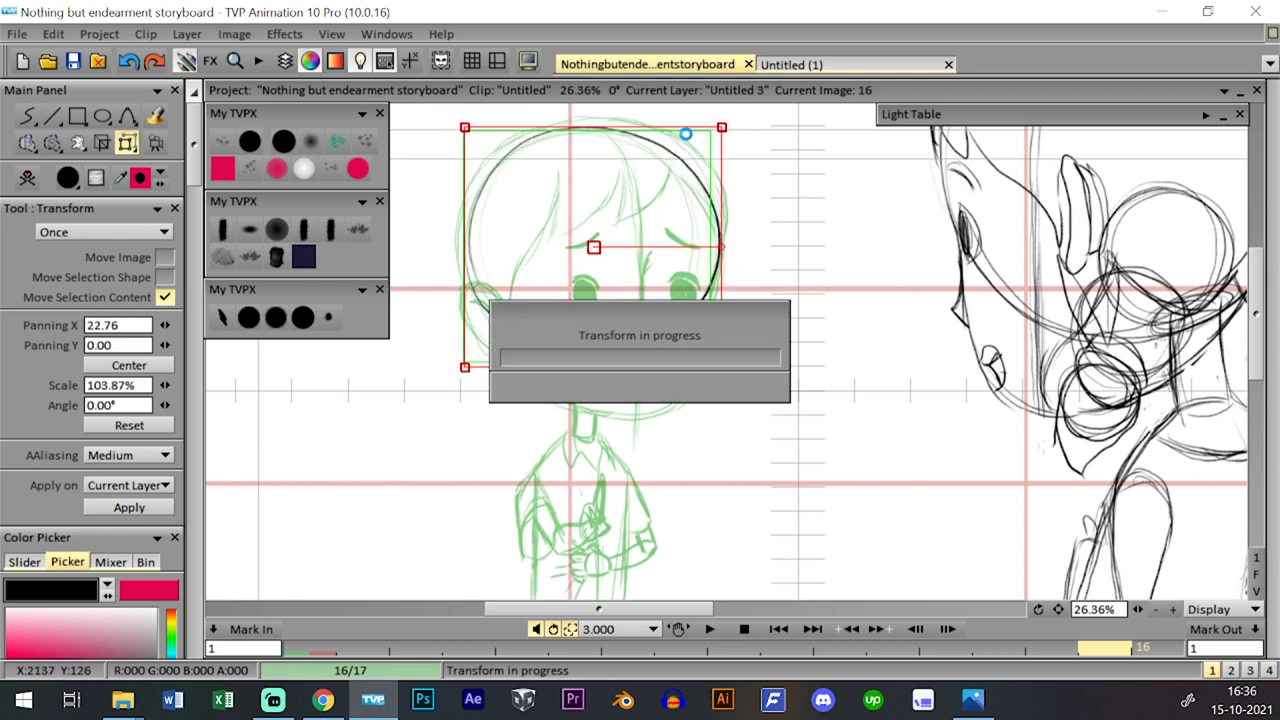
# - Draw a vertical PencilBrush centre line from the head's top down to the chin
pyautogui.click(274, 318)
pyautogui.moveTo(590, 130)
pyautogui.mouseDown()
pyautogui.moveTo(628, 160)
pyautogui.moveTo(634, 336)
pyautogui.mouseUp()
pyautogui.hotkey('ctrl', 'z')
pyautogui.moveTo(588, 122)
pyautogui.mouseDown()
pyautogui.moveTo(618, 148)
pyautogui.moveTo(641, 238)
pyautogui.moveTo(631, 412)
pyautogui.mouseUp()
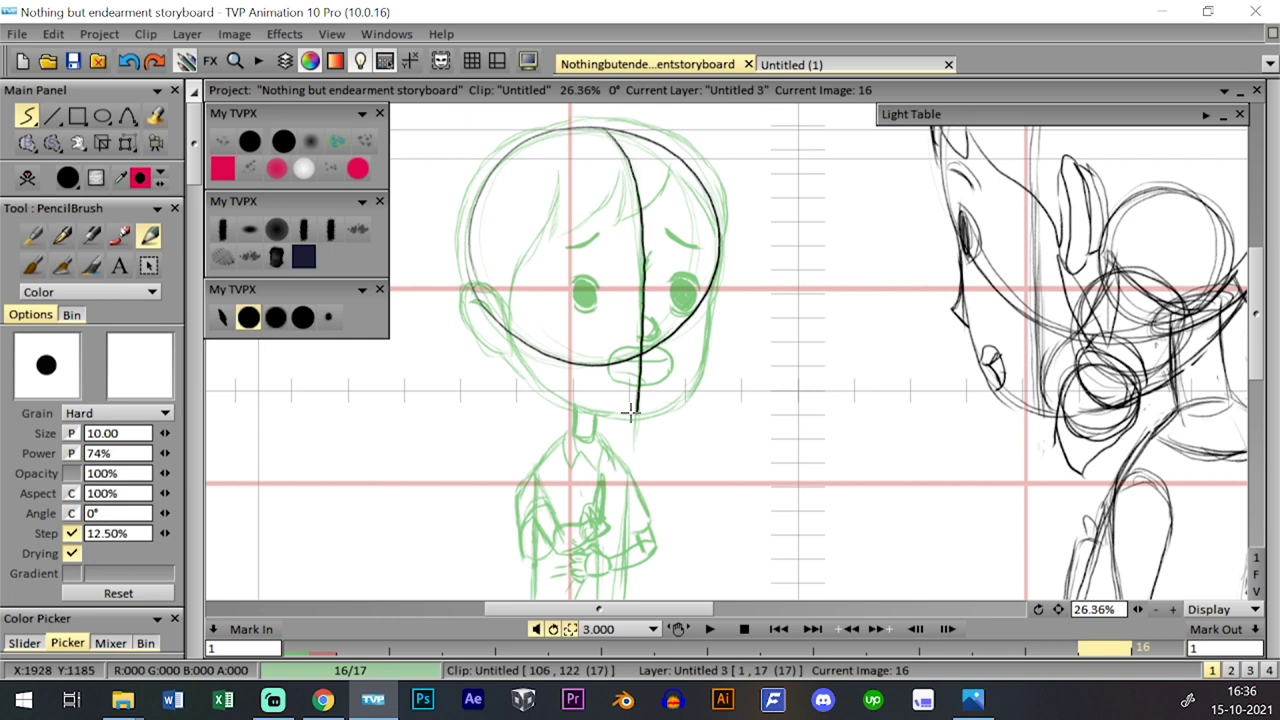
# - Draw the right side of the face and the left cheek and jaw toward the chin
pyautogui.moveTo(690, 152)
pyautogui.mouseDown()
pyautogui.moveTo(712, 235)
pyautogui.moveTo(705, 362)
pyautogui.mouseUp()
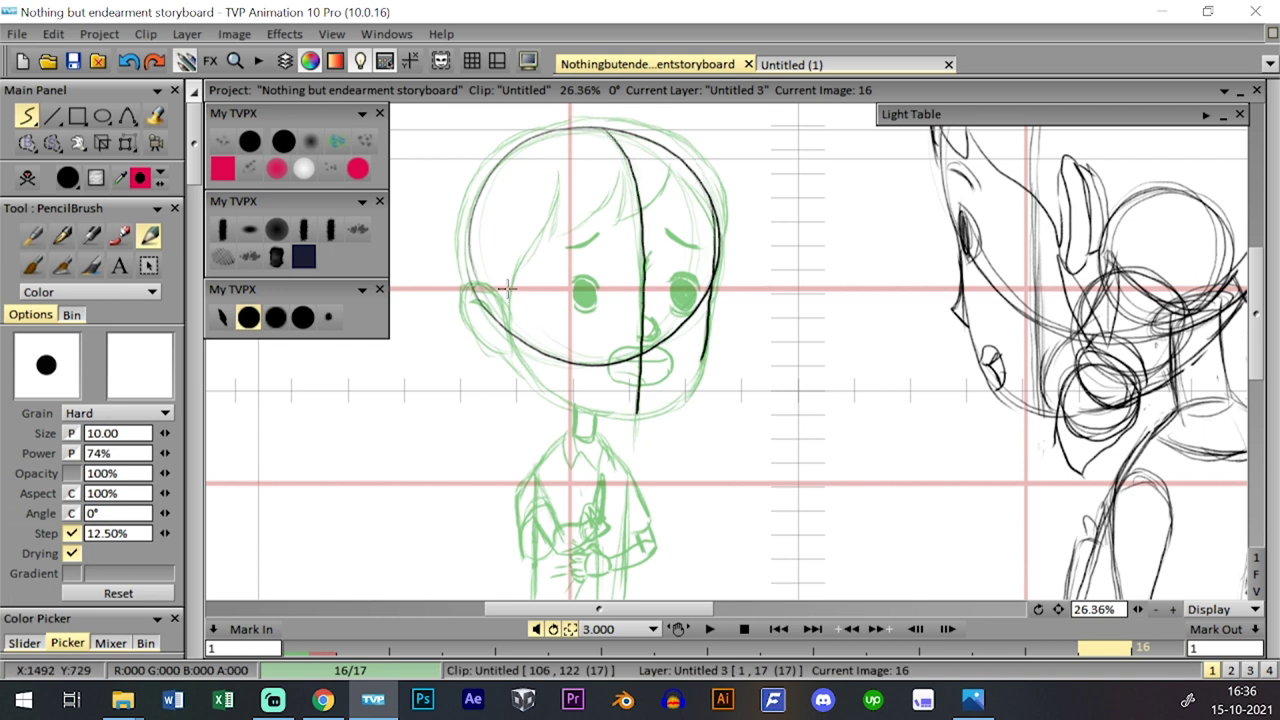
pyautogui.moveTo(507, 337)
pyautogui.mouseDown()
pyautogui.moveTo(522, 370)
pyautogui.moveTo(601, 423)
pyautogui.mouseUp()
pyautogui.hotkey('ctrl', 'z')
pyautogui.moveTo(502, 316)
pyautogui.mouseDown()
pyautogui.moveTo(516, 353)
pyautogui.moveTo(584, 408)
pyautogui.mouseUp()
pyautogui.hotkey('ctrl', 'z')
pyautogui.moveTo(507, 318)
pyautogui.mouseDown()
pyautogui.moveTo(547, 384)
pyautogui.moveTo(612, 418)
pyautogui.mouseUp()
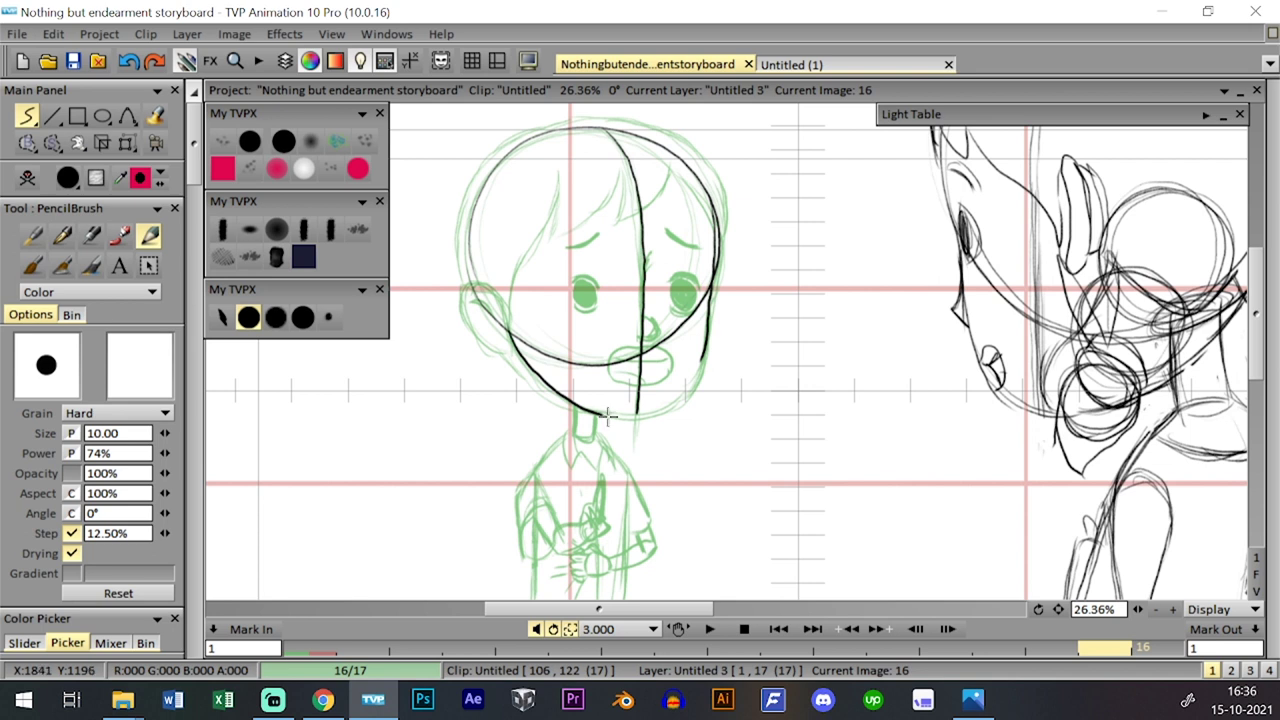
pyautogui.hotkey('ctrl', 'z')
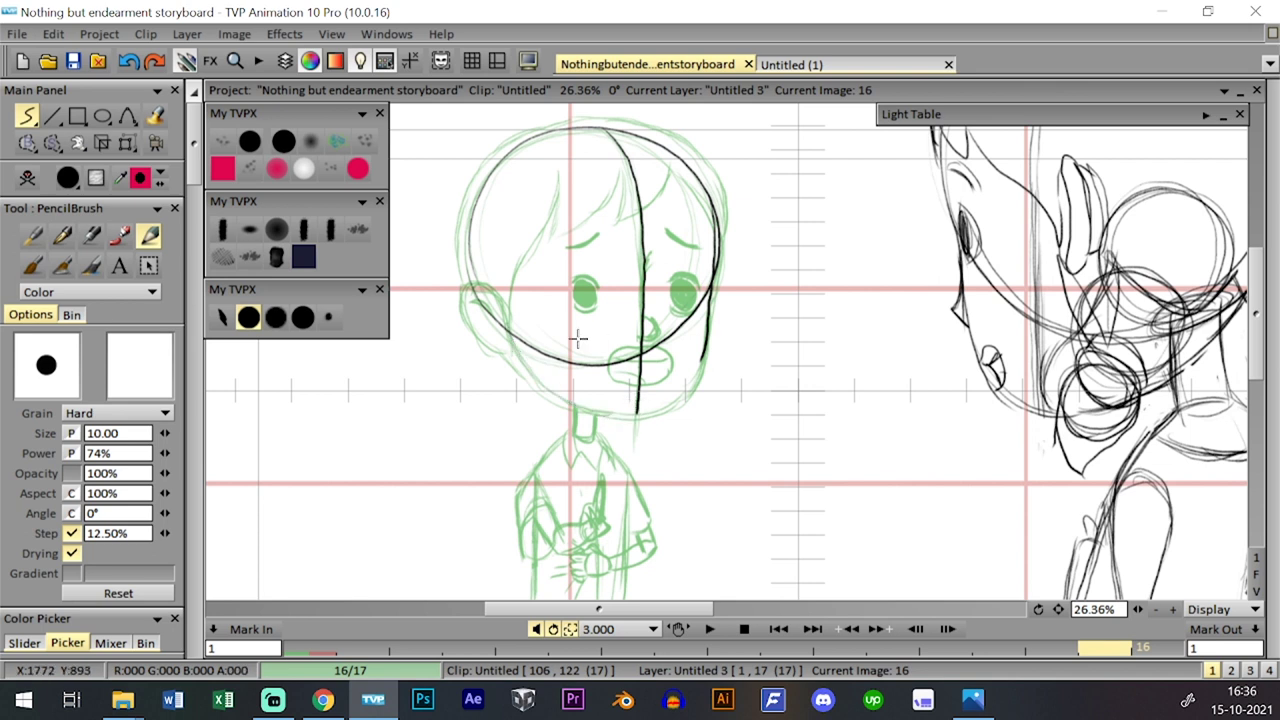
pyautogui.moveTo(500, 320)
pyautogui.mouseDown()
pyautogui.moveTo(552, 387)
pyautogui.moveTo(620, 408)
pyautogui.moveTo(558, 391)
pyautogui.moveTo(660, 413)
pyautogui.moveTo(632, 415)
pyautogui.moveTo(686, 389)
pyautogui.moveTo(707, 335)
pyautogui.mouseUp()
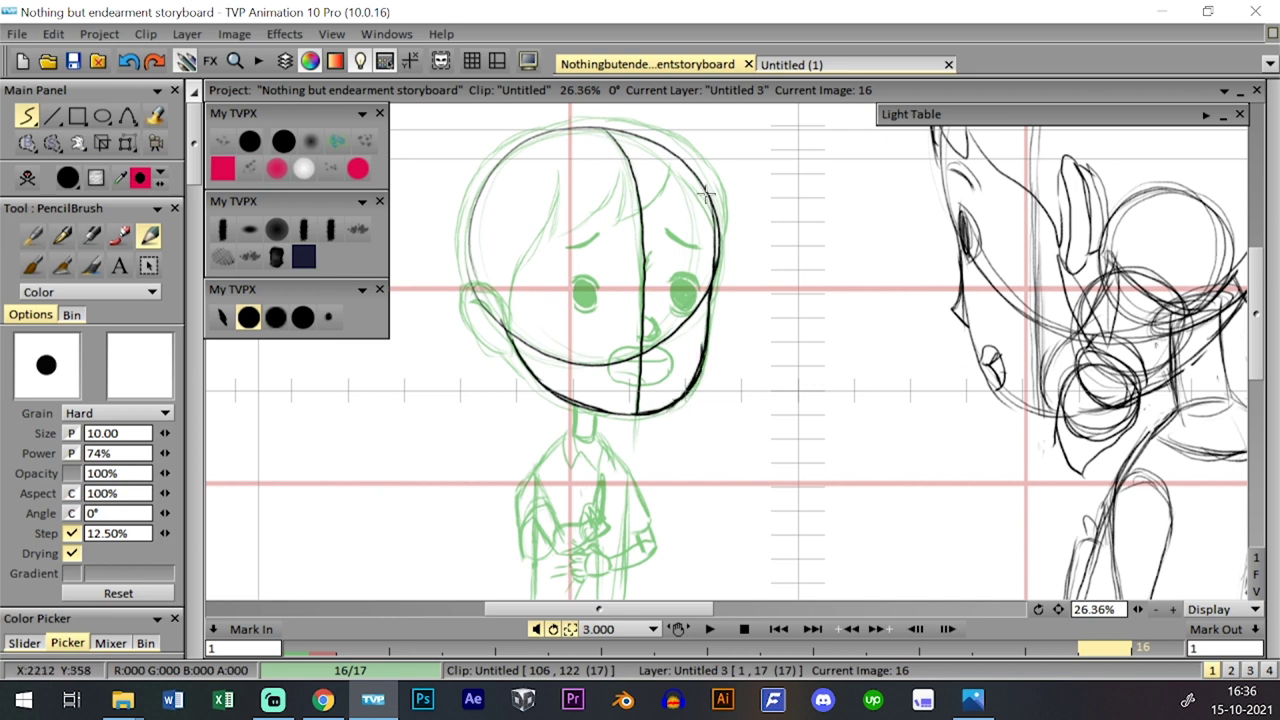
# - Draw a bold ear on the left of the head, leaving the head position unchanged
pyautogui.moveTo(508, 343)
pyautogui.mouseDown()
pyautogui.moveTo(492, 292)
pyautogui.moveTo(476, 285)
pyautogui.moveTo(482, 328)
pyautogui.mouseUp()
pyautogui.moveTo(483, 326)
pyautogui.mouseDown()
pyautogui.moveTo(464, 288)
pyautogui.moveTo(500, 302)
pyautogui.moveTo(510, 348)
pyautogui.mouseUp()
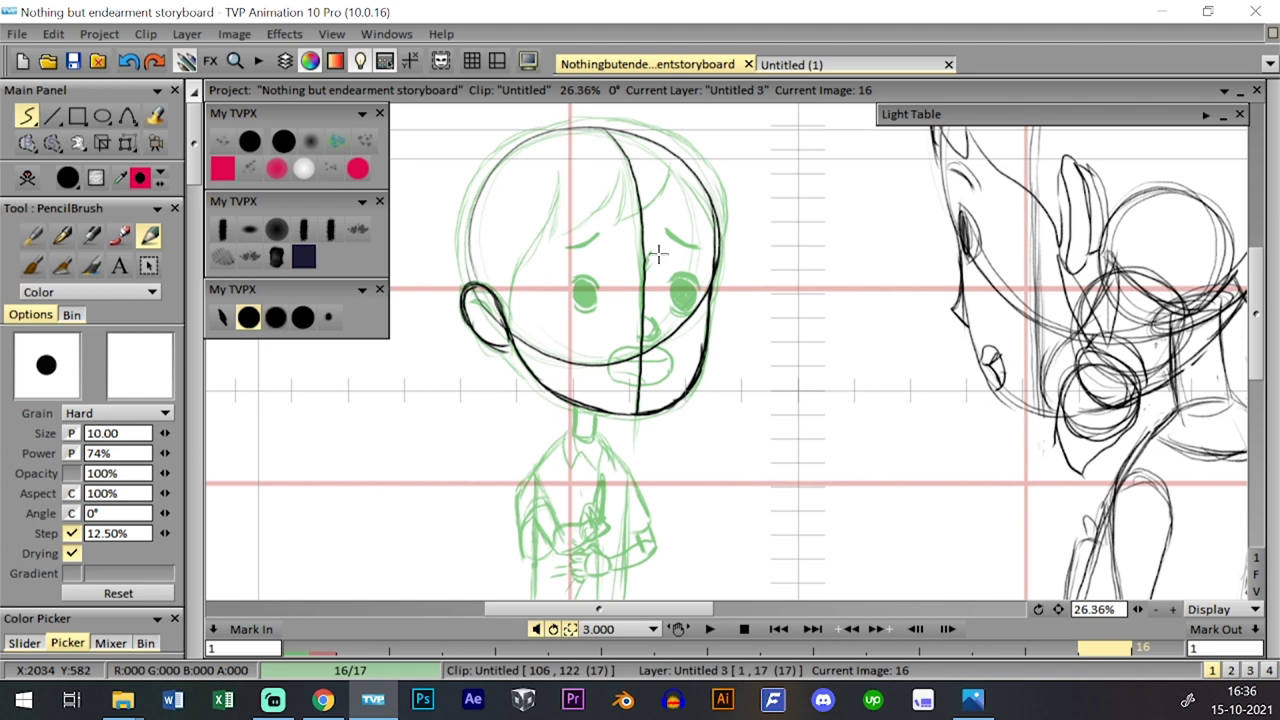
pyautogui.click(127, 143)
pyautogui.click(198, 143)
pyautogui.moveTo(704, 284); pyautogui.dragTo(731, 304)
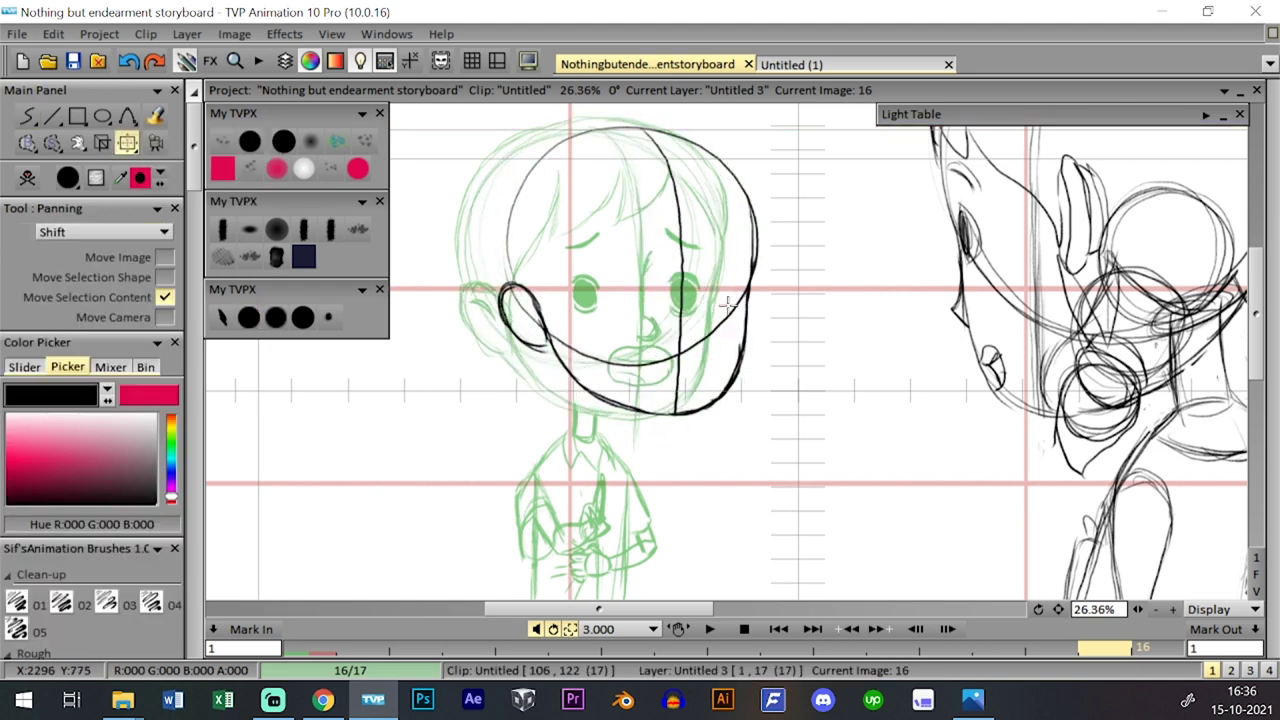
pyautogui.hotkey('ctrl', 'z')
# - With the round pencil preset, sketch the hairline up from the ear and the left head contour
pyautogui.click(248, 317)
pyautogui.moveTo(510, 318)
pyautogui.mouseDown()
pyautogui.moveTo(512, 285)
pyautogui.moveTo(507, 330)
pyautogui.moveTo(556, 177)
pyautogui.mouseUp()
pyautogui.moveTo(535, 246)
pyautogui.mouseDown()
pyautogui.moveTo(559, 180)
pyautogui.moveTo(556, 201)
pyautogui.moveTo(590, 217)
pyautogui.moveTo(617, 180)
pyautogui.moveTo(617, 217)
pyautogui.moveTo(664, 156)
pyautogui.moveTo(691, 226)
pyautogui.moveTo(714, 172)
pyautogui.moveTo(700, 242)
pyautogui.mouseUp()
pyautogui.moveTo(470, 290)
pyautogui.mouseDown()
pyautogui.moveTo(490, 160)
pyautogui.moveTo(475, 170)
pyautogui.moveTo(518, 147)
pyautogui.moveTo(473, 183)
pyautogui.moveTo(483, 157)
pyautogui.moveTo(579, 108)
pyautogui.moveTo(594, 125)
pyautogui.moveTo(528, 121)
pyautogui.moveTo(618, 120)
pyautogui.moveTo(688, 166)
pyautogui.moveTo(703, 152)
pyautogui.moveTo(670, 133)
pyautogui.moveTo(705, 172)
pyautogui.mouseUp()
# - Draw the top of the head and worried eyebrows over both eyes
pyautogui.moveTo(625, 125); pyautogui.dragTo(700, 150)
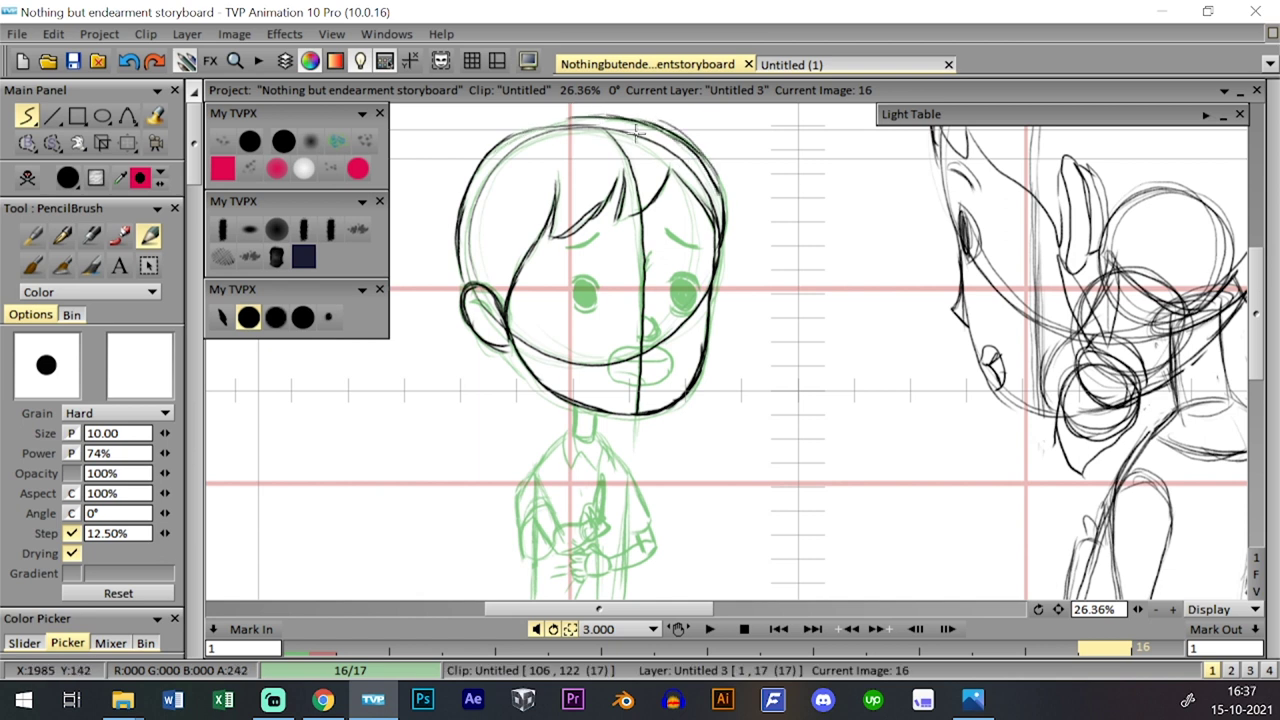
pyautogui.moveTo(509, 140)
pyautogui.mouseDown()
pyautogui.moveTo(556, 116)
pyautogui.moveTo(612, 104)
pyautogui.mouseUp()
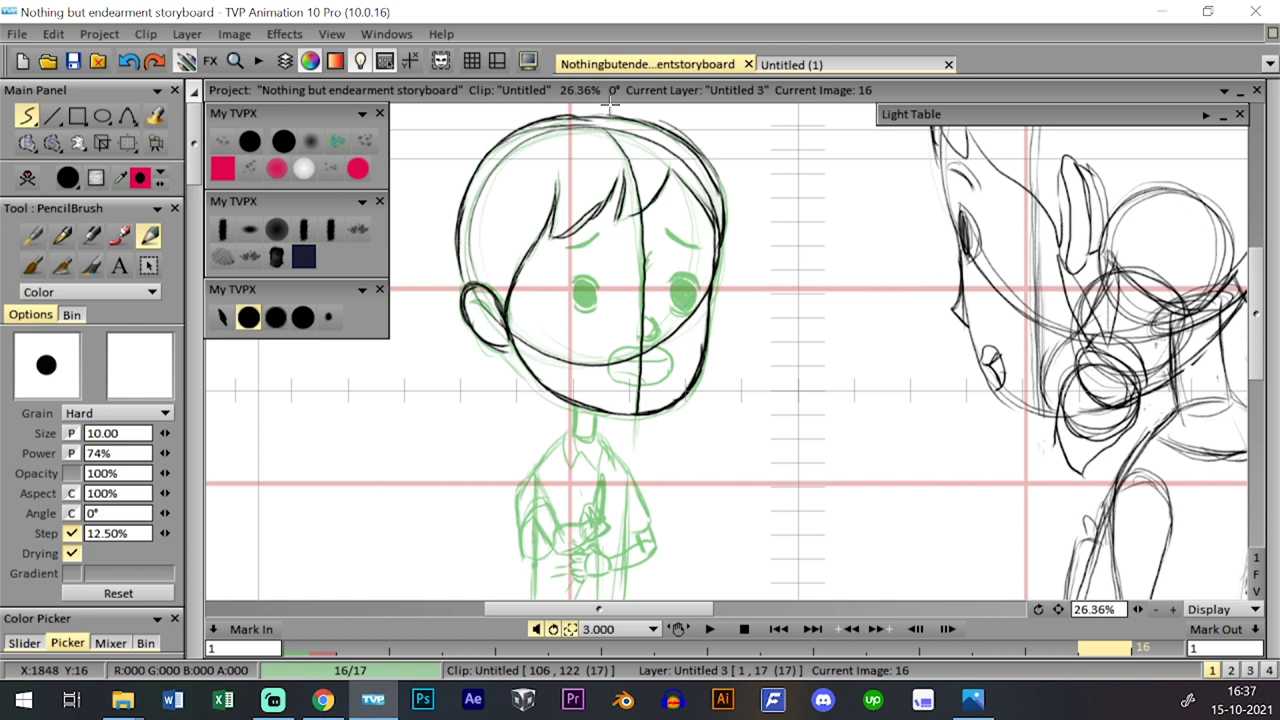
pyautogui.moveTo(668, 217); pyautogui.dragTo(700, 242)
pyautogui.moveTo(598, 226); pyautogui.dragTo(568, 240)
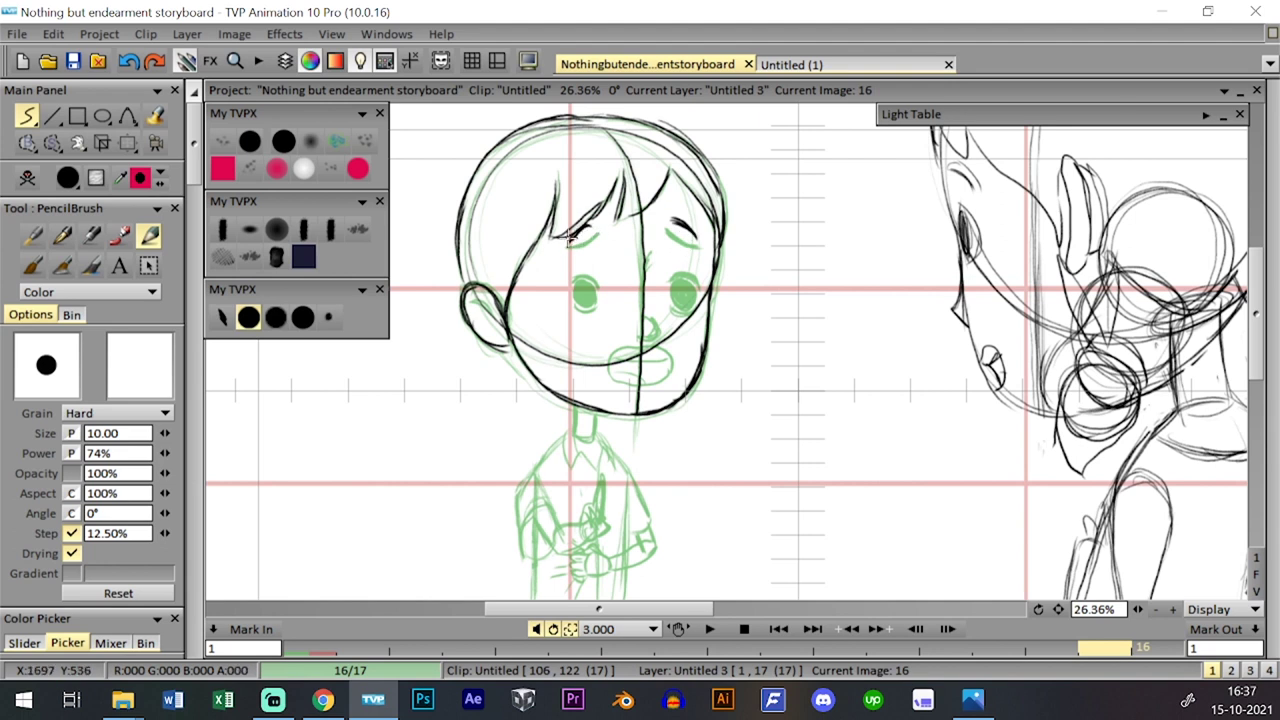
pyautogui.hotkey('ctrl', 'z')
pyautogui.hotkey('ctrl', 'z')
pyautogui.hotkey('ctrl', 'z')
pyautogui.hotkey('ctrl', 'z')
pyautogui.hotkey('ctrl', 'z')
pyautogui.hotkey('ctrl', 'z')
pyautogui.moveTo(670, 212); pyautogui.dragTo(700, 234)
pyautogui.moveTo(588, 221)
pyautogui.mouseDown()
pyautogui.moveTo(565, 225)
pyautogui.moveTo(597, 215)
pyautogui.moveTo(580, 230)
pyautogui.mouseUp()
# - Draw solid black round eyes and the open mouth
pyautogui.moveTo(570, 288)
pyautogui.mouseDown()
pyautogui.moveTo(583, 275)
pyautogui.moveTo(590, 294)
pyautogui.mouseUp()
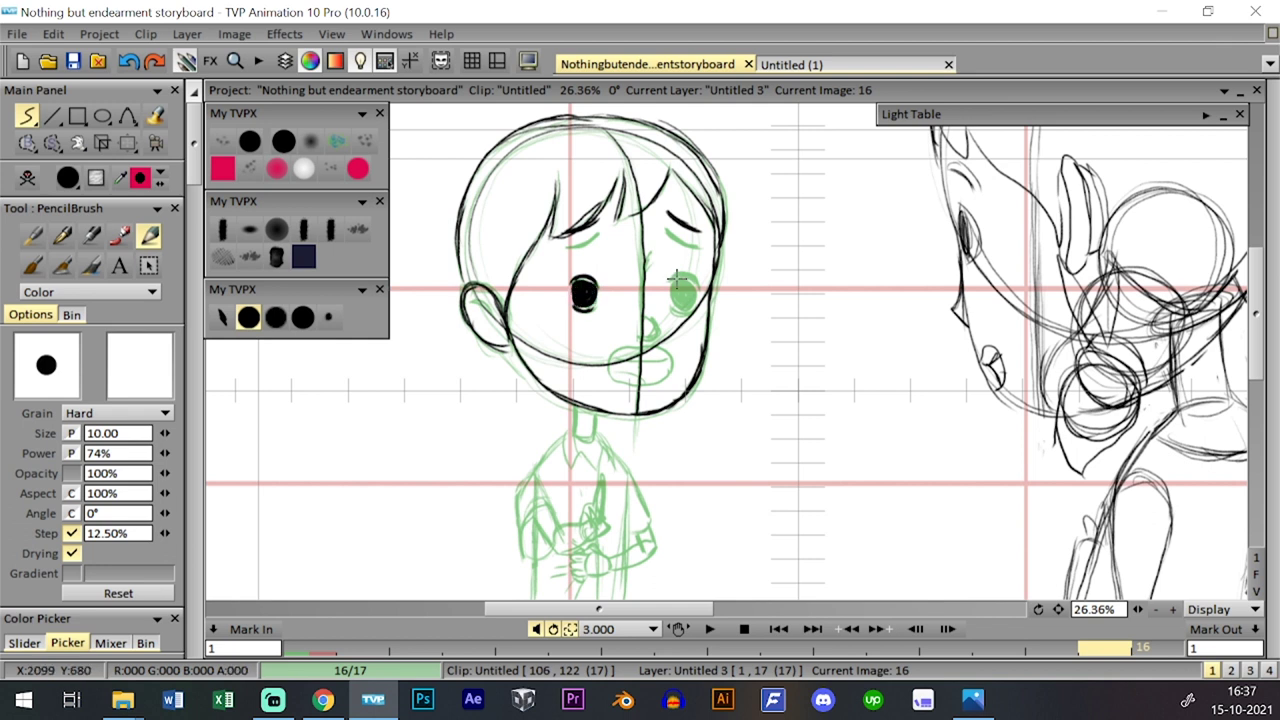
pyautogui.moveTo(674, 276)
pyautogui.mouseDown()
pyautogui.moveTo(668, 308)
pyautogui.moveTo(690, 282)
pyautogui.moveTo(680, 292)
pyautogui.mouseUp()
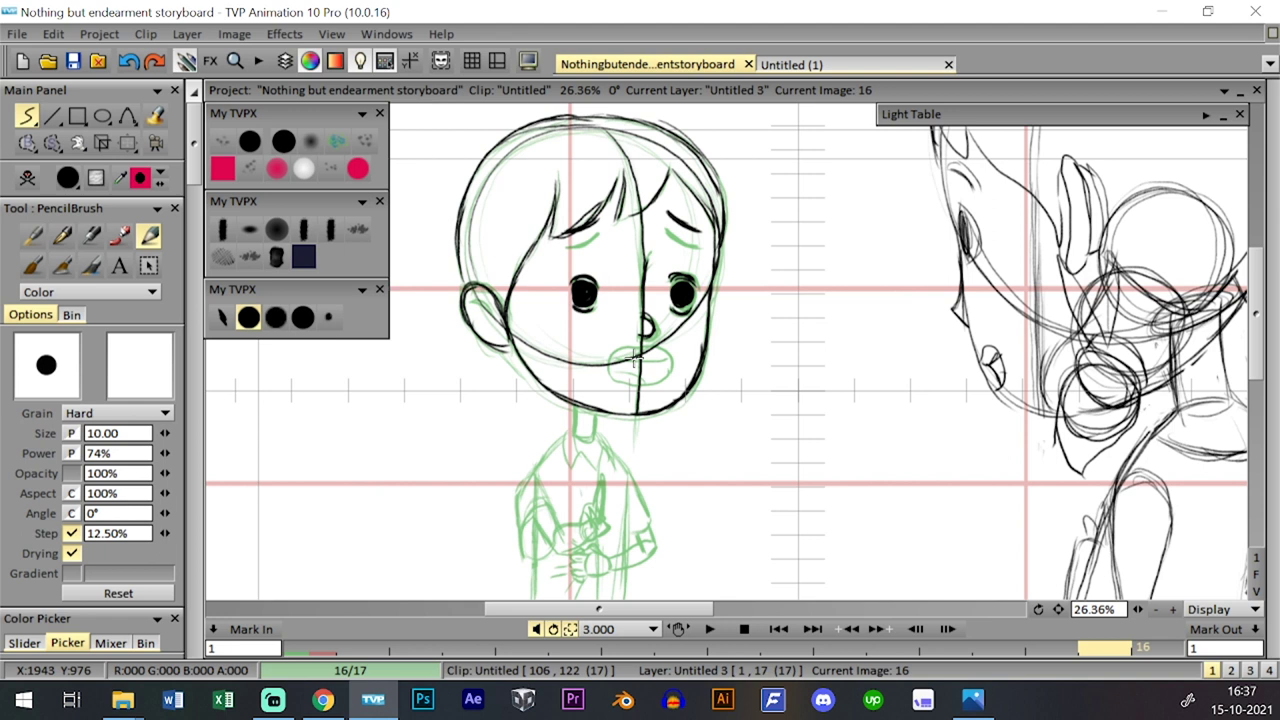
pyautogui.moveTo(612, 378)
pyautogui.mouseDown()
pyautogui.moveTo(604, 360)
pyautogui.moveTo(642, 350)
pyautogui.moveTo(667, 380)
pyautogui.moveTo(648, 391)
pyautogui.moveTo(660, 386)
pyautogui.mouseUp()
pyautogui.hotkey('ctrl', 'z')
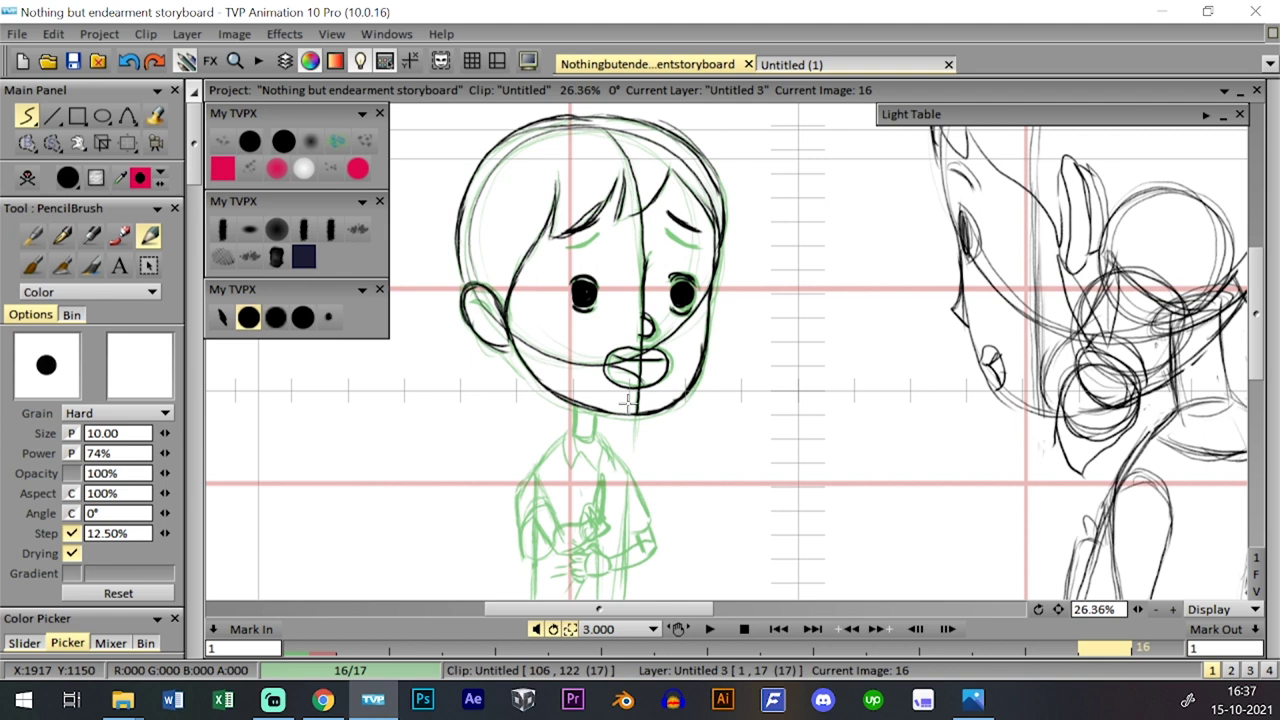
# - Compare with image 15, shift the head drawing slightly right, and save the project
pyautogui.press('Down')
pyautogui.press('Down')
pyautogui.press('Left')
pyautogui.press('Right')
pyautogui.press('Left')
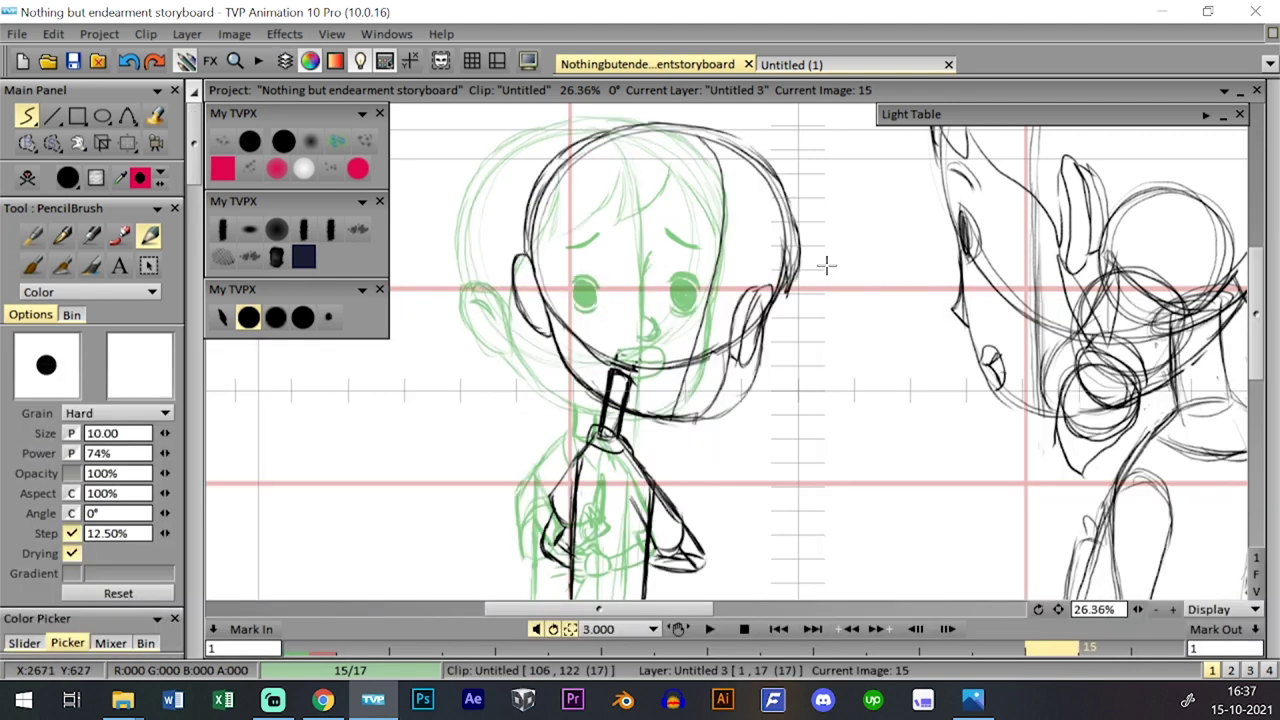
pyautogui.press('Right')
pyautogui.click(127, 143)
pyautogui.moveTo(725, 275); pyautogui.dragTo(757, 278)
pyautogui.press('Left')
pyautogui.press('Left')
pyautogui.press('Right')
pyautogui.press('Right')
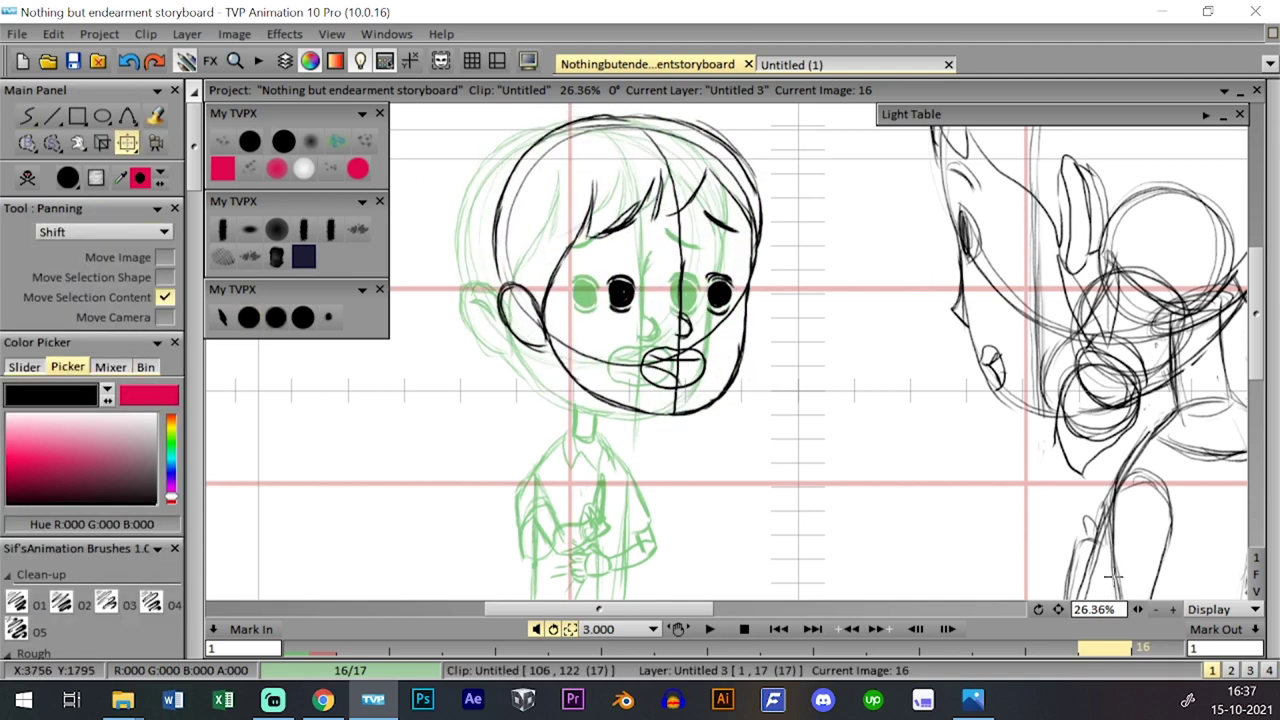
pyautogui.scroll(-2, 716, 326)
pyautogui.moveTo(716, 326); pyautogui.dragTo(722, 334)
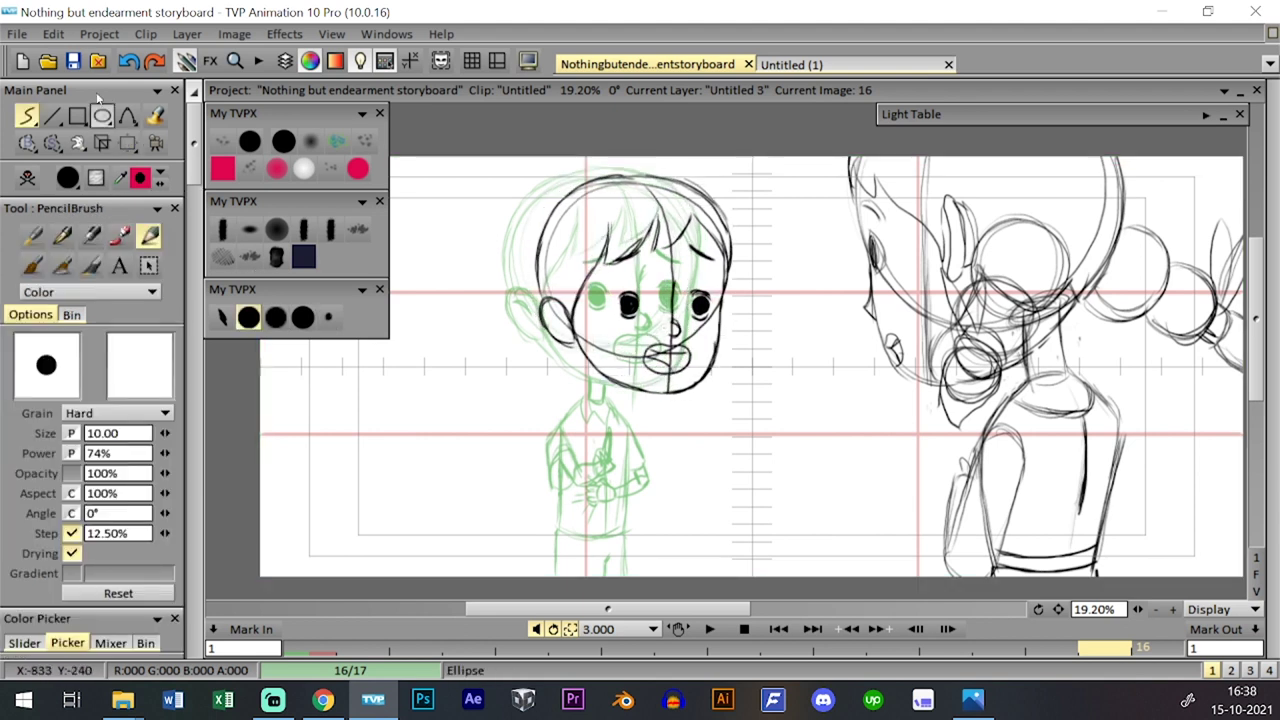
pyautogui.hotkey('ctrl', 's')
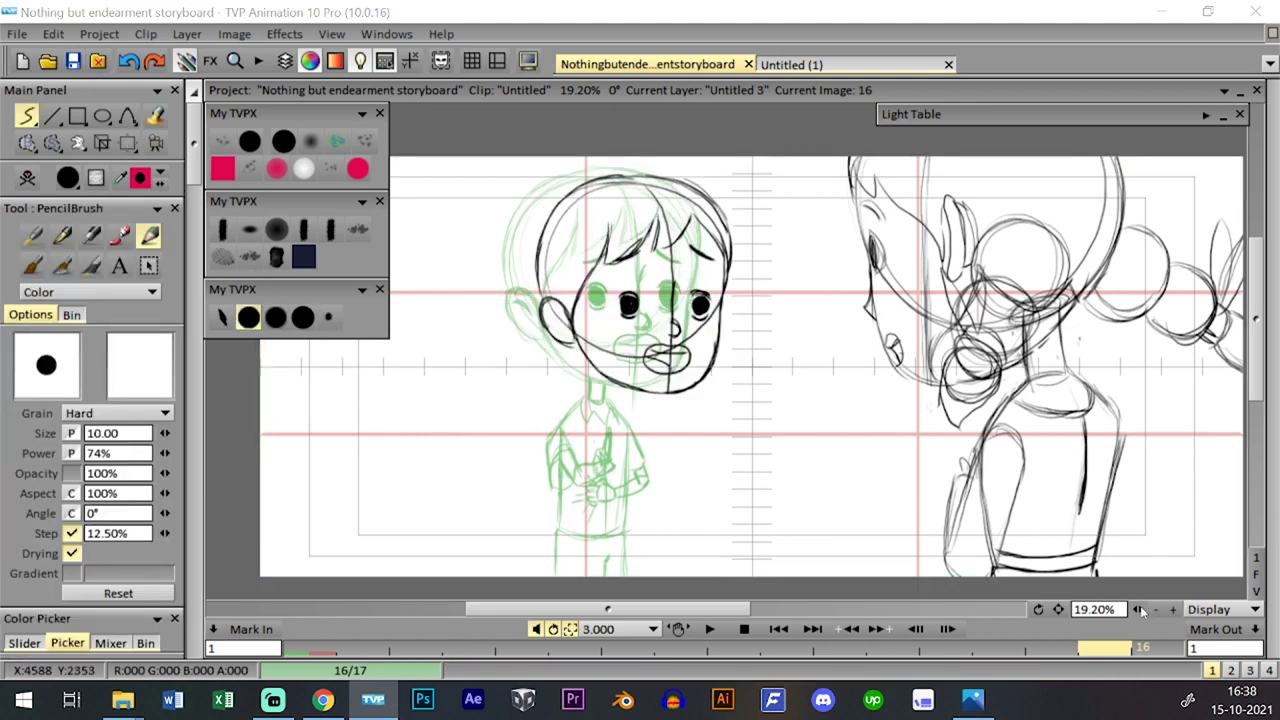
# - Zoom to 23.88% and bring the boy's body into view
pyautogui.moveTo(1140, 610); pyautogui.dragTo(1137, 574)
pyautogui.moveTo(776, 420); pyautogui.dragTo(786, 370)
pyautogui.press('Tab')
pyautogui.press('Tab')
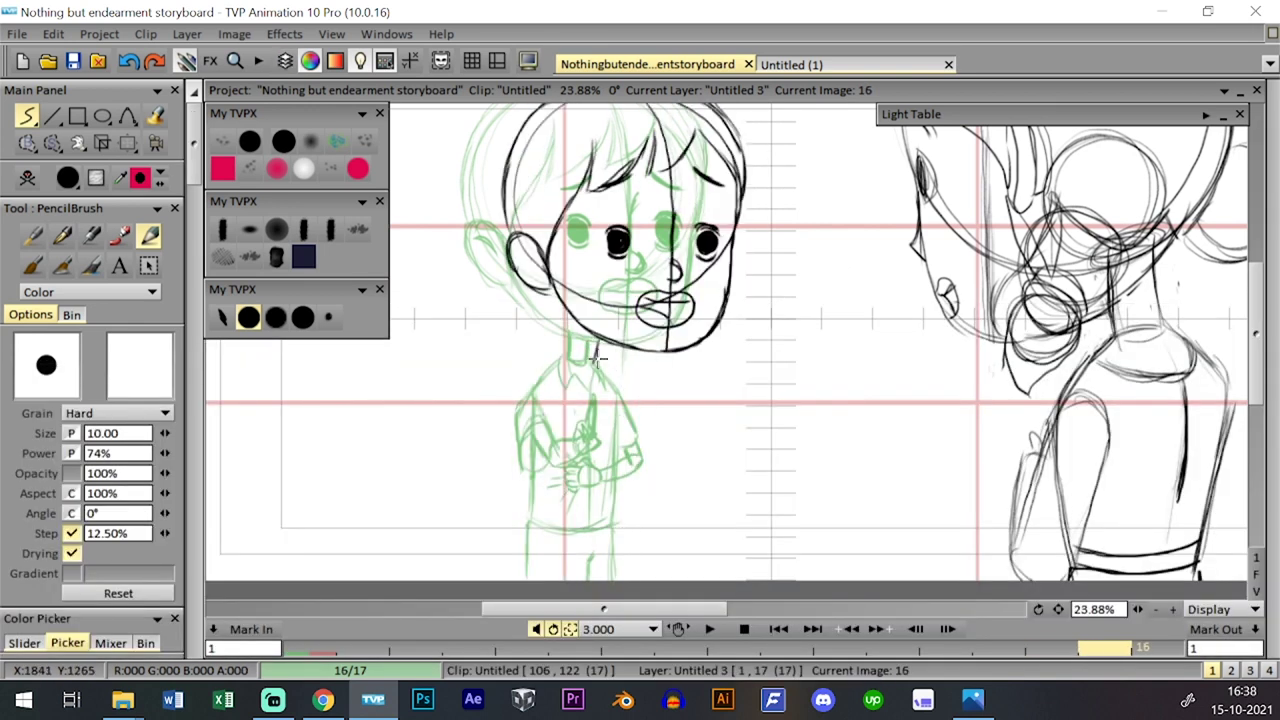
# - Draw the right neck line, the darker right torso edge and the torso's bottom curve, comparing with image 15
pyautogui.moveTo(614, 345); pyautogui.dragTo(611, 366)
pyautogui.press('Left')
pyautogui.press('Right')
pyautogui.press('Left')
pyautogui.press('Right')
pyautogui.press('Left')
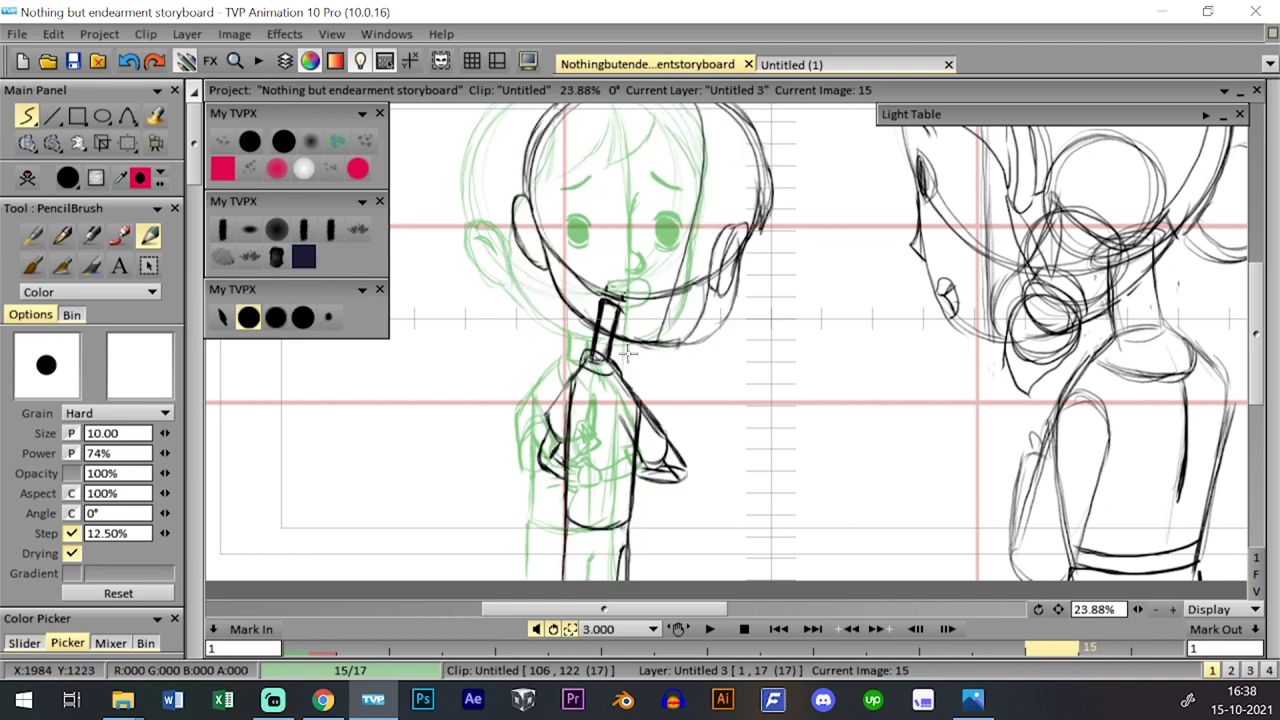
pyautogui.press('Right')
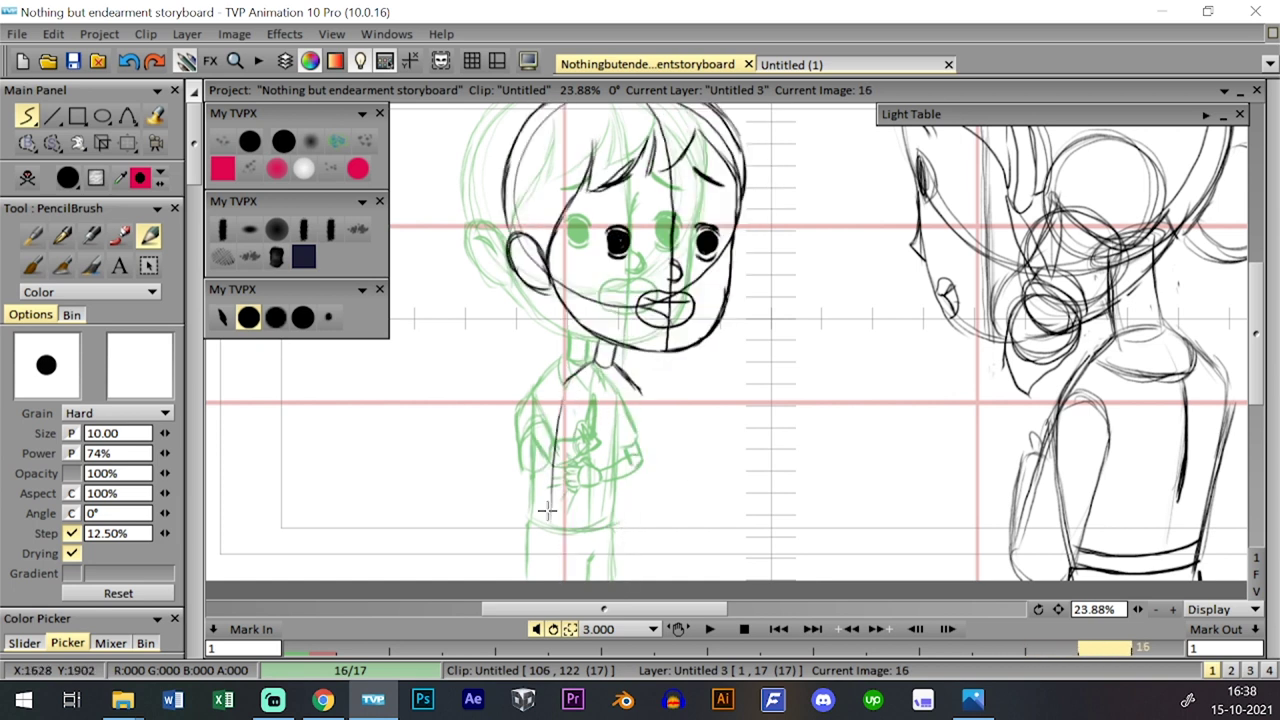
pyautogui.press('Left')
pyautogui.press('Right')
pyautogui.press('Left')
pyautogui.press('Right')
pyautogui.moveTo(643, 400); pyautogui.dragTo(611, 528)
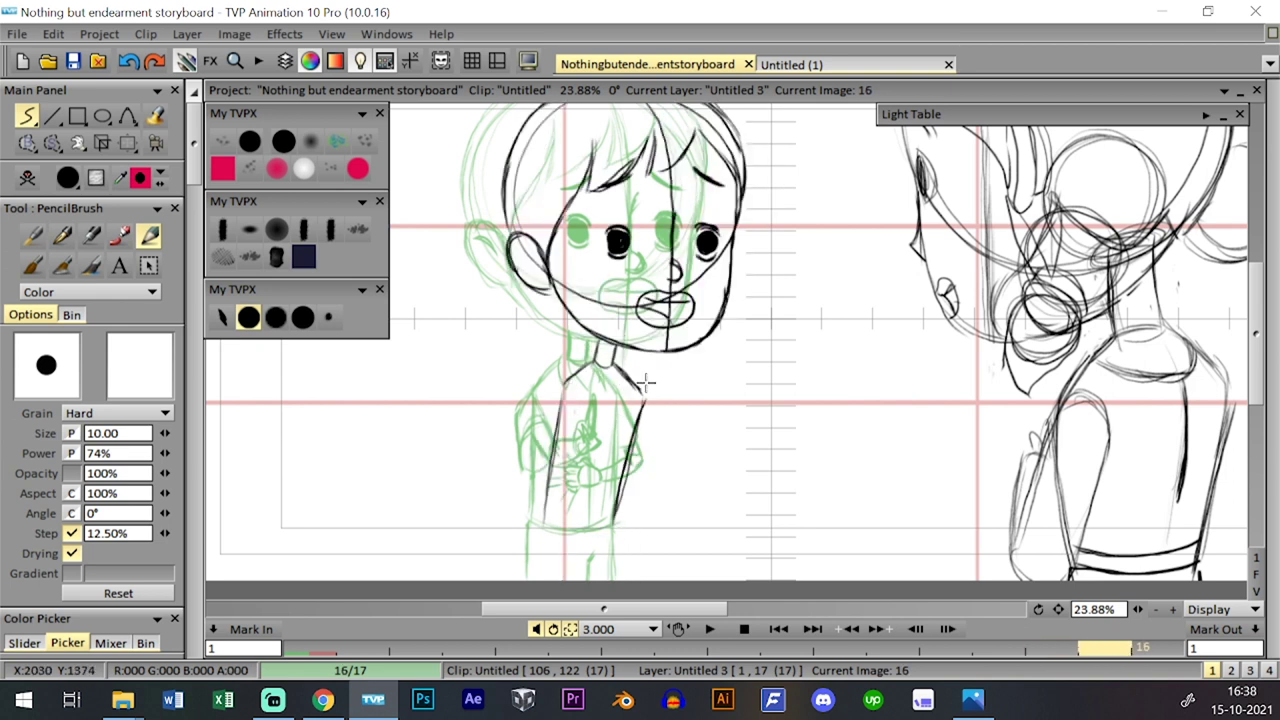
pyautogui.moveTo(546, 522); pyautogui.dragTo(613, 521)
# - Add lines below the torso's left and right edges, checking them against image 15
pyautogui.moveTo(1058, 610); pyautogui.dragTo(1078, 566)
pyautogui.press('Left')
pyautogui.press('Right')
pyautogui.moveTo(566, 468); pyautogui.dragTo(556, 543)
pyautogui.press('Left')
pyautogui.press('Right')
pyautogui.moveTo(634, 485); pyautogui.dragTo(638, 550)
pyautogui.moveTo(635, 479)
pyautogui.mouseDown()
pyautogui.moveTo(638, 551)
pyautogui.moveTo(607, 540)
pyautogui.mouseUp()
pyautogui.press('Left')
pyautogui.press('Right')
pyautogui.press('Left')
pyautogui.press('Right')
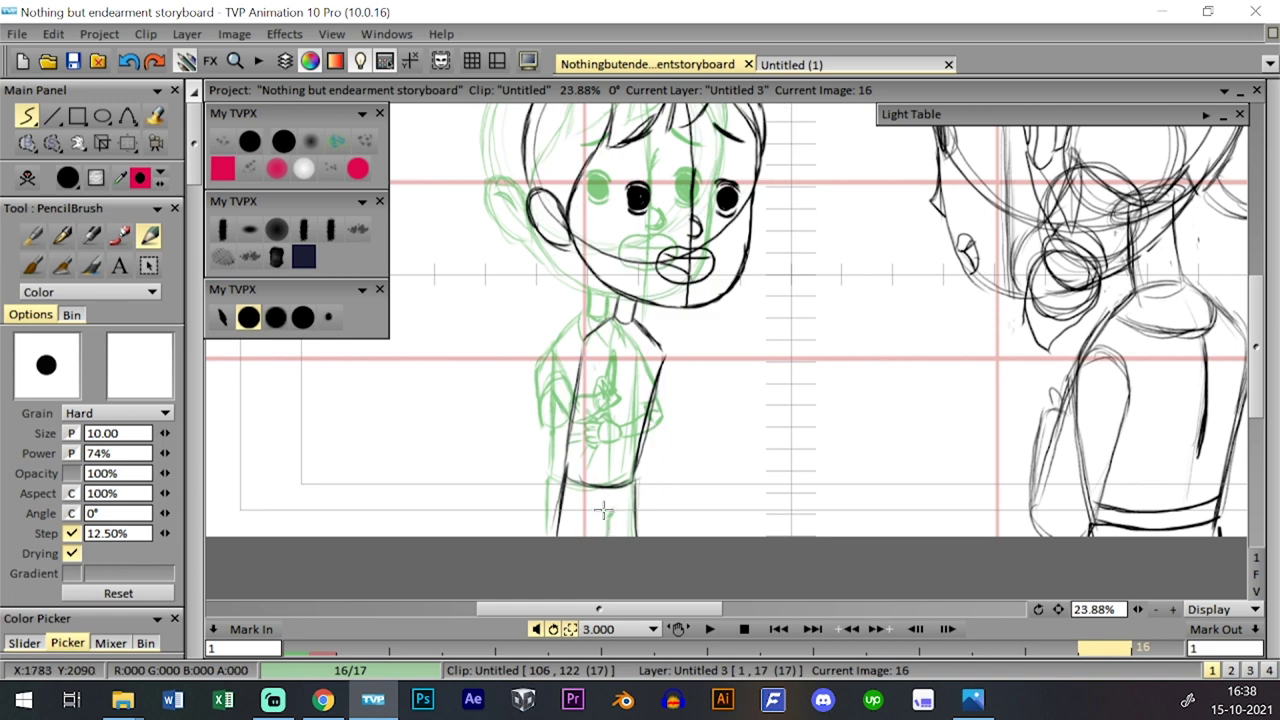
pyautogui.press('Left')
pyautogui.press('Right')
pyautogui.press('Left')
pyautogui.press('Right')
# - Replace the collar attempt with a redrawn right torso line running up to the shoulder
pyautogui.moveTo(614, 338); pyautogui.dragTo(630, 342)
pyautogui.hotkey('ctrl', 'z')
pyautogui.hotkey('ctrl', 'z')
pyautogui.moveTo(608, 484)
pyautogui.mouseDown()
pyautogui.moveTo(638, 320)
pyautogui.moveTo(632, 354)
pyautogui.moveTo(625, 335)
pyautogui.moveTo(613, 342)
pyautogui.moveTo(622, 315)
pyautogui.moveTo(645, 342)
pyautogui.moveTo(628, 302)
pyautogui.mouseUp()
pyautogui.press('Left')
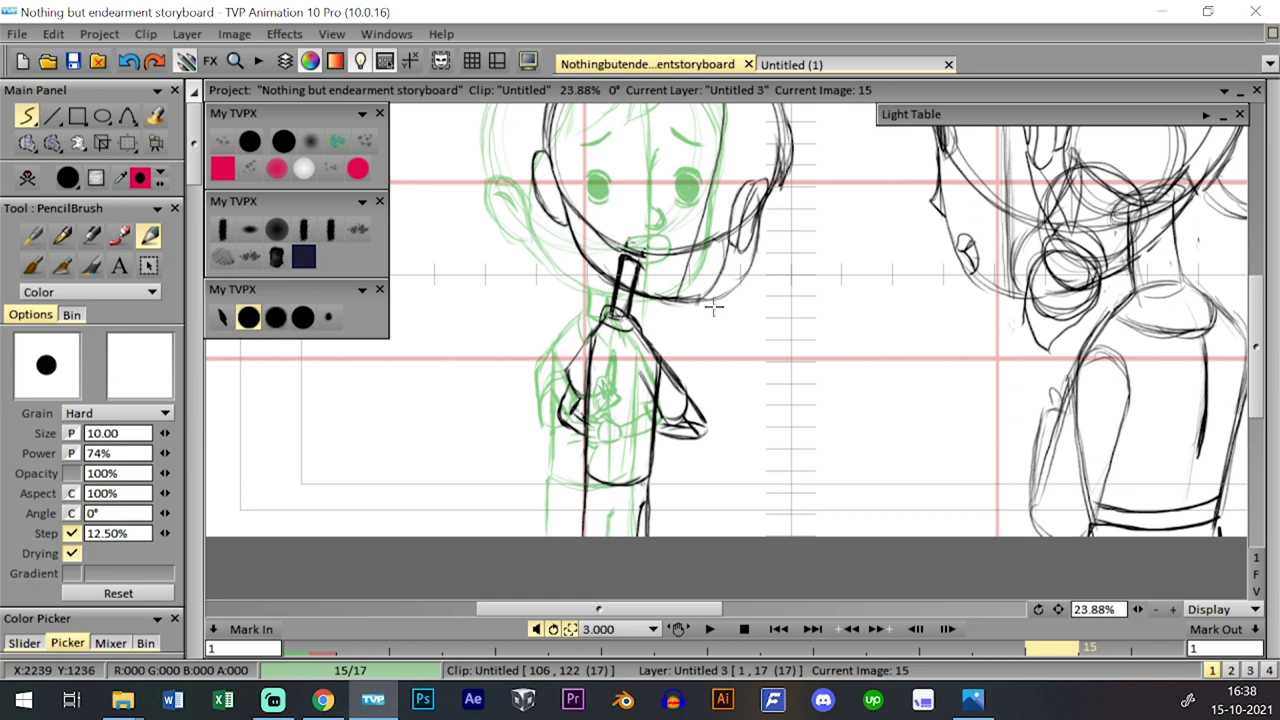
pyautogui.press('Right')
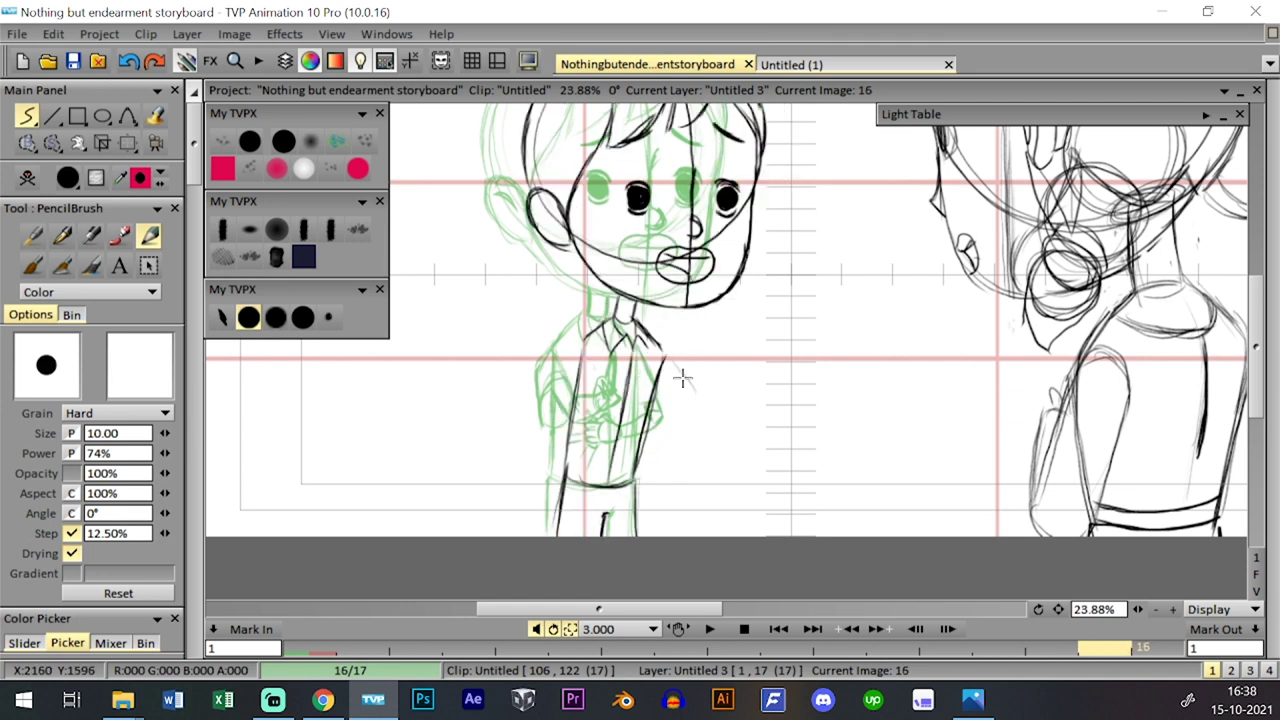
# - Draw the shoulder line and sketch the forearm reaching outward to the right
pyautogui.moveTo(655, 397)
pyautogui.mouseDown()
pyautogui.moveTo(674, 427)
pyautogui.moveTo(696, 412)
pyautogui.moveTo(679, 425)
pyautogui.moveTo(694, 384)
pyautogui.mouseUp()
pyautogui.hotkey('ctrl', 'z')
pyautogui.moveTo(664, 354)
pyautogui.mouseDown()
pyautogui.moveTo(698, 382)
pyautogui.moveTo(692, 424)
pyautogui.moveTo(717, 418)
pyautogui.moveTo(698, 388)
pyautogui.moveTo(690, 428)
pyautogui.moveTo(727, 408)
pyautogui.moveTo(812, 435)
pyautogui.mouseUp()
pyautogui.hotkey('ctrl', 'z')
pyautogui.moveTo(729, 404)
pyautogui.mouseDown()
pyautogui.moveTo(771, 418)
pyautogui.moveTo(727, 422)
pyautogui.moveTo(740, 433)
pyautogui.moveTo(794, 433)
pyautogui.moveTo(719, 407)
pyautogui.moveTo(755, 410)
pyautogui.moveTo(800, 430)
pyautogui.mouseUp()
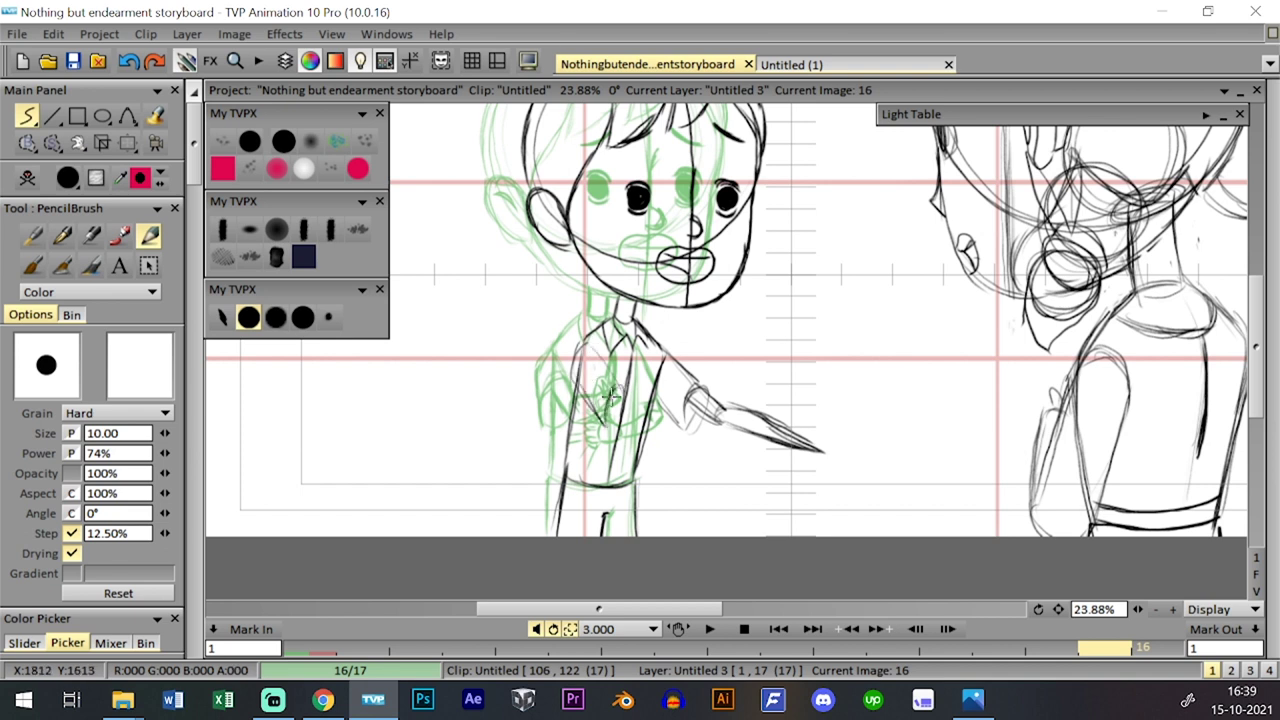
# - Redraw the forearm's upper edge darker reaching down-right, then compare it against another image
pyautogui.moveTo(647, 427); pyautogui.dragTo(731, 459)
pyautogui.hotkey('ctrl', 'z')
pyautogui.hotkey('ctrl', 'z')
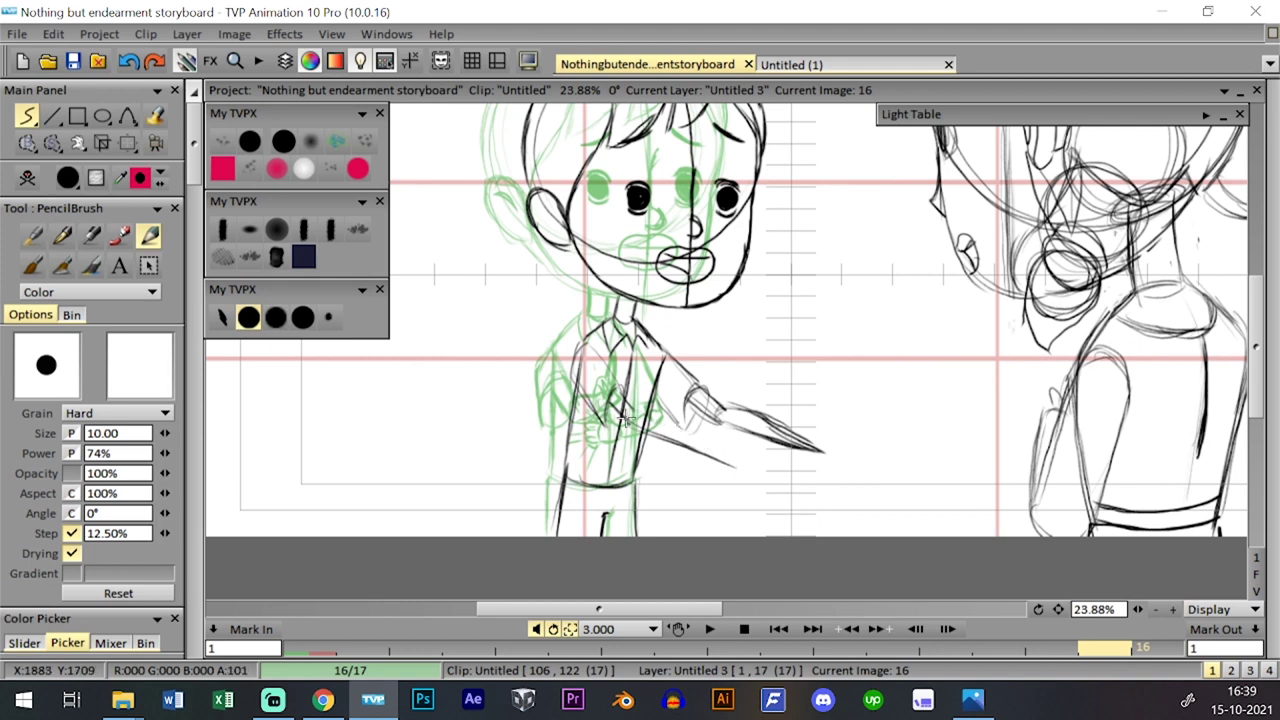
pyautogui.moveTo(650, 416); pyautogui.dragTo(732, 457)
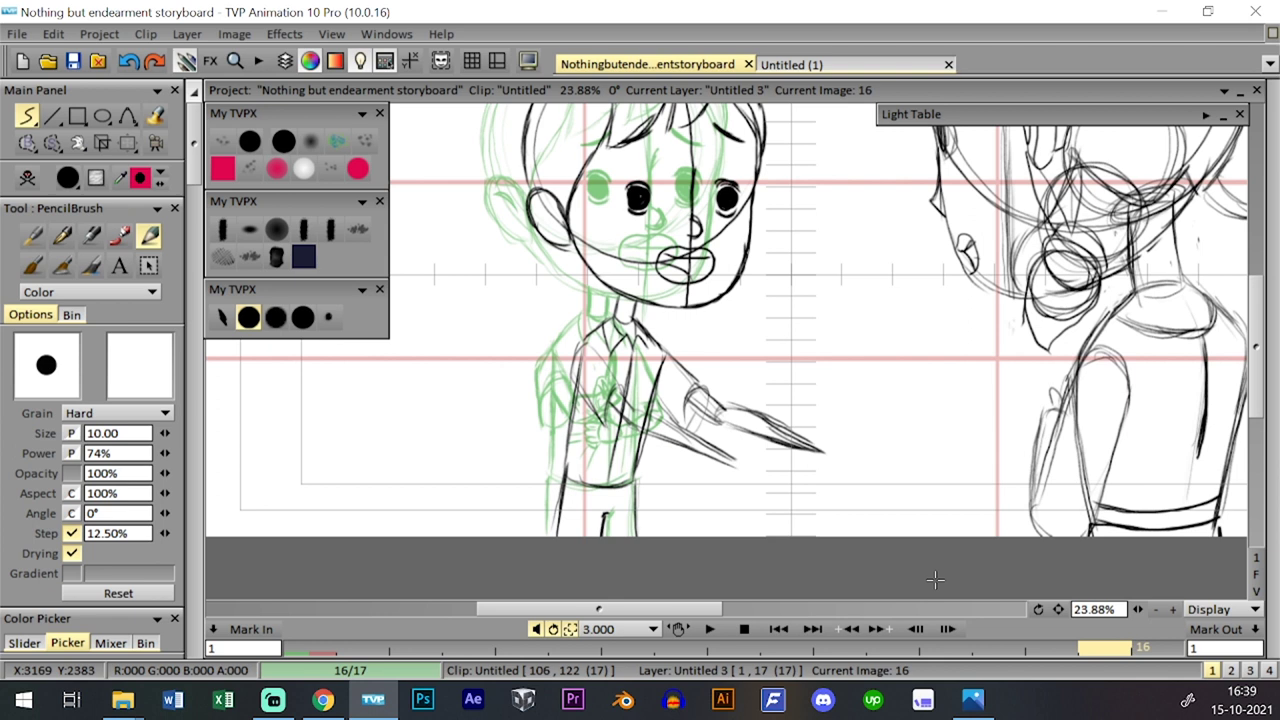
pyautogui.press('Tab')
pyautogui.press('Tab')
pyautogui.press('Left')
pyautogui.press('Right')
pyautogui.press('0')
pyautogui.press('0')
pyautogui.press('Tab')
pyautogui.press('Tab')
pyautogui.press('Tab')
pyautogui.press('Tab')
pyautogui.press('0')
pyautogui.press('0')
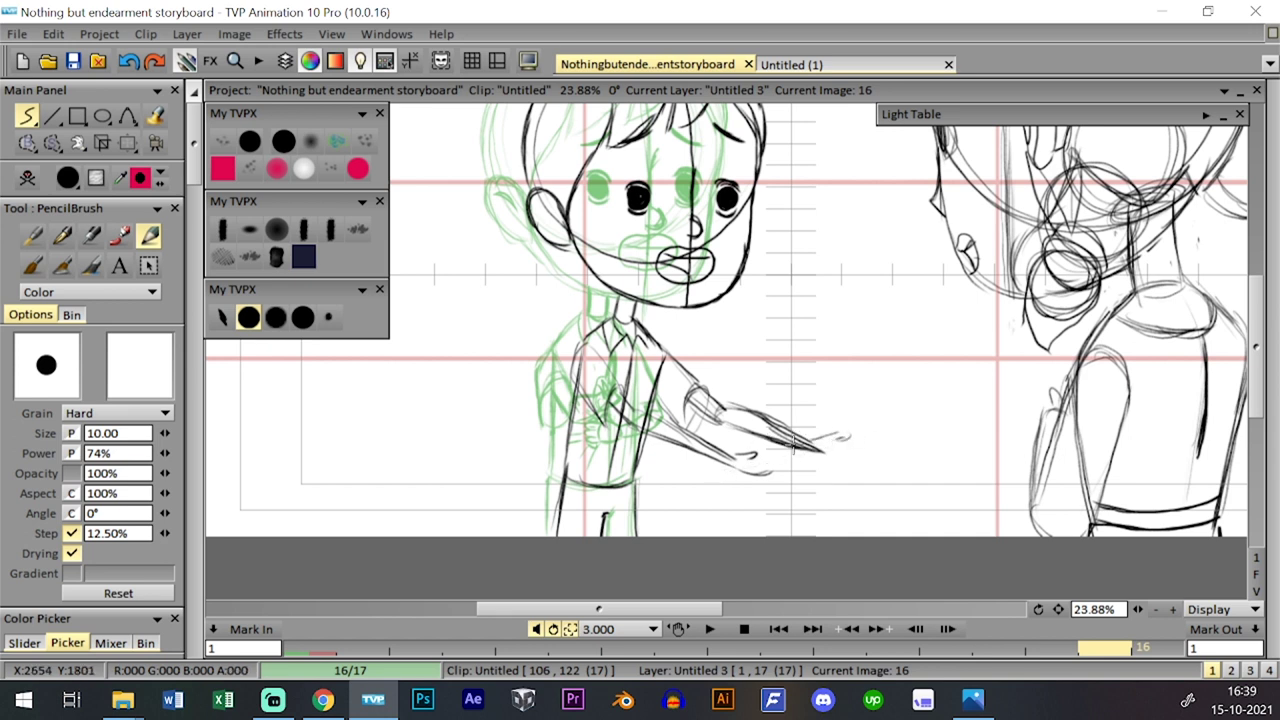
# - Draw the lower edge of the hand, firm up the gift box's top edge and sketch fingers on it
pyautogui.moveTo(755, 458); pyautogui.dragTo(865, 437)
pyautogui.moveTo(762, 463)
pyautogui.mouseDown()
pyautogui.moveTo(867, 445)
pyautogui.moveTo(884, 432)
pyautogui.moveTo(834, 446)
pyautogui.moveTo(873, 443)
pyautogui.mouseUp()
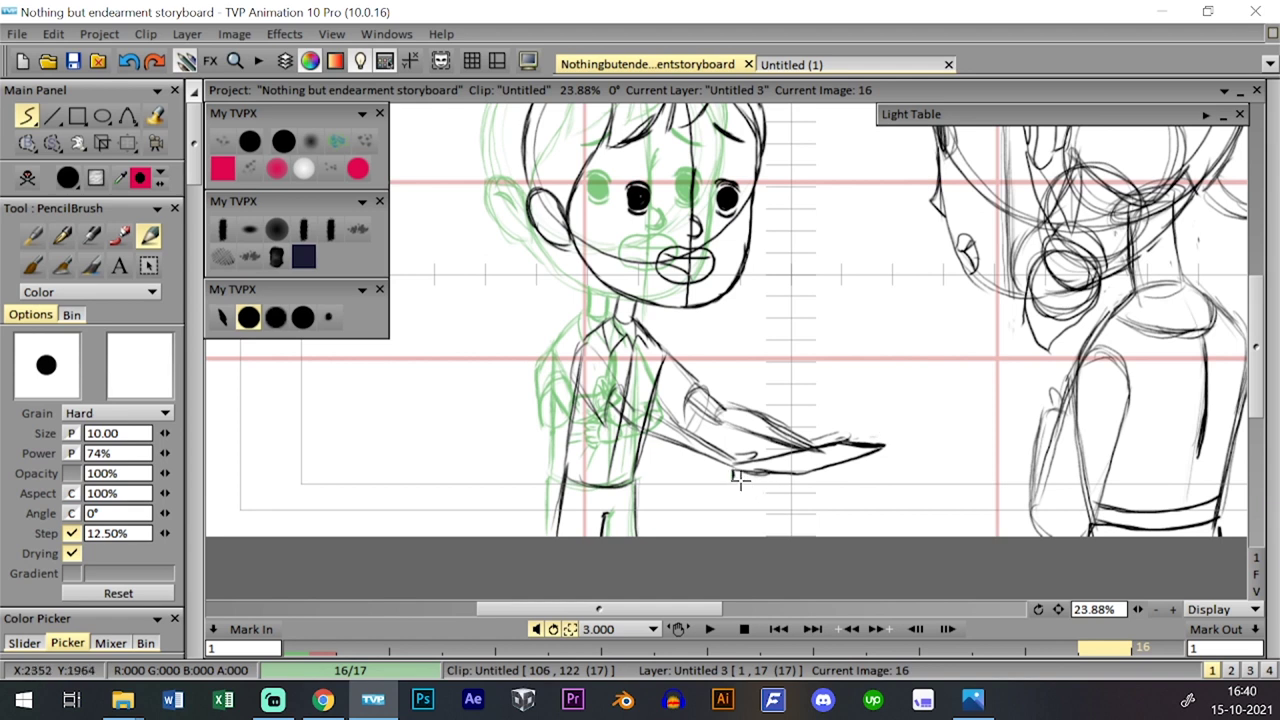
pyautogui.moveTo(769, 480)
pyautogui.mouseDown()
pyautogui.moveTo(814, 469)
pyautogui.moveTo(738, 474)
pyautogui.moveTo(809, 481)
pyautogui.moveTo(799, 485)
pyautogui.moveTo(876, 460)
pyautogui.mouseUp()
pyautogui.hotkey('ctrl', 'z')
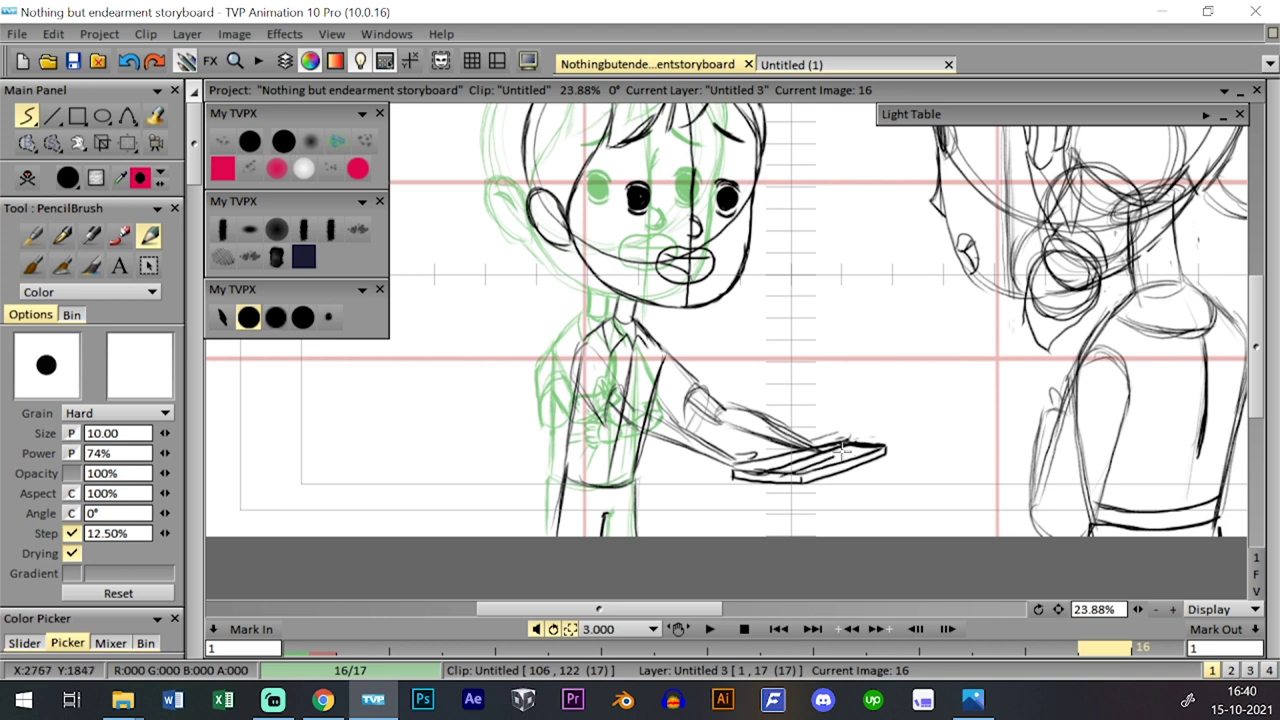
pyautogui.moveTo(798, 465); pyautogui.dragTo(854, 446)
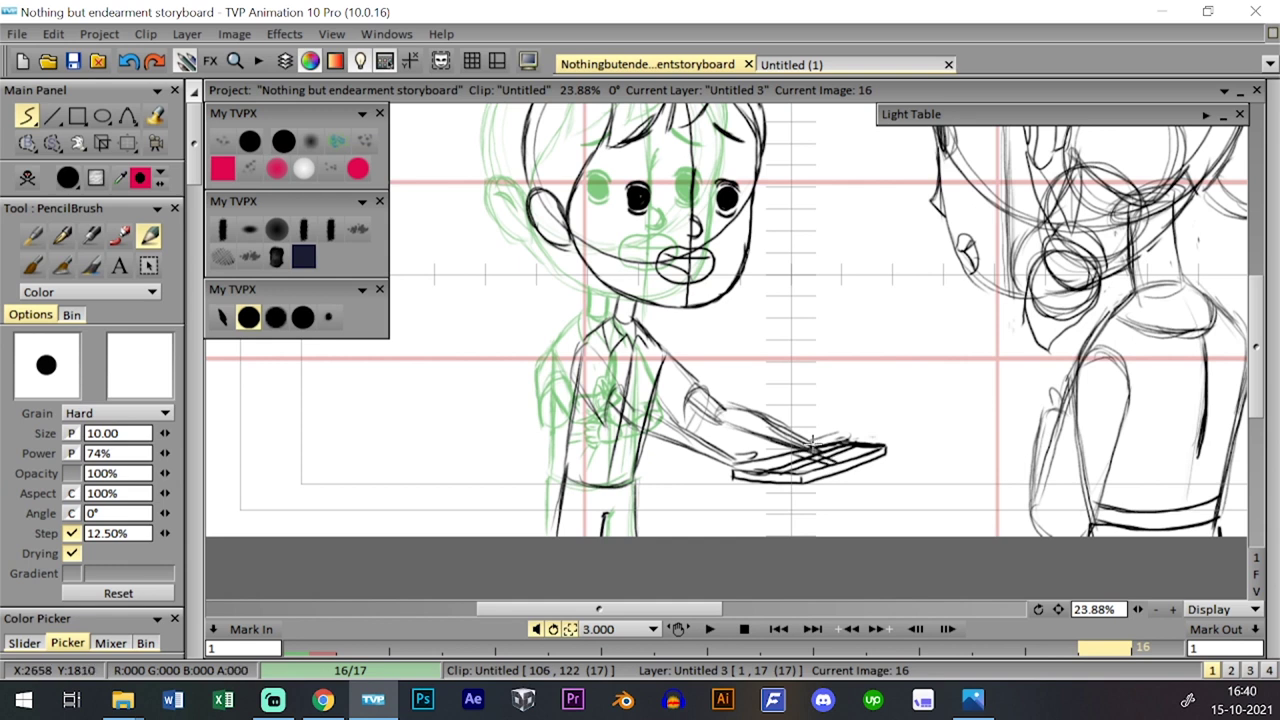
pyautogui.moveTo(808, 455)
pyautogui.mouseDown()
pyautogui.moveTo(793, 432)
pyautogui.moveTo(770, 431)
pyautogui.moveTo(800, 444)
pyautogui.mouseUp()
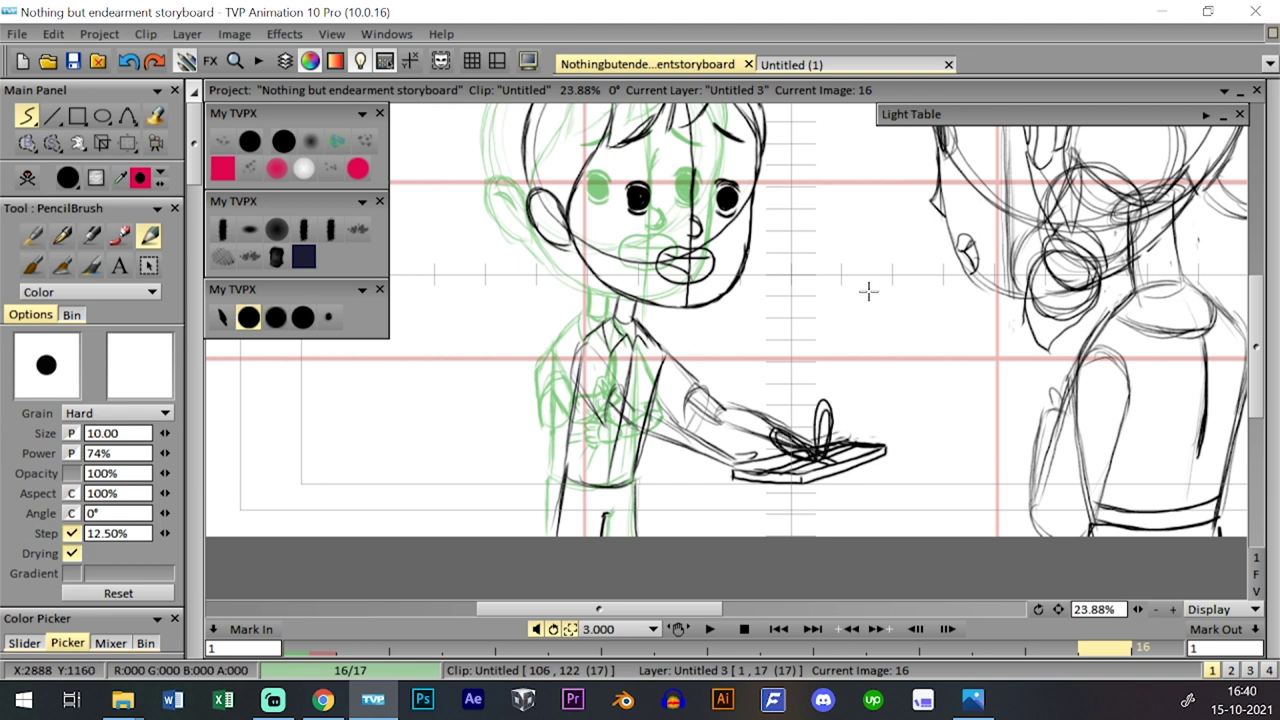
pyautogui.press('Tab')
pyautogui.press('Tab')
# - Zoom out and switch off the green onion-skin overlay in Light Table, comparing images 15 and 16
pyautogui.press('h')
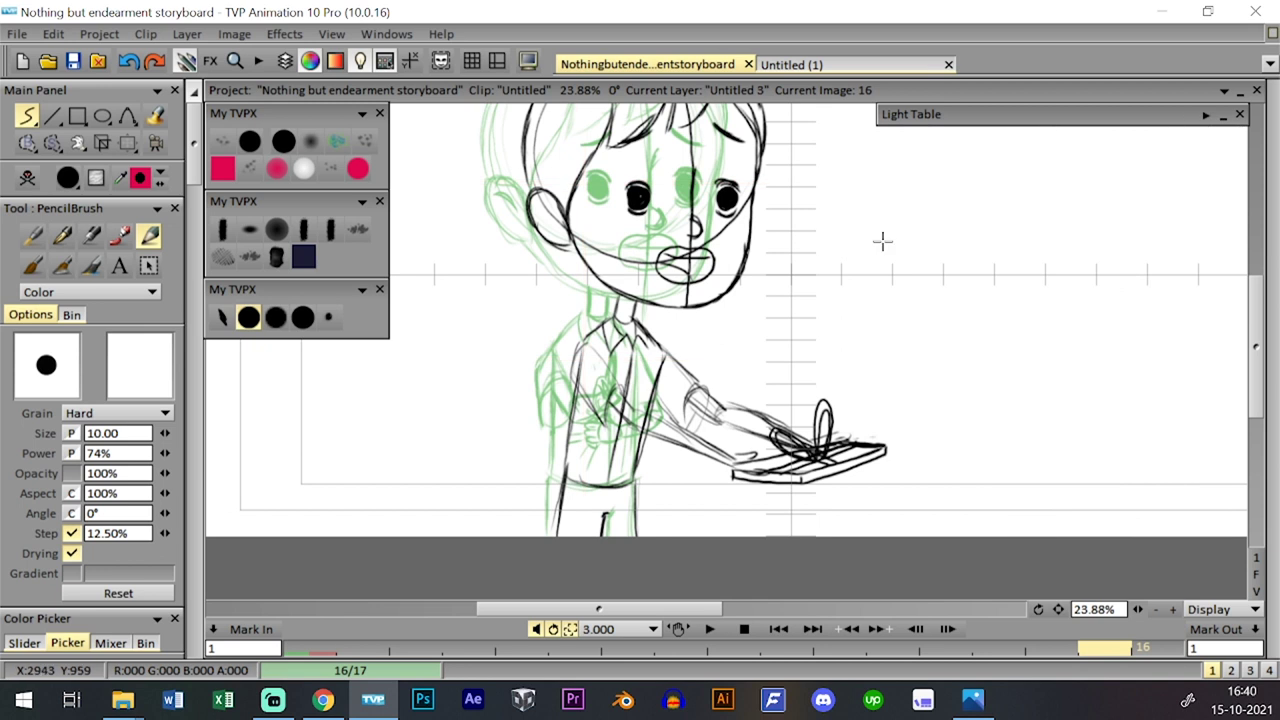
pyautogui.press('h')
pyautogui.press('Tab')
pyautogui.press('Tab')
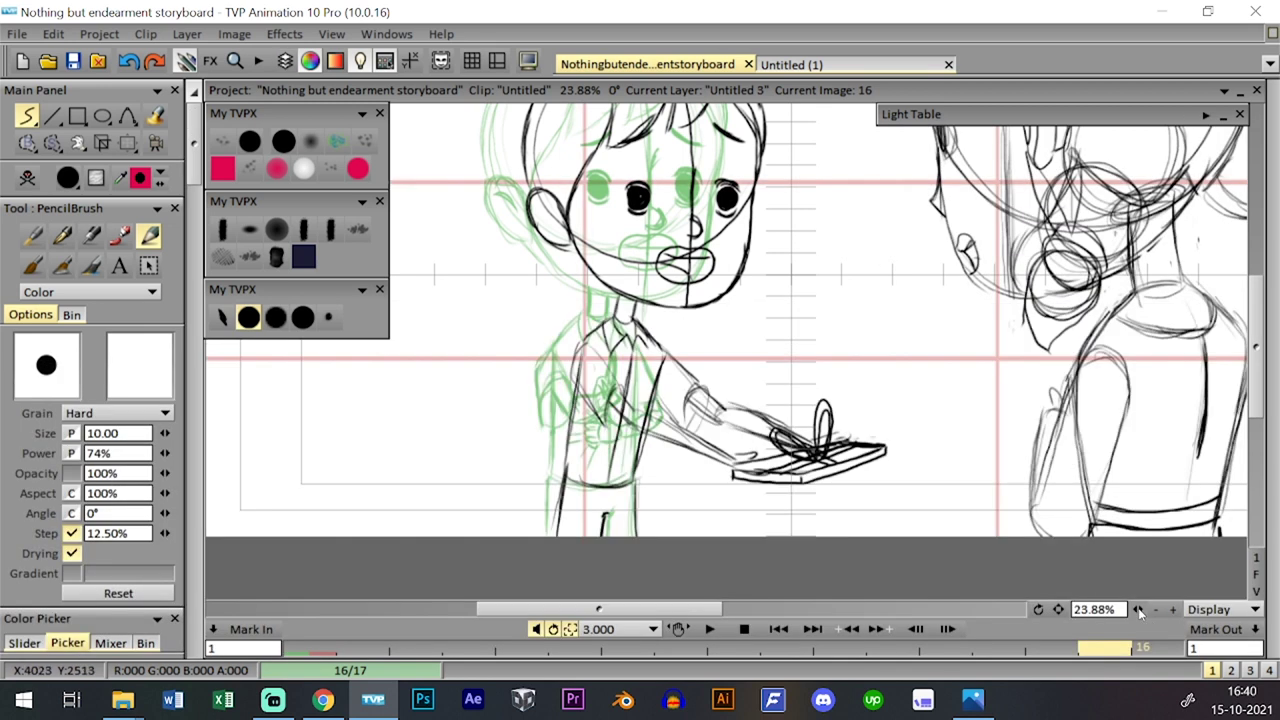
pyautogui.click(1138, 610)
pyautogui.click(1206, 115)
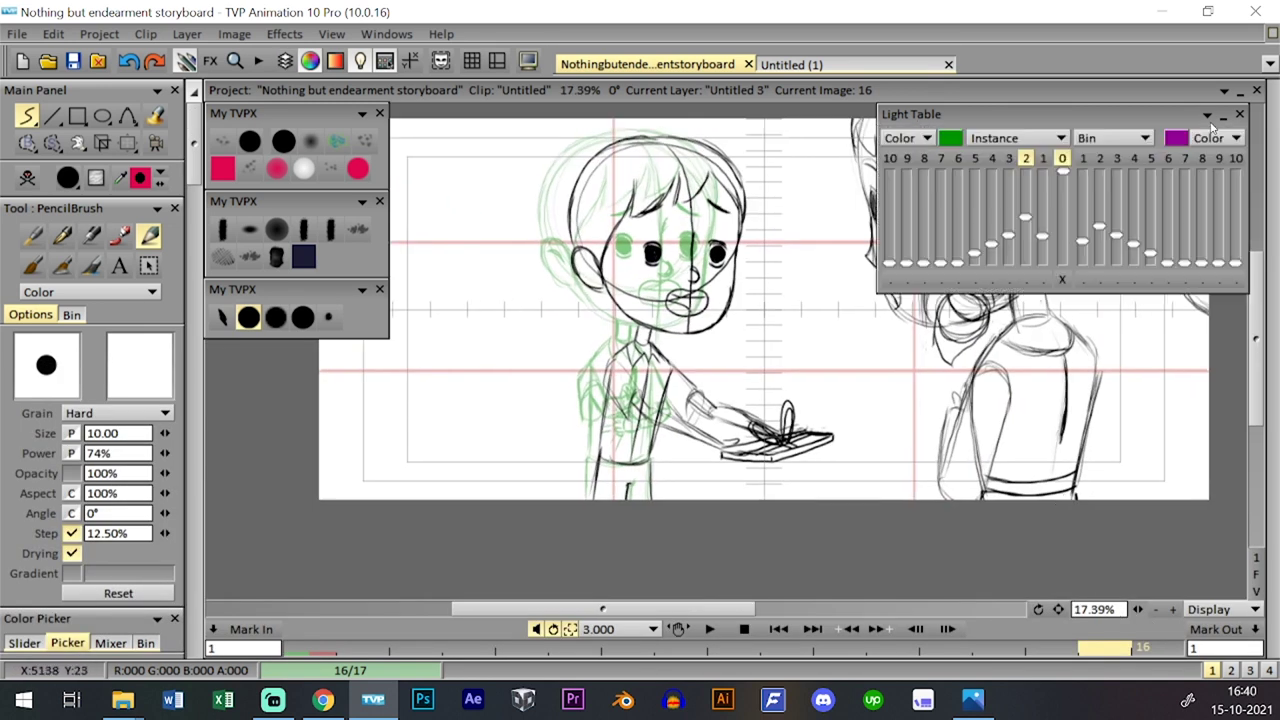
pyautogui.click(1062, 162)
pyautogui.press('Left')
pyautogui.press('Right')
pyautogui.press('Left')
pyautogui.press('Right')
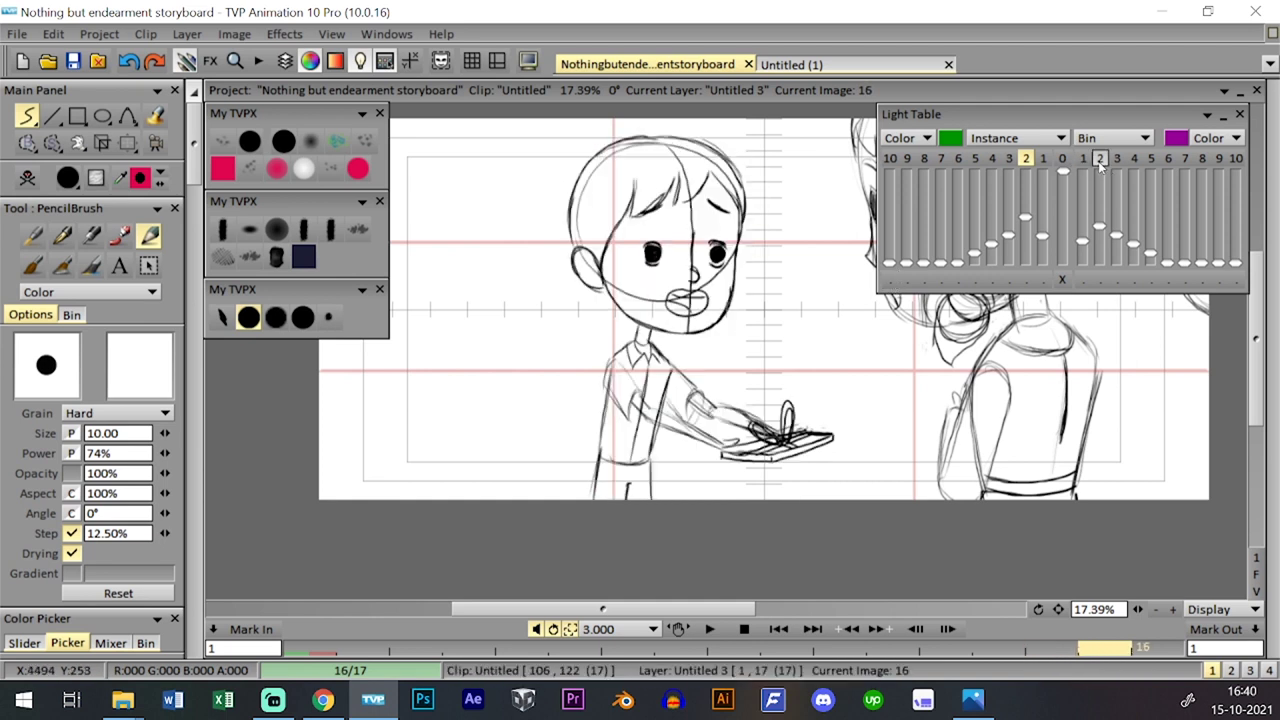
# - Hide the onion-skin settings, review the following images, and save the storyboard project
pyautogui.click(1206, 115)
pyautogui.press('Left')
pyautogui.press('Right')
pyautogui.press('Left')
pyautogui.press('Right')
pyautogui.press('Tab')
pyautogui.press('Tab')
pyautogui.press('Tab')
pyautogui.press('Right')
pyautogui.press('Right')
pyautogui.press('Tab')
pyautogui.press('Tab')
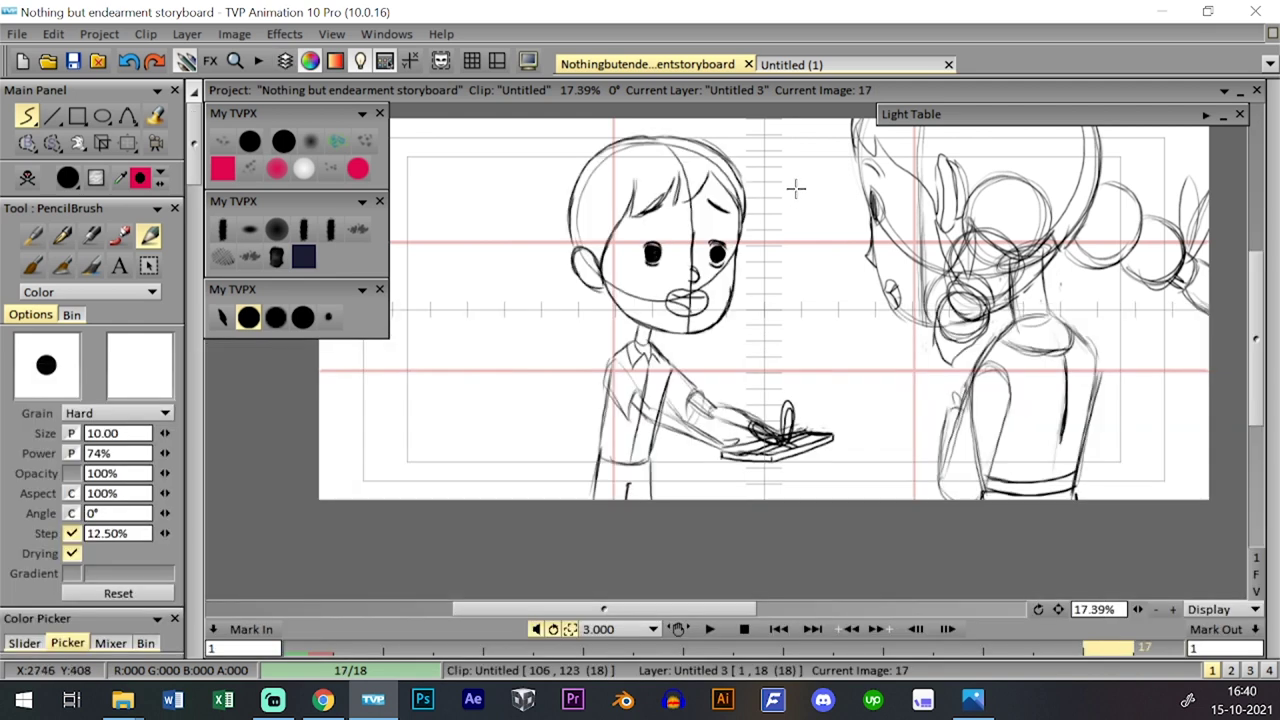
pyautogui.click(73, 61)
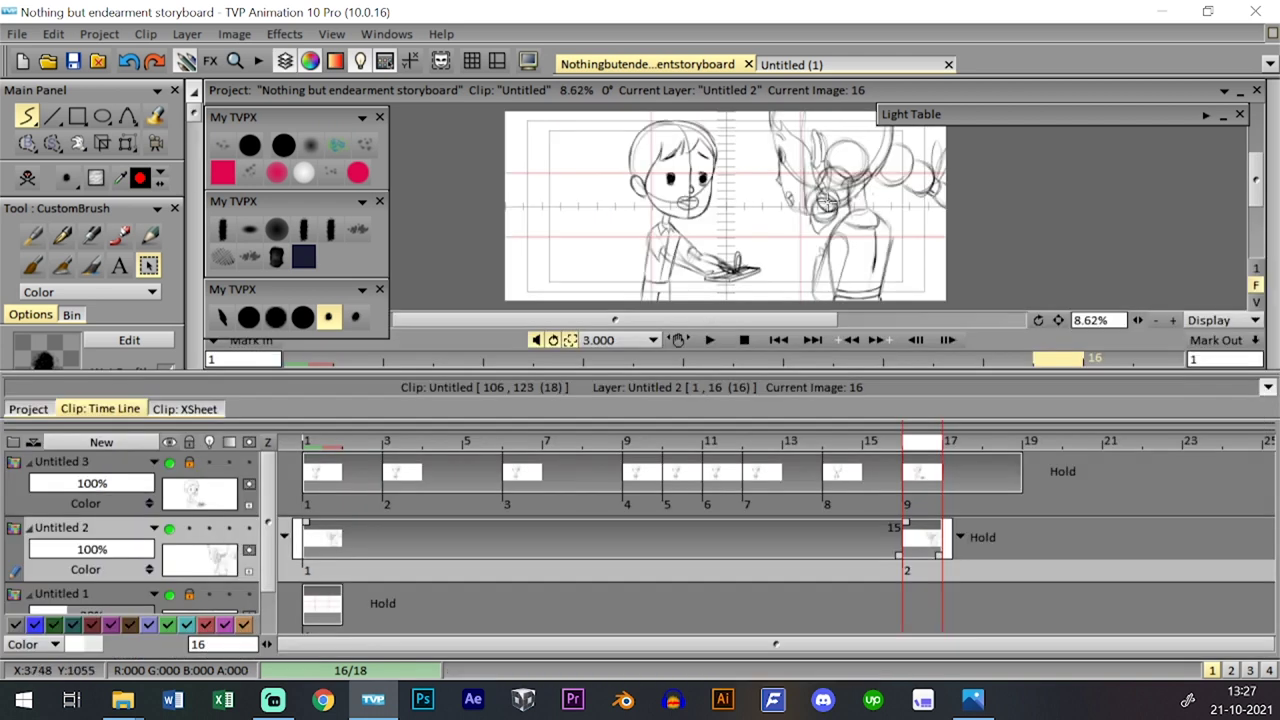
# - Extend Untitled 2's first drawing through frame 16 and compare the boy's back and front poses
pyautogui.rightClick(830, 211)
pyautogui.click(831, 213)
pyautogui.click(808, 65)
pyautogui.click(660, 64)
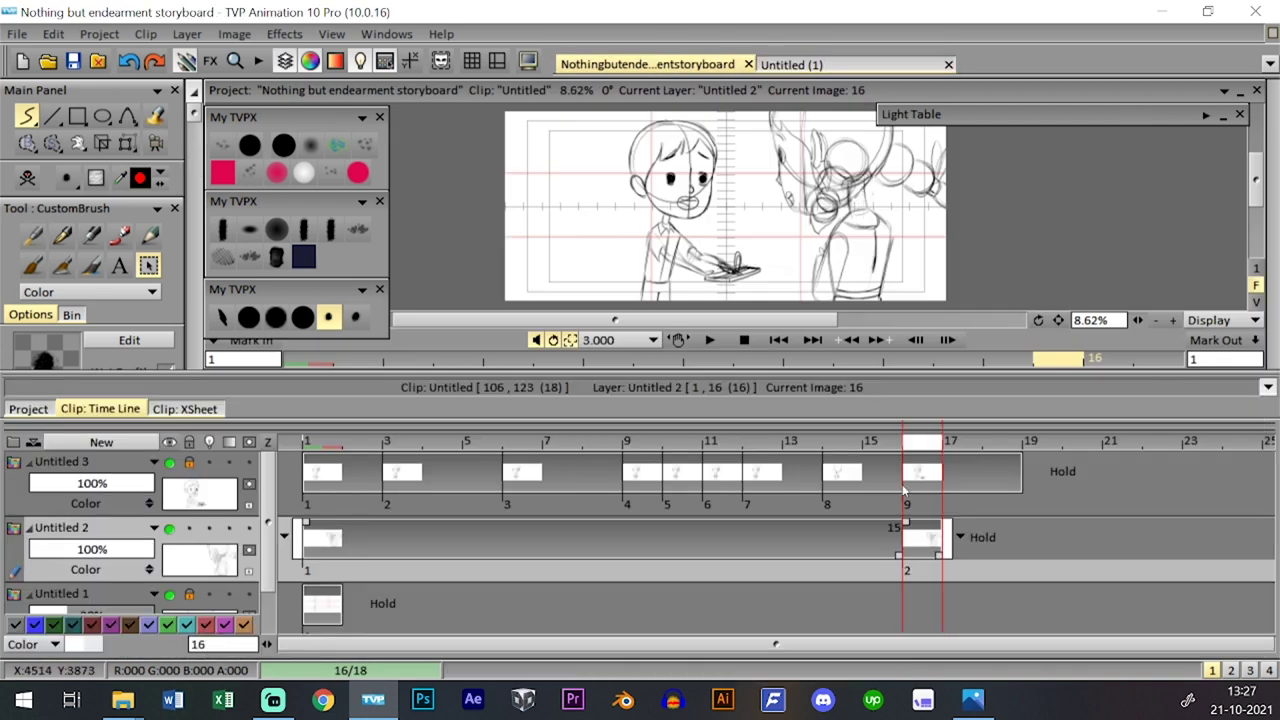
pyautogui.moveTo(899, 555); pyautogui.dragTo(938, 553)
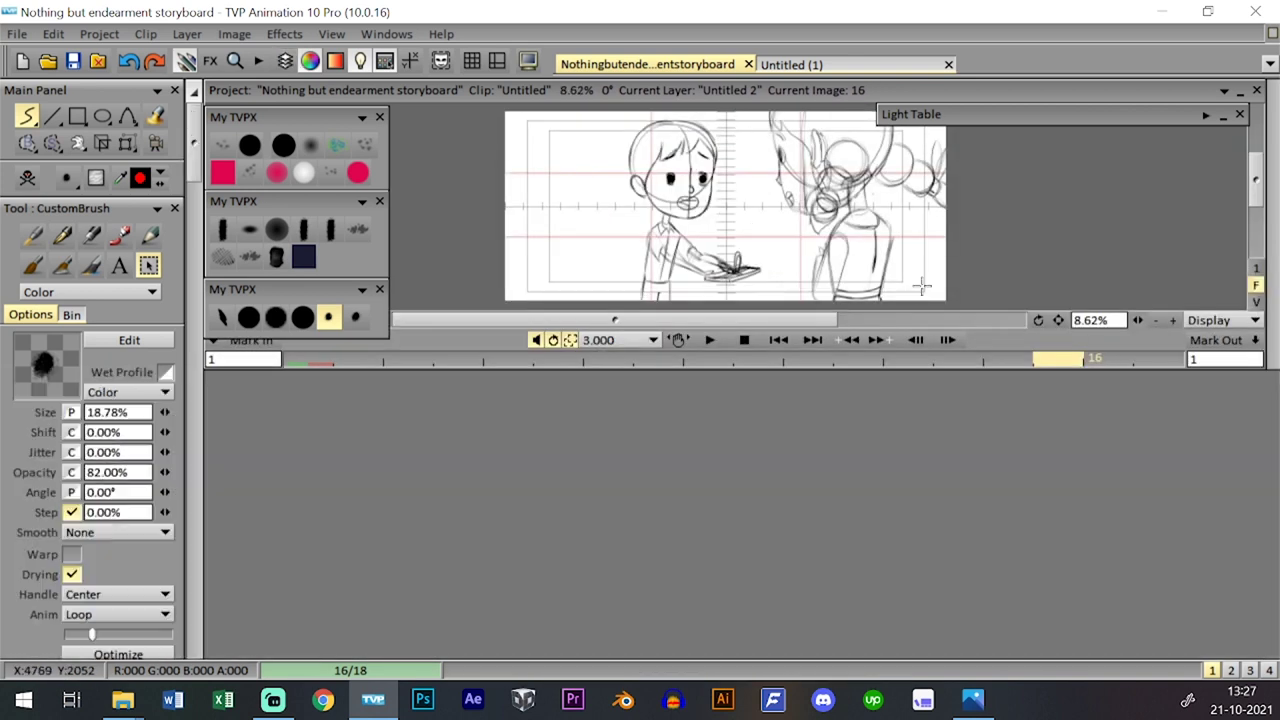
pyautogui.press('Right')
pyautogui.press('Right')
pyautogui.press('Left')
pyautogui.press('Left')
pyautogui.press('Right')
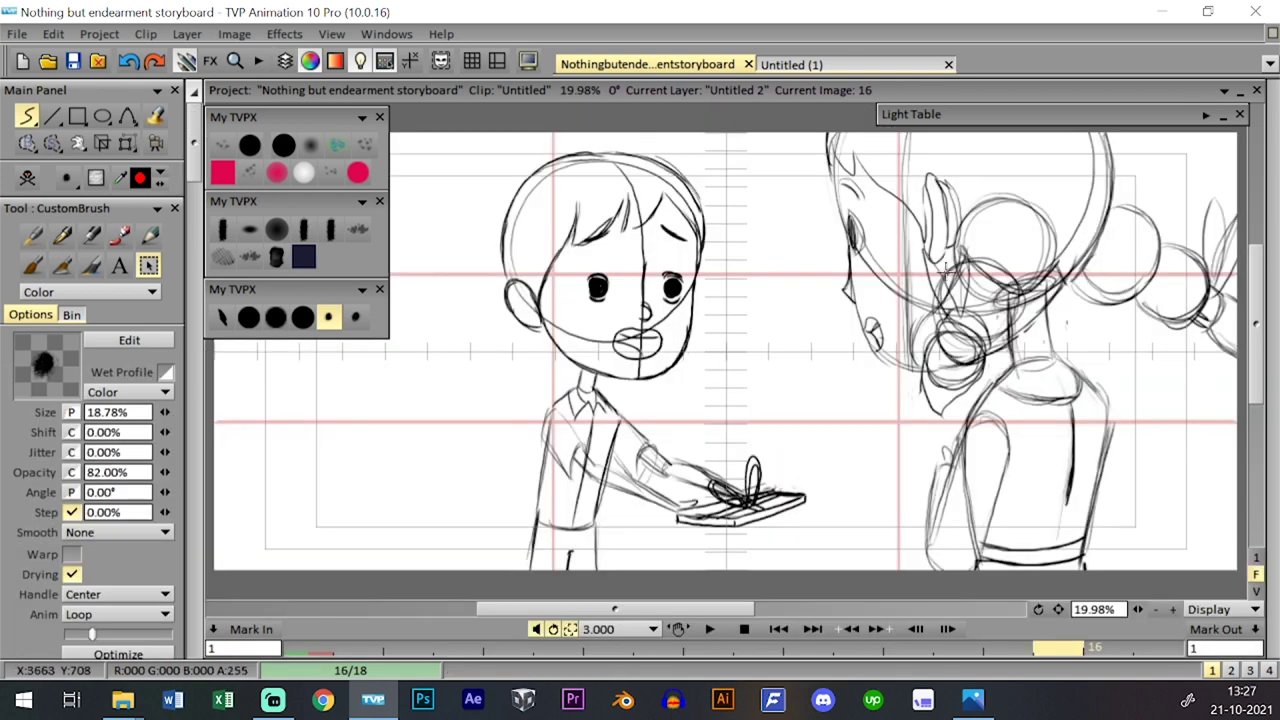
pyautogui.press('Left')
pyautogui.press('Right')
pyautogui.press('Right')
pyautogui.press('Left')
pyautogui.press('Left')
pyautogui.press('Right')
pyautogui.press('Left')
pyautogui.press('Right')
pyautogui.press('Left')
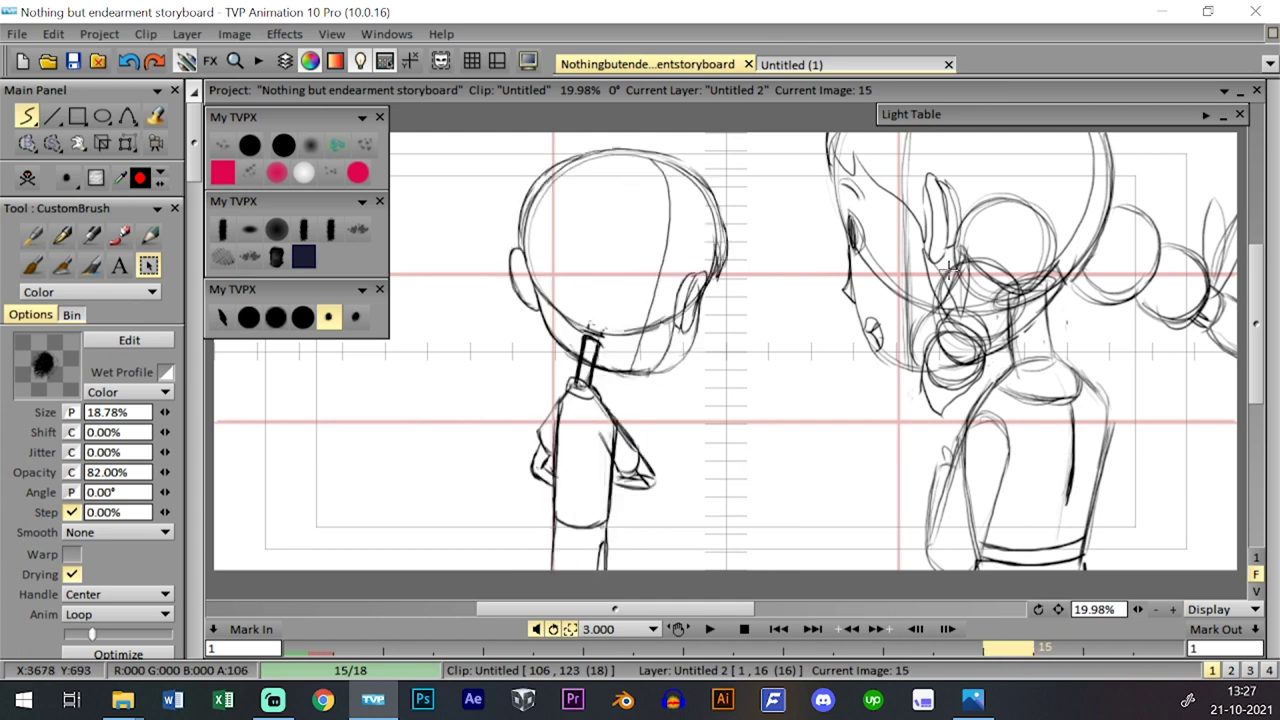
# - Clear Untitled 2's image 16 into a new blank instance, leaving the girl sketch as onion-skin
pyautogui.press('Right')
pyautogui.press('Left')
pyautogui.press('Right')
pyautogui.press('Left')
pyautogui.press('Left')
pyautogui.press('Left')
pyautogui.press('Left')
pyautogui.press('Left')
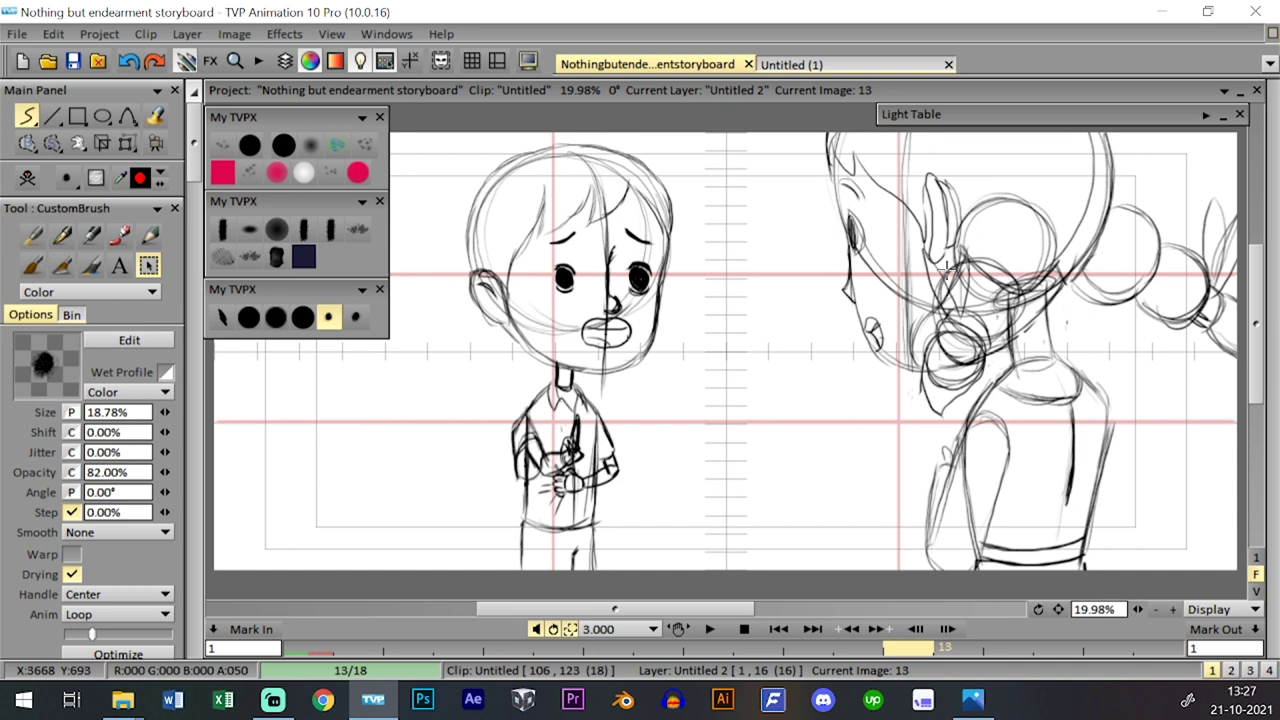
pyautogui.press('Right')
pyautogui.press('Right')
pyautogui.press('Right')
pyautogui.press('Right')
pyautogui.press('Right')
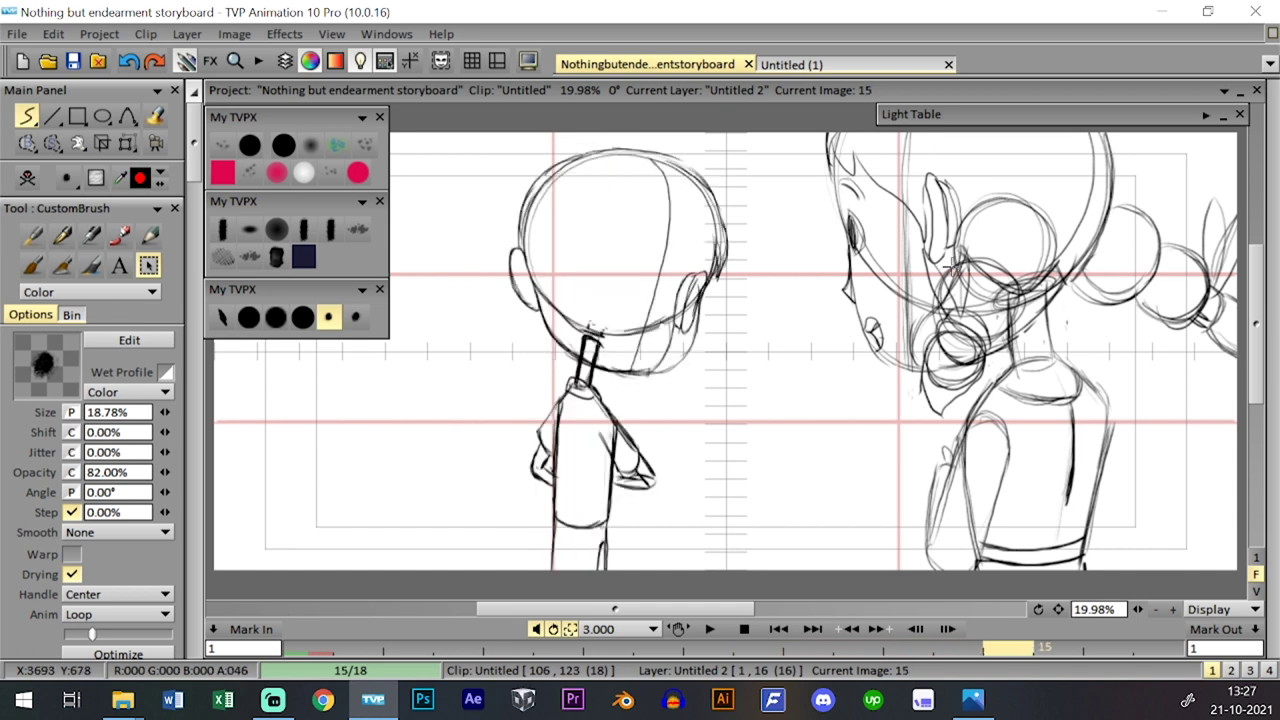
pyautogui.press('Up')
pyautogui.press('Down')
pyautogui.press('Right')
pyautogui.press('Left')
pyautogui.press('Left')
pyautogui.press('Right')
pyautogui.press('Up')
pyautogui.press('Down')
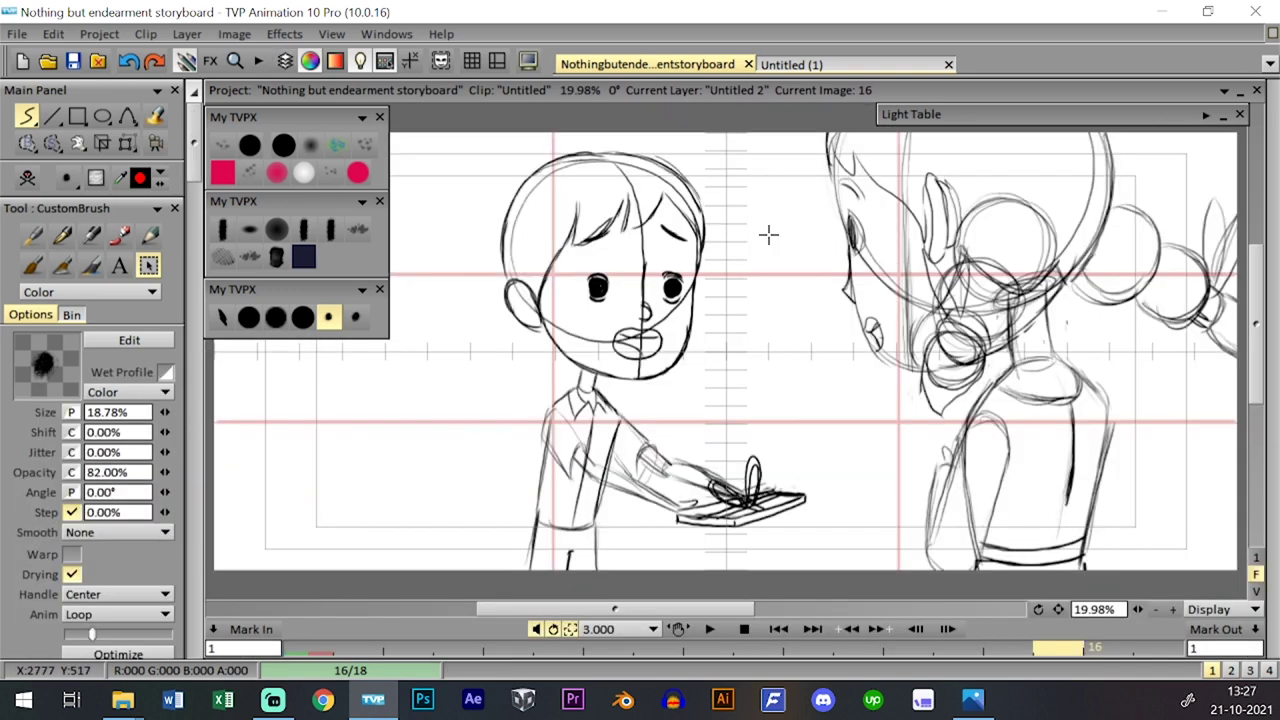
pyautogui.press('Up')
pyautogui.press('Down')
pyautogui.press('Up')
pyautogui.hotkey('shift', 't')
pyautogui.press('BackSpace')
pyautogui.hotkey('shift', 't')
pyautogui.hotkey('shift', 't')
pyautogui.hotkey('shift', 't')
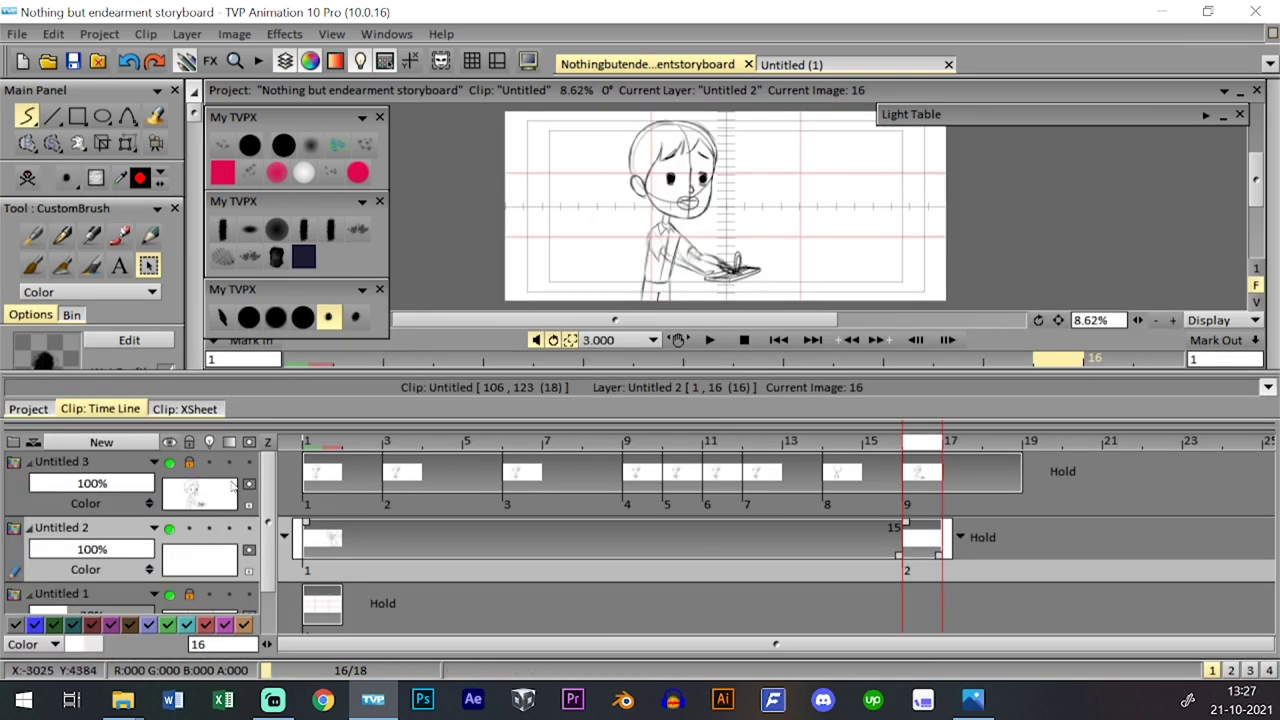
pyautogui.hotkey('shift', 't')
pyautogui.hotkey('shift', 't')
pyautogui.hotkey('shift', 't')
pyautogui.hotkey('shift', 't')
pyautogui.hotkey('shift', 't')
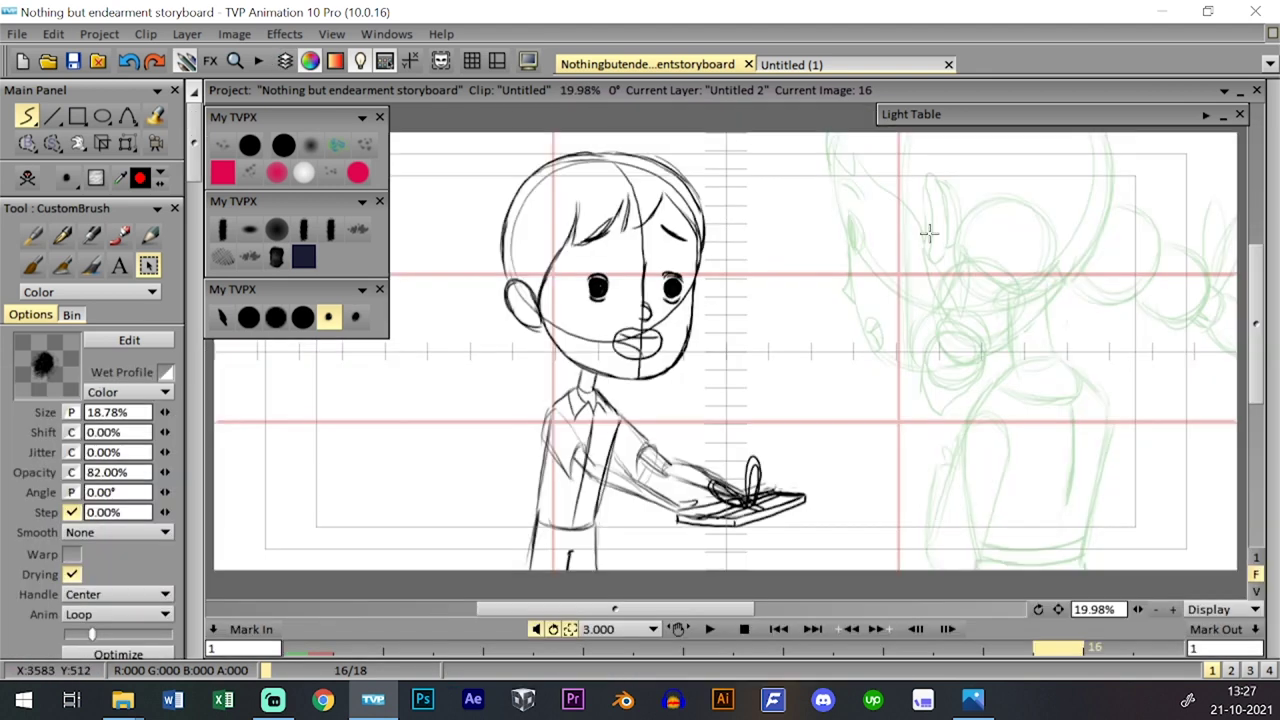
# - Zoom in on the boy's face, pick a pencil preset, and draw then erase a trial circle
pyautogui.moveTo(915, 288); pyautogui.dragTo(790, 270)
pyautogui.moveTo(721, 210); pyautogui.dragTo(733, 230)
pyautogui.moveTo(795, 280); pyautogui.dragTo(803, 277)
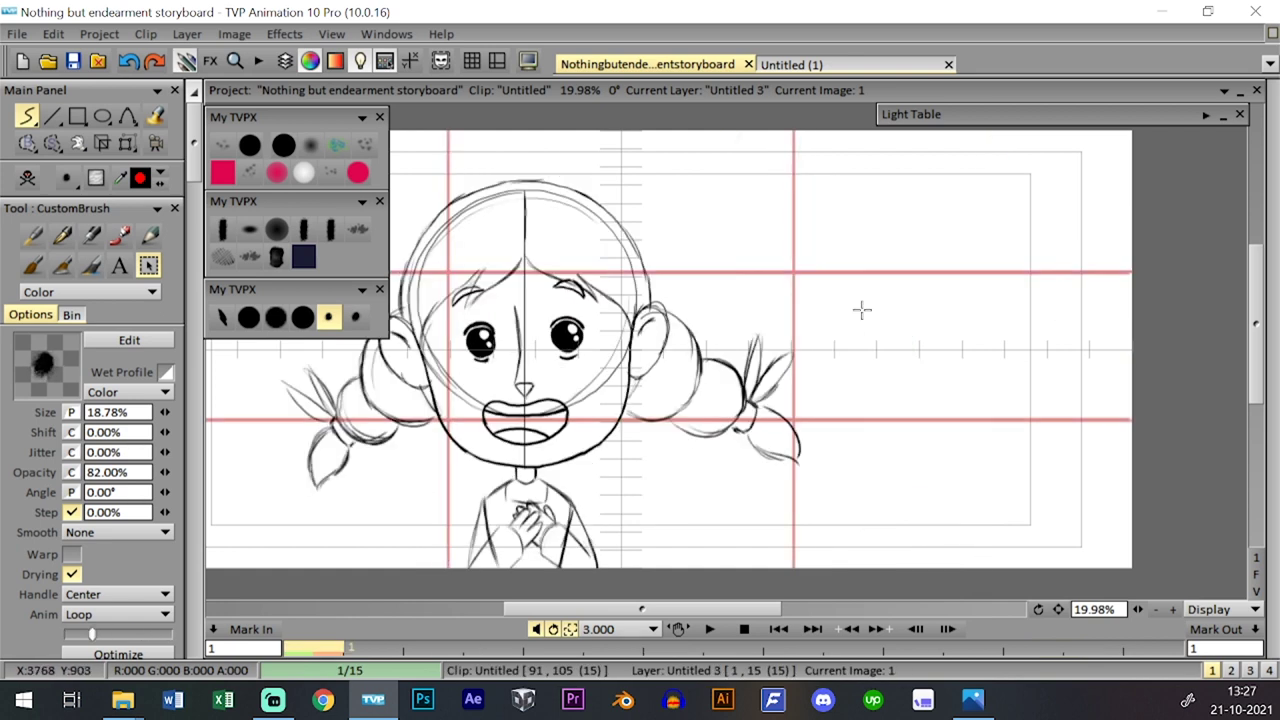
pyautogui.moveTo(1137, 609); pyautogui.dragTo(1200, 608)
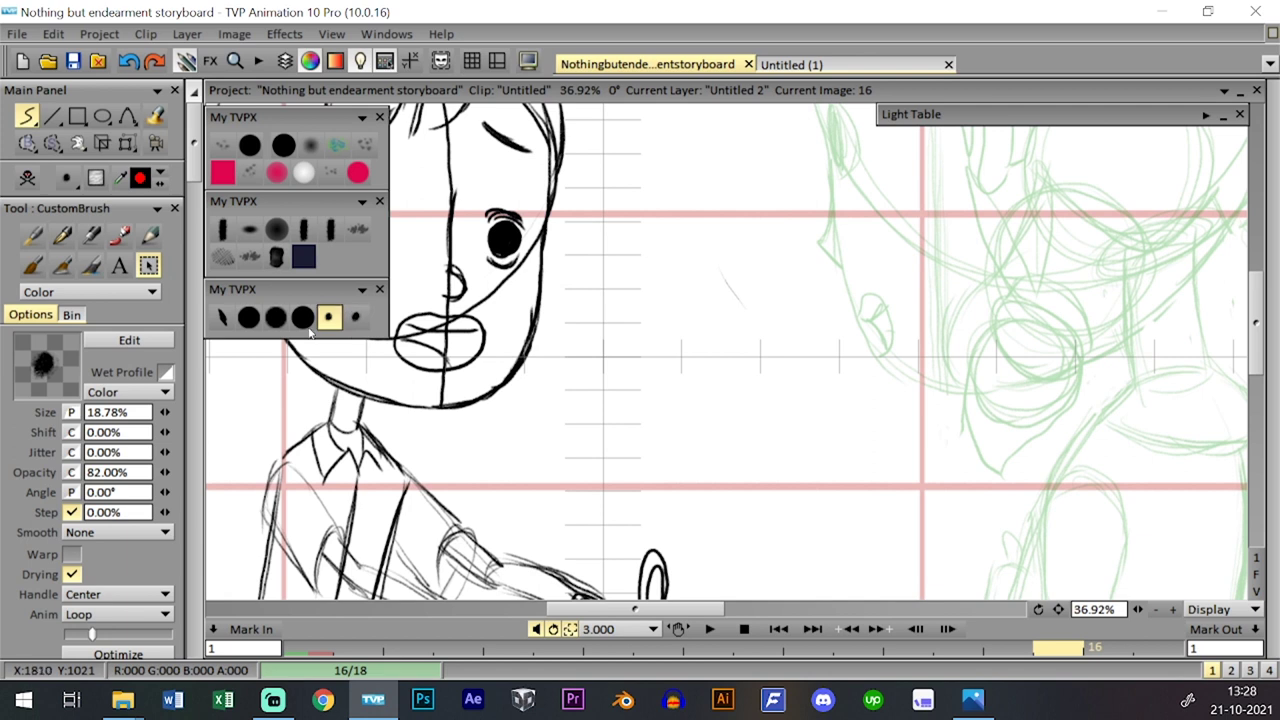
pyautogui.click(276, 317)
pyautogui.moveTo(790, 217)
pyautogui.mouseDown()
pyautogui.moveTo(946, 297)
pyautogui.moveTo(762, 240)
pyautogui.mouseUp()
pyautogui.click(28, 178)
# - Switch to the size-10 pencil in black and zoom out to the whole frame
pyautogui.click(303, 317)
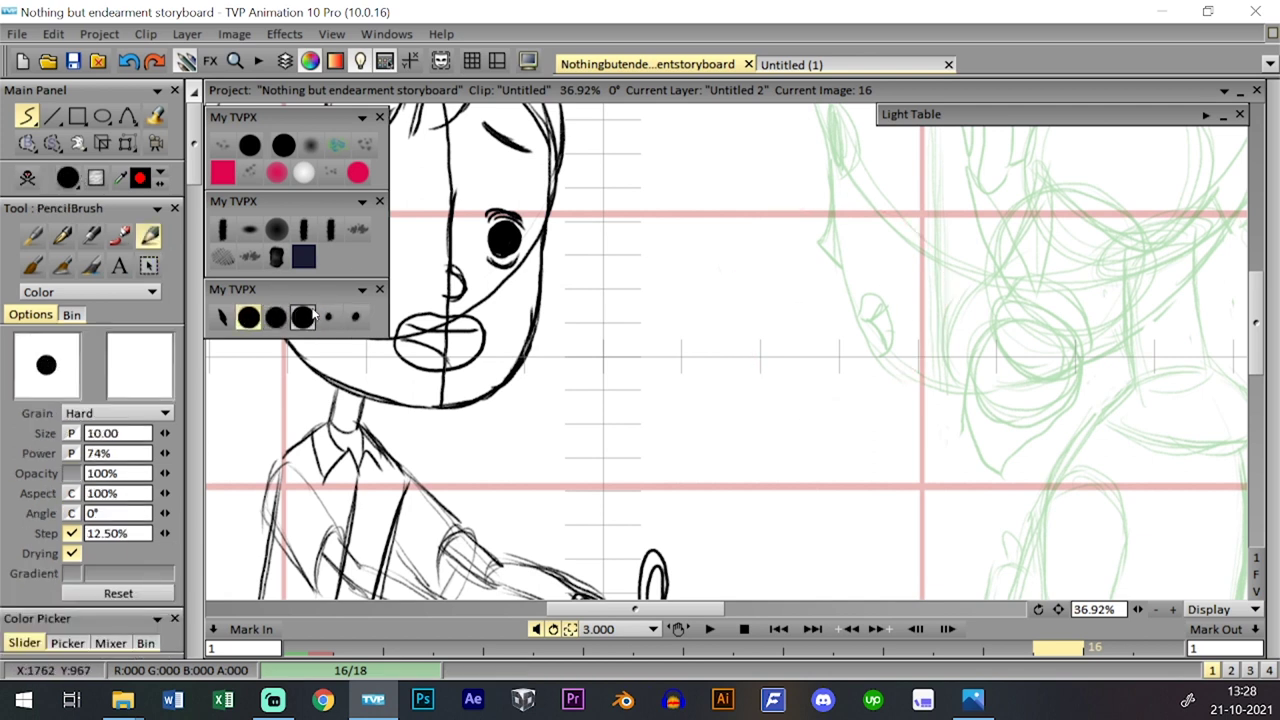
pyautogui.click(160, 180)
pyautogui.click(183, 187)
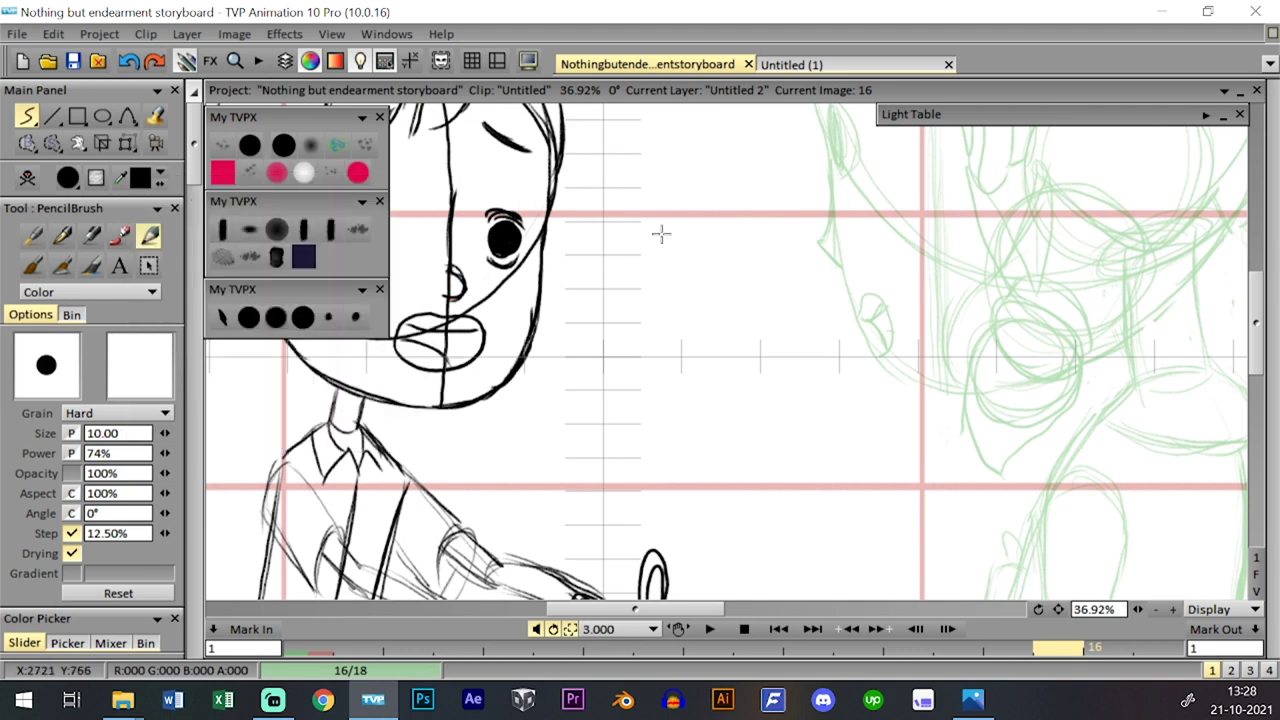
pyautogui.moveTo(1139, 612); pyautogui.dragTo(1090, 609)
pyautogui.moveTo(977, 429); pyautogui.dragTo(866, 412)
pyautogui.moveTo(1138, 611); pyautogui.dragTo(1096, 599)
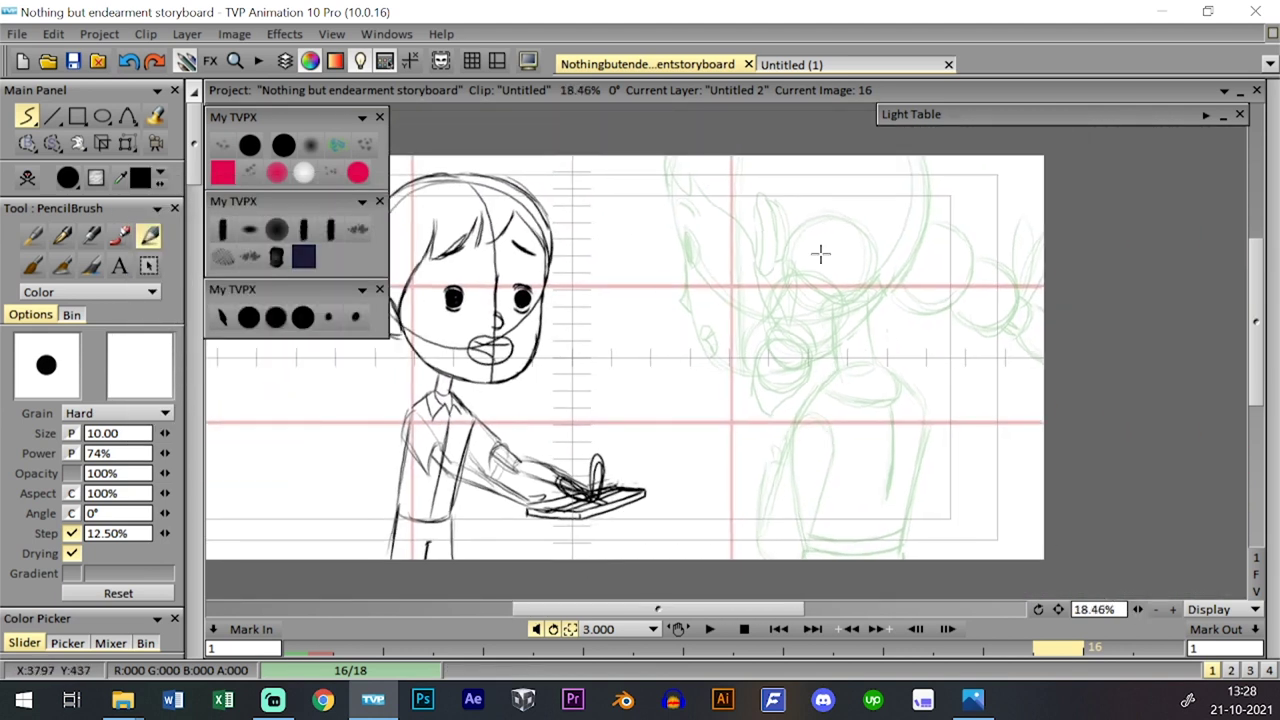
# - Draw the girl's head circle over the green guide, then enlarge it slightly with Transform
pyautogui.moveTo(811, 360)
pyautogui.mouseDown()
pyautogui.moveTo(709, 389)
pyautogui.moveTo(820, 278)
pyautogui.mouseUp()
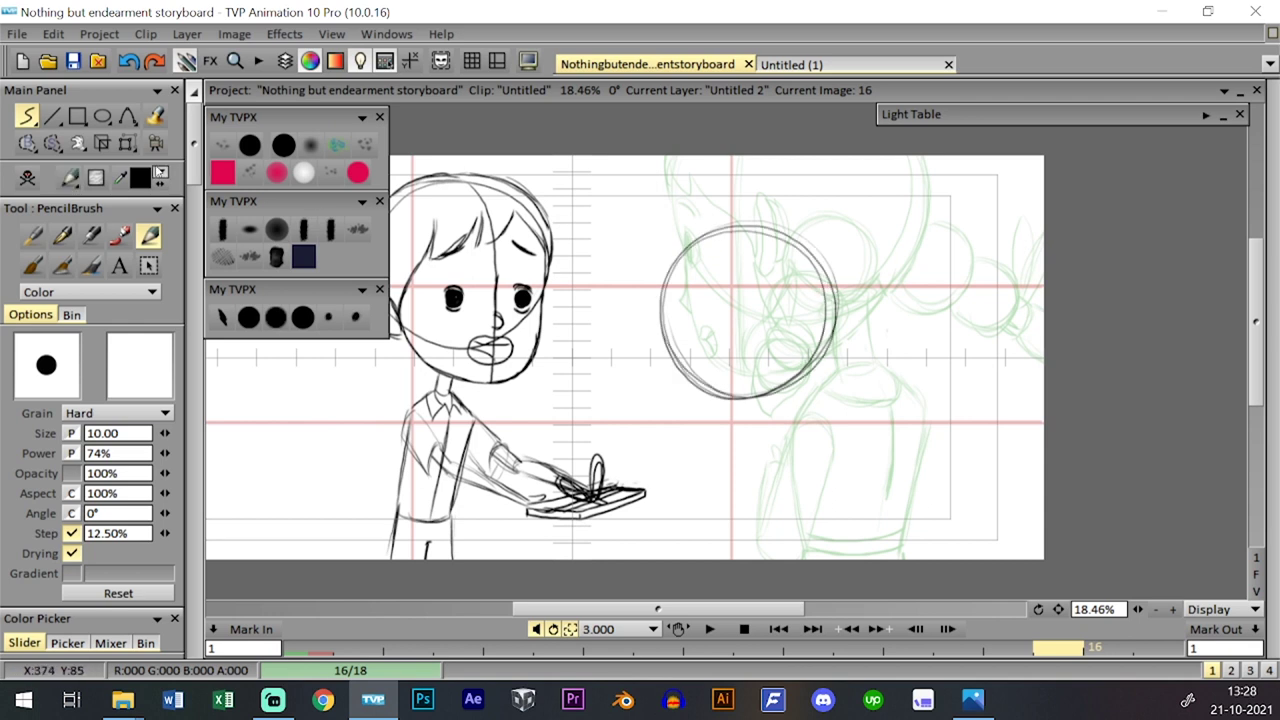
pyautogui.click(127, 143)
pyautogui.moveTo(839, 219); pyautogui.dragTo(803, 220)
pyautogui.press('Return')
# - Sketch the jaw and chin curve below the head circle, checking it against image 15
pyautogui.click(70, 179)
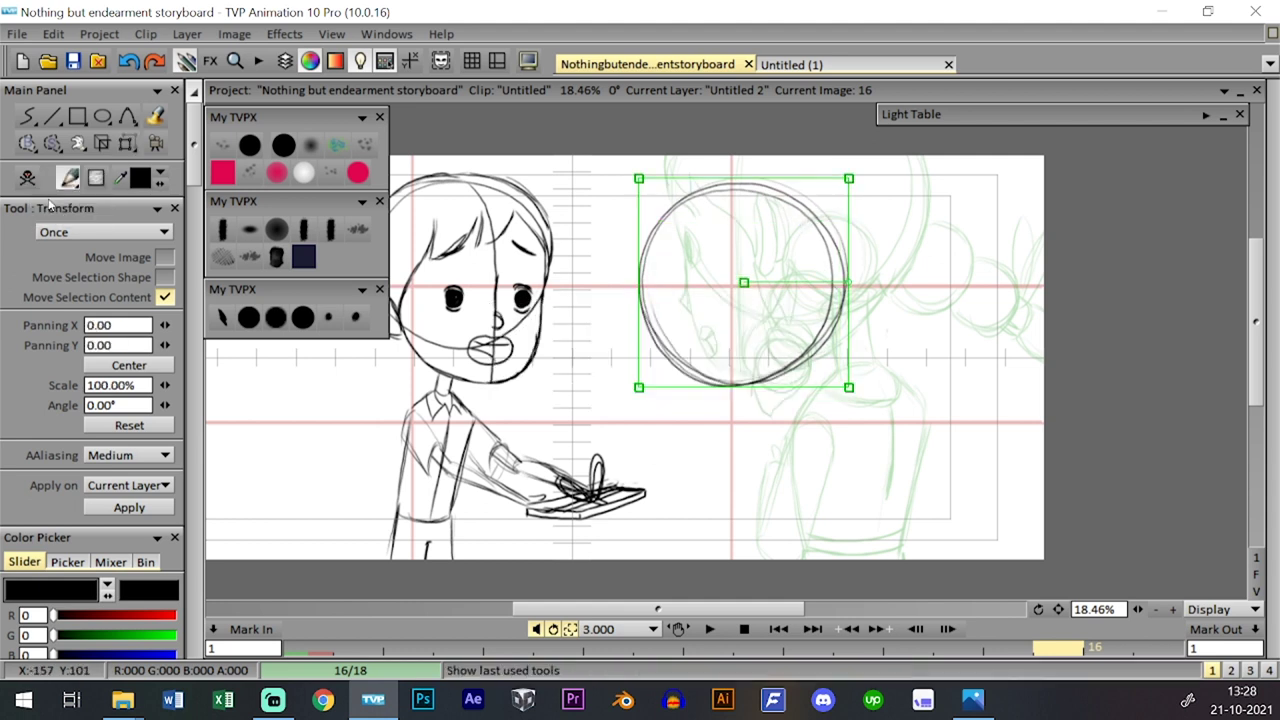
pyautogui.moveTo(712, 190); pyautogui.dragTo(694, 388)
pyautogui.moveTo(687, 316)
pyautogui.mouseDown()
pyautogui.moveTo(702, 448)
pyautogui.moveTo(688, 253)
pyautogui.moveTo(687, 281)
pyautogui.moveTo(707, 194)
pyautogui.moveTo(689, 268)
pyautogui.moveTo(686, 428)
pyautogui.mouseUp()
pyautogui.moveTo(648, 335)
pyautogui.mouseDown()
pyautogui.moveTo(698, 431)
pyautogui.moveTo(663, 364)
pyautogui.moveTo(689, 414)
pyautogui.moveTo(718, 435)
pyautogui.moveTo(669, 386)
pyautogui.moveTo(713, 437)
pyautogui.mouseUp()
pyautogui.hotkey('ctrl', 'z')
pyautogui.hotkey('ctrl', 'z')
pyautogui.moveTo(663, 357)
pyautogui.mouseDown()
pyautogui.moveTo(692, 431)
pyautogui.moveTo(648, 338)
pyautogui.moveTo(700, 440)
pyautogui.moveTo(716, 442)
pyautogui.moveTo(815, 355)
pyautogui.moveTo(778, 410)
pyautogui.mouseUp()
pyautogui.moveTo(706, 428); pyautogui.dragTo(740, 384)
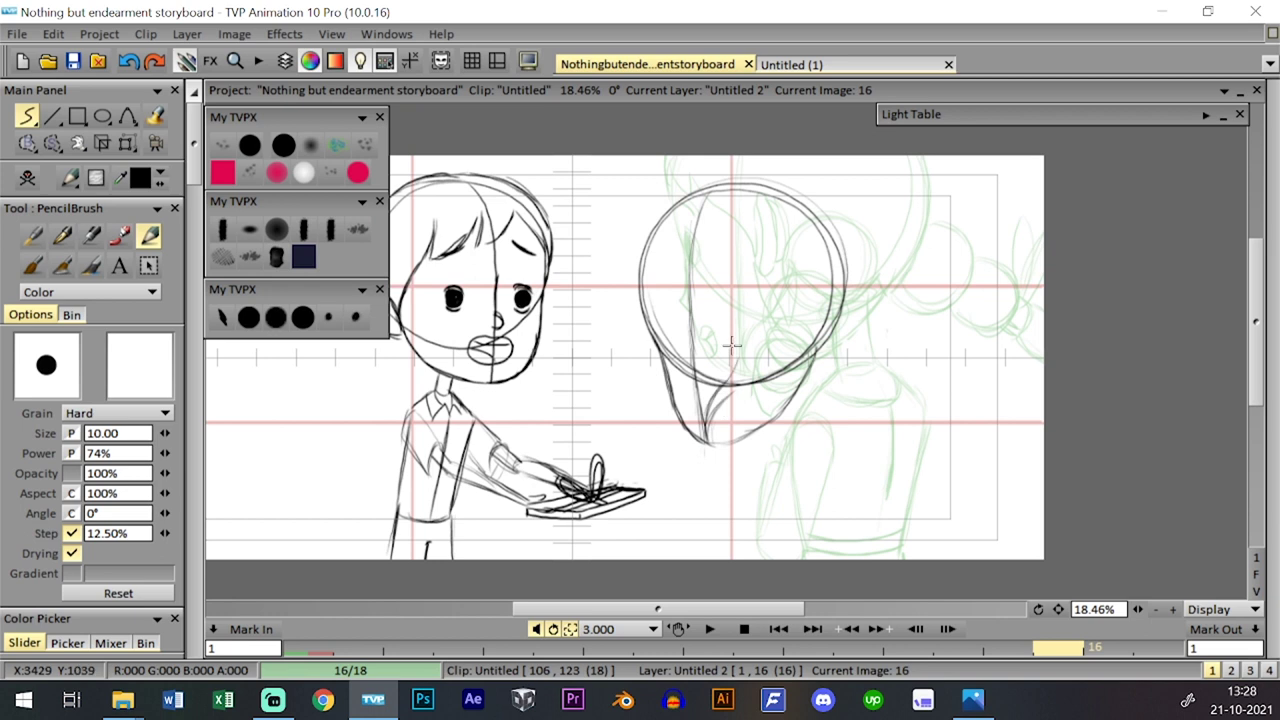
pyautogui.press('Left')
pyautogui.press('Right')
pyautogui.press('Left')
pyautogui.press('Right')
pyautogui.press('Left')
pyautogui.press('Right')
# - Sketch the ear inside the head circle and compare images 15 and 16
pyautogui.moveTo(718, 318)
pyautogui.mouseDown()
pyautogui.moveTo(726, 345)
pyautogui.moveTo(713, 377)
pyautogui.mouseUp()
pyautogui.moveTo(713, 319)
pyautogui.mouseDown()
pyautogui.moveTo(712, 376)
pyautogui.moveTo(700, 311)
pyautogui.moveTo(717, 318)
pyautogui.moveTo(712, 396)
pyautogui.moveTo(700, 325)
pyautogui.mouseUp()
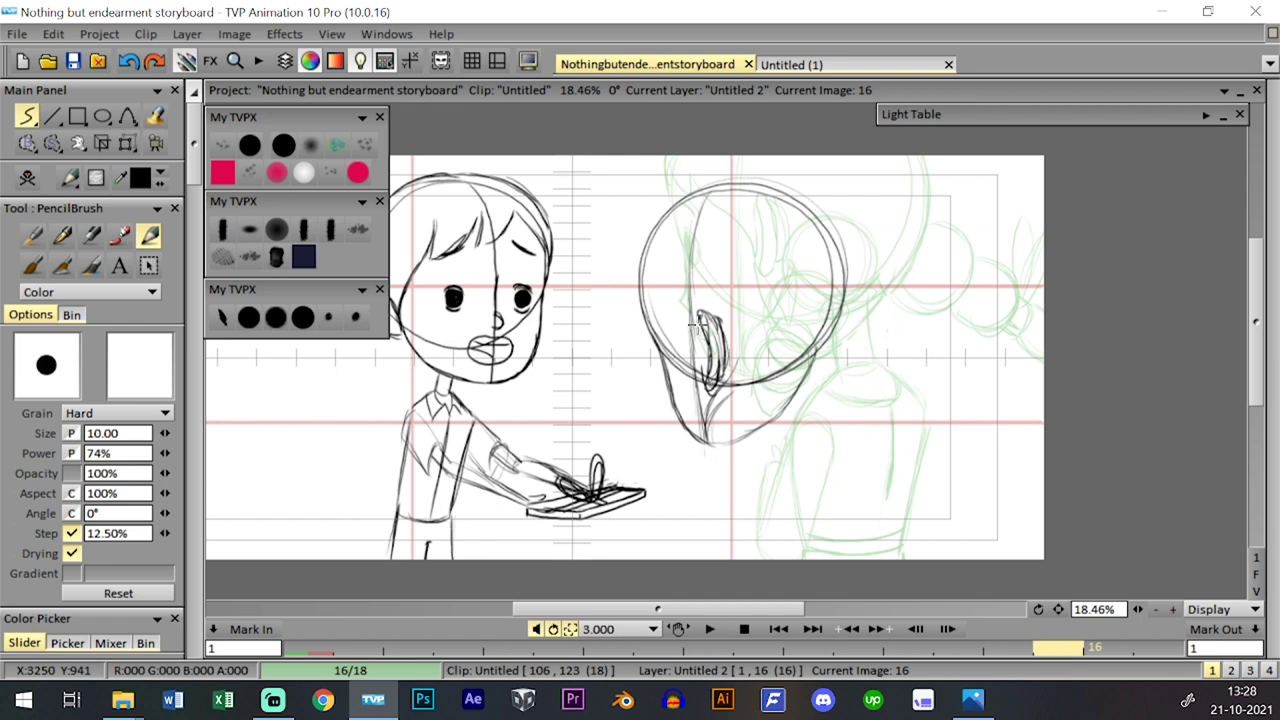
pyautogui.press('Left')
pyautogui.press('Right')
pyautogui.press('Left')
pyautogui.press('Right')
pyautogui.press('Left')
pyautogui.press('Right')
pyautogui.press('Left')
pyautogui.press('Right')
pyautogui.press('Left')
pyautogui.press('Right')
pyautogui.press('Left')
pyautogui.press('Right')
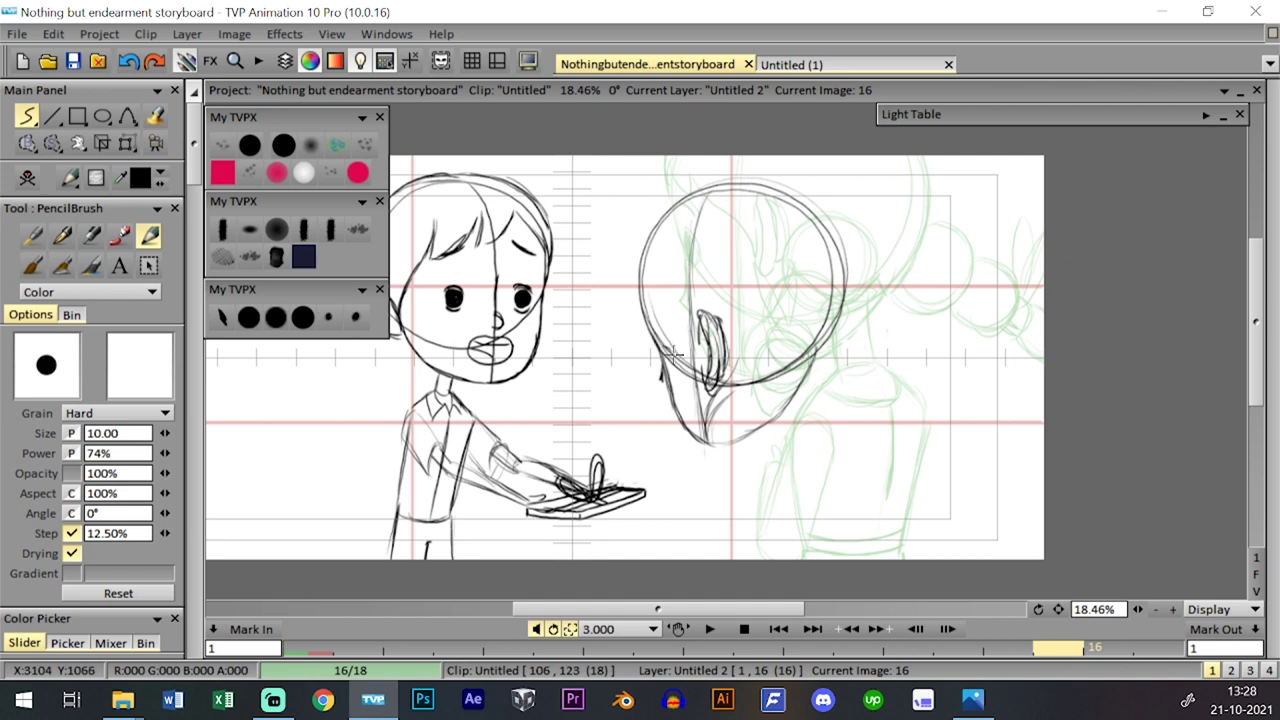
# - Recheck the earlier image, then add a small stroke beside the ear
pyautogui.press('Left')
pyautogui.press('Right')
pyautogui.moveTo(658, 340); pyautogui.dragTo(665, 350)
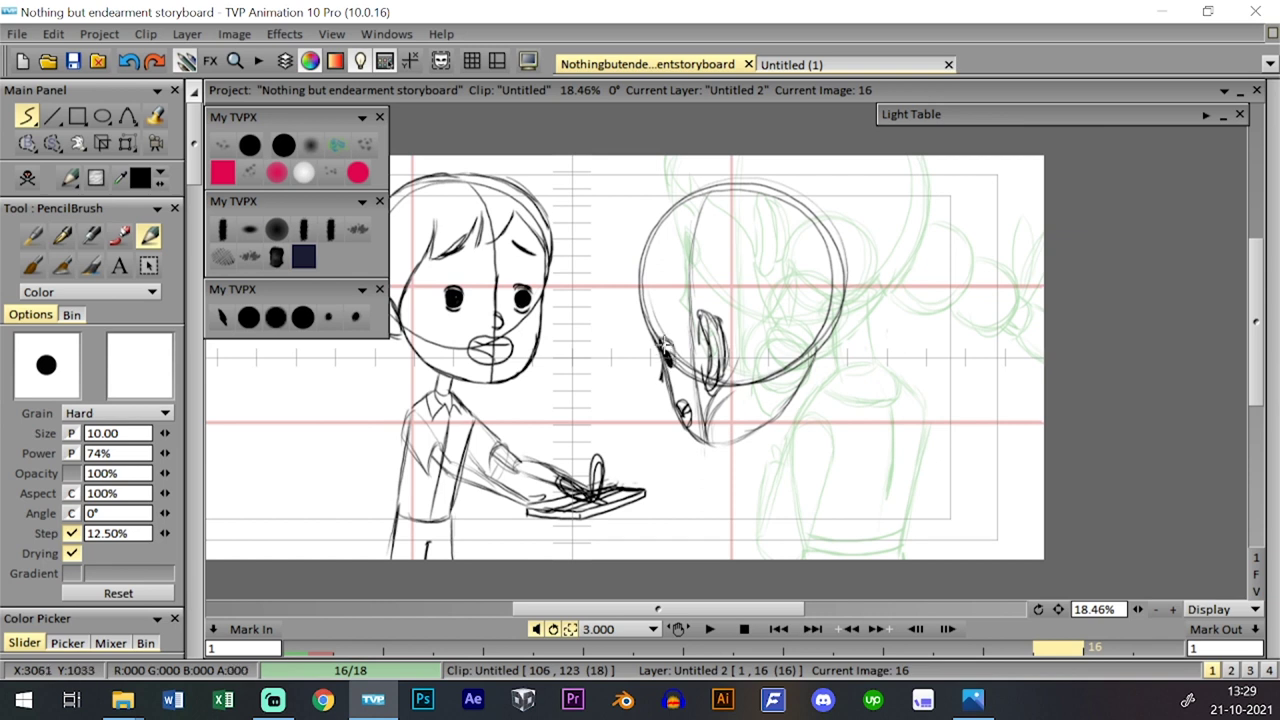
# - Compare images 15 and 16, then start enlarging the head sketch and shifting it up and right
pyautogui.press('Left')
pyautogui.press('Right')
pyautogui.press('Left')
pyautogui.press('Right')
pyautogui.press('Left')
pyautogui.press('Right')
pyautogui.press('t')
pyautogui.moveTo(838, 175)
pyautogui.mouseDown()
pyautogui.moveTo(846, 183)
pyautogui.moveTo(845, 150)
pyautogui.mouseUp()
pyautogui.moveTo(883, 163); pyautogui.dragTo(907, 160)
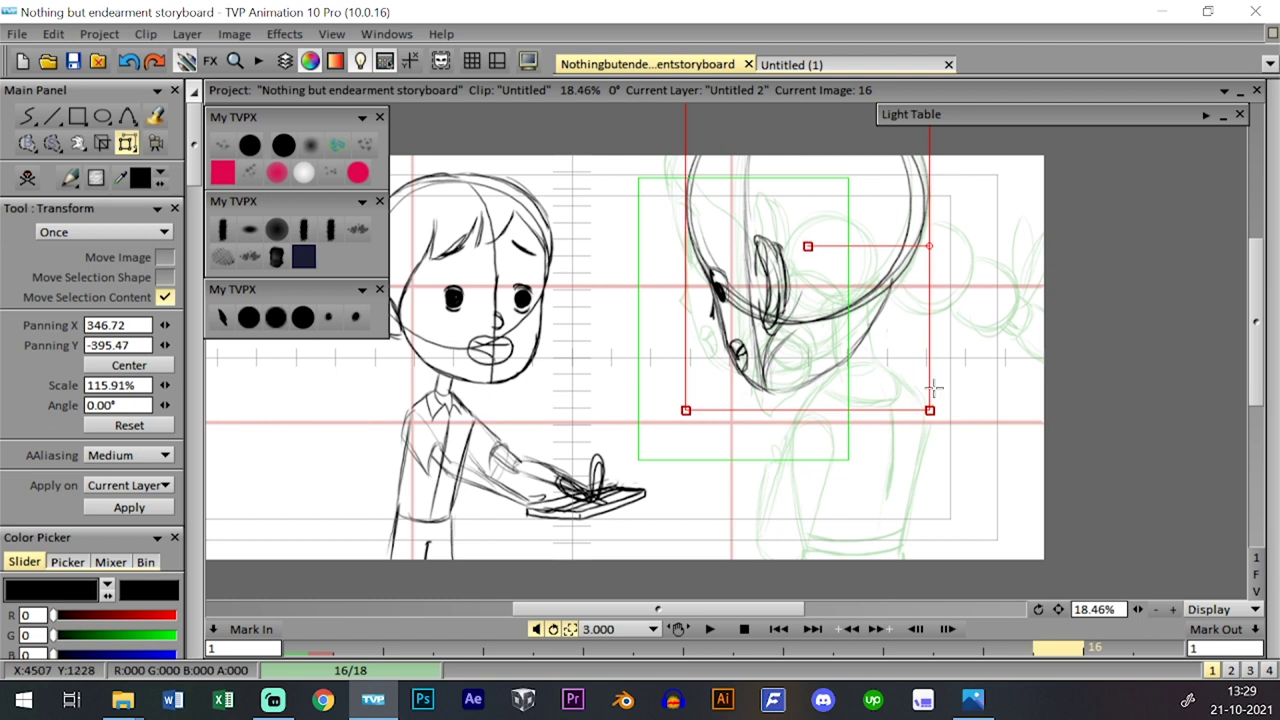
# - Settle the head's scale at about 113% and reposition it down and right
pyautogui.moveTo(930, 410); pyautogui.dragTo(940, 423)
pyautogui.moveTo(898, 283); pyautogui.dragTo(876, 254)
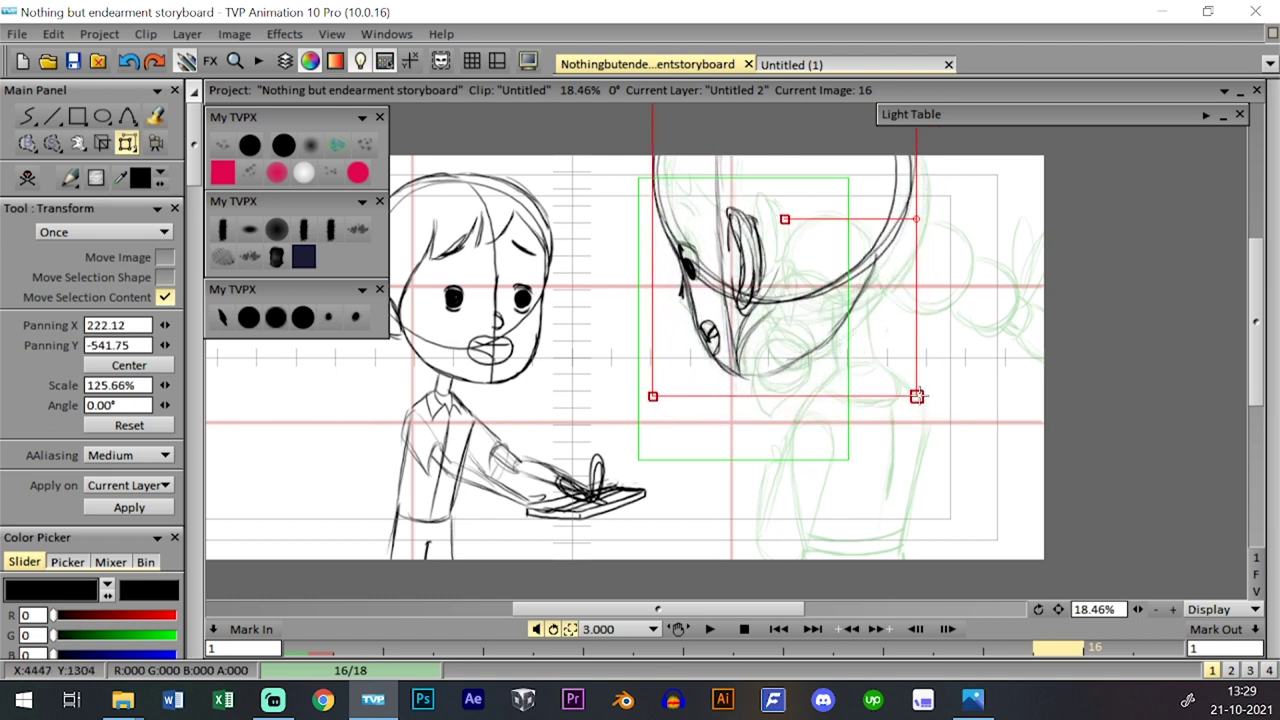
pyautogui.moveTo(917, 396); pyautogui.dragTo(908, 390)
pyautogui.moveTo(877, 277)
pyautogui.mouseDown()
pyautogui.moveTo(886, 302)
pyautogui.moveTo(888, 290)
pyautogui.mouseUp()
pyautogui.moveTo(905, 397); pyautogui.dragTo(909, 403)
pyautogui.moveTo(895, 319)
pyautogui.mouseDown()
pyautogui.moveTo(900, 328)
pyautogui.moveTo(860, 334)
pyautogui.mouseUp()
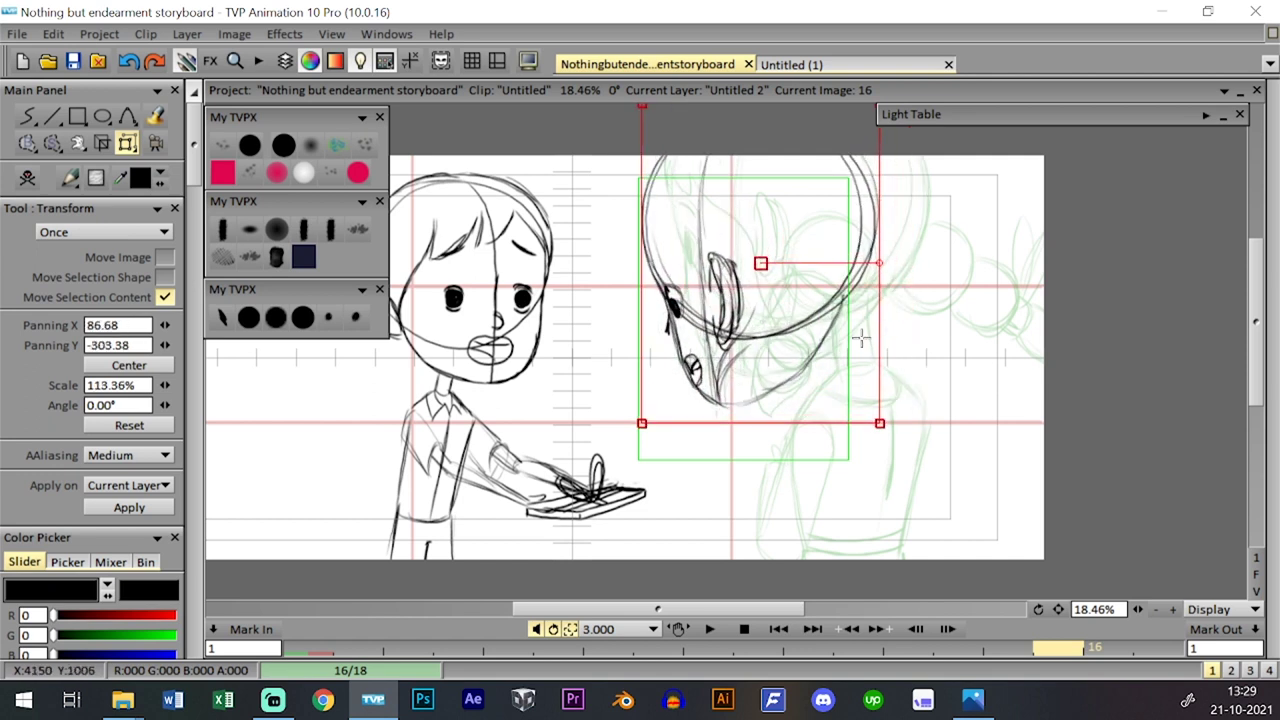
# - Apply the head transform and sketch a first neck line below the head
pyautogui.press('Return')
pyautogui.click(328, 317)
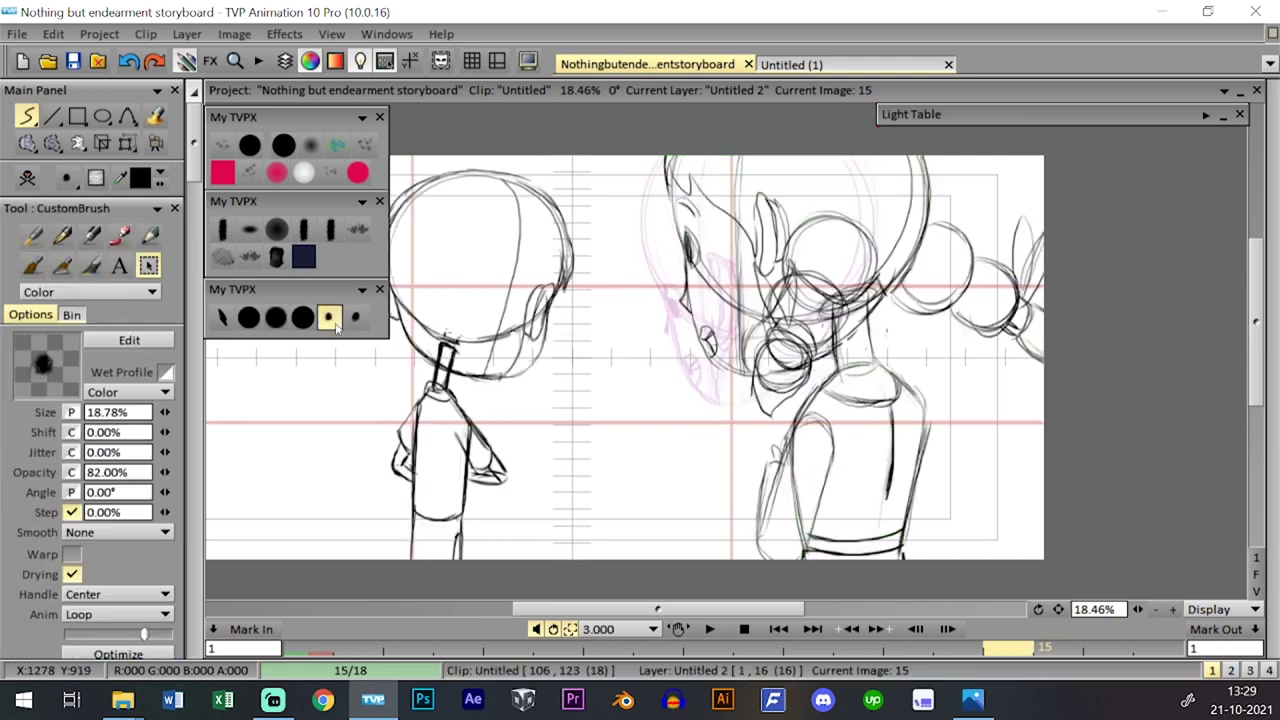
pyautogui.press('Left')
pyautogui.press('Right')
pyautogui.press('Left')
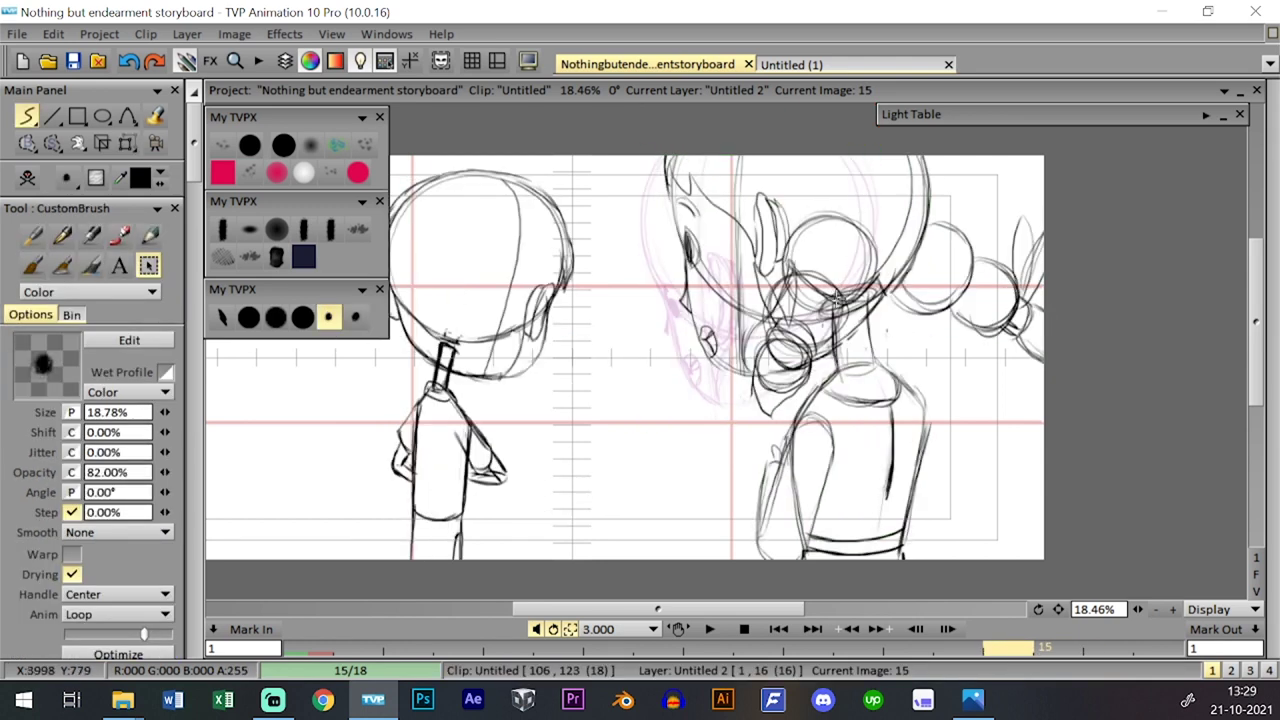
pyautogui.press('Right')
pyautogui.moveTo(824, 306); pyautogui.dragTo(858, 370)
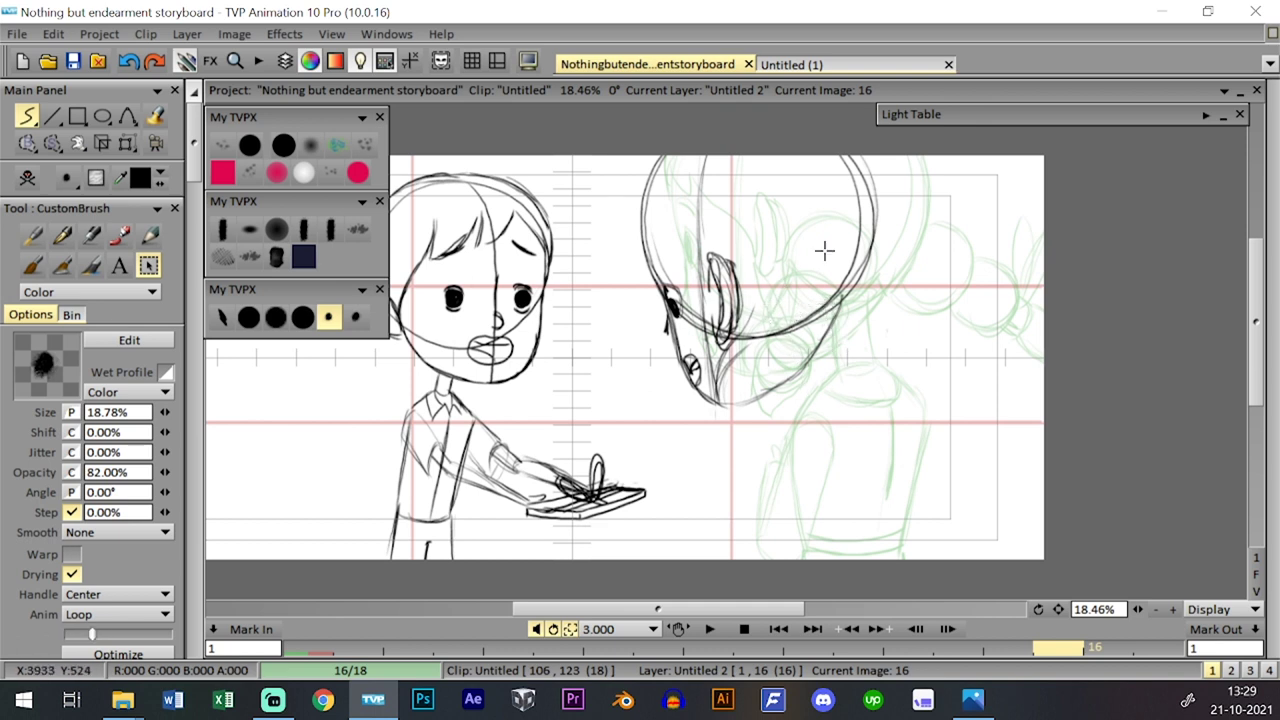
# - Shift the right character's face lines slightly up, then return to the pencil brush
pyautogui.click(127, 143)
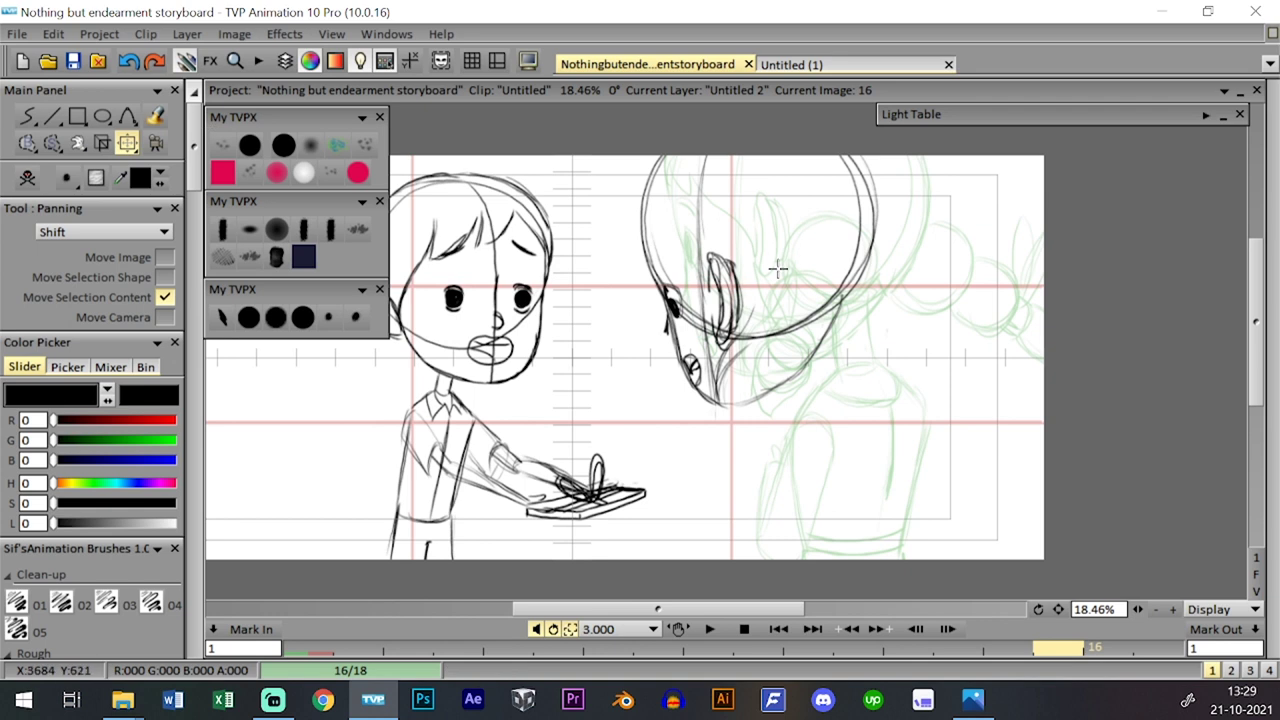
pyautogui.moveTo(777, 270); pyautogui.dragTo(766, 252)
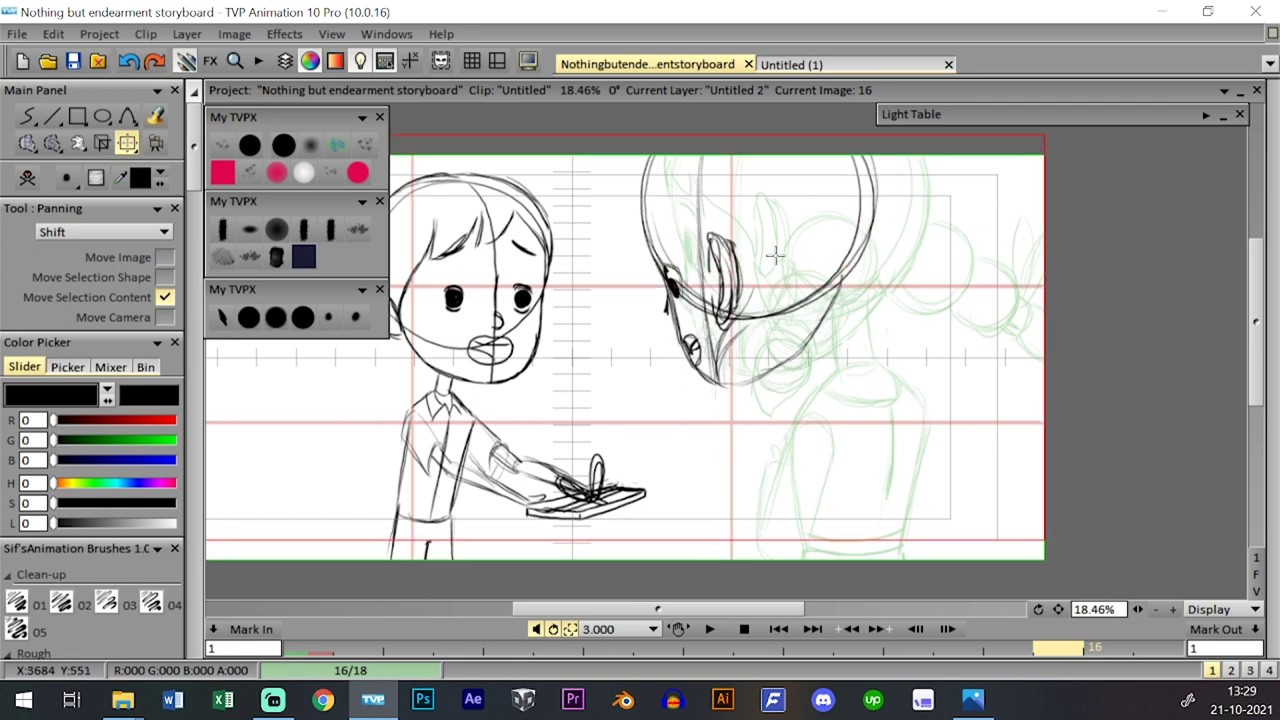
pyautogui.click(328, 317)
pyautogui.press('Left')
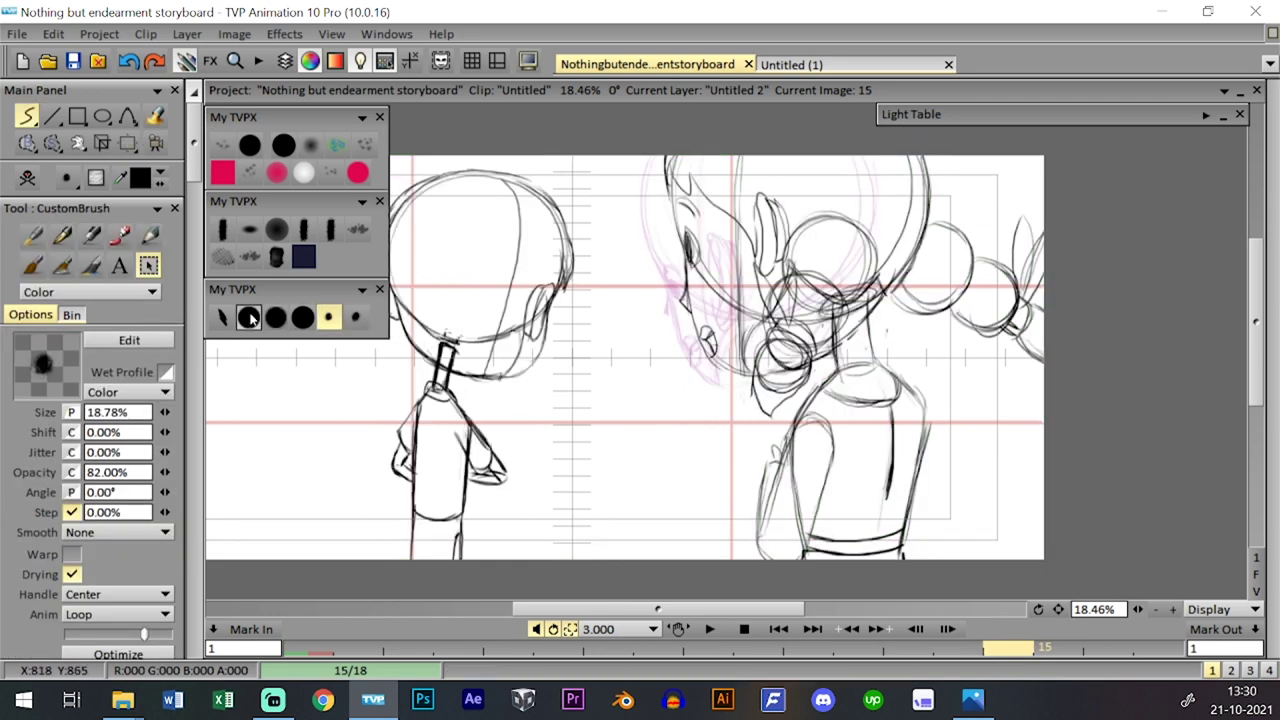
pyautogui.click(249, 317)
# - In the timeline, extend layer Untitled 2's last drawing one frame to span 17 images
pyautogui.press('Tab')
pyautogui.press('Tab')
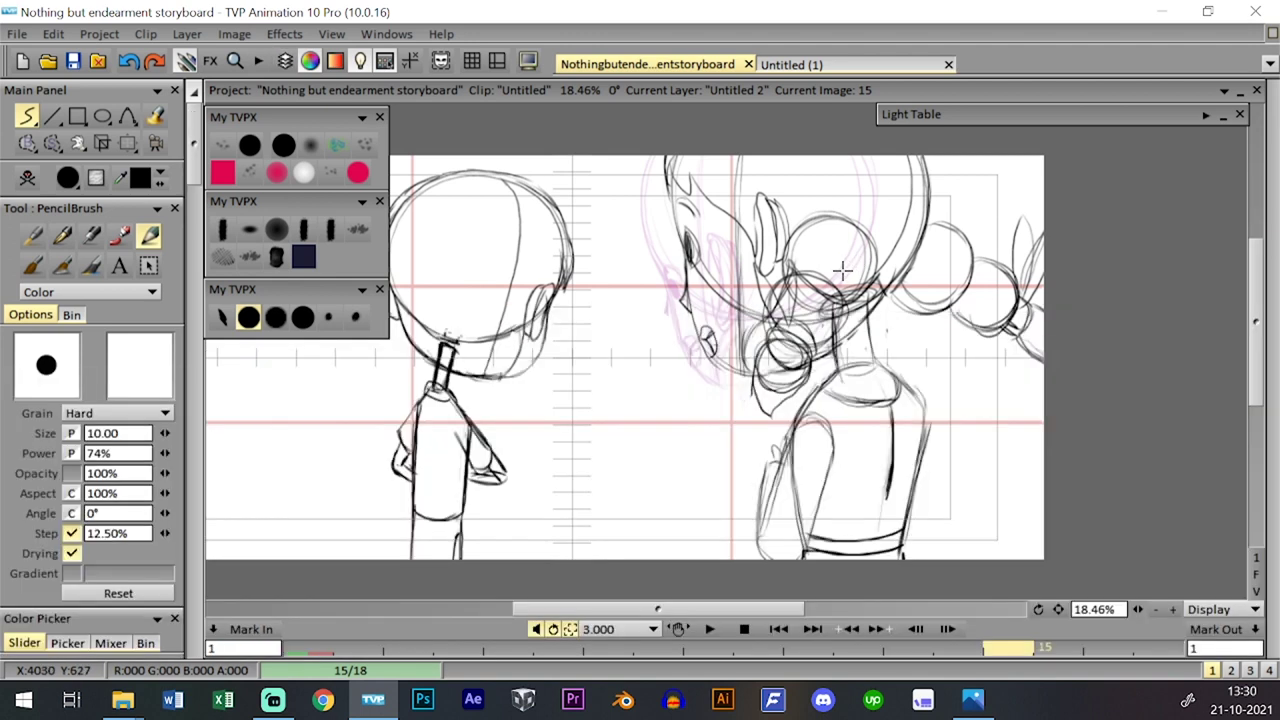
pyautogui.press('Right')
pyautogui.press('Left')
pyautogui.press('Tab')
pyautogui.press('Tab')
pyautogui.press('Tab')
pyautogui.press('Right')
pyautogui.press('Tab')
pyautogui.moveTo(906, 545); pyautogui.dragTo(982, 543)
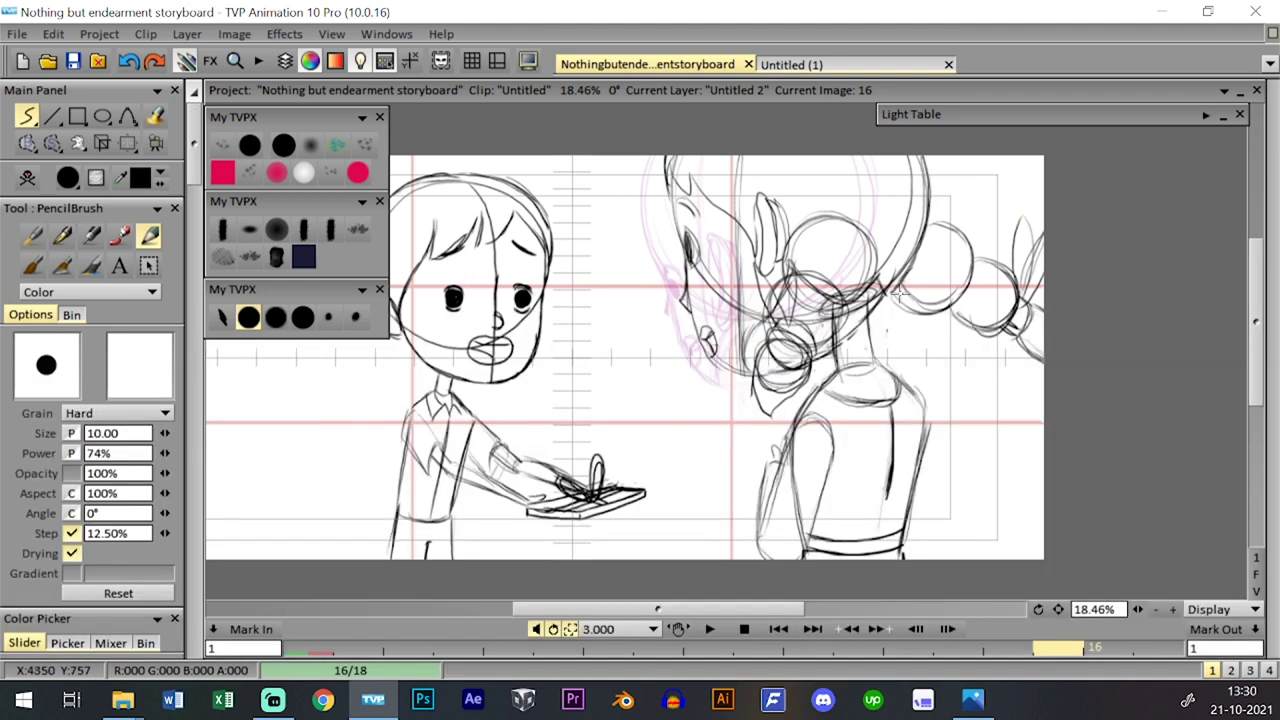
pyautogui.press('Tab')
pyautogui.press('Right')
pyautogui.press('Left')
pyautogui.press('Right')
pyautogui.press('Tab')
pyautogui.hotkey('ctrl', 'z')
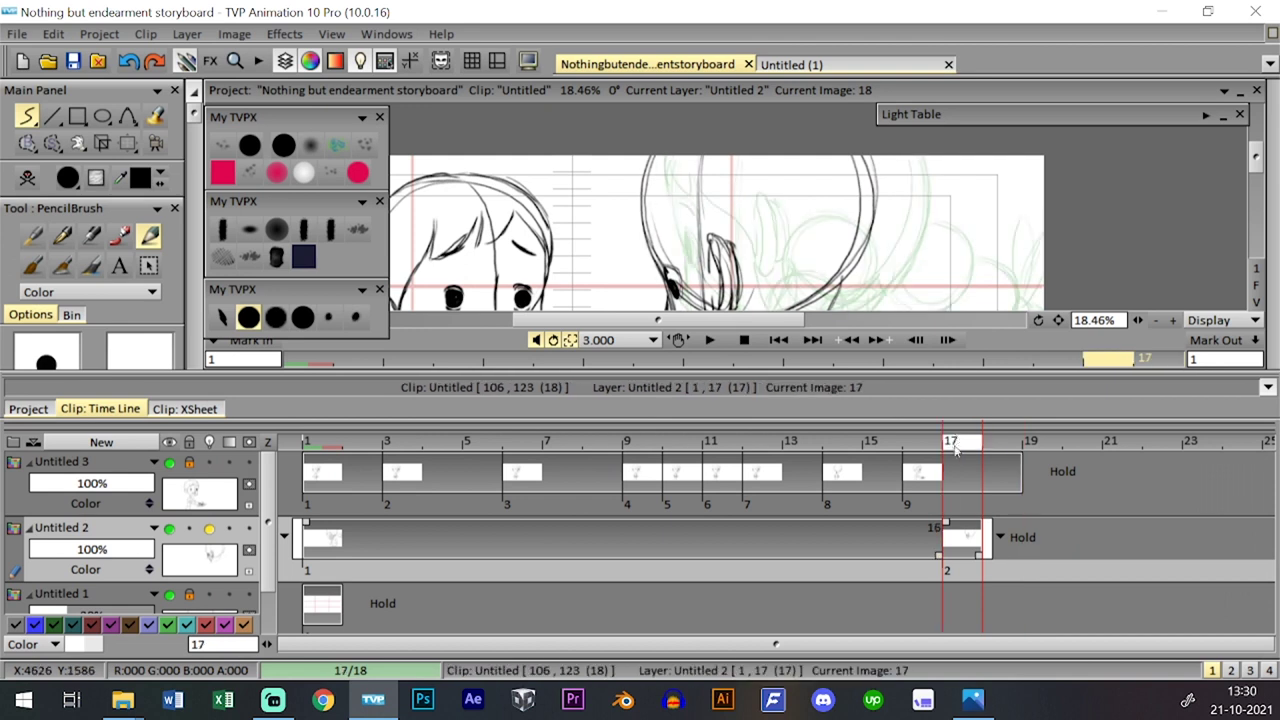
# - Hide the timeline and compare images 16 and 17 back and forth
pyautogui.press('Tab')
pyautogui.press('Left')
pyautogui.press('Right')
pyautogui.press('Left')
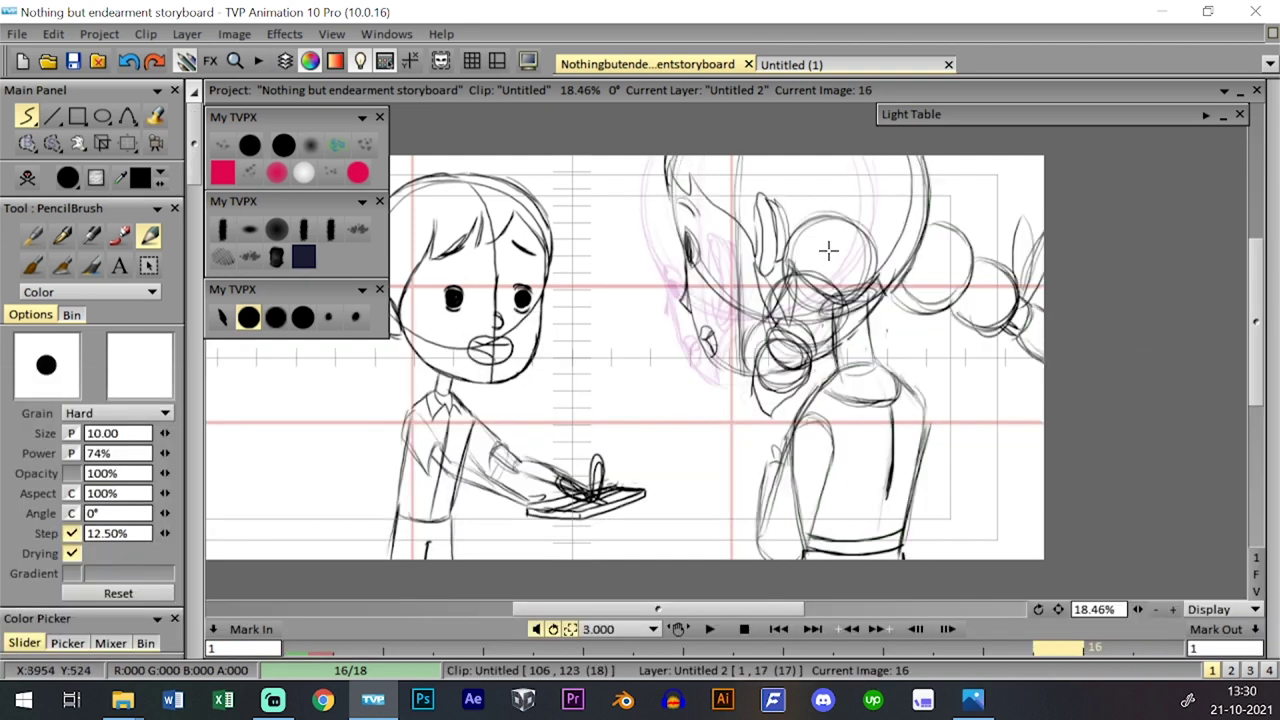
pyautogui.press('Right')
pyautogui.press('Left')
pyautogui.press('Right')
pyautogui.press('Left')
pyautogui.press('Right')
pyautogui.press('Left')
pyautogui.press('Right')
# - Sketch the neck strokes under the head on image 17, checking against image 16
pyautogui.moveTo(772, 302)
pyautogui.mouseDown()
pyautogui.moveTo(818, 286)
pyautogui.moveTo(838, 371)
pyautogui.mouseUp()
pyautogui.moveTo(779, 318); pyautogui.dragTo(805, 390)
pyautogui.moveTo(820, 292); pyautogui.dragTo(840, 375)
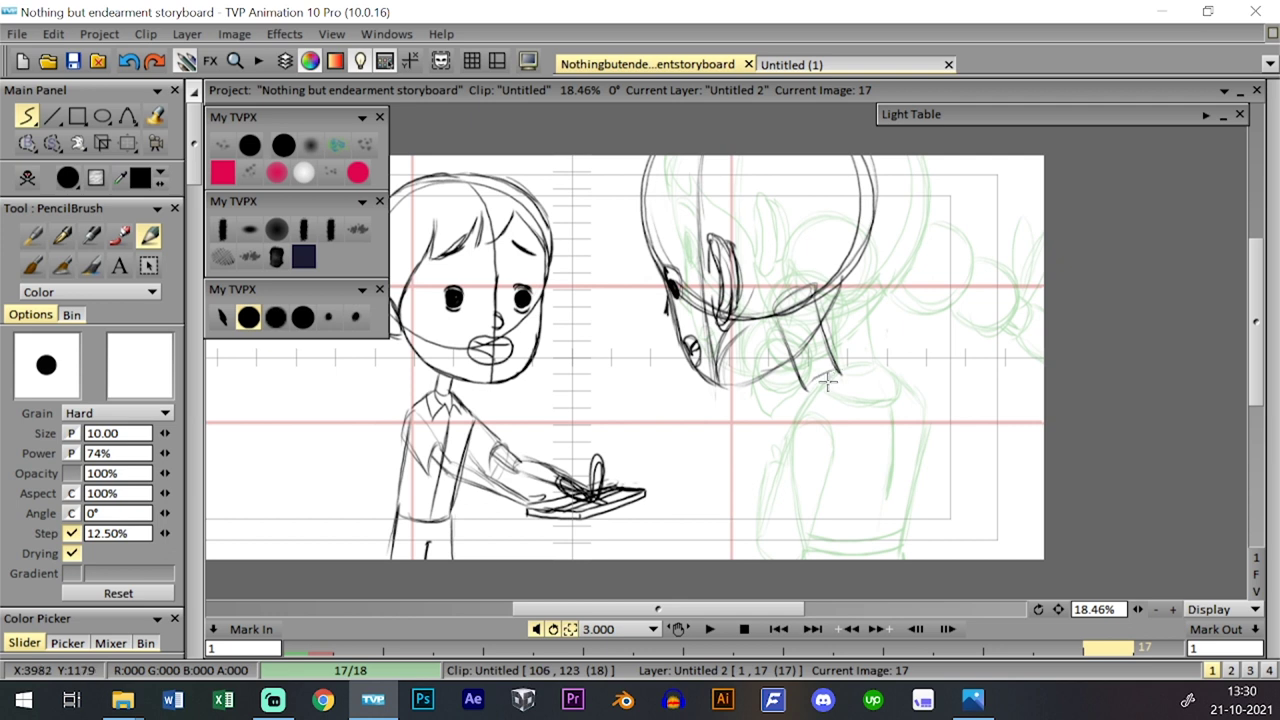
pyautogui.press('Left')
pyautogui.press('Right')
pyautogui.press('Left')
pyautogui.press('Right')
pyautogui.press('Left')
pyautogui.press('Right')
pyautogui.press('Left')
pyautogui.press('Right')
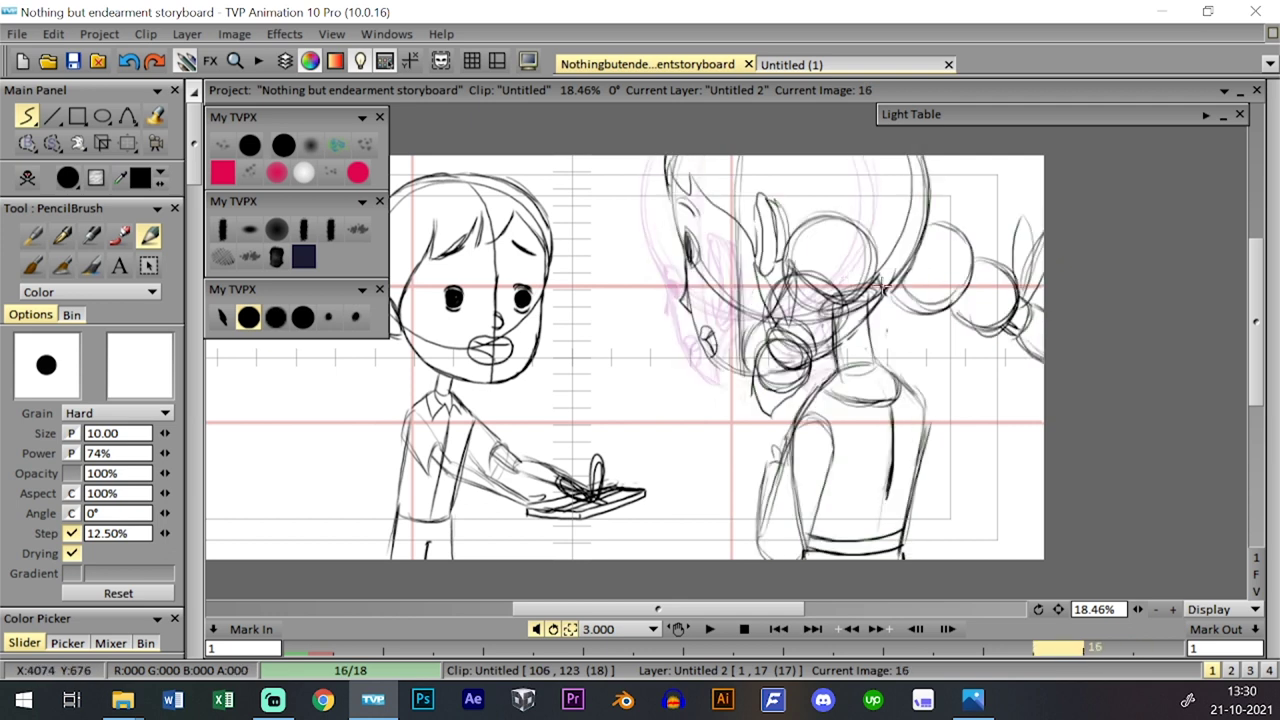
# - Nudge the drawing into place, then sketch the shoulder curve and darken the left neck-shoulder line
pyautogui.click(128, 144)
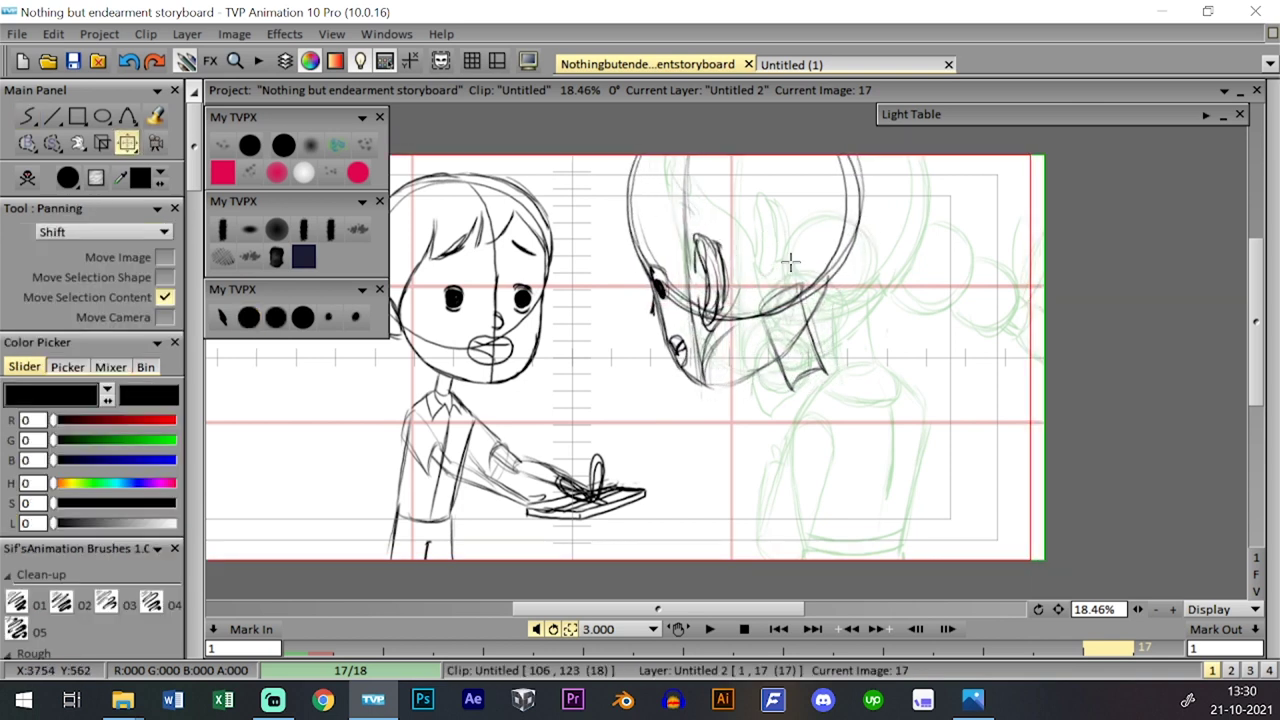
pyautogui.click(275, 317)
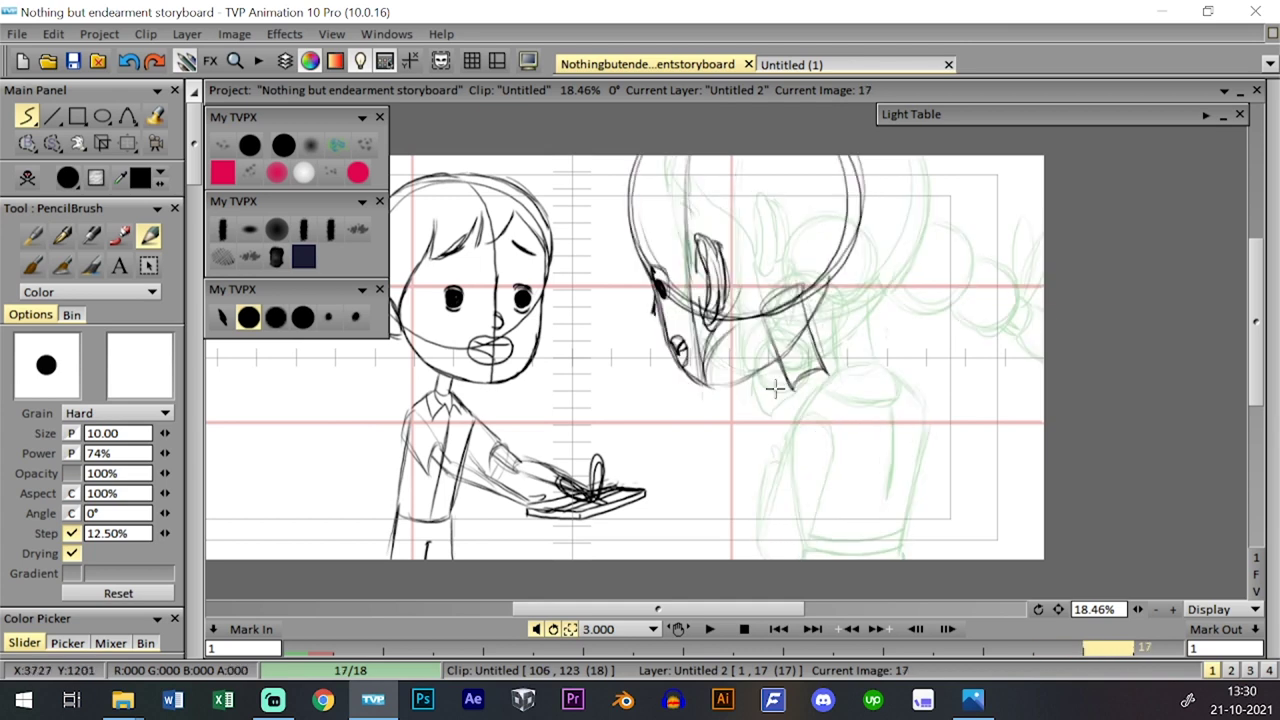
pyautogui.moveTo(783, 391)
pyautogui.mouseDown()
pyautogui.moveTo(766, 437)
pyautogui.moveTo(788, 380)
pyautogui.mouseUp()
pyautogui.moveTo(827, 370)
pyautogui.mouseDown()
pyautogui.moveTo(863, 400)
pyautogui.moveTo(868, 426)
pyautogui.mouseUp()
pyautogui.moveTo(767, 440)
pyautogui.mouseDown()
pyautogui.moveTo(788, 388)
pyautogui.moveTo(765, 443)
pyautogui.moveTo(804, 560)
pyautogui.mouseUp()
pyautogui.moveTo(852, 380); pyautogui.dragTo(866, 451)
# - Redraw the back line after undoing stray strokes, adding a second stroke along the back
pyautogui.hotkey('ctrl', 'z')
pyautogui.moveTo(856, 396); pyautogui.dragTo(875, 556)
pyautogui.hotkey('ctrl', 'z')
pyautogui.moveTo(866, 403); pyautogui.dragTo(878, 564)
pyautogui.moveTo(875, 450)
pyautogui.mouseDown()
pyautogui.moveTo(876, 530)
pyautogui.moveTo(864, 394)
pyautogui.mouseUp()
pyautogui.press('Left')
pyautogui.press('Right')
pyautogui.press('Left')
pyautogui.press('Right')
# - Extend the chest line and darken the lower front body line down to the bottom
pyautogui.moveTo(764, 436)
pyautogui.mouseDown()
pyautogui.moveTo(758, 468)
pyautogui.moveTo(799, 558)
pyautogui.mouseUp()
pyautogui.moveTo(758, 467); pyautogui.dragTo(796, 558)
pyautogui.moveTo(758, 474); pyautogui.dragTo(790, 563)
pyautogui.moveTo(763, 482); pyautogui.dragTo(789, 560)
pyautogui.moveTo(772, 514); pyautogui.dragTo(785, 562)
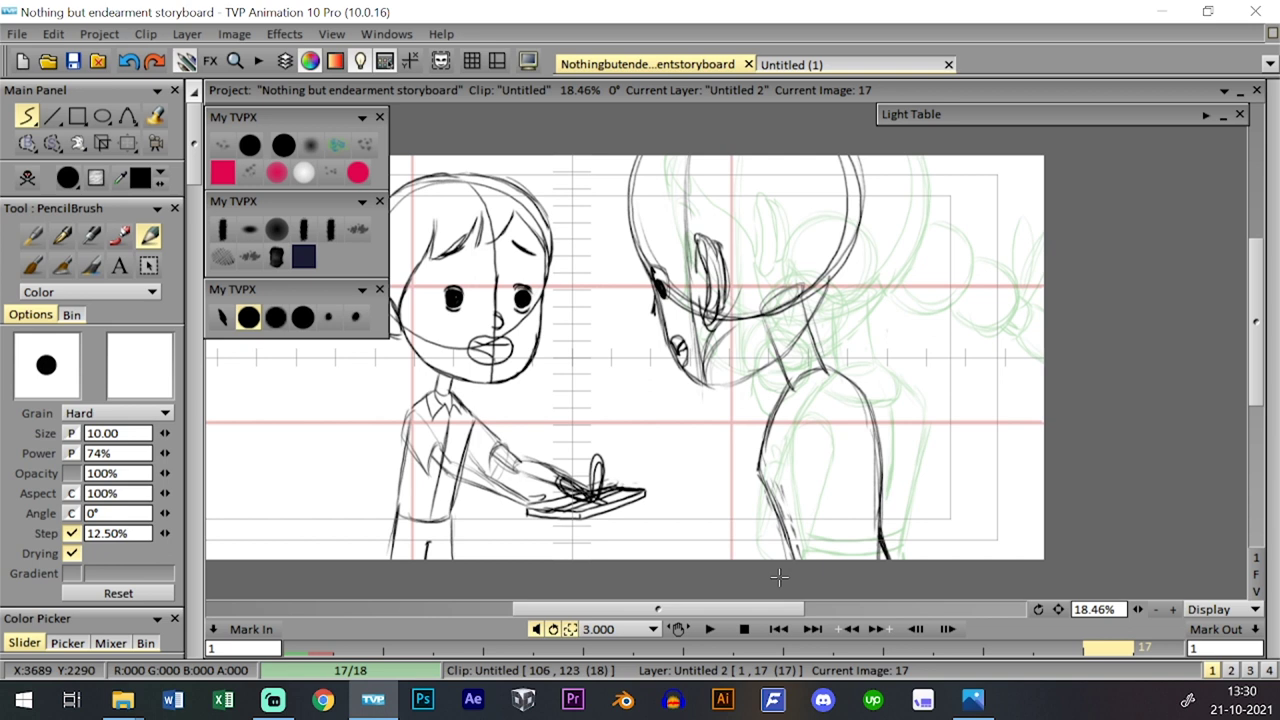
pyautogui.press('Left')
pyautogui.press('Right')
pyautogui.press('Left')
pyautogui.press('Right')
pyautogui.press('Left')
pyautogui.press('Right')
pyautogui.press('Left')
pyautogui.press('Right')
# - Darken the bend in the body line and draw the waistline, undoing stray strokes
pyautogui.moveTo(762, 443); pyautogui.dragTo(760, 485)
pyautogui.press('Left')
pyautogui.press('Right')
pyautogui.press('Left')
pyautogui.press('Right')
pyautogui.moveTo(825, 540); pyautogui.dragTo(870, 518)
pyautogui.hotkey('ctrl', 'z')
pyautogui.moveTo(794, 541)
pyautogui.mouseDown()
pyautogui.moveTo(872, 522)
pyautogui.moveTo(794, 541)
pyautogui.moveTo(851, 547)
pyautogui.moveTo(784, 535)
pyautogui.mouseUp()
pyautogui.hotkey('ctrl', 'z')
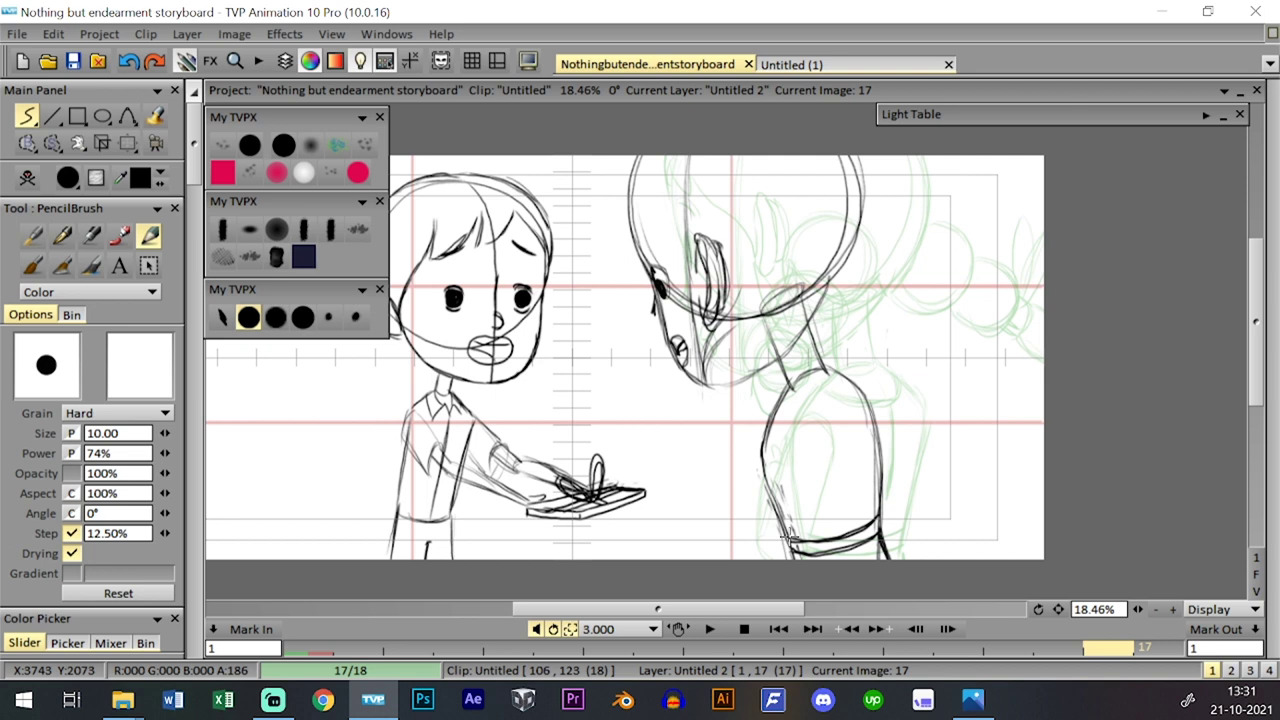
# - Review the new body sketch by flipping through images 15 to 17, ending on image 17
pyautogui.press('Left')
pyautogui.press('Right')
pyautogui.press('Left')
pyautogui.press('Right')
pyautogui.press('Left')
pyautogui.press('Right')
pyautogui.press('Left')
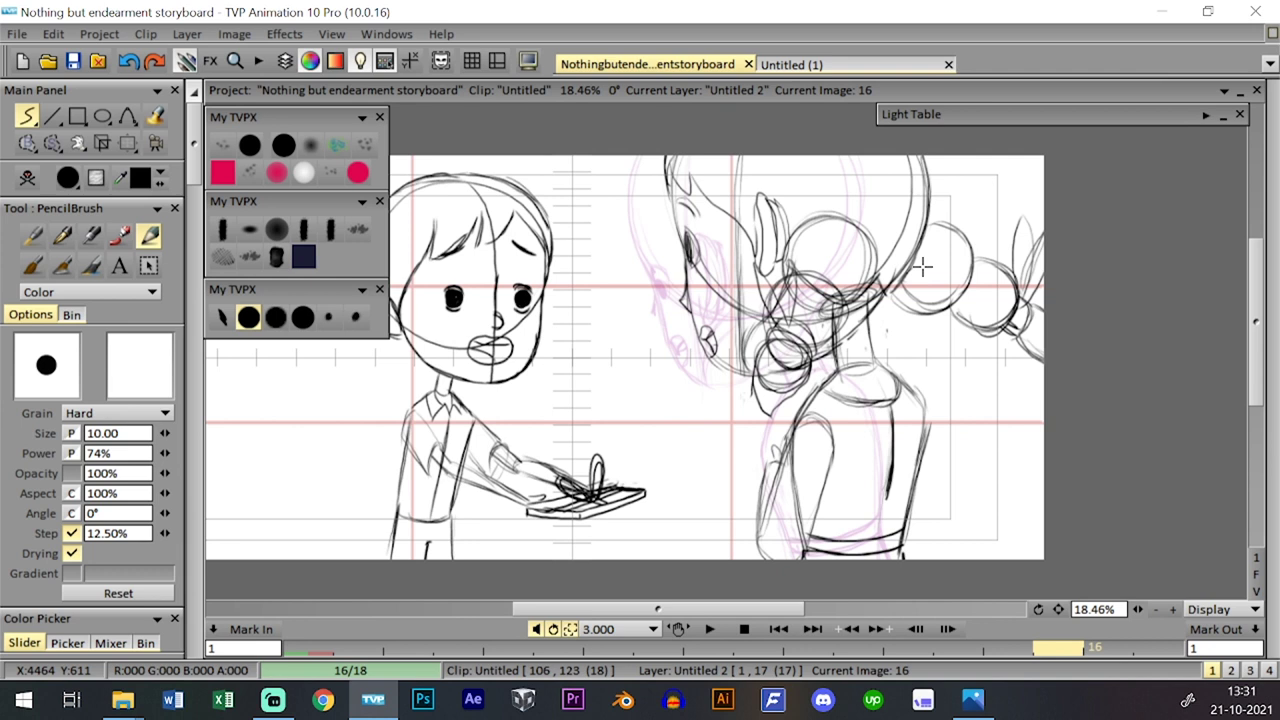
pyautogui.press('Left')
pyautogui.press('Right')
pyautogui.press('Right')
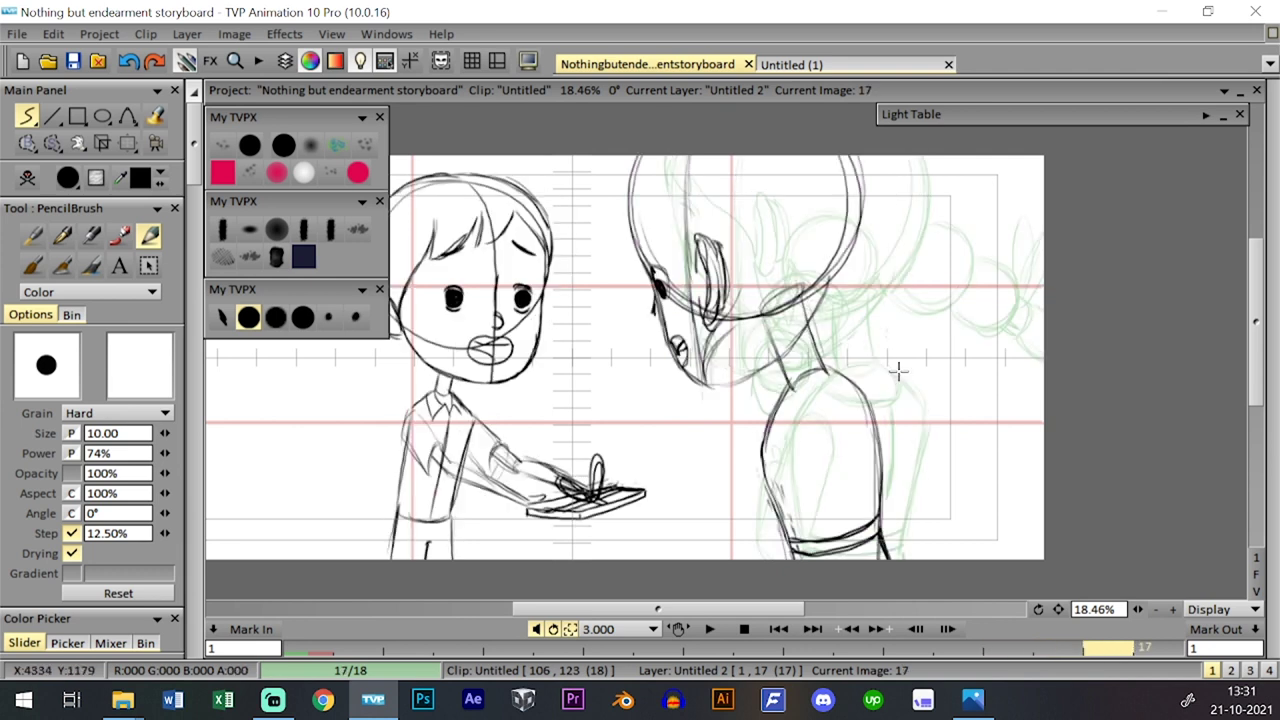
pyautogui.press('Tab')
pyautogui.press('Tab')
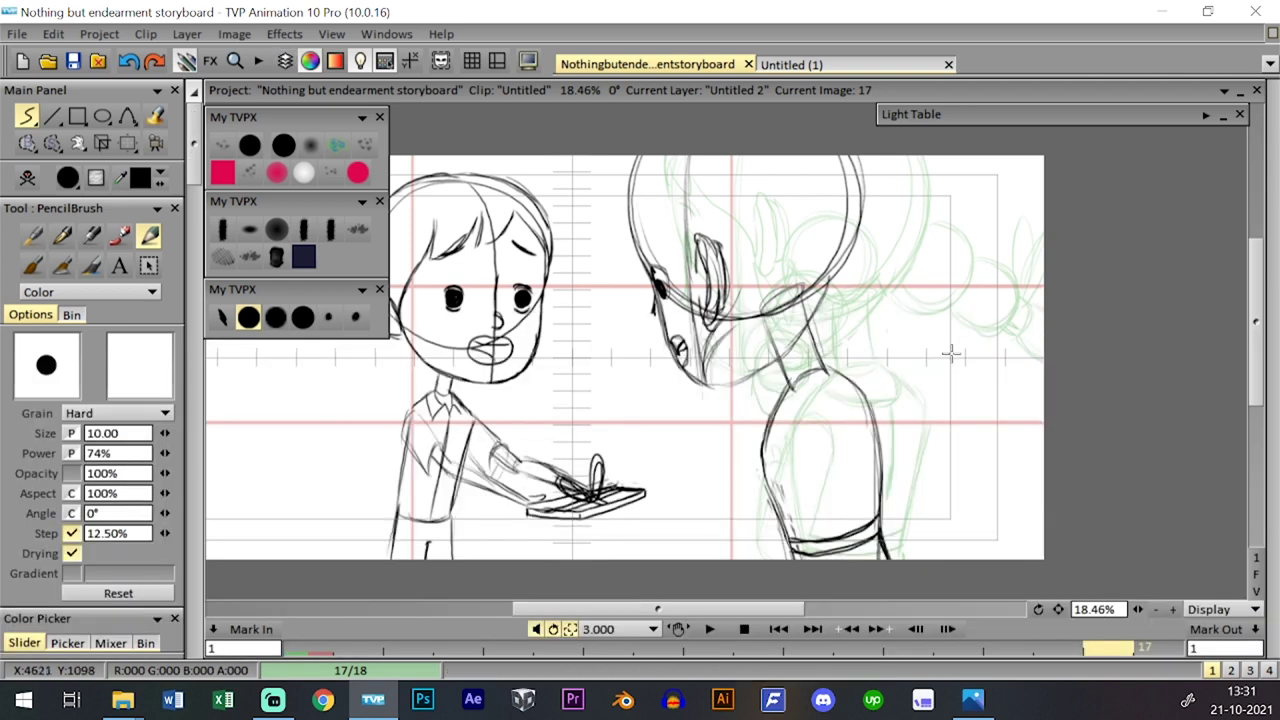
pyautogui.press('Left')
pyautogui.press('Right')
pyautogui.press('Left')
pyautogui.press('Right')
pyautogui.press('Left')
pyautogui.press('Right')
pyautogui.press('Left')
pyautogui.press('Right')
pyautogui.press('Left')
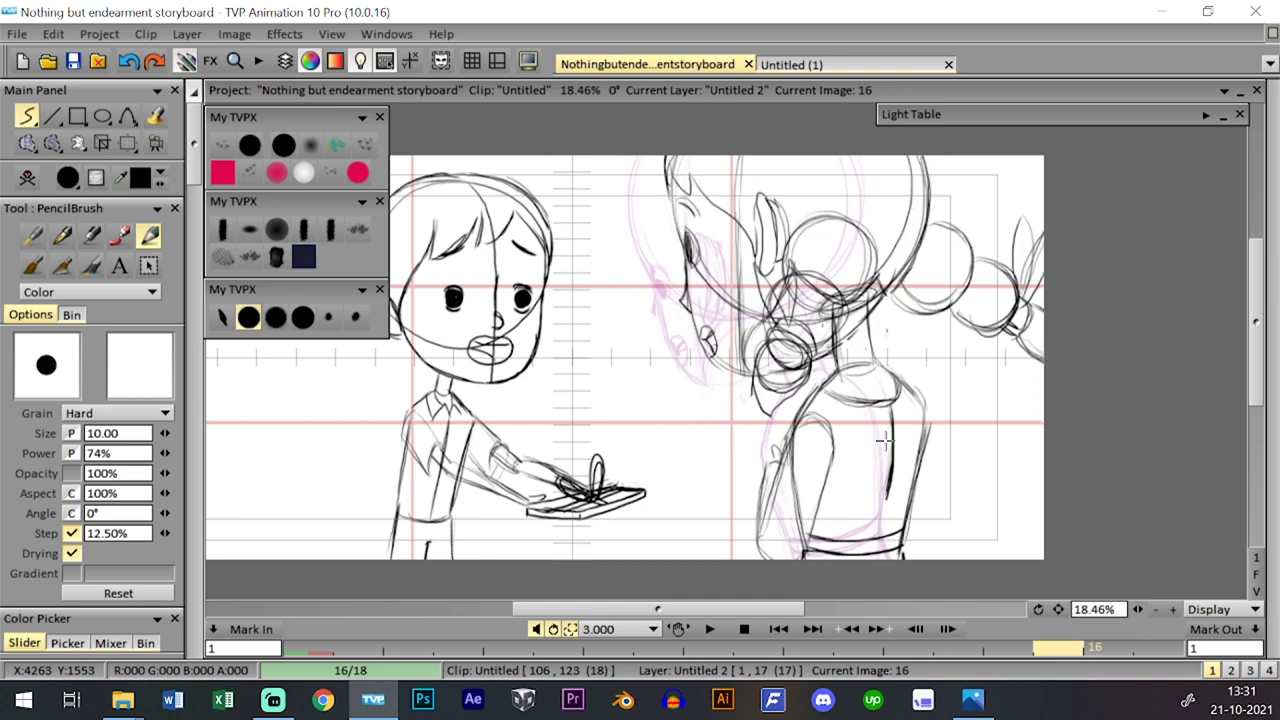
pyautogui.press('Right')
pyautogui.press('Left')
pyautogui.press('Right')
pyautogui.press('Left')
pyautogui.press('Right')
pyautogui.press('Left')
pyautogui.press('Right')
pyautogui.press('Left')
pyautogui.press('Right')
pyautogui.press('Left')
pyautogui.press('Right')
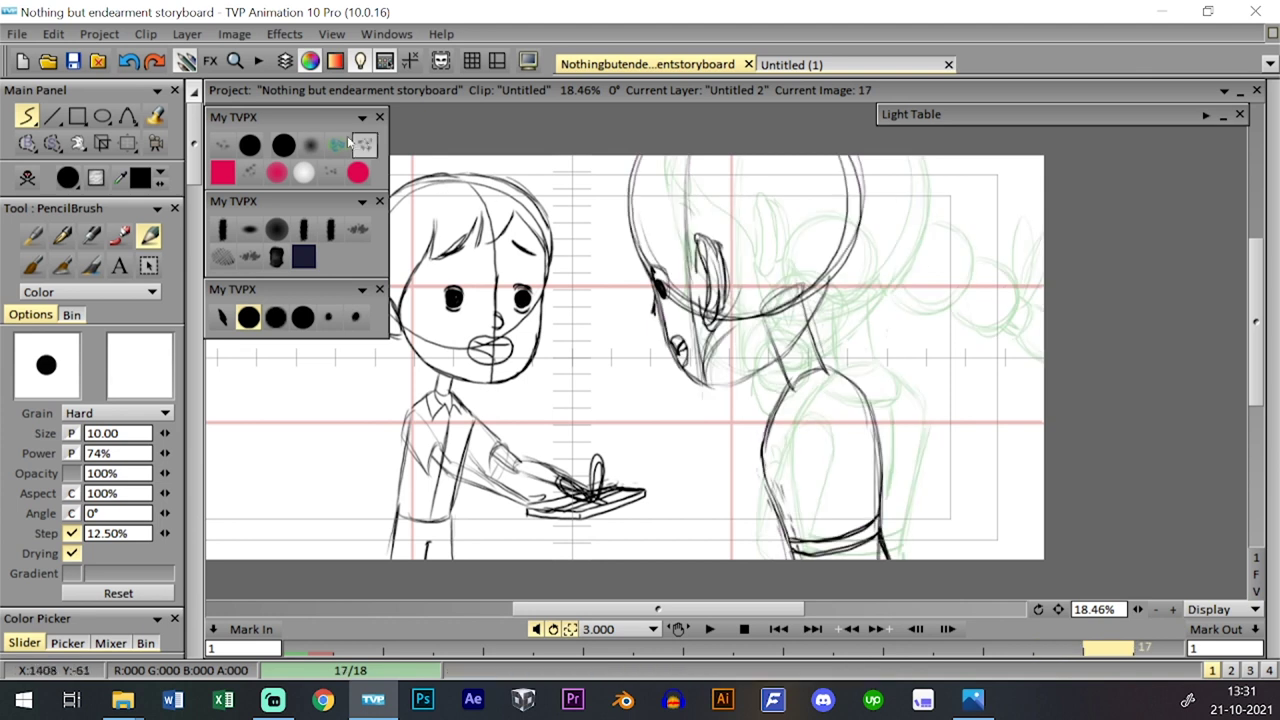
# - Erase the old ear with the eraser PenBrush and redraw it with PencilBrush, comparing against image 16
pyautogui.click(283, 145)
pyautogui.moveTo(722, 300); pyautogui.dragTo(716, 245)
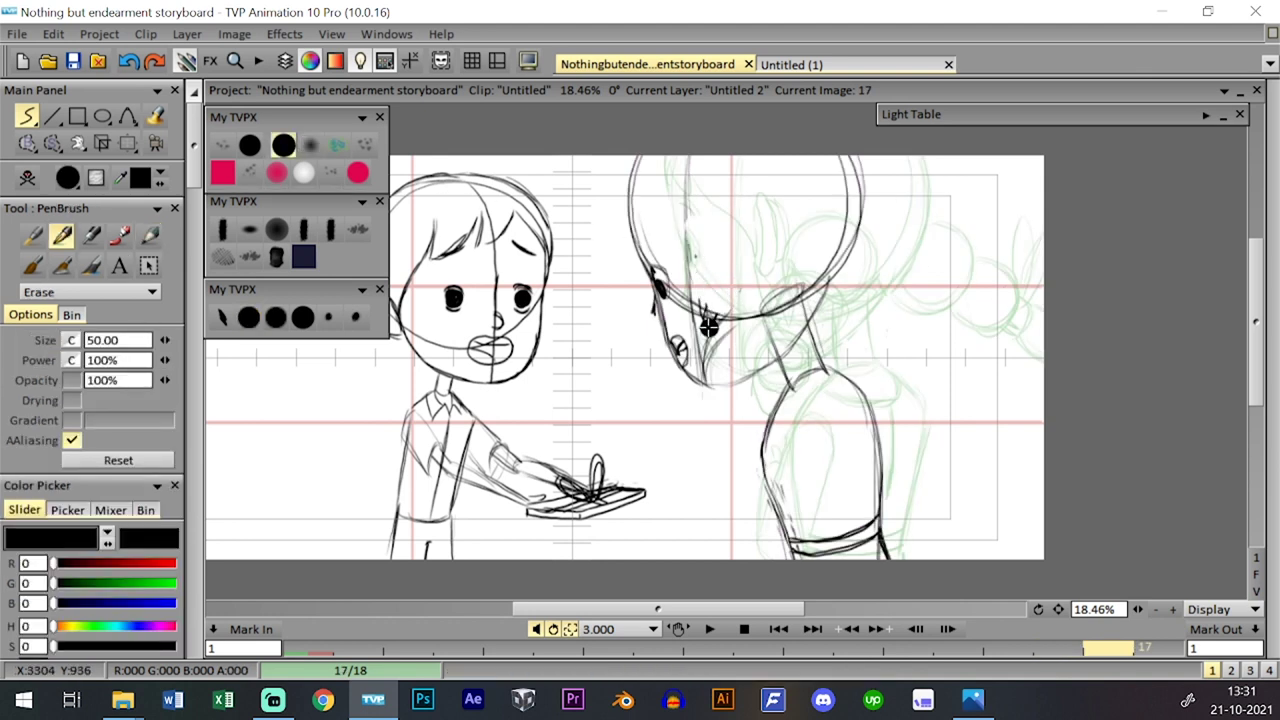
pyautogui.click(248, 317)
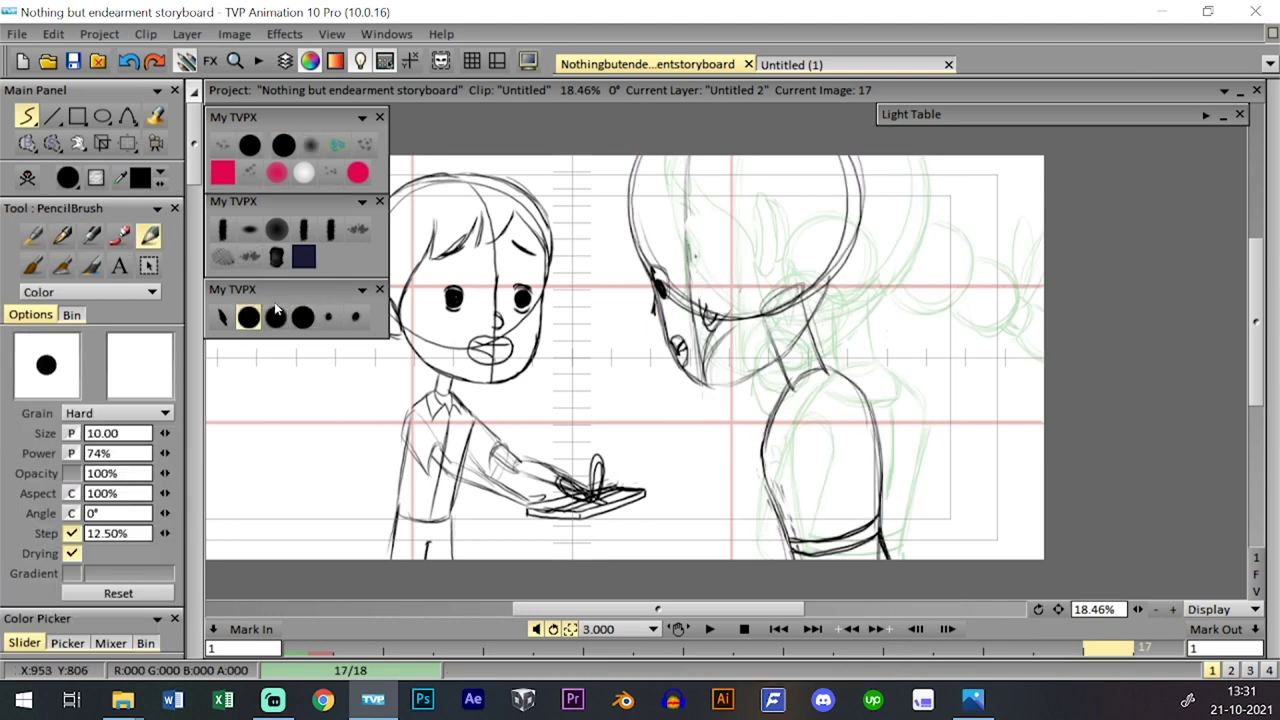
pyautogui.moveTo(702, 248)
pyautogui.mouseDown()
pyautogui.moveTo(716, 290)
pyautogui.moveTo(702, 298)
pyautogui.mouseUp()
pyautogui.hotkey('ctrl', 'z')
pyautogui.moveTo(684, 226); pyautogui.dragTo(702, 297)
pyautogui.press('Left')
pyautogui.press('Right')
pyautogui.press('Left')
pyautogui.press('Right')
# - Add a stroke beside the ear and darken the left edge of the head
pyautogui.moveTo(689, 268); pyautogui.dragTo(698, 299)
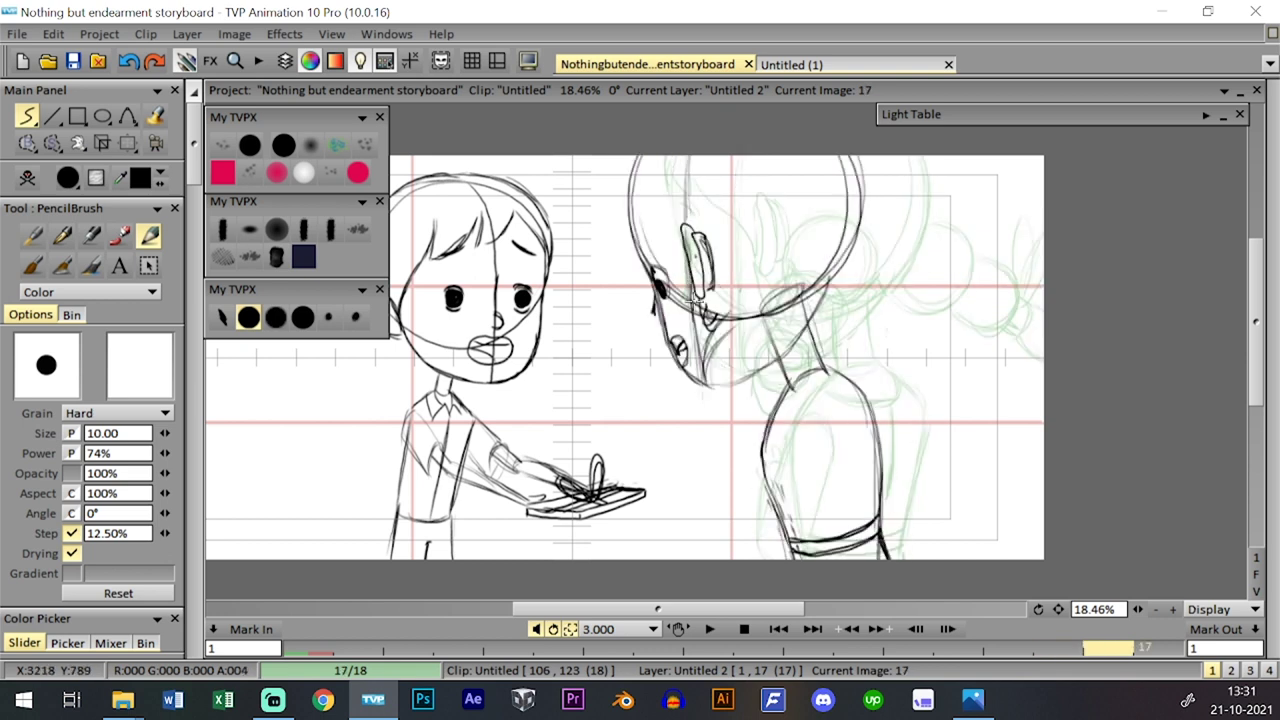
pyautogui.press('Left')
pyautogui.press('Right')
pyautogui.press('Left')
pyautogui.press('Right')
pyautogui.moveTo(623, 190)
pyautogui.mouseDown()
pyautogui.moveTo(648, 237)
pyautogui.moveTo(623, 193)
pyautogui.moveTo(629, 220)
pyautogui.moveTo(631, 188)
pyautogui.moveTo(628, 233)
pyautogui.moveTo(651, 234)
pyautogui.moveTo(640, 222)
pyautogui.moveTo(688, 271)
pyautogui.mouseUp()
pyautogui.press('Left')
pyautogui.press('Right')
pyautogui.press('Left')
pyautogui.press('Right')
pyautogui.press('Left')
pyautogui.press('Right')
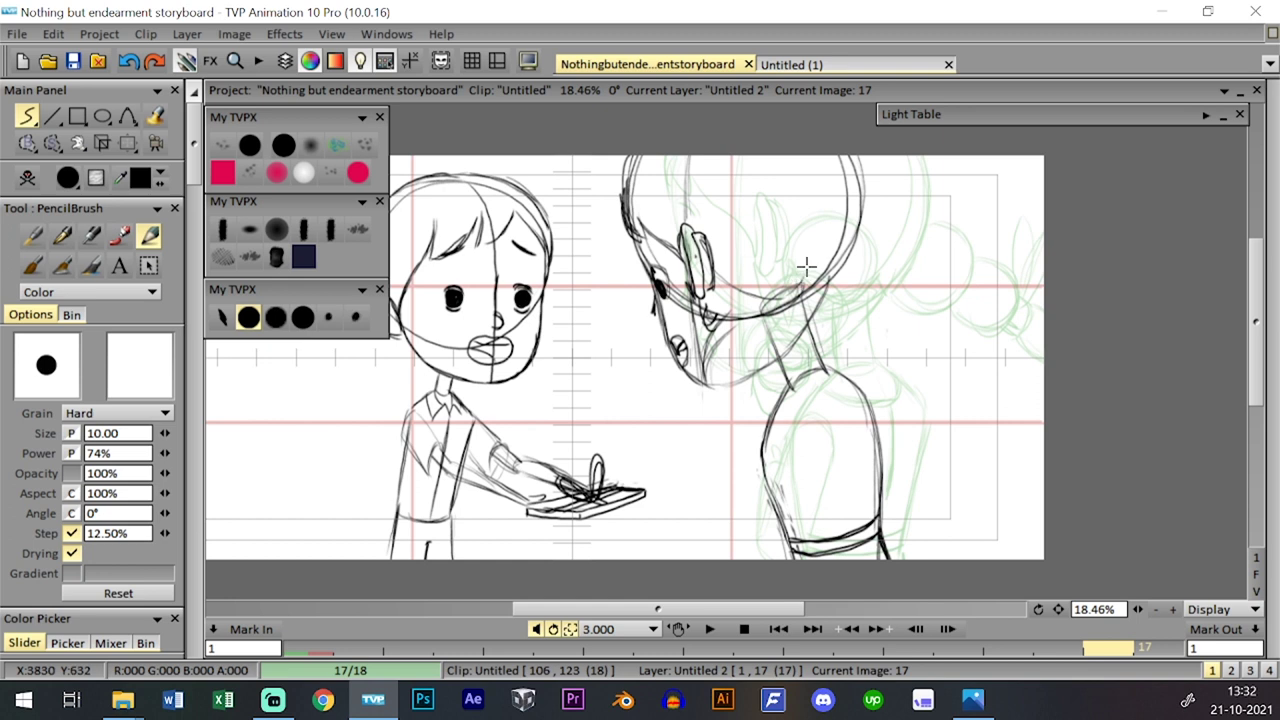
# - Extend the back of the head upward, checking it against image 16
pyautogui.moveTo(830, 270)
pyautogui.mouseDown()
pyautogui.moveTo(854, 236)
pyautogui.moveTo(866, 158)
pyautogui.mouseUp()
pyautogui.press('Left')
pyautogui.press('Right')
pyautogui.moveTo(1145, 115)
pyautogui.press('Left')
pyautogui.press('Right')
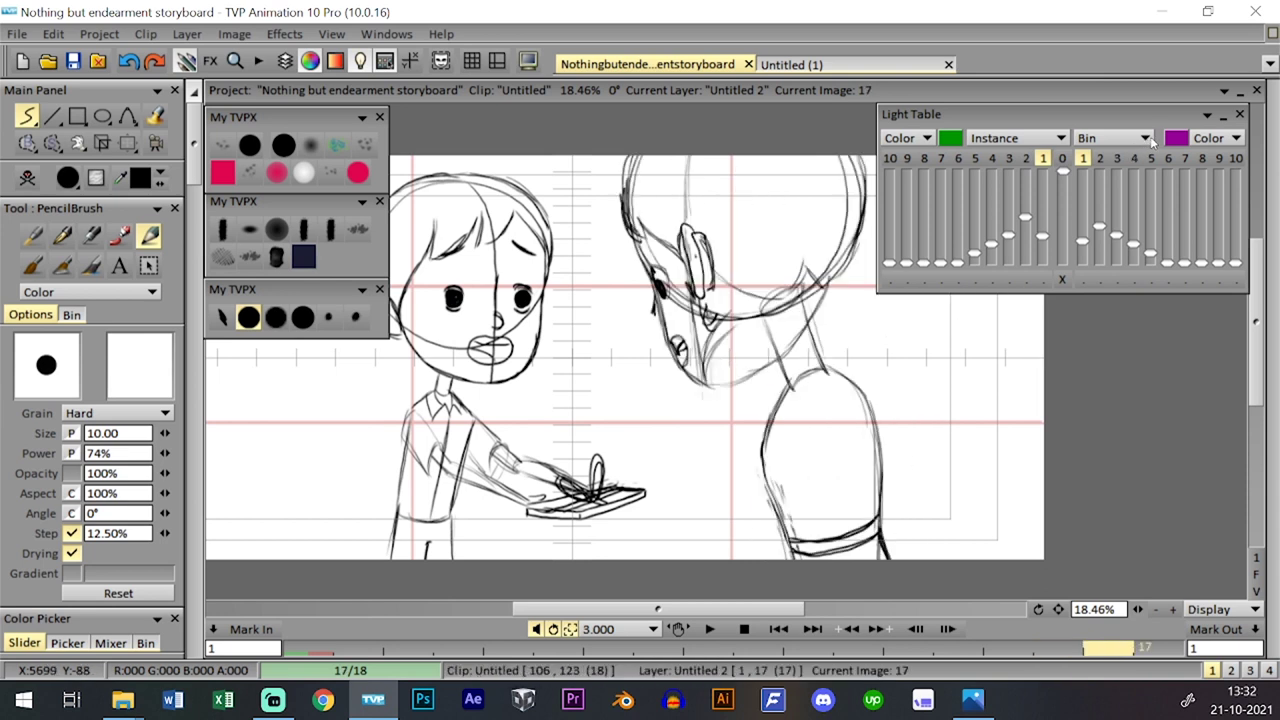
# - Toggle the onion-skin settings off and back on while comparing images 16 and 17
pyautogui.click(1205, 116)
pyautogui.press('Left')
pyautogui.press('Right')
pyautogui.press('Left')
pyautogui.press('Right')
pyautogui.press('Left')
pyautogui.press('Right')
pyautogui.press('Left')
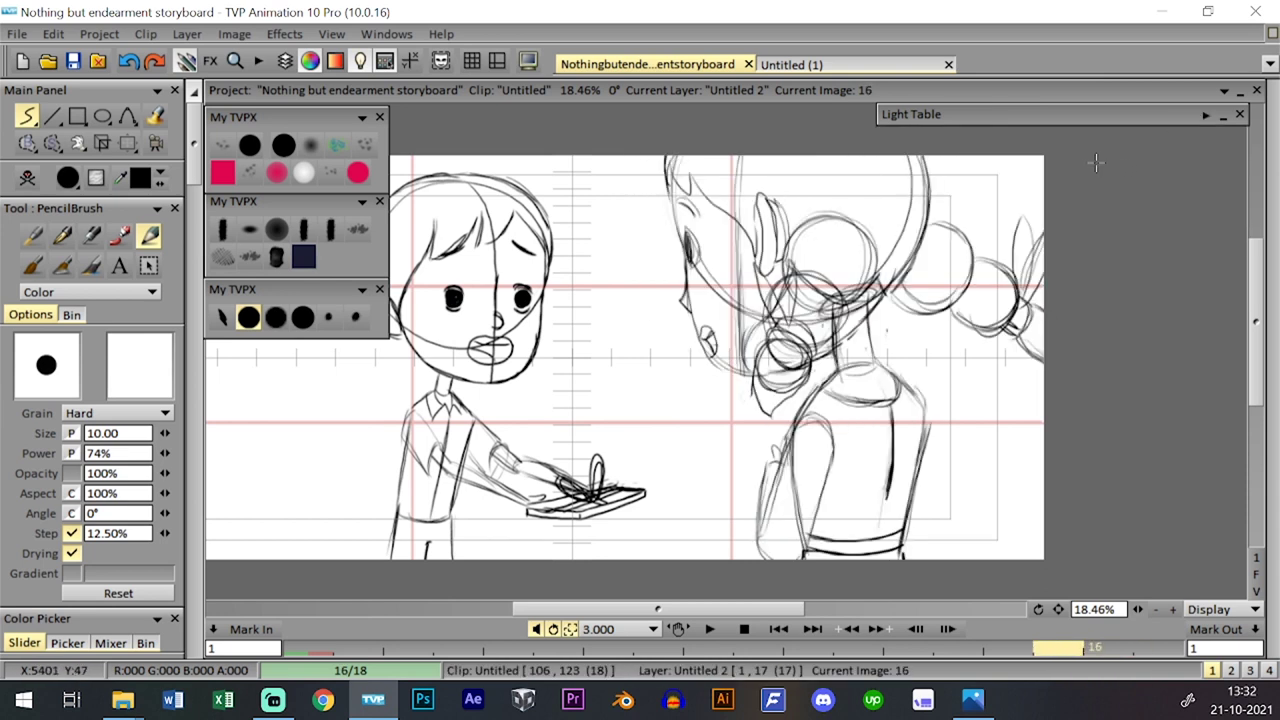
pyautogui.click(1205, 116)
pyautogui.press('Right')
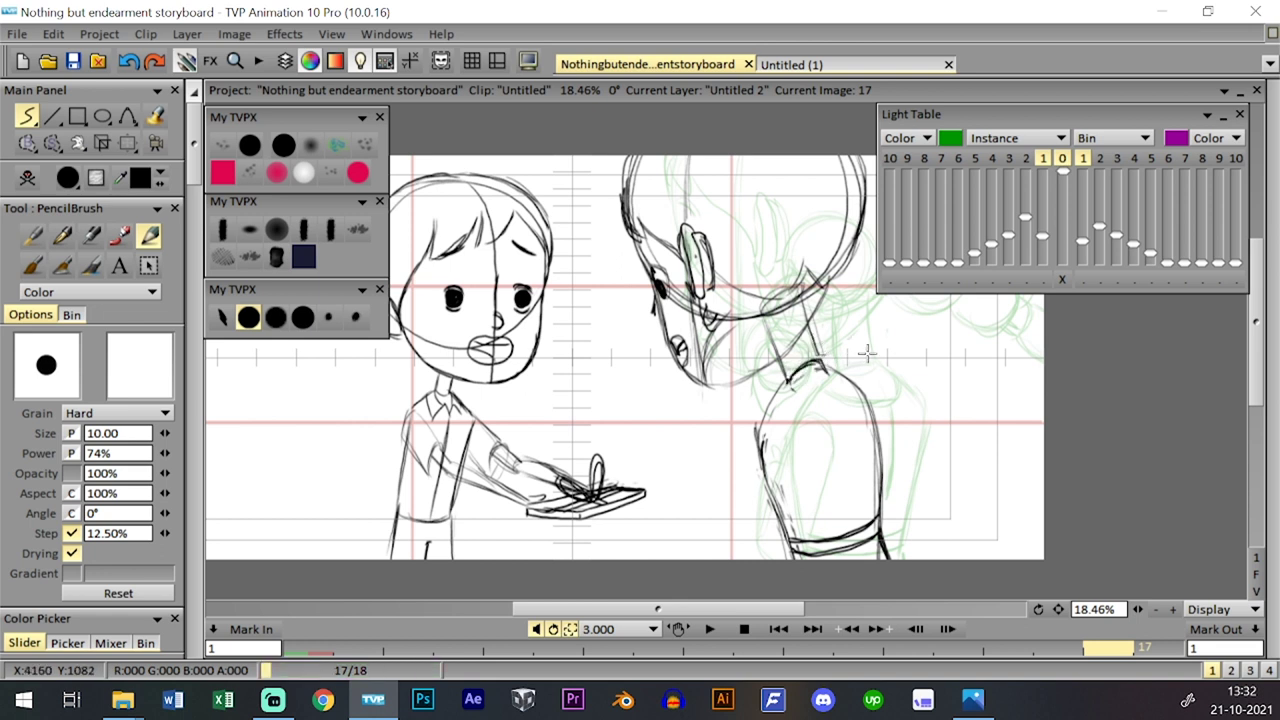
pyautogui.press('Left')
pyautogui.press('Right')
# - Trace the girl's neck, collar and left shoulder outline on image 17
pyautogui.moveTo(790, 398)
pyautogui.mouseDown()
pyautogui.moveTo(845, 384)
pyautogui.moveTo(812, 412)
pyautogui.moveTo(831, 404)
pyautogui.moveTo(816, 410)
pyautogui.moveTo(839, 373)
pyautogui.moveTo(813, 352)
pyautogui.moveTo(787, 385)
pyautogui.mouseUp()
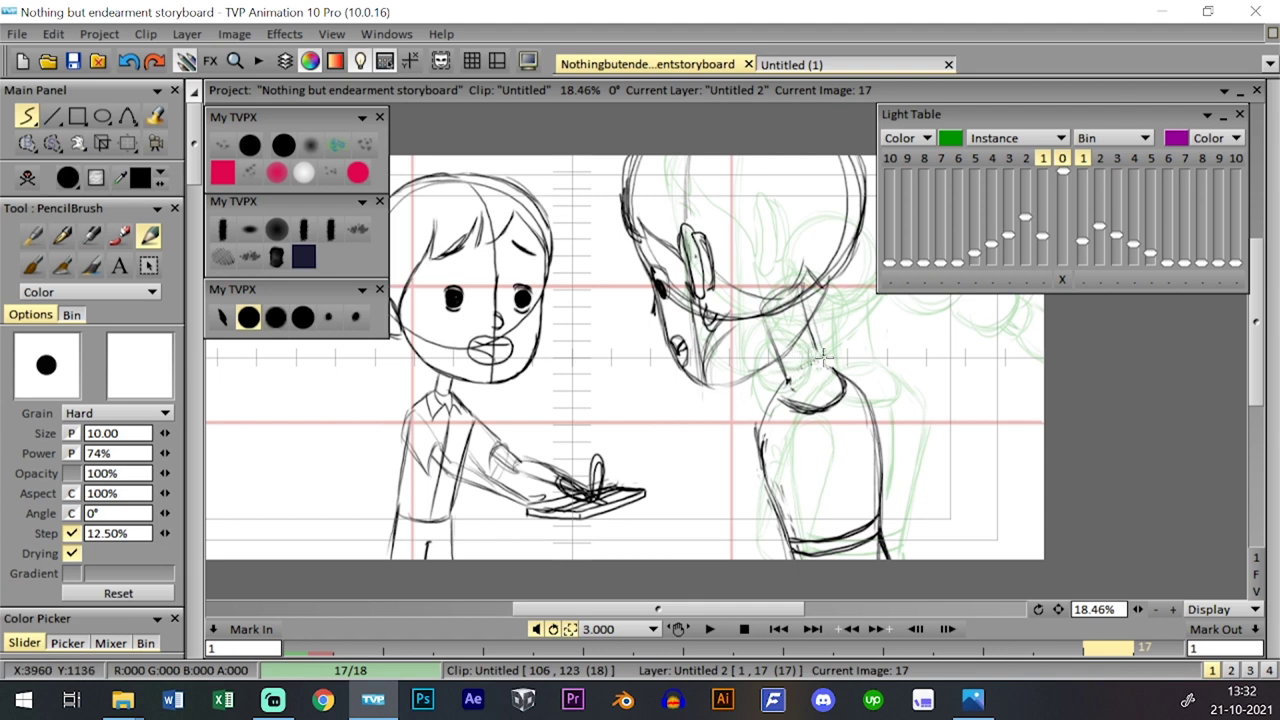
pyautogui.press('Left')
pyautogui.press('Right')
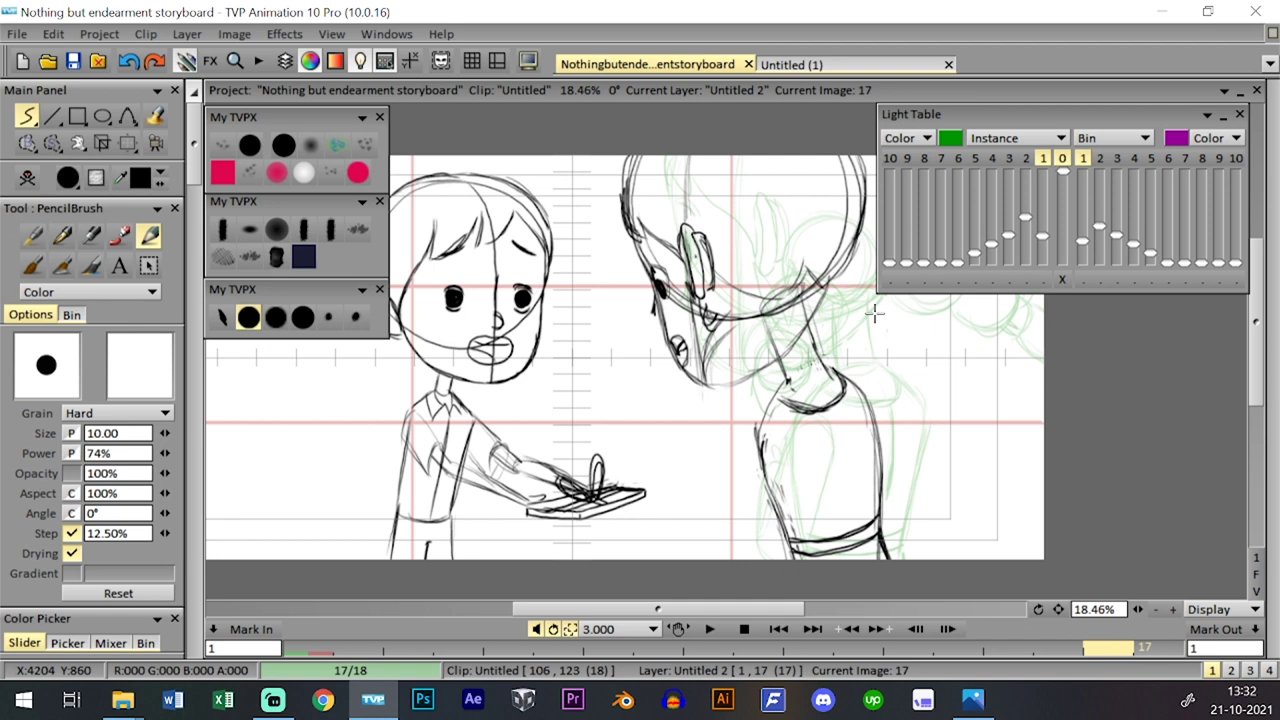
pyautogui.moveTo(783, 389)
pyautogui.mouseDown()
pyautogui.moveTo(770, 492)
pyautogui.moveTo(760, 443)
pyautogui.moveTo(772, 482)
pyautogui.moveTo(753, 455)
pyautogui.moveTo(761, 422)
pyautogui.moveTo(755, 433)
pyautogui.moveTo(783, 386)
pyautogui.mouseUp()
pyautogui.hotkey('ctrl', 'z')
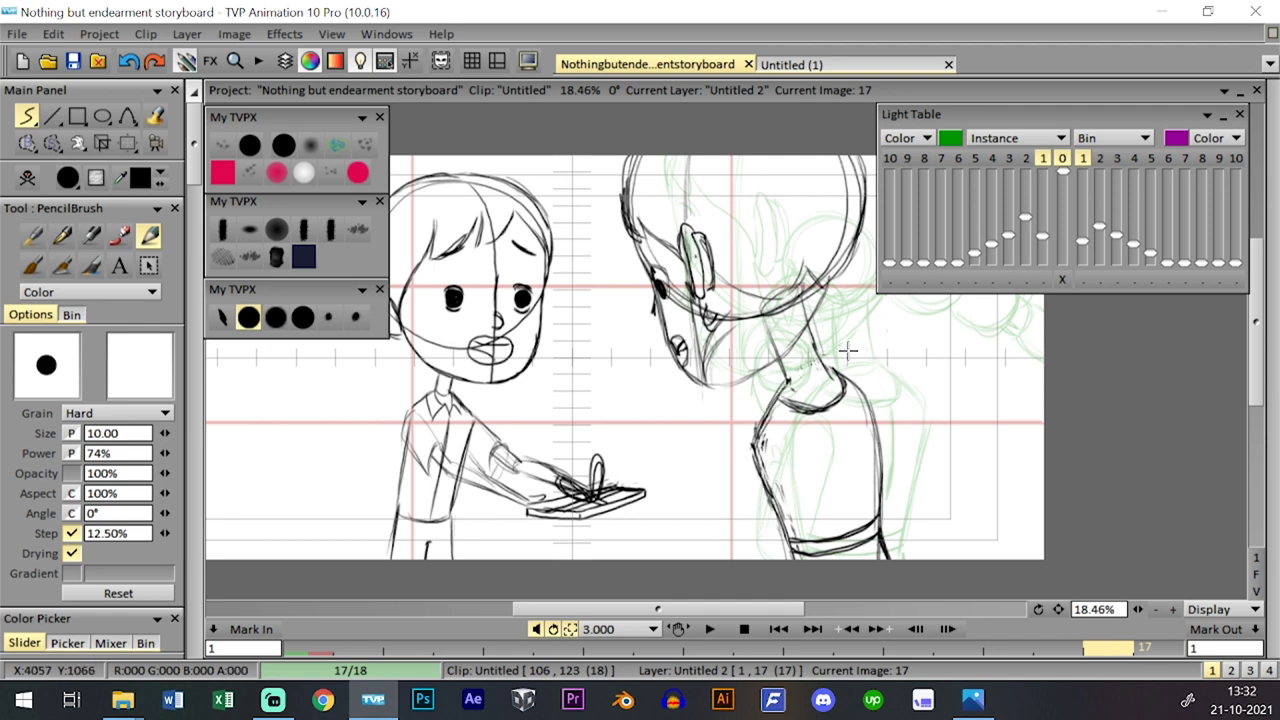
pyautogui.press('Left')
pyautogui.press('Right')
pyautogui.press('Left')
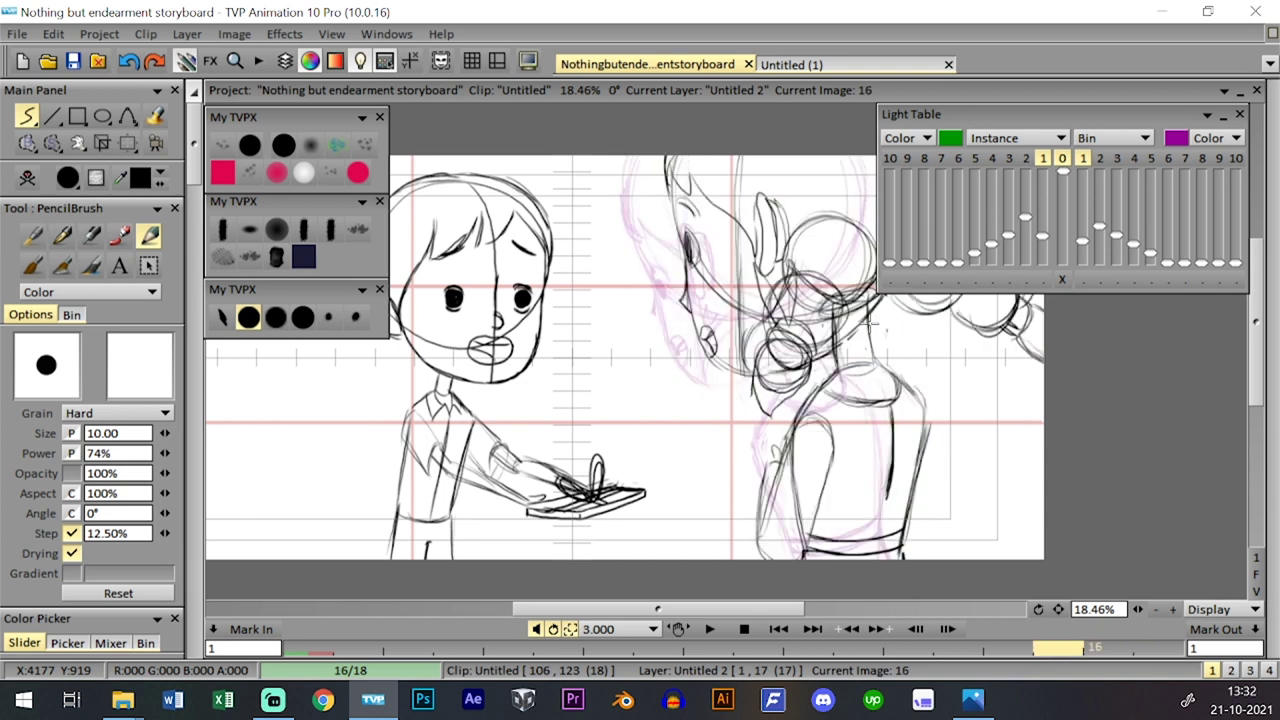
pyautogui.press('Right')
# - Darken the girl's right shoulder line, discarding a trial torso-edge stroke
pyautogui.moveTo(834, 372)
pyautogui.mouseDown()
pyautogui.moveTo(867, 399)
pyautogui.moveTo(879, 480)
pyautogui.mouseUp()
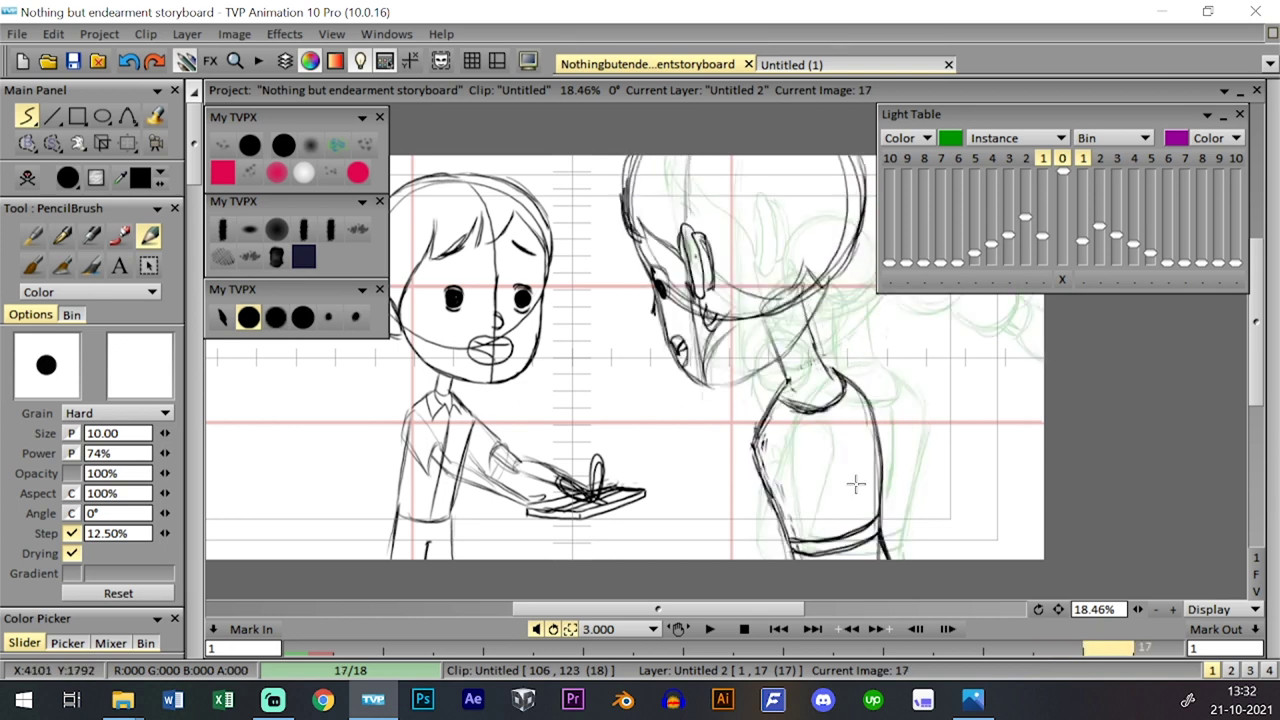
pyautogui.press('Left')
pyautogui.press('Right')
pyautogui.moveTo(878, 526); pyautogui.dragTo(876, 402)
pyautogui.hotkey('ctrl', 'z')
pyautogui.press('Left')
pyautogui.press('Right')
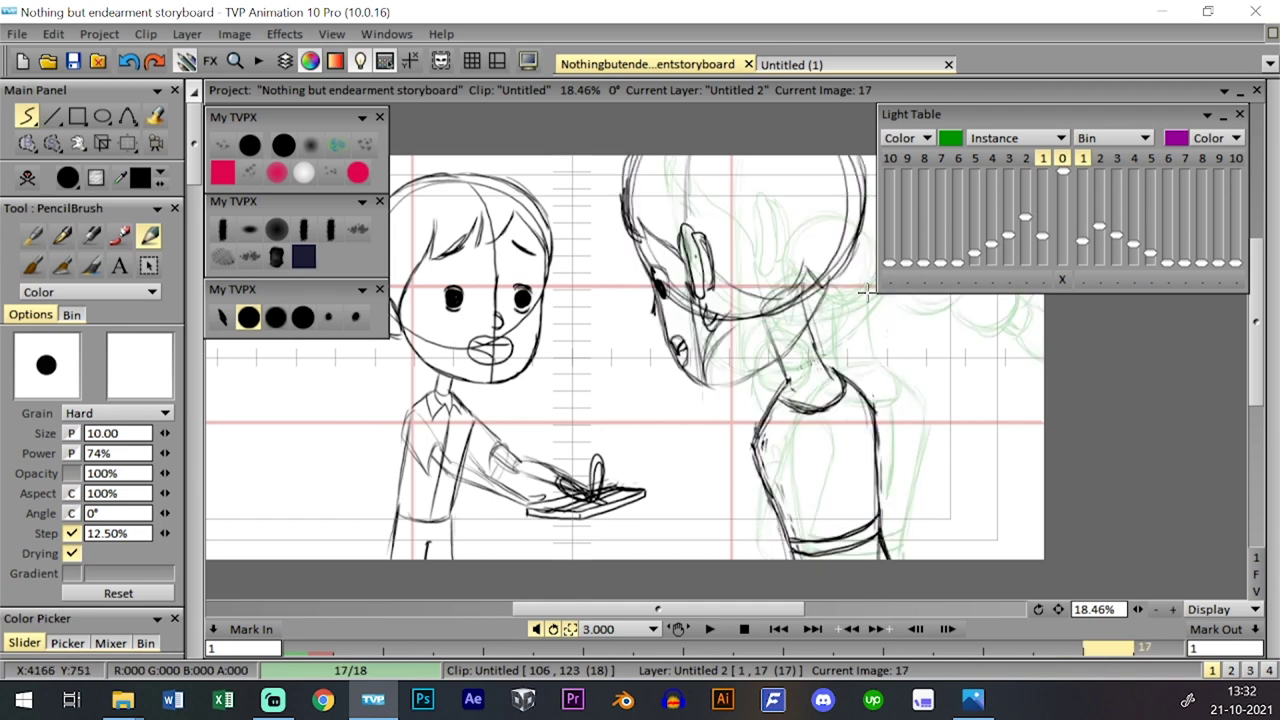
pyautogui.press('Left')
pyautogui.press('Right')
pyautogui.press('Left')
pyautogui.press('Right')
pyautogui.press('Left')
pyautogui.press('Right')
pyautogui.press('Left')
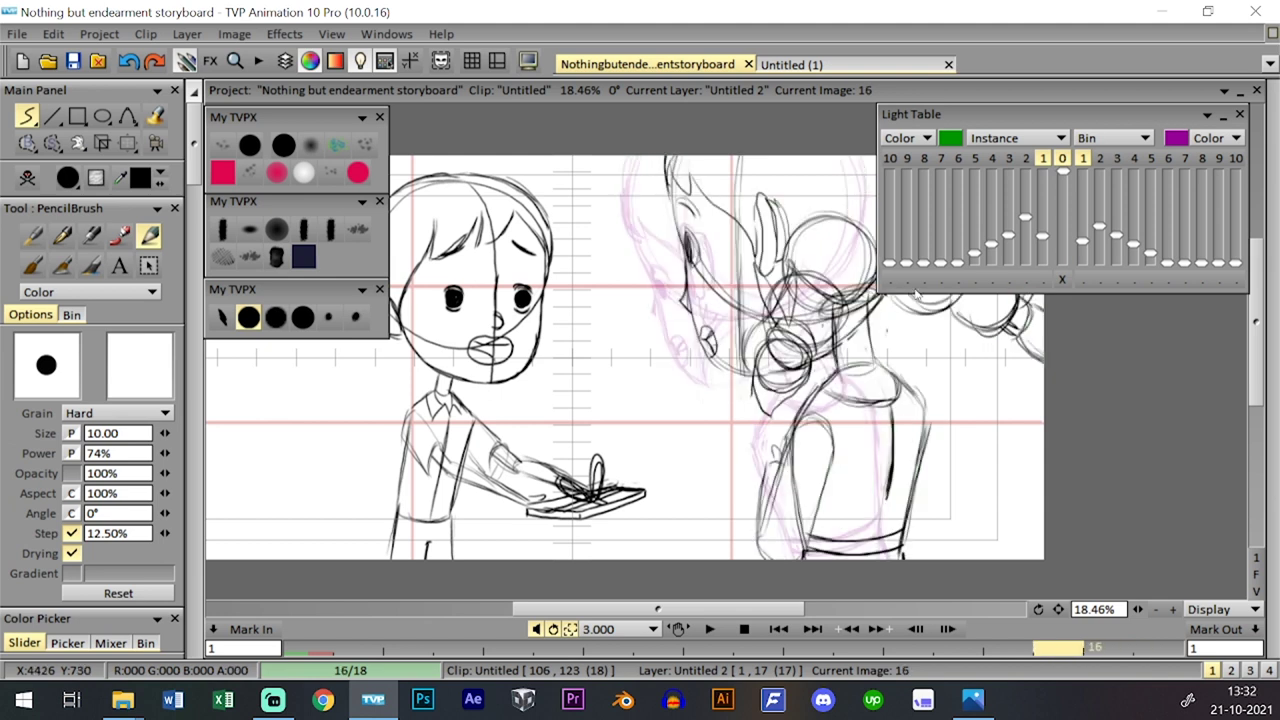
pyautogui.press('Right')
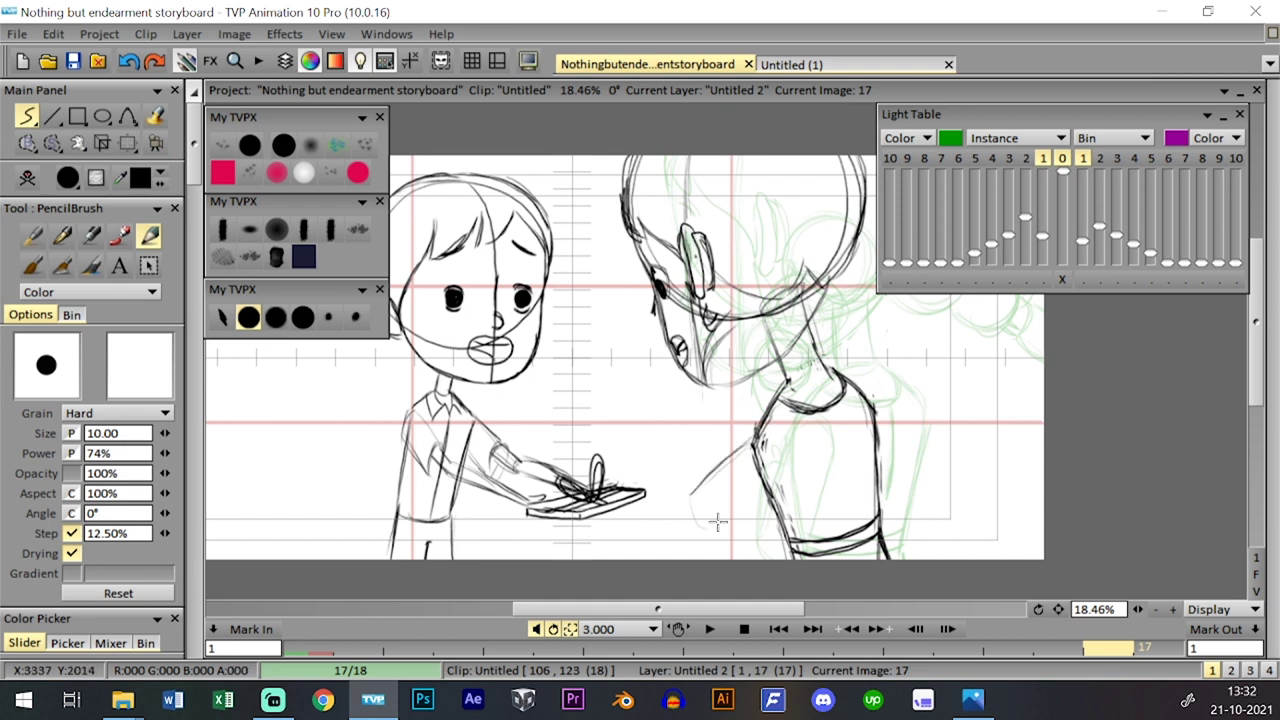
# - Draw the girl's side from the shoulder and a lower arm line toward the tray
pyautogui.hotkey('ctrl', 'z')
pyautogui.moveTo(758, 445)
pyautogui.mouseDown()
pyautogui.moveTo(781, 468)
pyautogui.moveTo(765, 500)
pyautogui.mouseUp()
pyautogui.moveTo(757, 442); pyautogui.dragTo(679, 480)
pyautogui.moveTo(746, 448); pyautogui.dragTo(677, 486)
pyautogui.hotkey('ctrl', 'z')
pyautogui.hotkey('ctrl', 'z')
pyautogui.moveTo(756, 438)
pyautogui.mouseDown()
pyautogui.moveTo(682, 481)
pyautogui.moveTo(700, 515)
pyautogui.mouseUp()
pyautogui.hotkey('ctrl', 'z')
pyautogui.moveTo(773, 484); pyautogui.dragTo(724, 510)
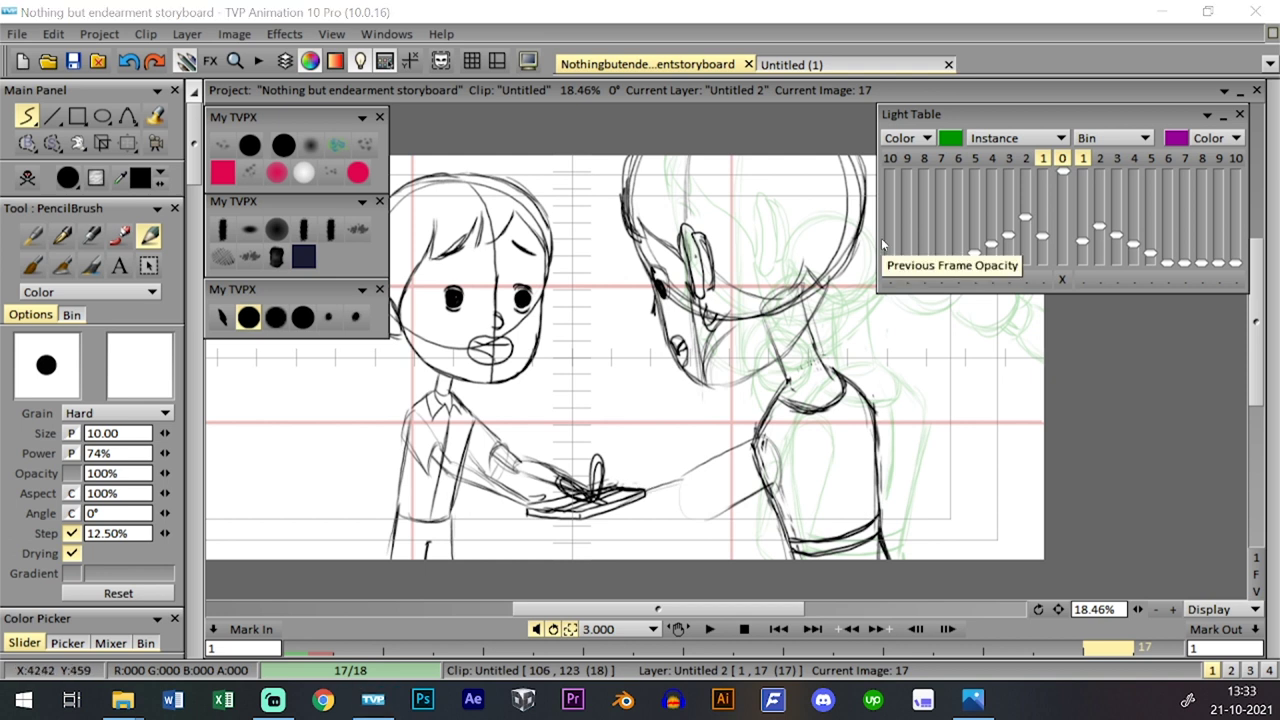
pyautogui.moveTo(662, 482); pyautogui.dragTo(595, 491)
pyautogui.hotkey('ctrl', 'z')
# - Sketch the forearm, the hand curving under the tray, and a darker upper arm line
pyautogui.hotkey('ctrl', 'z')
pyautogui.moveTo(611, 539); pyautogui.dragTo(708, 518)
pyautogui.hotkey('ctrl', 'z')
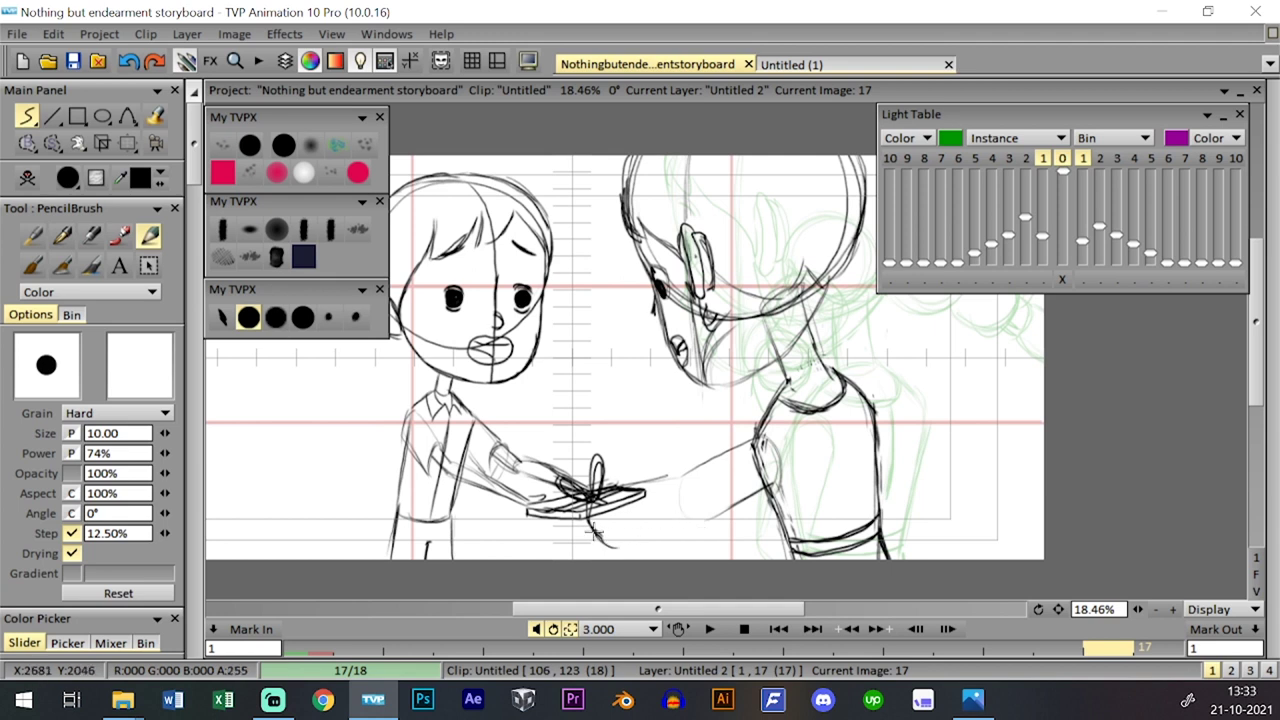
pyautogui.moveTo(592, 522); pyautogui.dragTo(710, 523)
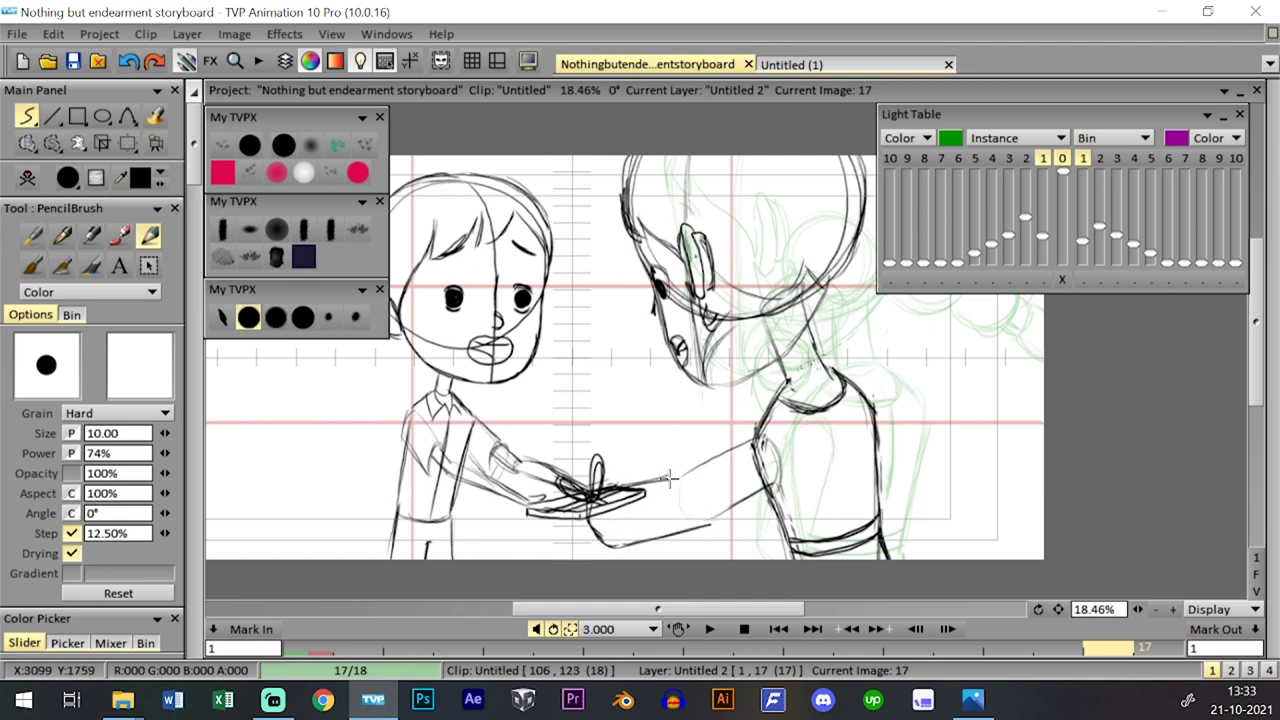
pyautogui.moveTo(689, 473)
pyautogui.mouseDown()
pyautogui.moveTo(766, 421)
pyautogui.moveTo(833, 433)
pyautogui.mouseUp()
pyautogui.press('Left')
pyautogui.press('Right')
pyautogui.press('Left')
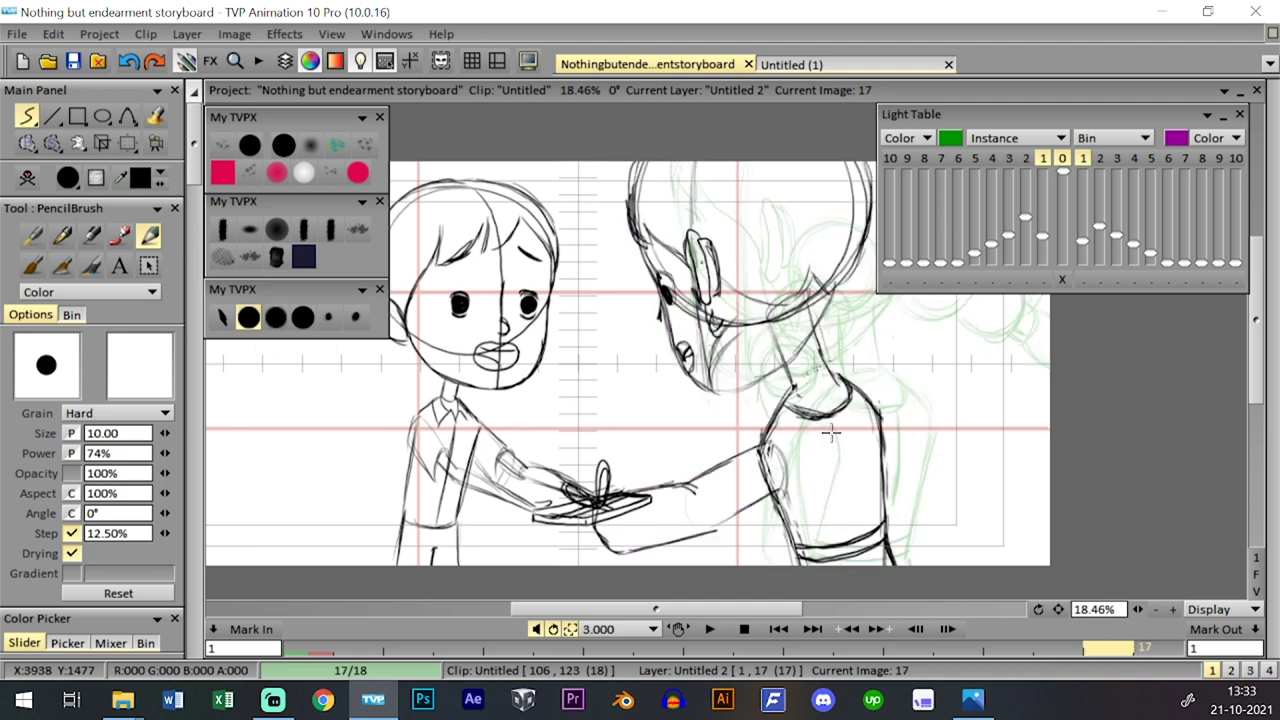
pyautogui.press('Right')
# - Compare images 16 and 17, then try extending the torso's right inner line to the waistband
pyautogui.press('Left')
pyautogui.press('Right')
pyautogui.press('Left')
pyautogui.press('Right')
pyautogui.press('Left')
pyautogui.press('Right')
pyautogui.press('Left')
pyautogui.press('Right')
pyautogui.press('Left')
pyautogui.press('Right')
pyautogui.press('Left')
pyautogui.press('Right')
pyautogui.press('Left')
pyautogui.press('Right')
pyautogui.press('Left')
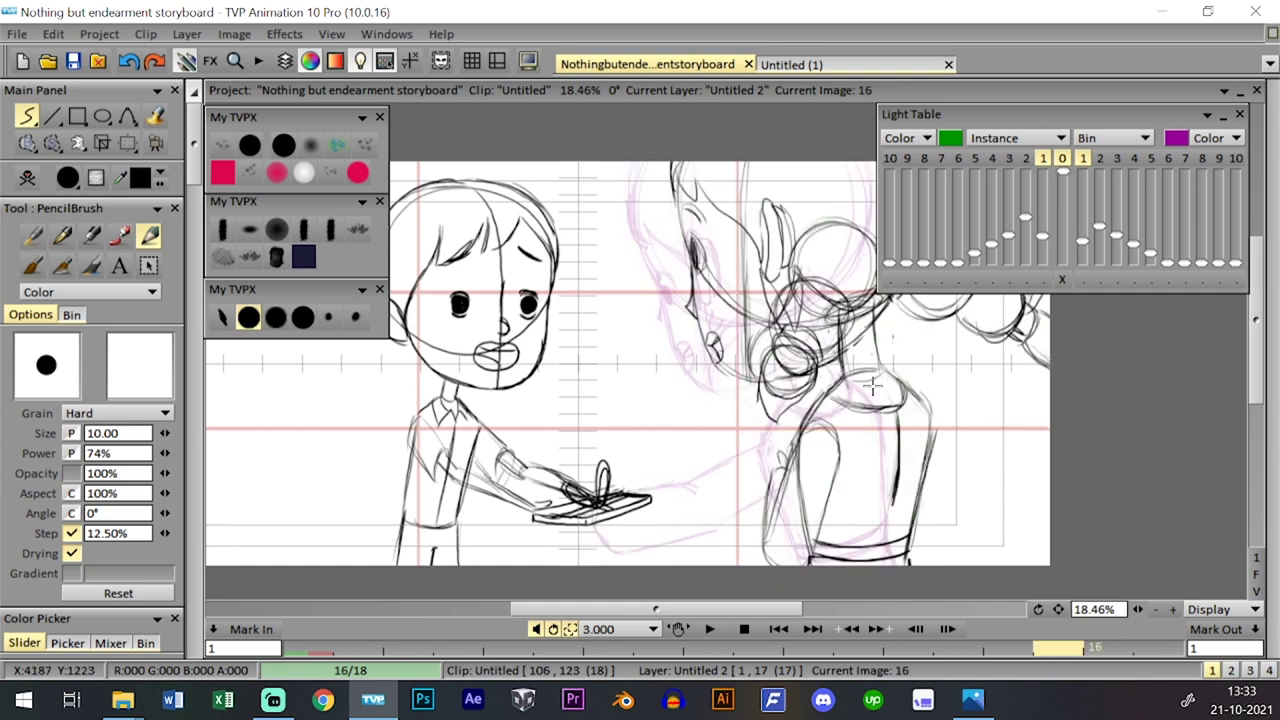
pyautogui.press('Right')
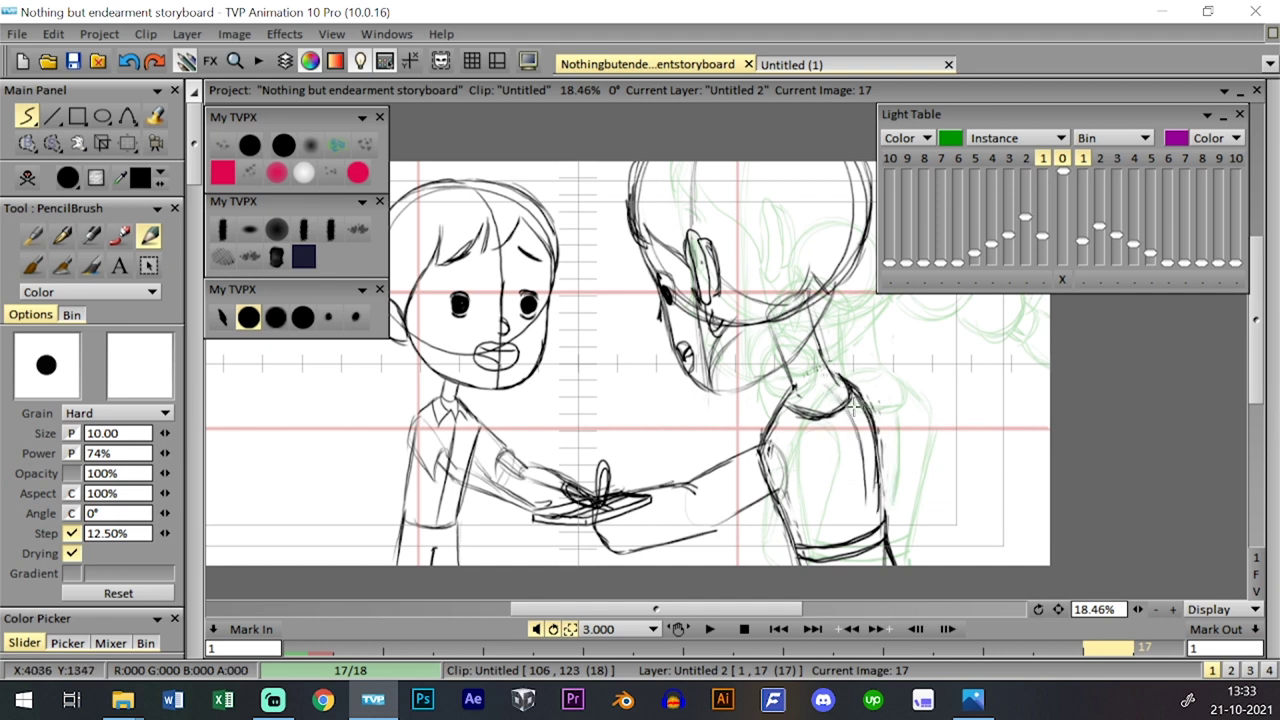
pyautogui.press('Left')
pyautogui.moveTo(897, 418)
pyautogui.mouseDown()
pyautogui.moveTo(872, 523)
pyautogui.moveTo(886, 512)
pyautogui.moveTo(892, 451)
pyautogui.moveTo(872, 508)
pyautogui.moveTo(895, 512)
pyautogui.moveTo(895, 479)
pyautogui.mouseUp()
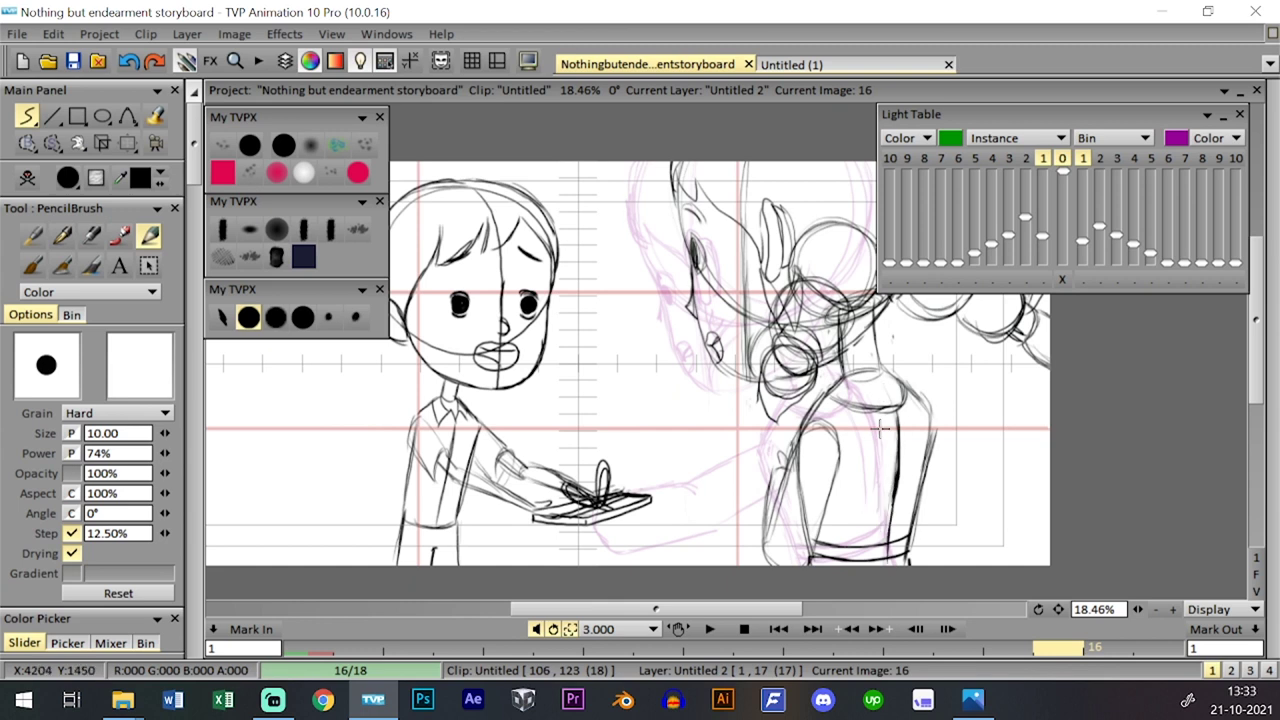
pyautogui.hotkey('ctrl', 'z')
# - Retrace the right torso line after several undone attempts
pyautogui.press('Right')
pyautogui.press('Left')
pyautogui.press('Right')
pyautogui.press('Left')
pyautogui.moveTo(900, 433); pyautogui.dragTo(897, 517)
pyautogui.hotkey('ctrl', 'z')
pyautogui.moveTo(899, 411); pyautogui.dragTo(900, 464)
pyautogui.moveTo(850, 408); pyautogui.dragTo(862, 544)
pyautogui.moveTo(900, 413); pyautogui.dragTo(897, 512)
pyautogui.moveTo(901, 423); pyautogui.dragTo(894, 531)
pyautogui.hotkey('ctrl', 'z')
pyautogui.hotkey('ctrl', 'z')
pyautogui.hotkey('ctrl', 'z')
pyautogui.moveTo(898, 418); pyautogui.dragTo(894, 503)
# - Darken and reinforce the right edge of the girl's torso, then zoom toward her
pyautogui.press('Left')
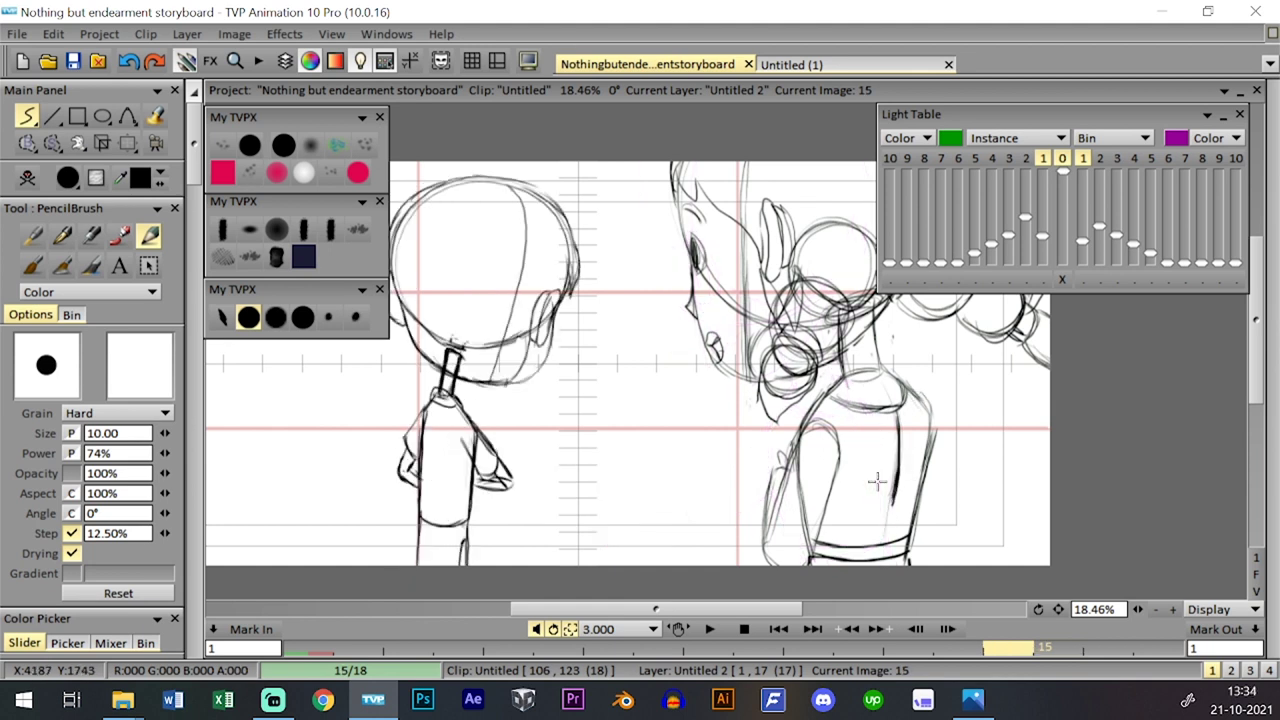
pyautogui.press('Right')
pyautogui.press('Right')
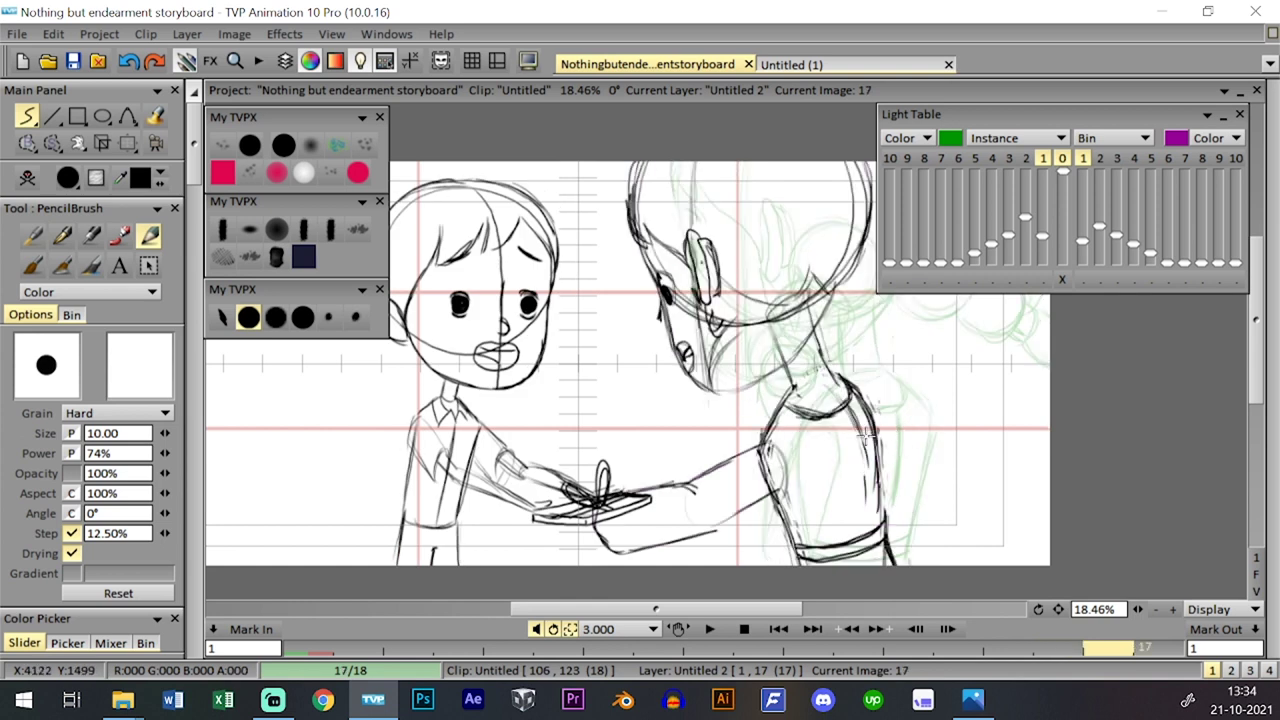
pyautogui.moveTo(866, 420); pyautogui.dragTo(874, 500)
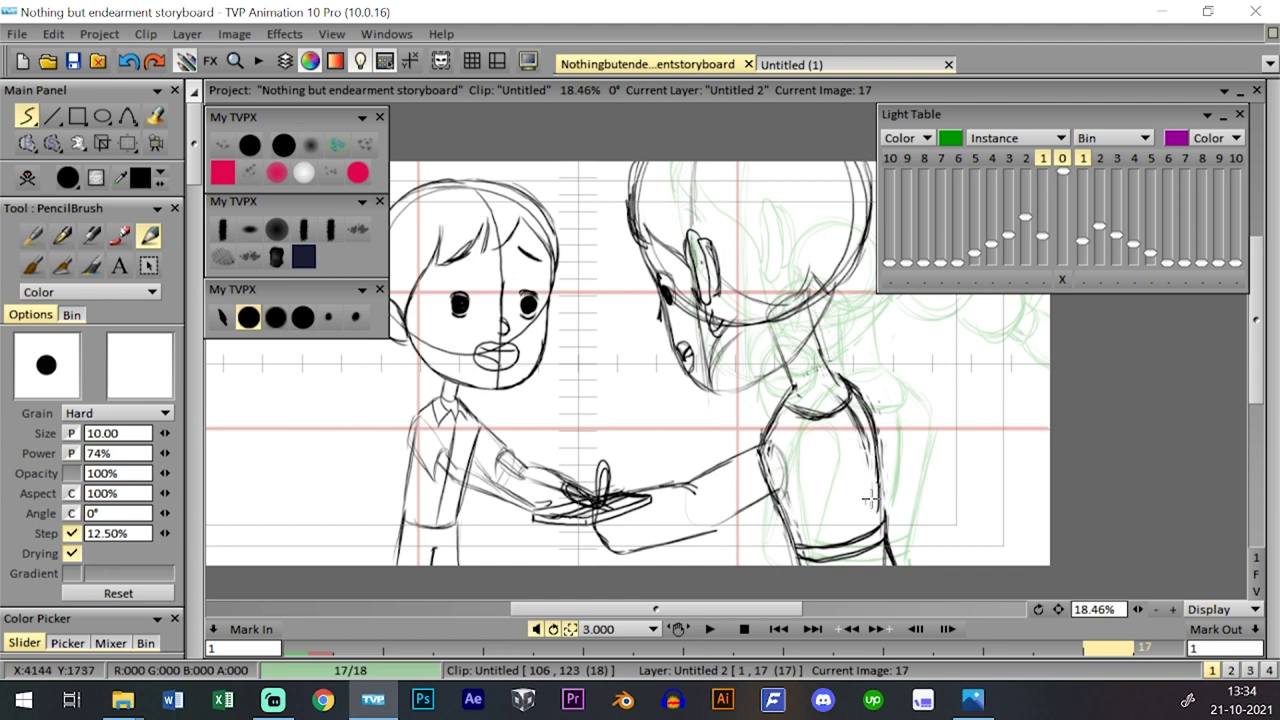
pyautogui.moveTo(862, 428); pyautogui.dragTo(853, 500)
pyautogui.moveTo(1136, 611); pyautogui.dragTo(1147, 611)
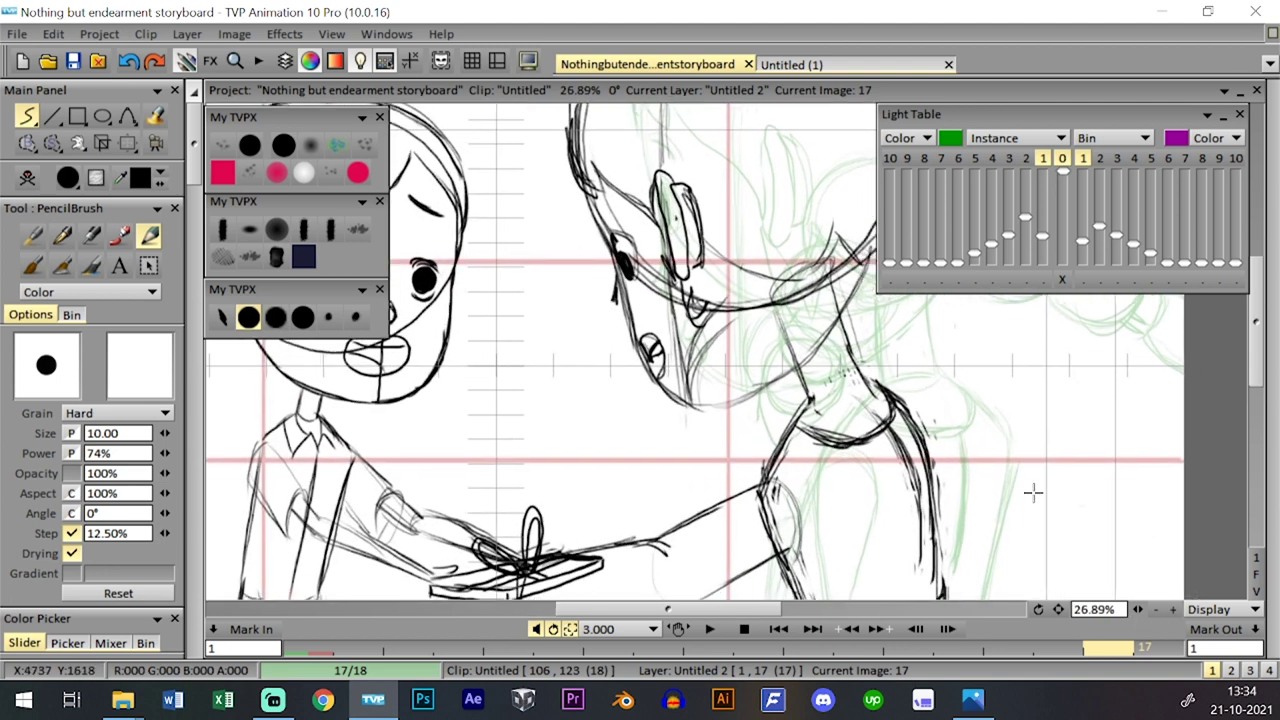
pyautogui.moveTo(1031, 491); pyautogui.dragTo(793, 409)
# - Save the project and sketch a small torso block with a centre line, head and neck
pyautogui.hotkey('ctrl', 's')
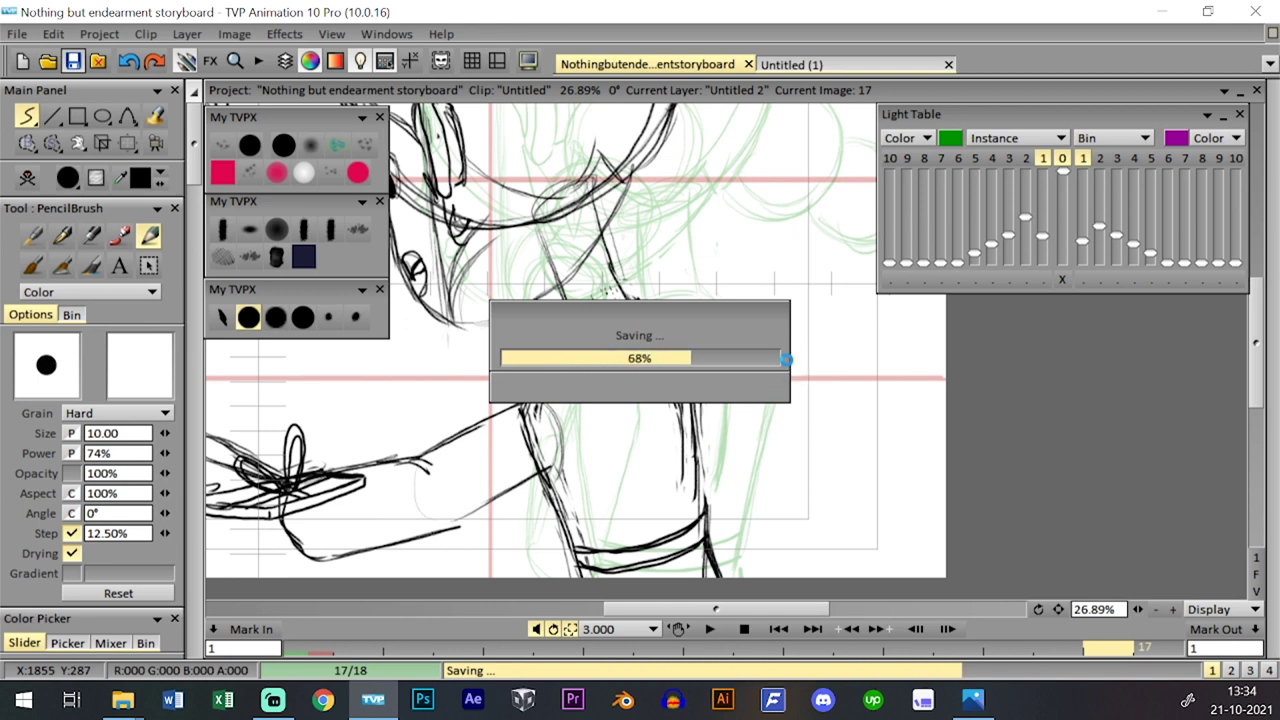
pyautogui.moveTo(777, 410)
pyautogui.mouseDown()
pyautogui.moveTo(775, 380)
pyautogui.moveTo(815, 412)
pyautogui.moveTo(818, 375)
pyautogui.moveTo(781, 364)
pyautogui.moveTo(766, 328)
pyautogui.moveTo(819, 326)
pyautogui.mouseUp()
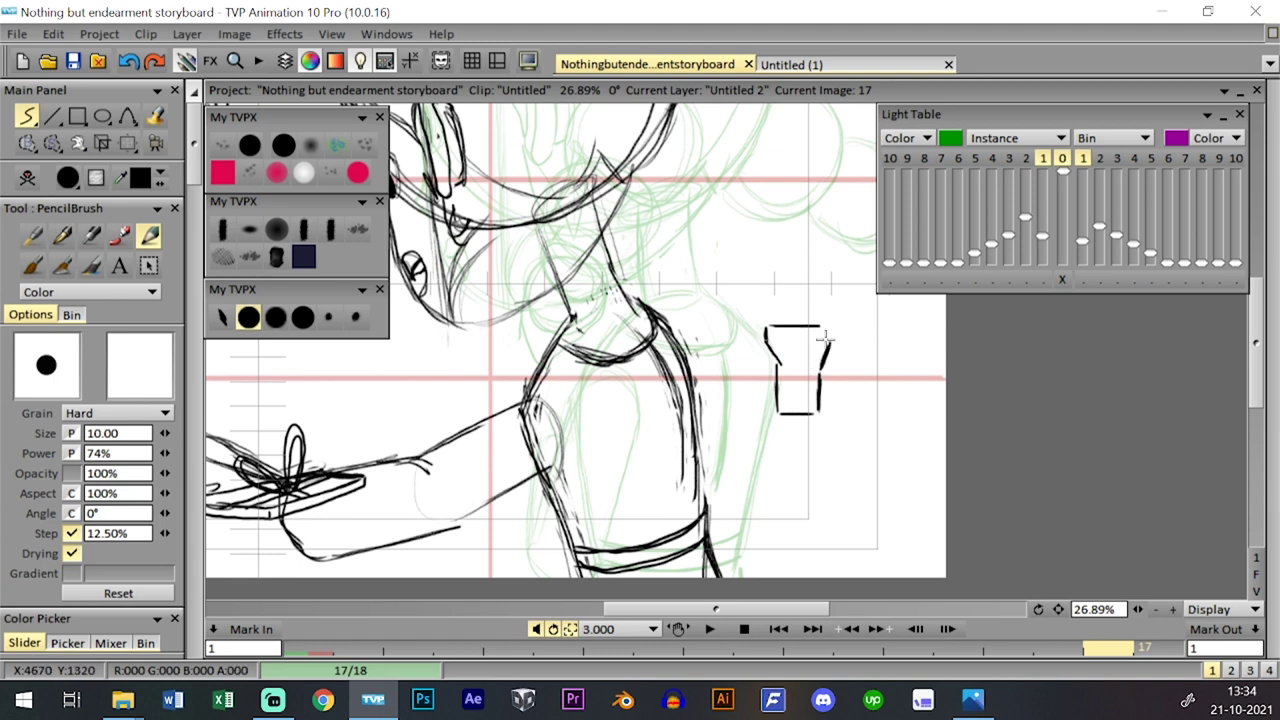
pyautogui.moveTo(798, 328); pyautogui.dragTo(797, 410)
pyautogui.moveTo(788, 275)
pyautogui.mouseDown()
pyautogui.moveTo(796, 308)
pyautogui.moveTo(808, 289)
pyautogui.moveTo(796, 300)
pyautogui.moveTo(806, 316)
pyautogui.mouseUp()
pyautogui.hotkey('ctrl', 'z')
pyautogui.moveTo(889, 318)
pyautogui.mouseDown()
pyautogui.moveTo(762, 316)
pyautogui.moveTo(720, 332)
pyautogui.moveTo(736, 399)
pyautogui.moveTo(762, 397)
pyautogui.moveTo(771, 333)
pyautogui.moveTo(744, 396)
pyautogui.moveTo(742, 316)
pyautogui.mouseUp()
pyautogui.hscroll(1, 779, 319)
pyautogui.hotkey('ctrl', 'z')
pyautogui.hotkey('ctrl', 'z')
pyautogui.hotkey('ctrl', 'z')
# - Try a centre line, shoulder mark and oval head on the second box figure, undoing each
pyautogui.moveTo(745, 392)
pyautogui.mouseDown()
pyautogui.moveTo(741, 344)
pyautogui.moveTo(740, 392)
pyautogui.mouseUp()
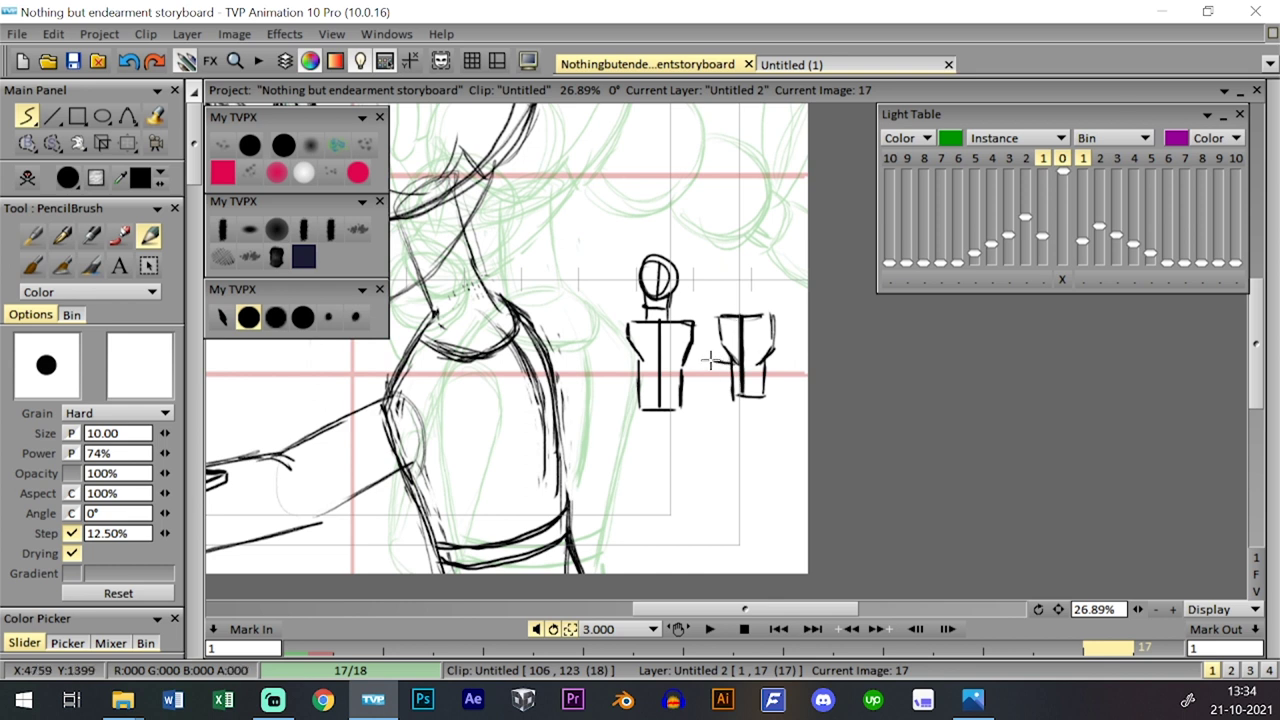
pyautogui.hotkey('ctrl', 'z')
pyautogui.moveTo(726, 347)
pyautogui.mouseDown()
pyautogui.moveTo(730, 362)
pyautogui.moveTo(738, 311)
pyautogui.mouseUp()
pyautogui.hotkey('ctrl', 'z')
pyautogui.moveTo(748, 357); pyautogui.dragTo(746, 378)
pyautogui.hotkey('ctrl', 'z')
pyautogui.moveTo(724, 270)
pyautogui.mouseDown()
pyautogui.moveTo(742, 298)
pyautogui.moveTo(726, 258)
pyautogui.mouseUp()
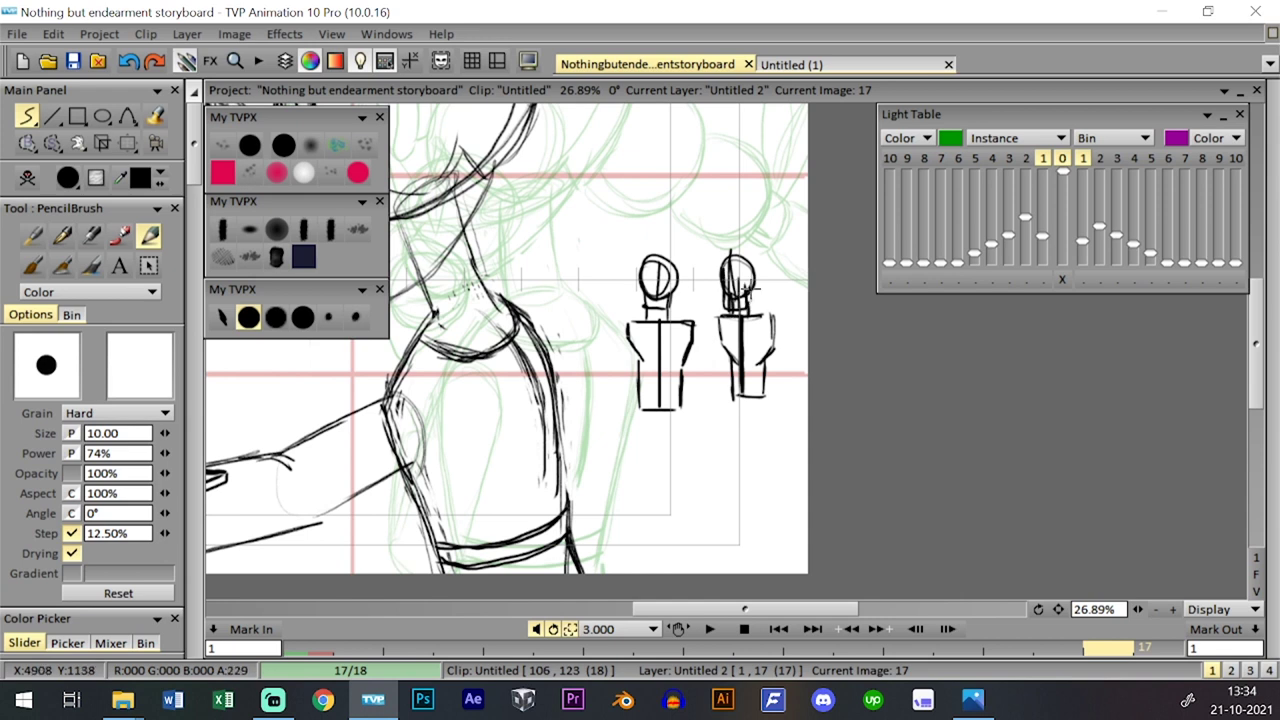
pyautogui.hotkey('ctrl', 'z')
pyautogui.hotkey('ctrl', 'z')
pyautogui.hotkey('ctrl', 'z')
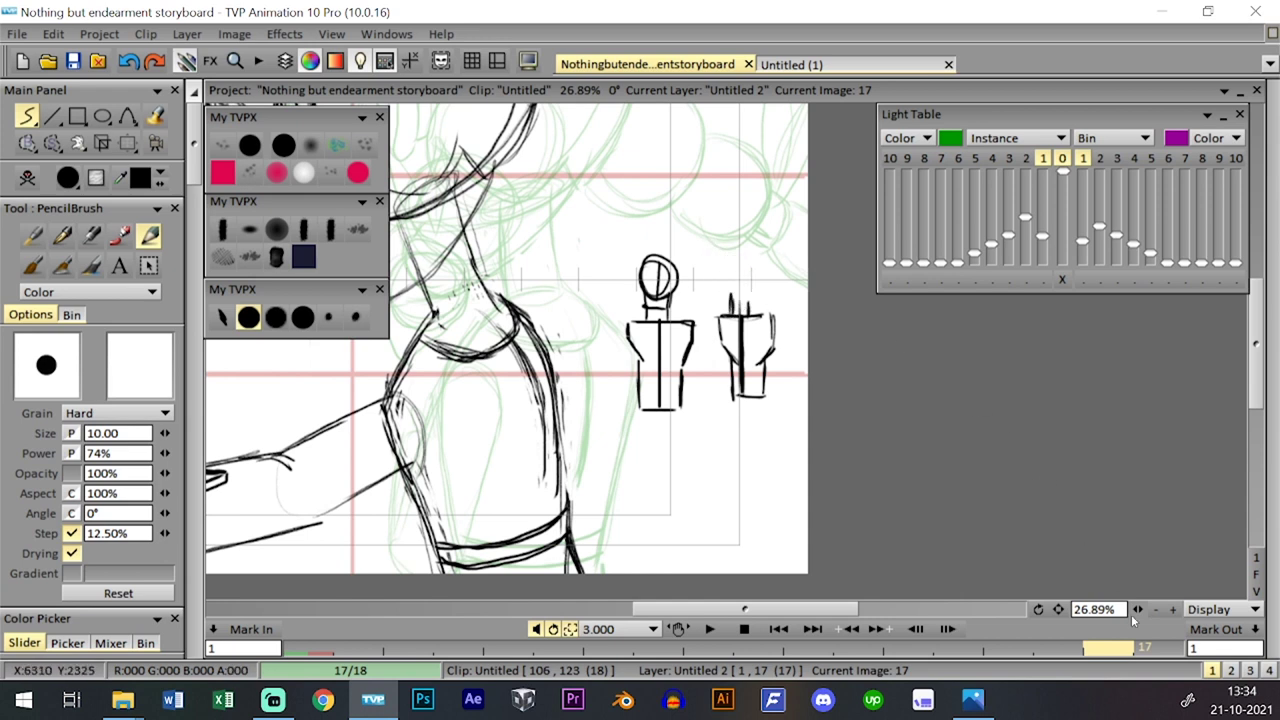
# - Zoom in and redraw the second figure's round head, with a left-side line; undo the face lines
pyautogui.moveTo(1138, 610); pyautogui.dragTo(1228, 598)
pyautogui.moveTo(877, 397); pyautogui.dragTo(807, 483)
pyautogui.moveTo(694, 204)
pyautogui.mouseDown()
pyautogui.moveTo(728, 256)
pyautogui.moveTo(668, 230)
pyautogui.moveTo(712, 210)
pyautogui.moveTo(689, 212)
pyautogui.moveTo(666, 338)
pyautogui.moveTo(671, 276)
pyautogui.mouseUp()
pyautogui.moveTo(656, 232); pyautogui.dragTo(654, 314)
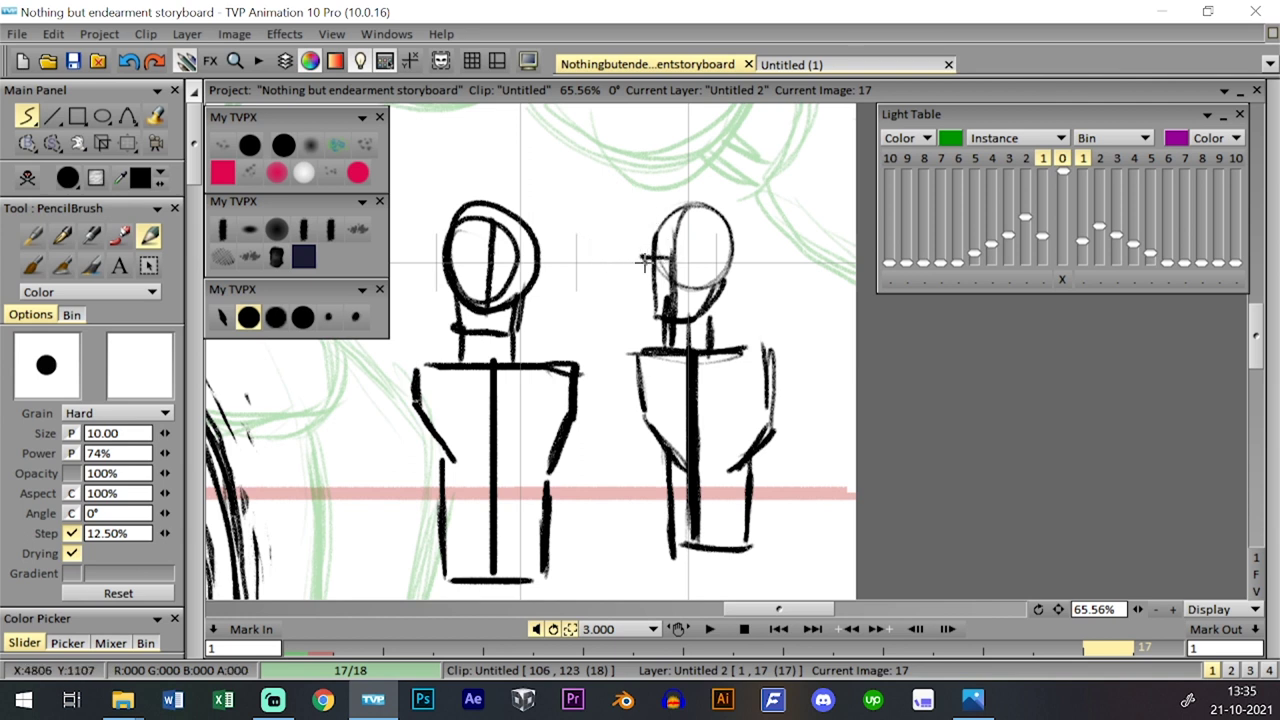
pyautogui.moveTo(670, 250)
pyautogui.mouseDown()
pyautogui.moveTo(623, 301)
pyautogui.moveTo(653, 258)
pyautogui.mouseUp()
pyautogui.moveTo(617, 311); pyautogui.dragTo(640, 292)
pyautogui.hotkey('ctrl', 'z')
pyautogui.hotkey('ctrl', 'z')
# - Draw a third head circle higher above the two figures, with a neck running down
pyautogui.moveTo(840, 395); pyautogui.dragTo(915, 396)
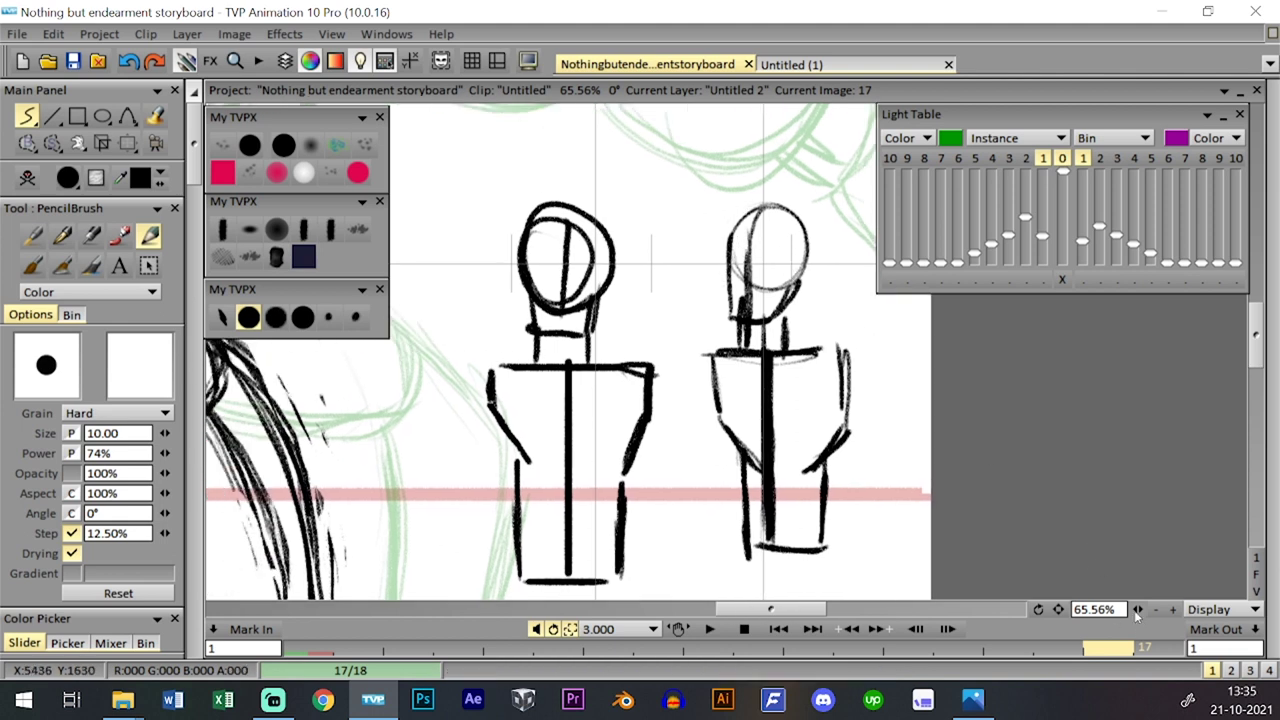
pyautogui.scroll(-3, 766, 366)
pyautogui.moveTo(588, 276); pyautogui.dragTo(577, 194)
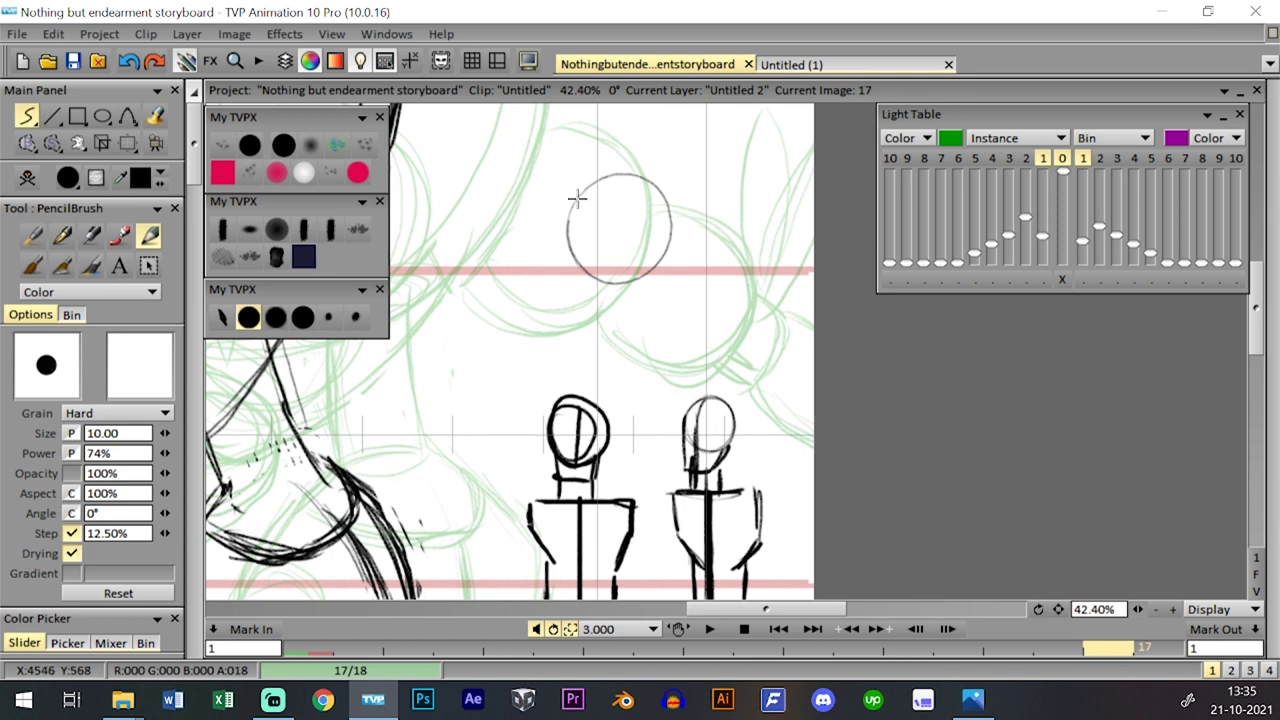
pyautogui.hotkey('ctrl', 'z')
pyautogui.moveTo(618, 140)
pyautogui.mouseDown()
pyautogui.moveTo(586, 207)
pyautogui.moveTo(651, 183)
pyautogui.moveTo(611, 138)
pyautogui.moveTo(583, 207)
pyautogui.moveTo(637, 193)
pyautogui.moveTo(632, 207)
pyautogui.moveTo(584, 178)
pyautogui.moveTo(583, 242)
pyautogui.mouseUp()
pyautogui.moveTo(580, 168)
pyautogui.mouseDown()
pyautogui.moveTo(594, 240)
pyautogui.moveTo(626, 217)
pyautogui.moveTo(619, 234)
pyautogui.moveTo(643, 202)
pyautogui.moveTo(641, 233)
pyautogui.moveTo(608, 240)
pyautogui.moveTo(632, 259)
pyautogui.moveTo(643, 240)
pyautogui.moveTo(611, 200)
pyautogui.moveTo(602, 247)
pyautogui.moveTo(613, 273)
pyautogui.moveTo(639, 263)
pyautogui.moveTo(651, 275)
pyautogui.moveTo(665, 214)
pyautogui.moveTo(646, 187)
pyautogui.moveTo(661, 214)
pyautogui.moveTo(651, 303)
pyautogui.moveTo(616, 305)
pyautogui.moveTo(646, 317)
pyautogui.moveTo(658, 280)
pyautogui.moveTo(655, 312)
pyautogui.mouseUp()
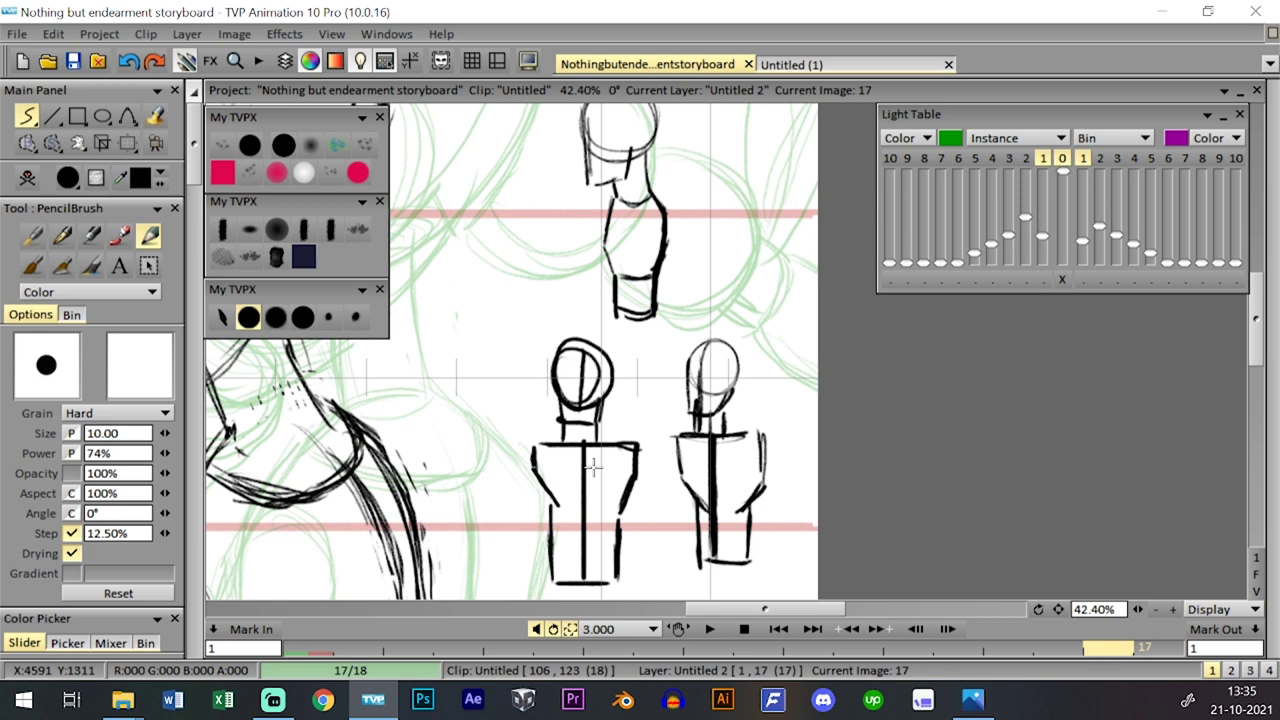
pyautogui.scroll(-3, 593, 465)
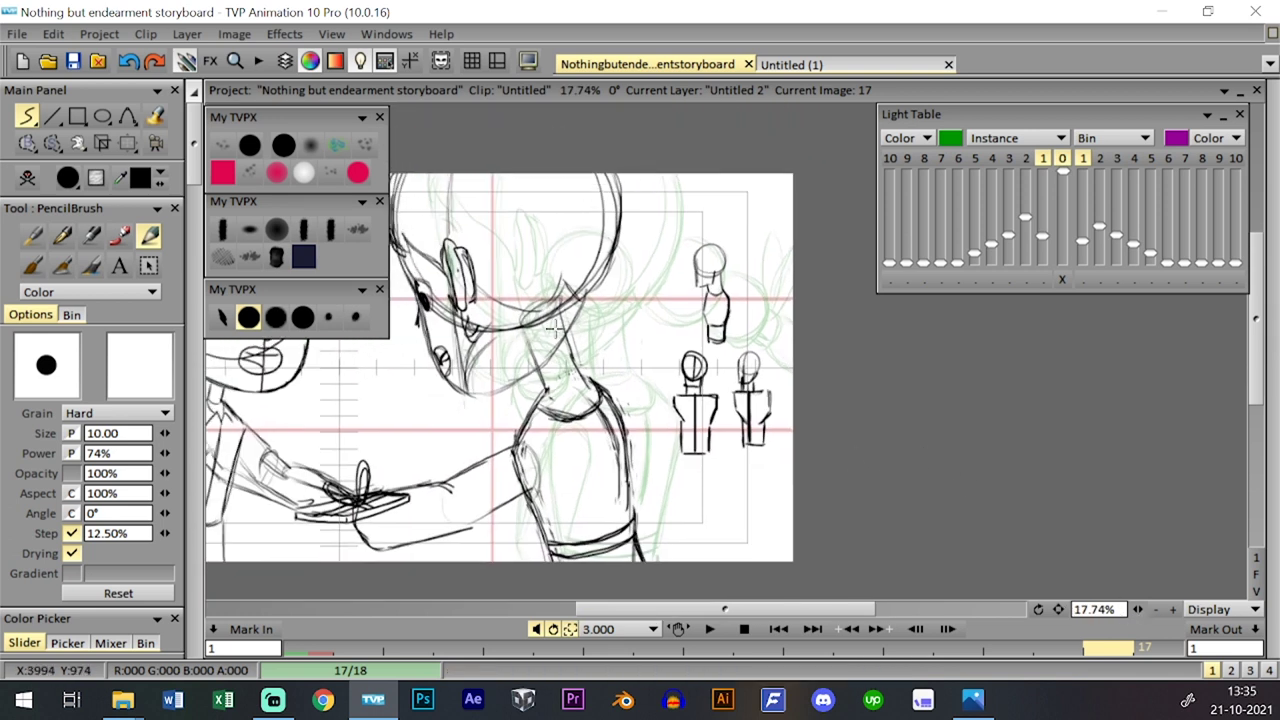
# - Erase the small thumbnail figures with the eraser preset
pyautogui.click(332, 173)
pyautogui.moveTo(688, 430)
pyautogui.mouseDown()
pyautogui.moveTo(700, 260)
pyautogui.moveTo(708, 425)
pyautogui.mouseUp()
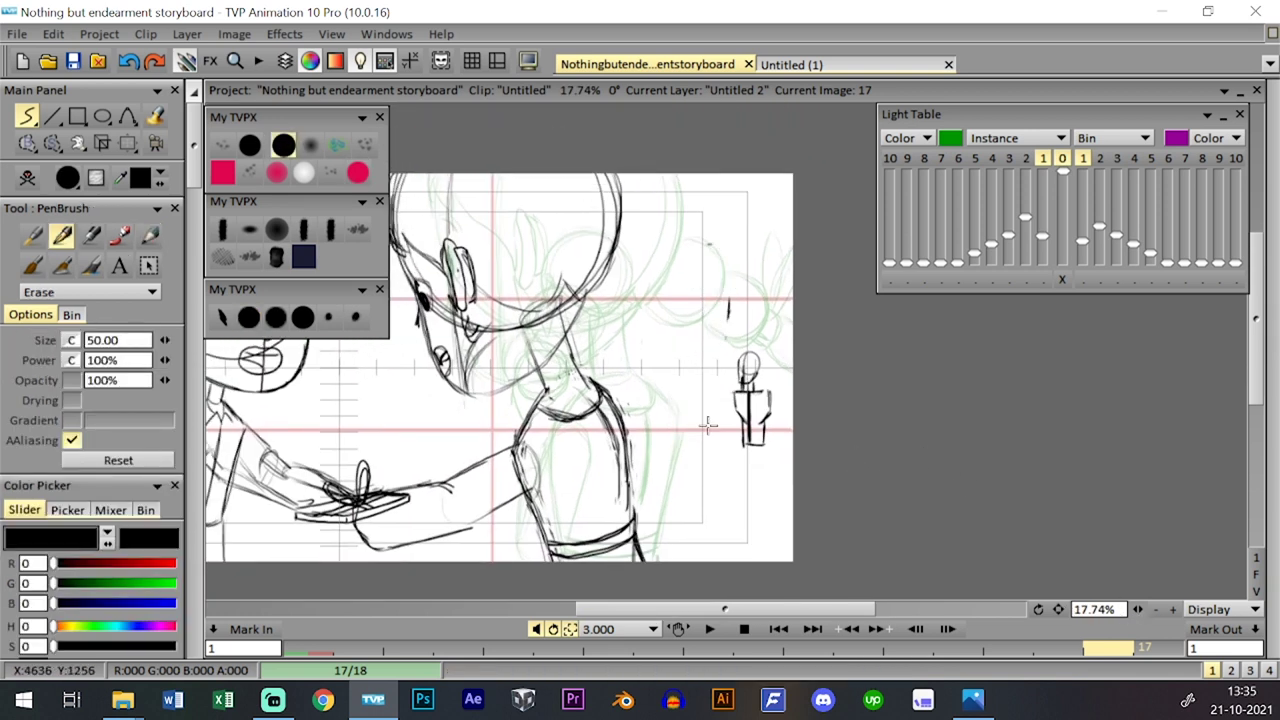
pyautogui.moveTo(744, 360); pyautogui.dragTo(766, 457)
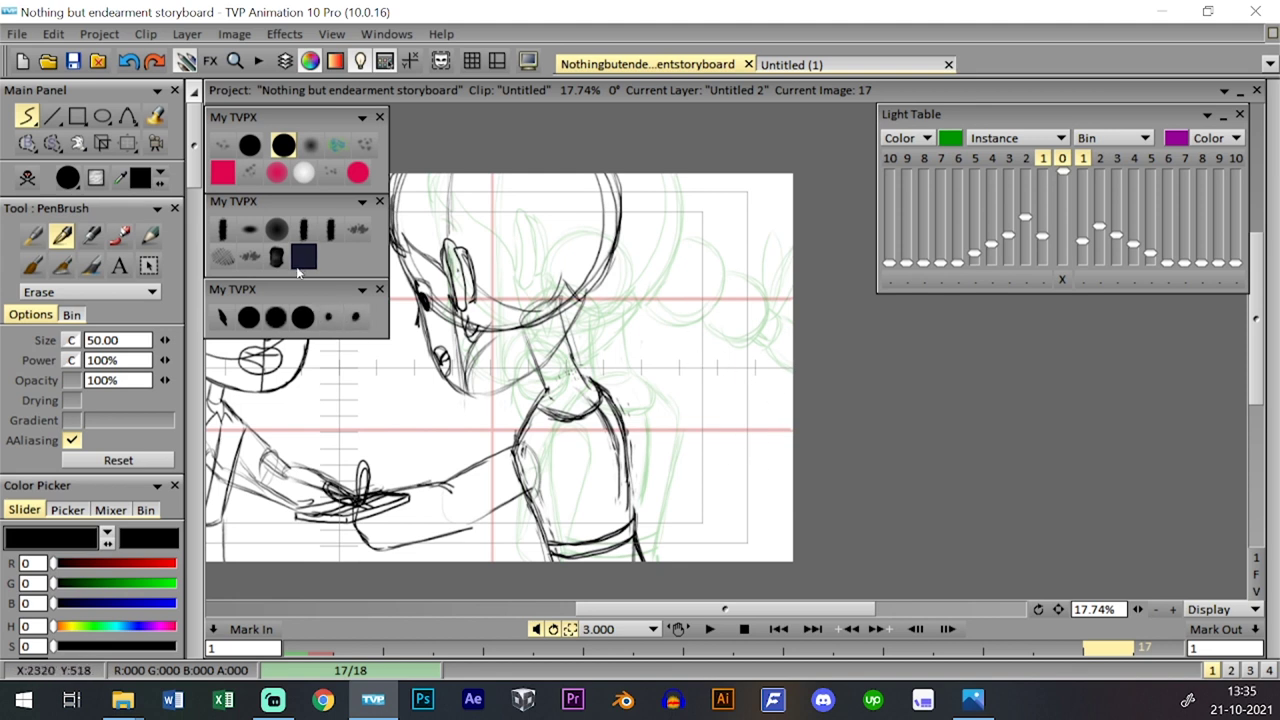
# - Draw and darken the girl's rounded shoulder, then erase and undo the darker strokes
pyautogui.click(249, 317)
pyautogui.moveTo(645, 402)
pyautogui.mouseDown()
pyautogui.moveTo(697, 378)
pyautogui.moveTo(674, 368)
pyautogui.mouseUp()
pyautogui.moveTo(611, 399)
pyautogui.mouseDown()
pyautogui.moveTo(632, 391)
pyautogui.moveTo(651, 418)
pyautogui.moveTo(622, 444)
pyautogui.moveTo(644, 391)
pyautogui.moveTo(622, 418)
pyautogui.mouseUp()
pyautogui.moveTo(673, 373); pyautogui.dragTo(682, 371)
pyautogui.moveTo(626, 403)
pyautogui.mouseDown()
pyautogui.moveTo(662, 426)
pyautogui.moveTo(641, 398)
pyautogui.moveTo(647, 436)
pyautogui.moveTo(648, 390)
pyautogui.moveTo(653, 430)
pyautogui.mouseUp()
pyautogui.click(304, 173)
pyautogui.click(330, 320)
pyautogui.click(249, 318)
pyautogui.hotkey('ctrl', 'z')
pyautogui.hotkey('ctrl', 'z')
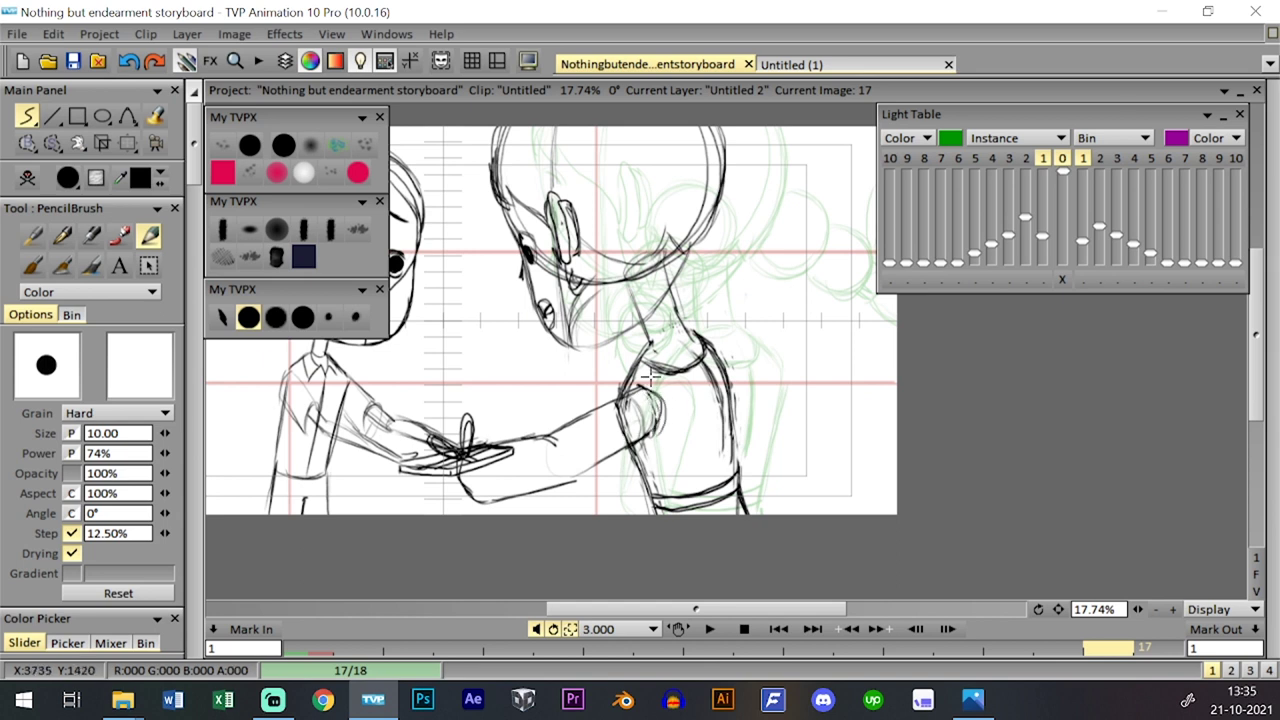
pyautogui.hotkey('ctrl', 'z')
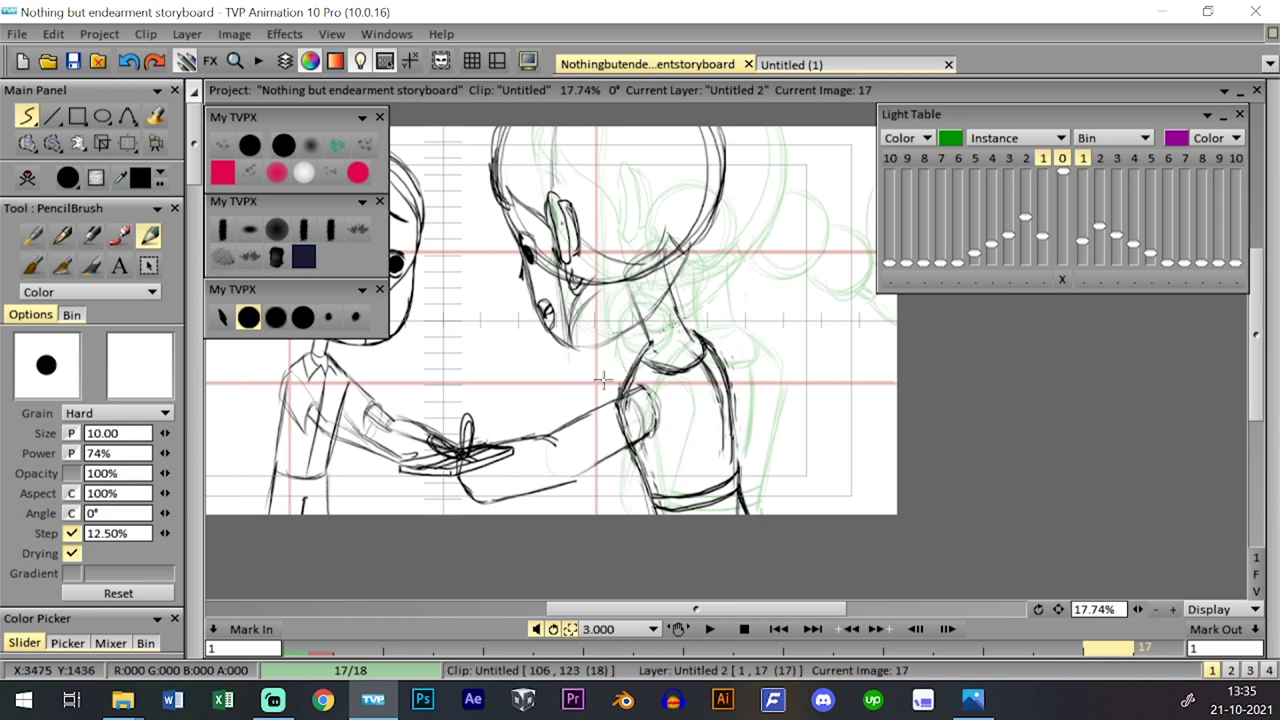
# - Draw the upper edge of the girl's arm reaching down-left, redrawing the forearm line
pyautogui.moveTo(612, 380); pyautogui.dragTo(560, 404)
pyautogui.moveTo(637, 364); pyautogui.dragTo(495, 436)
pyautogui.hotkey('ctrl', 'z')
pyautogui.moveTo(563, 405)
pyautogui.mouseDown()
pyautogui.moveTo(497, 440)
pyautogui.moveTo(578, 394)
pyautogui.mouseUp()
pyautogui.hotkey('ctrl', 'z')
pyautogui.moveTo(497, 438)
pyautogui.mouseDown()
pyautogui.moveTo(626, 368)
pyautogui.moveTo(552, 414)
pyautogui.mouseUp()
pyautogui.hotkey('ctrl', 'z')
pyautogui.hotkey('ctrl', 'z')
pyautogui.hotkey('ctrl', 'z')
# - Compare the pose against image 16, then darken the girl's upper arm line
pyautogui.press('Left')
pyautogui.press('Right')
pyautogui.press('Left')
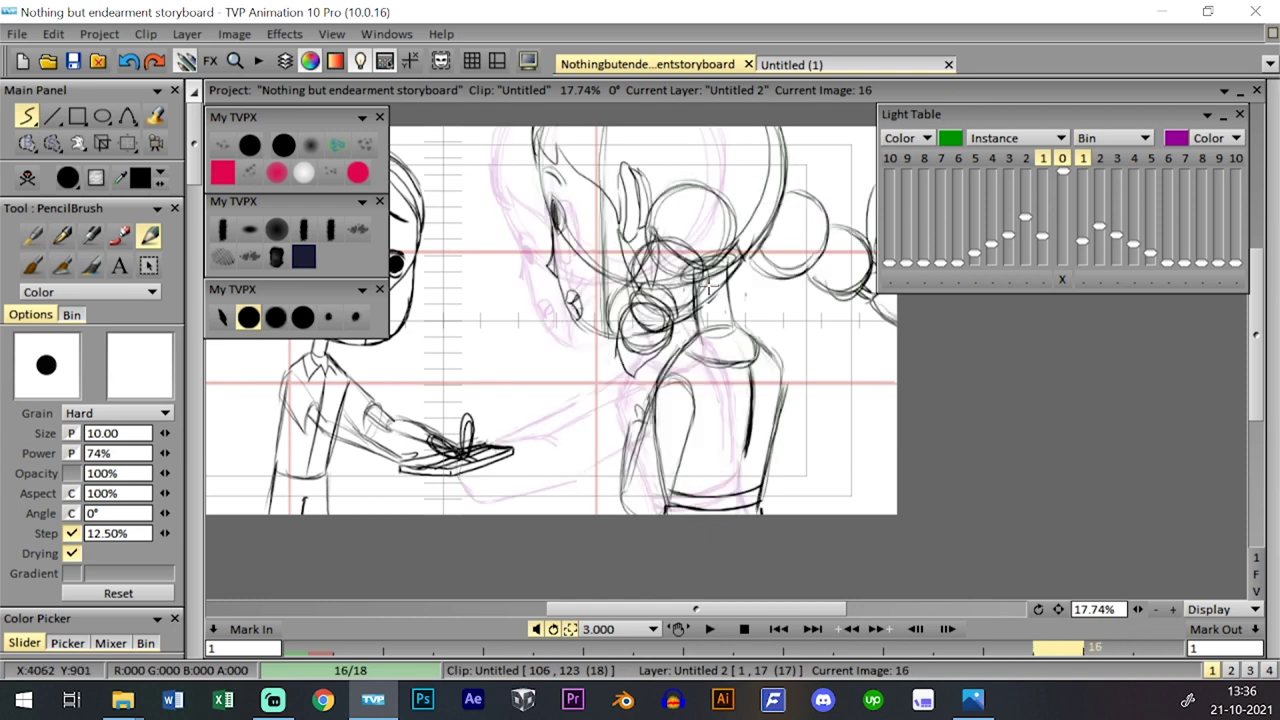
pyautogui.press('Right')
pyautogui.press('Left')
pyautogui.press('Right')
pyautogui.press('Left')
pyautogui.press('Right')
pyautogui.press('Left')
pyautogui.press('Right')
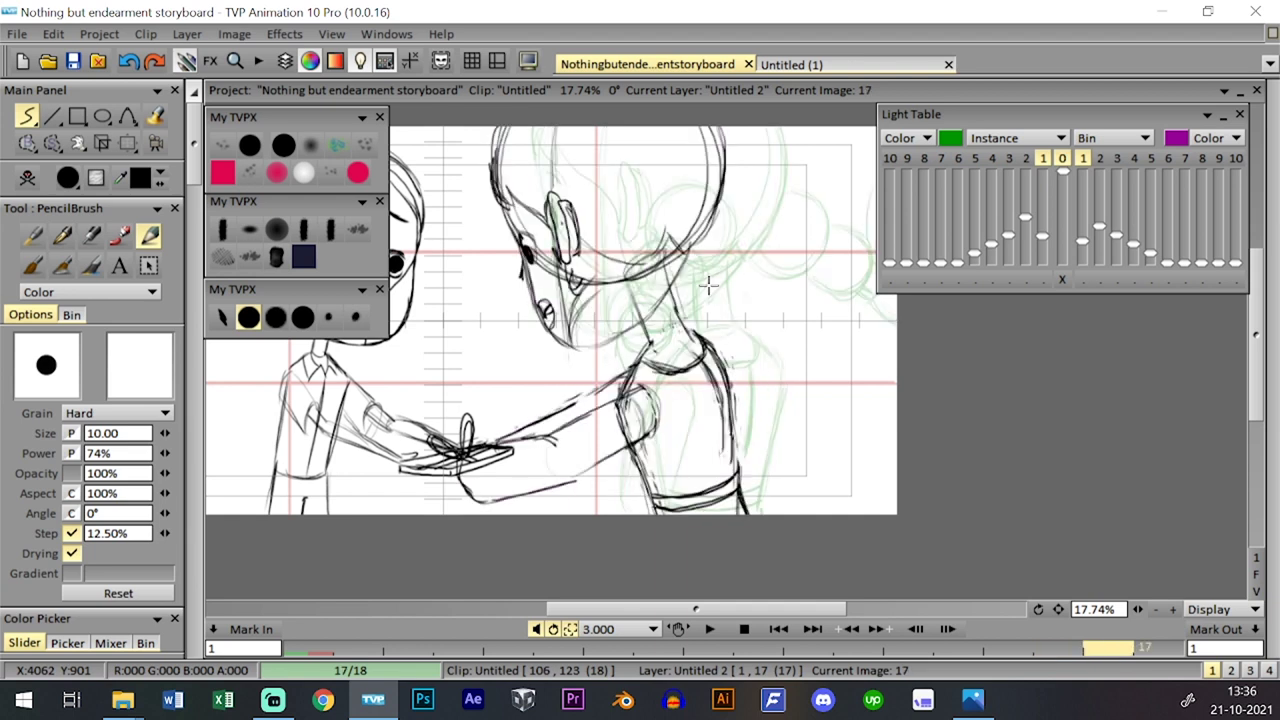
pyautogui.moveTo(563, 397)
pyautogui.mouseDown()
pyautogui.moveTo(628, 366)
pyautogui.moveTo(580, 390)
pyautogui.mouseUp()
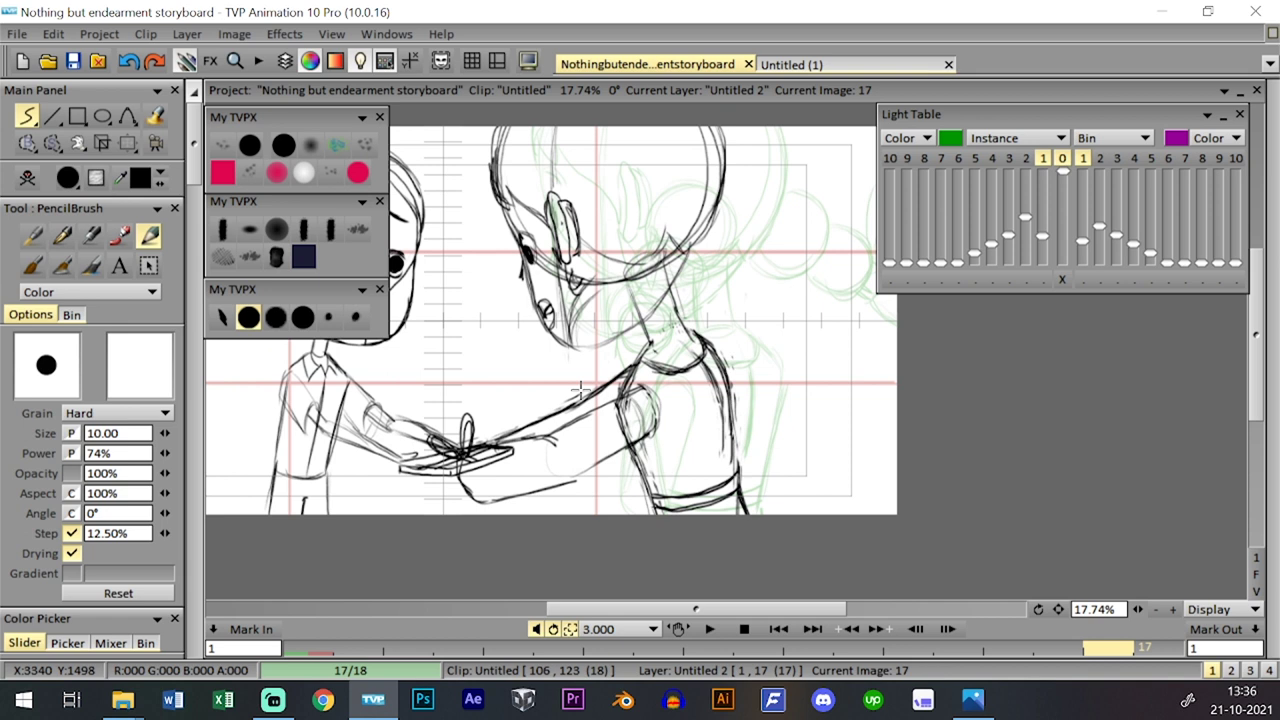
# - Zoom out to show both characters and flip between images 16 and 17 to compare
pyautogui.moveTo(1138, 609); pyautogui.dragTo(1087, 612)
pyautogui.press('Left')
pyautogui.press('Right')
pyautogui.press('Left')
pyautogui.press('Right')
pyautogui.press('Left')
pyautogui.press('Right')
pyautogui.press('Left')
pyautogui.press('Right')
pyautogui.click(284, 146)
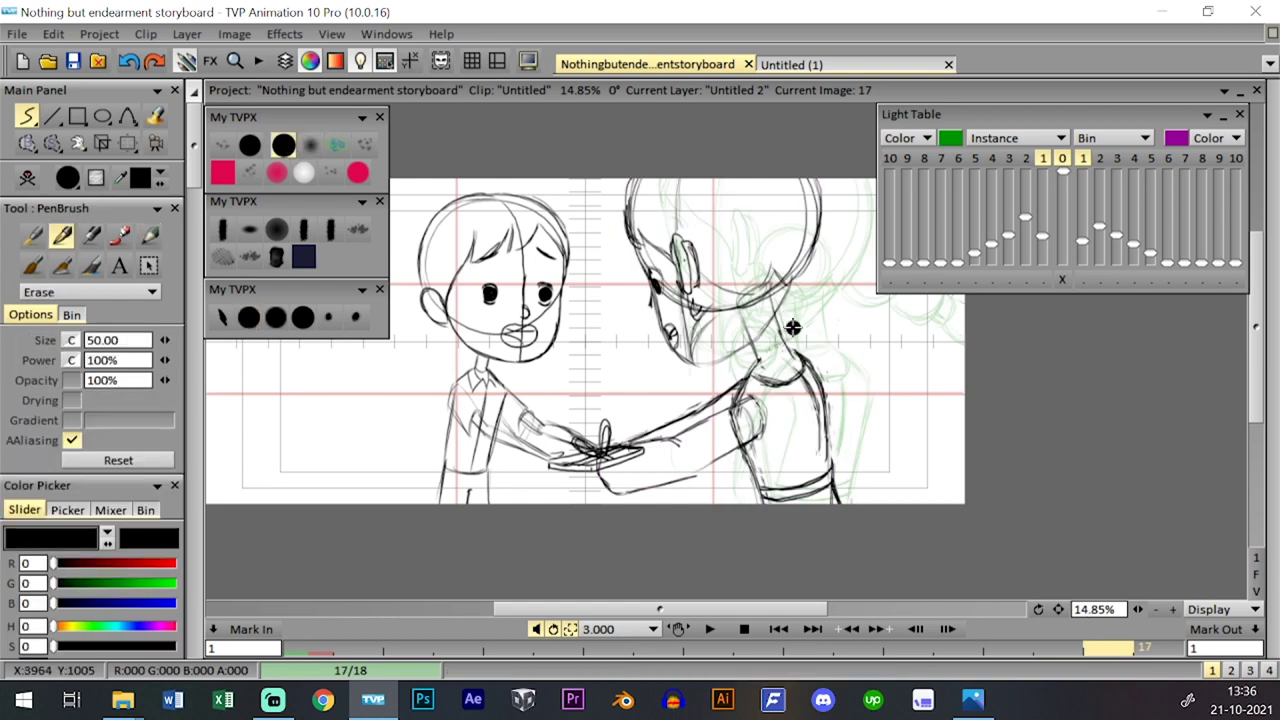
# - Toggle the Clip Time Line and flip between images 16 and 17 to check timing
pyautogui.press('Tab')
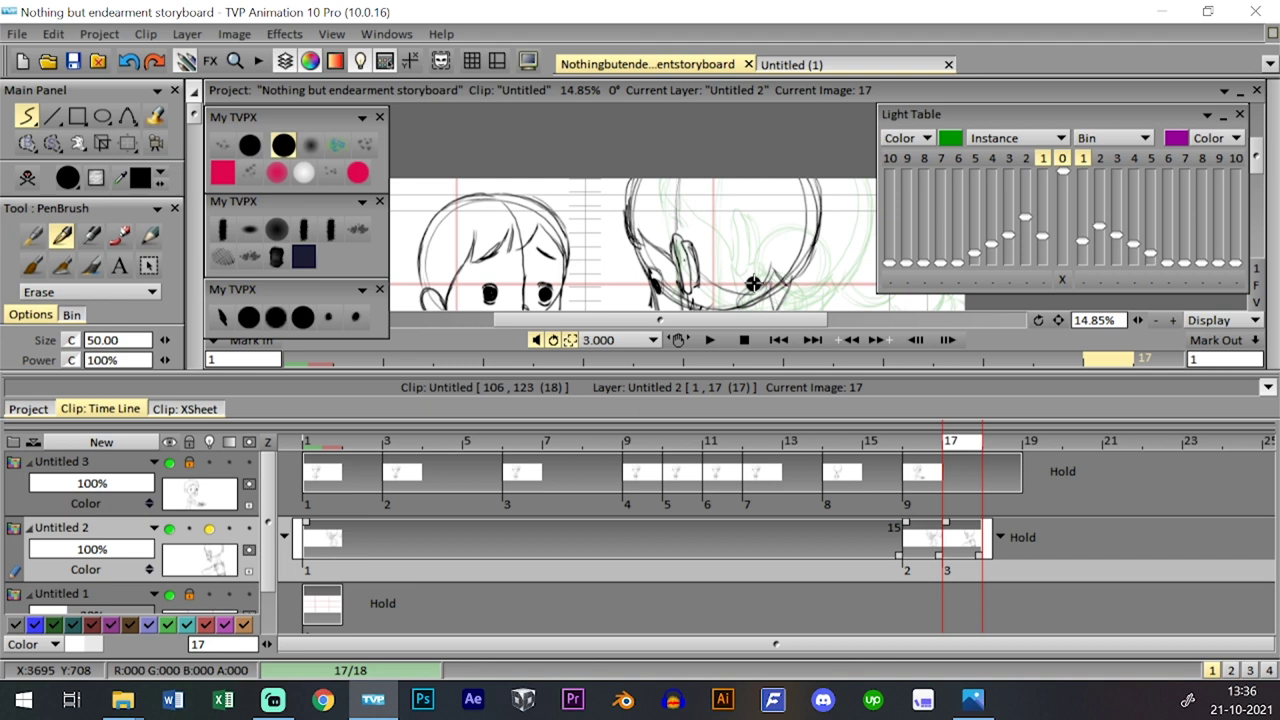
pyautogui.press('Tab')
pyautogui.press('Tab')
pyautogui.press('Tab')
pyautogui.press('Left')
pyautogui.press('Right')
pyautogui.press('Tab')
pyautogui.press('Tab')
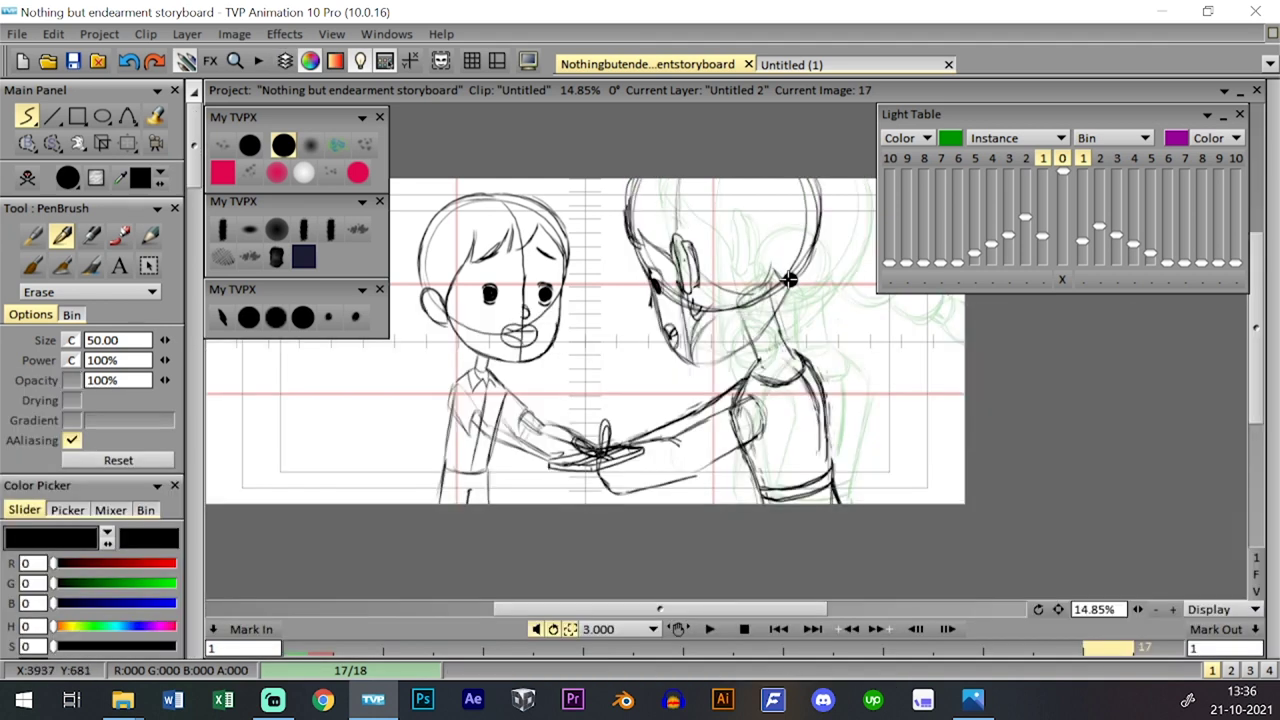
pyautogui.press('Tab')
pyautogui.press('Tab')
pyautogui.press('Left')
pyautogui.press('l')
pyautogui.press('l')
# - Extend the previous drawing's hold over image 16 and recheck the clip timing
pyautogui.press('Tab')
pyautogui.moveTo(904, 546); pyautogui.dragTo(942, 546)
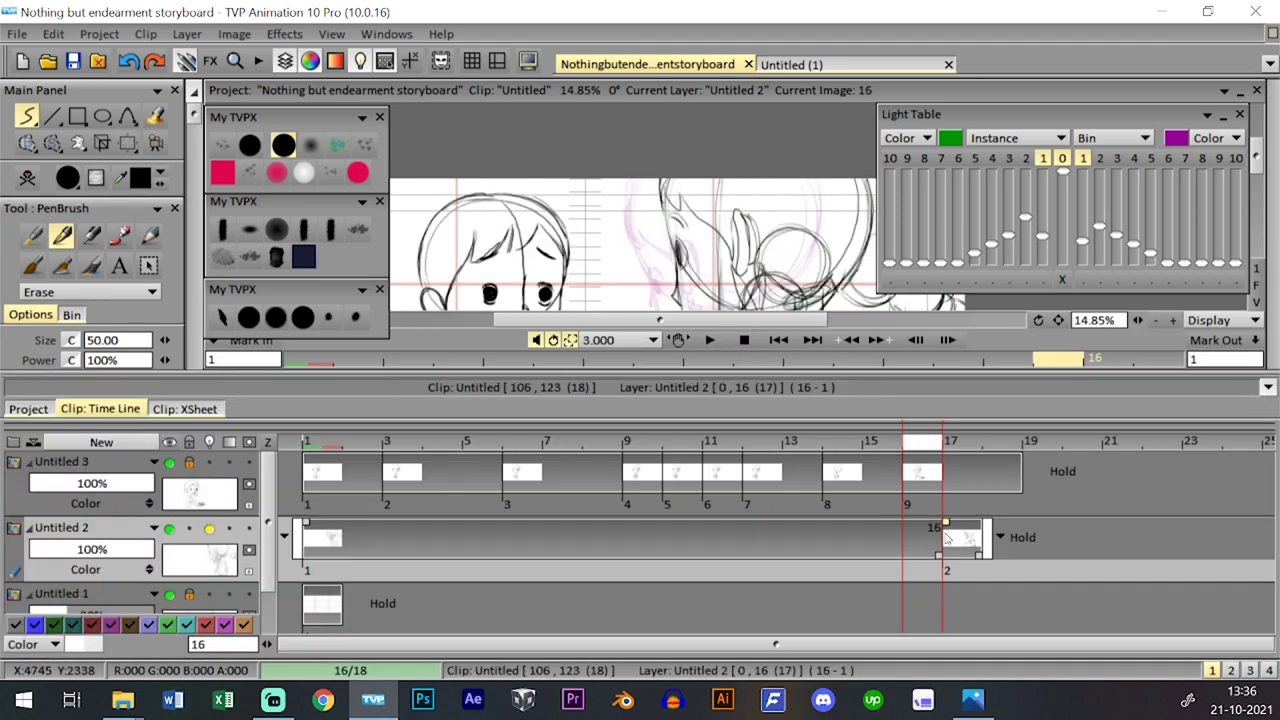
pyautogui.press('Tab')
pyautogui.press('Right')
pyautogui.press('Left')
pyautogui.press('Right')
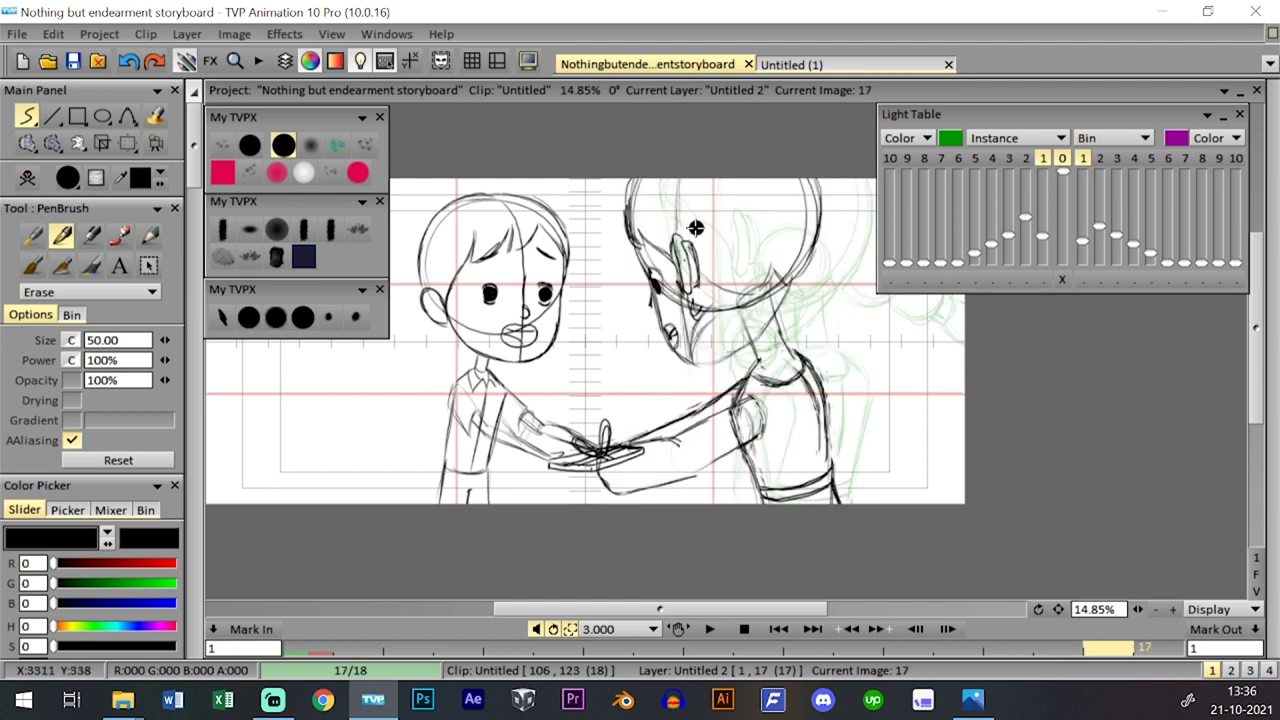
pyautogui.hotkey('ctrl', 't')
pyautogui.hotkey('ctrl', 't')
pyautogui.hotkey('ctrl', 't')
pyautogui.hotkey('ctrl', 't')
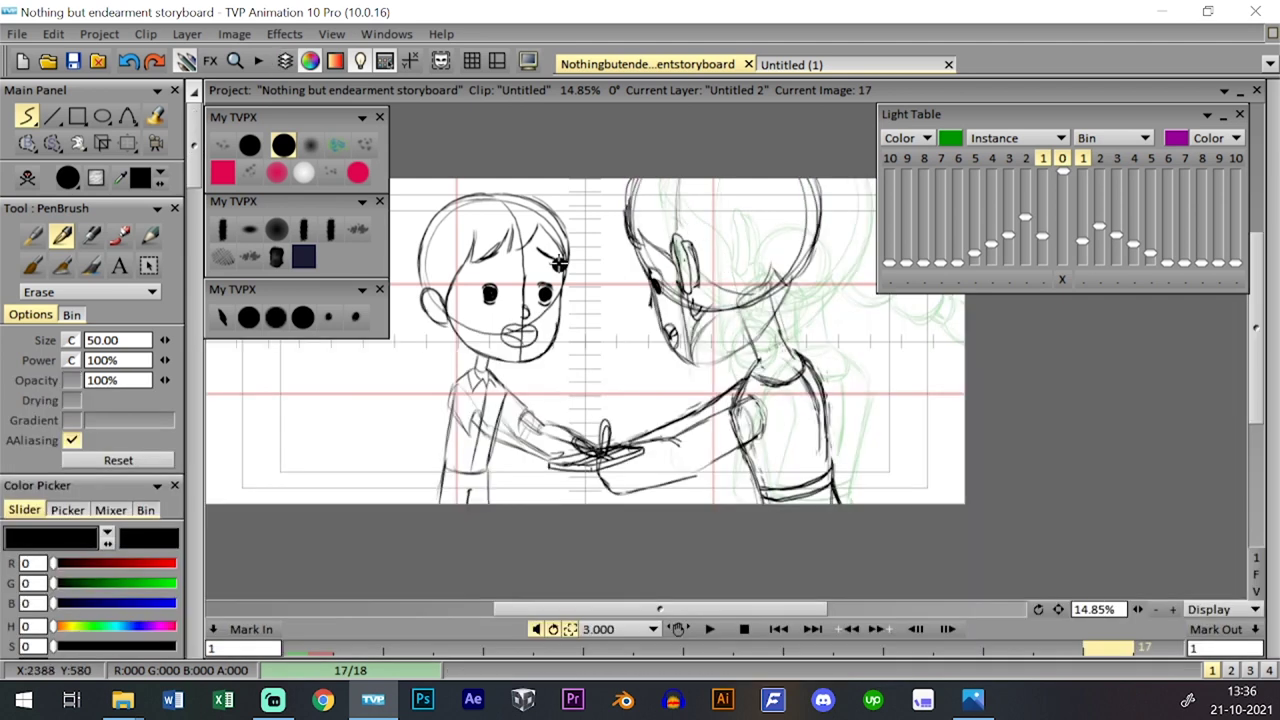
# - Sketch a head circle beside the girl's head with the PencilBrush, compare with image 16, then undo it
pyautogui.click(249, 317)
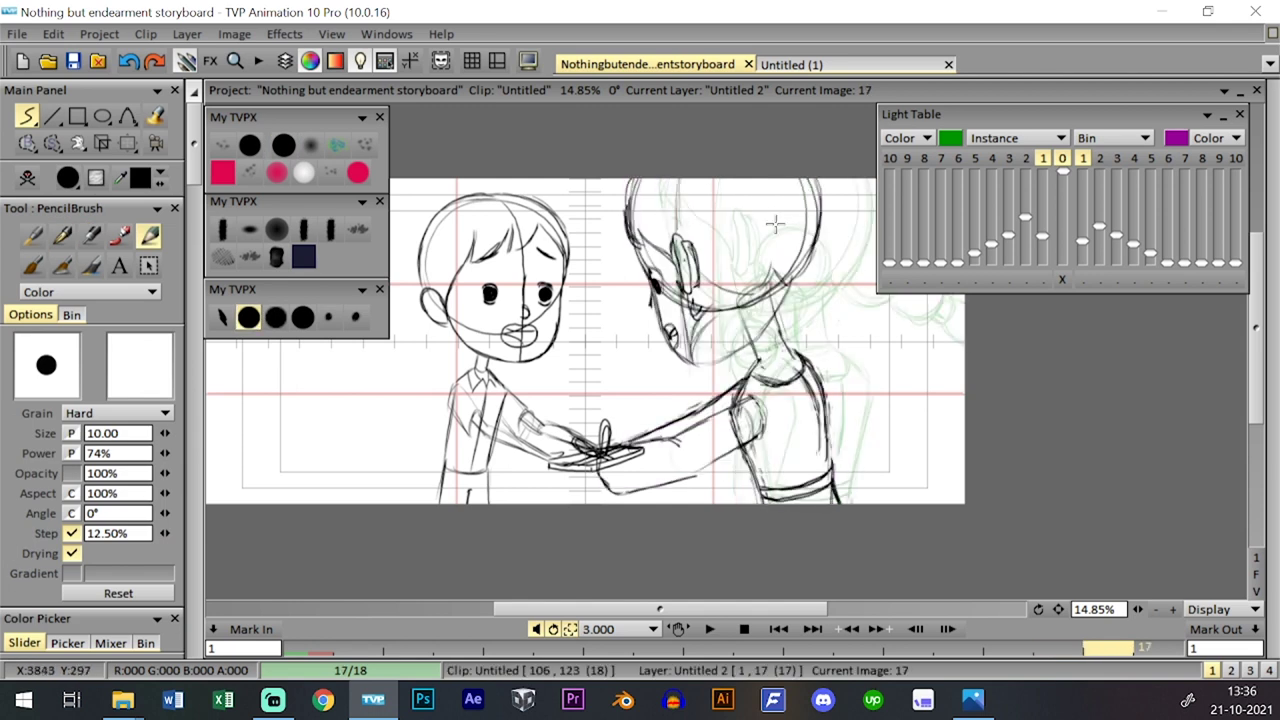
pyautogui.moveTo(737, 244)
pyautogui.mouseDown()
pyautogui.moveTo(743, 293)
pyautogui.moveTo(727, 298)
pyautogui.moveTo(703, 250)
pyautogui.moveTo(719, 234)
pyautogui.moveTo(703, 267)
pyautogui.moveTo(717, 297)
pyautogui.mouseUp()
pyautogui.press('Left')
pyautogui.press('Right')
pyautogui.press('Left')
pyautogui.press('Right')
pyautogui.press('Left')
pyautogui.press('Right')
pyautogui.hotkey('ctrl', 'z')
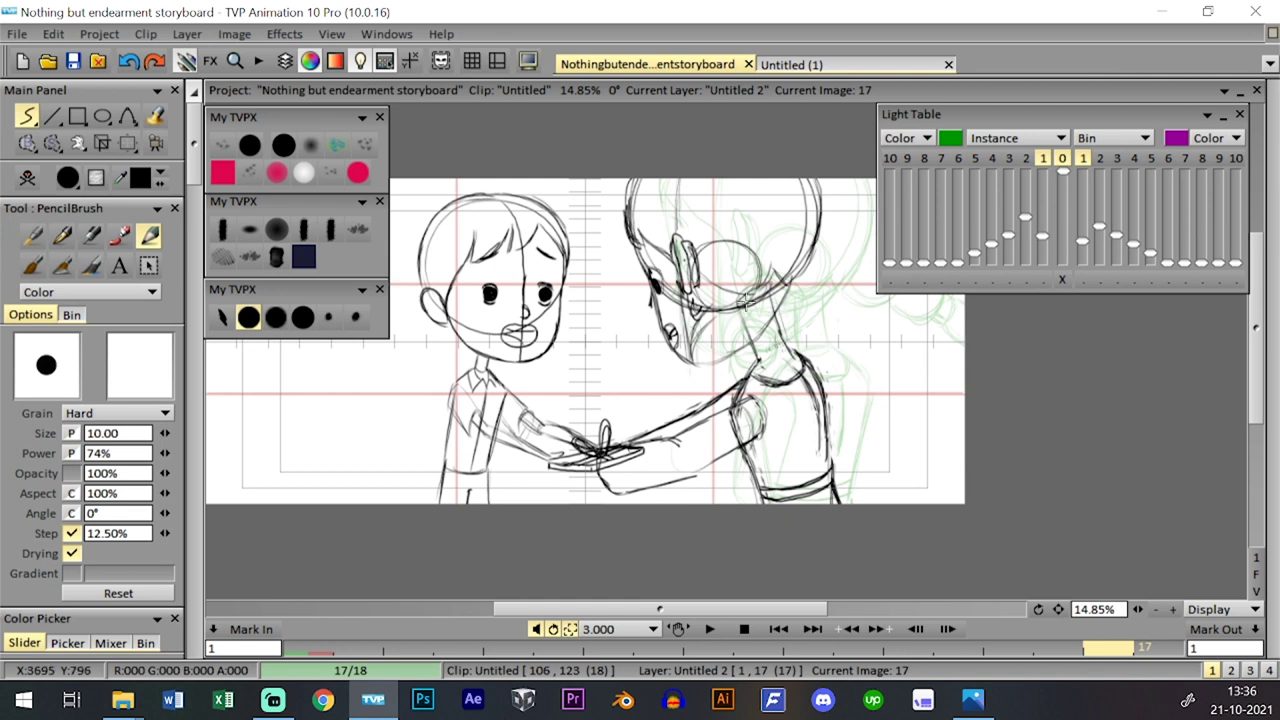
# - Sketch a small ellipse for the girl's face on image 17 and darken its jaw and chin
pyautogui.press('Left')
pyautogui.press('Right')
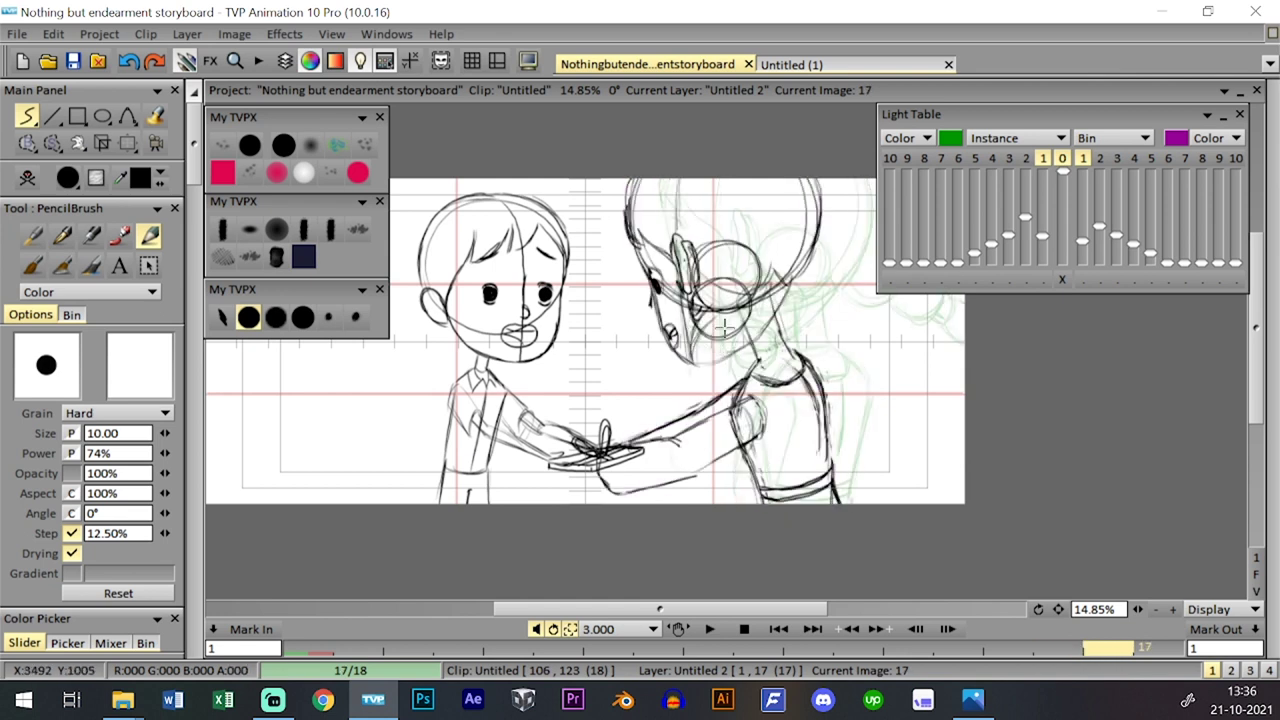
pyautogui.moveTo(698, 330)
pyautogui.mouseDown()
pyautogui.moveTo(729, 337)
pyautogui.moveTo(698, 329)
pyautogui.moveTo(690, 370)
pyautogui.moveTo(705, 385)
pyautogui.moveTo(714, 352)
pyautogui.mouseUp()
pyautogui.press('Left')
pyautogui.press('Right')
pyautogui.moveTo(690, 348)
pyautogui.mouseDown()
pyautogui.moveTo(700, 392)
pyautogui.moveTo(700, 328)
pyautogui.moveTo(716, 396)
pyautogui.moveTo(723, 330)
pyautogui.mouseUp()
pyautogui.press('Left')
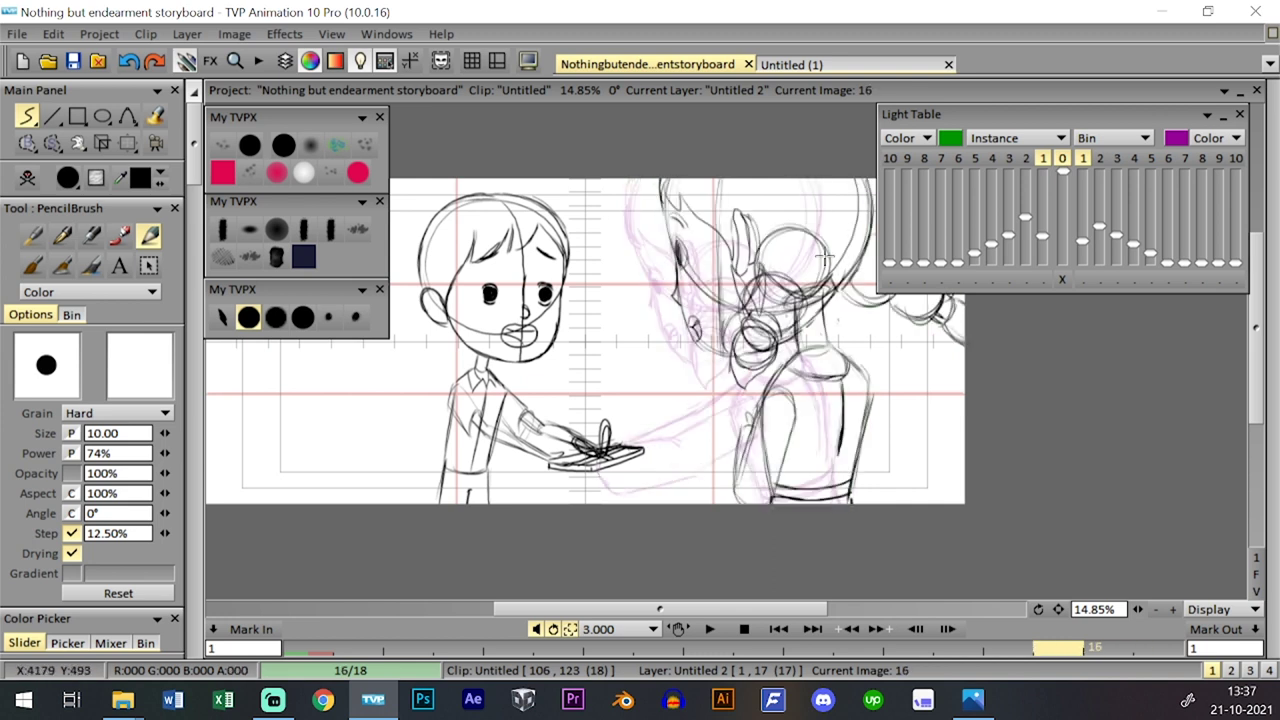
pyautogui.press('Right')
# - Draw the right side of the girl's head and darken the bun's upper and right outline
pyautogui.moveTo(1057, 609); pyautogui.dragTo(990, 619)
pyautogui.press('Left')
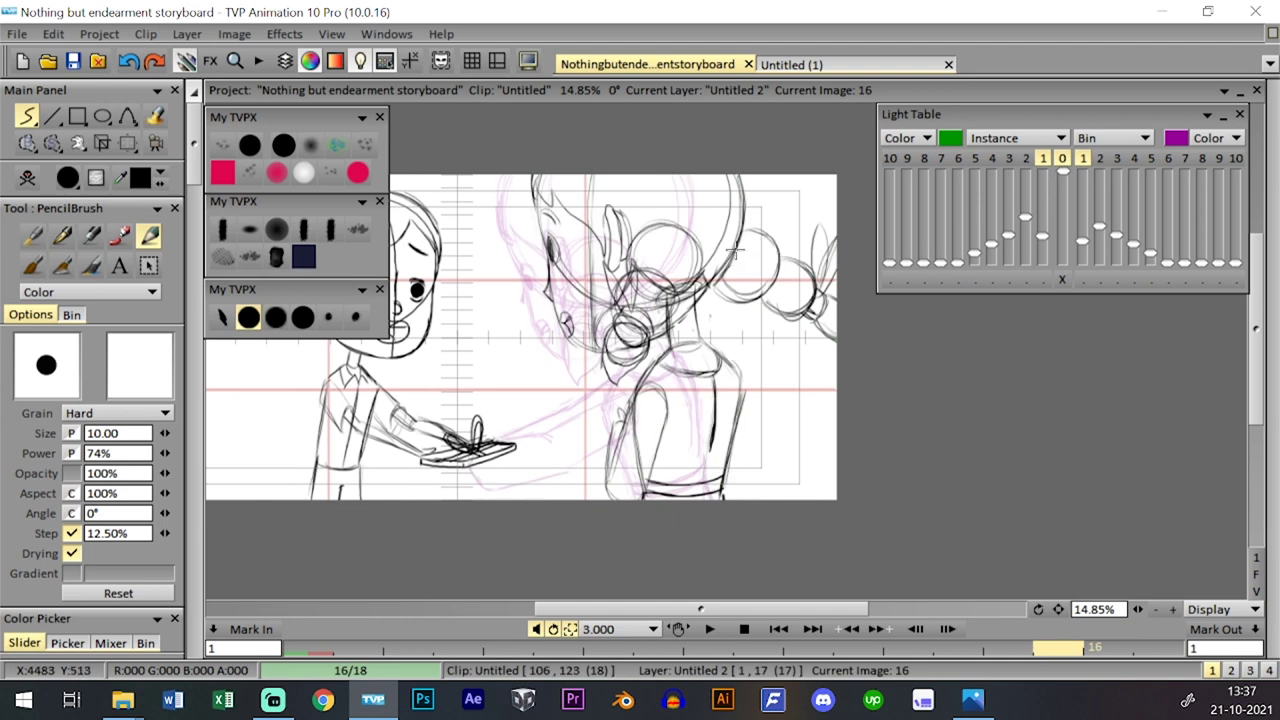
pyautogui.press('Right')
pyautogui.moveTo(661, 290)
pyautogui.mouseDown()
pyautogui.moveTo(686, 256)
pyautogui.moveTo(696, 188)
pyautogui.moveTo(692, 244)
pyautogui.moveTo(715, 270)
pyautogui.moveTo(725, 243)
pyautogui.moveTo(725, 262)
pyautogui.mouseUp()
pyautogui.press('Left')
pyautogui.press('Right')
pyautogui.hotkey('ctrl', 'z')
pyautogui.moveTo(708, 218)
pyautogui.mouseDown()
pyautogui.moveTo(718, 270)
pyautogui.moveTo(743, 248)
pyautogui.moveTo(716, 282)
pyautogui.moveTo(731, 233)
pyautogui.moveTo(717, 263)
pyautogui.moveTo(748, 285)
pyautogui.mouseUp()
pyautogui.press('Left')
pyautogui.press('Right')
pyautogui.press('Left')
pyautogui.press('Right')
pyautogui.press('Left')
pyautogui.press('Right')
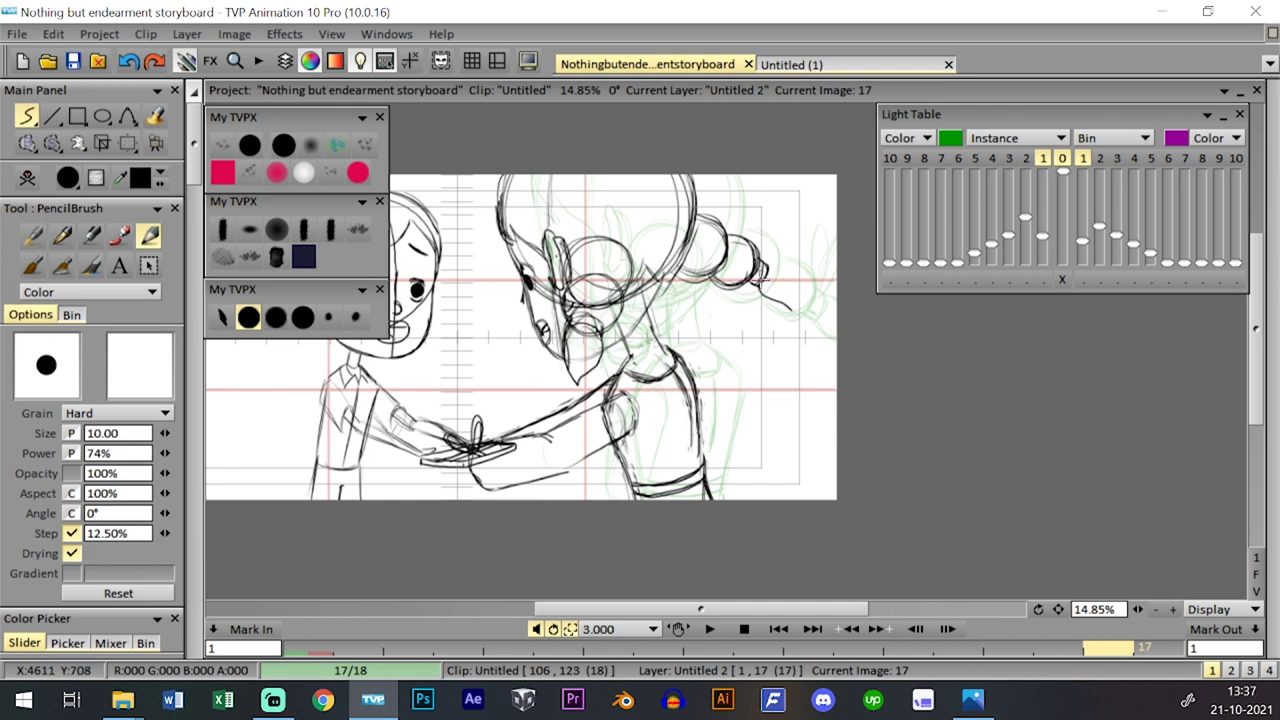
# - Add two leaf-like hair loops above the bun, checking against image 16
pyautogui.moveTo(768, 262)
pyautogui.mouseDown()
pyautogui.moveTo(761, 216)
pyautogui.moveTo(764, 262)
pyautogui.moveTo(782, 222)
pyautogui.moveTo(774, 262)
pyautogui.mouseUp()
pyautogui.press('Left')
pyautogui.press('Right')
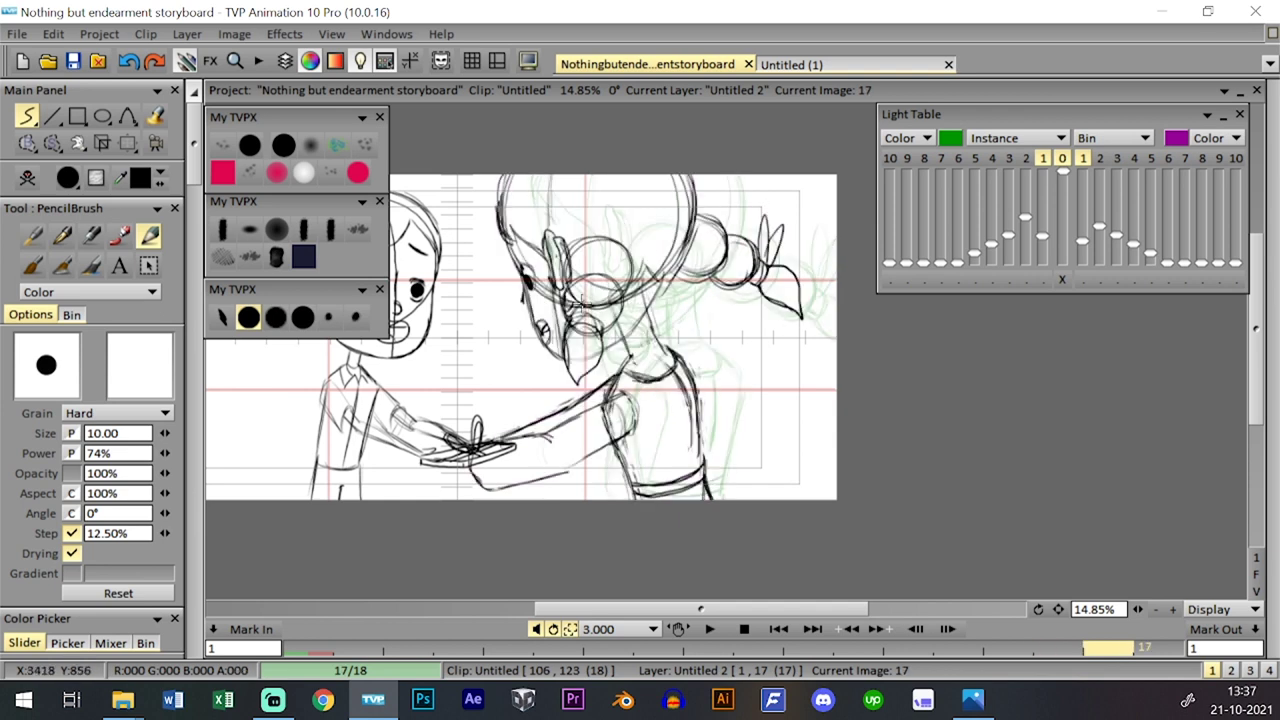
pyautogui.press('Left')
pyautogui.press('Right')
pyautogui.press('Left')
pyautogui.press('Right')
pyautogui.press('Left')
pyautogui.press('Right')
pyautogui.press('Left')
pyautogui.press('Right')
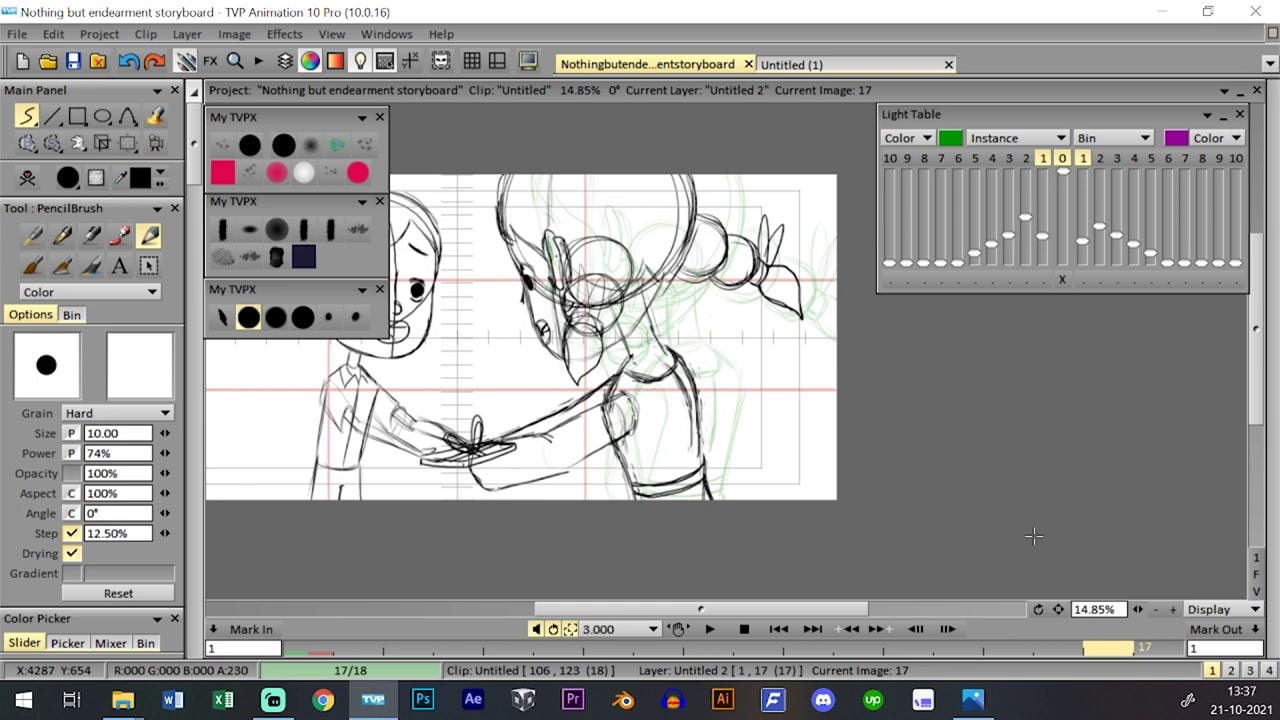
# - Shift the girl's drawing left toward the boy with the Panning tool
pyautogui.moveTo(1059, 614); pyautogui.dragTo(1098, 611)
pyautogui.click(127, 143)
pyautogui.moveTo(810, 375); pyautogui.dragTo(613, 323)
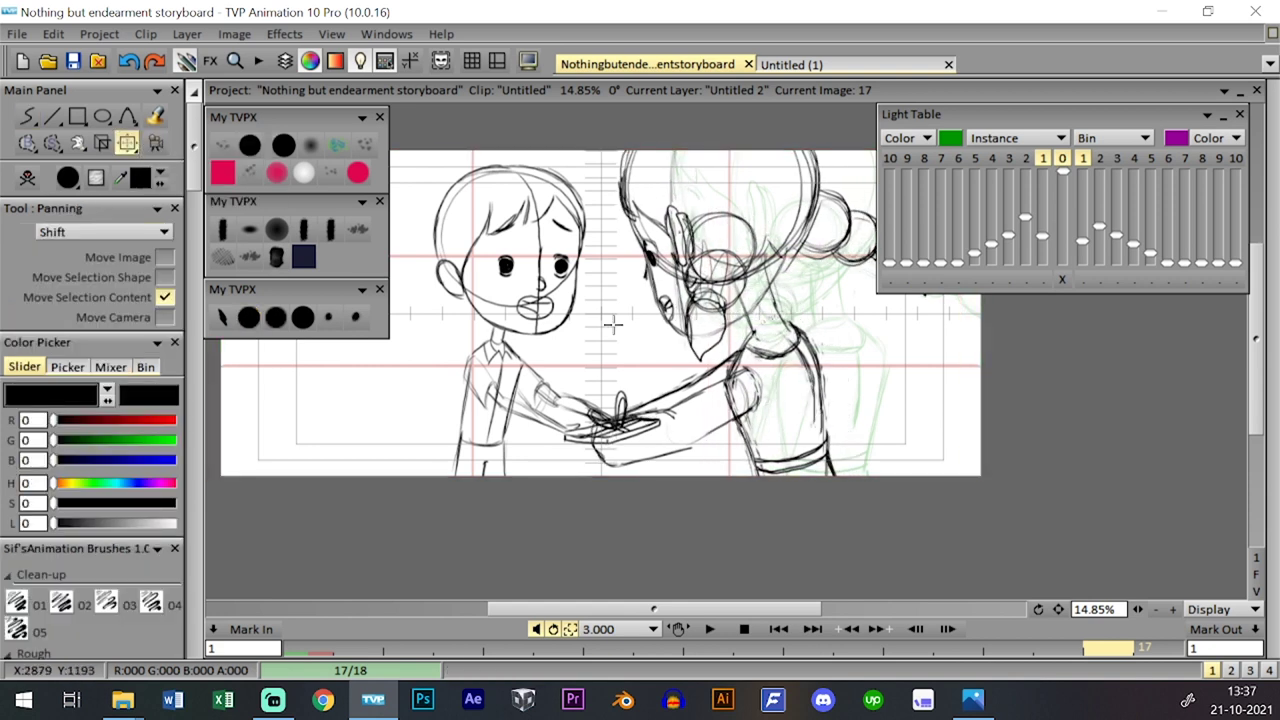
# - Fix the girl's arm: erase the old line, redraw it to the shoulder, darken the torso line
pyautogui.click(250, 146)
pyautogui.moveTo(652, 401); pyautogui.dragTo(656, 397)
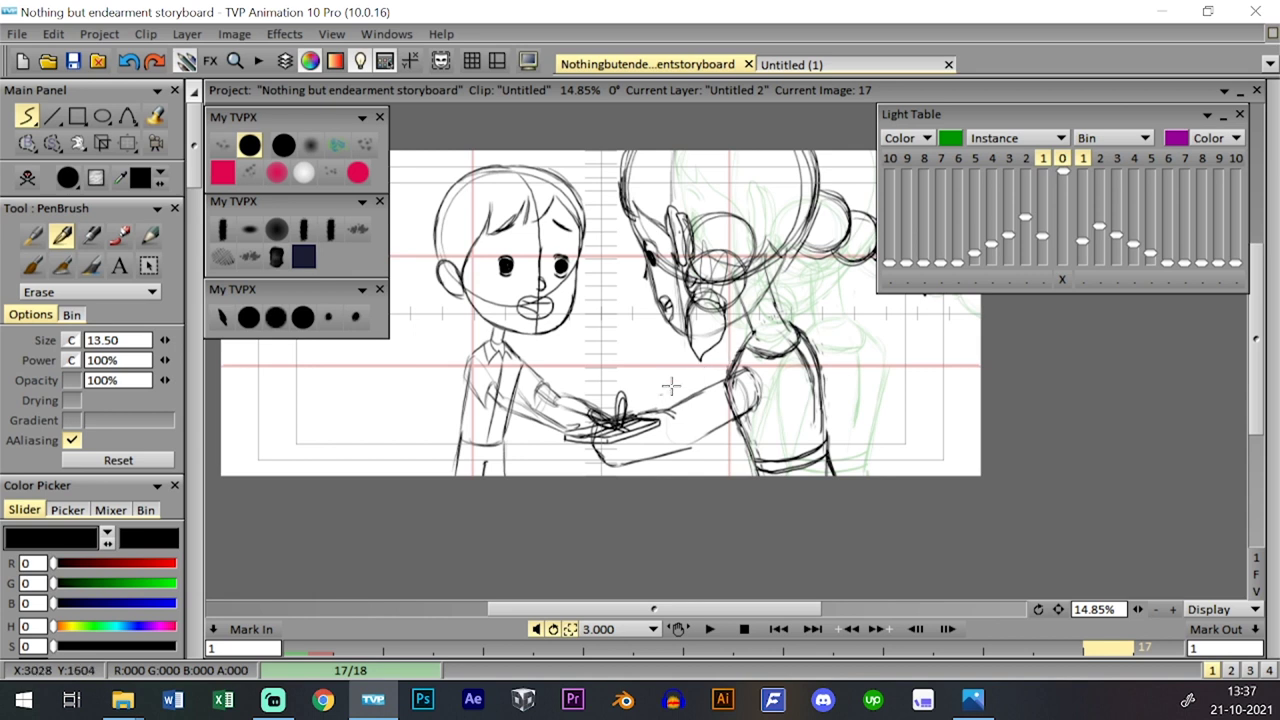
pyautogui.click(249, 317)
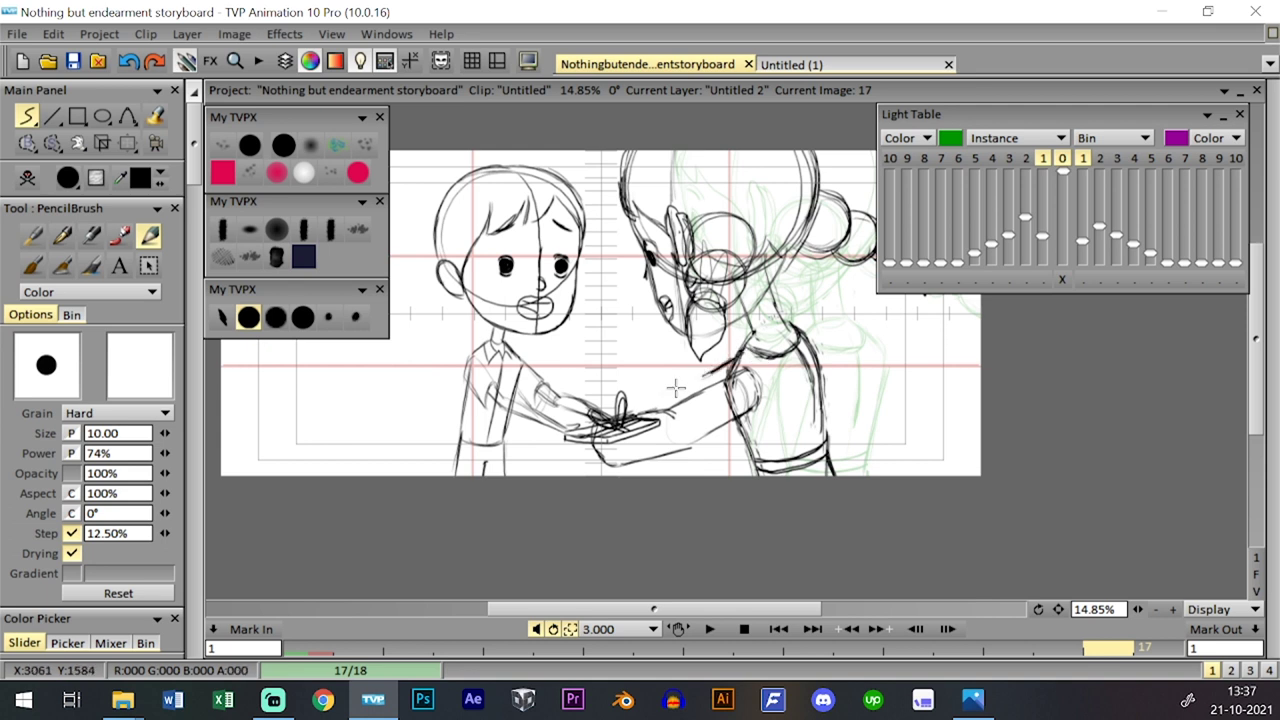
pyautogui.moveTo(655, 403); pyautogui.dragTo(700, 378)
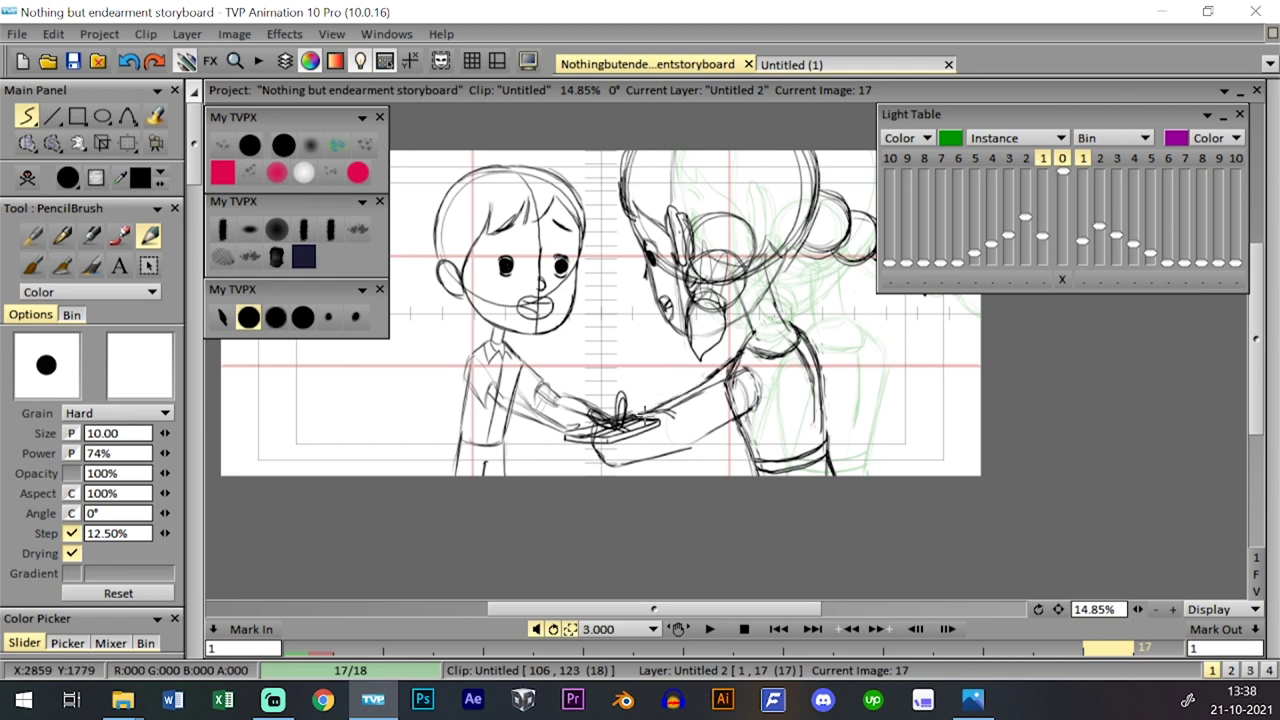
pyautogui.moveTo(650, 414); pyautogui.dragTo(667, 447)
pyautogui.moveTo(738, 366); pyautogui.dragTo(741, 422)
pyautogui.press('Left')
pyautogui.press('Right')
pyautogui.press('Left')
pyautogui.press('Right')
pyautogui.press('Left')
pyautogui.press('Right')
pyautogui.press('Left')
pyautogui.press('Right')
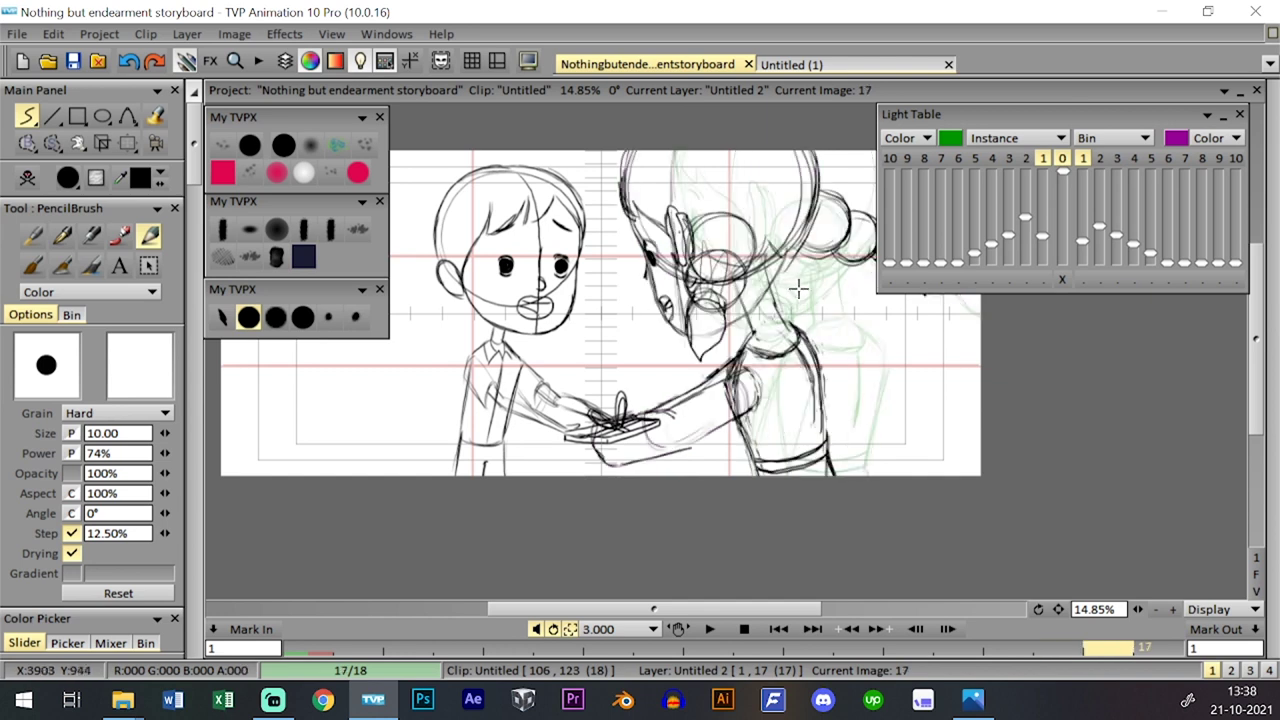
# - Go to image 18 and clear its old drawing with Clear image
pyautogui.press('Tab')
pyautogui.press('Tab')
pyautogui.press('Tab')
pyautogui.press('Right')
pyautogui.press('0')
pyautogui.press('0')
pyautogui.press('0')
pyautogui.click(28, 178)
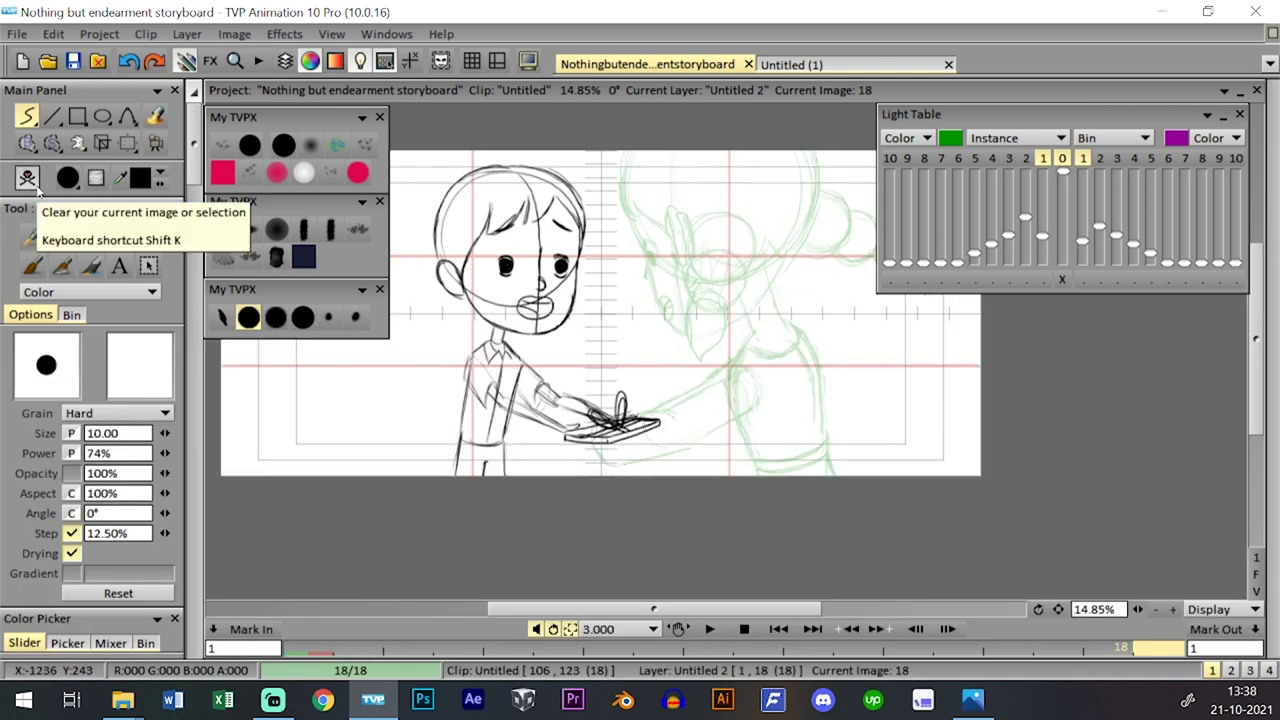
# - Save the storyboard project
pyautogui.press('Tab')
pyautogui.press('Tab')
pyautogui.press('Tab')
pyautogui.press('Tab')
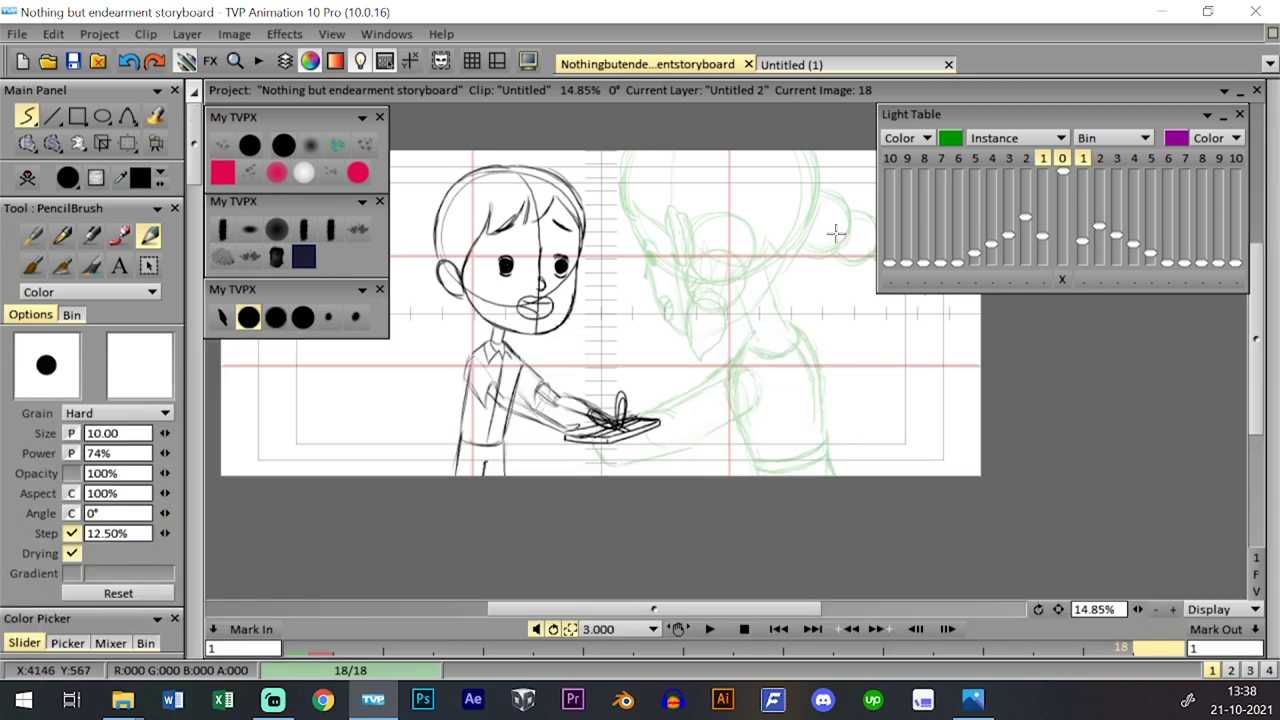
pyautogui.click(51, 63)
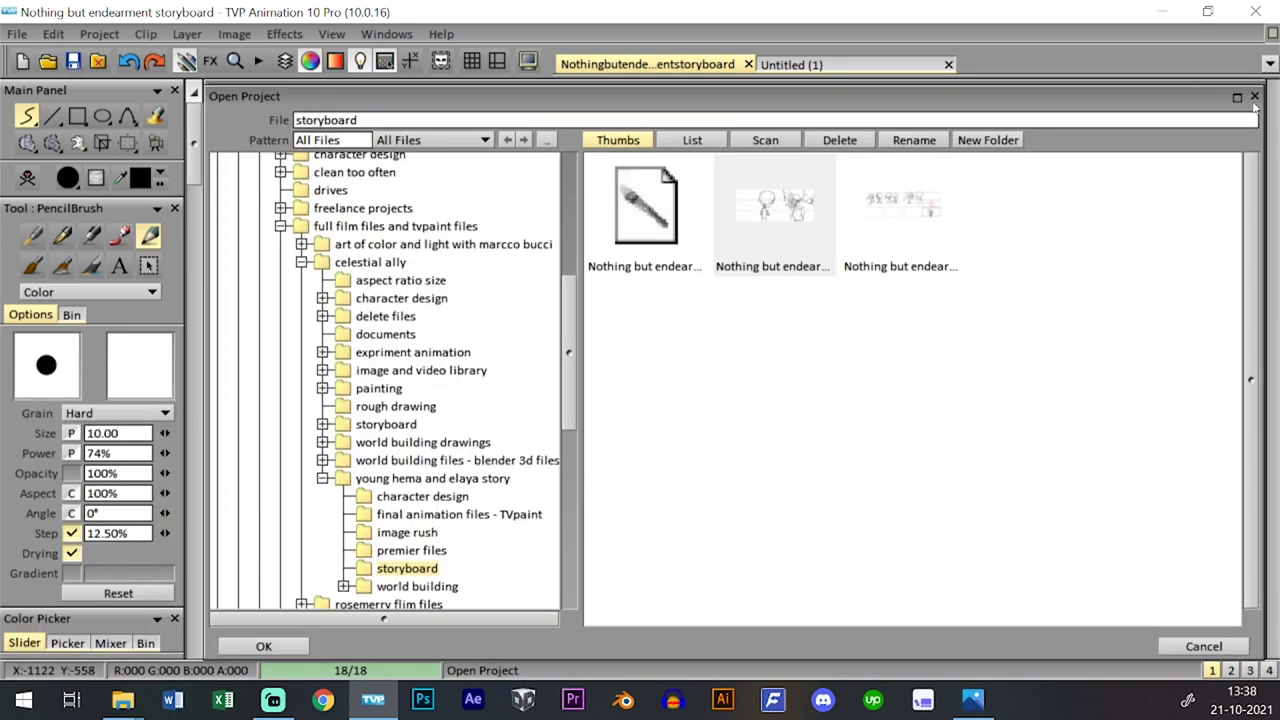
pyautogui.click(1255, 97)
pyautogui.click(73, 62)
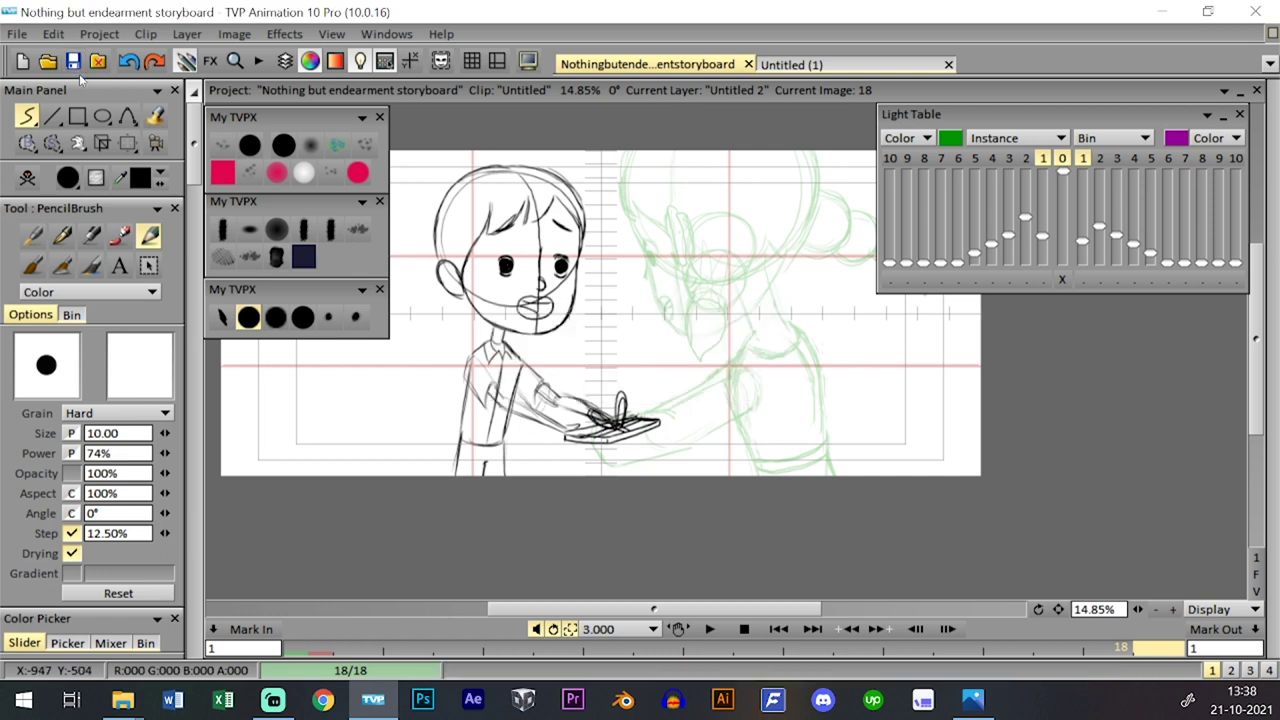
# - Draw a big pencil circle for the new head on image 18, comparing against image 17
pyautogui.click(790, 66)
pyautogui.click(718, 66)
pyautogui.press('space')
pyautogui.press('space')
pyautogui.press('space')
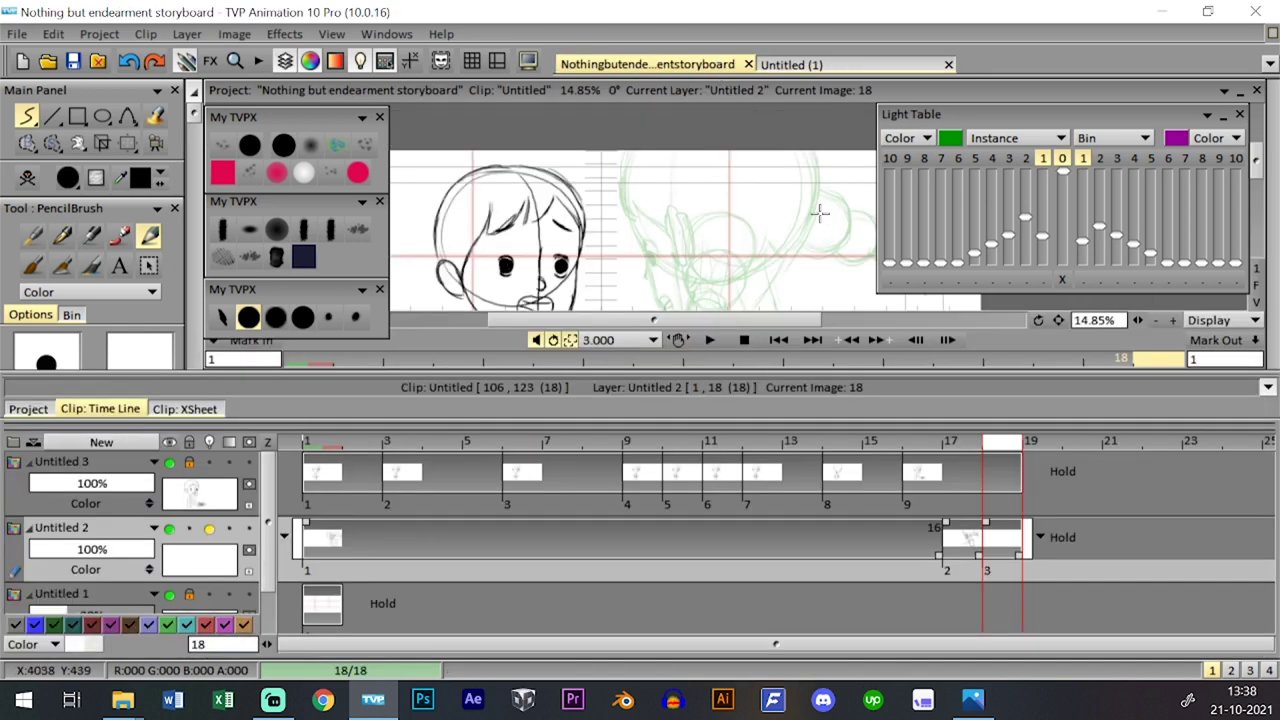
pyautogui.press('space')
pyautogui.press('Left')
pyautogui.press('Right')
pyautogui.press('Left')
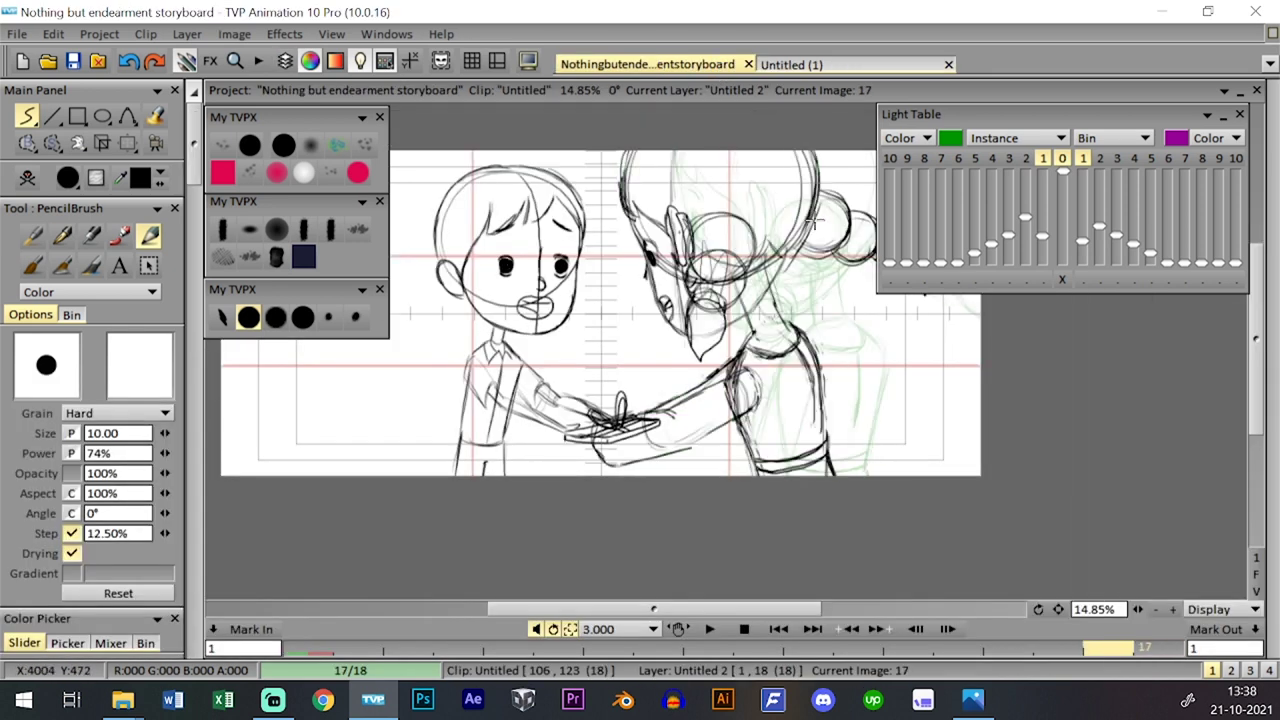
pyautogui.press('Right')
pyautogui.press('space')
pyautogui.press('space')
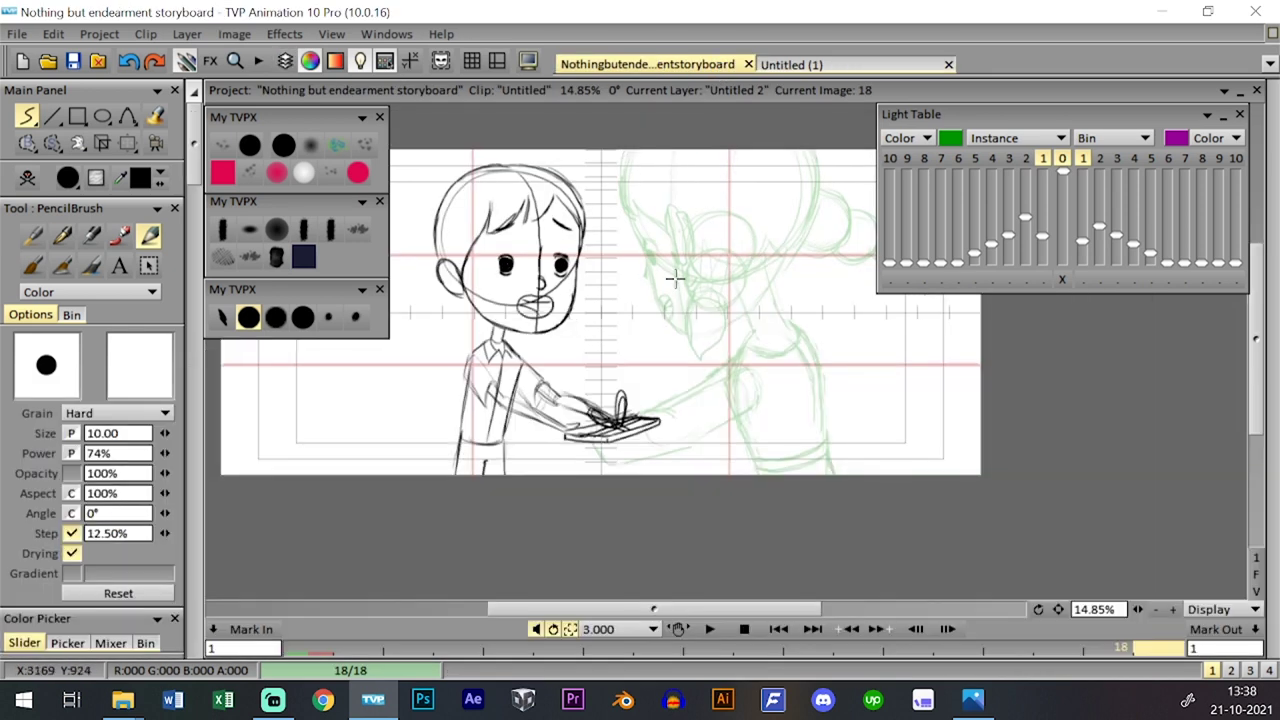
pyautogui.moveTo(805, 230)
pyautogui.mouseDown()
pyautogui.moveTo(650, 300)
pyautogui.moveTo(700, 177)
pyautogui.moveTo(665, 300)
pyautogui.mouseUp()
# - Enlarge and move the head circle with Transform over the girl's onion-skin head, then apply
pyautogui.click(128, 143)
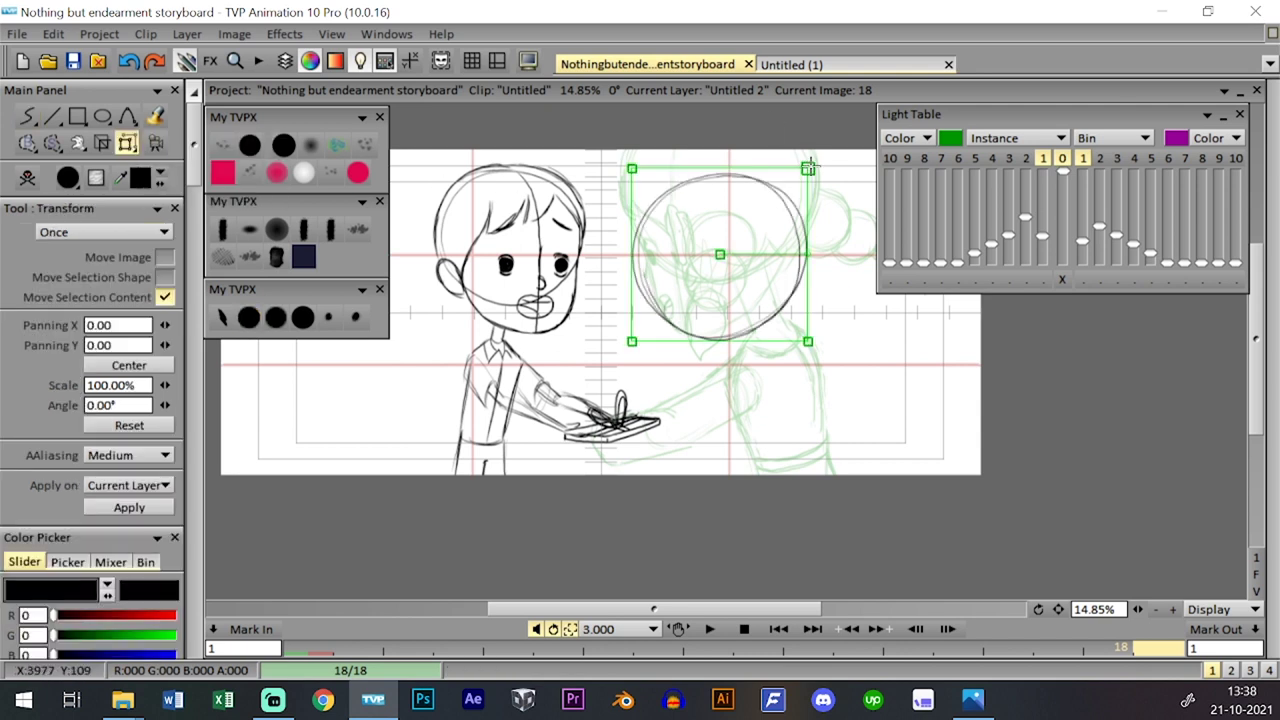
pyautogui.moveTo(808, 167); pyautogui.dragTo(821, 154)
pyautogui.moveTo(811, 203); pyautogui.dragTo(807, 139)
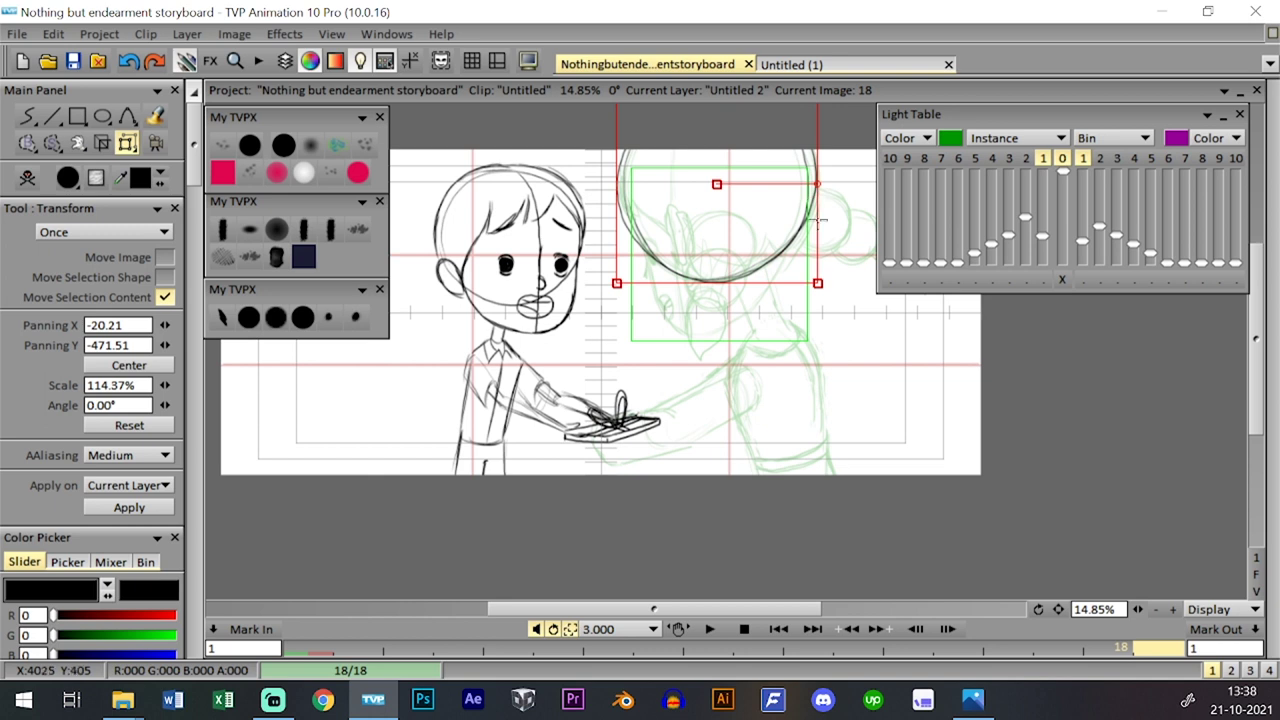
pyautogui.moveTo(818, 288); pyautogui.dragTo(772, 337)
pyautogui.press('Return')
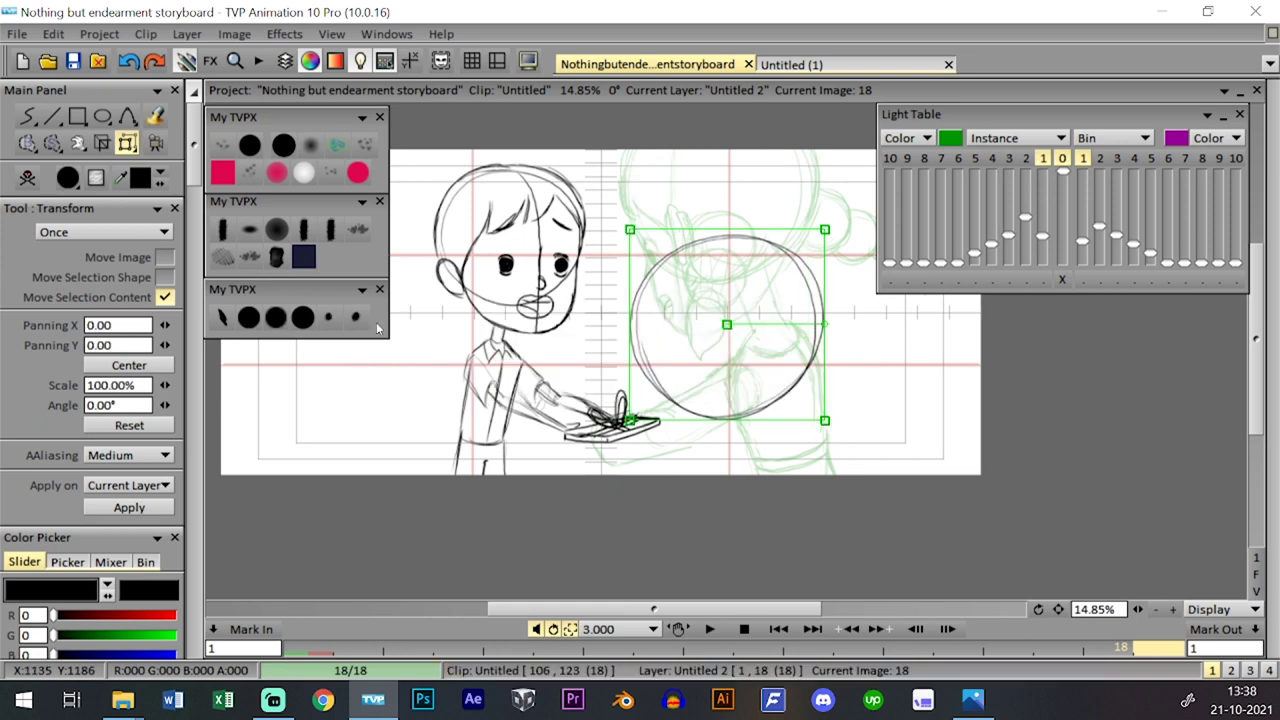
pyautogui.click(248, 317)
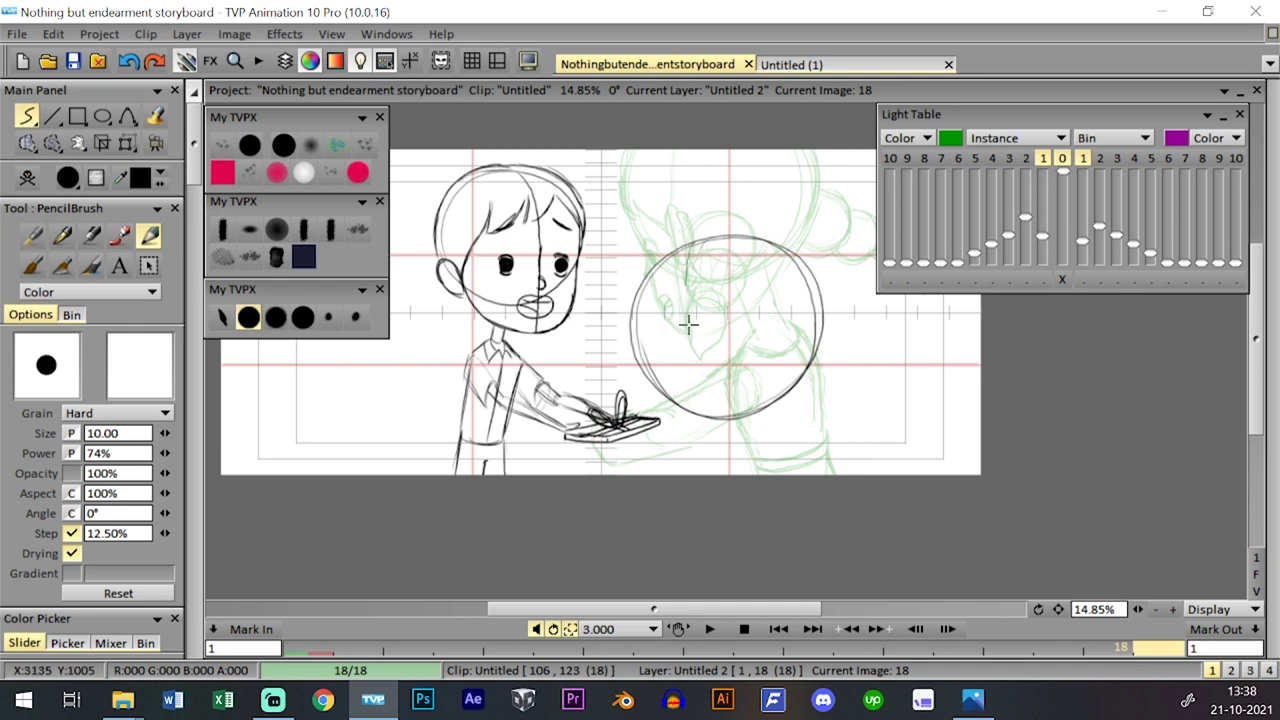
# - Sketch neck lines below the head circle and a curved arm stroke to the right
pyautogui.moveTo(683, 258)
pyautogui.mouseDown()
pyautogui.moveTo(712, 455)
pyautogui.moveTo(697, 446)
pyautogui.mouseUp()
pyautogui.moveTo(664, 398)
pyautogui.mouseDown()
pyautogui.moveTo(726, 466)
pyautogui.moveTo(729, 392)
pyautogui.mouseUp()
pyautogui.moveTo(727, 462)
pyautogui.mouseDown()
pyautogui.moveTo(778, 434)
pyautogui.moveTo(814, 372)
pyautogui.moveTo(797, 367)
pyautogui.mouseUp()
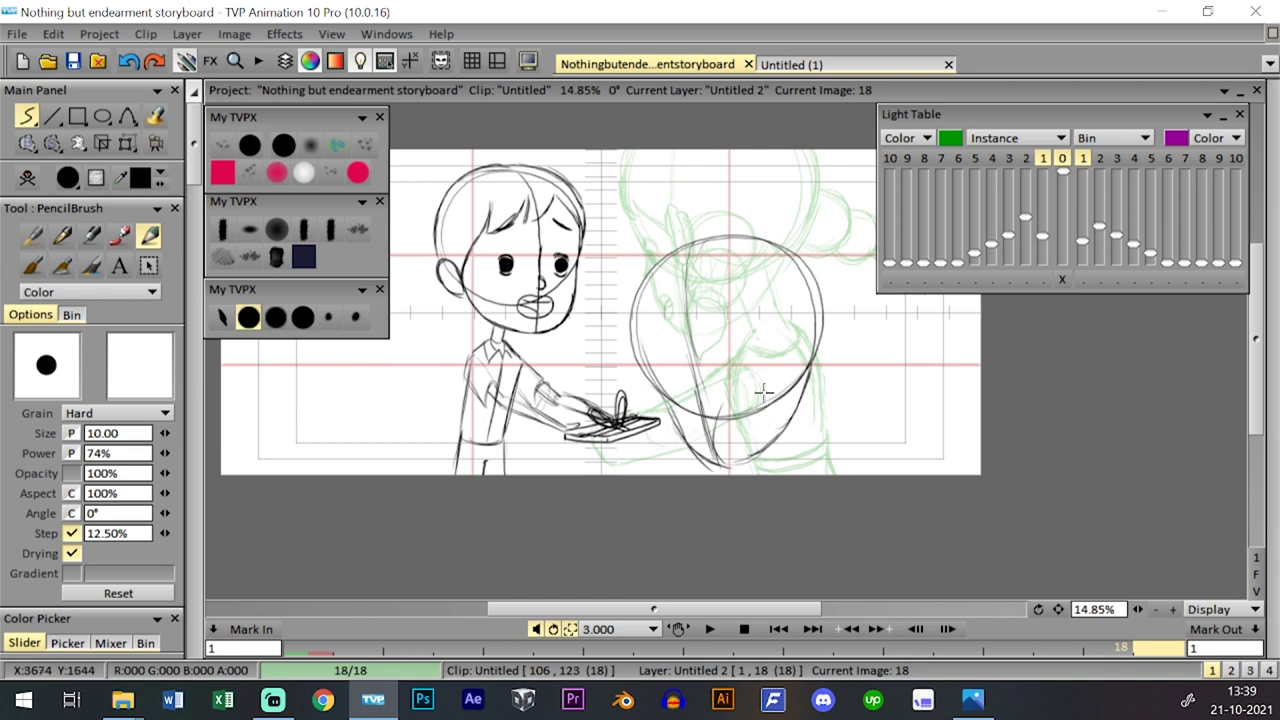
pyautogui.moveTo(762, 398)
pyautogui.mouseDown()
pyautogui.moveTo(776, 466)
pyautogui.moveTo(810, 460)
pyautogui.moveTo(822, 474)
pyautogui.mouseUp()
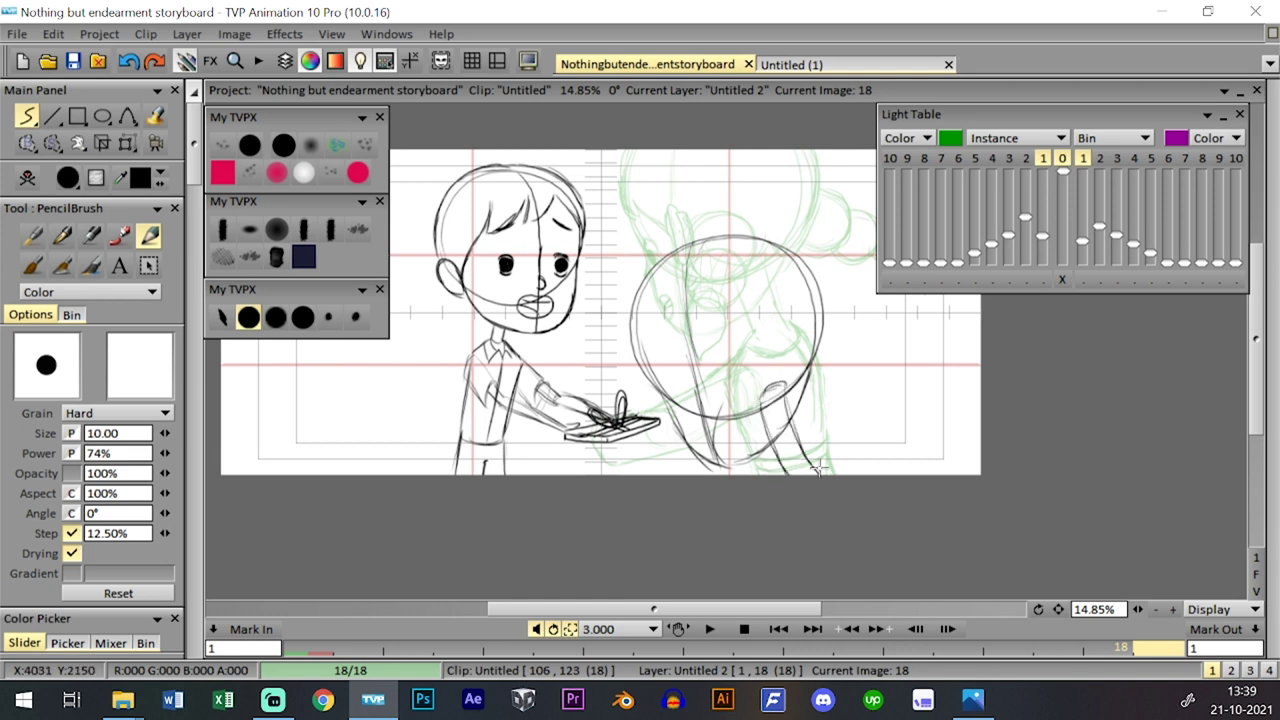
pyautogui.hotkey('ctrl', 'z')
pyautogui.moveTo(774, 465)
pyautogui.mouseDown()
pyautogui.moveTo(809, 454)
pyautogui.moveTo(849, 470)
pyautogui.moveTo(772, 464)
pyautogui.moveTo(786, 452)
pyautogui.moveTo(814, 477)
pyautogui.moveTo(827, 458)
pyautogui.moveTo(827, 476)
pyautogui.moveTo(764, 466)
pyautogui.moveTo(756, 482)
pyautogui.moveTo(832, 460)
pyautogui.moveTo(811, 453)
pyautogui.moveTo(854, 476)
pyautogui.mouseUp()
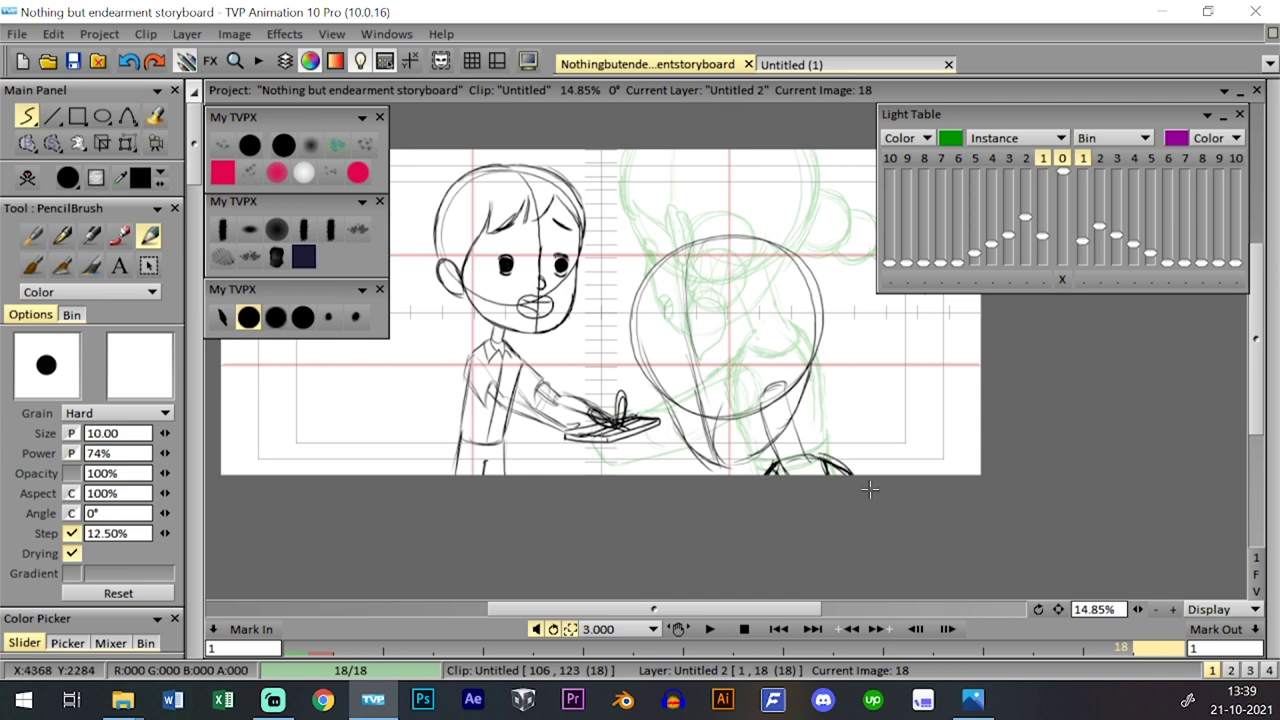
pyautogui.press('Left')
pyautogui.press('Right')
pyautogui.press('Left')
pyautogui.press('Right')
# - Add a short stroke and darken the hand line, comparing with image 17
pyautogui.moveTo(716, 430); pyautogui.dragTo(720, 398)
pyautogui.press('Left')
pyautogui.press('Right')
pyautogui.press('Left')
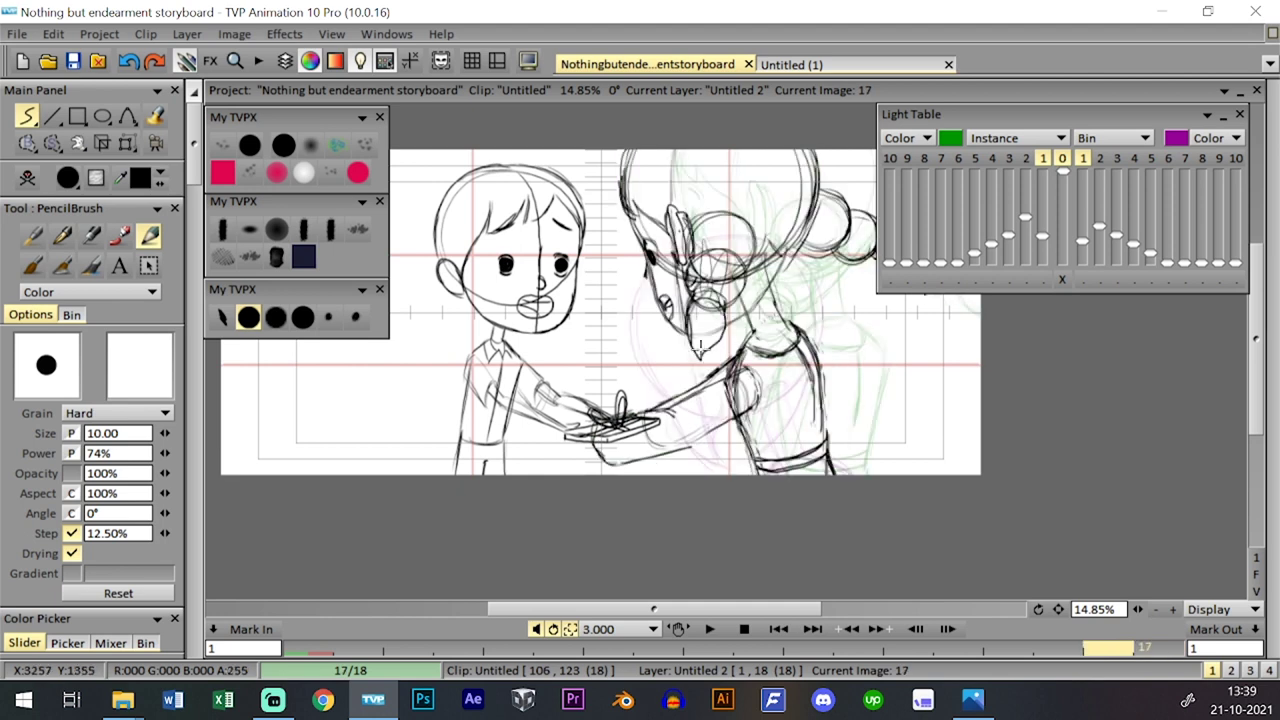
pyautogui.press('Right')
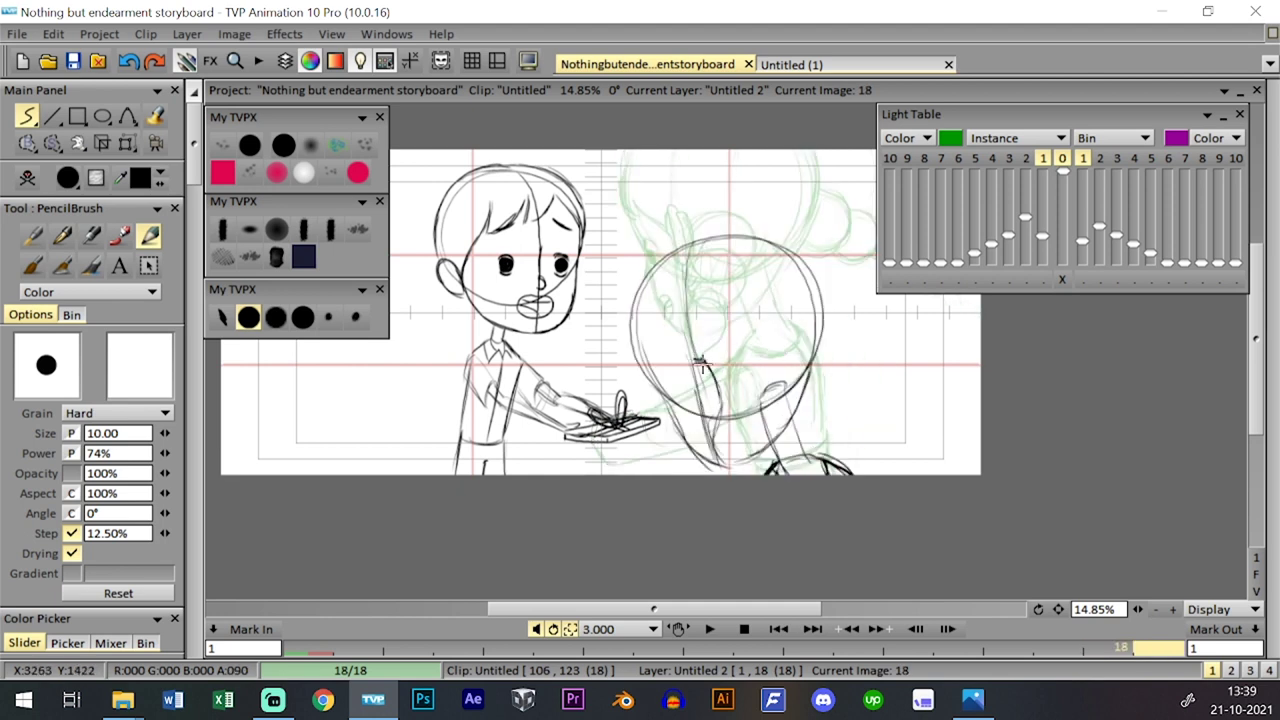
pyautogui.moveTo(700, 362); pyautogui.dragTo(706, 410)
pyautogui.press('Left')
pyautogui.press('Right')
pyautogui.press('Left')
pyautogui.press('Right')
# - Sketch a clean small circle inside the head, redoing the rough attempts
pyautogui.moveTo(711, 374)
pyautogui.mouseDown()
pyautogui.moveTo(763, 327)
pyautogui.moveTo(690, 330)
pyautogui.moveTo(727, 381)
pyautogui.moveTo(765, 395)
pyautogui.moveTo(739, 344)
pyautogui.moveTo(714, 392)
pyautogui.moveTo(775, 366)
pyautogui.moveTo(710, 356)
pyautogui.moveTo(752, 403)
pyautogui.moveTo(759, 343)
pyautogui.moveTo(707, 392)
pyautogui.moveTo(762, 407)
pyautogui.moveTo(752, 386)
pyautogui.moveTo(717, 391)
pyautogui.moveTo(777, 354)
pyautogui.moveTo(714, 346)
pyautogui.moveTo(757, 401)
pyautogui.moveTo(781, 358)
pyautogui.mouseUp()
pyautogui.hotkey('ctrl', 'z')
pyautogui.hotkey('ctrl', 'z')
pyautogui.moveTo(806, 318)
pyautogui.mouseDown()
pyautogui.moveTo(816, 364)
pyautogui.moveTo(823, 298)
pyautogui.mouseUp()
pyautogui.moveTo(884, 338)
pyautogui.mouseDown()
pyautogui.moveTo(858, 368)
pyautogui.moveTo(861, 310)
pyautogui.mouseUp()
pyautogui.hotkey('ctrl', 'z')
pyautogui.moveTo(846, 367)
pyautogui.mouseDown()
pyautogui.moveTo(822, 298)
pyautogui.moveTo(833, 366)
pyautogui.moveTo(872, 329)
pyautogui.moveTo(811, 331)
pyautogui.mouseUp()
pyautogui.press('Left')
pyautogui.press('Right')
pyautogui.press('Left')
pyautogui.press('Right')
# - Draw a looped ear circle and an arc trailing right of it like a ponytail
pyautogui.moveTo(758, 371)
pyautogui.mouseDown()
pyautogui.moveTo(761, 422)
pyautogui.moveTo(719, 420)
pyautogui.moveTo(713, 396)
pyautogui.mouseUp()
pyautogui.moveTo(890, 318)
pyautogui.mouseDown()
pyautogui.moveTo(863, 358)
pyautogui.moveTo(908, 324)
pyautogui.moveTo(895, 378)
pyautogui.moveTo(922, 340)
pyautogui.moveTo(925, 366)
pyautogui.moveTo(923, 345)
pyautogui.moveTo(966, 403)
pyautogui.moveTo(955, 352)
pyautogui.mouseUp()
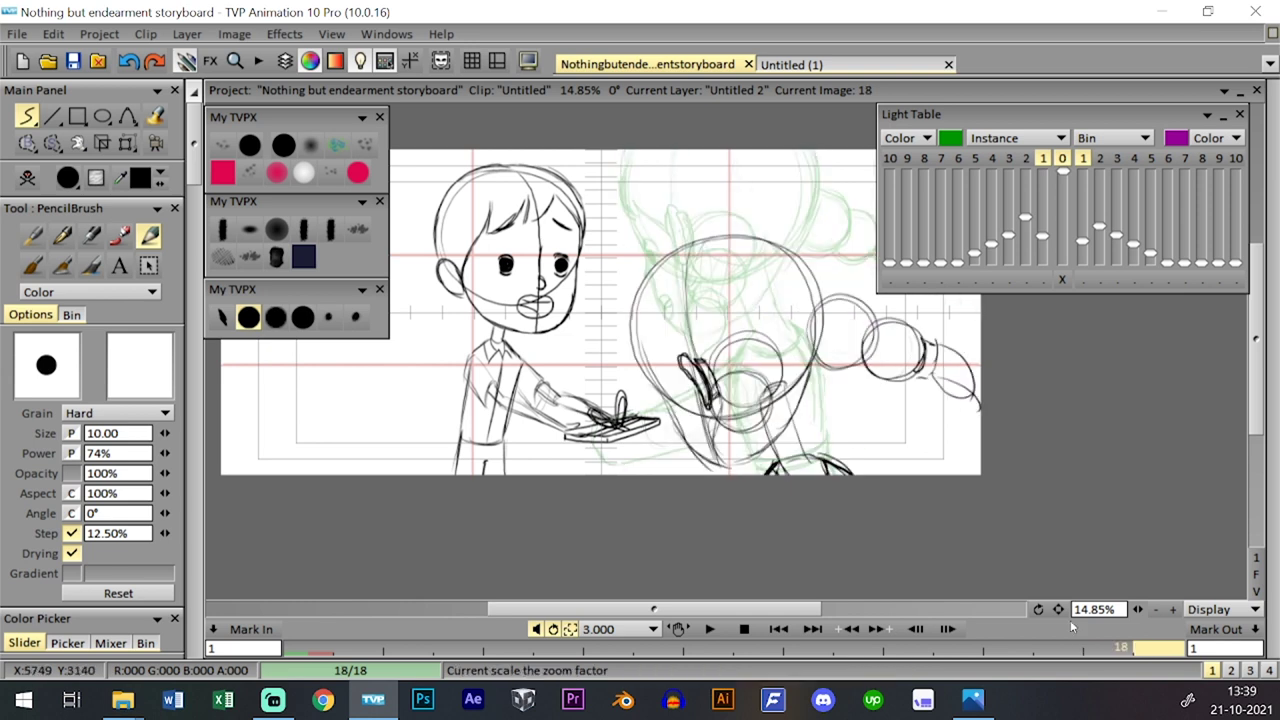
pyautogui.moveTo(1058, 609); pyautogui.dragTo(898, 593)
pyautogui.press('Left')
pyautogui.press('Right')
pyautogui.press('Left')
pyautogui.press('Right')
pyautogui.press('Left')
pyautogui.press('Right')
pyautogui.press('Left')
pyautogui.press('Right')
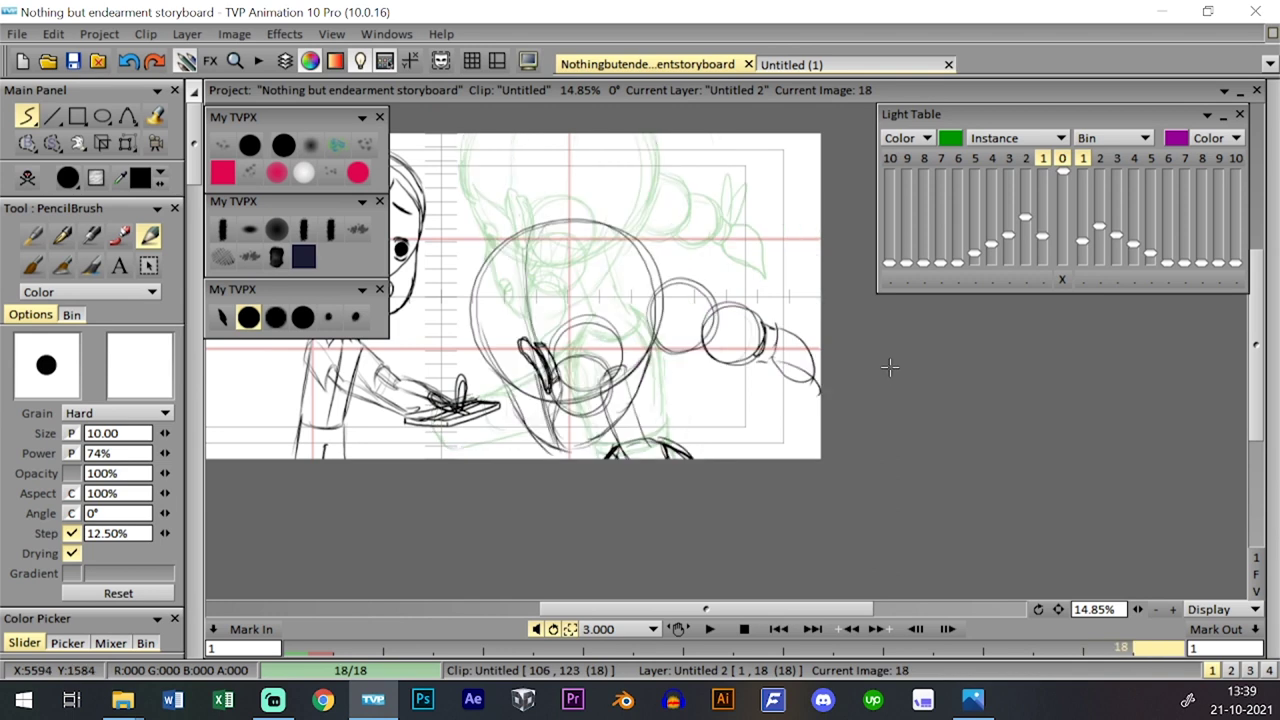
pyautogui.moveTo(52, 142); pyautogui.dragTo(175, 204)
# - Lasso the ponytail circles, scale them to about 77% and move them left toward the head
pyautogui.moveTo(640, 302)
pyautogui.mouseDown()
pyautogui.moveTo(745, 400)
pyautogui.moveTo(864, 355)
pyautogui.moveTo(777, 292)
pyautogui.moveTo(658, 282)
pyautogui.mouseUp()
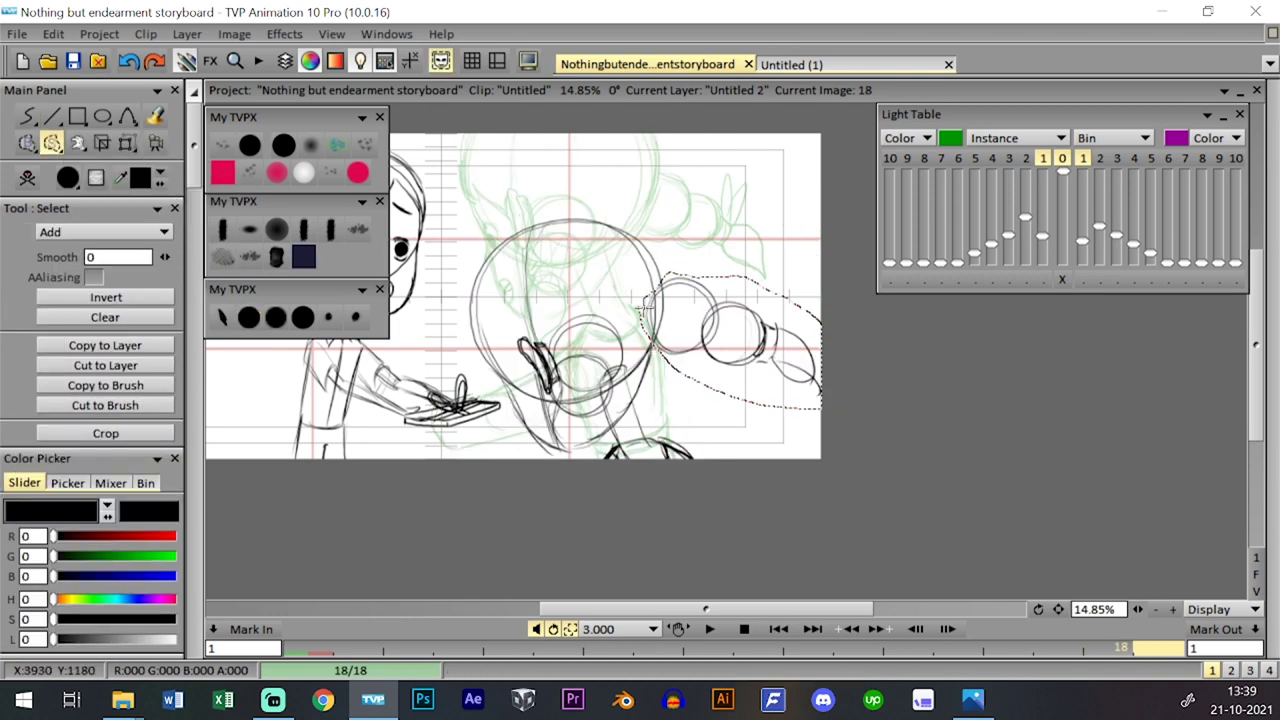
pyautogui.click(127, 143)
pyautogui.moveTo(821, 408); pyautogui.dragTo(810, 400)
pyautogui.moveTo(771, 330); pyautogui.dragTo(759, 327)
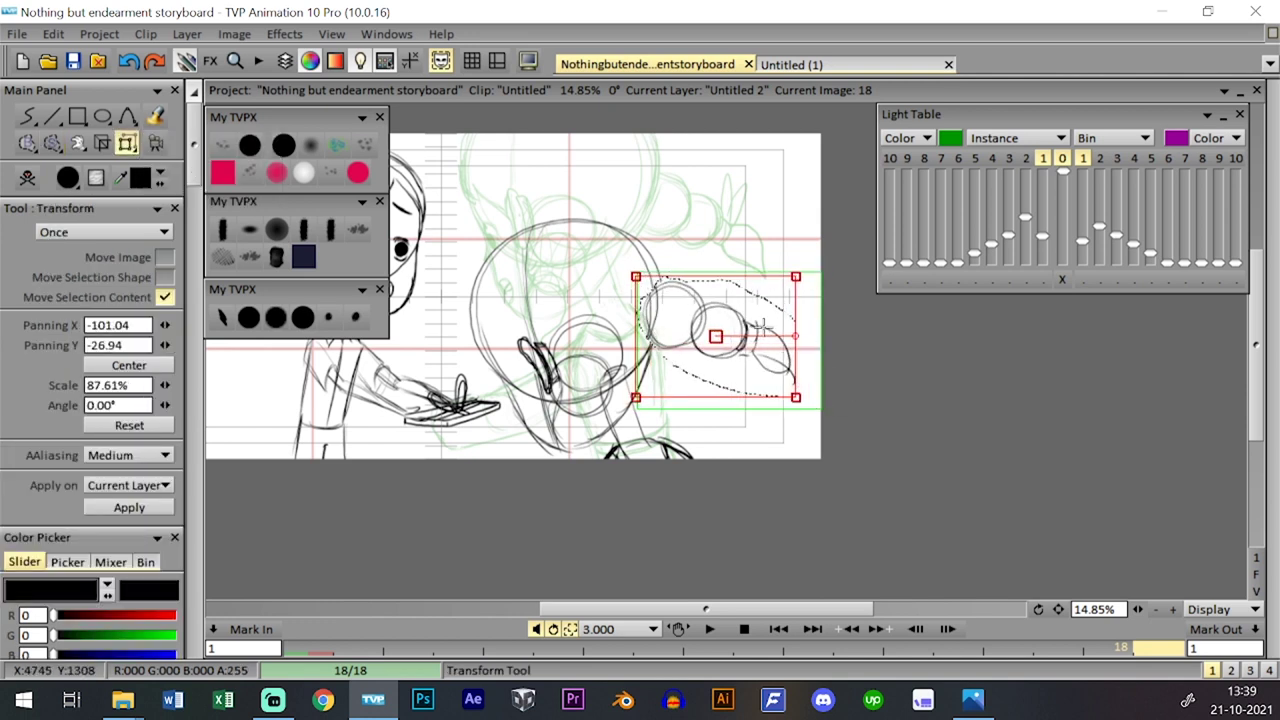
pyautogui.moveTo(795, 396); pyautogui.dragTo(785, 389)
pyautogui.moveTo(772, 330); pyautogui.dragTo(771, 325)
pyautogui.press('Return')
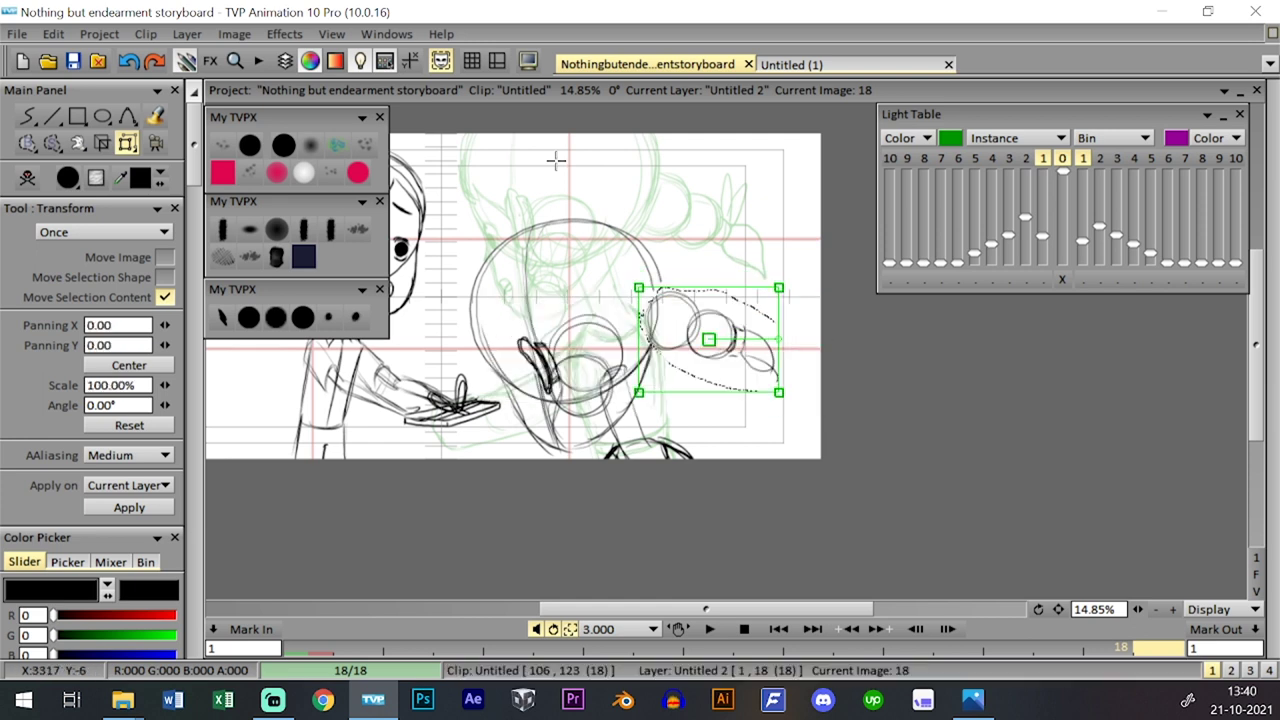
# - Close the gap on the head circle's right side with the PencilBrush
pyautogui.click(248, 317)
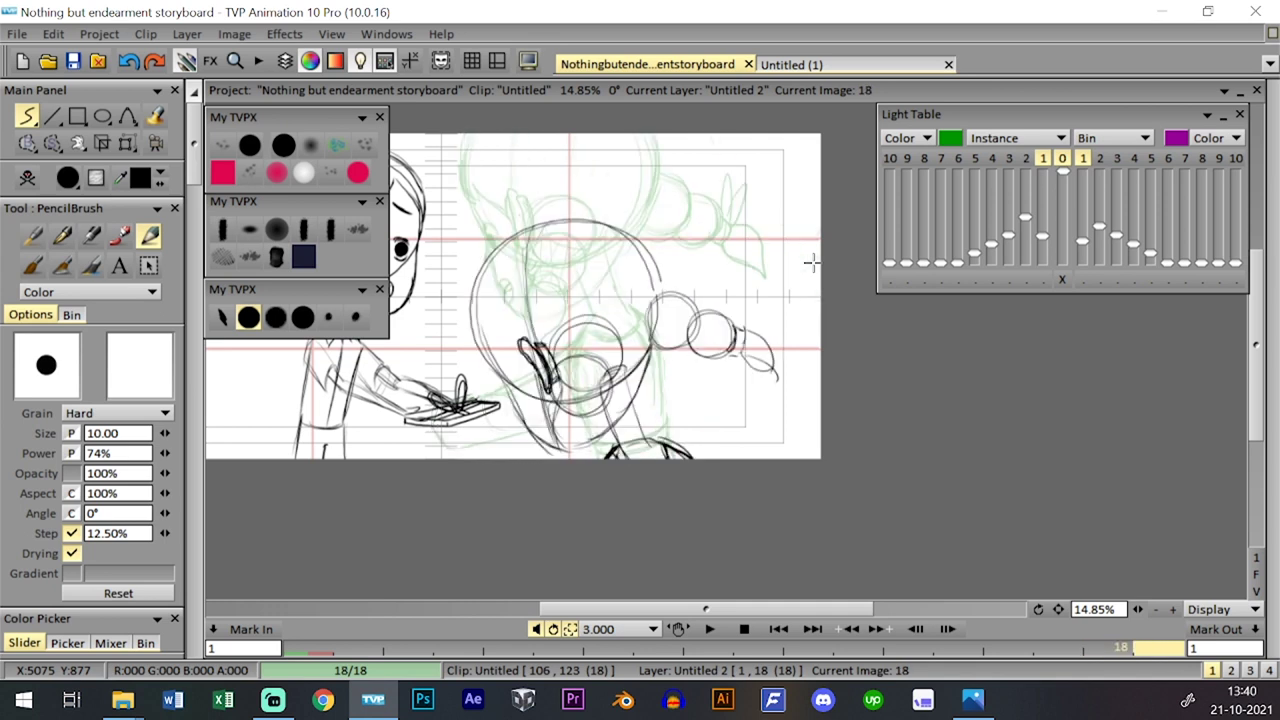
pyautogui.moveTo(660, 252)
pyautogui.mouseDown()
pyautogui.moveTo(651, 333)
pyautogui.moveTo(663, 289)
pyautogui.moveTo(655, 330)
pyautogui.mouseUp()
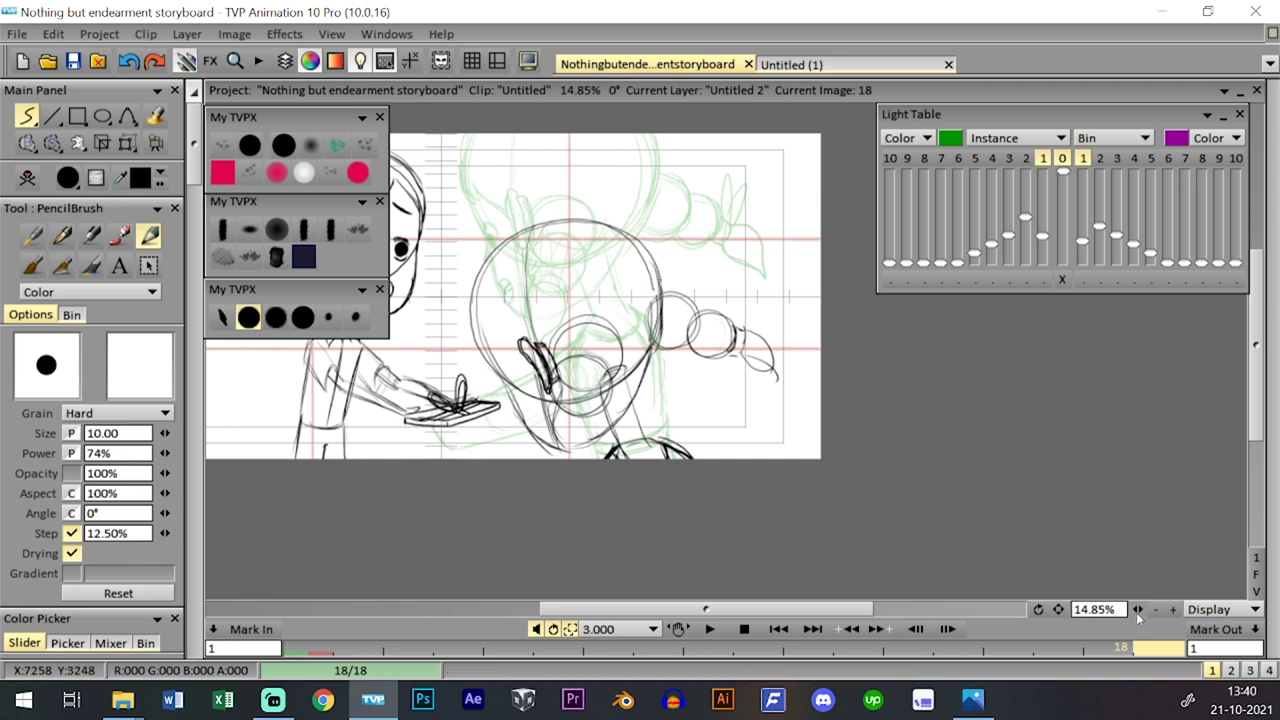
pyautogui.scroll(2, 652, 282)
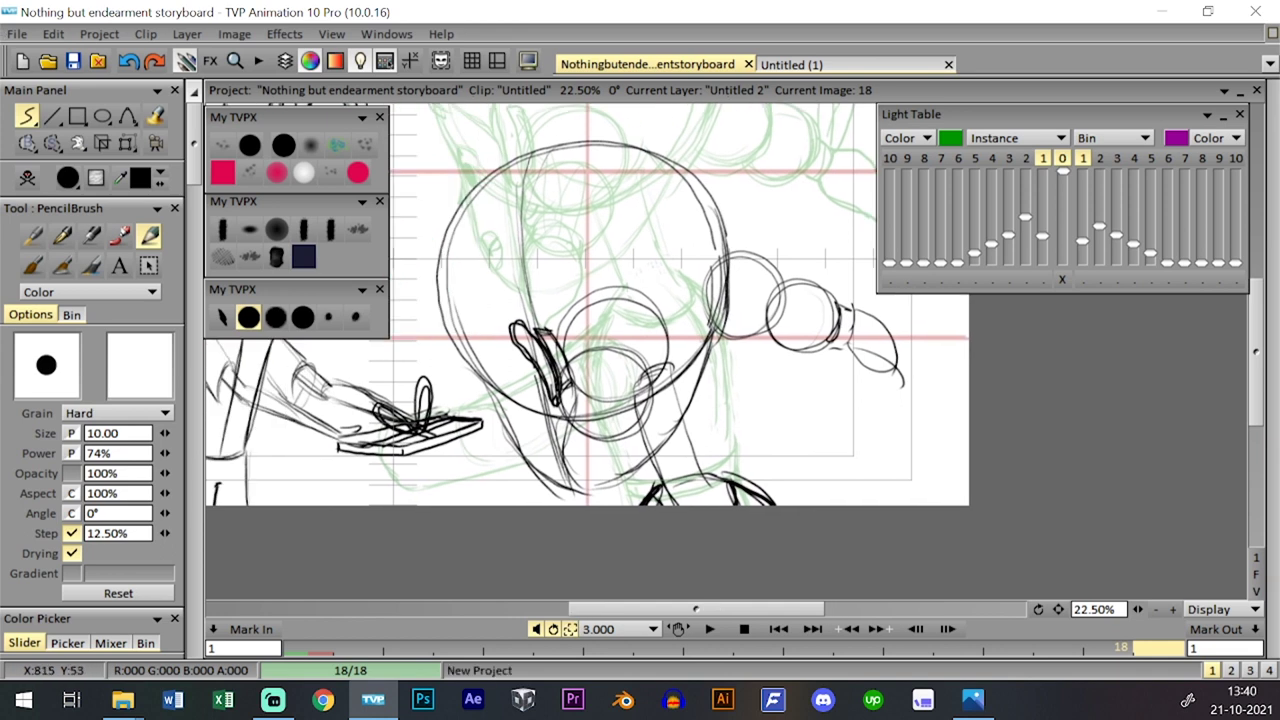
pyautogui.click(273, 700)
pyautogui.click(273, 700)
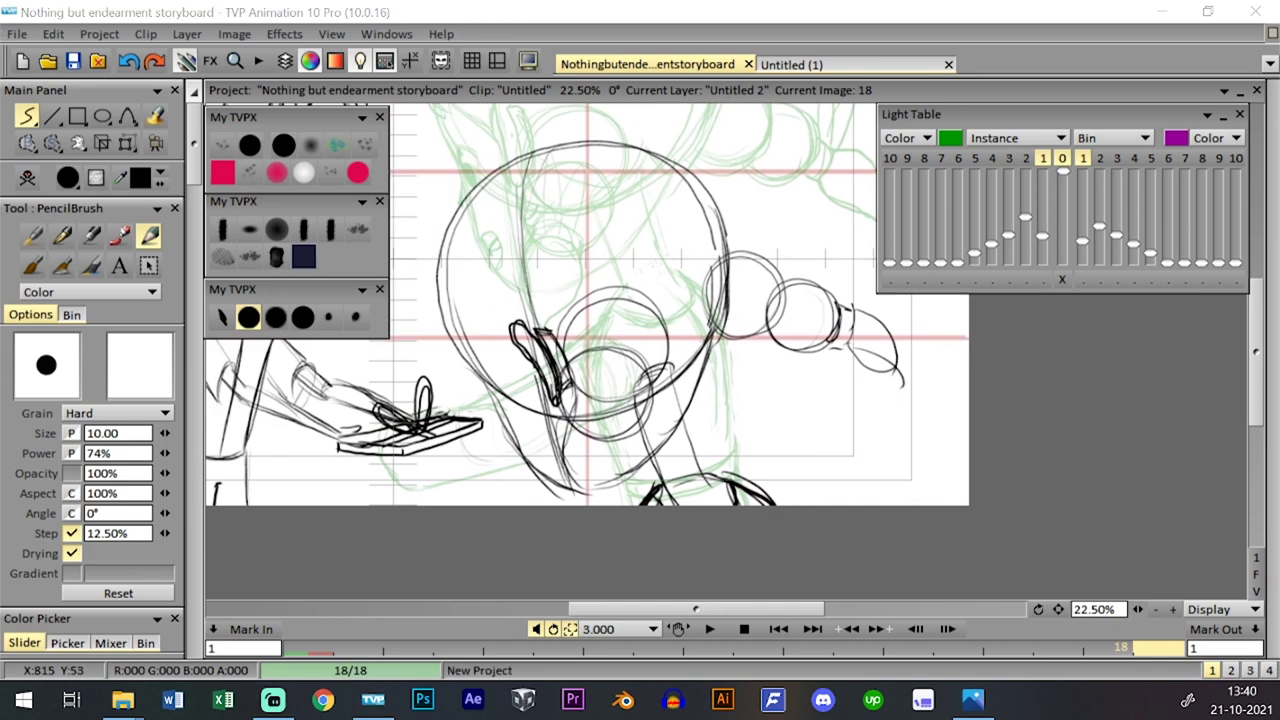
pyautogui.moveTo(631, 413); pyautogui.dragTo(643, 400)
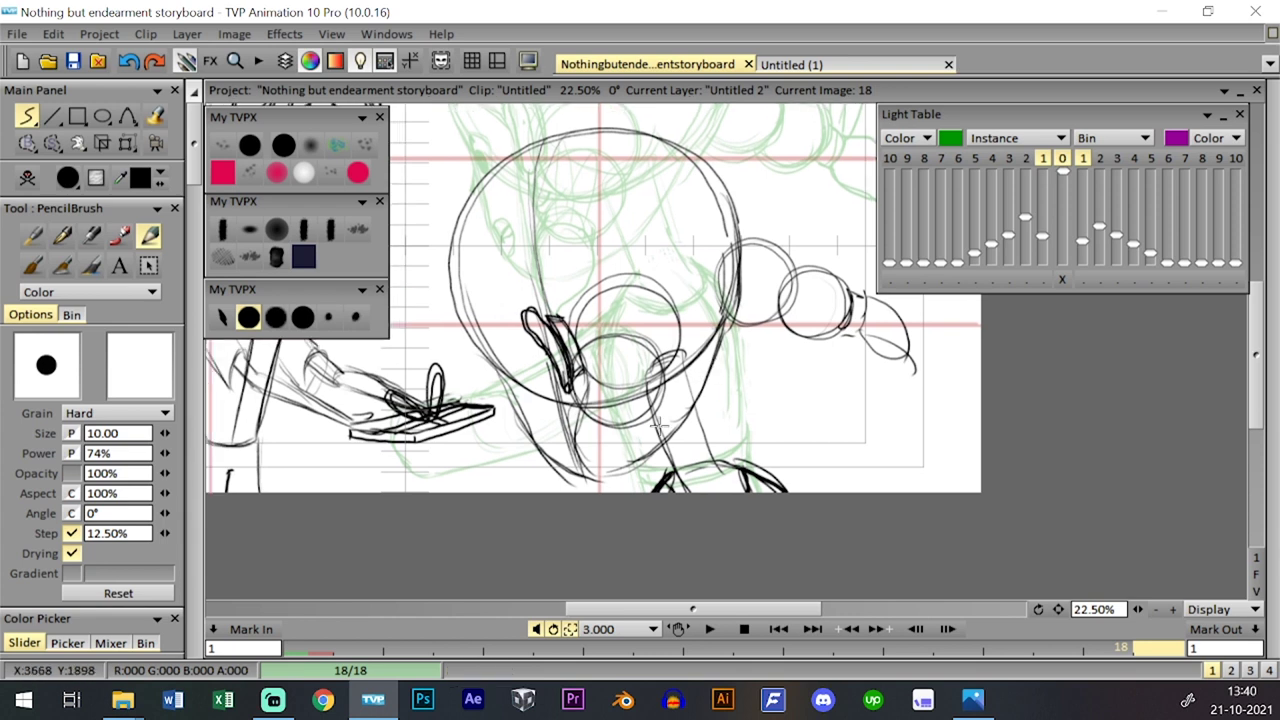
pyautogui.press('Left')
pyautogui.press('Right')
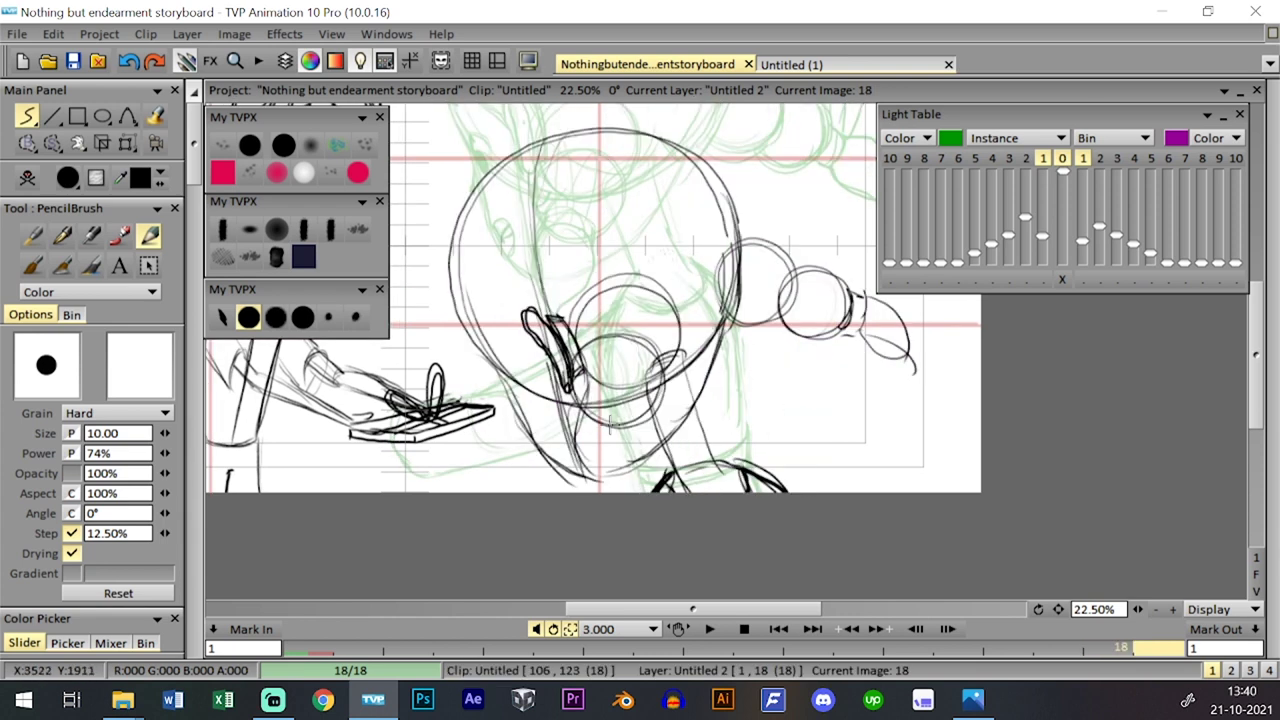
# - Draw a reinforcing line below the chin, comparing with image 17
pyautogui.moveTo(613, 425)
pyautogui.mouseDown()
pyautogui.moveTo(579, 424)
pyautogui.moveTo(619, 444)
pyautogui.moveTo(626, 407)
pyautogui.moveTo(593, 420)
pyautogui.moveTo(590, 500)
pyautogui.mouseUp()
pyautogui.hotkey('ctrl', 'z')
pyautogui.moveTo(578, 415)
pyautogui.mouseDown()
pyautogui.moveTo(574, 468)
pyautogui.moveTo(595, 502)
pyautogui.mouseUp()
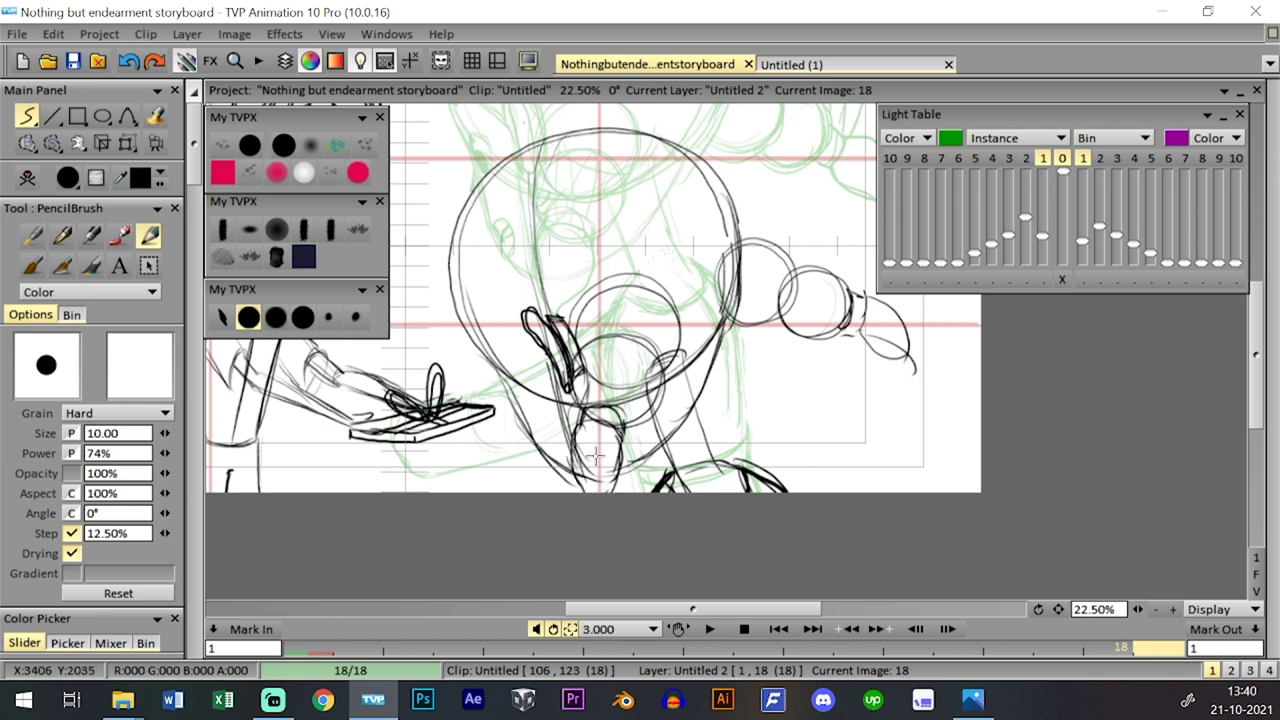
pyautogui.scroll(-2, 864, 414)
pyautogui.press('Left')
pyautogui.press('Right')
pyautogui.press('Left')
pyautogui.press('Right')
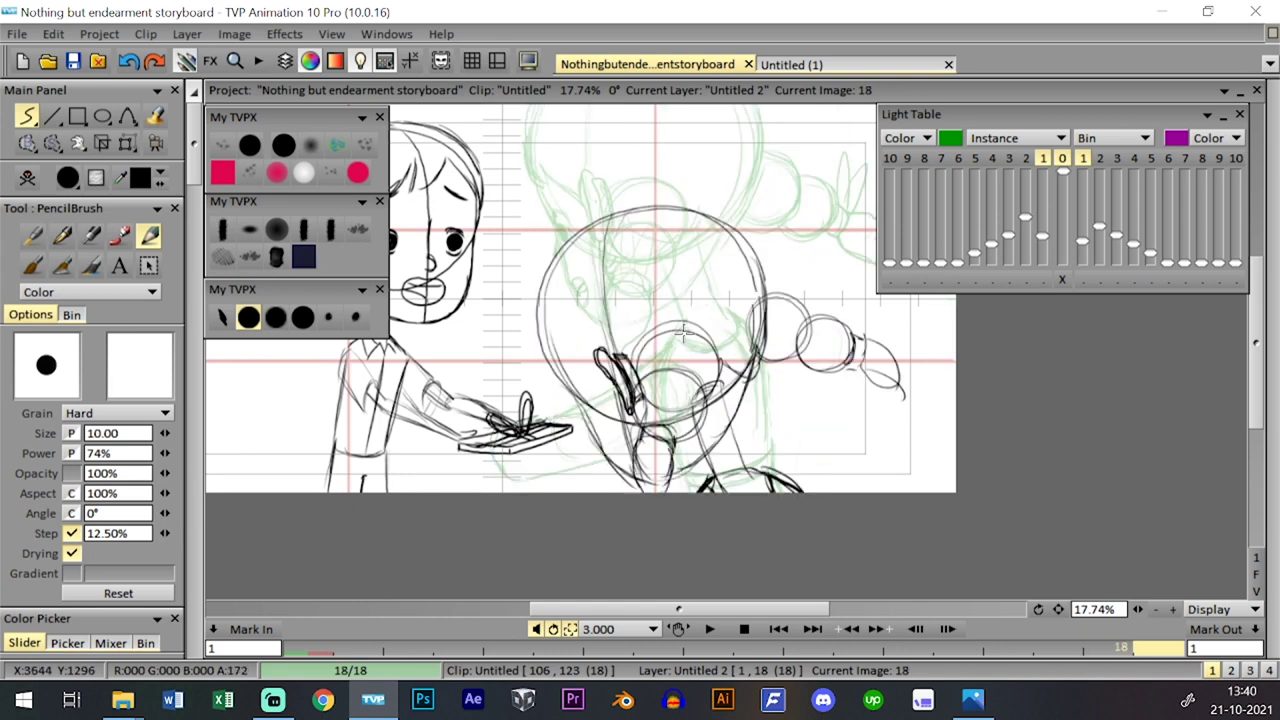
# - Darken the head's lower-left outline and reinforce its right edge
pyautogui.moveTo(536, 317)
pyautogui.mouseDown()
pyautogui.moveTo(545, 366)
pyautogui.moveTo(555, 372)
pyautogui.moveTo(540, 338)
pyautogui.moveTo(568, 343)
pyautogui.moveTo(554, 340)
pyautogui.moveTo(593, 392)
pyautogui.moveTo(556, 363)
pyautogui.moveTo(556, 346)
pyautogui.moveTo(610, 423)
pyautogui.mouseUp()
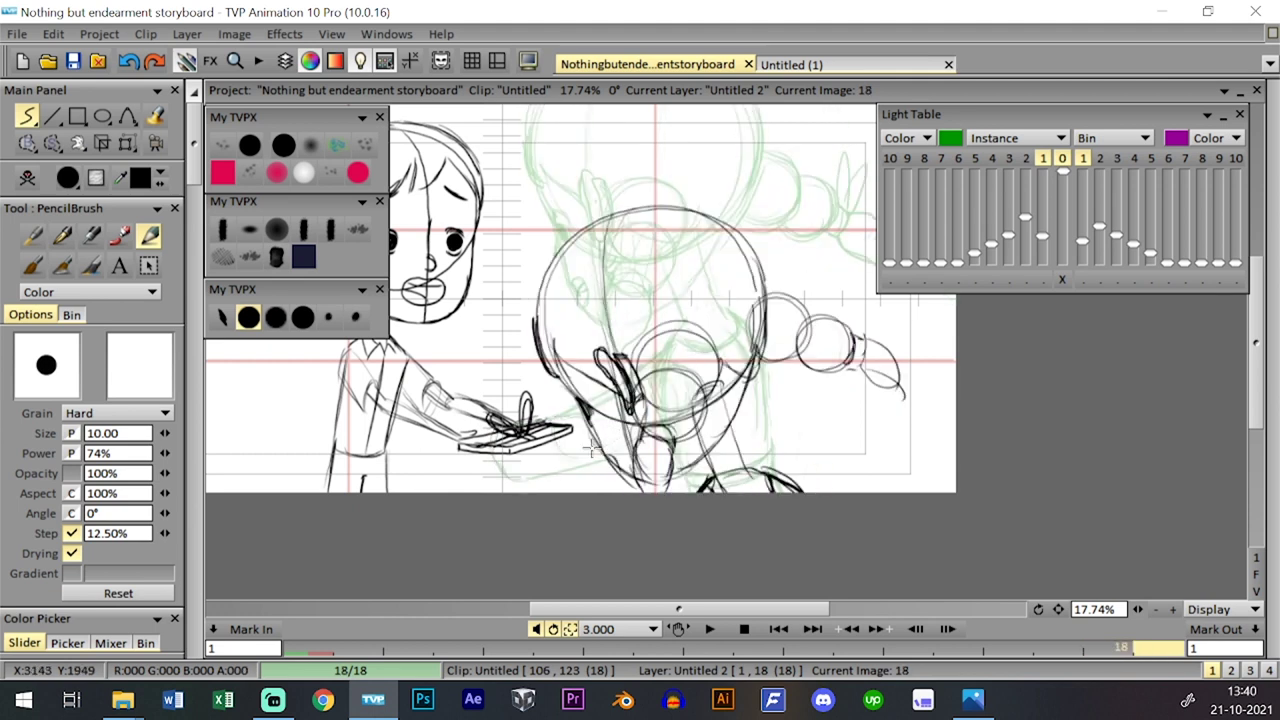
pyautogui.press('Left')
pyautogui.press('Right')
pyautogui.press('Left')
pyautogui.press('Right')
pyautogui.moveTo(726, 213); pyautogui.dragTo(763, 300)
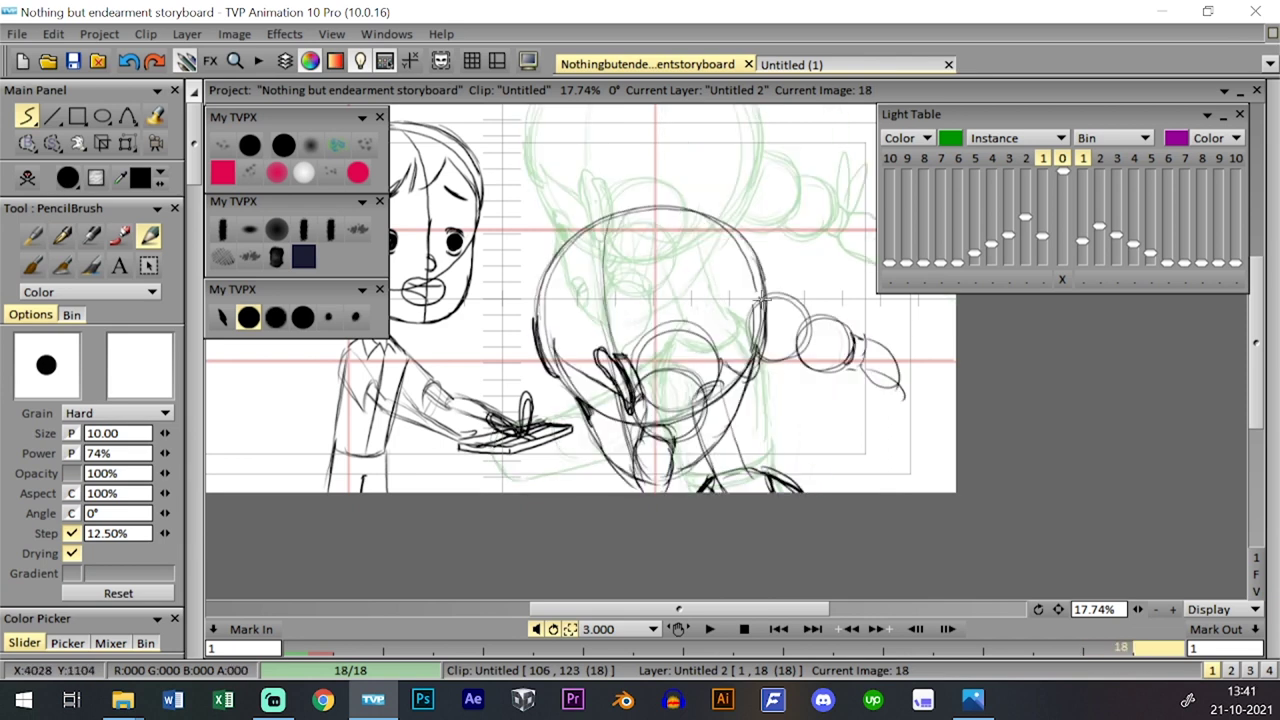
# - Try strokes down the boy's face and along his upper arm, undoing both
pyautogui.moveTo(544, 224)
pyautogui.mouseDown()
pyautogui.moveTo(660, 263)
pyautogui.moveTo(566, 426)
pyautogui.moveTo(567, 456)
pyautogui.mouseUp()
pyautogui.moveTo(548, 392); pyautogui.dragTo(594, 436)
pyautogui.hotkey('ctrl', 'z')
pyautogui.hotkey('ctrl', 'z')
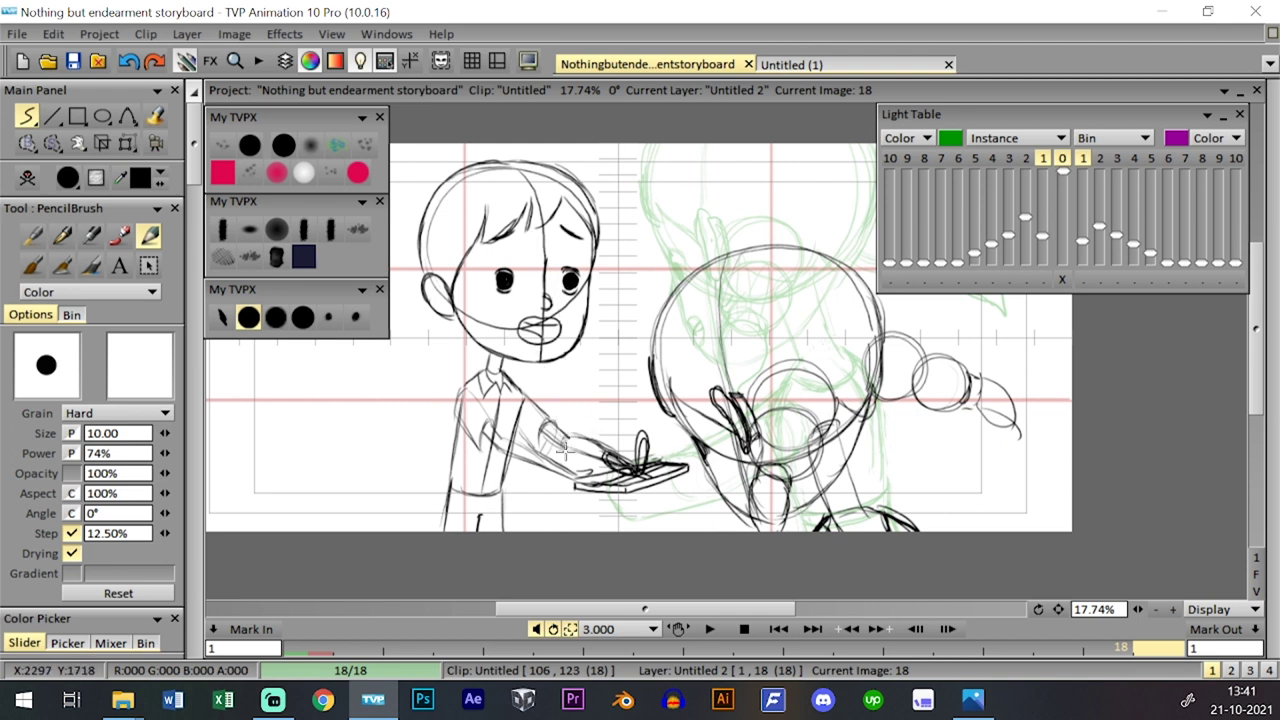
pyautogui.moveTo(528, 373); pyautogui.dragTo(552, 430)
pyautogui.hotkey('ctrl', 'z')
# - Hide image 17's green onion skin and collapse the onion-skin settings, comparing frames 17 and 18
pyautogui.press('Left')
pyautogui.press('Right')
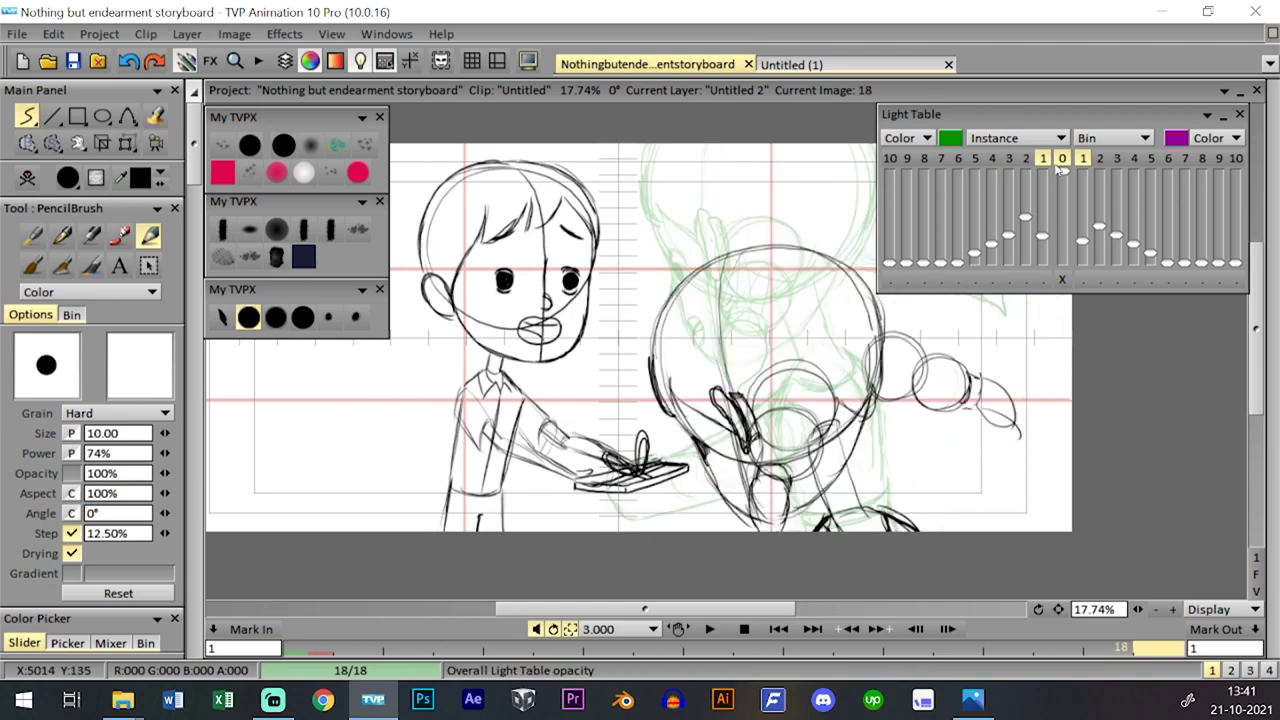
pyautogui.click(1062, 159)
pyautogui.press('Left')
pyautogui.press('Right')
pyautogui.press('Left')
pyautogui.press('Right')
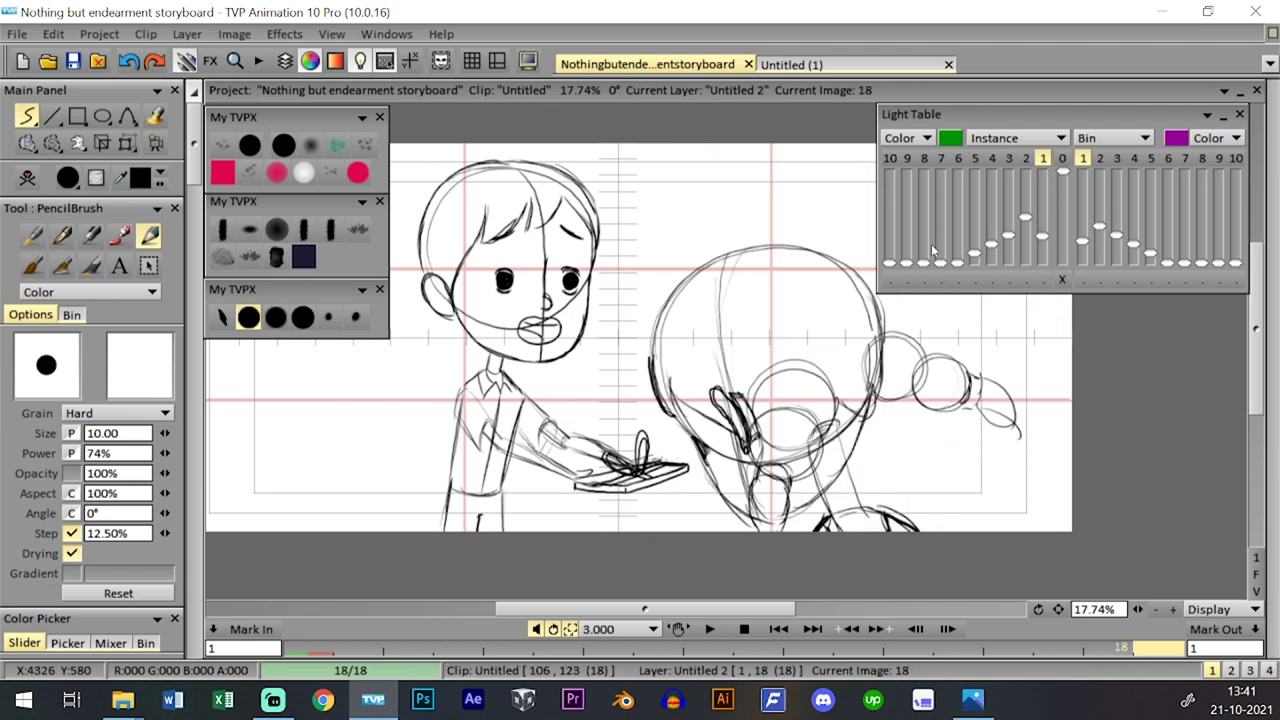
pyautogui.click(1207, 114)
pyautogui.press('Left')
pyautogui.press('Right')
pyautogui.press('Left')
pyautogui.press('Right')
pyautogui.press('Left')
pyautogui.press('Right')
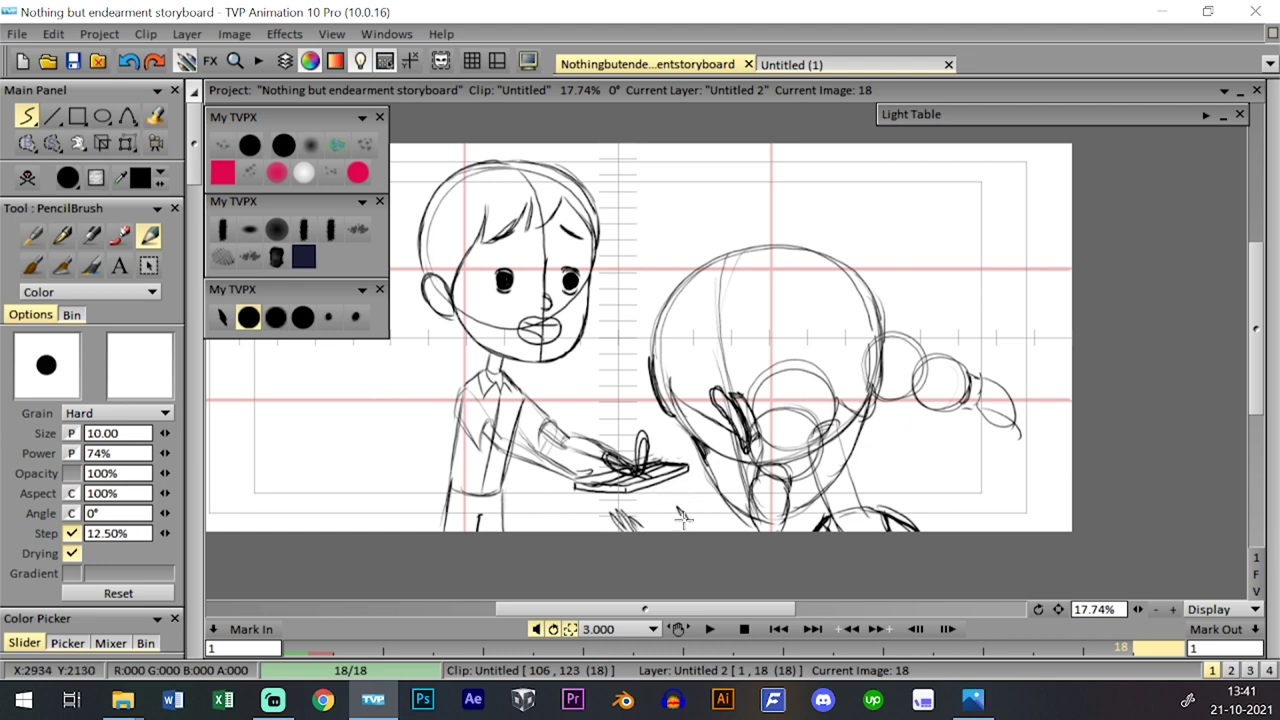
pyautogui.press('Left')
pyautogui.press('Right')
pyautogui.press('Left')
pyautogui.press('Right')
# - Make Untitled 3 the working layer, locking Untitled 2 and leaving Untitled 3 unlocked
pyautogui.press('l')
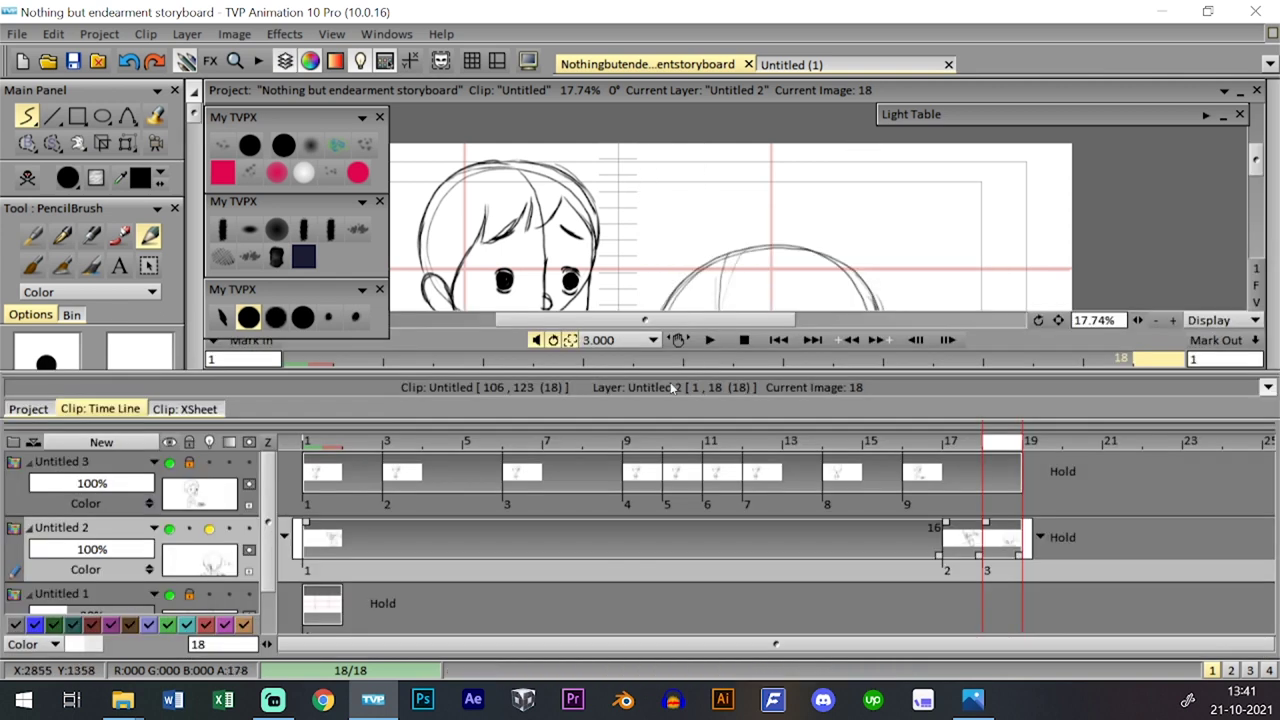
pyautogui.click(1000, 486)
pyautogui.press('l')
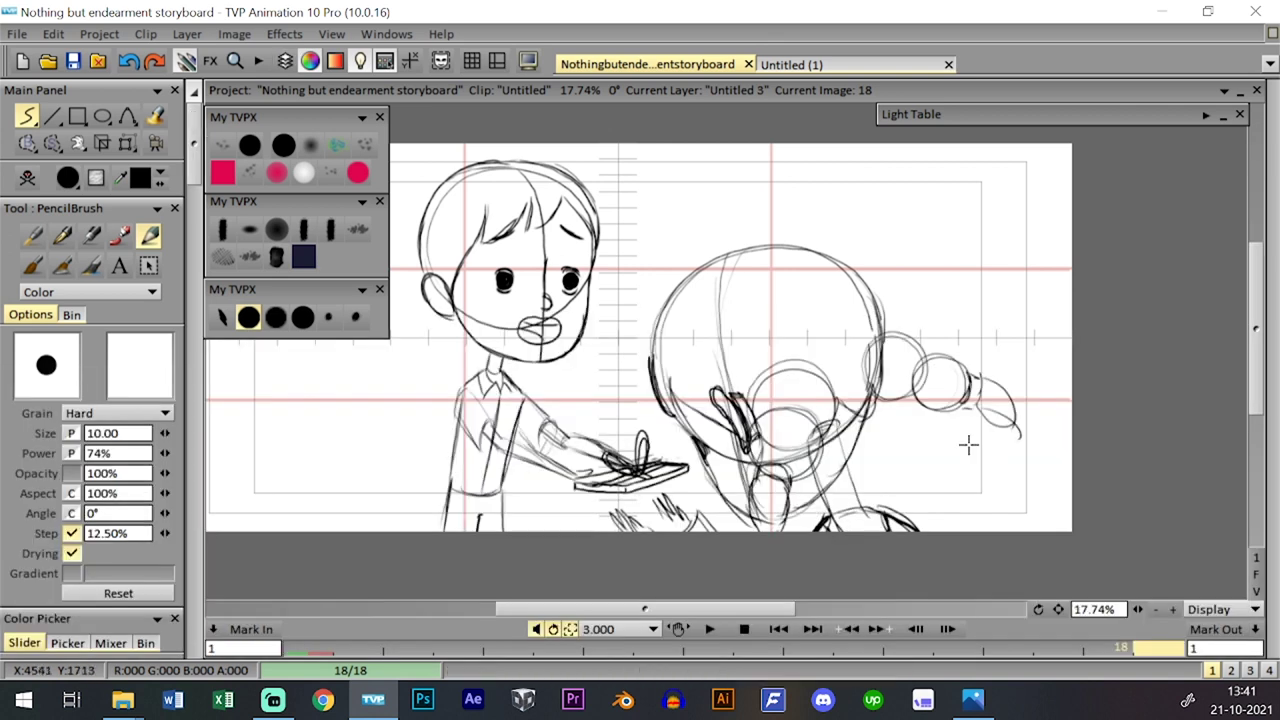
pyautogui.press('Left')
pyautogui.press('Right')
pyautogui.hotkey('shift', 'Tab')
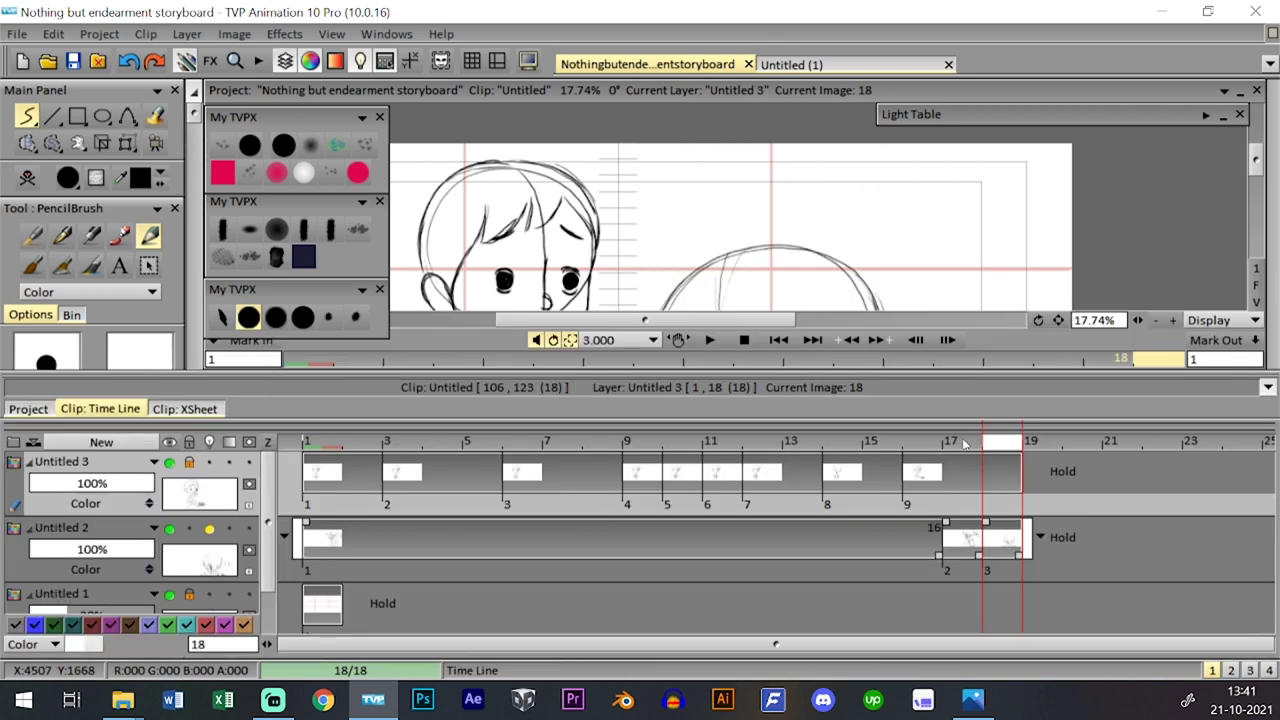
pyautogui.hotkey('shift', 'Tab')
pyautogui.hotkey('shift', 'Tab')
pyautogui.hotkey('shift', 'Tab')
pyautogui.press('Left')
pyautogui.press('Right')
pyautogui.hotkey('shift', 'Tab')
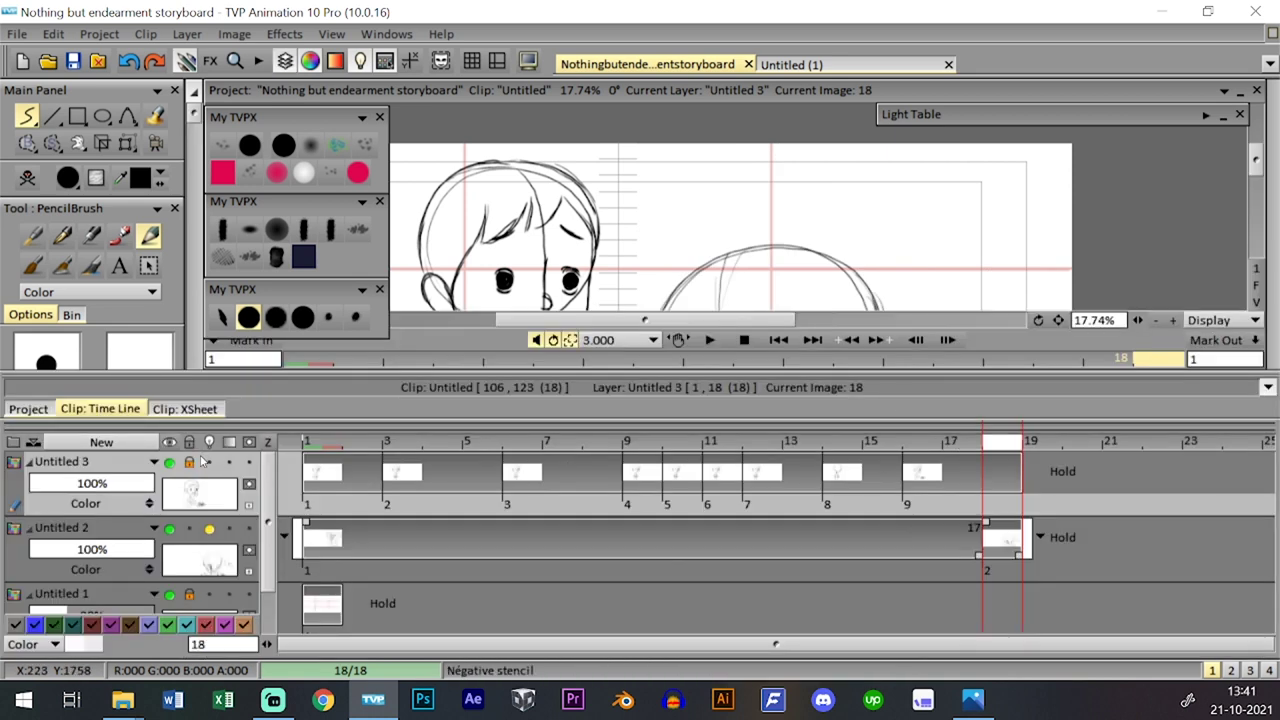
pyautogui.click(189, 462)
pyautogui.moveTo(189, 528); pyautogui.dragTo(189, 462)
pyautogui.click(189, 462)
pyautogui.click(209, 529)
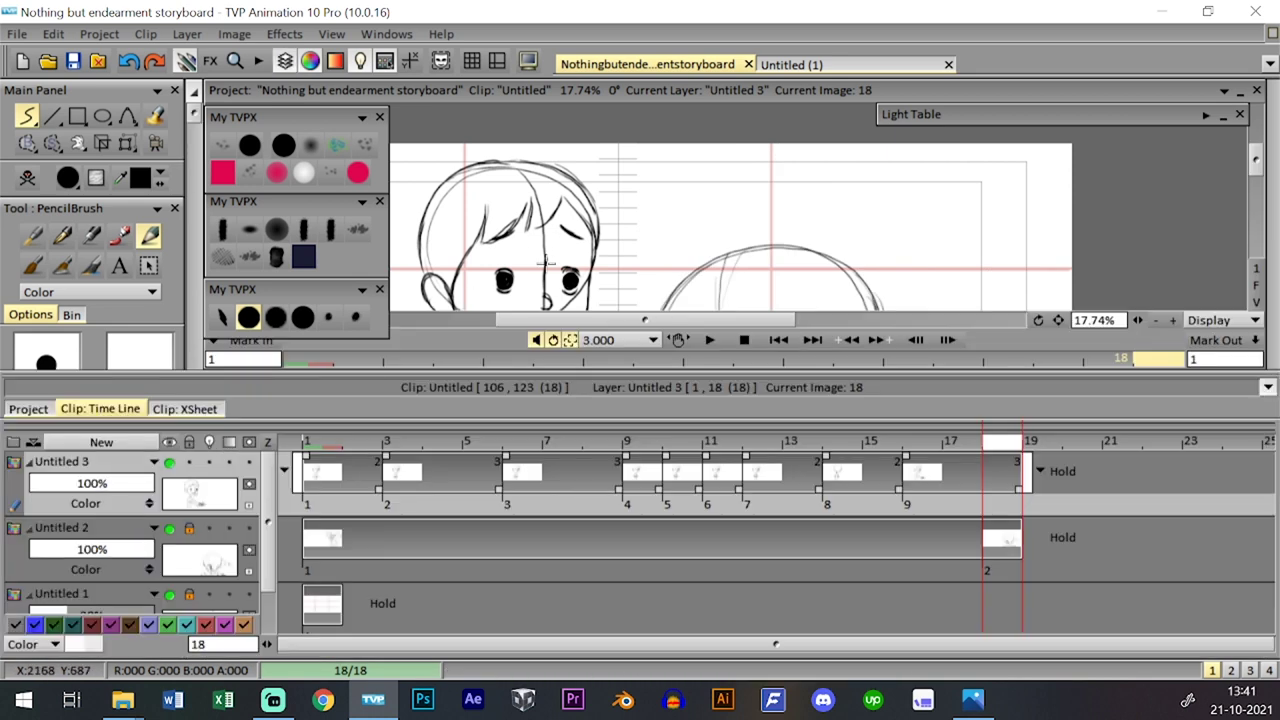
pyautogui.hotkey('shift', 'Tab')
# - Save the project, then create a blank drawing at frame 18 and undo it
pyautogui.click(72, 62)
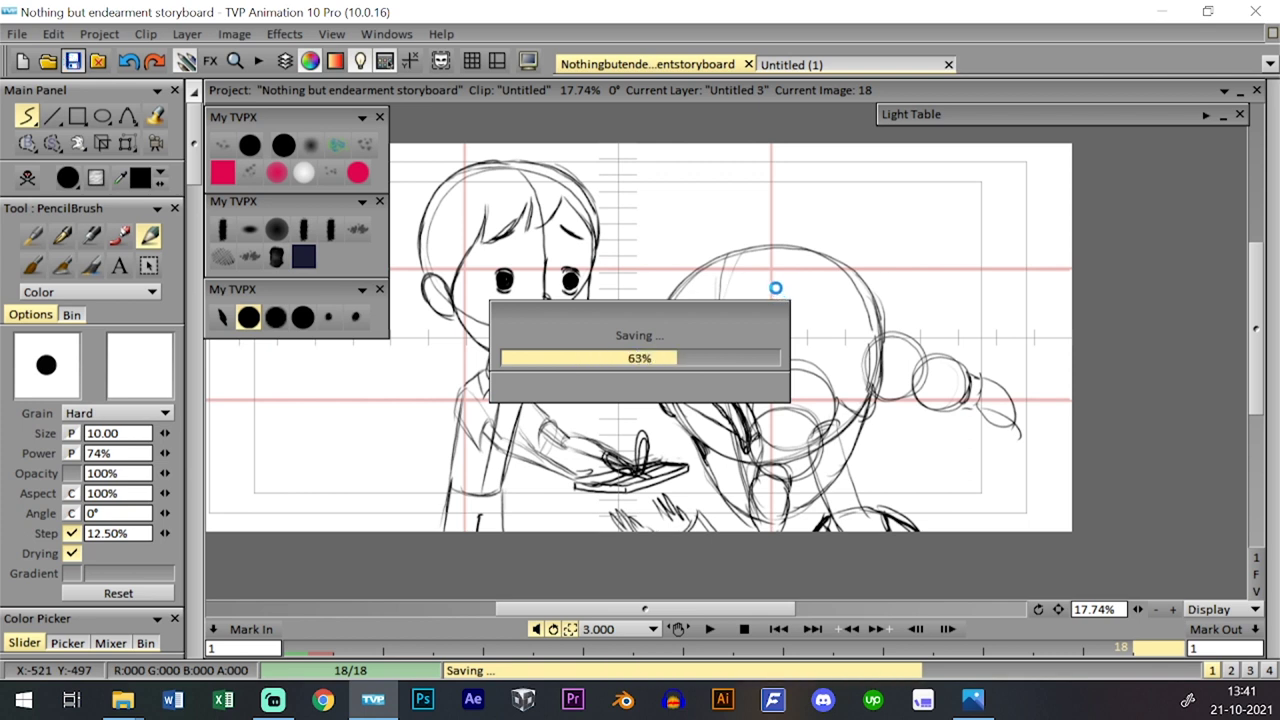
pyautogui.hotkey('shift', 'Tab')
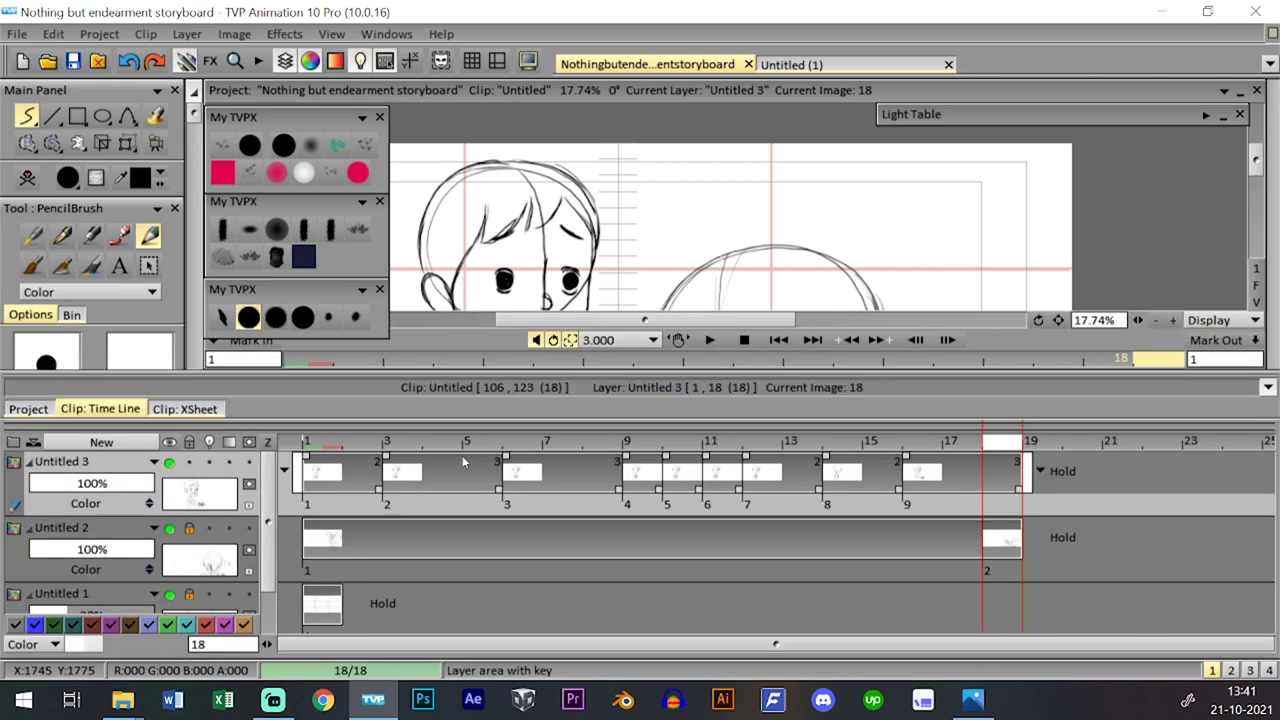
pyautogui.click(27, 178)
pyautogui.hotkey('shift', 'Tab')
pyautogui.hotkey('shift', 'Tab')
pyautogui.hotkey('shift', 'Tab')
pyautogui.hotkey('shift', 'Tab')
pyautogui.hotkey('shift', 'Tab')
pyautogui.hotkey('shift', 'Tab')
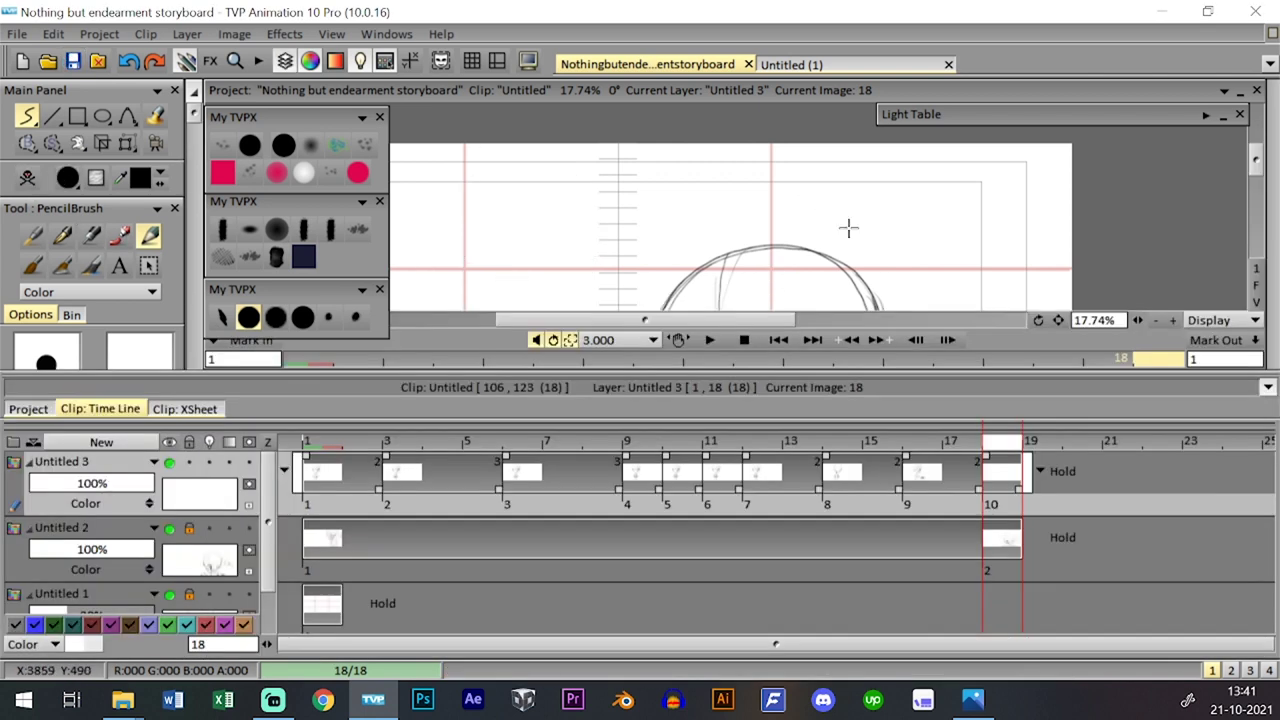
pyautogui.press('Left')
pyautogui.press('Left')
pyautogui.hotkey('shift', 'Tab')
pyautogui.press('Right')
pyautogui.press('Right')
pyautogui.hotkey('shift', 'Tab')
pyautogui.hotkey('shift', 'Tab')
pyautogui.press('Left')
pyautogui.press('Right')
pyautogui.hotkey('shift', 'Tab')
pyautogui.hotkey('ctrl', 'z')
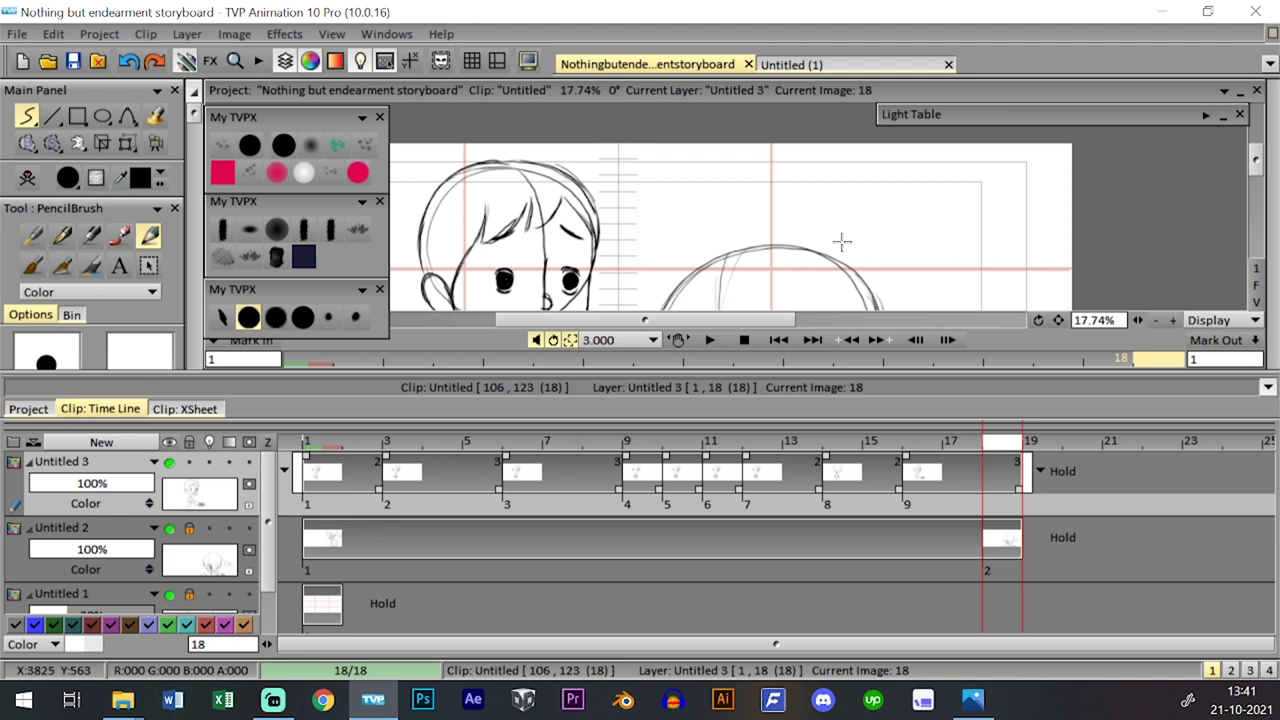
# - Make Untitled 2 current, restore its earlier frame instance, and compare frames 16 to 18
pyautogui.click(965, 532)
pyautogui.hotkey('shift', 'Tab')
pyautogui.hotkey('shift', 'Tab')
pyautogui.hotkey('shift', 'Tab')
pyautogui.hotkey('shift', 'Tab')
pyautogui.hotkey('ctrl', 'z')
pyautogui.hotkey('ctrl', 'z')
pyautogui.hotkey('shift', 'Tab')
pyautogui.press('Left')
pyautogui.press('Left')
pyautogui.press('Right')
pyautogui.press('Left')
pyautogui.press('Right')
pyautogui.hotkey('shift', 'Tab')
pyautogui.hotkey('shift', 'Tab')
pyautogui.press('Right')
pyautogui.press('Left')
pyautogui.press('Right')
# - Lock all layers except Untitled 3, clear frame 18, and include Untitled 3 in the light table
pyautogui.hotkey('shift', 'Tab')
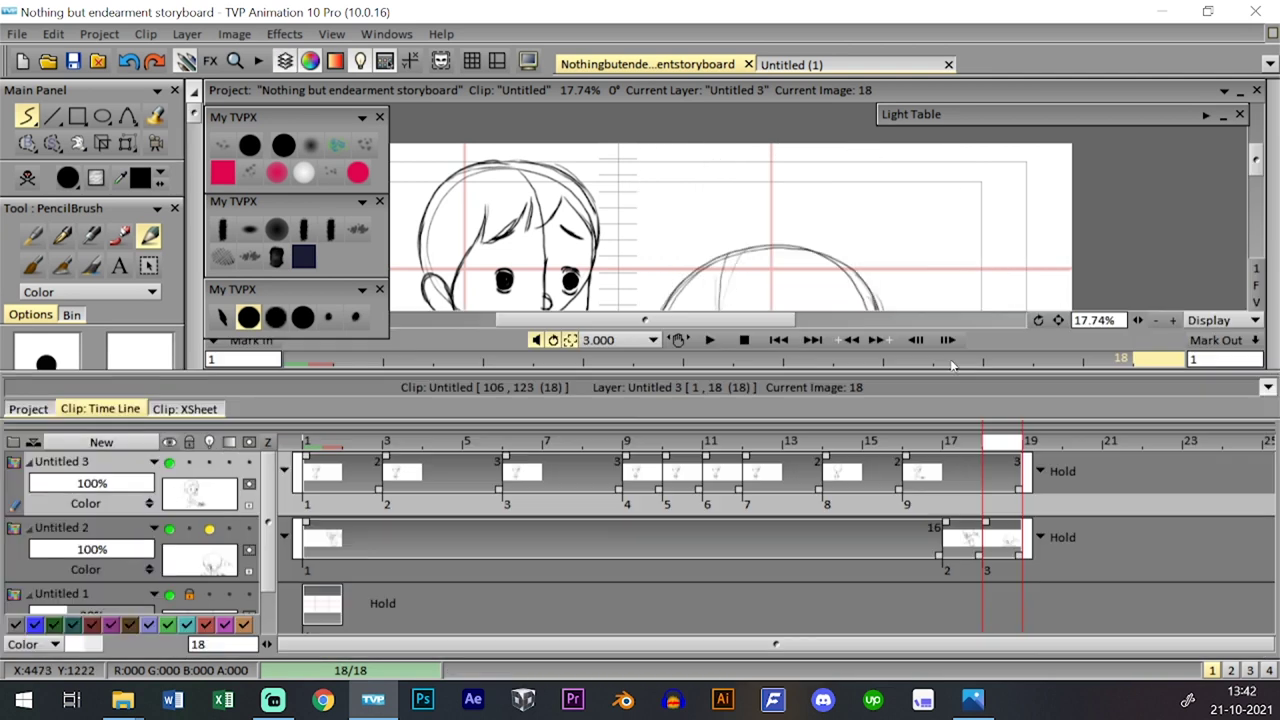
pyautogui.click(189, 442)
pyautogui.click(215, 446)
pyautogui.click(189, 462)
pyautogui.hotkey('shift', 'Tab')
pyautogui.click(28, 178)
pyautogui.hotkey('shift', 'Tab')
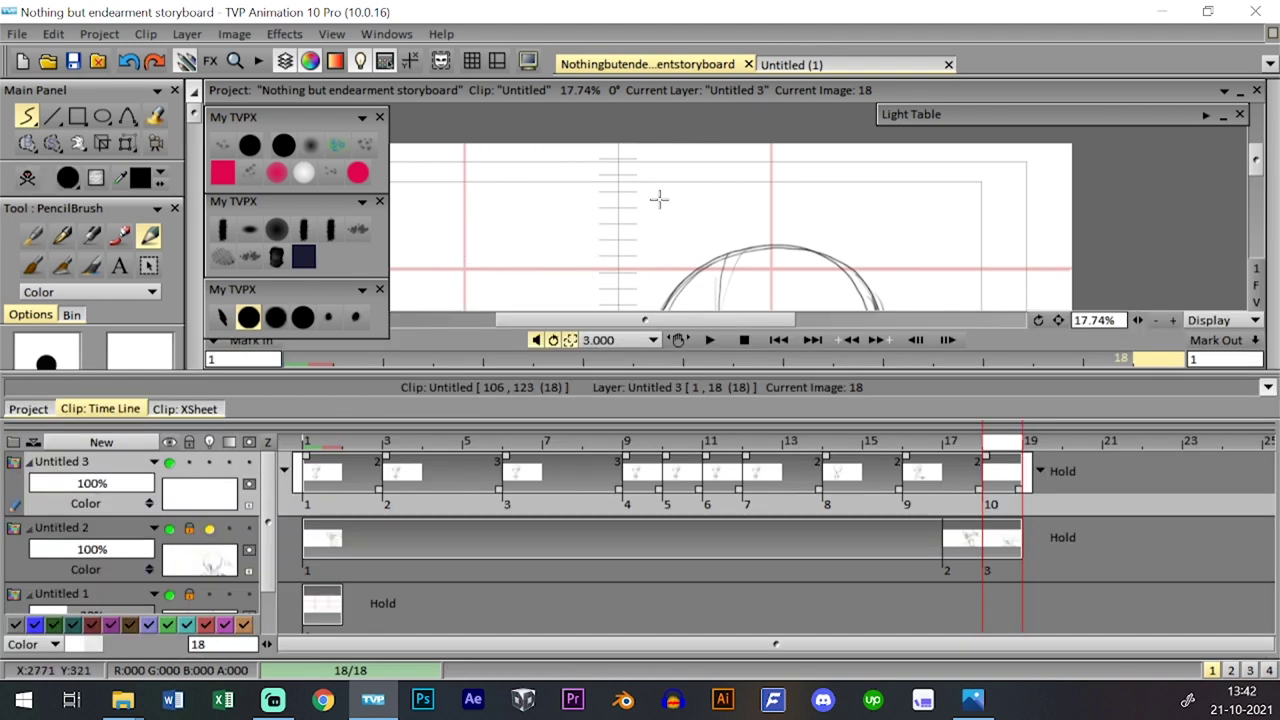
pyautogui.click(209, 463)
pyautogui.hotkey('shift', 'Tab')
pyautogui.hotkey('shift', 'Tab')
pyautogui.hotkey('shift', 'Tab')
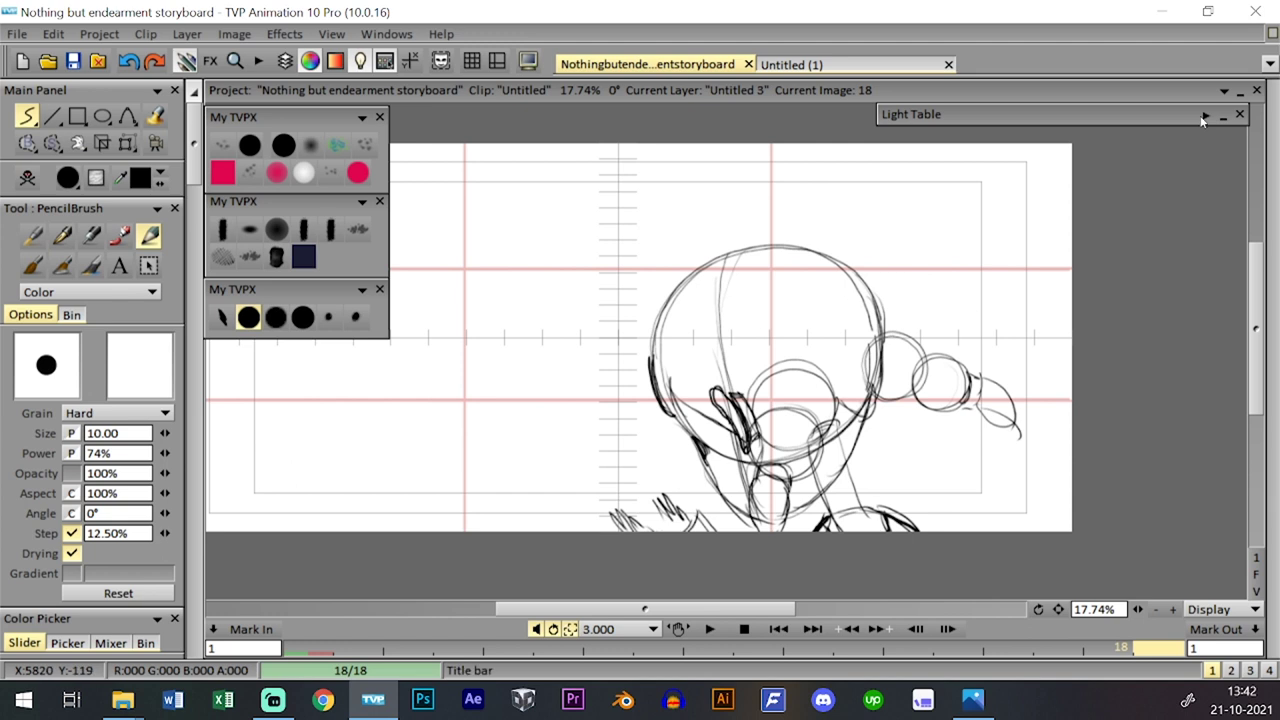
# - Show the previous frame as green onion skin via the Light Table and zoom to 25.34%
pyautogui.click(1205, 117)
pyautogui.click(1043, 158)
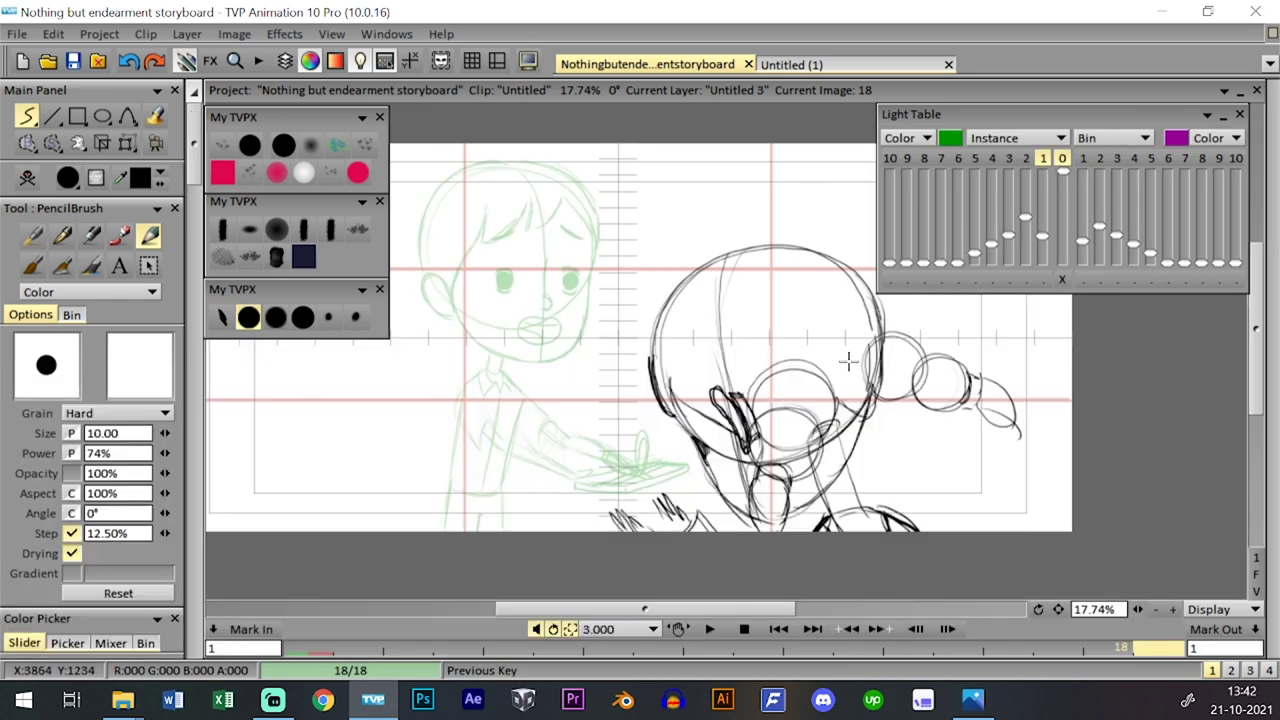
pyautogui.scroll(4, 648, 378)
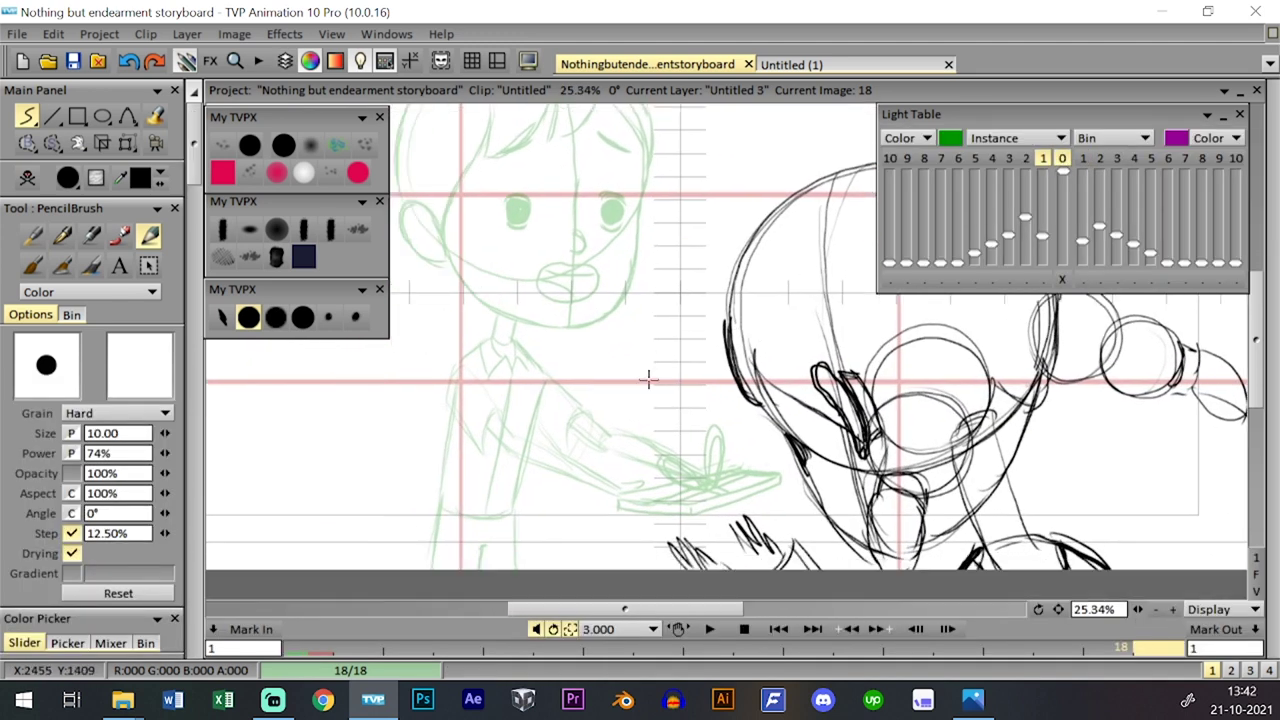
pyautogui.moveTo(624, 459); pyautogui.dragTo(628, 451)
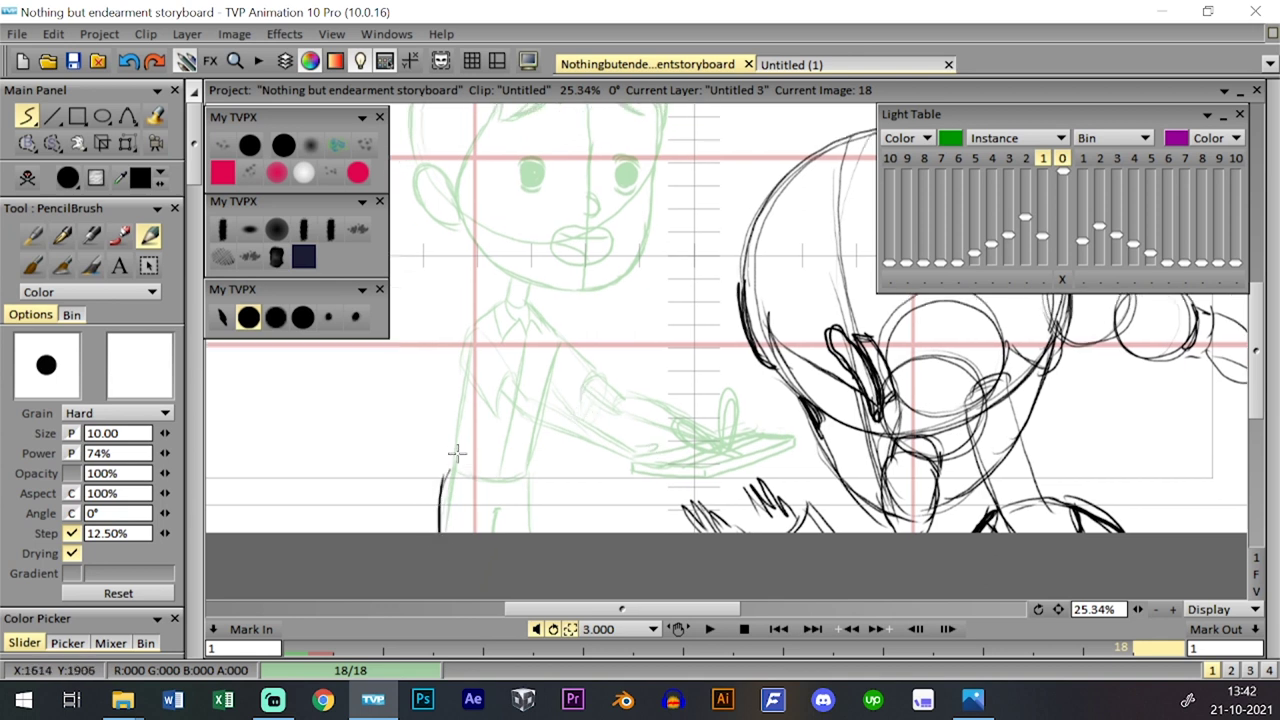
# - Sketch the boy's torso side line, shoulder curve and arm line, checking against frame 17
pyautogui.moveTo(464, 439)
pyautogui.mouseDown()
pyautogui.moveTo(477, 337)
pyautogui.moveTo(478, 352)
pyautogui.mouseUp()
pyautogui.hotkey('ctrl', 'z')
pyautogui.hotkey('ctrl', 'z')
pyautogui.moveTo(478, 396); pyautogui.dragTo(495, 329)
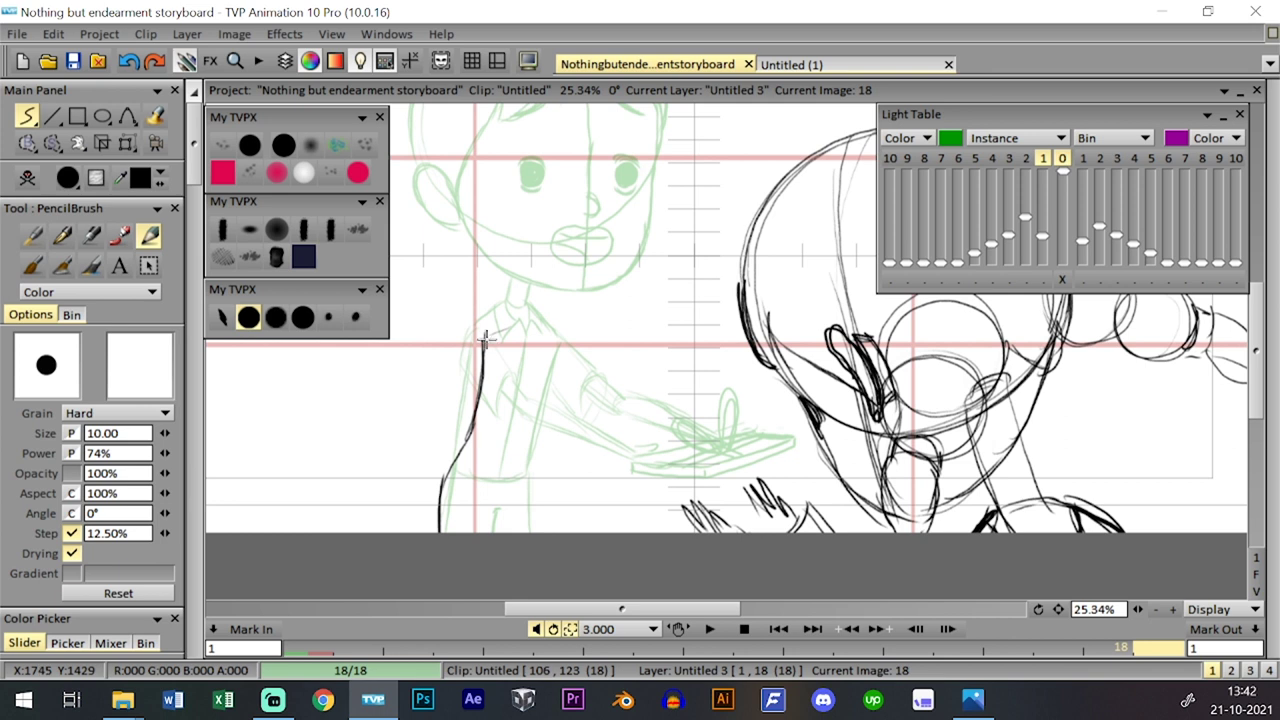
pyautogui.moveTo(528, 325)
pyautogui.mouseDown()
pyautogui.moveTo(577, 353)
pyautogui.moveTo(530, 478)
pyautogui.mouseUp()
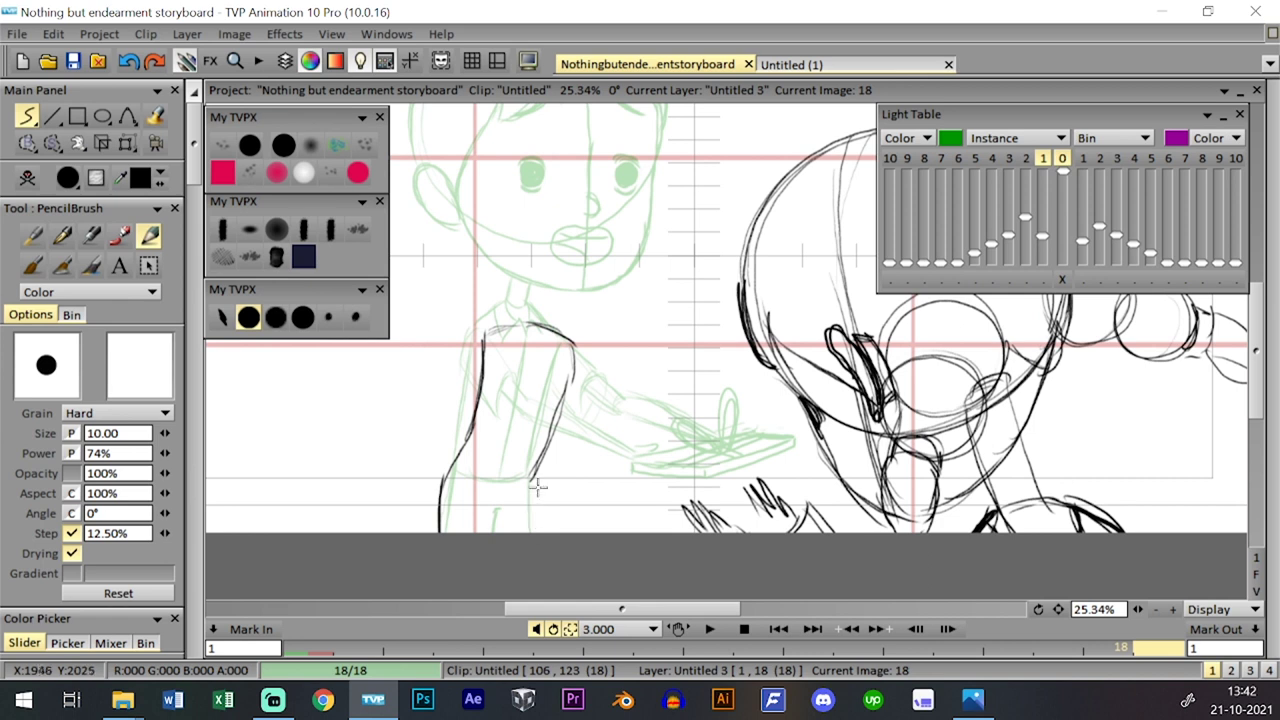
pyautogui.moveTo(543, 537); pyautogui.dragTo(537, 472)
pyautogui.press('Left')
pyautogui.press('Right')
pyautogui.press('Left')
pyautogui.press('Right')
pyautogui.press('Left')
pyautogui.press('Right')
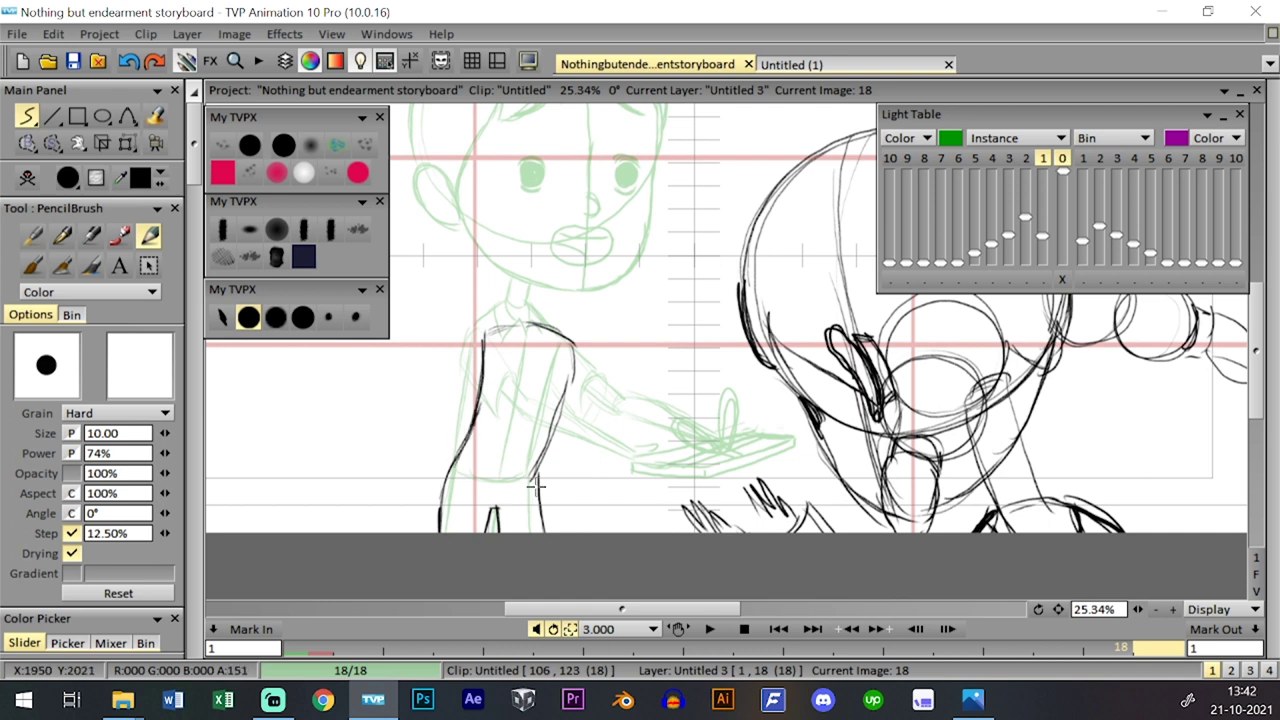
pyautogui.press('Left')
pyautogui.press('Right')
pyautogui.press('Left')
pyautogui.press('Right')
pyautogui.press('Left')
pyautogui.press('Right')
pyautogui.press('Left')
pyautogui.press('Right')
pyautogui.press('Left')
pyautogui.press('Right')
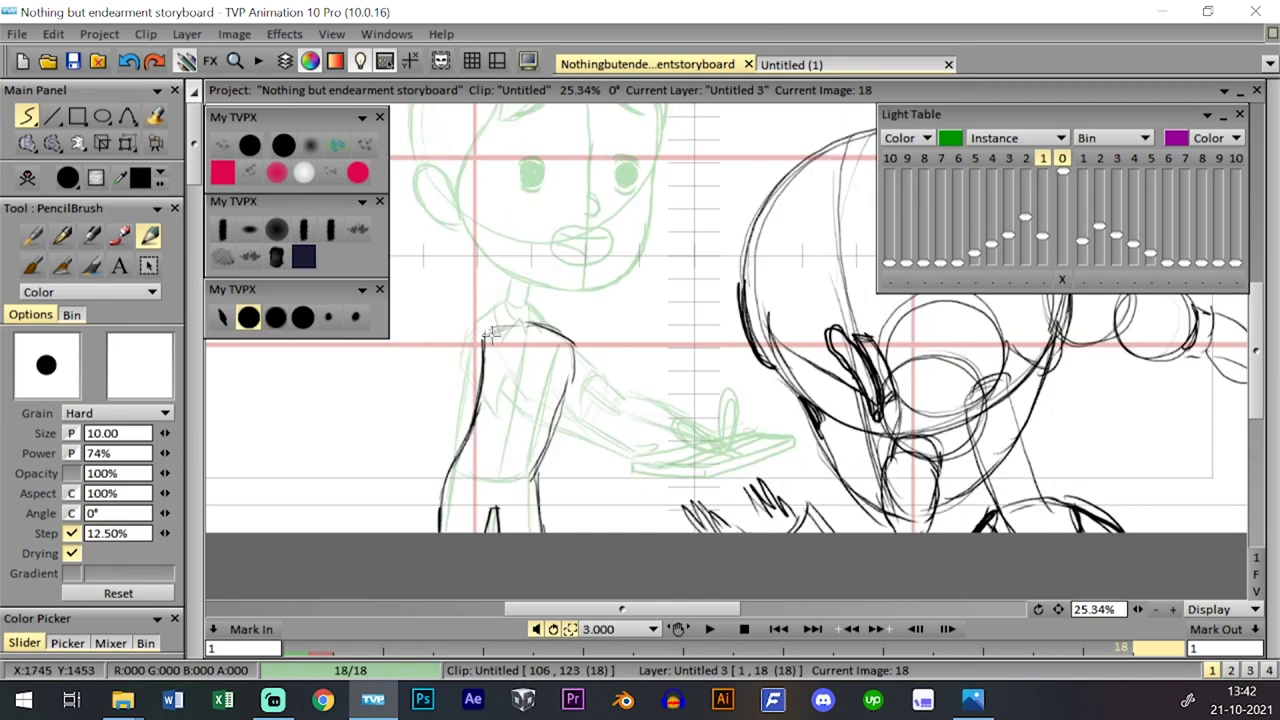
# - Round off the shoulder outline and darken the arm, comparing with frame 17
pyautogui.moveTo(566, 336)
pyautogui.mouseDown()
pyautogui.moveTo(564, 405)
pyautogui.moveTo(556, 425)
pyautogui.moveTo(572, 367)
pyautogui.moveTo(540, 455)
pyautogui.mouseUp()
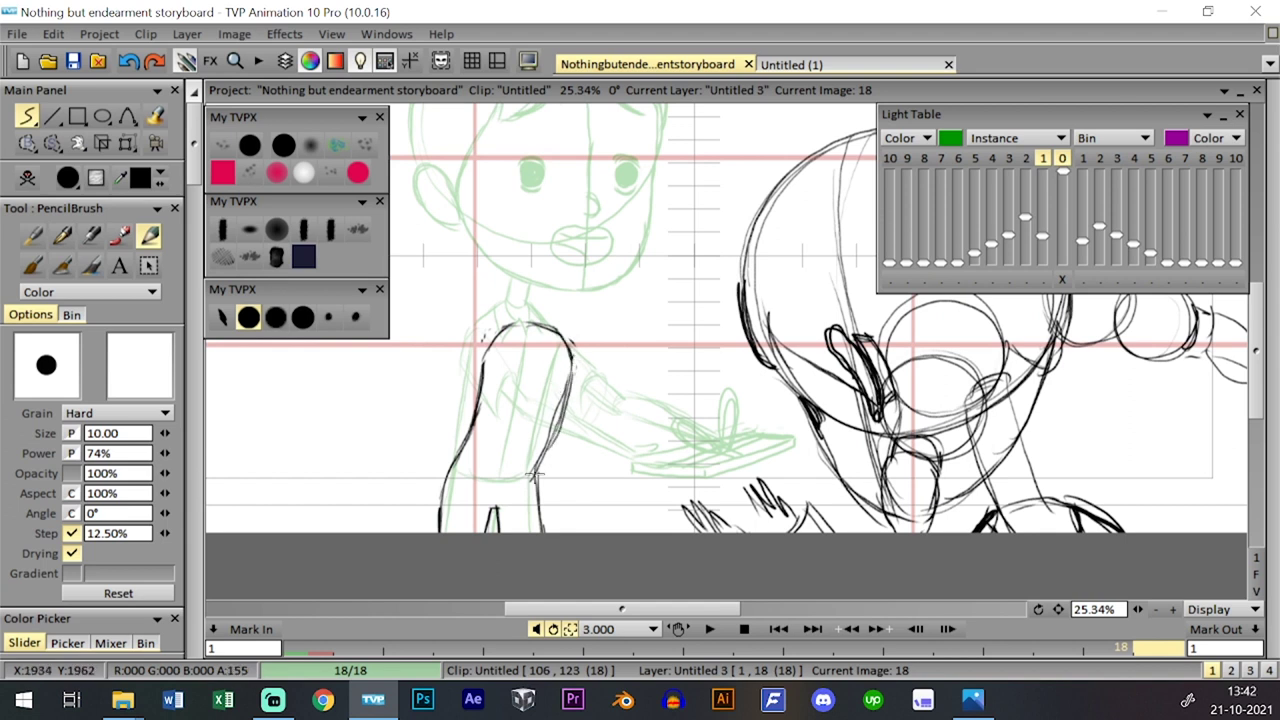
pyautogui.moveTo(570, 380)
pyautogui.mouseDown()
pyautogui.moveTo(546, 460)
pyautogui.moveTo(546, 446)
pyautogui.mouseUp()
pyautogui.press('Left')
pyautogui.press('Right')
pyautogui.press('Left')
pyautogui.press('Right')
pyautogui.press('Left')
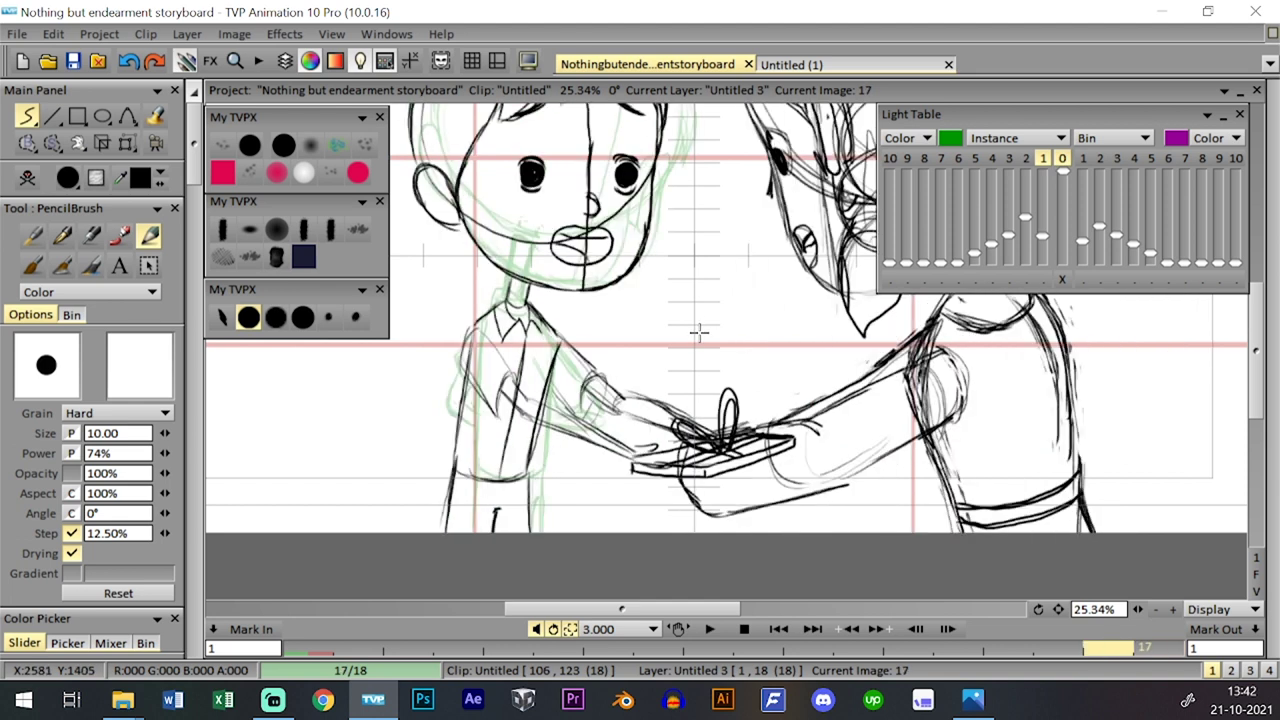
pyautogui.press('Right')
pyautogui.press('Left')
pyautogui.press('Right')
pyautogui.press('Left')
pyautogui.press('Right')
pyautogui.press('Left')
pyautogui.press('Right')
pyautogui.press('Left')
pyautogui.press('Right')
pyautogui.press('Left')
pyautogui.press('Right')
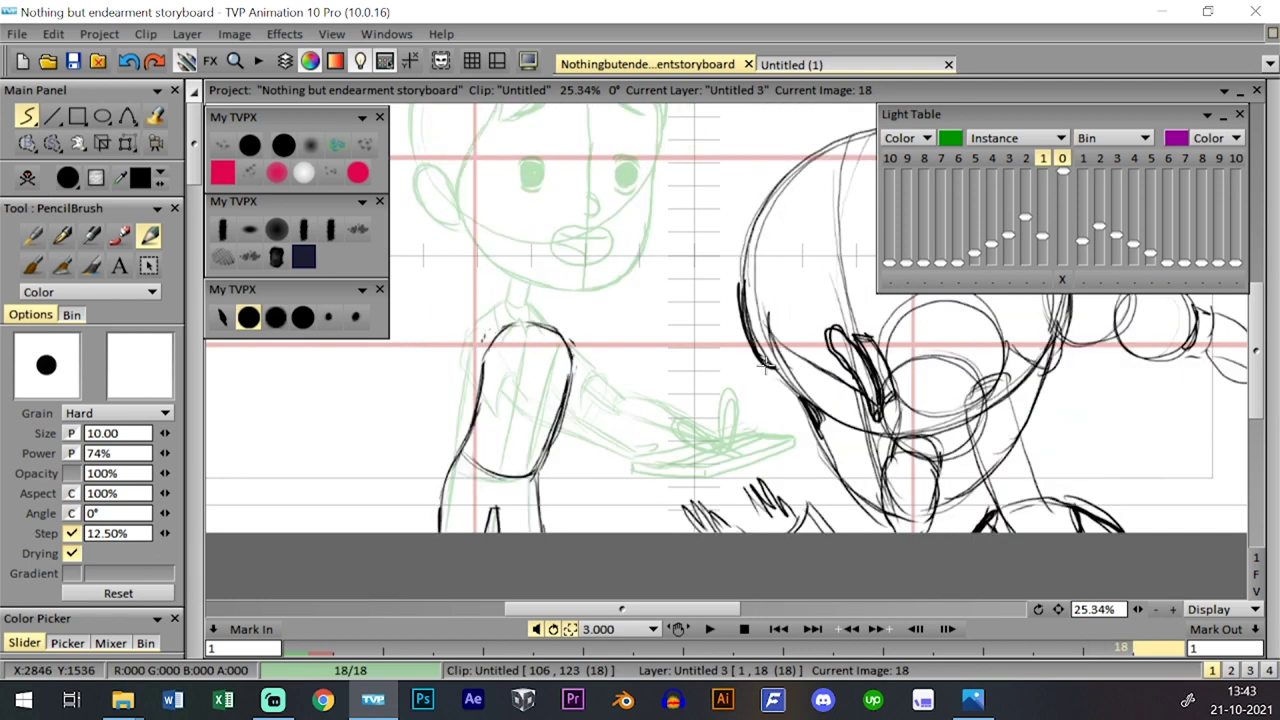
# - Lasso the boy's lower arm lines with the freehand selection and nudge them down
pyautogui.click(54, 145)
pyautogui.click(130, 190)
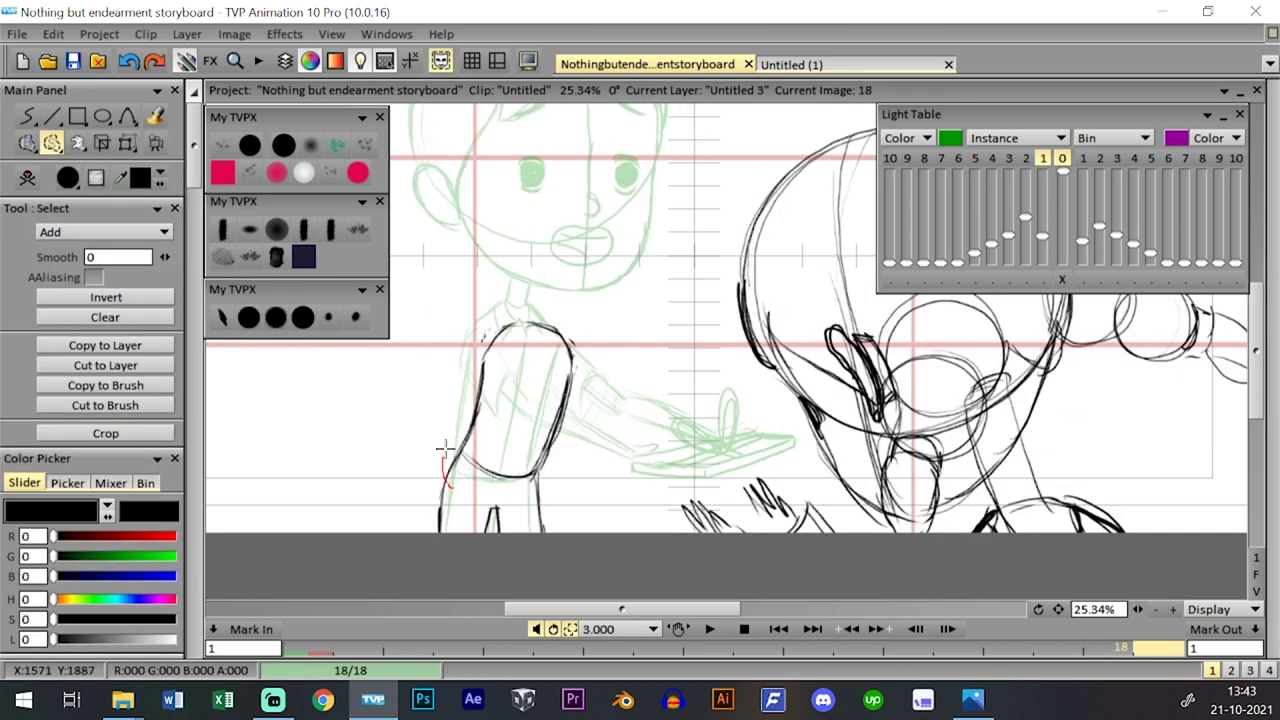
pyautogui.moveTo(541, 465)
pyautogui.mouseDown()
pyautogui.moveTo(520, 496)
pyautogui.moveTo(446, 468)
pyautogui.mouseUp()
pyautogui.click(127, 142)
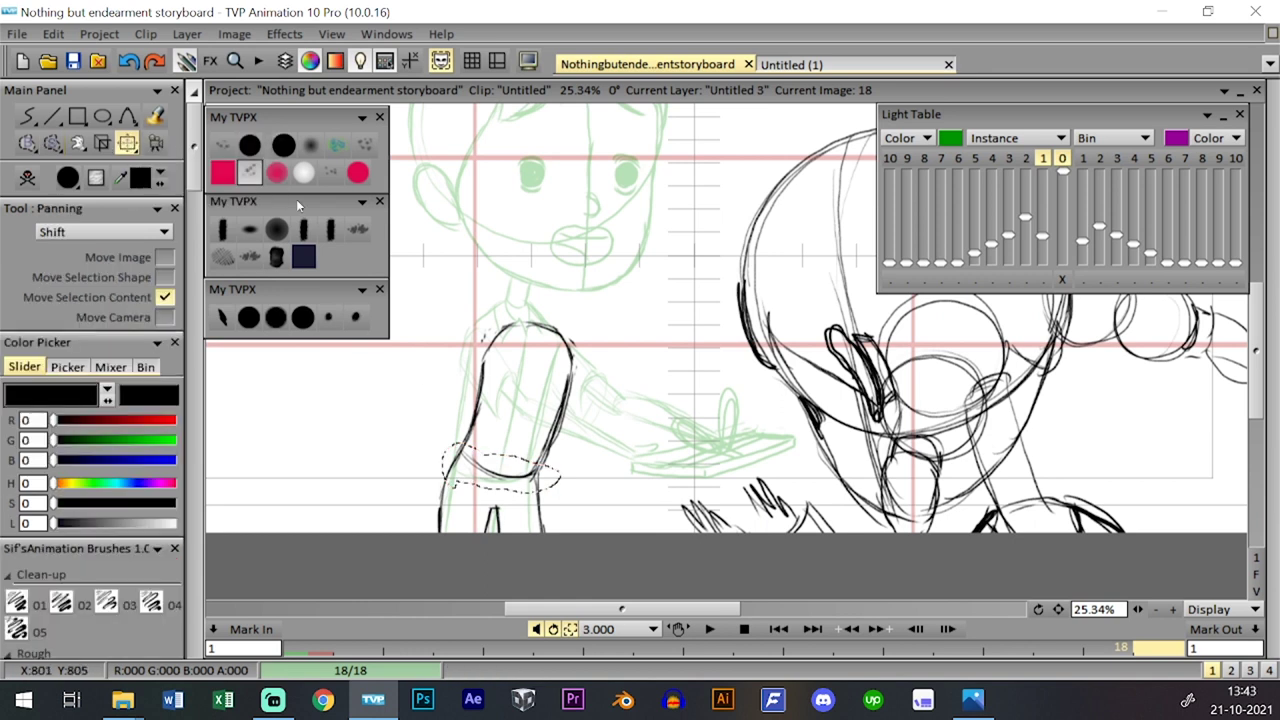
pyautogui.moveTo(564, 440); pyautogui.dragTo(563, 447)
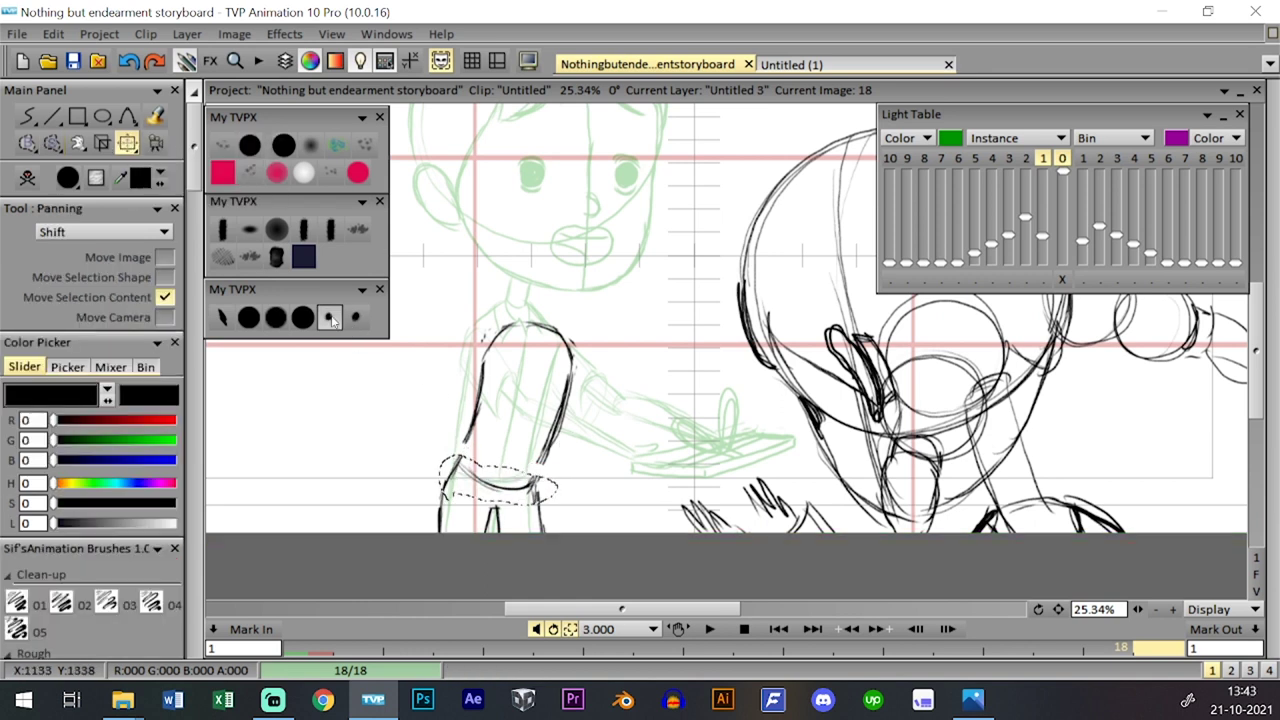
# - With the pencil, extend the arm contour upward, checking it against frame 17
pyautogui.click(249, 317)
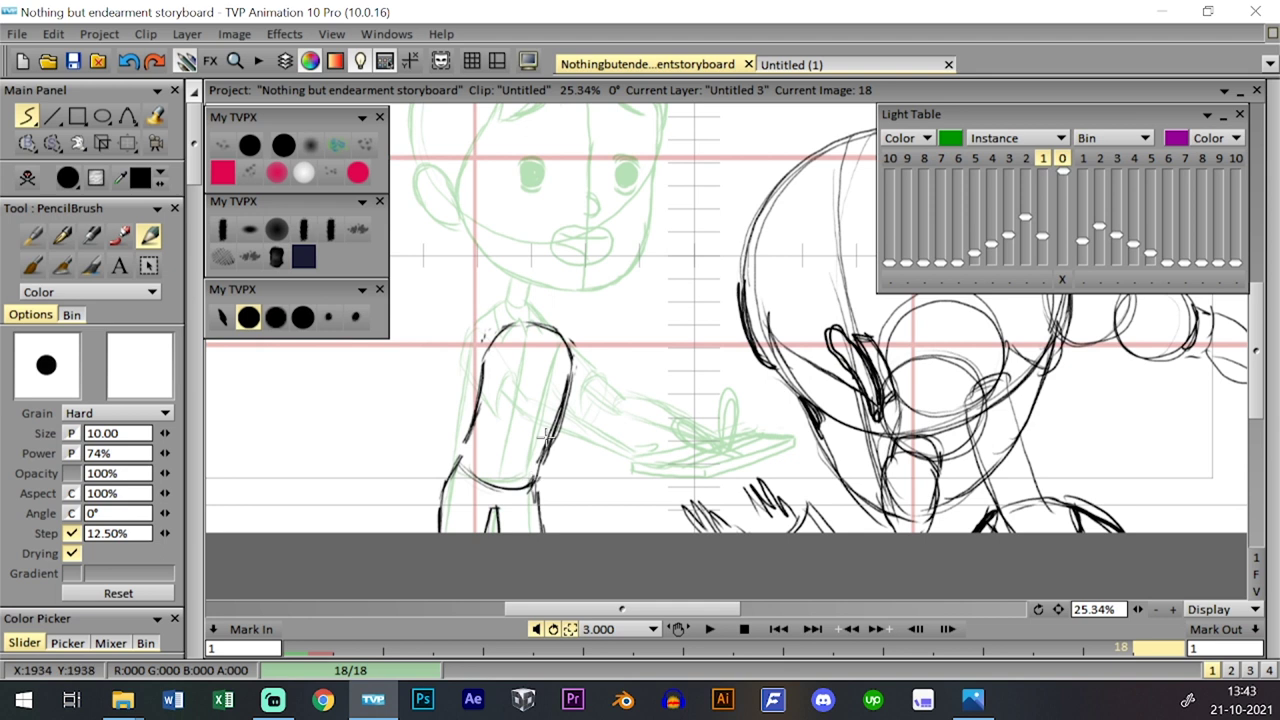
pyautogui.press('Left')
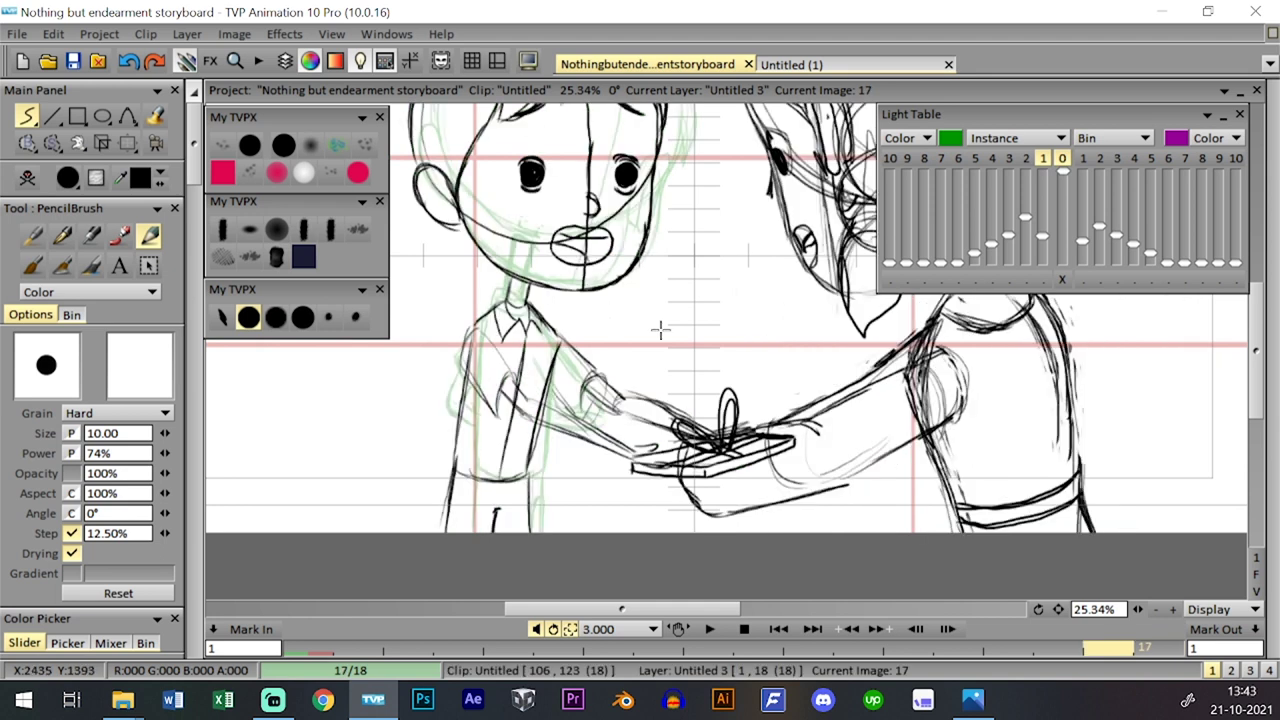
pyautogui.press('Right')
pyautogui.press('Left')
pyautogui.press('Right')
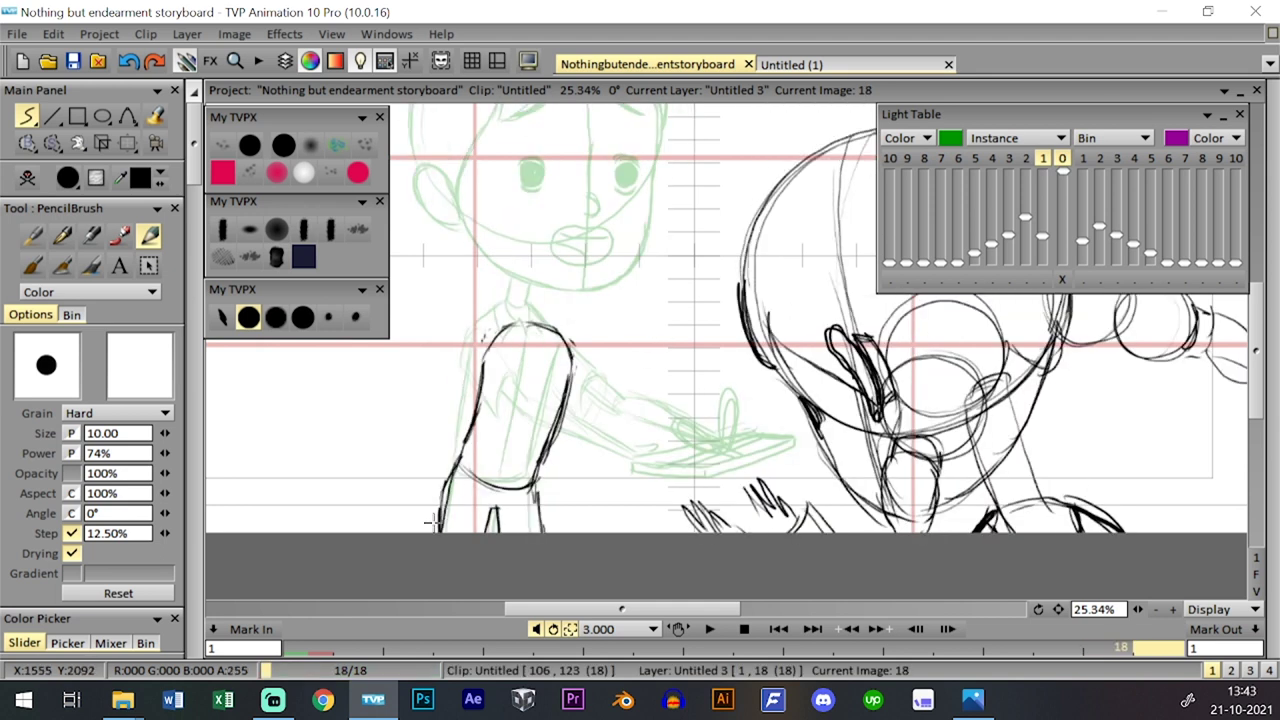
pyautogui.moveTo(440, 530); pyautogui.dragTo(457, 425)
pyautogui.press('Left')
pyautogui.press('Right')
pyautogui.press('Left')
pyautogui.press('Right')
pyautogui.press('Left')
pyautogui.press('Right')
pyautogui.press('Left')
pyautogui.press('Right')
pyautogui.press('Left')
pyautogui.press('Right')
pyautogui.press('Left')
pyautogui.press('Right')
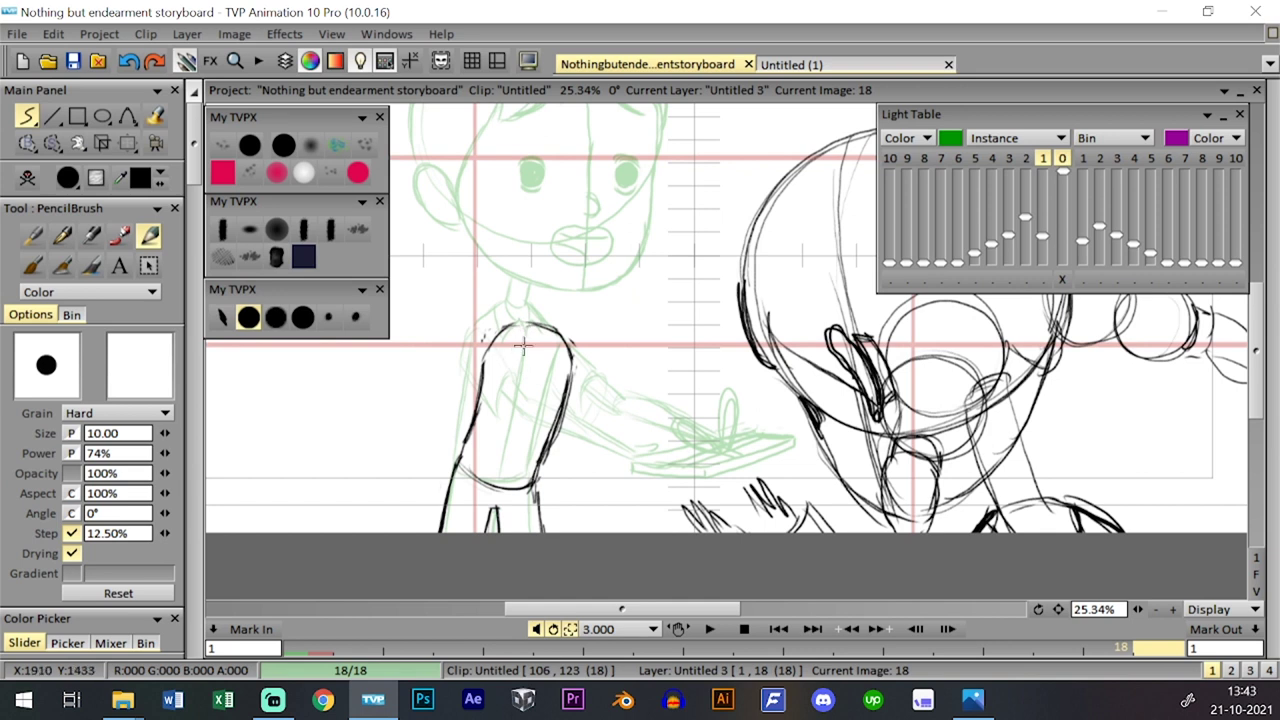
# - Sketch the gift box's darker top edge and left side beside the hand, undoing stray strokes
pyautogui.moveTo(688, 538)
pyautogui.mouseDown()
pyautogui.moveTo(759, 506)
pyautogui.moveTo(677, 535)
pyautogui.moveTo(786, 499)
pyautogui.moveTo(696, 535)
pyautogui.mouseUp()
pyautogui.hotkey('ctrl', 'z')
pyautogui.moveTo(643, 492)
pyautogui.mouseDown()
pyautogui.moveTo(690, 549)
pyautogui.moveTo(676, 491)
pyautogui.moveTo(673, 540)
pyautogui.mouseUp()
pyautogui.hotkey('ctrl', 'z')
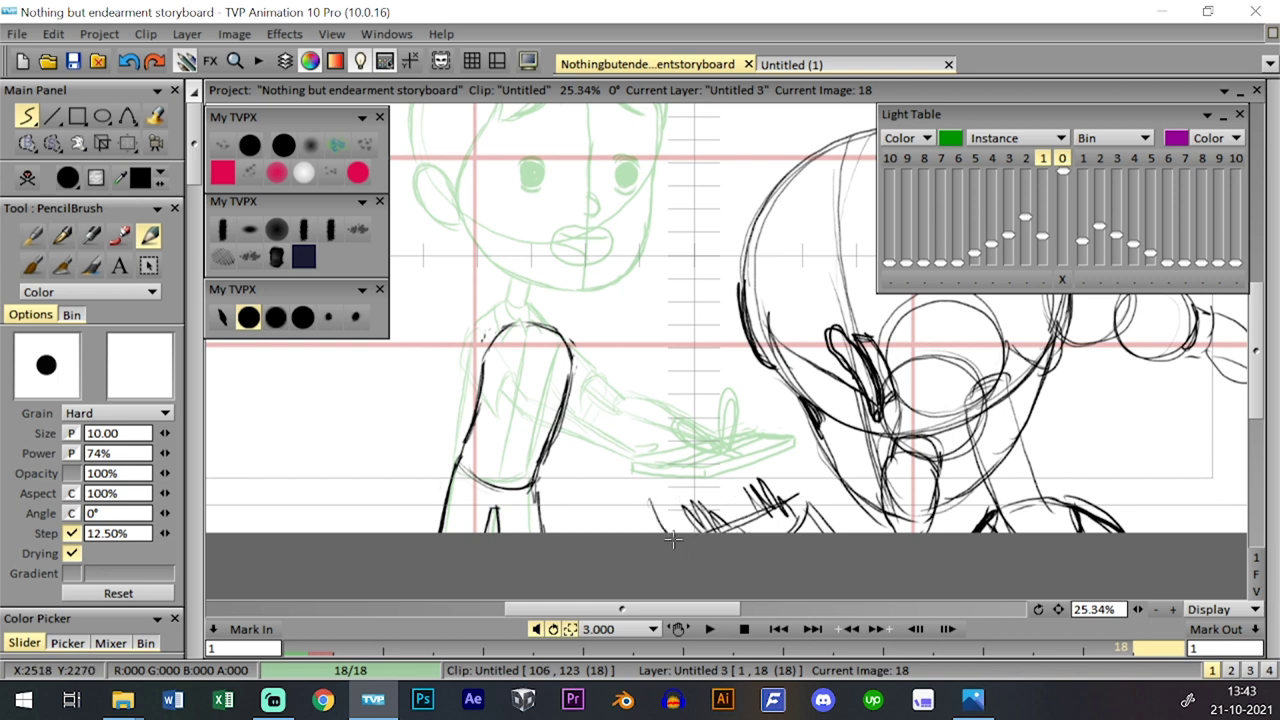
pyautogui.hotkey('ctrl', 'z')
pyautogui.moveTo(636, 498); pyautogui.dragTo(682, 539)
pyautogui.moveTo(639, 490)
pyautogui.mouseDown()
pyautogui.moveTo(699, 462)
pyautogui.moveTo(634, 496)
pyautogui.moveTo(729, 457)
pyautogui.mouseUp()
pyautogui.hotkey('ctrl', 'z')
pyautogui.hotkey('ctrl', 'z')
pyautogui.moveTo(642, 494); pyautogui.dragTo(737, 462)
pyautogui.moveTo(637, 497)
pyautogui.mouseDown()
pyautogui.moveTo(751, 441)
pyautogui.moveTo(801, 493)
pyautogui.mouseUp()
pyautogui.moveTo(633, 507); pyautogui.dragTo(652, 527)
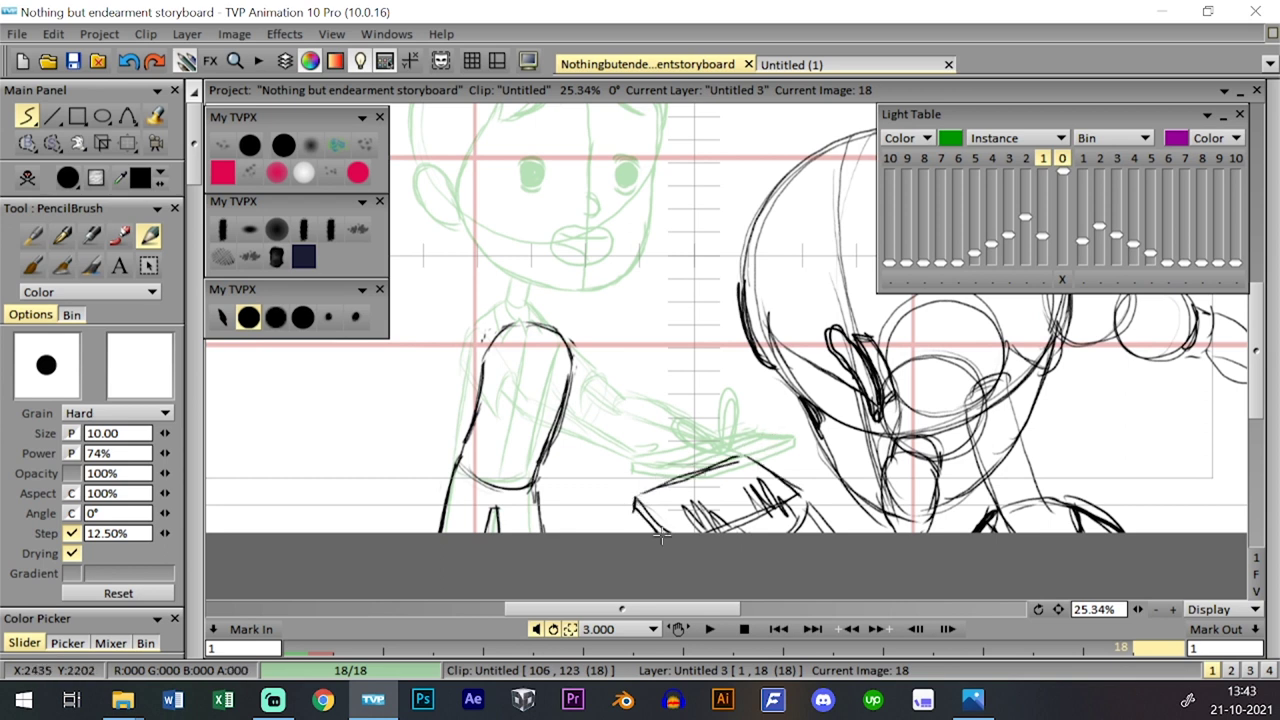
# - After comparing with frame 17, undo the scribble and draw two bow loops on the box
pyautogui.press('Left')
pyautogui.press('Right')
pyautogui.press('Left')
pyautogui.press('Right')
pyautogui.press('Left')
pyautogui.press('Right')
pyautogui.press('Left')
pyautogui.press('Right')
pyautogui.press('Left')
pyautogui.press('Right')
pyautogui.press('Left')
pyautogui.press('Right')
pyautogui.press('Left')
pyautogui.press('Right')
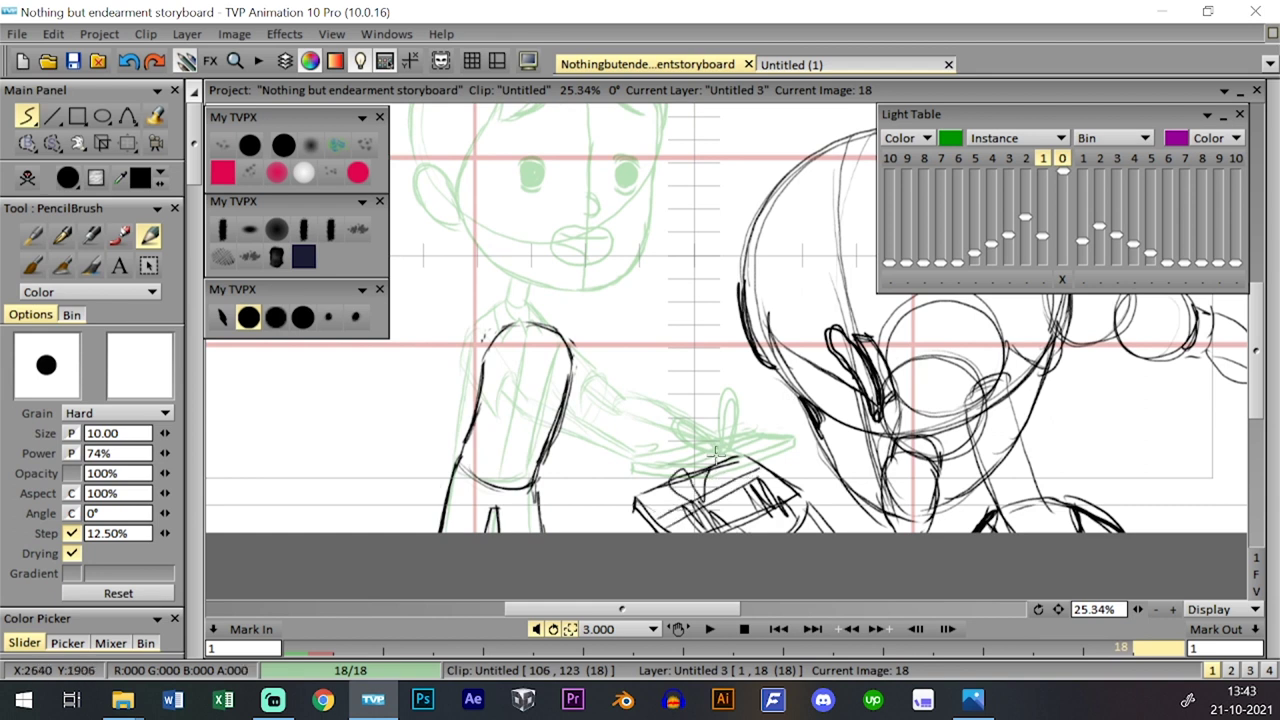
pyautogui.hotkey('ctrl', 'z')
pyautogui.moveTo(668, 484); pyautogui.dragTo(703, 484)
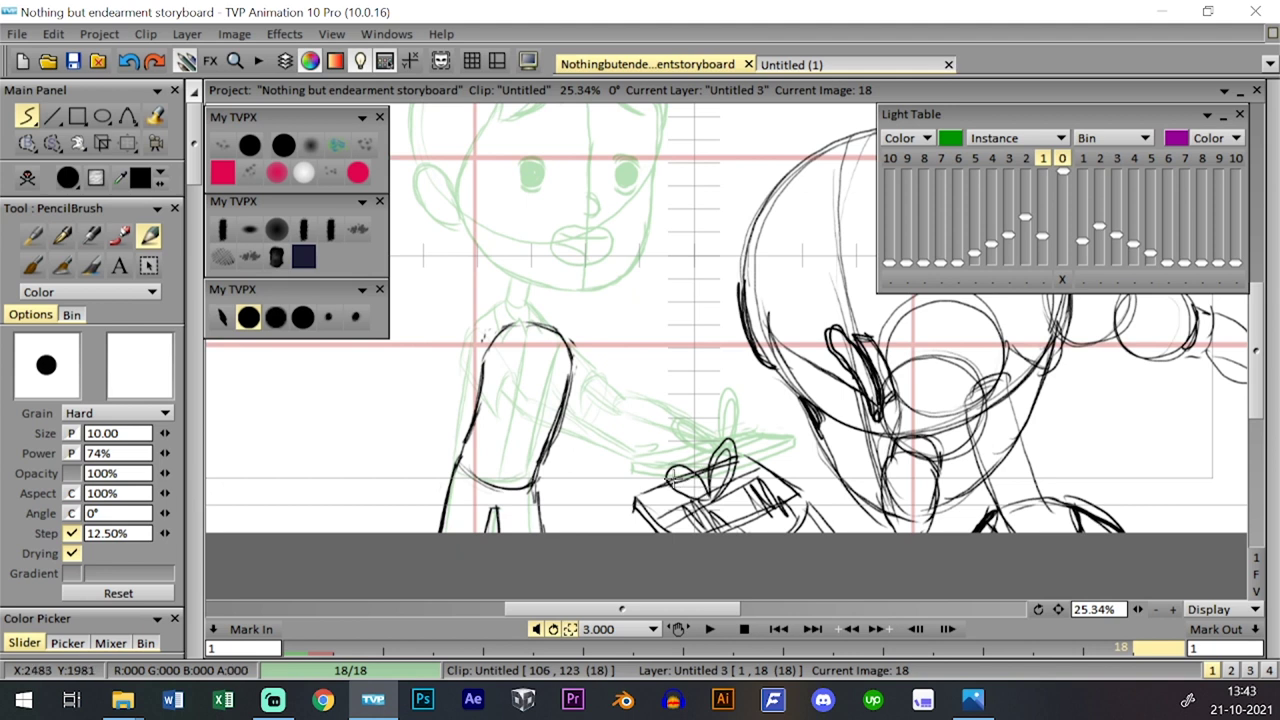
pyautogui.moveTo(679, 478); pyautogui.dragTo(716, 506)
# - Save the project and sketch a collar shape at the top of the boy's arm
pyautogui.click(73, 61)
pyautogui.moveTo(571, 322)
pyautogui.mouseDown()
pyautogui.moveTo(591, 333)
pyautogui.moveTo(571, 387)
pyautogui.mouseUp()
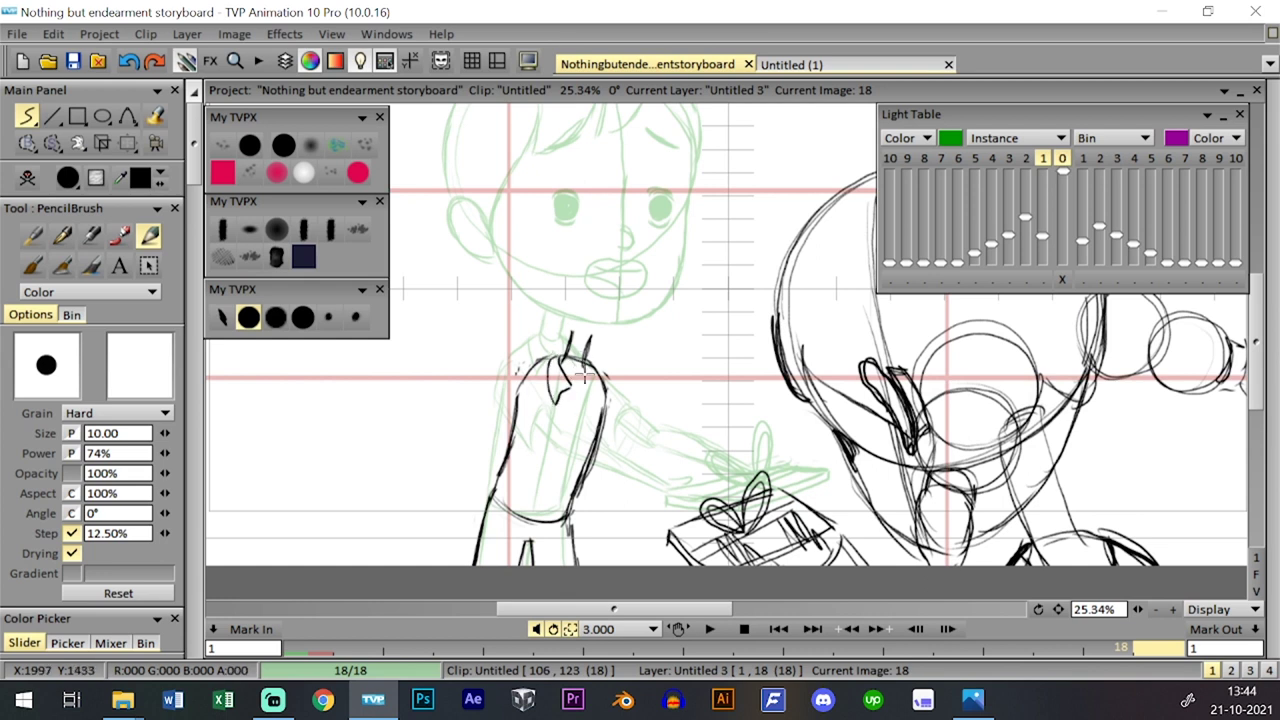
pyautogui.moveTo(584, 384)
pyautogui.mouseDown()
pyautogui.moveTo(599, 403)
pyautogui.moveTo(602, 374)
pyautogui.moveTo(588, 385)
pyautogui.mouseUp()
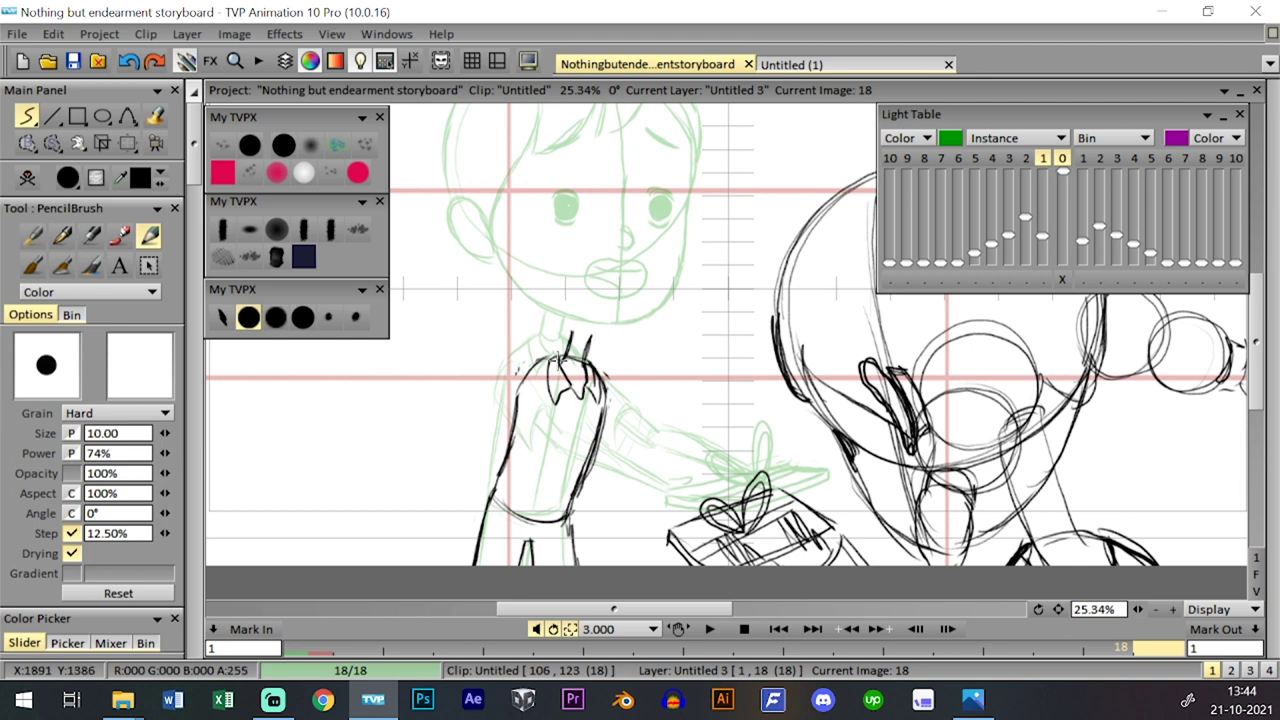
pyautogui.press('Left')
pyautogui.press('Right')
pyautogui.press('Left')
pyautogui.press('Right')
# - Darken and extend the arm lines with a short rising stroke, comparing against frame 17
pyautogui.moveTo(548, 522)
pyautogui.mouseDown()
pyautogui.moveTo(577, 400)
pyautogui.moveTo(572, 414)
pyautogui.moveTo(567, 394)
pyautogui.moveTo(548, 517)
pyautogui.moveTo(577, 393)
pyautogui.mouseUp()
pyautogui.hotkey('ctrl', 'z')
pyautogui.press('Left')
pyautogui.press('Right')
pyautogui.press('Left')
pyautogui.press('Right')
pyautogui.press('Left')
pyautogui.press('Right')
pyautogui.press('Left')
pyautogui.press('Right')
pyautogui.press('Left')
pyautogui.press('Right')
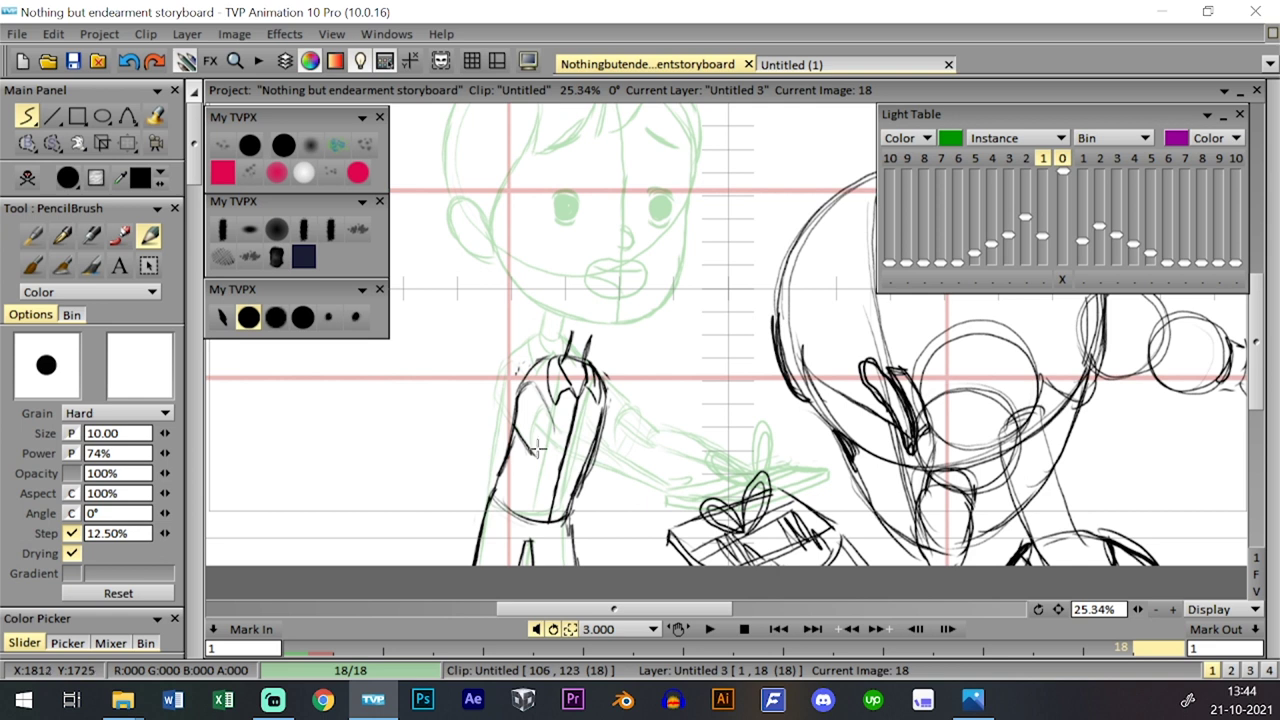
pyautogui.moveTo(535, 387)
pyautogui.mouseDown()
pyautogui.moveTo(551, 445)
pyautogui.moveTo(523, 439)
pyautogui.moveTo(544, 464)
pyautogui.mouseUp()
pyautogui.moveTo(539, 454); pyautogui.dragTo(557, 434)
pyautogui.press('Left')
pyautogui.press('Right')
pyautogui.press('Left')
pyautogui.press('Right')
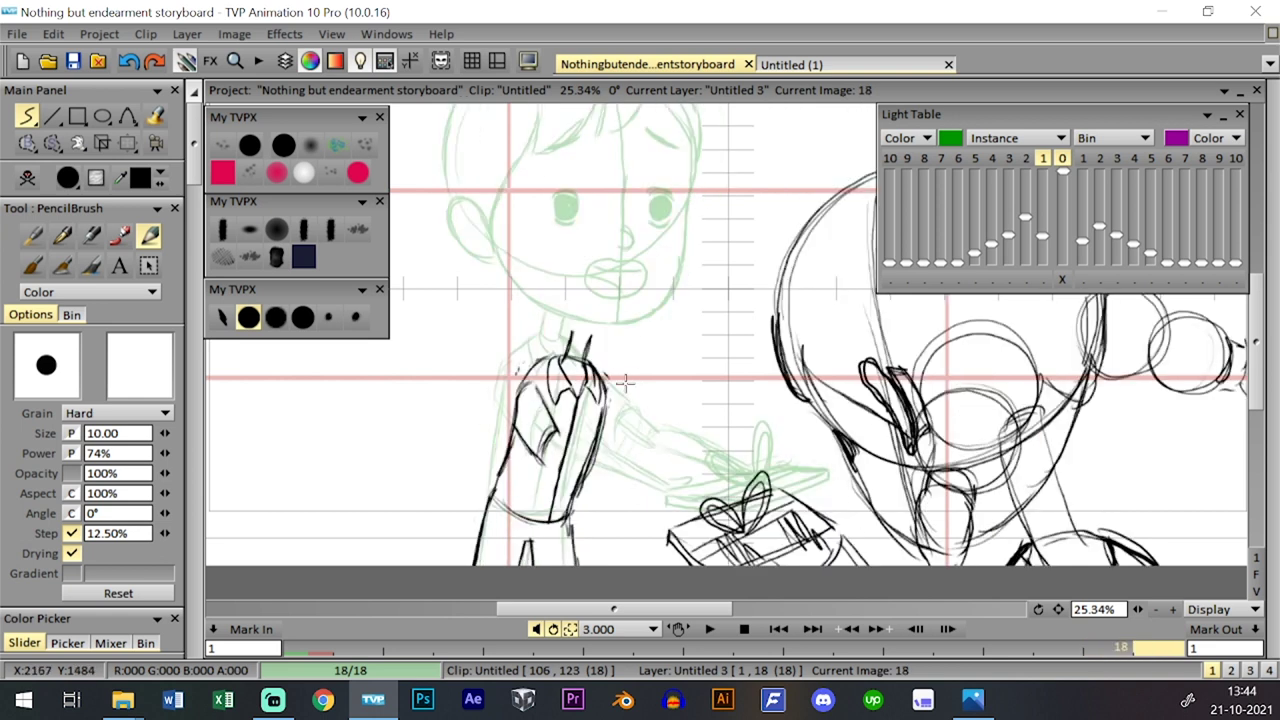
# - Draw the arm's diagonal from the shoulder toward the box with short strokes beneath, then hide the timeline
pyautogui.moveTo(603, 384); pyautogui.dragTo(643, 431)
pyautogui.moveTo(645, 433); pyautogui.dragTo(634, 468)
pyautogui.hotkey('ctrl', 'z')
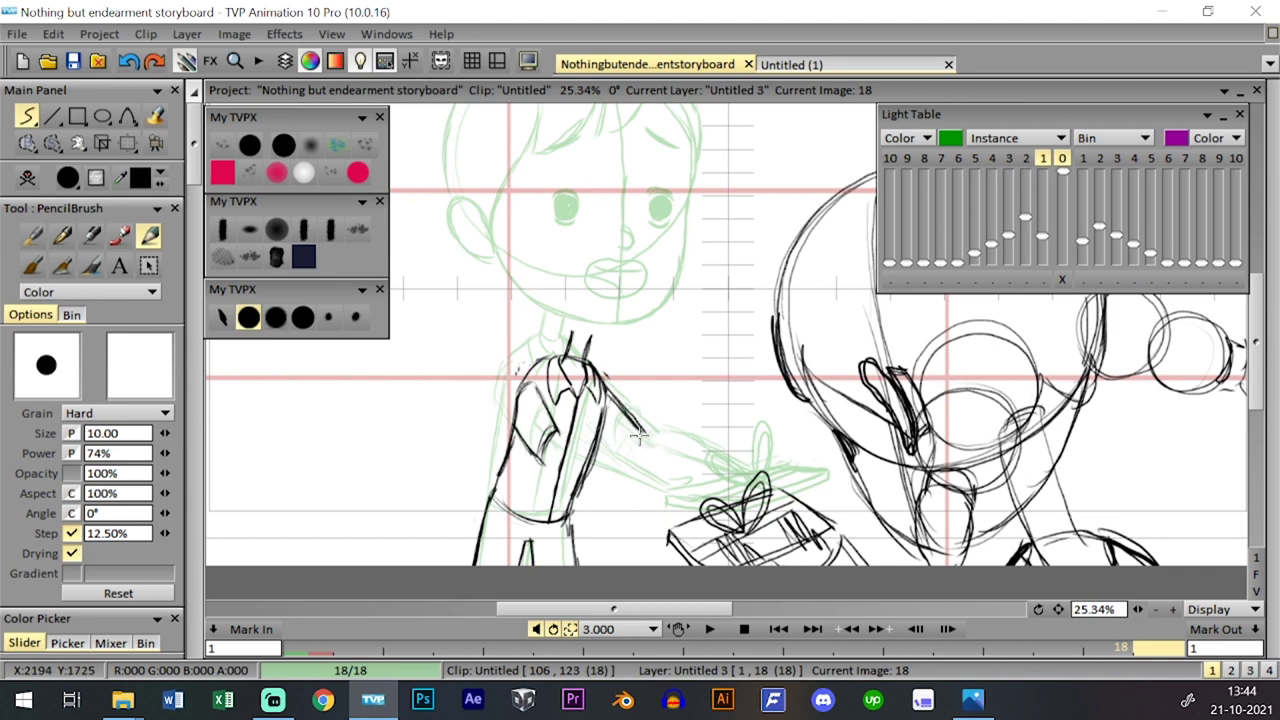
pyautogui.moveTo(604, 446); pyautogui.dragTo(628, 474)
pyautogui.press('Left')
pyautogui.press('Right')
pyautogui.press('Left')
pyautogui.press('Right')
pyautogui.press('Left')
pyautogui.press('Right')
pyautogui.press('Left')
pyautogui.press('Right')
pyautogui.press('Left')
pyautogui.press('Right')
pyautogui.press('Left')
pyautogui.press('Right')
pyautogui.press('l')
pyautogui.hotkey('ctrl', 't')
pyautogui.hotkey('ctrl', 't')
pyautogui.hotkey('ctrl', 't')
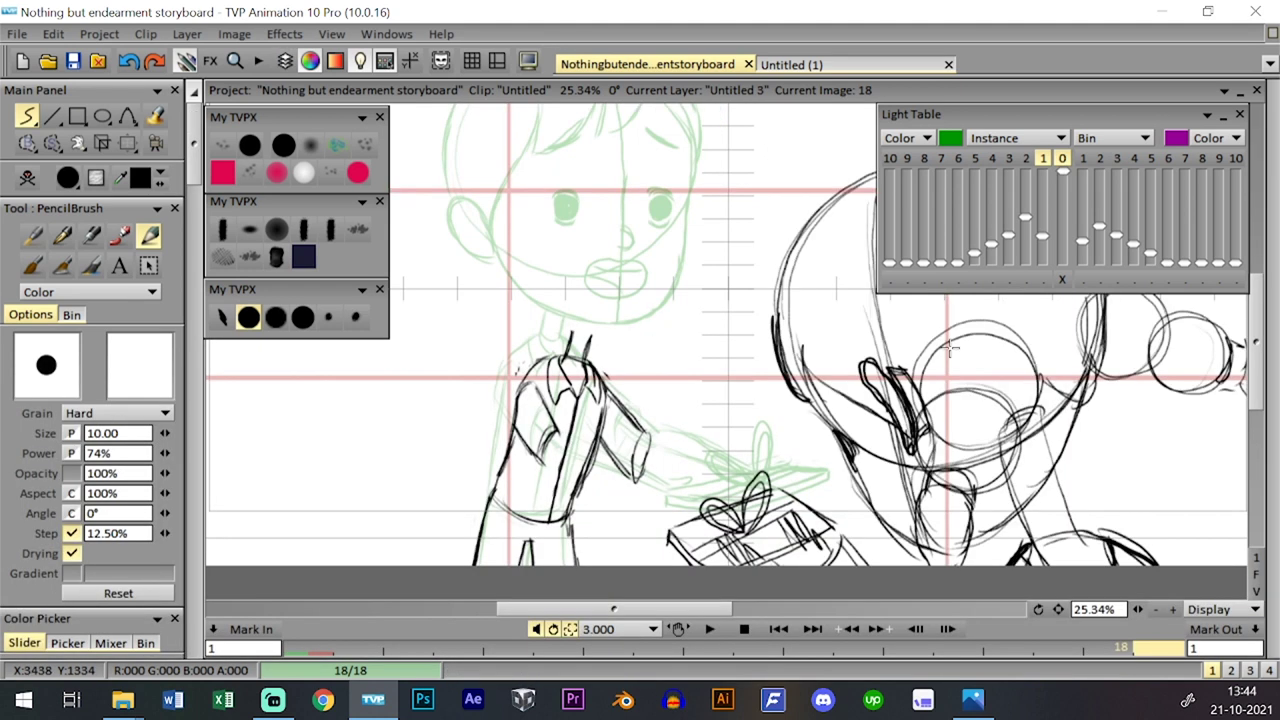
# - Lasso the gift box and move it slightly down-right, then drop the selection
pyautogui.click(52, 143)
pyautogui.click(129, 186)
pyautogui.moveTo(676, 481); pyautogui.dragTo(775, 605)
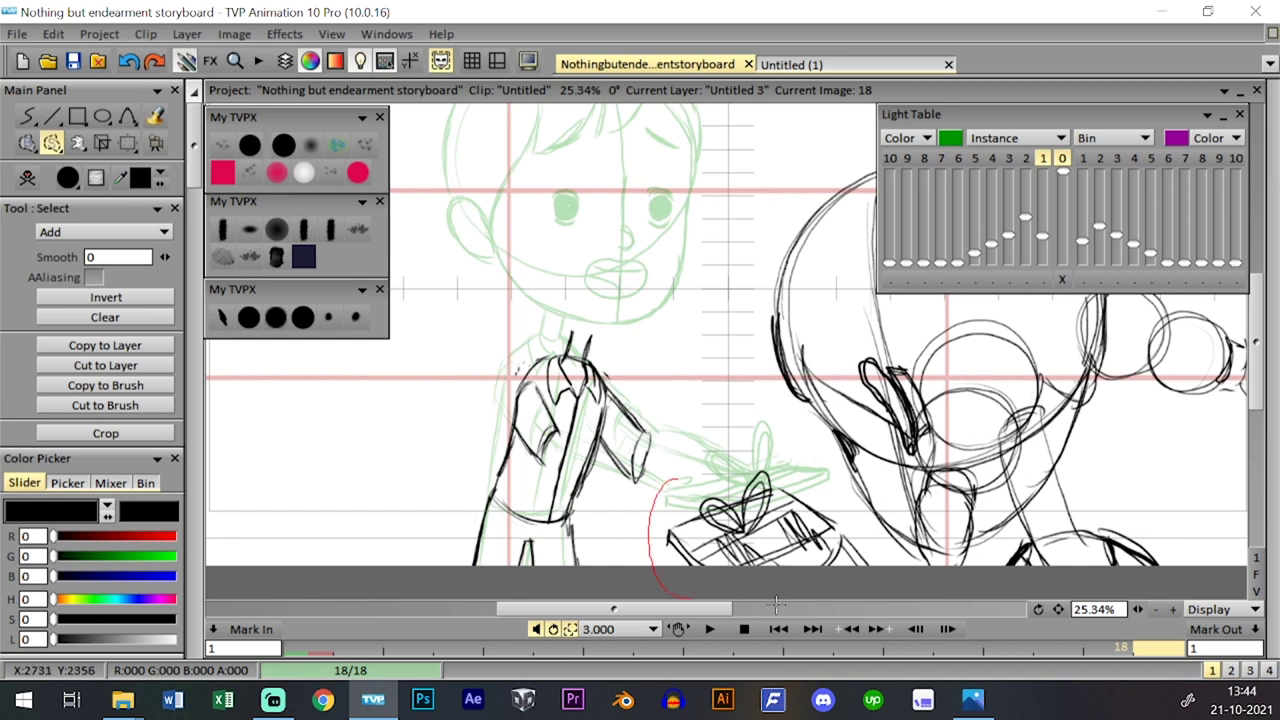
pyautogui.moveTo(726, 467); pyautogui.dragTo(717, 480)
pyautogui.click(128, 143)
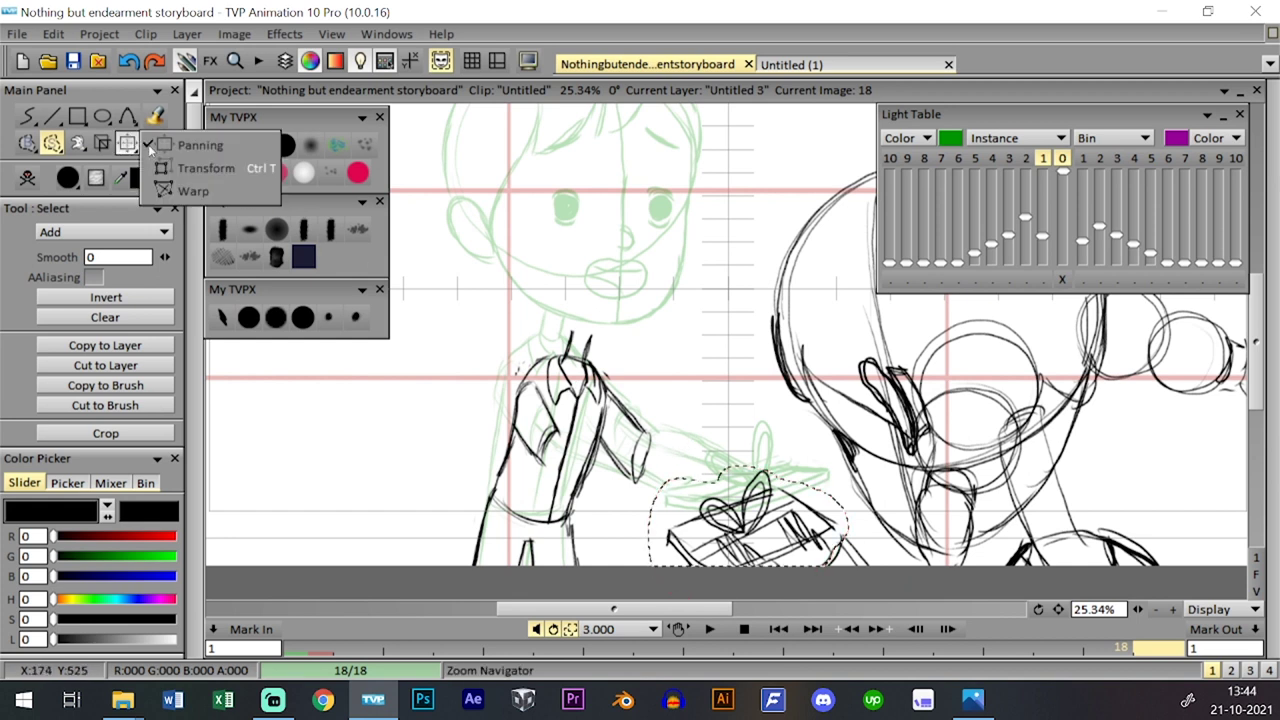
pyautogui.click(190, 144)
pyautogui.moveTo(800, 499); pyautogui.dragTo(809, 515)
pyautogui.hotkey('ctrl', 'd')
# - Flip between frames 17 and 18 to compare poses and switch back to the PencilBrush
pyautogui.press('Tab')
pyautogui.press('Tab')
pyautogui.press('Tab')
pyautogui.press('Tab')
pyautogui.press('Left')
pyautogui.press('Right')
pyautogui.press('Left')
pyautogui.press('Right')
pyautogui.click(249, 317)
pyautogui.hotkey('ctrl', 't')
pyautogui.hotkey('ctrl', 't')
pyautogui.hotkey('ctrl', 't')
pyautogui.hotkey('ctrl', 't')
pyautogui.press('Left')
pyautogui.press('Right')
pyautogui.press('Left')
pyautogui.press('Right')
pyautogui.press('Left')
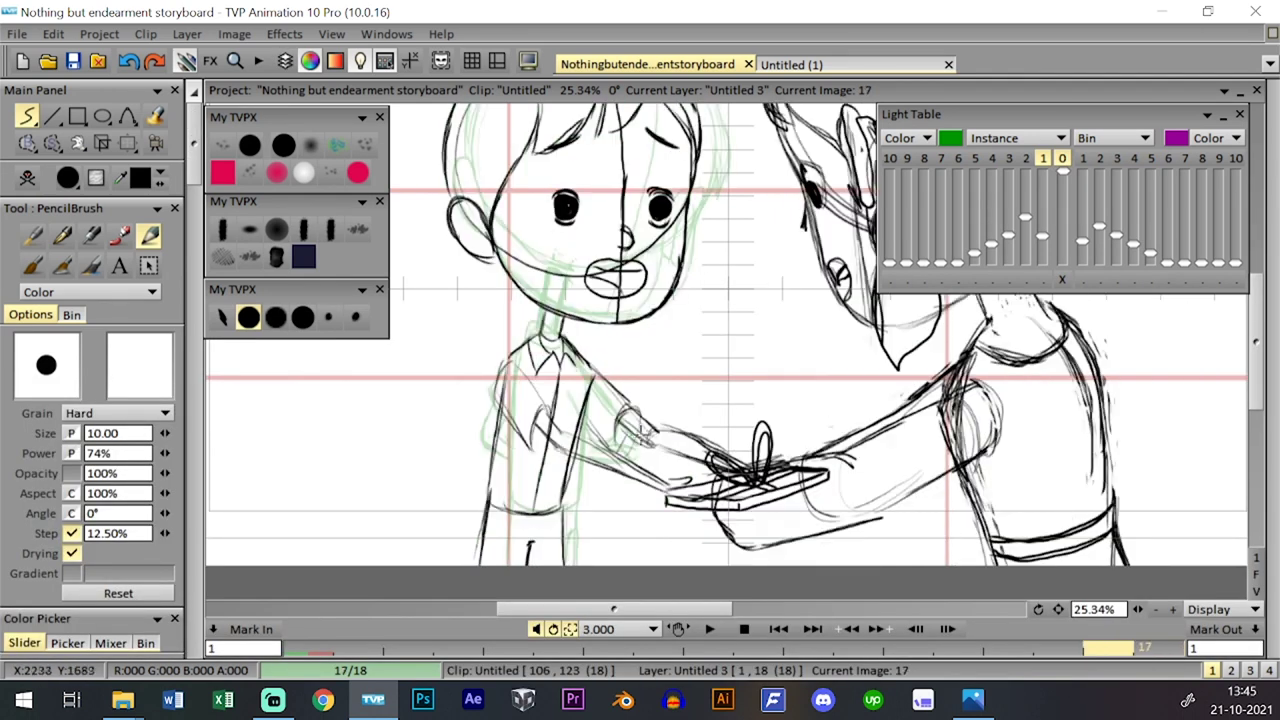
pyautogui.press('Right')
# - Draw the forearm reaching down-right to the gift box
pyautogui.moveTo(639, 434); pyautogui.dragTo(670, 476)
pyautogui.moveTo(632, 437)
pyautogui.mouseDown()
pyautogui.moveTo(680, 501)
pyautogui.moveTo(687, 478)
pyautogui.moveTo(667, 456)
pyautogui.moveTo(702, 532)
pyautogui.mouseUp()
pyautogui.moveTo(662, 472); pyautogui.dragTo(702, 538)
pyautogui.hotkey('ctrl', 'z')
pyautogui.hotkey('ctrl', 'z')
pyautogui.moveTo(690, 482); pyautogui.dragTo(728, 528)
pyautogui.moveTo(668, 490); pyautogui.dragTo(734, 534)
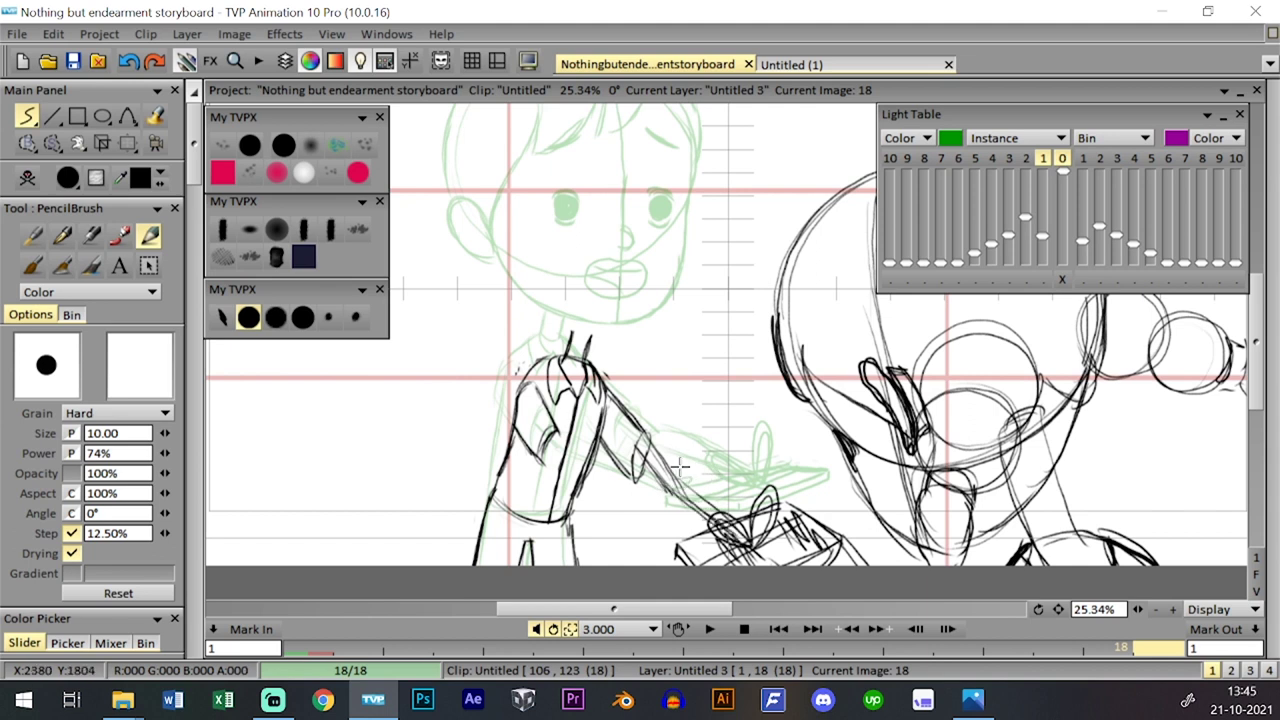
# - Extend the sleeve and the arm's lower edge toward the box, checking against frame 17
pyautogui.moveTo(556, 428); pyautogui.dragTo(579, 470)
pyautogui.moveTo(564, 463); pyautogui.dragTo(637, 523)
pyautogui.hotkey('ctrl', 'z')
pyautogui.moveTo(562, 461)
pyautogui.mouseDown()
pyautogui.moveTo(633, 521)
pyautogui.moveTo(617, 513)
pyautogui.moveTo(643, 519)
pyautogui.moveTo(599, 485)
pyautogui.moveTo(660, 525)
pyautogui.mouseUp()
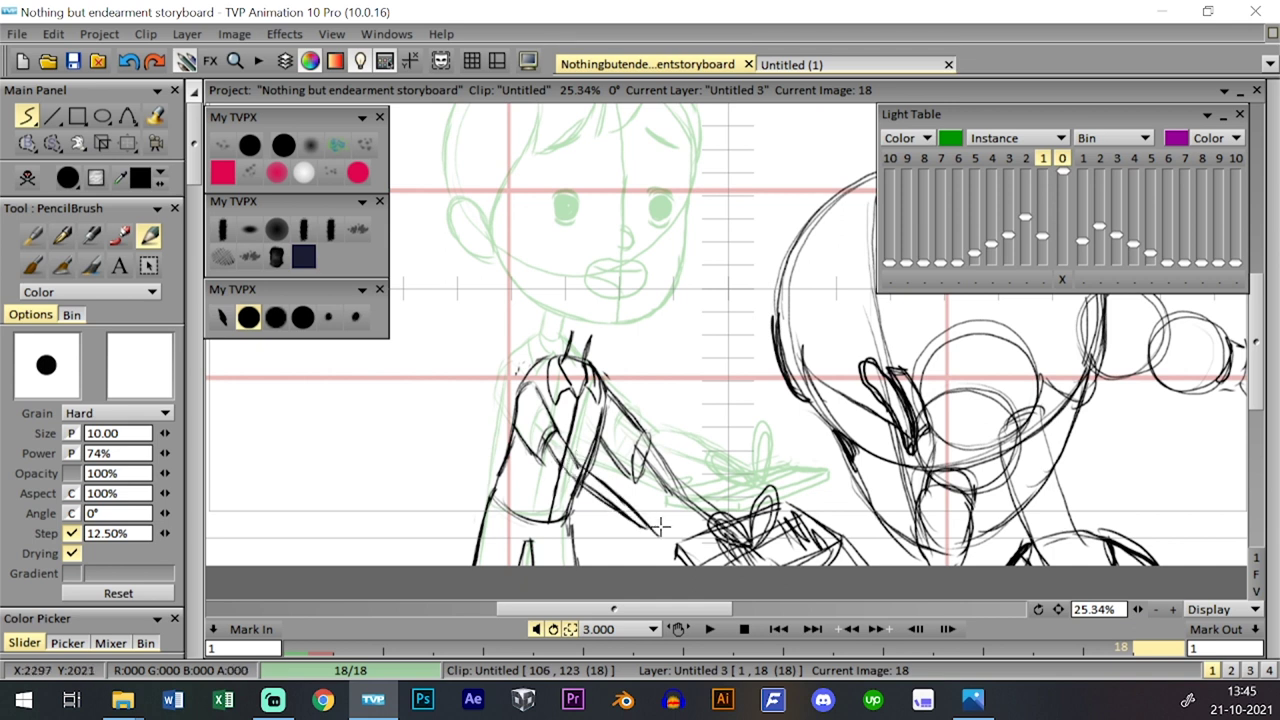
pyautogui.press('Left')
pyautogui.press('Right')
pyautogui.press('Left')
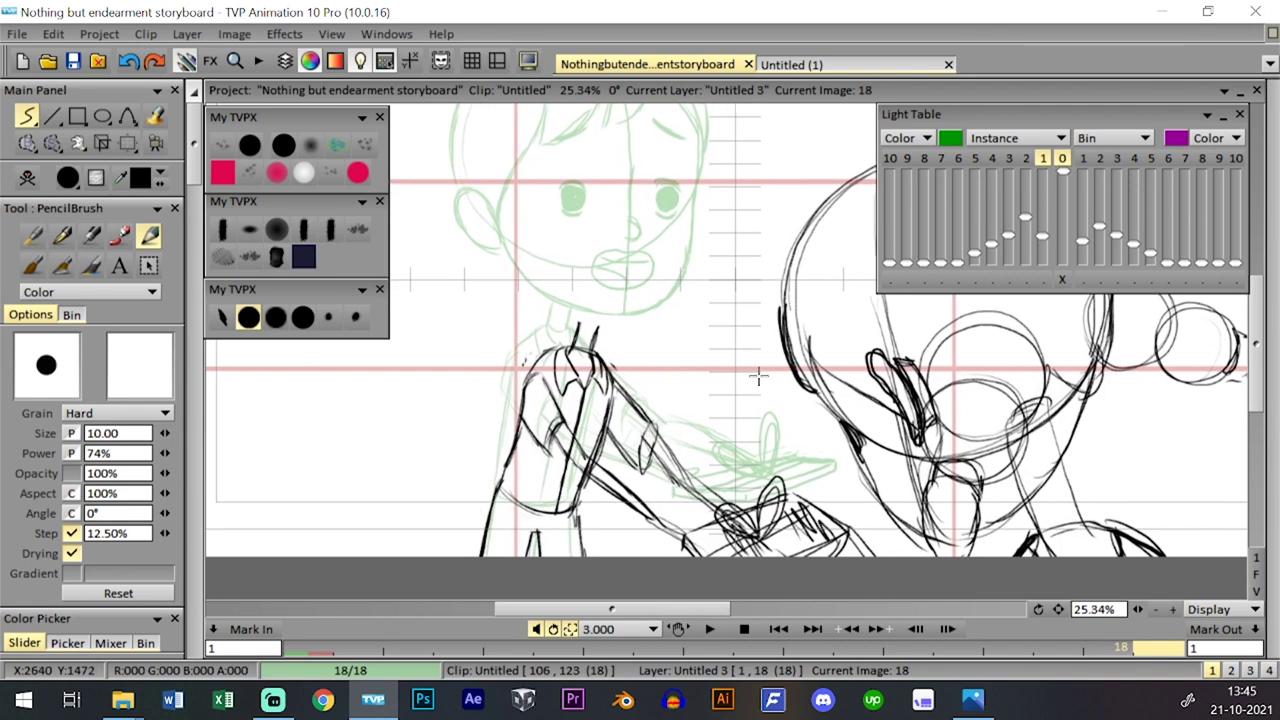
pyautogui.press('Right')
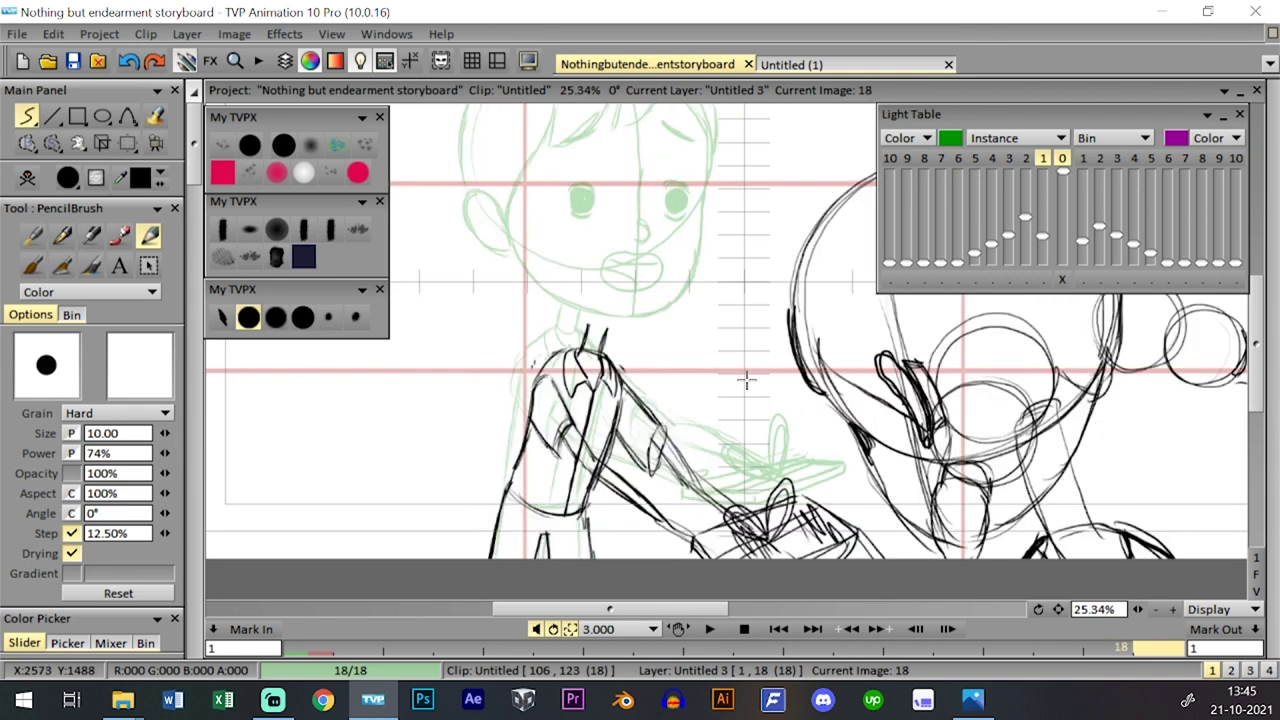
# - Draw a black head circle over the boy's green sketch
pyautogui.moveTo(708, 291); pyautogui.dragTo(711, 390)
pyautogui.moveTo(698, 218)
pyautogui.mouseDown()
pyautogui.moveTo(620, 162)
pyautogui.moveTo(698, 282)
pyautogui.moveTo(680, 212)
pyautogui.mouseUp()
pyautogui.hotkey('ctrl', 'z')
pyautogui.moveTo(519, 202)
pyautogui.mouseDown()
pyautogui.moveTo(574, 177)
pyautogui.moveTo(605, 184)
pyautogui.mouseUp()
pyautogui.hotkey('ctrl', 'z')
pyautogui.moveTo(694, 213)
pyautogui.mouseDown()
pyautogui.moveTo(704, 264)
pyautogui.moveTo(695, 219)
pyautogui.mouseUp()
# - Lasso the head circle, scale it to about 106%, shift it right and down, and apply
pyautogui.rightClick(52, 142)
pyautogui.click(130, 187)
pyautogui.moveTo(478, 355)
pyautogui.mouseDown()
pyautogui.moveTo(727, 163)
pyautogui.moveTo(509, 289)
pyautogui.mouseUp()
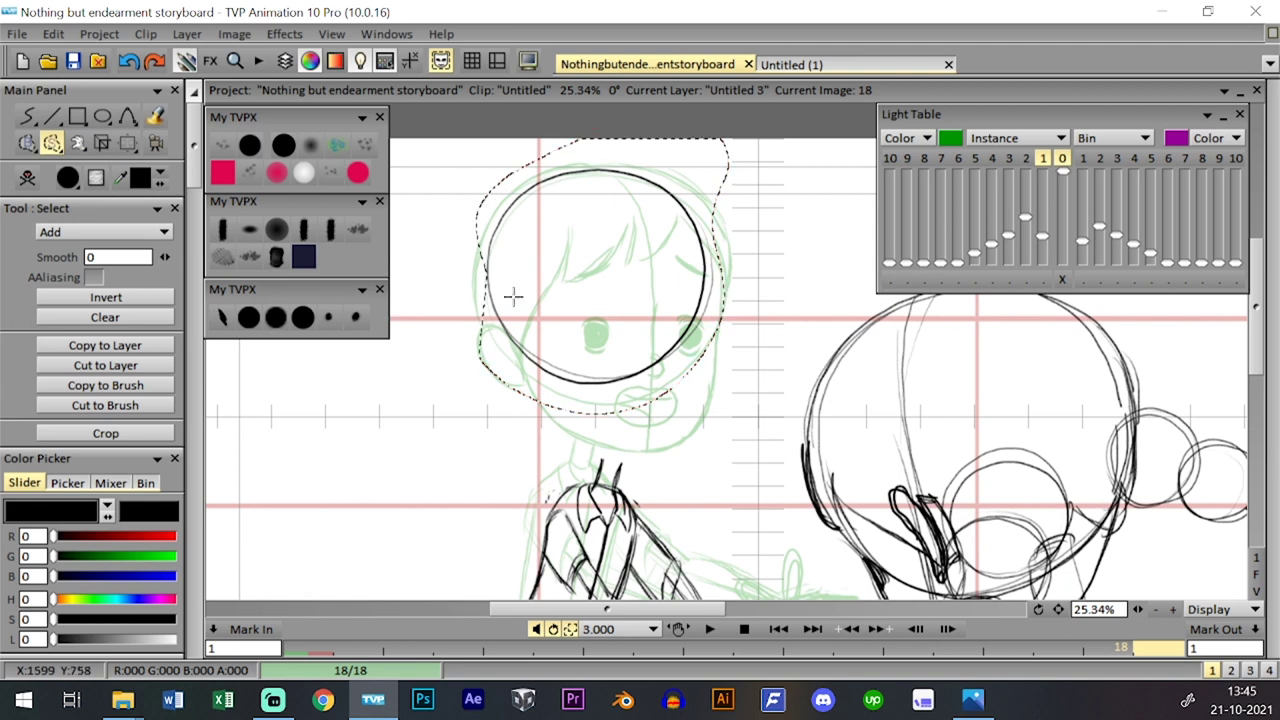
pyautogui.click(127, 143)
pyautogui.moveTo(730, 415); pyautogui.dragTo(736, 421)
pyautogui.moveTo(685, 327); pyautogui.dragTo(693, 338)
pyautogui.moveTo(728, 401); pyautogui.dragTo(731, 399)
pyautogui.press('Return')
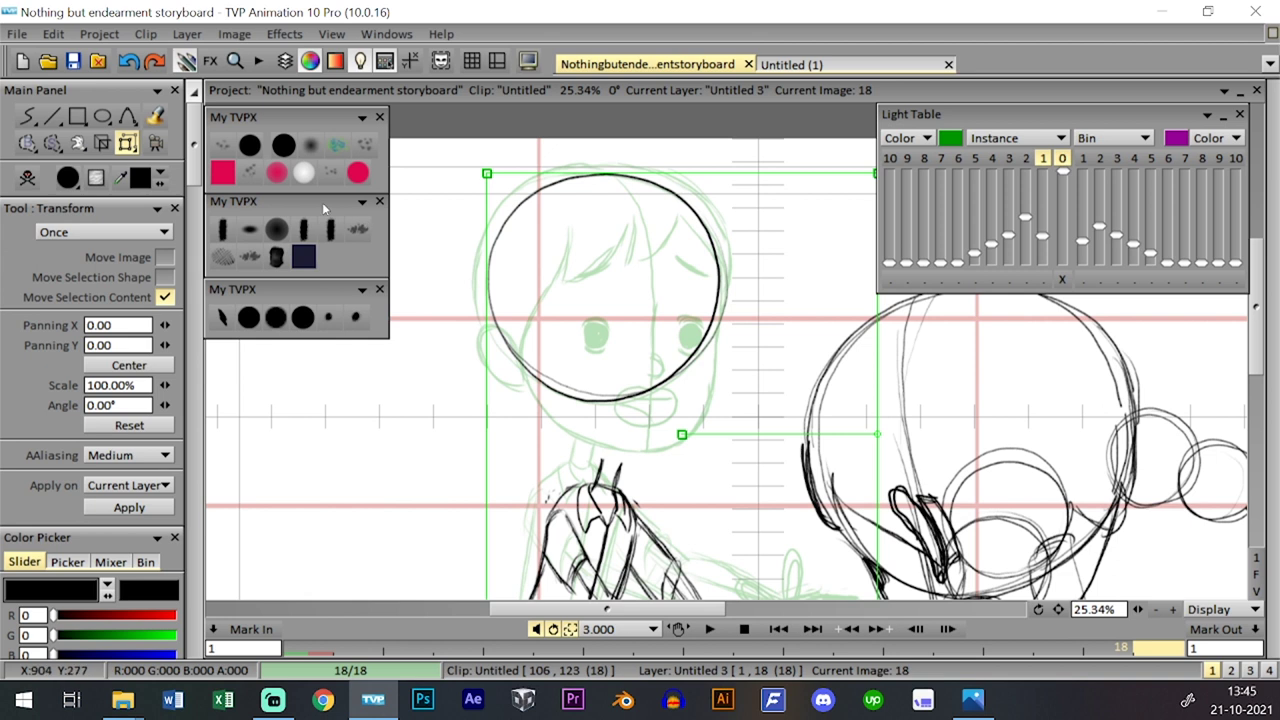
# - Move the head circle further down-right and start the right side of the face with the PencilBrush
pyautogui.click(52, 144)
pyautogui.click(100, 191)
pyautogui.moveTo(500, 382)
pyautogui.mouseDown()
pyautogui.moveTo(754, 311)
pyautogui.moveTo(457, 229)
pyautogui.moveTo(478, 335)
pyautogui.mouseUp()
pyautogui.click(127, 143)
pyautogui.moveTo(664, 331); pyautogui.dragTo(721, 367)
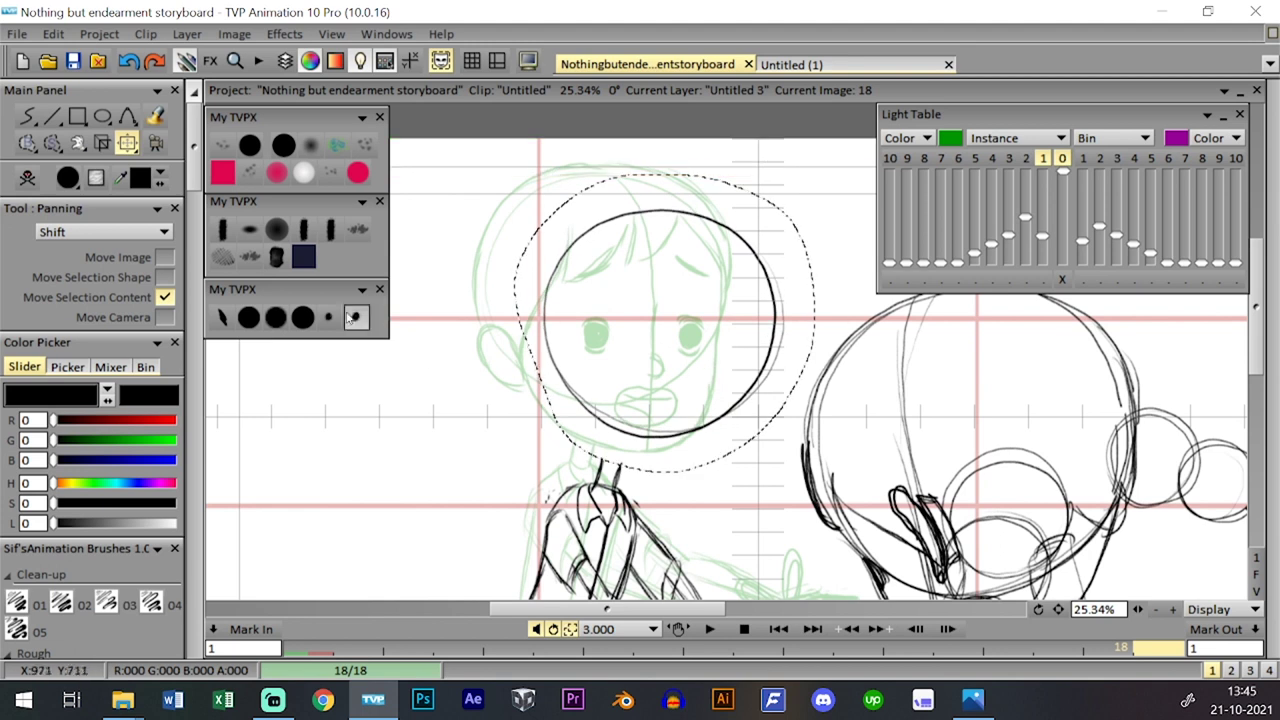
pyautogui.click(249, 317)
pyautogui.moveTo(722, 255)
pyautogui.mouseDown()
pyautogui.moveTo(720, 337)
pyautogui.moveTo(671, 471)
pyautogui.moveTo(709, 386)
pyautogui.moveTo(718, 316)
pyautogui.moveTo(722, 332)
pyautogui.moveTo(706, 220)
pyautogui.moveTo(724, 272)
pyautogui.mouseUp()
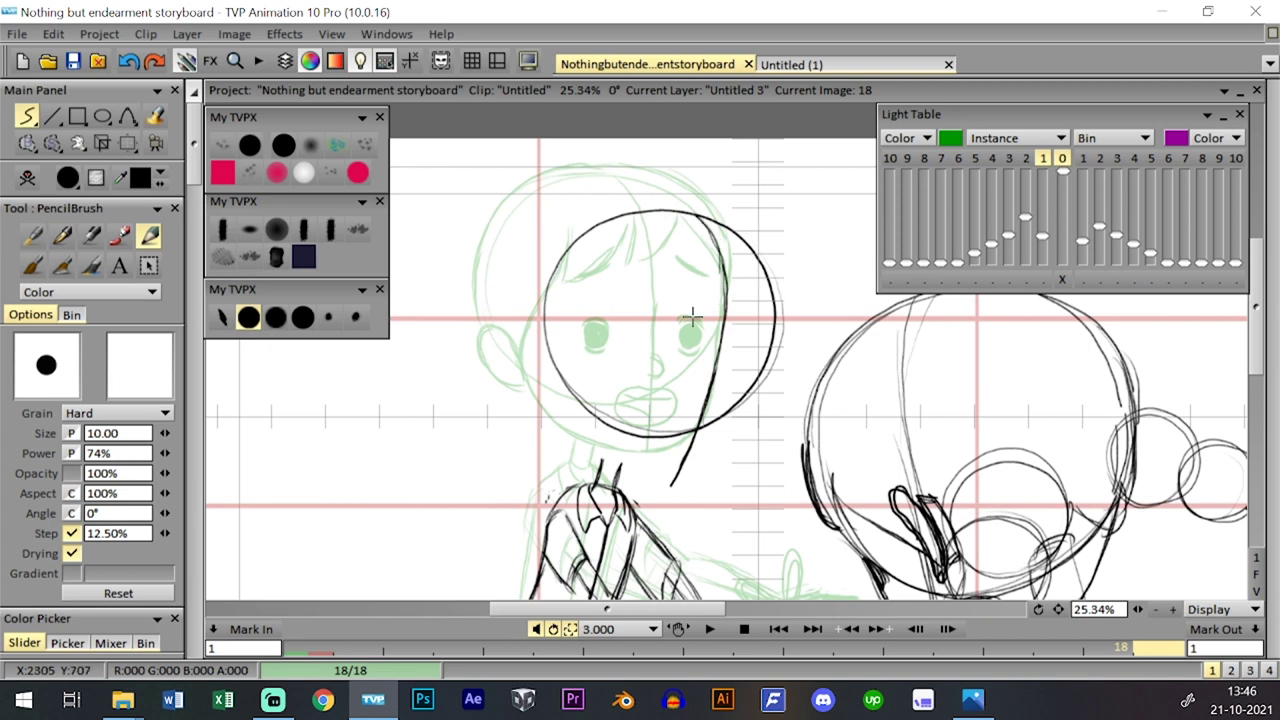
# - Draw the jaw line, right neck line and chin curve below the head circle
pyautogui.press('Left')
pyautogui.press('Right')
pyautogui.press('Left')
pyautogui.press('Right')
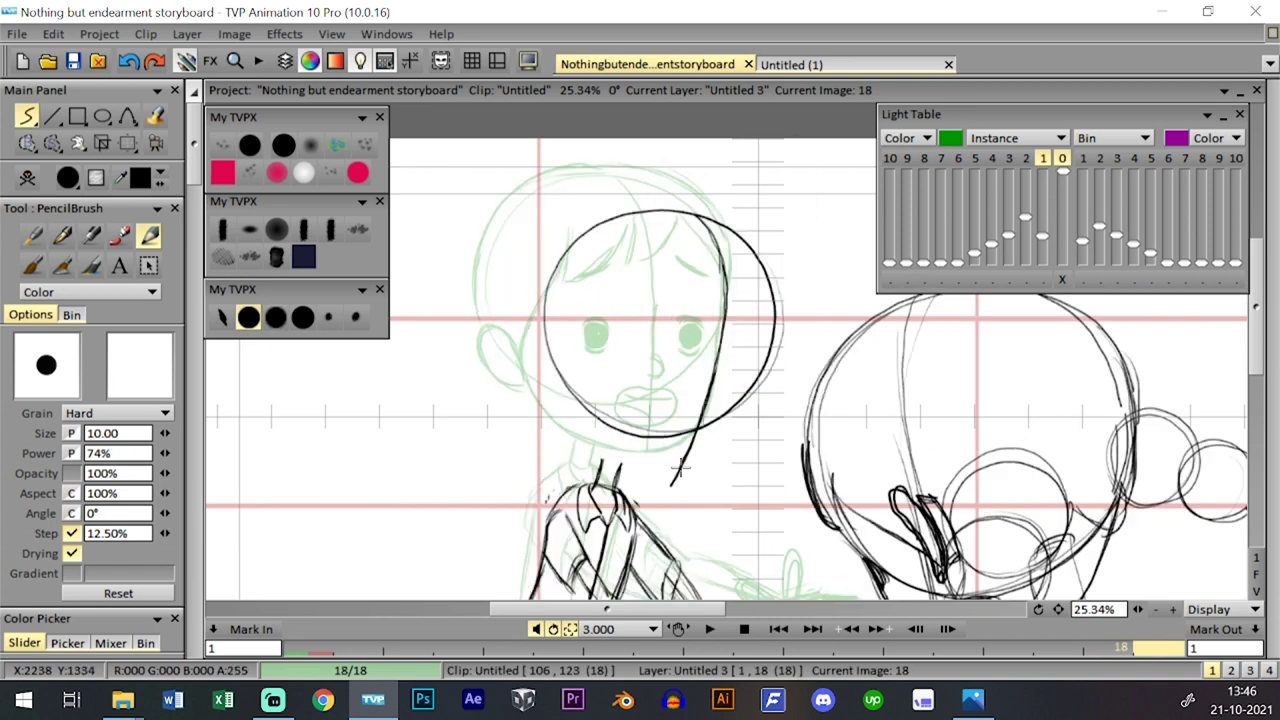
pyautogui.moveTo(695, 440); pyautogui.dragTo(666, 510)
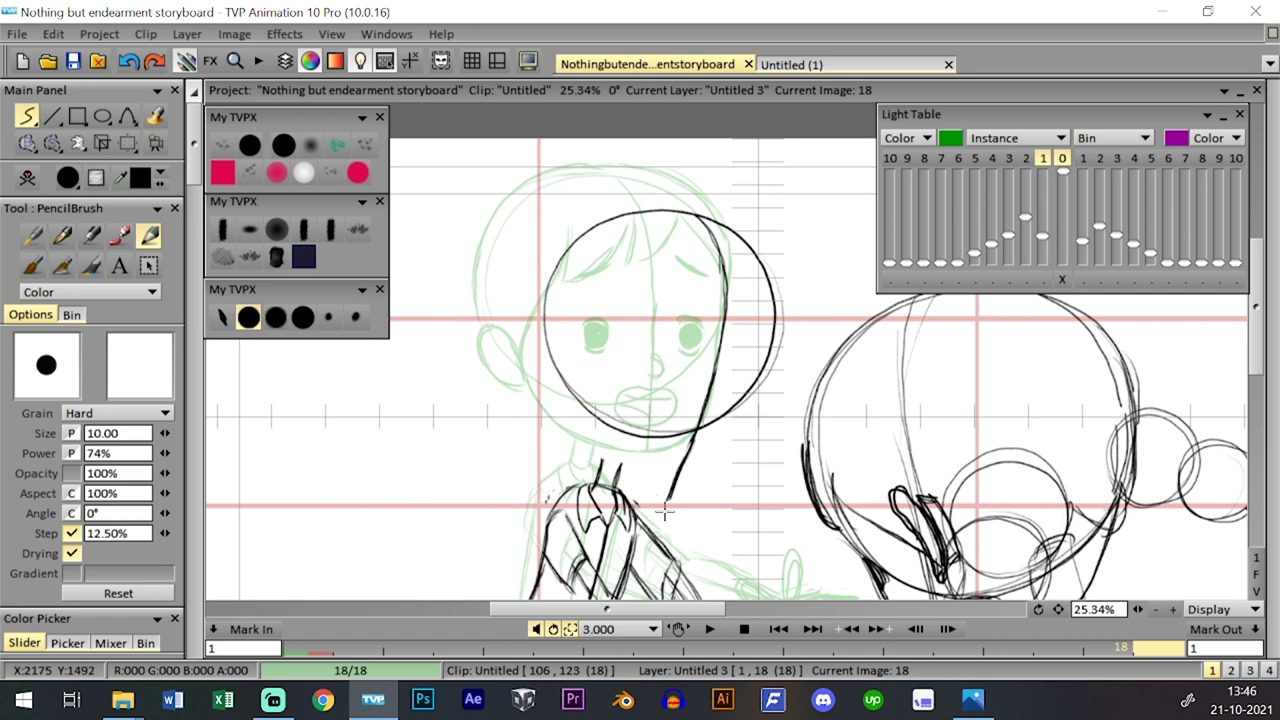
pyautogui.moveTo(755, 384); pyautogui.dragTo(711, 471)
pyautogui.hotkey('ctrl', 'z')
pyautogui.moveTo(758, 380)
pyautogui.mouseDown()
pyautogui.moveTo(741, 426)
pyautogui.moveTo(670, 486)
pyautogui.mouseUp()
pyautogui.hotkey('ctrl', 'z')
pyautogui.moveTo(754, 389); pyautogui.dragTo(727, 462)
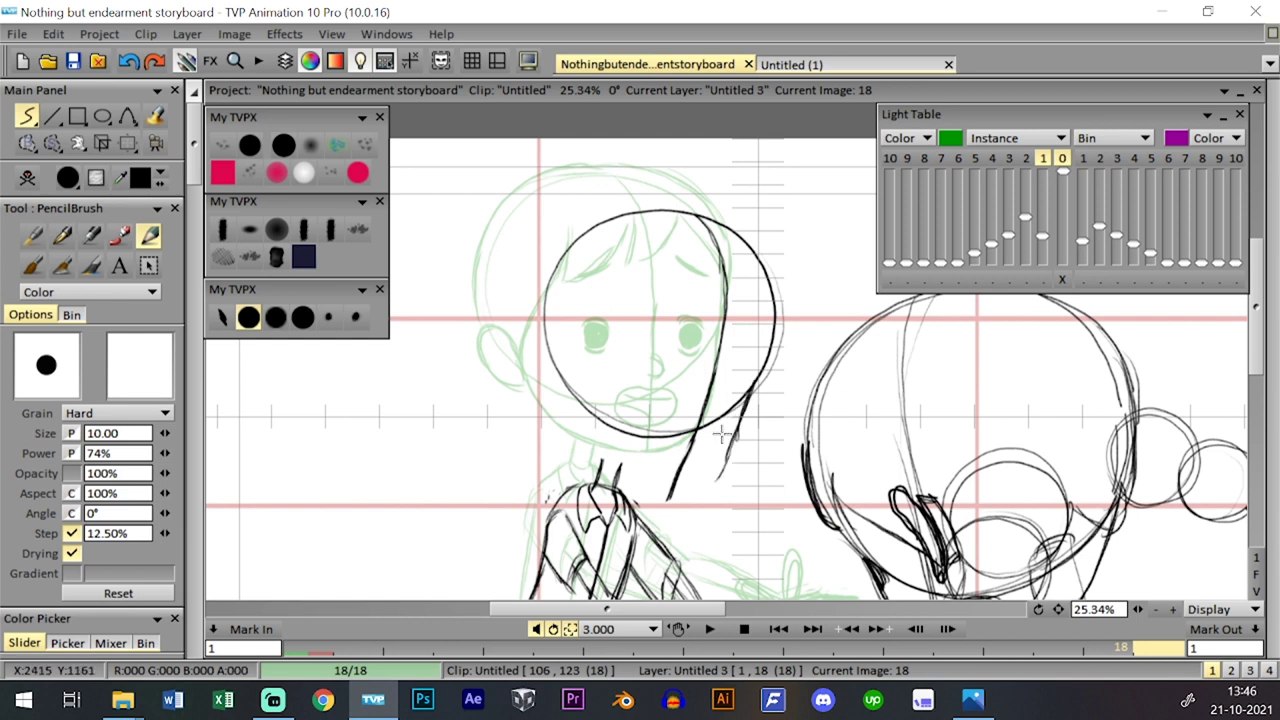
pyautogui.hotkey('ctrl', 'z')
pyautogui.moveTo(737, 432); pyautogui.dragTo(703, 501)
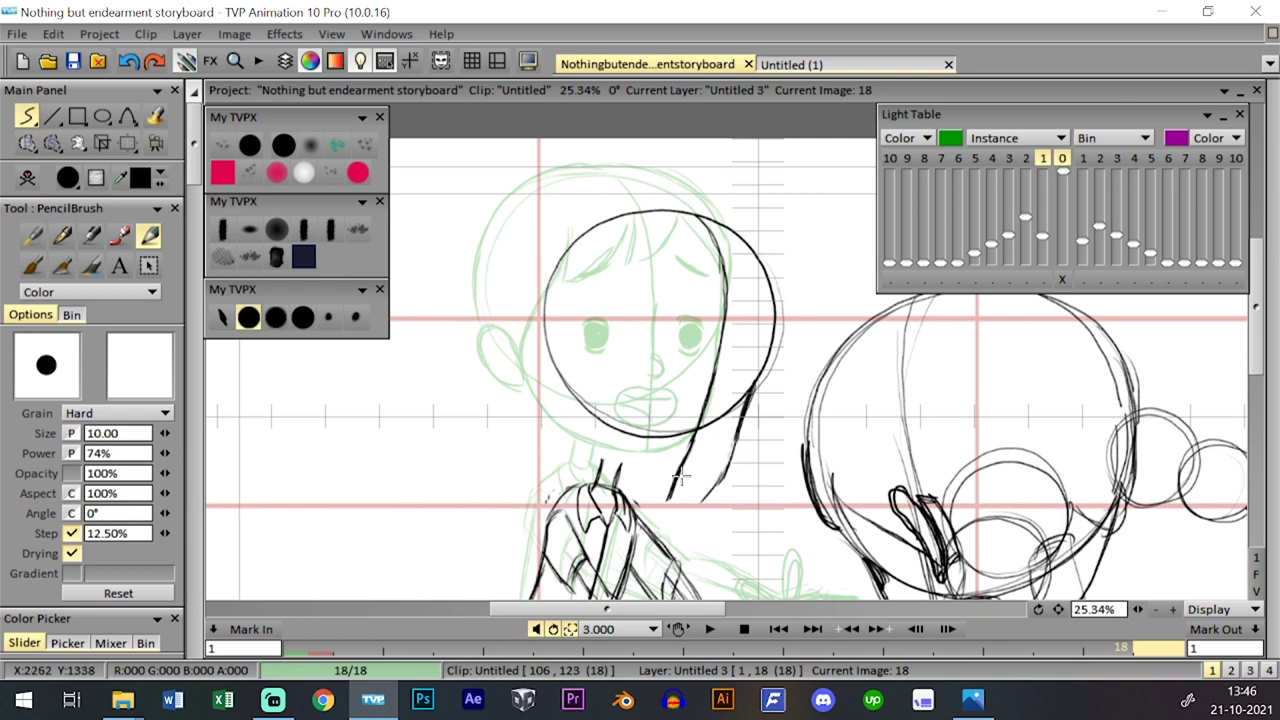
pyautogui.moveTo(611, 465)
pyautogui.mouseDown()
pyautogui.moveTo(694, 497)
pyautogui.moveTo(723, 476)
pyautogui.moveTo(698, 503)
pyautogui.moveTo(718, 478)
pyautogui.mouseUp()
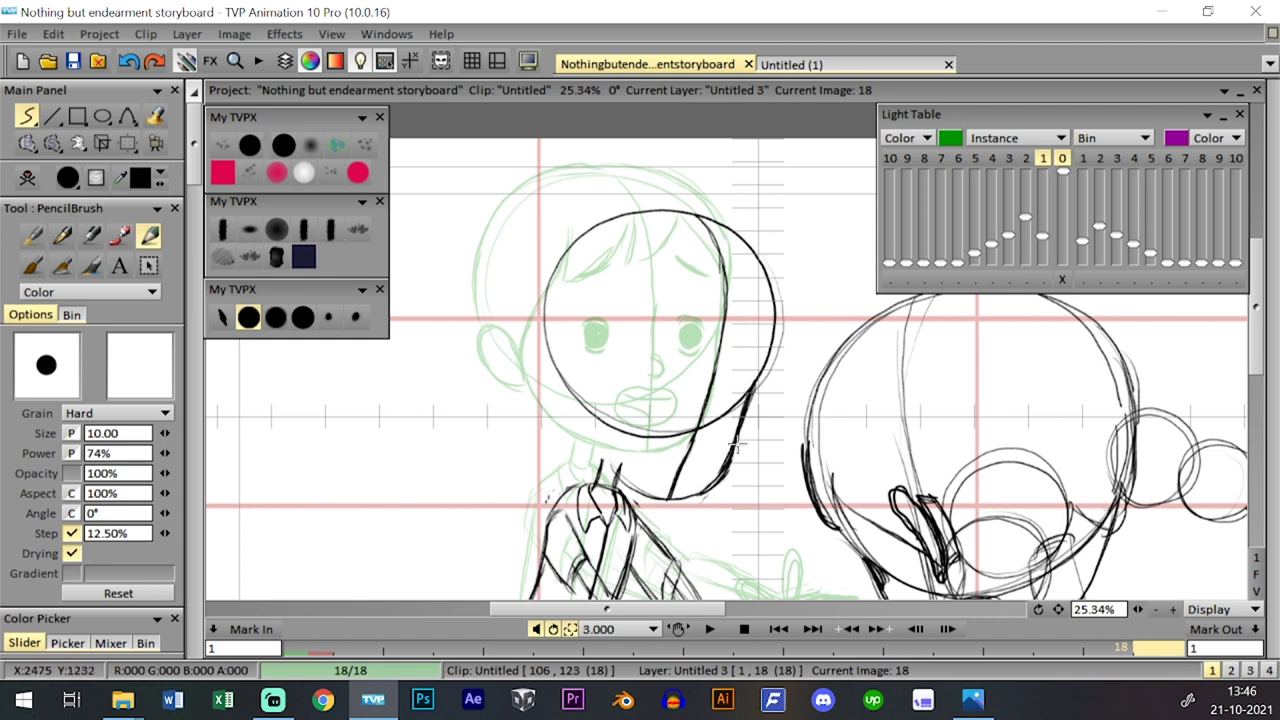
# - Extend and darken the right and left cheek and jaw lines
pyautogui.moveTo(673, 499)
pyautogui.mouseDown()
pyautogui.moveTo(728, 471)
pyautogui.moveTo(704, 486)
pyautogui.moveTo(735, 449)
pyautogui.moveTo(744, 403)
pyautogui.mouseUp()
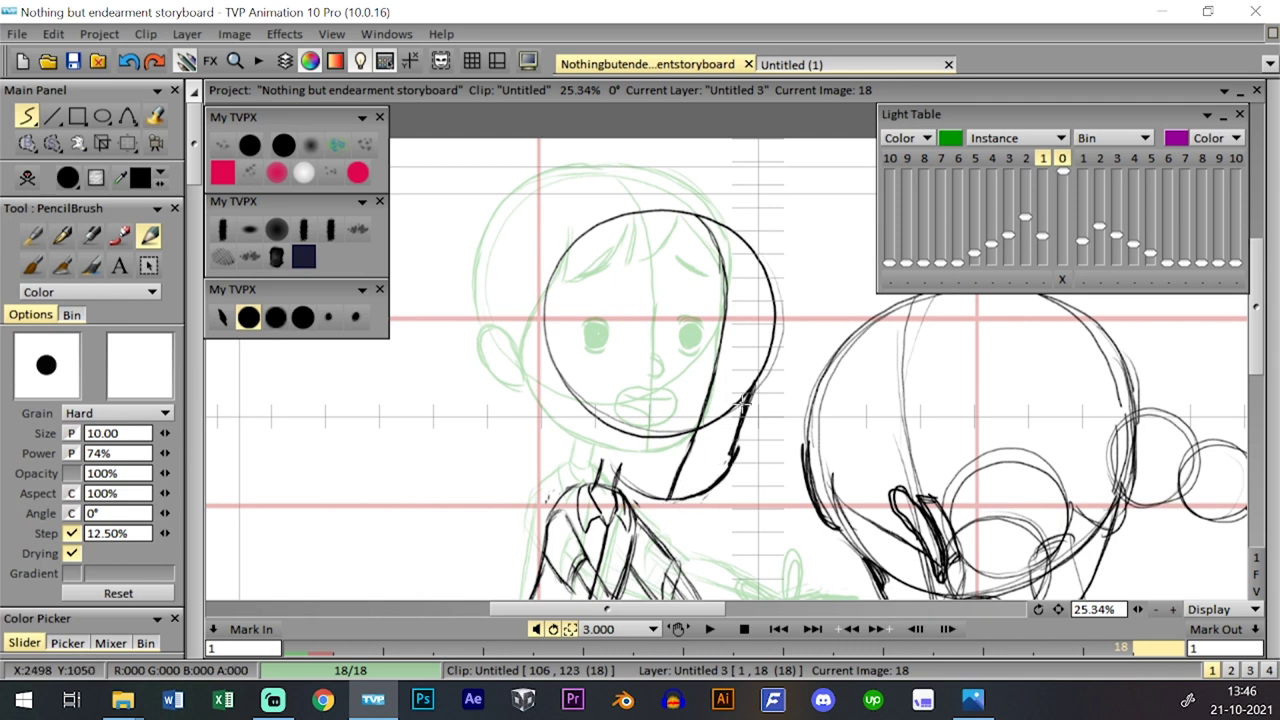
pyautogui.moveTo(729, 462); pyautogui.dragTo(776, 350)
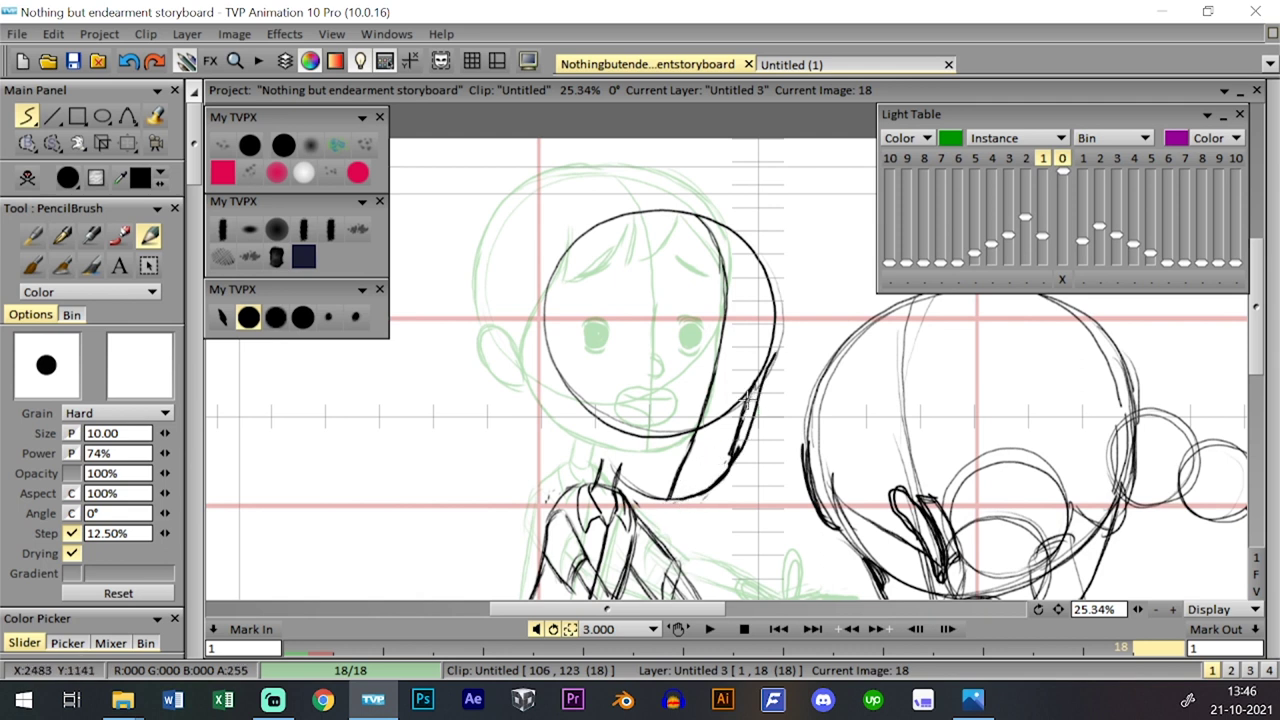
pyautogui.moveTo(730, 460)
pyautogui.mouseDown()
pyautogui.moveTo(760, 405)
pyautogui.moveTo(775, 303)
pyautogui.mouseUp()
pyautogui.moveTo(772, 353); pyautogui.dragTo(776, 280)
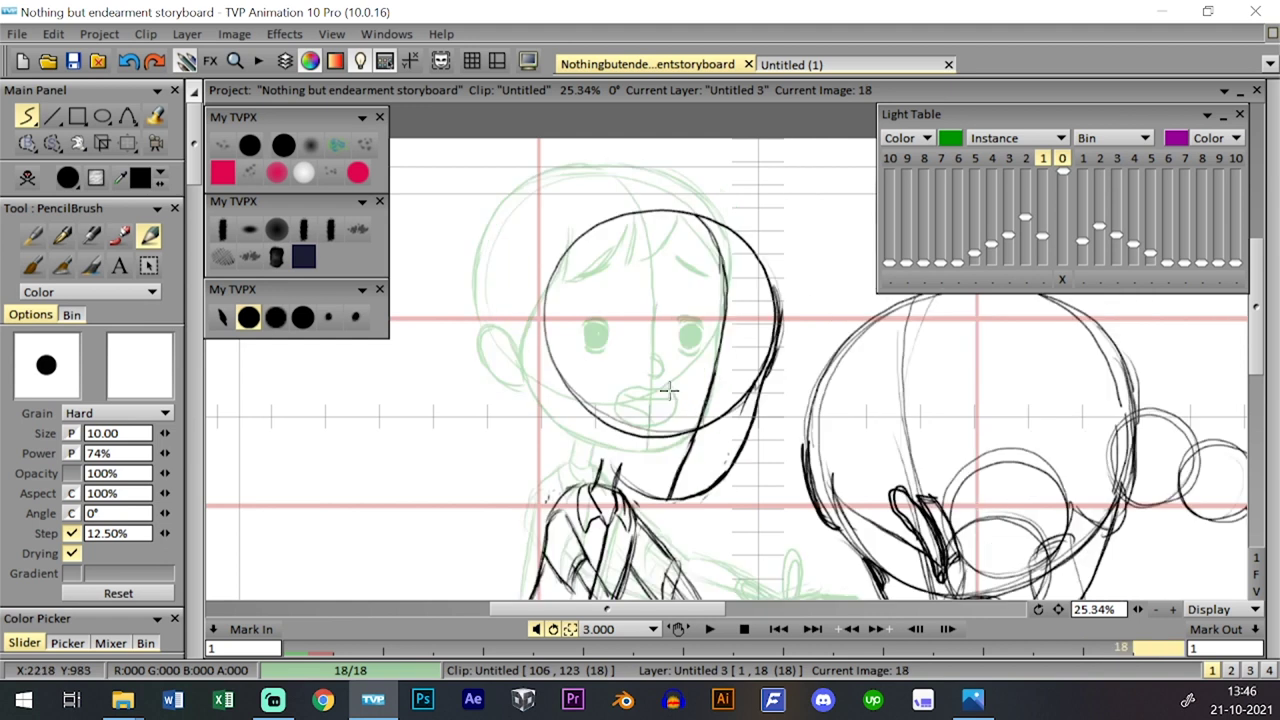
pyautogui.moveTo(566, 388)
pyautogui.mouseDown()
pyautogui.moveTo(582, 443)
pyautogui.moveTo(620, 480)
pyautogui.mouseUp()
pyautogui.moveTo(585, 436)
pyautogui.mouseDown()
pyautogui.moveTo(646, 496)
pyautogui.moveTo(618, 474)
pyautogui.mouseUp()
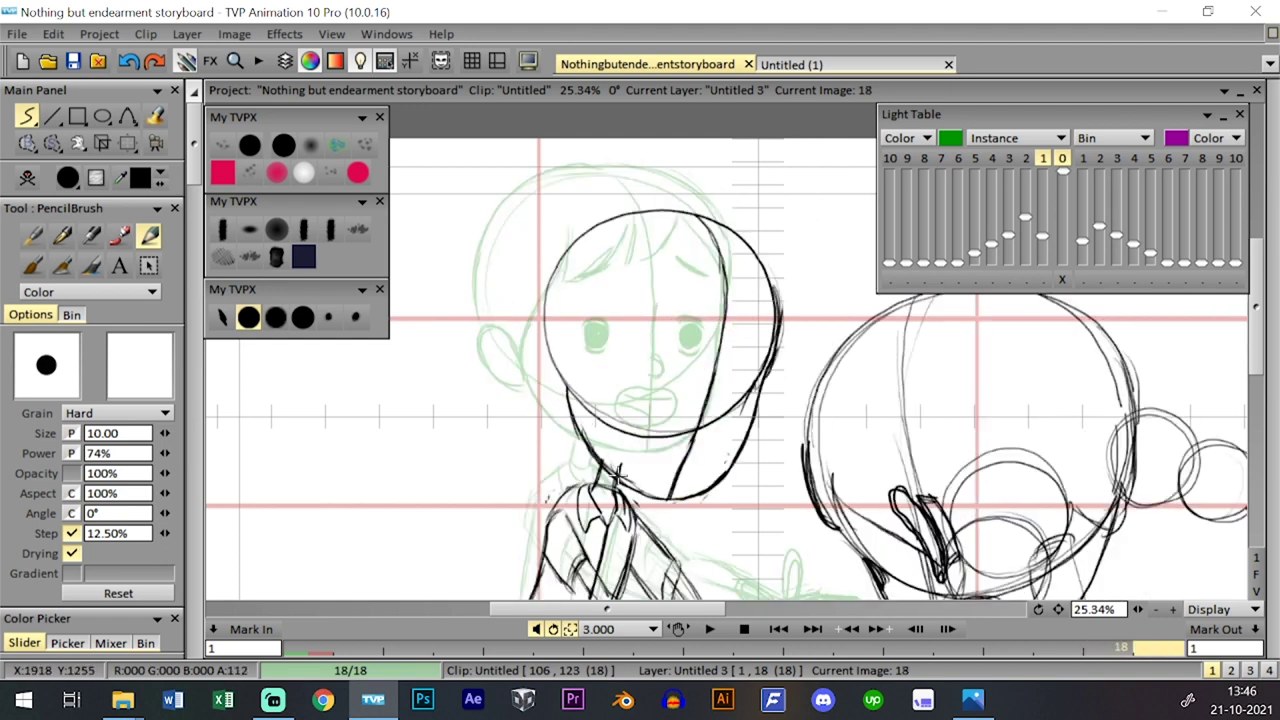
pyautogui.moveTo(567, 385); pyautogui.dragTo(563, 350)
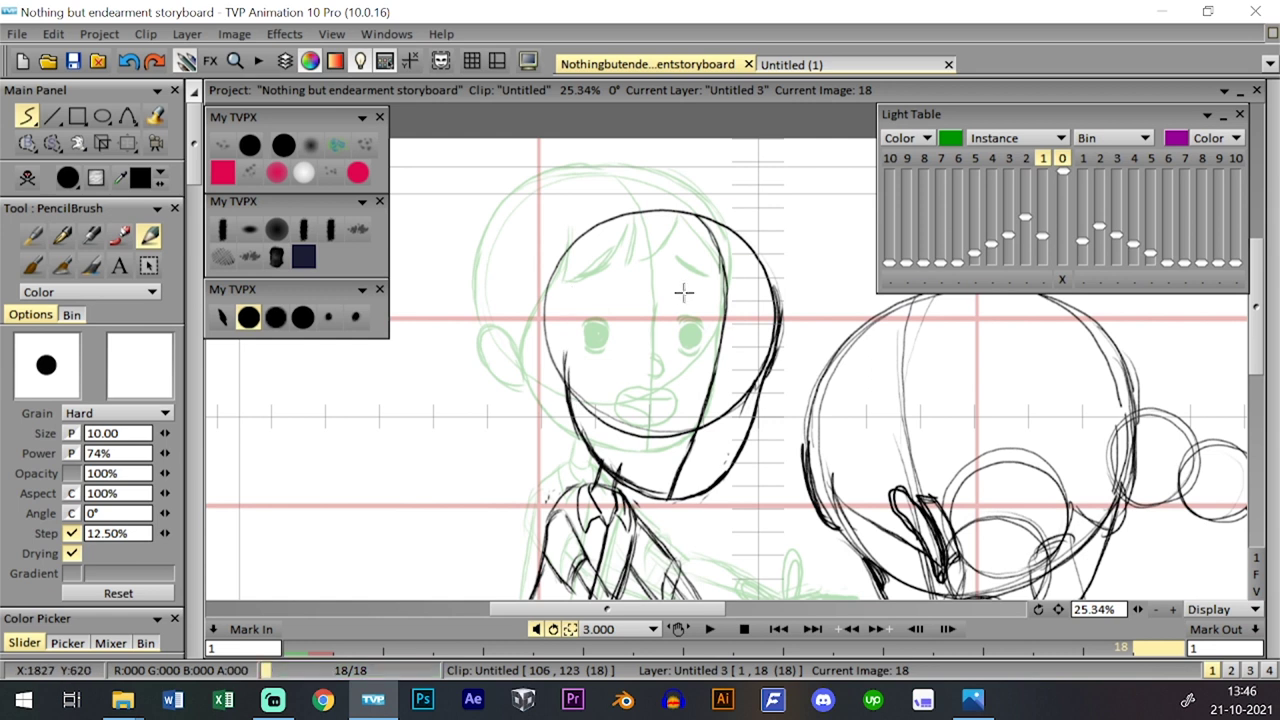
# - Draw the curve across the lower face, checking it against frame 17
pyautogui.press('Left')
pyautogui.press('Left')
pyautogui.press('Right')
pyautogui.press('Right')
pyautogui.press('Left')
pyautogui.press('Right')
pyautogui.moveTo(571, 357); pyautogui.dragTo(706, 394)
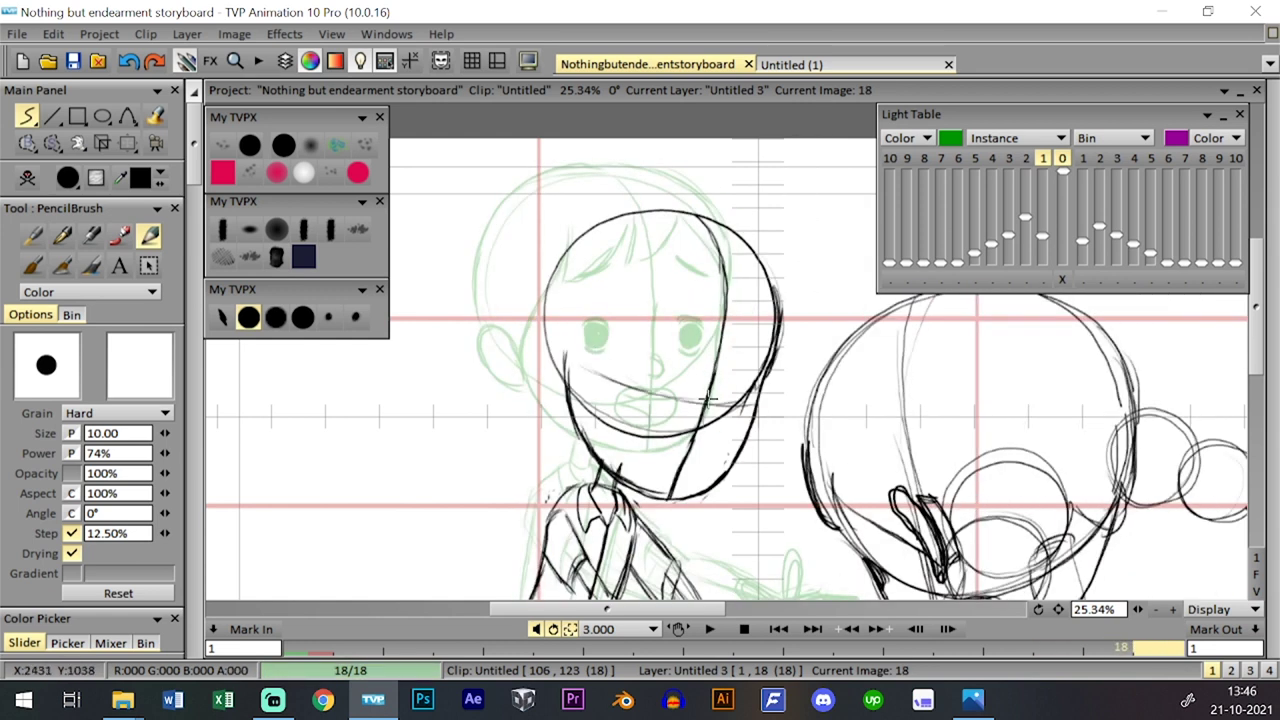
pyautogui.press('Left')
pyautogui.press('Right')
pyautogui.press('Left')
pyautogui.press('Right')
pyautogui.press('Left')
pyautogui.press('Right')
pyautogui.press('Left')
pyautogui.press('Right')
pyautogui.press('Left')
pyautogui.press('Right')
# - Sketch the boy's nose and redraw the curved closed eye
pyautogui.moveTo(698, 436)
pyautogui.mouseDown()
pyautogui.moveTo(690, 457)
pyautogui.moveTo(720, 390)
pyautogui.mouseUp()
pyautogui.press('Left')
pyautogui.press('Right')
pyautogui.press('Left')
pyautogui.press('Right')
pyautogui.hotkey('ctrl', 'z')
pyautogui.moveTo(746, 351); pyautogui.dragTo(762, 367)
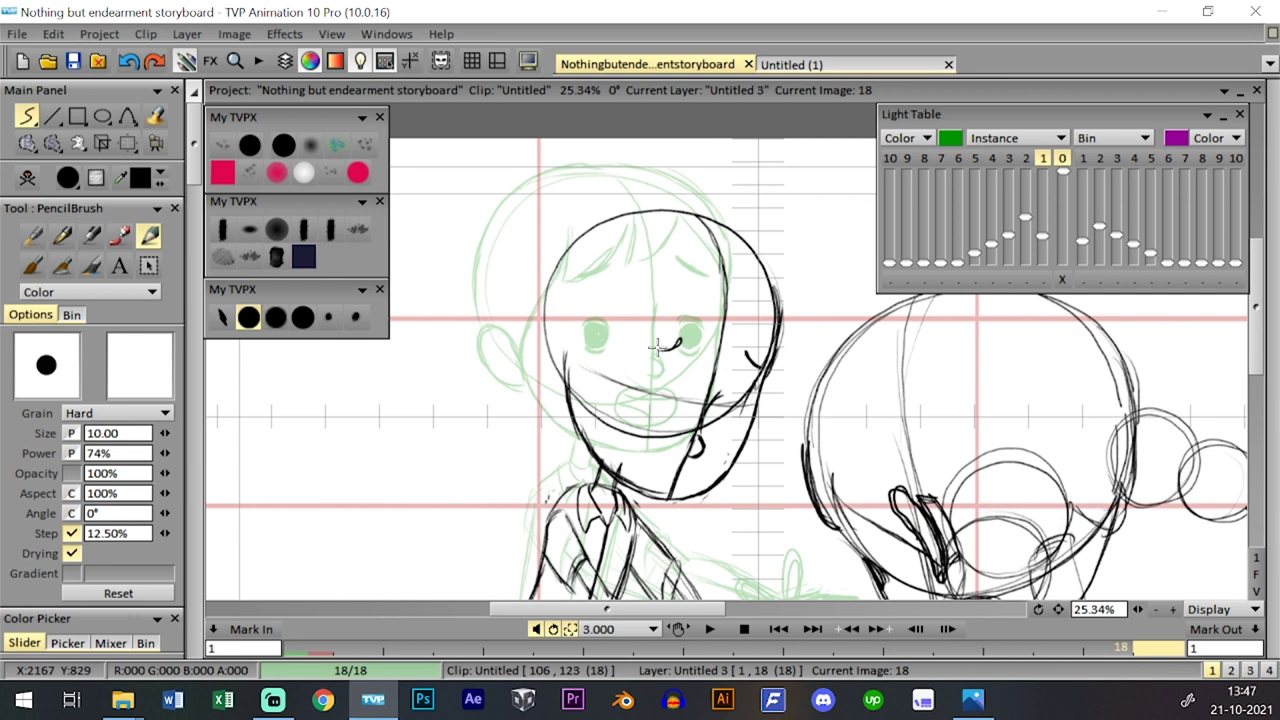
# - Draw the solid dark eyes, filling in the near eye's pupil
pyautogui.moveTo(733, 420)
pyautogui.mouseDown()
pyautogui.moveTo(775, 338)
pyautogui.moveTo(745, 360)
pyautogui.moveTo(730, 345)
pyautogui.moveTo(737, 356)
pyautogui.mouseUp()
pyautogui.hotkey('ctrl', 'z')
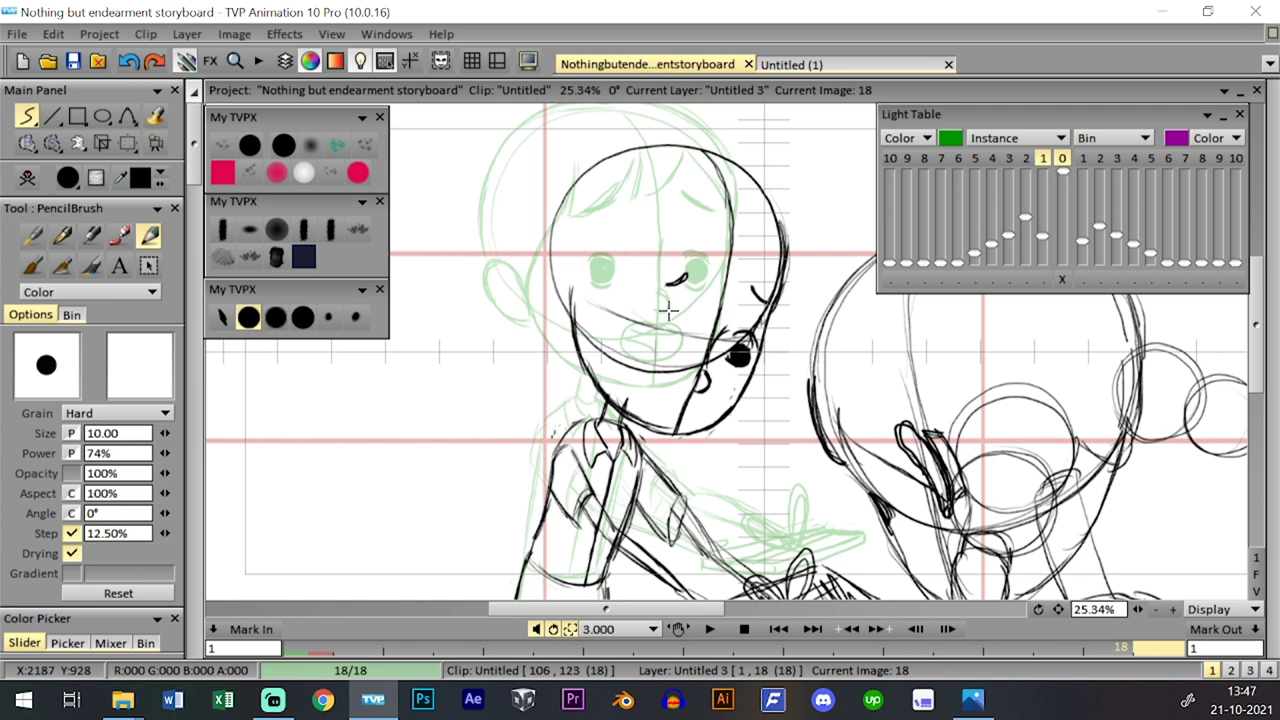
pyautogui.moveTo(675, 317); pyautogui.dragTo(672, 341)
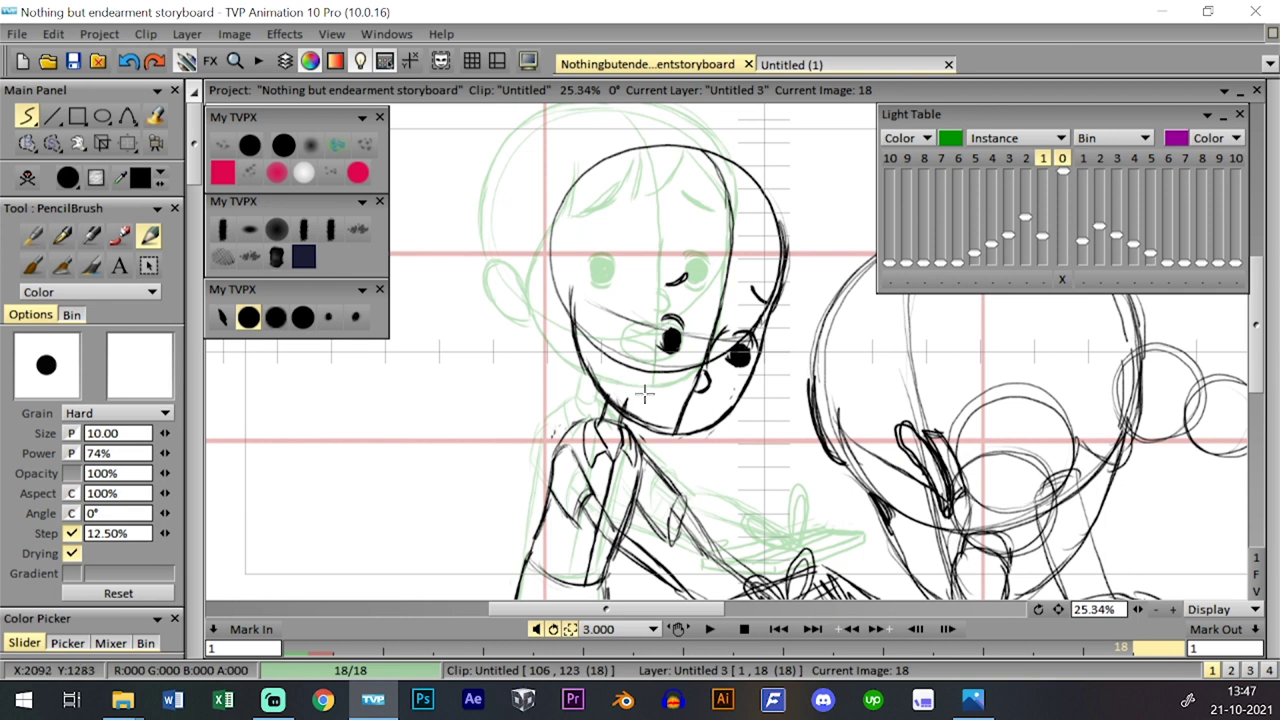
# - Redraw the open mouth and chin curve, comparing with frame 17
pyautogui.moveTo(662, 389); pyautogui.dragTo(663, 380)
pyautogui.press('Left')
pyautogui.press('Right')
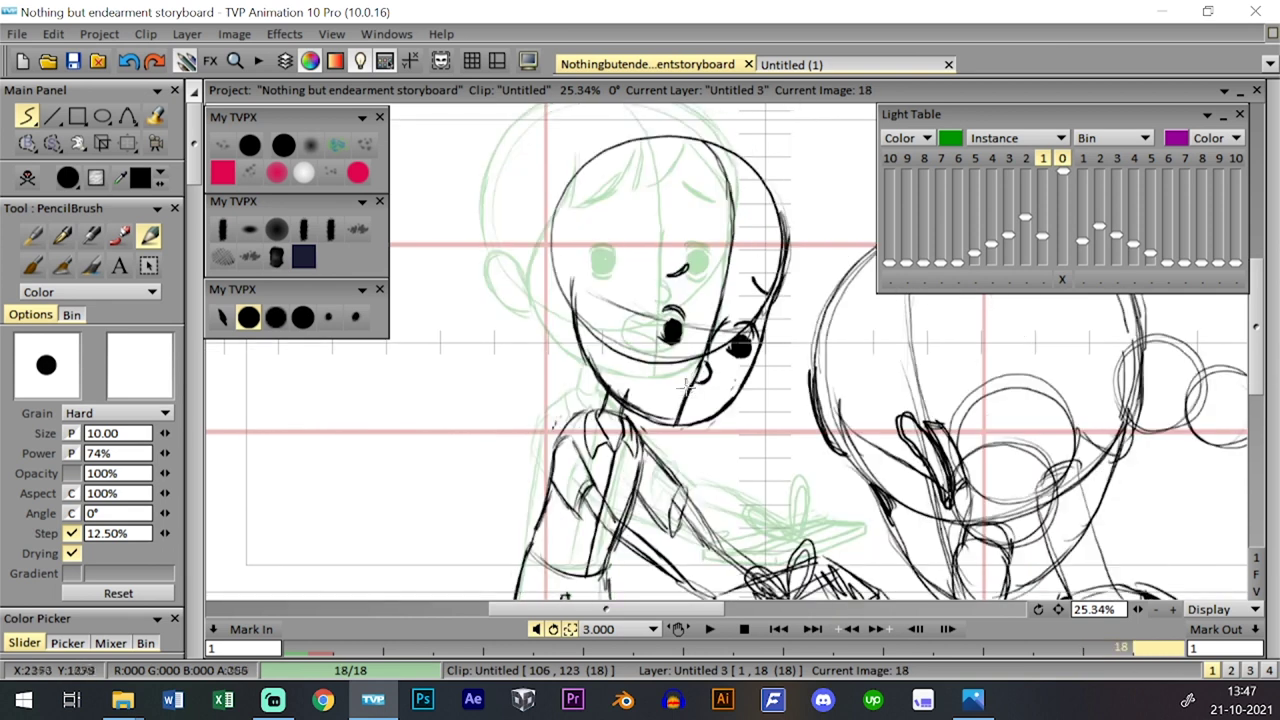
pyautogui.moveTo(675, 380); pyautogui.dragTo(698, 396)
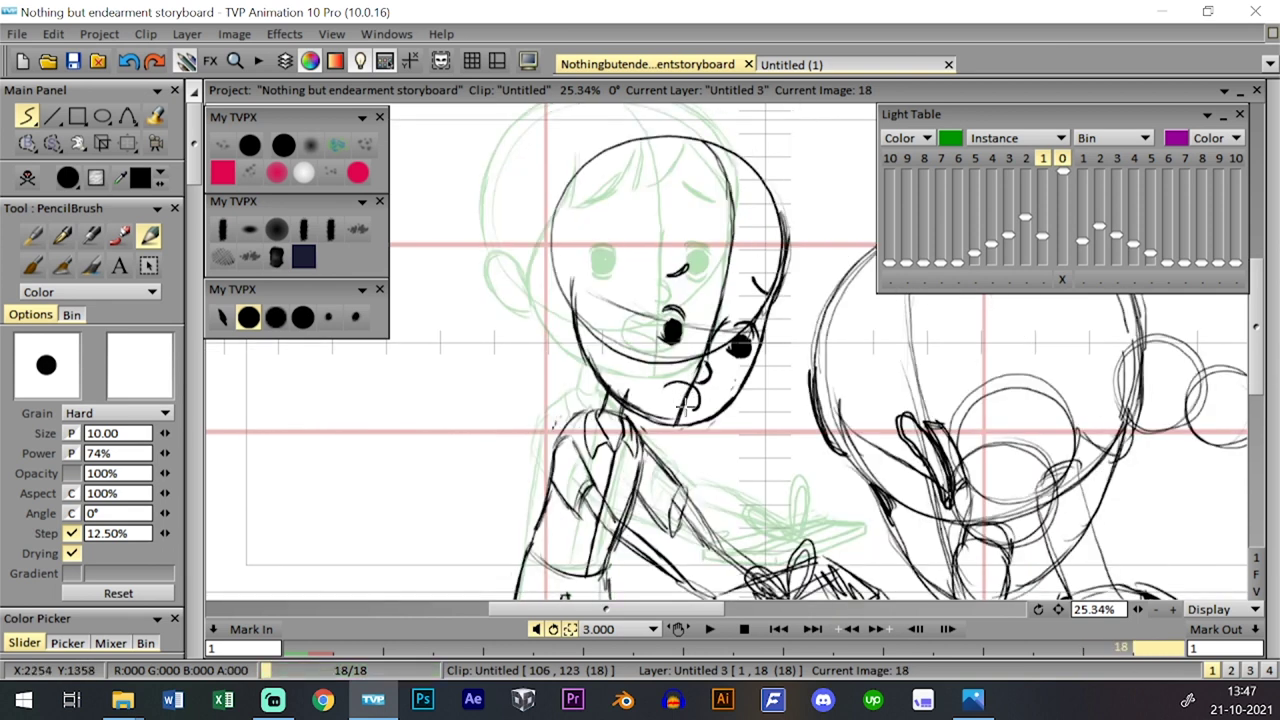
pyautogui.hotkey('ctrl', 'z')
pyautogui.moveTo(662, 372); pyautogui.dragTo(655, 398)
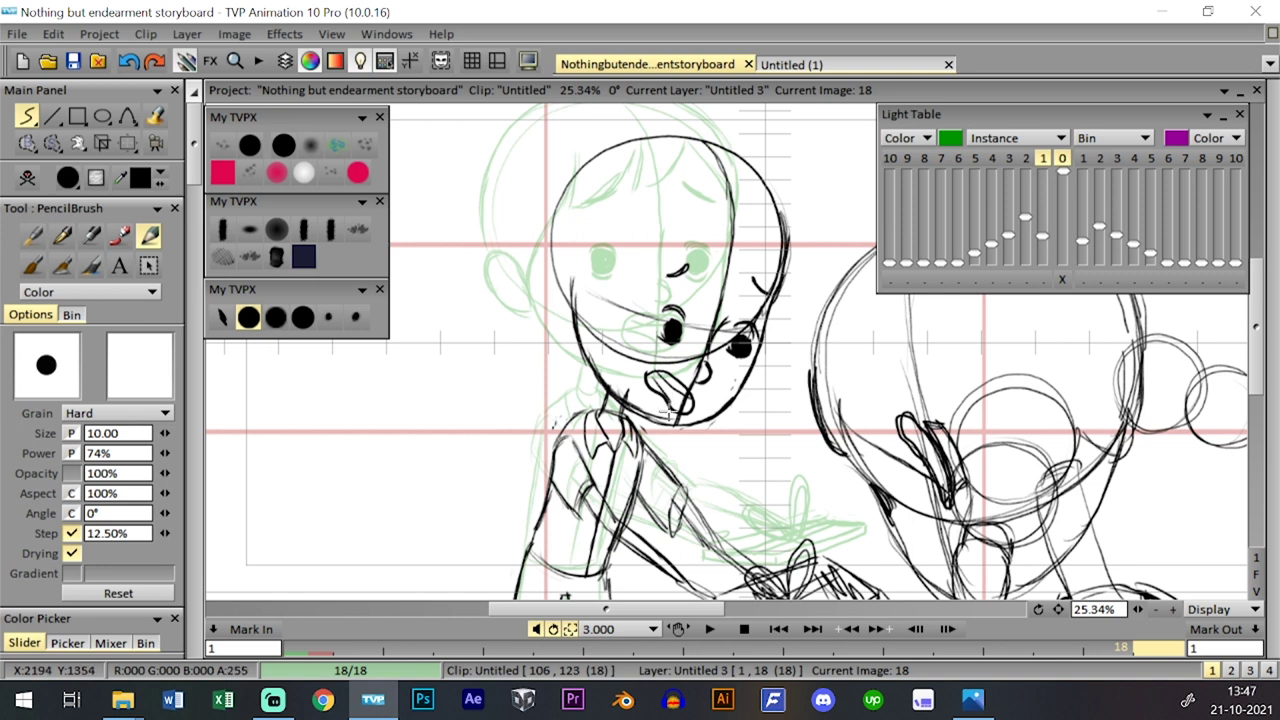
pyautogui.press('Left')
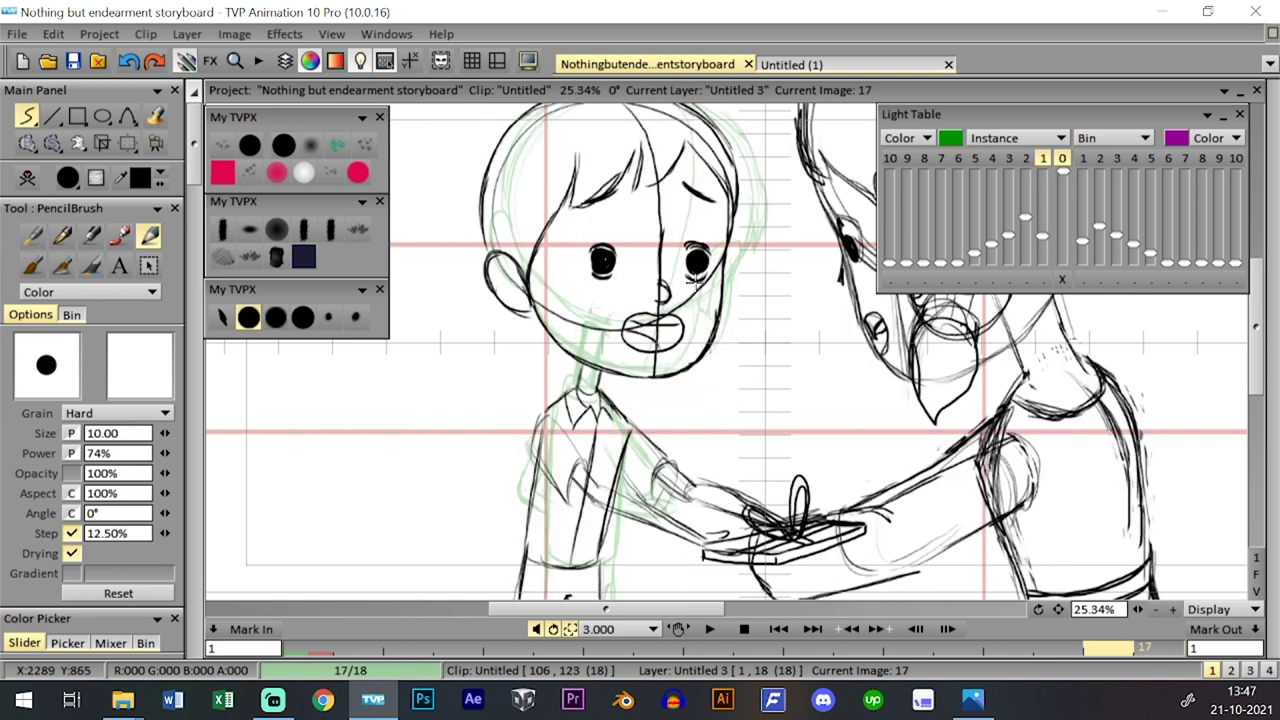
# - Compare image 18 against image 17, trying and undoing a short stroke beside the mouth
pyautogui.press('Right')
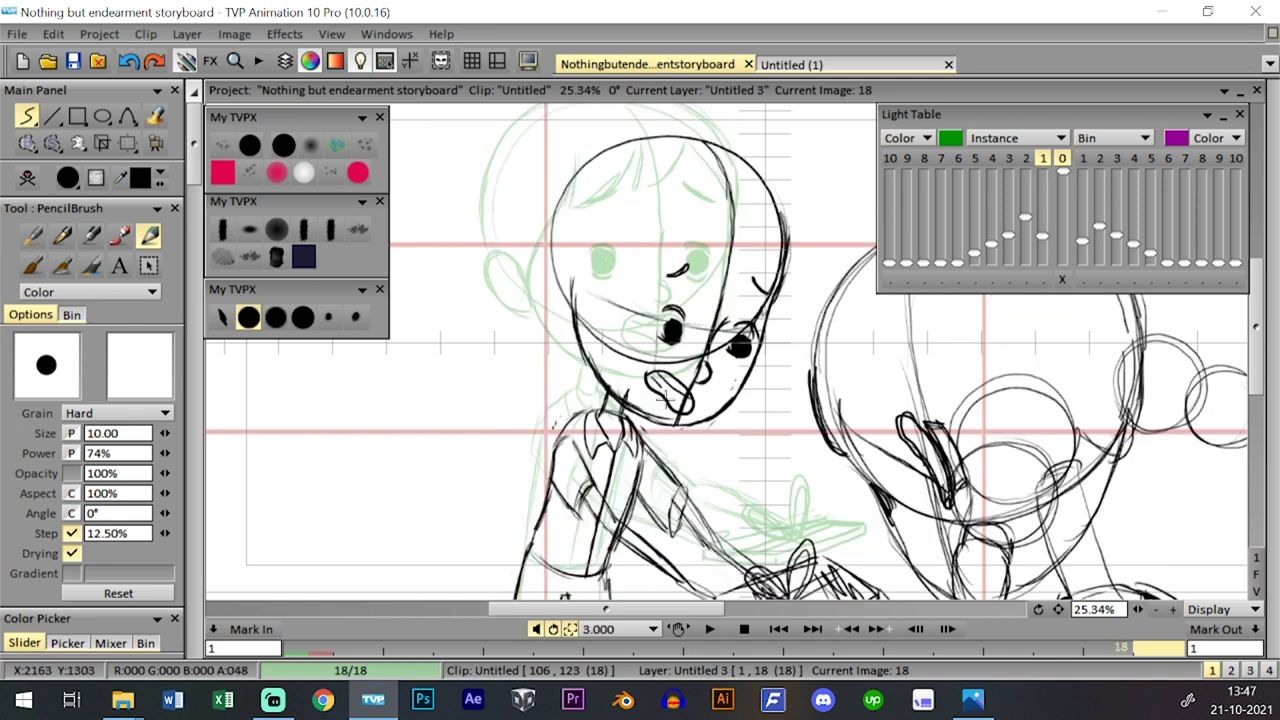
pyautogui.press('Left')
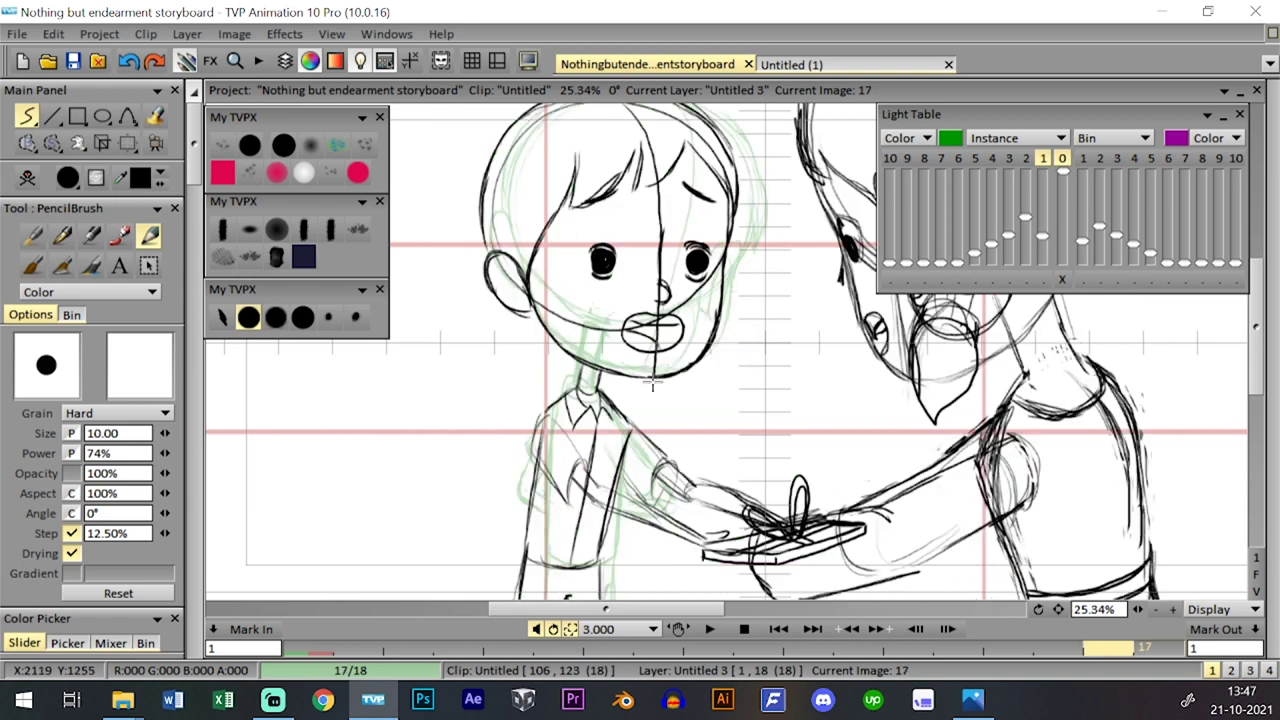
pyautogui.moveTo(694, 330)
pyautogui.mouseDown()
pyautogui.moveTo(748, 336)
pyautogui.moveTo(735, 354)
pyautogui.mouseUp()
pyautogui.hotkey('ctrl', 'z')
pyautogui.hotkey('ctrl', 'z')
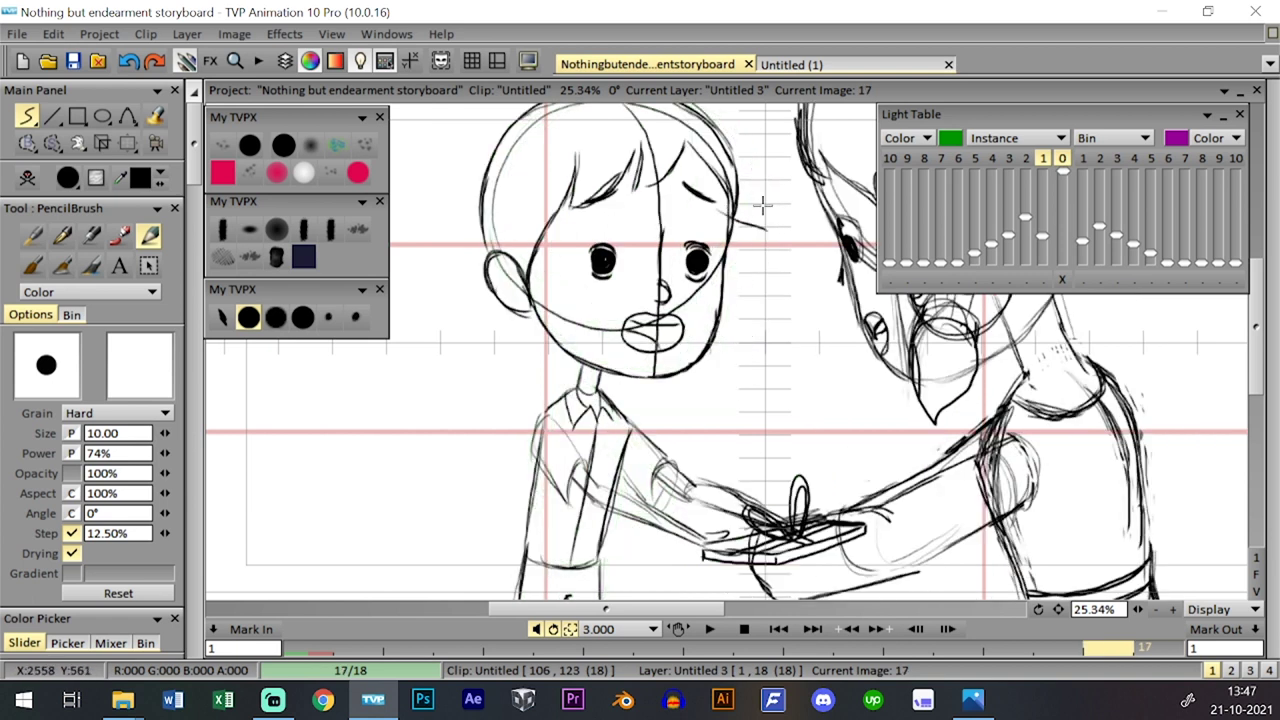
pyautogui.press('Down')
pyautogui.press('Down')
pyautogui.press('Down')
pyautogui.press('Down')
pyautogui.press('Down')
pyautogui.press('Down')
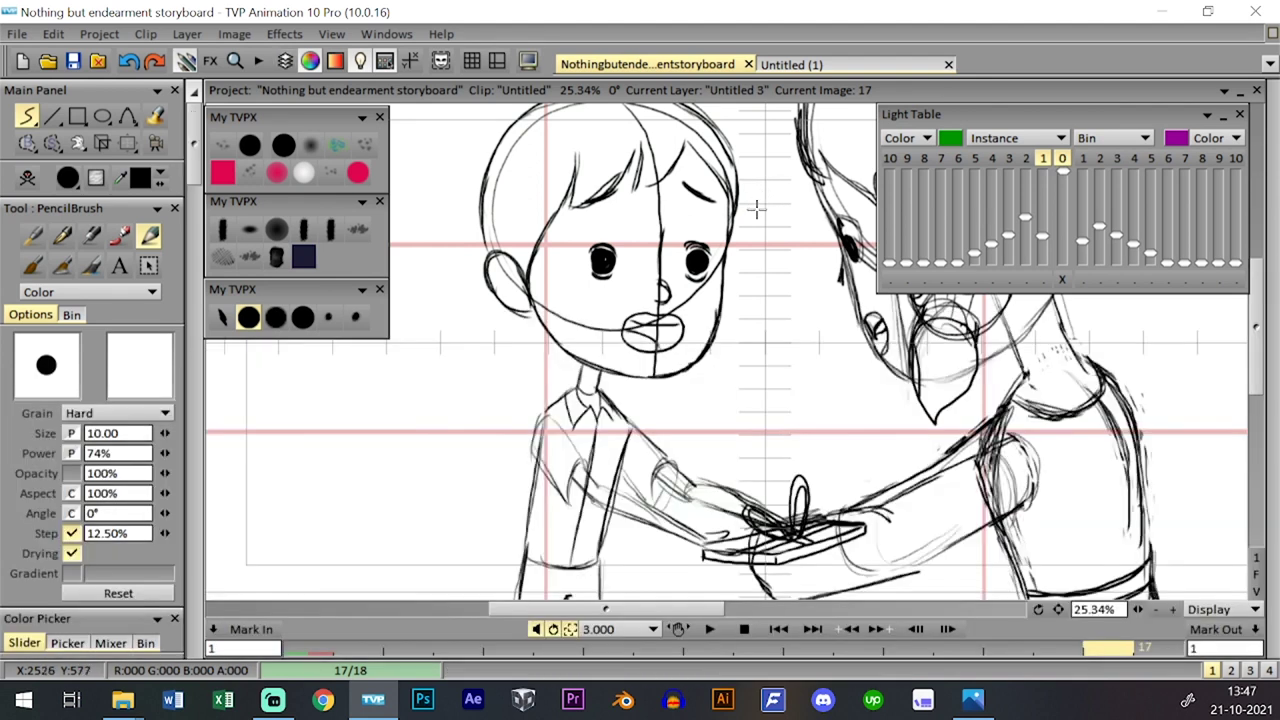
pyautogui.press('Down')
pyautogui.press('Down')
pyautogui.press('Right')
pyautogui.press('Left')
pyautogui.press('Right')
pyautogui.press('Left')
pyautogui.press('Right')
# - Thicken the eyebrow into a wedge and outline the ear on the left down to the jaw
pyautogui.moveTo(668, 276); pyautogui.dragTo(690, 266)
pyautogui.hotkey('ctrl', 'z')
pyautogui.hotkey('ctrl', 'z')
pyautogui.hotkey('ctrl', 'z')
pyautogui.press('Left')
pyautogui.press('Right')
pyautogui.moveTo(566, 270)
pyautogui.mouseDown()
pyautogui.moveTo(572, 342)
pyautogui.moveTo(544, 300)
pyautogui.moveTo(577, 344)
pyautogui.mouseUp()
pyautogui.moveTo(544, 298)
pyautogui.mouseDown()
pyautogui.moveTo(582, 295)
pyautogui.moveTo(584, 345)
pyautogui.mouseUp()
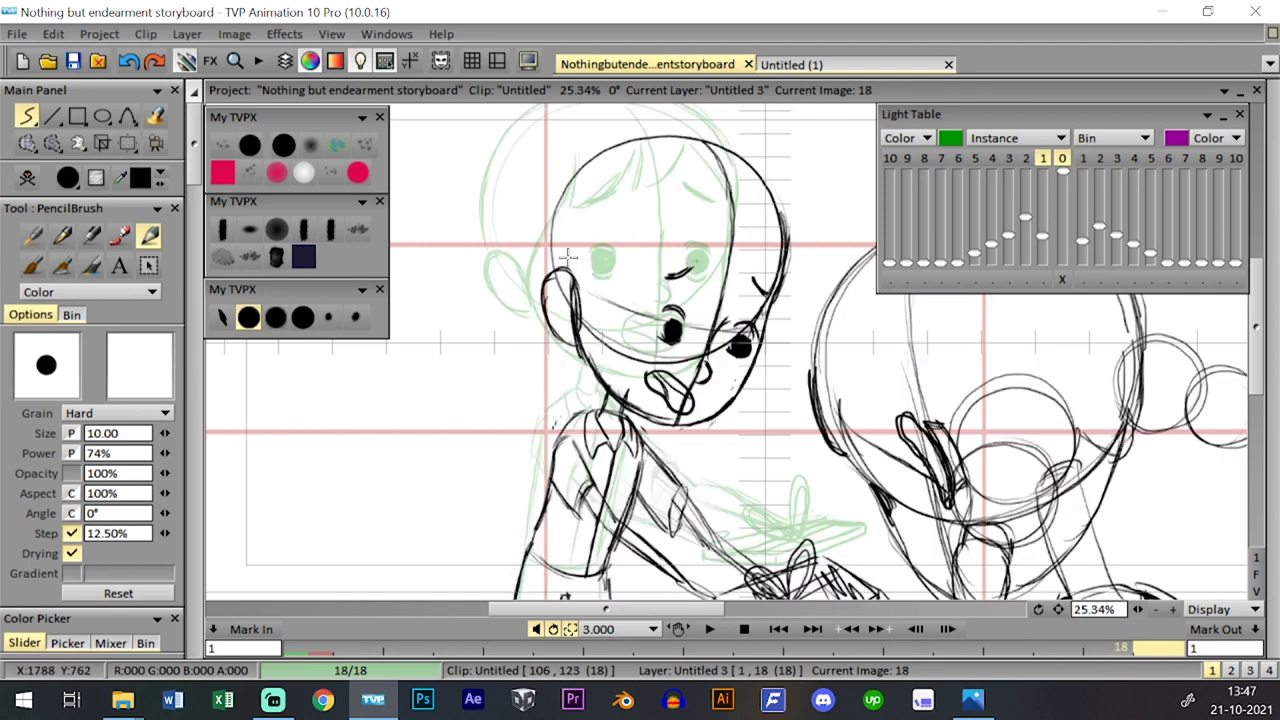
# - Rework the chin line, darken the face guideline and add strokes around the near eye
pyautogui.moveTo(658, 430); pyautogui.dragTo(700, 422)
pyautogui.moveTo(660, 419)
pyautogui.mouseDown()
pyautogui.moveTo(721, 403)
pyautogui.moveTo(698, 413)
pyautogui.moveTo(711, 413)
pyautogui.moveTo(742, 383)
pyautogui.mouseUp()
pyautogui.hotkey('ctrl', 'z')
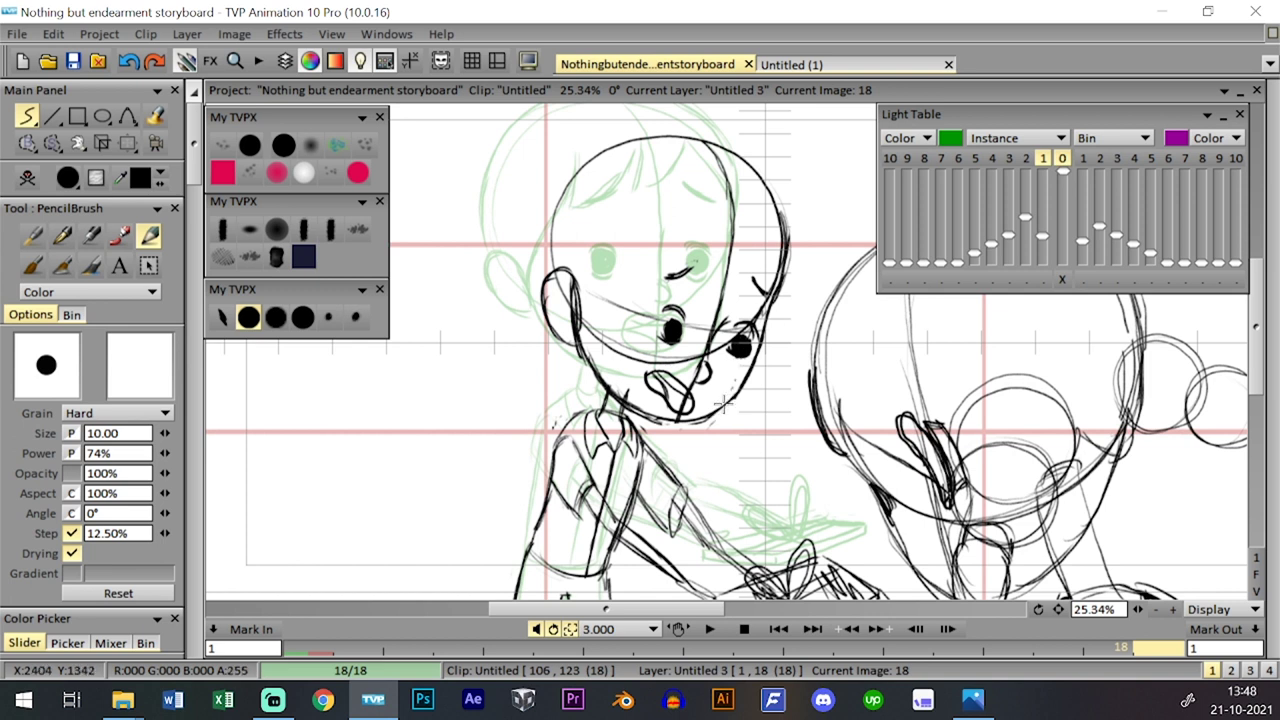
pyautogui.moveTo(606, 301)
pyautogui.mouseDown()
pyautogui.moveTo(669, 321)
pyautogui.moveTo(753, 317)
pyautogui.moveTo(740, 356)
pyautogui.mouseUp()
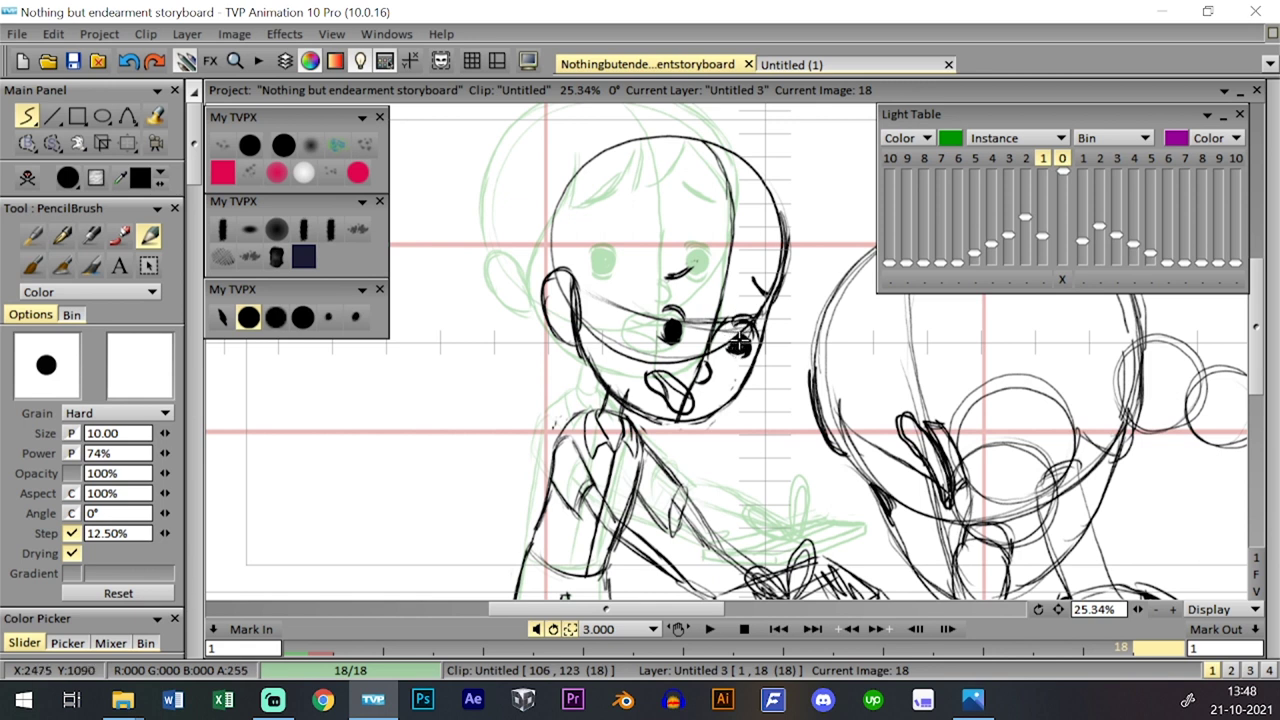
pyautogui.moveTo(661, 341); pyautogui.dragTo(682, 341)
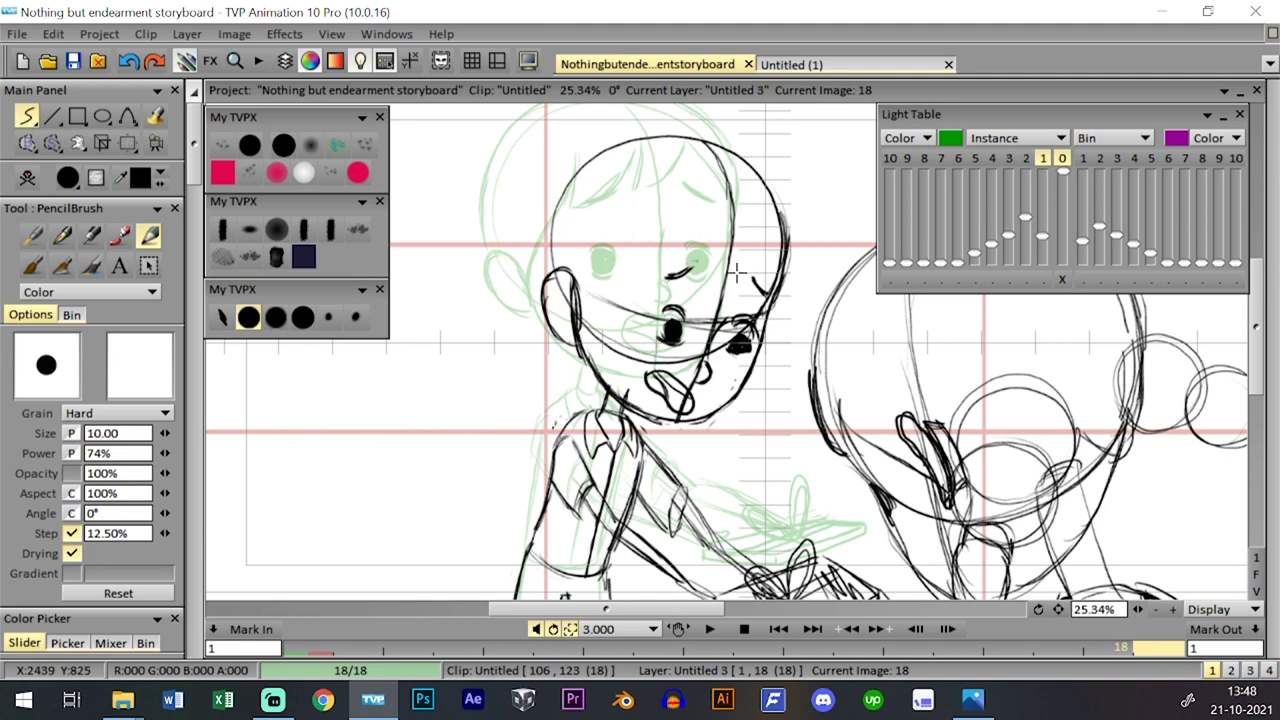
pyautogui.moveTo(766, 289); pyautogui.dragTo(776, 284)
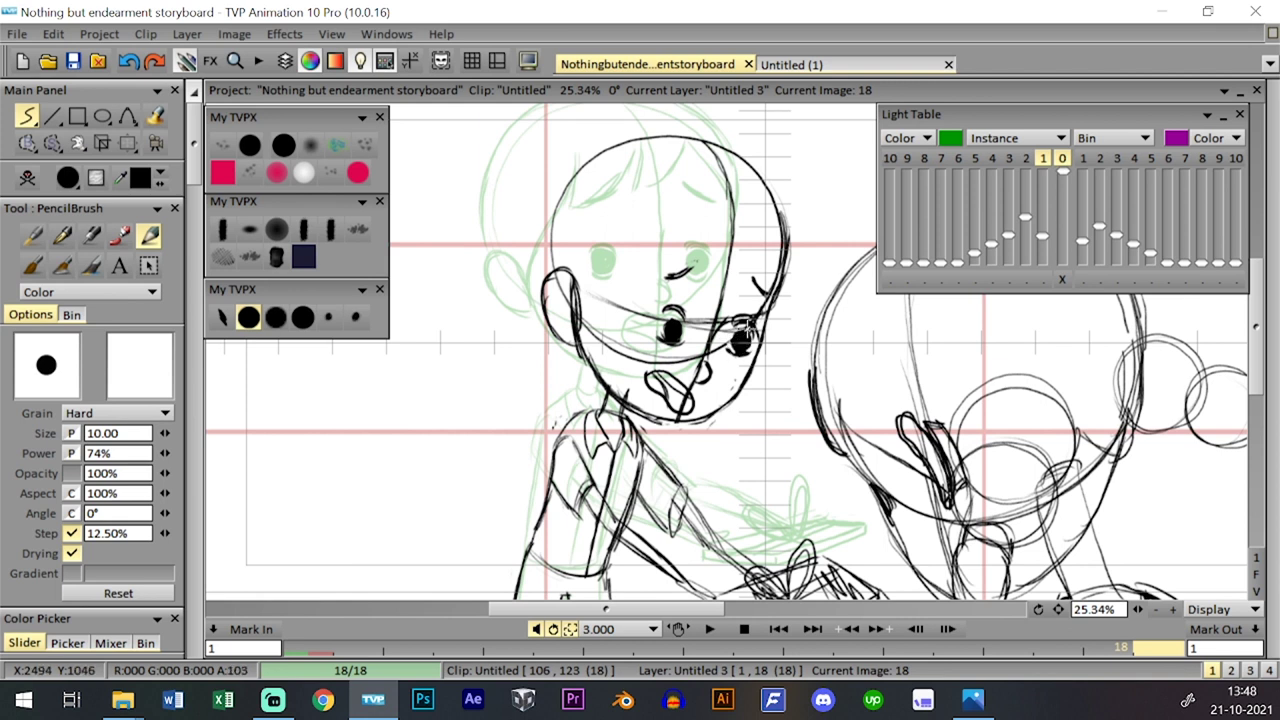
# - Flip repeatedly between images 17 and 18 to check the redrawn face
pyautogui.press('Left')
pyautogui.press('Right')
pyautogui.press('Left')
pyautogui.press('Right')
pyautogui.press('Left')
pyautogui.press('Right')
pyautogui.press('Left')
pyautogui.press('Right')
pyautogui.press('Left')
pyautogui.press('Right')
pyautogui.press('Left')
pyautogui.press('Right')
pyautogui.press('Left')
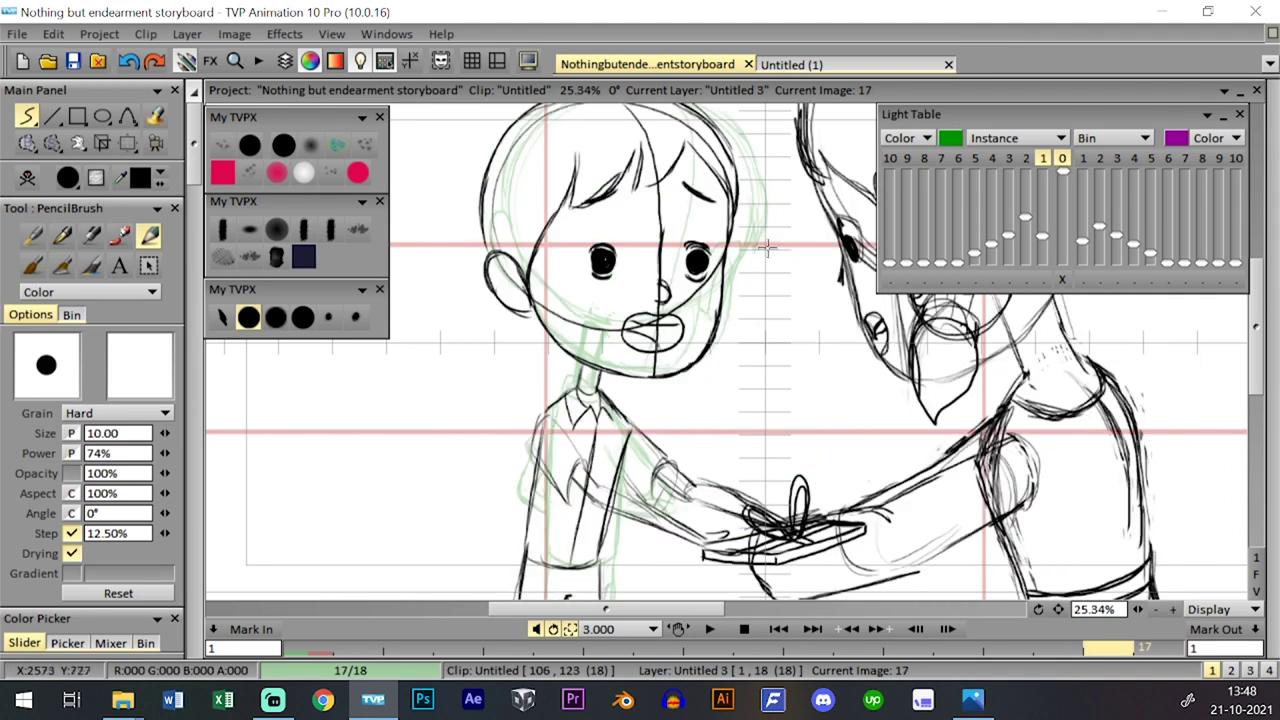
pyautogui.press('Right')
pyautogui.press('Left')
pyautogui.press('Right')
pyautogui.press('Left')
pyautogui.press('Right')
pyautogui.press('Left')
pyautogui.press('Right')
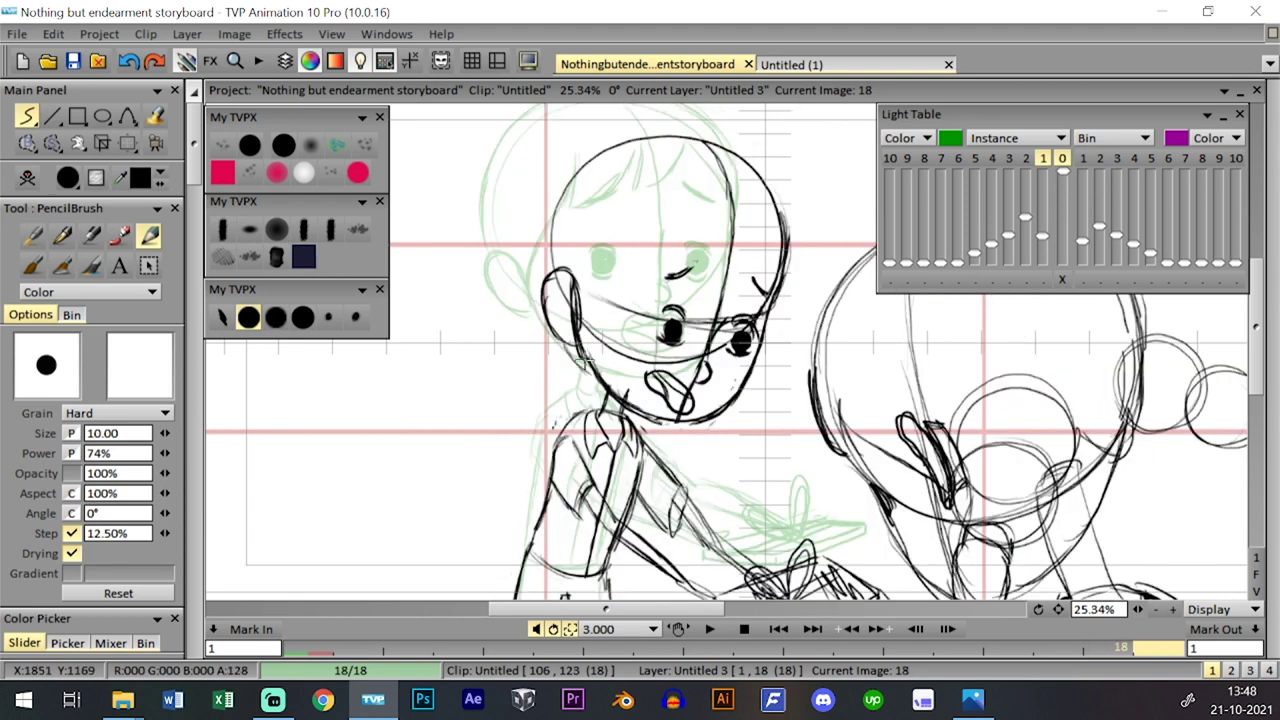
pyautogui.press('Left')
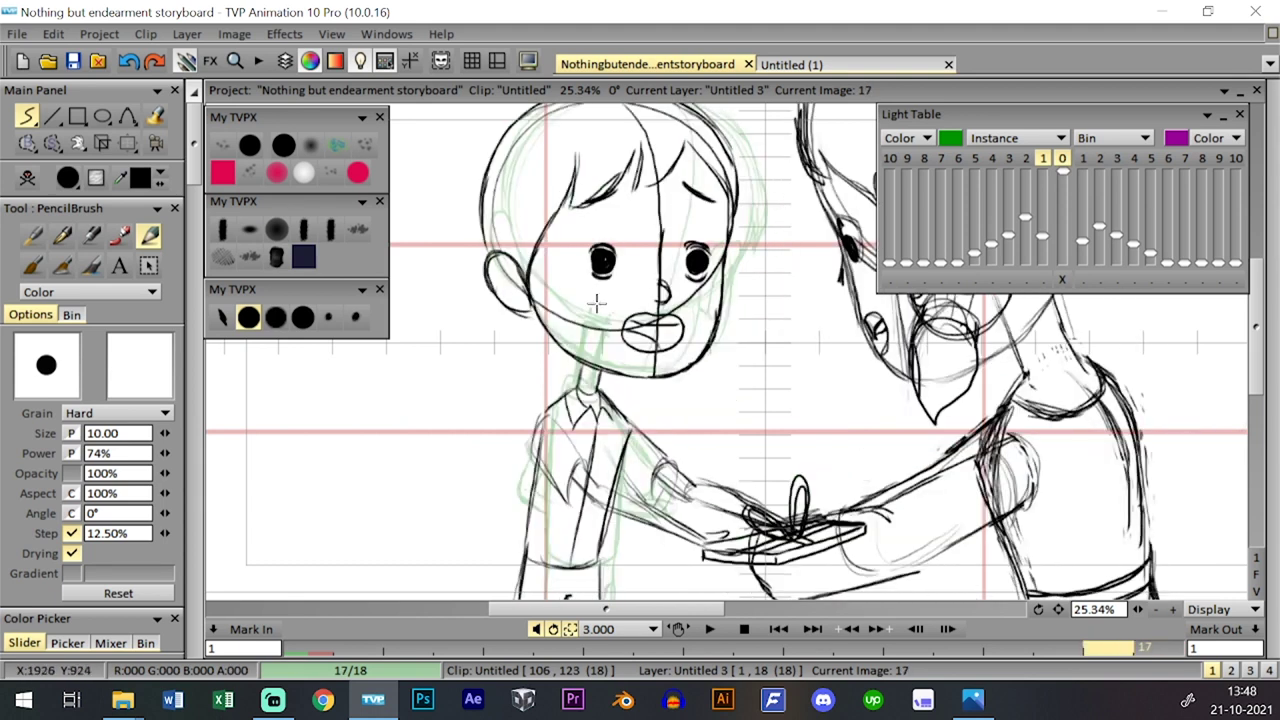
pyautogui.press('Right')
pyautogui.press('Left')
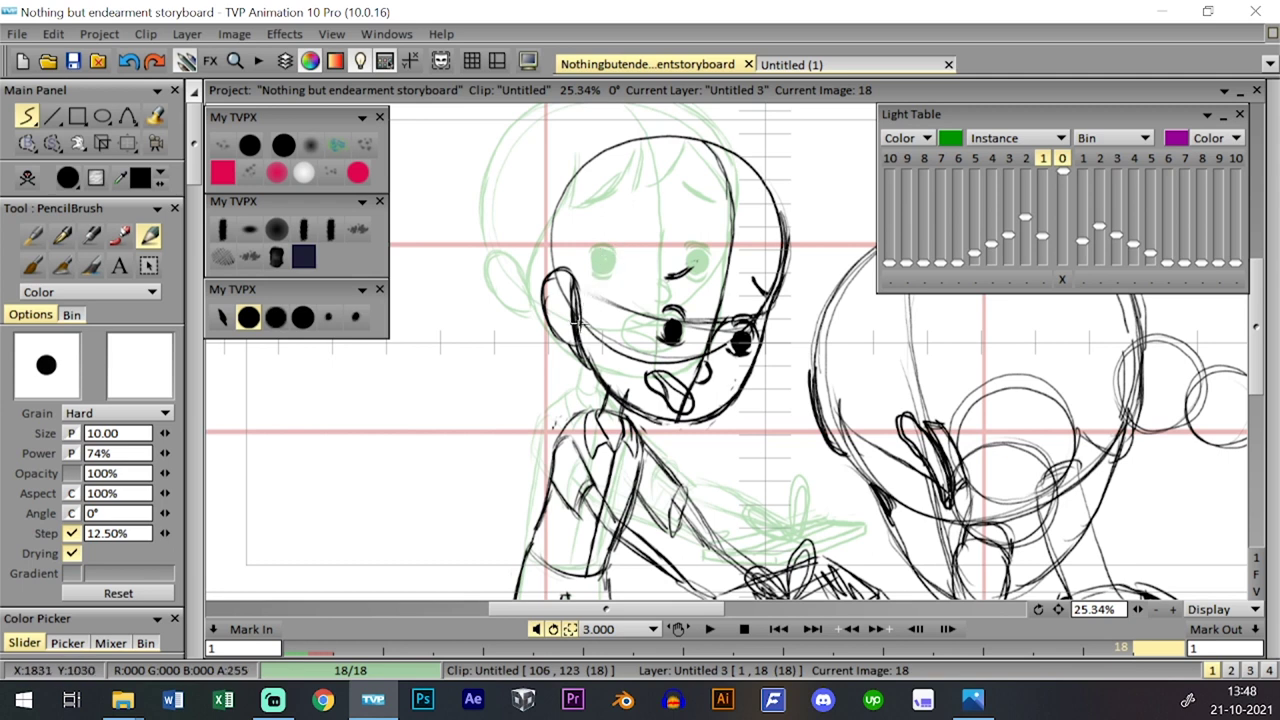
pyautogui.press('Right')
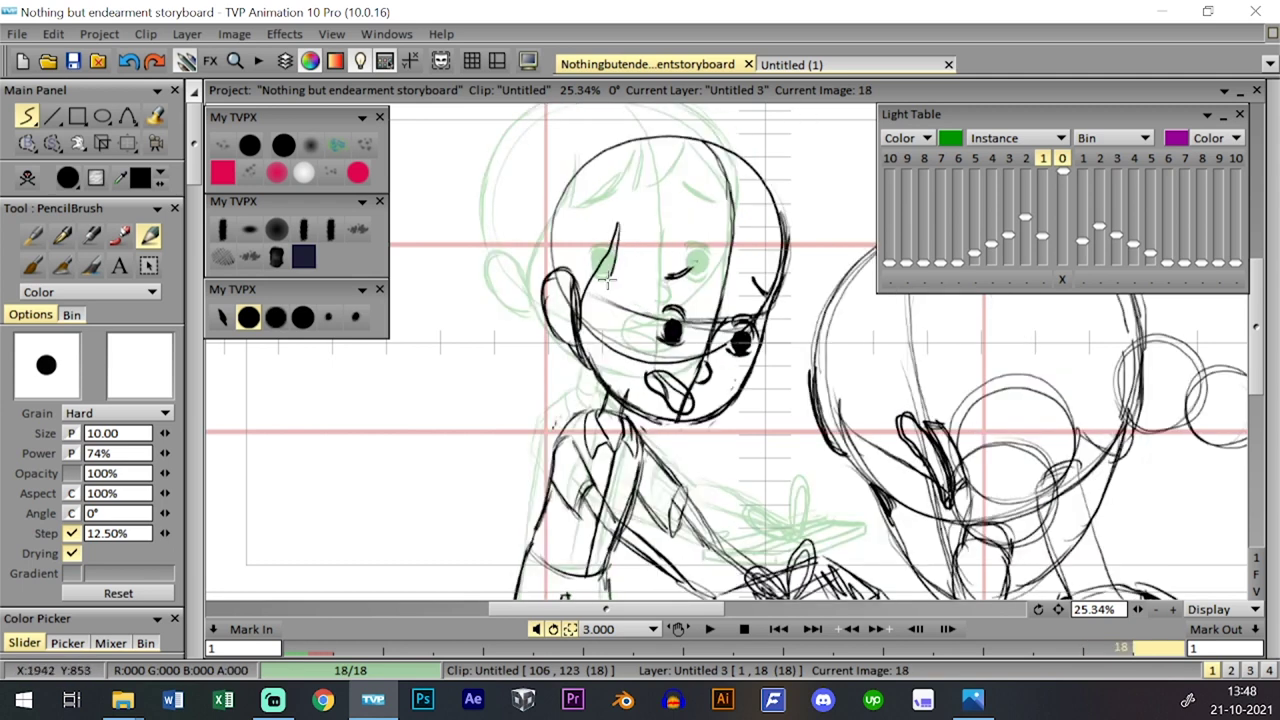
# - Try curved hair strands from the fringe and up from the ear, undoing the attempts
pyautogui.moveTo(609, 278); pyautogui.dragTo(667, 219)
pyautogui.hotkey('ctrl', 'z')
pyautogui.moveTo(611, 278)
pyautogui.mouseDown()
pyautogui.moveTo(656, 254)
pyautogui.moveTo(674, 218)
pyautogui.moveTo(665, 267)
pyautogui.moveTo(727, 217)
pyautogui.mouseUp()
pyautogui.hotkey('ctrl', 'z')
pyautogui.hotkey('ctrl', 'z')
pyautogui.hotkey('ctrl', 'z')
pyautogui.hotkey('ctrl', 'z')
pyautogui.hotkey('ctrl', 'z')
pyautogui.moveTo(578, 337); pyautogui.dragTo(653, 226)
# - Draw a hair lock curving to the crown with extra strands and a curl at the fringe's end
pyautogui.hotkey('ctrl', 'z')
pyautogui.moveTo(585, 315)
pyautogui.mouseDown()
pyautogui.moveTo(654, 215)
pyautogui.moveTo(640, 277)
pyautogui.mouseUp()
pyautogui.moveTo(650, 230)
pyautogui.mouseDown()
pyautogui.moveTo(638, 279)
pyautogui.moveTo(706, 222)
pyautogui.mouseUp()
pyautogui.moveTo(700, 271)
pyautogui.mouseDown()
pyautogui.moveTo(730, 260)
pyautogui.moveTo(752, 227)
pyautogui.mouseUp()
pyautogui.hotkey('ctrl', 'z')
pyautogui.moveTo(700, 268)
pyautogui.mouseDown()
pyautogui.moveTo(745, 252)
pyautogui.moveTo(702, 274)
pyautogui.mouseUp()
pyautogui.moveTo(763, 236)
pyautogui.mouseDown()
pyautogui.moveTo(776, 292)
pyautogui.moveTo(793, 230)
pyautogui.moveTo(781, 282)
pyautogui.mouseUp()
# - Compare with image 17, then darken the head's right edge, left outline and top
pyautogui.press('Left')
pyautogui.press('Right')
pyautogui.press('Left')
pyautogui.press('Right')
pyautogui.moveTo(699, 188); pyautogui.dragTo(729, 269)
pyautogui.moveTo(576, 343)
pyautogui.mouseDown()
pyautogui.moveTo(598, 256)
pyautogui.moveTo(715, 210)
pyautogui.moveTo(775, 225)
pyautogui.moveTo(820, 315)
pyautogui.mouseUp()
pyautogui.moveTo(634, 232); pyautogui.dragTo(712, 212)
pyautogui.moveTo(956, 463); pyautogui.dragTo(929, 415)
# - Save the storyboard project and zoom out to 20.38%
pyautogui.click(74, 66)
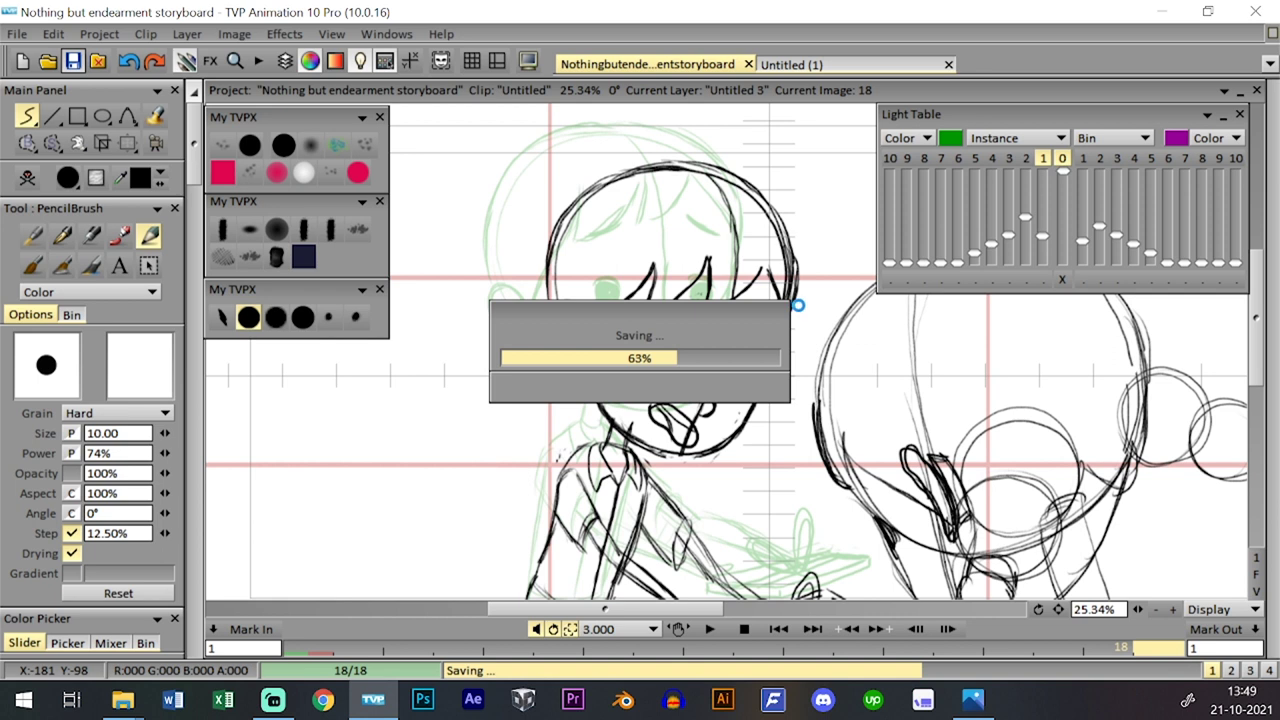
pyautogui.scroll(-1, 1088, 610)
pyautogui.moveTo(1058, 608); pyautogui.dragTo(1054, 564)
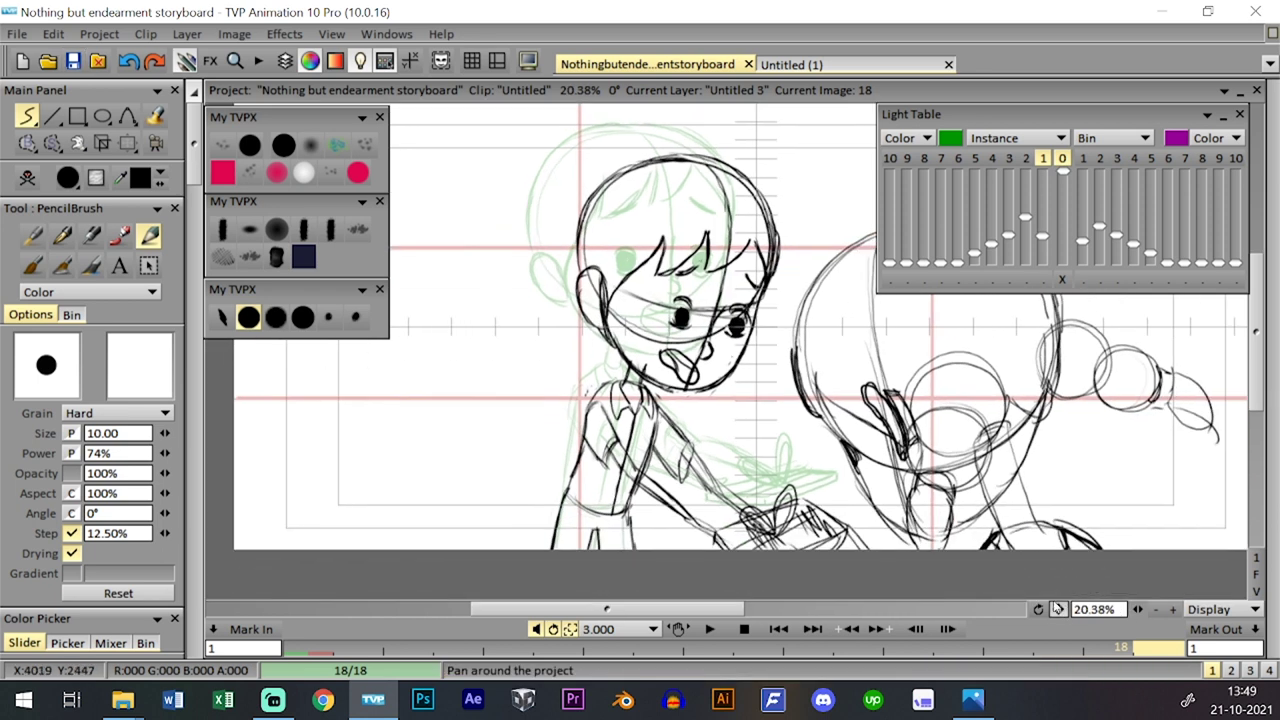
# - Flip back and forth between images 17 and 18 to compare them
pyautogui.press('Left')
pyautogui.press('Right')
pyautogui.press('Left')
pyautogui.press('Right')
pyautogui.press('Left')
pyautogui.press('Right')
pyautogui.press('Left')
pyautogui.press('Right')
pyautogui.press('Left')
pyautogui.press('Right')
pyautogui.press('Left')
pyautogui.press('Right')
pyautogui.press('Left')
pyautogui.press('Right')
# - Play the clip as a preview, collapsing the Light Table panel before restarting playback
pyautogui.click(720, 631)
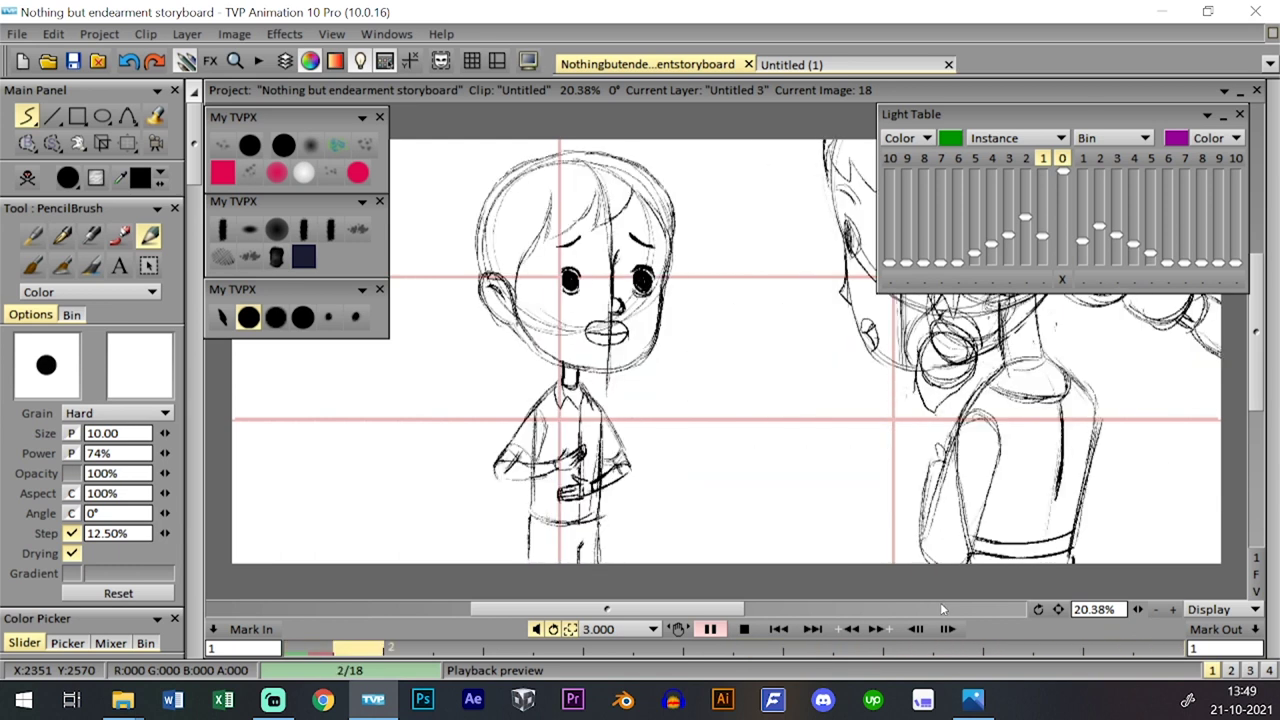
pyautogui.click(1211, 118)
pyautogui.click(1207, 116)
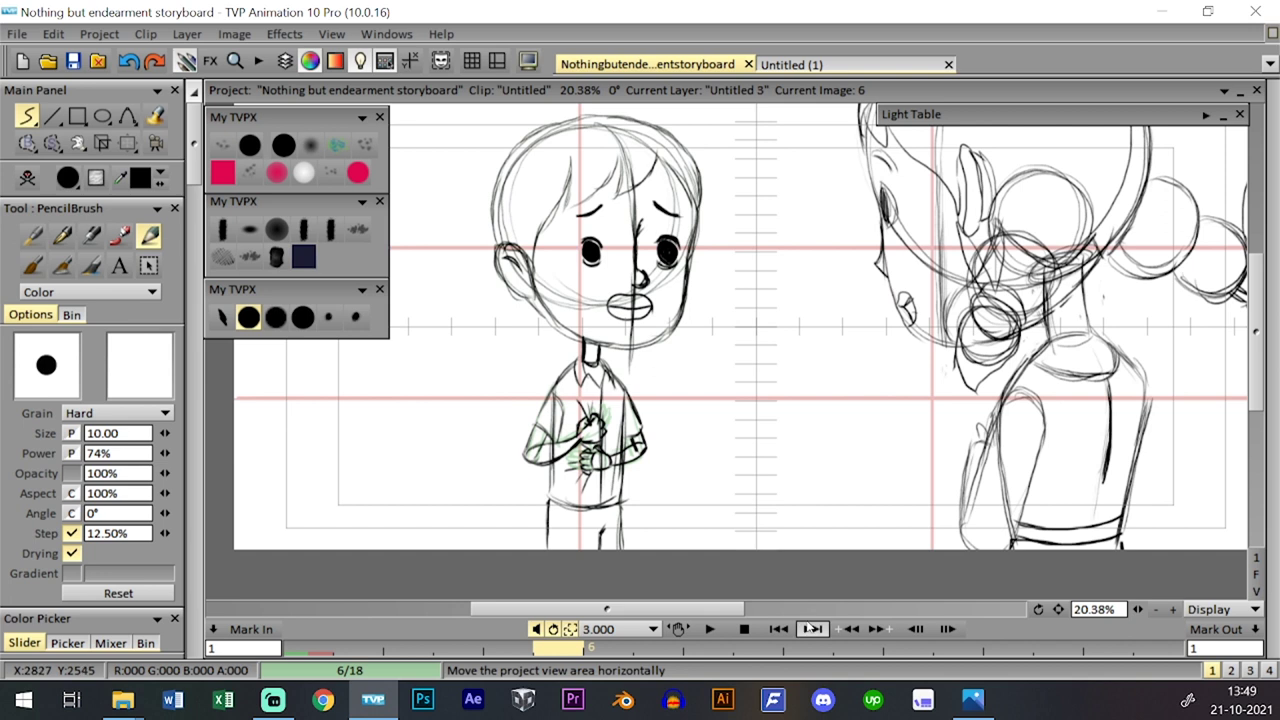
pyautogui.click(710, 629)
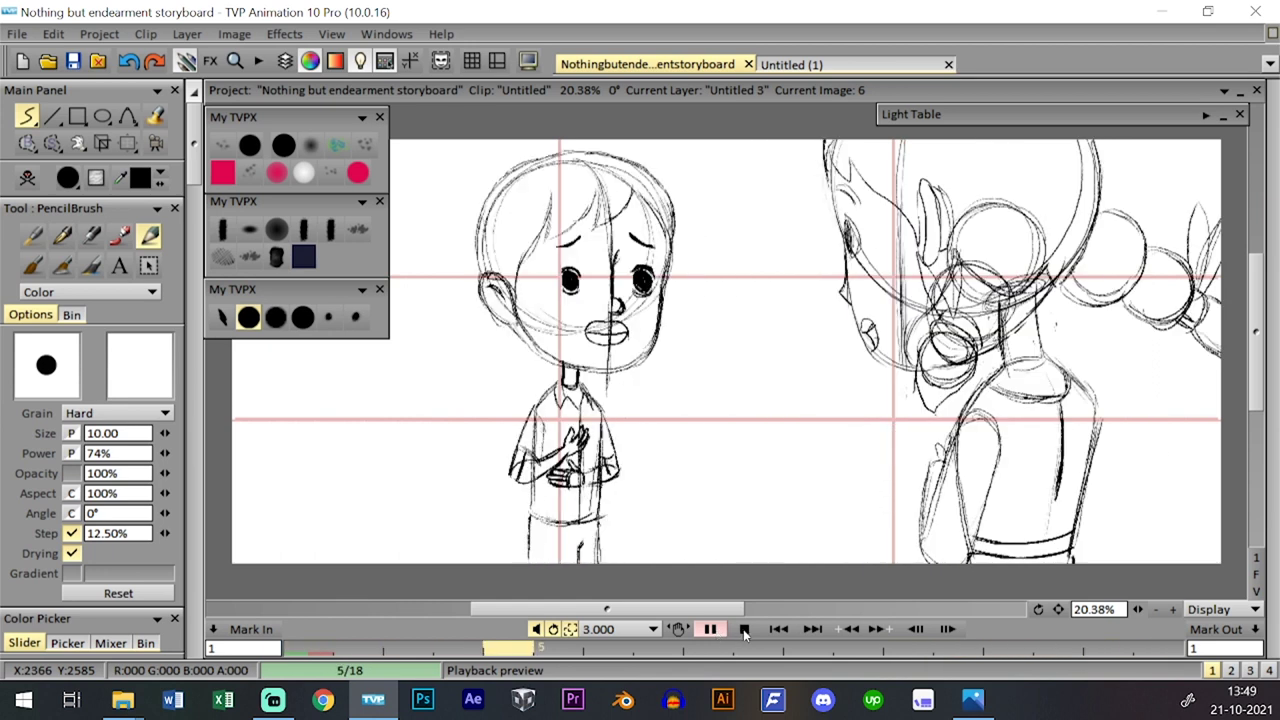
# - Stop the storyboard playback and save the 'Nothing but endearment storyboard' project
pyautogui.click(710, 629)
pyautogui.click(73, 62)
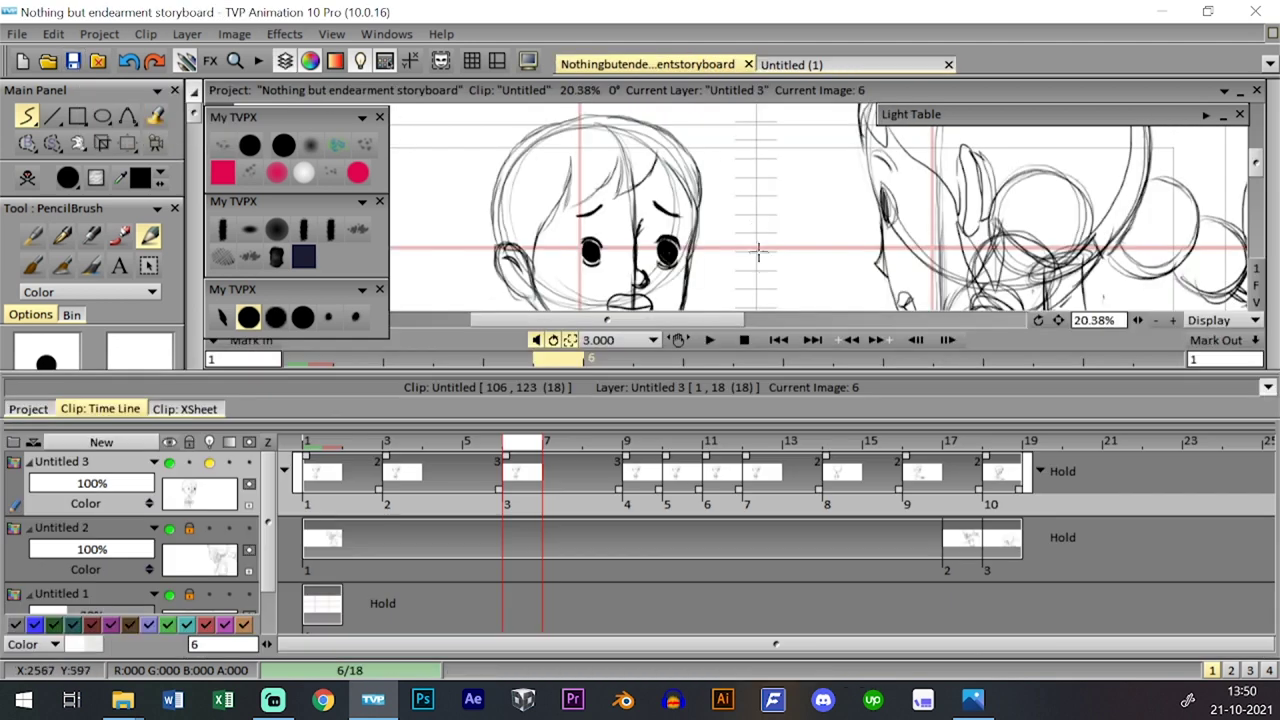
# - On image 19, pan the kneeling girl sketch lower in the frame and compare neighbouring images
pyautogui.click(1020, 452)
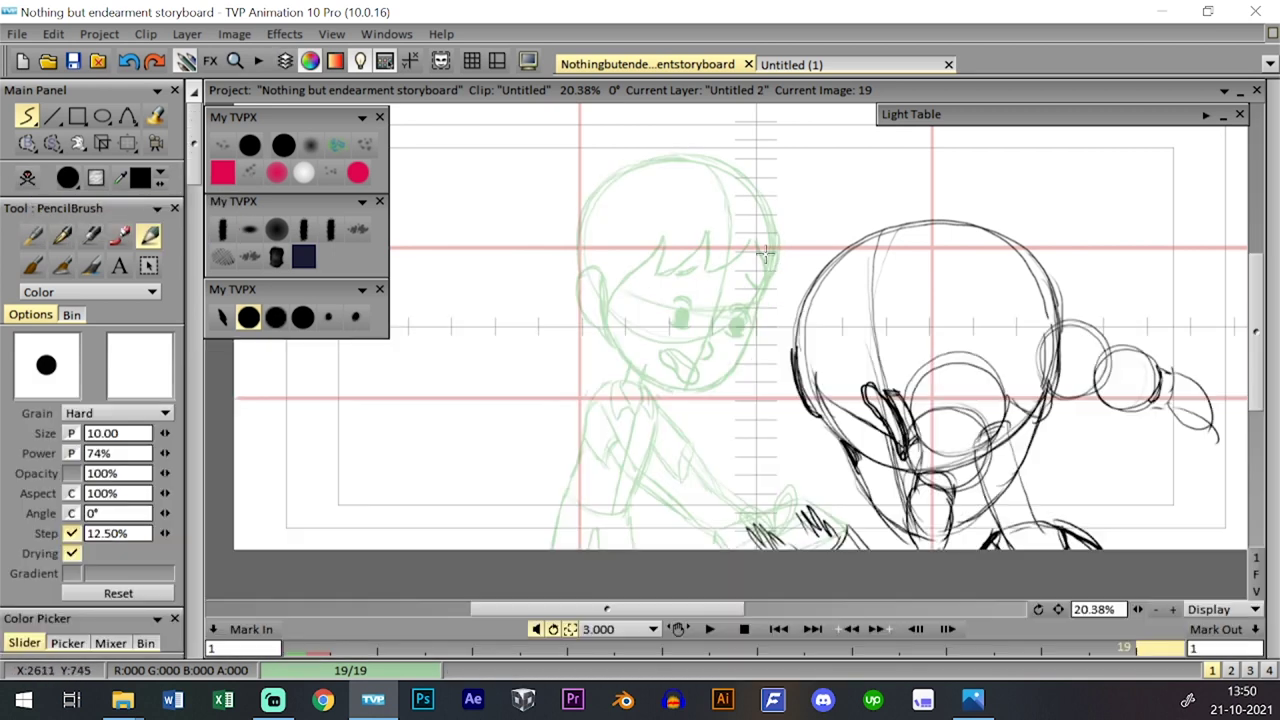
pyautogui.press('h')
pyautogui.moveTo(947, 352); pyautogui.dragTo(929, 457)
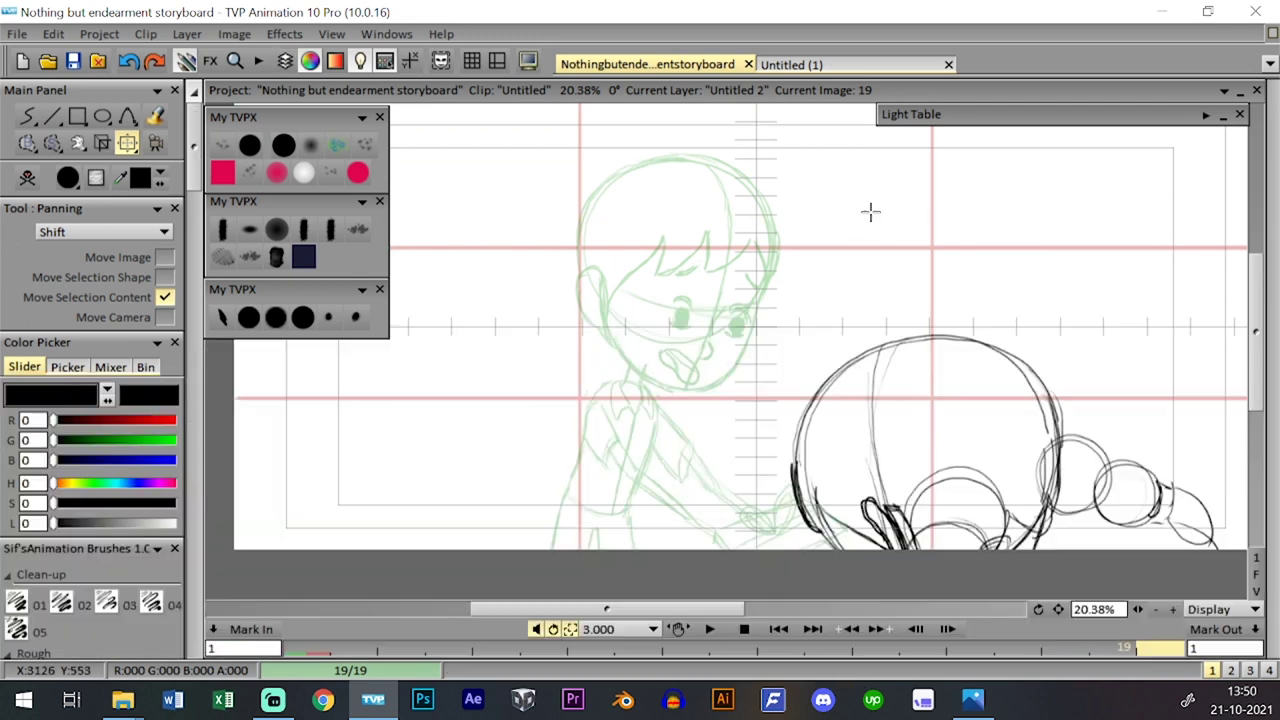
pyautogui.press('Right')
pyautogui.press('Right')
pyautogui.press('Left')
pyautogui.press('Left')
pyautogui.press('Right')
pyautogui.press('Right')
pyautogui.press('Left')
pyautogui.press('Left')
pyautogui.press('Left')
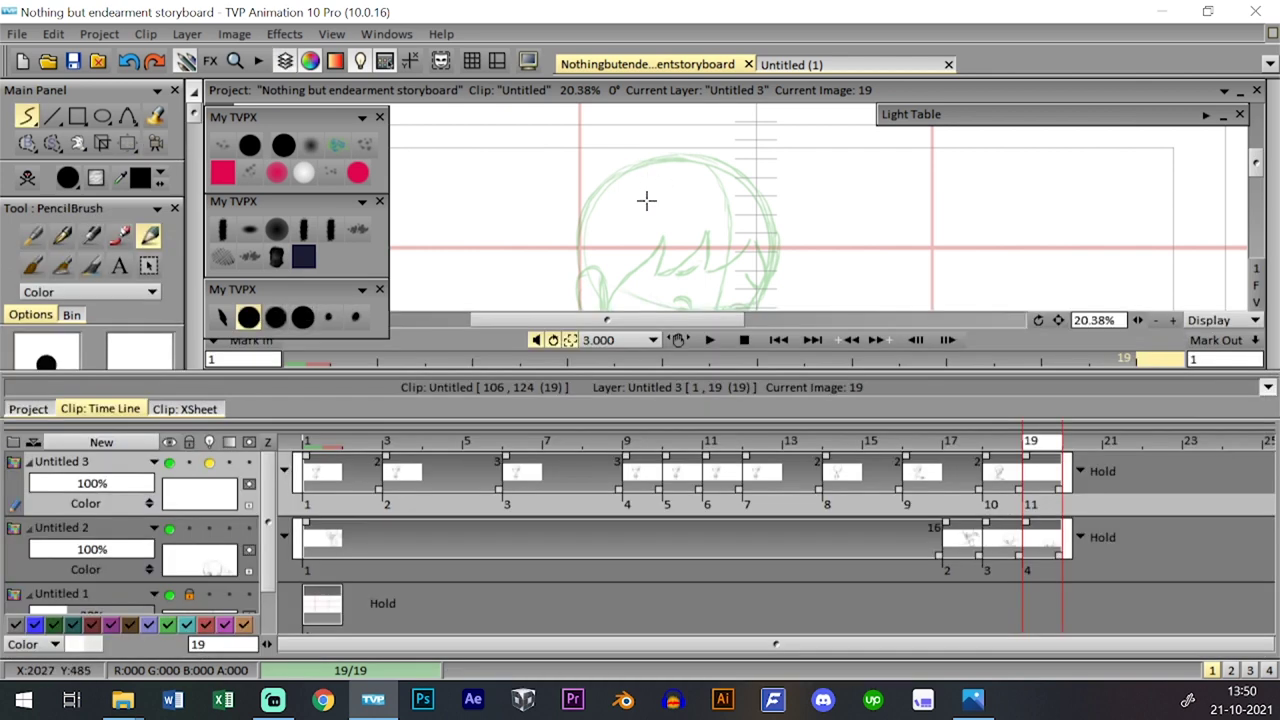
# - Copy and paste a drawing instance so layer Untitled 3 extends to image 20
pyautogui.click(1026, 457)
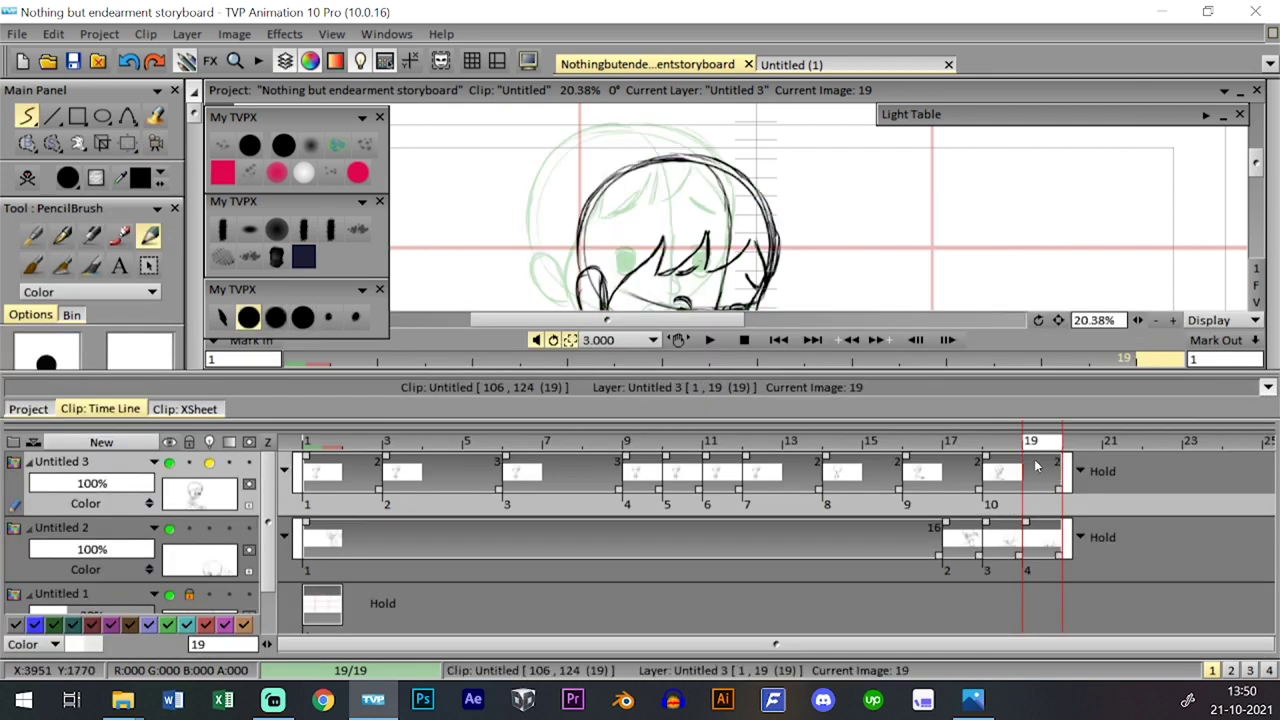
pyautogui.click(964, 446)
pyautogui.hotkey('ctrl', 'c')
pyautogui.click(1070, 441)
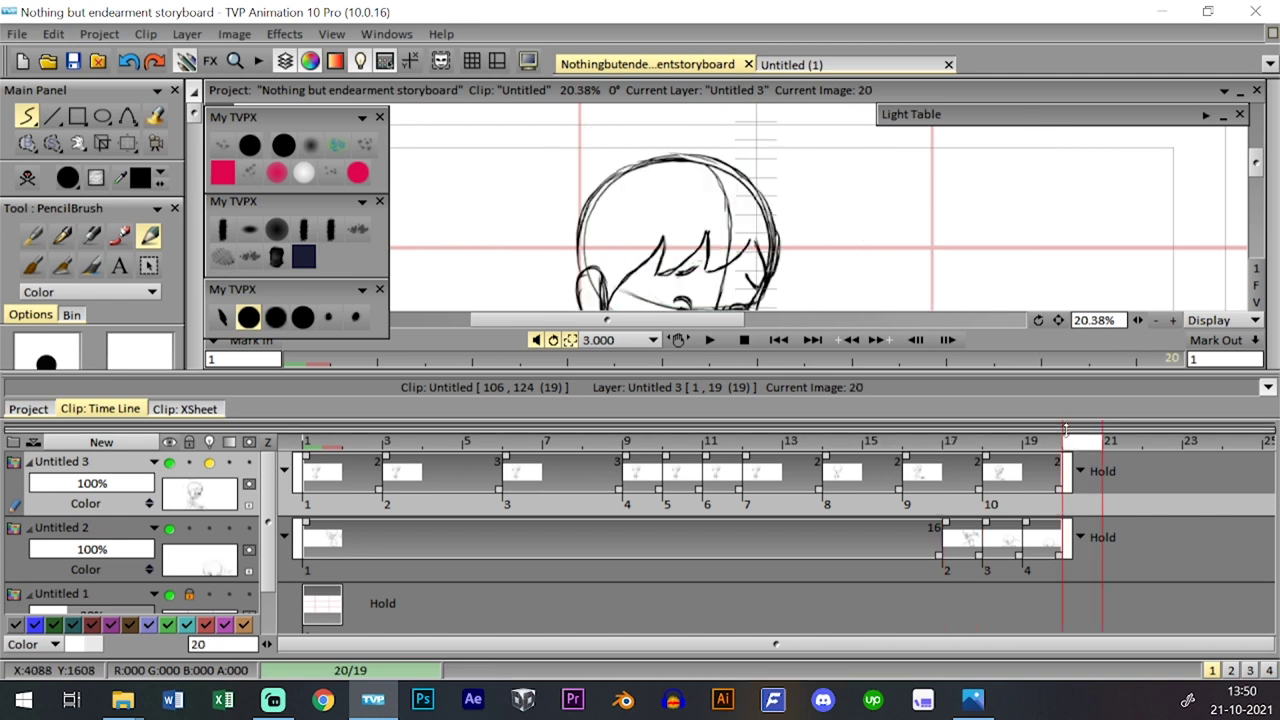
pyautogui.hotkey('ctrl', 'v')
pyautogui.click(1044, 443)
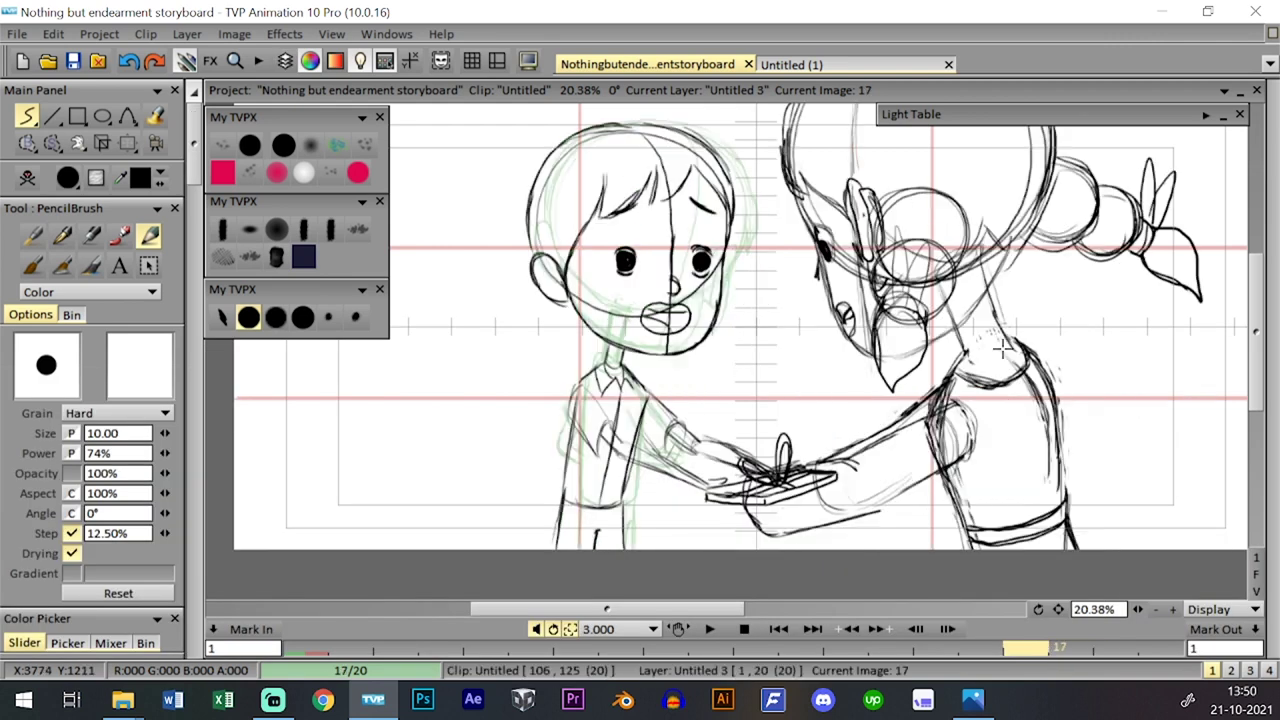
# - Flip between images 18 and 19 to check motion, then show the next drawing as onion skin
pyautogui.press('Right')
pyautogui.press('Right')
pyautogui.press('Left')
pyautogui.press('Left')
pyautogui.press('Right')
pyautogui.press('Left')
pyautogui.press('Right')
pyautogui.press('Right')
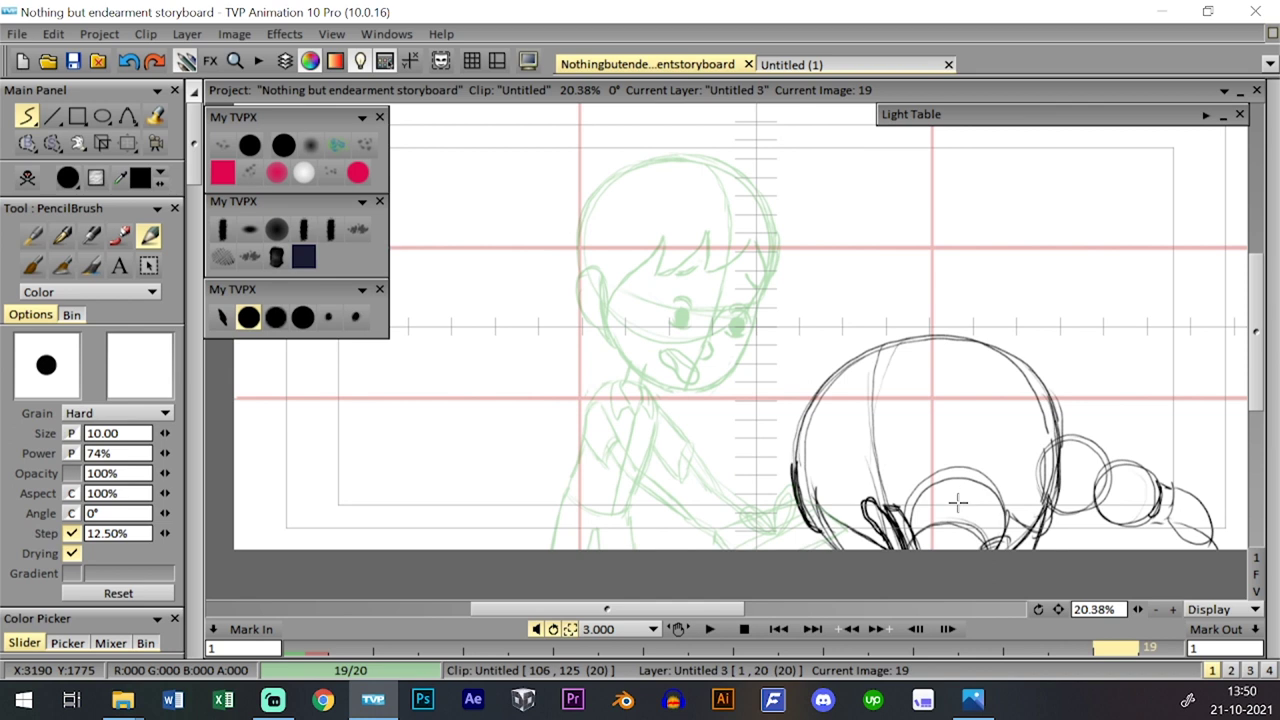
pyautogui.press('Left')
pyautogui.press('Right')
pyautogui.press('Tab')
pyautogui.press('Tab')
pyautogui.press('Tab')
pyautogui.press('Tab')
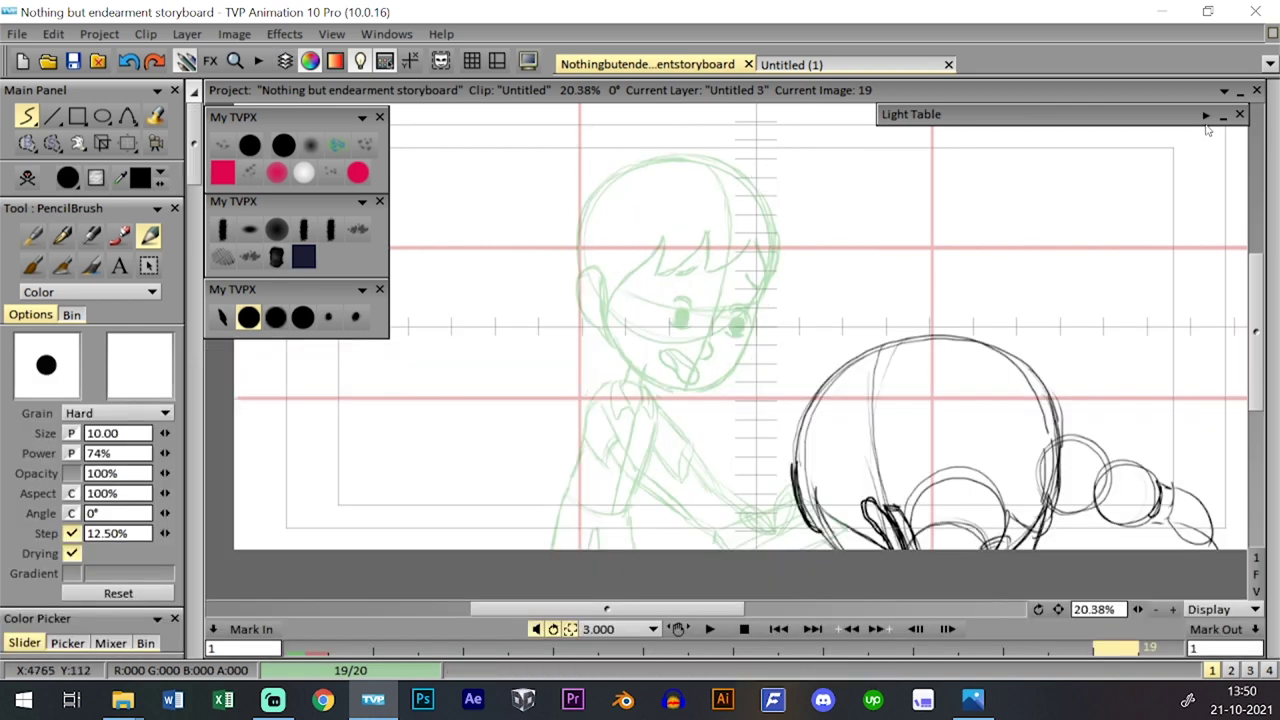
pyautogui.click(1206, 116)
pyautogui.click(1081, 158)
# - Zoom in on the arm and draw clean sleeve and arm outlines, undoing one overlong stroke
pyautogui.click(1206, 116)
pyautogui.press('Tab')
pyautogui.press('Tab')
pyautogui.moveTo(1137, 609); pyautogui.dragTo(1180, 609)
pyautogui.moveTo(598, 535); pyautogui.dragTo(657, 424)
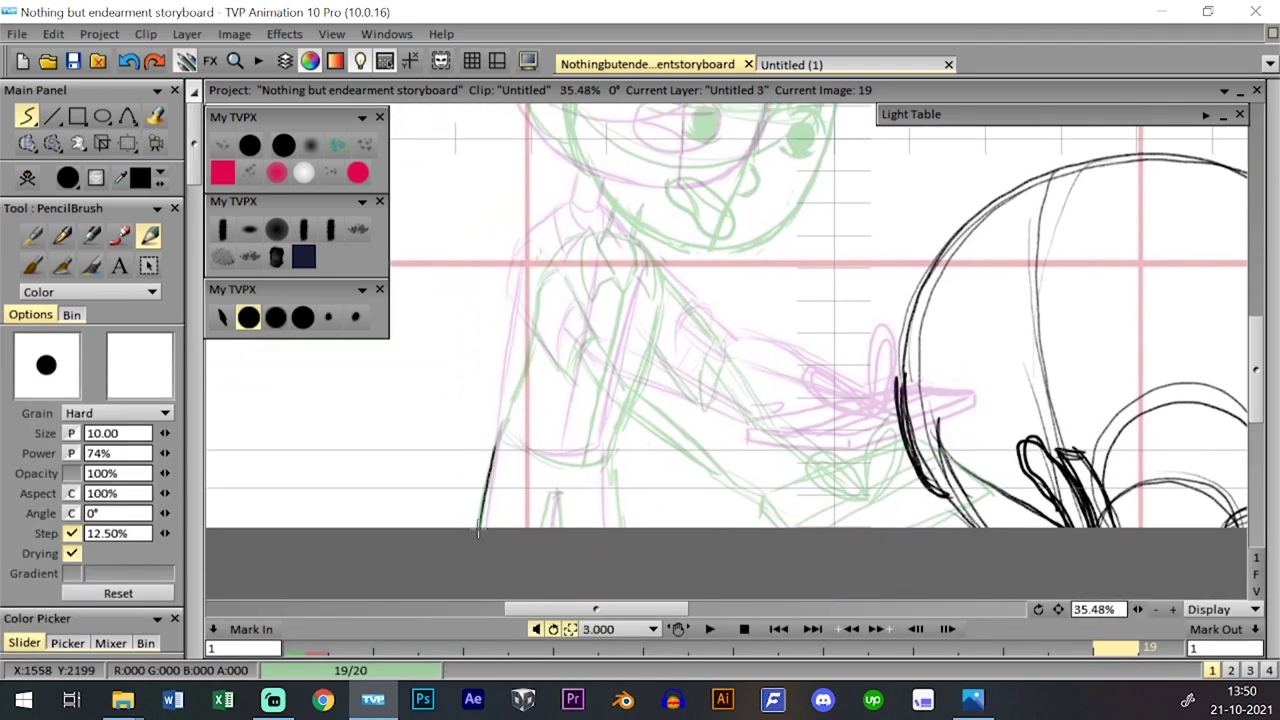
pyautogui.moveTo(515, 437); pyautogui.dragTo(578, 450)
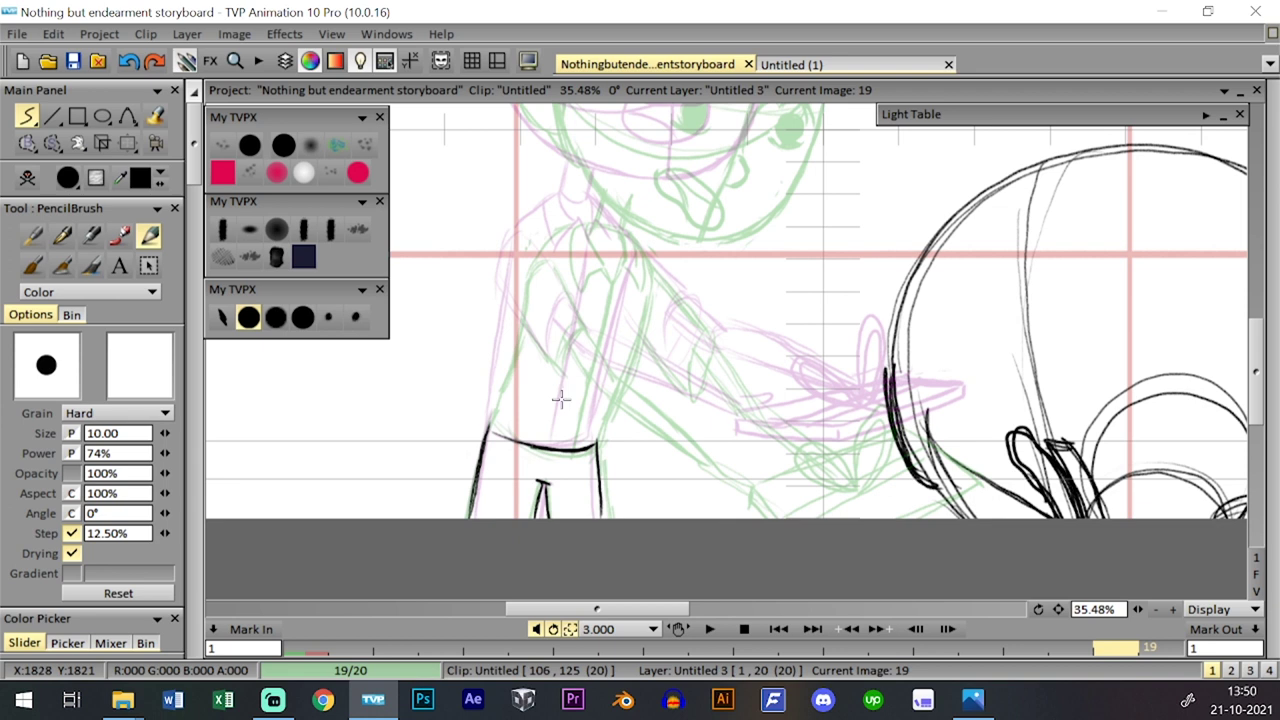
pyautogui.moveTo(561, 399); pyautogui.dragTo(554, 451)
pyautogui.moveTo(499, 346); pyautogui.dragTo(502, 318)
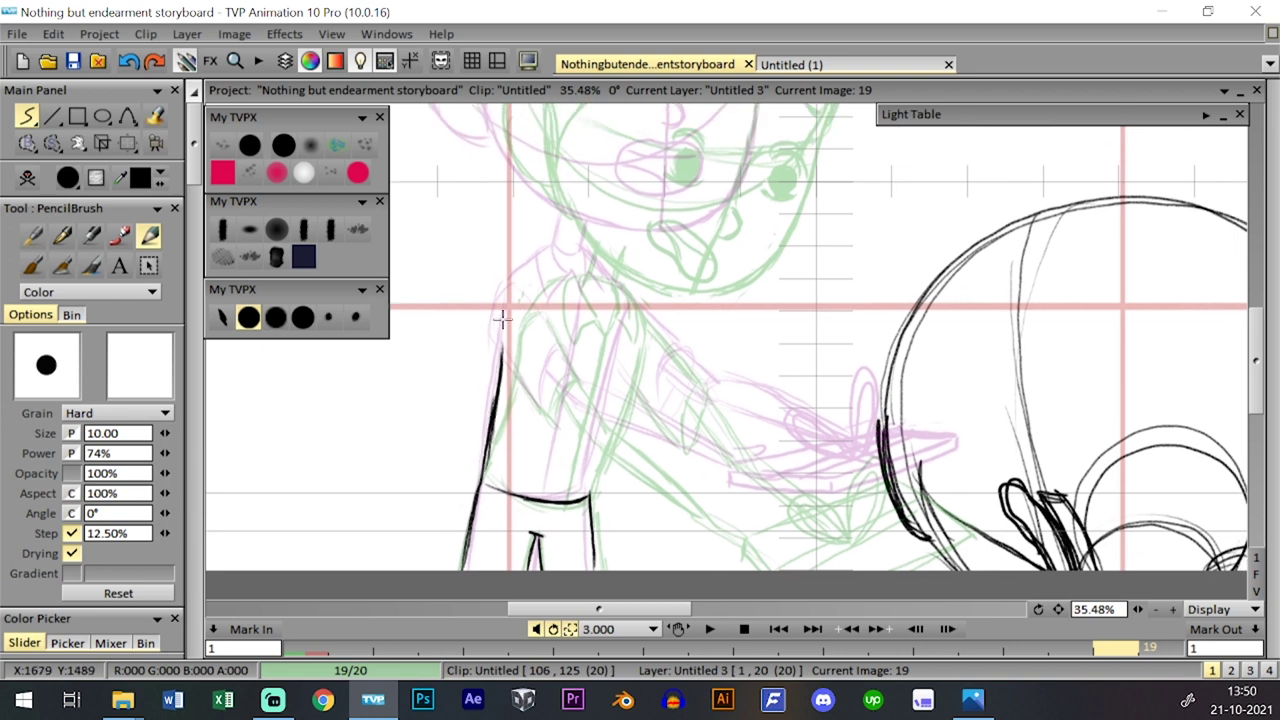
pyautogui.hotkey('ctrl', 'z')
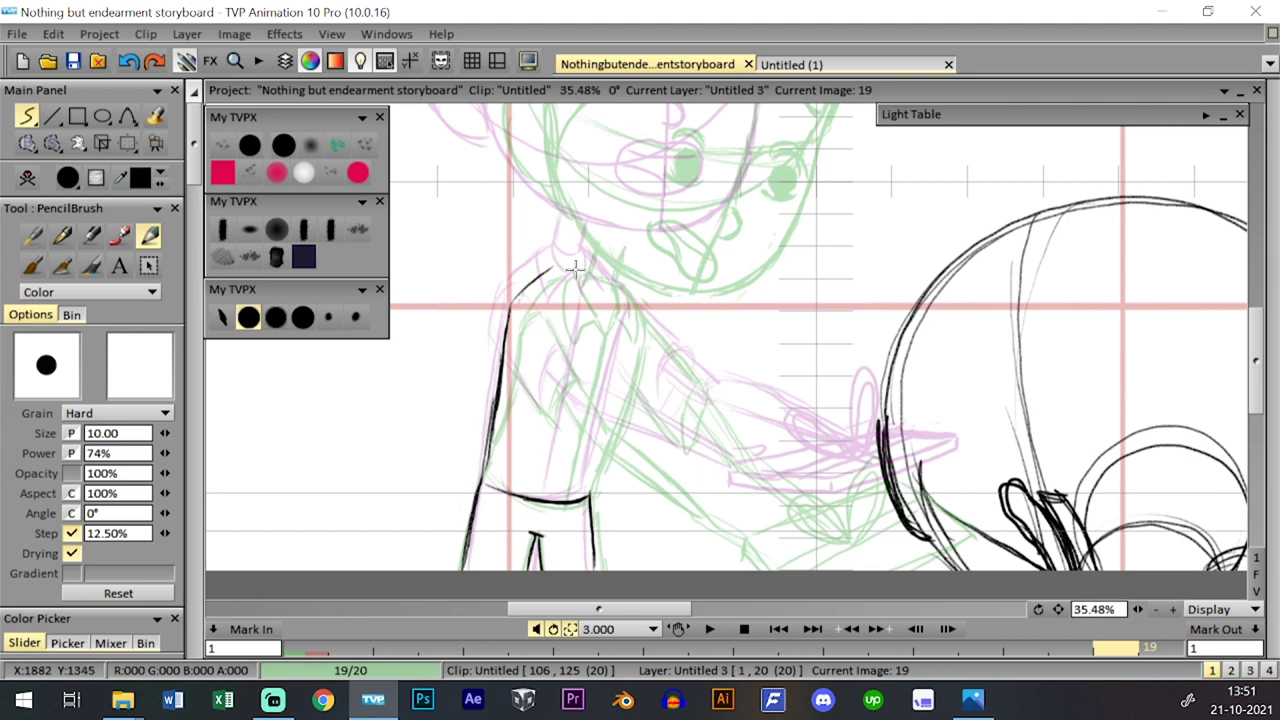
pyautogui.moveTo(588, 500); pyautogui.dragTo(624, 320)
# - Flip between images 18 and 19 to check the new arm, then zoom out to the whole panel
pyautogui.press('Left')
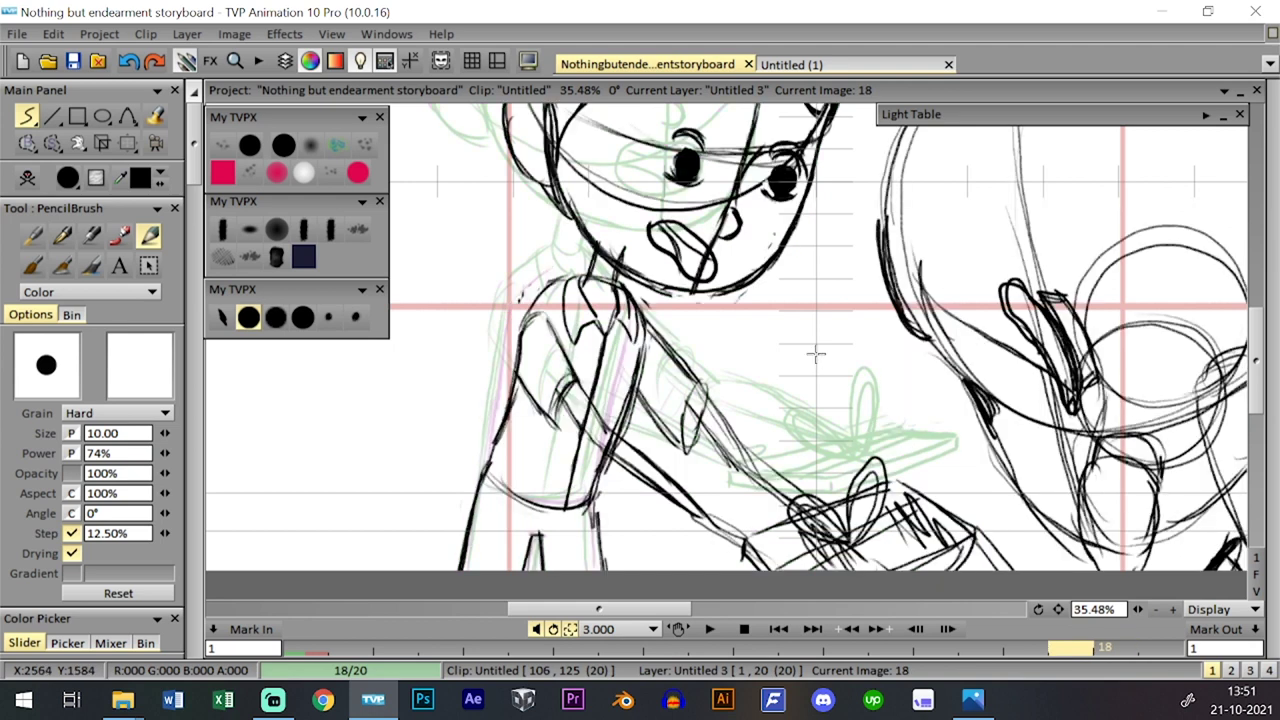
pyautogui.press('Right')
pyautogui.press('Left')
pyautogui.press('Right')
pyautogui.press('Left')
pyautogui.press('Right')
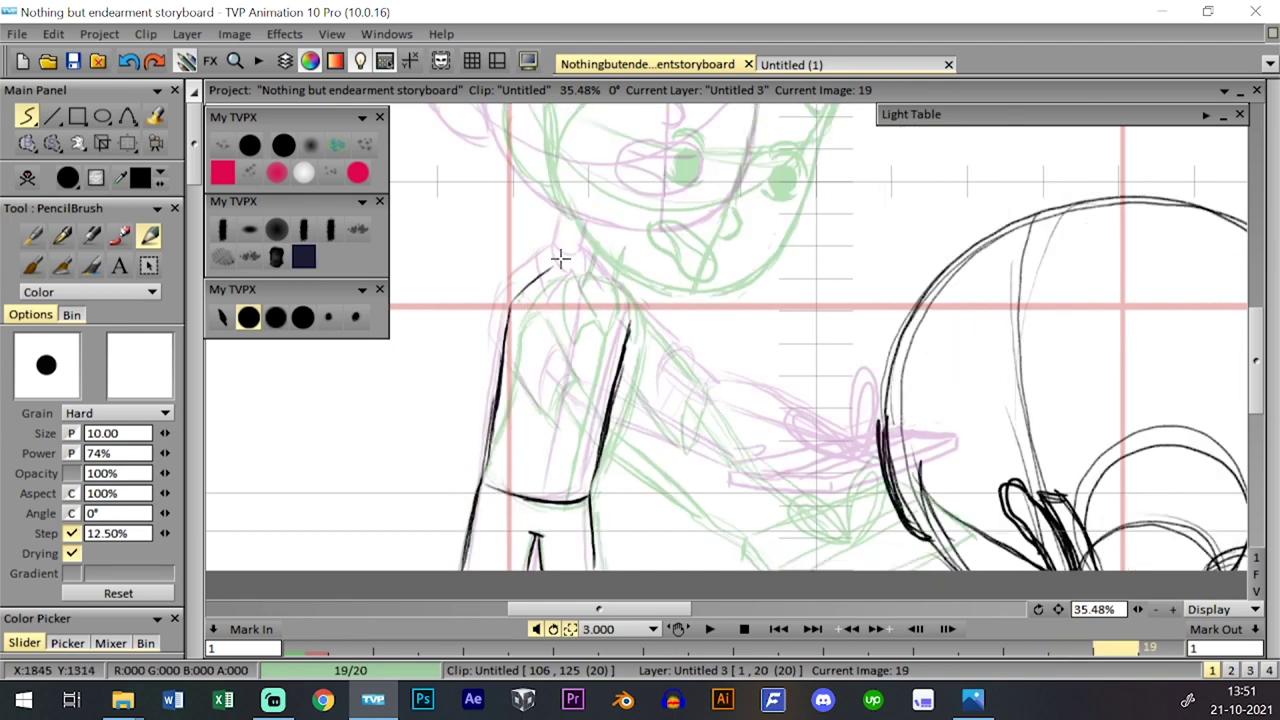
pyautogui.press('Left')
pyautogui.press('Right')
pyautogui.press('-')
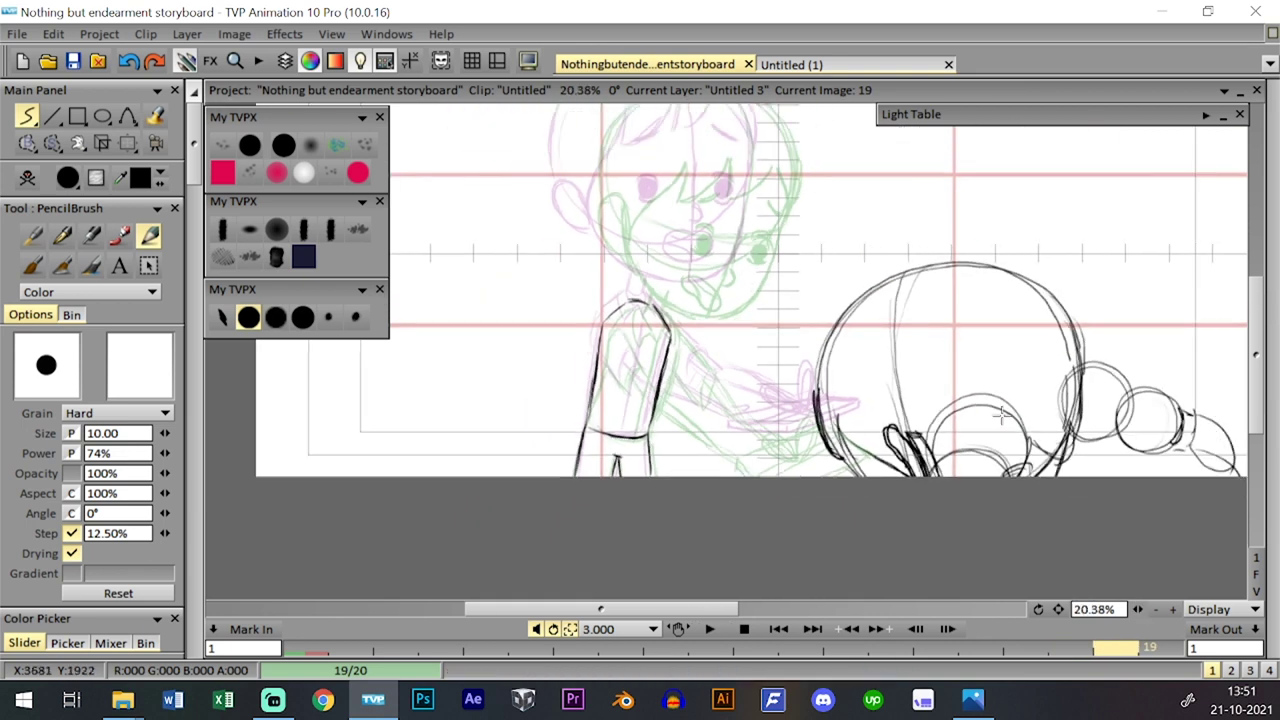
pyautogui.moveTo(1001, 415); pyautogui.dragTo(1006, 466)
# - Turn off the coloured onion skins in the Light Table settings and step back to image 17
pyautogui.click(1223, 115)
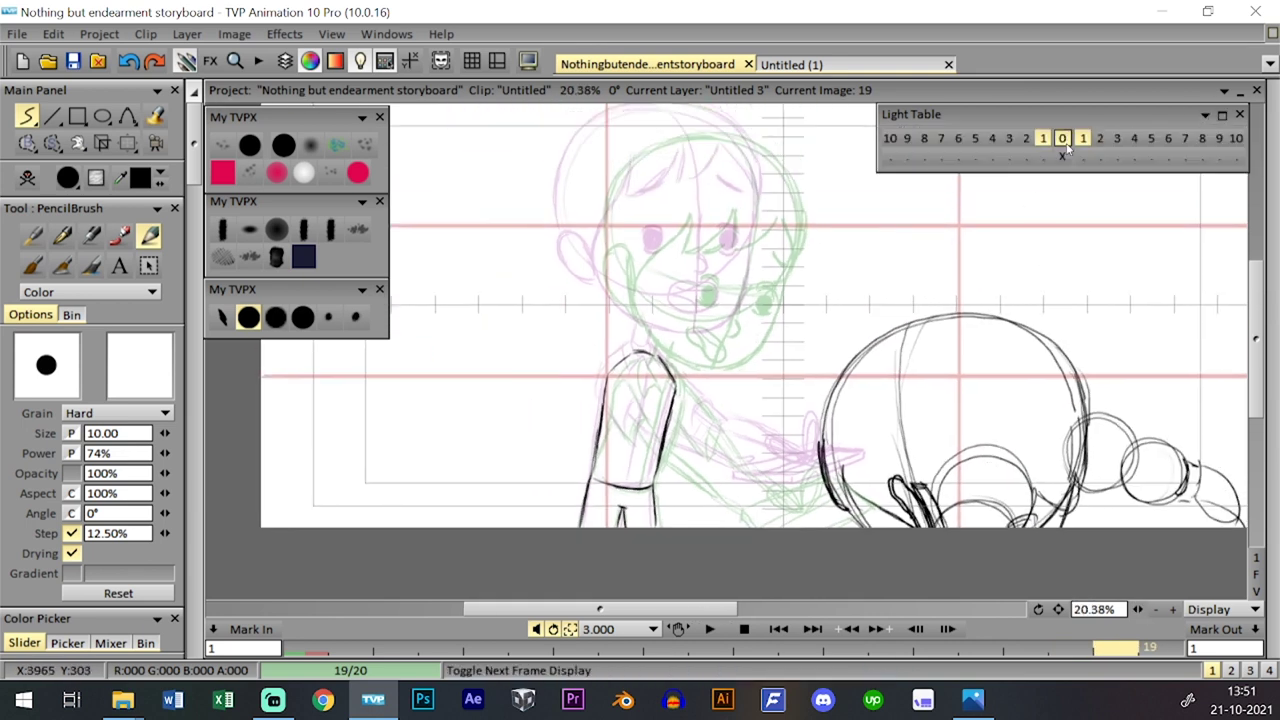
pyautogui.click(1062, 139)
pyautogui.press('Tab')
pyautogui.press('Left')
pyautogui.press('Tab')
pyautogui.press('Tab')
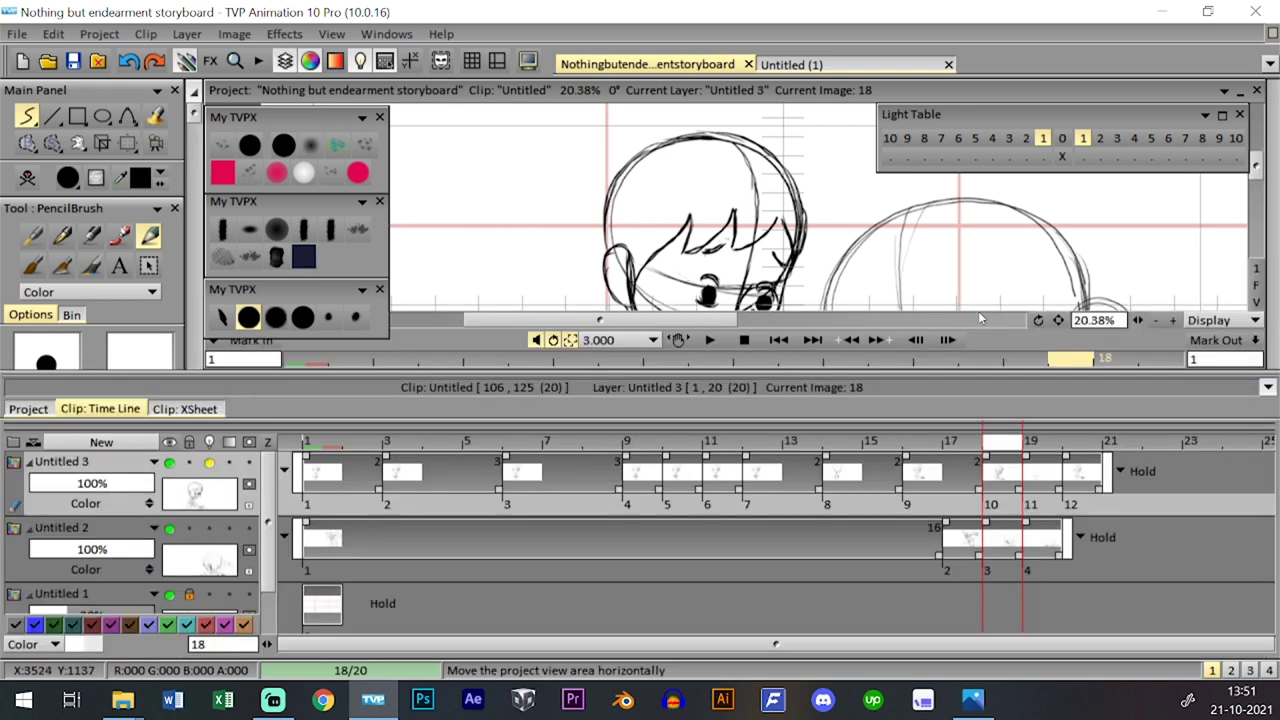
pyautogui.press('Tab')
pyautogui.press('Left')
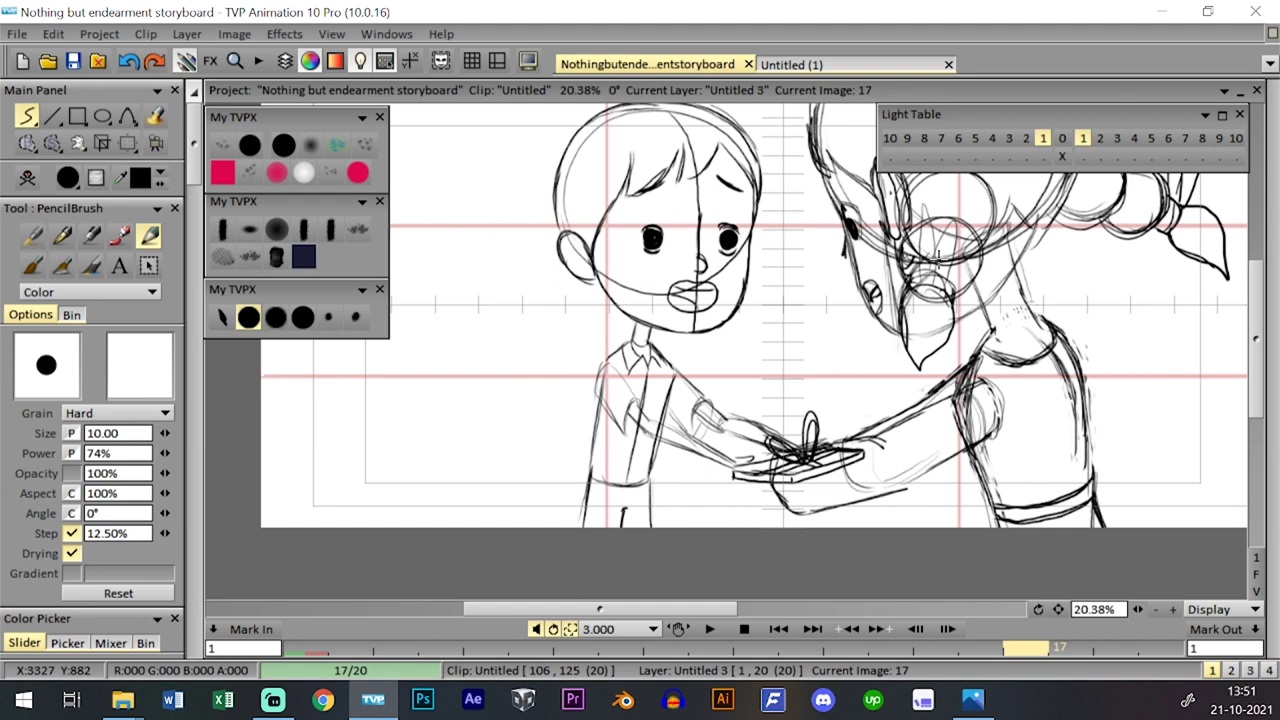
# - Flip repeatedly between images 17 and 18, then step back through earlier images to 12
pyautogui.press('Right')
pyautogui.press('Left')
pyautogui.press('Right')
pyautogui.press('Left')
pyautogui.press('Right')
pyautogui.press('Left')
pyautogui.press('Right')
pyautogui.press('Left')
pyautogui.press('Right')
pyautogui.press('Left')
pyautogui.press('Right')
pyautogui.press('Left')
pyautogui.press('Right')
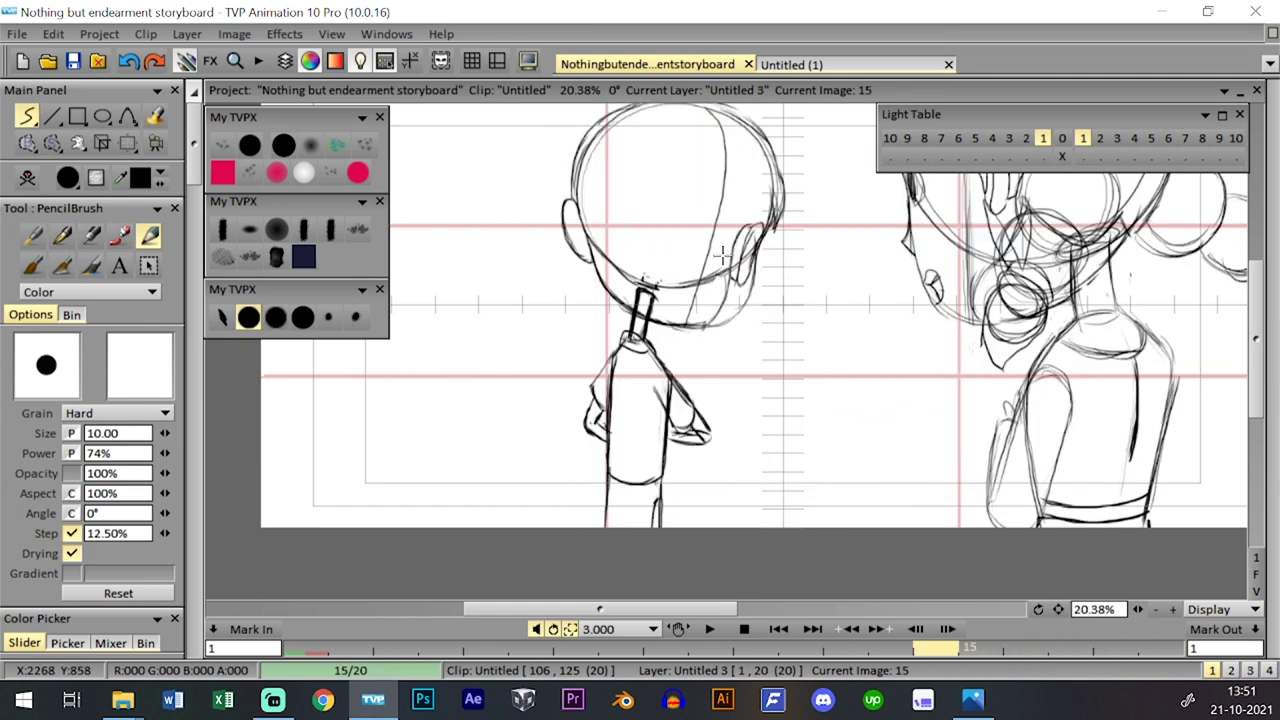
pyautogui.press('Left')
pyautogui.press('Right')
pyautogui.press('Left')
pyautogui.press('Left')
pyautogui.press('Left')
pyautogui.press('Left')
pyautogui.press('Left')
pyautogui.press('Left')
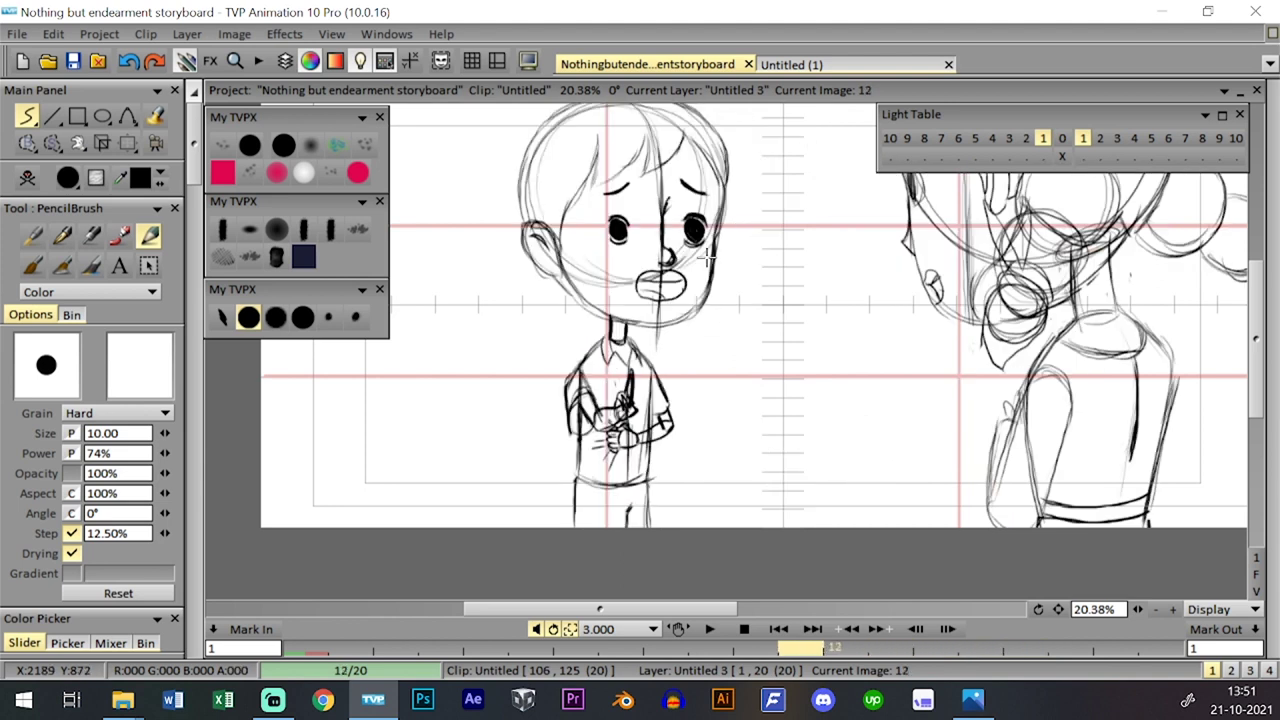
# - Step forward through images 15 to 19, comparing neighbouring drawings for motion
pyautogui.press('Right')
pyautogui.press('Right')
pyautogui.press('Right')
pyautogui.press('Right')
pyautogui.press('Right')
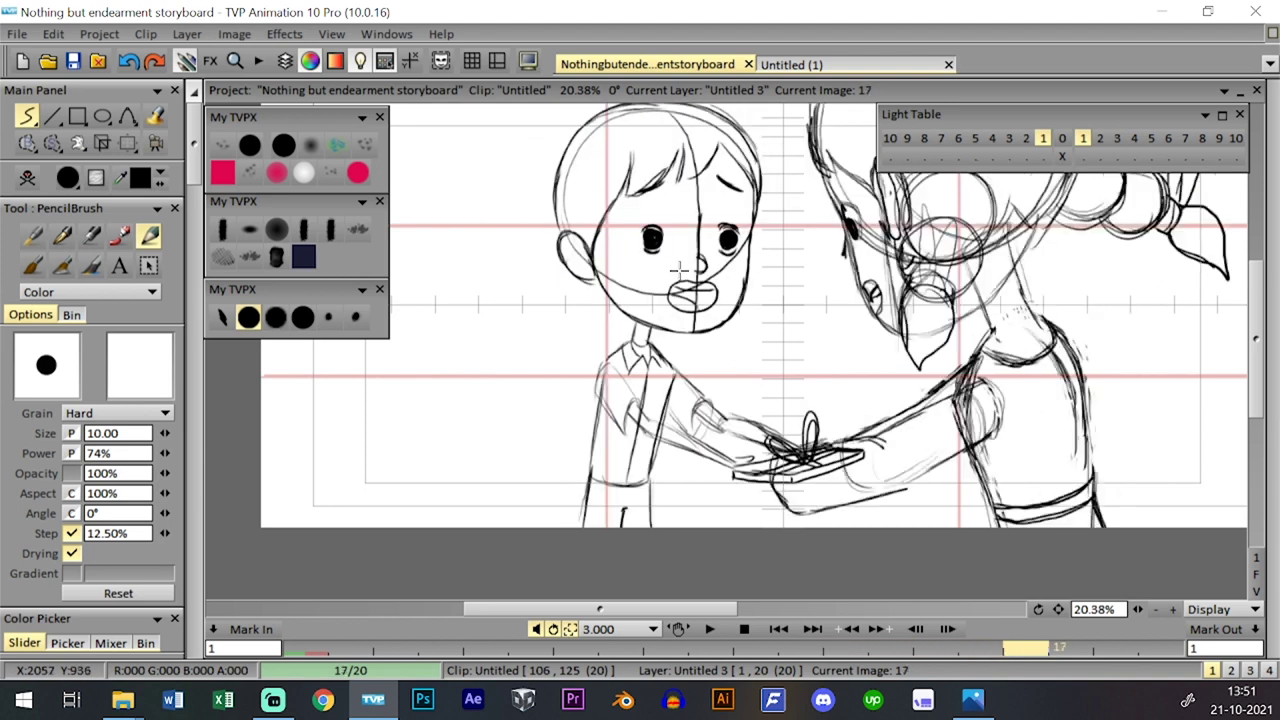
pyautogui.press('Tab')
pyautogui.press('Tab')
pyautogui.press('Left')
pyautogui.press('Left')
pyautogui.press('Right')
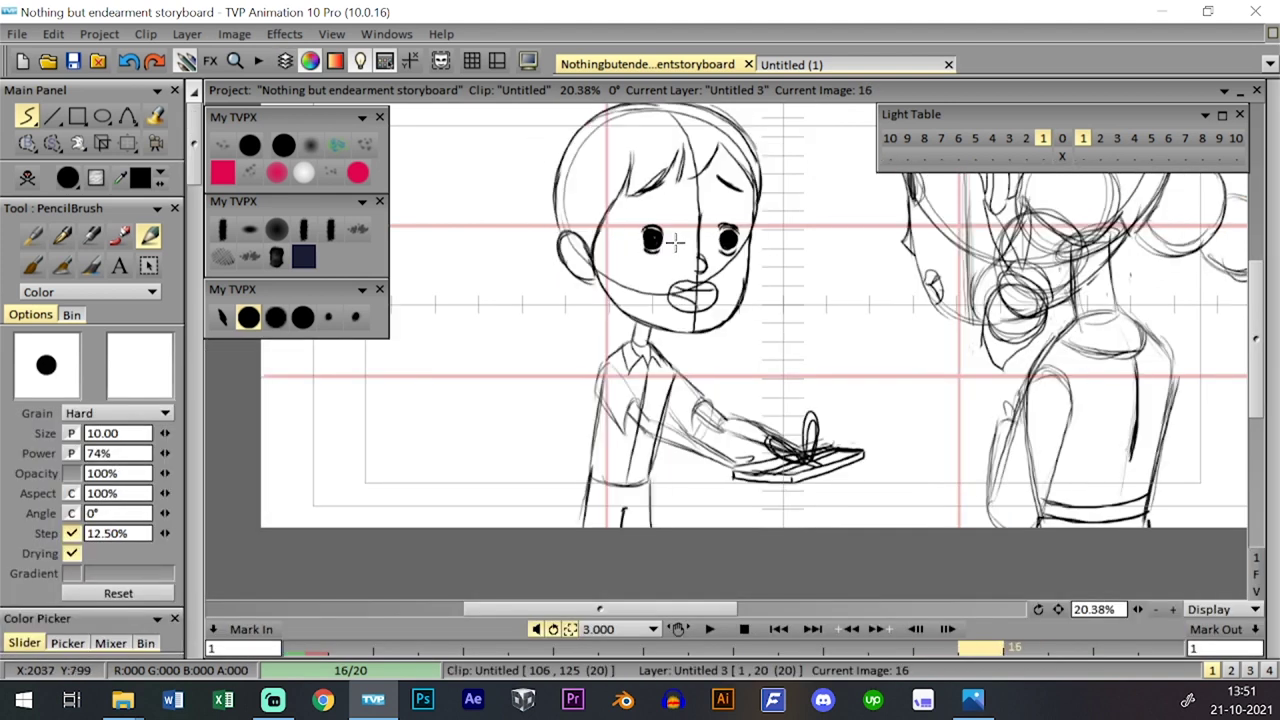
pyautogui.press('Left')
pyautogui.press('Right')
pyautogui.press('Right')
pyautogui.press('Right')
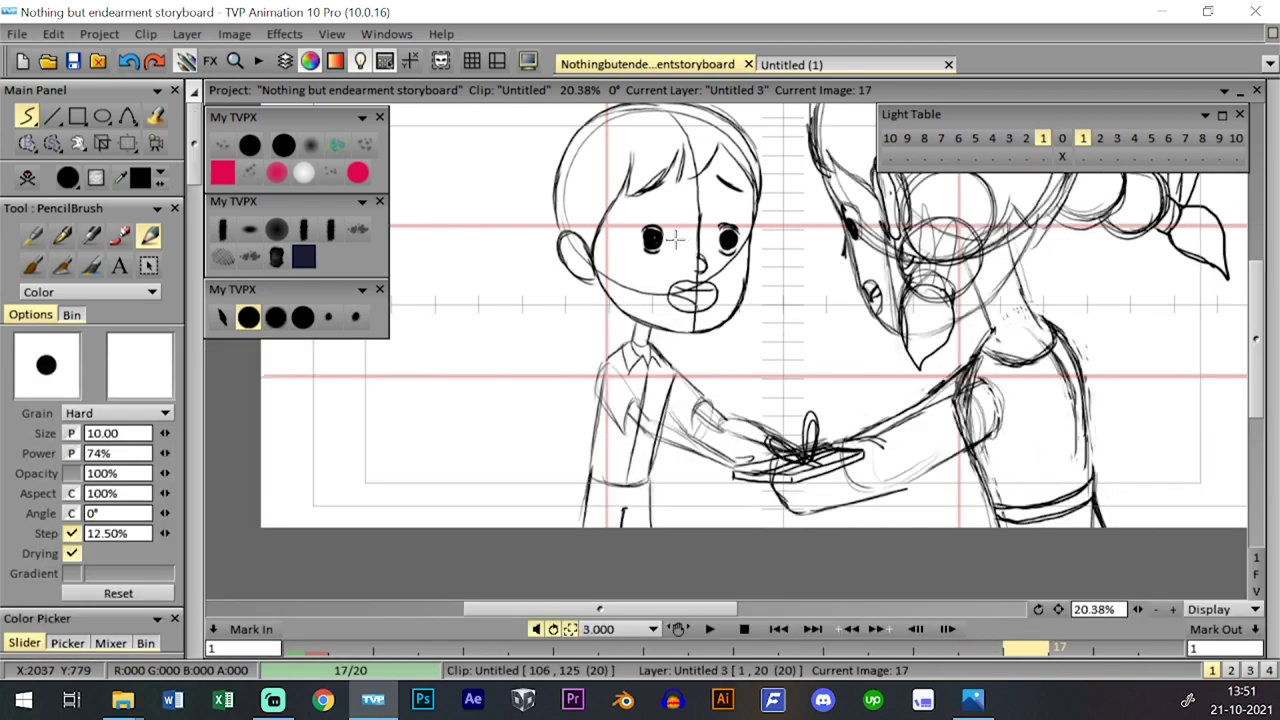
pyautogui.press('Left')
pyautogui.press('Right')
pyautogui.press('Right')
pyautogui.press('Left')
pyautogui.press('Left')
pyautogui.press('Right')
pyautogui.press('Left')
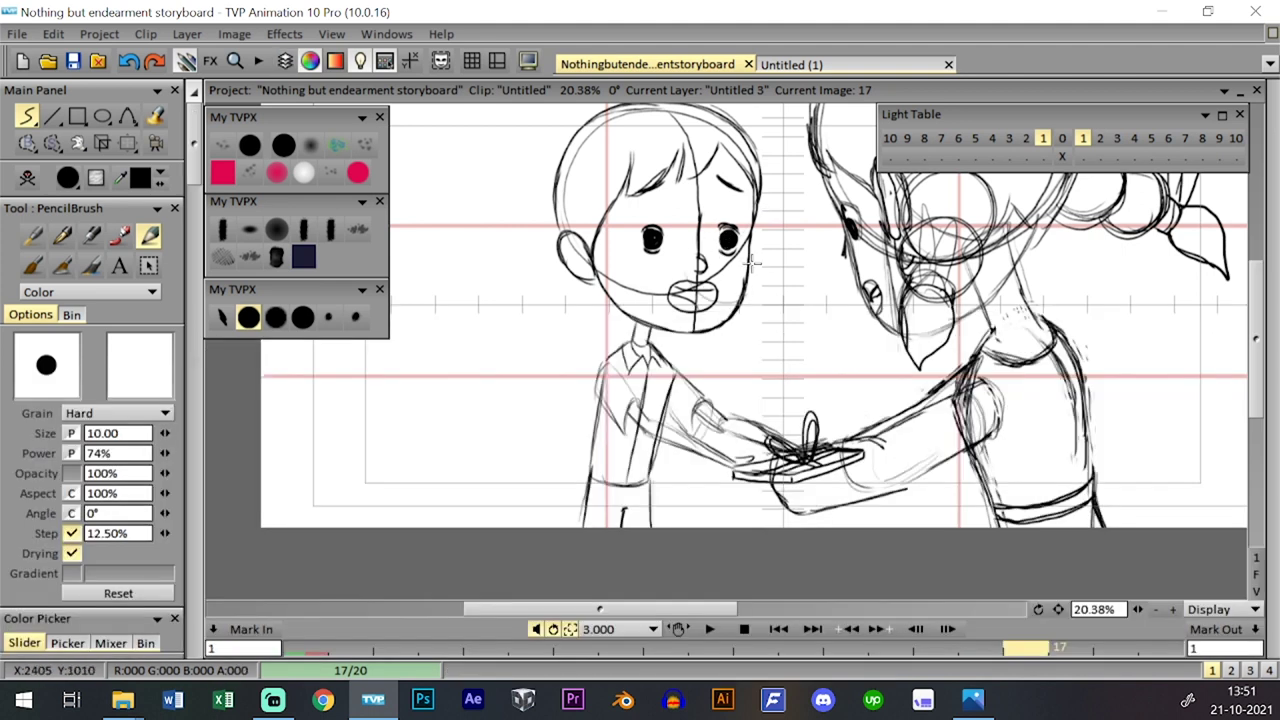
pyautogui.press('Right')
# - Step through the last images to 20 and flip between images 19 and 20 to check the ending
pyautogui.press('space')
pyautogui.press('Right')
pyautogui.press('space')
pyautogui.press('space')
pyautogui.press('Right')
pyautogui.press('Left')
pyautogui.press('Left')
pyautogui.press('Right')
pyautogui.press('Right')
pyautogui.press('space')
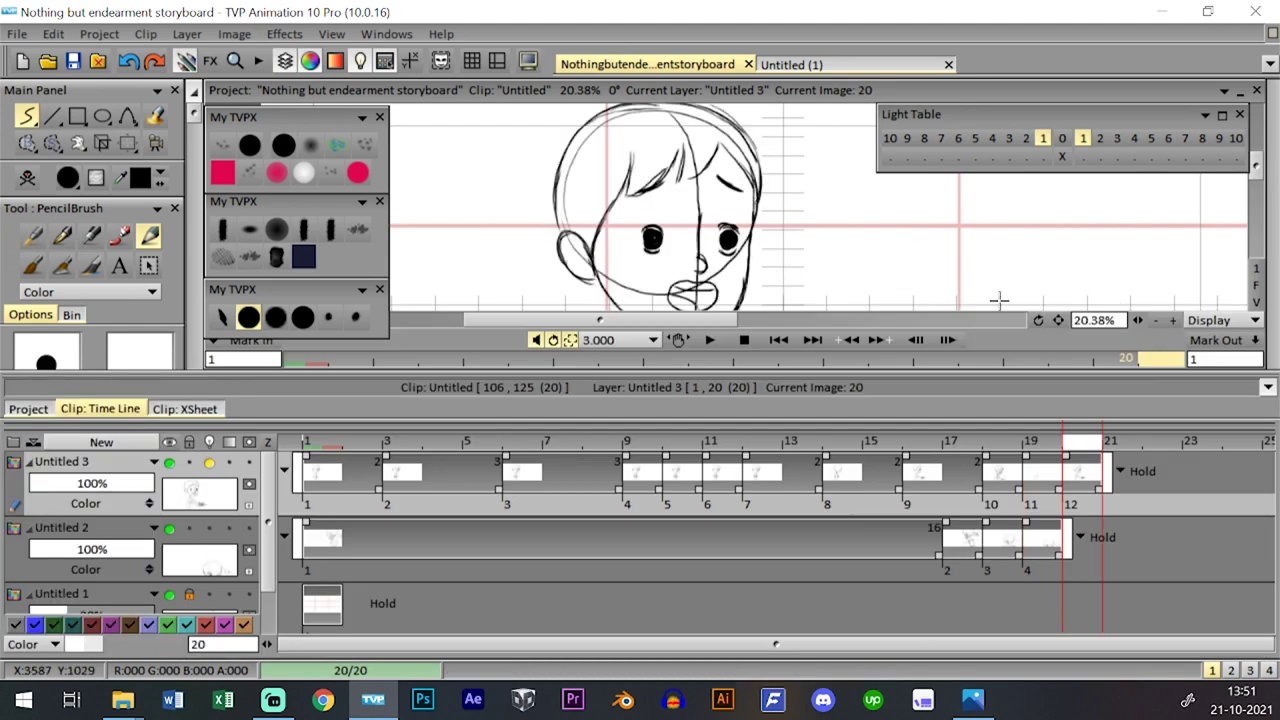
pyautogui.press('Left')
pyautogui.press('Left')
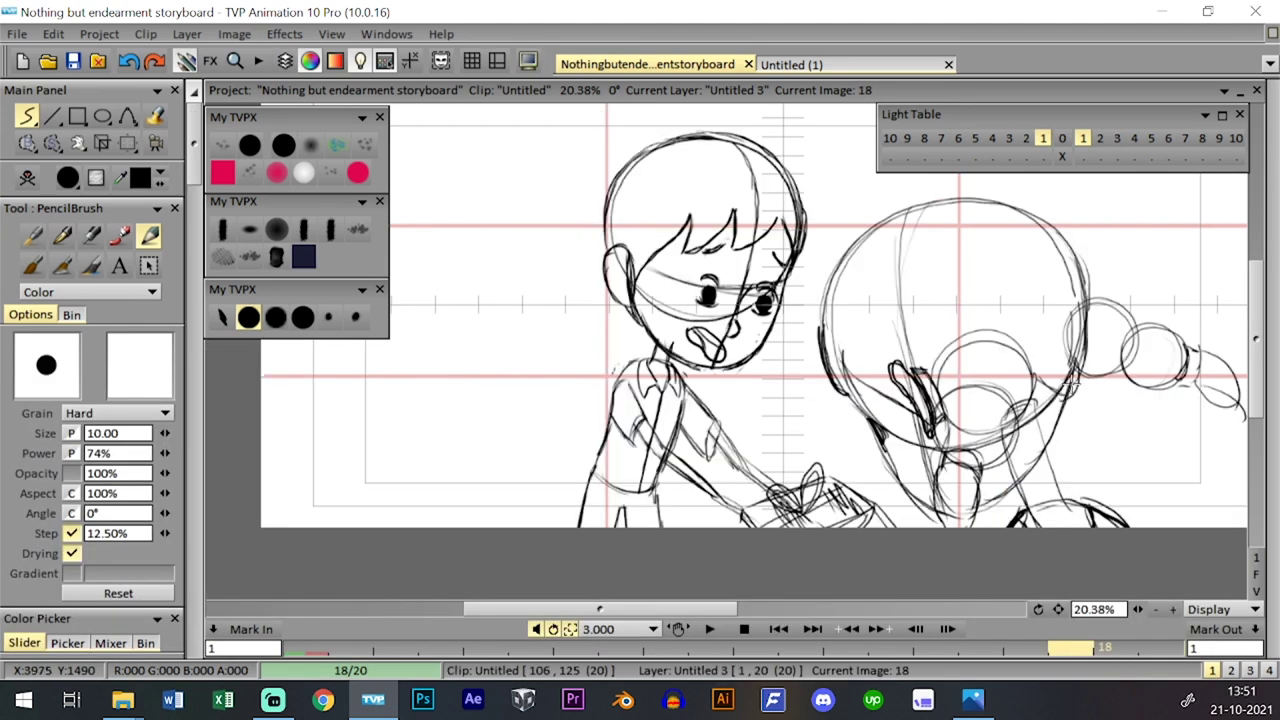
pyautogui.press('Right')
pyautogui.press('Right')
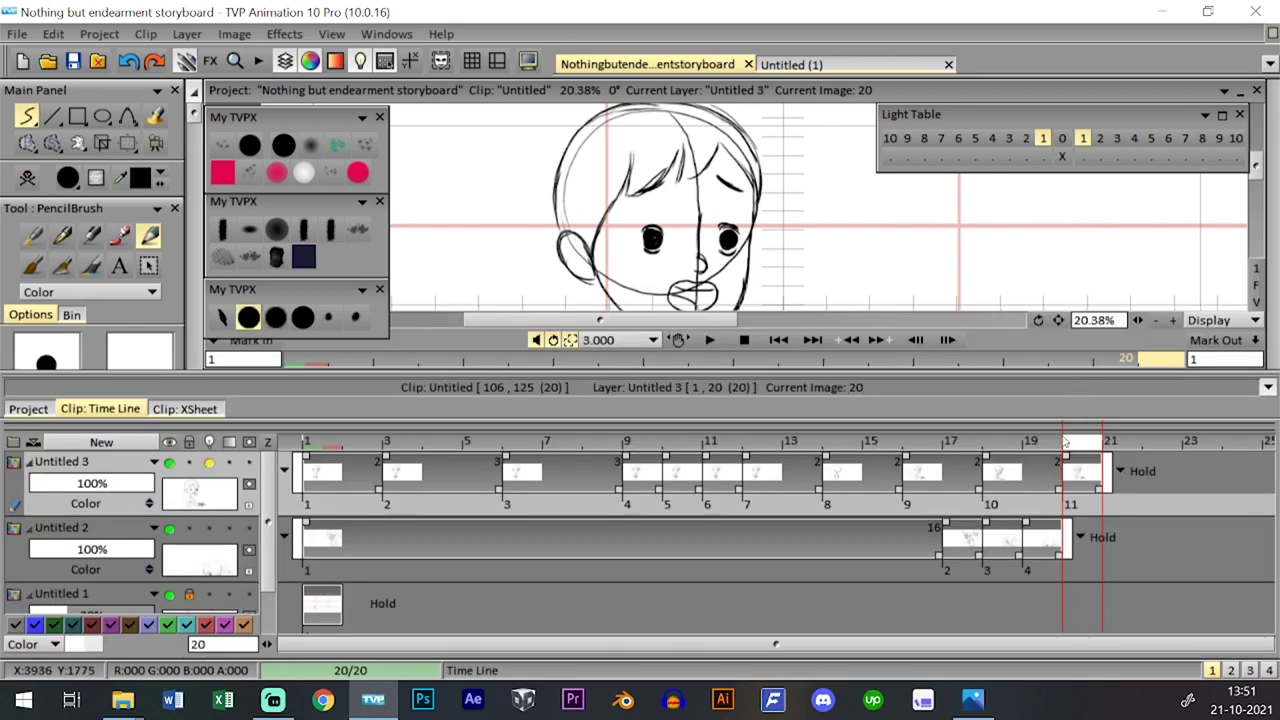
pyautogui.press('Left')
pyautogui.press('Right')
pyautogui.press('Left')
pyautogui.press('Right')
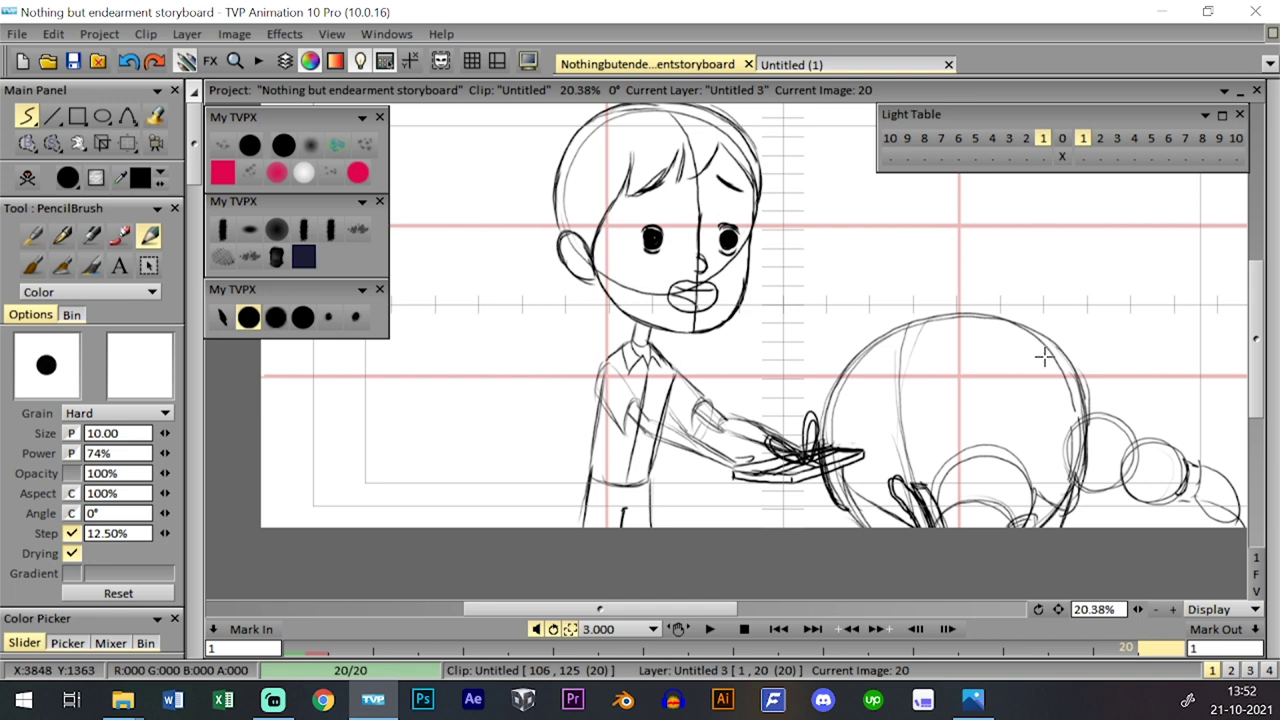
pyautogui.press('Tab')
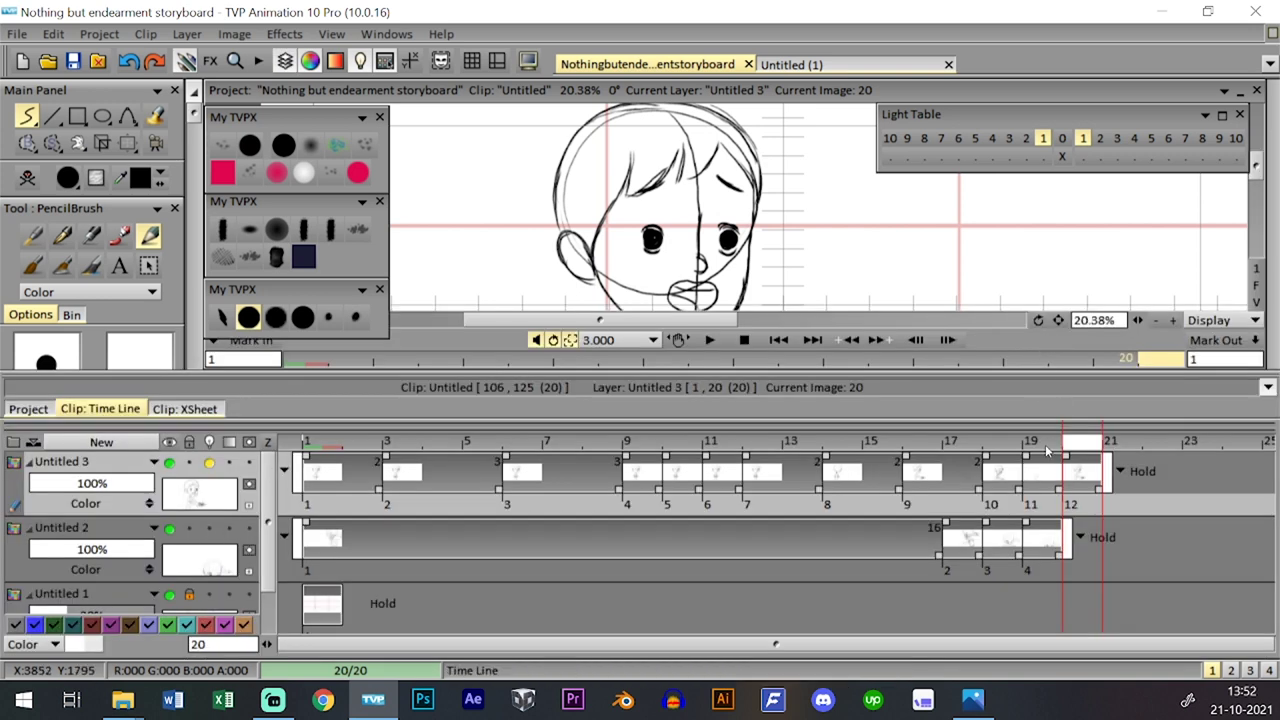
pyautogui.press('Left')
pyautogui.press('Tab')
pyautogui.click(73, 62)
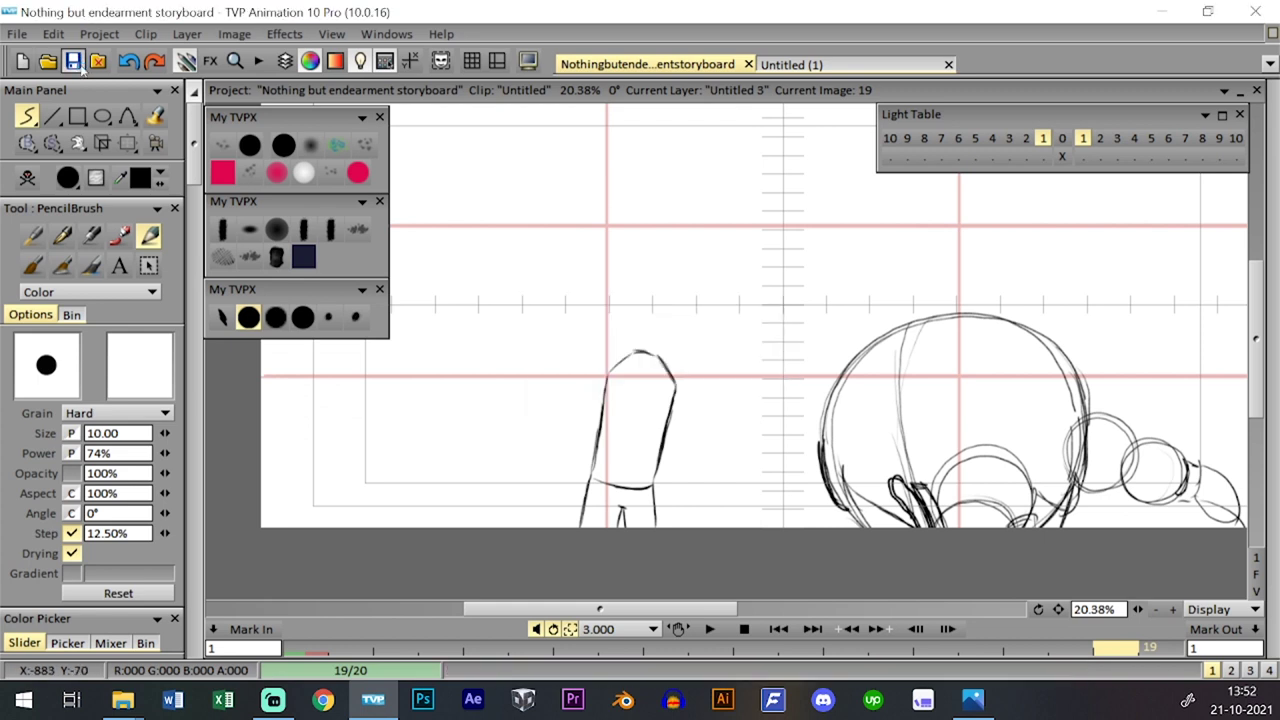
pyautogui.click(800, 65)
pyautogui.click(680, 64)
pyautogui.press('Tab')
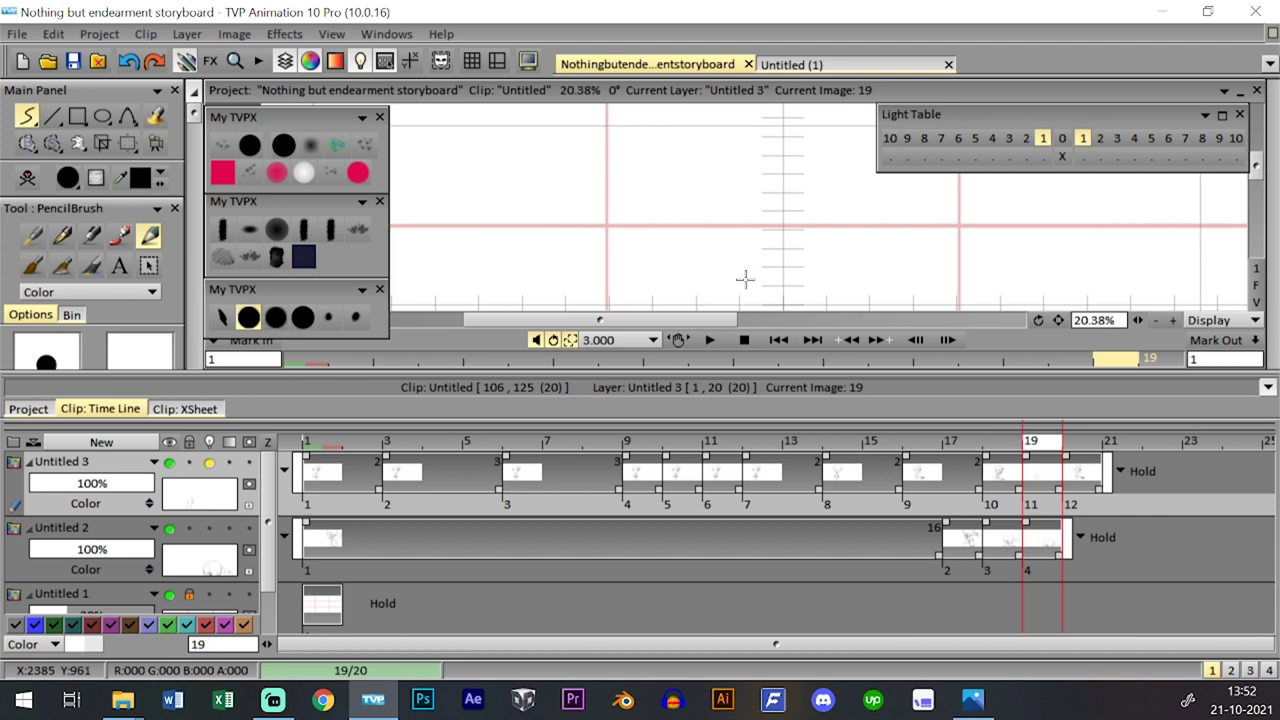
pyautogui.click(1061, 140)
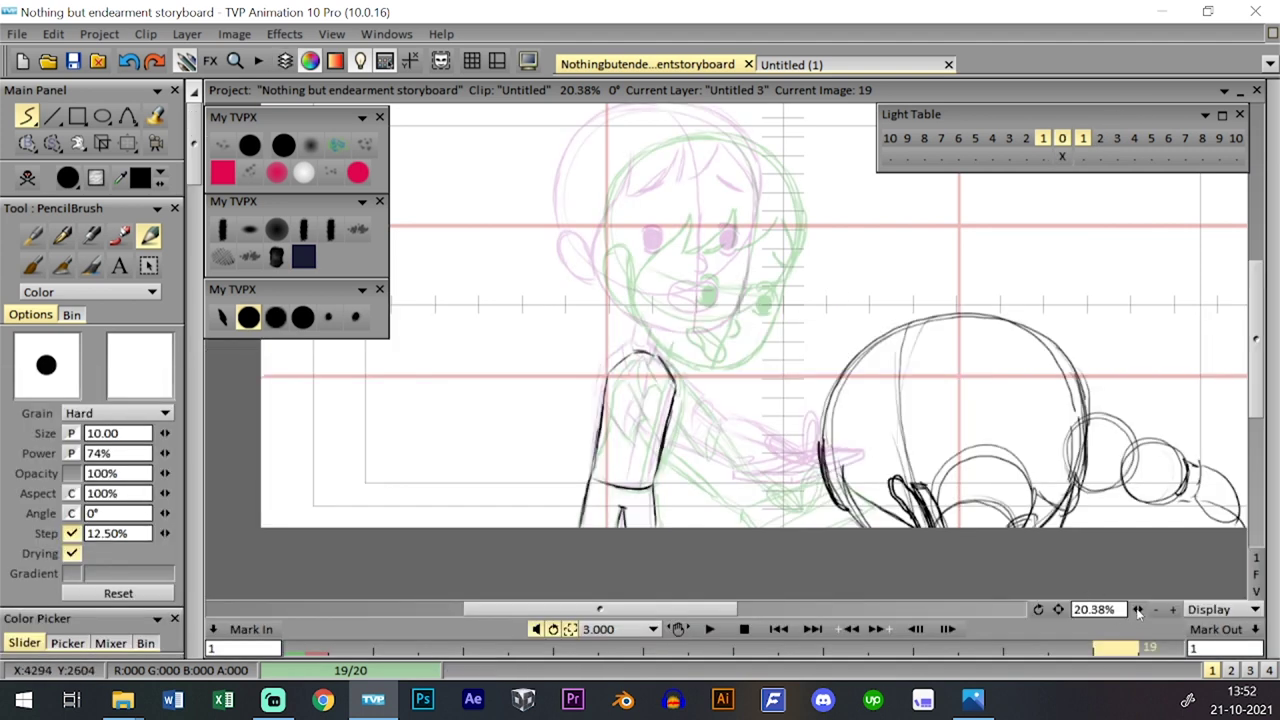
pyautogui.moveTo(1138, 611); pyautogui.dragTo(1151, 611)
pyautogui.moveTo(1058, 609); pyautogui.dragTo(1050, 557)
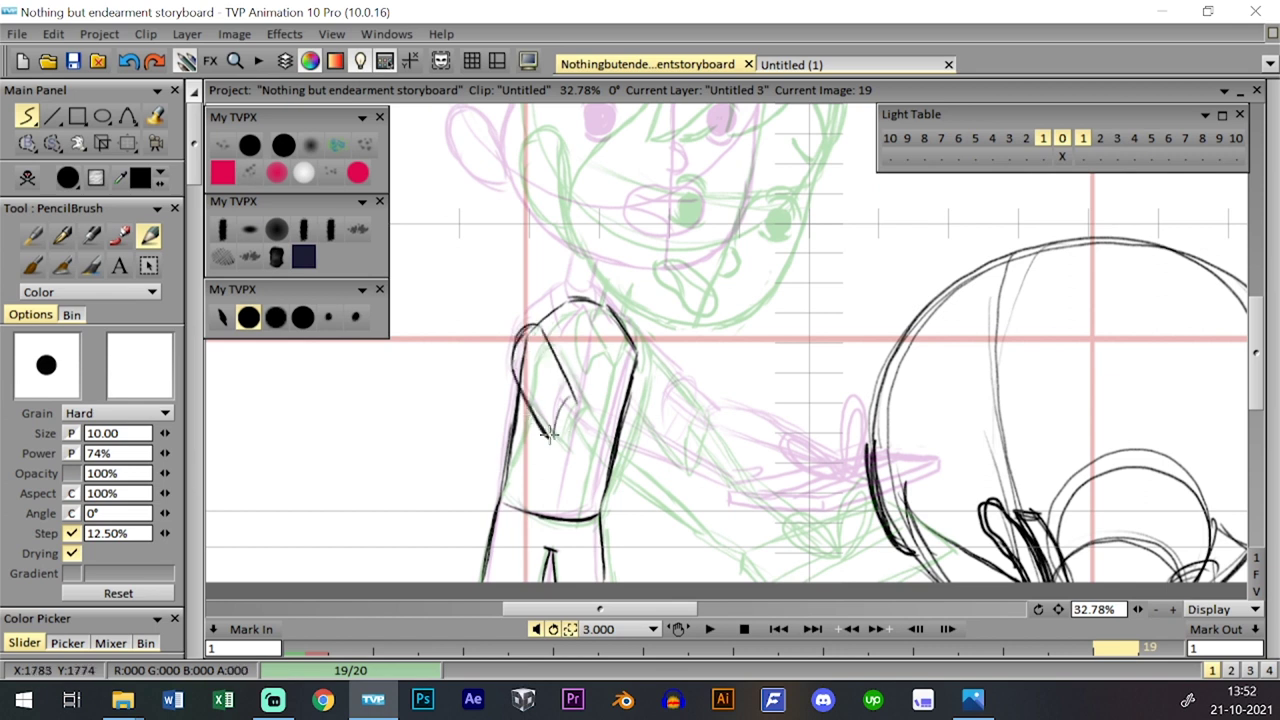
pyautogui.moveTo(1137, 611); pyautogui.dragTo(1132, 611)
pyautogui.moveTo(1058, 609); pyautogui.dragTo(1128, 653)
pyautogui.click(1062, 139)
# - Flip back and forth through frames 17–20 to compare poses against frame 19
pyautogui.press('Left')
pyautogui.press('Right')
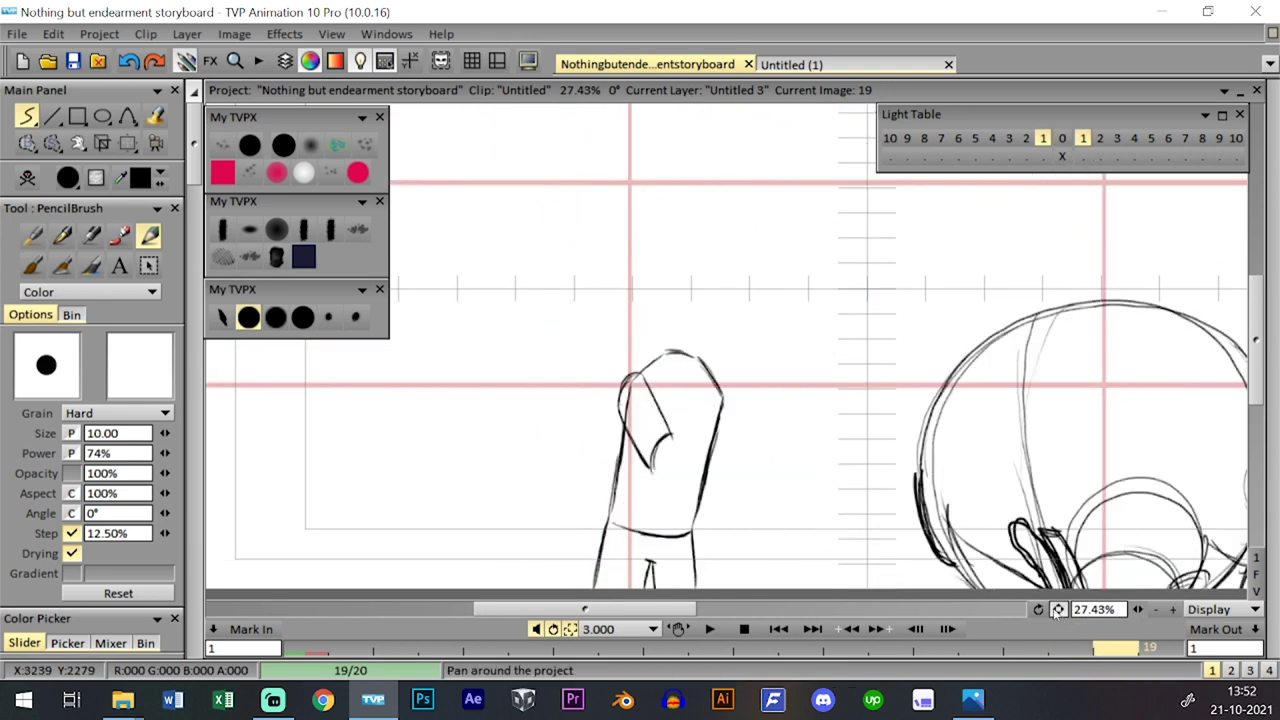
pyautogui.moveTo(1058, 610); pyautogui.dragTo(1066, 534)
pyautogui.press('Left')
pyautogui.press('Right')
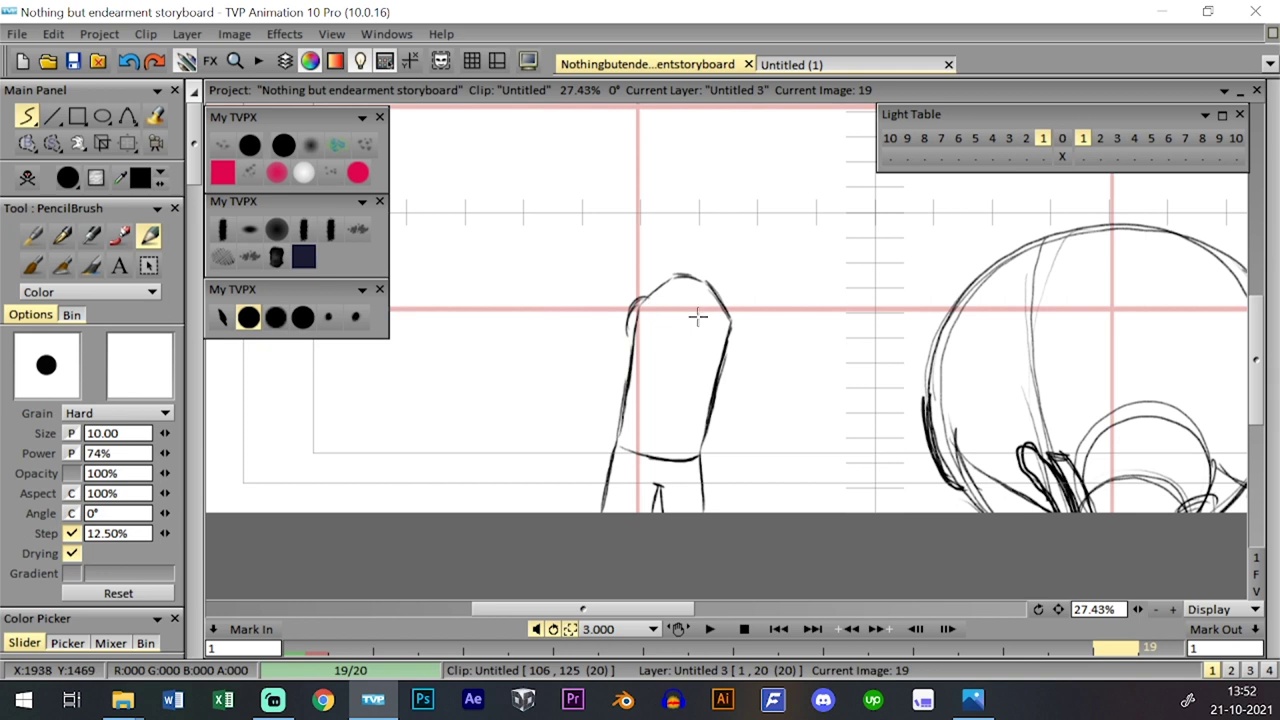
pyautogui.press('Left')
pyautogui.press('Right')
pyautogui.press('Left')
pyautogui.press('Right')
pyautogui.press('Right')
pyautogui.press('Left')
pyautogui.press('Left')
pyautogui.press('Right')
pyautogui.press('Right')
pyautogui.press('Left')
pyautogui.press('Left')
pyautogui.press('Right')
pyautogui.press('Left')
pyautogui.press('Left')
pyautogui.press('Right')
pyautogui.press('Right')
pyautogui.press('Left')
pyautogui.press('Right')
pyautogui.press('Left')
pyautogui.press('Right')
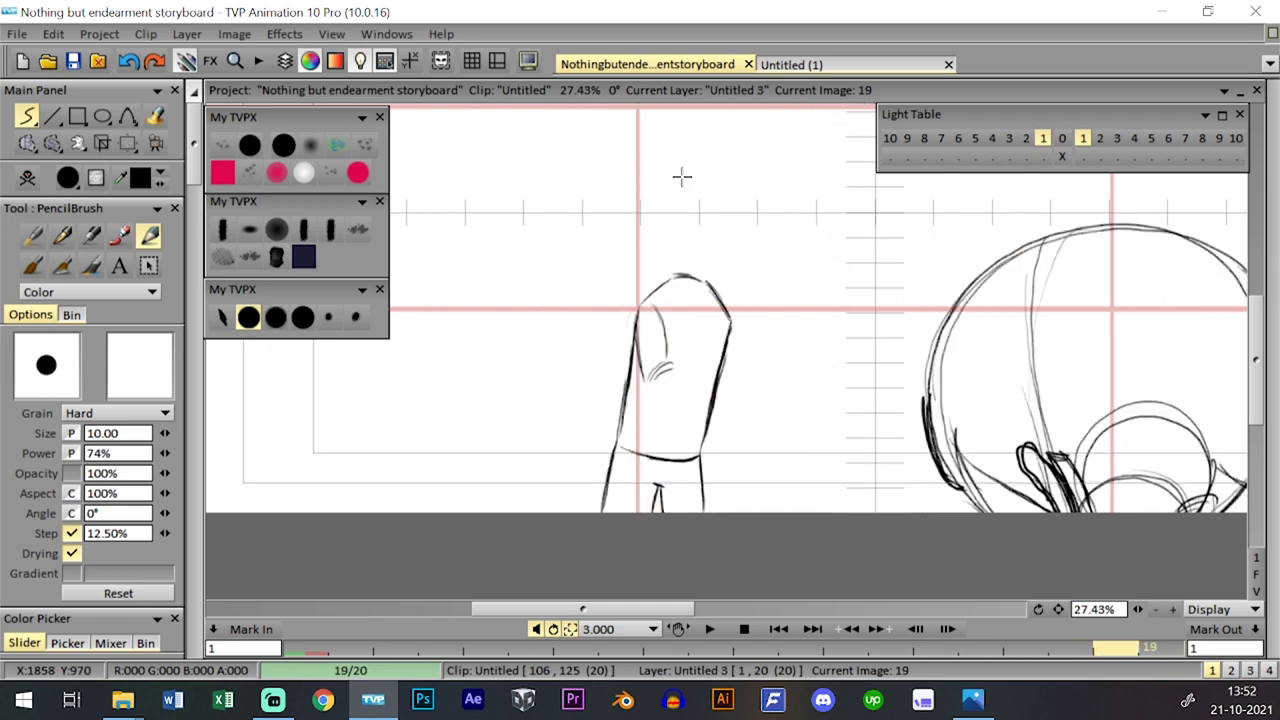
pyautogui.press('Left')
pyautogui.press('Right')
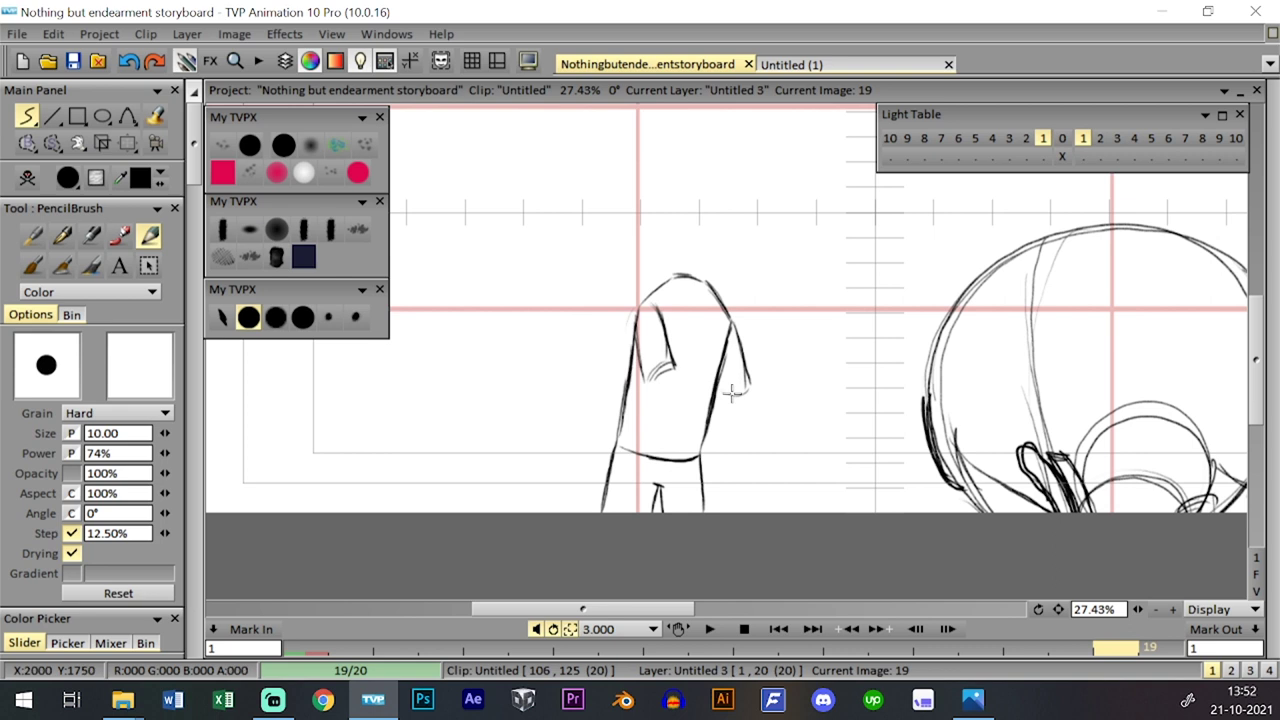
pyautogui.press('Left')
pyautogui.press('Right')
pyautogui.press('Left')
pyautogui.press('Right')
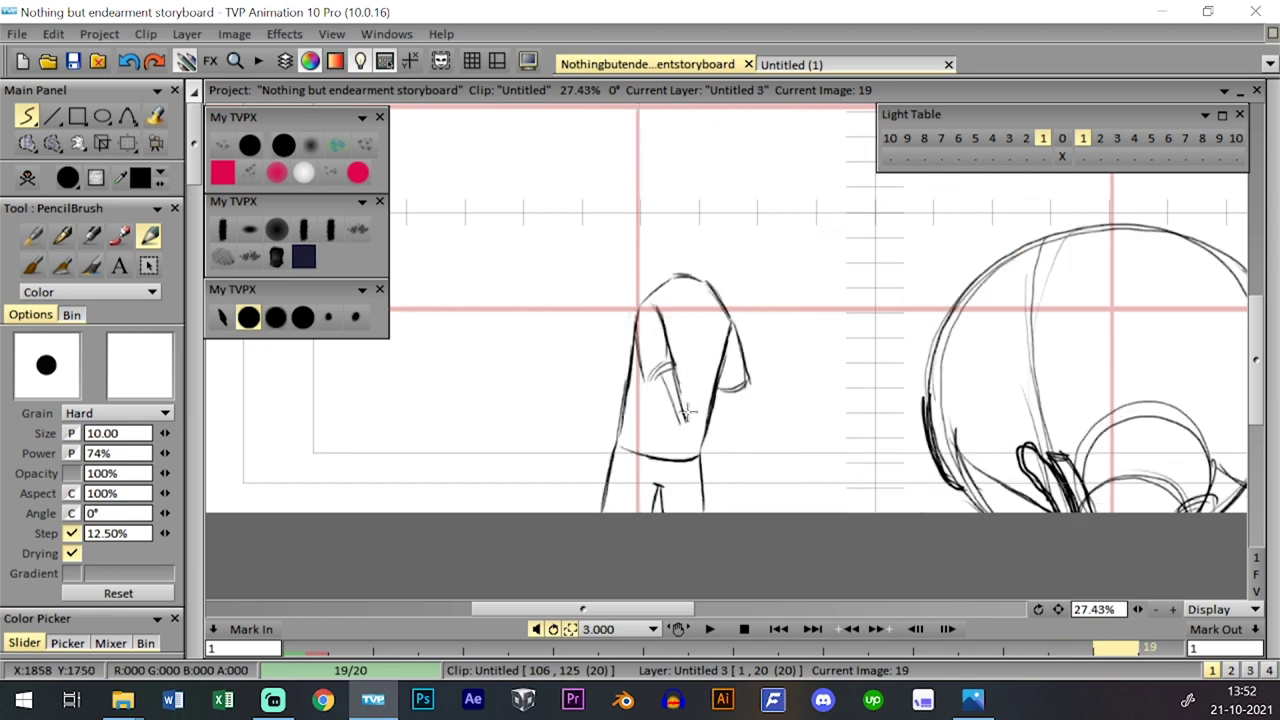
pyautogui.press('Left')
pyautogui.press('Right')
# - Draw the downward-reaching arm and sleeve lines on frame 19, checking against frame 18
pyautogui.moveTo(690, 428); pyautogui.dragTo(716, 480)
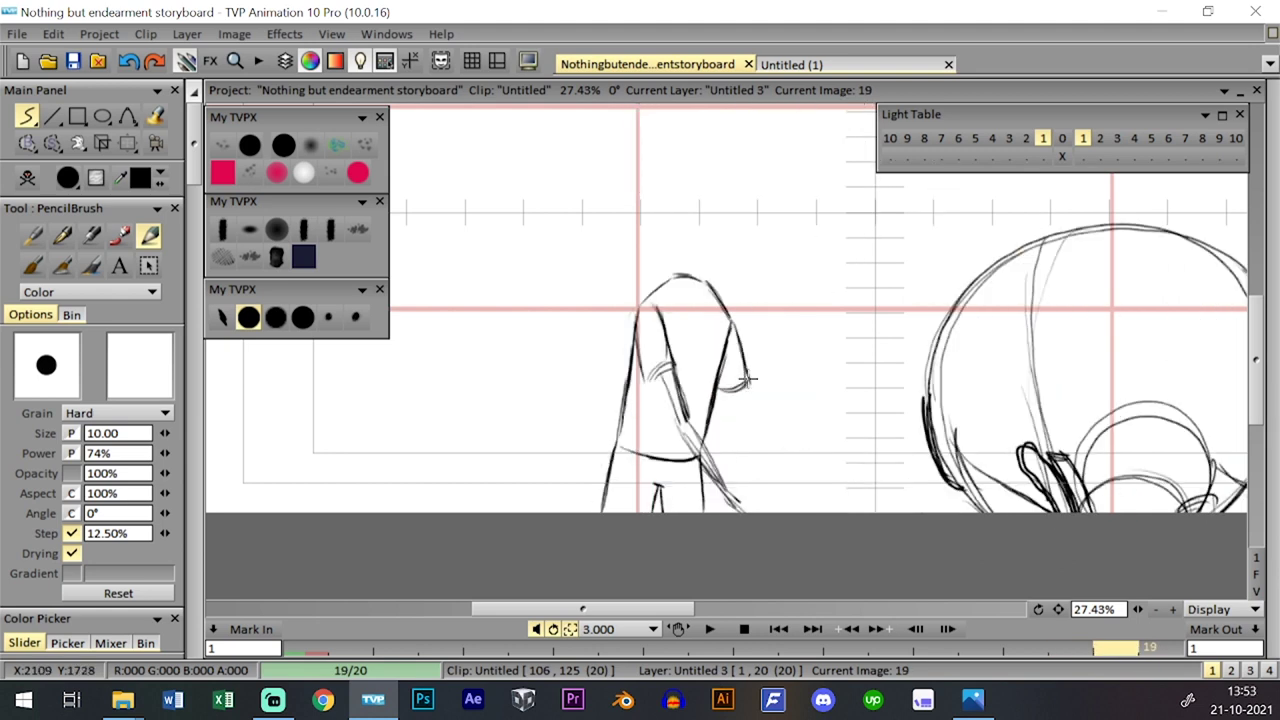
pyautogui.moveTo(741, 418)
pyautogui.mouseDown()
pyautogui.moveTo(739, 398)
pyautogui.moveTo(785, 510)
pyautogui.mouseUp()
pyautogui.press('Left')
pyautogui.press('Right')
pyautogui.press('Left')
pyautogui.press('Right')
pyautogui.press('Left')
pyautogui.press('Right')
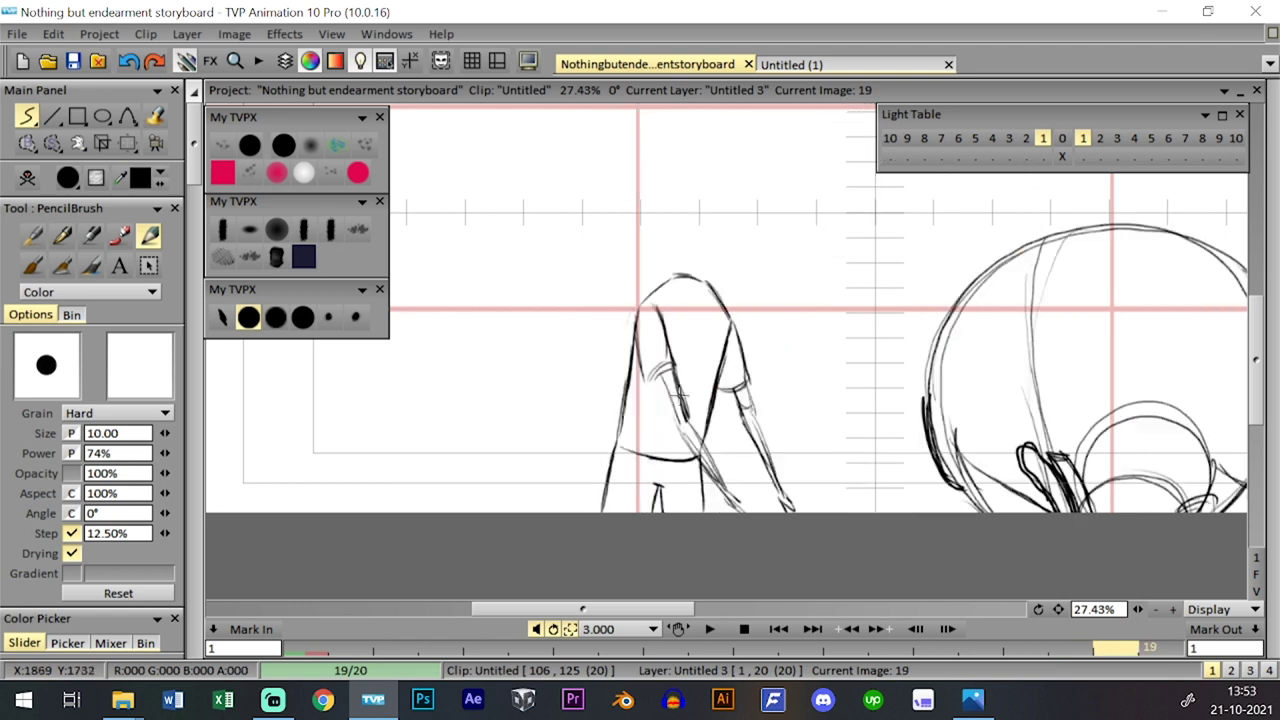
# - Draw the torso line and a short neck stroke, comparing with frame 18
pyautogui.moveTo(685, 412); pyautogui.dragTo(686, 318)
pyautogui.press('Left')
pyautogui.press('Right')
pyautogui.press('Left')
pyautogui.press('Right')
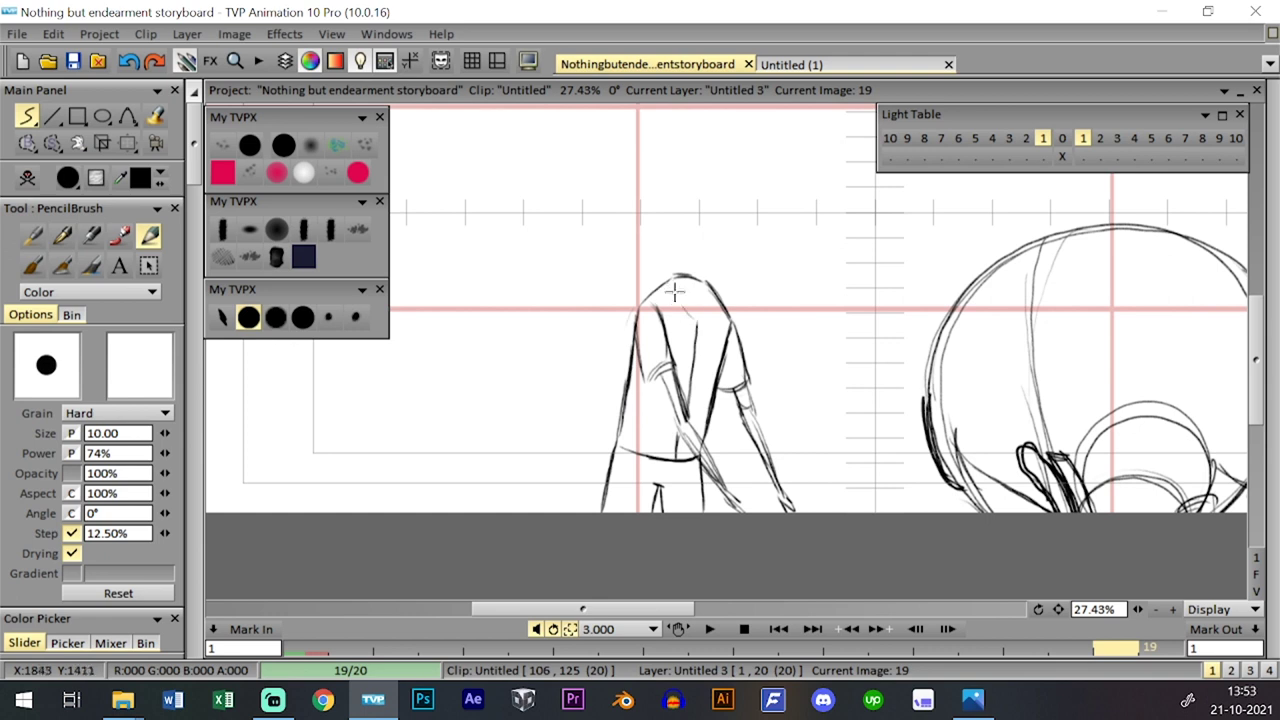
pyautogui.press('Left')
pyautogui.press('Right')
pyautogui.press('Left')
pyautogui.press('Right')
pyautogui.moveTo(706, 296)
pyautogui.mouseDown()
pyautogui.moveTo(678, 318)
pyautogui.moveTo(667, 287)
pyautogui.moveTo(711, 321)
pyautogui.moveTo(710, 278)
pyautogui.mouseUp()
pyautogui.press('Left')
pyautogui.press('Right')
pyautogui.press('Left')
pyautogui.press('Right')
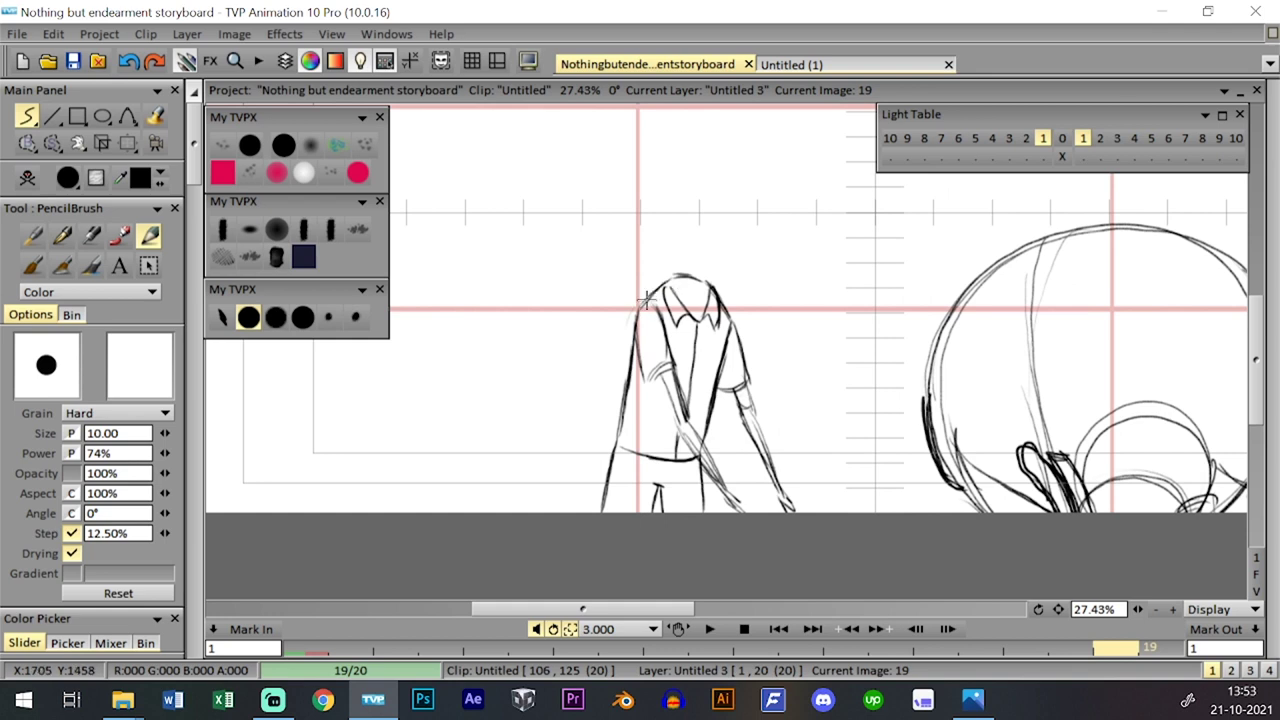
# - Redraw the neck line above the collar after comparing frames 18–20
pyautogui.moveTo(698, 251); pyautogui.dragTo(684, 278)
pyautogui.press('Left')
pyautogui.press('Right')
pyautogui.press('Left')
pyautogui.press('Right')
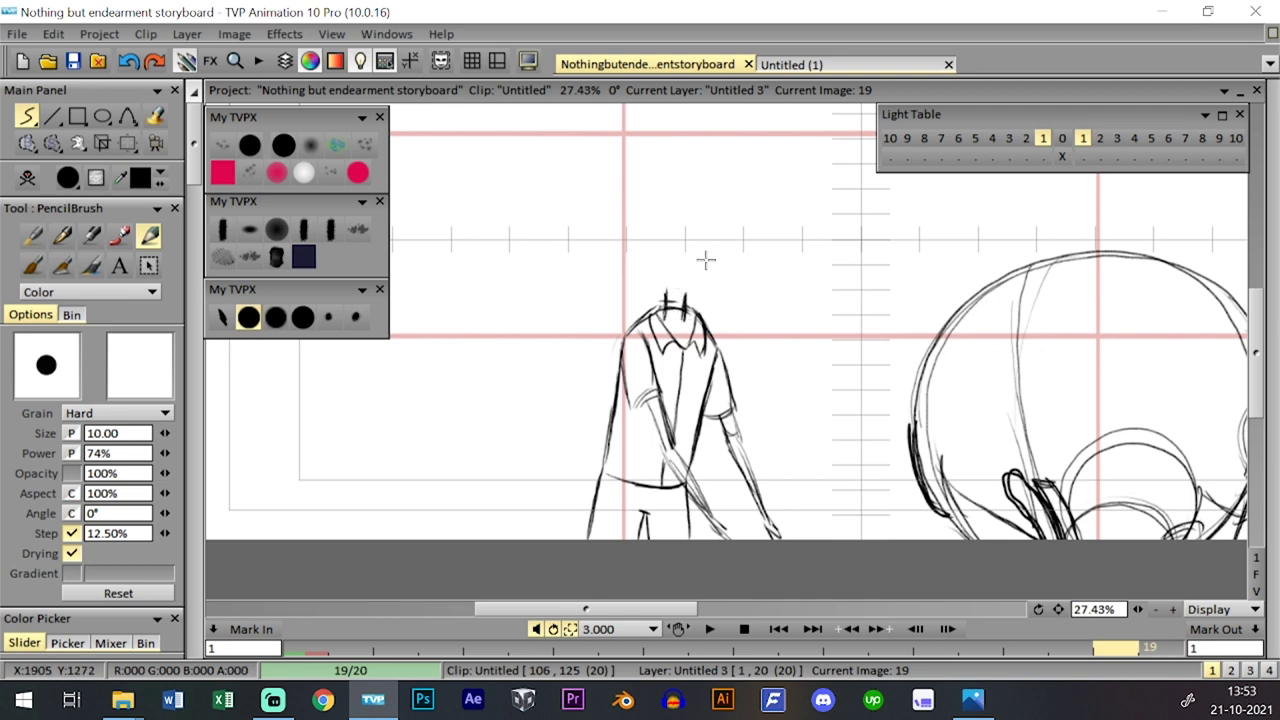
pyautogui.scroll(2, 706, 260)
pyautogui.press('Left')
pyautogui.press('Right')
pyautogui.press('Right')
pyautogui.press('Left')
pyautogui.press('Left')
pyautogui.press('Right')
pyautogui.press('Right')
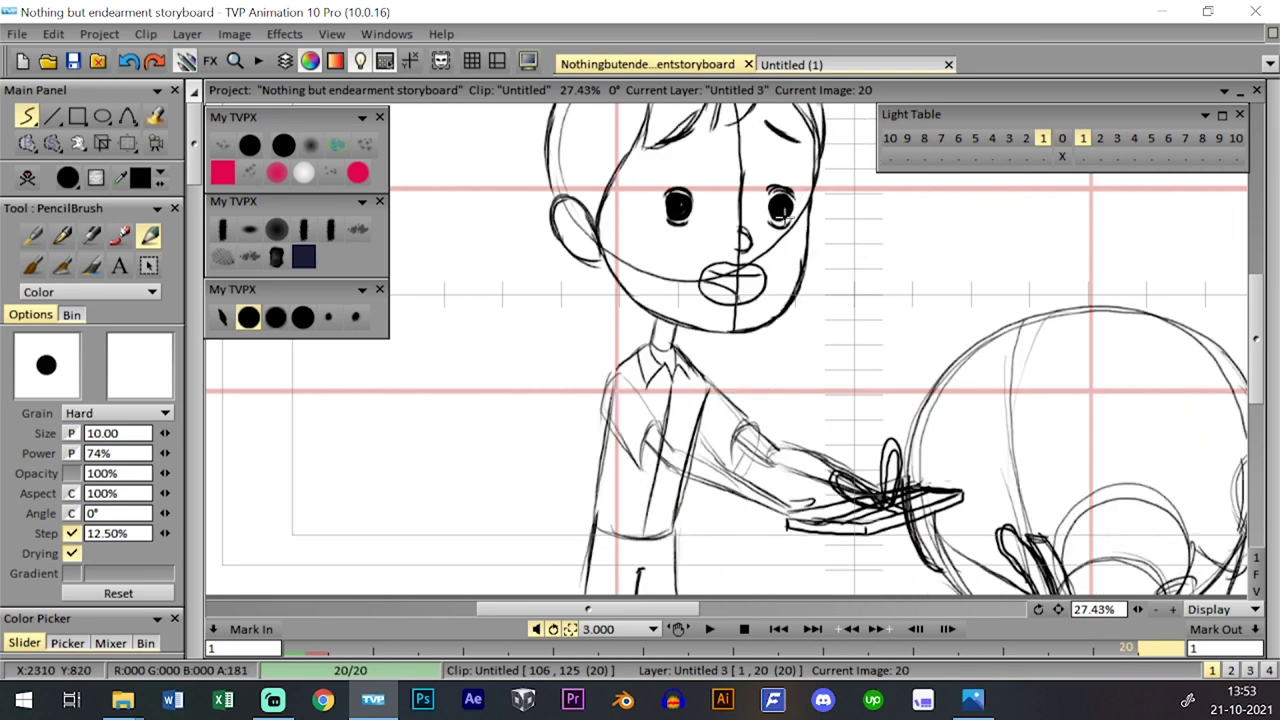
pyautogui.press('Left')
pyautogui.press('Left')
pyautogui.press('Right')
pyautogui.moveTo(659, 360); pyautogui.dragTo(662, 322)
# - Enable Light Table 0 and lasso the neck and collar with freehand selection
pyautogui.click(1062, 140)
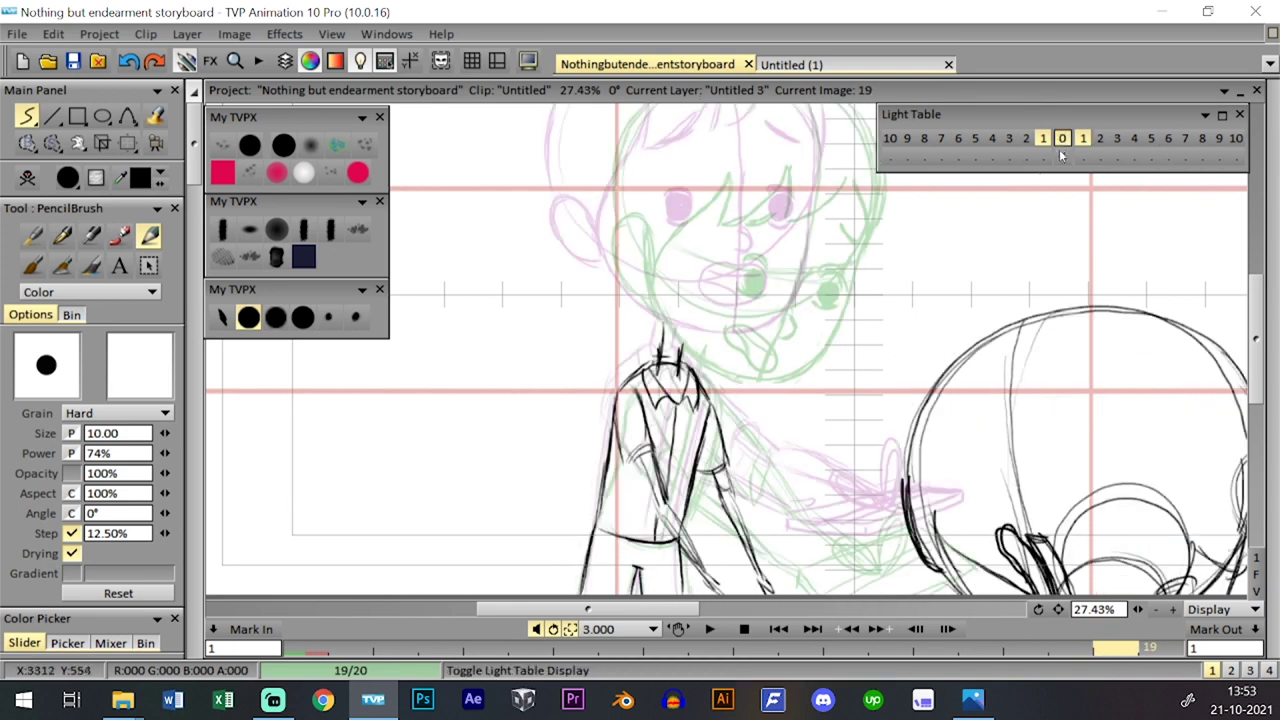
pyautogui.rightClick(52, 143)
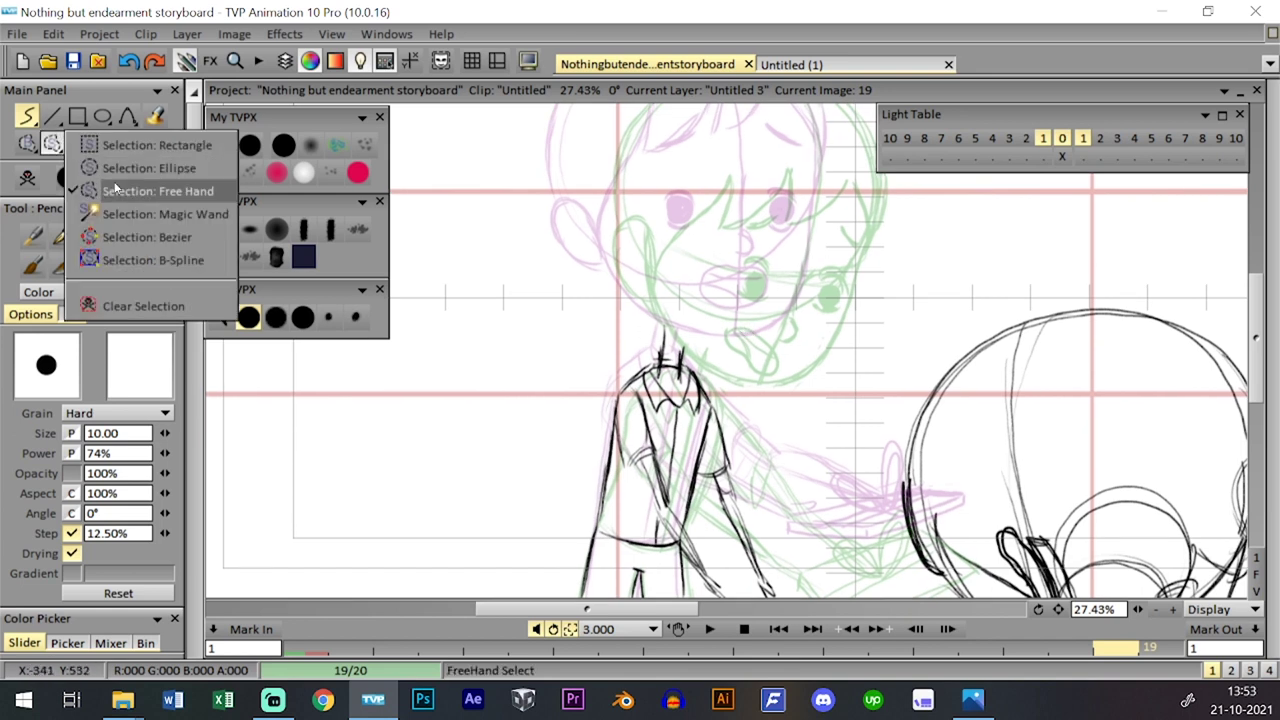
pyautogui.click(110, 177)
pyautogui.press('Left')
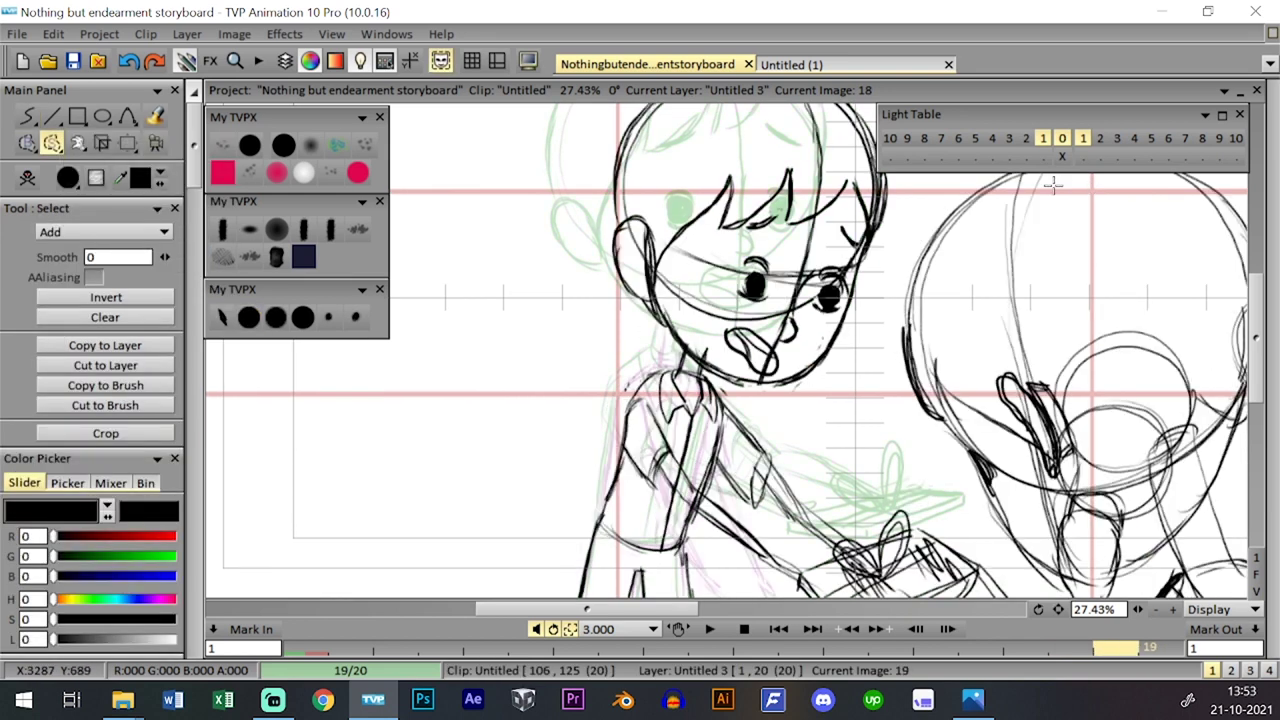
pyautogui.press('Right')
pyautogui.press('Right')
pyautogui.press('Left')
pyautogui.press('Left')
pyautogui.press('Right')
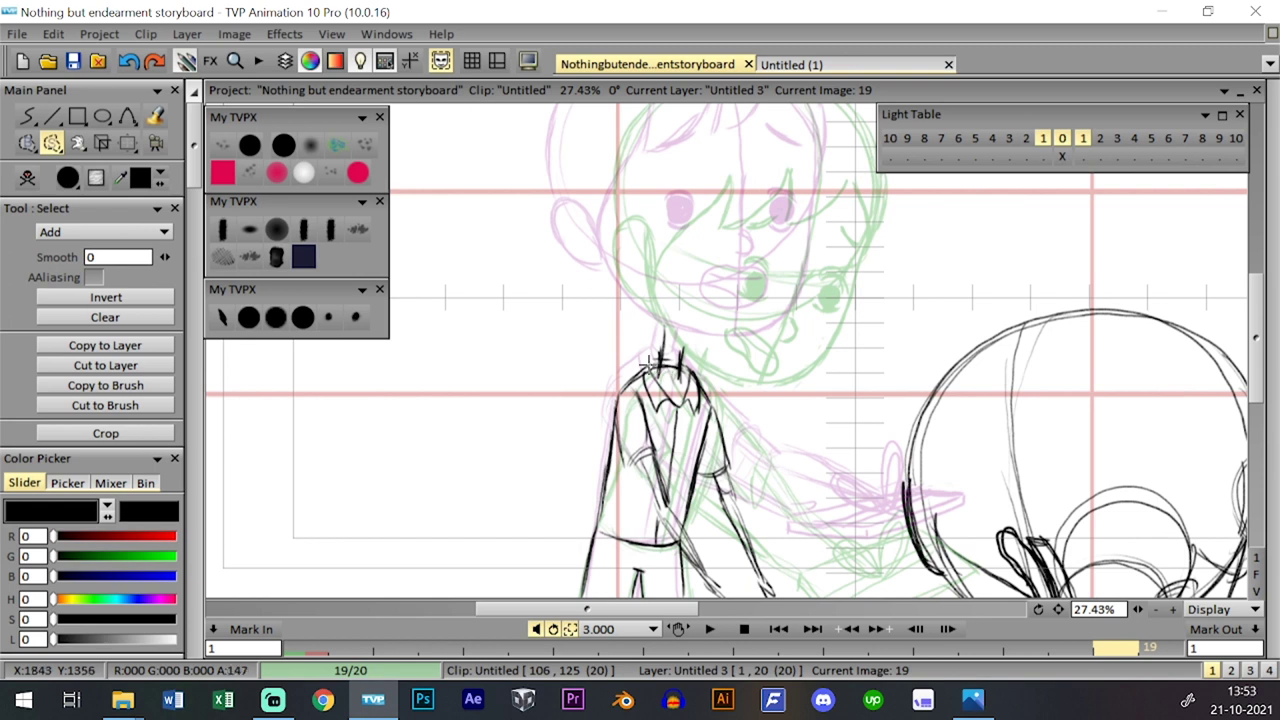
pyautogui.moveTo(615, 390)
pyautogui.mouseDown()
pyautogui.moveTo(660, 418)
pyautogui.moveTo(712, 404)
pyautogui.mouseUp()
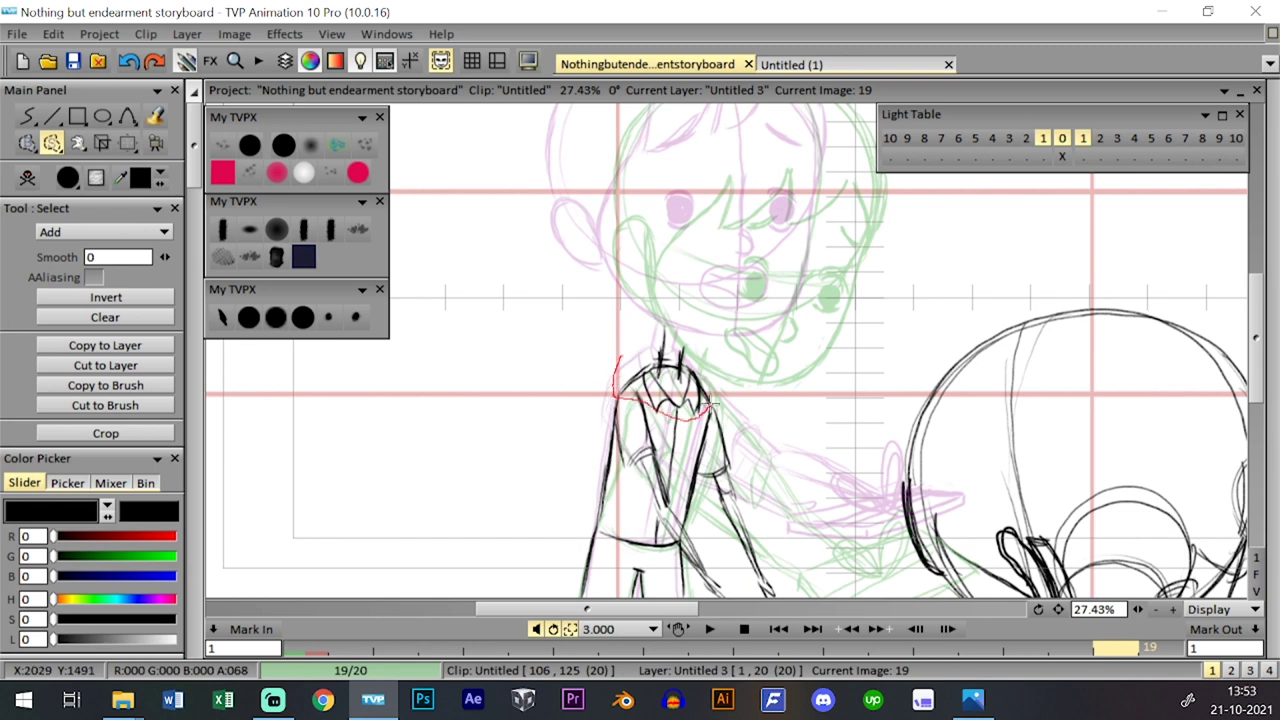
pyautogui.moveTo(693, 340)
pyautogui.mouseDown()
pyautogui.moveTo(668, 330)
pyautogui.moveTo(706, 337)
pyautogui.mouseUp()
# - Nudge the selected neck lines slightly upward, then return to the round PencilBrush
pyautogui.click(127, 143)
pyautogui.click(165, 160)
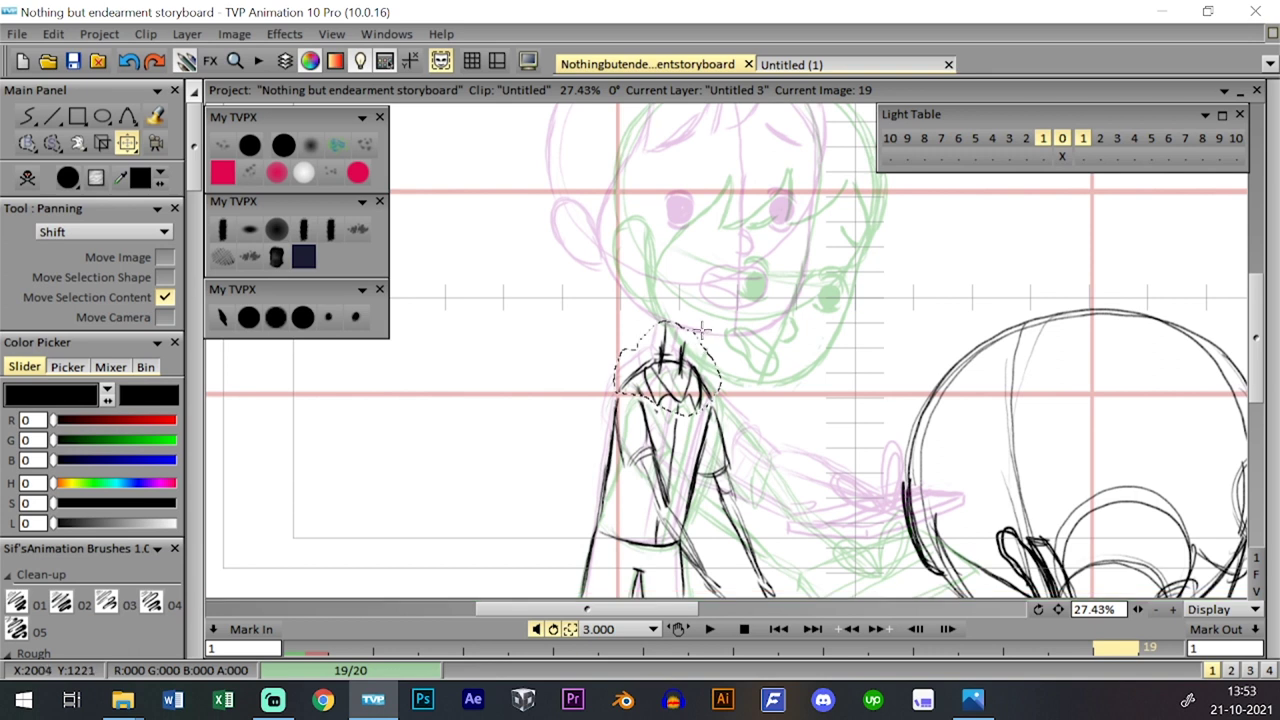
pyautogui.click(249, 317)
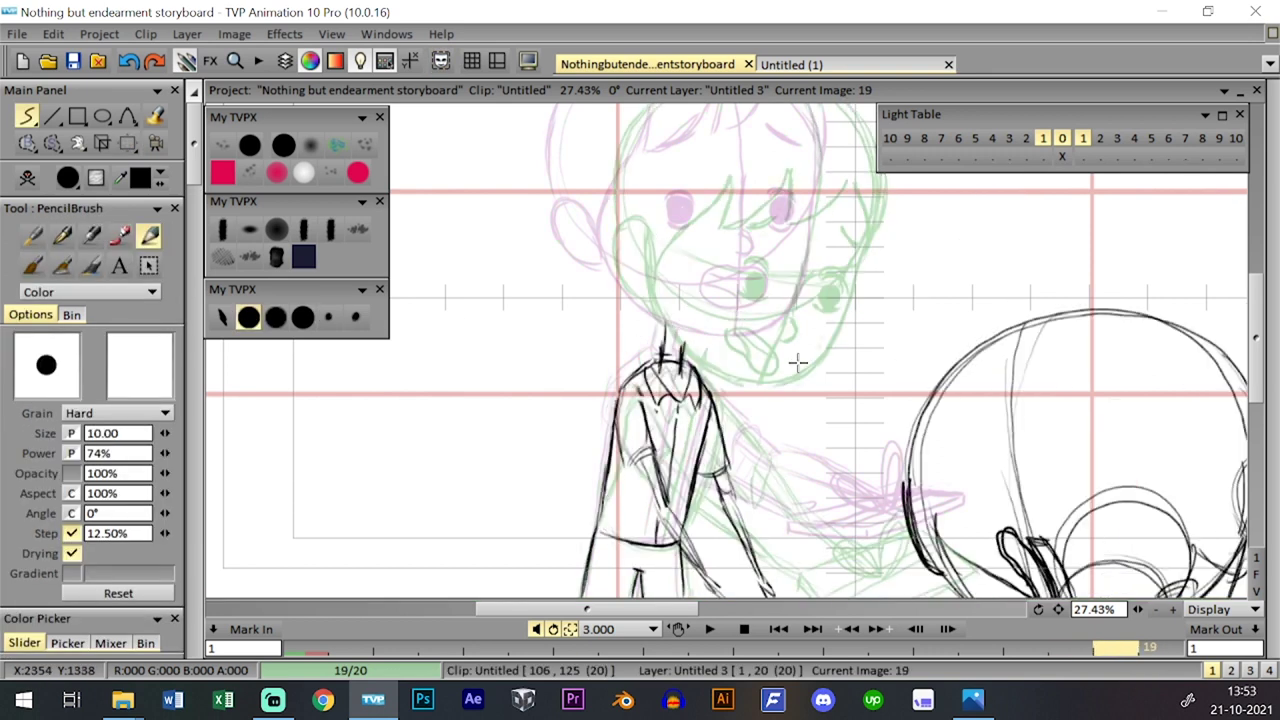
# - Sketch a large head circle over the head sketch with a vertical centre line
pyautogui.moveTo(674, 326); pyautogui.dragTo(676, 352)
pyautogui.moveTo(762, 244)
pyautogui.mouseDown()
pyautogui.moveTo(767, 307)
pyautogui.moveTo(741, 364)
pyautogui.mouseUp()
pyautogui.moveTo(699, 168)
pyautogui.mouseDown()
pyautogui.moveTo(650, 186)
pyautogui.moveTo(711, 265)
pyautogui.moveTo(718, 362)
pyautogui.mouseUp()
pyautogui.hotkey('ctrl', 'z')
pyautogui.moveTo(688, 190)
pyautogui.mouseDown()
pyautogui.moveTo(705, 247)
pyautogui.moveTo(716, 336)
pyautogui.mouseUp()
pyautogui.hotkey('ctrl', 'z')
pyautogui.moveTo(680, 180)
pyautogui.mouseDown()
pyautogui.moveTo(721, 283)
pyautogui.moveTo(721, 424)
pyautogui.mouseUp()
pyautogui.hotkey('ctrl', 'z')
pyautogui.moveTo(670, 180)
pyautogui.mouseDown()
pyautogui.moveTo(704, 216)
pyautogui.moveTo(716, 272)
pyautogui.moveTo(714, 480)
pyautogui.mouseUp()
pyautogui.moveTo(719, 390); pyautogui.dragTo(716, 458)
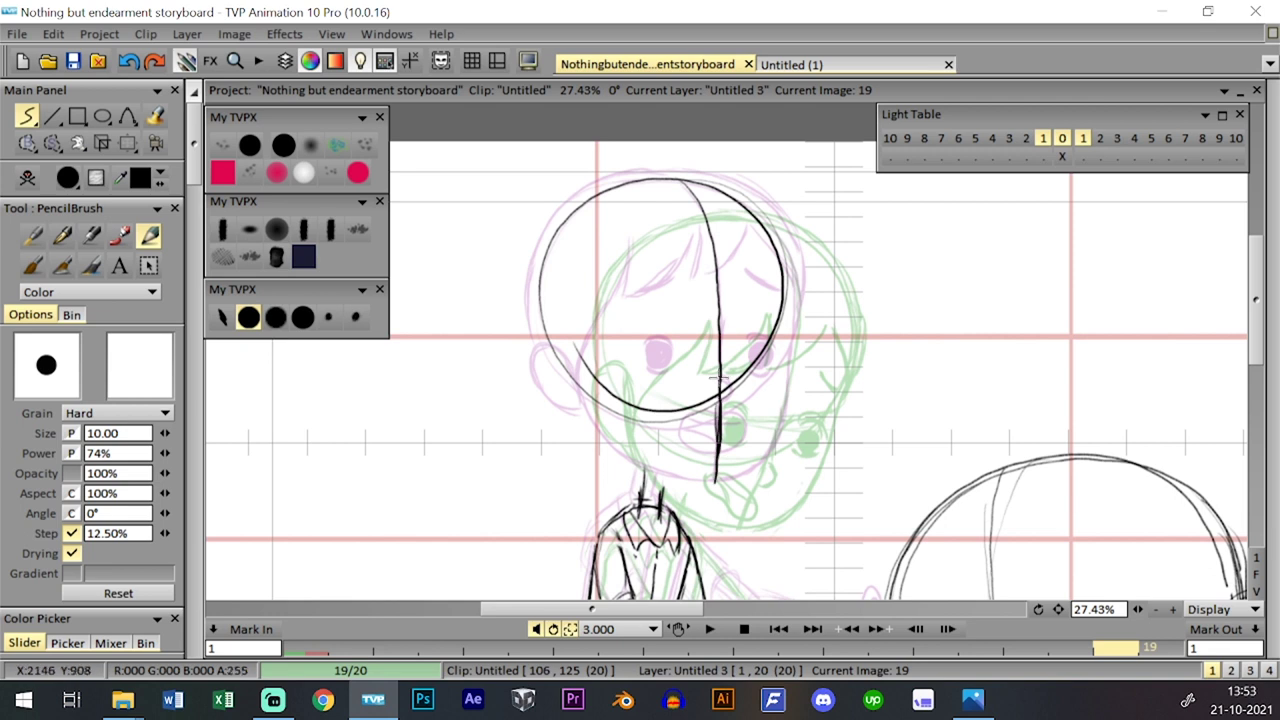
pyautogui.moveTo(719, 382); pyautogui.dragTo(714, 478)
# - Sketch the left cheek and a cleaner jaw line down to the chin
pyautogui.moveTo(568, 360); pyautogui.dragTo(616, 453)
pyautogui.moveTo(586, 402); pyautogui.dragTo(680, 474)
pyautogui.moveTo(613, 440); pyautogui.dragTo(715, 480)
pyautogui.hotkey('ctrl', 'z')
pyautogui.moveTo(634, 460); pyautogui.dragTo(716, 479)
pyautogui.moveTo(836, 330); pyautogui.dragTo(838, 313)
# - Lasso the first head drawing with freehand selection and erase it
pyautogui.click(52, 143)
pyautogui.click(110, 191)
pyautogui.moveTo(598, 418)
pyautogui.mouseDown()
pyautogui.moveTo(818, 420)
pyautogui.moveTo(740, 125)
pyautogui.moveTo(552, 415)
pyautogui.mouseUp()
pyautogui.click(27, 177)
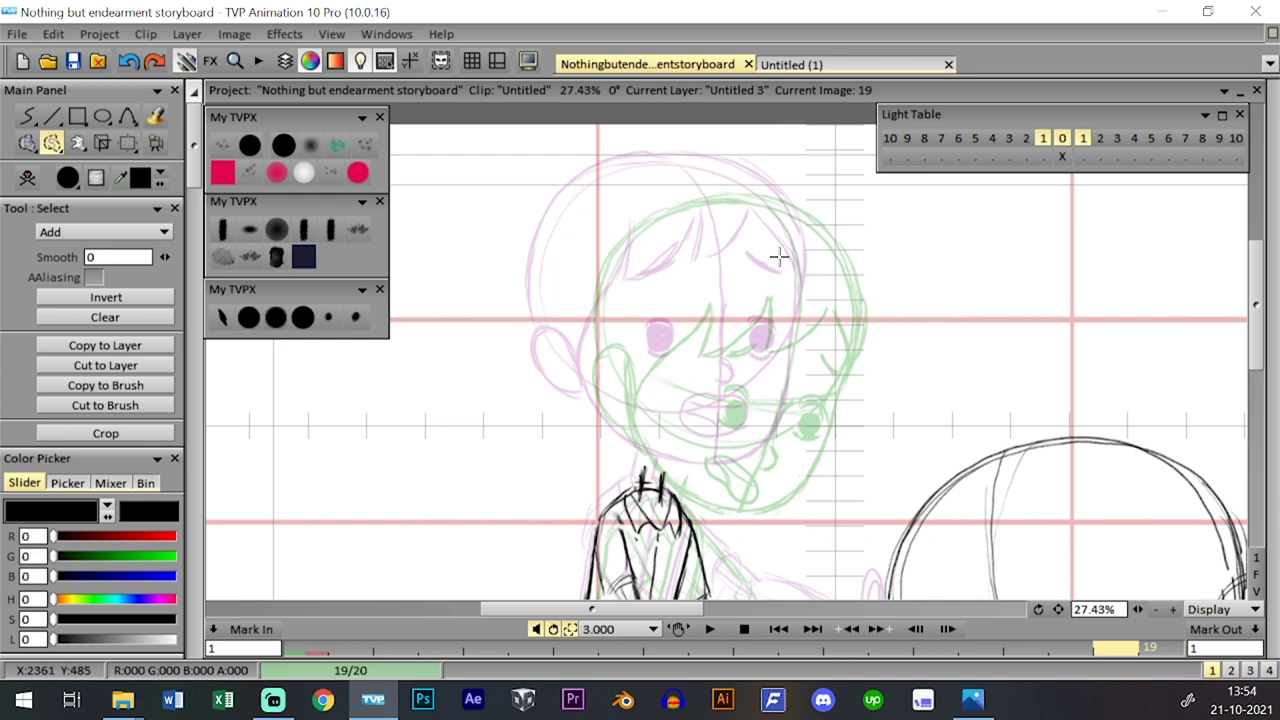
# - Redraw the head circle with the round pencil after several retries
pyautogui.click(250, 317)
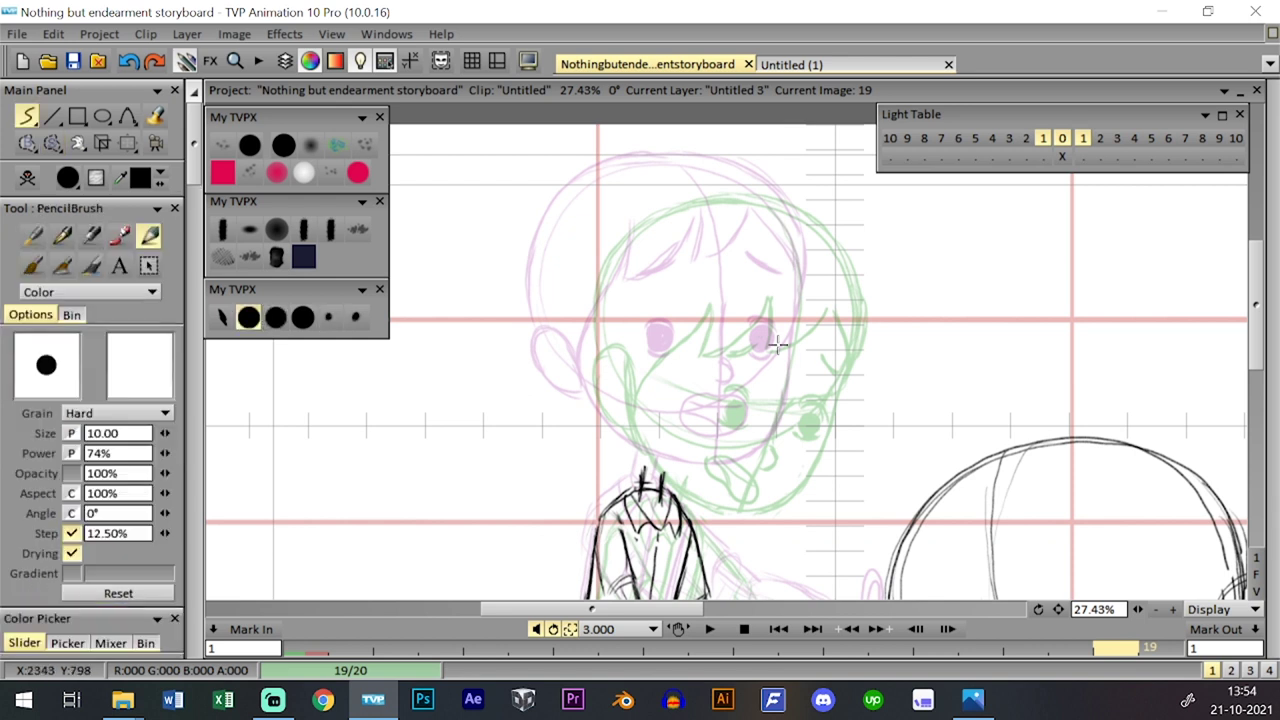
pyautogui.hscroll(1, 674, 425)
pyautogui.moveTo(814, 298)
pyautogui.mouseDown()
pyautogui.moveTo(655, 438)
pyautogui.moveTo(616, 393)
pyautogui.moveTo(722, 213)
pyautogui.mouseUp()
pyautogui.hotkey('ctrl', 'z')
pyautogui.moveTo(594, 395)
pyautogui.mouseDown()
pyautogui.moveTo(571, 348)
pyautogui.moveTo(588, 248)
pyautogui.mouseUp()
pyautogui.hotkey('ctrl', 'z')
pyautogui.moveTo(810, 254)
pyautogui.mouseDown()
pyautogui.moveTo(795, 240)
pyautogui.moveTo(579, 266)
pyautogui.mouseUp()
pyautogui.hotkey('ctrl', 'z')
pyautogui.moveTo(790, 222); pyautogui.dragTo(802, 256)
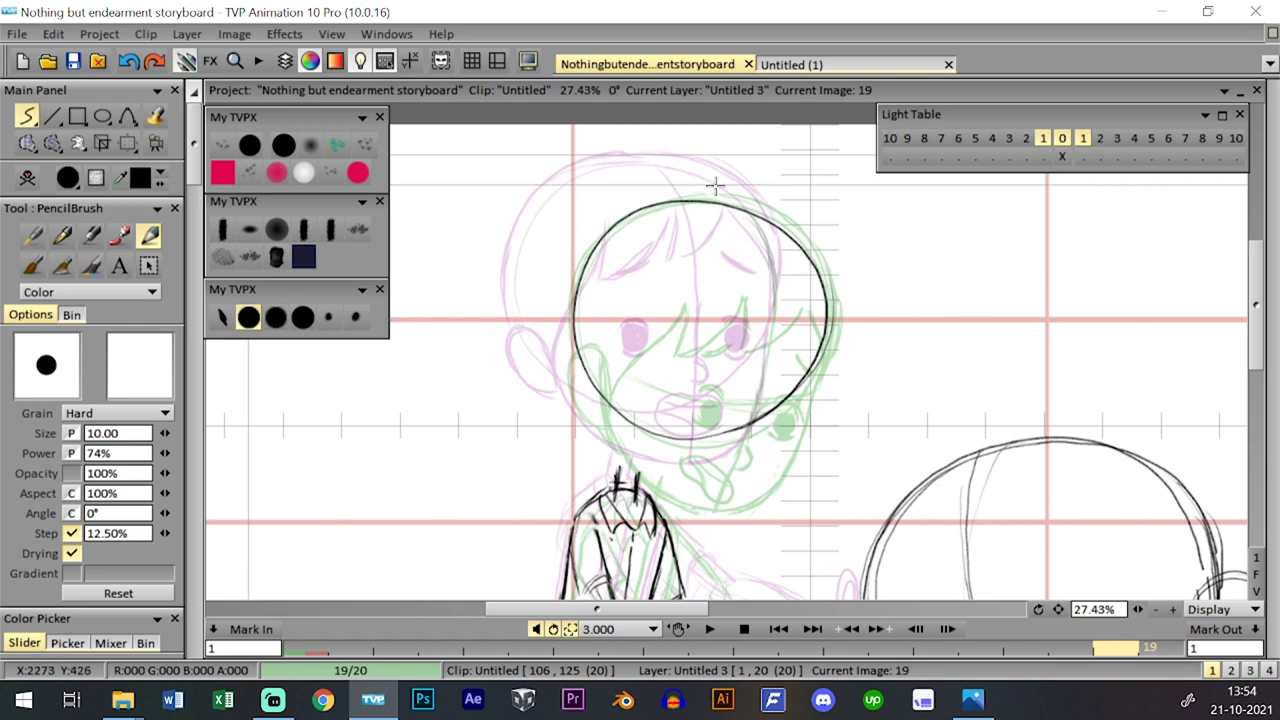
# - Draw the face's vertical centre line from chin up past eye level
pyautogui.moveTo(748, 242); pyautogui.dragTo(754, 334)
pyautogui.hotkey('ctrl', 'z')
pyautogui.moveTo(753, 228)
pyautogui.mouseDown()
pyautogui.moveTo(757, 345)
pyautogui.moveTo(740, 458)
pyautogui.mouseUp()
pyautogui.hotkey('ctrl', 'z')
pyautogui.moveTo(720, 504)
pyautogui.mouseDown()
pyautogui.moveTo(743, 420)
pyautogui.moveTo(747, 293)
pyautogui.mouseUp()
pyautogui.hotkey('ctrl', 'z')
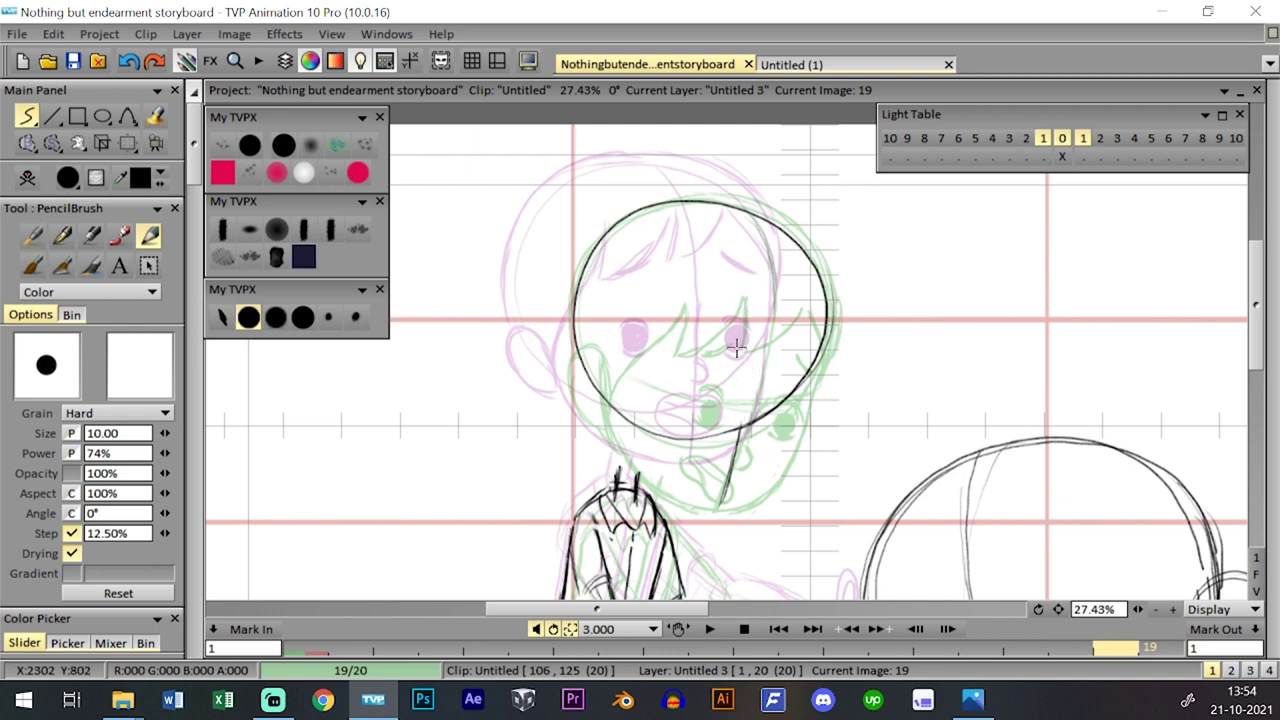
pyautogui.moveTo(738, 457)
pyautogui.mouseDown()
pyautogui.moveTo(750, 295)
pyautogui.moveTo(759, 315)
pyautogui.moveTo(738, 212)
pyautogui.moveTo(760, 290)
pyautogui.mouseUp()
pyautogui.hotkey('ctrl', 'z')
pyautogui.hotkey('ctrl', 'z')
pyautogui.hotkey('ctrl', 'z')
pyautogui.moveTo(738, 432)
pyautogui.mouseDown()
pyautogui.moveTo(753, 333)
pyautogui.moveTo(728, 211)
pyautogui.mouseUp()
pyautogui.moveTo(728, 211)
pyautogui.mouseDown()
pyautogui.moveTo(755, 288)
pyautogui.moveTo(749, 314)
pyautogui.mouseUp()
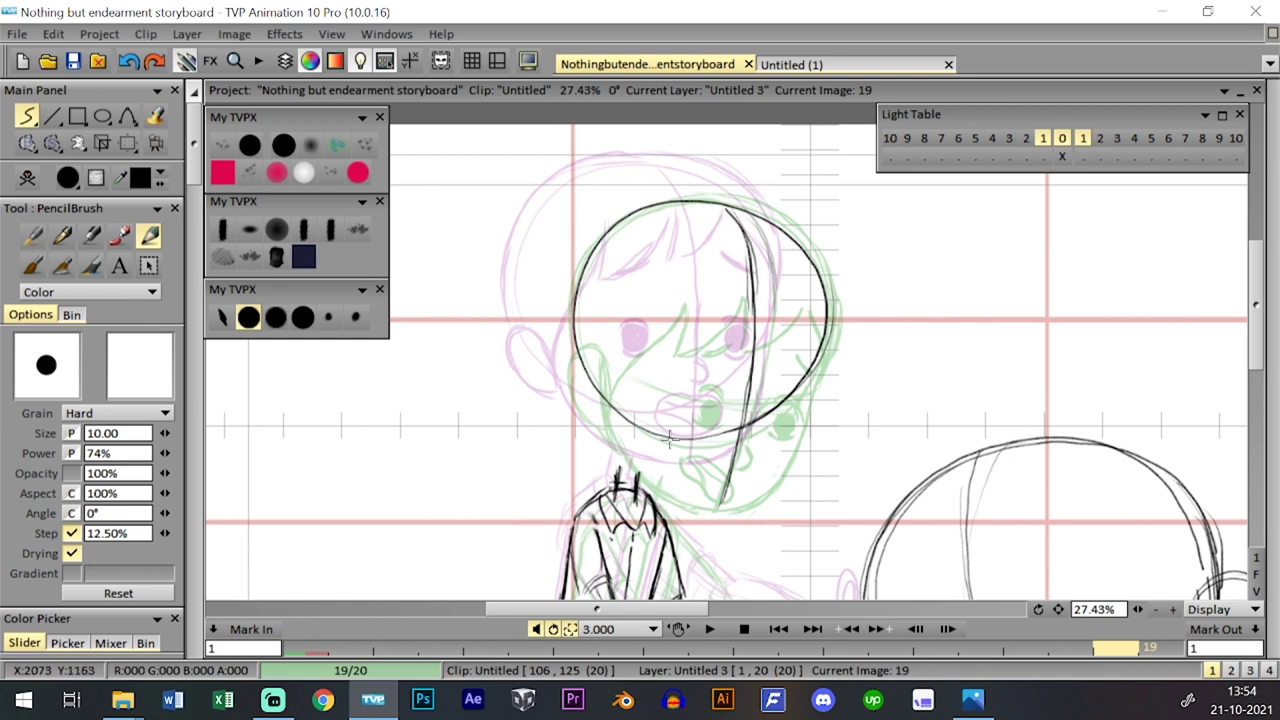
# - Draw the chin and the right side of the jaw
pyautogui.moveTo(622, 446)
pyautogui.mouseDown()
pyautogui.moveTo(667, 492)
pyautogui.moveTo(734, 508)
pyautogui.moveTo(765, 485)
pyautogui.moveTo(808, 408)
pyautogui.moveTo(823, 260)
pyautogui.mouseUp()
pyautogui.hotkey('ctrl', 'z')
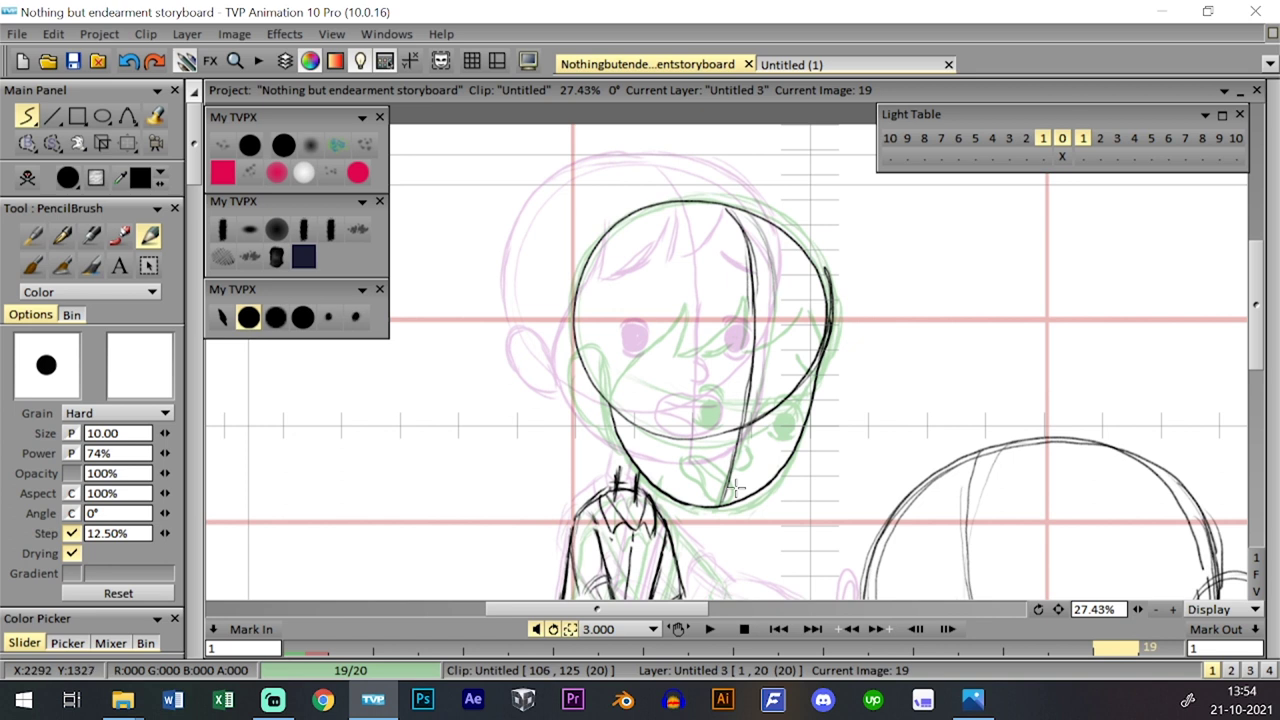
pyautogui.moveTo(697, 507); pyautogui.dragTo(764, 490)
pyautogui.moveTo(808, 396)
pyautogui.mouseDown()
pyautogui.moveTo(799, 459)
pyautogui.moveTo(744, 498)
pyautogui.moveTo(764, 494)
pyautogui.mouseUp()
pyautogui.moveTo(799, 448); pyautogui.dragTo(815, 388)
pyautogui.hotkey('ctrl', 'z')
pyautogui.moveTo(792, 469); pyautogui.dragTo(814, 388)
pyautogui.hotkey('ctrl', 'z')
pyautogui.moveTo(789, 462); pyautogui.dragTo(828, 330)
# - Compare with image 18, then add an ear on the left of the face
pyautogui.press('Left')
pyautogui.press('Right')
pyautogui.press('Left')
pyautogui.press('Right')
pyautogui.moveTo(605, 420)
pyautogui.mouseDown()
pyautogui.moveTo(583, 360)
pyautogui.moveTo(598, 425)
pyautogui.moveTo(574, 397)
pyautogui.moveTo(625, 422)
pyautogui.moveTo(588, 365)
pyautogui.mouseUp()
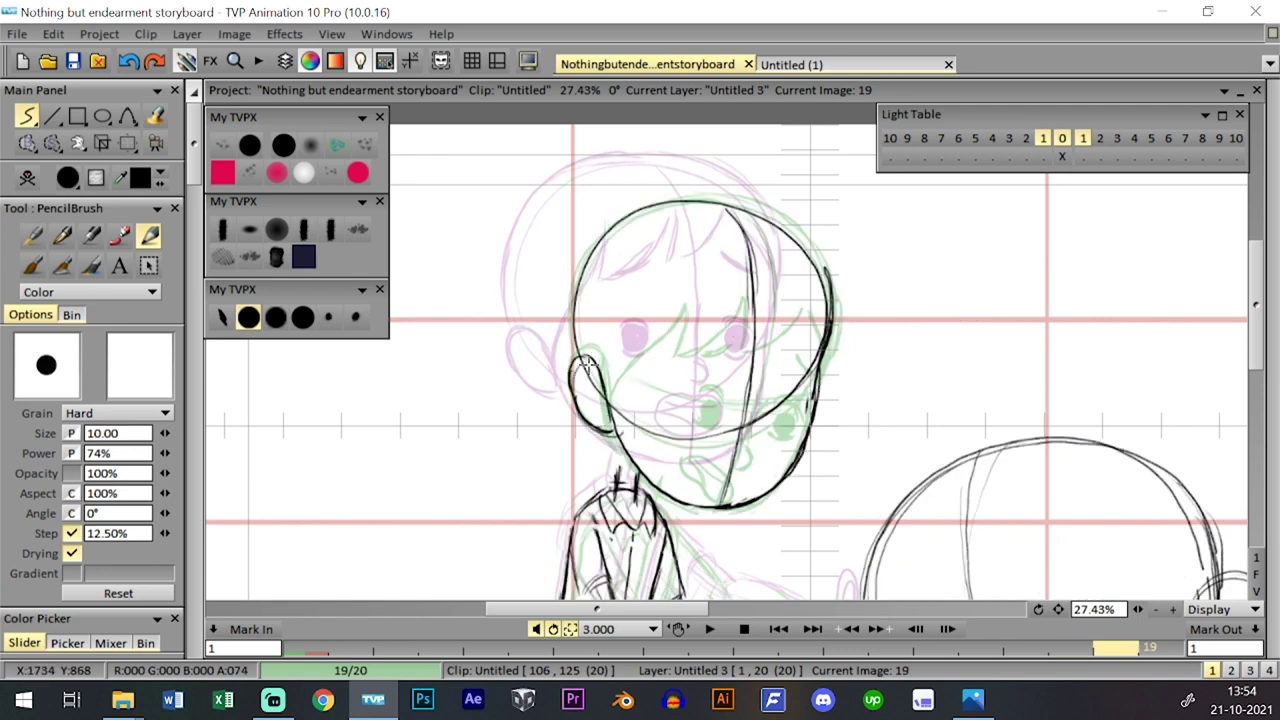
# - Lasso the new head drawing and move it up and to the left
pyautogui.click(58, 148)
pyautogui.click(150, 170)
pyautogui.click(61, 148)
pyautogui.click(150, 192)
pyautogui.moveTo(630, 462)
pyautogui.mouseDown()
pyautogui.moveTo(850, 478)
pyautogui.moveTo(724, 162)
pyautogui.moveTo(558, 378)
pyautogui.mouseUp()
pyautogui.click(127, 142)
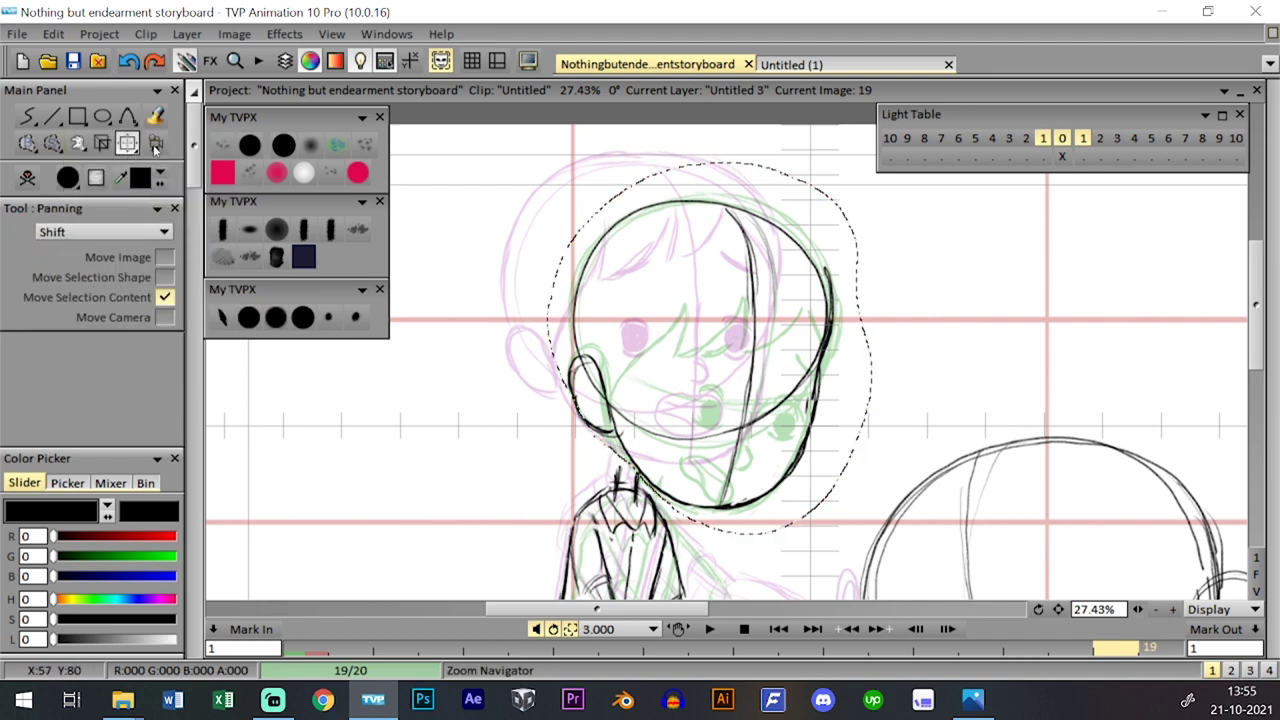
pyautogui.moveTo(817, 312)
pyautogui.mouseDown()
pyautogui.moveTo(767, 292)
pyautogui.moveTo(787, 290)
pyautogui.mouseUp()
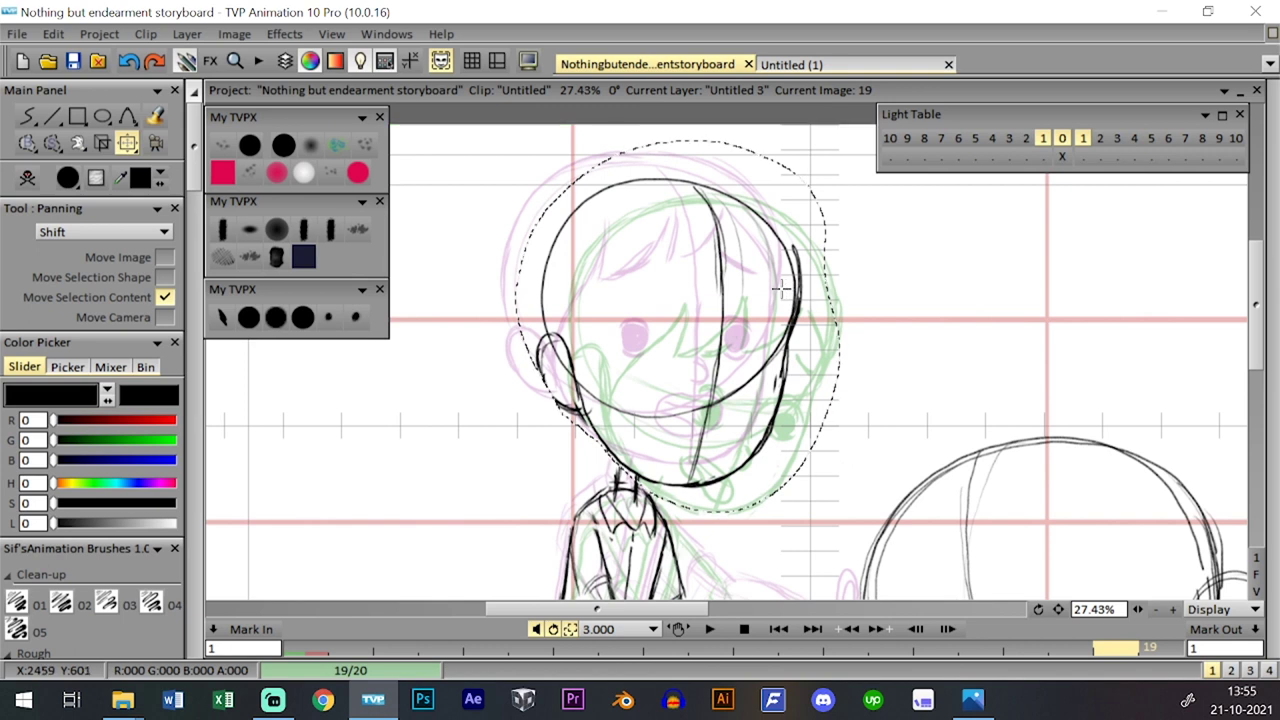
# - Dismiss the Slide Layer prompt, deselect the head and turn off the Light Table
pyautogui.hotkey('ctrl', 't')
pyautogui.click(678, 384)
pyautogui.hotkey('ctrl', 'd')
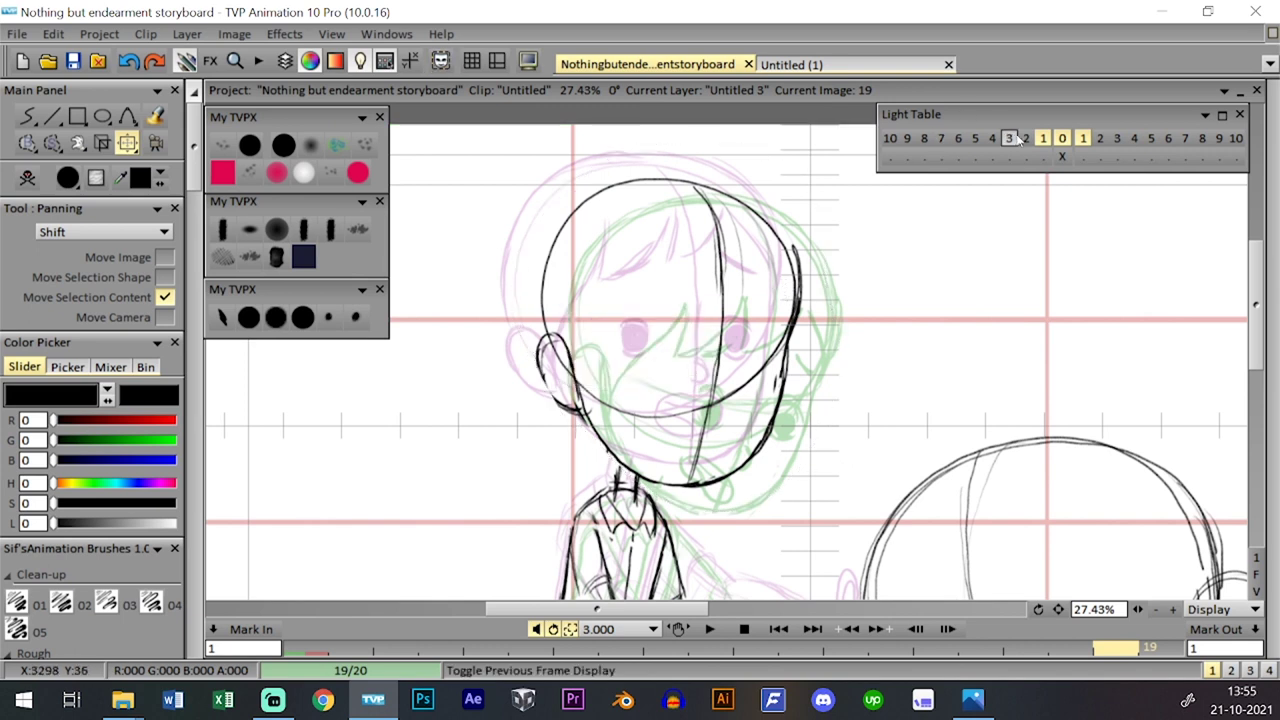
pyautogui.click(1062, 153)
pyautogui.press('Tab')
pyautogui.press('Tab')
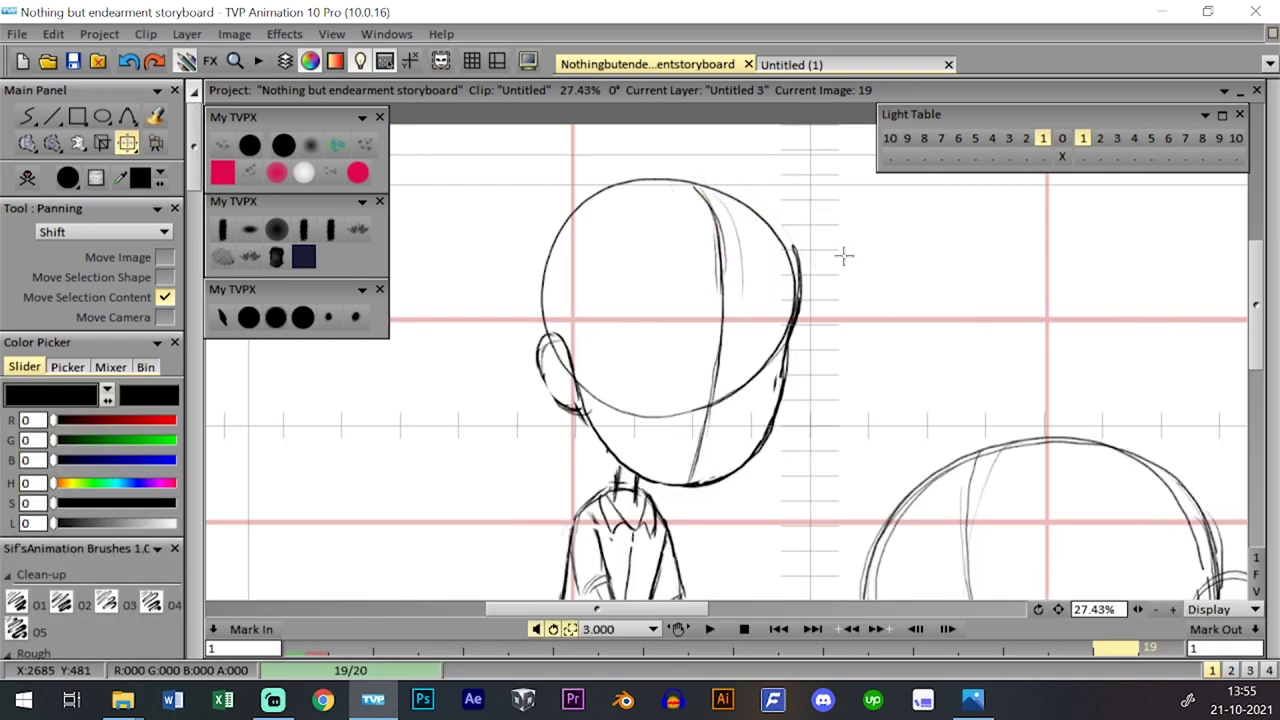
# - Flip between neighbouring images to compare, then select the pencil brush preset
pyautogui.press('Left')
pyautogui.press('Left')
pyautogui.press('Right')
pyautogui.press('Right')
pyautogui.press('Right')
pyautogui.press('Left')
pyautogui.press('Left')
pyautogui.press('Right')
pyautogui.press('Right')
pyautogui.press('Left')
pyautogui.press('Right')
pyautogui.press('Left')
pyautogui.press('Left')
pyautogui.press('Right')
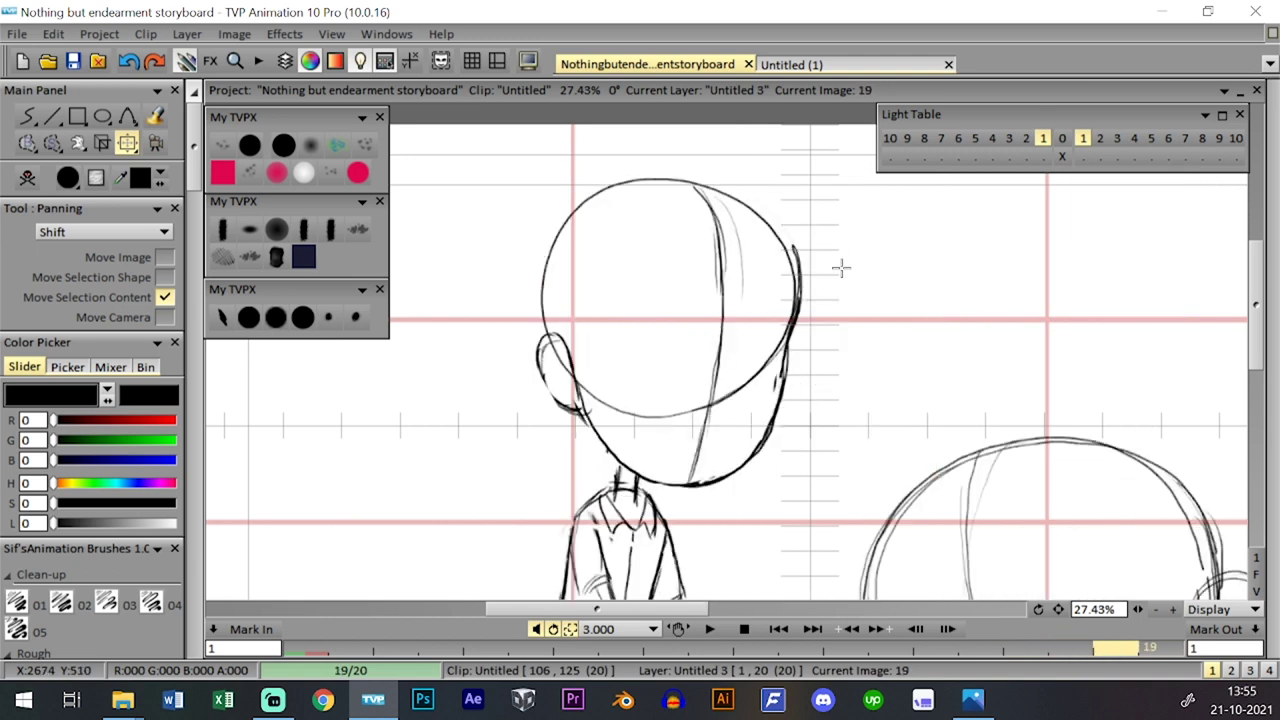
pyautogui.click(256, 315)
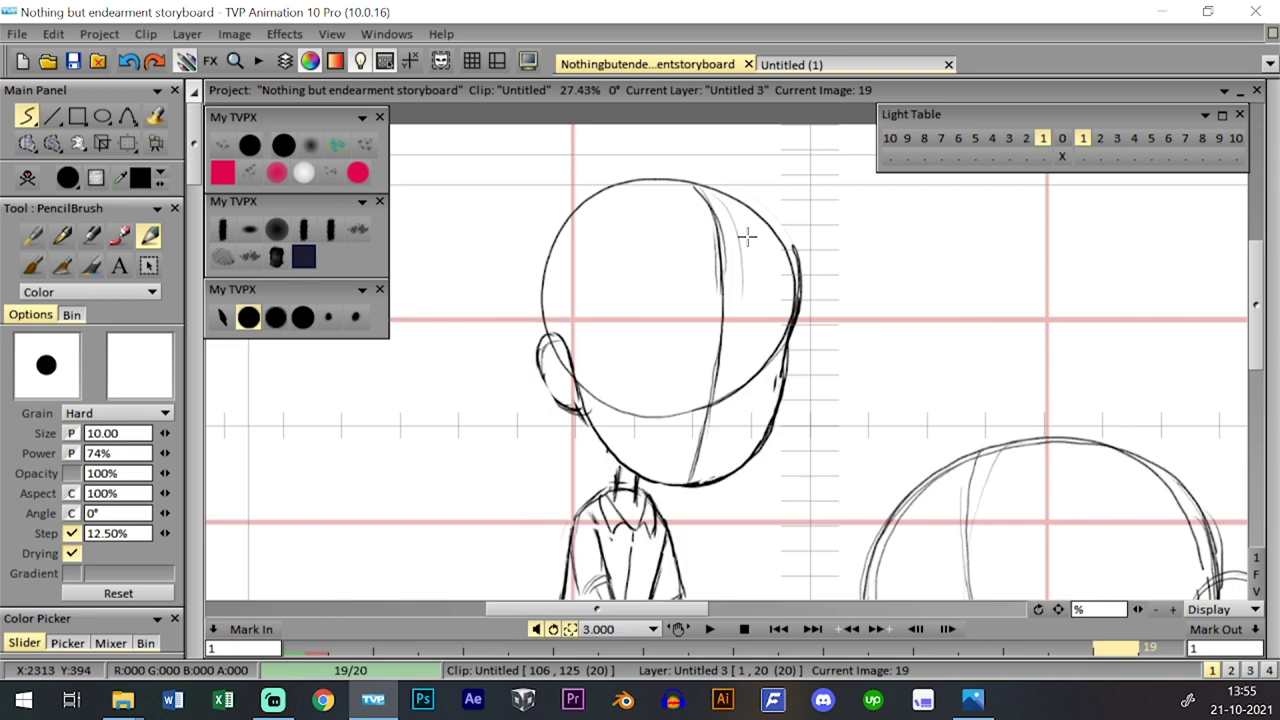
pyautogui.hotkey('ctrl', 't')
pyautogui.hotkey('ctrl', 't')
# - Hide the onion skin and flip between images 17 and 20 to compare
pyautogui.click(1062, 139)
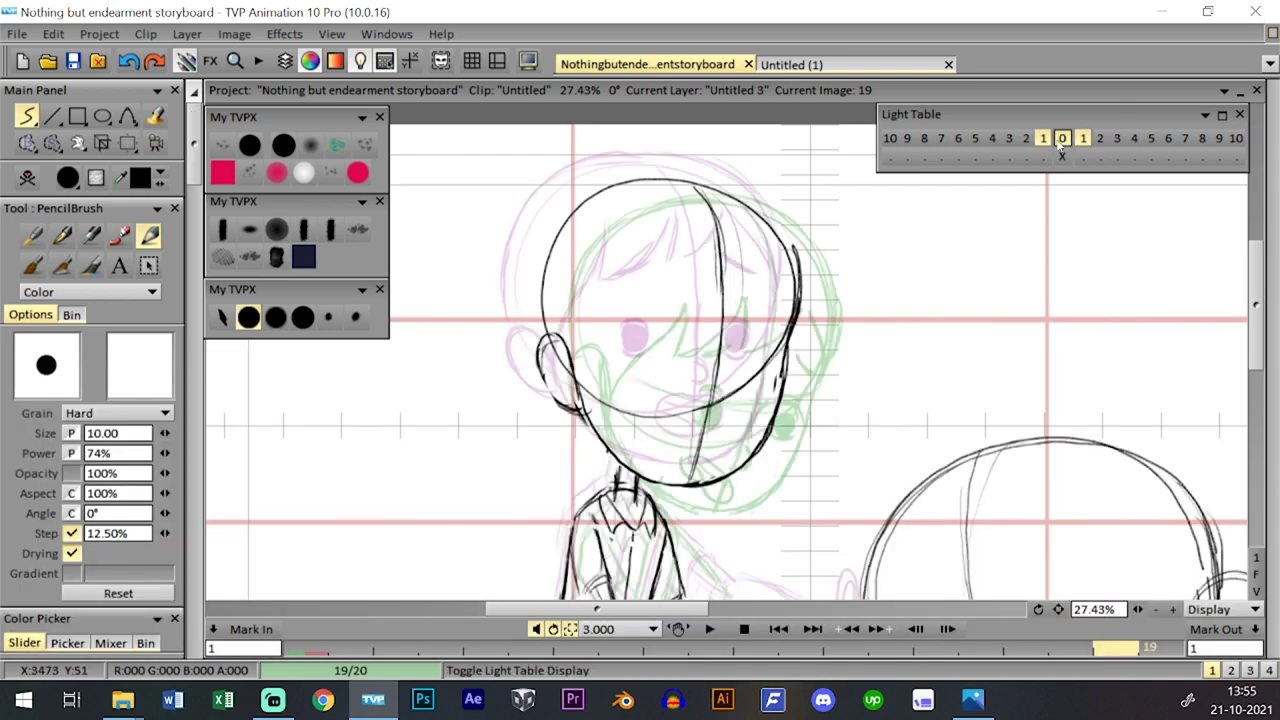
pyautogui.moveTo(672, 339); pyautogui.dragTo(670, 329)
pyautogui.click(1064, 140)
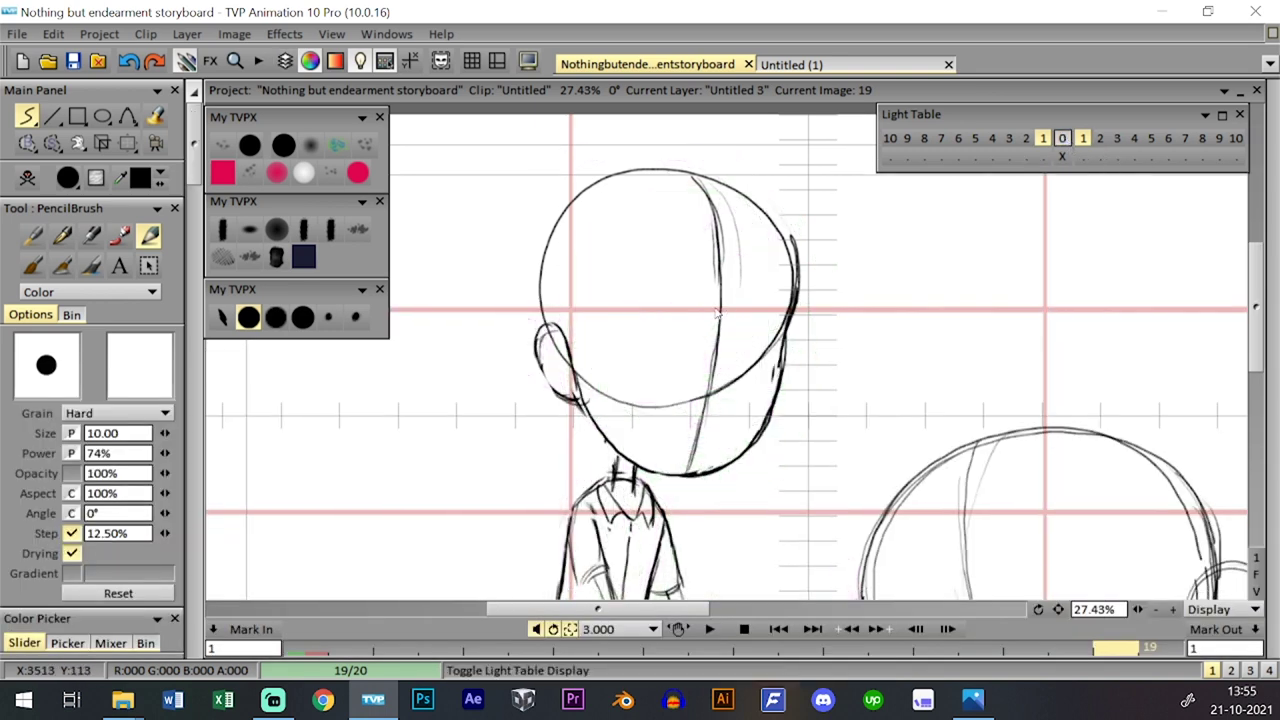
pyautogui.press('Left')
pyautogui.press('Right')
pyautogui.press('Right')
pyautogui.press('Left')
pyautogui.press('Left')
pyautogui.press('Left')
pyautogui.press('Right')
pyautogui.press('Right')
pyautogui.press('Left')
pyautogui.press('Left')
pyautogui.press('Right')
pyautogui.press('Right')
pyautogui.press('Left')
pyautogui.press('Left')
pyautogui.press('Right')
pyautogui.press('Right')
# - Sketch a small curve over the left eye, checking it against images 18 and 20
pyautogui.press('Left')
pyautogui.press('Right')
pyautogui.press('Left')
pyautogui.press('Right')
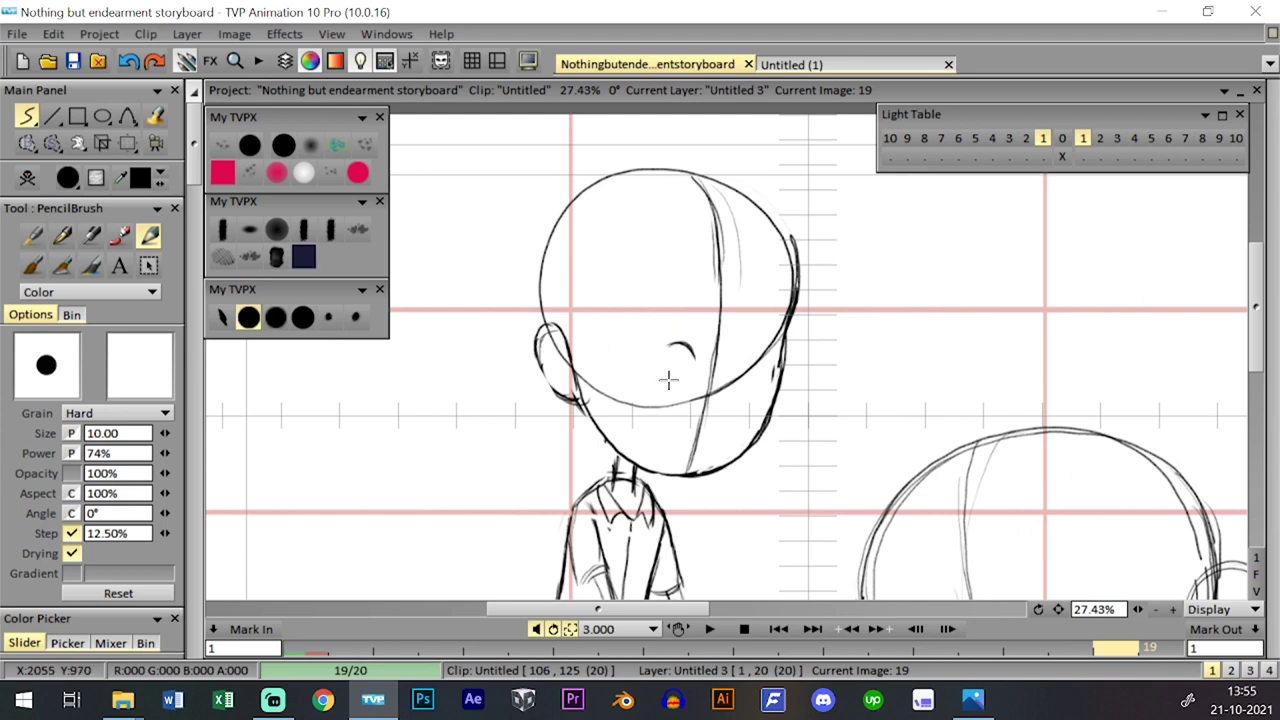
pyautogui.moveTo(664, 383); pyautogui.dragTo(690, 384)
pyautogui.press('Left')
pyautogui.press('Right')
pyautogui.press('Left')
pyautogui.press('Right')
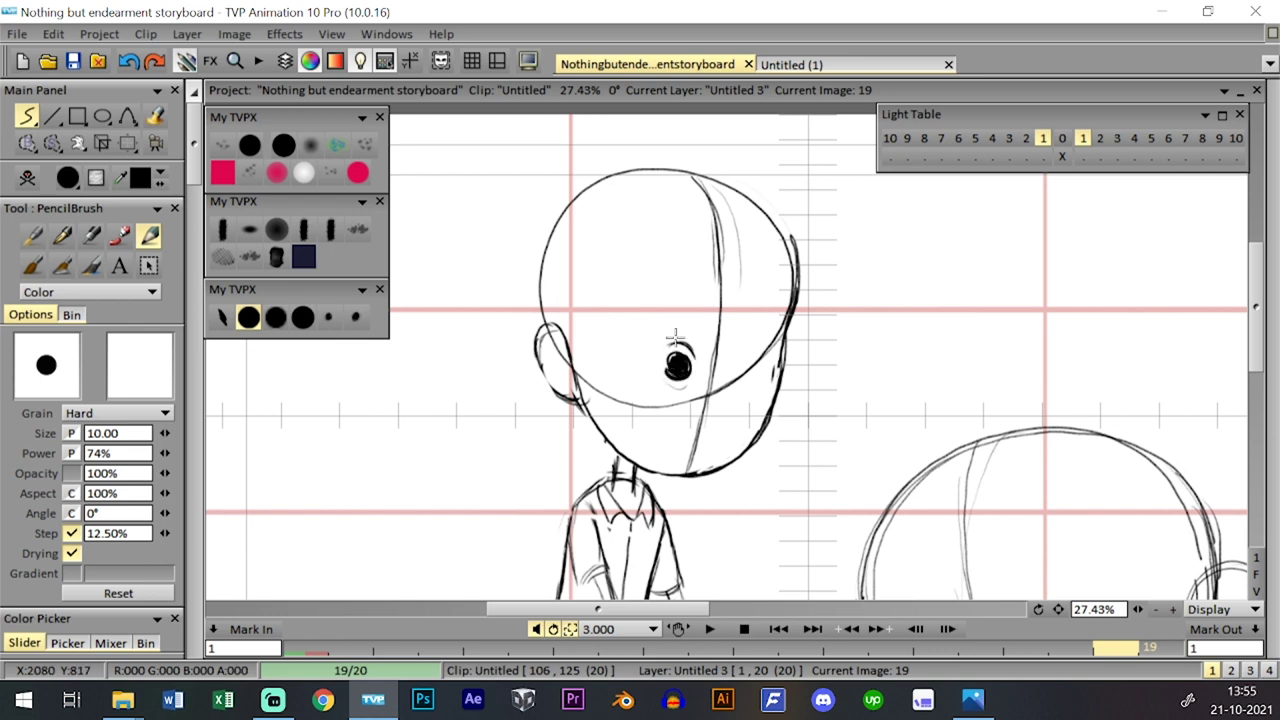
pyautogui.press('Right')
pyautogui.press('Left')
pyautogui.press('Left')
pyautogui.press('Right')
# - Erase most of the left pupil with the large eraser, then return to the pencil brush
pyautogui.click(283, 145)
pyautogui.moveTo(688, 358); pyautogui.dragTo(670, 360)
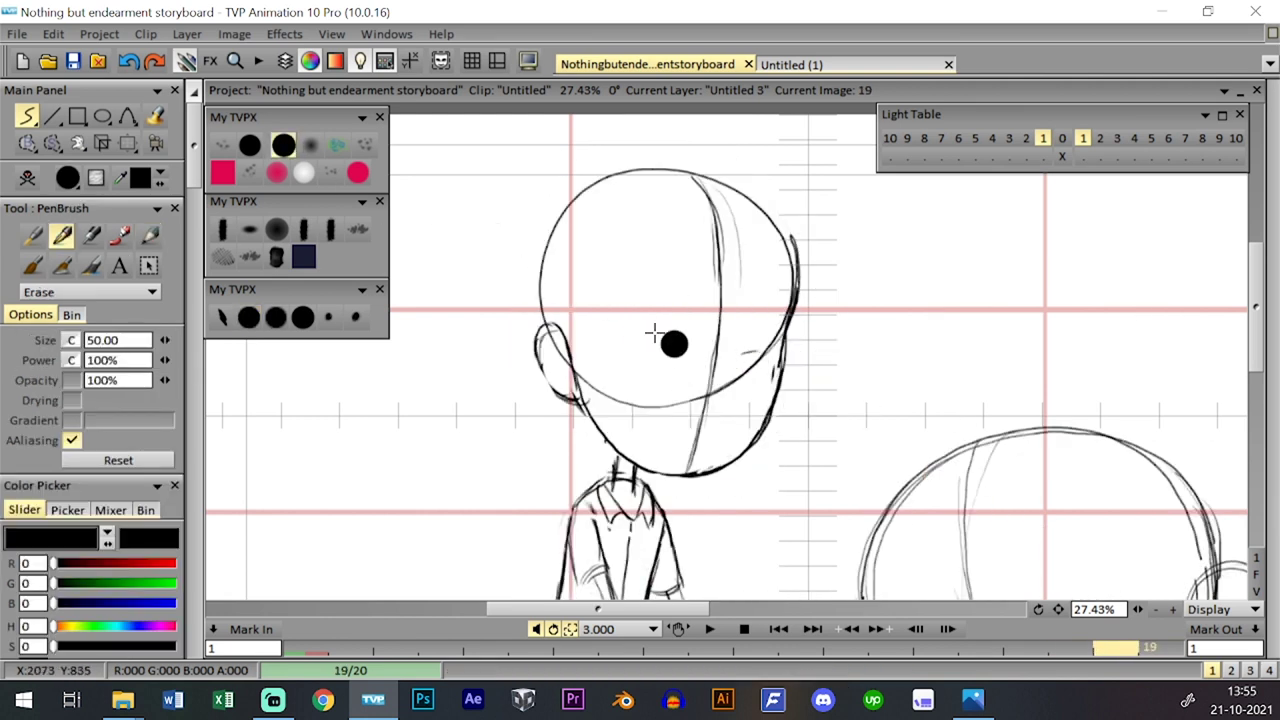
pyautogui.click(249, 317)
pyautogui.press('Left')
pyautogui.press('Right')
pyautogui.press('Right')
pyautogui.press('Left')
pyautogui.press('Left')
pyautogui.press('Right')
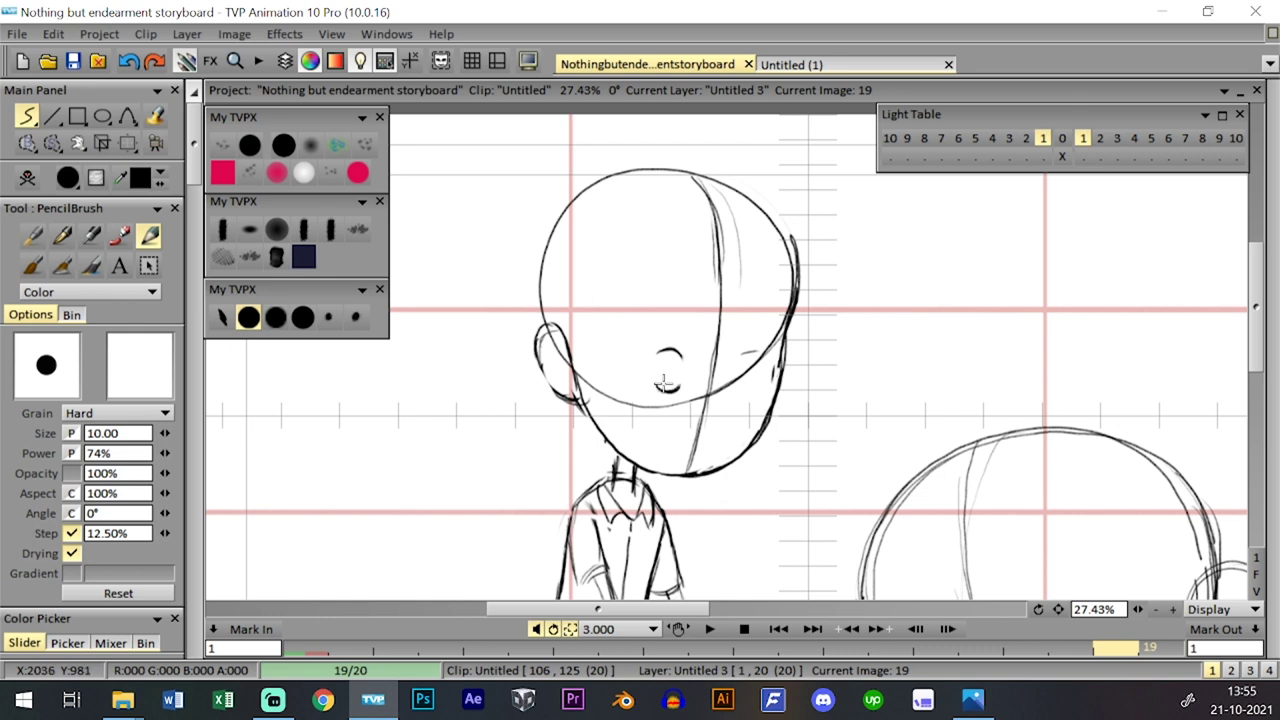
# - Fill the left pupil solid black
pyautogui.moveTo(665, 385); pyautogui.dragTo(671, 375)
pyautogui.press('Right')
pyautogui.press('Left')
pyautogui.press('Left')
pyautogui.press('Right')
pyautogui.press('Right')
pyautogui.press('Left')
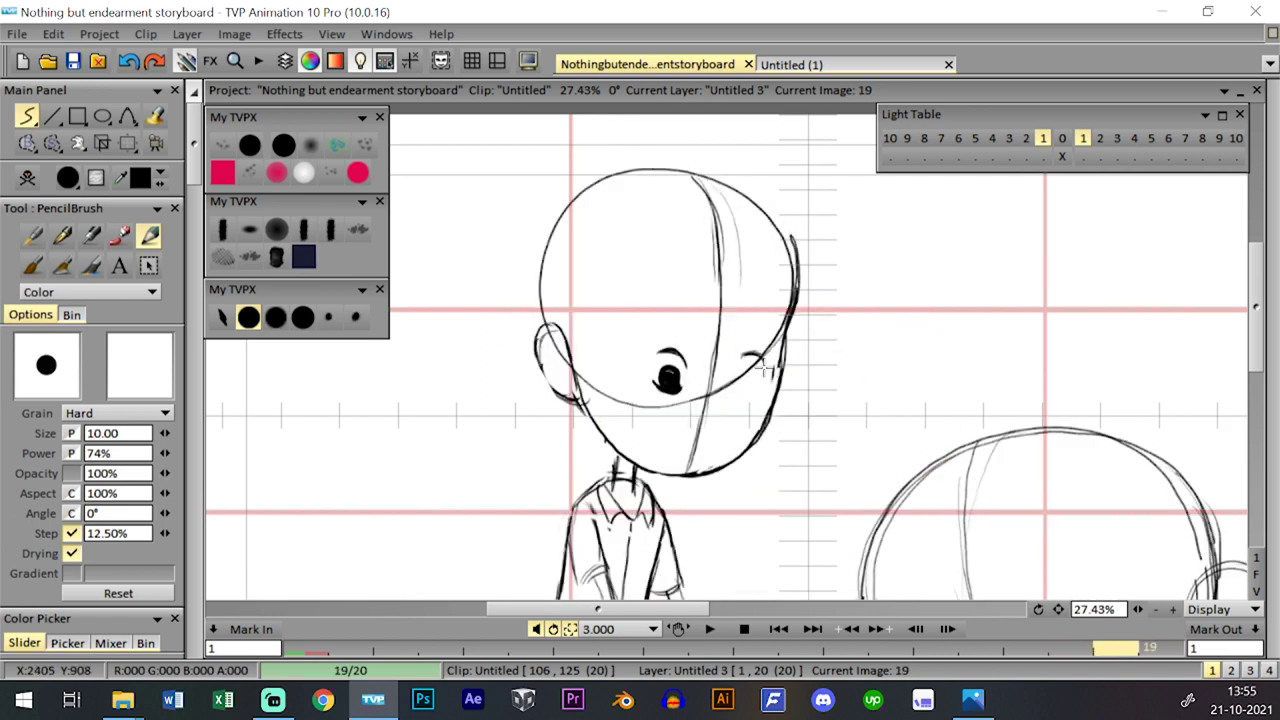
# - Draw and fill the right eye dark, comparing with images 18 and 20
pyautogui.moveTo(757, 392)
pyautogui.mouseDown()
pyautogui.moveTo(733, 398)
pyautogui.moveTo(758, 392)
pyautogui.mouseUp()
pyautogui.moveTo(748, 375)
pyautogui.mouseDown()
pyautogui.moveTo(744, 395)
pyautogui.moveTo(754, 383)
pyautogui.mouseUp()
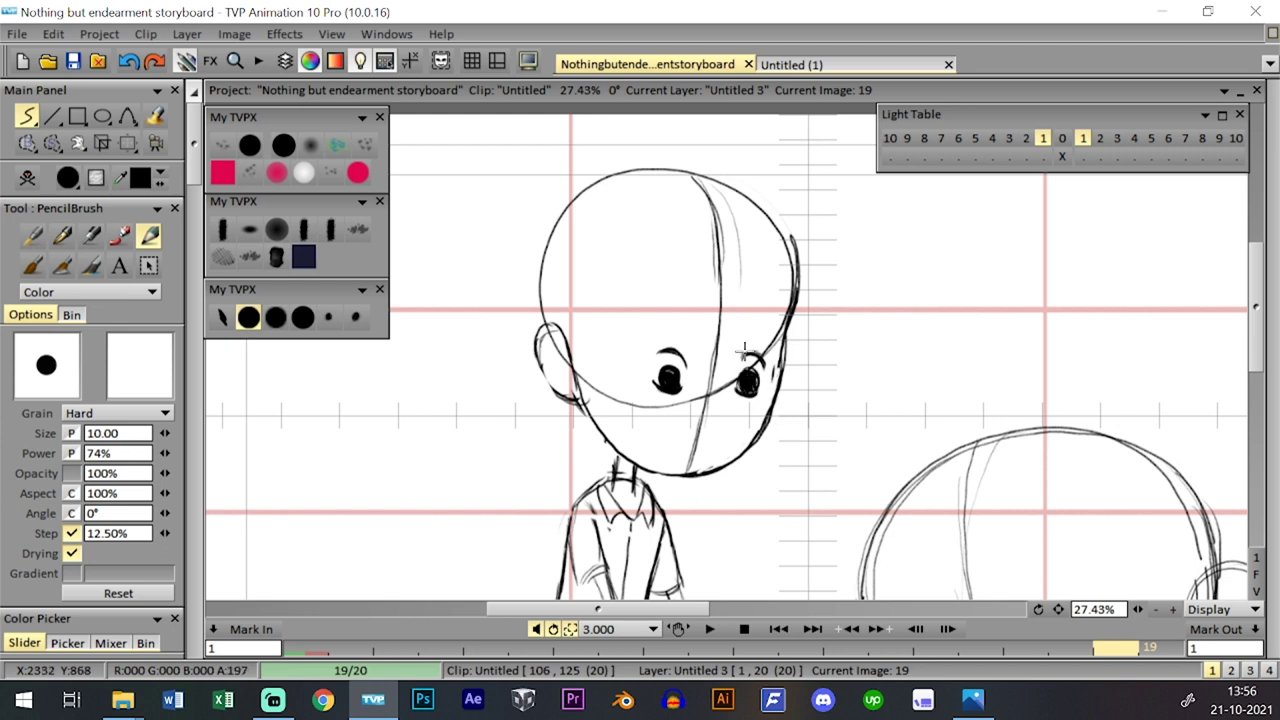
pyautogui.press('Left')
pyautogui.press('Right')
pyautogui.press('Right')
pyautogui.press('Left')
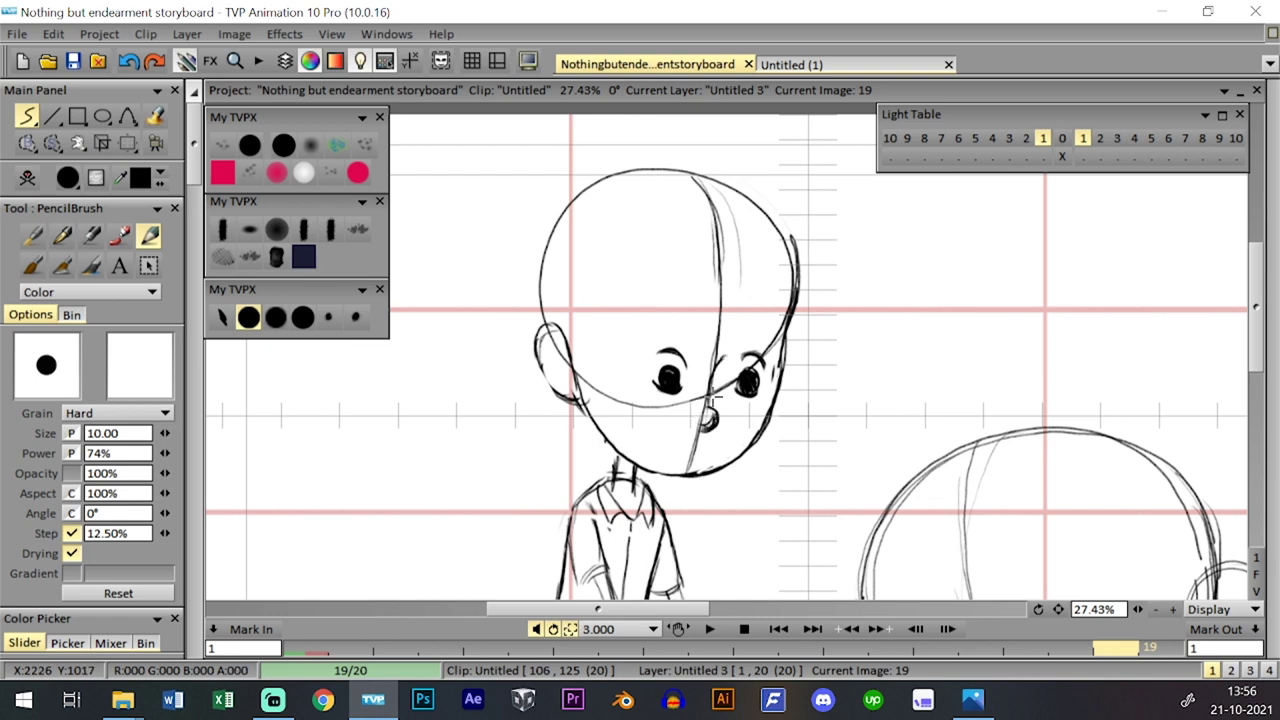
pyautogui.press('Left')
pyautogui.press('Right')
pyautogui.press('Right')
pyautogui.press('Left')
pyautogui.press('Left')
pyautogui.press('Right')
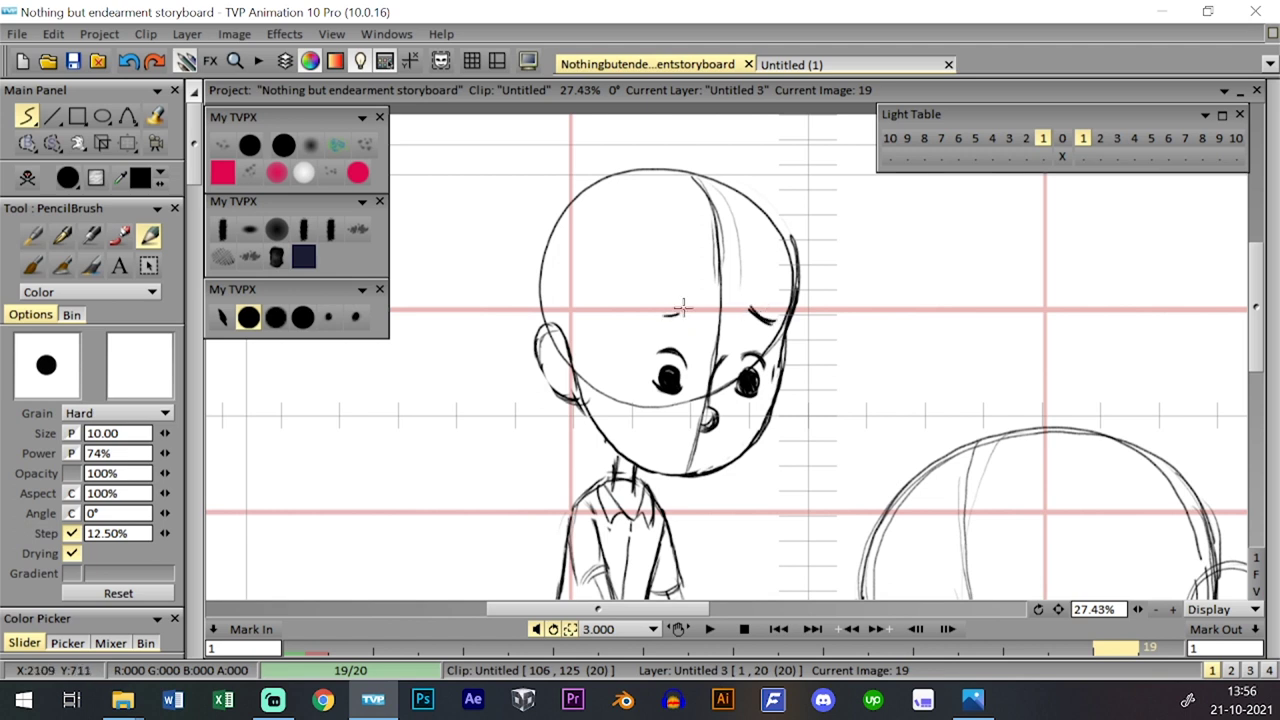
# - Draw a darker left eyebrow on image 19 and compare with neighbouring images
pyautogui.moveTo(657, 308); pyautogui.dragTo(683, 311)
pyautogui.press('Left')
pyautogui.press('Right')
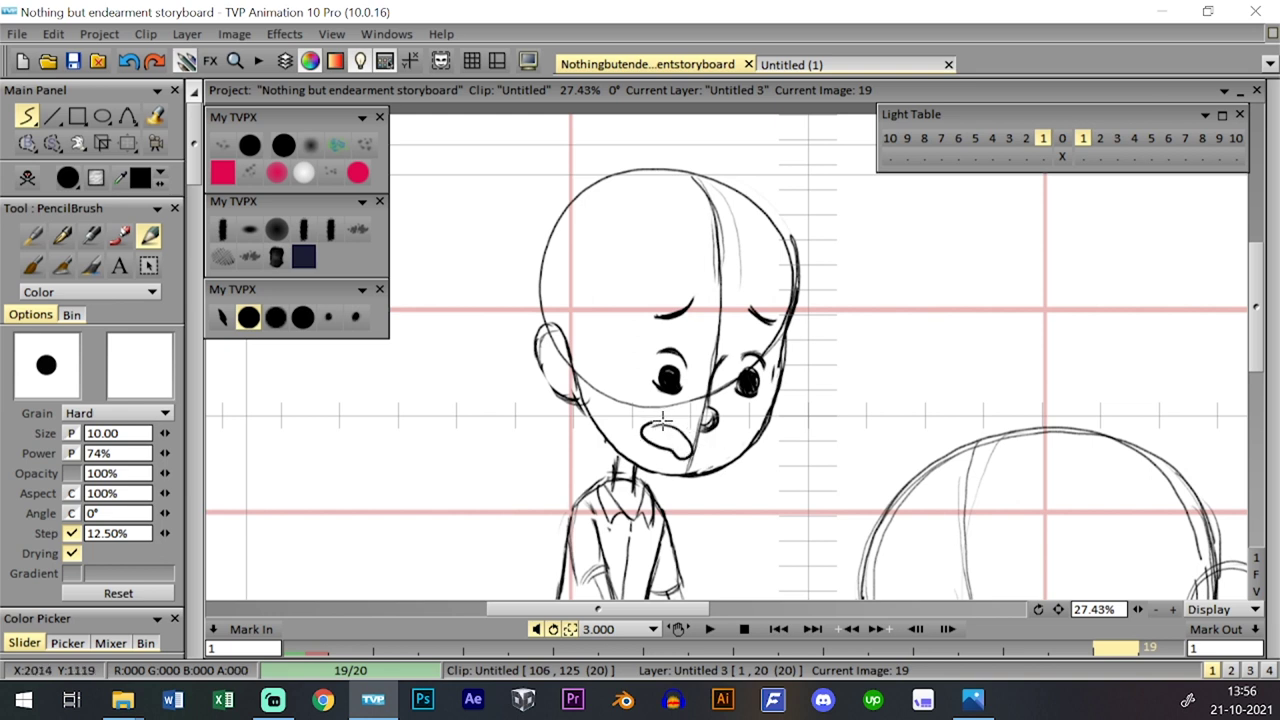
pyautogui.press('Left')
pyautogui.press('Right')
pyautogui.press('Right')
pyautogui.press('Left')
pyautogui.press('Left')
pyautogui.press('Right')
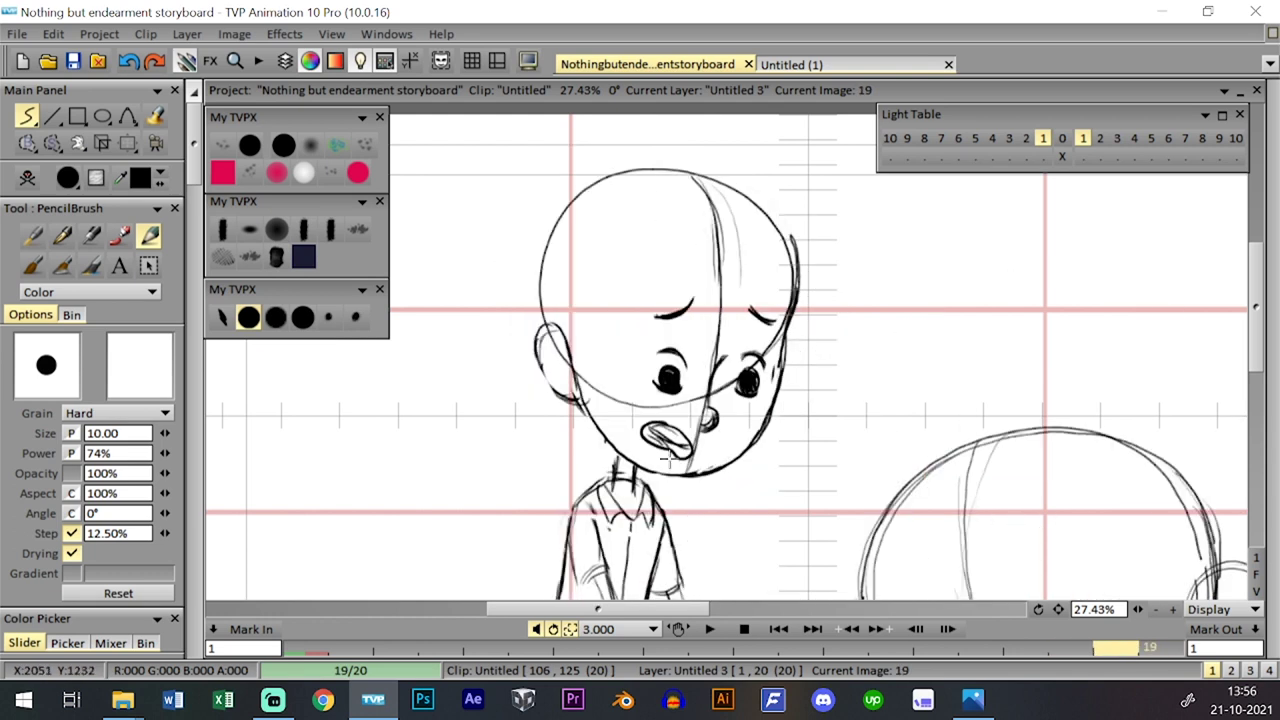
# - Flip between images 18 and 20 to check the face, ending on image 20
pyautogui.press('Left')
pyautogui.press('Right')
pyautogui.press('Right')
pyautogui.press('Left')
pyautogui.press('Left')
pyautogui.press('Right')
pyautogui.press('Right')
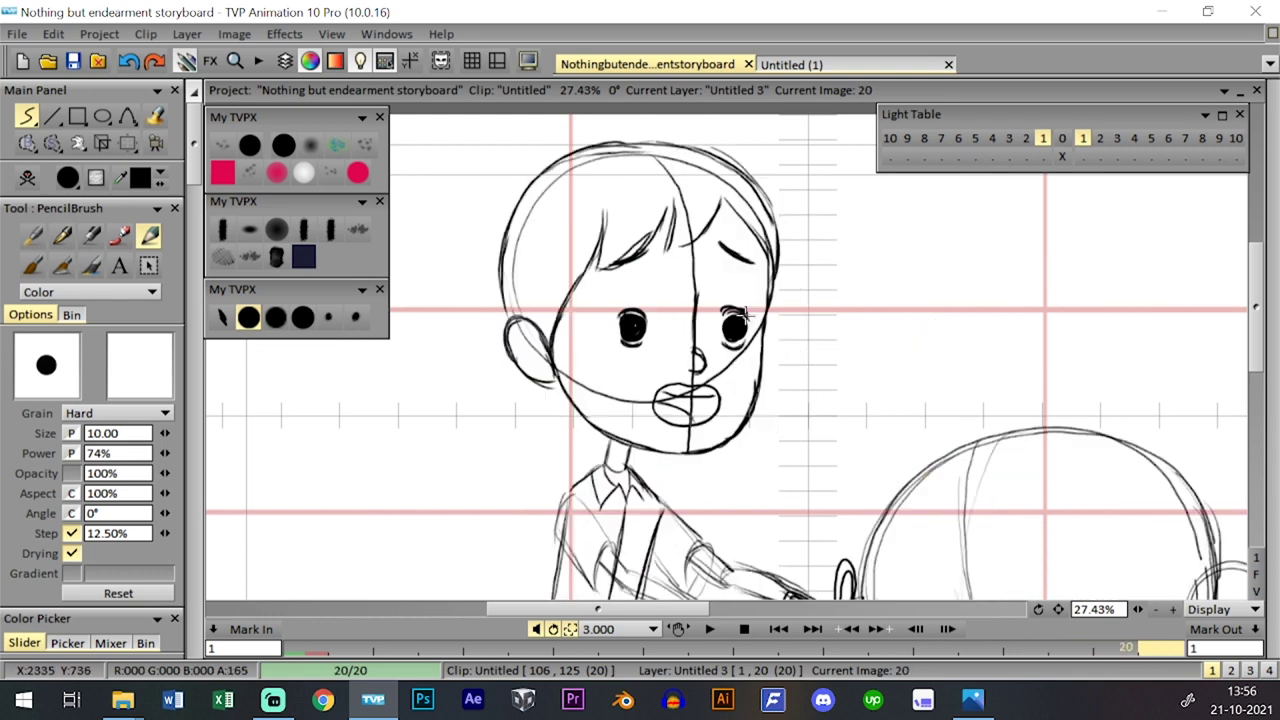
pyautogui.press('Left')
pyautogui.press('Left')
pyautogui.press('Right')
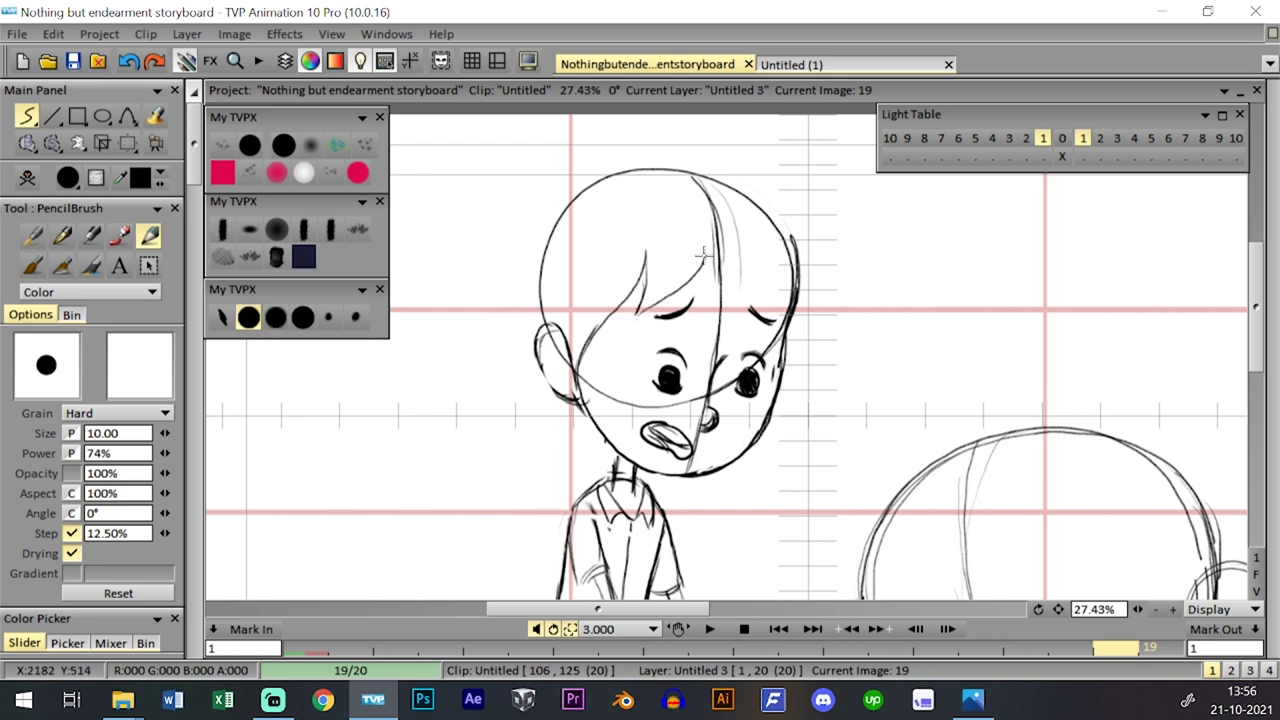
pyautogui.press('Left')
pyautogui.press('Right')
pyautogui.press('Right')
pyautogui.press('Left')
pyautogui.press('Left')
pyautogui.press('Right')
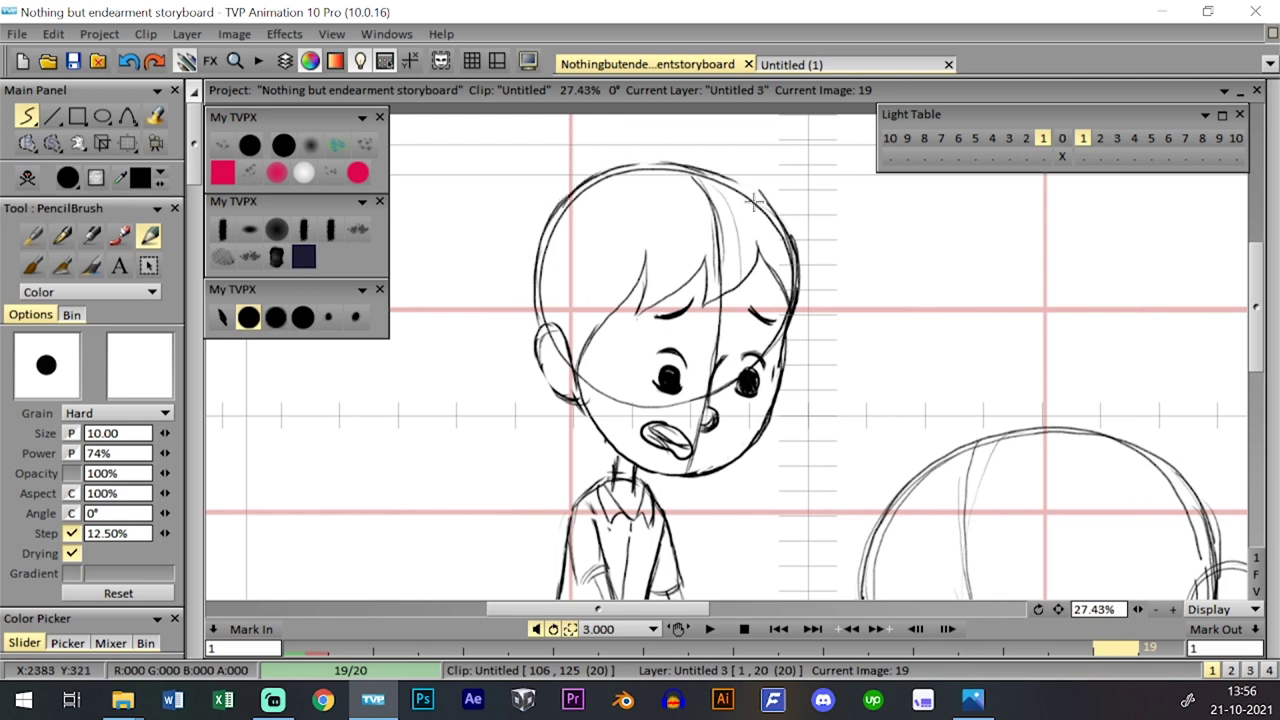
pyautogui.press('Left')
pyautogui.press('Right')
pyautogui.press('Right')
# - Extend the Untitled 3 and Untitled 2 layers in the Time Line to frame 20
pyautogui.press('Tab')
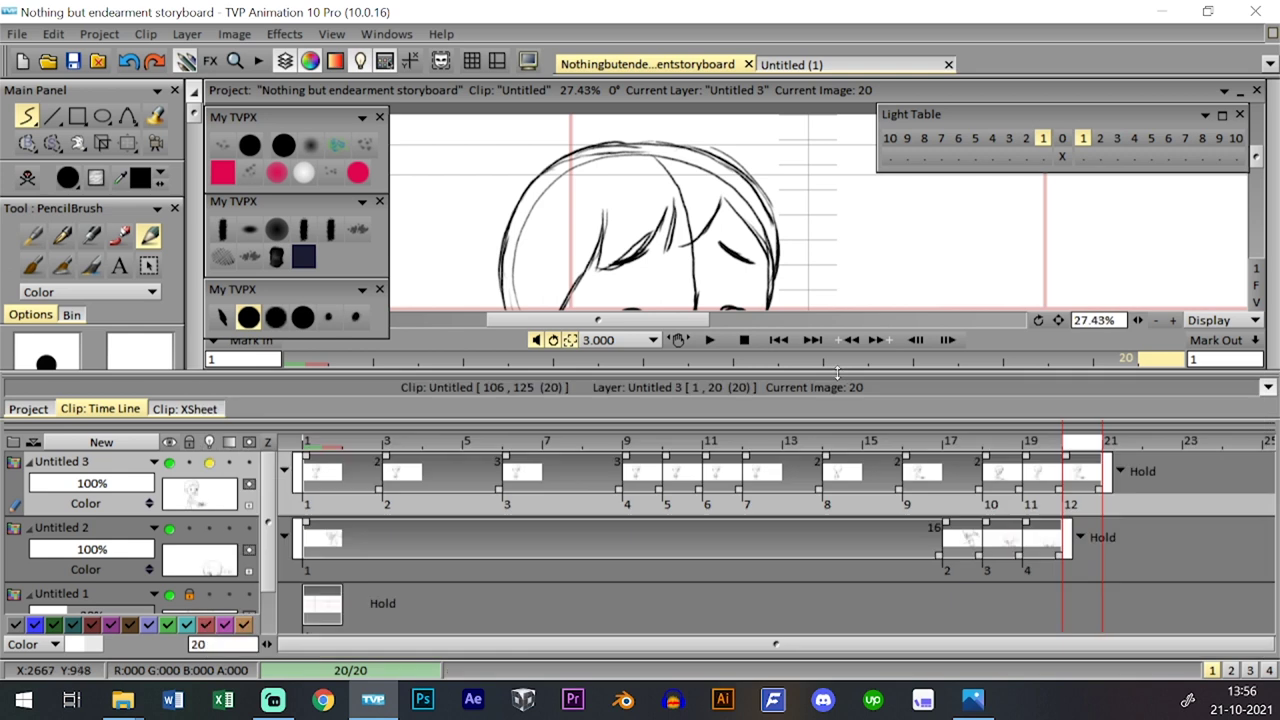
pyautogui.moveTo(1056, 489); pyautogui.dragTo(1092, 490)
pyautogui.hotkey('ctrl', 'z')
pyautogui.hotkey('ctrl', 'z')
pyautogui.moveTo(1059, 555); pyautogui.dragTo(1092, 562)
pyautogui.press('Tab')
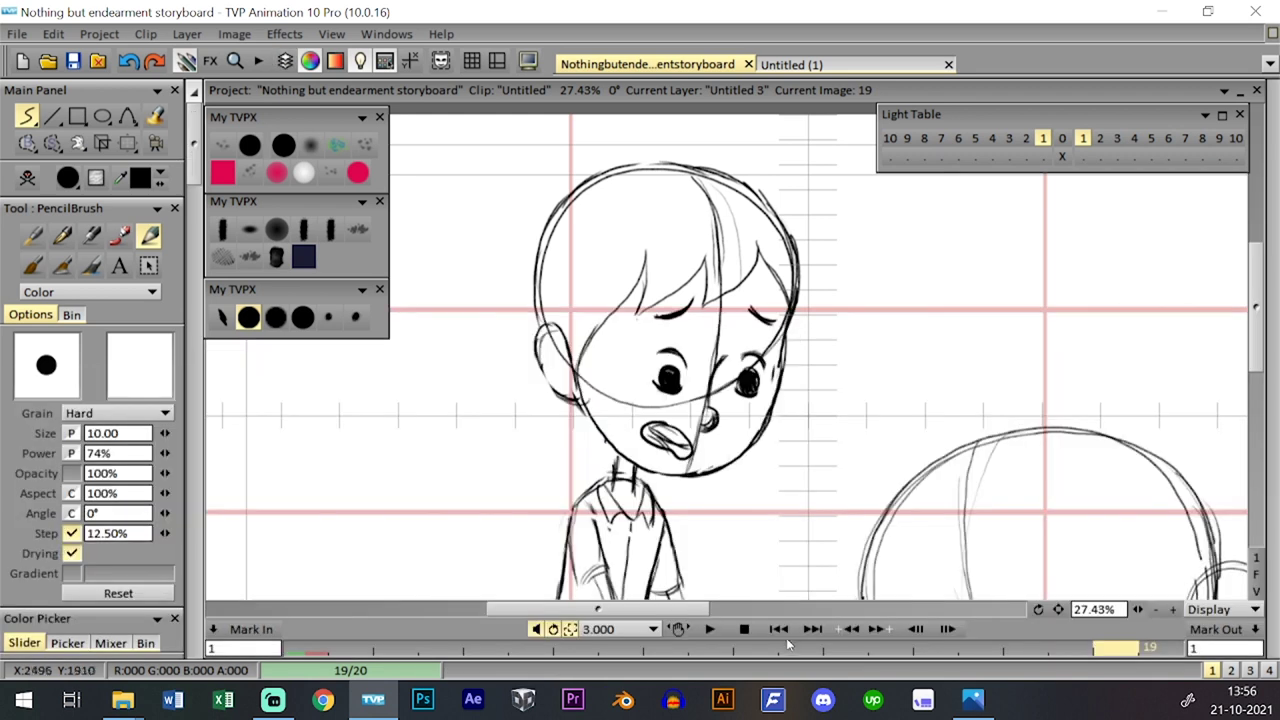
# - Preview the animation with the whole frame in view, stopping at image 20
pyautogui.click(709, 629)
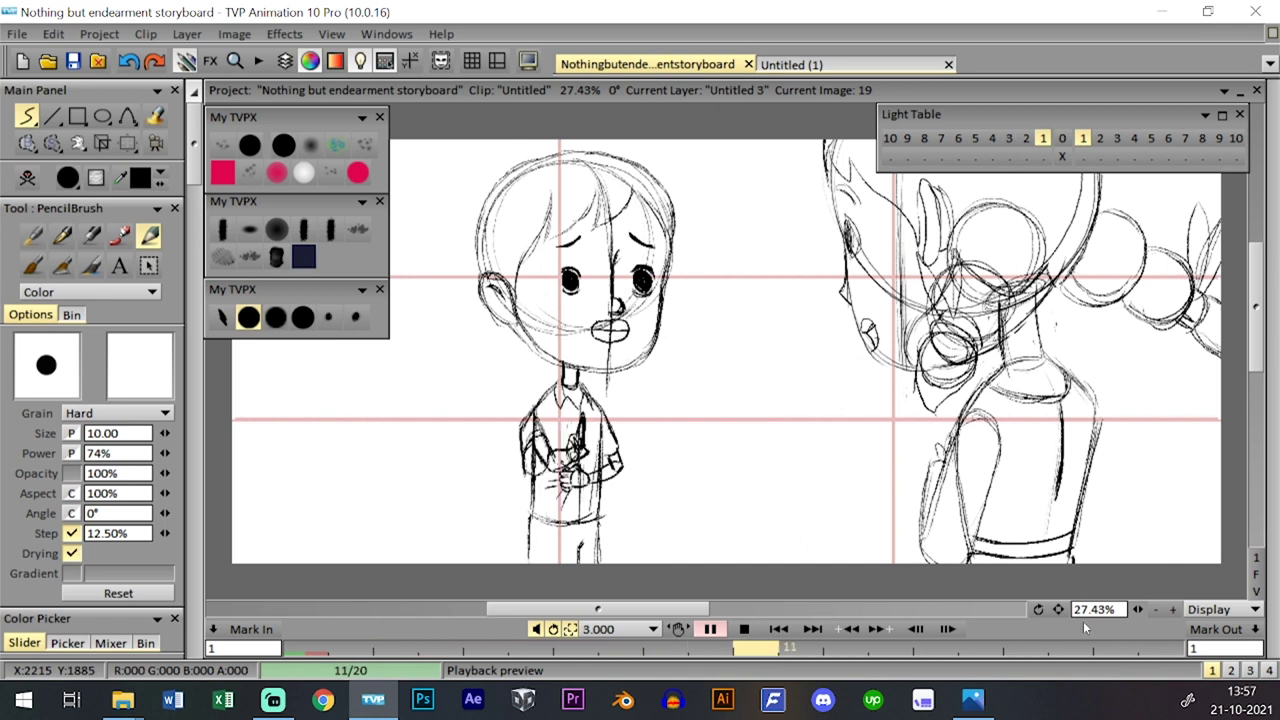
pyautogui.click(744, 630)
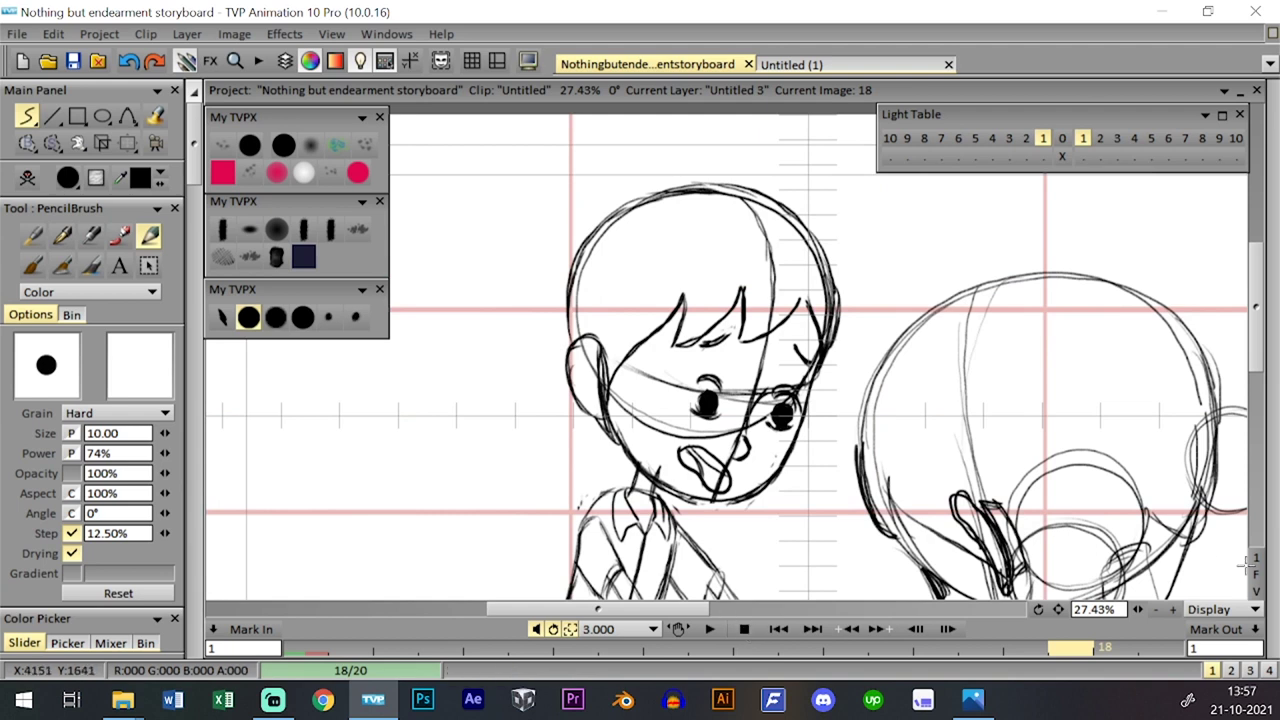
pyautogui.click(1256, 575)
pyautogui.click(726, 631)
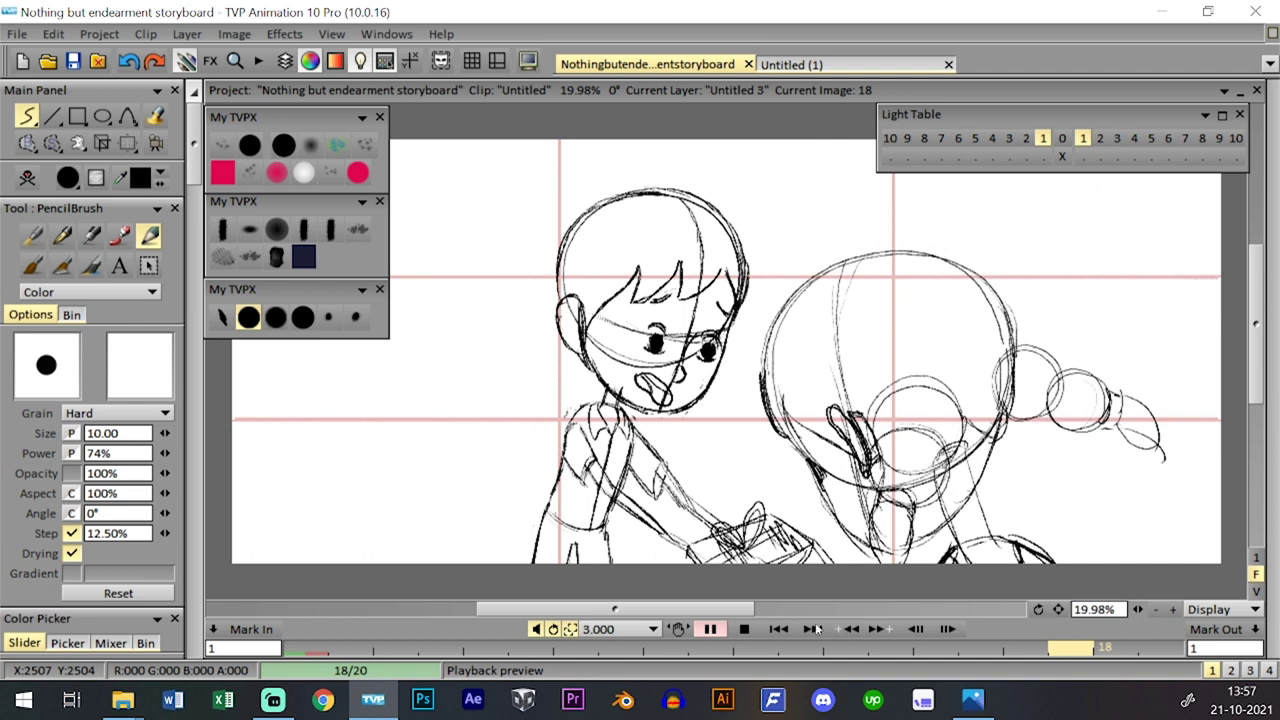
pyautogui.click(752, 631)
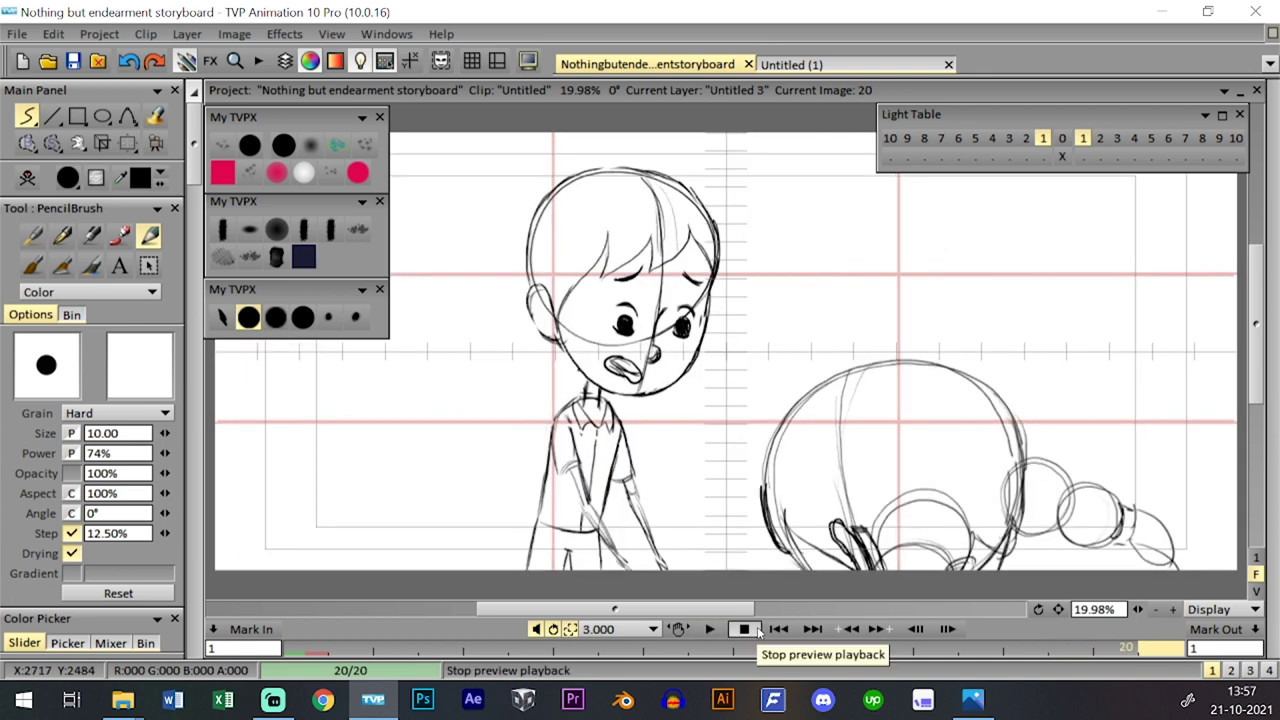
# - Save the project with Ctrl+S, redo the last undone stroke, and play the clip
pyautogui.hotkey('ctrl', 's')
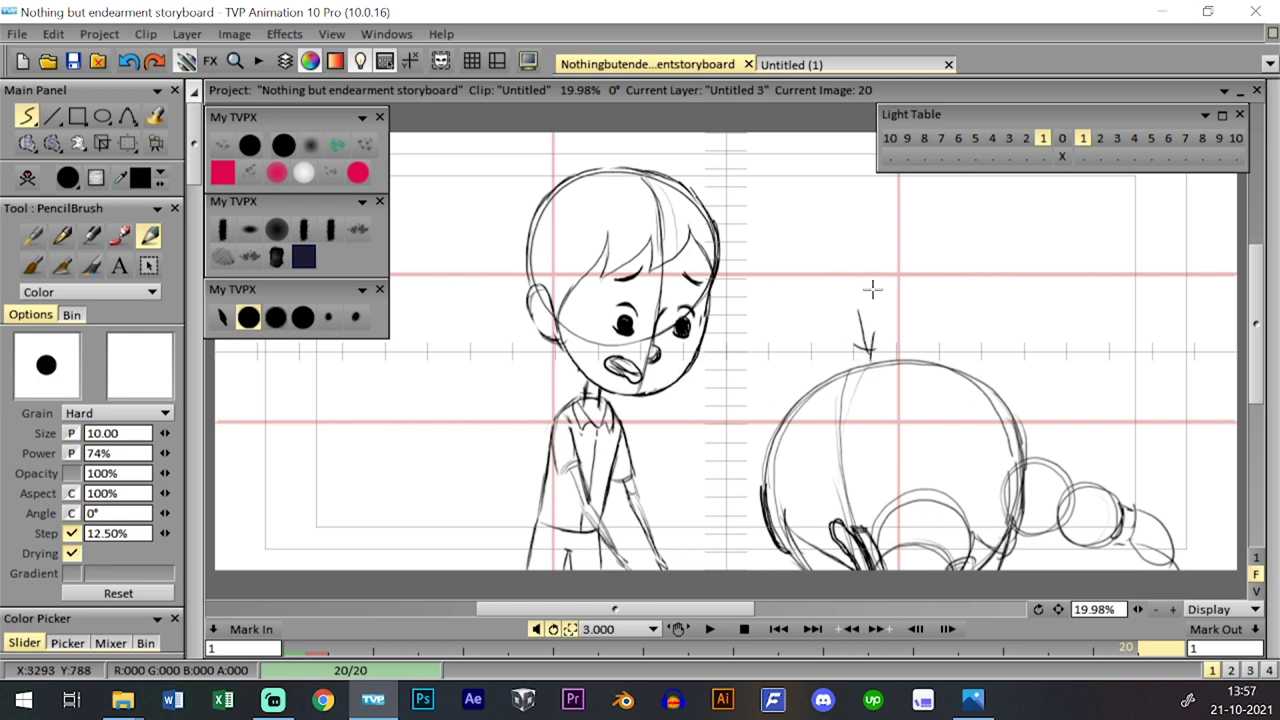
pyautogui.click(153, 62)
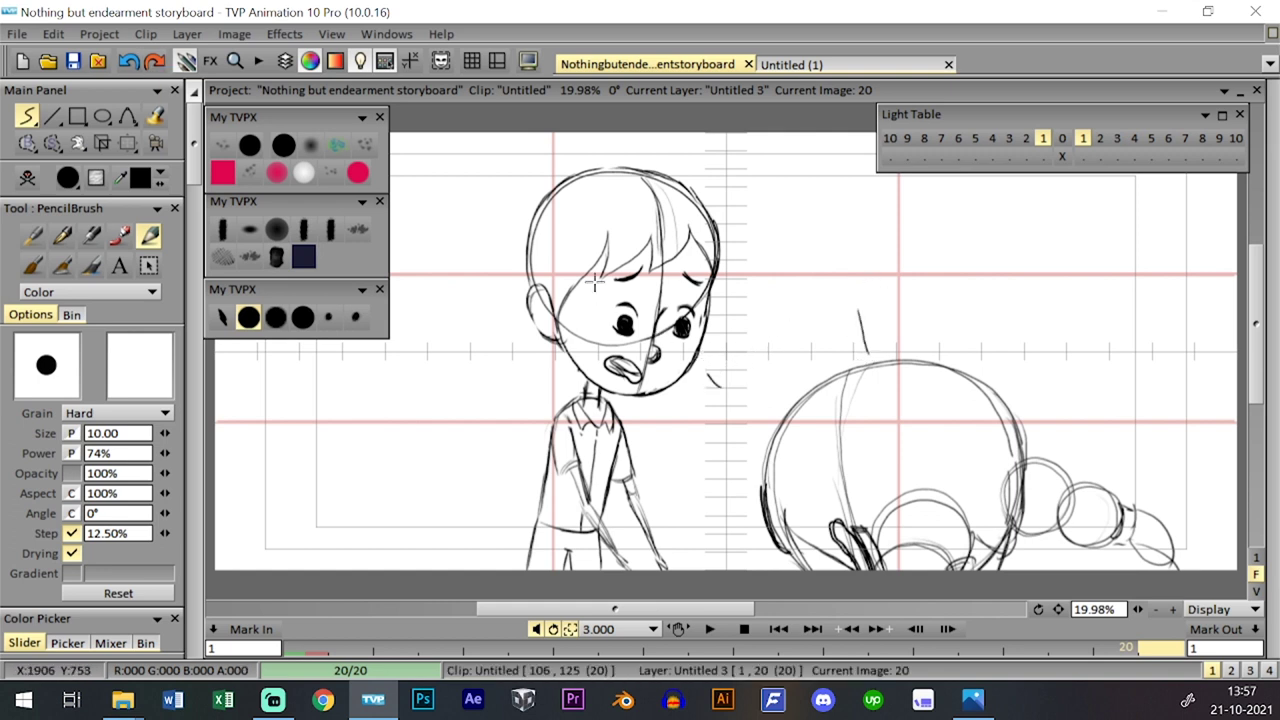
pyautogui.press('Return')
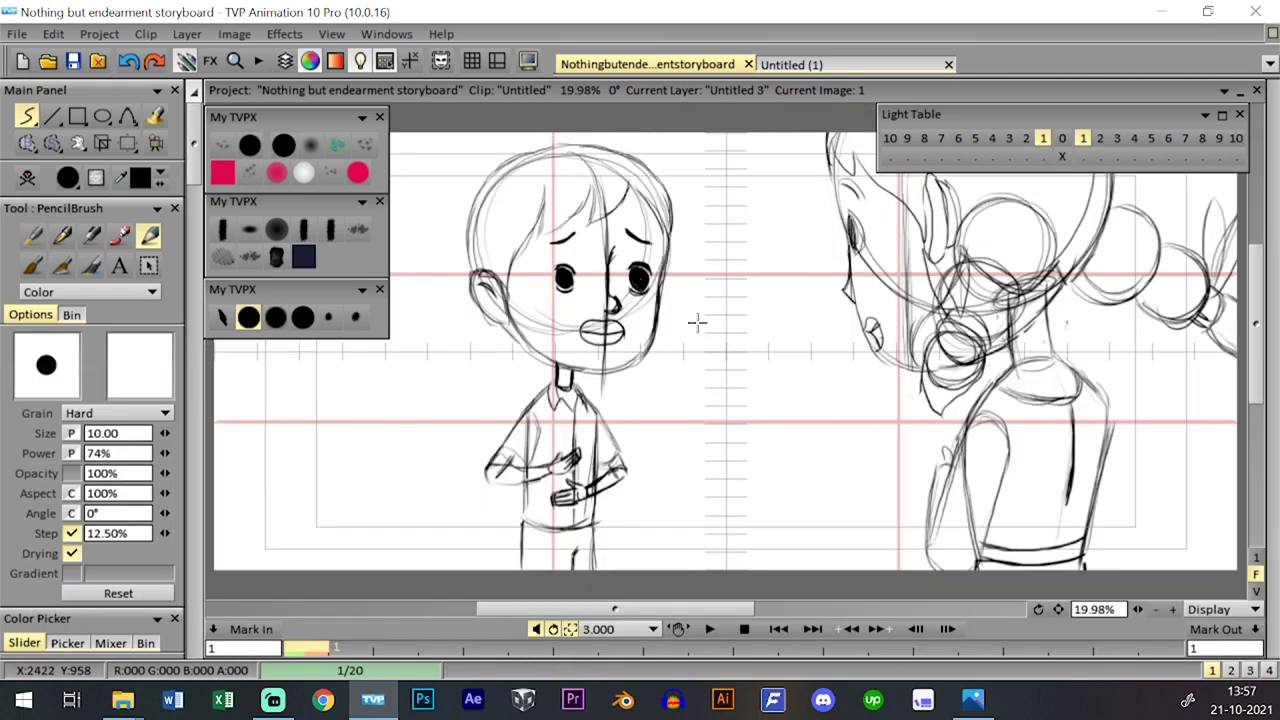
# - Save the project again and fit the whole frame in view
pyautogui.click(73, 61)
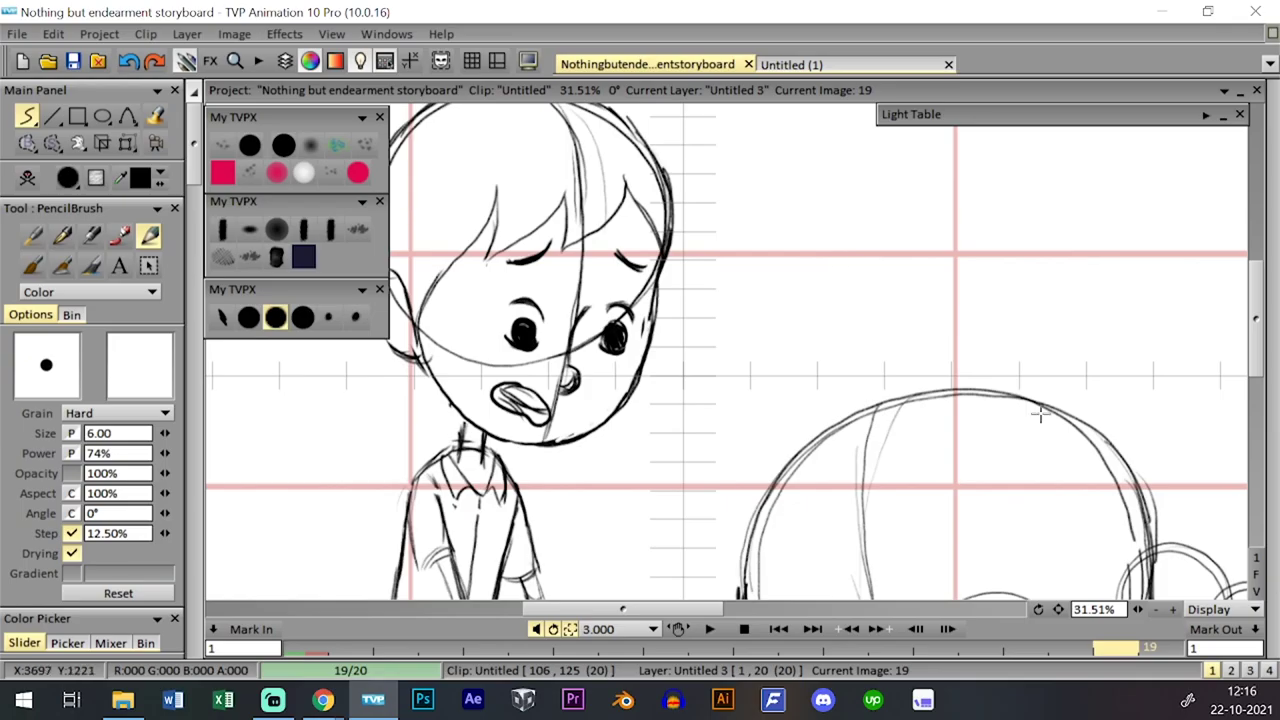
pyautogui.click(1257, 575)
pyautogui.press('Tab')
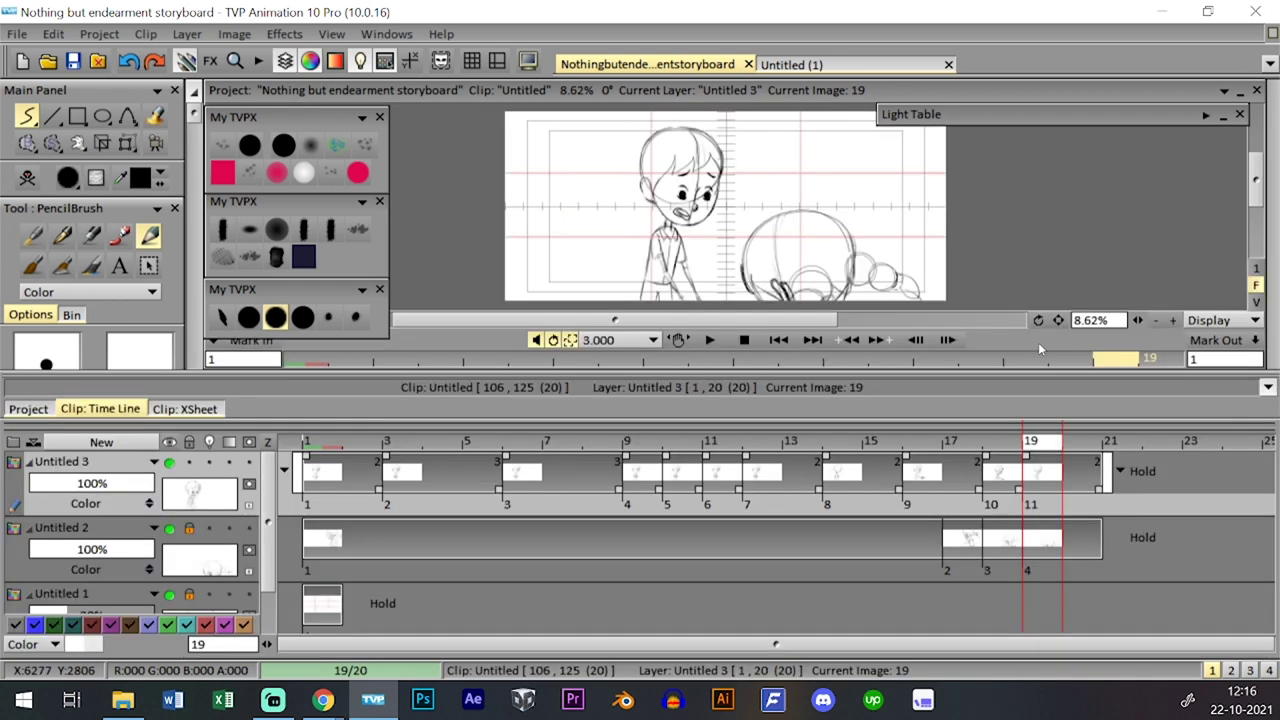
pyautogui.press('Tab')
pyautogui.press('Tab')
pyautogui.press('Tab')
pyautogui.press('Tab')
pyautogui.press('Tab')
pyautogui.press('Left')
pyautogui.press('Right')
pyautogui.press('Right')
# - Flip between images 17 and 19 to compare, step to image 20, and show the timeline
pyautogui.press('Left')
pyautogui.press('Left')
pyautogui.press('Left')
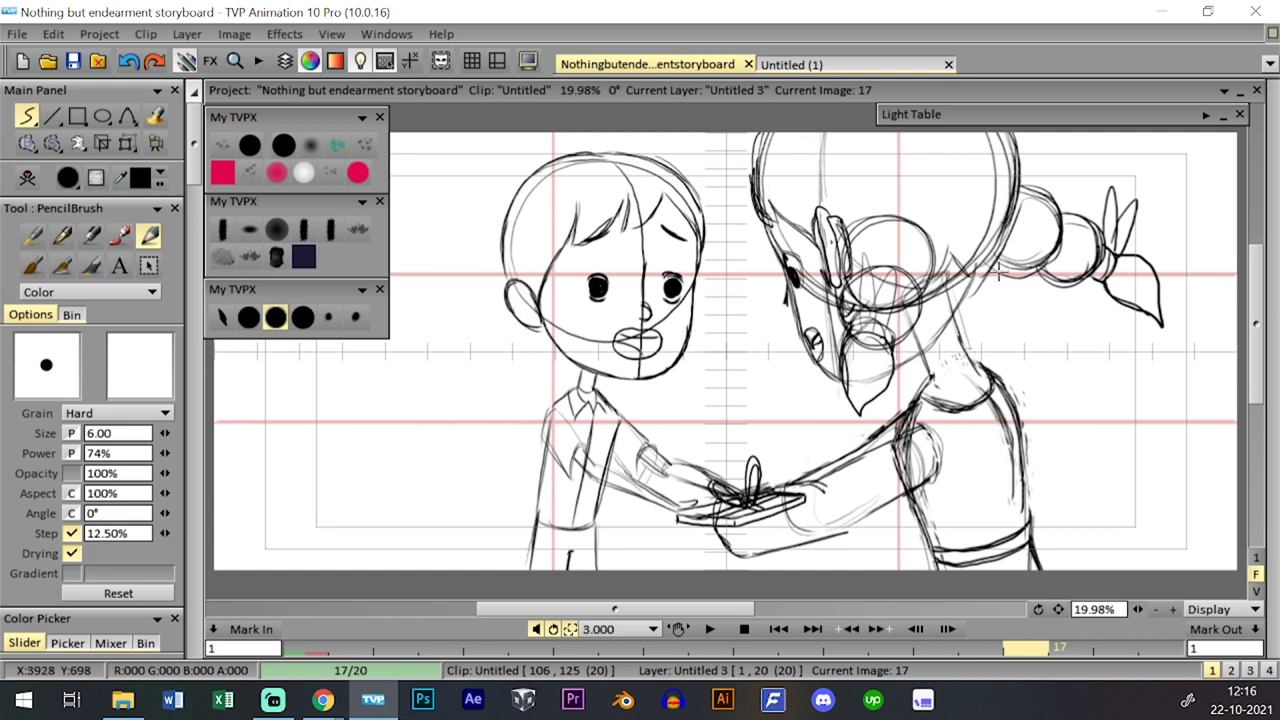
pyautogui.click(795, 67)
pyautogui.click(710, 66)
pyautogui.press('Tab')
pyautogui.press('Tab')
pyautogui.press('Tab')
pyautogui.press('Tab')
pyautogui.press('Right')
pyautogui.press('Right')
pyautogui.press('Left')
pyautogui.press('Left')
pyautogui.press('Right')
pyautogui.press('Right')
pyautogui.press('Left')
pyautogui.press('Left')
pyautogui.press('Right')
pyautogui.press('Right')
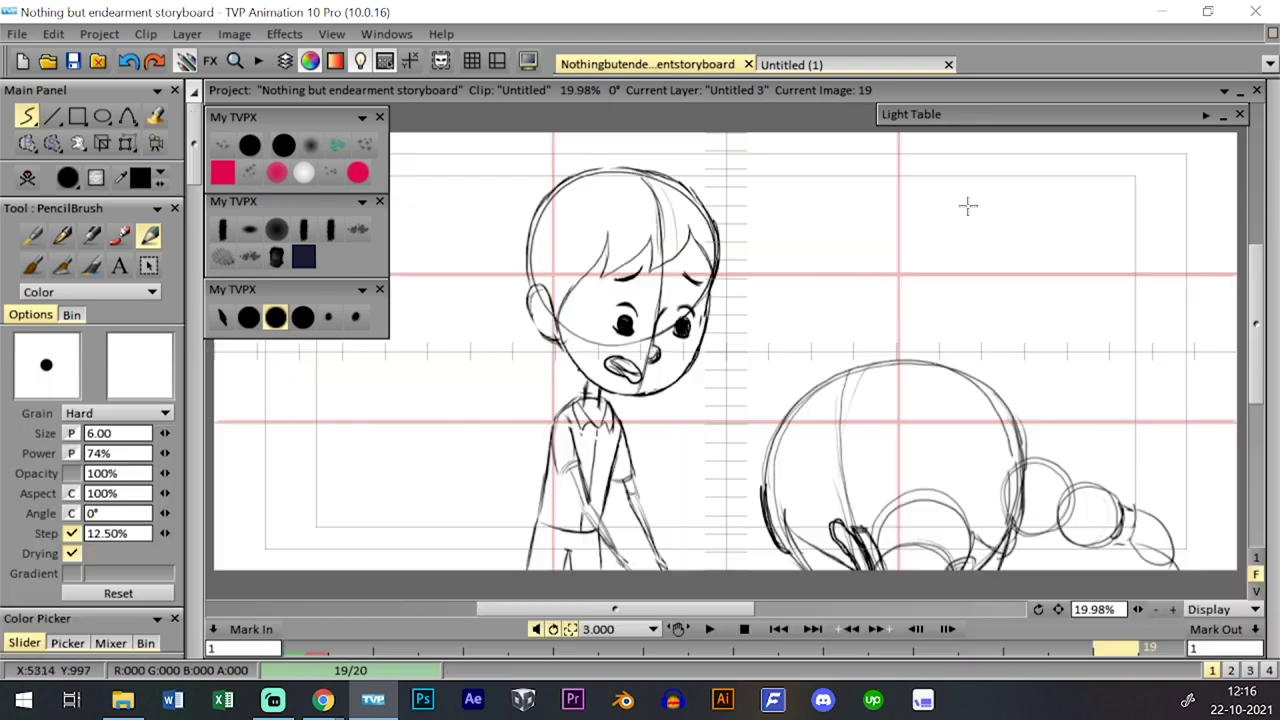
pyautogui.press('Right')
pyautogui.press('Right')
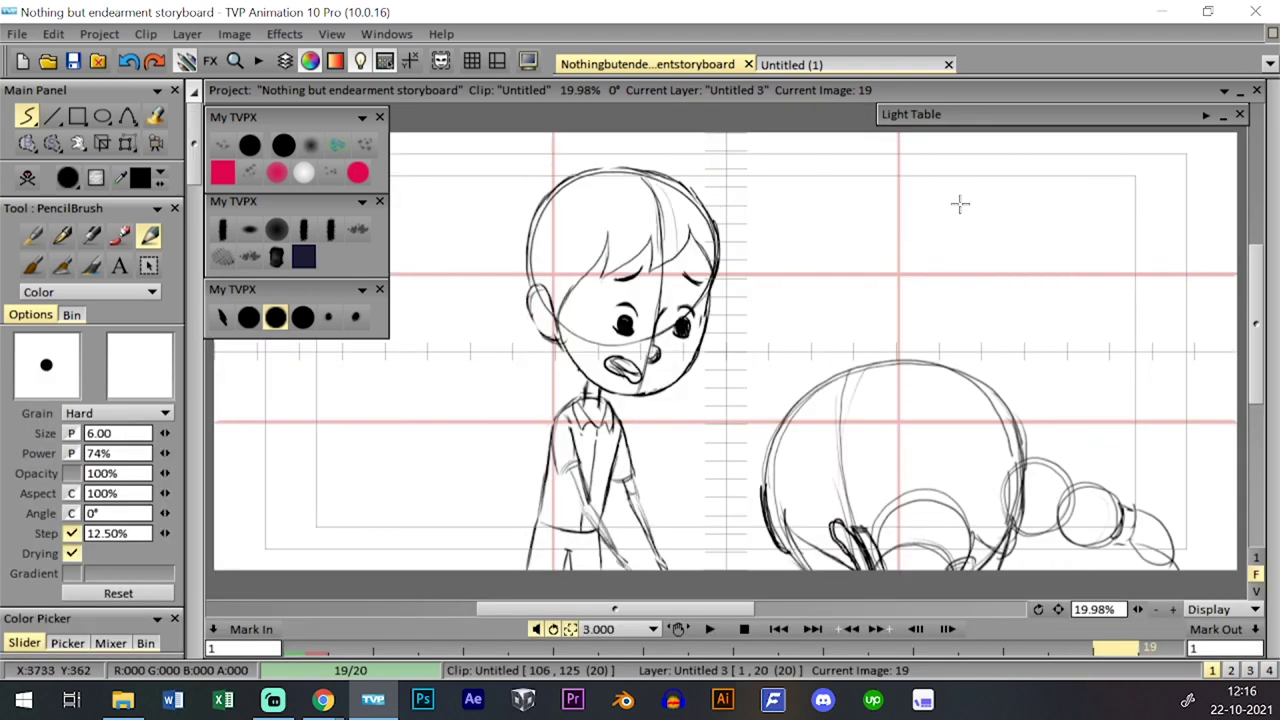
pyautogui.press('Tab')
pyautogui.press('Tab')
pyautogui.press('Tab')
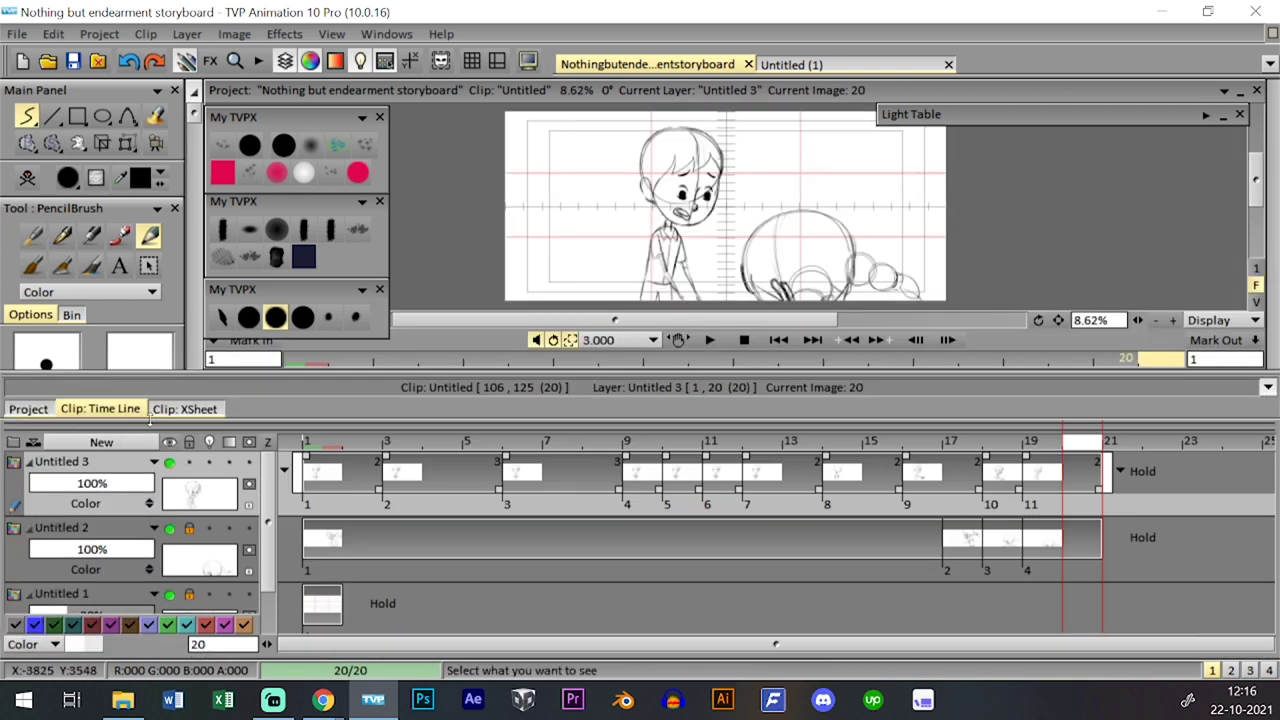
pyautogui.click(28, 409)
# - Select empty clip 16, hide its timeline, and adjust the canvas view
pyautogui.click(692, 535)
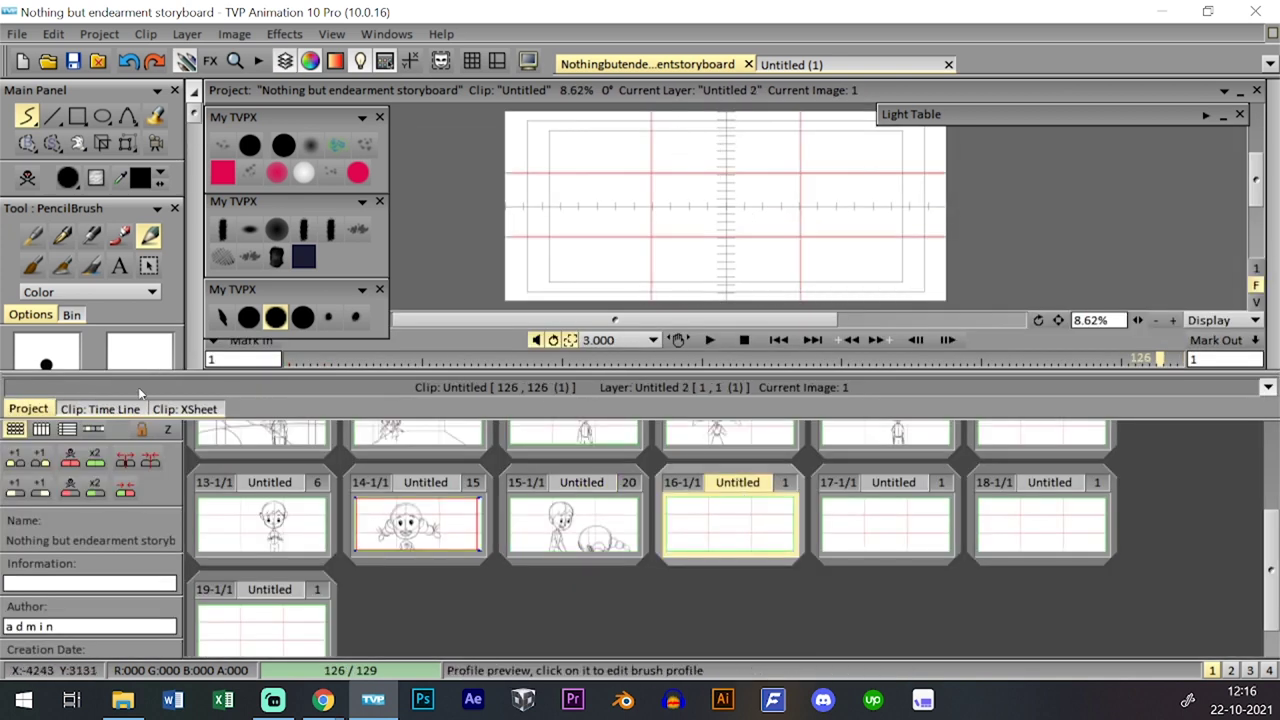
pyautogui.click(108, 409)
pyautogui.press('Tab')
pyautogui.press('Tab')
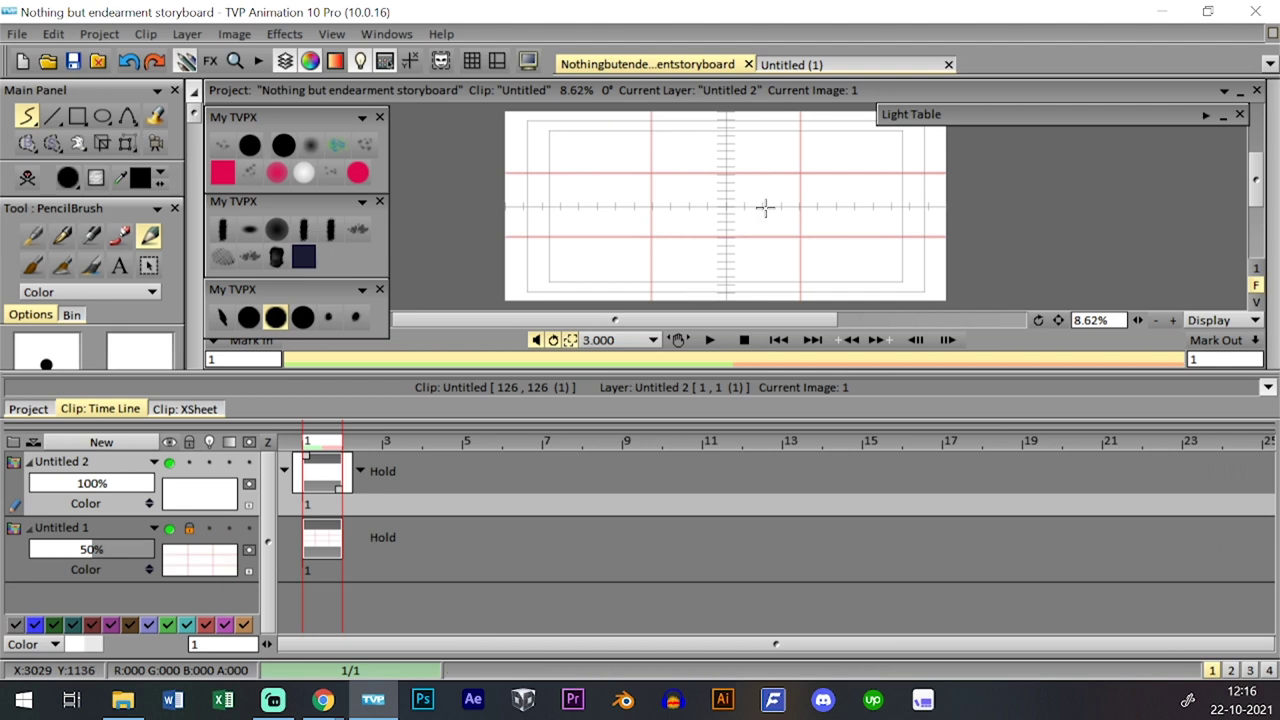
pyautogui.hotkey('ctrl', 't')
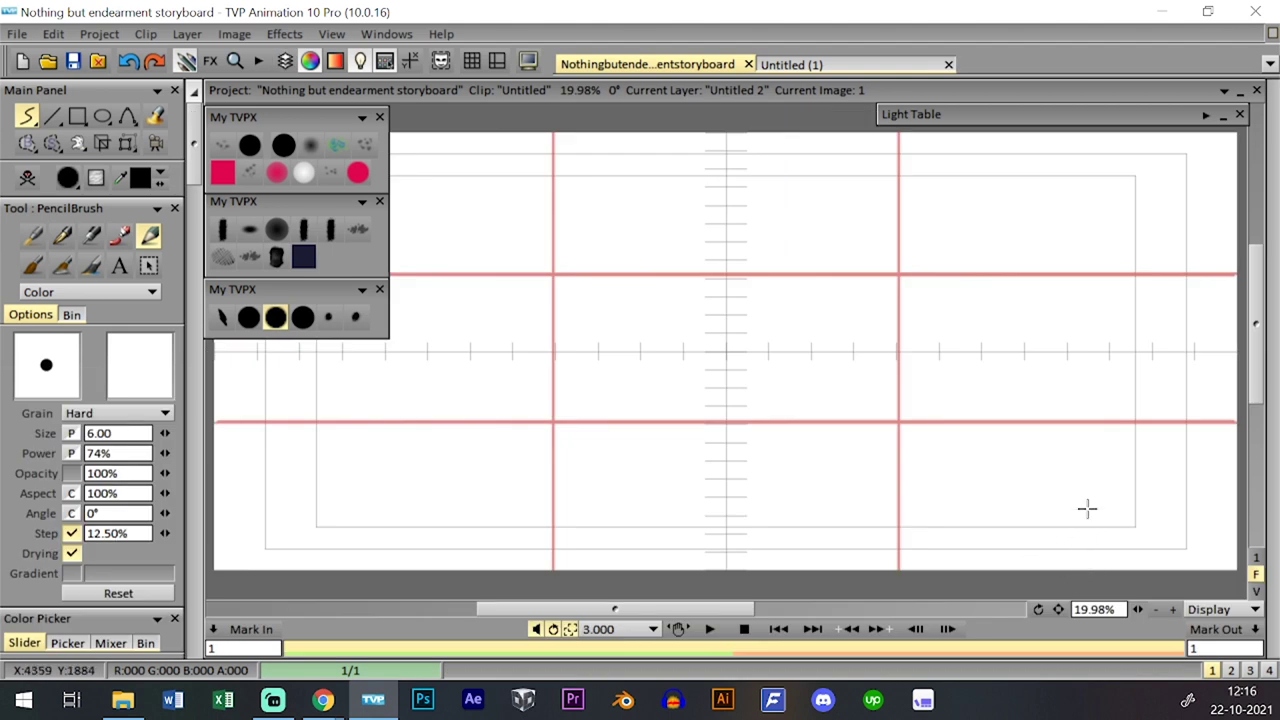
pyautogui.moveTo(1138, 610); pyautogui.dragTo(1116, 610)
pyautogui.moveTo(766, 435); pyautogui.dragTo(926, 431)
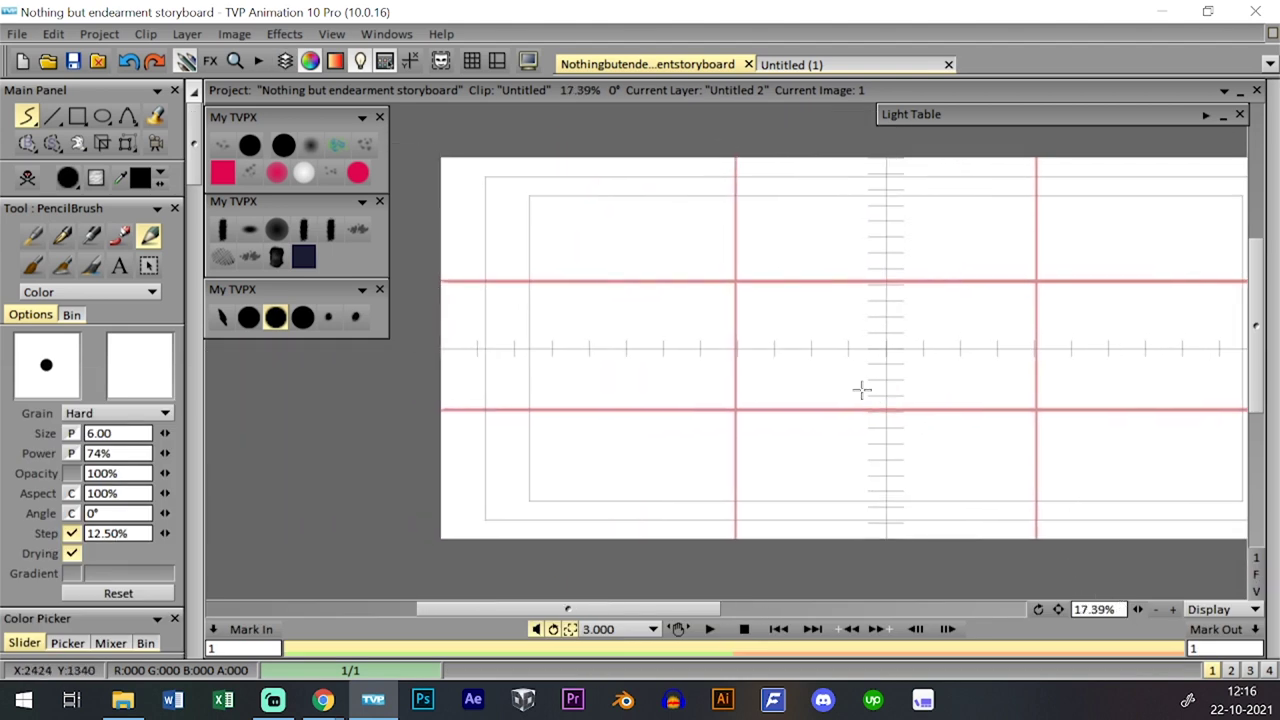
pyautogui.press('Left')
pyautogui.press('Right')
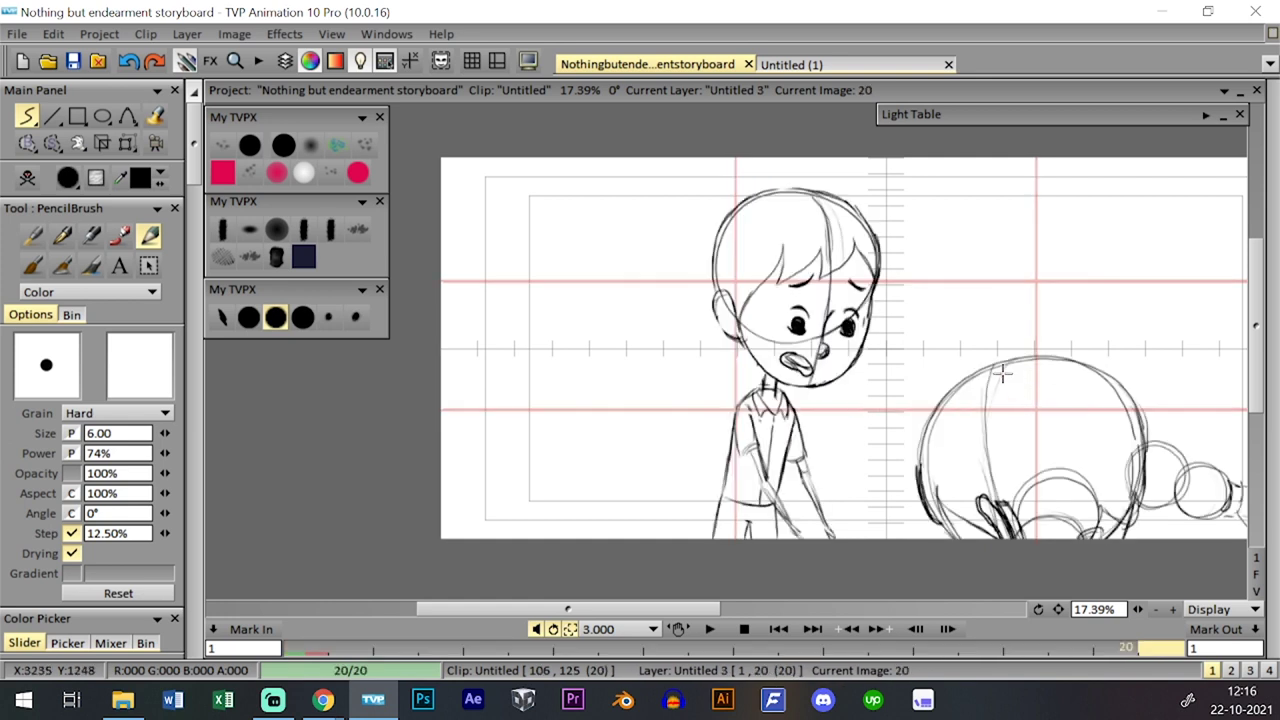
pyautogui.press('Right')
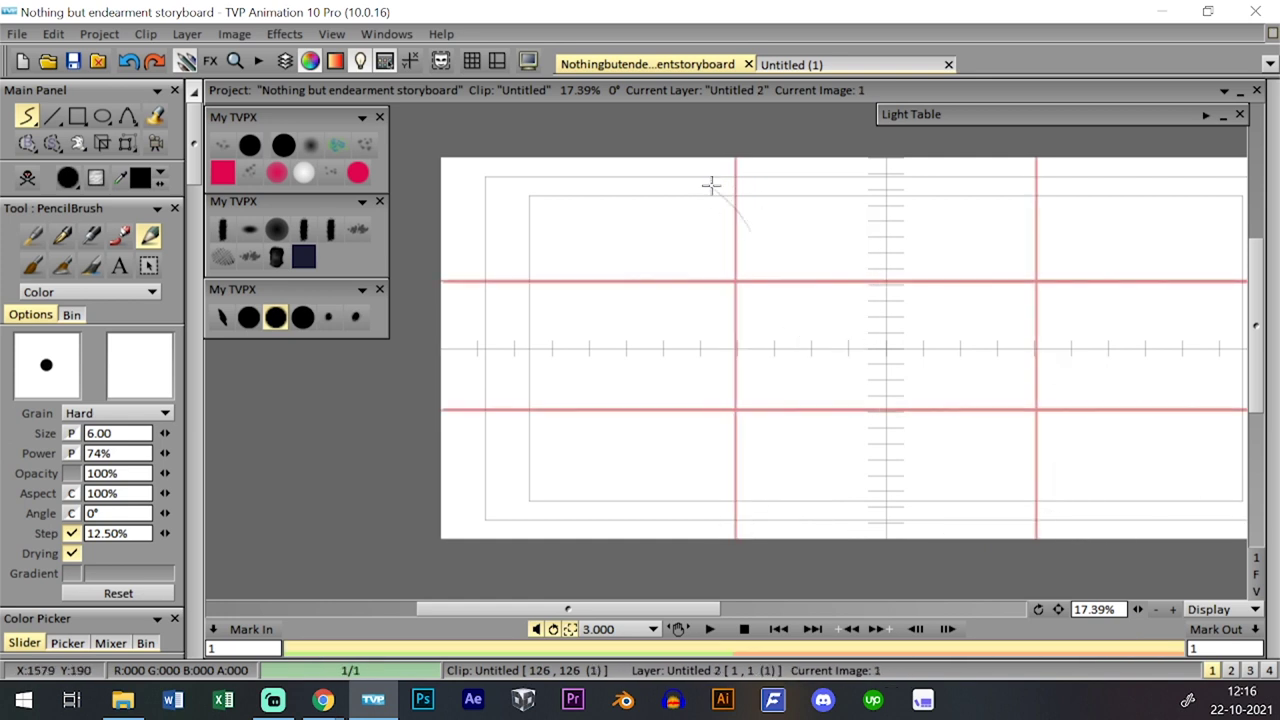
# - Clear the stray stroke from the new clip's drawing with the Clear button
pyautogui.moveTo(880, 275); pyautogui.dragTo(723, 284)
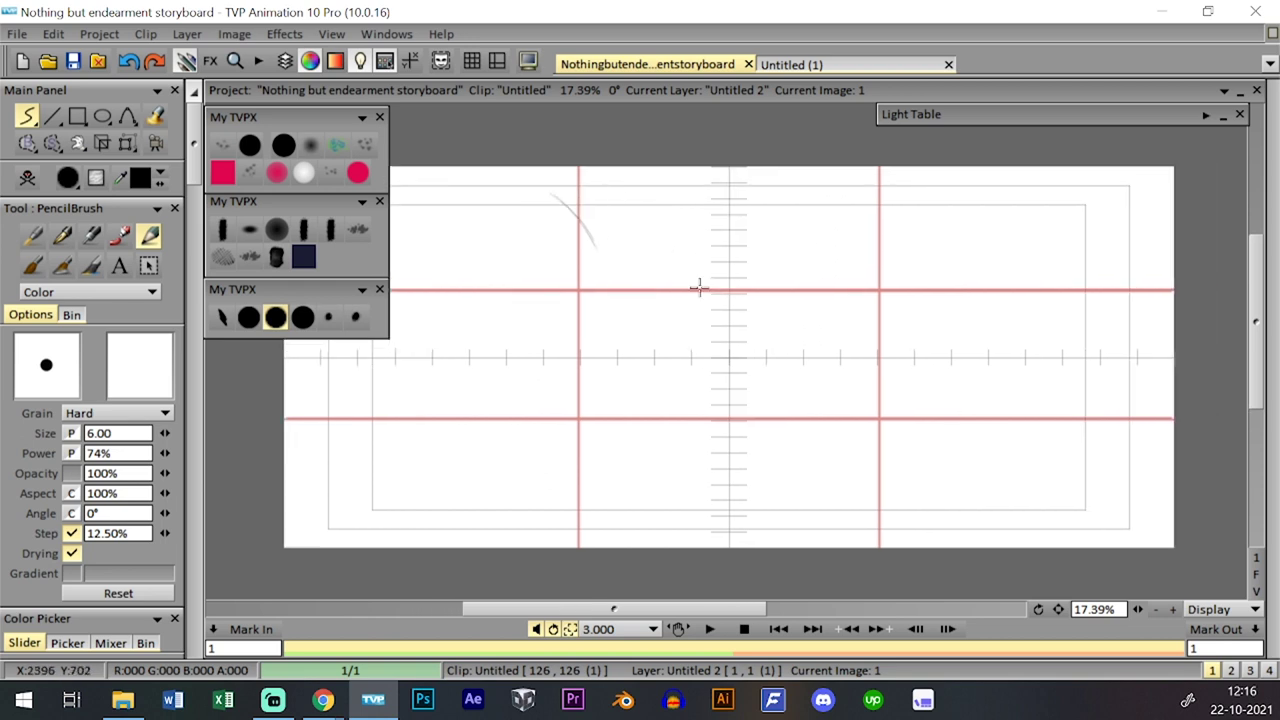
pyautogui.press('Tab')
pyautogui.press('Tab')
pyautogui.press('Tab')
pyautogui.press('Tab')
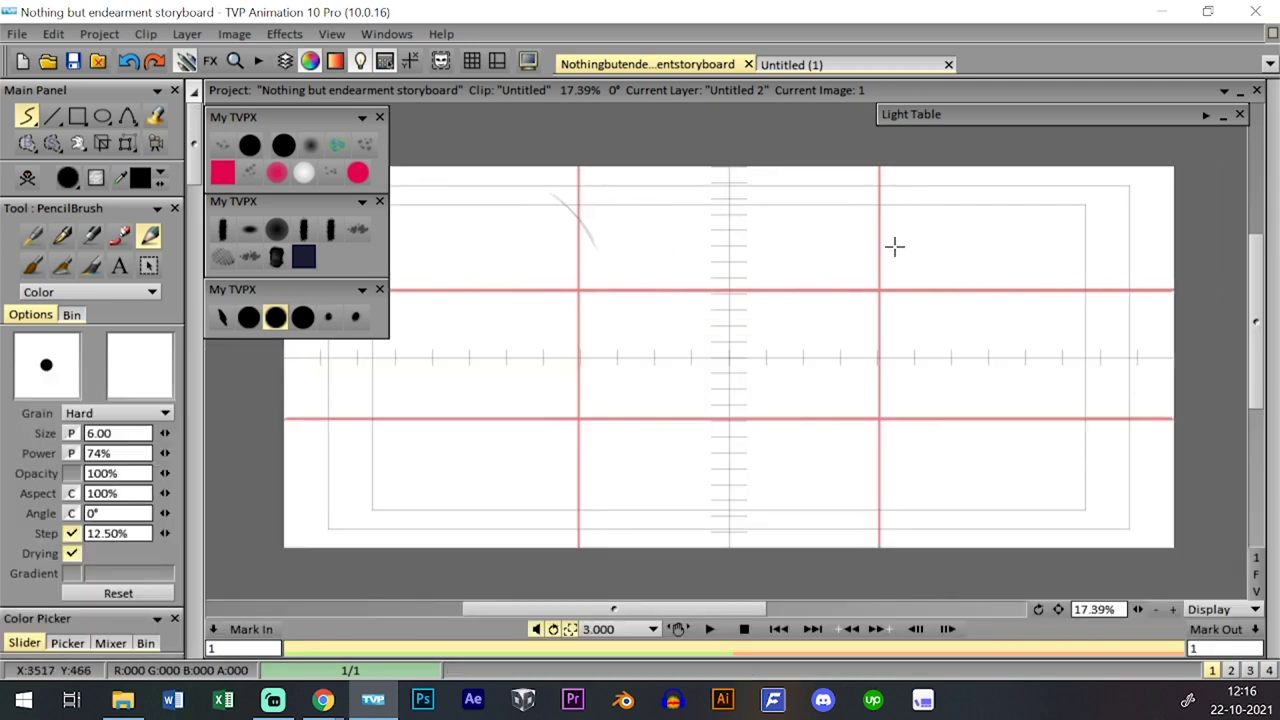
pyautogui.press('Tab')
pyautogui.press('Tab')
pyautogui.press('Tab')
pyautogui.press('Tab')
pyautogui.press('Tab')
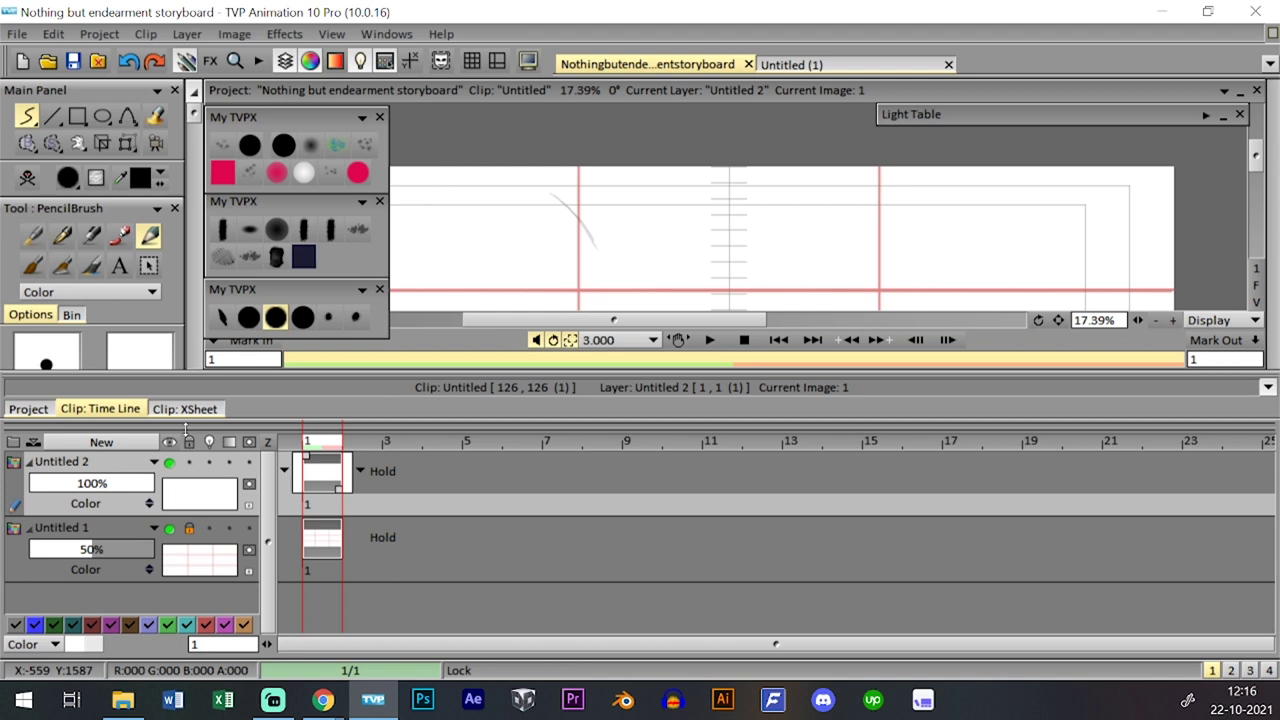
pyautogui.click(27, 178)
pyautogui.press('Tab')
pyautogui.press('Tab')
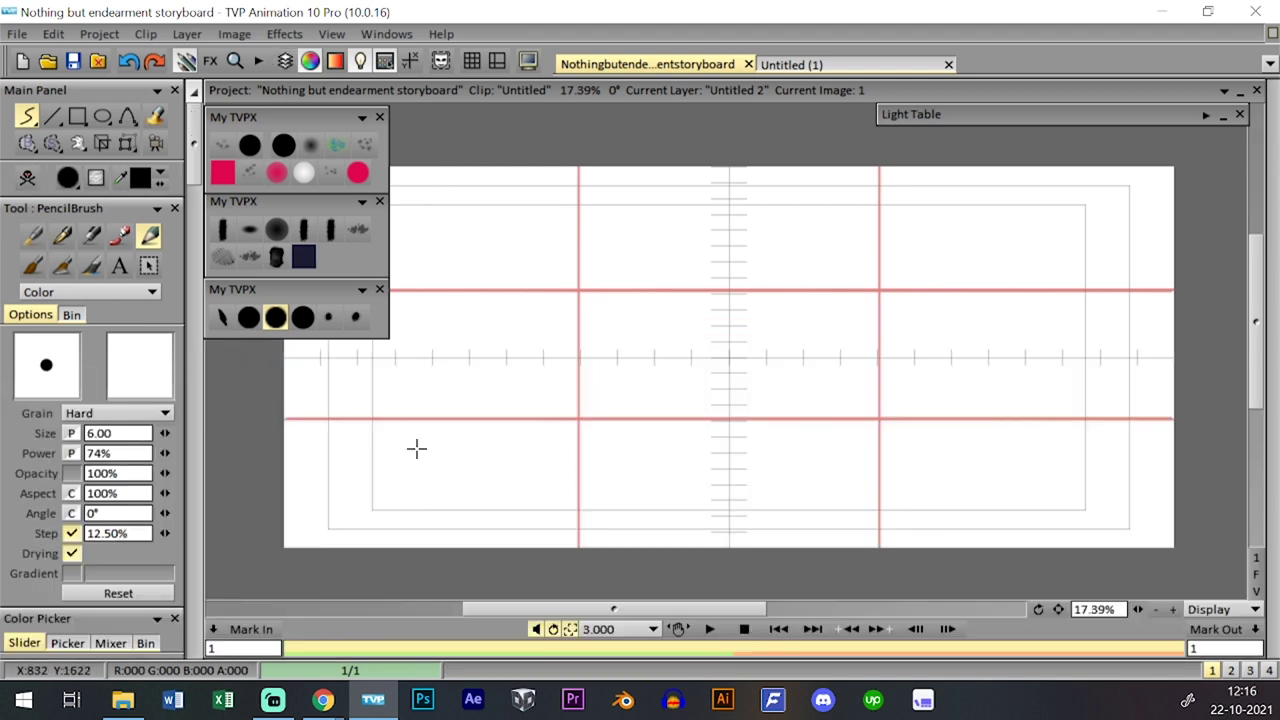
# - Draw the horizon line across the whole canvas with the pencil
pyautogui.moveTo(493, 432); pyautogui.dragTo(1135, 416)
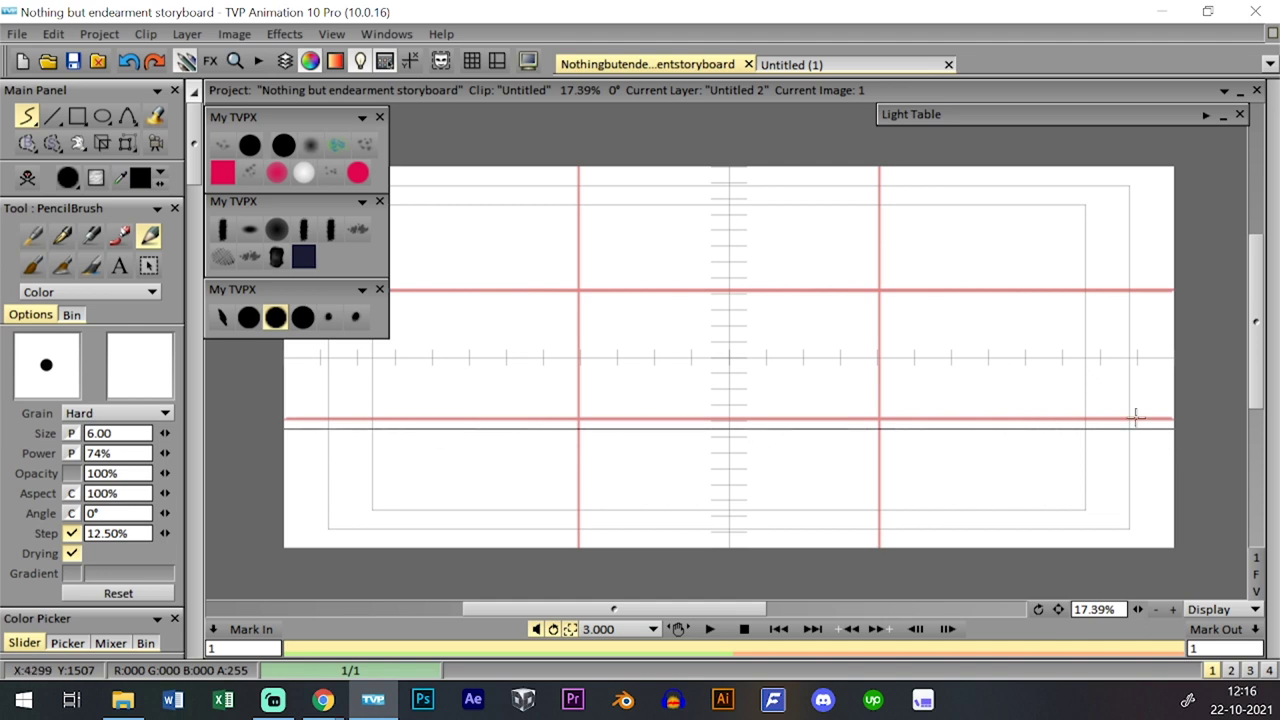
pyautogui.moveTo(127, 143); pyautogui.dragTo(181, 150)
pyautogui.moveTo(910, 404); pyautogui.dragTo(890, 387)
pyautogui.click(275, 318)
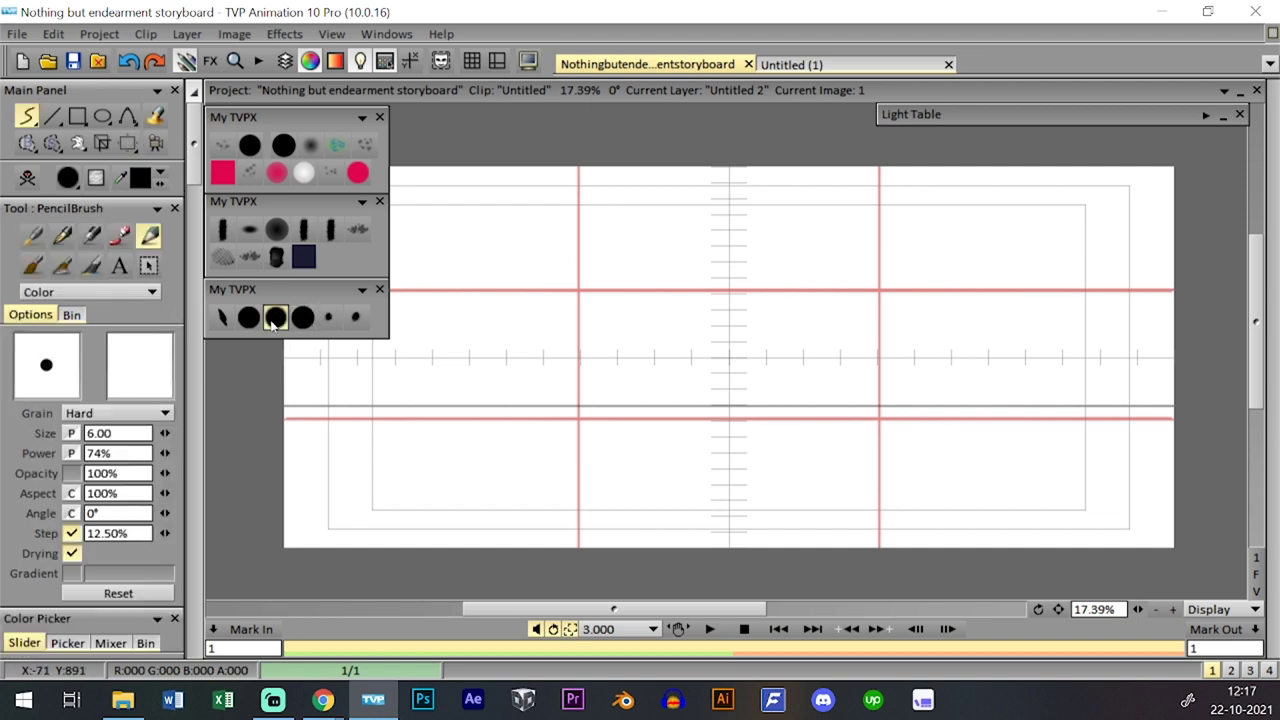
pyautogui.hotkey('ctrl', 'z')
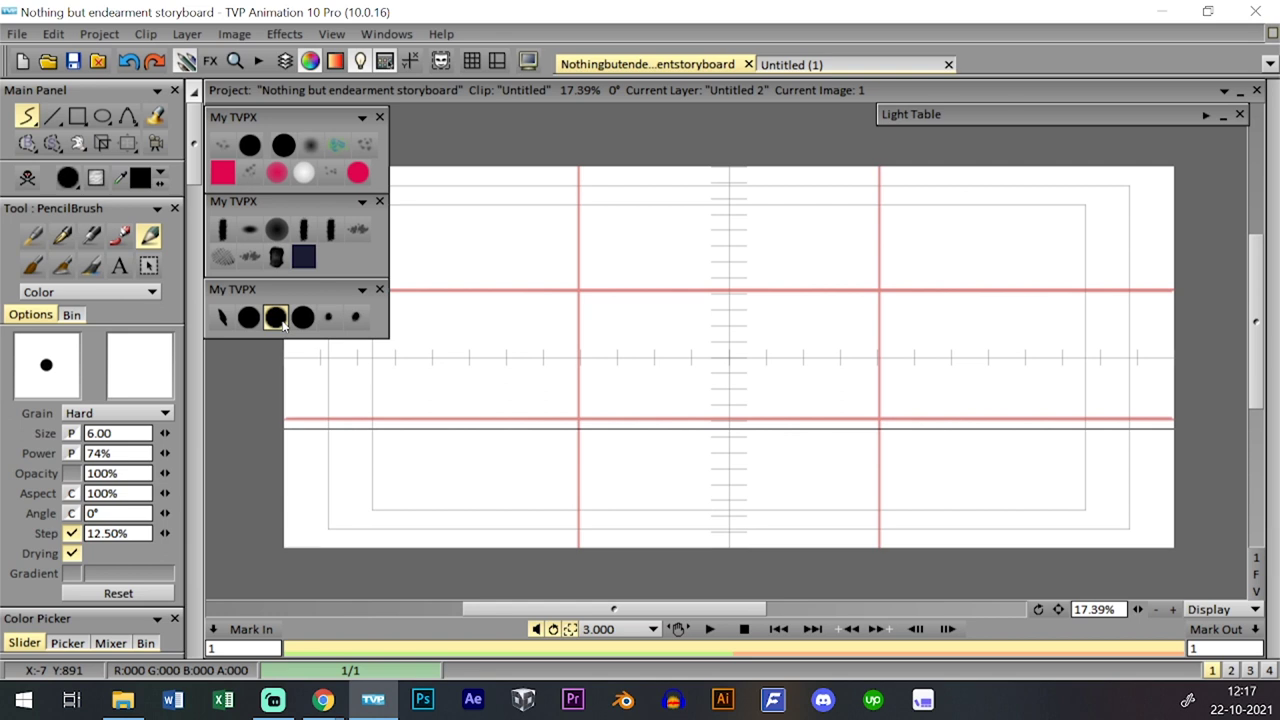
# - Draw slanted perspective floor lines from the horizon plus two horizontal floor lines with the Line tool
pyautogui.click(52, 116)
pyautogui.moveTo(928, 430)
pyautogui.mouseDown()
pyautogui.moveTo(677, 575)
pyautogui.moveTo(660, 567)
pyautogui.mouseUp()
pyautogui.moveTo(706, 428); pyautogui.dragTo(225, 508)
pyautogui.hotkey('ctrl', 'z')
pyautogui.moveTo(780, 430); pyautogui.dragTo(285, 536)
pyautogui.moveTo(450, 430); pyautogui.dragTo(207, 478)
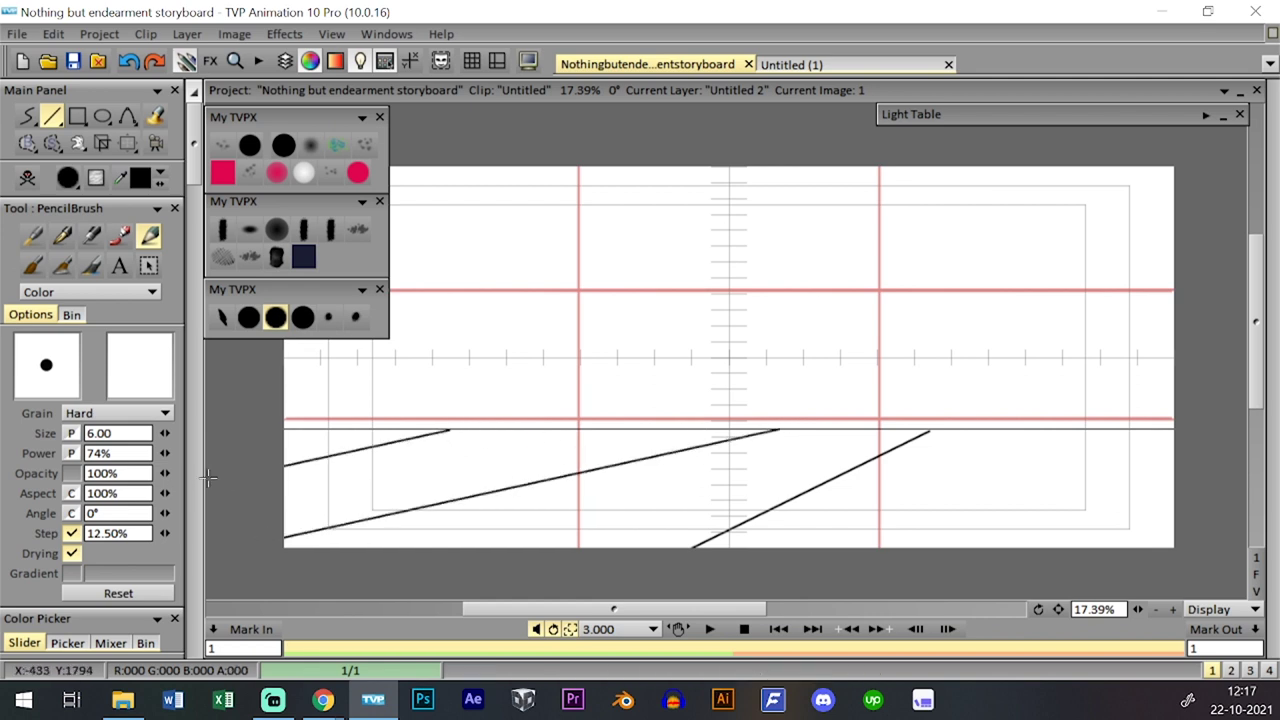
pyautogui.moveTo(1116, 430); pyautogui.dragTo(976, 603)
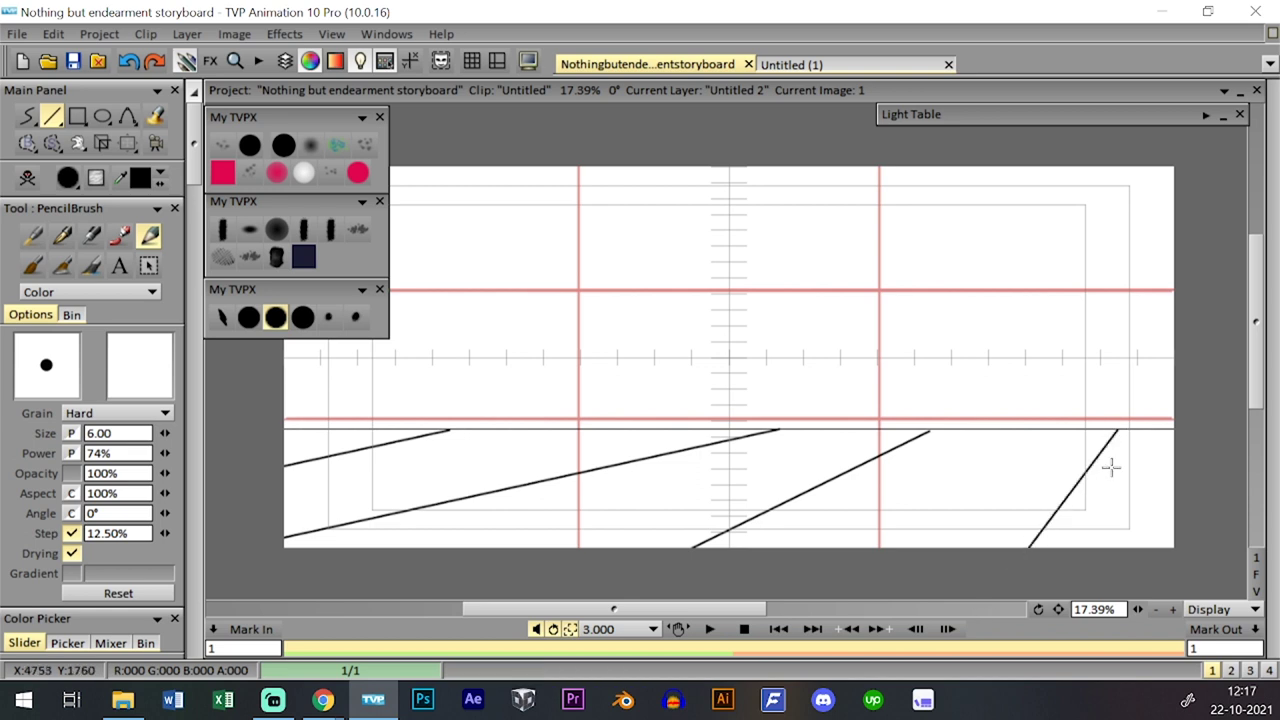
pyautogui.hotkey('ctrl', 'z')
pyautogui.moveTo(1128, 430)
pyautogui.mouseDown()
pyautogui.moveTo(925, 588)
pyautogui.moveTo(1020, 595)
pyautogui.mouseUp()
pyautogui.moveTo(1055, 450); pyautogui.dragTo(263, 461)
pyautogui.moveTo(1002, 494); pyautogui.dragTo(262, 506)
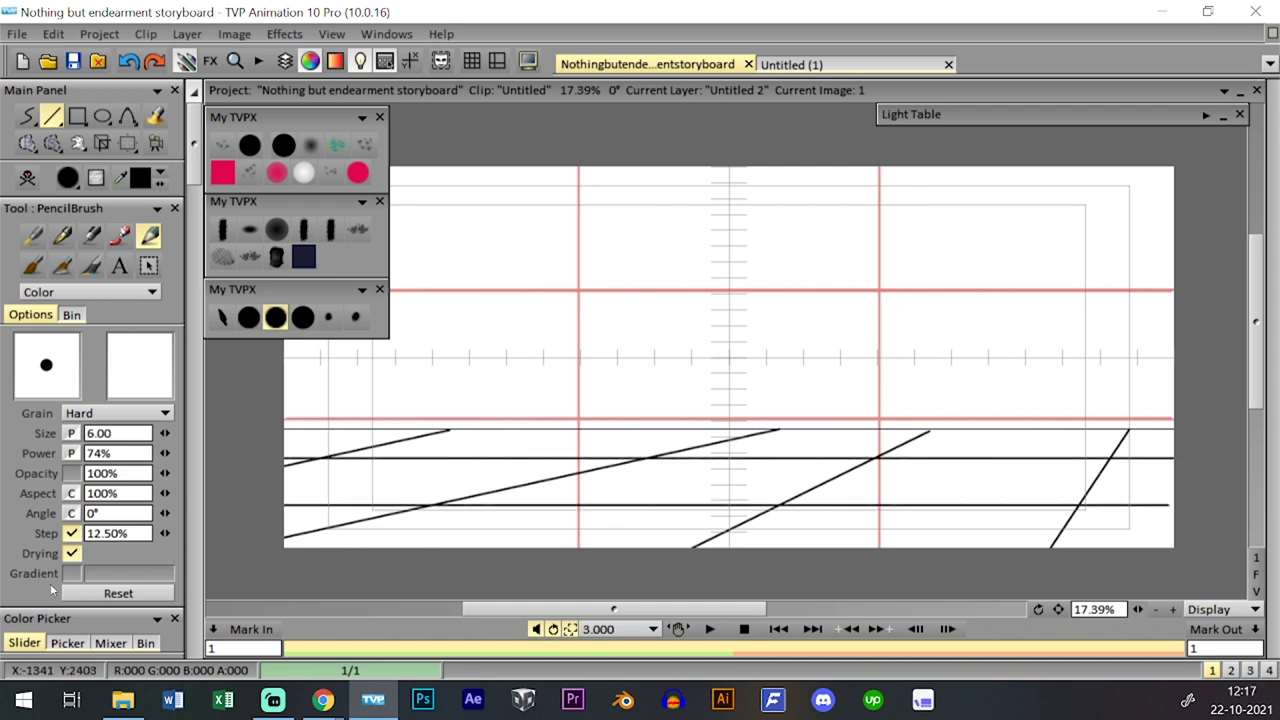
# - Fade the floor layer Untitled 2 to 46% opacity and add a new layer above it
pyautogui.press('Tab')
pyautogui.click(87, 482)
pyautogui.click(101, 442)
# - Confirm the new layer Untitled 3 and save the project
pyautogui.press('Return')
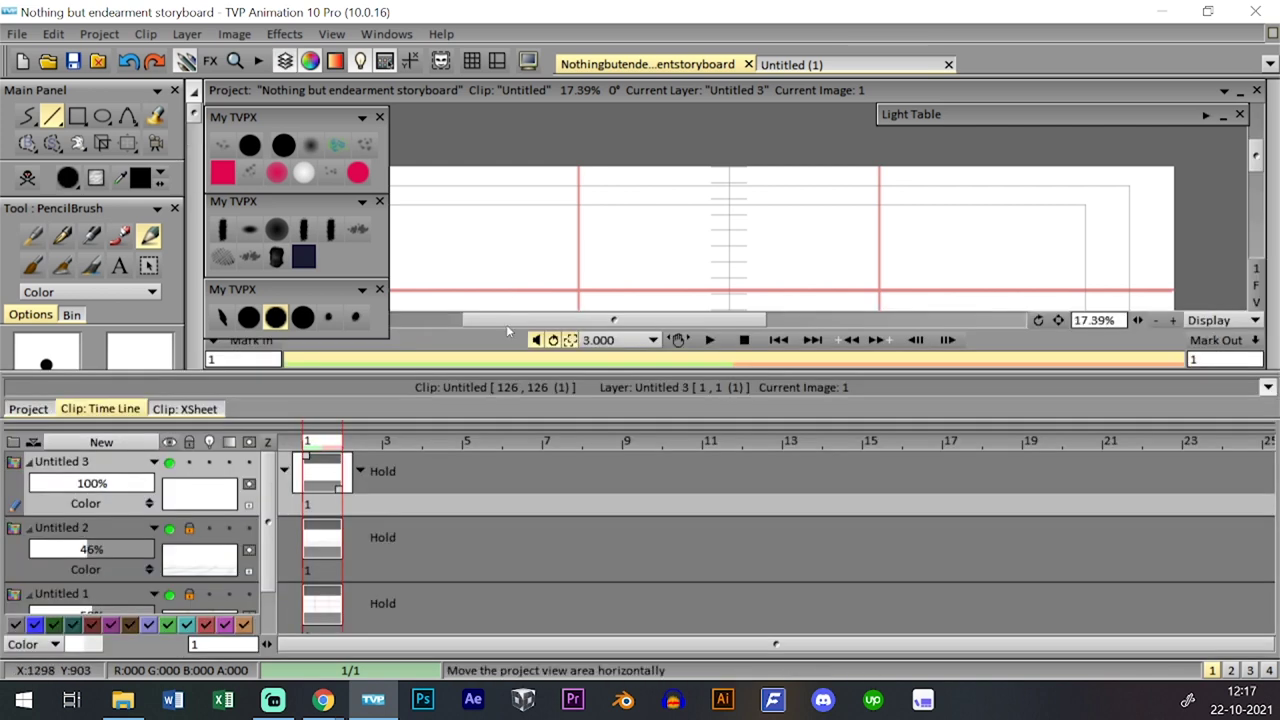
pyautogui.click(213, 340)
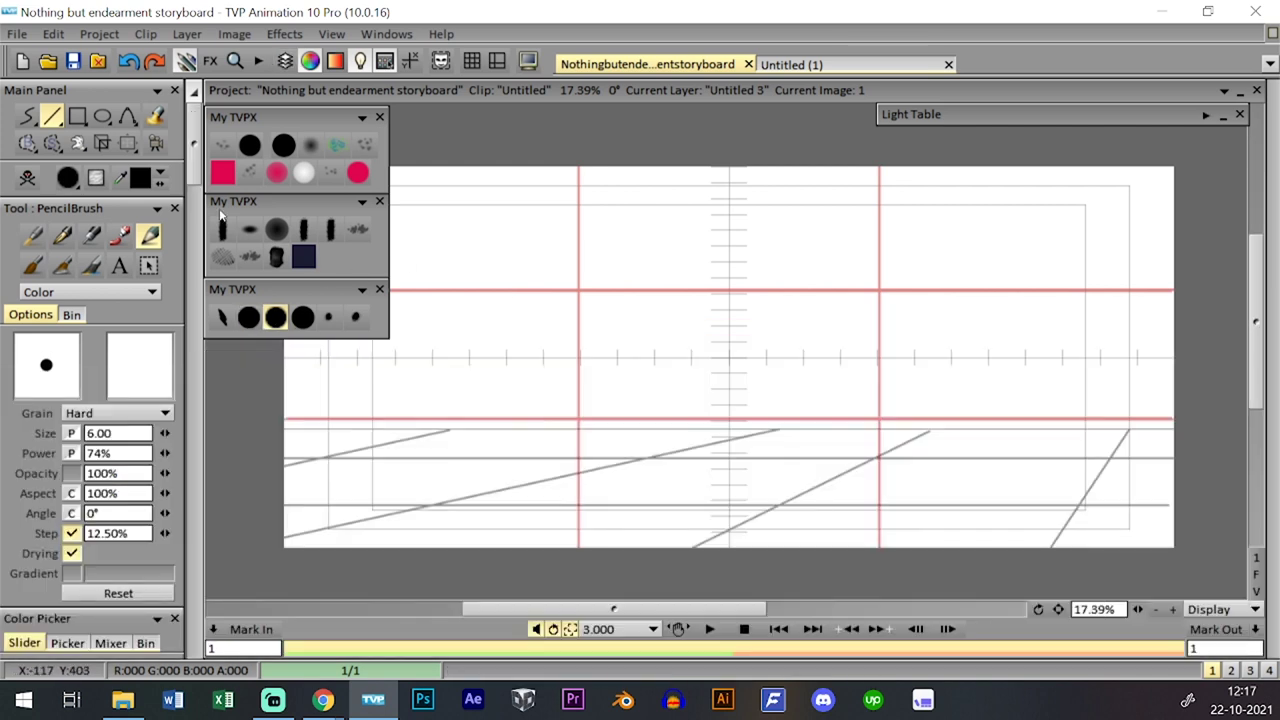
pyautogui.hotkey('ctrl', 's')
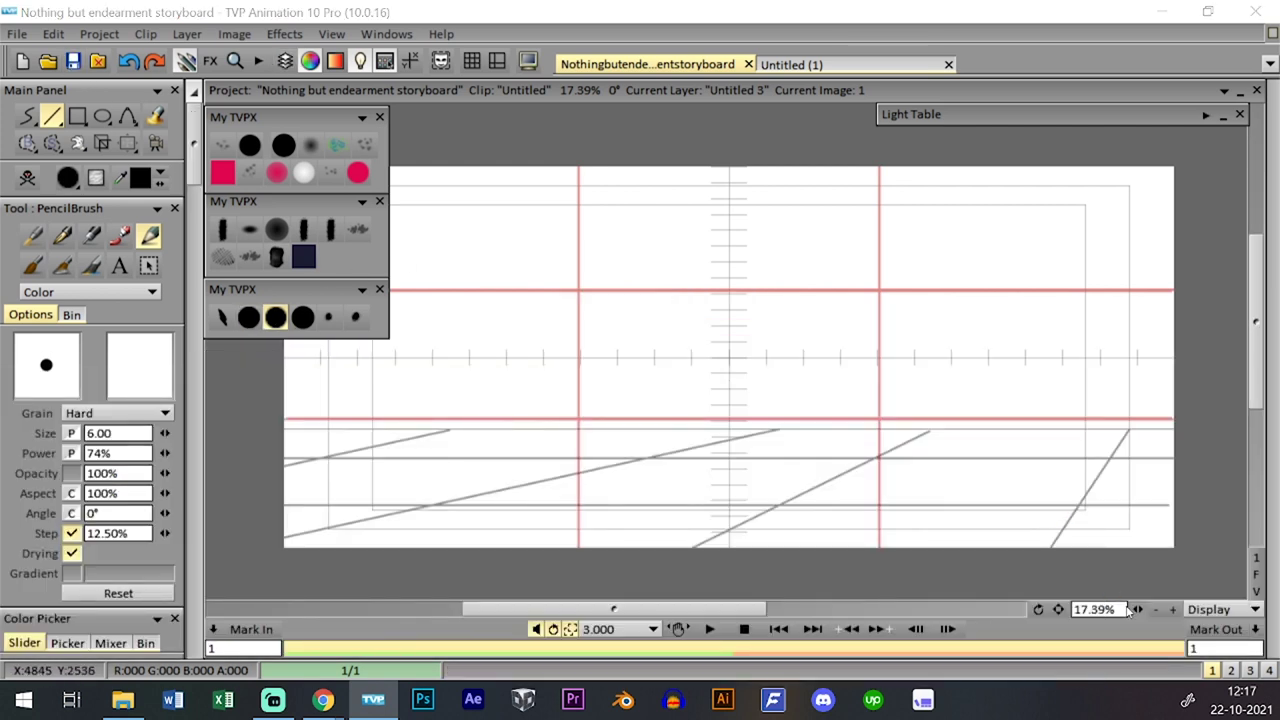
# - Check the previous clip's image 17 with the girl for reference
pyautogui.moveTo(1137, 612); pyautogui.dragTo(1162, 609)
pyautogui.moveTo(1035, 445); pyautogui.dragTo(925, 464)
pyautogui.scroll(3, 937, 477)
pyautogui.scroll(-4, 962, 368)
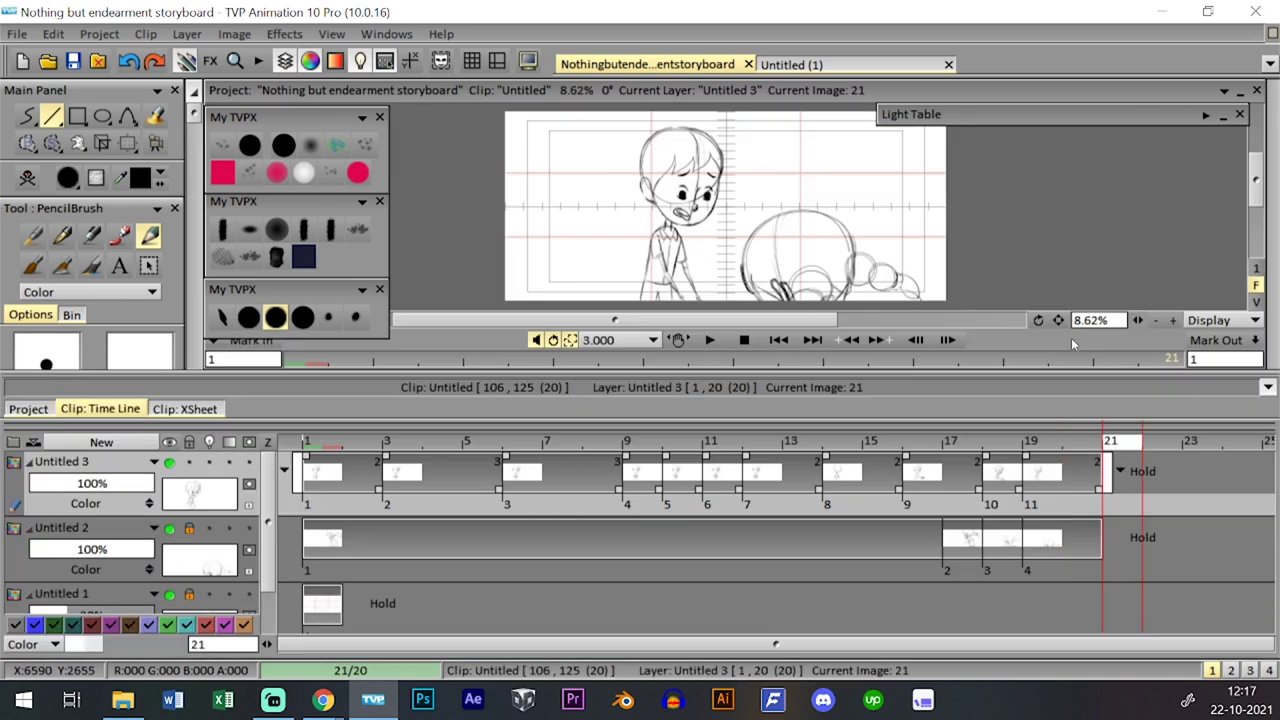
pyautogui.press('Left')
pyautogui.press('Left')
pyautogui.press('Left')
pyautogui.press('Left')
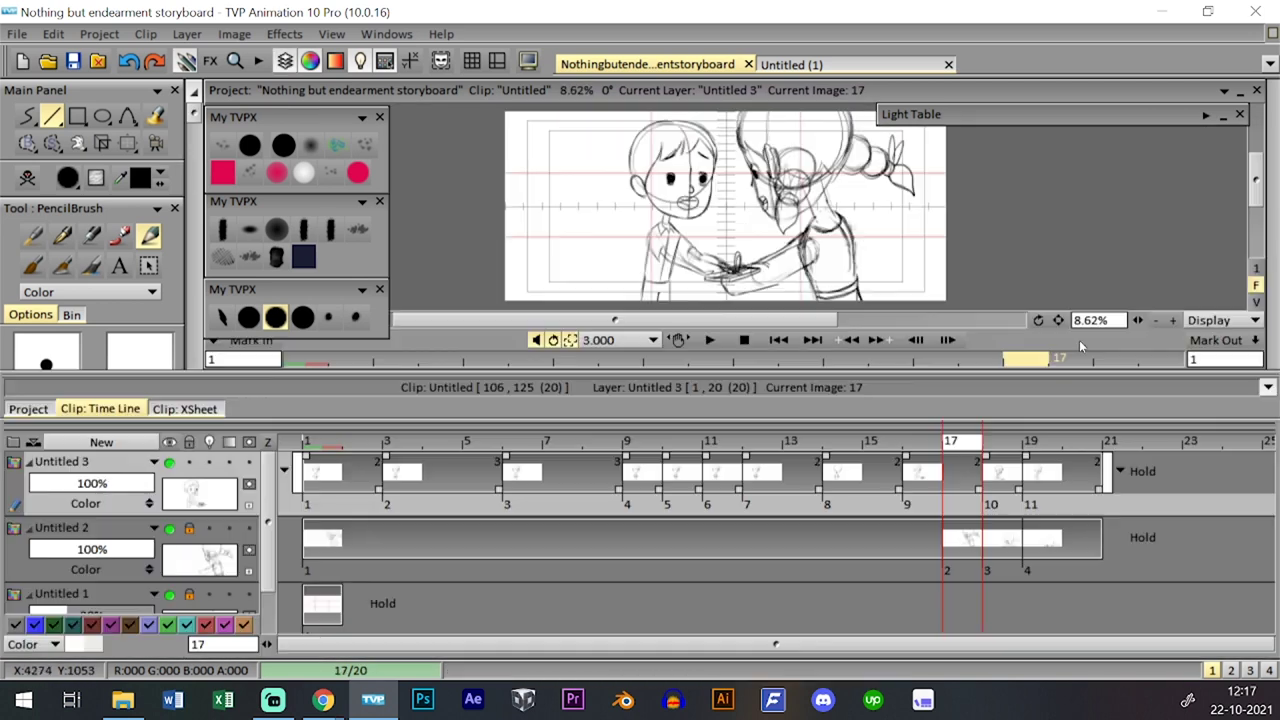
pyautogui.press('Right')
pyautogui.press('Right')
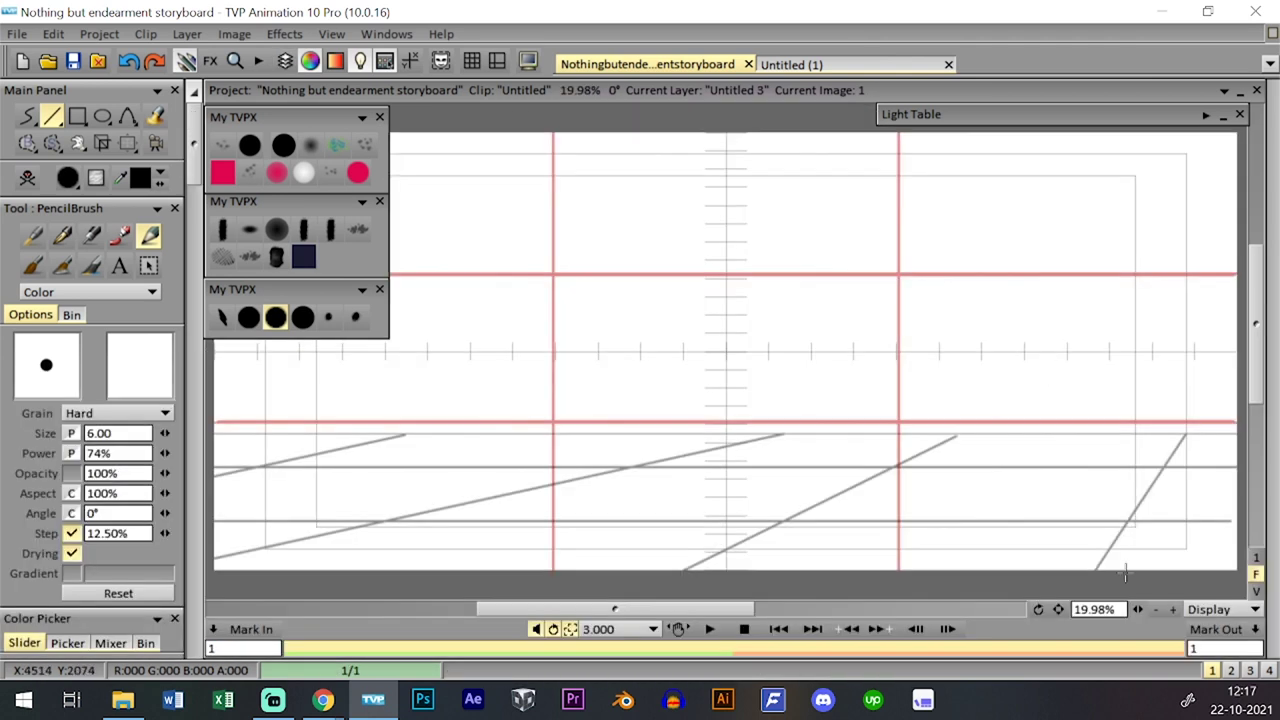
# - Switch the brush from straight lines back to freehand stroke drawing
pyautogui.scroll(3, 929, 480)
pyautogui.moveTo(906, 406); pyautogui.dragTo(927, 430)
pyautogui.moveTo(788, 243); pyautogui.dragTo(694, 334)
pyautogui.moveTo(660, 317)
pyautogui.mouseDown()
pyautogui.moveTo(668, 206)
pyautogui.moveTo(729, 326)
pyautogui.mouseUp()
pyautogui.hotkey('ctrl', 'z')
pyautogui.hotkey('ctrl', 'z')
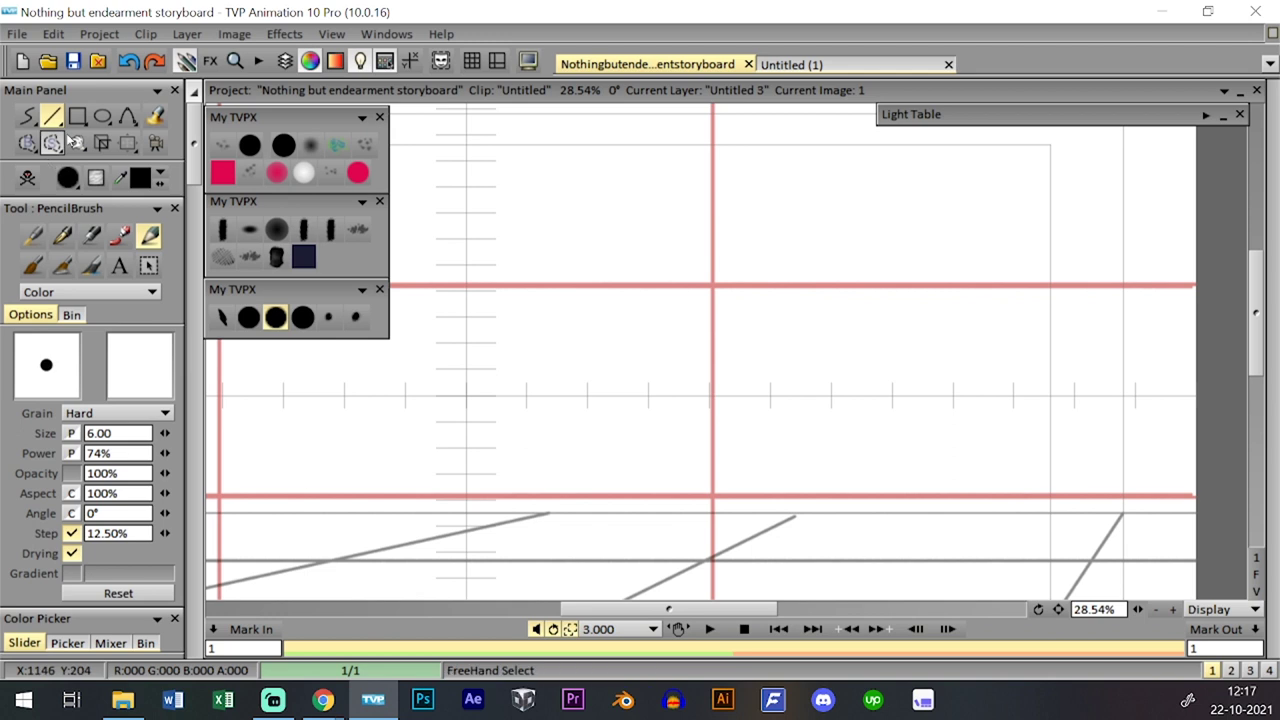
pyautogui.moveTo(35, 125); pyautogui.dragTo(125, 118)
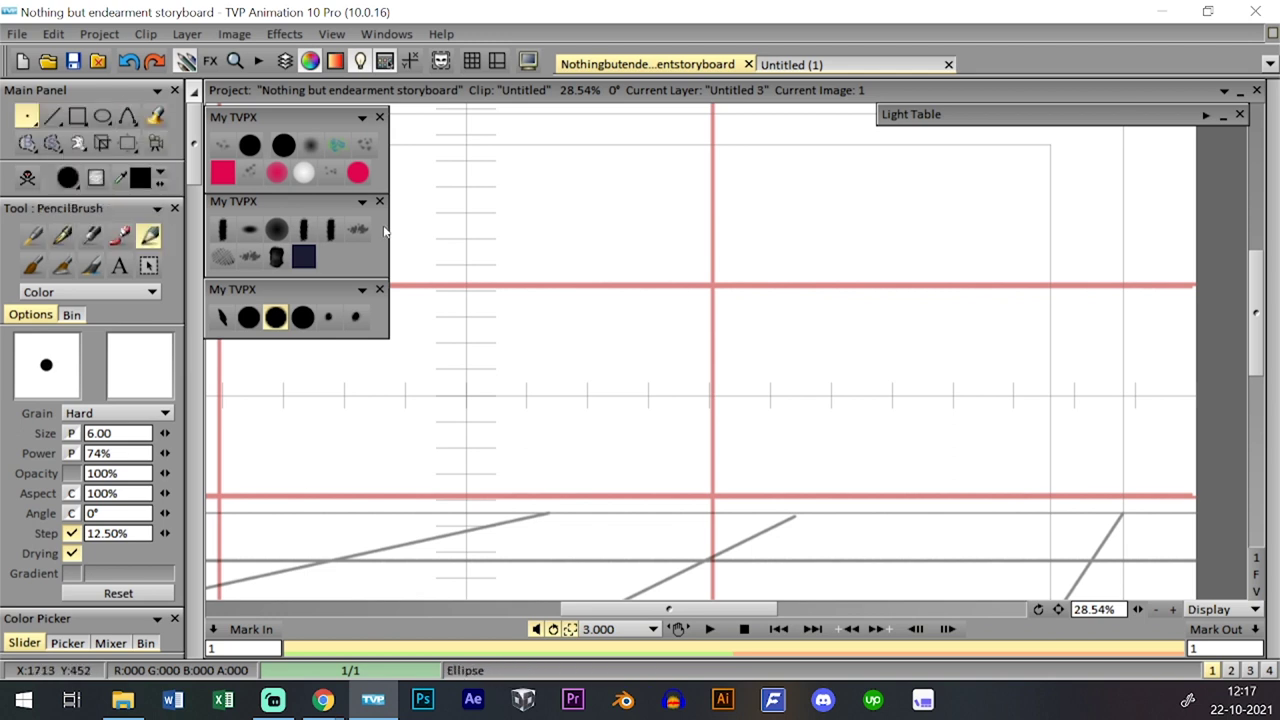
pyautogui.click(37, 124)
pyautogui.click(80, 162)
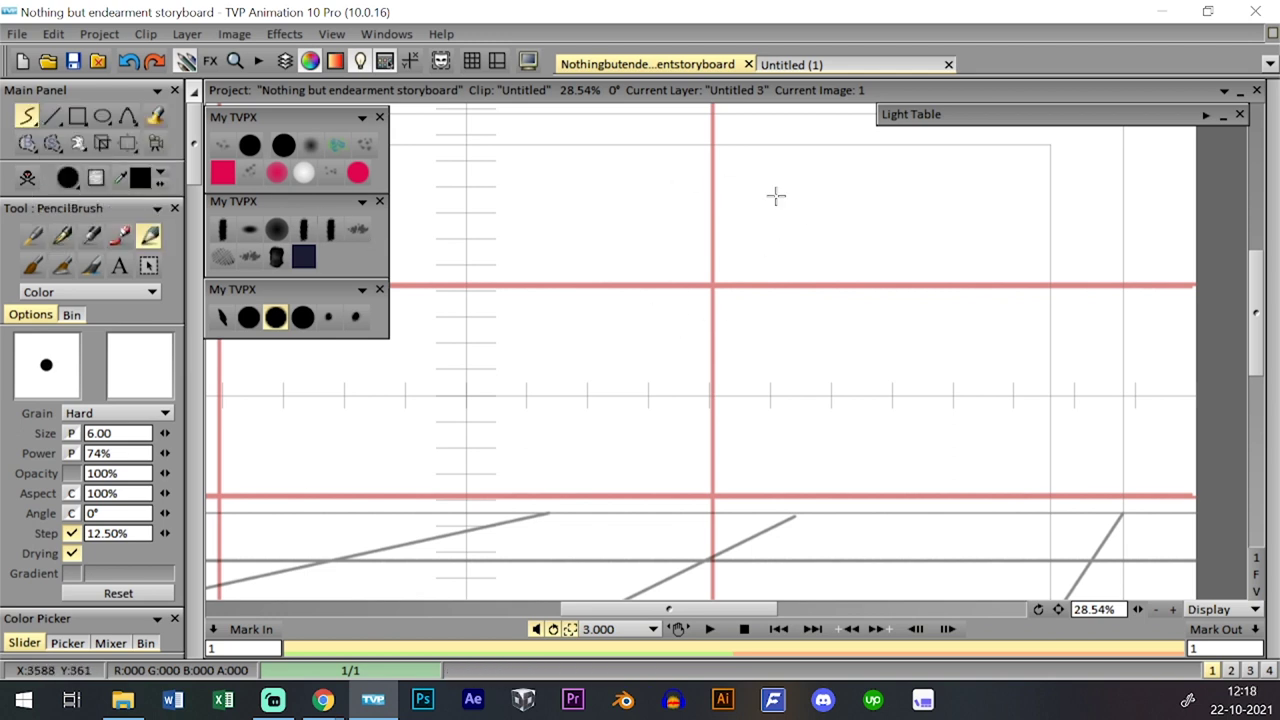
# - With the size-10 pencil preset, sketch the head circle at the guide crossing, darkening its left arc and adding an inner curve
pyautogui.moveTo(786, 290); pyautogui.dragTo(744, 335)
pyautogui.click(249, 317)
pyautogui.scroll(2, 1063, 514)
pyautogui.click(27, 178)
pyautogui.moveTo(688, 236)
pyautogui.mouseDown()
pyautogui.moveTo(650, 345)
pyautogui.moveTo(640, 317)
pyautogui.mouseUp()
pyautogui.hotkey('ctrl', 'z')
pyautogui.moveTo(798, 335)
pyautogui.mouseDown()
pyautogui.moveTo(754, 246)
pyautogui.moveTo(806, 296)
pyautogui.moveTo(791, 374)
pyautogui.moveTo(806, 326)
pyautogui.mouseUp()
pyautogui.scroll(-2, 752, 300)
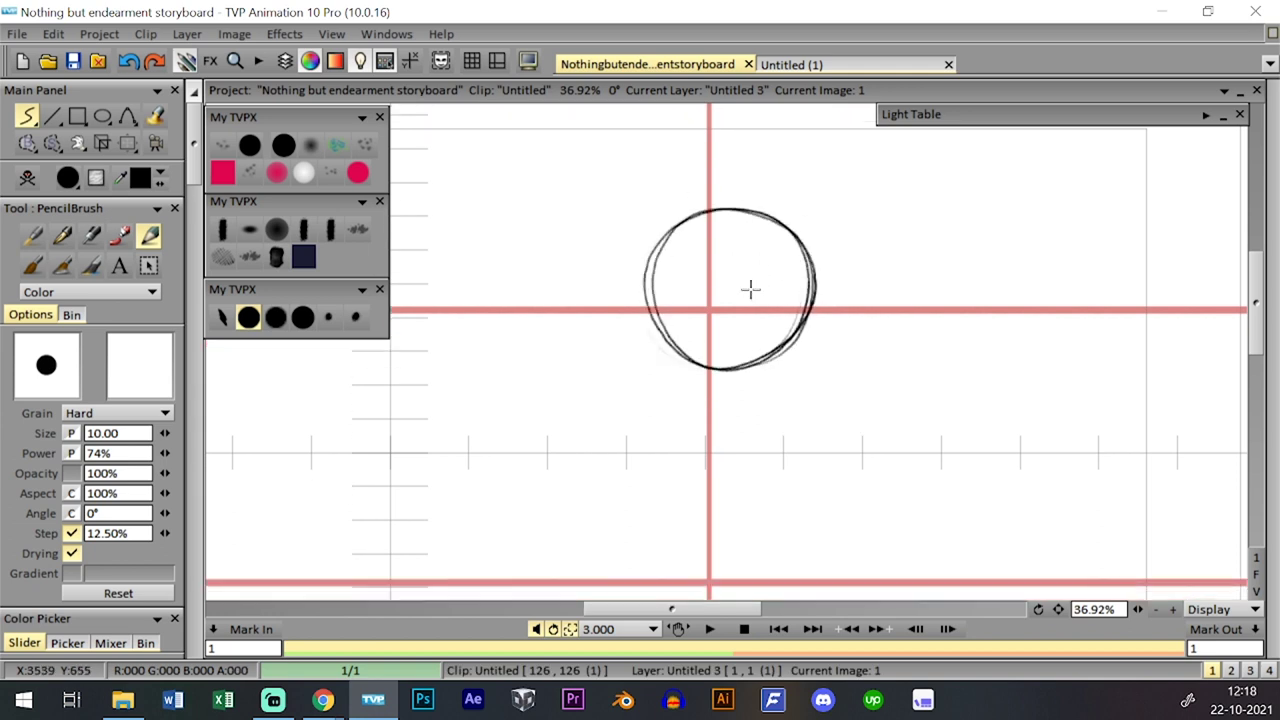
pyautogui.press('BackSpace')
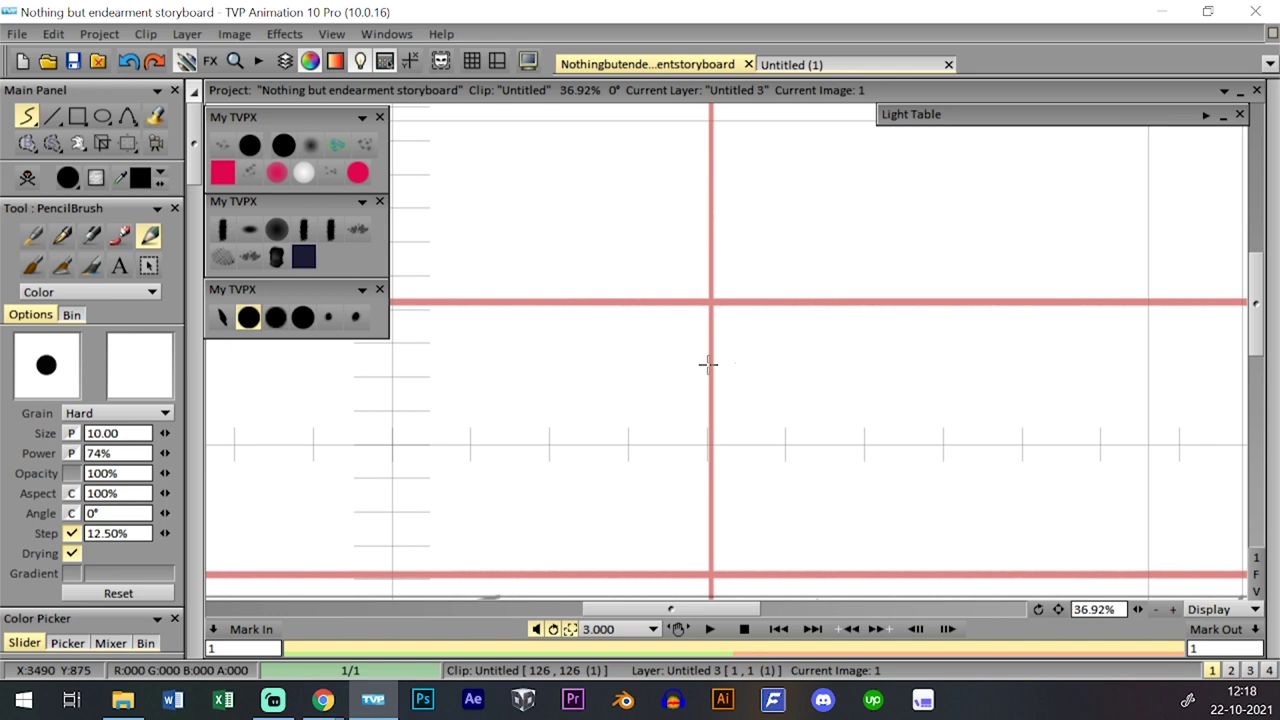
pyautogui.moveTo(801, 250)
pyautogui.mouseDown()
pyautogui.moveTo(634, 283)
pyautogui.moveTo(677, 217)
pyautogui.moveTo(742, 208)
pyautogui.mouseUp()
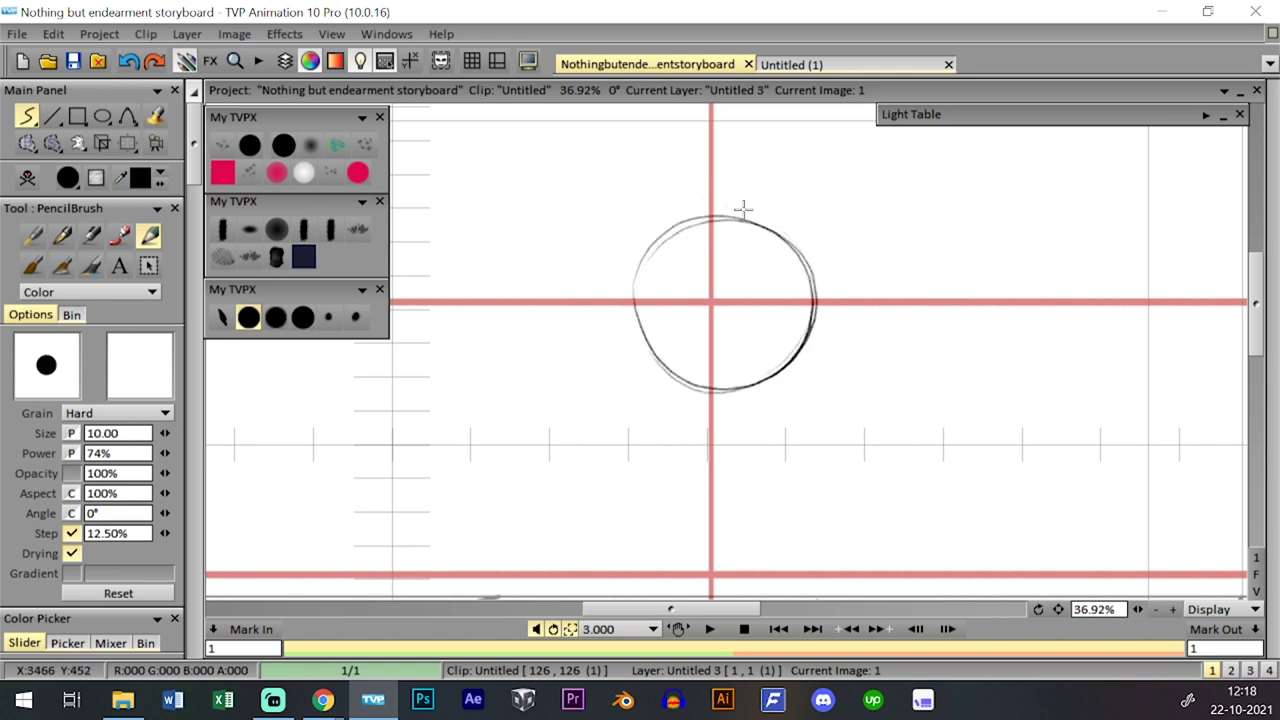
pyautogui.moveTo(637, 310)
pyautogui.mouseDown()
pyautogui.moveTo(656, 362)
pyautogui.moveTo(654, 286)
pyautogui.moveTo(634, 300)
pyautogui.moveTo(640, 309)
pyautogui.moveTo(670, 247)
pyautogui.mouseUp()
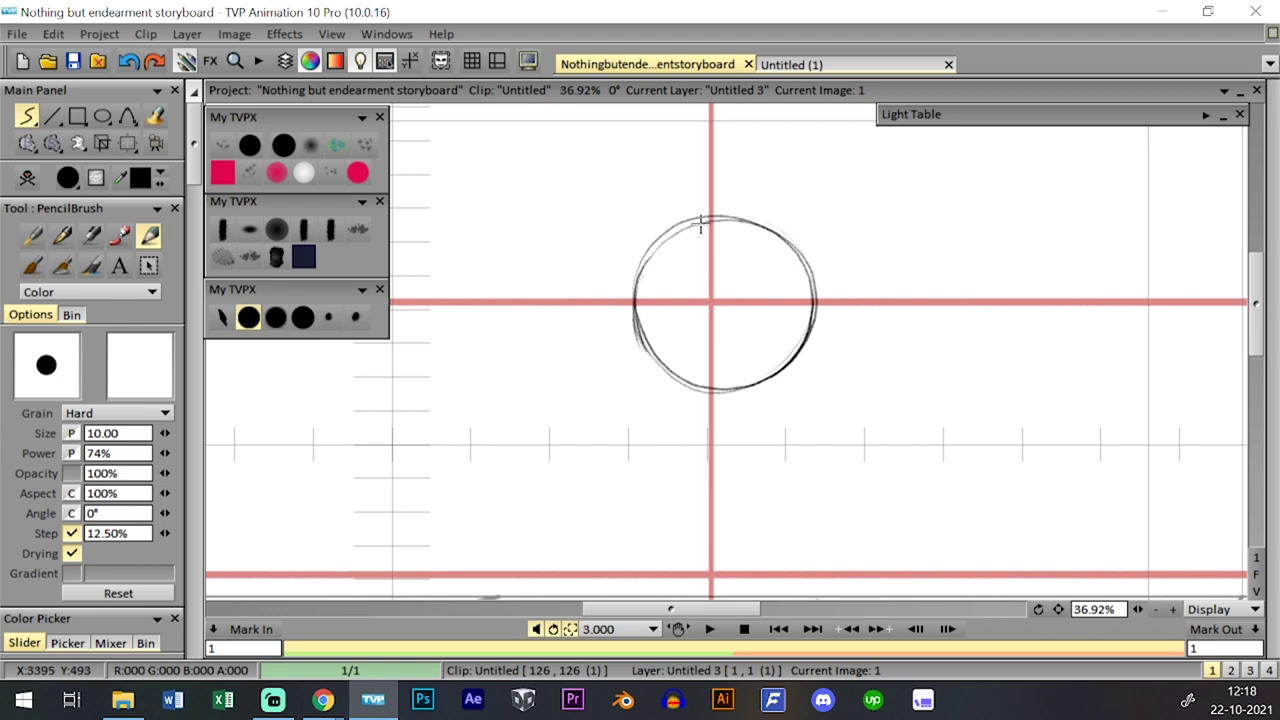
pyautogui.moveTo(684, 226); pyautogui.dragTo(677, 325)
# - Draw a tapered curved centre line down through the head circle
pyautogui.hotkey('ctrl', 'z')
pyautogui.moveTo(708, 222)
pyautogui.mouseDown()
pyautogui.moveTo(675, 345)
pyautogui.moveTo(685, 307)
pyautogui.moveTo(692, 358)
pyautogui.mouseUp()
pyautogui.hotkey('ctrl', 'z')
pyautogui.moveTo(692, 441)
pyautogui.mouseDown()
pyautogui.moveTo(683, 319)
pyautogui.moveTo(693, 442)
pyautogui.mouseUp()
pyautogui.moveTo(690, 392); pyautogui.dragTo(685, 315)
pyautogui.moveTo(687, 252); pyautogui.dragTo(689, 451)
pyautogui.moveTo(686, 354)
pyautogui.mouseDown()
pyautogui.moveTo(691, 452)
pyautogui.moveTo(688, 392)
pyautogui.mouseUp()
pyautogui.hotkey('ctrl', 'z')
pyautogui.moveTo(684, 288)
pyautogui.mouseDown()
pyautogui.moveTo(686, 345)
pyautogui.moveTo(685, 269)
pyautogui.mouseUp()
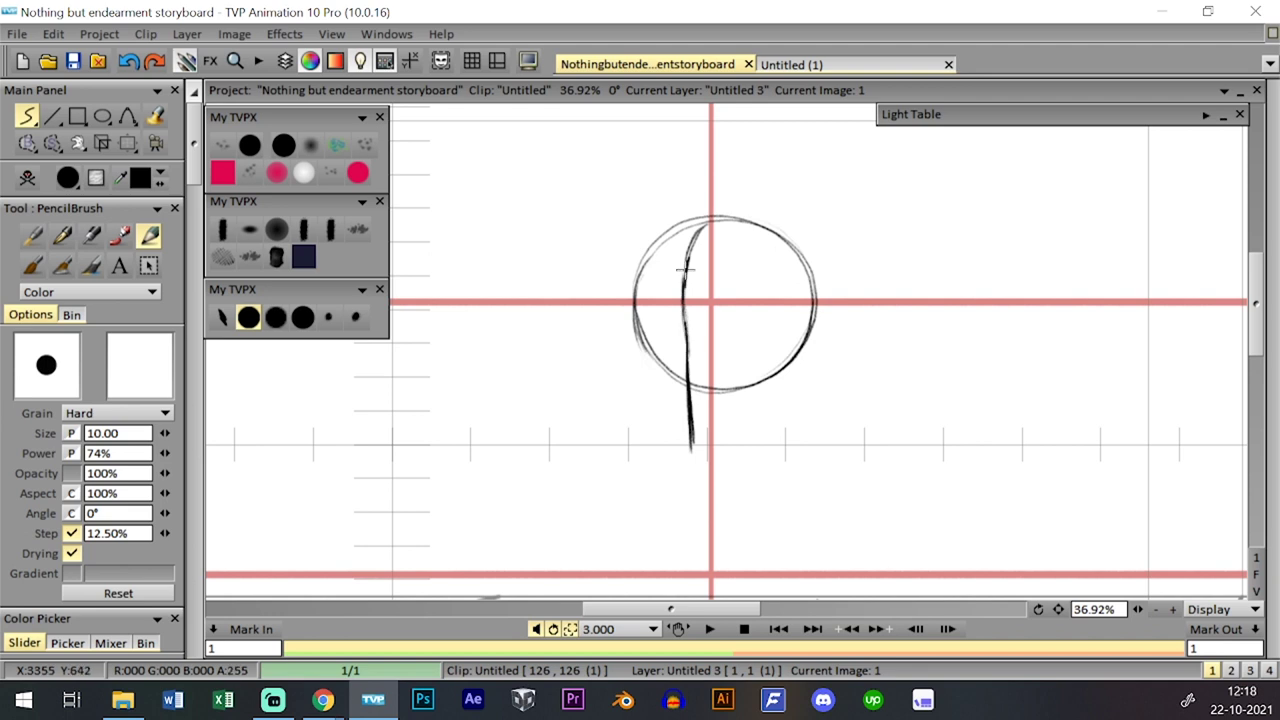
pyautogui.moveTo(690, 394); pyautogui.dragTo(691, 452)
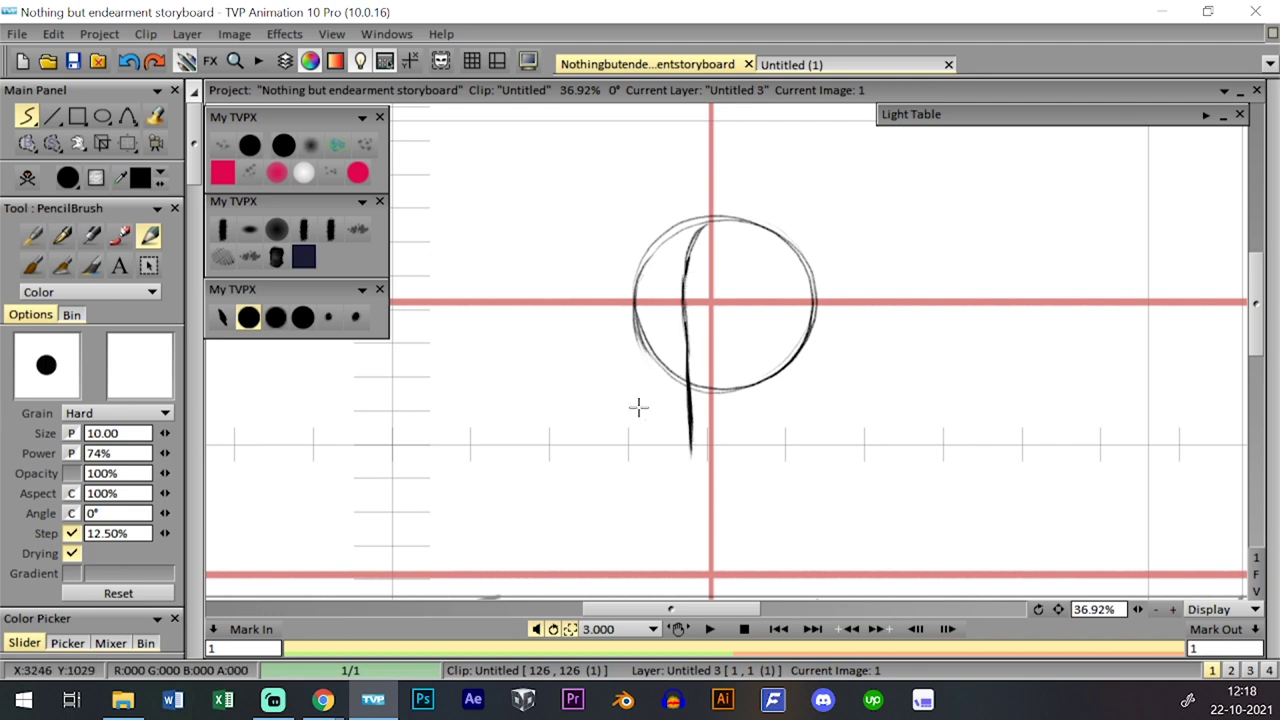
# - Sketch the jaw curving down to the chin and back up to the head circle
pyautogui.moveTo(634, 342); pyautogui.dragTo(650, 393)
pyautogui.hotkey('ctrl', 'z')
pyautogui.moveTo(639, 330)
pyautogui.mouseDown()
pyautogui.moveTo(647, 398)
pyautogui.moveTo(637, 354)
pyautogui.moveTo(672, 438)
pyautogui.mouseUp()
pyautogui.hotkey('ctrl', 'z')
pyautogui.hotkey('ctrl', 'z')
pyautogui.moveTo(658, 384)
pyautogui.mouseDown()
pyautogui.moveTo(691, 430)
pyautogui.moveTo(661, 415)
pyautogui.moveTo(724, 436)
pyautogui.mouseUp()
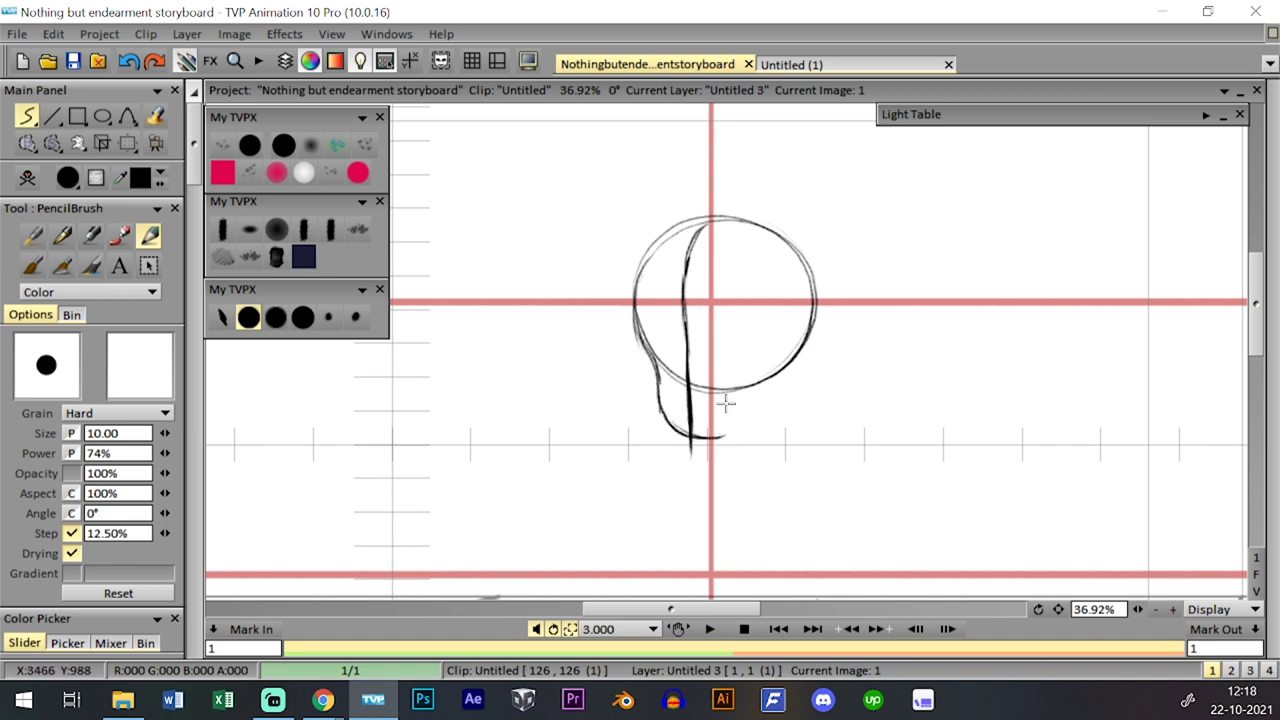
pyautogui.hotkey('ctrl', 'z')
pyautogui.hotkey('ctrl', 'z')
pyautogui.hotkey('ctrl', 'z')
pyautogui.hotkey('ctrl', 'z')
pyautogui.moveTo(640, 338)
pyautogui.mouseDown()
pyautogui.moveTo(682, 420)
pyautogui.moveTo(660, 400)
pyautogui.moveTo(725, 429)
pyautogui.moveTo(747, 419)
pyautogui.moveTo(753, 389)
pyautogui.moveTo(731, 434)
pyautogui.moveTo(773, 390)
pyautogui.mouseUp()
pyautogui.moveTo(735, 430)
pyautogui.mouseDown()
pyautogui.moveTo(784, 376)
pyautogui.moveTo(778, 350)
pyautogui.moveTo(764, 379)
pyautogui.moveTo(788, 344)
pyautogui.moveTo(781, 372)
pyautogui.moveTo(804, 316)
pyautogui.moveTo(813, 360)
pyautogui.mouseUp()
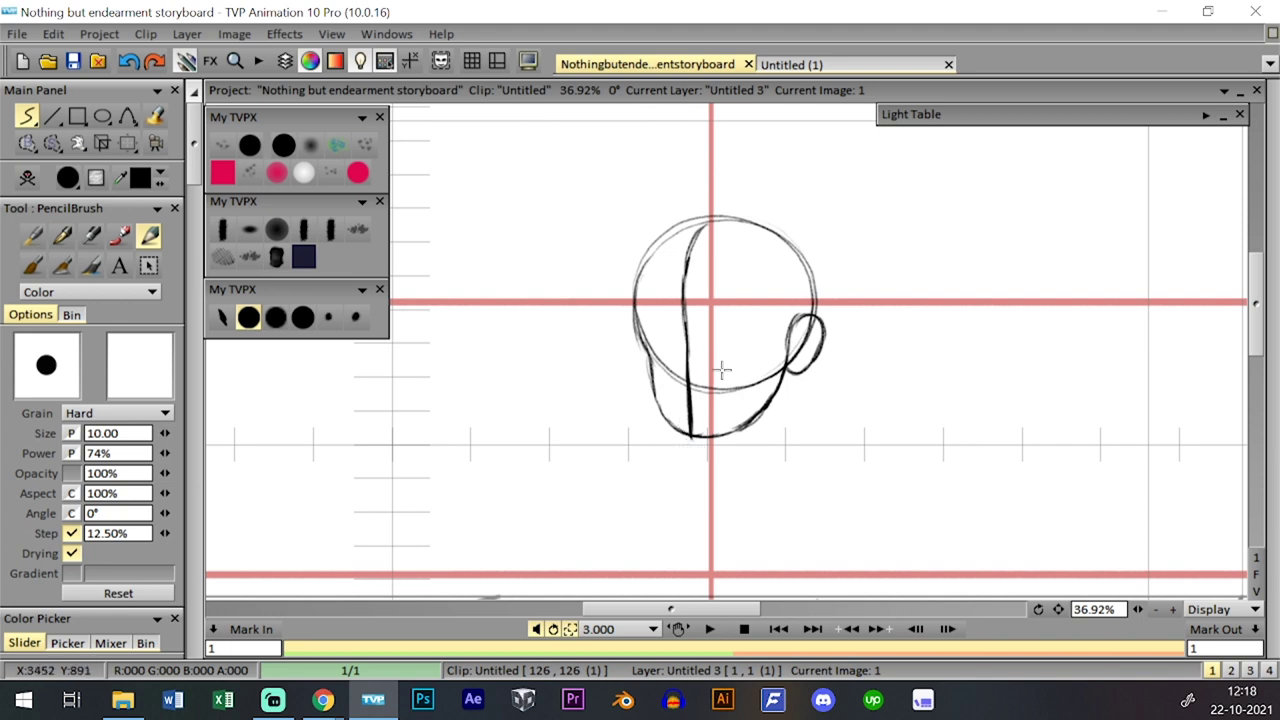
# - Rotate the head sketch about 6.84° with Transform and apply it
pyautogui.moveTo(127, 143); pyautogui.dragTo(186, 163)
pyautogui.moveTo(826, 337); pyautogui.dragTo(826, 324)
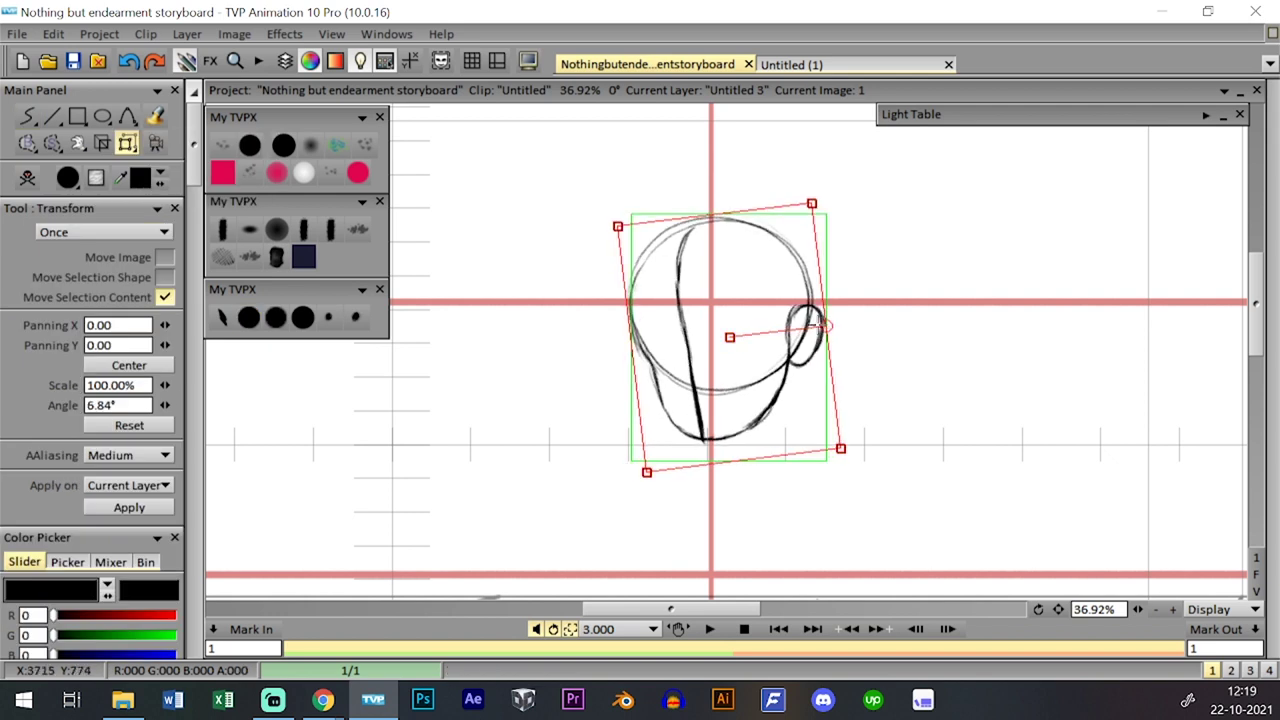
pyautogui.press('Return')
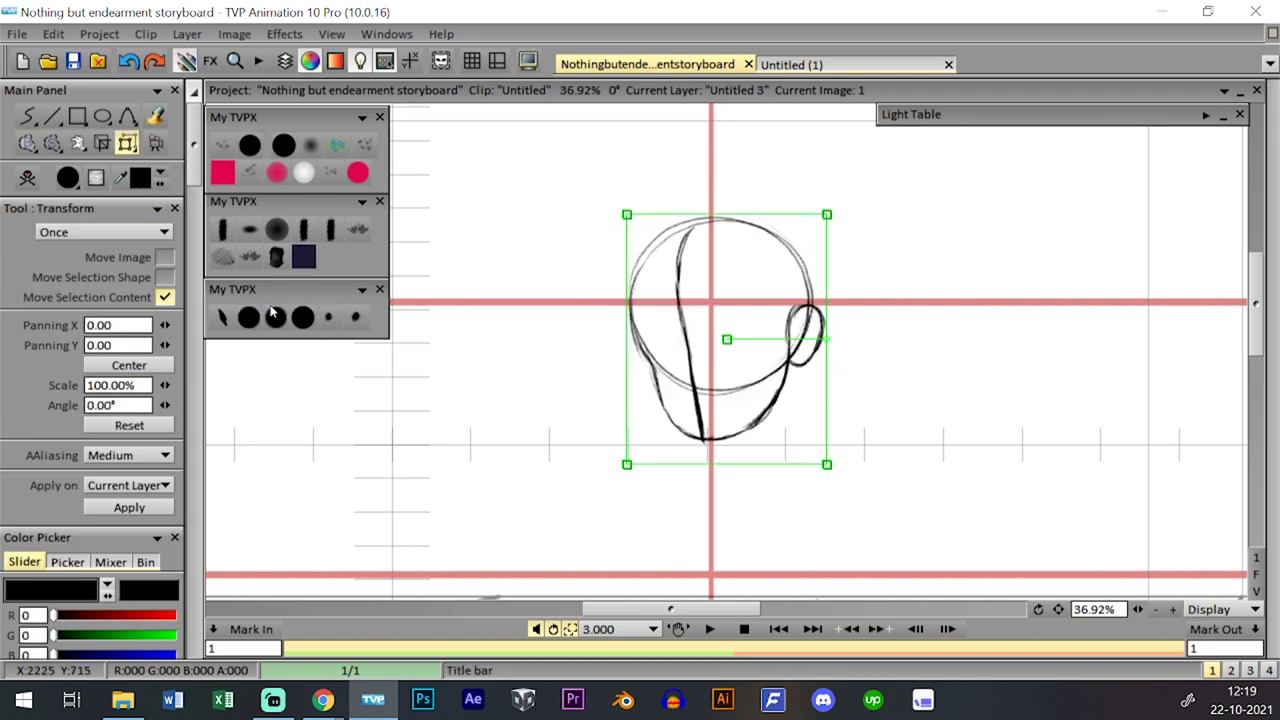
# - With a finer My TVPX pencil, draw the curved eye-line guide and an eyebrow
pyautogui.click(277, 312)
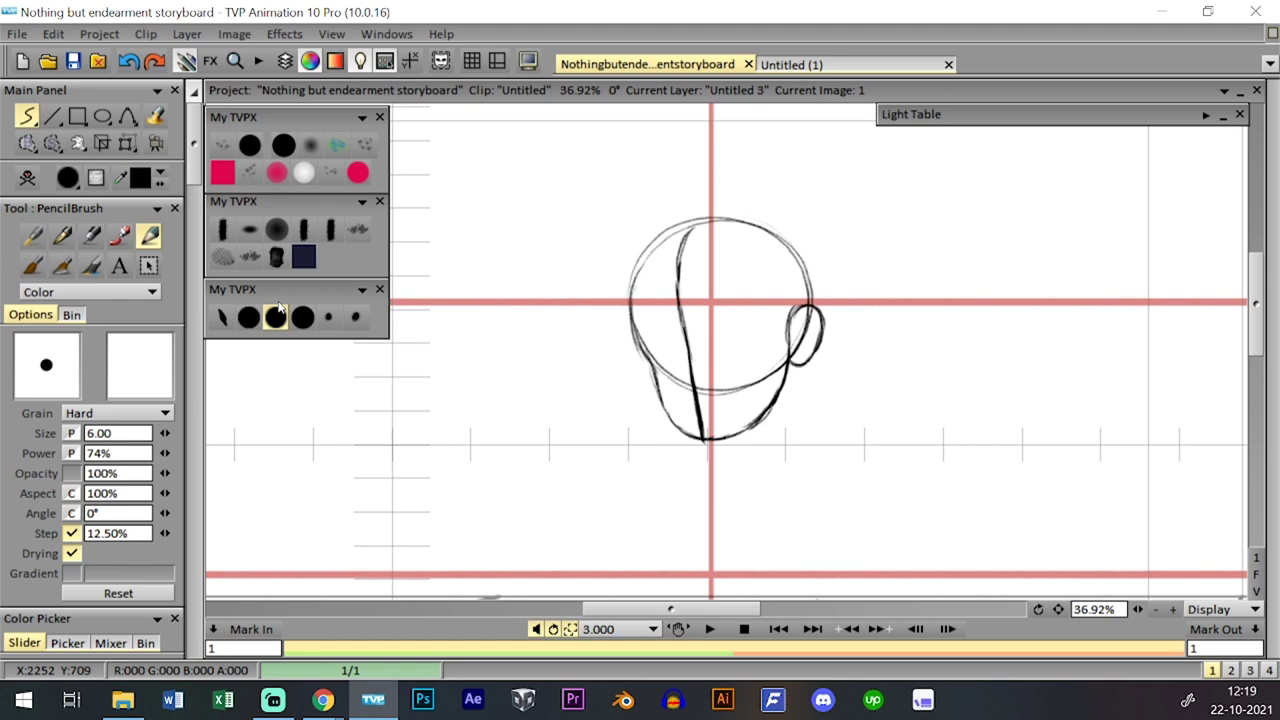
pyautogui.moveTo(652, 347)
pyautogui.mouseDown()
pyautogui.moveTo(687, 351)
pyautogui.moveTo(790, 316)
pyautogui.mouseUp()
pyautogui.moveTo(648, 352)
pyautogui.mouseDown()
pyautogui.moveTo(749, 340)
pyautogui.moveTo(792, 305)
pyautogui.mouseUp()
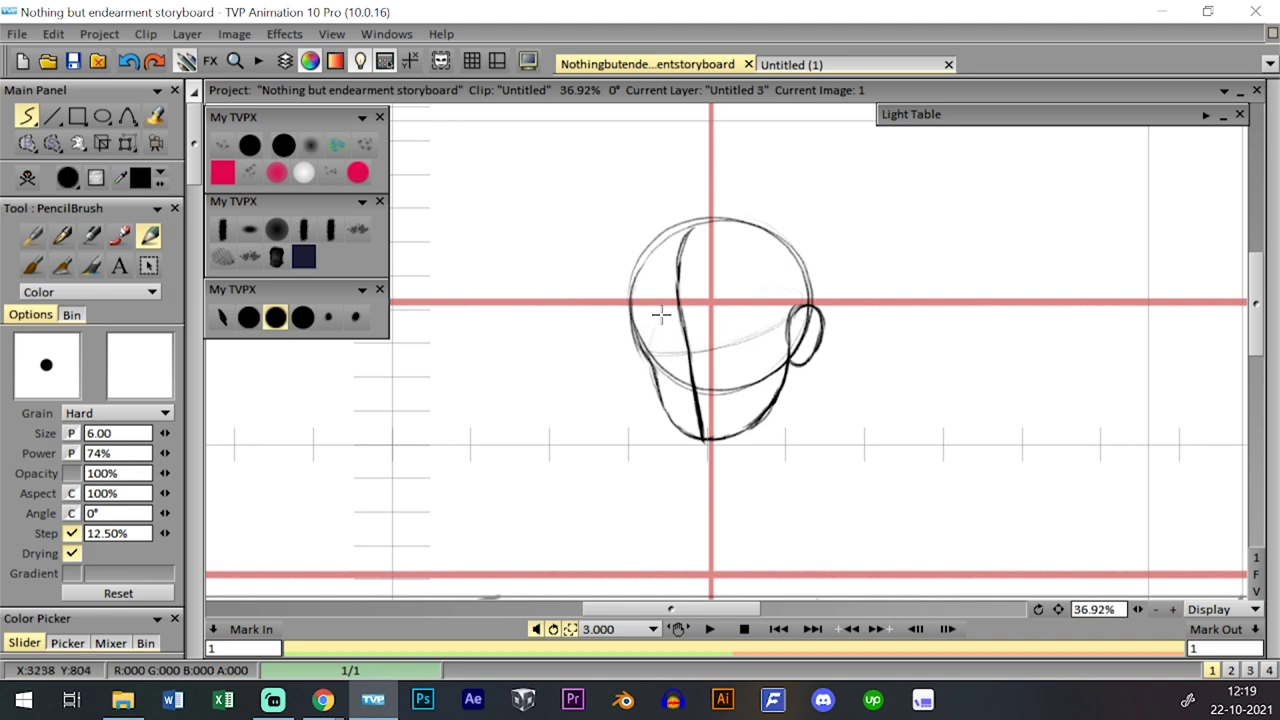
pyautogui.moveTo(650, 350)
pyautogui.mouseDown()
pyautogui.moveTo(683, 351)
pyautogui.moveTo(787, 311)
pyautogui.mouseUp()
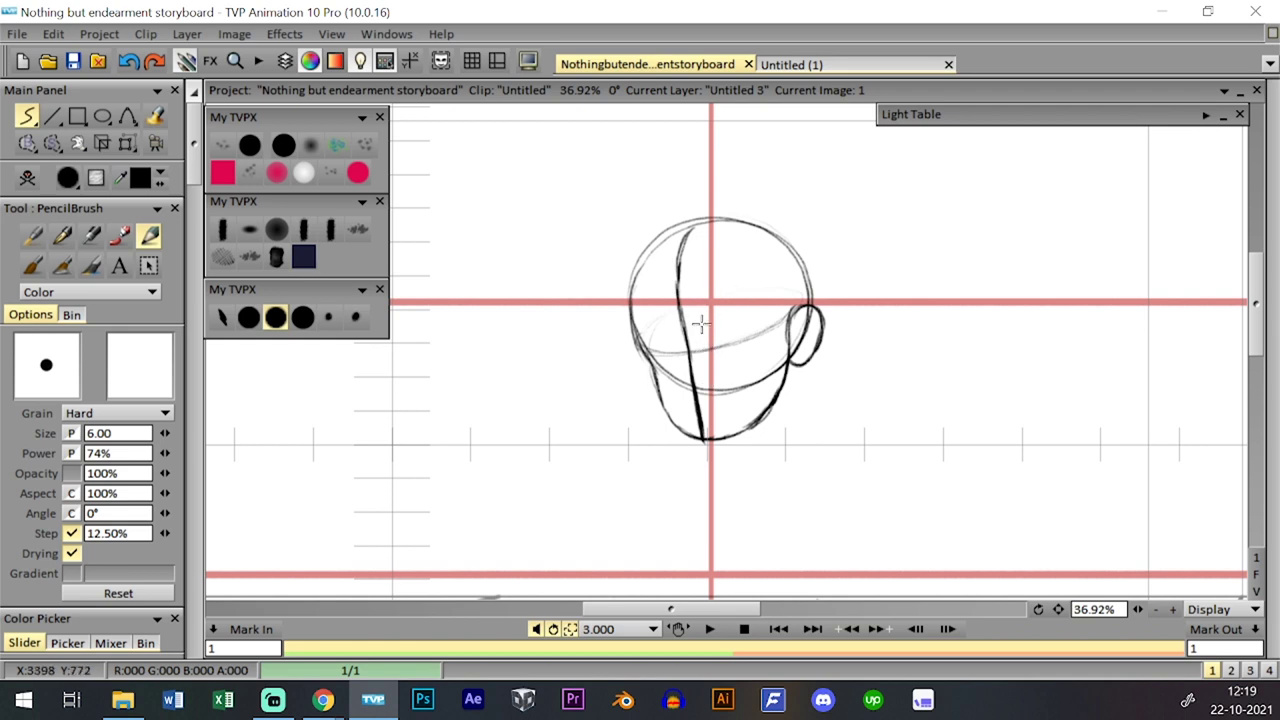
pyautogui.moveTo(699, 325); pyautogui.dragTo(718, 328)
pyautogui.hotkey('ctrl', 'z')
pyautogui.hotkey('ctrl', 'z')
# - Add a cheek stroke, small nose arc, mouth stroke and inner-ear line to the face
pyautogui.moveTo(644, 352); pyautogui.dragTo(657, 333)
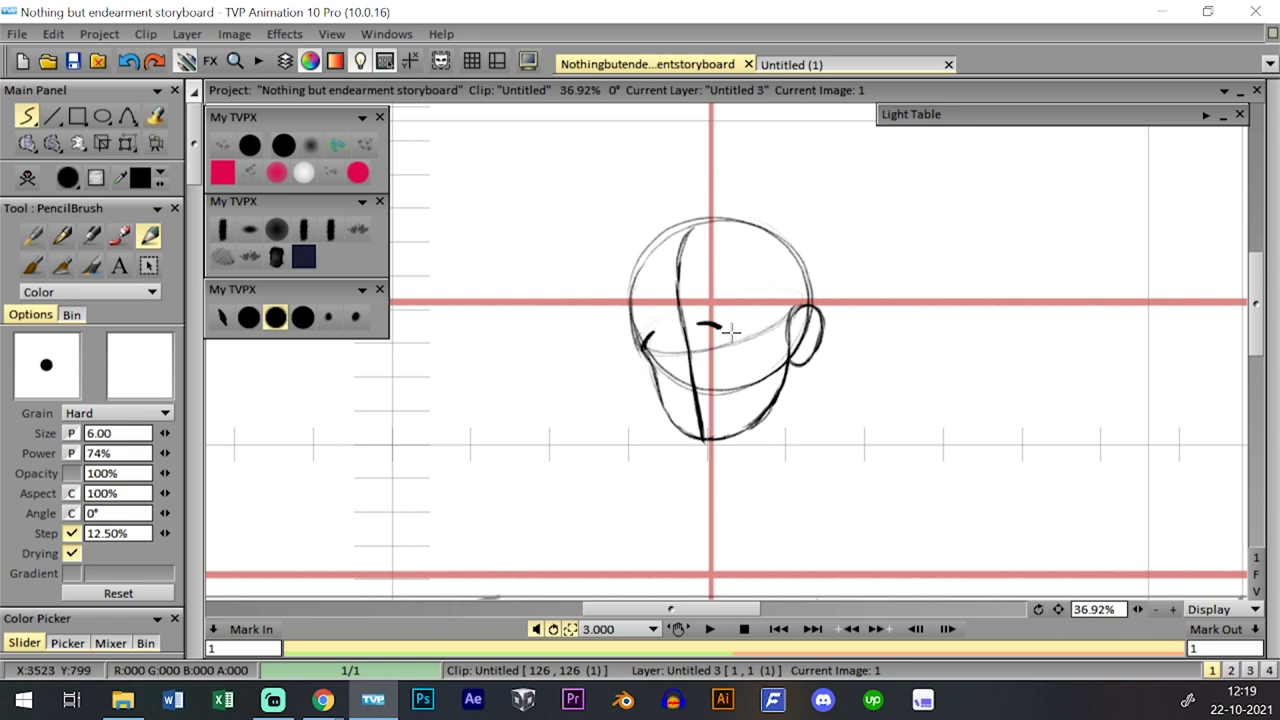
pyautogui.moveTo(714, 347)
pyautogui.mouseDown()
pyautogui.moveTo(701, 347)
pyautogui.moveTo(705, 363)
pyautogui.mouseUp()
pyautogui.moveTo(1138, 610); pyautogui.dragTo(1168, 610)
pyautogui.moveTo(1058, 609); pyautogui.dragTo(978, 644)
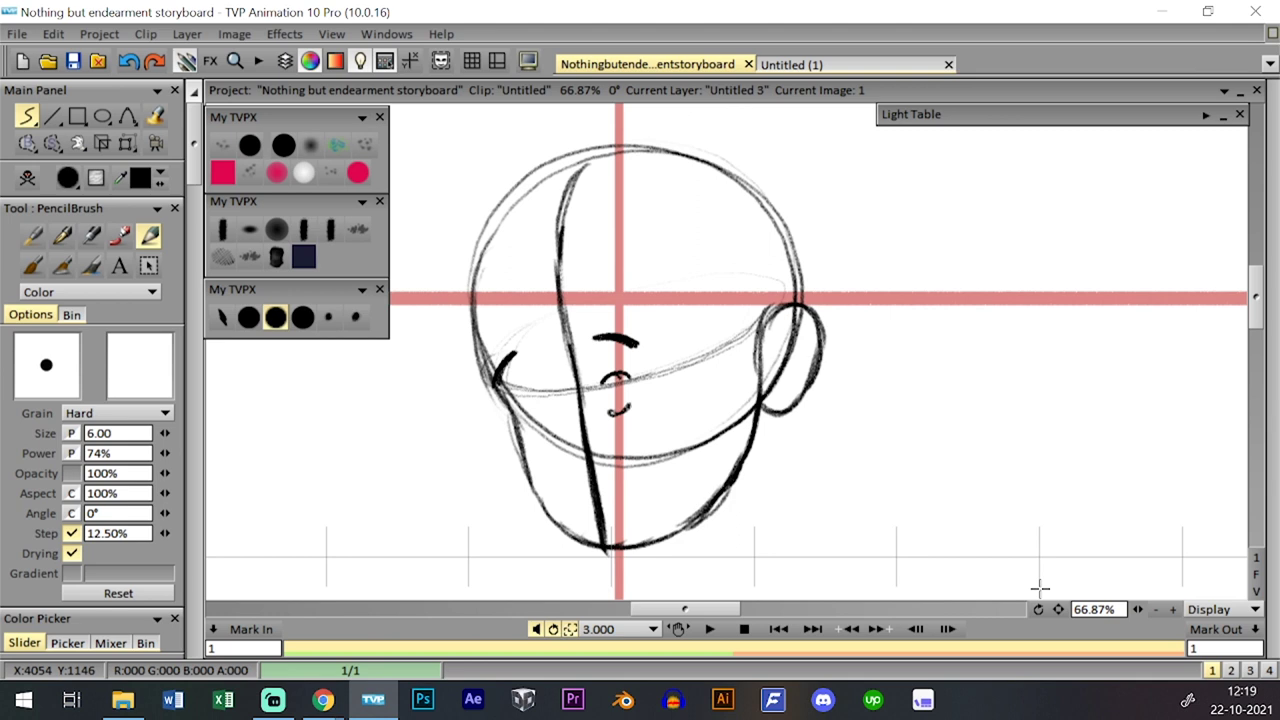
pyautogui.hotkey('ctrl', 'z')
pyautogui.moveTo(638, 410)
pyautogui.mouseDown()
pyautogui.moveTo(601, 400)
pyautogui.moveTo(630, 392)
pyautogui.mouseUp()
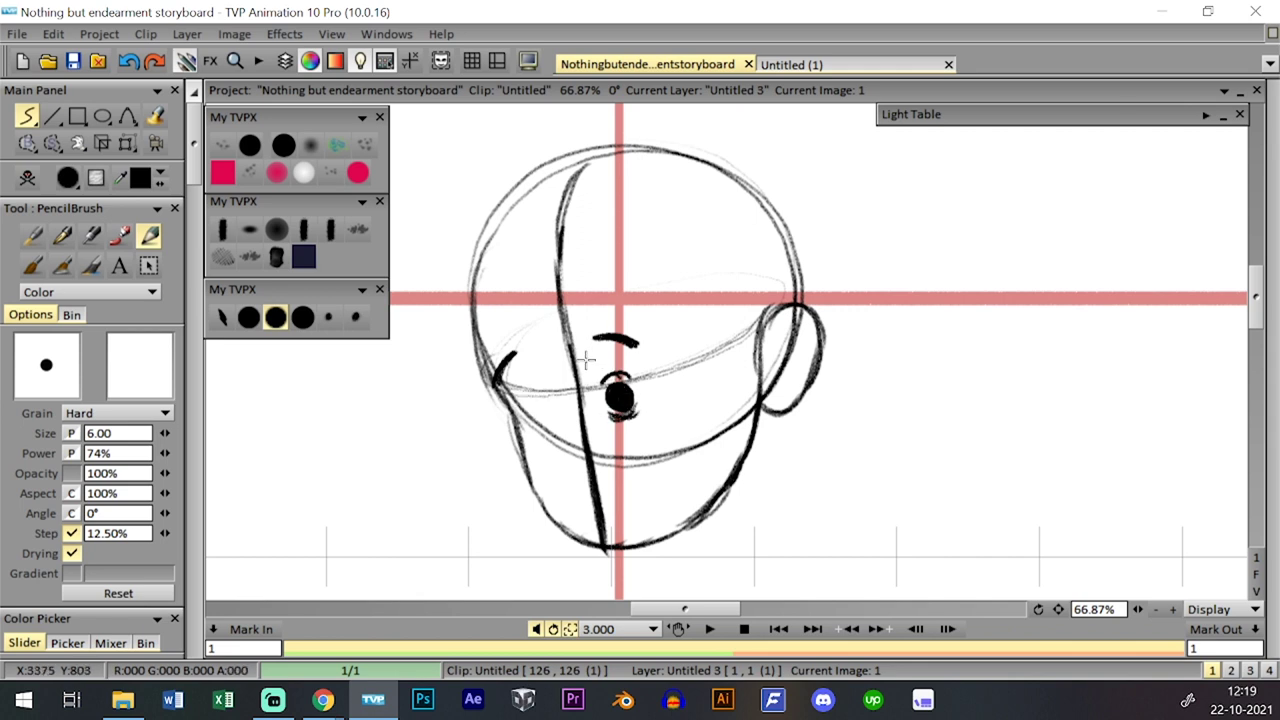
pyautogui.hotkey('ctrl', 'z')
pyautogui.hotkey('ctrl', 'z')
pyautogui.hotkey('ctrl', 'z')
pyautogui.hotkey('ctrl', 'z')
pyautogui.hotkey('ctrl', 'z')
pyautogui.hotkey('ctrl', 'z')
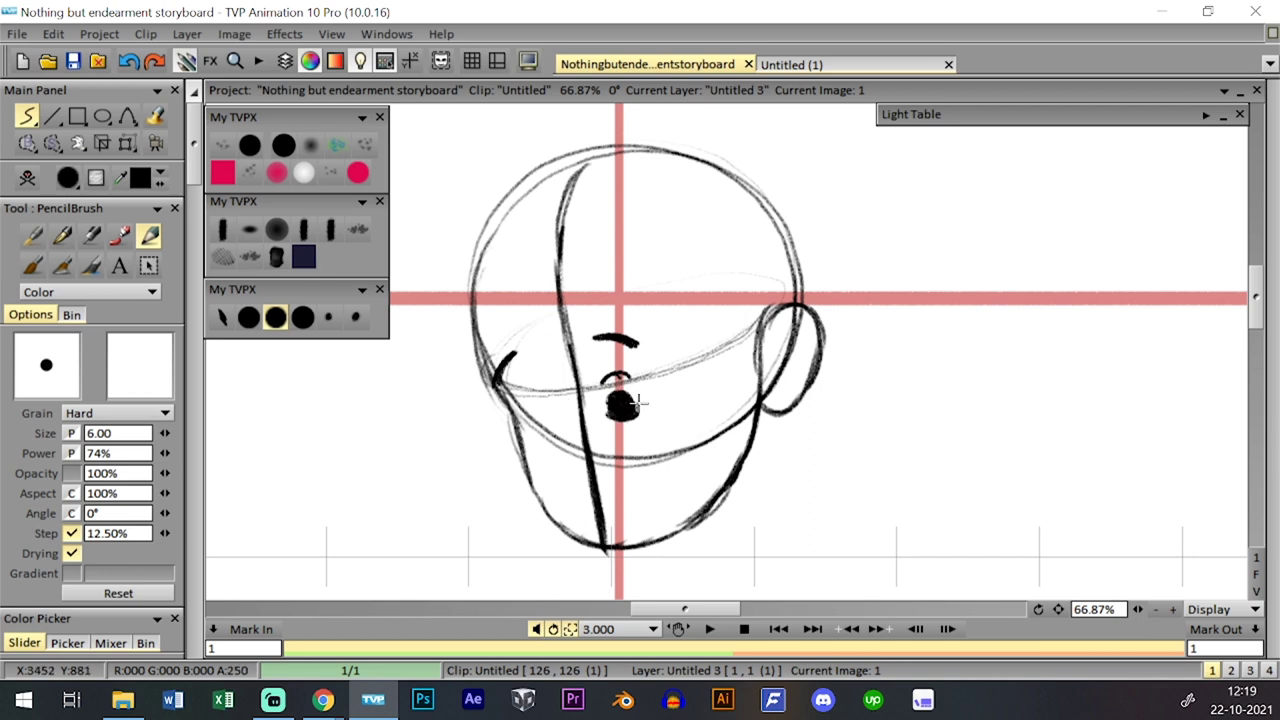
pyautogui.scroll(4, 809, 348)
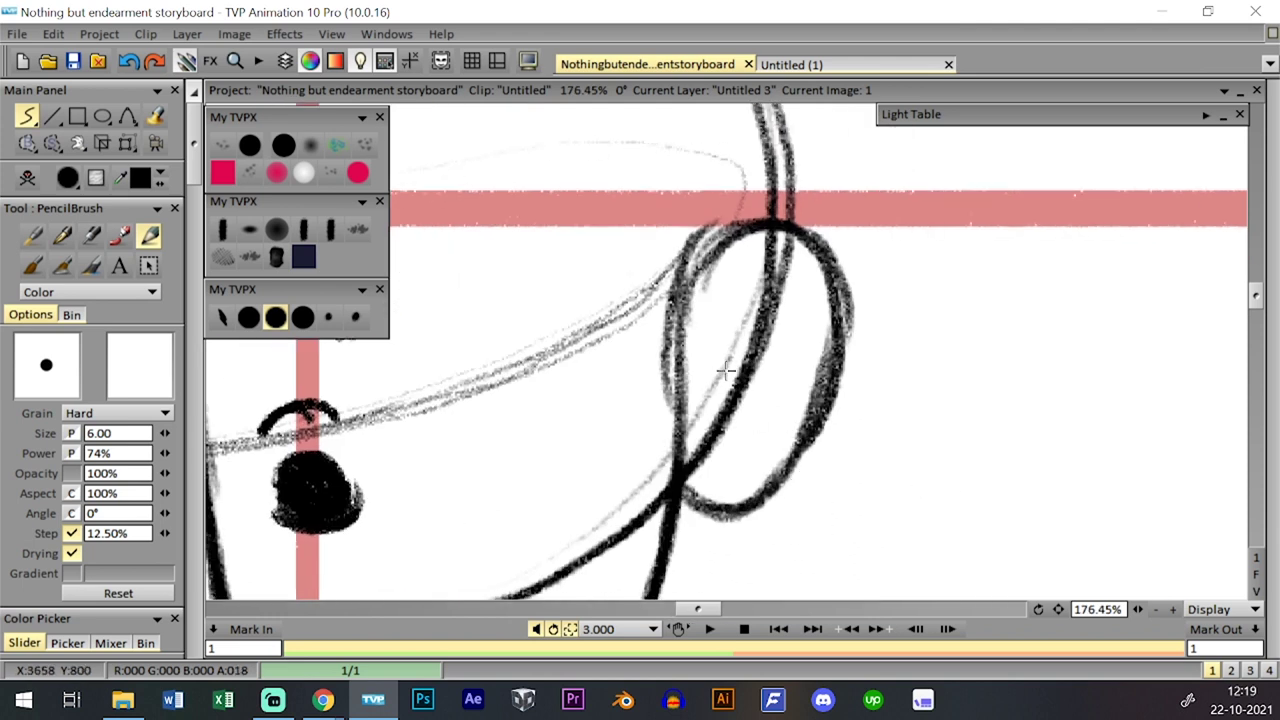
pyautogui.moveTo(718, 362); pyautogui.dragTo(742, 409)
pyautogui.moveTo(1138, 609); pyautogui.dragTo(883, 511)
pyautogui.scroll(2, 883, 511)
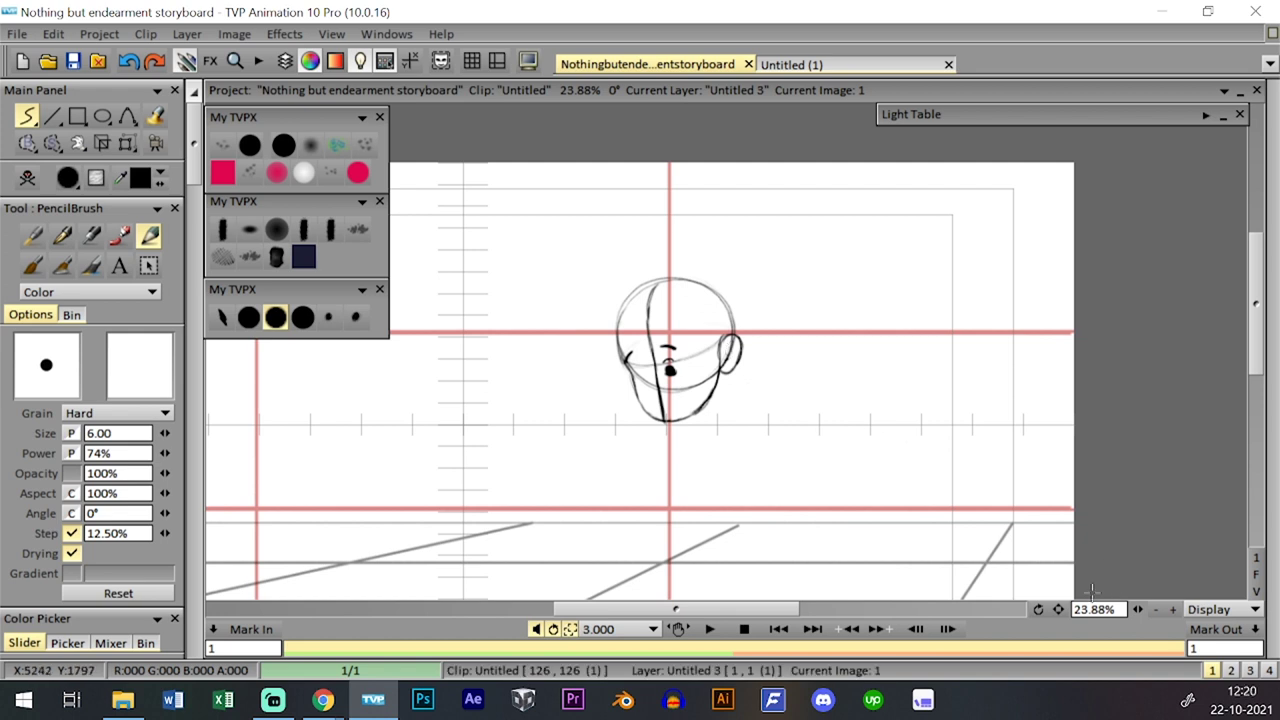
# - Draw a second dark eye, an open mouth and a nose down from the centre line
pyautogui.scroll(3, 1150, 590)
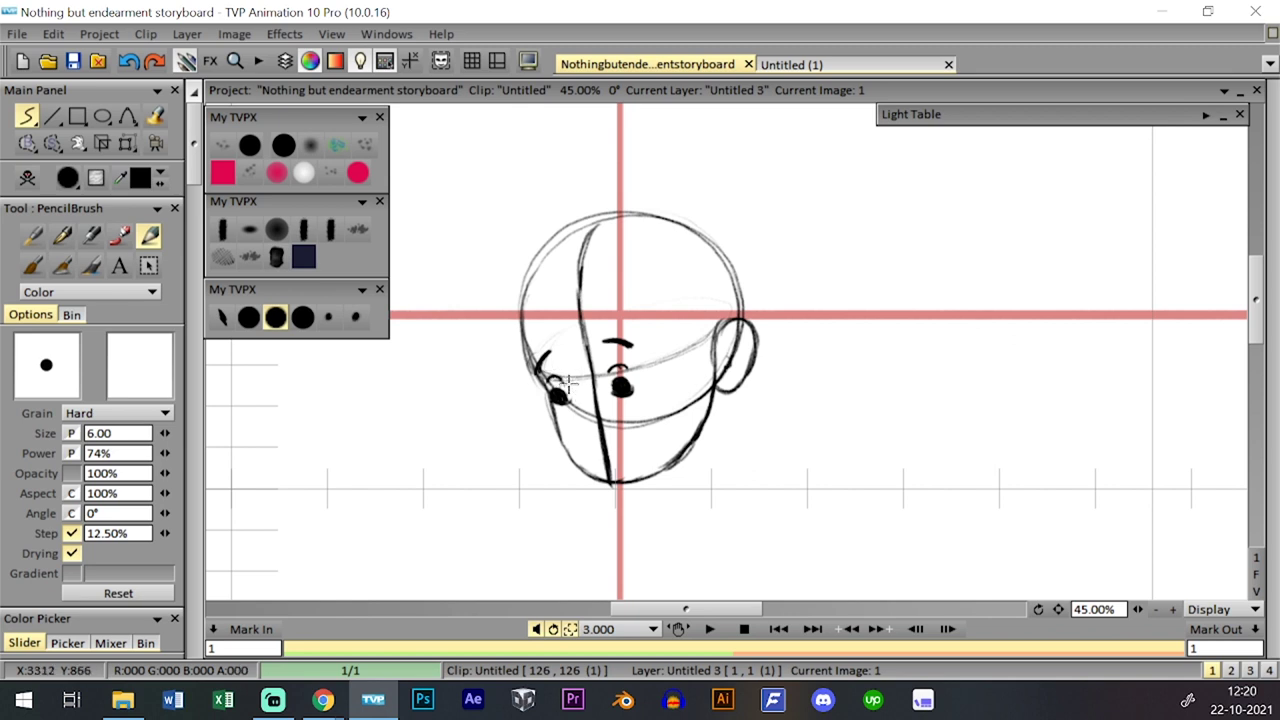
pyautogui.moveTo(557, 396); pyautogui.dragTo(561, 388)
pyautogui.moveTo(620, 447)
pyautogui.mouseDown()
pyautogui.moveTo(664, 444)
pyautogui.moveTo(670, 408)
pyautogui.moveTo(633, 410)
pyautogui.moveTo(618, 432)
pyautogui.moveTo(640, 456)
pyautogui.mouseUp()
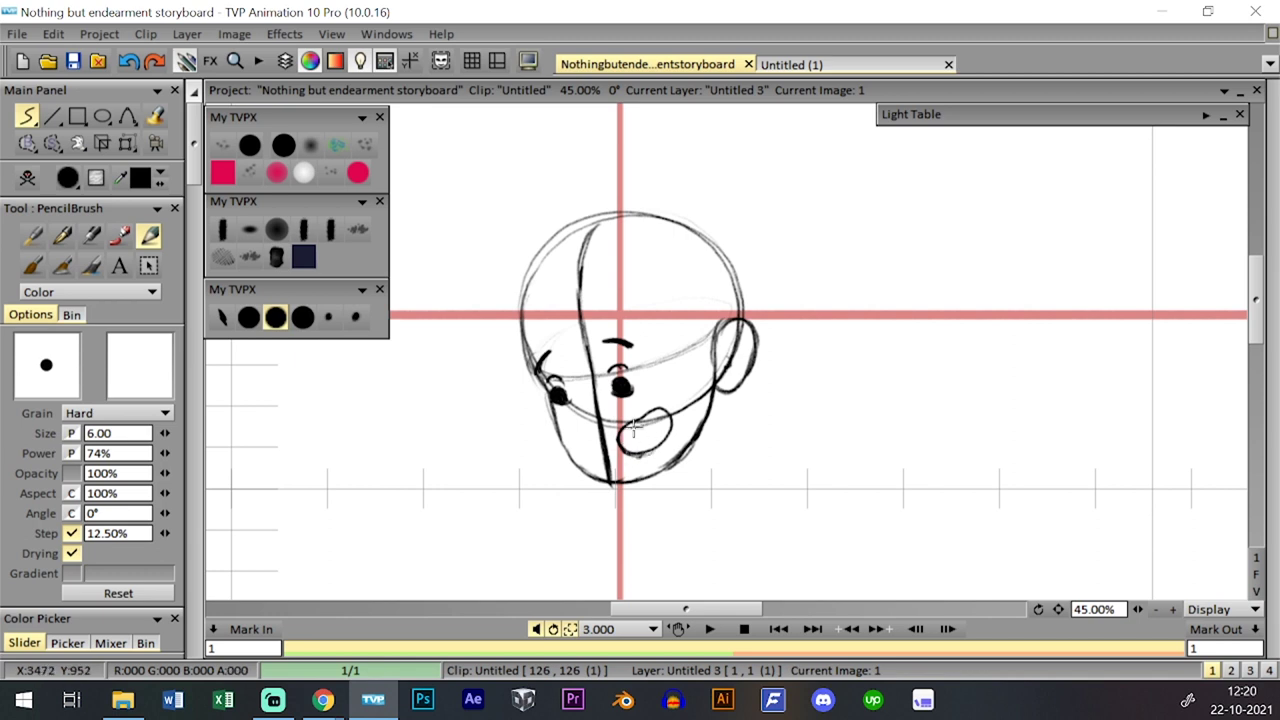
pyautogui.moveTo(645, 427)
pyautogui.mouseDown()
pyautogui.moveTo(622, 432)
pyautogui.moveTo(640, 455)
pyautogui.moveTo(670, 425)
pyautogui.moveTo(643, 440)
pyautogui.moveTo(668, 428)
pyautogui.moveTo(661, 411)
pyautogui.mouseUp()
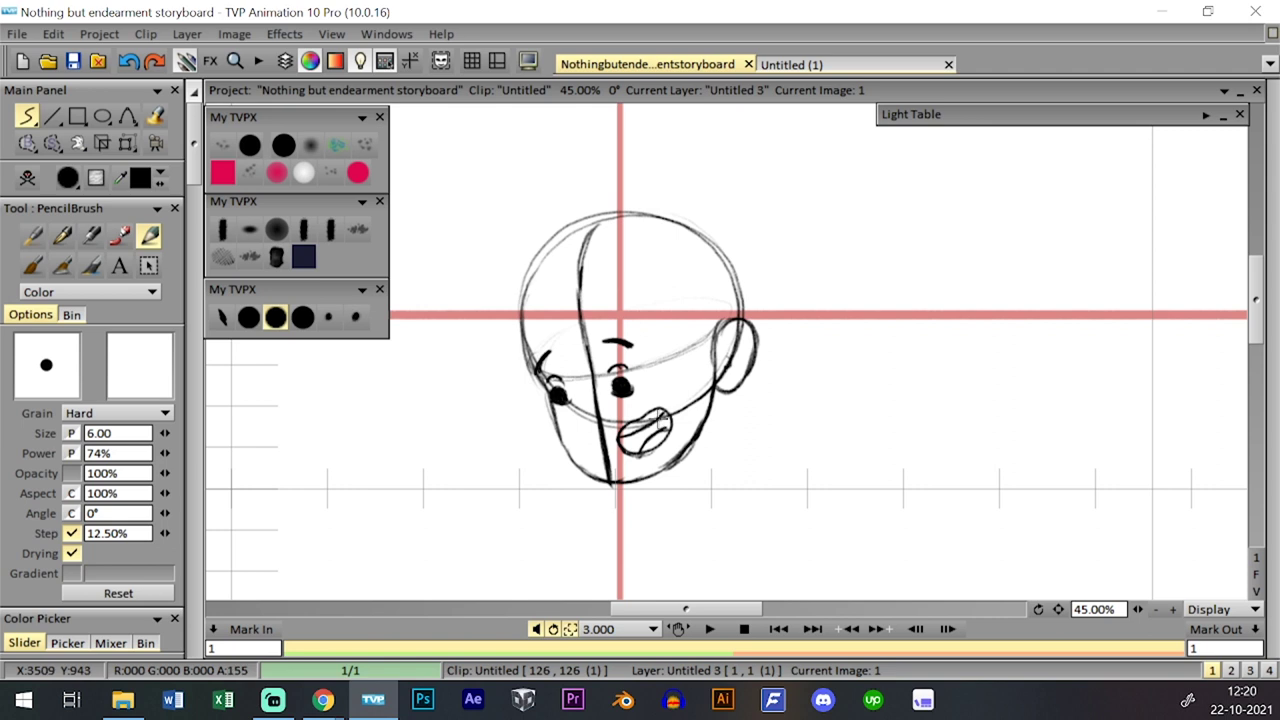
pyautogui.hotkey('ctrl', 'z')
pyautogui.moveTo(595, 388); pyautogui.dragTo(588, 416)
pyautogui.hotkey('ctrl', 'z')
pyautogui.moveTo(586, 368); pyautogui.dragTo(592, 384)
# - Add fringe strands over the brow, one reaching the ear and one falling left
pyautogui.moveTo(633, 316)
pyautogui.mouseDown()
pyautogui.moveTo(580, 292)
pyautogui.moveTo(658, 319)
pyautogui.mouseUp()
pyautogui.hotkey('ctrl', 'z')
pyautogui.moveTo(582, 298)
pyautogui.mouseDown()
pyautogui.moveTo(659, 319)
pyautogui.moveTo(714, 366)
pyautogui.mouseUp()
pyautogui.hotkey('ctrl', 'z')
pyautogui.moveTo(637, 297)
pyautogui.mouseDown()
pyautogui.moveTo(700, 338)
pyautogui.moveTo(711, 366)
pyautogui.mouseUp()
pyautogui.moveTo(578, 300)
pyautogui.mouseDown()
pyautogui.moveTo(545, 339)
pyautogui.moveTo(575, 291)
pyautogui.moveTo(545, 340)
pyautogui.moveTo(543, 307)
pyautogui.moveTo(521, 353)
pyautogui.moveTo(542, 312)
pyautogui.moveTo(530, 345)
pyautogui.mouseUp()
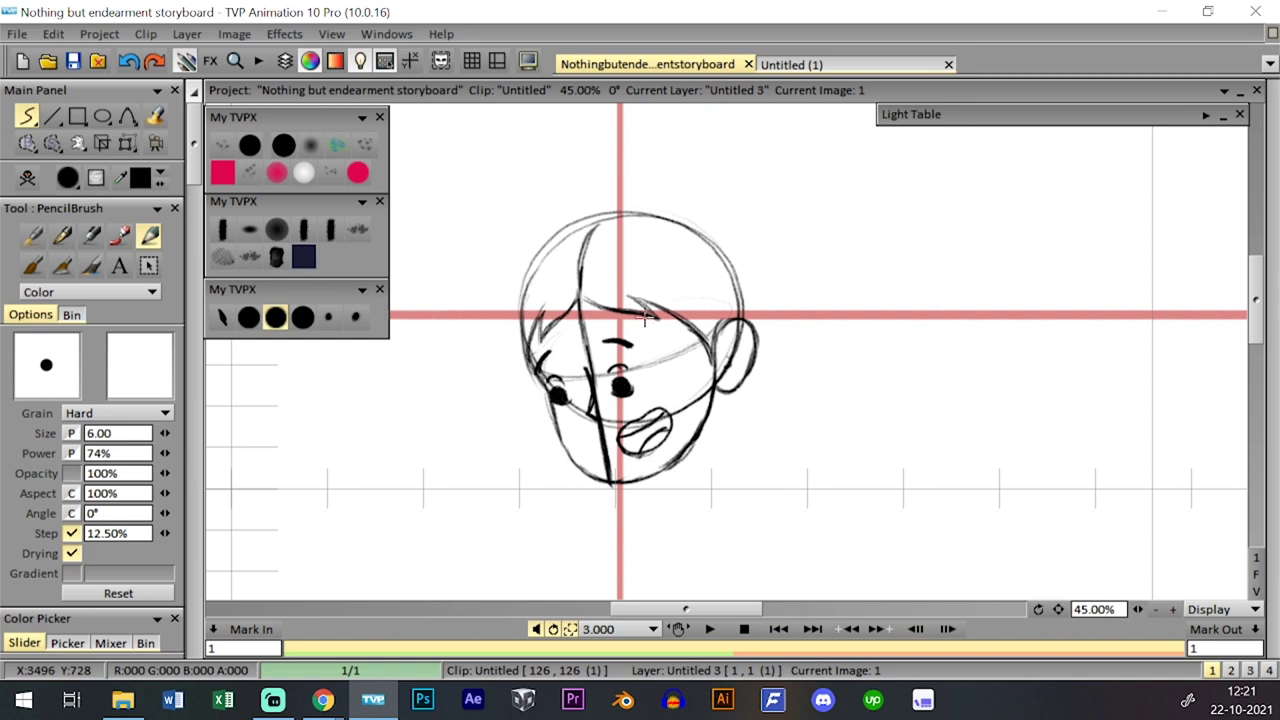
# - Retrace the head outline from the left side over the skull to the right ear
pyautogui.moveTo(522, 350)
pyautogui.mouseDown()
pyautogui.moveTo(529, 263)
pyautogui.moveTo(519, 343)
pyautogui.moveTo(545, 232)
pyautogui.mouseUp()
pyautogui.moveTo(520, 290)
pyautogui.mouseDown()
pyautogui.moveTo(568, 218)
pyautogui.moveTo(509, 286)
pyautogui.moveTo(520, 263)
pyautogui.moveTo(600, 200)
pyautogui.moveTo(530, 240)
pyautogui.moveTo(606, 210)
pyautogui.moveTo(710, 232)
pyautogui.moveTo(640, 205)
pyautogui.moveTo(735, 253)
pyautogui.moveTo(745, 330)
pyautogui.mouseUp()
pyautogui.moveTo(748, 284)
pyautogui.mouseDown()
pyautogui.moveTo(706, 230)
pyautogui.moveTo(712, 318)
pyautogui.mouseUp()
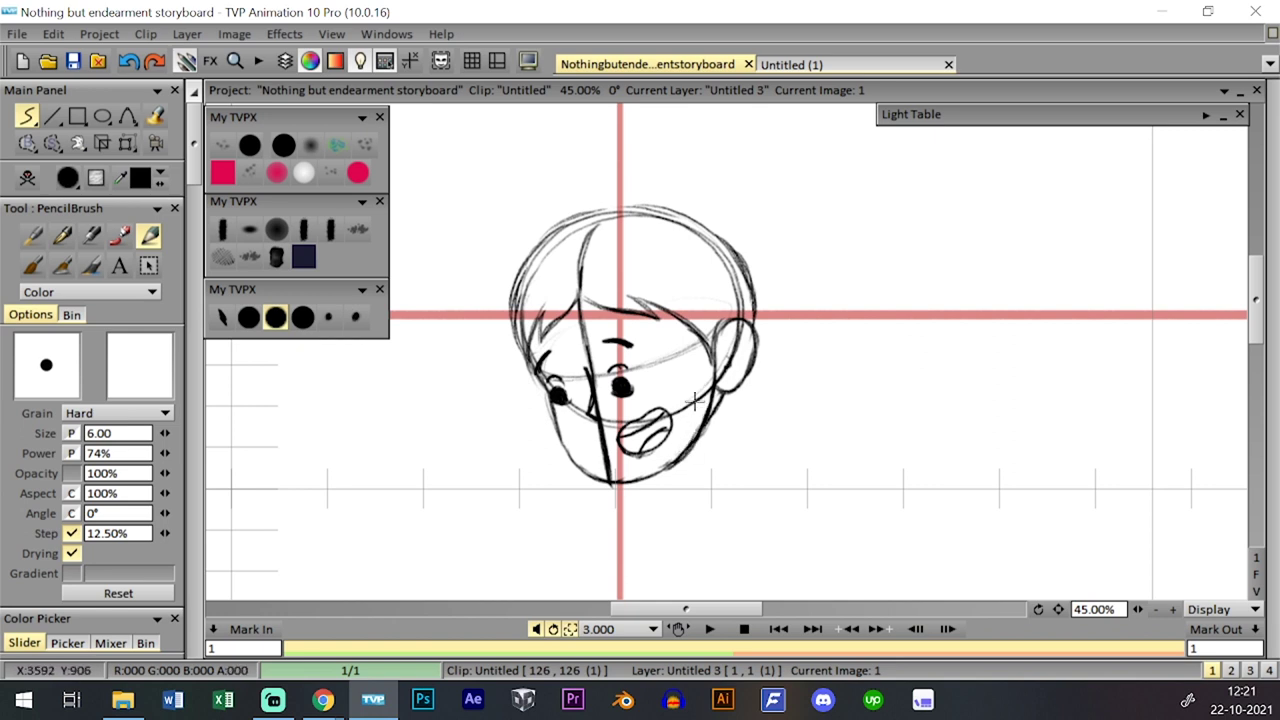
pyautogui.moveTo(777, 407); pyautogui.dragTo(777, 330)
pyautogui.moveTo(1138, 611); pyautogui.dragTo(1053, 598)
# - Rotate the head sketch about -4.79° back with the Transform tool and apply it
pyautogui.moveTo(1001, 522); pyautogui.dragTo(991, 511)
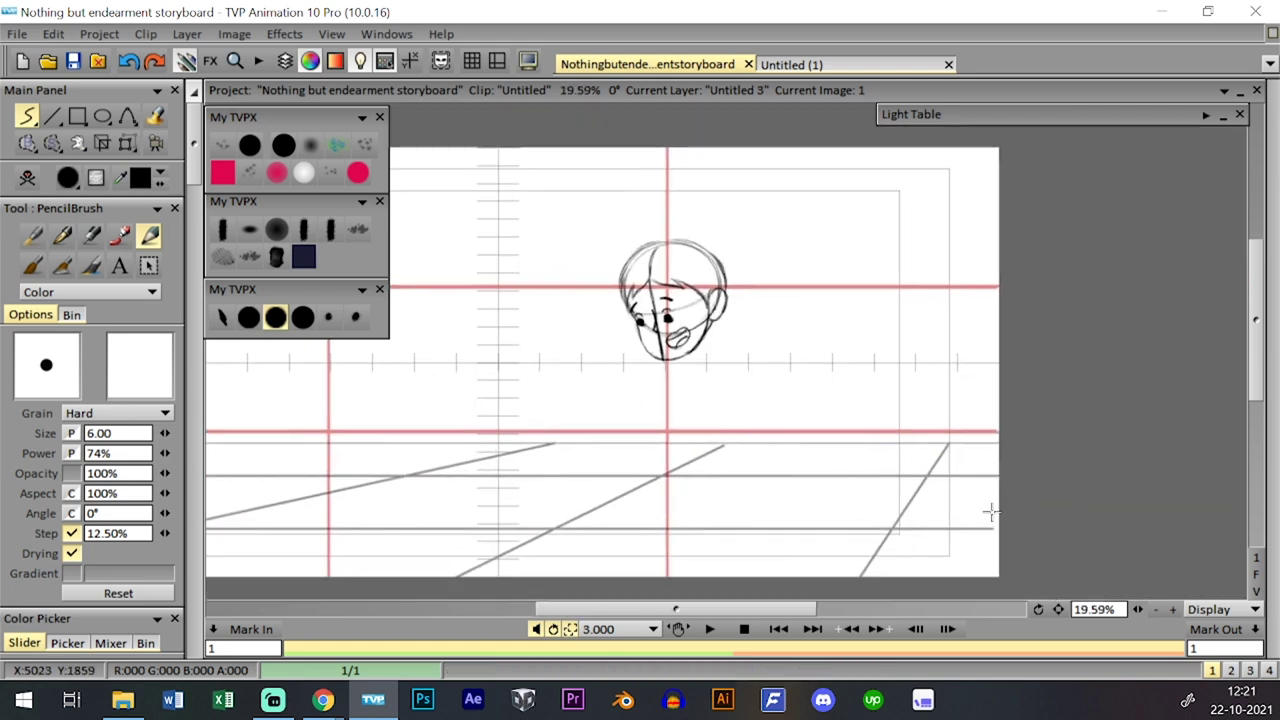
pyautogui.scroll(2, 1037, 537)
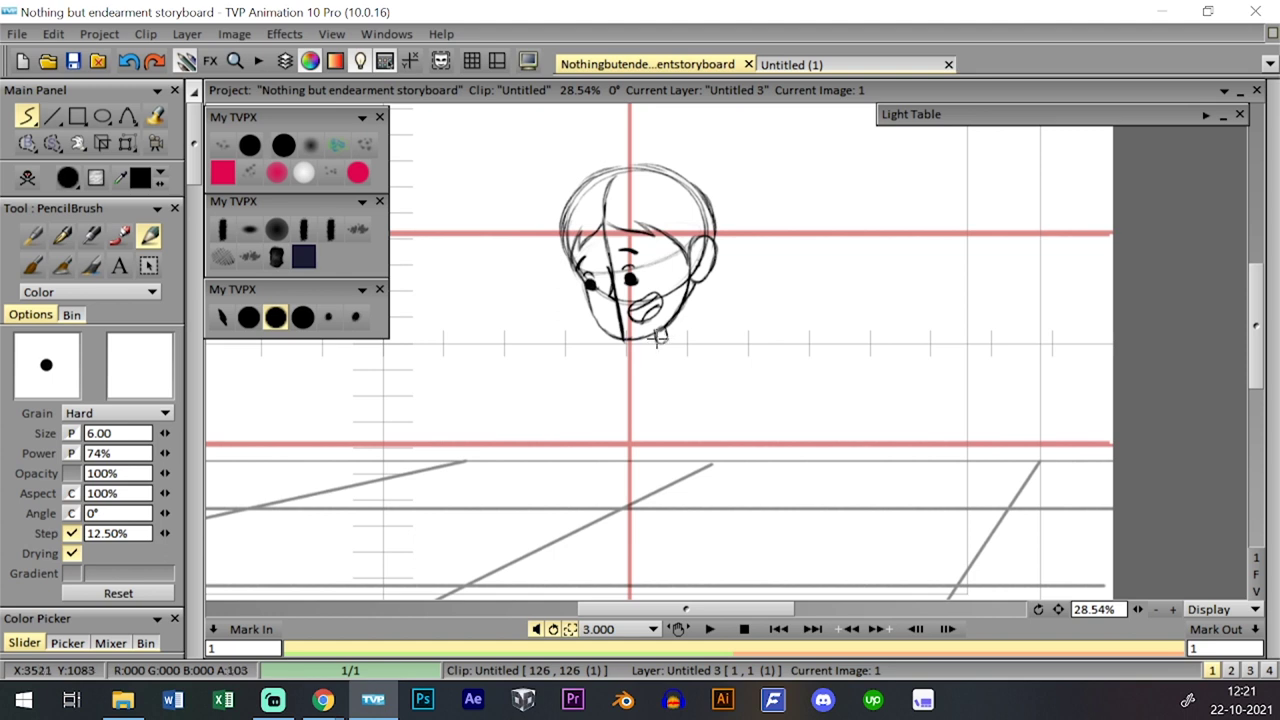
pyautogui.click(128, 144)
pyautogui.click(152, 163)
pyautogui.moveTo(714, 261); pyautogui.dragTo(715, 268)
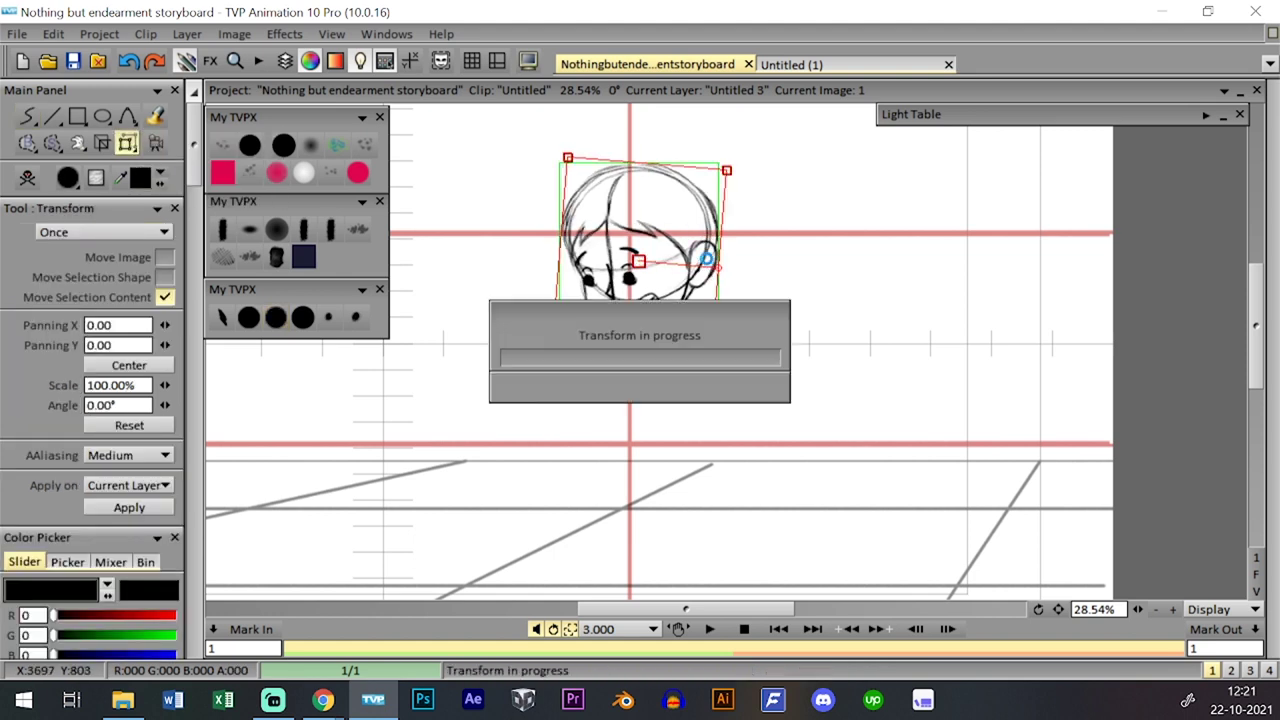
pyautogui.click(284, 316)
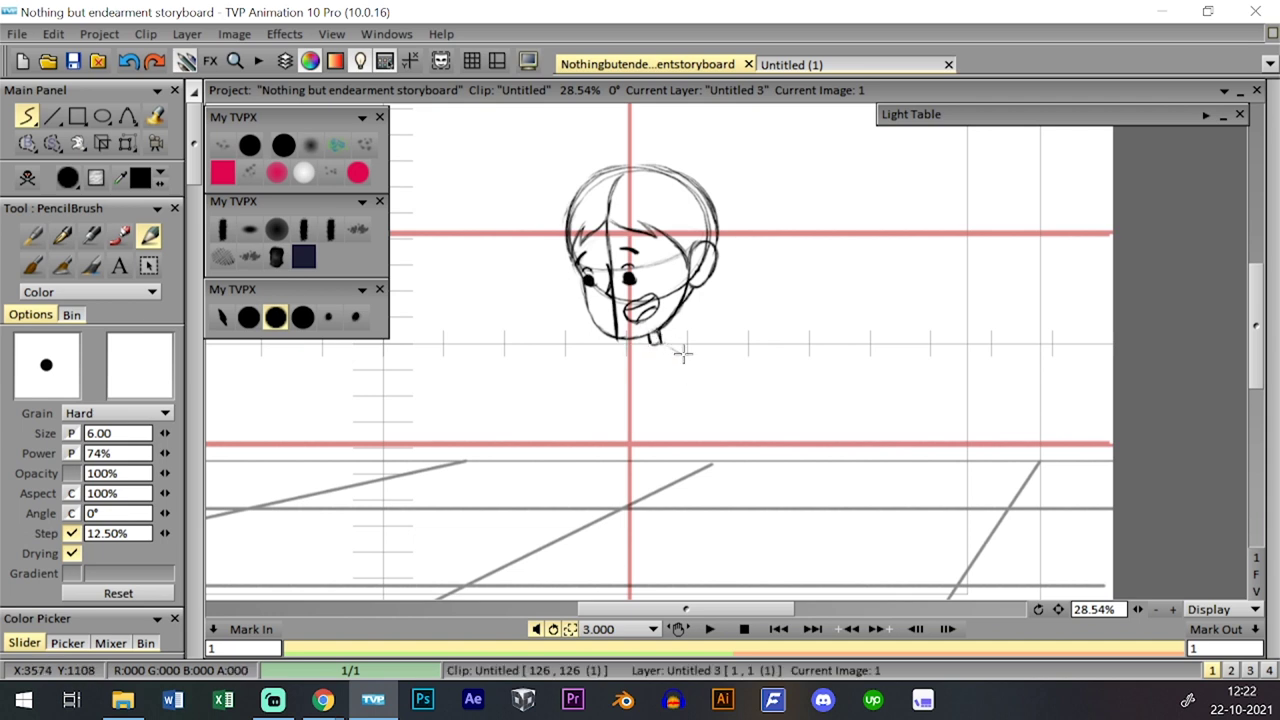
# - Sketch the neck and the torso's left and right sides below the head
pyautogui.moveTo(651, 342)
pyautogui.mouseDown()
pyautogui.moveTo(613, 387)
pyautogui.moveTo(652, 340)
pyautogui.moveTo(637, 387)
pyautogui.moveTo(645, 449)
pyautogui.mouseUp()
pyautogui.hotkey('ctrl', 'z')
pyautogui.hotkey('ctrl', 'z')
pyautogui.moveTo(630, 372); pyautogui.dragTo(650, 448)
pyautogui.moveTo(693, 369)
pyautogui.mouseDown()
pyautogui.moveTo(684, 441)
pyautogui.moveTo(693, 367)
pyautogui.moveTo(648, 436)
pyautogui.moveTo(632, 372)
pyautogui.moveTo(653, 344)
pyautogui.moveTo(688, 363)
pyautogui.moveTo(688, 420)
pyautogui.mouseUp()
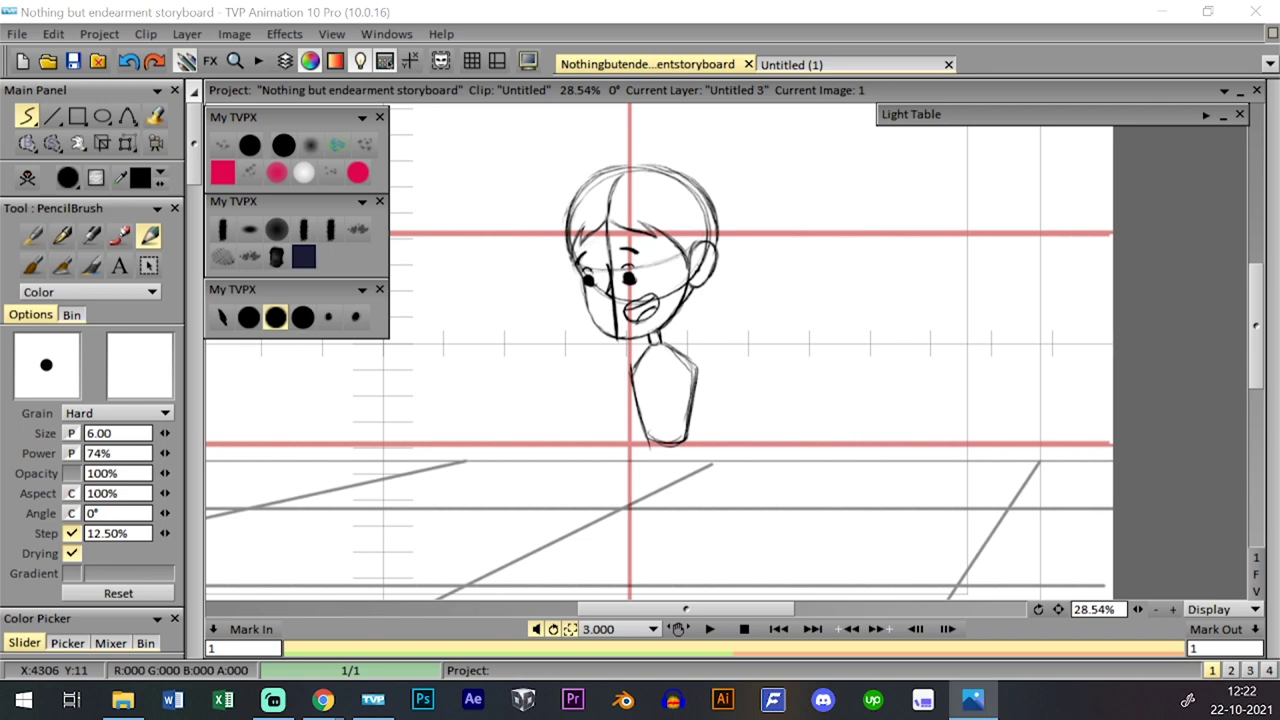
# - Draw a waistband across the lower torso, trying and undoing leg lines beneath it
pyautogui.moveTo(648, 424)
pyautogui.mouseDown()
pyautogui.moveTo(694, 415)
pyautogui.moveTo(650, 429)
pyautogui.moveTo(673, 431)
pyautogui.moveTo(650, 443)
pyautogui.moveTo(678, 443)
pyautogui.moveTo(688, 436)
pyautogui.moveTo(643, 433)
pyautogui.moveTo(667, 404)
pyautogui.mouseUp()
pyautogui.hotkey('ctrl', 'z')
pyautogui.moveTo(669, 452)
pyautogui.mouseDown()
pyautogui.moveTo(682, 408)
pyautogui.moveTo(651, 412)
pyautogui.moveTo(656, 396)
pyautogui.moveTo(639, 451)
pyautogui.mouseUp()
pyautogui.moveTo(651, 396)
pyautogui.mouseDown()
pyautogui.moveTo(635, 484)
pyautogui.moveTo(645, 432)
pyautogui.moveTo(639, 449)
pyautogui.mouseUp()
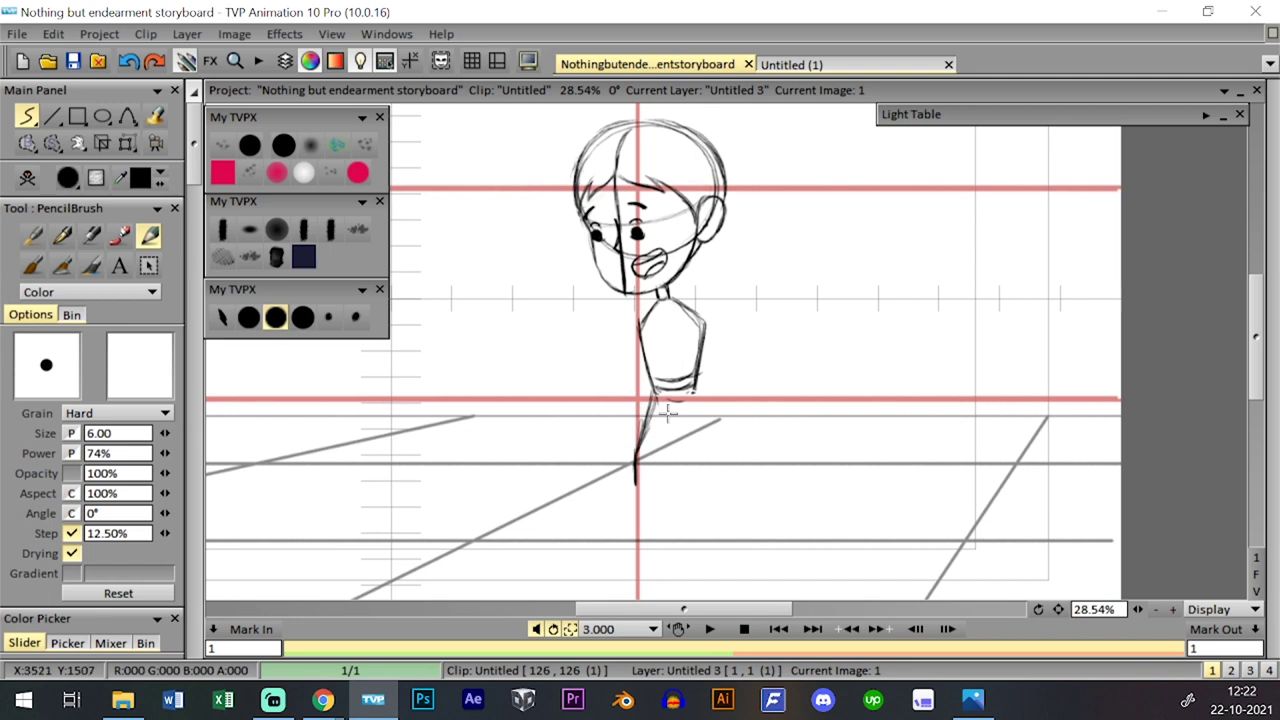
pyautogui.hotkey('ctrl', 'z')
pyautogui.hotkey('ctrl', 'z')
pyautogui.hotkey('ctrl', 'z')
pyautogui.hotkey('ctrl', 'z')
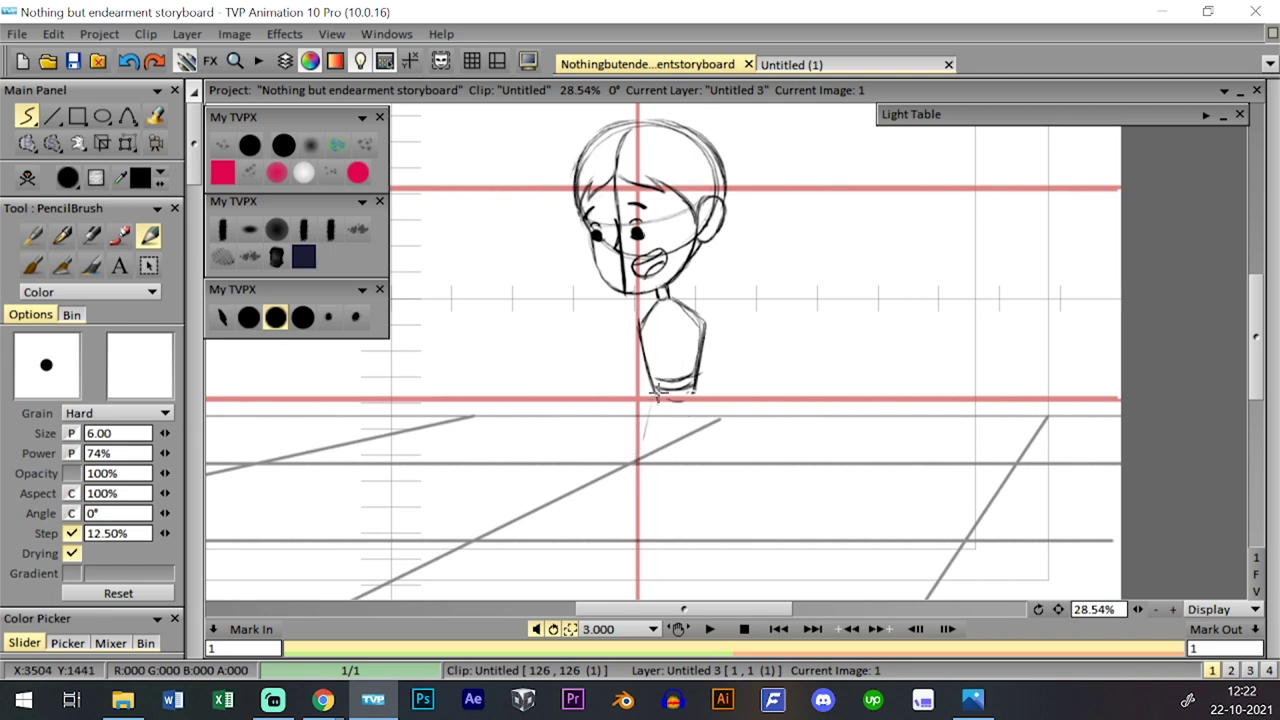
# - Sketch the bent kneeling leg with a lighter lower line and a pointed foot tip
pyautogui.moveTo(697, 393)
pyautogui.mouseDown()
pyautogui.moveTo(689, 426)
pyautogui.moveTo(700, 428)
pyautogui.moveTo(678, 452)
pyautogui.moveTo(633, 432)
pyautogui.moveTo(622, 461)
pyautogui.moveTo(633, 430)
pyautogui.moveTo(627, 463)
pyautogui.moveTo(653, 457)
pyautogui.moveTo(685, 477)
pyautogui.moveTo(744, 439)
pyautogui.mouseUp()
pyautogui.hotkey('ctrl', 'z')
pyautogui.hotkey('ctrl', 'z')
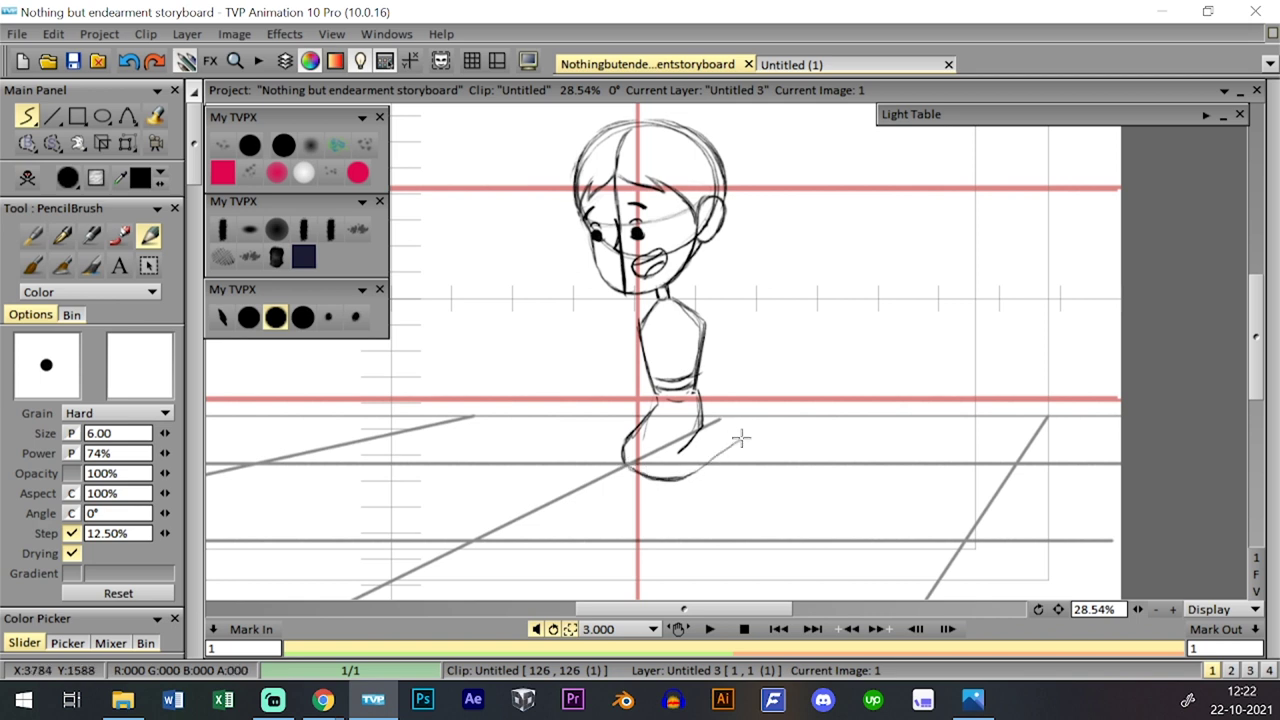
pyautogui.moveTo(693, 472)
pyautogui.mouseDown()
pyautogui.moveTo(734, 449)
pyautogui.moveTo(726, 434)
pyautogui.moveTo(716, 460)
pyautogui.moveTo(737, 447)
pyautogui.moveTo(690, 444)
pyautogui.moveTo(699, 419)
pyautogui.mouseUp()
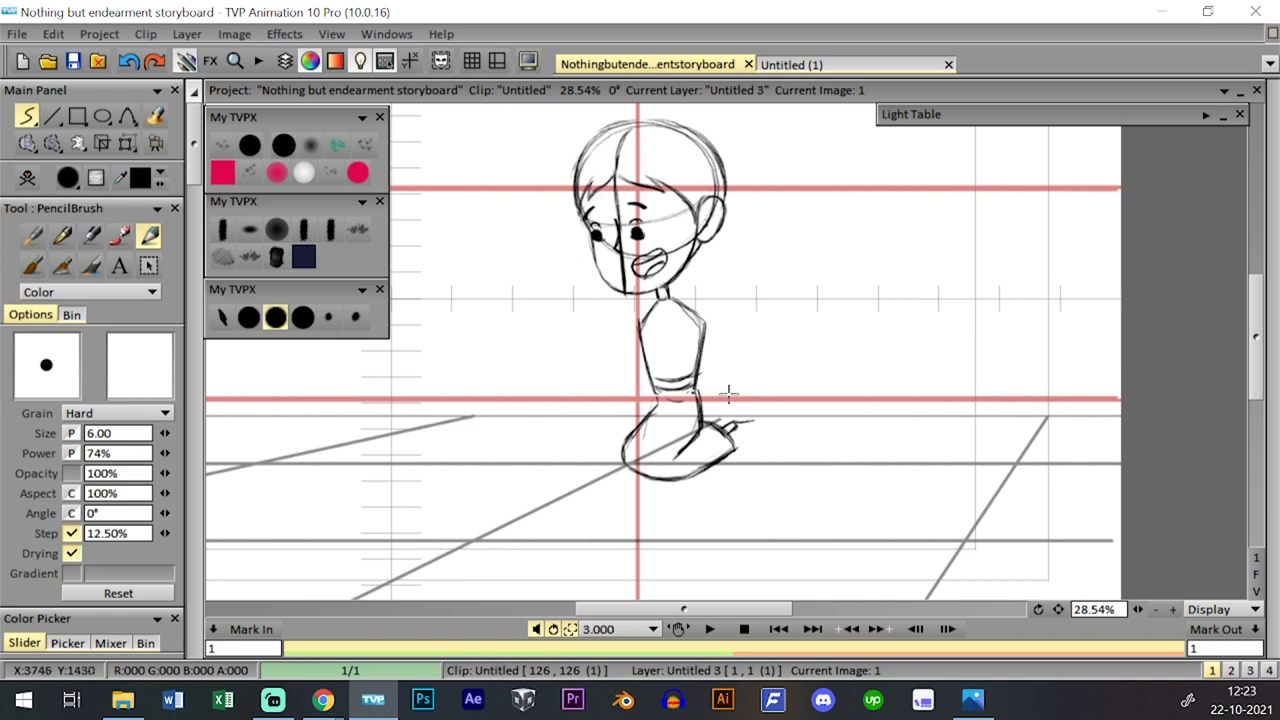
pyautogui.moveTo(741, 423)
pyautogui.mouseDown()
pyautogui.moveTo(756, 428)
pyautogui.moveTo(735, 427)
pyautogui.mouseUp()
pyautogui.click(1173, 609)
# - Ink the toe's right edge, extend the foot tip and add a short touch-up stroke
pyautogui.moveTo(1059, 609); pyautogui.dragTo(1064, 580)
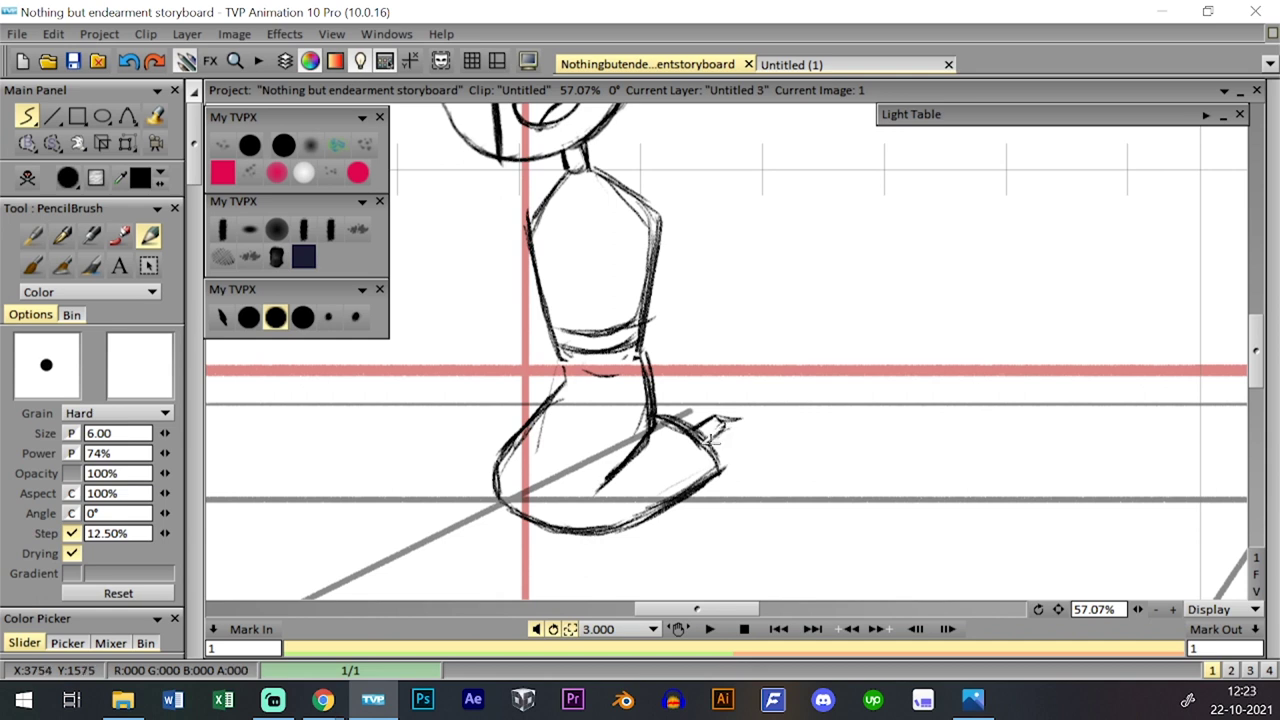
pyautogui.moveTo(703, 432); pyautogui.dragTo(722, 461)
pyautogui.moveTo(744, 408); pyautogui.dragTo(756, 416)
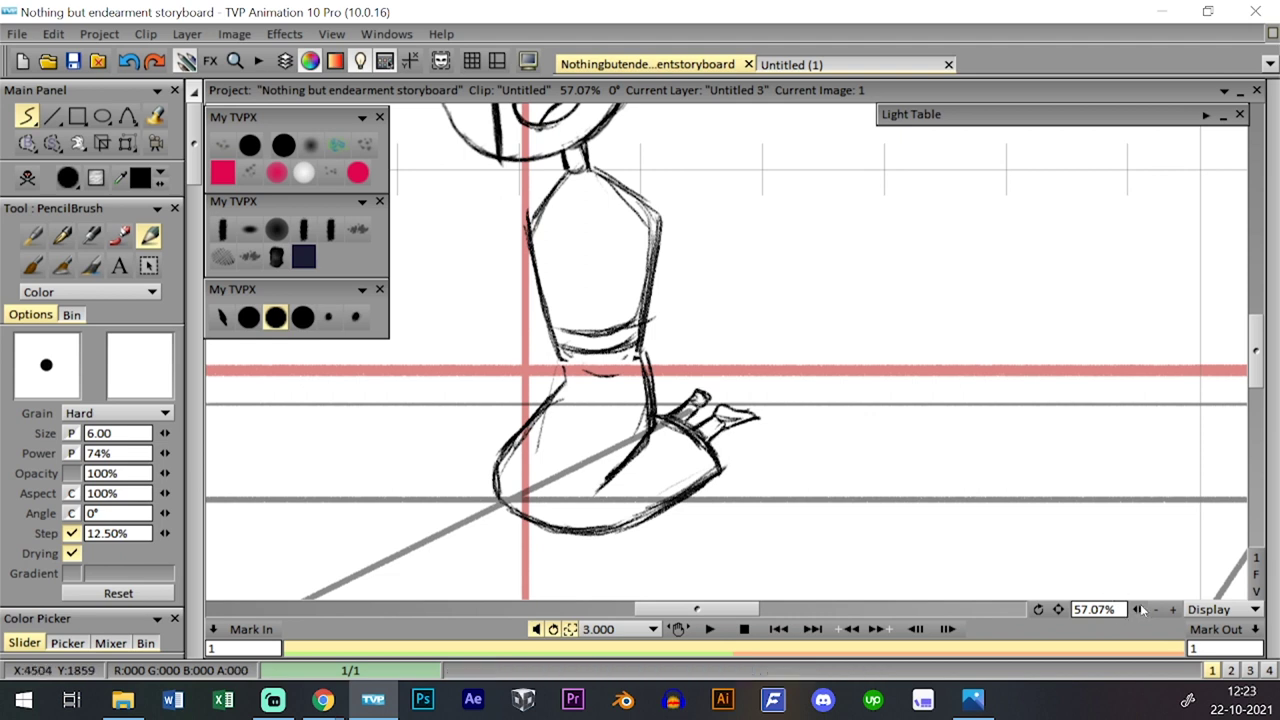
pyautogui.scroll(-5, 1068, 553)
pyautogui.scroll(3, 1029, 554)
pyautogui.scroll(-1, 1075, 573)
pyautogui.scroll(1, 1075, 573)
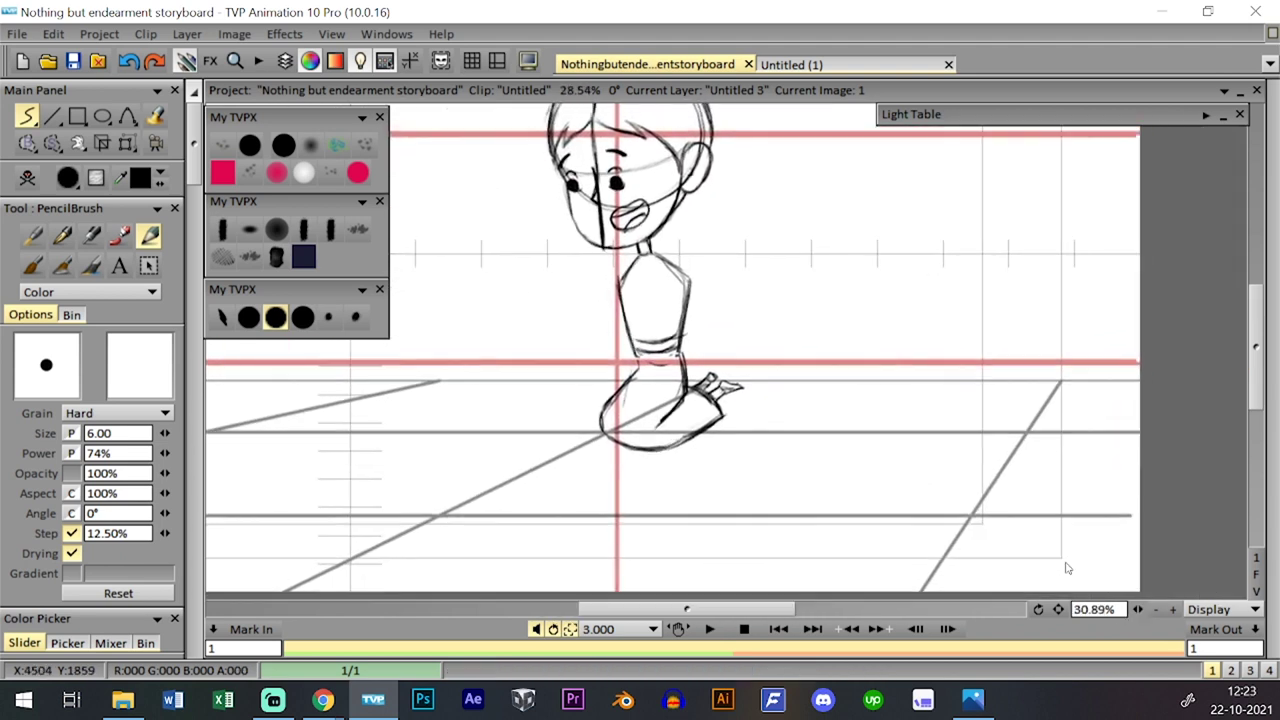
pyautogui.scroll(-2, 1042, 555)
pyautogui.scroll(3, 1064, 561)
pyautogui.scroll(5, 829, 457)
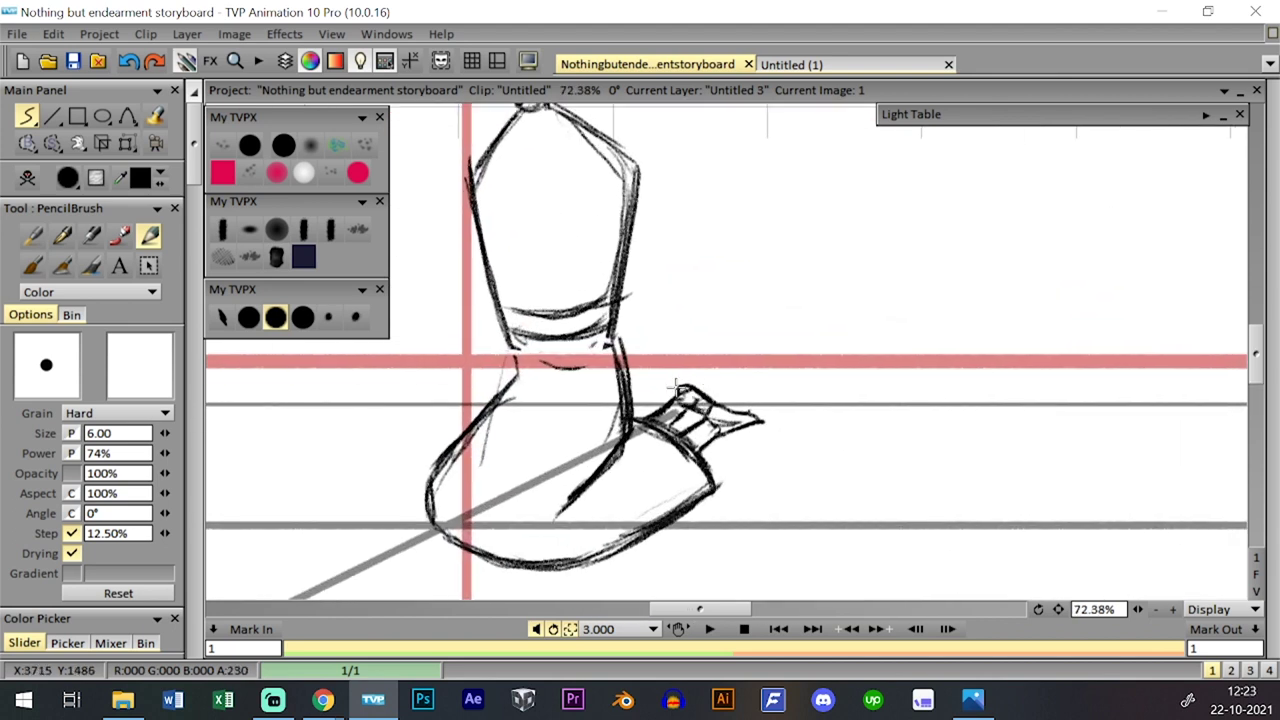
pyautogui.moveTo(678, 392); pyautogui.dragTo(711, 397)
# - Zoom back out, recentre on the character and show the layers timeline
pyautogui.moveTo(1137, 610); pyautogui.dragTo(1069, 583)
pyautogui.moveTo(854, 389); pyautogui.dragTo(881, 435)
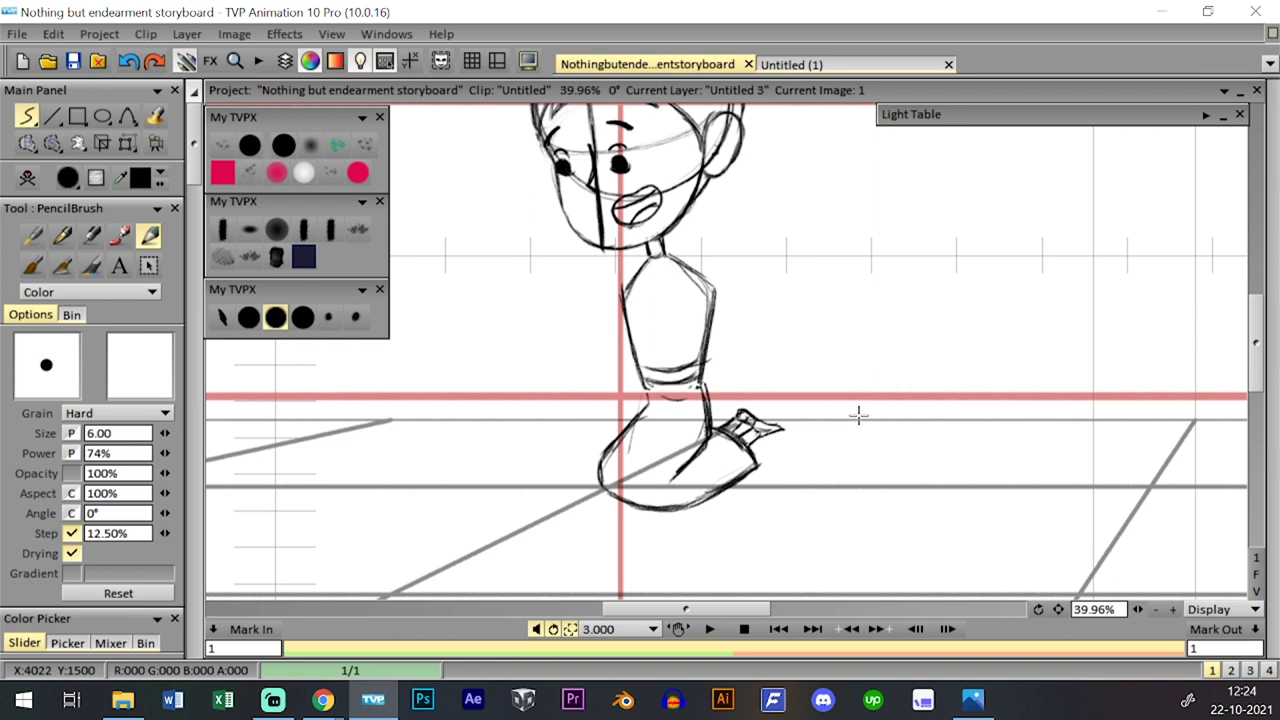
pyautogui.moveTo(706, 326); pyautogui.dragTo(703, 262)
pyautogui.moveTo(689, 354); pyautogui.dragTo(704, 323)
pyautogui.press('space')
pyautogui.press('space')
pyautogui.press('space')
pyautogui.press('space')
pyautogui.press('space')
# - Create new layer Untitled 4 and sketch a flat box-shaped book on the floor
pyautogui.click(116, 443)
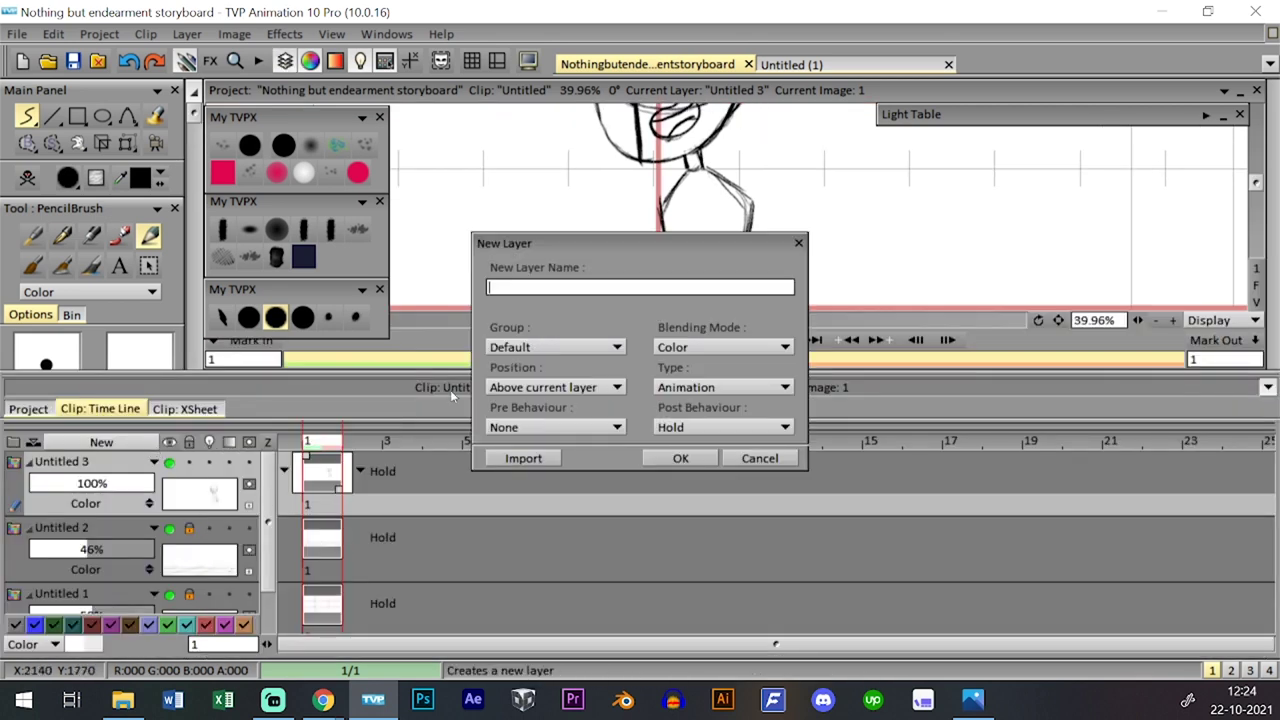
pyautogui.click(650, 456)
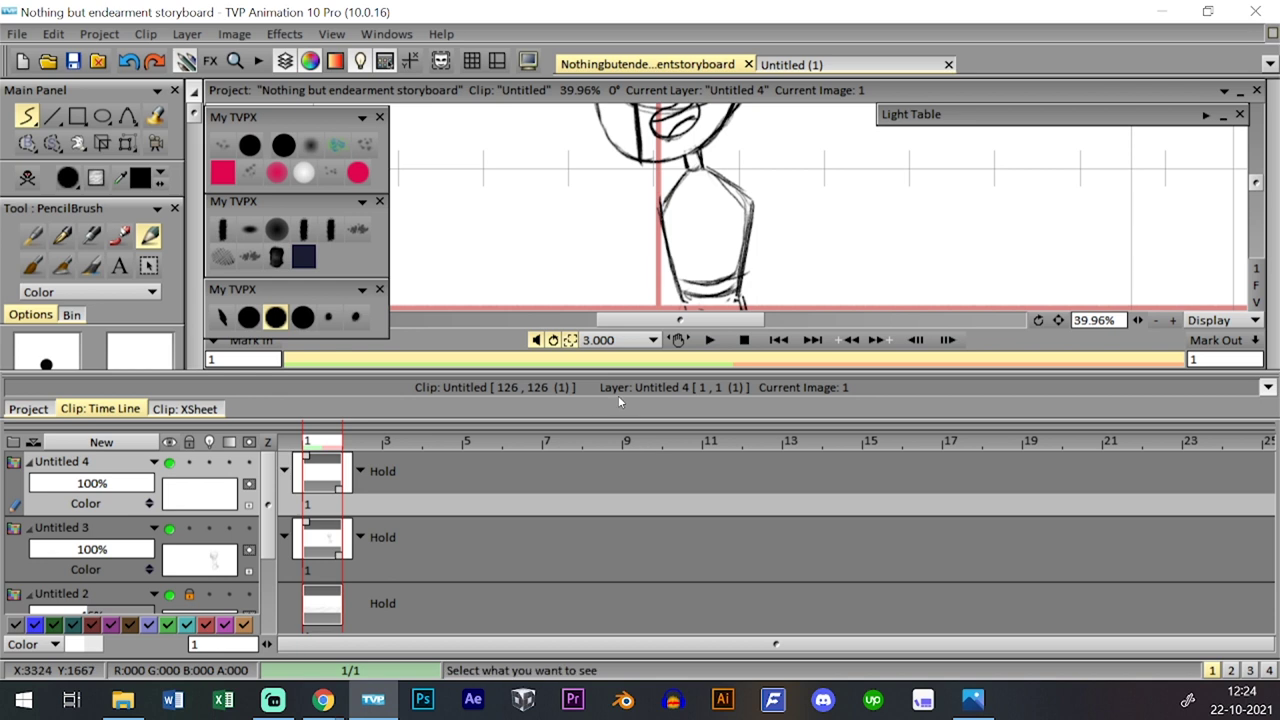
pyautogui.press('Tab')
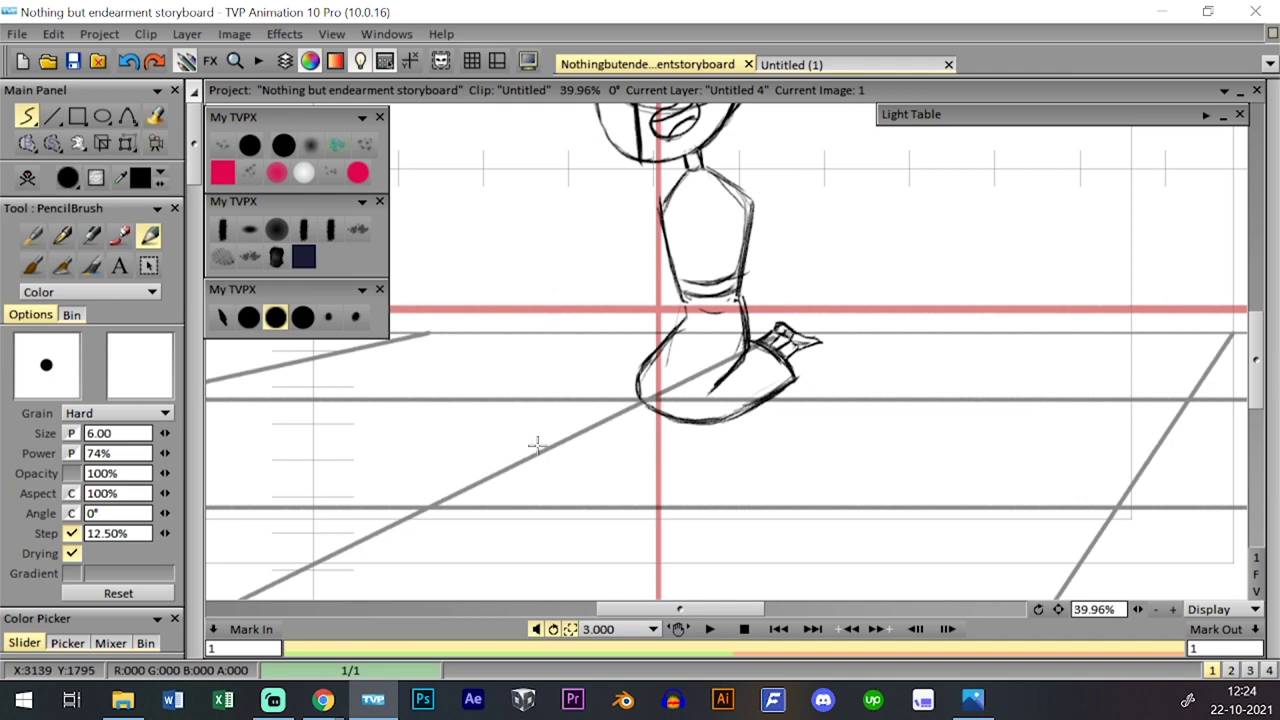
pyautogui.moveTo(472, 462); pyautogui.dragTo(551, 471)
pyautogui.press('Tab')
pyautogui.press('Tab')
pyautogui.moveTo(548, 476)
pyautogui.mouseDown()
pyautogui.moveTo(477, 457)
pyautogui.moveTo(535, 472)
pyautogui.moveTo(603, 453)
pyautogui.mouseUp()
pyautogui.moveTo(474, 466)
pyautogui.mouseDown()
pyautogui.moveTo(533, 445)
pyautogui.moveTo(604, 457)
pyautogui.mouseUp()
pyautogui.moveTo(468, 466)
pyautogui.mouseDown()
pyautogui.moveTo(470, 478)
pyautogui.moveTo(557, 484)
pyautogui.mouseUp()
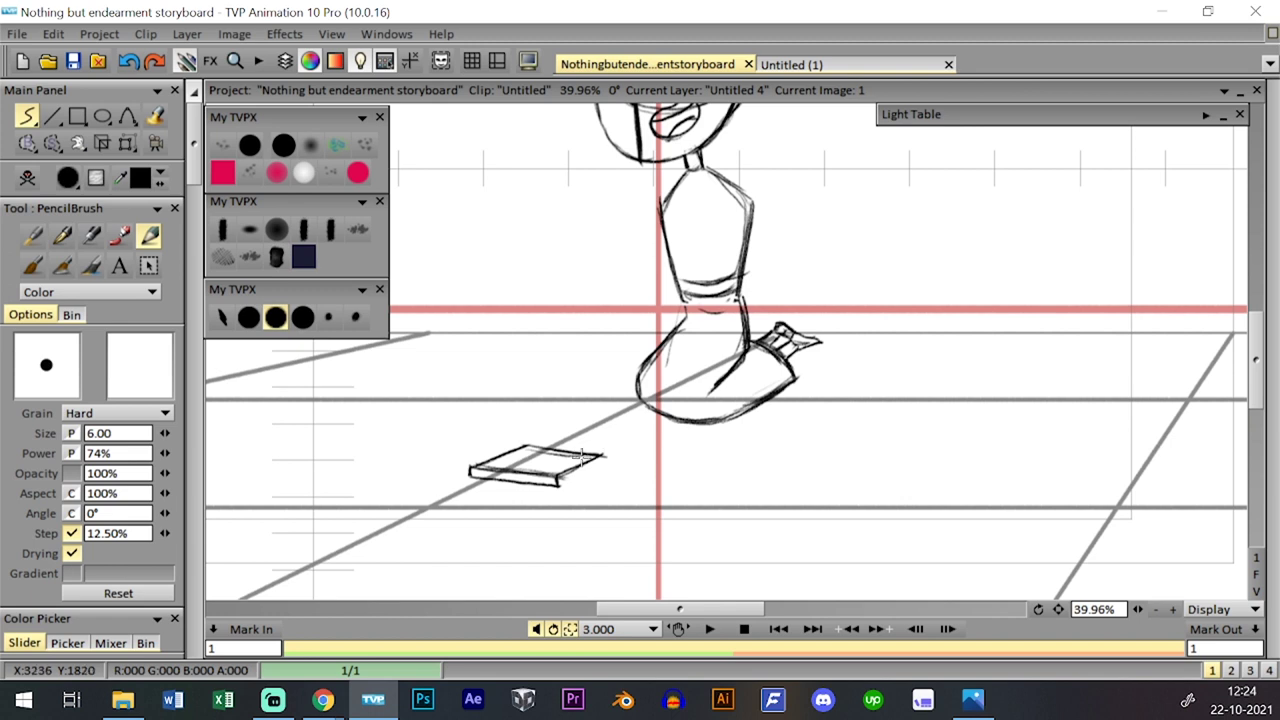
pyautogui.moveTo(555, 488)
pyautogui.mouseDown()
pyautogui.moveTo(604, 456)
pyautogui.moveTo(626, 420)
pyautogui.mouseUp()
# - Resize the book with the Transform tool, settling at about 91%, and resume the pencil
pyautogui.click(127, 144)
pyautogui.click(196, 167)
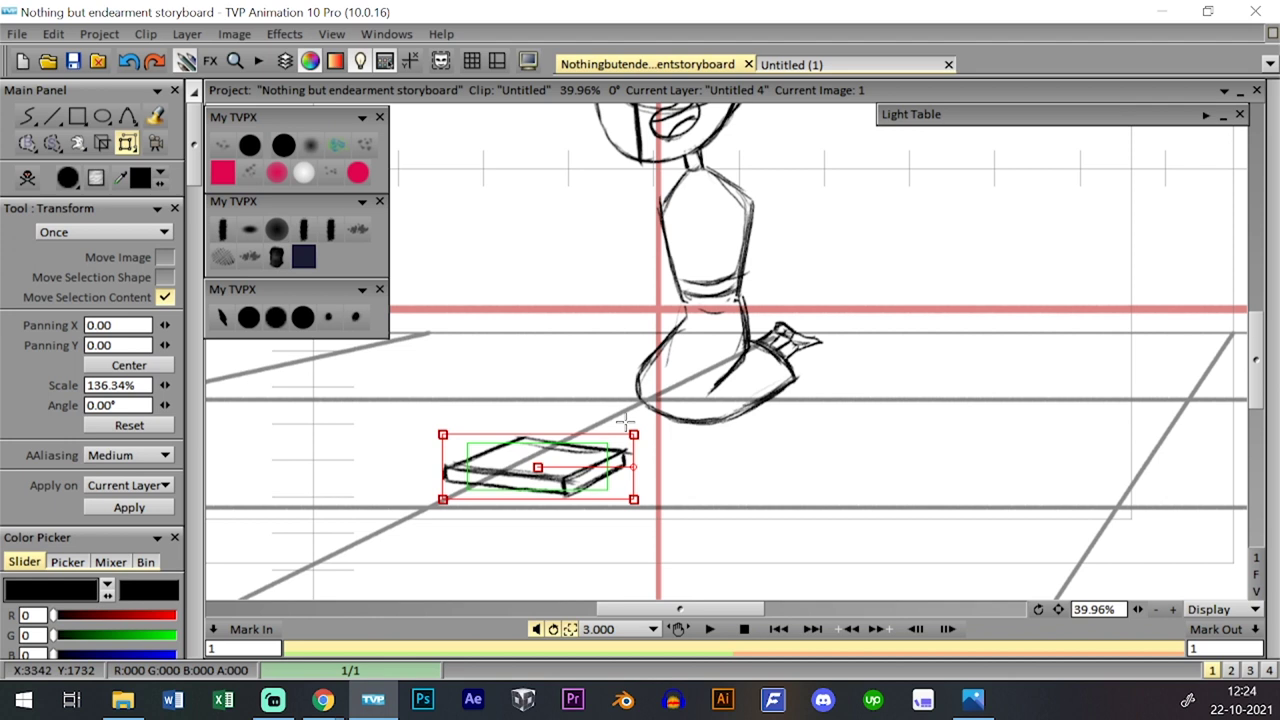
pyautogui.press('Return')
pyautogui.moveTo(1138, 609); pyautogui.dragTo(1119, 602)
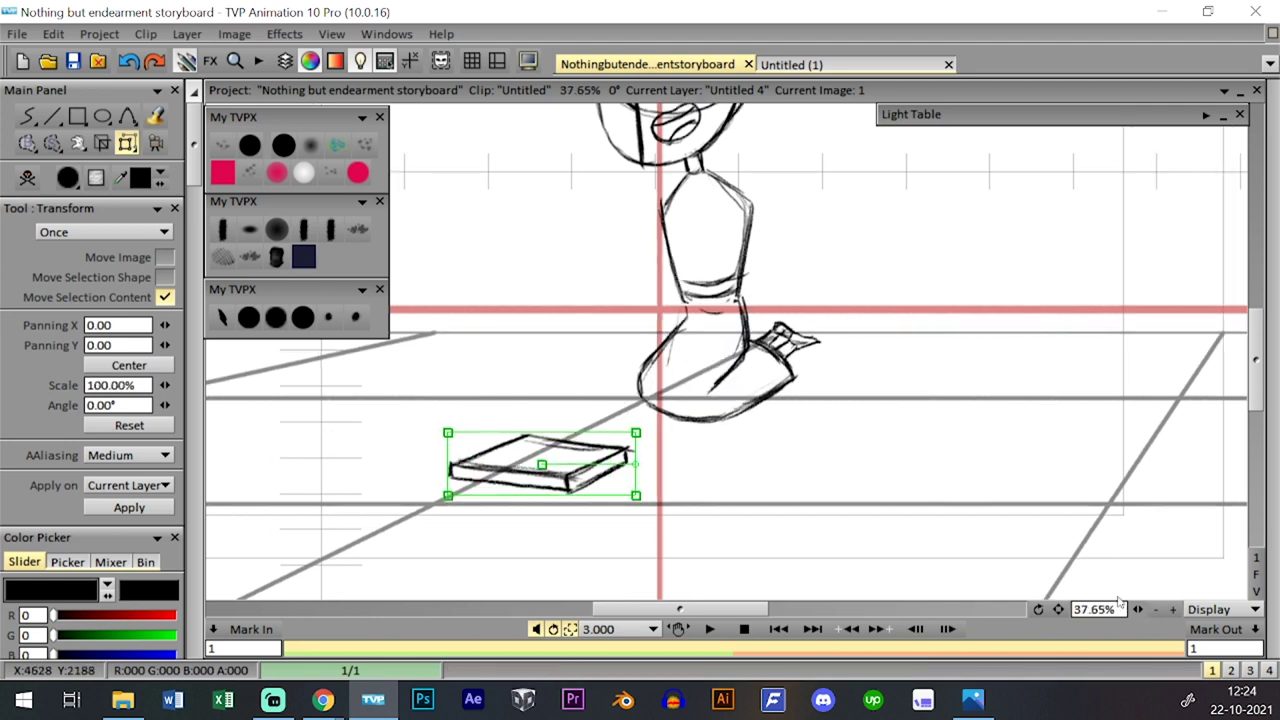
pyautogui.scroll(-3, 1120, 600)
pyautogui.moveTo(681, 398); pyautogui.dragTo(660, 388)
pyautogui.press('Return')
pyautogui.click(275, 317)
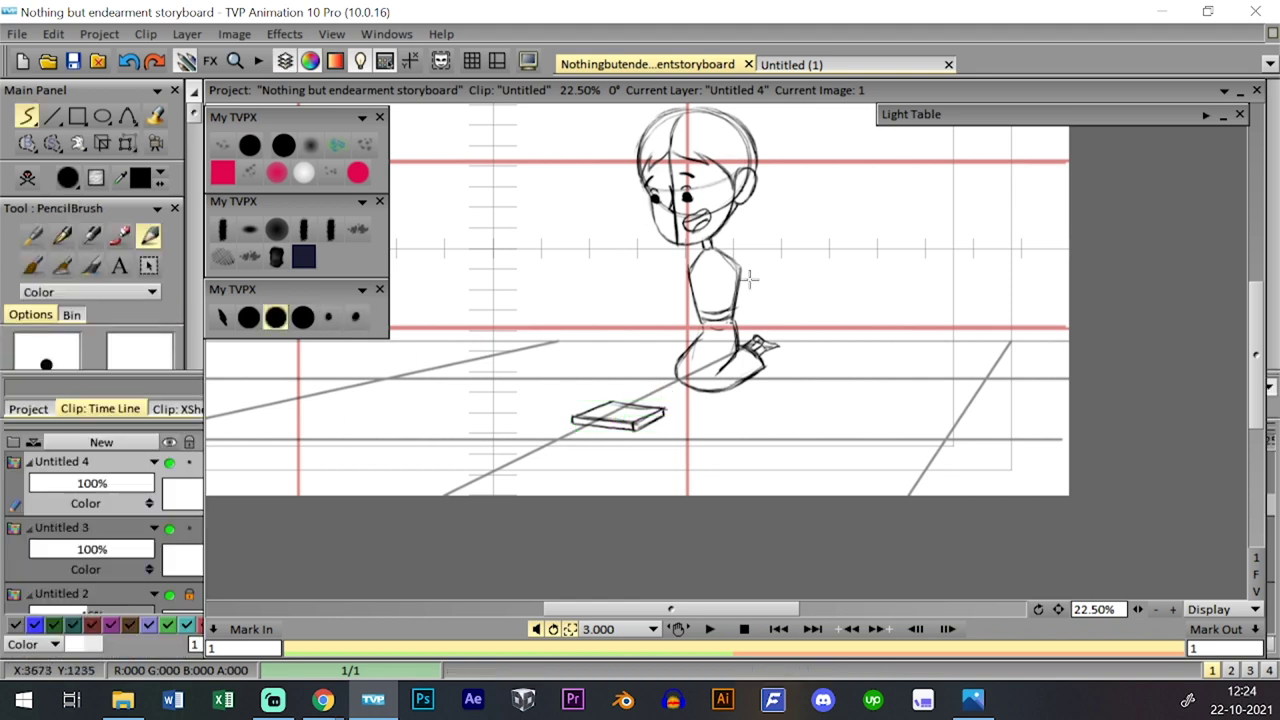
# - Save the project, make Untitled 3 current, lock Untitled 4 and unlock Untitled 3
pyautogui.scroll(3, 808, 357)
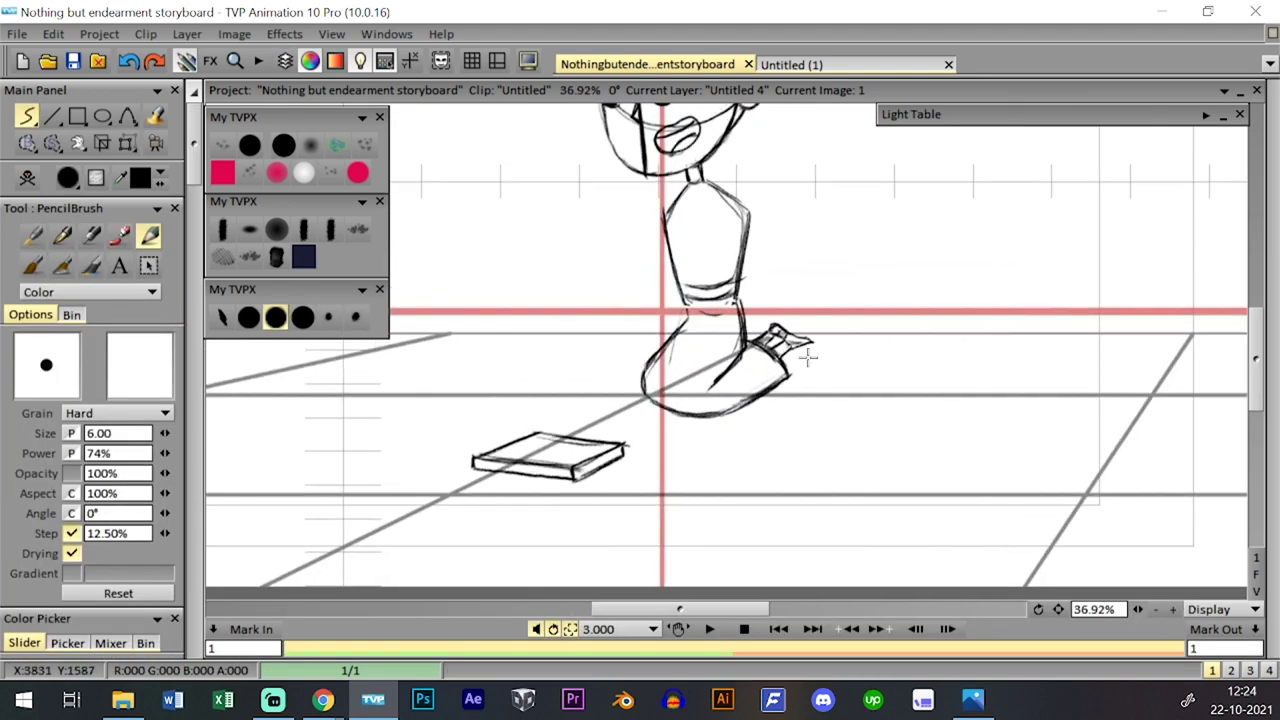
pyautogui.moveTo(816, 352); pyautogui.dragTo(817, 346)
pyautogui.press('Tab')
pyautogui.press('Tab')
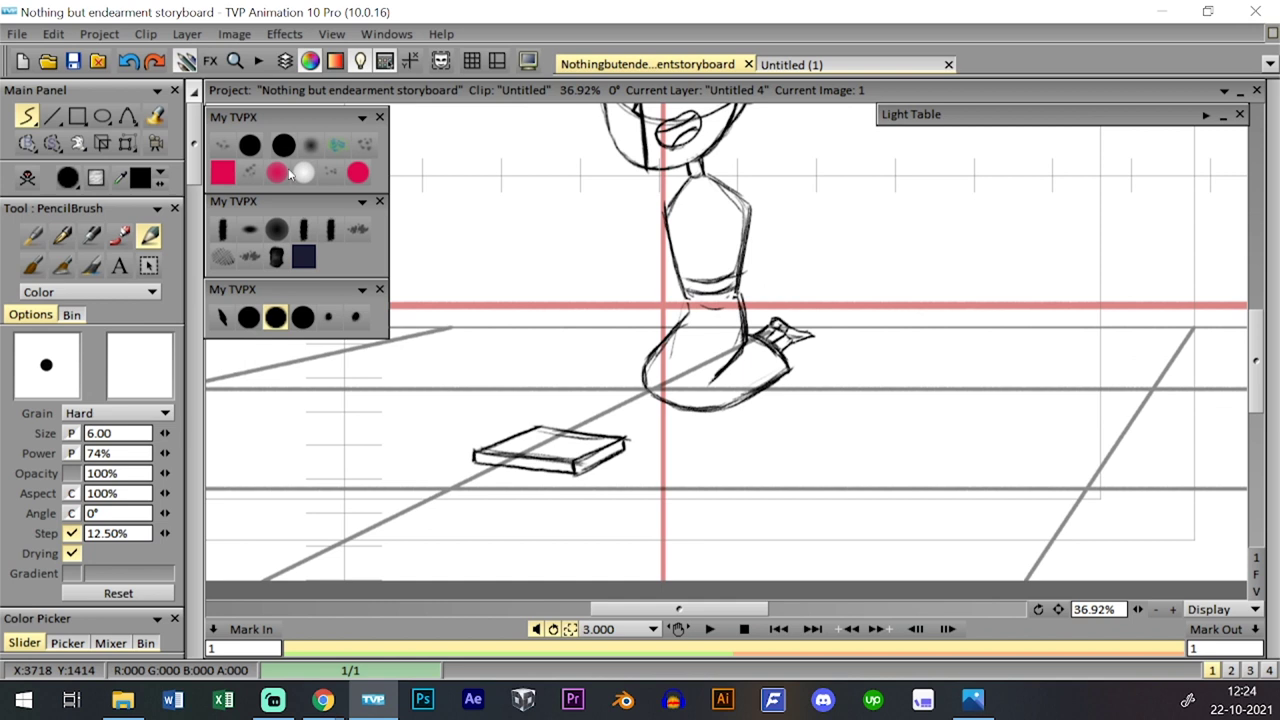
pyautogui.click(75, 62)
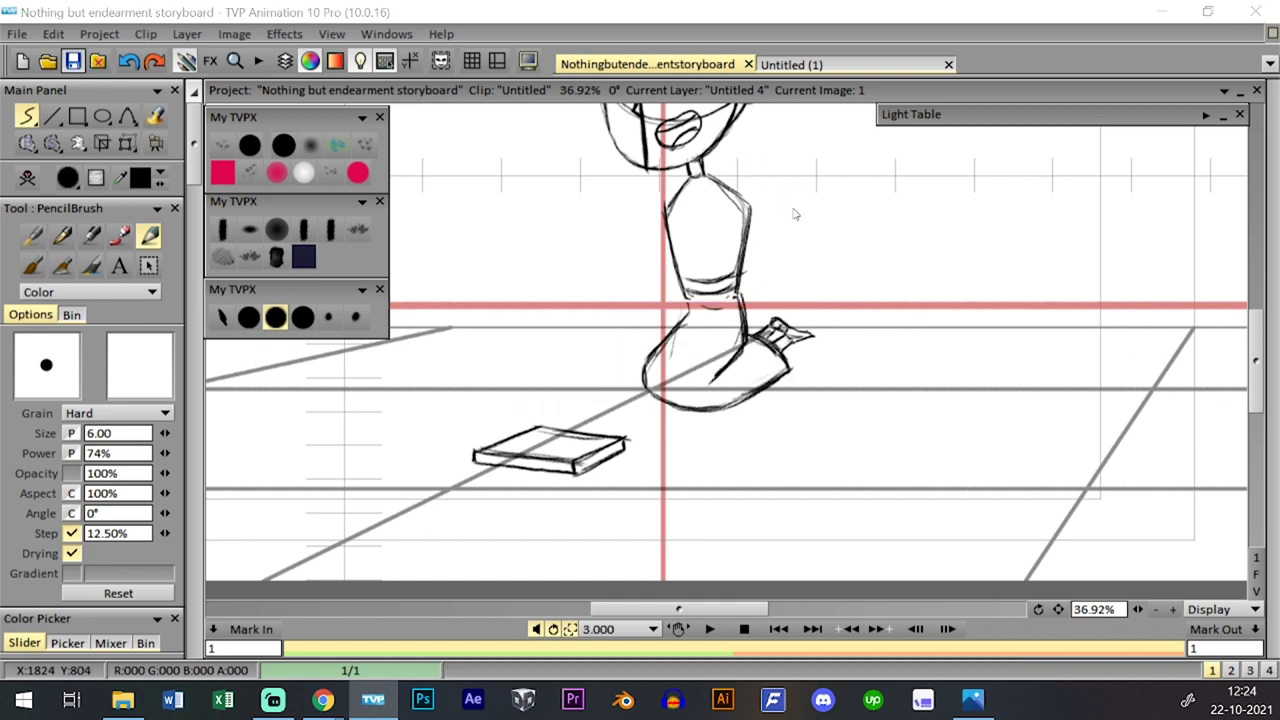
pyautogui.press('Tab')
pyautogui.click(305, 526)
pyautogui.click(189, 463)
pyautogui.click(189, 530)
pyautogui.press('Tab')
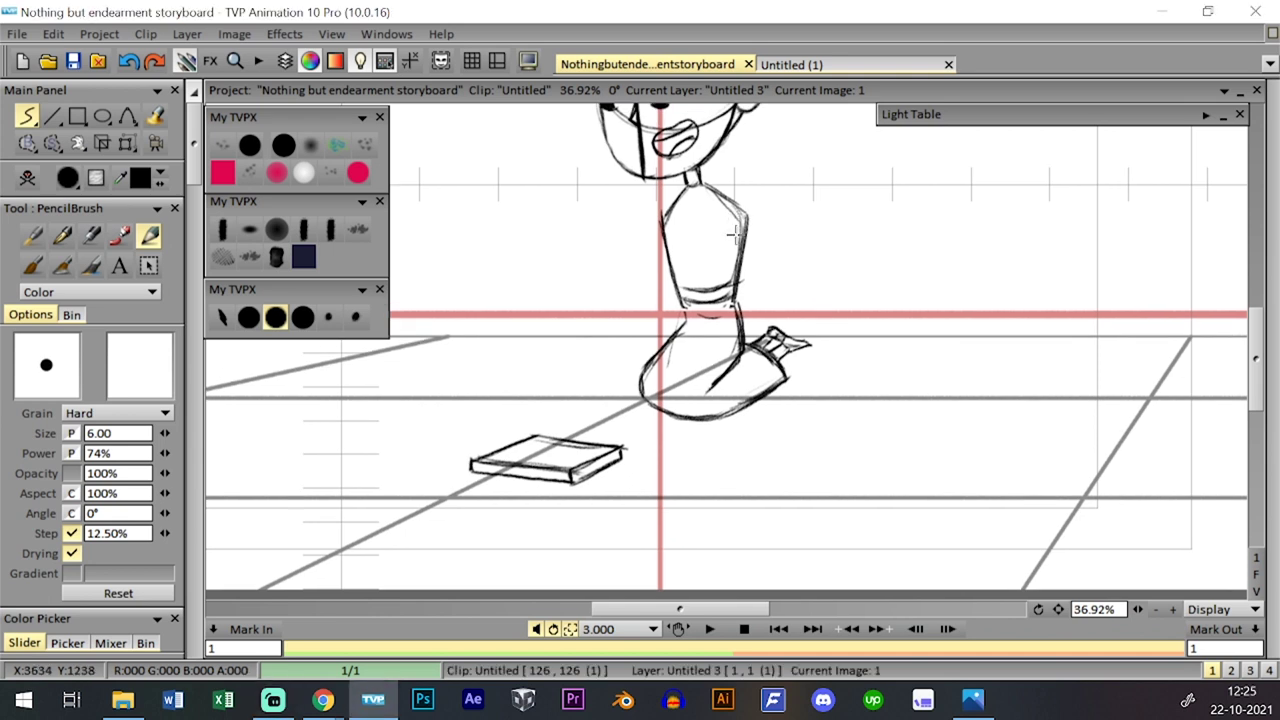
# - Briefly switch to the Untitled (1) project and Photos window, then return to the storyboard
pyautogui.click(788, 64)
pyautogui.click(722, 64)
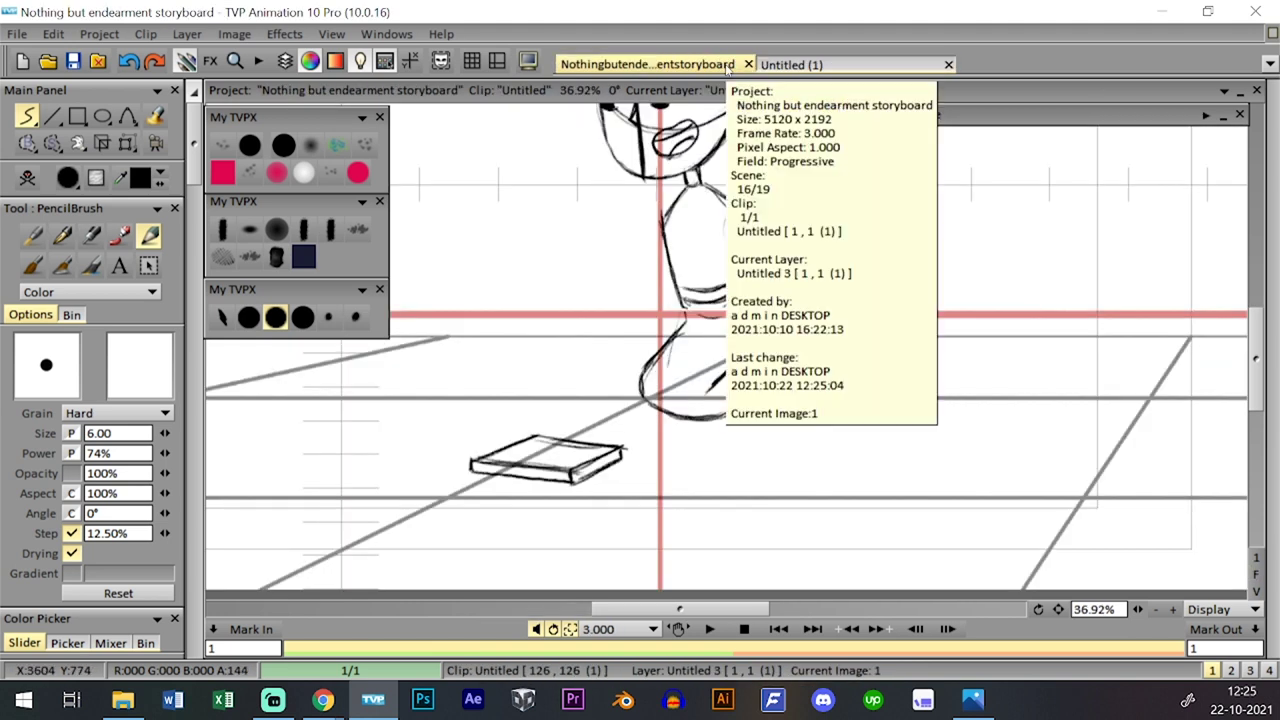
pyautogui.click(973, 700)
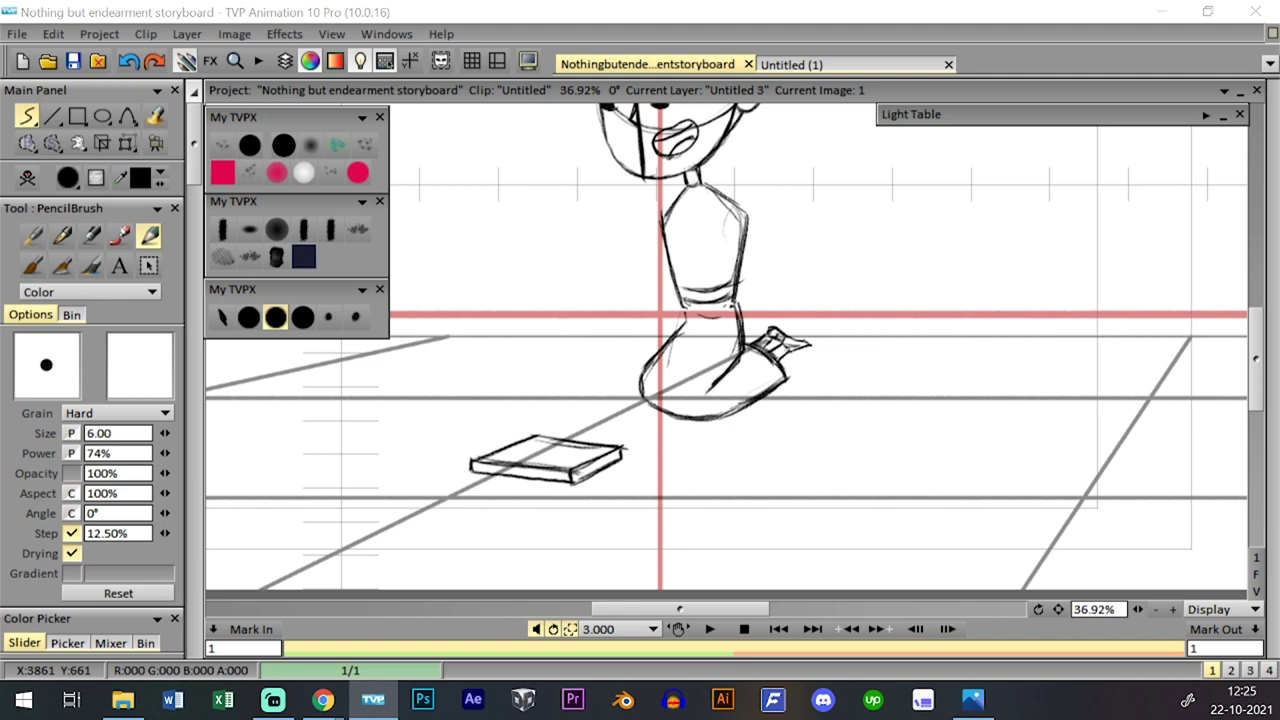
pyautogui.click(735, 216)
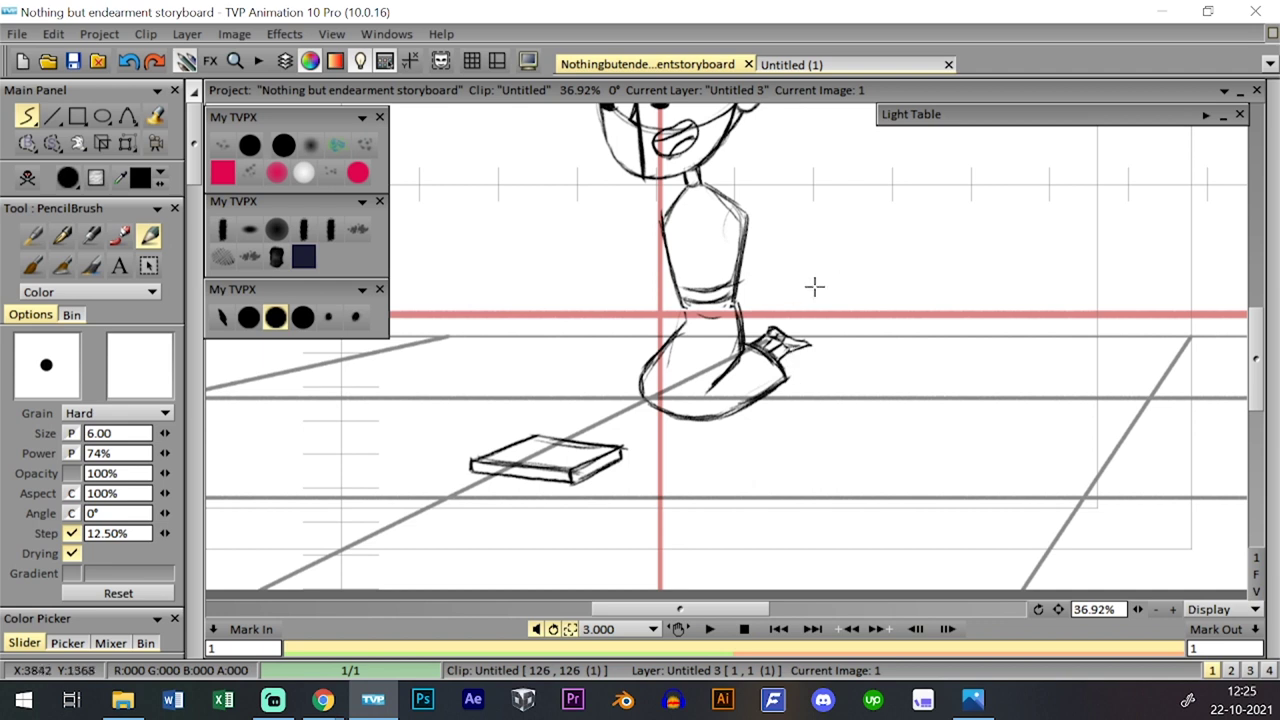
pyautogui.moveTo(1058, 609); pyautogui.dragTo(1002, 645)
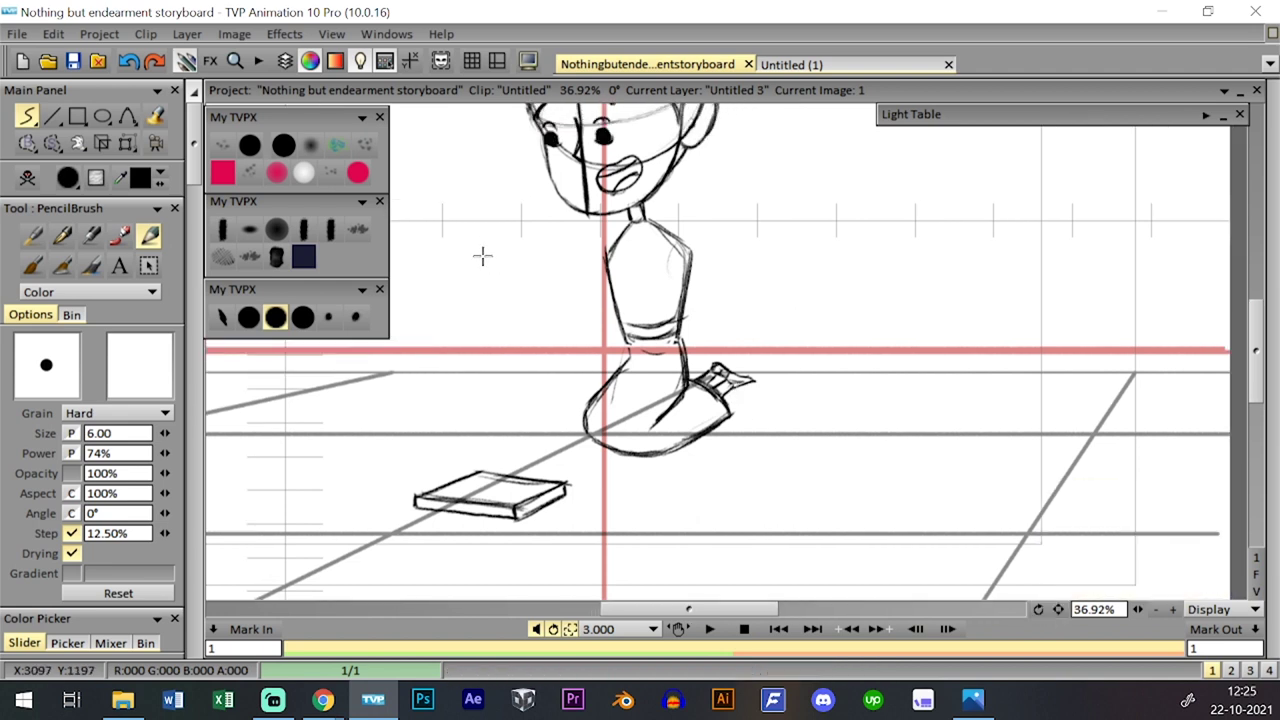
# - Make Untitled 4 the current layer and zoom out to see the whole panel
pyautogui.press('l')
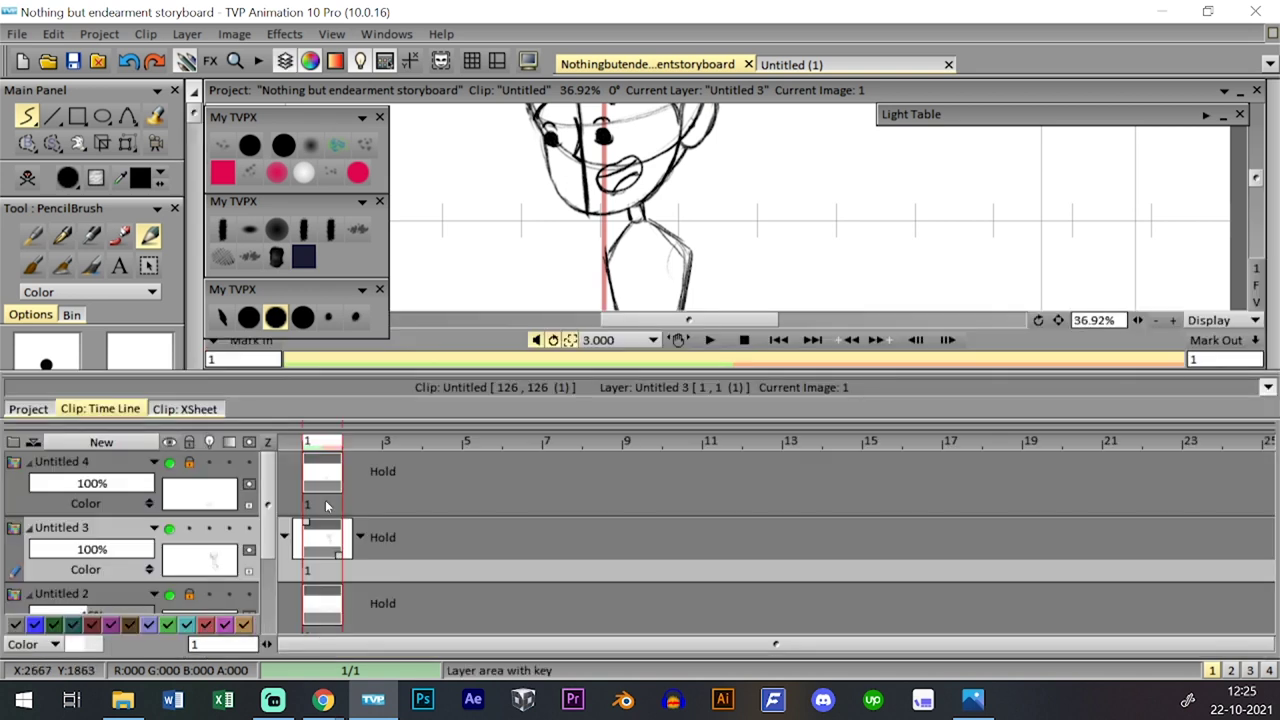
pyautogui.click(325, 505)
pyautogui.press('0')
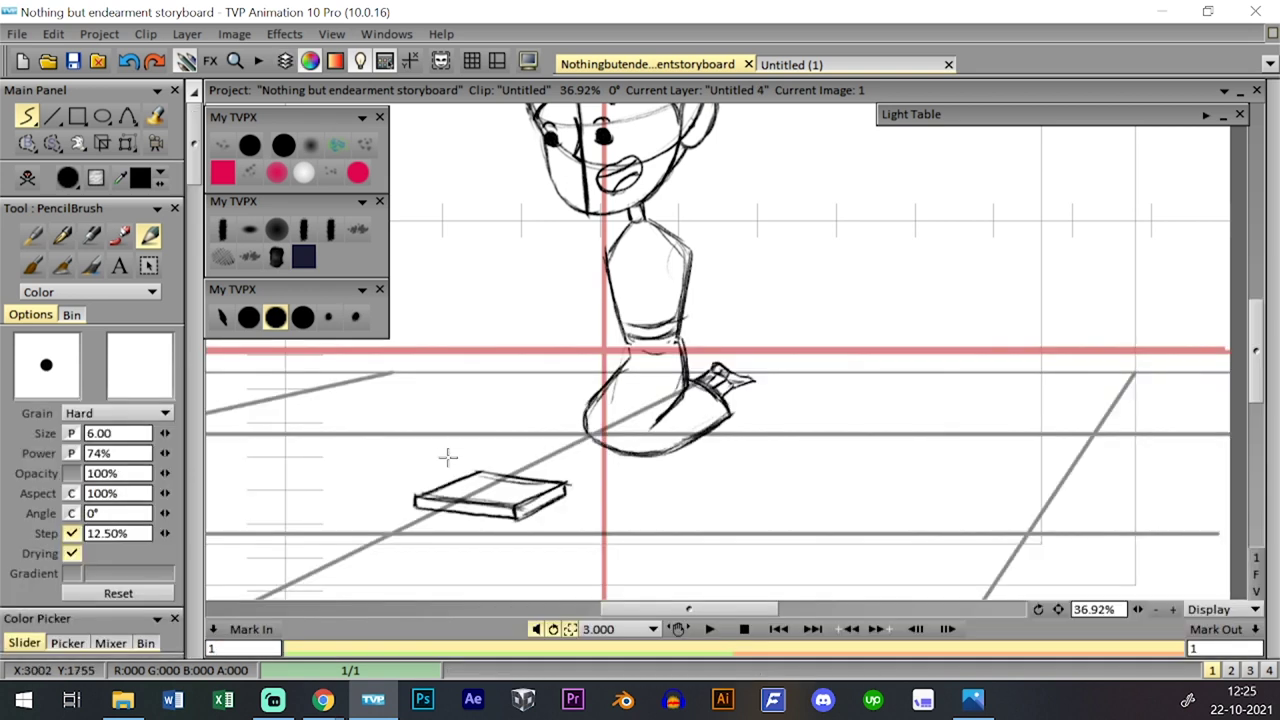
pyautogui.moveTo(1138, 609); pyautogui.dragTo(1121, 610)
pyautogui.moveTo(1059, 609); pyautogui.dragTo(1074, 617)
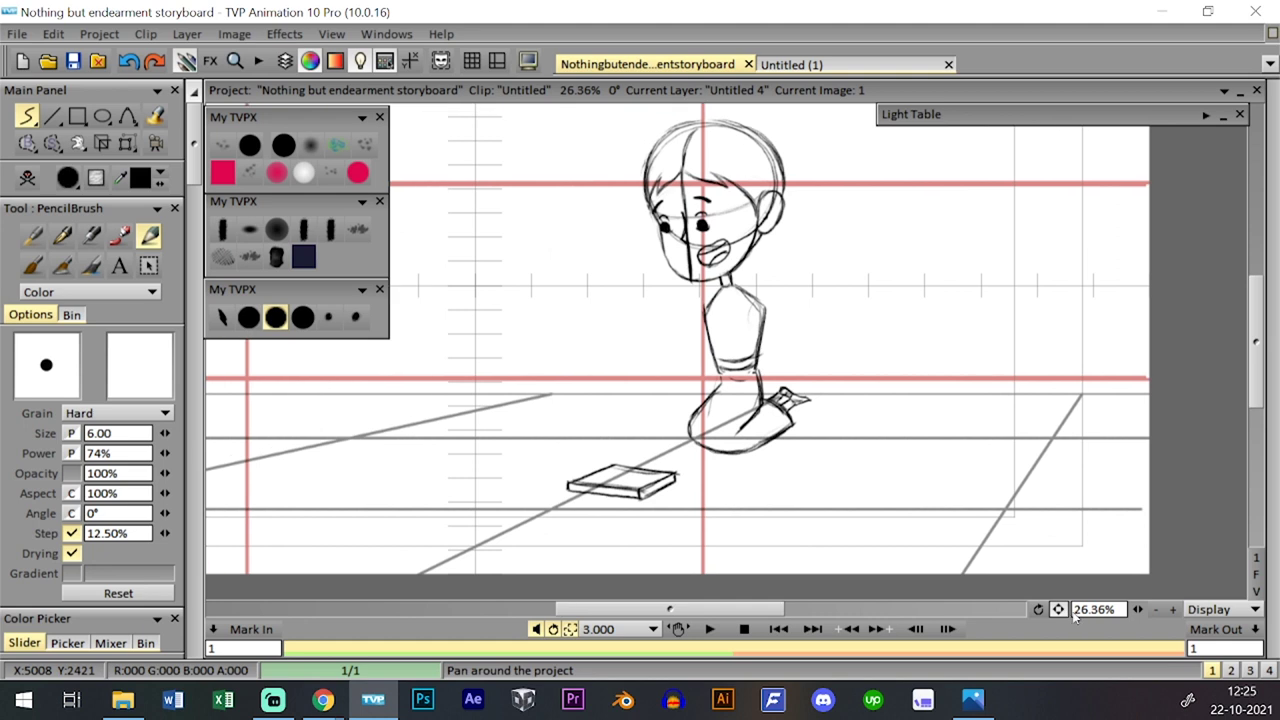
# - Review images 12, 14 and 16 of the previous clip, then return to clip 126
pyautogui.press('pageup')
pyautogui.press('0')
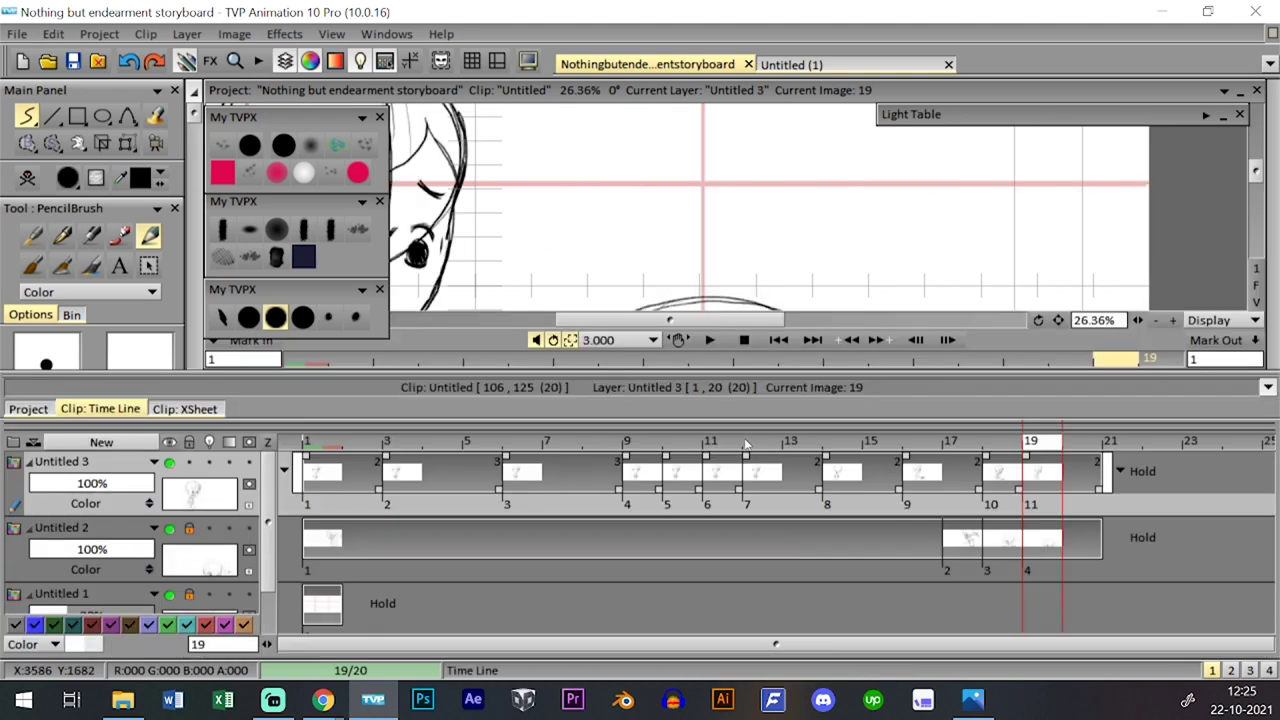
pyautogui.click(749, 444)
pyautogui.press('0')
pyautogui.press('0')
pyautogui.click(843, 443)
pyautogui.press('0')
pyautogui.press('0')
pyautogui.click(921, 443)
pyautogui.press('0')
pyautogui.press('0')
pyautogui.press('0')
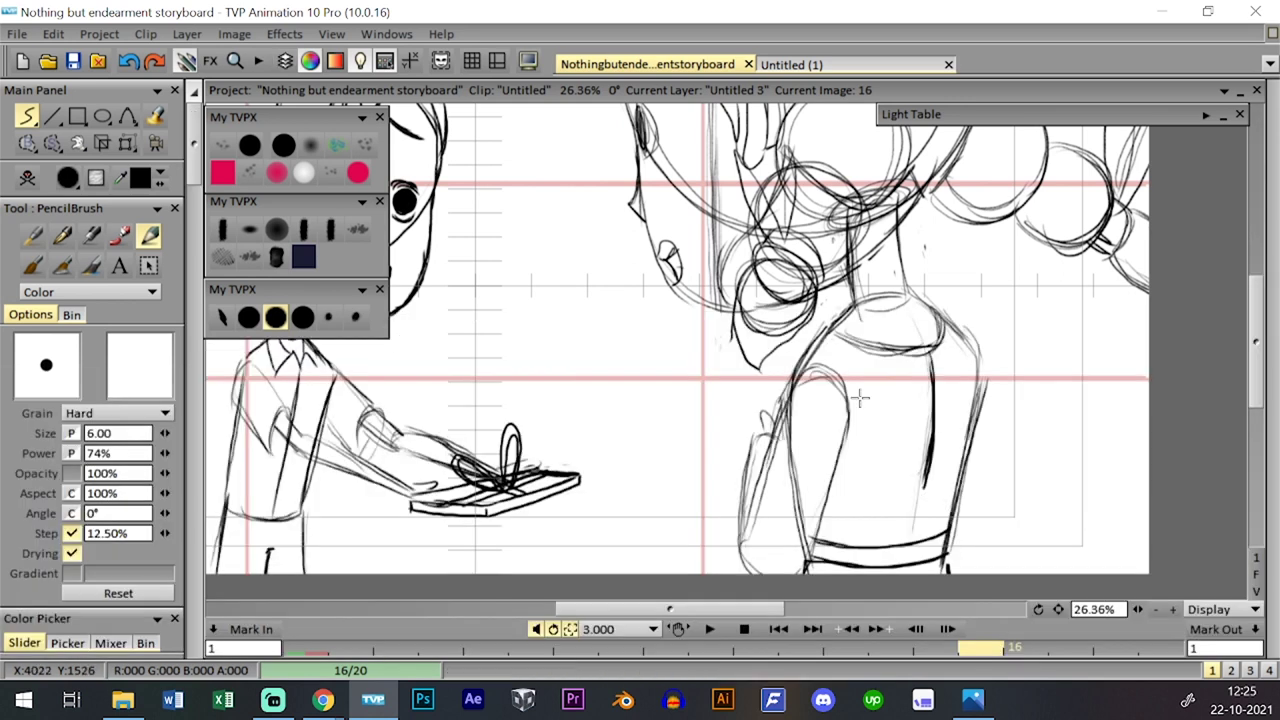
pyautogui.press('pagedown')
pyautogui.moveTo(876, 453); pyautogui.dragTo(879, 458)
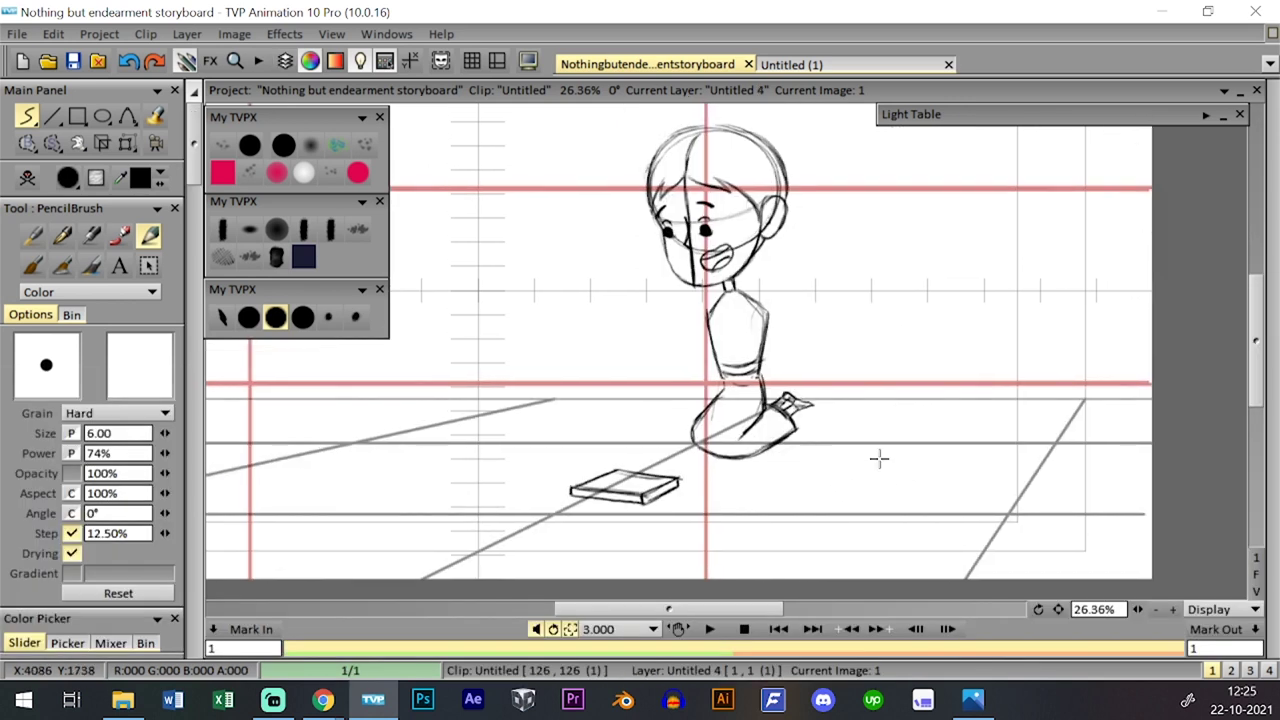
pyautogui.scroll(1, 878, 458)
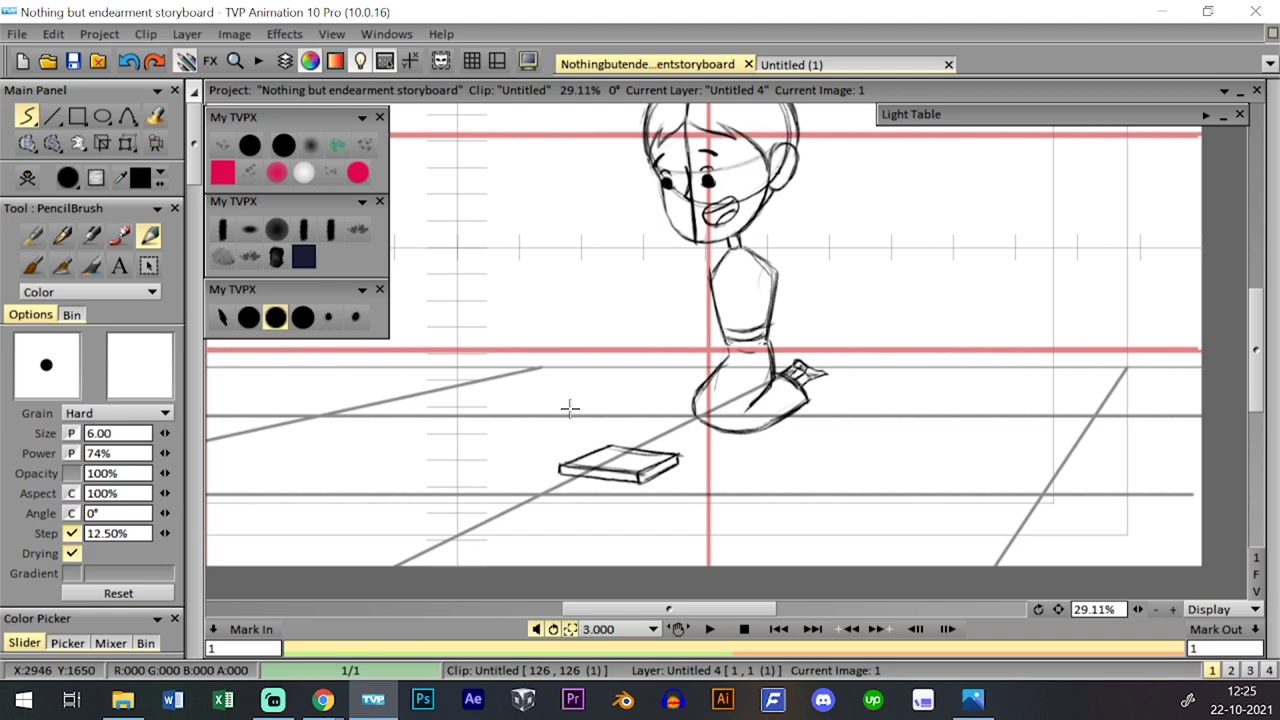
# - Draw the tall handle's two vertical lines rising from the book
pyautogui.moveTo(590, 452)
pyautogui.mouseDown()
pyautogui.moveTo(580, 326)
pyautogui.moveTo(590, 453)
pyautogui.moveTo(581, 300)
pyautogui.mouseUp()
pyautogui.moveTo(577, 420); pyautogui.dragTo(569, 313)
pyautogui.hotkey('ctrl', 'z')
pyautogui.moveTo(583, 454); pyautogui.dragTo(570, 359)
pyautogui.hotkey('ctrl', 'z')
pyautogui.hotkey('ctrl', 'z')
pyautogui.moveTo(583, 454)
pyautogui.mouseDown()
pyautogui.moveTo(566, 300)
pyautogui.moveTo(585, 343)
pyautogui.mouseUp()
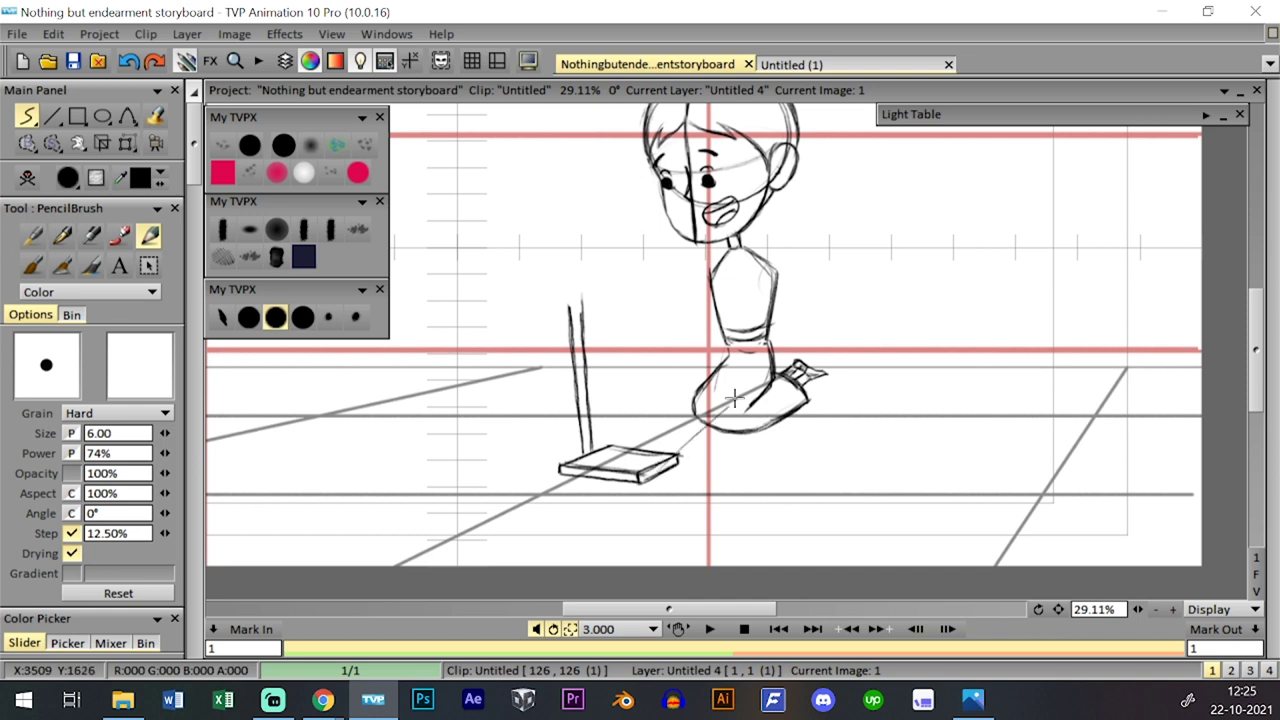
# - Sketch a slanted line from the book's right corner up past the hip
pyautogui.moveTo(658, 469); pyautogui.dragTo(753, 318)
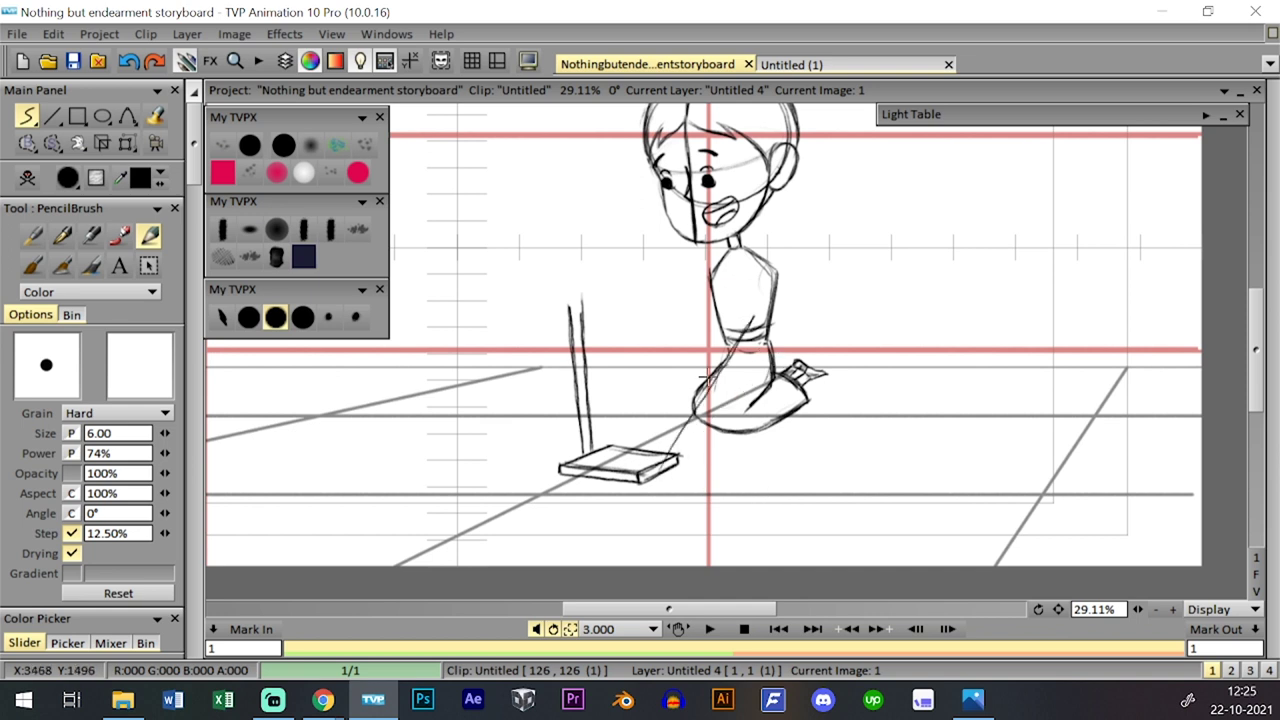
pyautogui.hotkey('ctrl', 'z')
pyautogui.moveTo(674, 452)
pyautogui.mouseDown()
pyautogui.moveTo(787, 332)
pyautogui.moveTo(666, 448)
pyautogui.moveTo(690, 424)
pyautogui.moveTo(636, 367)
pyautogui.moveTo(634, 338)
pyautogui.moveTo(593, 448)
pyautogui.moveTo(621, 293)
pyautogui.moveTo(584, 451)
pyautogui.moveTo(605, 289)
pyautogui.mouseUp()
pyautogui.hotkey('ctrl', 'z')
pyautogui.hotkey('ctrl', 'z')
pyautogui.hotkey('ctrl', 'z')
pyautogui.hotkey('ctrl', 'z')
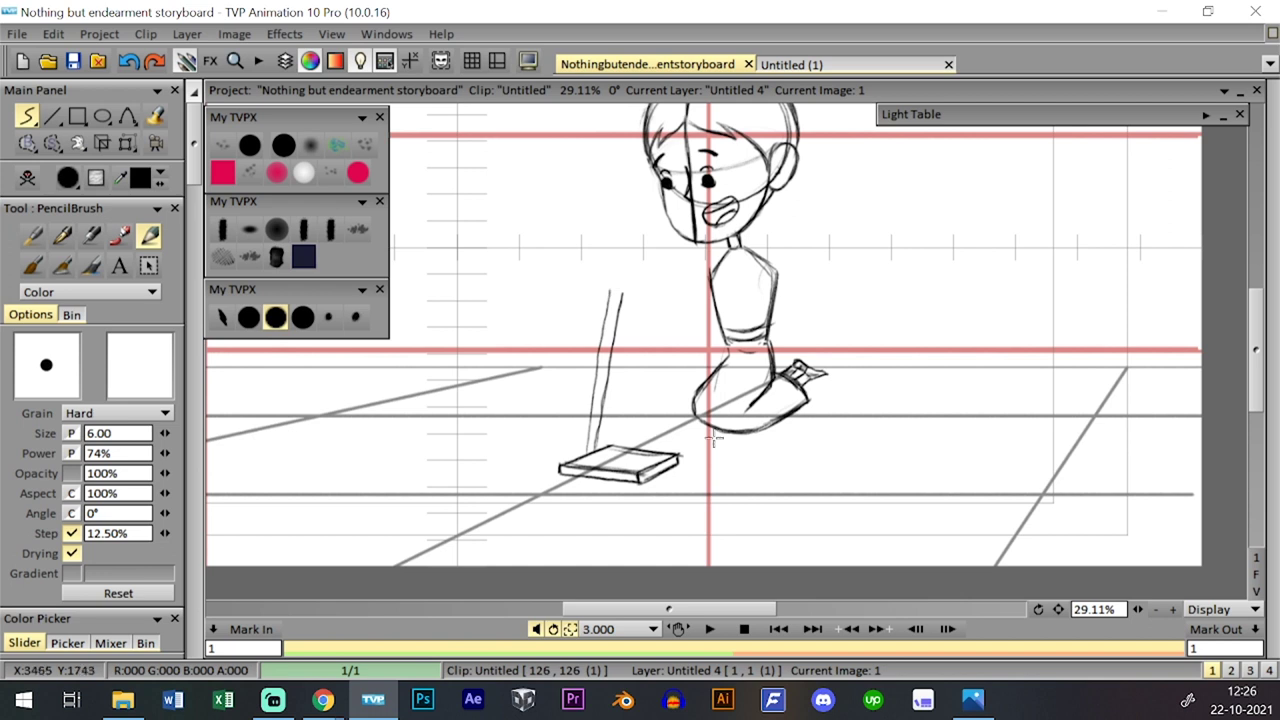
pyautogui.moveTo(662, 462)
pyautogui.mouseDown()
pyautogui.moveTo(808, 322)
pyautogui.moveTo(660, 465)
pyautogui.moveTo(817, 336)
pyautogui.moveTo(797, 333)
pyautogui.moveTo(667, 467)
pyautogui.moveTo(813, 337)
pyautogui.moveTo(675, 455)
pyautogui.moveTo(806, 330)
pyautogui.mouseUp()
# - Make Untitled 3 the current layer, save the project and hide the timeline
pyautogui.press('Tab')
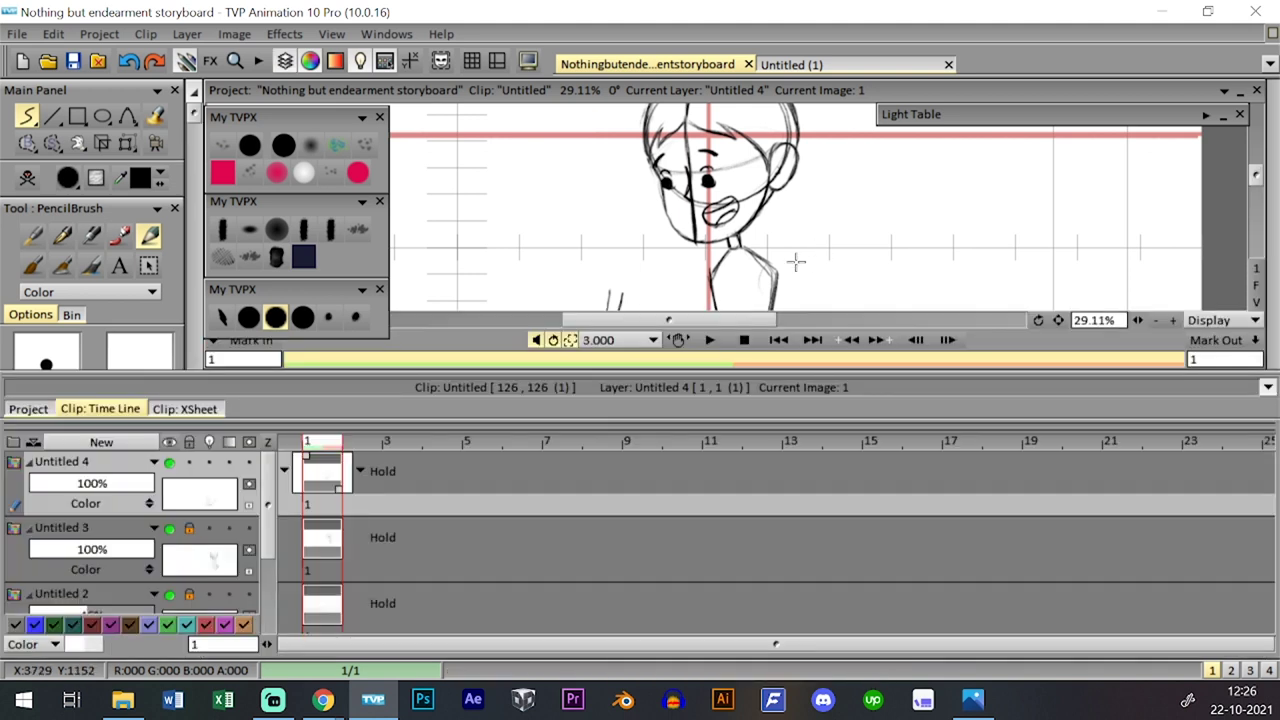
pyautogui.click(340, 571)
pyautogui.press('Tab')
pyautogui.press('Tab')
pyautogui.press('Tab')
pyautogui.press('Tab')
pyautogui.hotkey('shift', 'Tab')
pyautogui.hotkey('shift', 'Tab')
pyautogui.hotkey('shift', 'Tab')
pyautogui.hotkey('shift', 'Tab')
pyautogui.hotkey('shift', 'Tab')
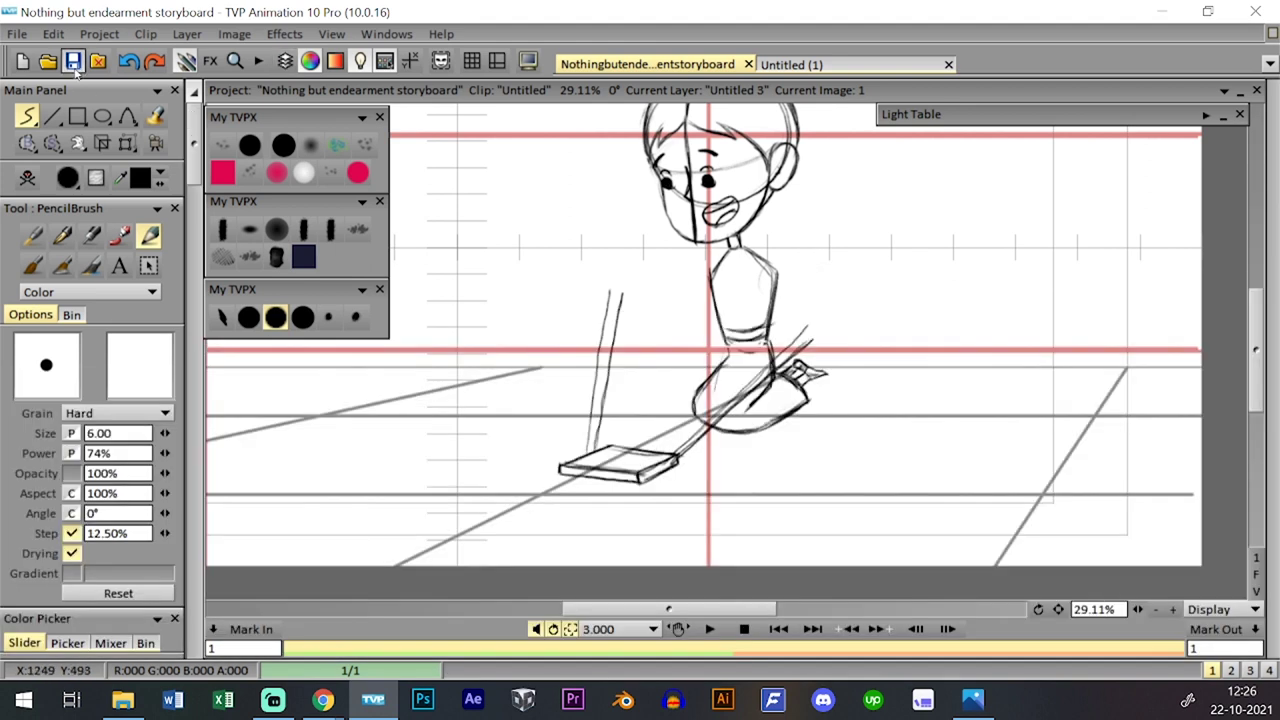
pyautogui.click(74, 63)
pyautogui.hotkey('shift', 'Tab')
pyautogui.hotkey('shift', 'Tab')
pyautogui.hotkey('shift', 'Tab')
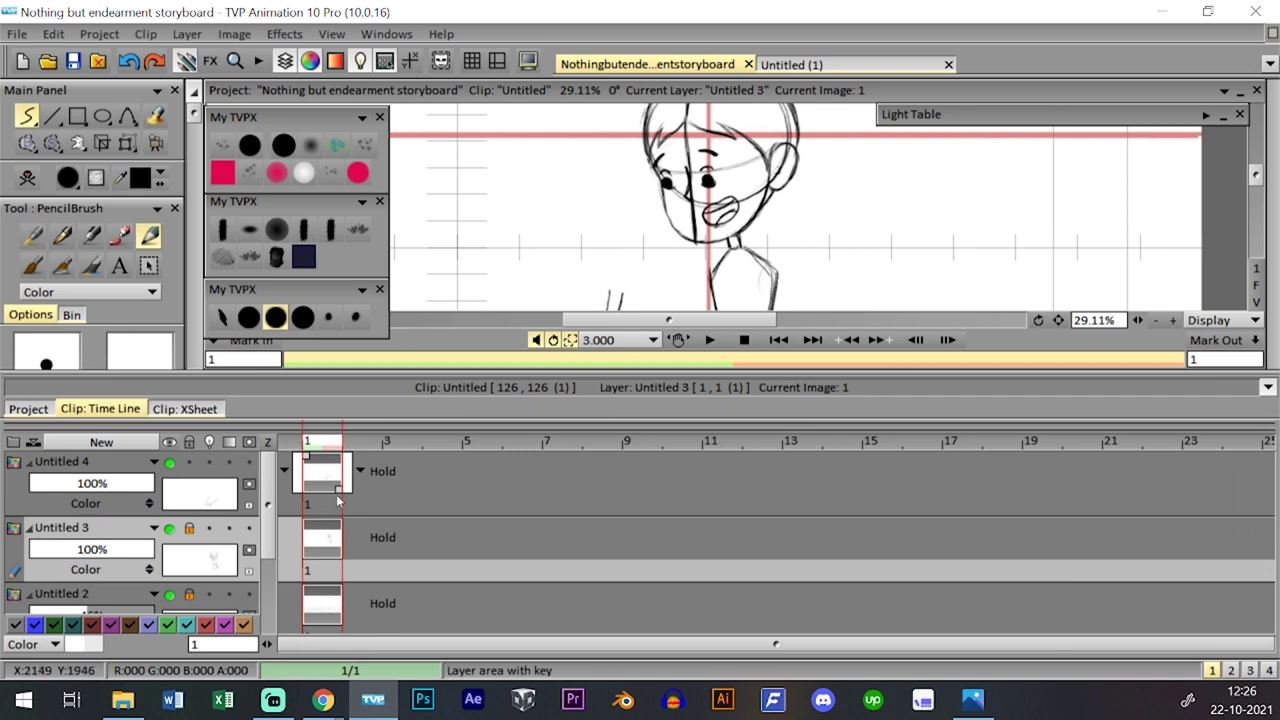
pyautogui.hotkey('shift', 'Tab')
pyautogui.hotkey('shift', 'Tab')
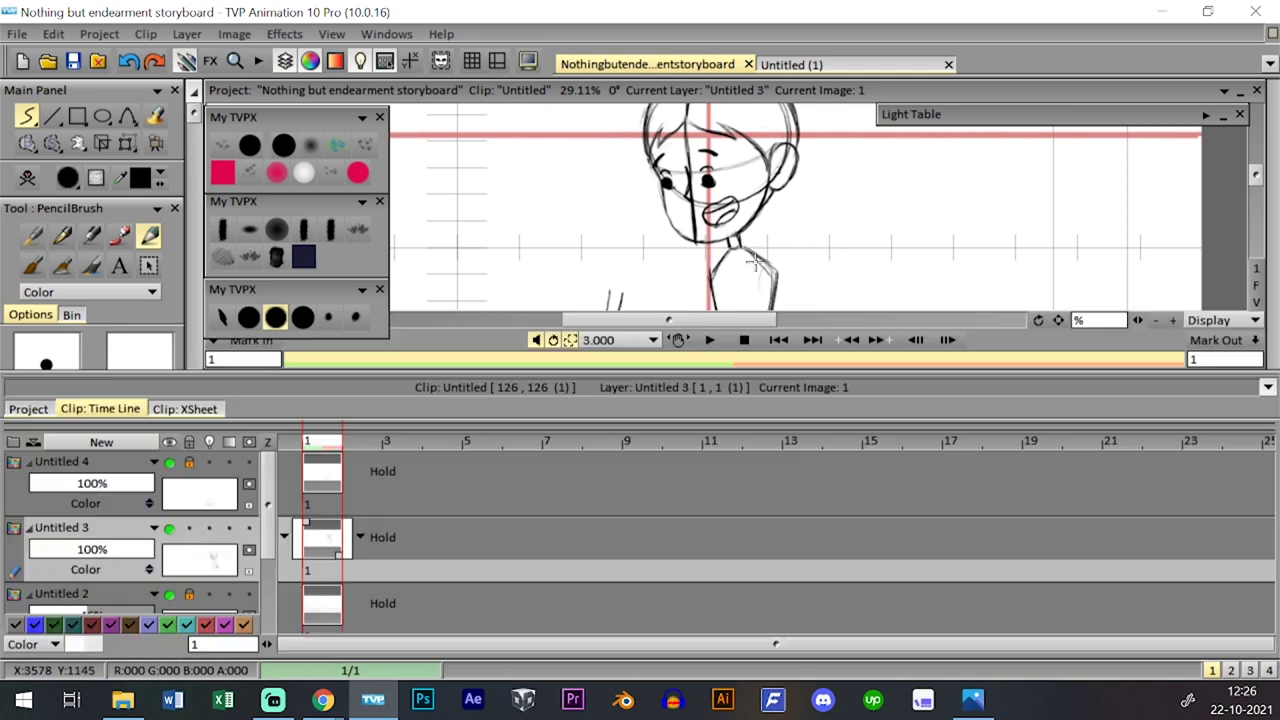
pyautogui.hotkey('shift', 'Tab')
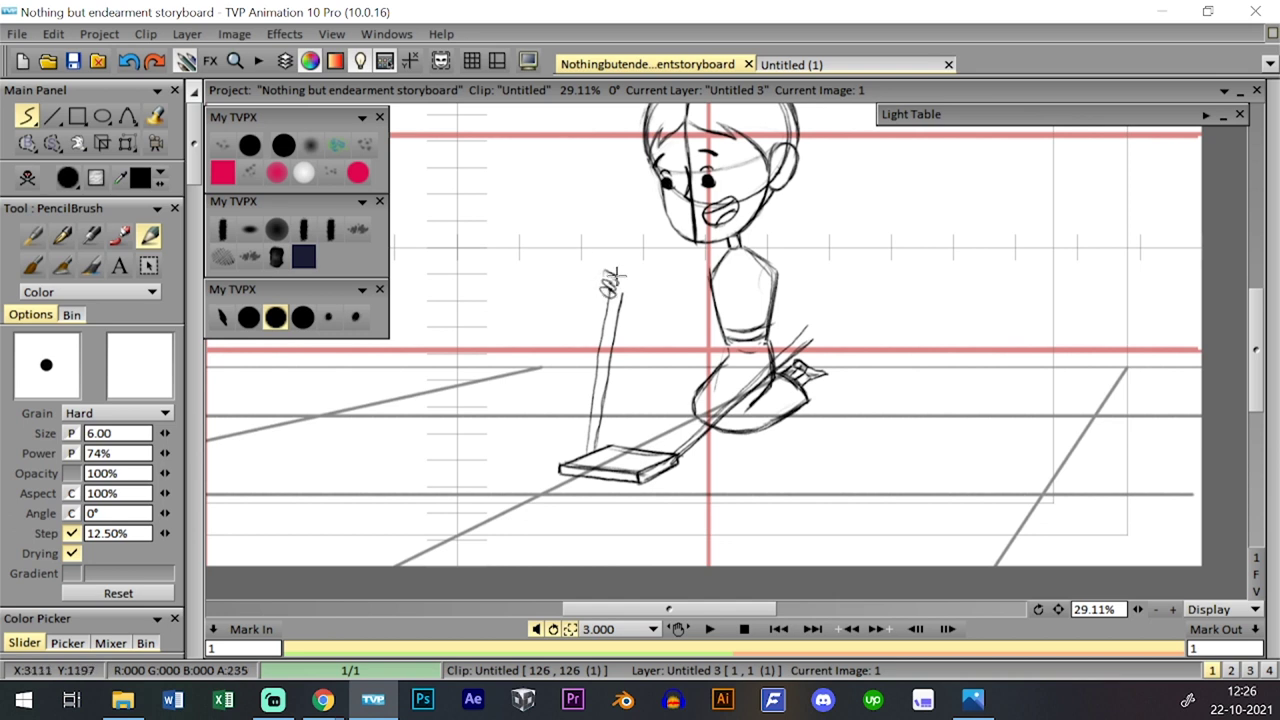
# - Zoom in on the handle top and sketch the fist's knuckle shapes
pyautogui.moveTo(611, 287); pyautogui.dragTo(600, 264)
pyautogui.moveTo(1138, 609); pyautogui.dragTo(1200, 609)
pyautogui.moveTo(1058, 609); pyautogui.dragTo(1090, 672)
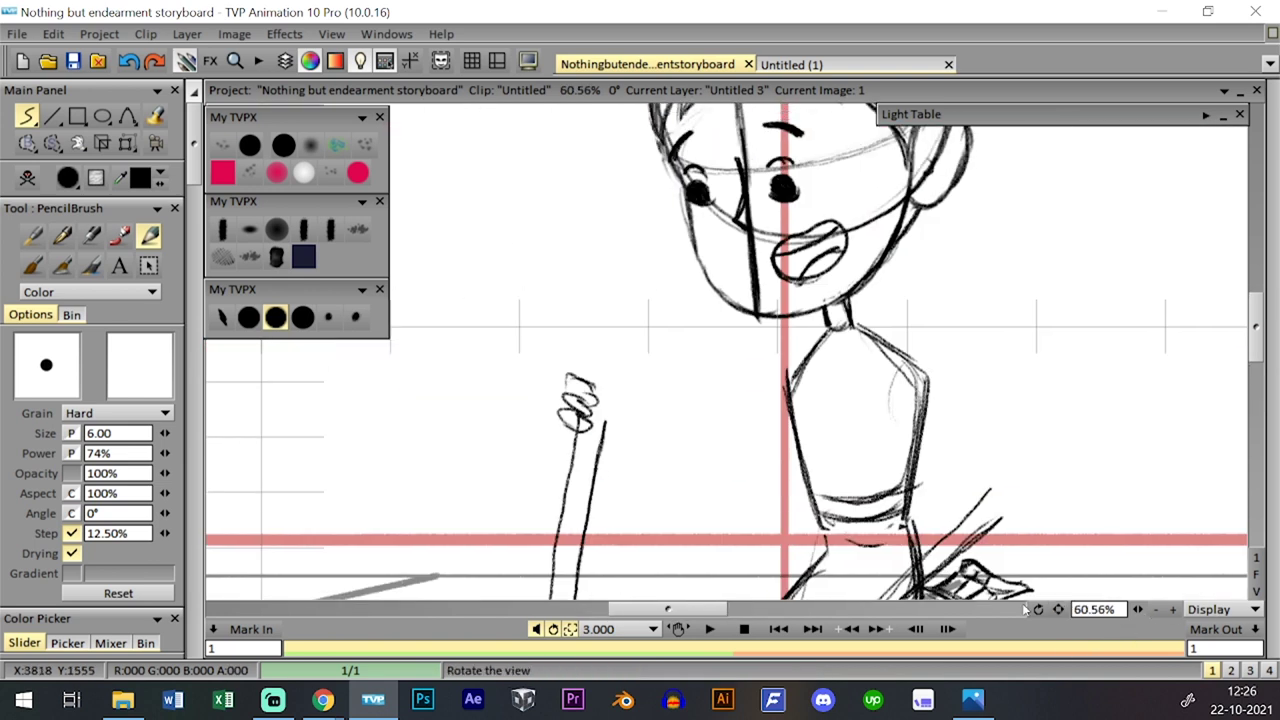
pyautogui.moveTo(586, 384)
pyautogui.mouseDown()
pyautogui.moveTo(561, 397)
pyautogui.moveTo(574, 426)
pyautogui.moveTo(561, 414)
pyautogui.moveTo(586, 404)
pyautogui.mouseUp()
pyautogui.hotkey('ctrl', 'z')
pyautogui.moveTo(565, 411)
pyautogui.mouseDown()
pyautogui.moveTo(586, 430)
pyautogui.moveTo(577, 398)
pyautogui.mouseUp()
pyautogui.hotkey('ctrl', 'z')
pyautogui.hotkey('ctrl', 'z')
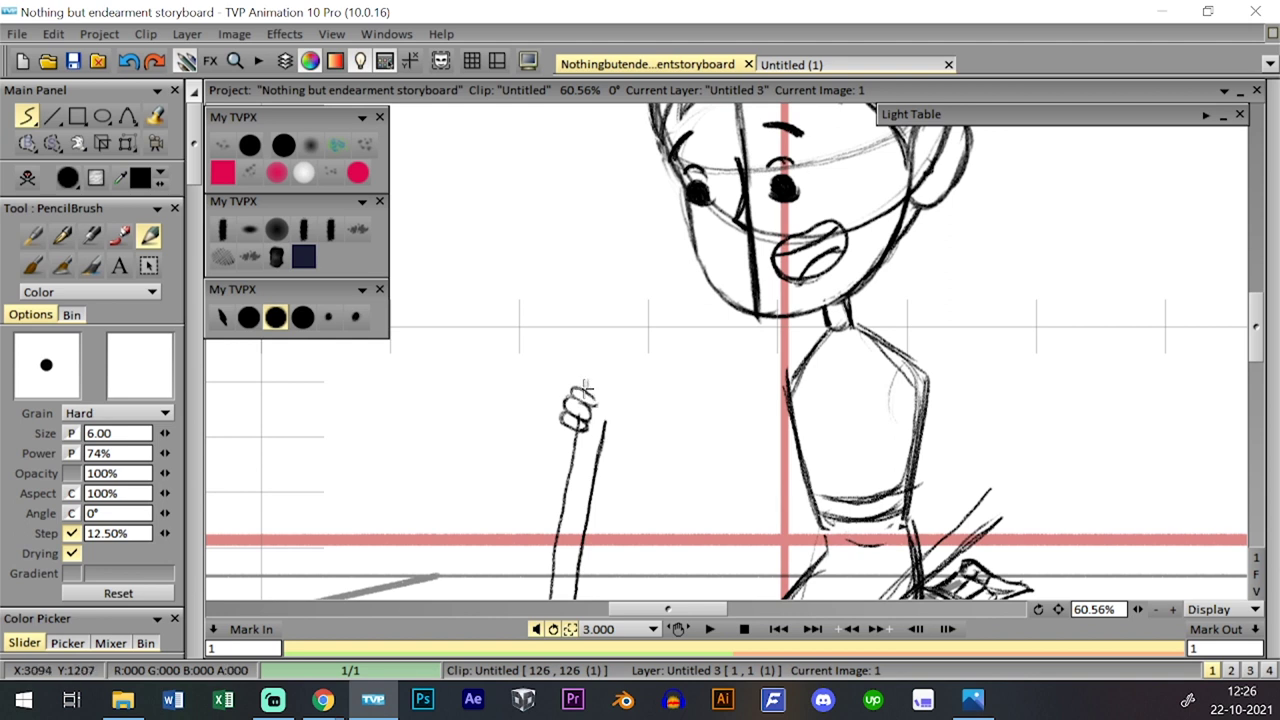
# - Add a rounded finger arc and the fist's left and right sides, then check the lines
pyautogui.moveTo(588, 388); pyautogui.dragTo(560, 411)
pyautogui.moveTo(565, 395)
pyautogui.mouseDown()
pyautogui.moveTo(554, 437)
pyautogui.moveTo(569, 430)
pyautogui.mouseUp()
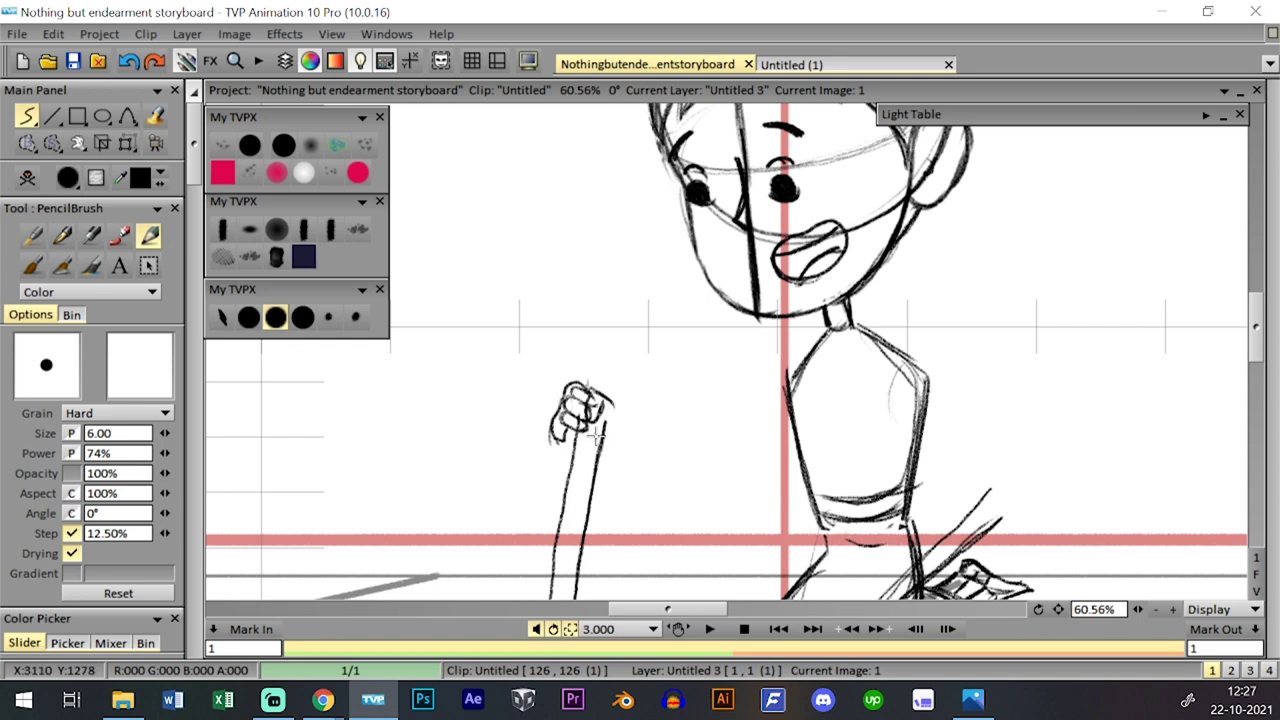
pyautogui.moveTo(613, 407); pyautogui.dragTo(616, 415)
pyautogui.press('Delete')
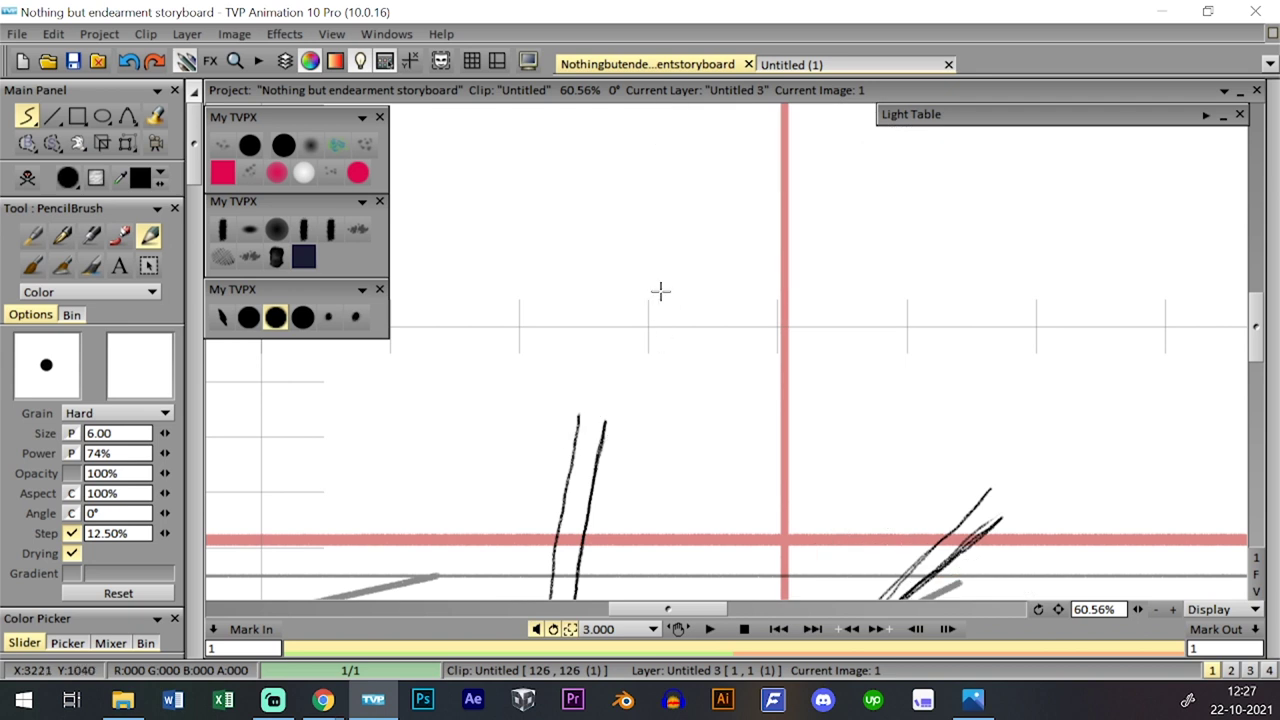
pyautogui.hotkey('ctrl', 'y')
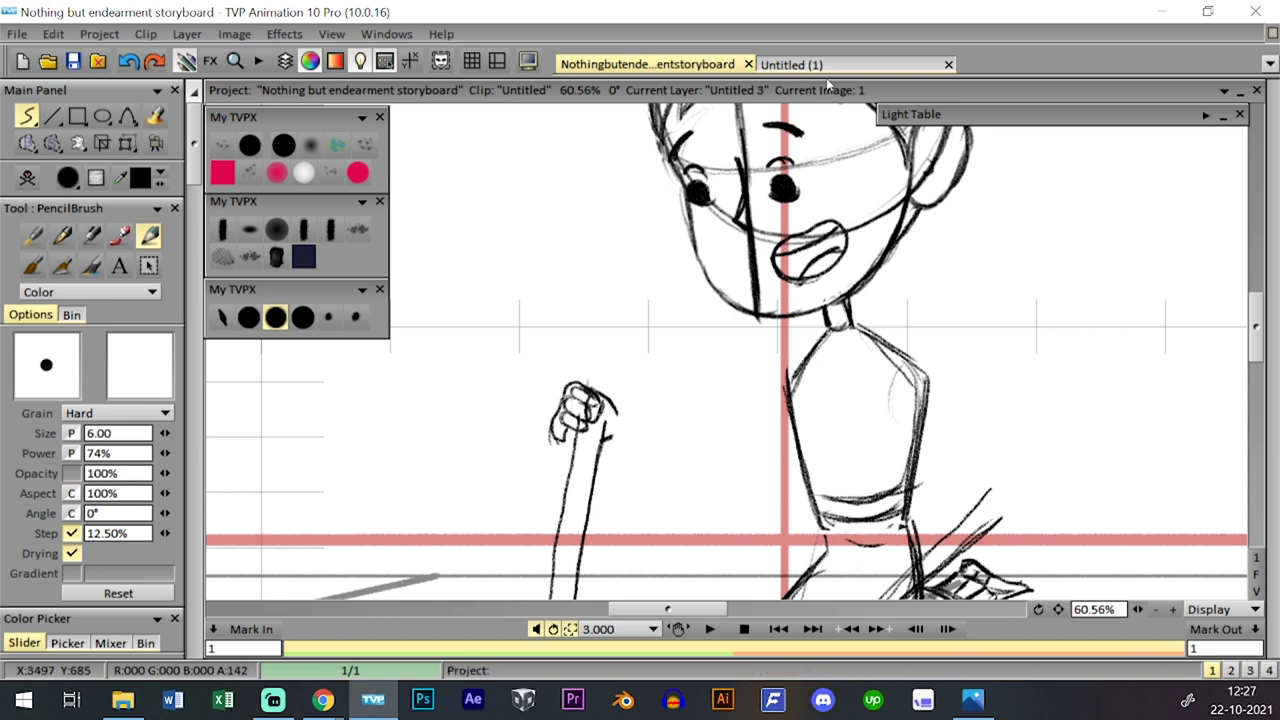
# - Thicken the front fist's right side and add a hook at its top right
pyautogui.moveTo(614, 400); pyautogui.dragTo(603, 450)
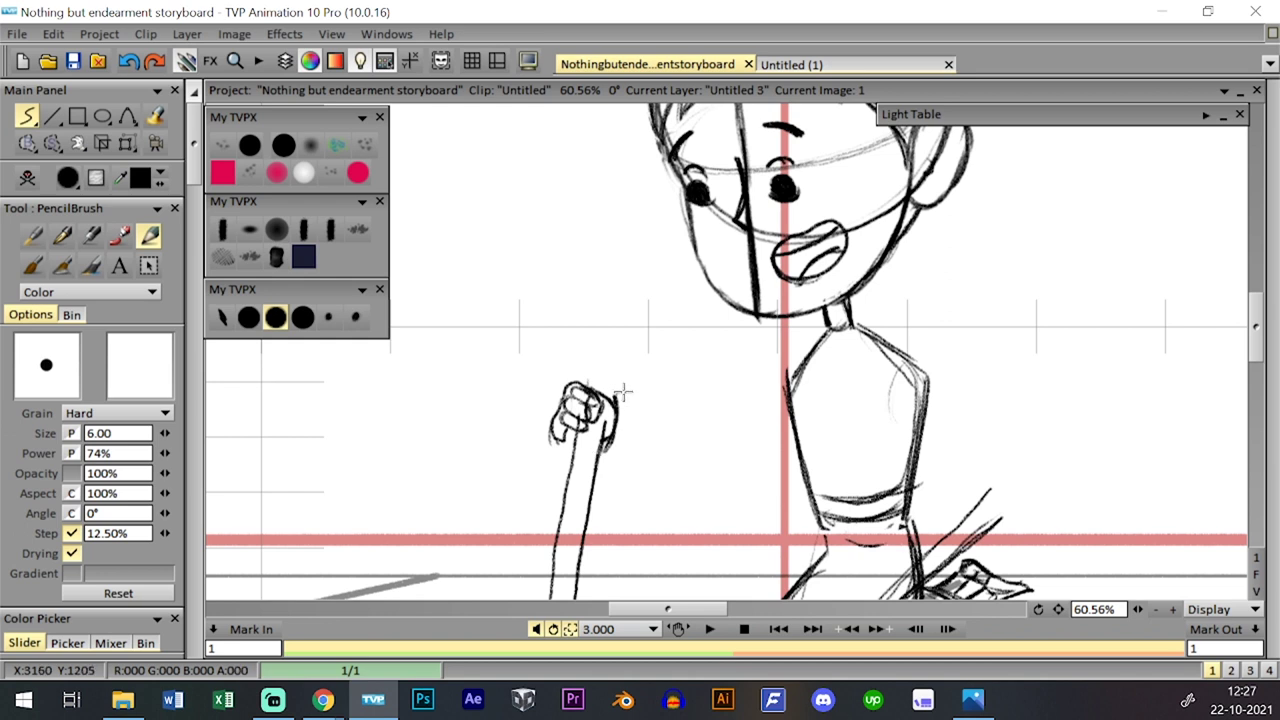
pyautogui.moveTo(614, 400); pyautogui.dragTo(628, 395)
pyautogui.moveTo(611, 446)
pyautogui.mouseDown()
pyautogui.moveTo(606, 461)
pyautogui.moveTo(697, 503)
pyautogui.mouseUp()
pyautogui.hotkey('ctrl', 'z')
# - Draw the front forearm's upper and lower edges from the fist toward the elbow
pyautogui.moveTo(609, 461); pyautogui.dragTo(698, 511)
pyautogui.moveTo(620, 395); pyautogui.dragTo(705, 468)
pyautogui.moveTo(610, 462); pyautogui.dragTo(697, 507)
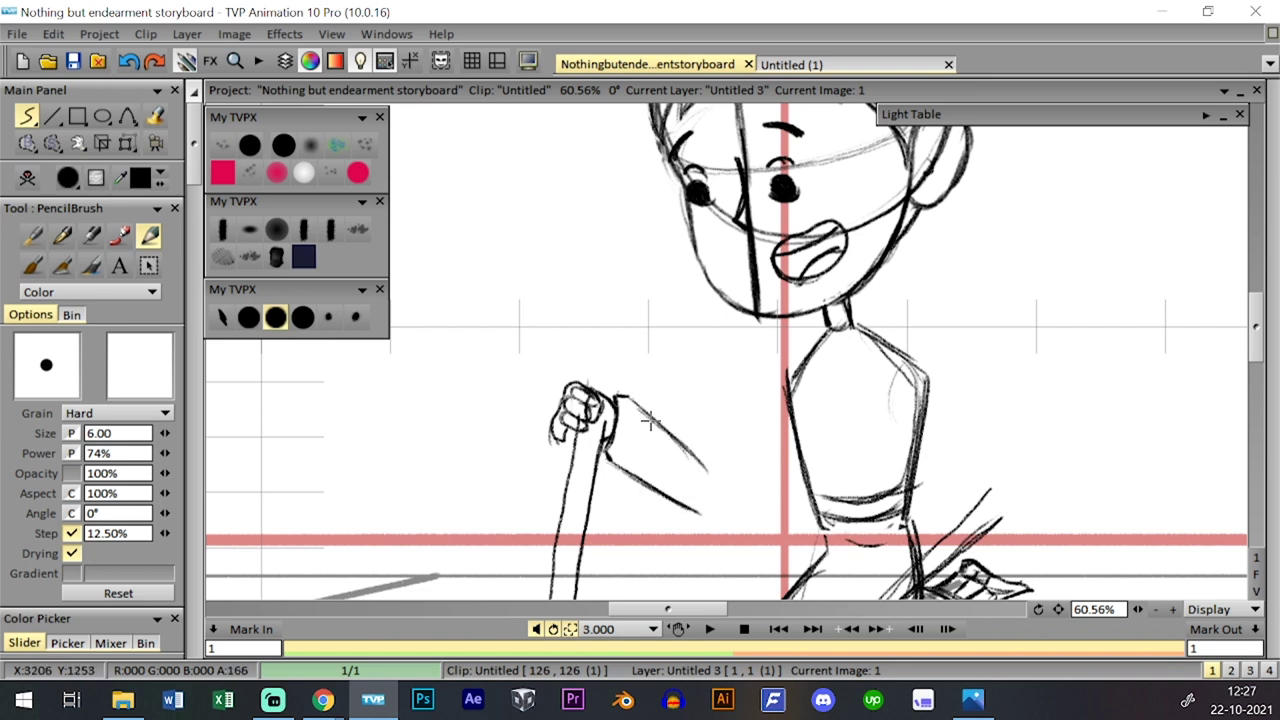
pyautogui.moveTo(630, 400); pyautogui.dragTo(715, 474)
pyautogui.hotkey('ctrl', 'z')
pyautogui.moveTo(652, 412)
pyautogui.mouseDown()
pyautogui.moveTo(707, 468)
pyautogui.moveTo(672, 488)
pyautogui.moveTo(639, 468)
pyautogui.moveTo(715, 507)
pyautogui.moveTo(698, 503)
pyautogui.moveTo(780, 398)
pyautogui.mouseUp()
pyautogui.moveTo(716, 510); pyautogui.dragTo(791, 422)
pyautogui.hotkey('ctrl', 'z')
pyautogui.moveTo(723, 508); pyautogui.dragTo(797, 430)
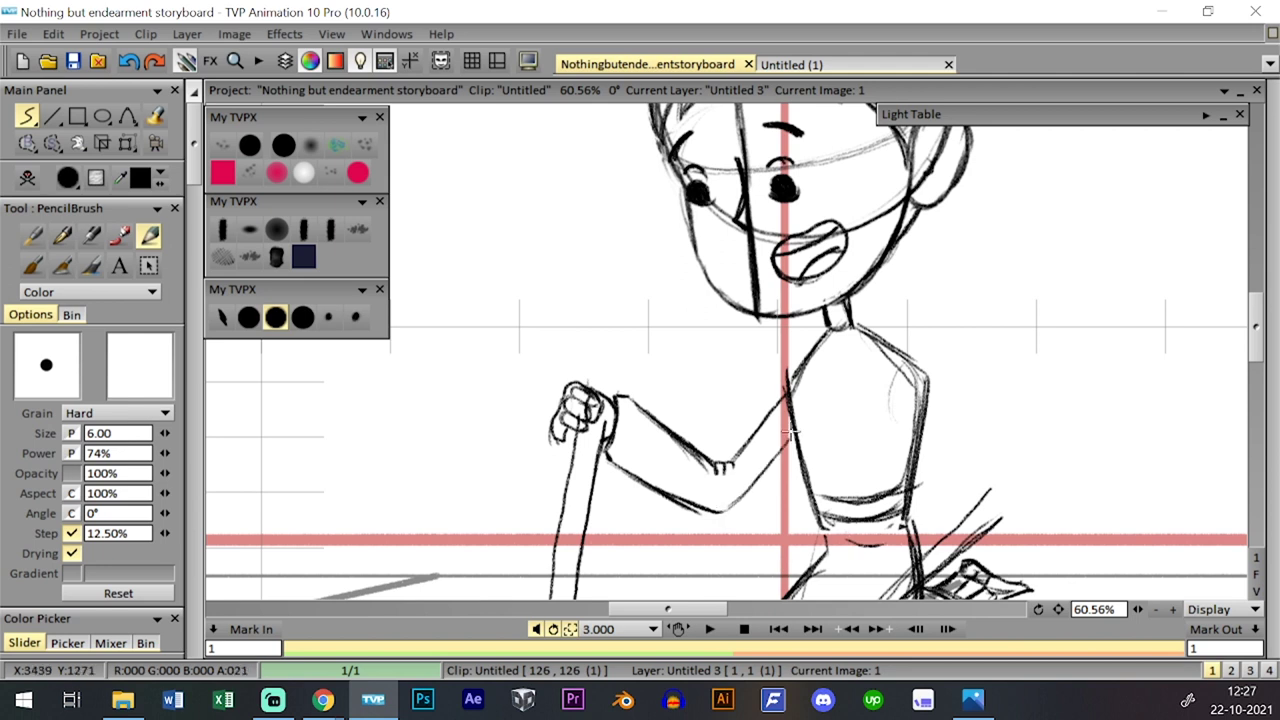
pyautogui.hotkey('ctrl', 'z')
pyautogui.hotkey('ctrl', 'z')
pyautogui.hotkey('ctrl', 'z')
pyautogui.hotkey('ctrl', 'z')
pyautogui.hotkey('ctrl', 'z')
pyautogui.hotkey('ctrl', 'z')
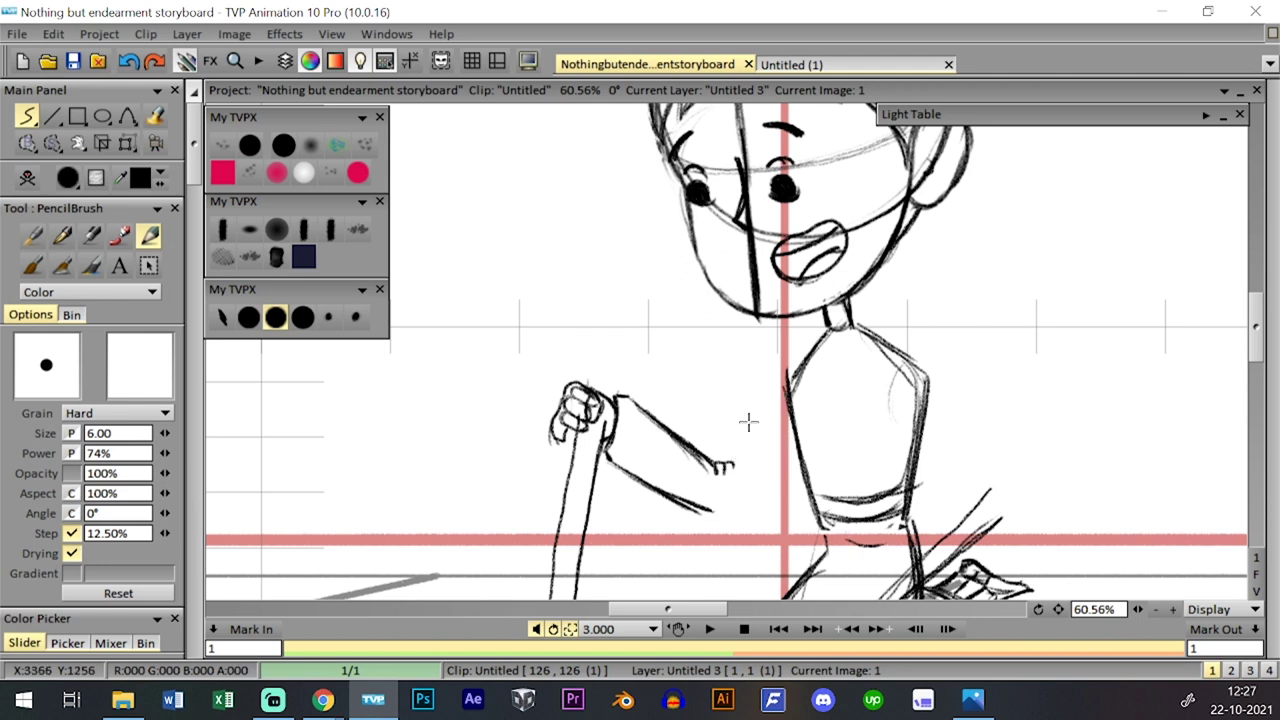
pyautogui.hotkey('ctrl', 'z')
# - Erase the duplicate arm lines with the eraser preset and redraw a thin arm line with the size 6 pencil
pyautogui.click(284, 145)
pyautogui.moveTo(674, 433); pyautogui.dragTo(720, 461)
pyautogui.click(275, 317)
pyautogui.moveTo(646, 402); pyautogui.dragTo(714, 452)
pyautogui.moveTo(716, 492); pyautogui.dragTo(722, 494)
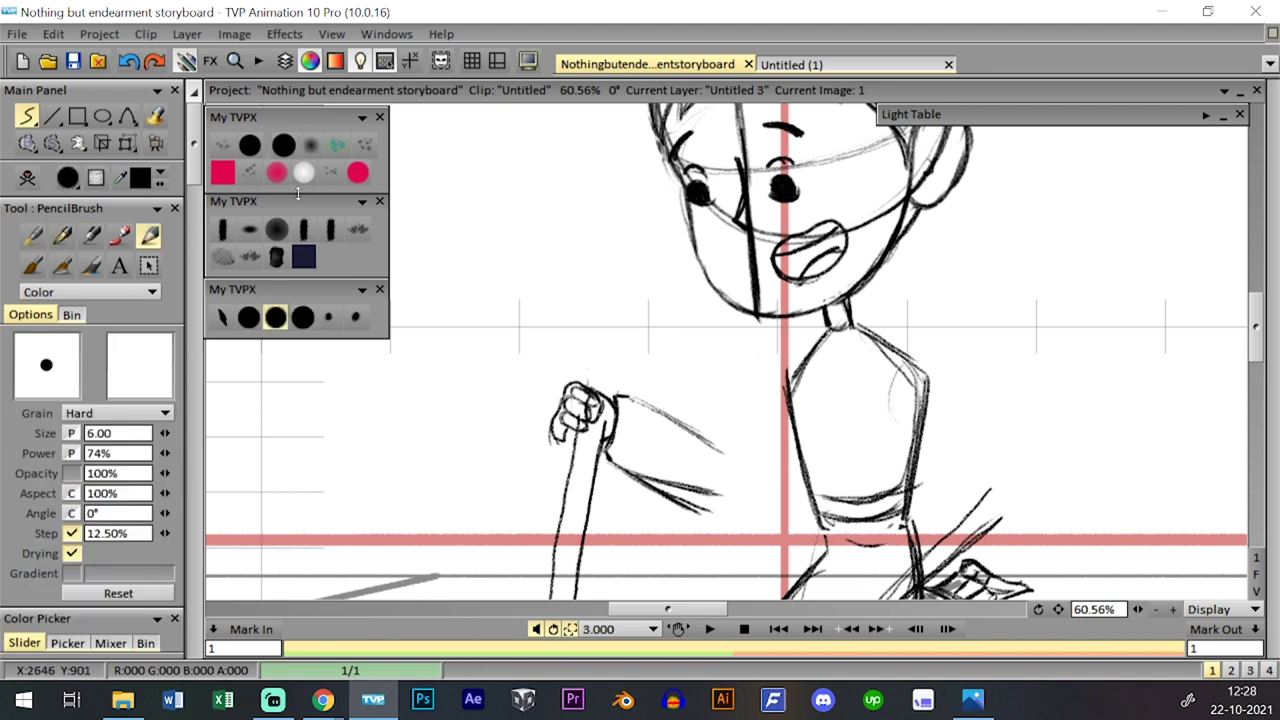
pyautogui.click(250, 146)
pyautogui.moveTo(630, 478); pyautogui.dragTo(706, 510)
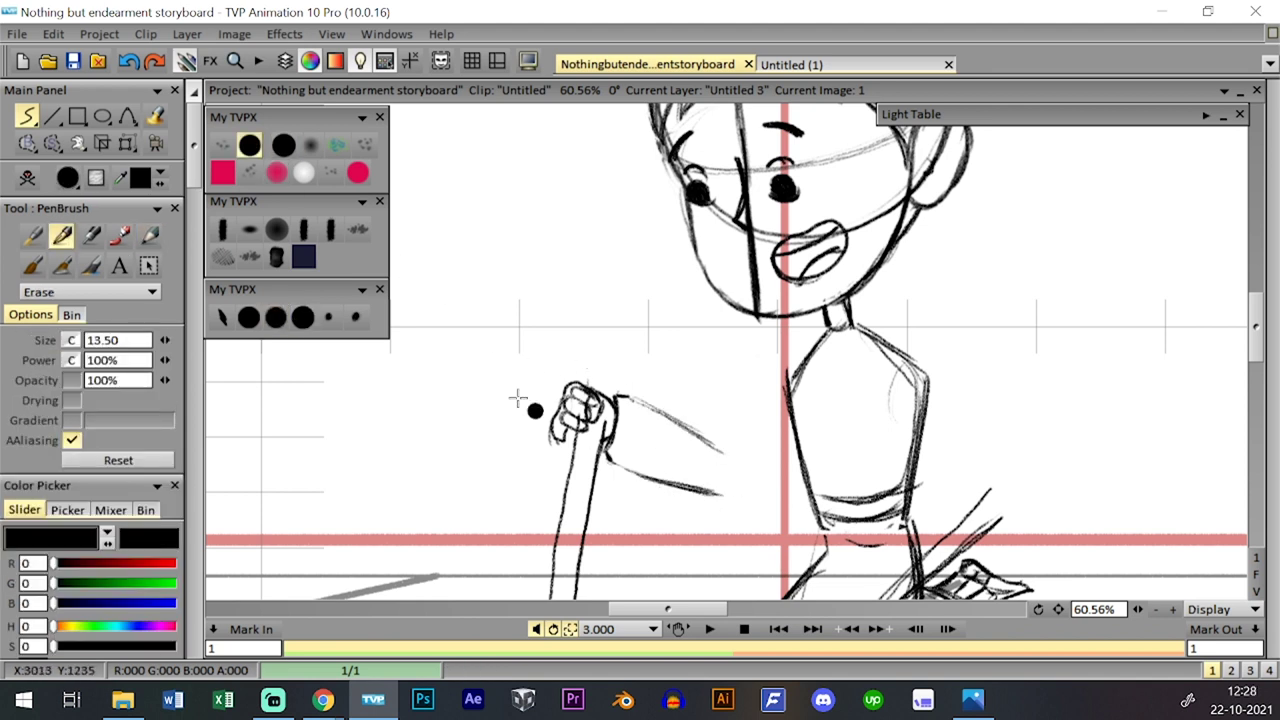
pyautogui.click(275, 317)
# - Retrace the lower arm outline from the cuff and connect the front arm up to the shoulder
pyautogui.moveTo(614, 462); pyautogui.dragTo(698, 485)
pyautogui.hotkey('ctrl', 'z')
pyautogui.moveTo(614, 462); pyautogui.dragTo(708, 489)
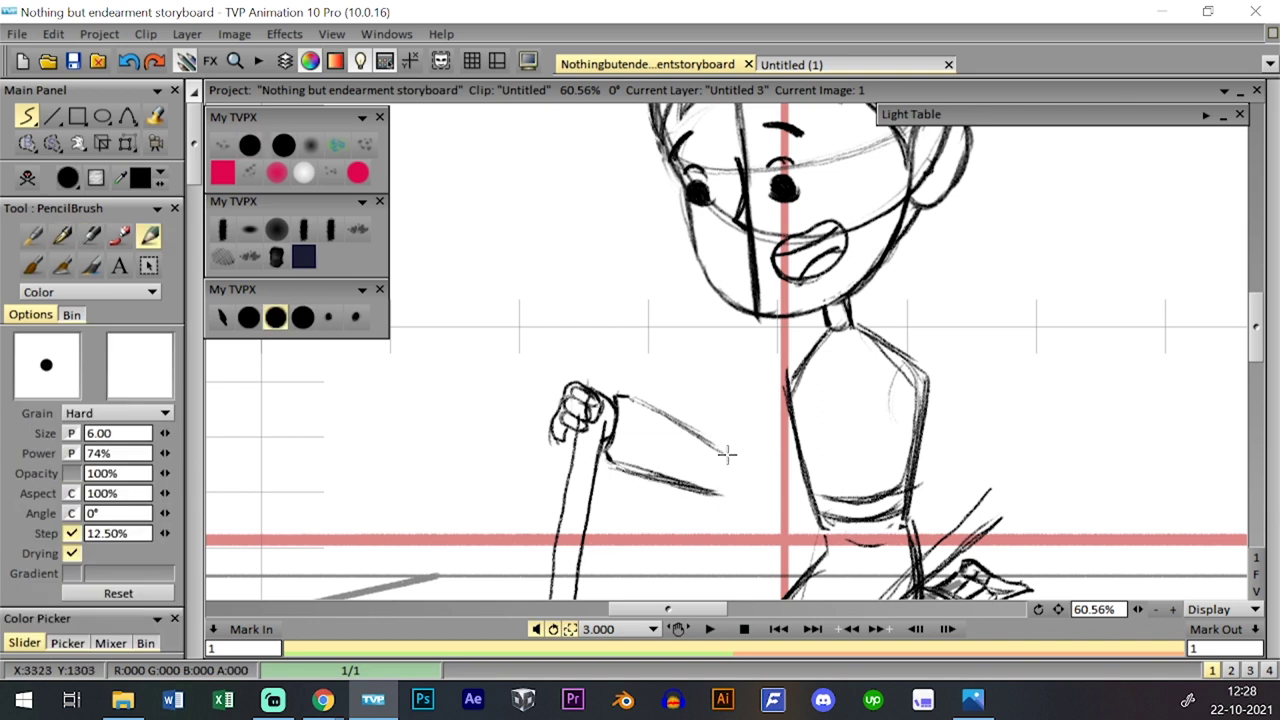
pyautogui.moveTo(732, 450); pyautogui.dragTo(776, 390)
pyautogui.moveTo(729, 490); pyautogui.dragTo(791, 422)
pyautogui.moveTo(730, 449); pyautogui.dragTo(786, 386)
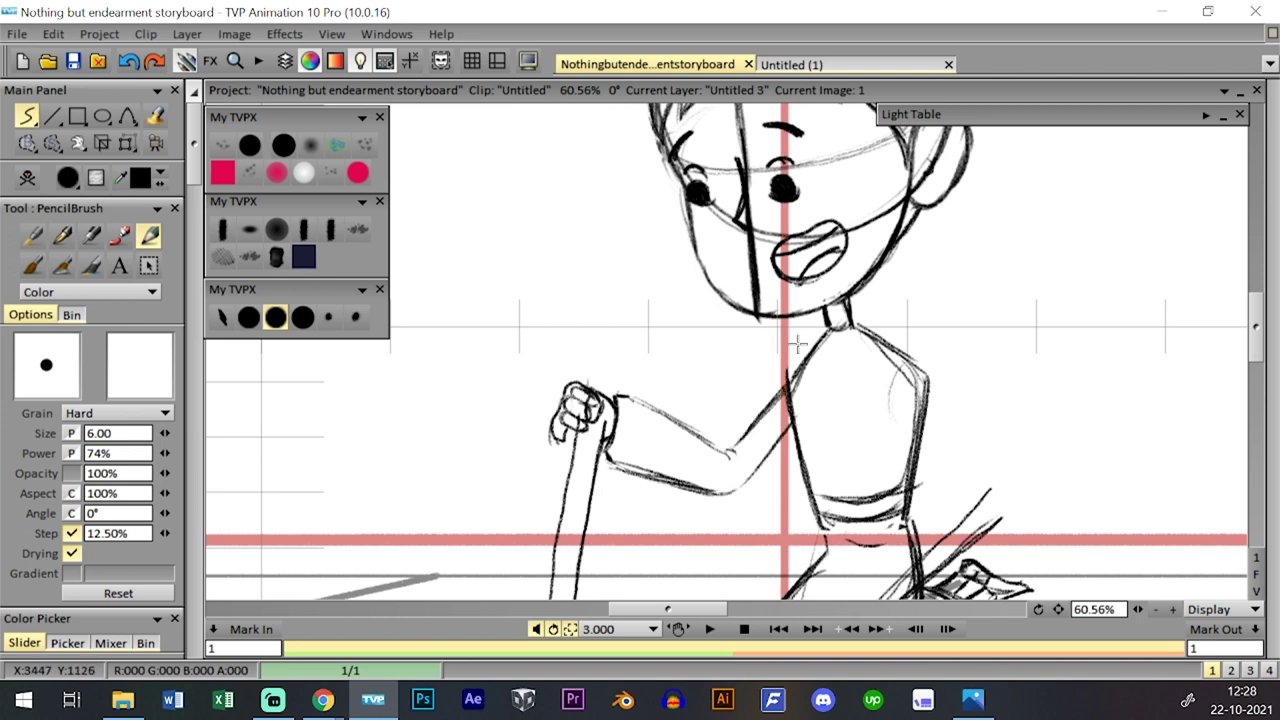
# - Draw the back arm bending down from the shoulder to a cuffed forearm and rounded fist, then zoom out
pyautogui.moveTo(941, 459); pyautogui.dragTo(905, 373)
pyautogui.moveTo(732, 323)
pyautogui.mouseDown()
pyautogui.moveTo(765, 277)
pyautogui.moveTo(748, 303)
pyautogui.mouseUp()
pyautogui.moveTo(927, 300)
pyautogui.mouseDown()
pyautogui.moveTo(840, 301)
pyautogui.moveTo(866, 323)
pyautogui.moveTo(853, 324)
pyautogui.moveTo(862, 352)
pyautogui.mouseUp()
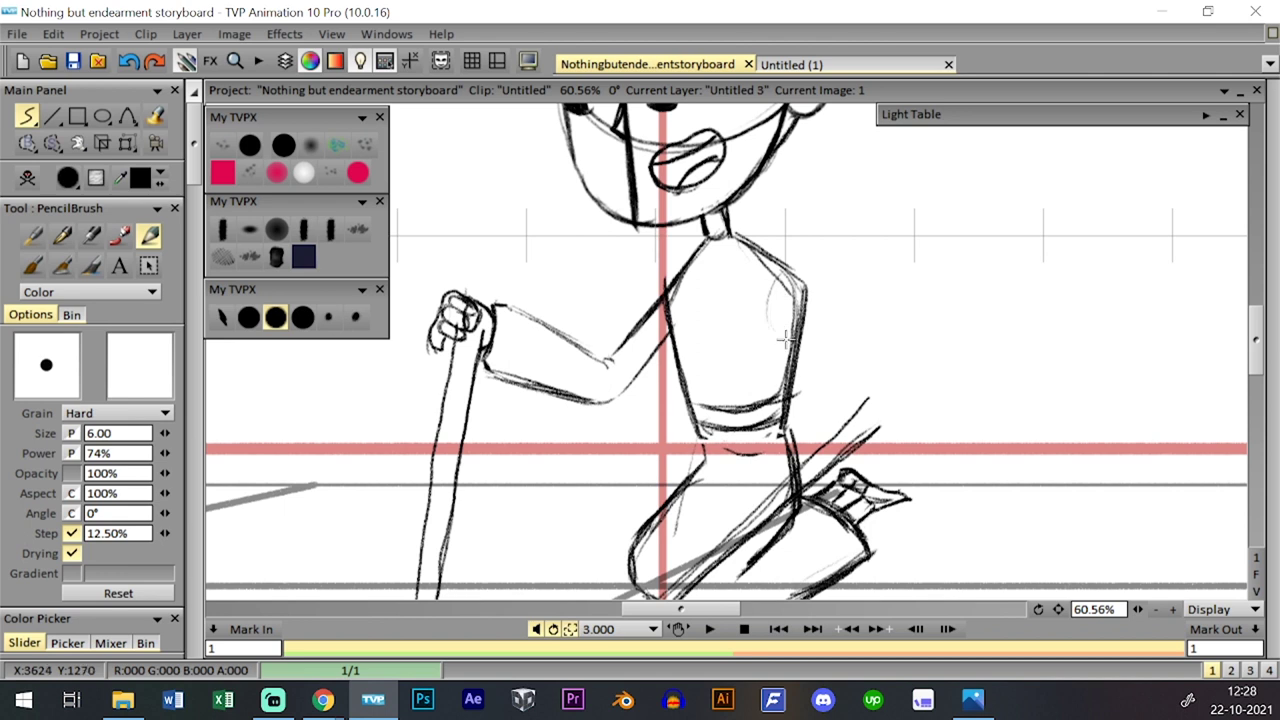
pyautogui.moveTo(779, 291)
pyautogui.mouseDown()
pyautogui.moveTo(804, 278)
pyautogui.moveTo(808, 375)
pyautogui.mouseUp()
pyautogui.moveTo(786, 328); pyautogui.dragTo(815, 387)
pyautogui.moveTo(803, 277)
pyautogui.mouseDown()
pyautogui.moveTo(825, 362)
pyautogui.moveTo(849, 359)
pyautogui.moveTo(846, 380)
pyautogui.moveTo(854, 360)
pyautogui.moveTo(870, 369)
pyautogui.moveTo(855, 344)
pyautogui.moveTo(857, 368)
pyautogui.moveTo(886, 355)
pyautogui.mouseUp()
pyautogui.moveTo(819, 389)
pyautogui.mouseDown()
pyautogui.moveTo(835, 366)
pyautogui.moveTo(895, 351)
pyautogui.moveTo(872, 407)
pyautogui.mouseUp()
pyautogui.moveTo(880, 363); pyautogui.dragTo(867, 398)
pyautogui.moveTo(867, 387)
pyautogui.mouseDown()
pyautogui.moveTo(902, 368)
pyautogui.moveTo(876, 412)
pyautogui.moveTo(897, 412)
pyautogui.moveTo(860, 390)
pyautogui.moveTo(824, 398)
pyautogui.moveTo(863, 417)
pyautogui.moveTo(879, 407)
pyautogui.moveTo(835, 347)
pyautogui.moveTo(869, 353)
pyautogui.moveTo(900, 415)
pyautogui.moveTo(906, 363)
pyautogui.moveTo(880, 403)
pyautogui.mouseUp()
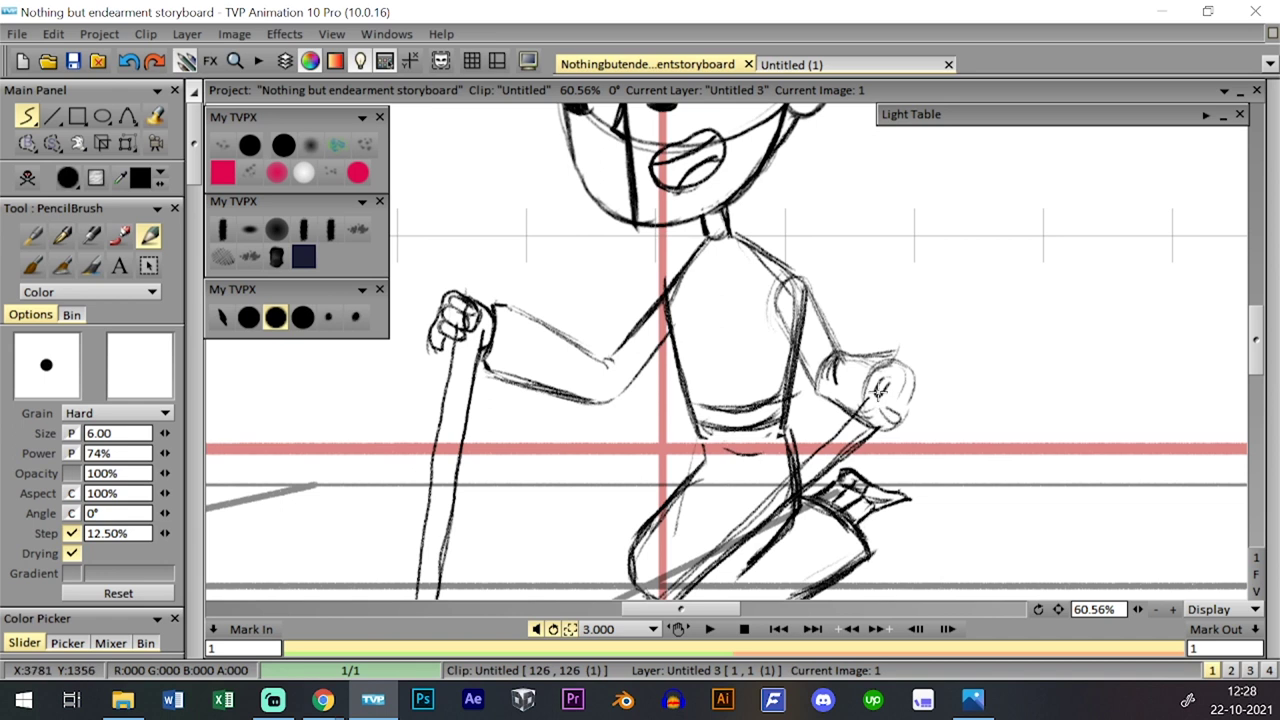
pyautogui.moveTo(897, 390); pyautogui.dragTo(906, 402)
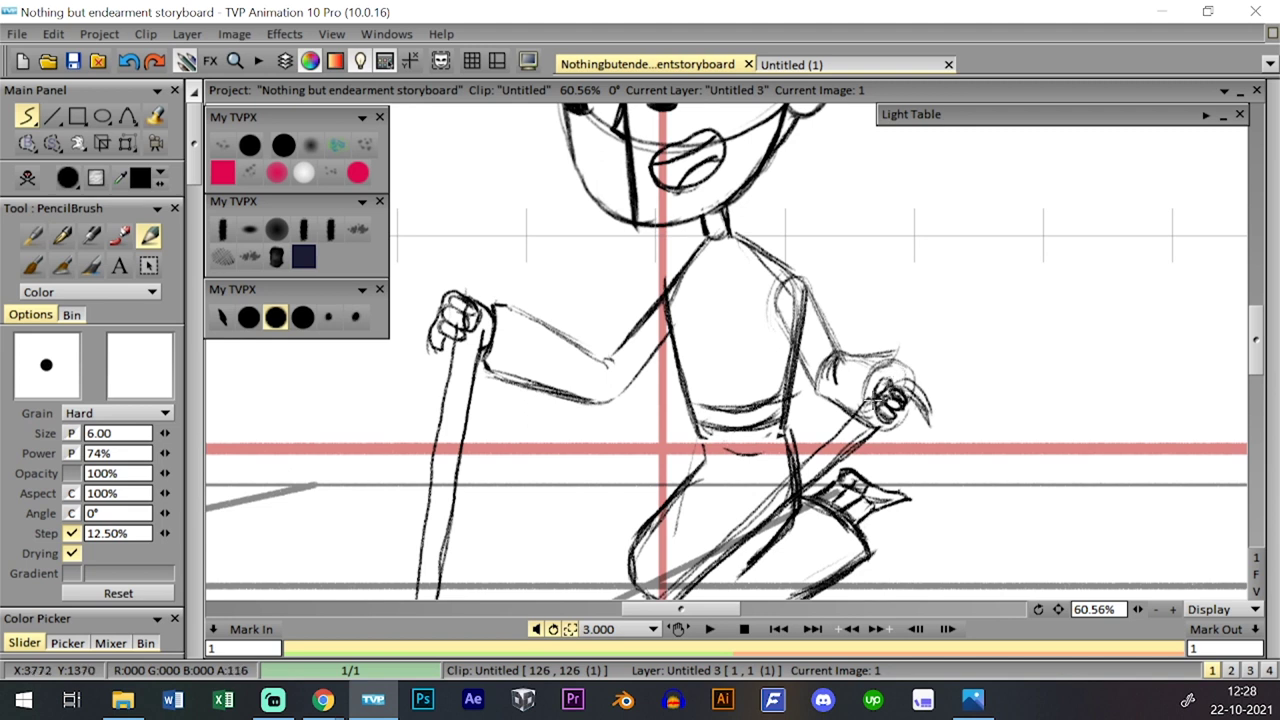
pyautogui.scroll(-3, 880, 400)
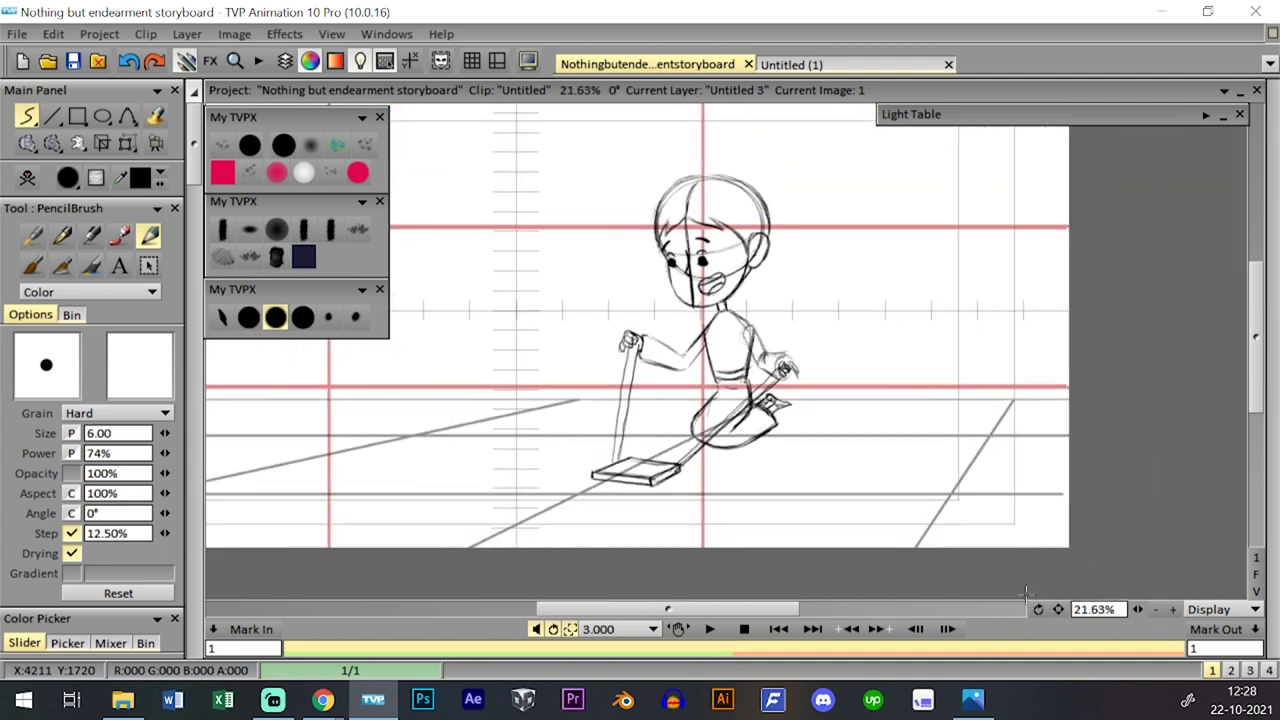
# - Zoom in on the head and toggle the guides off and on to check the drawing
pyautogui.moveTo(924, 493); pyautogui.dragTo(902, 508)
pyautogui.moveTo(1138, 610); pyautogui.dragTo(1217, 598)
pyautogui.moveTo(885, 400); pyautogui.dragTo(896, 453)
pyautogui.press('l')
pyautogui.hotkey('shift', 'Tab')
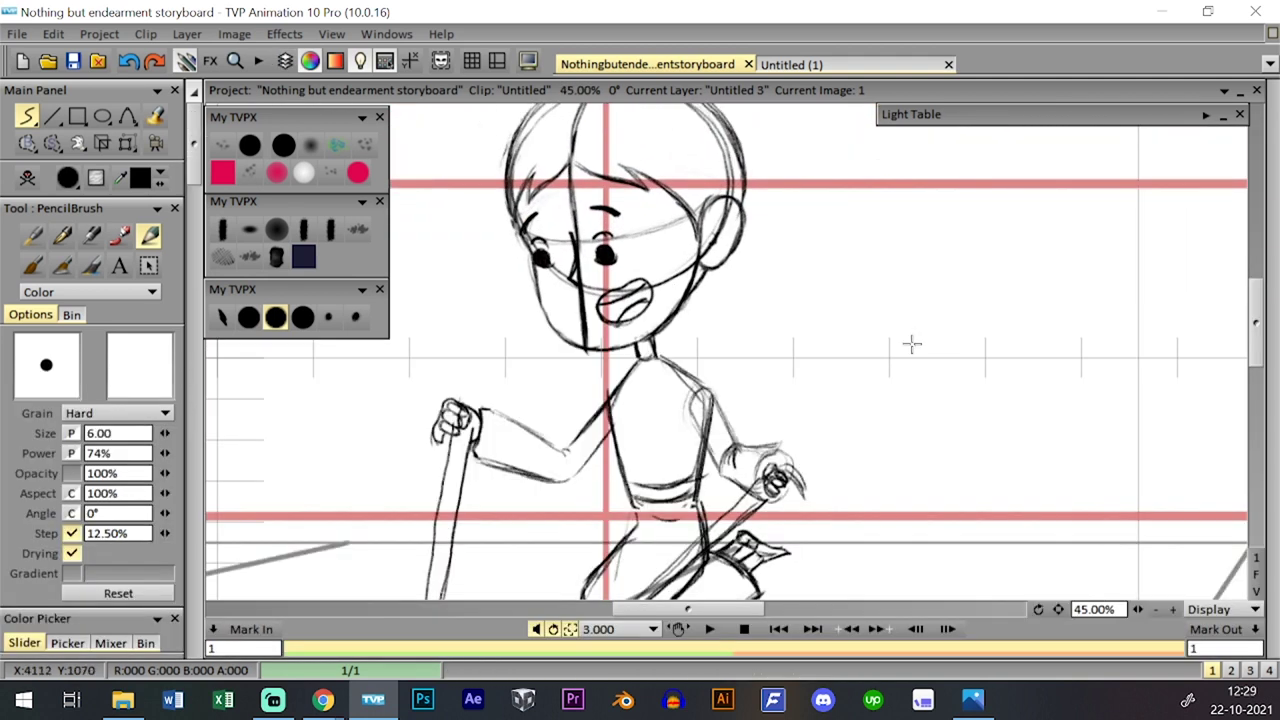
pyautogui.hotkey('ctrl', 'z')
pyautogui.hotkey('ctrl', 'y')
pyautogui.hotkey('ctrl', 'z')
pyautogui.hotkey('ctrl', 'y')
pyautogui.hotkey('ctrl', 'z')
pyautogui.press('l')
pyautogui.scroll(1, 906, 351)
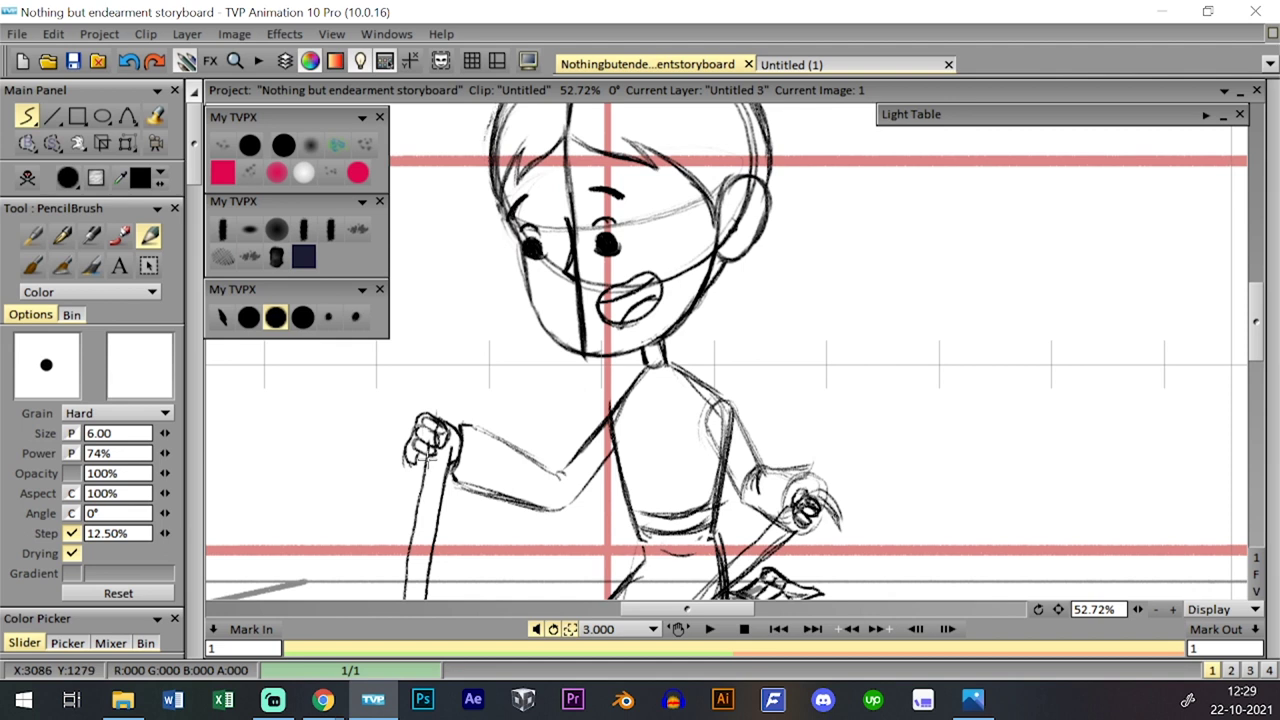
pyautogui.moveTo(782, 311); pyautogui.dragTo(793, 338)
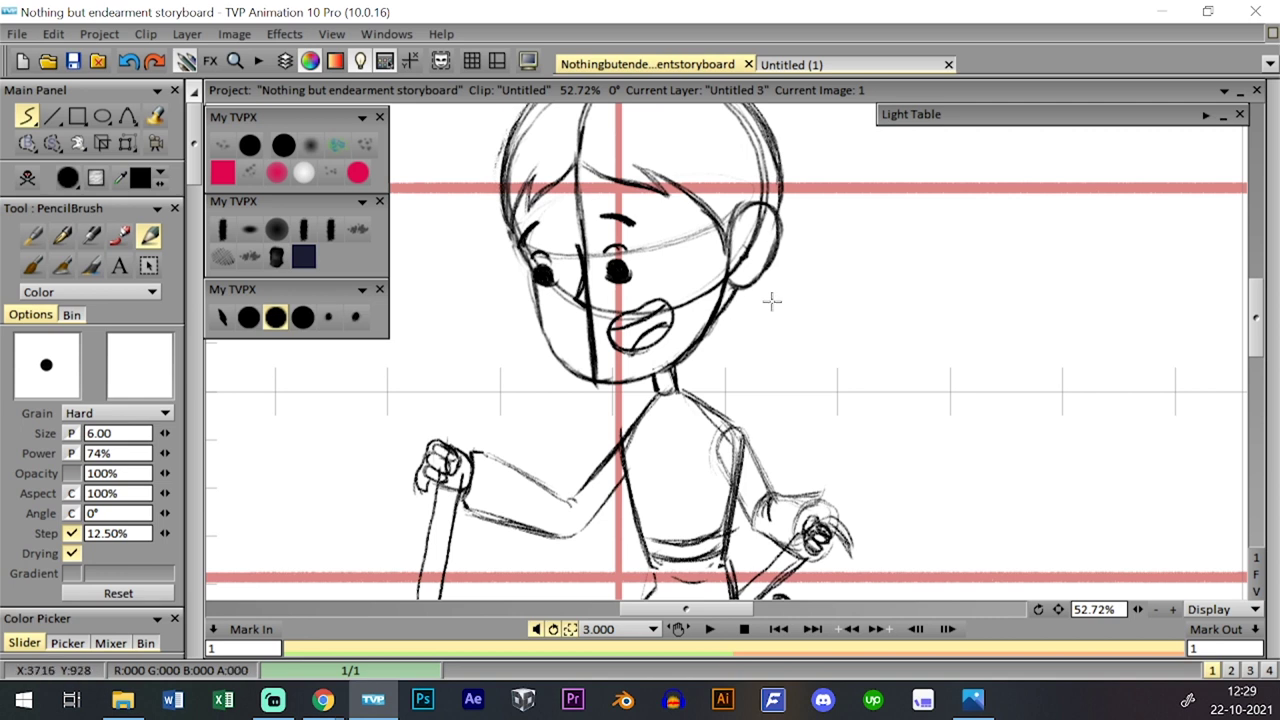
pyautogui.moveTo(1058, 608); pyautogui.dragTo(1050, 617)
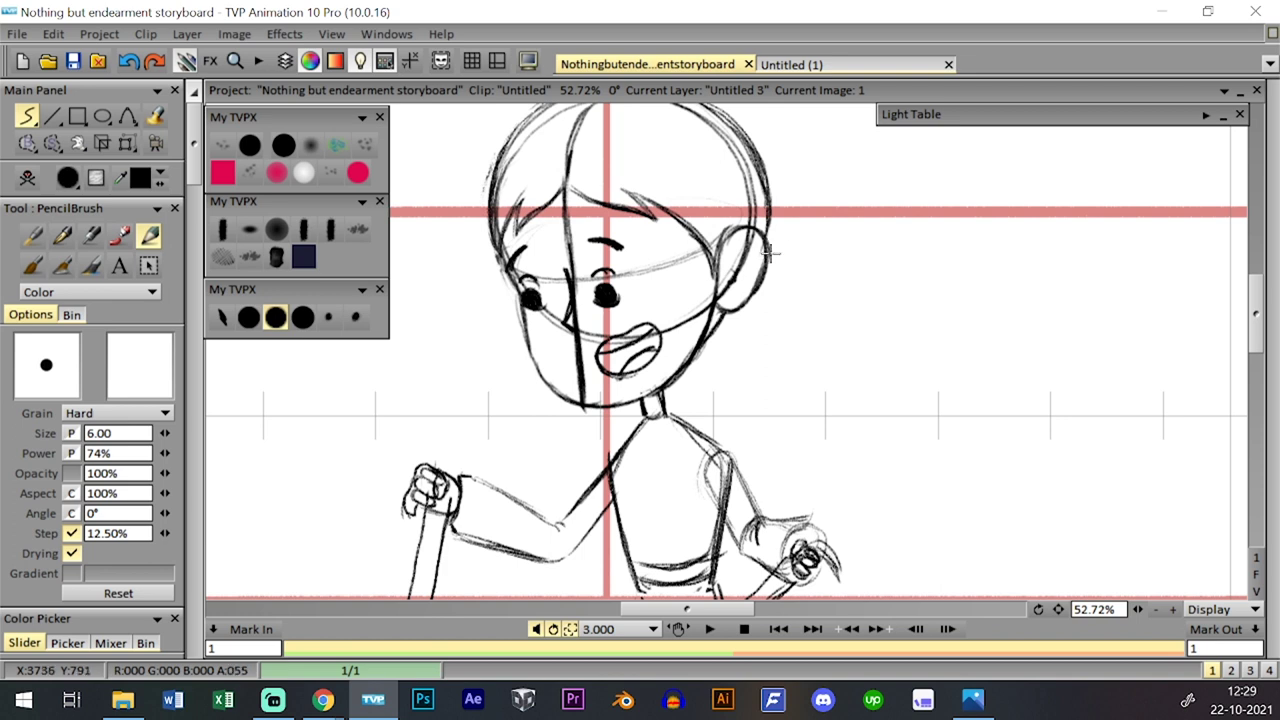
# - Sketch the round hair bun behind the ear and the ponytail tuft flowing beside it
pyautogui.moveTo(769, 223); pyautogui.dragTo(807, 281)
pyautogui.moveTo(724, 326)
pyautogui.mouseDown()
pyautogui.moveTo(787, 338)
pyautogui.moveTo(812, 262)
pyautogui.moveTo(800, 320)
pyautogui.moveTo(788, 226)
pyautogui.moveTo(810, 262)
pyautogui.moveTo(812, 306)
pyautogui.moveTo(726, 336)
pyautogui.moveTo(790, 322)
pyautogui.moveTo(810, 257)
pyautogui.mouseUp()
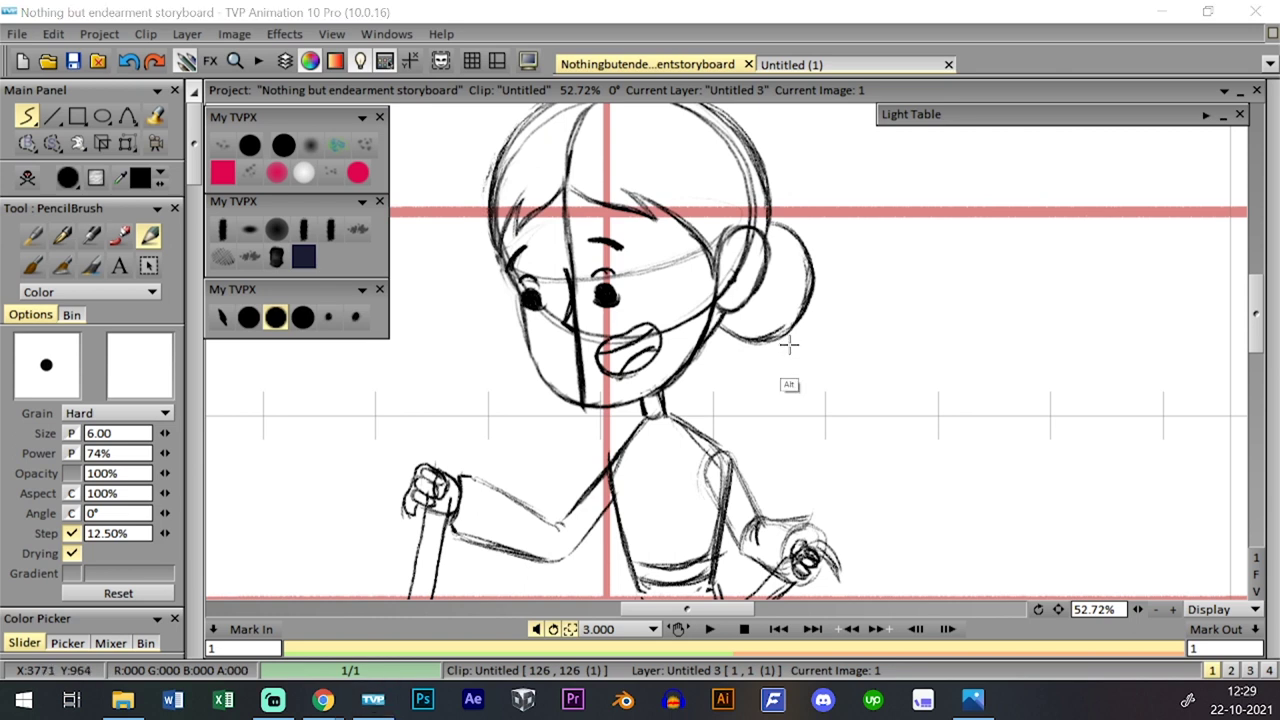
pyautogui.moveTo(782, 345); pyautogui.dragTo(845, 338)
pyautogui.hotkey('ctrl', 'z')
pyautogui.moveTo(816, 279)
pyautogui.mouseDown()
pyautogui.moveTo(848, 286)
pyautogui.moveTo(858, 310)
pyautogui.moveTo(838, 347)
pyautogui.moveTo(869, 316)
pyautogui.moveTo(872, 366)
pyautogui.moveTo(906, 386)
pyautogui.moveTo(884, 366)
pyautogui.moveTo(902, 346)
pyautogui.moveTo(912, 374)
pyautogui.mouseUp()
pyautogui.moveTo(896, 315)
pyautogui.mouseDown()
pyautogui.moveTo(904, 376)
pyautogui.moveTo(896, 348)
pyautogui.mouseUp()
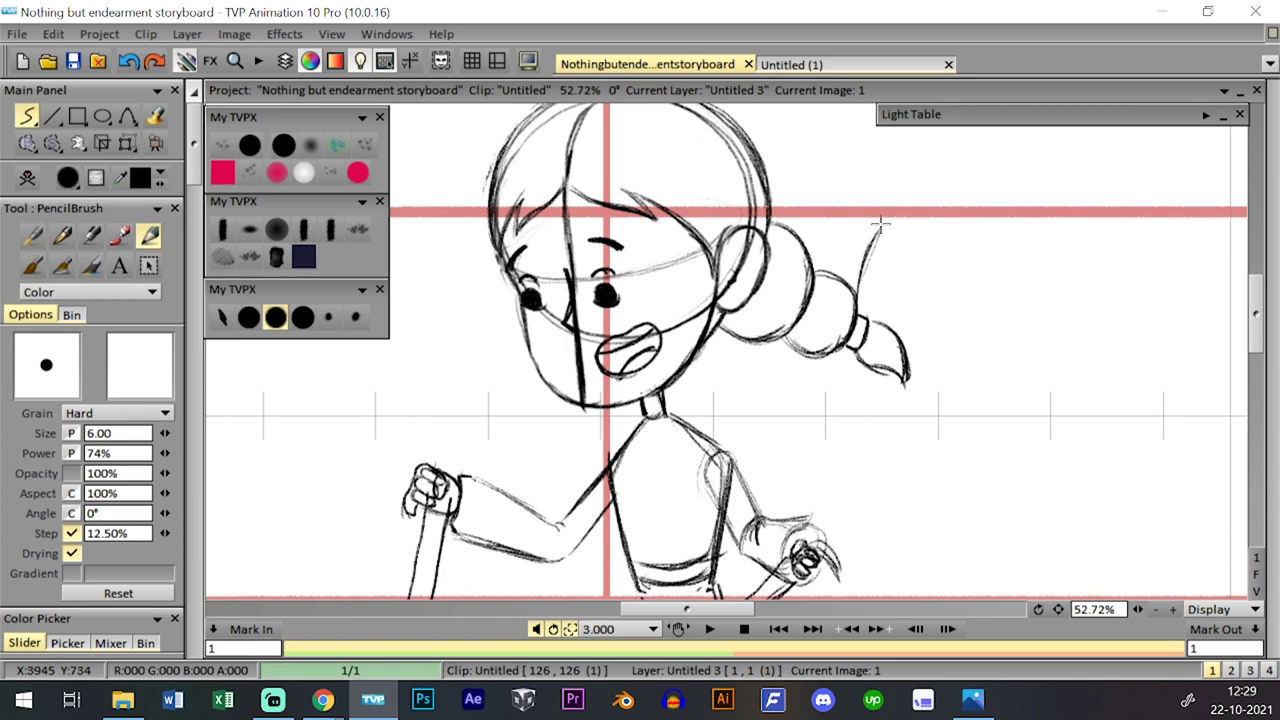
pyautogui.hotkey('ctrl', 'z')
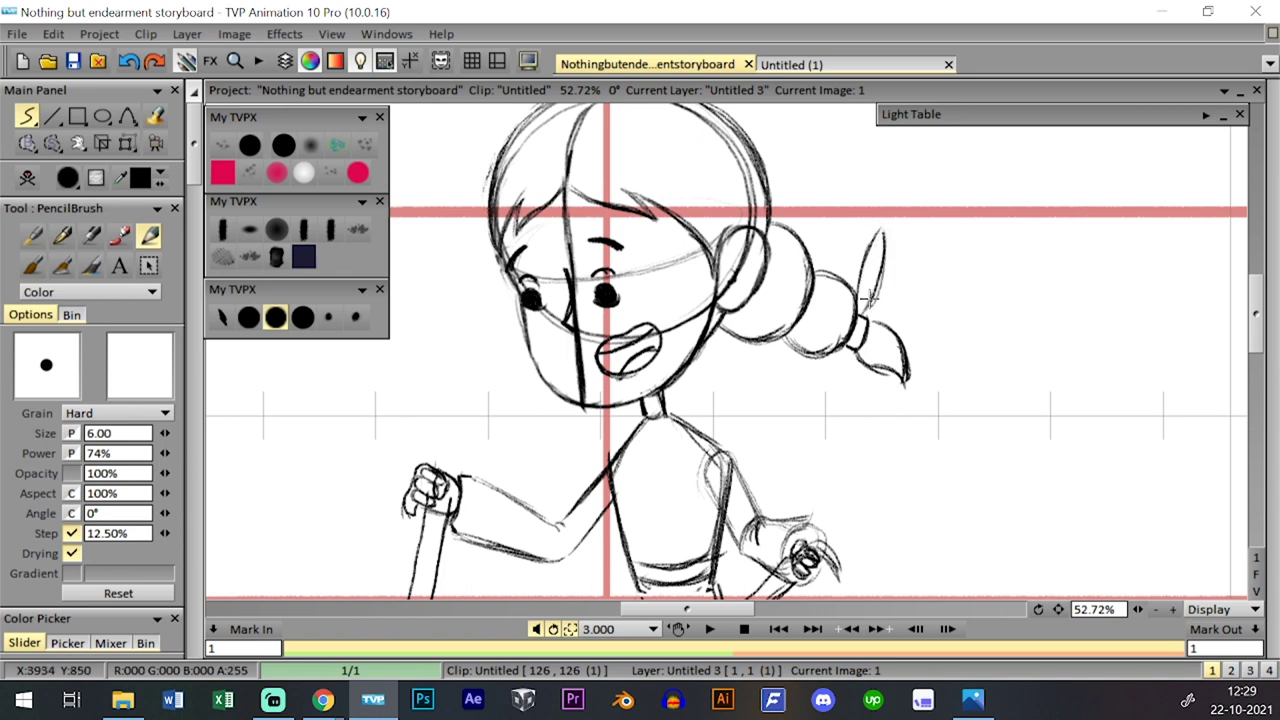